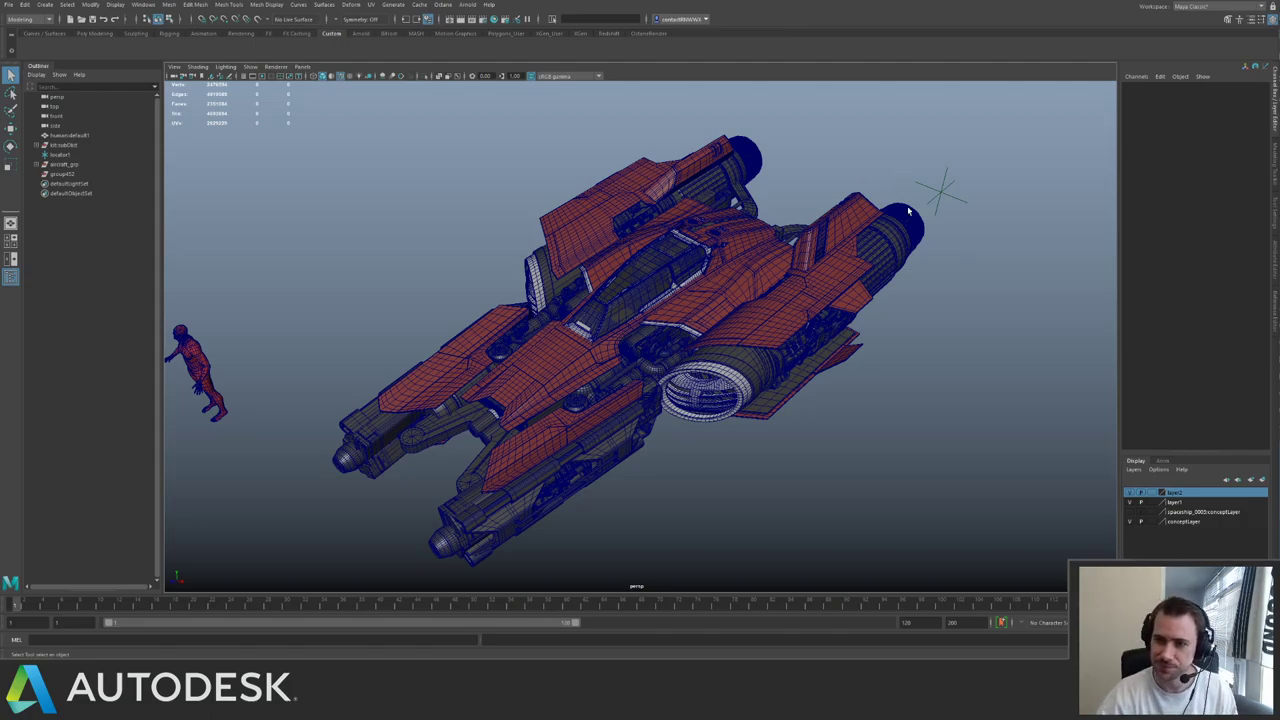
- Inspect the spaceship's hull panels, engines and rear section from several angles, selecting the panel beside the cockpit
left_click_drag(714, 242, 488, 88, "alt")
right_click_drag(488, 88, 651, 291, "alt")
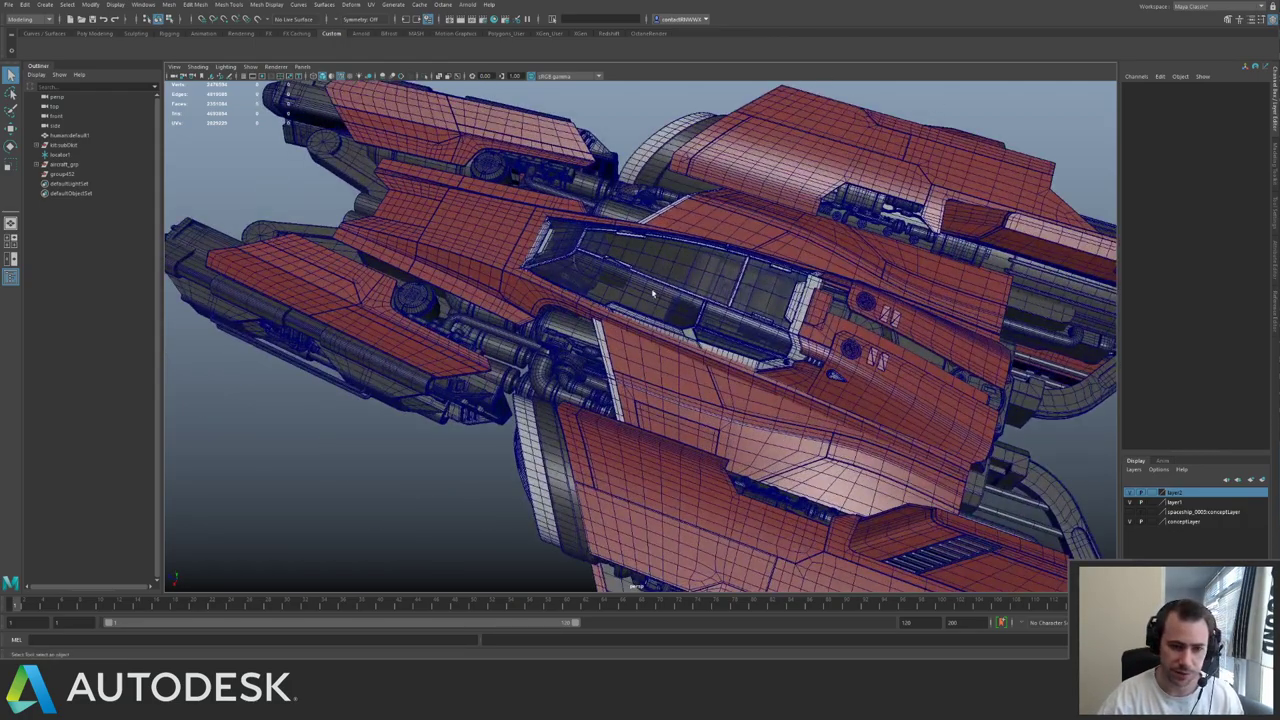
left_click_drag(651, 291, 717, 286, "alt")
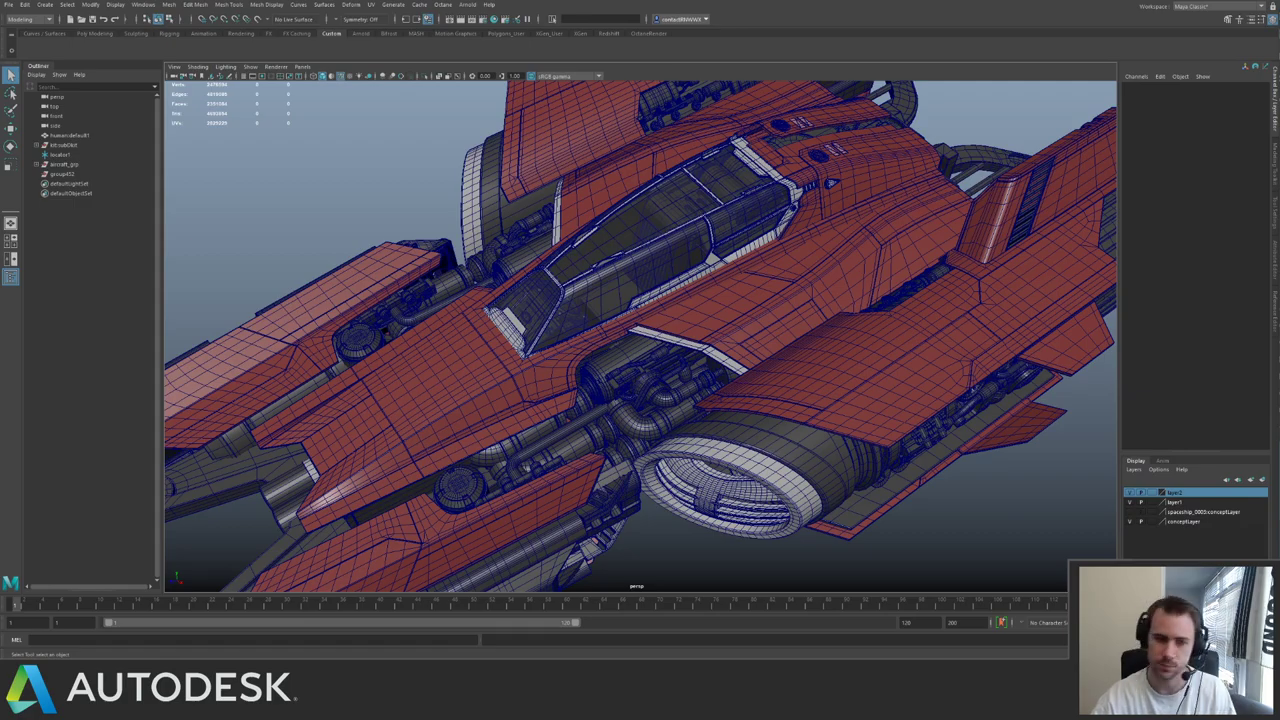
left_click(719, 303)
mouse_move(719, 303)
left_mouse_down("alt")
mouse_move(831, 252)
mouse_move(735, 309)
left_mouse_up("alt")
middle_click_drag(735, 309, 394, 236, "alt")
right_click_drag(740, 270, 560, 258, "alt")
left_click_drag(560, 258, 617, 228, "alt")
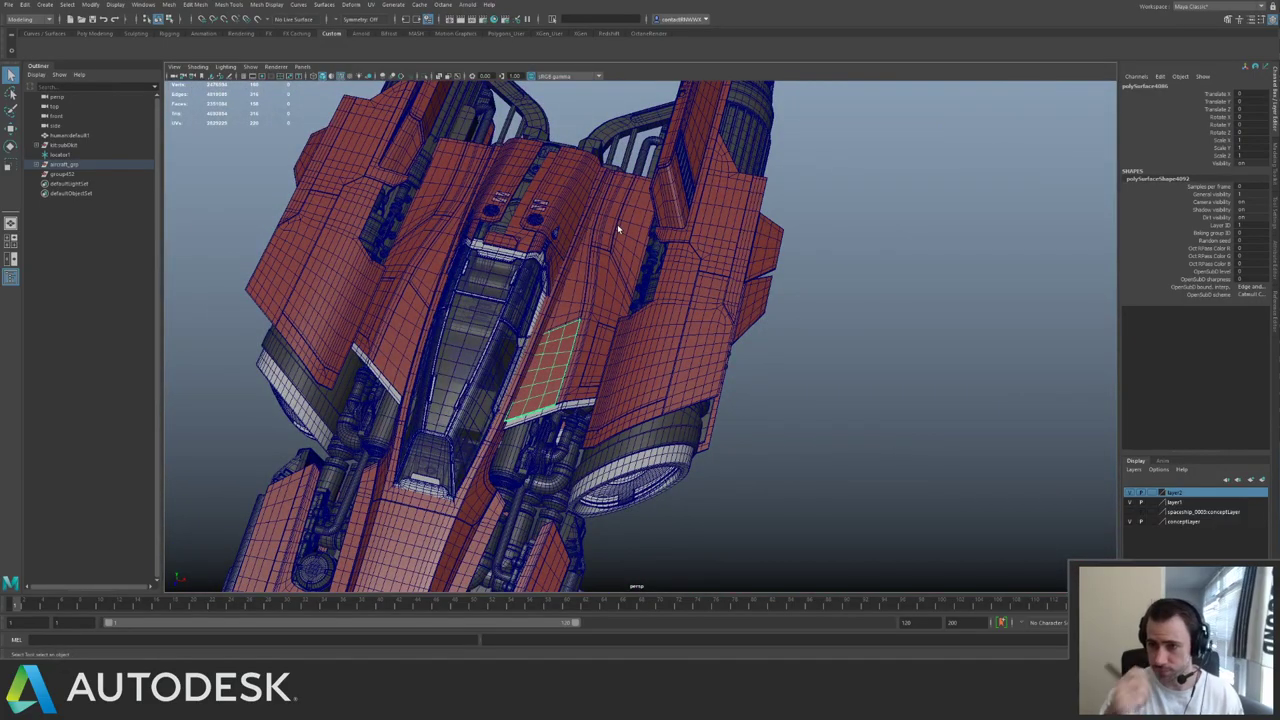
left_click_drag(705, 192, 667, 207, "alt")
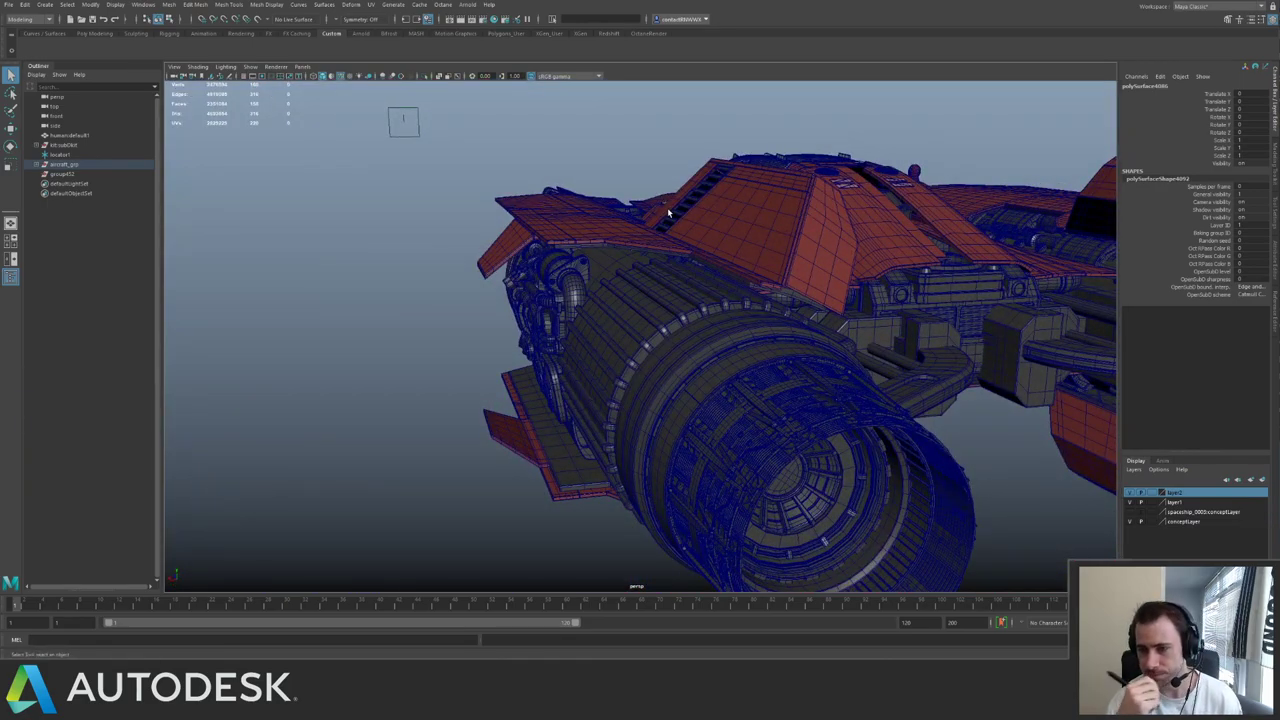
left_click_drag(703, 53, 700, 318, "alt")
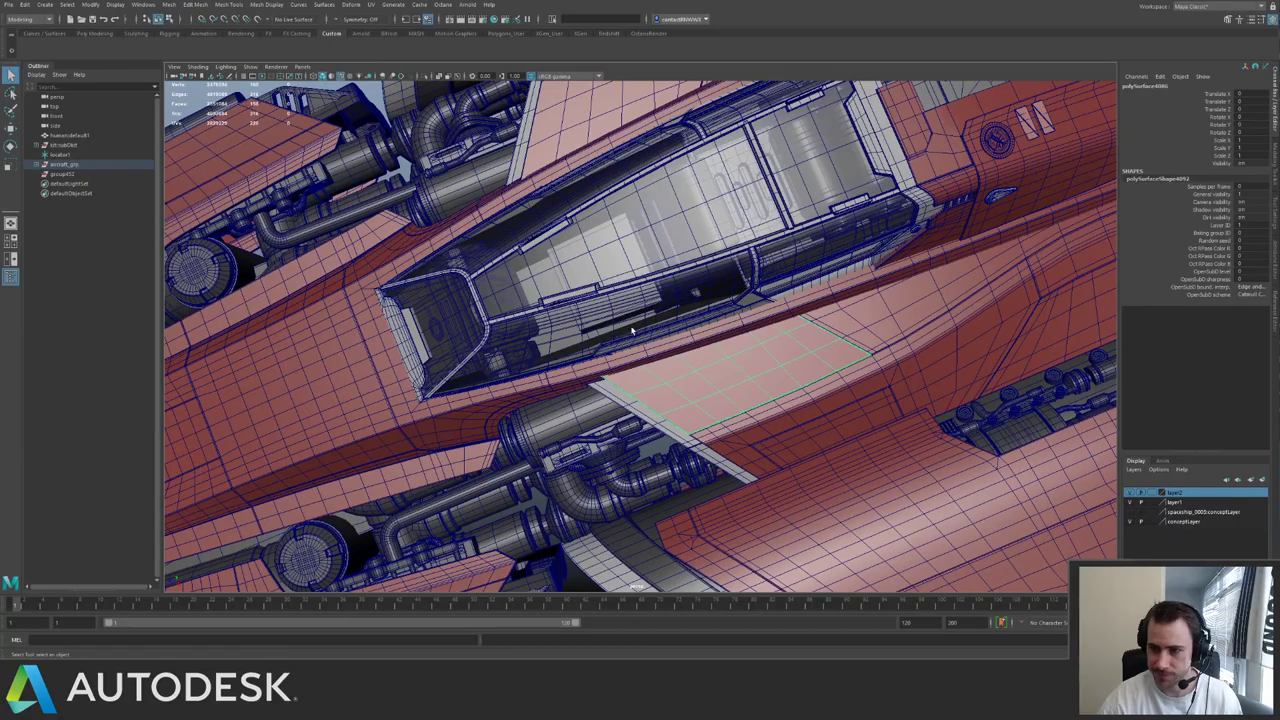
- Examine the hull panel surrounding the front of the canopy, and compare the ship with the human figure
middle_click_drag(592, 328, 670, 347, "alt")
left_click_drag(670, 347, 671, 236, "alt")
right_click_drag(671, 236, 812, 361, "alt")
left_click(661, 335)
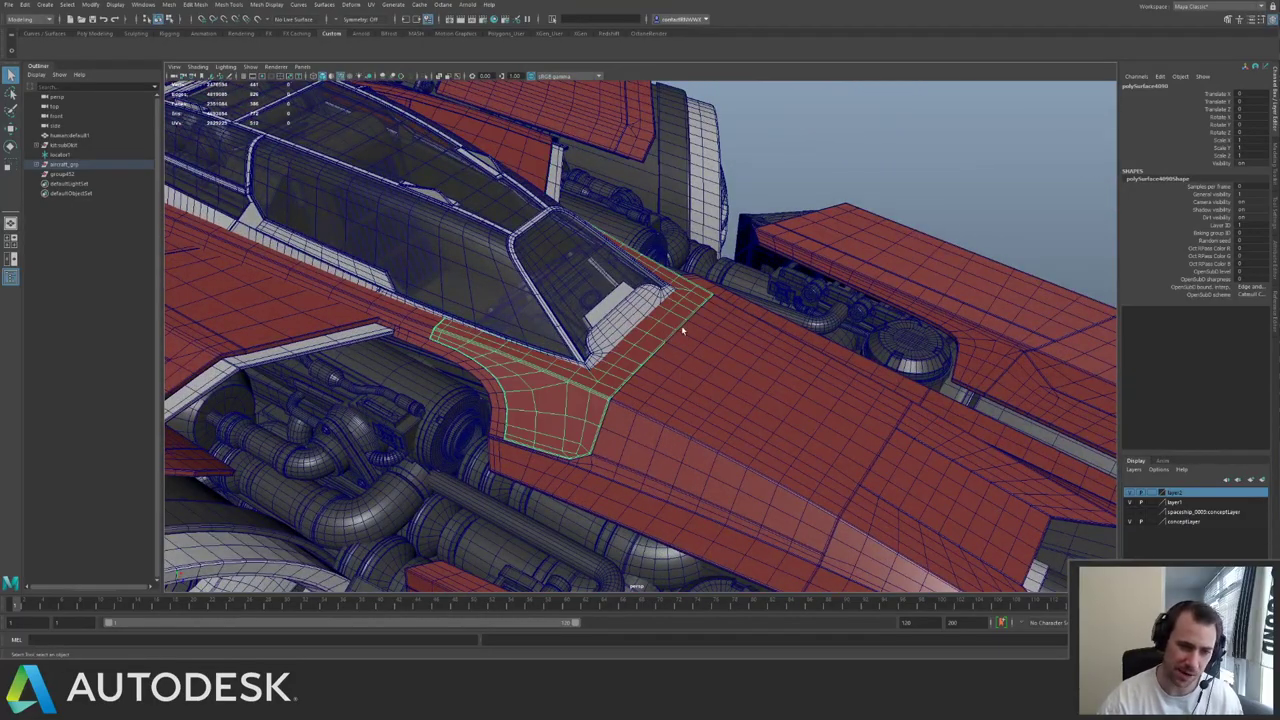
left_click_drag(682, 326, 657, 287, "alt")
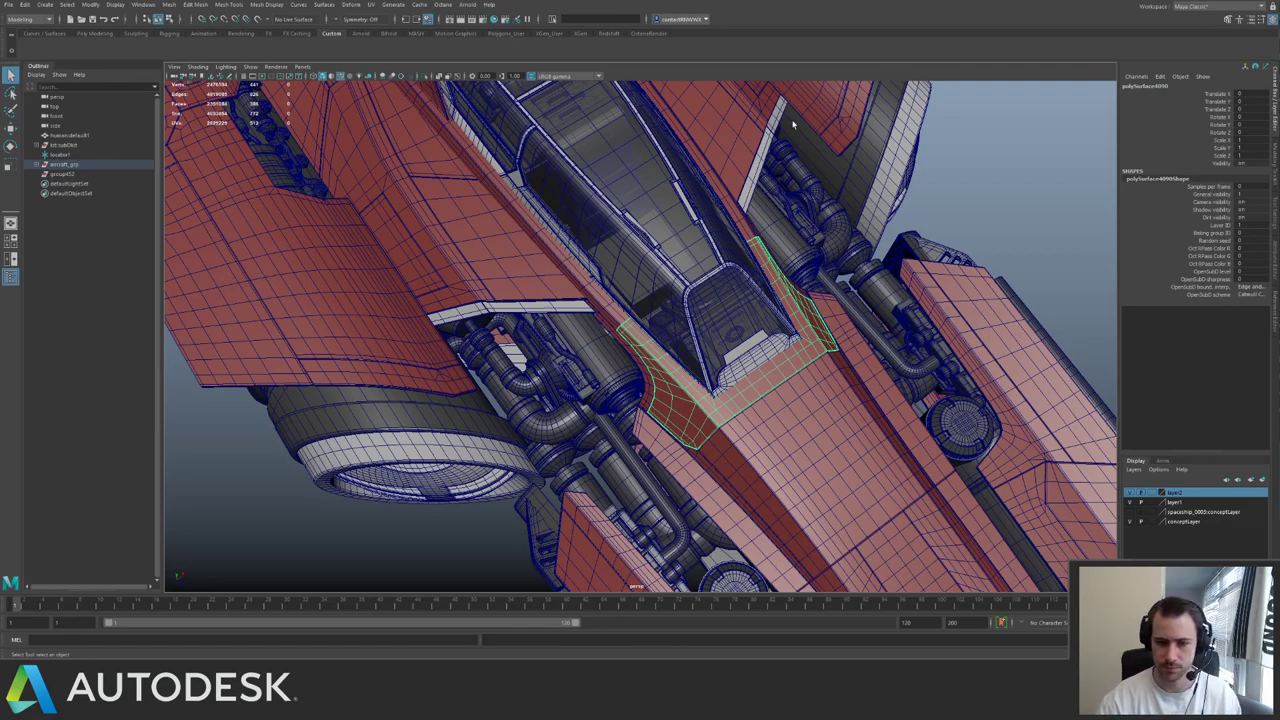
right_click_drag(793, 124, 546, 163, "alt")
left_click_drag(765, 222, 626, 175, "alt")
middle_click_drag(626, 175, 786, 203, "alt")
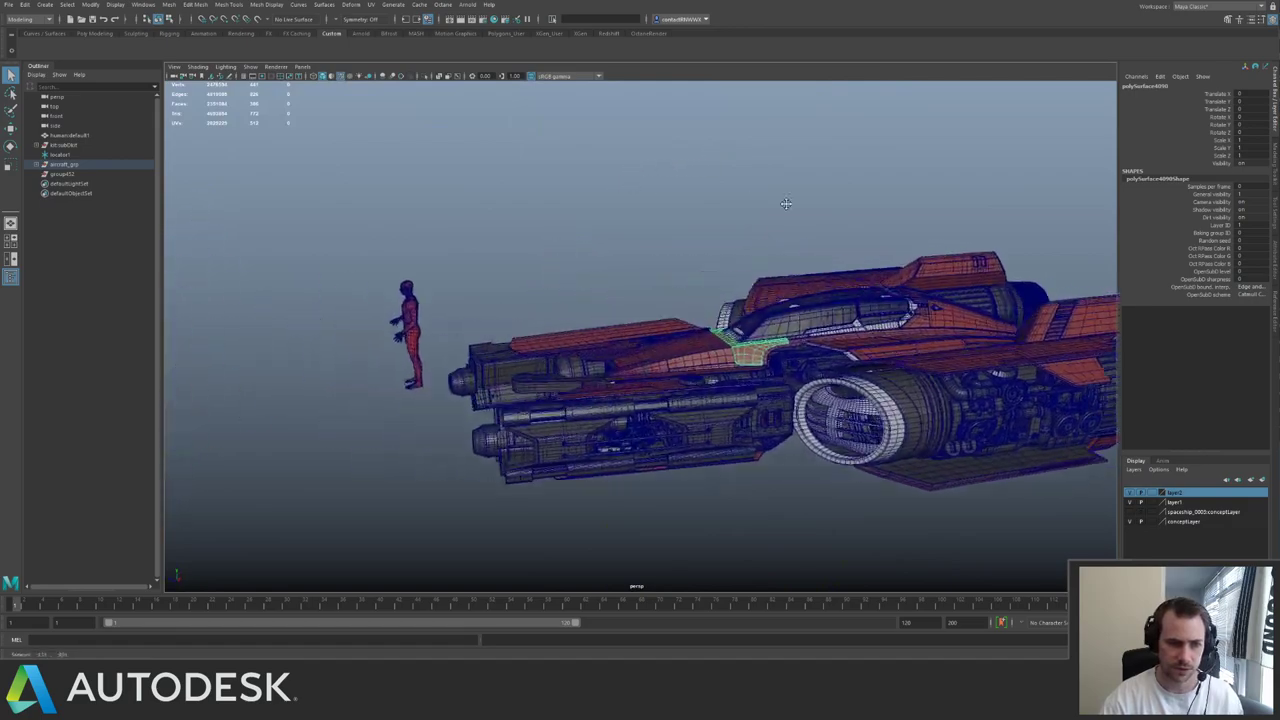
left_click_drag(786, 203, 383, 386, "alt")
left_click(471, 296)
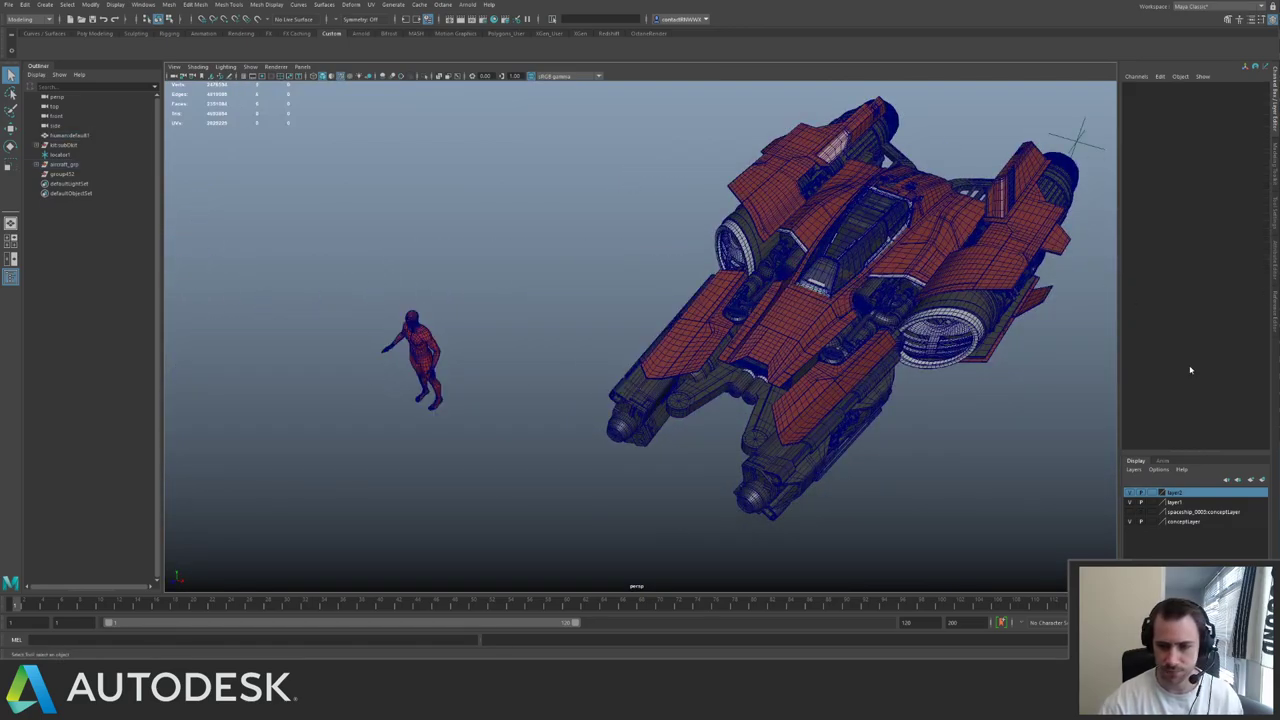
- Delete the display layers layer2, layer1, spaceship_0003:conceptLayer and conceptLayer
right_click(1203, 493)
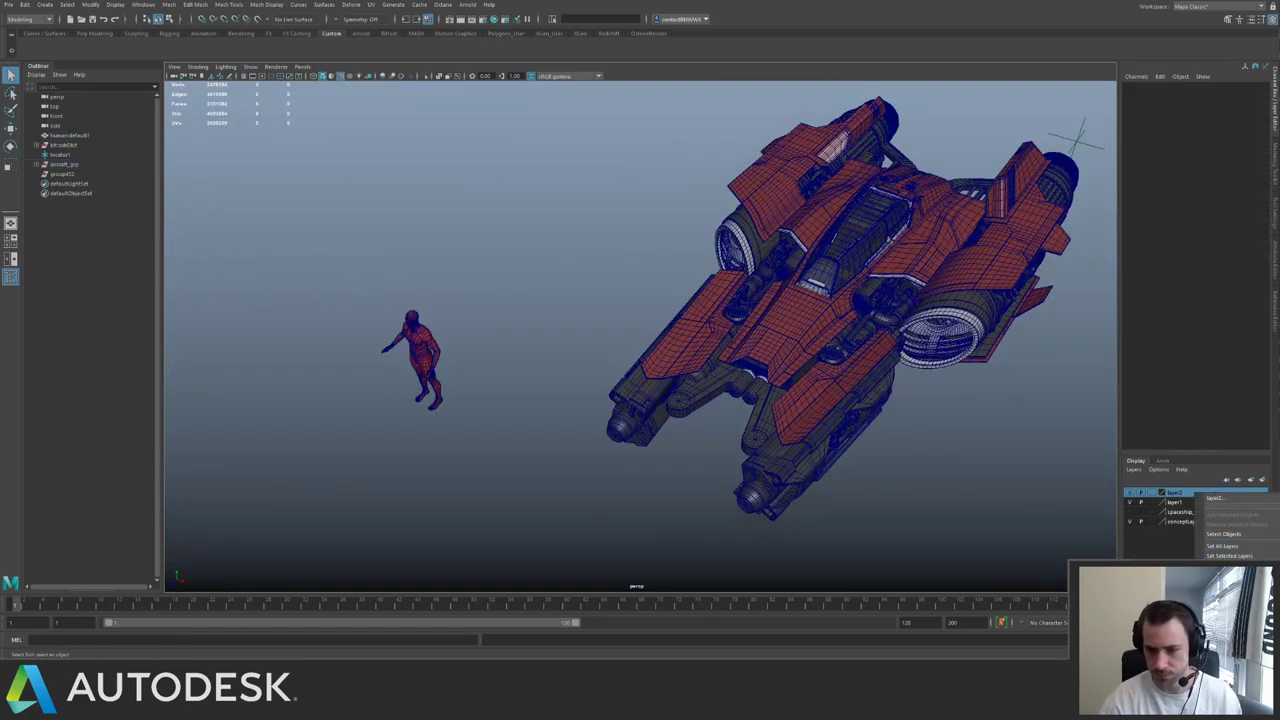
left_click(1212, 570)
right_click(1180, 493)
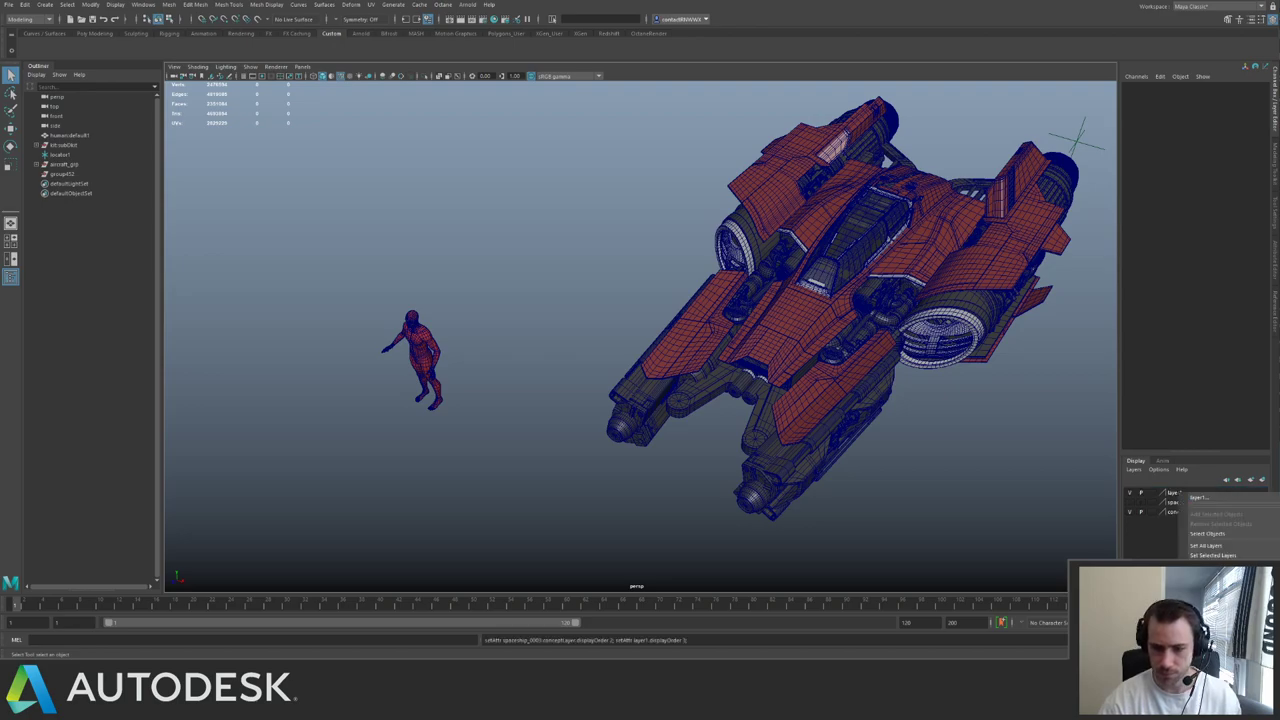
left_click(1212, 570)
right_click(1186, 495)
left_click(1218, 572)
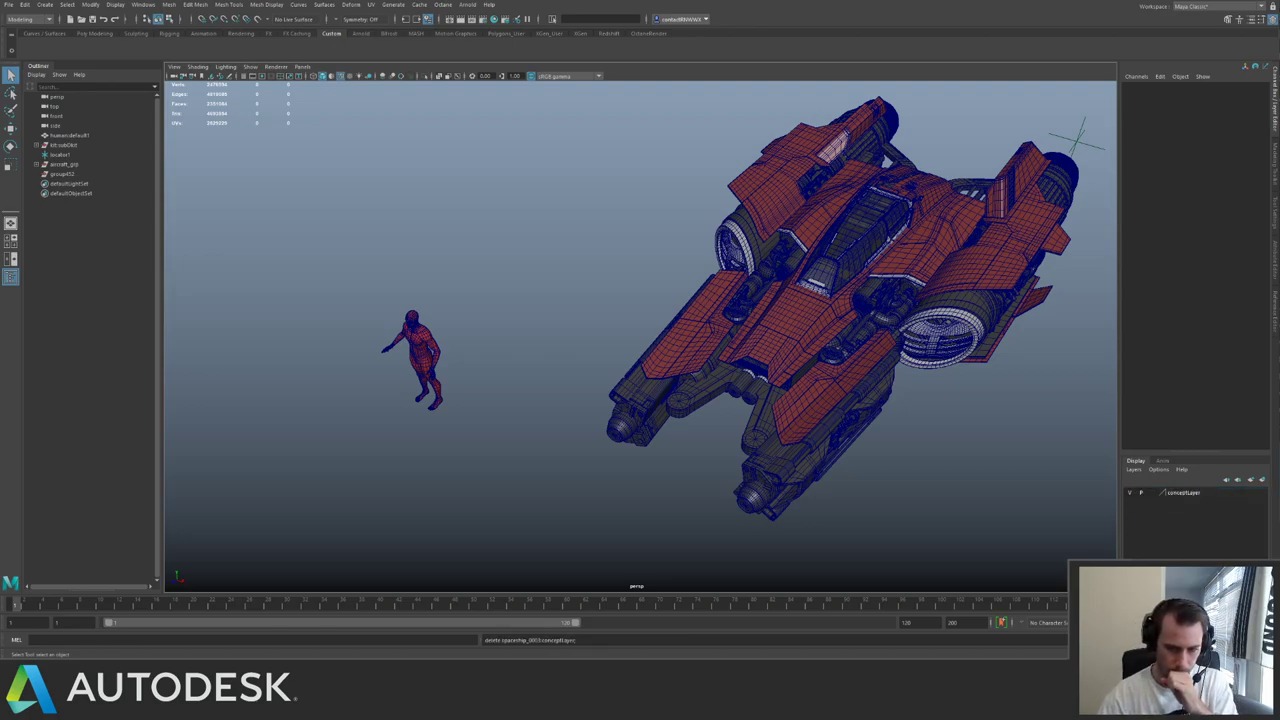
right_click(1183, 496)
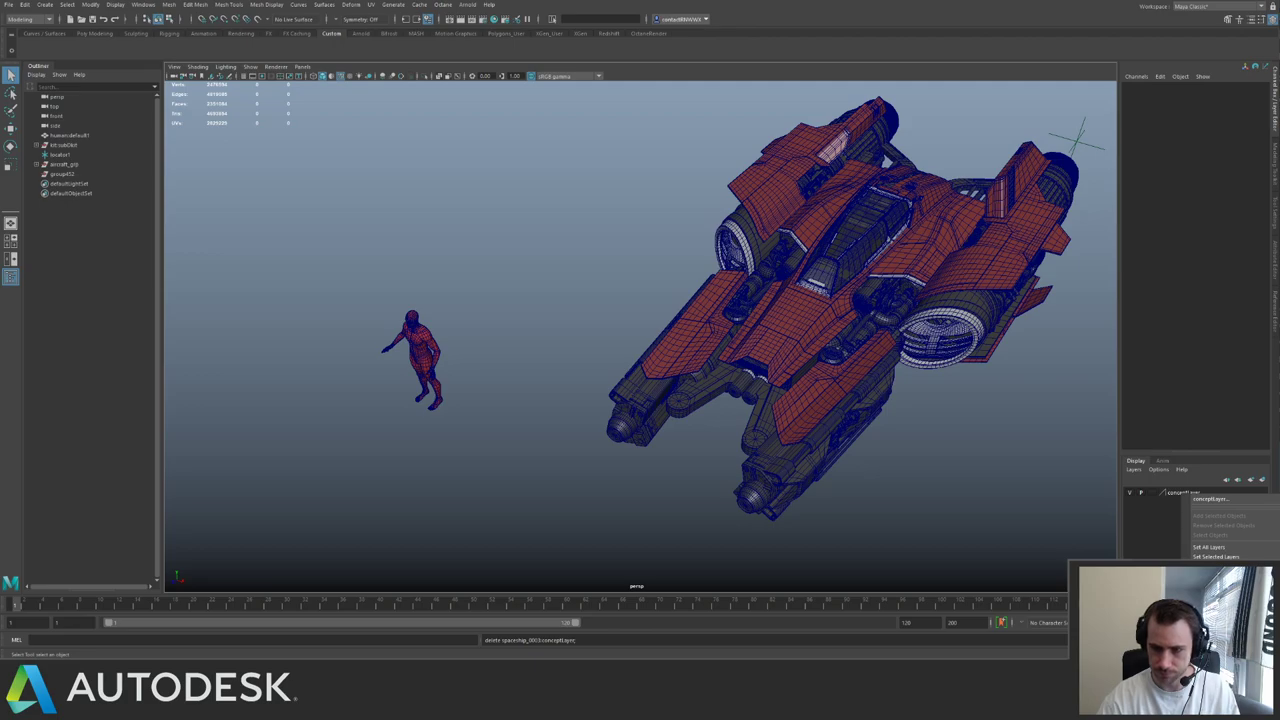
left_click(1226, 596)
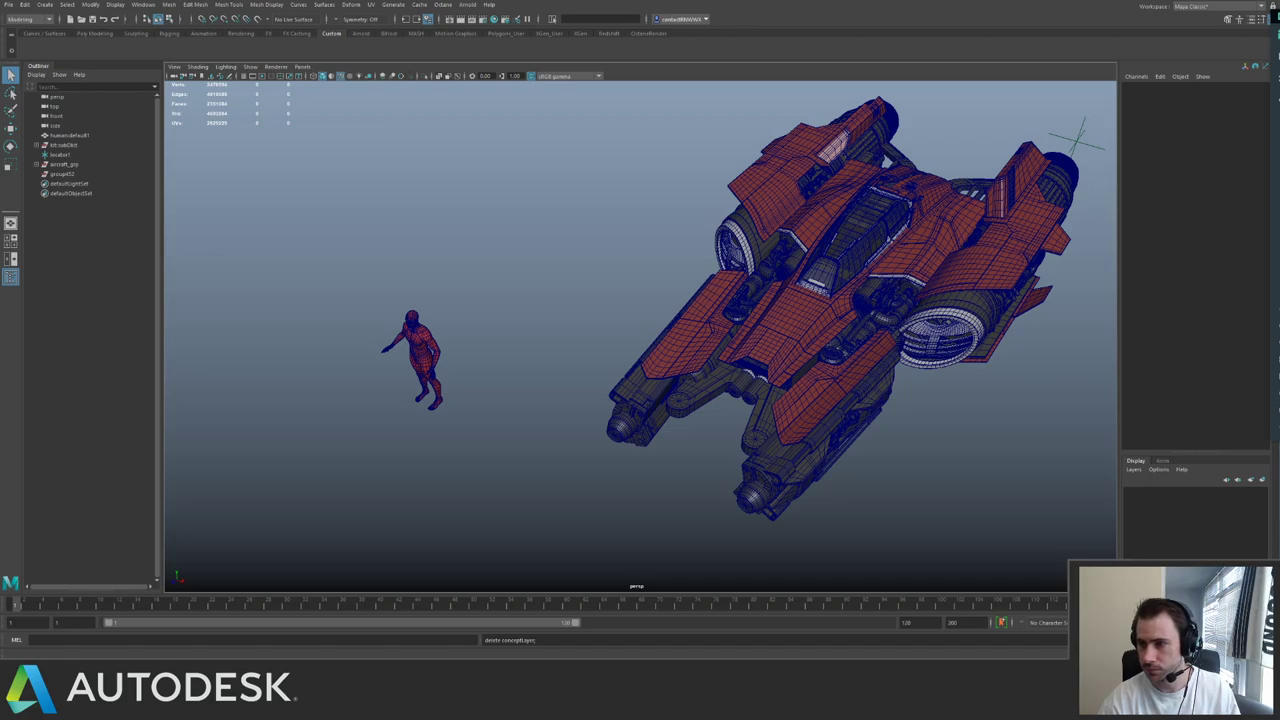
left_click(1079, 422)
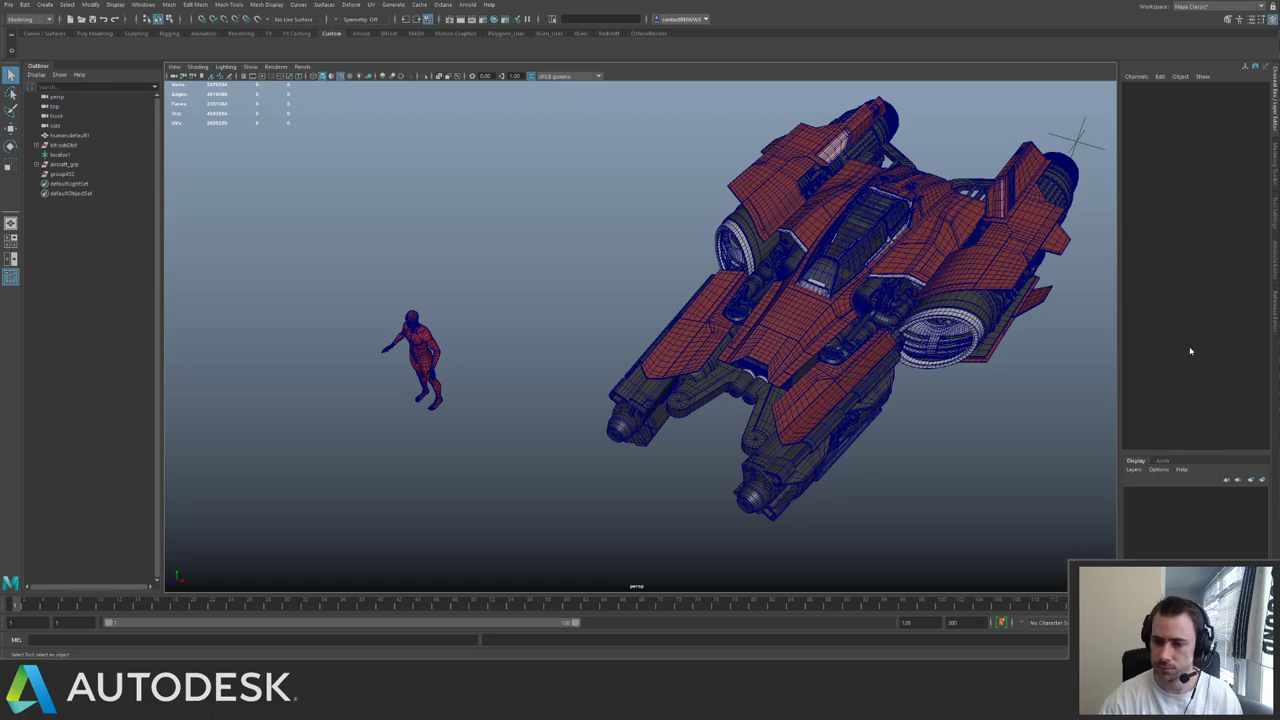
- Examine the ship's wireframe around the cockpit, side panels and engine intakes
left_click_drag(826, 232, 866, 224, "alt")
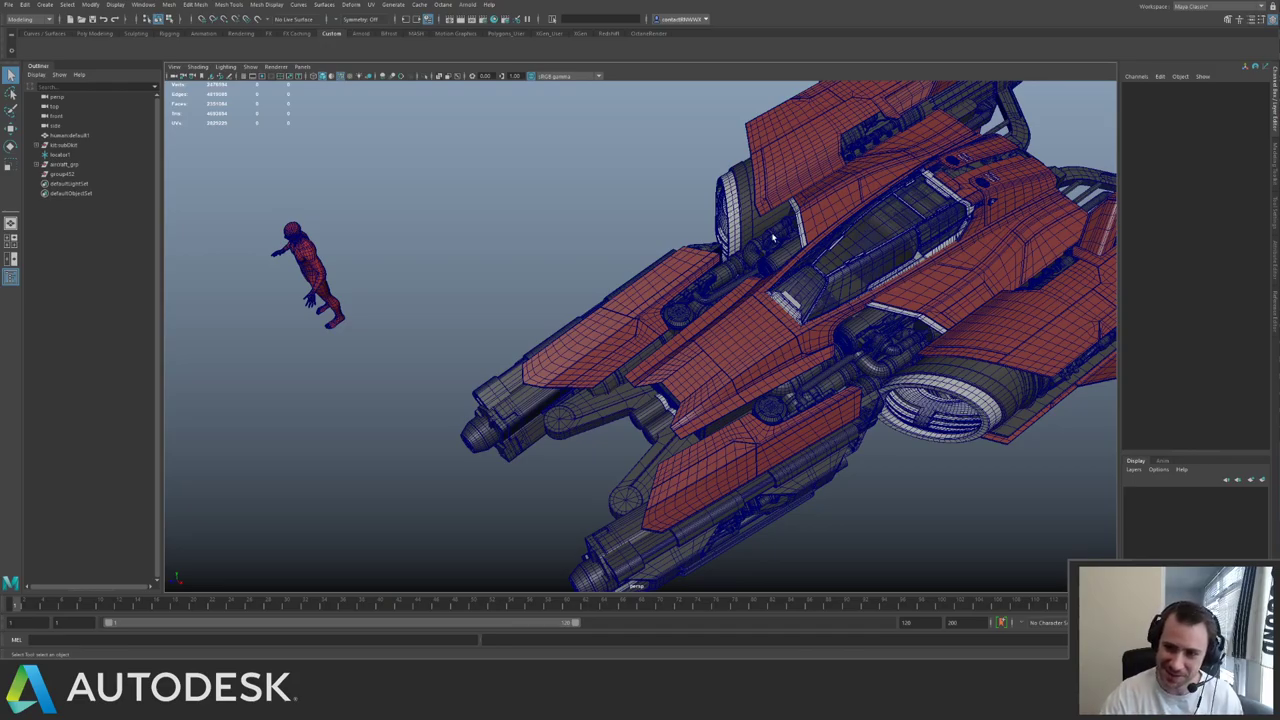
left_click_drag(773, 237, 868, 262, "alt")
left_click_drag(560, 266, 641, 297, "alt")
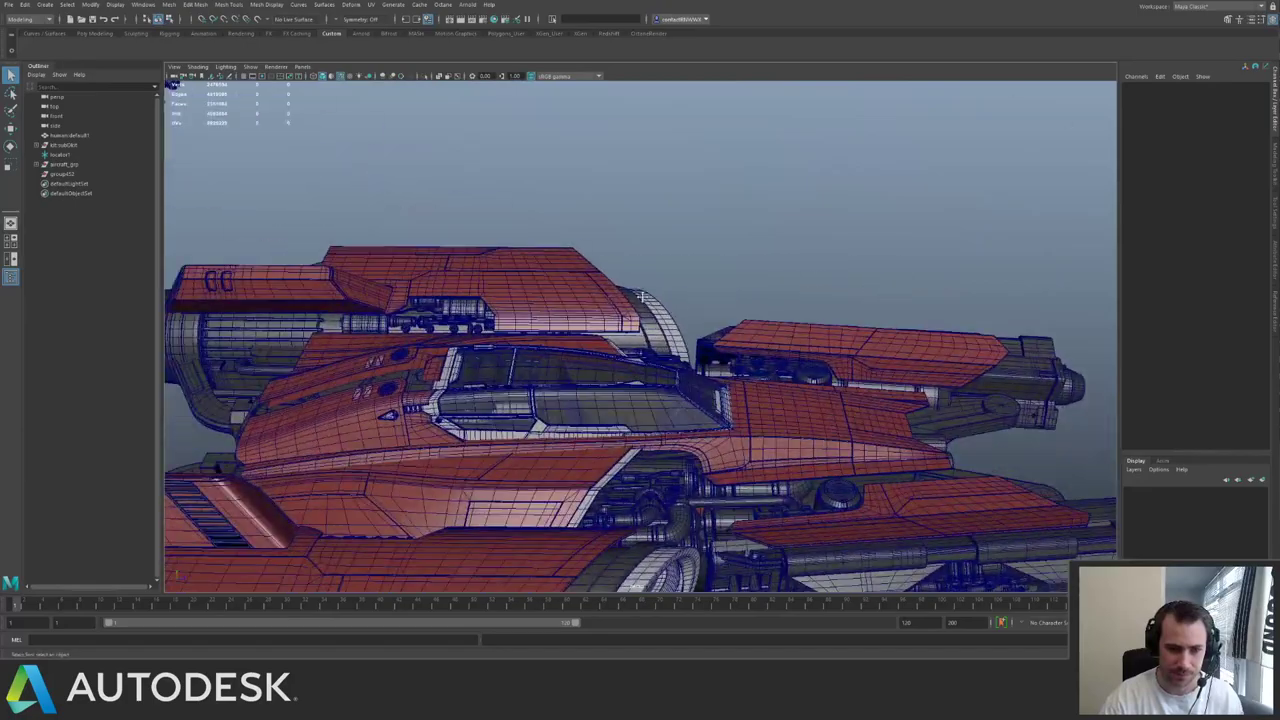
middle_click_drag(641, 297, 735, 306, "alt")
right_click_drag(735, 306, 957, 349, "alt")
left_click_drag(957, 349, 905, 368, "alt")
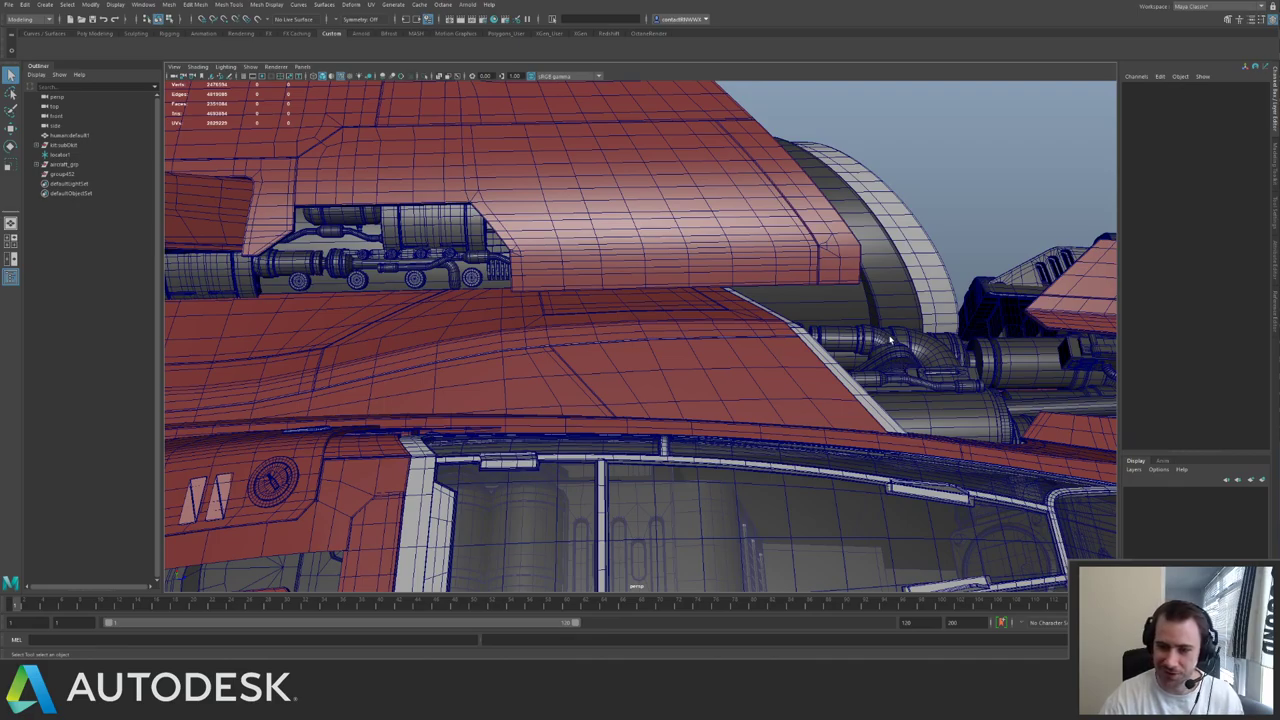
left_click_drag(888, 340, 840, 295, "alt")
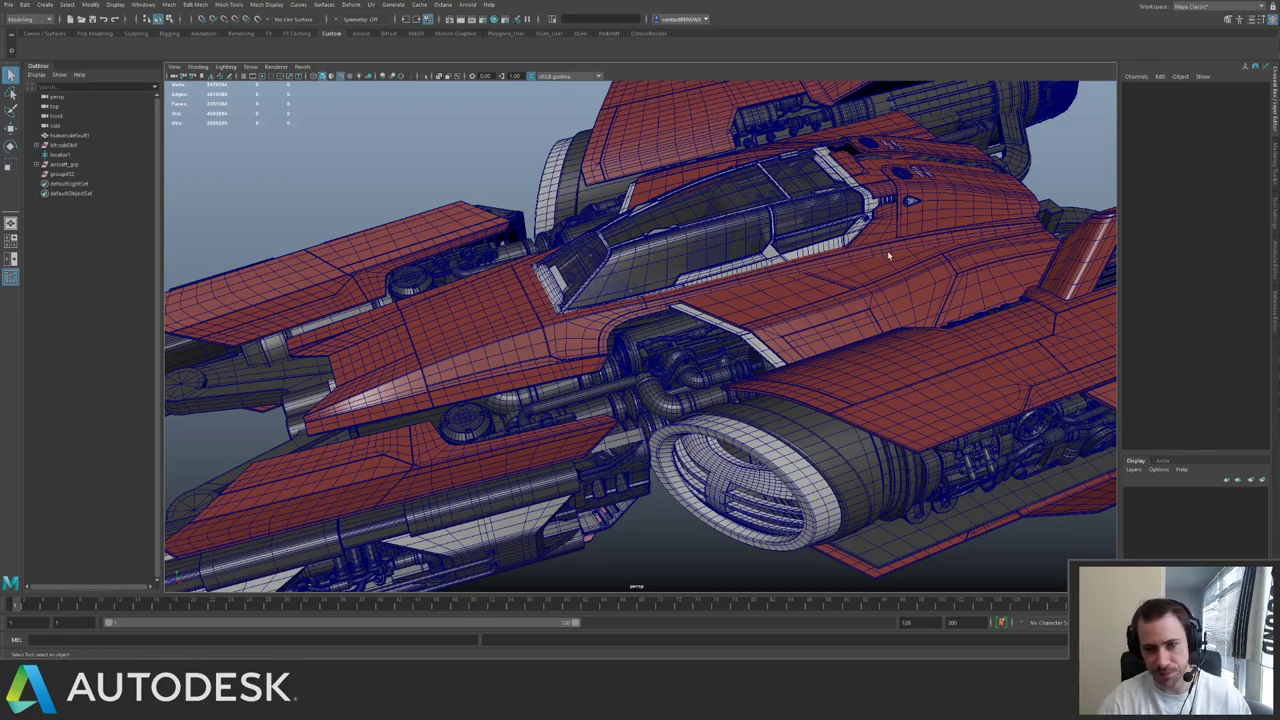
left_click_drag(739, 227, 575, 272, "alt")
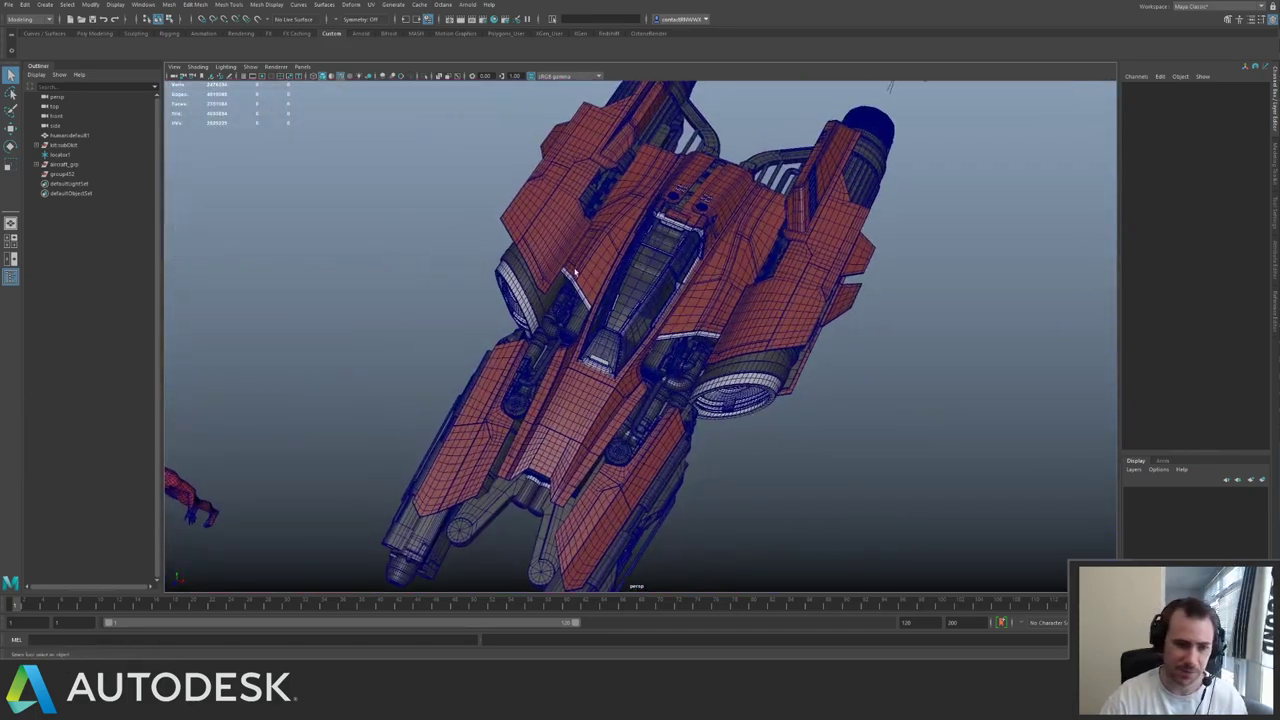
right_click_drag(575, 272, 753, 331, "alt")
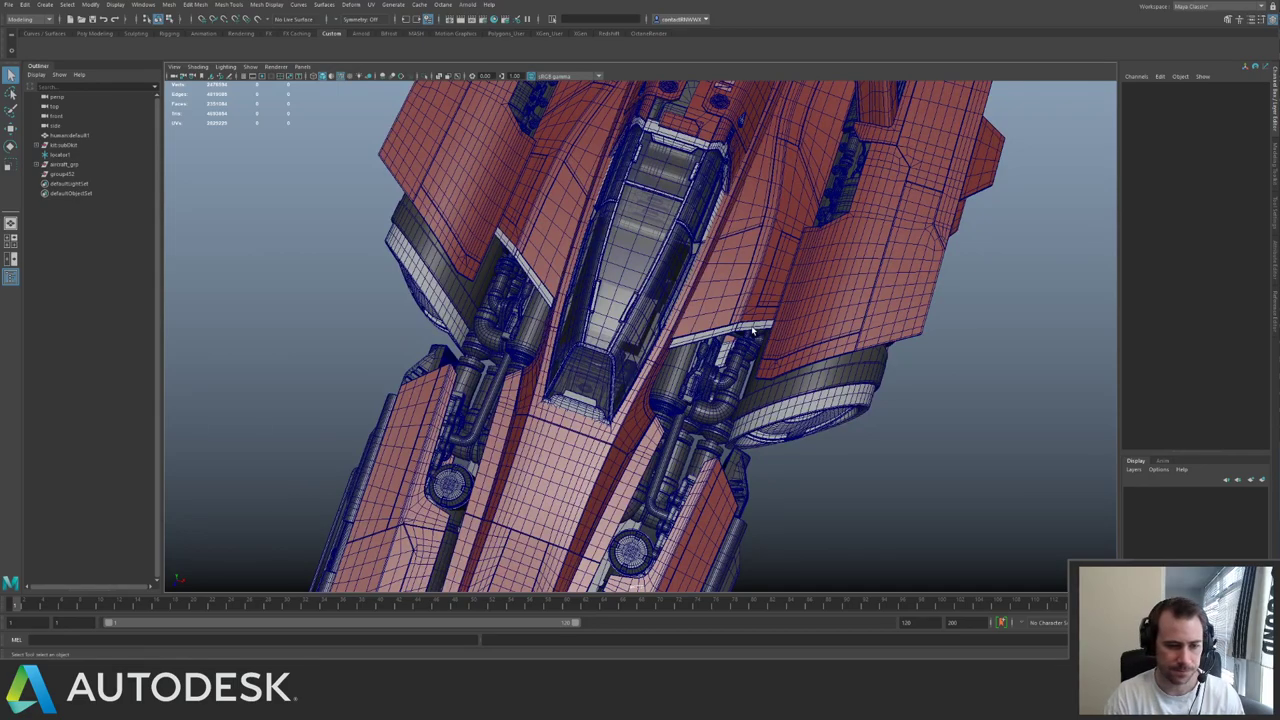
- Add the whole group of kit parts behind the ship to a new display layer named kitLayer
right_click_drag(894, 230, 635, 82, "alt")
middle_click_drag(888, 112, 697, 270, "alt")
left_click_drag(697, 270, 840, 246, "alt")
left_click(840, 246)
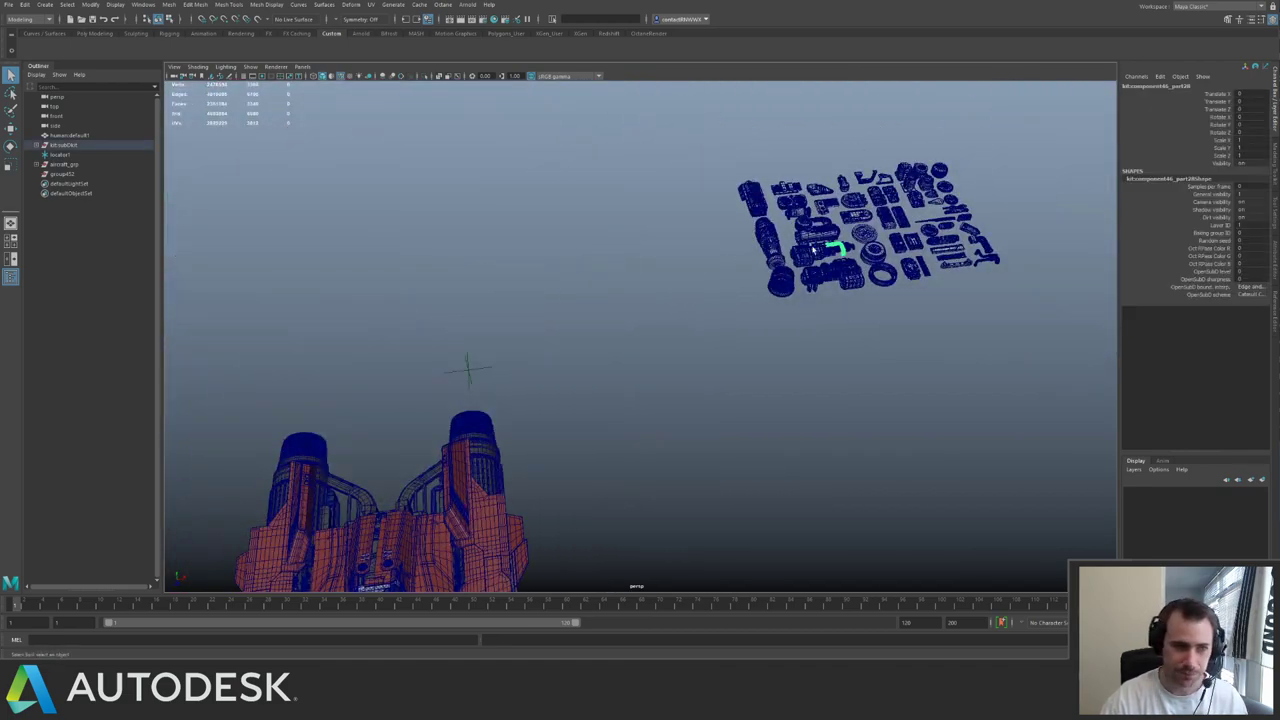
left_click(100, 149)
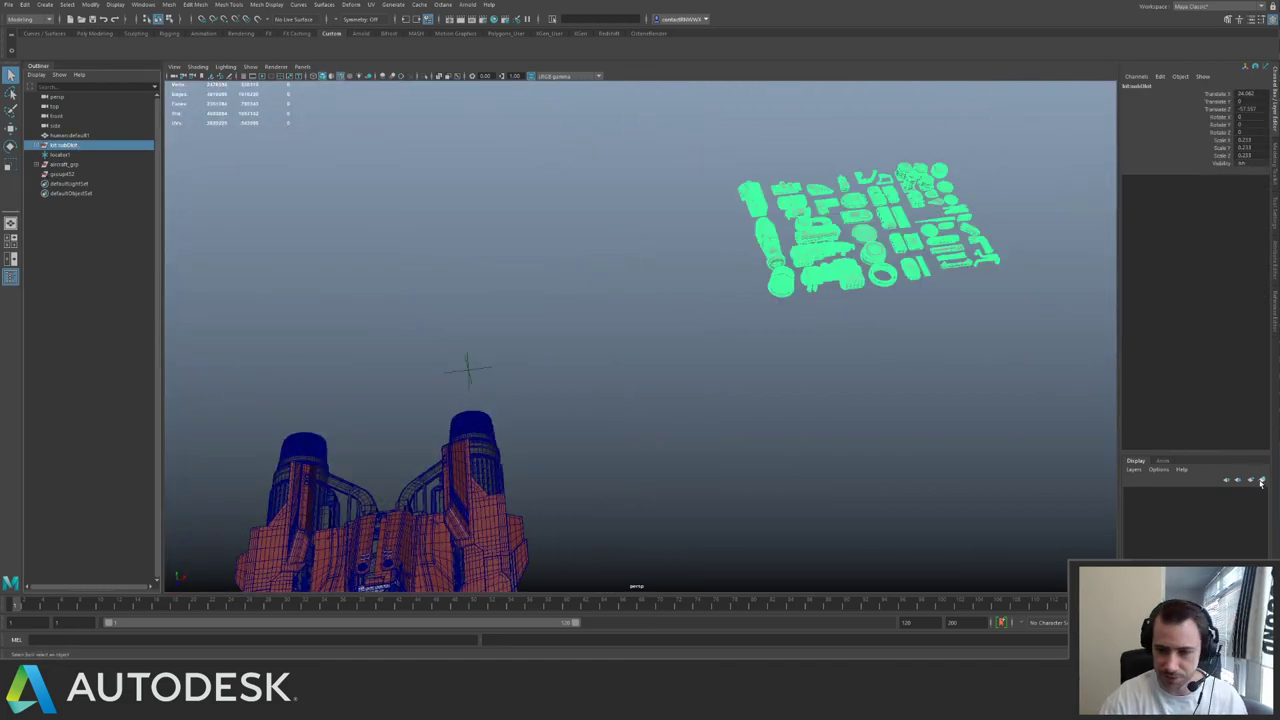
left_click(1262, 480)
left_click(1178, 494)
double_click(1180, 494)
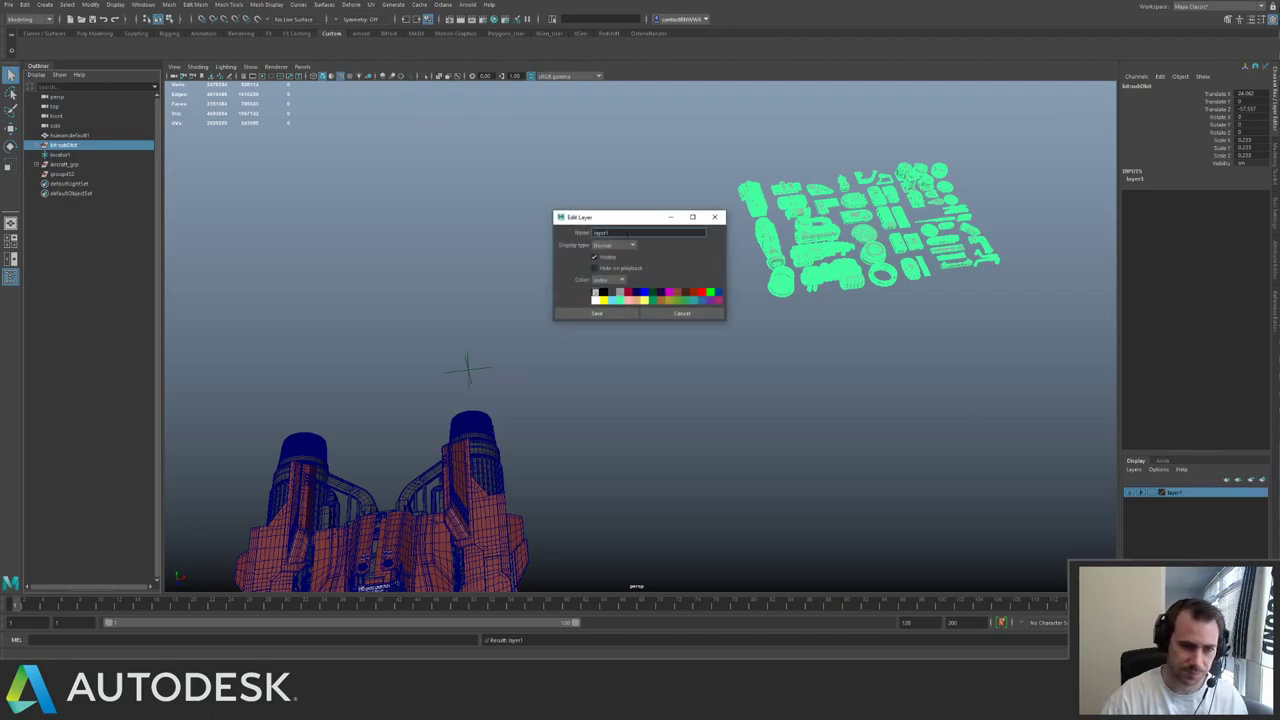
type("kitL")
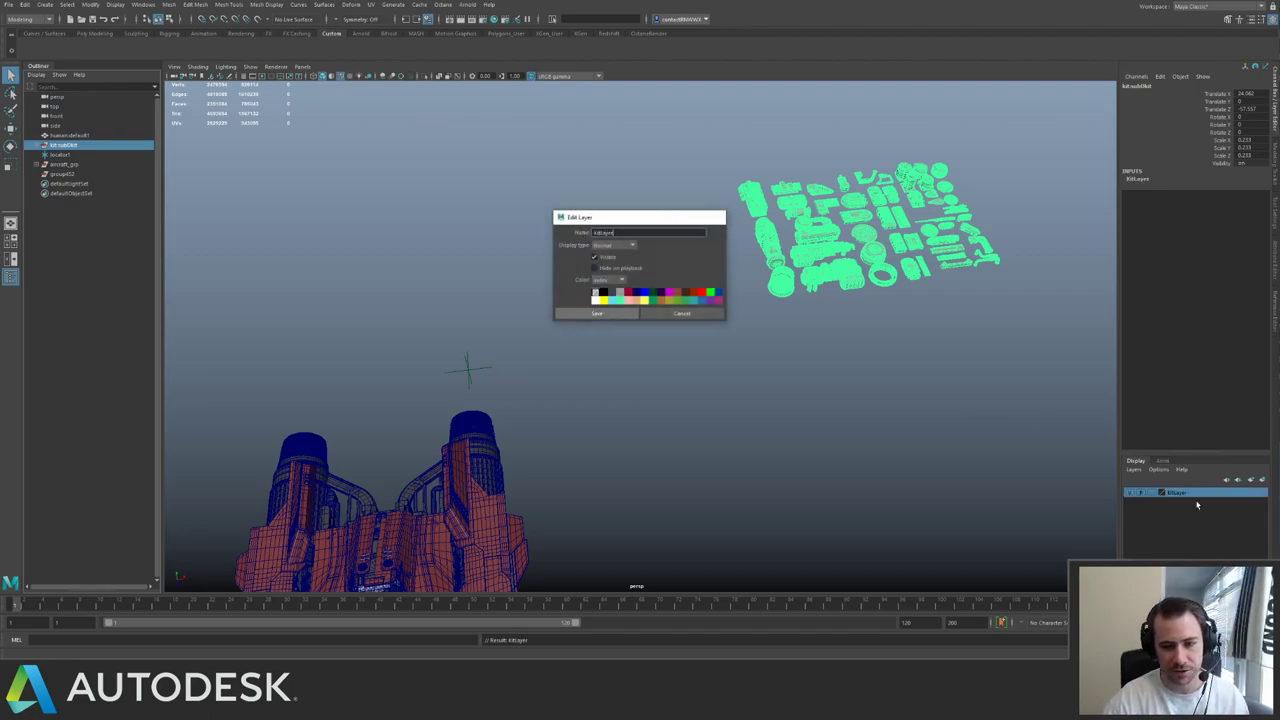
left_click(597, 313)
- Toggle the kitLayer's visibility to check that it controls the kit parts
left_click(1130, 492)
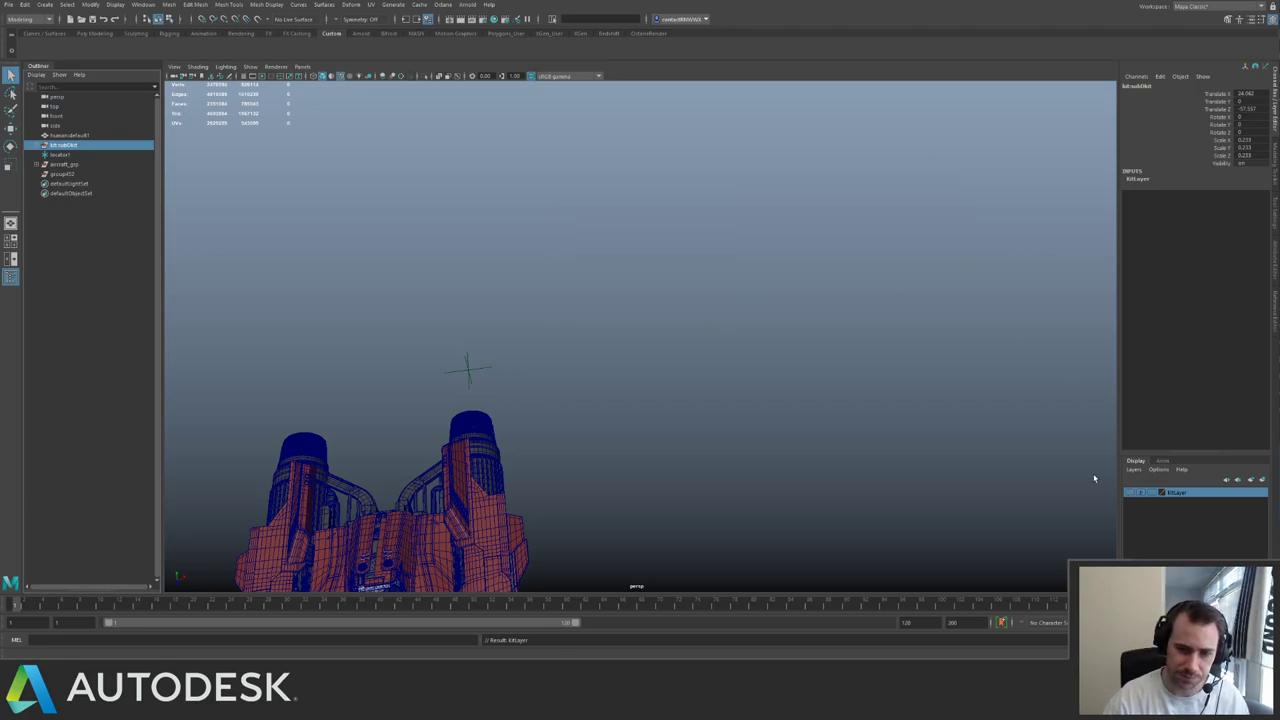
left_click(888, 360)
left_click_drag(888, 360, 787, 224, "alt")
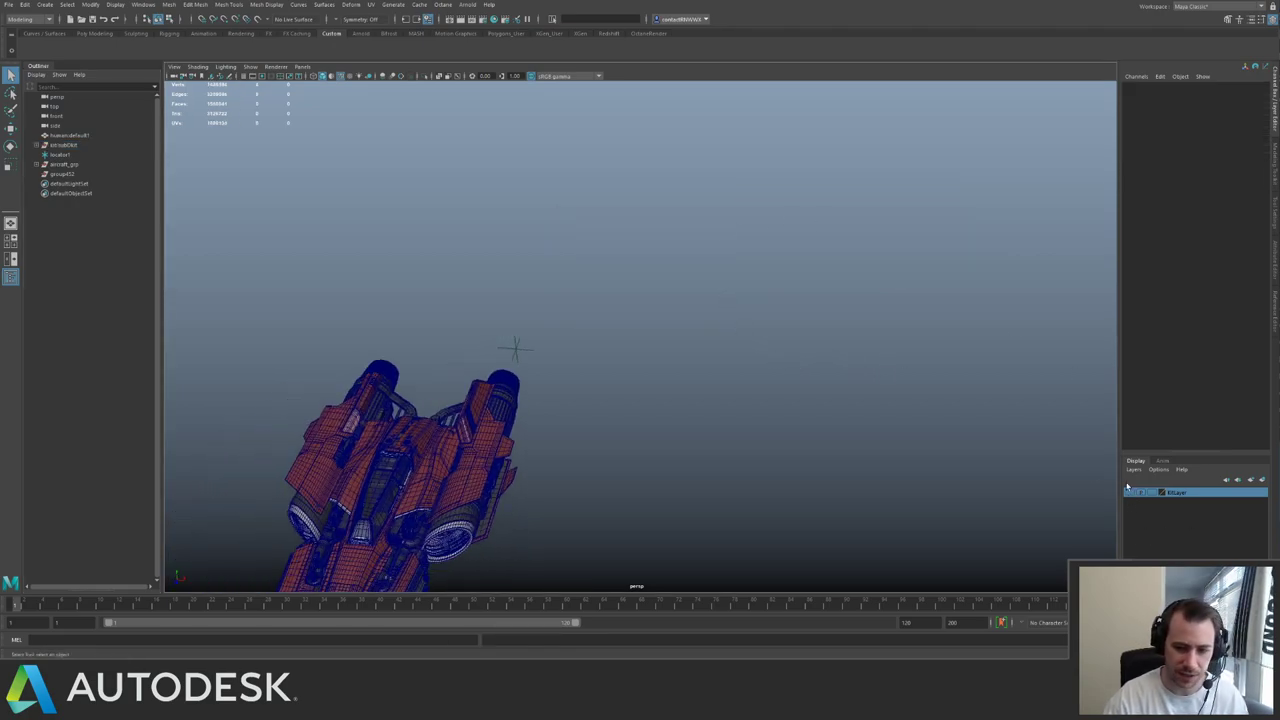
left_click(1130, 492)
left_click(1130, 492)
left_click(1130, 493)
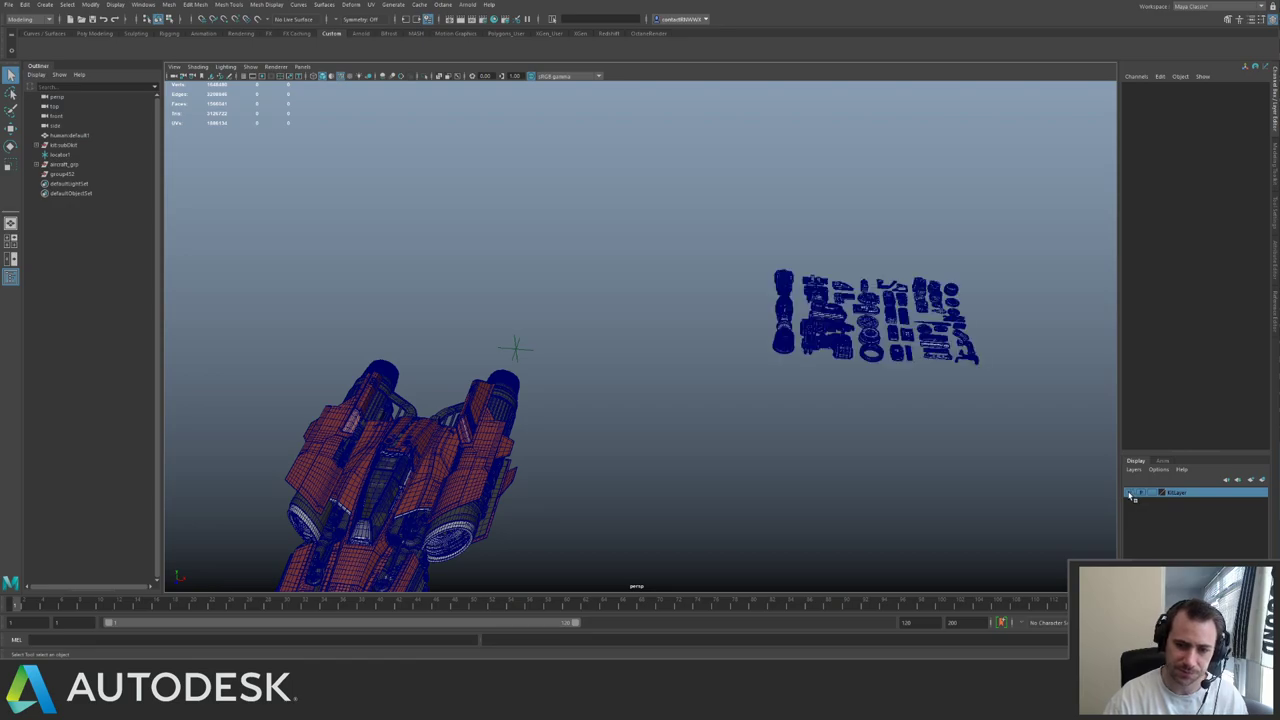
- Add the human figure to a new display layer named scale, and hide both the scale and kitLayer layers
middle_click_drag(647, 233, 715, 112, "alt")
right_click_drag(715, 112, 907, 298, "alt")
middle_click_drag(638, 266, 791, 277, "alt")
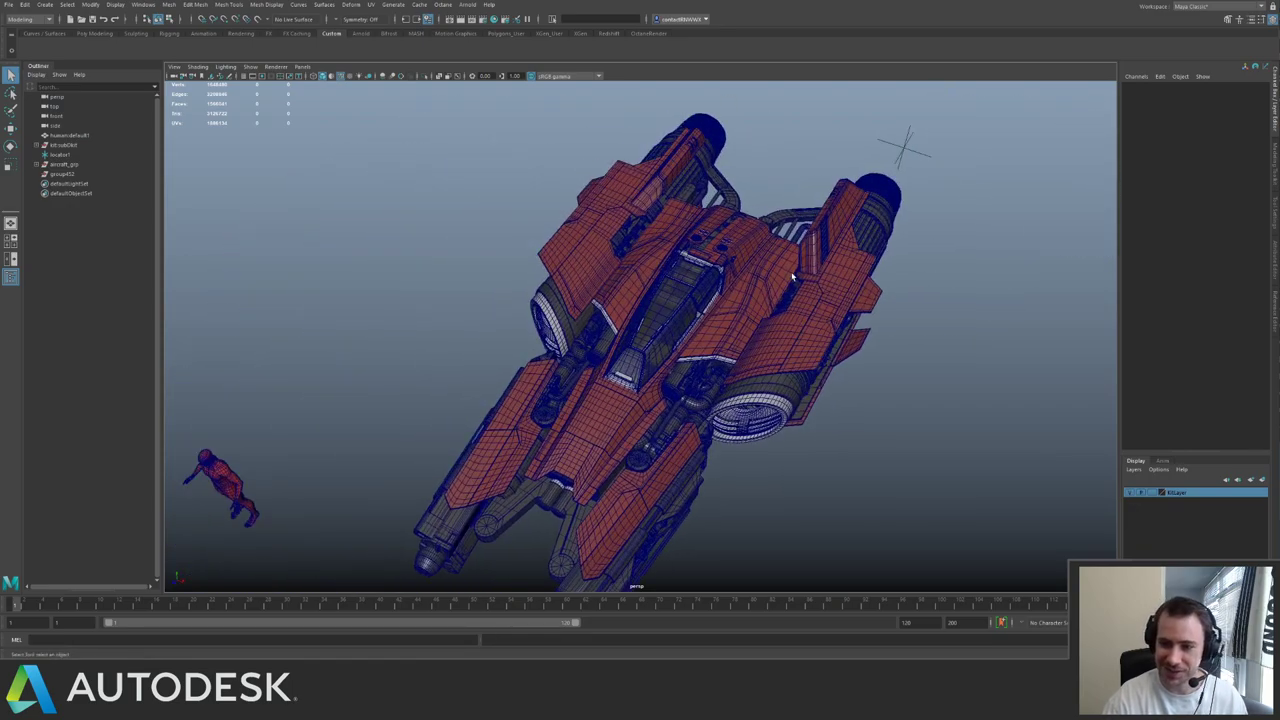
right_click_drag(791, 277, 786, 314, "alt")
left_click_drag(786, 314, 850, 310, "alt")
left_click(531, 324)
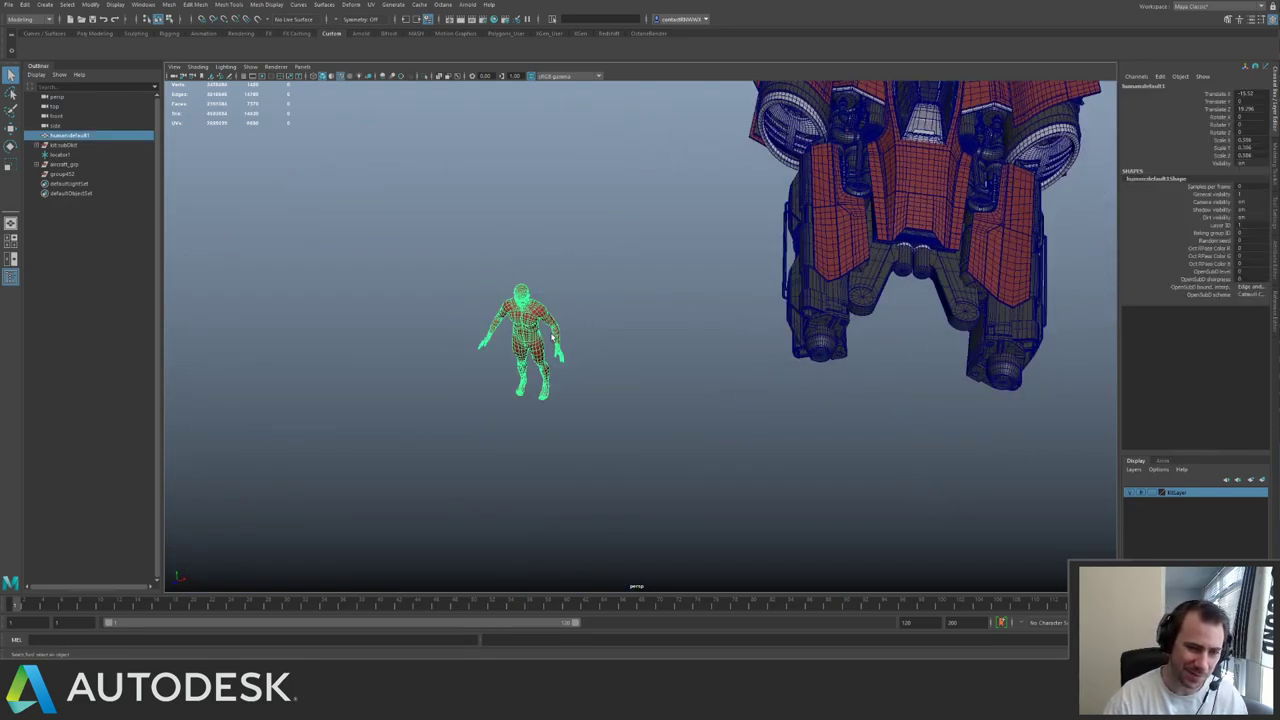
left_click(1262, 481)
double_click(1178, 492)
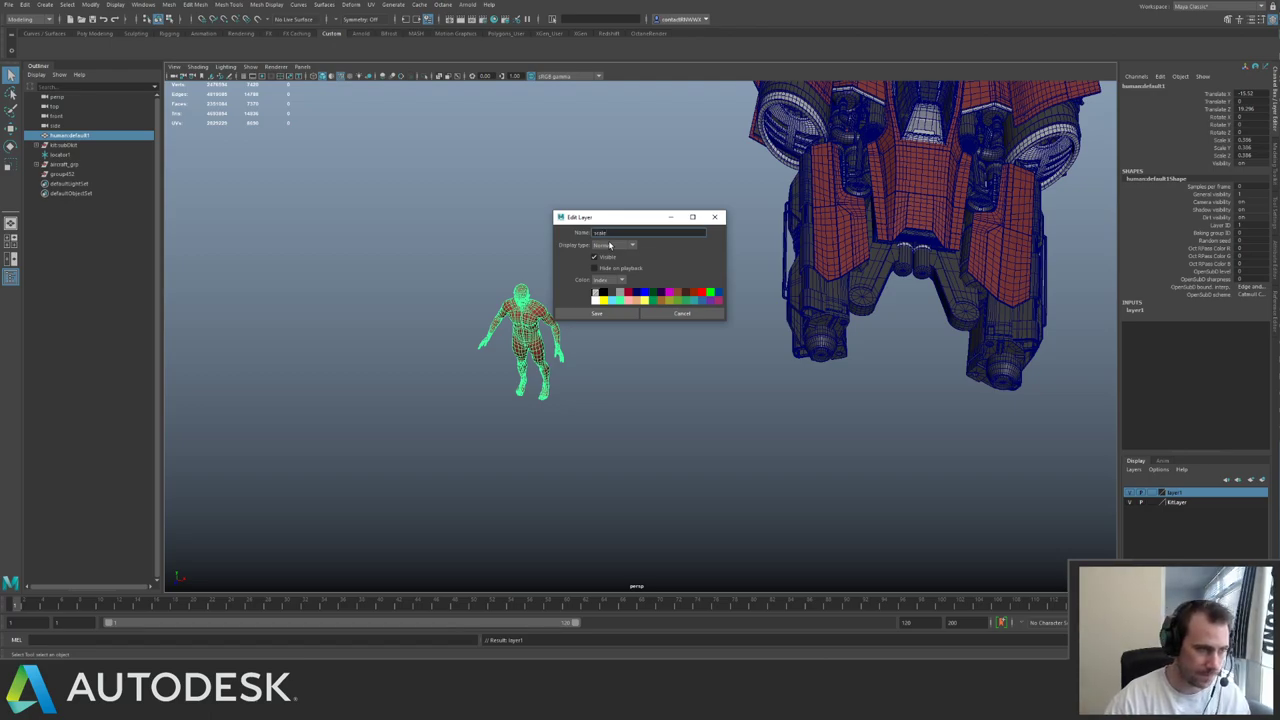
left_click(600, 314)
left_click(757, 346)
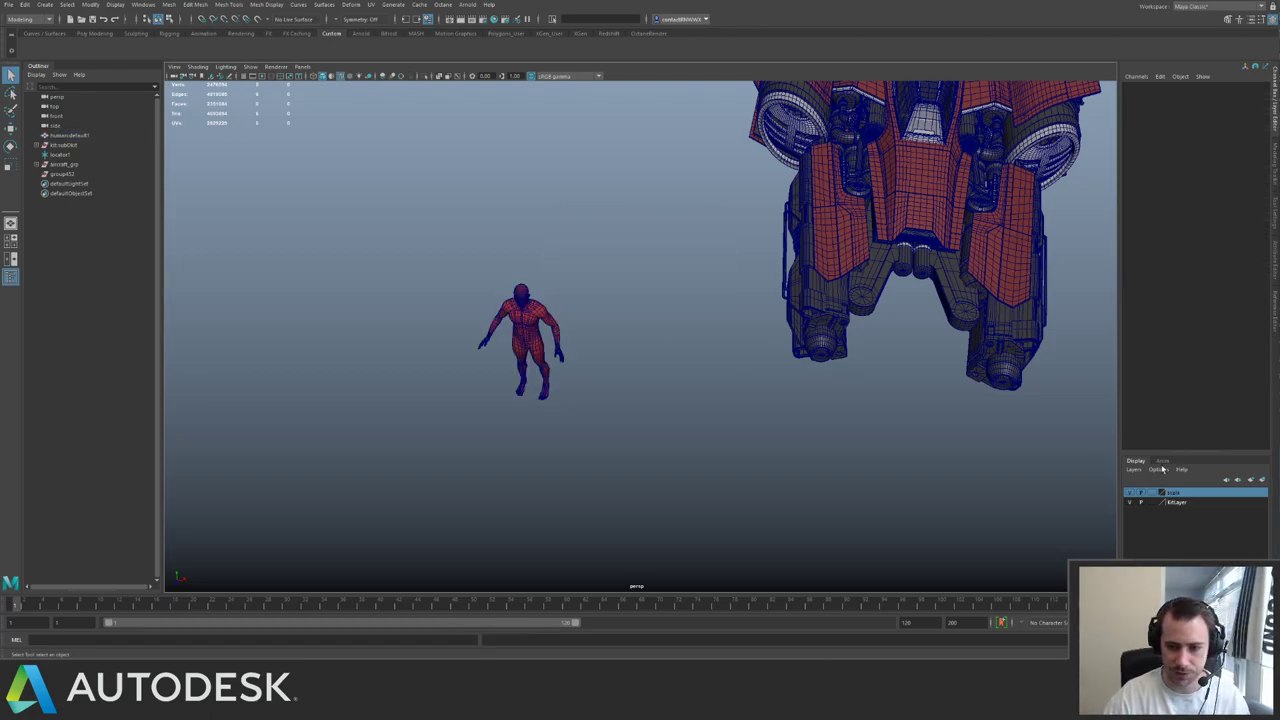
left_click(1128, 493)
- Add the cockpit canopy glass to a new display layer named glassWindow
middle_click_drag(1040, 315, 742, 530, "alt")
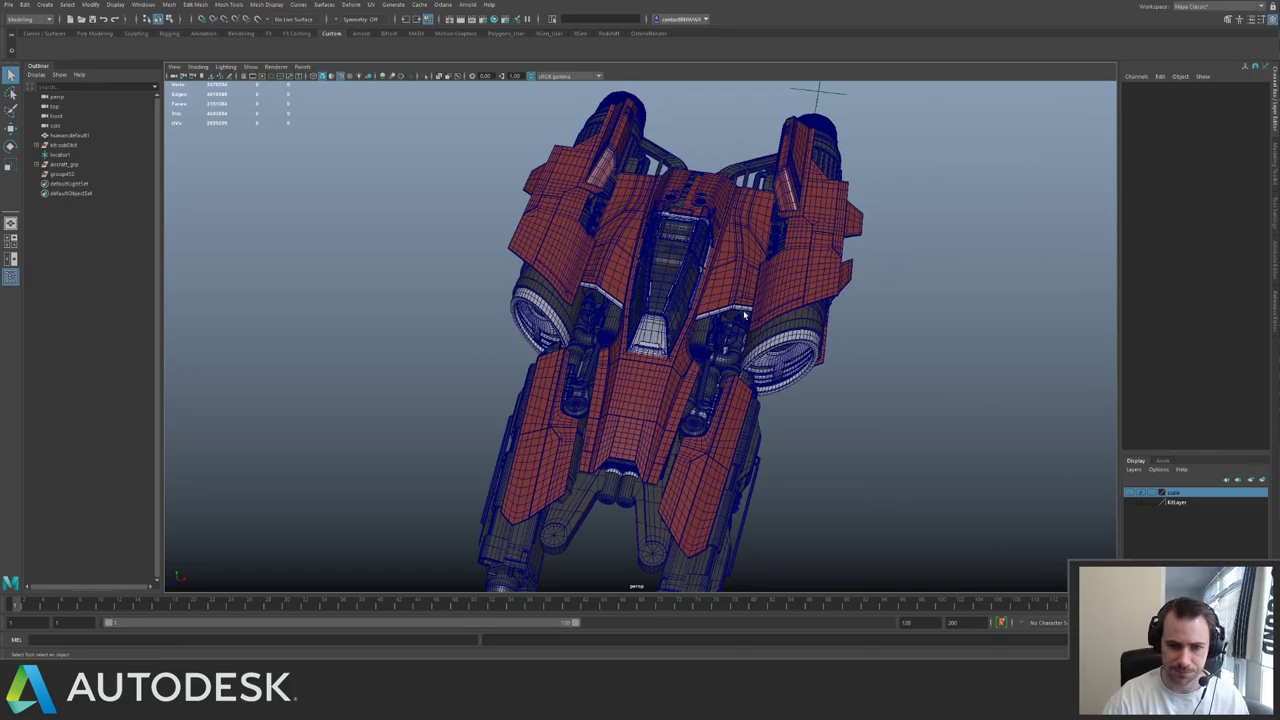
left_click_drag(742, 530, 760, 390, "alt")
right_click_drag(760, 390, 986, 374, "alt")
left_click_drag(986, 374, 748, 314, "alt")
right_click_drag(748, 314, 483, 273, "alt")
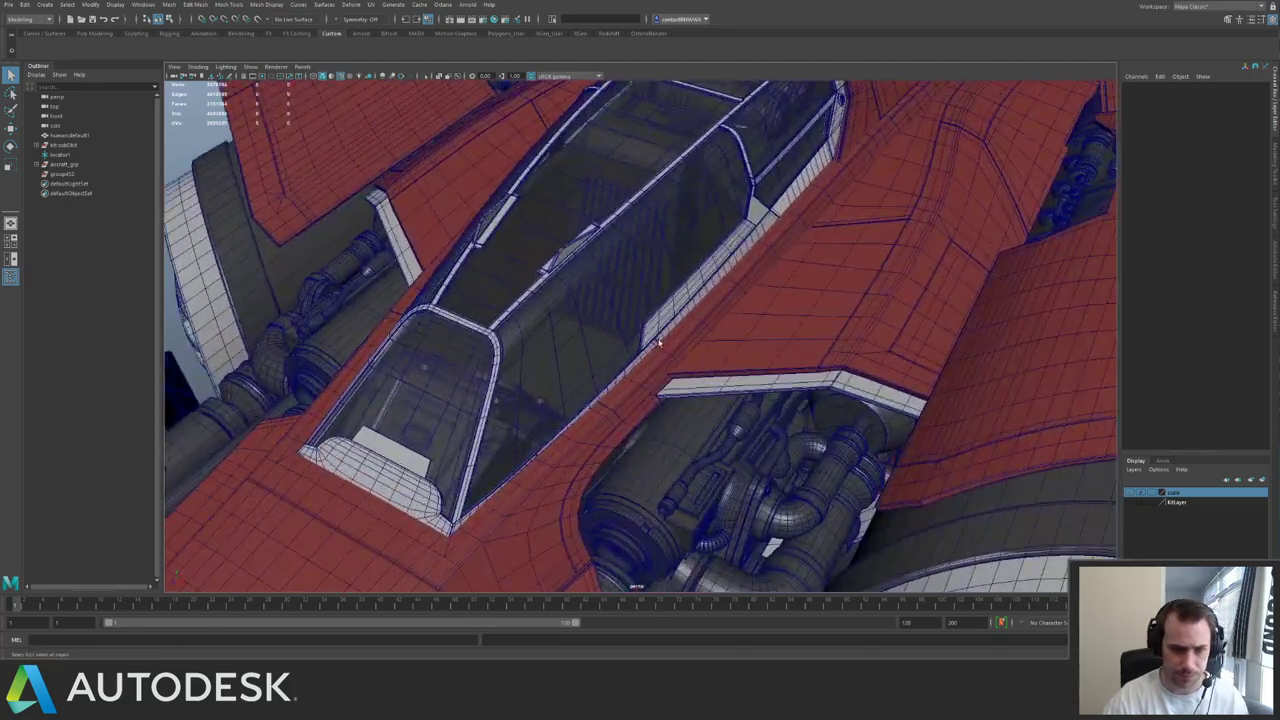
left_click(612, 312)
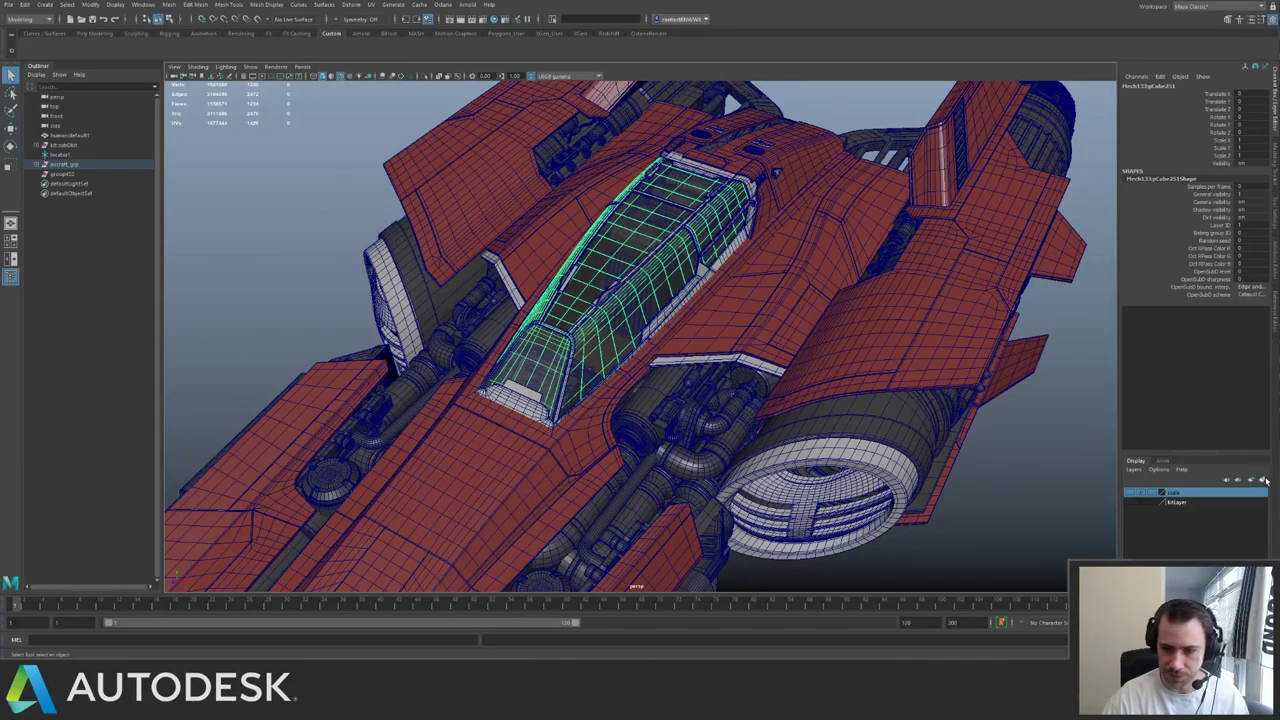
left_click(1263, 480)
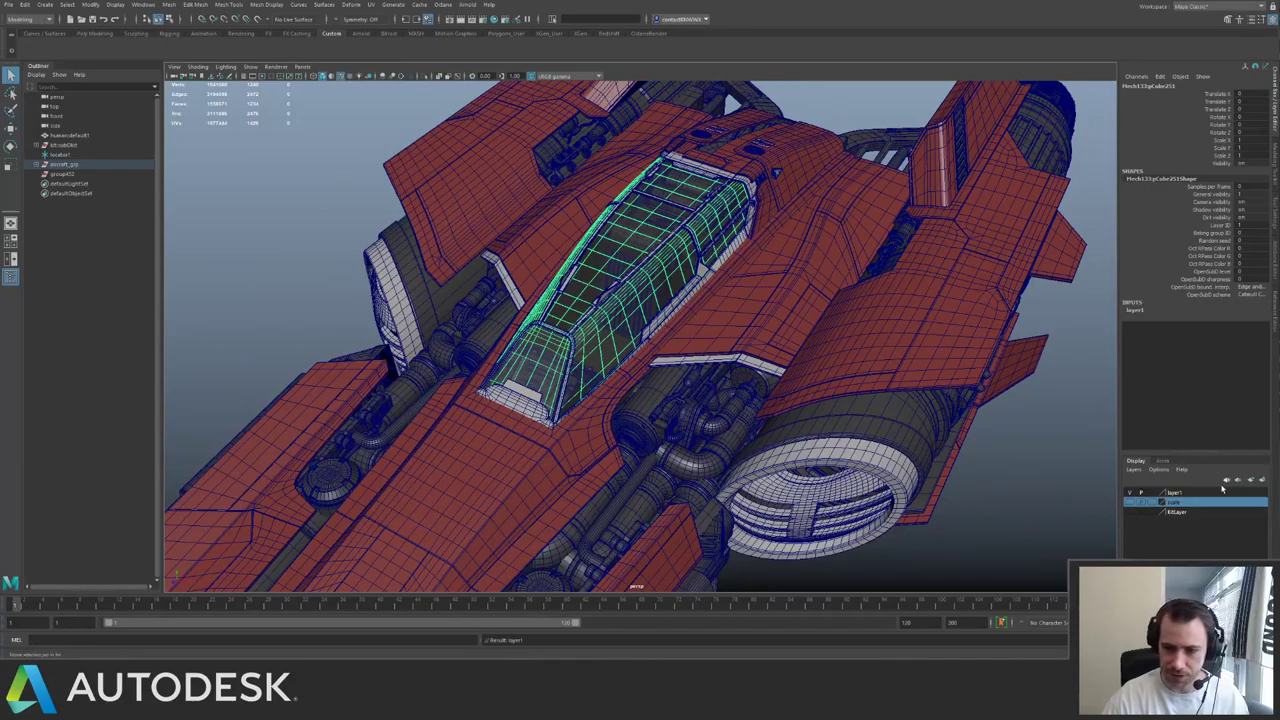
double_click(1185, 494)
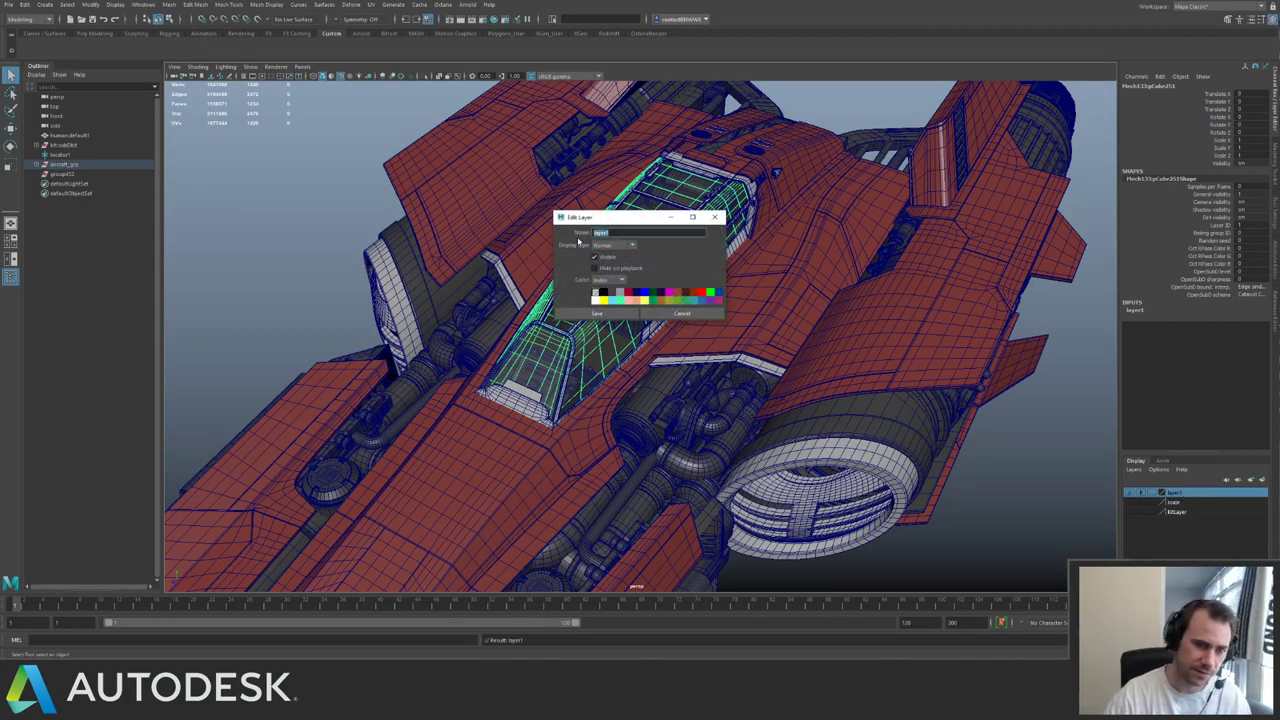
type("grid")
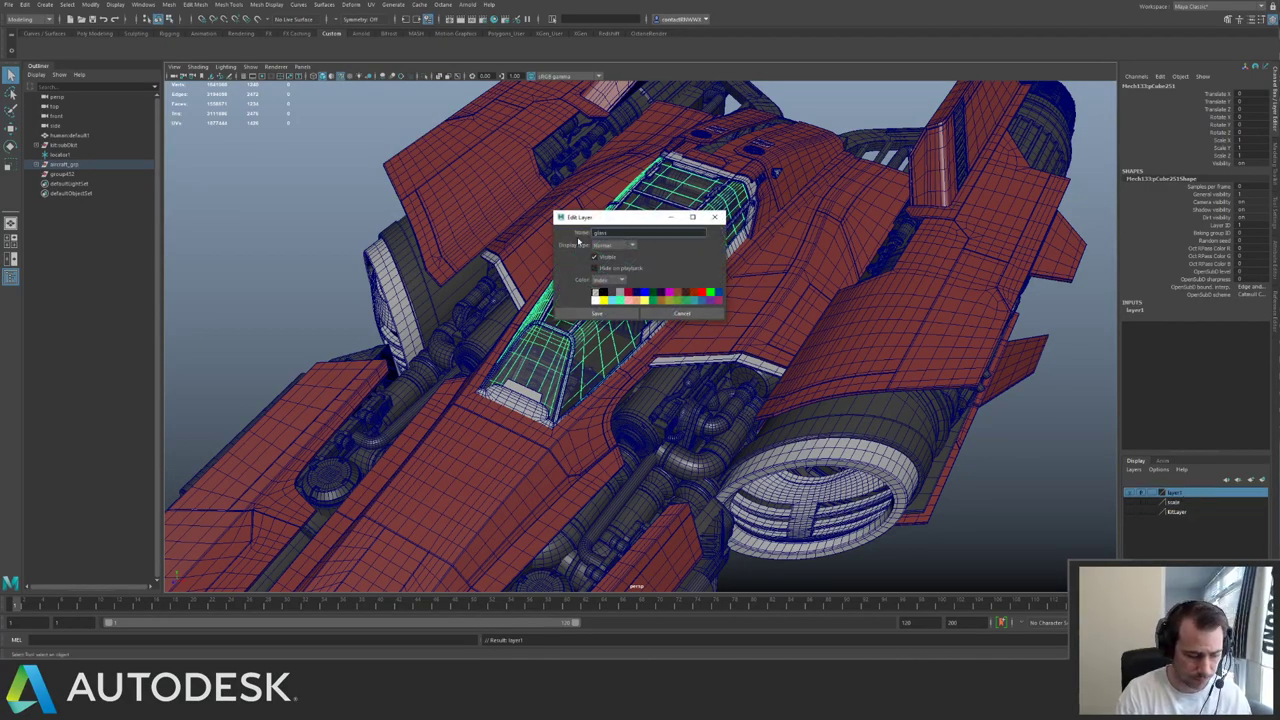
type("Windows")
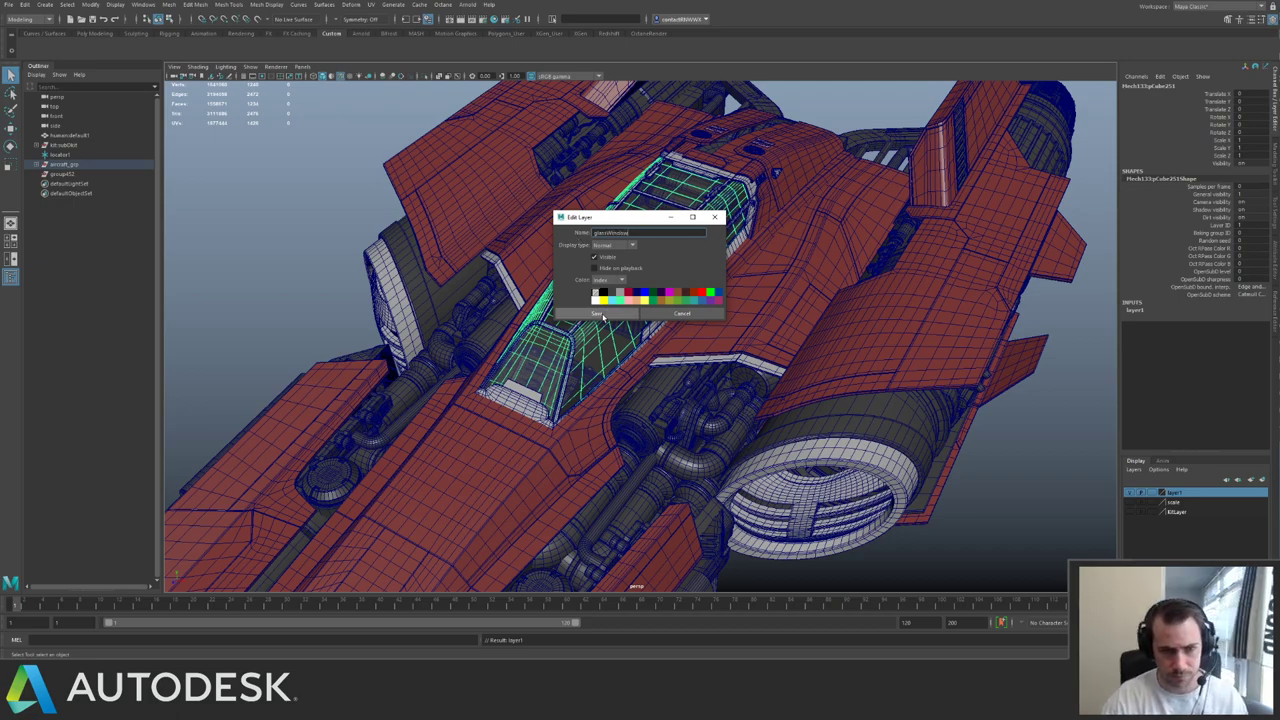
key("Return")
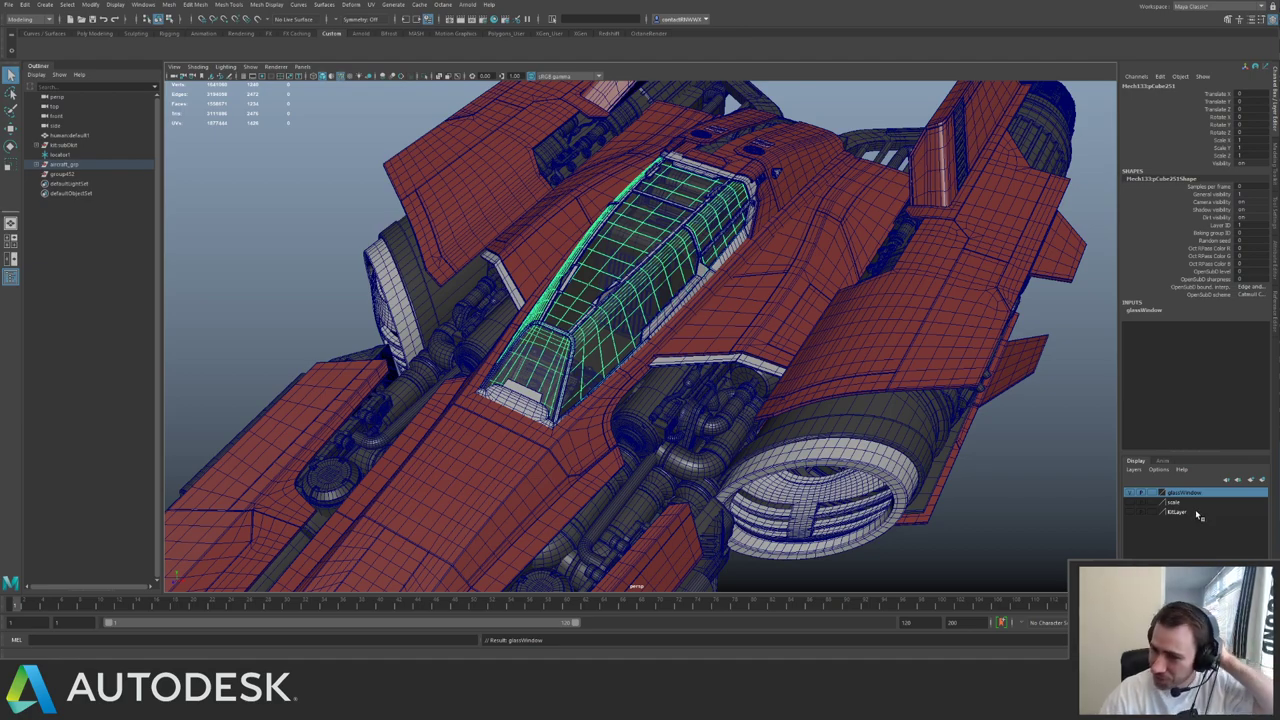
- Toggle the glassWindow layer's visibility to view the cockpit interior without its glass
left_click_drag(686, 301, 688, 306, "alt")
scroll(688, 306, "up", 3)
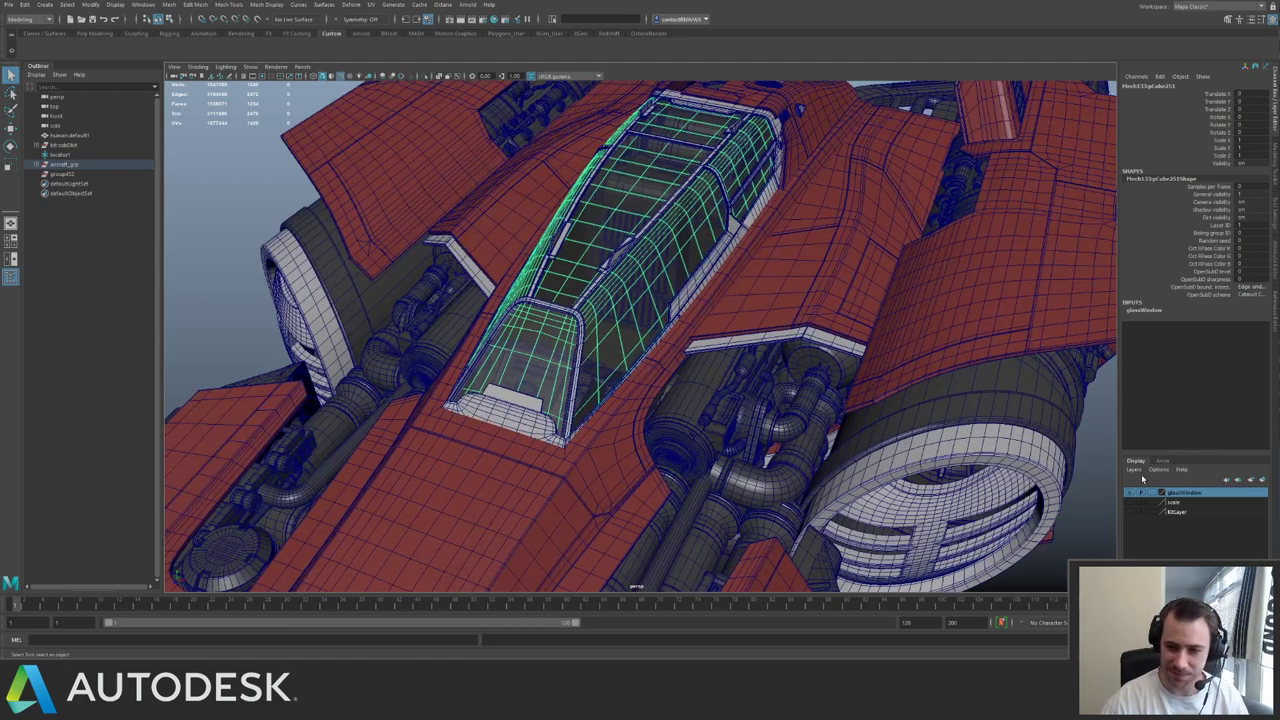
left_click(1128, 493)
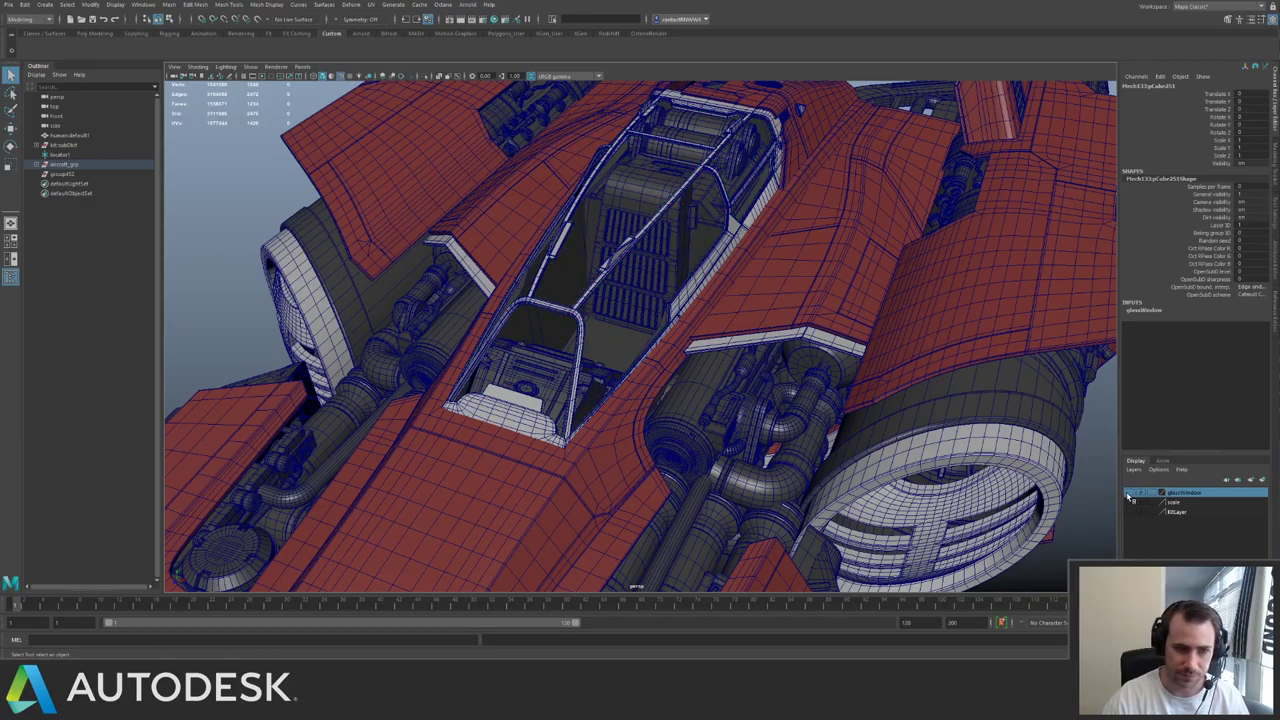
left_click_drag(701, 238, 1135, 481, "alt")
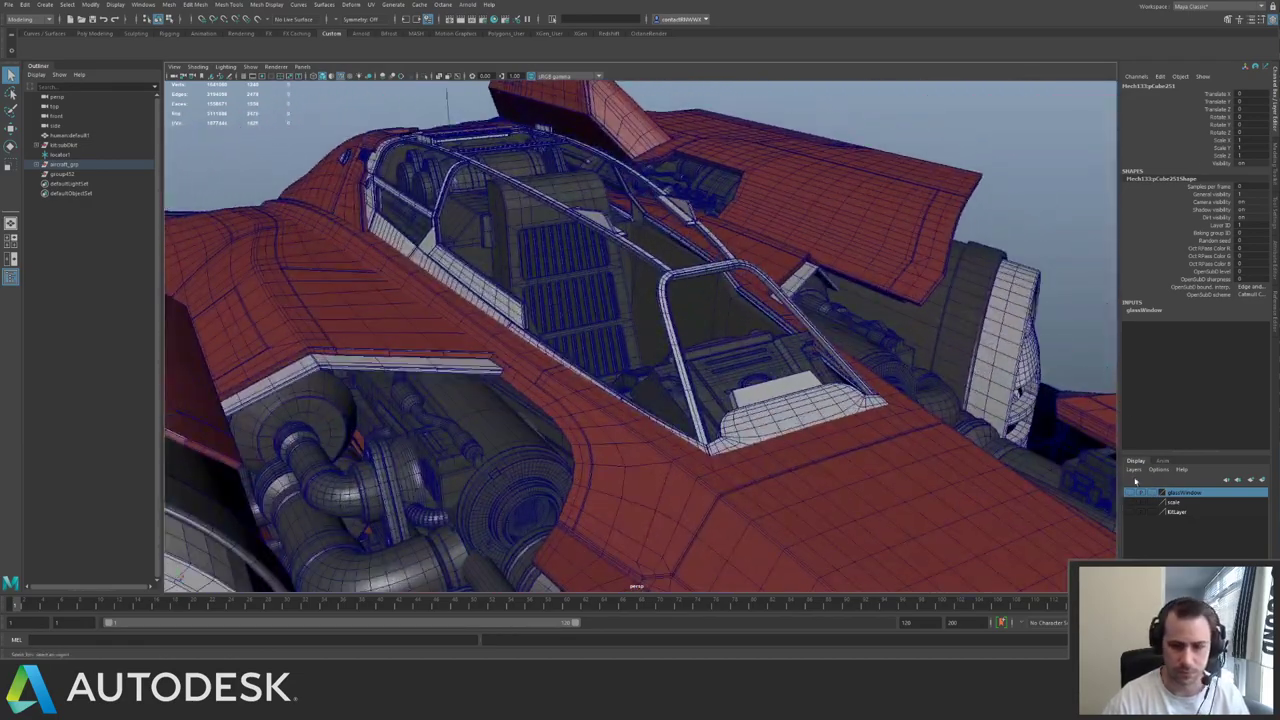
left_click(1128, 493)
- Set the glassWindow layer to Template display and select the seat's slatted insert through the glass
left_click(1150, 494)
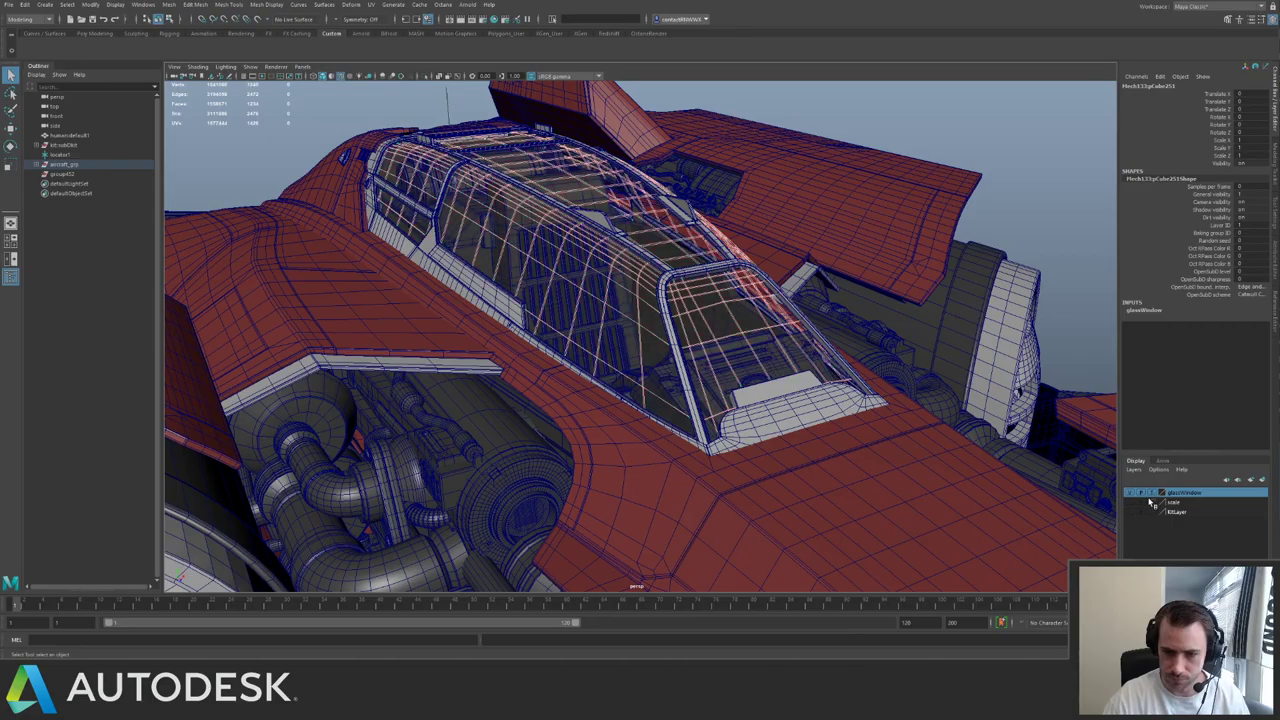
left_click(896, 105)
left_click_drag(650, 310, 948, 456, "alt")
left_click(680, 241)
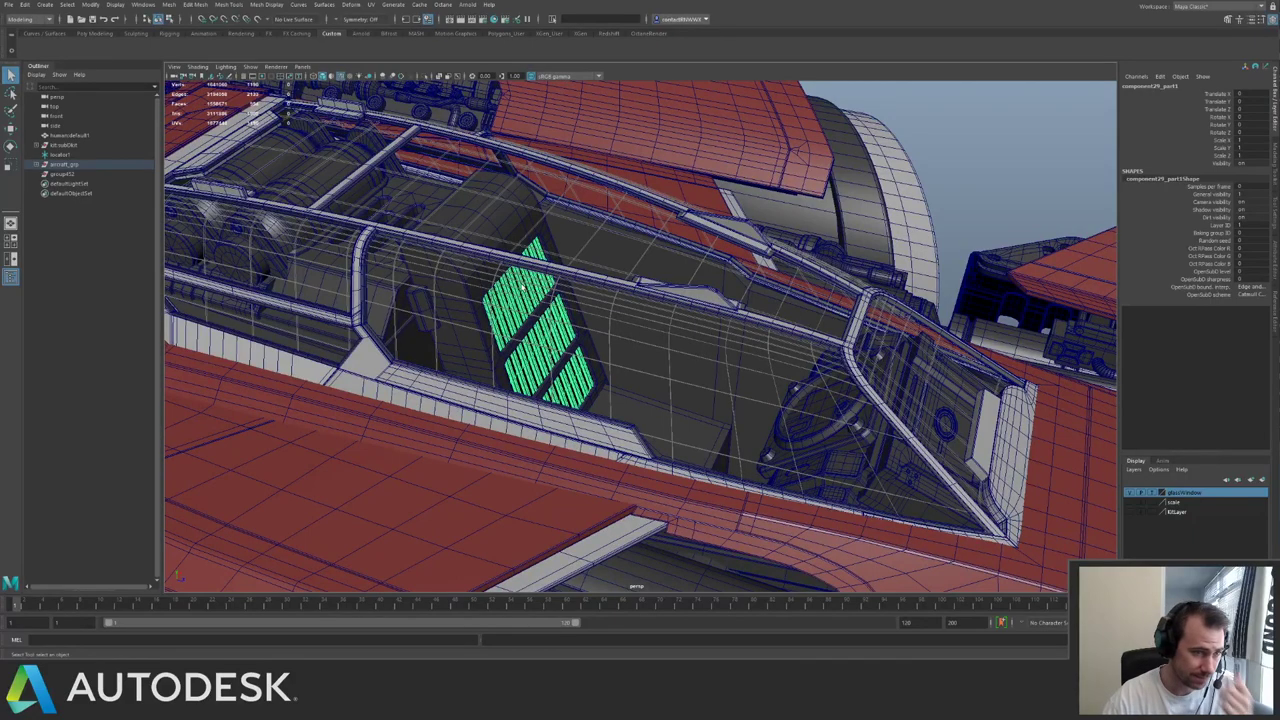
left_click(1156, 500)
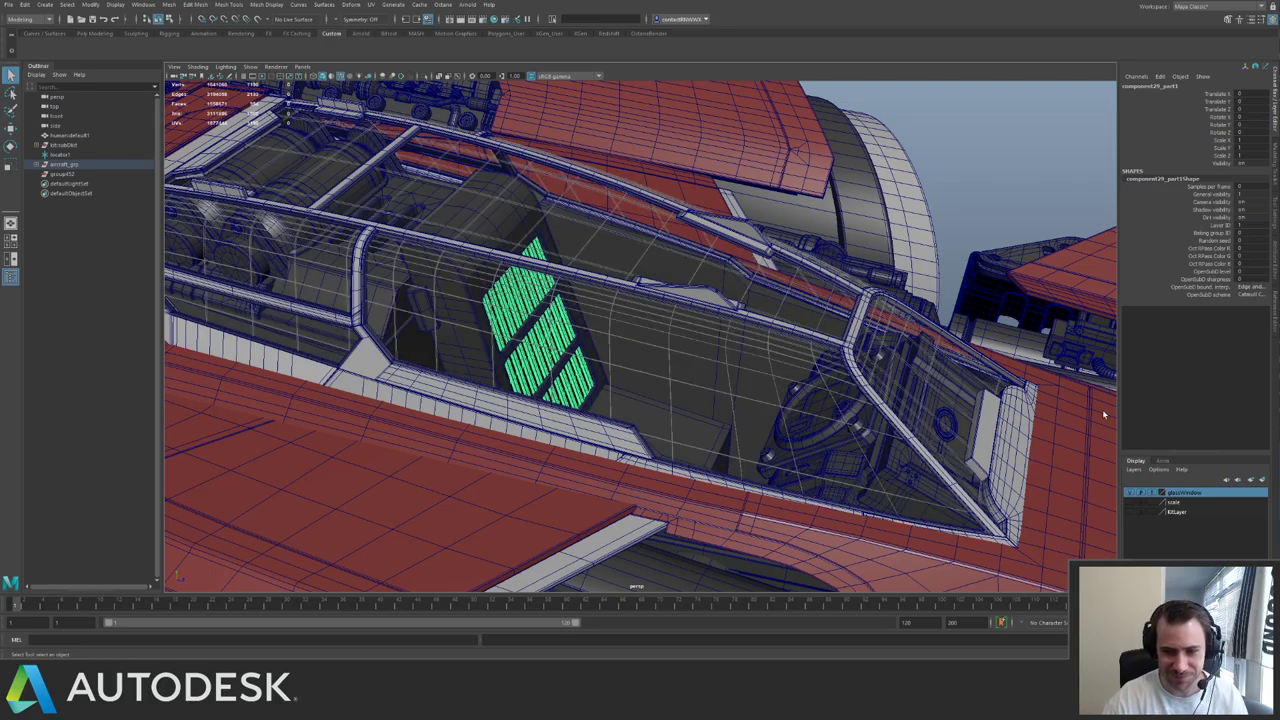
- Test selecting the seat frame and the dashboard screen through the templated canopy glass
left_click(966, 130)
left_click_drag(966, 130, 795, 228, "alt")
left_click(818, 168)
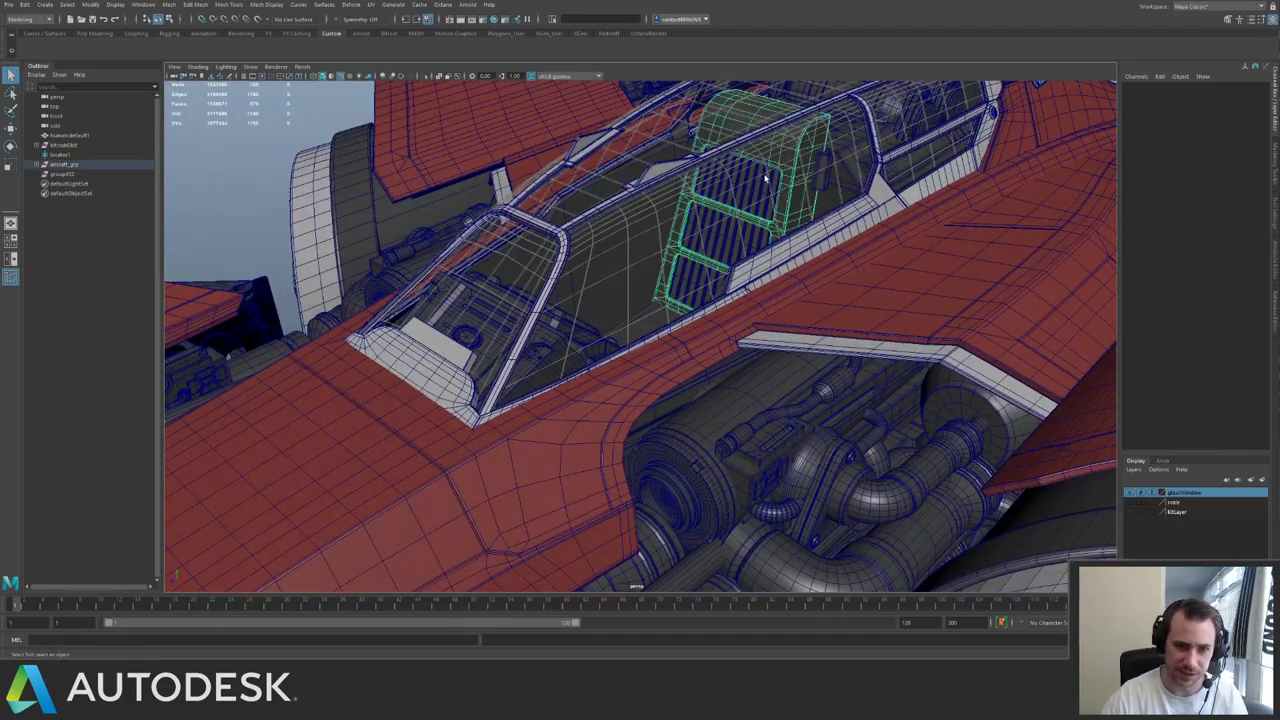
left_click_drag(818, 168, 663, 237, "alt")
left_click(814, 200)
right_click_drag(663, 237, 893, 339, "alt")
left_click_drag(893, 340, 648, 306, "alt")
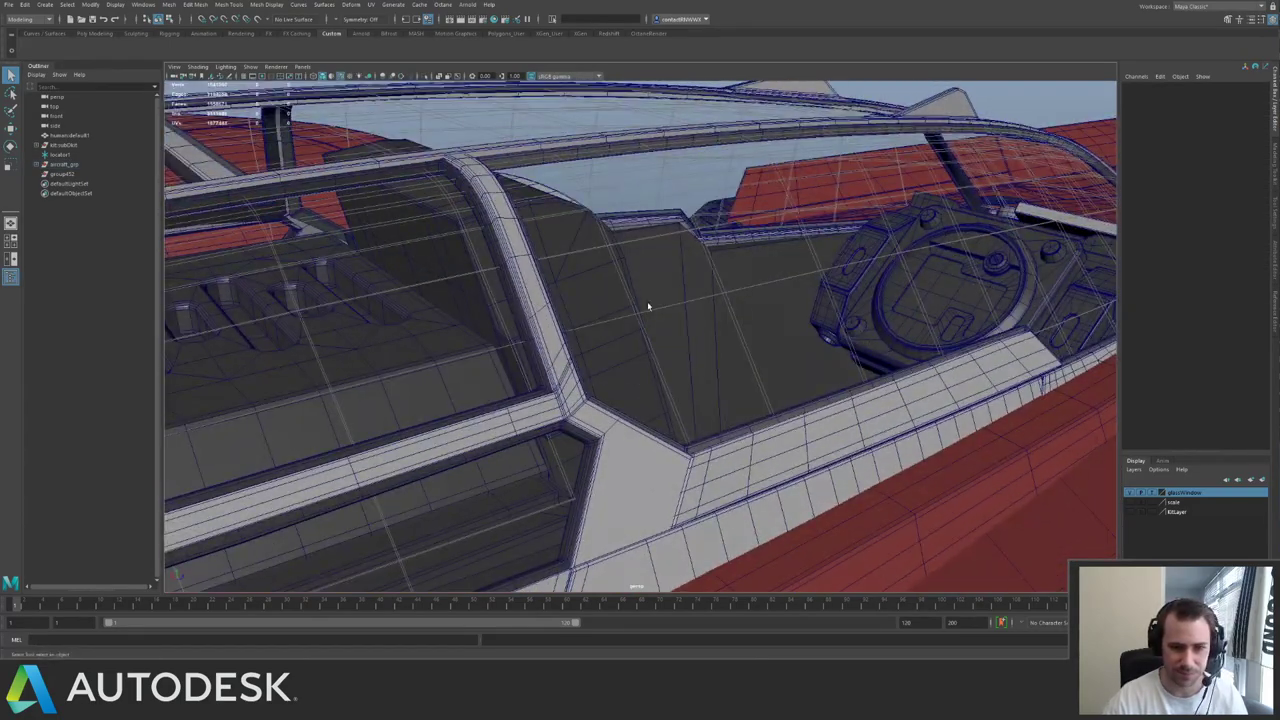
left_click(958, 300)
left_click_drag(958, 300, 1040, 347, "alt")
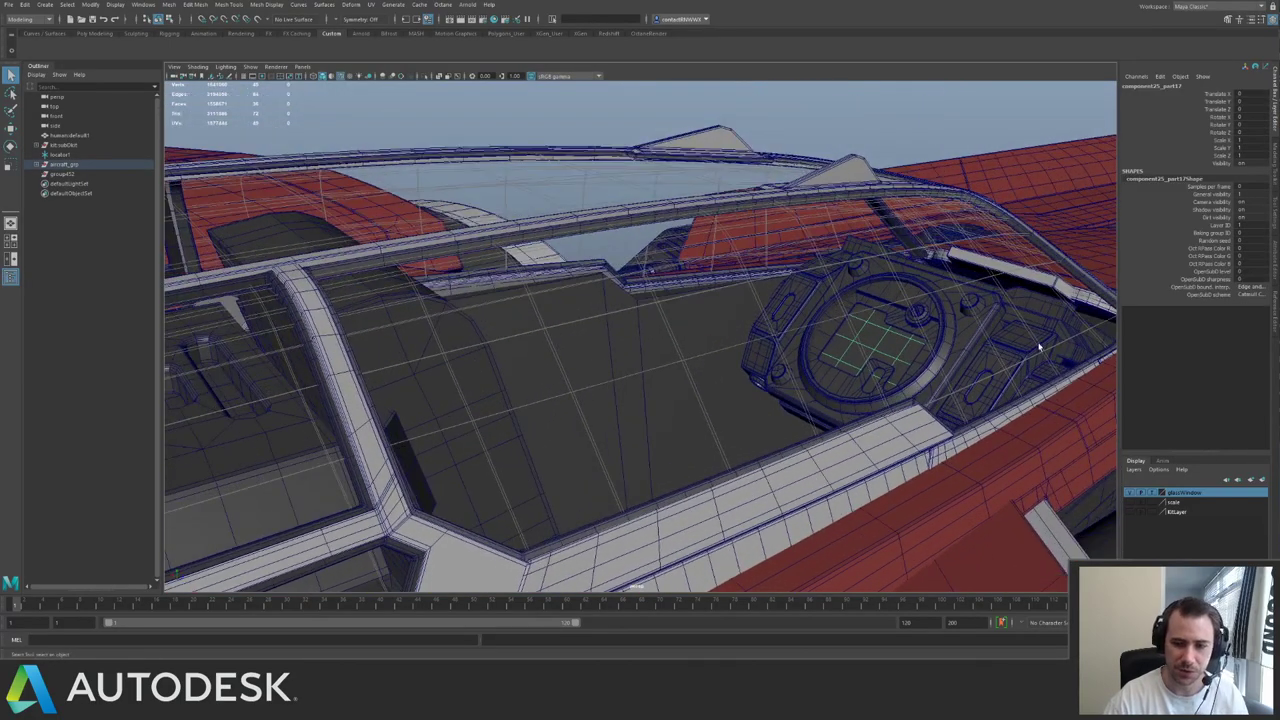
- Try Reference display on the glassWindow layer and test selecting the cockpit parts behind the glass
left_click(1153, 494)
mouse_move(860, 350)
left_mouse_down("alt")
mouse_move(603, 257)
mouse_move(531, 302)
left_mouse_up("alt")
left_click(531, 302)
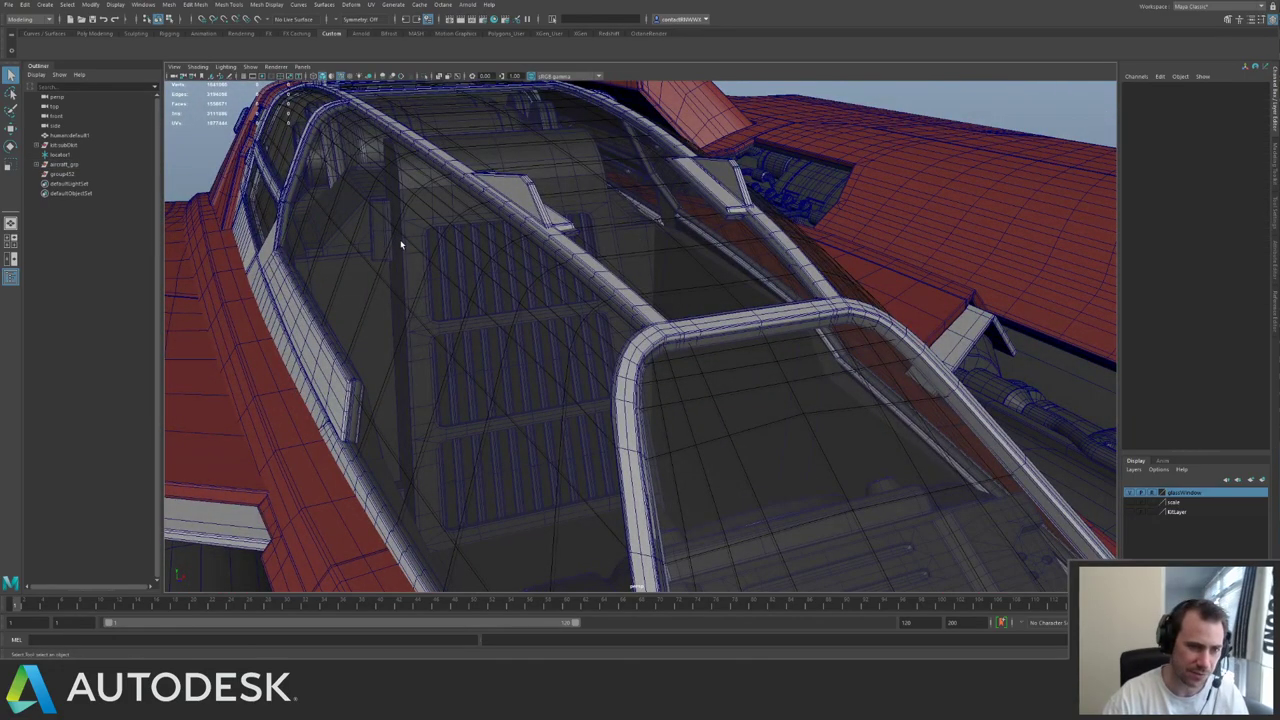
left_click_drag(442, 207, 482, 287, "alt")
left_click(482, 287)
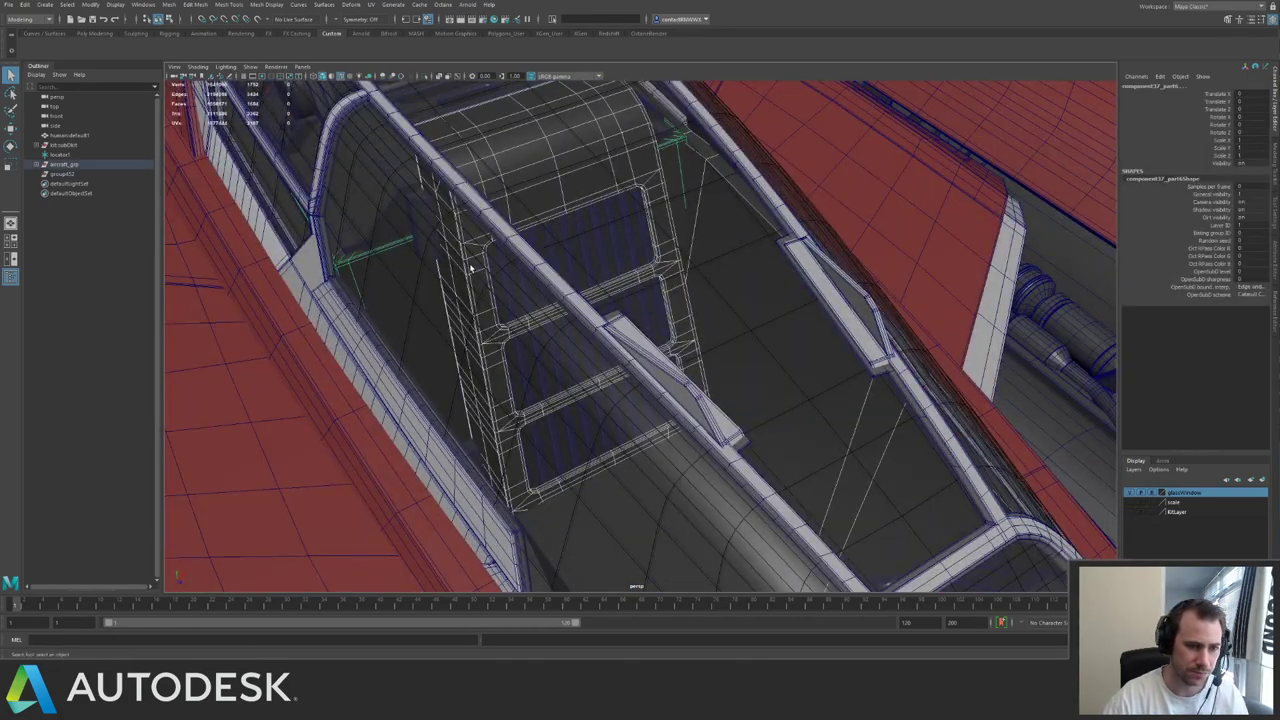
left_click(734, 317)
right_click_drag(734, 317, 610, 300, "alt")
left_click_drag(610, 300, 480, 265, "alt")
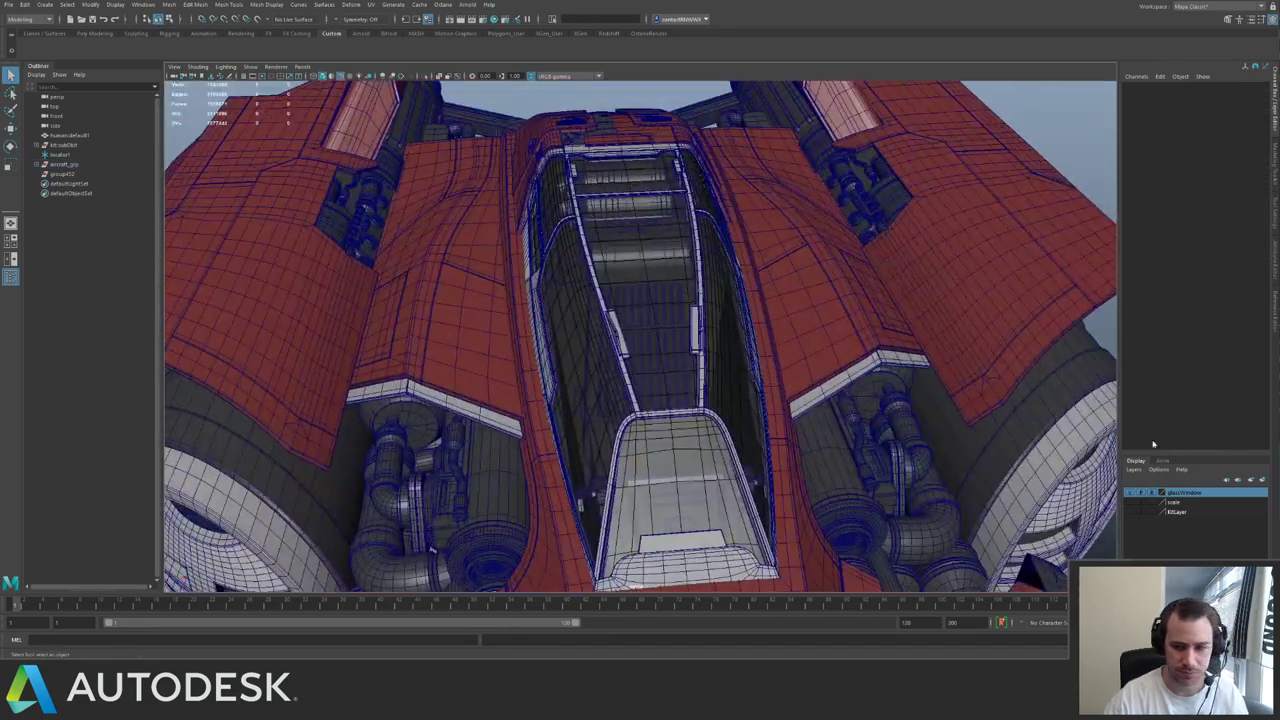
- Return the glassWindow layer to Template display and check the canopy from the side and from above
left_click(1152, 494)
right_click_drag(860, 370, 366, 131, "alt")
left_click_drag(366, 131, 542, 177, "alt")
right_click_drag(542, 177, 900, 297, "alt")
left_click_drag(900, 297, 779, 294, "alt")
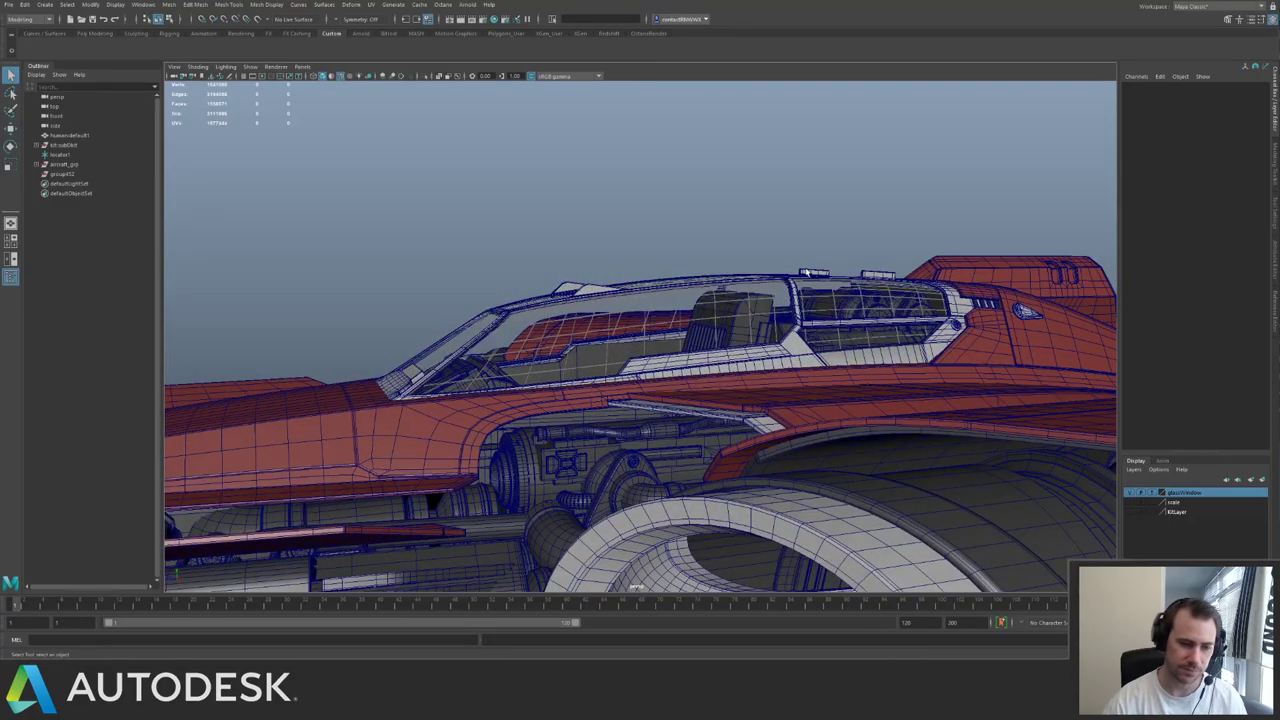
left_click_drag(617, 322, 588, 297, "alt")
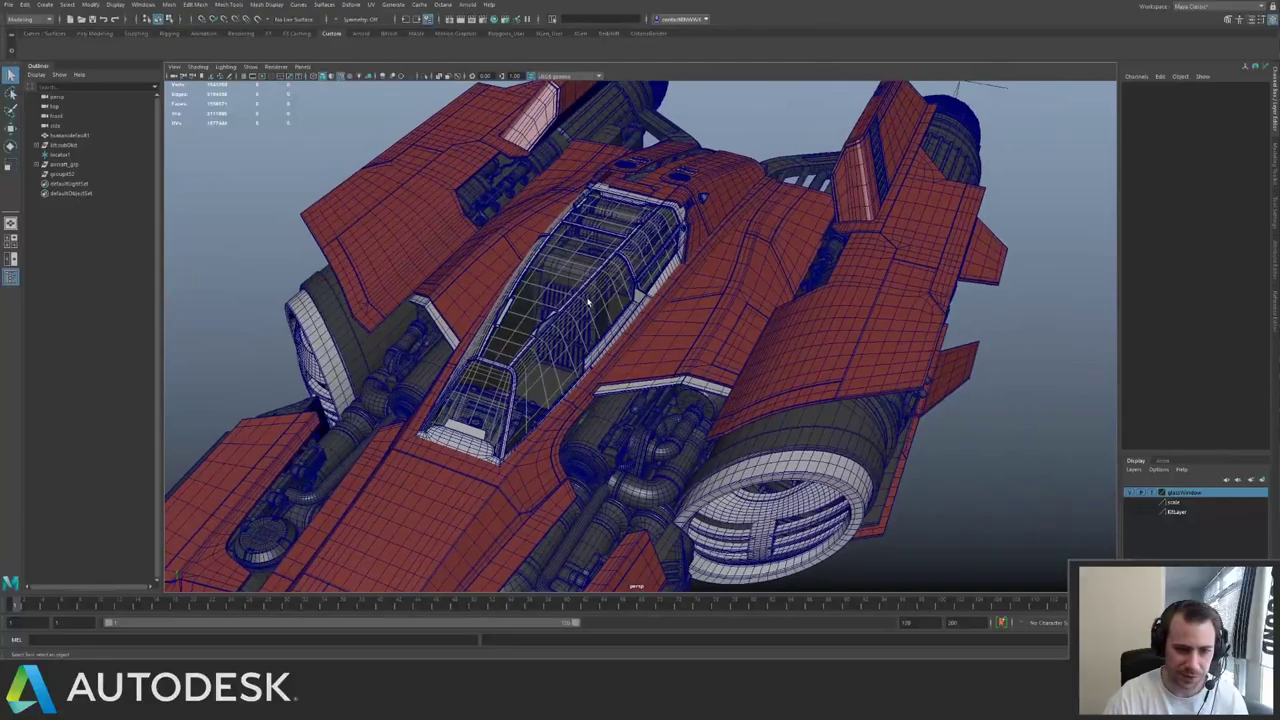
right_click_drag(588, 297, 532, 278, "alt")
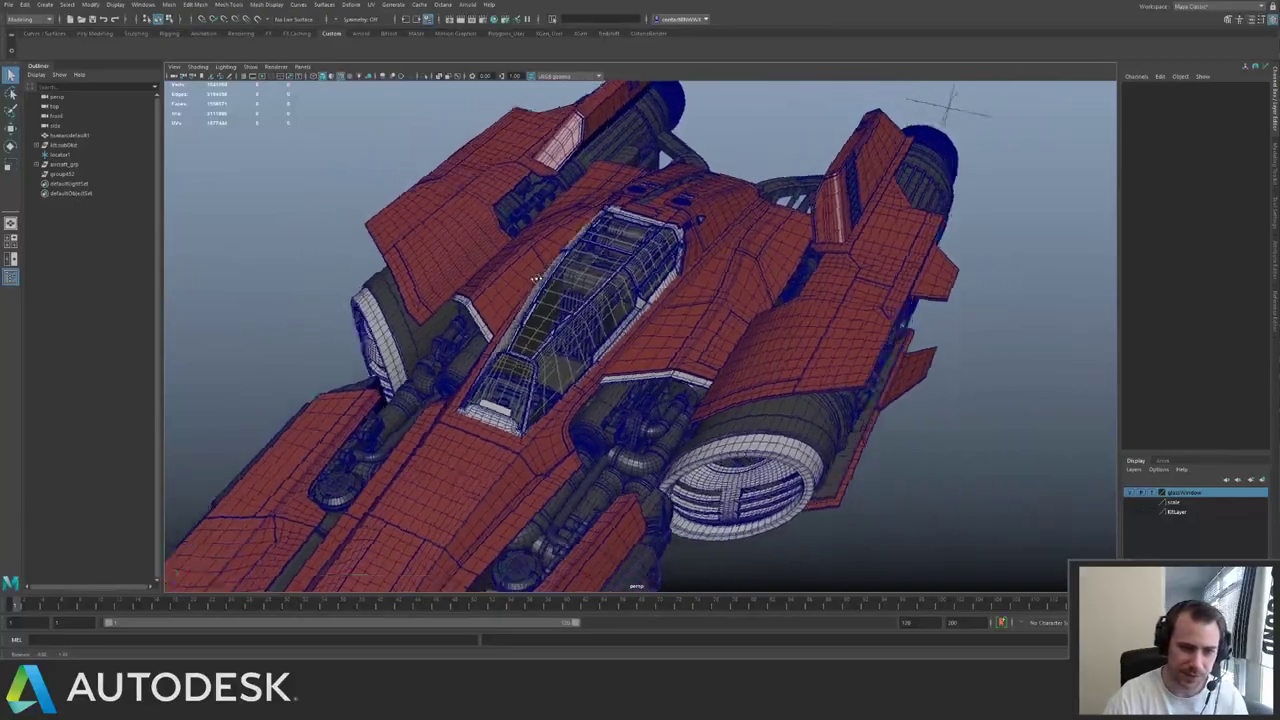
- Isolate the narrow red panel strip beside the cockpit to inspect its end profile, and bring the whole ship back into view
left_click_drag(532, 278, 480, 250, "alt")
right_click_drag(480, 250, 814, 334, "alt")
left_click_drag(460, 307, 884, 361, "alt")
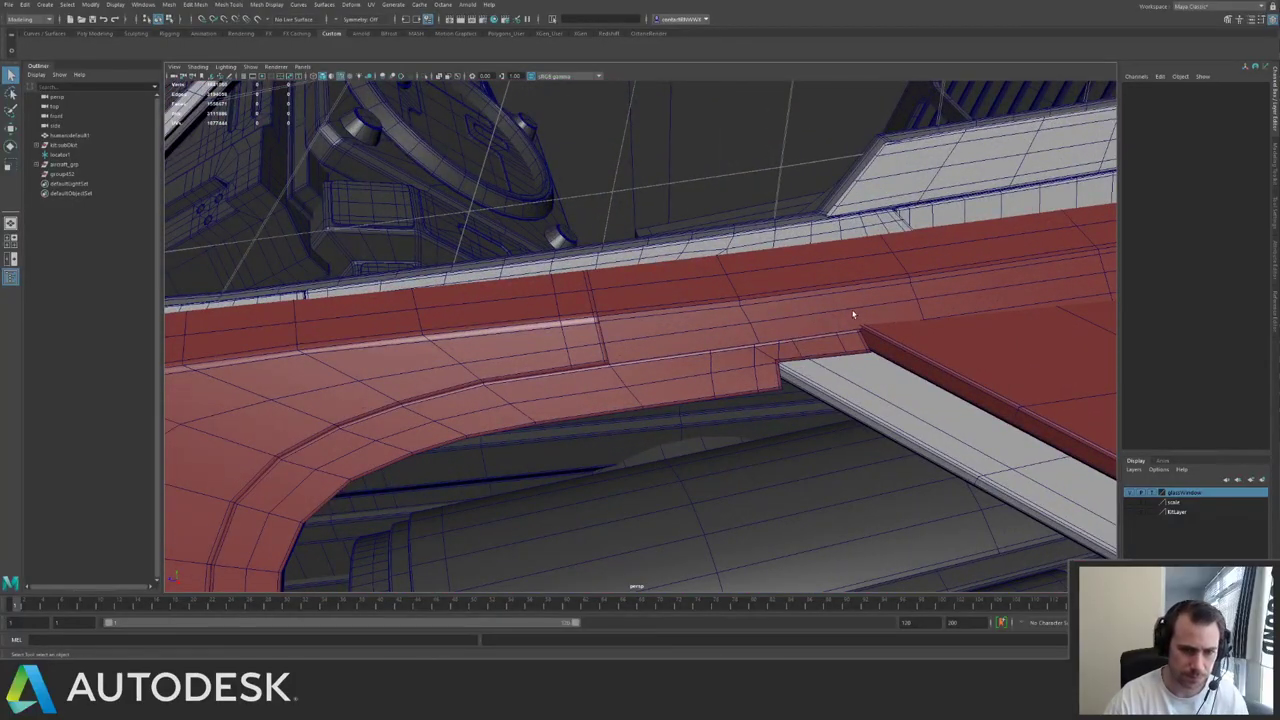
left_click(905, 303)
right_click_drag(905, 303, 720, 230, "alt")
key("ctrl+1")
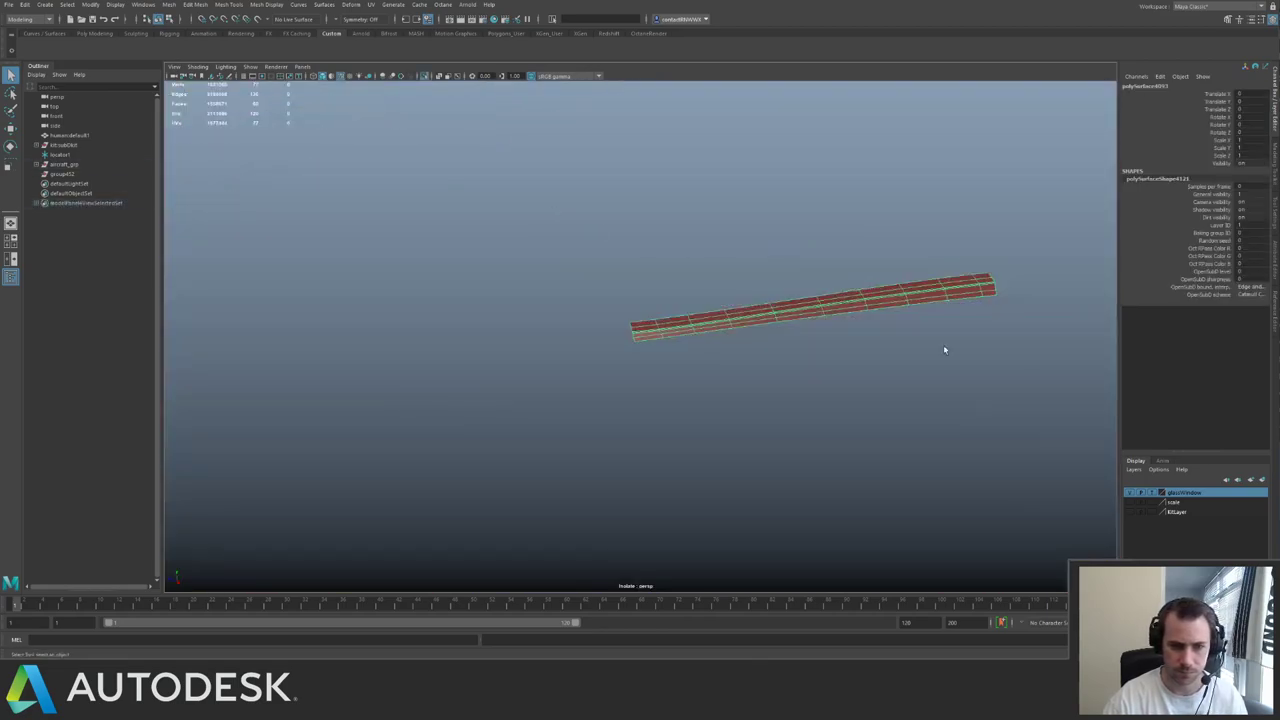
left_click(826, 254)
left_click_drag(811, 251, 748, 232, "alt")
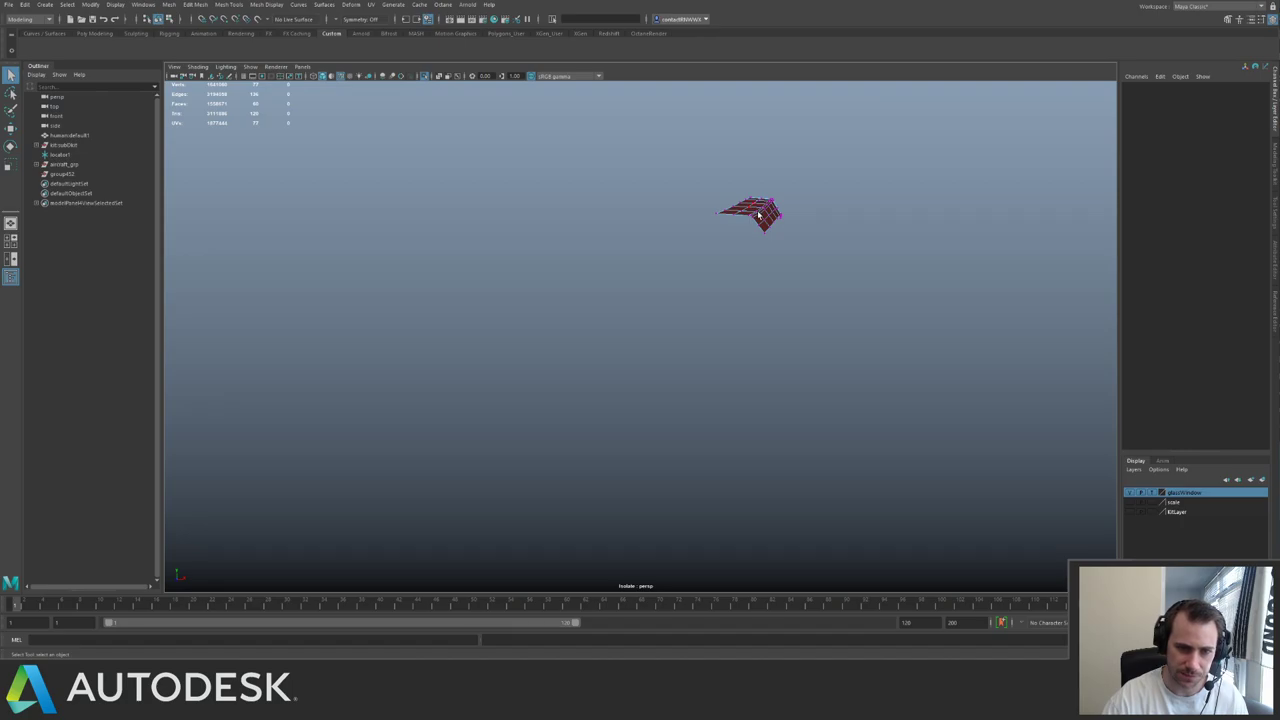
right_click_drag(758, 212, 790, 199)
left_click(768, 213)
key("ctrl+1")
- Delete the ship's mirrored side group L_grp1 from aircraft_grp, together with the separate group listed below it
left_click_drag(596, 238, 643, 260, "alt")
left_click(643, 258)
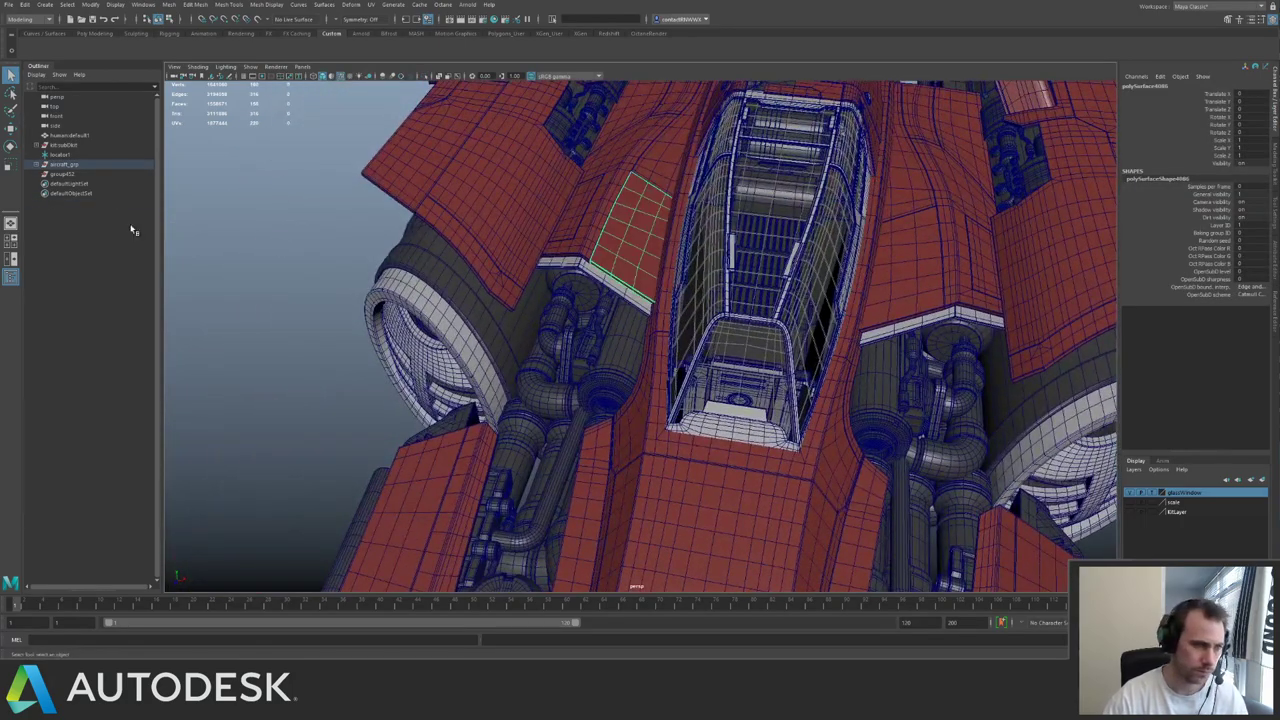
left_click(37, 168)
left_click(80, 196)
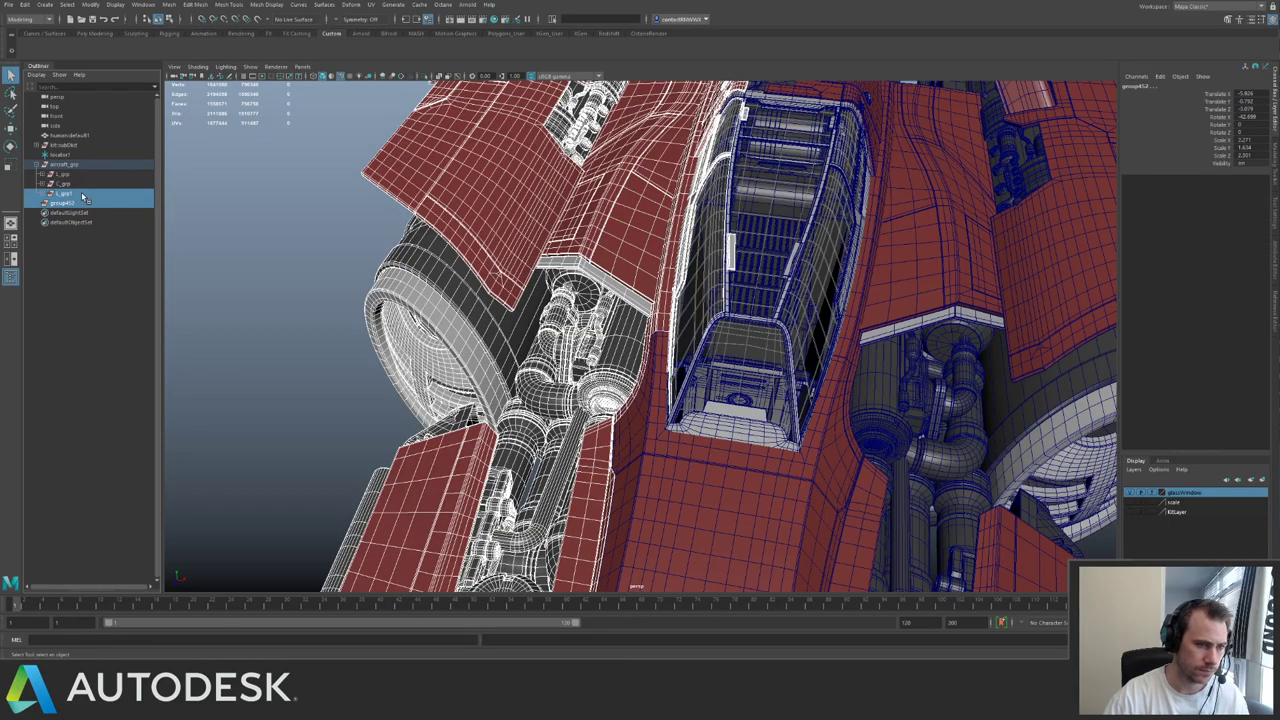
key("Delete")
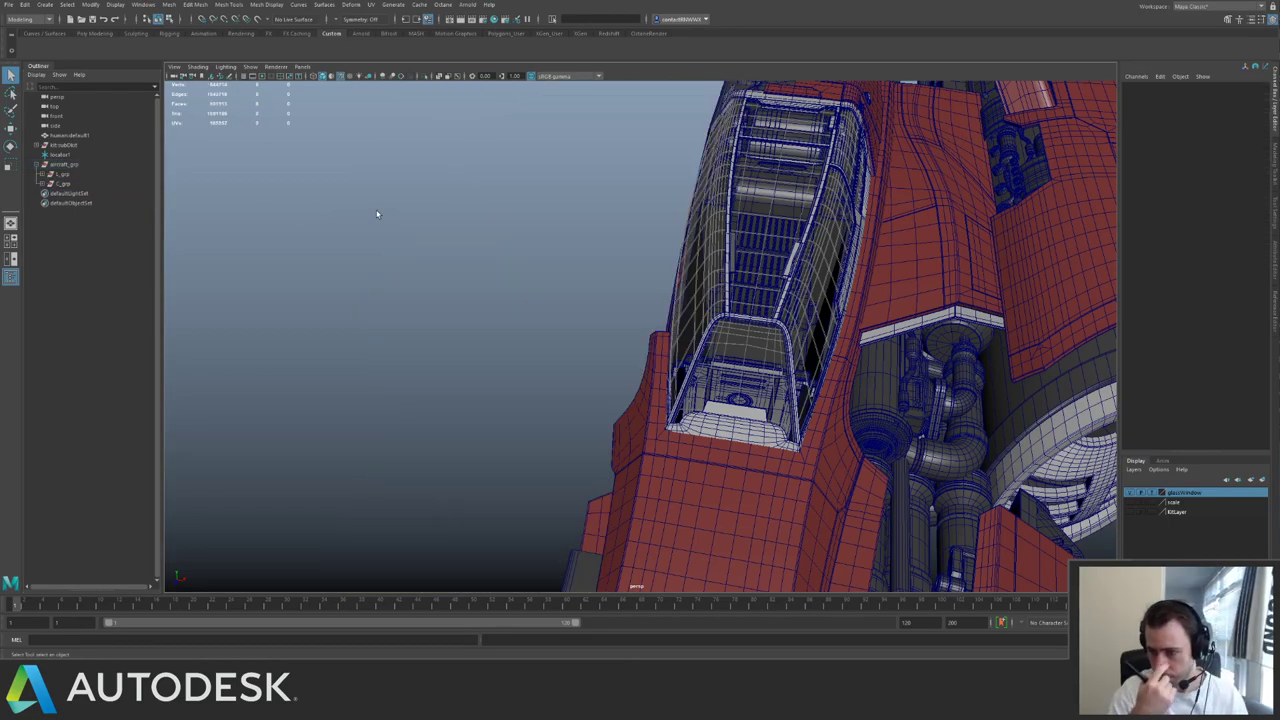
- Isolate the red panel strip beside the cockpit on the remaining side and switch it to edge selection
left_click_drag(377, 214, 310, 225, "alt")
right_click_drag(310, 225, 530, 256, "alt")
left_click(556, 260)
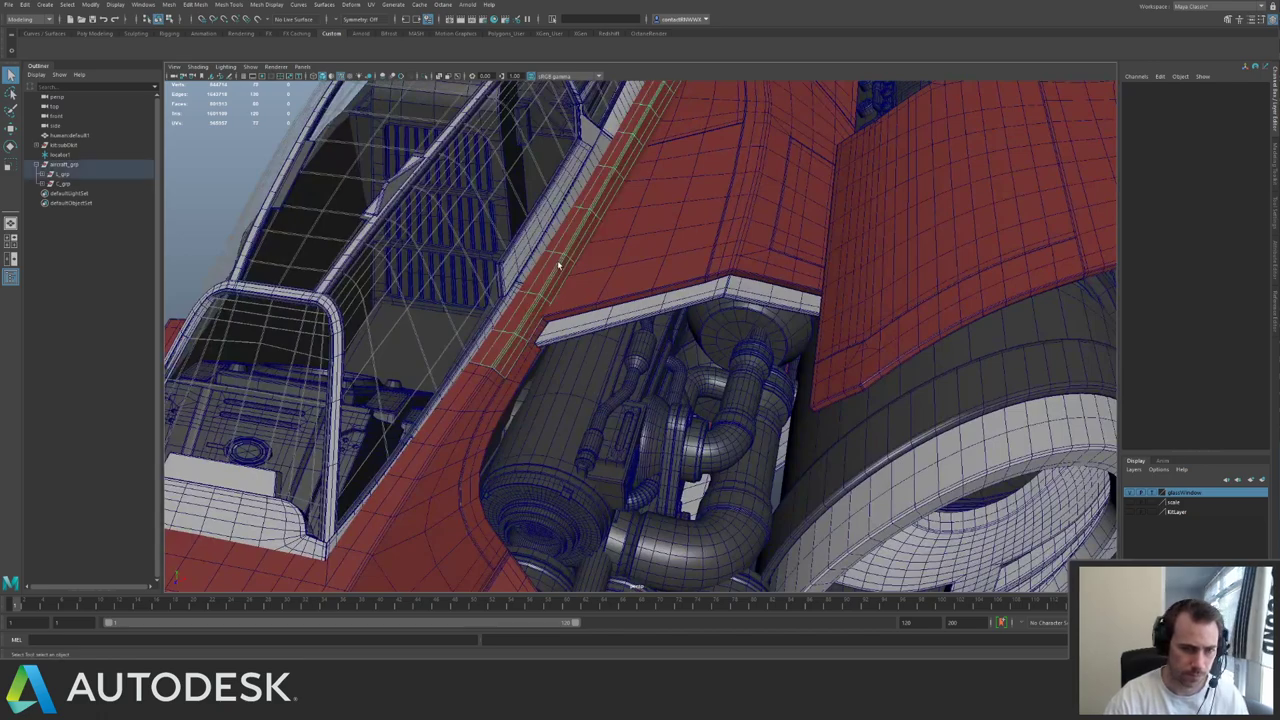
left_click_drag(557, 262, 703, 157, "alt")
key("ctrl+1")
right_click_drag(703, 157, 867, 319, "alt")
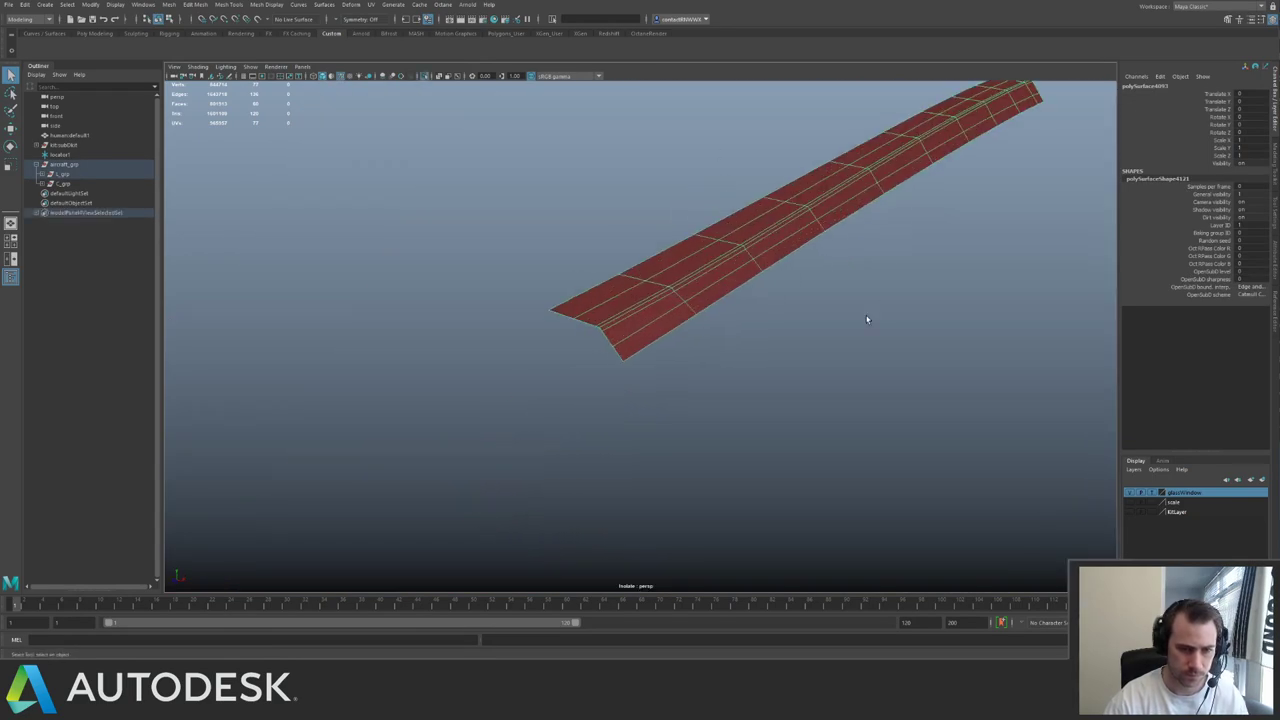
key("space")
left_click(560, 336)
right_click_drag(586, 328, 585, 310)
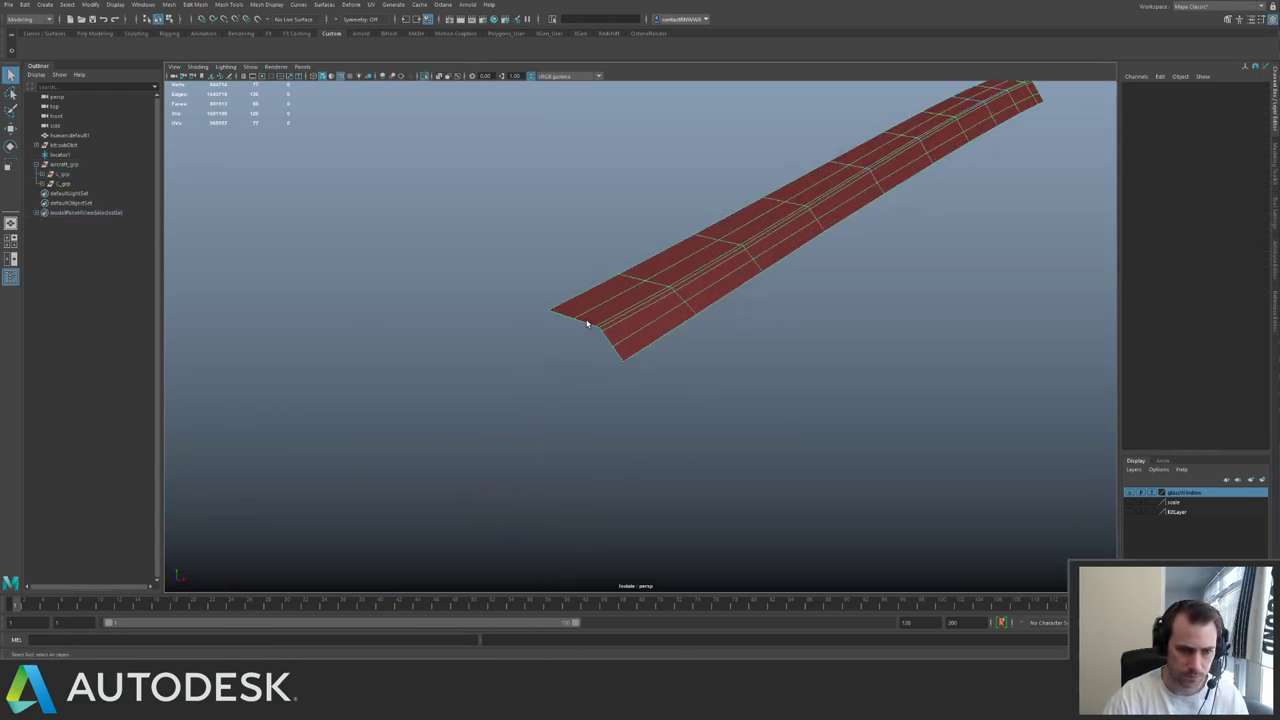
- Delete the two support edge loops that run along the strip's central crease
double_click(588, 322)
left_click_drag(624, 289, 666, 303, "alt")
right_click_drag(666, 303, 670, 342, "alt")
left_click_drag(670, 342, 686, 340, "alt")
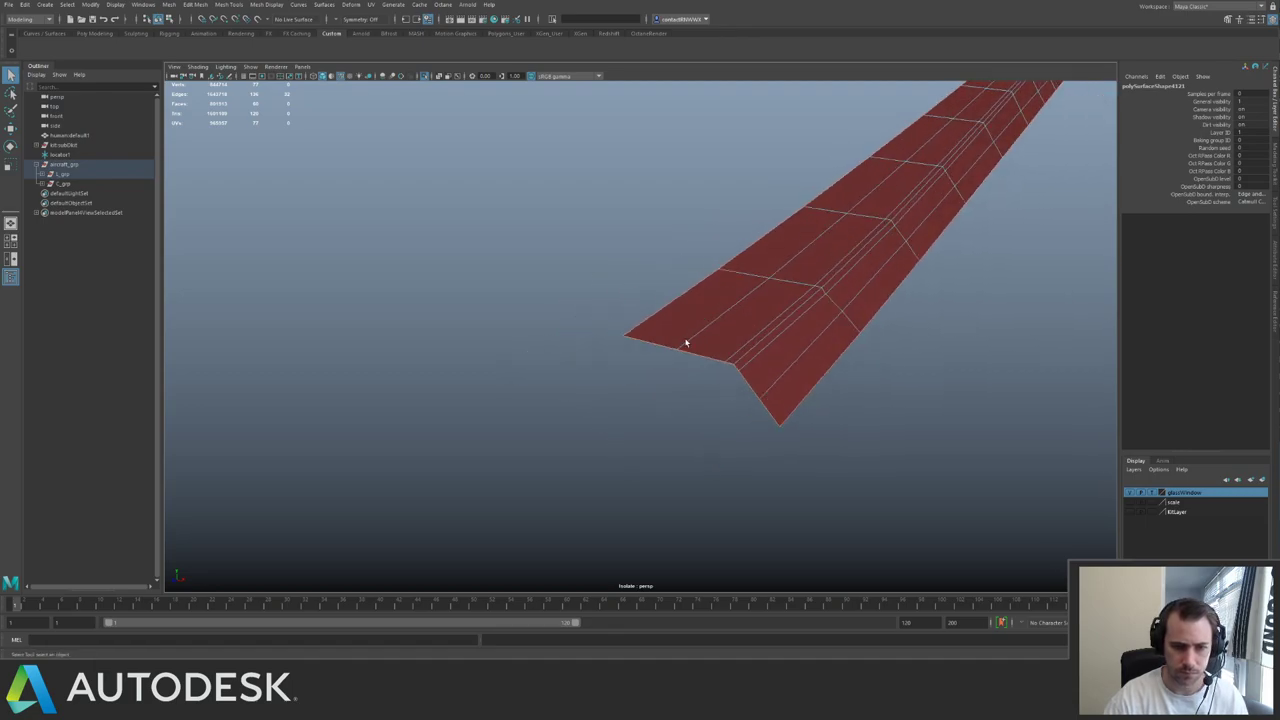
double_click(786, 330)
key("ctrl+Delete")
double_click(758, 333)
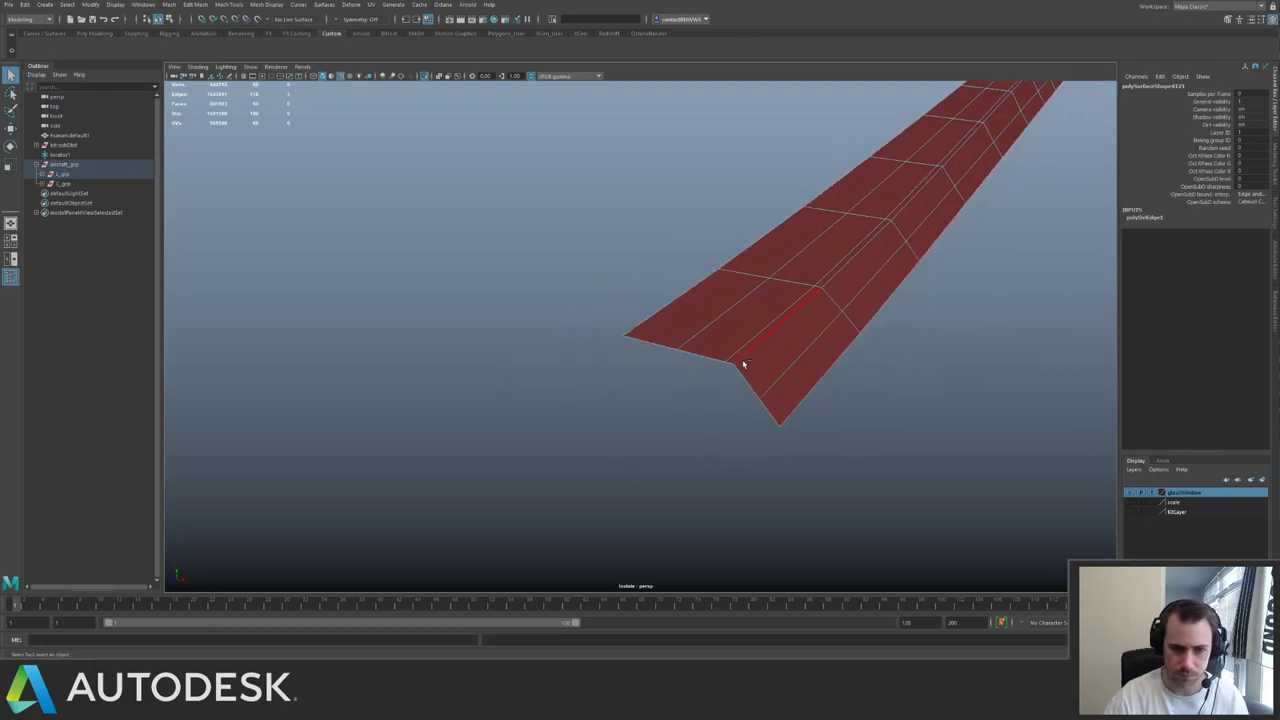
key("ctrl+Delete")
- Extrude the red strip's border edge loop inward to give it a thin thickness and isolate the strip again
double_click(807, 209)
key("ctrl+e")
left_click_drag(808, 286, 808, 223, "alt")
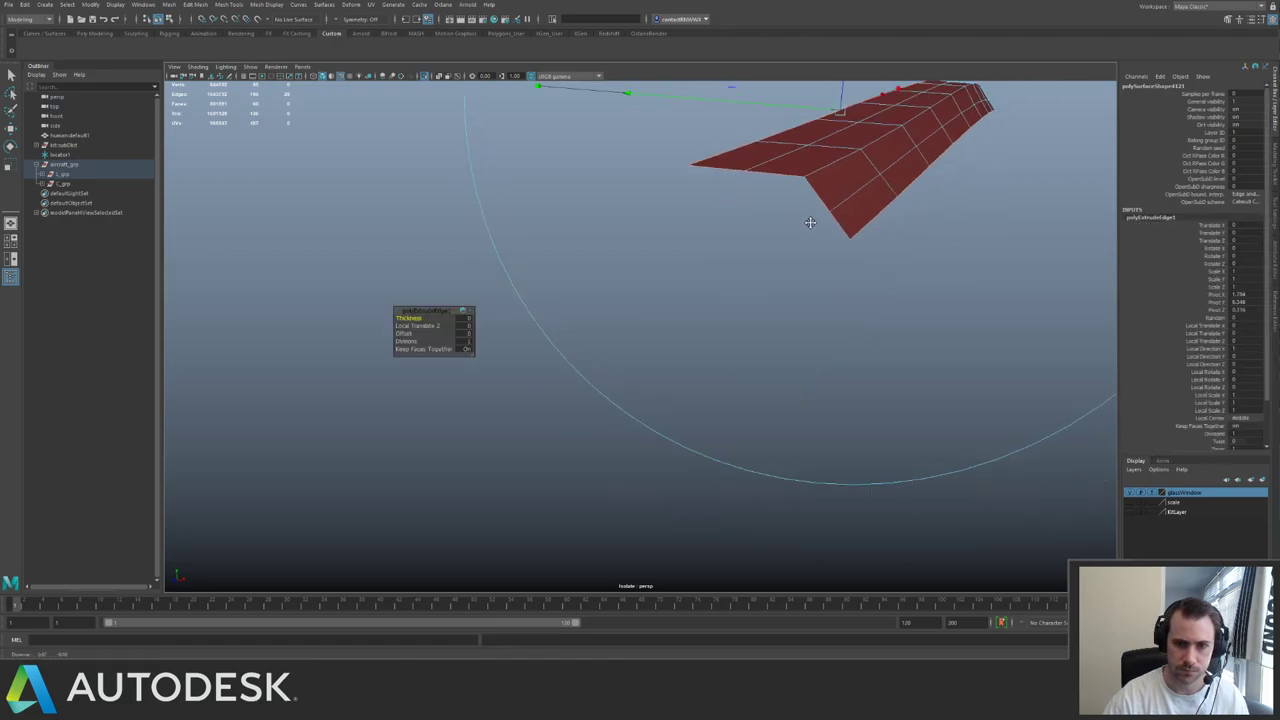
middle_click_drag(808, 223, 758, 283, "alt")
key("ctrl+1")
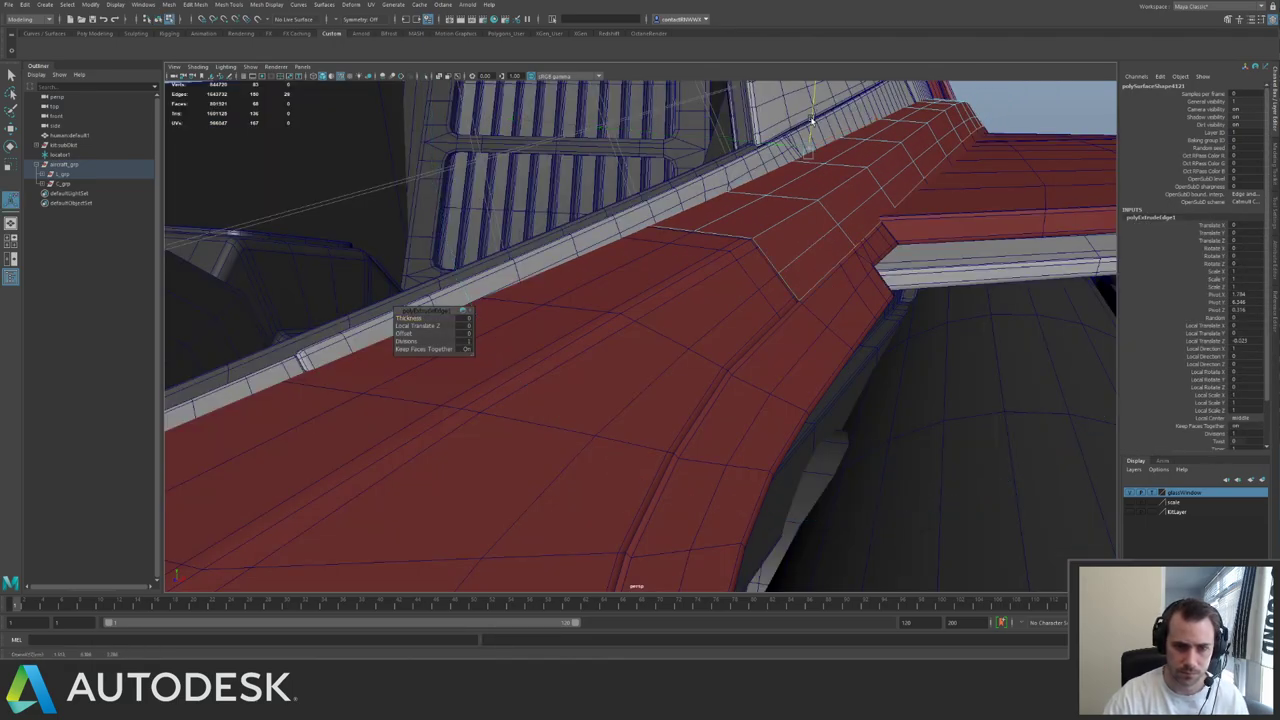
key("q")
key("F8")
key("ctrl+1")
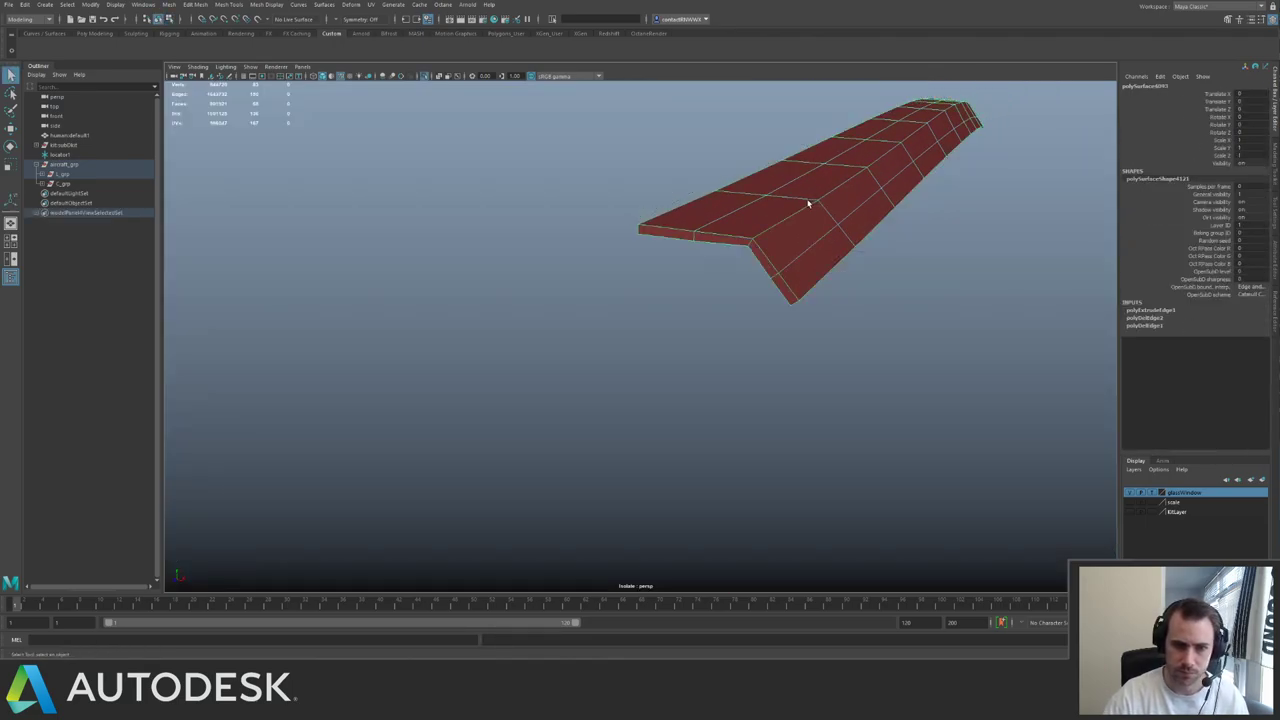
- Isolate the strip together with the adjoining front panel for comparison, keeping the strip selected
key("ctrl+1")
left_click(752, 257, "shift")
key("ctrl+1")
left_click_drag(752, 257, 770, 252, "alt")
left_click(797, 313)
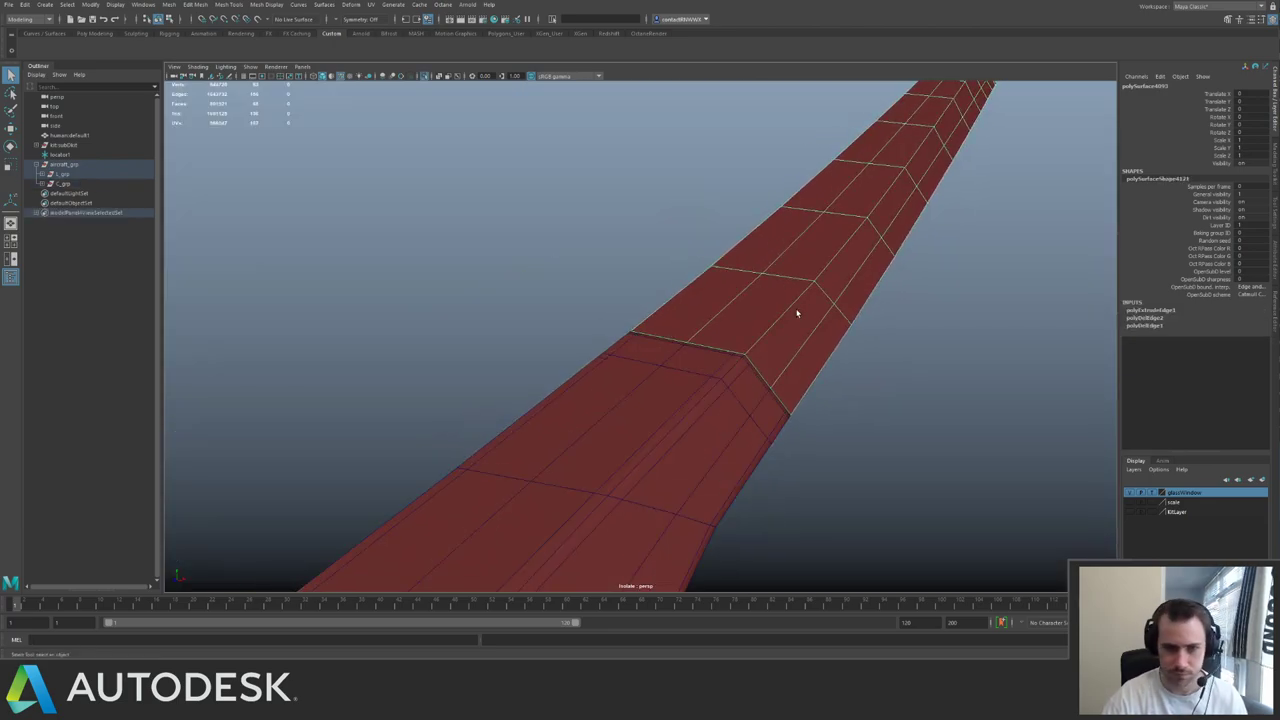
- Bevel the edge loop that runs along the strip's central crease
right_click_drag(797, 313, 818, 377, "alt")
right_click_drag(818, 377, 814, 327)
left_click(807, 332)
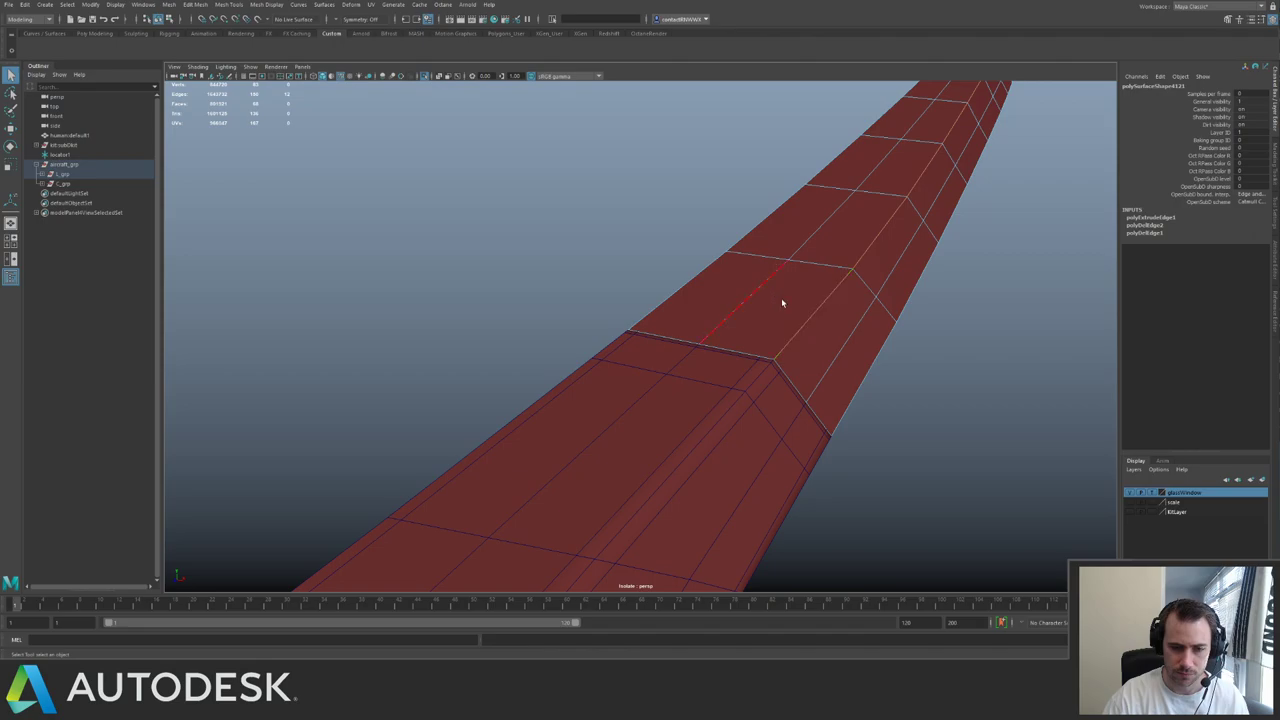
left_click_drag(820, 300, 731, 357, "alt")
middle_click_drag(731, 357, 929, 259, "alt")
left_click_drag(928, 259, 803, 317, "alt")
left_click(803, 317)
key("ctrl+b")
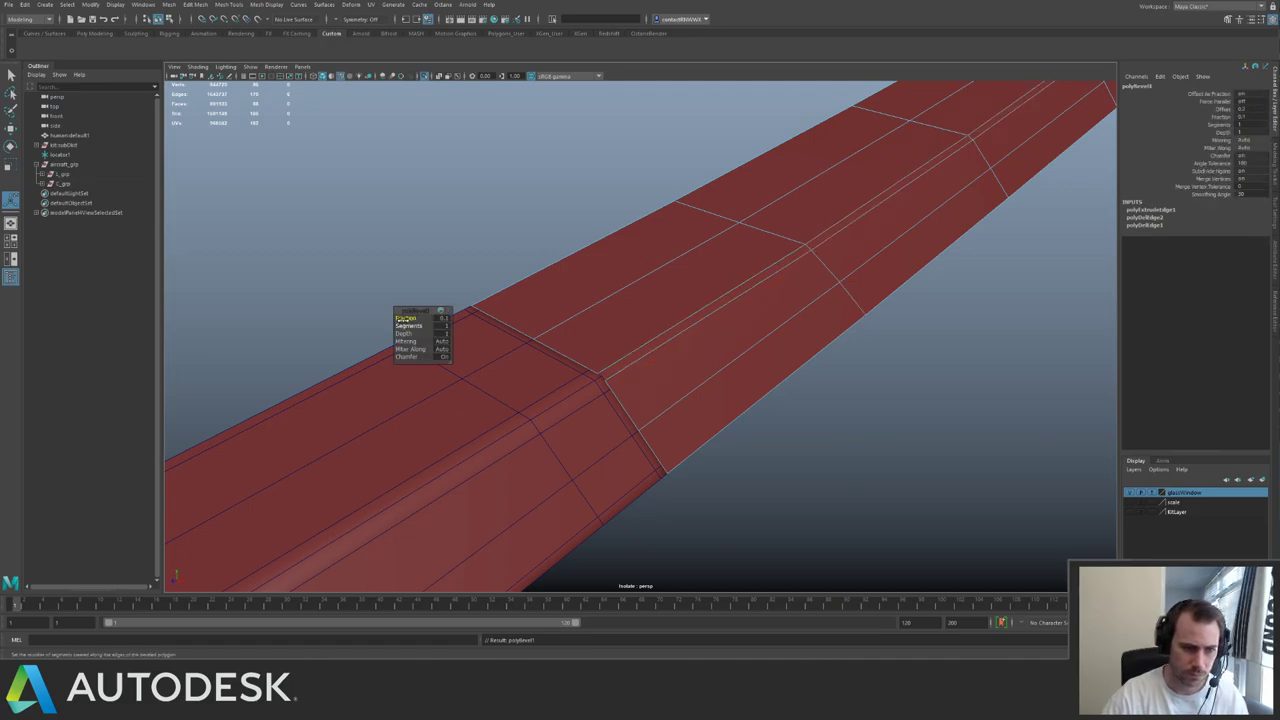
- Set the crease bevel's fraction to 0.3 with chamfer off, and return the strip to object selection
left_click_drag(404, 318, 415, 318)
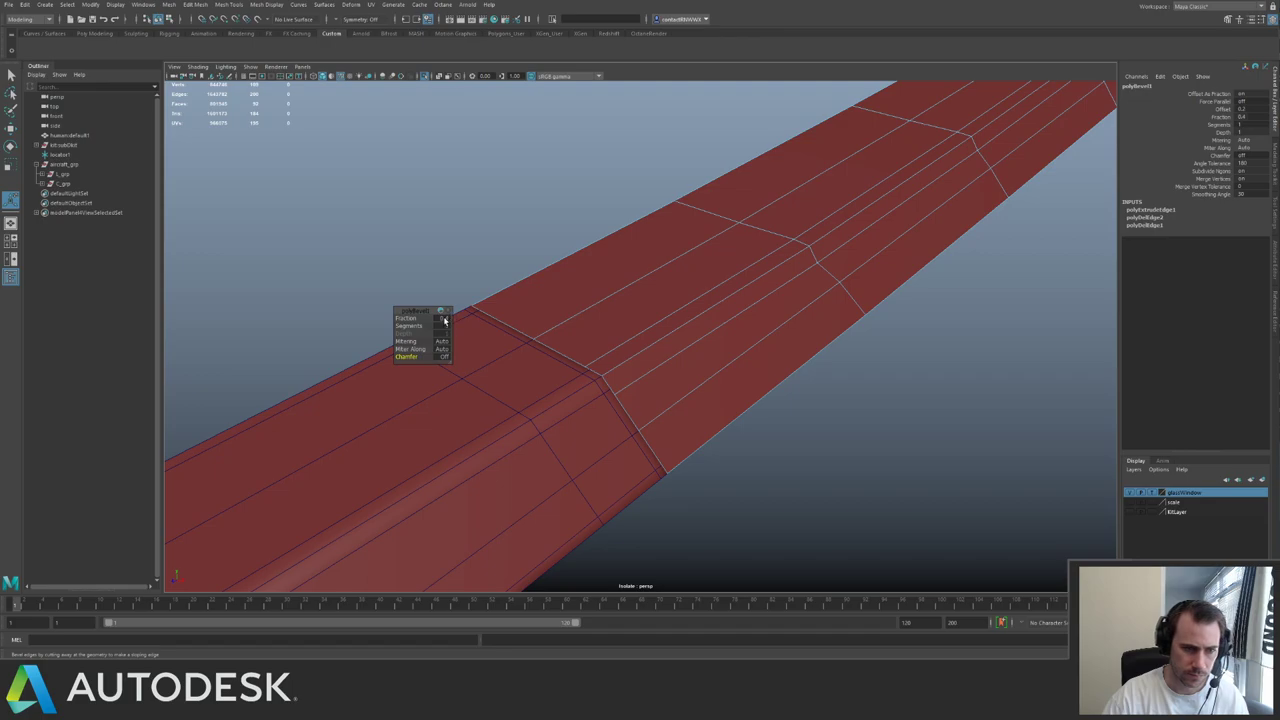
type(".3")
key("Return")
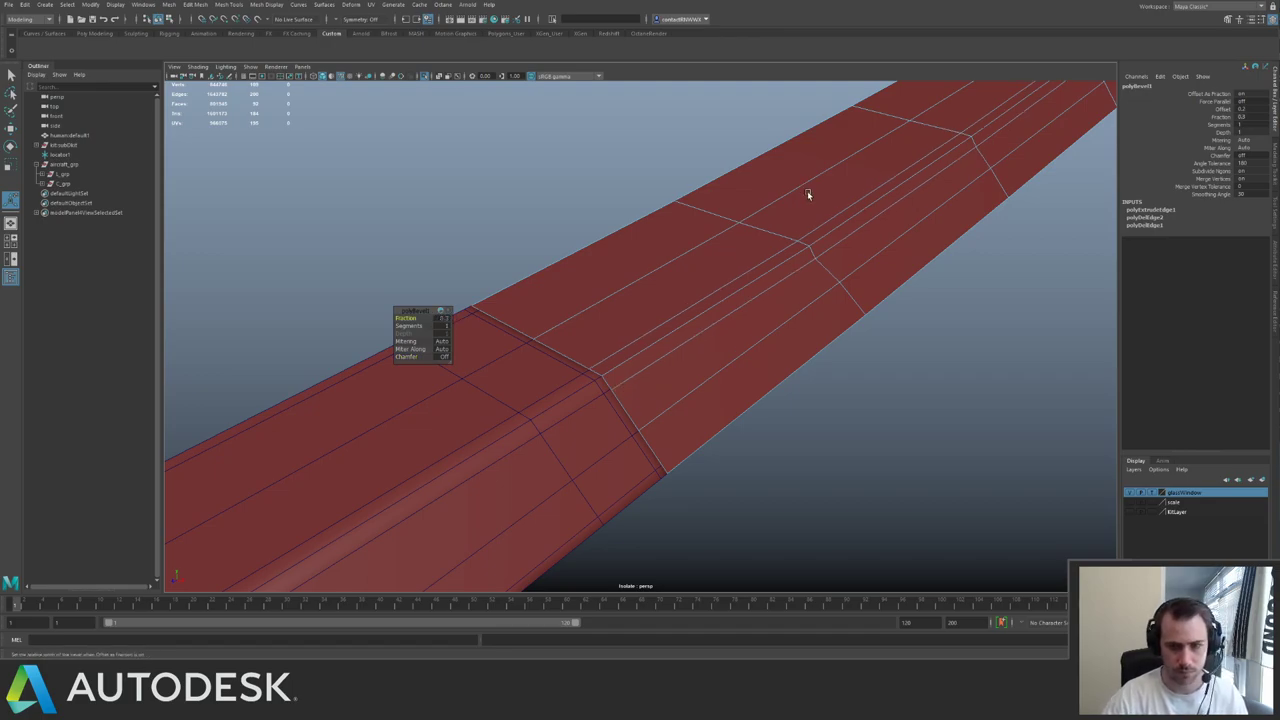
key("q")
key("F8")
- Delete the strip's construction history and isolate the strip alone with its thickened end in view
right_click_drag(868, 242, 717, 236, "alt")
left_click_drag(717, 236, 752, 307, "alt")
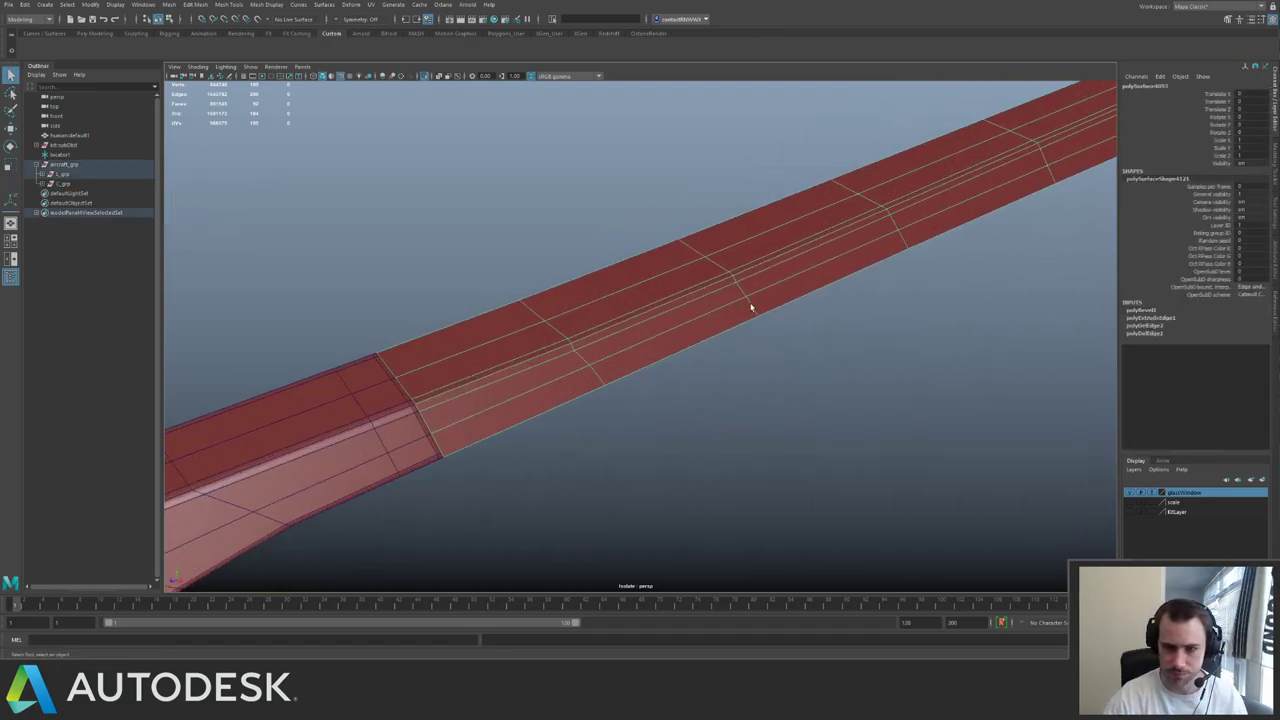
key("alt+shift+d")
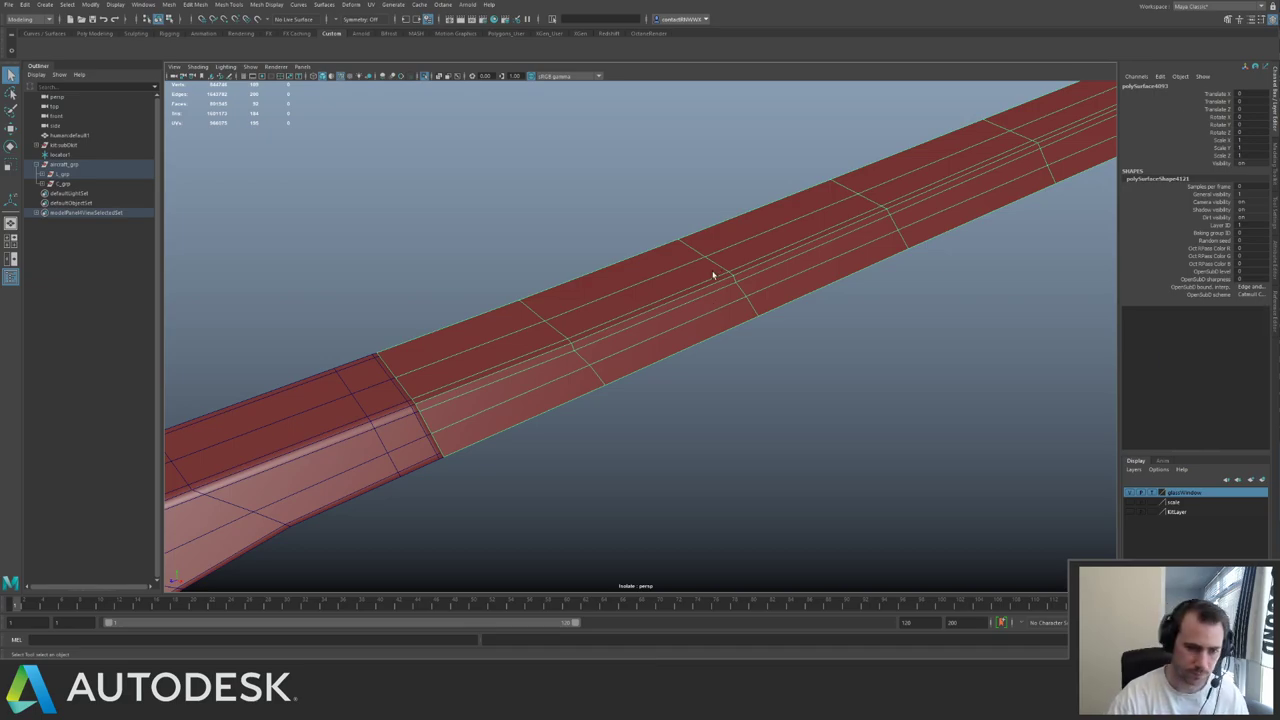
key("ctrl+1")
key("ctrl+1")
left_click_drag(680, 279, 719, 265, "alt")
middle_click_drag(719, 265, 622, 305, "alt")
right_click_drag(622, 305, 691, 360, "alt")
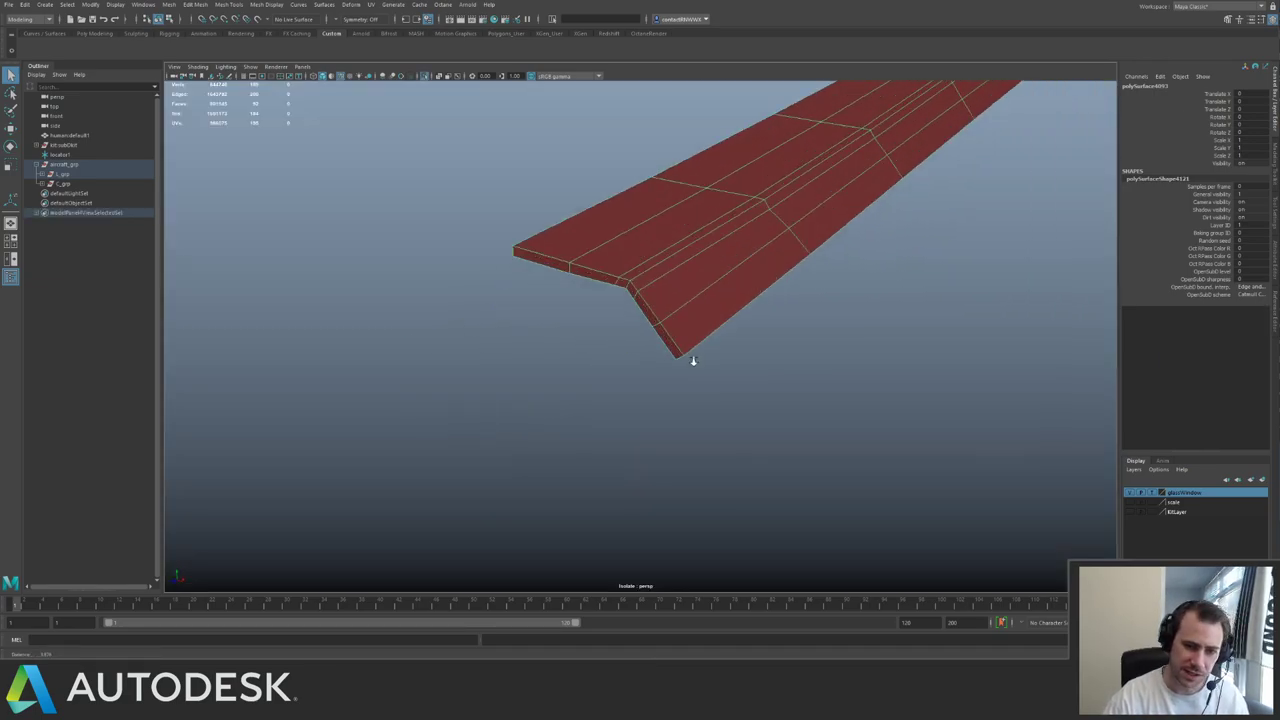
- Select the strip's outer border edges and the short corner edges at both of its ends
key("F10")
left_click_drag(668, 353, 709, 385)
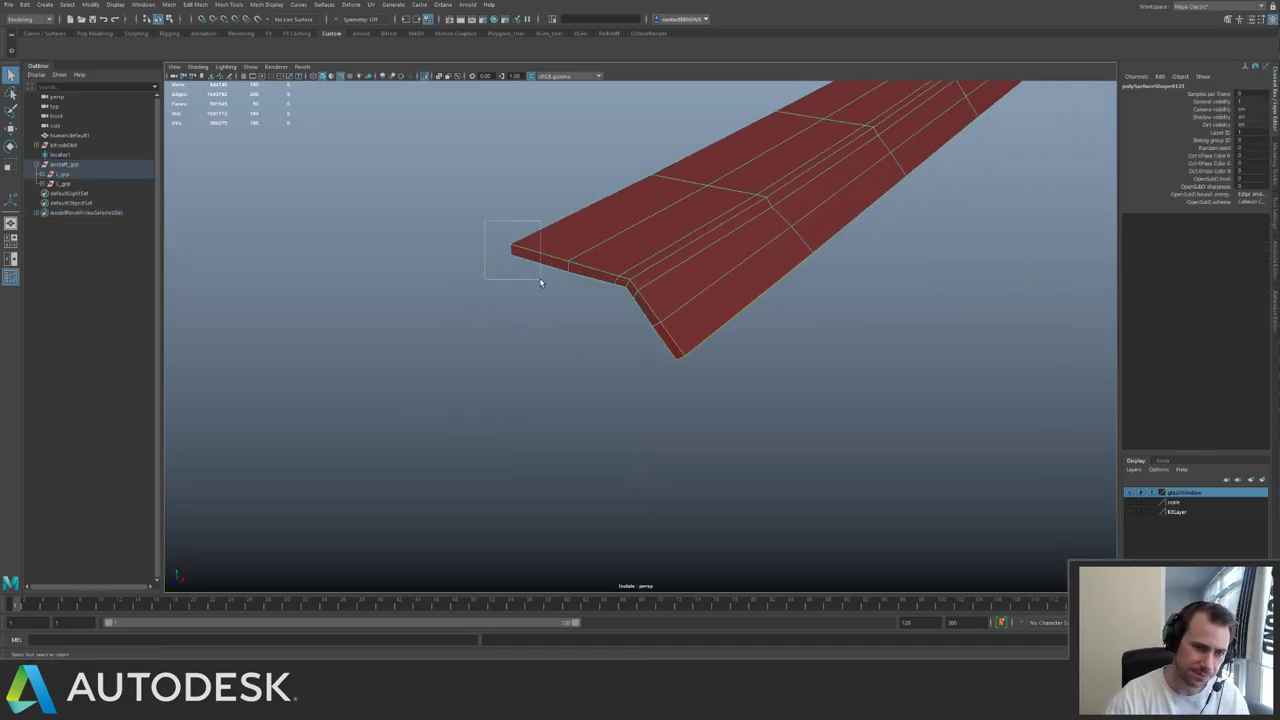
left_click_drag(540, 281, 540, 277)
right_click_drag(794, 260, 777, 234, "alt")
left_click_drag(777, 234, 651, 171, "alt")
middle_click_drag(651, 171, 547, 160, "alt")
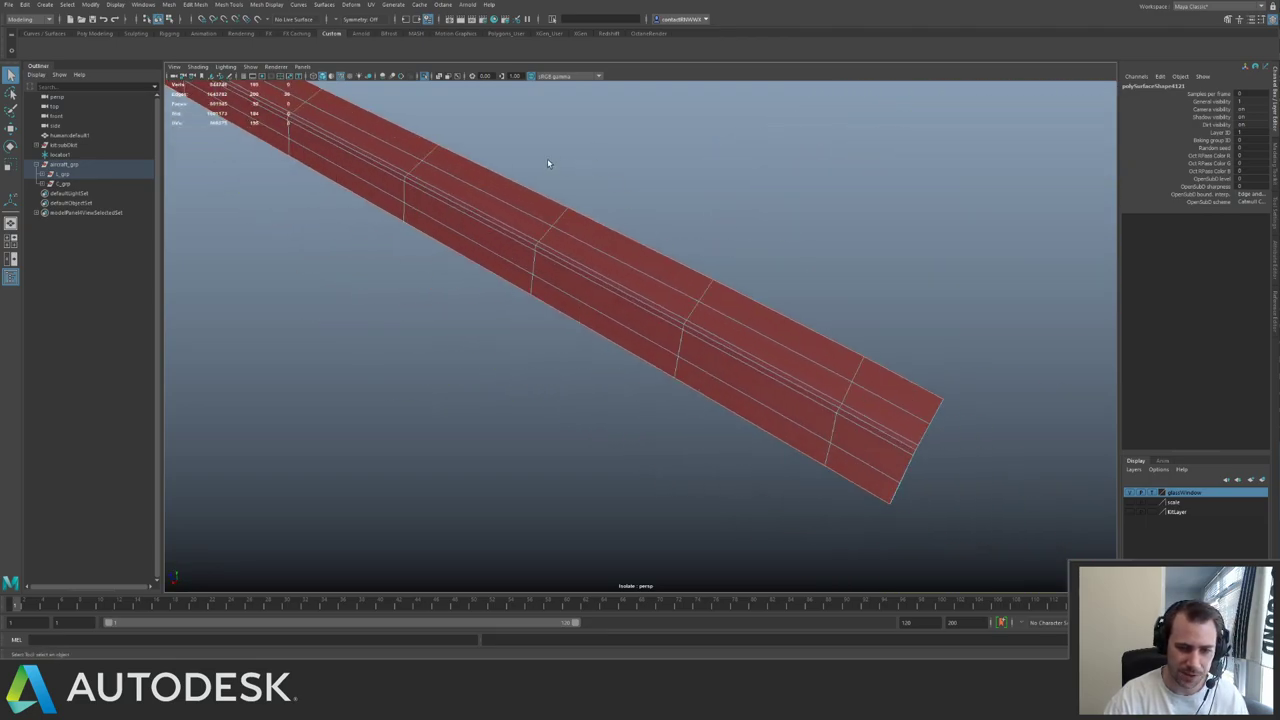
left_click_drag(547, 163, 615, 223, "alt")
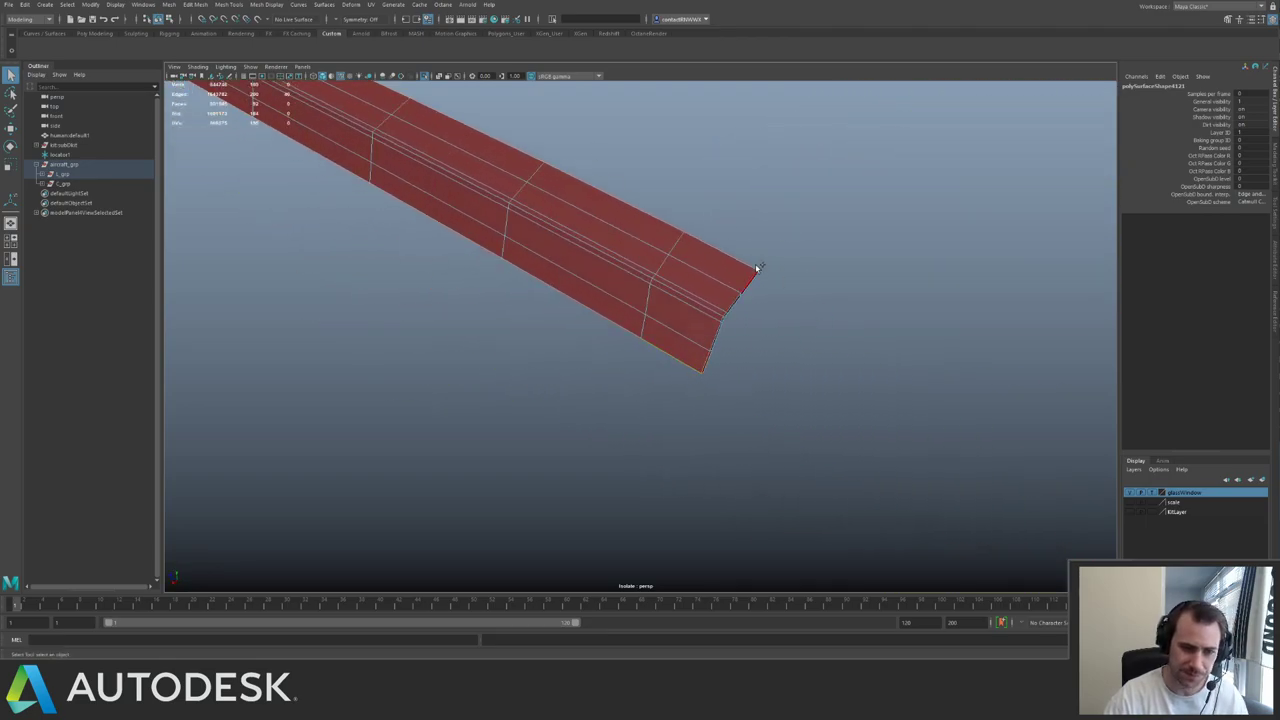
right_click_drag(881, 332, 572, 306, "alt")
left_click_drag(572, 306, 551, 314, "alt")
key("ctrl+1")
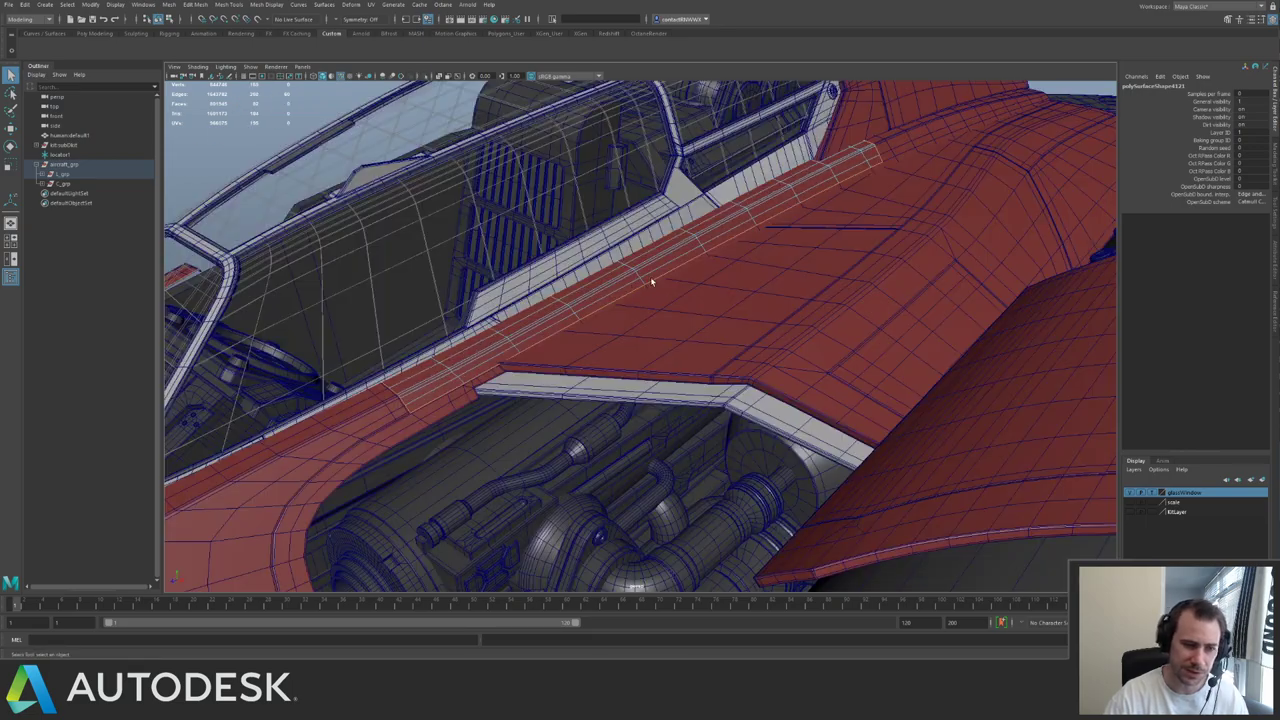
- Bevel the strip's selected border and corner edges with chamfer off, and increase the fraction to match the neighbouring panels
right_click_drag(650, 278, 554, 349, "alt")
left_click_drag(552, 349, 724, 348, "alt")
key("ctrl+1")
key("ctrl+b")
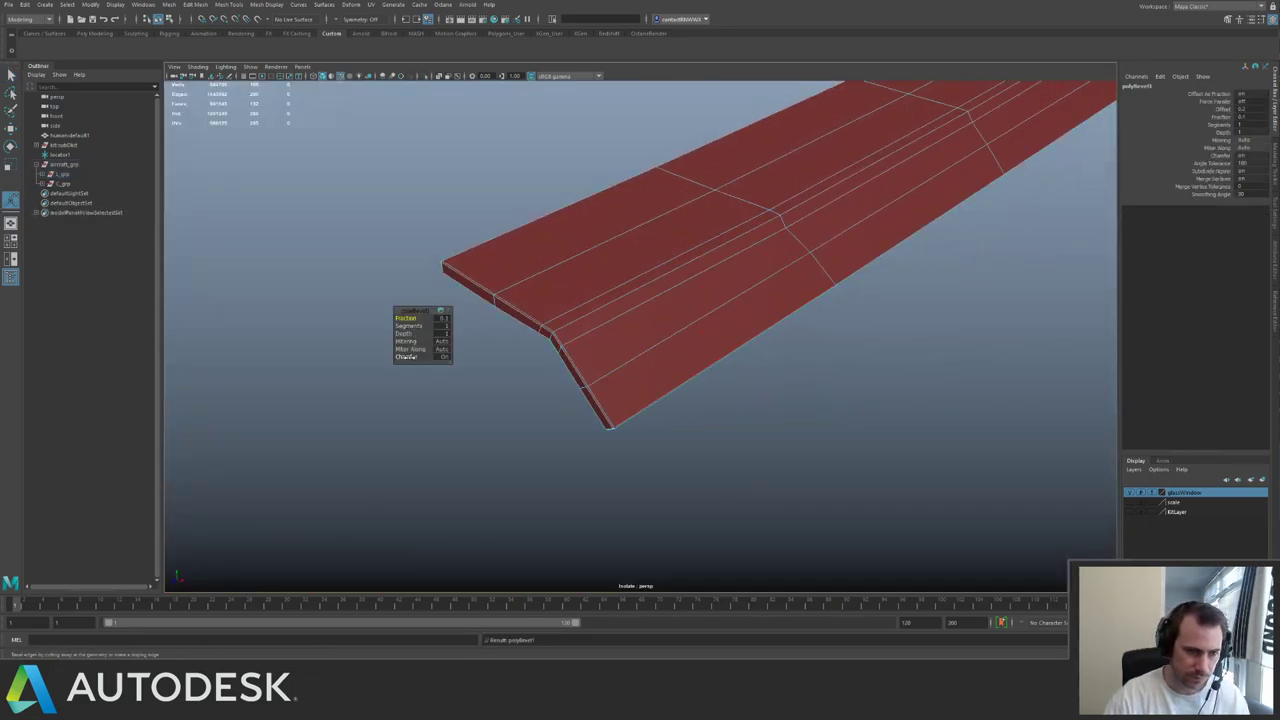
left_click(409, 357)
right_click_drag(577, 314, 533, 314, "alt")
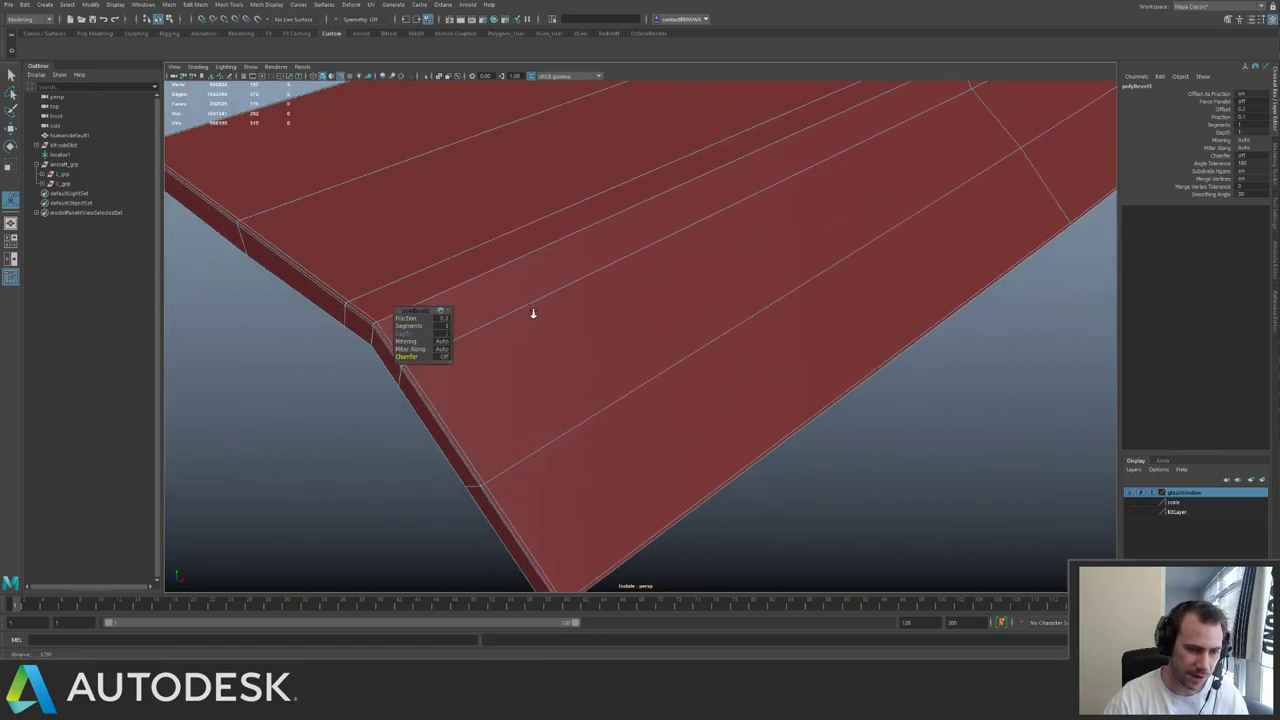
scroll(533, 314, "down", 2)
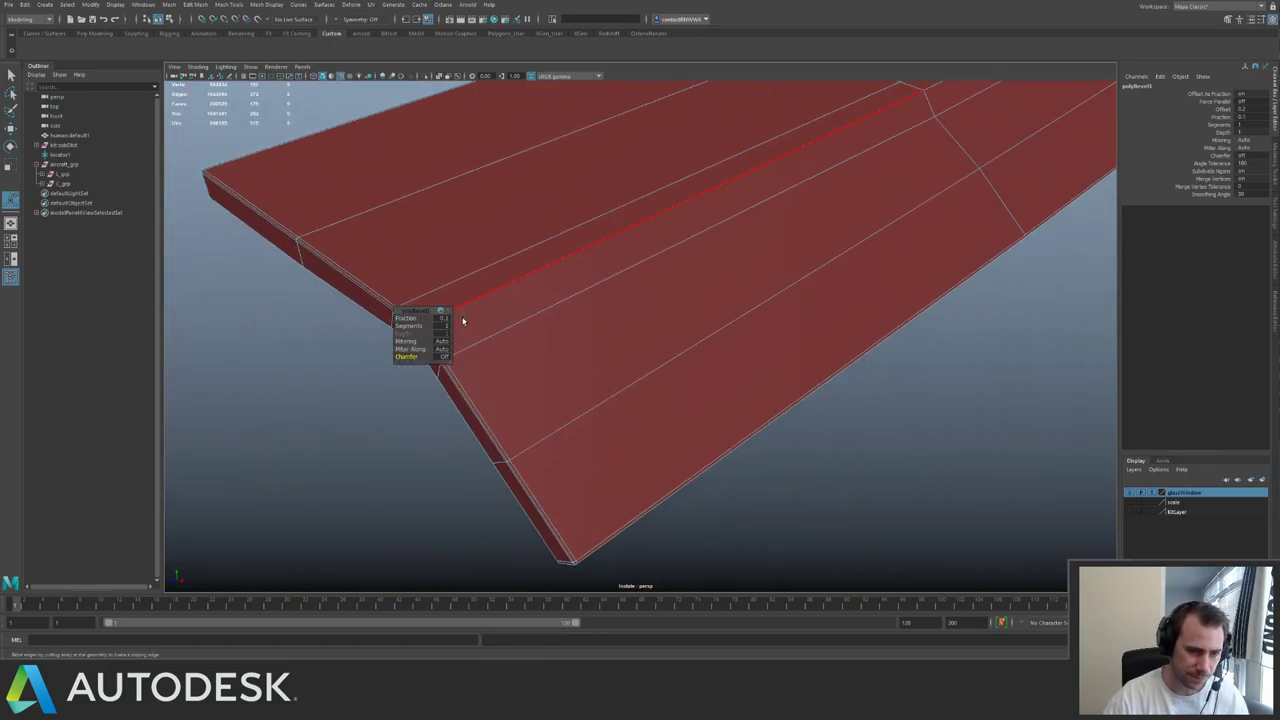
key("ctrl+1")
left_click_drag(407, 318, 517, 317)
key("q")
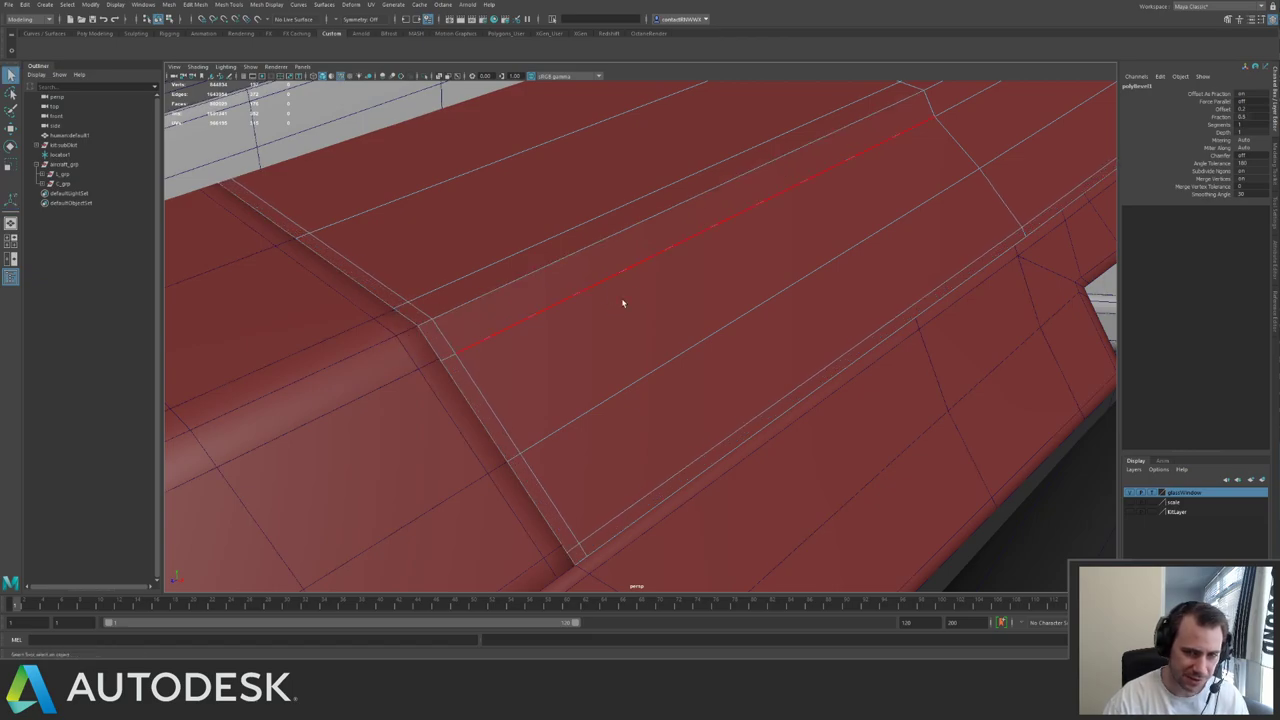
- Select all of the isolated strip's edges, soften them, and bring the whole ship back into view
right_click_drag(624, 303, 525, 175)
key("ctrl+1")
right_click_drag(674, 284, 596, 106)
middle_click_drag(596, 106, 512, 212, "alt")
left_click_drag(396, 173, 953, 566)
right_click_drag(700, 297, 805, 304, "shift")
key("ctrl+1")
right_click_drag(896, 300, 597, 103, "alt")
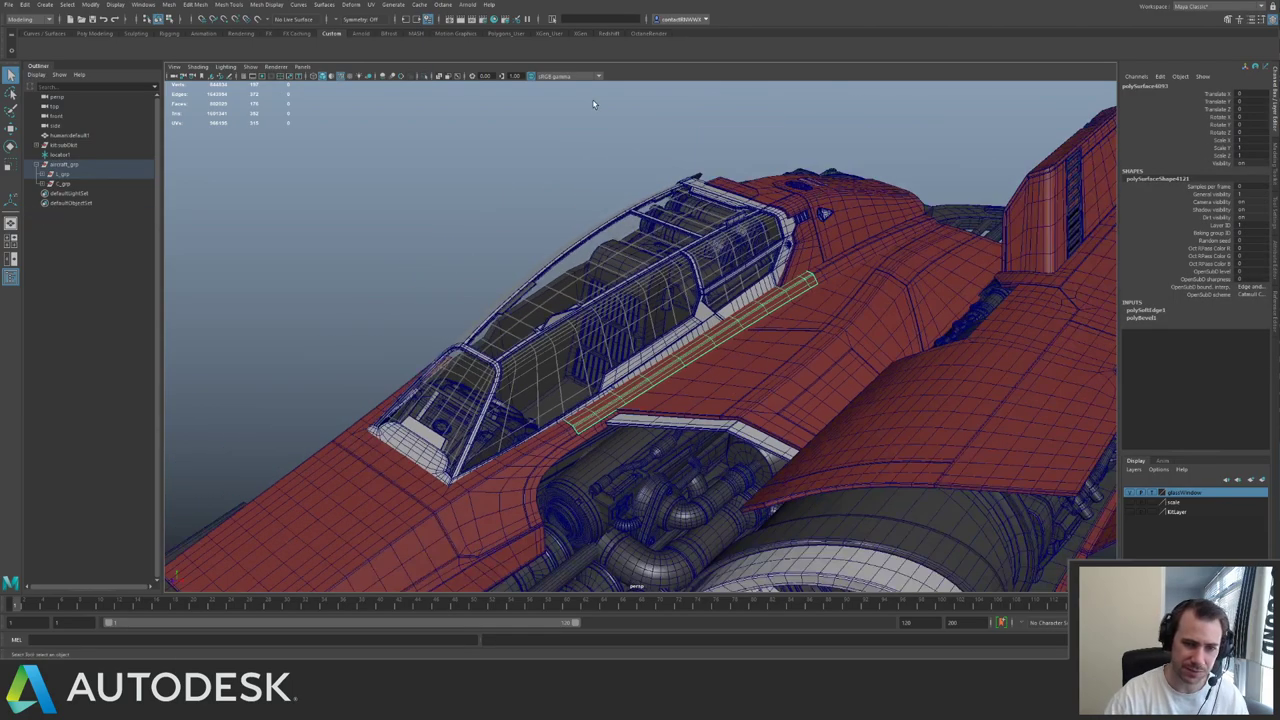
- Turn off the wireframe over the shading and isolate the next red strip behind the cockpit
left_click(585, 105)
middle_click_drag(545, 112, 395, 135, "alt")
right_click_drag(395, 135, 590, 238, "alt")
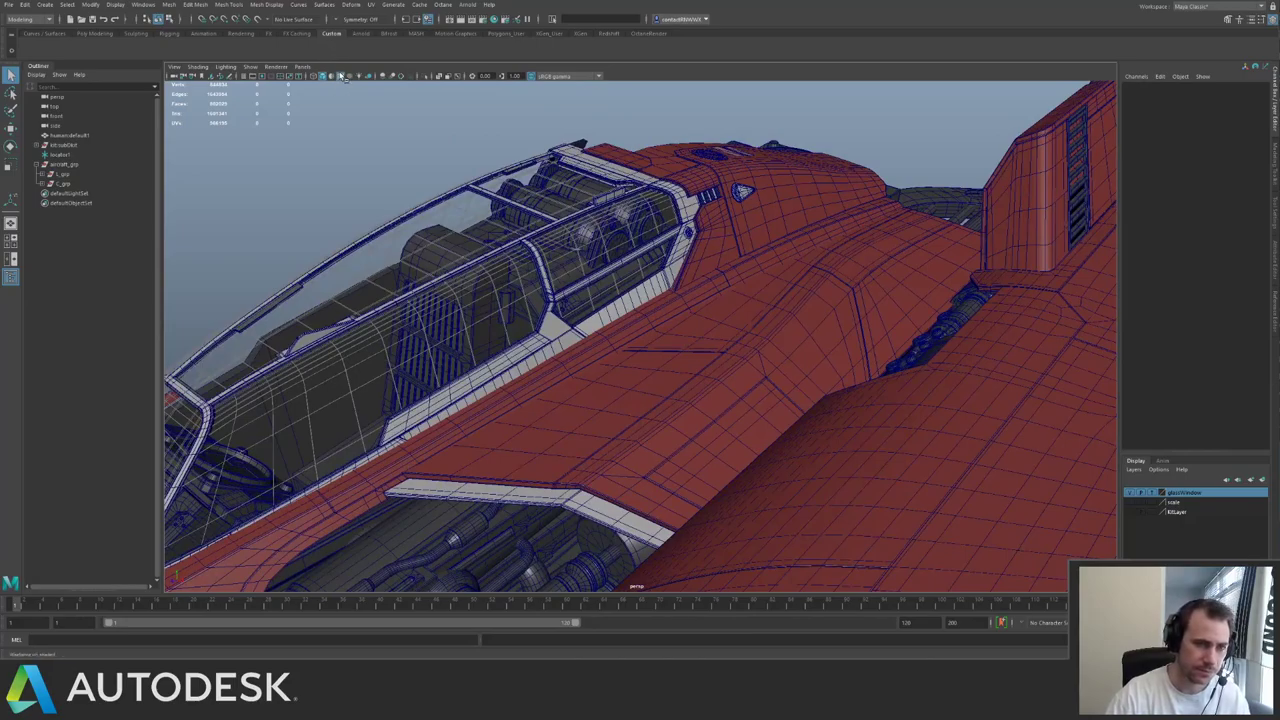
left_click(341, 77)
scroll(688, 267, "up", 6)
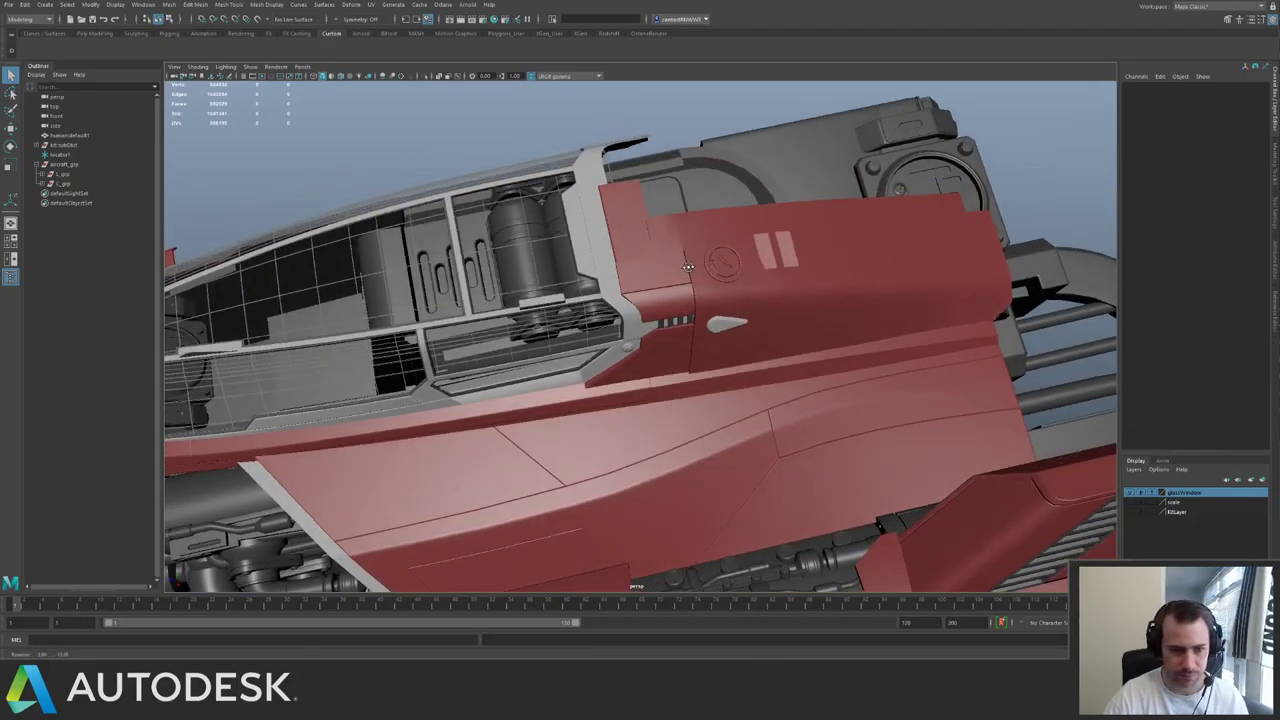
left_click(703, 377)
left_click_drag(705, 372, 620, 300, "alt")
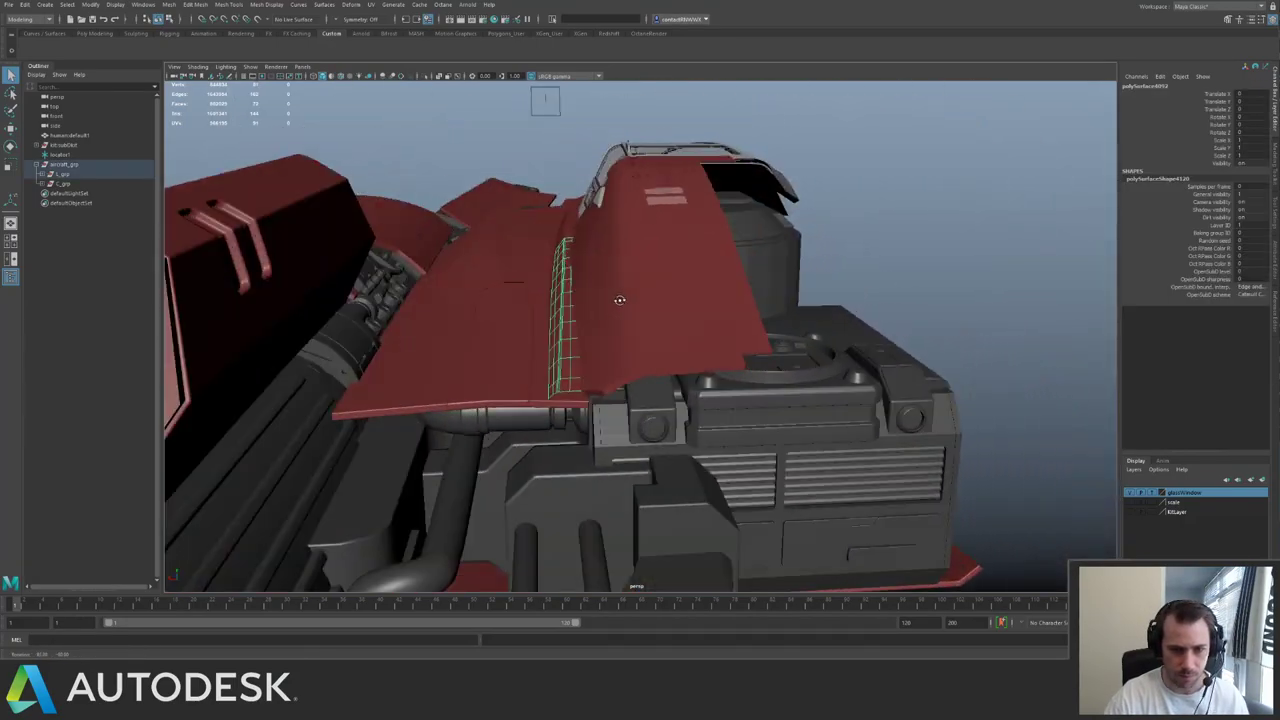
right_click_drag(620, 300, 762, 351, "alt")
left_click_drag(672, 240, 654, 286, "alt")
key("ctrl+1")
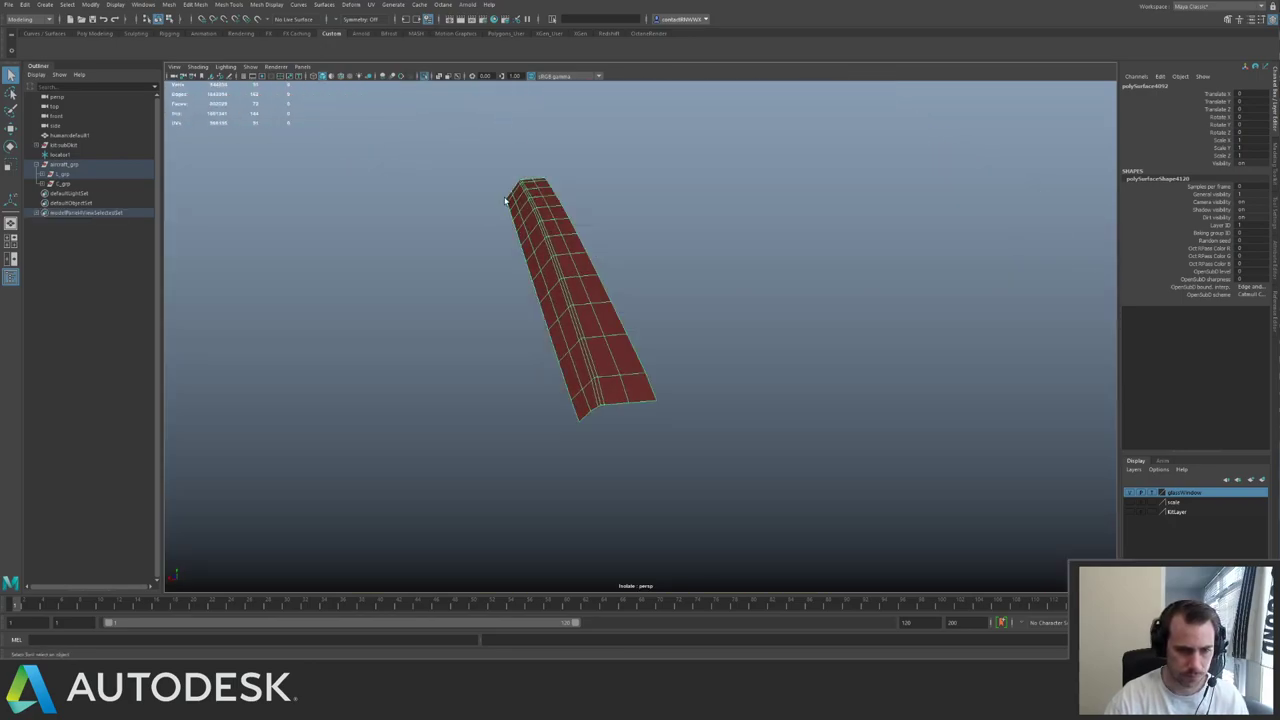
- Extrude all faces of the rear strip with a local translate Z of -0.04 to give it thickness
key("space")
left_click_drag(418, 216, 450, 309)
key("ctrl+1")
left_click_drag(567, 251, 528, 128, "alt")
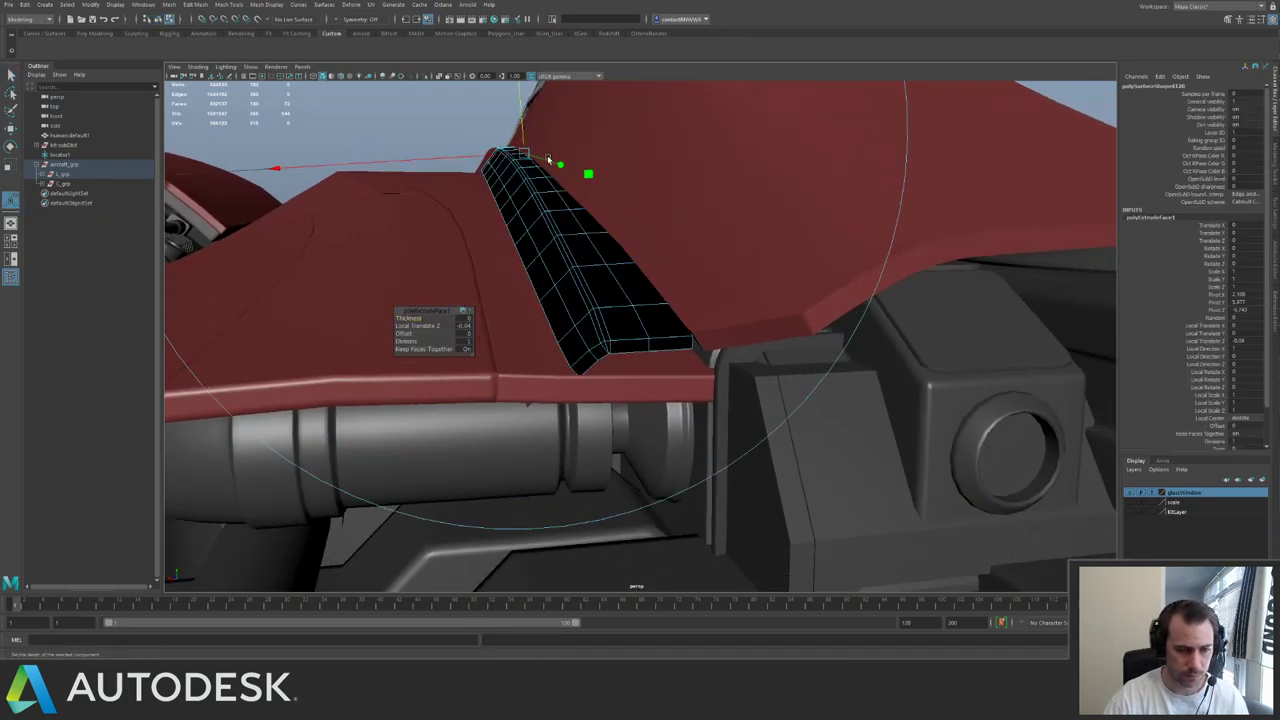
key("q")
- Delete the support edge loops along the rear strip's crease and return it to object selection
left_click(592, 321)
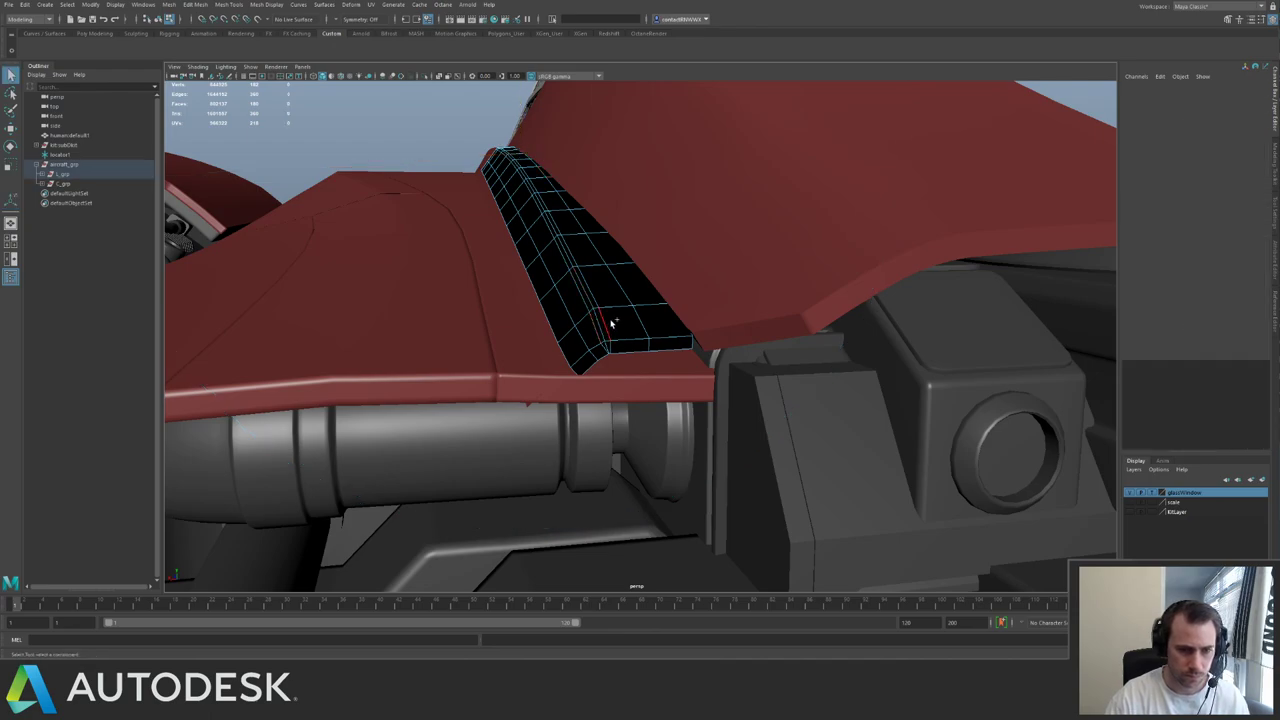
left_click(612, 325, "shift")
double_click(621, 310)
key("F8")
left_click_drag(627, 300, 552, 240, "alt")
middle_click_drag(552, 240, 527, 273, "alt")
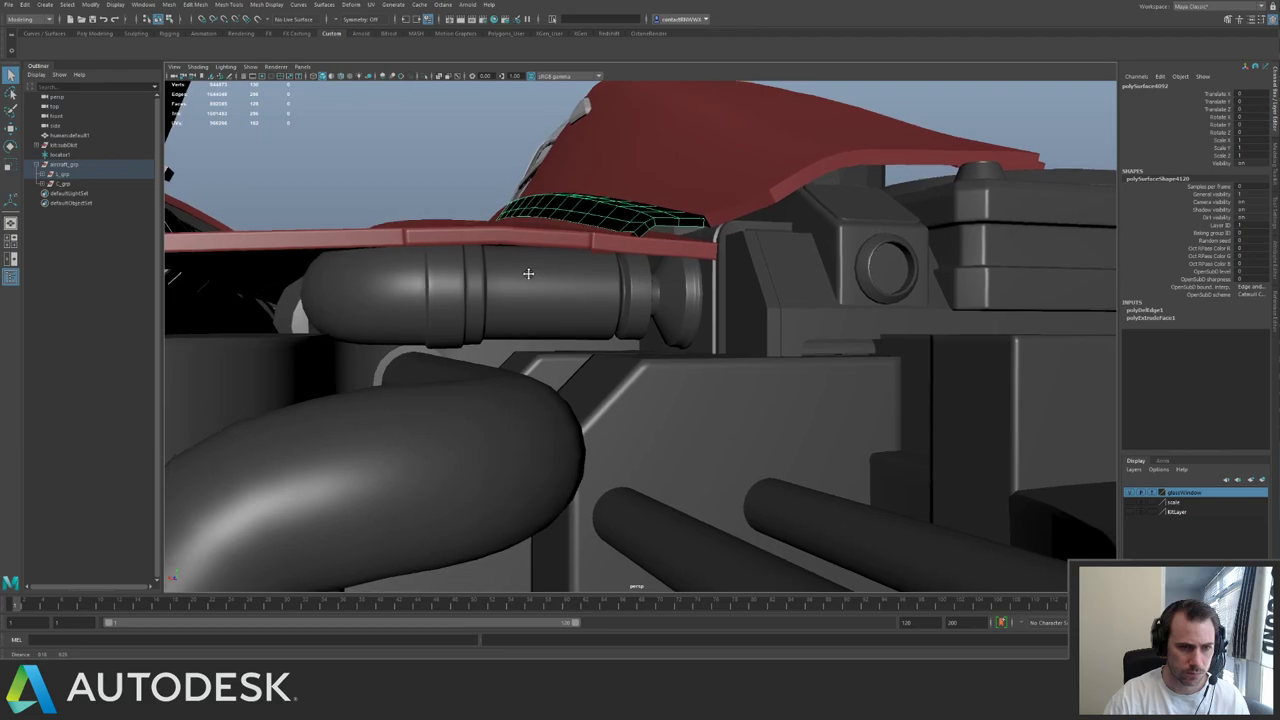
- Isolate the rear strip and reverse its face normals
left_click_drag(527, 273, 585, 307, "alt")
key("ctrl+1")
middle_click_drag(579, 307, 556, 225, "alt")
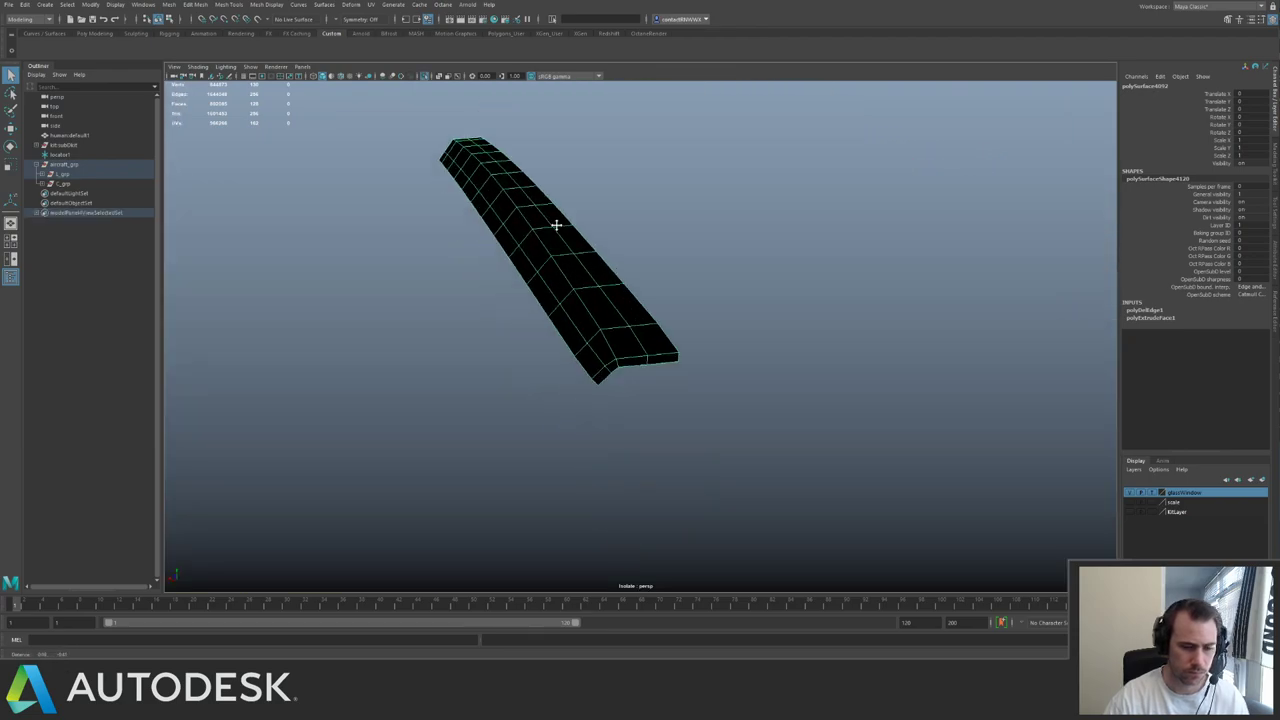
key("space")
left_click_drag(556, 225, 657, 342, "alt")
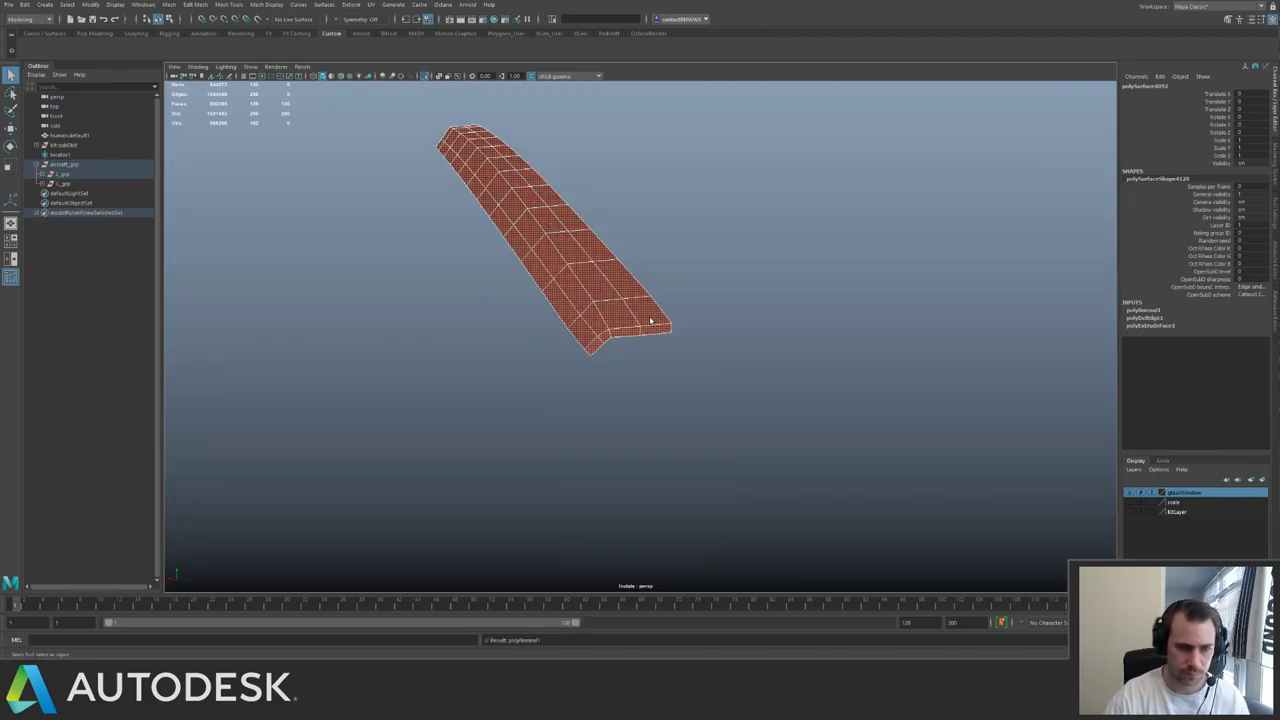
- Select the edge loop along the rear strip's crease and bevel it with the surrounding ship panels shown
key("F10")
double_click(566, 316)
key("ctrl+1")
left_click_drag(517, 257, 576, 275, "alt")
middle_click_drag(576, 275, 575, 265, "alt")
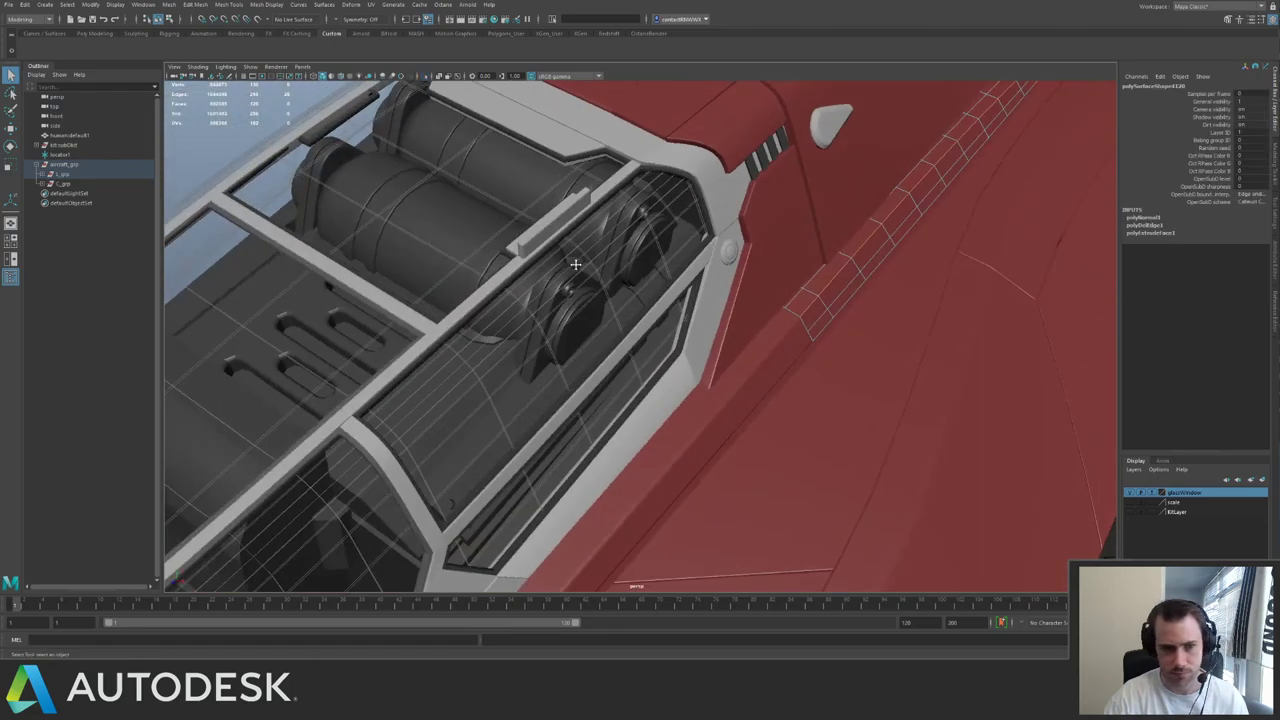
left_click_drag(576, 265, 610, 285, "alt")
right_click_drag(610, 285, 679, 337, "alt")
key("ctrl+b")
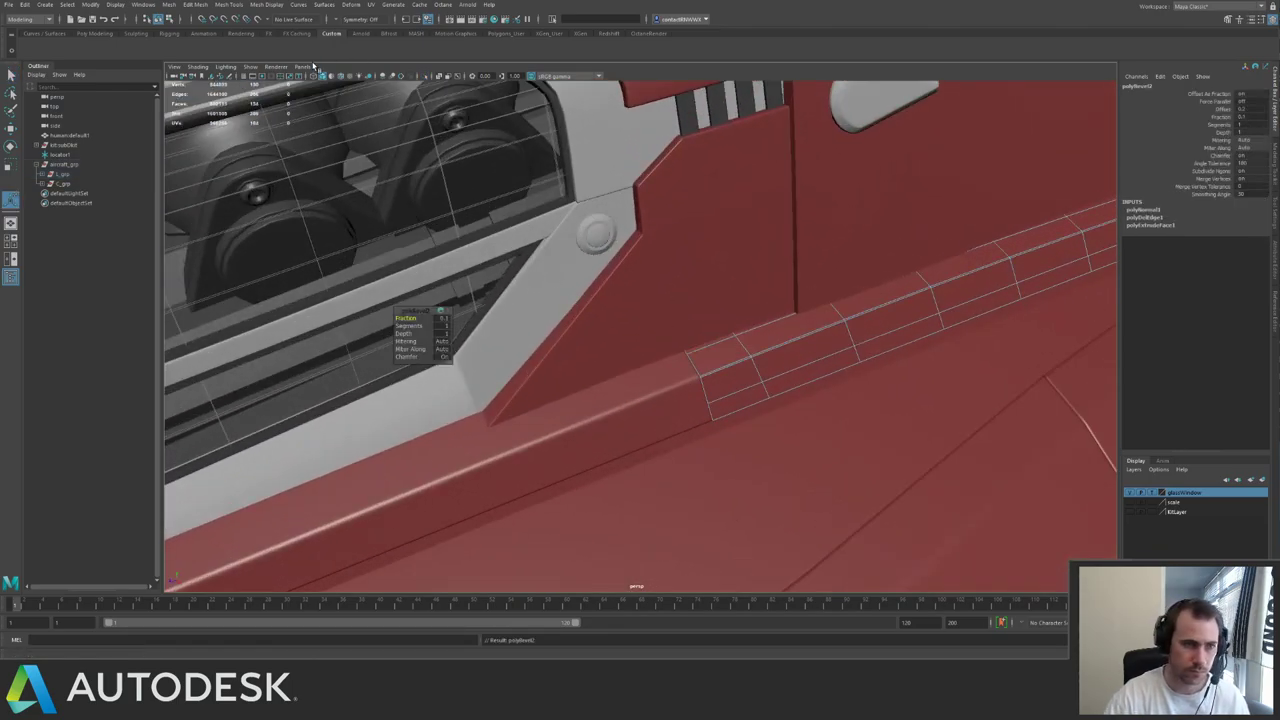
- Turn on the wireframe overlay and set the rear strip's crease bevel to a fraction of 0.5 with chamfer off
left_click(342, 77)
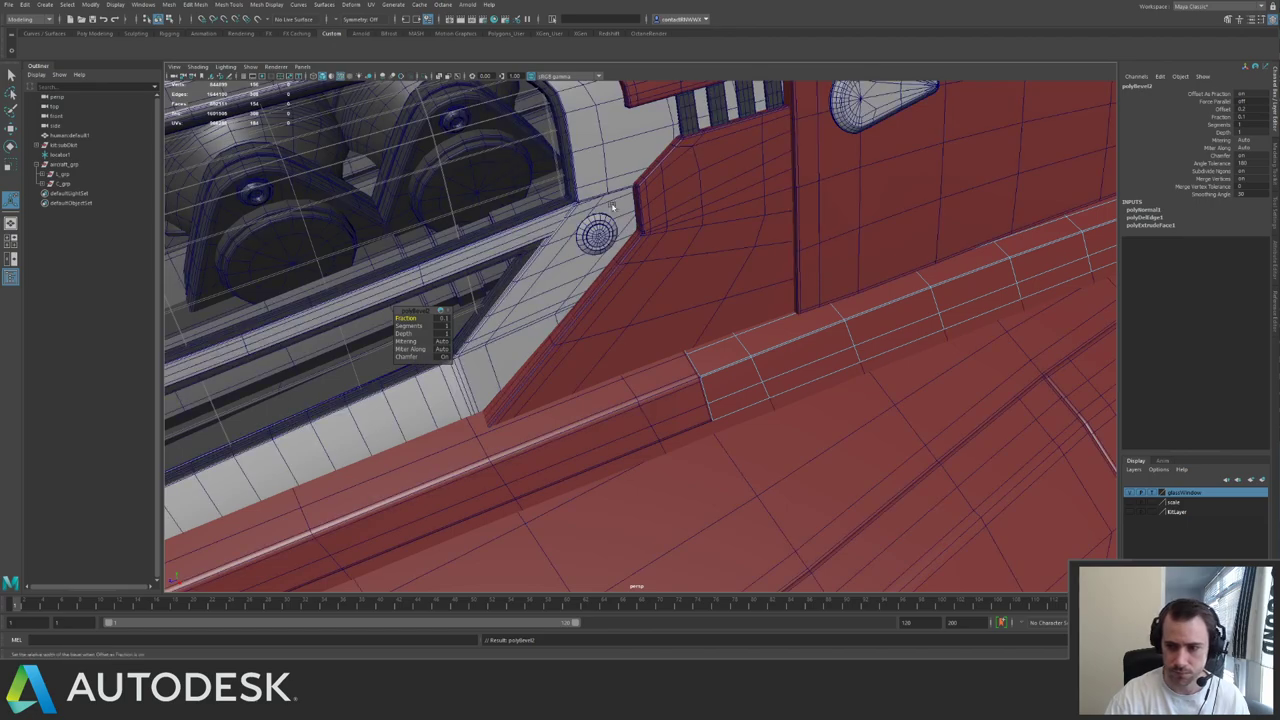
right_click_drag(618, 272, 840, 262, "alt")
middle_click_drag(840, 262, 686, 310, "alt")
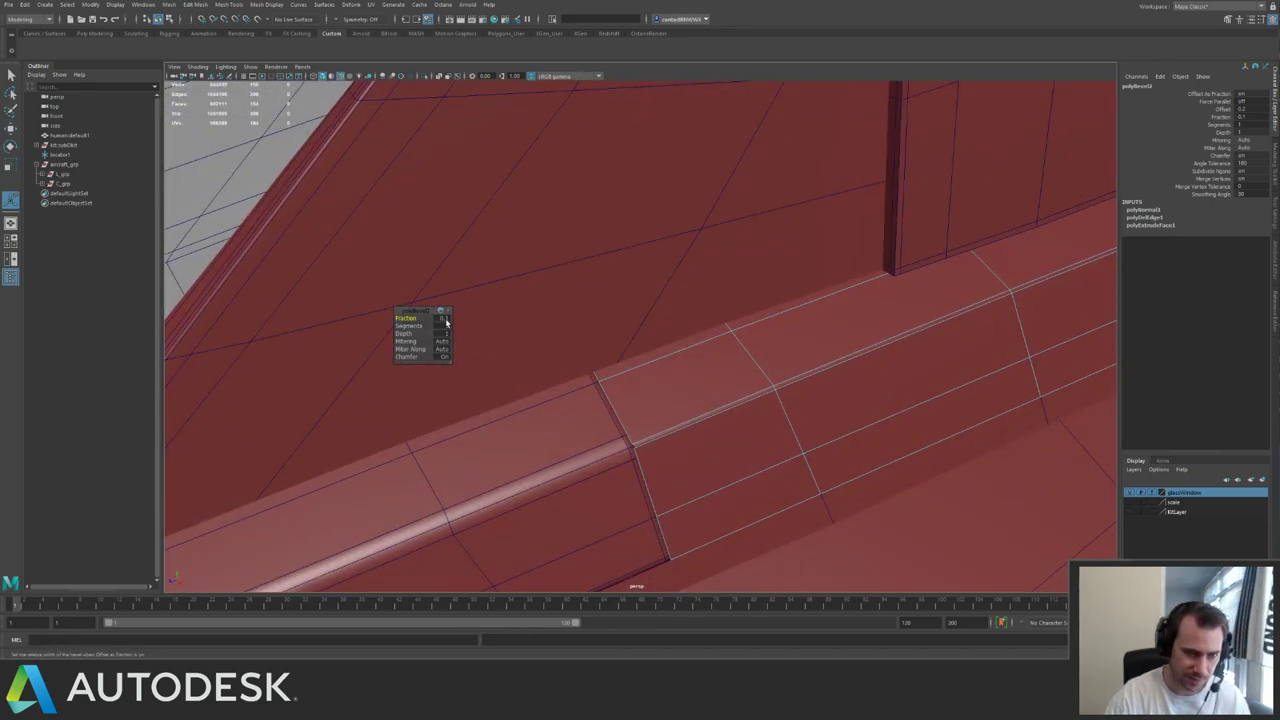
key("Return")
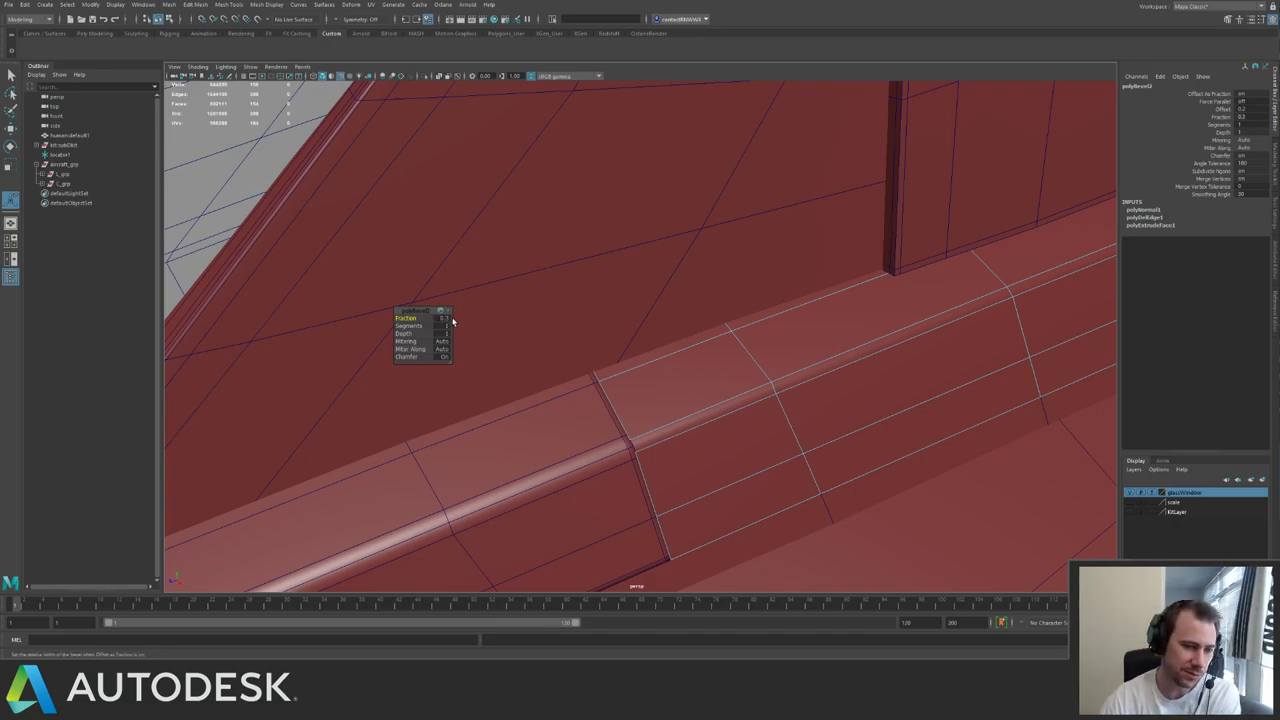
left_click(447, 320)
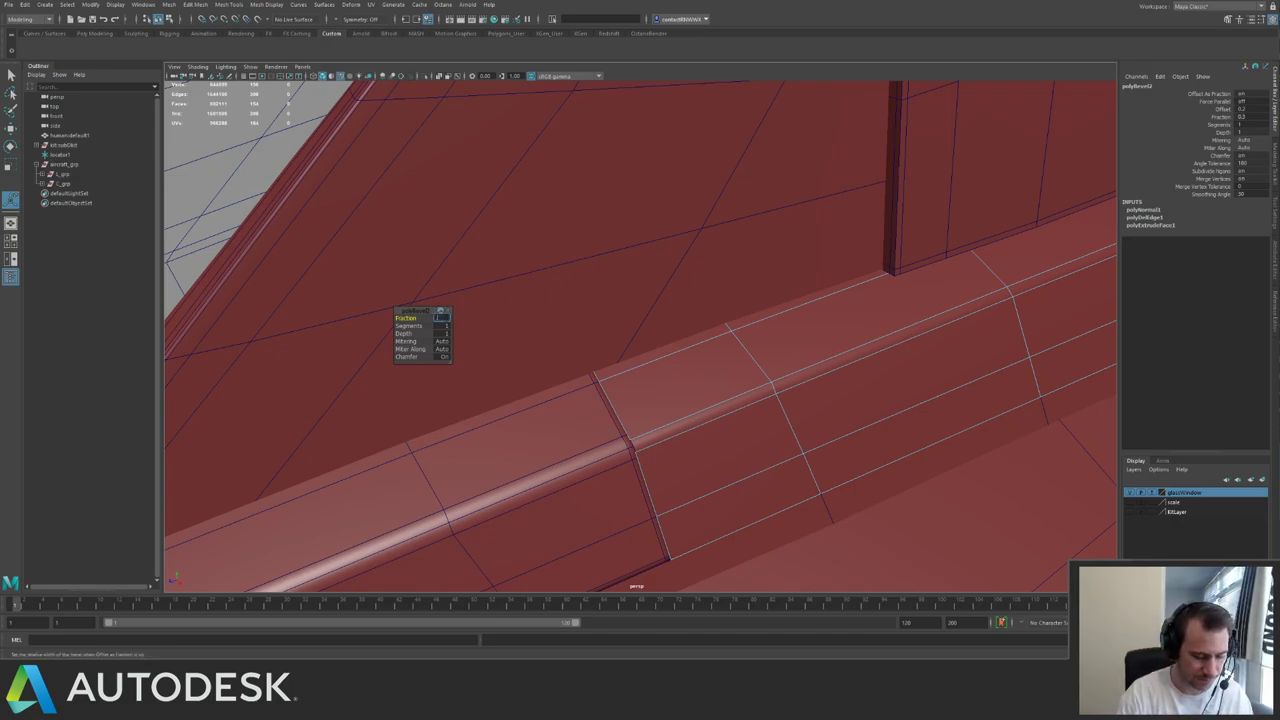
key("Return")
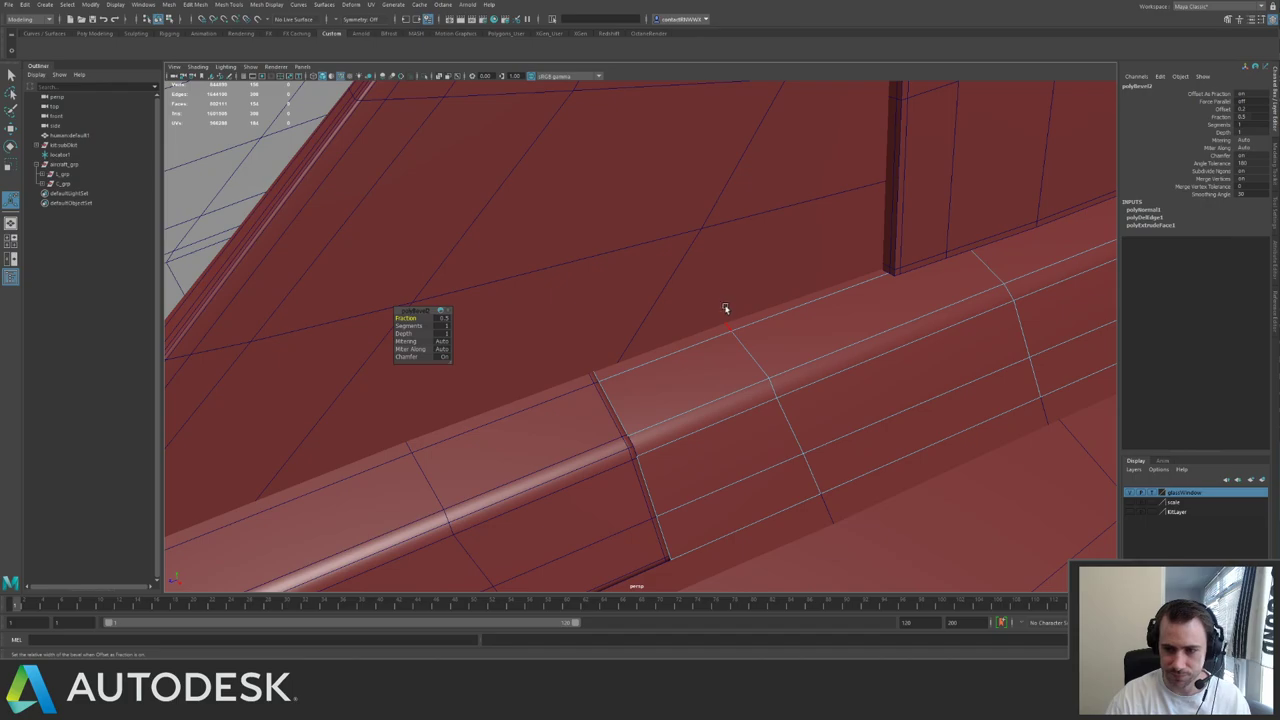
left_click_drag(726, 309, 686, 323, "alt")
right_click_drag(686, 323, 716, 325, "alt")
left_click_drag(408, 357, 378, 360)
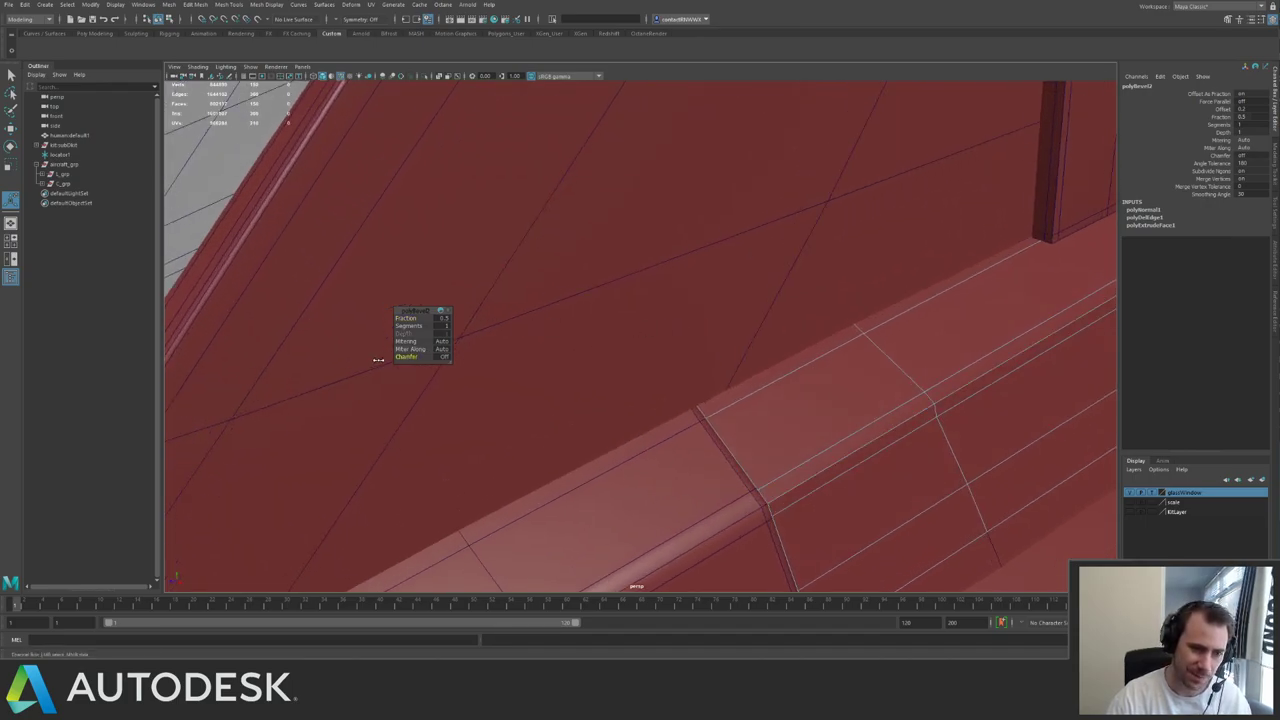
left_click_drag(694, 329, 828, 263, "alt")
key("q")
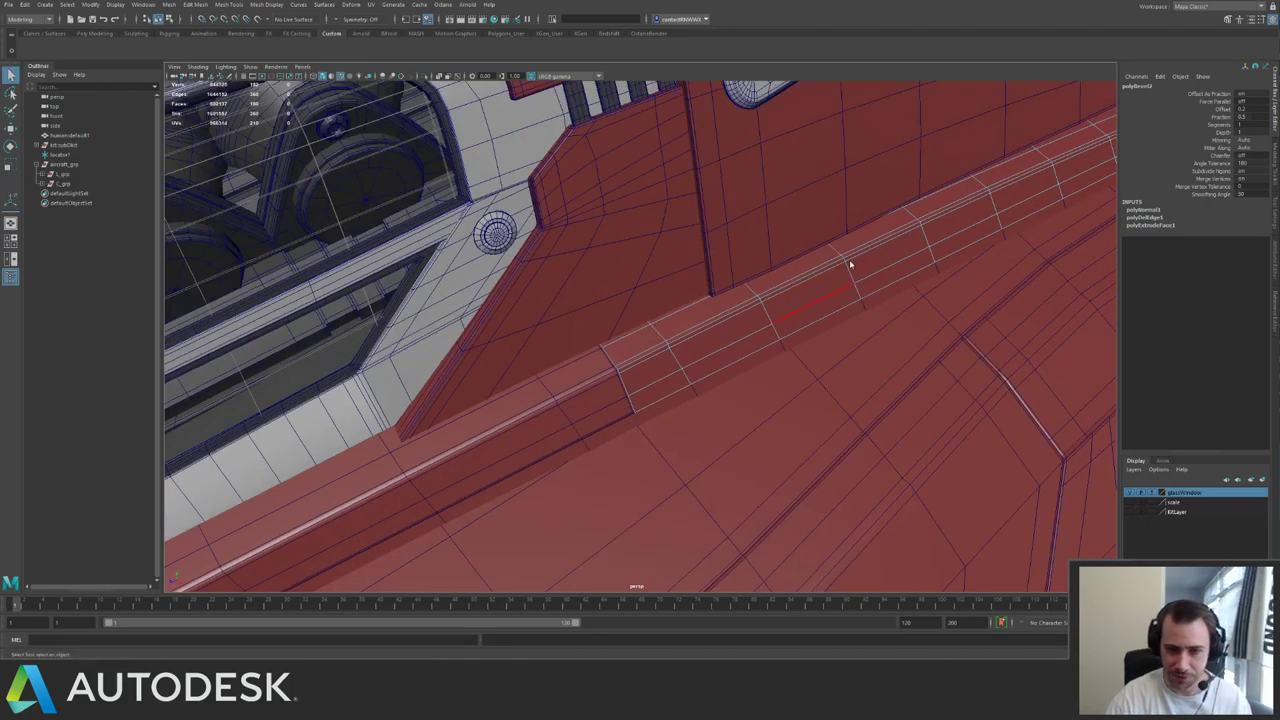
- Isolate the rear strip, select its outer border edges and restore the full ship
right_click_drag(850, 265, 854, 258)
key("ctrl+1")
left_click_drag(854, 258, 744, 300, "alt")
right_click_drag(802, 308, 805, 294)
double_click(804, 316)
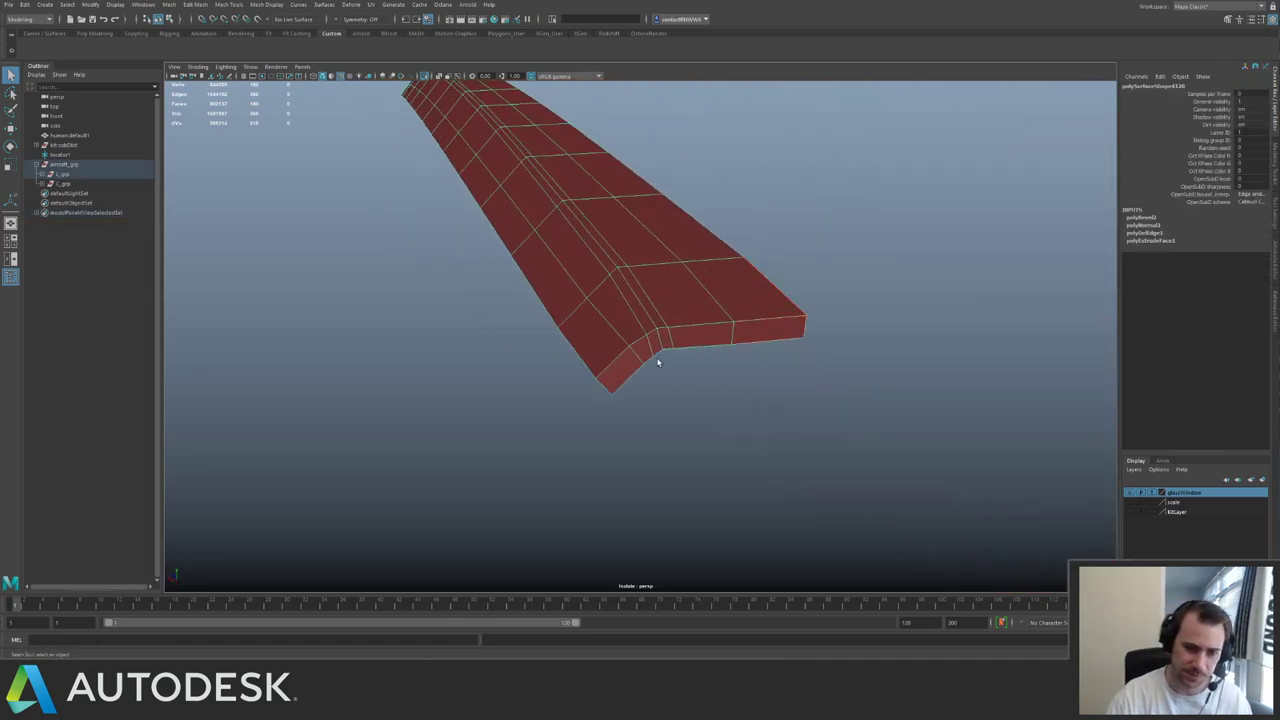
left_click_drag(632, 376, 608, 399, "alt")
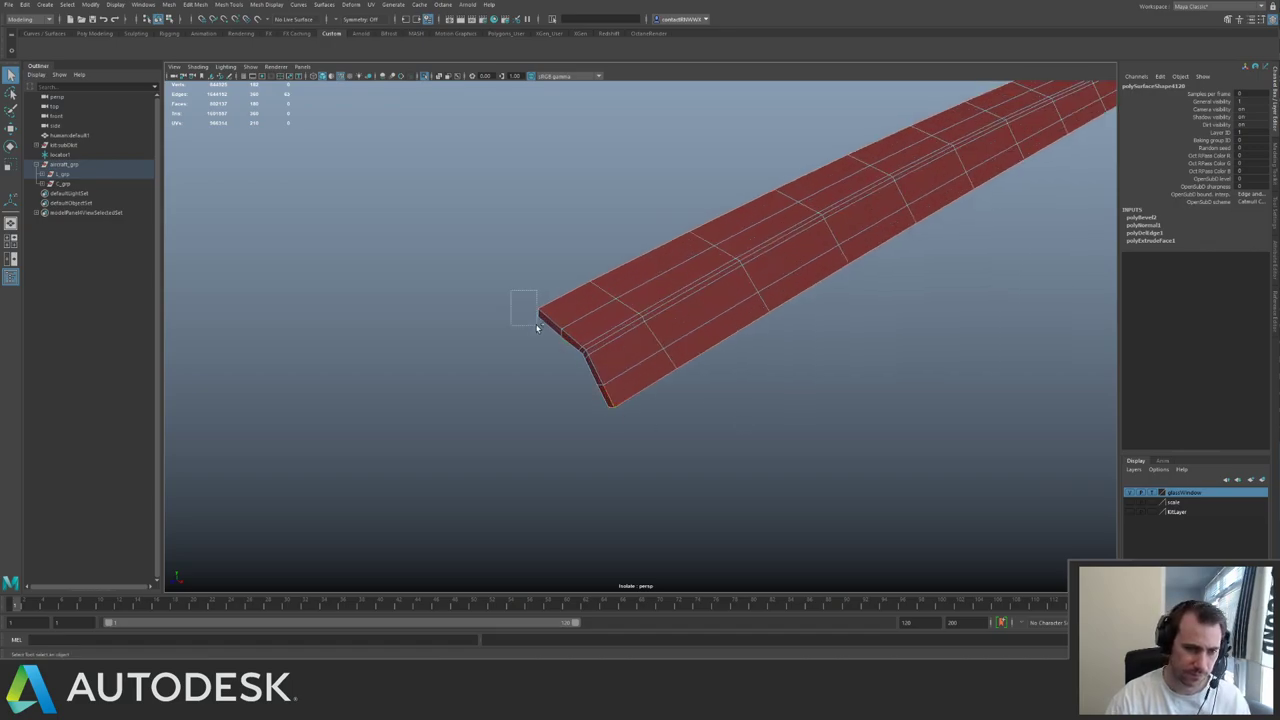
key("ctrl+1")
- Bevel the rear strip's border edges with a fraction of 0.7 and chamfer off
left_click_drag(578, 345, 569, 304, "alt")
right_click_drag(569, 304, 614, 317, "alt")
left_click_drag(614, 317, 636, 297, "alt")
right_click_drag(609, 315, 687, 327, "alt")
left_click_drag(640, 314, 482, 291, "alt")
right_click_drag(482, 291, 586, 300, "alt")
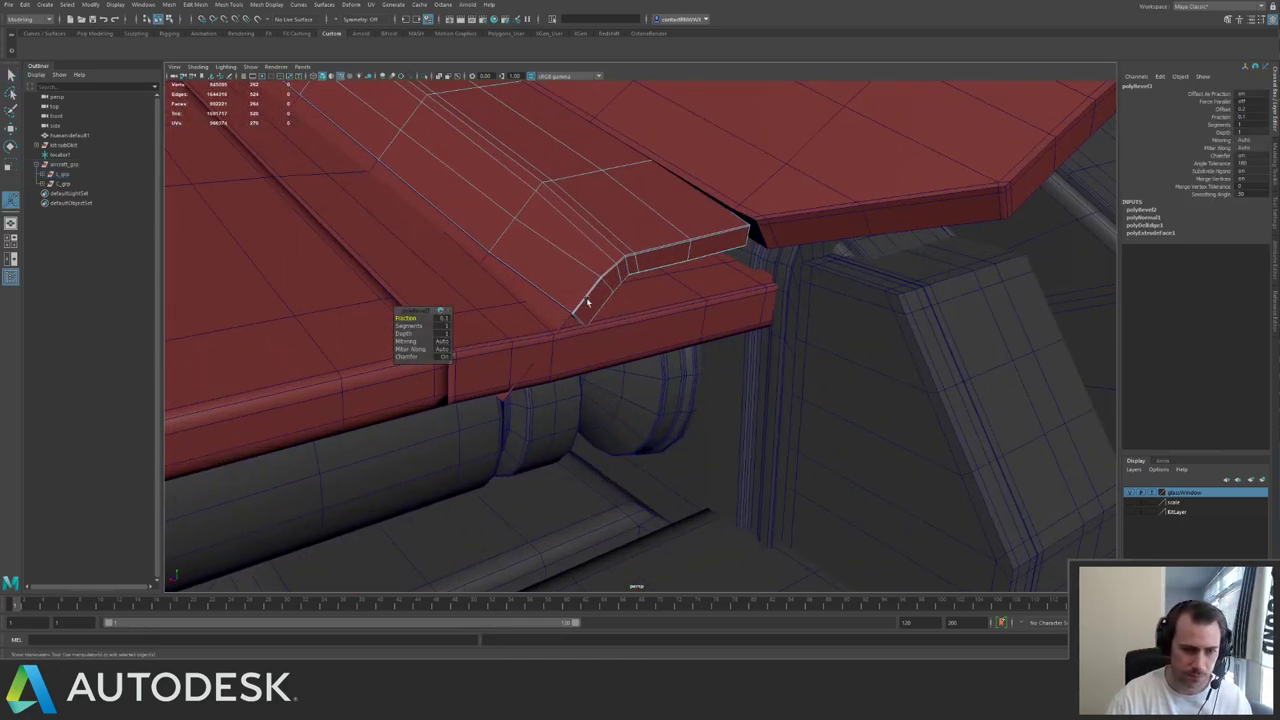
left_click_drag(407, 318, 438, 317)
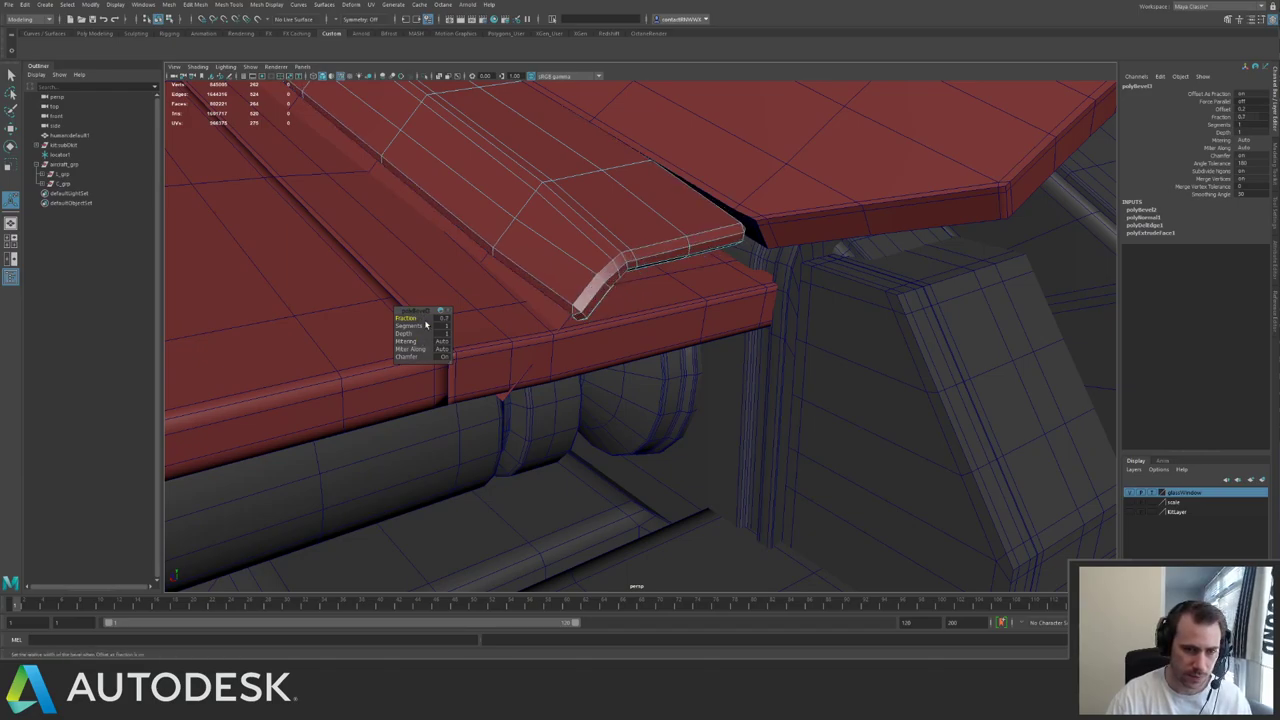
left_click_drag(408, 357, 390, 357)
left_click_drag(629, 209, 451, 243, "alt")
middle_click_drag(451, 243, 705, 270, "alt")
right_click_drag(705, 270, 674, 287, "alt")
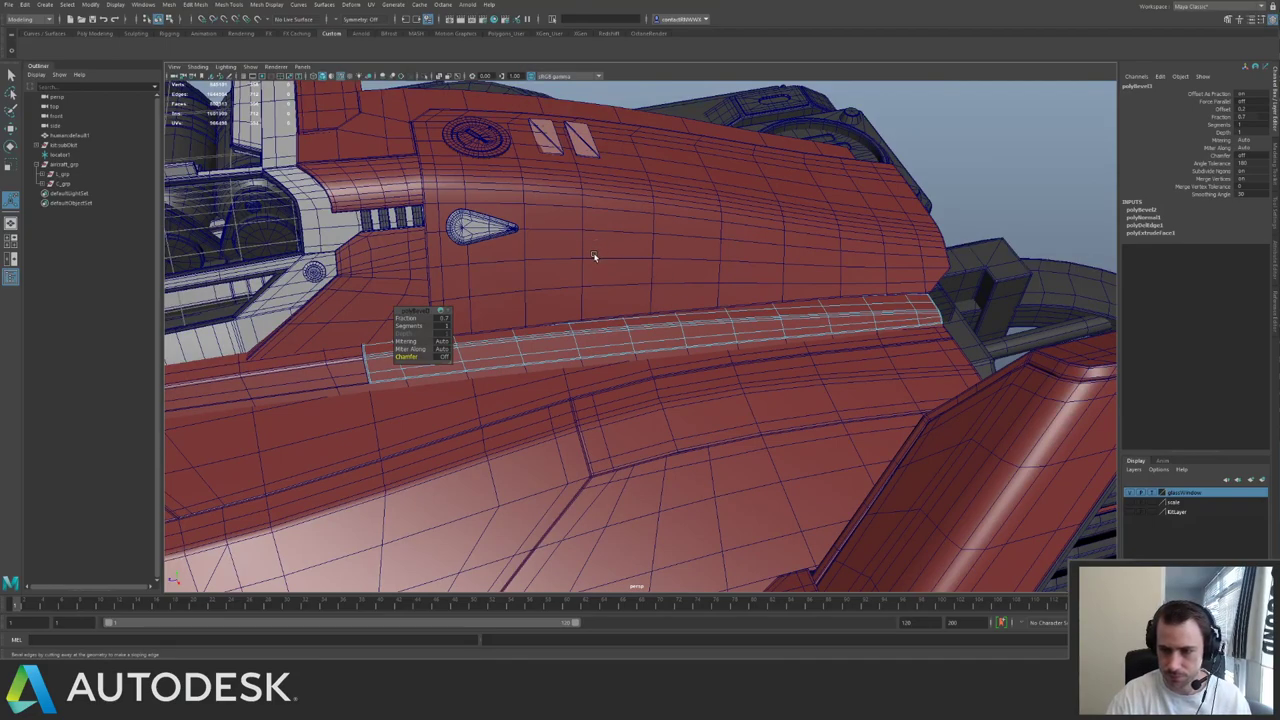
left_click_drag(623, 253, 586, 252, "alt")
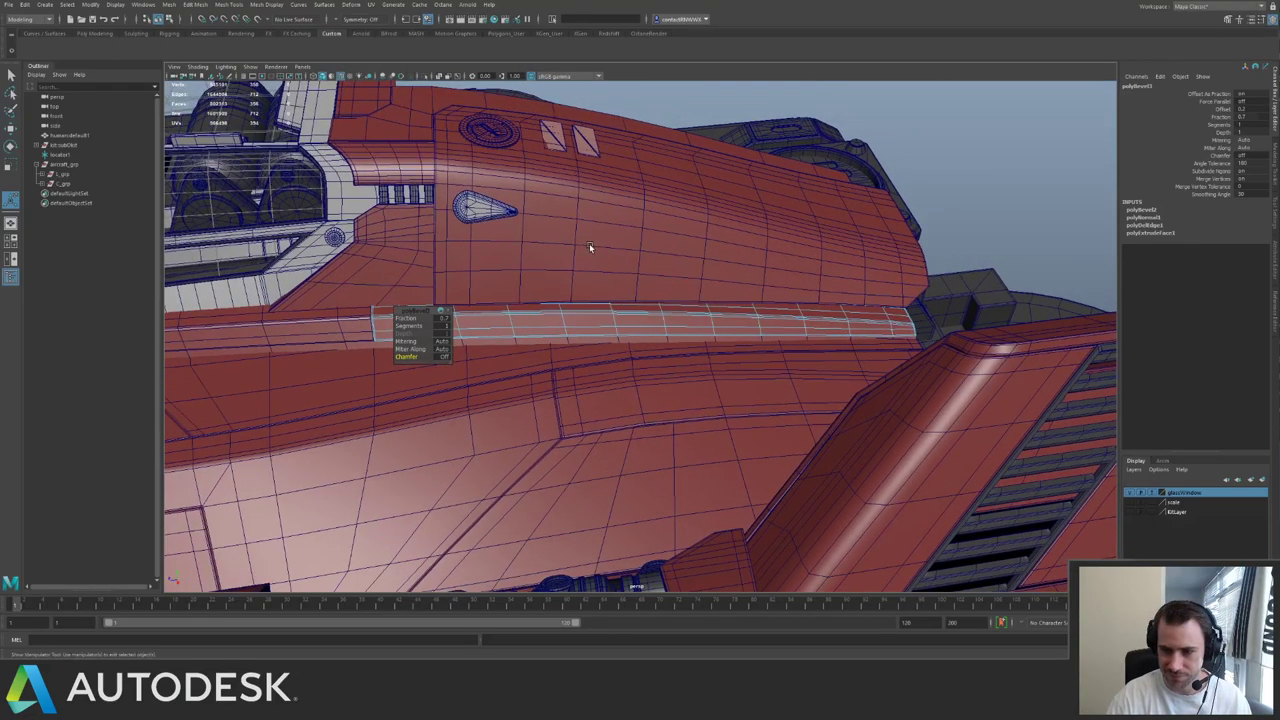
- Deselect the rear strip, hide the wireframe overlay and save incremental versions of the spaceship scene
left_click_drag(307, 200, 945, 375)
right_click_drag(666, 289, 975, 256, "alt")
key("q")
left_click(1046, 223)
right_click_drag(590, 240, 470, 232, "alt")
left_click_drag(470, 232, 403, 189, "alt")
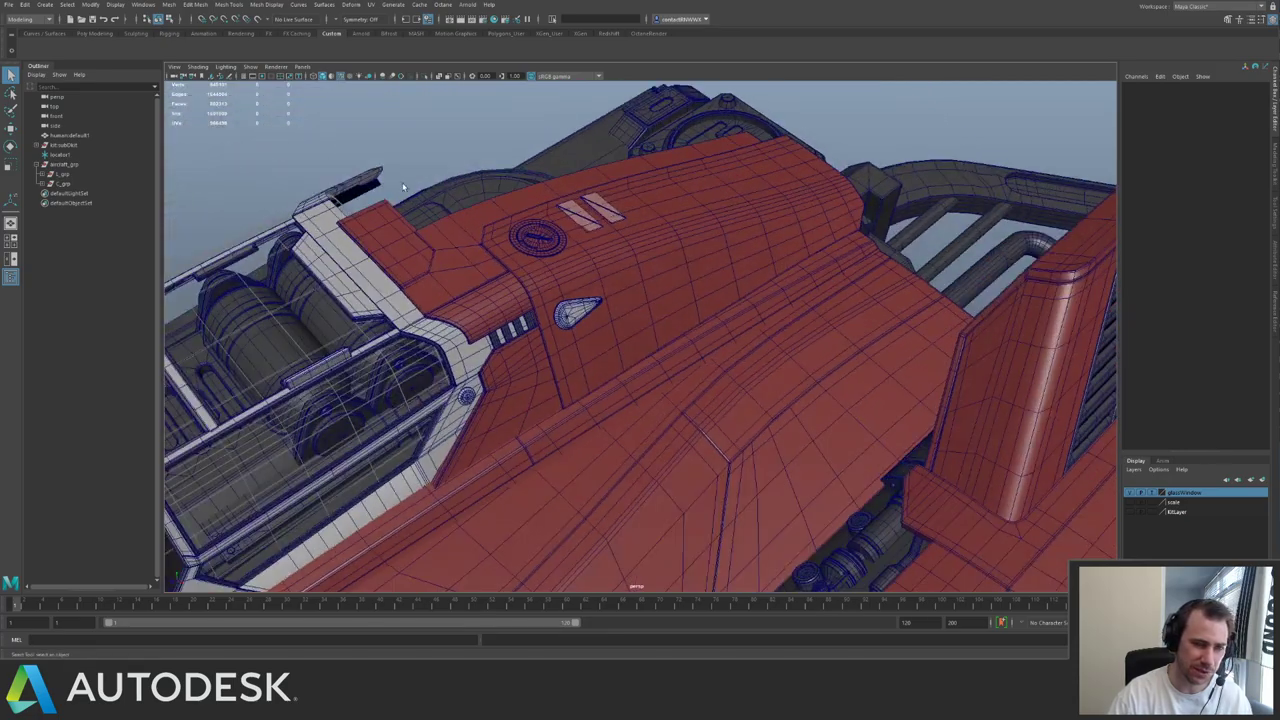
left_click(341, 77)
left_click_drag(641, 278, 565, 300, "alt")
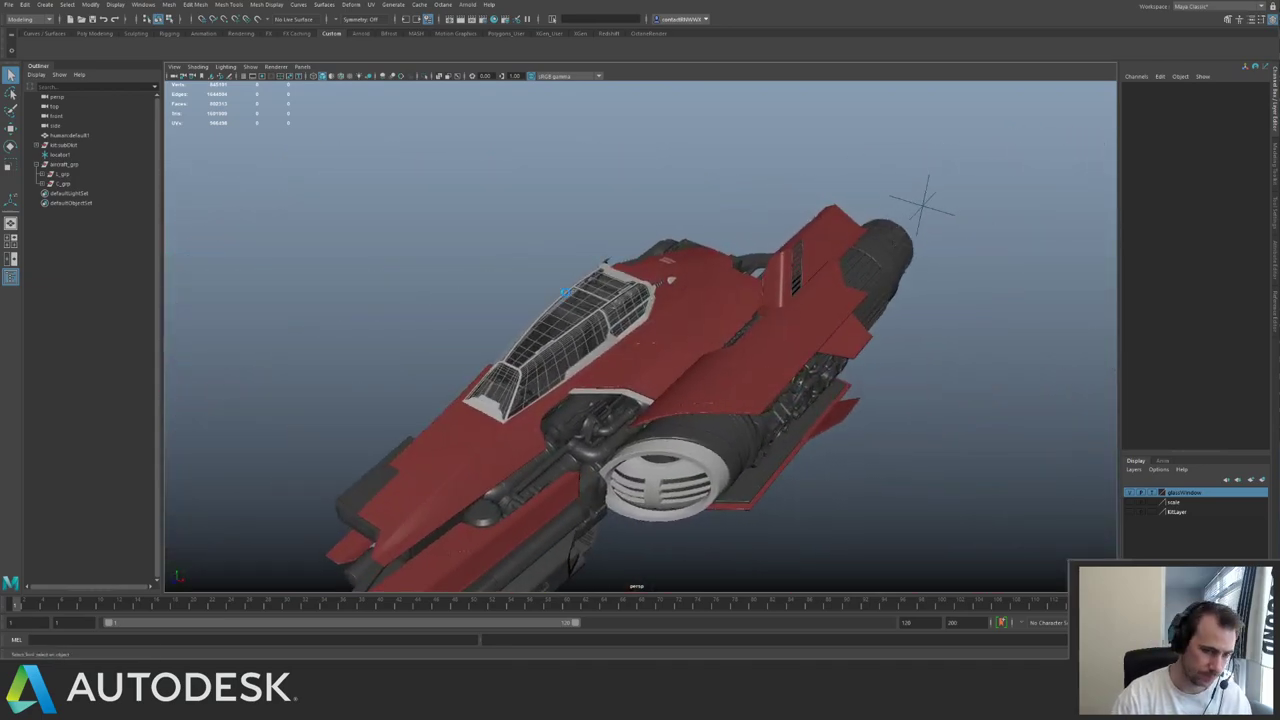
key("ctrl+s")
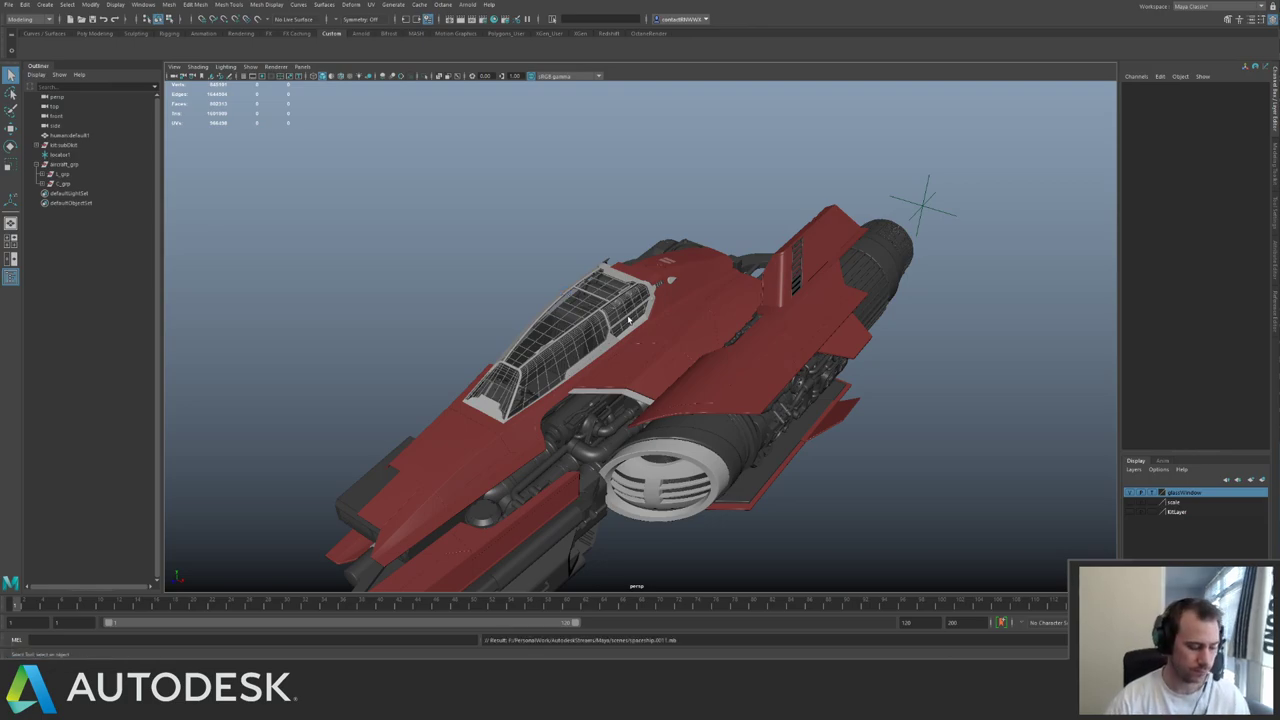
left_click_drag(641, 304, 568, 270, "alt")
right_click_drag(568, 270, 722, 356, "alt")
key("ctrl+s")
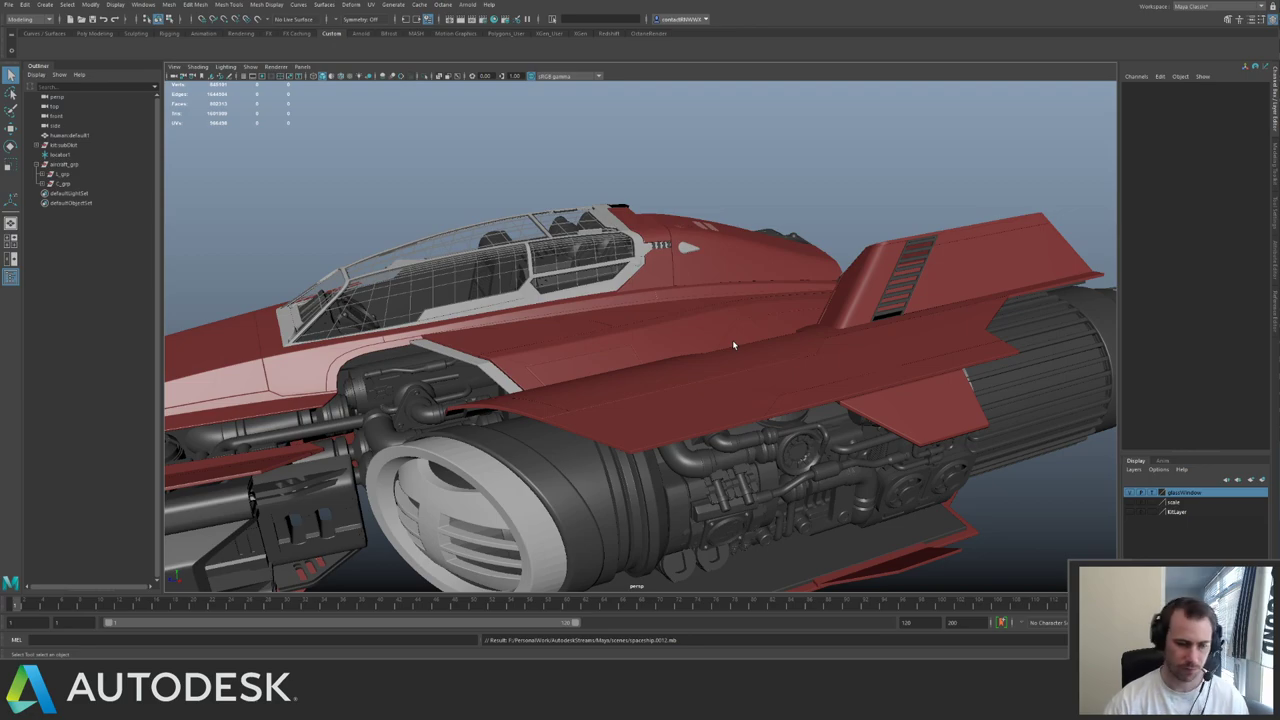
- Expand L_grp and L_engine_grp, select L_enginePanel_grp and briefly isolate it to examine the engine panels
left_click_drag(732, 339, 708, 287, "alt")
left_click(703, 335)
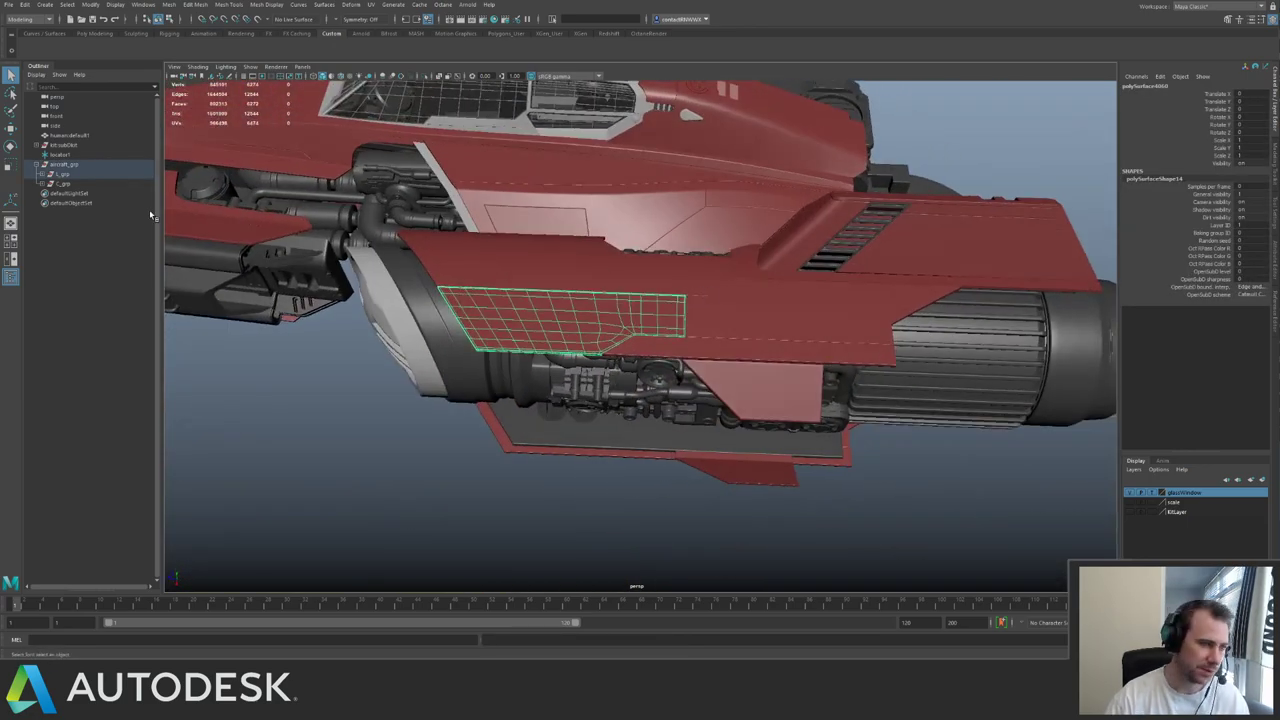
left_click(54, 175)
left_click(48, 185)
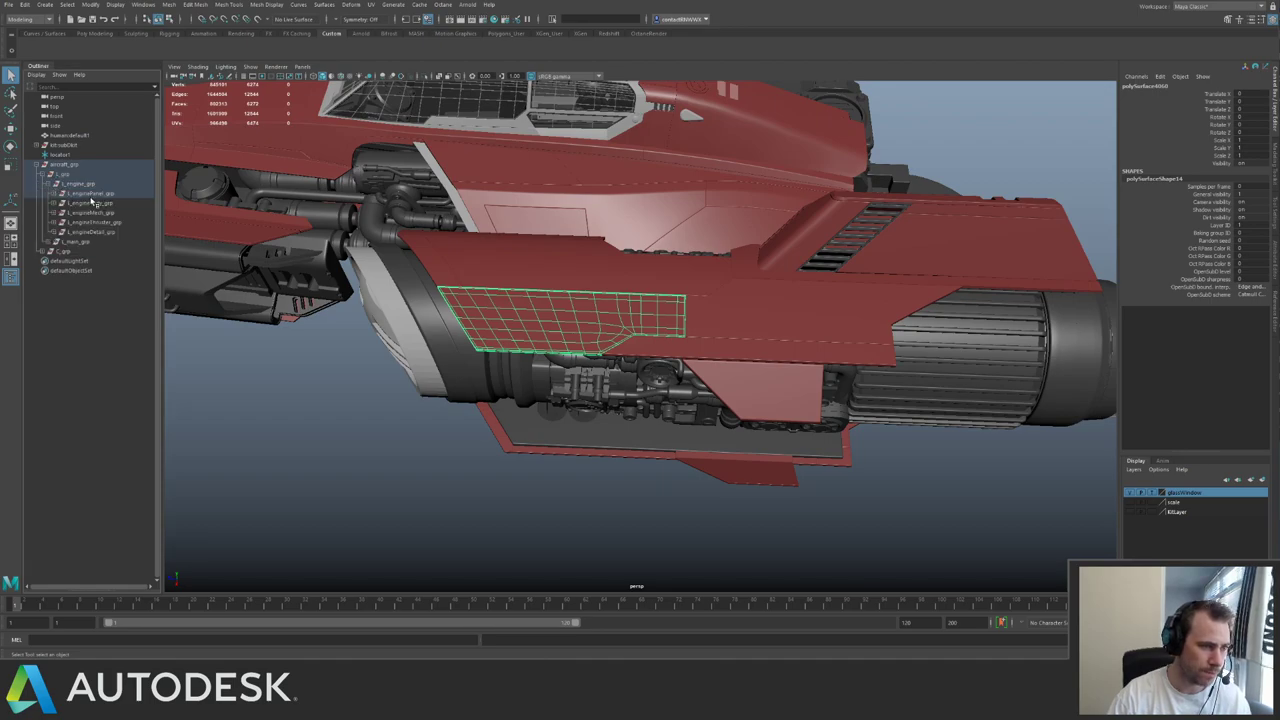
left_click(94, 195)
right_click_drag(790, 276, 692, 226, "alt")
left_click_drag(692, 226, 571, 220, "alt")
key("ctrl+1")
key("ctrl+1")
middle_click_drag(571, 220, 586, 300, "alt")
- Pick out the side panels near the cockpit, expand L_main_grp and isolate L_mainPanel_grp
left_click(651, 239)
right_click_drag(586, 300, 700, 300, "alt")
left_click_drag(500, 240, 549, 261, "alt")
left_click(549, 261)
middle_click_drag(670, 185, 540, 309, "alt")
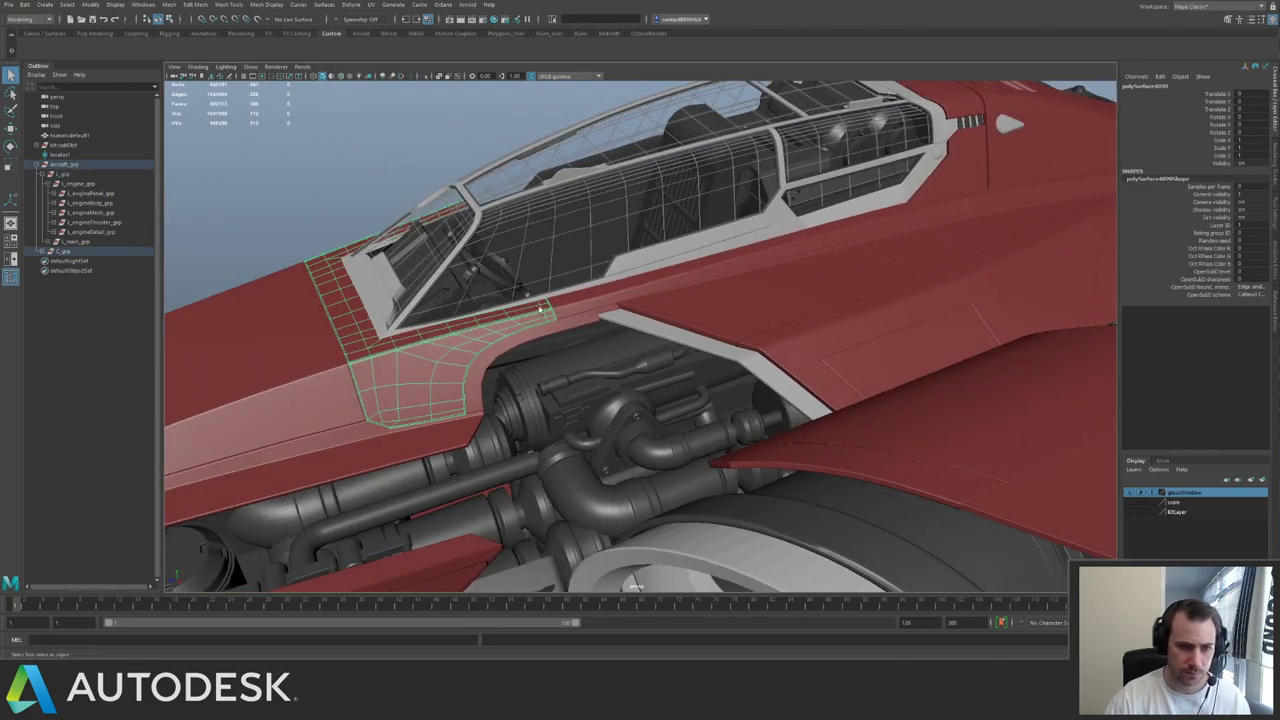
left_click(642, 293)
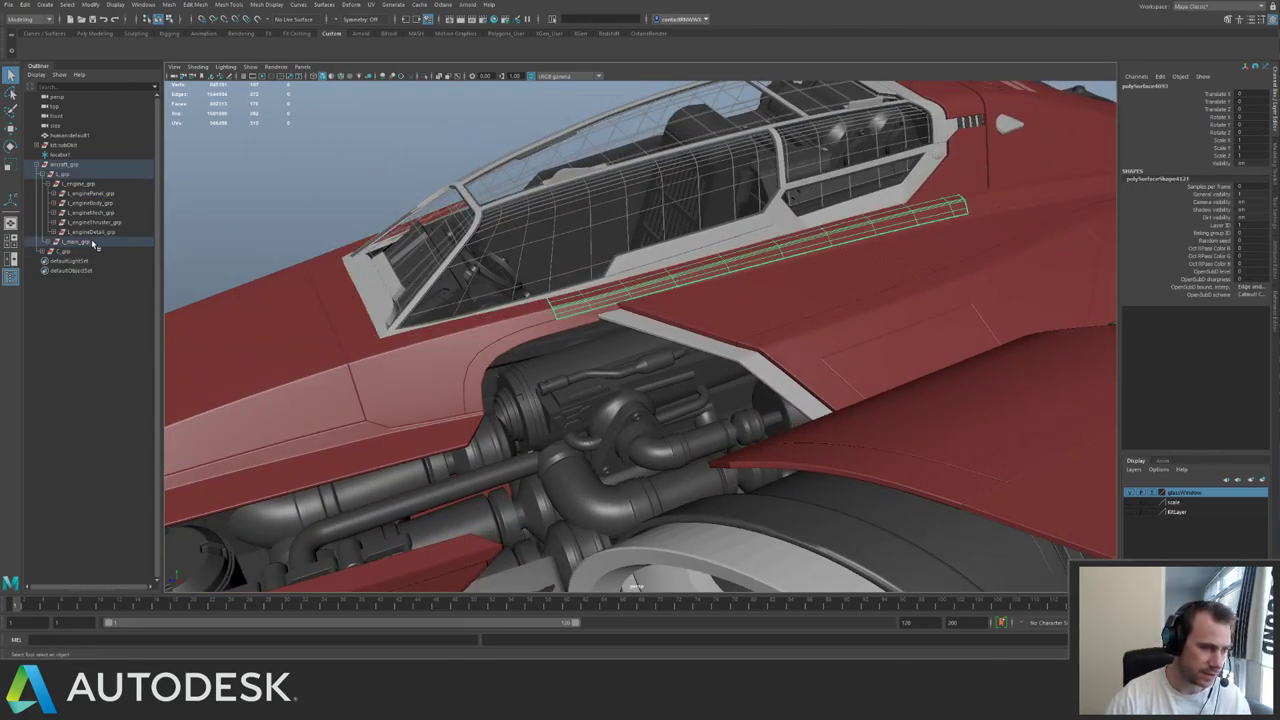
left_click(48, 242)
left_click(88, 251)
key("f")
left_click_drag(500, 250, 690, 232, "alt")
key("ctrl+1")
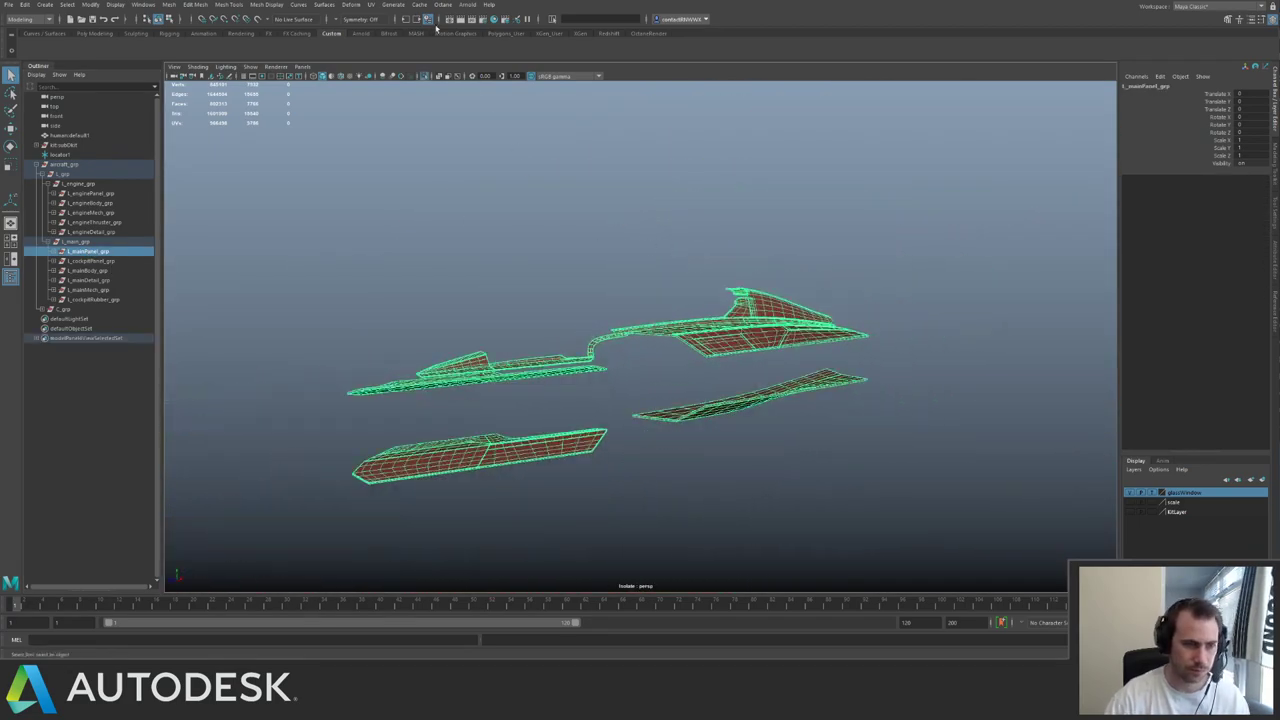
- Open the UV Editor beside the isolated main panels and deselect the group
left_click(369, 5)
left_click(396, 28)
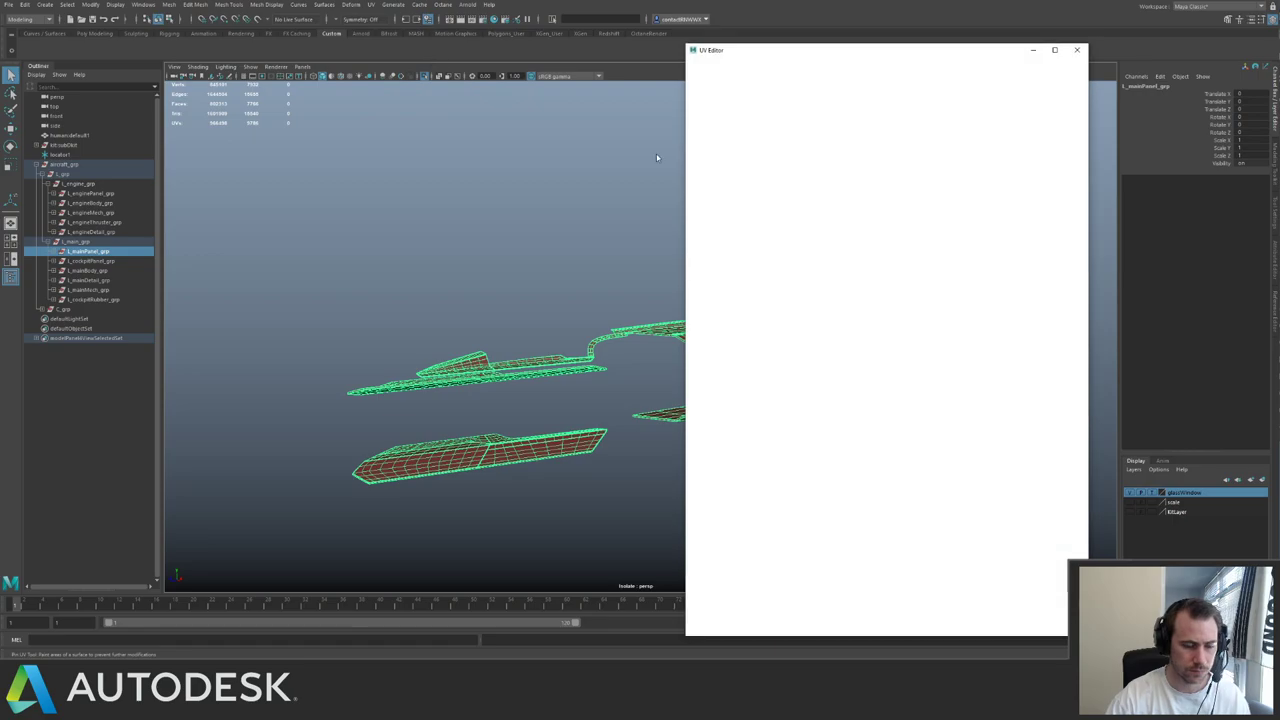
left_click(451, 309)
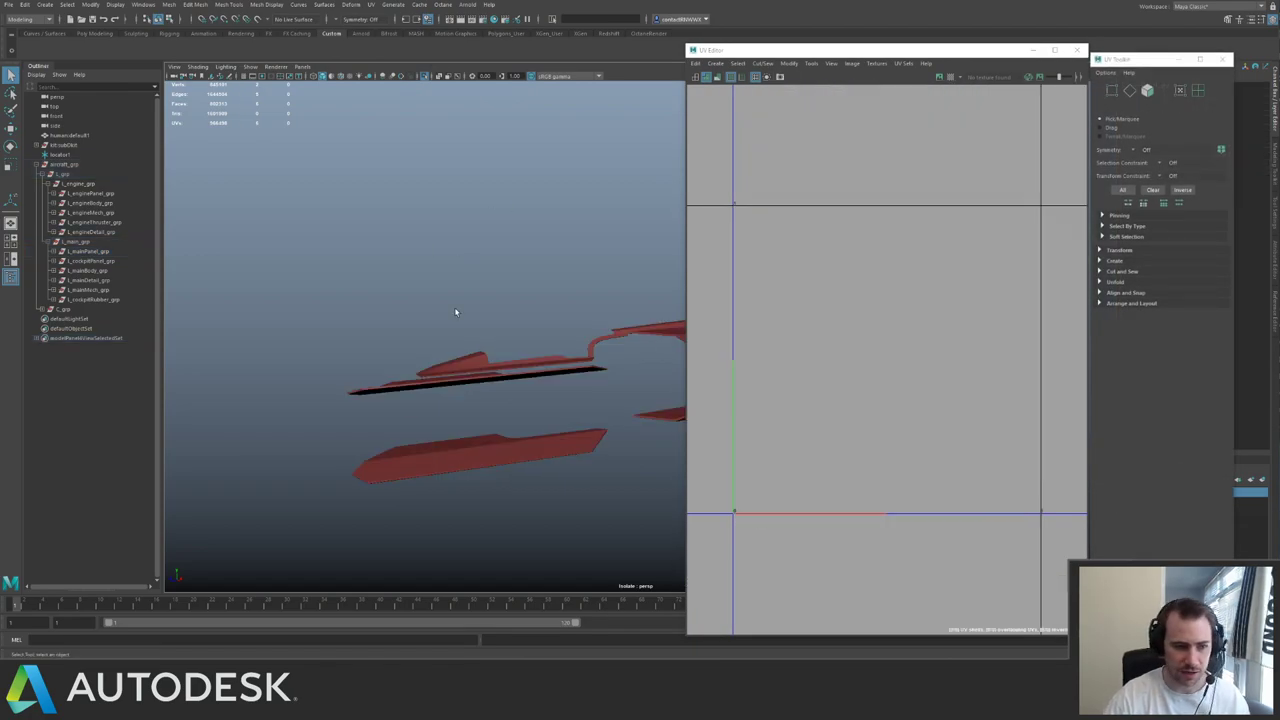
left_click_drag(397, 333, 503, 393)
left_click_drag(503, 393, 480, 402, "alt")
middle_click_drag(446, 311, 440, 237, "alt")
left_click_drag(440, 237, 491, 231, "alt")
left_click(450, 305)
- Assign the numbered UV checker material to all isolated main panels and show it with textured display
scroll(443, 191, "down", 3)
left_click_drag(406, 200, 660, 434)
right_click_drag(526, 318, 603, 583)
left_click(607, 364)
scroll(546, 311, "up", 5)
left_click_drag(607, 364, 508, 348, "alt")
key("6")
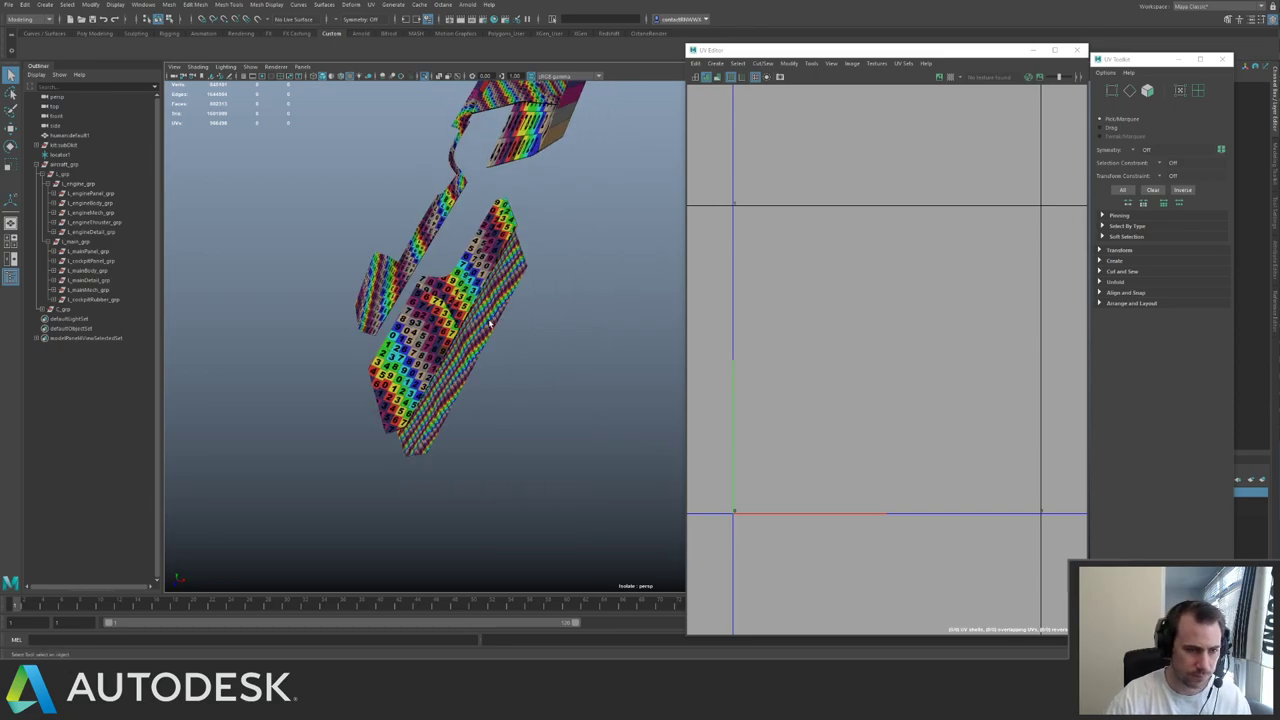
- Select the four pieces of the large middle panel at the front and show their UV shells together
scroll(490, 329, "up", 3)
middle_click_drag(350, 324, 498, 342, "alt")
left_click(493, 340)
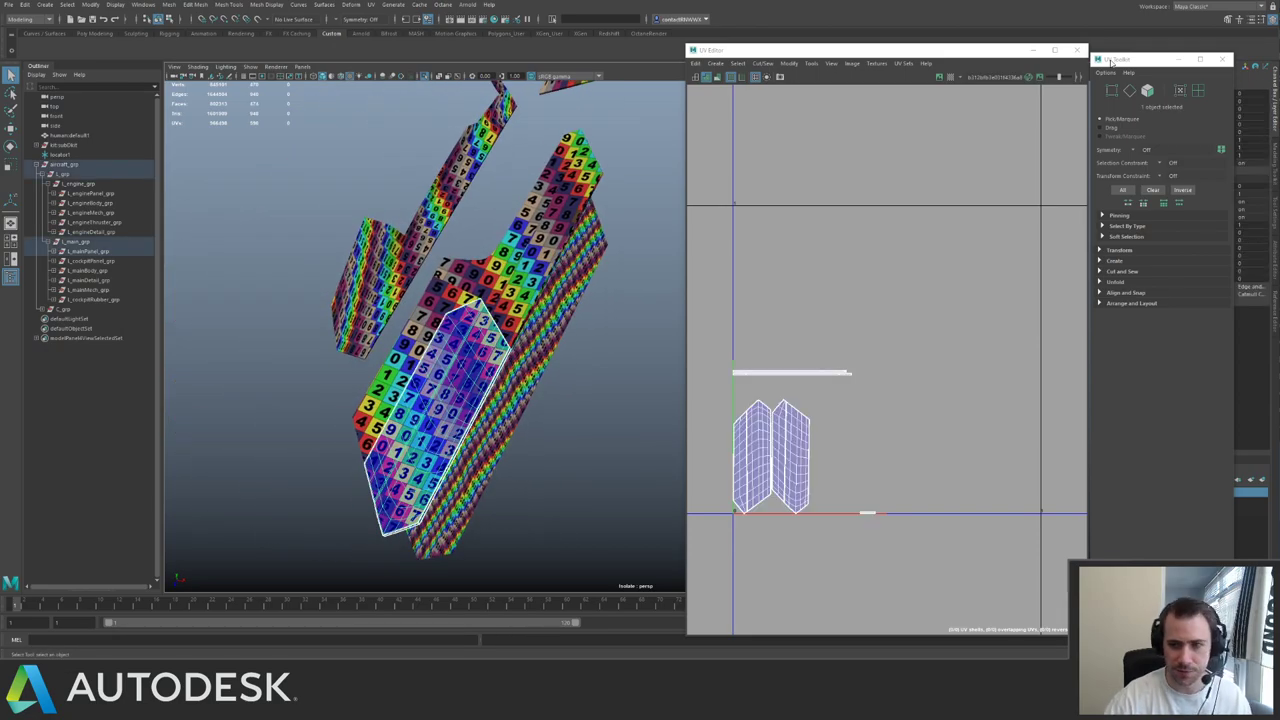
scroll(930, 312, "down", 3)
left_click_drag(598, 332, 554, 291, "alt")
left_click(607, 326)
left_click(487, 287)
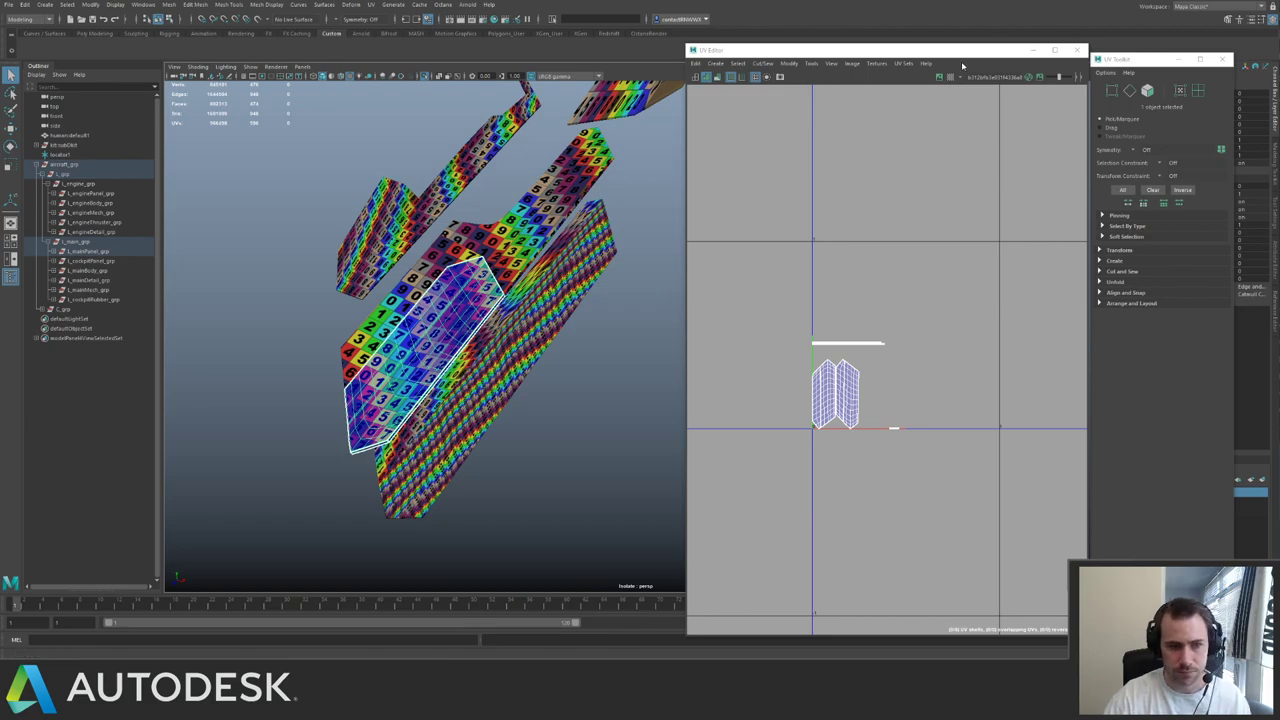
left_click_drag(633, 183, 554, 345, "alt")
left_click_drag(557, 268, 660, 262, "alt")
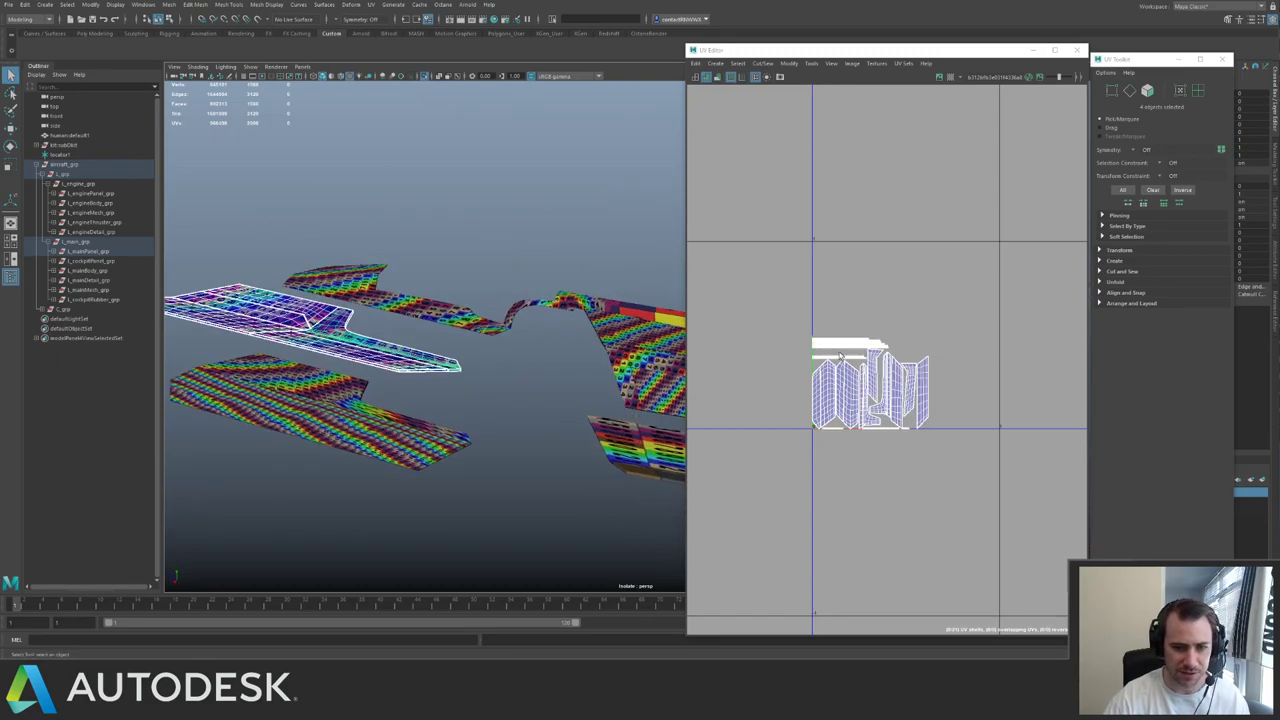
- Select all UVs of the four front panel pieces, scale them up slightly and move them back inside the UV tile
right_click_drag(750, 290, 790, 290)
left_click_drag(781, 301, 961, 446)
middle_click_drag(472, 268, 637, 215, "alt")
left_click_drag(637, 215, 575, 300, "alt")
key("r")
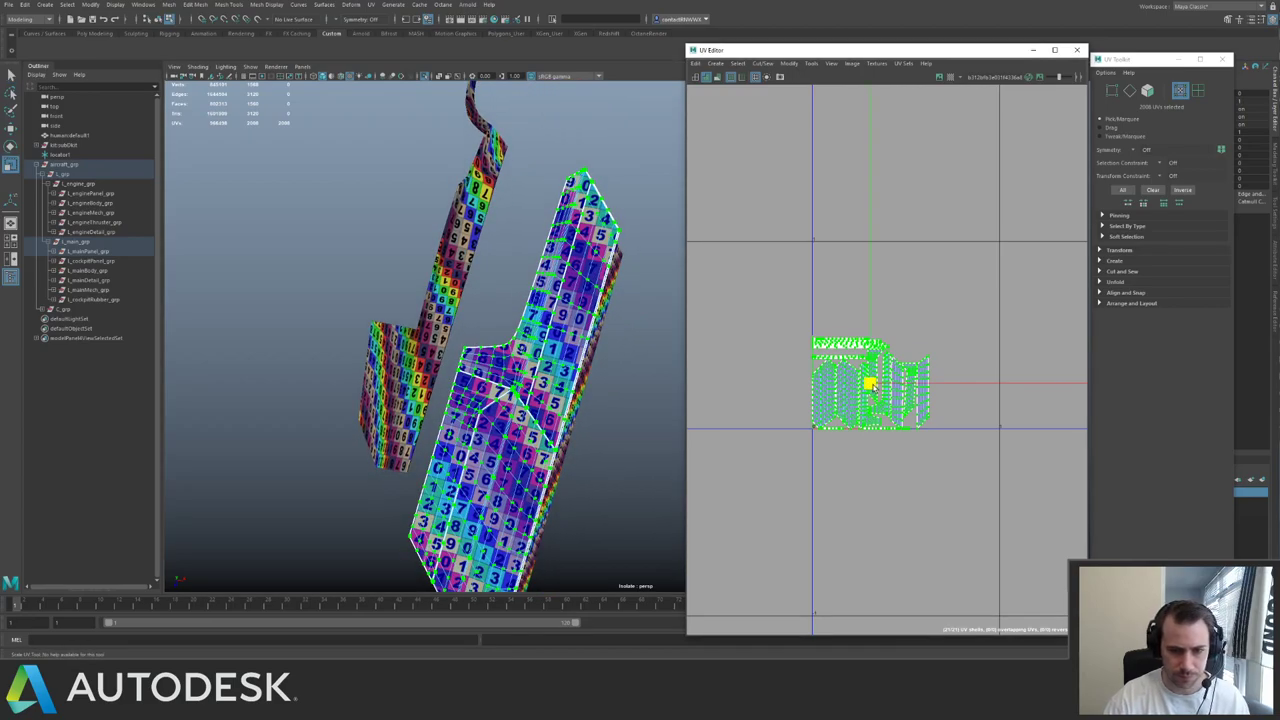
left_click_drag(872, 386, 950, 378)
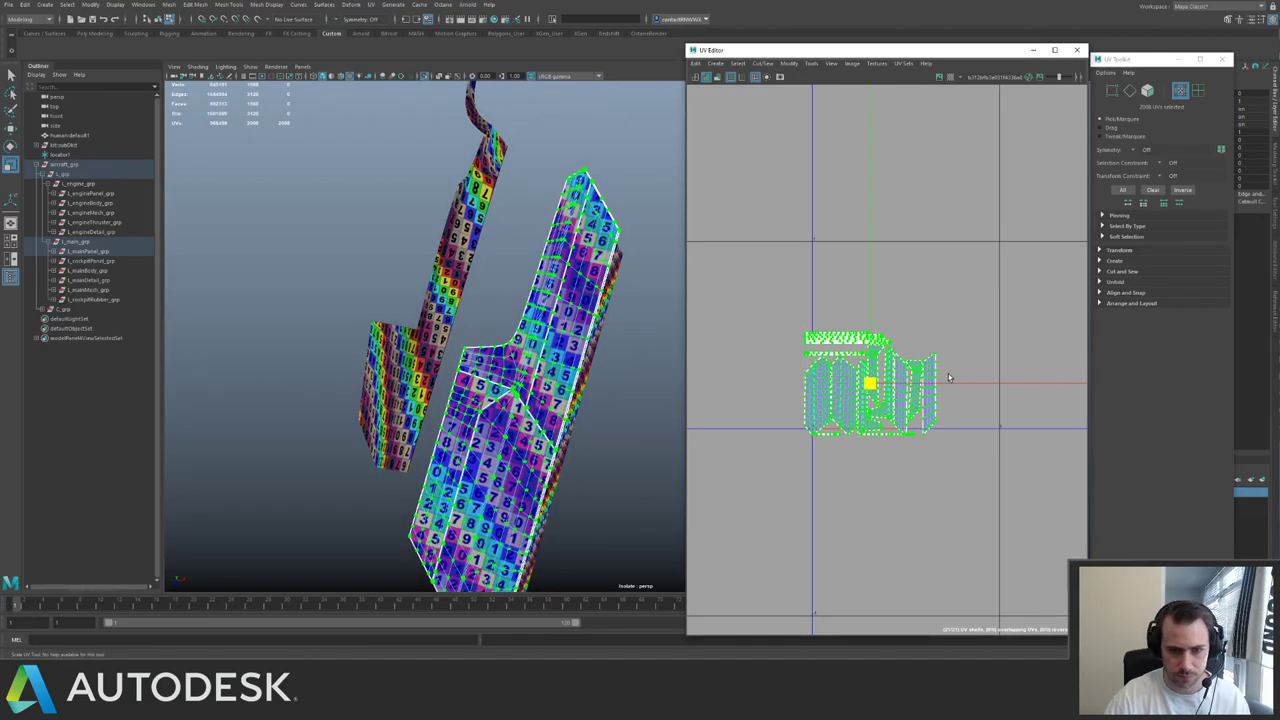
key("w")
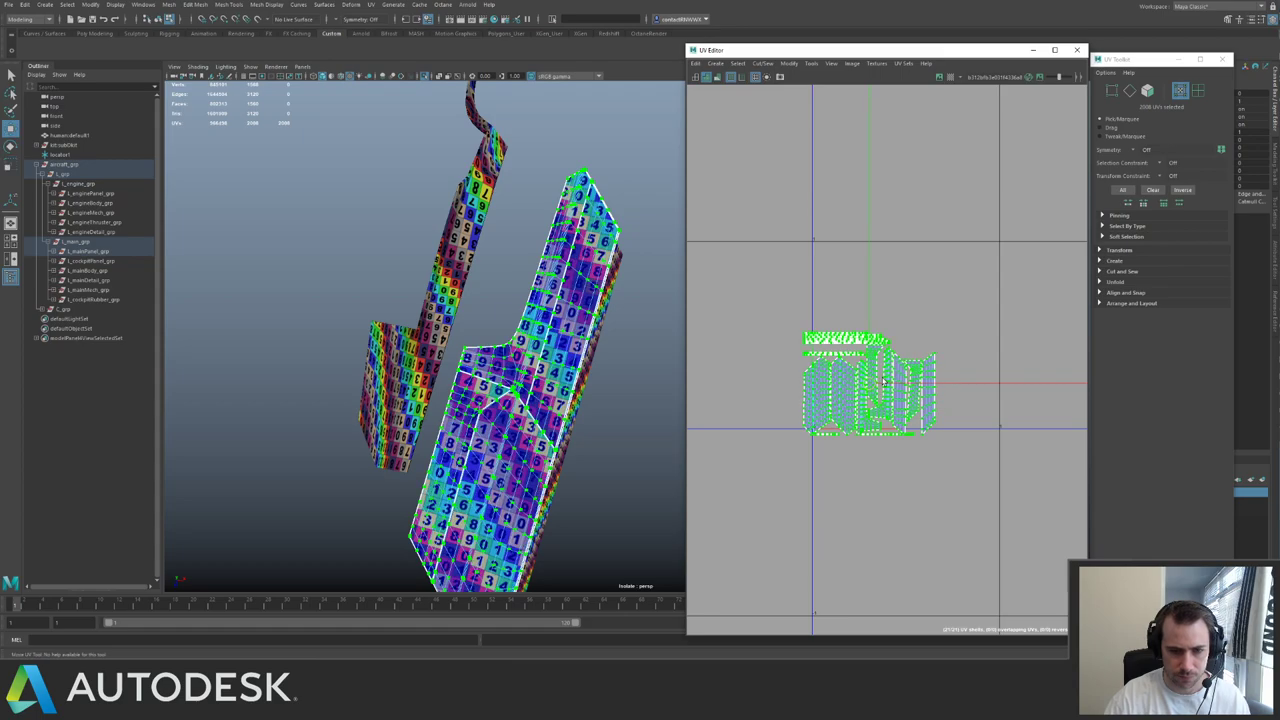
left_click_drag(884, 381, 884, 372)
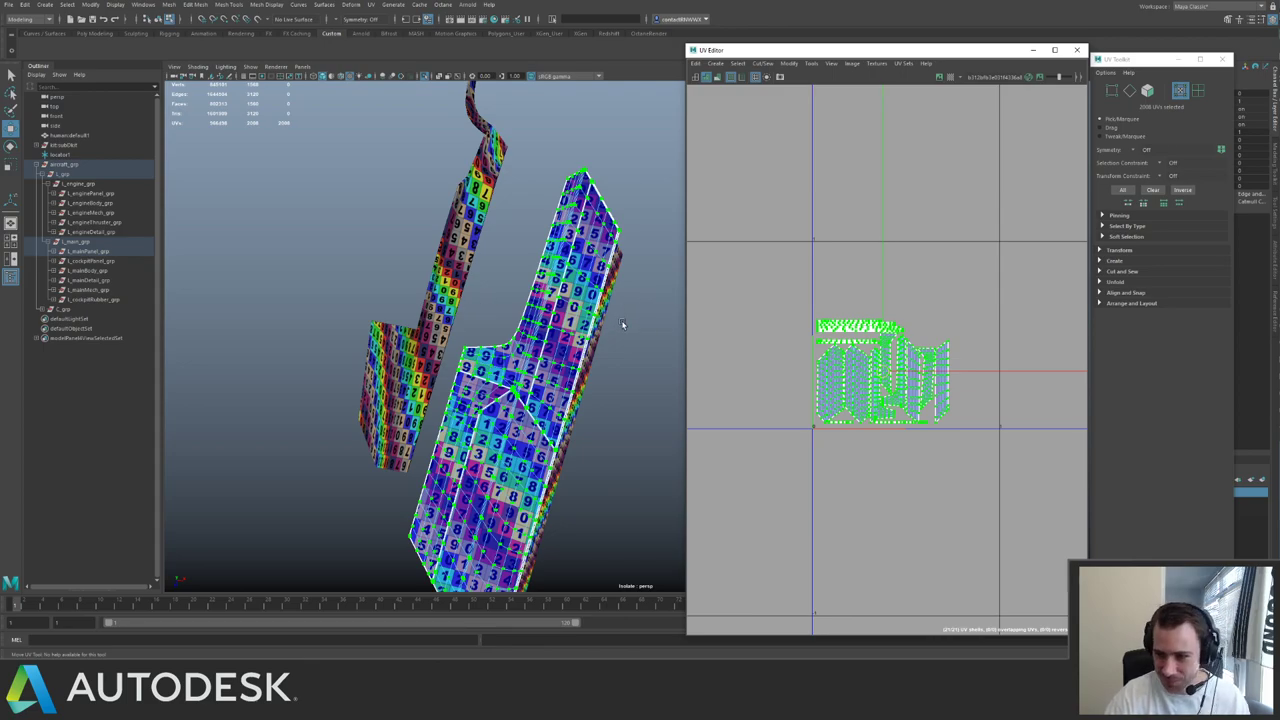
- Select the adjoining side panel below and compare its checker density with the rescaled front panel
left_click_drag(620, 323, 522, 300, "alt")
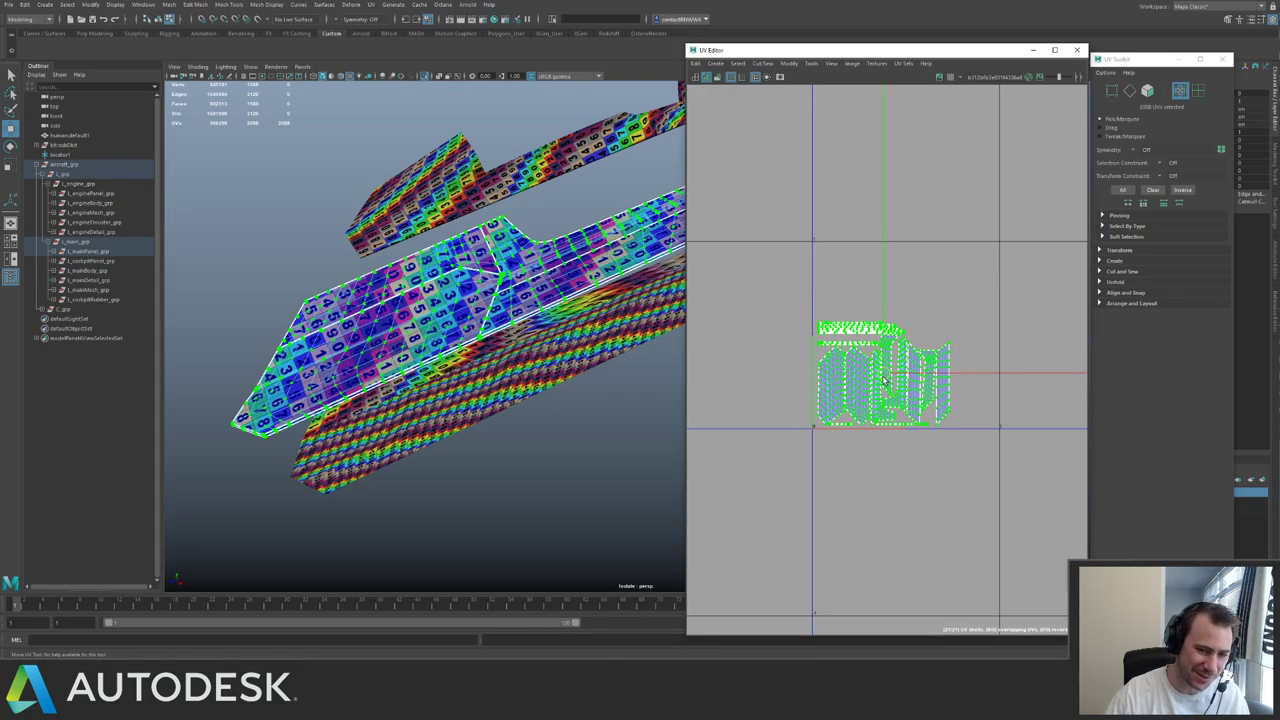
left_click(532, 366)
left_click(532, 366)
right_click_drag(532, 366, 400, 296, "alt")
left_click_drag(400, 296, 535, 285, "alt")
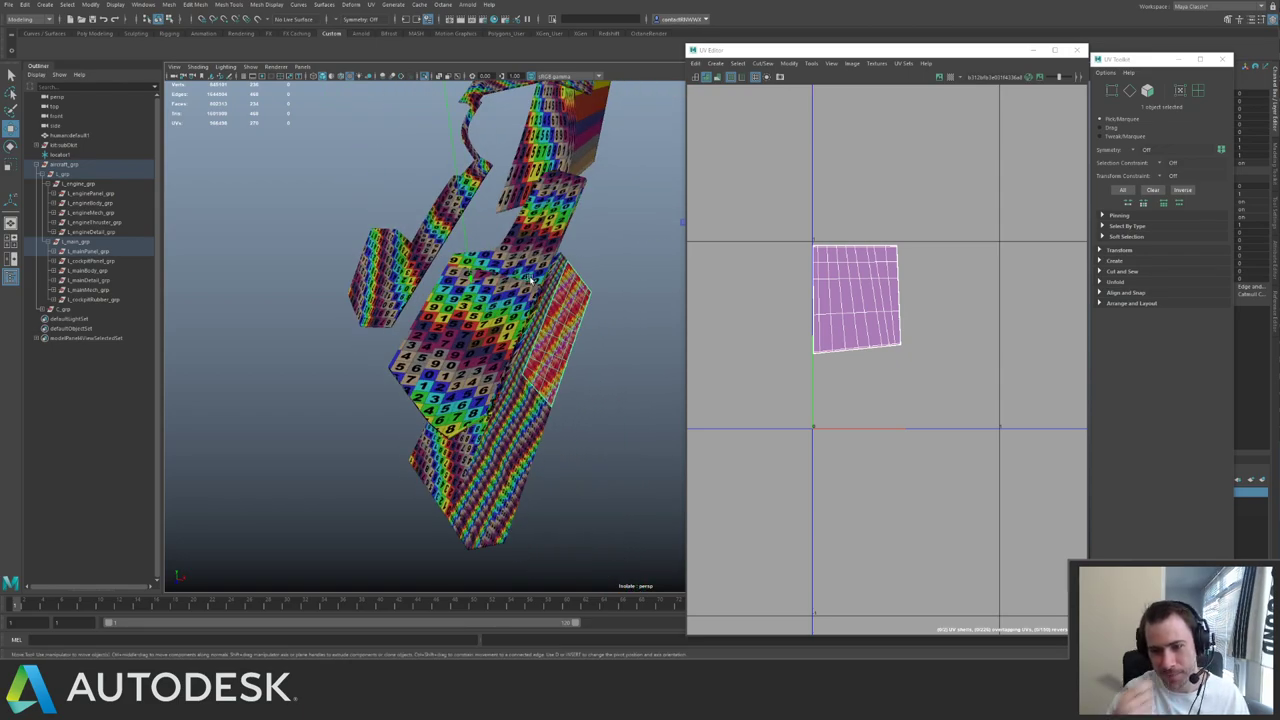
left_click_drag(573, 248, 524, 271, "alt")
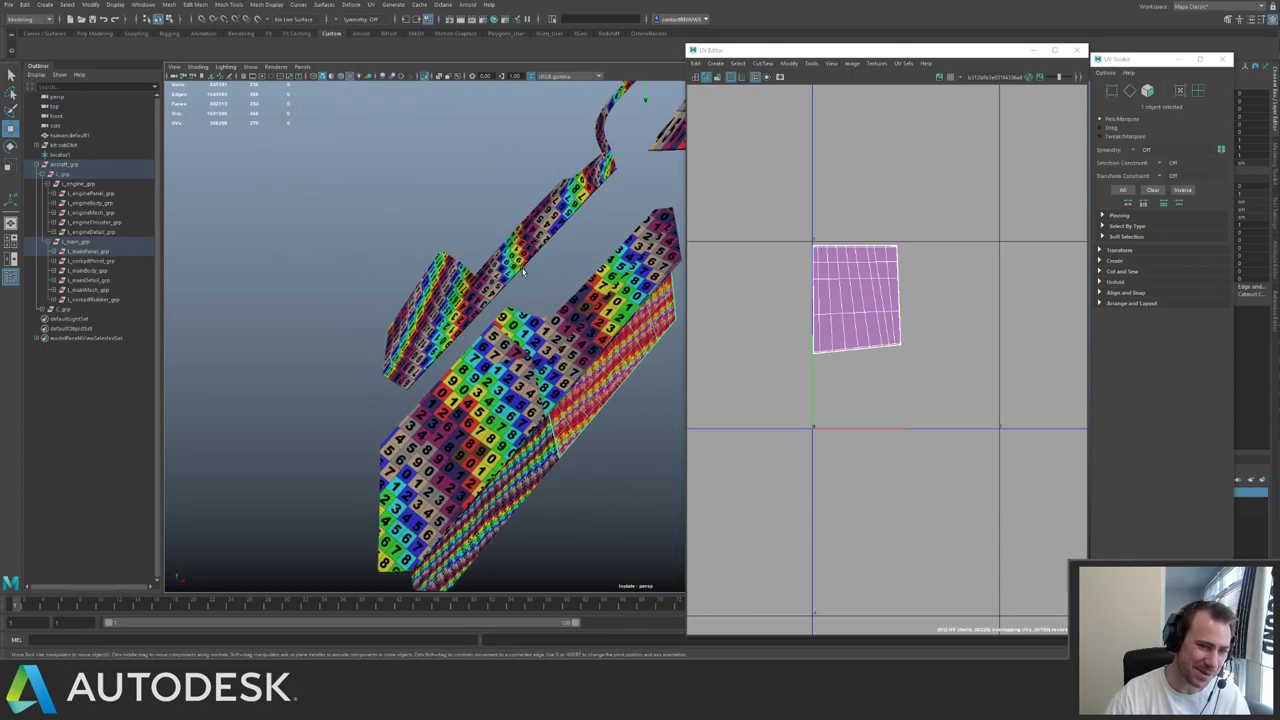
- Deselect the front panel pieces and leave isolated display to show the whole ship again
left_click_drag(567, 228, 438, 248, "alt")
left_click(472, 280)
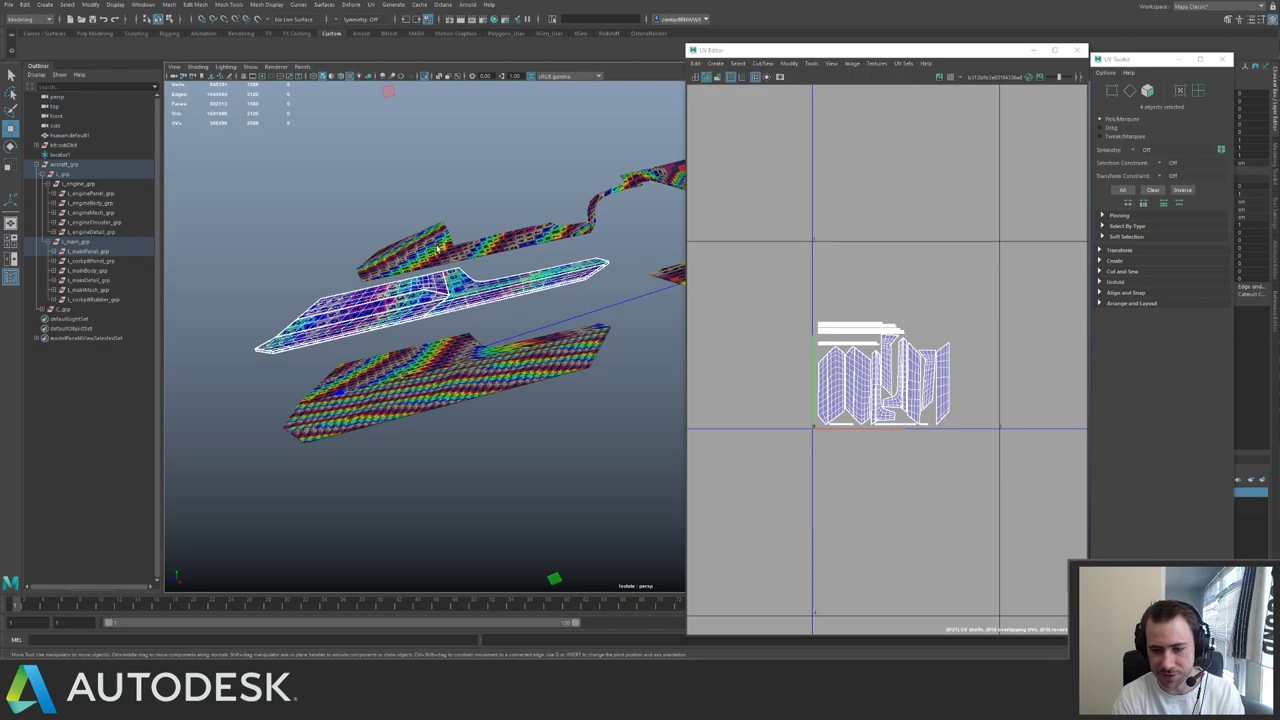
left_click(583, 305)
key("ctrl+1")
left_click_drag(577, 290, 464, 274, "alt")
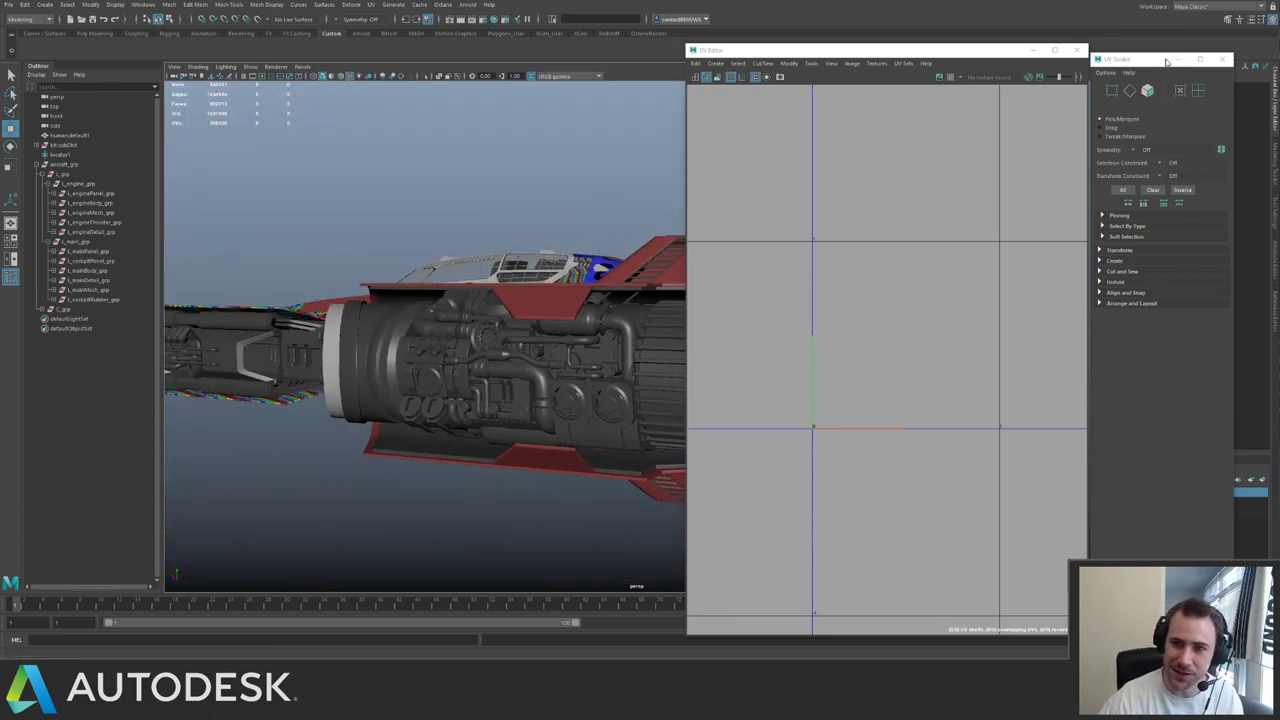
- Dock the UV Toolkit beside the UV Editor in one window and minimize that window
left_click_drag(1175, 60, 1086, 122)
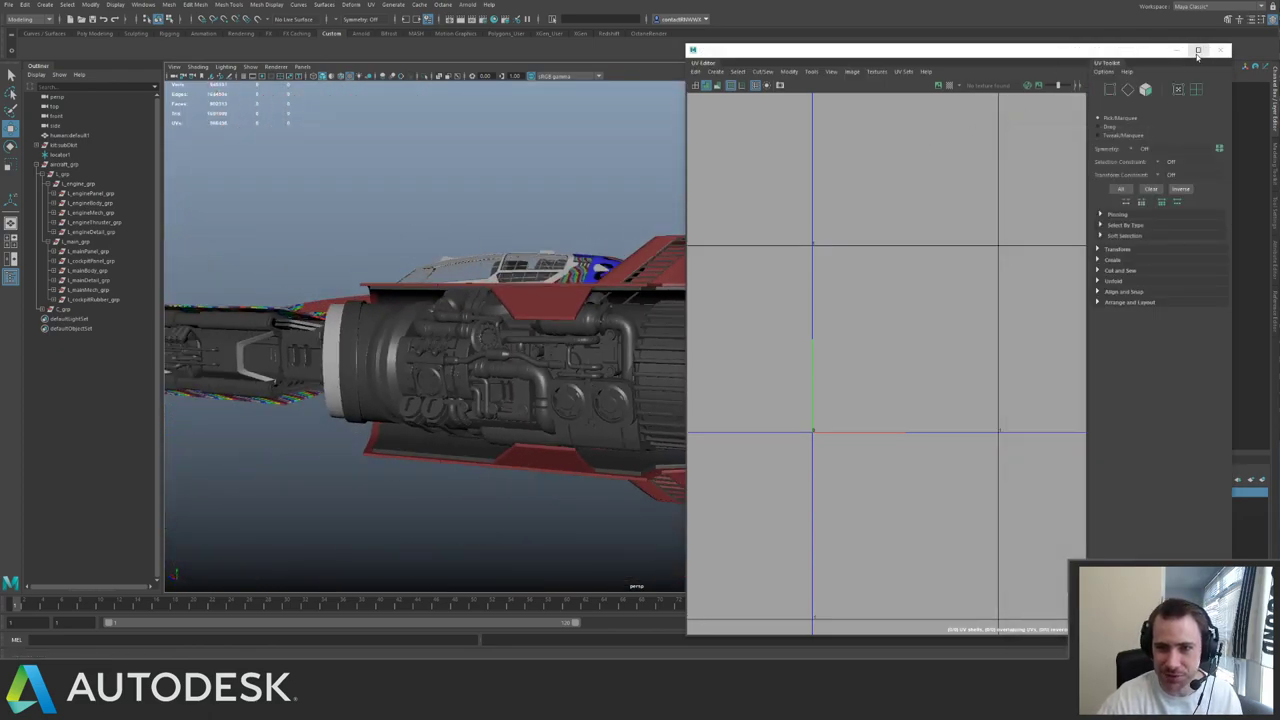
left_click(1176, 50)
left_click_drag(756, 233, 664, 170, "alt")
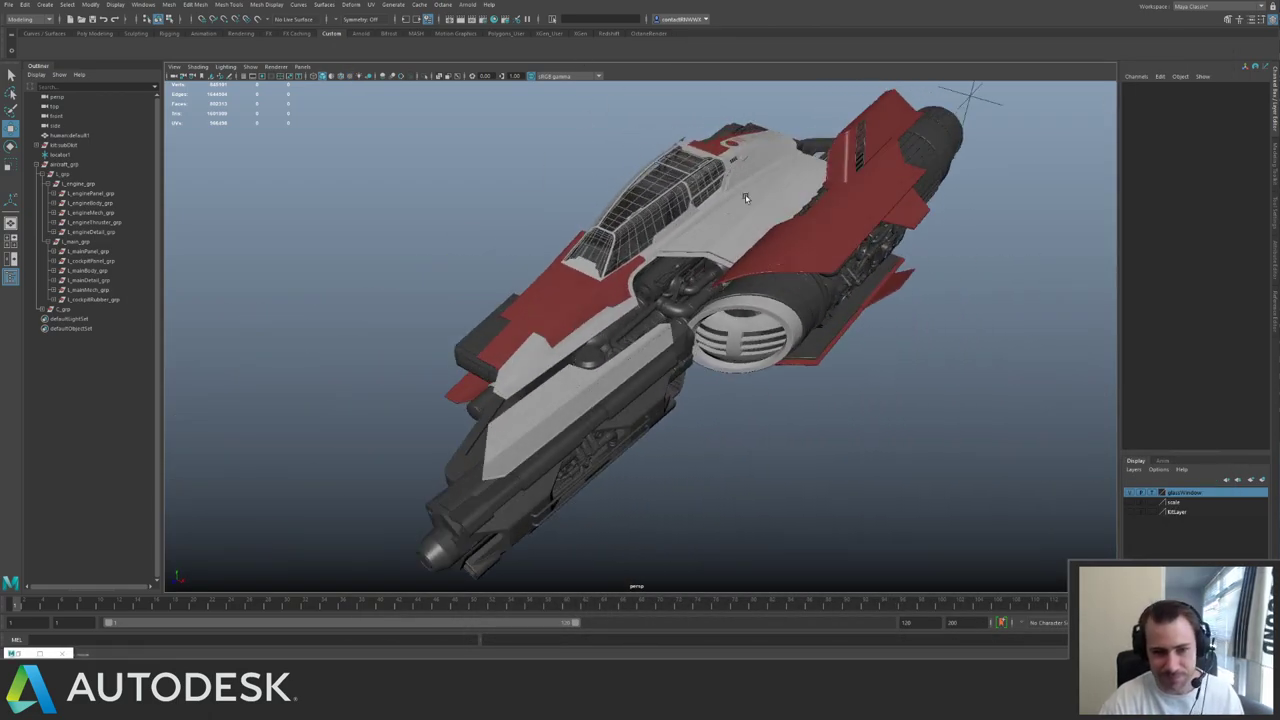
- Isolate the front engine panel's group, inspect its checker with textured display, and return to the whole ship
left_click_drag(746, 198, 729, 264, "alt")
right_click_drag(729, 264, 640, 177, "alt")
middle_click_drag(640, 177, 569, 198, "alt")
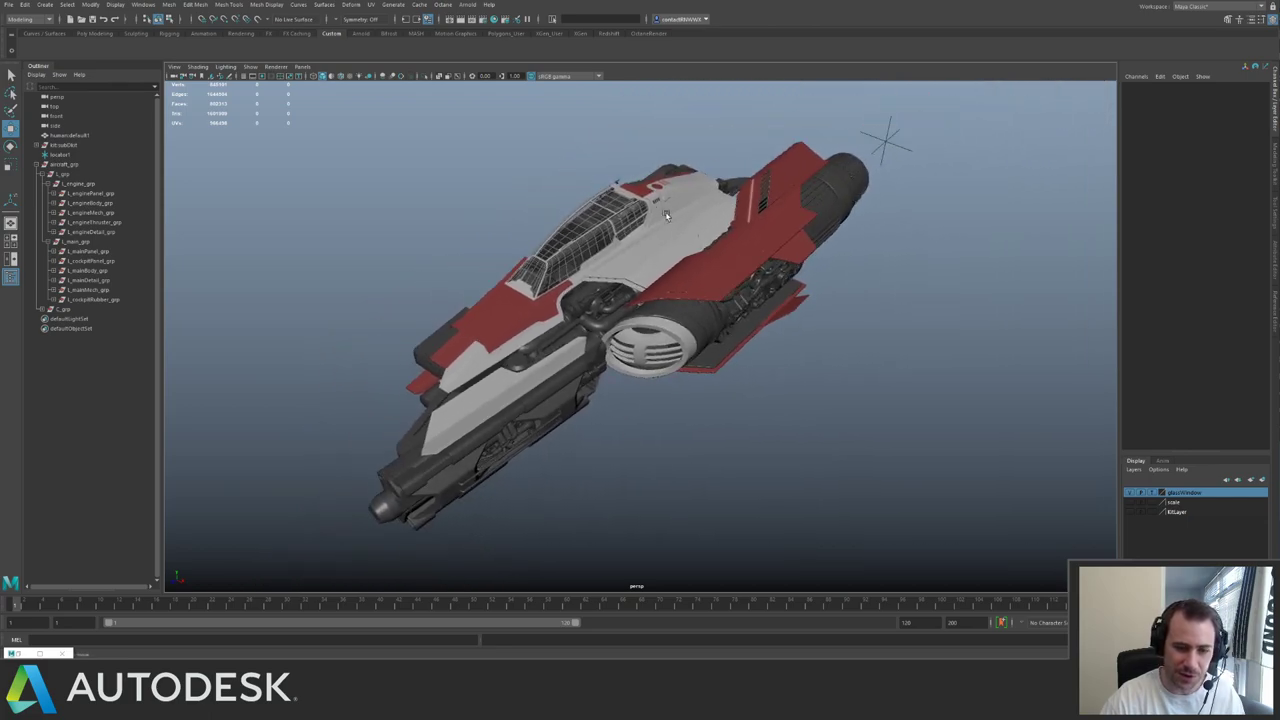
left_click_drag(667, 215, 725, 215, "alt")
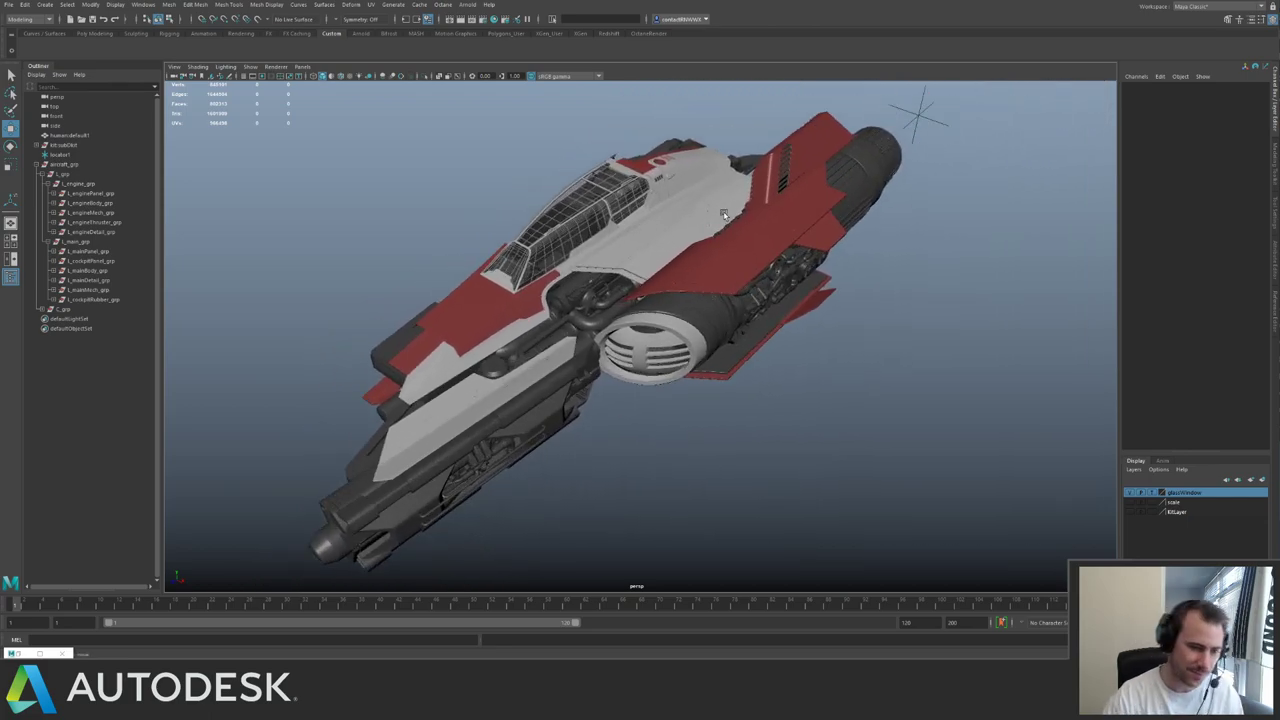
left_click_drag(671, 306, 689, 333, "alt")
left_click(688, 333)
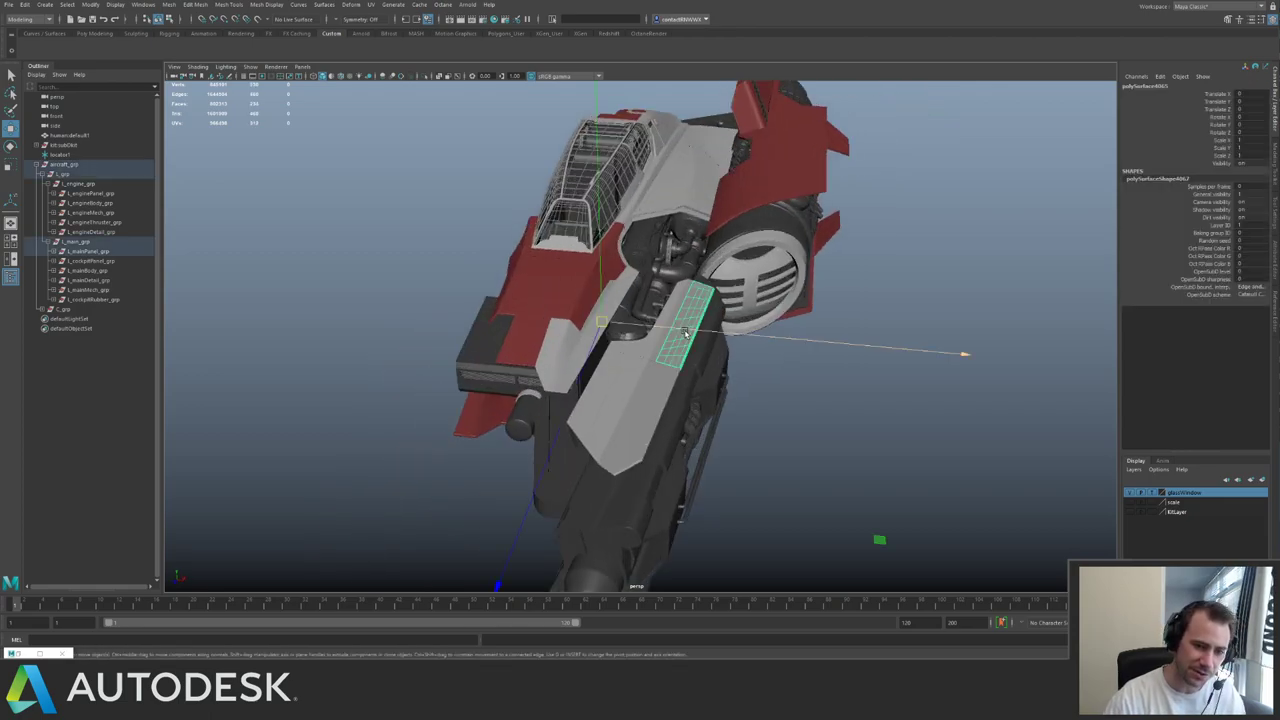
key("f")
left_click_drag(737, 249, 737, 285, "alt")
key("ctrl+1")
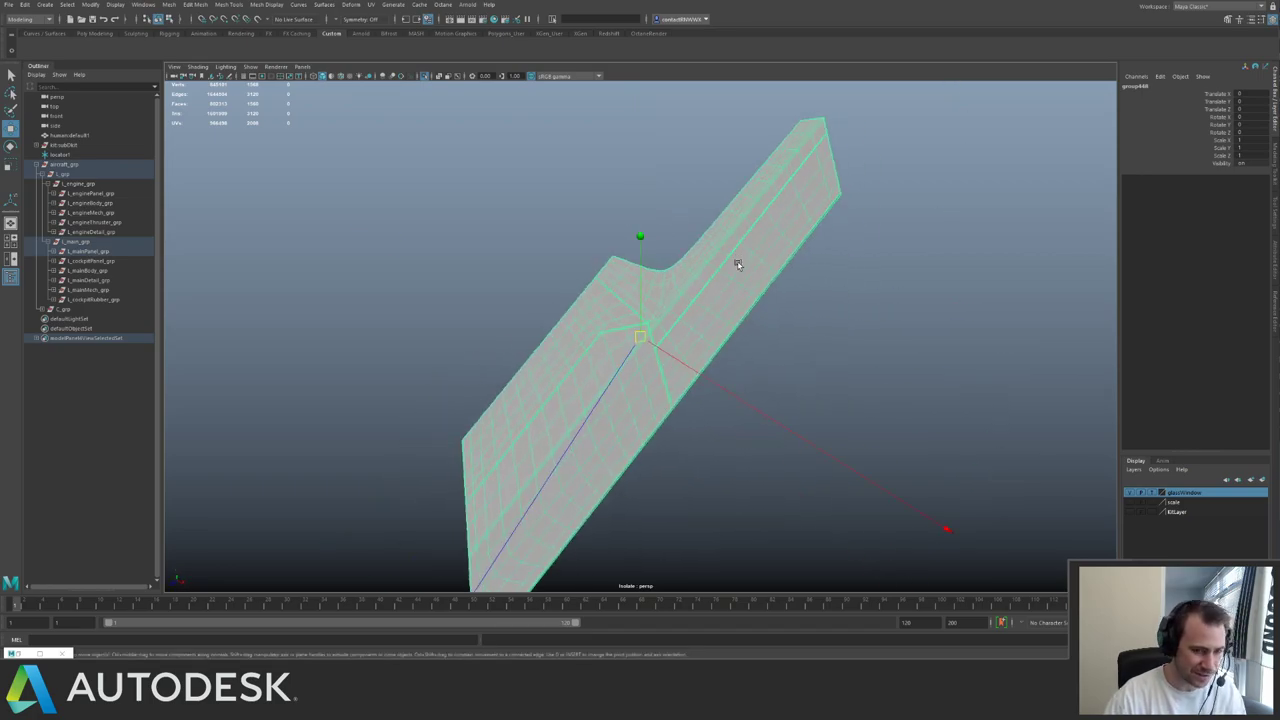
key("6")
left_click(842, 300)
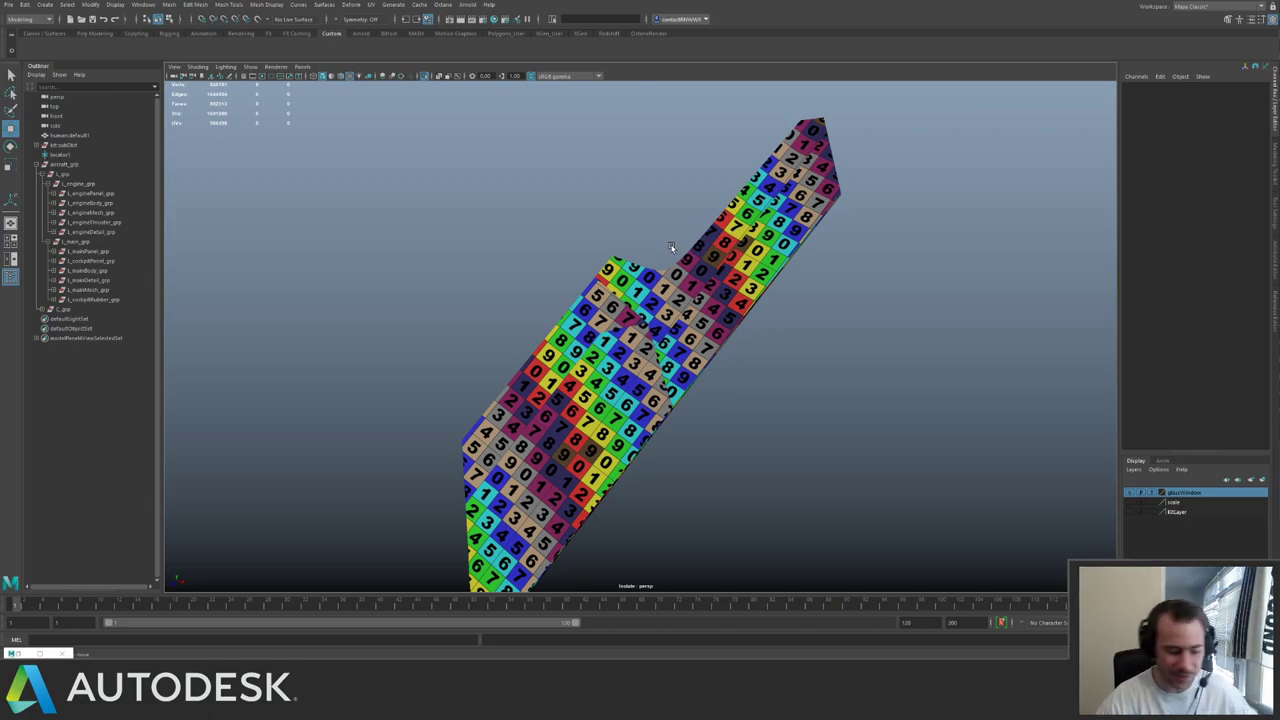
key("ctrl+1")
- Isolate the large red lower body panel, assign the numbered UV checker material, and show the rest of the ship again
right_click_drag(845, 250, 385, 225, "alt")
left_click_drag(599, 279, 504, 187, "alt")
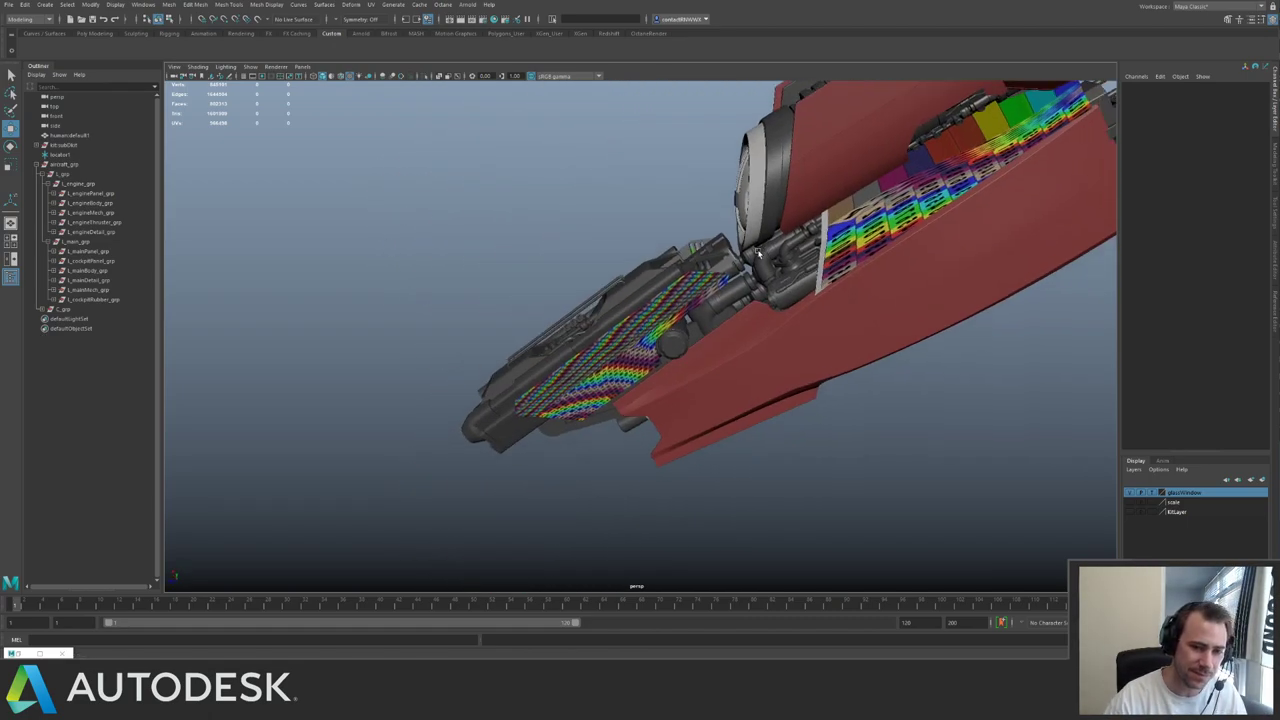
middle_click_drag(822, 265, 587, 297, "alt")
left_click(579, 216)
mouse_move(587, 297)
right_mouse_down("alt")
mouse_move(868, 298)
mouse_move(575, 300)
right_mouse_up("alt")
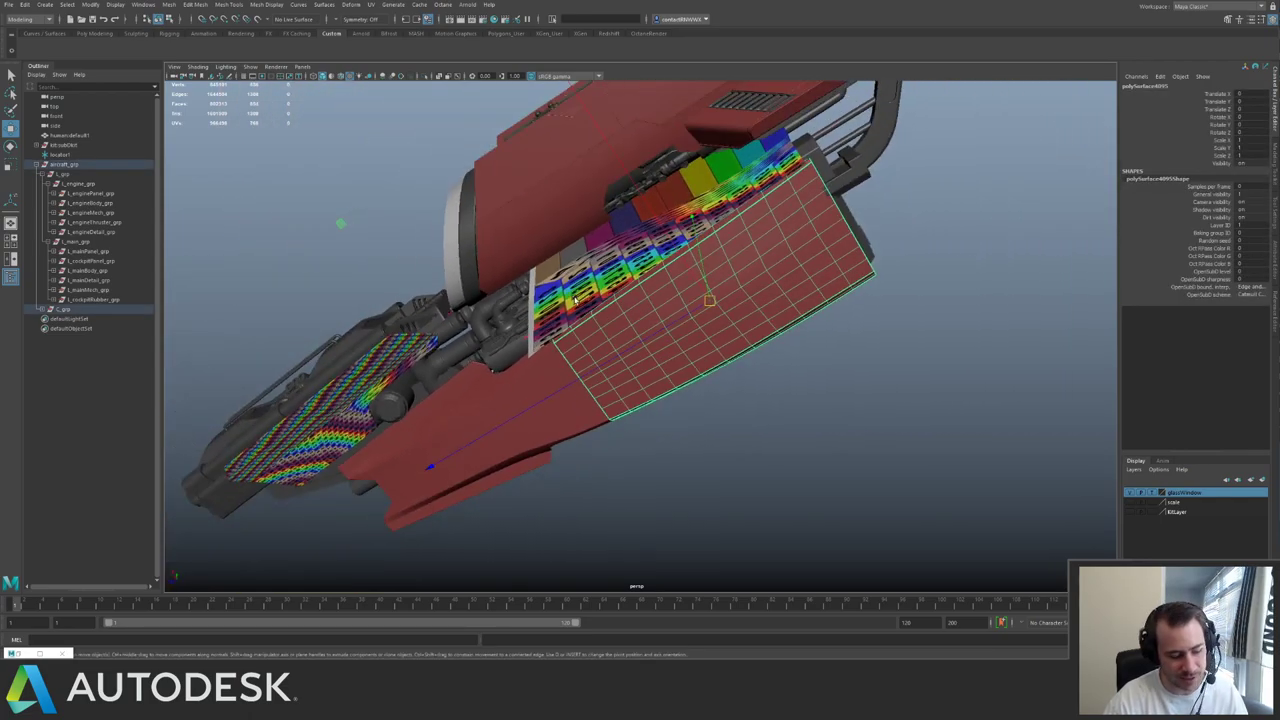
middle_click_drag(755, 254, 675, 322, "alt")
right_click_drag(675, 322, 773, 583, "alt")
key("ctrl+1")
right_click_drag(910, 365, 530, 140, "alt")
key("ctrl+1")
right_click_drag(375, 50, 503, 10, "alt")
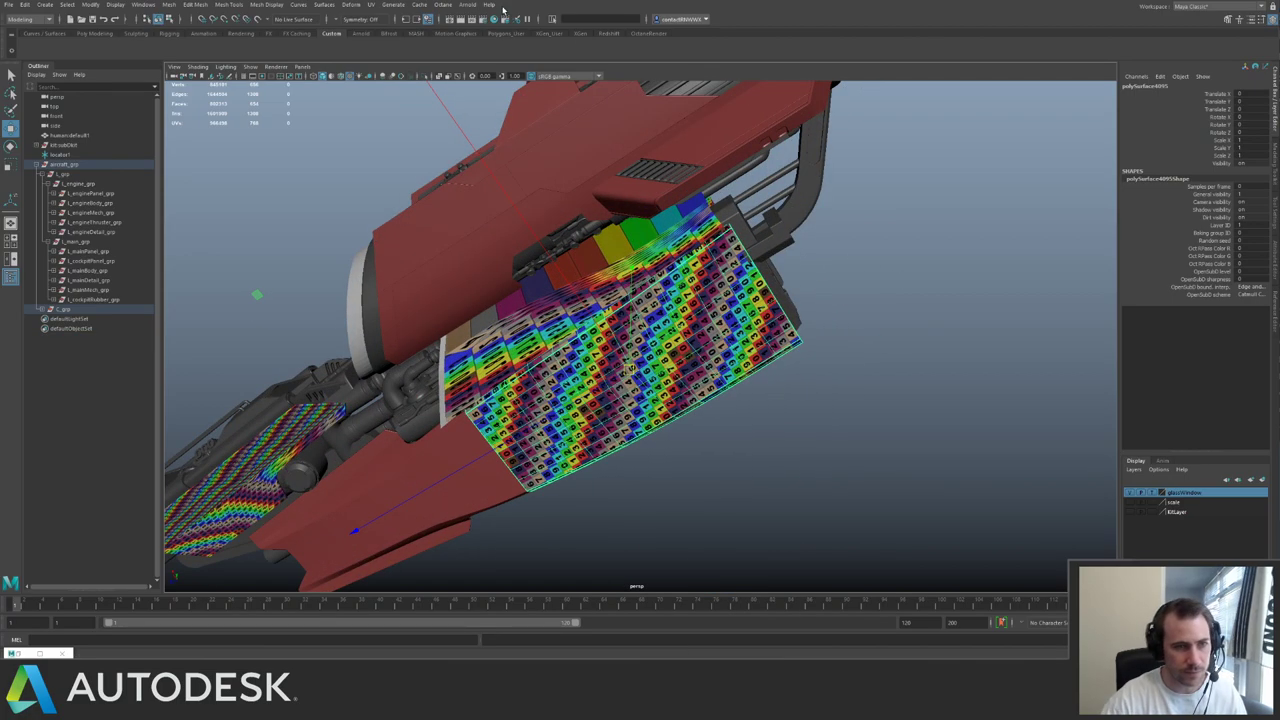
- Open the UV Editor, isolate the lower body panel to examine its UV shells, and leave isolated display
left_click(372, 5)
left_click(395, 22)
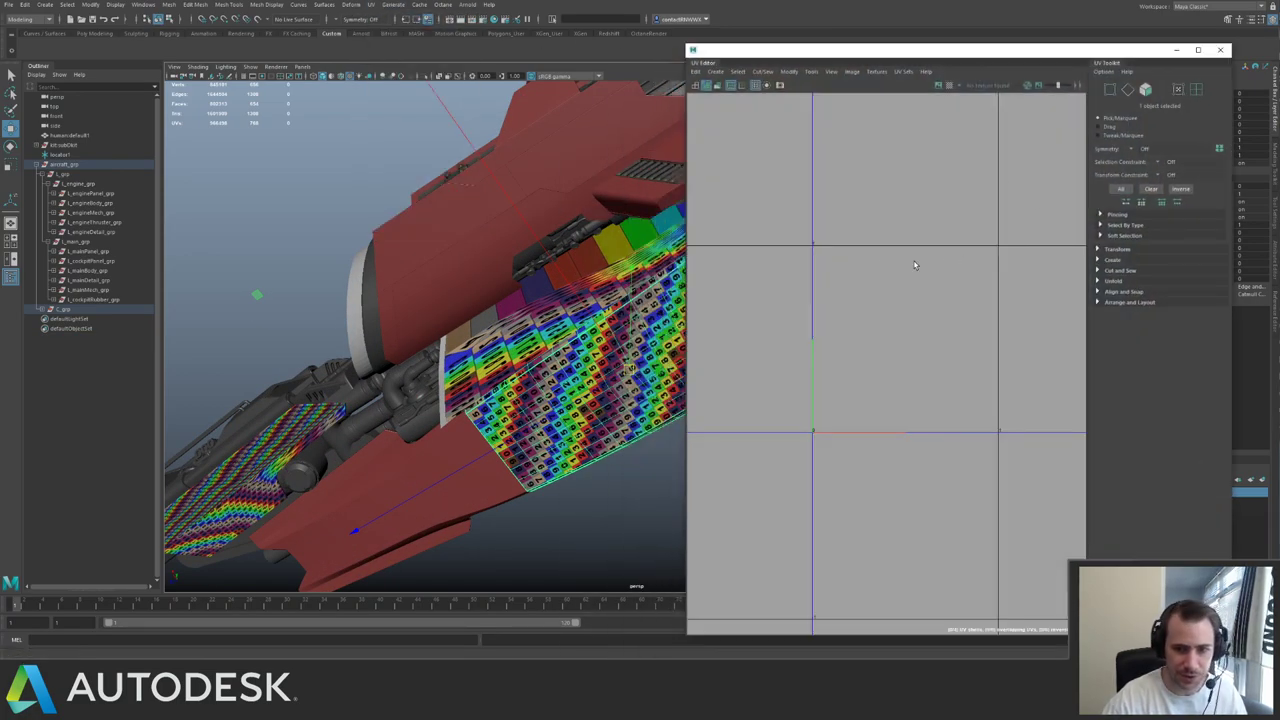
right_click_drag(872, 257, 828, 278, "alt")
key("ctrl+1")
middle_click_drag(622, 347, 497, 340, "alt")
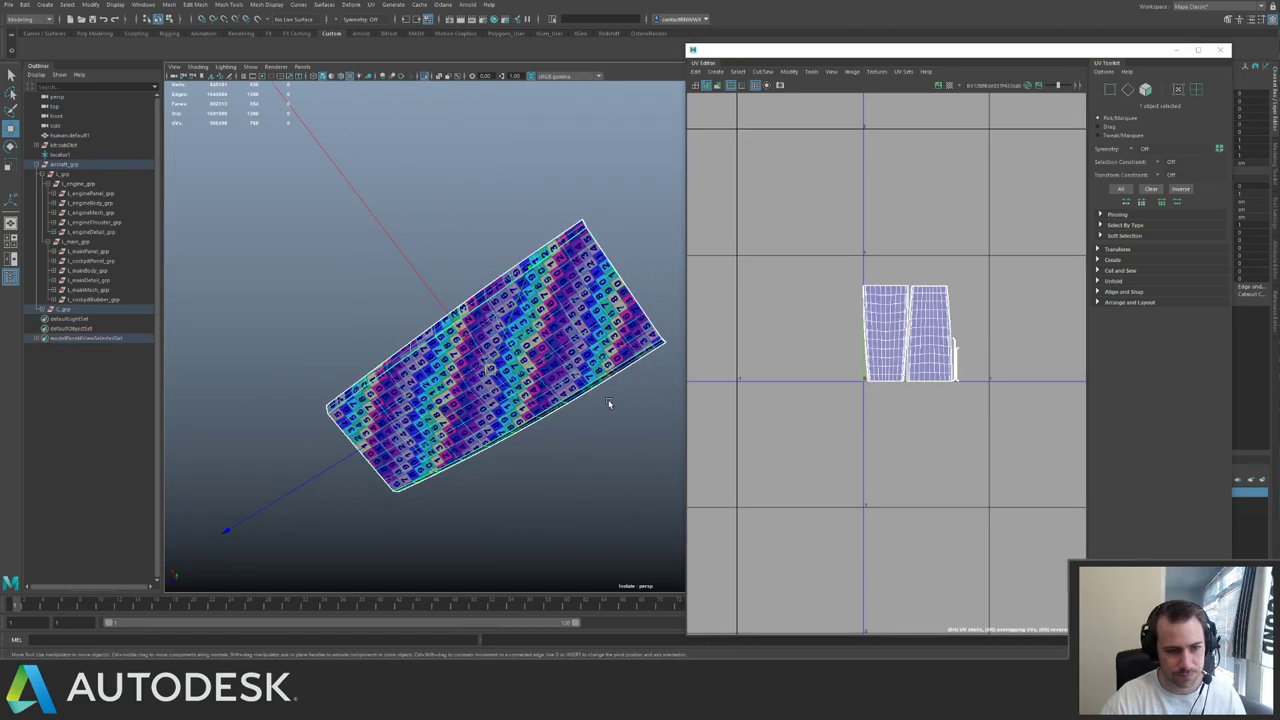
left_click(609, 402)
left_click_drag(652, 346, 590, 382)
right_click_drag(758, 348, 937, 329, "alt")
middle_click_drag(937, 329, 927, 317, "alt")
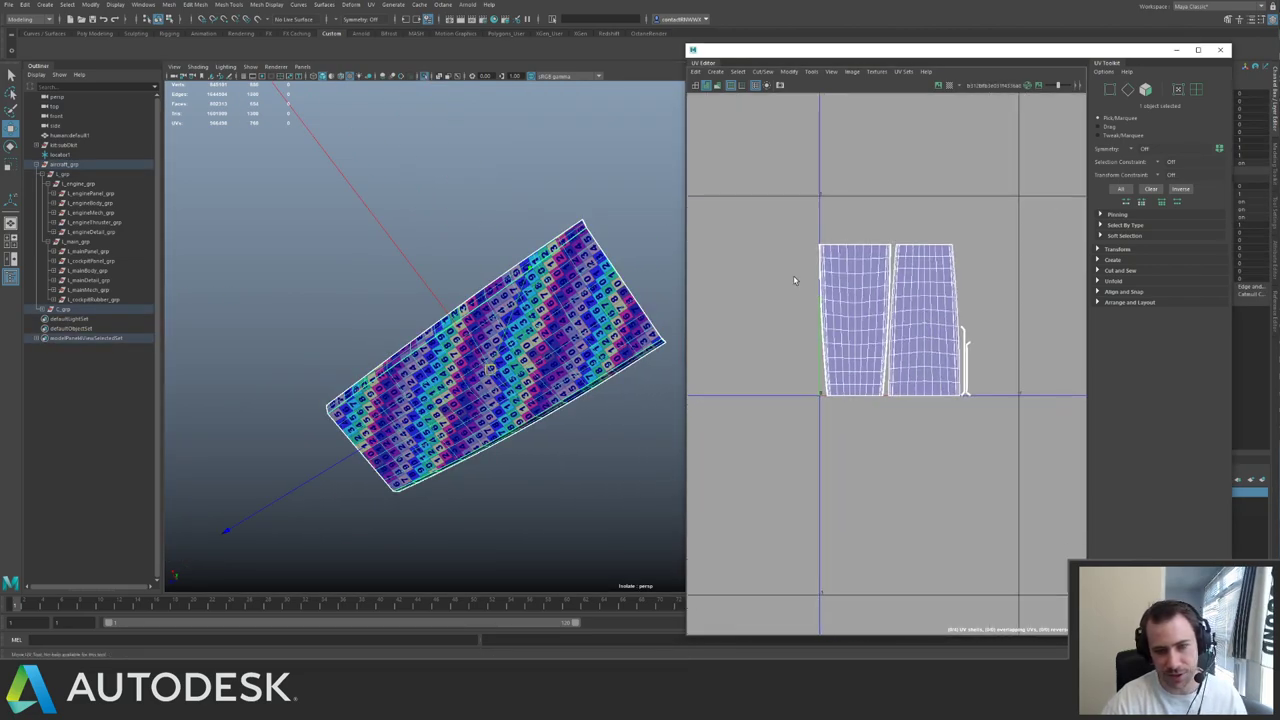
left_click_drag(520, 266, 550, 288, "alt")
right_click_drag(550, 288, 620, 308, "alt")
key("ctrl+1")
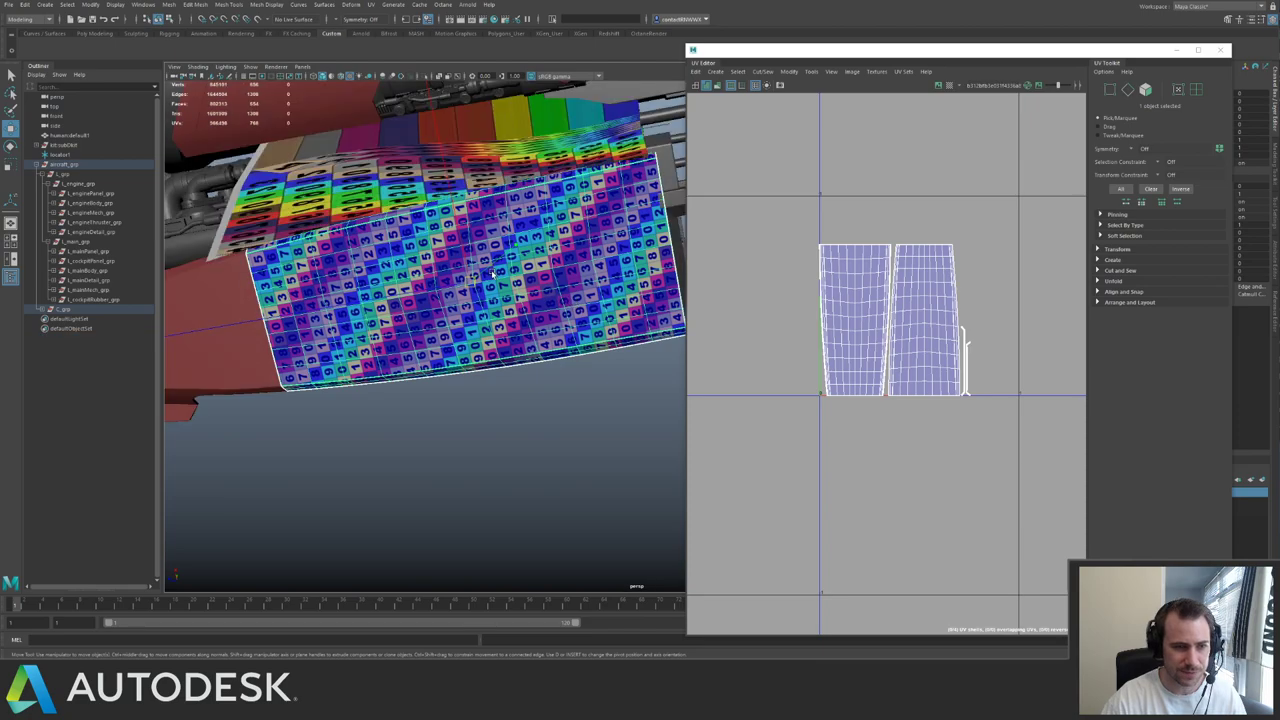
- Select all UVs of the lower body panel, scale them up and move them to fill the UV tile
left_click_drag(546, 301, 486, 285, "alt")
right_click_drag(974, 312, 890, 249, "alt")
right_click_drag(890, 249, 932, 250)
left_click_drag(992, 250, 860, 385)
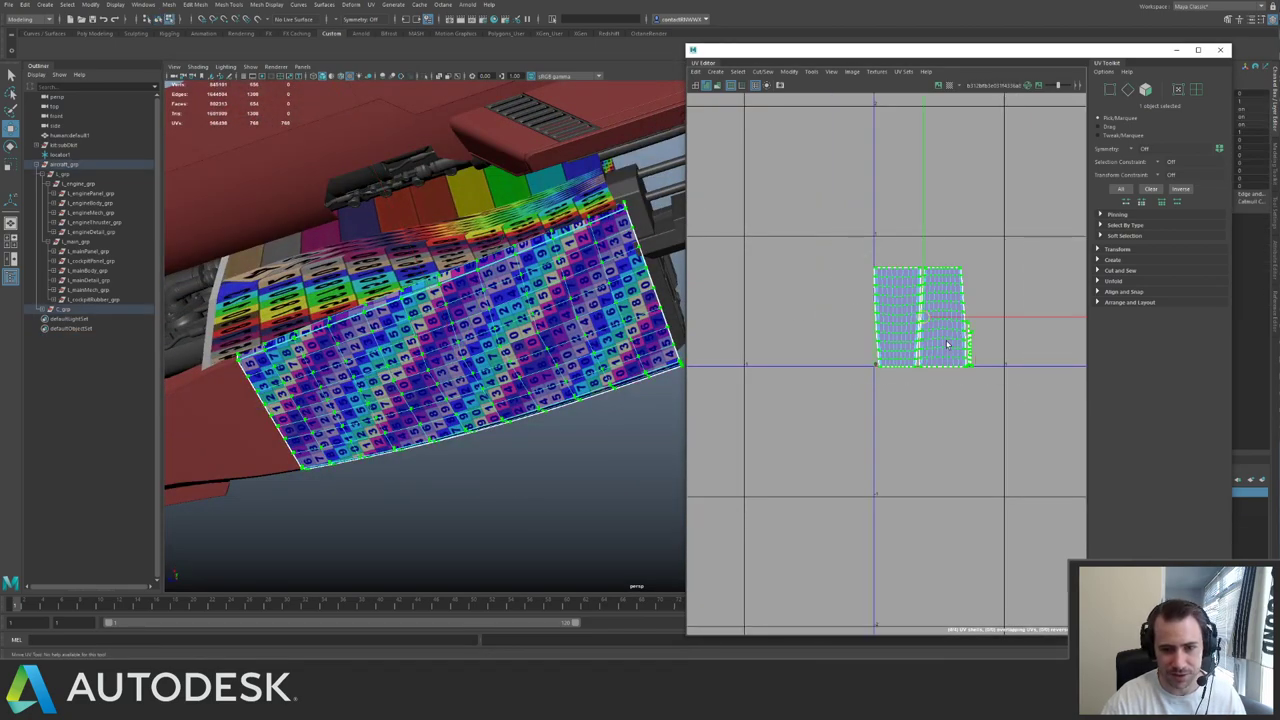
mouse_move(925, 318)
left_mouse_down()
mouse_move(962, 295)
mouse_move(941, 302)
left_mouse_up()
key("r")
key("w")
key("r")
key("w")
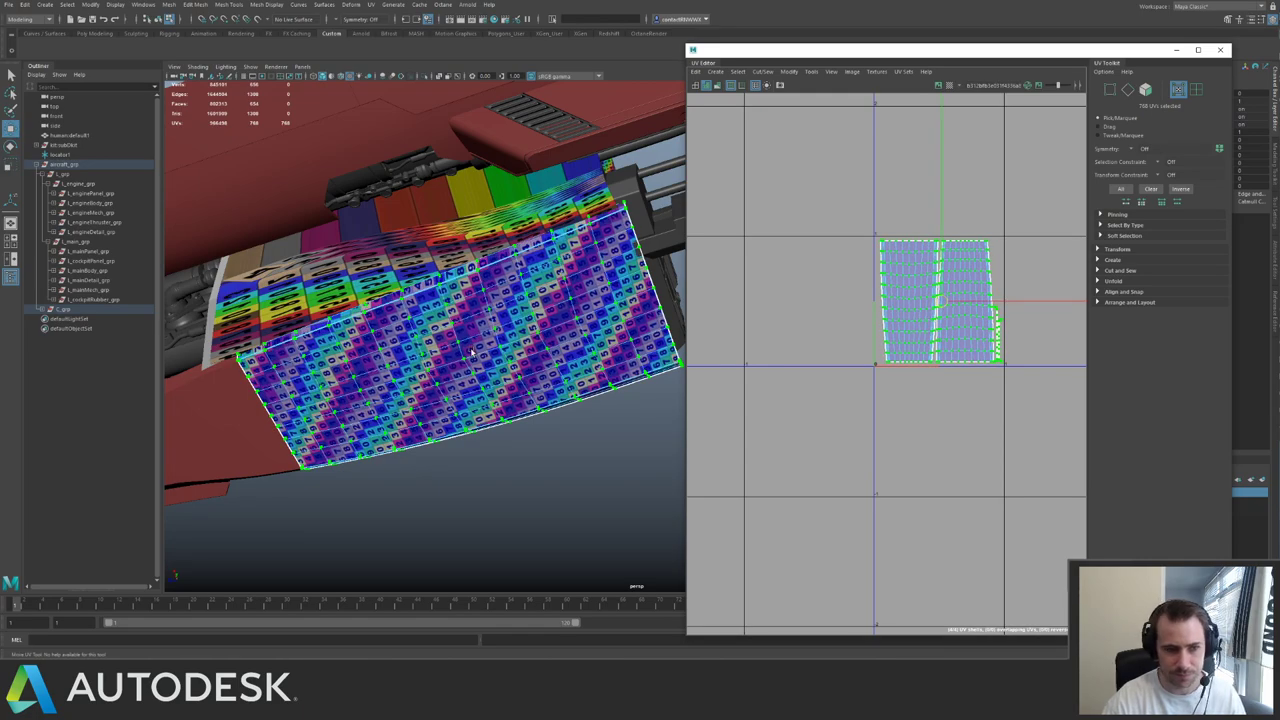
right_click_drag(475, 354, 520, 318)
left_click(541, 431)
left_click(557, 374)
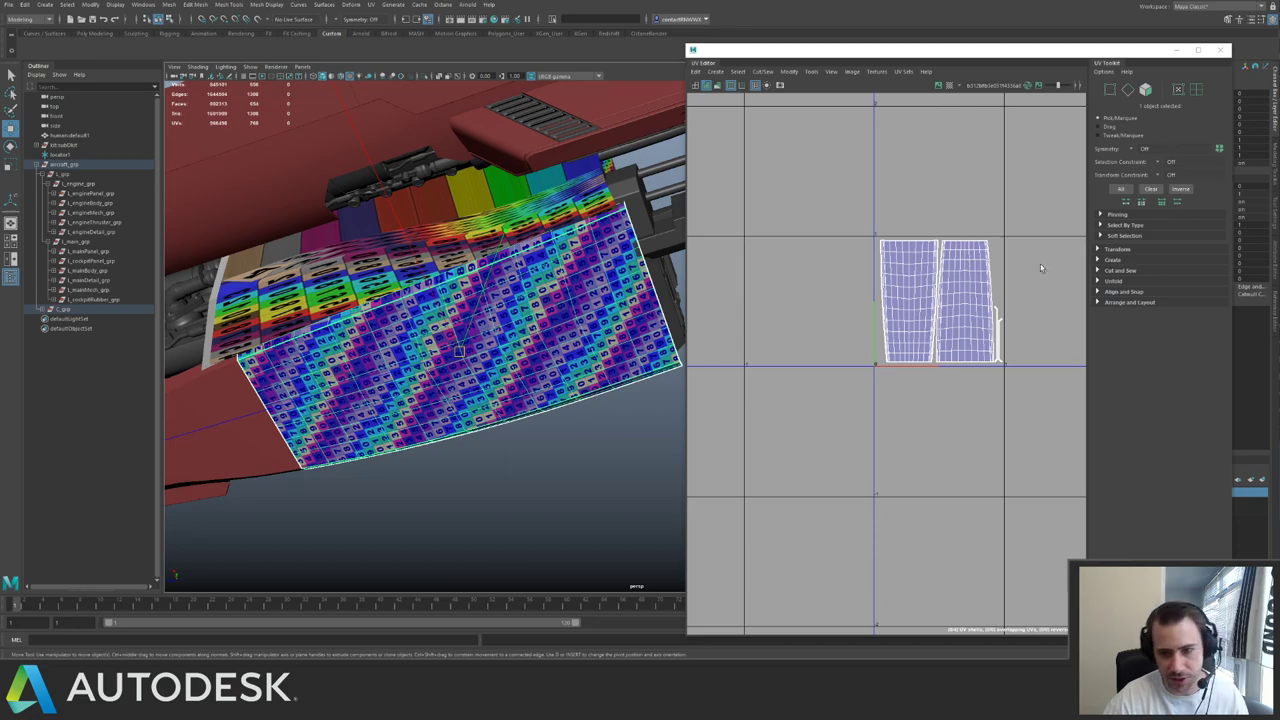
- Get the lower body panel's texel density, replace it with 40 and apply it at map size 512
left_click(1111, 251)
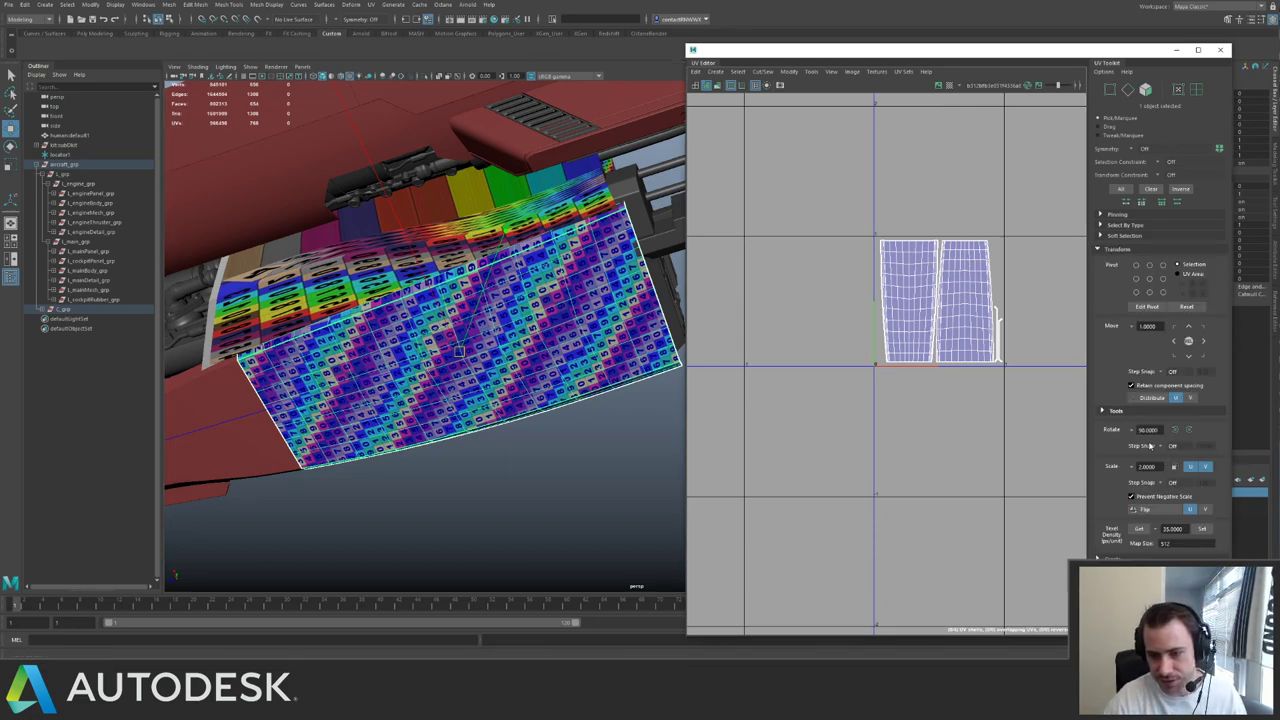
left_click(1138, 529)
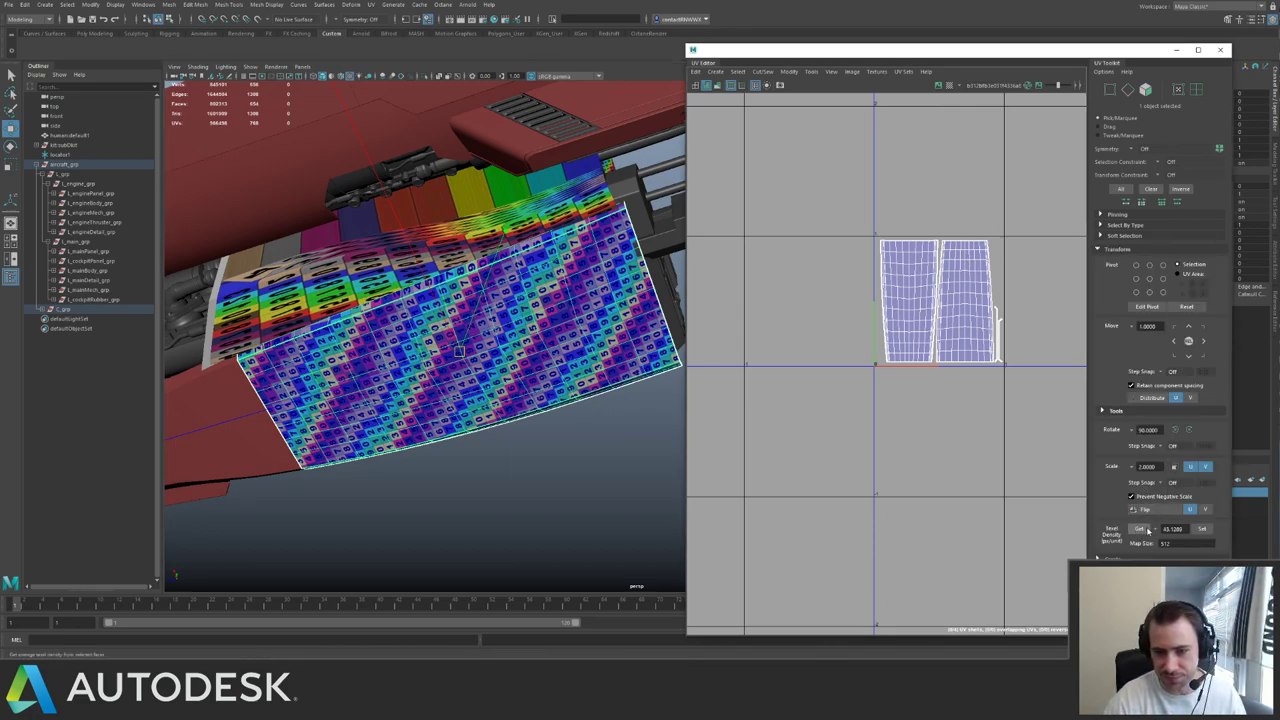
left_click(1184, 529)
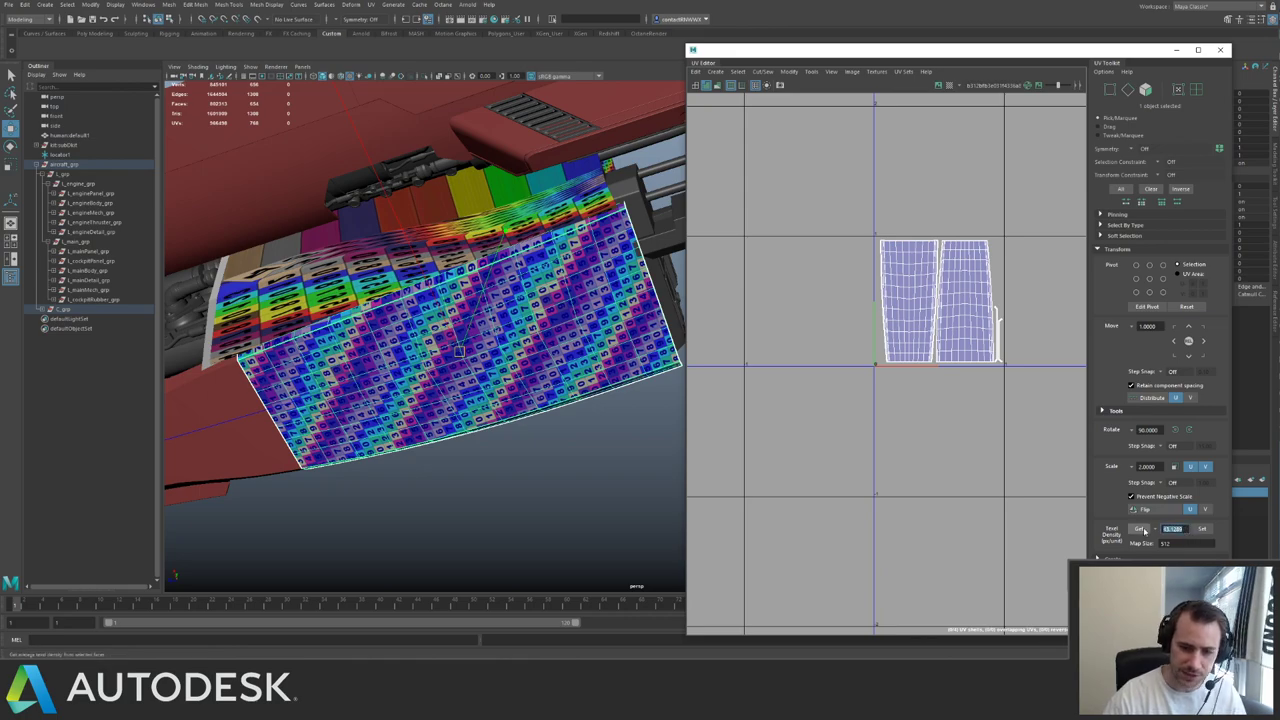
type("40")
key("Return")
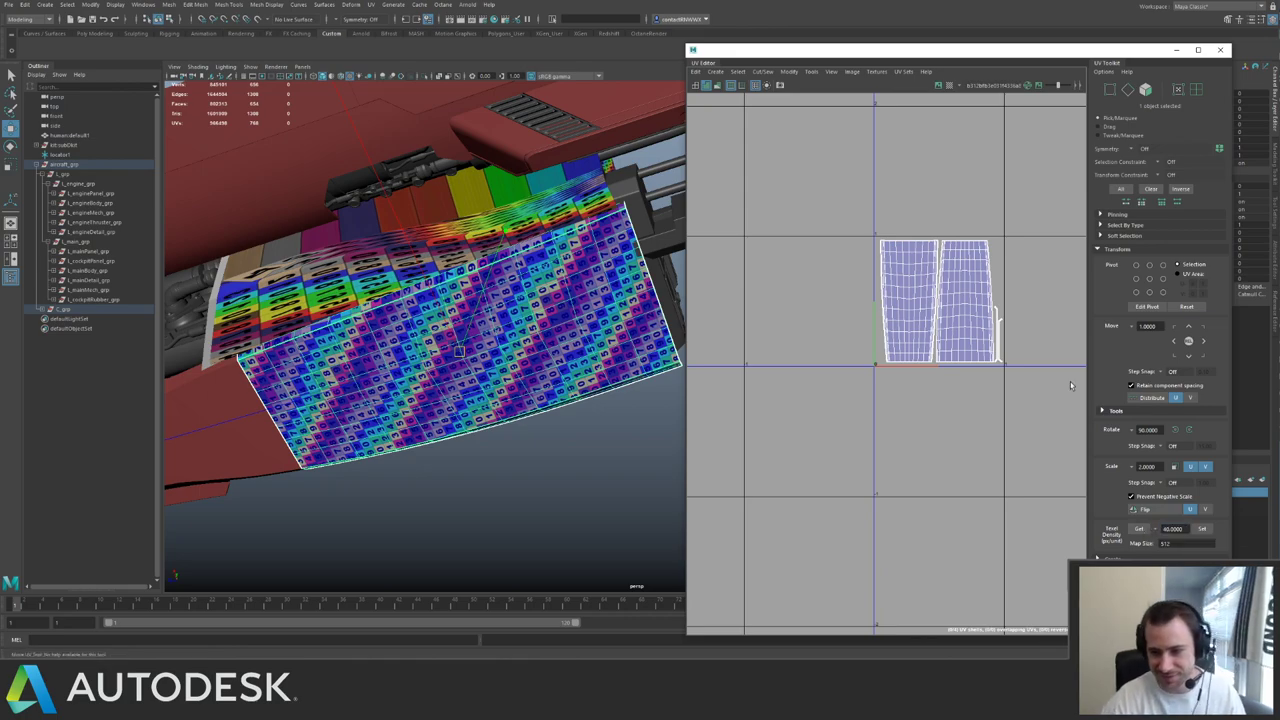
left_click(1205, 529)
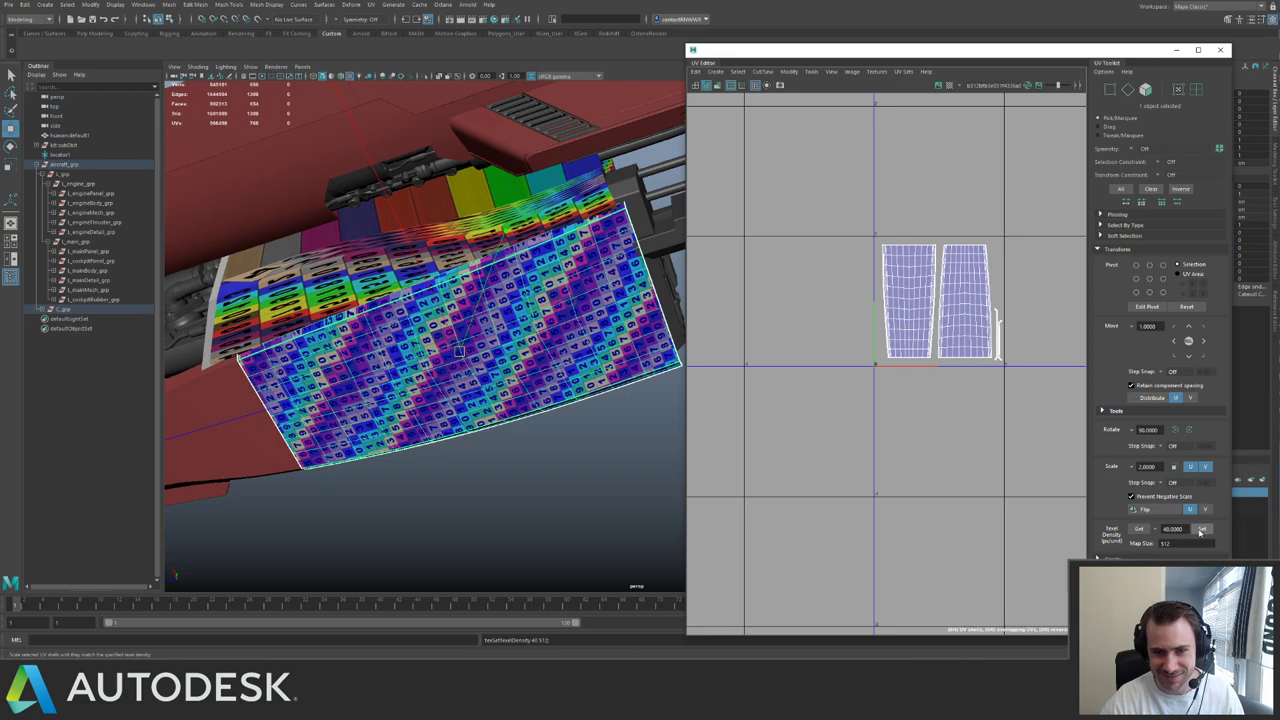
- Select all UVs of the lower body panel, lay out its shells in the UV tile and return to object selection
key("F12")
left_click_drag(821, 197, 1034, 378)
right_click_drag(922, 375, 896, 407, "shift")
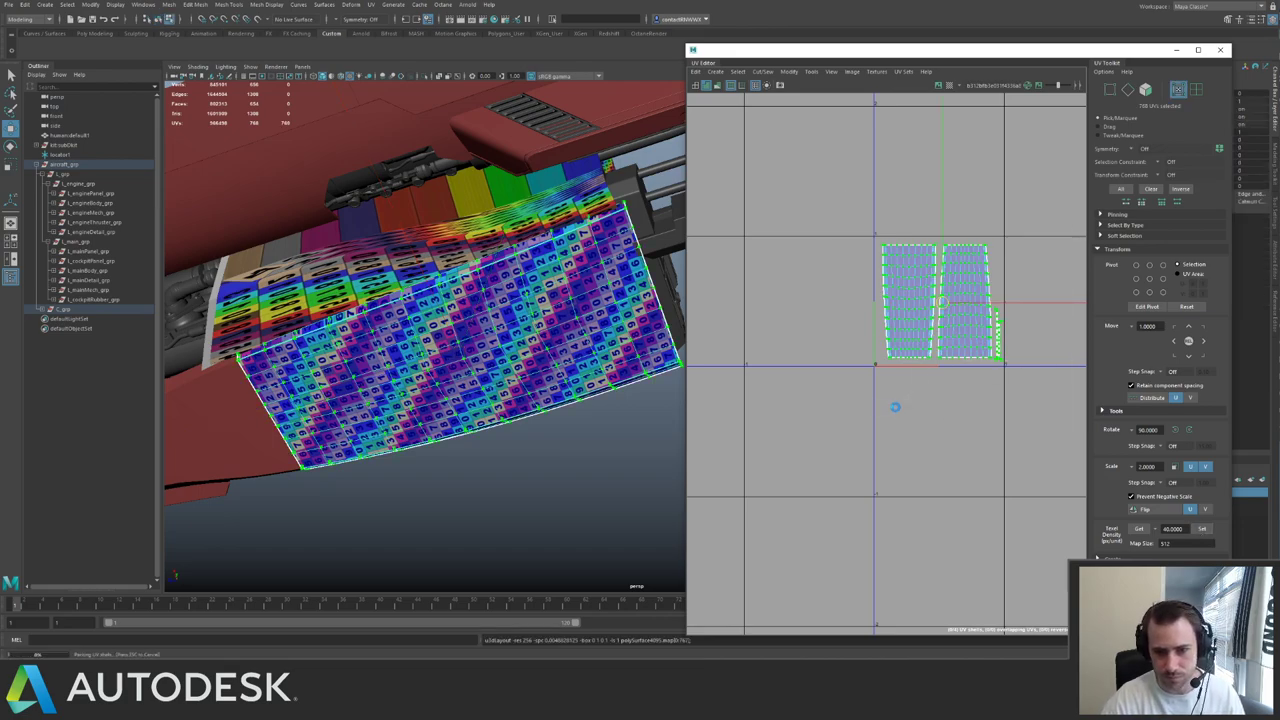
right_click_drag(459, 356, 528, 310)
- Select all four pieces of the front engine panel and convert the selection to their UVs
left_click_drag(529, 311, 486, 310, "alt")
left_click(484, 310)
left_click(405, 311, "shift")
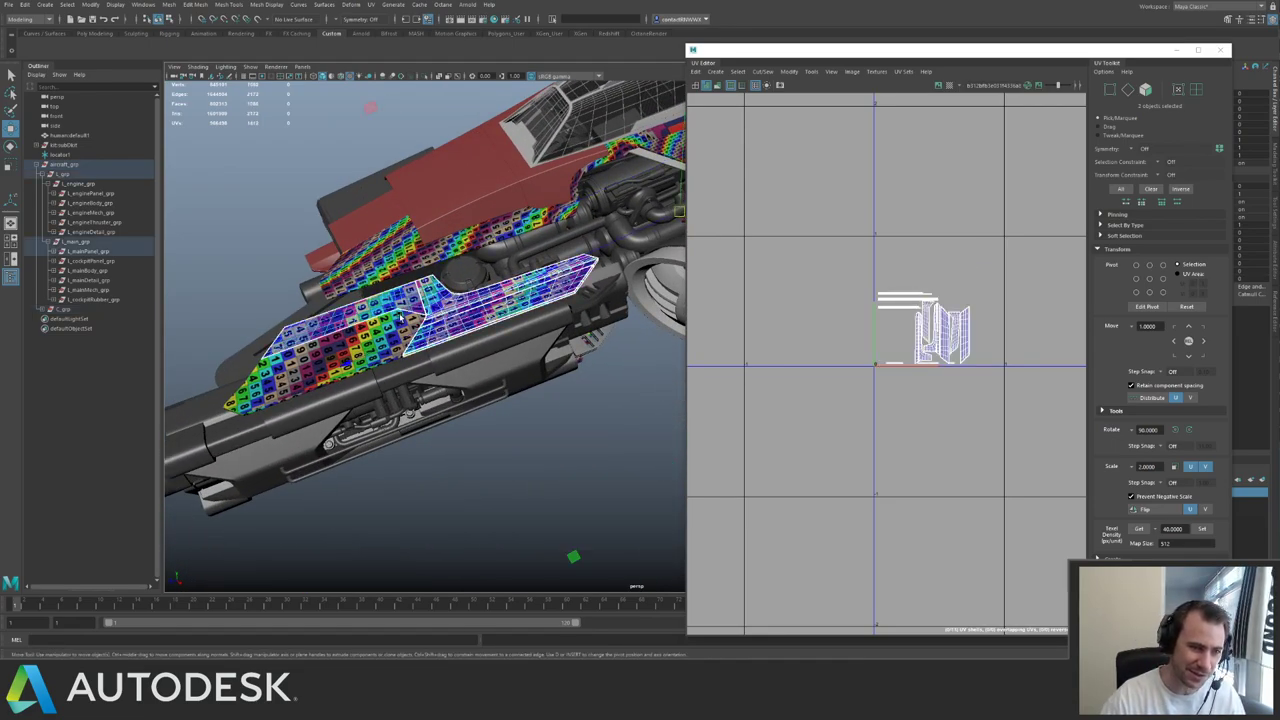
left_click(388, 336, "shift")
right_click_drag(1018, 301, 909, 268, "alt")
key("ctrl+F12")
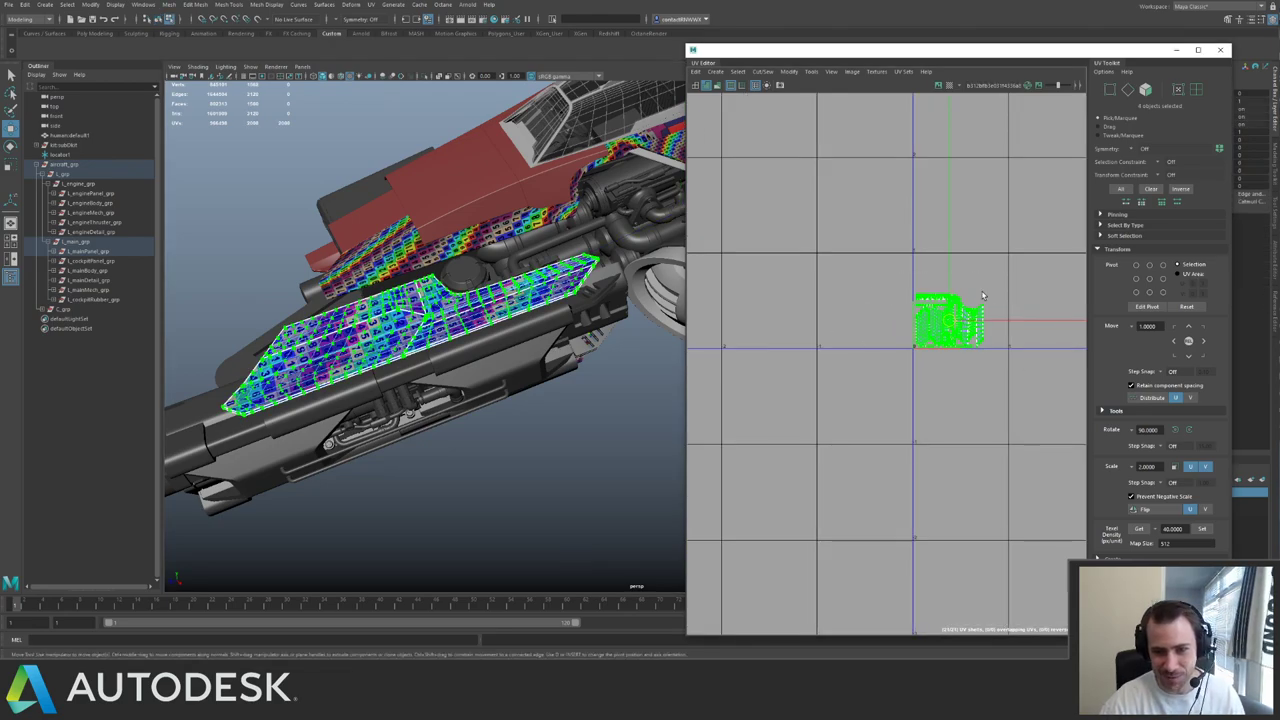
- Set the front panel UVs to a texel density of 40, lay out the shells and return to object selection
middle_click_drag(986, 294, 922, 342, "alt")
right_click_drag(922, 342, 1047, 376, "alt")
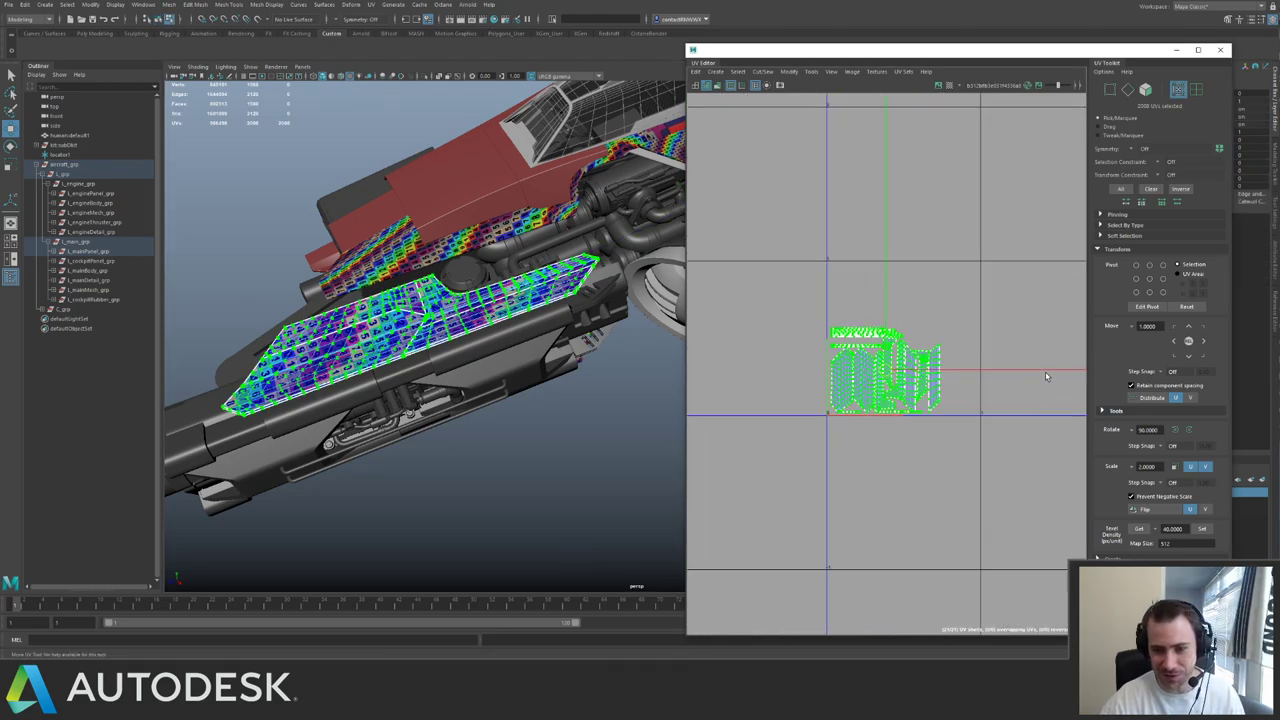
left_click(1204, 528)
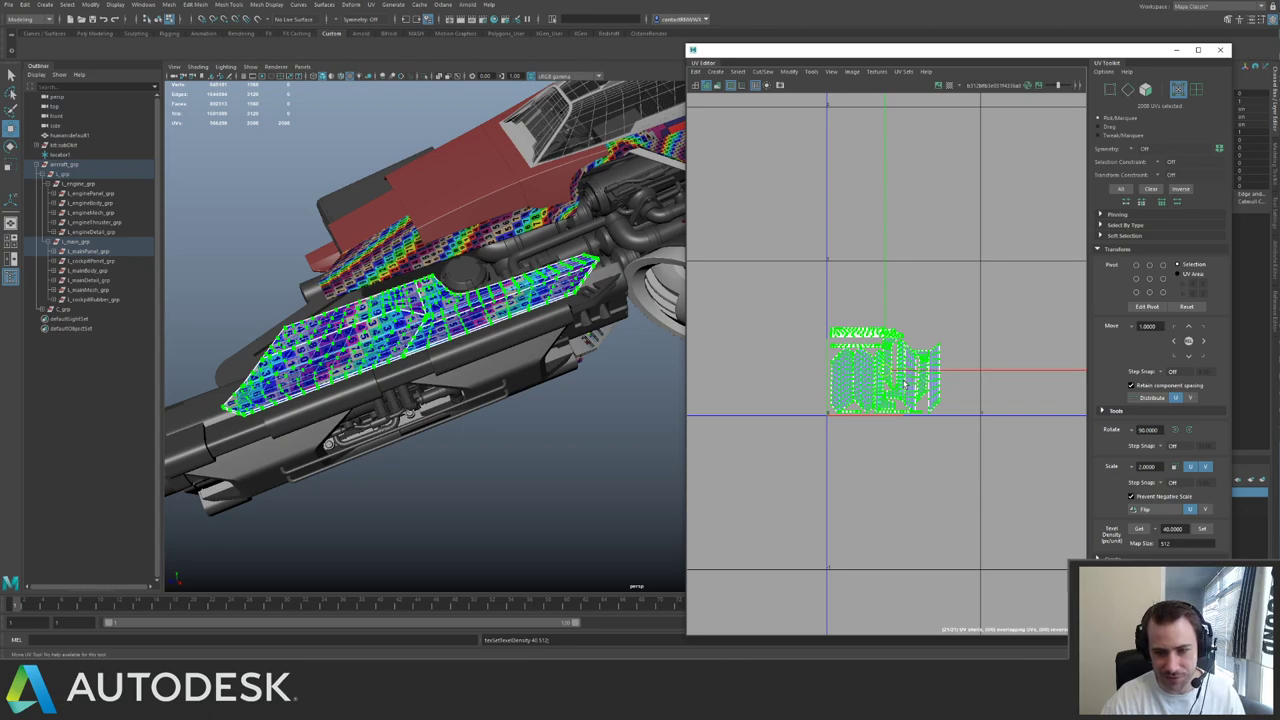
key("ctrl+l")
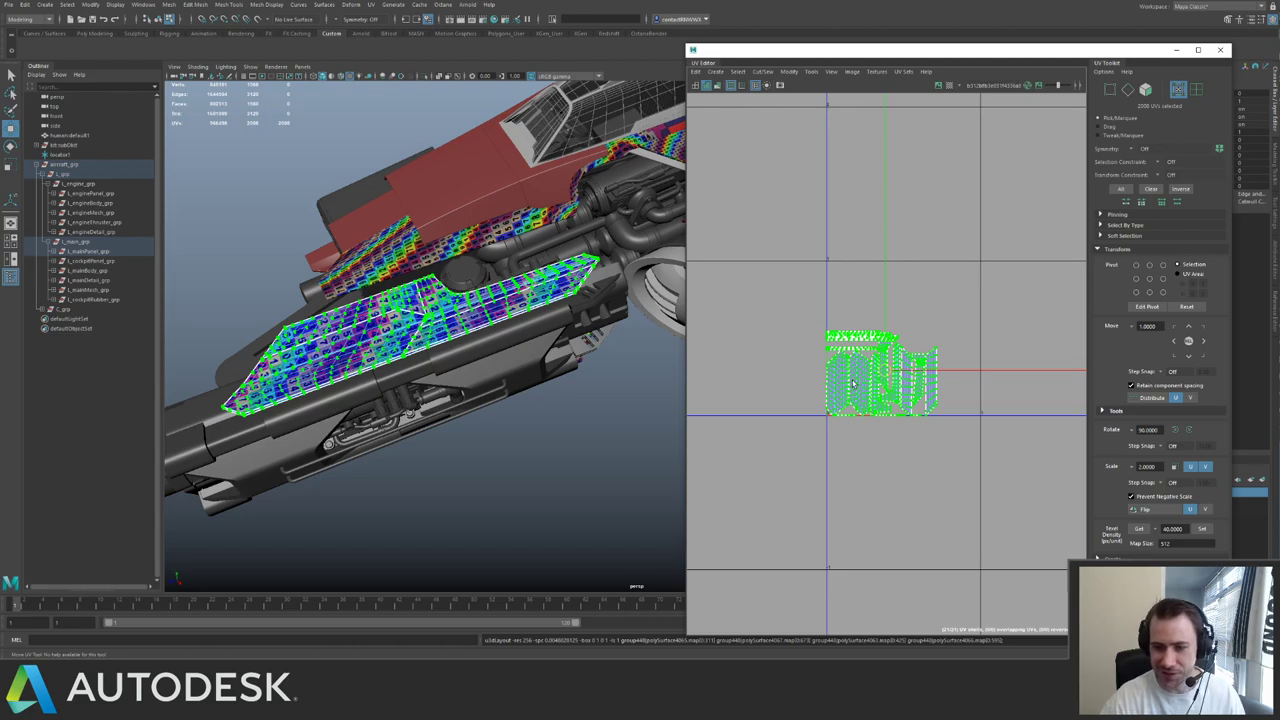
right_click_drag(401, 372, 429, 327)
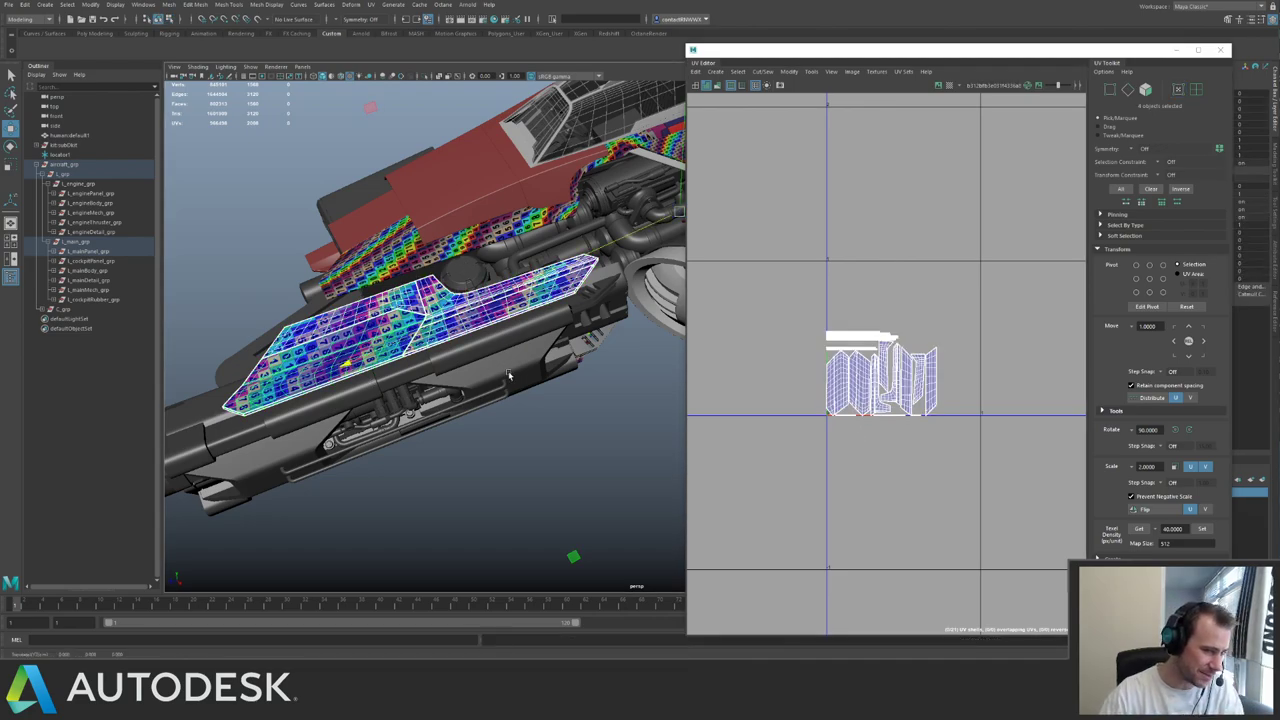
- Compare the checker density on the lower body and front panels, and select the front panel's whole group
left_click(562, 391)
left_click_drag(562, 391, 531, 386, "alt")
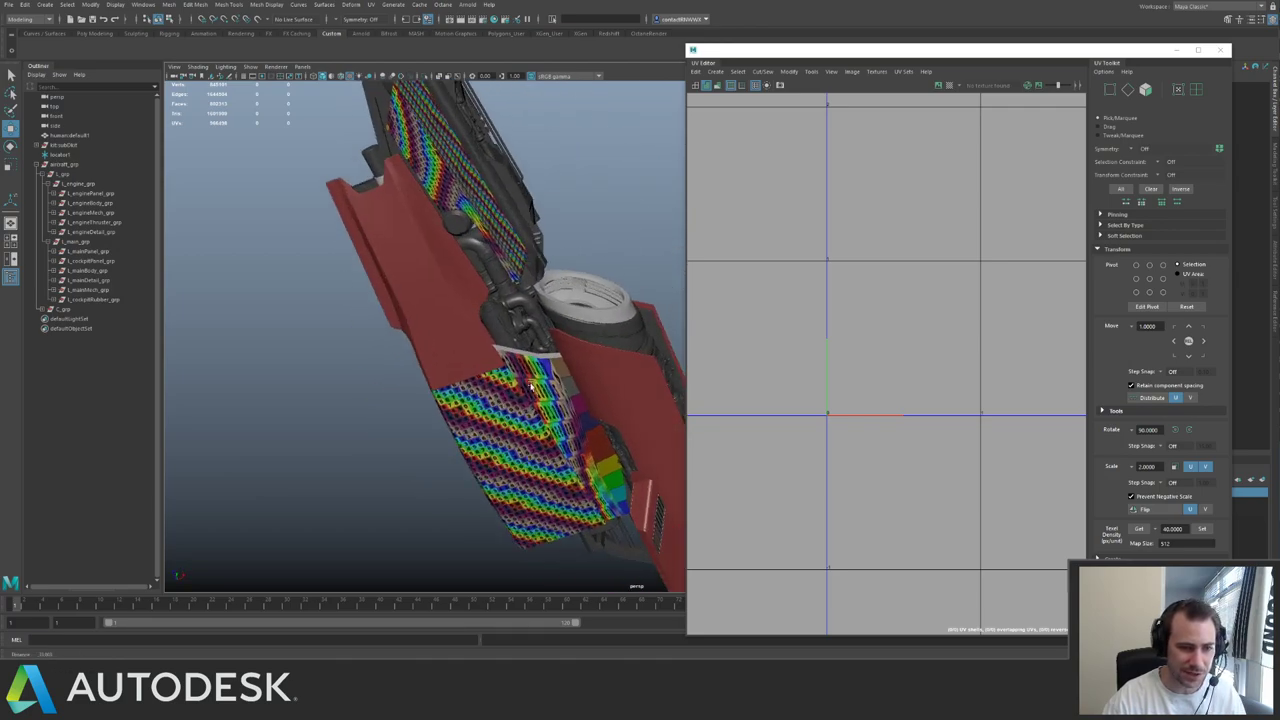
middle_click_drag(531, 386, 544, 470, "alt")
right_click_drag(544, 470, 549, 312, "alt")
left_click(550, 311)
left_click_drag(579, 286, 466, 241, "alt")
left_click(502, 287)
key("Up")
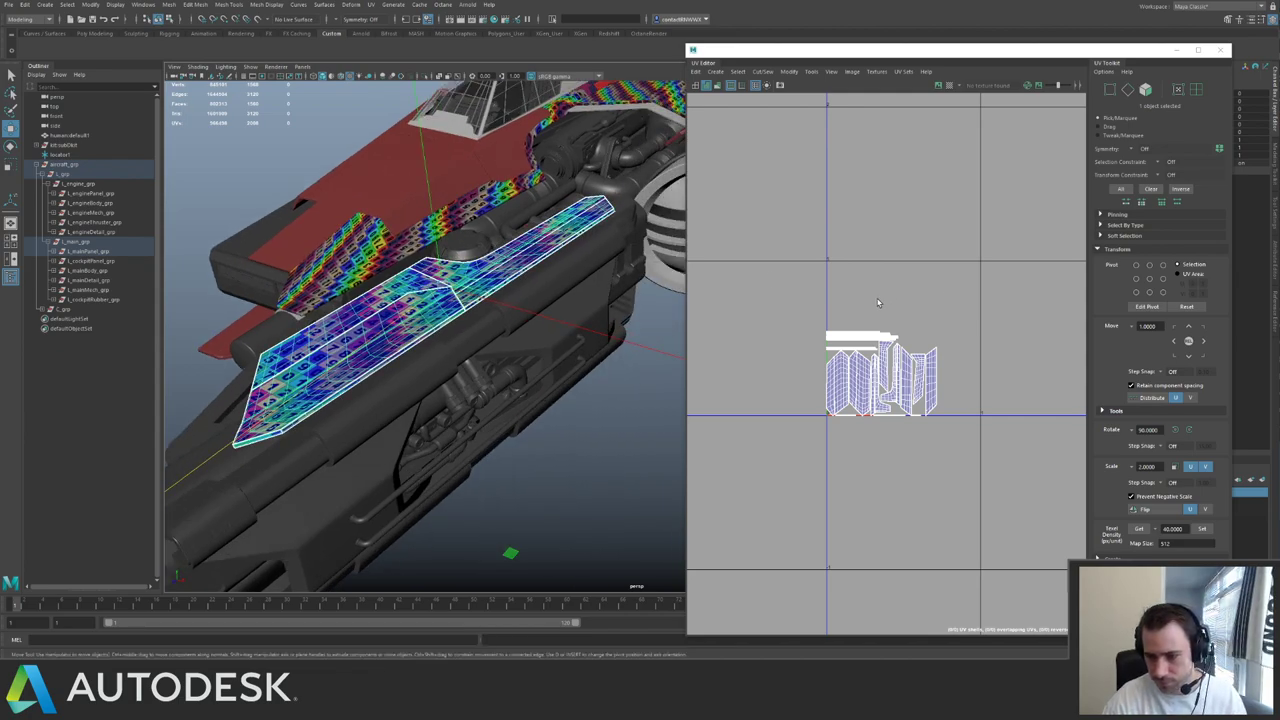
left_click_drag(490, 342, 537, 319, "alt")
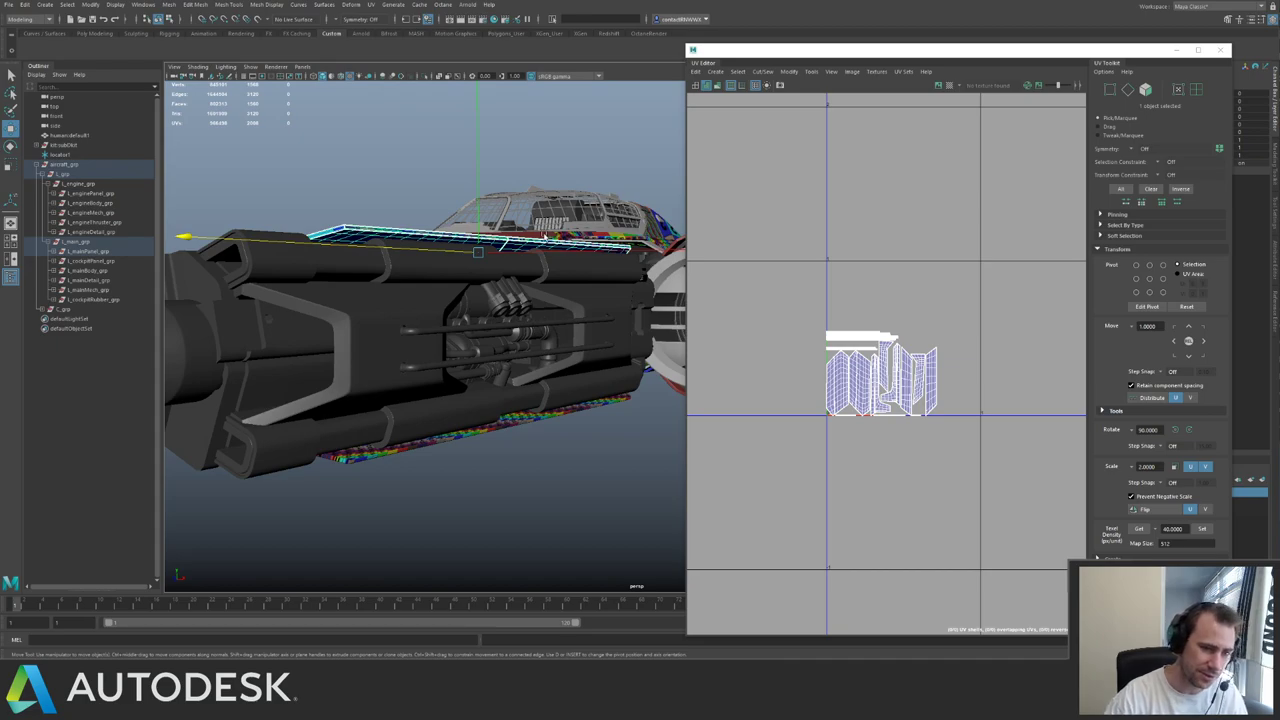
- Select all four pieces of the old panel on the engine's underside and hide them
left_click_drag(545, 237, 474, 282, "alt")
key("ctrl+1")
key("ctrl+1")
left_click(474, 283)
left_click(486, 351)
left_click(490, 338)
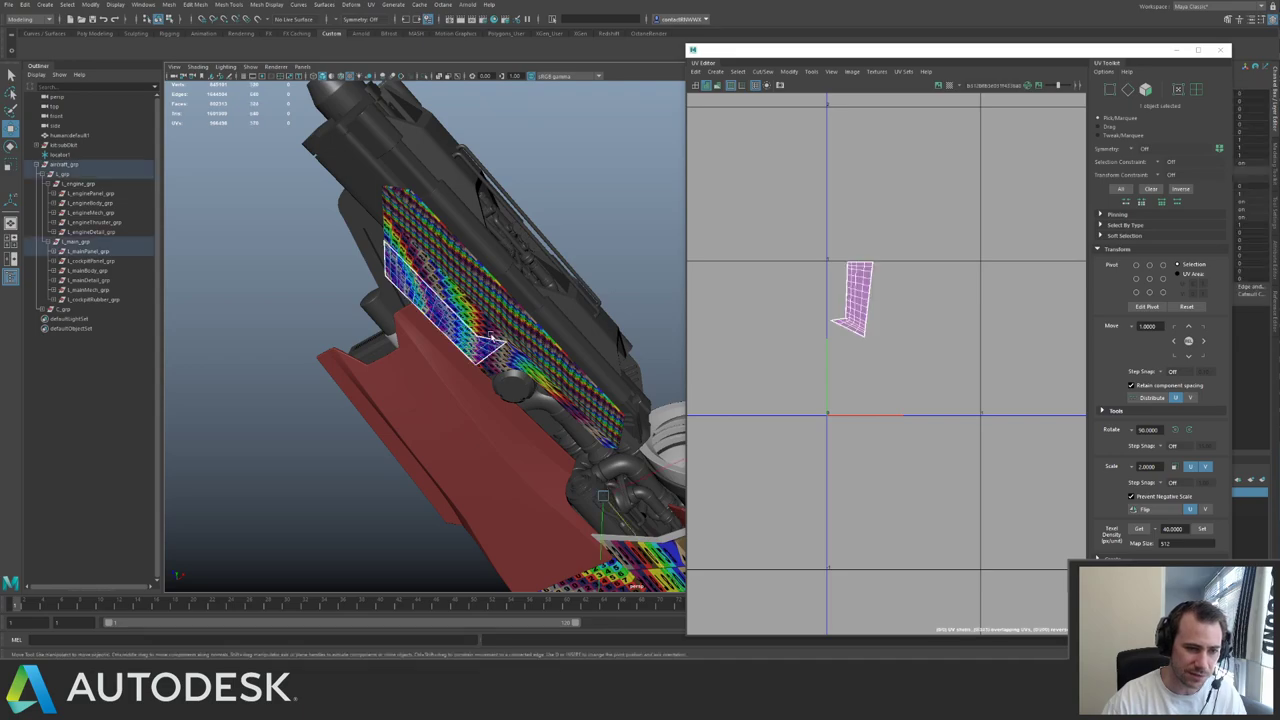
left_click(512, 357, "shift")
left_click(525, 361, "shift")
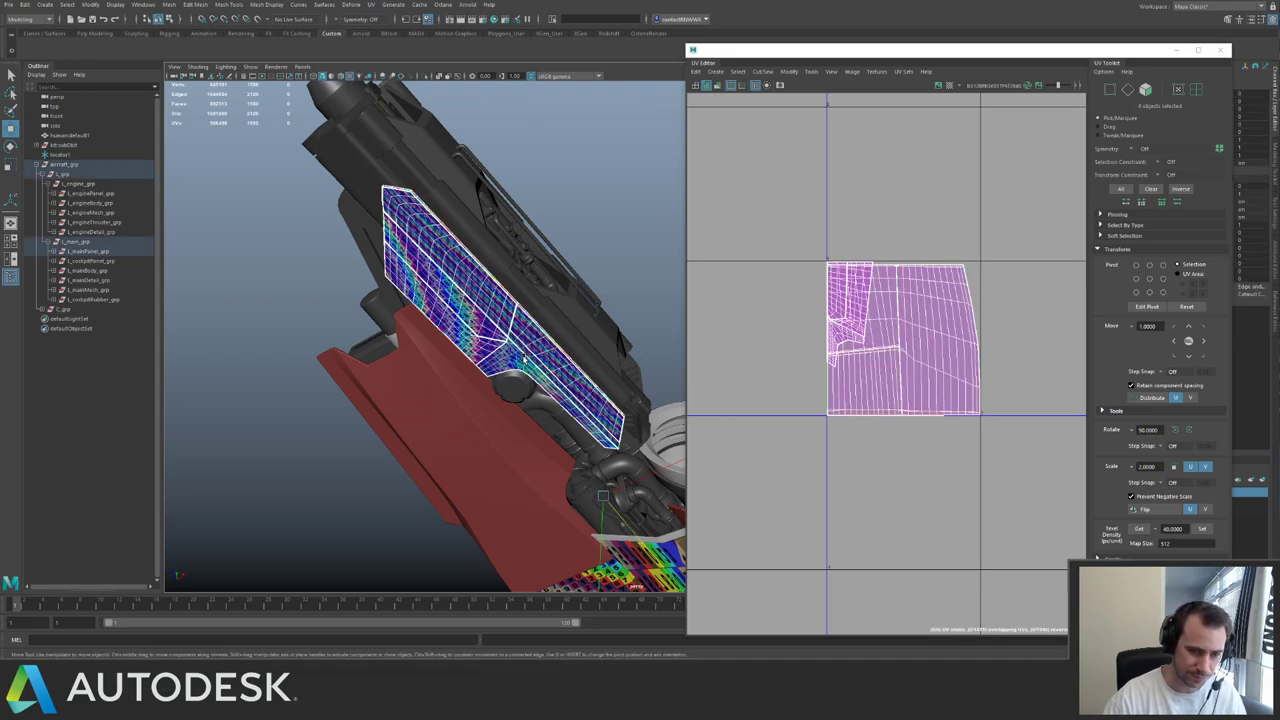
key("ctrl+h")
- Duplicate the upper engine panel's group and mirror the copy vertically with a Scale Y of -1
left_click_drag(593, 203, 500, 254, "alt")
left_click(529, 296)
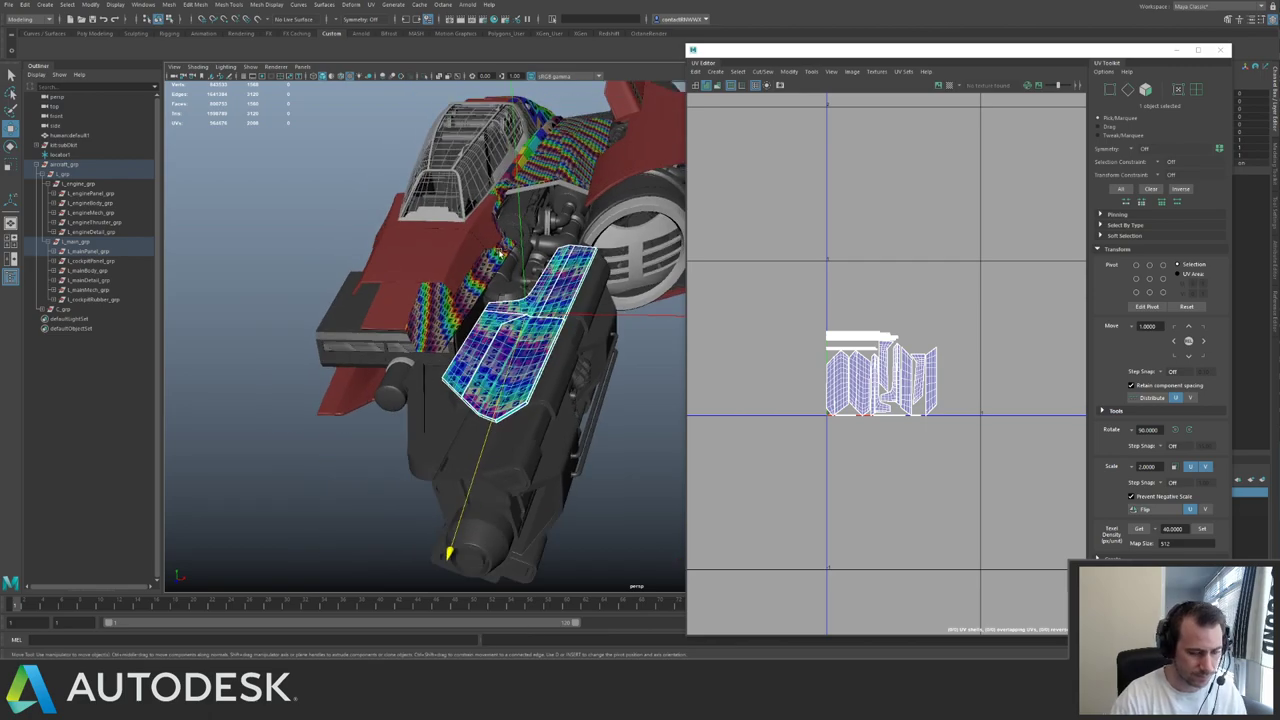
left_click(1177, 51)
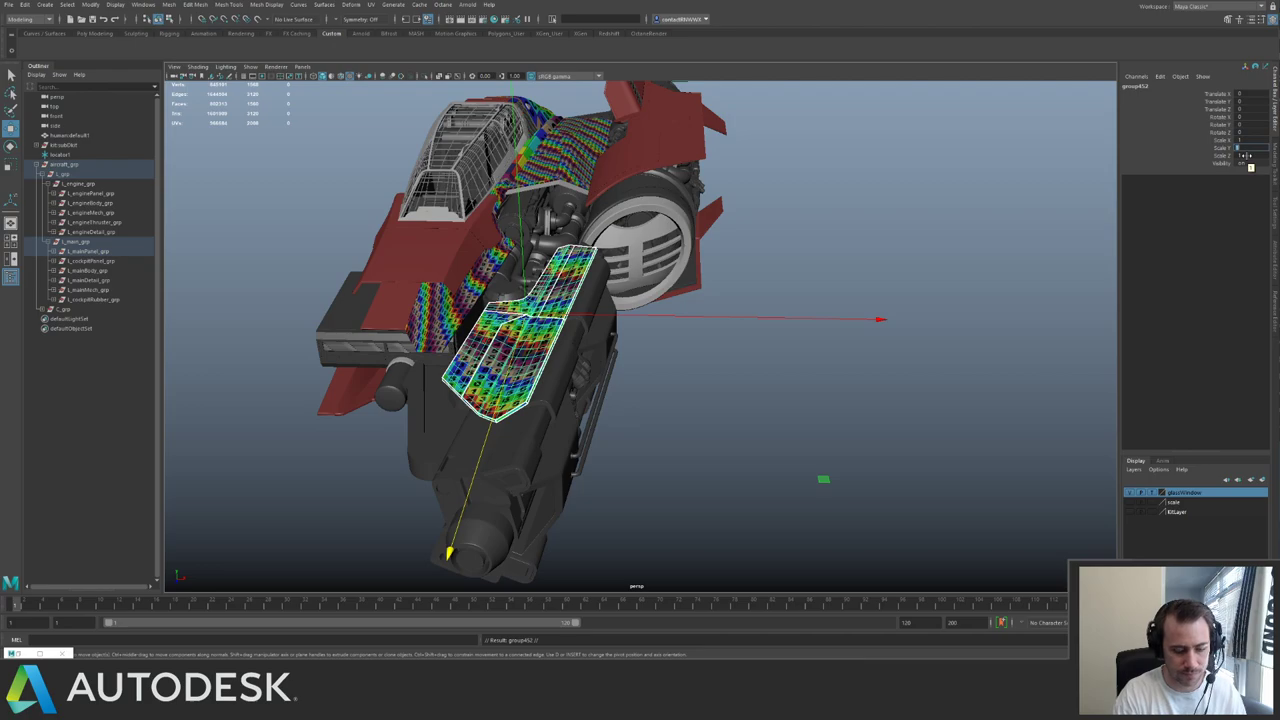
type("-1")
key("Return")
- Move the mirrored panel down to the engine's underside at Translate Y -2.819, and show the last hidden pieces for comparison
left_click_drag(673, 268, 639, 225, "alt")
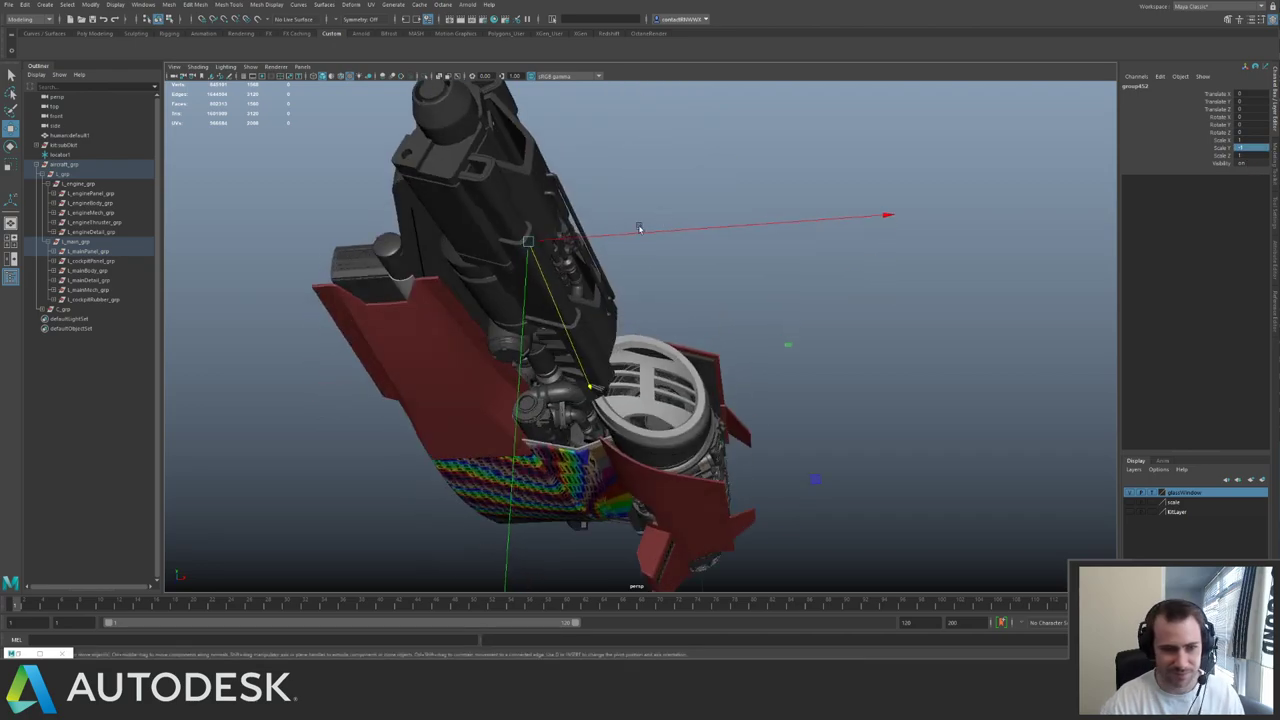
key("ctrl+1")
key("ctrl+1")
left_click_drag(520, 318, 519, 410)
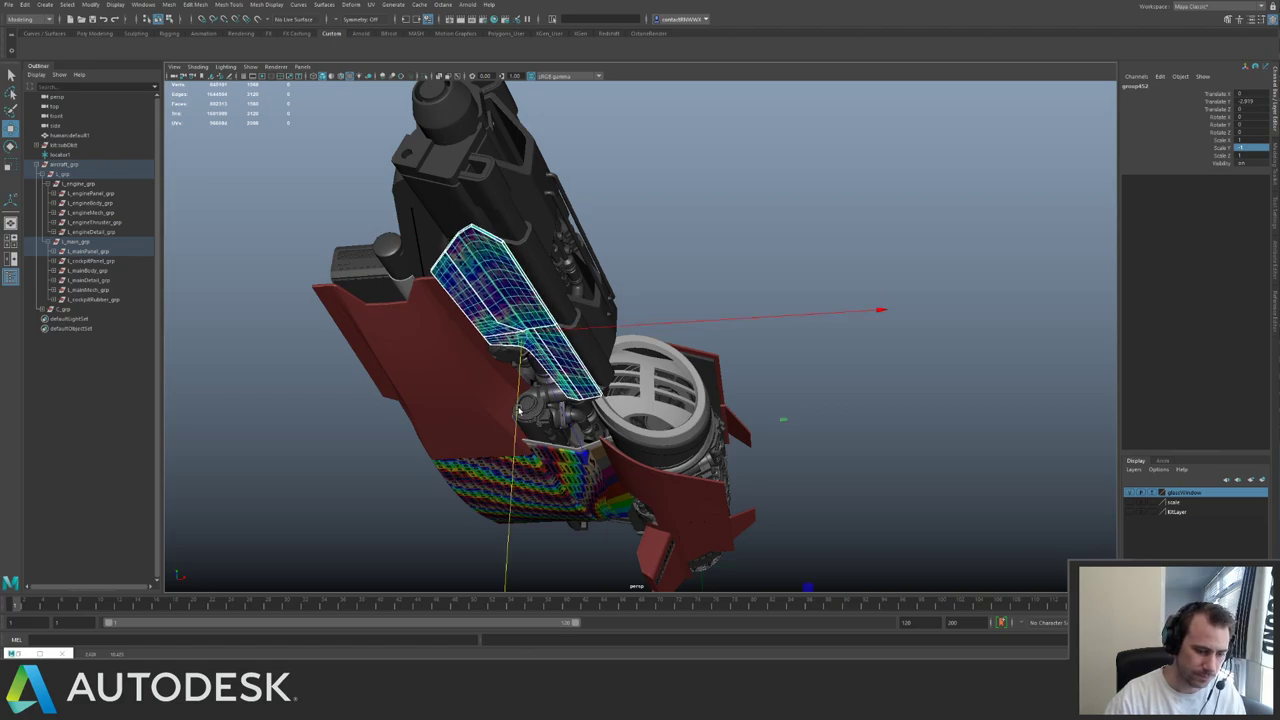
key("ctrl+shift+h")
left_click_drag(689, 195, 752, 300, "alt")
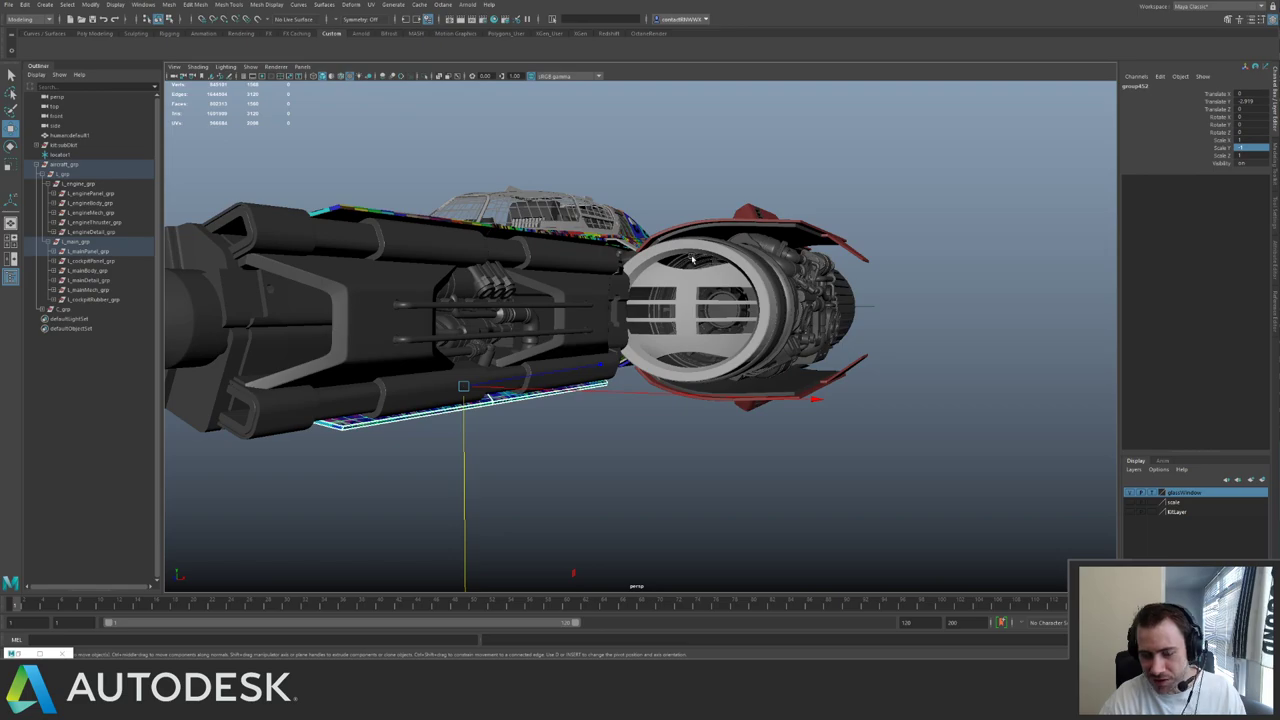
left_click_drag(691, 259, 604, 220, "alt")
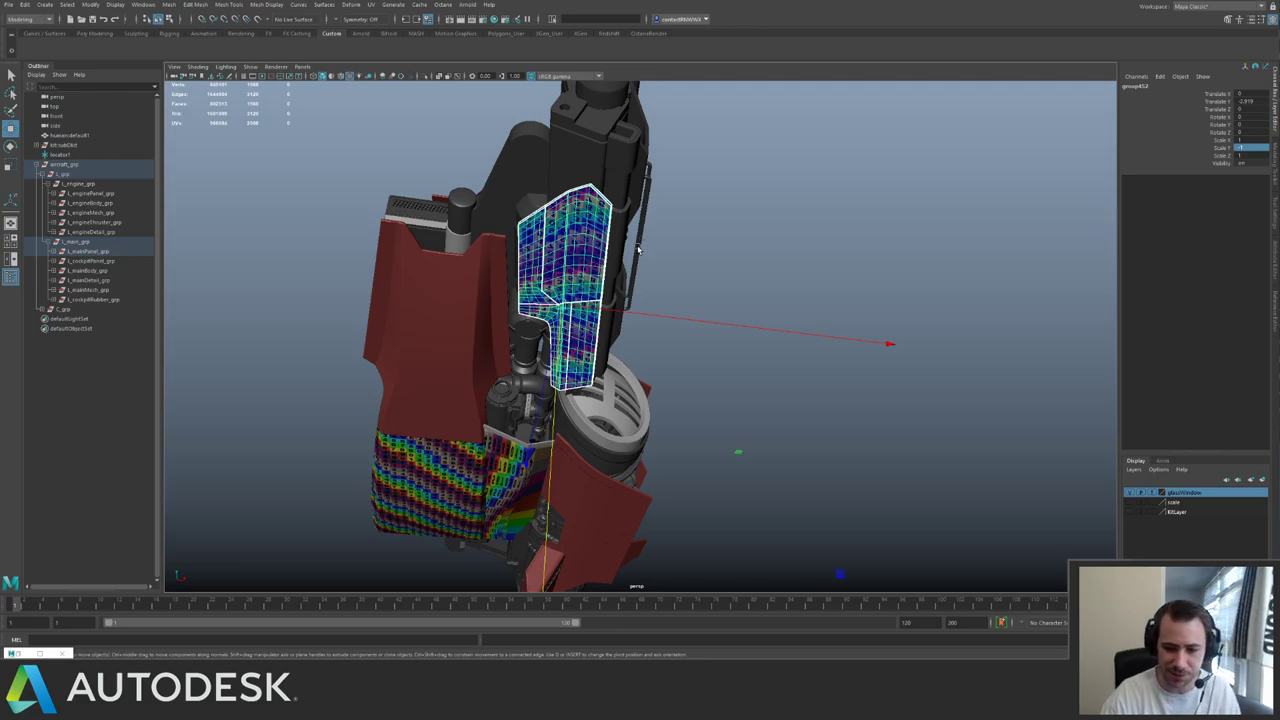
left_click_drag(679, 193, 739, 258, "alt")
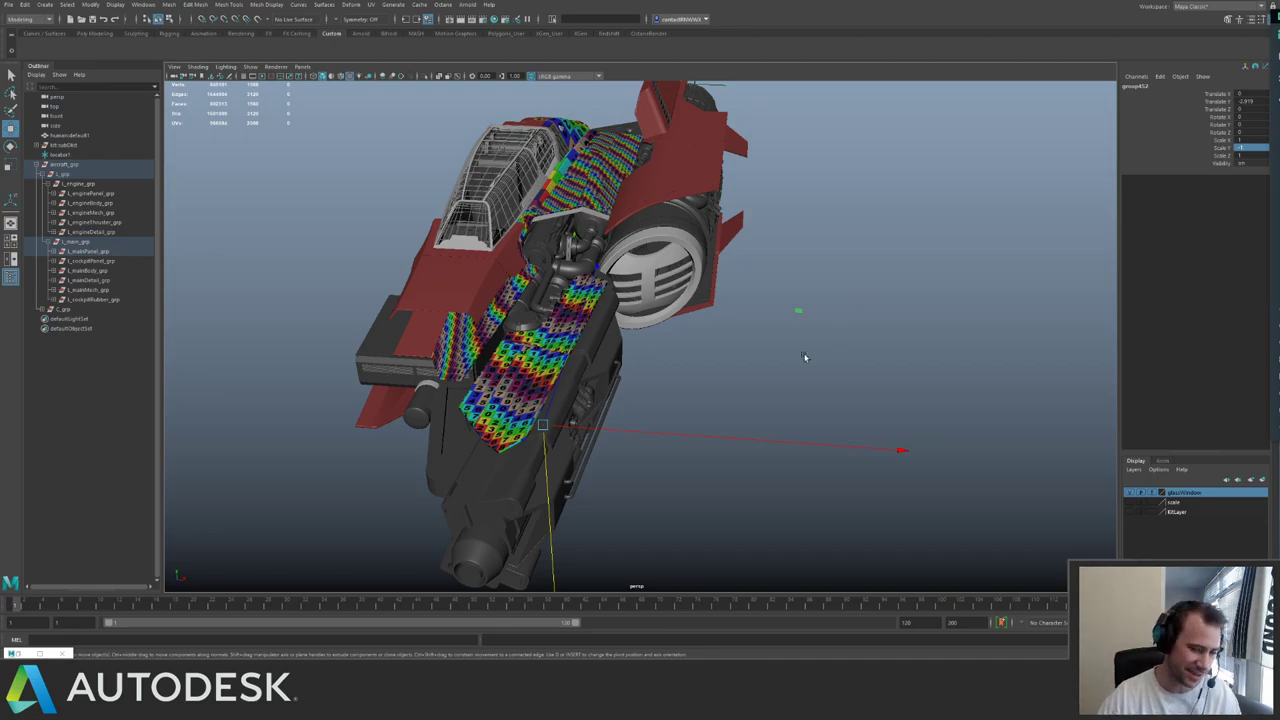
- Fine-tune the mirrored panel's height to Translate Y -2.906 and check its fit along the engine's underside
left_click_drag(759, 358, 709, 243, "alt")
right_click_drag(709, 243, 778, 262, "alt")
left_click_drag(778, 262, 618, 223, "alt")
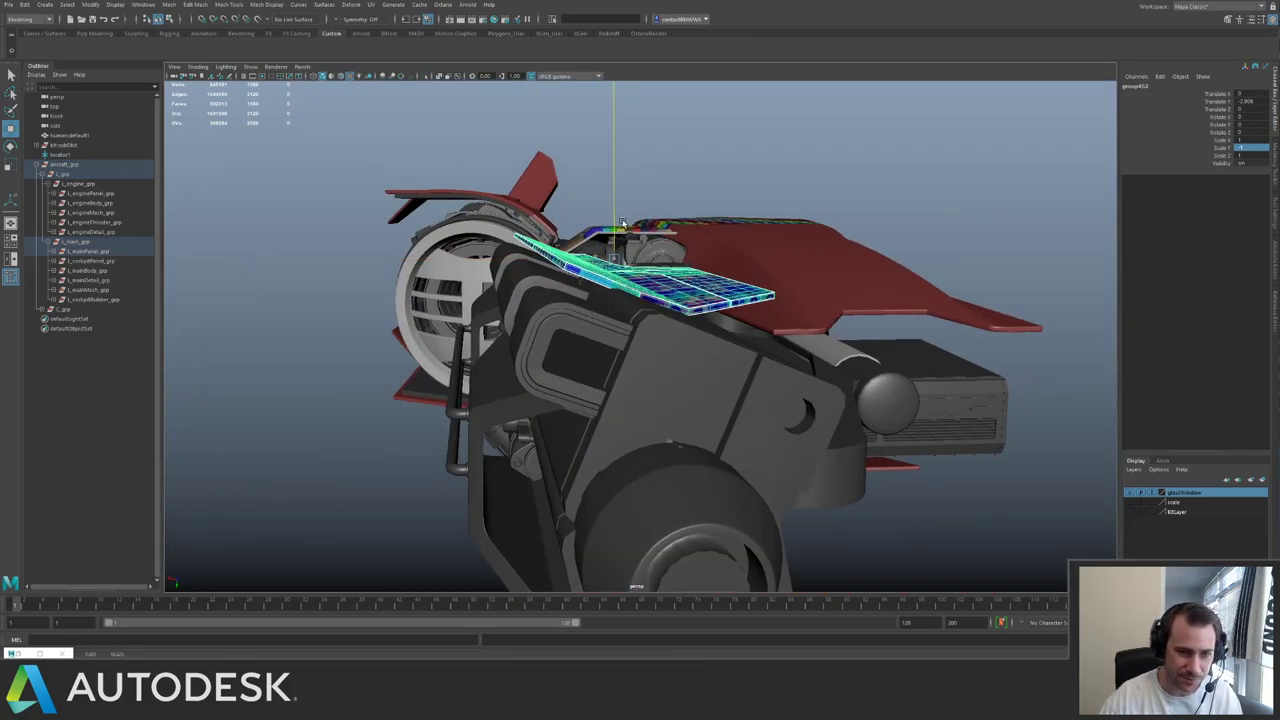
right_click_drag(622, 223, 620, 246, "alt")
left_click_drag(620, 246, 520, 170, "alt")
right_click_drag(520, 170, 590, 150, "alt")
left_click_drag(590, 150, 394, 14, "alt")
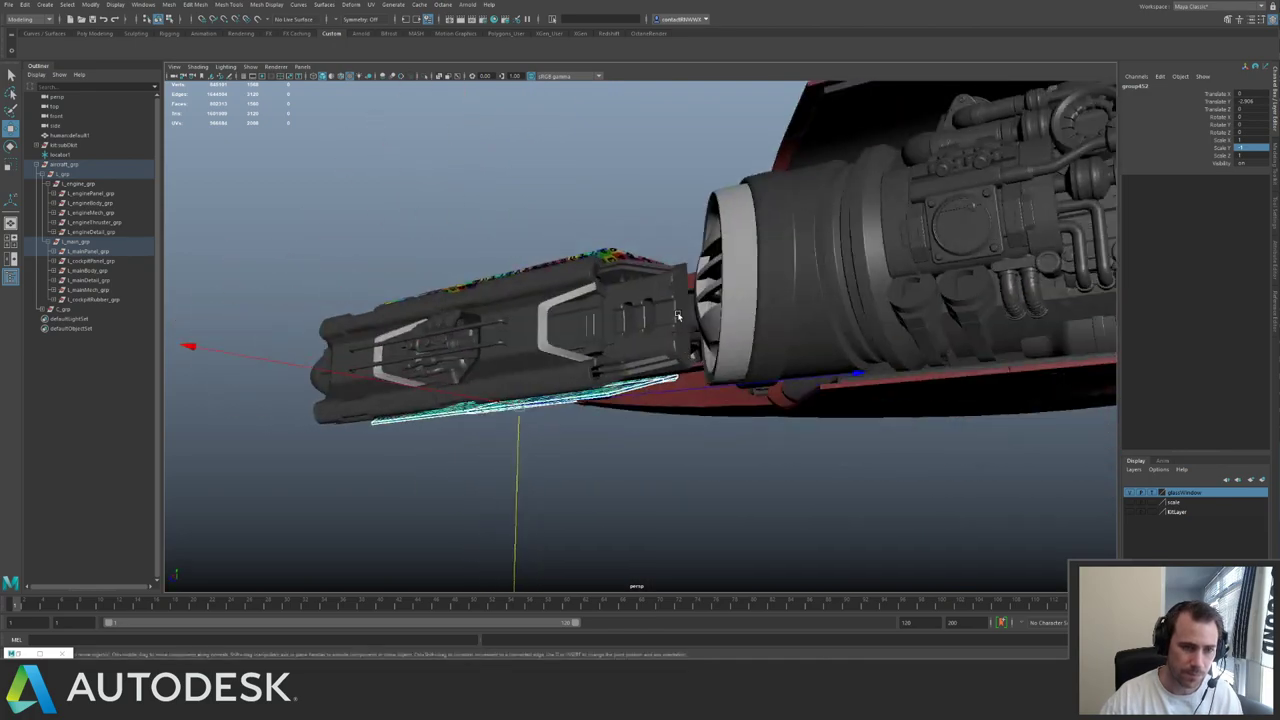
- Open the UV Editor, isolate the mirrored panel and select its four pieces
left_click(372, 5)
left_click(395, 22)
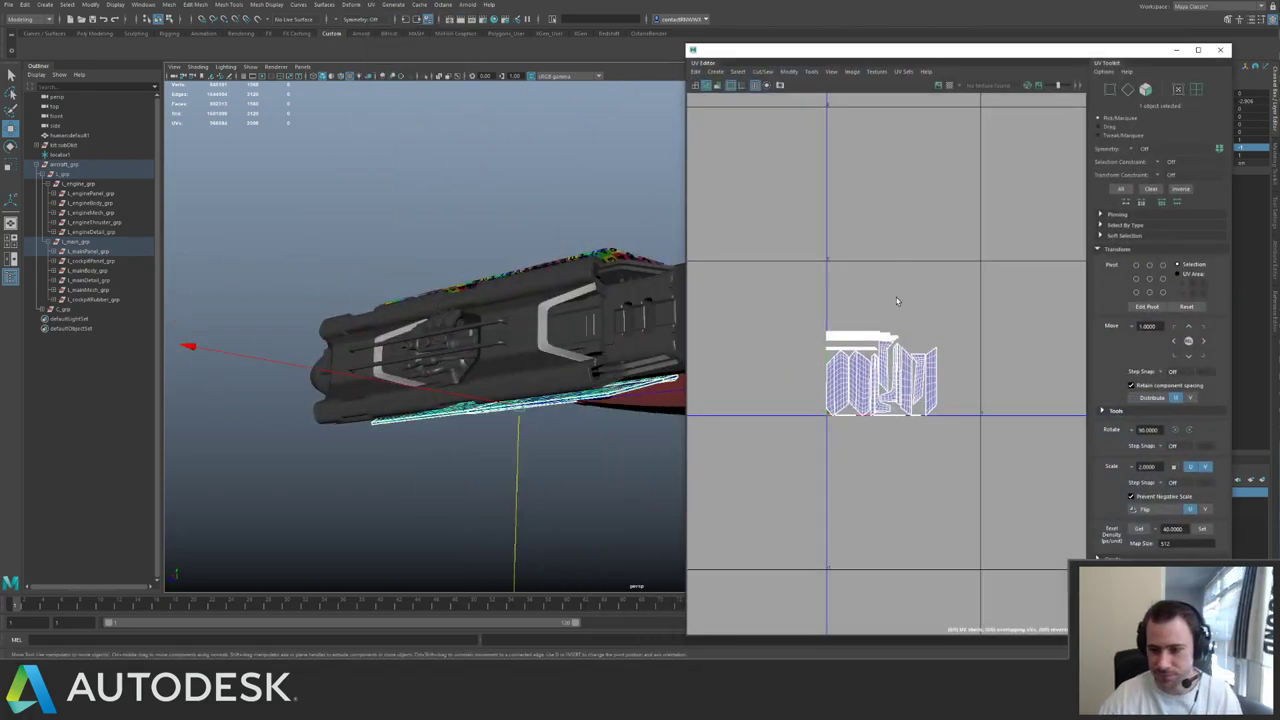
left_click_drag(526, 299, 566, 311, "alt")
right_click_drag(566, 311, 557, 306, "alt")
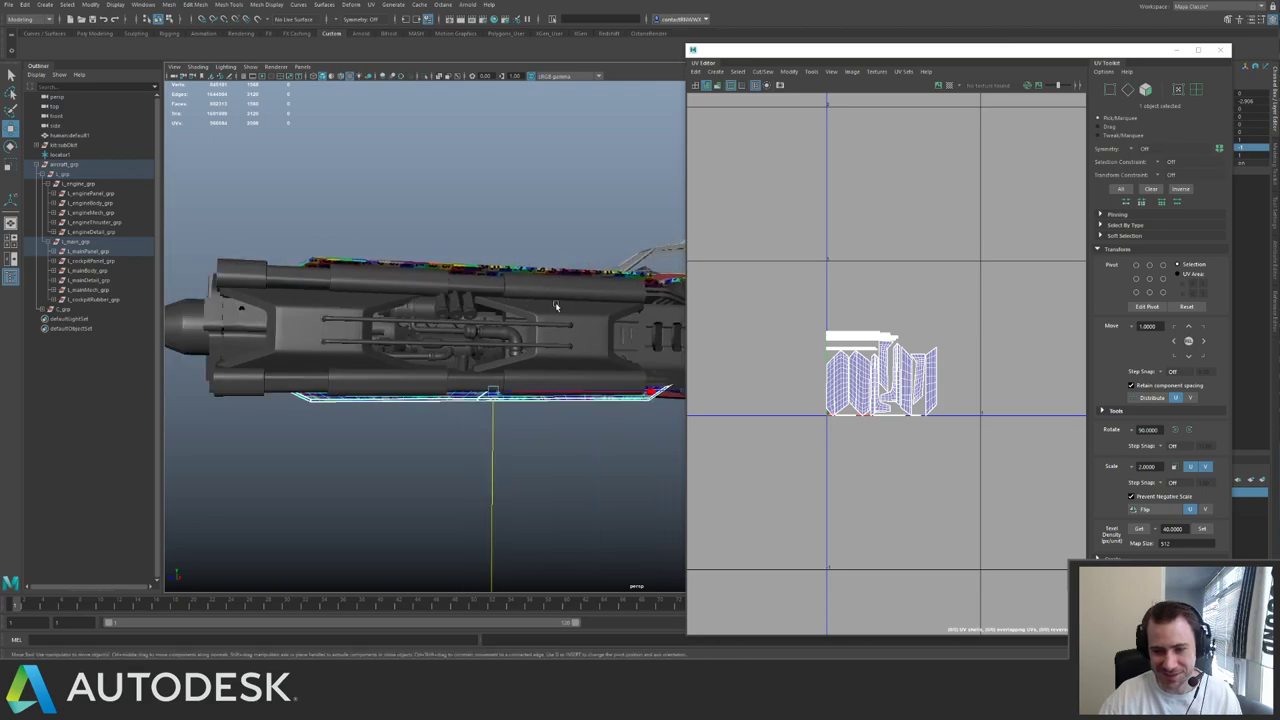
key("ctrl+1")
left_click_drag(564, 310, 488, 268, "alt")
left_click(467, 255)
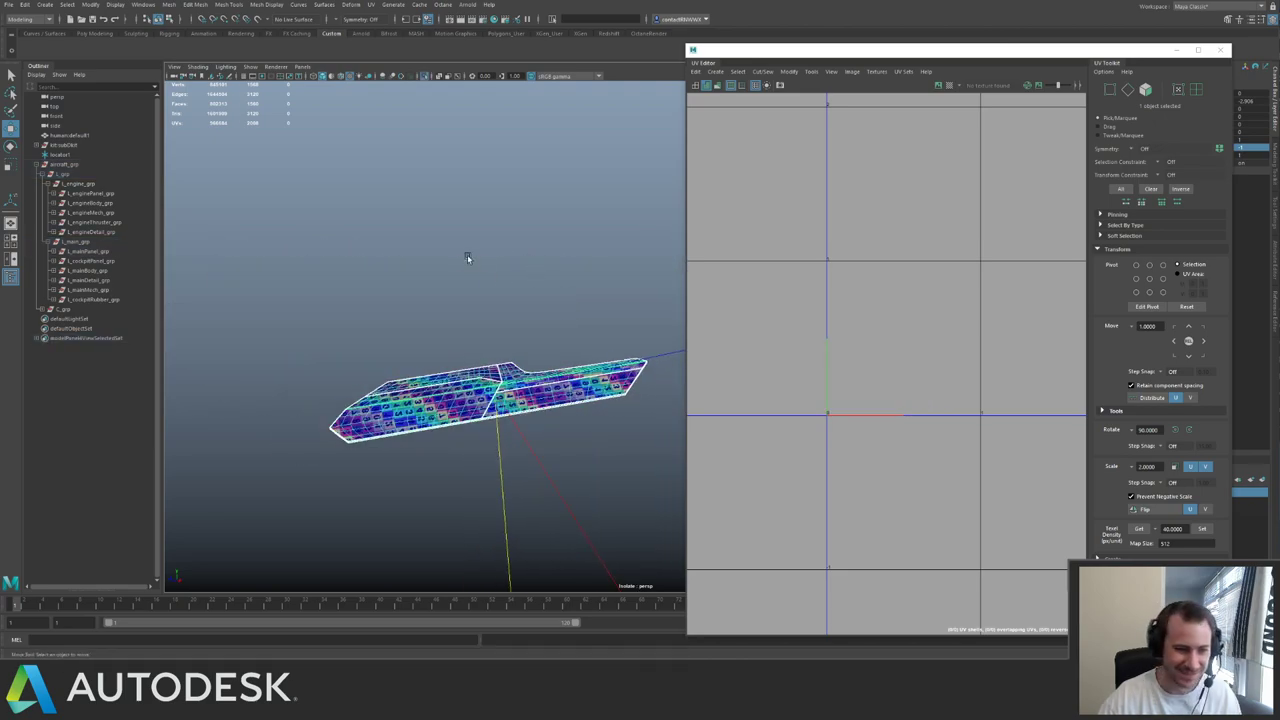
left_click_drag(321, 295, 671, 455)
left_click_drag(568, 385, 571, 355, "alt")
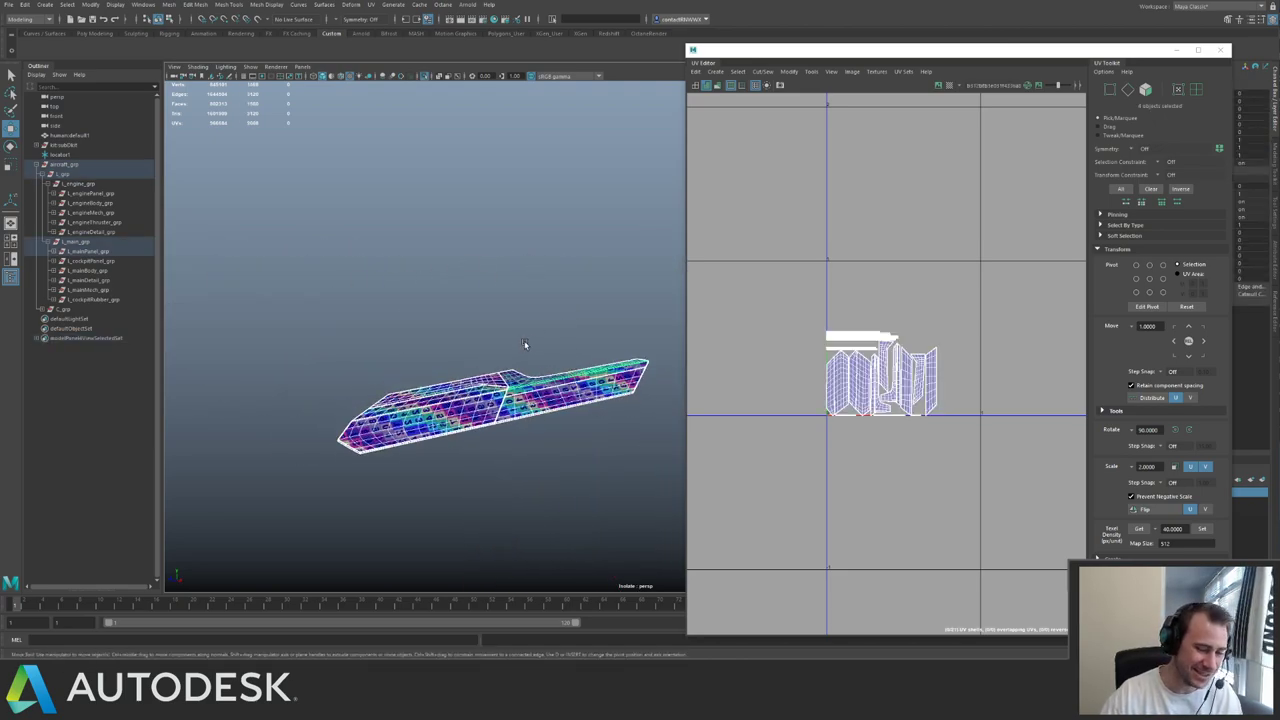
- Freeze the transformations of the mirrored pieces, group them and freeze the group's transformations
key("ctrl+f")
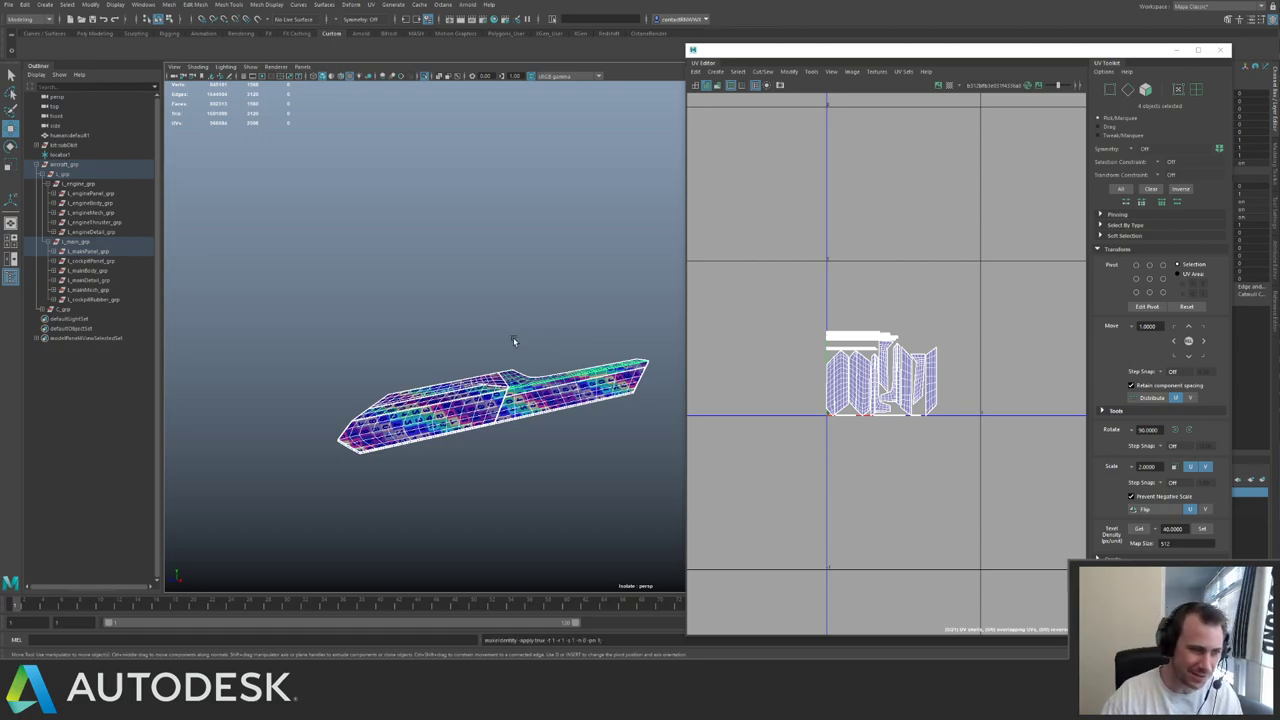
key("ctrl+g")
key("ctrl+f")
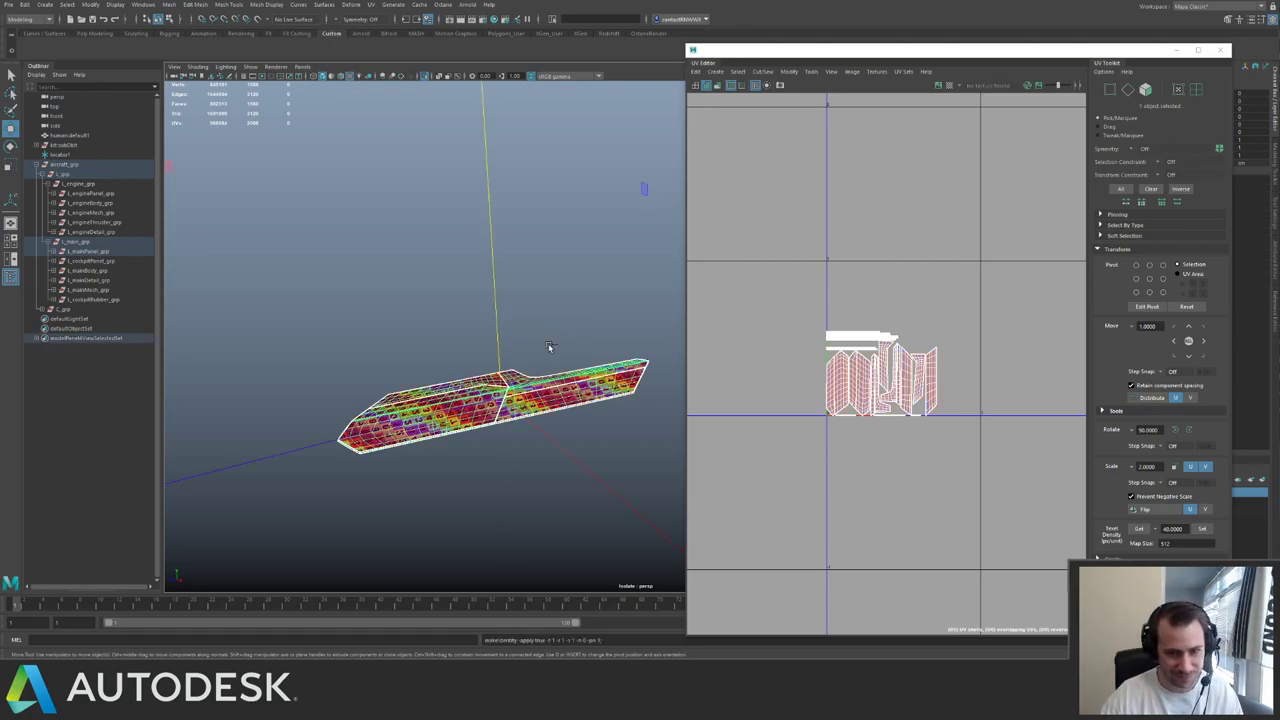
- Select all UVs of the mirrored panel and flip them in U to correct the reversed checker numbers
right_click_drag(856, 362, 905, 362)
left_click_drag(787, 282, 980, 455)
right_click_drag(940, 256, 961, 342, "alt")
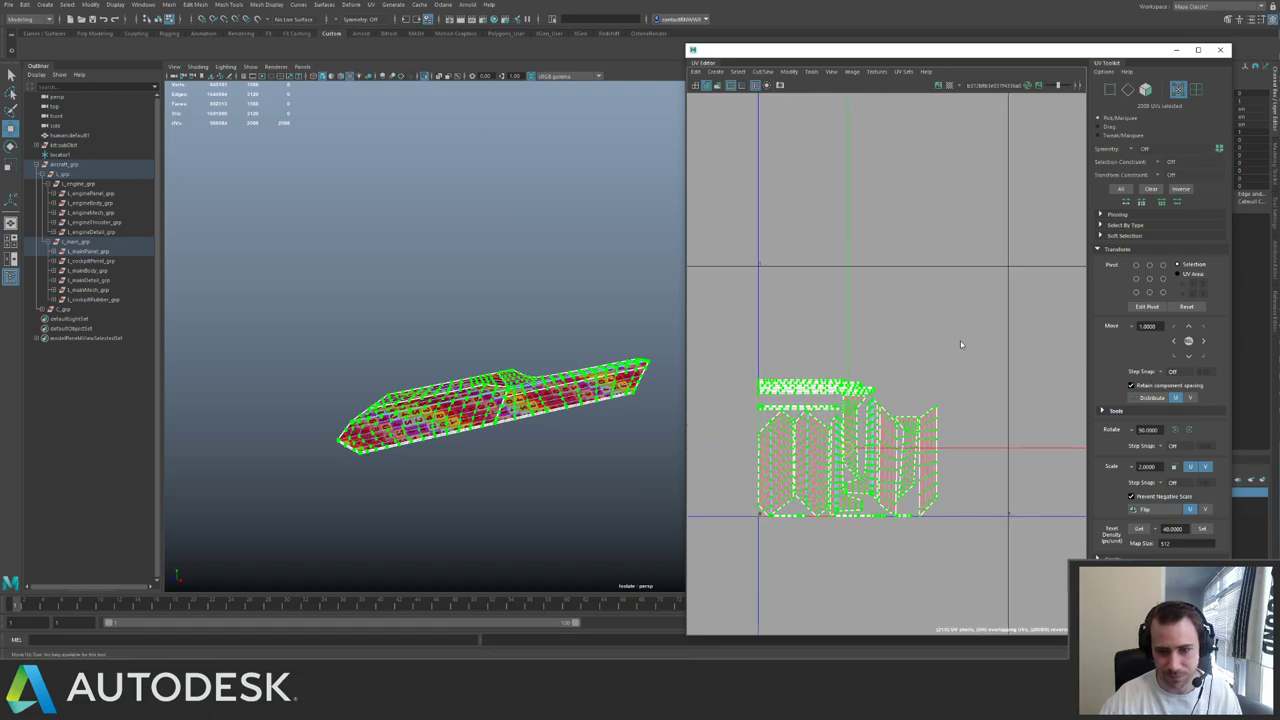
middle_click_drag(961, 342, 1031, 273, "alt")
left_click_drag(615, 312, 669, 294, "alt")
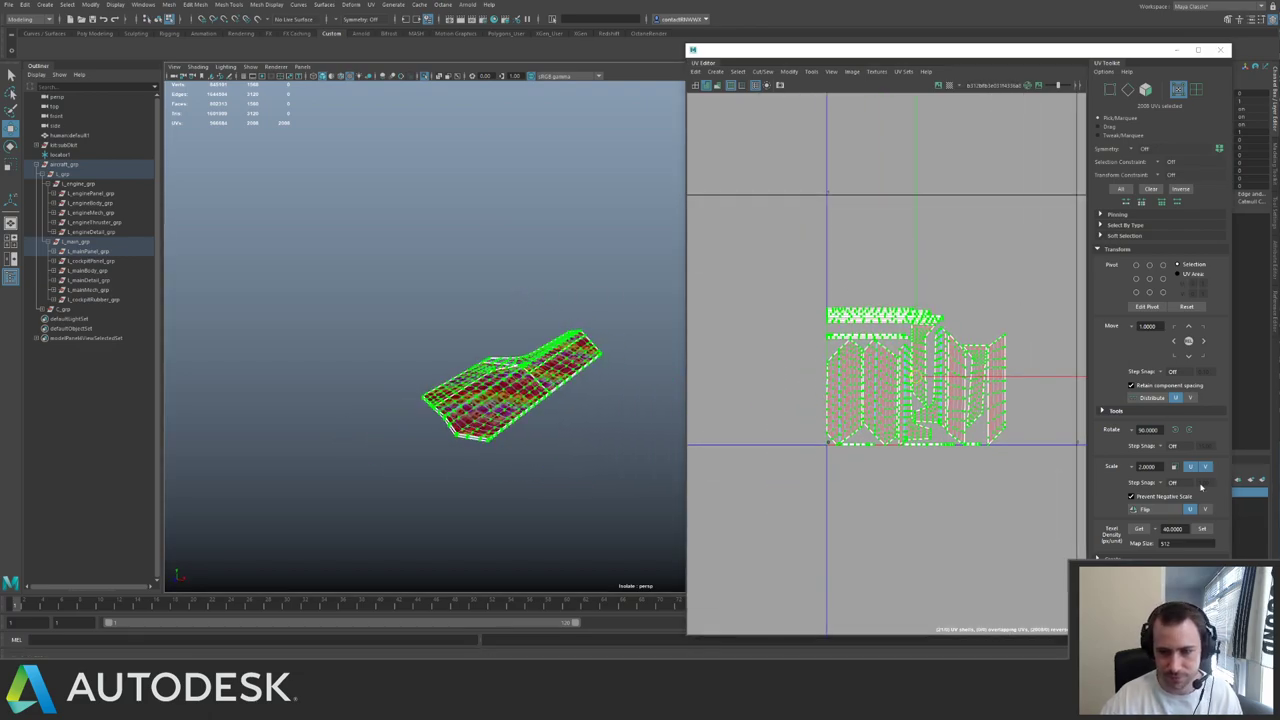
left_click_drag(449, 229, 591, 381, "alt")
middle_click_drag(591, 381, 557, 264, "alt")
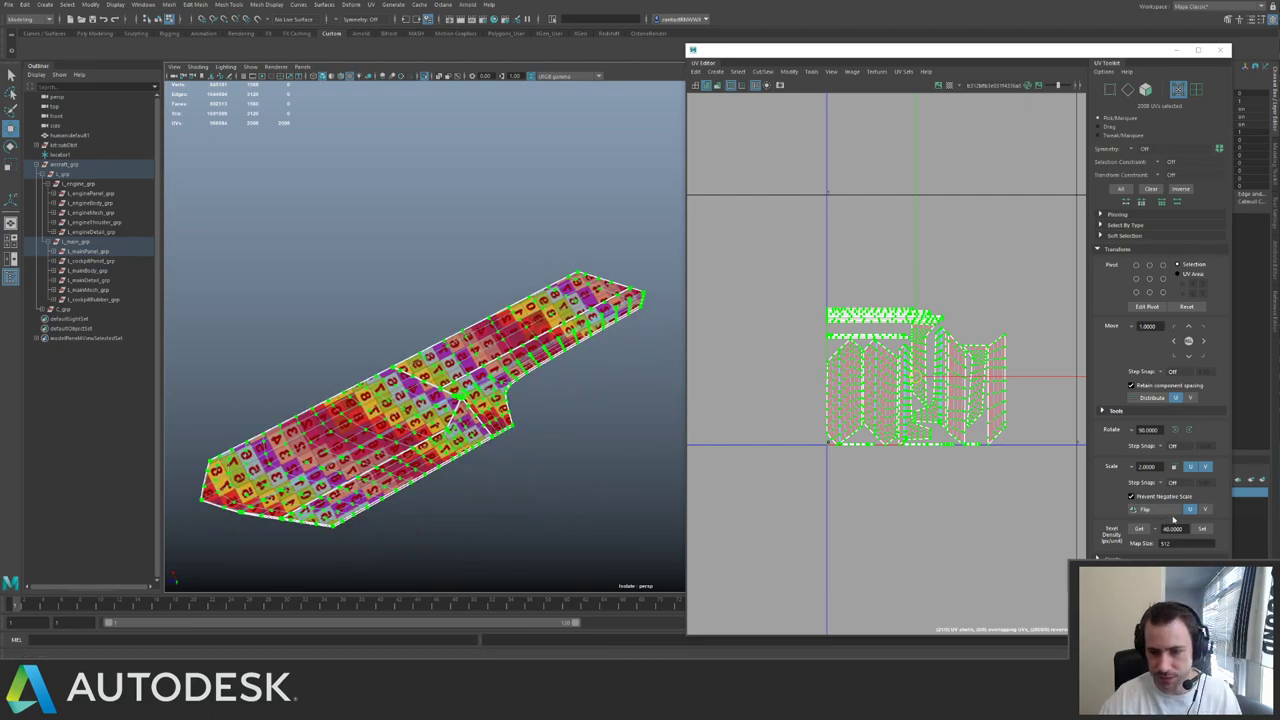
left_click(1148, 510)
- Move the flipped shells up by one UV tile, return to object selection and clear the selection
right_click_drag(892, 354, 892, 266, "alt")
middle_click_drag(892, 266, 794, 243, "alt")
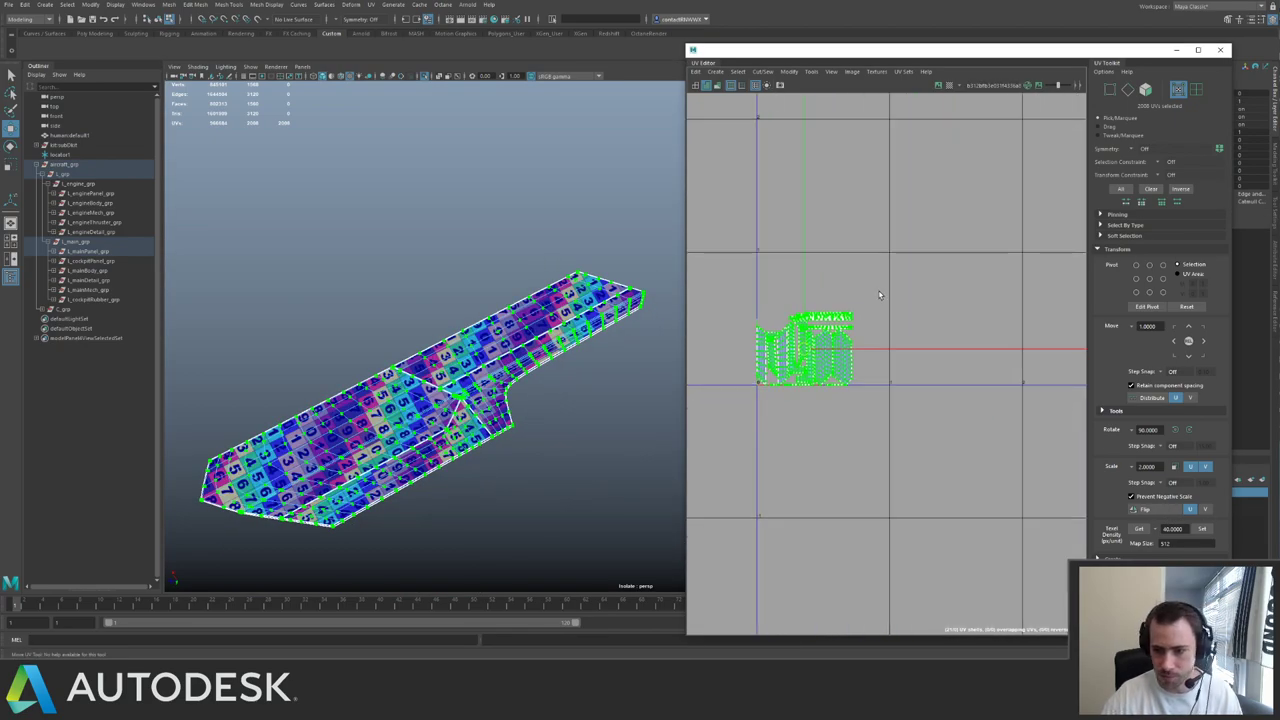
key("Up")
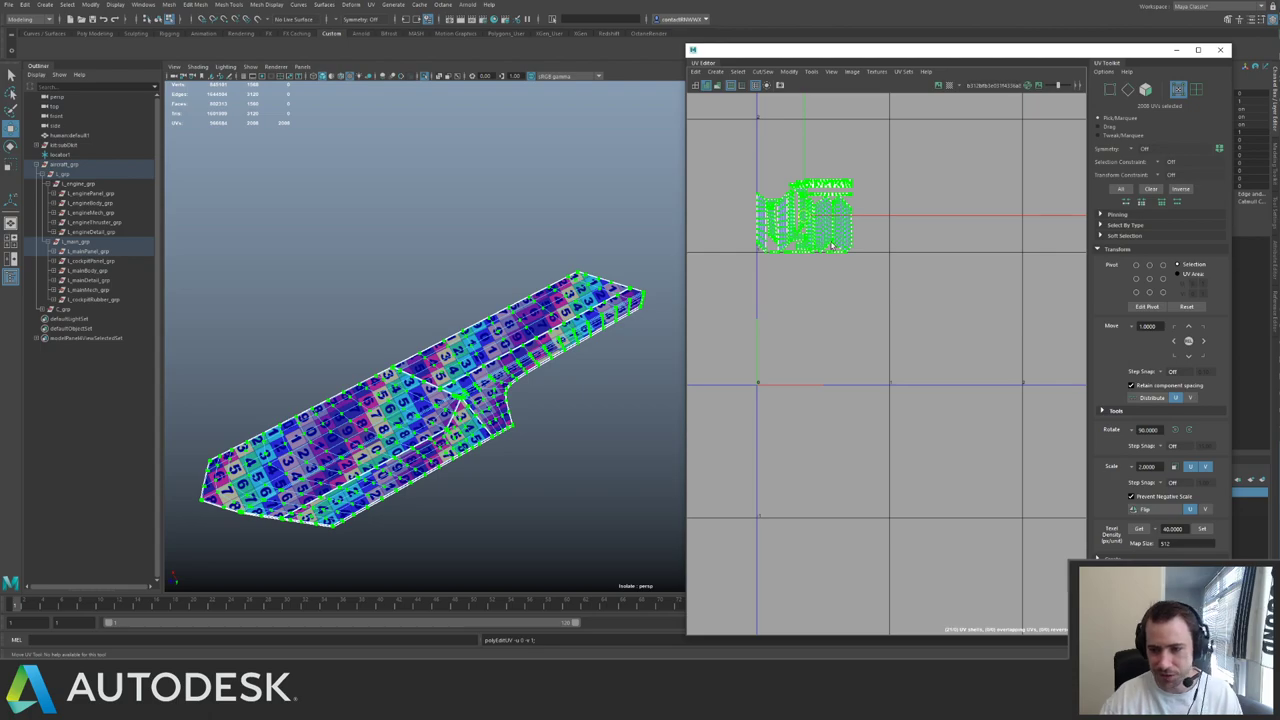
key("q")
key("F8")
left_click(429, 300)
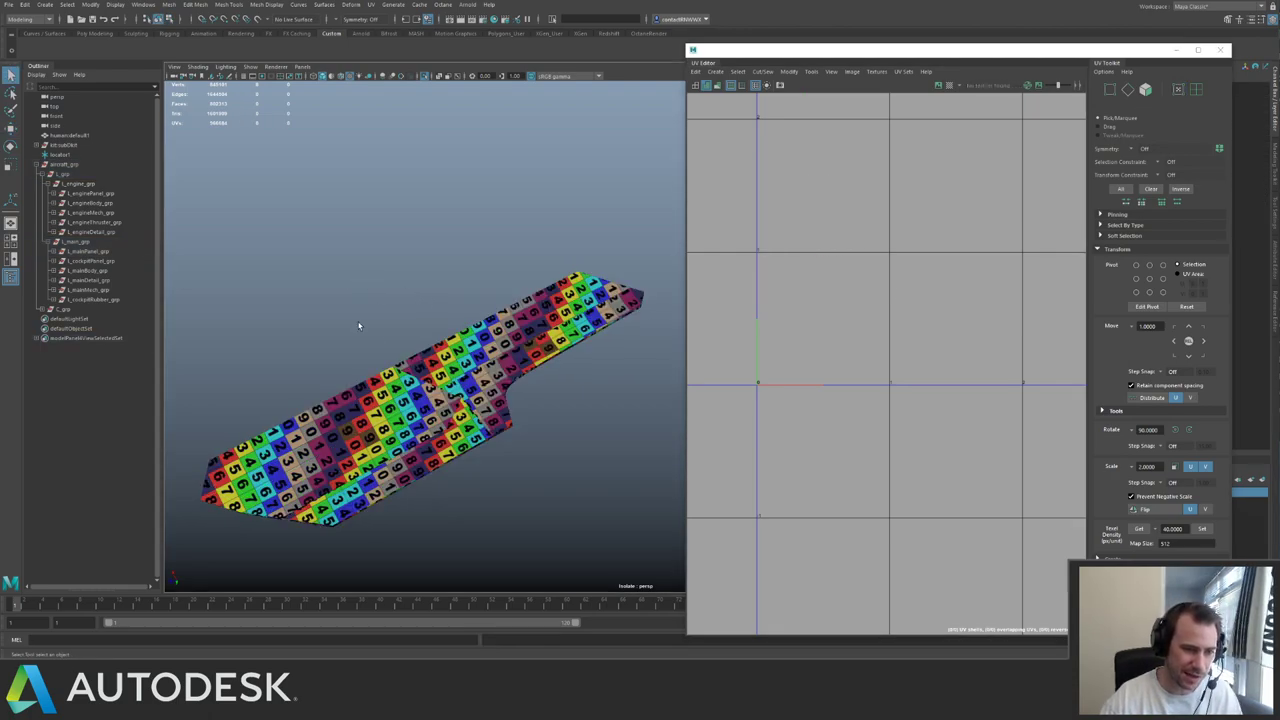
- Select the four pieces of the mirrored panel and the four of the upper engine panel, and isolate them together
left_click_drag(357, 322, 520, 376)
key("ctrl+1")
left_click(521, 374, "shift")
left_click(456, 366, "shift")
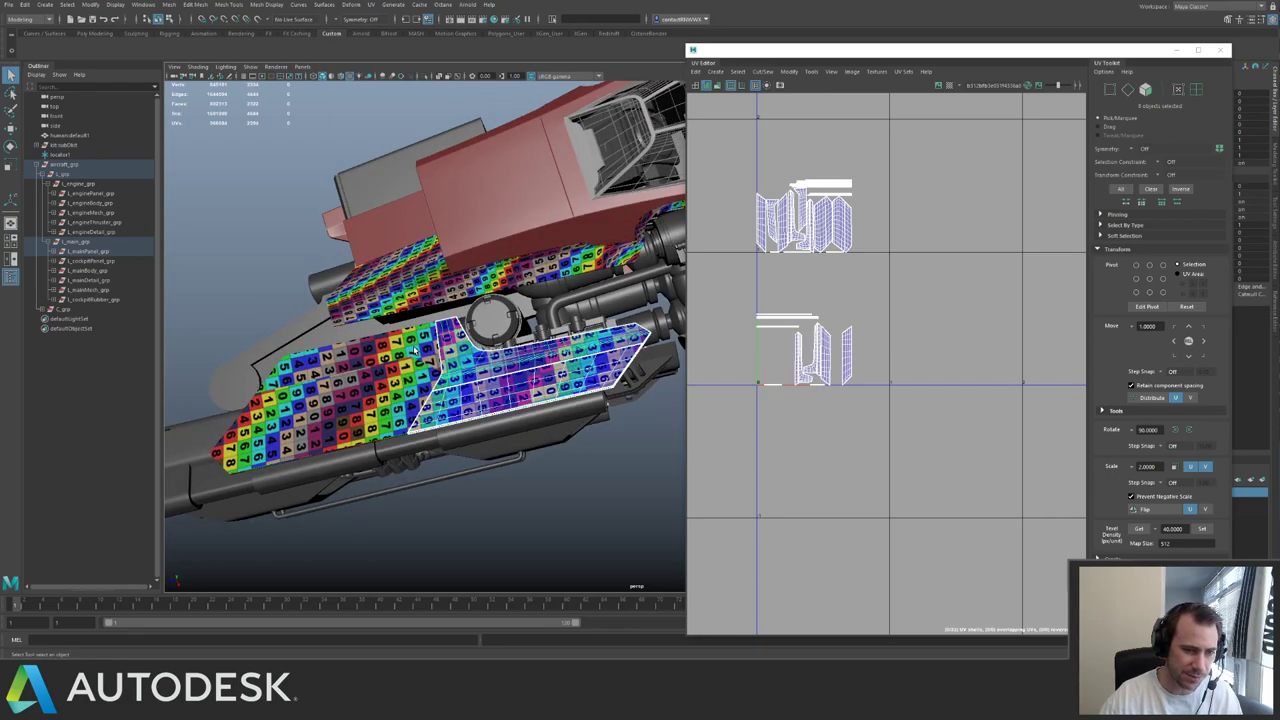
left_click(397, 405, "shift")
key("ctrl+1")
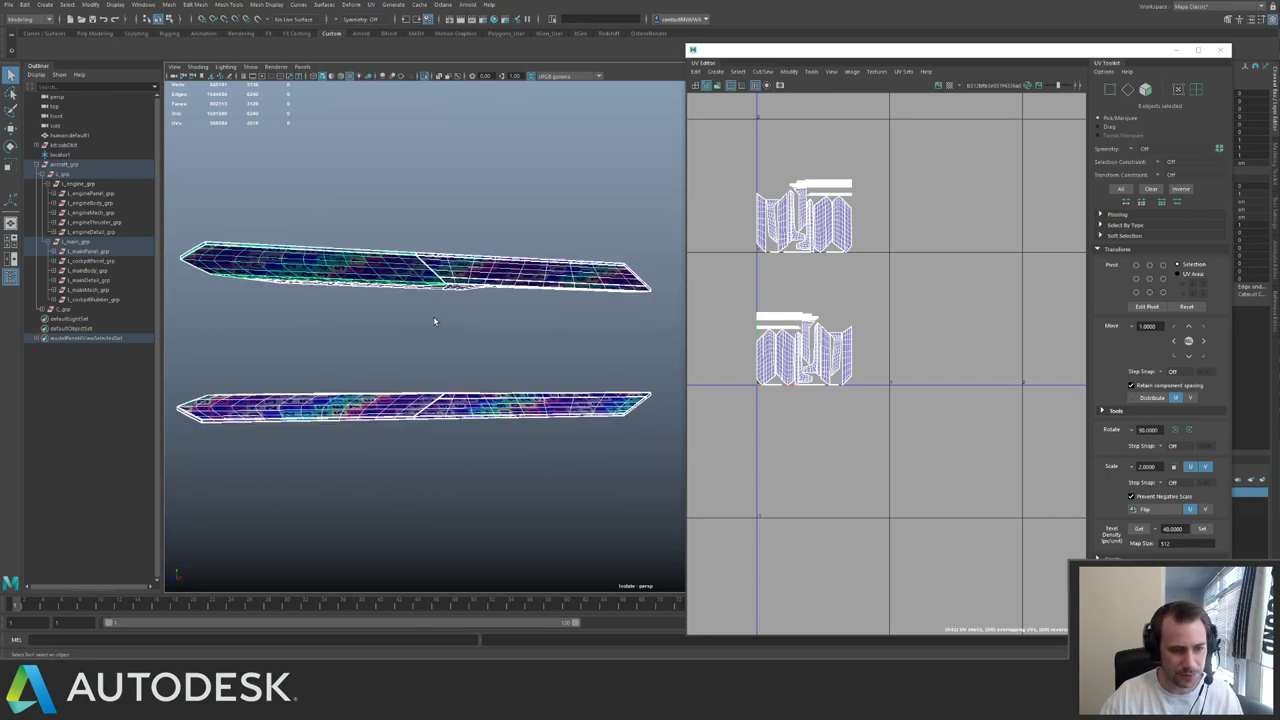
left_click_drag(424, 330, 451, 281, "alt")
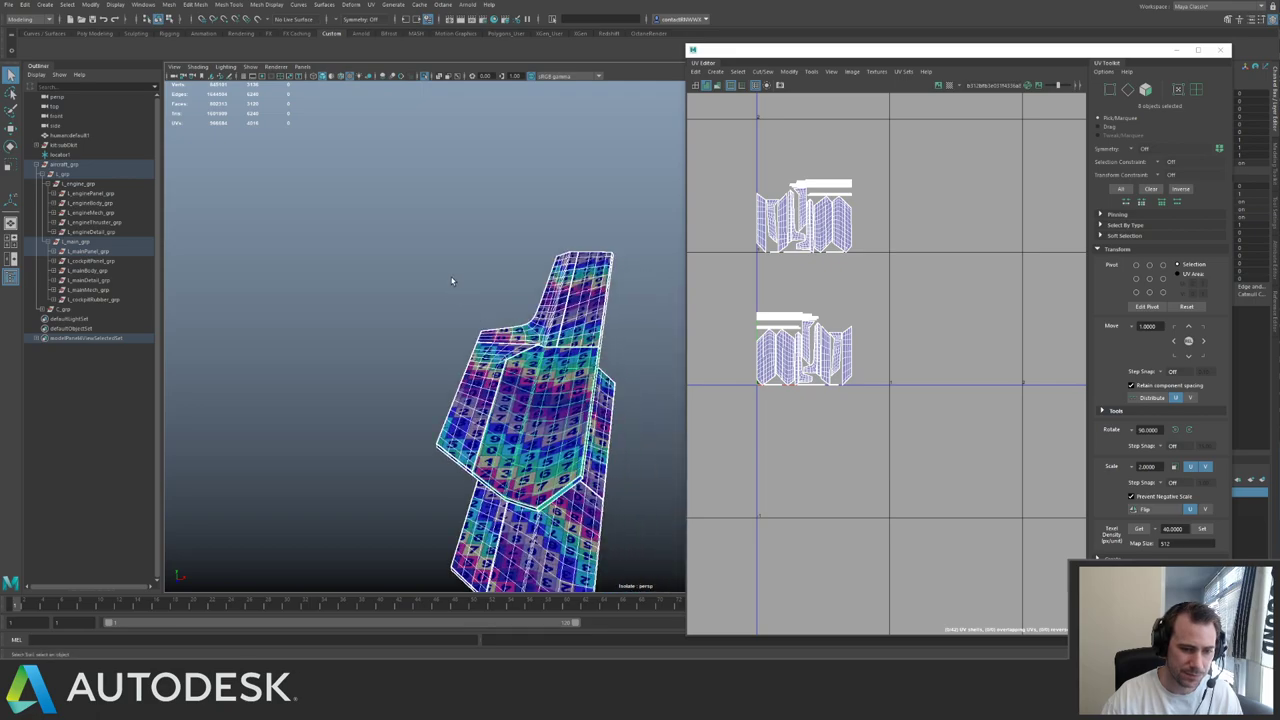
- Lay out all UVs of both engine panels in one tile and nudge the shells inward from the tile's edges
right_click_drag(834, 199, 880, 200)
left_click_drag(731, 159, 905, 390)
key("ctrl+l")
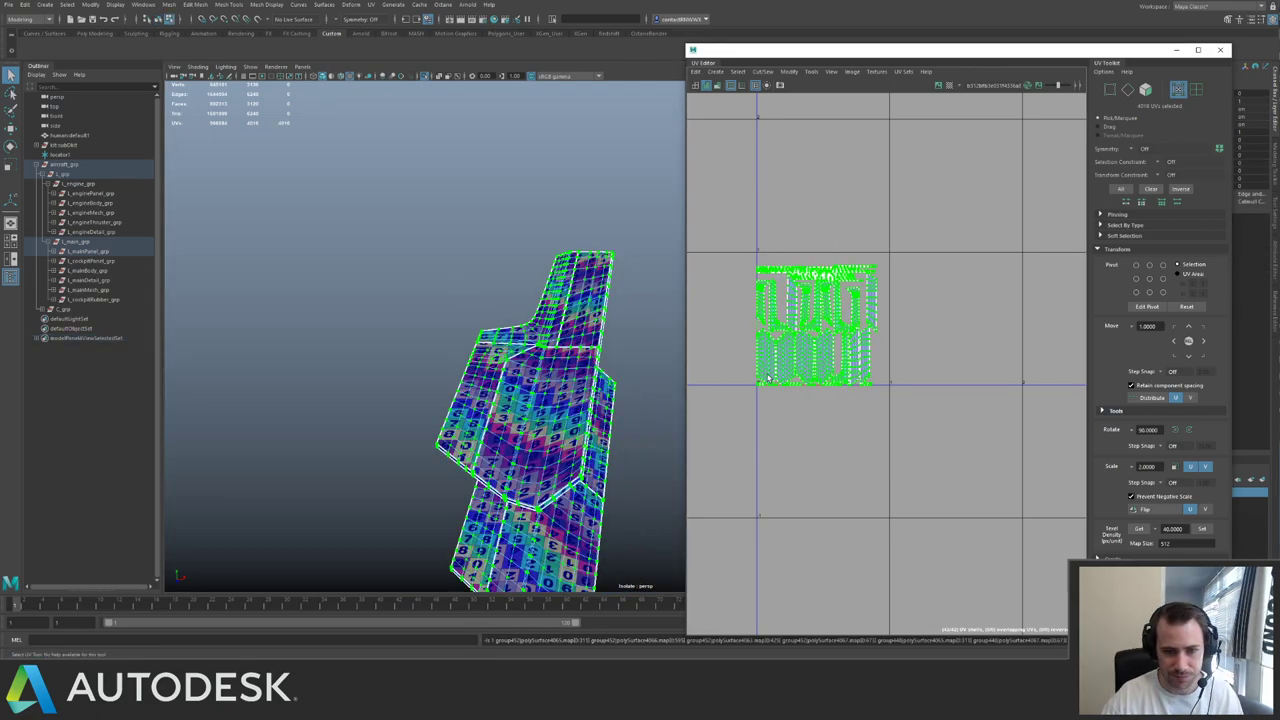
left_click(906, 362)
left_click_drag(723, 232, 935, 424)
key("w")
left_click_drag(817, 326, 822, 322)
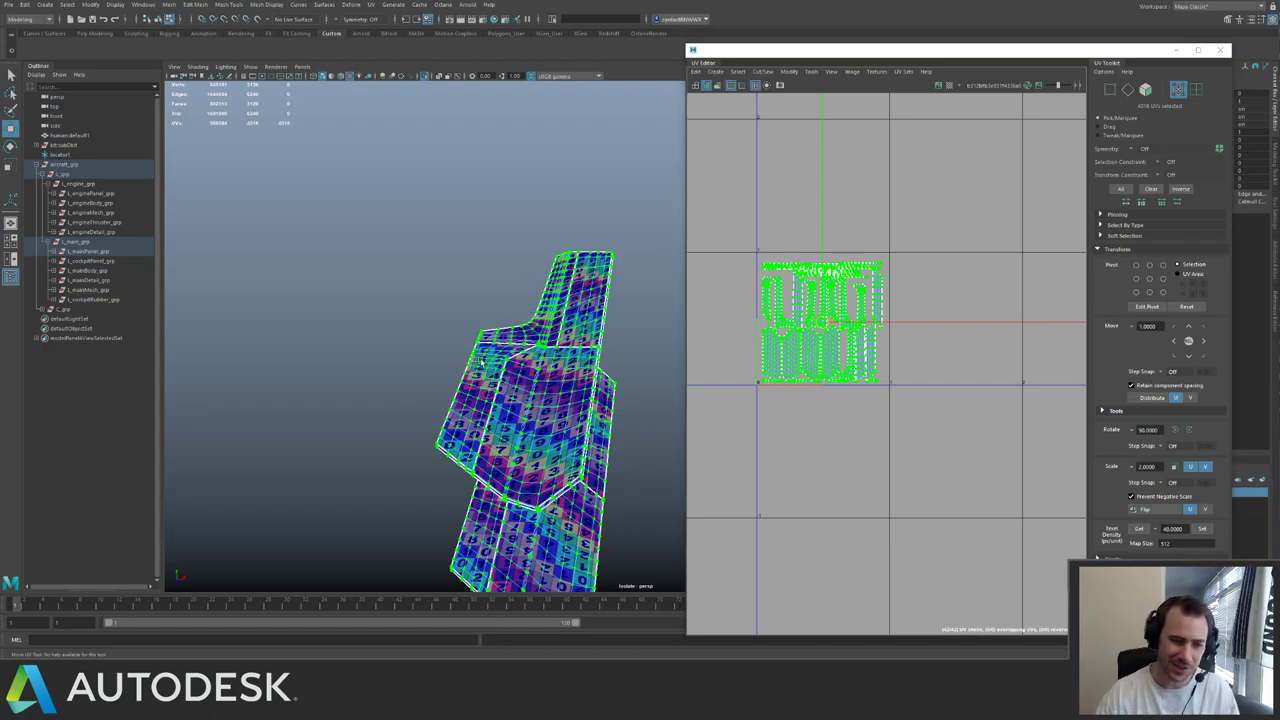
- Return to object selection, select all eight engine panel pieces and exit the isolated view
right_click_drag(490, 353, 546, 245)
left_click(536, 233)
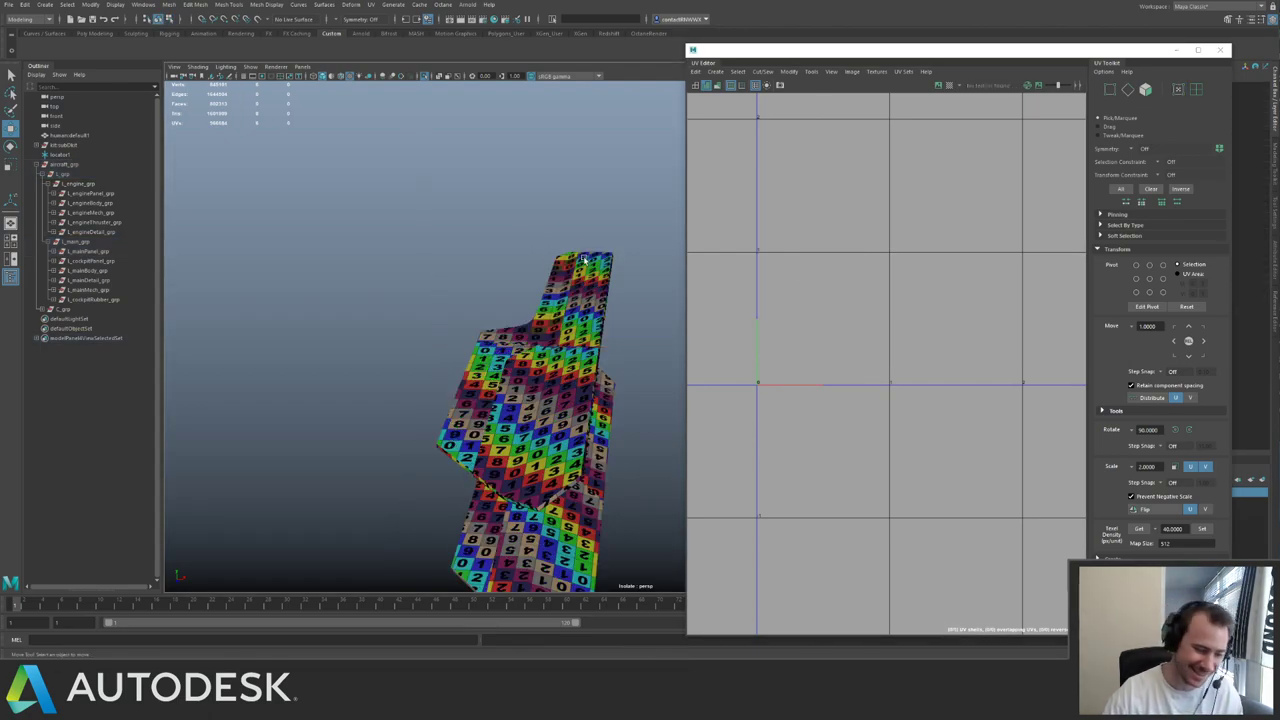
left_click_drag(558, 258, 351, 234, "alt")
left_click_drag(267, 219, 655, 412)
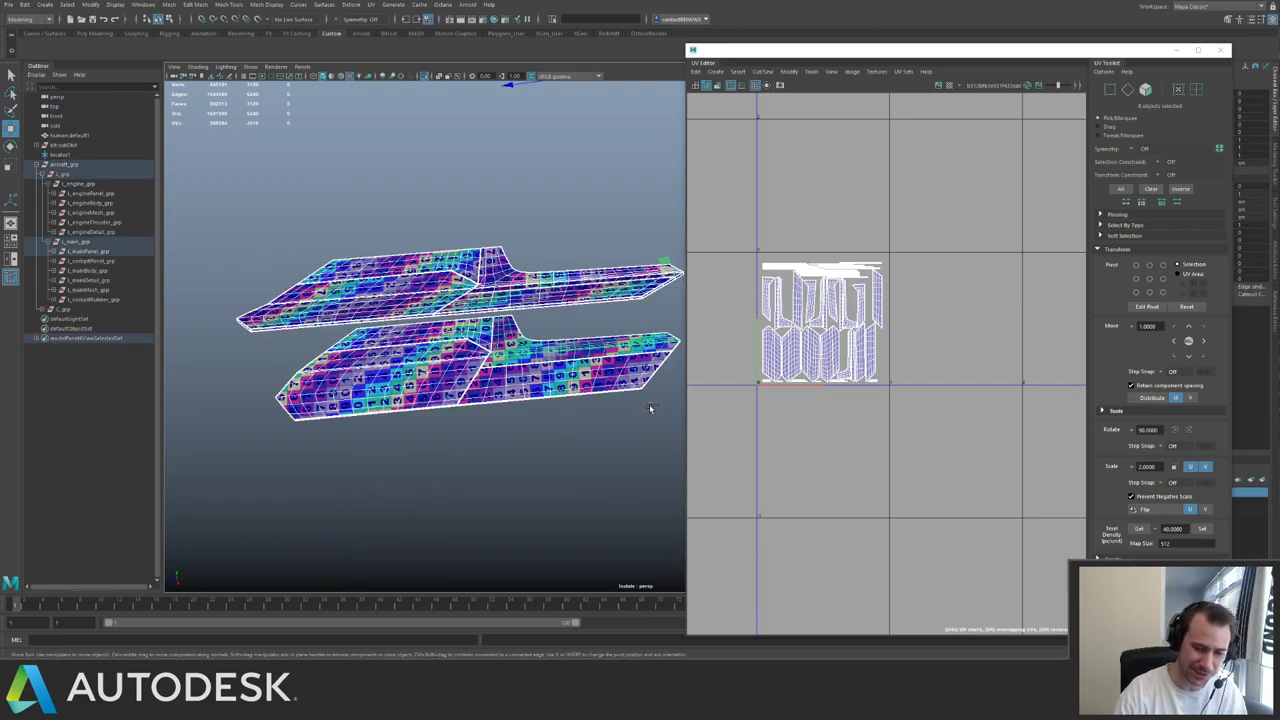
key("ctrl+1")
left_click_drag(461, 294, 513, 357, "alt")
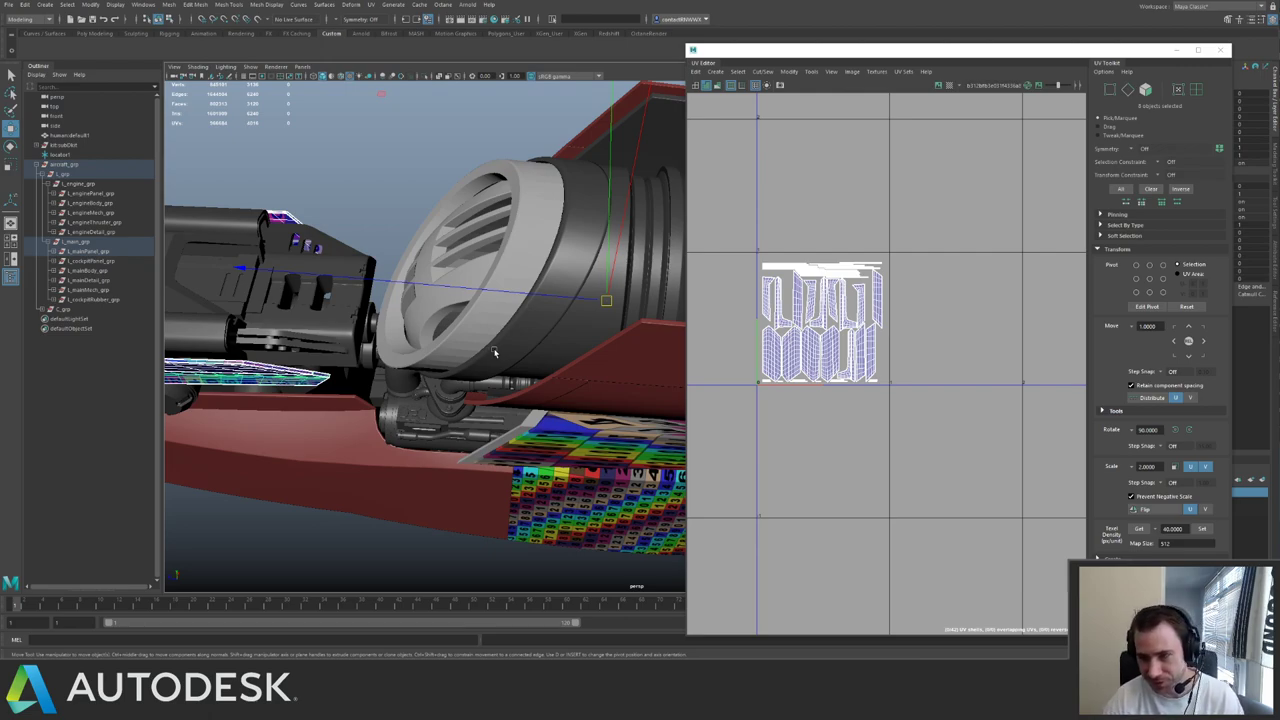
- Select the large red body panel next to the checkered engine panel and bring its UVs into view
left_click_drag(510, 300, 423, 390, "alt")
left_click(463, 418)
left_click(424, 427)
left_click_drag(316, 285, 356, 214, "alt")
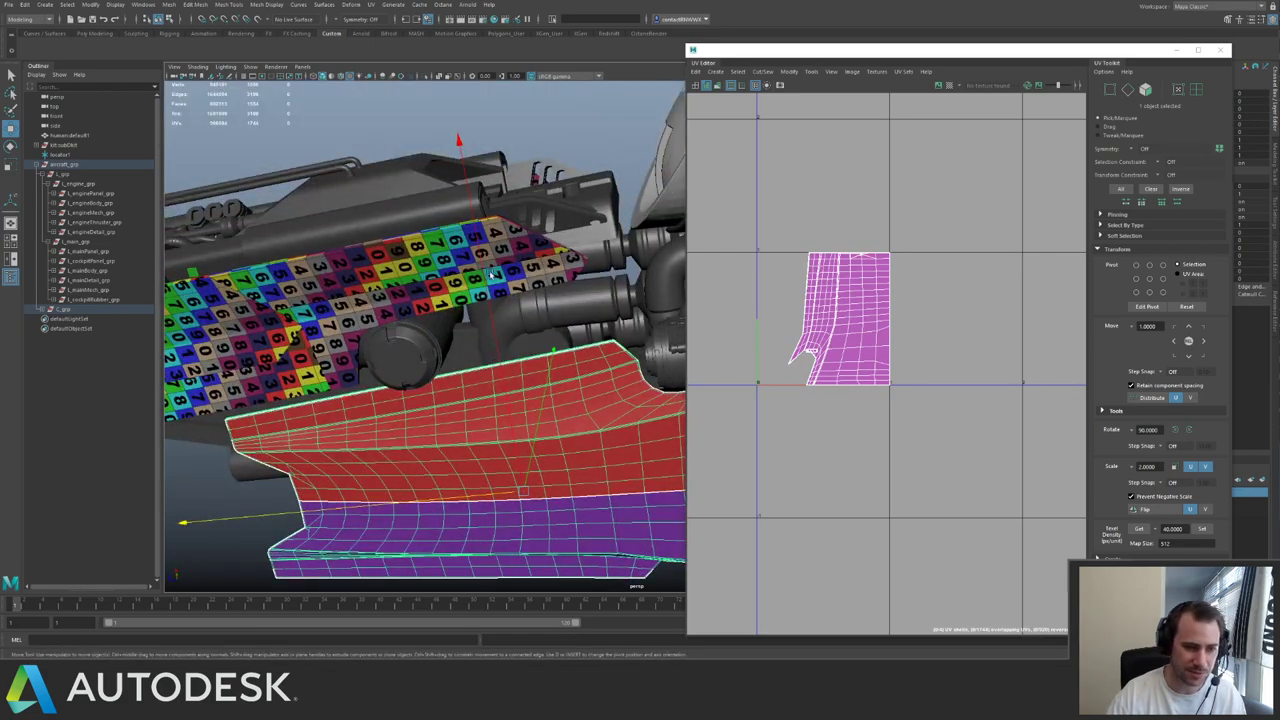
right_click_drag(356, 214, 300, 238, "alt")
middle_click_drag(300, 238, 280, 222, "alt")
right_click_drag(990, 310, 870, 252, "alt")
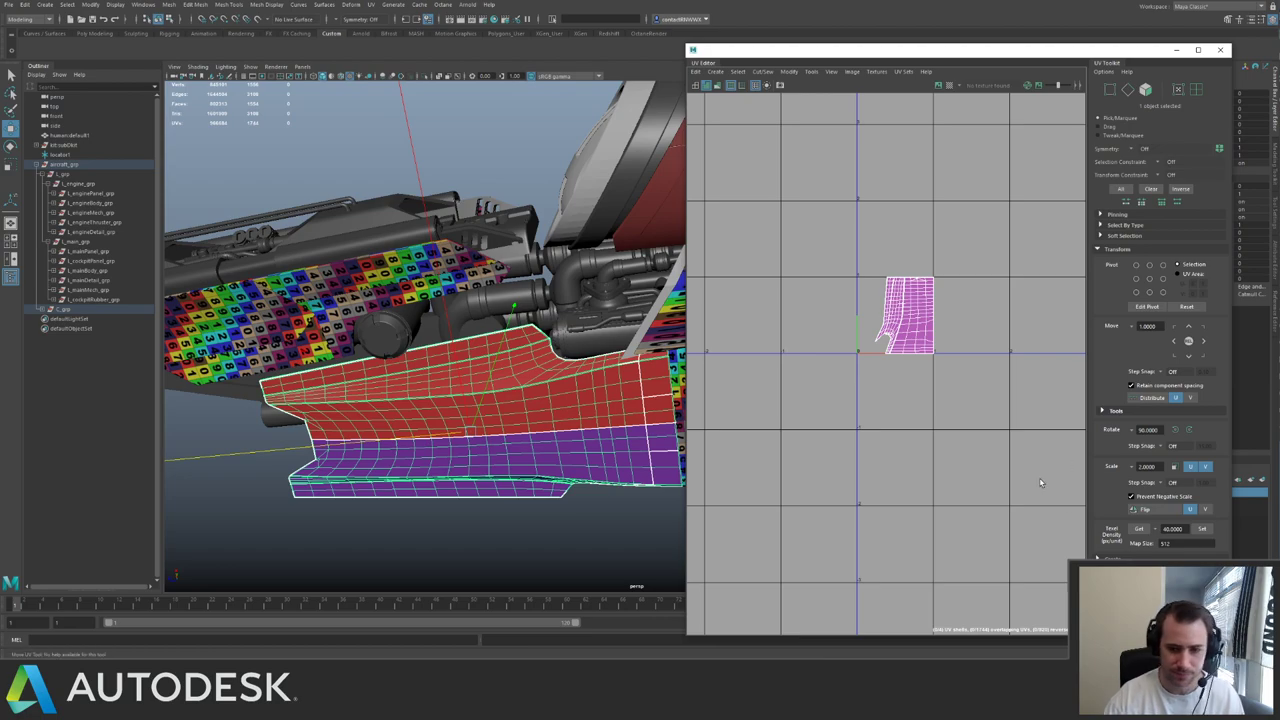
- Apply an automatic UV projection to the red body panel, switch to its UVs and frame the shells
left_click(1123, 558)
left_click(1123, 574)
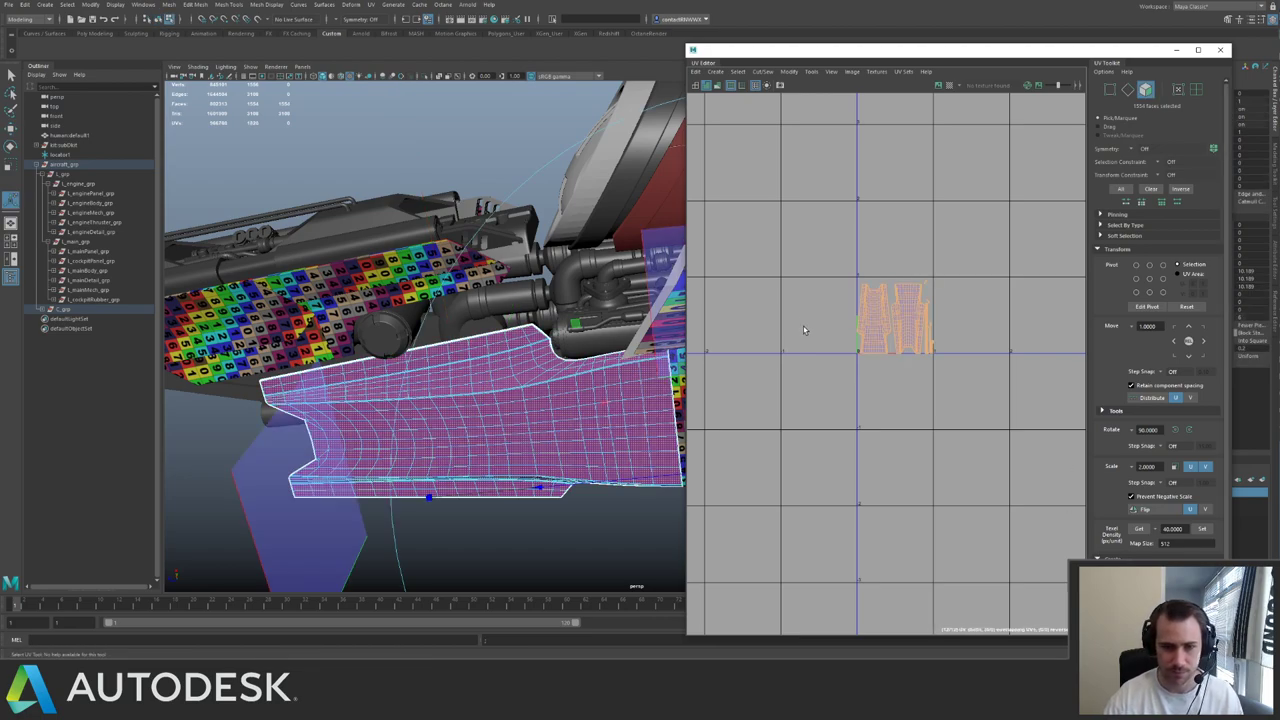
right_click_drag(806, 330, 896, 269)
key("f")
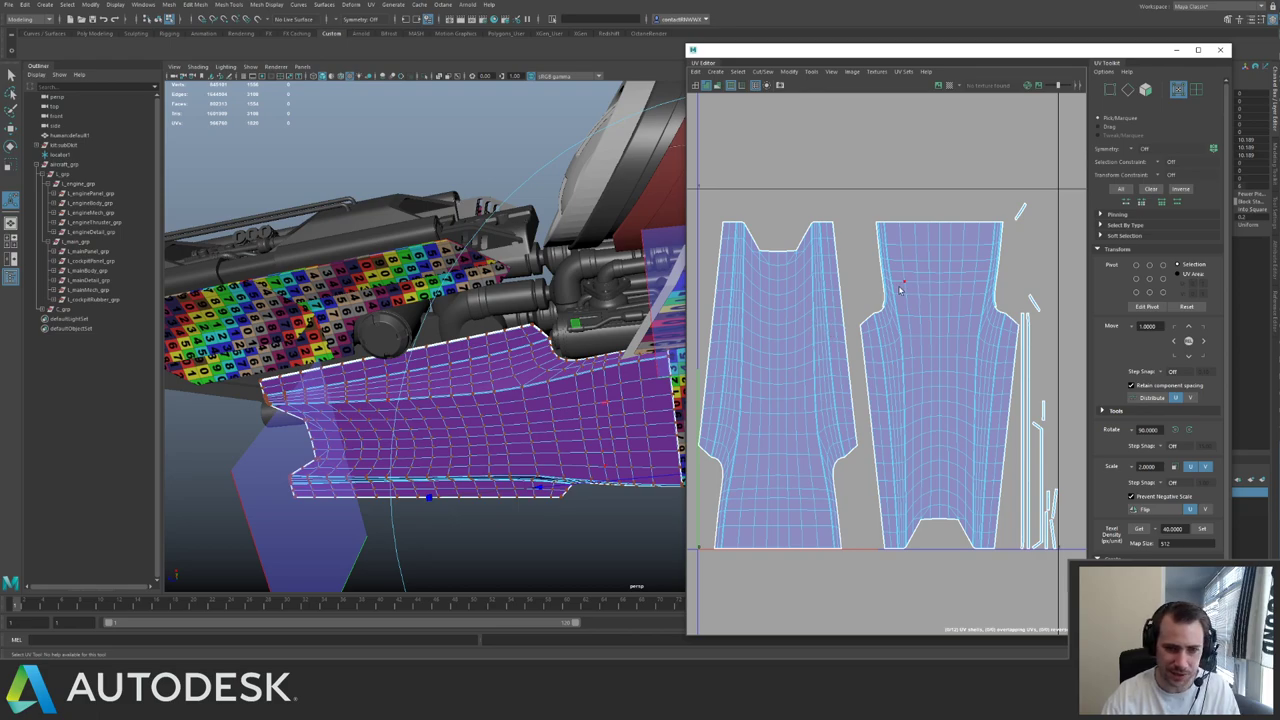
- Return to object selection, assign the checker material to the purple body panel and deselect it
right_click_drag(516, 387, 524, 365)
middle_click_drag(538, 296, 323, 220, "alt")
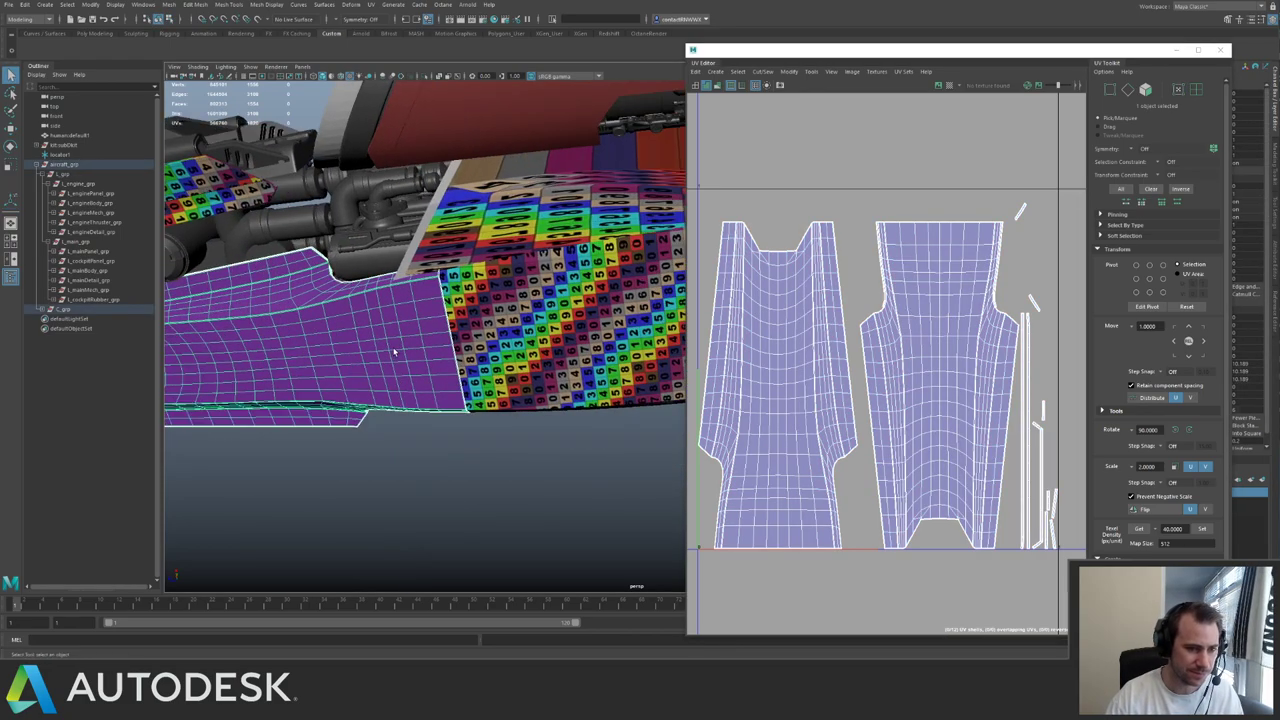
right_click_drag(394, 352, 460, 581)
left_click(498, 485)
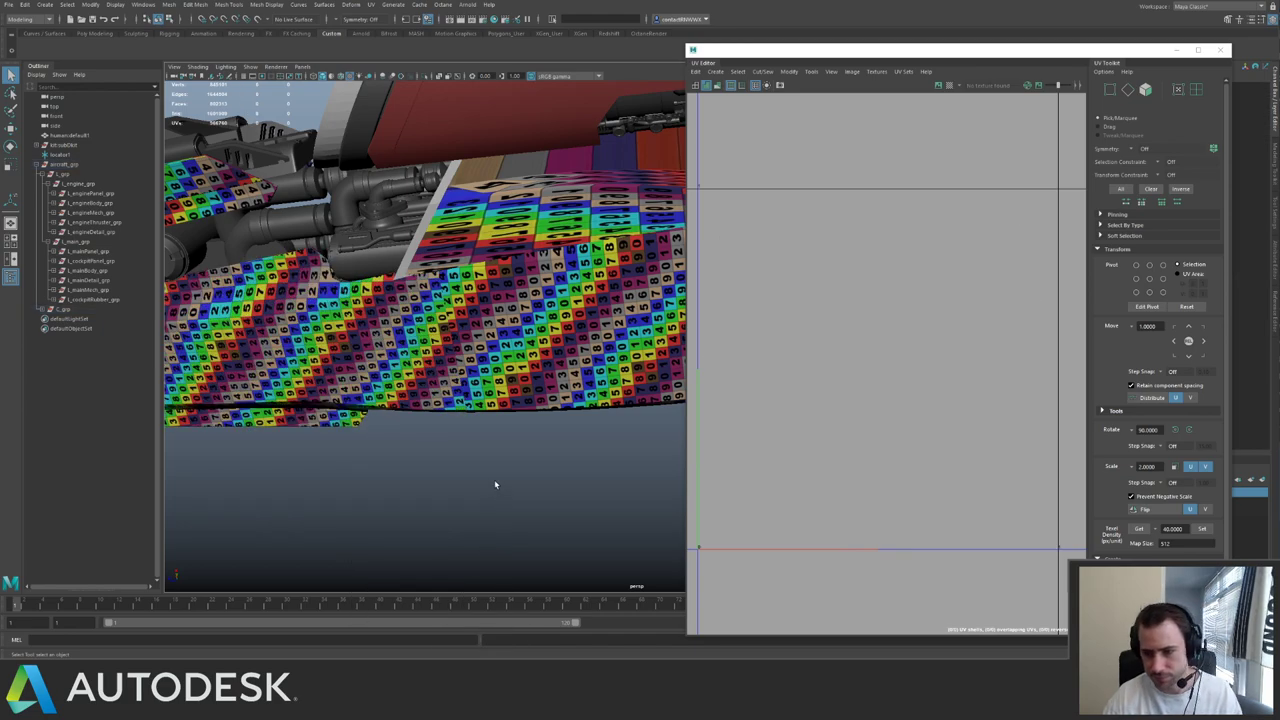
- Examine the checker pattern on the newly textured body panel from several angles against its neighbours and its UV shells
left_click_drag(374, 331, 400, 391, "alt")
left_click(425, 396)
right_click_drag(960, 353, 693, 261, "alt")
left_click_drag(392, 408, 427, 416, "alt")
left_click(320, 514)
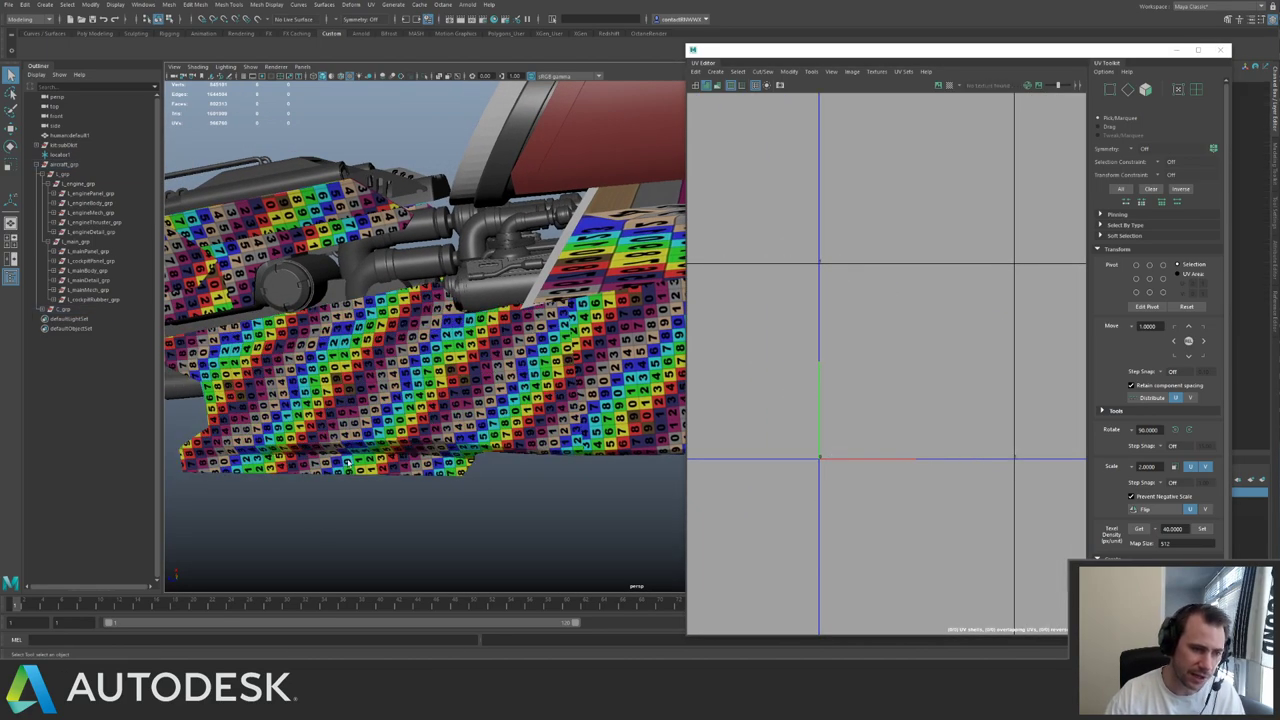
left_click(362, 442)
left_click_drag(362, 442, 415, 355, "alt")
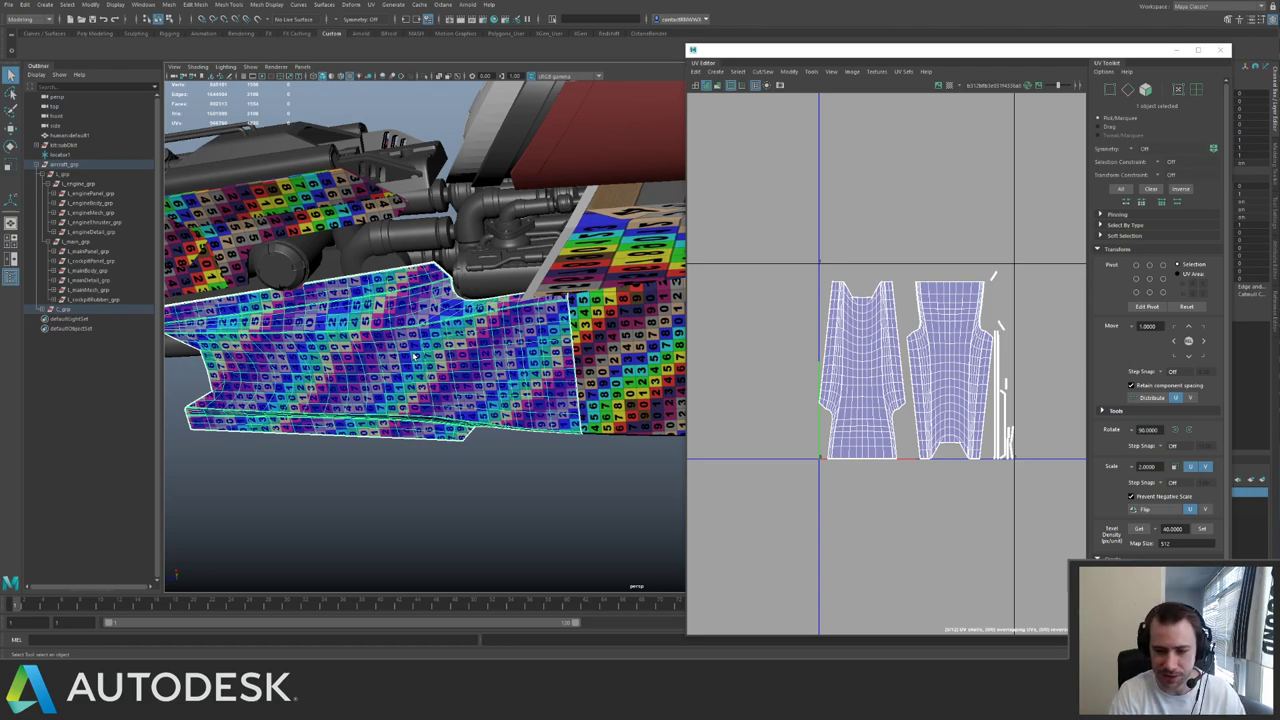
left_click(508, 489)
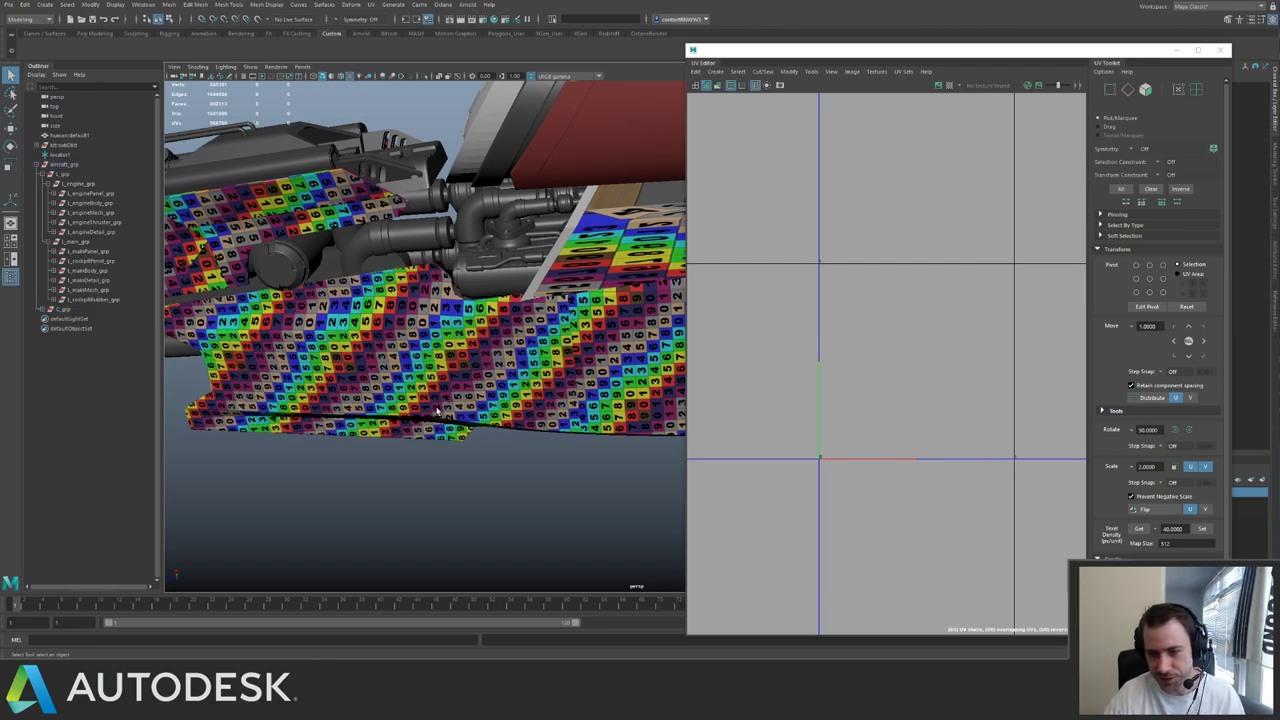
left_click_drag(438, 410, 510, 392, "alt")
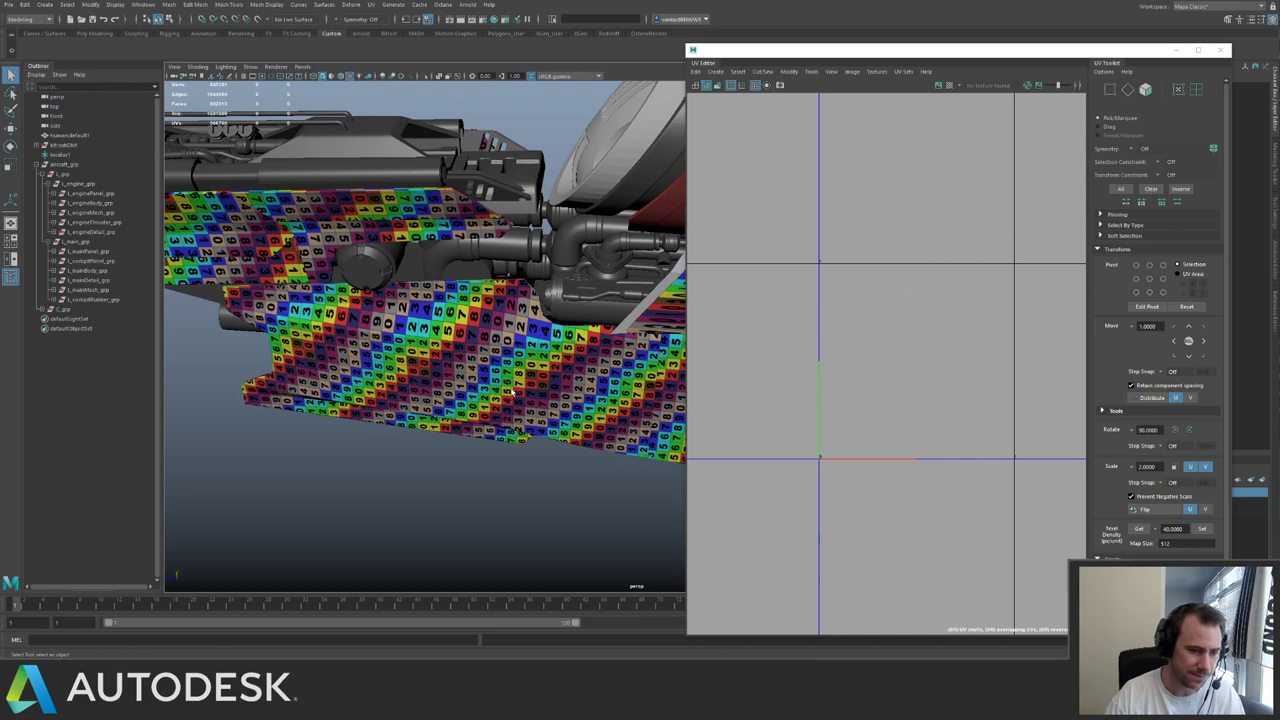
- Select the first large UV shell of the front body panel and unfold it
left_click(512, 391)
right_click_drag(848, 316, 874, 318)
left_click_drag(869, 321, 822, 282)
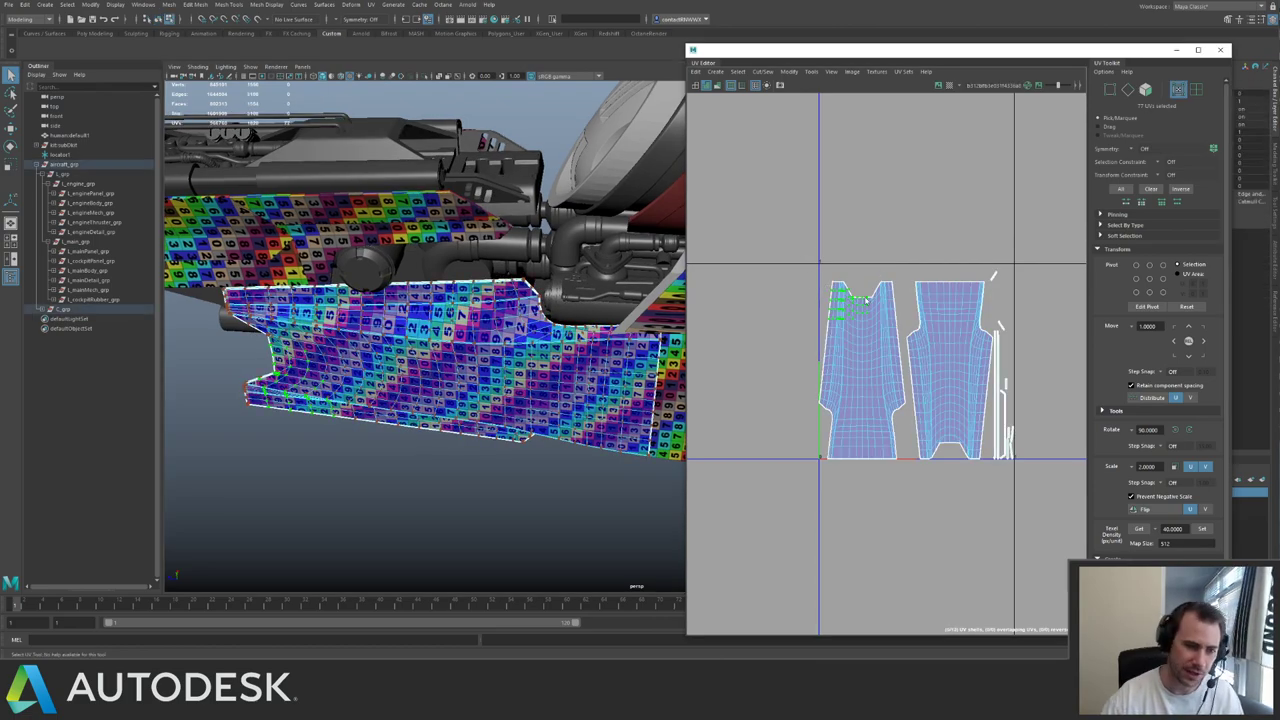
right_click_drag(866, 301, 815, 298, "ctrl")
right_click_drag(798, 296, 1020, 385, "alt")
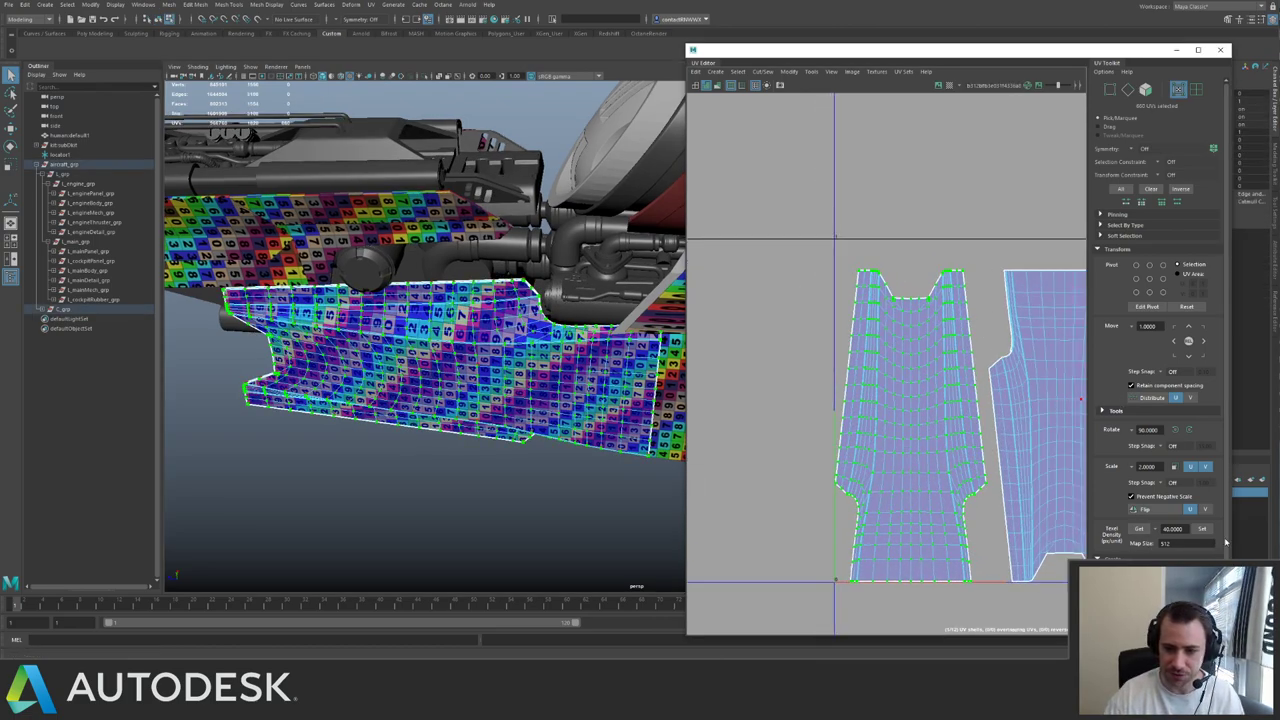
scroll(1225, 541, "down", 2)
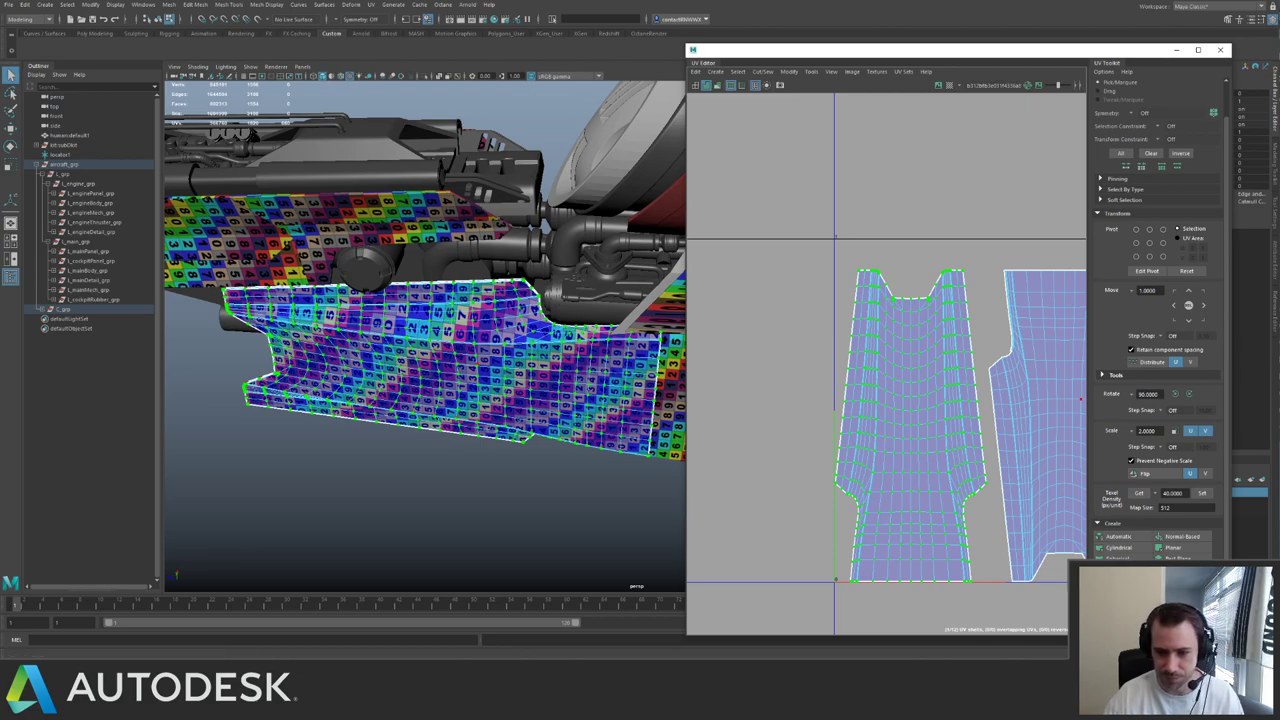
scroll(1233, 533, "down", 3)
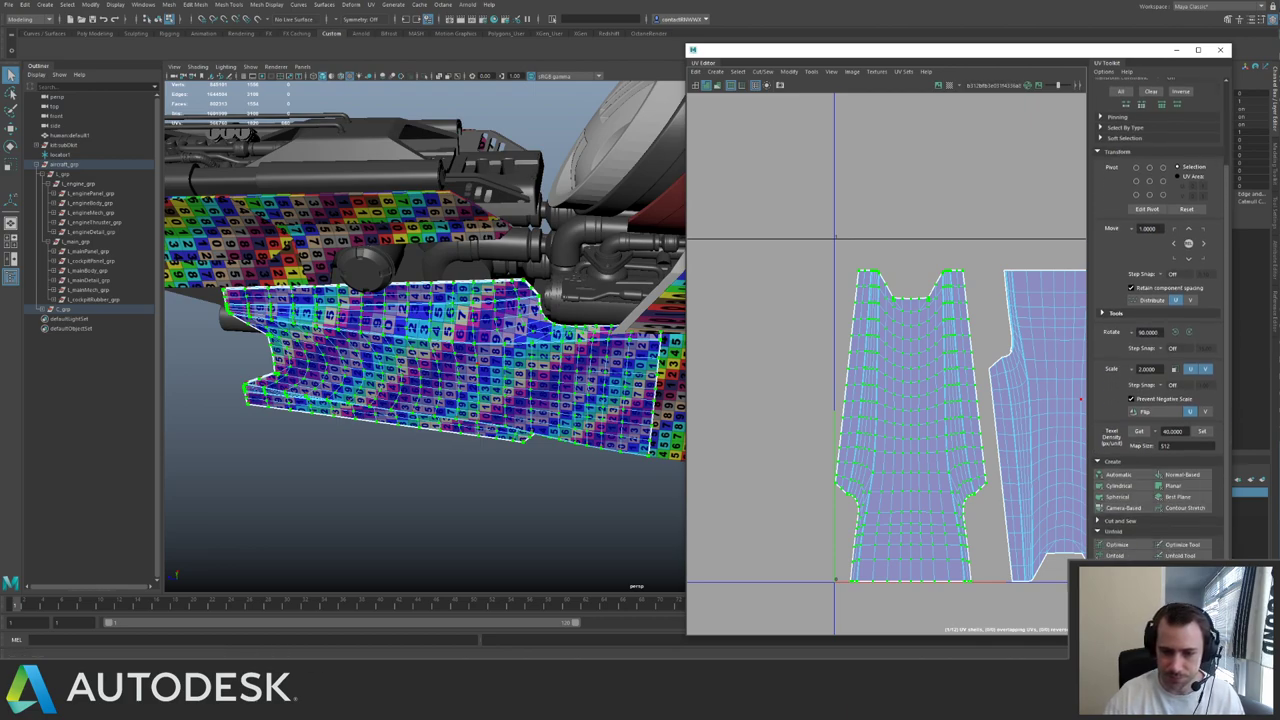
left_click(1115, 555)
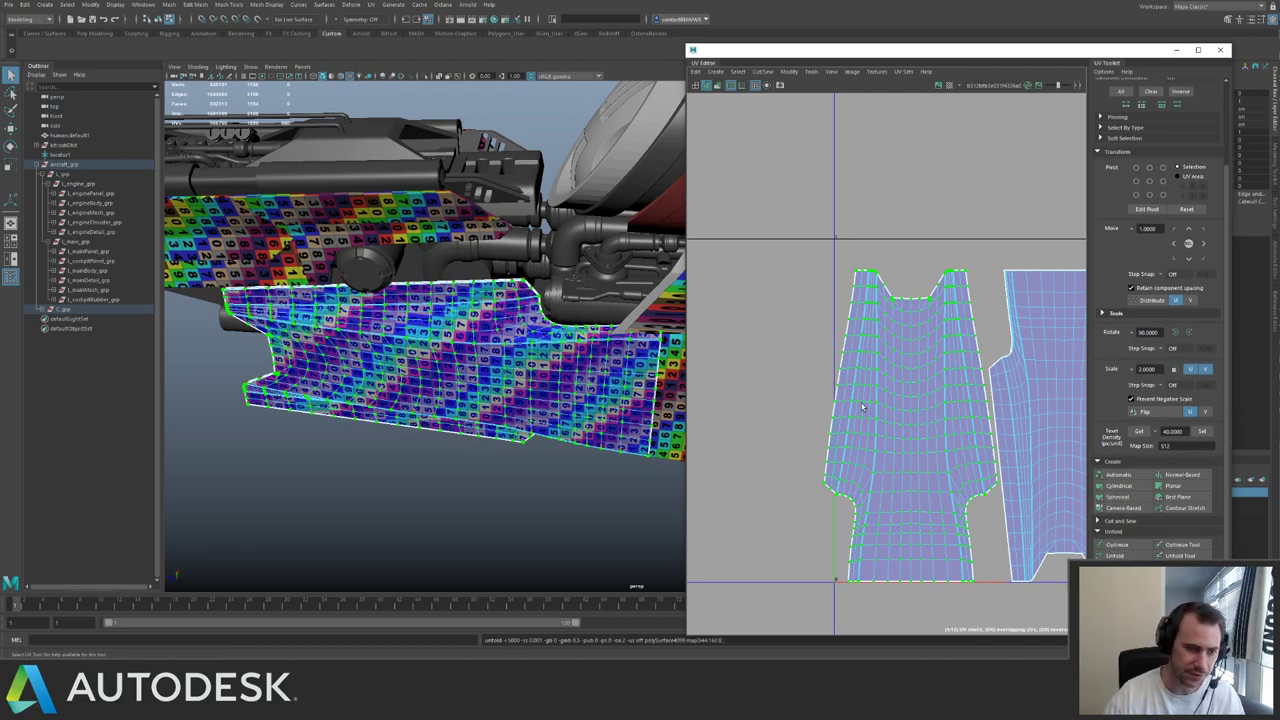
- Select the second large UV shell of the front body panel and unfold it as well
middle_click_drag(968, 365, 836, 349, "alt")
double_click(906, 353)
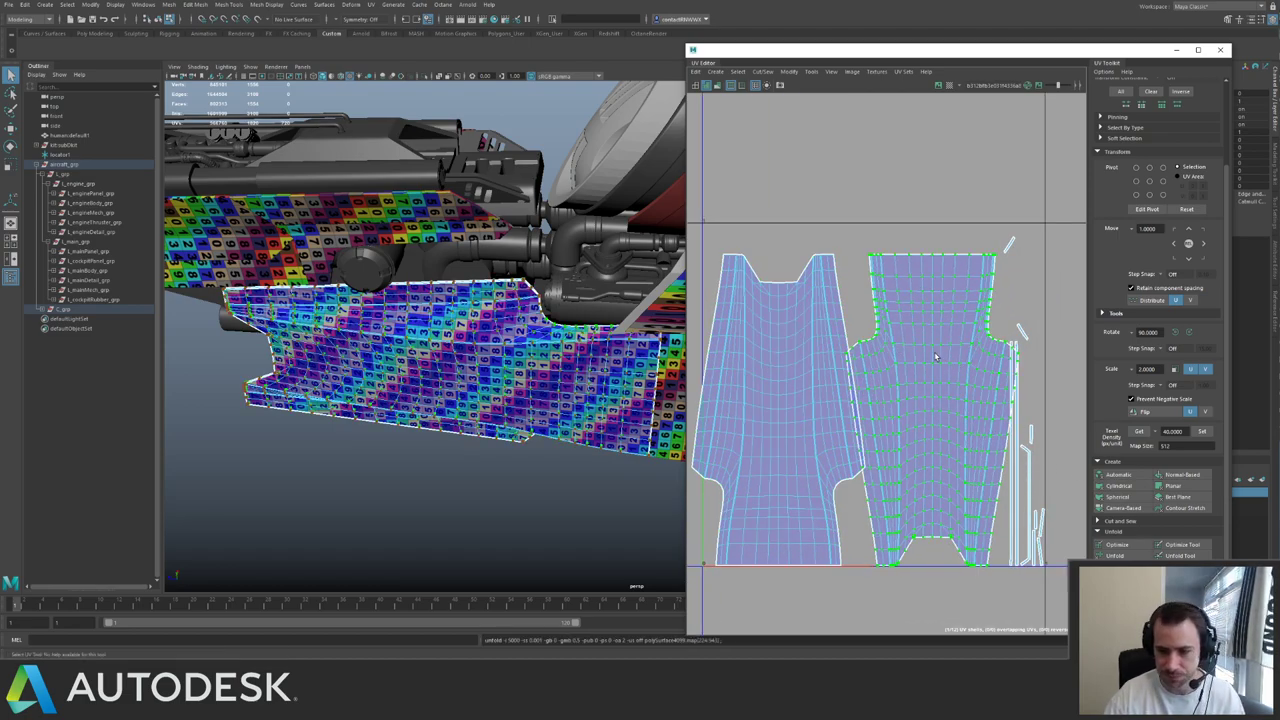
scroll(922, 344, "down", 1)
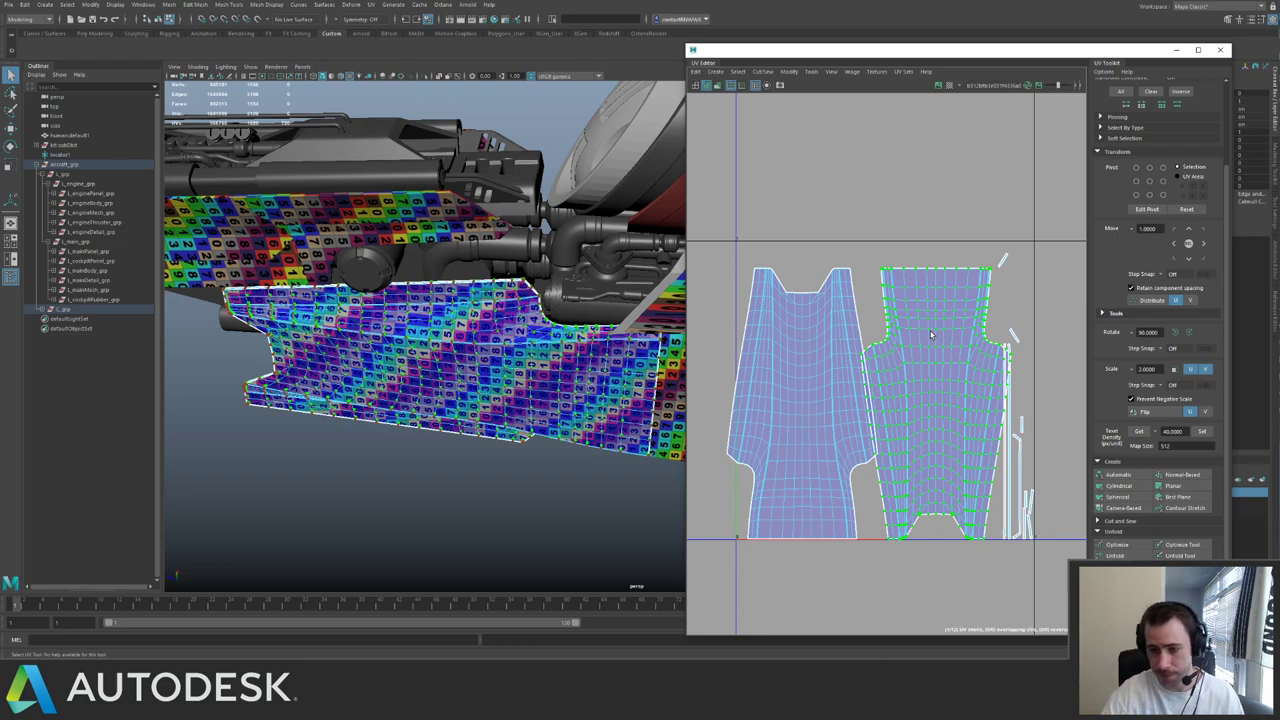
left_click_drag(520, 266, 478, 362, "alt")
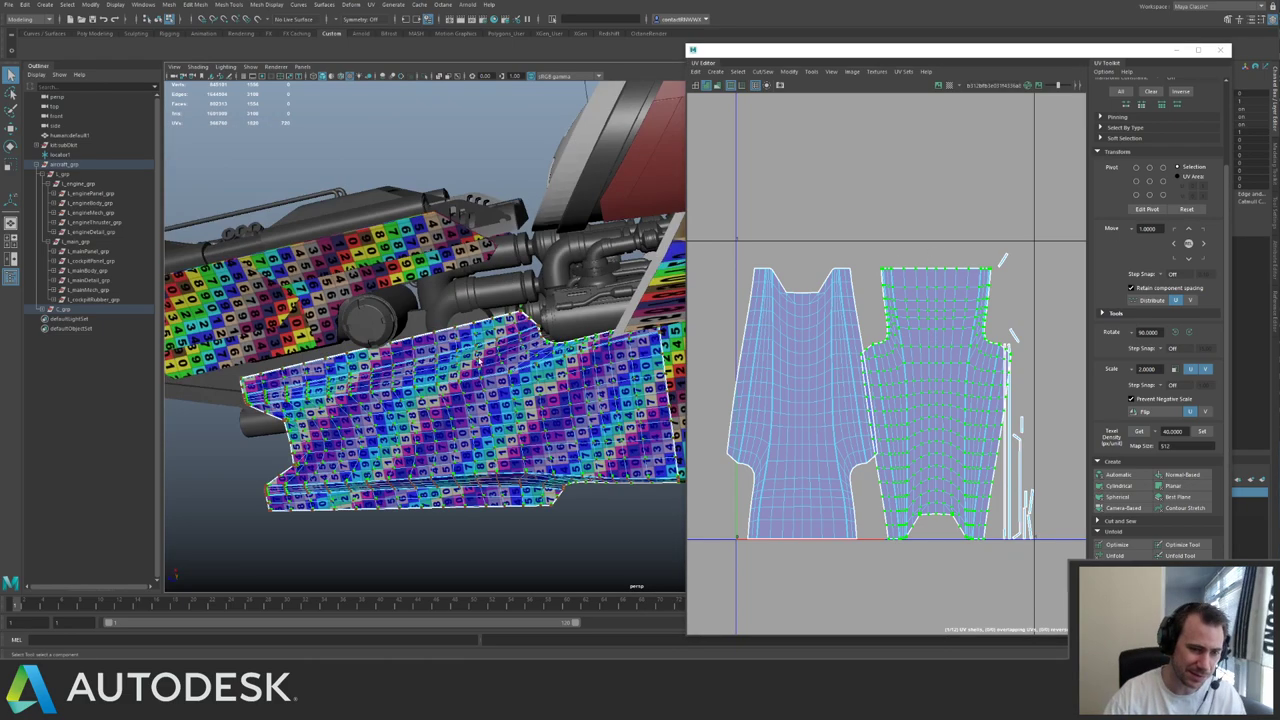
- Return to object selection and select the front and neighbouring body panels together to compare their checker patterns and UV shells
left_click(502, 183)
right_click_drag(482, 323, 512, 262)
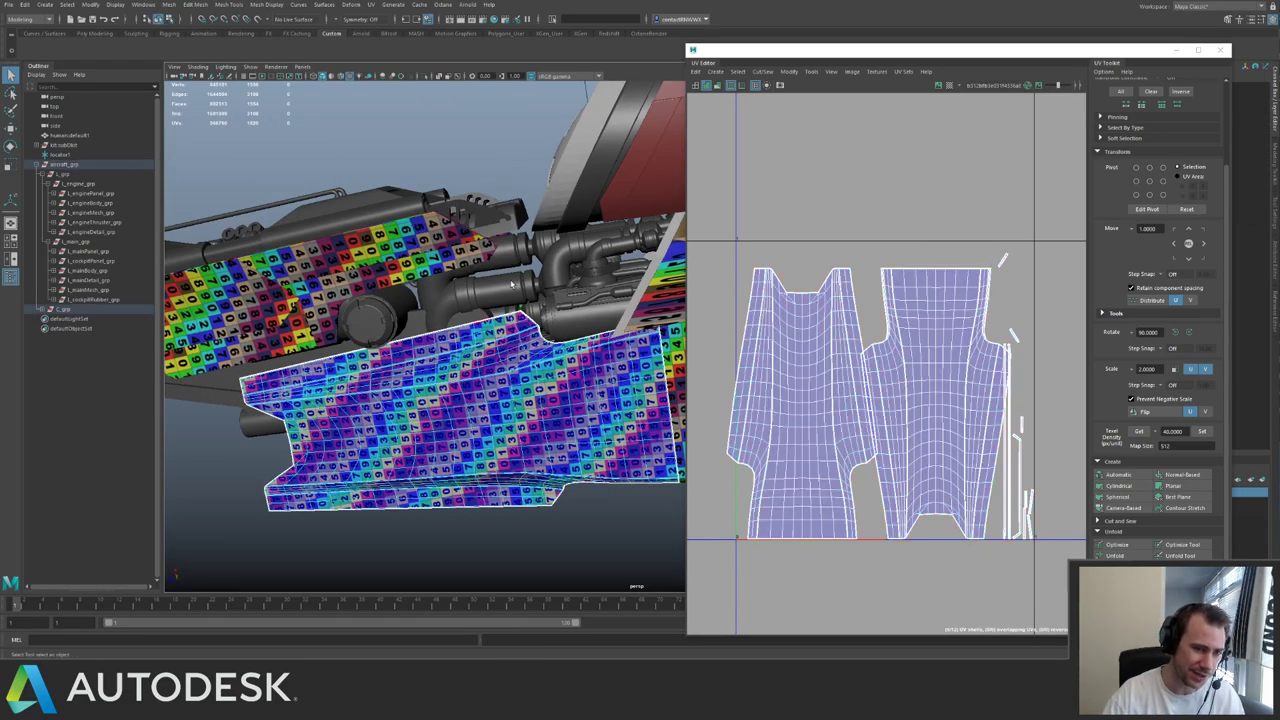
left_click(507, 283)
left_click(505, 146)
scroll(505, 150, "down", 3)
middle_click_drag(588, 324, 402, 300, "alt")
left_click_drag(402, 300, 368, 290, "alt")
left_click(400, 300)
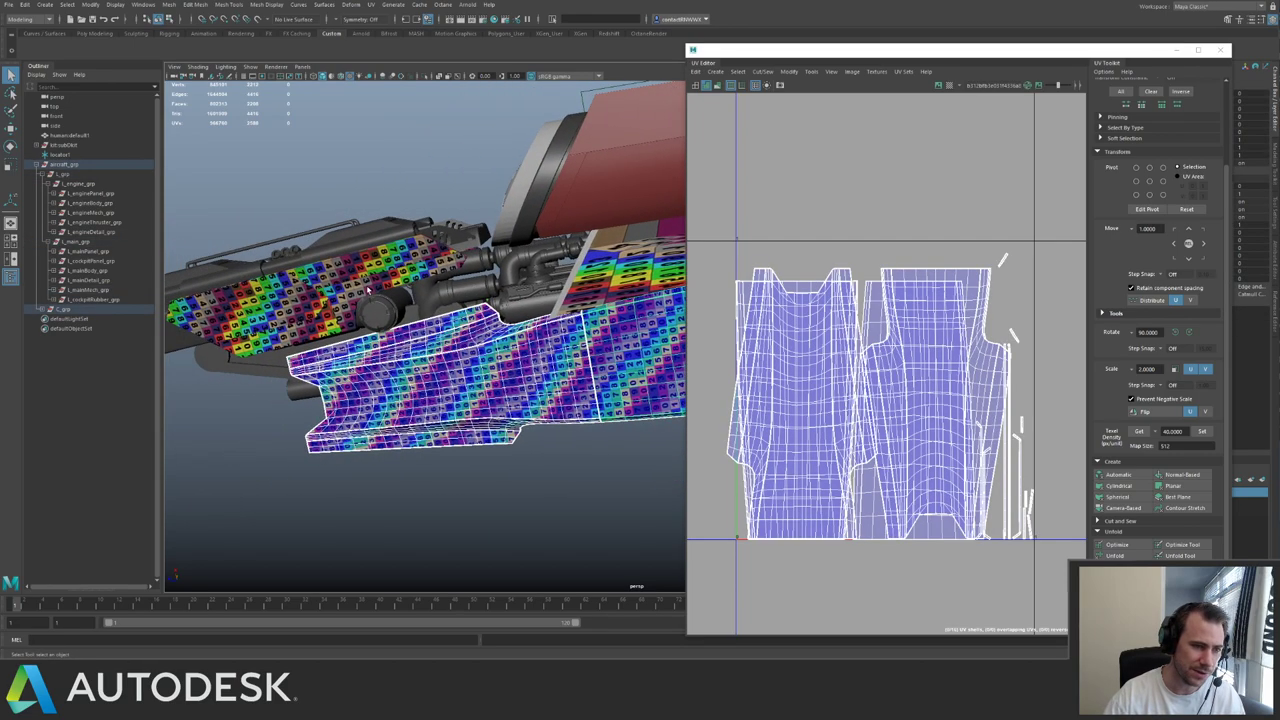
left_click_drag(281, 295, 378, 400, "alt")
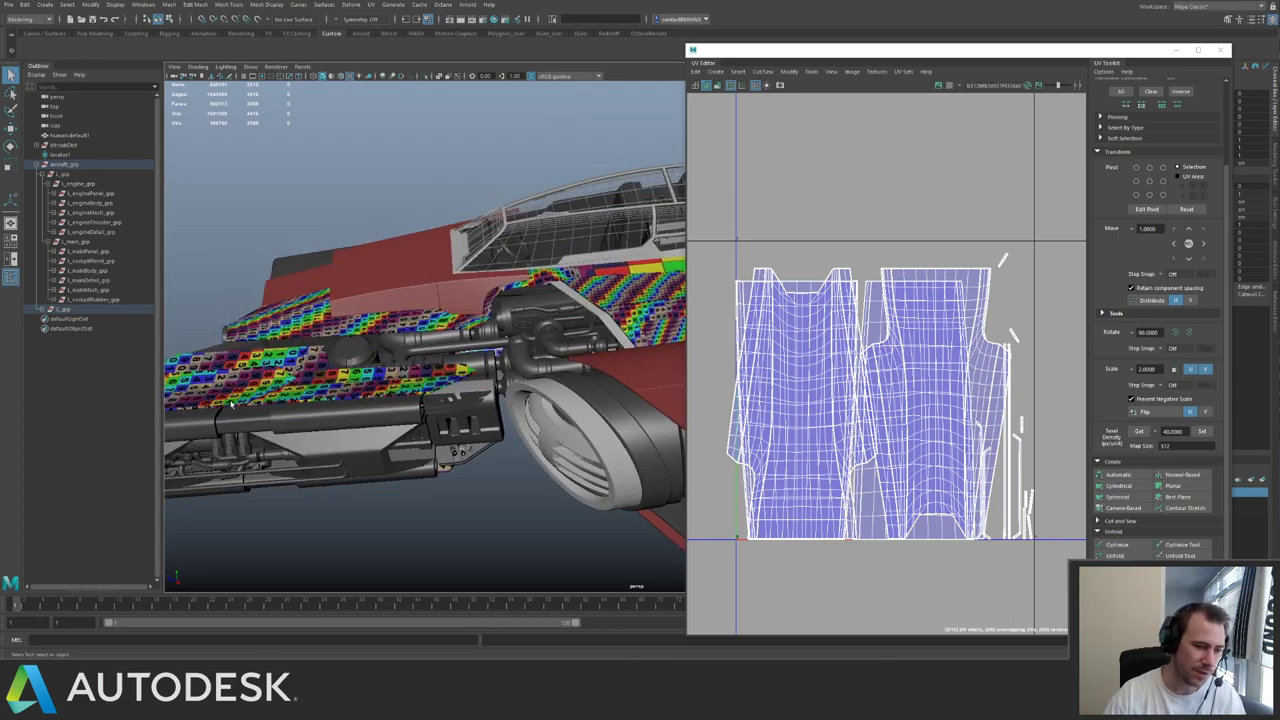
left_click_drag(565, 380, 835, 333, "alt")
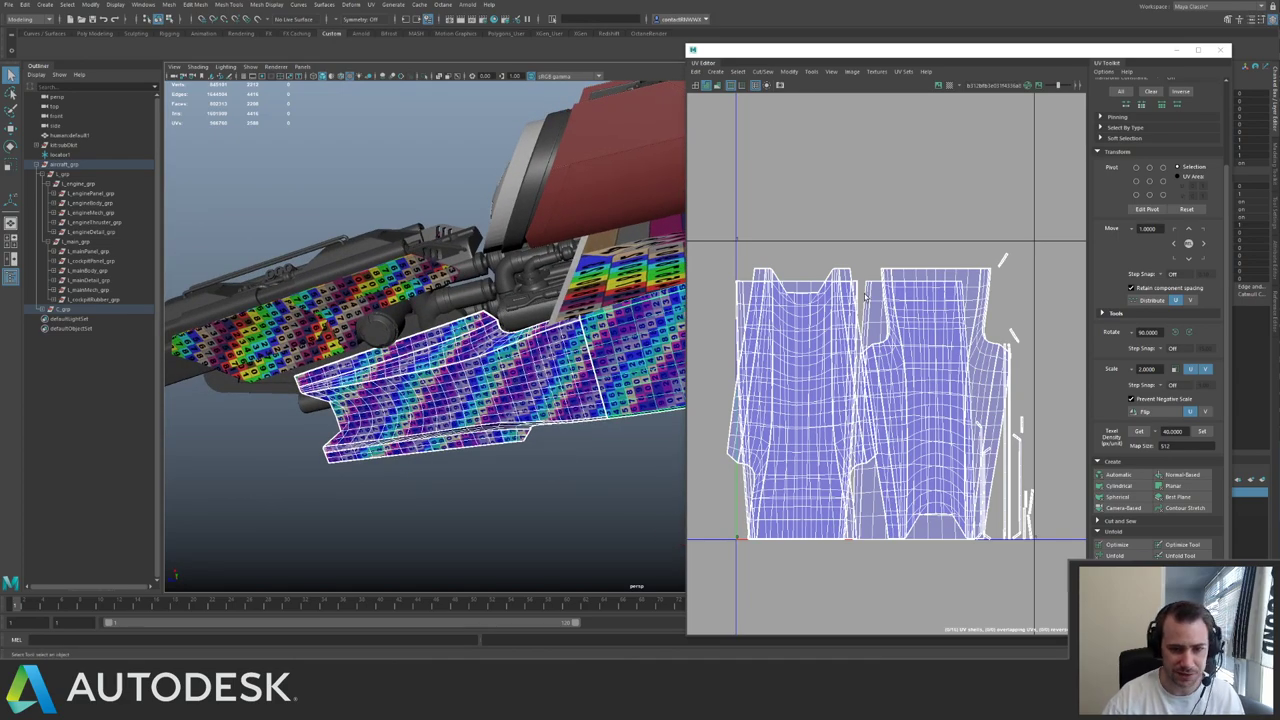
- Select all UVs of the neighbouring body panel and move them one tile over in positive U
scroll(865, 297, "down", 2)
left_click(600, 362)
scroll(974, 355, "down", 4)
key("F12")
left_click_drag(826, 285, 1025, 444)
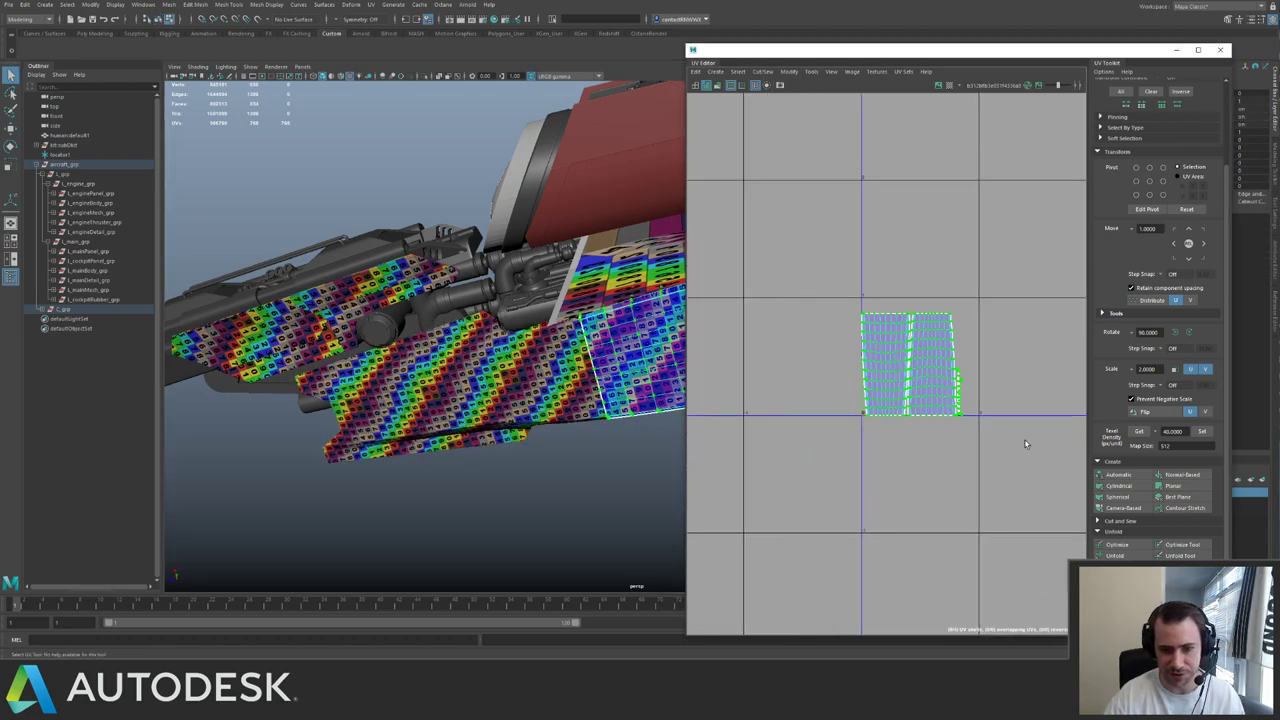
key("Right")
key("Right")
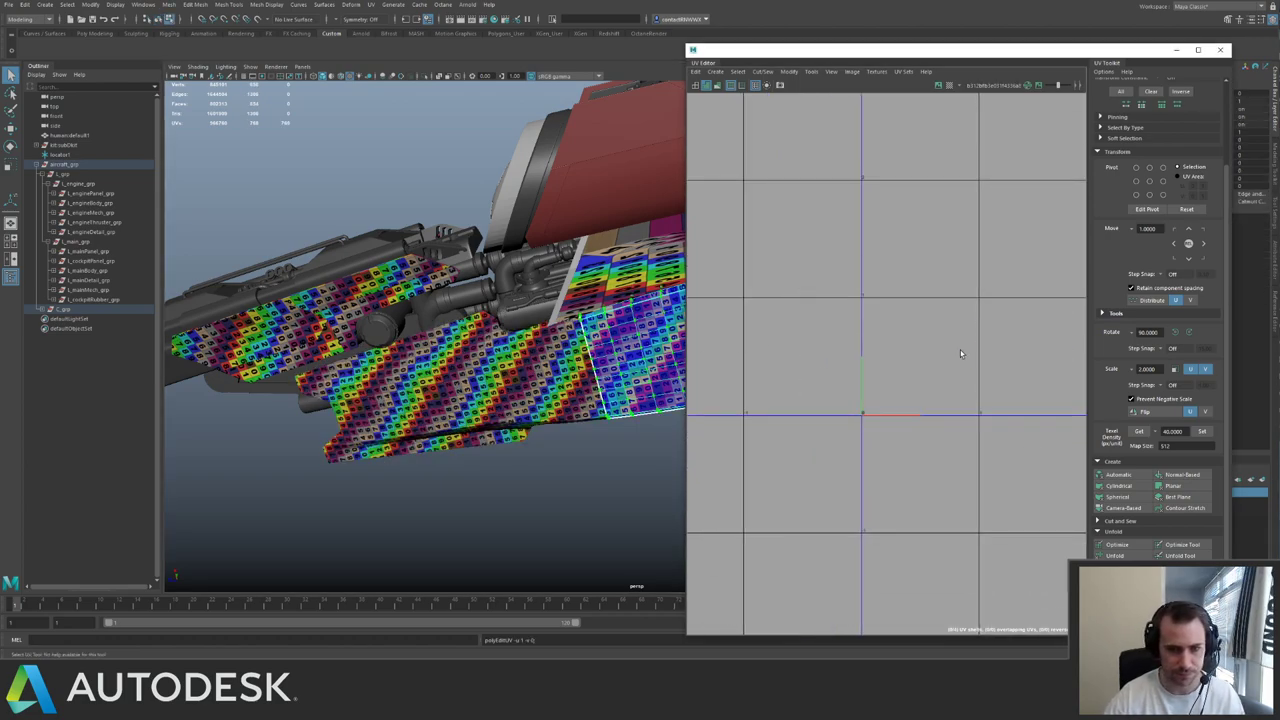
left_click_drag(1058, 298, 931, 291, "alt")
key("Left")
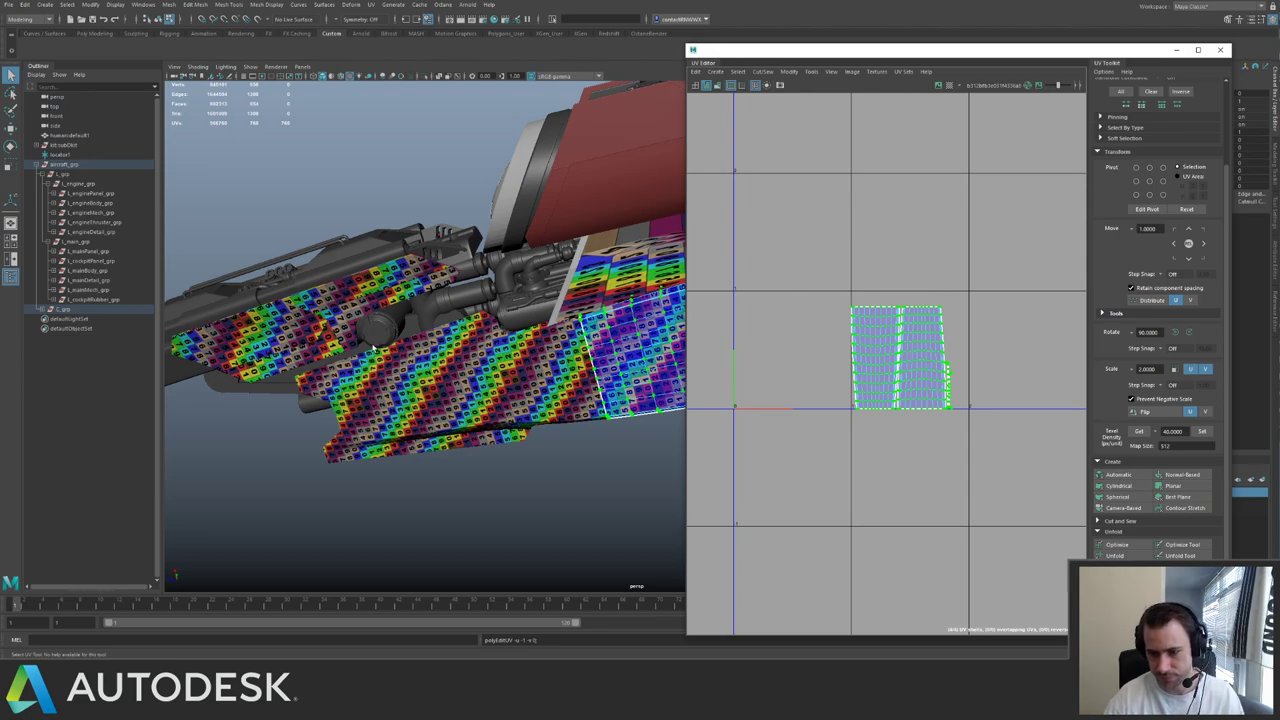
- Return to object selection, select both body panels together and switch to their UVs
key("F8")
left_click_drag(361, 341, 376, 440, "alt")
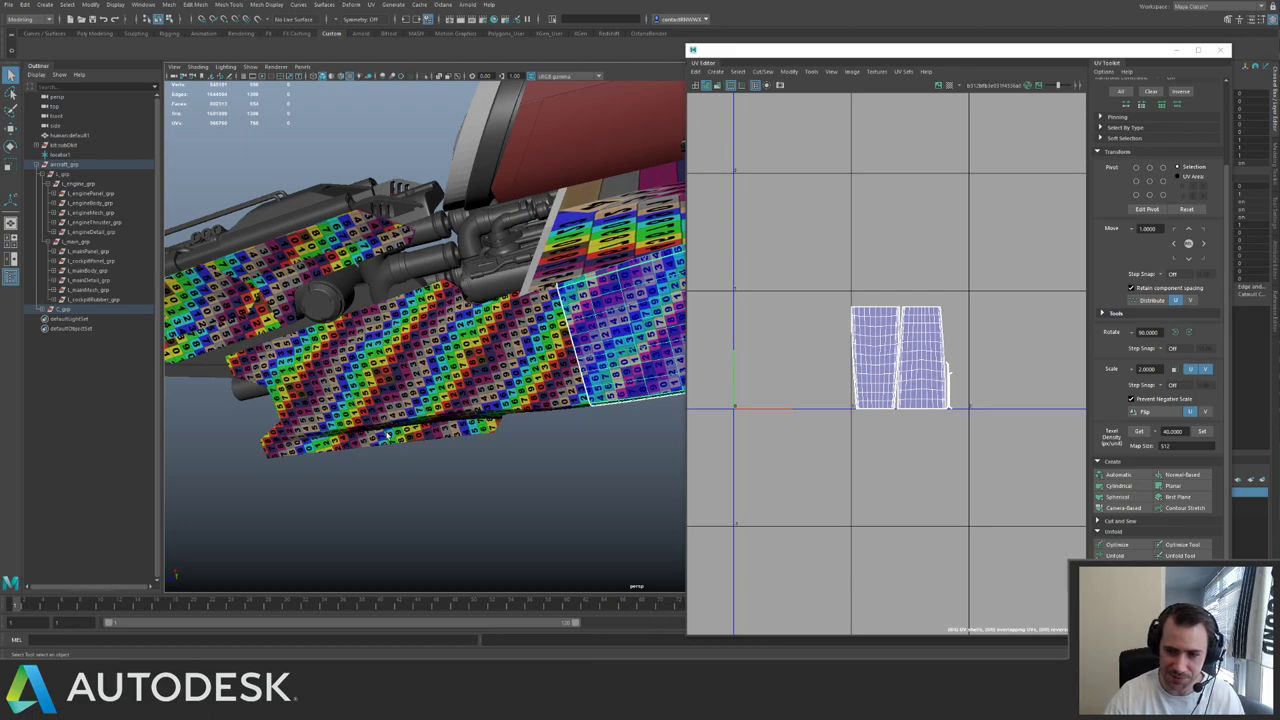
left_click(385, 433)
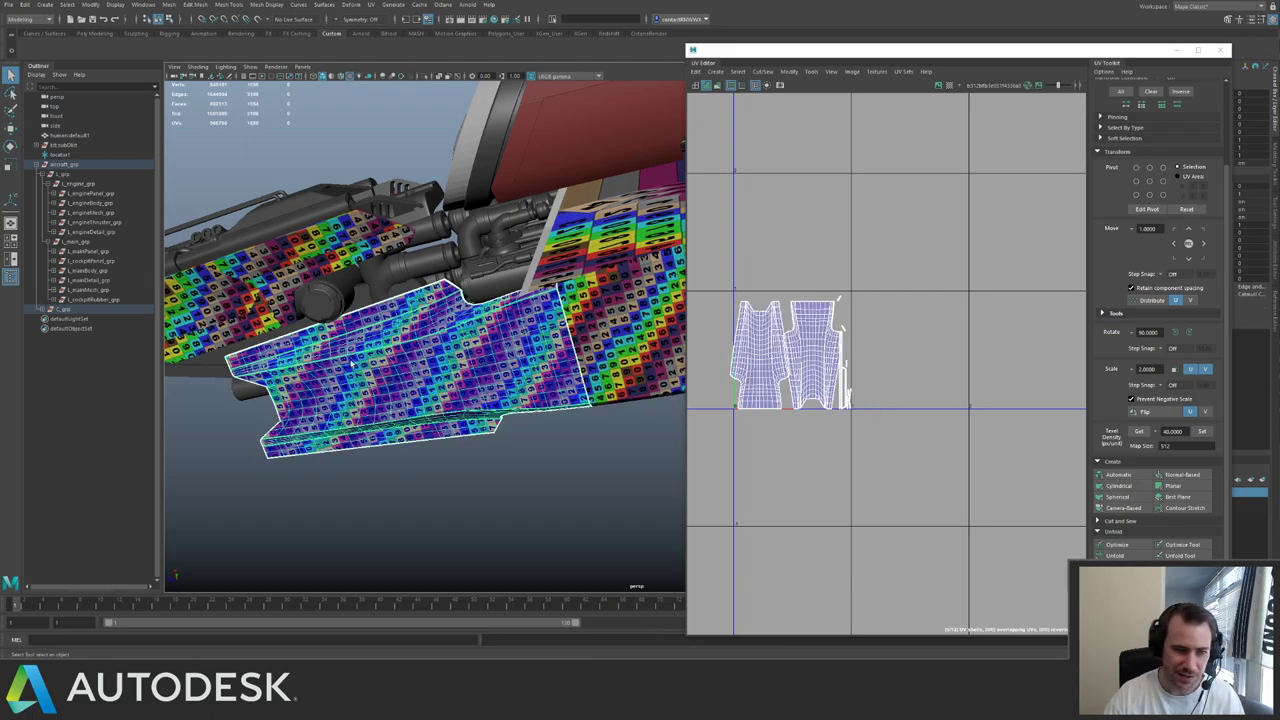
left_click(609, 354)
left_click(554, 380, "shift")
right_click_drag(918, 321, 948, 322)
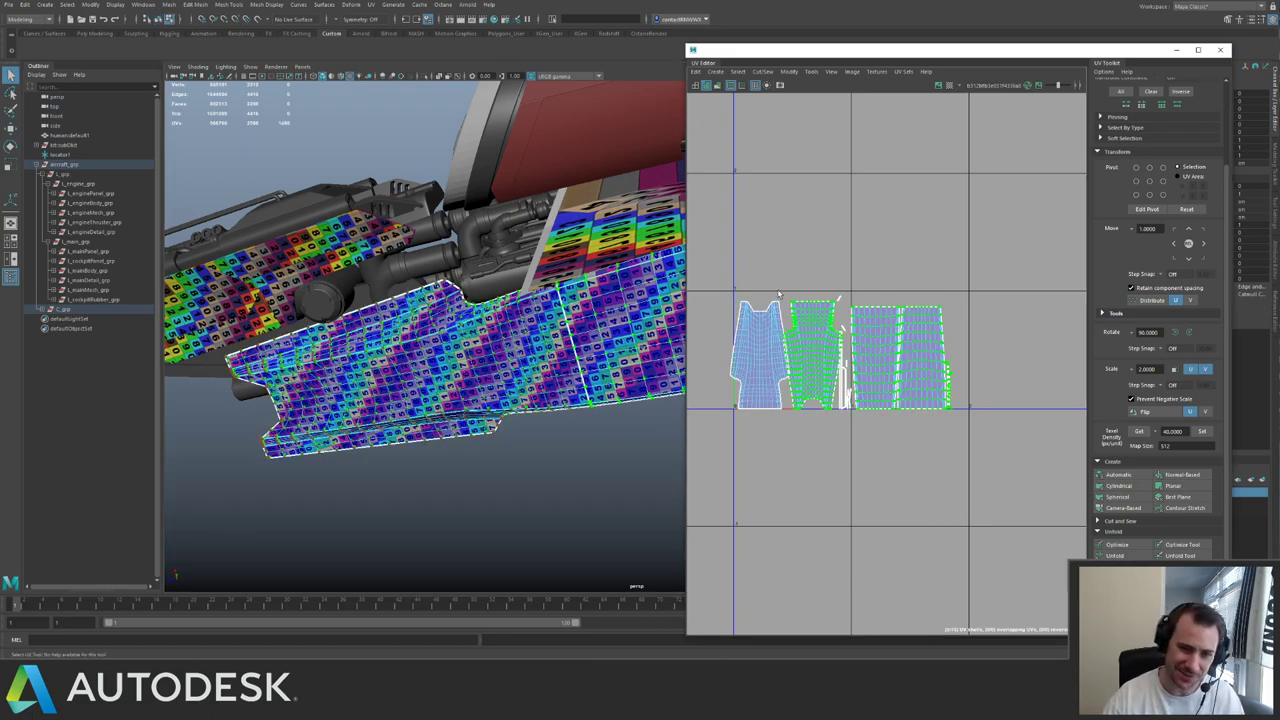
- Restrict the selection to the front body panel and select its two large UV shells
right_click_drag(815, 331, 941, 348, "alt")
right_click_drag(1021, 329, 980, 314, "alt")
left_click(427, 340)
left_click(812, 330)
left_click(919, 356, "shift")
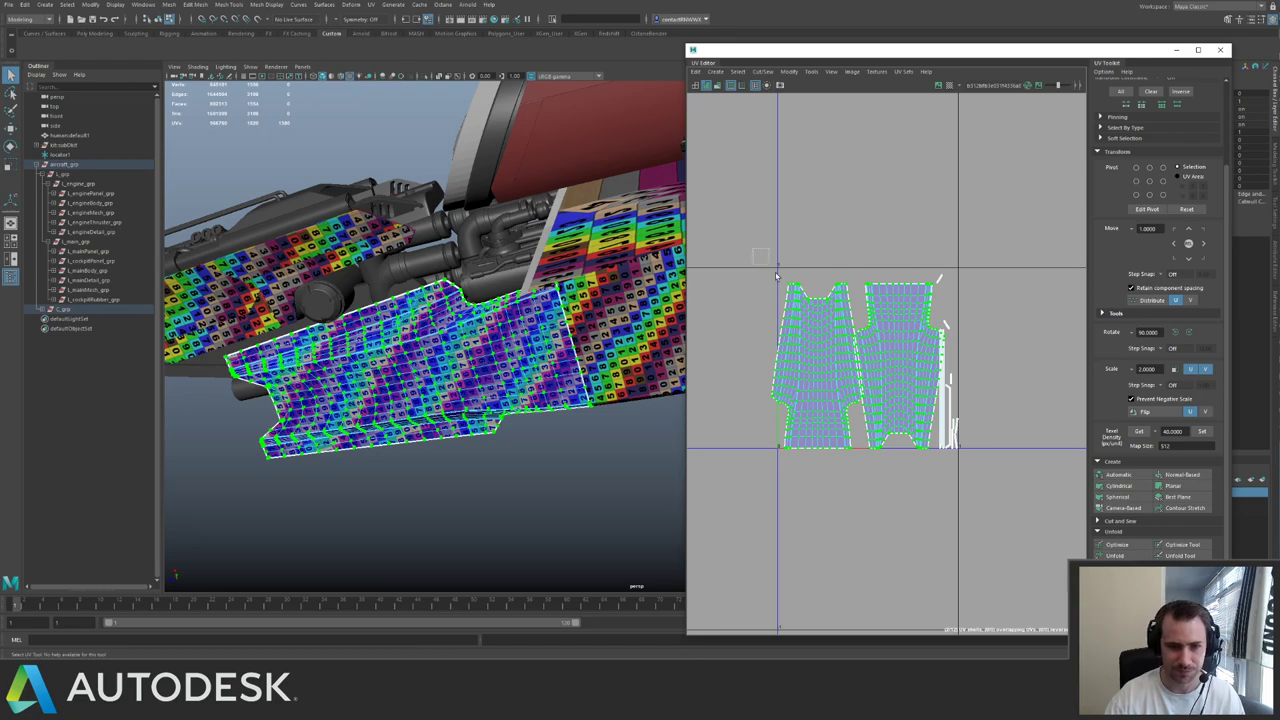
- Try an automatic layout of all the front body panel's UV shells and undo it
left_click_drag(763, 266, 974, 462)
right_click_drag(959, 360, 885, 428, "shift")
middle_click_drag(903, 337, 866, 313, "alt")
right_click_drag(866, 313, 930, 396, "alt")
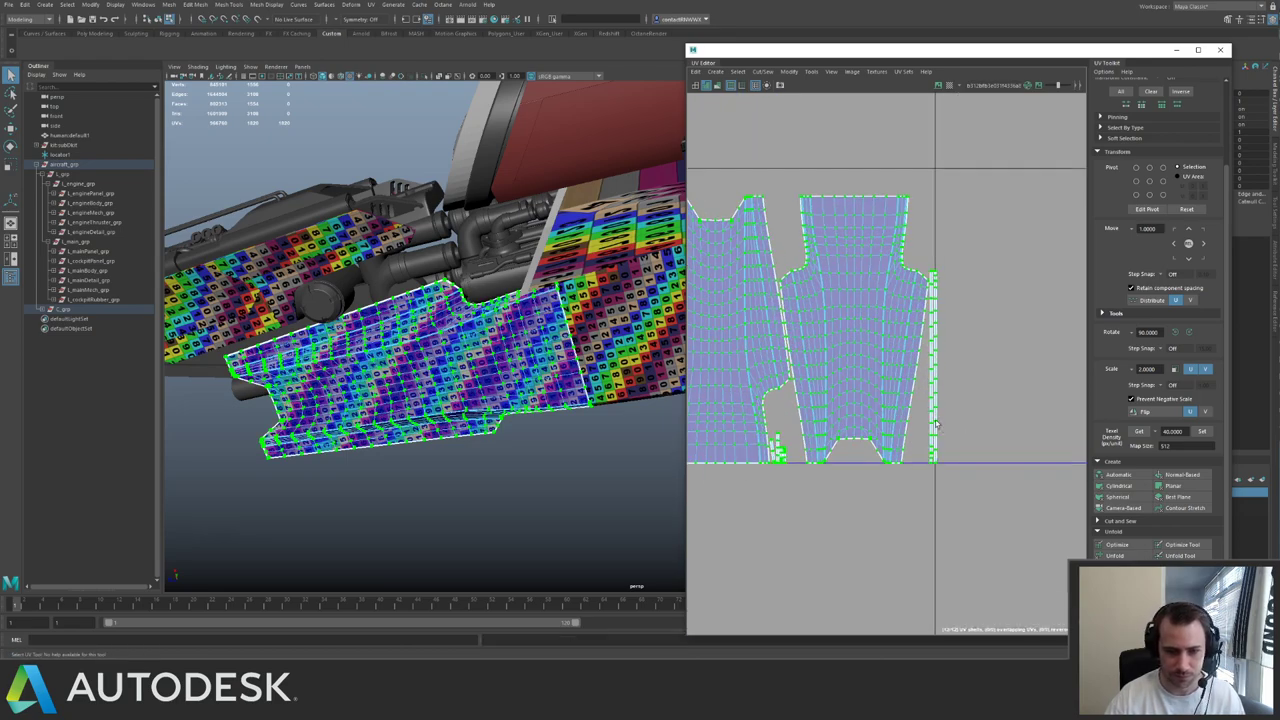
key("ctrl+z")
- Select the two large UV shells of the front body panel and move them by 1.0 in negative U
left_click_drag(778, 288, 815, 336)
right_click_drag(815, 336, 768, 330, "ctrl")
right_click_drag(768, 330, 695, 306, "alt")
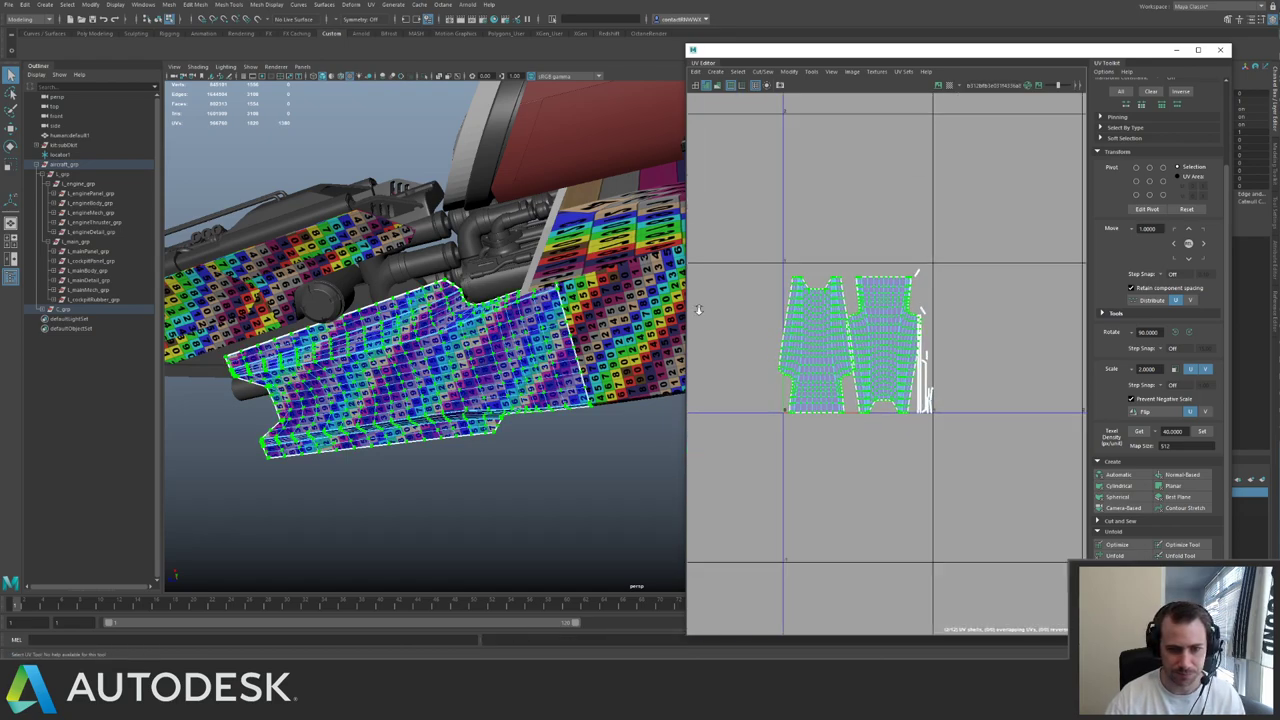
left_click(1174, 244)
- Select all the small strip shells remaining in the tile and align them with Orient Shells
right_click_drag(814, 284, 898, 246, "alt")
left_click_drag(877, 270, 1002, 489)
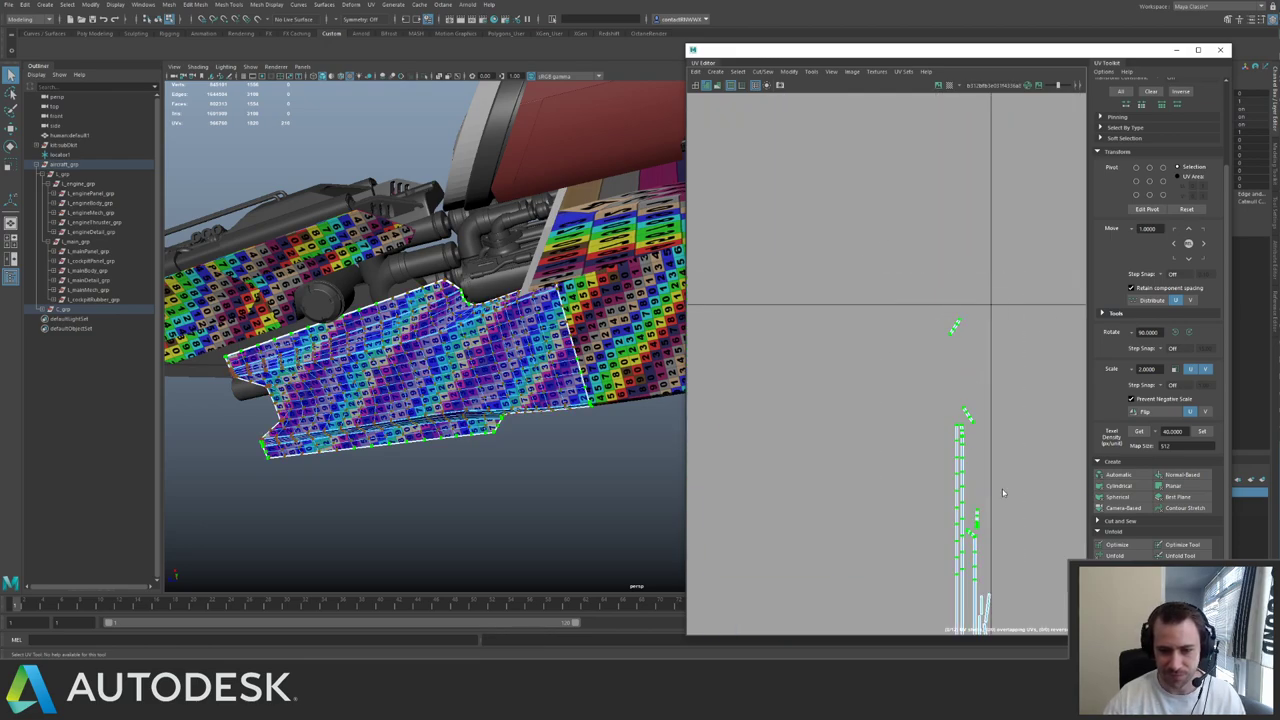
right_click_drag(1002, 489, 920, 440, "alt")
left_click_drag(838, 252, 999, 566)
middle_click_drag(962, 343, 882, 210, "alt")
right_click_drag(879, 250, 950, 290, "alt")
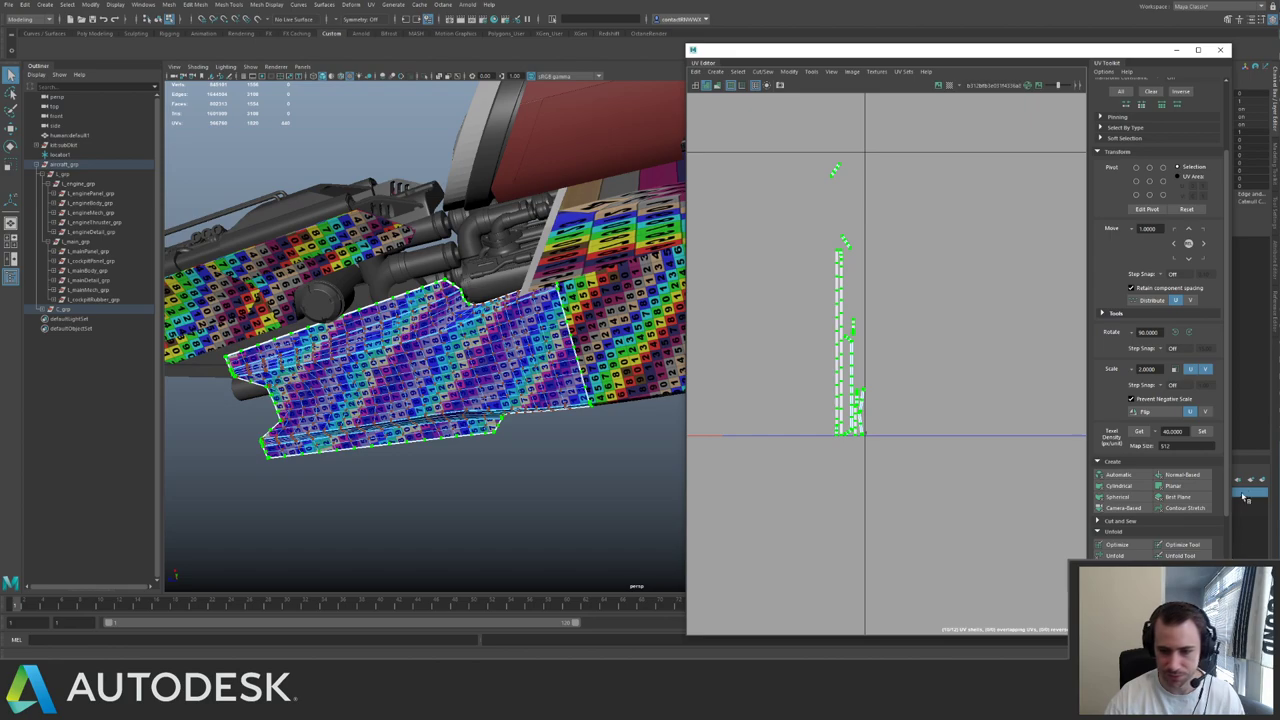
scroll(1163, 553, "down", 3)
scroll(1105, 482, "up", 3)
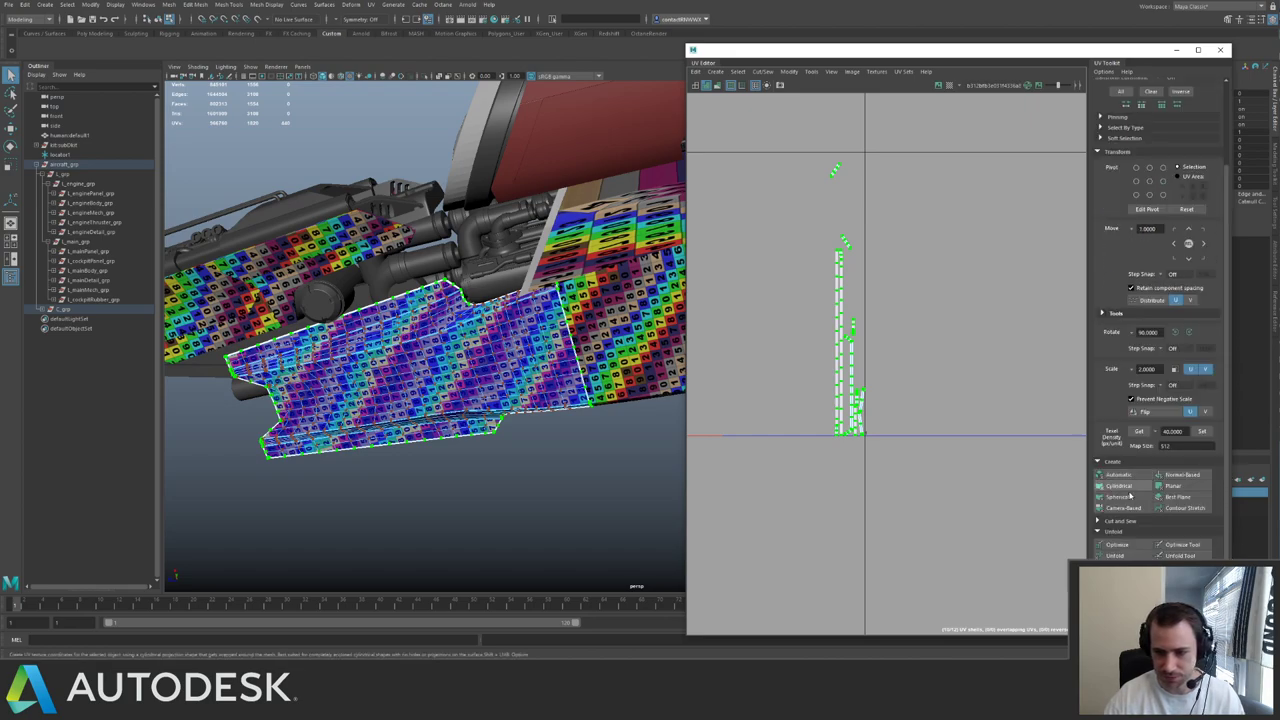
scroll(1224, 470, "down", 3)
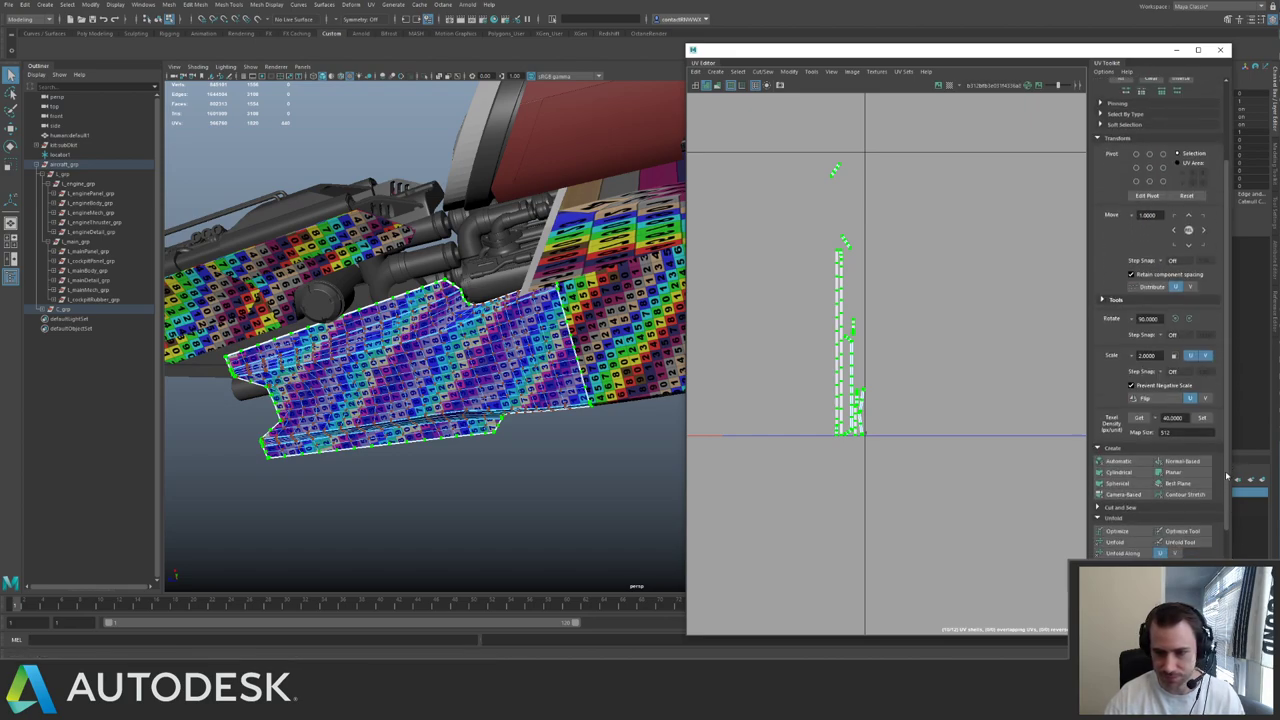
left_click(1120, 533)
- Rotate the long vertical strip shells by 90 degrees
middle_click_drag(883, 273, 902, 305, "alt")
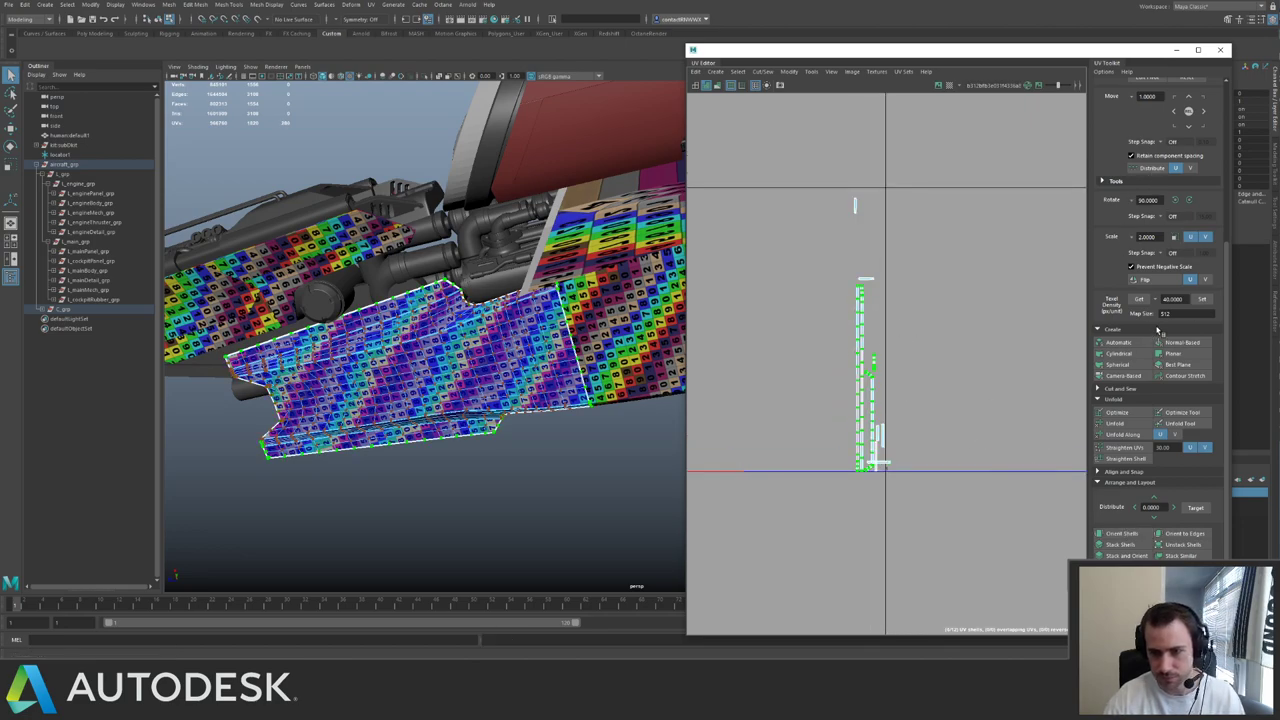
left_click(1173, 199)
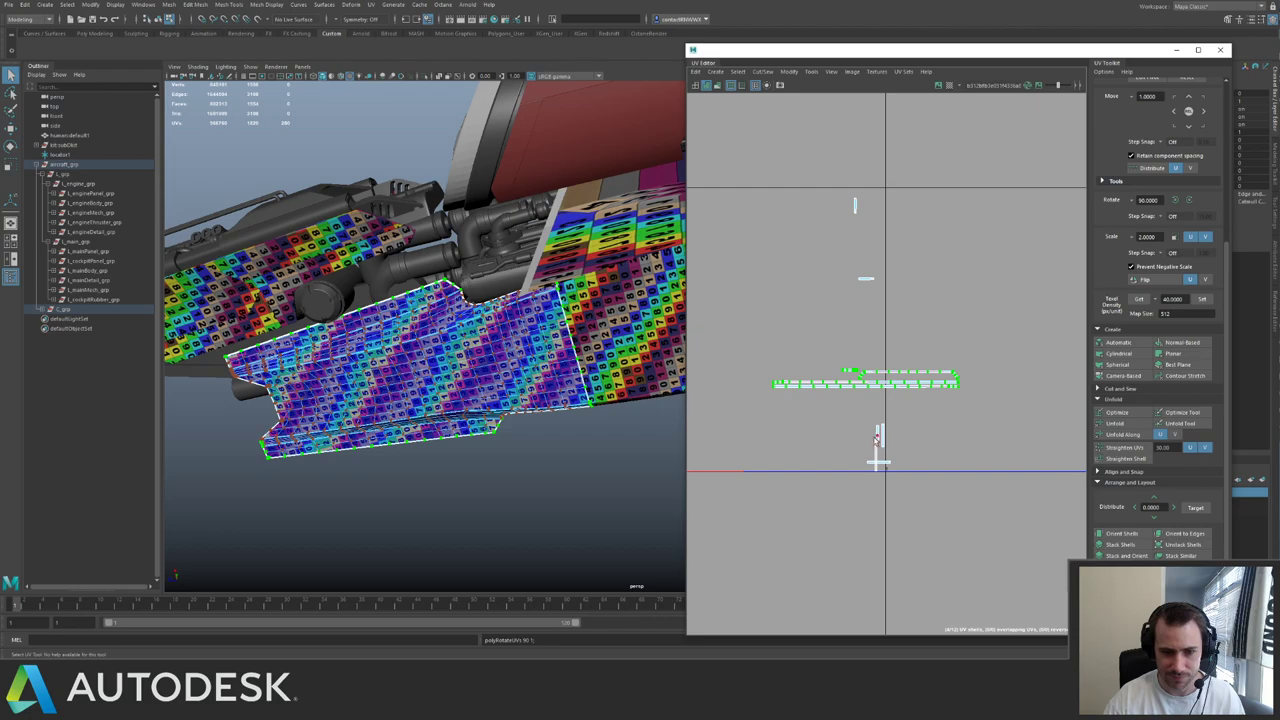
- Rotate the front body panel's remaining vertical strip shells by 90 degrees so they lie horizontally
left_click(880, 455)
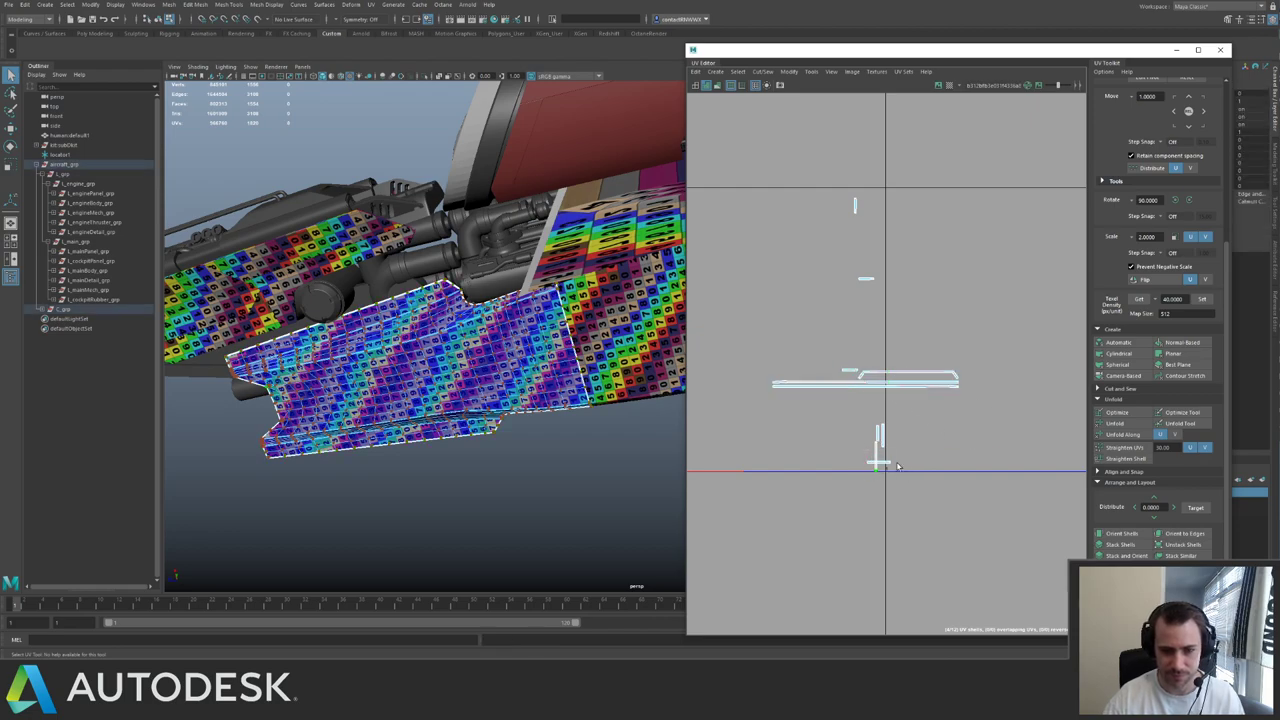
left_click_drag(859, 420, 908, 456)
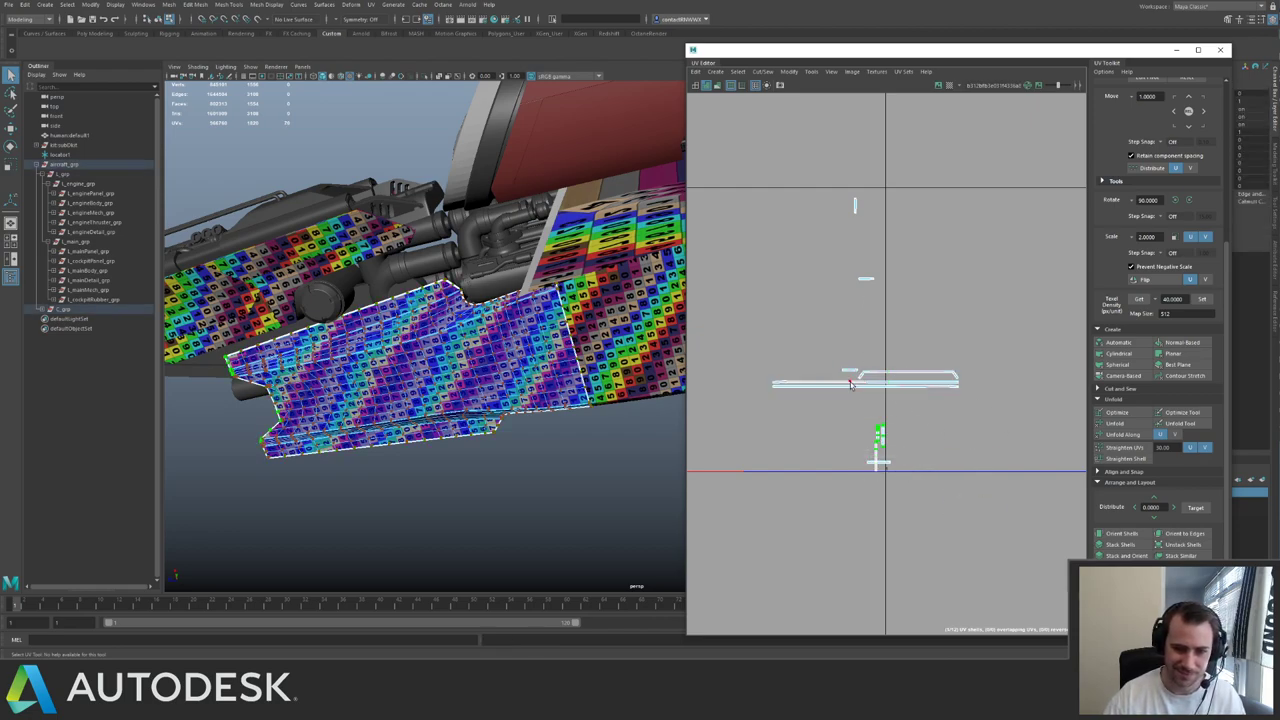
left_click(1173, 199)
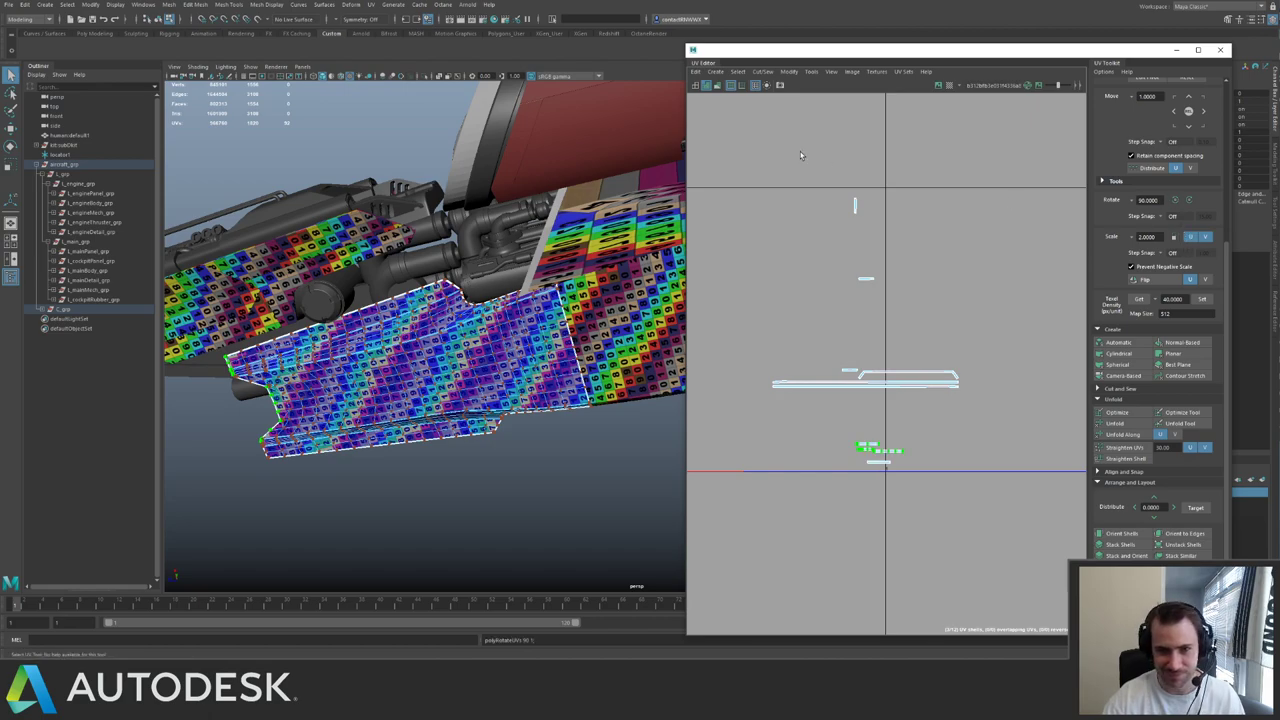
left_click(855, 205)
left_click(1174, 201)
- Lay out all of the front body panel's UV shells together in one tile and nudge them towards its centre
scroll(1034, 318, "down", 3)
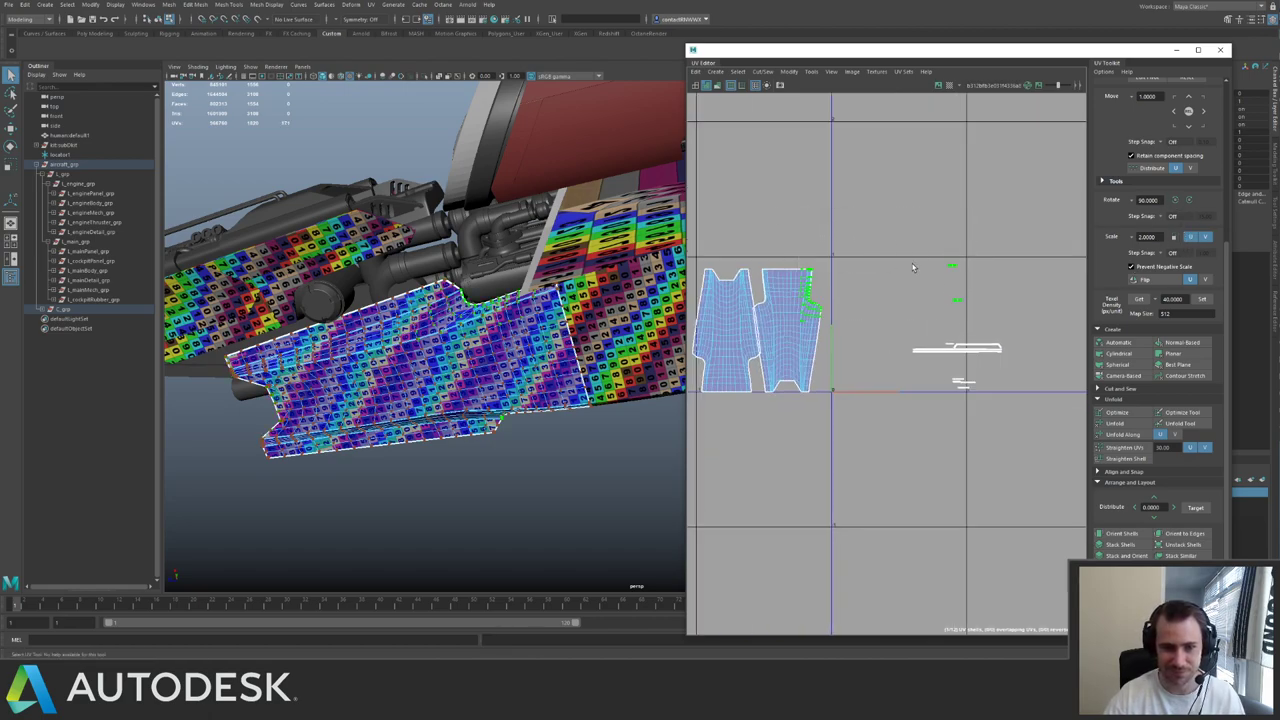
scroll(952, 274, "down", 2)
left_click_drag(756, 240, 988, 350)
key("ctrl+l")
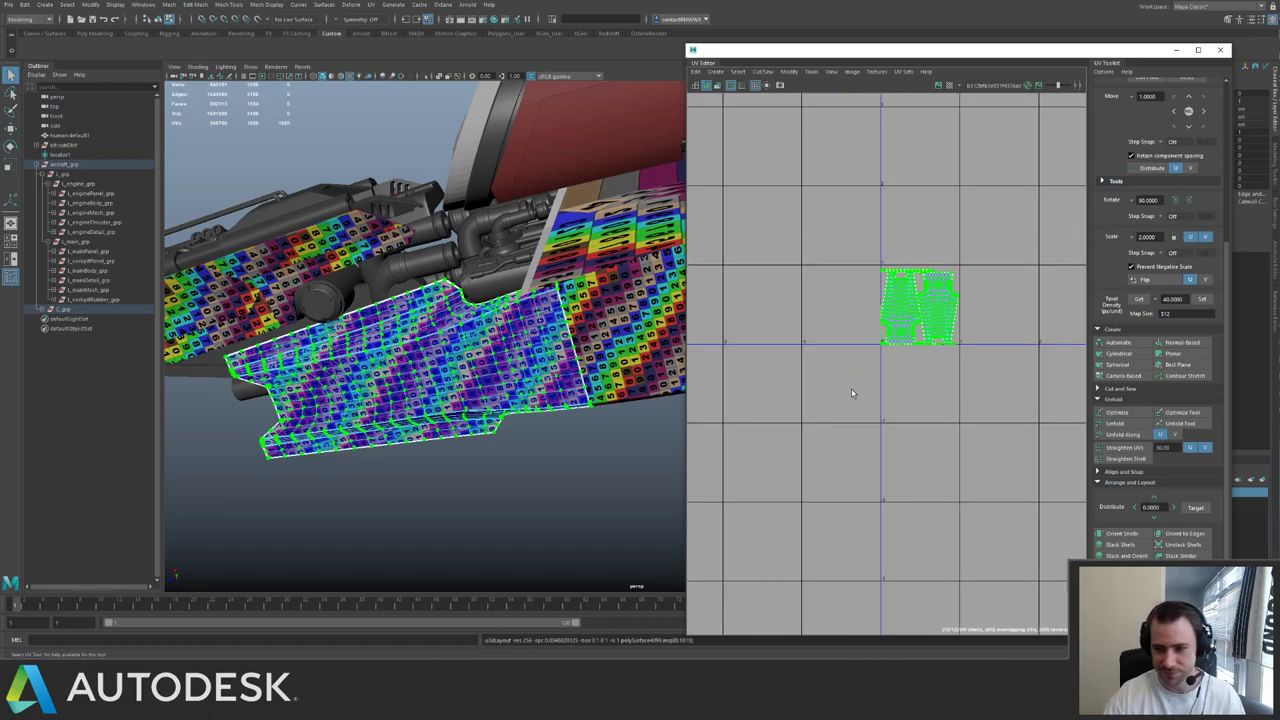
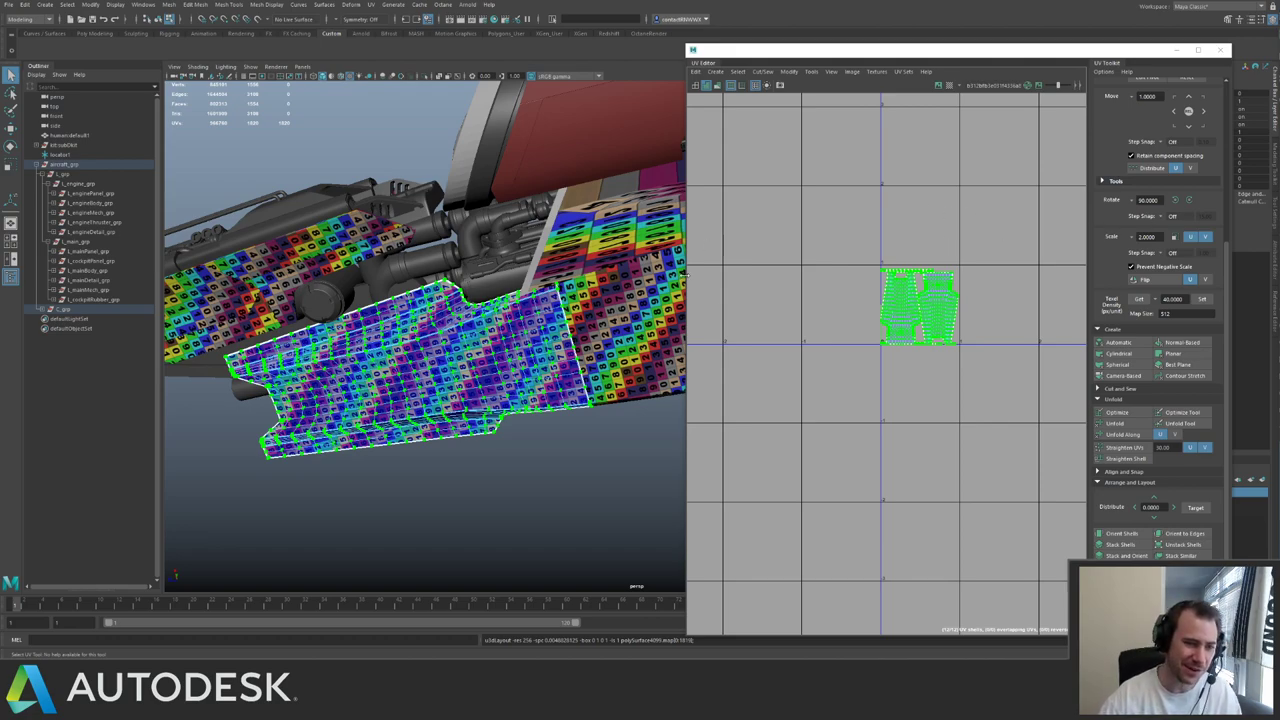
key("f")
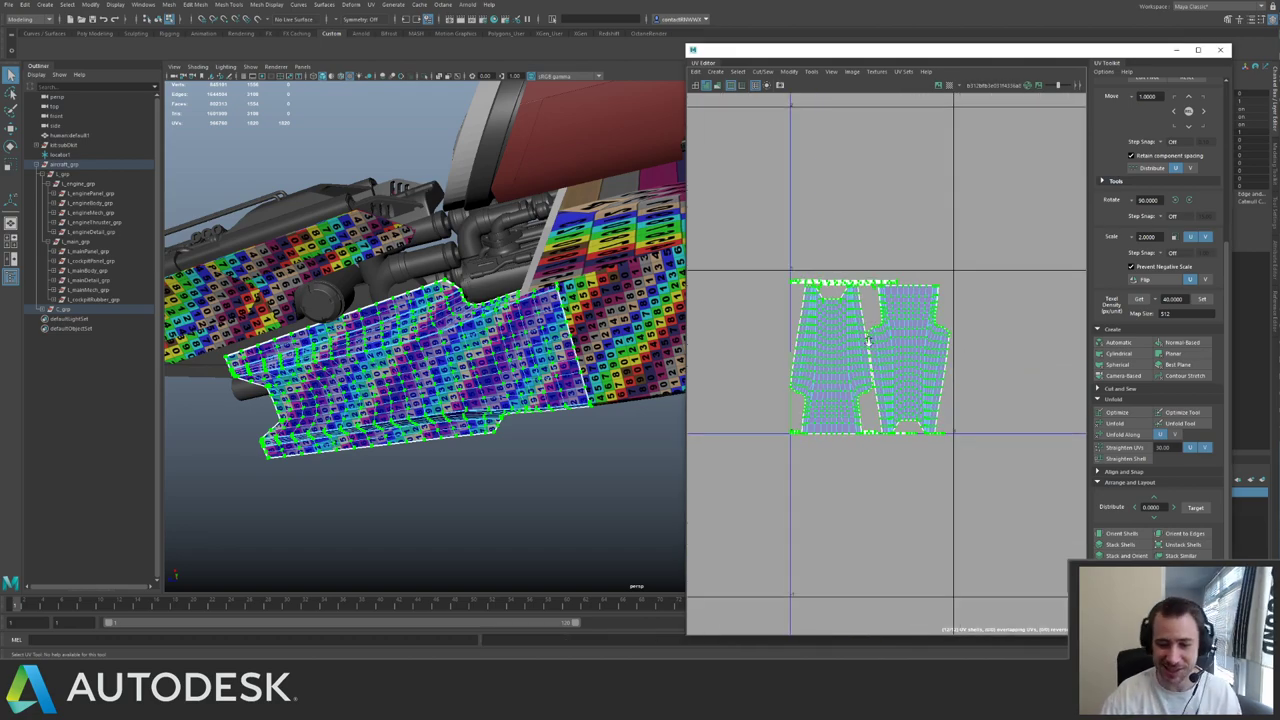
key("w")
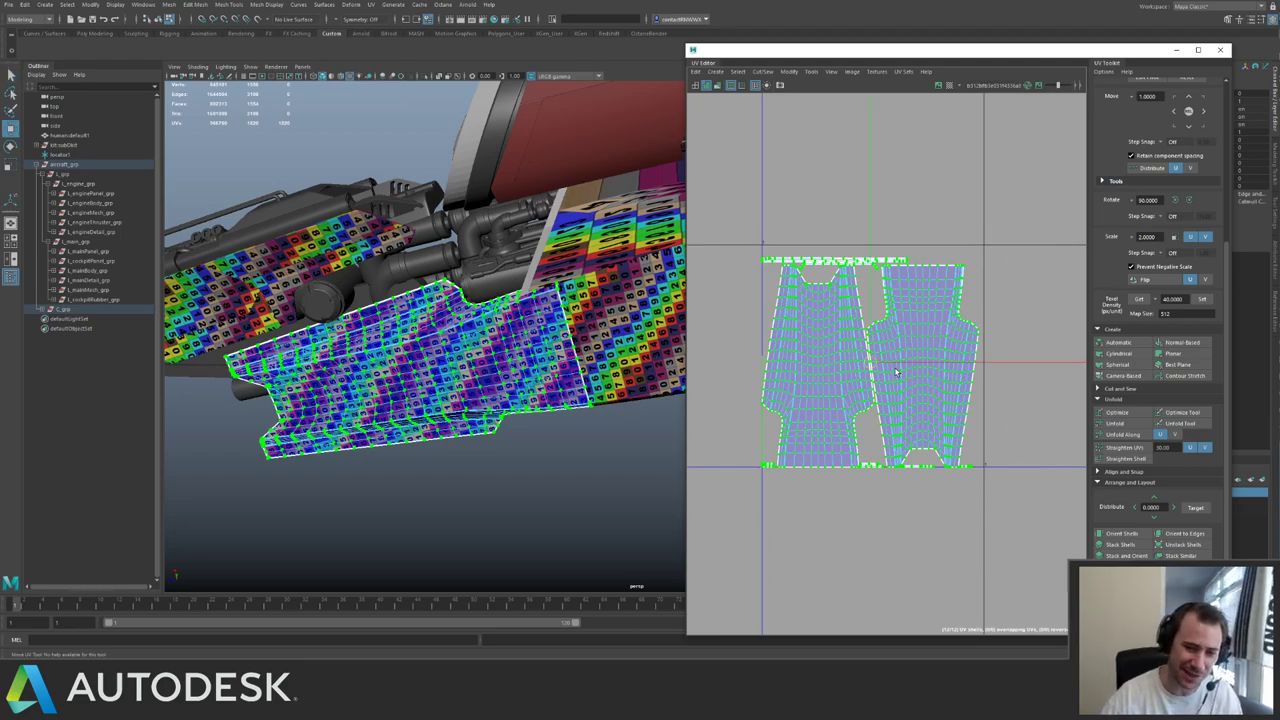
left_click_drag(871, 364, 878, 360)
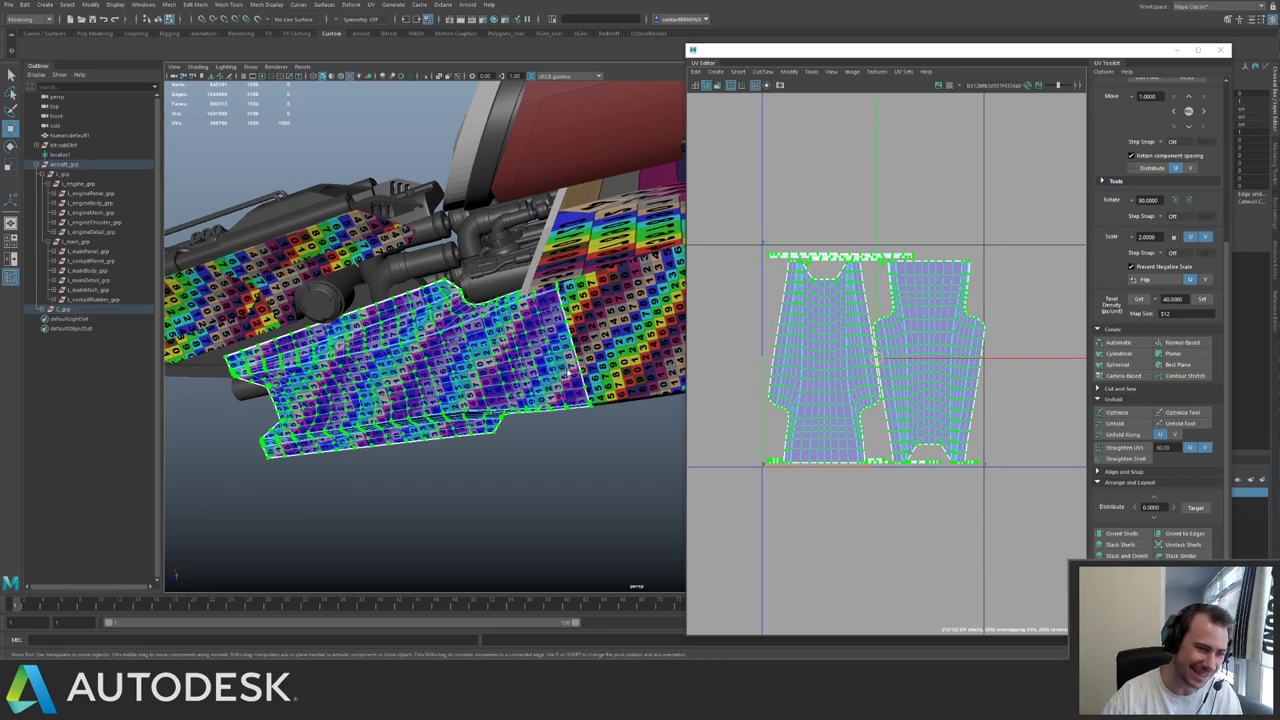
- Select all UVs of the front body panel and rotate them by 90 degrees twice
key("F8")
left_click(538, 449)
left_click_drag(547, 386, 602, 307, "alt")
scroll(580, 352, "down", 2)
left_click(577, 353)
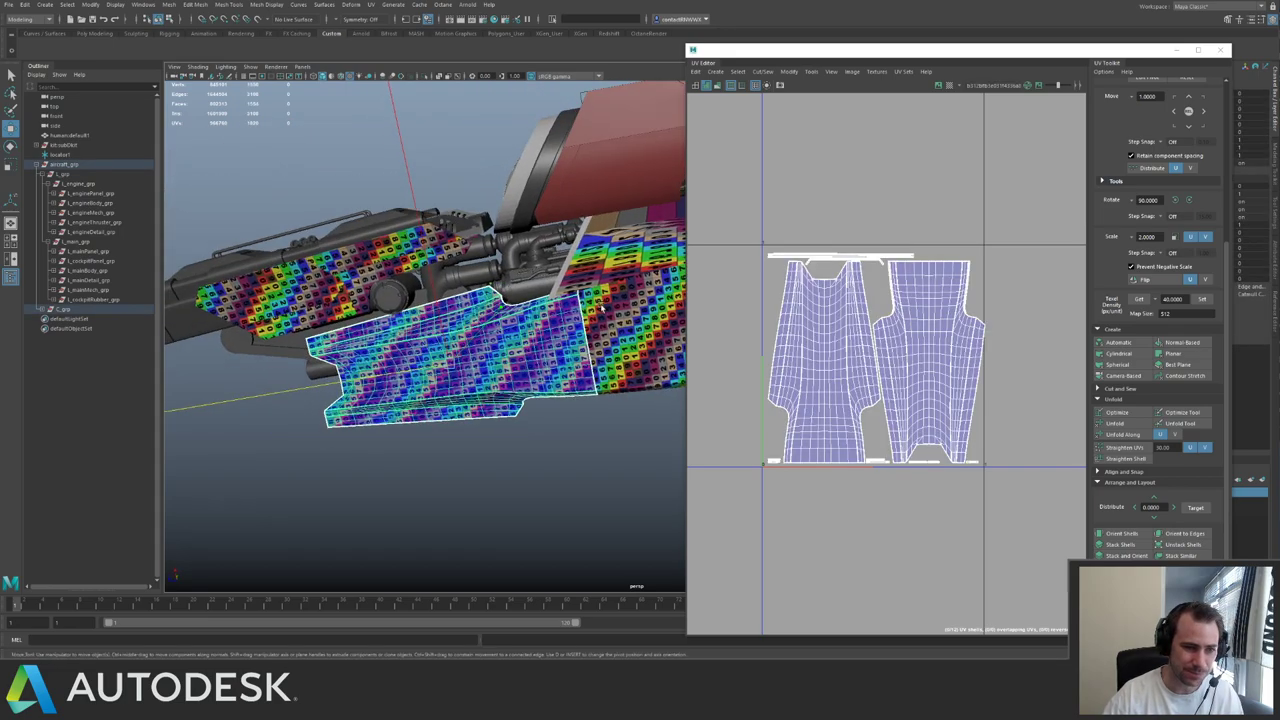
scroll(902, 300, "down", 5)
key("F8")
left_click_drag(777, 223, 1060, 504)
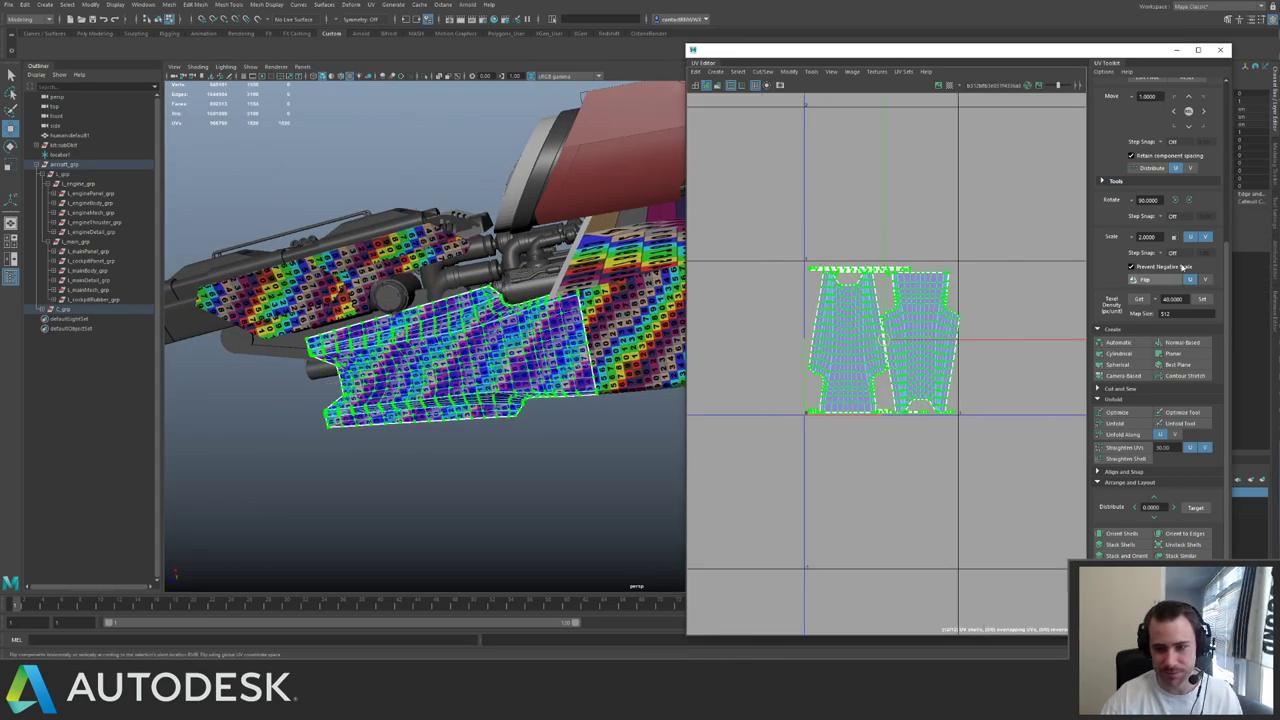
left_click(1189, 200)
left_click(1189, 200)
key("F8")
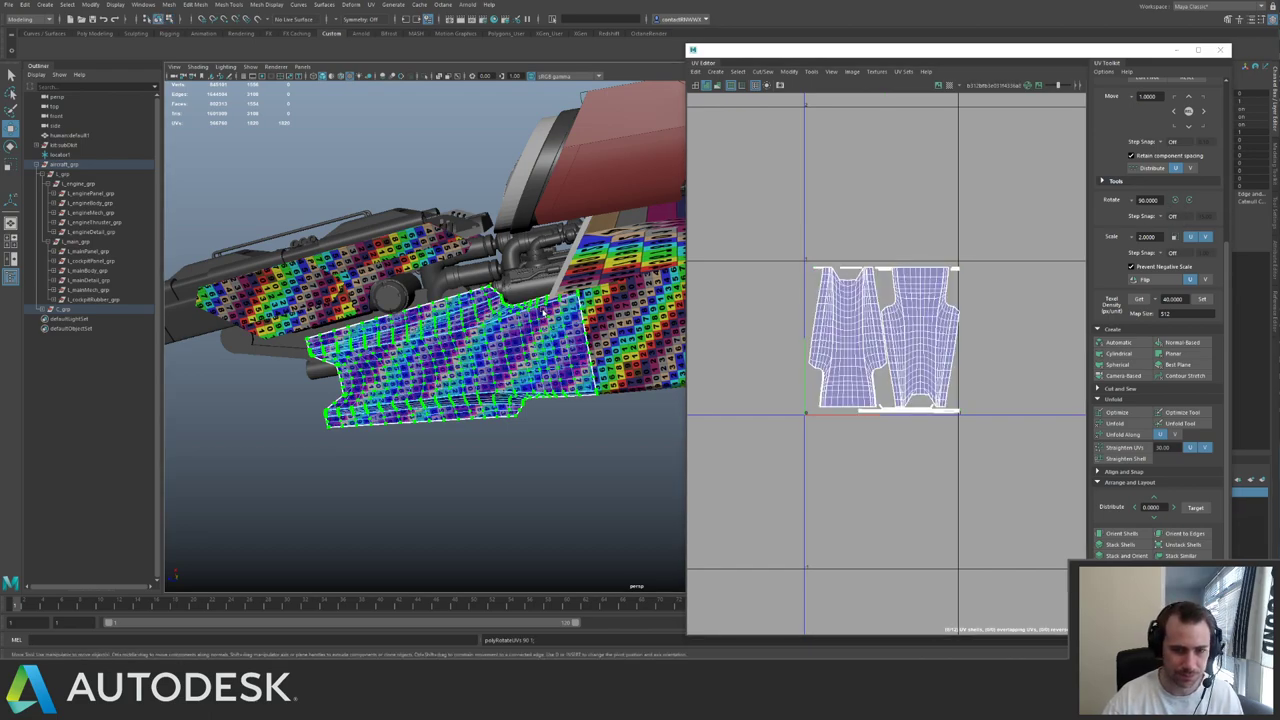
- Rotate all UVs of the neighbouring body panel by 90 degrees twice and nudge them towards the tile's centre
middle_click_drag(541, 310, 427, 317, "alt")
left_click(536, 360)
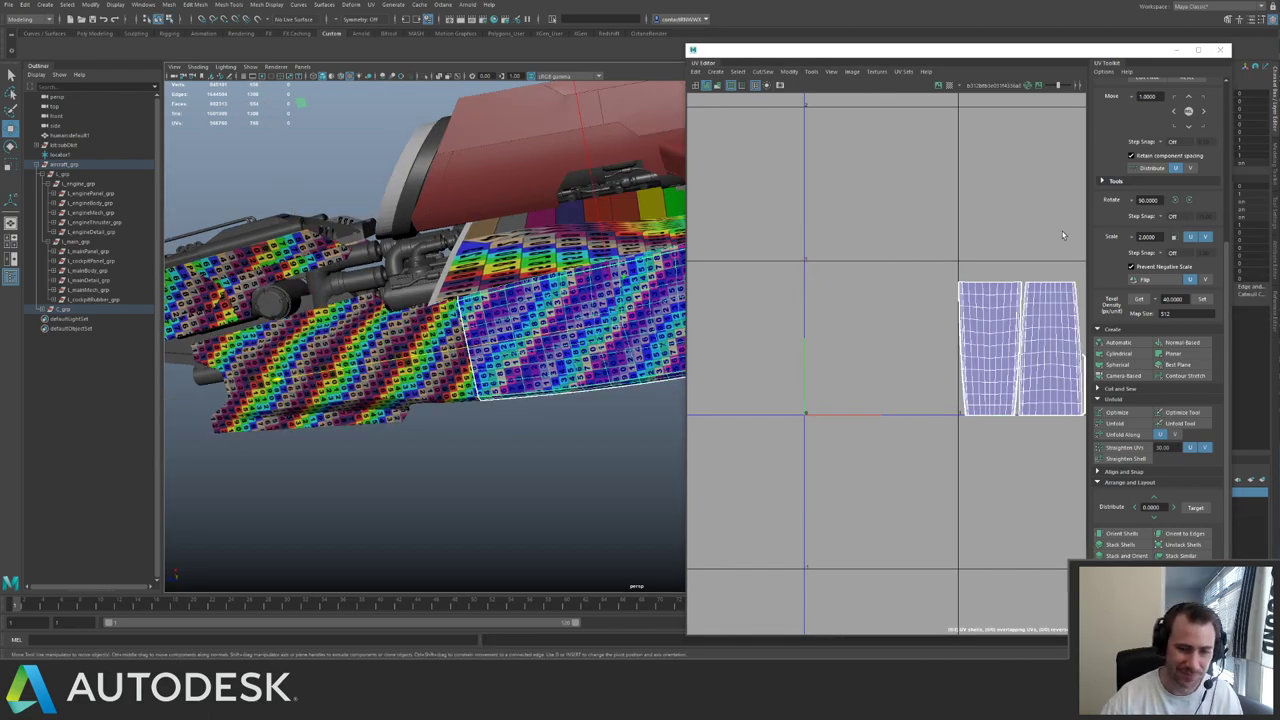
middle_click_drag(1010, 220, 868, 226, "alt")
key("F8")
left_click_drag(786, 262, 1020, 480)
left_click(1177, 201)
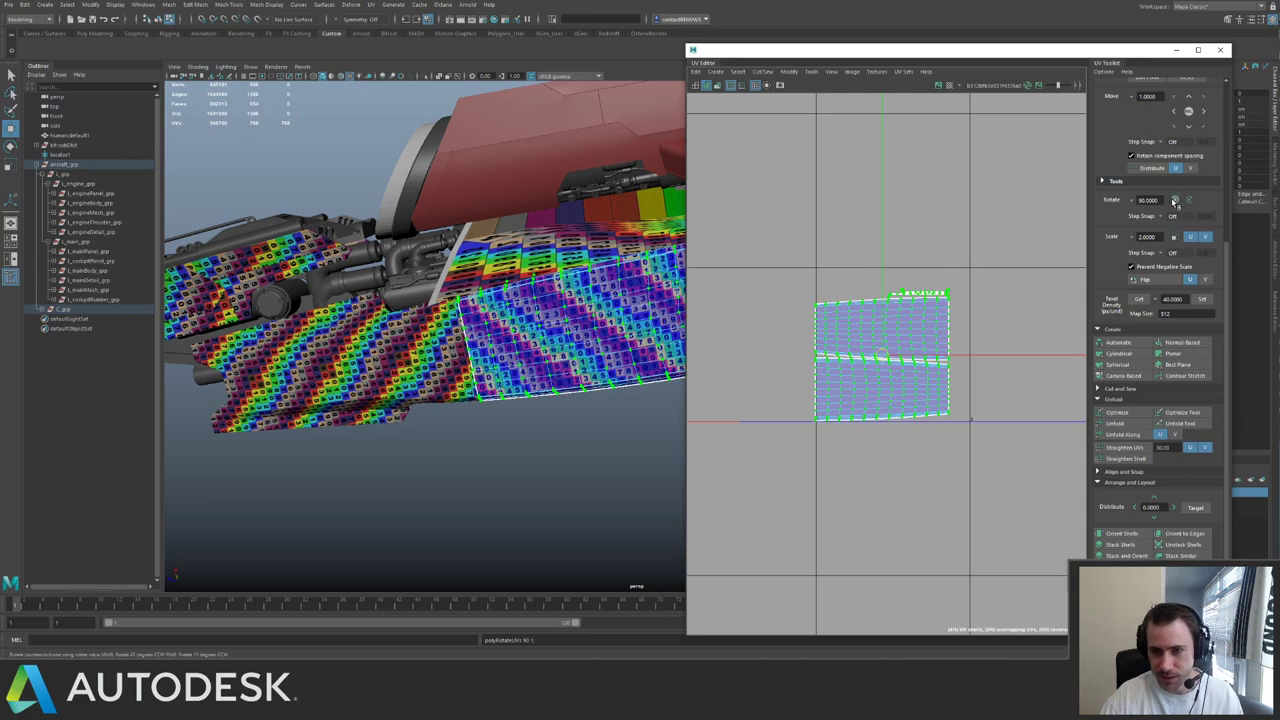
left_click(1177, 201)
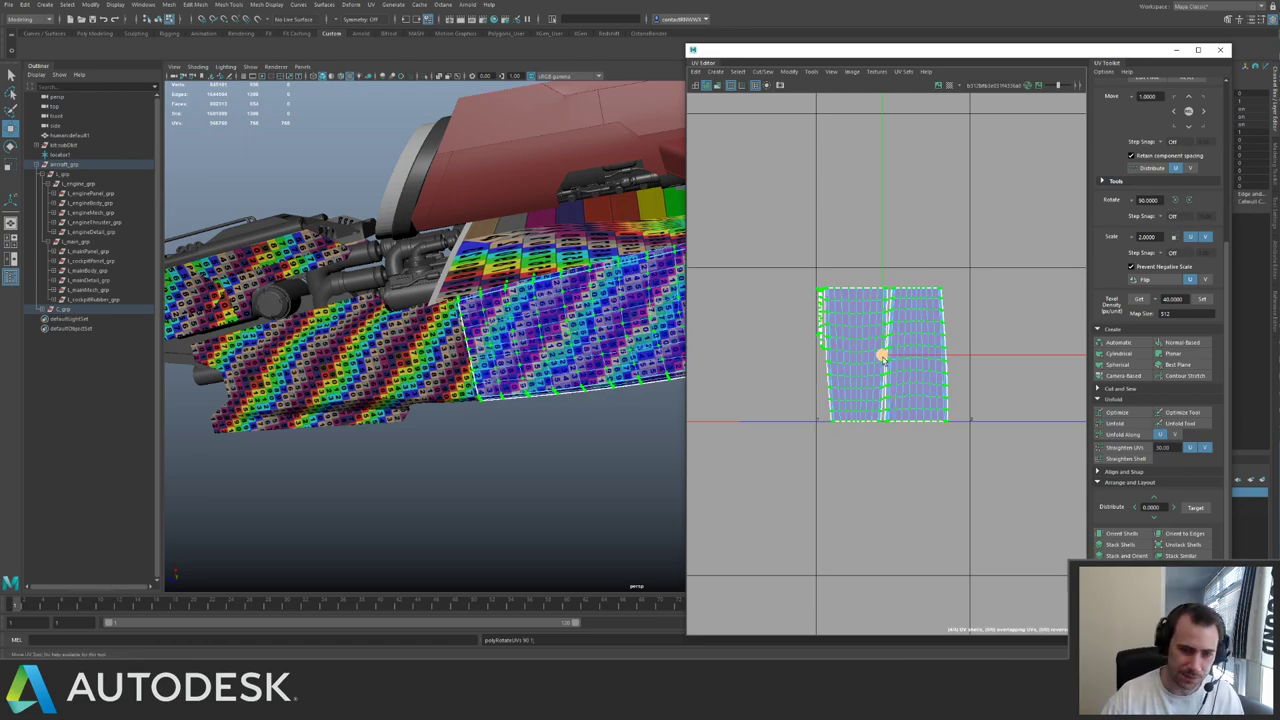
left_click_drag(884, 357, 888, 352)
key("q")
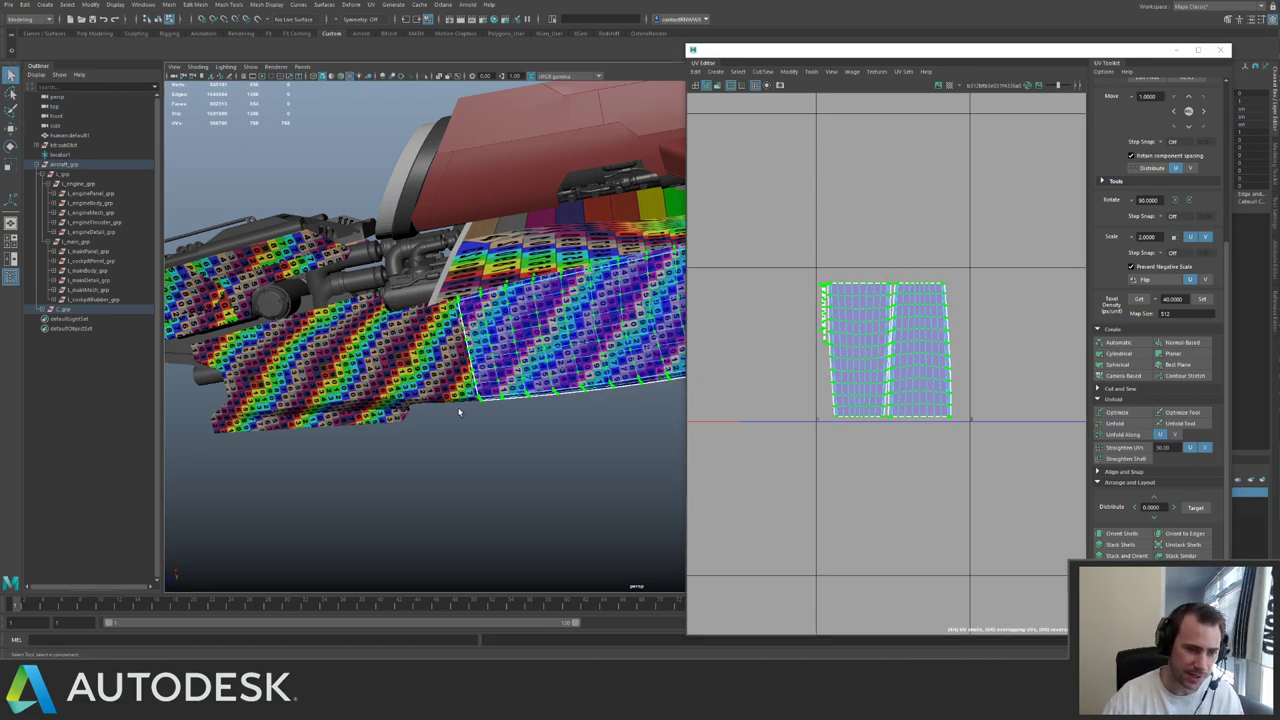
- Select the front body panel as an object and save the scene
left_click(482, 394)
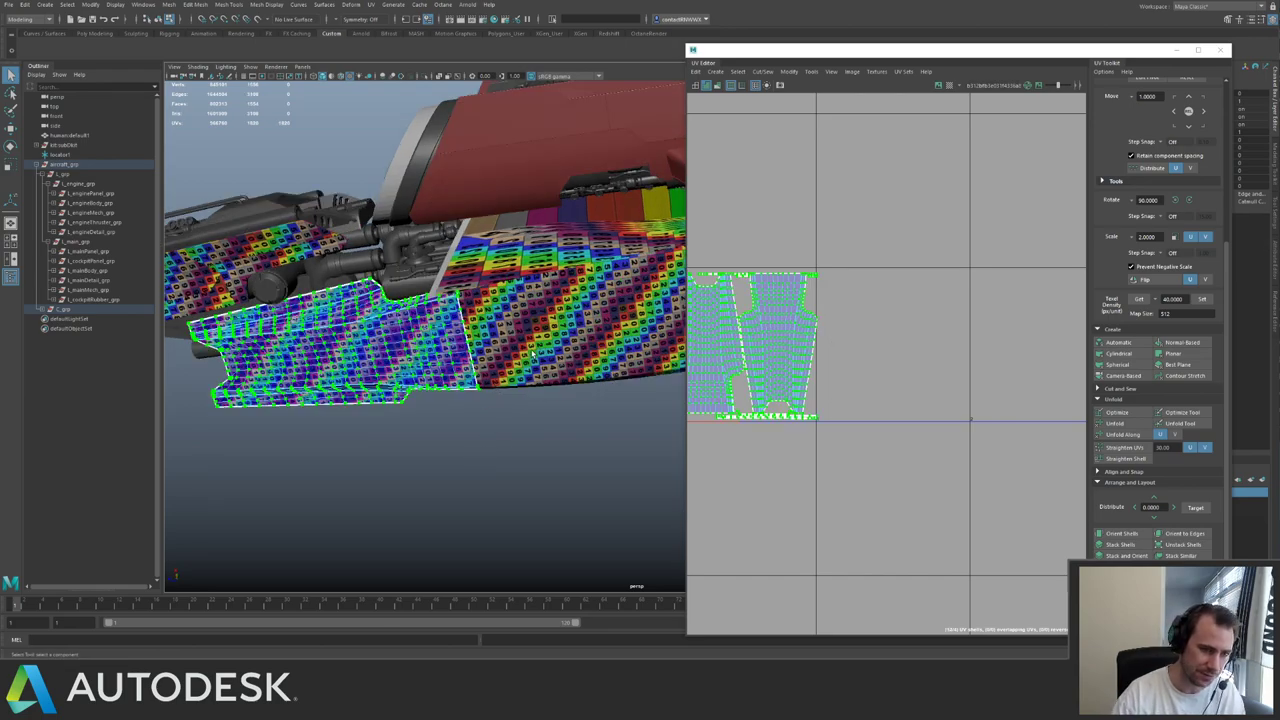
key("F8")
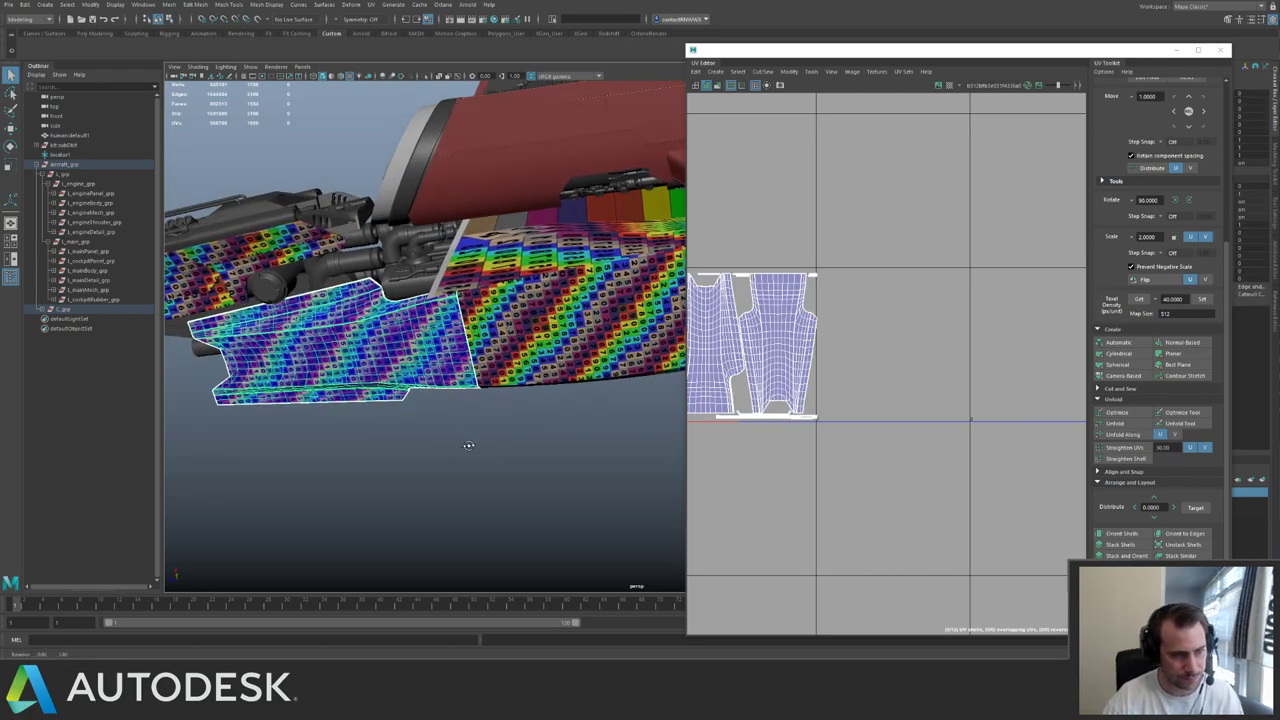
left_click_drag(468, 445, 486, 297, "alt")
key("ctrl+s")
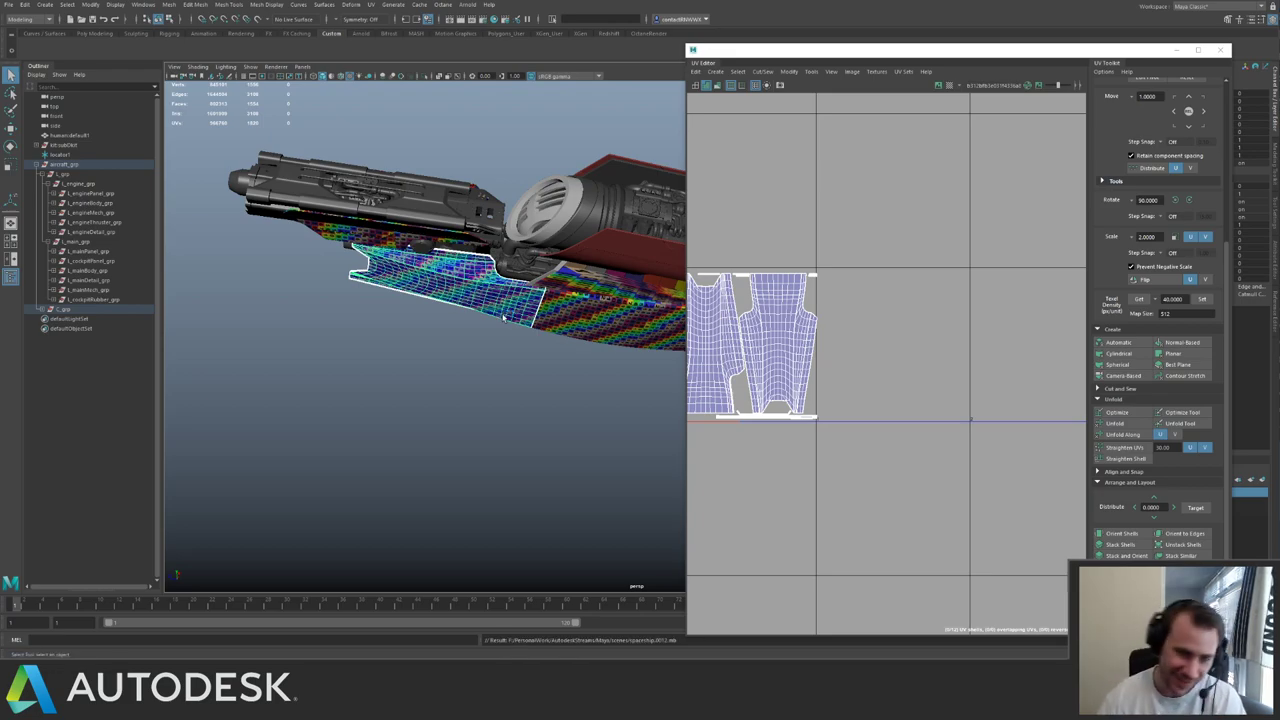
- Select all UV shells of the front body panel and scale them down slightly
left_click(534, 357)
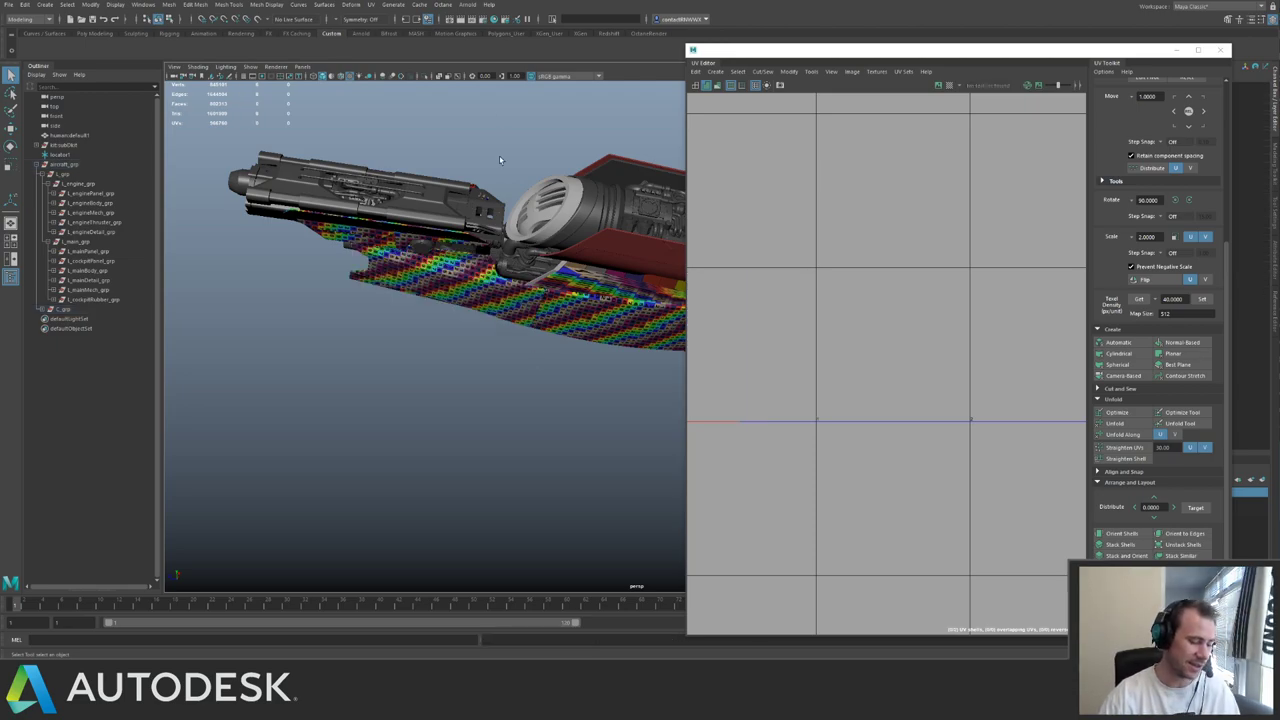
left_click_drag(500, 160, 484, 240, "alt")
middle_click_drag(484, 240, 400, 280, "alt")
right_click_drag(400, 280, 510, 300, "alt")
middle_click_drag(510, 300, 502, 318, "alt")
left_click_drag(502, 318, 415, 340, "alt")
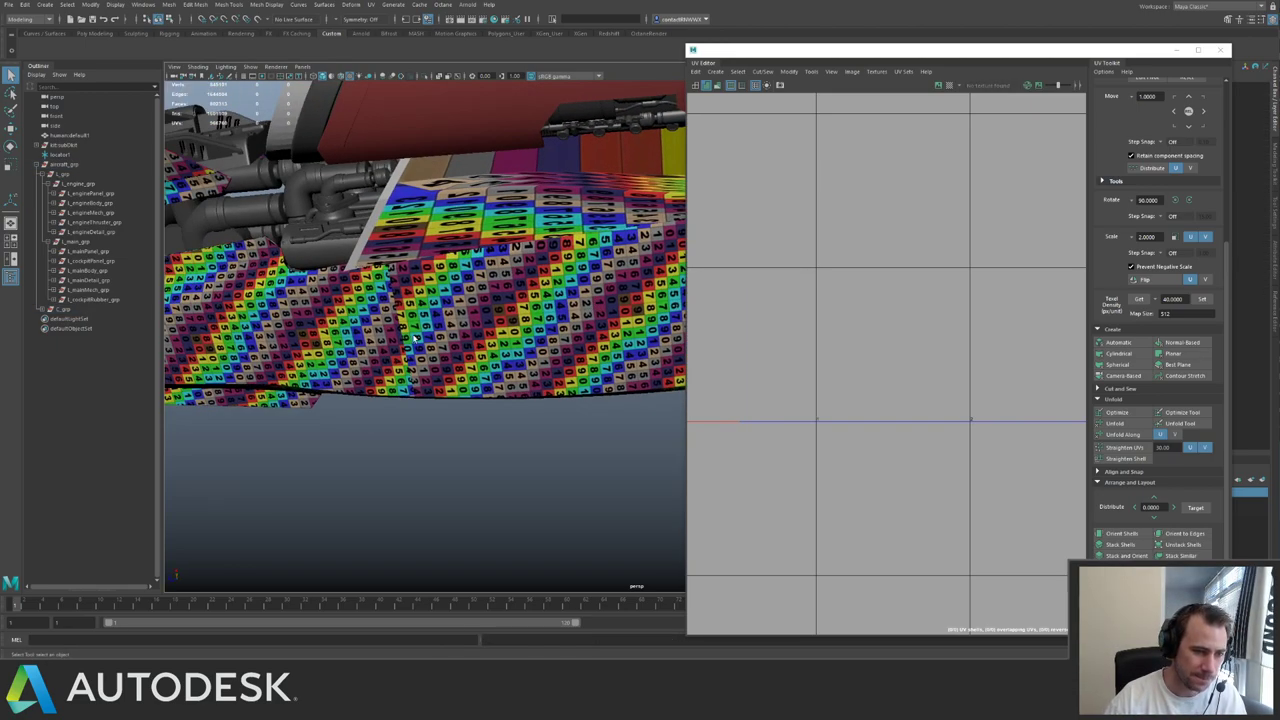
left_click(393, 350)
middle_click_drag(746, 309, 877, 321, "alt")
right_click_drag(862, 252, 900, 252)
left_click_drag(780, 274, 1002, 432)
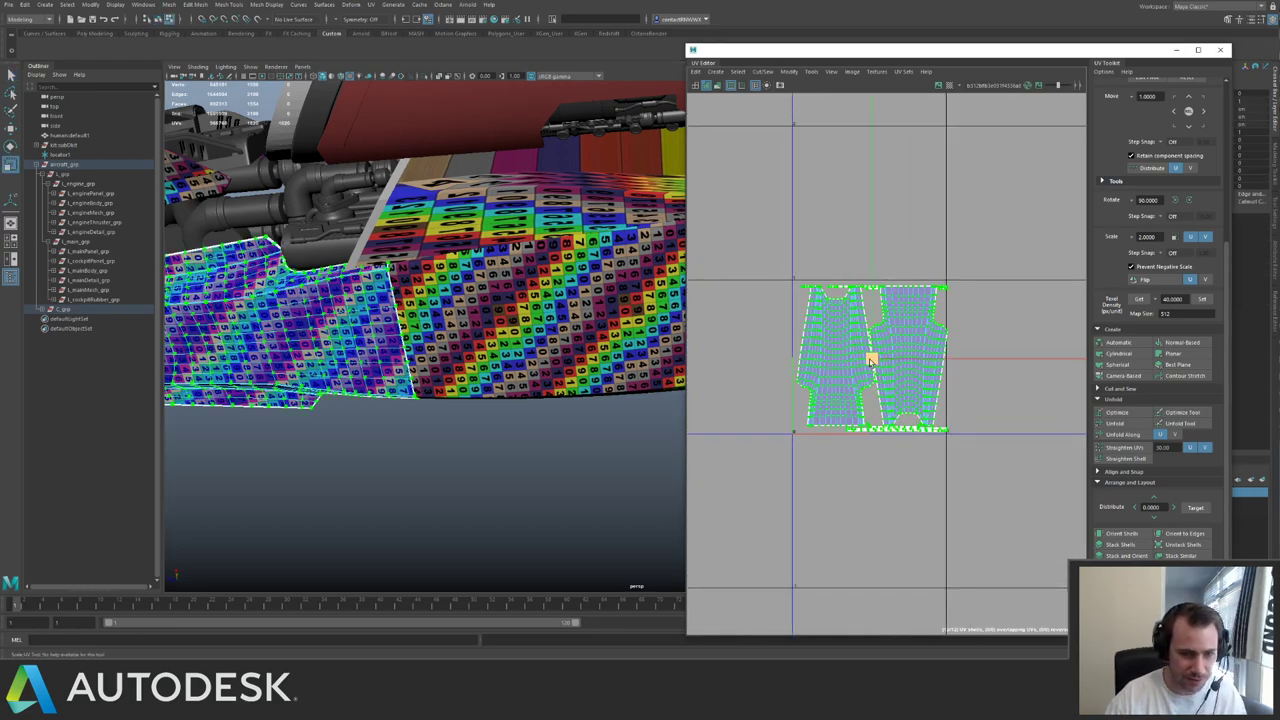
left_click_drag(870, 362, 863, 362)
- Nudge the front body panel's UV shells slightly within their tile, checking the checker pattern at the seam with the neighbouring panel
left_click_drag(473, 367, 525, 367, "alt")
right_click_drag(525, 367, 631, 370, "alt")
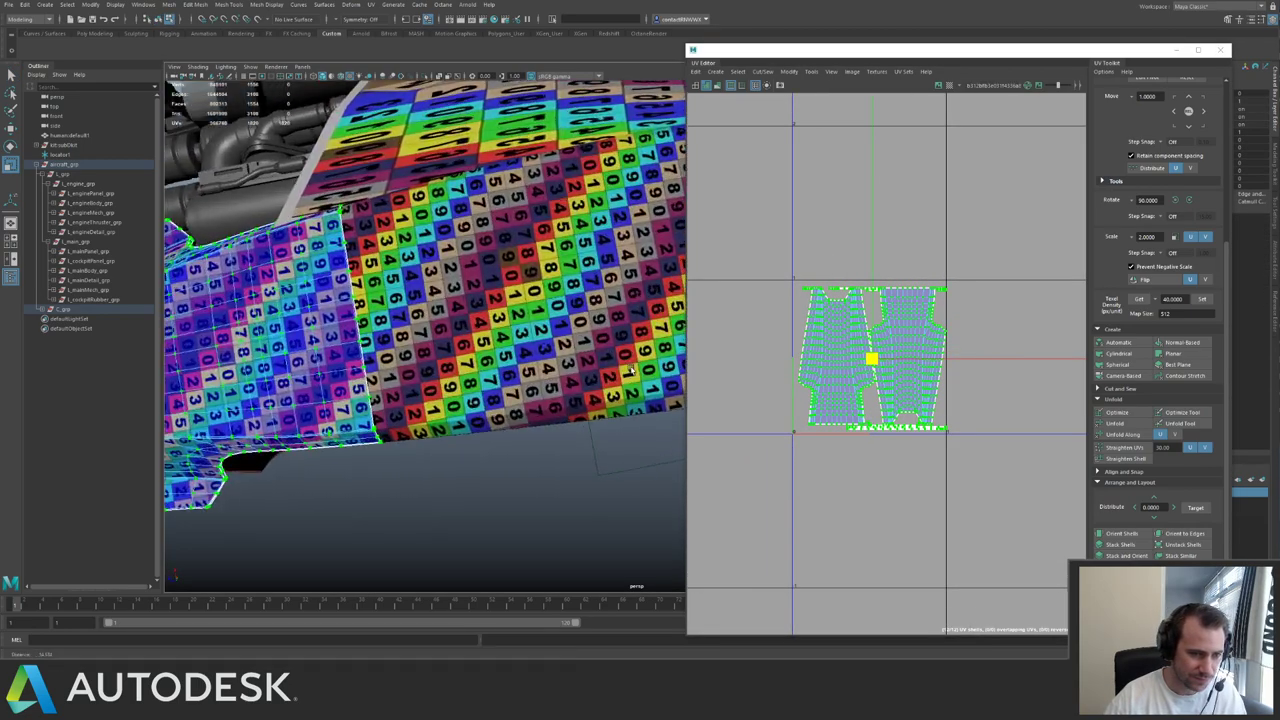
left_click_drag(630, 370, 643, 383, "alt")
key("w")
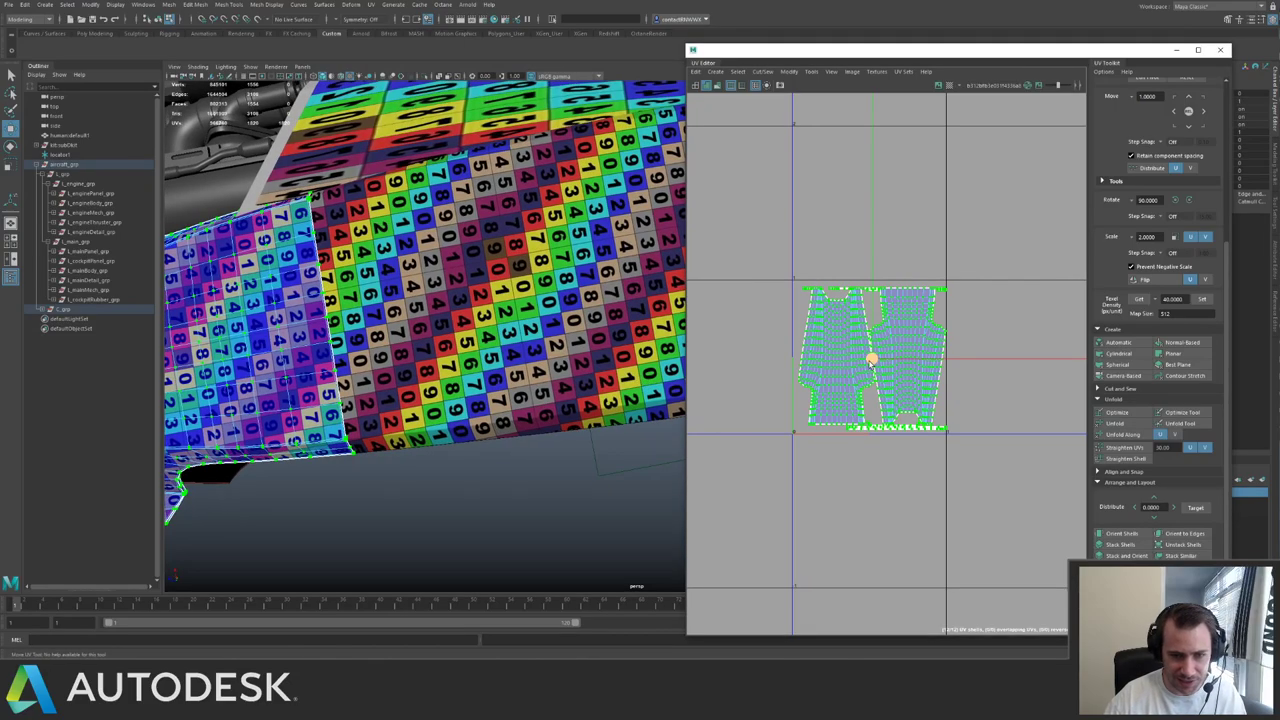
left_click_drag(870, 361, 864, 364)
- Select the stretched-checker panel above the body panels, frame it and isolate it in the viewport
left_click(411, 288)
right_click_drag(411, 288, 380, 288, "alt")
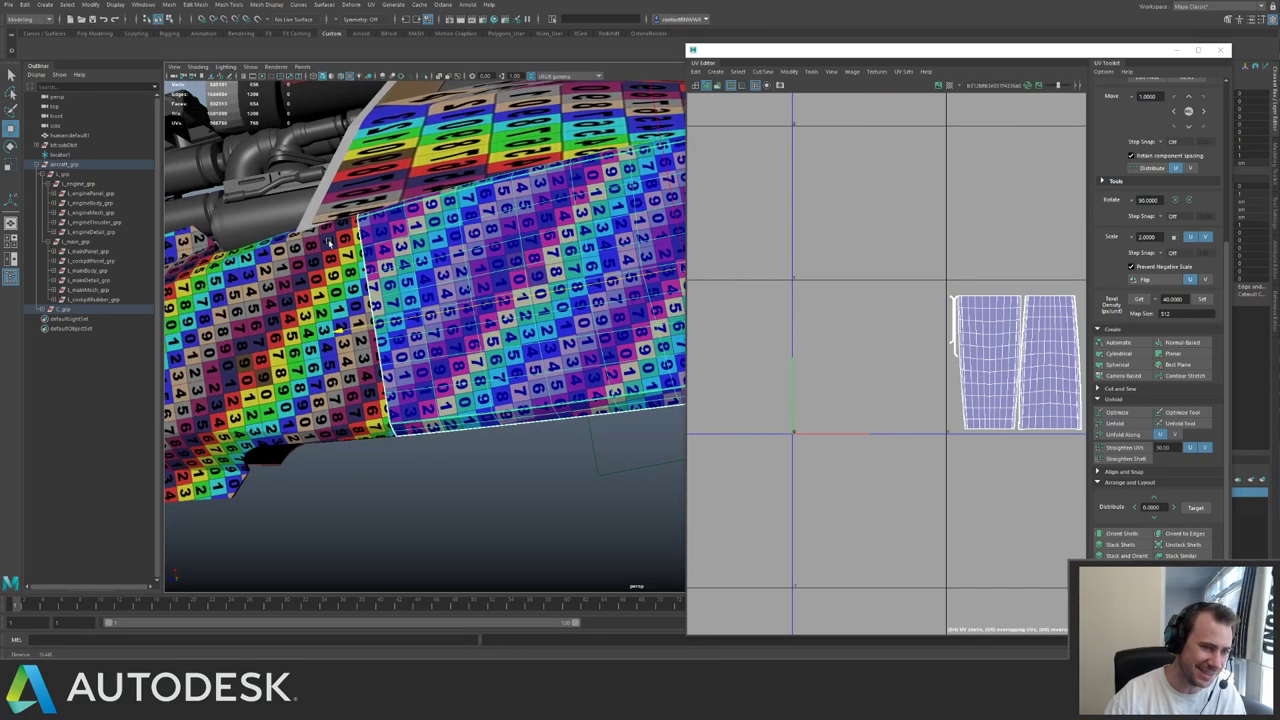
left_click_drag(380, 288, 405, 280, "alt")
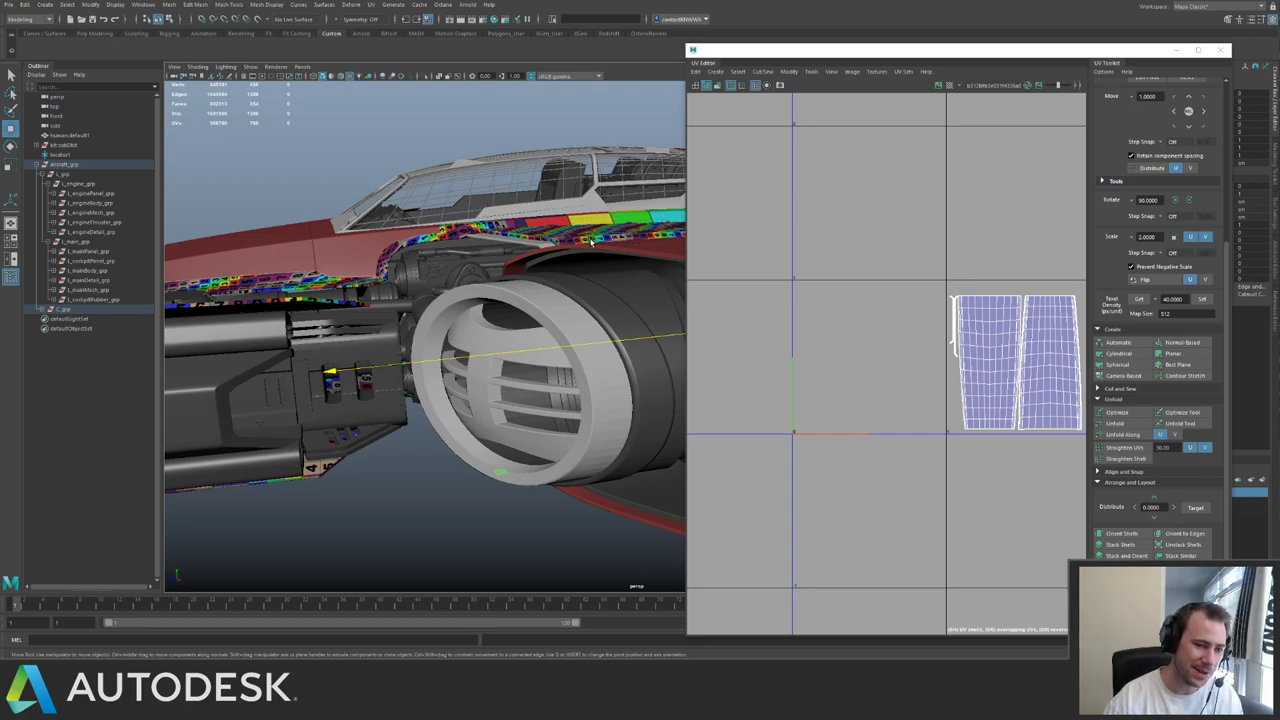
left_click_drag(549, 380, 505, 207, "alt")
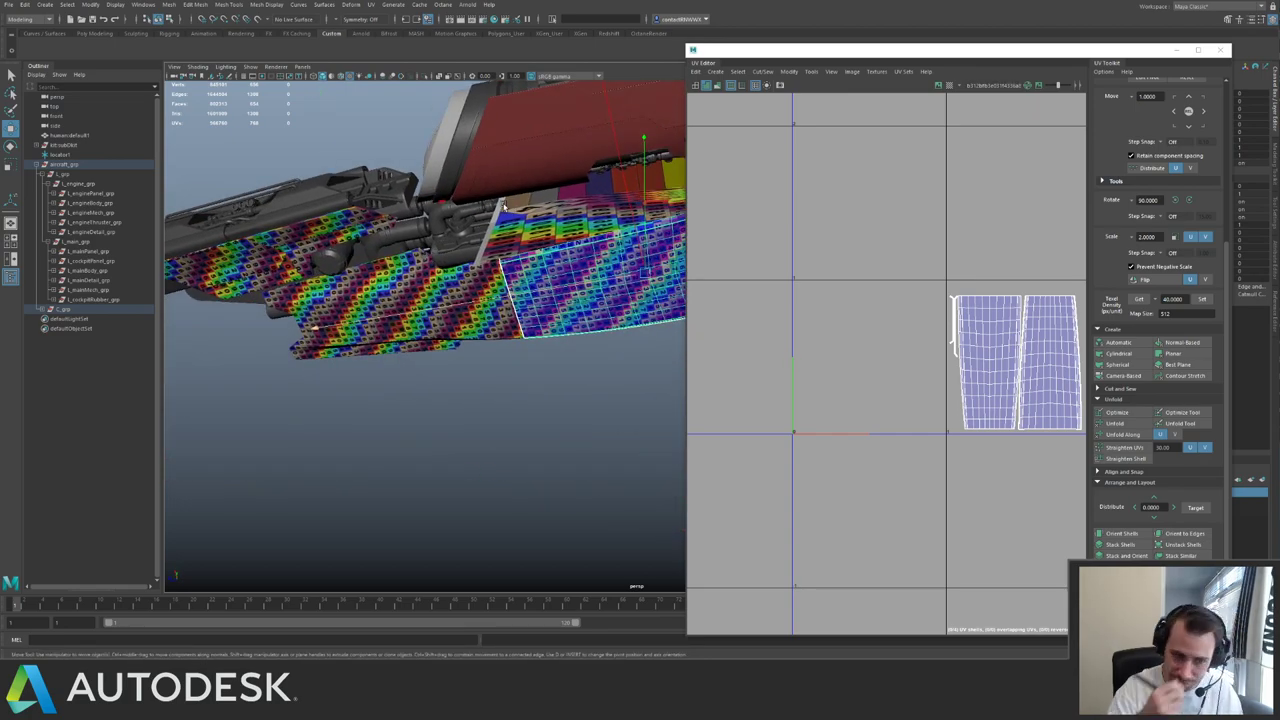
middle_click_drag(505, 207, 481, 289, "alt")
left_click(485, 257)
left_click_drag(485, 257, 923, 289, "alt")
key("f")
key("ctrl+1")
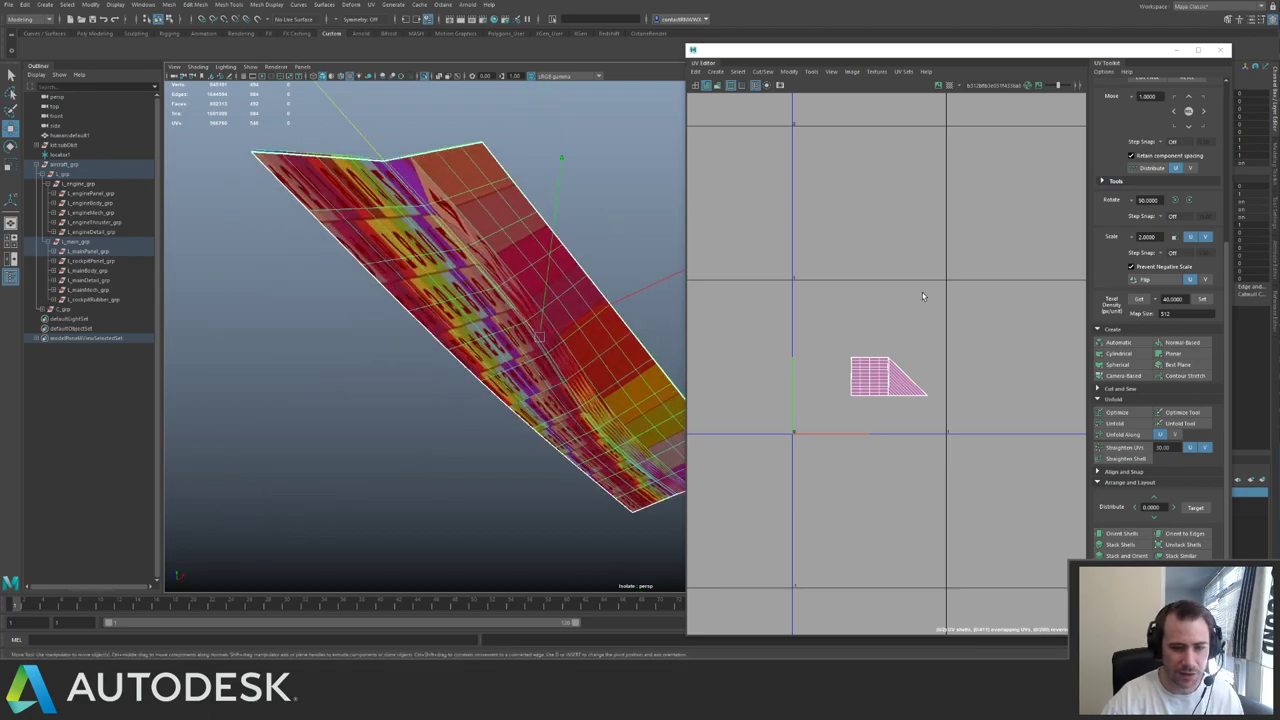
- Try an automatic UV mapping on the isolated panel
left_click(1118, 343)
scroll(890, 367, "up", 3)
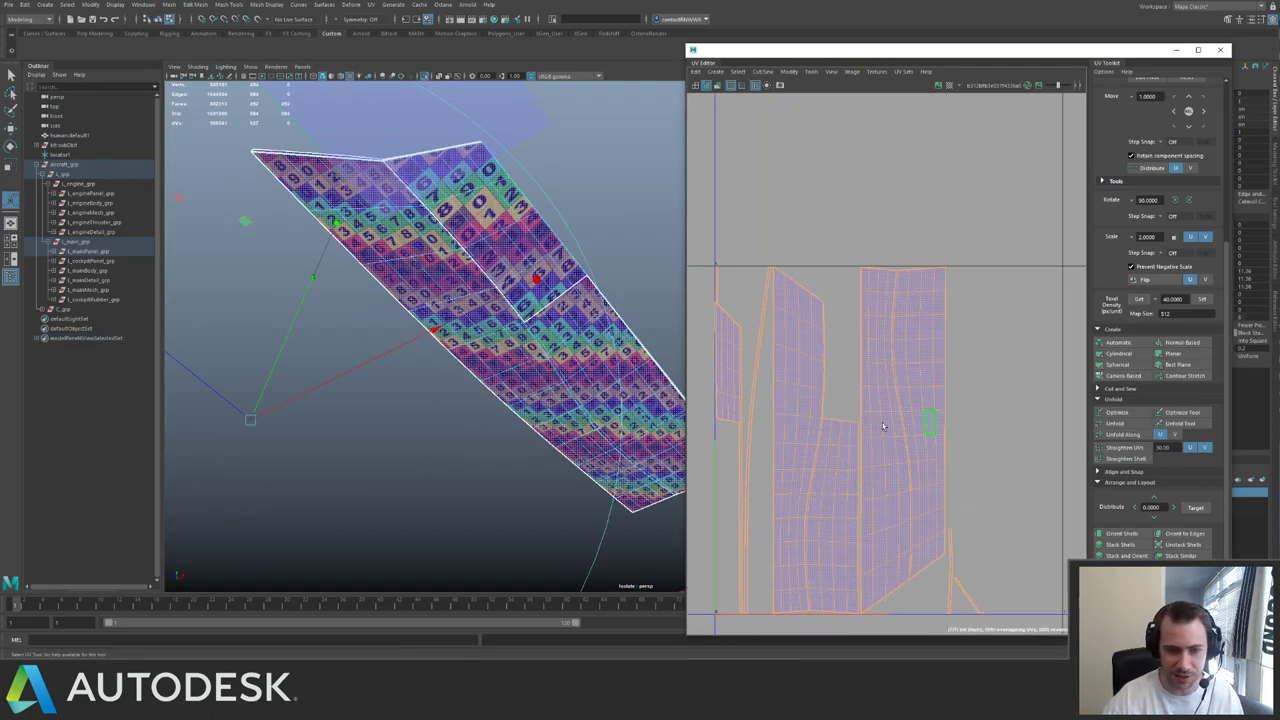
key("F8")
key("q")
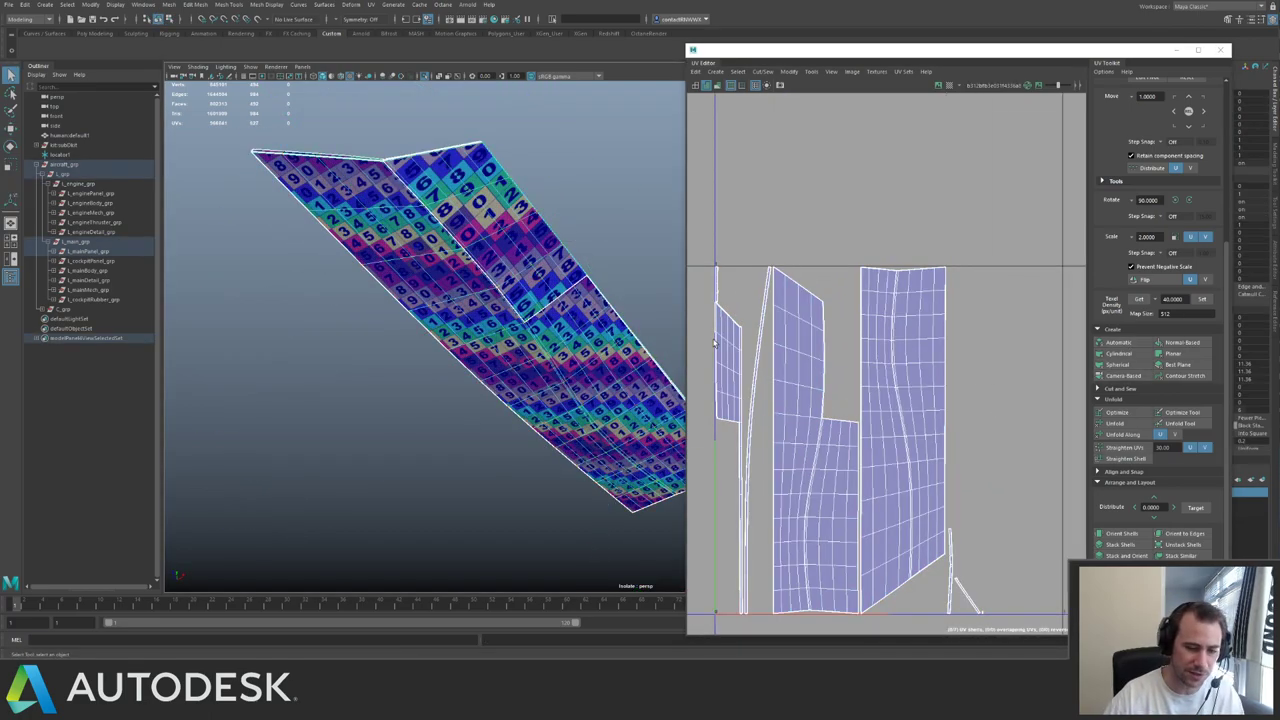
scroll(416, 224, "down", 4)
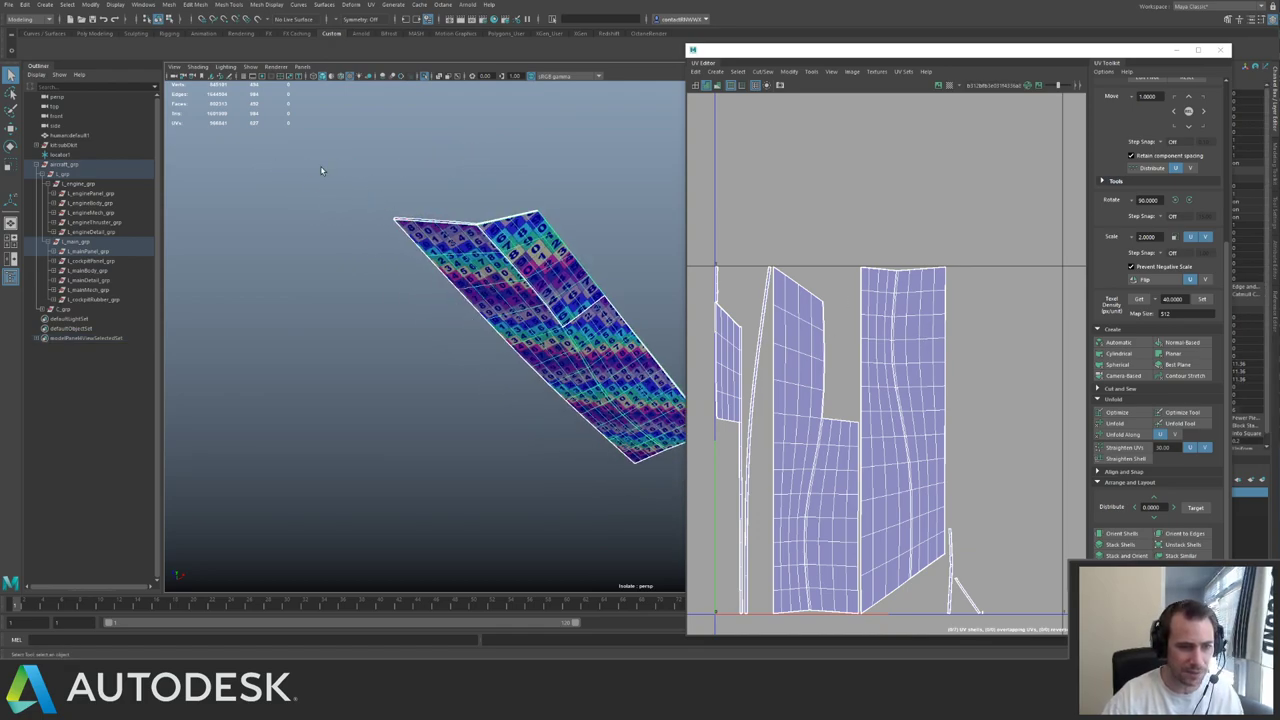
- Select all faces of the isolated panel and planar-map them along the Y axis, keeping the image width/height ratio
key("F11")
left_click_drag(314, 160, 704, 500)
scroll(946, 367, "down", 3)
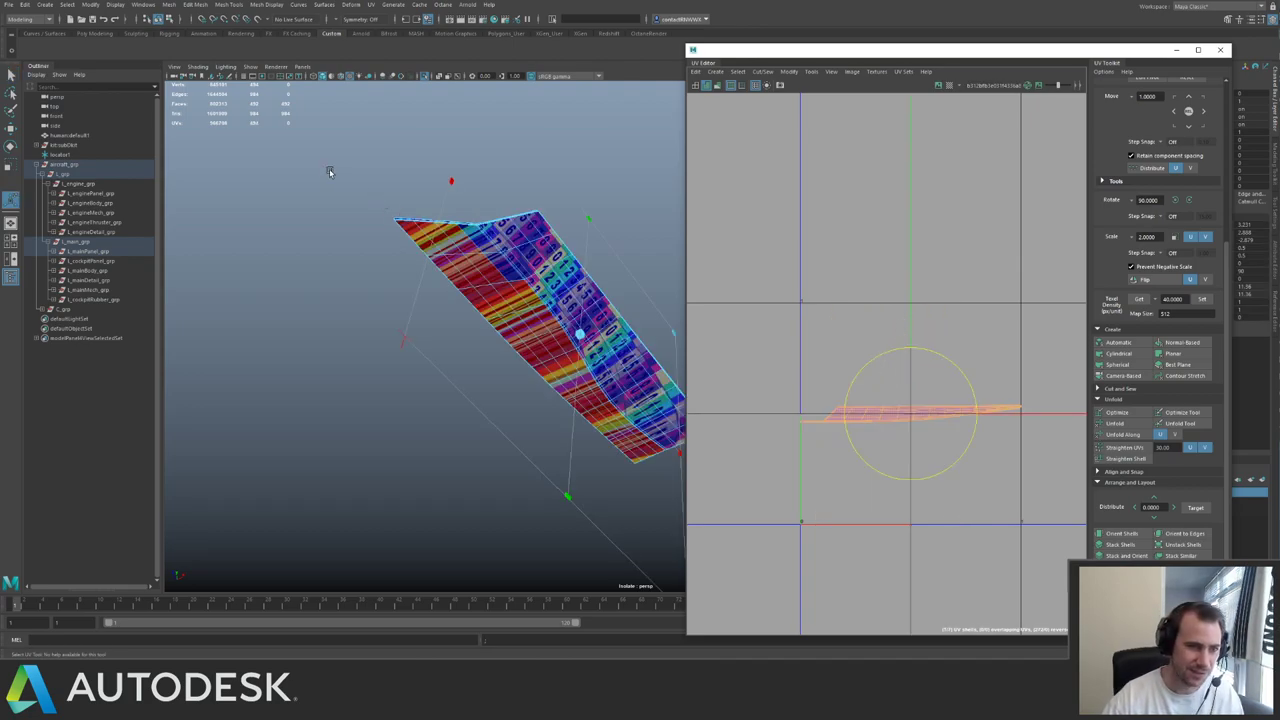
left_click_drag(330, 172, 726, 486)
right_click_drag(876, 414, 895, 342, "shift")
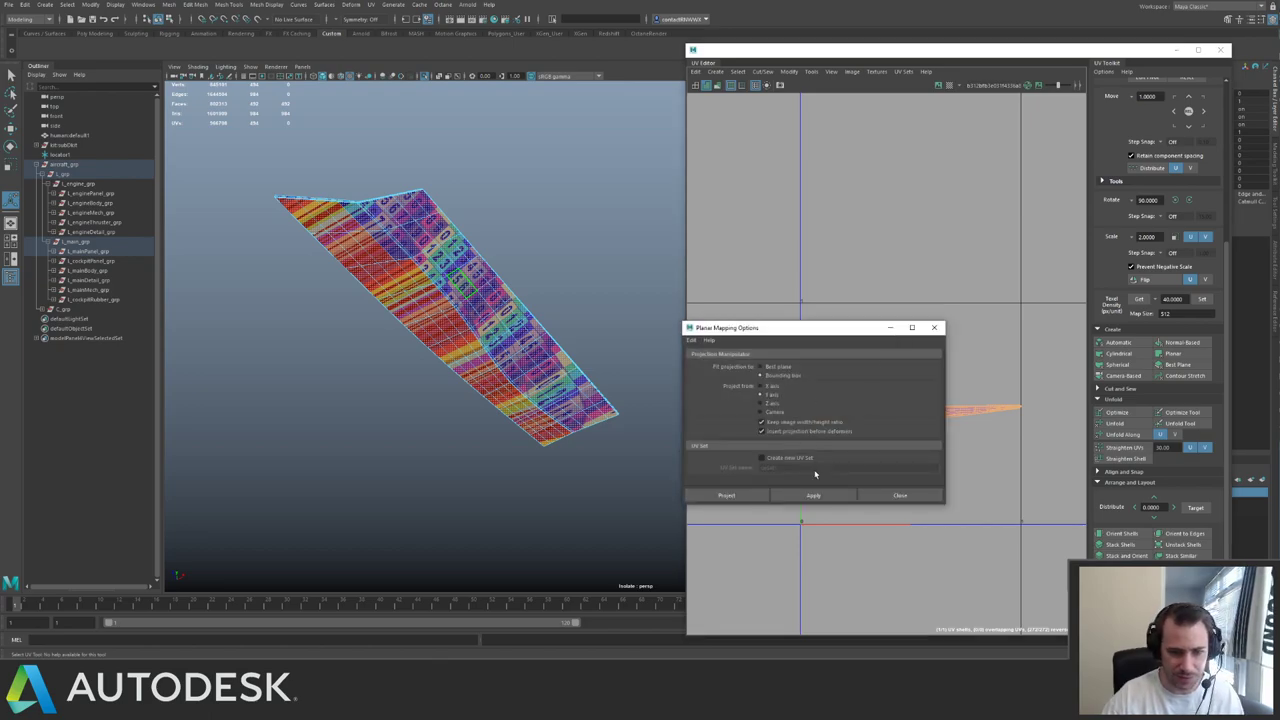
left_click(816, 494)
left_click(876, 495)
- Select the face loops forming the thin side rim around the isolated panel, including the faces past the corner bend
left_click_drag(446, 288, 449, 240, "alt")
right_click_drag(449, 240, 600, 270, "alt")
middle_click_drag(600, 270, 480, 280, "alt")
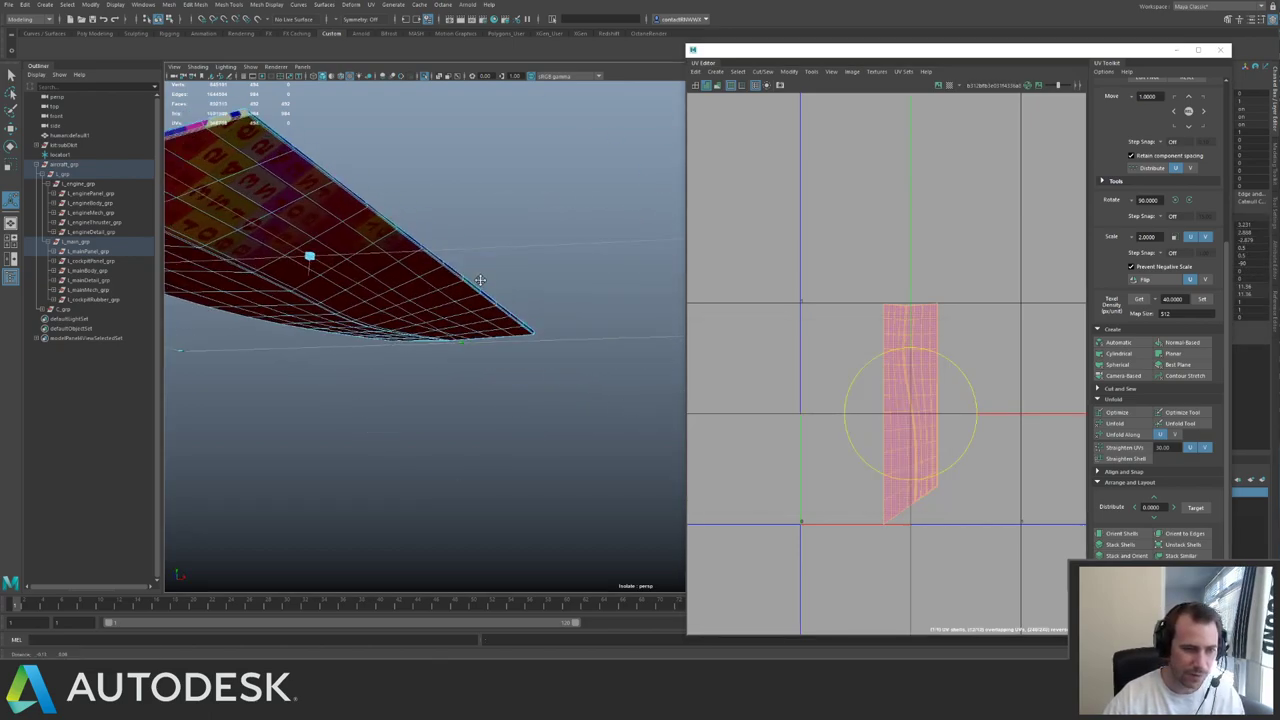
left_click_drag(480, 280, 288, 424, "alt")
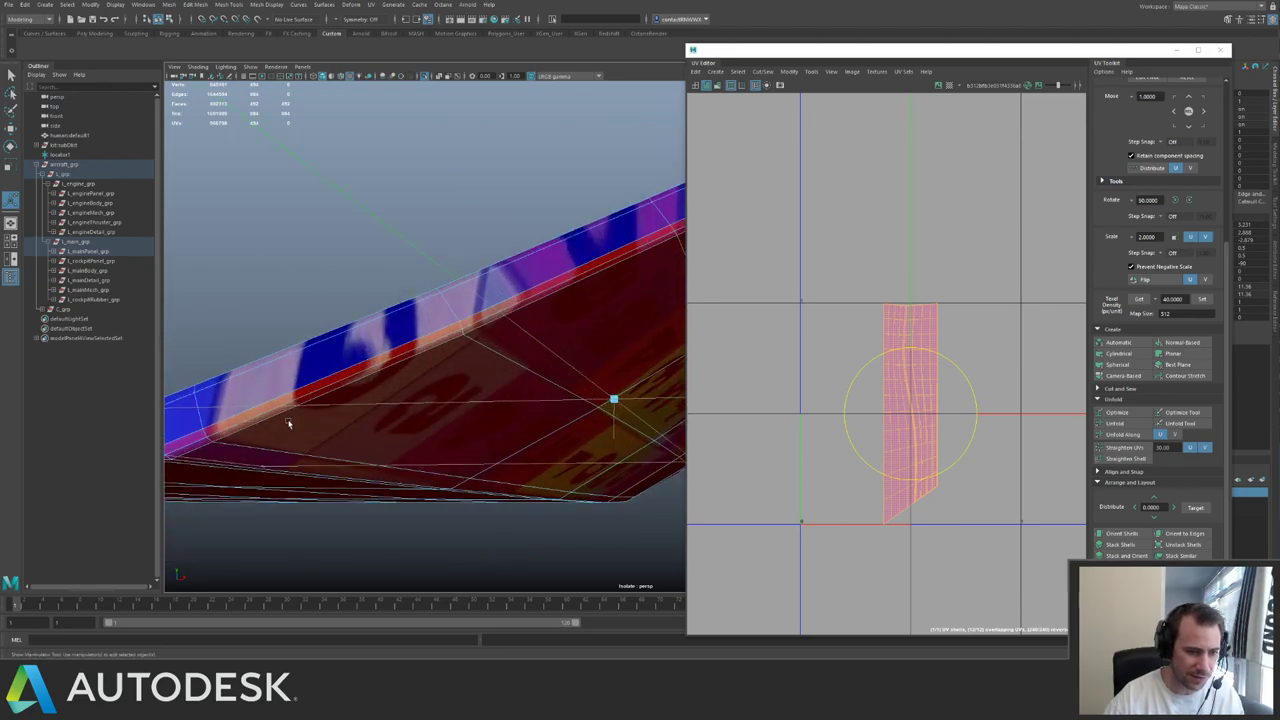
middle_click_drag(303, 367, 420, 349, "alt")
left_click(320, 386)
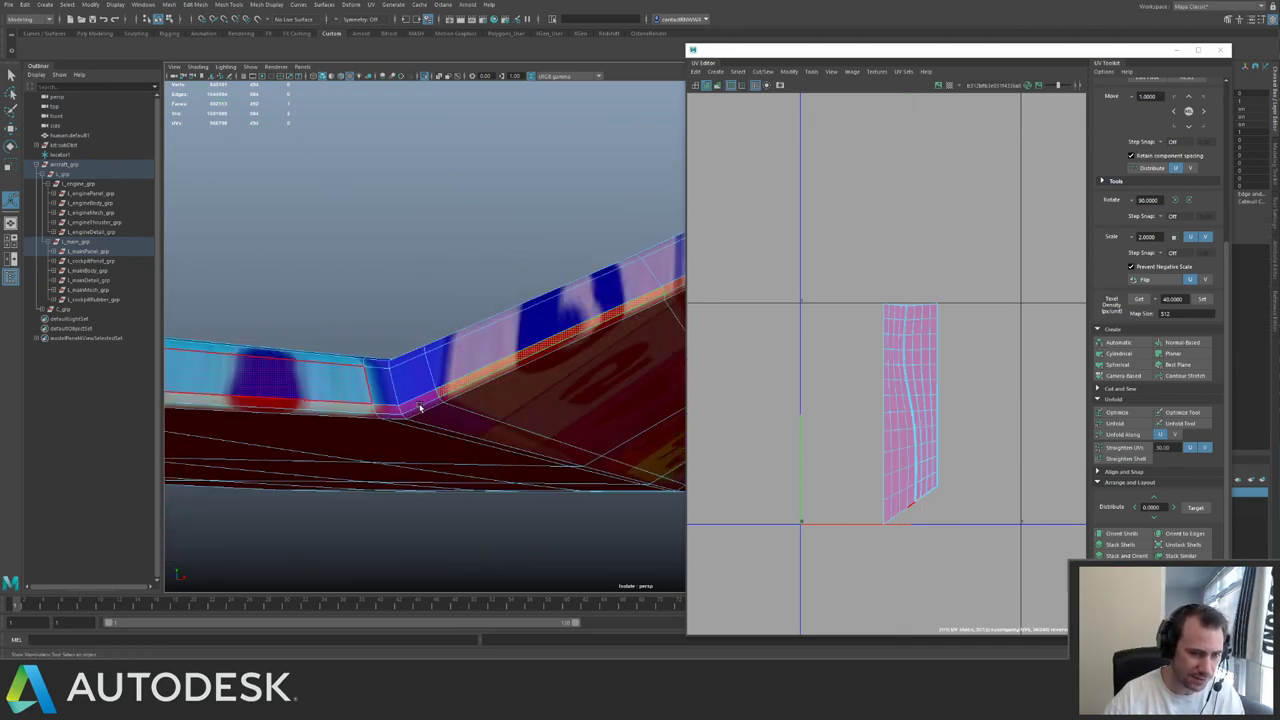
double_click(437, 374, "shift")
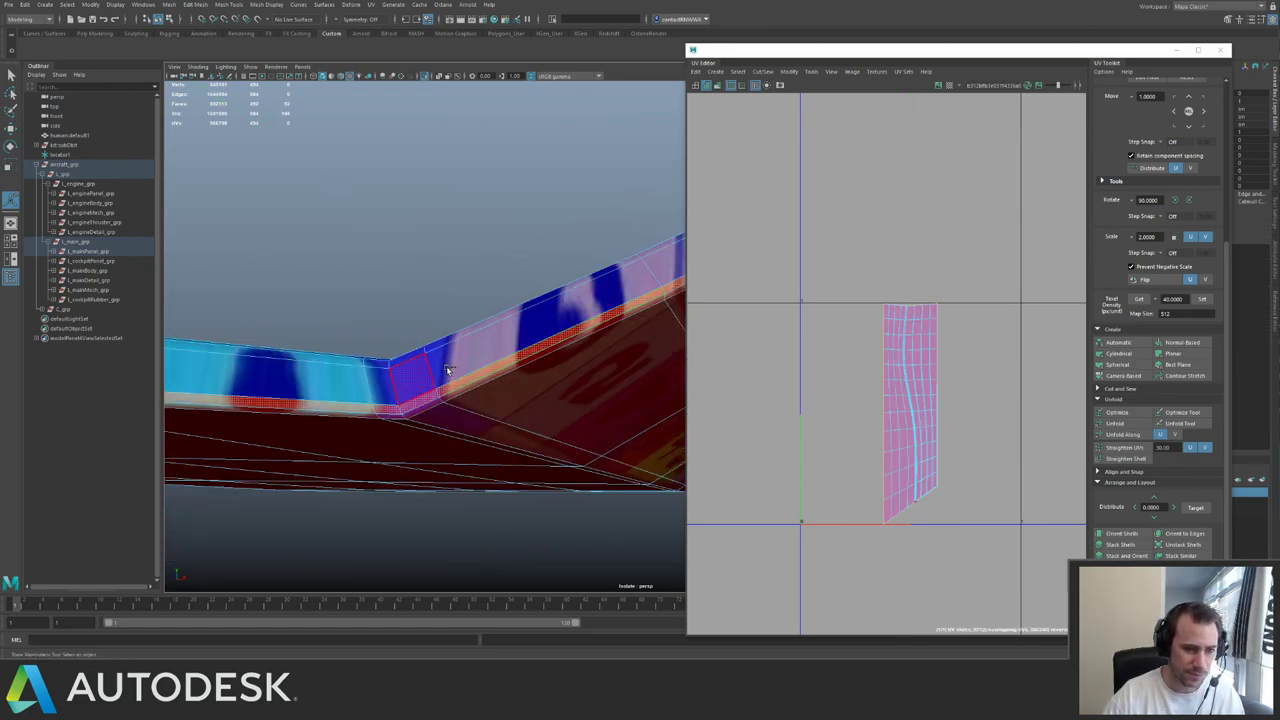
double_click(448, 370, "shift")
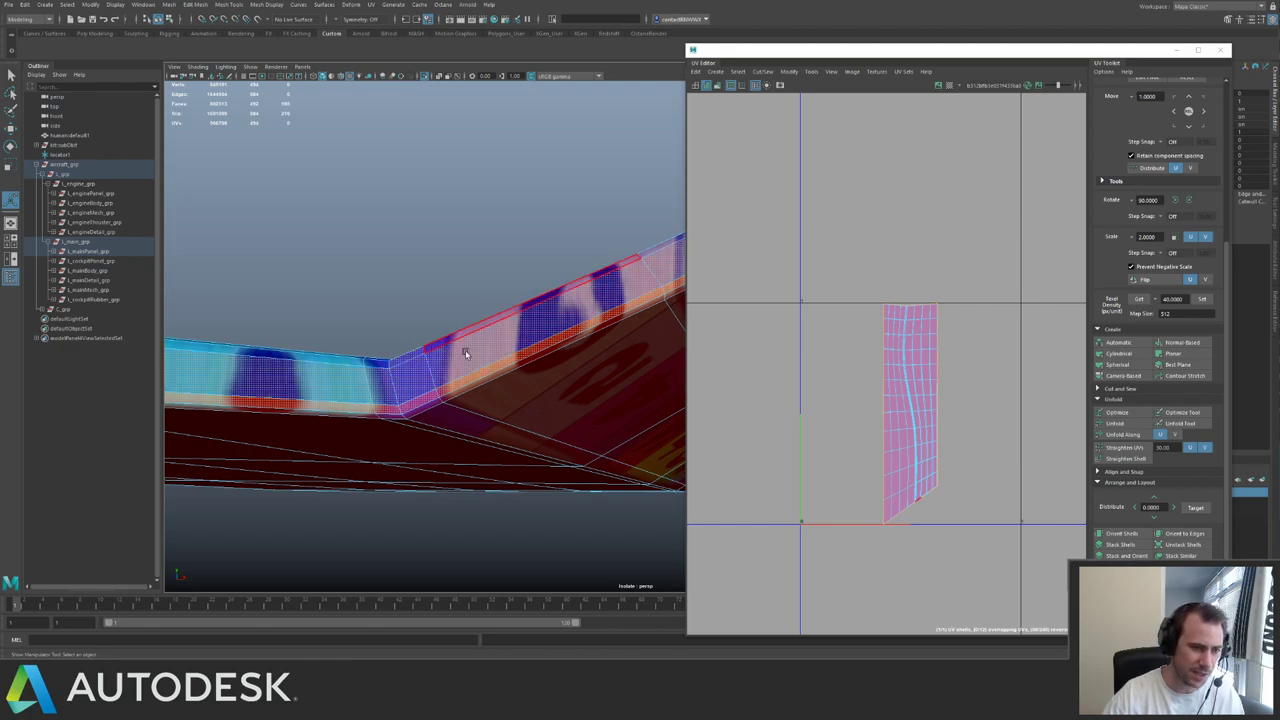
right_click_drag(465, 352, 420, 345, "alt")
left_click_drag(420, 345, 520, 332, "alt")
left_click(920, 489, "shift")
- Try moving the selected rim faces' UVs out to the left of the planar-mapped shell
key("w")
right_click_drag(990, 390, 847, 289, "alt")
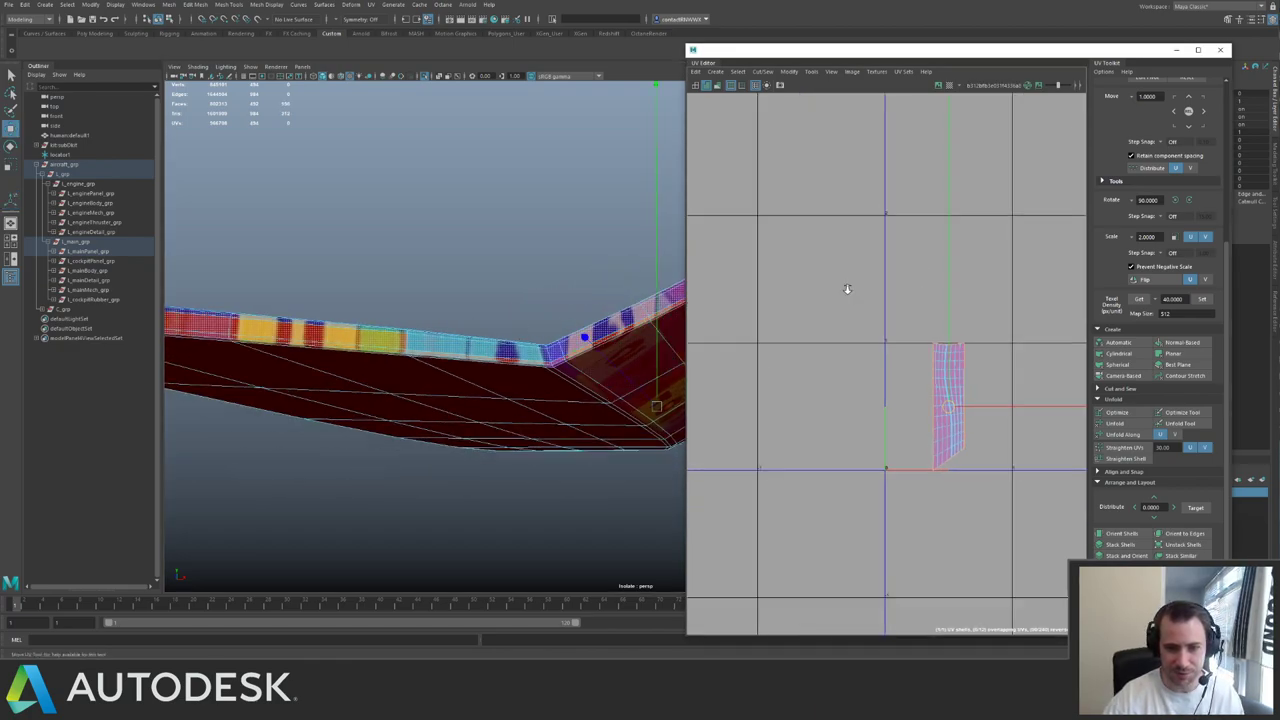
scroll(847, 289, "down", 1)
left_click_drag(952, 409, 862, 423)
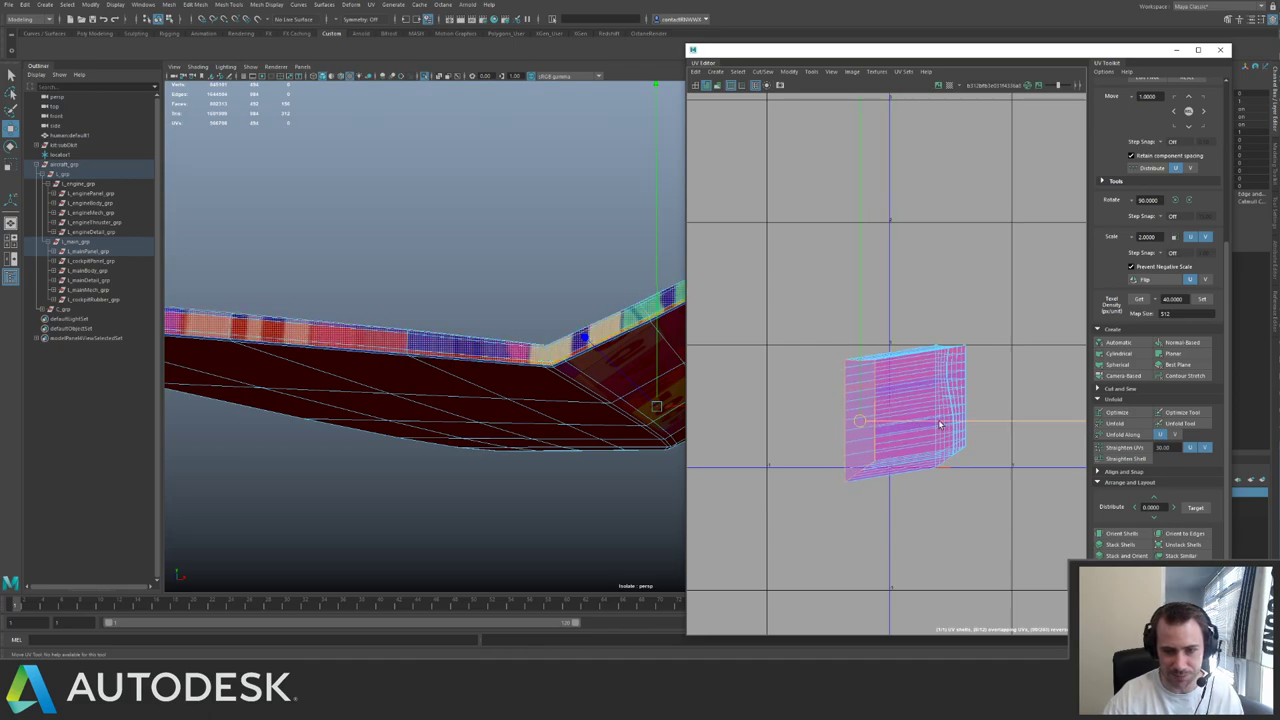
key("ctrl+z")
- Separate the selected rim faces into their own UV shell and move it into the tile left of the main one
right_click_drag(957, 420, 959, 398, "shift")
left_click(957, 369)
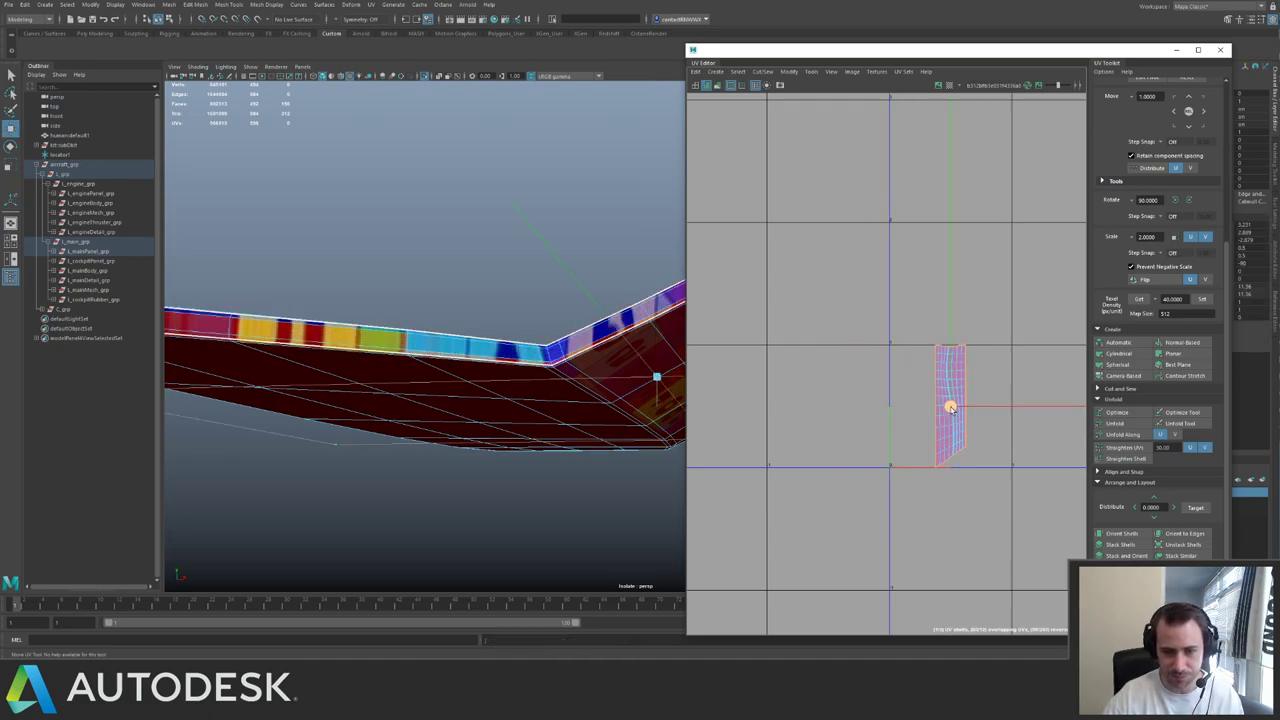
key("F12")
left_click_drag(901, 326, 1066, 470)
middle_click_drag(1006, 325, 964, 279, "alt")
left_click_drag(913, 361, 908, 382)
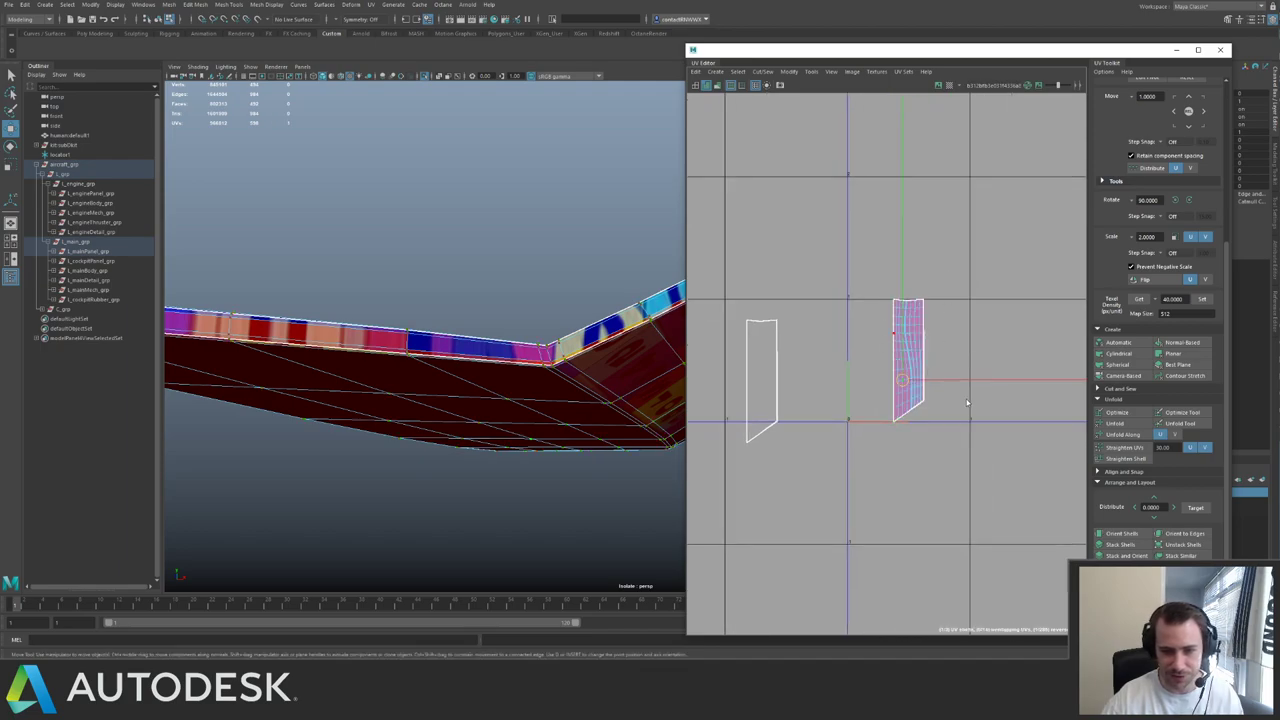
- Move one of the two overlapping large face shells aside in UV space and unfold each of them
right_click_drag(967, 400, 973, 386, "ctrl")
left_click_drag(990, 367, 1065, 368)
middle_click_drag(1065, 368, 994, 367, "alt")
right_click_drag(994, 367, 1087, 333, "alt")
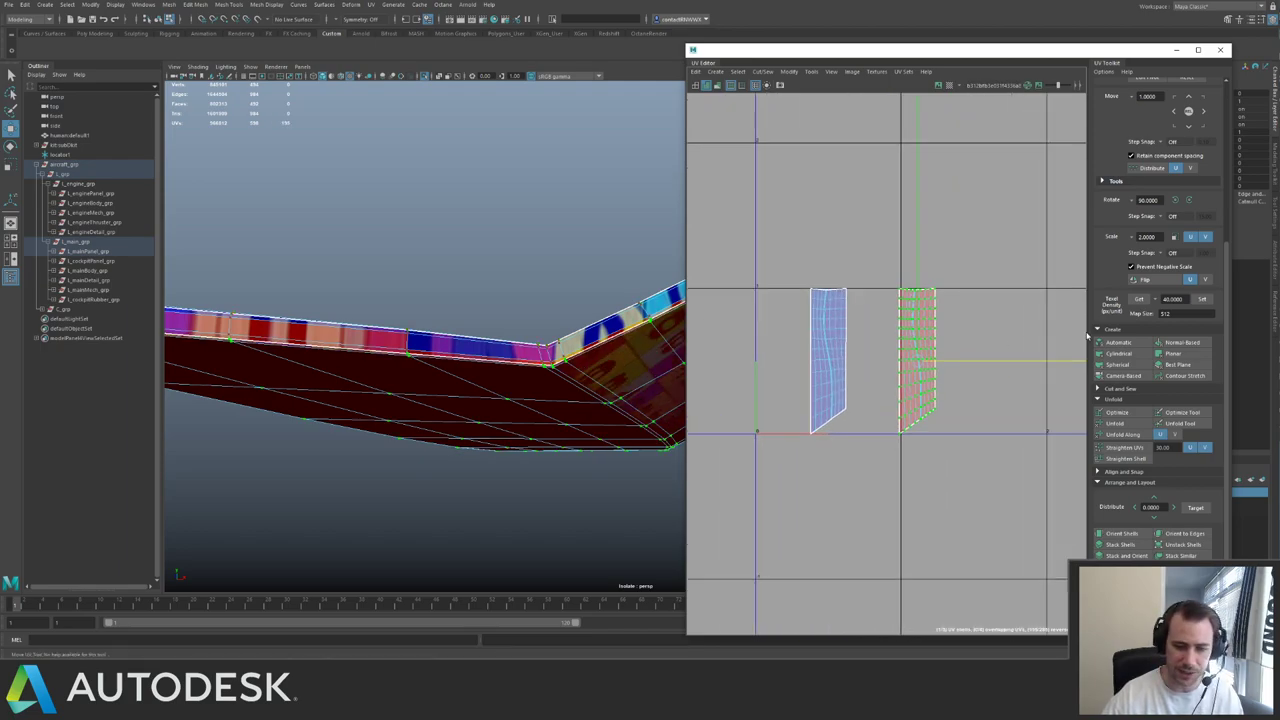
left_click(1138, 436)
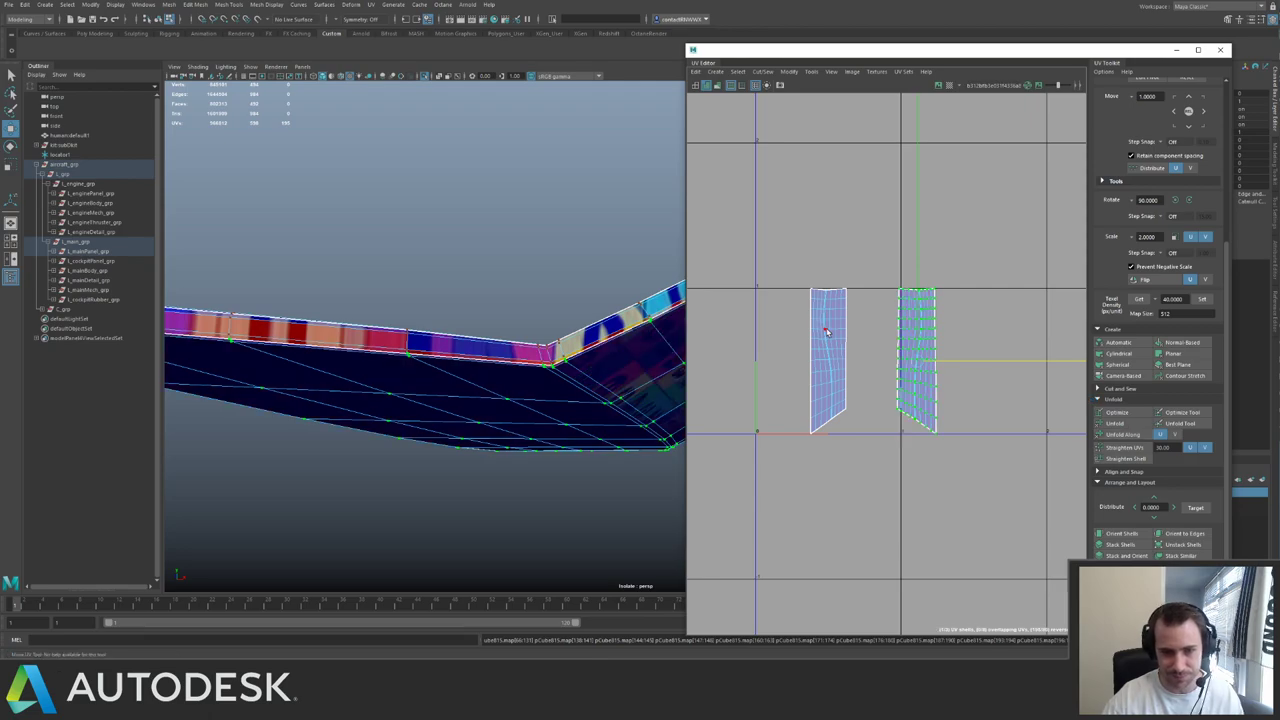
left_click(824, 324)
left_click(1120, 434)
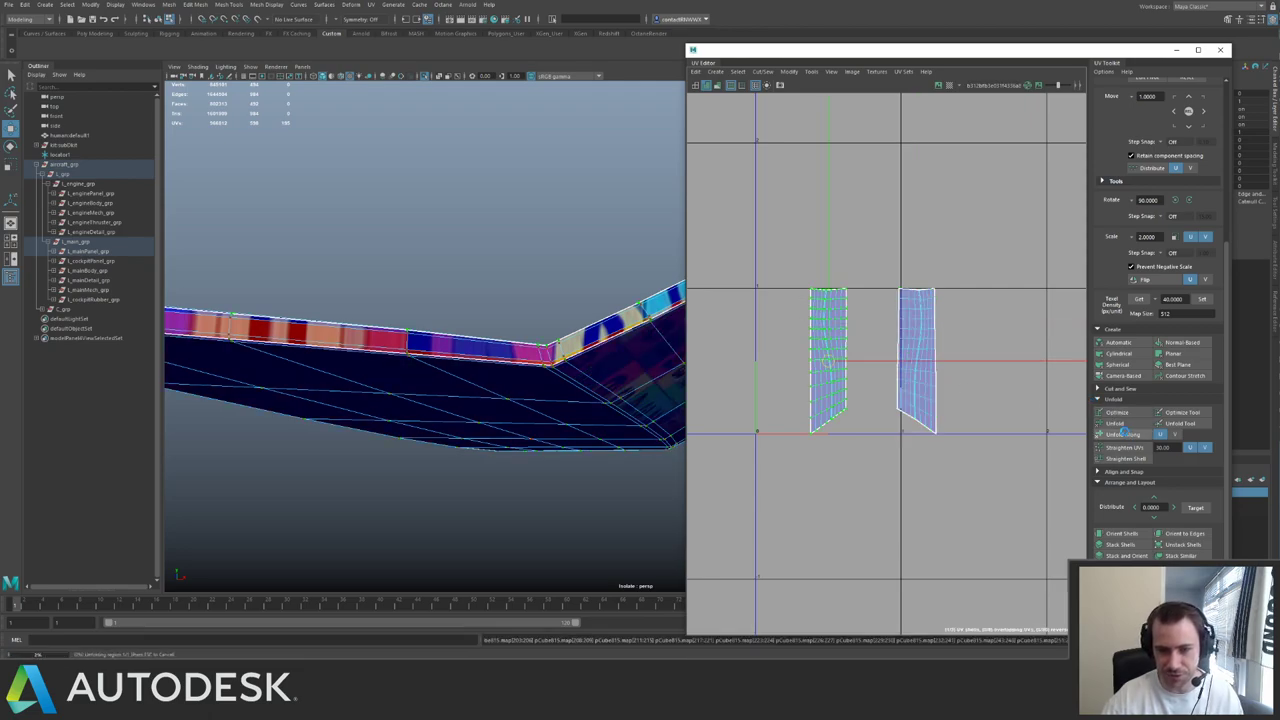
- Move both unfolded face shells to the right beyond the main tile and set their texel density to 40 with map size 512
middle_click_drag(891, 351, 1009, 351, "alt")
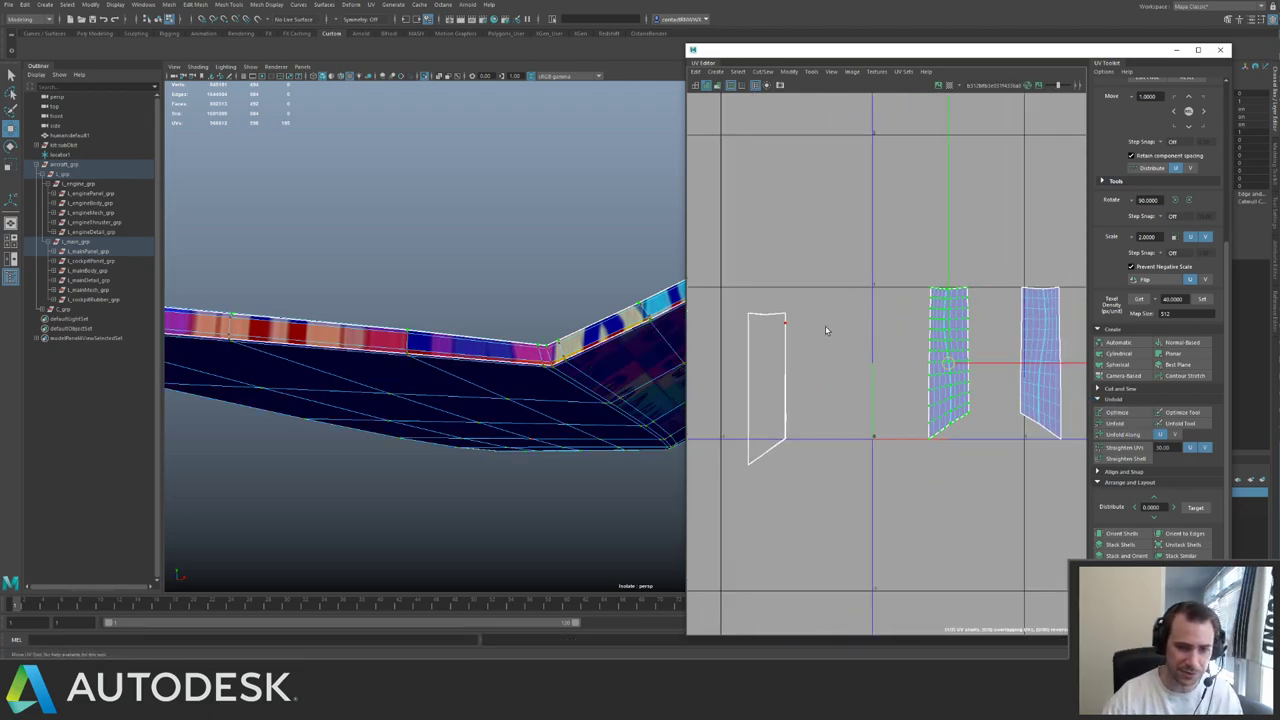
scroll(826, 330, "down", 4)
middle_click_drag(826, 330, 911, 328, "alt")
left_click_drag(1045, 374, 1060, 386)
middle_click_drag(1050, 375, 955, 371, "alt")
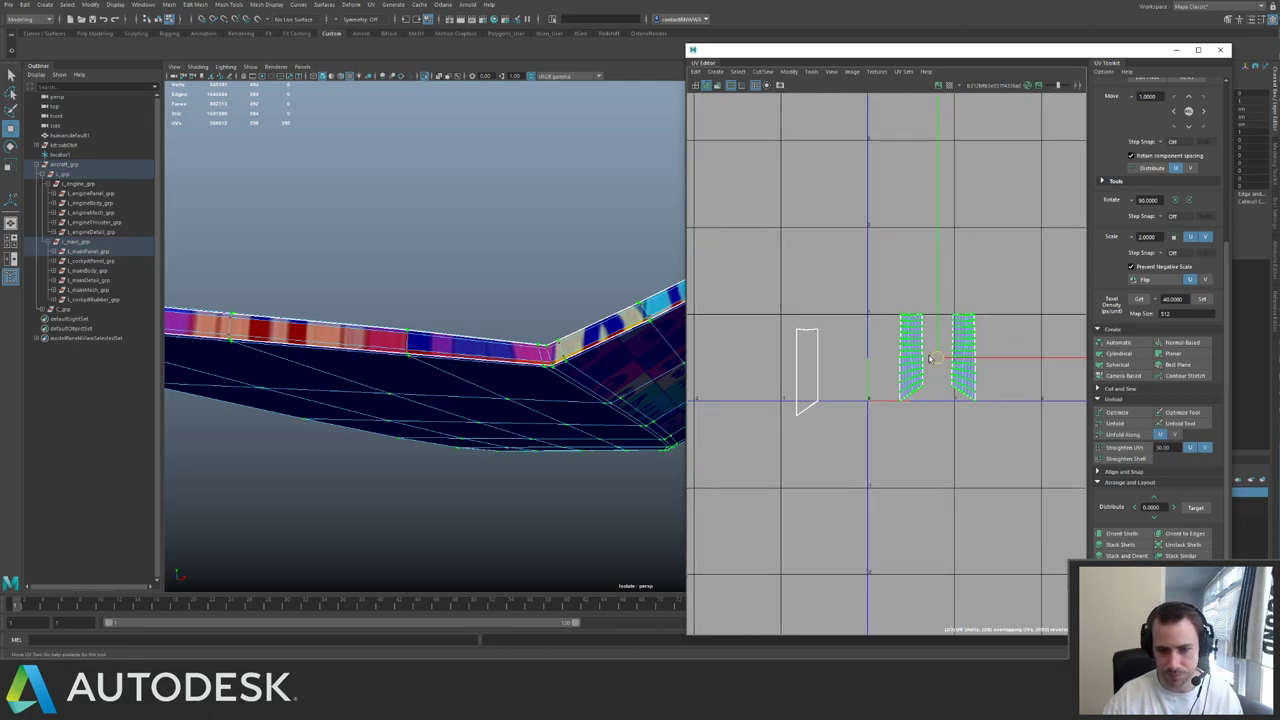
left_click_drag(936, 359, 1093, 390)
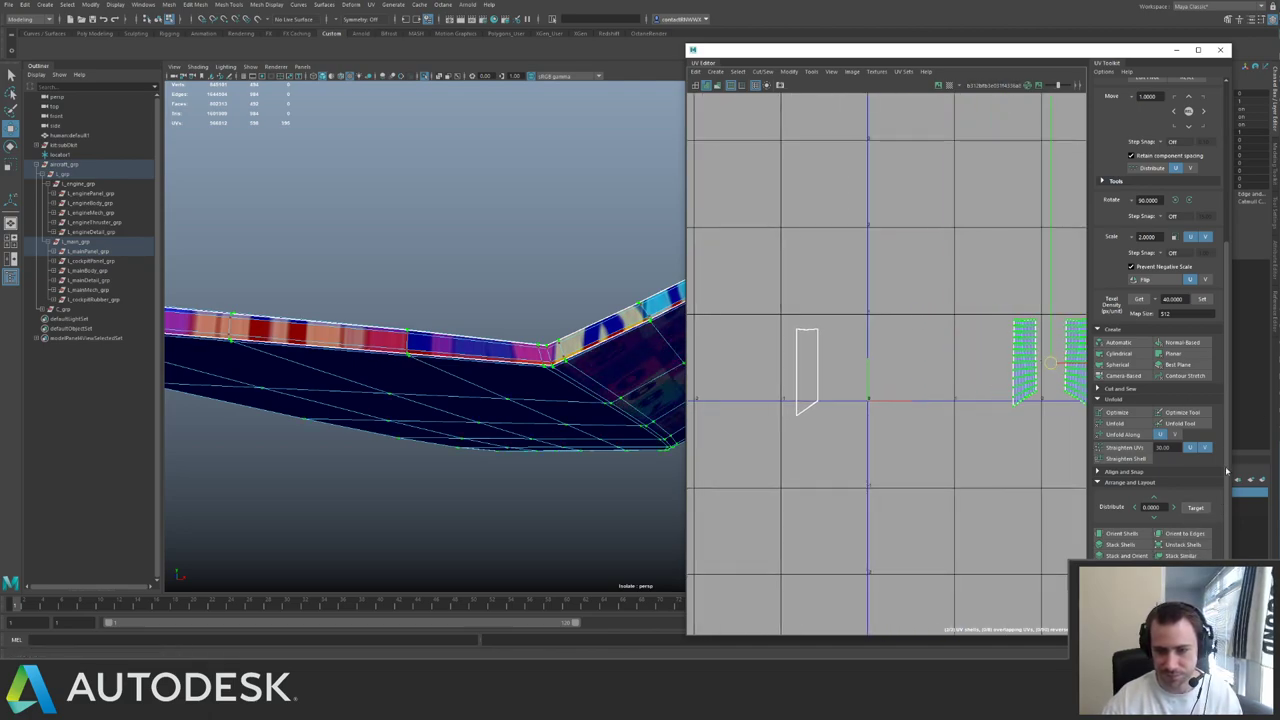
left_click(1203, 300)
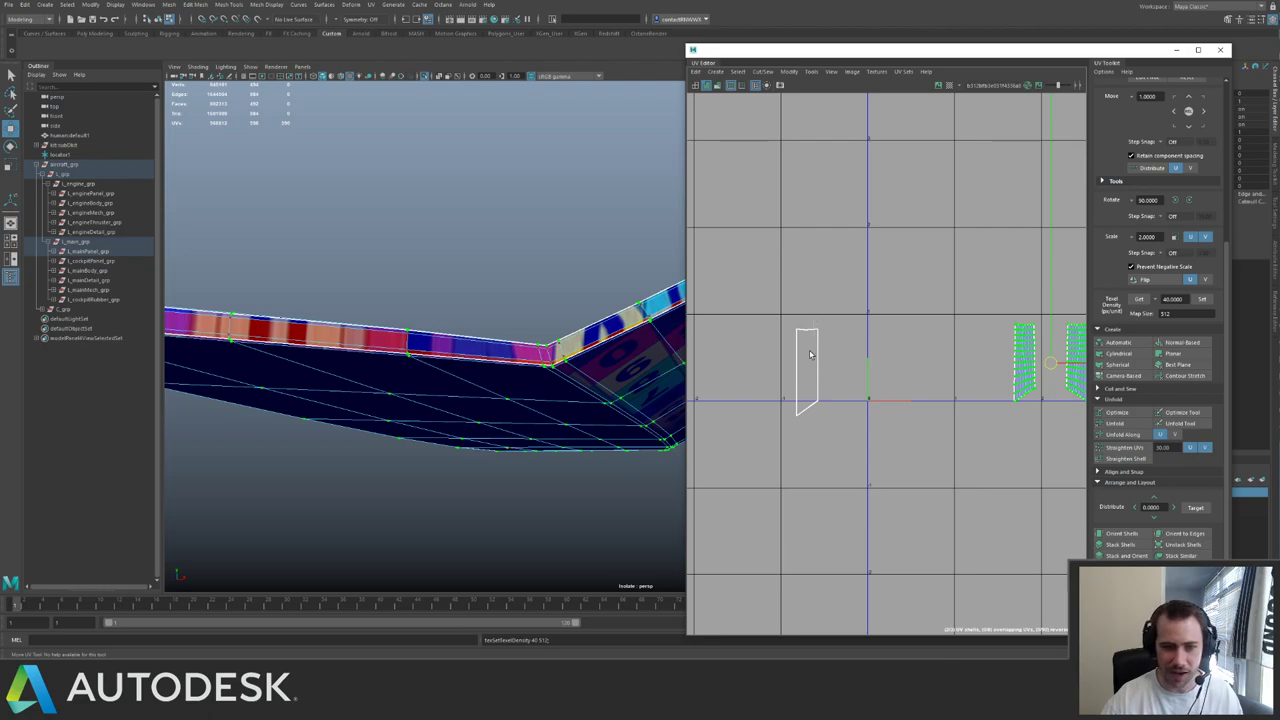
- Apply automatic UV mapping to the separated rim shell
left_click(808, 358)
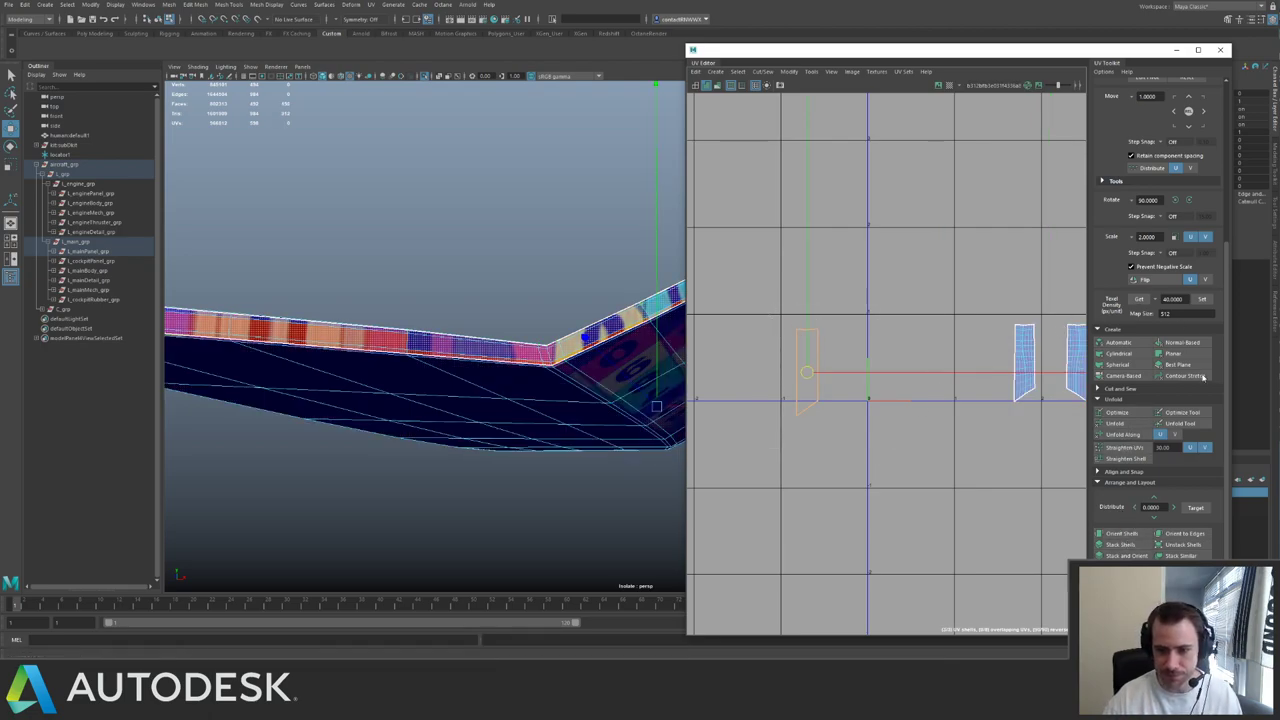
left_click(1126, 343)
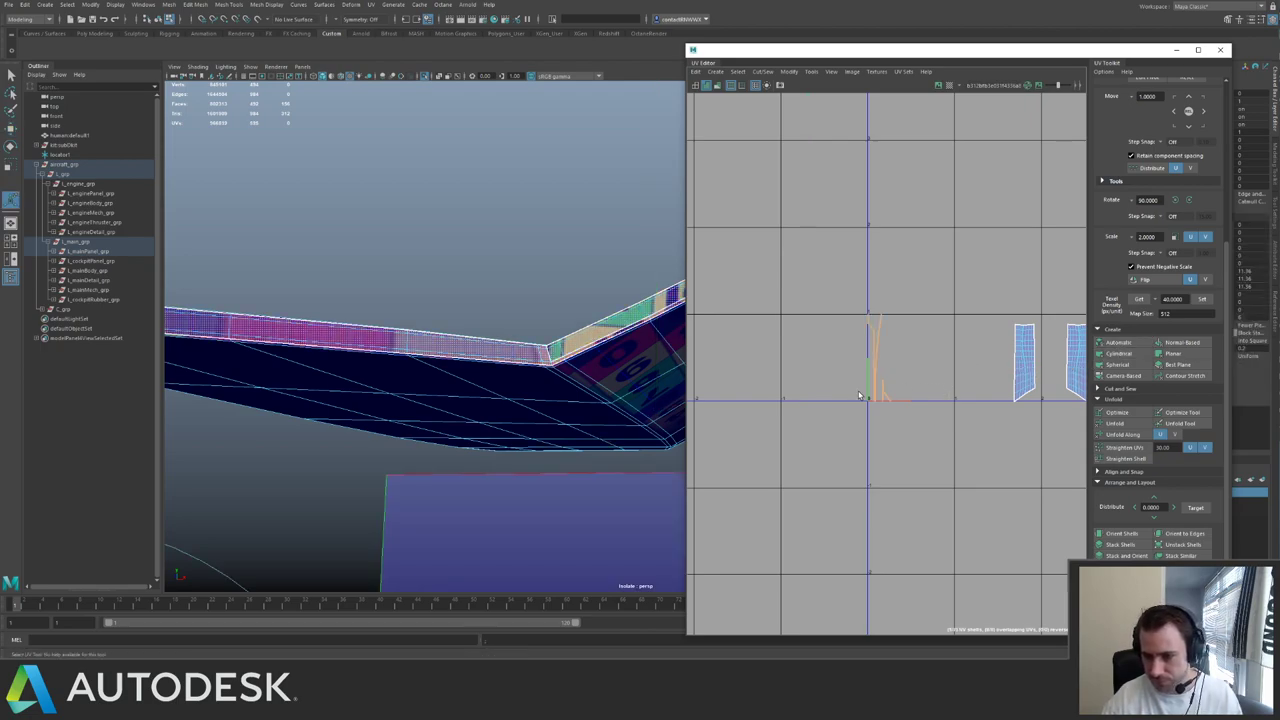
right_click_drag(859, 395, 1110, 515, "alt")
middle_click_drag(882, 141, 868, 260, "alt")
right_click_drag(868, 260, 1014, 411, "alt")
middle_click_drag(906, 317, 880, 249, "alt")
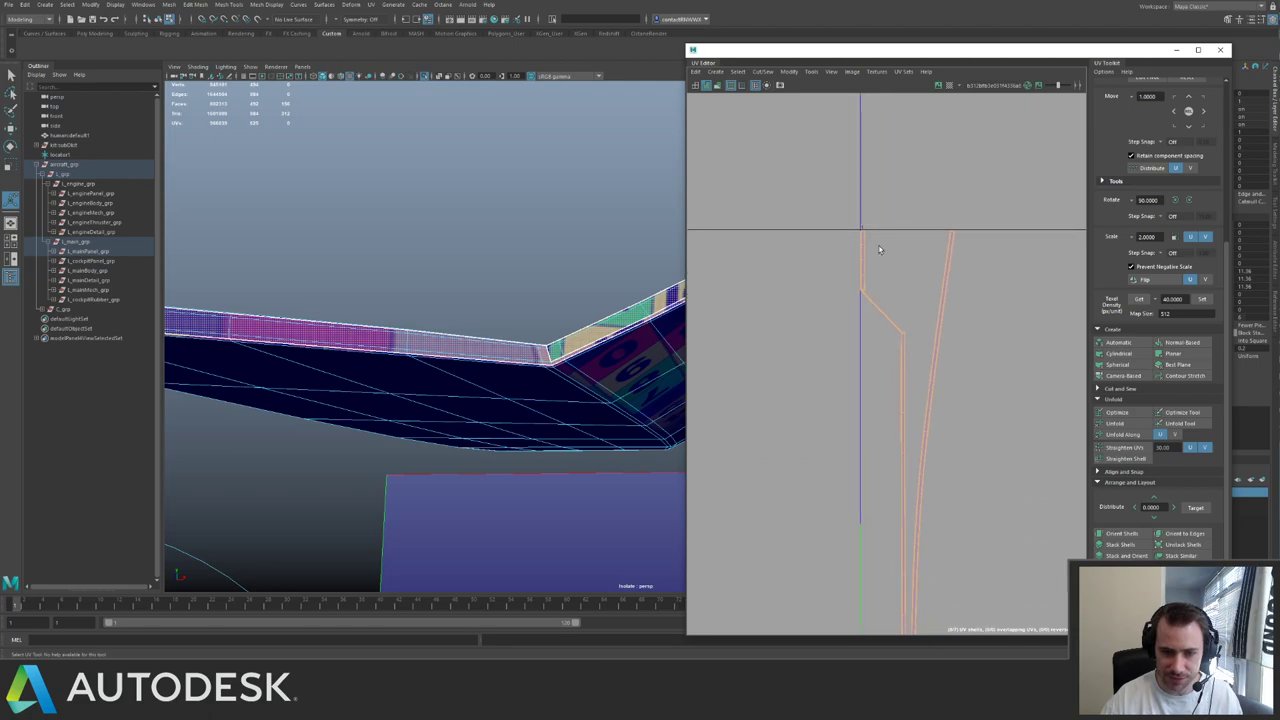
right_click_drag(877, 280, 1038, 446, "alt")
- Select the seam edges on the bent rim strip and the separate diagonal piece and try a Move and Sew
key("F10")
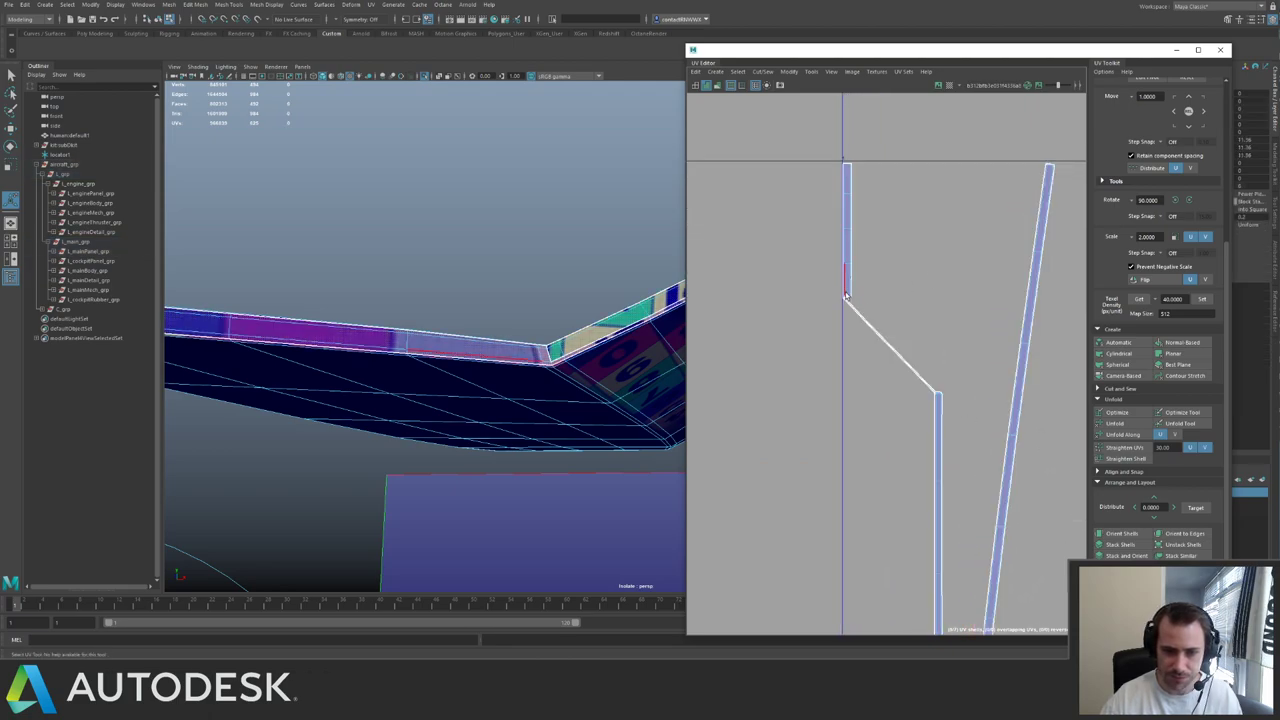
left_click(848, 301)
middle_click_drag(886, 292, 829, 288, "alt")
right_click_drag(831, 292, 963, 470, "alt")
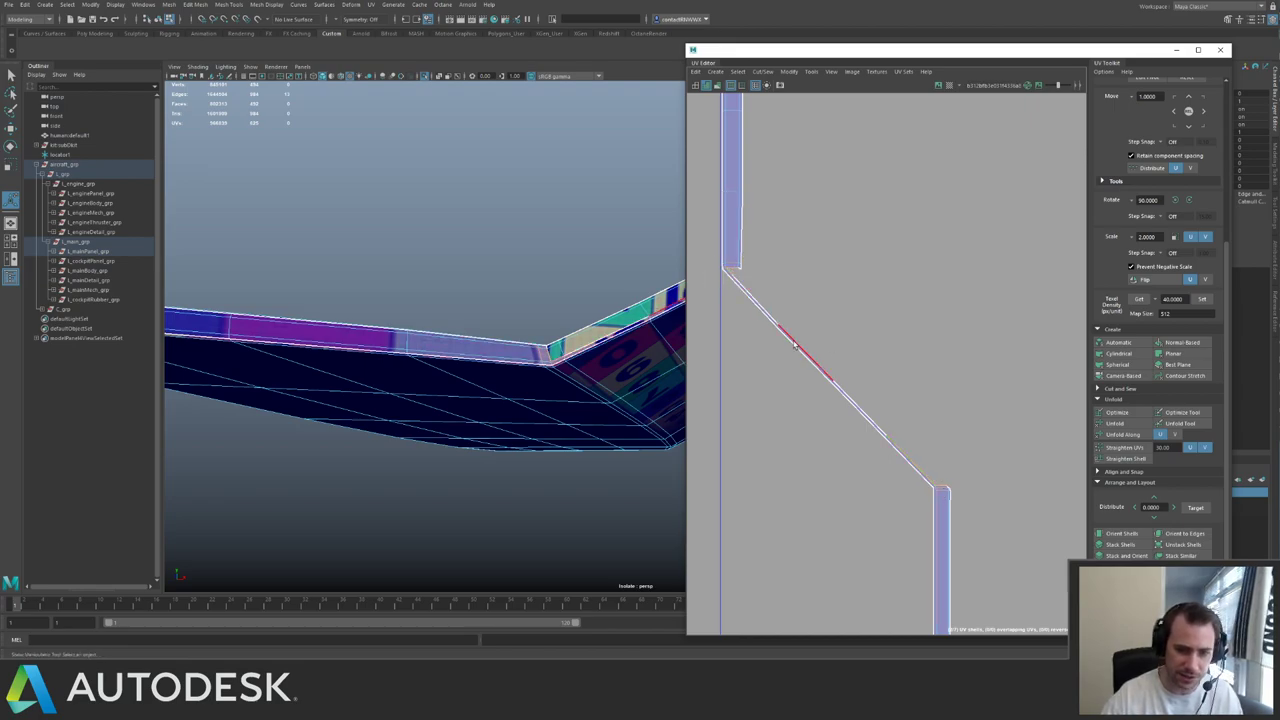
right_click_drag(942, 366, 866, 320, "alt")
middle_click_drag(922, 334, 769, 98, "alt")
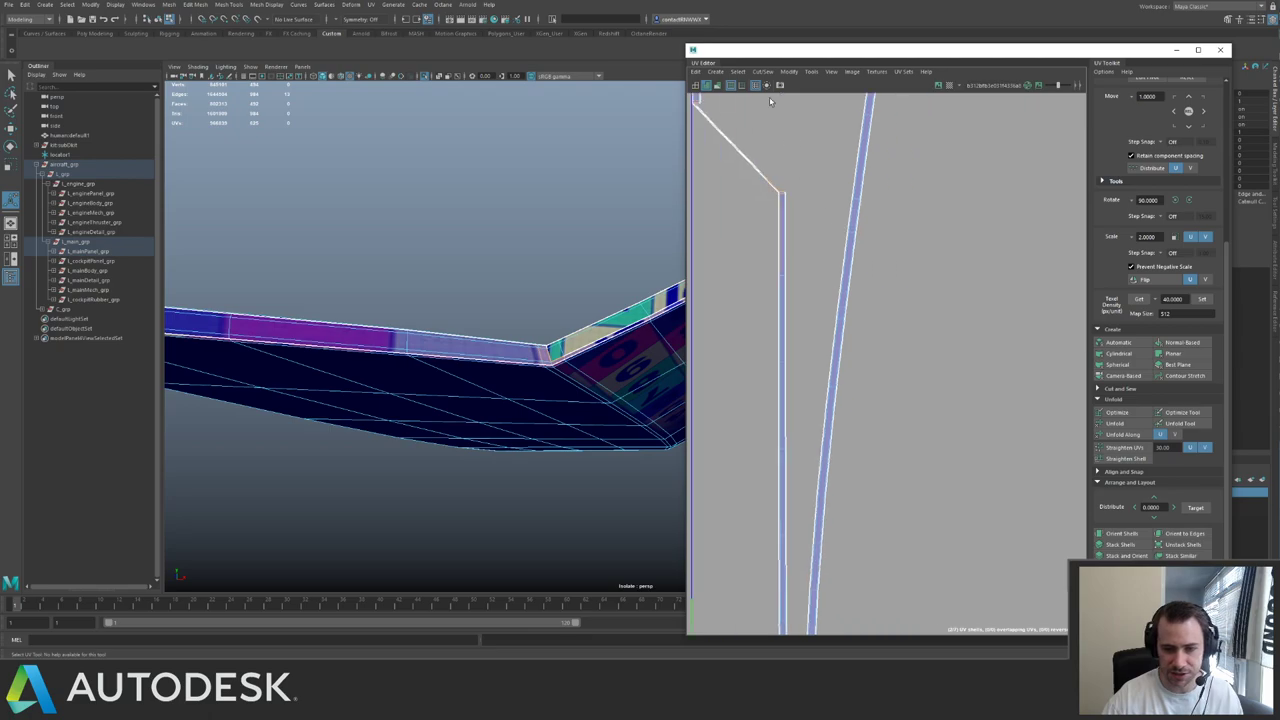
right_click_drag(940, 318, 727, 222, "alt")
middle_click_drag(793, 358, 766, 166, "alt")
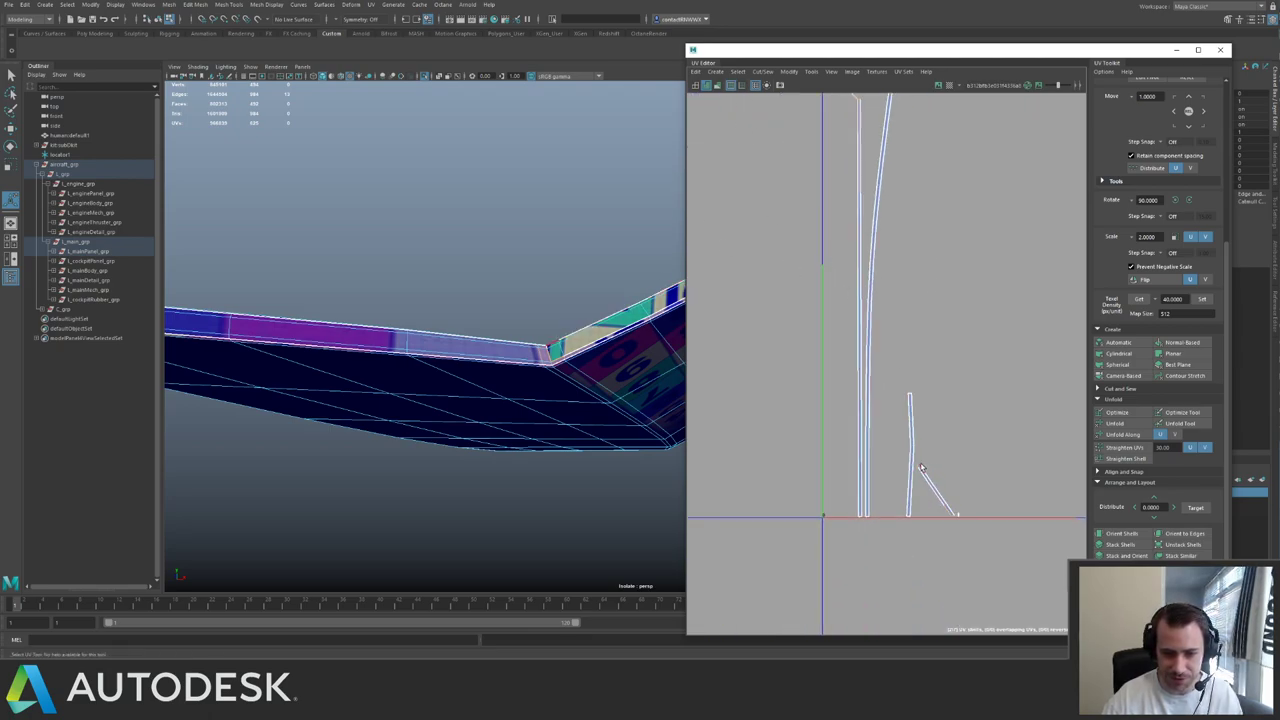
left_click_drag(983, 523, 999, 531)
right_click_drag(952, 366, 911, 168, "alt")
middle_click_drag(911, 168, 639, 333, "alt")
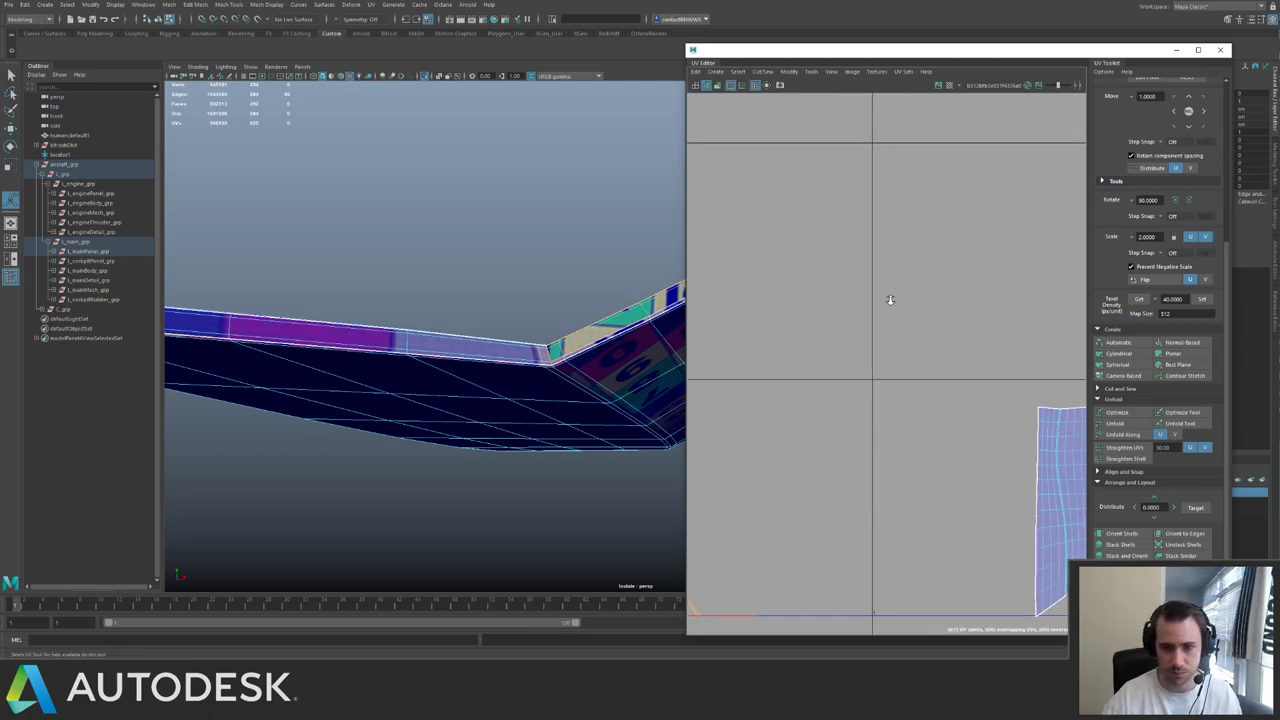
right_click_drag(891, 299, 860, 238, "alt")
middle_click_drag(897, 390, 1024, 376, "alt")
right_click_drag(872, 362, 926, 393, "alt")
right_click_drag(892, 345, 883, 268, "shift")
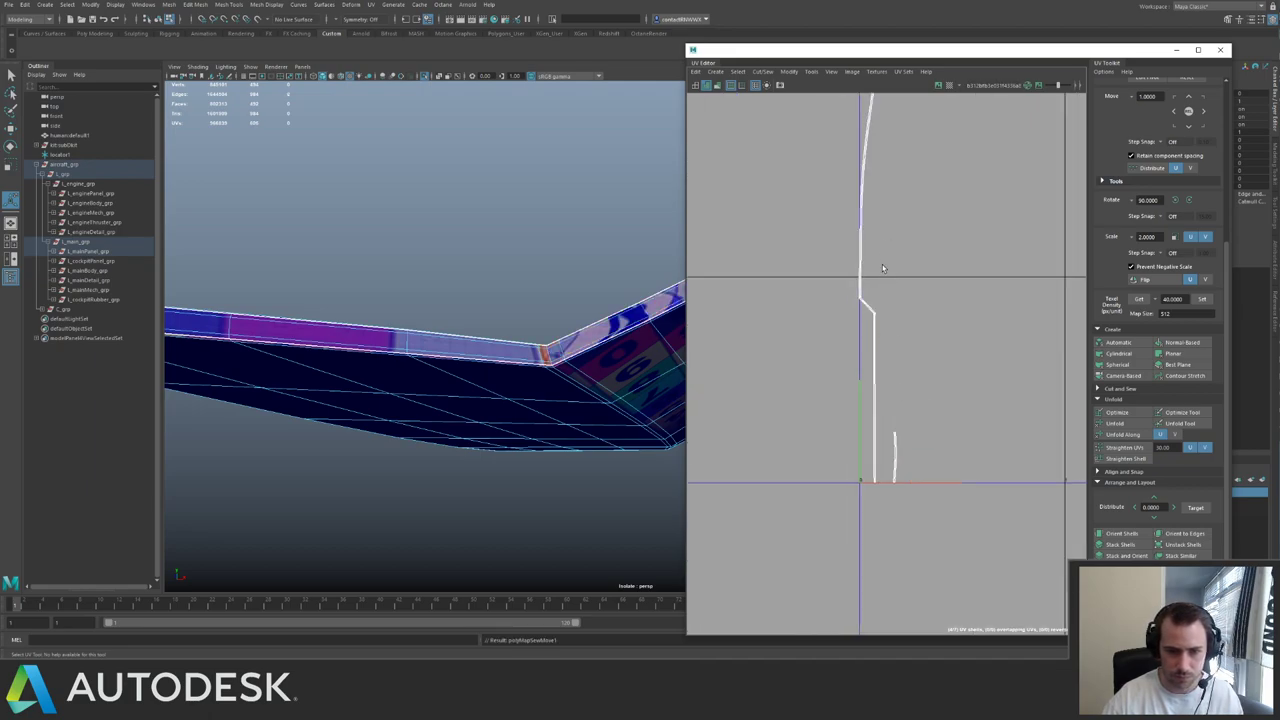
- Sew the diagonal rim piece onto the bent strip along the reselected seam edges and select all rim strips
scroll(965, 370, "up", 5)
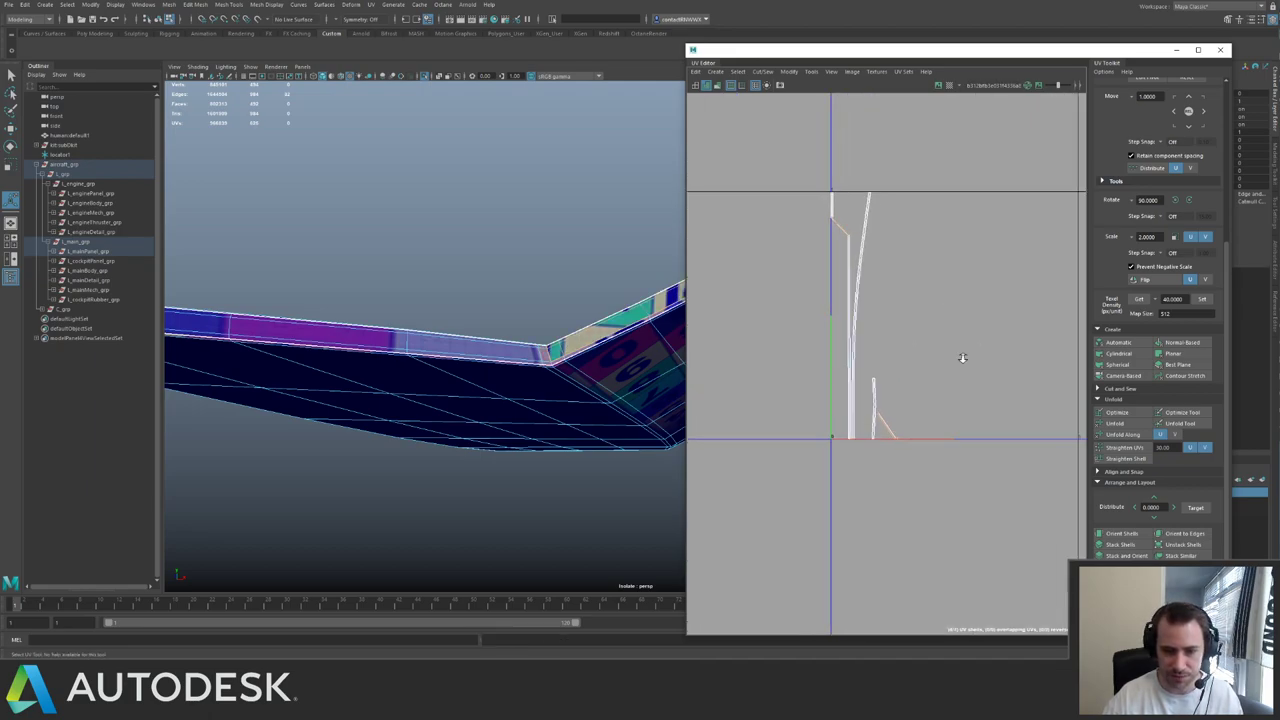
right_click_drag(920, 418, 872, 165, "alt")
left_click_drag(800, 233, 952, 499)
middle_click_drag(782, 243, 830, 309, "alt")
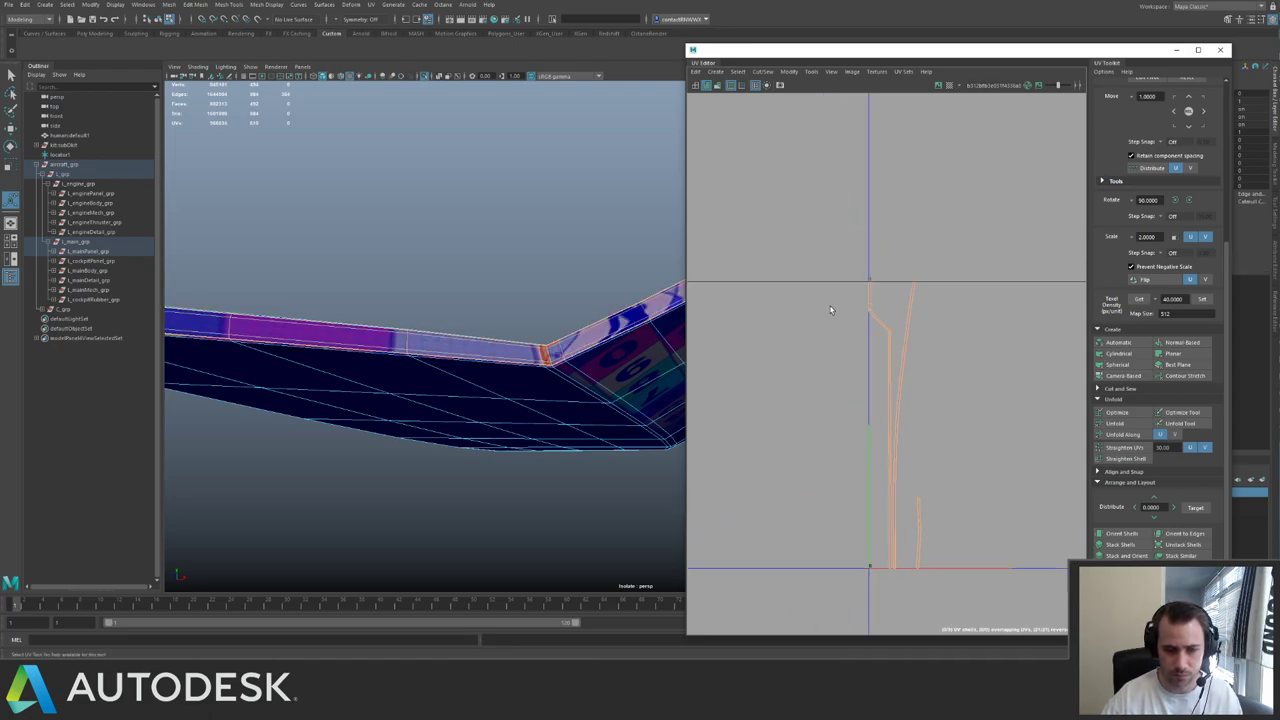
- Select the bent rim strip as a shell and move it left, clear of the curved strips
right_click_drag(916, 295, 940, 296)
left_click_drag(879, 321, 897, 341)
right_click_drag(890, 321, 1001, 408, "alt")
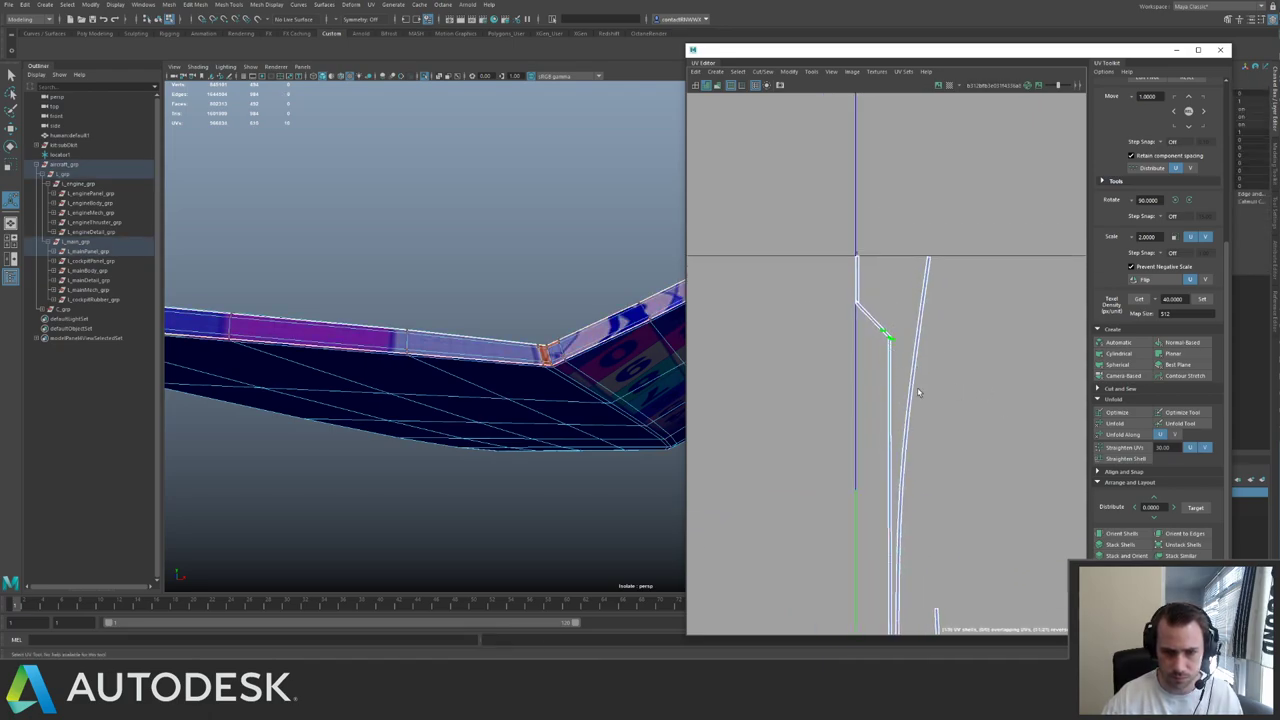
key("w")
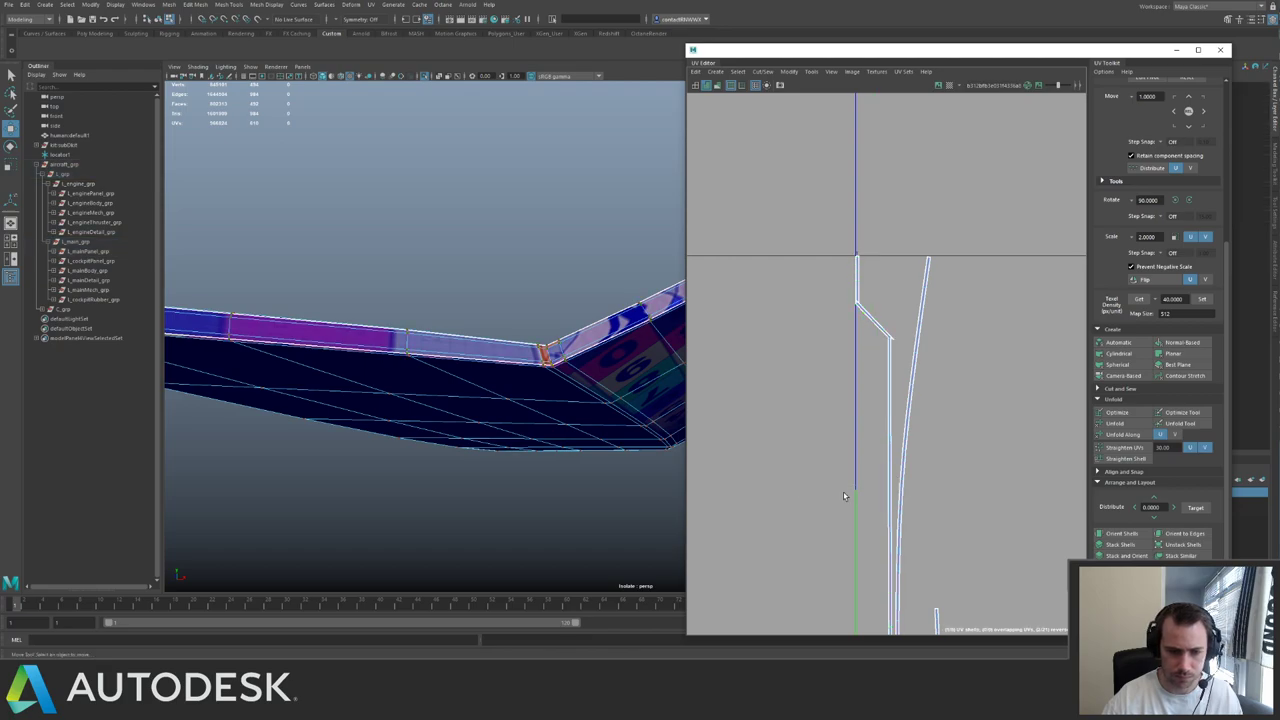
left_click_drag(871, 488, 771, 482)
middle_click_drag(763, 211, 748, 262, "alt")
right_click_drag(748, 262, 745, 258, "alt")
right_click_drag(822, 365, 766, 306)
left_click_drag(748, 271, 857, 593)
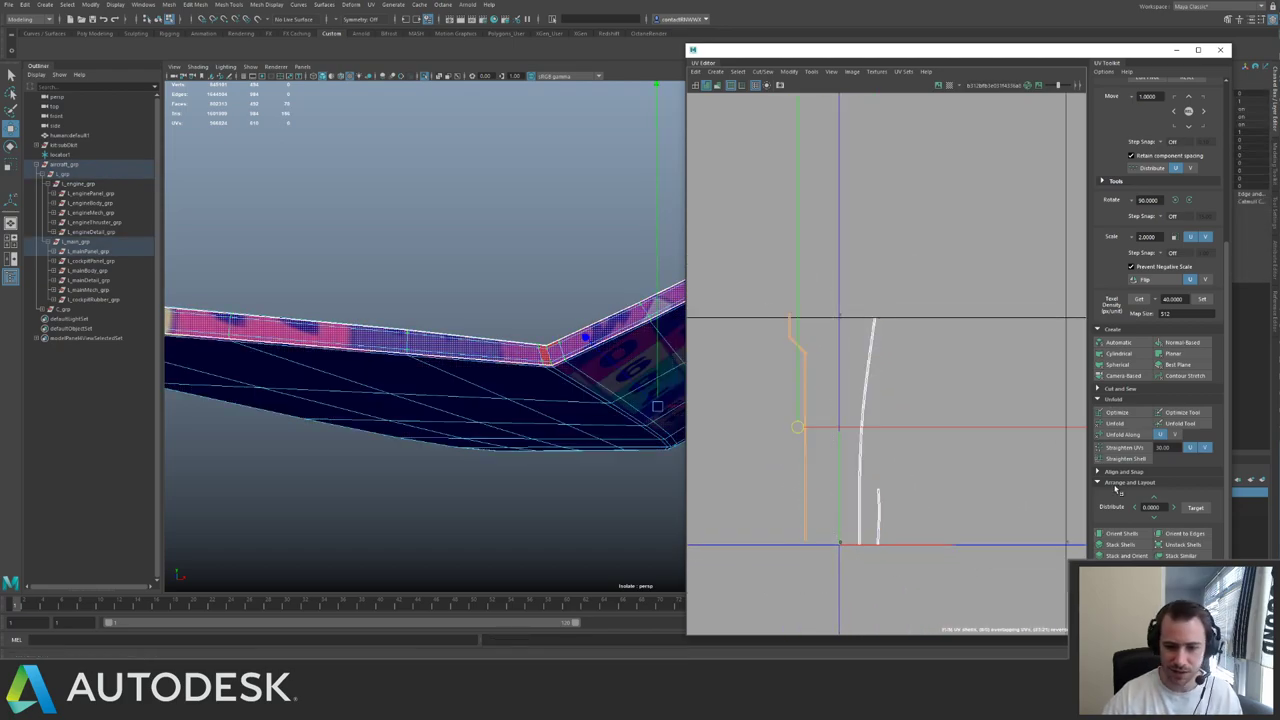
- Try automatic mapping on the relocated bent strip, and undo it together with the strip's move
left_click(1118, 342)
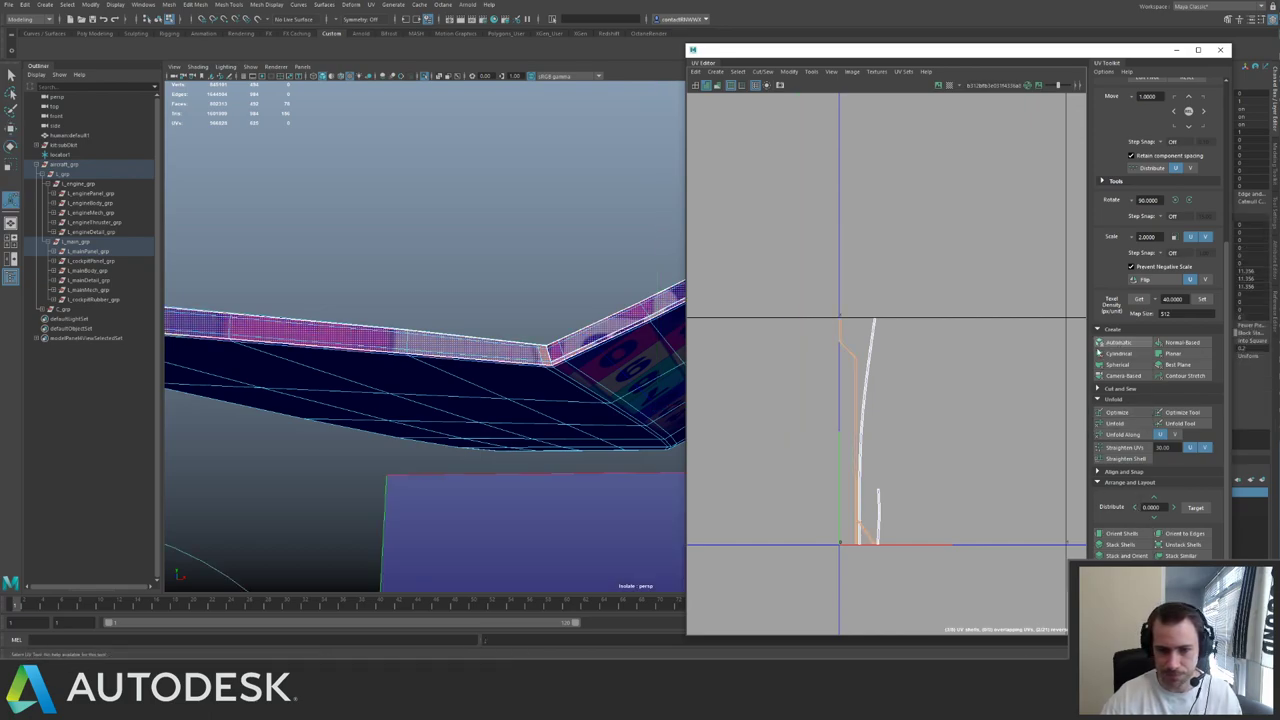
mouse_move(804, 434)
left_mouse_down()
mouse_move(777, 431)
mouse_move(791, 430)
left_mouse_up()
right_click_drag(791, 432, 1050, 500, "alt")
middle_click_drag(860, 286, 768, 217, "alt")
key("ctrl+z")
key("ctrl+z")
key("ctrl+z")
right_click_drag(910, 349, 655, 280, "alt")
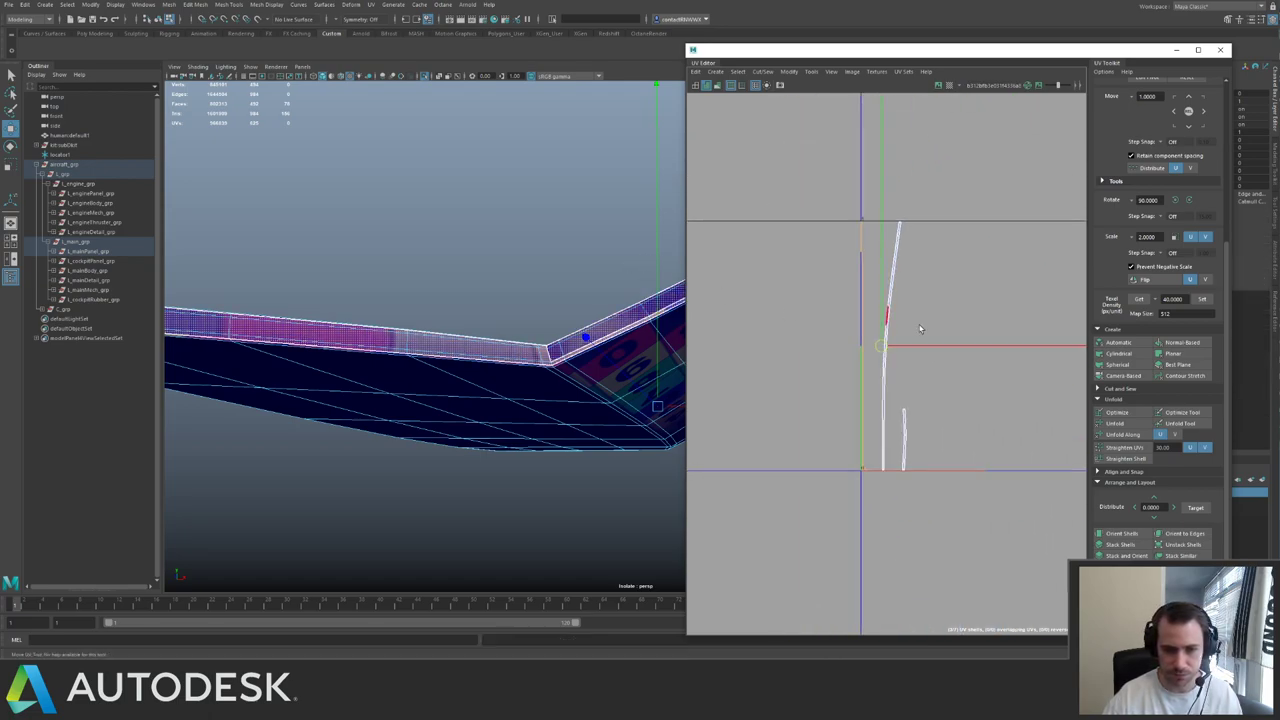
- Automatically map the selected bent rim strip and move the resulting shells left, out of the main tile
left_click(1128, 343)
scroll(920, 340, "up", 3)
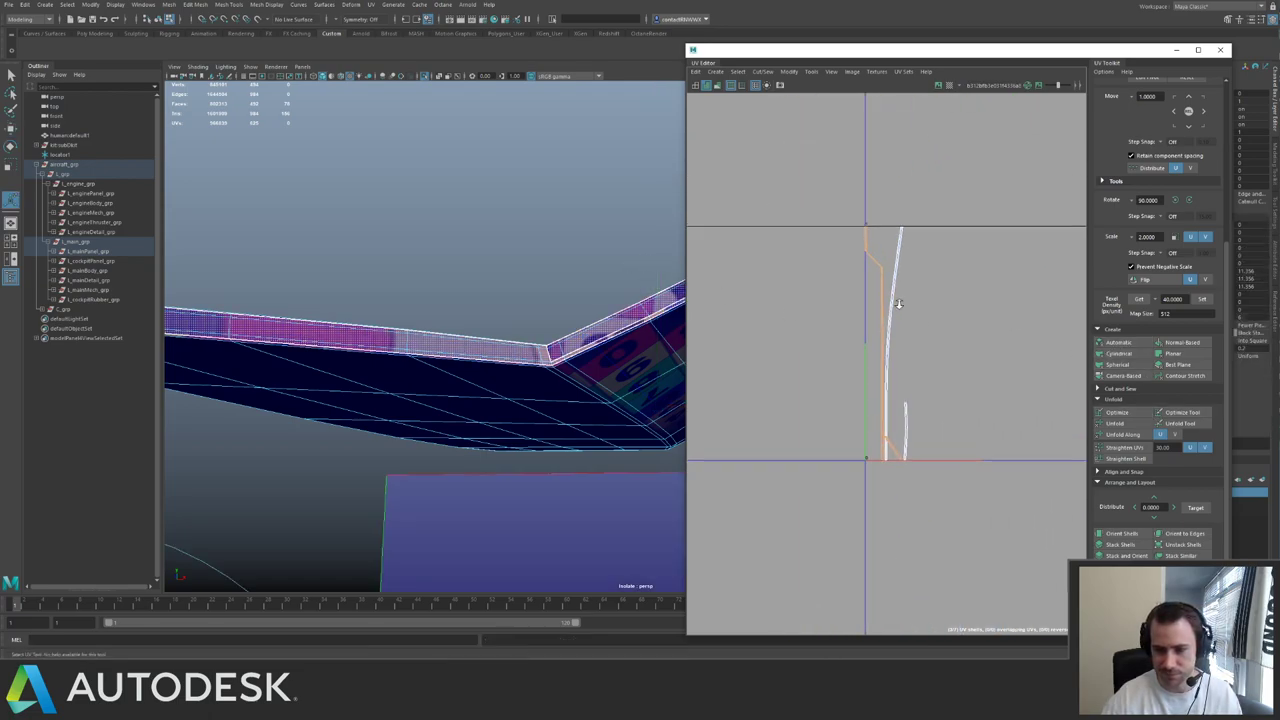
scroll(938, 335, "up", 1)
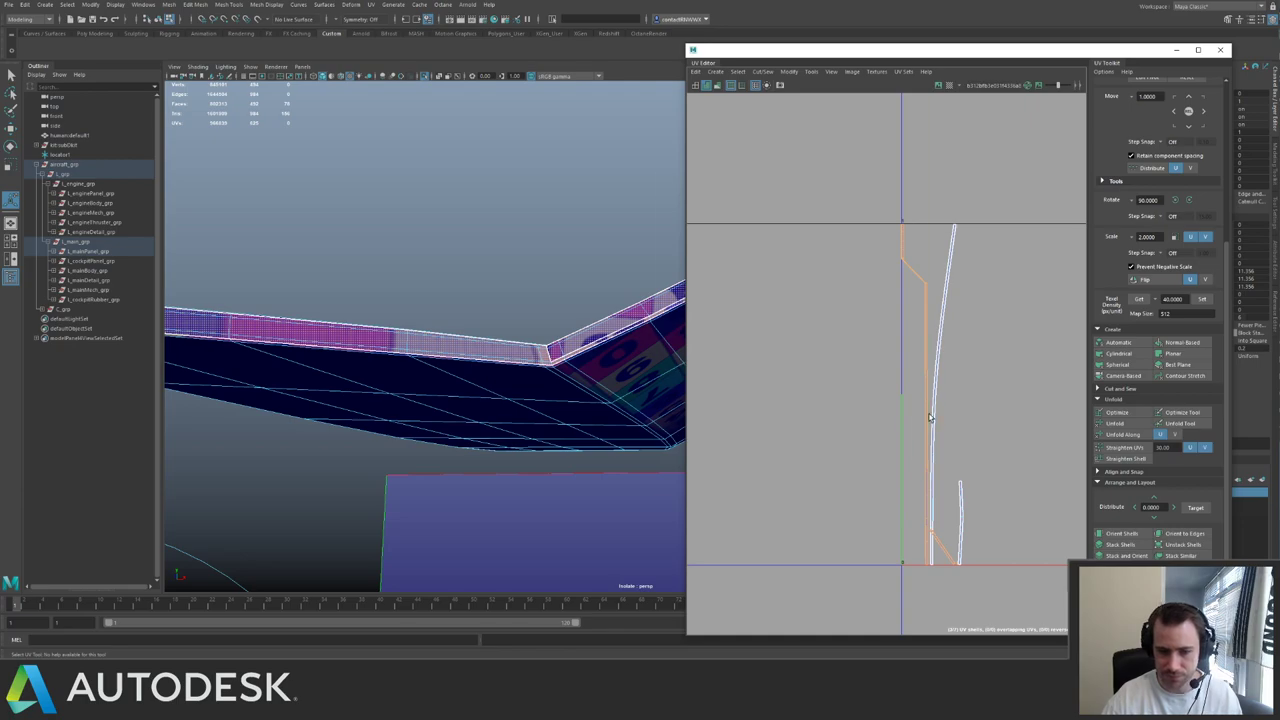
key("w")
left_click_drag(925, 397, 811, 396)
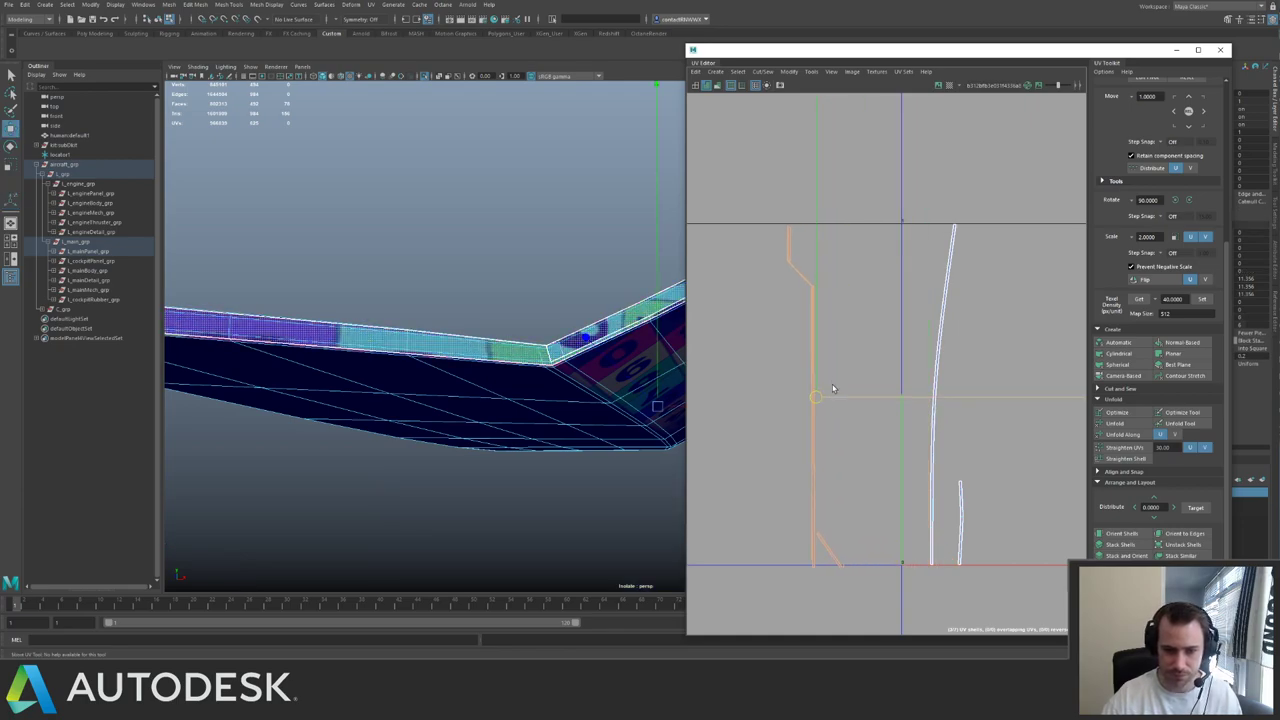
- Undo the automatic mapping of the bent rim strip and the edits made just before it
key("ctrl+z")
key("ctrl+z")
key("ctrl+z")
middle_click_drag(994, 328, 931, 314, "alt")
right_click_drag(931, 314, 812, 343, "alt")
key("ctrl+z")
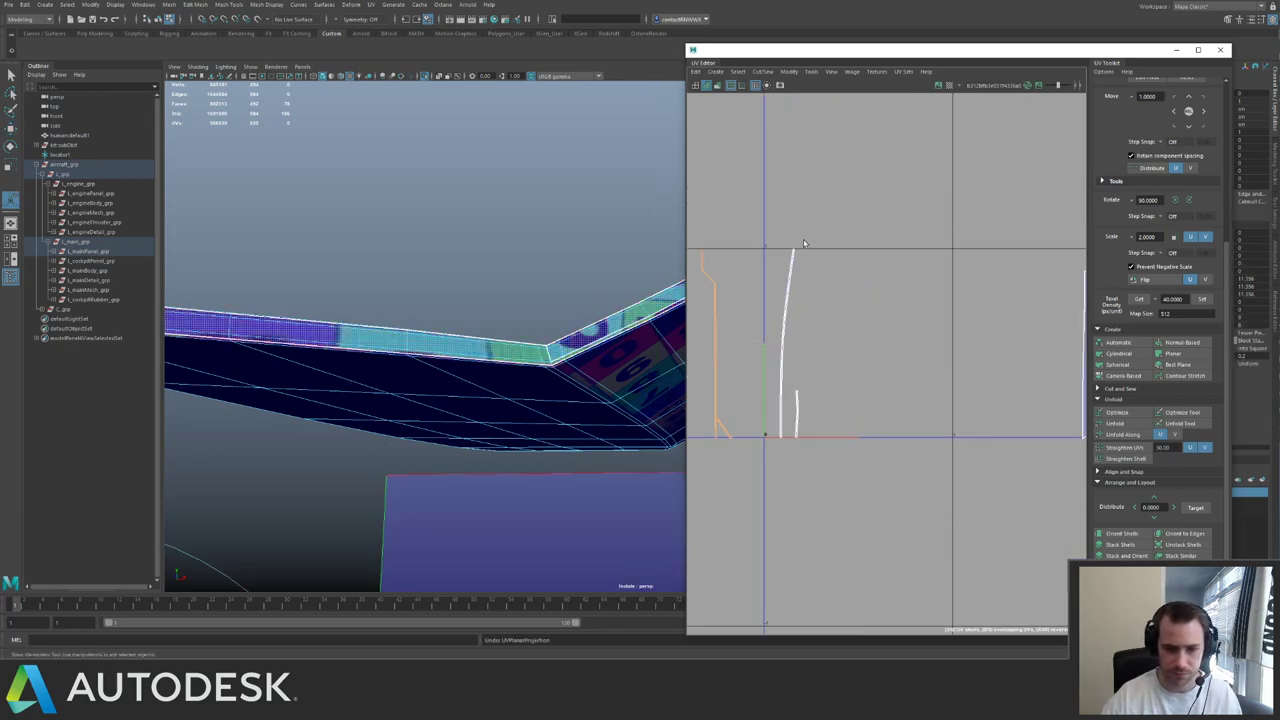
key("ctrl+z")
middle_click_drag(746, 249, 835, 241, "alt")
right_click_drag(835, 241, 782, 222, "alt")
key("ctrl+z")
right_click_drag(984, 462, 835, 103, "alt")
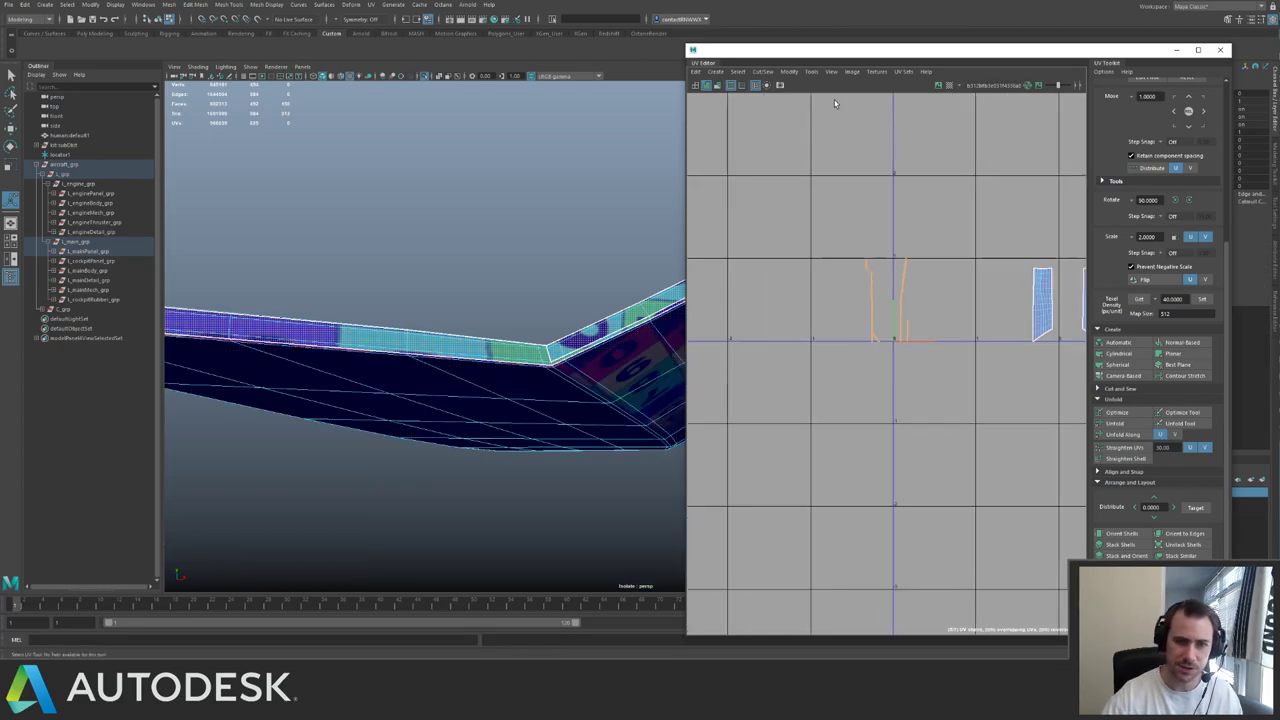
- Unitize the UVs of all rim faces and select the stacked faces' edges in the main tile
left_click(791, 72)
left_click(816, 188)
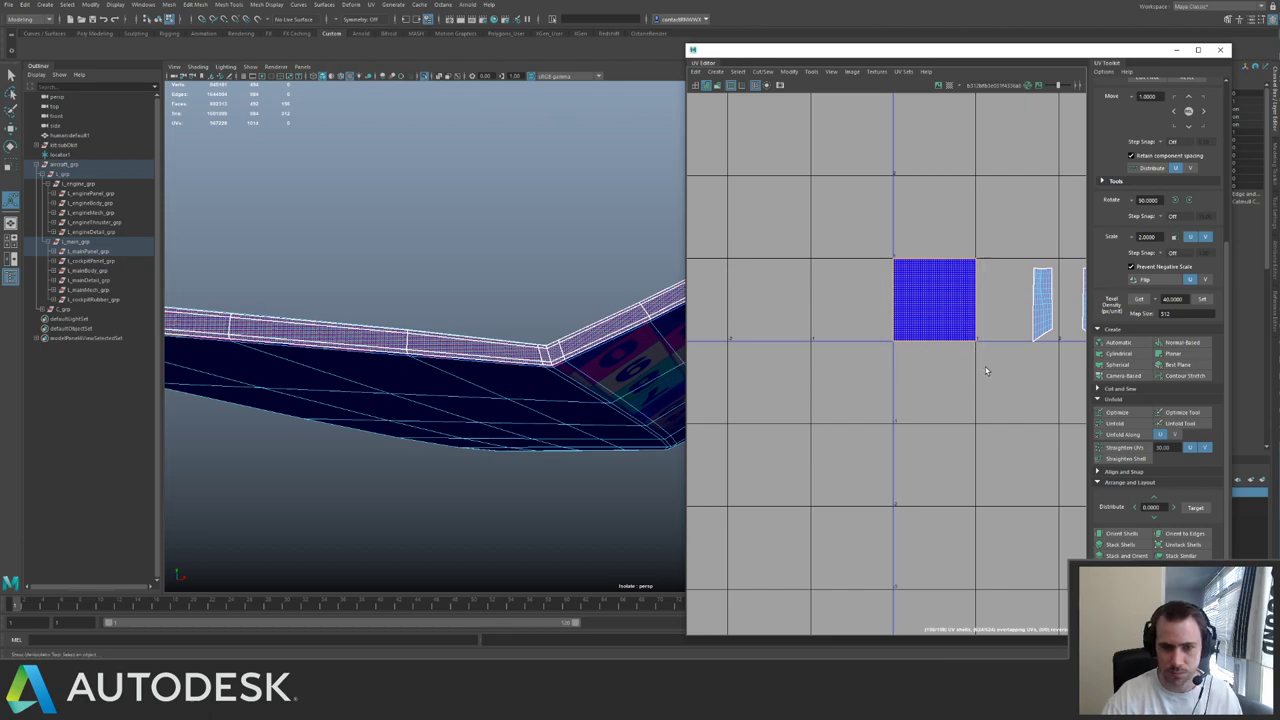
middle_click_drag(1040, 294, 904, 301, "alt")
left_click(813, 245)
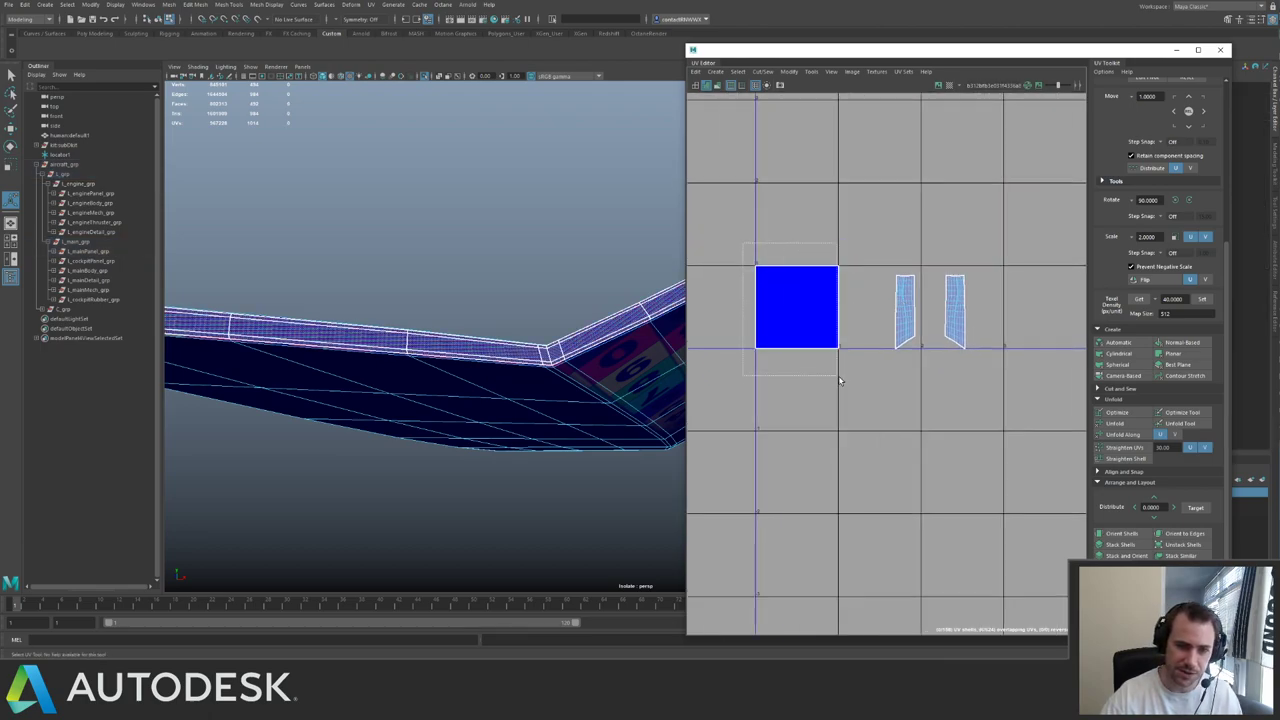
- Move and sew the rim's connecting edges so the unitized faces join into long strips
left_click_drag(450, 330, 548, 352, "alt")
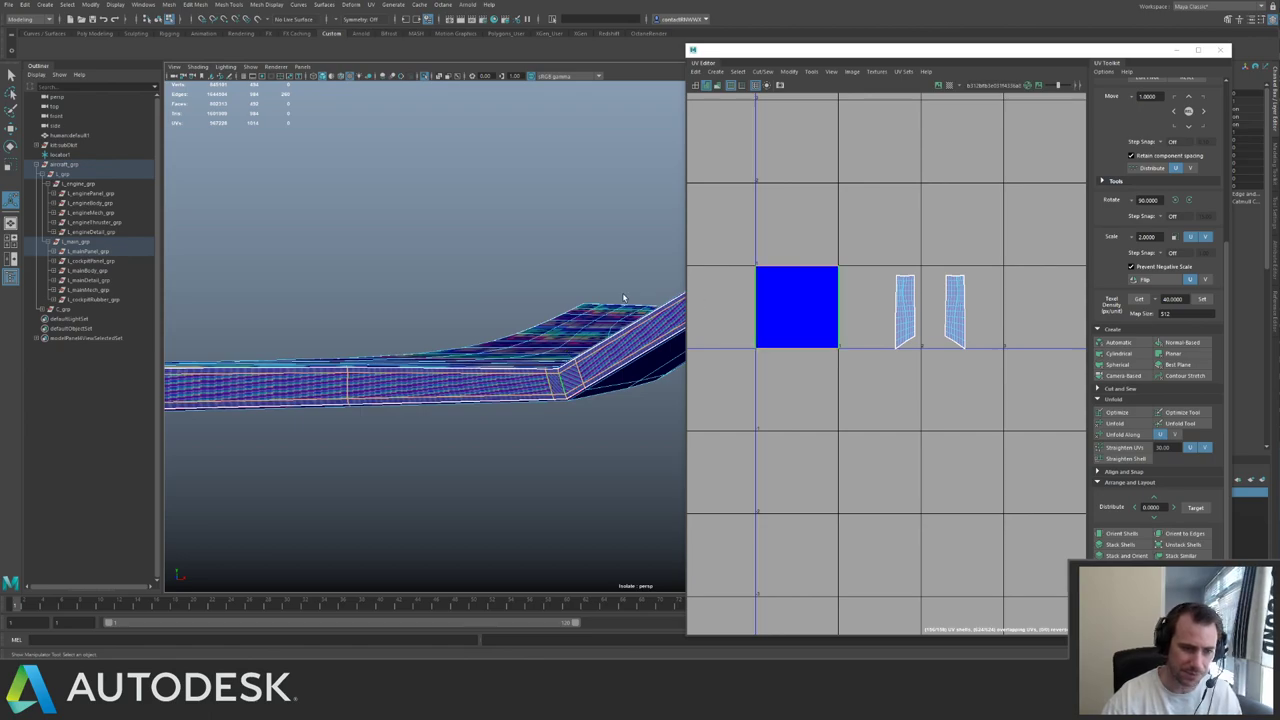
left_click_drag(553, 338, 566, 440, "alt")
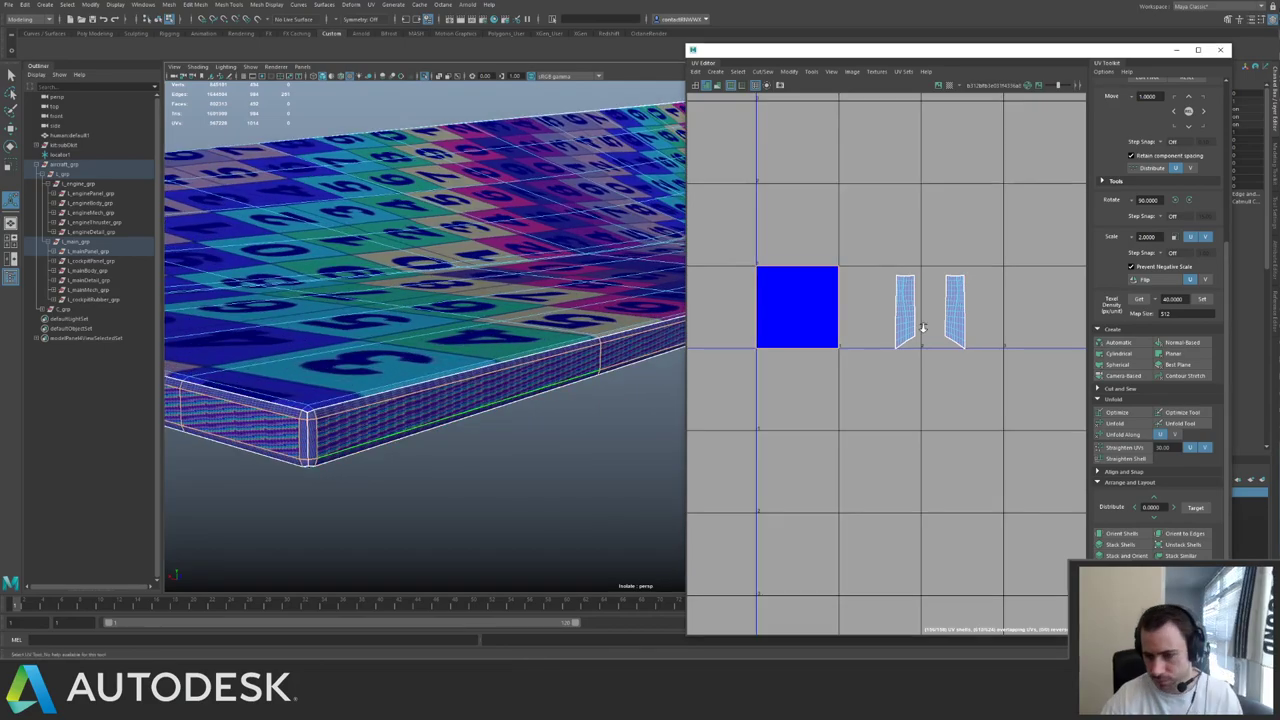
right_click_drag(923, 331, 909, 258, "alt")
middle_click_drag(909, 258, 921, 265, "alt")
scroll(935, 280, "up", 2)
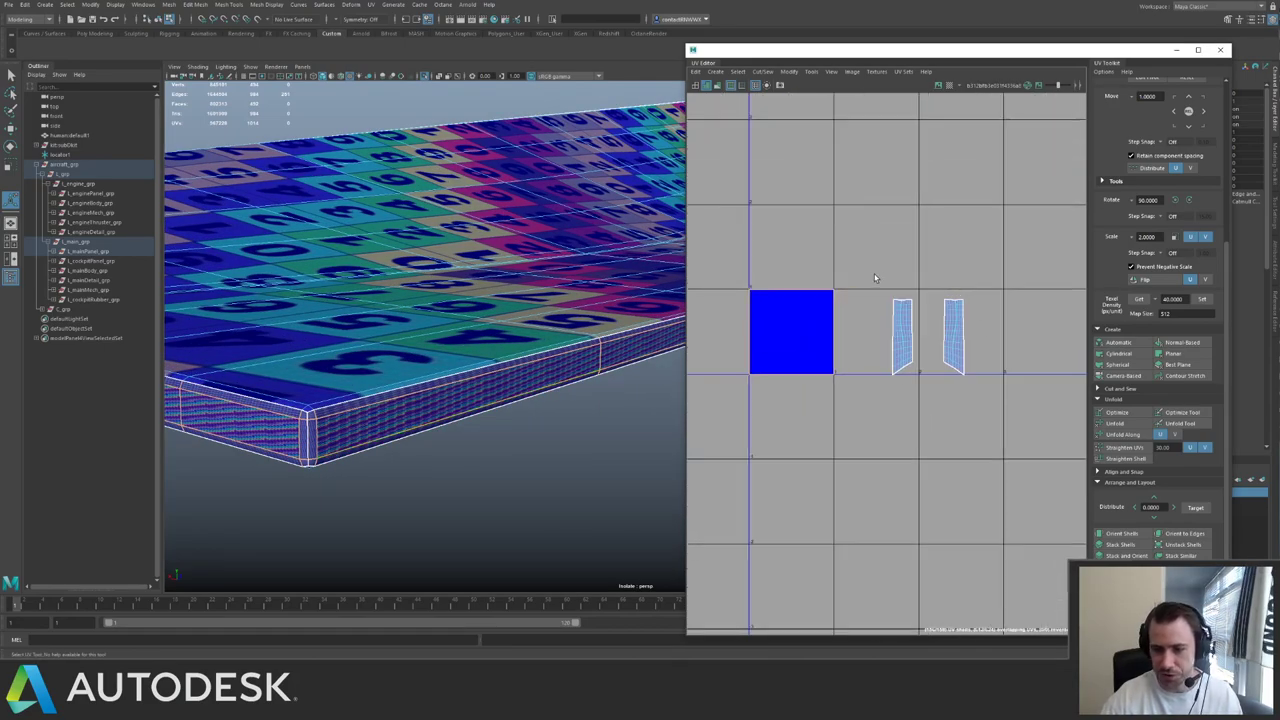
right_click_drag(944, 280, 897, 294, "shift")
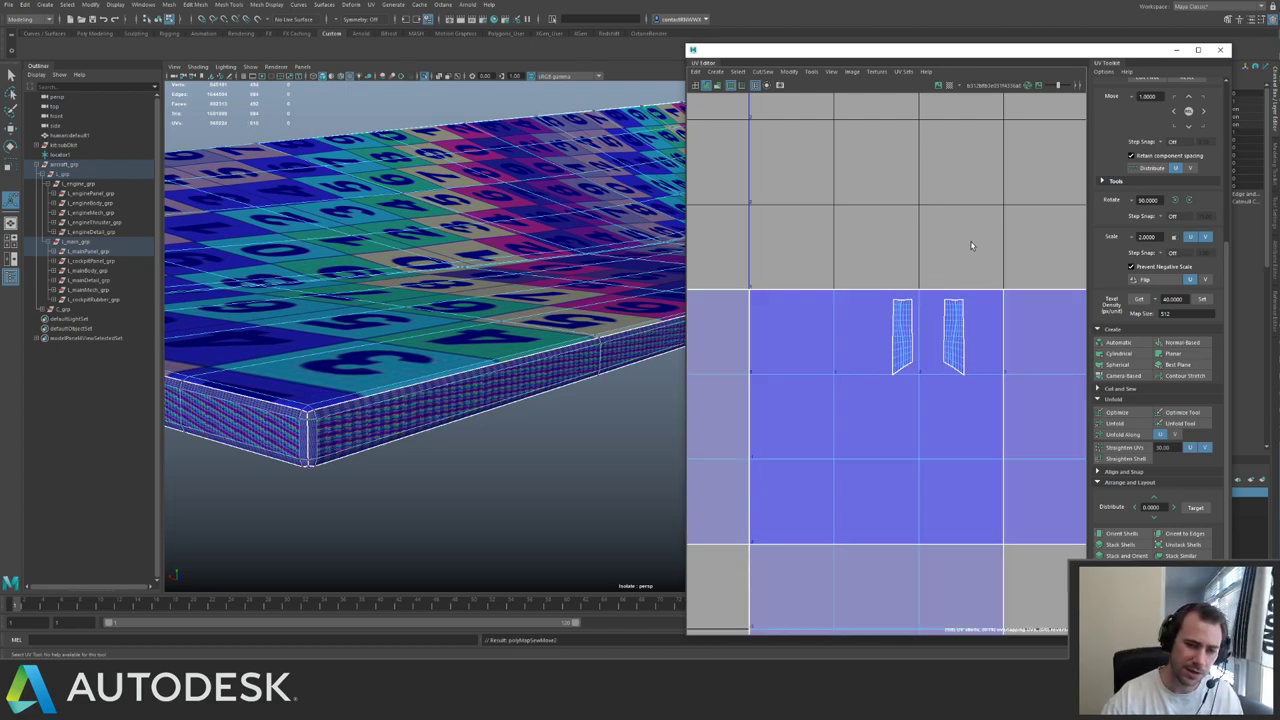
- Rotate the vertical rim strip 90 degrees and move it up eight tiles, just below the horizontal strip
scroll(970, 245, "down", 5)
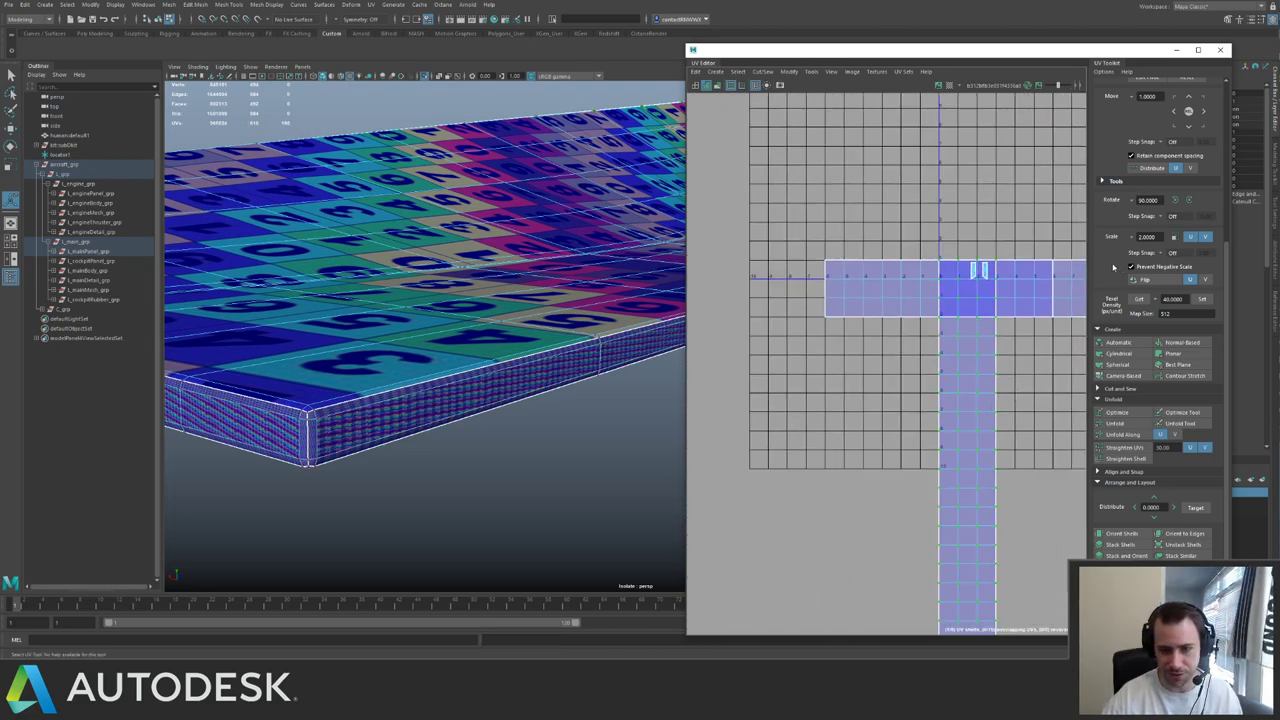
scroll(998, 318, "down", 2)
middle_click_drag(996, 317, 900, 244, "alt")
left_click(1175, 200)
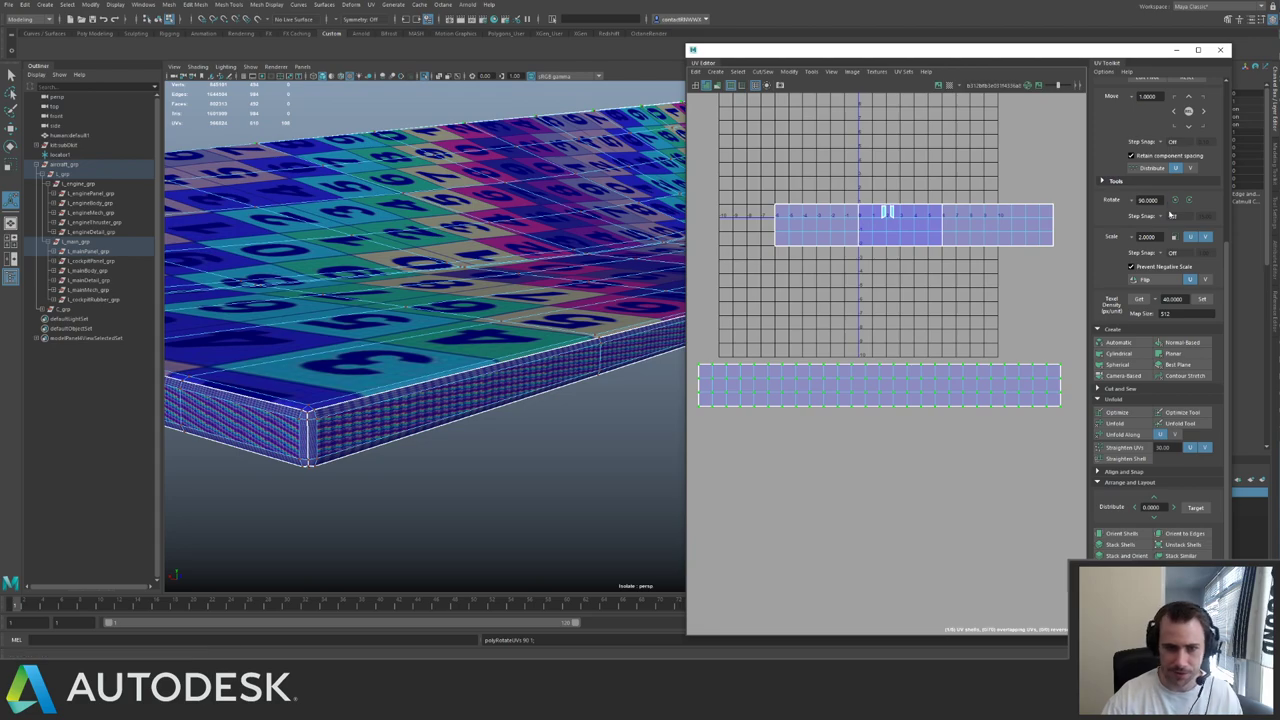
key("Up")
key("Up")
key("Up")
key("Up")
key("Up")
key("Up")
key("Up")
key("Up")
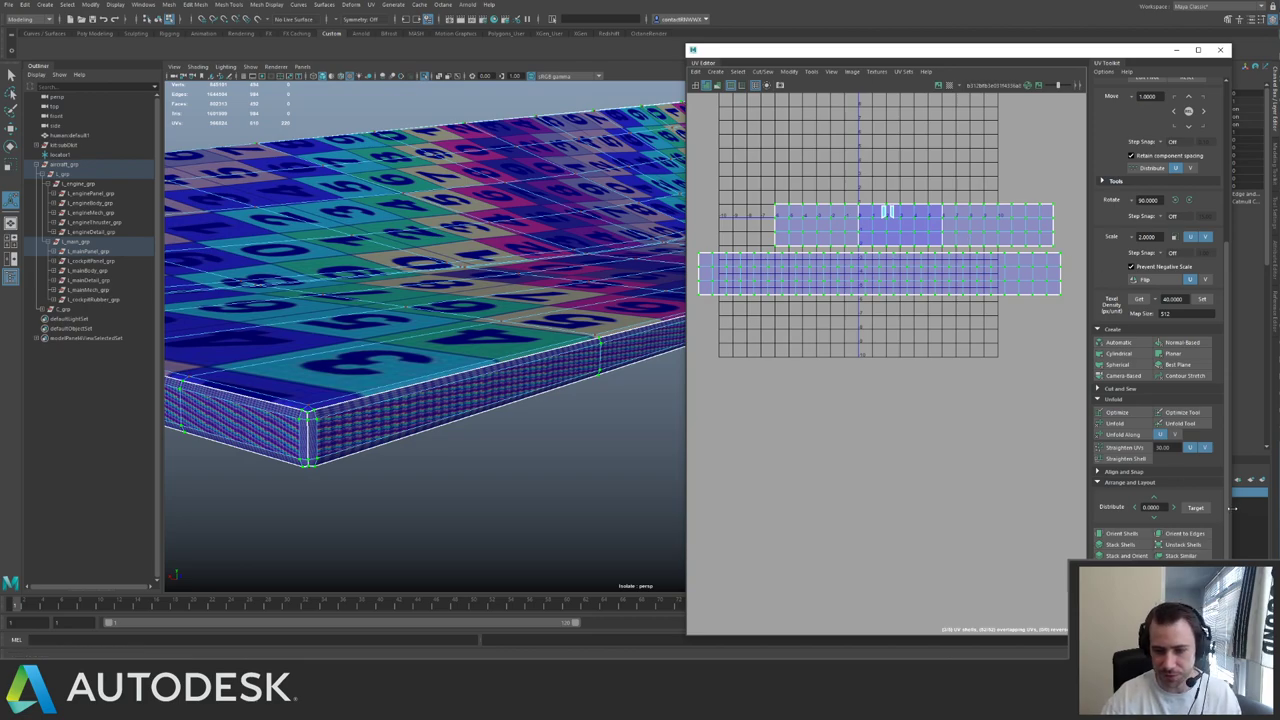
- Unfold both rim strips along U and set their texel density to 40 at map size 512
left_click_drag(1227, 520, 1227, 522)
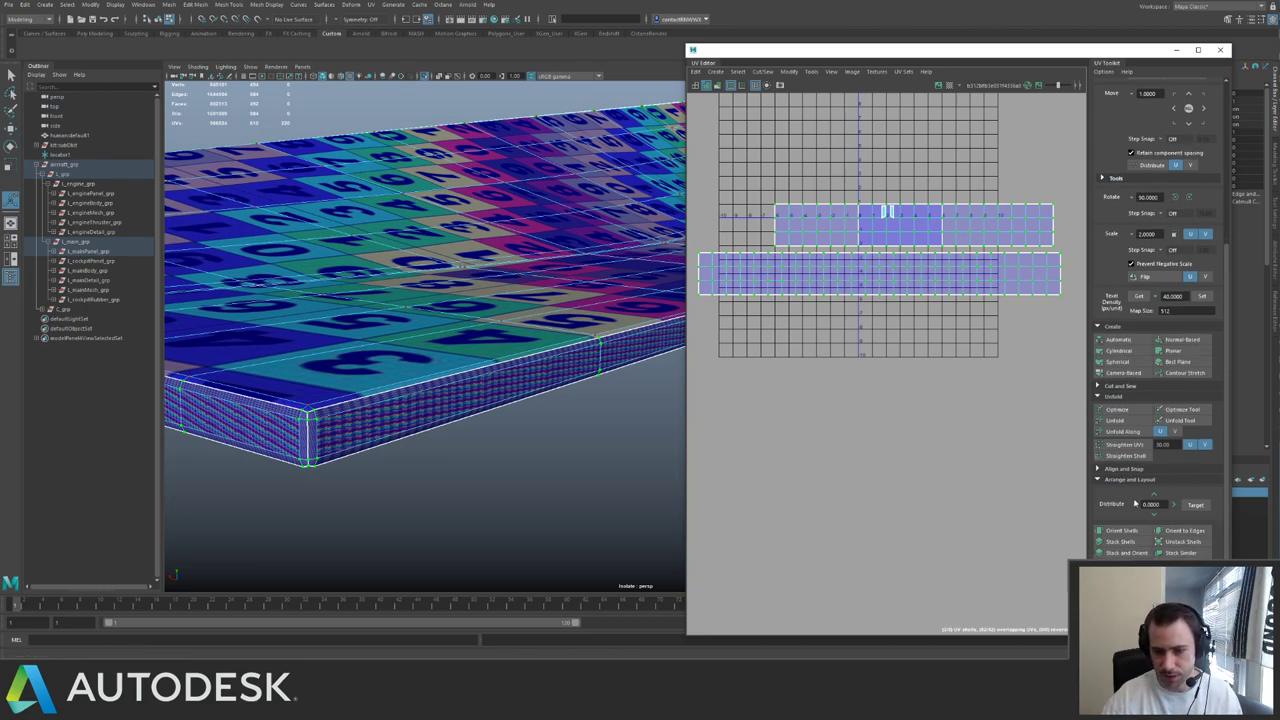
left_click(1130, 431)
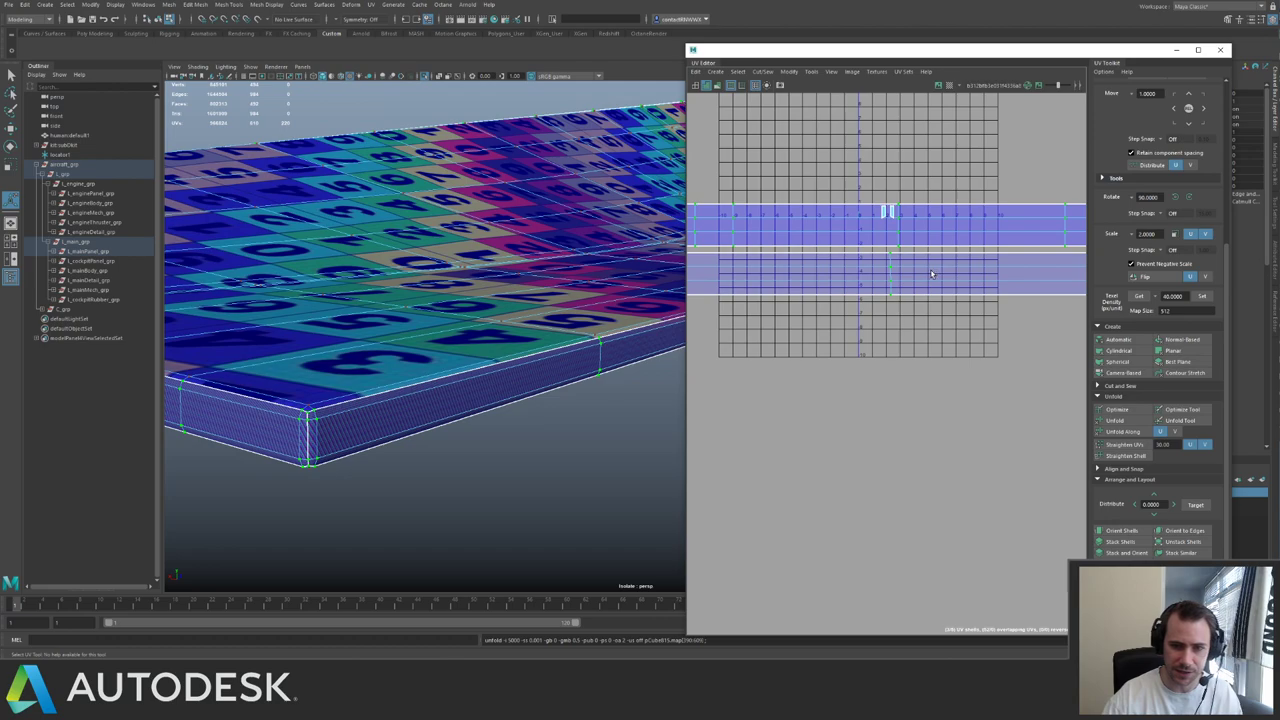
scroll(936, 270, "up", 2)
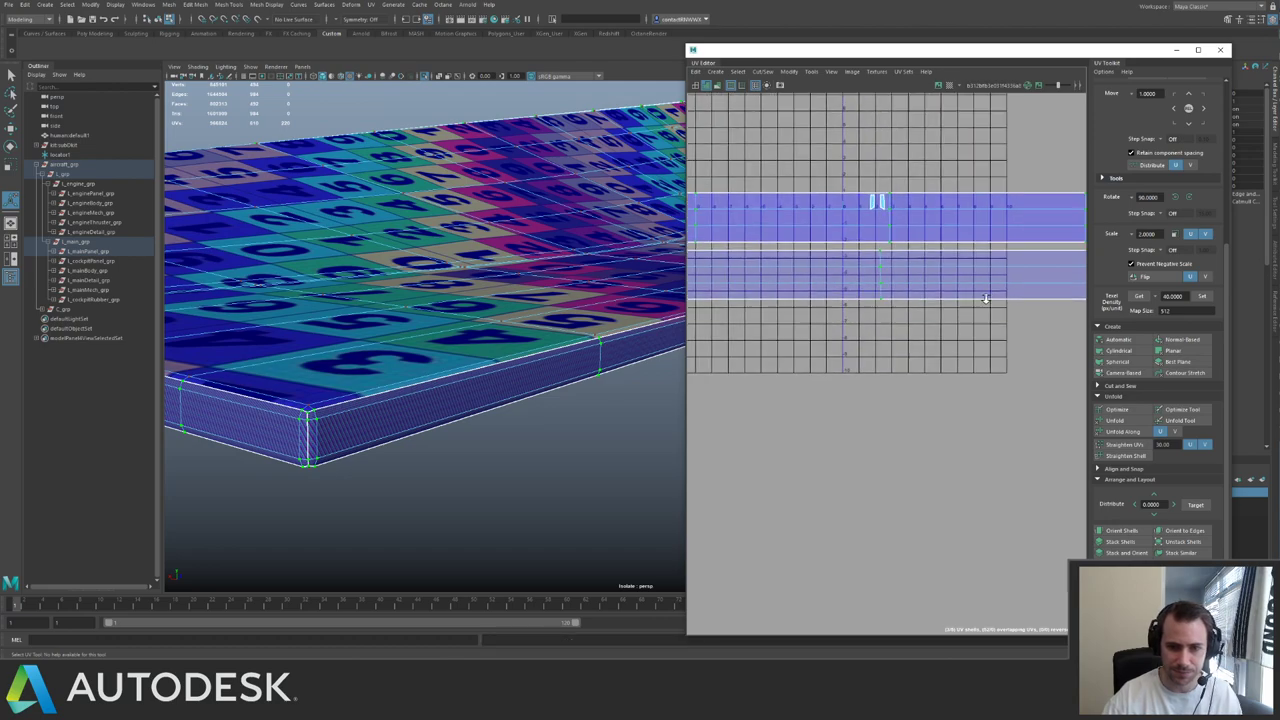
left_click(1201, 297)
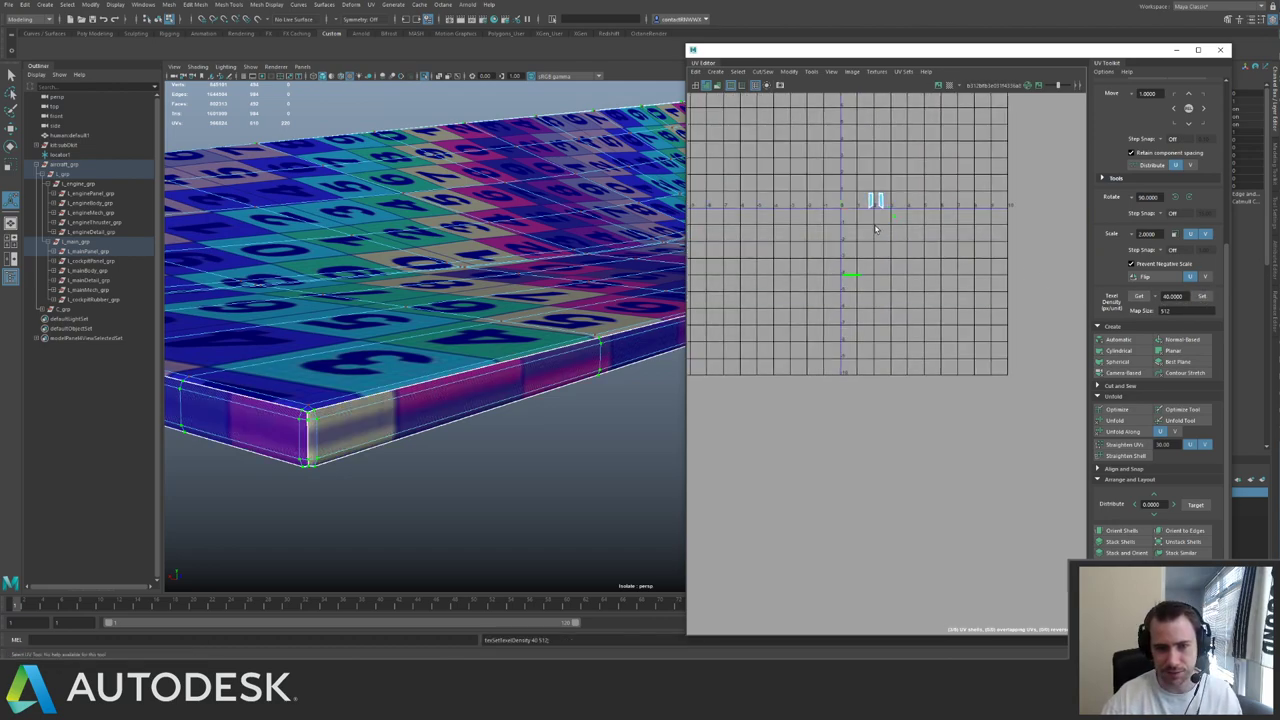
- Lay out the rim strips along the base of the main tile and unfold them along U again
key("ctrl+l")
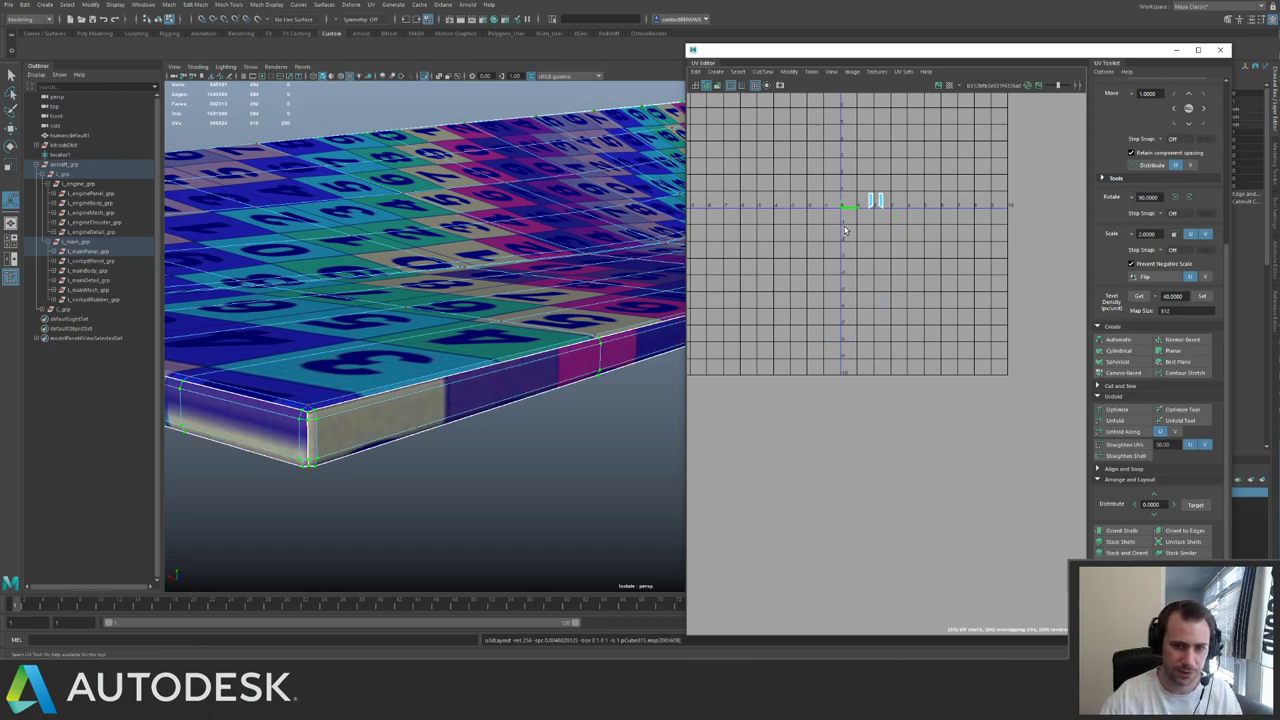
key("f")
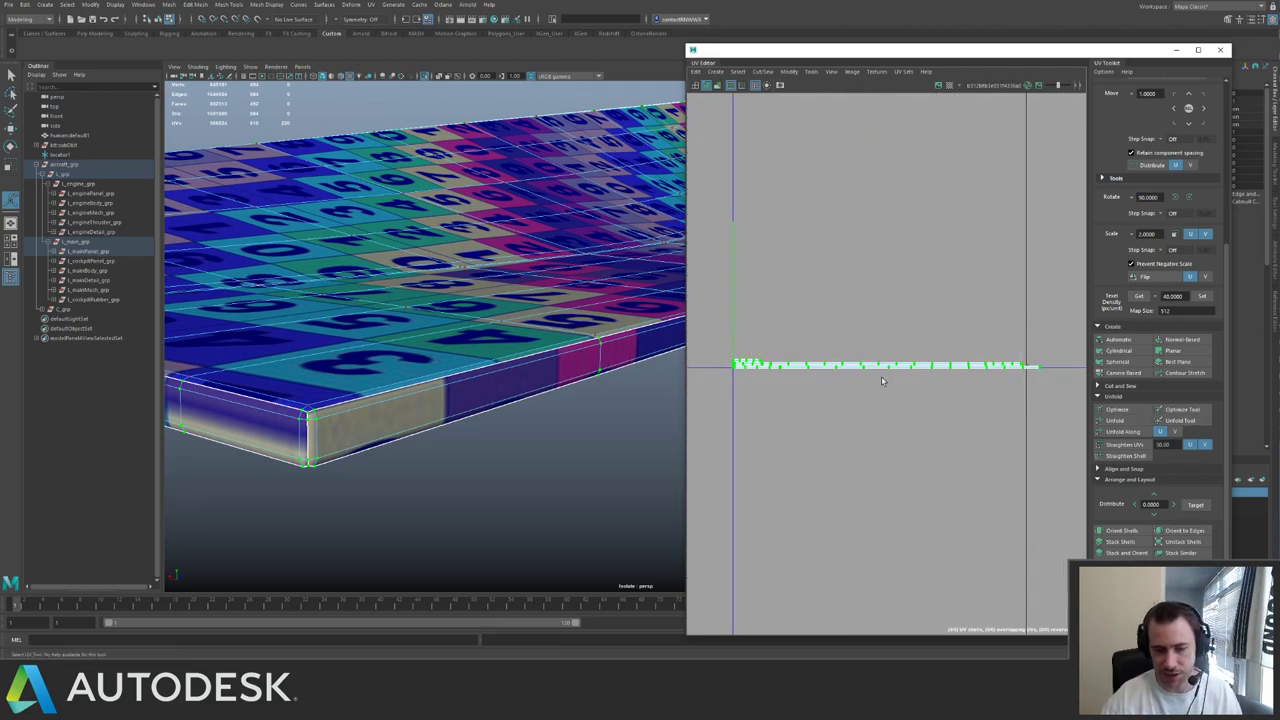
scroll(908, 343, "up", 5)
middle_click_drag(881, 379, 856, 311, "alt")
scroll(946, 358, "down", 2)
scroll(1020, 396, "down", 2)
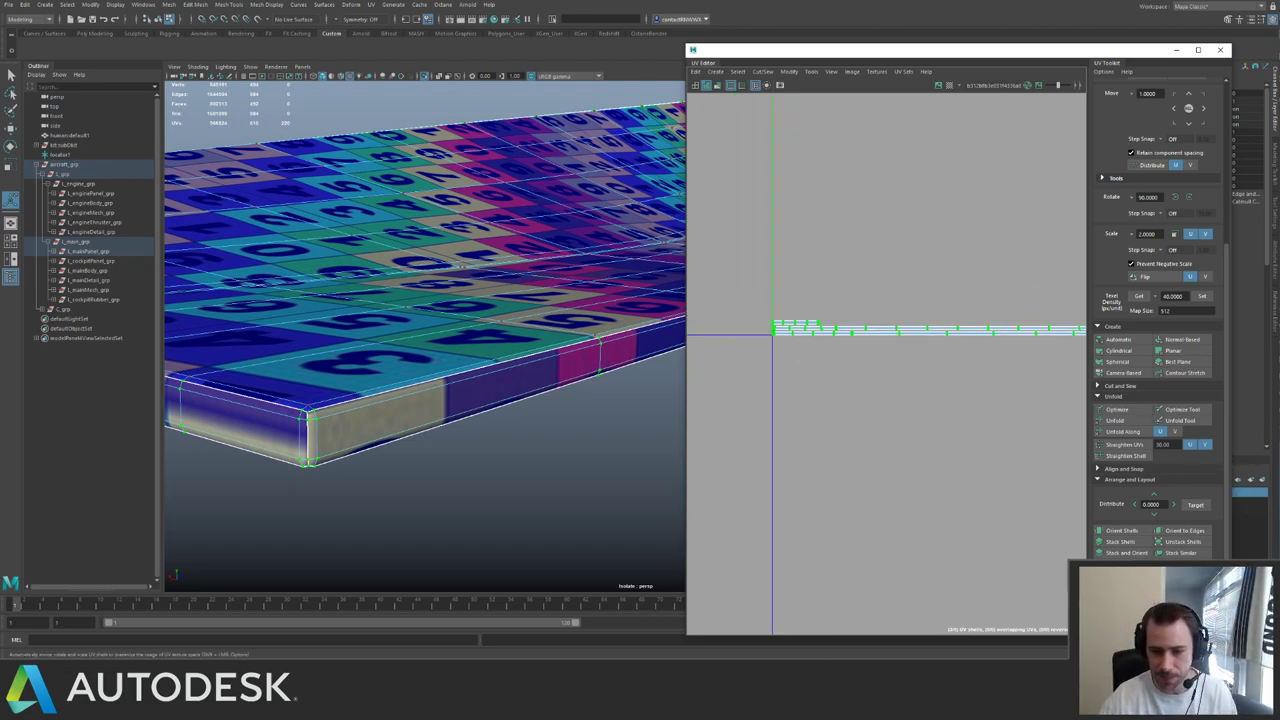
left_click(1110, 431)
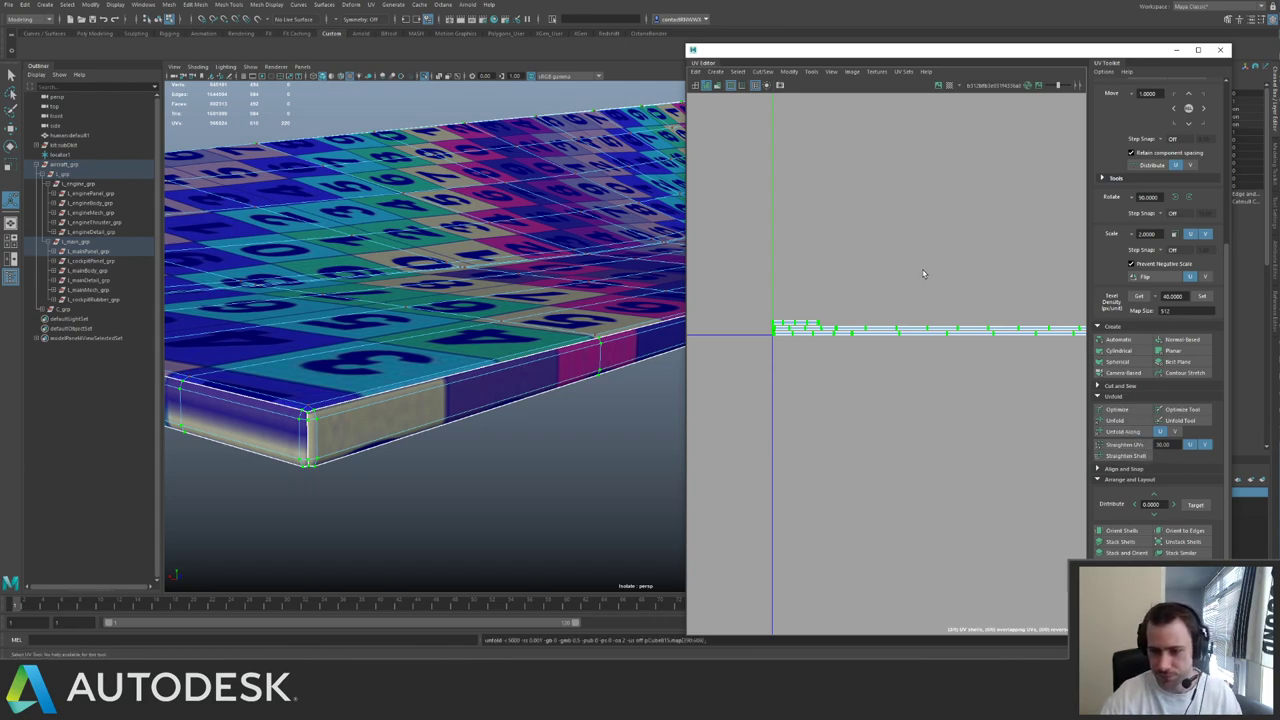
- Select the UVs of the rim strips and both panel faces and lay them out together in the main tile
middle_click_drag(912, 264, 674, 214, "alt")
scroll(845, 268, "down", 2)
scroll(808, 184, "down", 2)
middle_click_drag(886, 220, 805, 227, "alt")
right_click_drag(884, 274, 944, 308, "alt")
middle_click_drag(840, 276, 931, 290, "alt")
right_click_drag(931, 290, 852, 254, "alt")
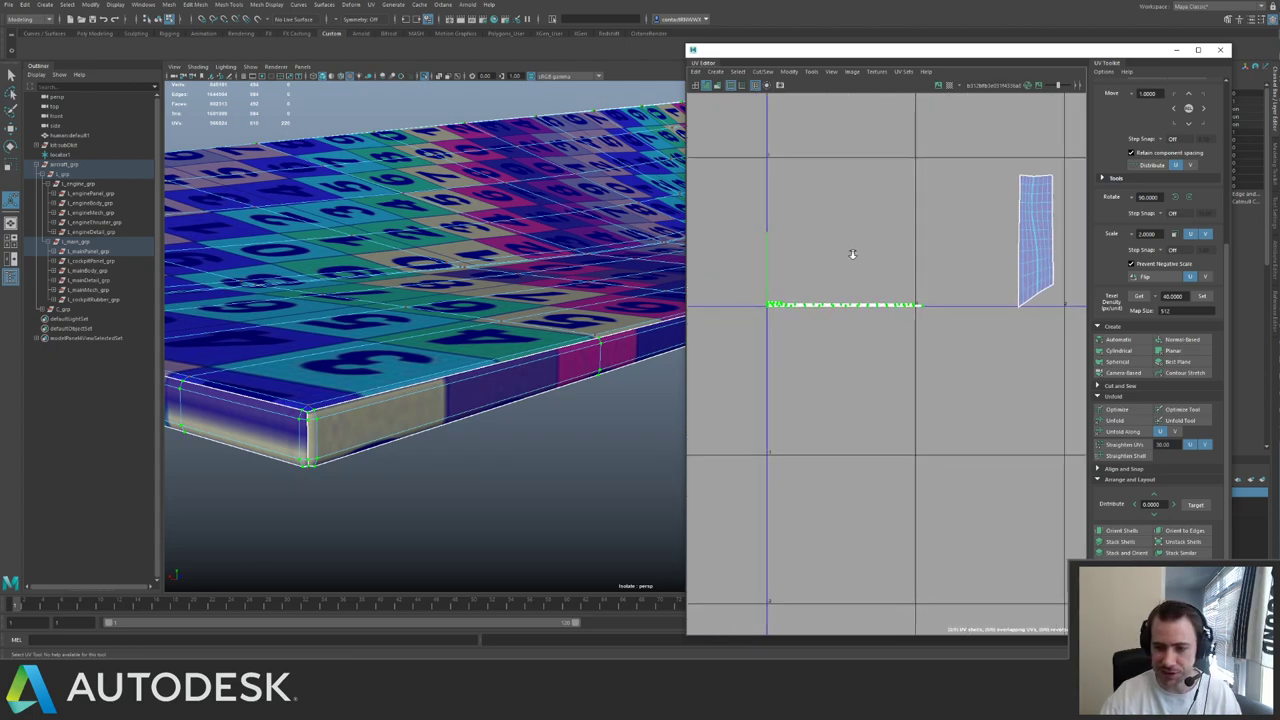
middle_click_drag(852, 254, 913, 283, "alt")
scroll(918, 296, "up", 1)
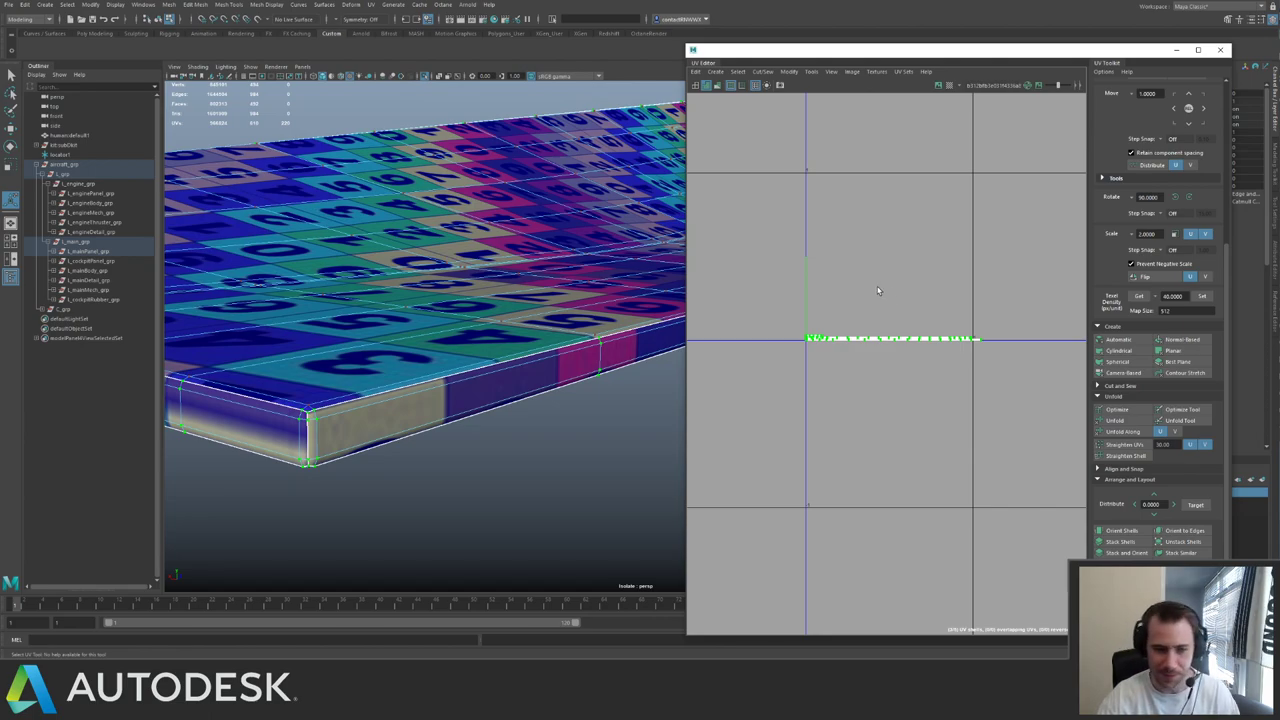
left_click(878, 286)
right_click_drag(920, 300, 770, 250, "alt")
middle_click_drag(898, 290, 823, 301, "alt")
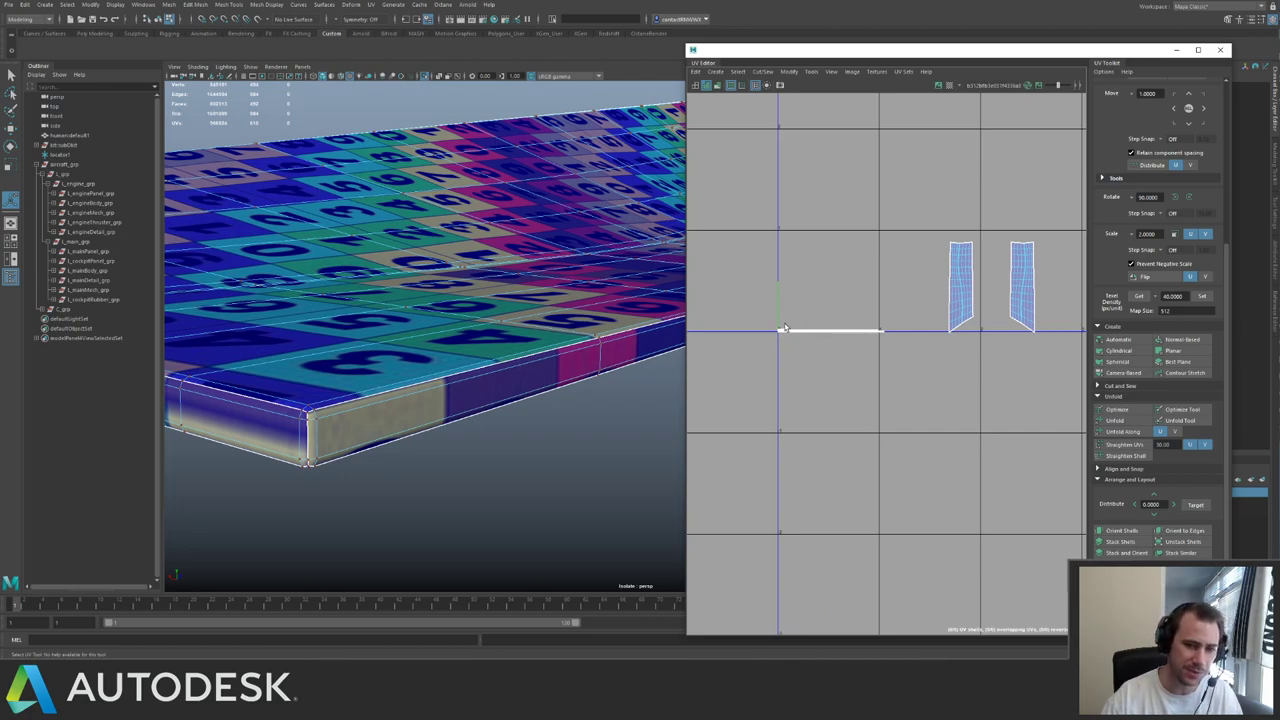
left_click_drag(834, 288, 1063, 391)
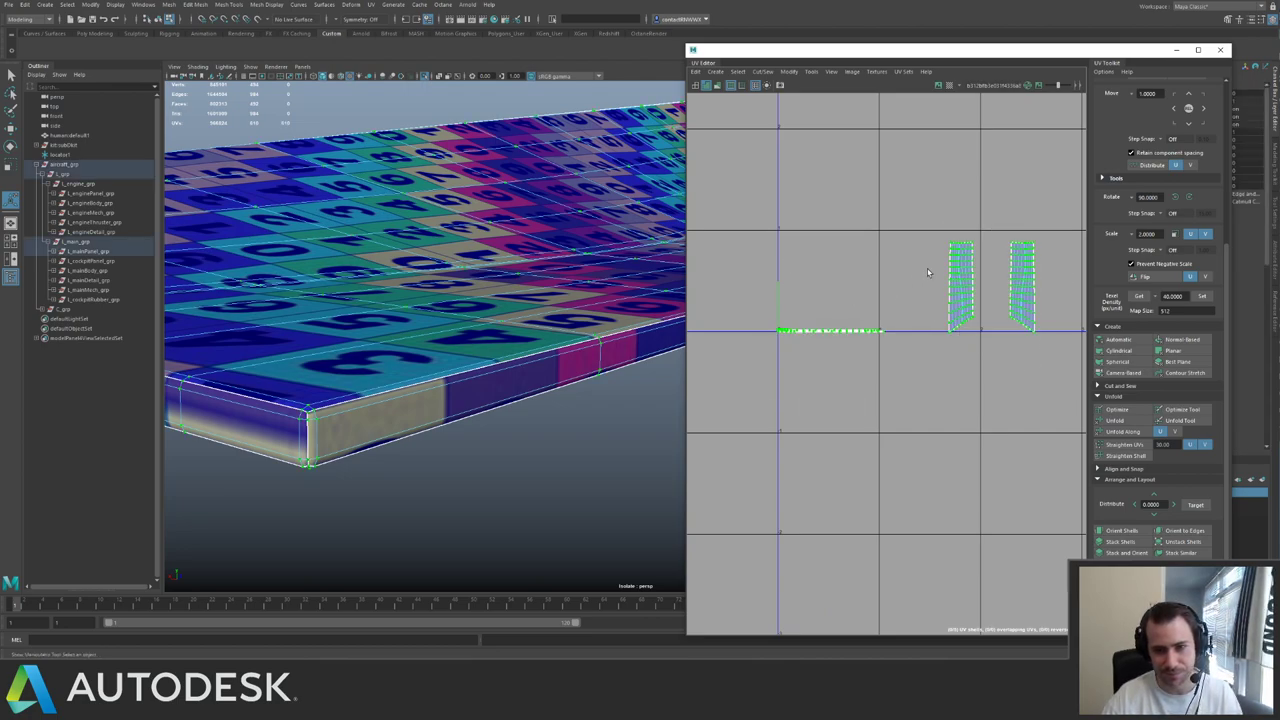
key("ctrl+l")
scroll(847, 329, "up", 5)
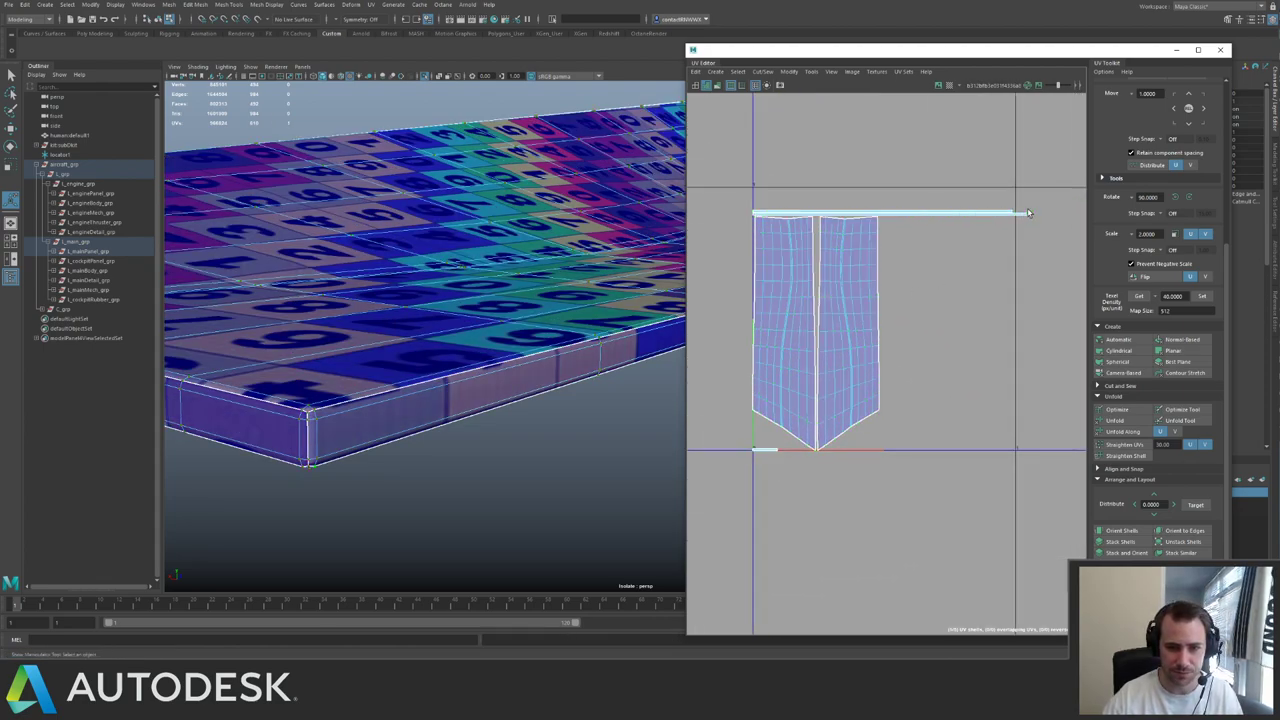
- Move the overlong rim strip clear of the other shells and cut it along the edge at the panel's pointed corner
key("w")
left_click_drag(891, 215, 1029, 335)
left_click_drag(480, 265, 430, 295, "alt")
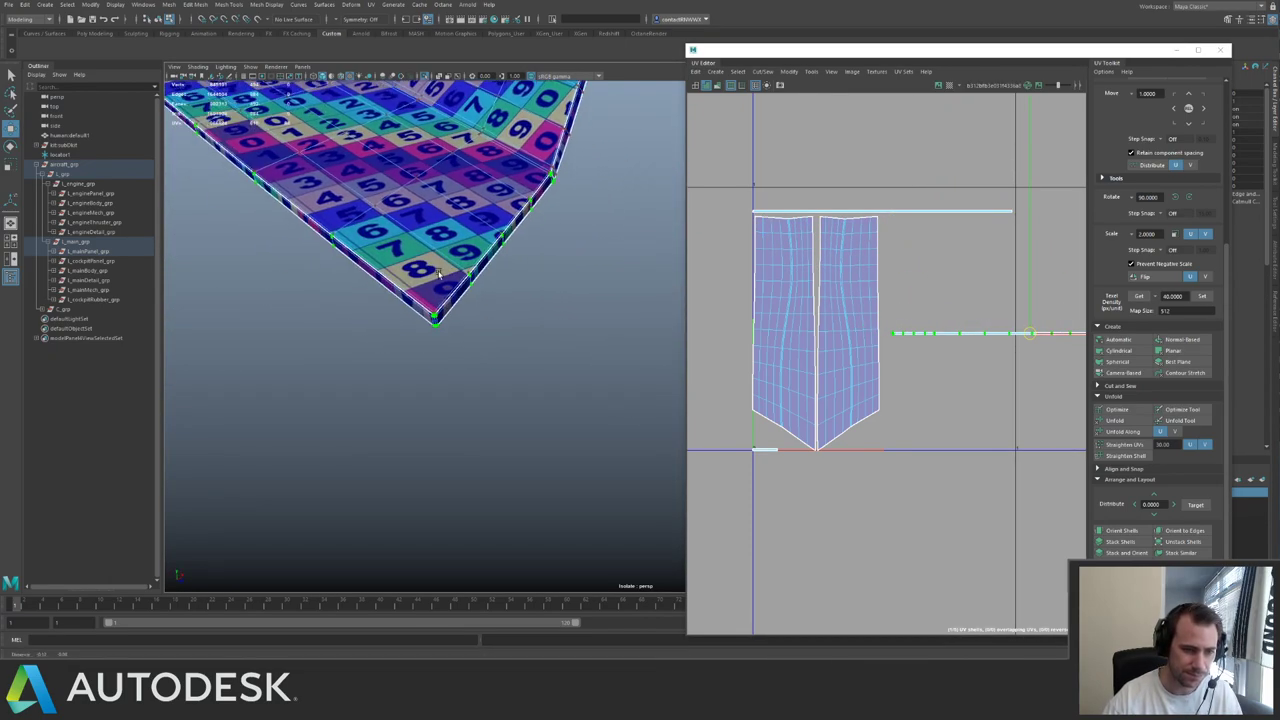
right_click_drag(350, 270, 409, 296, "alt")
middle_click_drag(409, 296, 448, 340, "alt")
left_click_drag(448, 340, 330, 324, "alt")
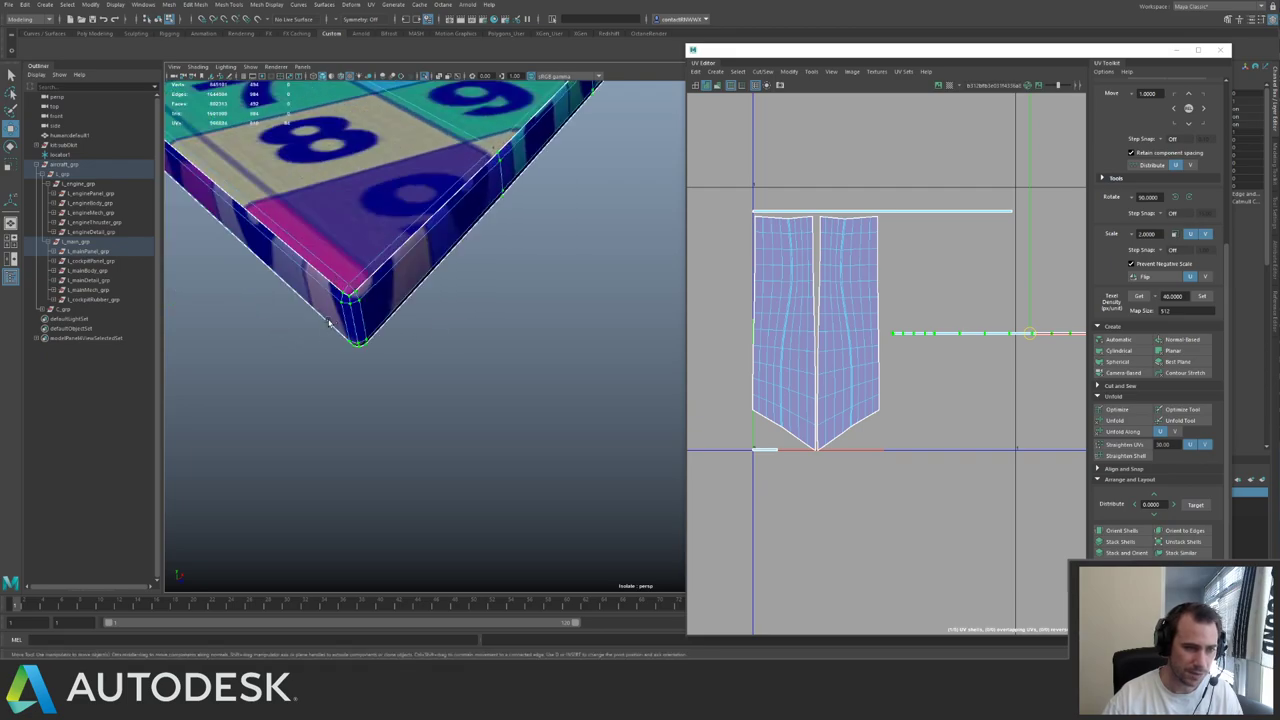
left_click(353, 316)
double_click(355, 315)
scroll(946, 288, "down", 2)
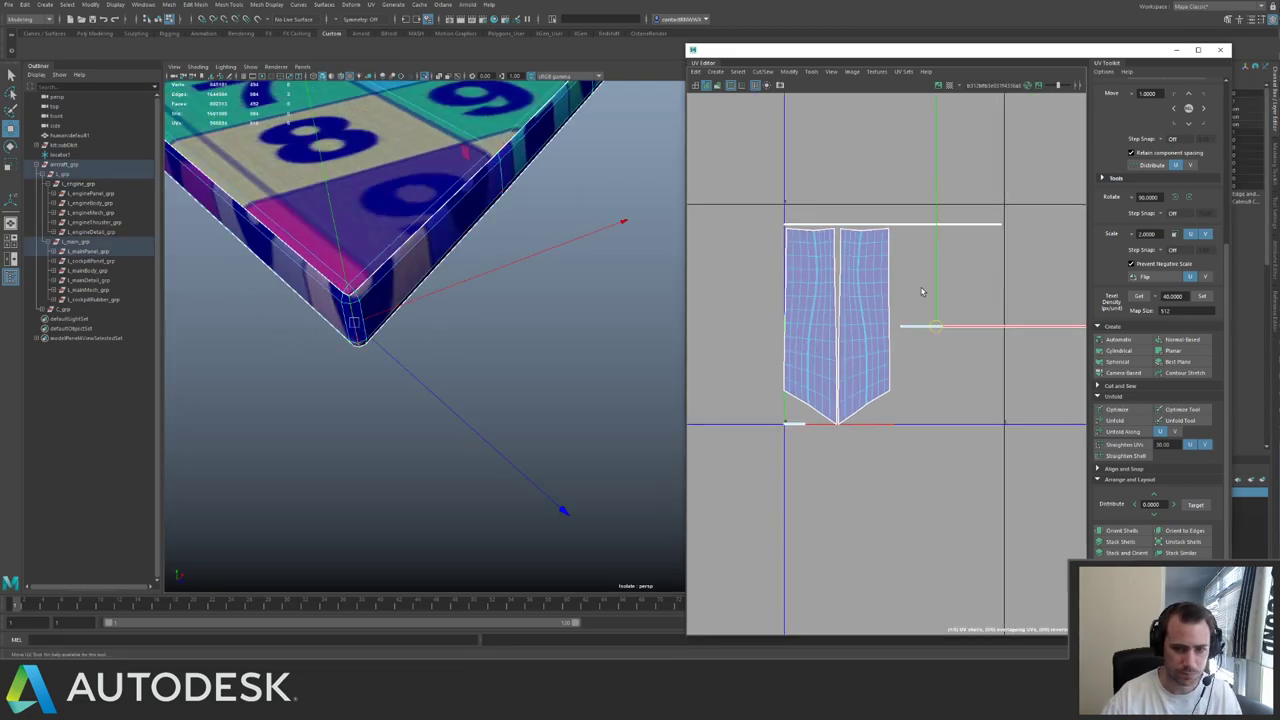
right_click_drag(924, 287, 893, 306, "shift")
scroll(954, 300, "down", 2)
middle_click_drag(858, 290, 824, 301, "alt")
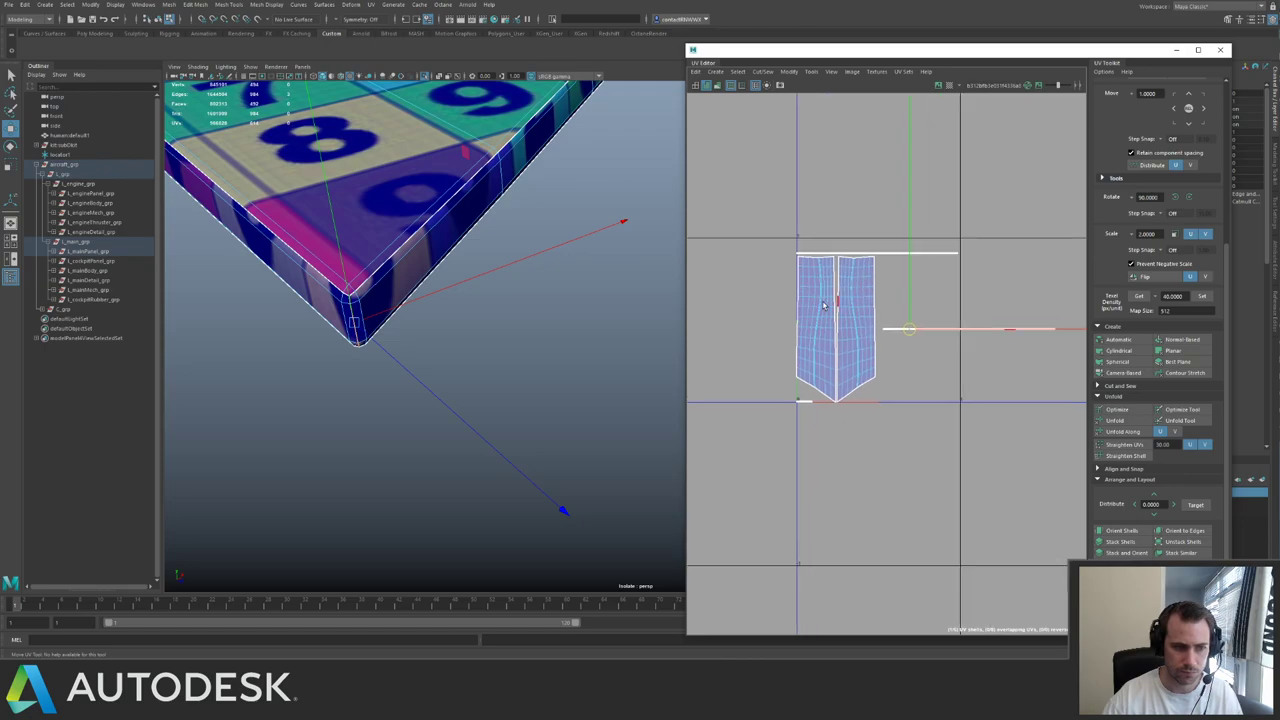
- Select all the panel's UVs and lay out the shells again within the main tile
right_click_drag(855, 262, 900, 256)
left_click_drag(771, 224, 1075, 444)
right_click_drag(944, 336, 827, 426, "shift")
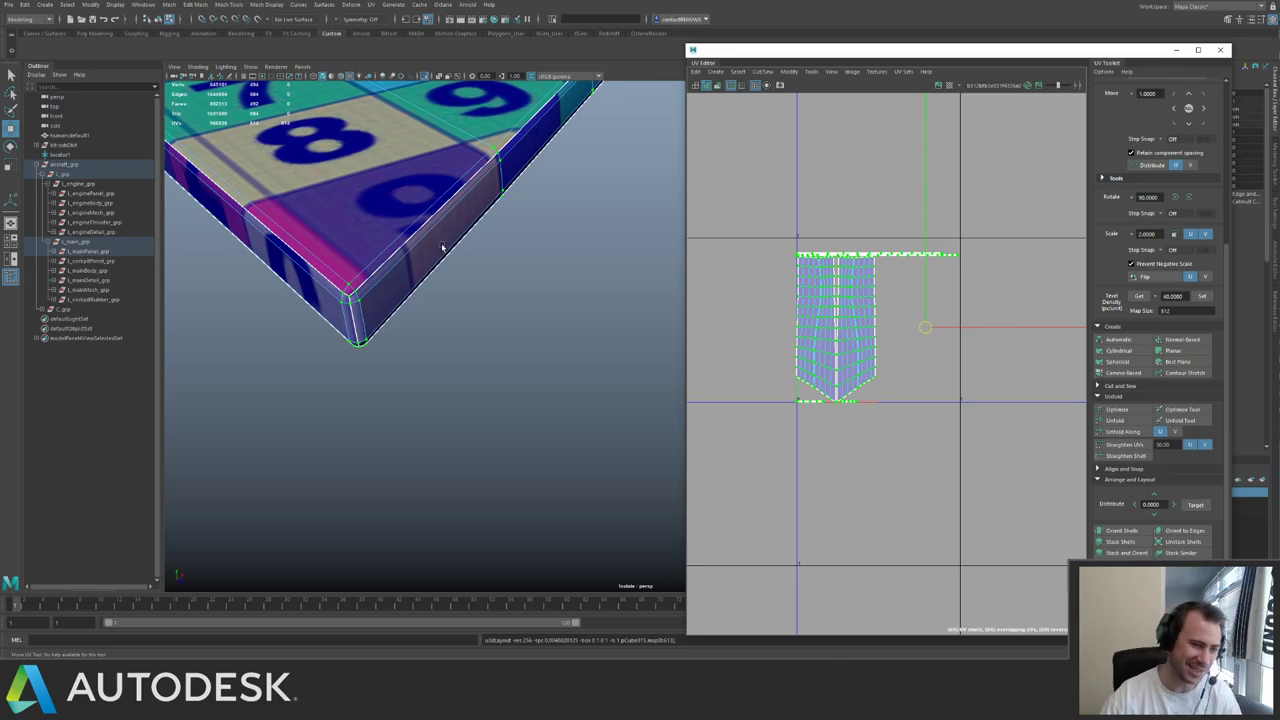
key("f")
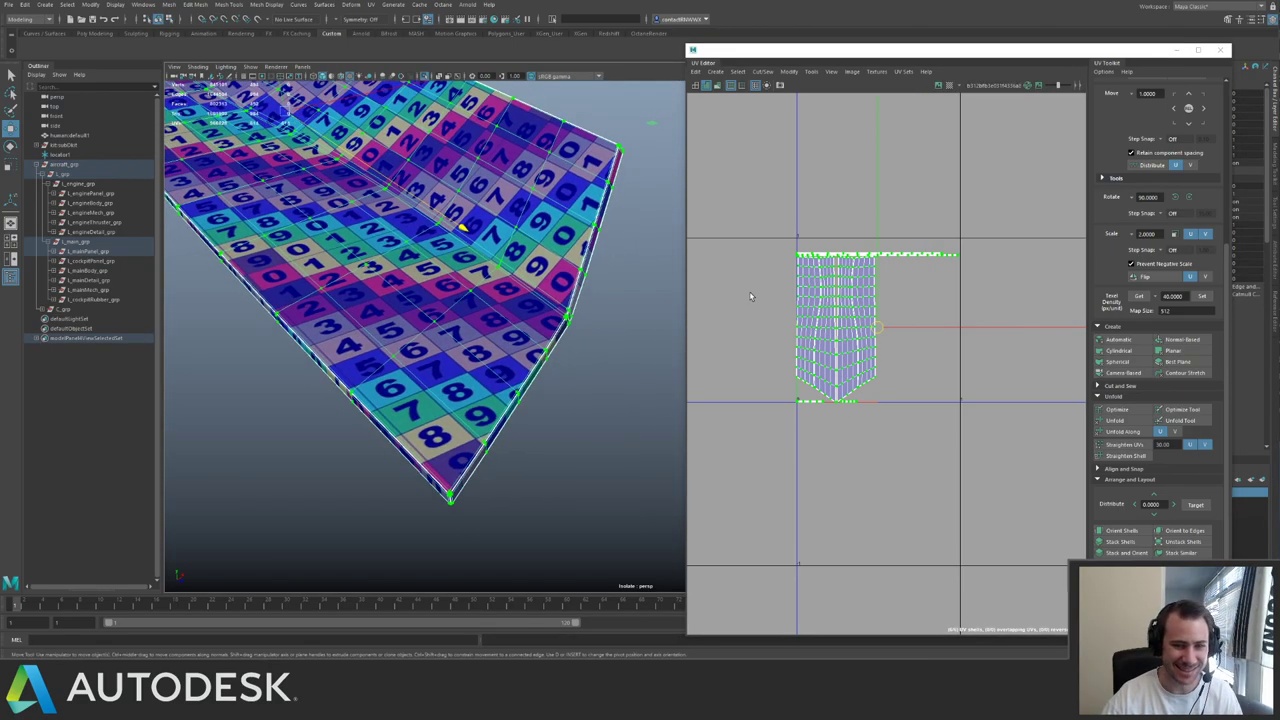
right_click_drag(762, 298, 997, 333)
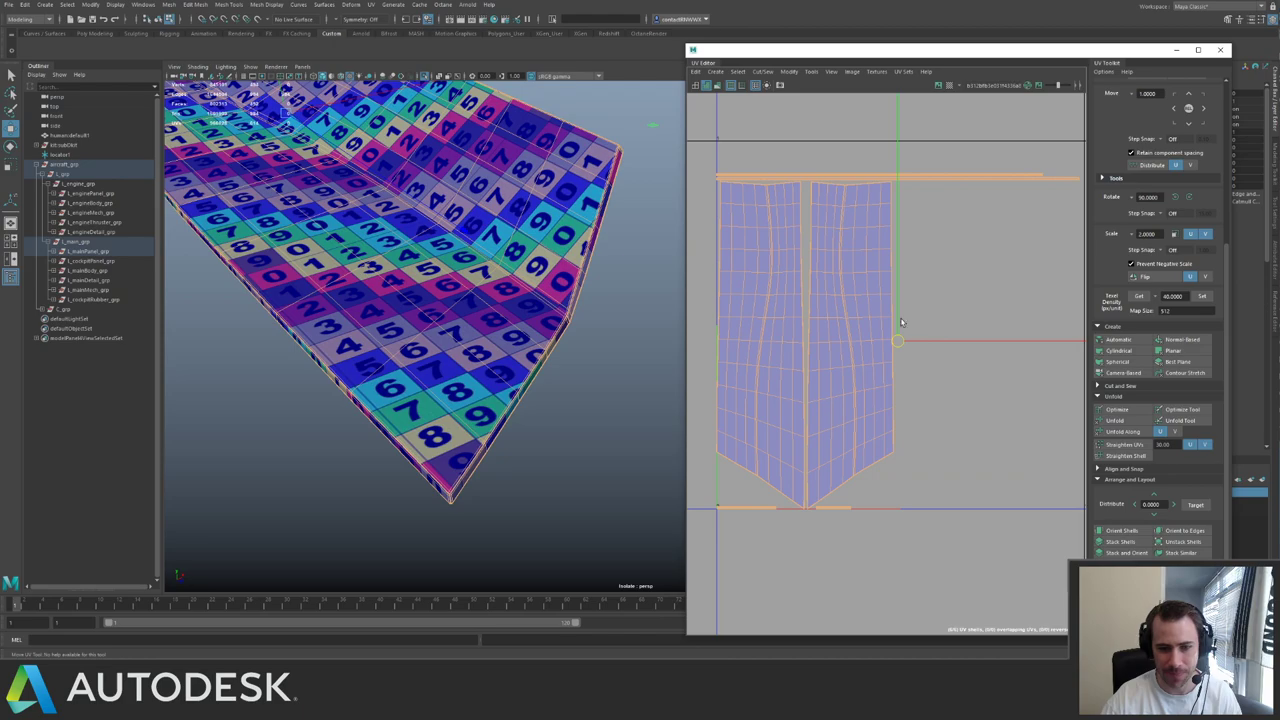
- Show the whole ship again and move the panel's UV shells three tiles down and two tiles left
right_click_drag(529, 309, 506, 282)
key("ctrl+1")
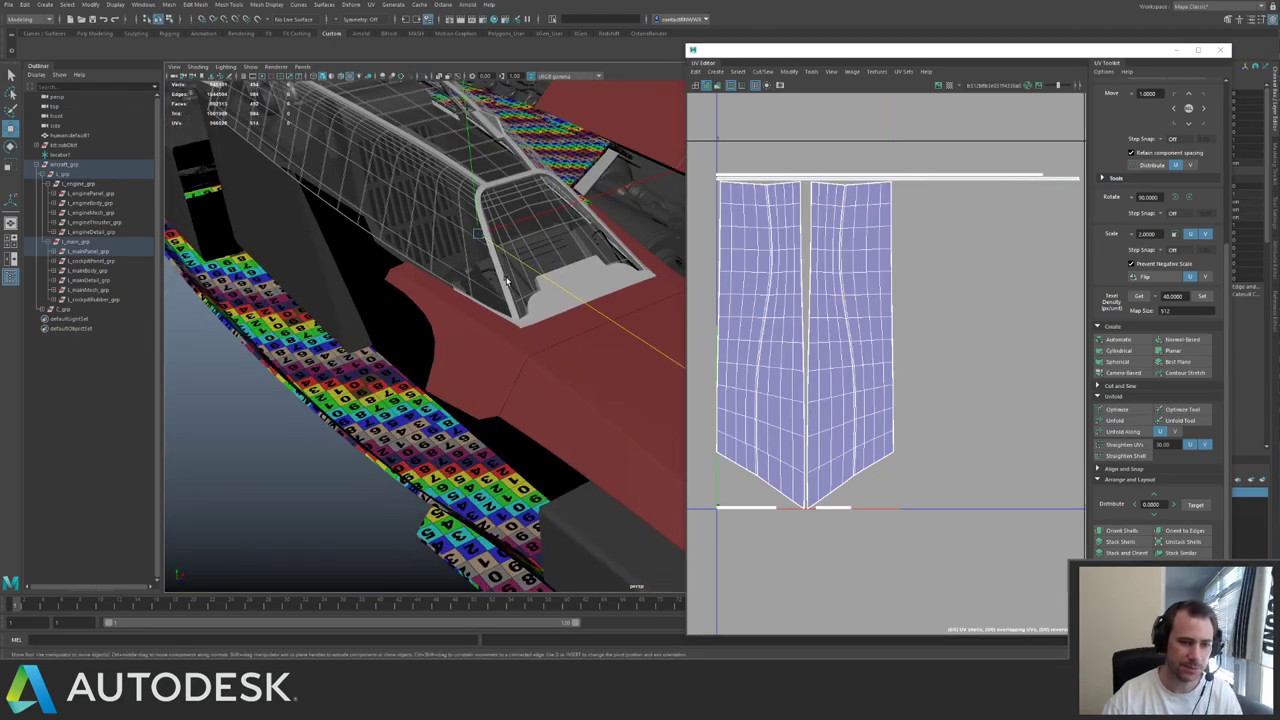
left_click_drag(506, 282, 400, 215, "alt")
right_click_drag(983, 313, 960, 298, "alt")
left_click_drag(915, 258, 1042, 378)
right_click_drag(968, 322, 908, 293, "alt")
middle_click_drag(957, 291, 891, 279, "alt")
key("Down")
key("Down")
key("Down")
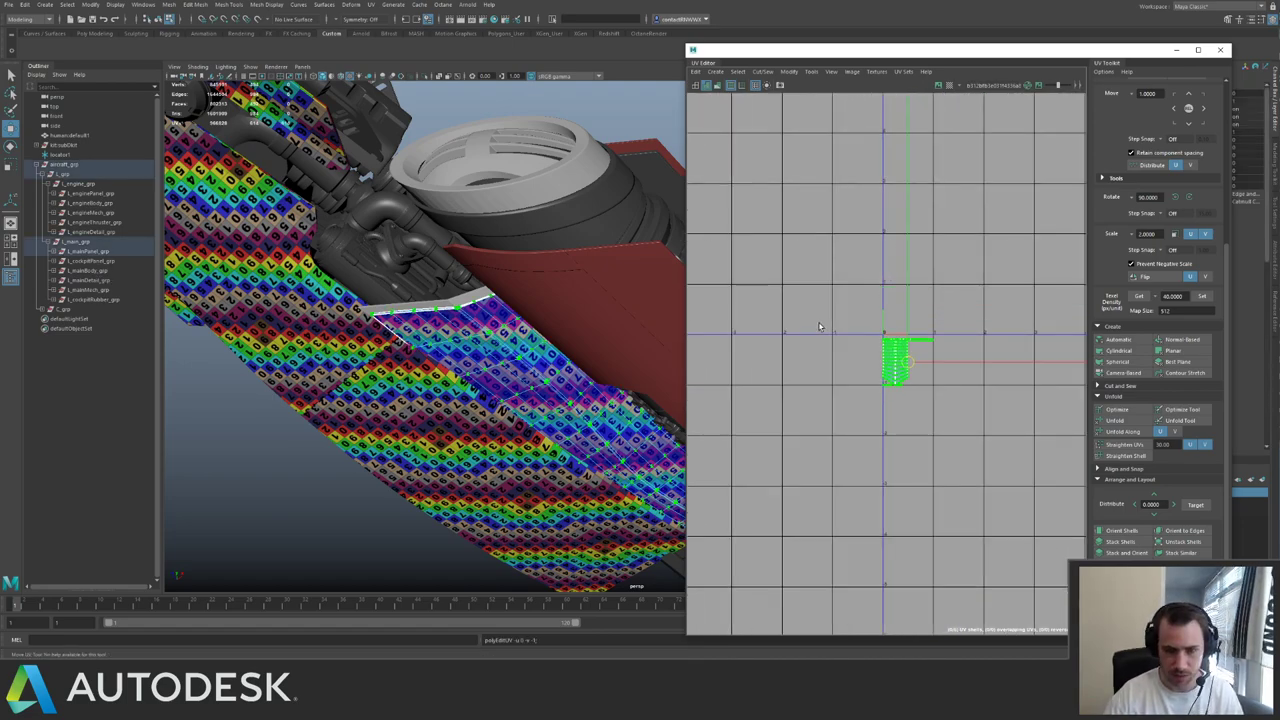
key("Left")
key("Left")
- Select L_mainPanel_grp, isolate it in the viewport, and pick individual panels within it
left_click(83, 251)
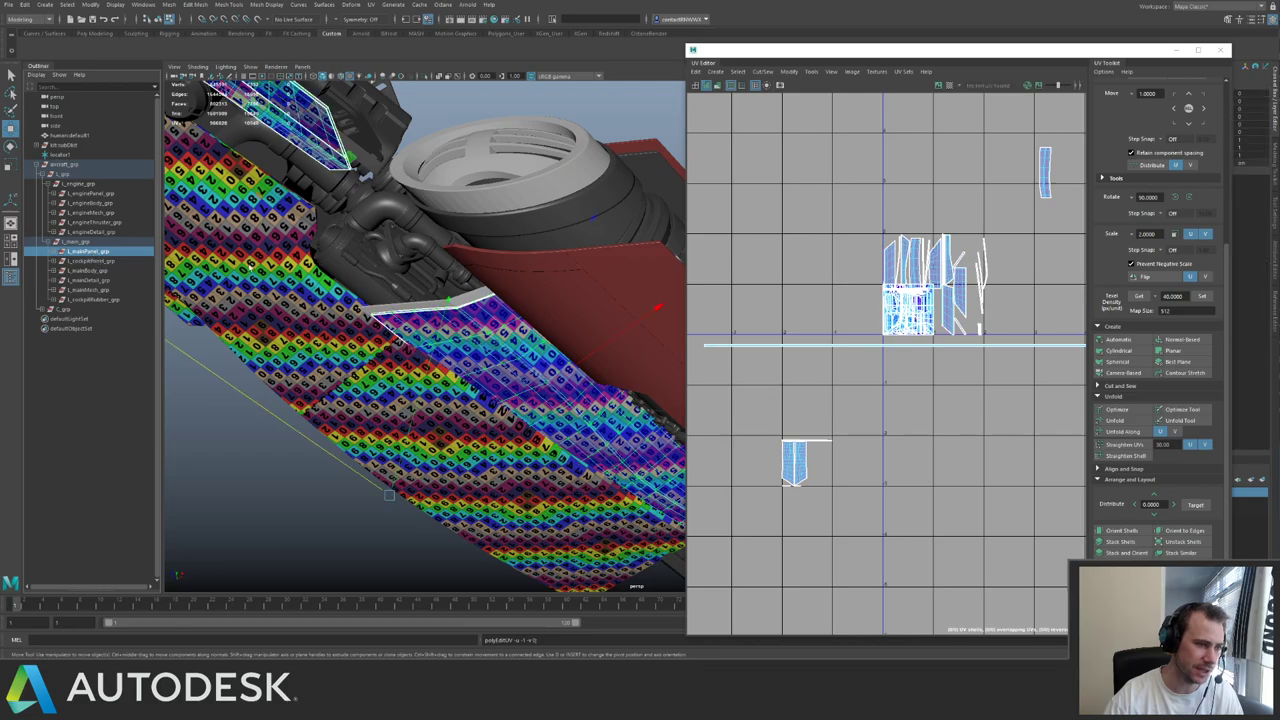
key("ctrl+1")
key("f")
left_click_drag(450, 291, 548, 286, "alt")
left_click(602, 286)
left_click(339, 384)
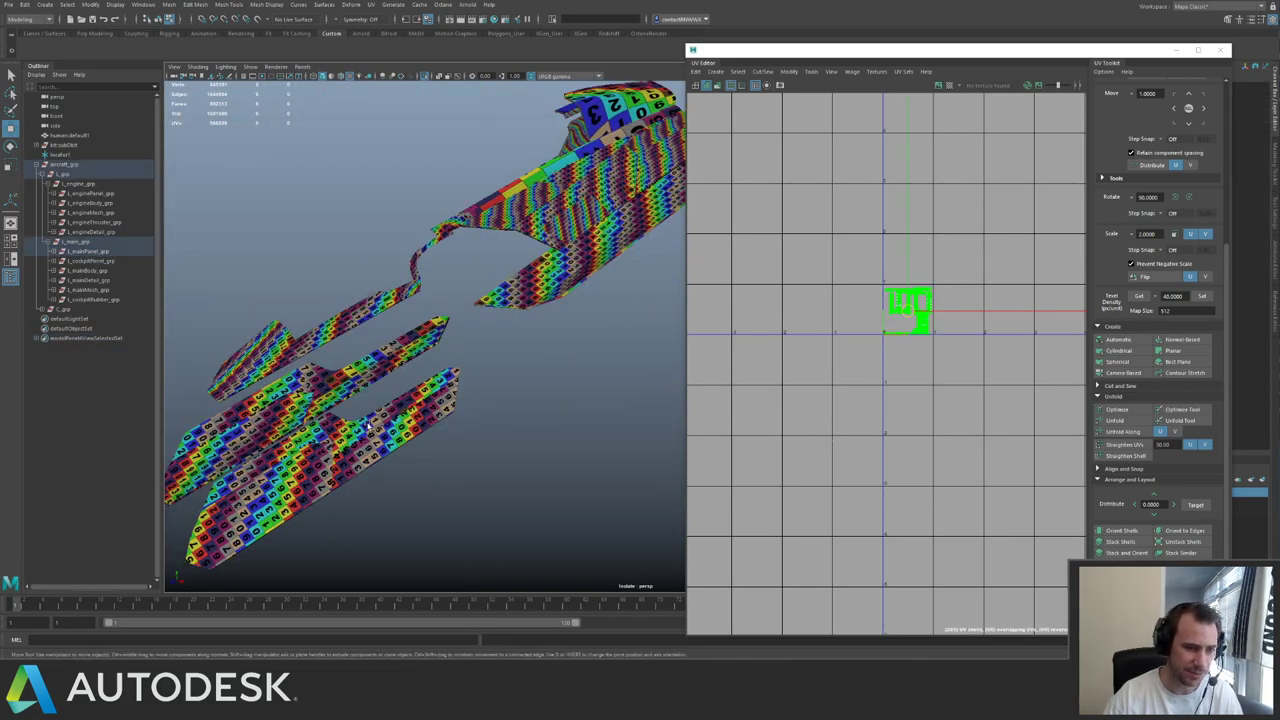
- Select the paired pointed panels and the long curved lower panel as objects in the viewport
left_click_drag(330, 287, 408, 288, "alt")
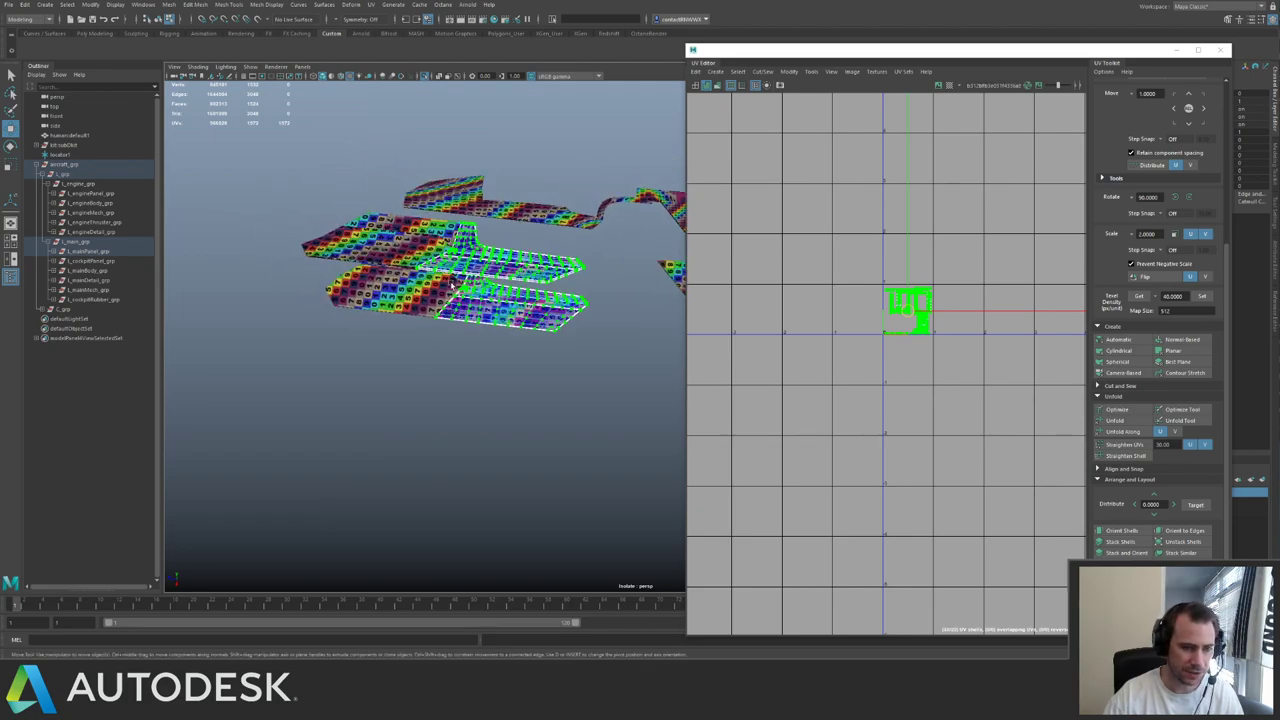
left_click_drag(453, 287, 470, 281, "alt")
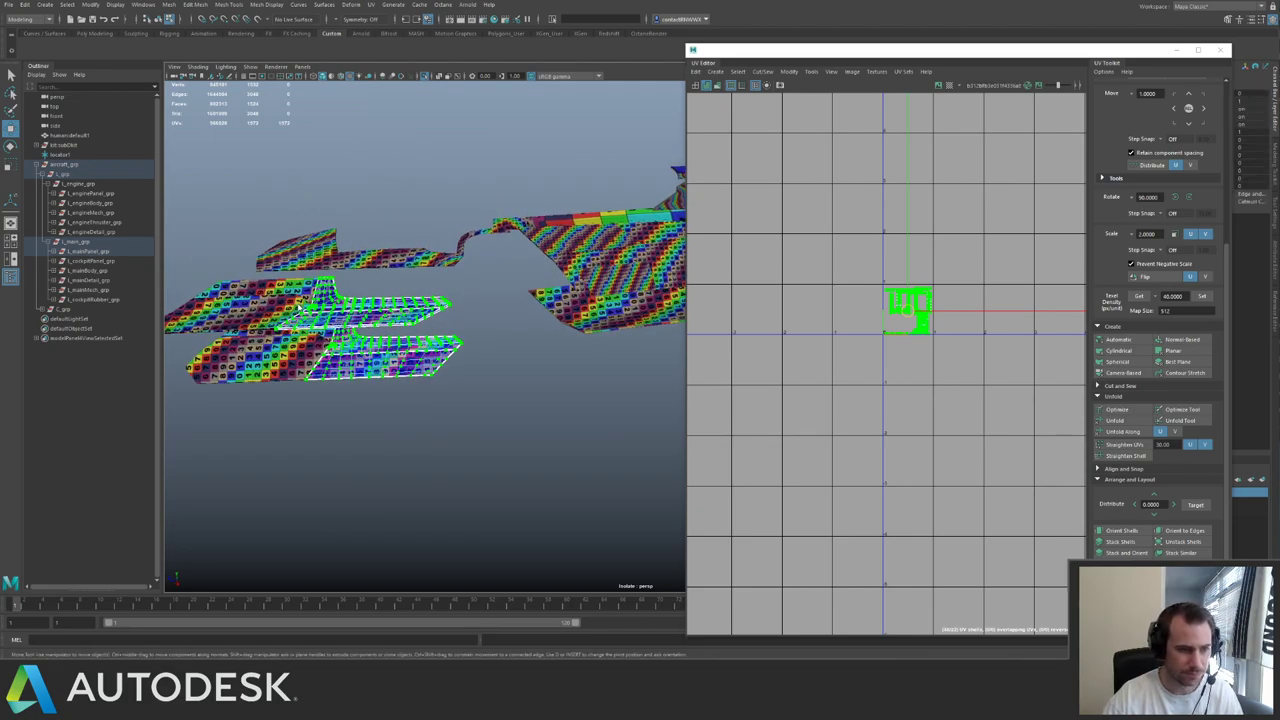
right_click_drag(299, 307, 333, 289)
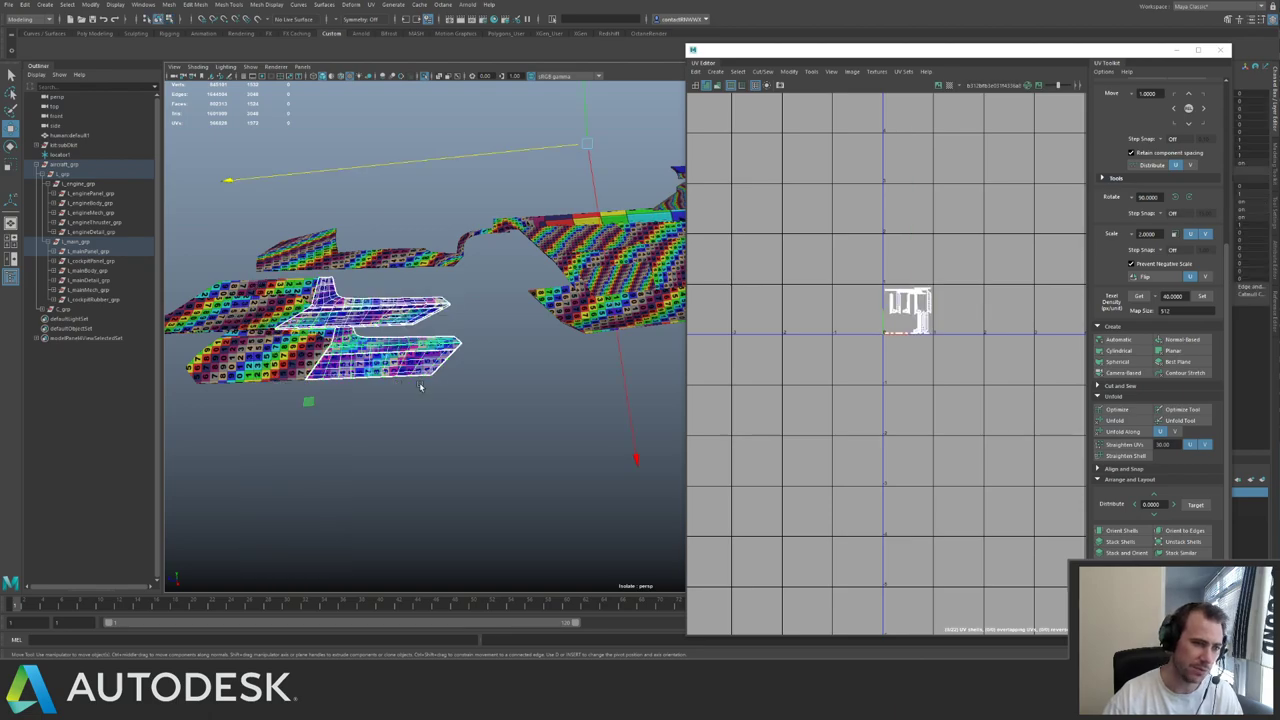
left_click_drag(420, 386, 290, 330)
middle_click_drag(600, 325, 485, 330, "alt")
left_click_drag(485, 330, 509, 277, "alt")
middle_click_drag(509, 277, 392, 289, "alt")
left_click_drag(392, 289, 524, 362, "shift")
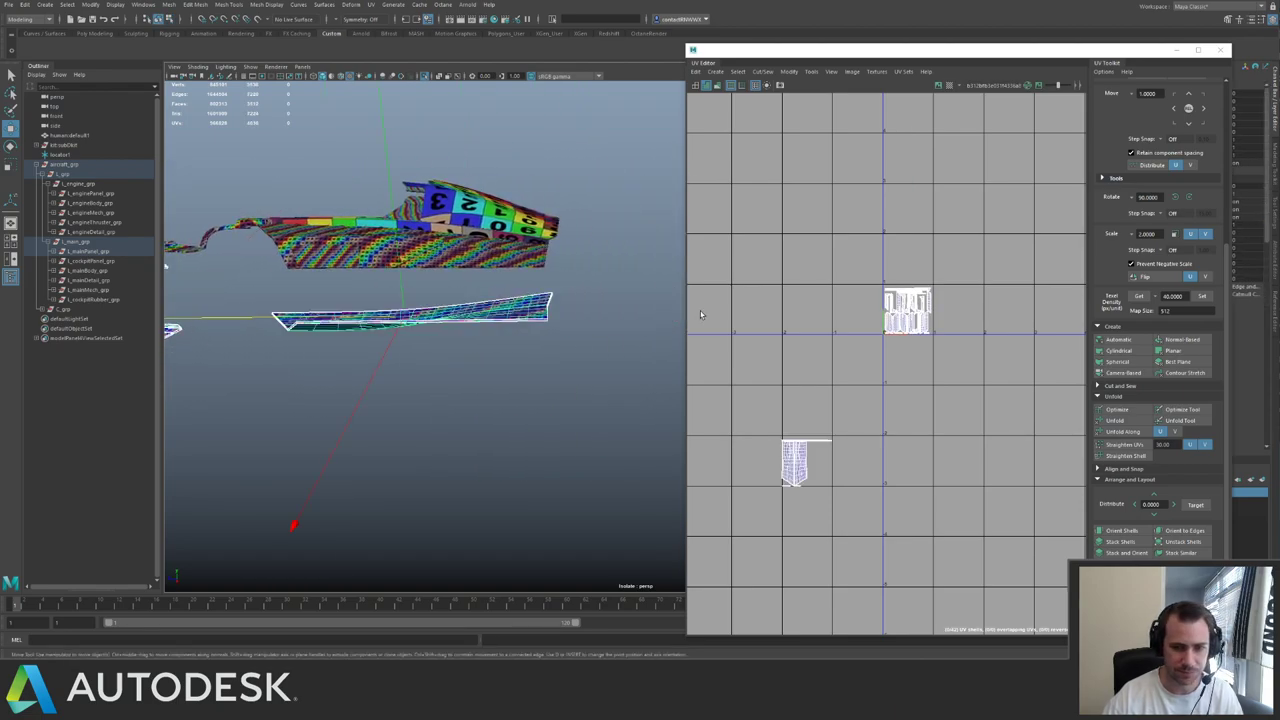
- Select the panels' UVs lying in the main tile and move them four tiles left and two tiles down
key("ctrl+F12")
left_click_drag(858, 264, 971, 363)
middle_click_drag(971, 363, 1010, 334, "alt")
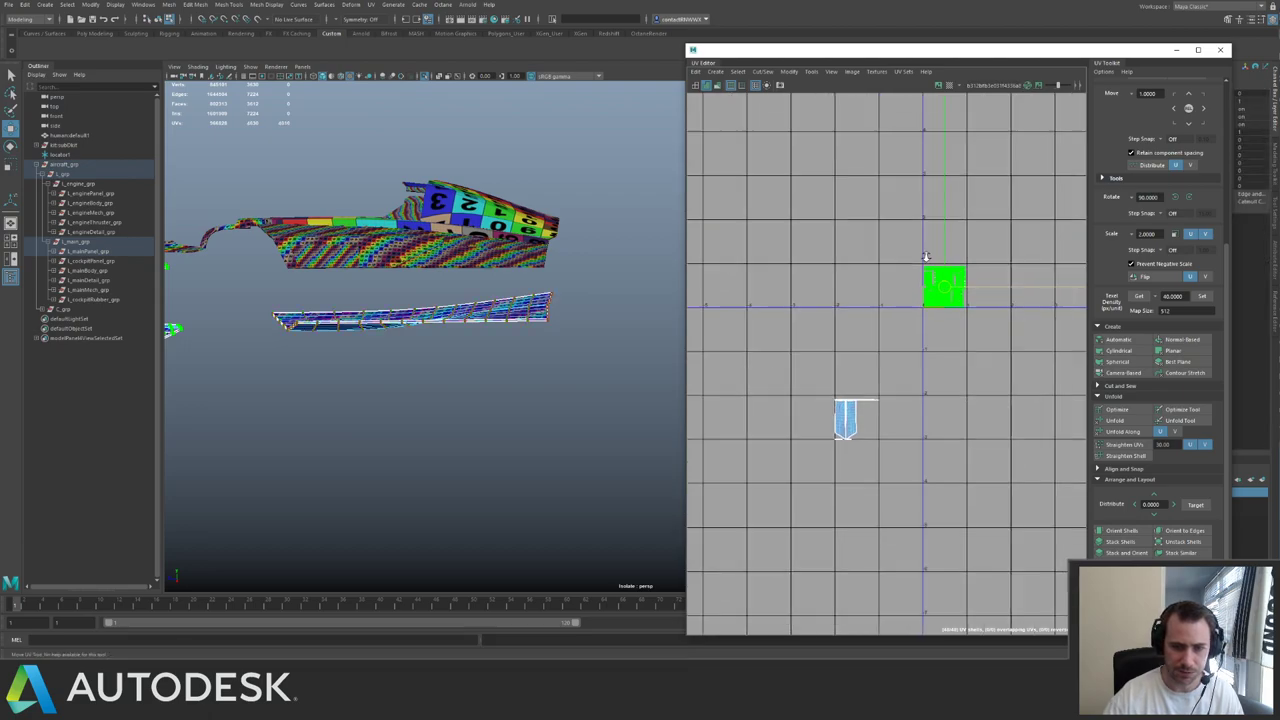
right_click_drag(1010, 334, 927, 251, "alt")
key("Down")
key("Left")
key("Left")
key("Left")
key("Left")
key("Down")
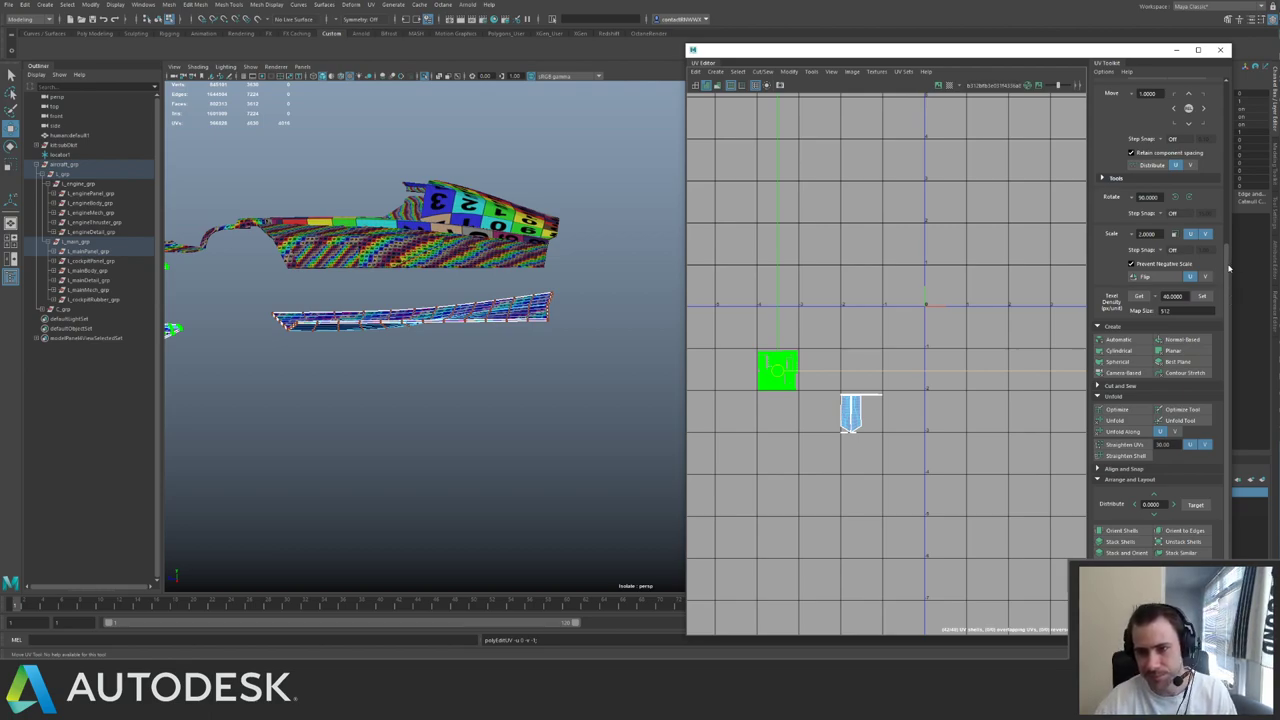
- Move the selected UV shells one tile right and one tile up
scroll(1146, 246, "up", 5)
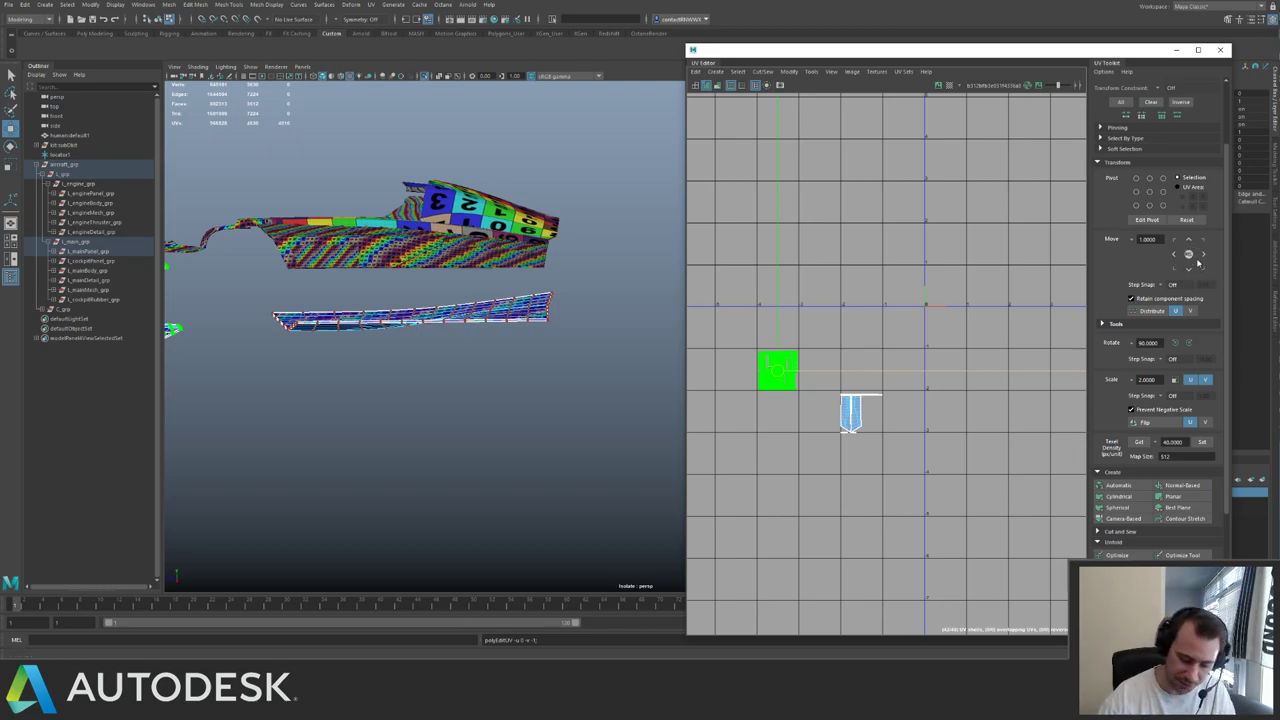
key("Right")
key("Up")
key("Up")
key("Down")
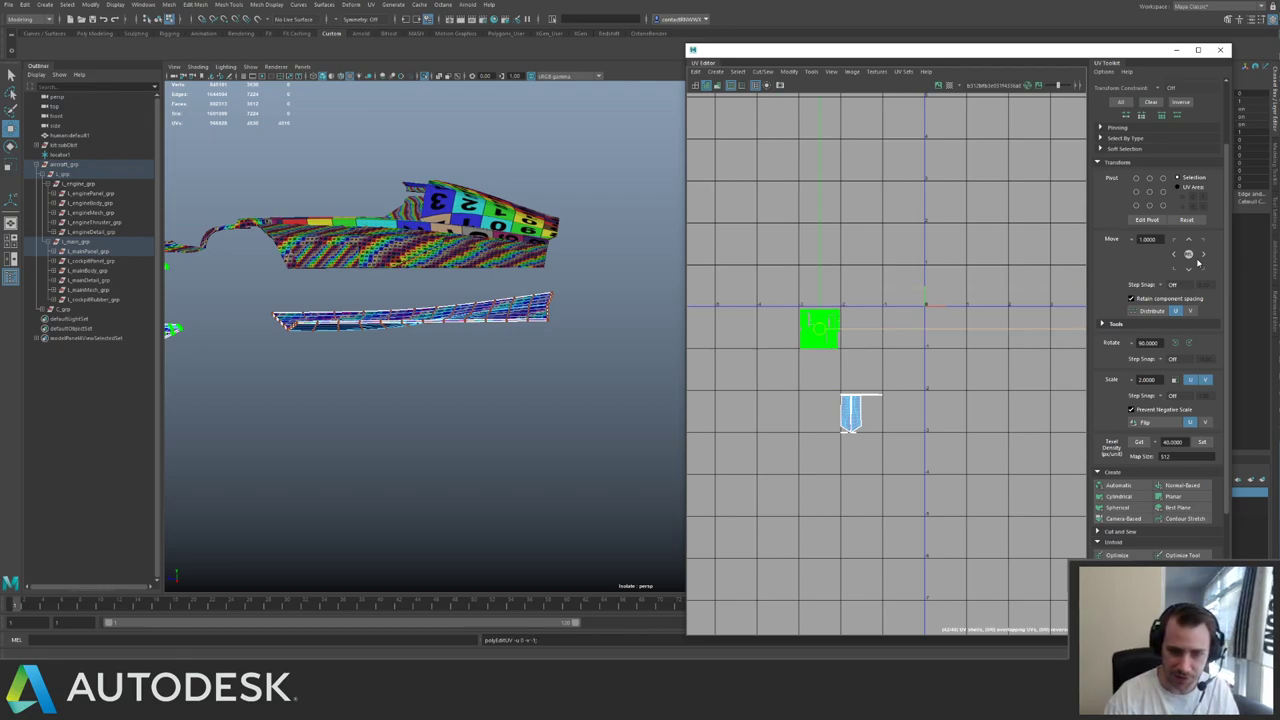
- Shift the UV shells around the neighbouring tiles and back in whole-tile moves of 1.0
key("Left")
key("Left")
key("Up")
key("Up")
key("Right")
key("Right")
key("Down")
key("Down")
key("Left")
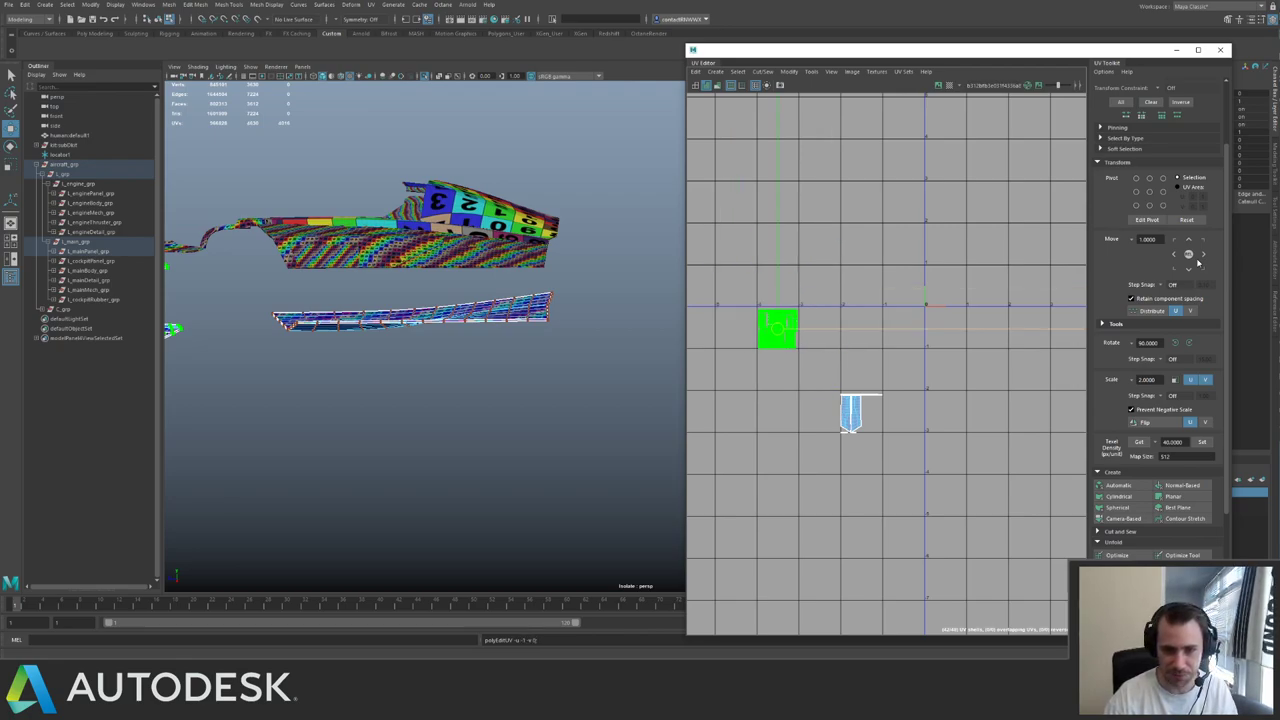
key("Right")
key("Down")
key("Up")
key("Down")
key("Left")
key("Up")
key("Up")
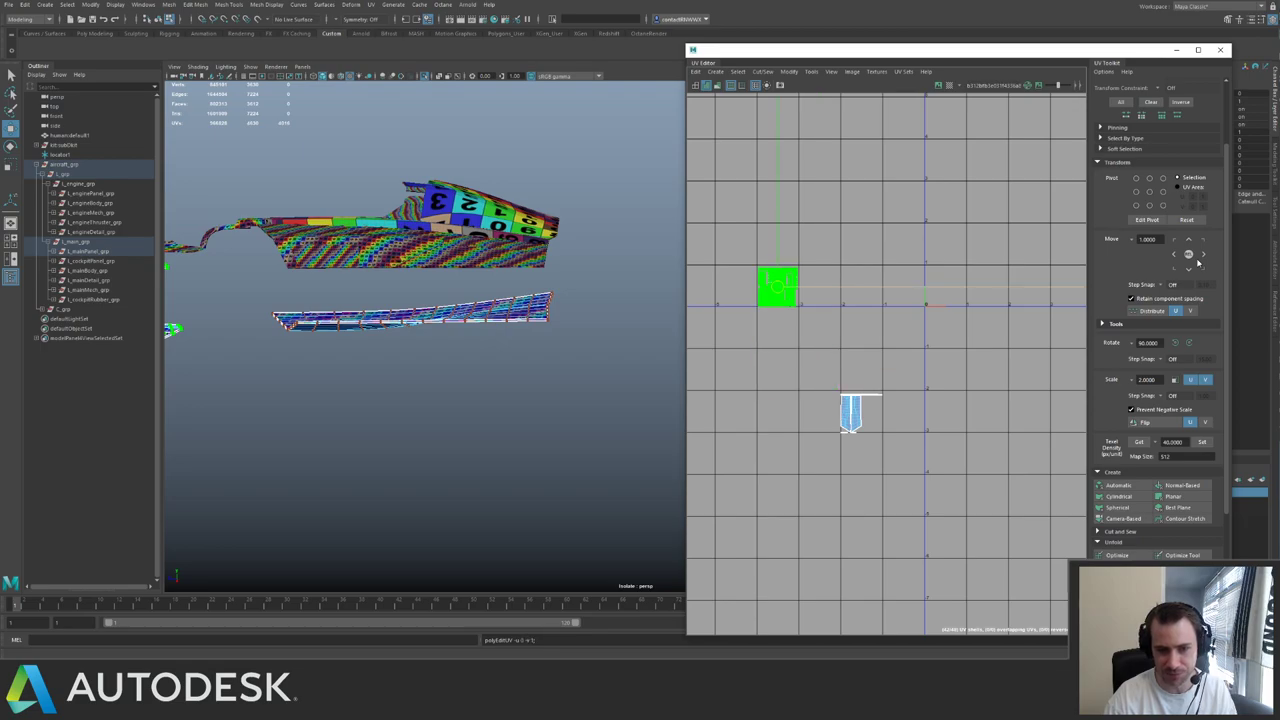
key("Down")
key("Right")
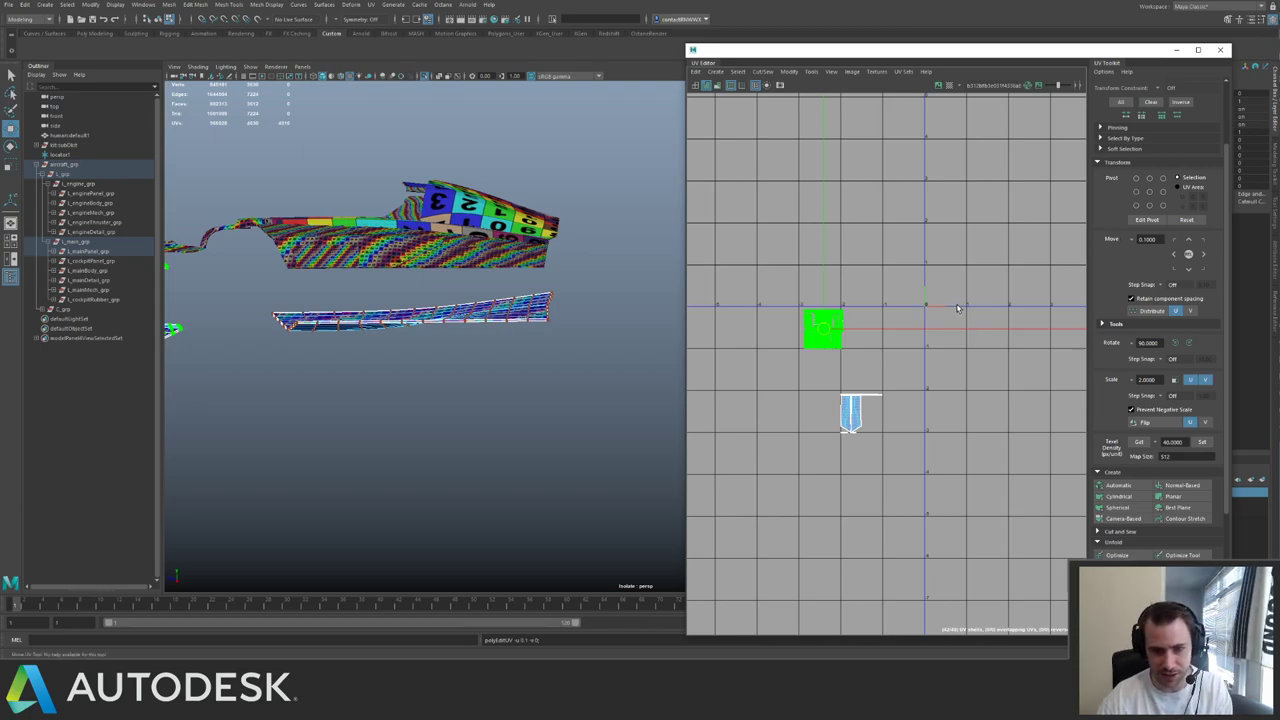
- Set the move distance to 0.1 and nudge the shells right into the tile two left and one down from the main tile
key("Right")
key("Right")
key("Right")
key("Right")
key("Right")
key("Right")
key("Right")
key("Right")
key("Right")
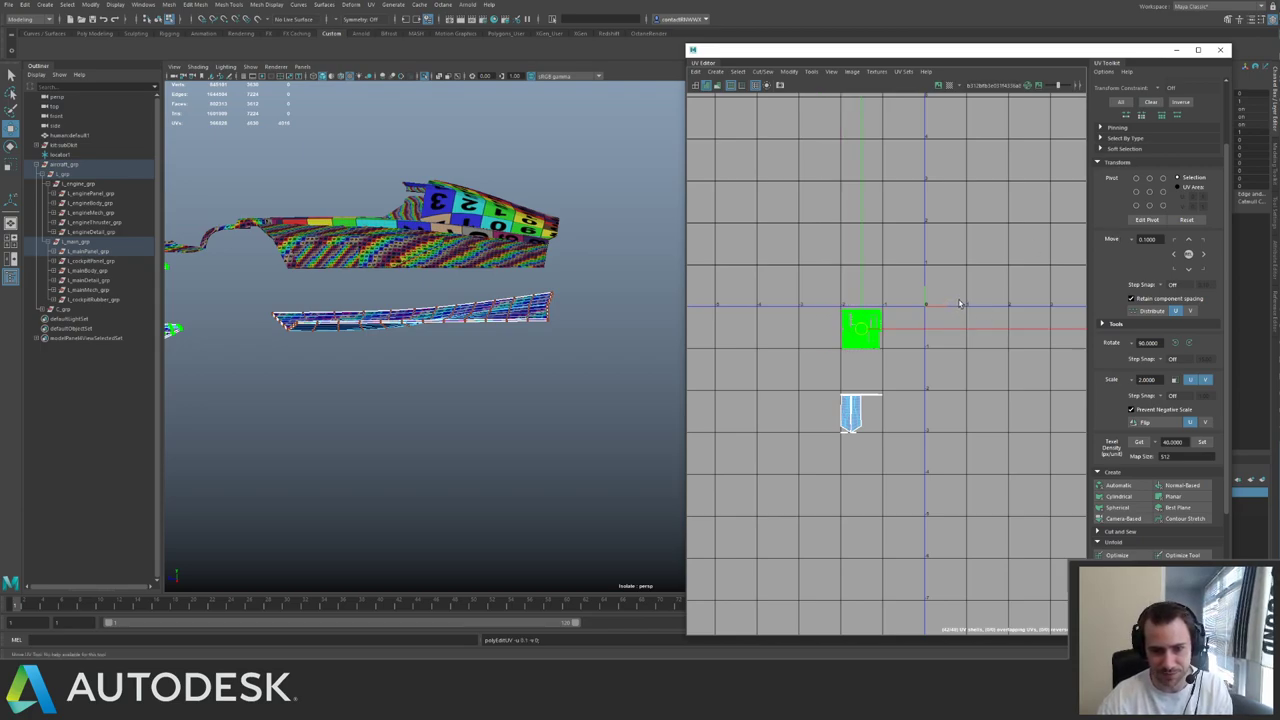
- Try nudging the shells up by 0.1, return them within their tile, and restore the move distance to 1.0
key("Up")
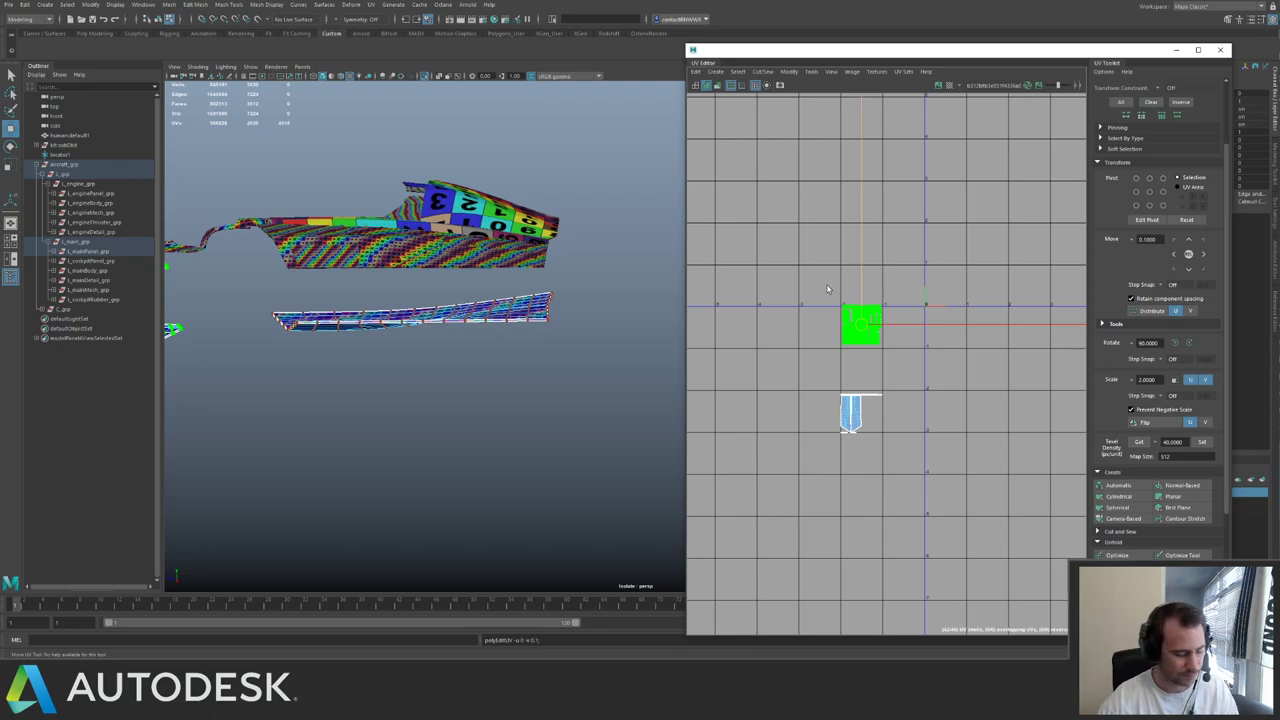
right_click_drag(827, 289, 1031, 468, "alt")
middle_click_drag(1031, 468, 834, 172, "alt")
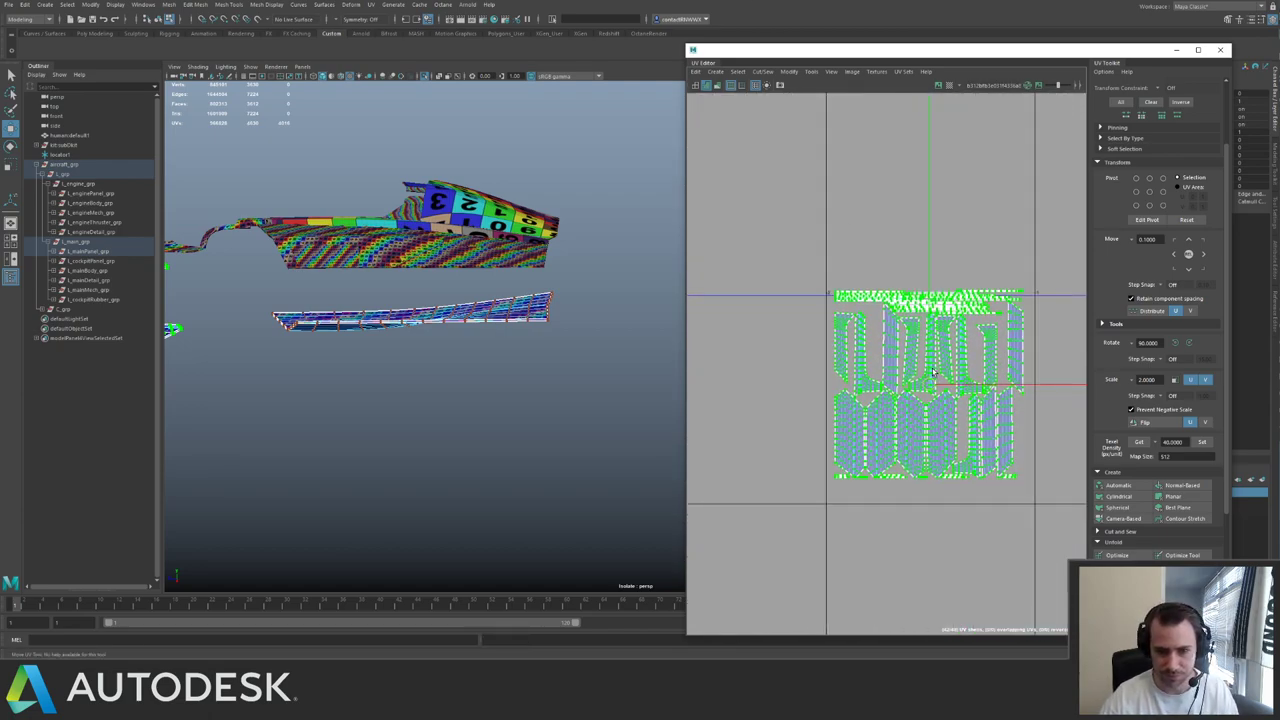
scroll(880, 313, "down", 5)
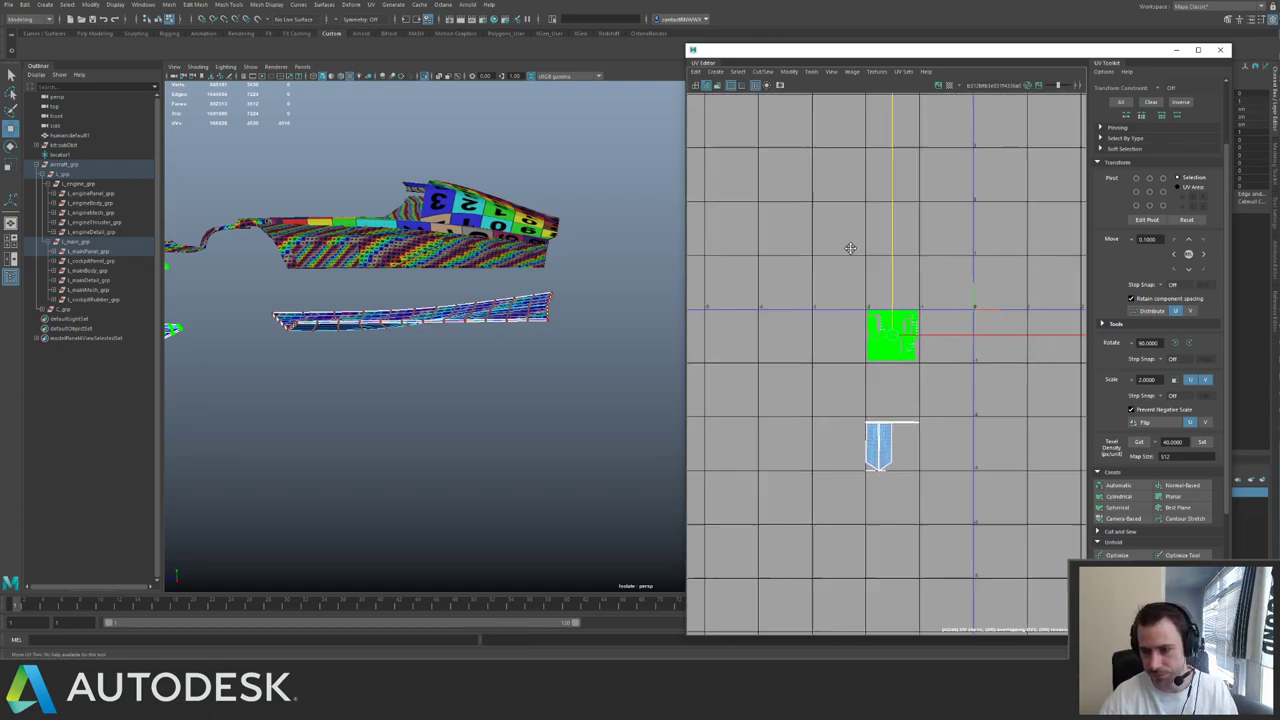
scroll(850, 248, "down", 1)
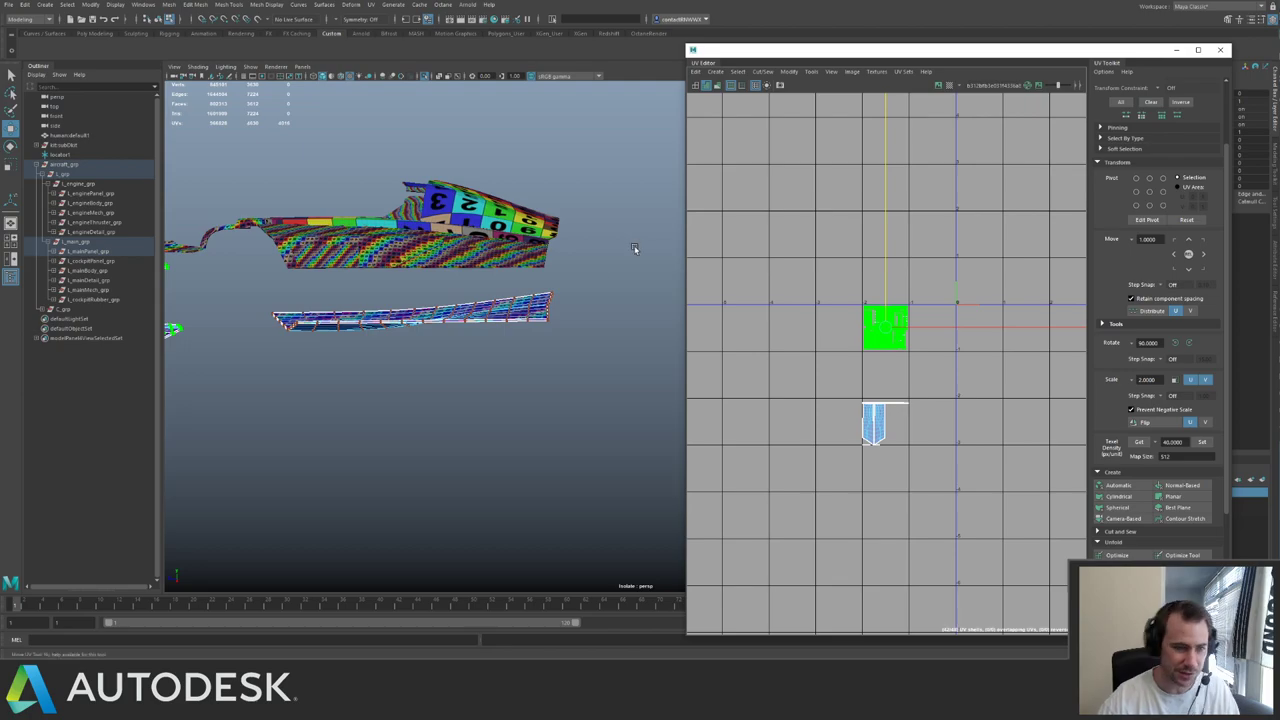
- Return to object mode and examine the checker pattern on the main panels, picking individual ones and toggling isolation
right_click_drag(542, 285, 572, 256)
left_click(573, 257)
left_click_drag(456, 252, 576, 330, "alt")
left_click(431, 288)
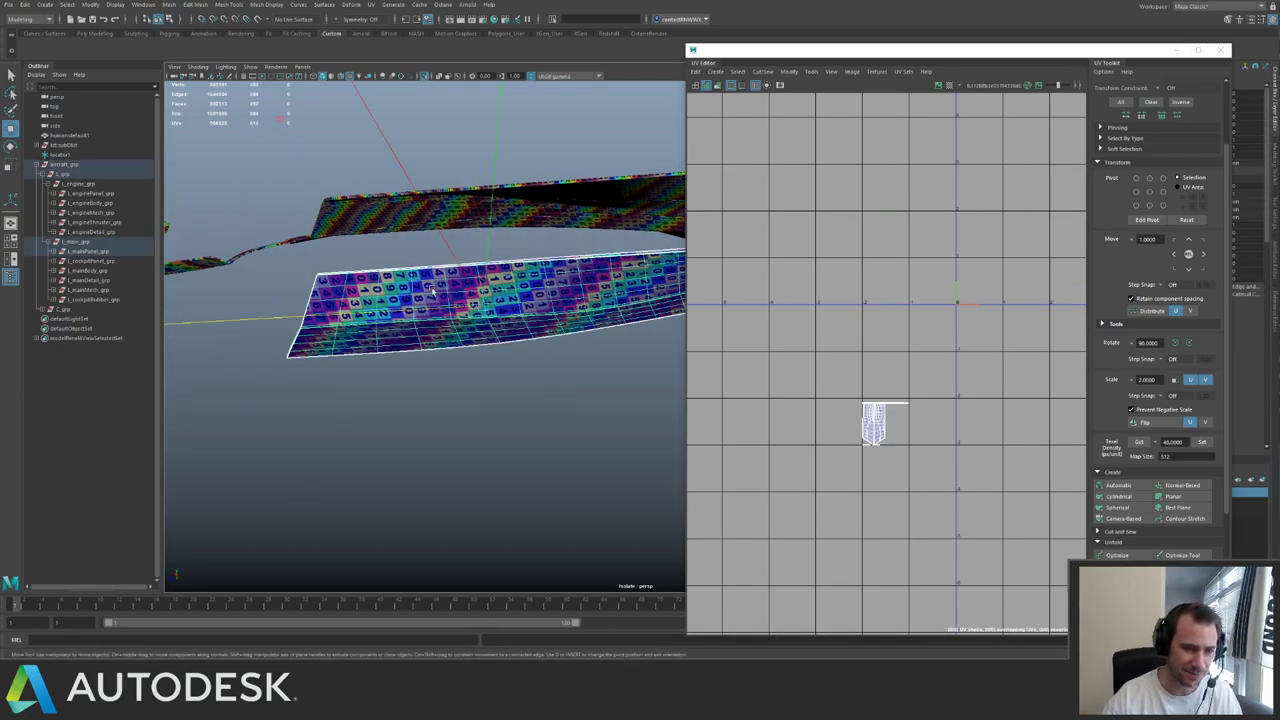
left_click(537, 371)
left_click_drag(537, 371, 492, 389, "alt")
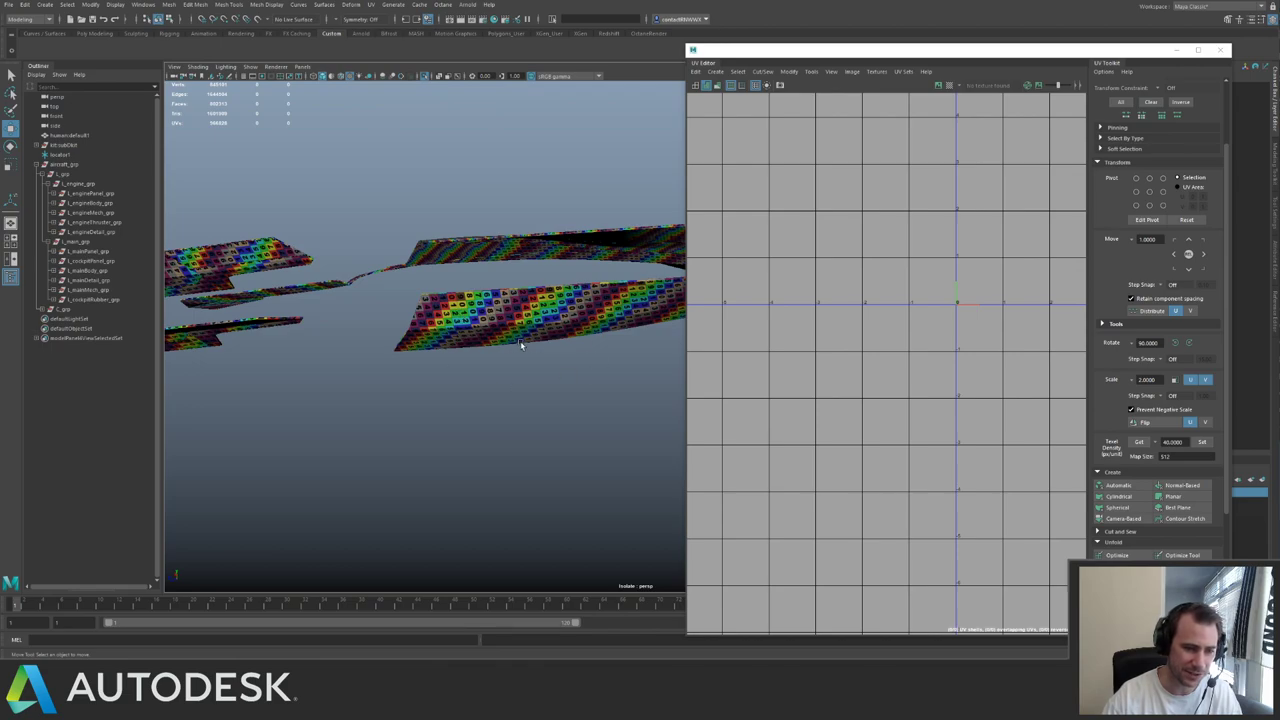
mouse_move(520, 345)
left_mouse_down("alt")
mouse_move(566, 380)
mouse_move(606, 299)
mouse_move(505, 367)
mouse_move(579, 360)
mouse_move(547, 305)
mouse_move(531, 348)
left_mouse_up("alt")
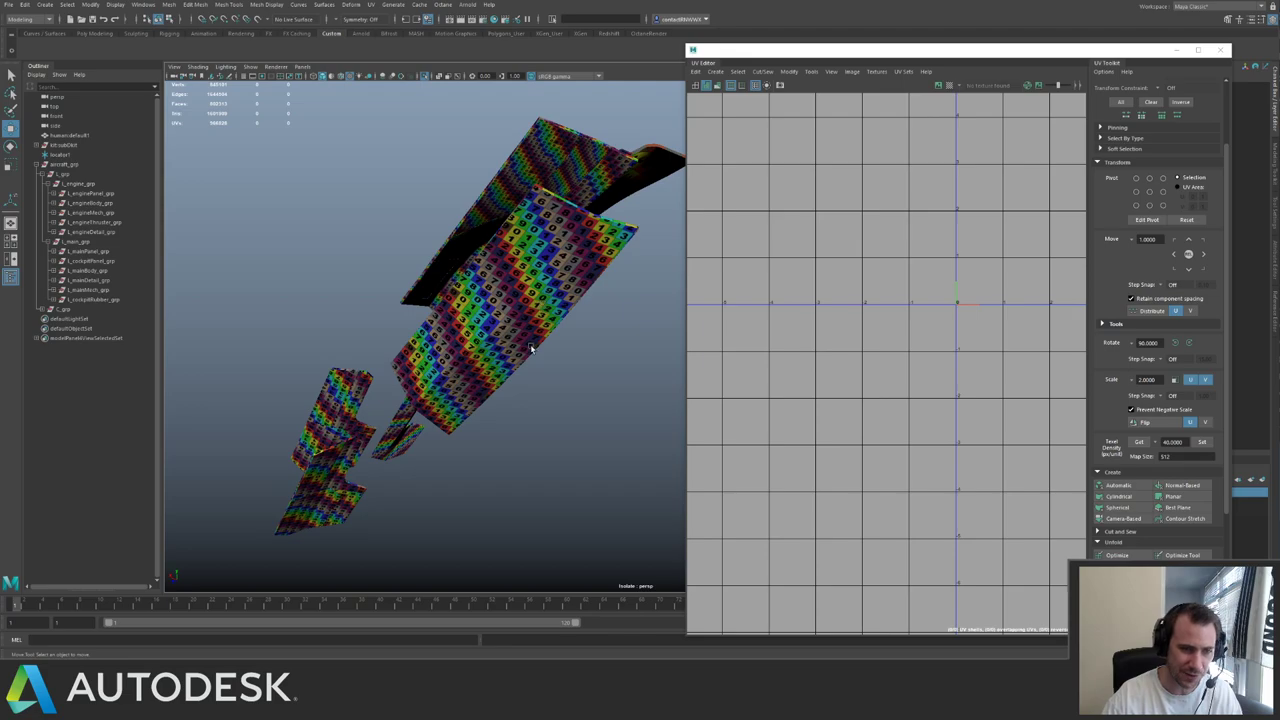
left_click_drag(479, 282, 460, 240, "alt")
left_click(537, 320)
key("ctrl+1")
scroll(517, 323, "down", 3)
key("ctrl+1")
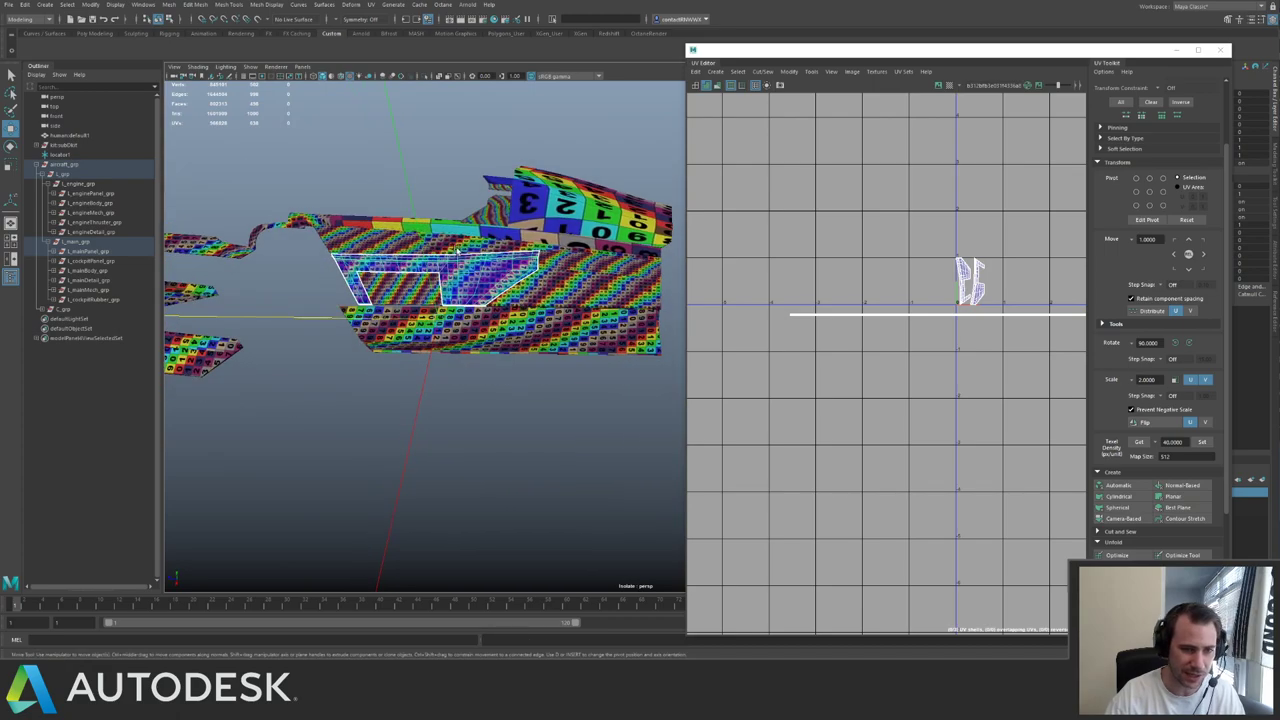
- Select the upper panel with the oversized checker and apply an automatic UV projection to it
middle_click_drag(460, 240, 421, 289, "alt")
left_click(528, 272)
key("f")
left_click_drag(543, 275, 628, 272, "alt")
right_click_drag(628, 272, 421, 188, "alt")
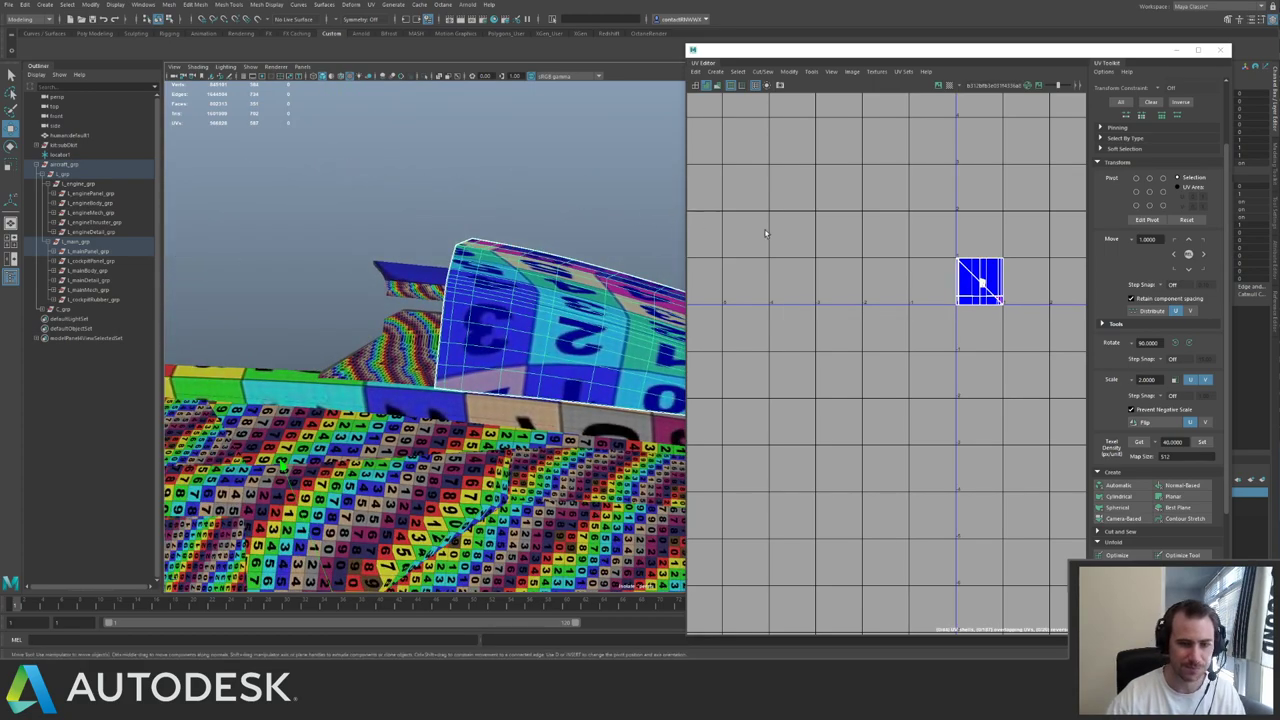
left_click(1128, 484)
key("q")
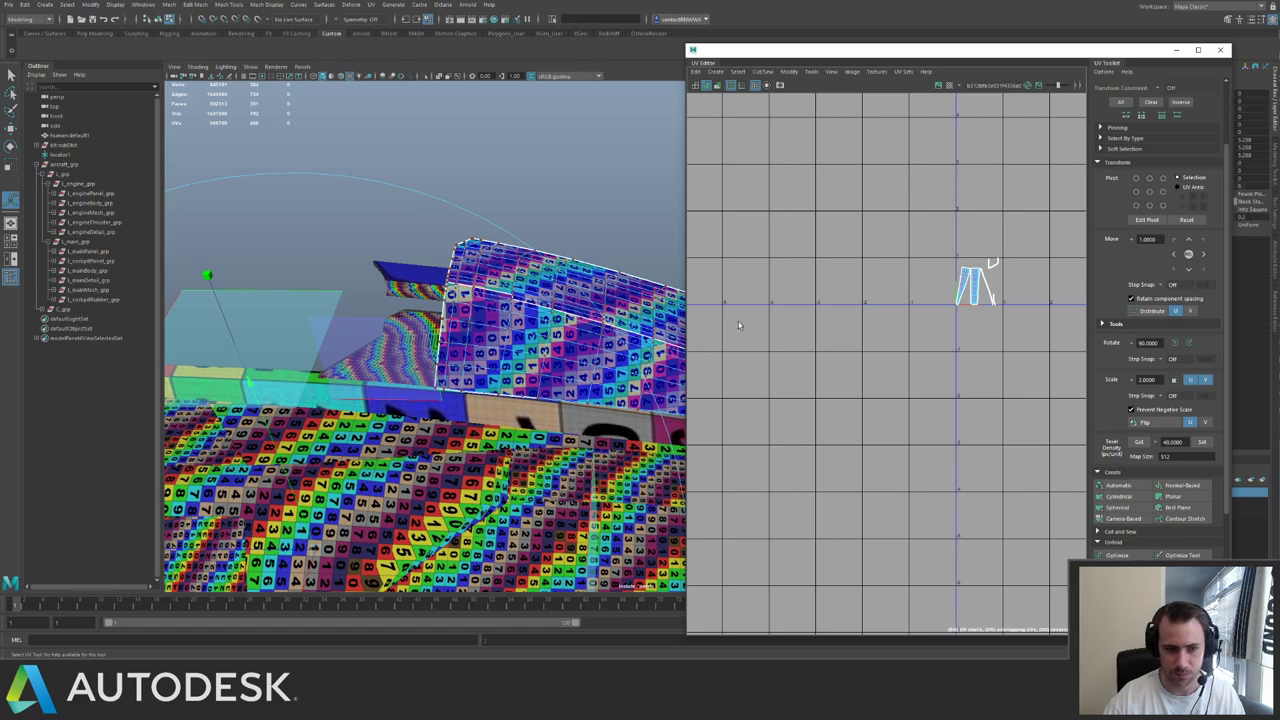
- Select the newly projected upper panel, isolate it in the viewport, and examine its checker along the folded edges and end cap
left_click(587, 291)
key("ctrl+1")
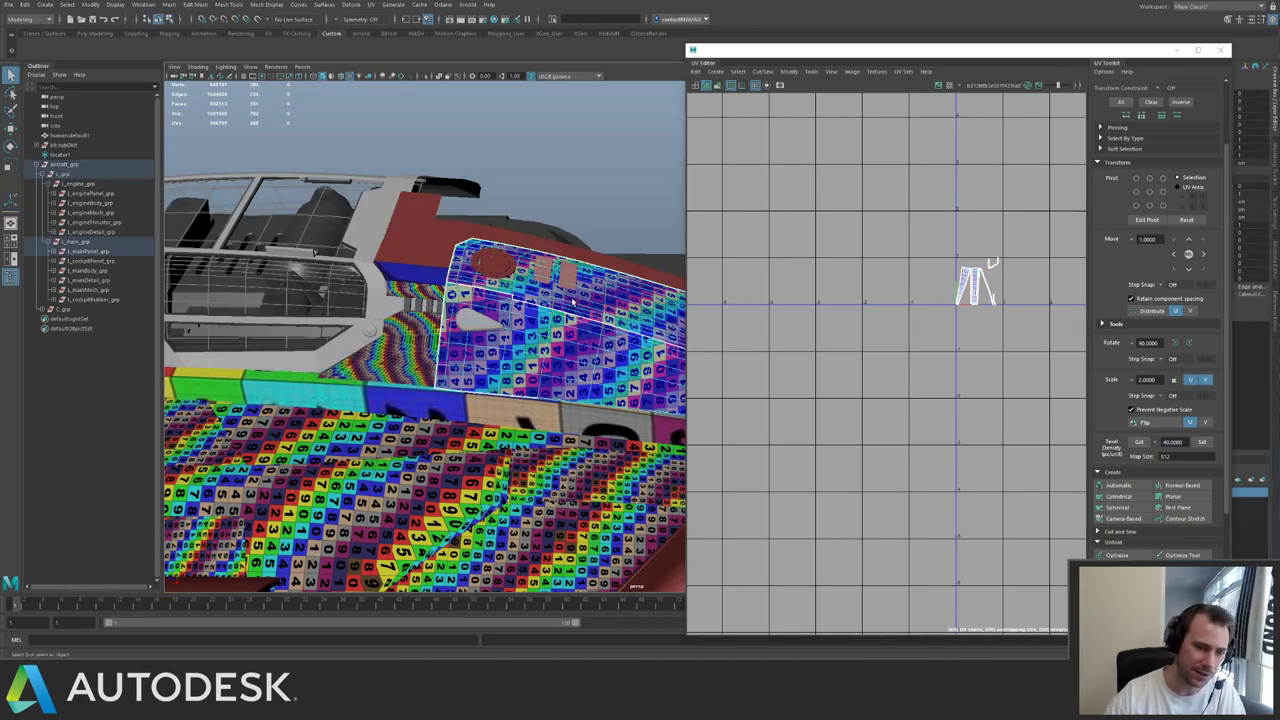
key("f")
key("ctrl+1")
left_click_drag(574, 302, 512, 354, "alt")
right_click_drag(512, 354, 562, 350, "alt")
left_click_drag(562, 350, 640, 340, "alt")
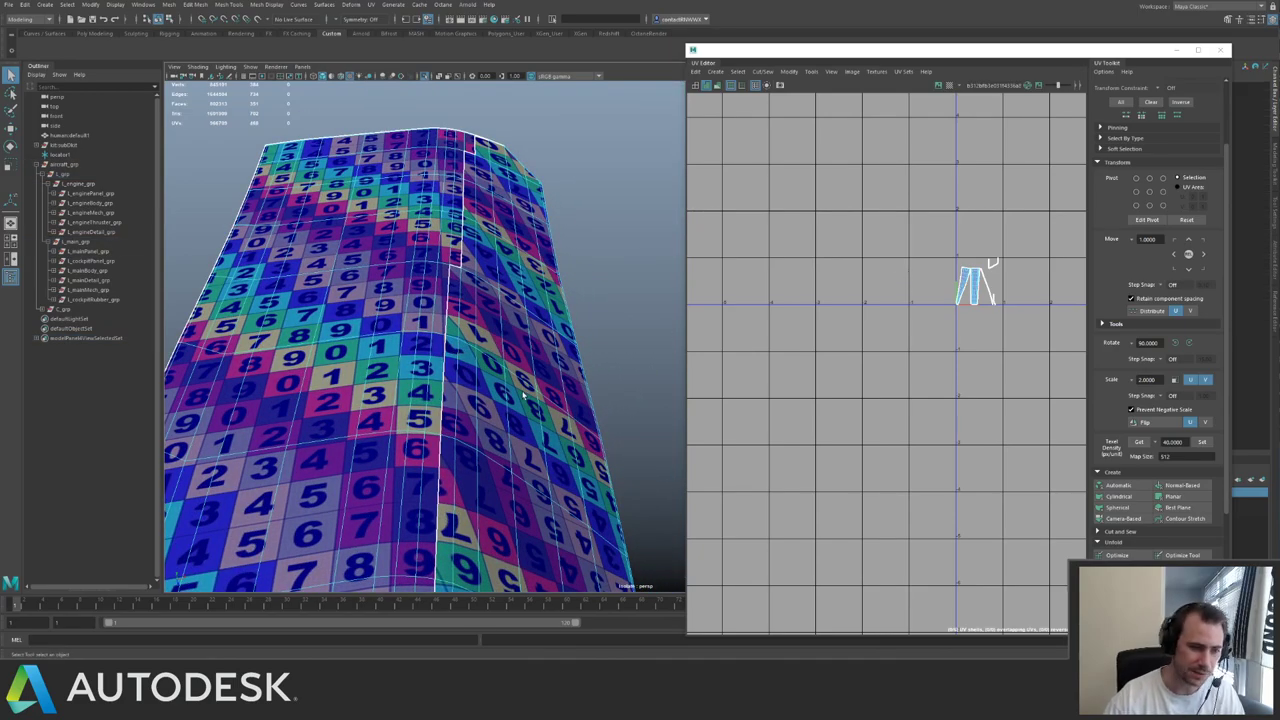
mouse_move(523, 397)
left_mouse_down("alt")
mouse_move(523, 363)
mouse_move(540, 380)
left_mouse_up("alt")
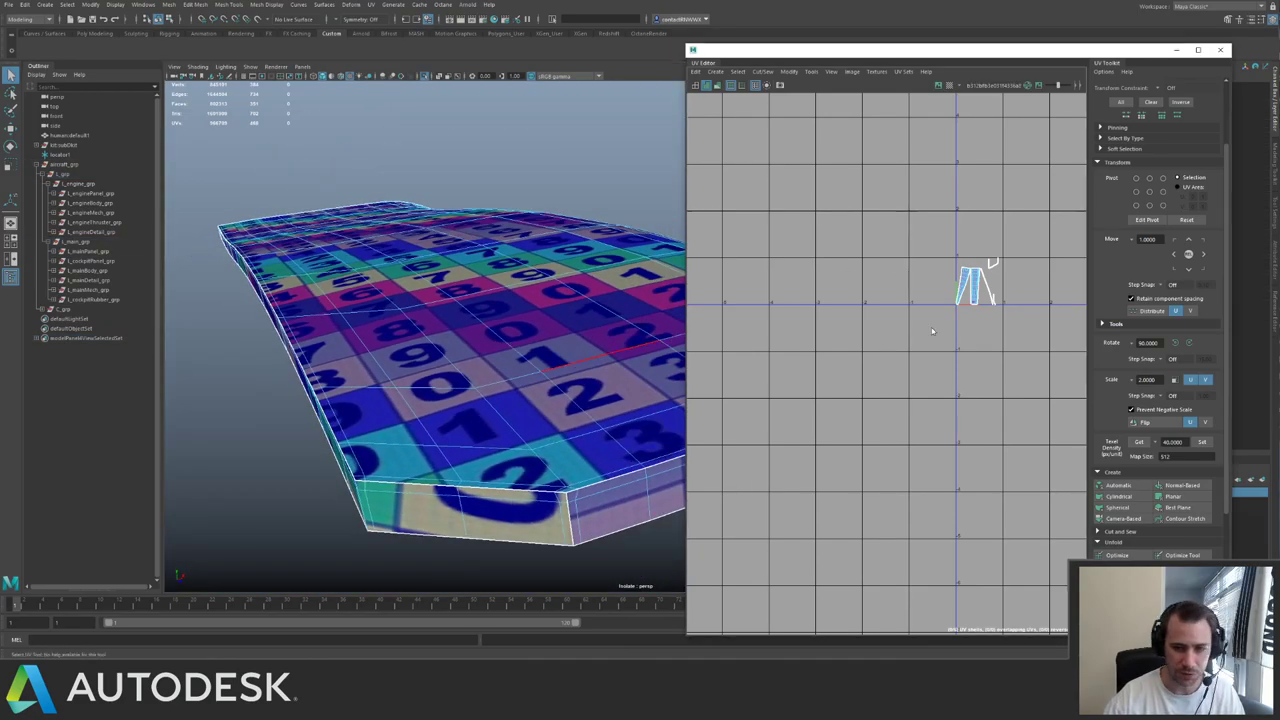
- Select all the faces of the isolated wing panel and apply a normal-based UV projection to them
left_click_drag(933, 331, 1014, 242)
middle_click_drag(477, 300, 330, 265, "alt")
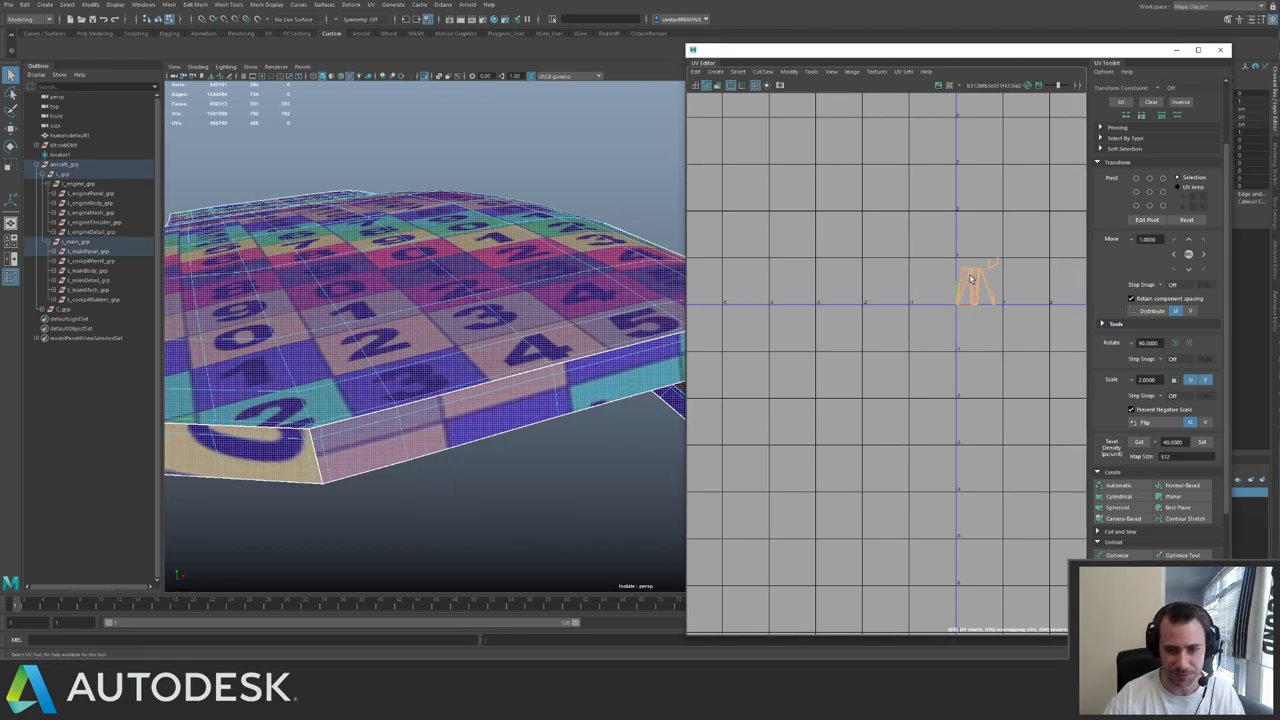
right_click_drag(971, 280, 942, 309, "shift")
- Select the loop of thin rim faces around the panel's edge and give it its own normal-based UV projection
left_click_drag(563, 337, 497, 321, "alt")
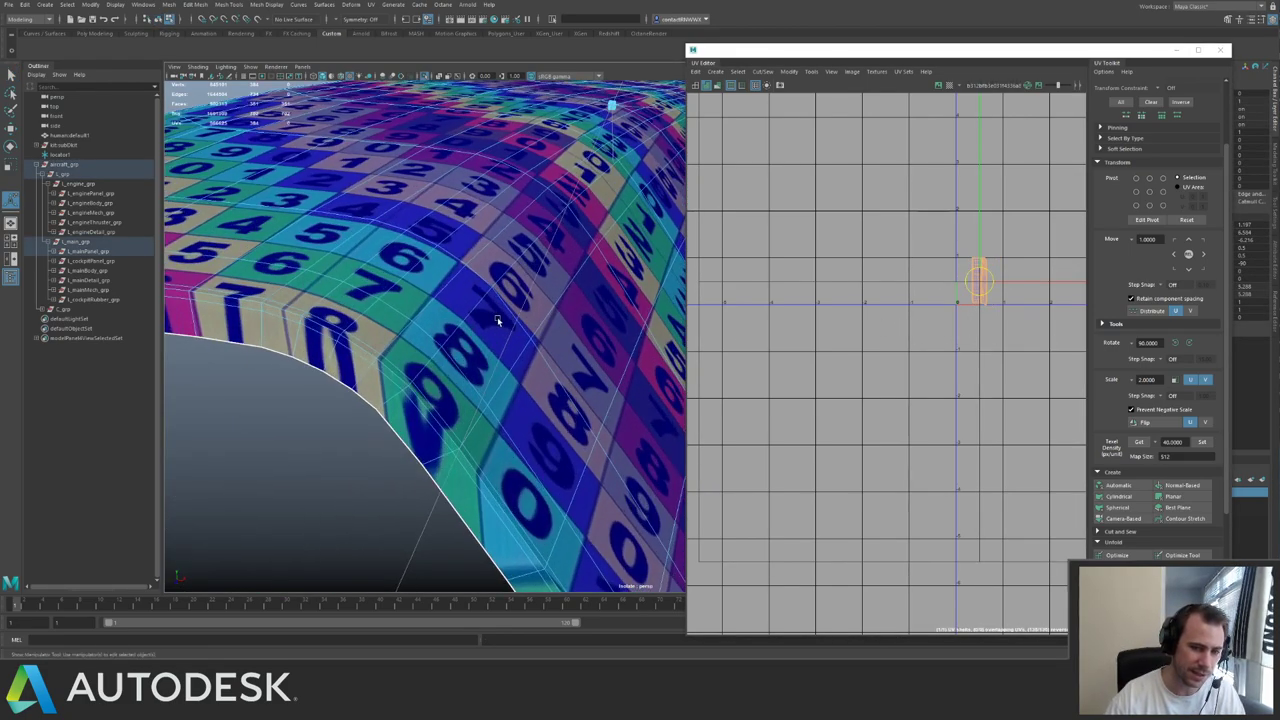
left_click(368, 358)
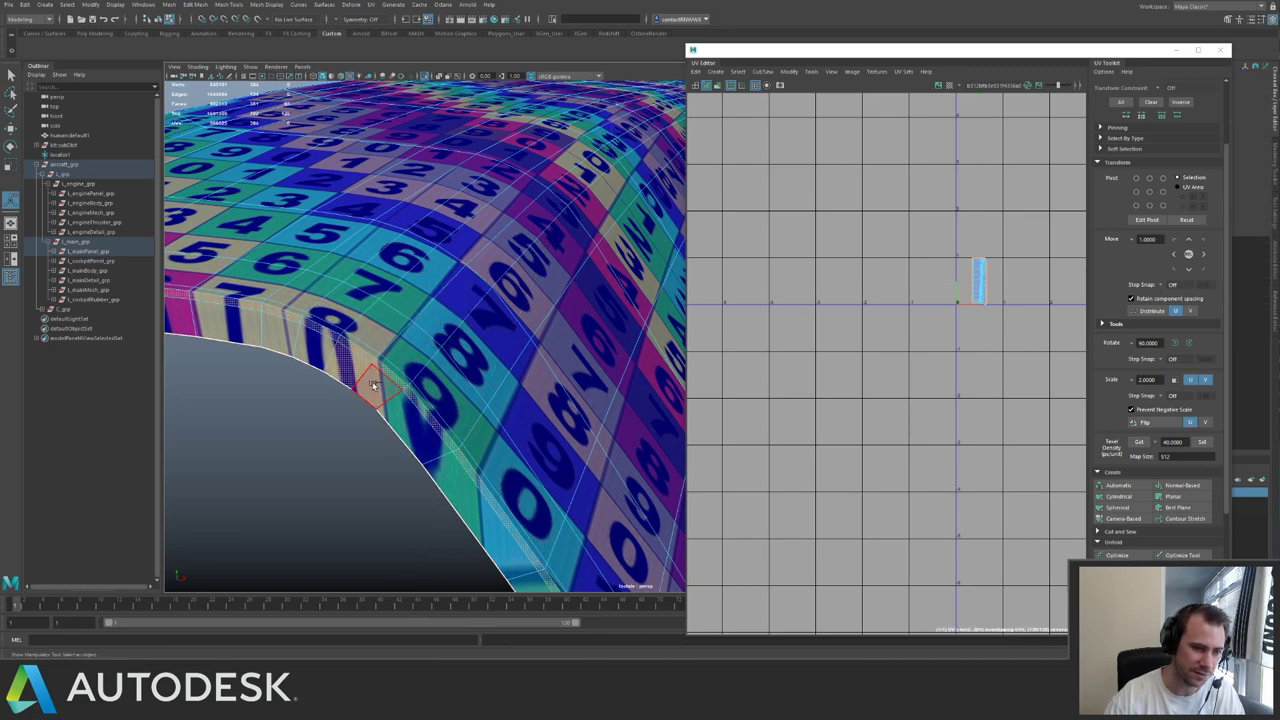
double_click(373, 385, "shift")
right_click_drag(373, 385, 334, 291, "alt")
left_click_drag(334, 291, 380, 338, "alt")
key("g")
key("w")
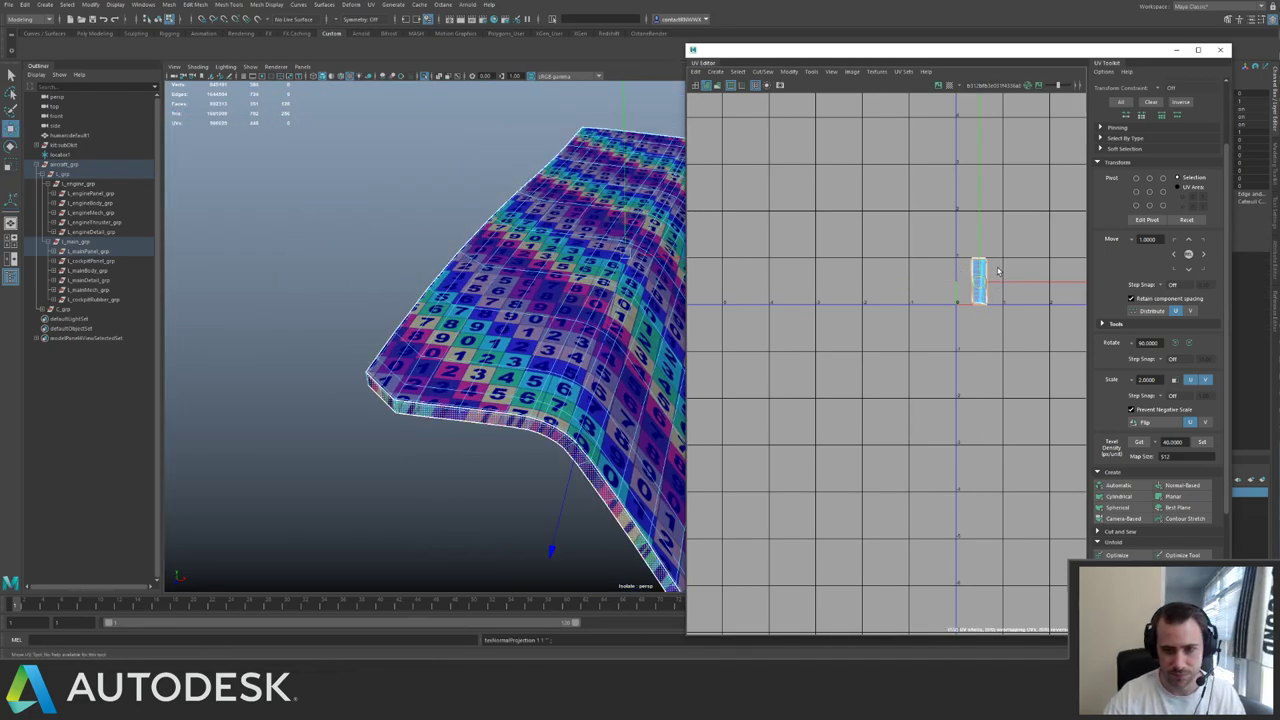
- Move the rim's UV shell diagonally down and away from the panel's main shell
middle_click_drag(998, 271, 905, 326, "alt")
mouse_move(905, 326)
right_mouse_down("alt")
mouse_move(941, 257)
mouse_move(905, 331)
right_mouse_up("alt")
left_click_drag(946, 358, 789, 457)
- Unfold the UVs of the panel's main shell and apply a texel density of 40 at map size 512
left_click(929, 272)
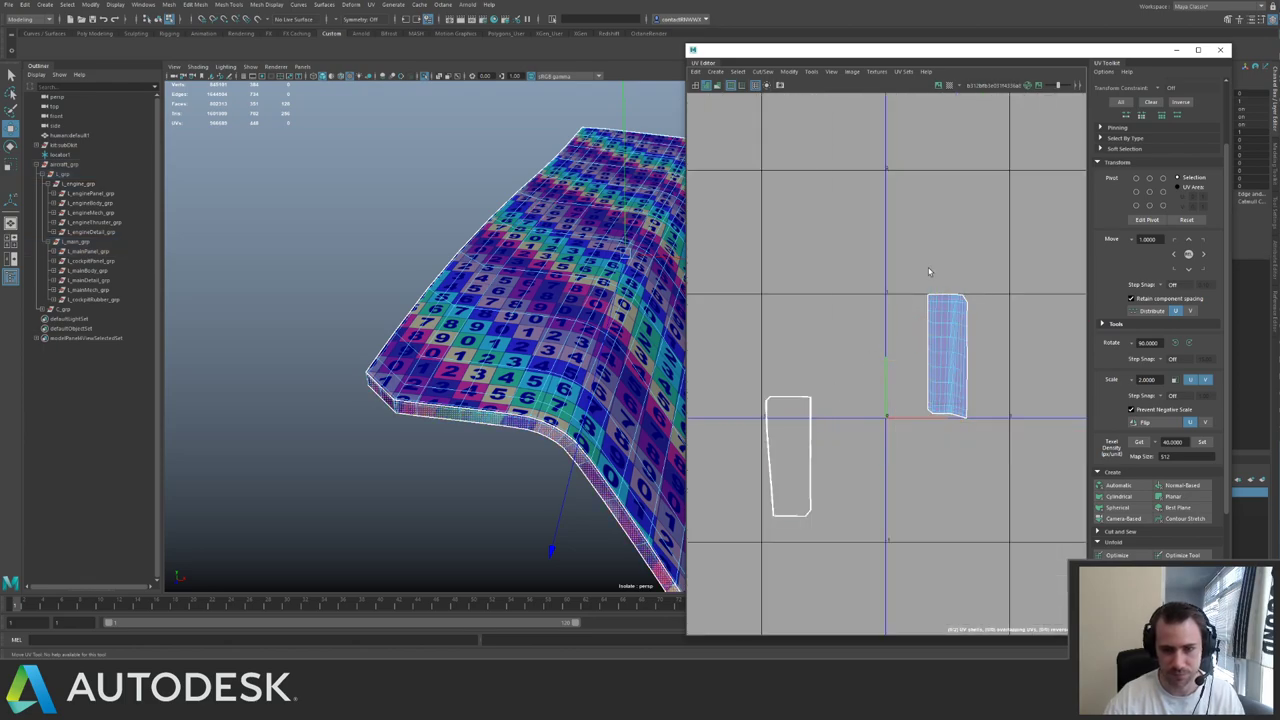
left_click_drag(927, 272, 1005, 405)
middle_click_drag(1005, 403, 941, 386, "alt")
right_click_drag(941, 386, 954, 371, "alt")
left_click(1134, 556)
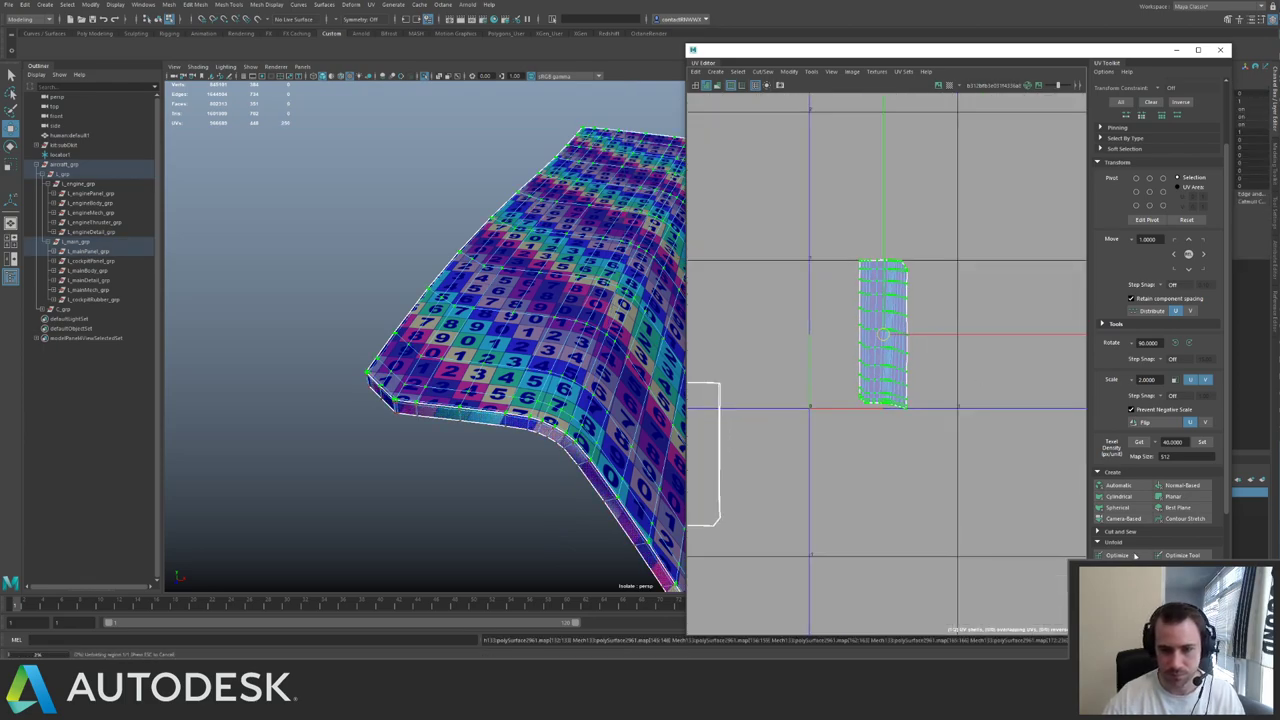
left_click_drag(462, 342, 572, 376, "alt")
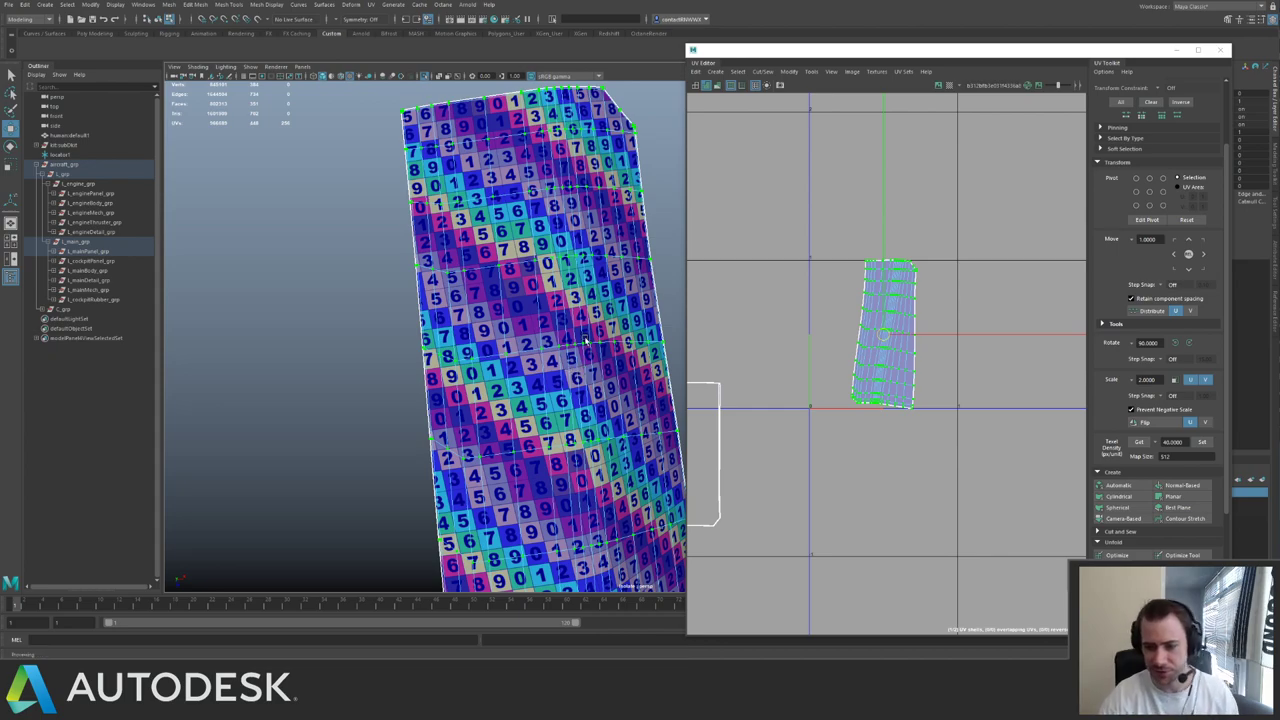
left_click(1201, 442)
- Rotate the panel's main UV shell slightly so the checker numbers line up with the panel
scroll(860, 345, "down", 3)
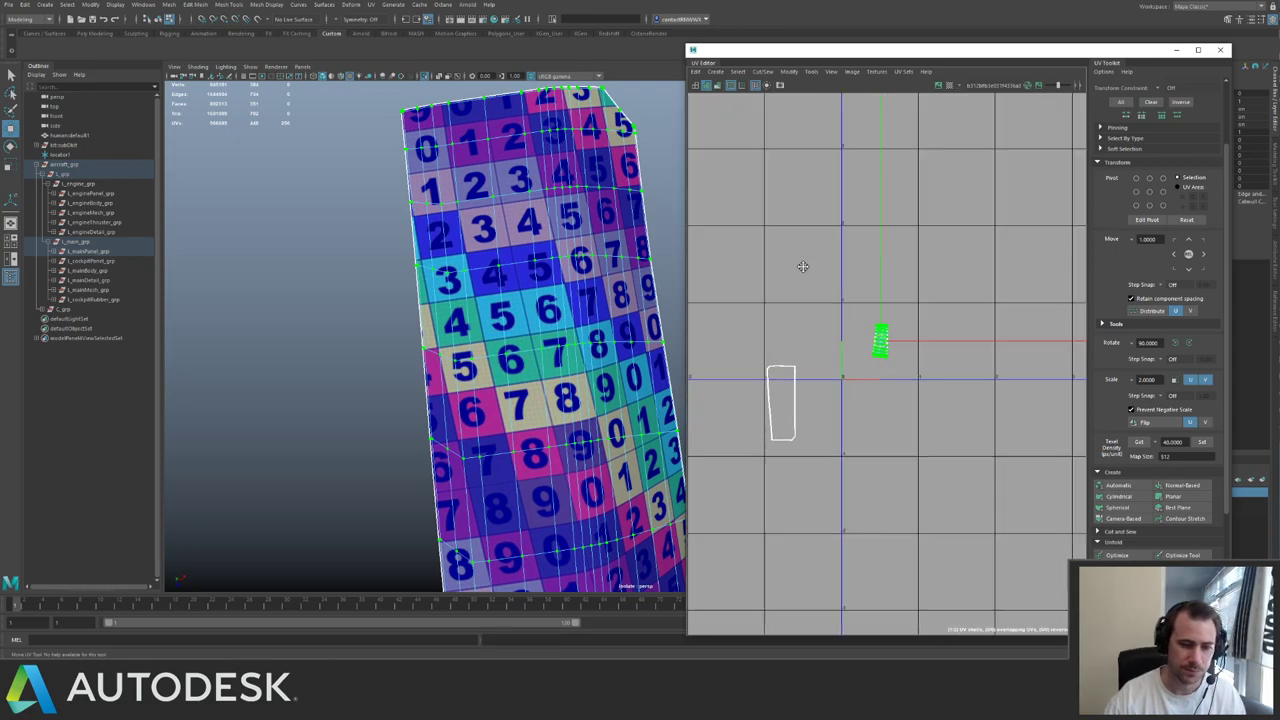
middle_click_drag(803, 266, 815, 290, "alt")
scroll(929, 295, "up", 3)
key("e")
middle_click_drag(931, 252, 884, 250, "alt")
scroll(955, 299, "up", 5)
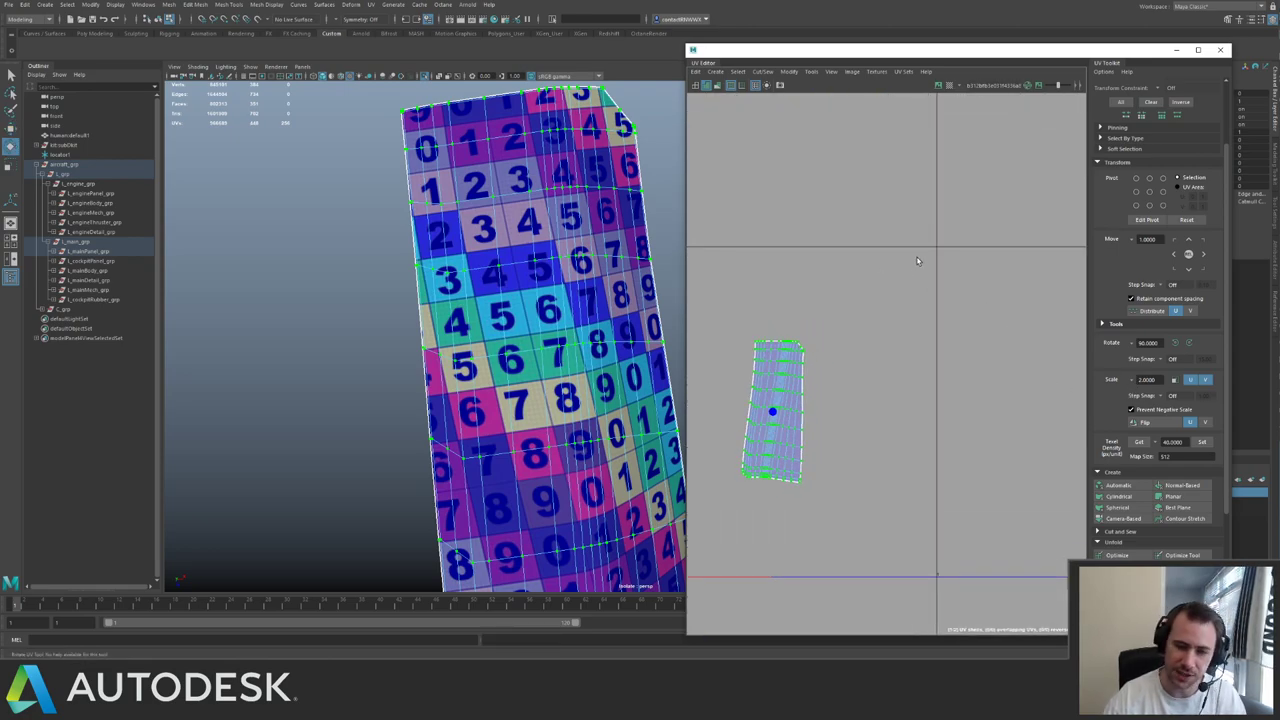
key("r")
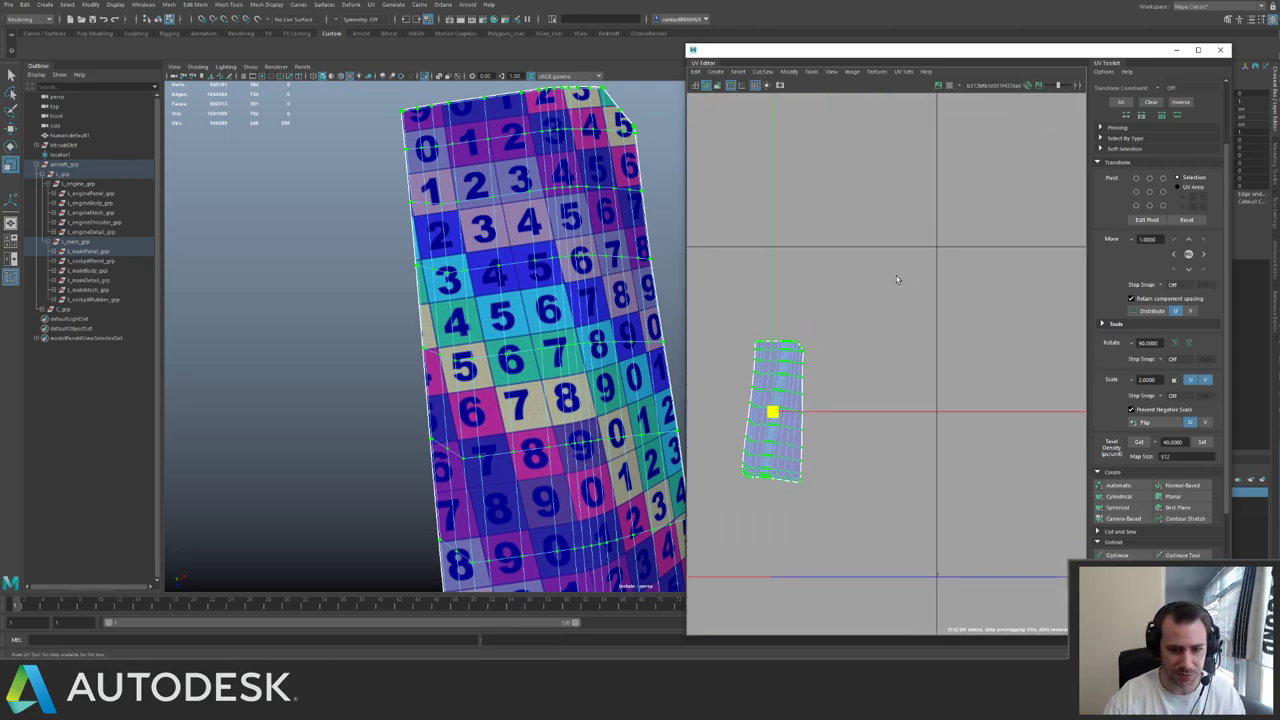
key("e")
key("minus")
key("minus")
mouse_move(884, 318)
left_mouse_down()
mouse_move(869, 306)
mouse_move(876, 322)
left_mouse_up()
- Move the panel's main UV shell below the 0–1 tile, clear of the rim shell
right_click_drag(876, 322, 757, 341, "alt")
middle_click_drag(757, 341, 877, 231, "alt")
right_click_drag(877, 231, 757, 268, "alt")
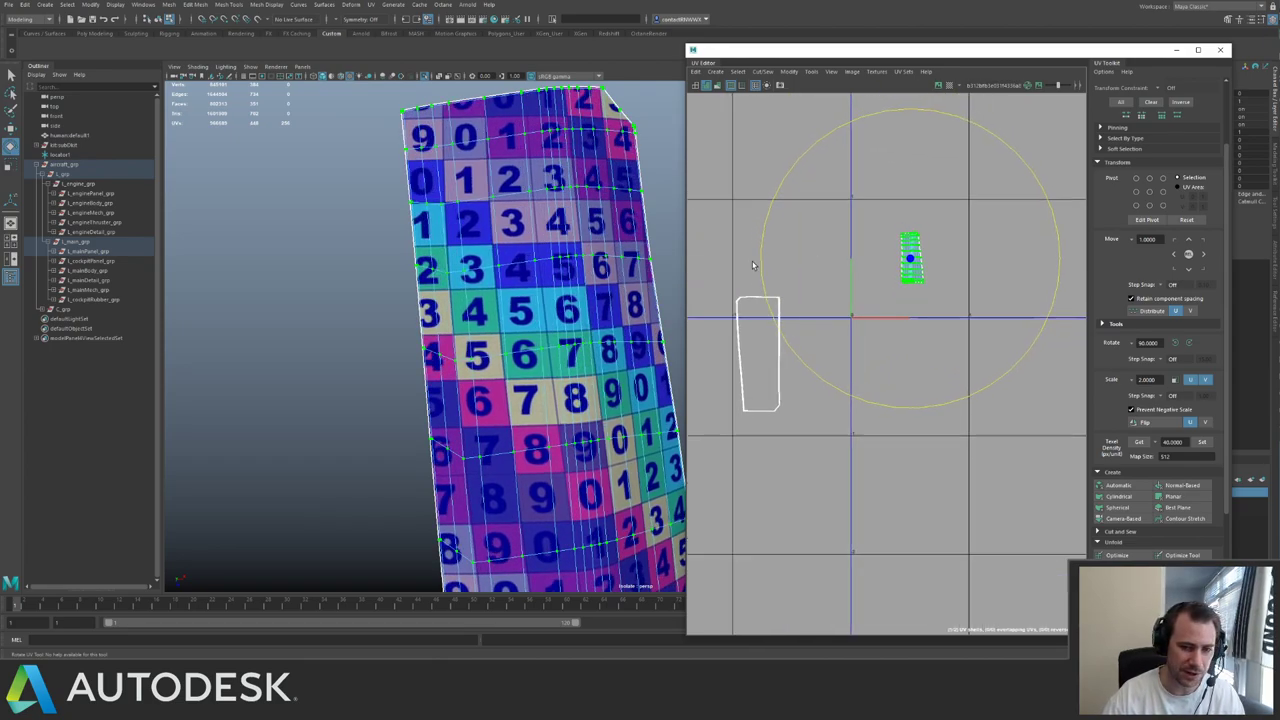
key("w")
left_click_drag(912, 262, 784, 417)
- Select only the rim shell's faces and unitize their UVs so each face fills the 0–1 tile
right_click_drag(784, 417, 756, 350)
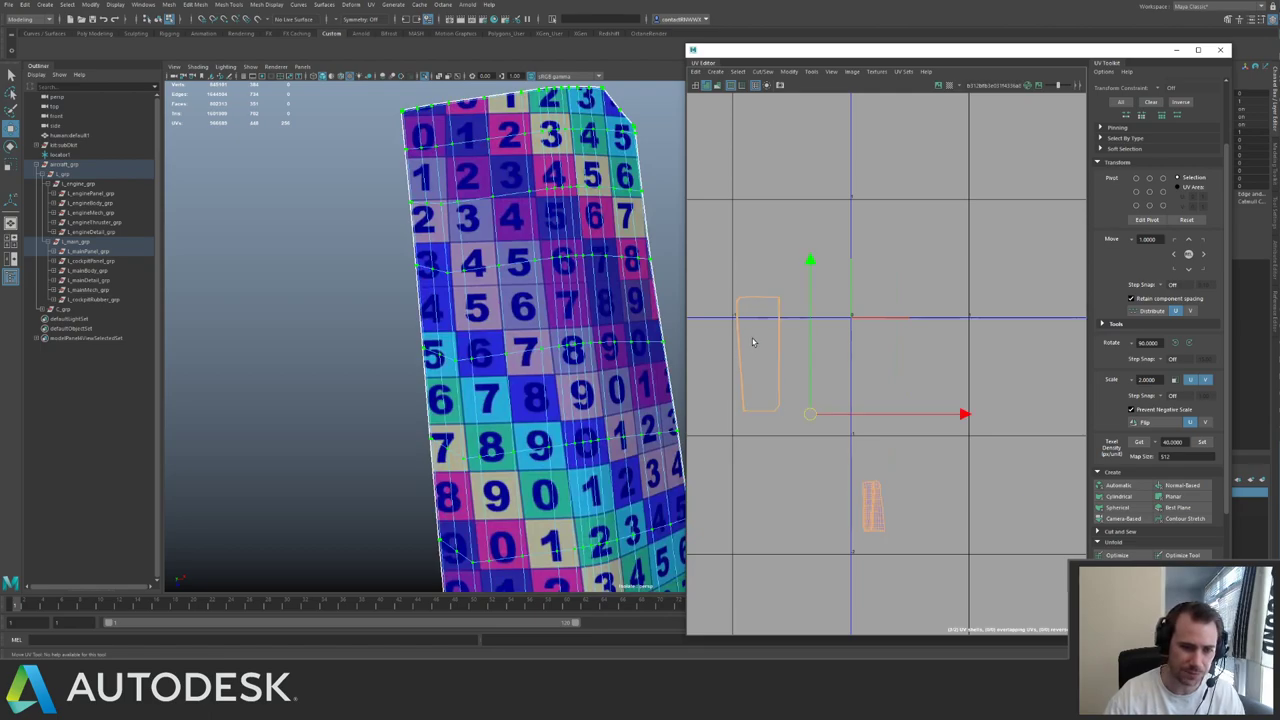
left_click_drag(726, 274, 804, 437)
left_click_drag(494, 374, 647, 367, "alt")
right_click_drag(802, 331, 871, 105, "alt")
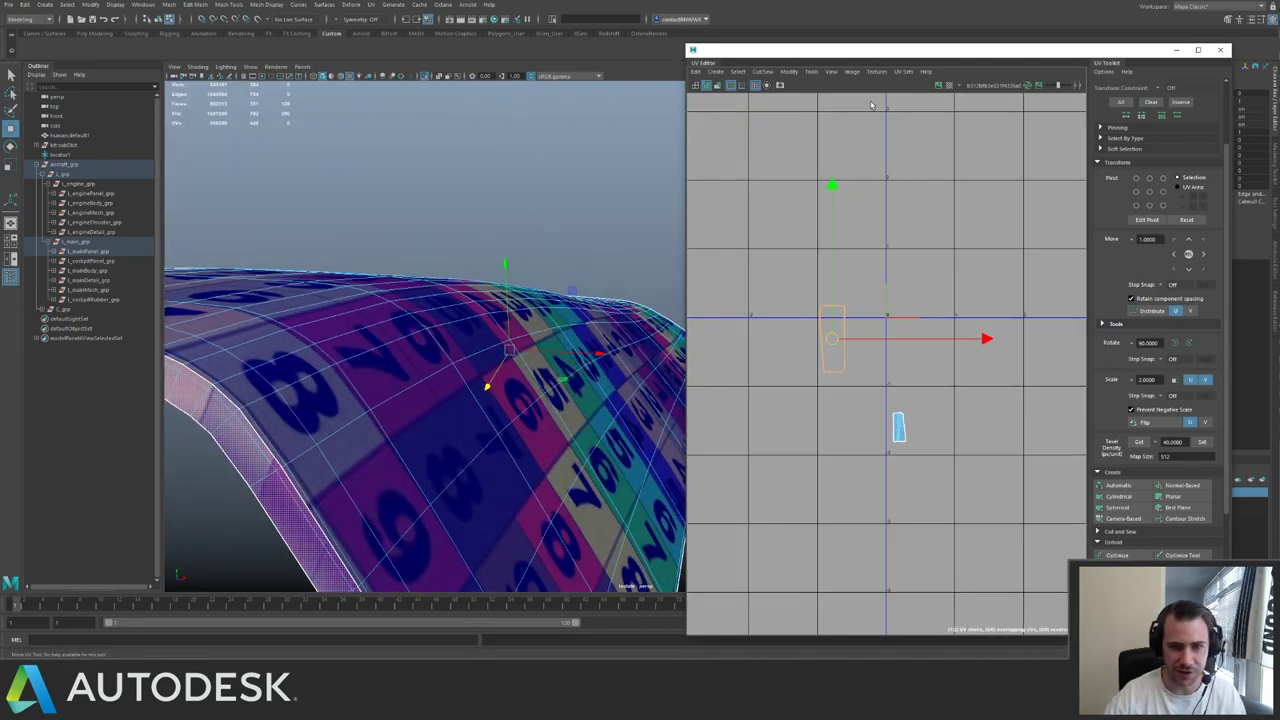
left_click(788, 73)
left_click(805, 195)
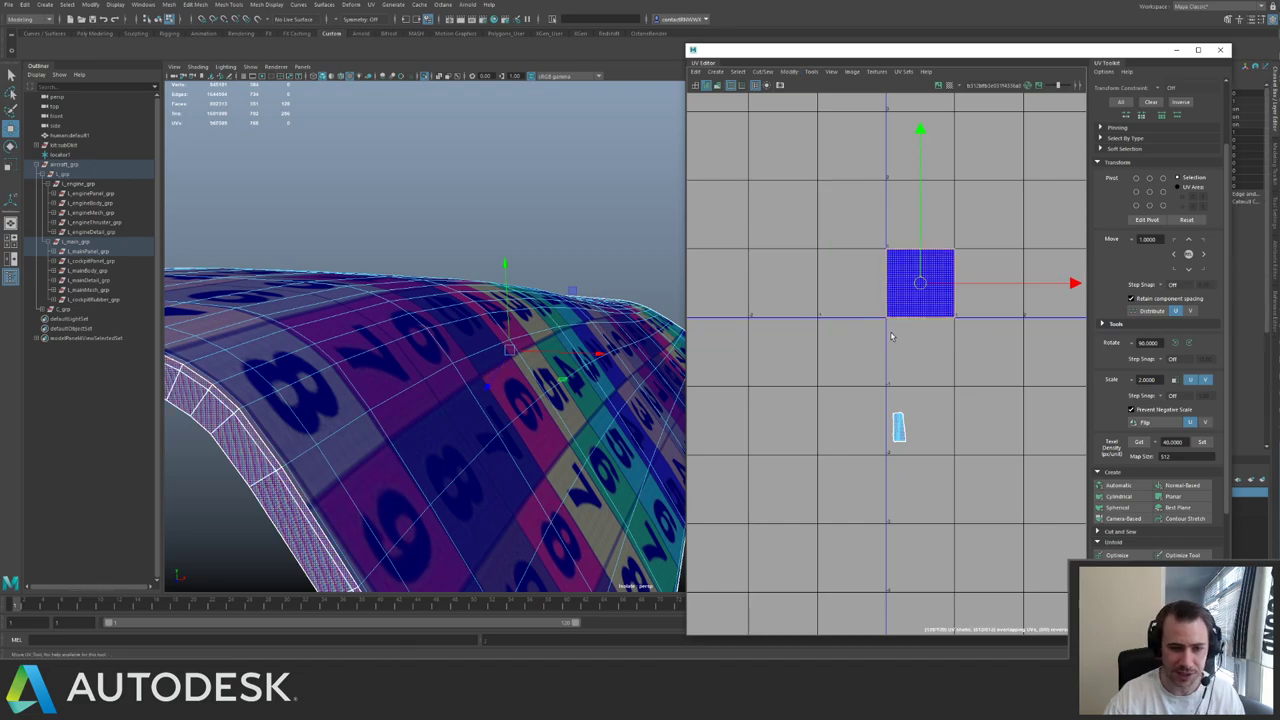
right_click_drag(876, 275, 871, 234)
left_click_drag(868, 232, 864, 462)
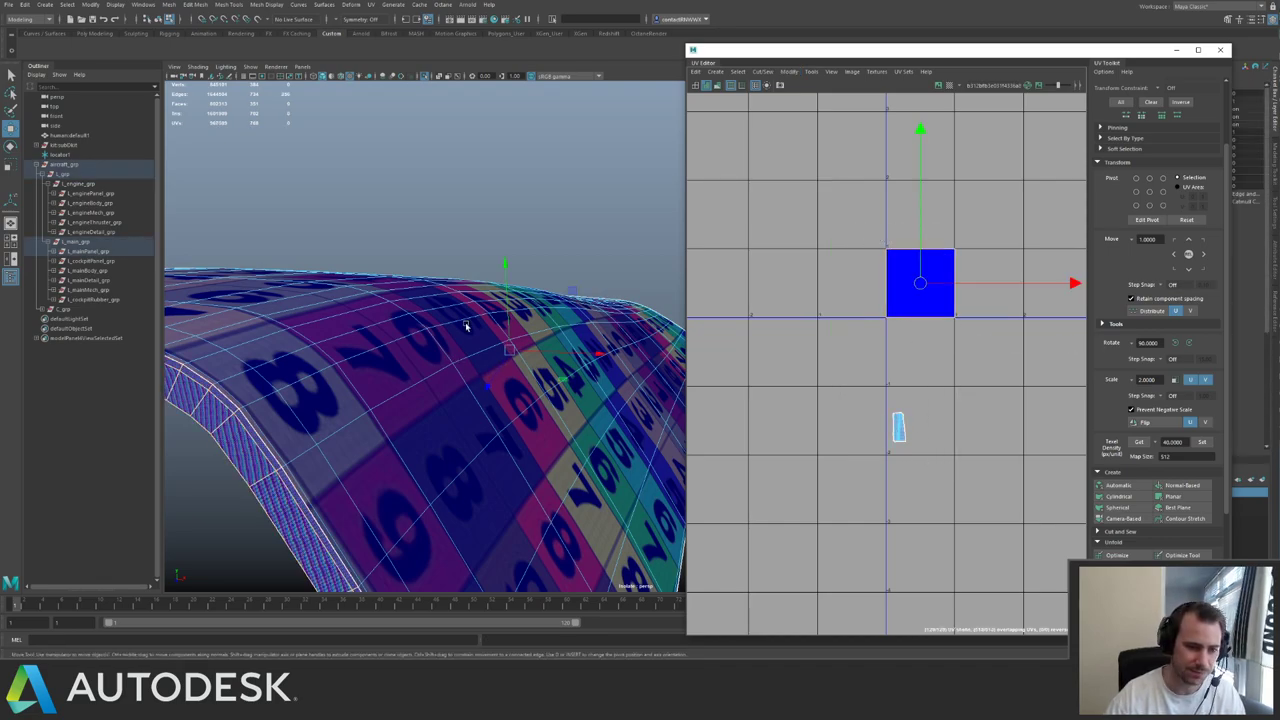
left_click_drag(466, 326, 472, 310, "alt")
- Reselect the rim faces stacked in the 0–1 tile, check them around the panel, and unitize them again
right_click_drag(897, 228, 900, 258)
left_click_drag(868, 228, 1004, 346)
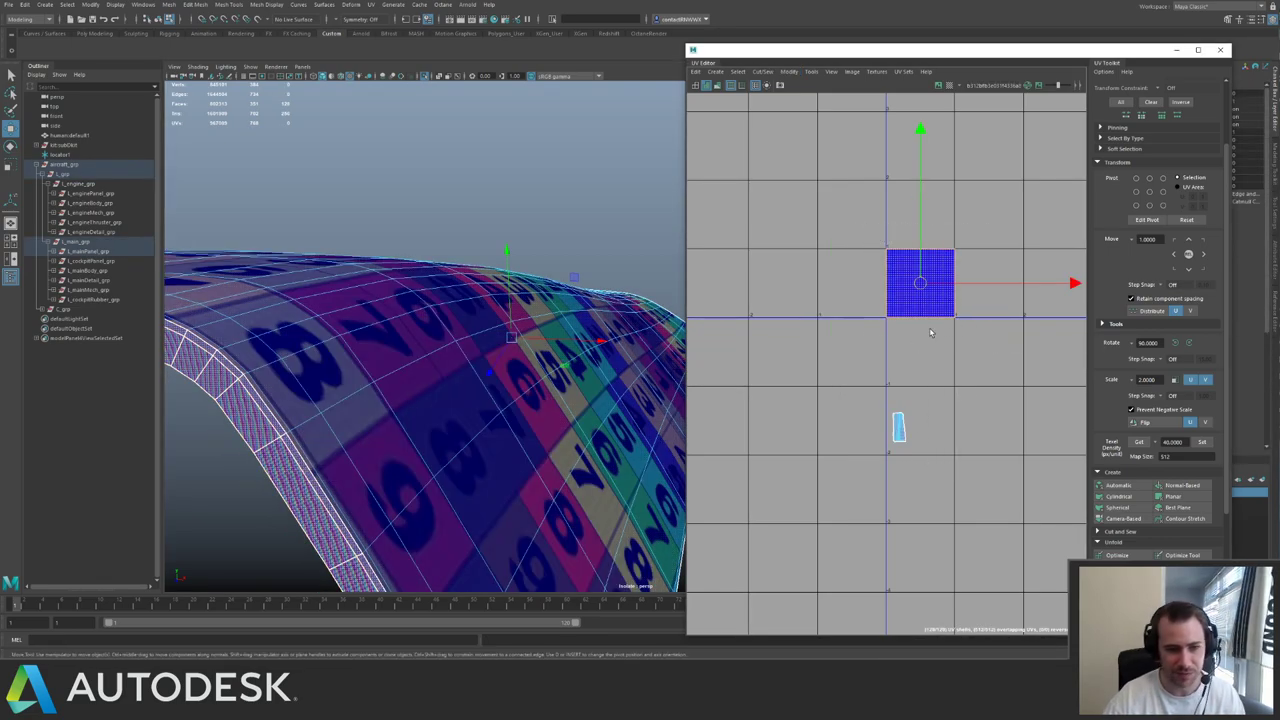
right_click_drag(948, 307, 926, 297, "alt")
middle_click_drag(926, 297, 923, 305, "alt")
left_click_drag(372, 232, 435, 252, "alt")
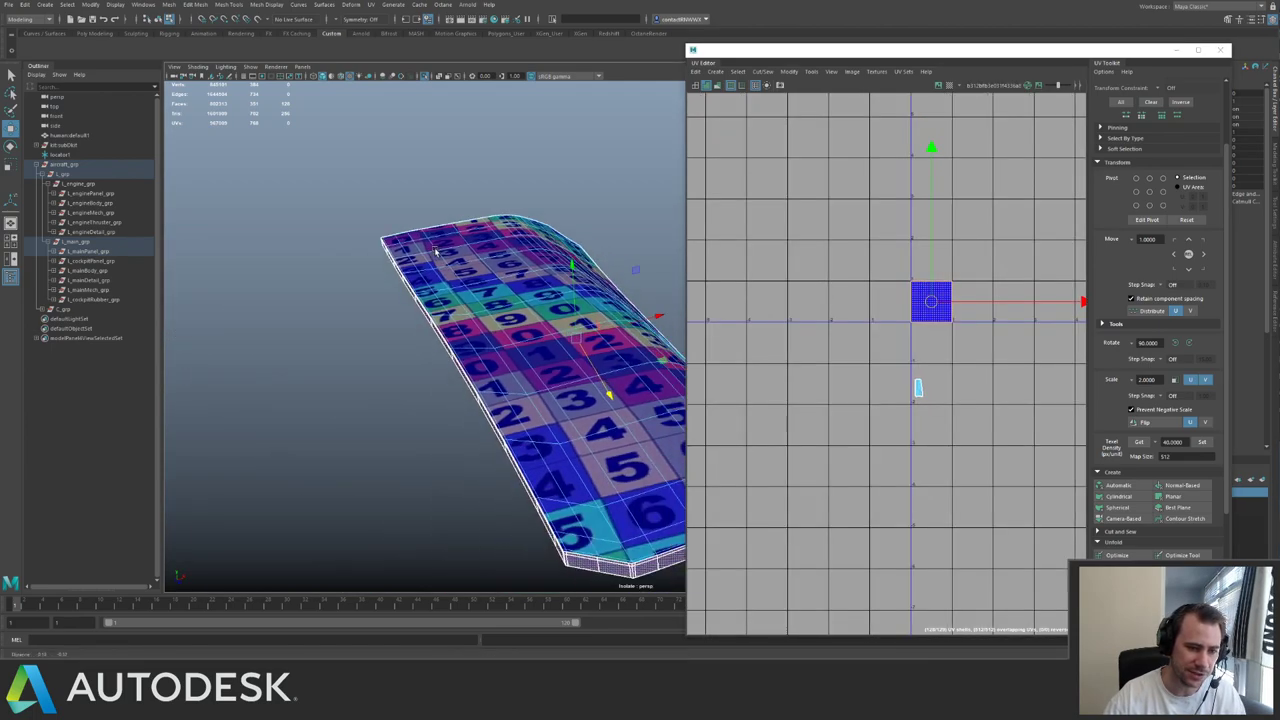
middle_click_drag(435, 252, 385, 165, "alt")
right_click_drag(440, 220, 514, 326, "alt")
left_click_drag(514, 326, 461, 331, "alt")
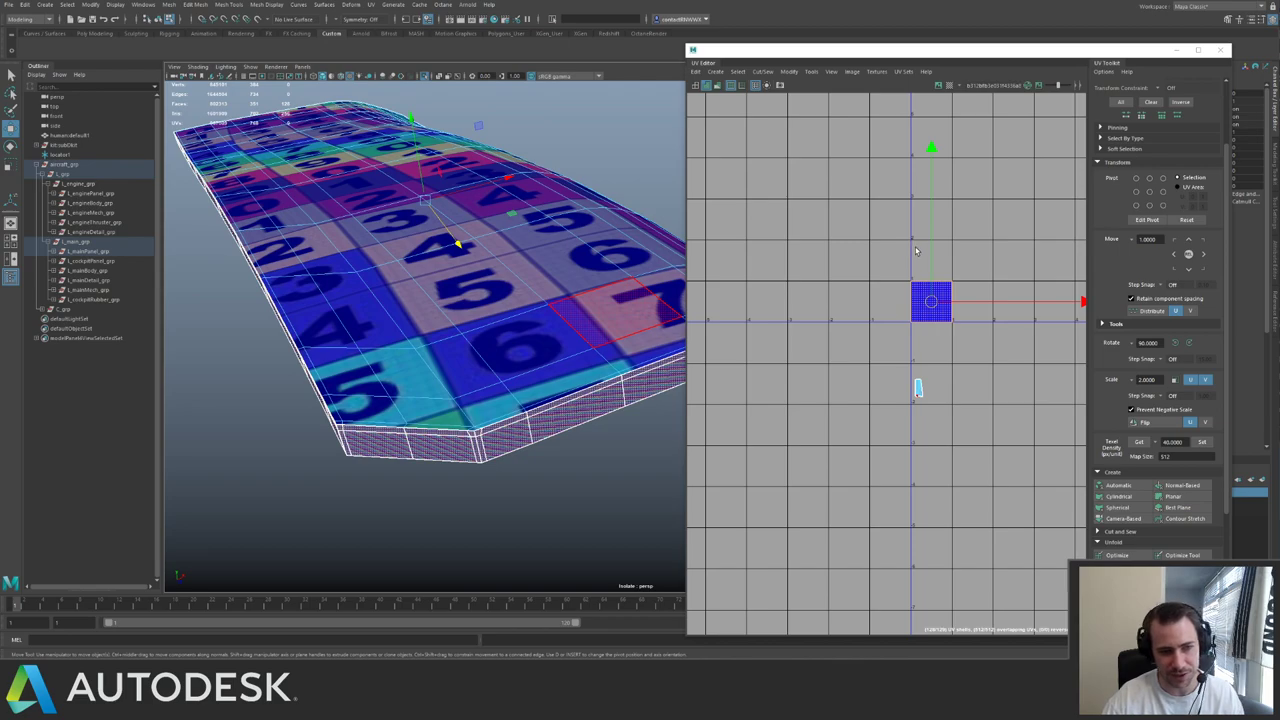
left_click(790, 72)
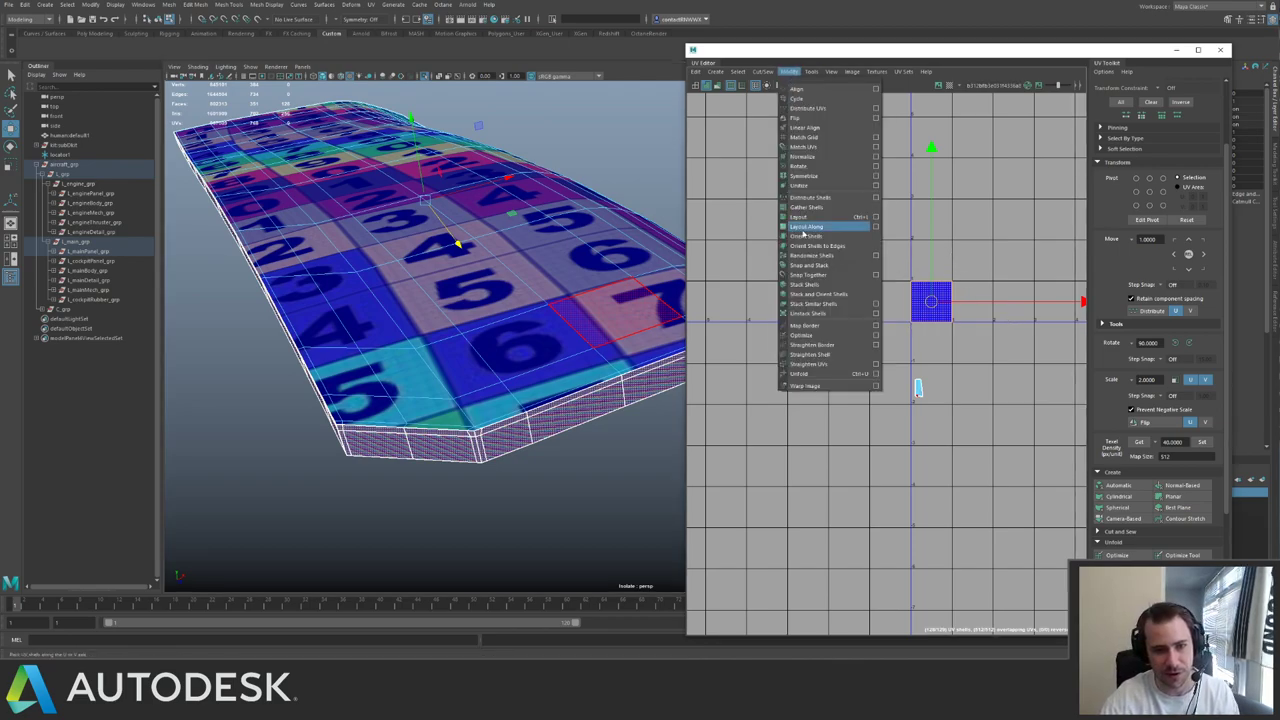
left_click(817, 186)
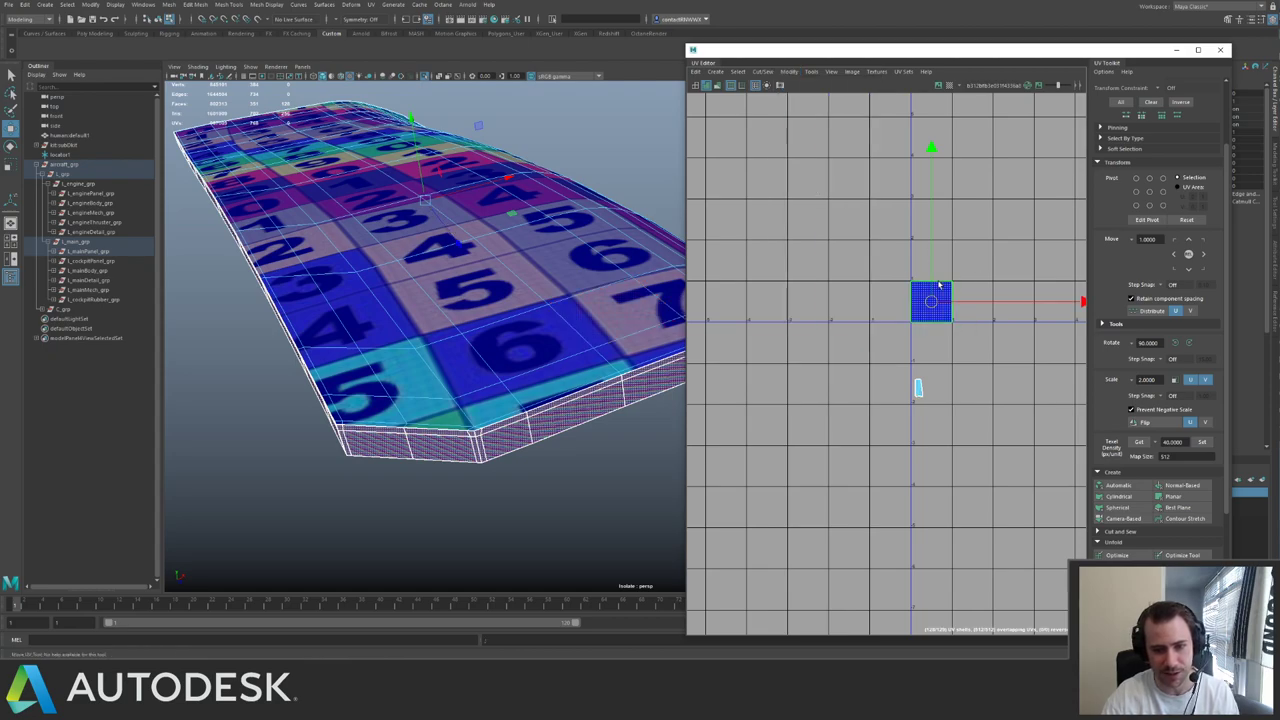
- Select the unitized rim edges without the main shell's edges and join the faces into strips with Move and Sew
right_click(936, 328)
left_click(932, 300)
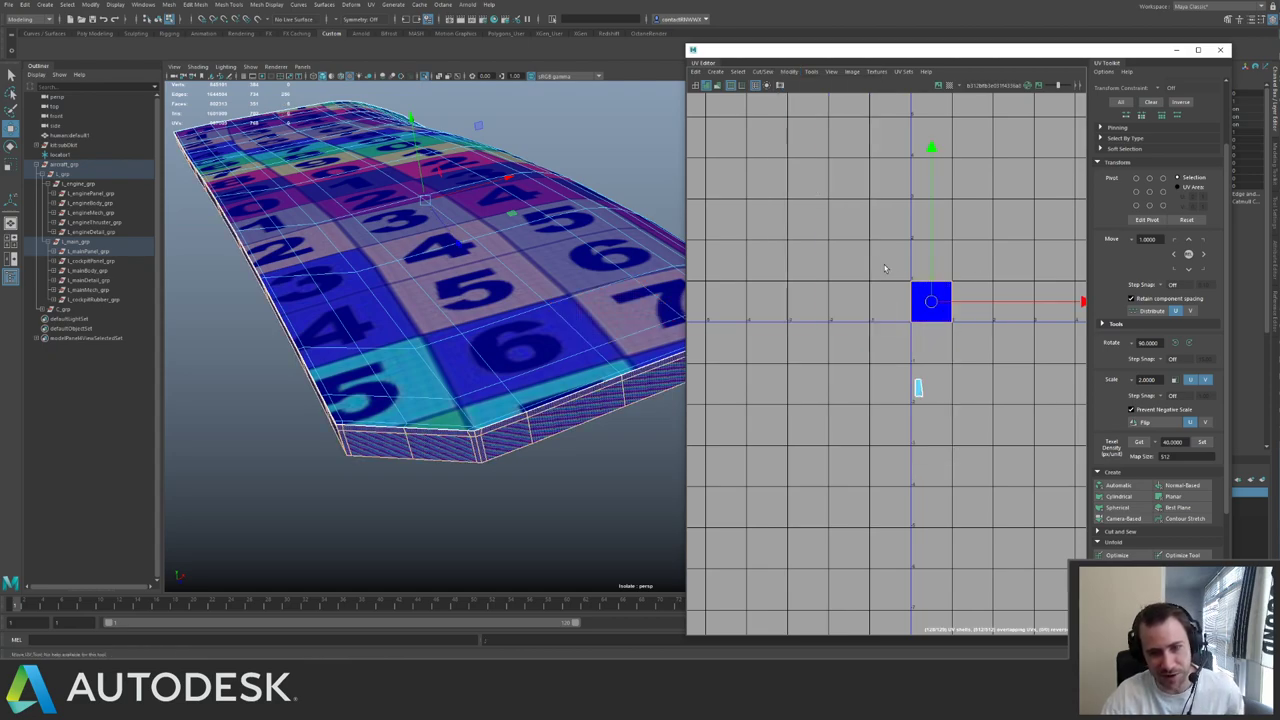
left_click_drag(1006, 343, 995, 356)
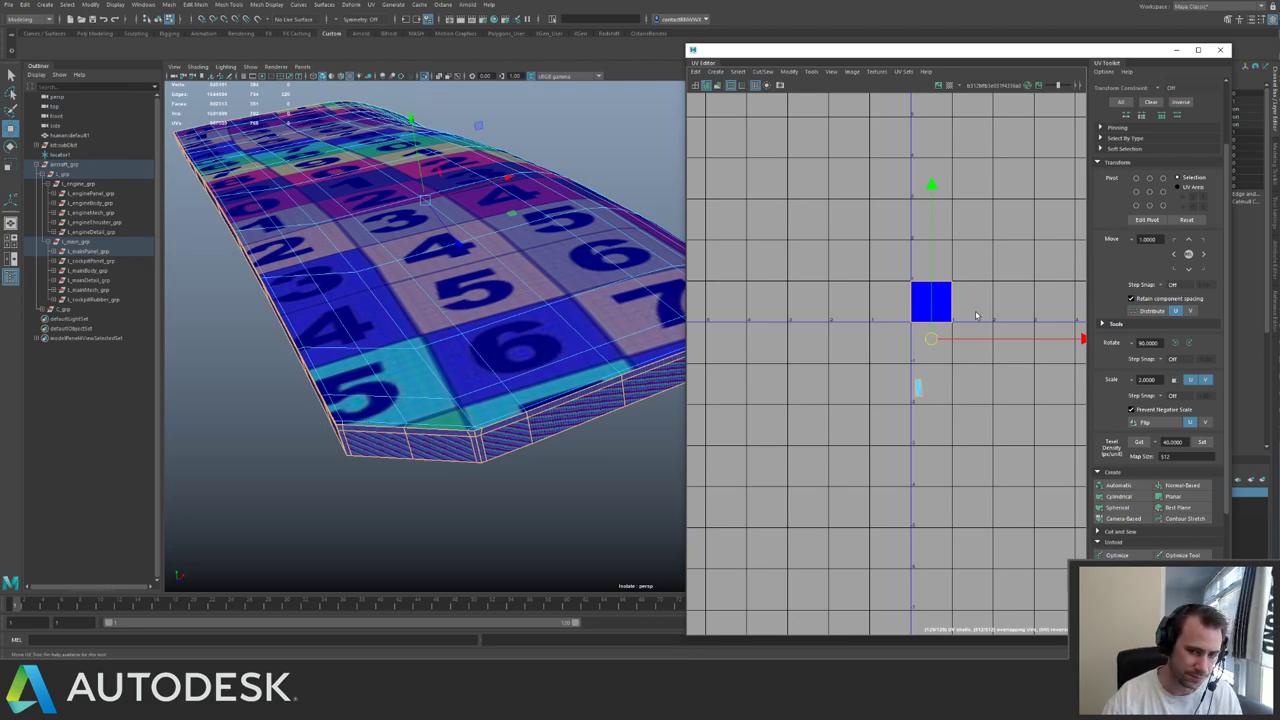
left_click_drag(897, 370, 1019, 452)
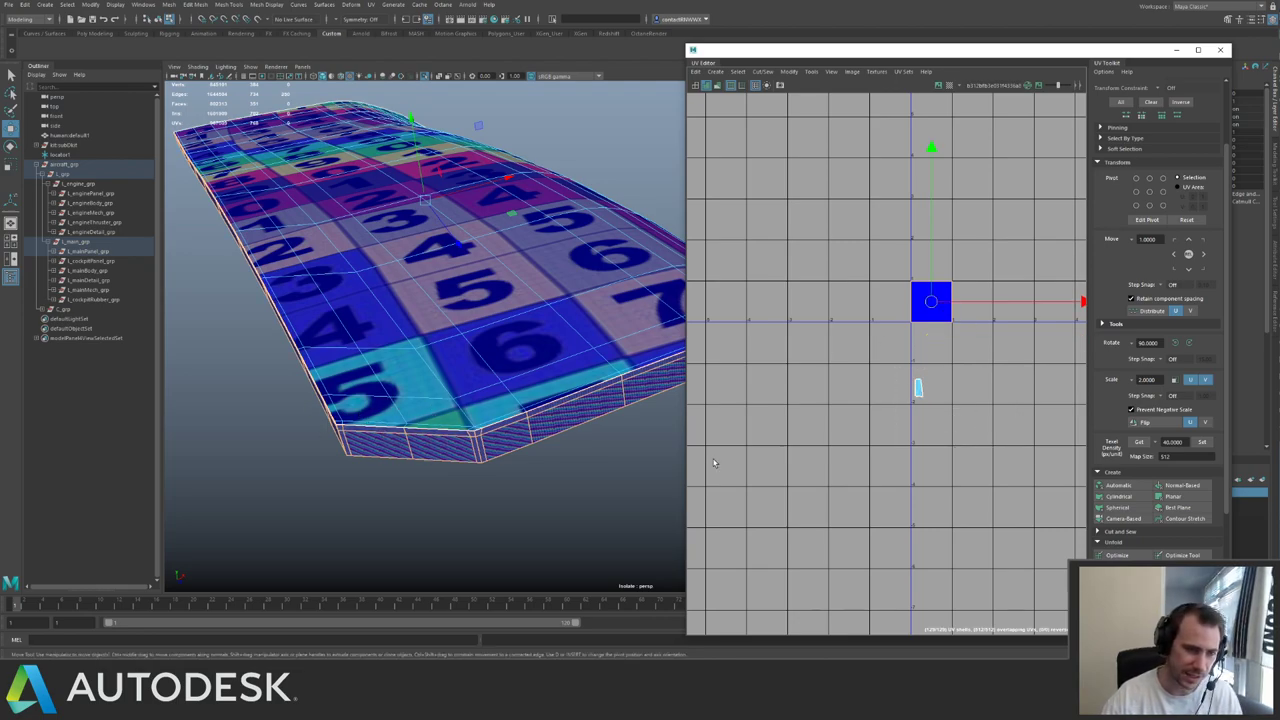
left_click_drag(447, 341, 468, 246, "alt")
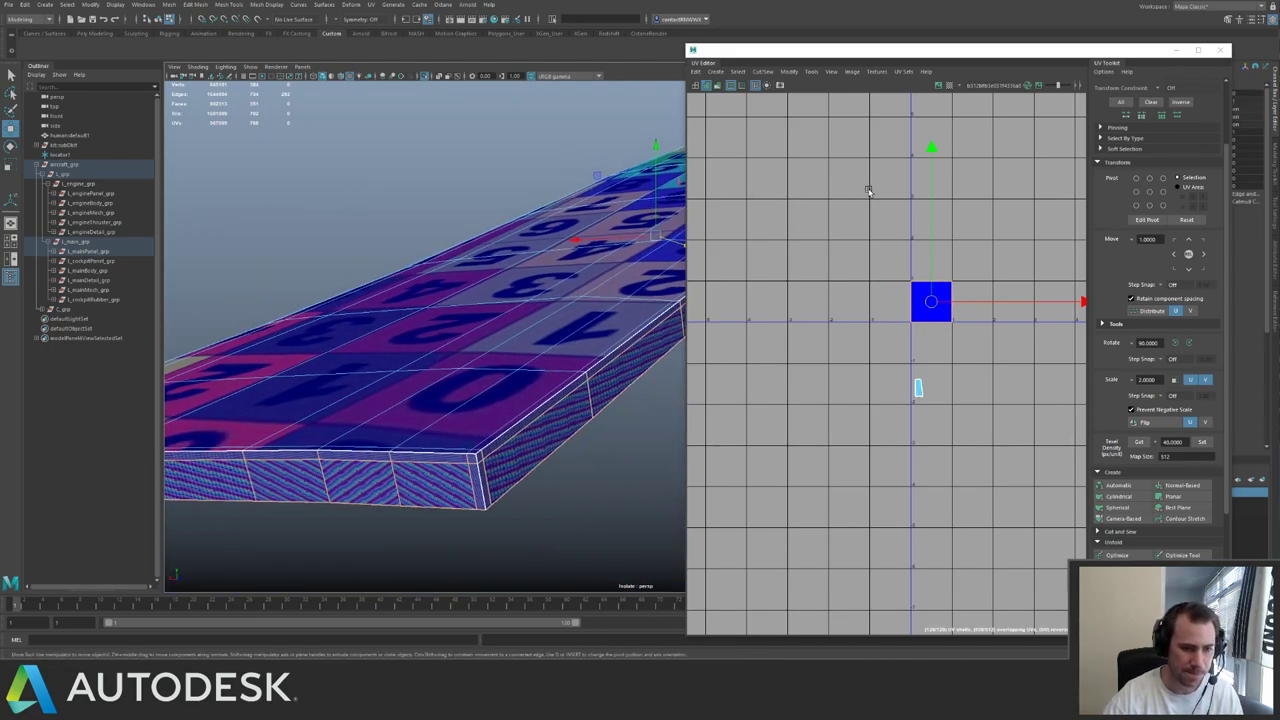
right_click(929, 275, "shift")
left_click(928, 246)
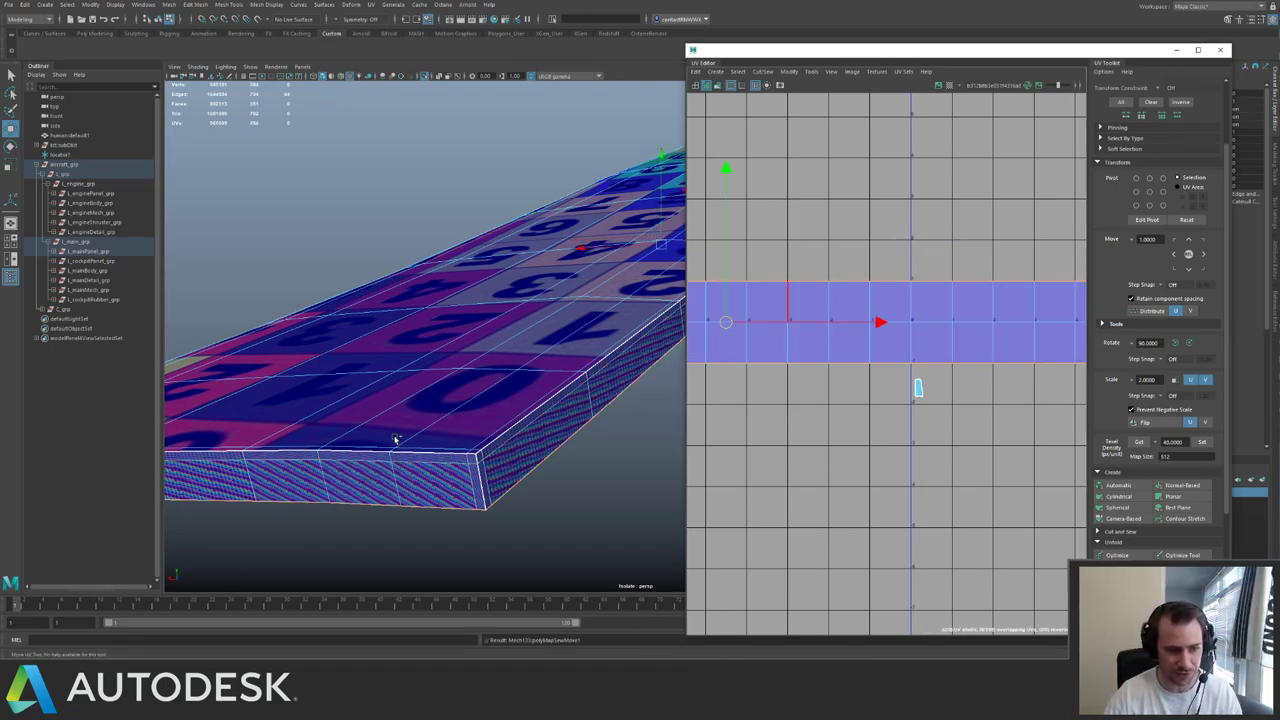
- Select all UVs of the sewn rim strips, unfold them, and apply a texel density of 40 at map size 512
key("f")
middle_click_drag(886, 297, 833, 279, "alt")
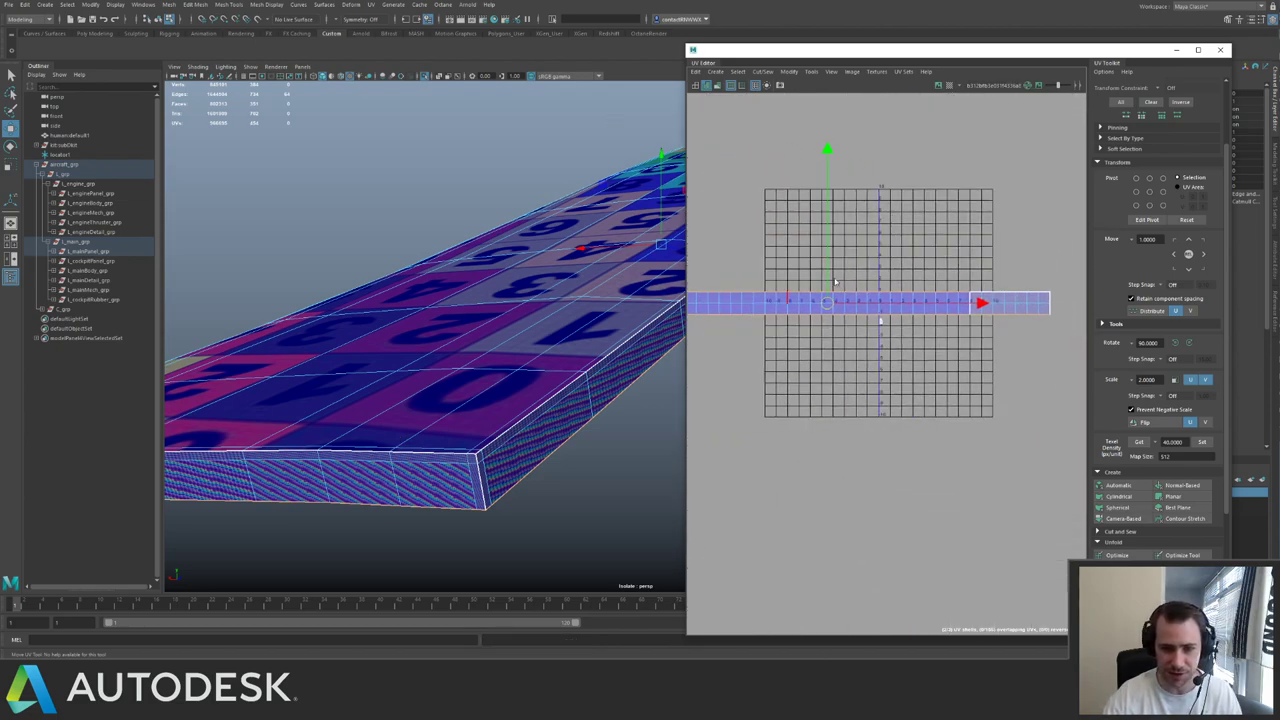
left_click(886, 267)
right_click_drag(904, 263, 731, 249, "alt")
left_click_drag(743, 258, 974, 288)
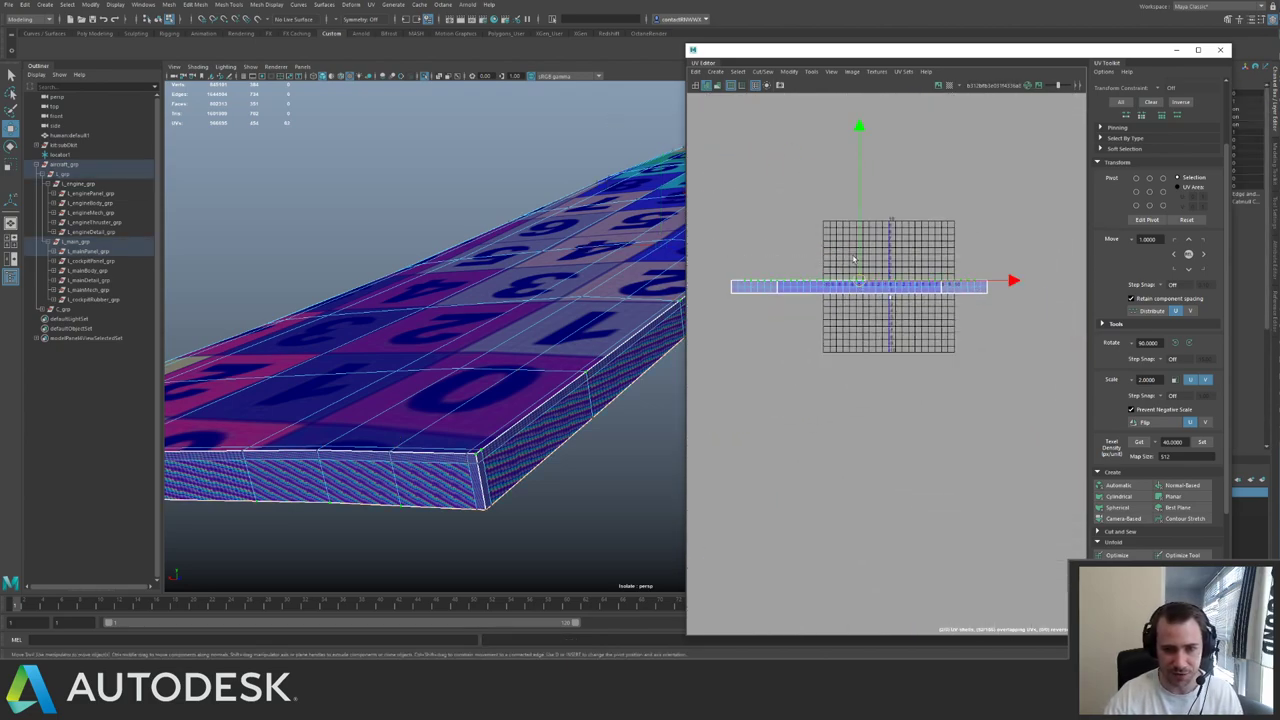
right_click_drag(831, 266, 936, 329, "ctrl")
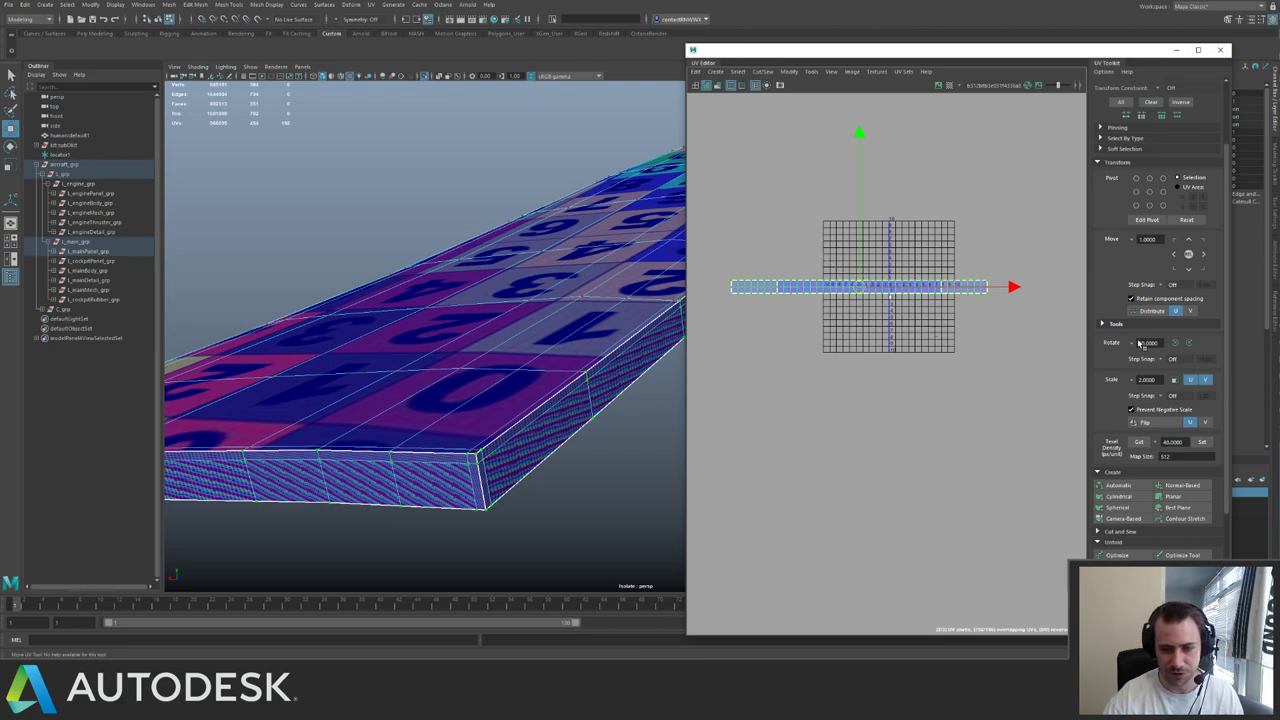
left_click(1124, 577)
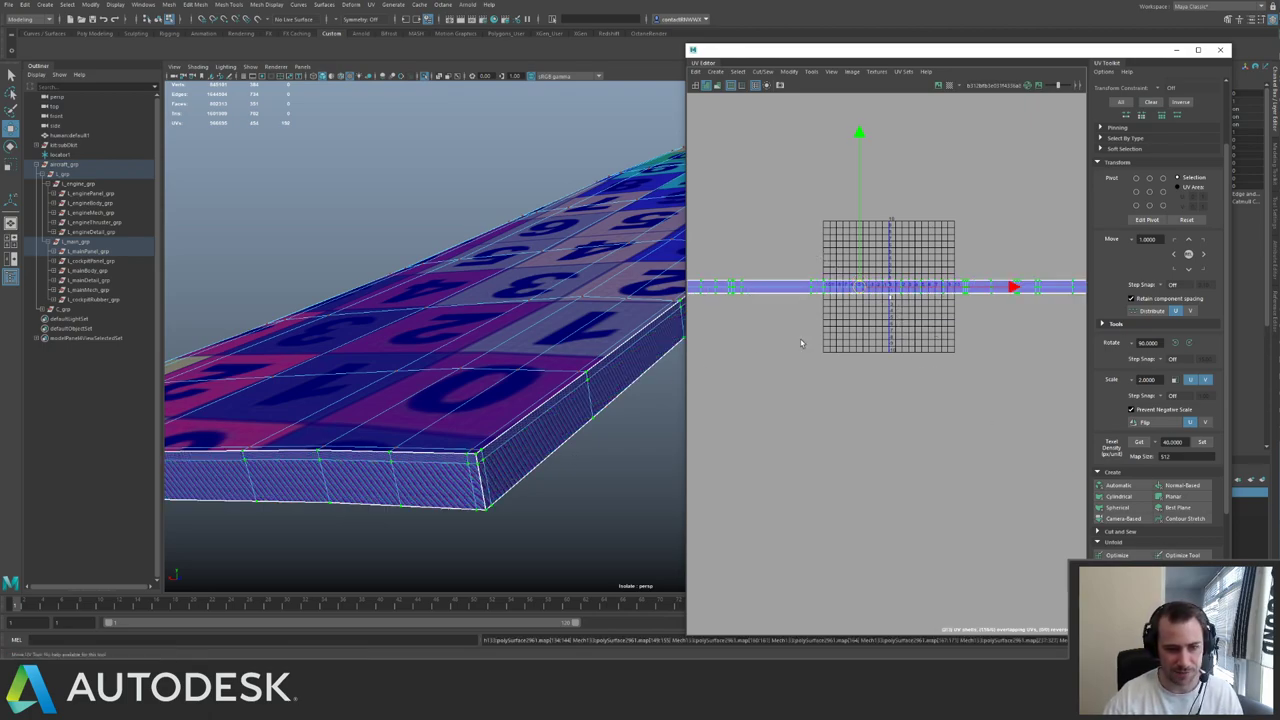
left_click(1201, 441)
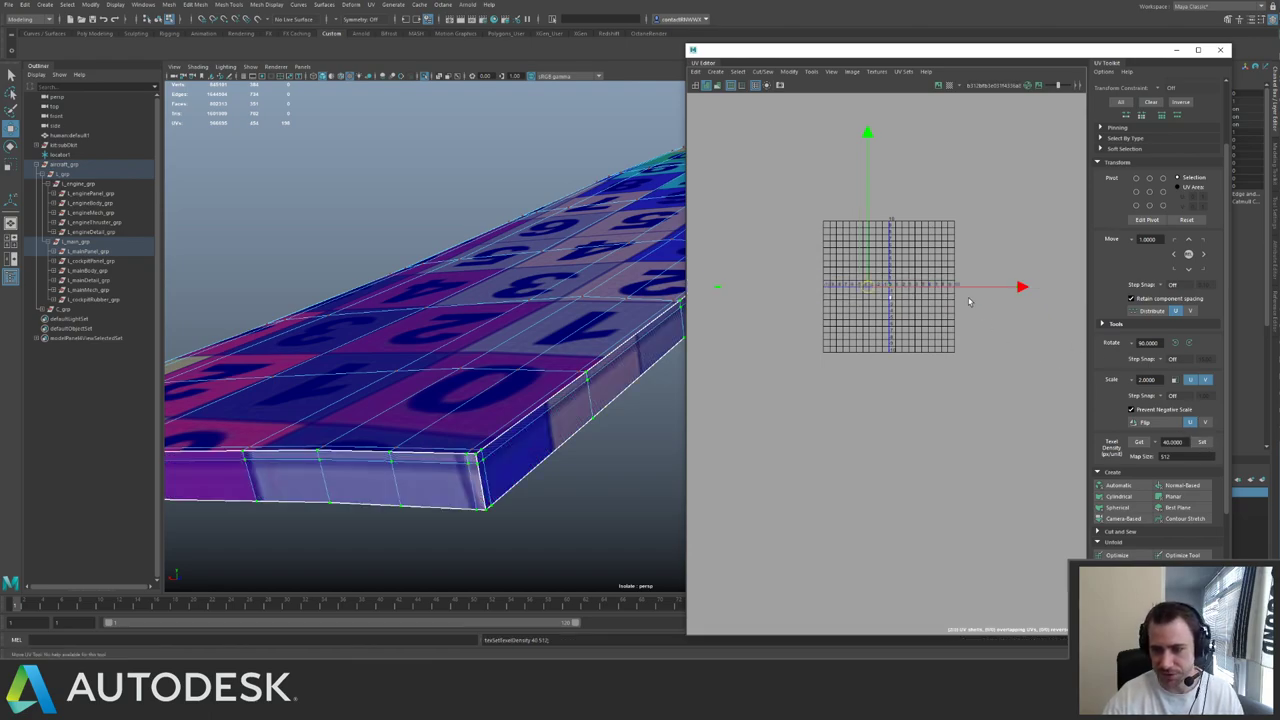
- Lay out the rim's UV shells so they are packed together near the UV origin
left_click(846, 340)
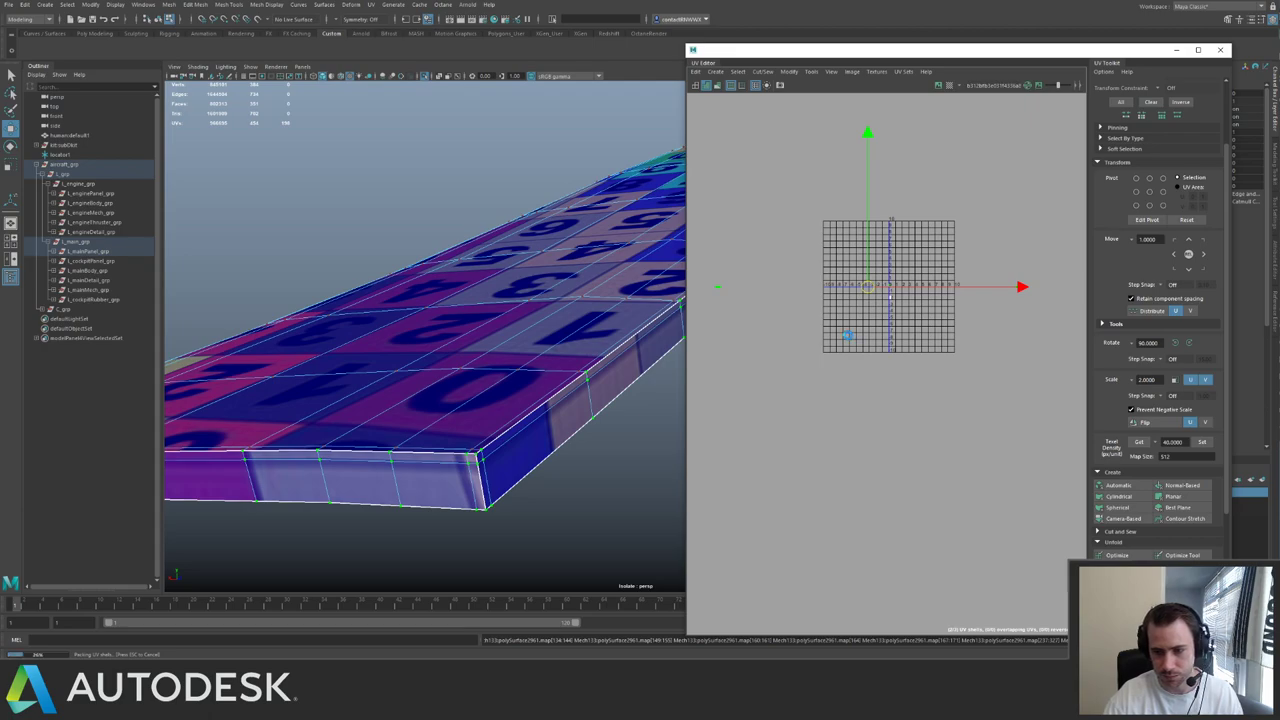
left_click(824, 264)
left_click_drag(915, 293, 916, 298)
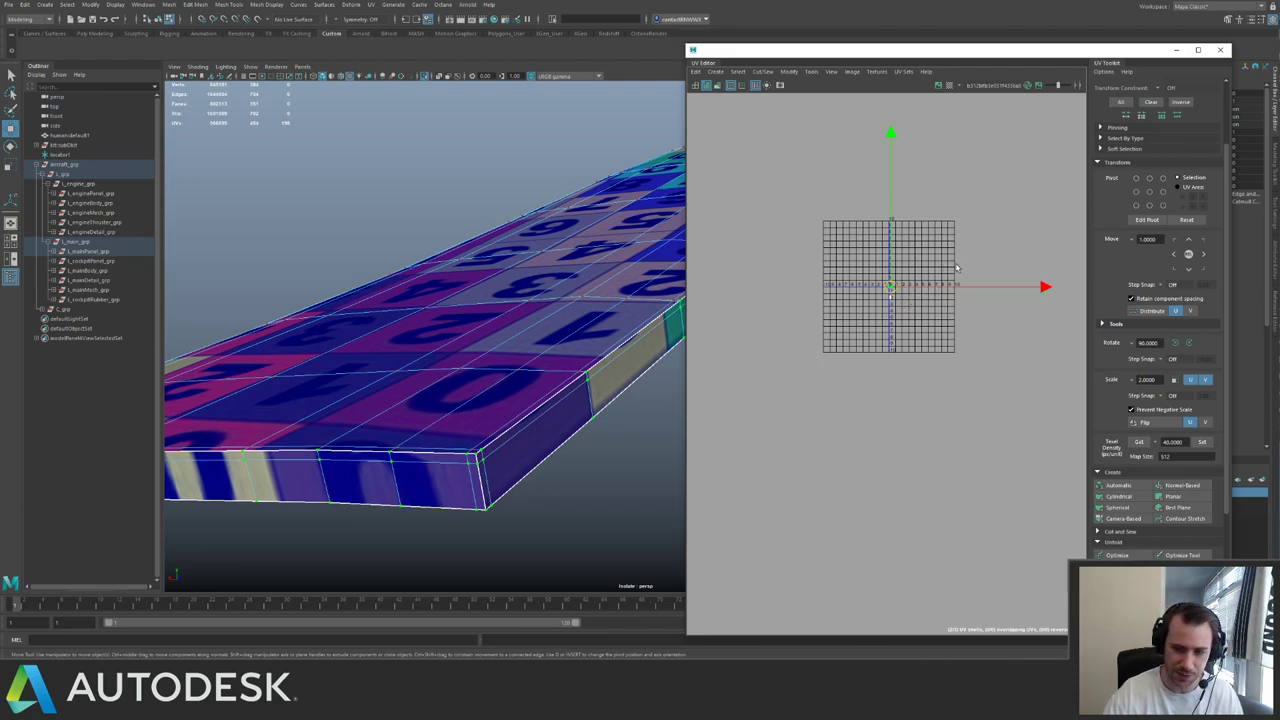
key("f")
right_click_drag(906, 284, 970, 342, "alt")
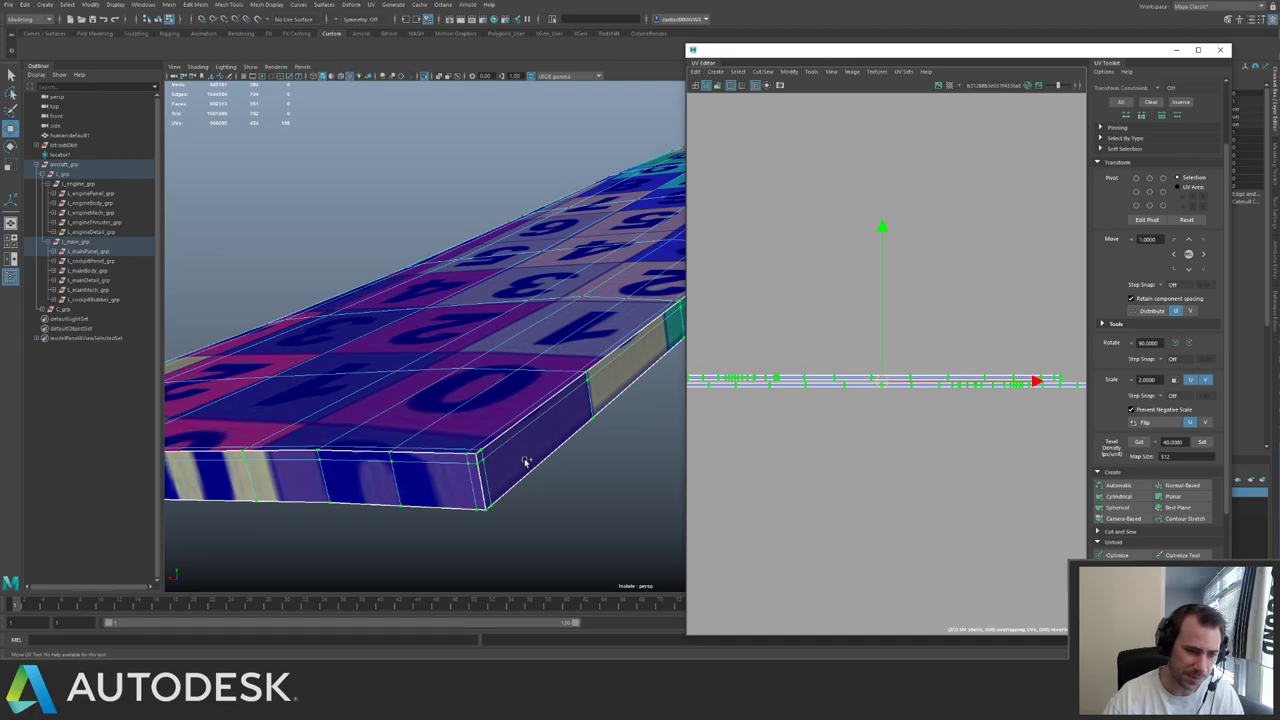
- Return to object mode and turn off the panel's isolation to show the whole aircraft
key("F8")
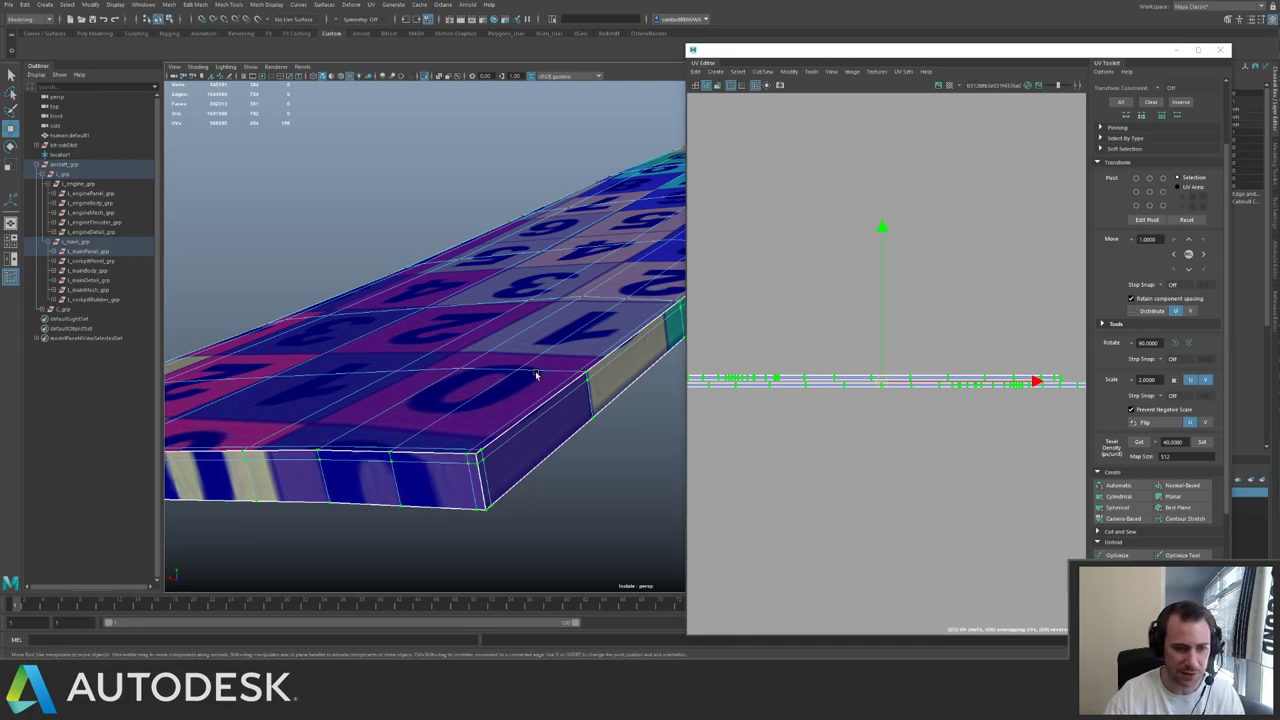
key("ctrl+1")
right_click_drag(534, 397, 371, 260, "alt")
mouse_move(371, 260)
left_mouse_down("alt")
mouse_move(472, 303)
mouse_move(556, 290)
mouse_move(372, 250)
left_mouse_up("alt")
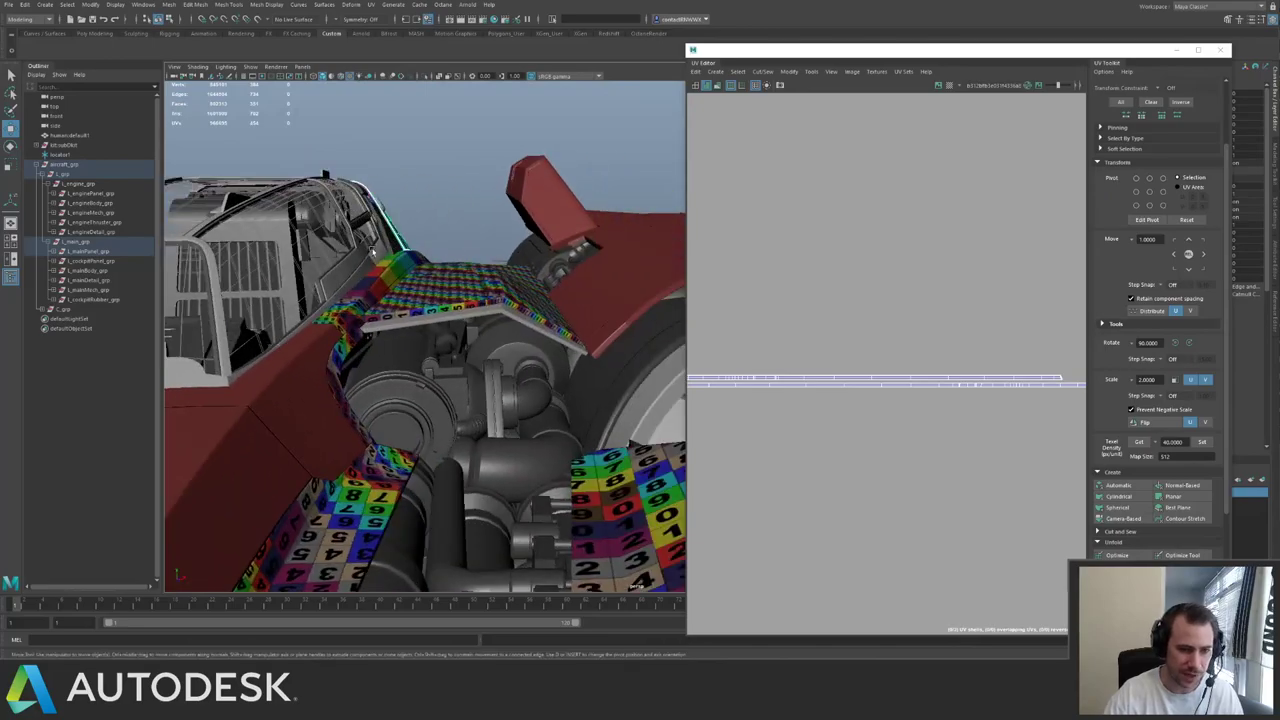
- Examine the aircraft's body panels around the engine and cockpit for the next ones to unwrap
left_click(515, 352)
left_click_drag(515, 352, 491, 299, "alt")
key("ctrl+1")
key("ctrl+1")
left_click(597, 256)
left_click_drag(565, 326, 374, 352, "alt")
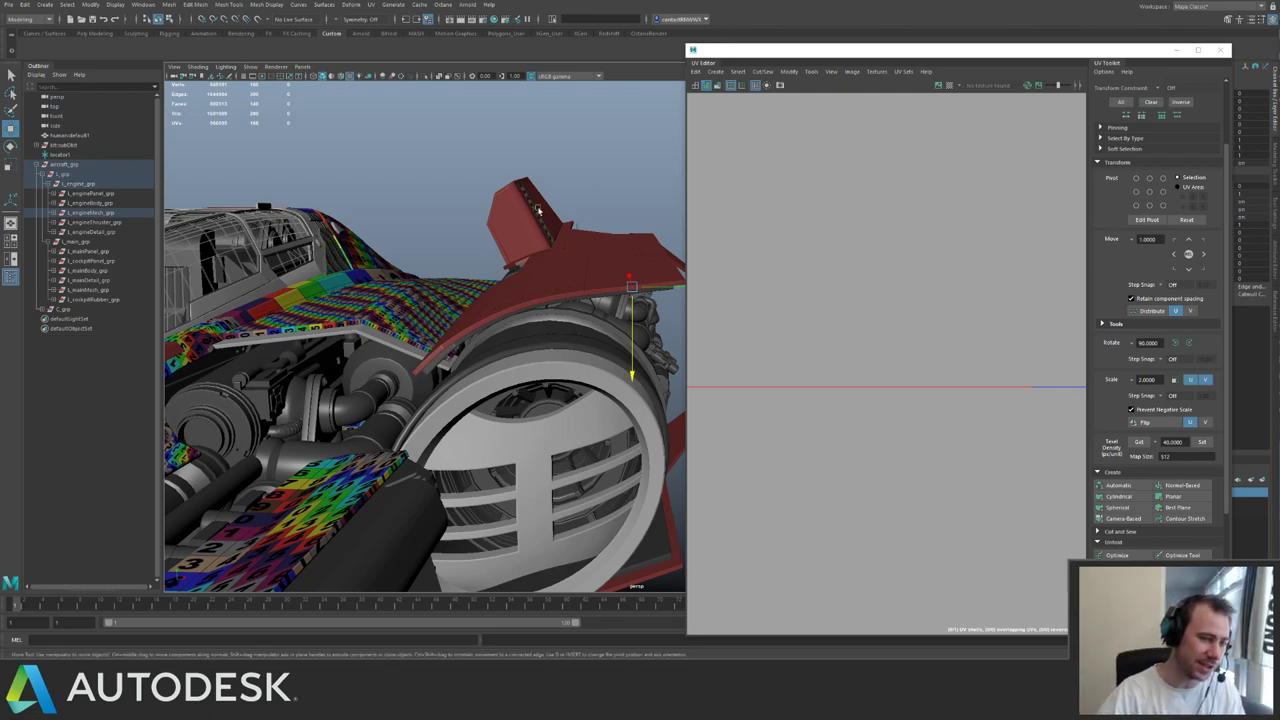
left_click(623, 191)
left_click_drag(540, 228, 537, 272, "alt")
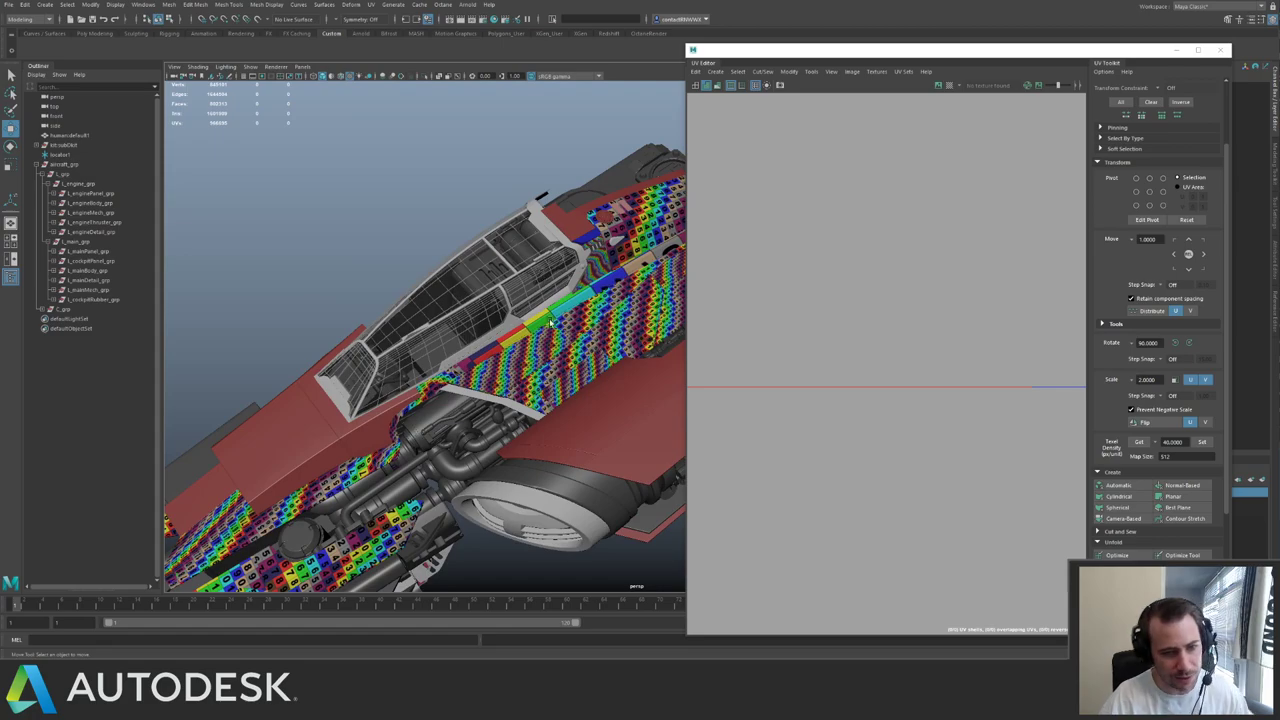
- Select the whole L_mainPanel_grp and isolate it, clearing the selection and framing the panels behind the cockpit
left_click(576, 344)
key("Up")
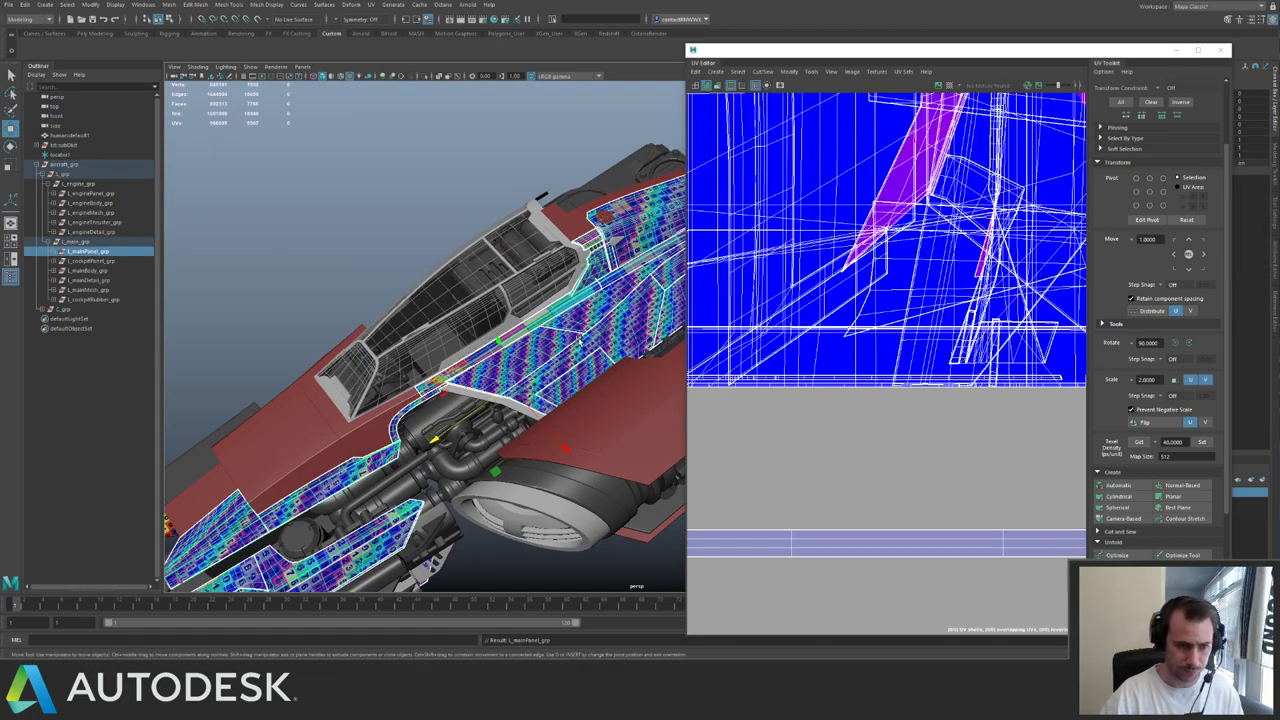
key("ctrl+1")
left_click_drag(590, 230, 526, 231, "alt")
left_click(526, 231)
middle_click_drag(526, 231, 328, 277, "alt")
right_click_drag(328, 277, 409, 288, "alt")
left_click(368, 280)
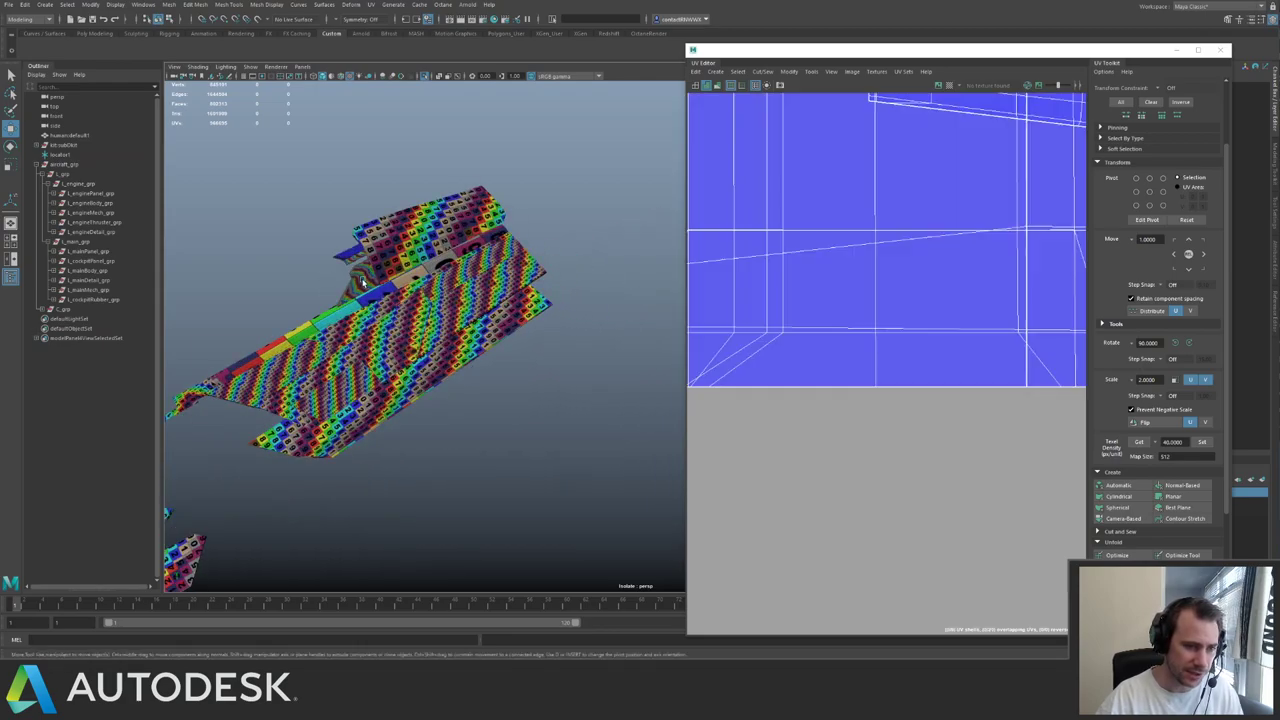
key("f")
middle_click_drag(513, 279, 405, 295, "alt")
left_click_drag(406, 293, 438, 266, "alt")
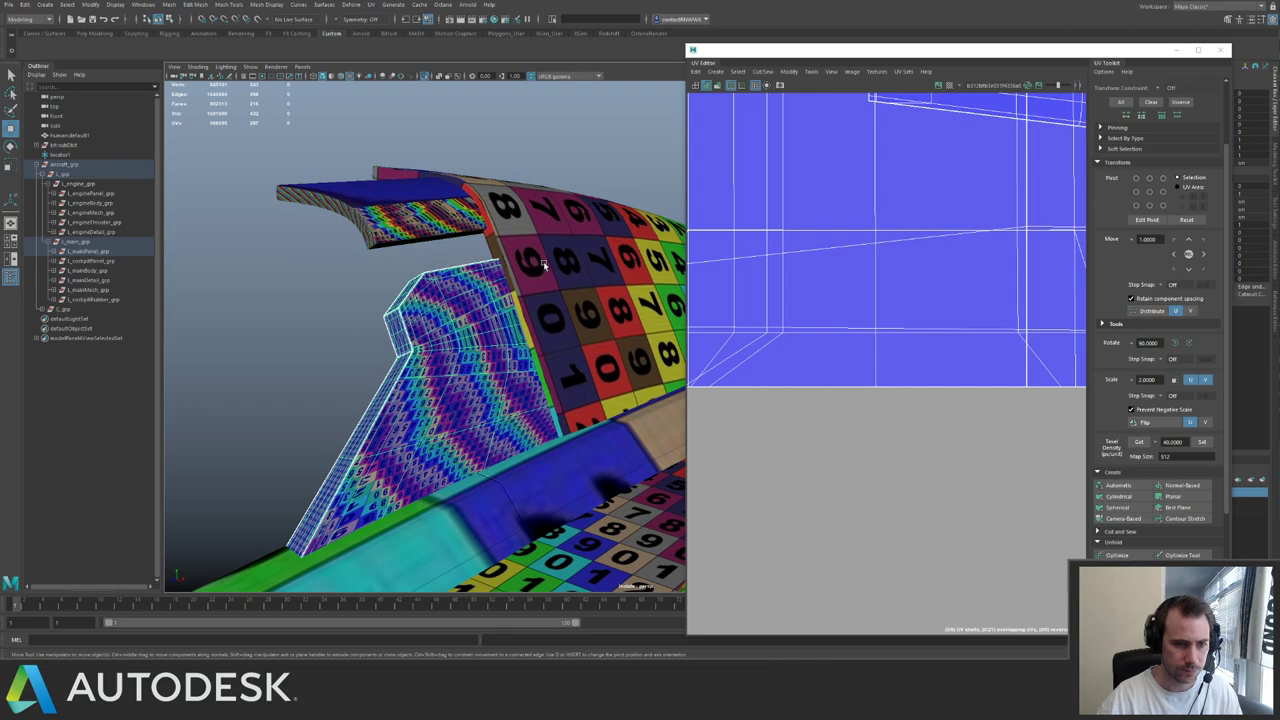
- Select all UVs of the large curved upper panel, apply a texel density of 40 at map size 512, and lay out its shells
left_click(544, 265)
left_click_drag(544, 265, 582, 314, "alt")
middle_click_drag(848, 346, 1004, 290, "alt")
right_click_drag(1004, 290, 885, 235, "alt")
middle_click_drag(1050, 260, 918, 322, "alt")
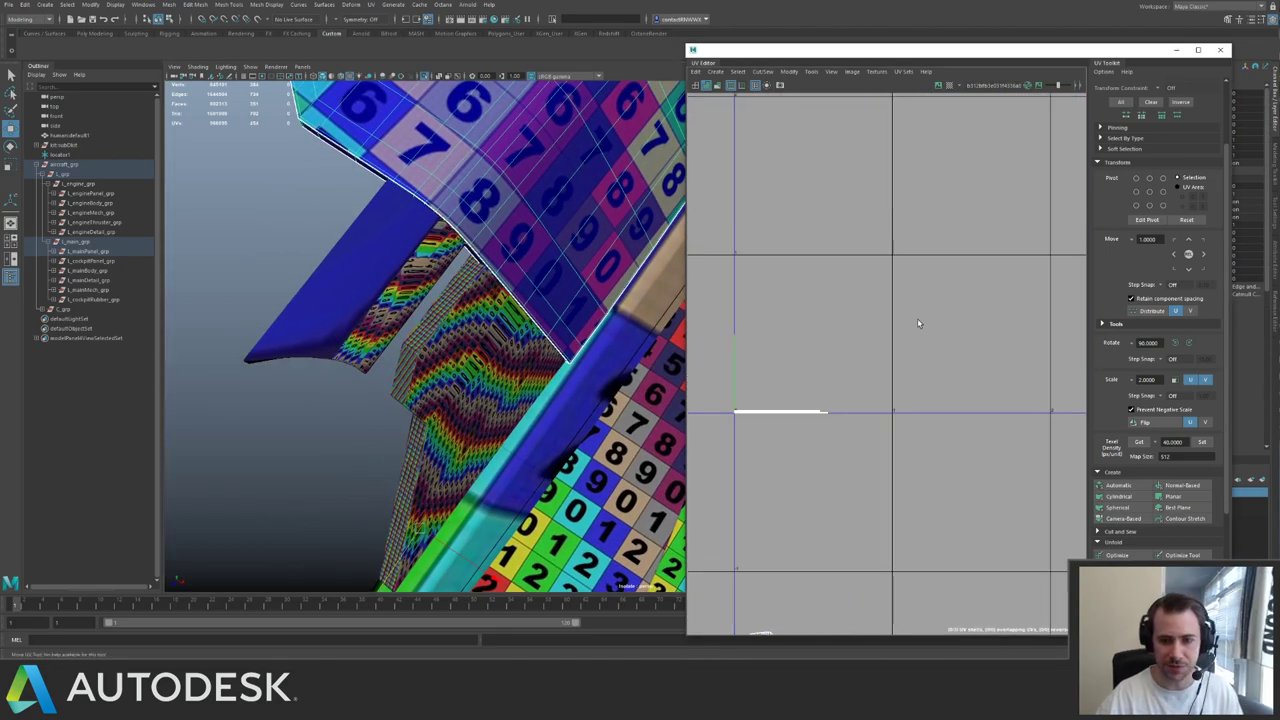
right_click_drag(918, 323, 832, 322, "alt")
middle_click_drag(832, 322, 874, 210, "alt")
right_click_drag(826, 206, 860, 208)
left_click_drag(826, 209, 930, 450)
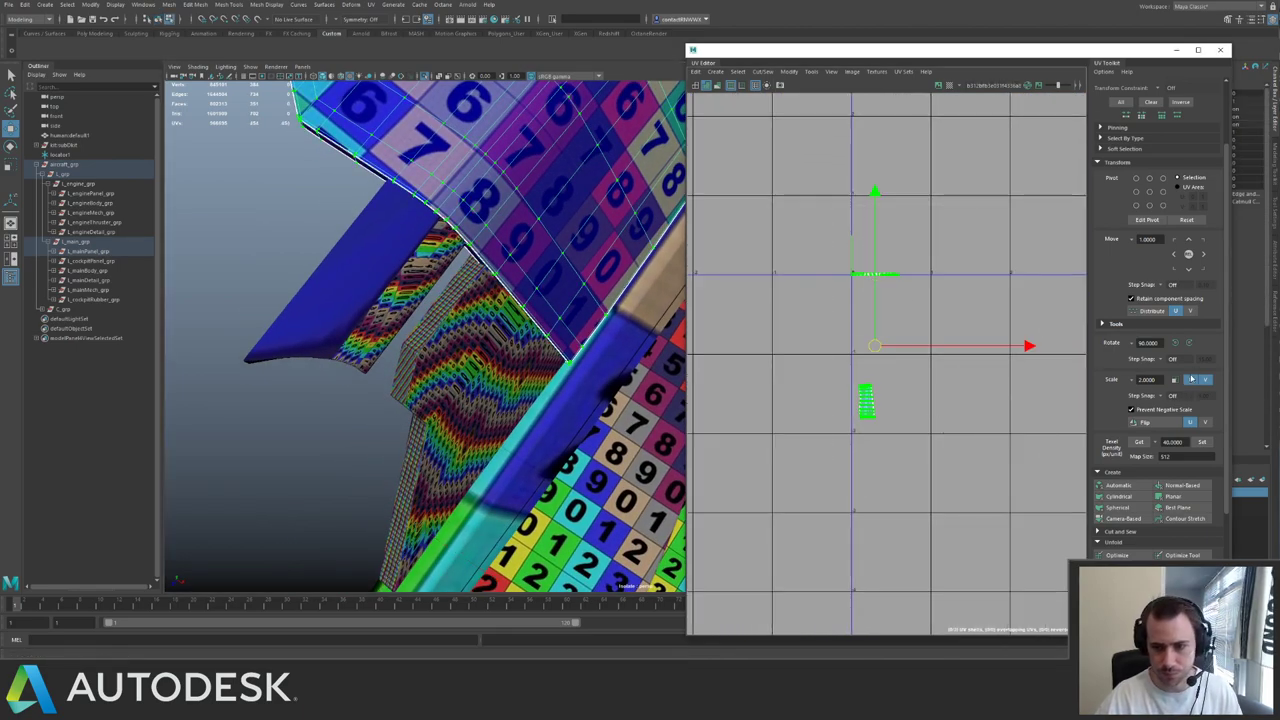
left_click(1201, 441)
key("ctrl+l")
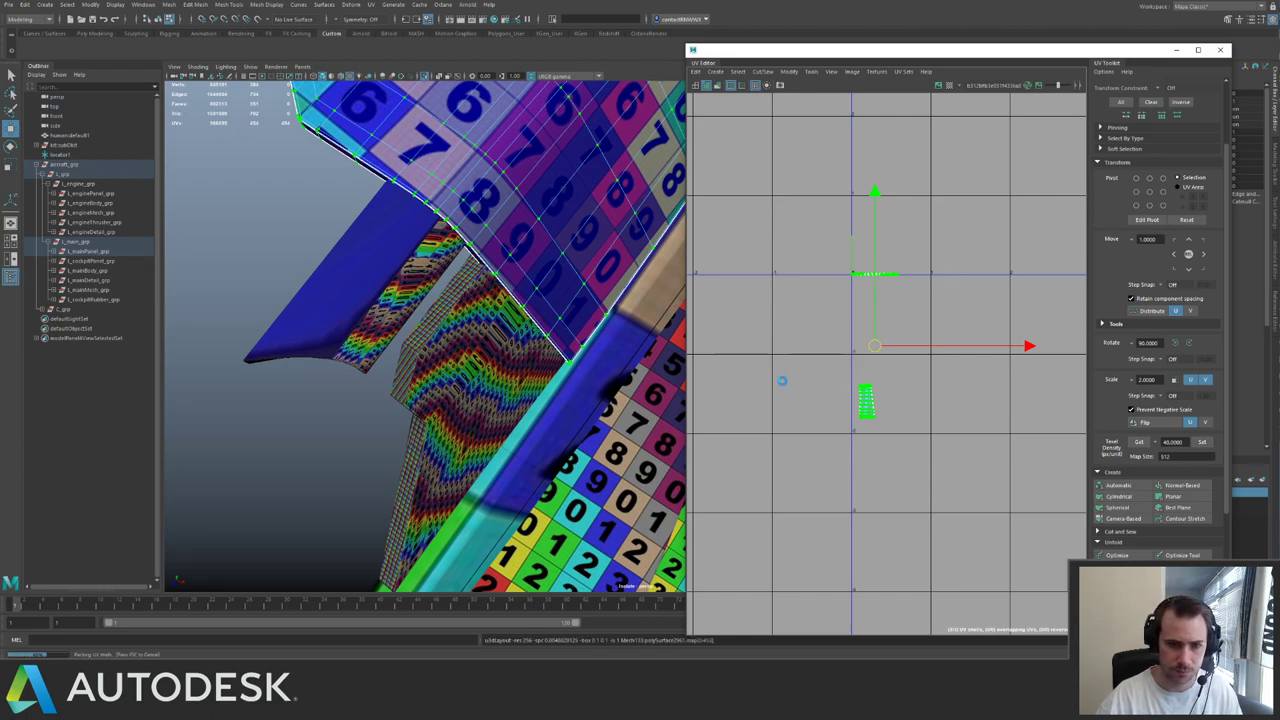
- Check the upper panel's checker pattern, select only its main UV shells, and apply a texel density of 40 at map size 512
right_click_drag(492, 374, 517, 354)
left_click(517, 355)
left_click_drag(515, 355, 368, 215, "alt")
middle_click_drag(600, 250, 449, 186, "alt")
right_click_drag(449, 186, 526, 203, "alt")
left_click_drag(527, 203, 481, 240, "alt")
left_click(518, 232)
key("ctrl+F12")
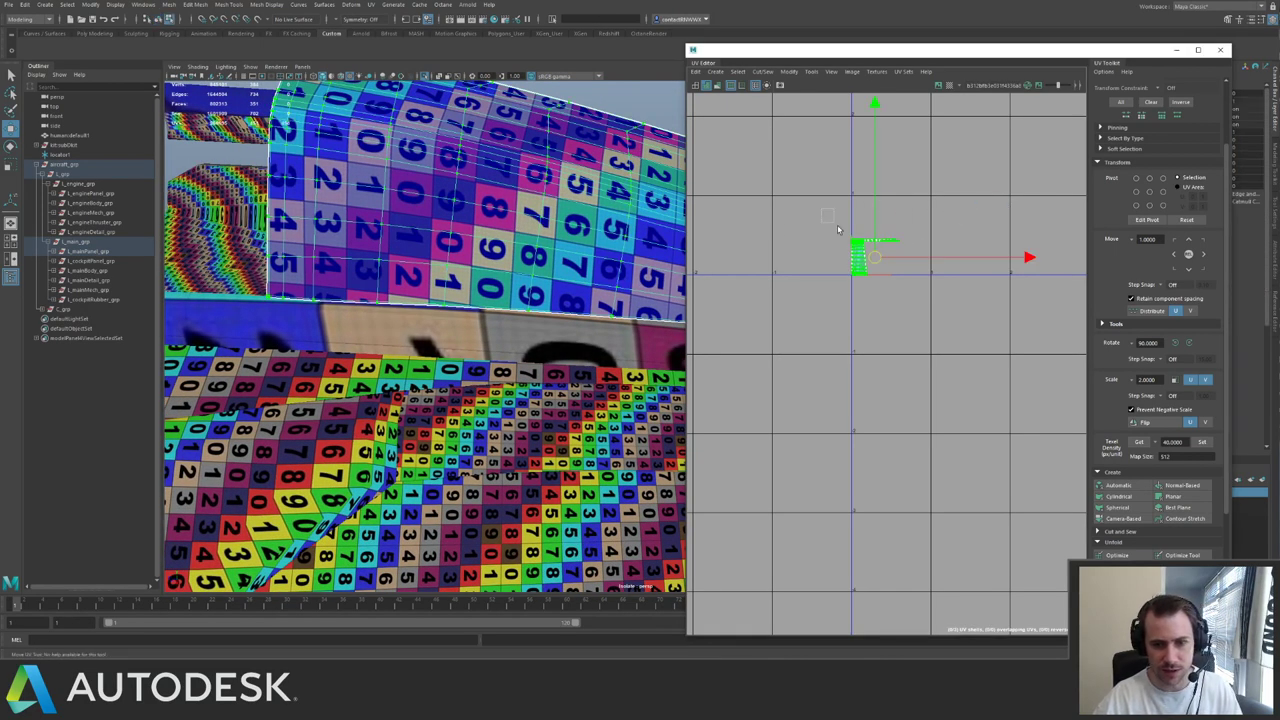
left_click_drag(818, 272, 966, 377)
key("ctrl+F12")
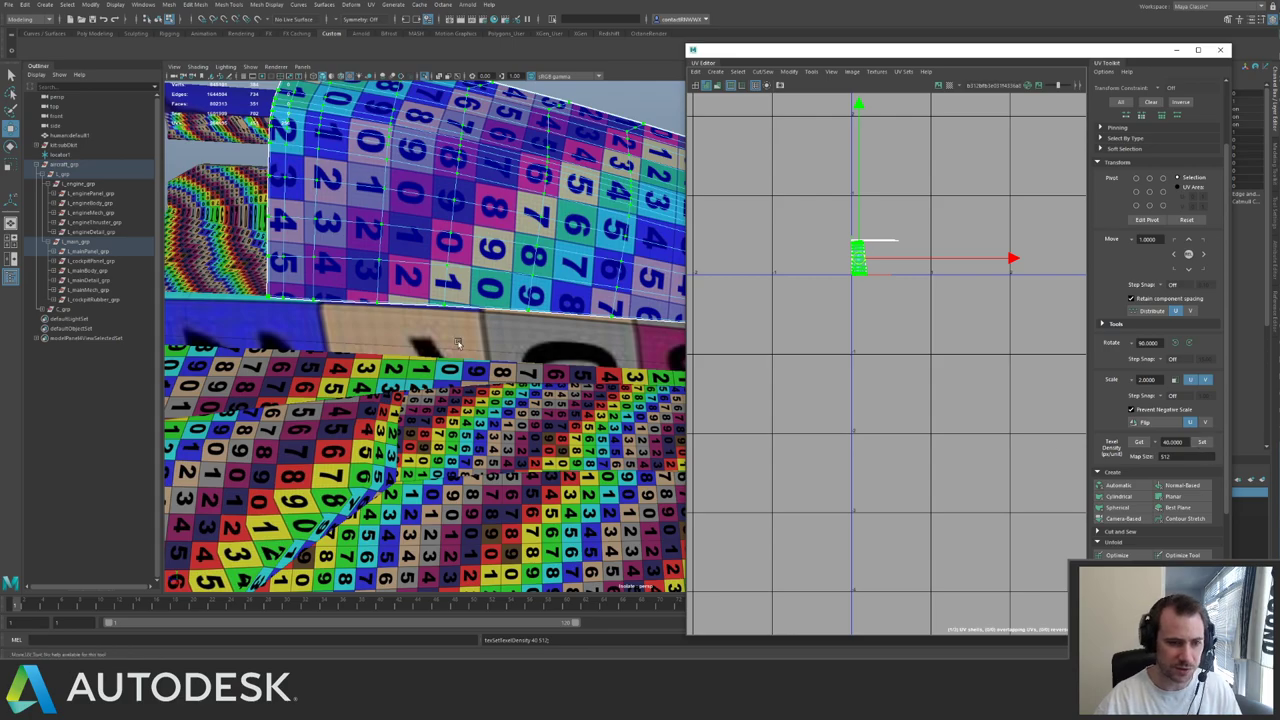
- Return to object mode and clear the upper panel's selection
key("F8")
left_click_drag(505, 215, 586, 206, "alt")
right_click_drag(586, 206, 386, 206, "alt")
middle_click_drag(386, 206, 358, 121, "alt")
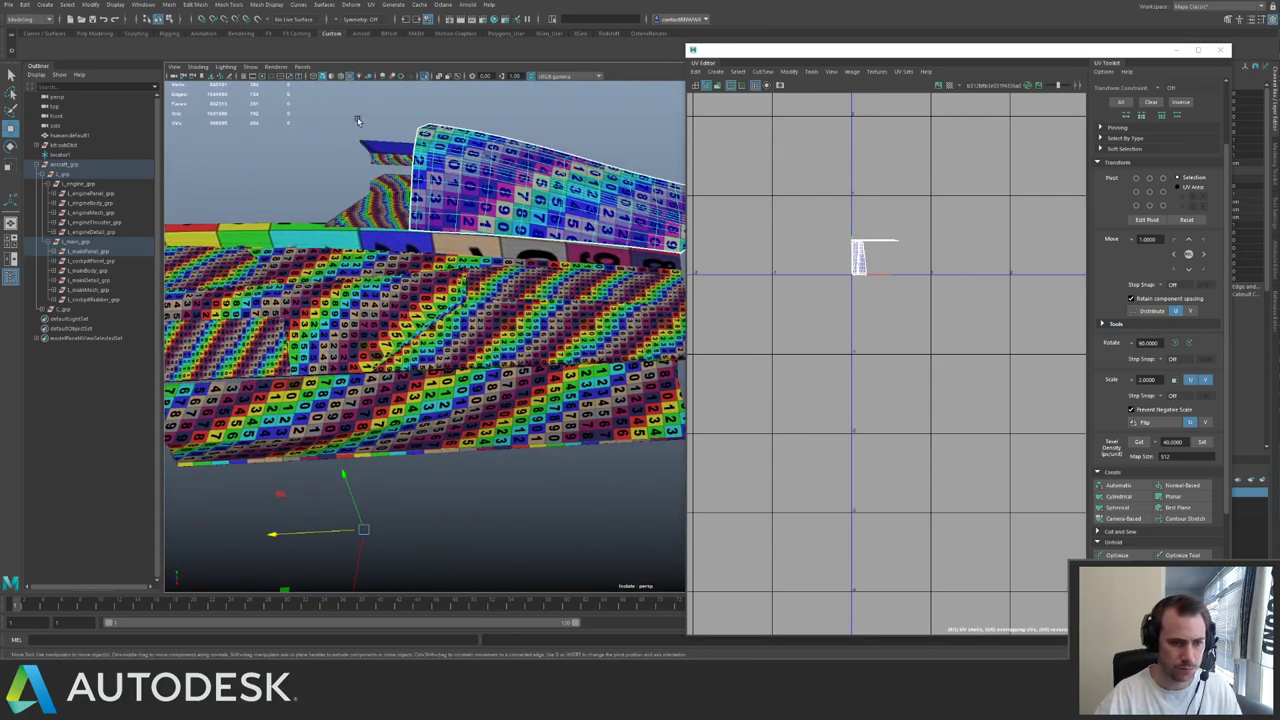
left_click(357, 125)
- Select all UVs of the pointed side panel below and apply a texel density of 40 at map size 512
left_click_drag(340, 143, 400, 125, "alt")
right_click_drag(400, 125, 577, 321, "alt")
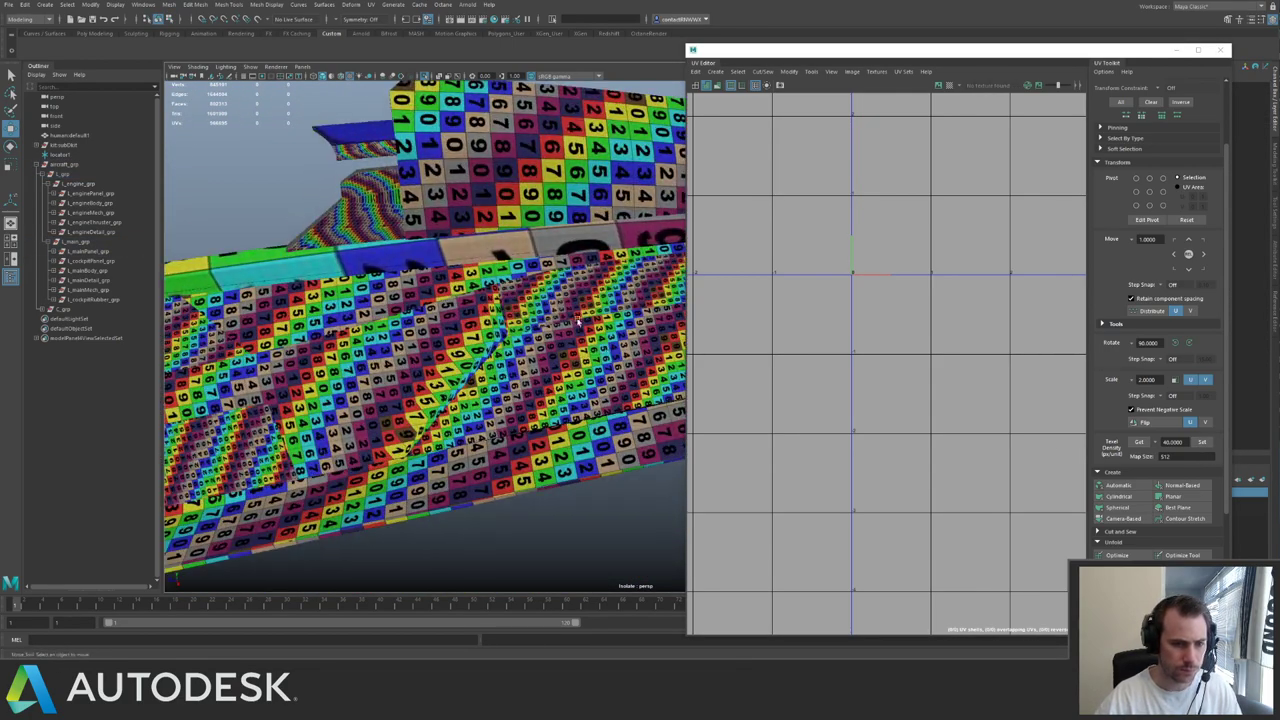
left_click(623, 355)
right_click_drag(1010, 261, 953, 208, "alt")
middle_click_drag(953, 208, 866, 262, "alt")
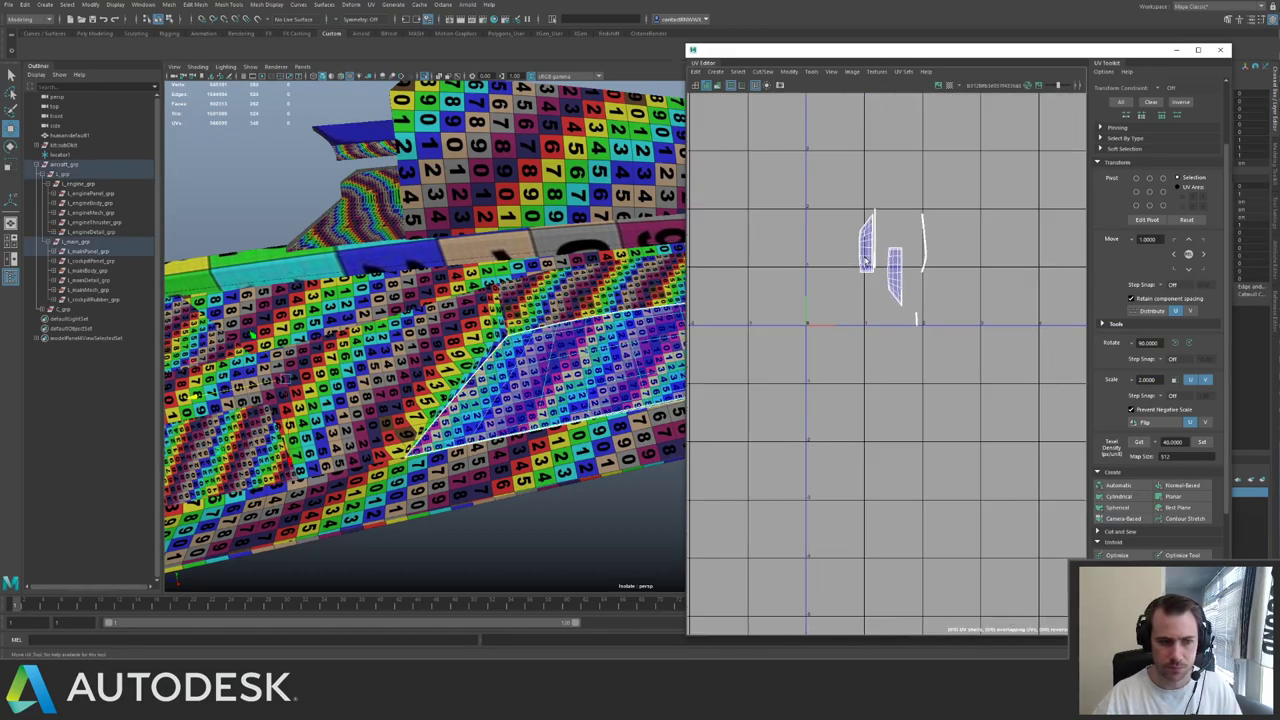
key("F12")
left_click_drag(838, 188, 965, 347)
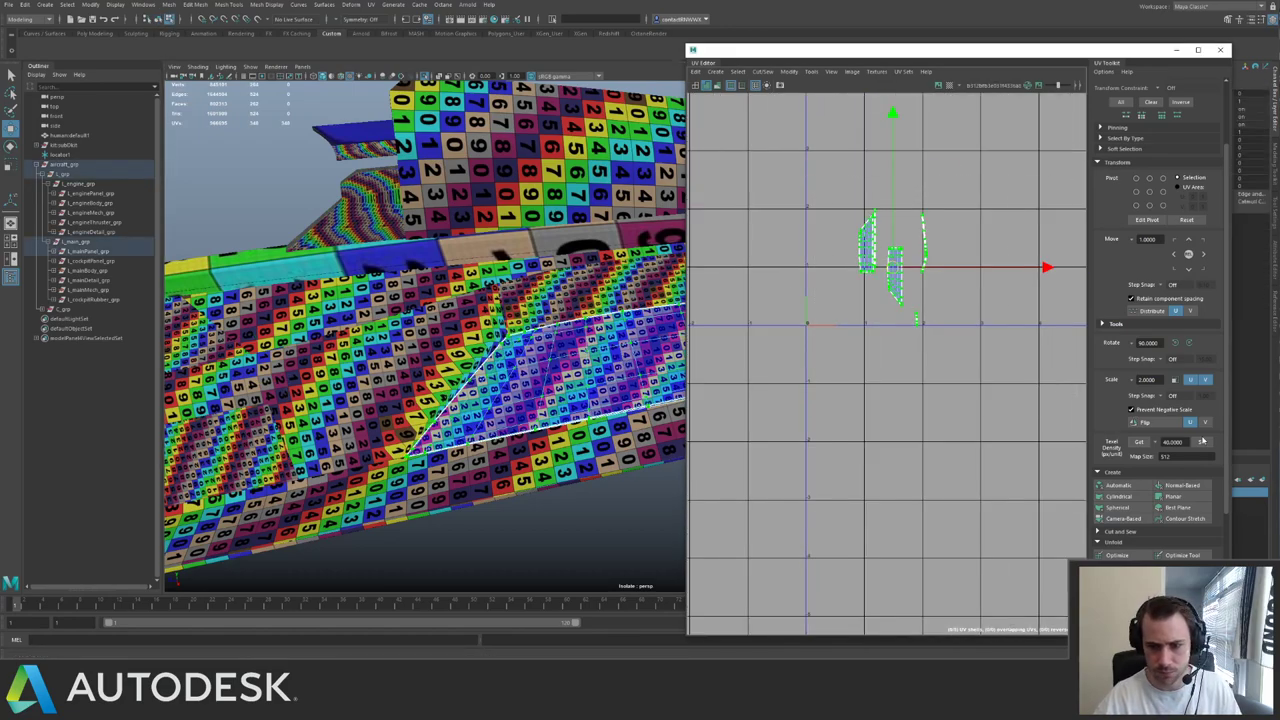
left_click(1202, 442)
- Select the side panel's thin rim shells without the two main shells and straighten their UVs
left_click_drag(538, 303, 485, 200, "alt")
right_click_drag(708, 315, 999, 308, "alt")
key("f")
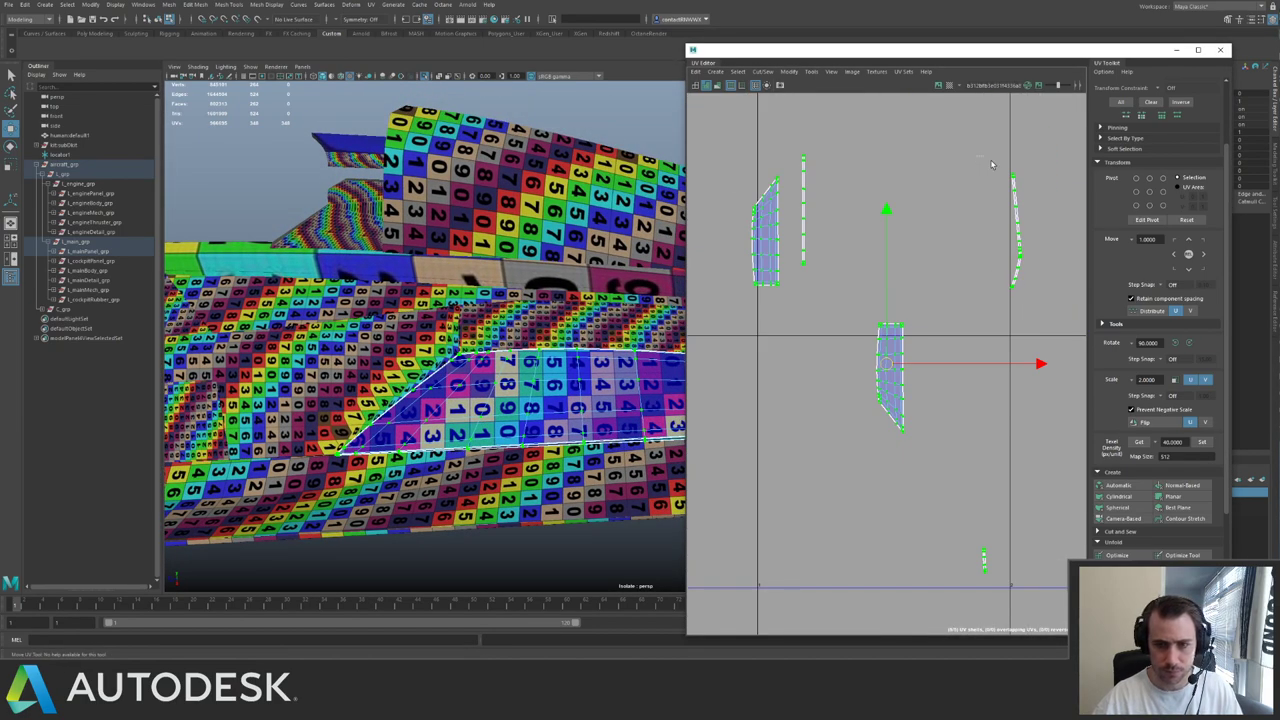
left_click_drag(1048, 312, 791, 148)
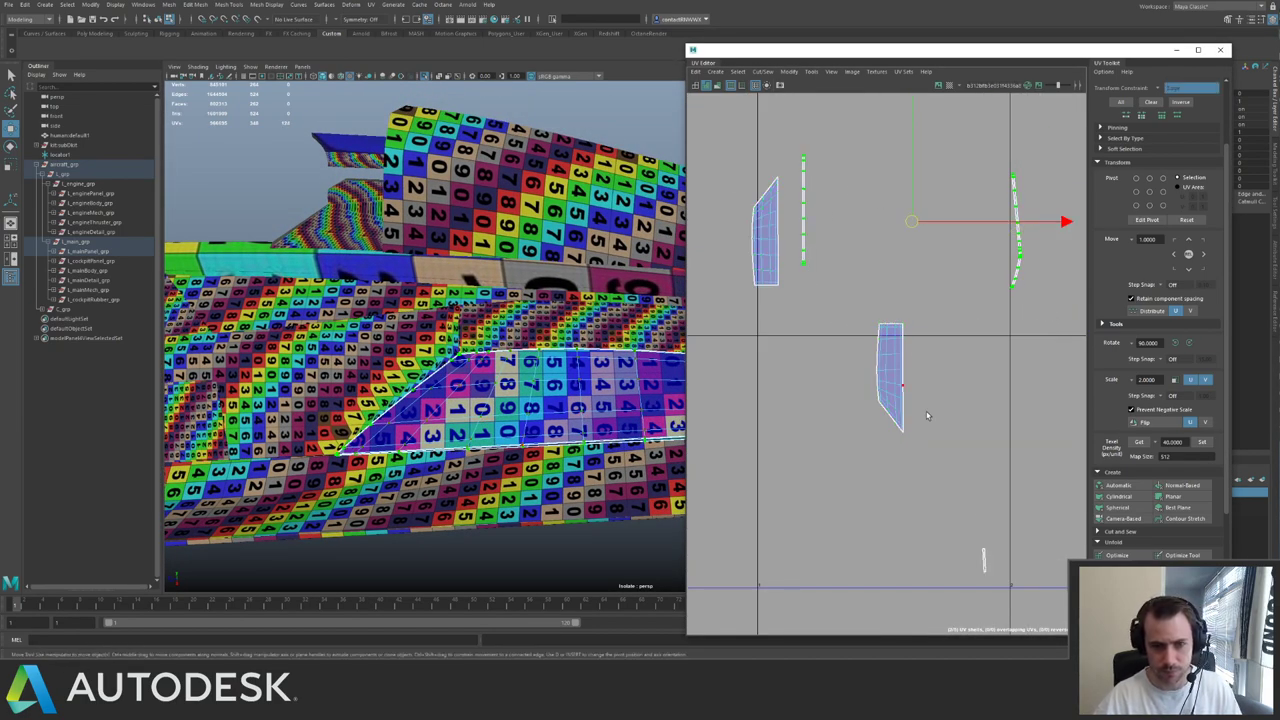
left_click_drag(931, 518, 1030, 598, "shift")
middle_click_drag(961, 429, 931, 305, "alt")
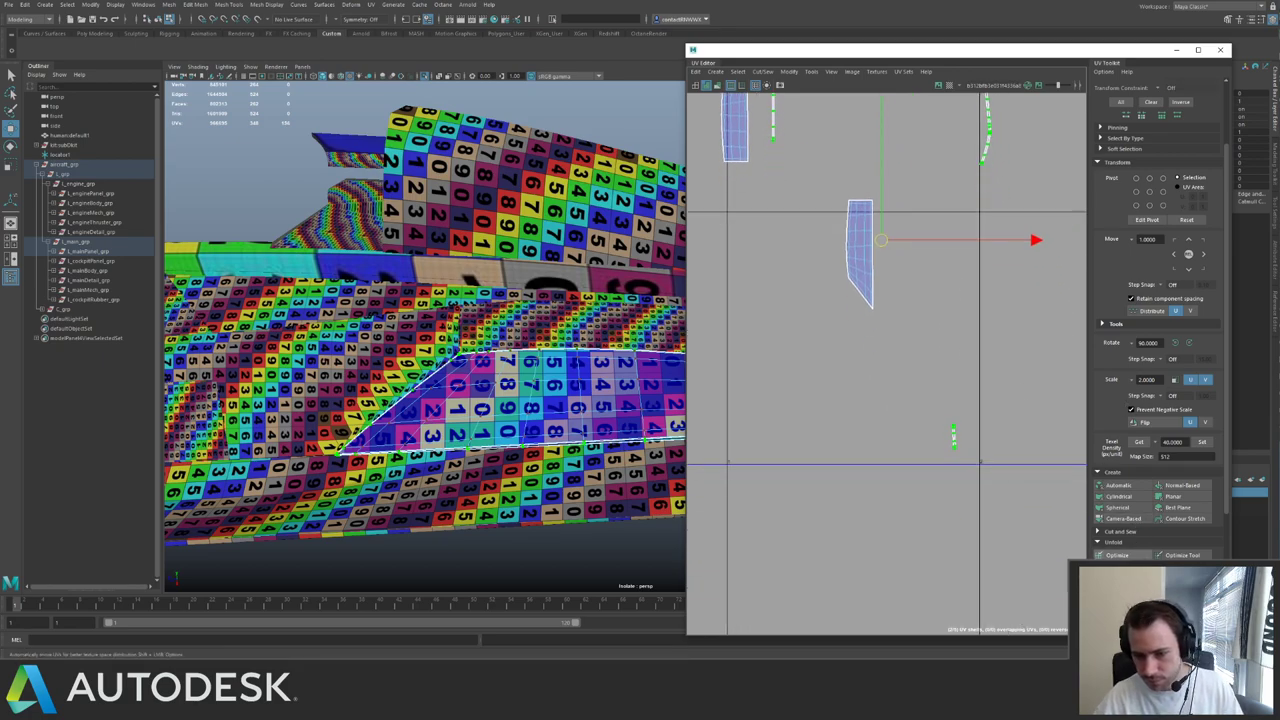
middle_click_drag(914, 206, 940, 246, "alt")
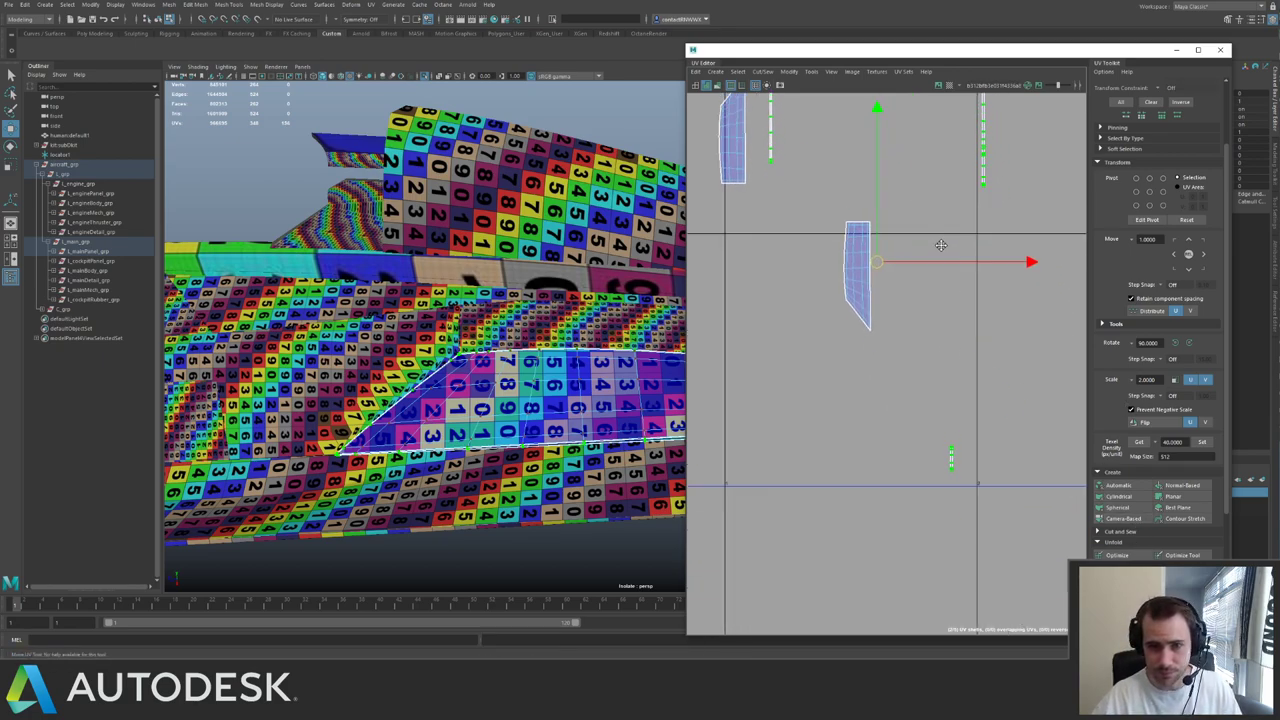
- Select all of the side panel's UV shells and lay them out near the UV origin
right_click_drag(940, 246, 791, 148, "alt")
left_click_drag(791, 152, 1016, 472)
right_click_drag(923, 425, 888, 468, "shift")
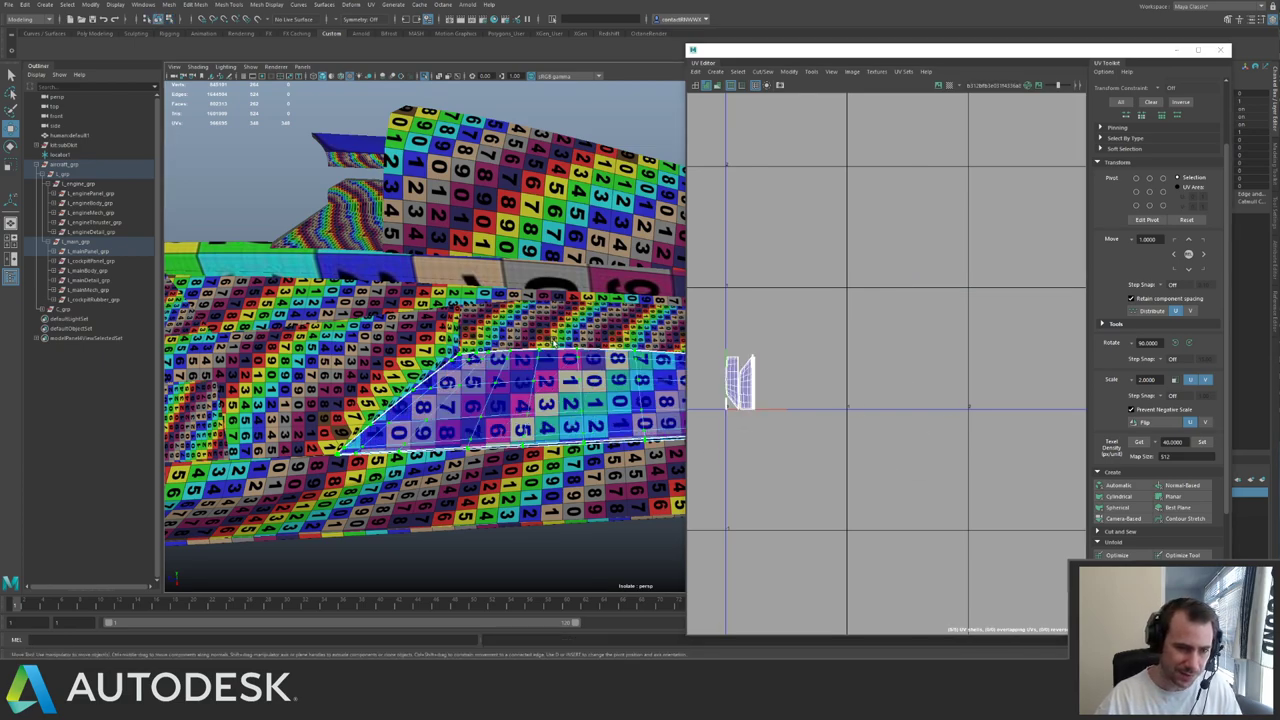
- On the narrow strip panel above, move the main shell away from the rim beside the other main shell, and straighten the rim shells' UVs
left_click(625, 322)
right_click_drag(927, 285, 817, 263, "alt")
middle_click_drag(978, 192, 862, 338, "alt")
right_click_drag(895, 321, 814, 293, "alt")
middle_click_drag(814, 293, 886, 247, "alt")
key("F10")
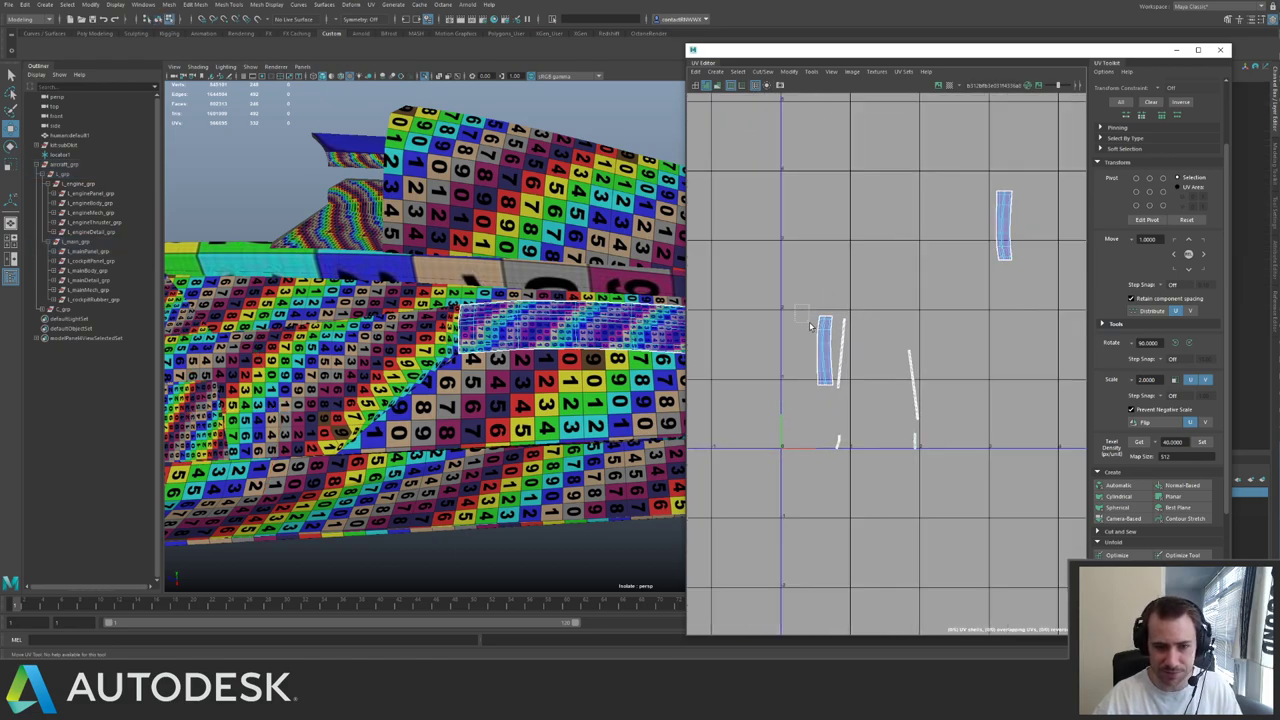
double_click(843, 340)
key("F12")
left_click_drag(813, 309, 972, 215)
double_click(825, 330)
left_click_drag(779, 282, 935, 455)
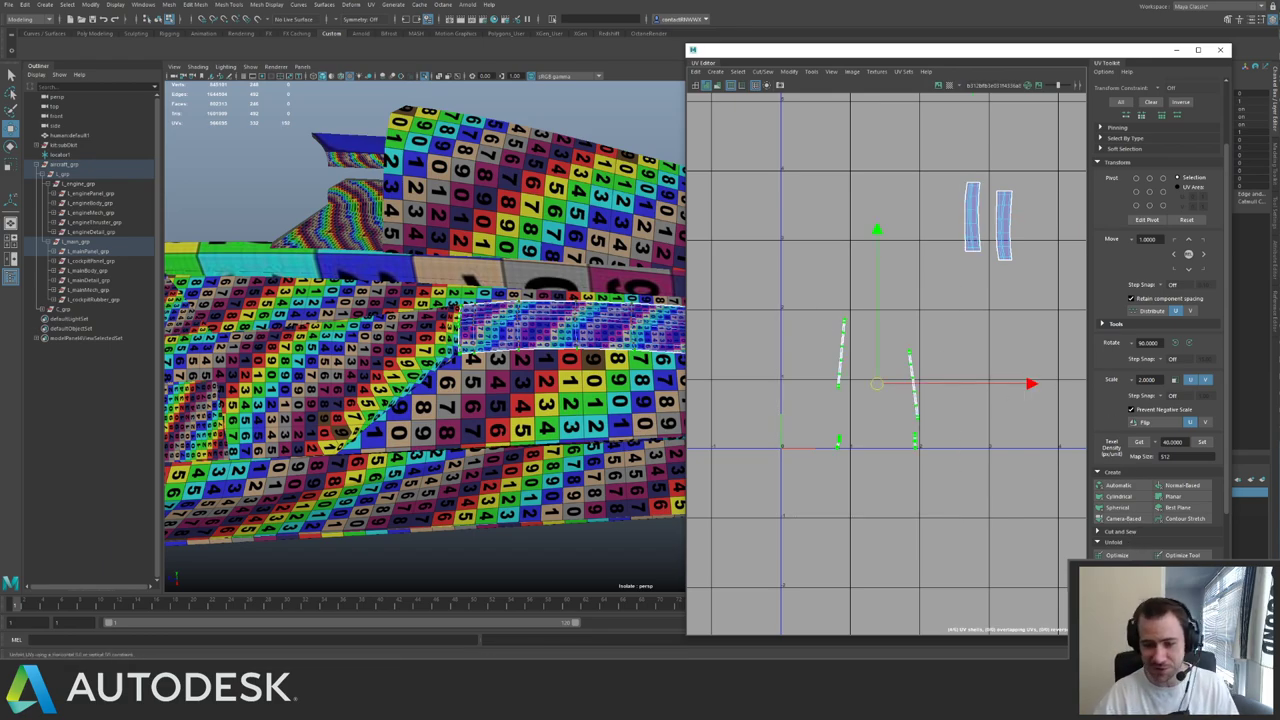
left_click(1122, 589)
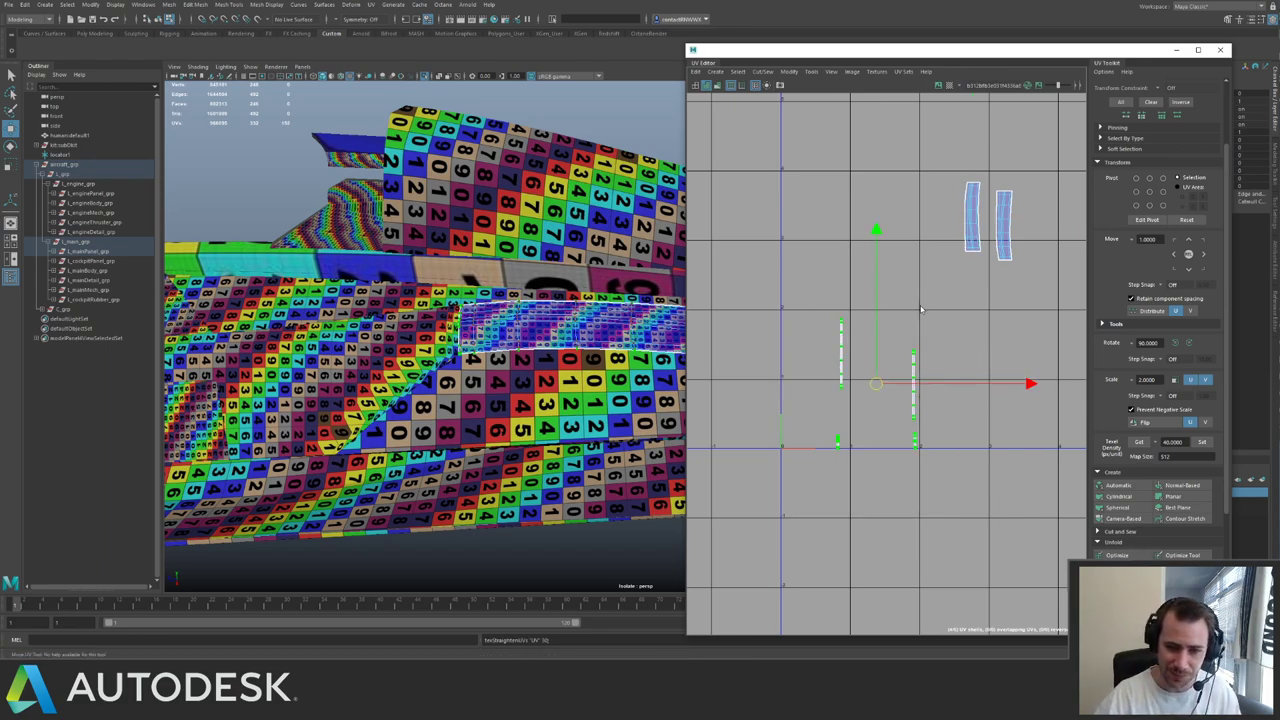
- Apply a texel density of 40 at map size 512 to all of the strip panel's shells and lay them out near the UV origin
left_click_drag(836, 195, 1025, 272)
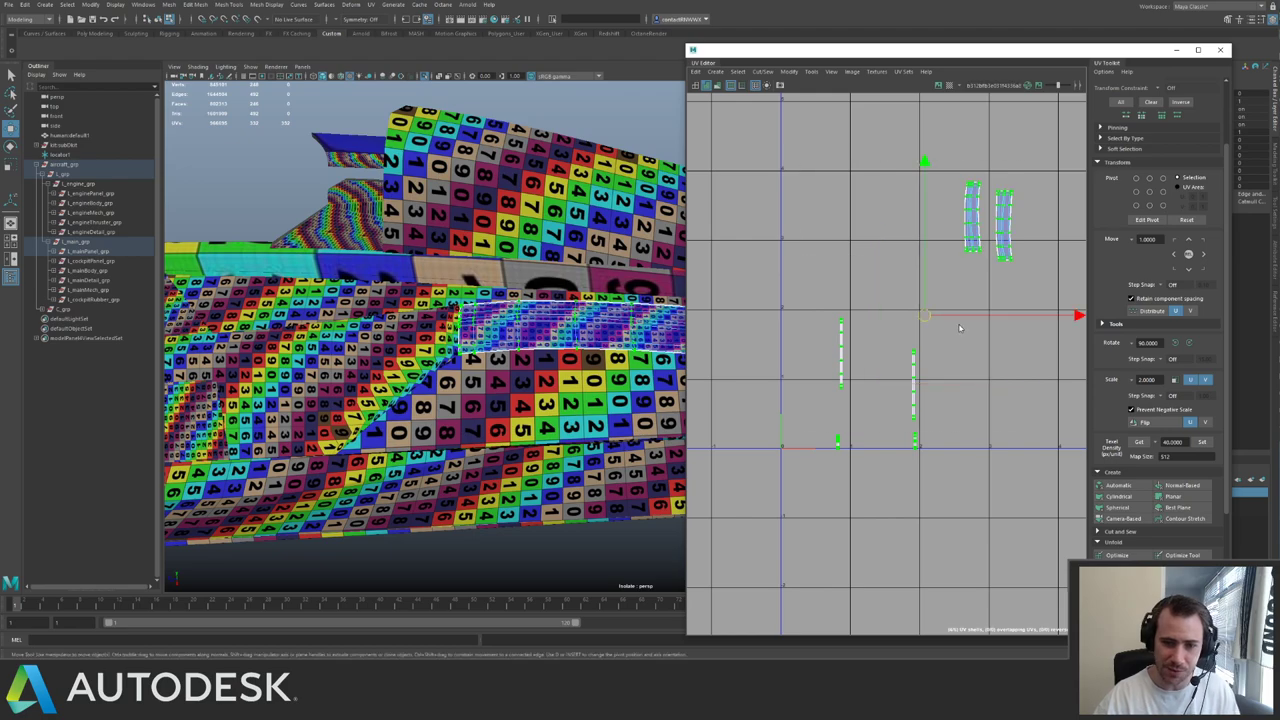
left_click(1209, 446)
key("ctrl+l")
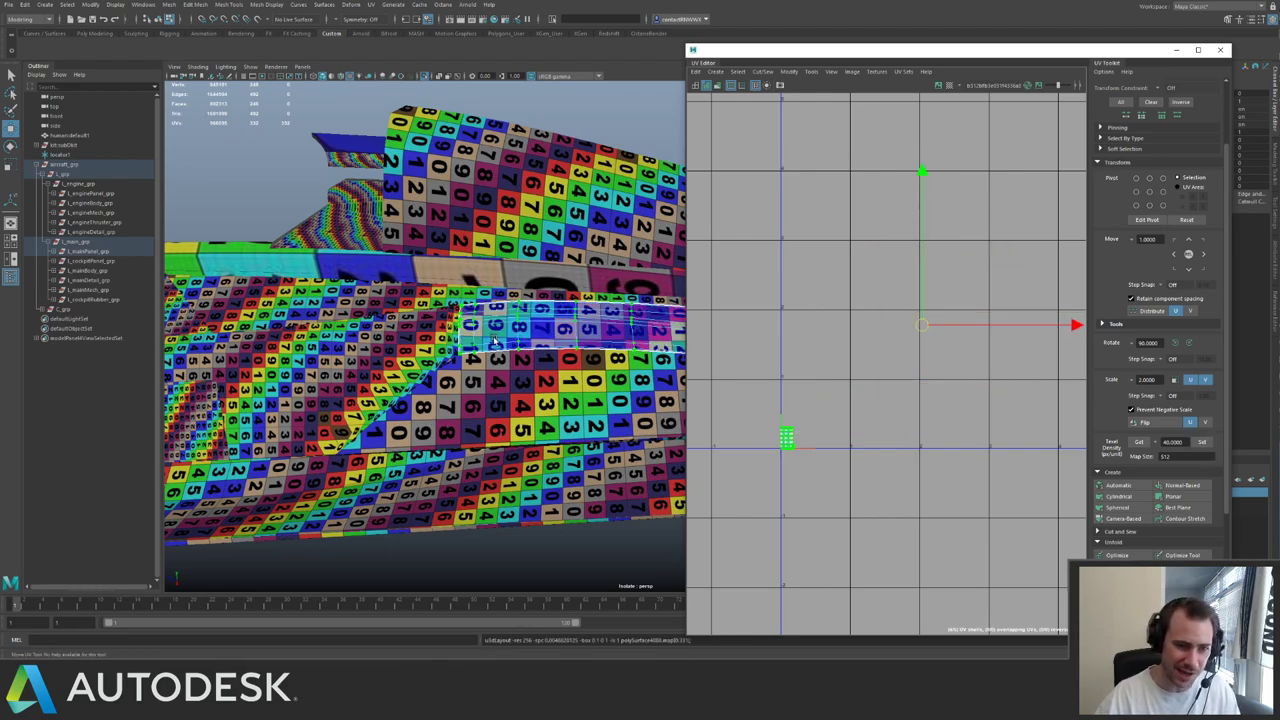
key("F8")
- Select the long notched panel ahead of it and isolate only that panel from the rest of the aircraft
left_click(350, 345)
scroll(300, 345, "down", 2)
middle_click_drag(292, 352, 408, 338, "alt")
key("ctrl+1")
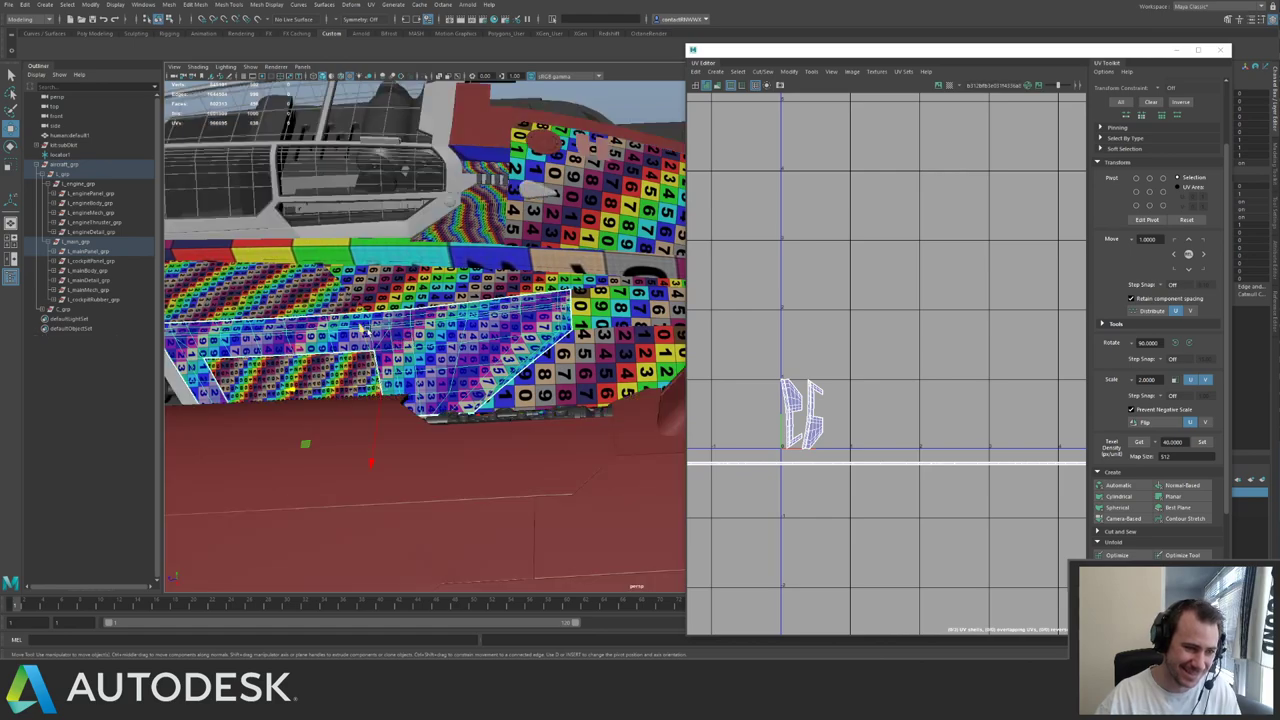
left_click_drag(364, 331, 490, 330, "alt")
key("ctrl+1")
middle_click_drag(493, 335, 452, 247, "alt")
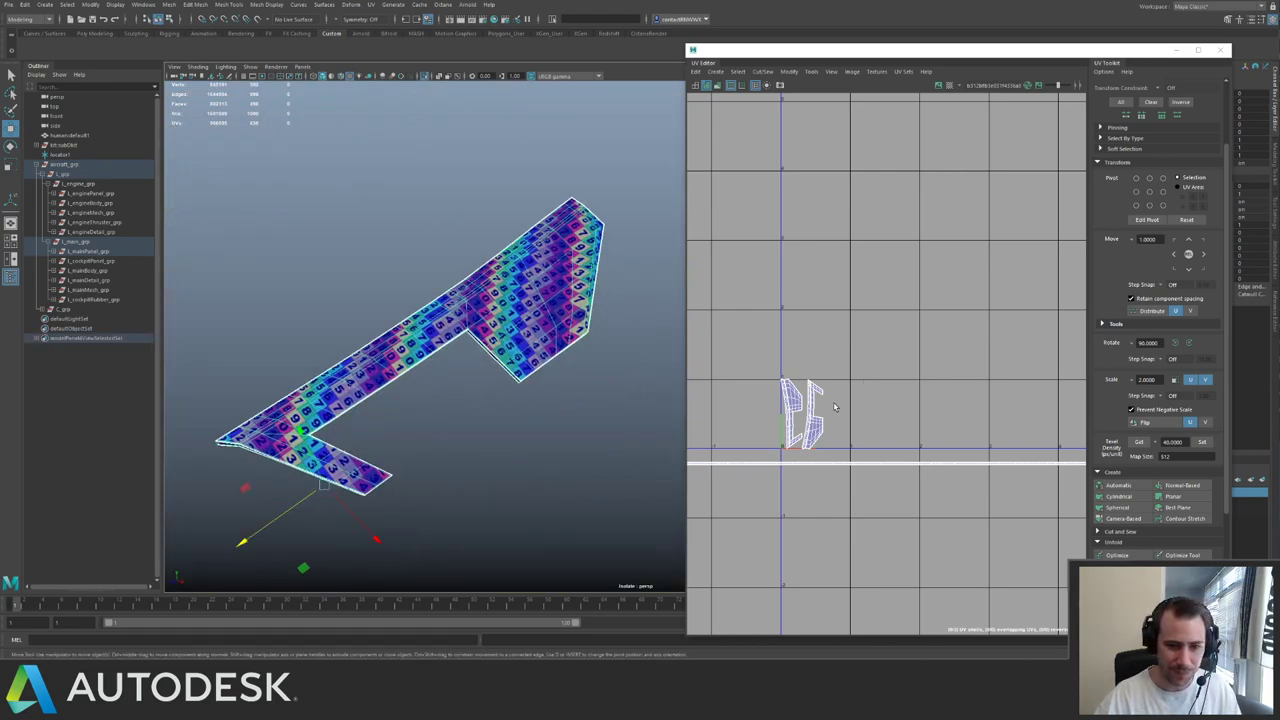
- Select all UVs of the notched panel and apply a texel density of 40 at map size 512
right_click_drag(836, 405, 886, 363)
left_click_drag(731, 335, 898, 468)
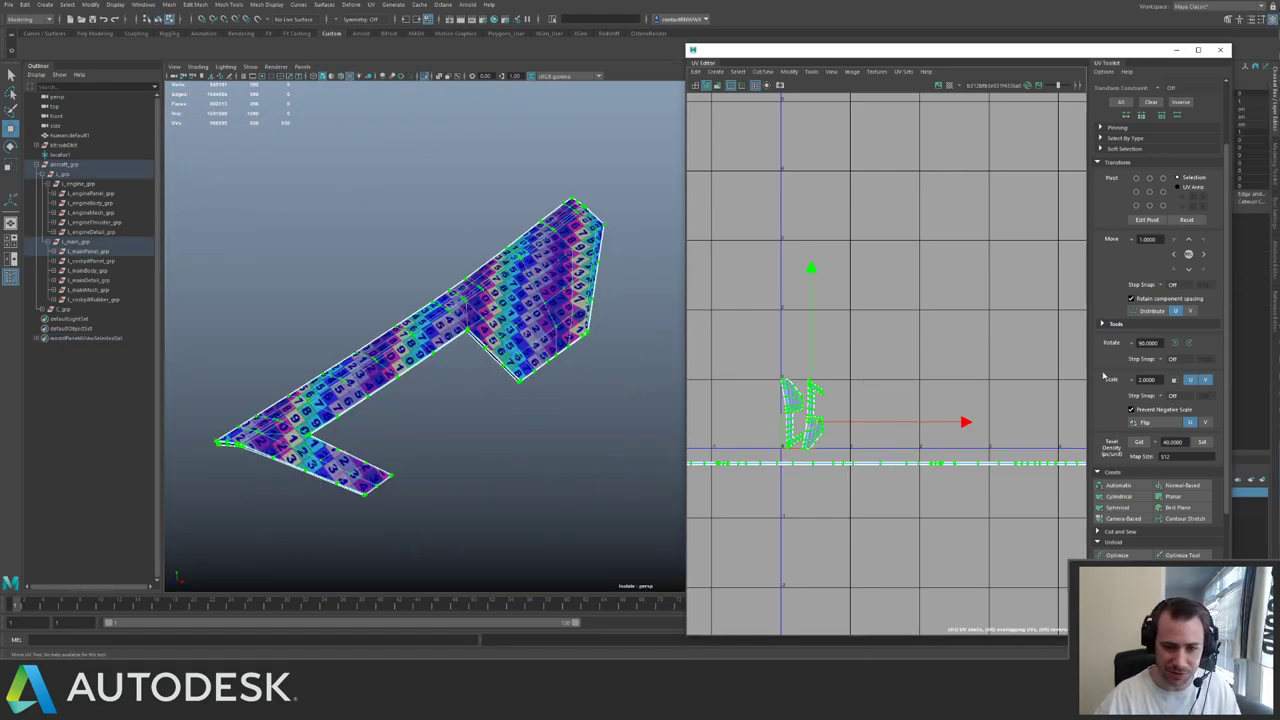
left_click(1202, 442)
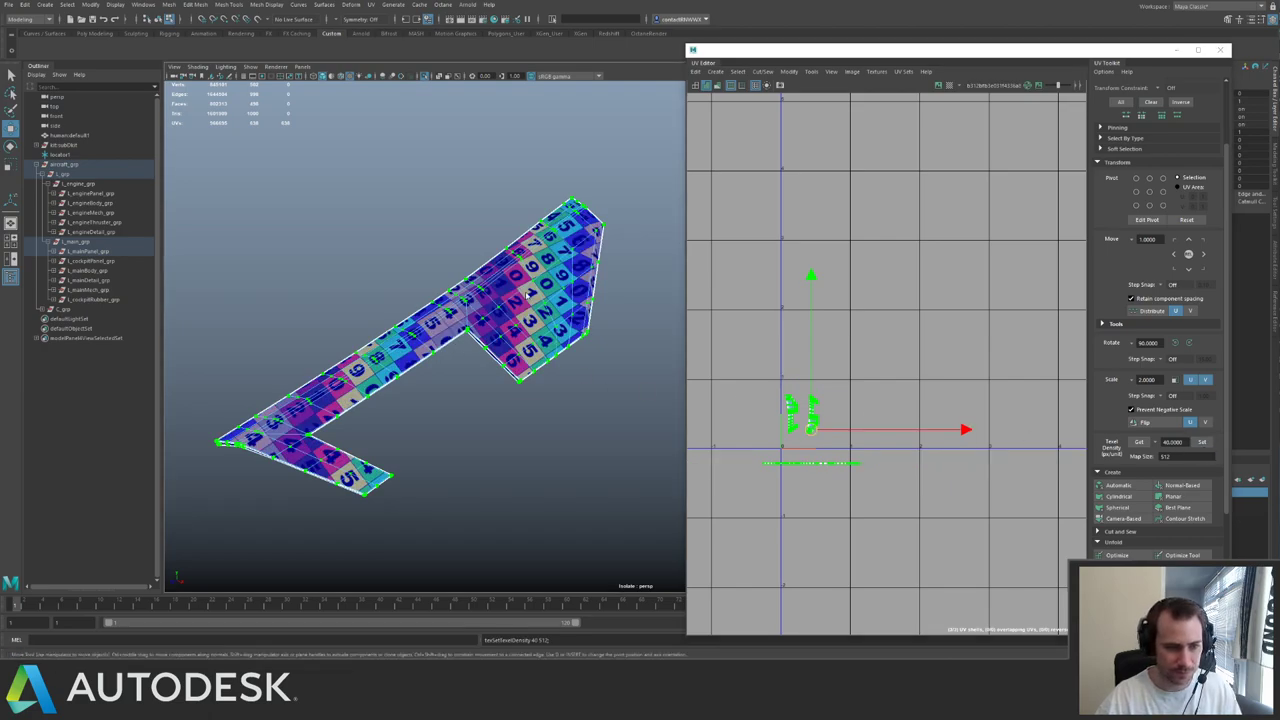
key("F8")
key("F8")
- Select the notched panel's two main shells without the rim strip and unfold them
left_click_drag(769, 382, 842, 441)
middle_click_drag(867, 336, 910, 311, "alt")
right_click_drag(910, 311, 1018, 431, "alt")
middle_click_drag(860, 480, 966, 419, "alt")
right_click_drag(966, 419, 987, 411, "alt")
scroll(987, 411, "up", 1)
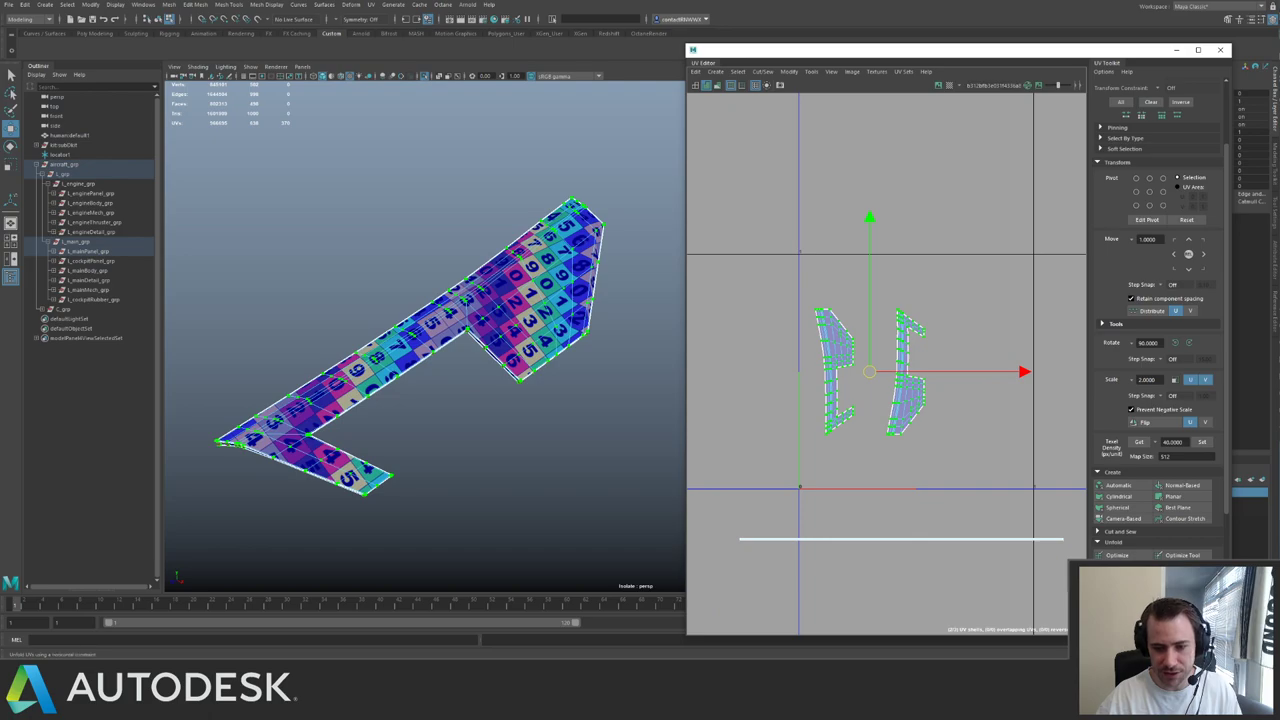
left_click(1145, 578)
- Select all of the notched panel's shells, apply a texel density of 40 at map size 512, and lay them out
left_click_drag(542, 293, 490, 288, "alt")
right_click_drag(987, 378, 945, 312, "alt")
left_click_drag(882, 285, 1082, 495)
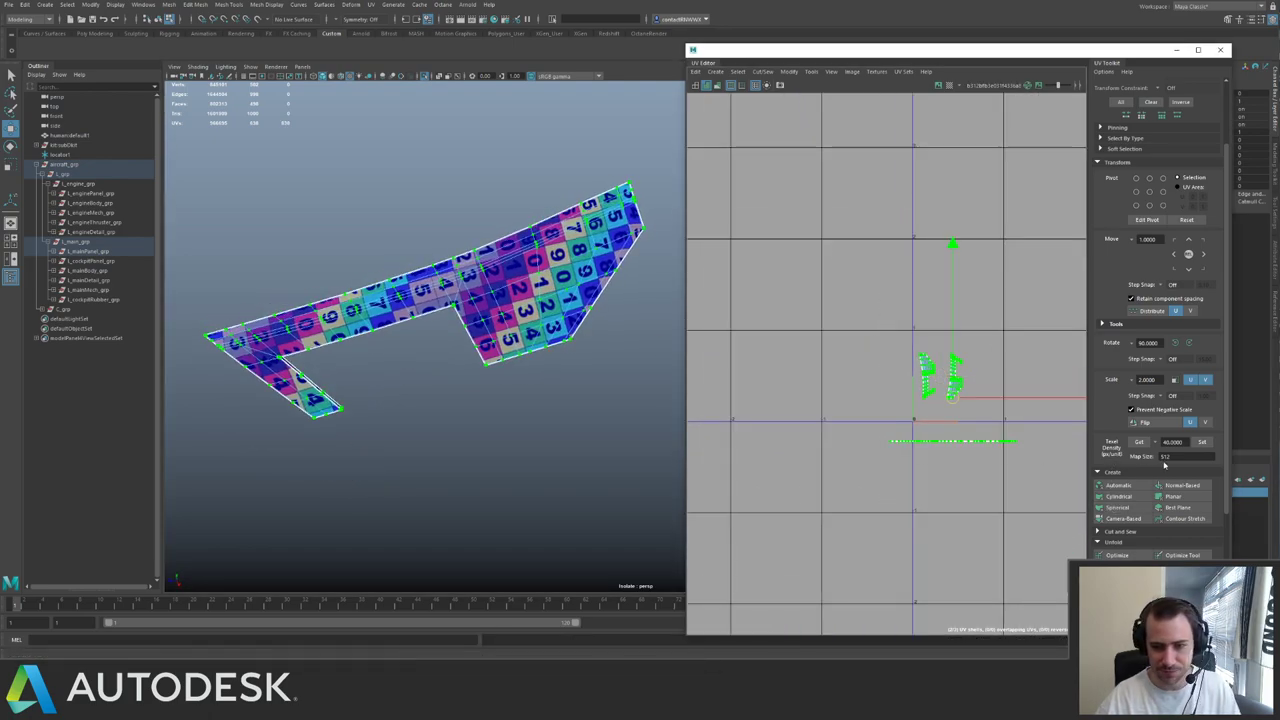
left_click(1203, 442)
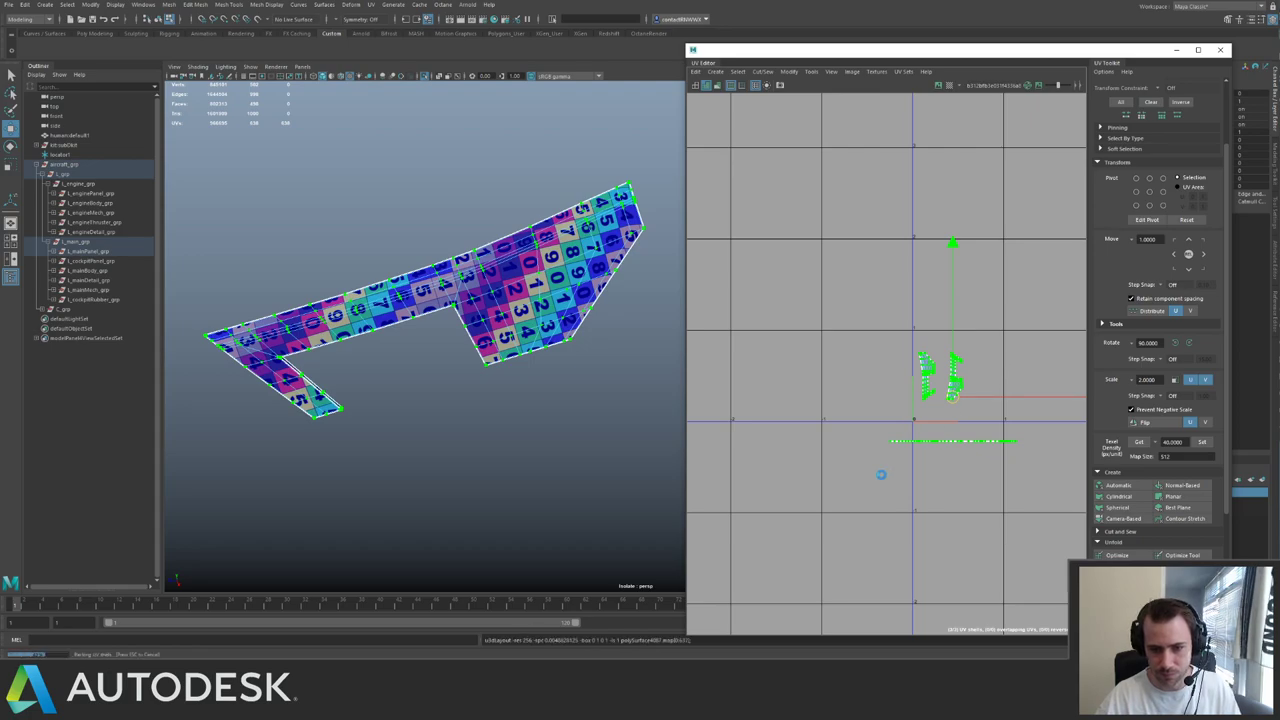
left_click(1003, 374)
- Cut the notched panel's long rim strip into separate pieces at two of its corner edges
left_click_drag(976, 376, 953, 460)
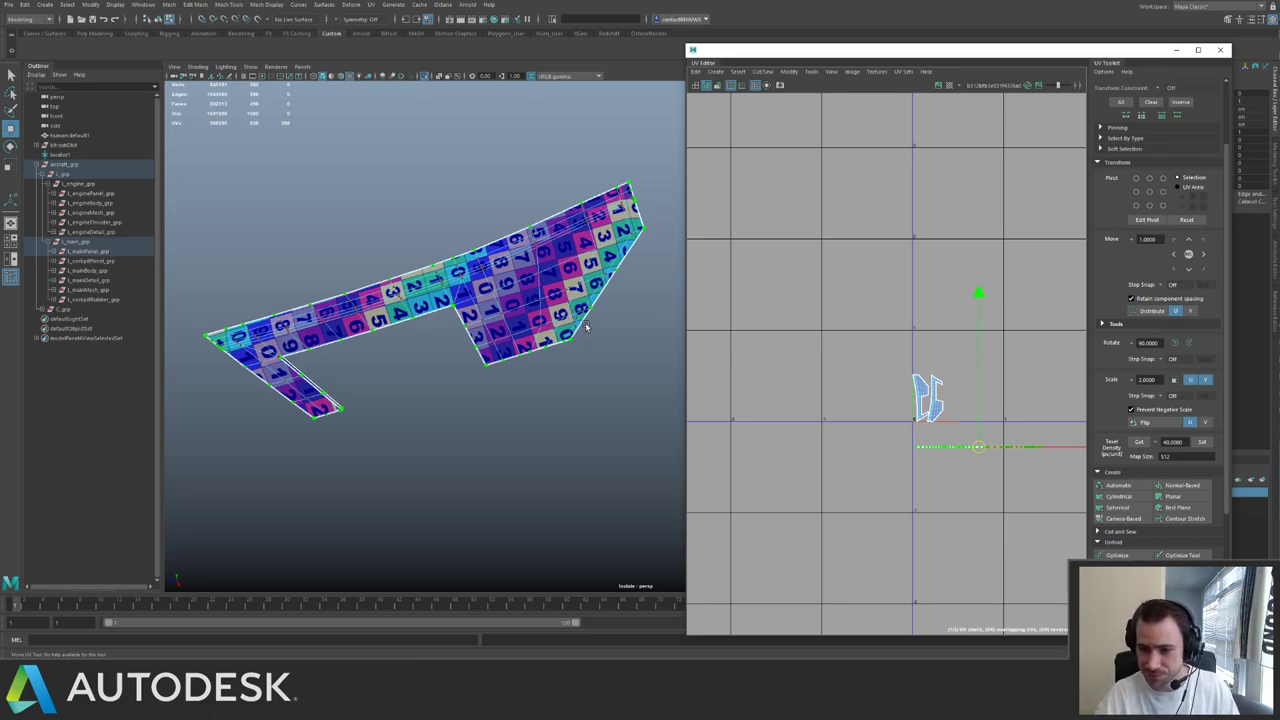
left_click_drag(548, 312, 557, 352, "alt")
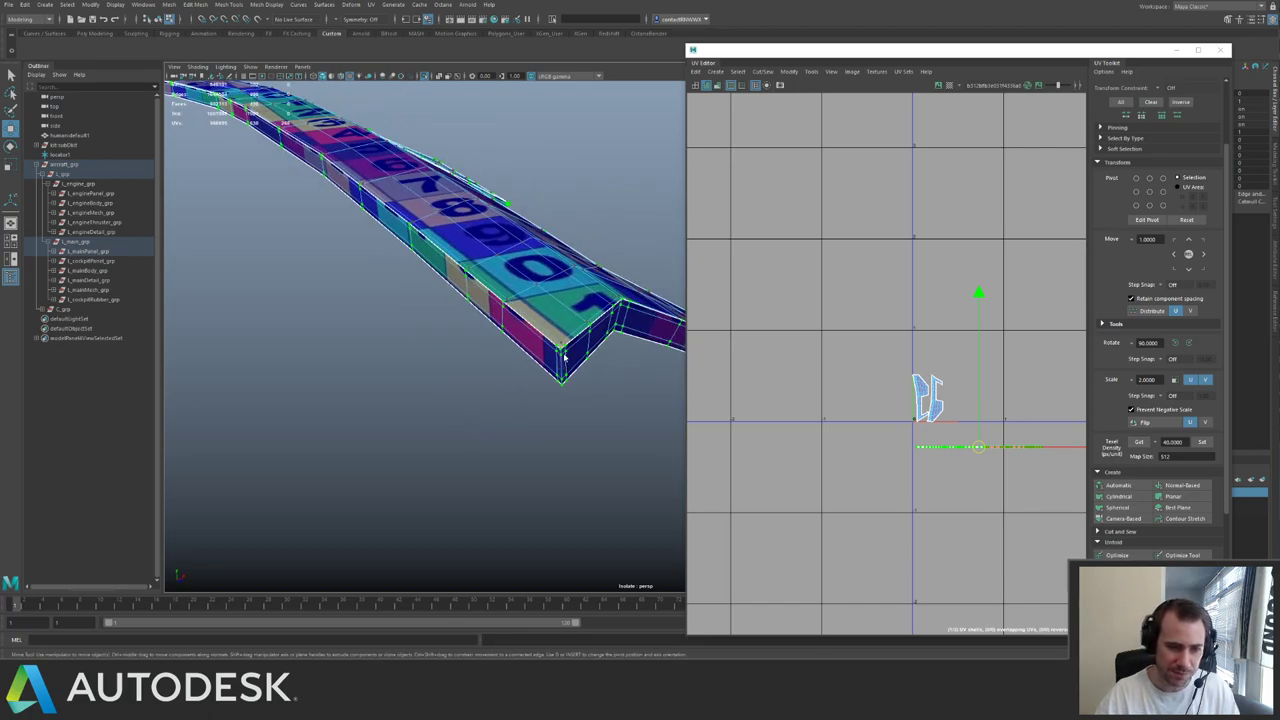
left_click(562, 364)
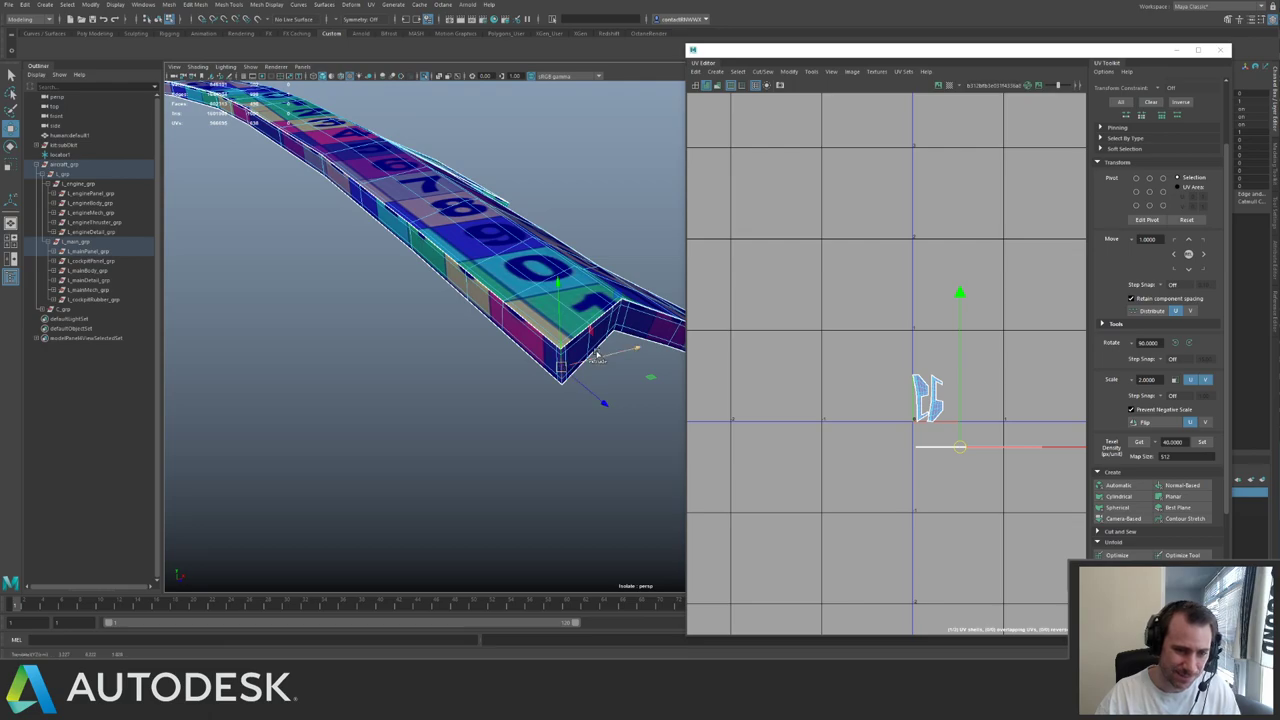
left_click_drag(619, 335, 577, 328, "alt")
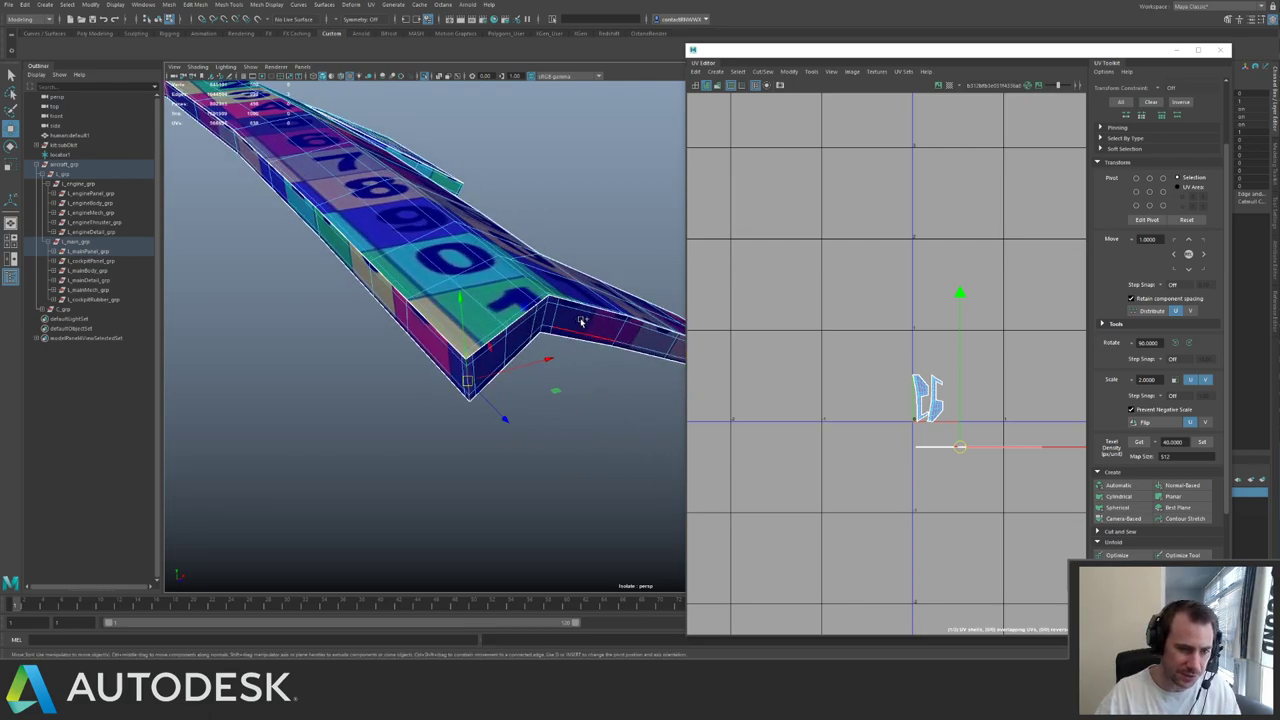
right_click_drag(590, 315, 609, 298)
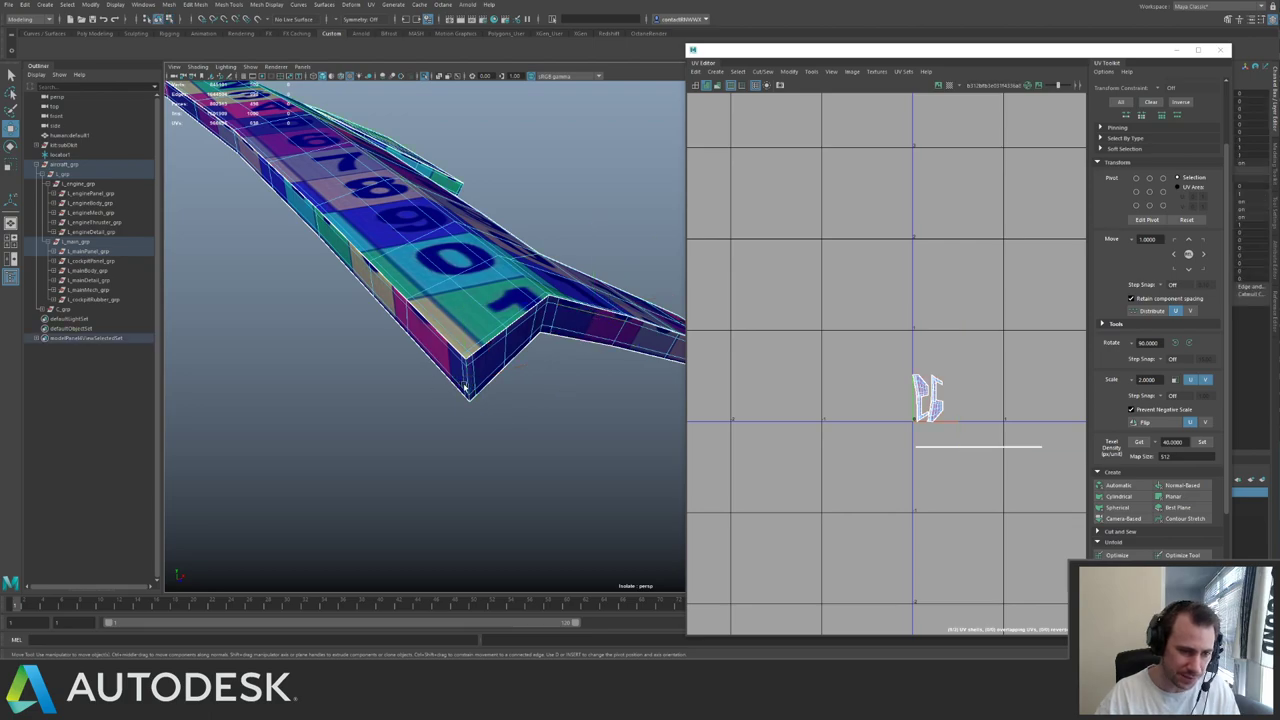
key("F8")
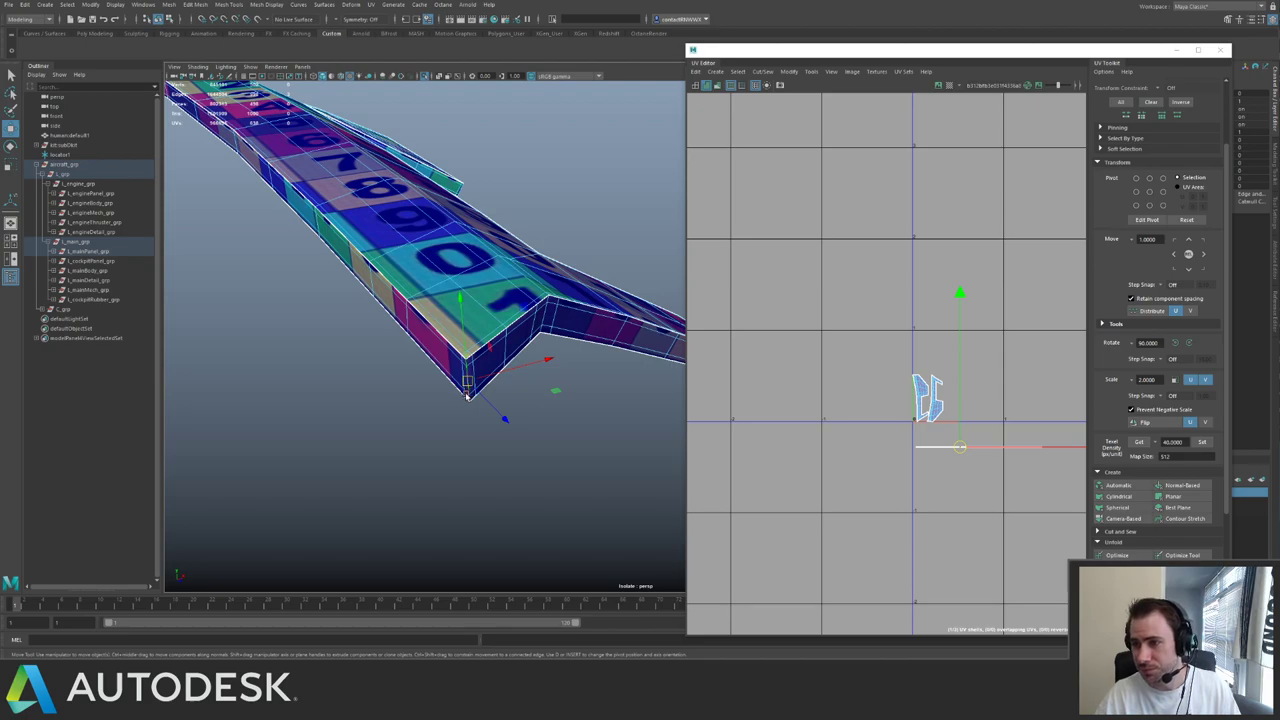
left_click_drag(451, 351, 437, 353, "alt")
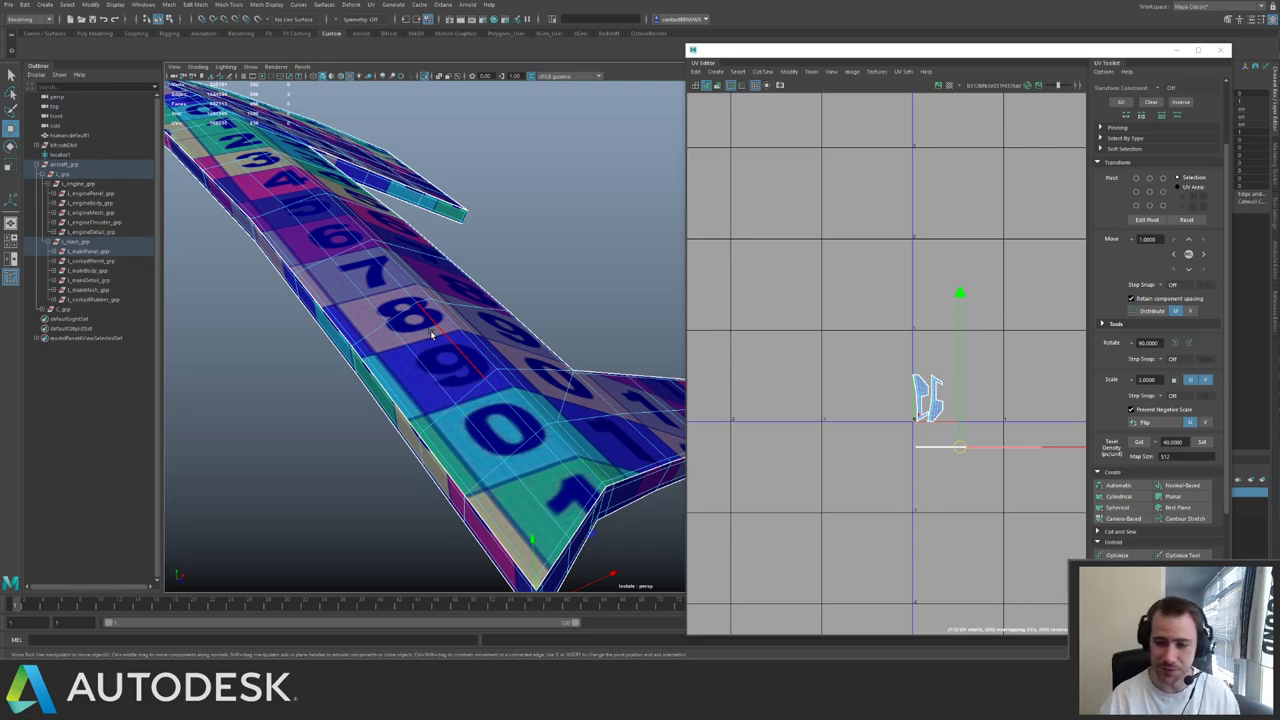
left_click_drag(468, 318, 357, 310, "alt")
right_click_drag(358, 311, 514, 320, "alt")
left_click_drag(514, 320, 446, 318, "alt")
right_click_drag(446, 318, 511, 350, "alt")
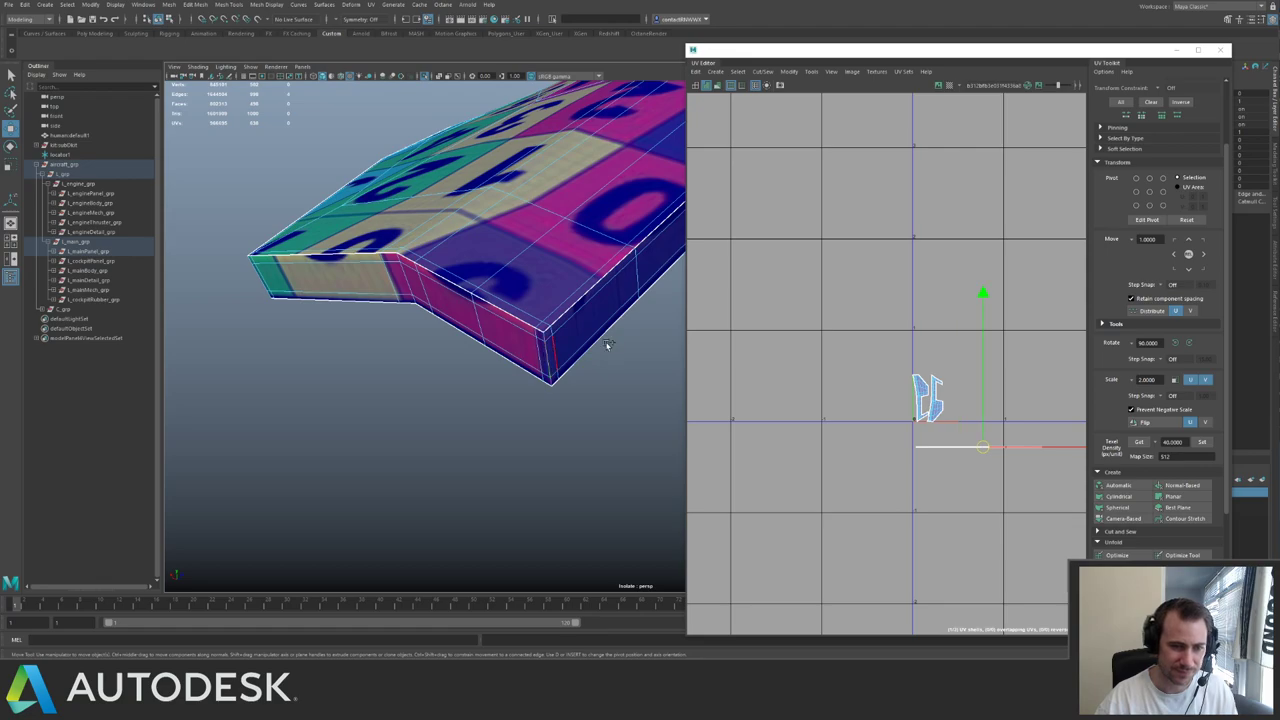
right_click_drag(929, 331, 885, 361, "shift")
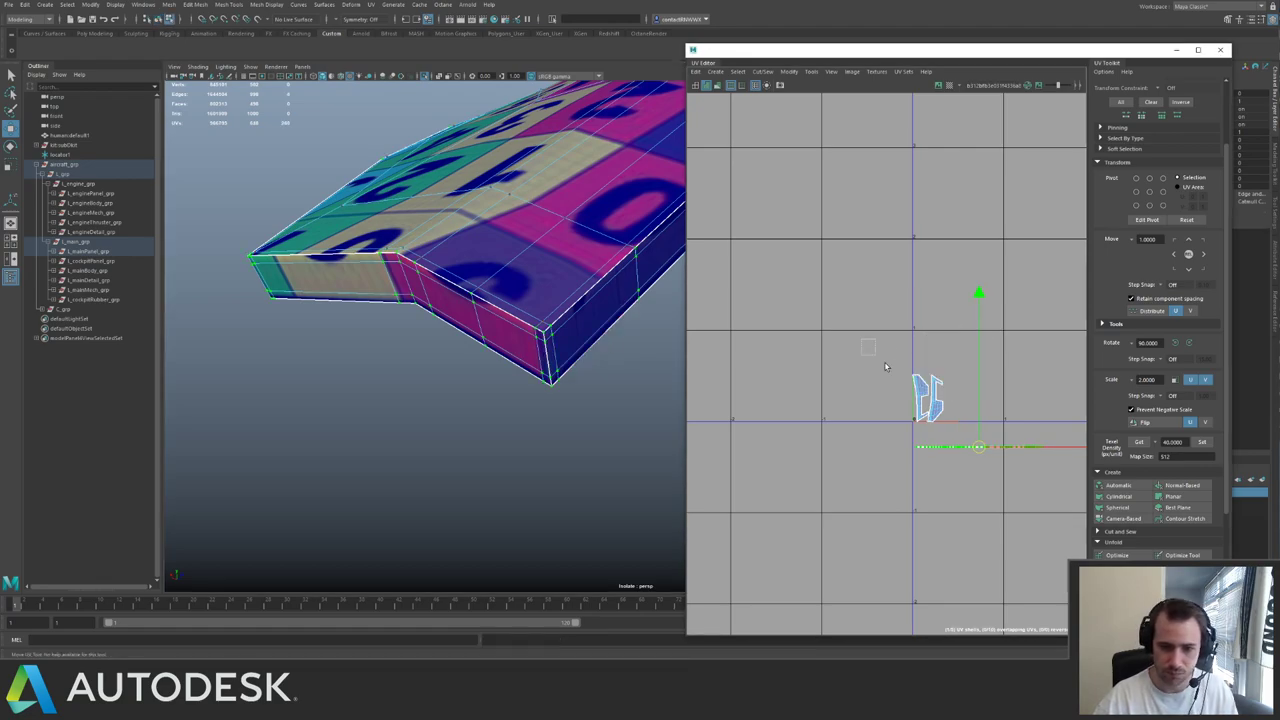
- Select all of the notched panel's shells, including the cut rim pieces, and lay them out
left_click_drag(885, 366, 1065, 488)
middle_click_drag(1015, 365, 942, 328, "alt")
key("ctrl+u")
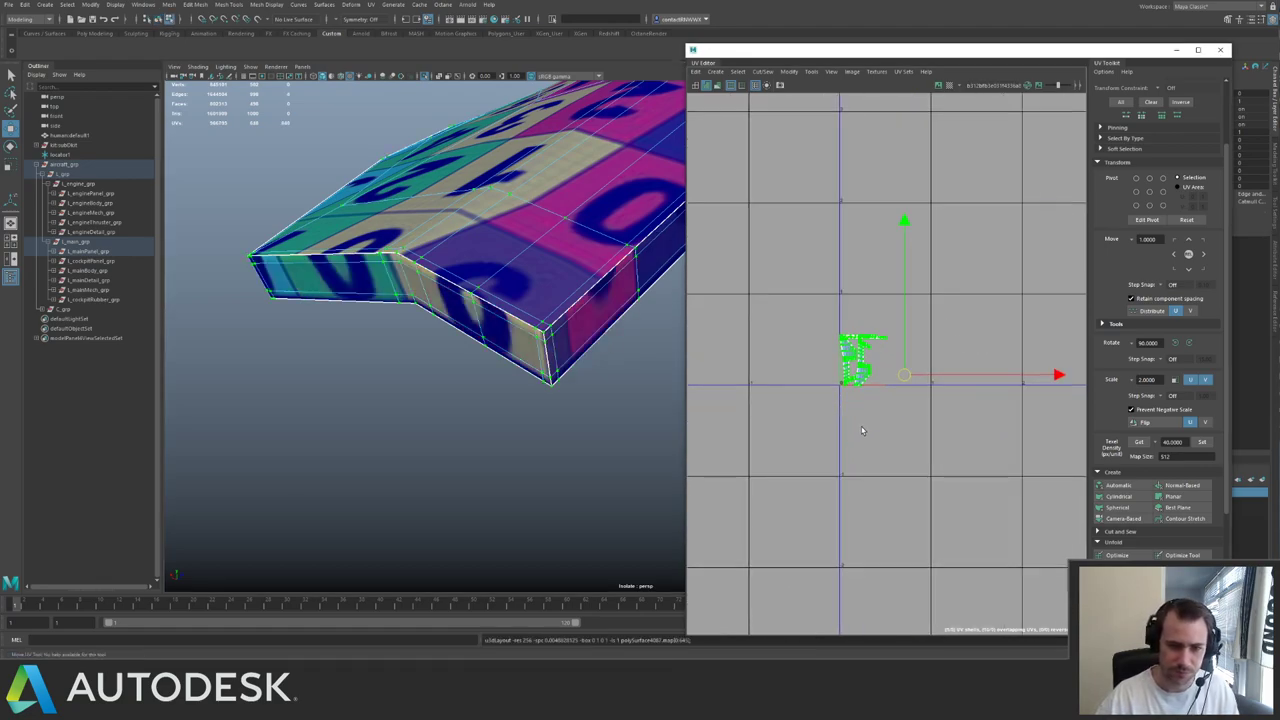
- Restore the full aircraft view, select the neighbouring parallelogram-shaped panel and isolate it
key("F8")
key("ctrl+1")
right_click_drag(537, 296, 394, 243, "alt")
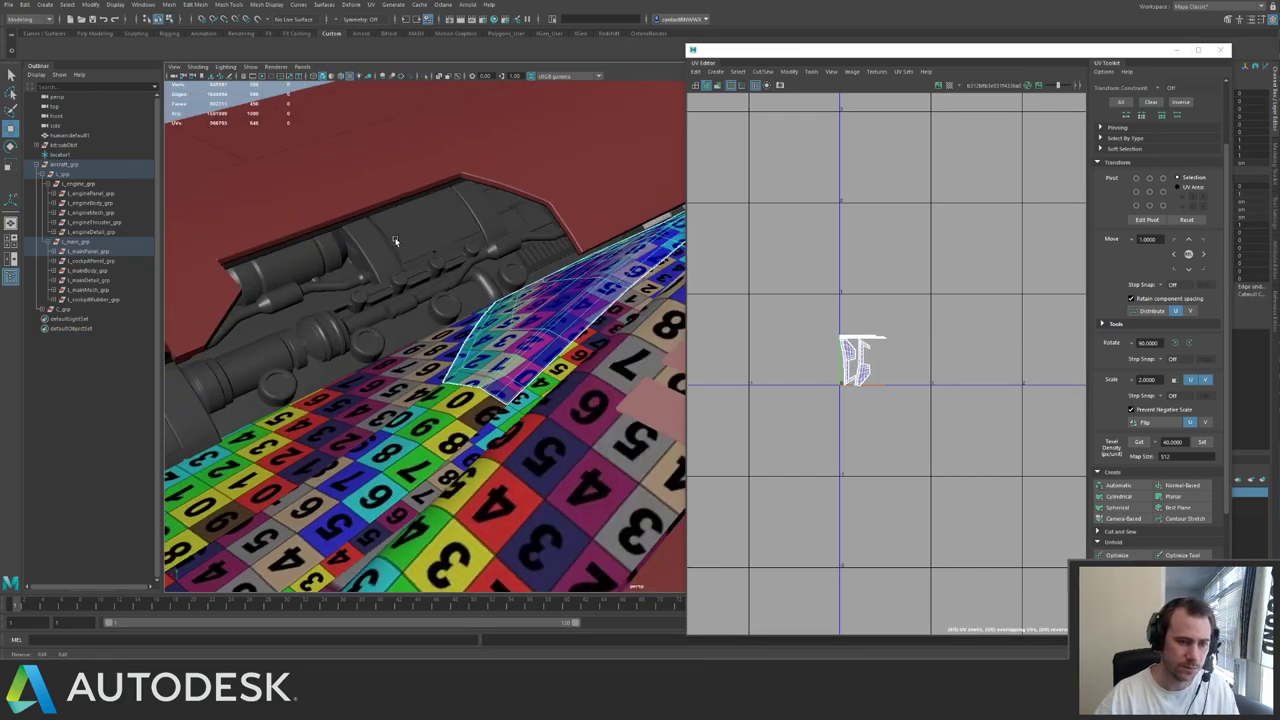
left_click_drag(394, 243, 424, 284, "alt")
middle_click_drag(424, 284, 421, 322, "alt")
left_click(435, 363)
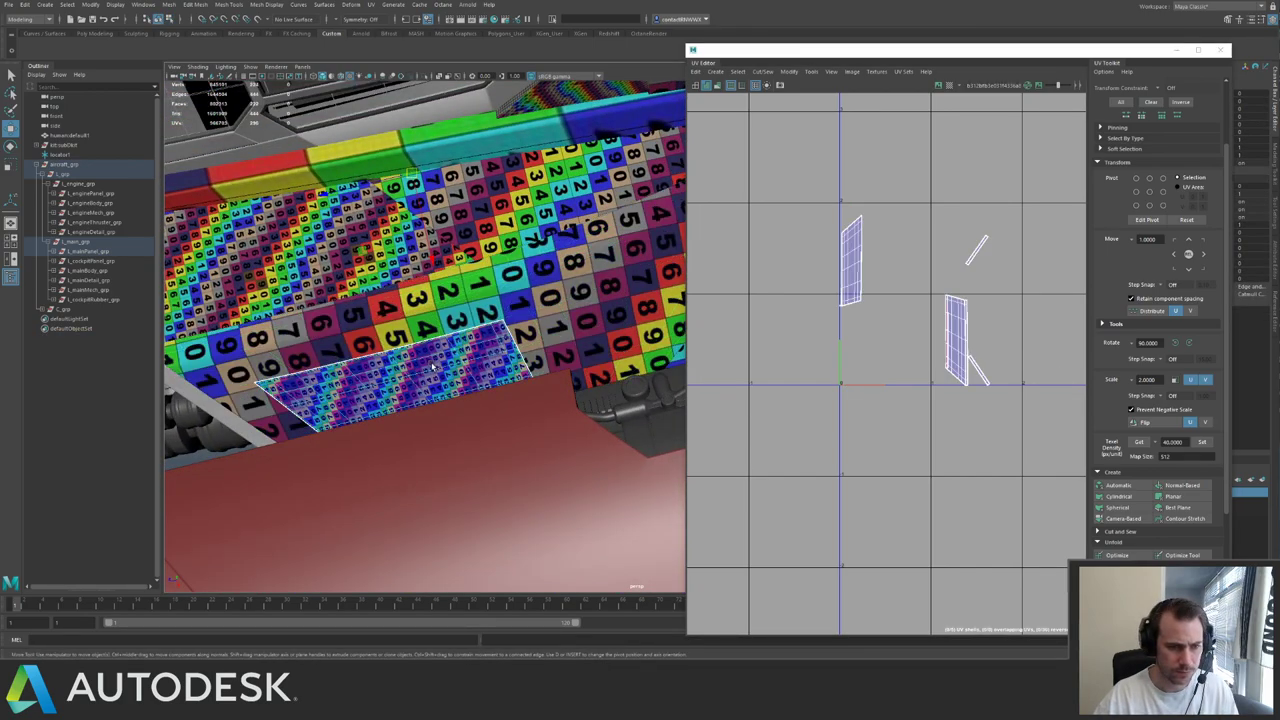
key("ctrl+1")
left_click_drag(435, 363, 441, 311, "alt")
- Select the parallelogram panel's lower main shell and move it beside the other main shell
right_click_drag(920, 240, 957, 244)
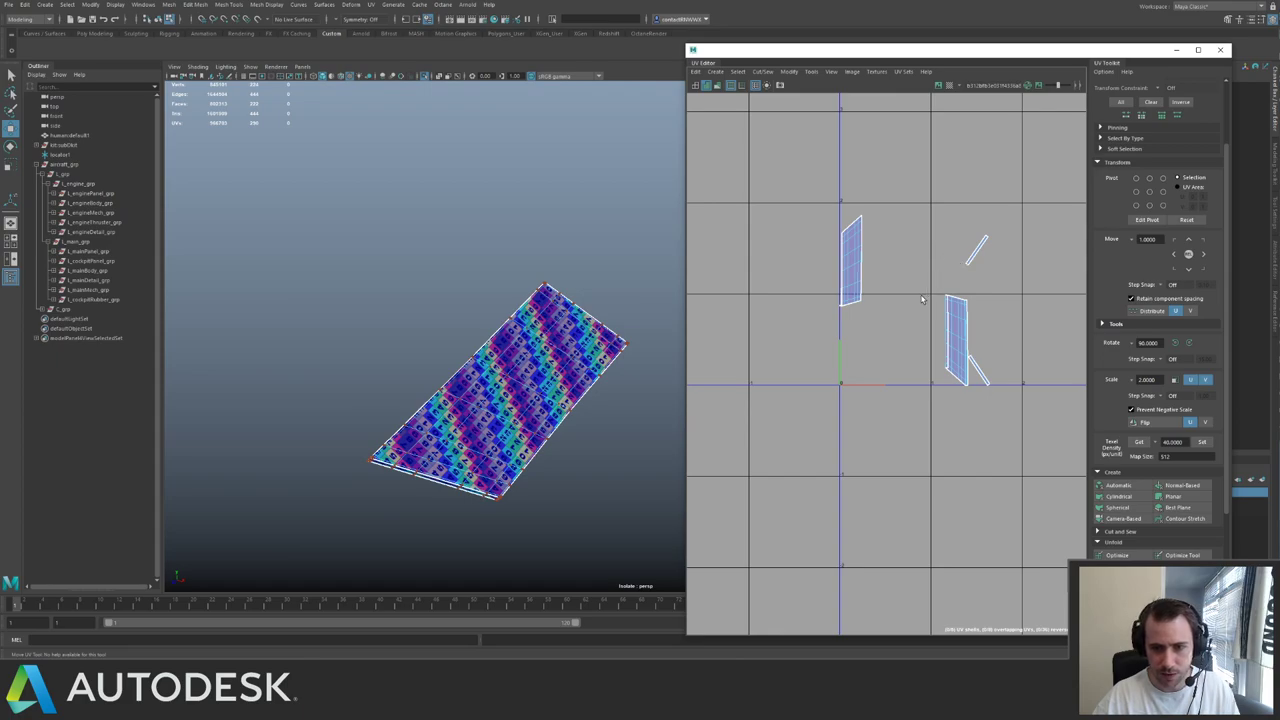
left_click_drag(922, 299, 980, 322)
right_click_drag(980, 322, 969, 343, "ctrl")
left_click_drag(957, 340, 899, 272)
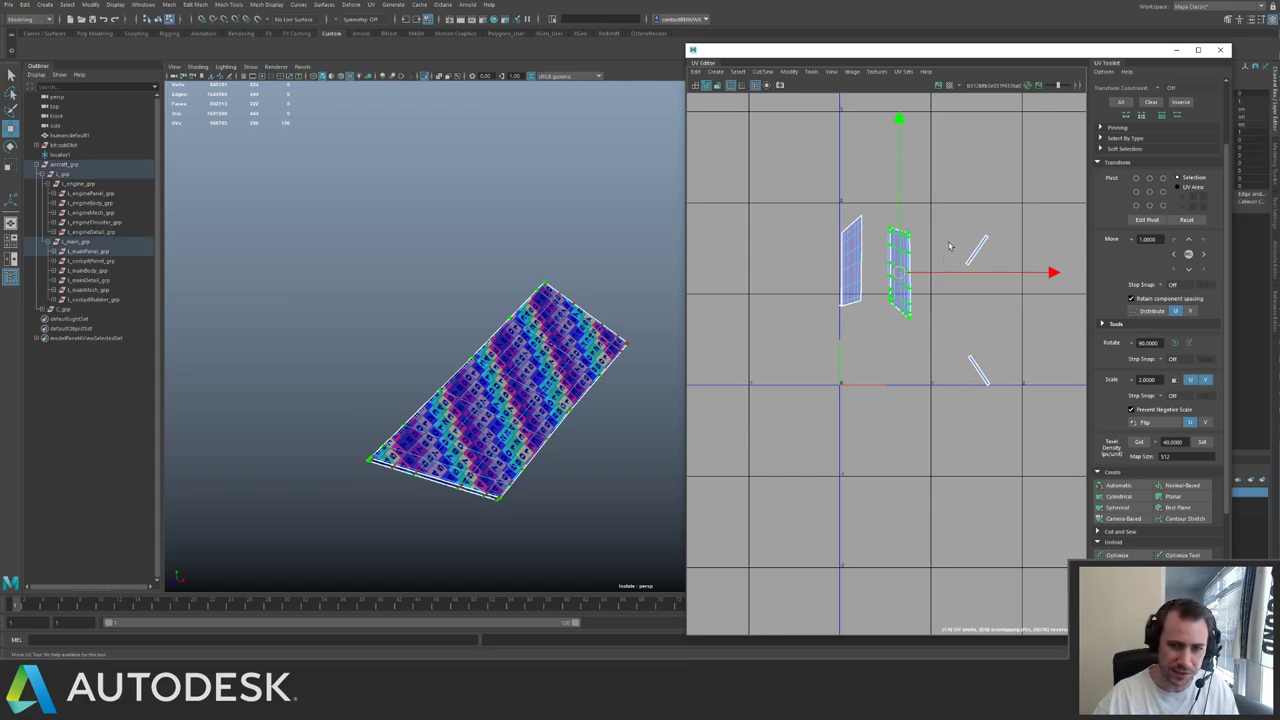
- Straighten the panel's two slanted narrow rim shells, and rotate the lower one 90 degrees to stand vertically
left_click_drag(945, 193, 1038, 434)
left_click_drag(460, 358, 526, 314, "alt")
middle_click_drag(526, 314, 453, 373, "alt")
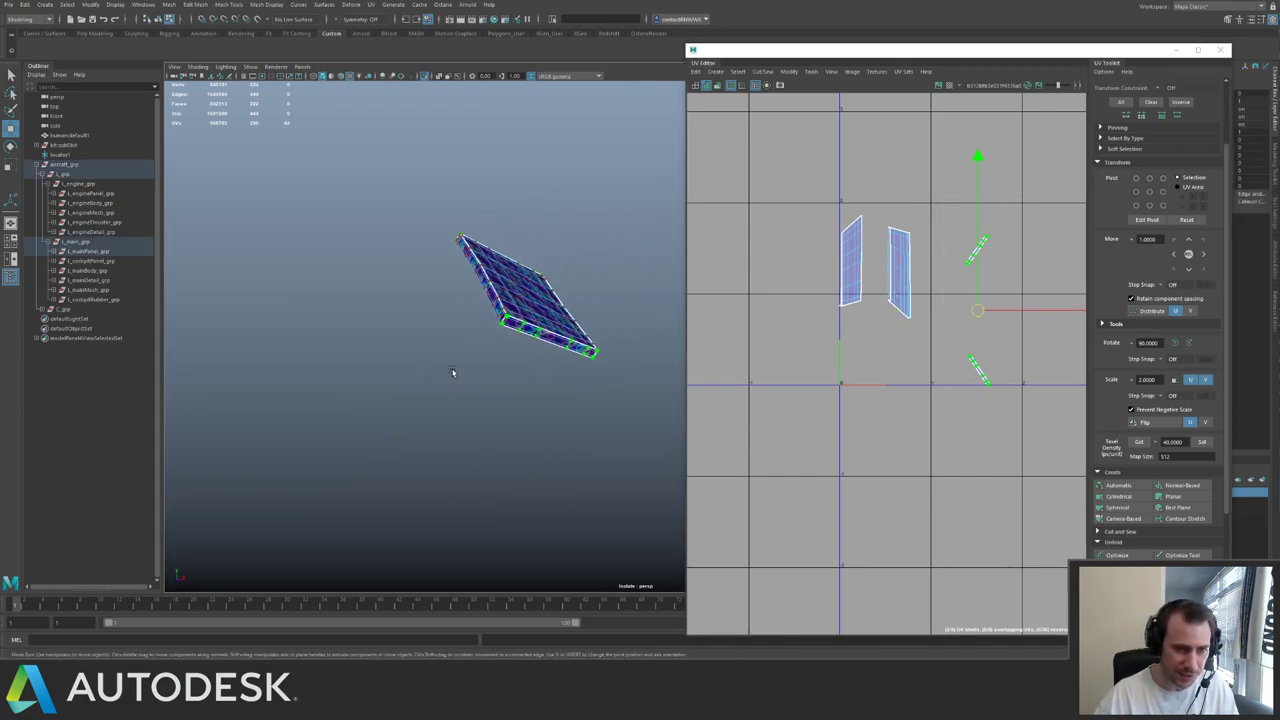
left_click_drag(452, 373, 566, 388, "alt")
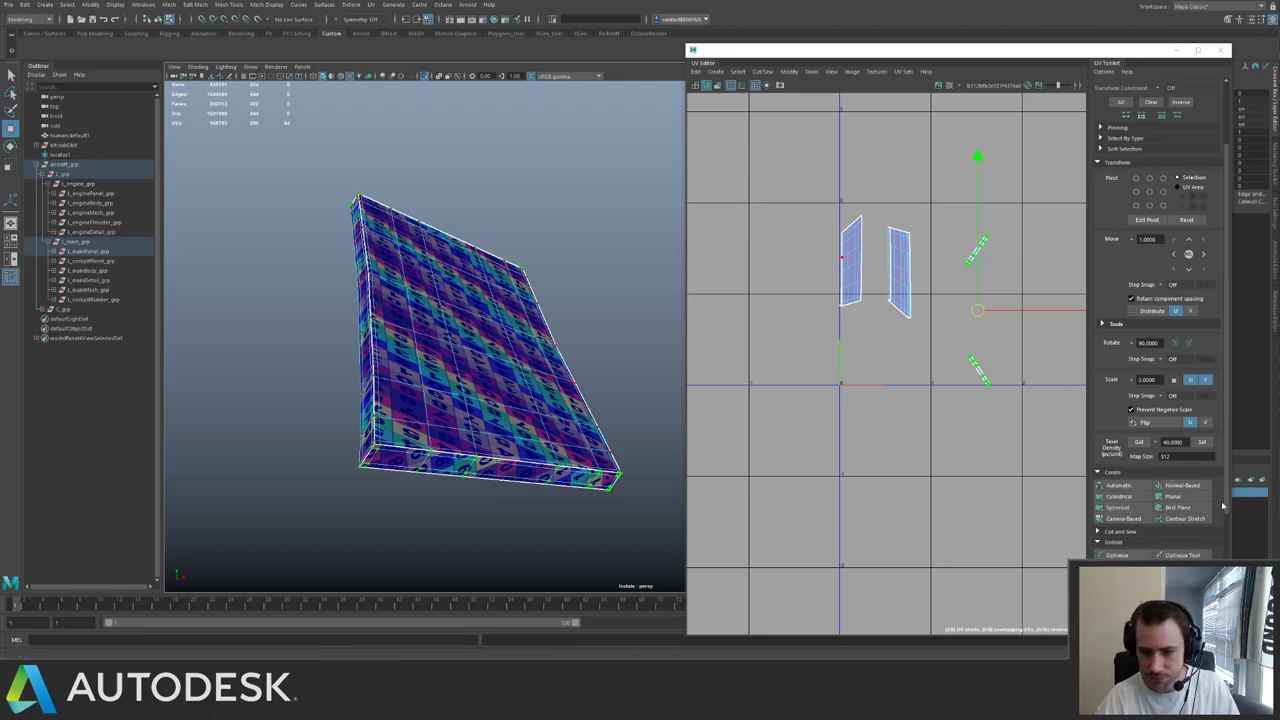
scroll(1225, 520, "down", 1)
left_click_drag(1225, 520, 1225, 580)
left_click(1126, 491)
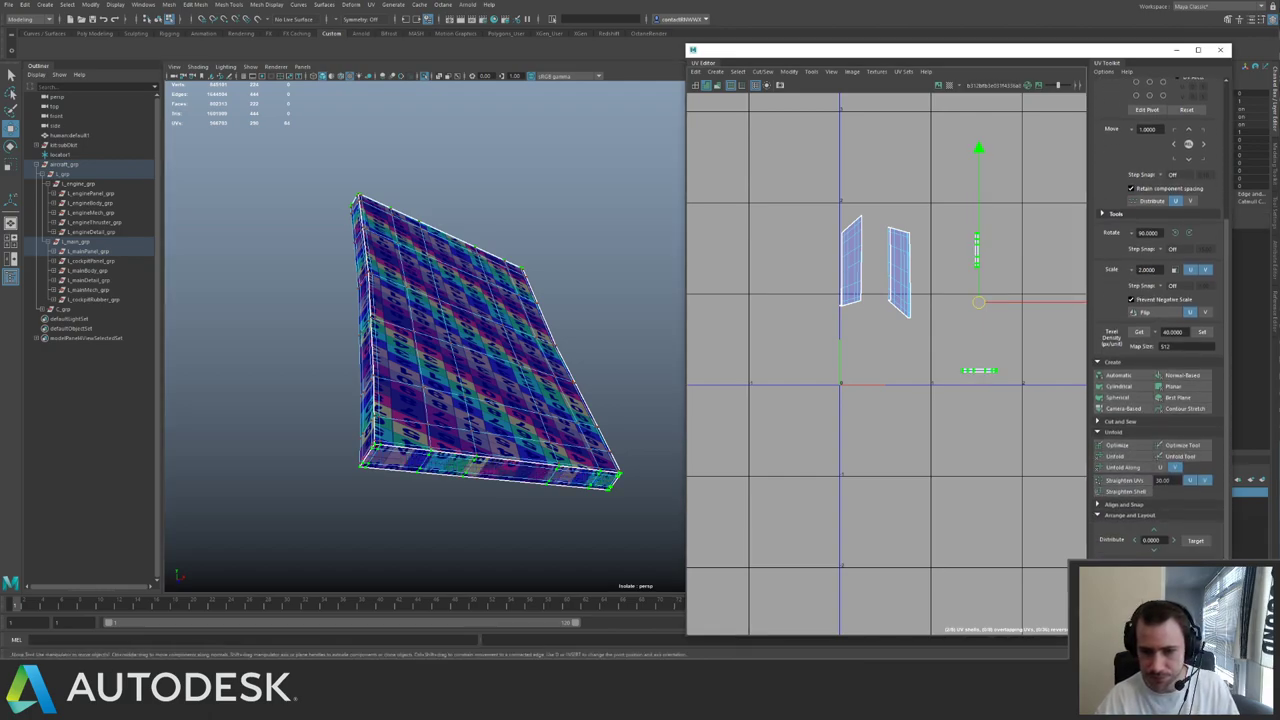
left_click_drag(939, 338, 1018, 396)
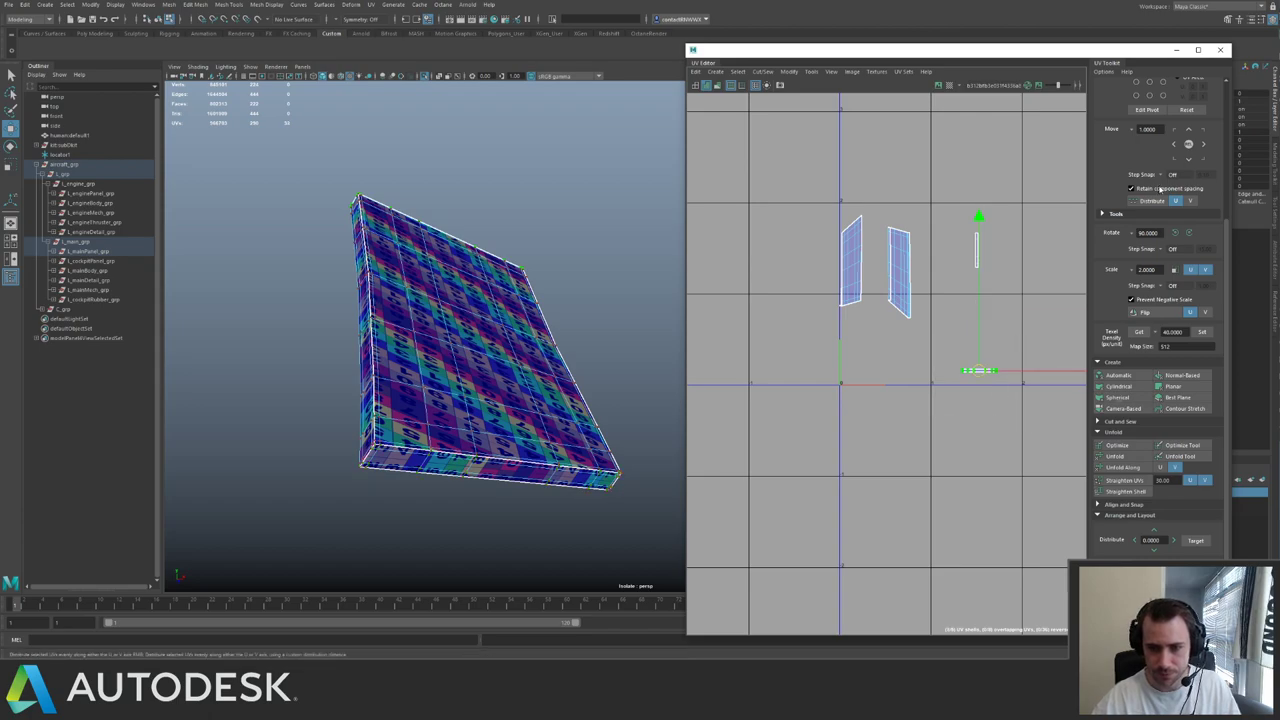
left_click(1189, 233)
- Select the parallelogram panel's two main shells and unfold them along U
left_click_drag(798, 180, 930, 410)
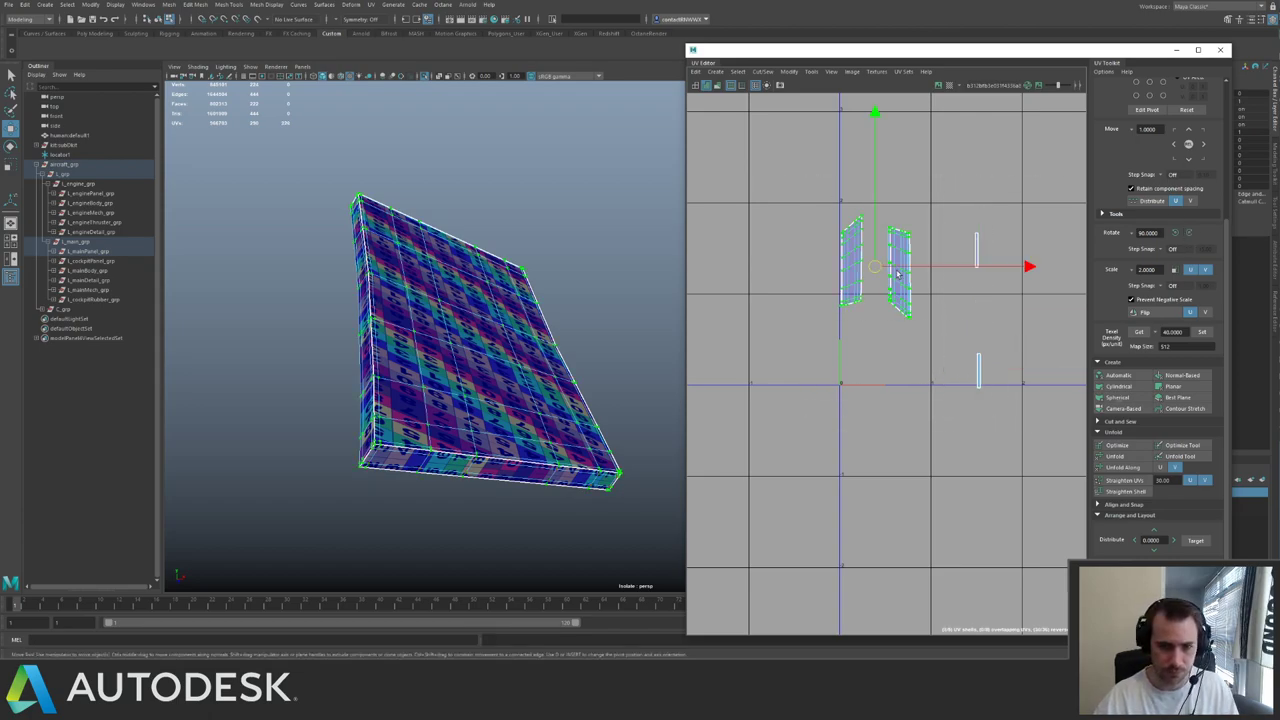
left_click(1162, 467)
scroll(885, 340, "up", 5)
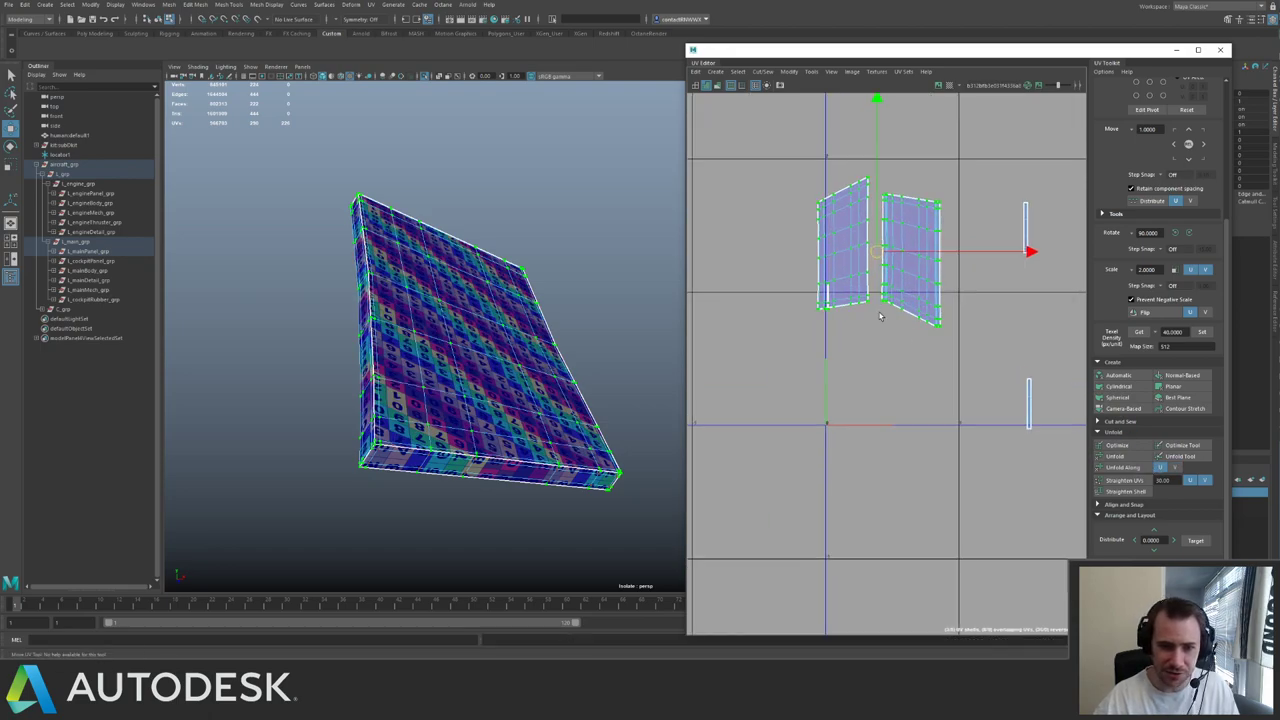
scroll(900, 350, "up", 5)
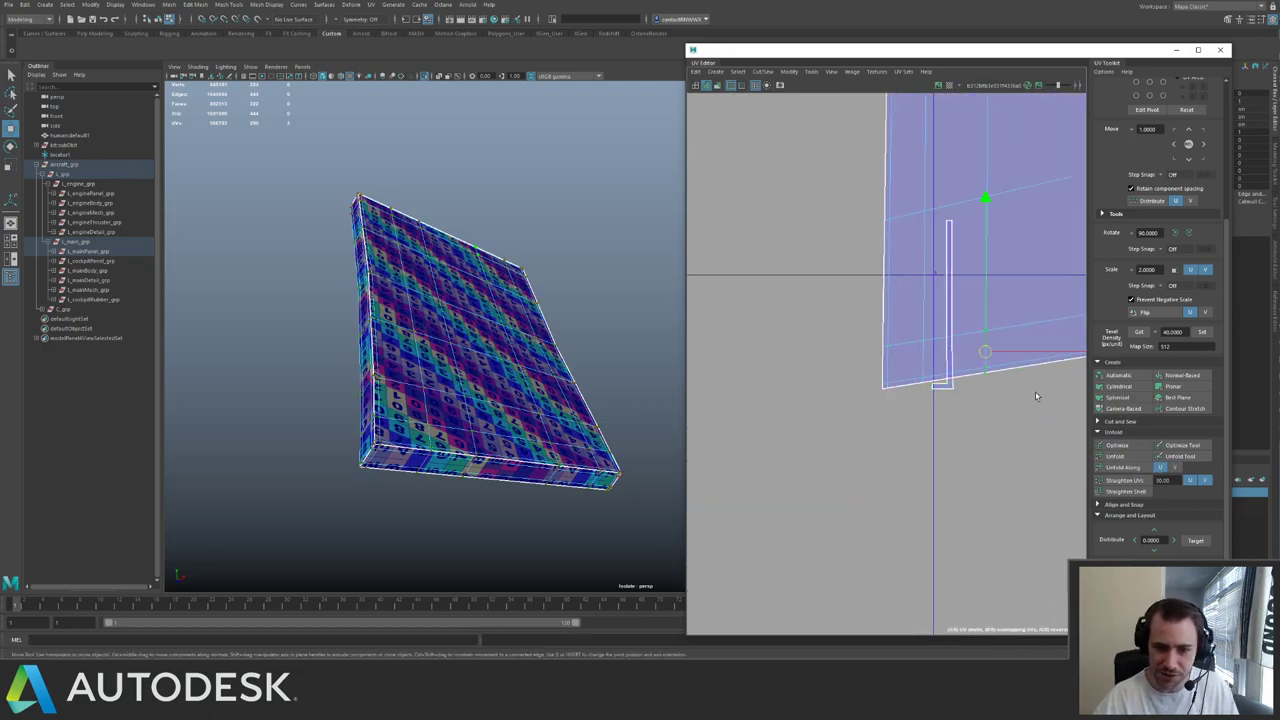
- Move the left main shell down, clear of the small L-shaped shell underneath it
scroll(1015, 360, "down", 5)
middle_click_drag(967, 259, 815, 263, "alt")
left_click_drag(857, 258, 918, 510)
left_click_drag(550, 366, 595, 356, "alt")
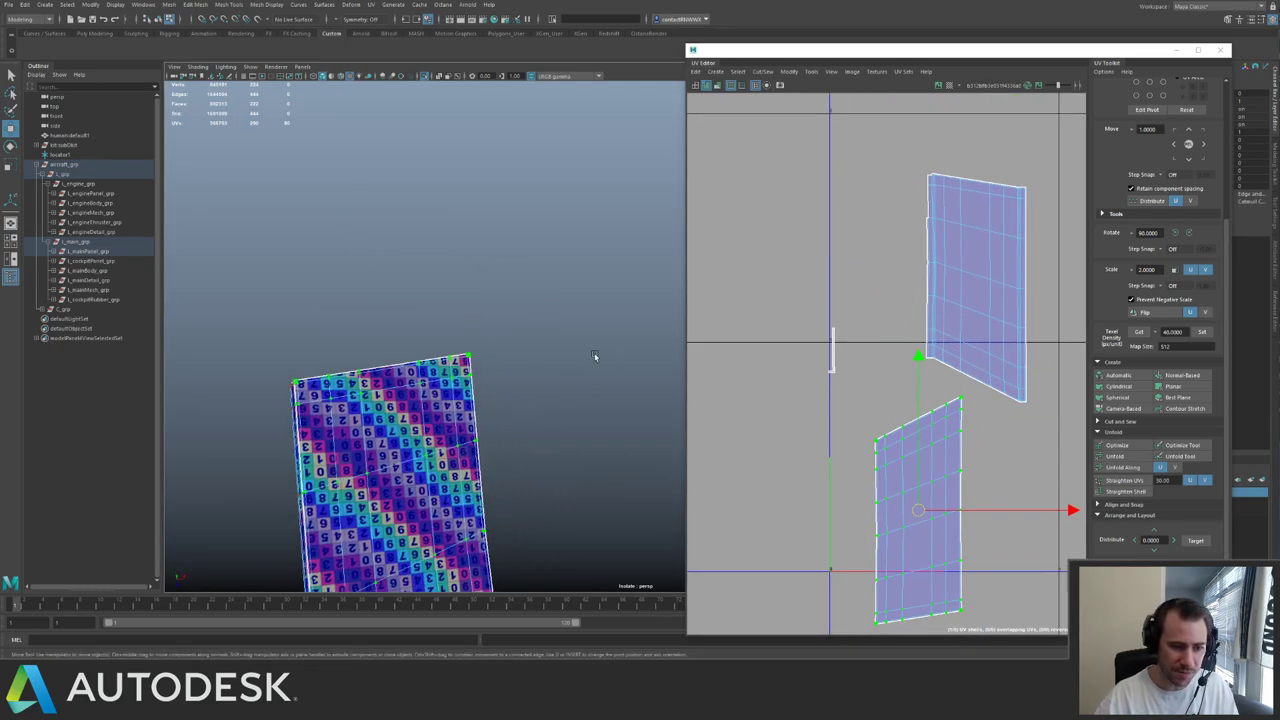
middle_click_drag(597, 412, 574, 284, "alt")
scroll(986, 376, "down", 3)
middle_click_drag(924, 324, 827, 264, "alt")
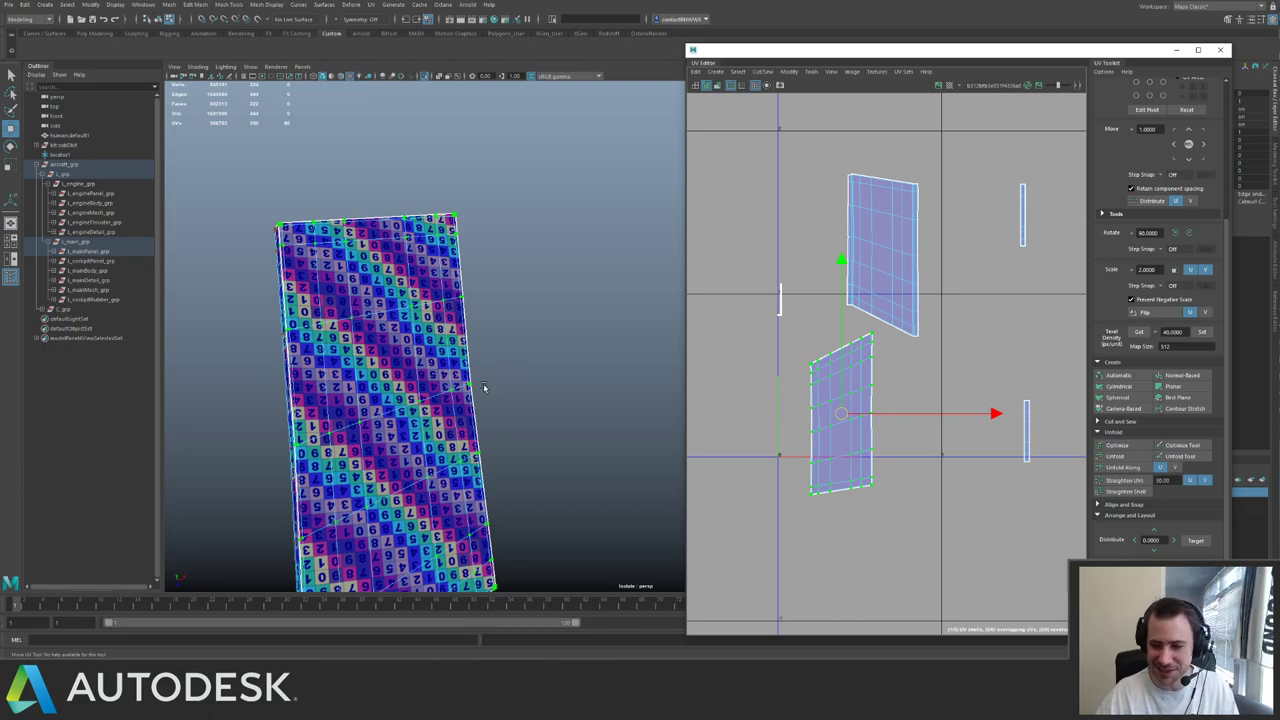
- Cut the panel's underside shell along its long edge to separate the adjoining rim strip
left_click_drag(484, 388, 450, 340, "alt")
left_click(538, 303)
key("ctrl+1")
key("ctrl+1")
key("ctrl+1")
left_click_drag(460, 344, 508, 326, "alt")
right_click_drag(508, 326, 510, 356)
left_click(507, 337)
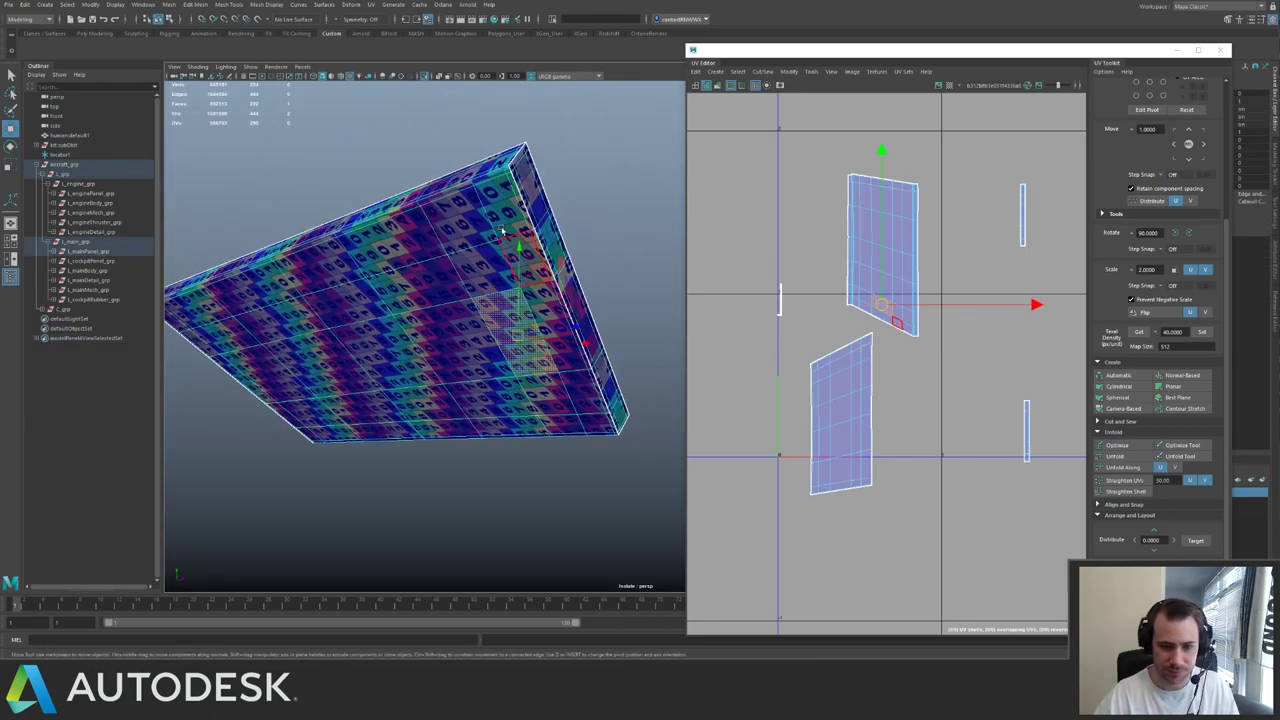
left_click_drag(528, 275, 490, 335, "alt")
right_click_drag(460, 350, 486, 373, "alt")
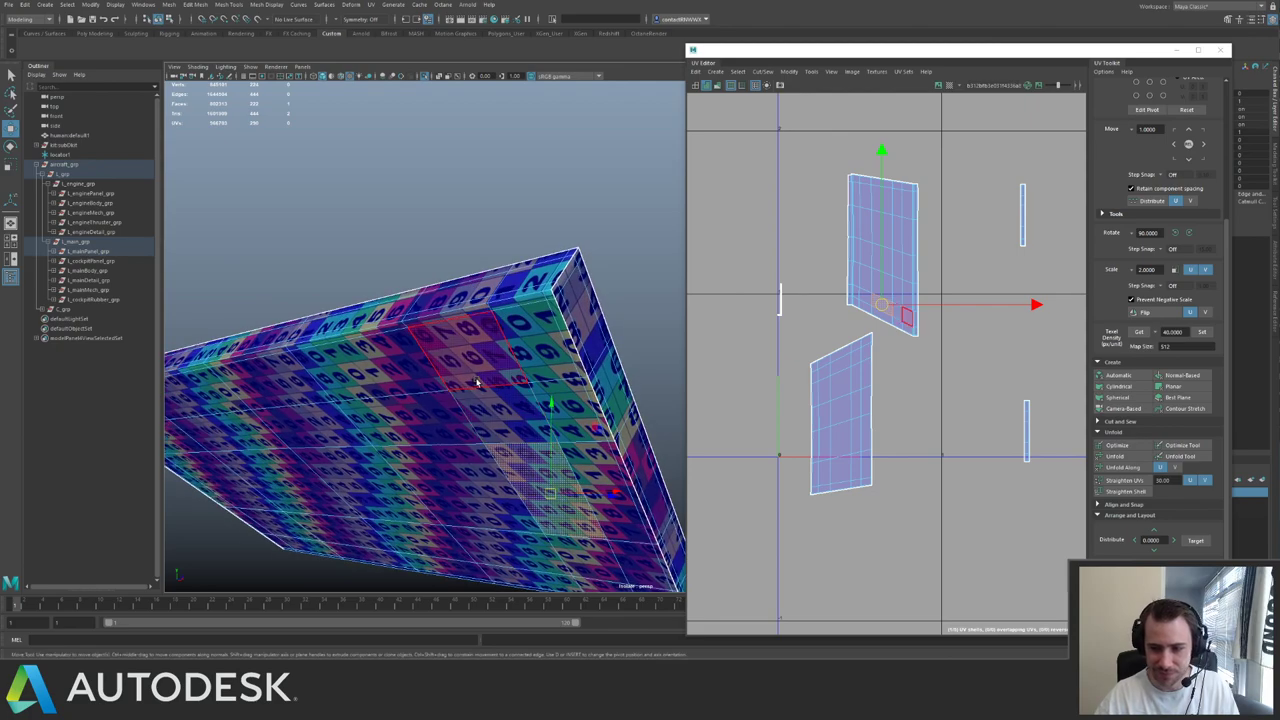
left_click(465, 314)
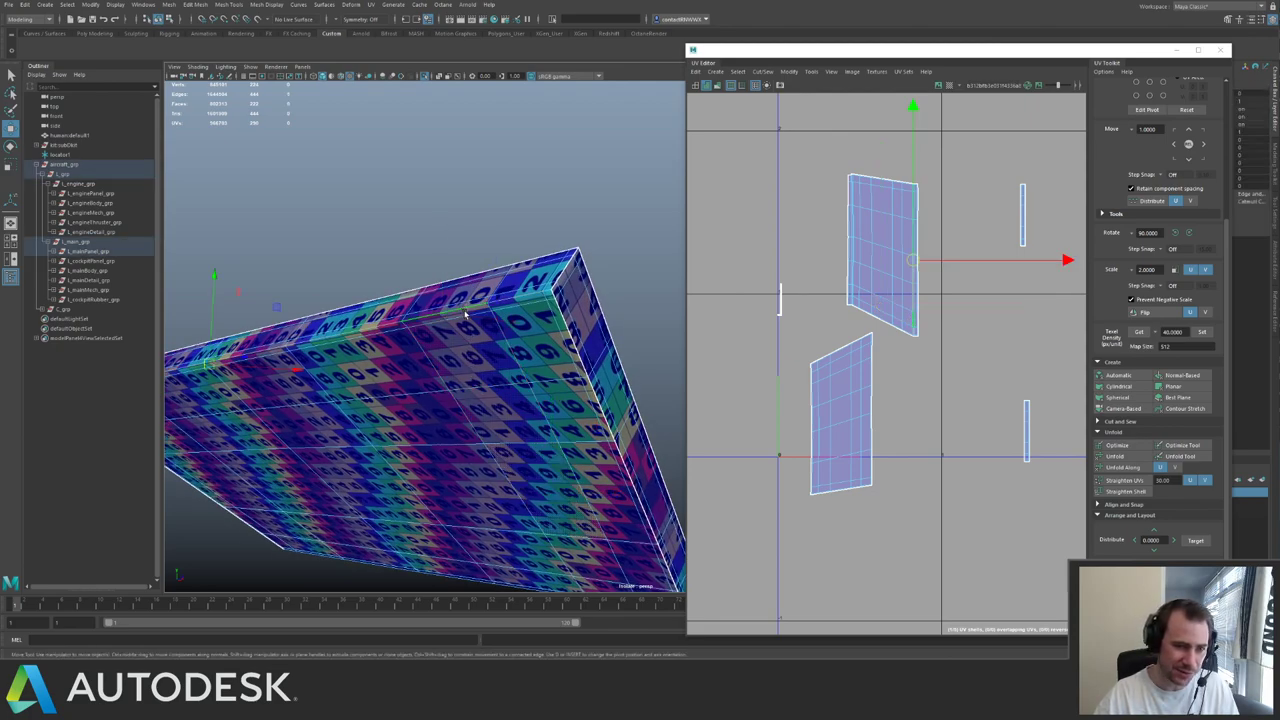
right_click_drag(856, 330, 913, 307, "shift")
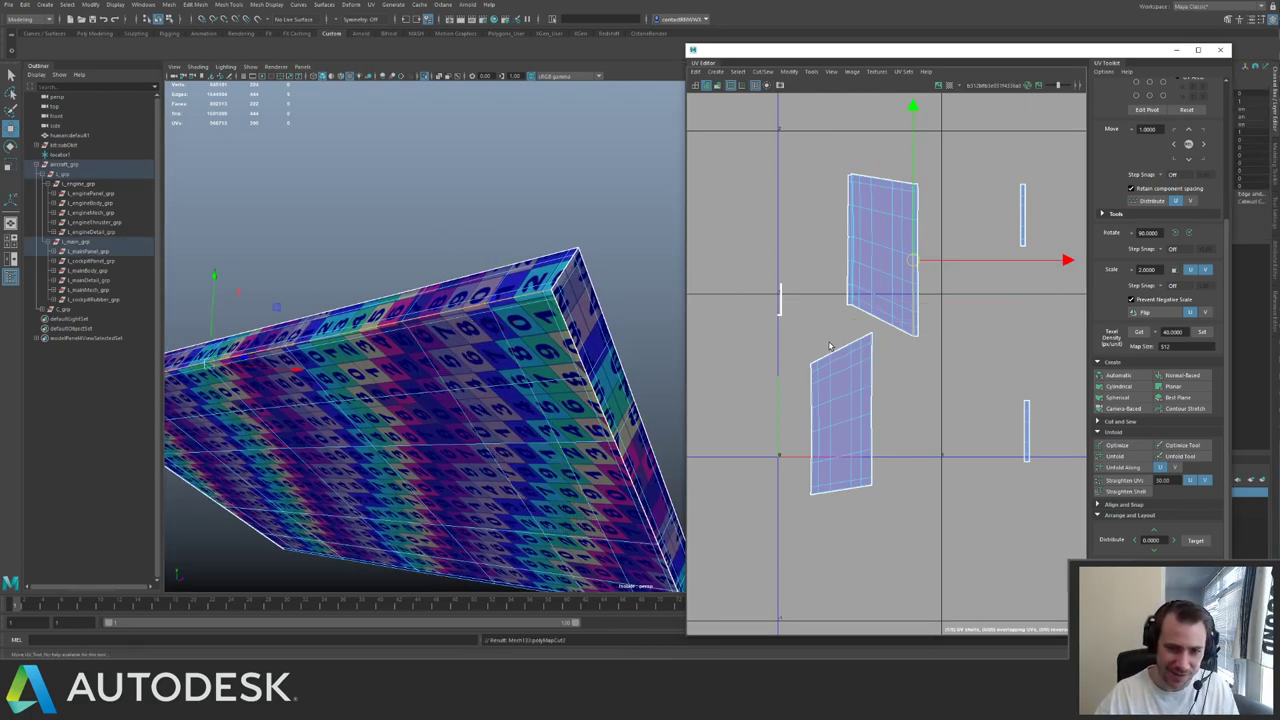
left_click(514, 406)
left_click(882, 262)
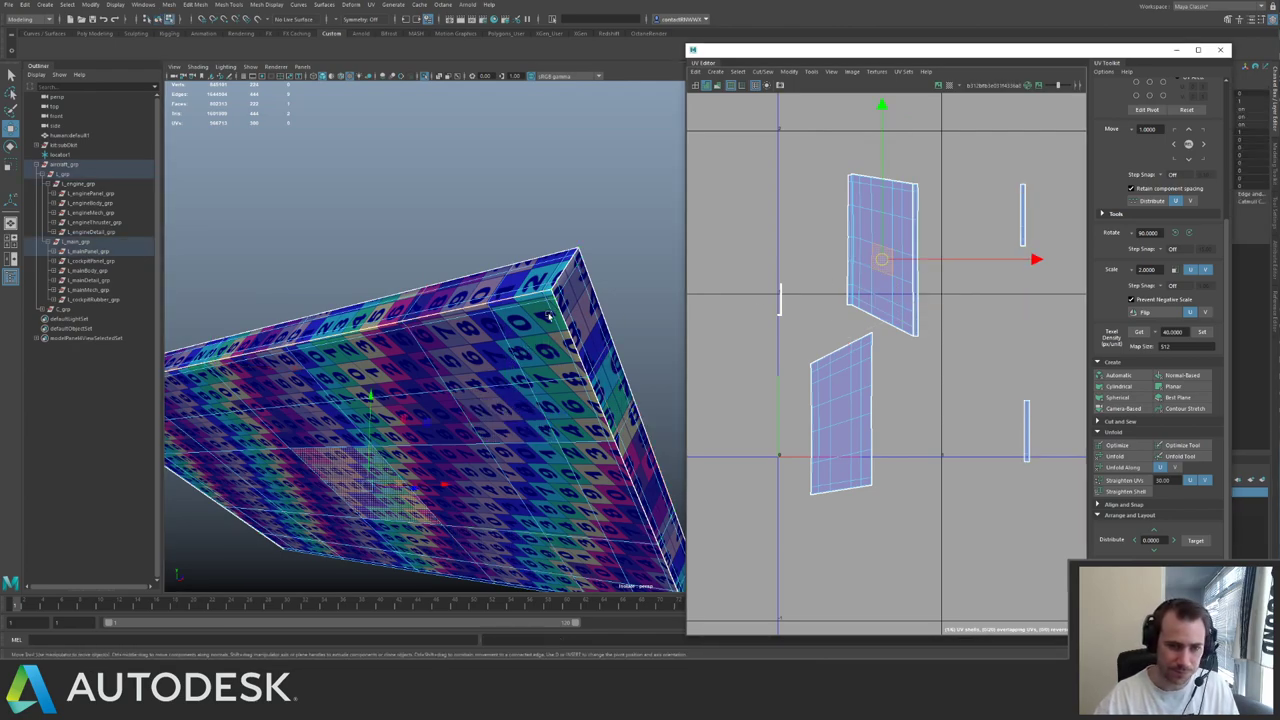
- Cut the underside shell along the opposite long edge to separate the second rim strip
left_click_drag(548, 316, 517, 284, "alt")
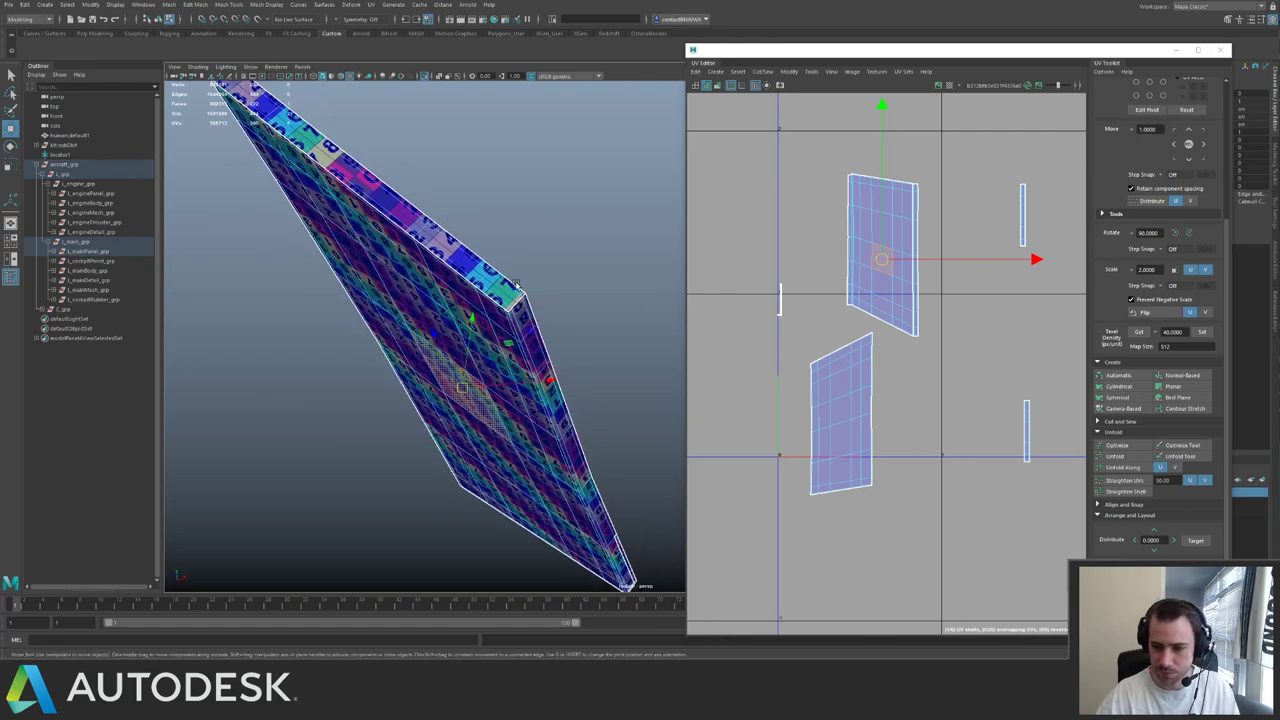
right_click_drag(517, 284, 577, 380, "alt")
key("q")
left_click_drag(462, 426, 512, 387, "alt")
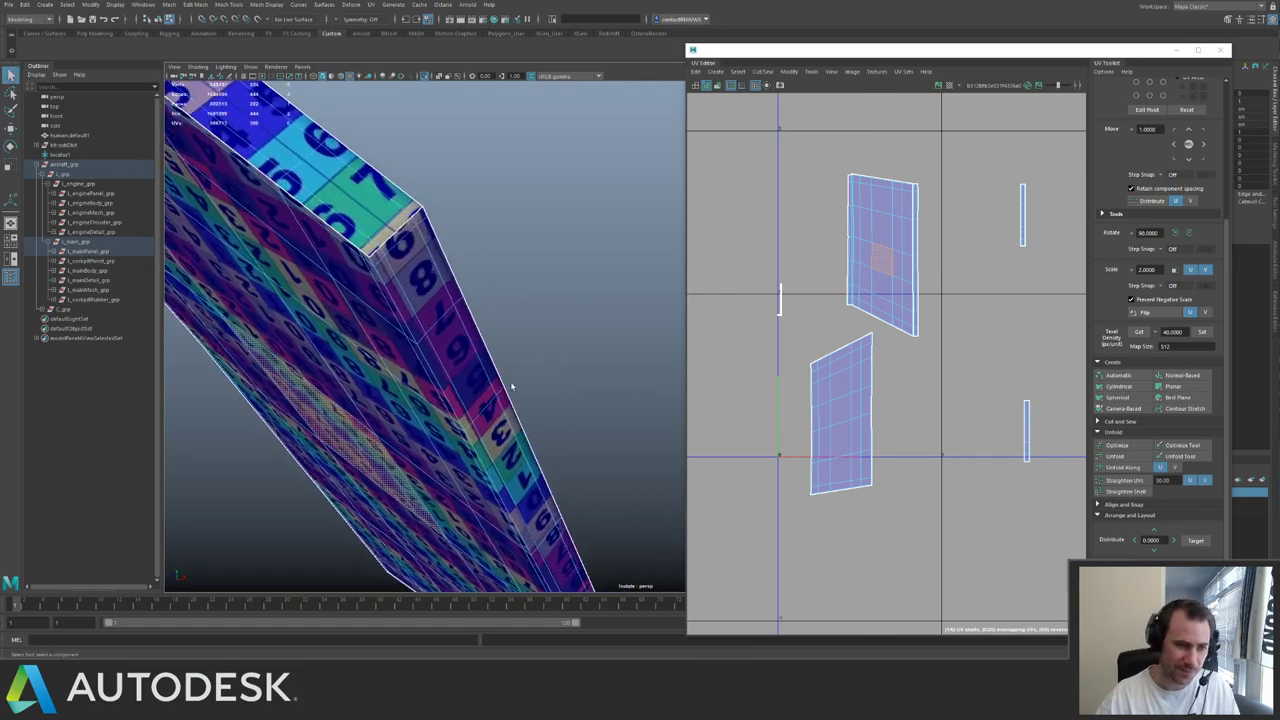
left_click(411, 331)
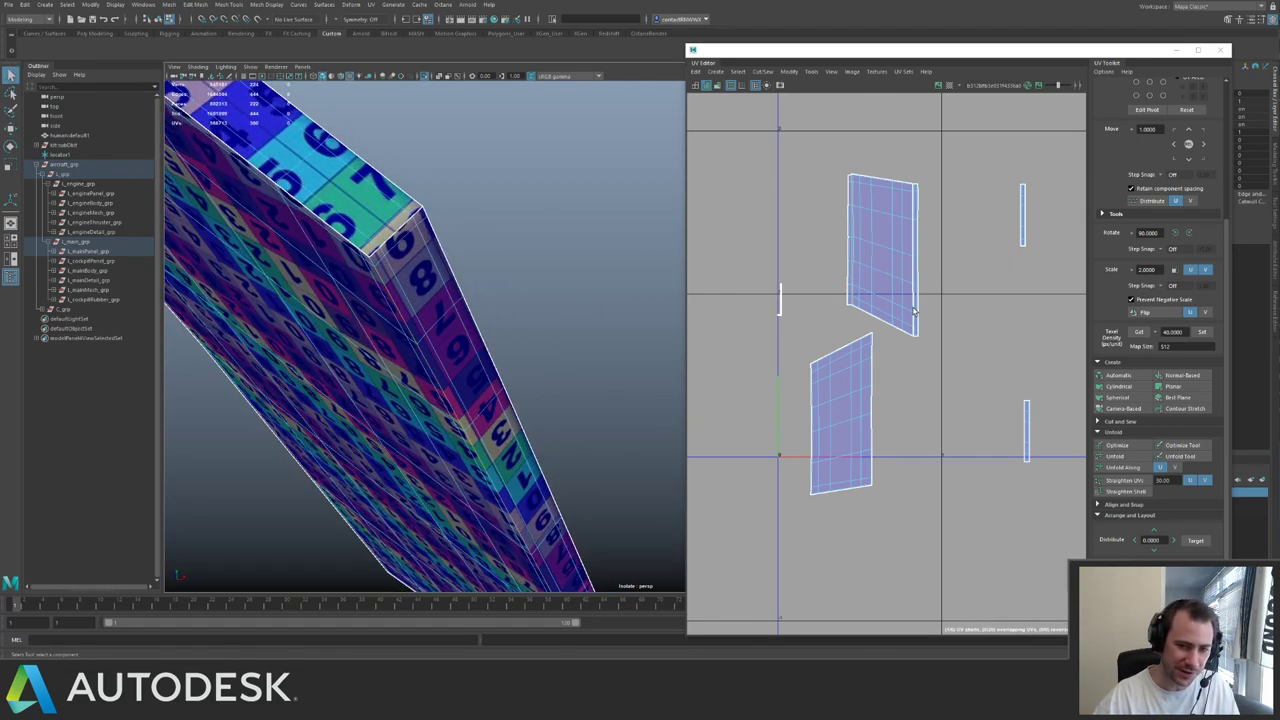
left_click(411, 408)
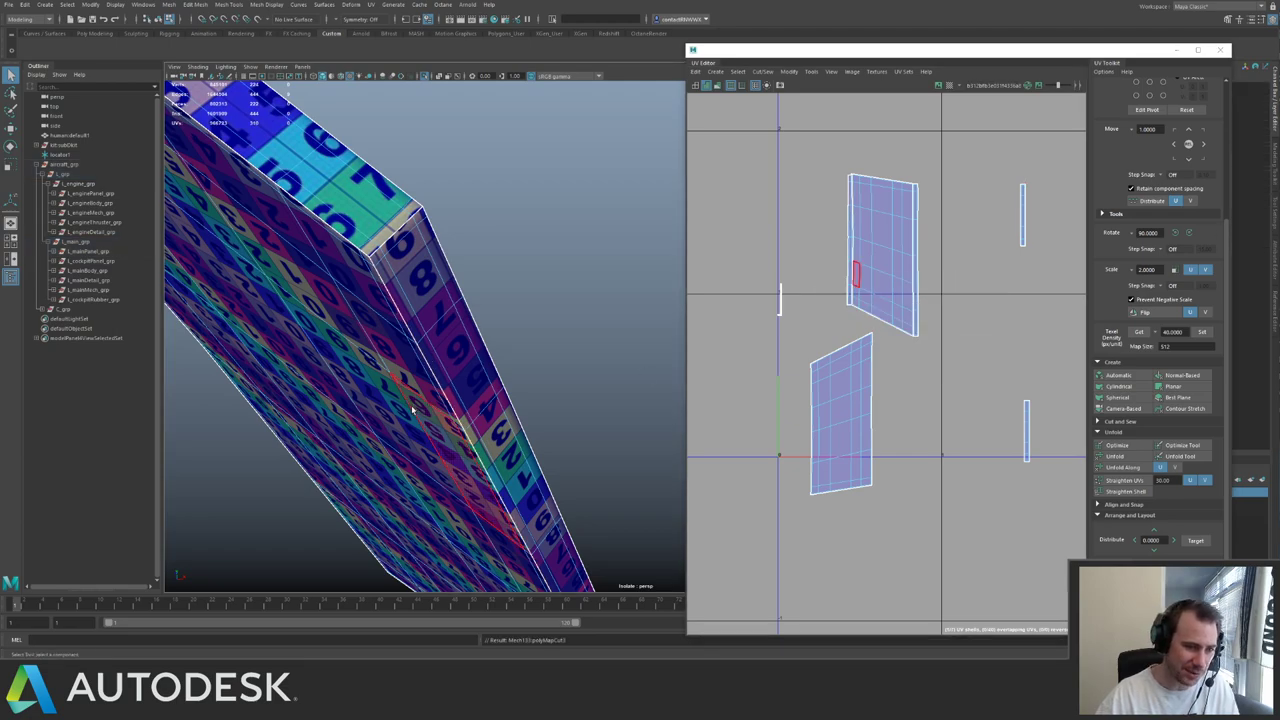
- Select all faces of the separated underside shell and delete them, keeping the rim strips
double_click(879, 280)
left_click_drag(568, 330, 524, 320, "alt")
key("Delete")
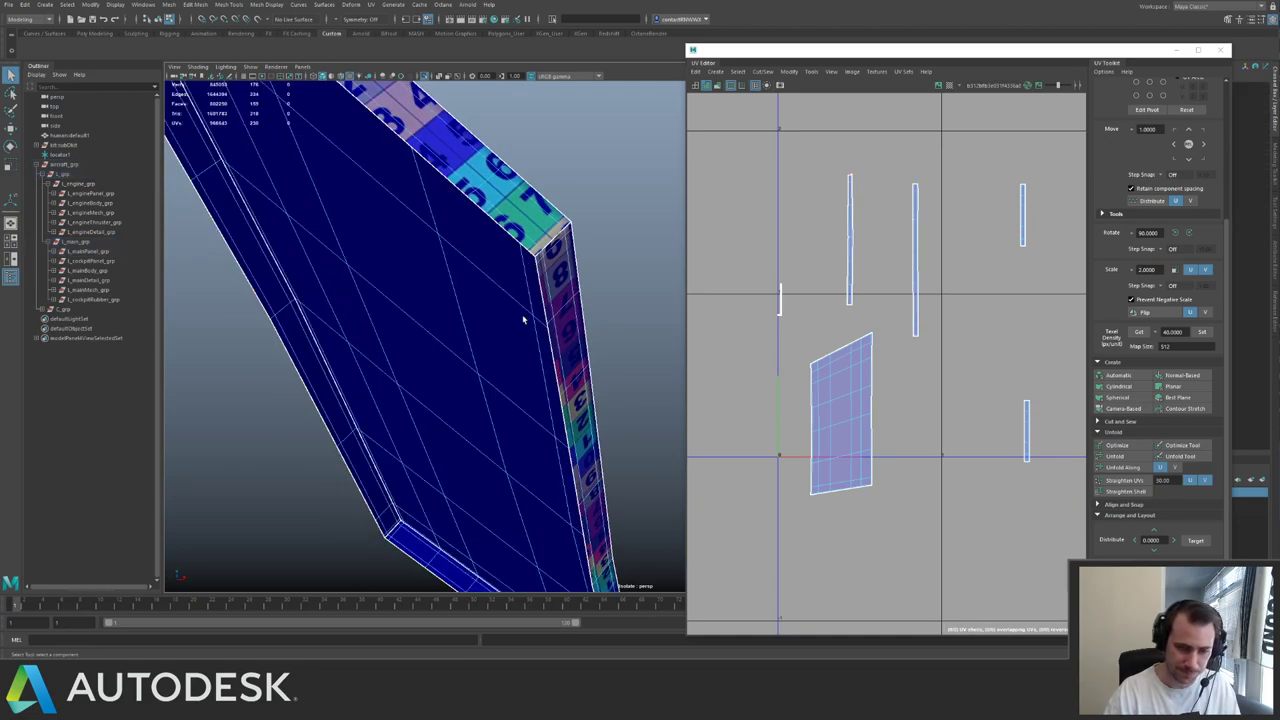
- Sew the short rim edges at the panel's pointed corner together and unfold the resulting shells
left_click_drag(519, 262, 506, 286, "alt")
scroll(891, 274, "down", 2)
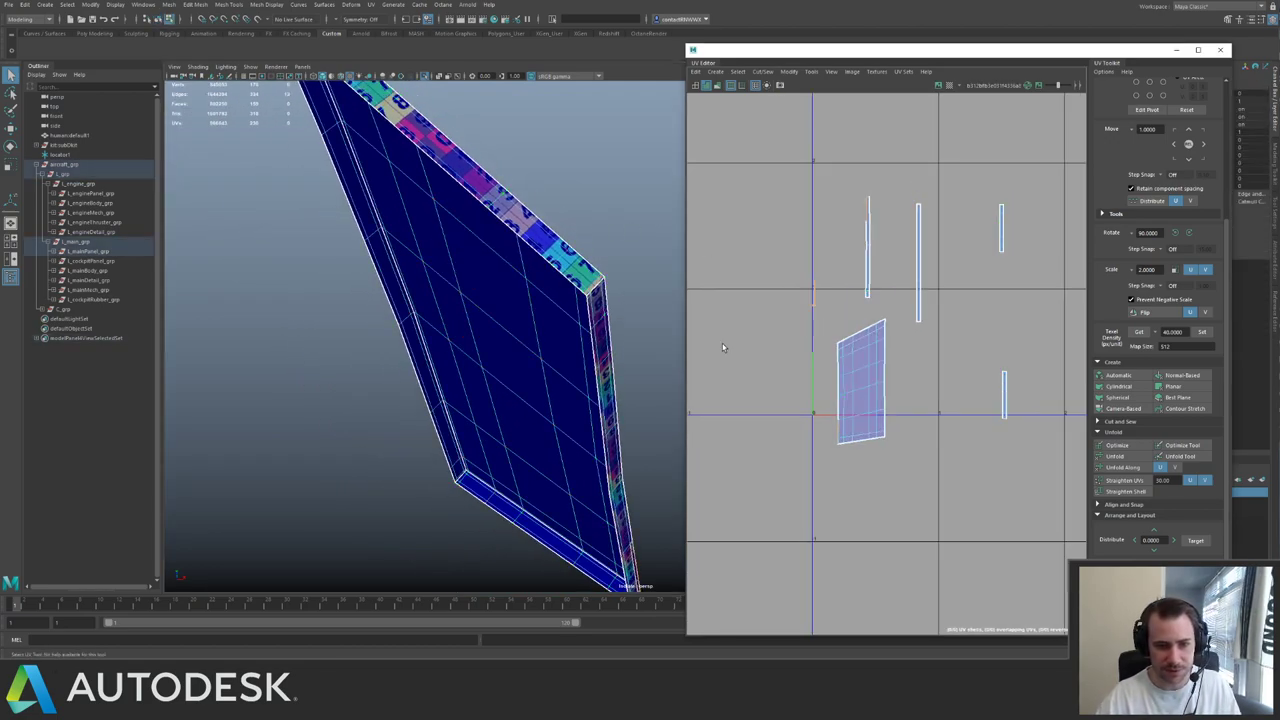
left_click_drag(640, 352, 650, 378, "alt")
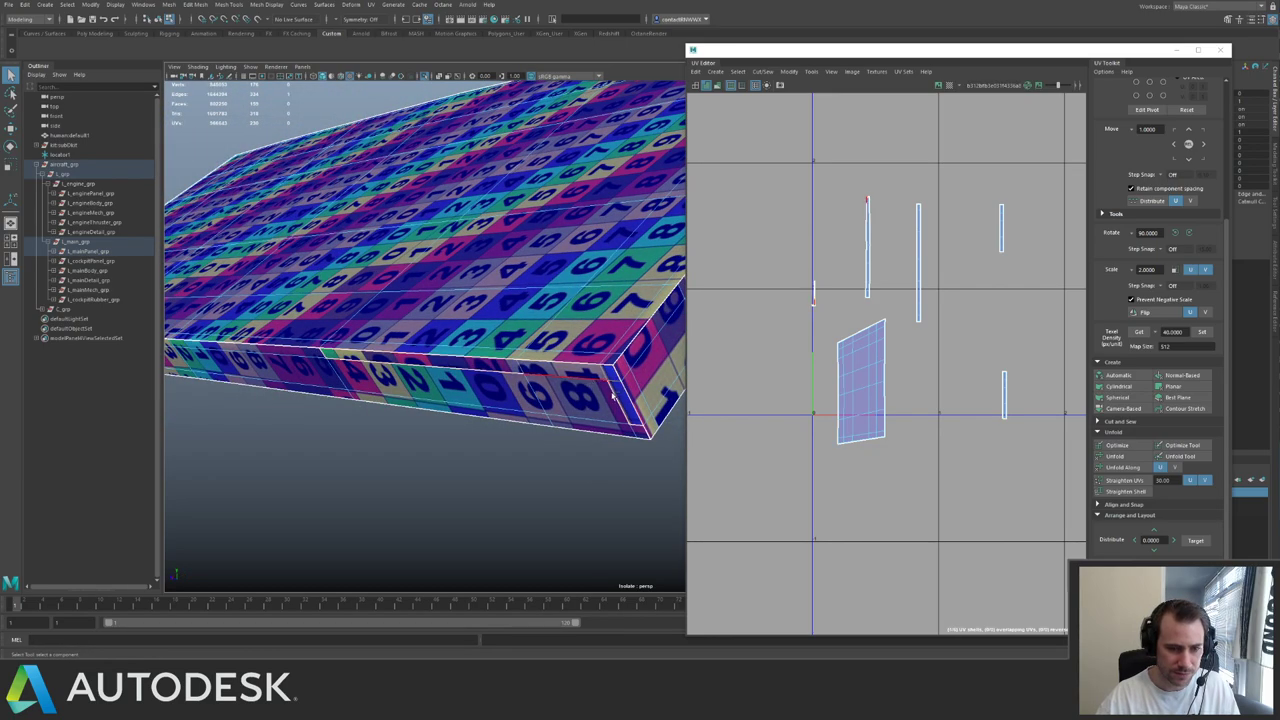
key("shift+s")
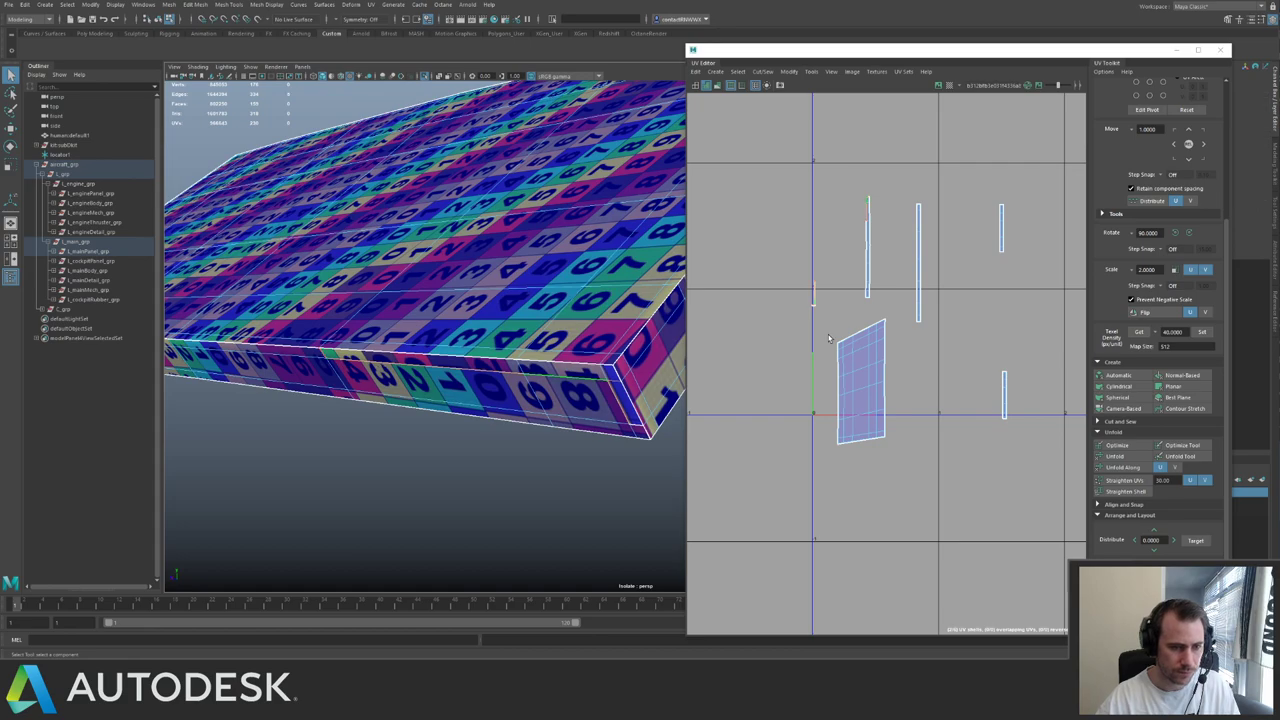
key("ctrl+u")
- Lay out all of the panel's UV shells at a texel density of 40 and shift them below the UV origin
right_click_drag(957, 298, 798, 242, "alt")
left_click_drag(919, 296, 1036, 416)
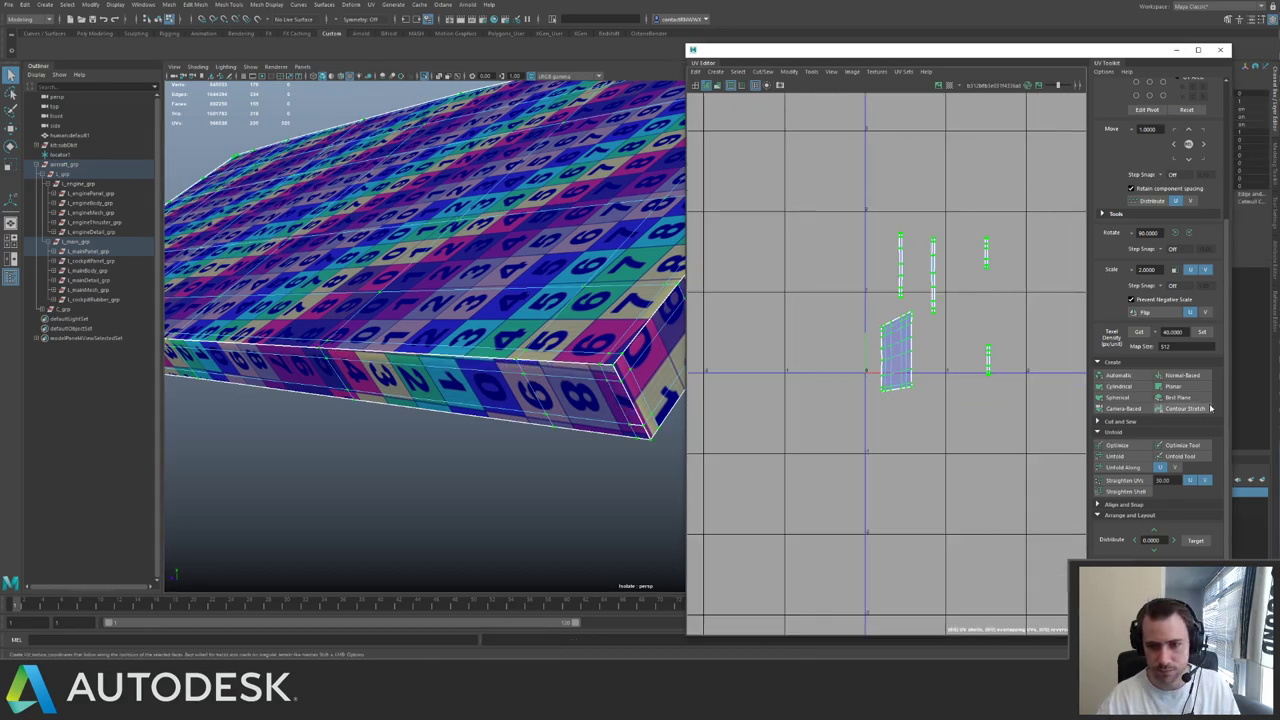
left_click(1202, 332)
key("ctrl+l")
right_click_drag(977, 341, 838, 295, "alt")
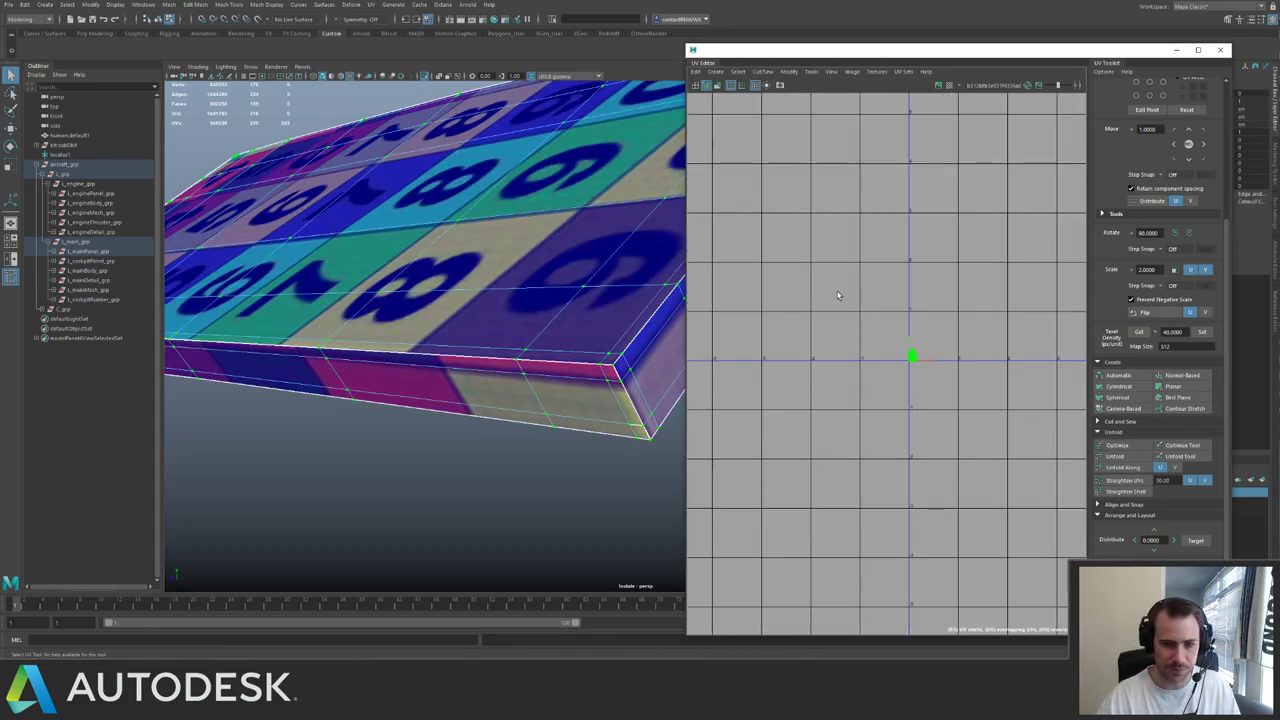
key("F8")
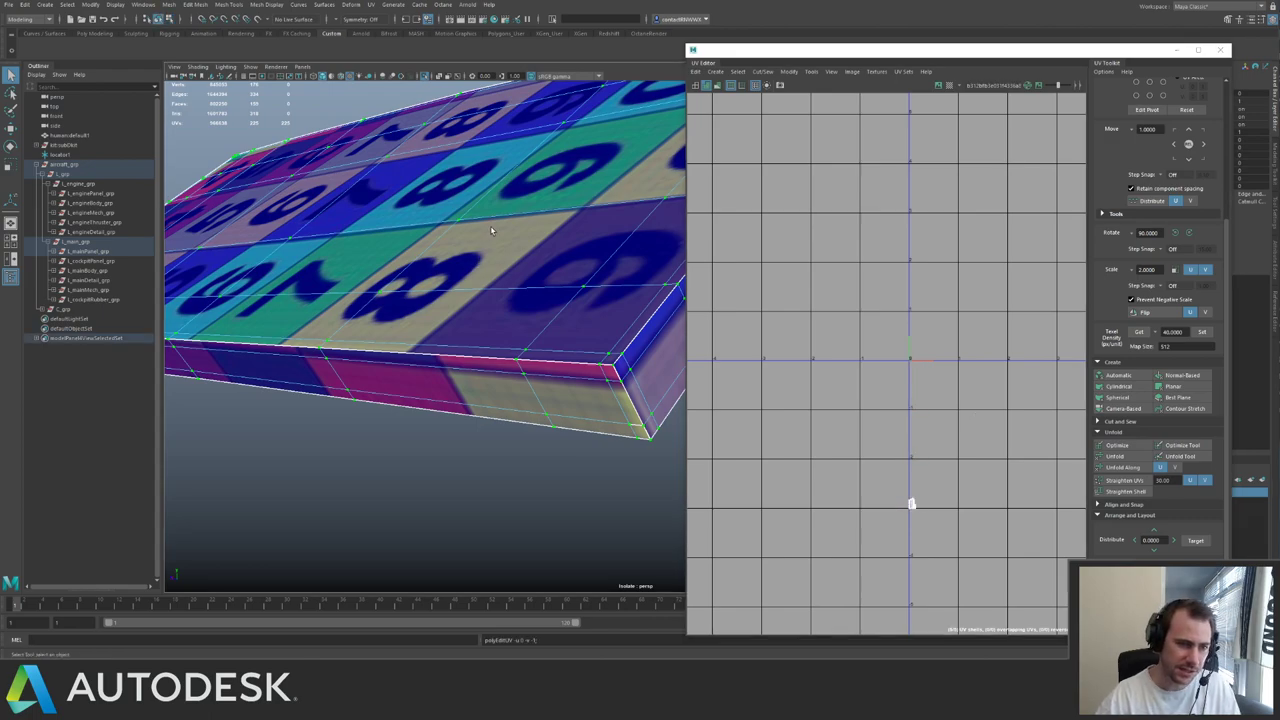
- Bring back the surrounding aircraft geometry and rotate all of the panel's UVs by 180 degrees
key("ctrl+1")
left_click_drag(499, 237, 426, 286, "alt")
right_click_drag(426, 286, 266, 189, "alt")
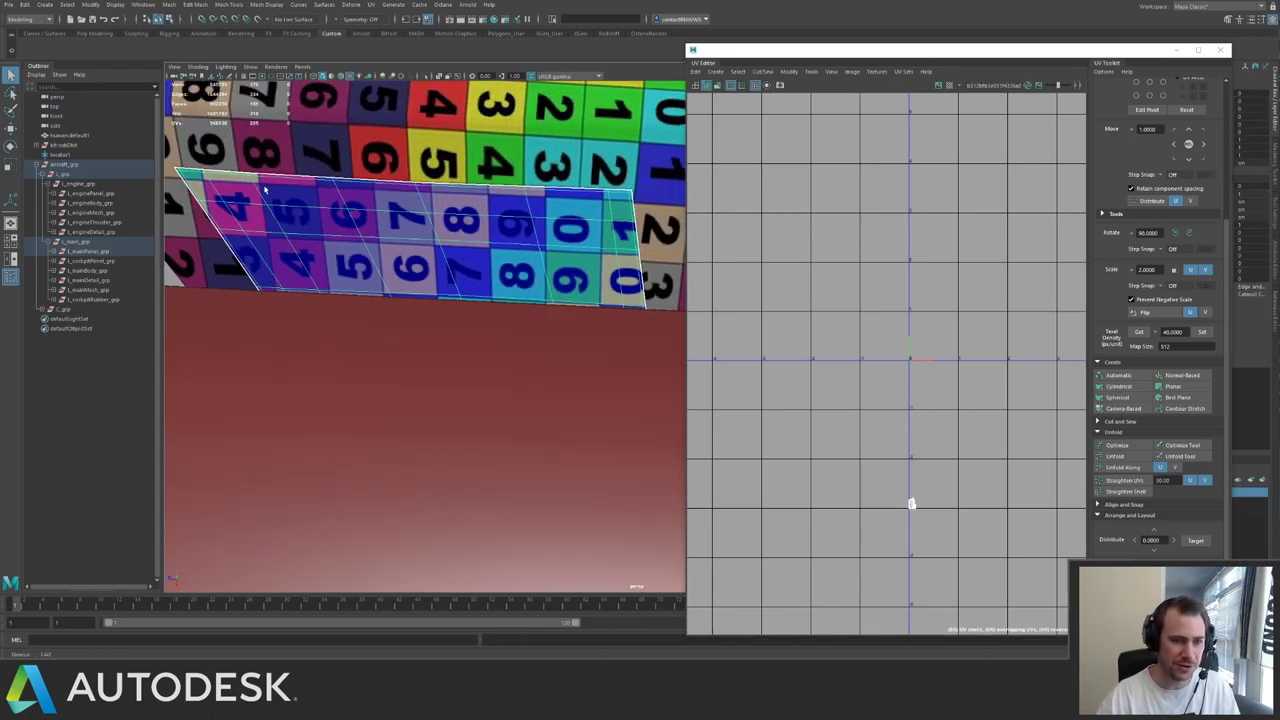
middle_click_drag(266, 189, 274, 326, "alt")
key("F8")
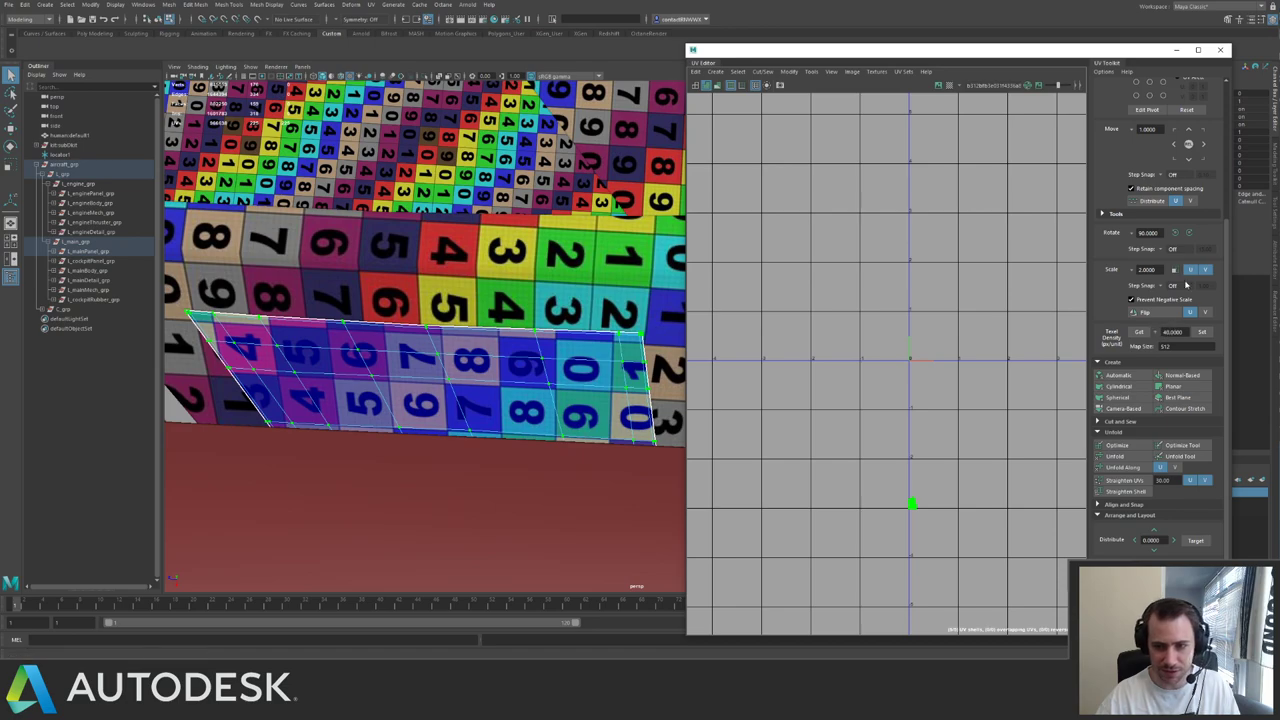
left_click(1190, 235)
left_click(1190, 235)
middle_click_drag(636, 240, 556, 256, "alt")
right_click_drag(556, 256, 480, 272, "alt")
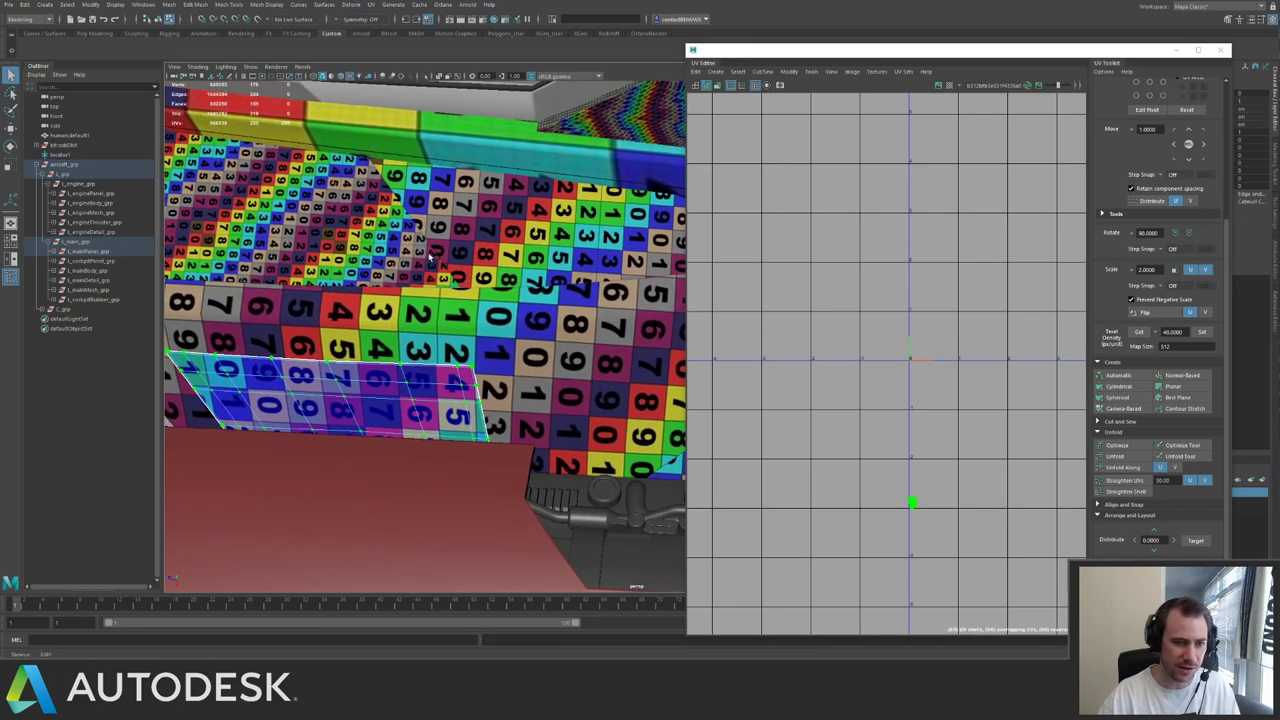
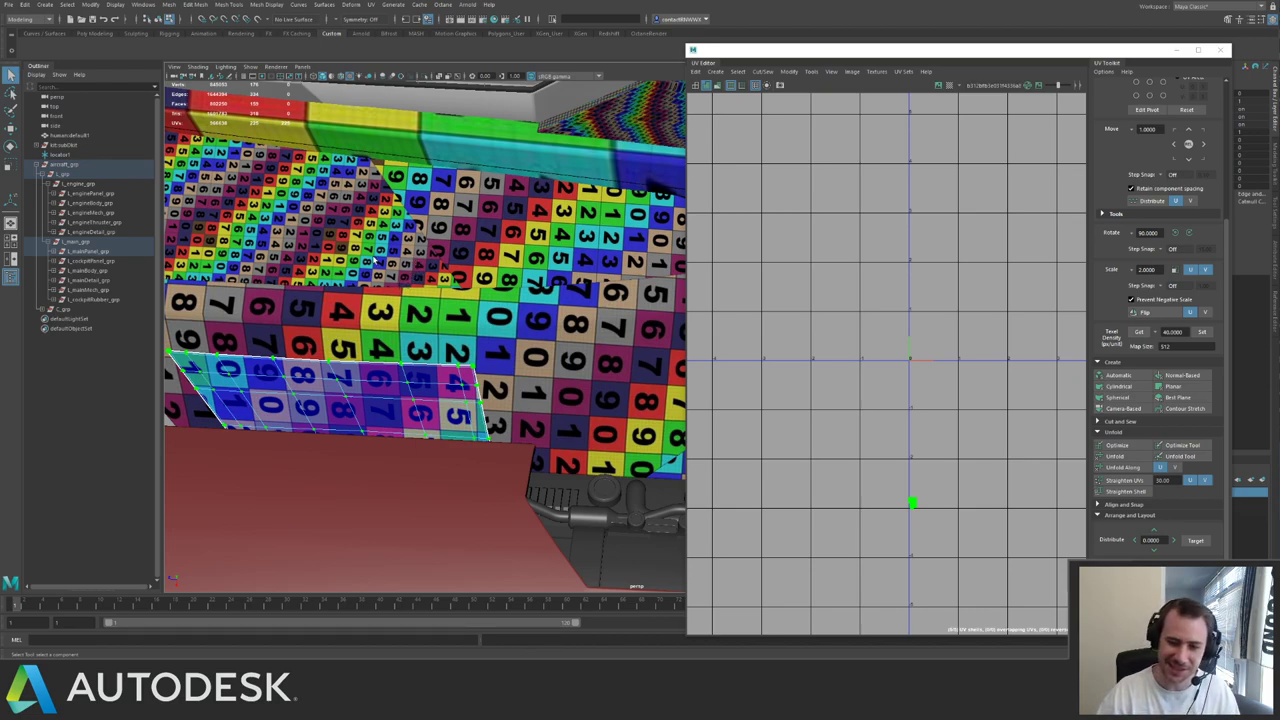
- Select the long angular panel with the dense, distorted checker beside the cockpit frame and isolate it
left_click(349, 258)
left_click_drag(349, 258, 465, 222, "alt")
key("ctrl+1")
key("ctrl+1")
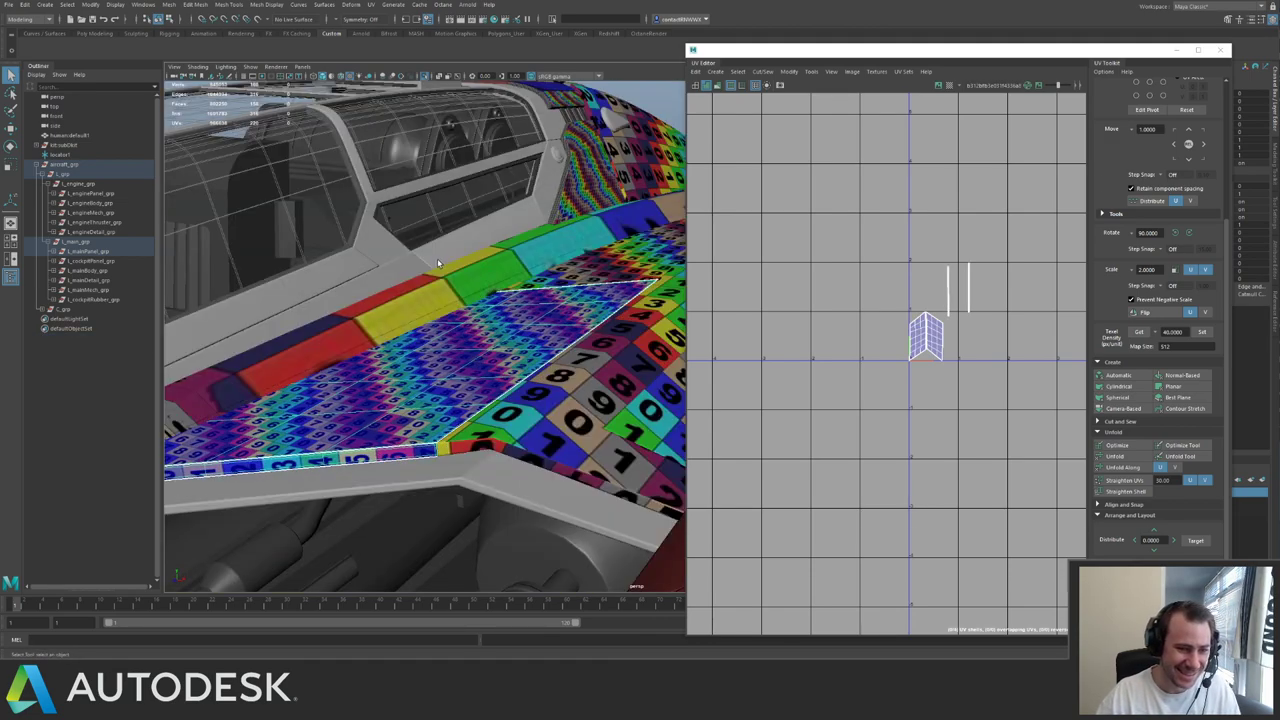
left_click_drag(447, 275, 508, 256, "alt")
middle_click_drag(507, 256, 408, 285, "alt")
left_click(502, 308)
left_click_drag(512, 326, 507, 353, "alt")
left_click(383, 297)
left_click_drag(383, 297, 424, 241, "alt")
key("ctrl+1")
- Rotate the isolated panel's two thin rim strips by 90 degrees and straighten their UVs
right_click_drag(984, 227, 1026, 226)
left_click_drag(935, 245, 990, 286)
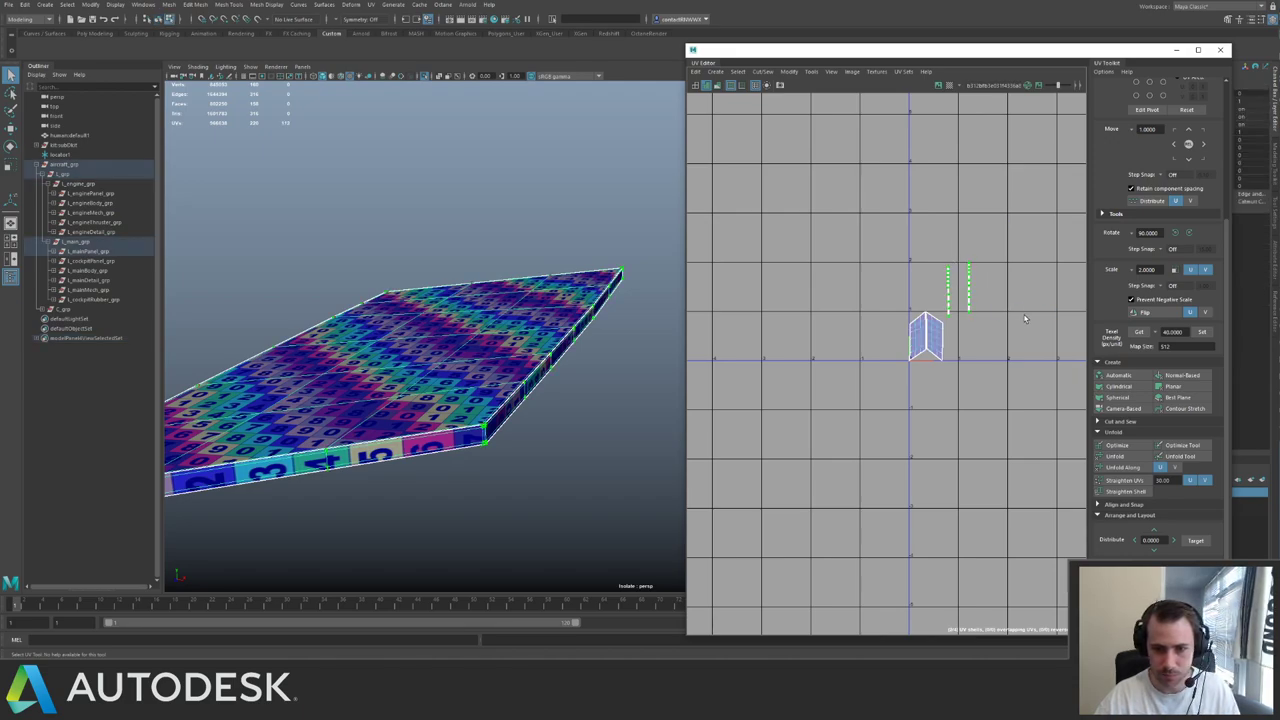
middle_click_drag(1025, 204, 956, 189, "alt")
right_click_drag(955, 188, 1010, 290, "alt")
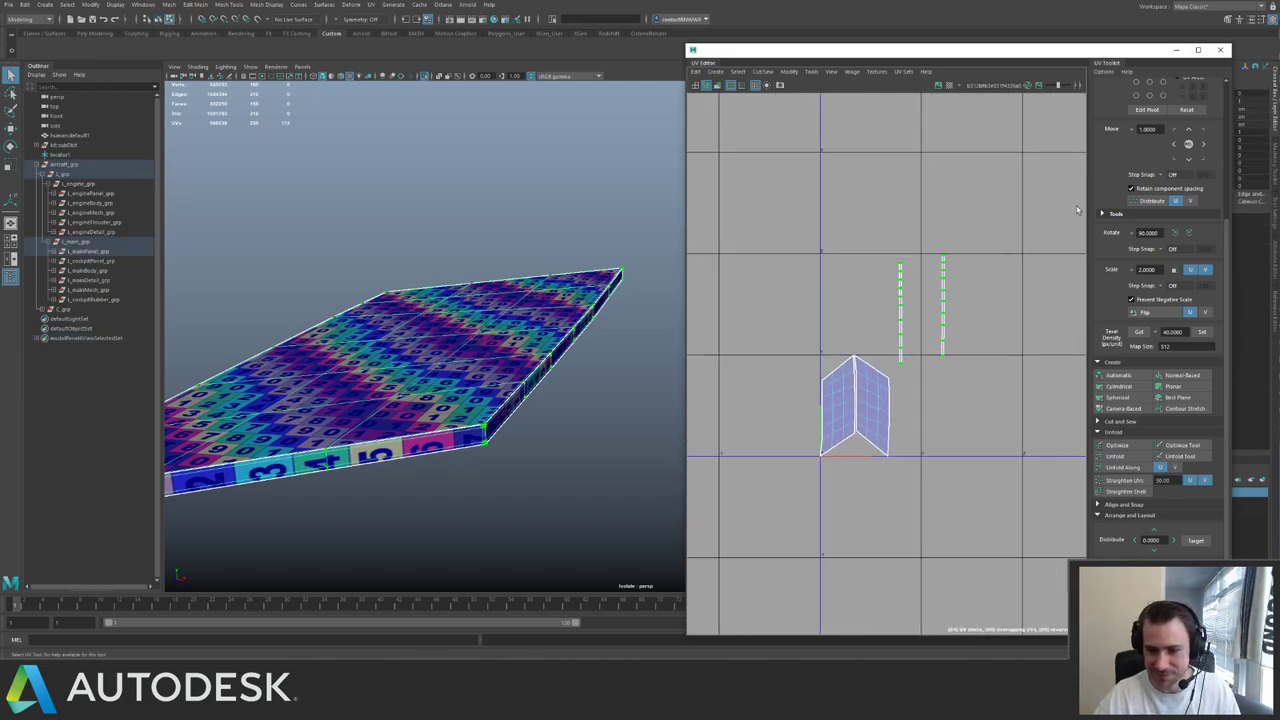
left_click(1177, 234)
scroll(966, 309, "up", 4)
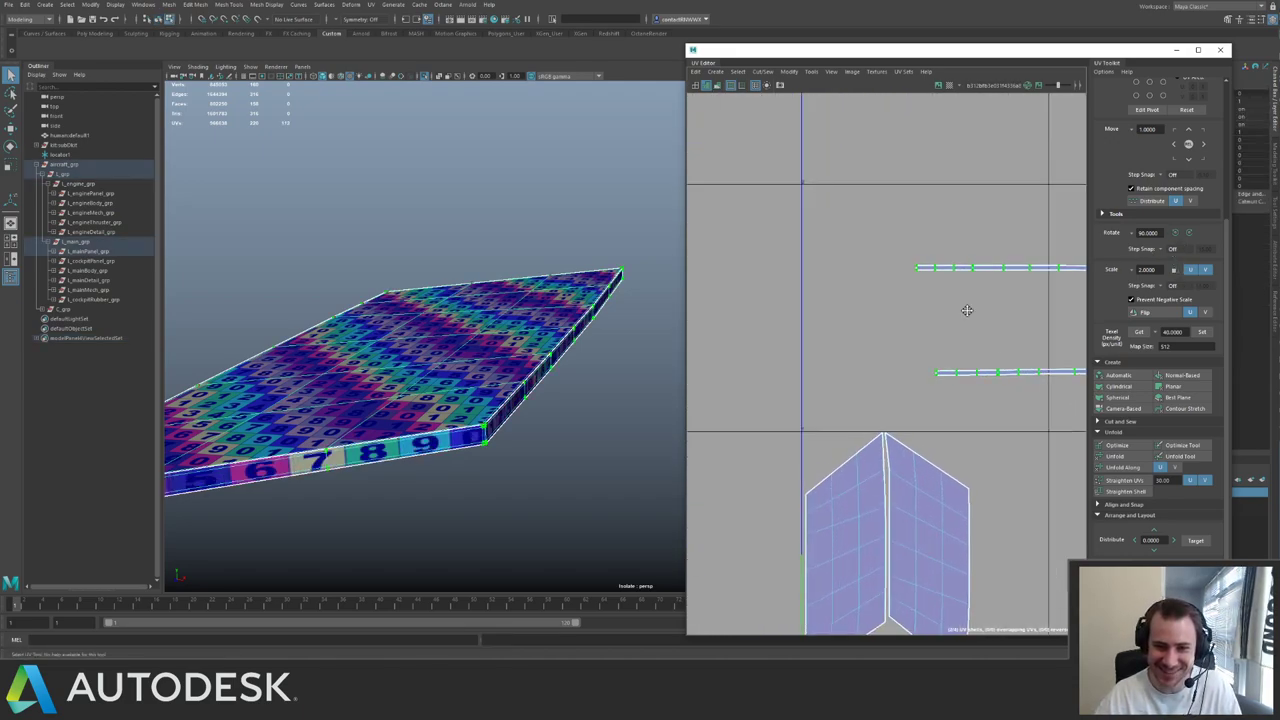
left_click(1130, 491)
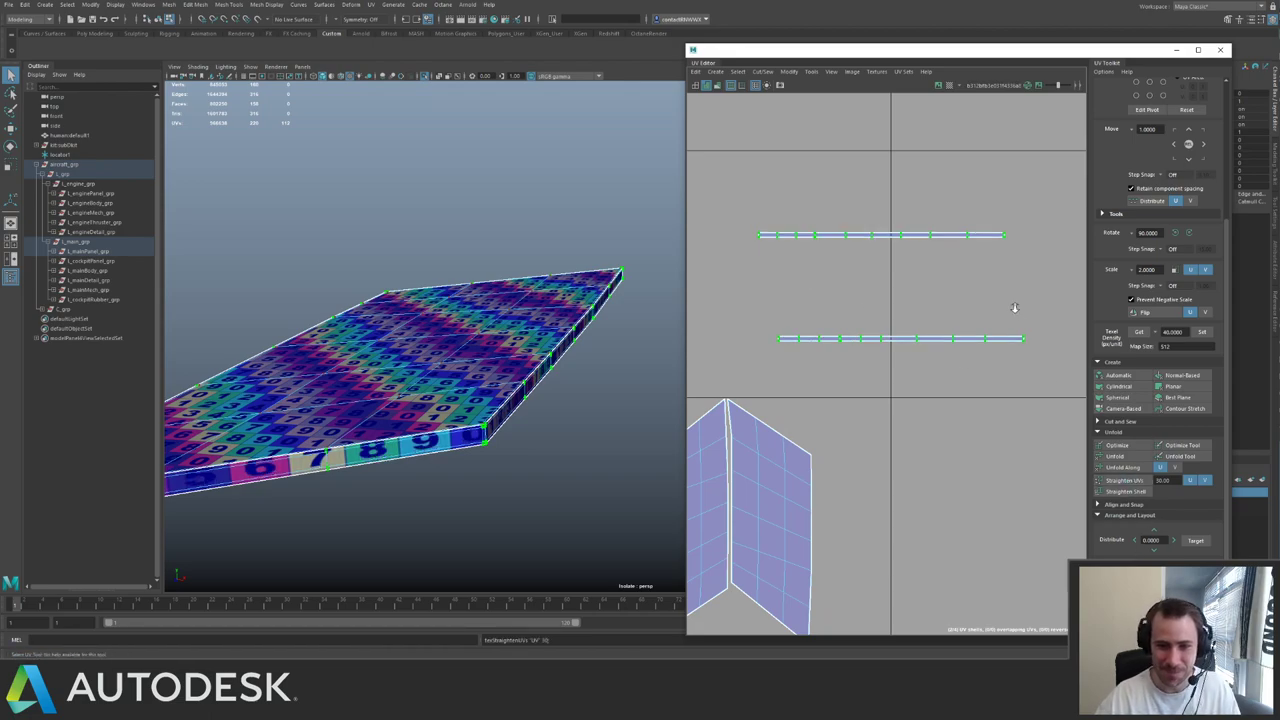
- Select the UVs of all the panel's shells and unfold them along U
scroll(808, 217, "down", 3)
scroll(969, 301, "down", 1)
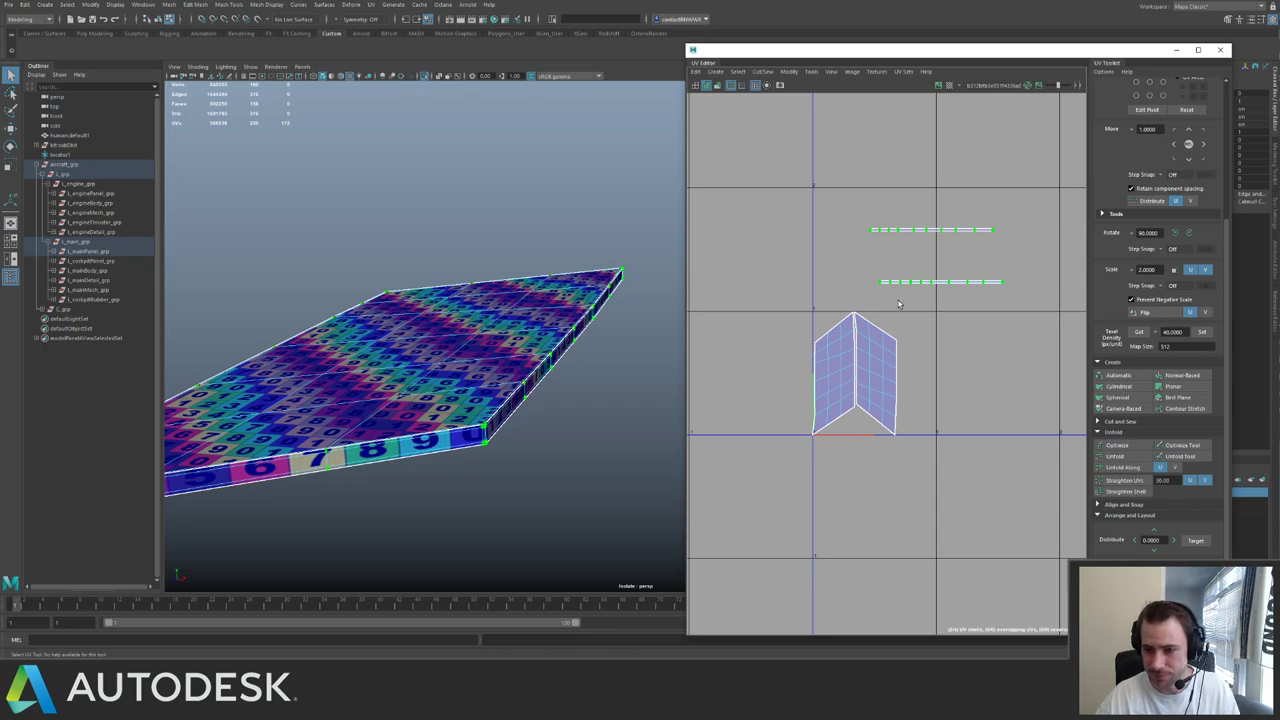
scroll(858, 298, "up", 1)
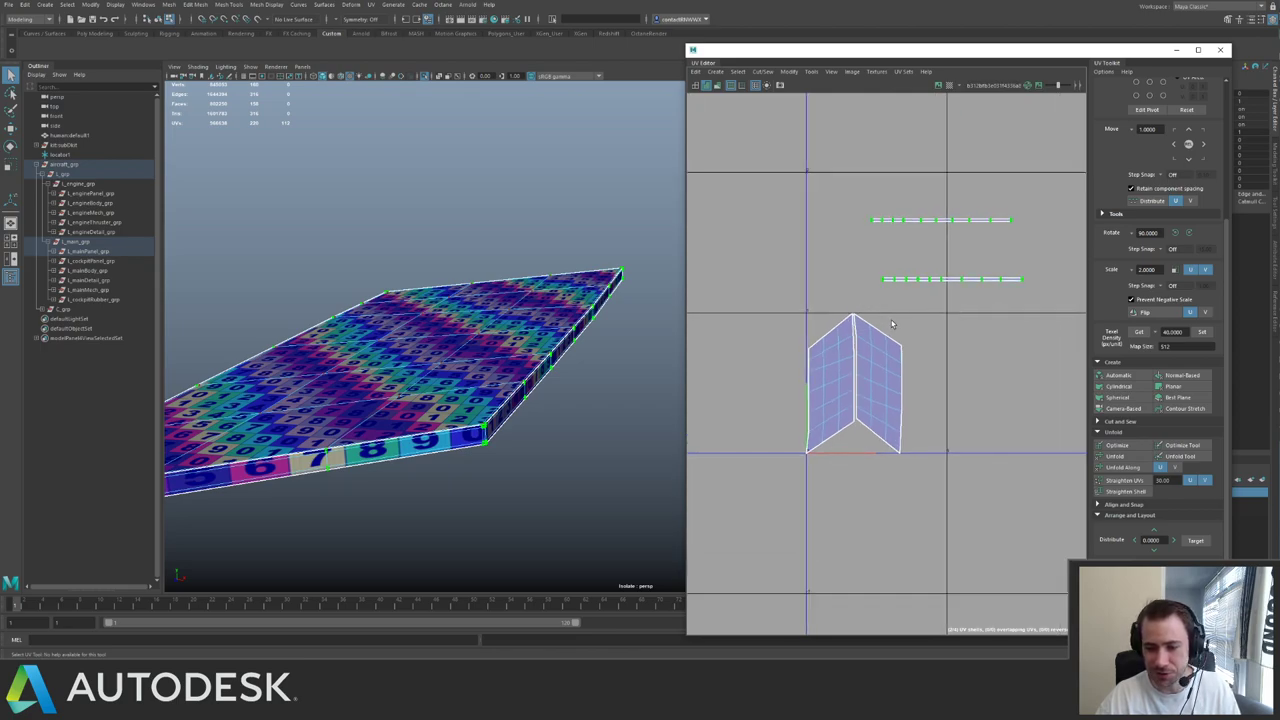
scroll(901, 320, "down", 1)
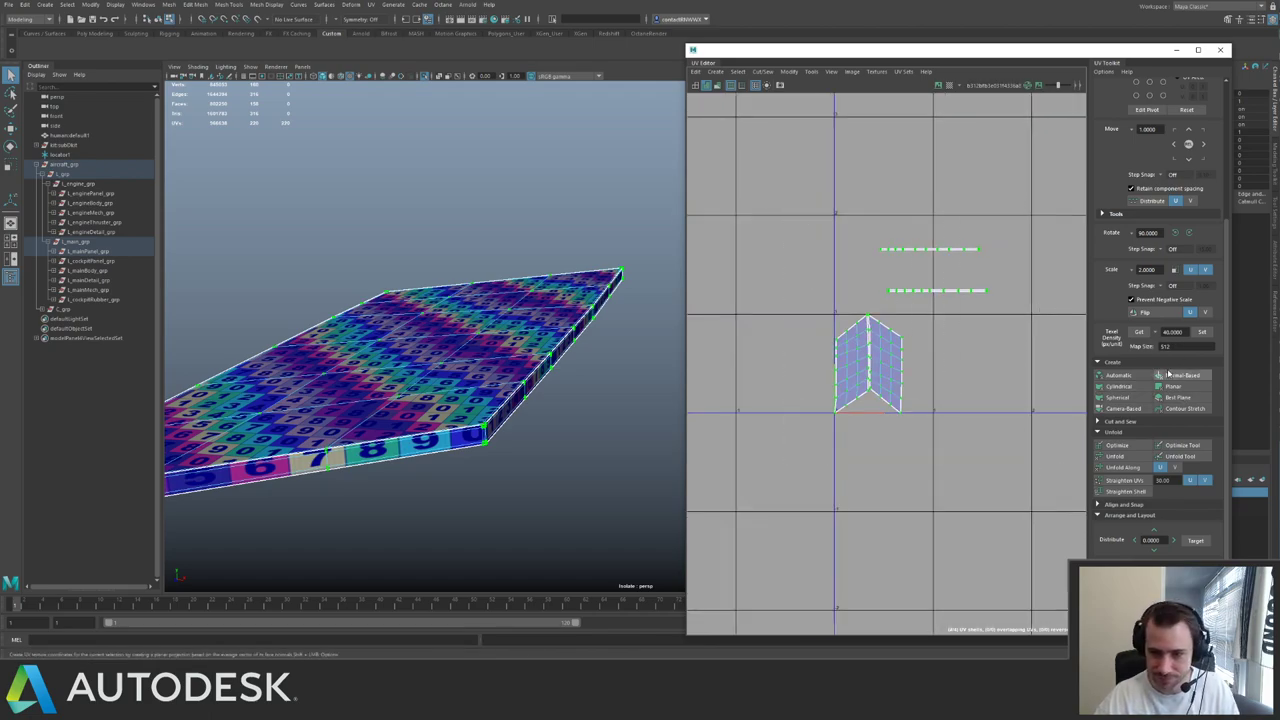
left_click(1140, 469)
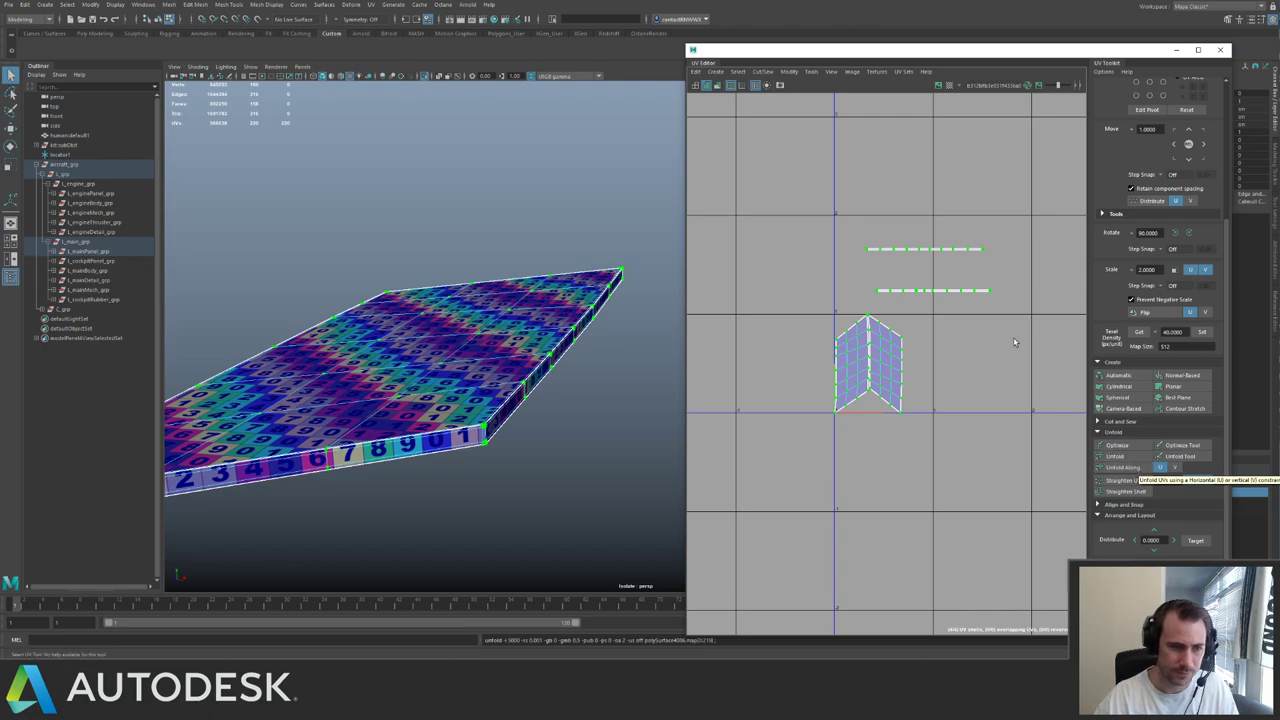
- Set the shells to a texel density of 40, lay them out and leave isolation
scroll(1013, 342, "down", 1)
left_click(1200, 336)
key("ctrl+l")
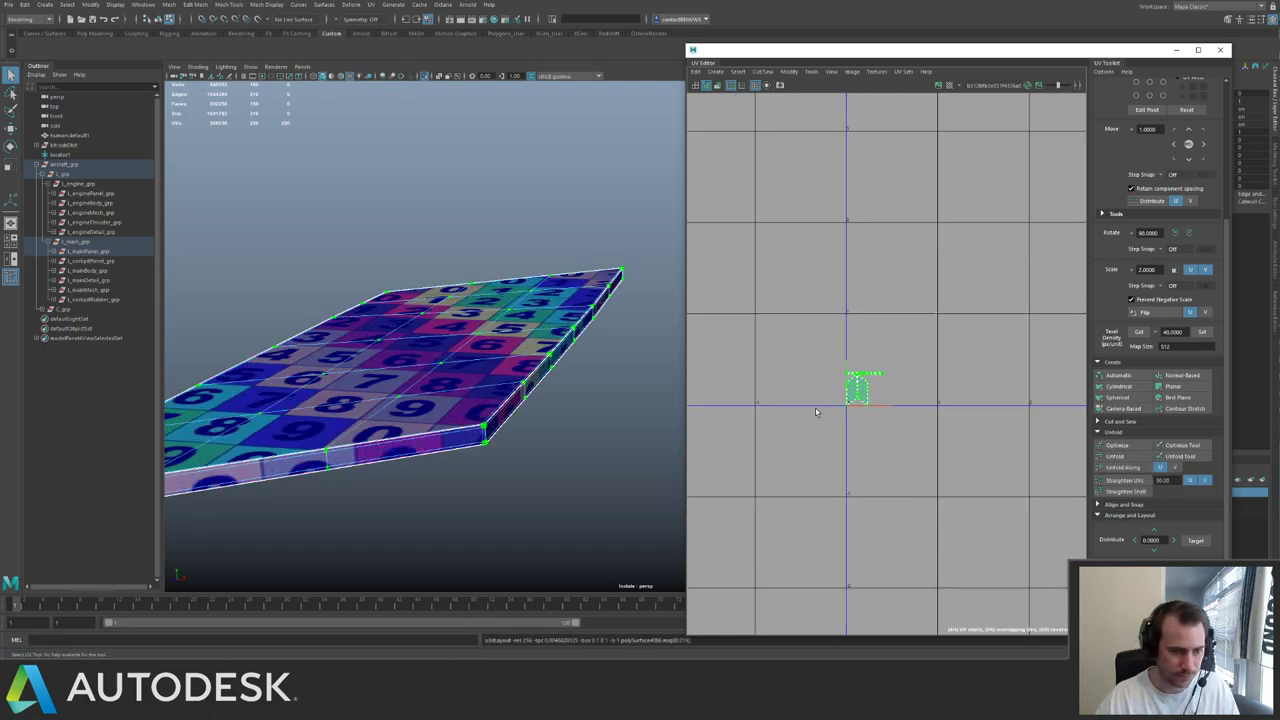
key("ctrl+1")
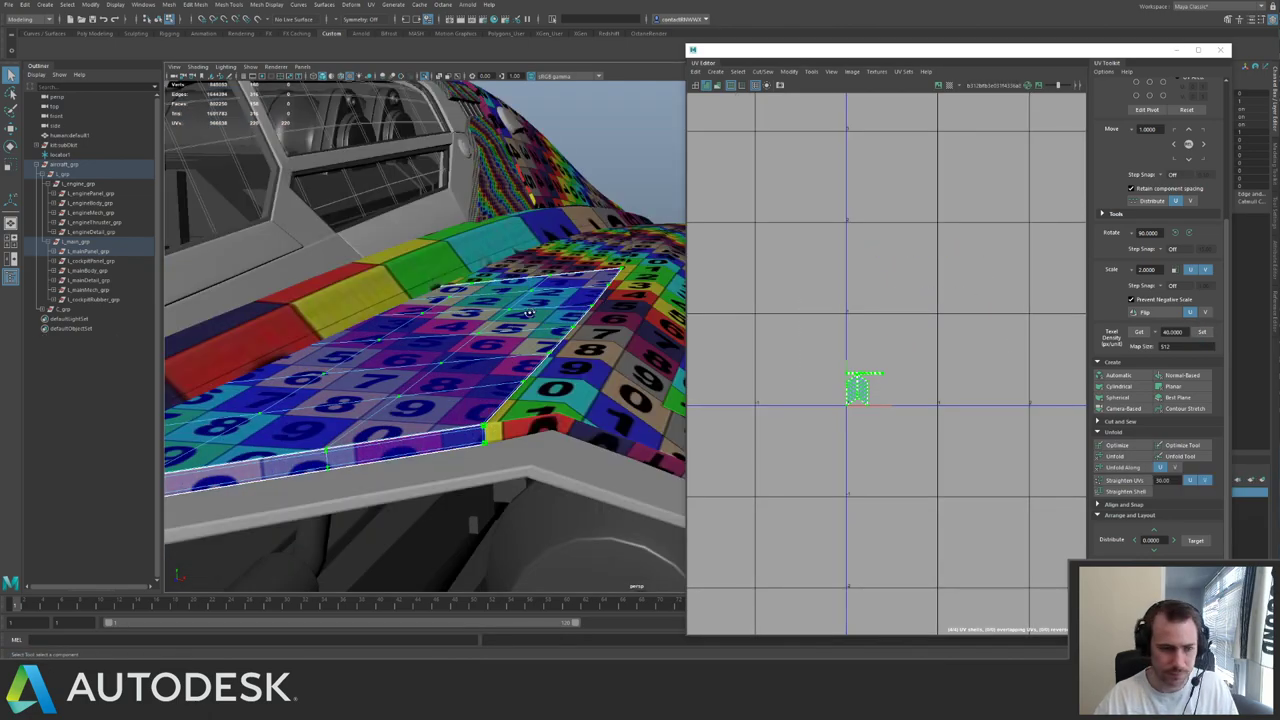
- Select the long tapering panel that runs beneath the cockpit-side trim and isolate it
left_click_drag(530, 313, 331, 407, "alt")
right_click_drag(536, 313, 538, 312)
left_click(540, 313)
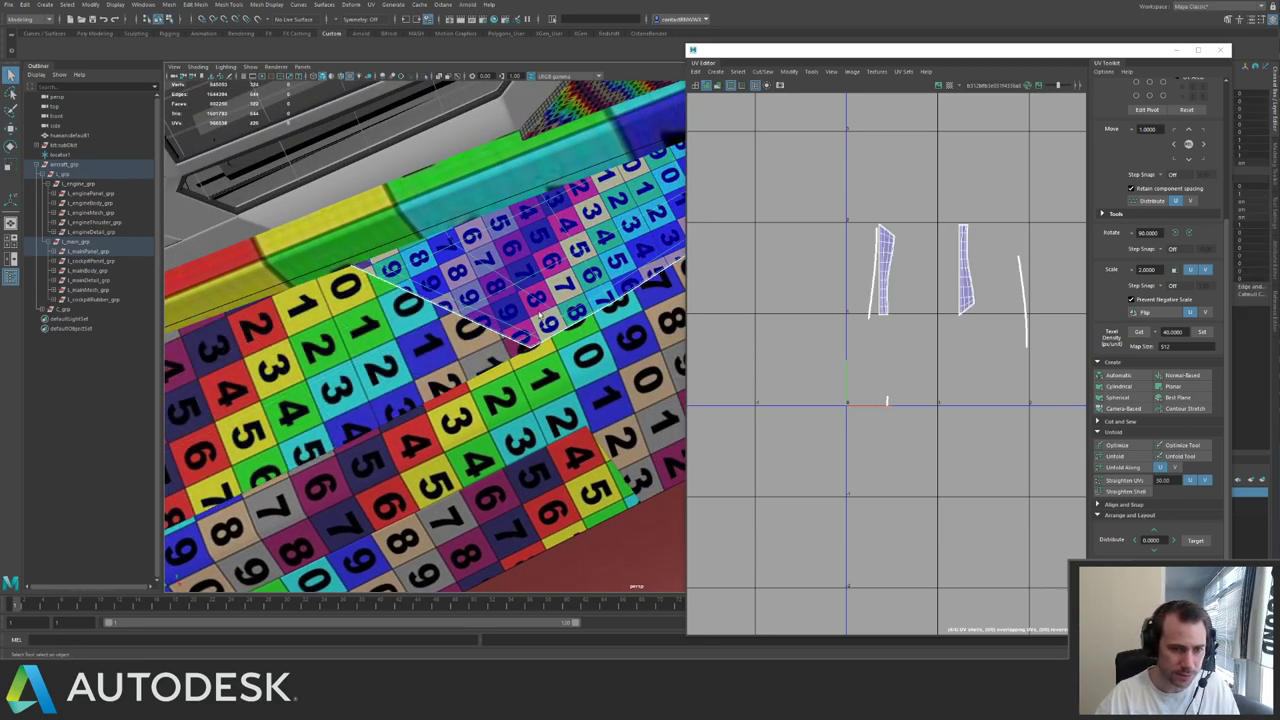
left_click_drag(540, 313, 351, 520, "alt")
key("ctrl+1")
key("ctrl+1")
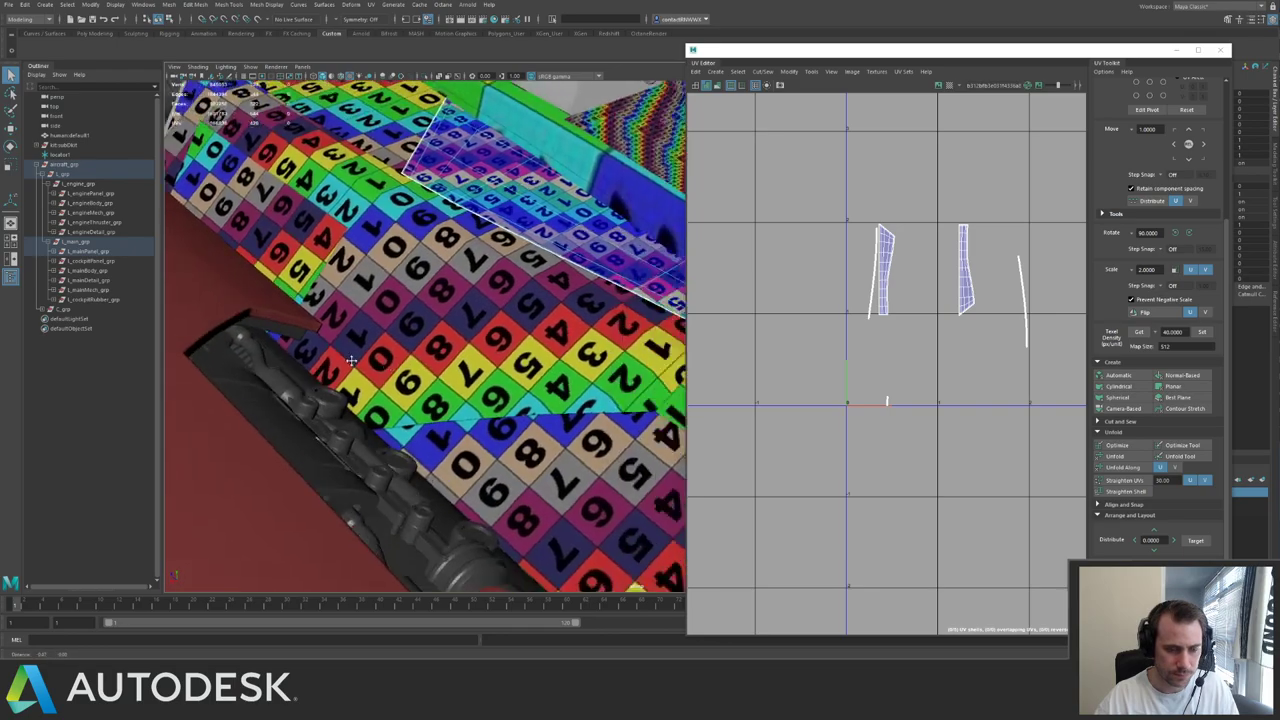
right_click_drag(351, 520, 571, 315, "alt")
left_click_drag(570, 315, 445, 346, "alt")
key("ctrl+1")
right_click_drag(445, 346, 428, 344, "alt")
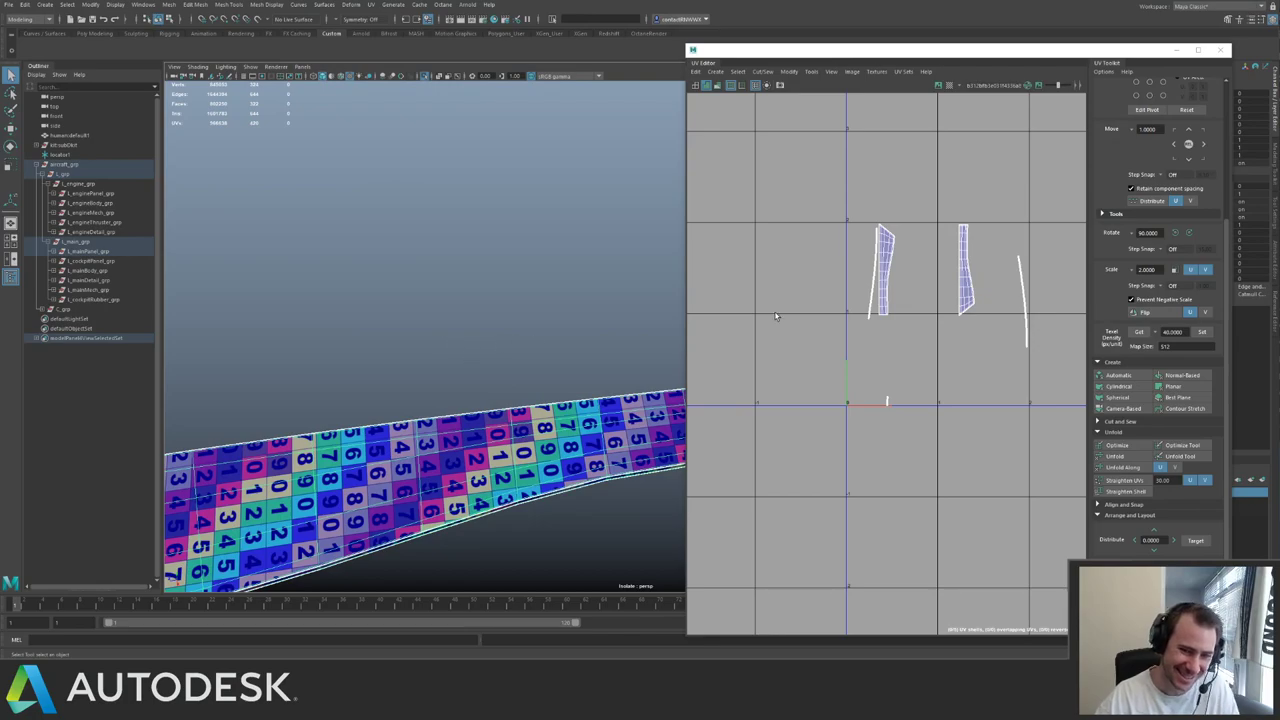
- Move the curved rim strip and the small end strip next to the other curved rim strip
right_click_drag(778, 317, 894, 268)
right_click_drag(871, 325, 937, 360, "ctrl")
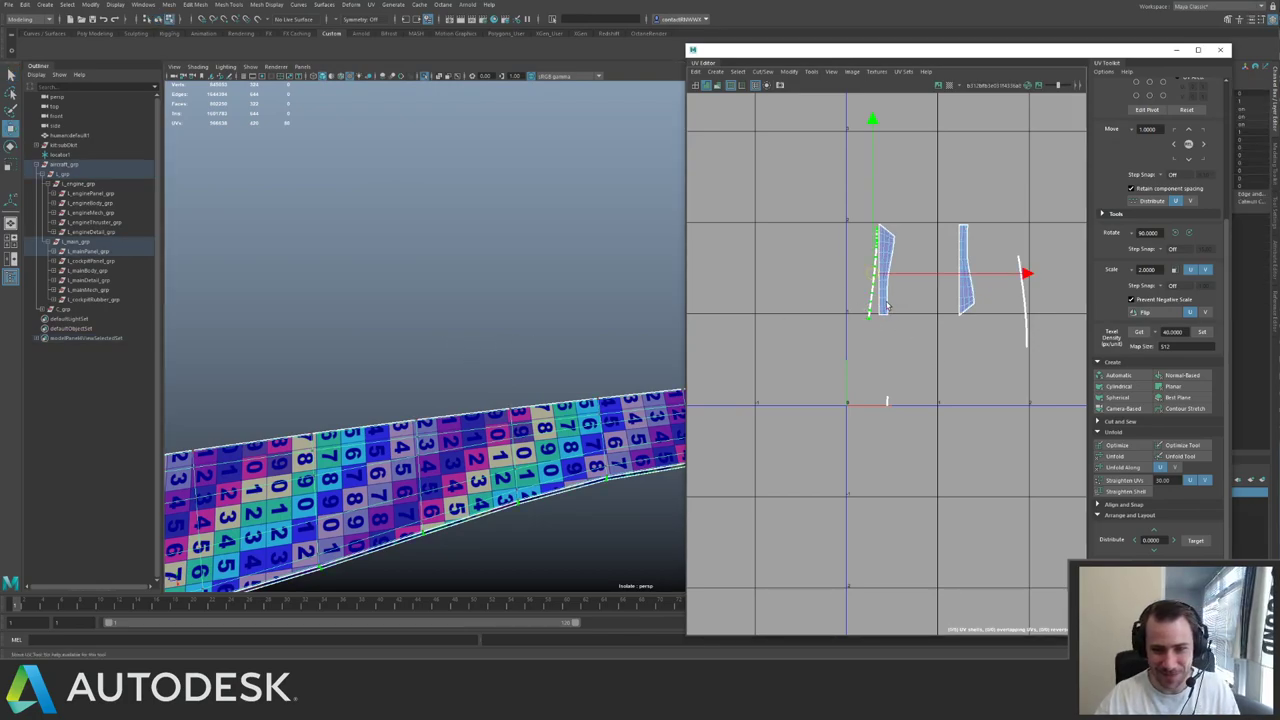
left_click(1033, 310)
left_click(886, 400)
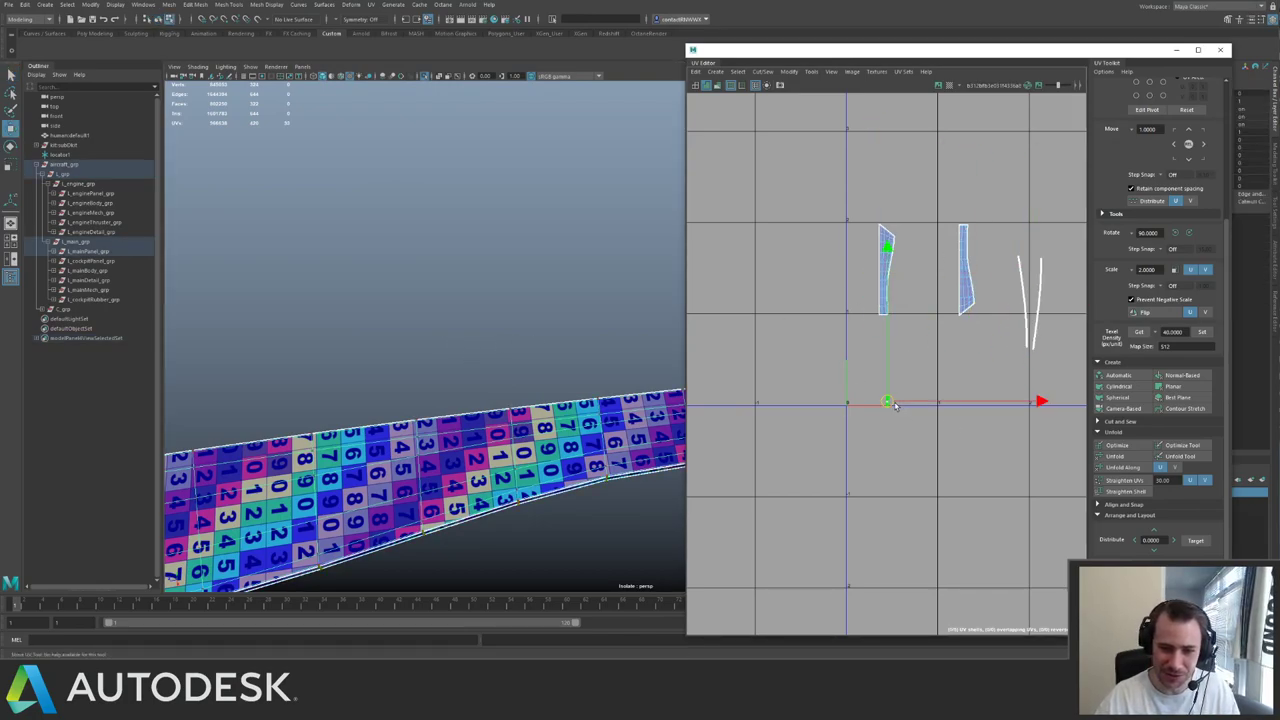
middle_click_drag(1004, 298, 877, 343, "alt")
scroll(877, 341, "up", 3)
- Select the three rim strips, unfold them along V and straighten their UVs
right_click_drag(896, 292, 958, 331, "ctrl")
middle_click_drag(956, 334, 886, 287, "alt")
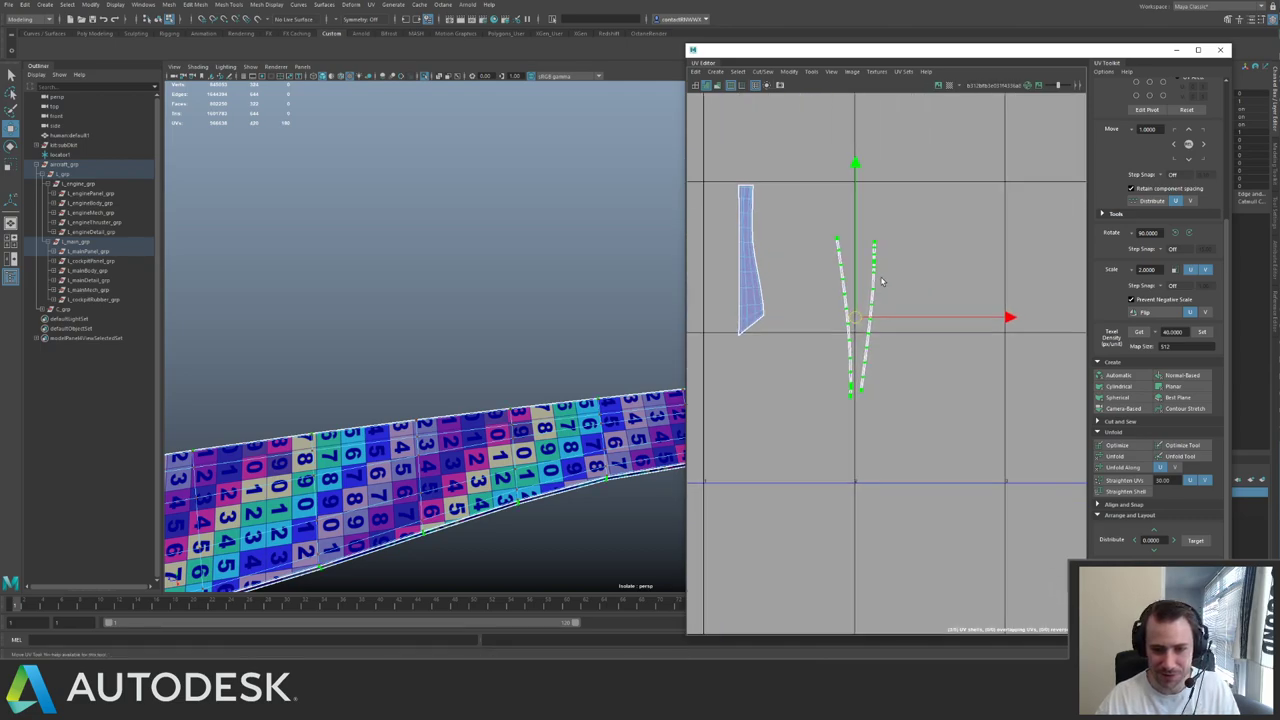
scroll(887, 292, "up", 3)
left_click(1145, 469)
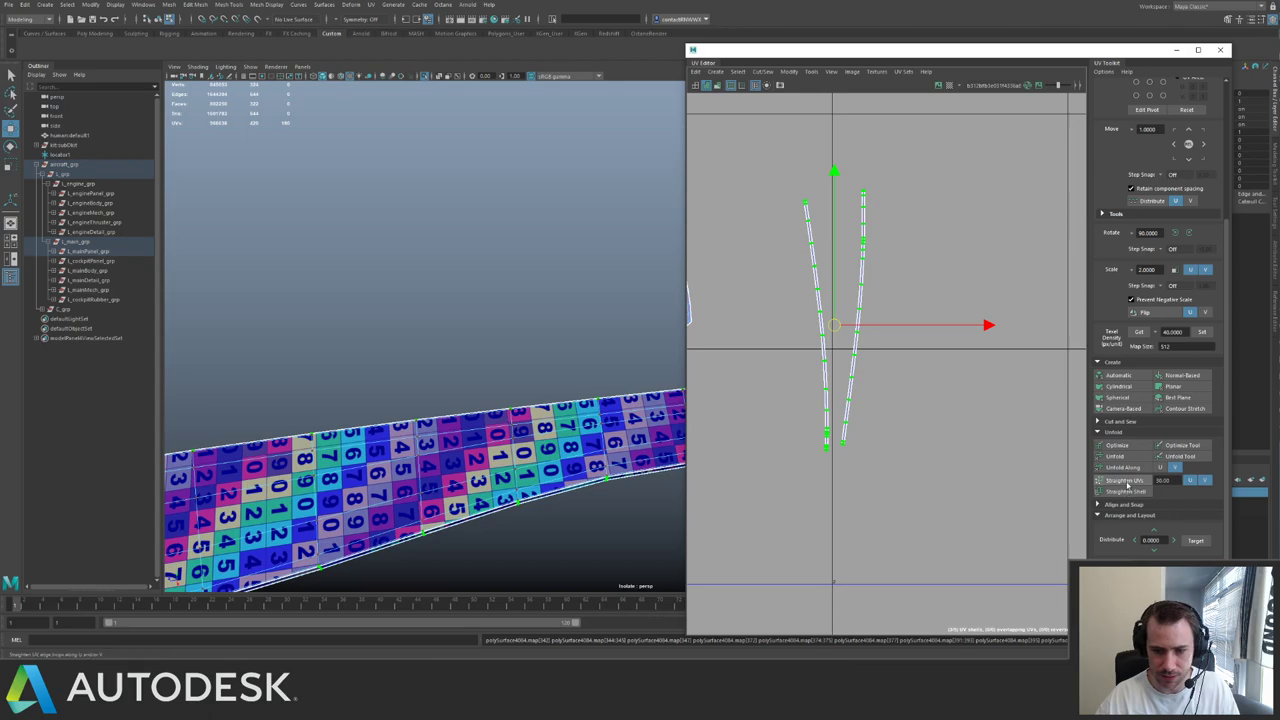
left_click(1124, 480)
- Set all of the tapering panel's shells to a texel density of 40, lay them out and leave isolation
right_click_drag(961, 327, 700, 205, "alt")
left_click_drag(757, 200, 980, 410)
left_click(1205, 336)
left_click(1203, 332)
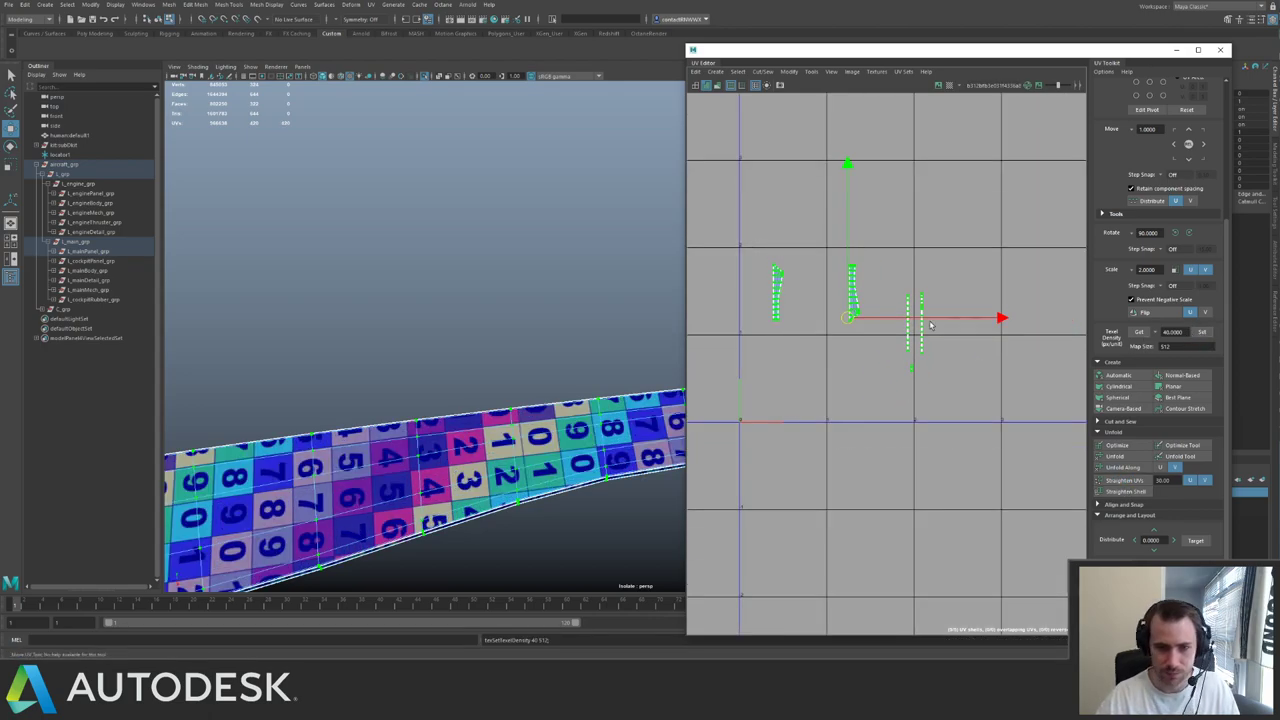
right_click_drag(610, 420, 650, 392)
key("ctrl+1")
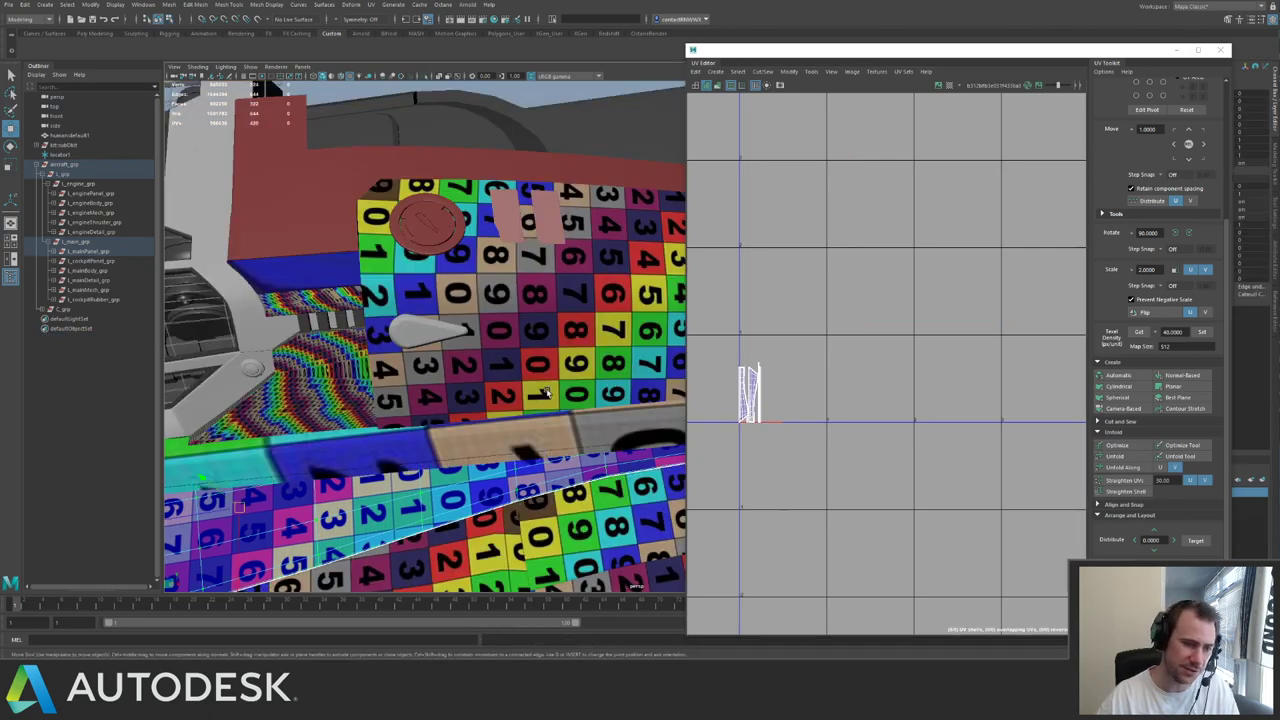
- Inspect the checker pattern across the aircraft's neighbouring side panels and save the scene
right_click_drag(430, 225, 329, 178, "alt")
left_click_drag(329, 178, 230, 205, "alt")
middle_click_drag(440, 240, 355, 263, "alt")
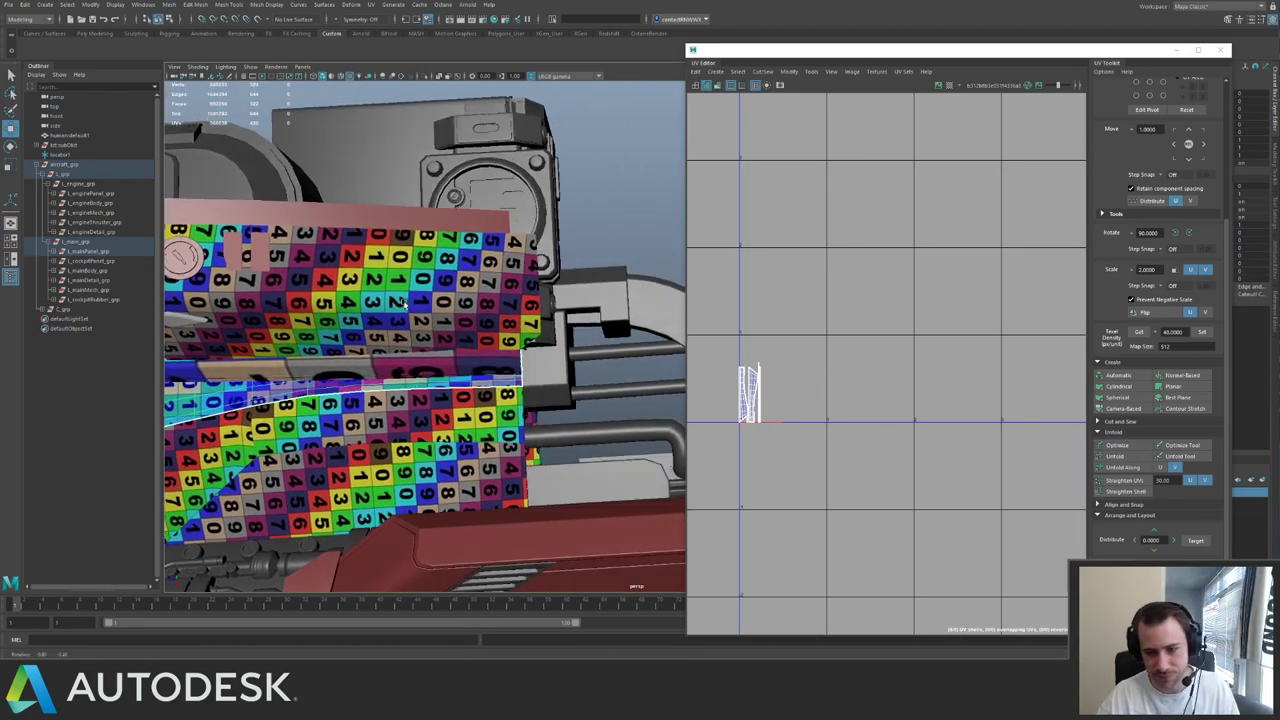
left_click_drag(400, 265, 389, 238, "alt")
key("ctrl+s")
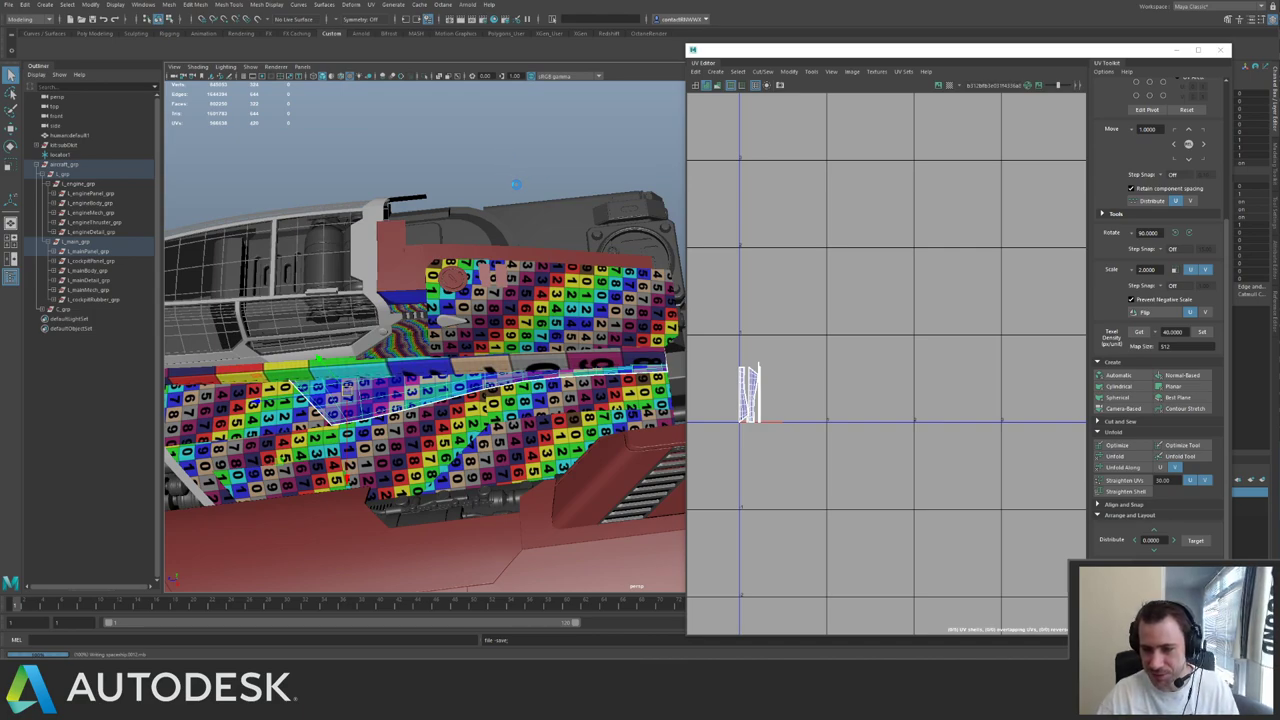
- Move the UV Editor window higher and enlarge it to show more of the UV space
key("w")
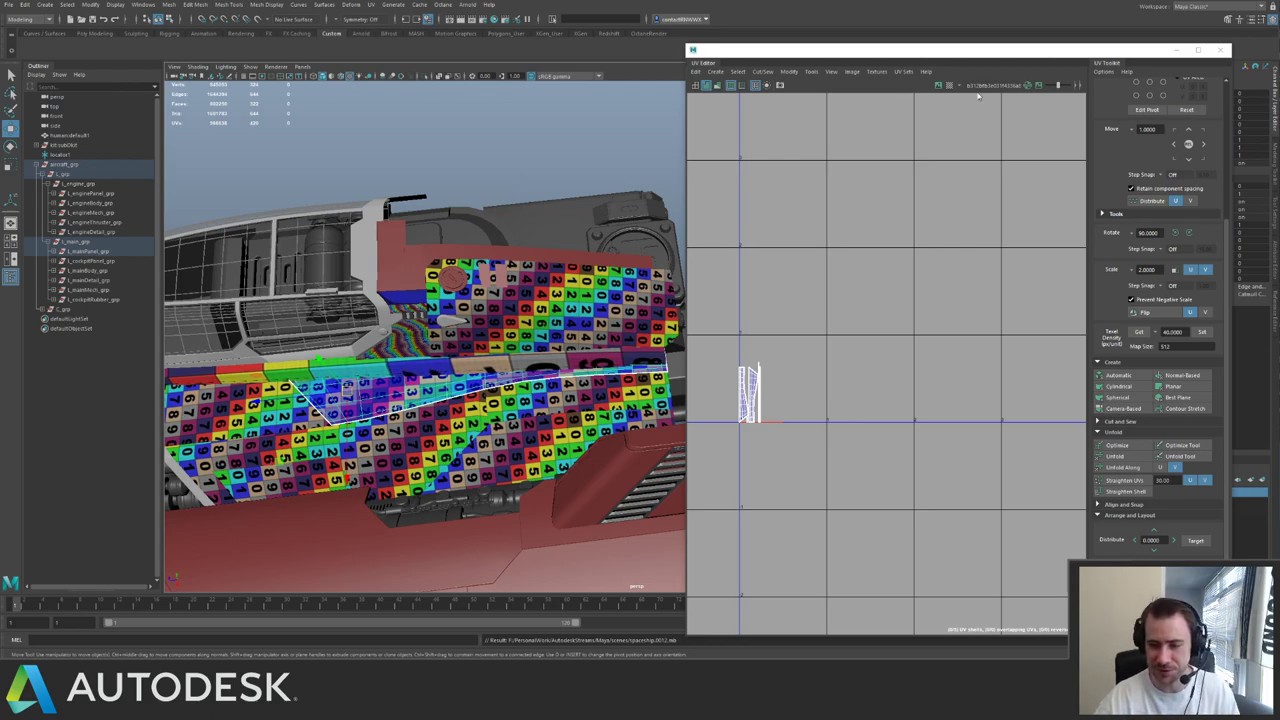
left_click_drag(1048, 50, 1095, 2)
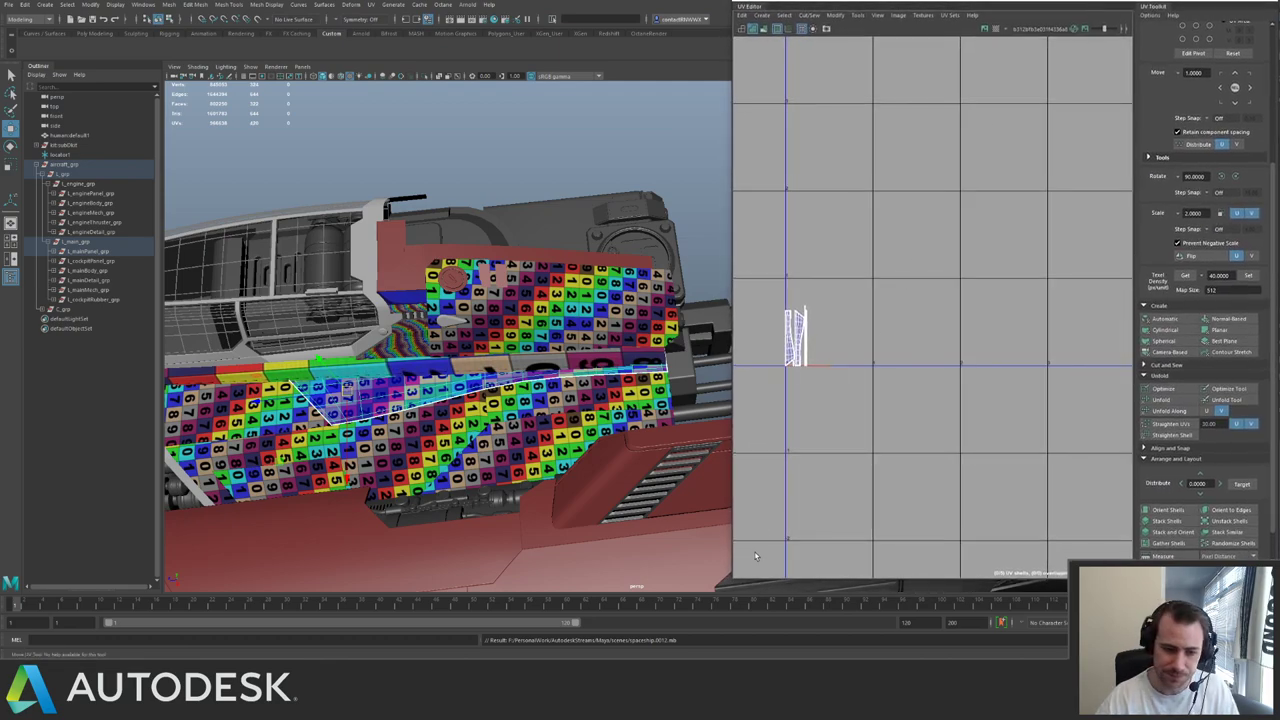
left_click_drag(733, 580, 700, 654)
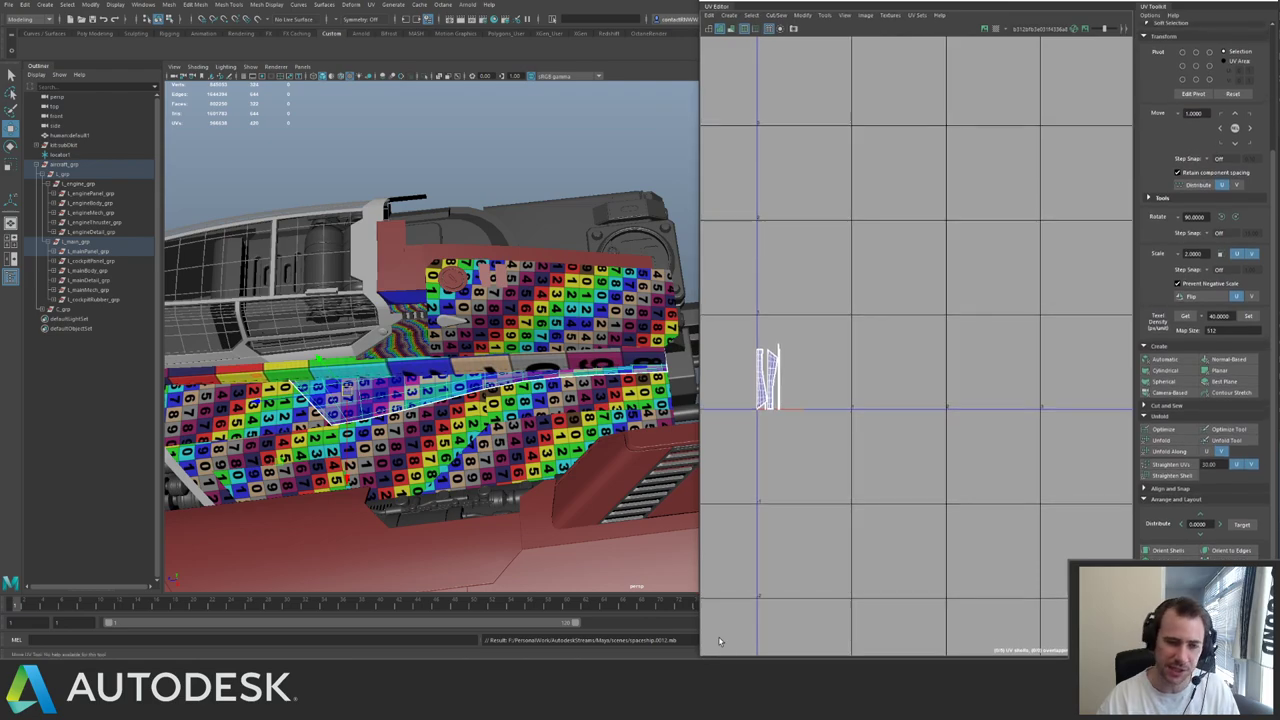
- Isolate the checkered side panel below the nose section and apply automatic UV mapping to it
left_click_drag(487, 353, 548, 328, "alt")
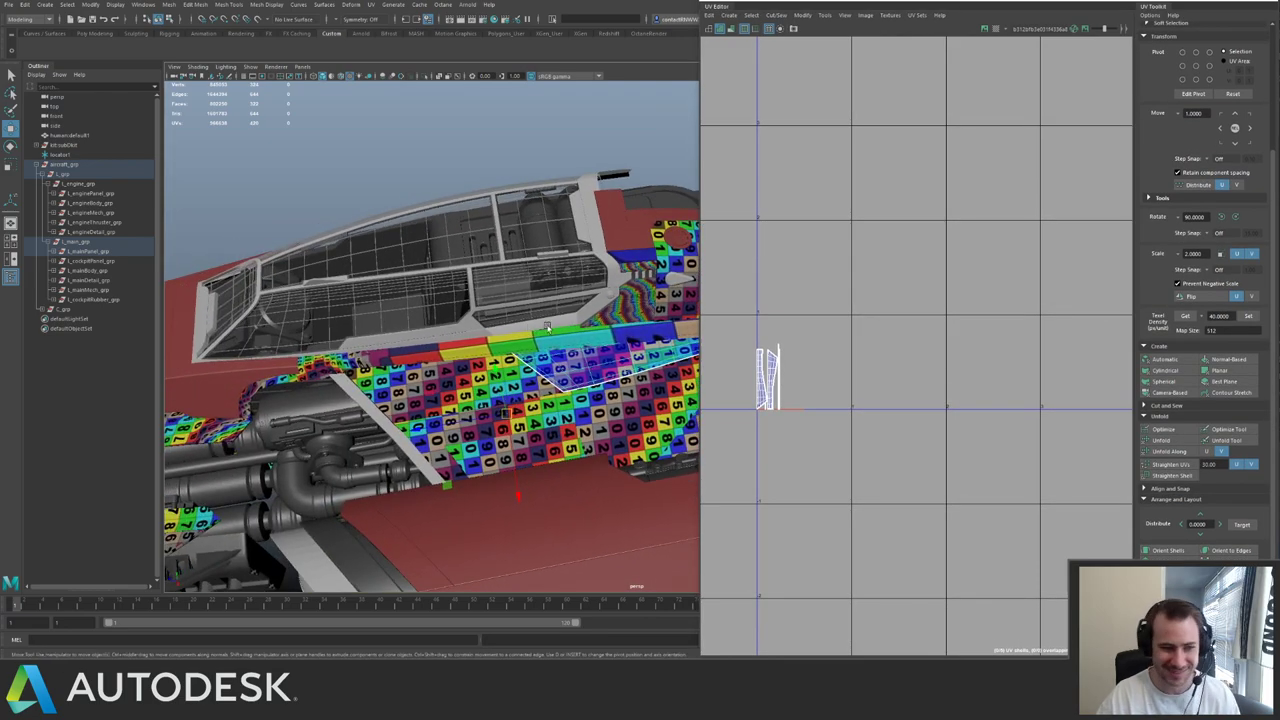
middle_click_drag(368, 350, 503, 307, "alt")
left_click(321, 386)
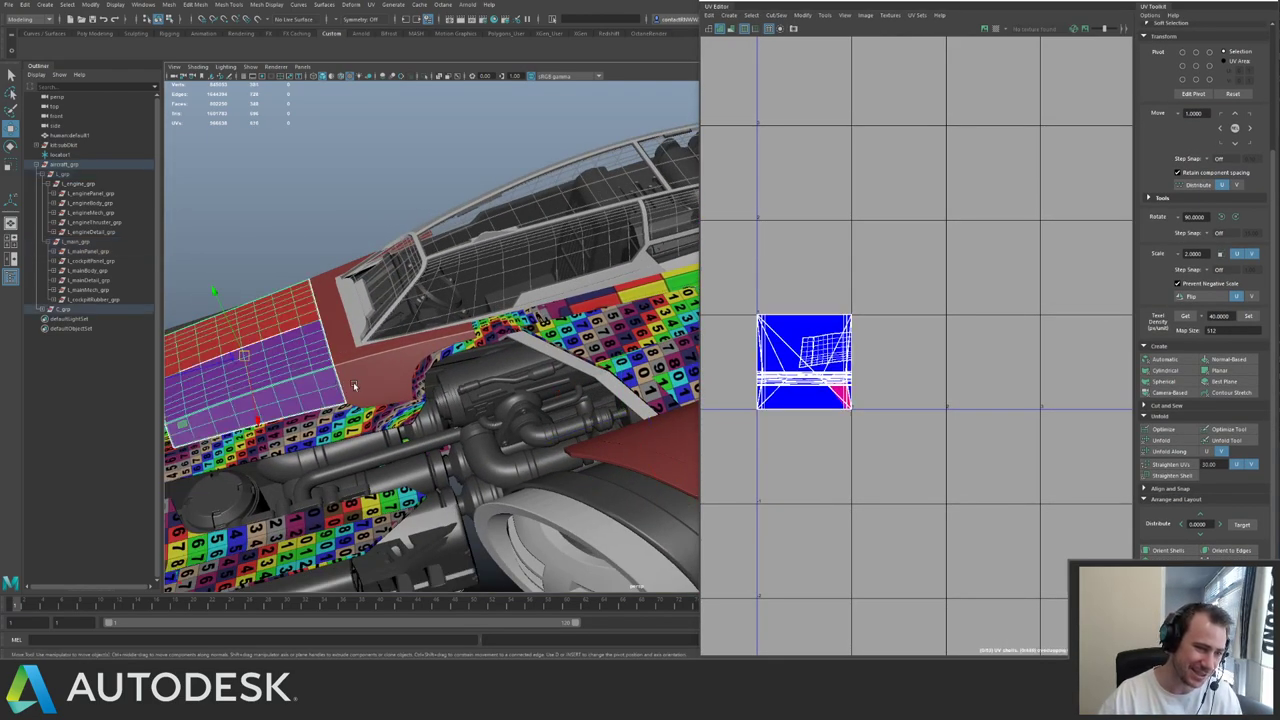
key("f")
left_click_drag(432, 340, 480, 295, "alt")
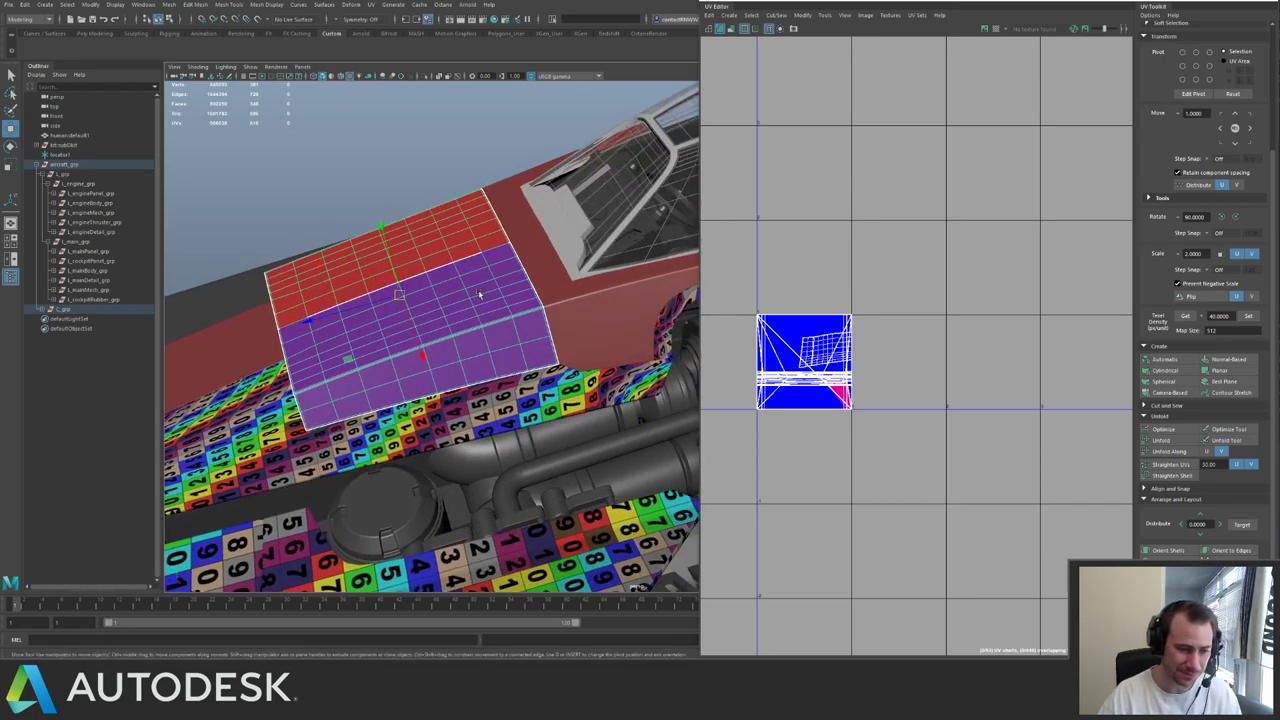
left_click(508, 422)
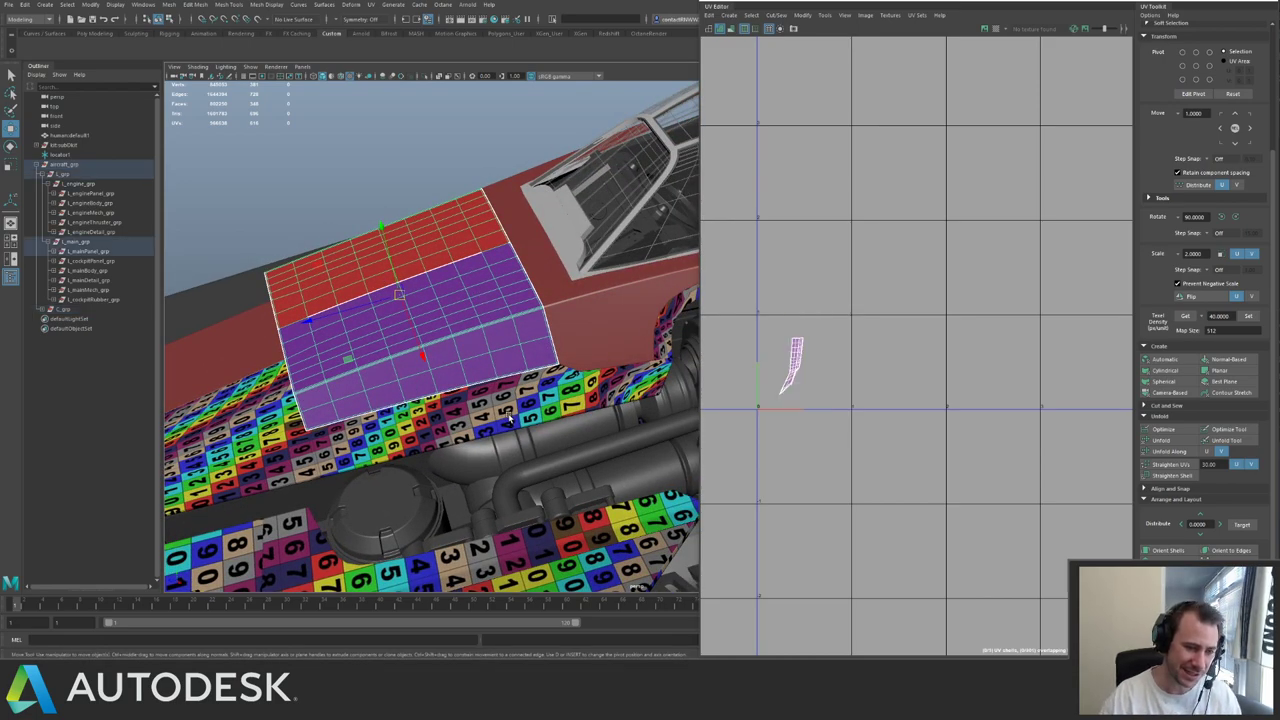
key("f")
left_click_drag(504, 358, 470, 335, "alt")
key("ctrl+1")
scroll(968, 329, "down", 1)
left_click(1164, 363)
- Cut a path of new edges around the panel's narrow end, across its end cap, with the Multi-Cut tool
middle_click_drag(470, 335, 498, 320, "alt")
left_click_drag(497, 320, 568, 366, "alt")
key("q")
key("F8")
right_click_drag(568, 366, 569, 393, "alt")
middle_click_drag(569, 393, 526, 358, "alt")
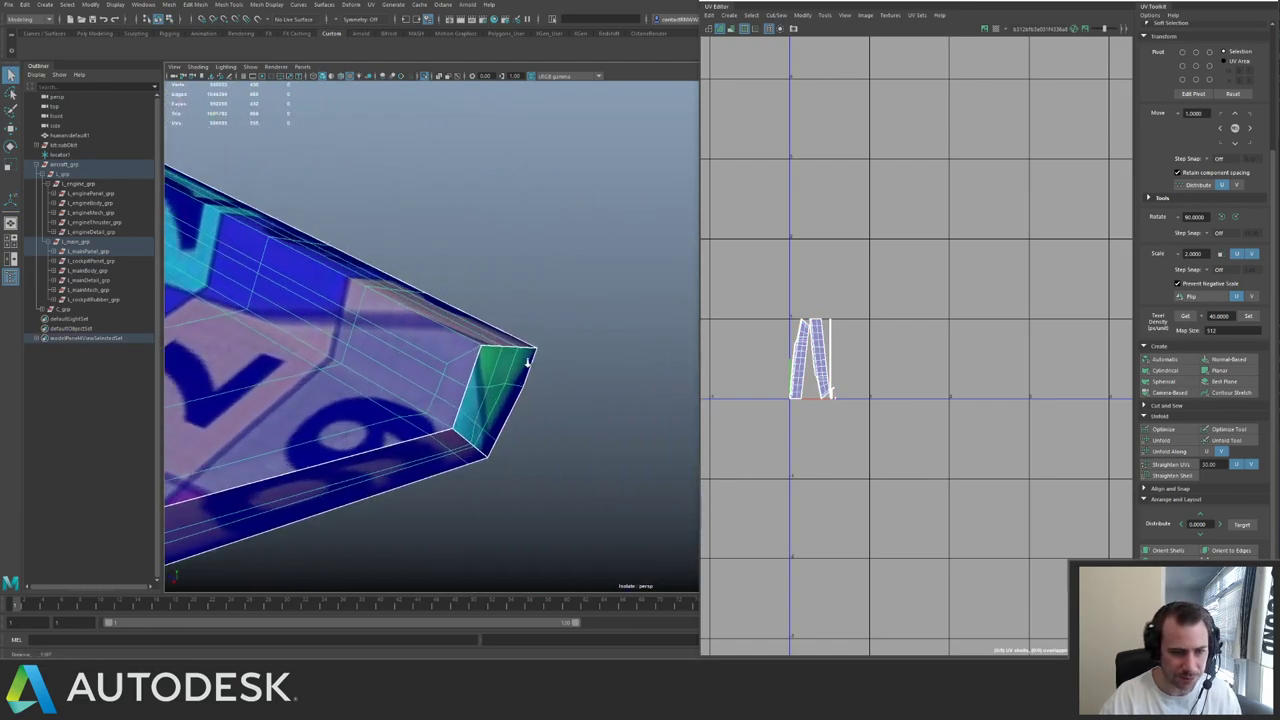
left_click_drag(526, 358, 535, 367, "alt")
right_click_drag(535, 367, 435, 369, "shift")
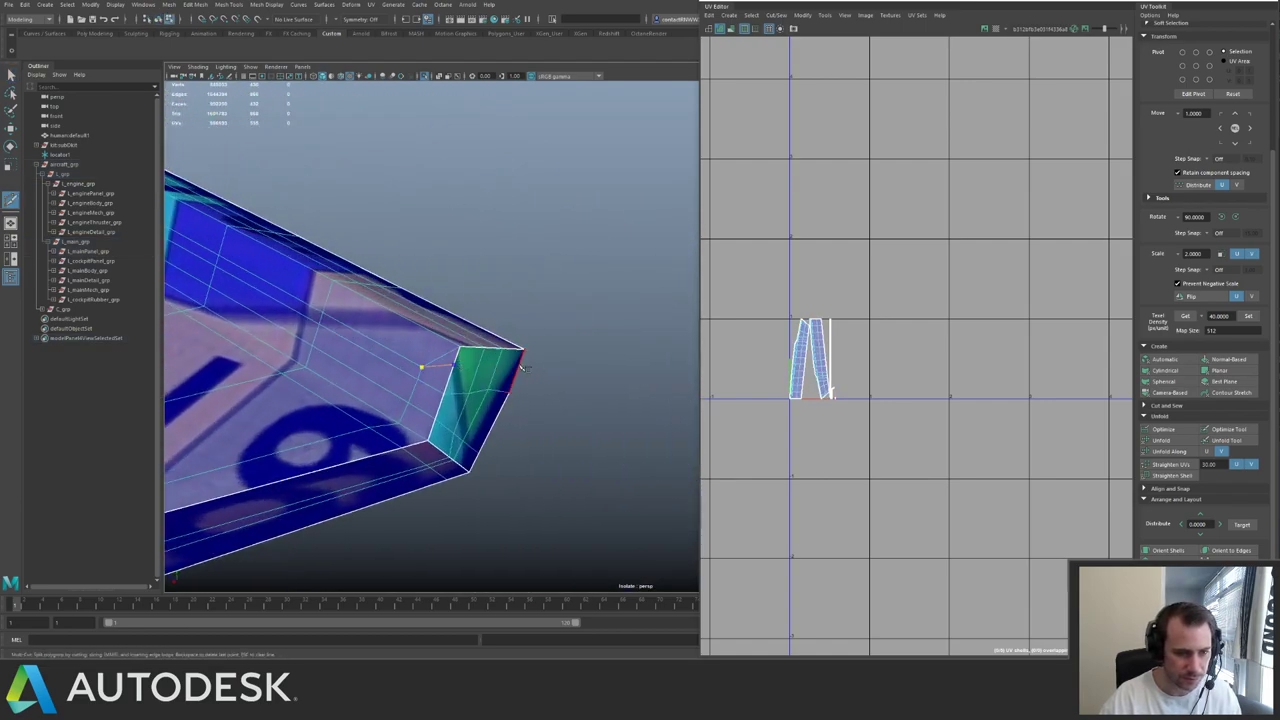
left_click_drag(530, 311, 435, 316, "alt")
right_click_drag(435, 316, 465, 282, "alt")
left_click_drag(465, 282, 451, 294, "alt")
right_click_drag(451, 294, 492, 325, "alt")
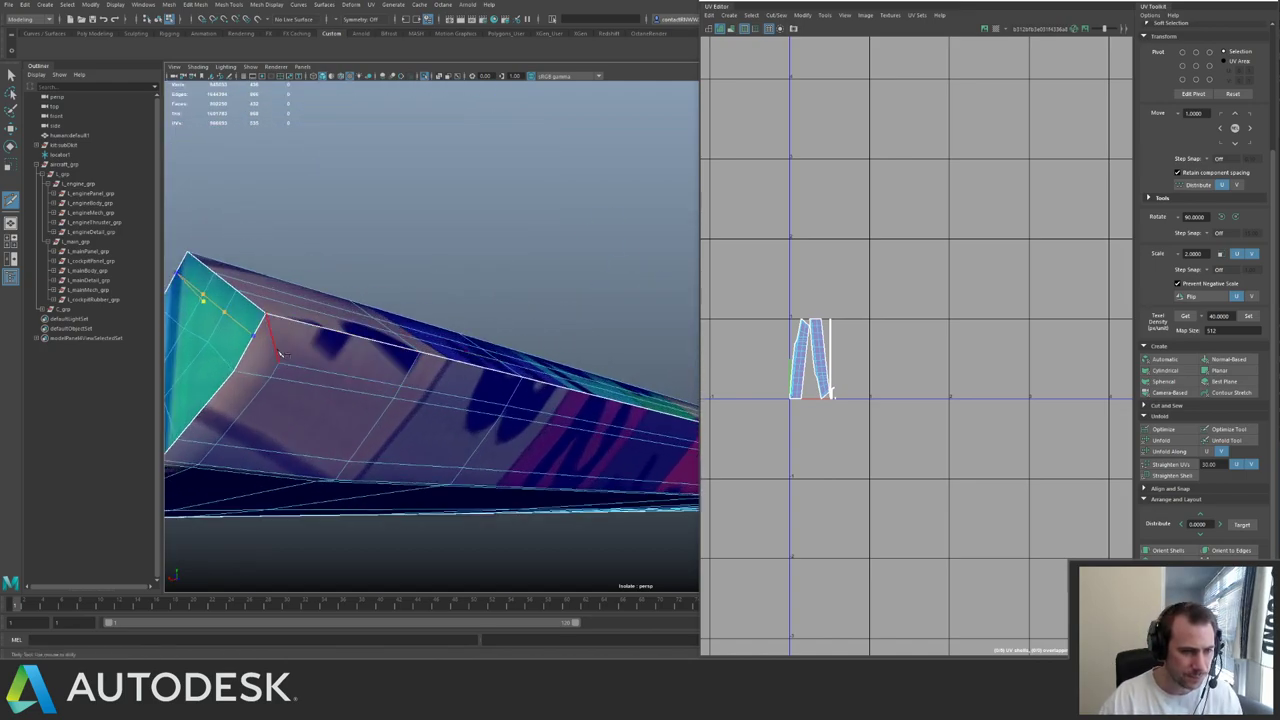
left_click_drag(325, 343, 263, 354, "alt")
middle_click_drag(263, 354, 373, 341, "alt")
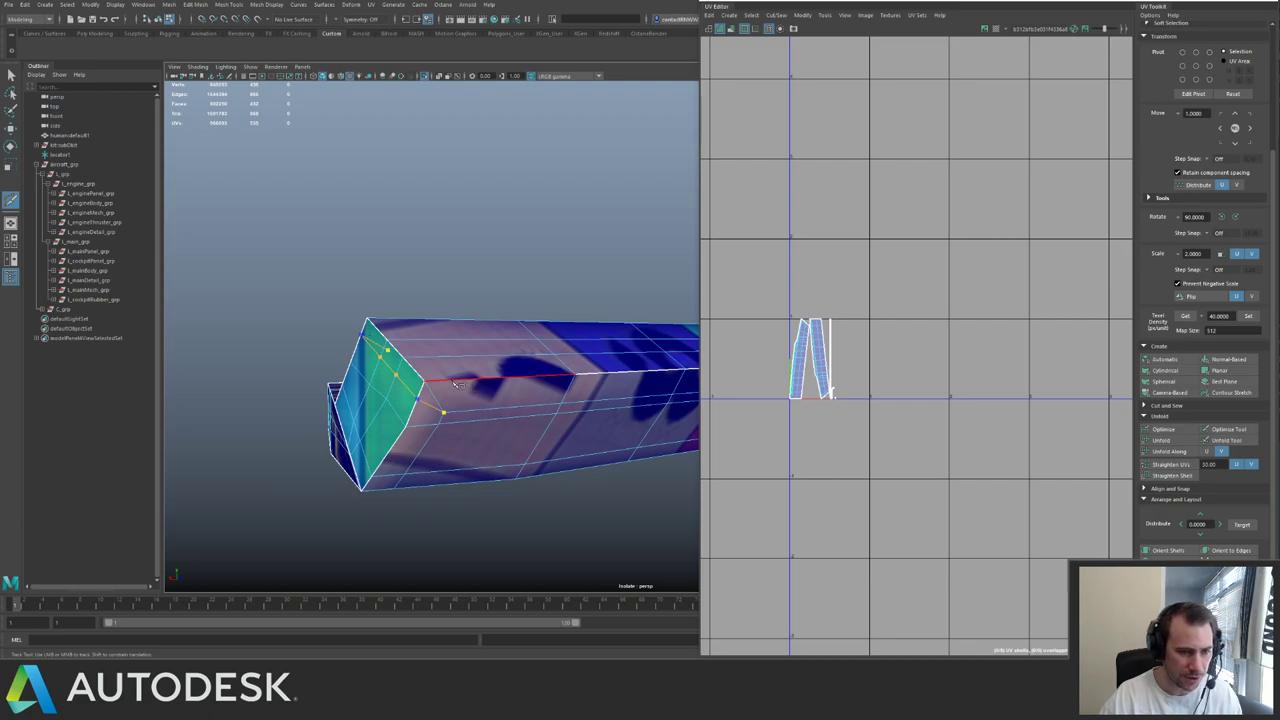
left_click(391, 321)
left_click_drag(392, 323, 520, 390, "alt")
middle_click_drag(520, 390, 430, 280, "alt")
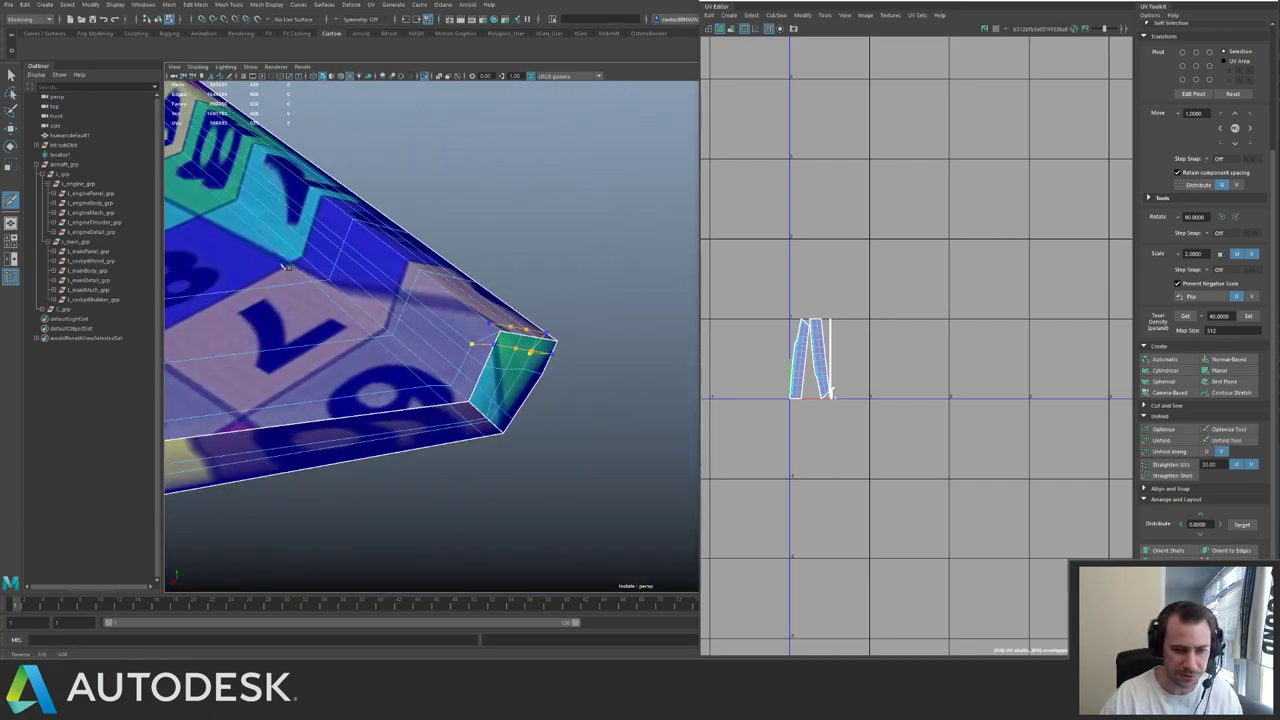
right_click_drag(430, 280, 504, 400, "alt")
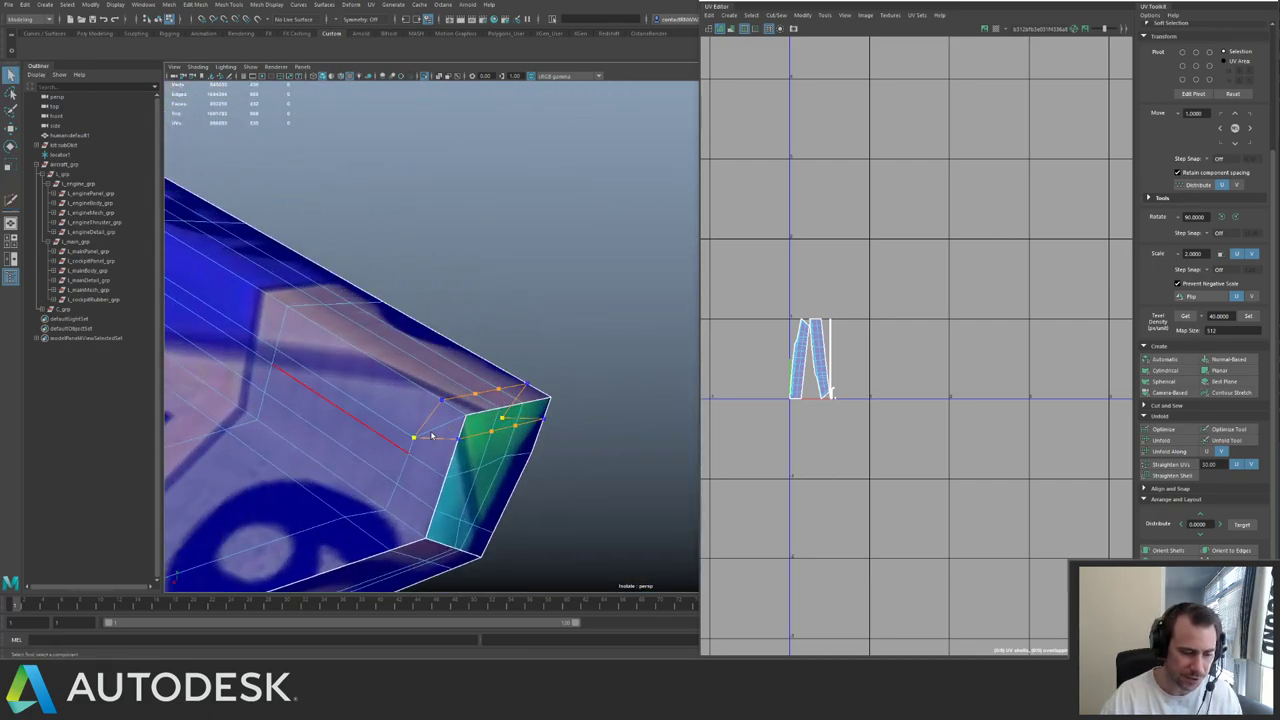
key("q")
key("F8")
- Delete the extra edge beside the panel's end cap
left_click_drag(509, 374, 481, 290, "alt")
key("ctrl+shift+x")
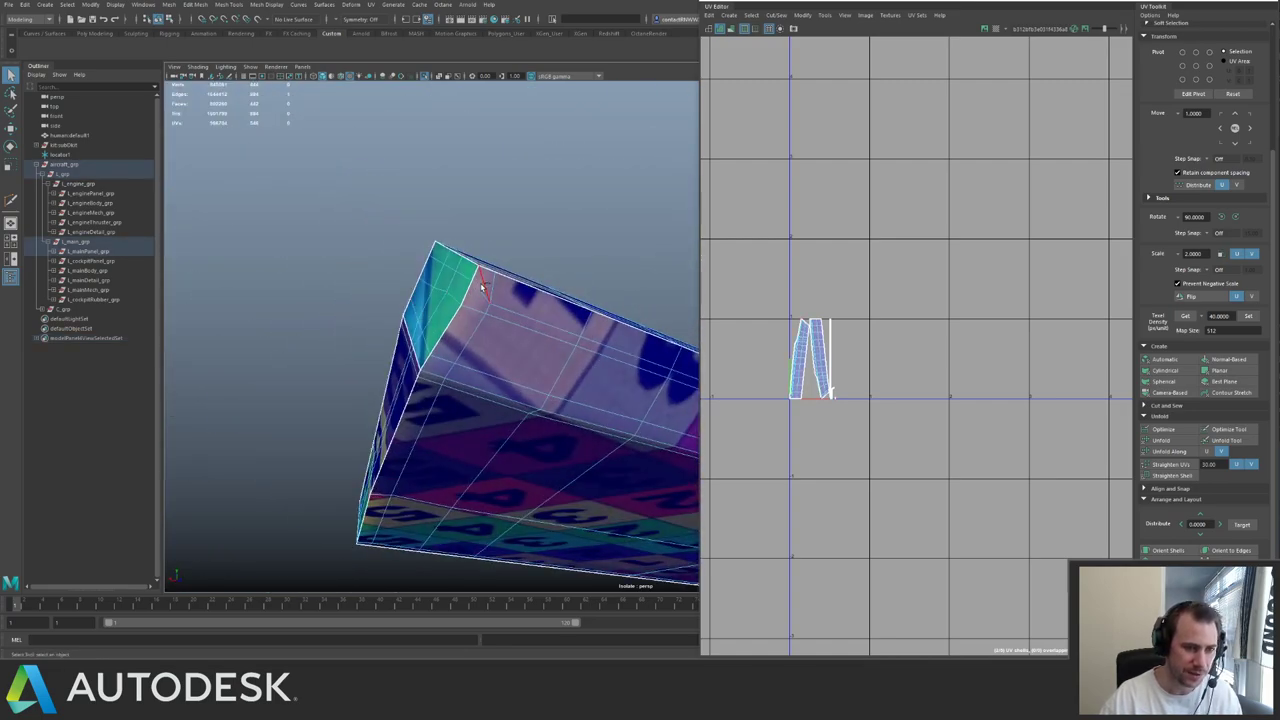
left_click(493, 340)
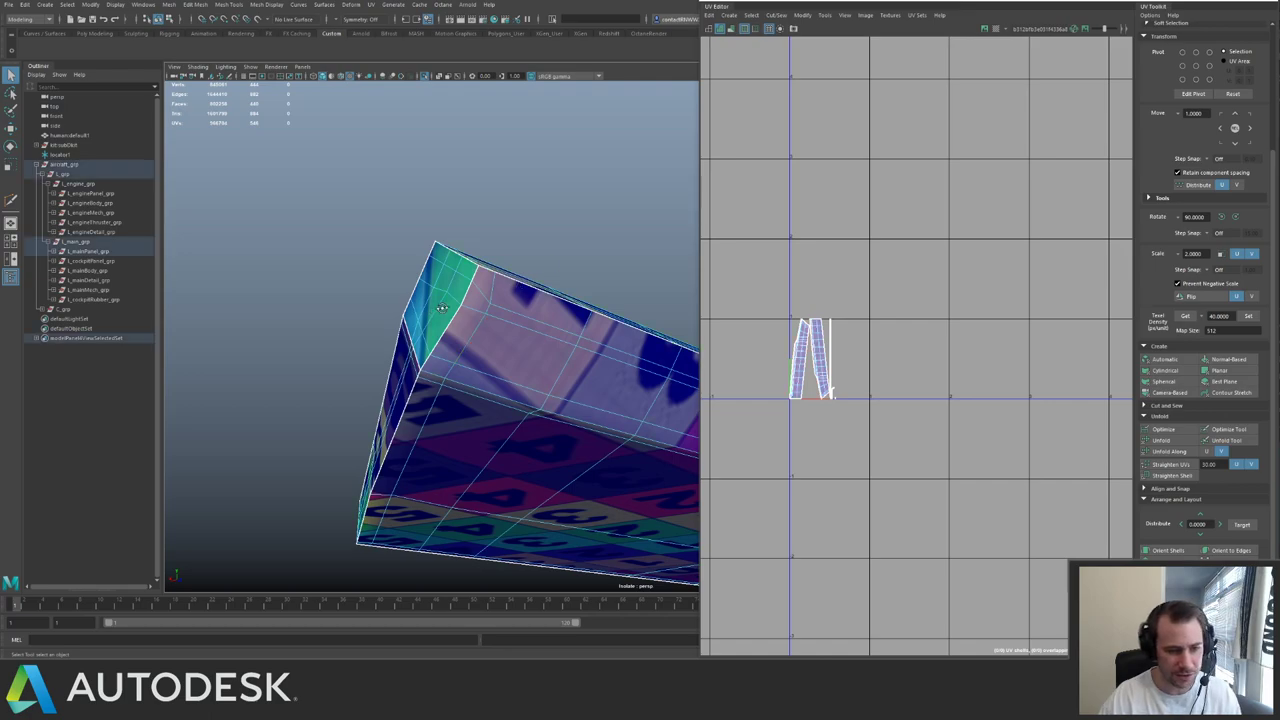
- Select the run of edges along the panel's long rim and cut them into a UV seam
left_click_drag(493, 340, 521, 368, "alt")
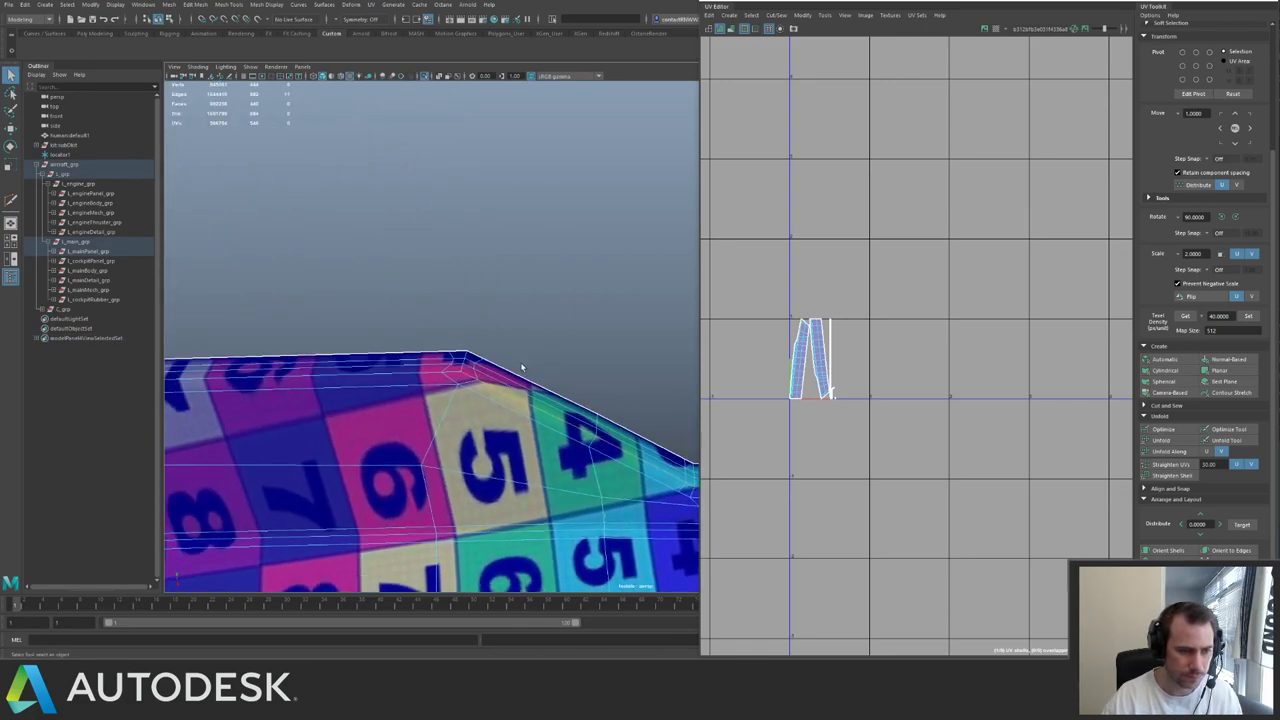
right_click(893, 314, "shift")
right_click_drag(866, 337, 866, 332, "shift")
key("w")
left_click_drag(657, 366, 708, 310, "alt")
left_click_drag(467, 347, 526, 329, "alt")
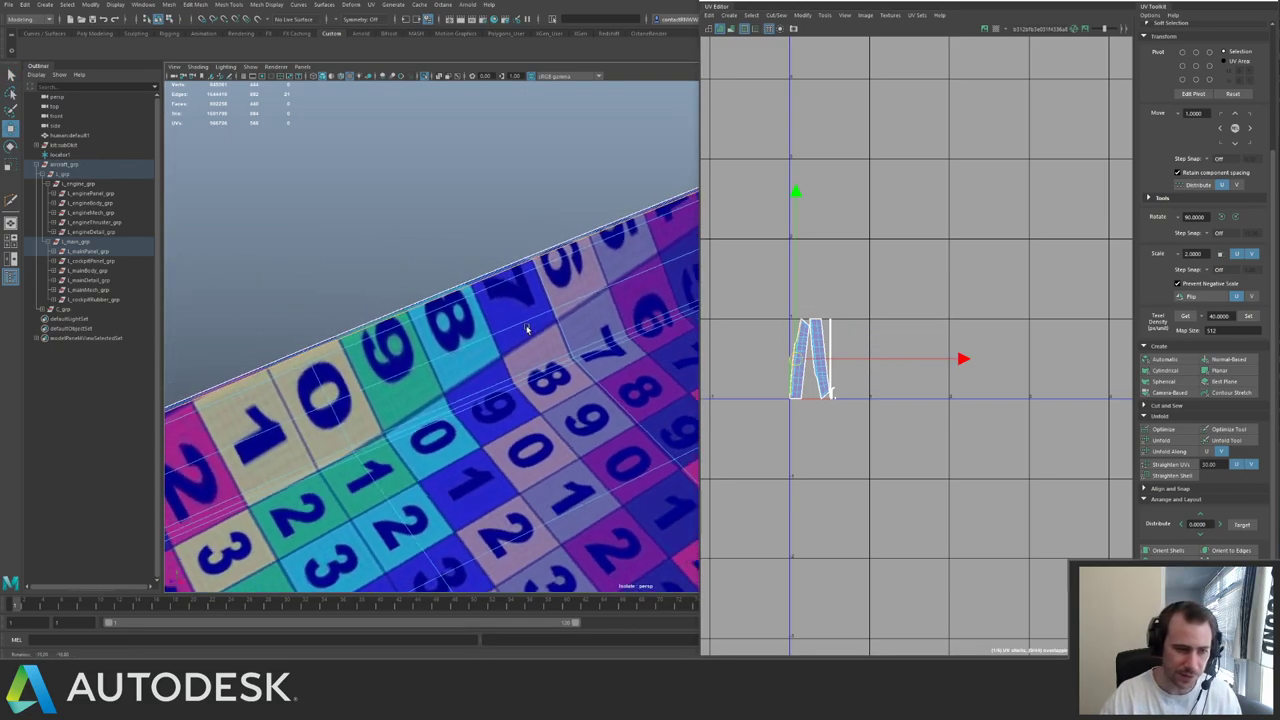
middle_click_drag(526, 329, 640, 285, "alt")
middle_click_drag(391, 397, 562, 325, "alt")
key("f")
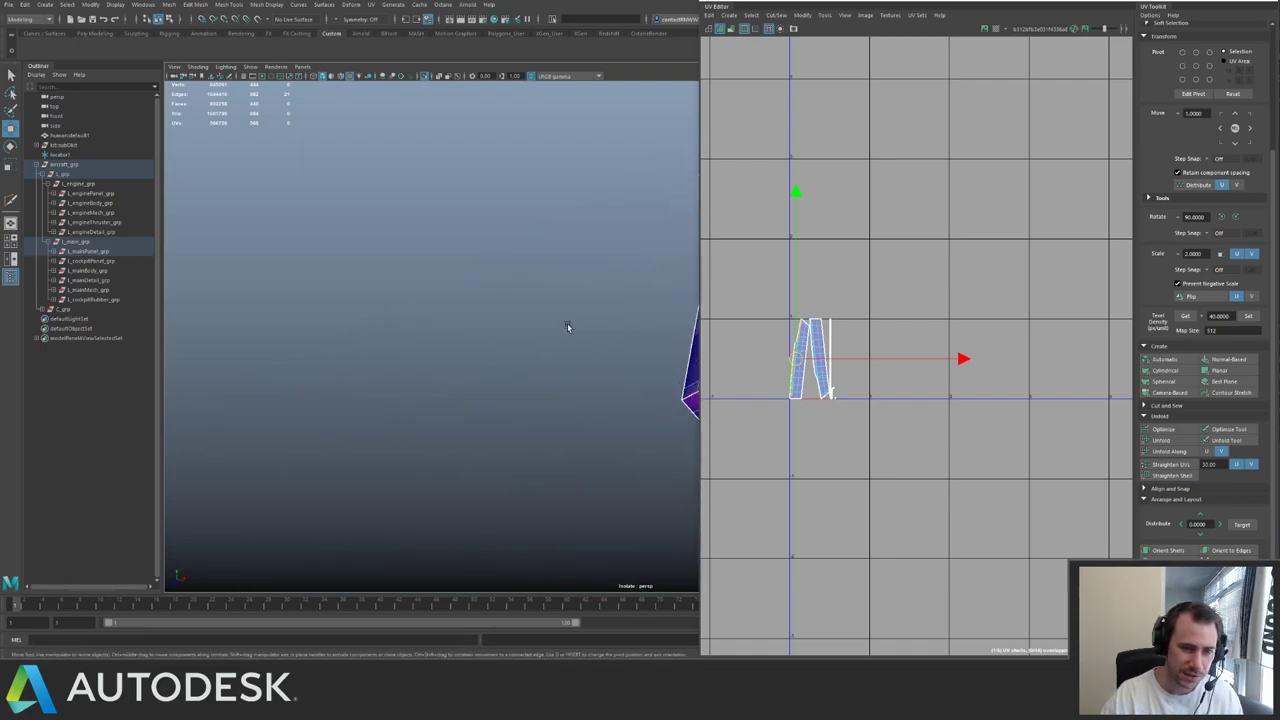
- Select the UVs of the panel's two large face shells and orient the shells
scroll(934, 420, "up", 5)
right_click_drag(808, 440, 828, 380)
left_click_drag(820, 381, 867, 414)
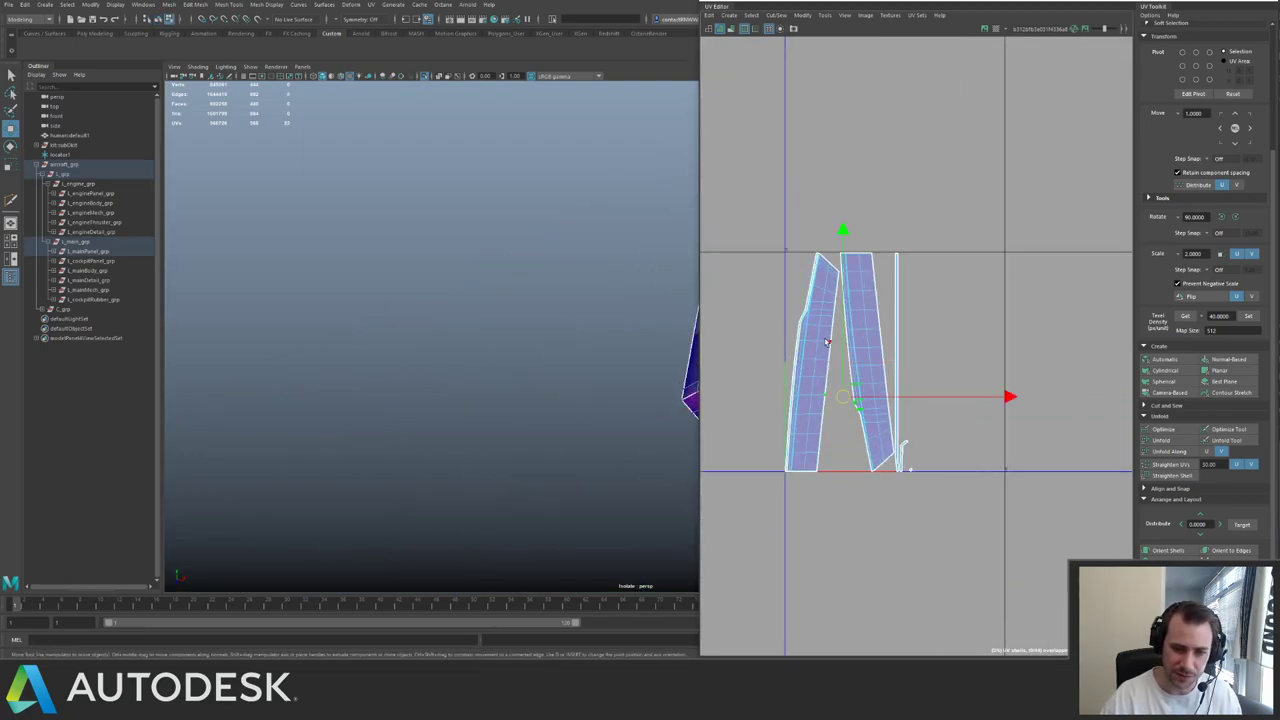
right_click_drag(826, 340, 892, 414, "ctrl")
right_click_drag(1016, 368, 898, 253, "alt")
left_click(1168, 550)
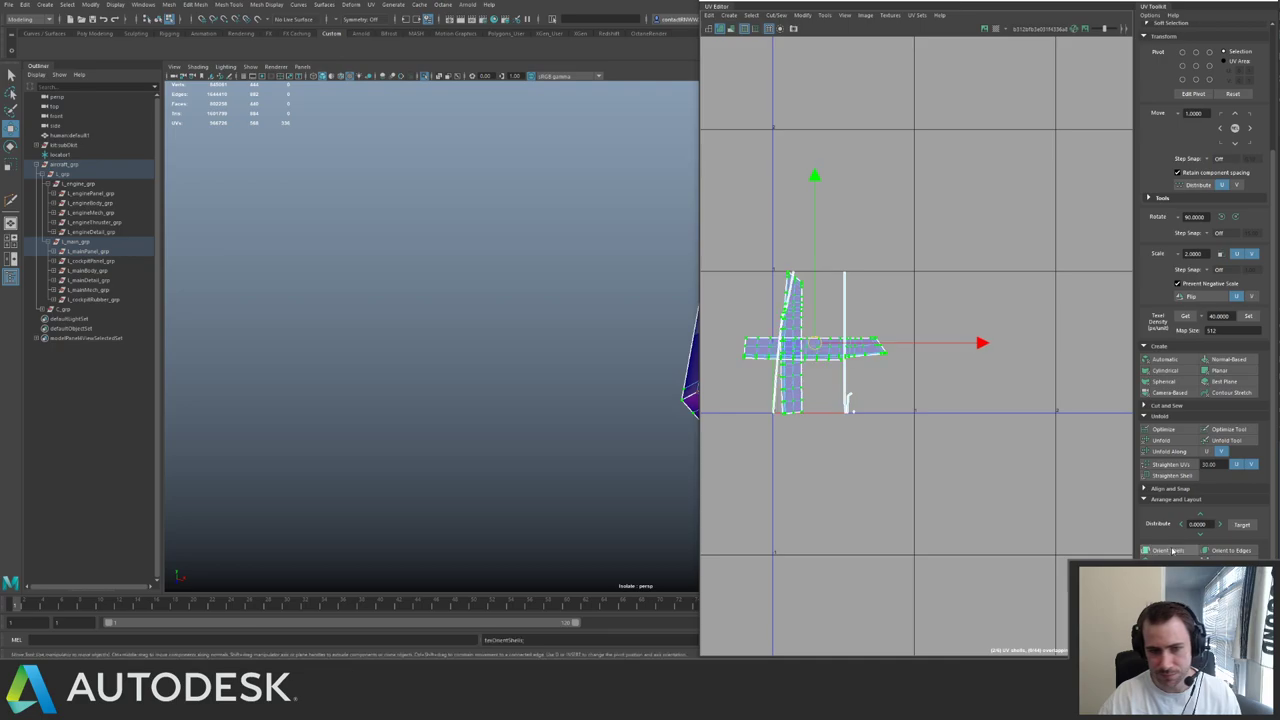
- Rotate the horizontal face shell by 90 degrees and move both large face shells away from the rim strips
left_click_drag(884, 345, 892, 359)
right_click_drag(854, 306, 985, 395, "ctrl")
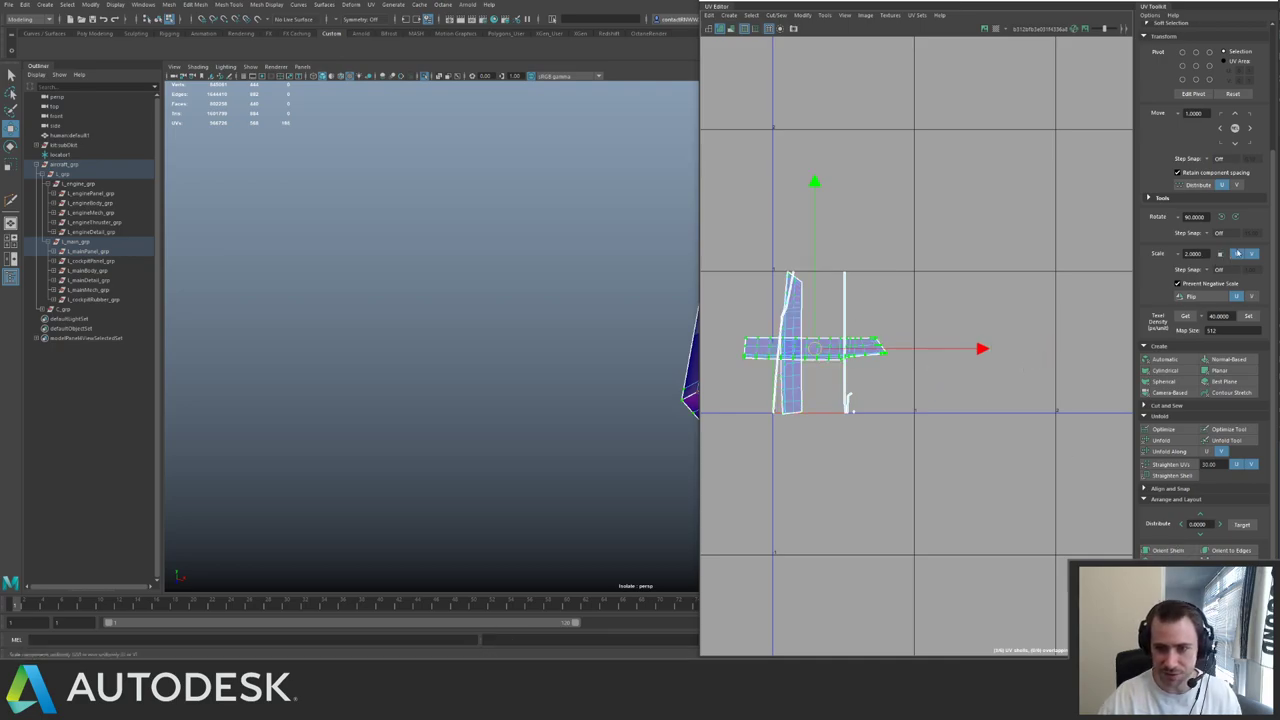
left_click(1236, 217)
left_click_drag(798, 376, 821, 383)
right_click_drag(821, 383, 880, 424, "ctrl")
left_click_drag(949, 347, 1093, 362)
- Sew the tiny shell at the panel's end corner to its adjoining rim strip along their shared edges
left_click_drag(791, 257, 905, 460)
scroll(883, 271, "up", 3)
left_click_drag(913, 373, 916, 380)
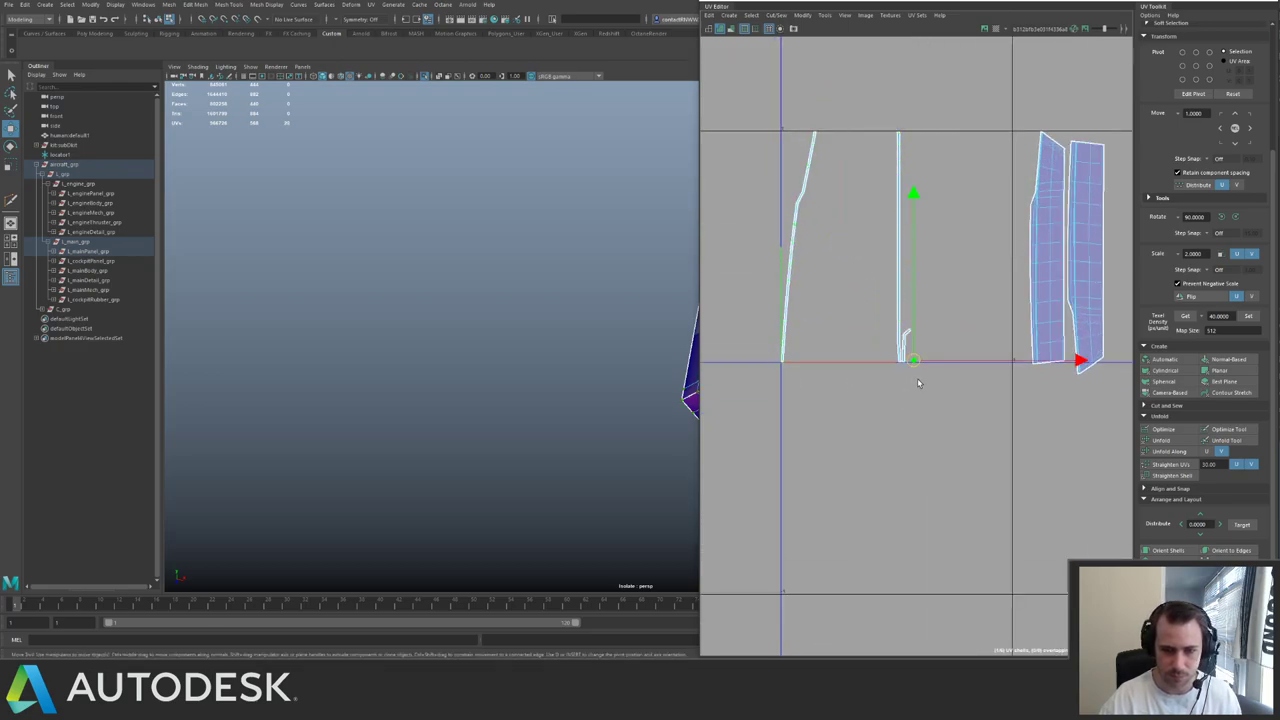
key("f")
right_click_drag(563, 305, 480, 298, "alt")
left_click_drag(480, 298, 369, 285, "alt")
left_click_drag(603, 282, 614, 364, "alt")
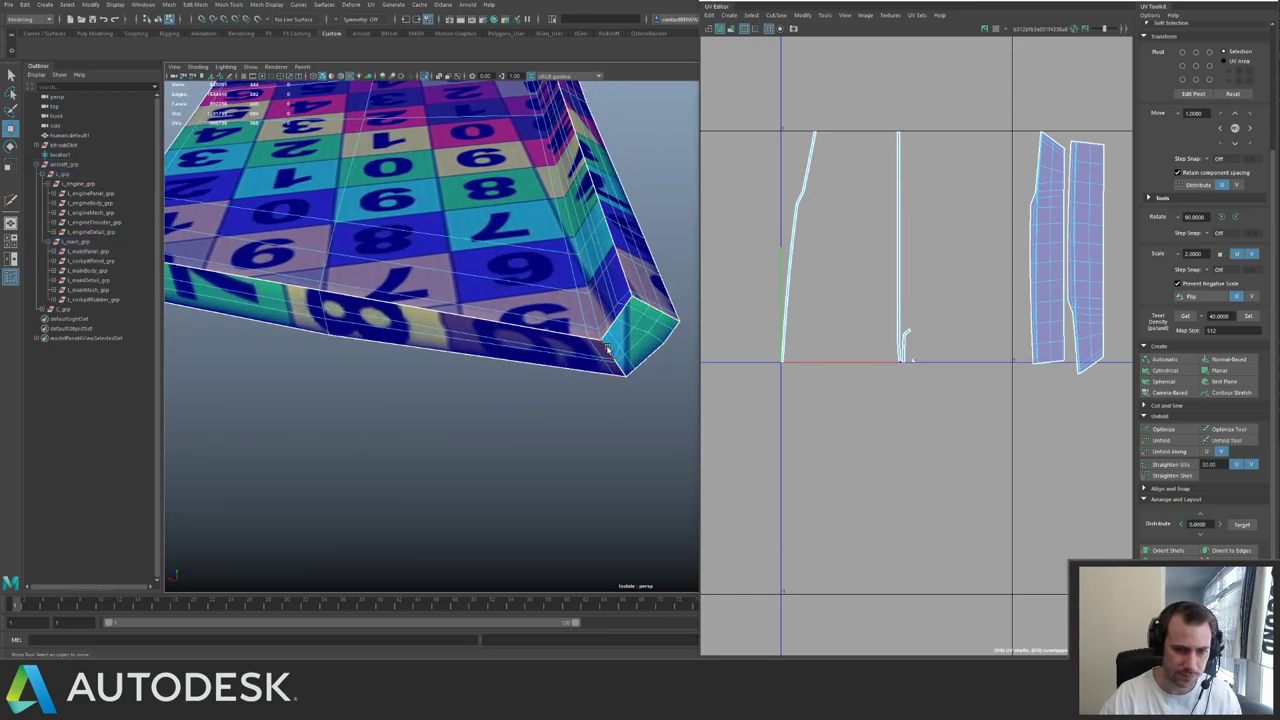
left_click(624, 371)
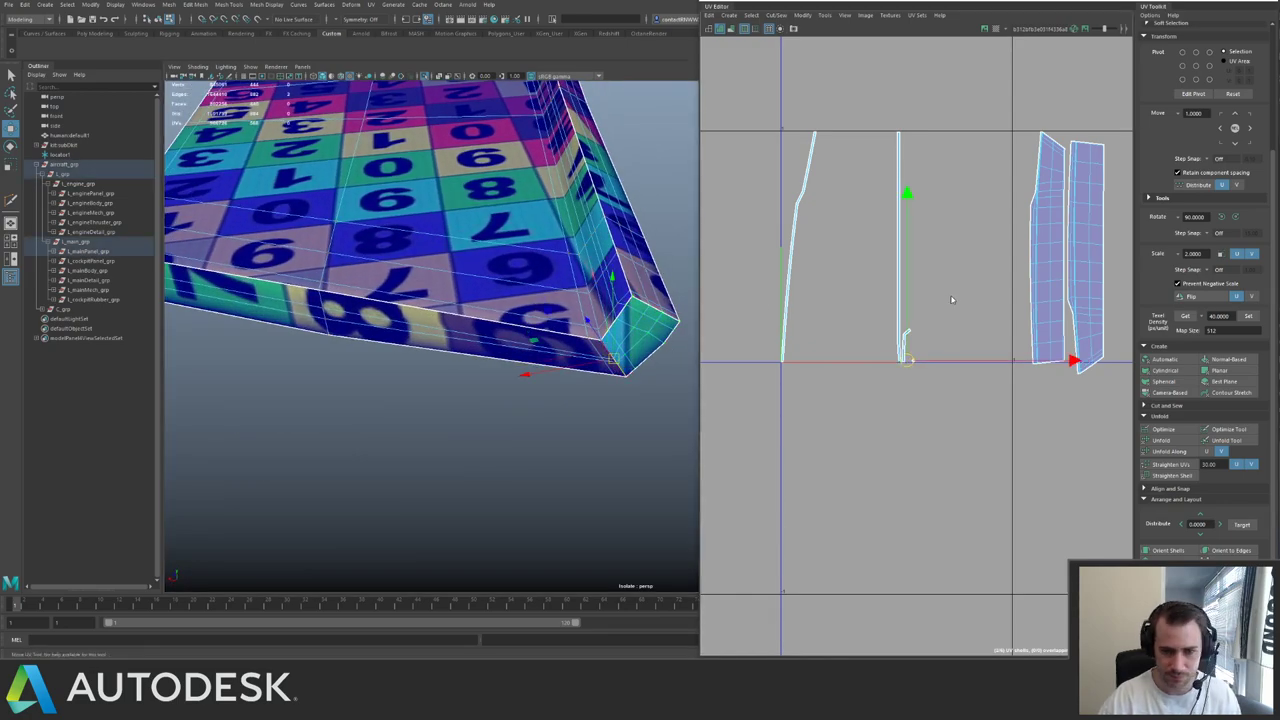
key("shift+s")
- Select the UVs of all the rim strips and straighten them
left_click_drag(774, 109, 940, 378)
right_click_drag(950, 279, 873, 209, "alt")
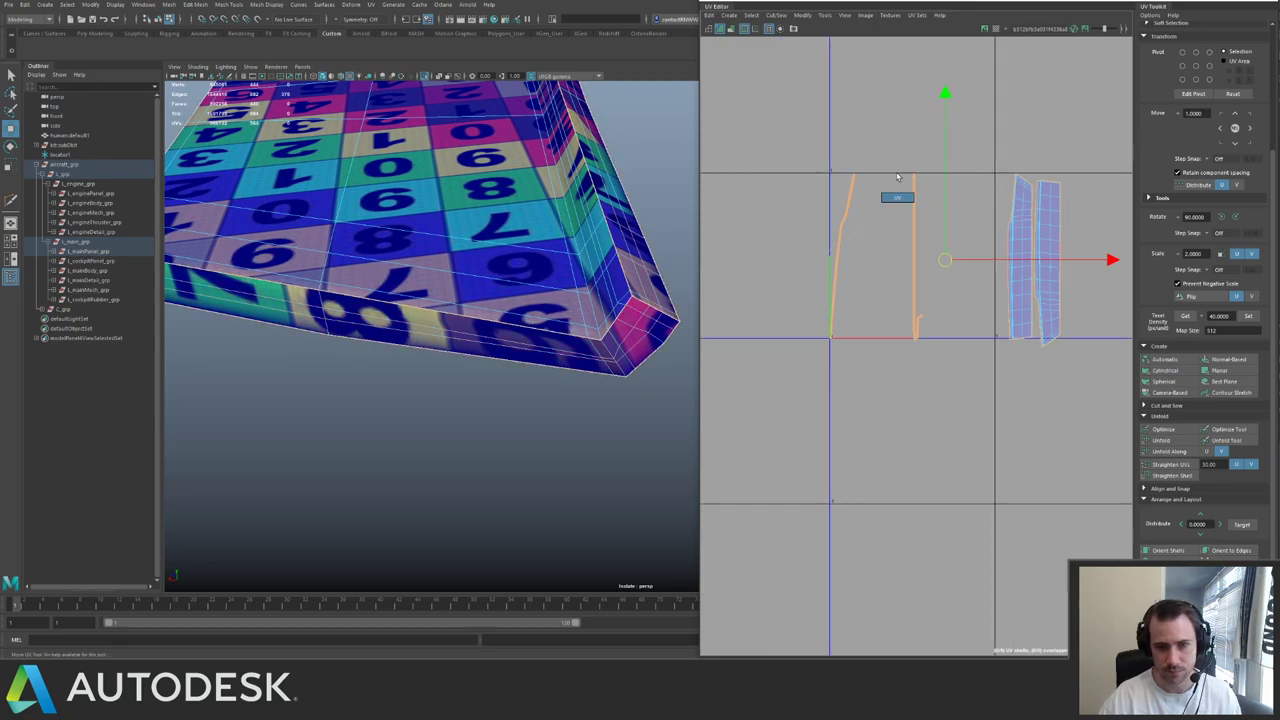
left_click_drag(794, 180, 972, 414)
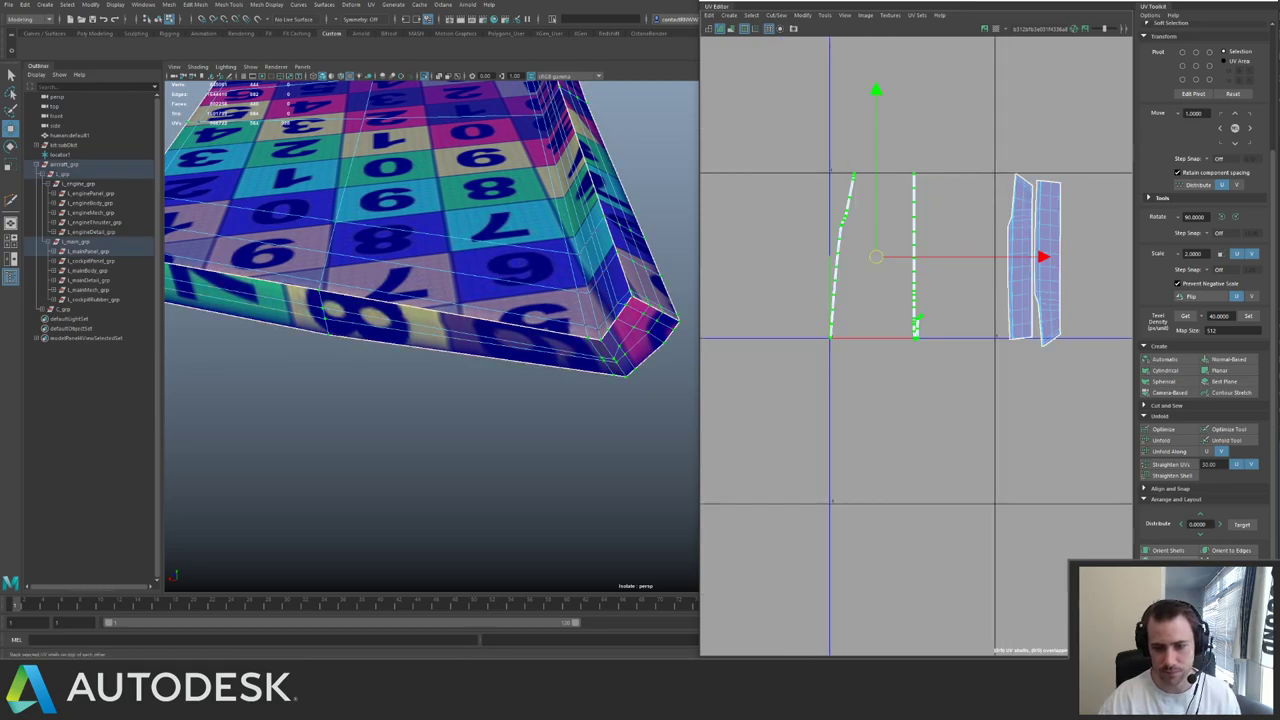
left_click(1170, 464)
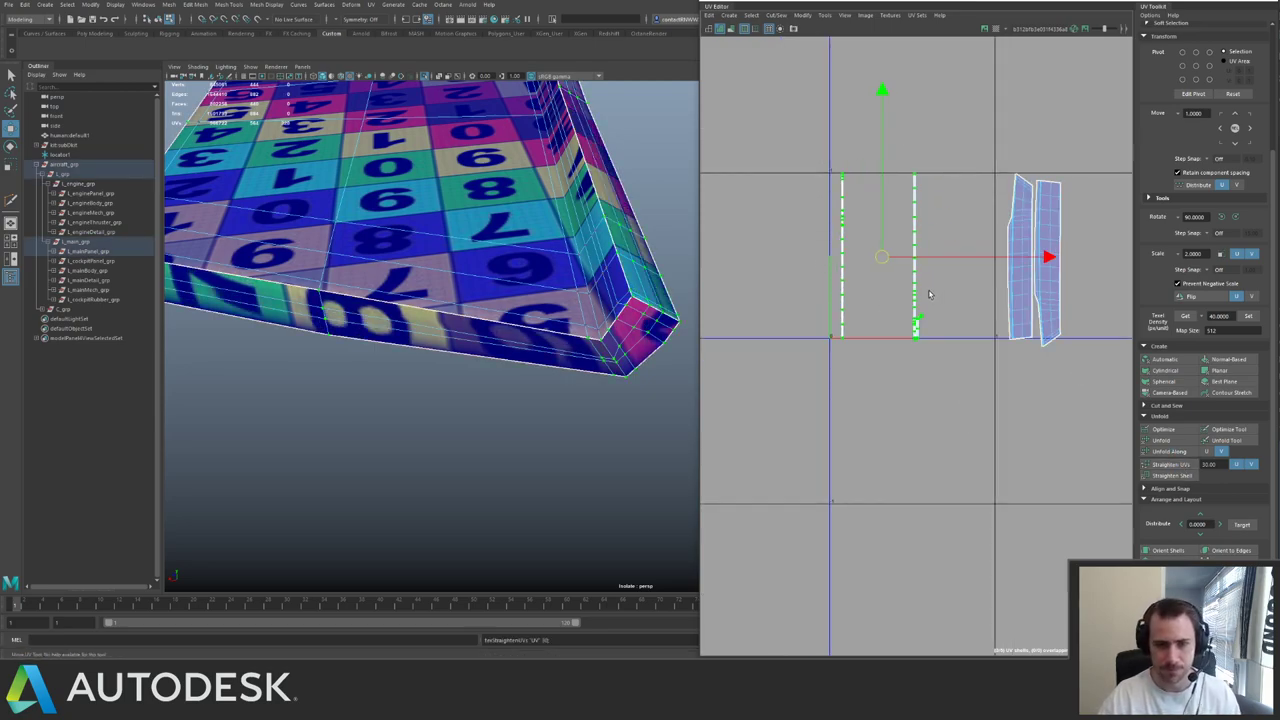
left_click(969, 268)
- Select the short bent rim strip and unfold its UVs
right_click_drag(944, 295, 1029, 380, "alt")
middle_click_drag(1029, 380, 943, 414, "alt")
right_click_drag(943, 414, 1068, 488, "alt")
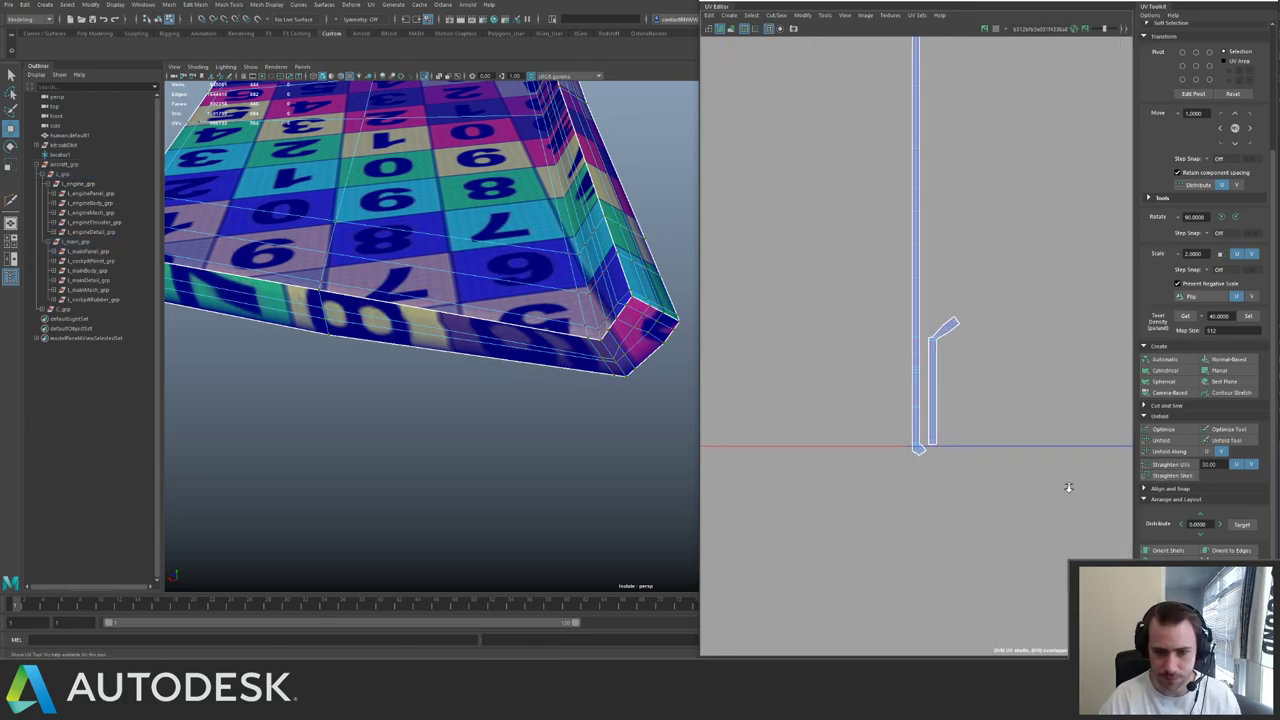
scroll(1068, 485, "up", 4)
left_click_drag(914, 262, 977, 320)
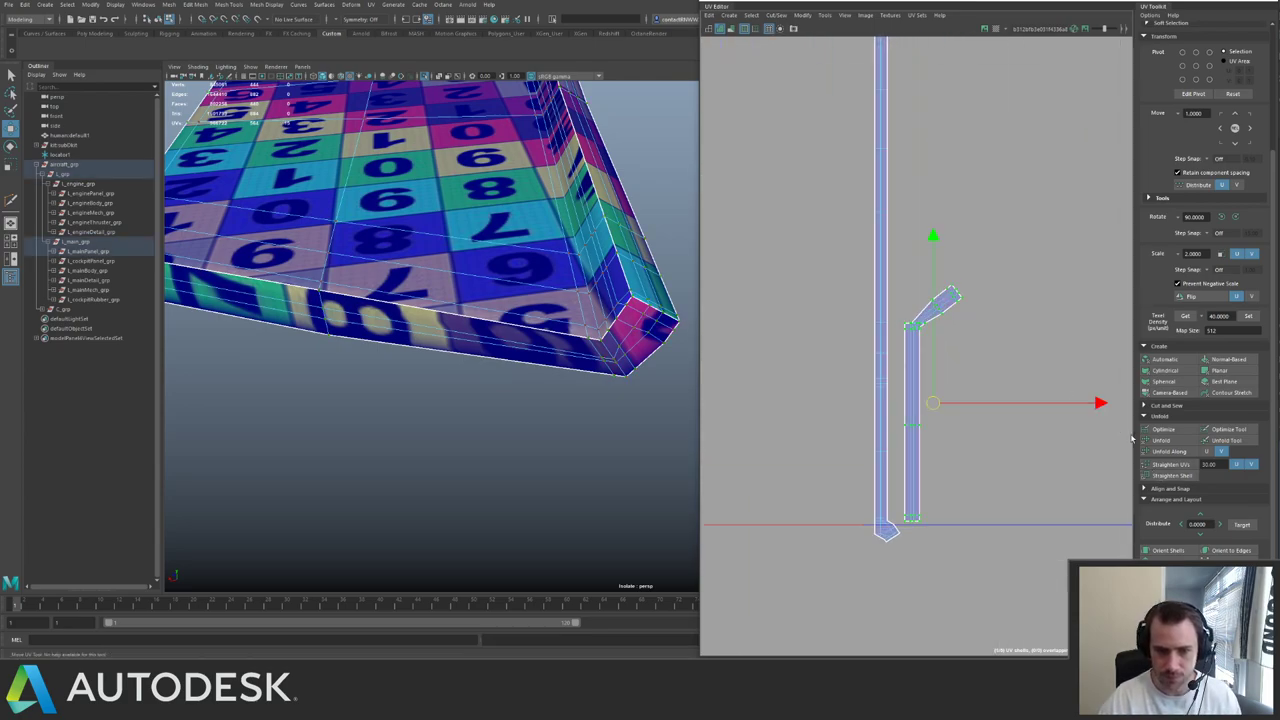
left_click(1161, 440)
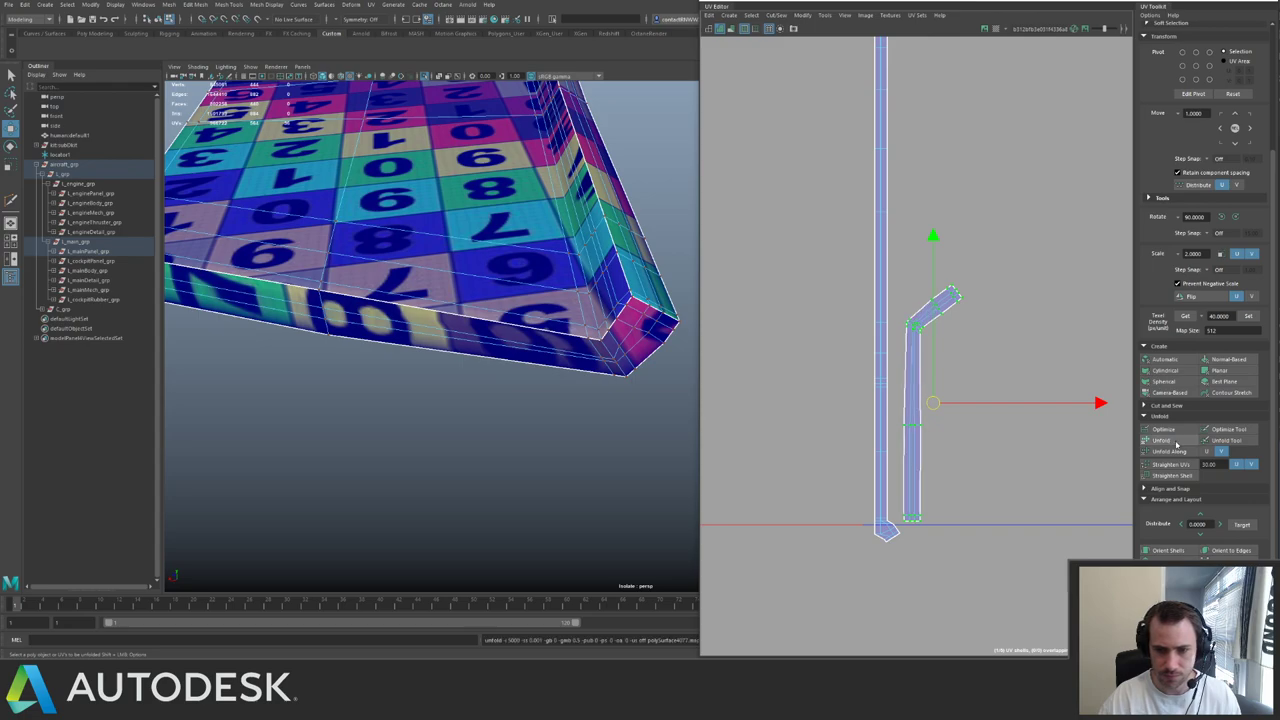
- Select all of the panel's UV shells and leave isolation
right_click_drag(952, 350, 792, 203, "alt")
right_click_drag(972, 300, 880, 225, "alt")
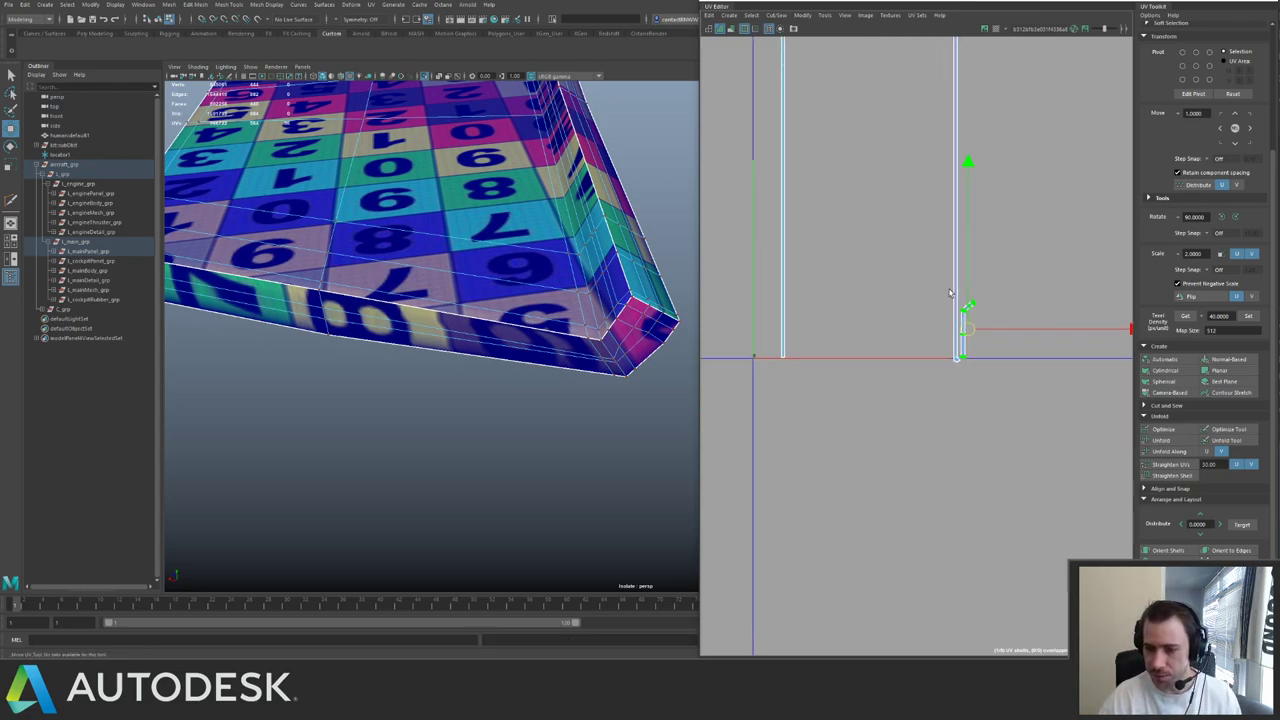
right_click_drag(927, 396, 795, 258, "alt")
left_click_drag(794, 259, 952, 424)
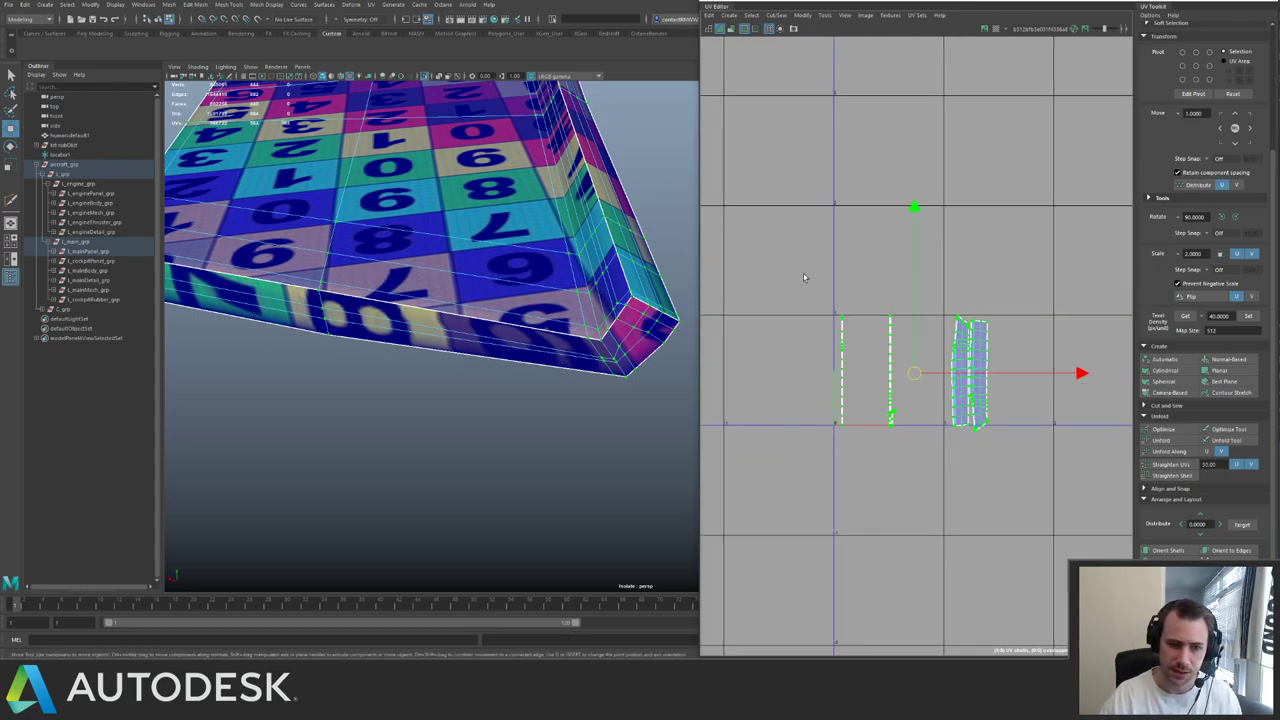
left_click_drag(578, 315, 409, 320, "alt")
key("ctrl+1")
- Set all of the panel's shells to a texel density of 40 and lay them out
middle_click_drag(409, 320, 594, 292, "alt")
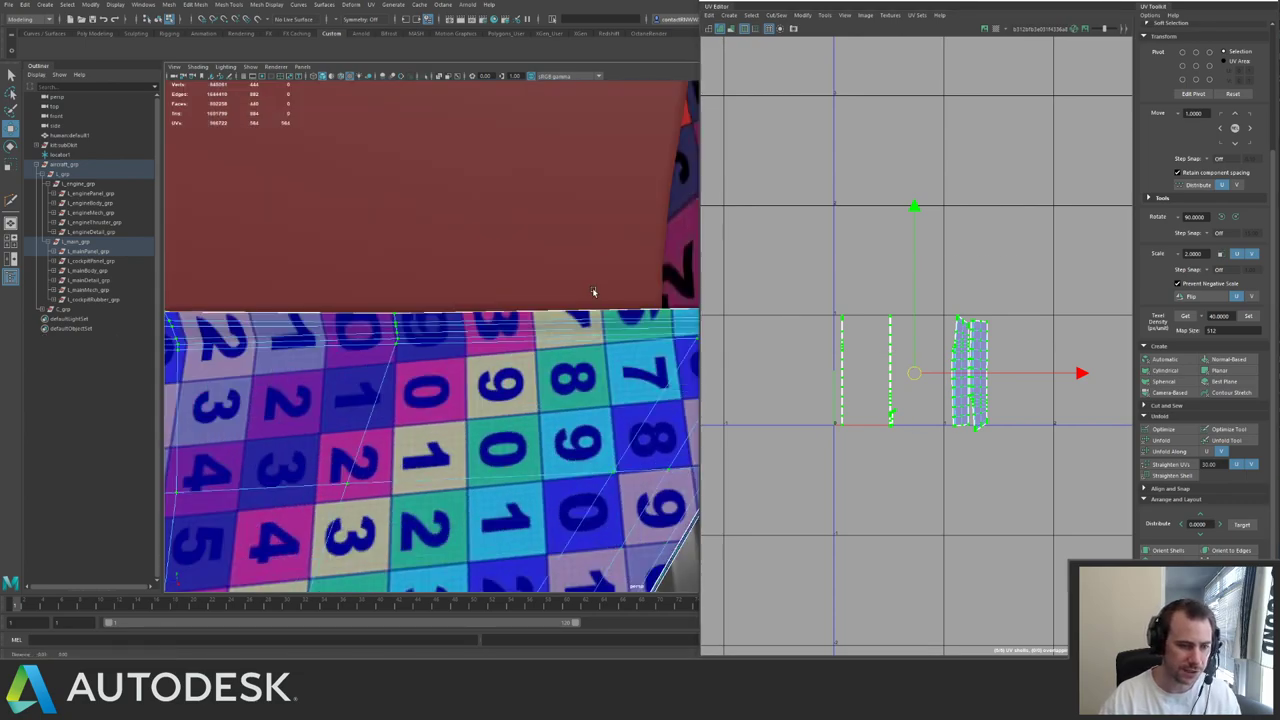
right_click_drag(594, 292, 277, 189, "alt")
left_click_drag(277, 189, 450, 262, "alt")
right_click_drag(450, 262, 380, 246, "alt")
middle_click_drag(380, 246, 168, 262, "alt")
left_click_drag(168, 262, 490, 265, "alt")
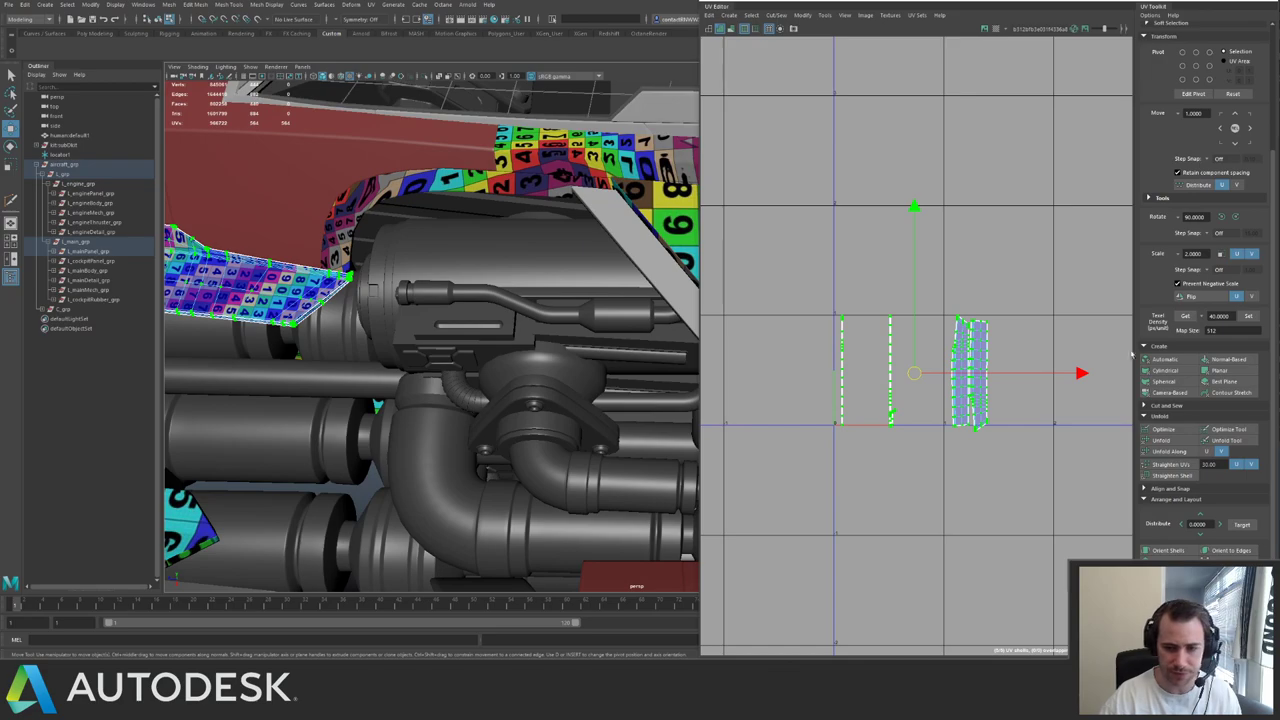
left_click(1248, 316)
left_click_drag(811, 323, 1010, 404)
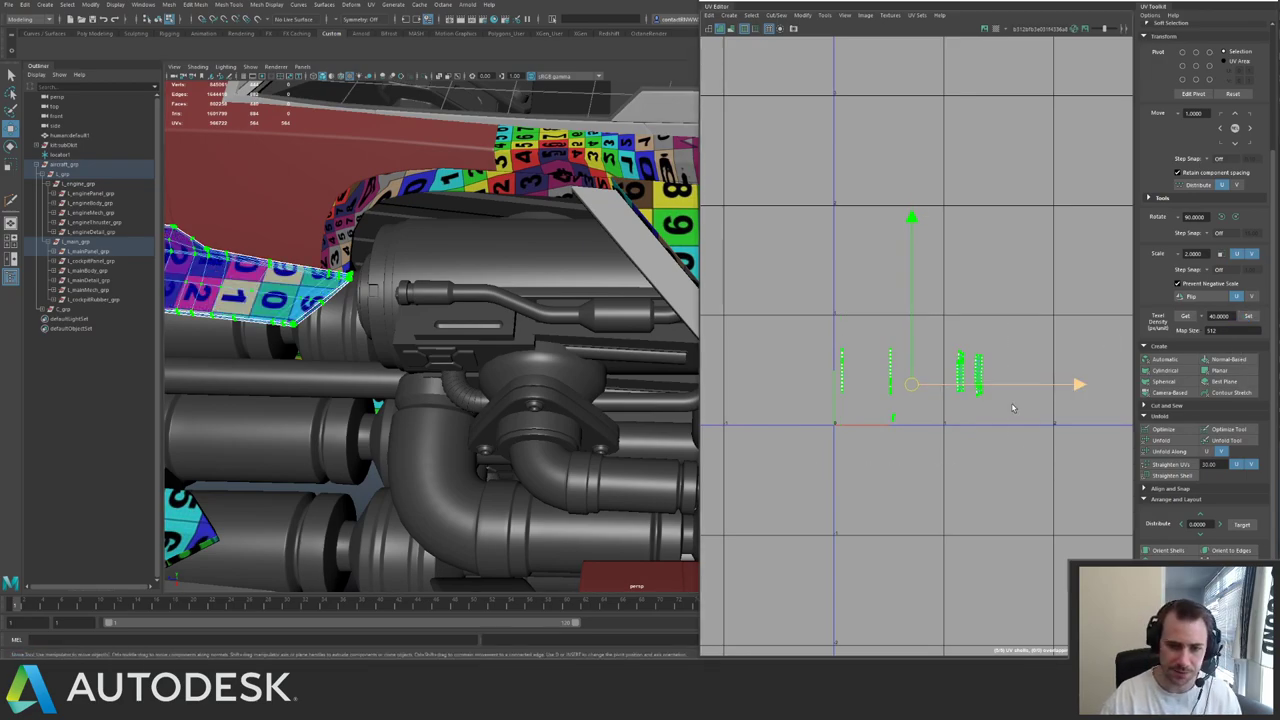
key("ctrl+l")
left_click(907, 446)
- Inspect the checker pattern along the aircraft's side panels and select the nose panel ahead of the cockpit
middle_click_drag(405, 298, 456, 317, "alt")
left_click_drag(456, 317, 389, 350, "alt")
left_click_drag(299, 310, 624, 245, "alt")
middle_click_drag(328, 403, 327, 391, "alt")
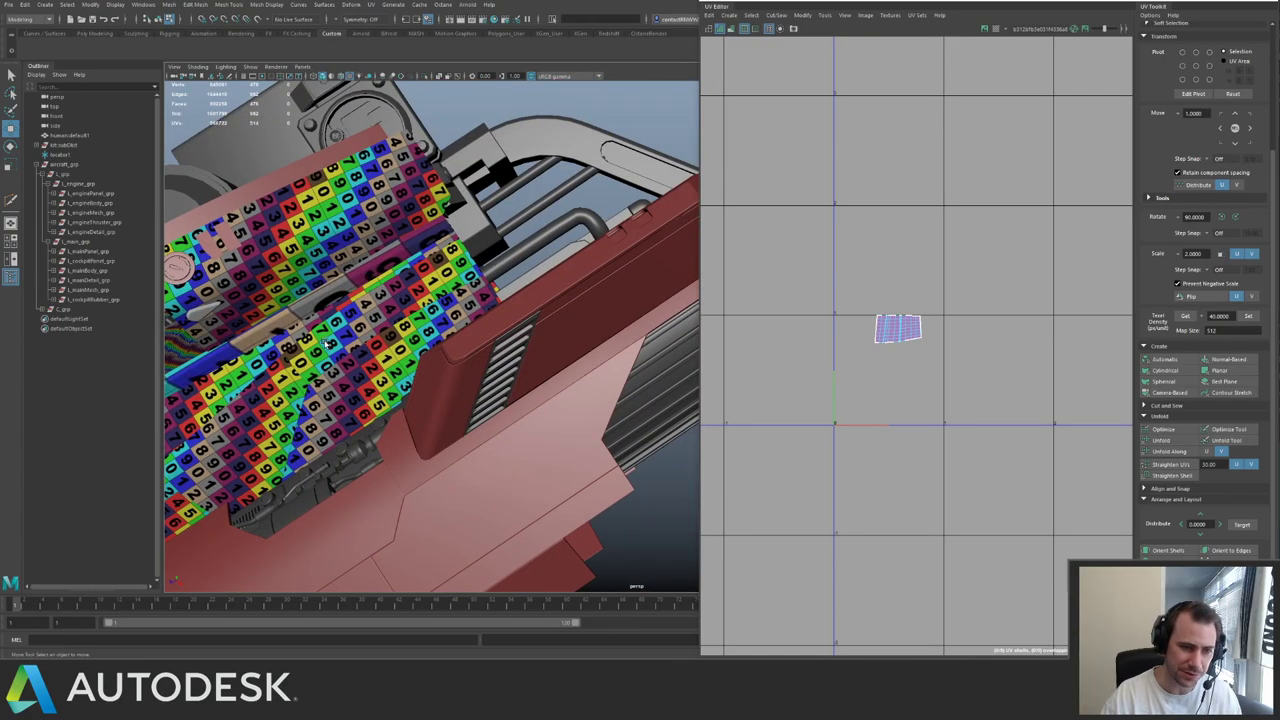
left_click_drag(326, 345, 497, 295, "alt")
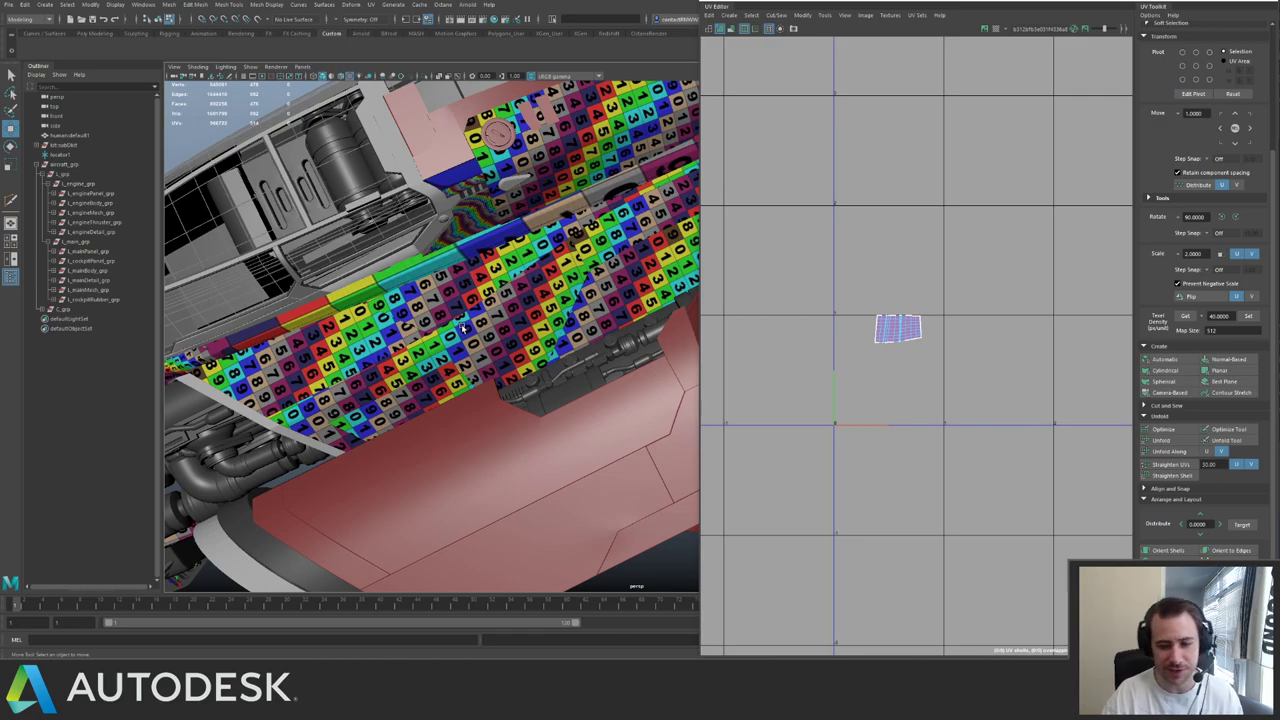
left_click_drag(350, 338, 486, 328, "alt")
key("F8")
left_click(407, 371)
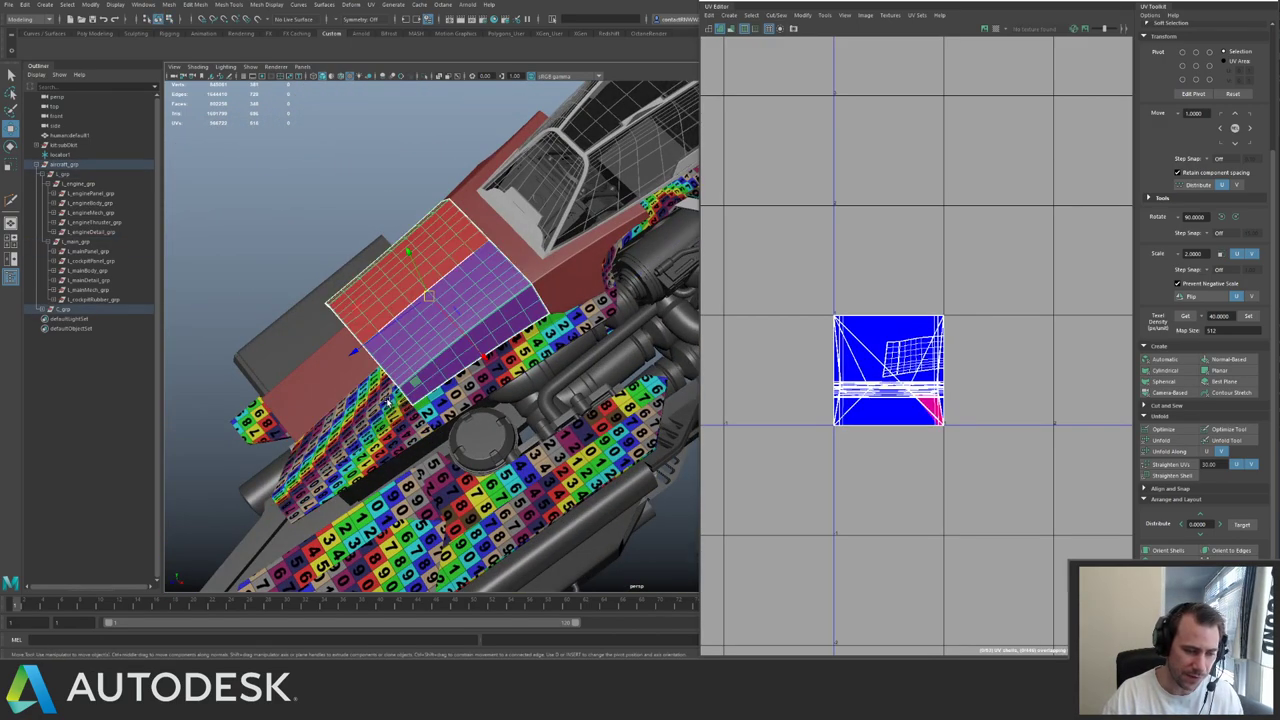
- Isolate the folded side panel beside the nose and give it an automatic UV projection
left_click(391, 402)
middle_click_drag(330, 440, 428, 380, "alt")
scroll(428, 380, "up", 5)
left_click_drag(428, 380, 400, 260, "alt")
scroll(400, 260, "down", 3)
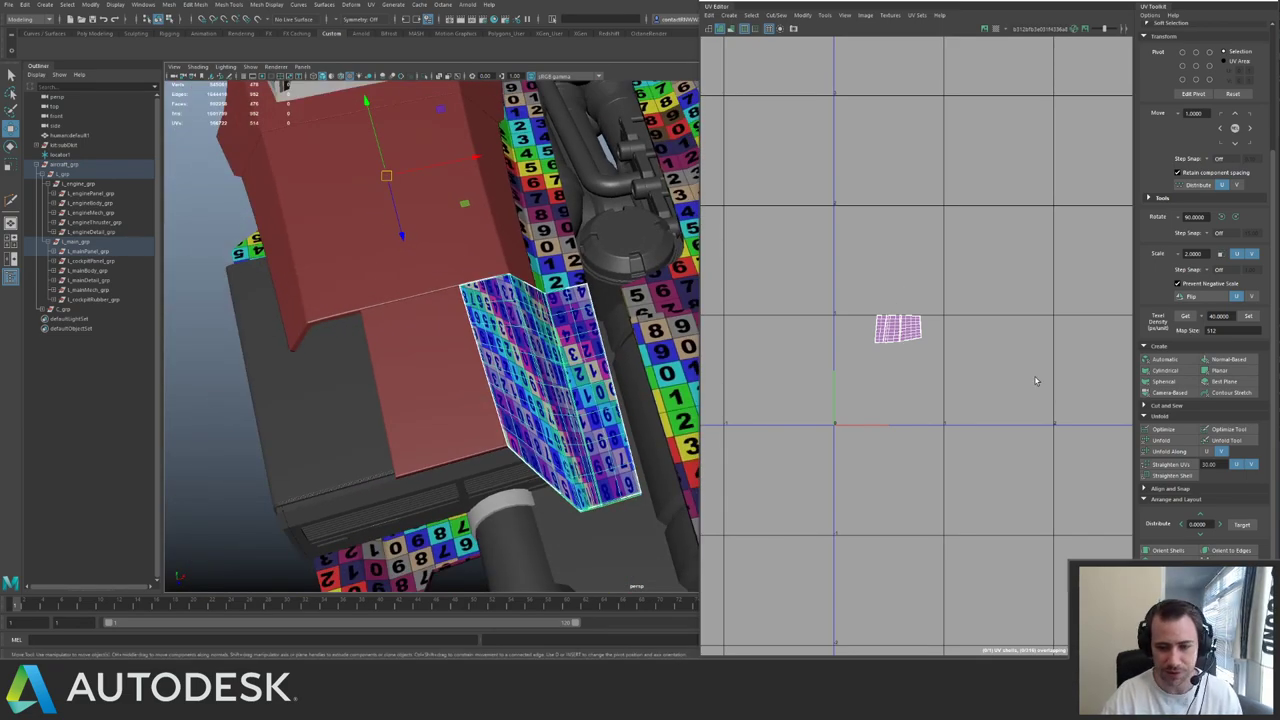
key("f")
key("ctrl+1")
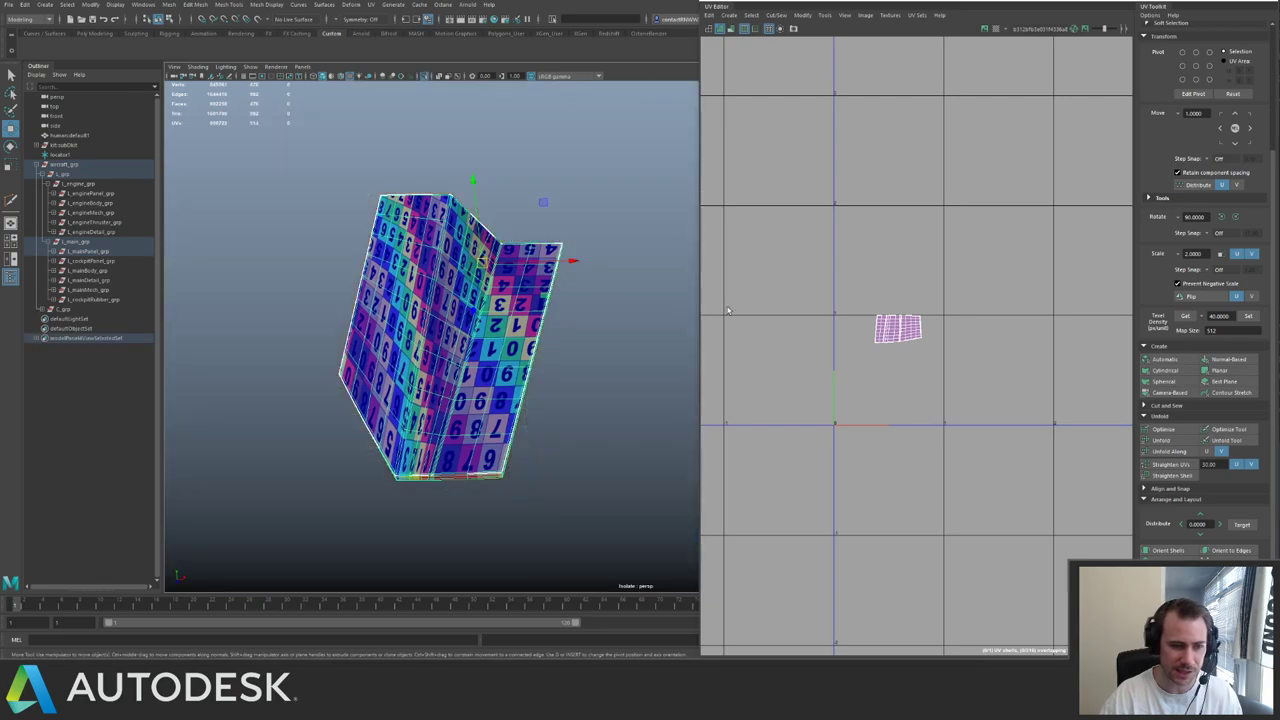
left_click(1163, 359)
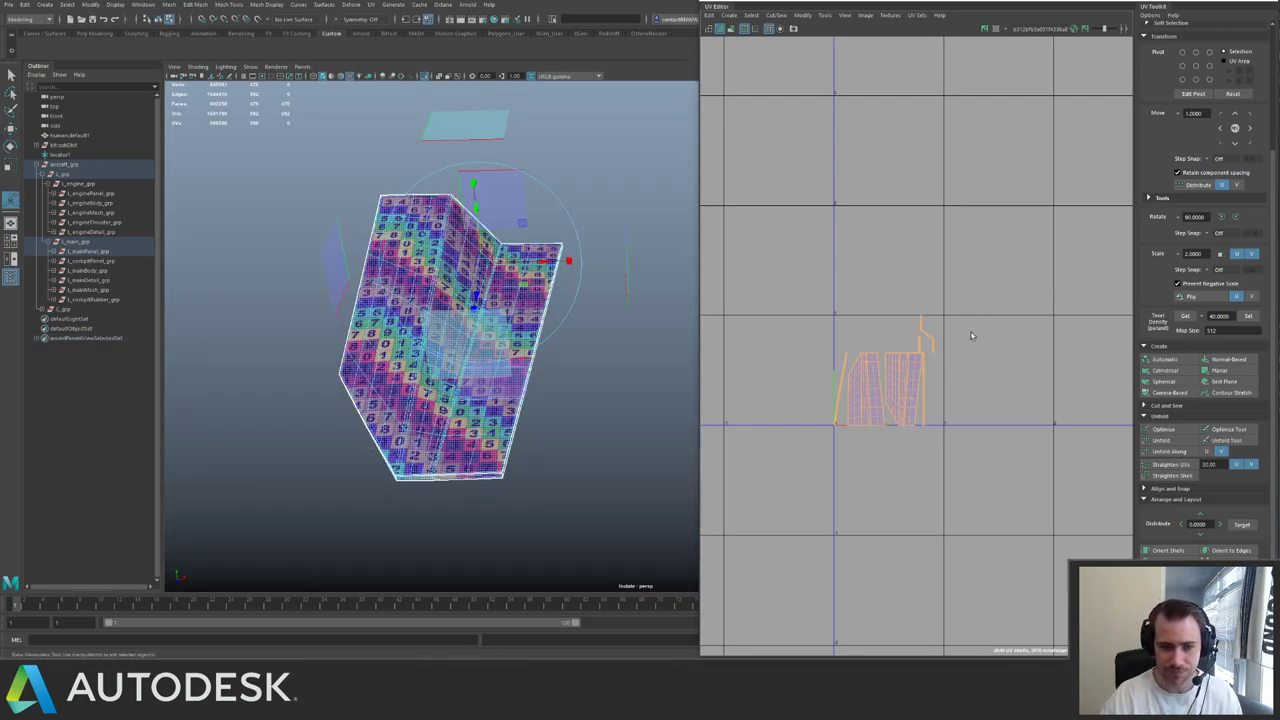
- Select the short bent rim strip's UV shell and try to straighten its UVs
scroll(810, 327, "up", 4)
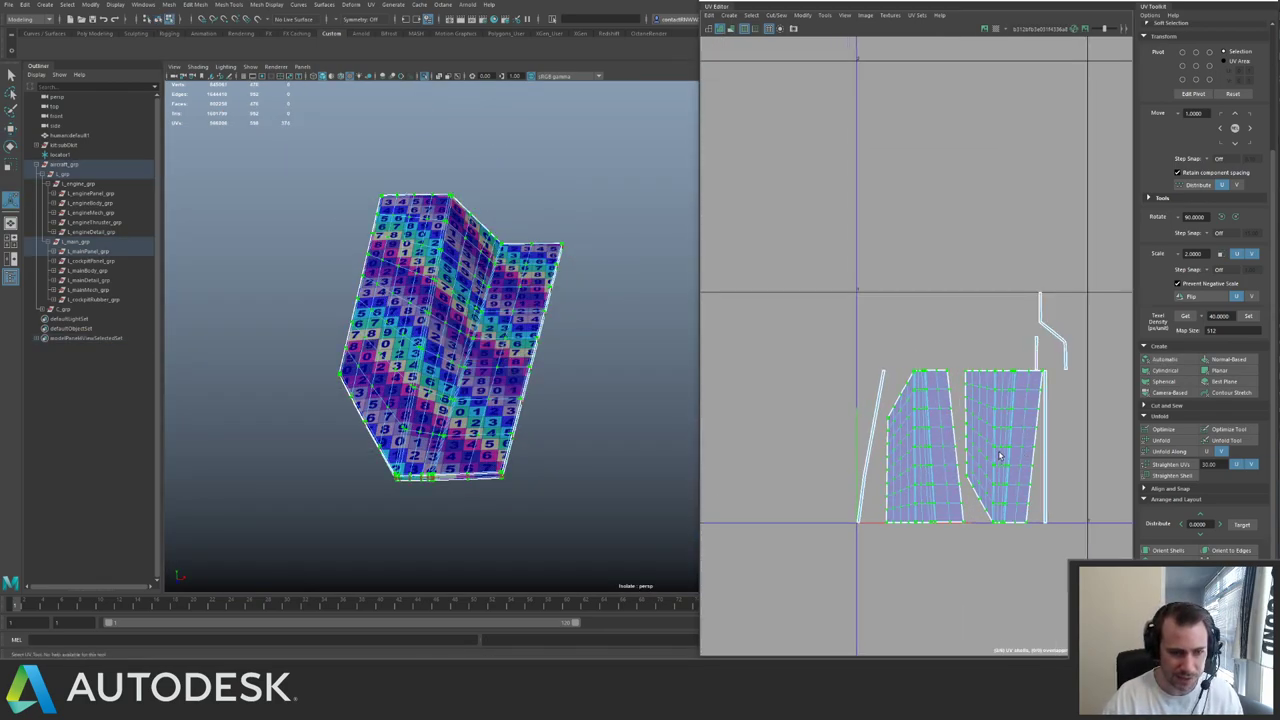
scroll(990, 352, "up", 3)
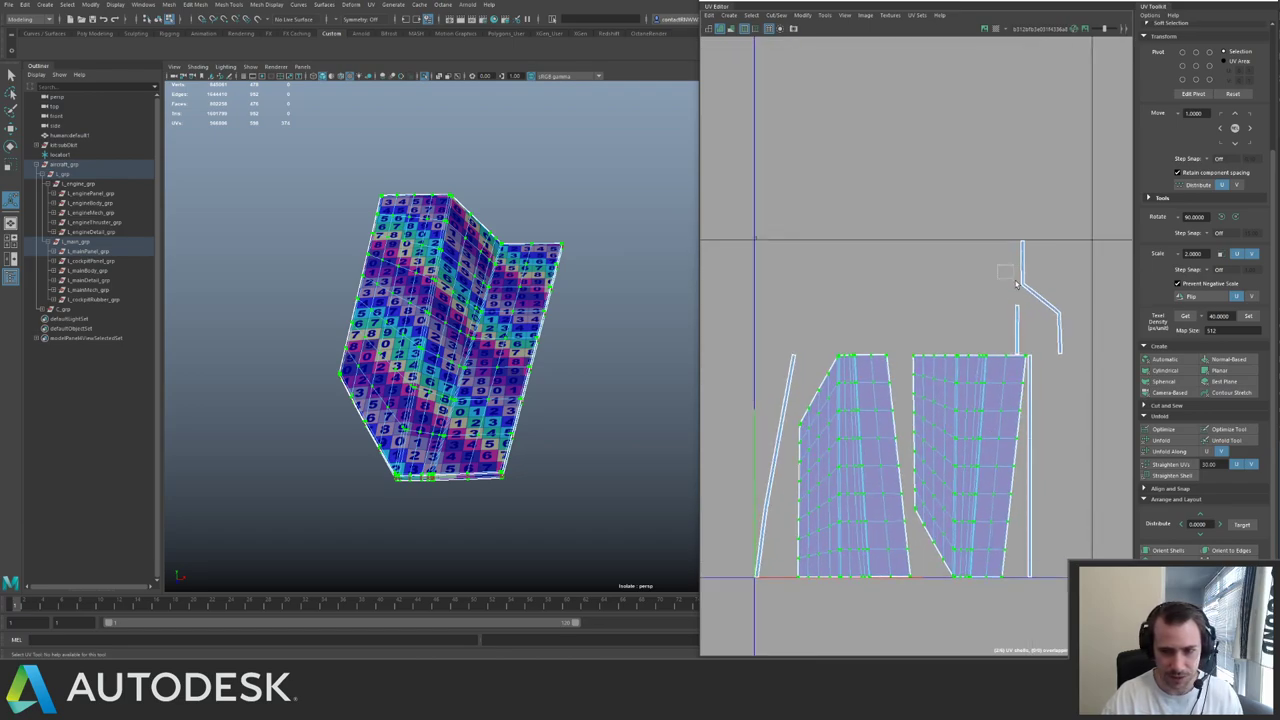
left_click_drag(1016, 284, 1076, 352)
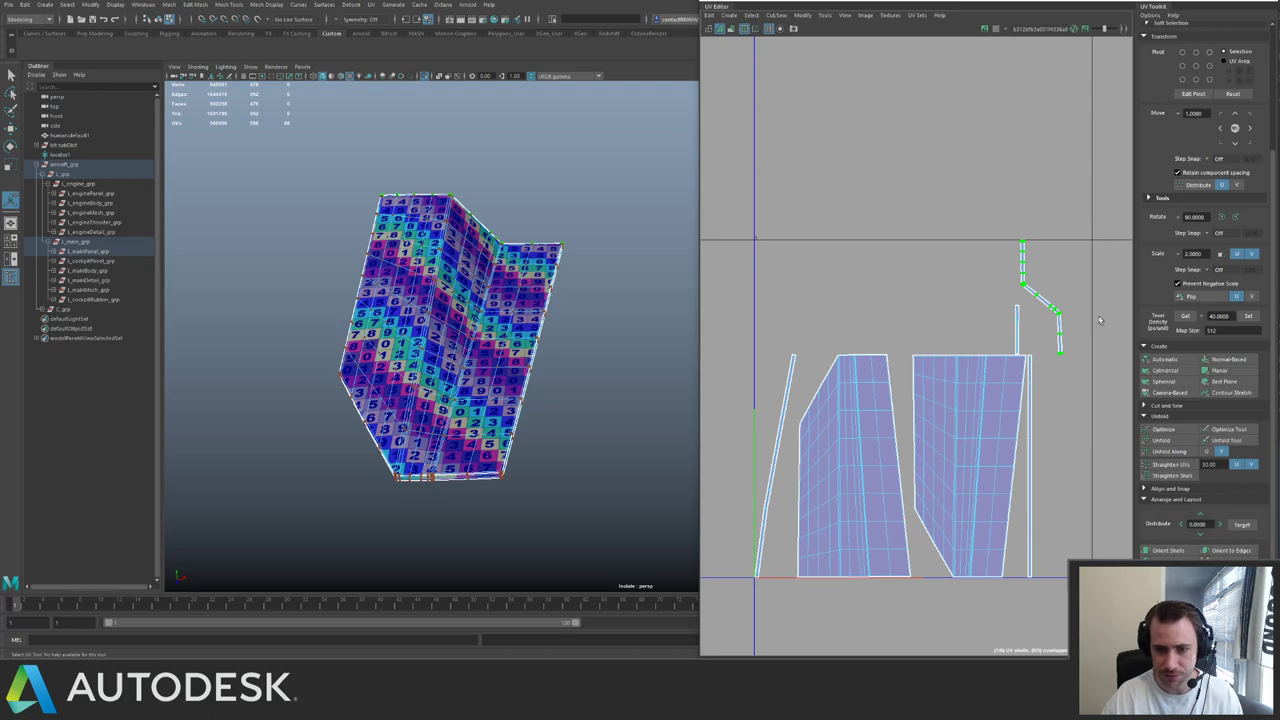
middle_click_drag(1100, 320, 1045, 340, "alt")
scroll(1047, 341, "up", 2)
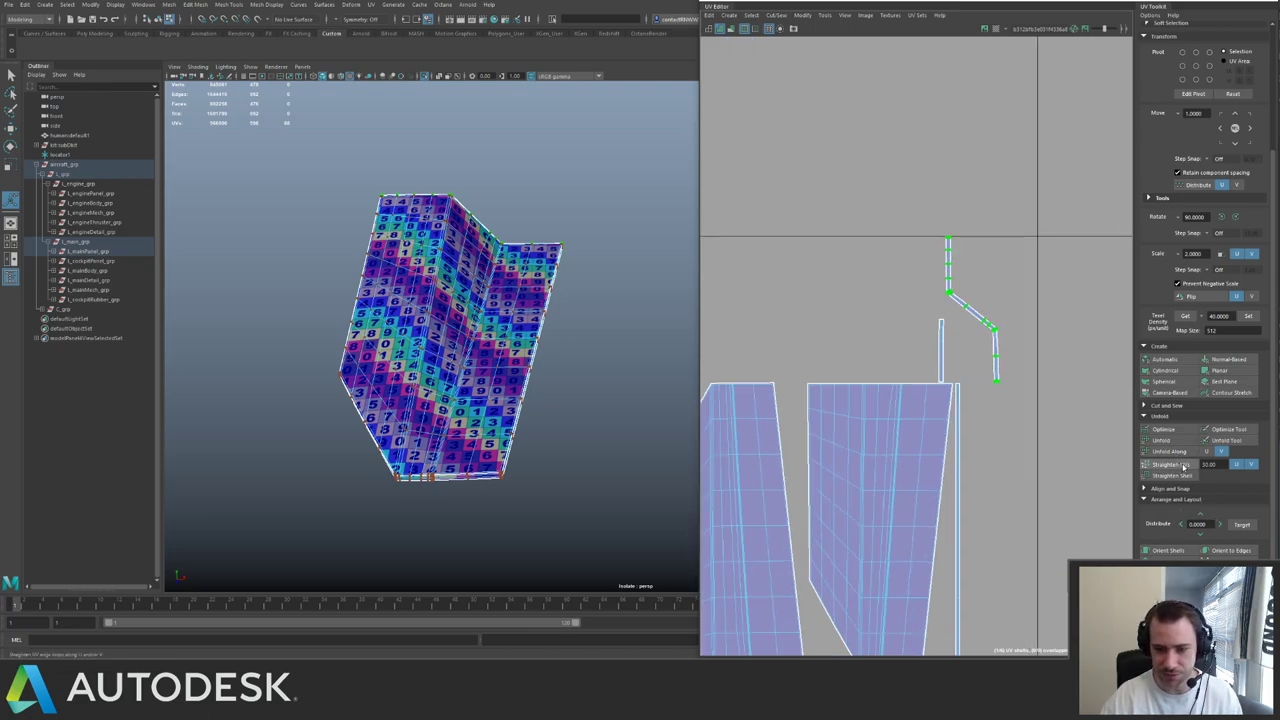
left_click(1175, 465)
scroll(985, 337, "up", 4)
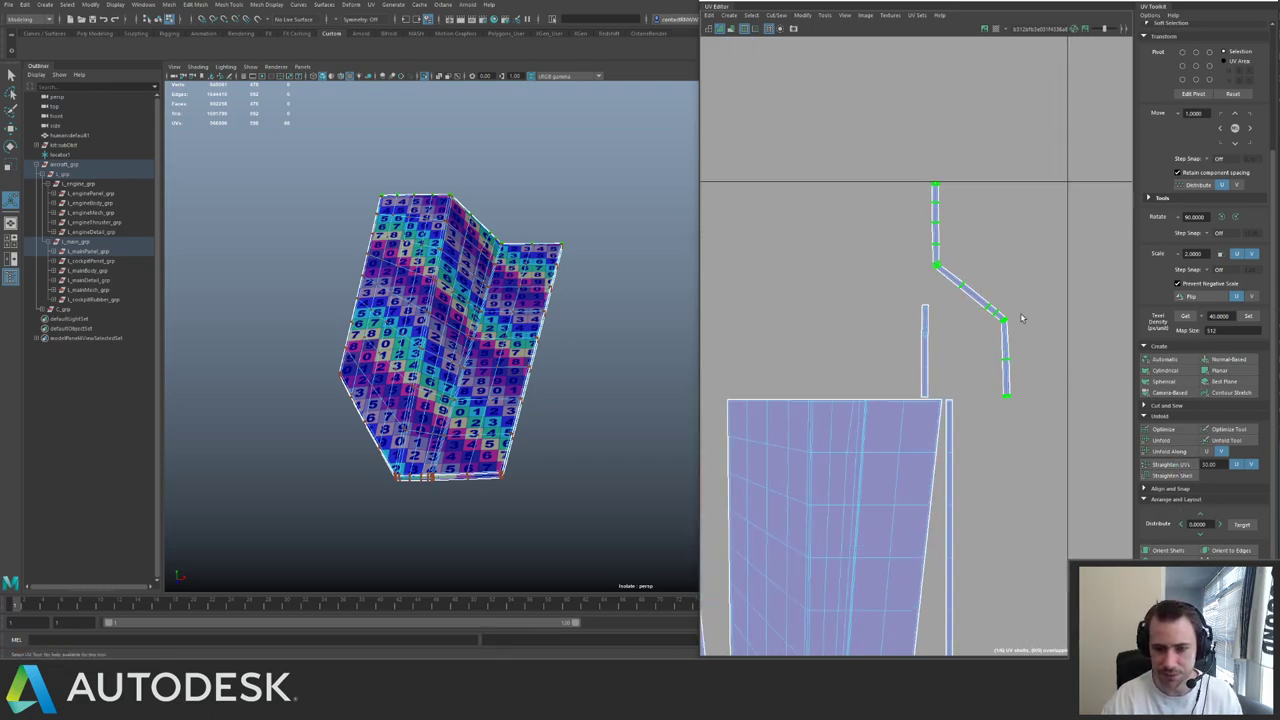
- Select the slanted rim strip's UV shell and orient it upright
right_click_drag(1065, 421, 819, 386, "alt")
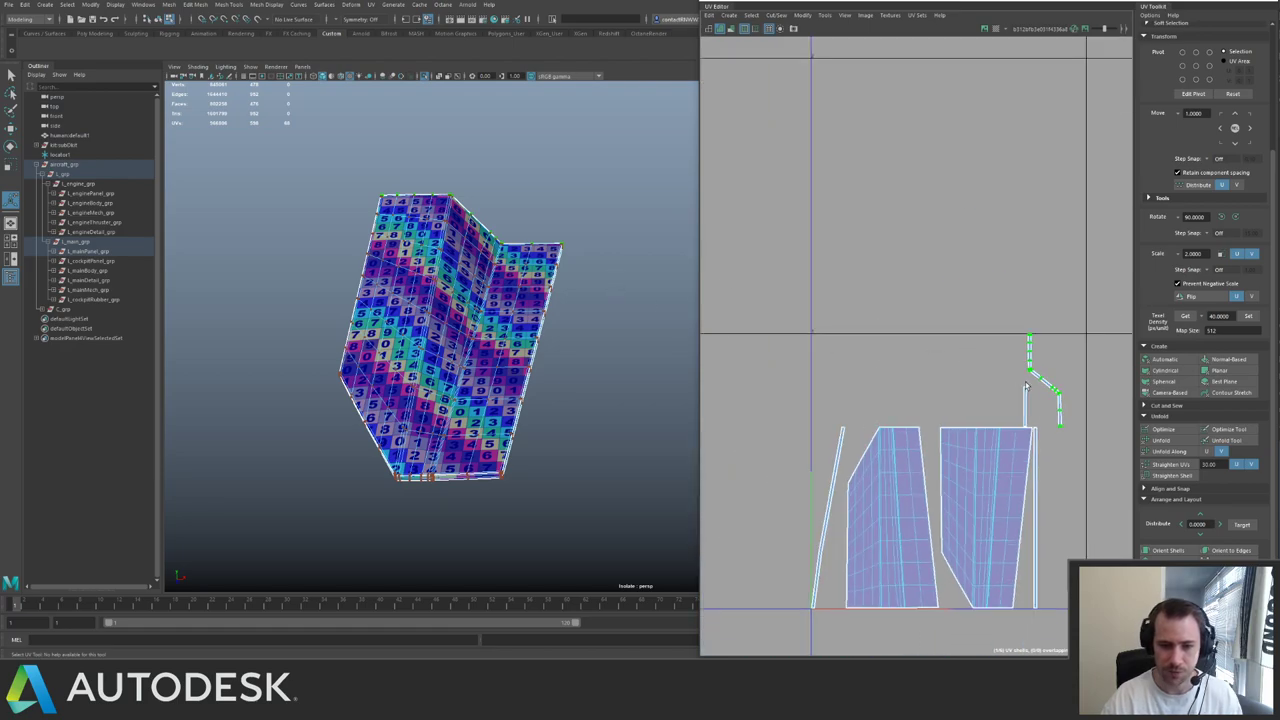
middle_click_drag(819, 386, 789, 286, "alt")
right_click_drag(886, 327, 1020, 454, "ctrl")
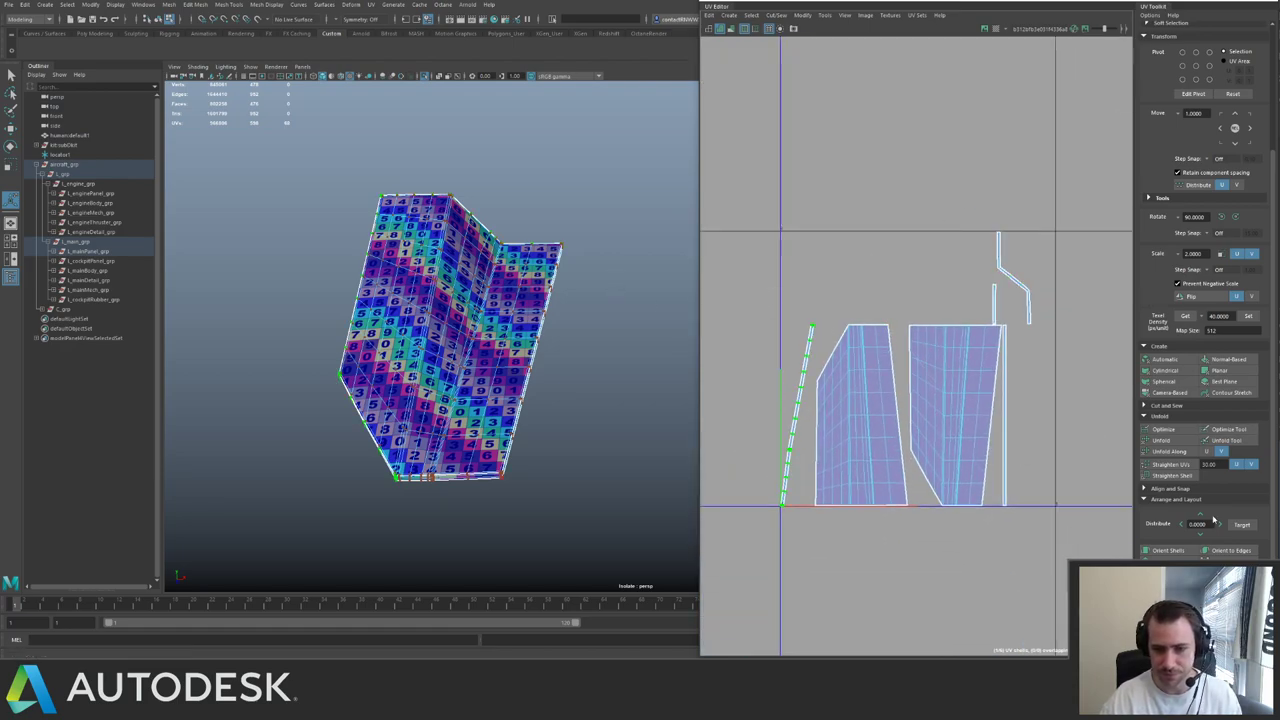
left_click(1170, 550)
- Set all of the panel's shells to a texel density of 40, lay them out and move them outside the 0-1 tile
left_click_drag(743, 195, 1062, 560)
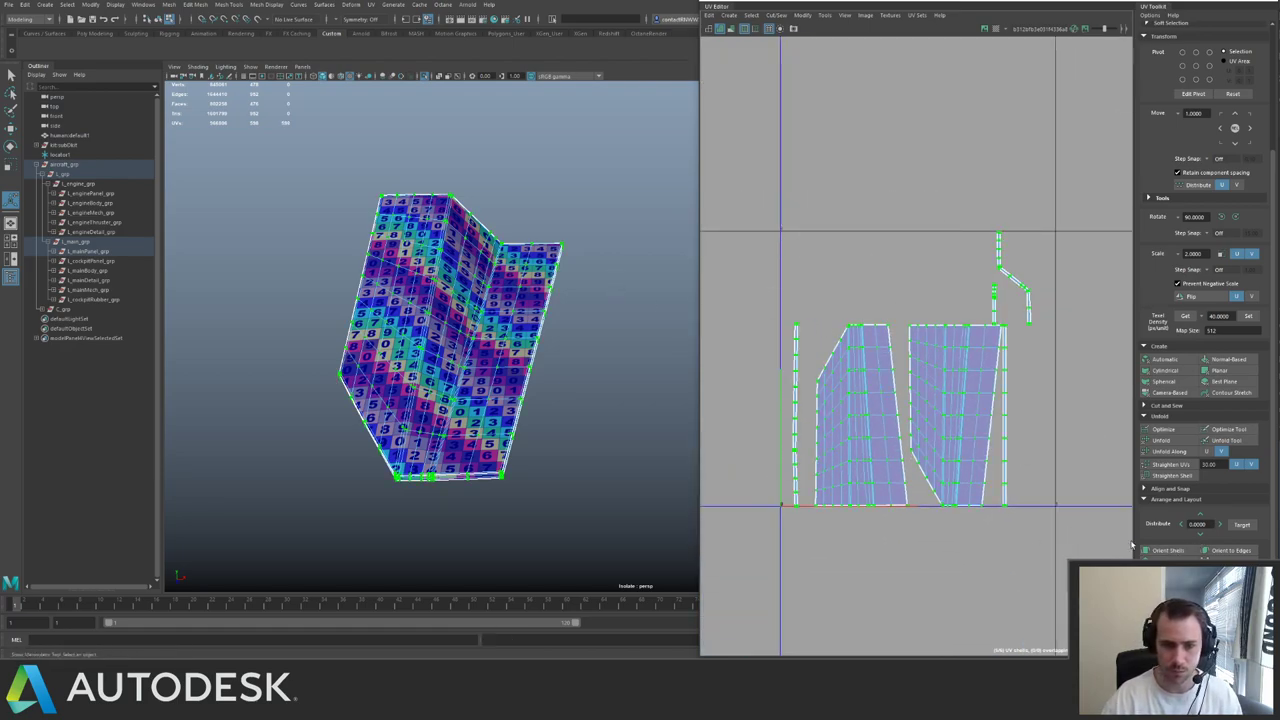
left_click(1248, 316)
key("ctrl+l")
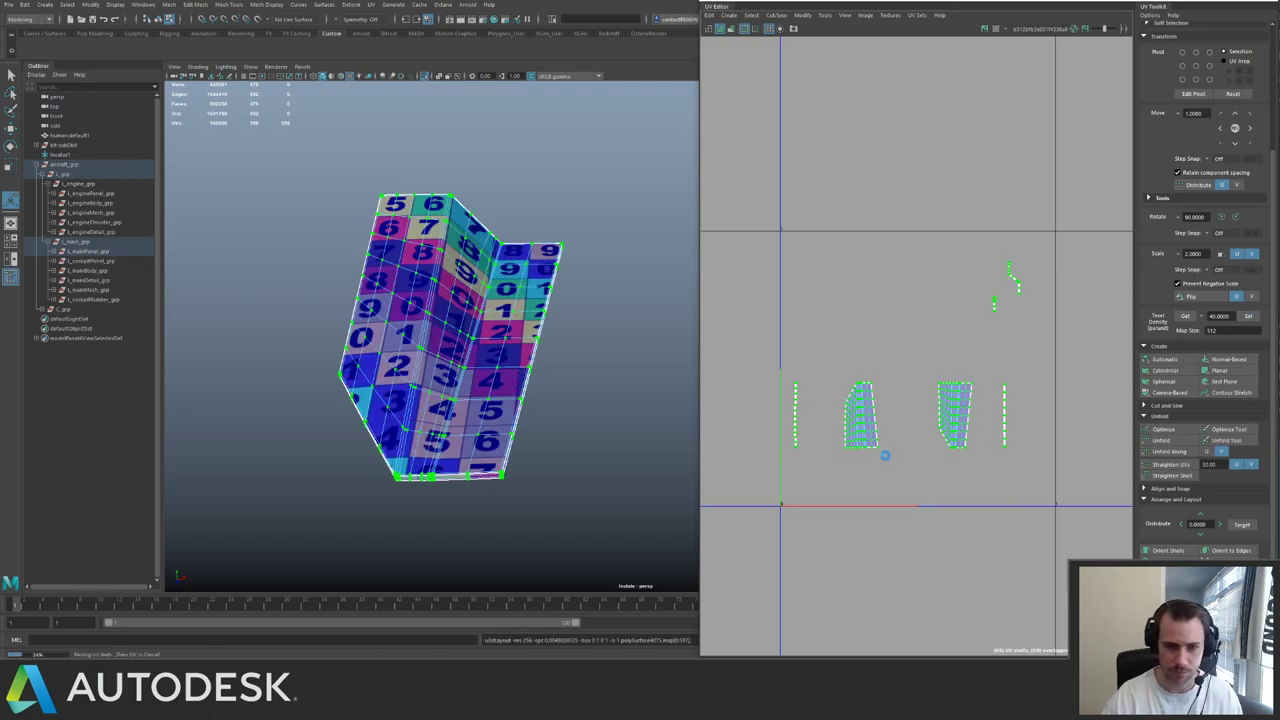
right_click_drag(886, 454, 690, 330, "alt")
key("w")
left_click_drag(968, 437, 837, 537)
- Return to object mode, leave the panel's isolation and isolate the whole L_mainPanel_grp group
key("F8")
key("ctrl+1")
right_click_drag(565, 260, 440, 245, "alt")
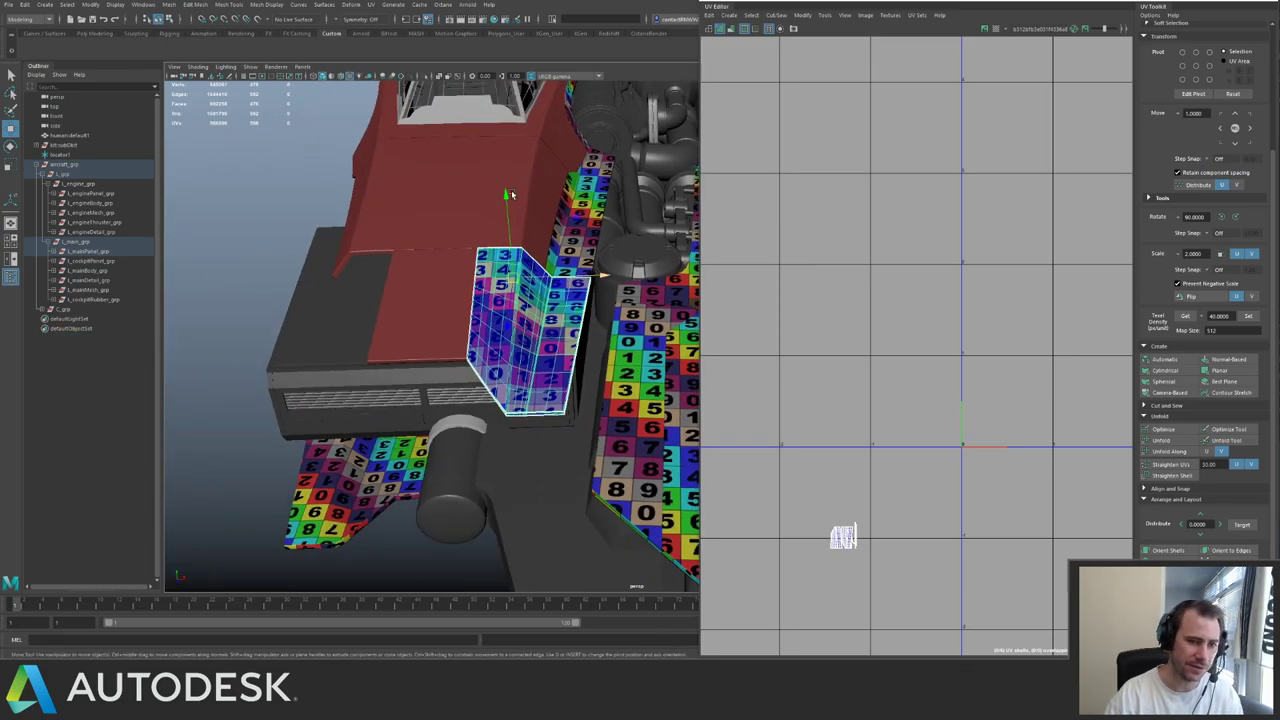
left_click_drag(440, 245, 400, 275, "alt")
left_click(88, 254)
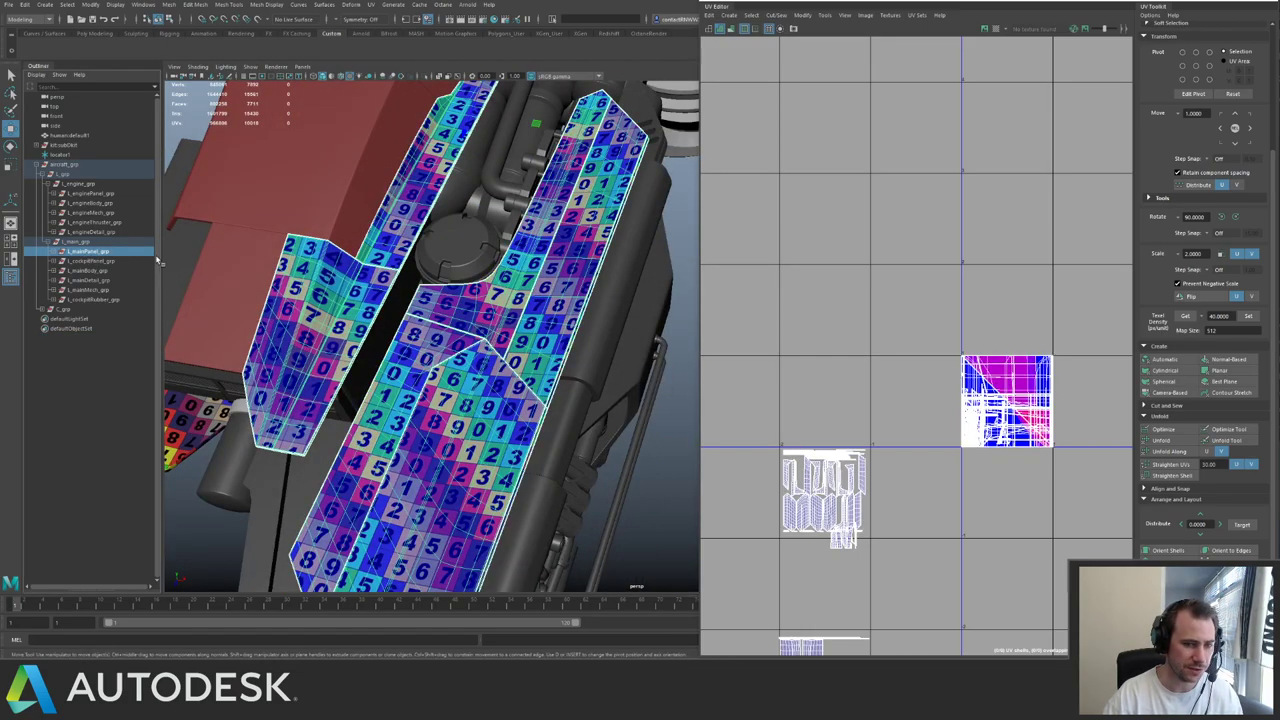
scroll(835, 207, "down", 3)
left_click_drag(624, 236, 565, 375, "alt")
key("ctrl+1")
- Select only the folded nose side panel and bring its UV shells up for editing
left_click(346, 393)
left_click(277, 268, "shift")
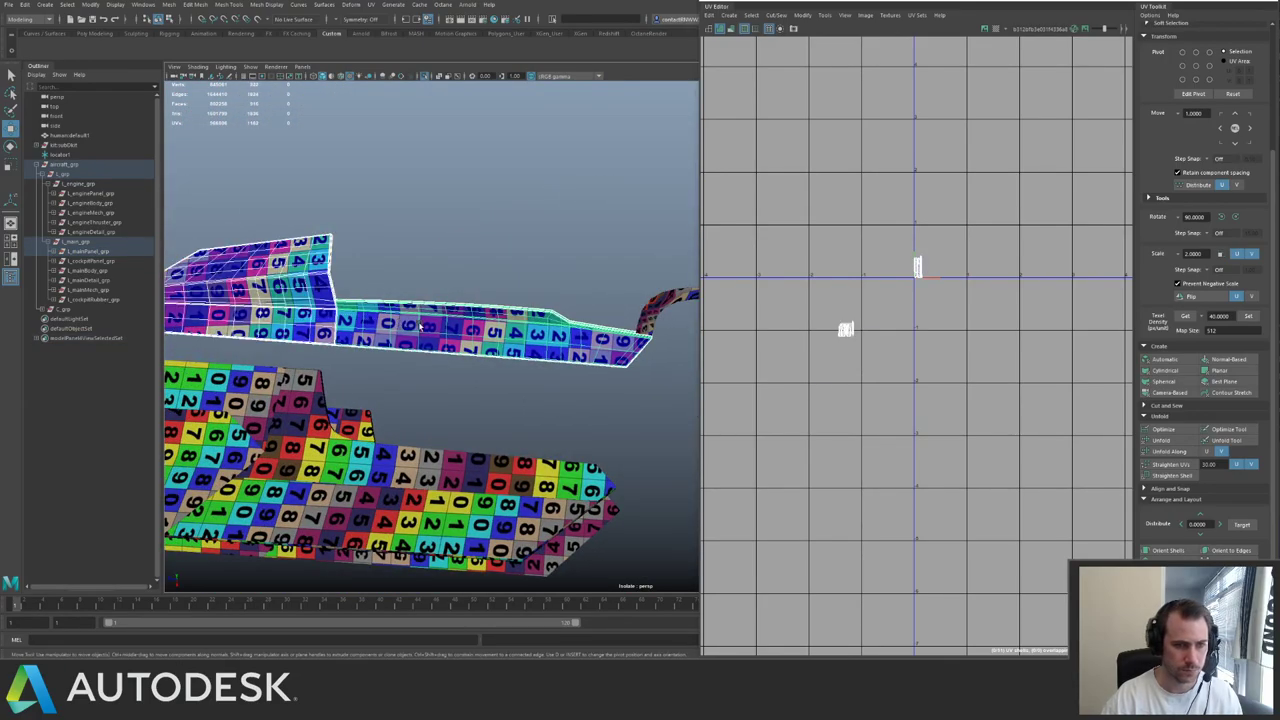
left_click(317, 305)
key("F11")
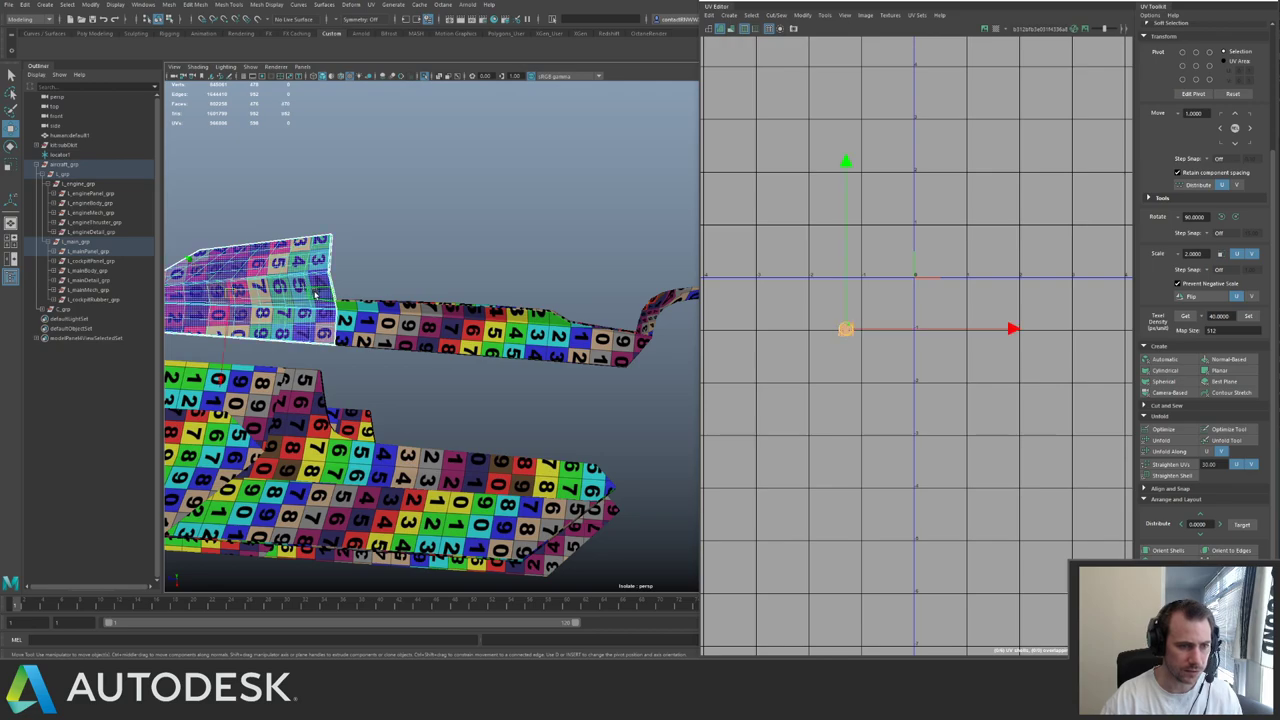
left_click(317, 289)
key("f")
key("F8")
right_click_drag(849, 334, 808, 266, "alt")
key("ctrl+F12")
middle_click_drag(808, 266, 776, 182, "alt")
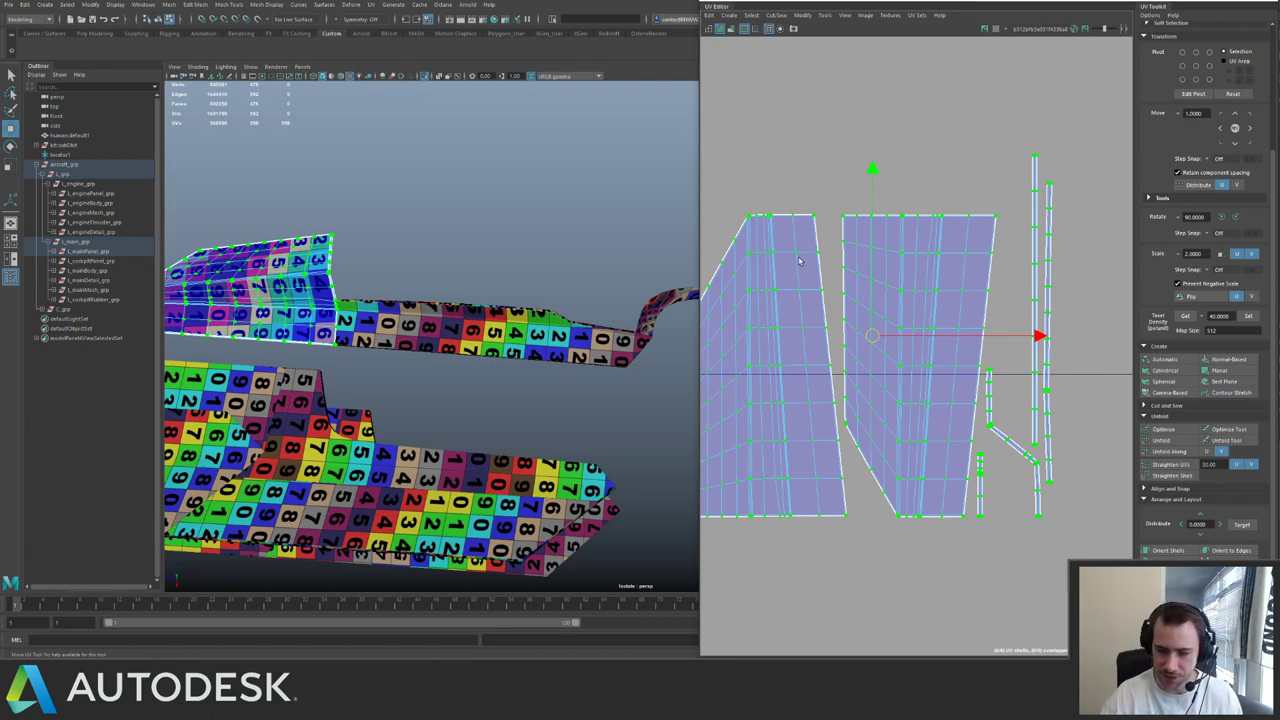
- Select the nose side panel's two wide UV shells and unfold them along U
left_click_drag(858, 241, 861, 245)
key("ctrl+F12")
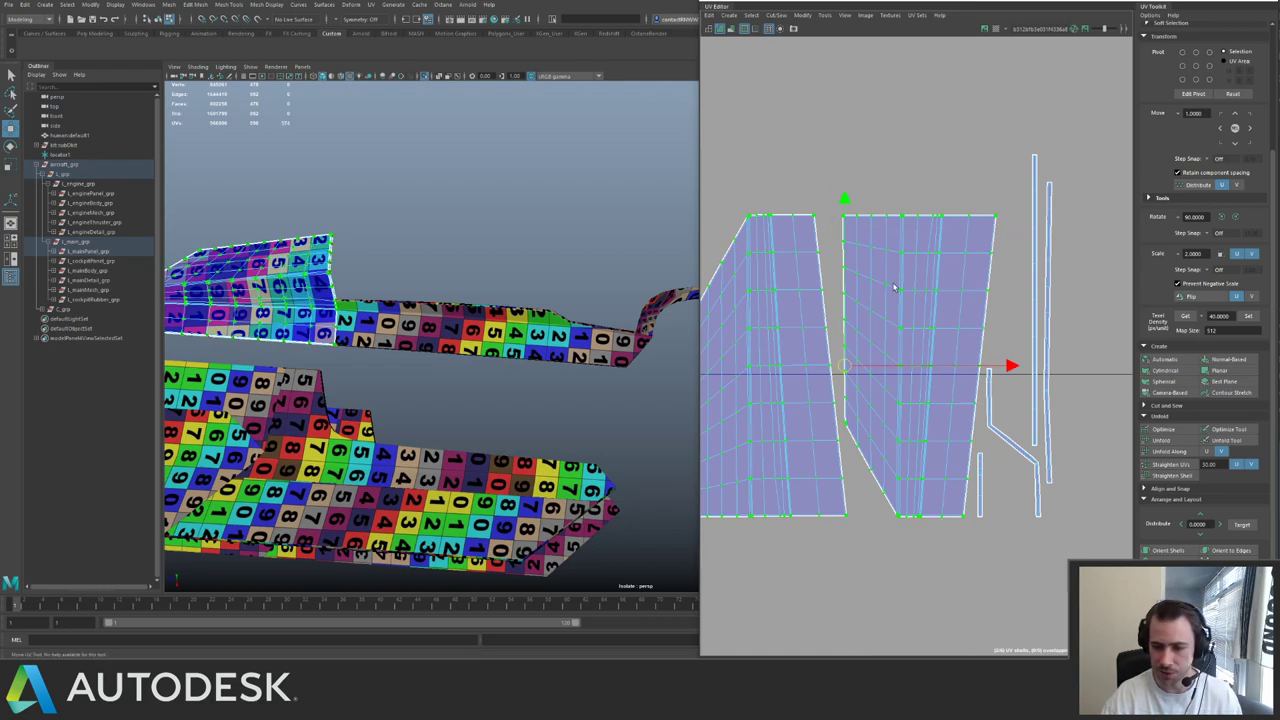
left_click(1208, 453)
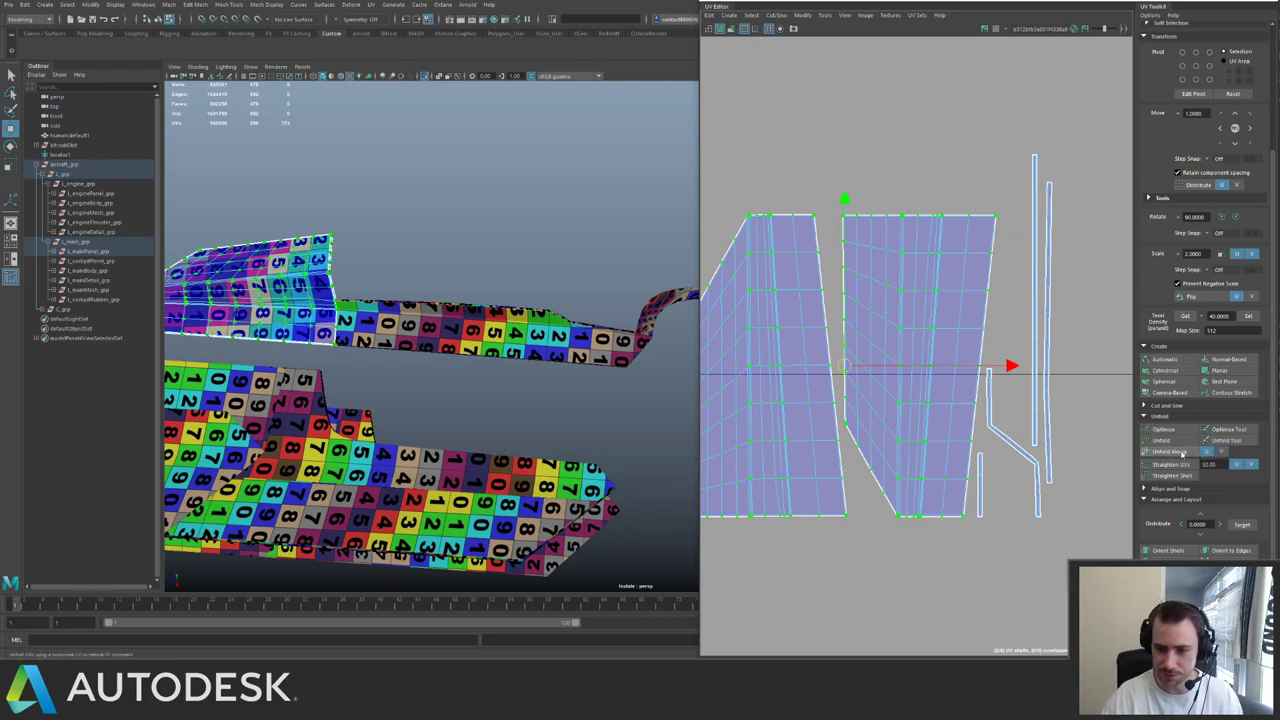
left_click(1181, 453)
right_click_drag(1058, 328, 963, 289, "alt")
scroll(963, 289, "down", 2)
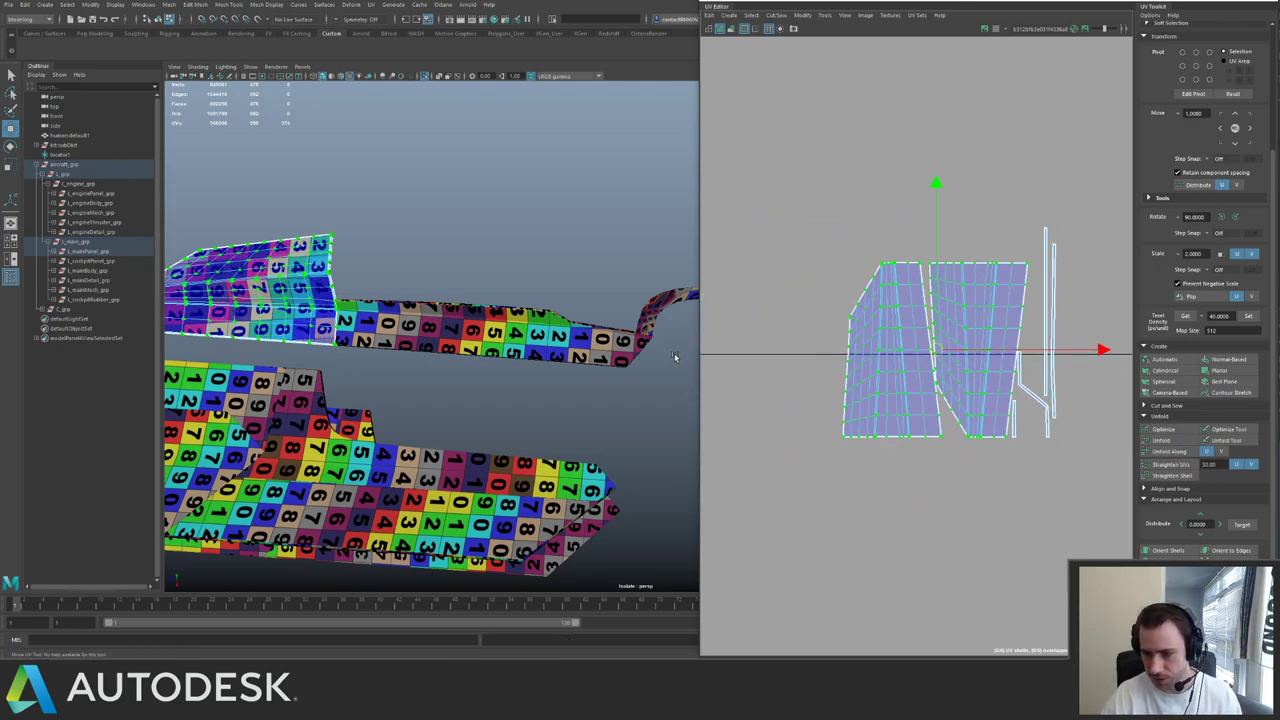
- Select all of the nose side panel's UV shells and lay them out again
left_click_drag(797, 201, 1098, 502)
right_click_drag(1050, 353, 650, 245, "alt")
middle_click_drag(1058, 298, 904, 322, "alt")
key("ctrl+l")
- Move the panel's shells three tiles in the negative U direction, return to object mode and clear the selection
right_click_drag(1000, 322, 864, 258, "alt")
key("Left")
key("Left")
key("Down")
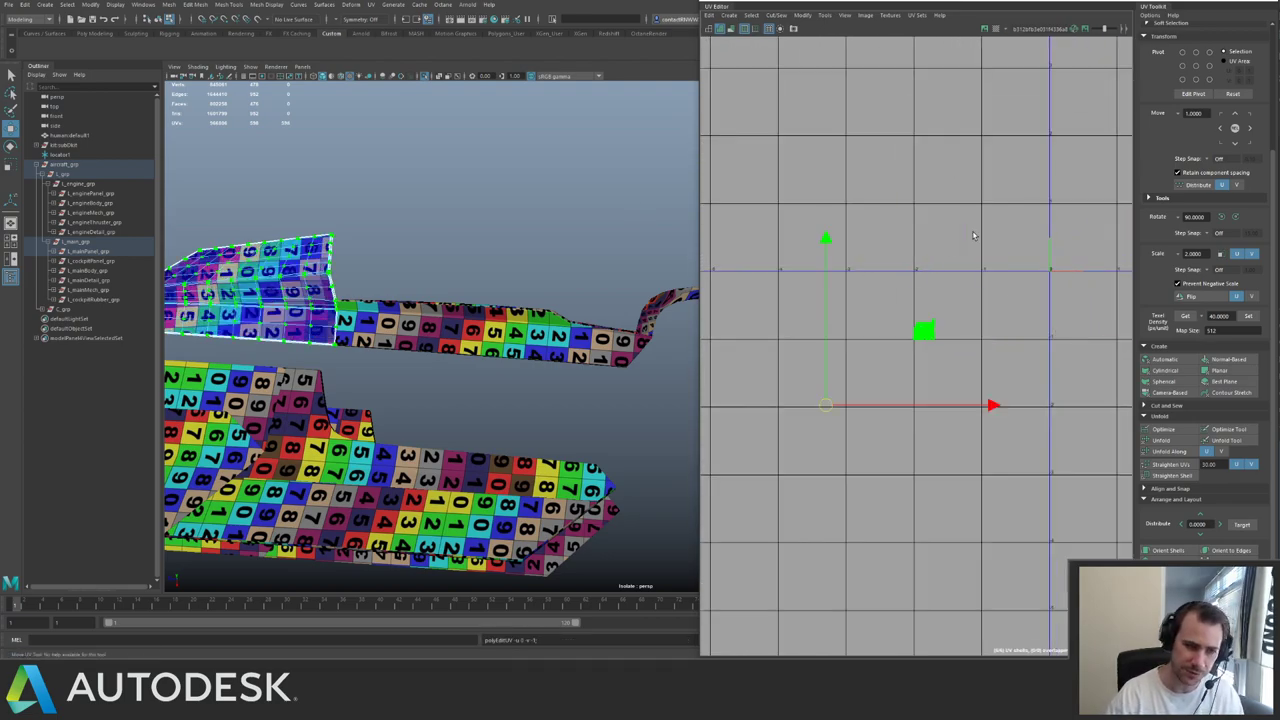
key("Up")
key("Left")
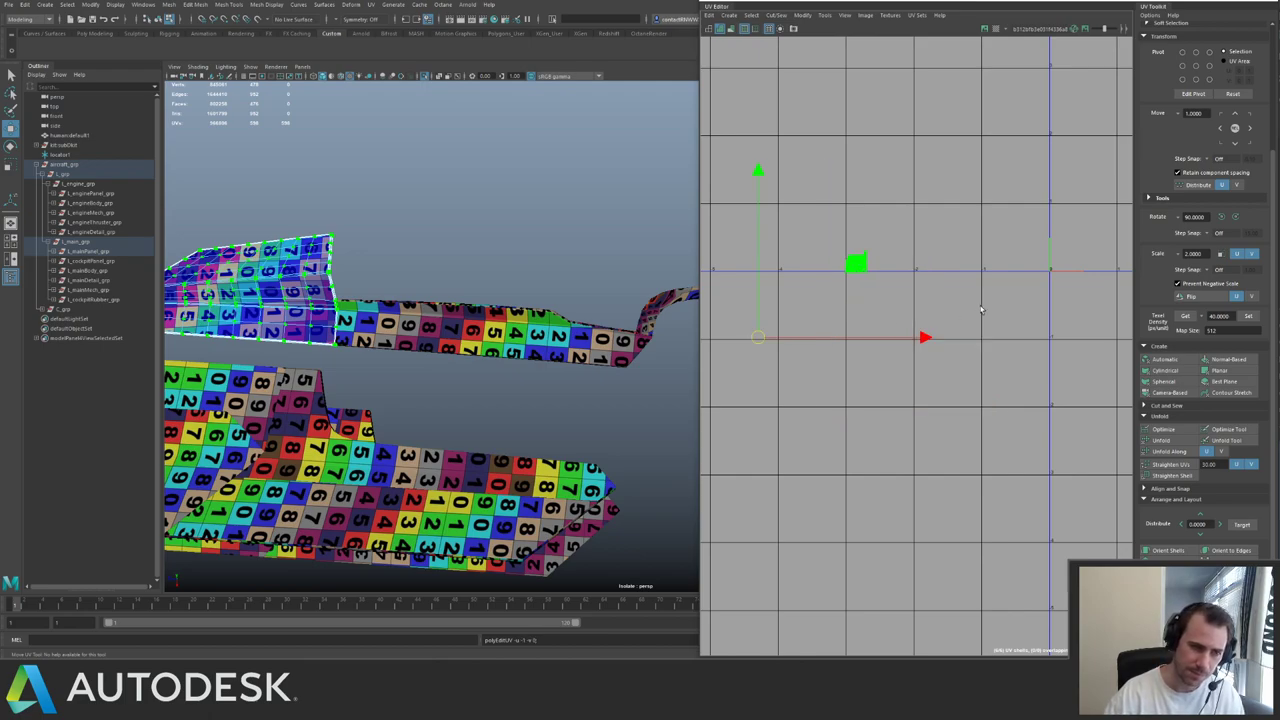
key("F8")
left_click(501, 298)
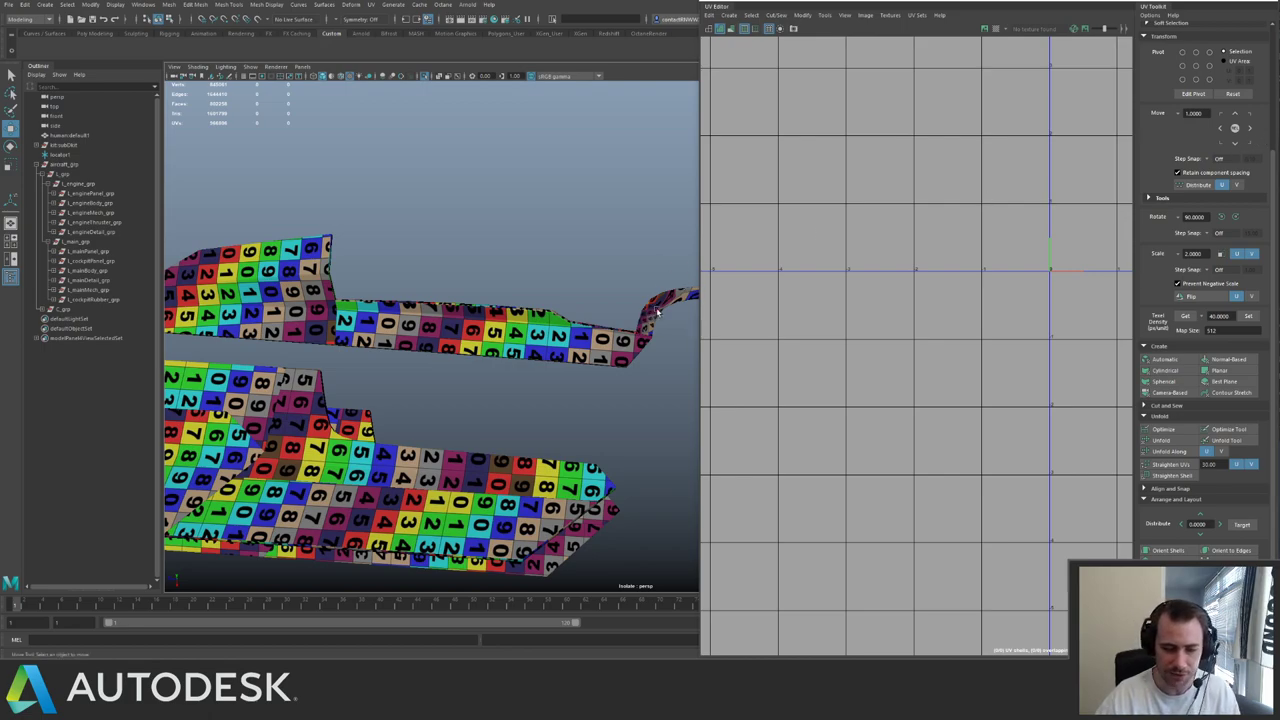
- Select the long folded edge strip above the side panels and isolate it
left_click_drag(467, 342, 526, 340, "alt")
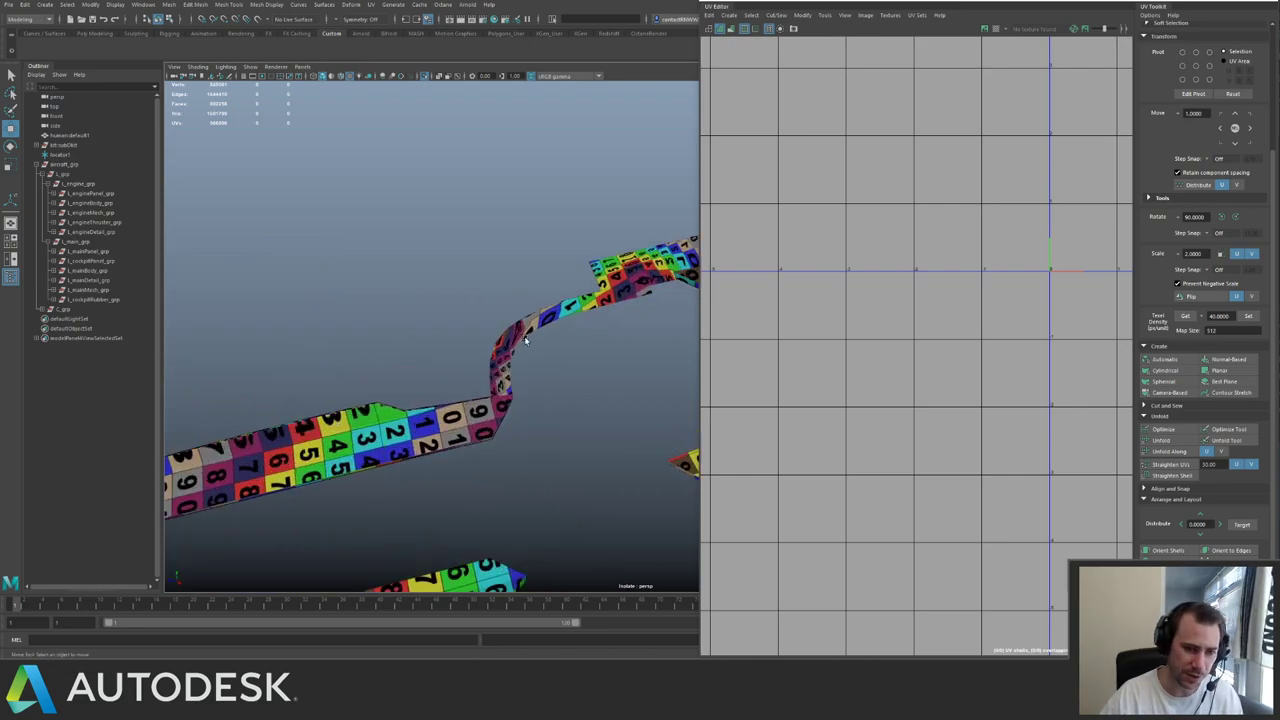
middle_click_drag(541, 288, 275, 367, "alt")
left_click(582, 292)
middle_click_drag(594, 254, 467, 339, "alt")
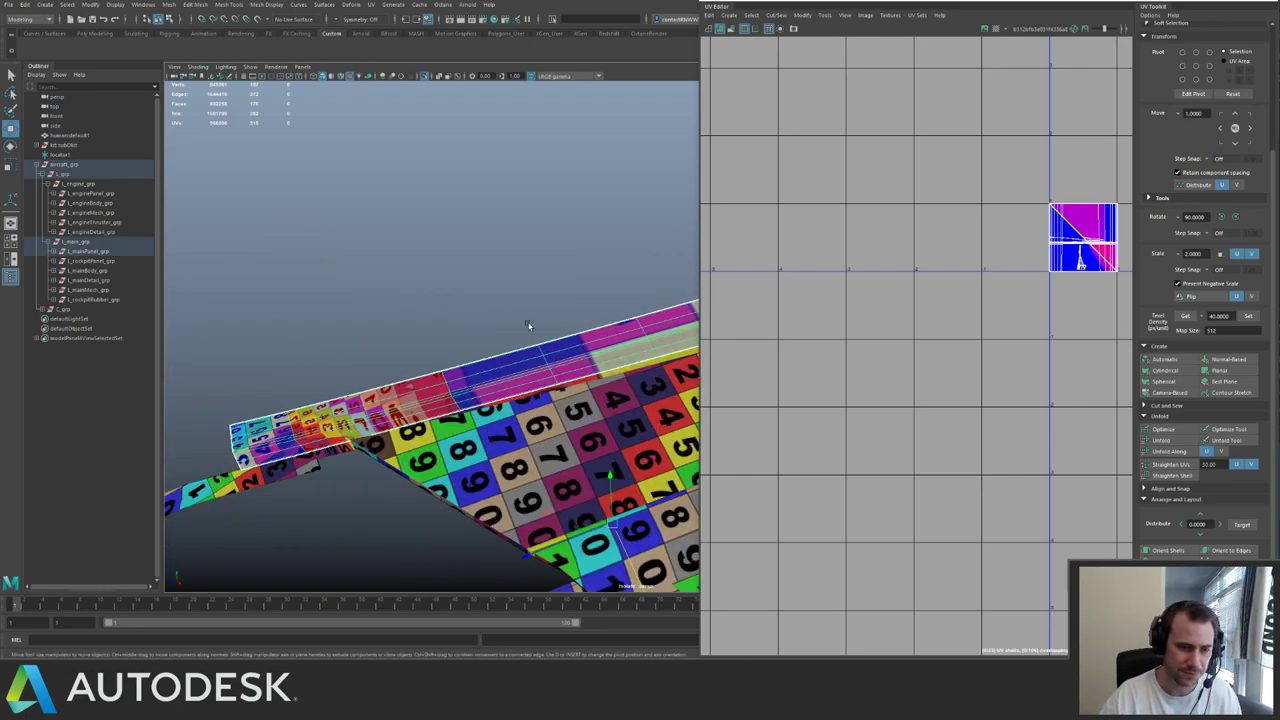
middle_click_drag(640, 290, 376, 306, "alt")
left_click_drag(376, 306, 527, 371, "alt")
key("ctrl+1")
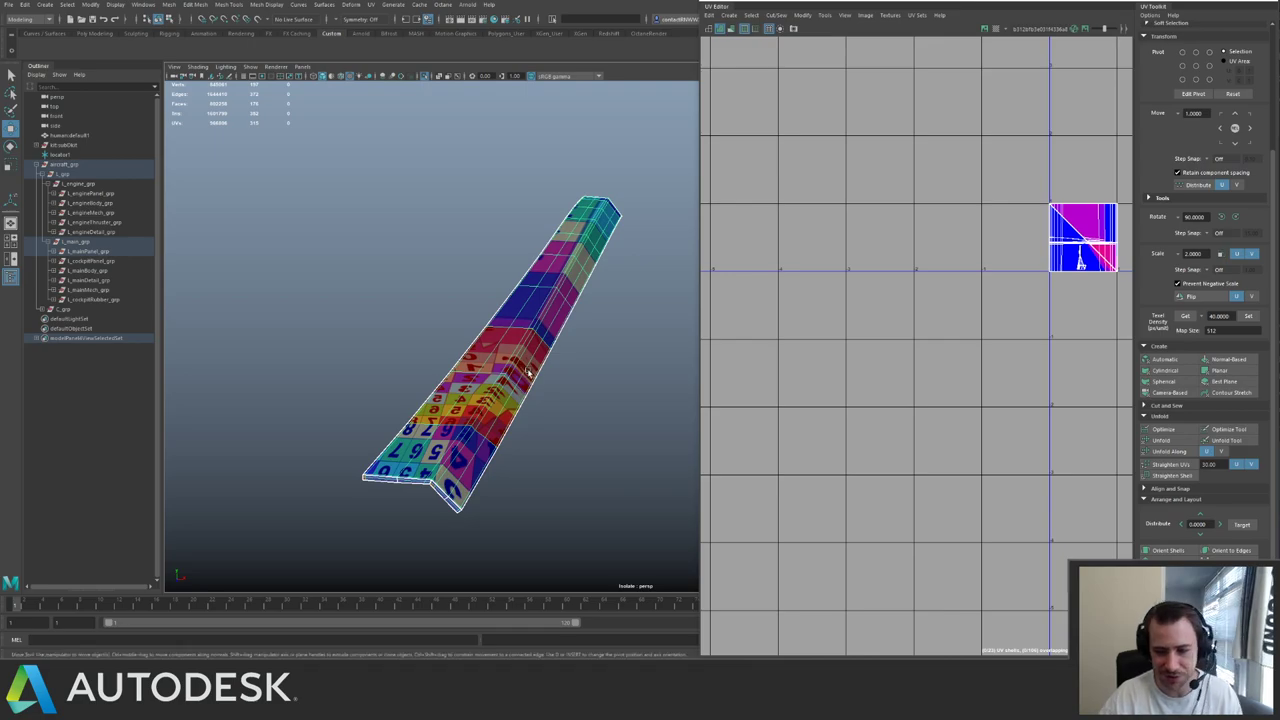
- Apply an automatic UV projection to the long folded edge strip
scroll(903, 283, "down", 3)
middle_click_drag(903, 283, 883, 320, "alt")
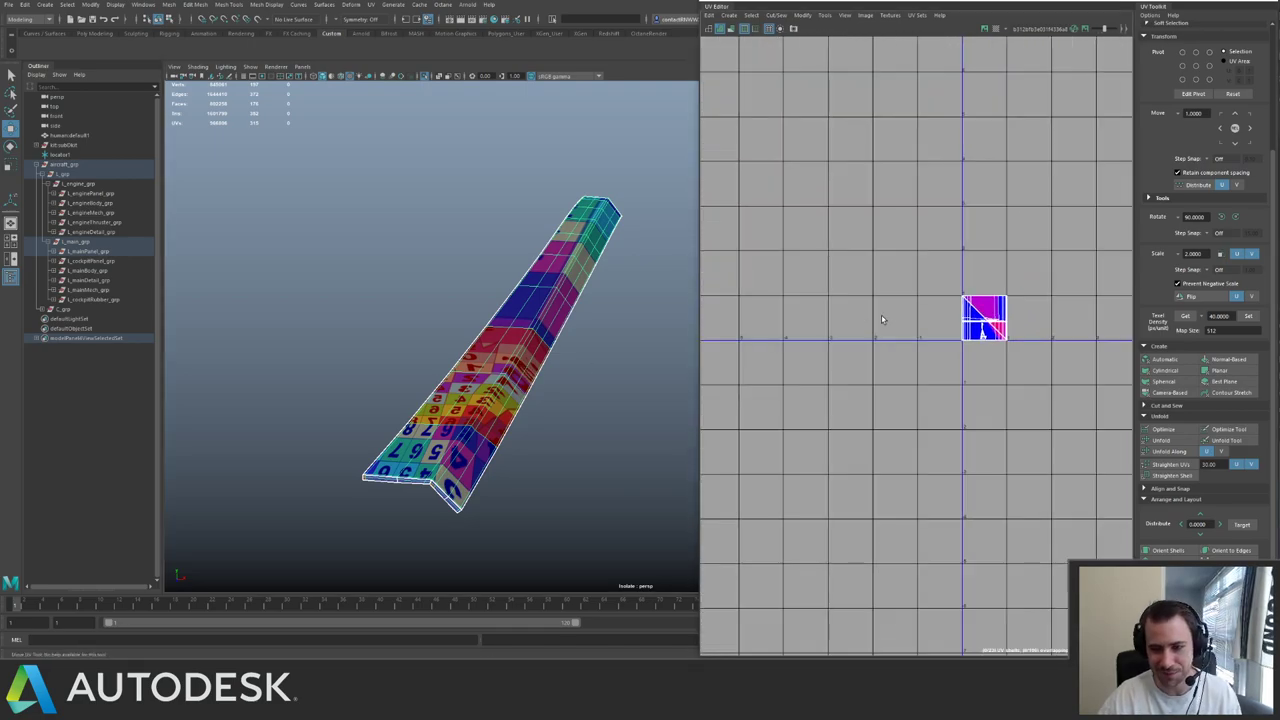
left_click(1170, 360)
middle_click_drag(872, 317, 866, 323, "alt")
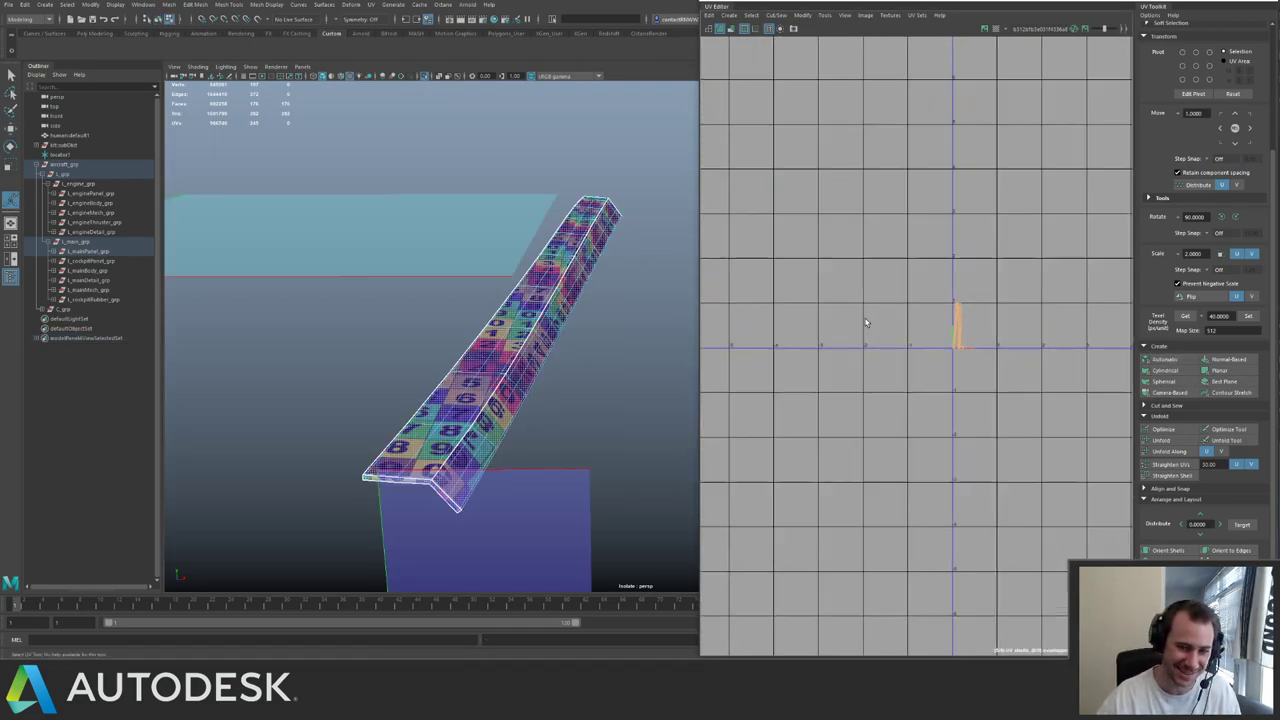
- Select the strip's two long main UV shells and compare them with the checker pattern on the model
scroll(880, 326, "up", 2)
key("F10")
left_click_drag(947, 277, 1000, 358)
scroll(987, 318, "up", 8)
middle_click_drag(987, 318, 946, 322, "alt")
right_click_drag(946, 322, 942, 322, "alt")
right_click_drag(921, 288, 924, 338)
left_click_drag(871, 306, 917, 352)
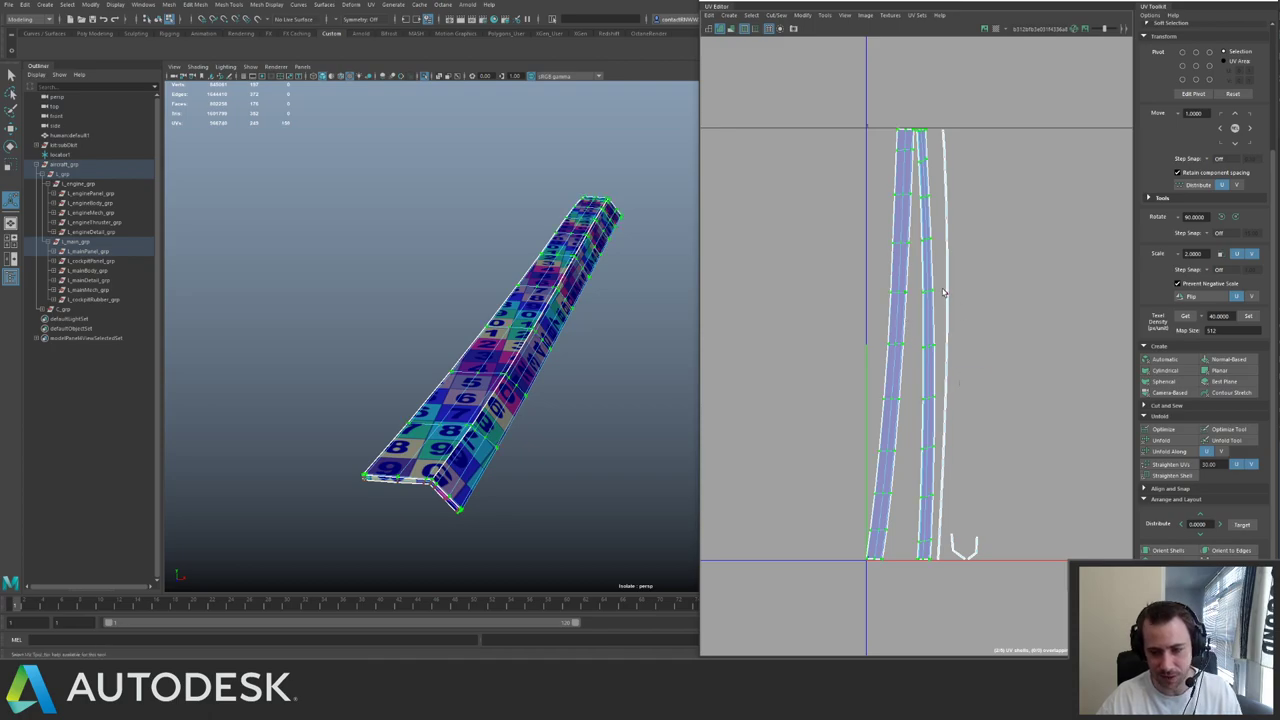
left_click_drag(624, 325, 686, 361, "alt")
right_click_drag(1054, 335, 912, 283, "alt")
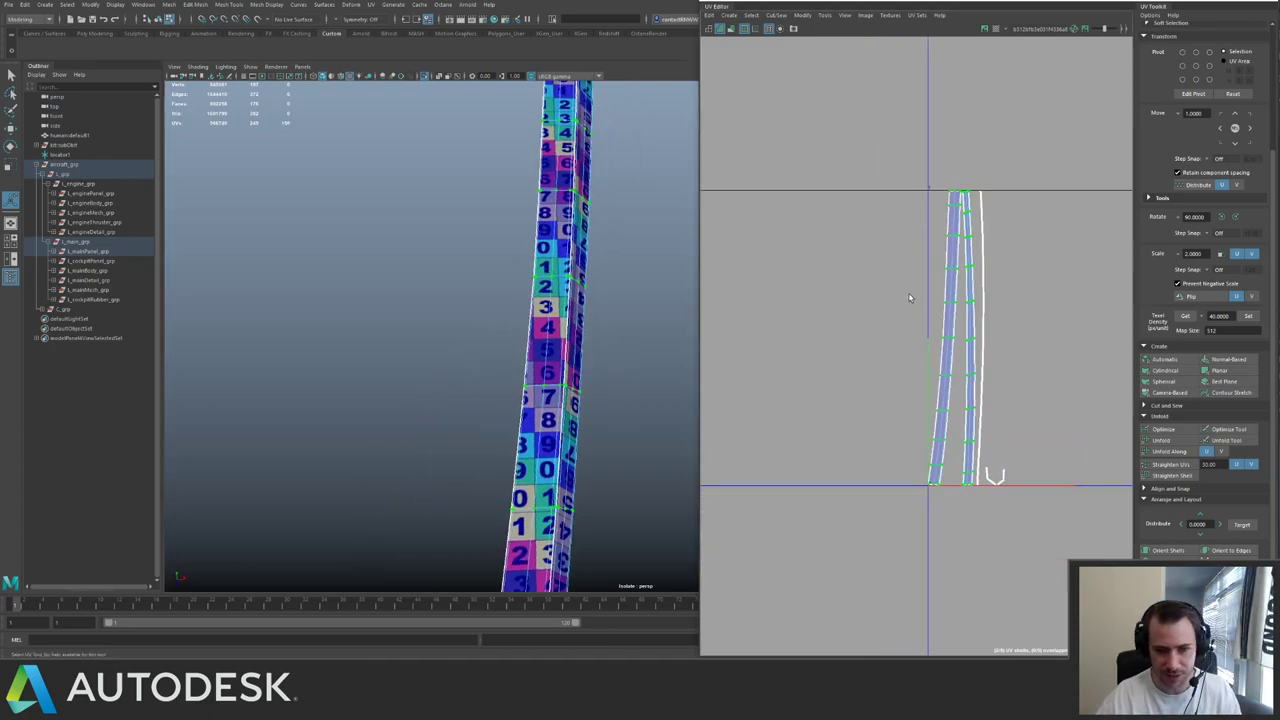
middle_click_drag(1034, 287, 948, 294, "alt")
right_click_drag(892, 318, 938, 343, "alt")
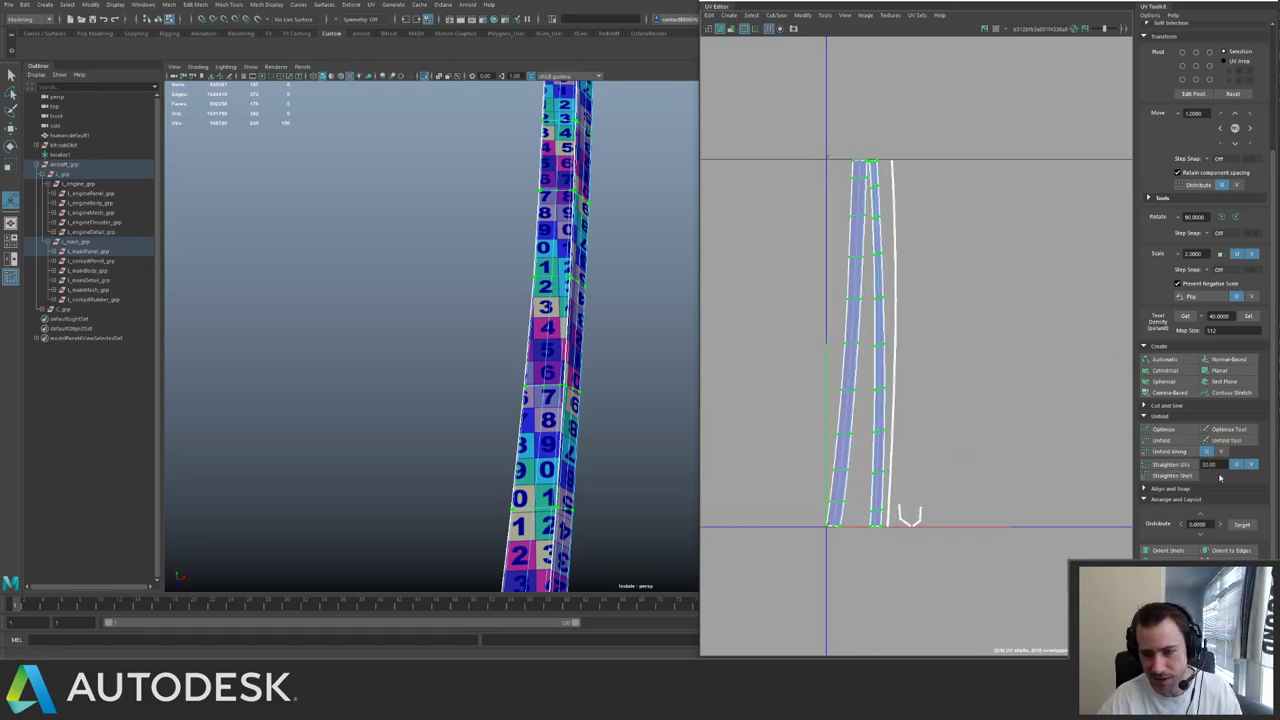
middle_click_drag(898, 302, 884, 325, "alt")
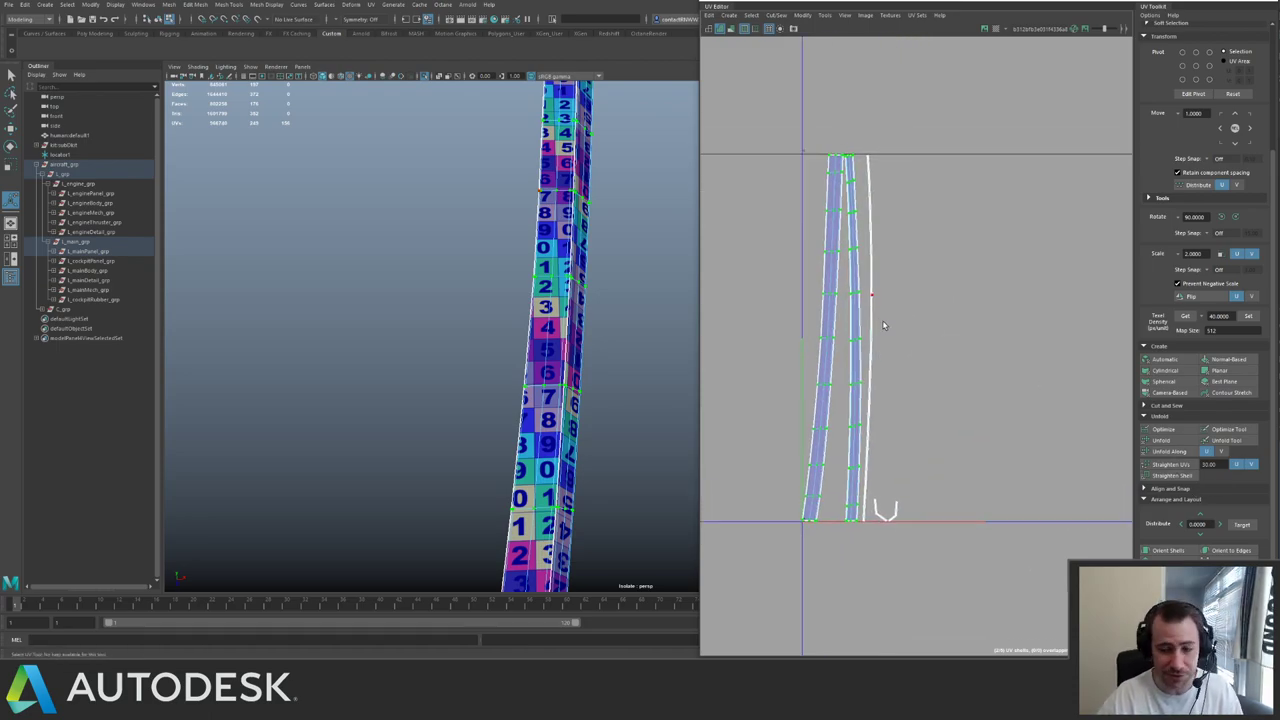
- Select the edge loop along the strip's fold and sew the two long UV shells together there
left_click_drag(583, 372, 437, 357, "alt")
key("q")
key("F8")
key("F10")
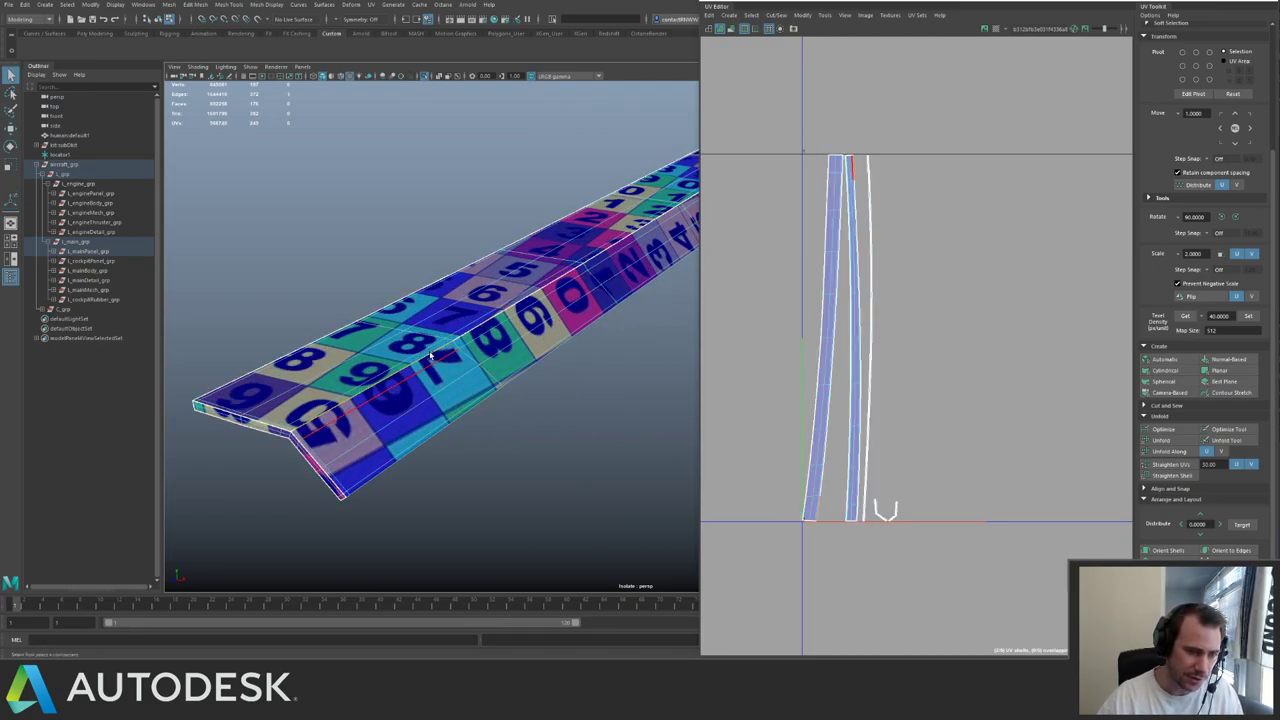
double_click(432, 358)
right_click_drag(870, 333, 908, 346, "shift")
- Unfold the joined long shell along U and shift it clear of the thin rim shells
left_click(856, 288)
left_click(856, 288)
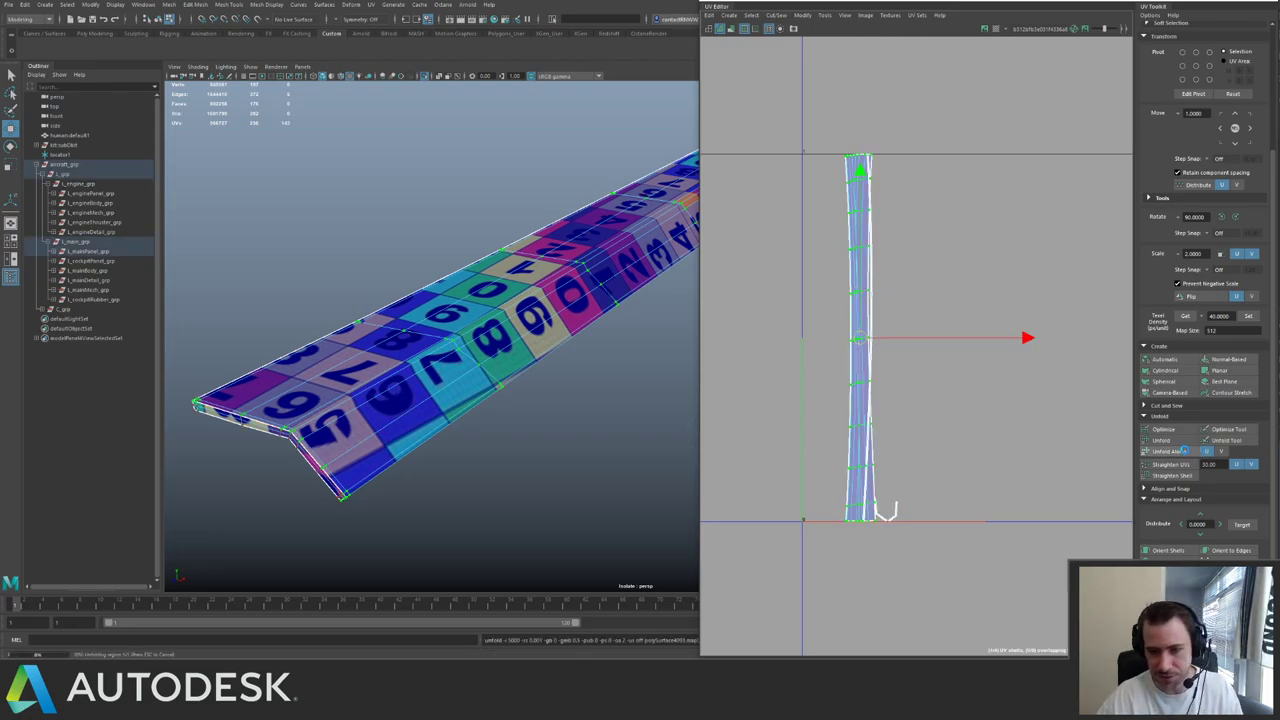
left_click(1206, 451)
left_click_drag(1027, 338, 1007, 338)
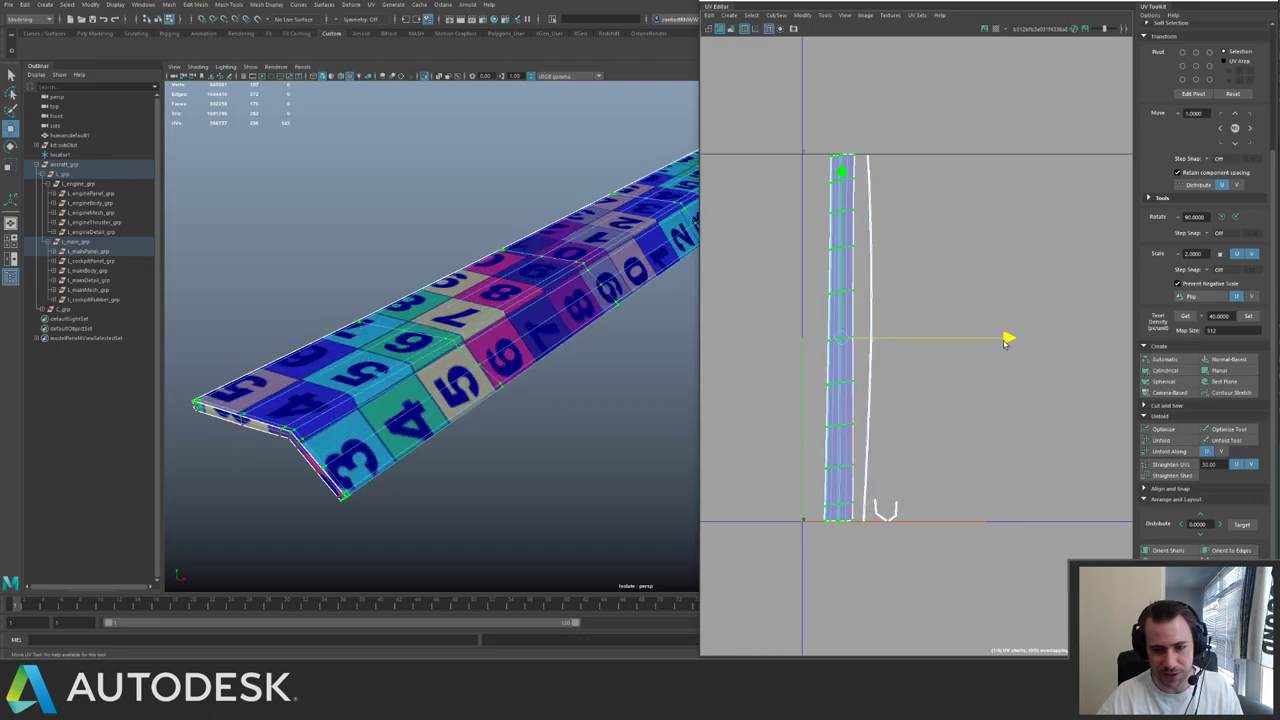
- Select the edge loop along the folded strip's outer long side and sew the thin rim shell onto the joined long shell
left_click_drag(880, 300, 885, 302)
right_click_drag(878, 297, 943, 367, "ctrl")
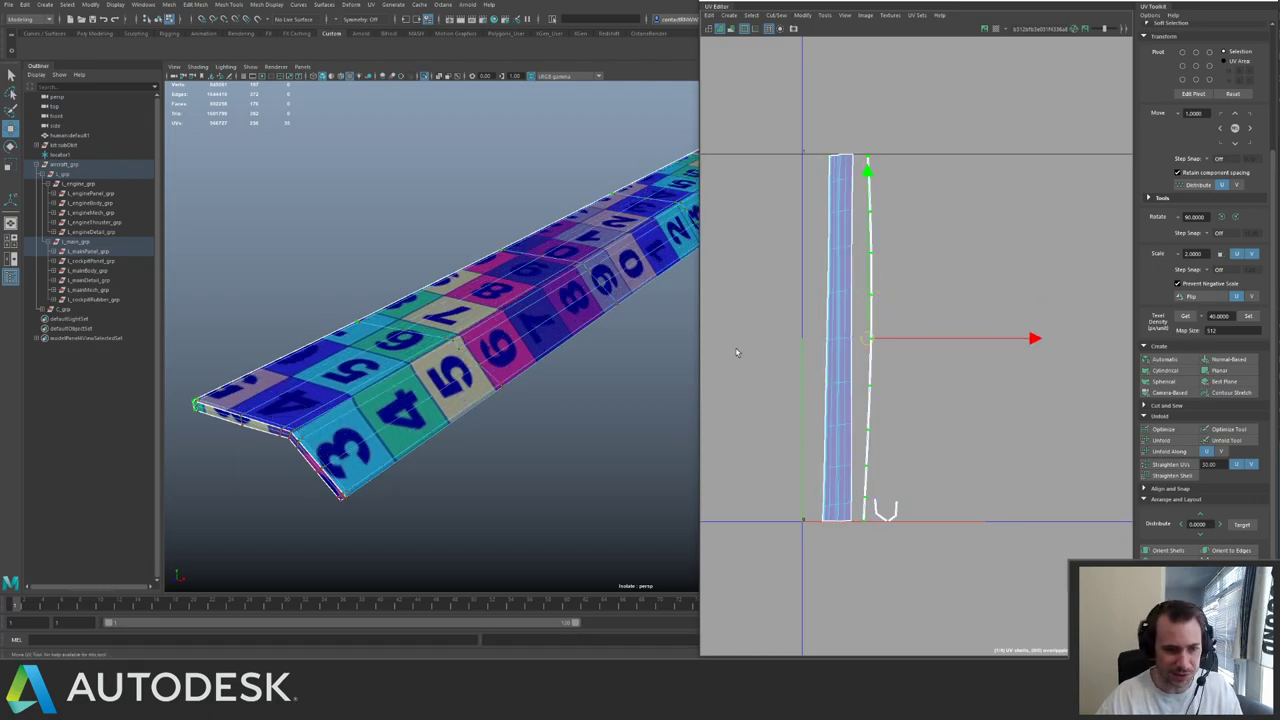
mouse_move(447, 309)
left_mouse_down("alt")
mouse_move(459, 290)
mouse_move(443, 307)
left_mouse_up("alt")
middle_click_drag(443, 308, 448, 411, "alt")
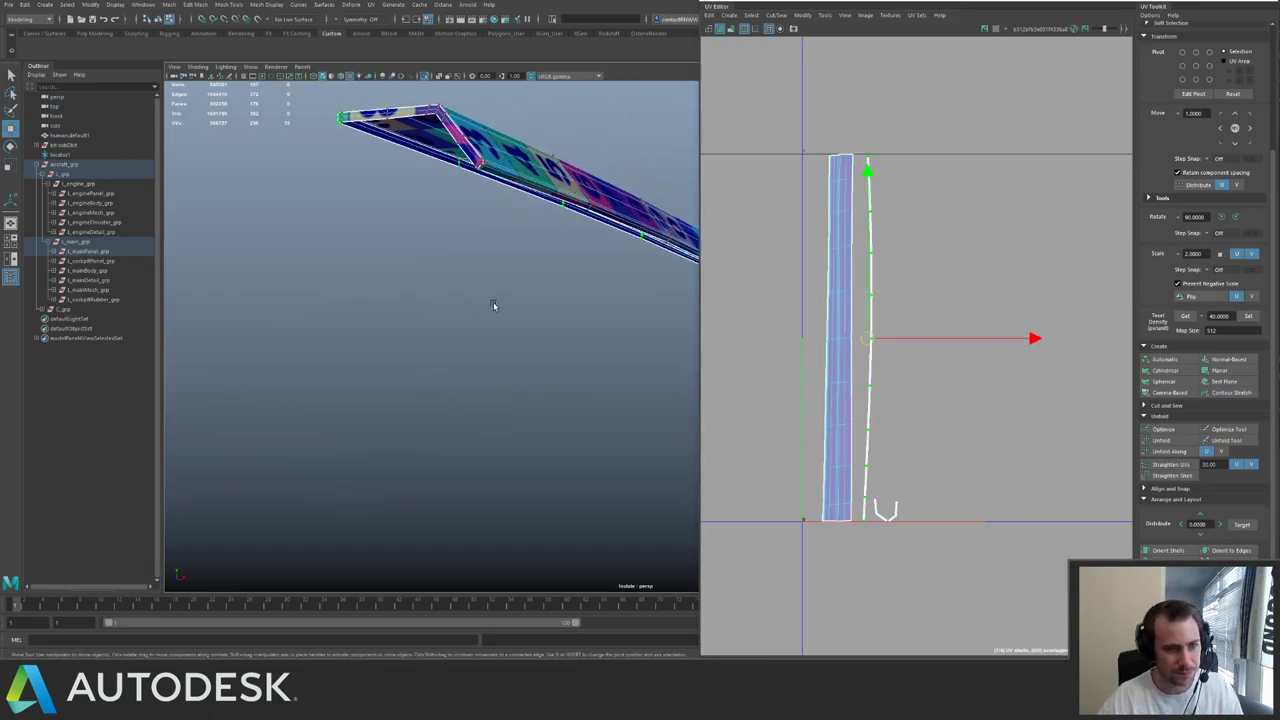
left_click_drag(493, 305, 507, 270, "alt")
key("F10")
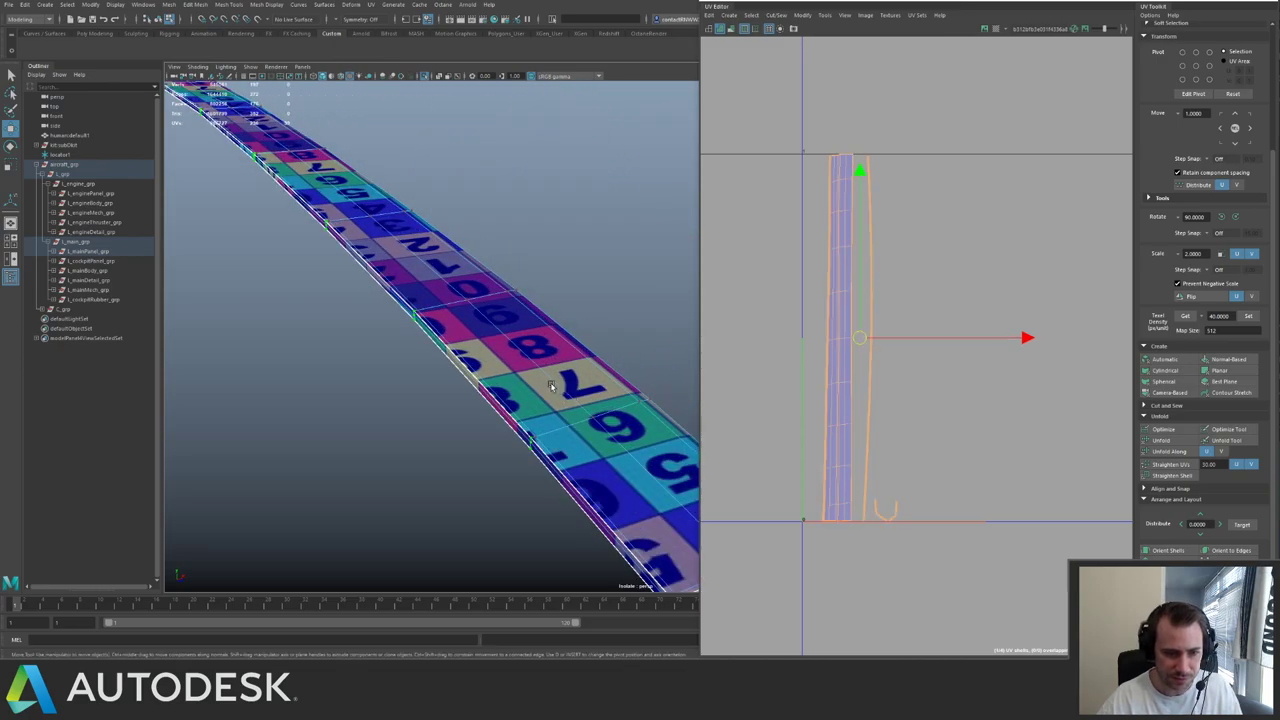
middle_click_drag(590, 420, 541, 300, "alt")
left_click_drag(541, 300, 545, 345, "alt")
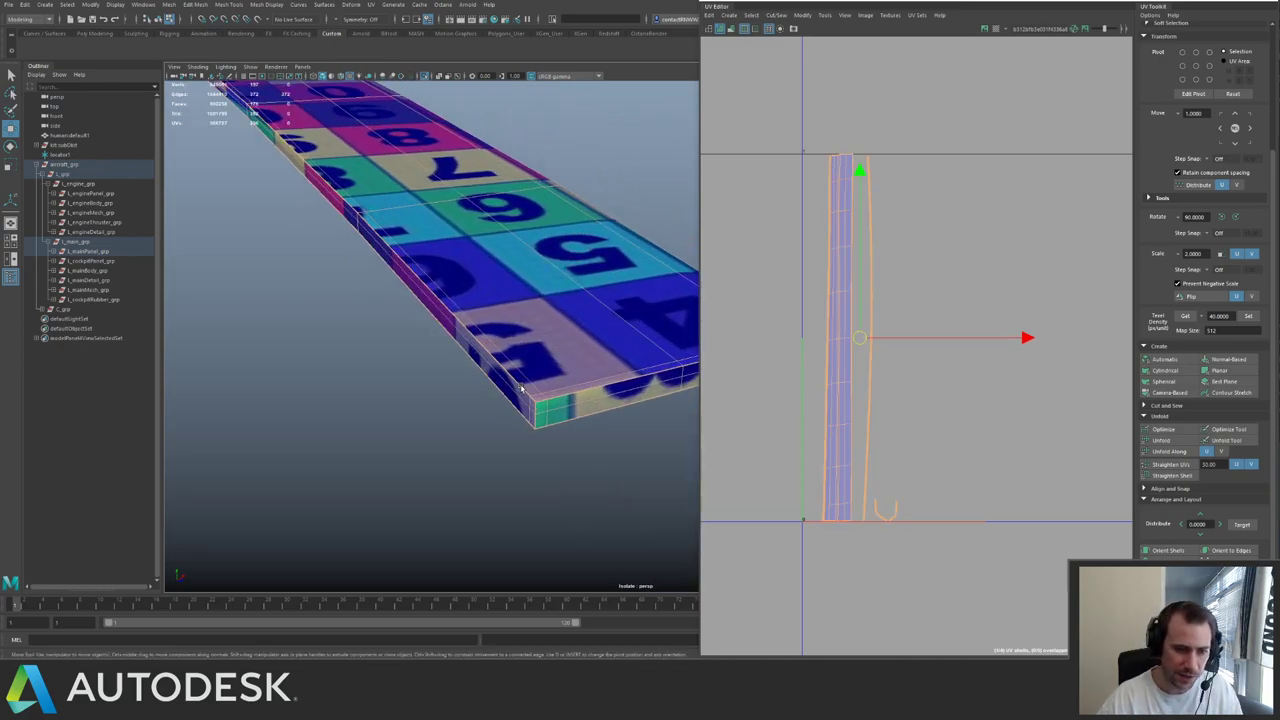
double_click(519, 385)
right_click_drag(865, 357, 861, 275, "shift")
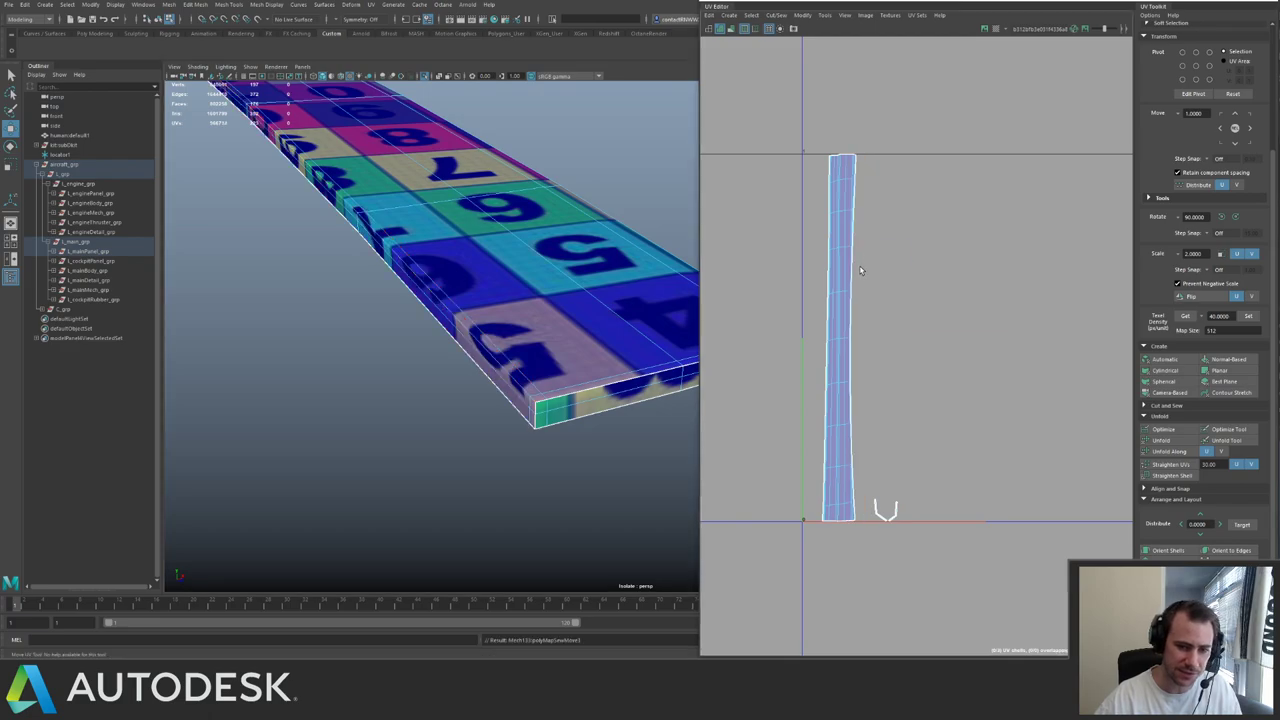
- Select all UVs of the widened long shell and unfold them along U
key("F12")
left_click_drag(814, 283, 868, 301)
double_click(865, 287)
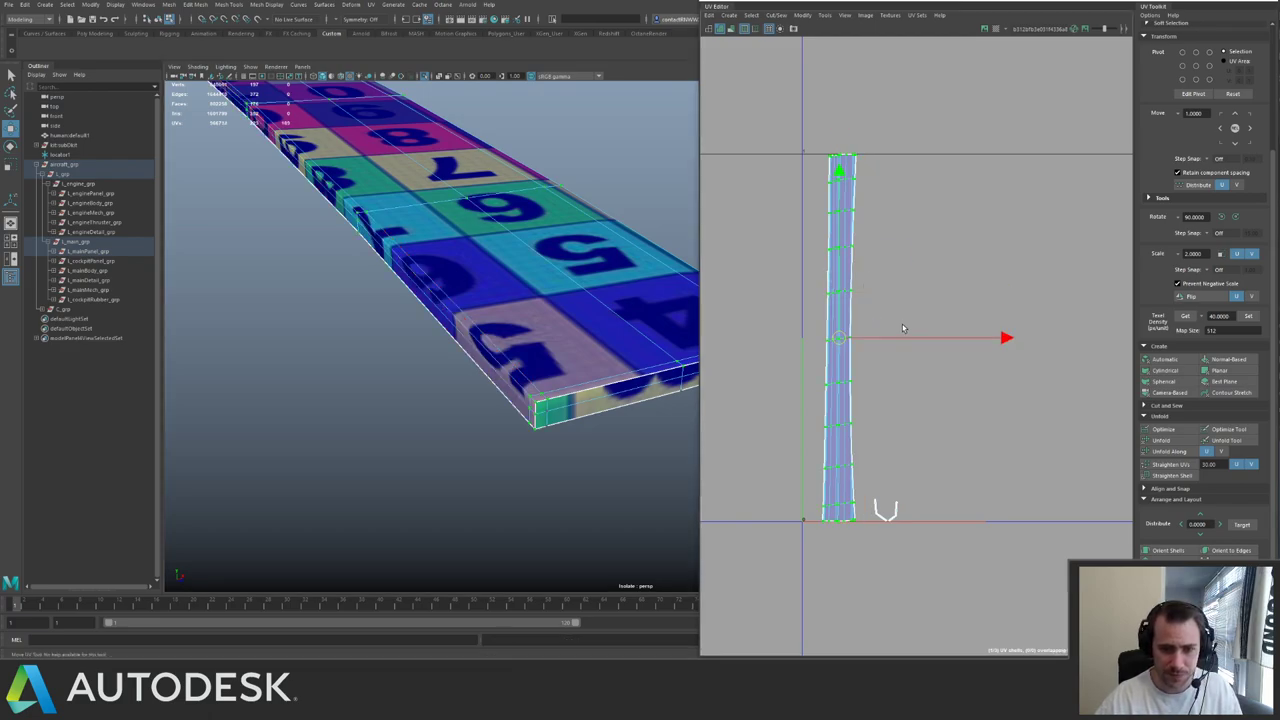
left_click(1170, 452)
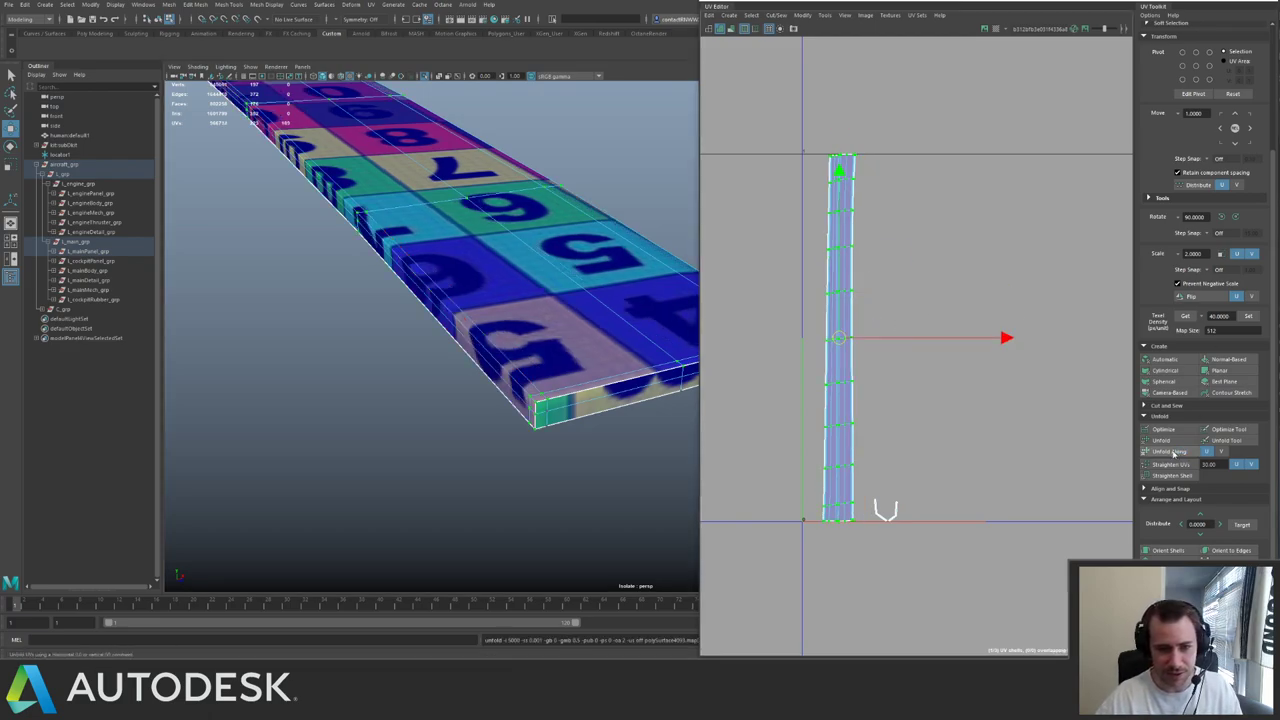
- Lay out all of the strip's UV shells and set their texel density to 40 at map size 512
right_click_drag(988, 290, 832, 188, "alt")
left_click_drag(808, 157, 1017, 492)
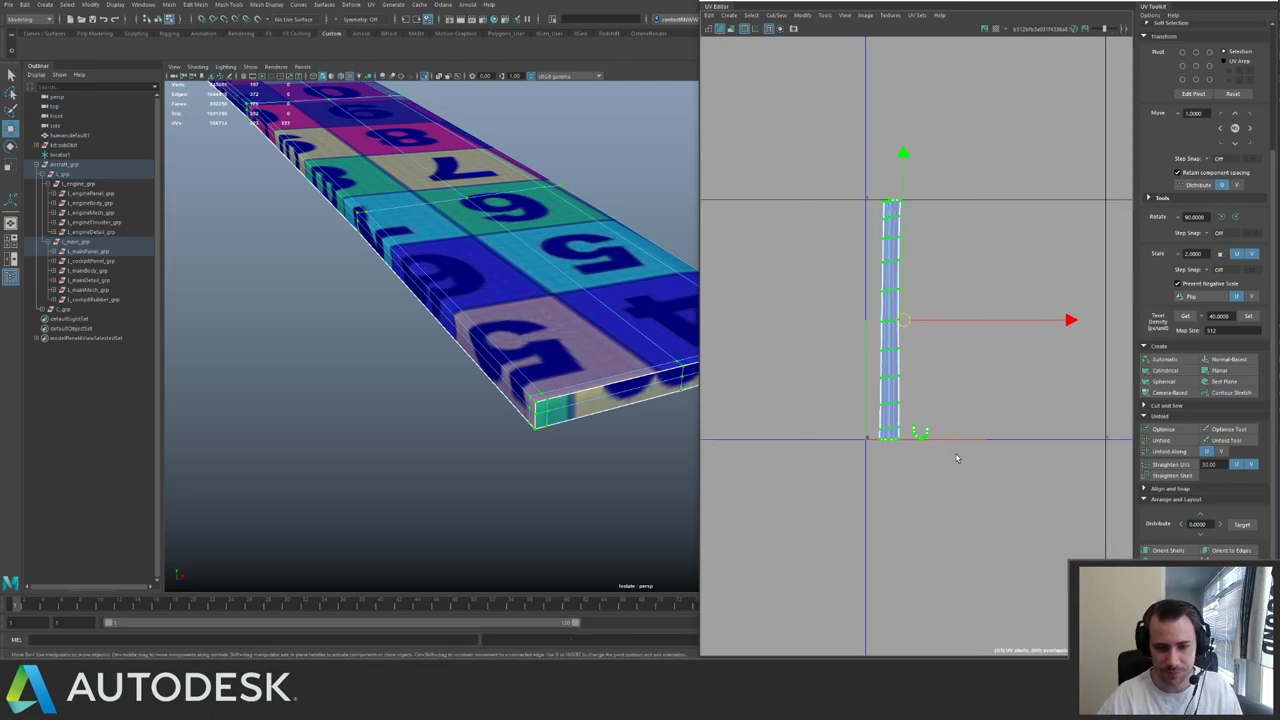
right_click_drag(930, 426, 987, 443, "alt")
right_click_drag(938, 373, 978, 346, "alt")
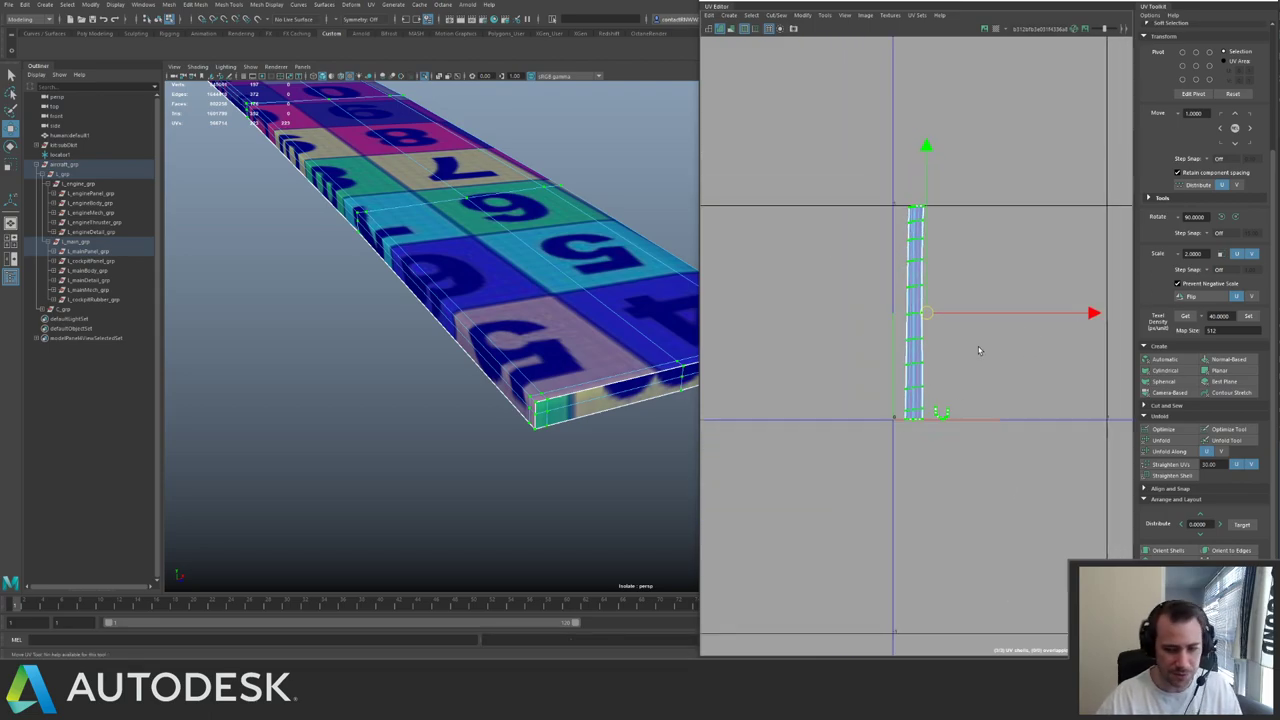
key("ctrl+l")
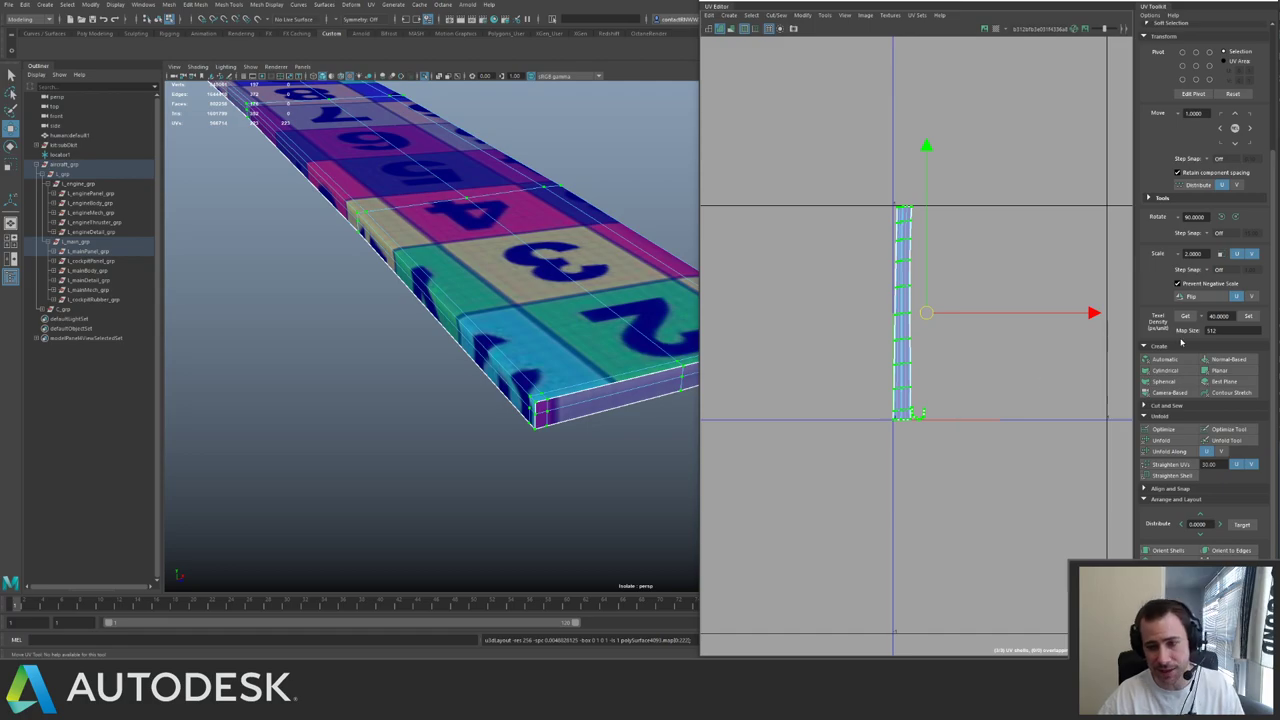
left_click(1248, 316)
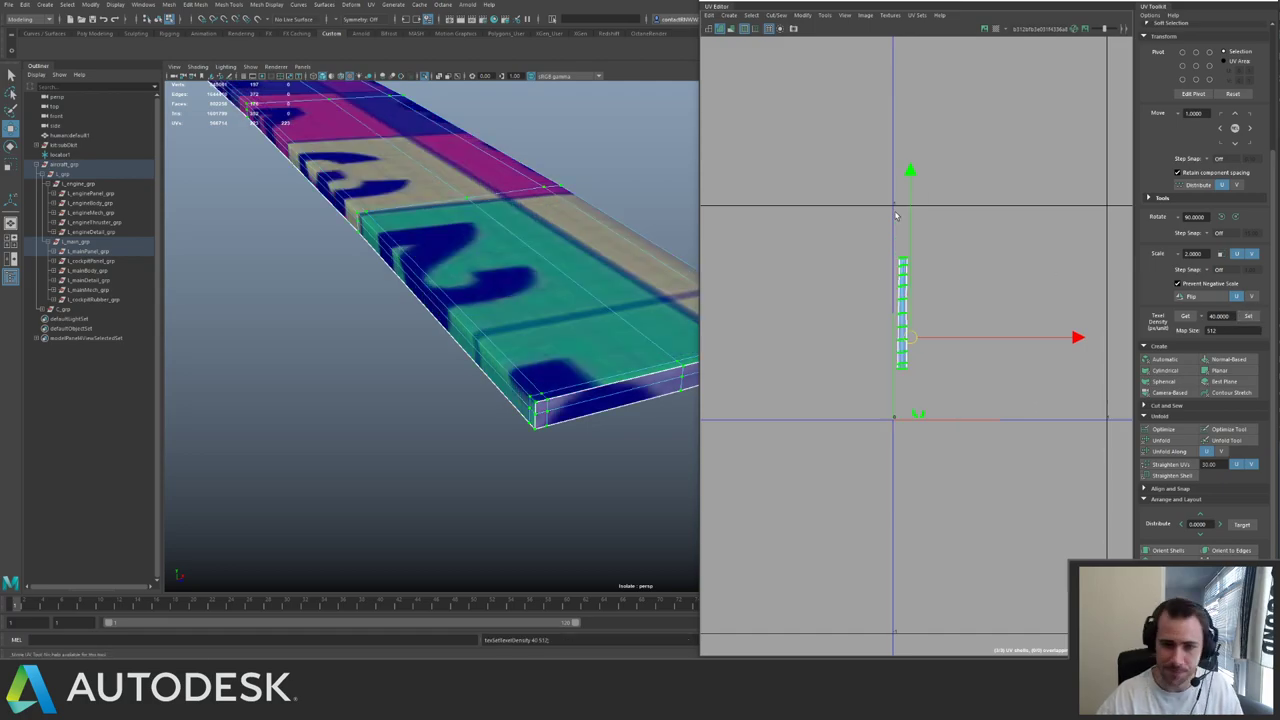
middle_click(892, 445)
- Leave the isolated view and rotate the strip's UVs by 180 degrees to match the neighbouring panel's checker orientation
left_click_drag(610, 276, 427, 265, "alt")
right_click_drag(427, 265, 464, 318, "alt")
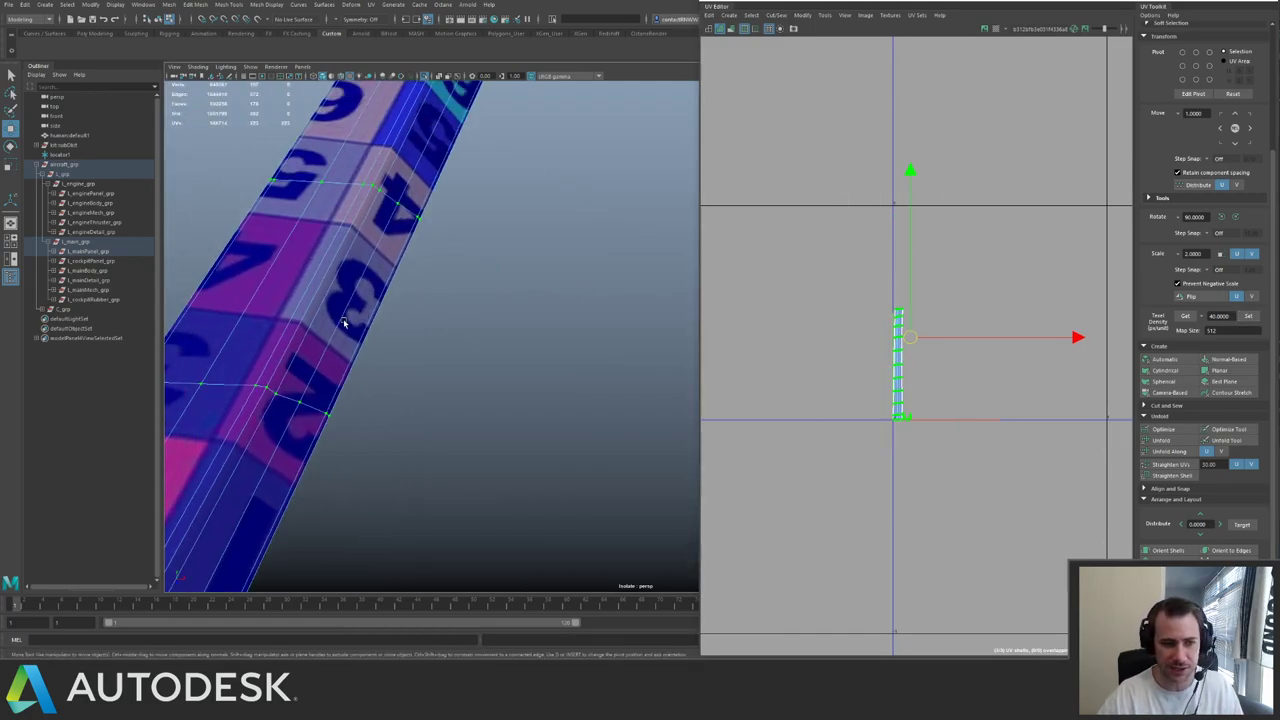
left_click_drag(506, 260, 383, 297, "alt")
key("ctrl+1")
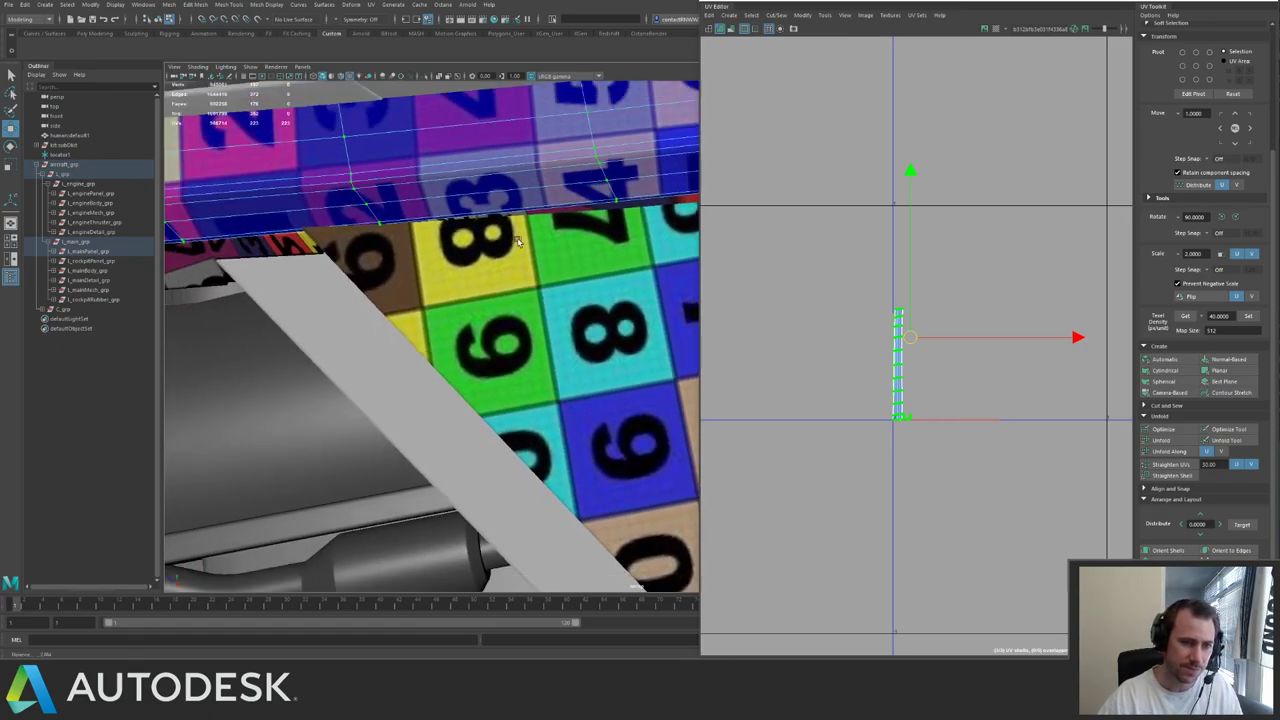
right_click_drag(640, 290, 600, 281, "alt")
left_click_drag(600, 281, 568, 267, "alt")
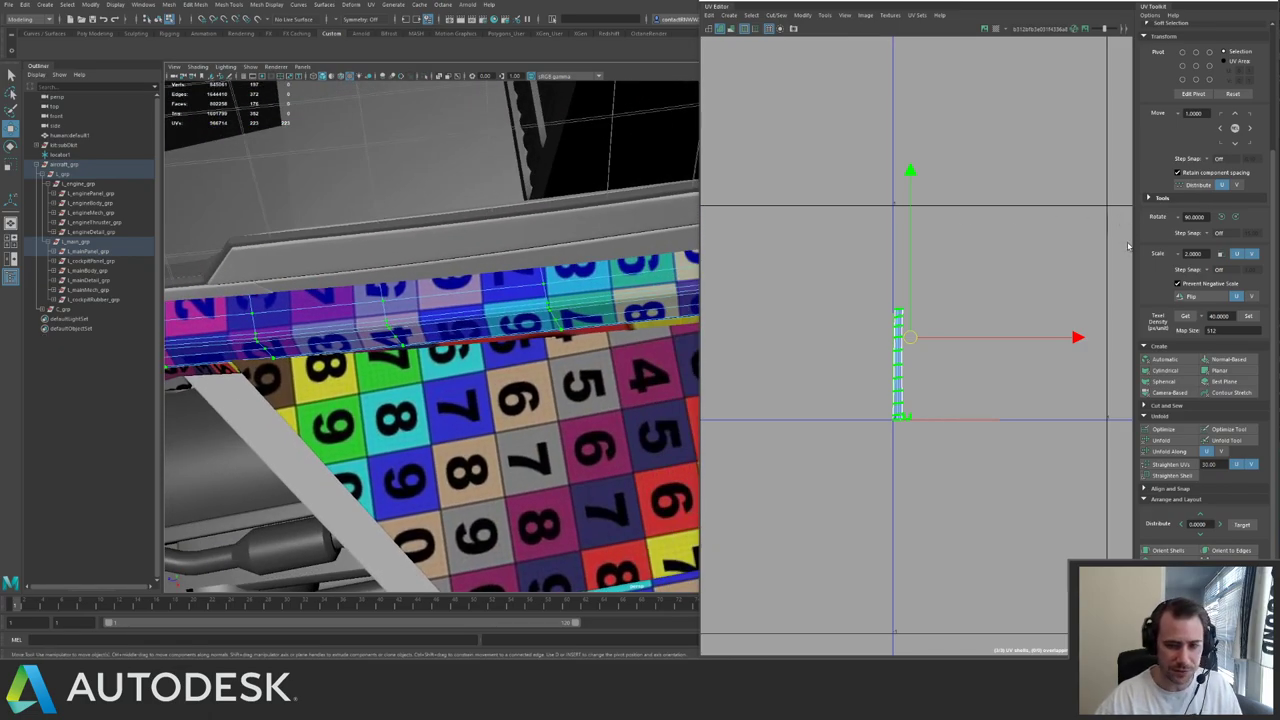
left_click(1221, 217)
left_click(1221, 217)
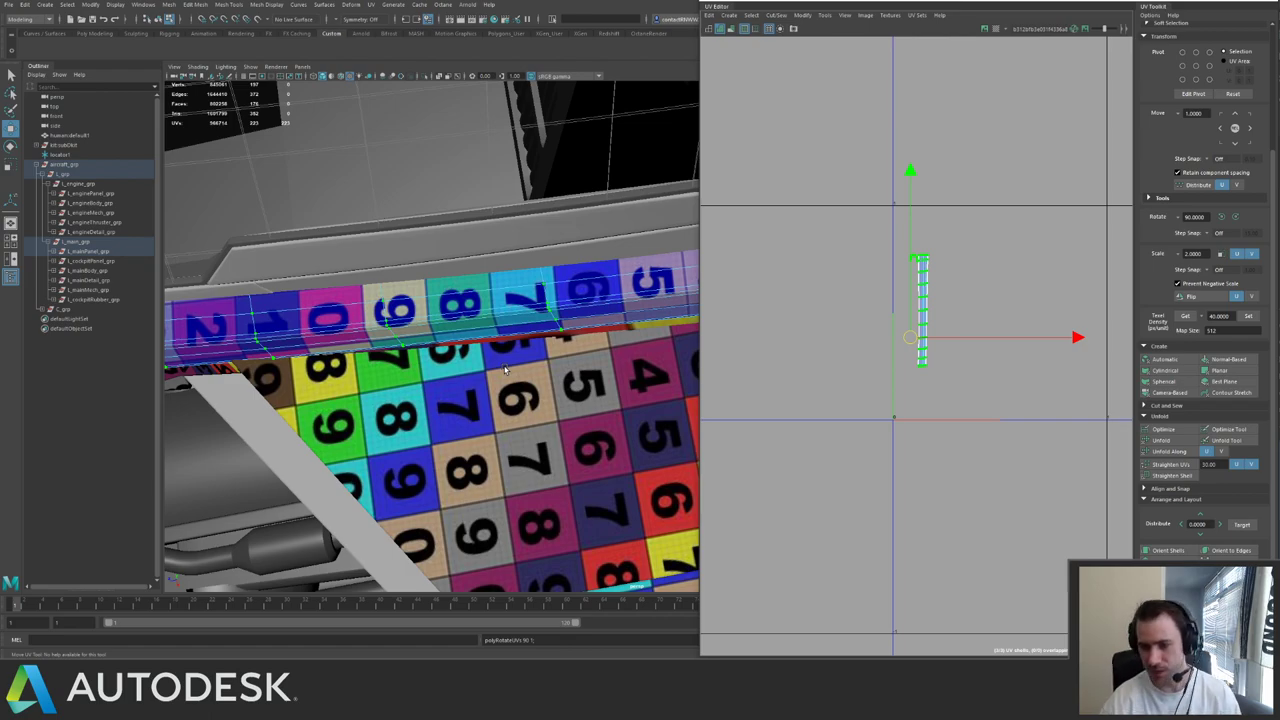
- Return to object selection, pick the checkered panel below the strip and save the scene
right_click_drag(381, 352, 412, 328)
left_click(420, 363)
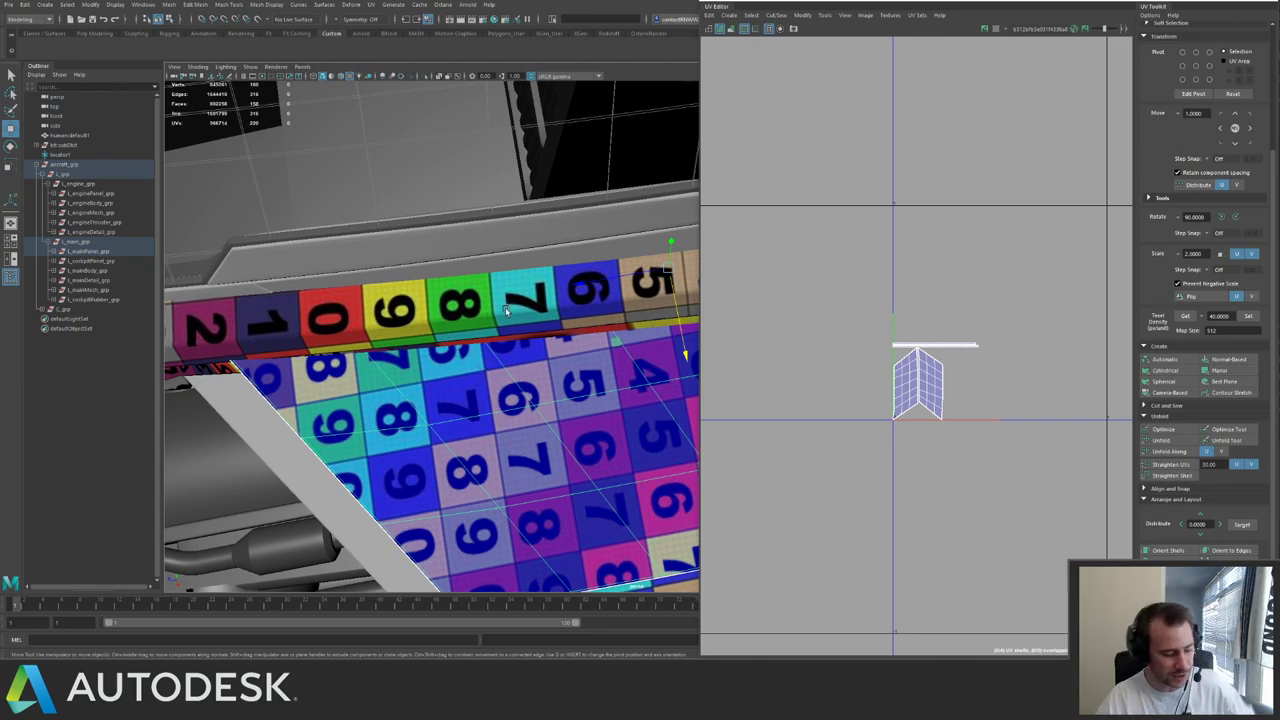
right_click_drag(632, 272, 365, 147, "alt")
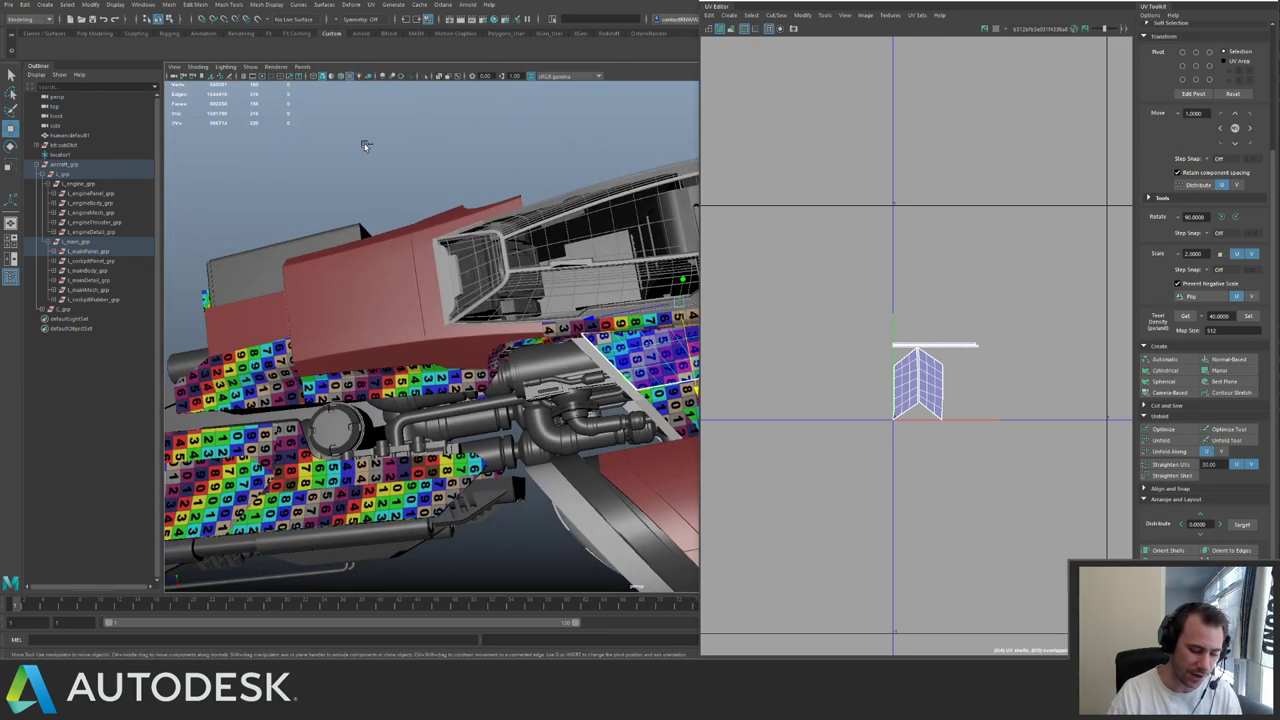
key("ctrl+s")
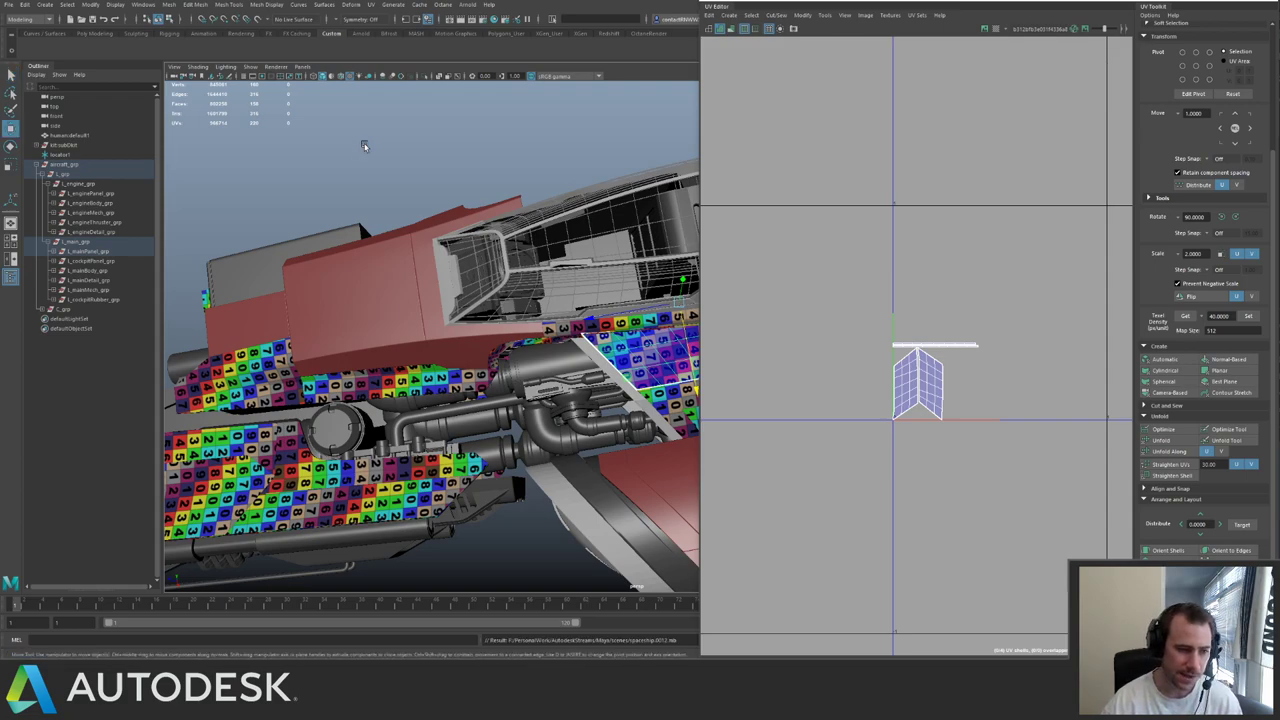
- Rotate the second large UV shell of the checkered rear side panel slightly clockwise so its long outer edge is vertical
left_click(290, 393)
middle_click_drag(384, 353, 501, 305, "alt")
key("f")
key("F12")
left_click_drag(929, 230, 1004, 286)
right_click_drag(911, 250, 930, 286, "ctrl")
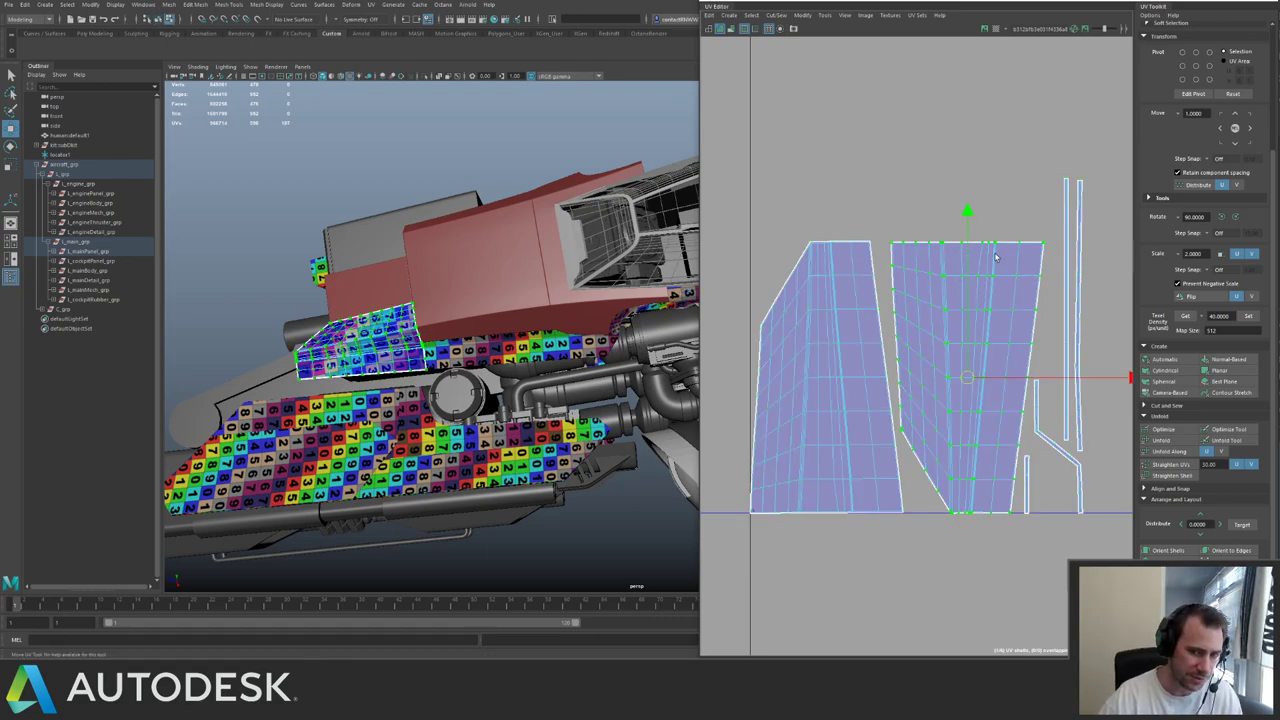
key("e")
left_click_drag(1062, 238, 1036, 234)
key("q")
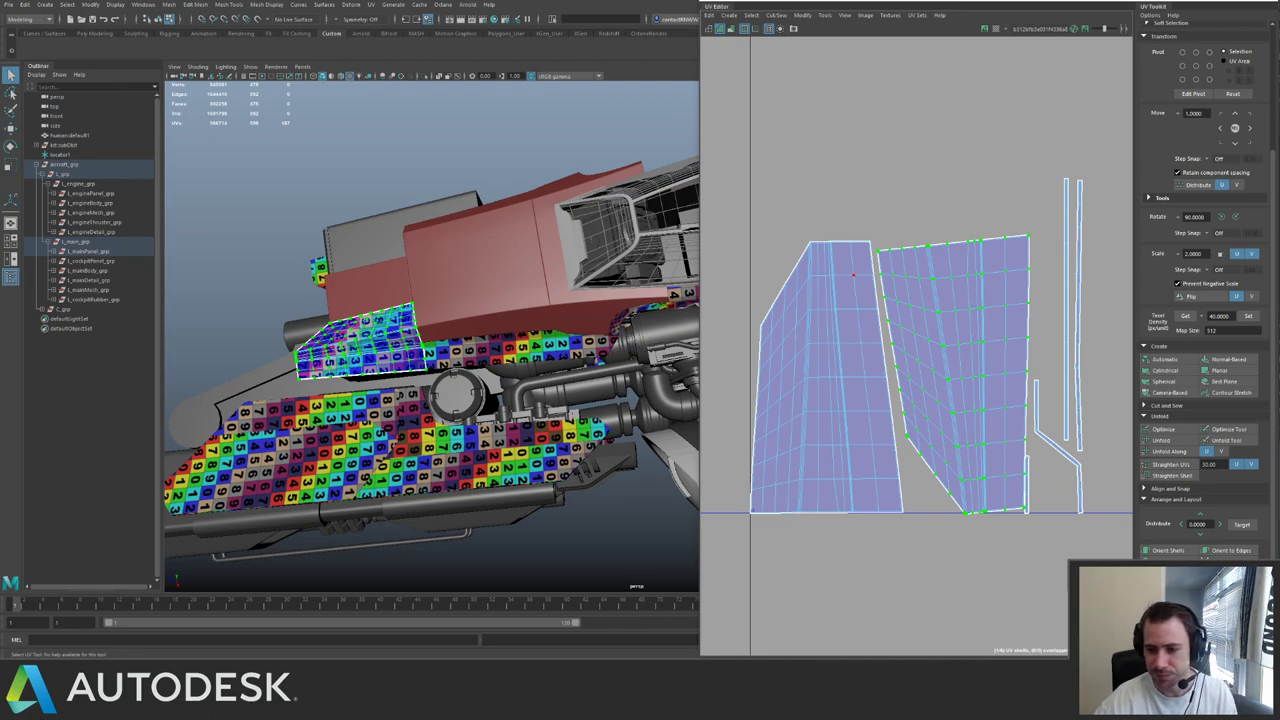
- Switch back to object mode, check the cockpit surround panel, clear the selection and save the scene
left_click(606, 183)
key("F8")
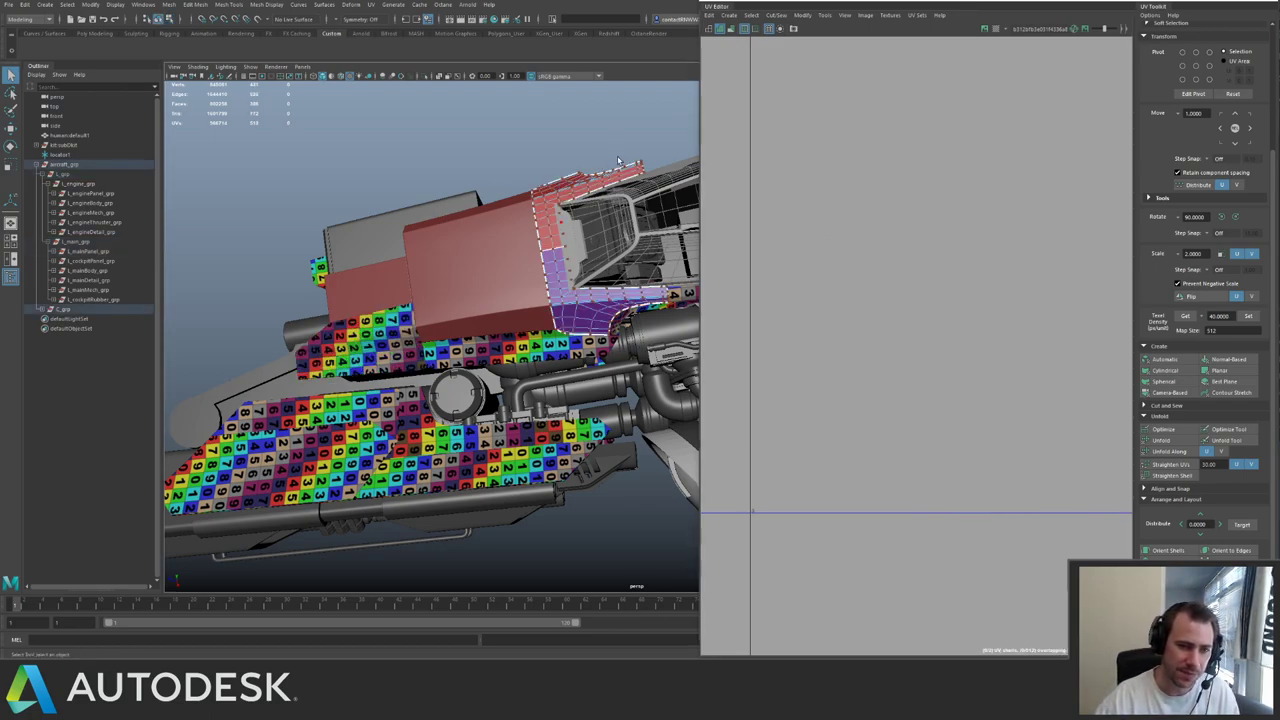
left_click(617, 156)
left_click(556, 231)
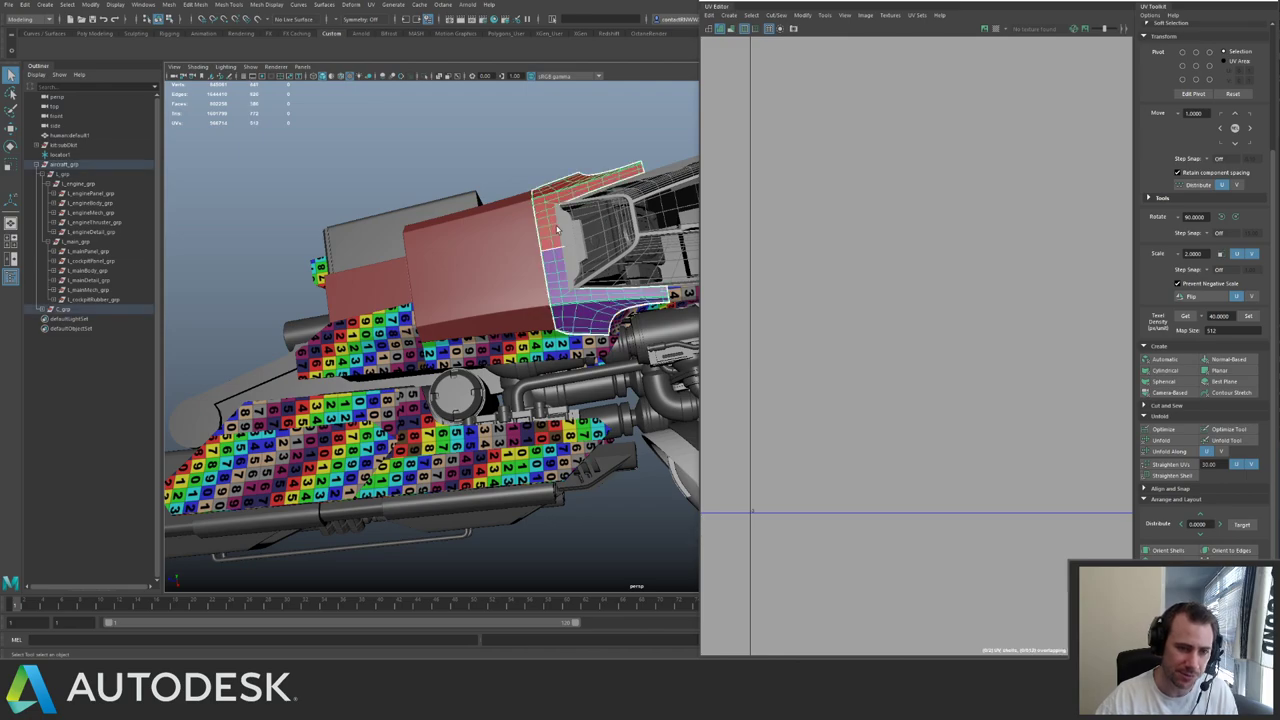
left_click(651, 152)
left_click_drag(486, 277, 465, 201, "alt")
key("ctrl+s")
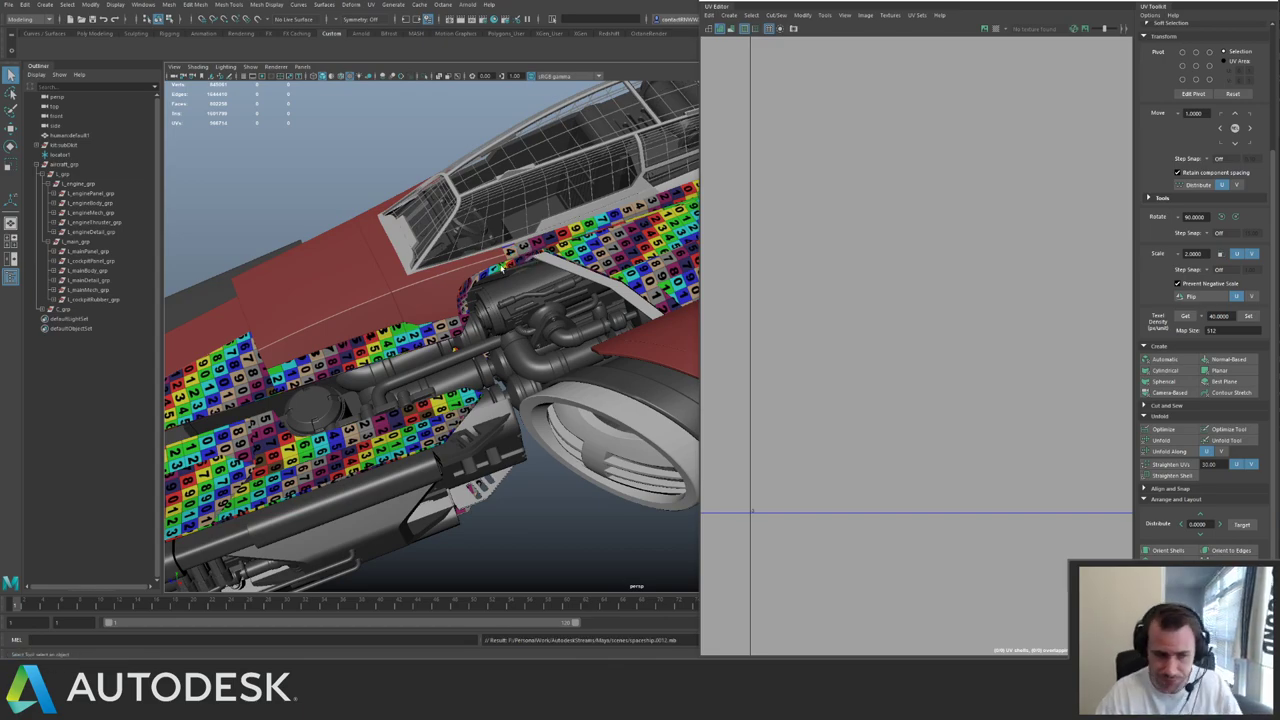
- Examine the cockpit surround and the large red engine panel for surfaces that still need unwrapping
left_click(434, 284)
key("f")
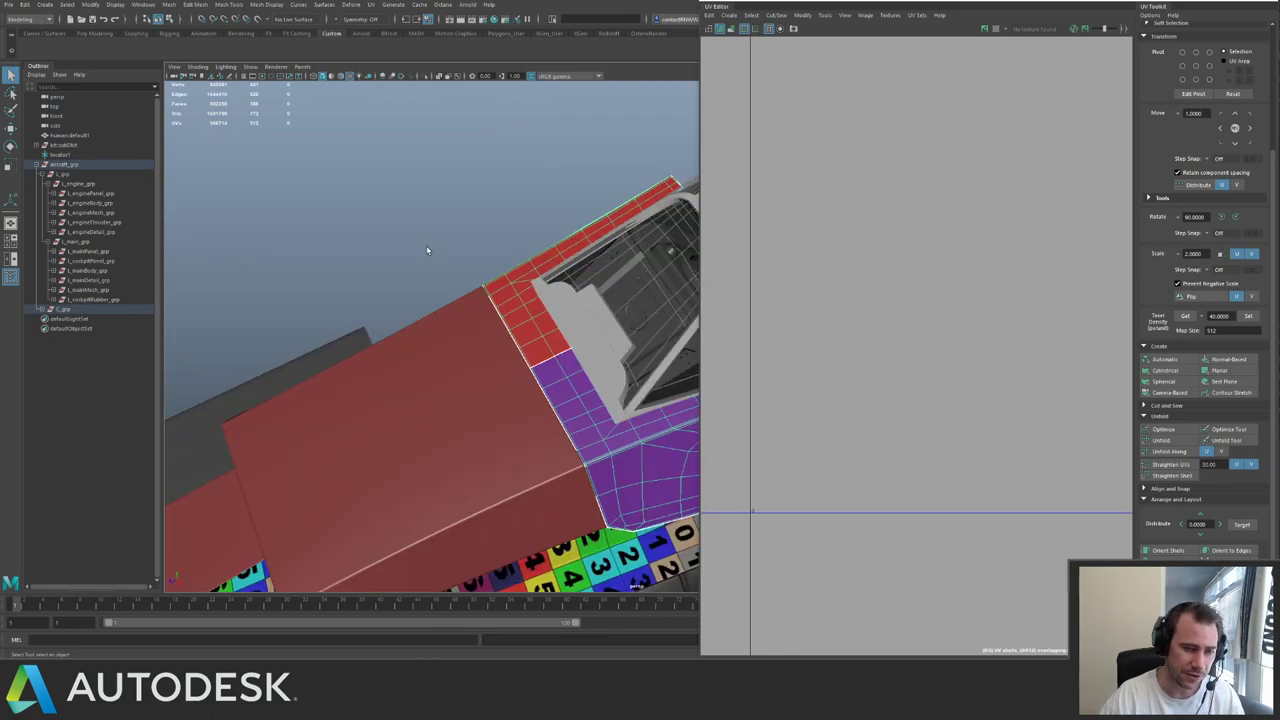
left_click_drag(607, 258, 546, 246, "alt")
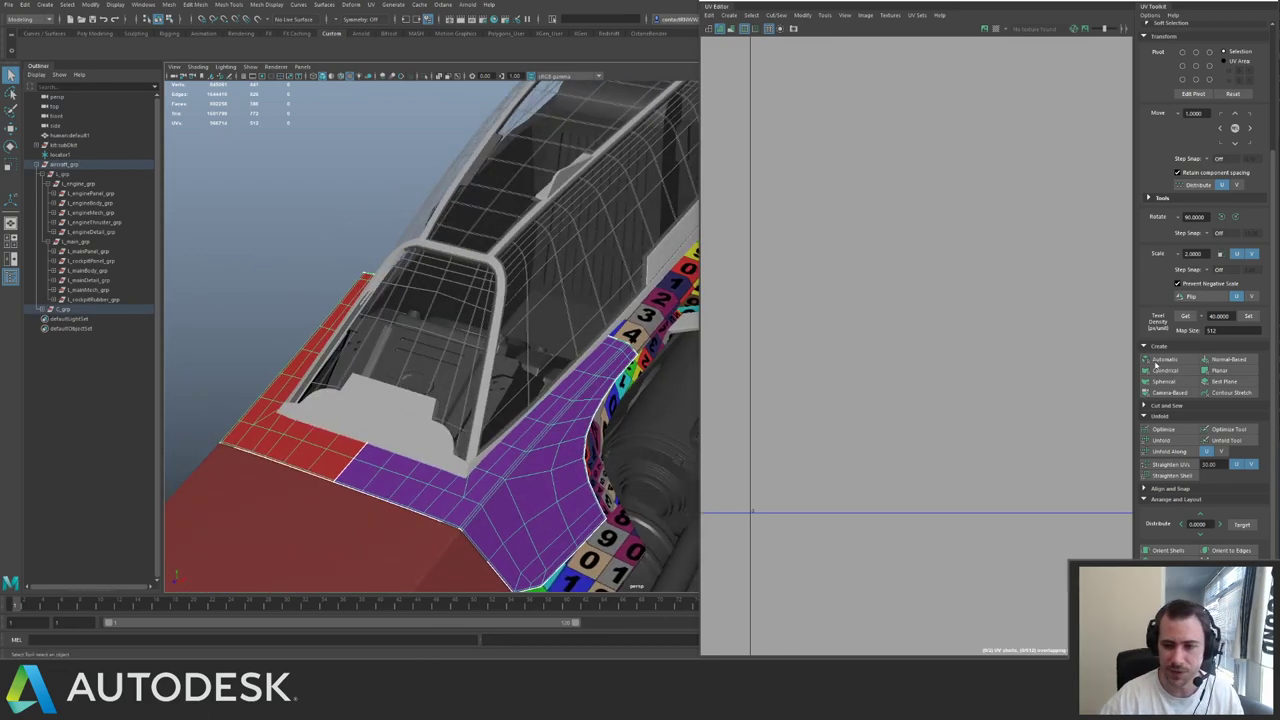
left_click_drag(640, 340, 567, 368, "alt")
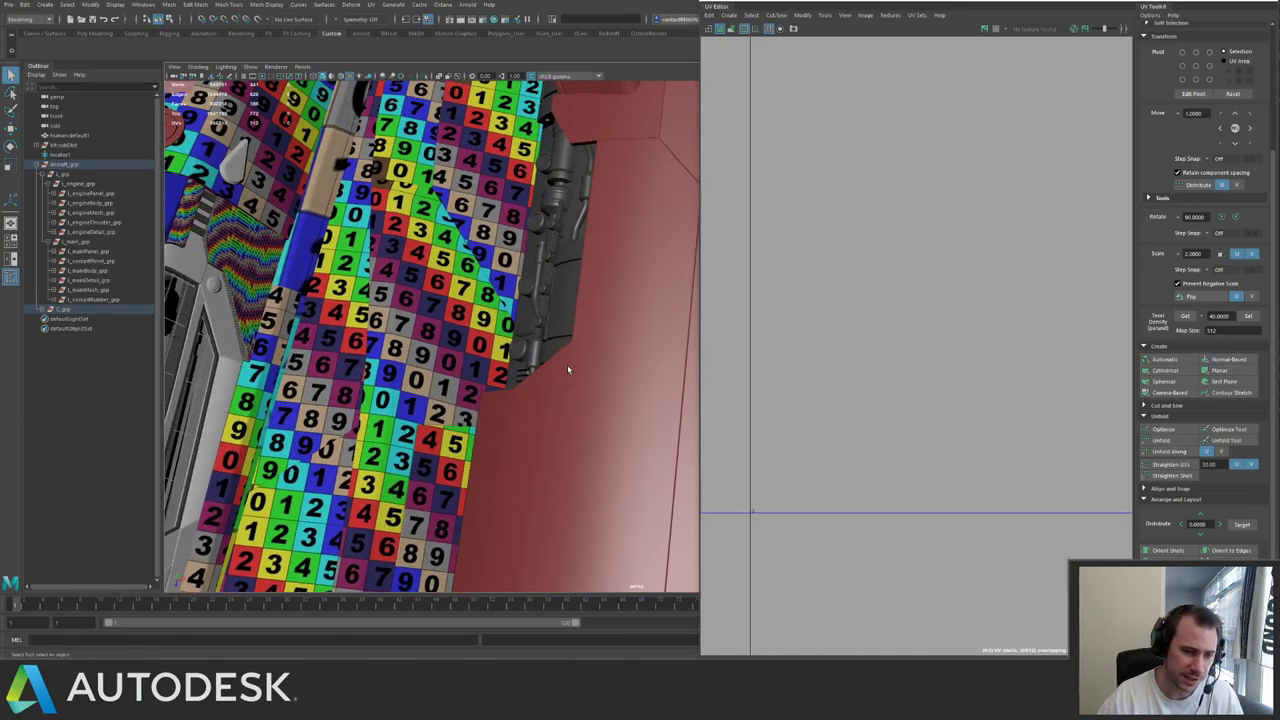
left_click(638, 250)
middle_click_drag(641, 246, 551, 290, "alt")
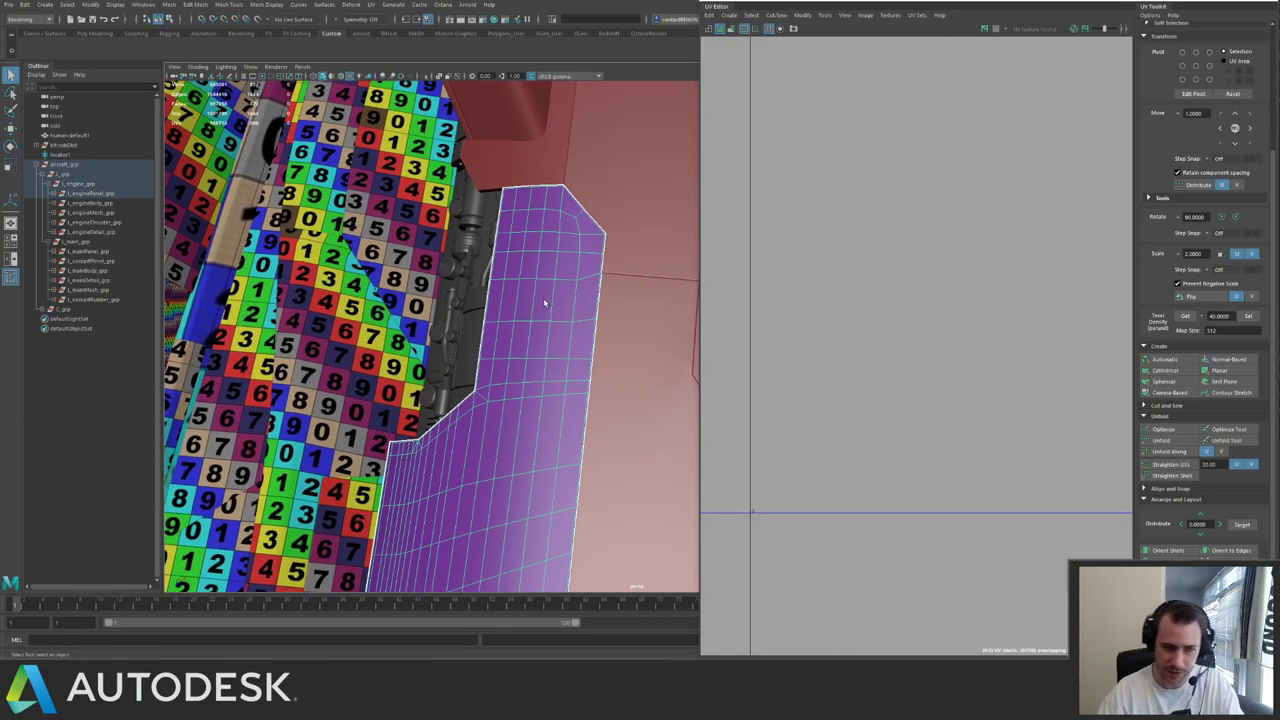
middle_click_drag(402, 229, 545, 335, "alt")
left_click_drag(545, 335, 454, 262, "alt")
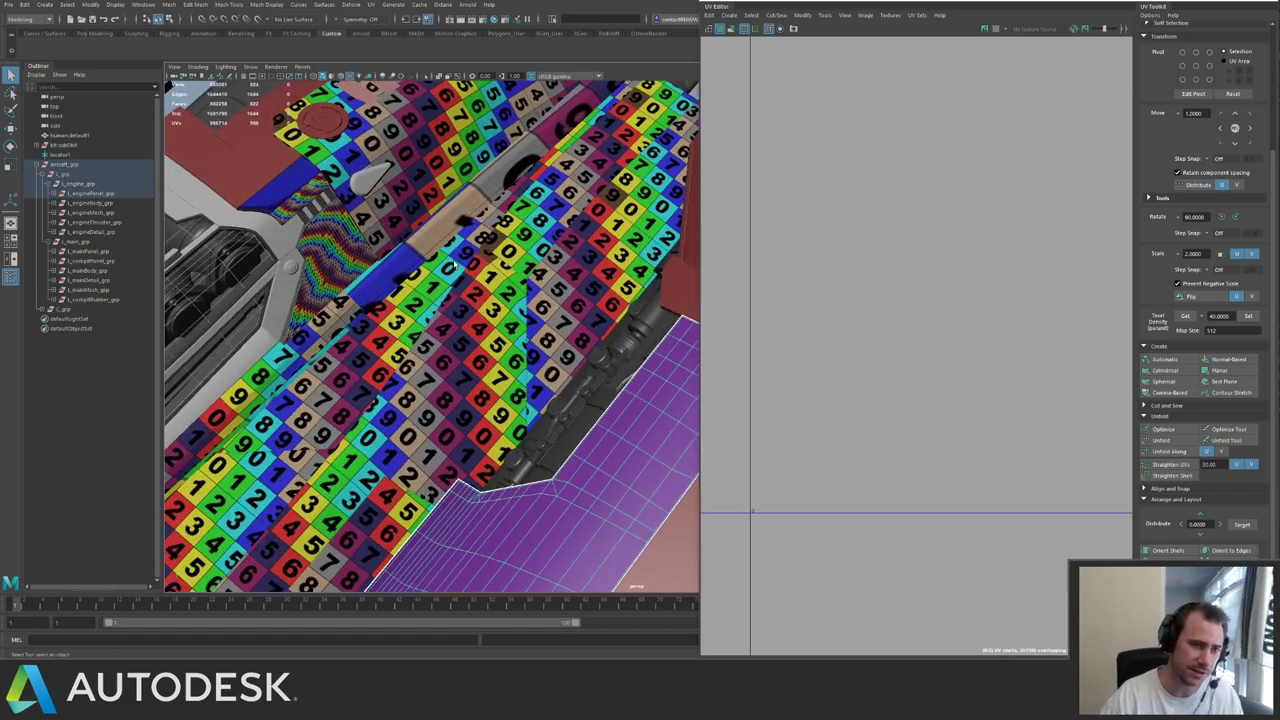
- Isolate the narrow folded strip between the checkered body panels and apply an automatic UV projection to it
left_click(453, 262)
key("f")
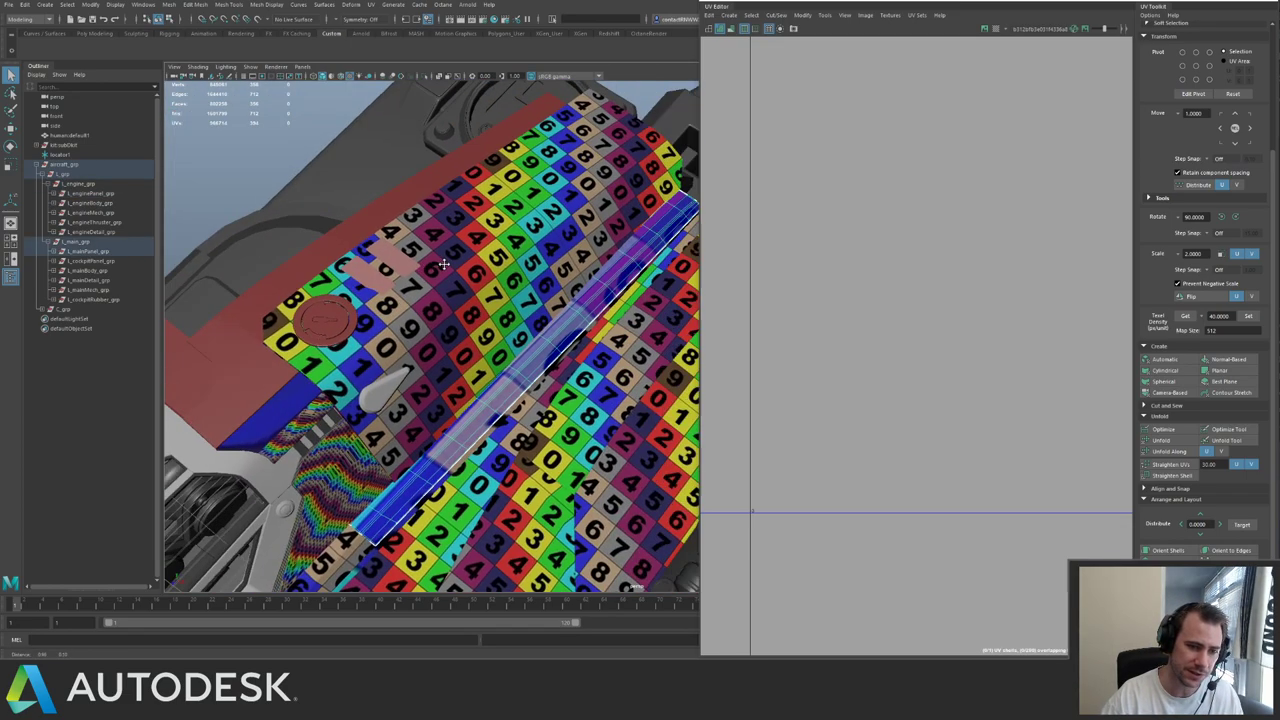
key("ctrl+1")
left_click_drag(402, 314, 531, 300, "alt")
middle_click_drag(859, 293, 966, 209, "alt")
key("f")
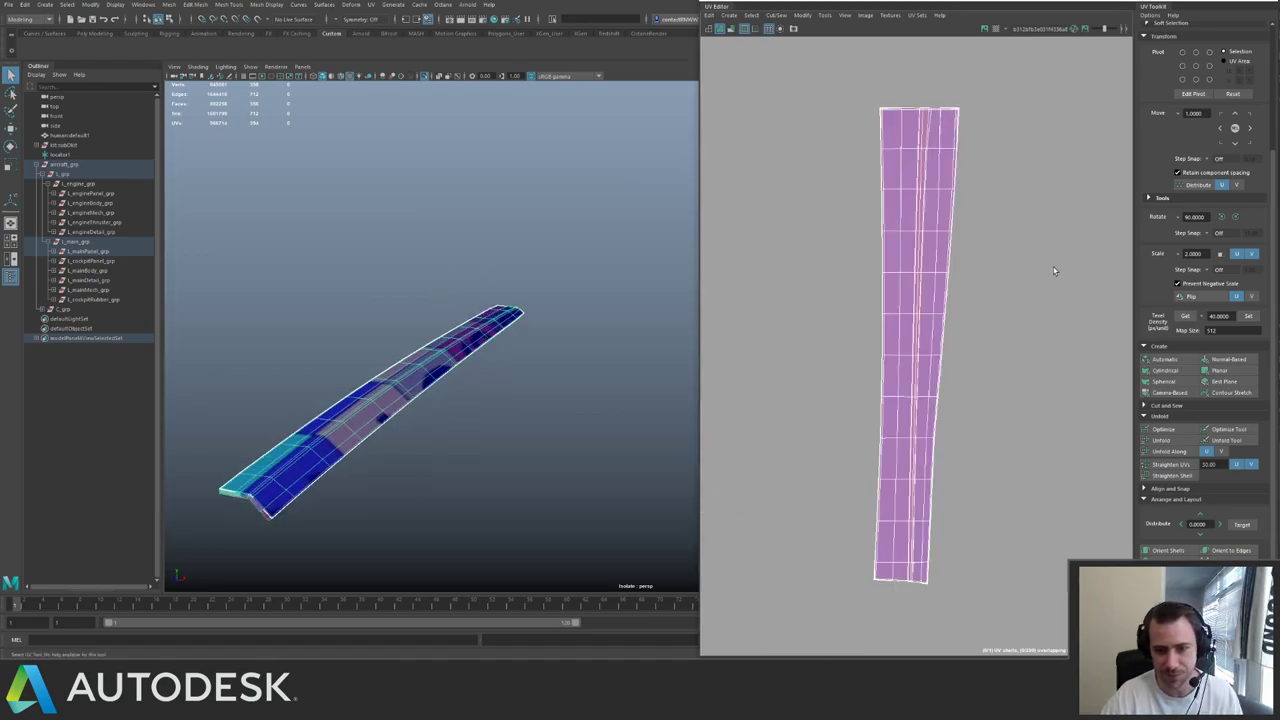
scroll(1055, 271, "down", 3)
left_click(1175, 361)
right_click_drag(985, 220, 563, 182, "alt")
middle_click_drag(916, 200, 857, 243, "alt")
key("q")
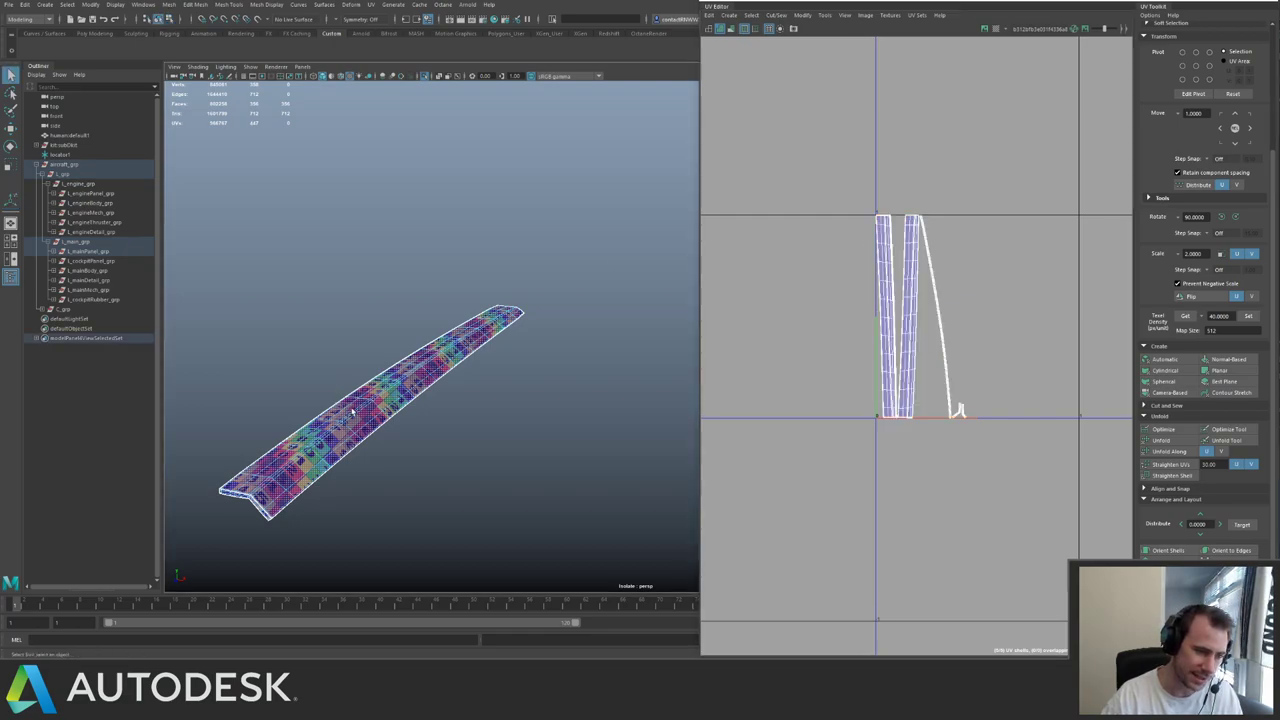
- Select the long rim edges on one side of the isolated strip and sew the curved thin rim shell to its main shell
right_click_drag(352, 410, 398, 357)
left_click_drag(344, 358, 389, 275, "alt")
left_click_drag(410, 325, 524, 322, "alt")
key("ctrl+F10")
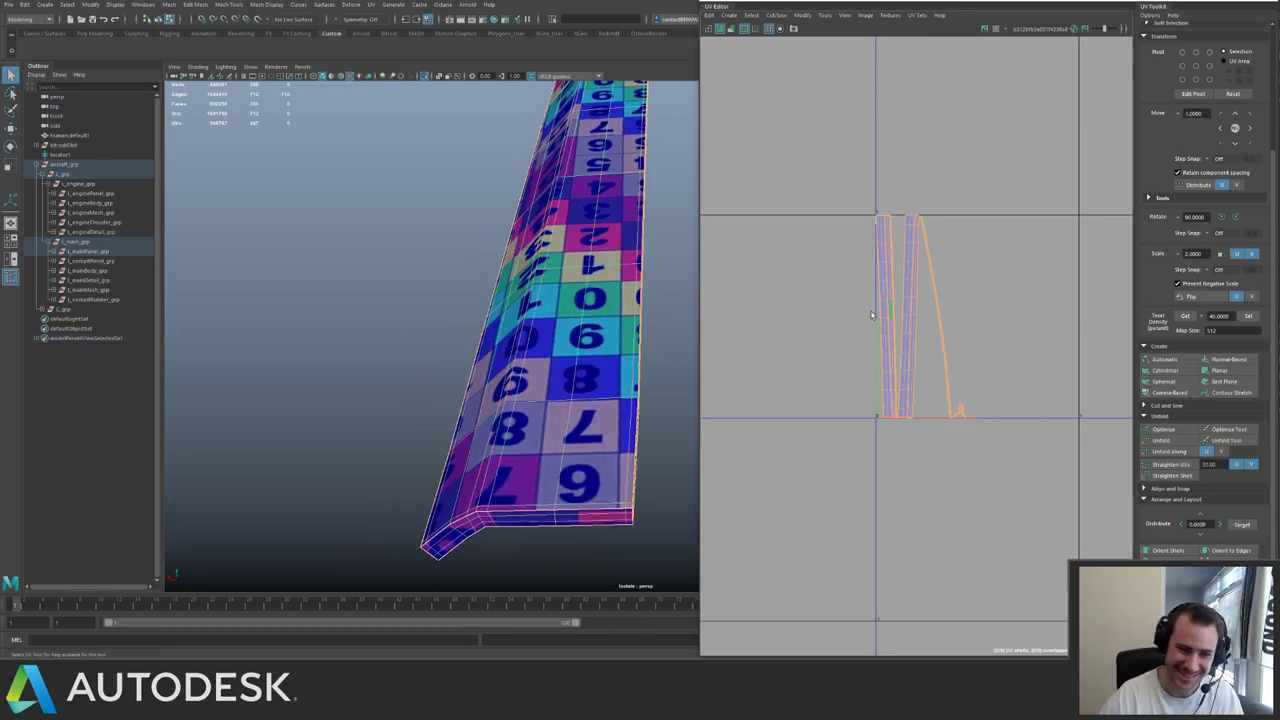
left_click_drag(565, 371, 386, 319, "alt")
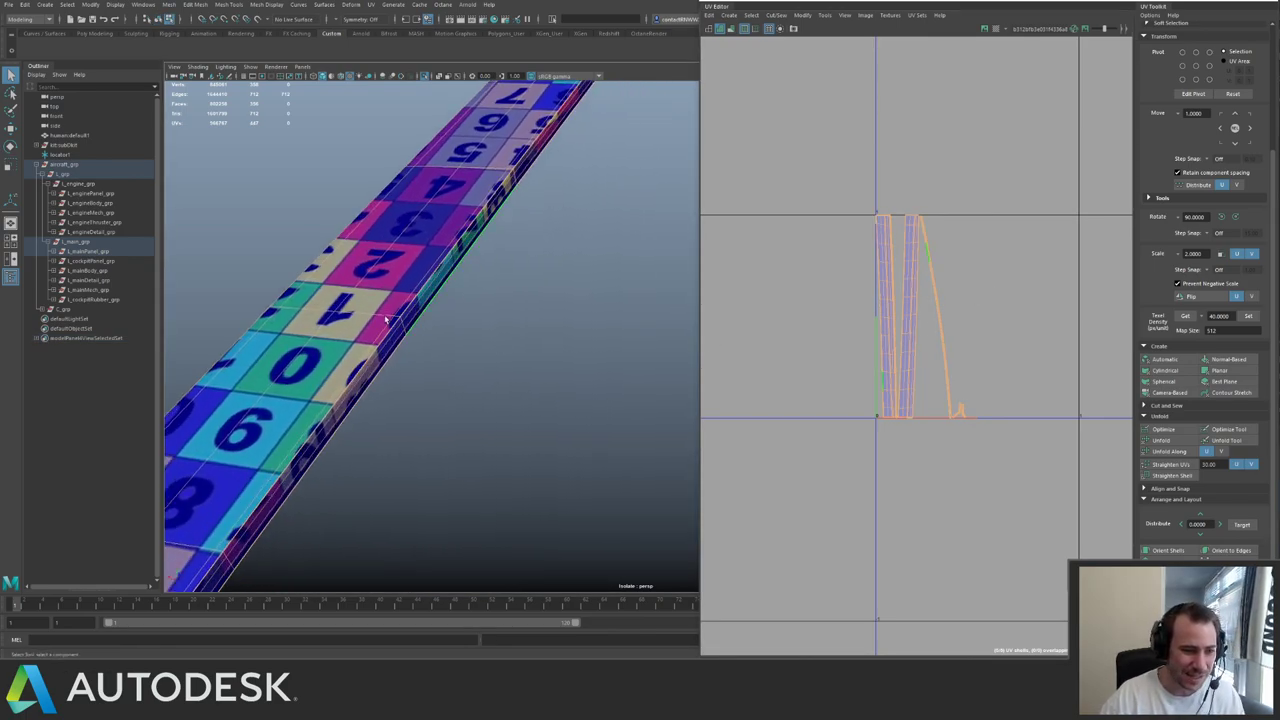
left_click(459, 251)
double_click(439, 270)
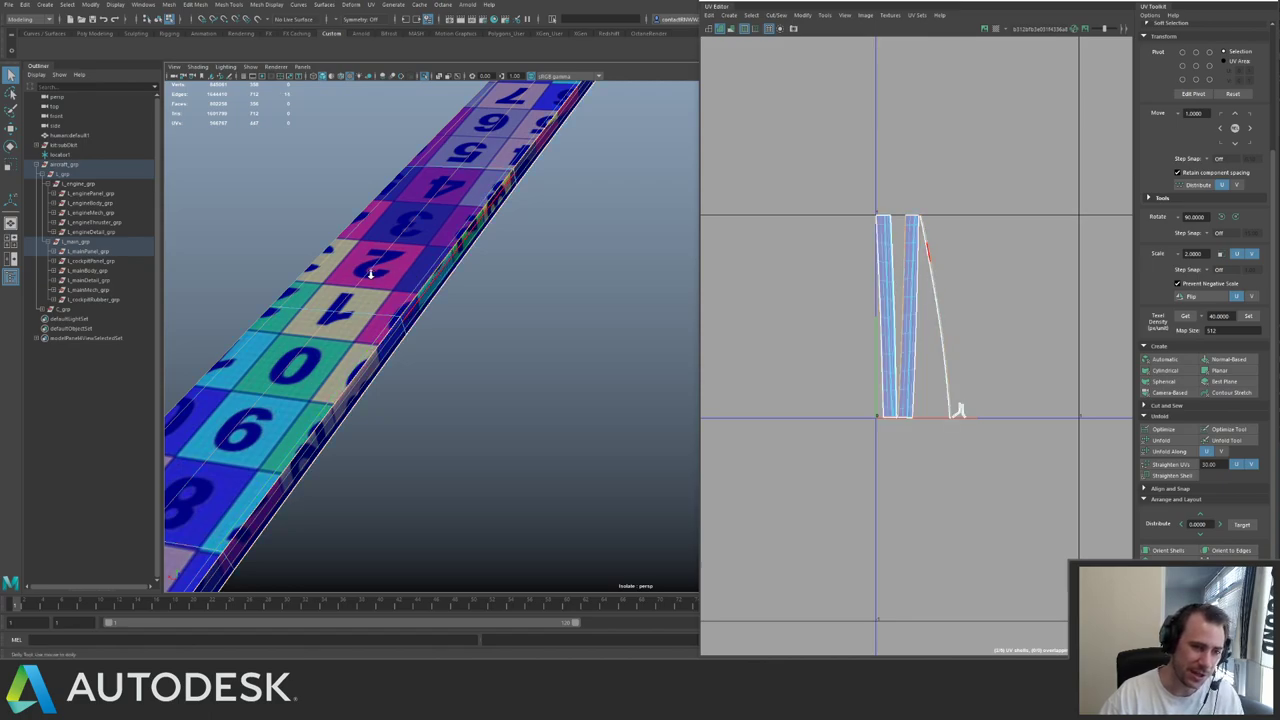
left_click_drag(370, 274, 398, 263, "alt")
middle_click_drag(398, 263, 438, 188, "alt")
right_click_drag(1023, 326, 1031, 265, "shift")
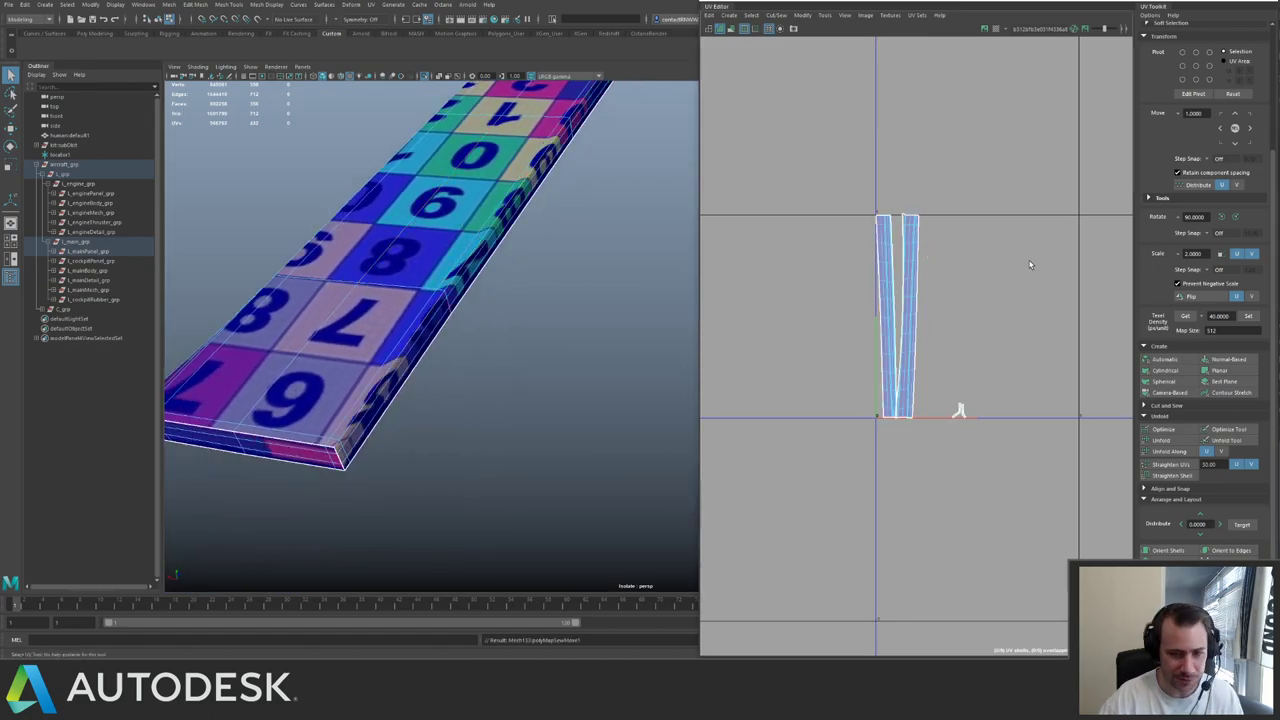
- Unfold the isolated strip's two long UV shells along V, then return to object mode with the surrounding panels shown
left_click_drag(444, 278, 478, 268, "alt")
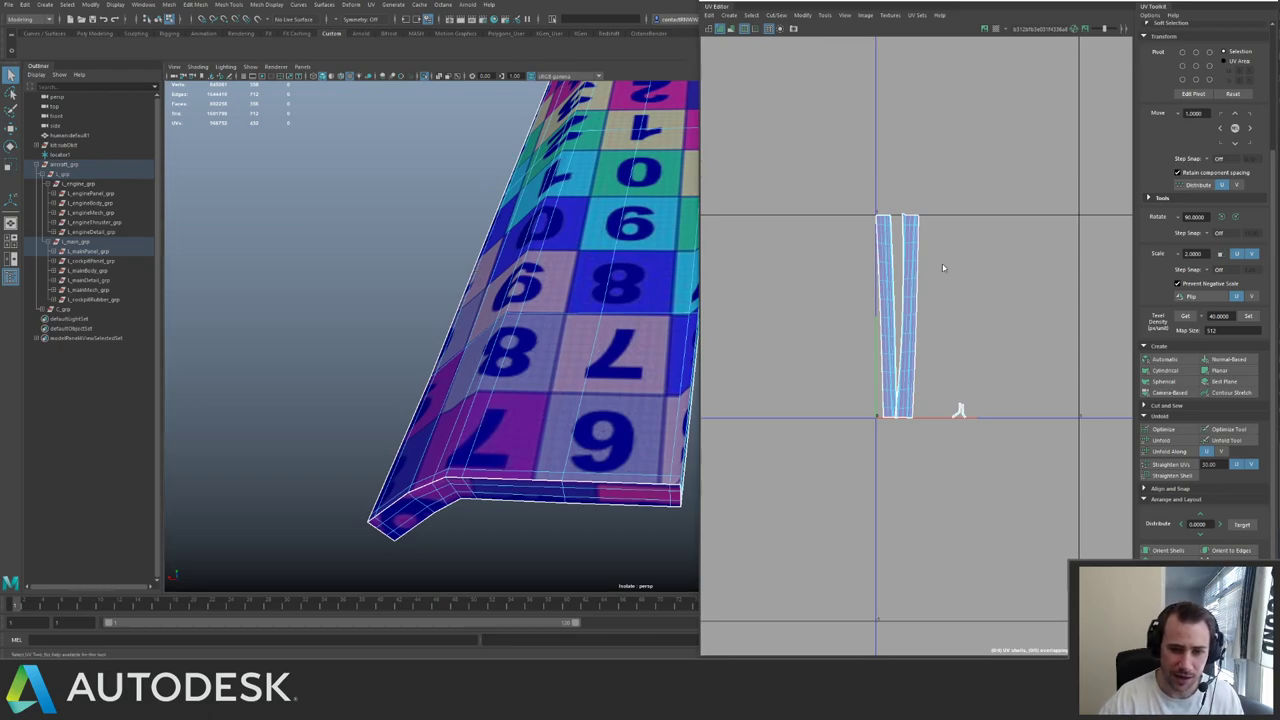
left_click_drag(846, 203, 925, 440)
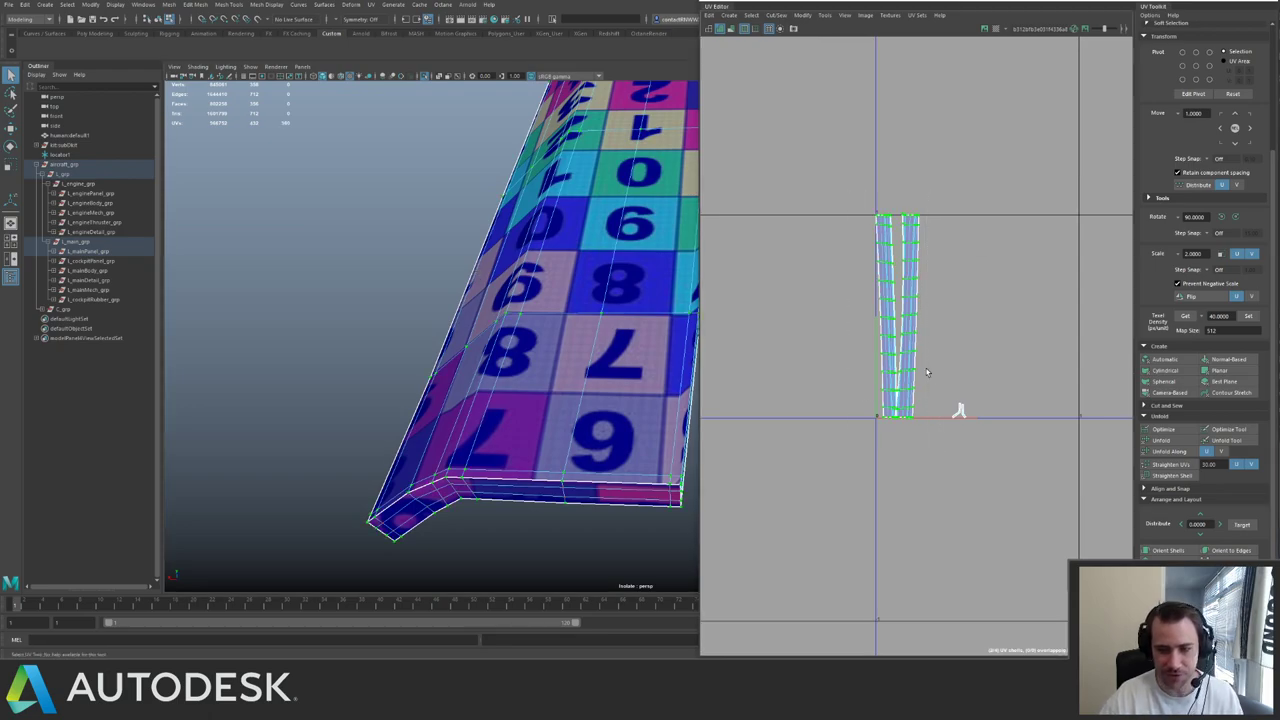
left_click_drag(514, 323, 606, 315, "alt")
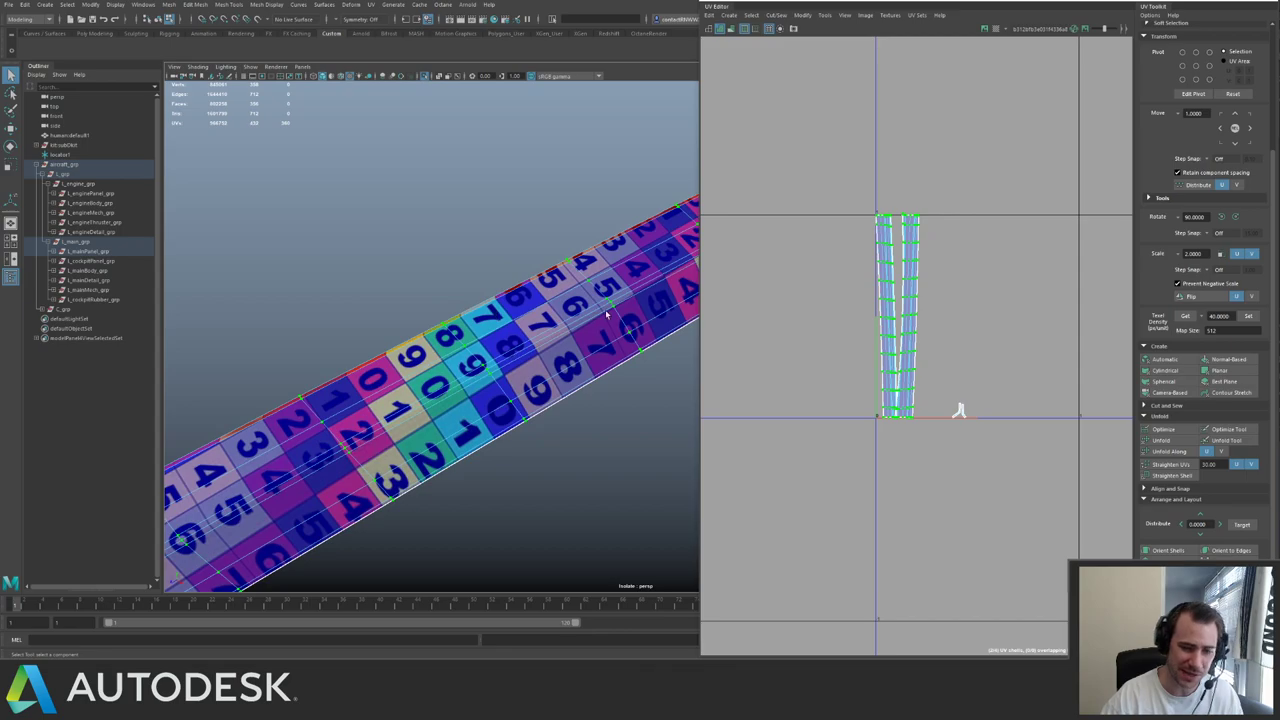
left_click(1205, 456)
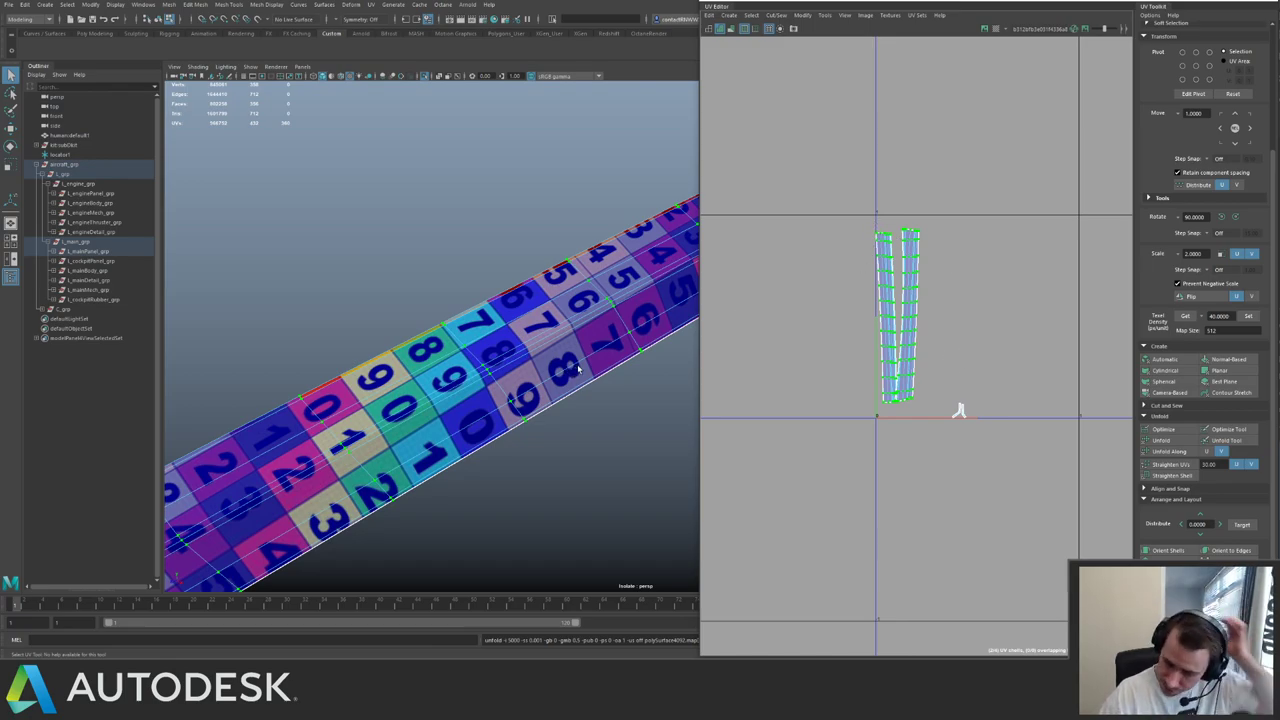
right_click_drag(449, 399, 487, 363)
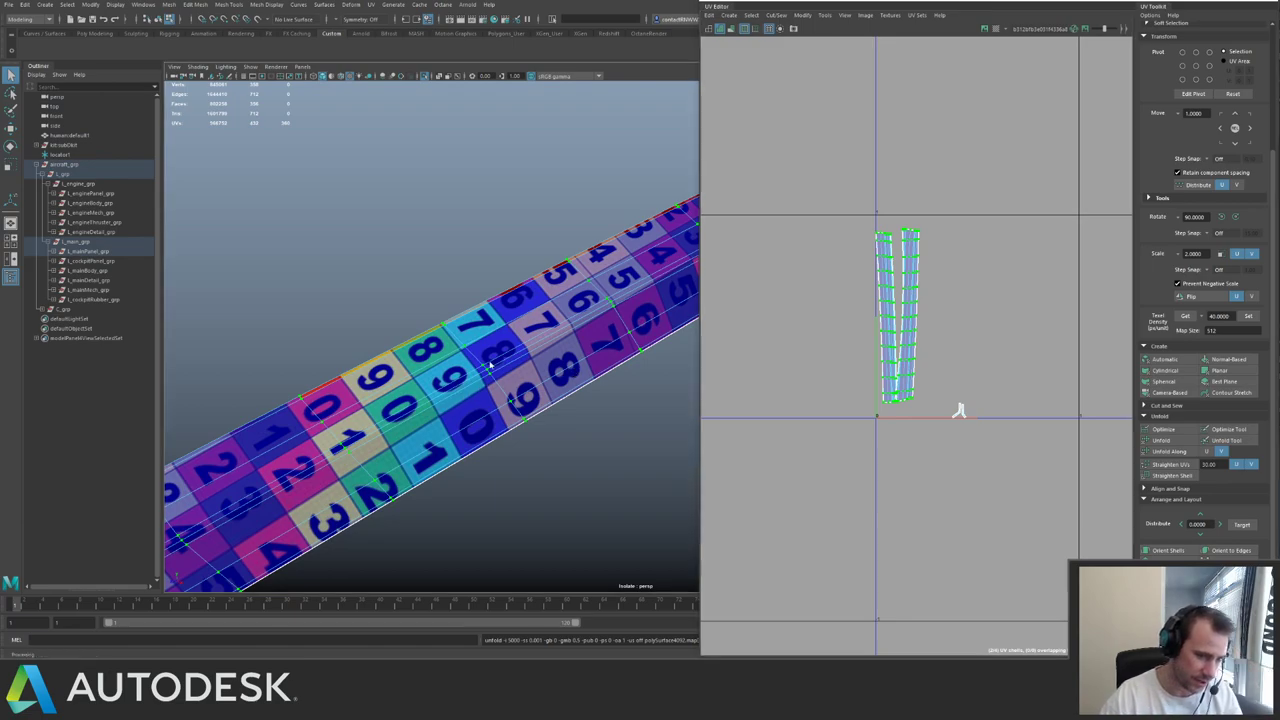
key("ctrl+1")
right_click_drag(628, 362, 382, 304, "alt")
left_click_drag(382, 304, 387, 314, "alt")
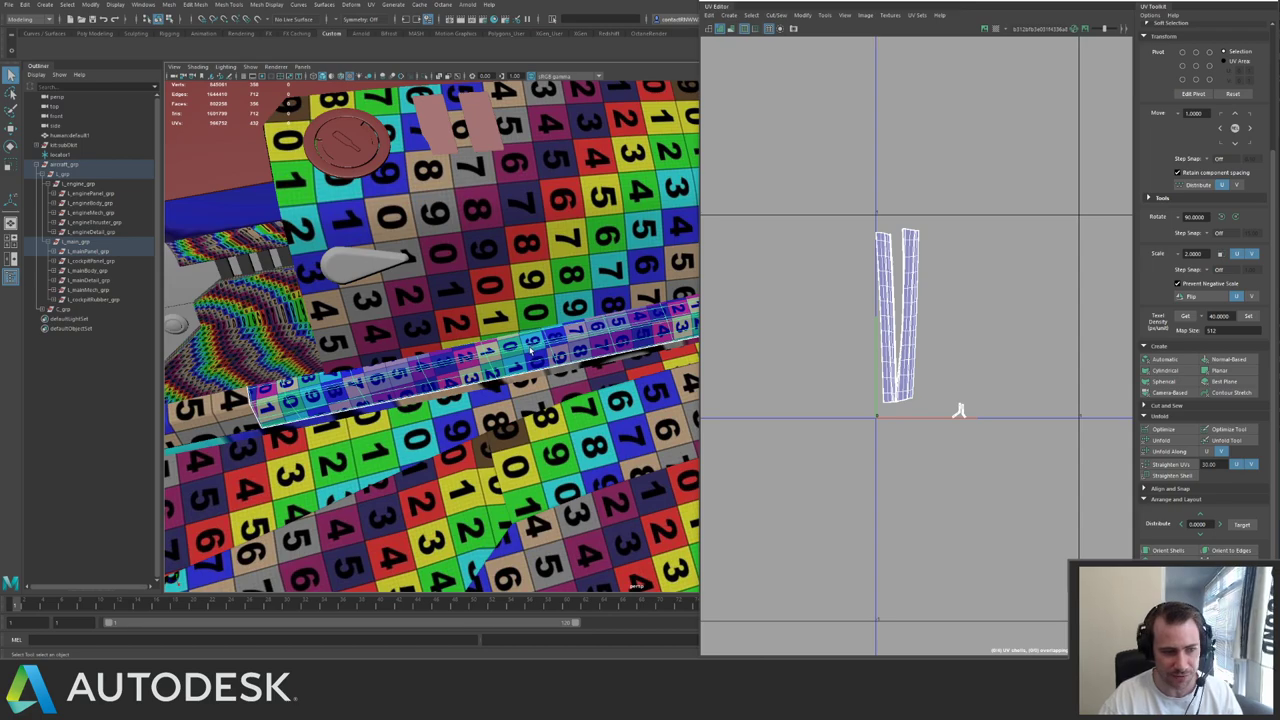
key("f")
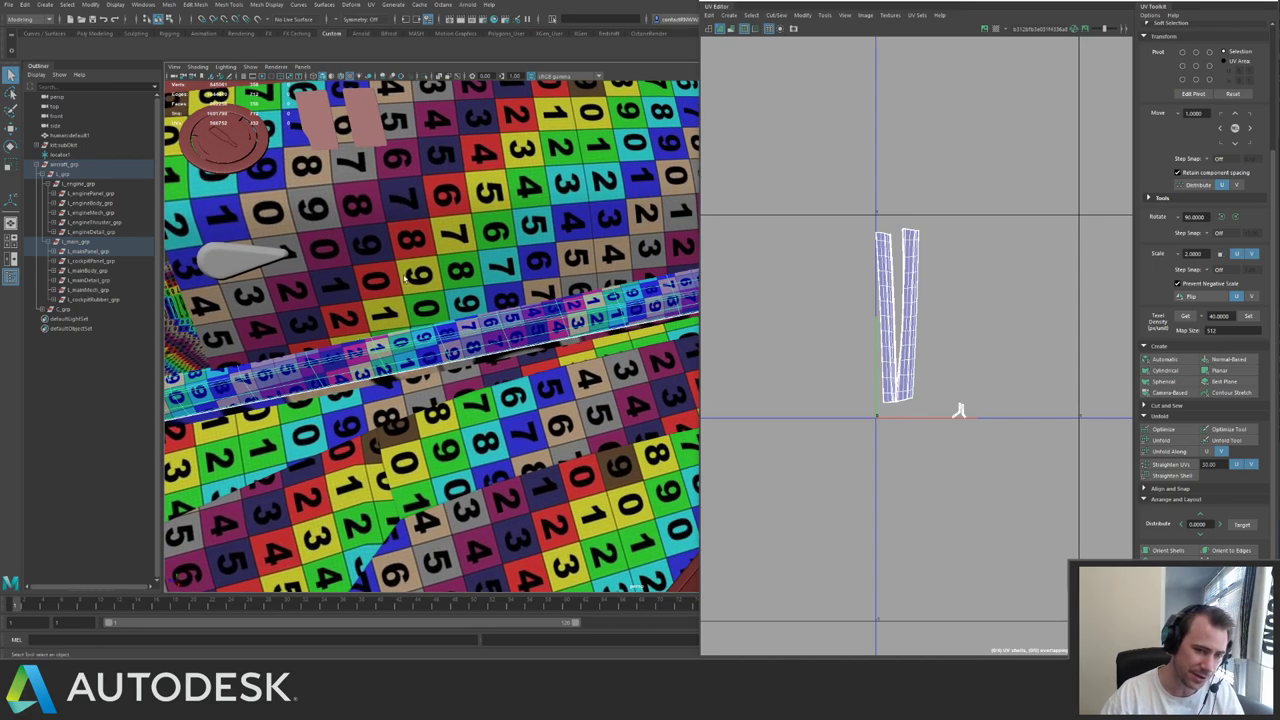
- Set all of the folded strip's UV shells to a texel density of 40 and return to the full model in object mode
key("ctrl+1")
right_click_drag(818, 340, 856, 342)
left_click_drag(837, 209, 950, 428)
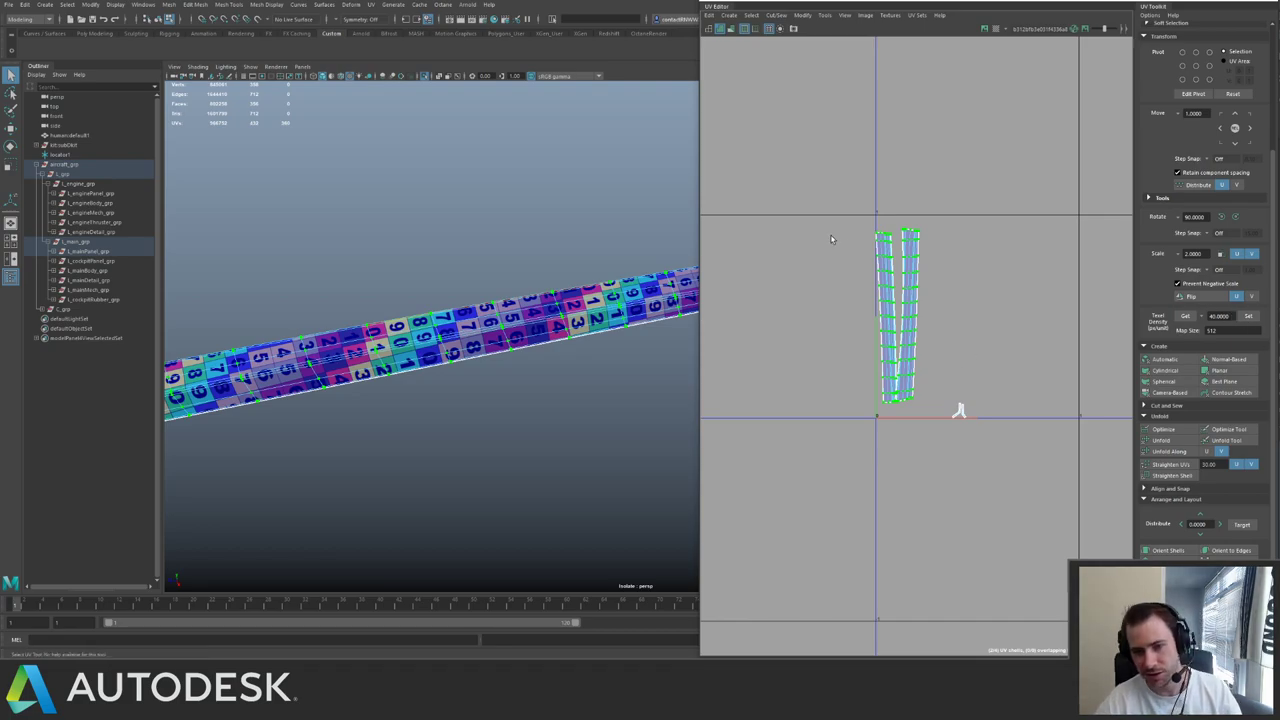
left_click_drag(838, 202, 958, 409)
left_click(1248, 316)
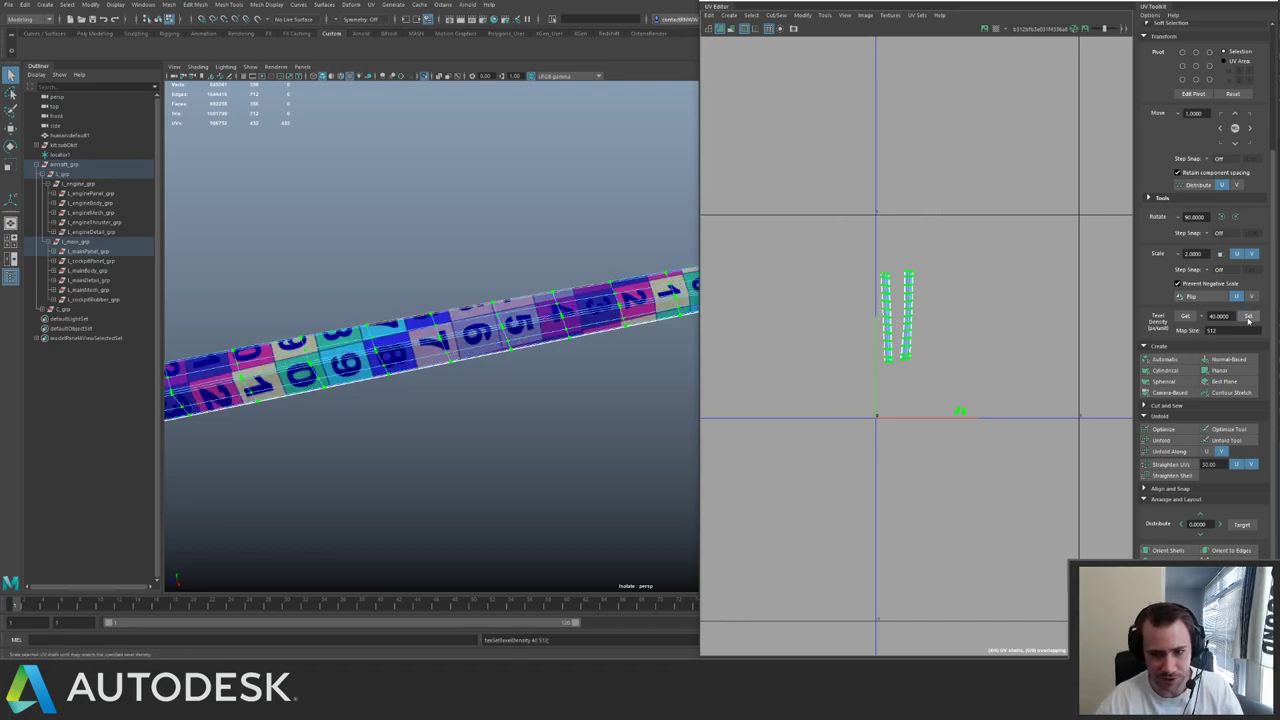
key("F8")
key("ctrl+1")
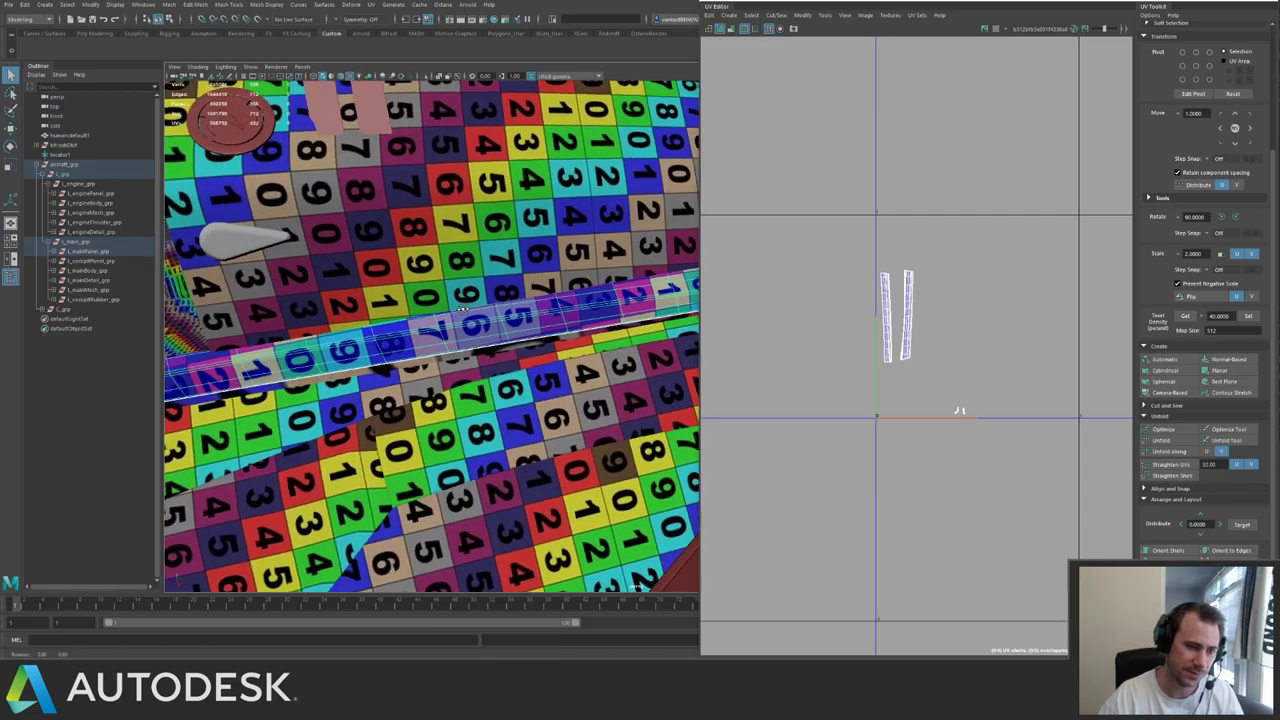
left_click_drag(467, 284, 500, 298, "alt")
left_click_drag(429, 348, 491, 327, "alt")
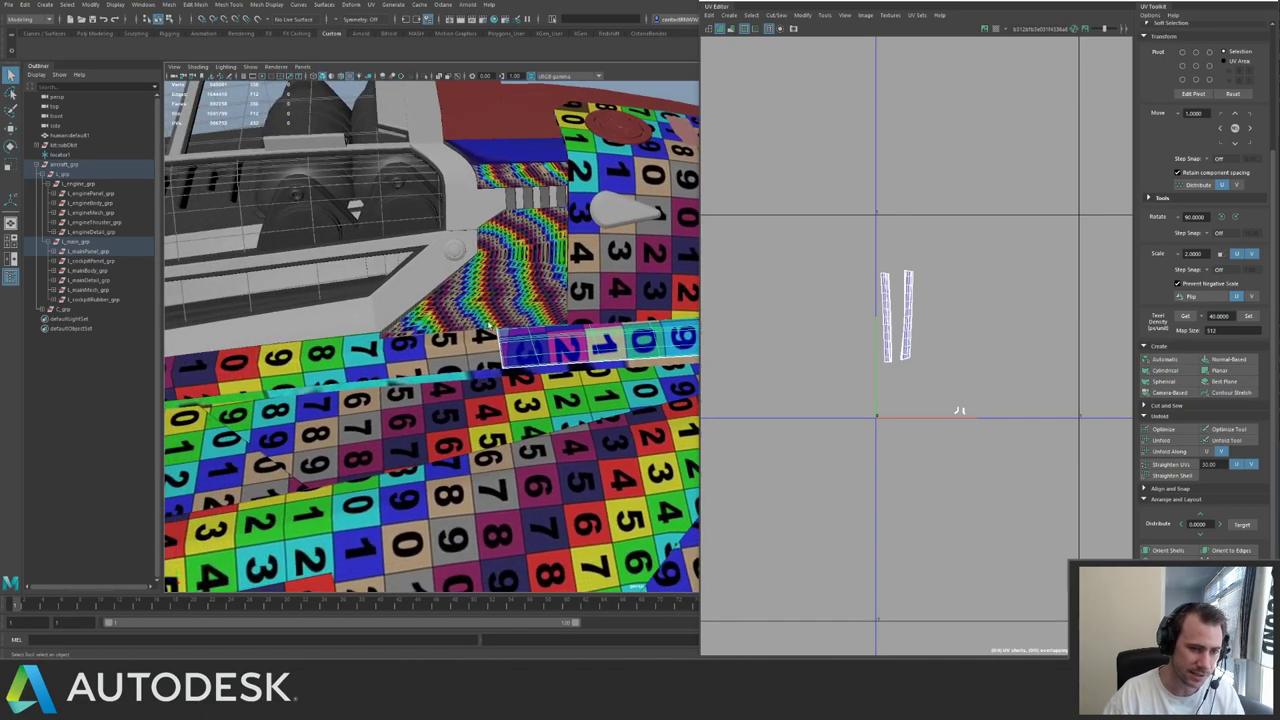
- Select the distorted rainbow-textured panel beside the cockpit and examine its folded rim both isolated and against the surrounding parts
left_click(504, 310)
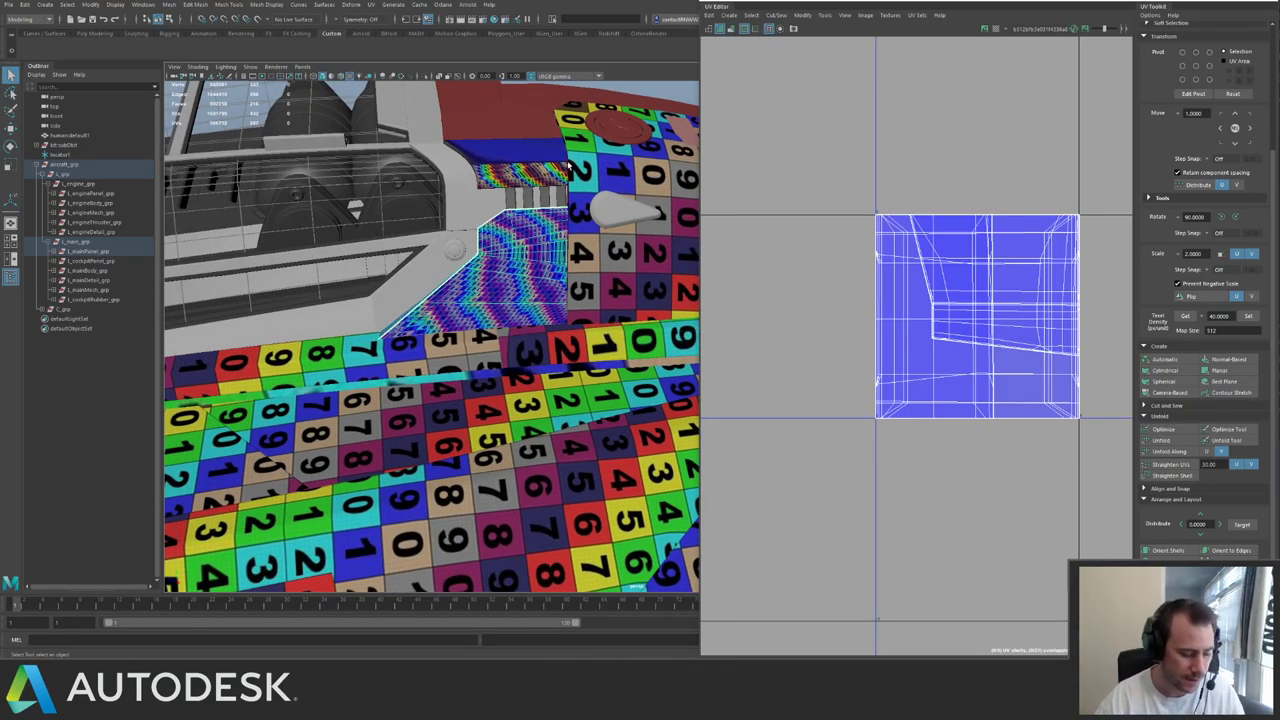
key("f")
left_click_drag(560, 238, 590, 242, "alt")
middle_click_drag(590, 242, 410, 255, "alt")
key("ctrl+1")
left_click_drag(420, 252, 548, 218, "alt")
key("ctrl+1")
left_click_drag(381, 242, 490, 285, "alt")
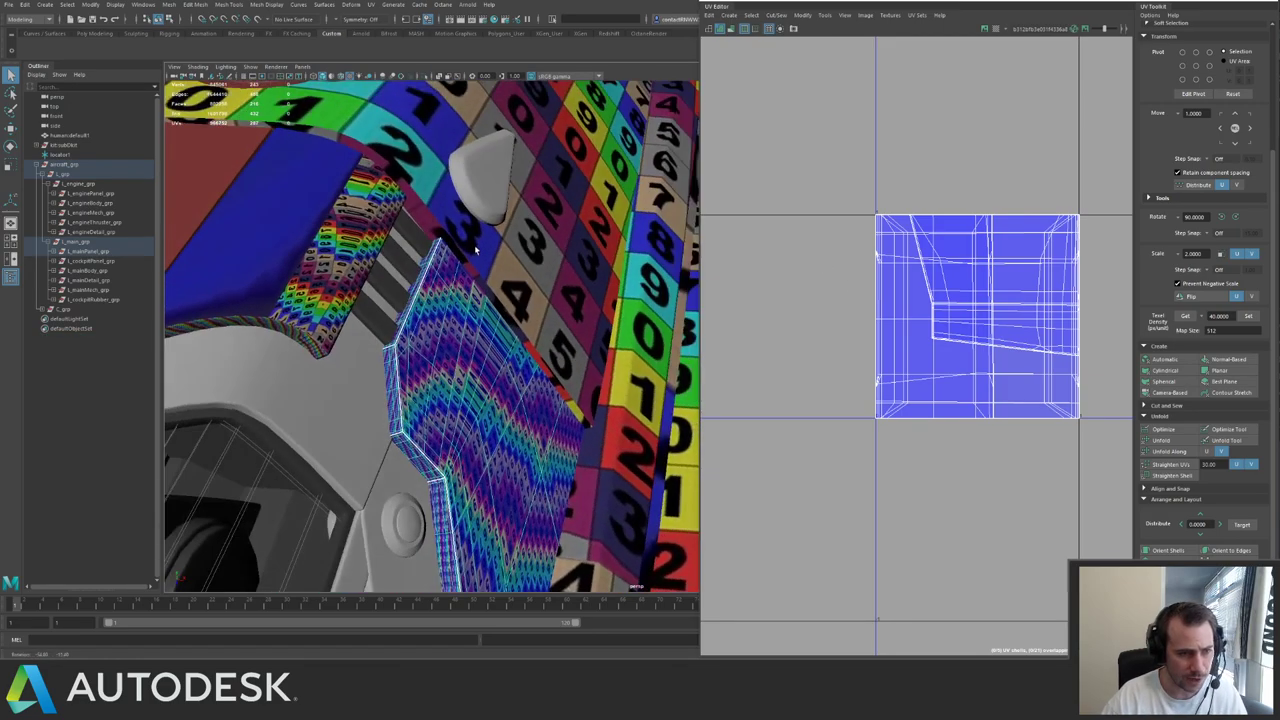
right_click_drag(490, 285, 534, 320, "alt")
key("ctrl+1")
left_click_drag(444, 344, 487, 336, "alt")
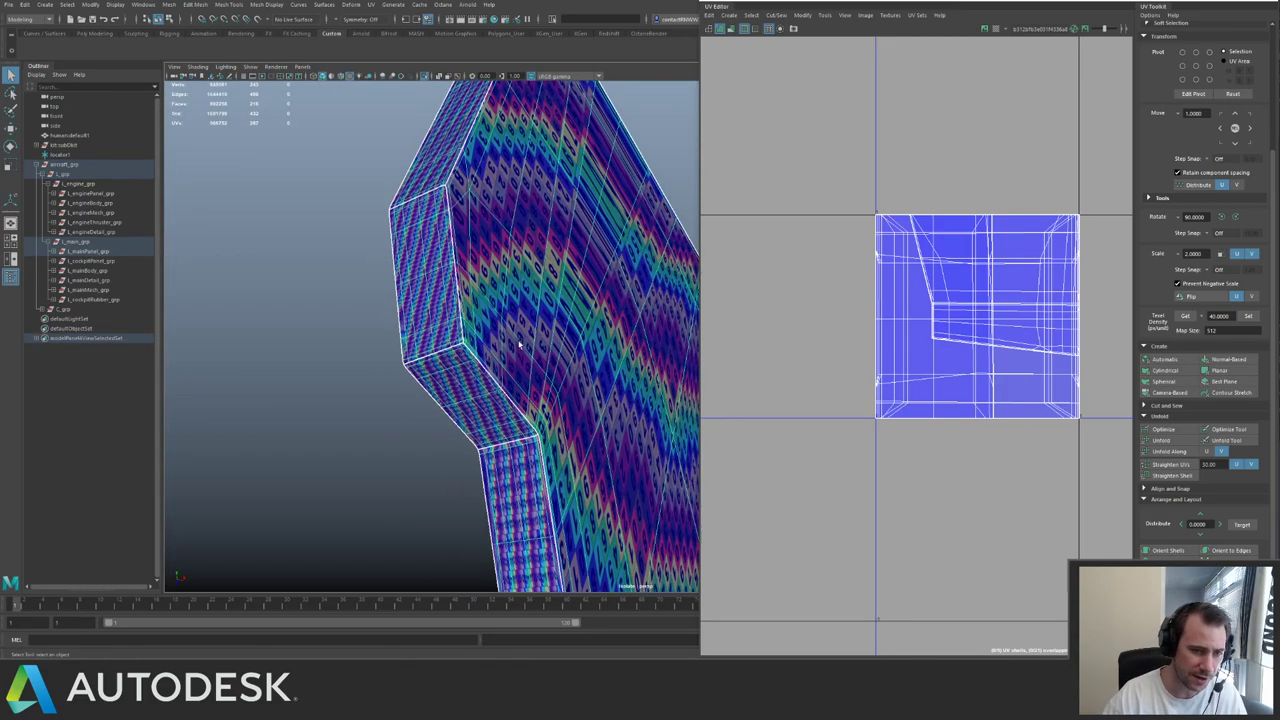
key("ctrl+1")
key("ctrl+1")
key("ctrl+1")
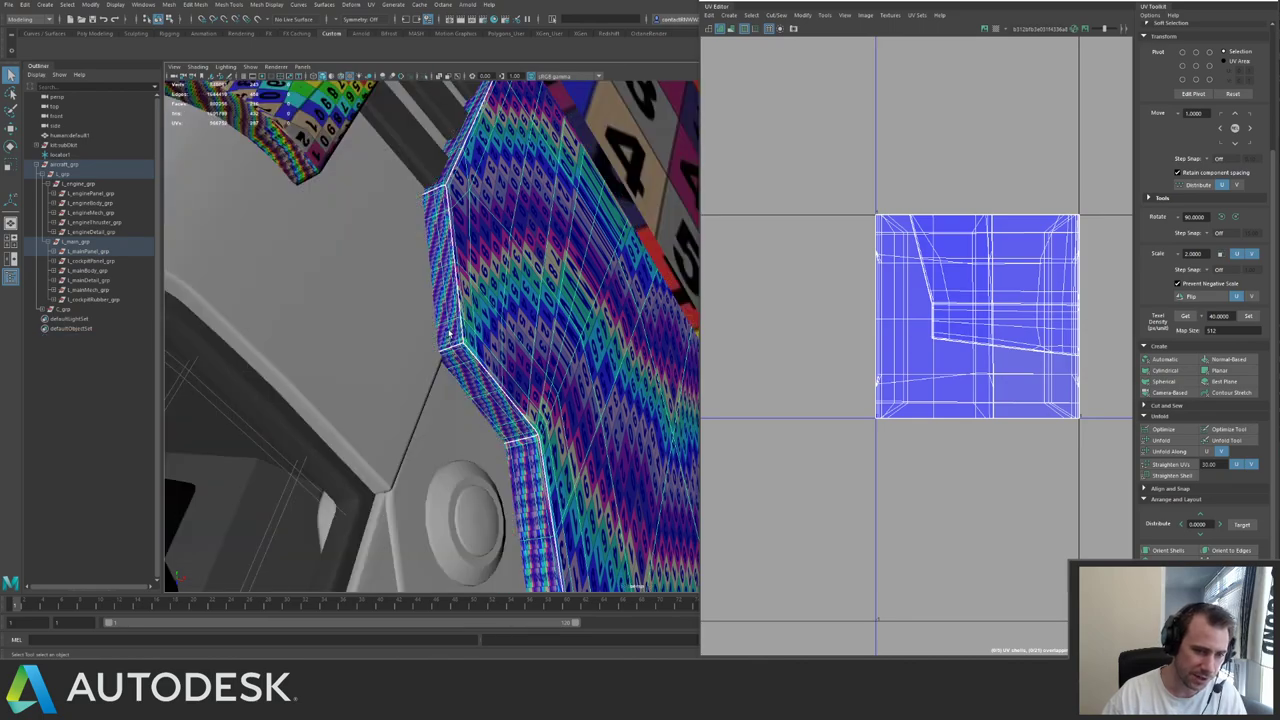
key("ctrl+1")
- Delete the two face loops along the back edge of the isolated cockpit side panel's rim and return to object mode
left_click(410, 343)
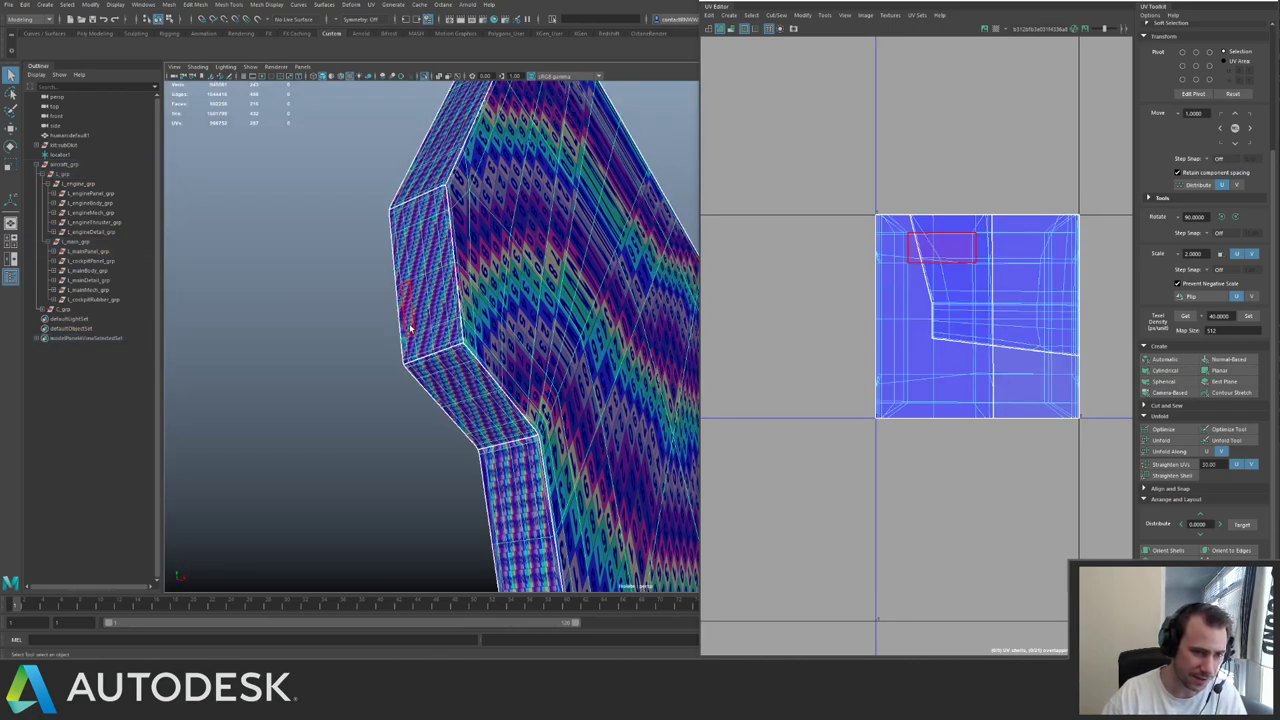
double_click(412, 344, "shift")
key("Delete")
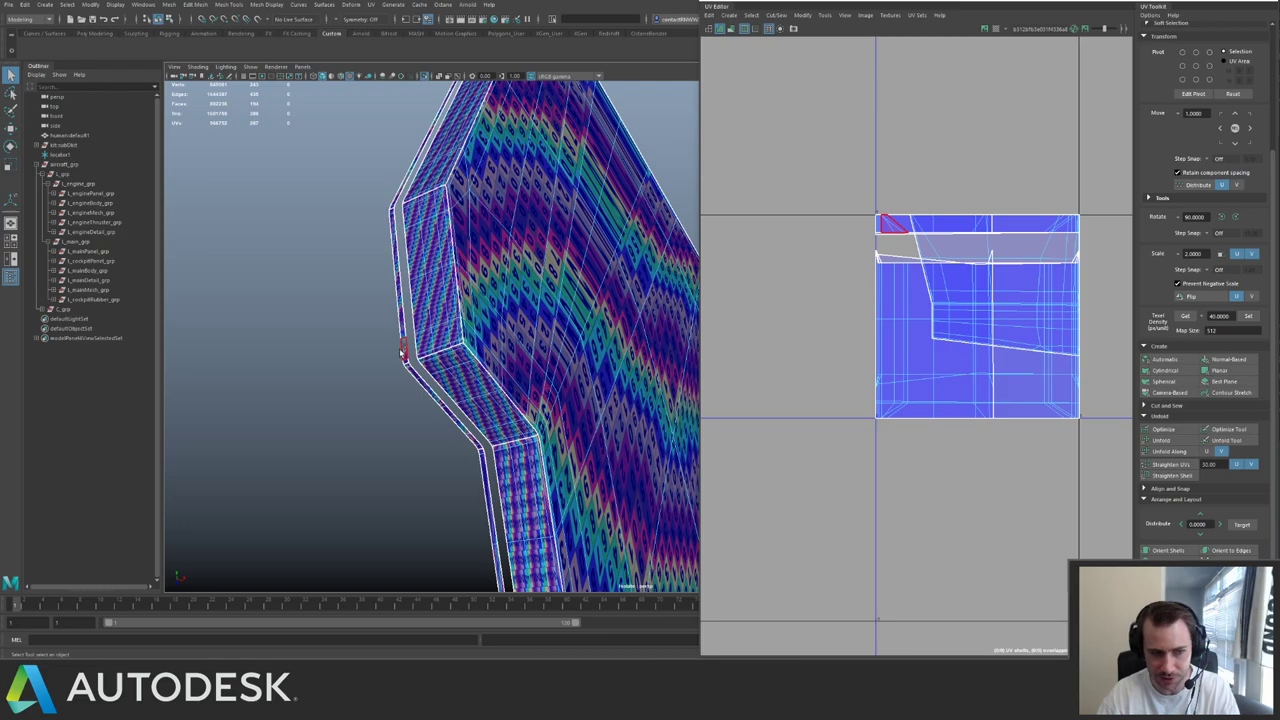
left_click(404, 352)
double_click(404, 351, "shift")
key("Delete")
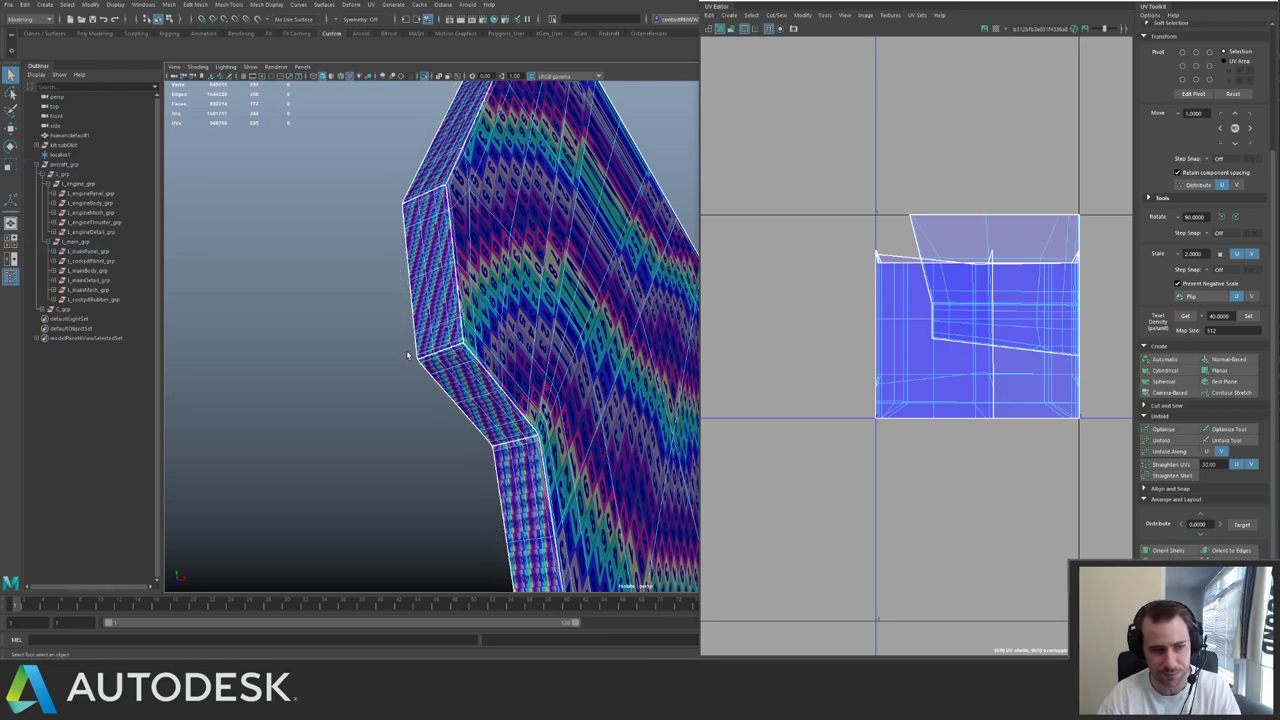
right_click_drag(413, 346, 432, 321)
key("ctrl+1")
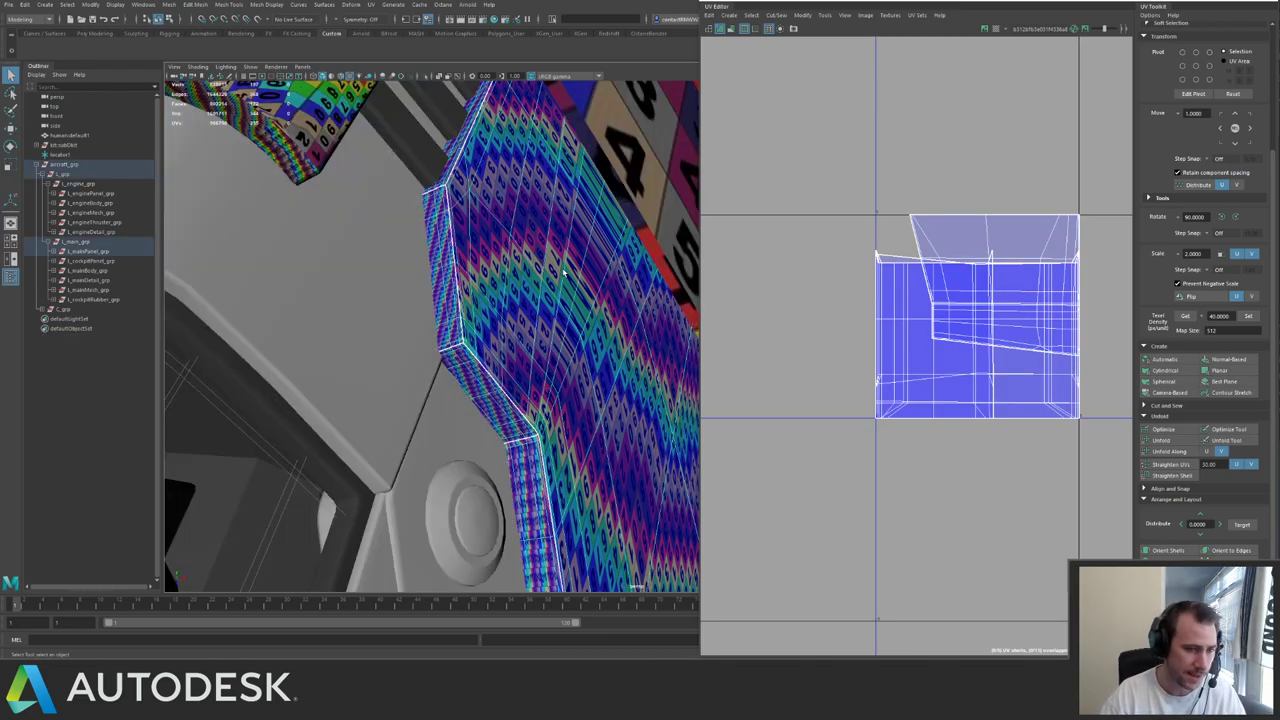
- Isolate the cockpit side panel, apply an automatic UV projection to it, and show the full model again
left_click_drag(565, 273, 467, 304, "alt")
scroll(1046, 278, "down", 2)
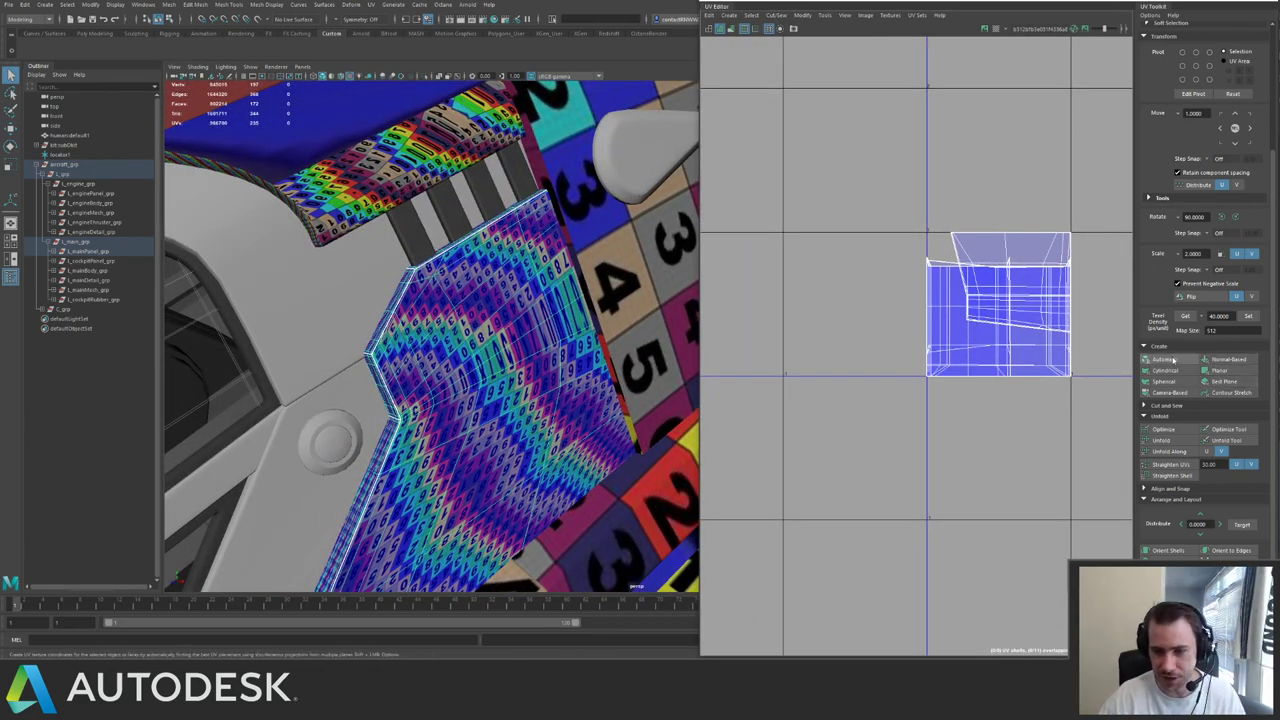
key("ctrl+1")
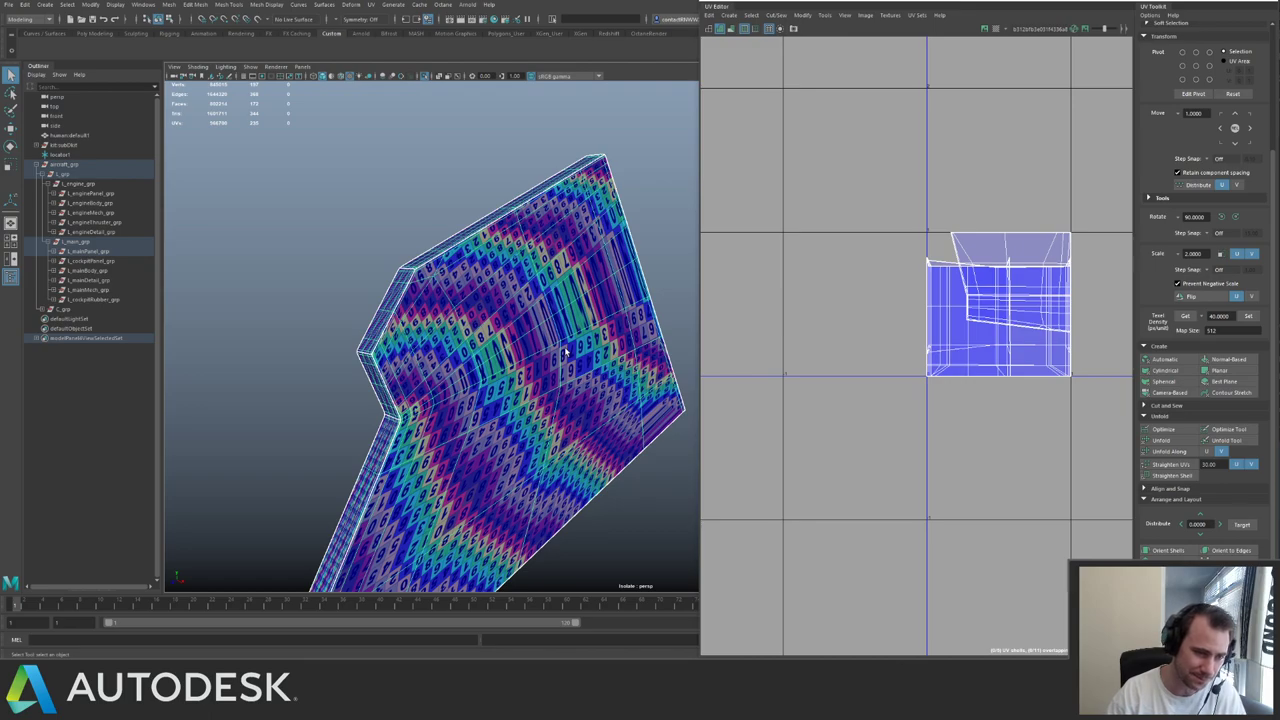
left_click(1168, 360)
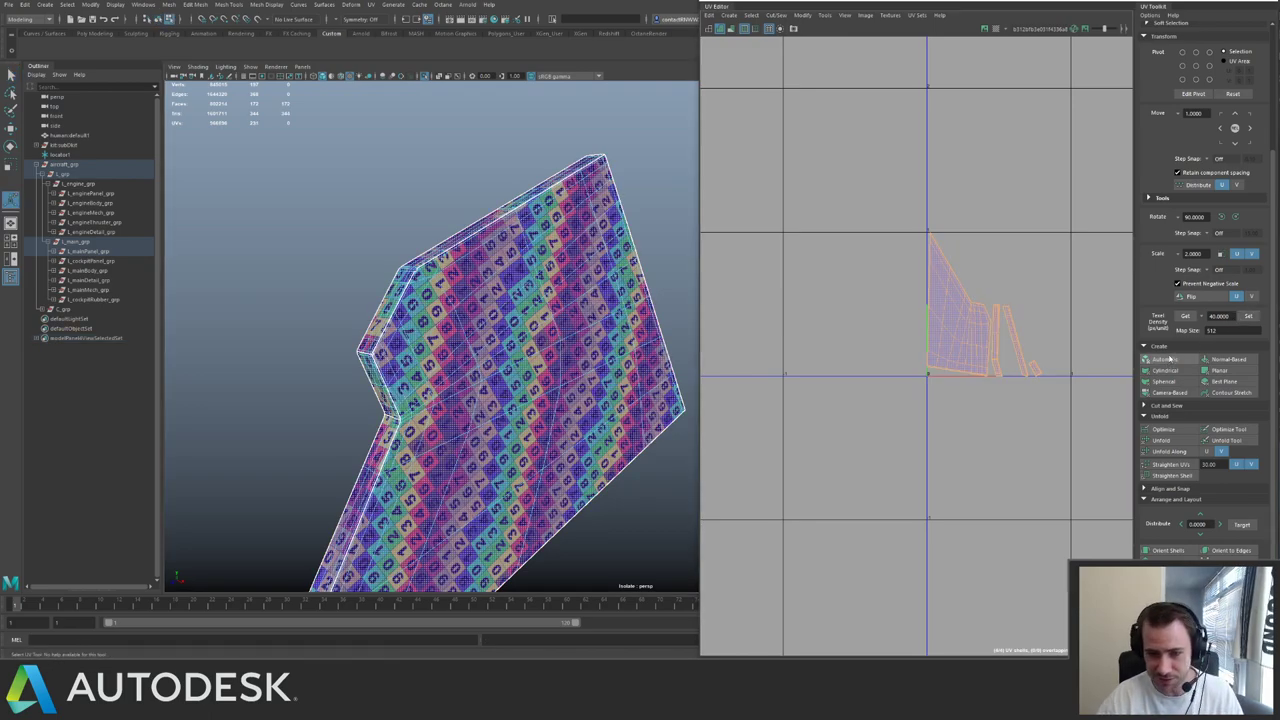
key("q")
right_click_drag(521, 338, 529, 325)
key("ctrl+1")
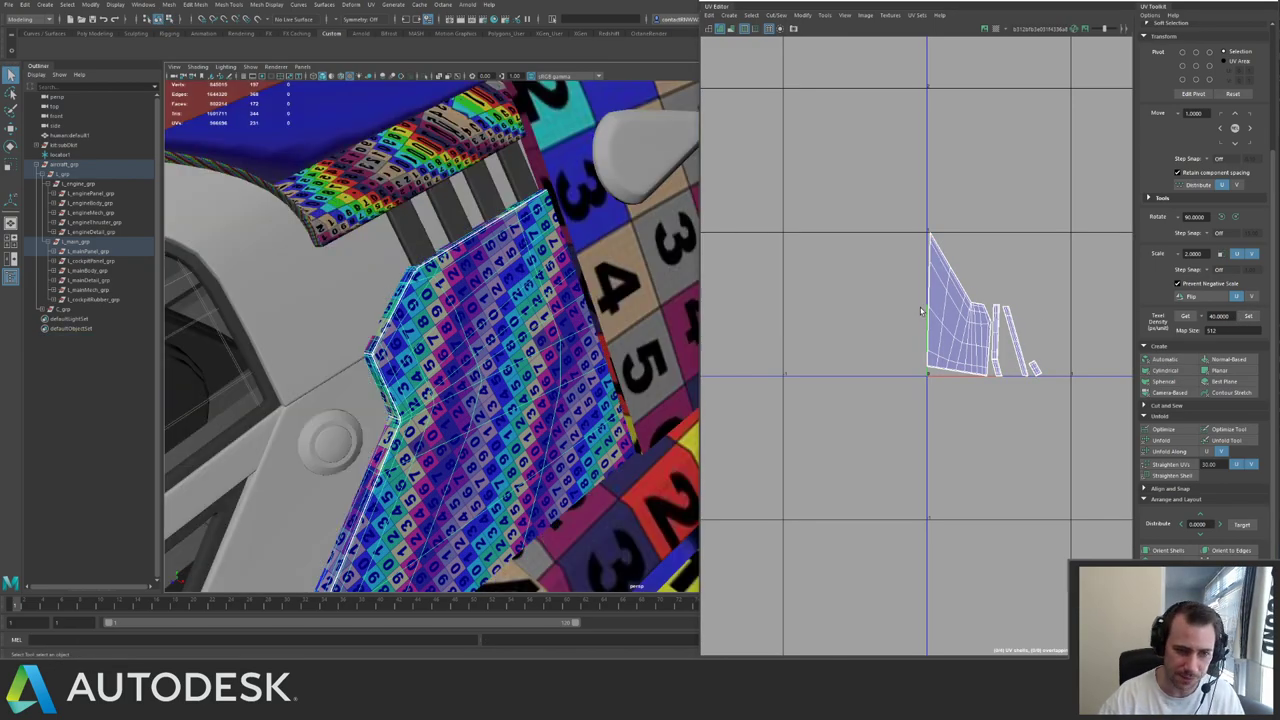
- Set the cockpit side panel's large main UV shell to a texel density of 40
left_click_drag(520, 345, 425, 325, "alt")
right_click_drag(784, 302, 962, 186)
left_click_drag(881, 209, 943, 371)
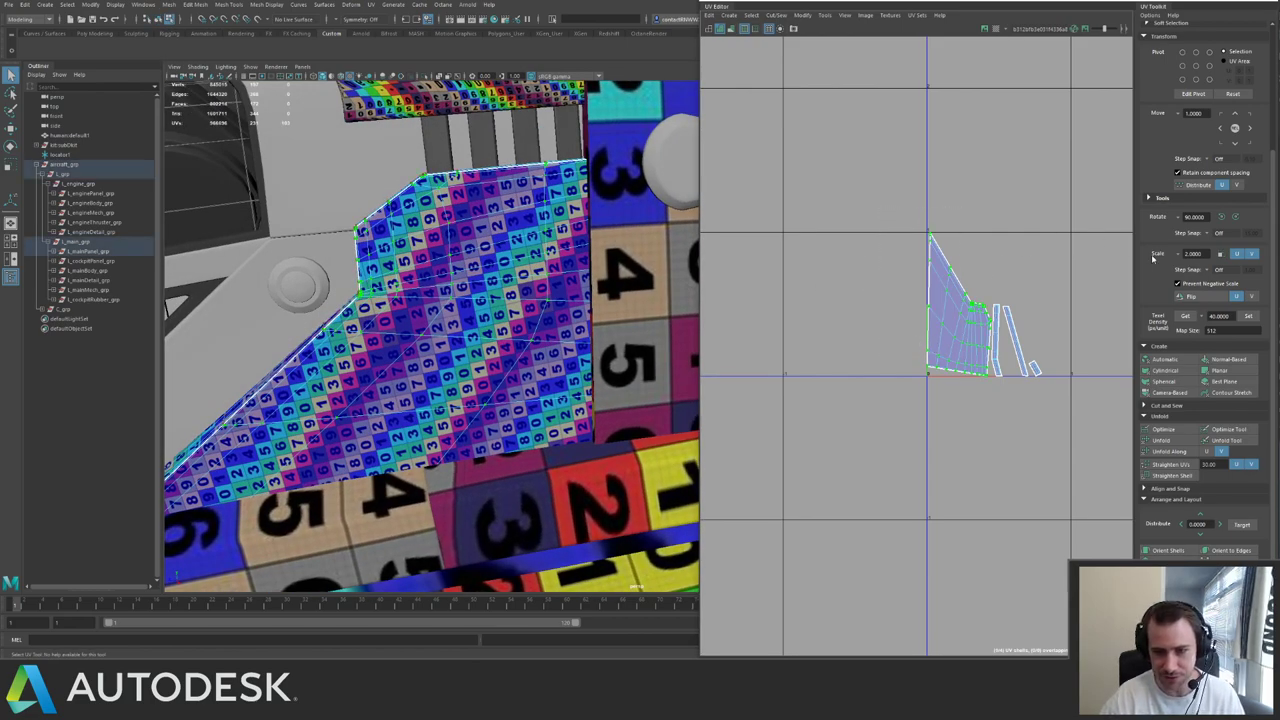
left_click(1248, 316)
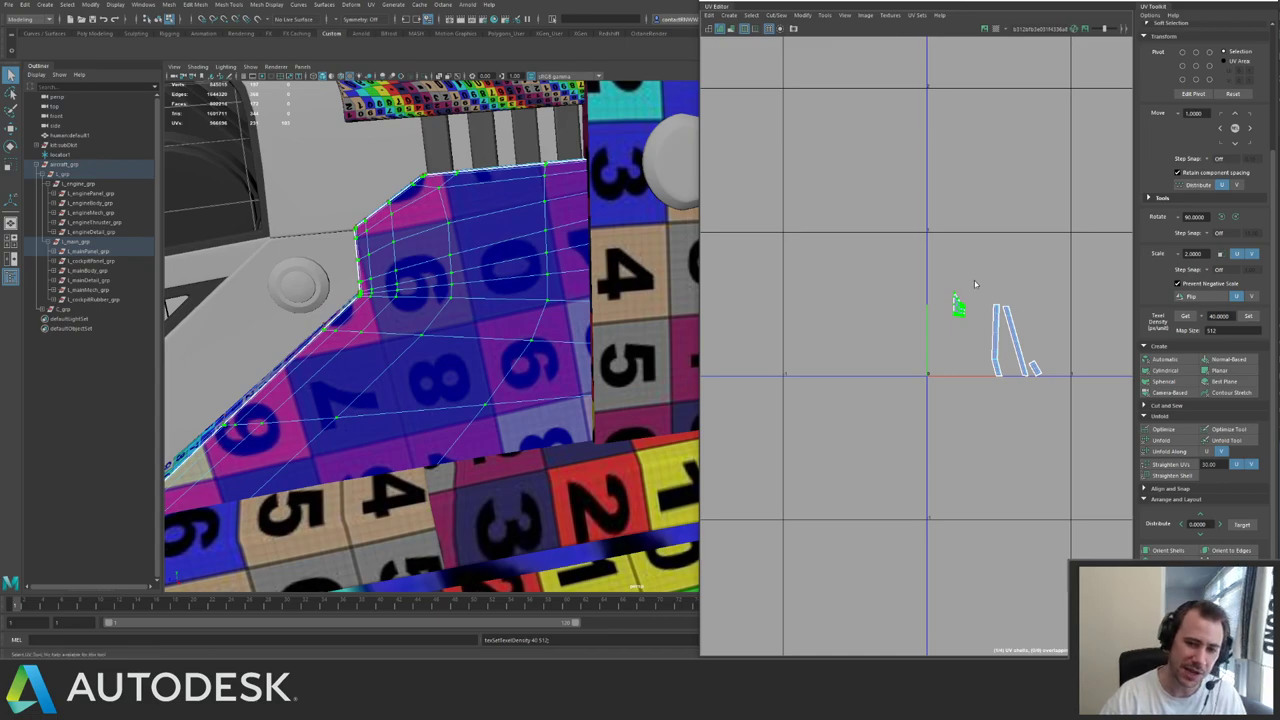
- Rotate the cockpit side panel's main UV shell by 180 degrees in two 90-degree turns
left_click_drag(974, 280, 1083, 414)
scroll(1027, 330, "up", 2)
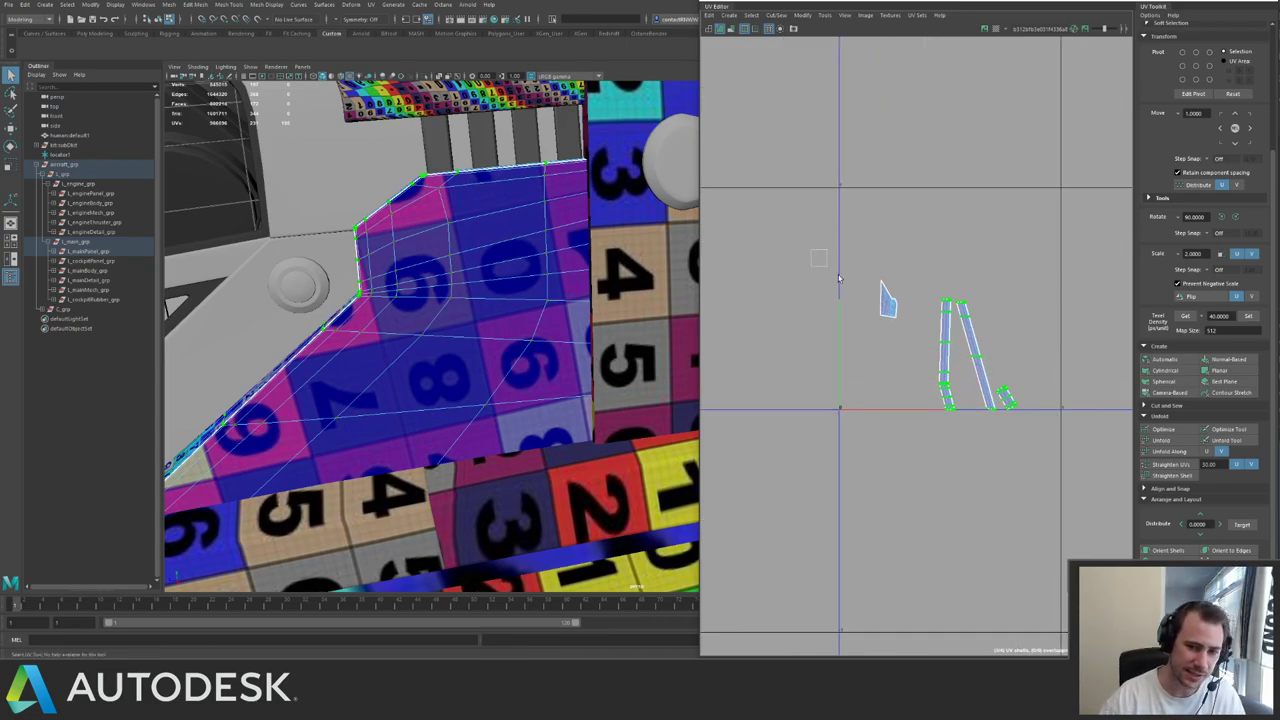
left_click_drag(838, 274, 924, 324)
left_click(1221, 217)
left_click(1221, 217)
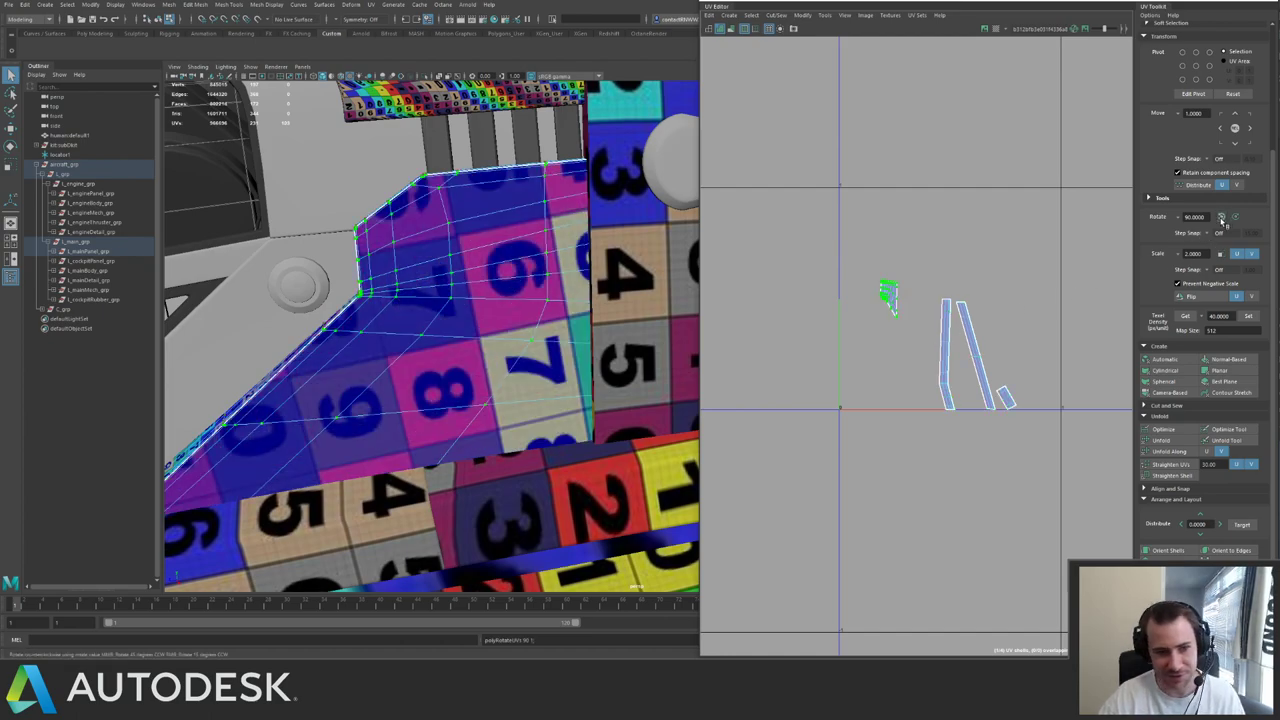
key("e")
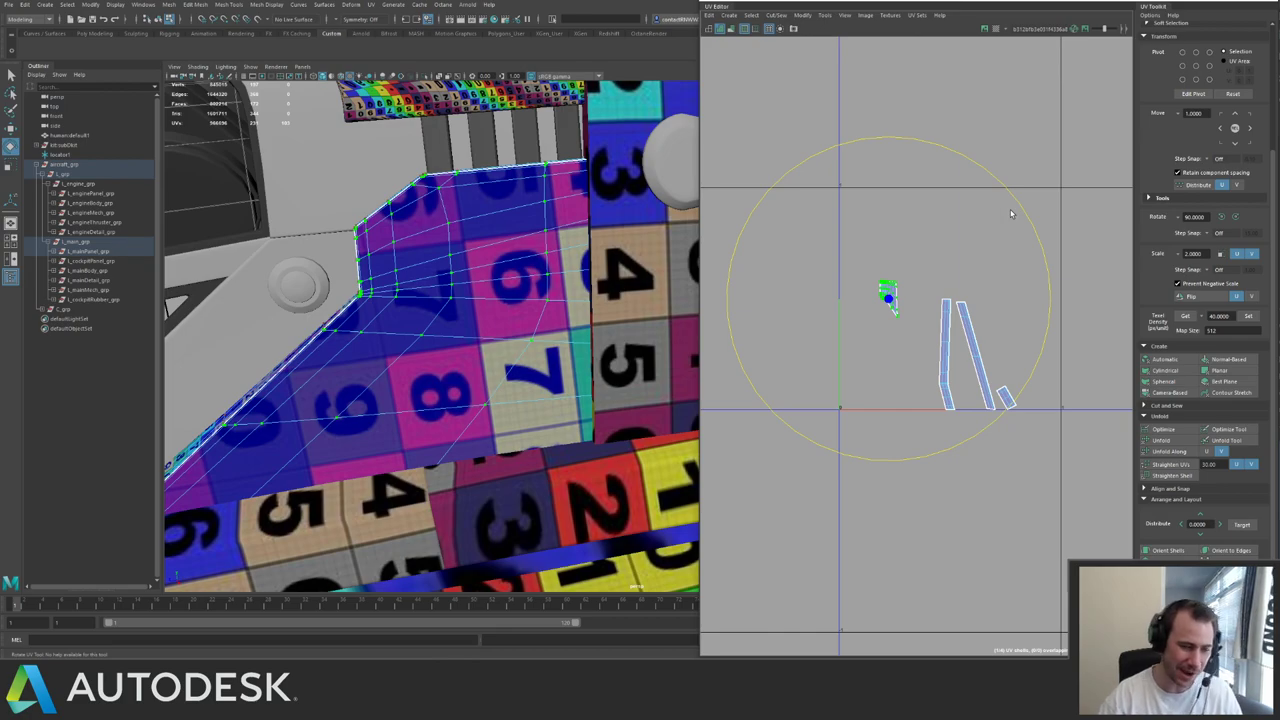
- Set the cockpit side panel's three thin rim shells to a texel density of 40 and orient them to the UV axes
left_click_drag(914, 276, 1034, 442)
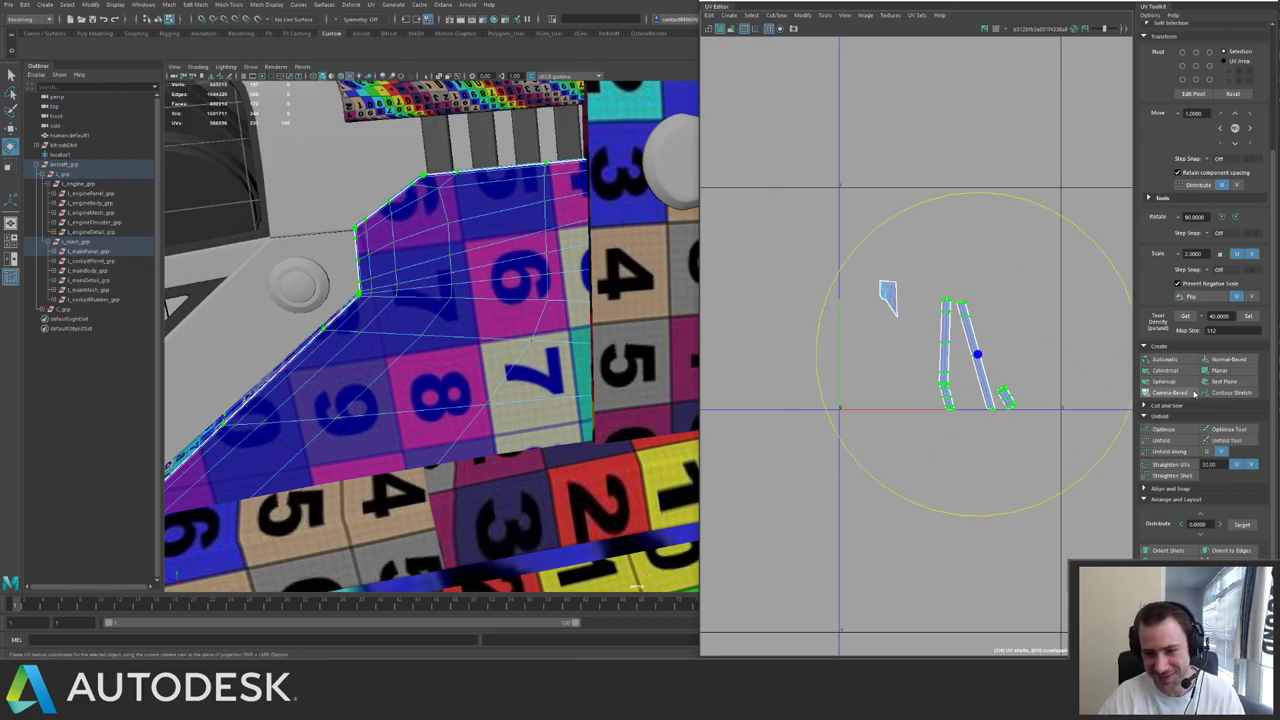
middle_click_drag(1025, 349, 961, 360, "alt")
right_click_drag(961, 360, 1026, 400, "alt")
middle_click_drag(1029, 355, 1051, 363, "alt")
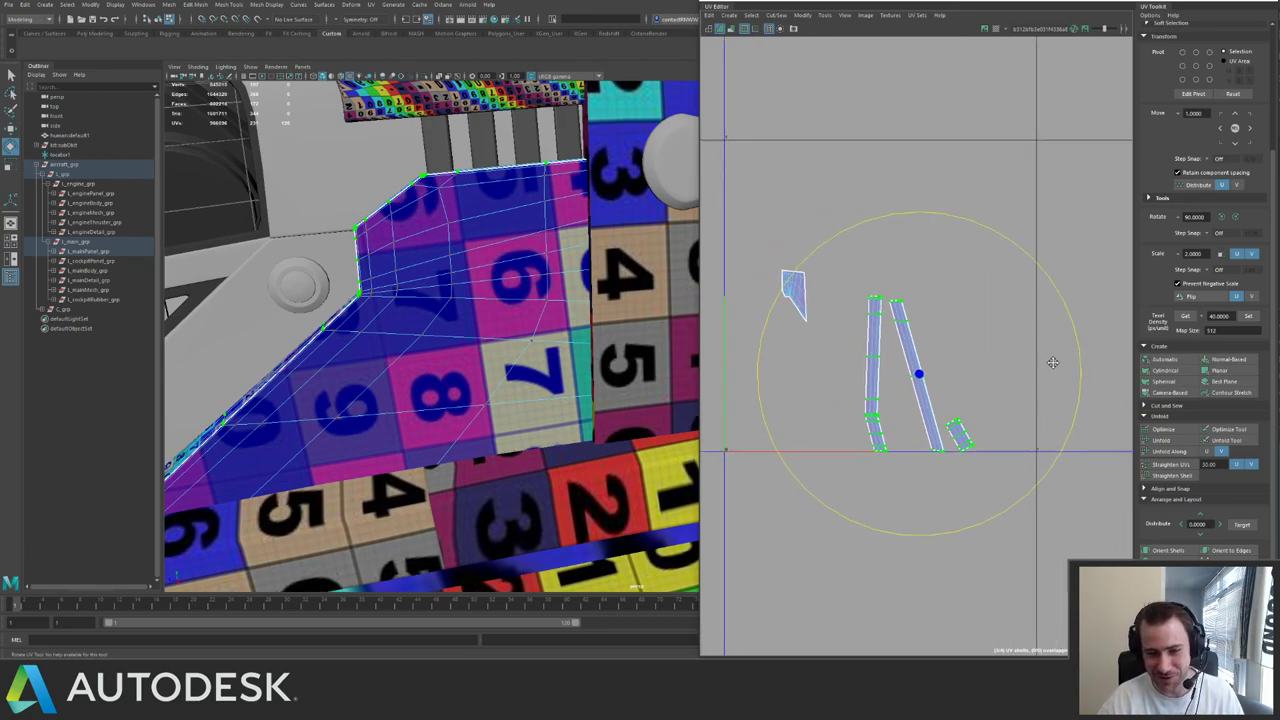
right_click_drag(1055, 363, 975, 354, "alt")
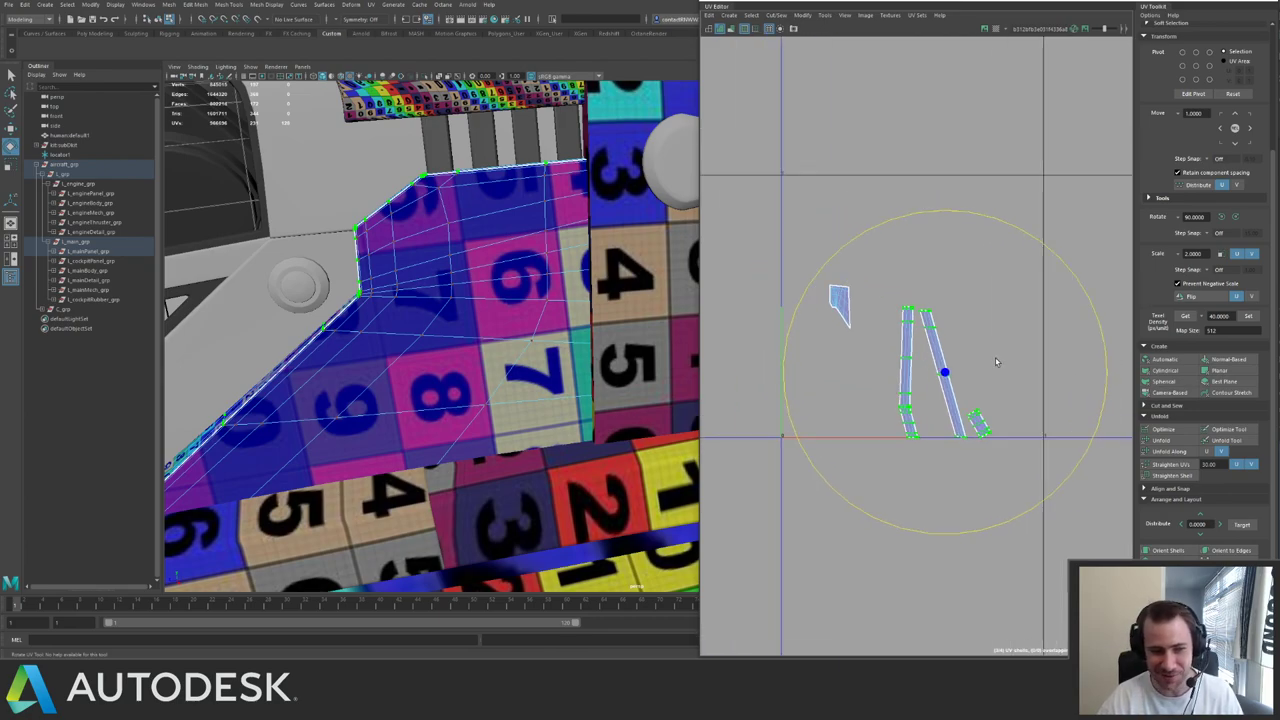
right_click_drag(560, 275, 450, 238, "alt")
left_click_drag(450, 238, 474, 277, "alt")
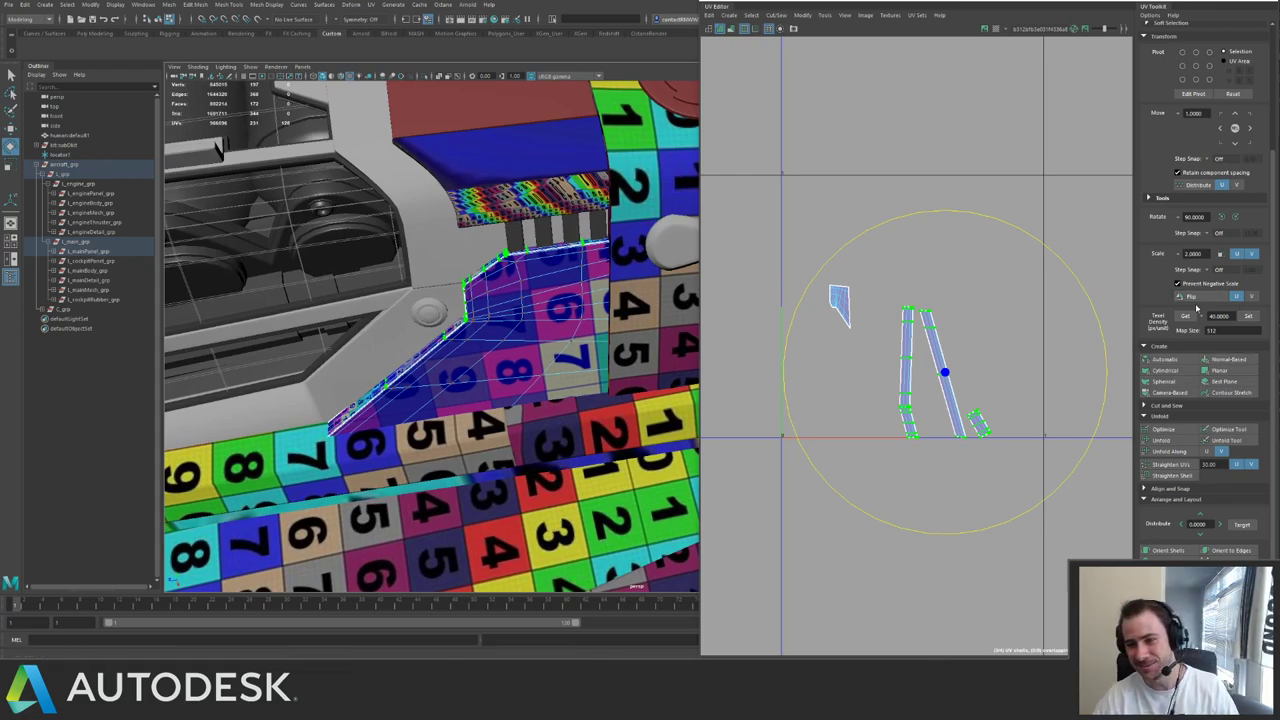
left_click(1250, 318)
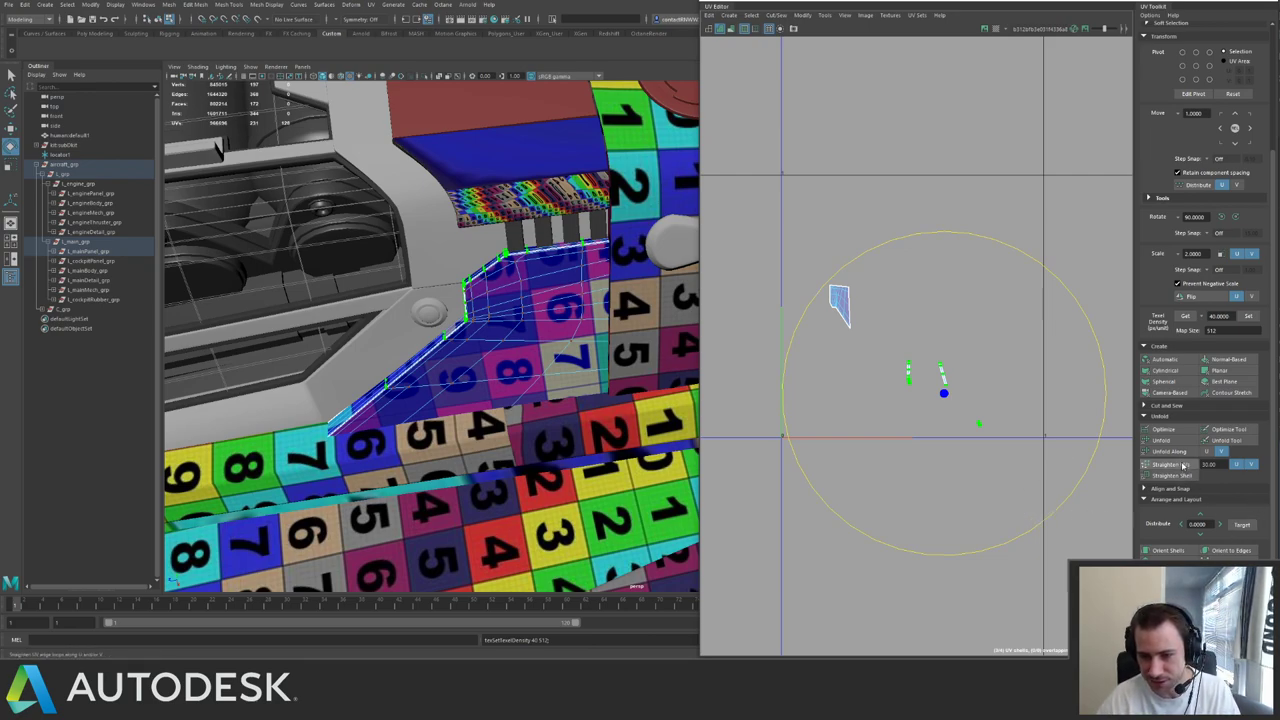
left_click(1168, 550)
key("w")
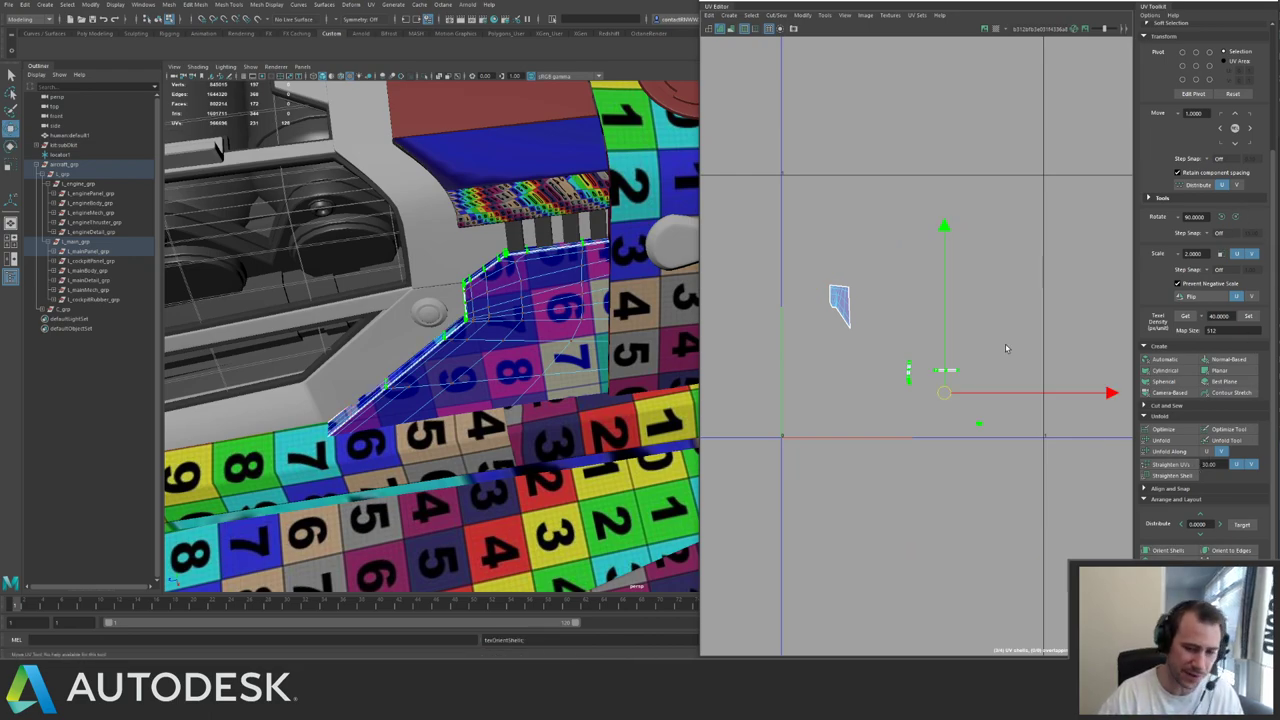
- Rotate the vertical thin rim shell by 90 degrees so it lies horizontally like the neighbouring rim shell
scroll(928, 376, "up", 4)
left_click_drag(806, 304, 916, 430)
left_click(1222, 217)
right_click_drag(1000, 280, 822, 210, "alt")
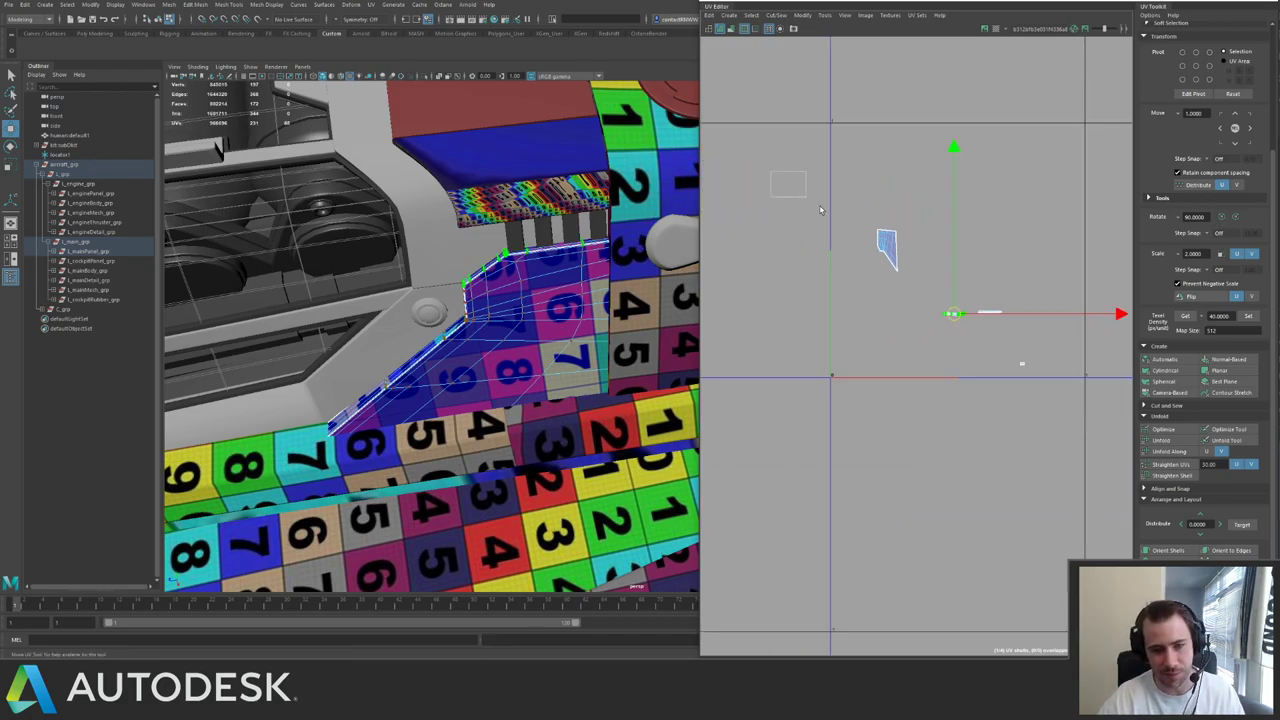
- Lay out all of the cockpit side panel's UV shells together in the UV tile
left_click_drag(822, 210, 1052, 425)
right_click_drag(976, 330, 791, 203, "alt")
middle_click_drag(964, 210, 838, 232, "alt")
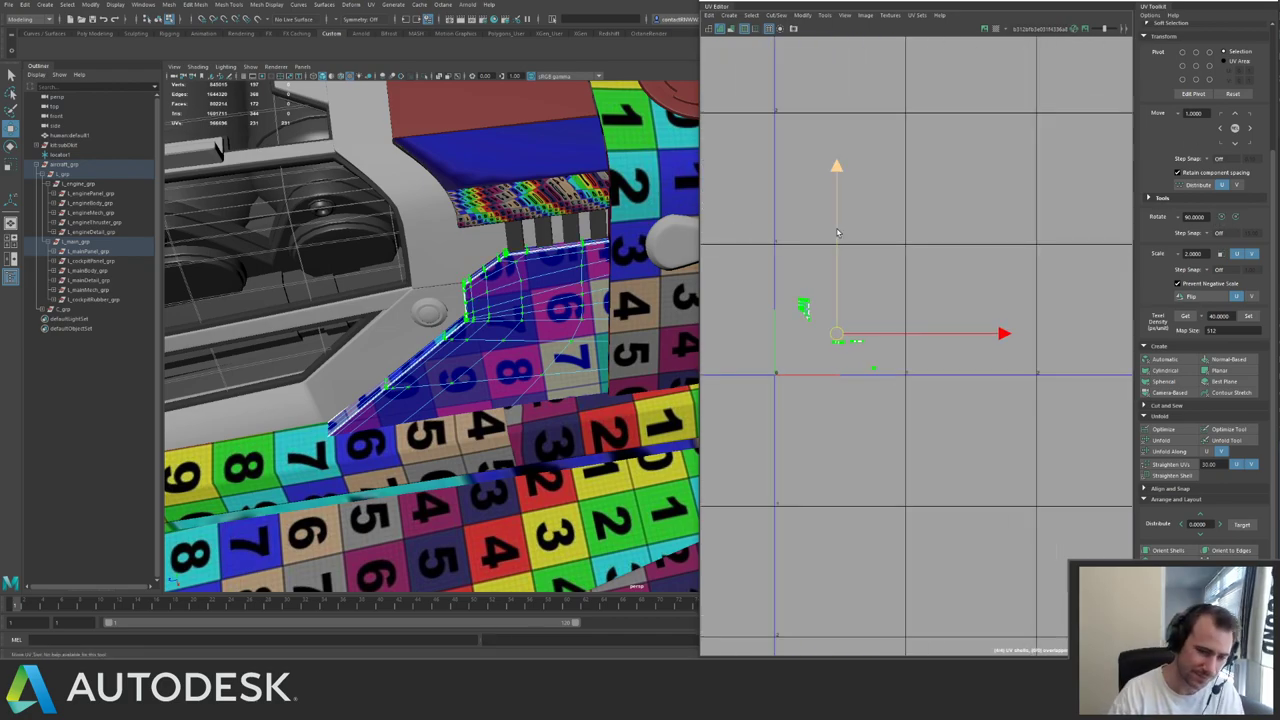
key("ctrl+l")
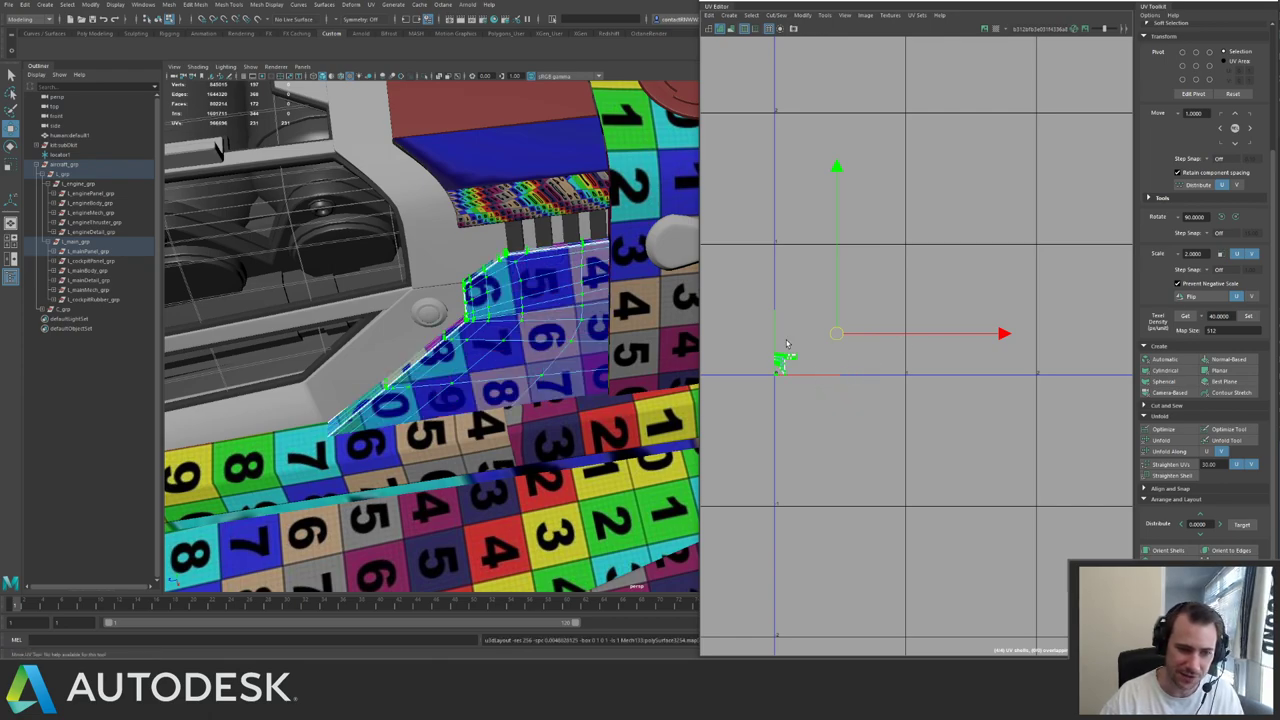
scroll(832, 404, "up", 2)
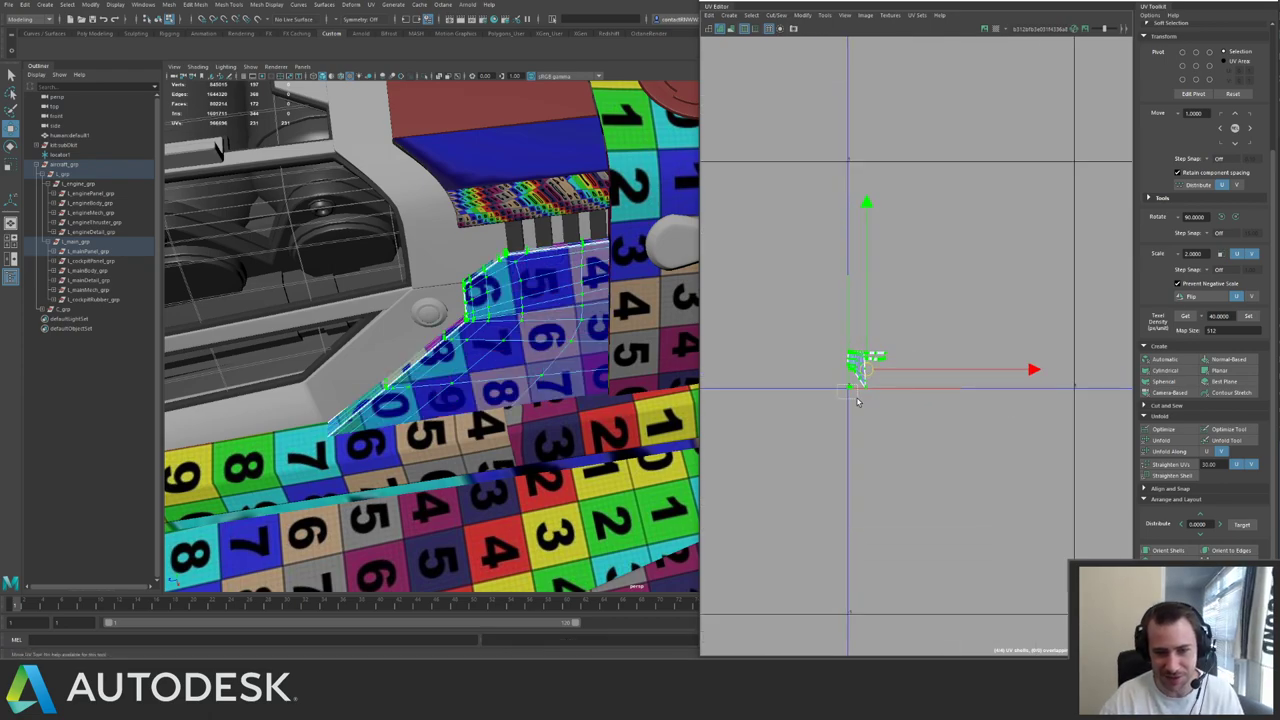
key("f")
scroll(953, 371, "down", 6)
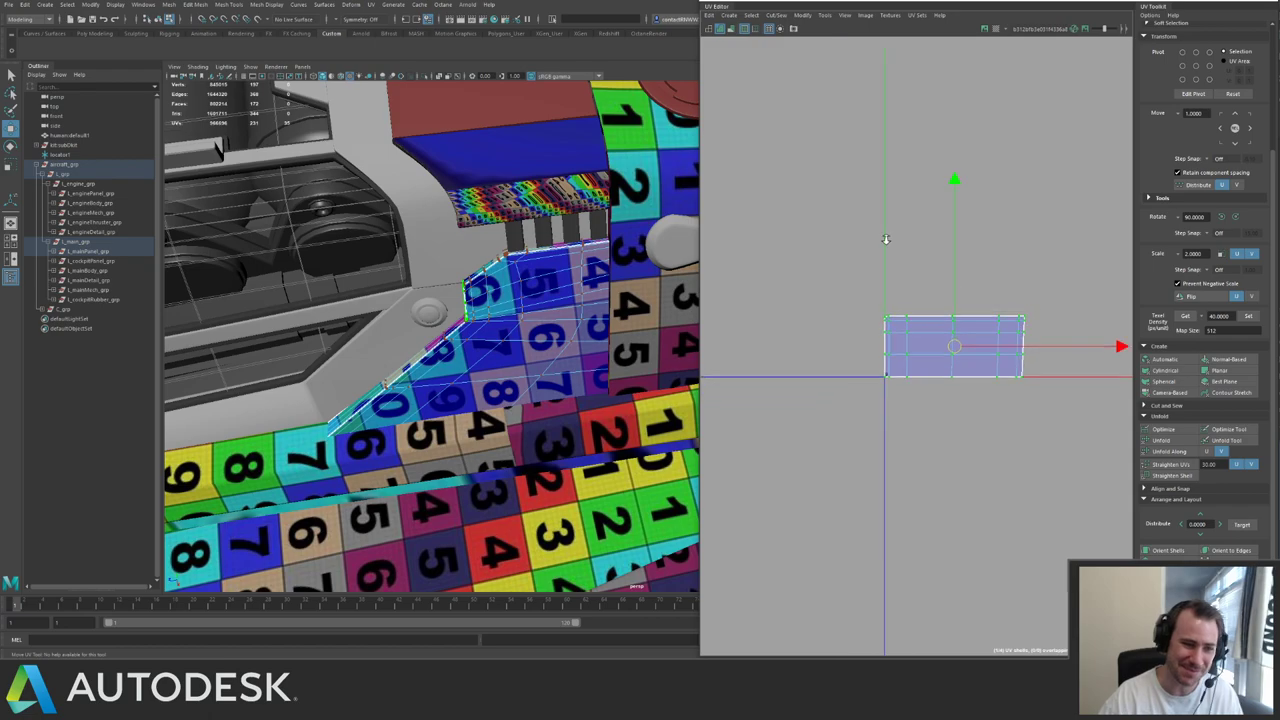
scroll(986, 250, "down", 5)
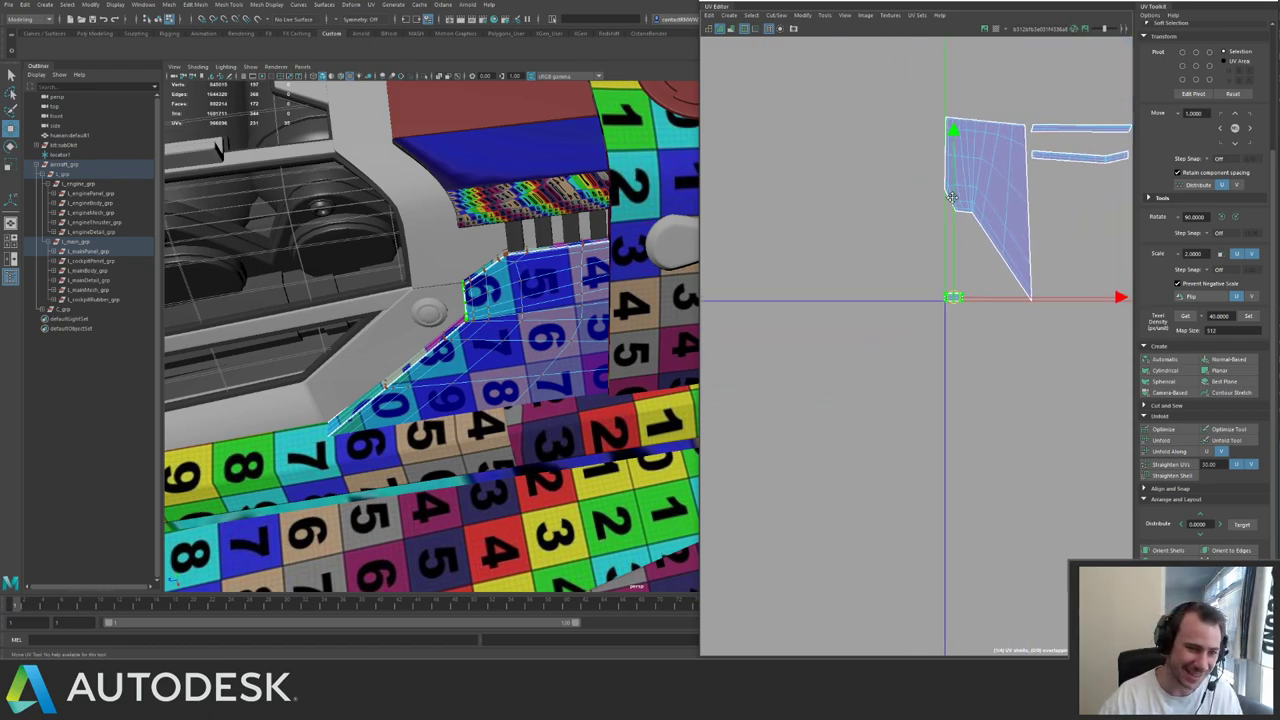
scroll(1020, 366, "down", 4)
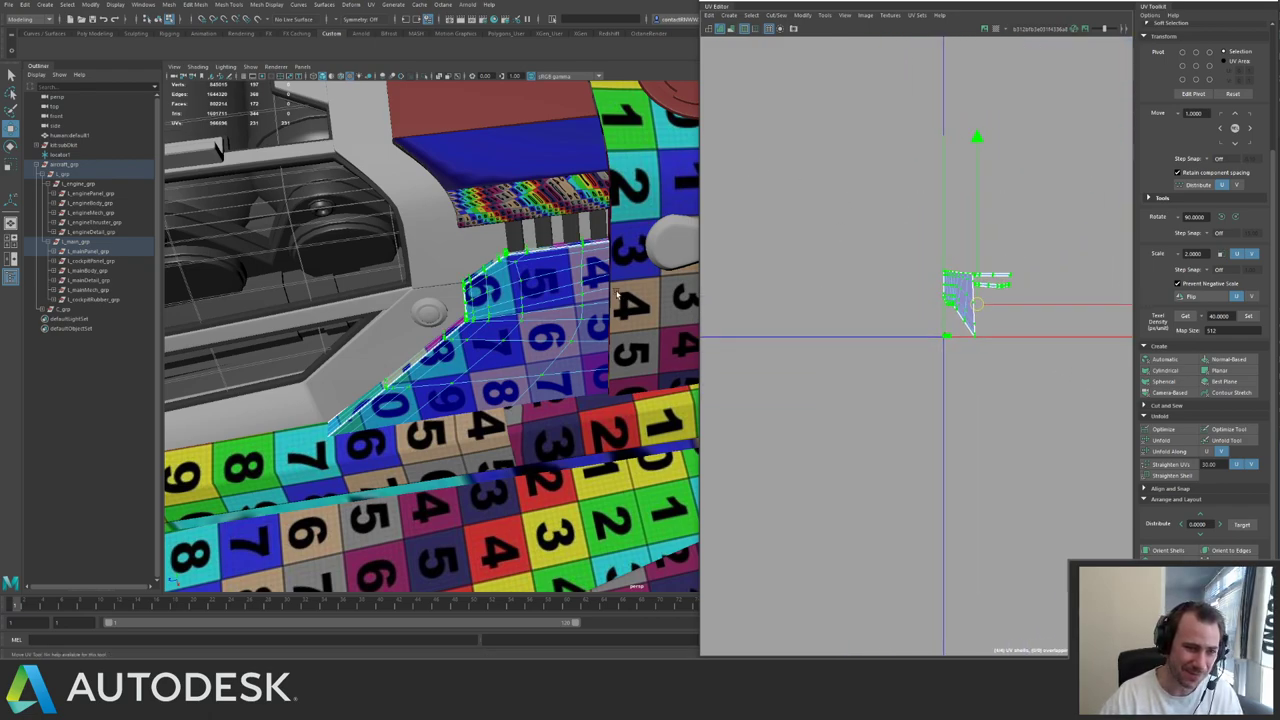
- Select the curved panel directly above the cockpit side panel and isolate it in the viewport
left_click(554, 199)
middle_click_drag(966, 207, 872, 309, "alt")
scroll(872, 309, "down", 1)
middle_click_drag(484, 177, 455, 274, "alt")
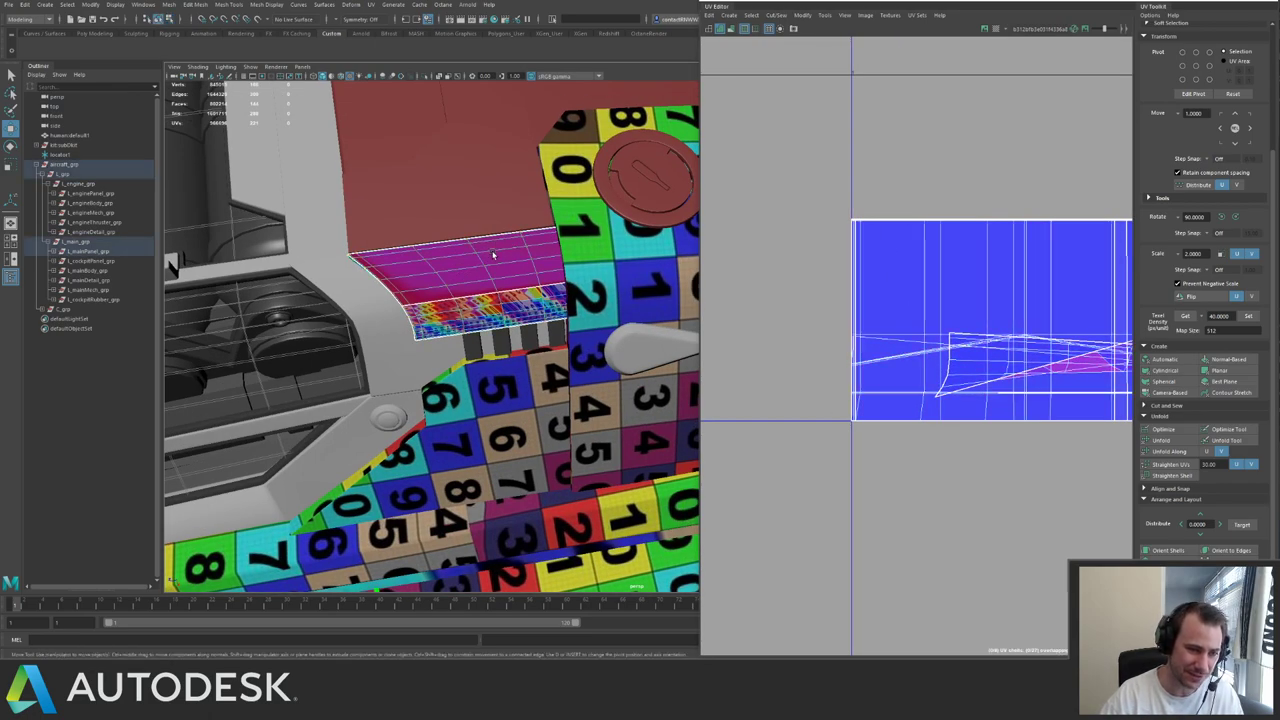
key("f")
key("ctrl+1")
left_click_drag(459, 287, 443, 240, "alt")
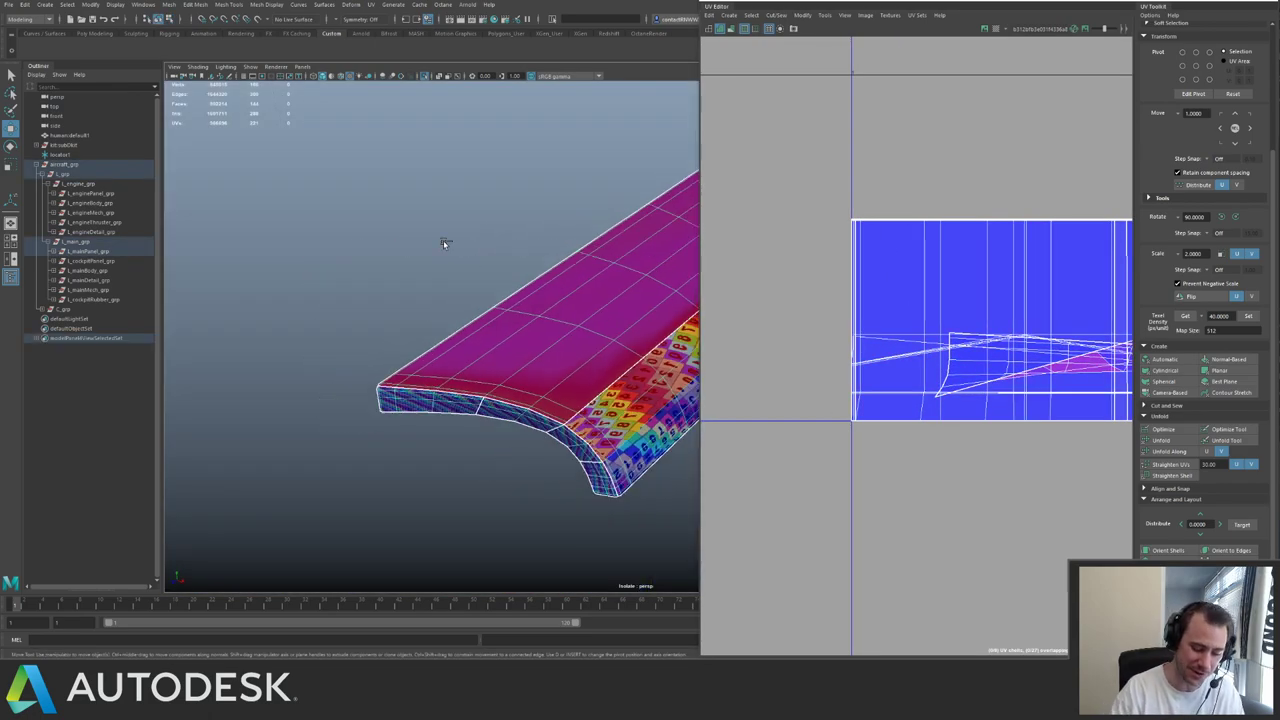
- Apply an automatic UV projection to the isolated curved panel
left_click(1162, 359)
key("q")
key("1")
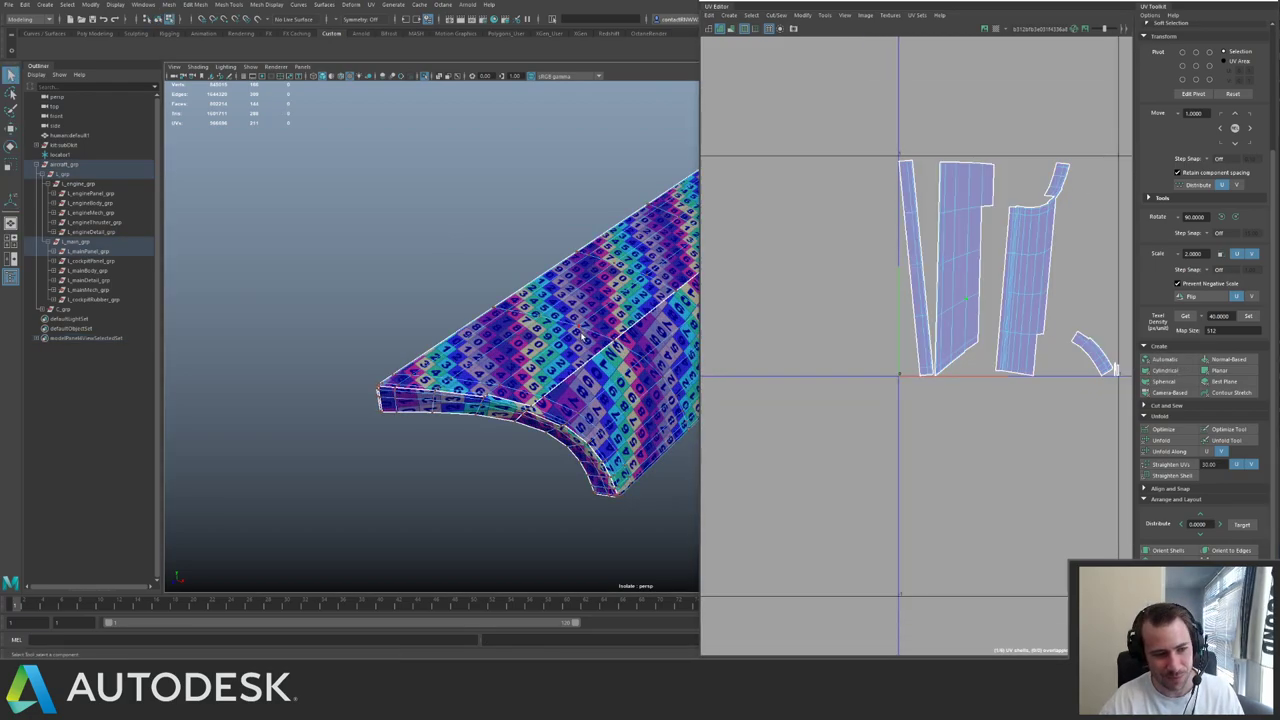
- Sew the curved panel's two large surface shells together and join its curved end rim strips
key("F8")
left_click_drag(614, 322, 593, 357, "alt")
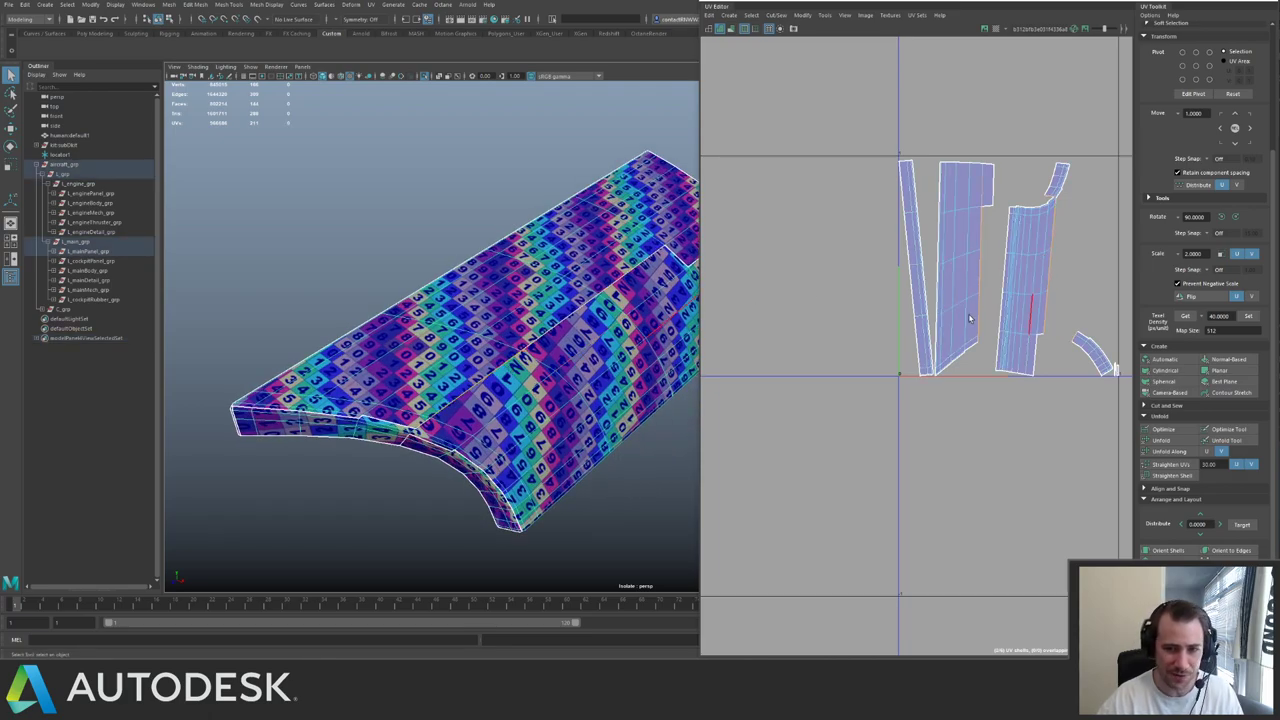
key("shift+s")
key("w")
left_click_drag(428, 424, 524, 406, "alt")
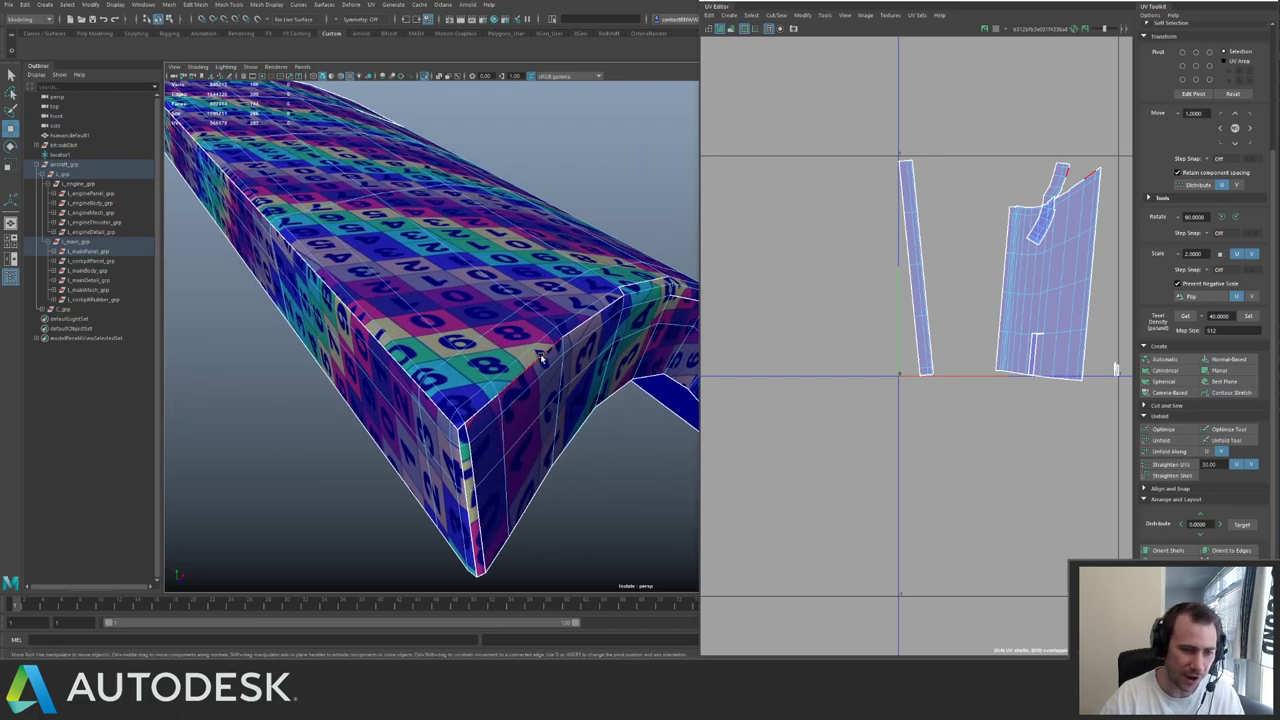
- Cut the UVs along the edges where the curved end rim meets the panel's outer surface
key("w")
left_click_drag(538, 356, 508, 322, "alt")
middle_click_drag(508, 322, 553, 351, "alt")
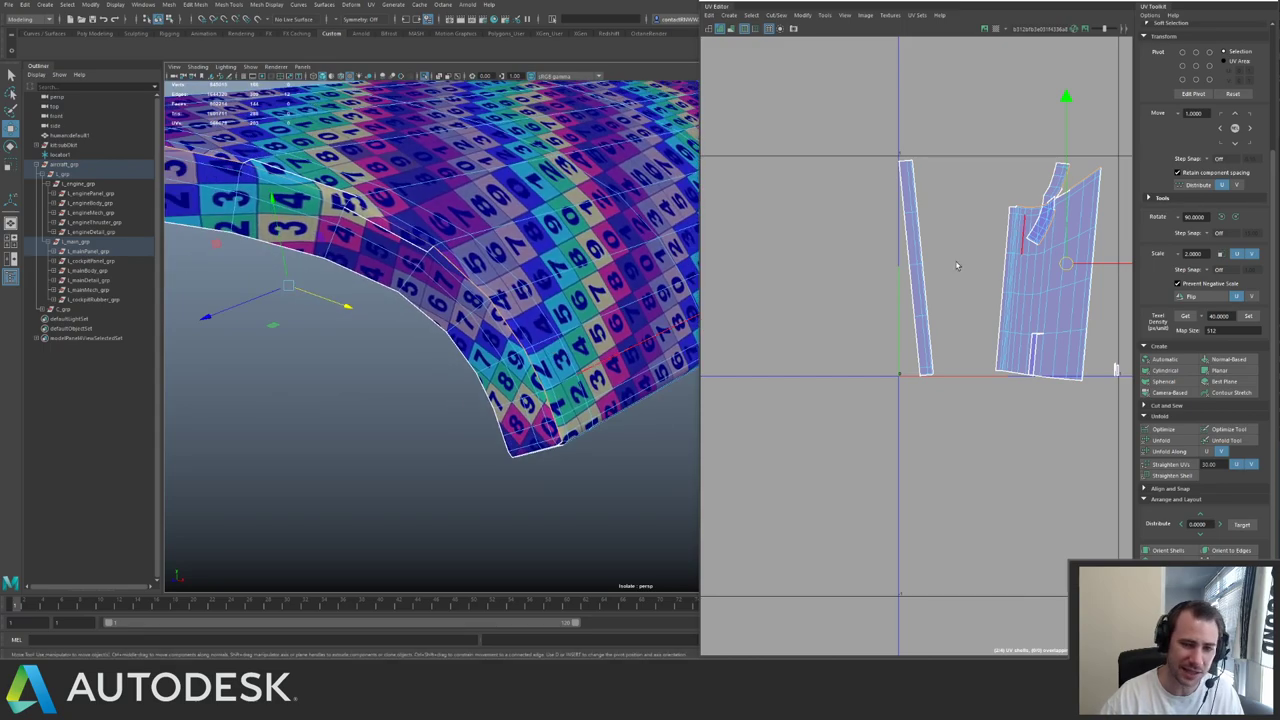
right_click_drag(1039, 252, 1010, 267, "shift")
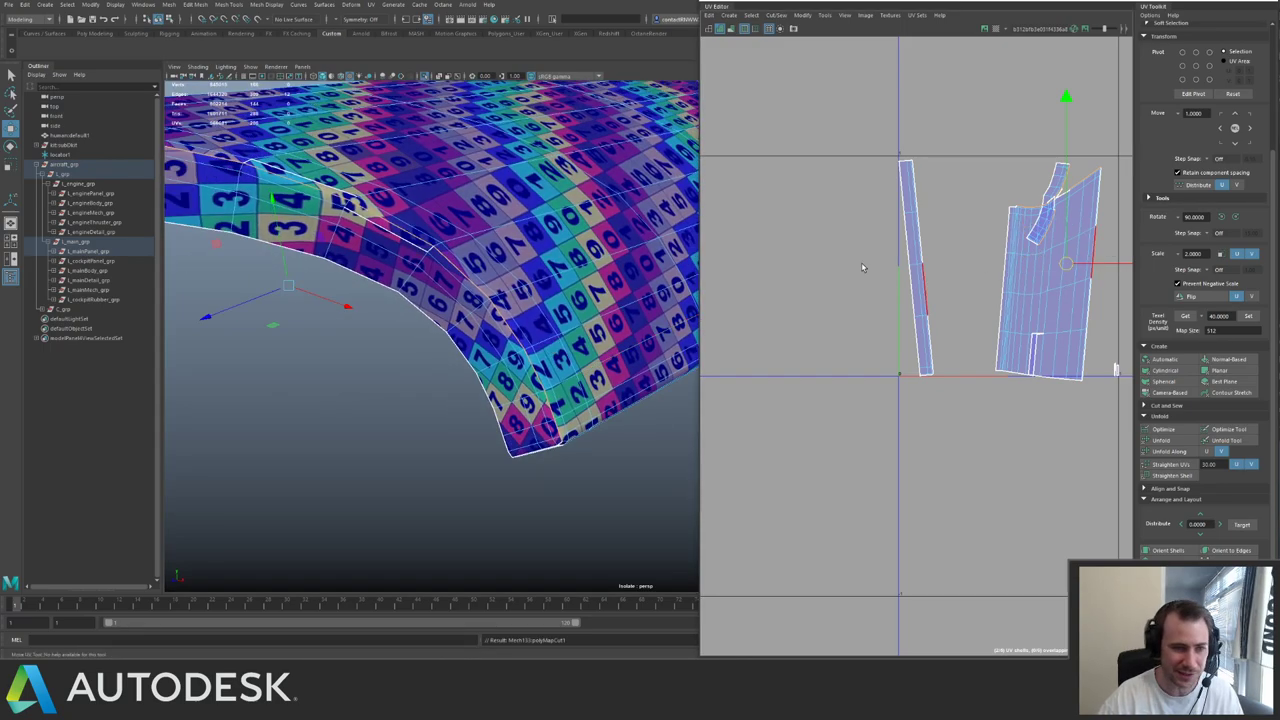
- Move and sew the loose sliver faces beside the curved end rim to the panel's main UV shell
left_click(433, 252)
left_click_drag(433, 252, 490, 332, "alt")
left_click(450, 315, "shift")
right_click_drag(490, 332, 540, 340, "alt")
middle_click_drag(350, 295, 640, 345, "alt")
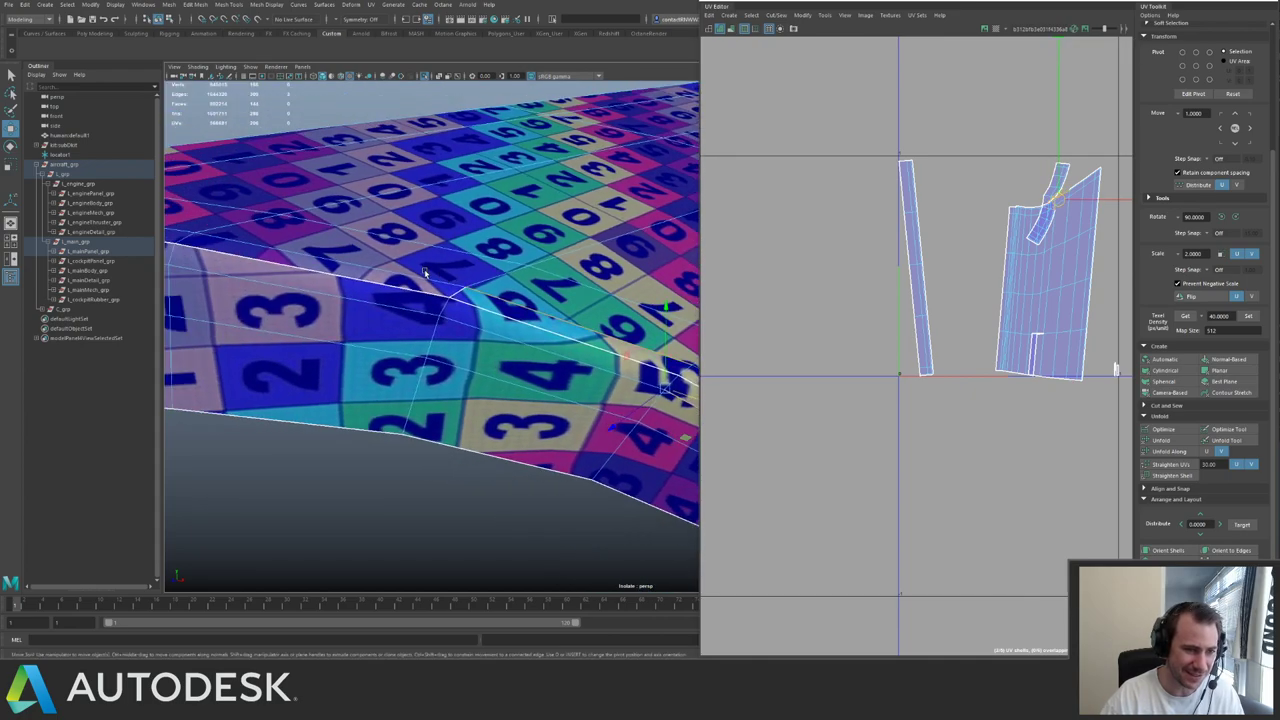
left_click_drag(640, 345, 680, 305, "alt")
right_click_drag(972, 286, 1000, 284, "shift")
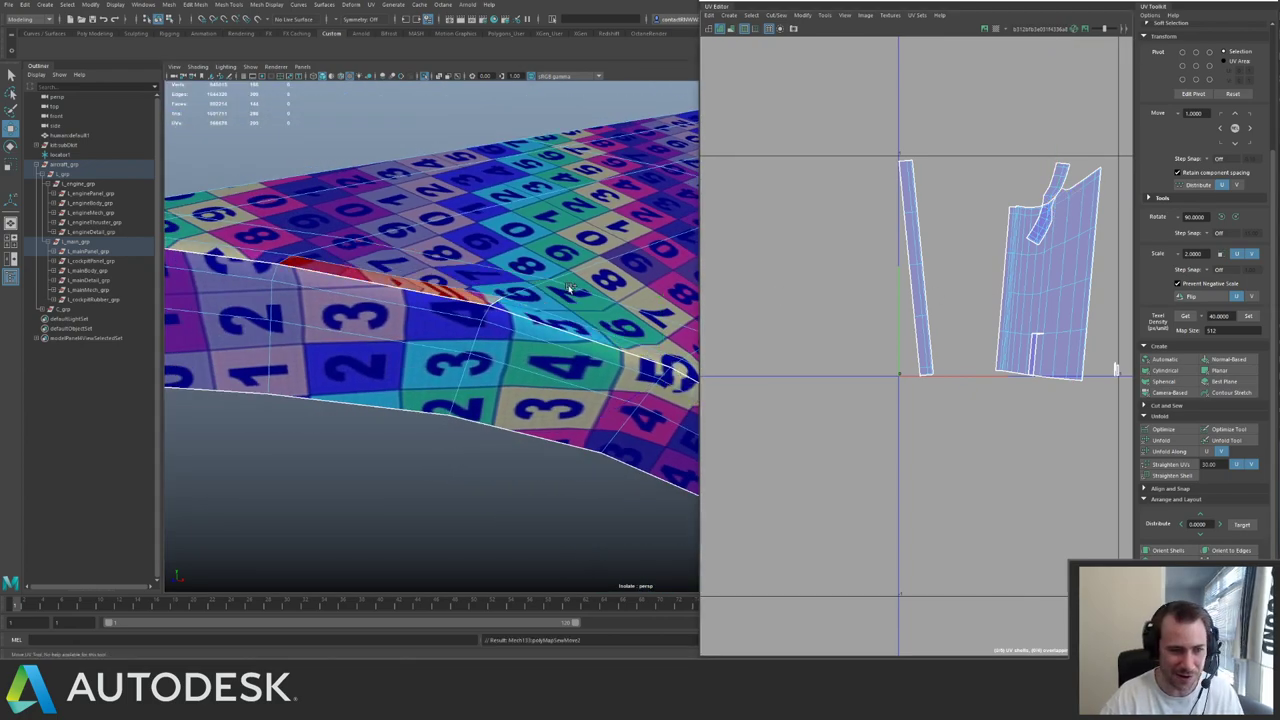
- Select the curved panel's main UV shell and move it clear of the curved rim strip
left_click_drag(571, 289, 490, 335, "alt")
right_click_drag(490, 335, 390, 325, "alt")
right_click_drag(889, 280, 1000, 275)
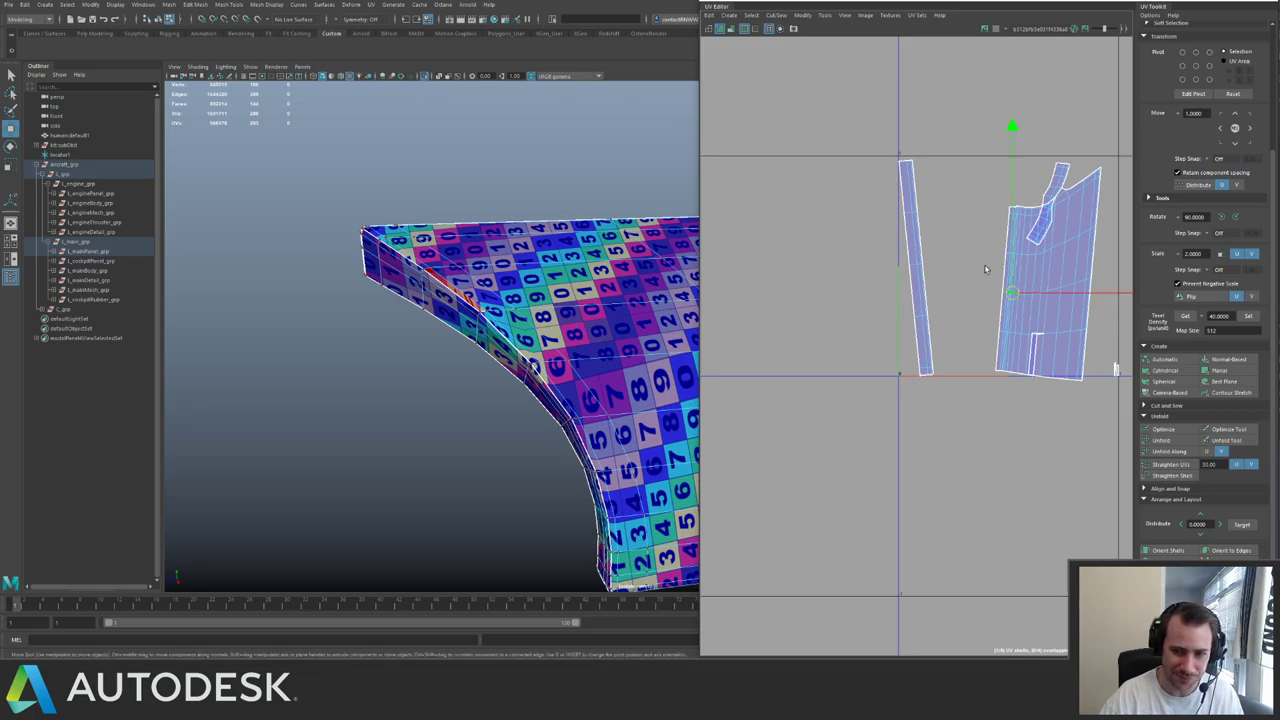
left_click_drag(1049, 277, 880, 394)
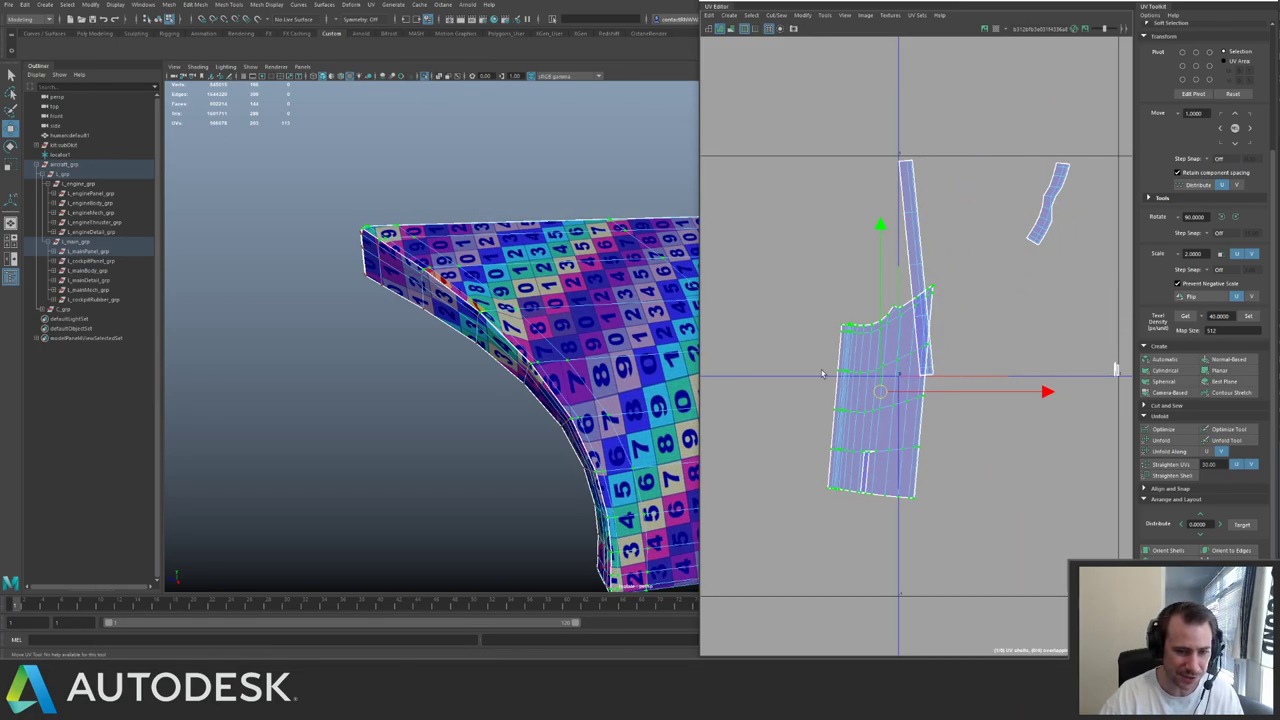
- Move and sew the short edges at the lower corner of the curved panel's end rim
middle_click_drag(614, 324, 413, 260, "alt")
left_click_drag(576, 305, 660, 295, "alt")
middle_click_drag(660, 295, 482, 307, "alt")
right_click_drag(482, 307, 400, 320, "alt")
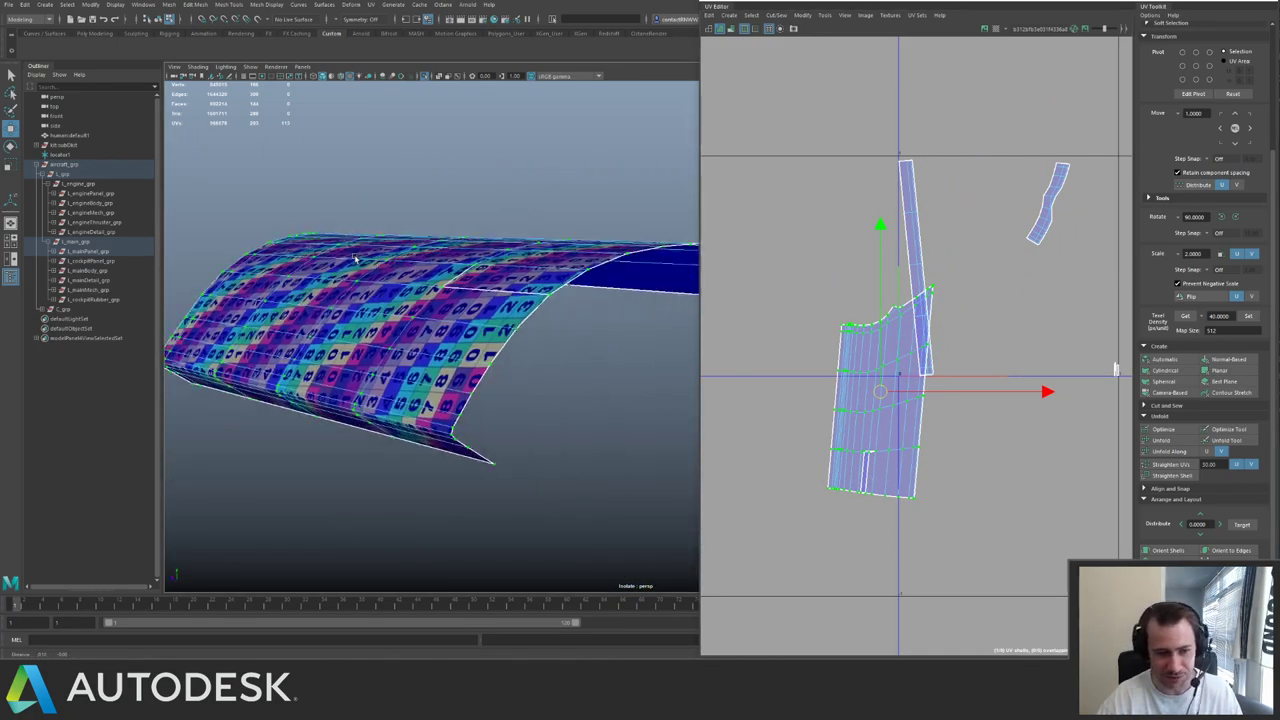
middle_click_drag(441, 325, 378, 305, "alt")
key("F8")
left_click_drag(368, 283, 450, 270, "alt")
right_click_drag(450, 270, 594, 286, "alt")
left_click_drag(592, 287, 449, 359, "alt")
right_click_drag(358, 399, 362, 377)
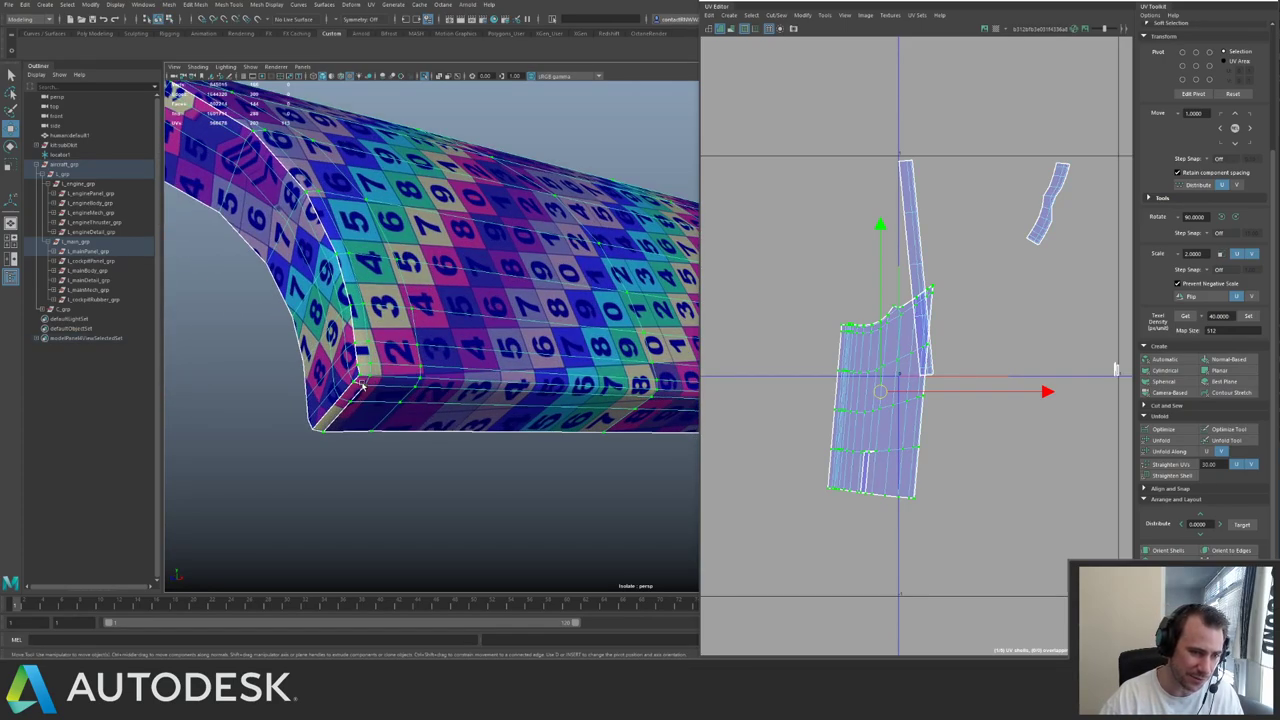
left_click(370, 404)
left_click(350, 419, "shift")
right_click_drag(789, 351, 878, 219, "shift")
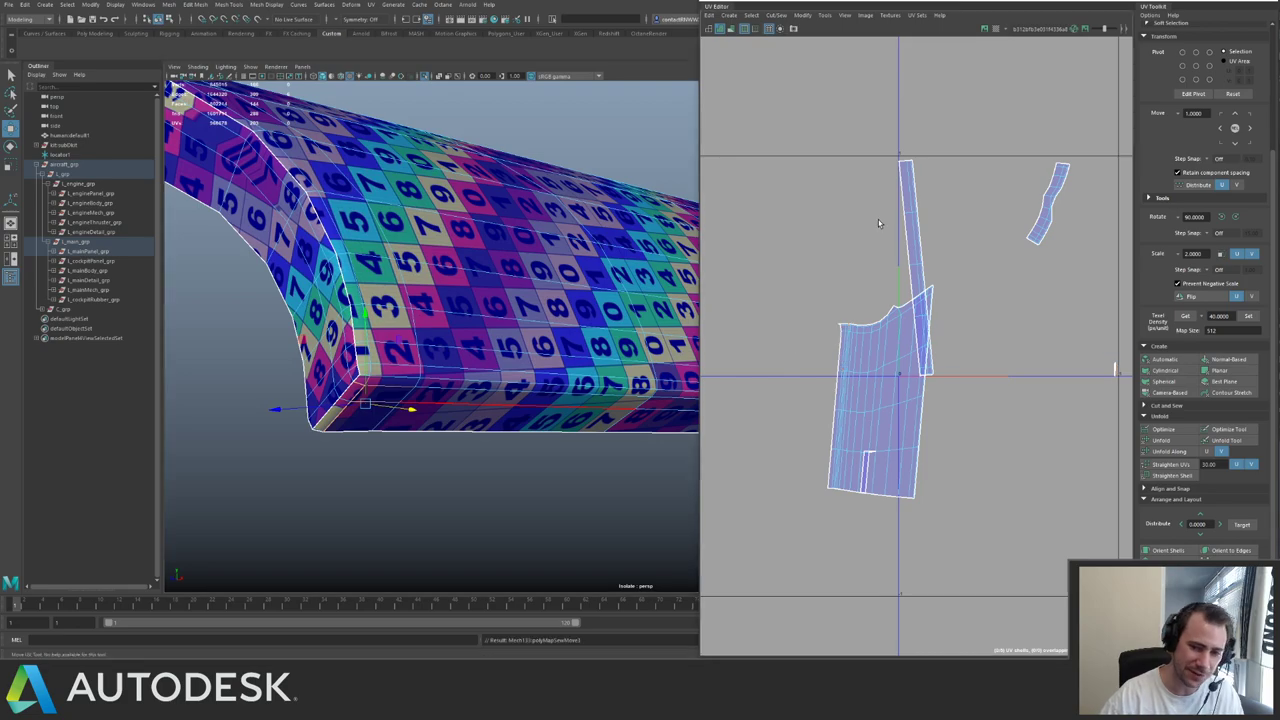
- Select the whole main UV shell of the curved panel and unfold it
right_click_drag(877, 284, 904, 288)
mouse_move(443, 240)
left_mouse_down("alt")
mouse_move(417, 244)
mouse_move(508, 257)
mouse_move(477, 197)
mouse_move(462, 224)
left_mouse_up("alt")
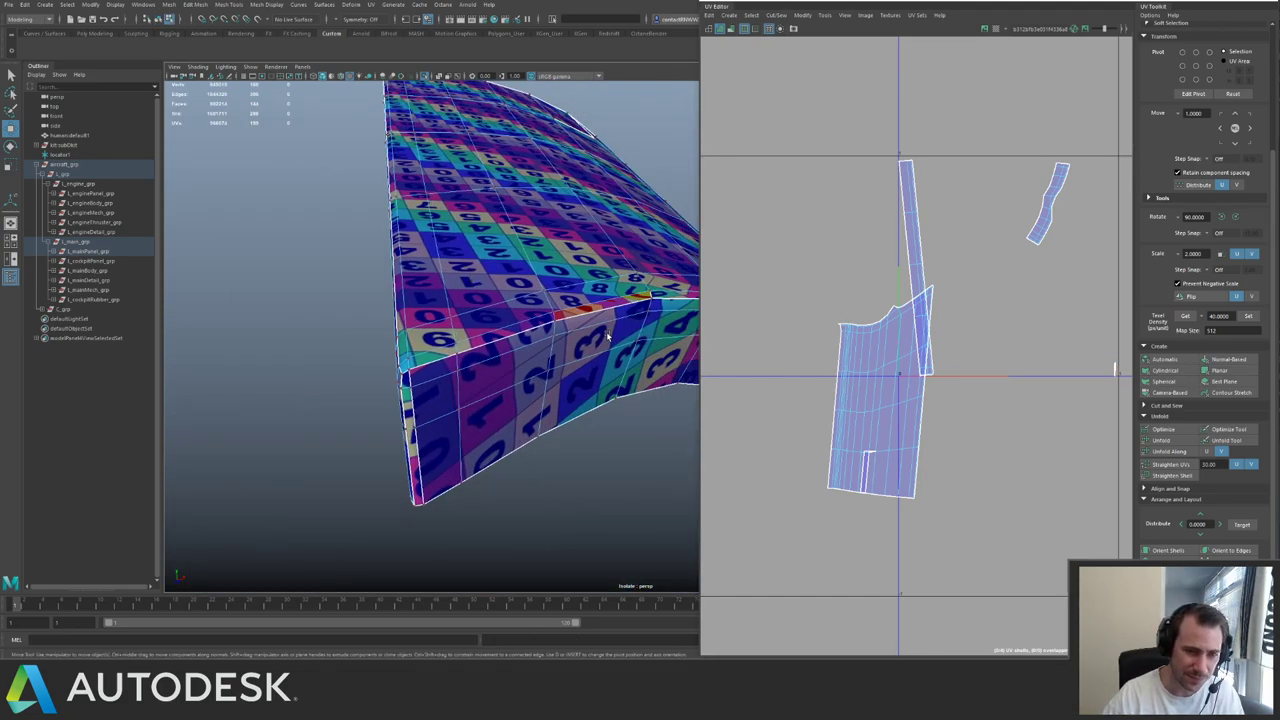
left_click(851, 334)
right_click_drag(851, 334, 914, 398, "ctrl")
left_click_drag(886, 391, 833, 344)
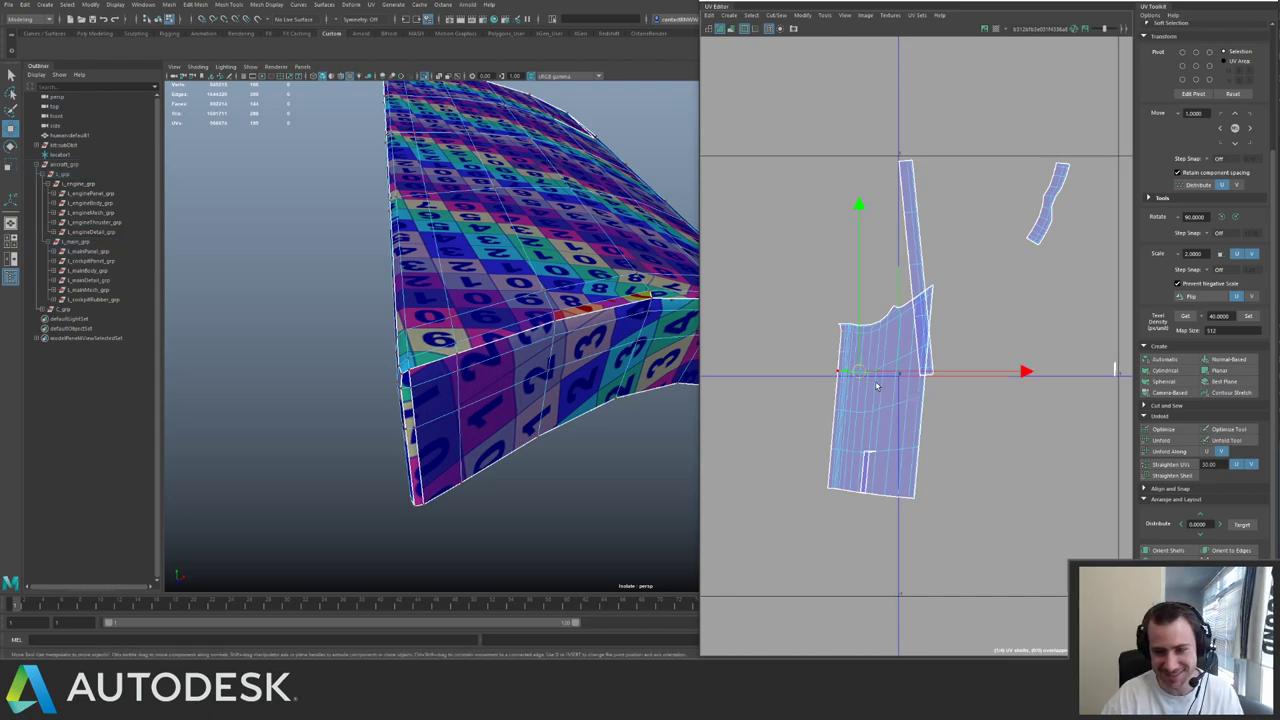
right_click_drag(833, 344, 908, 398, "ctrl")
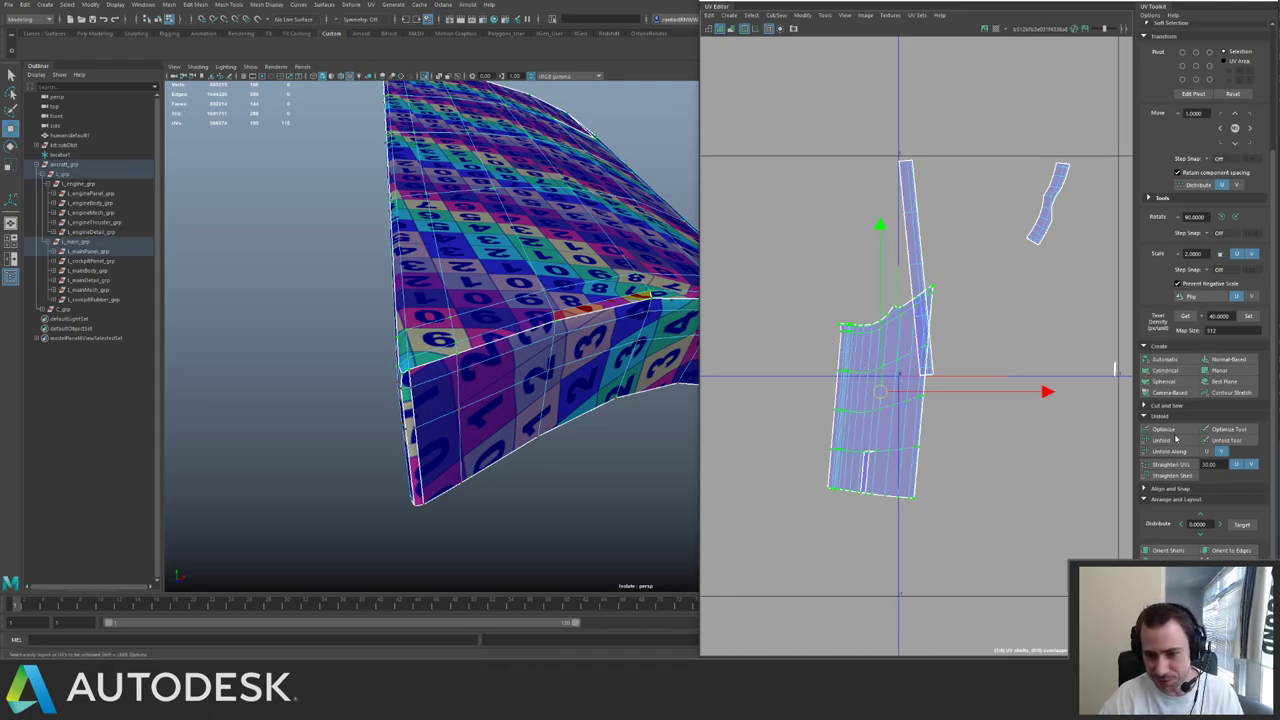
left_click(1160, 440)
- Move and sew the open slit edges inside the unfolded main UV shell
right_click_drag(895, 481, 882, 445)
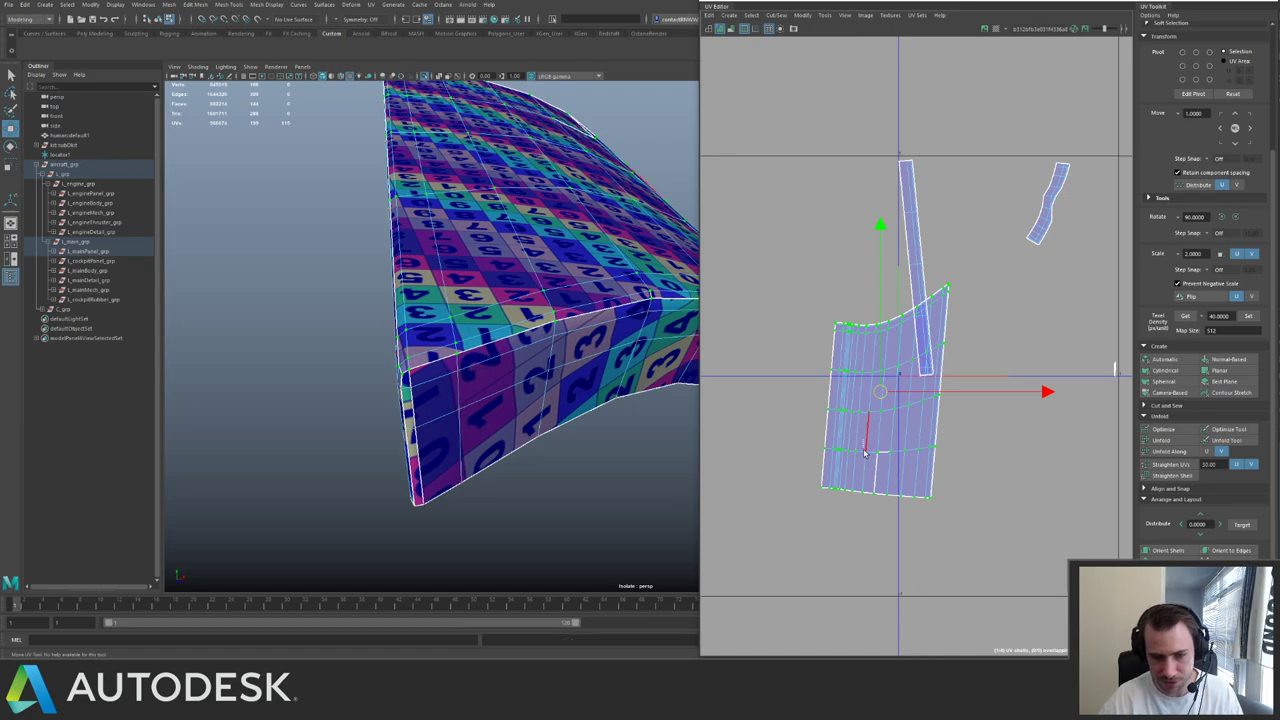
left_click_drag(865, 440, 893, 482)
right_click_drag(893, 482, 911, 382, "shift")
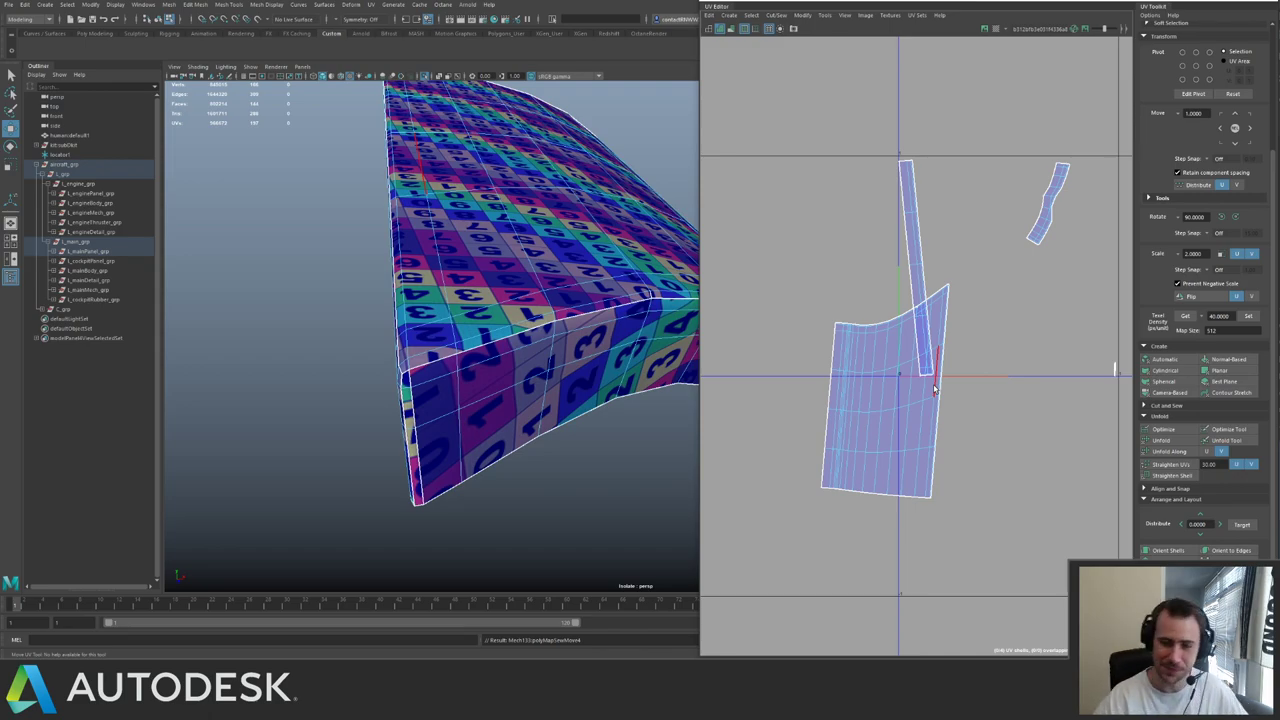
- Sew the narrow rim strip at the panel's pointed corner along its vertical edge loop
left_click_drag(412, 335, 491, 417, "alt")
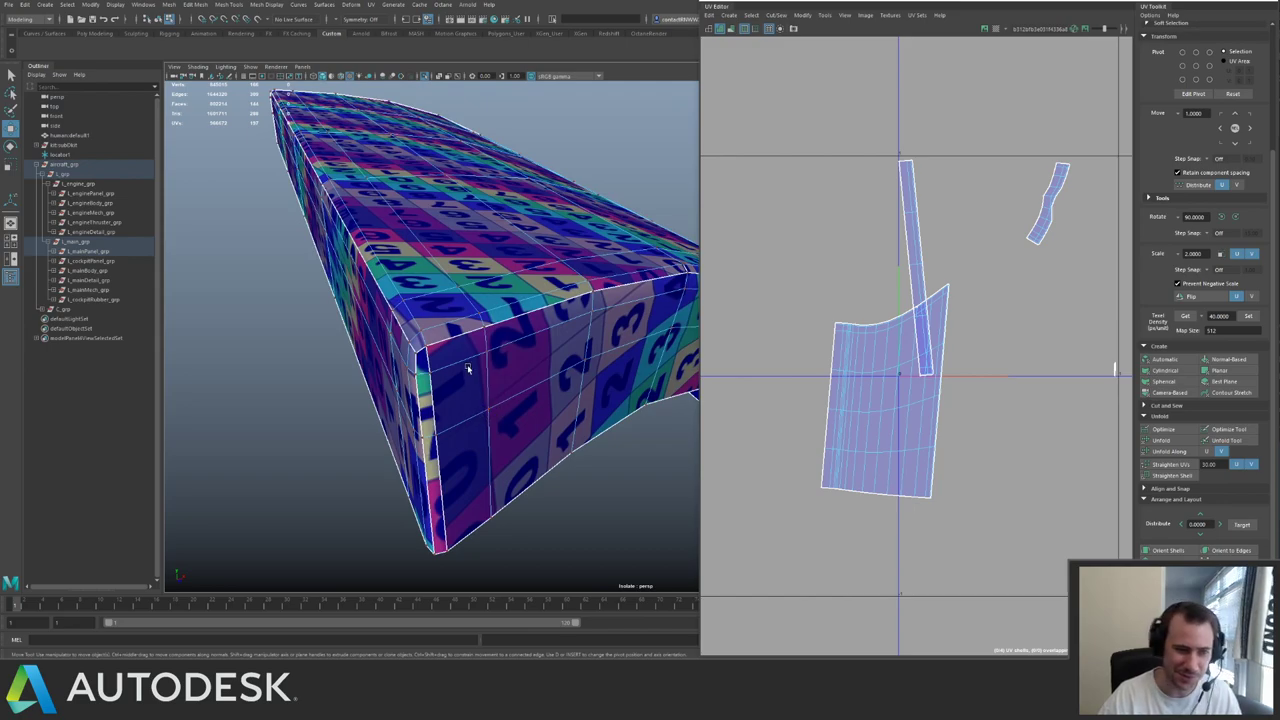
double_click(431, 398)
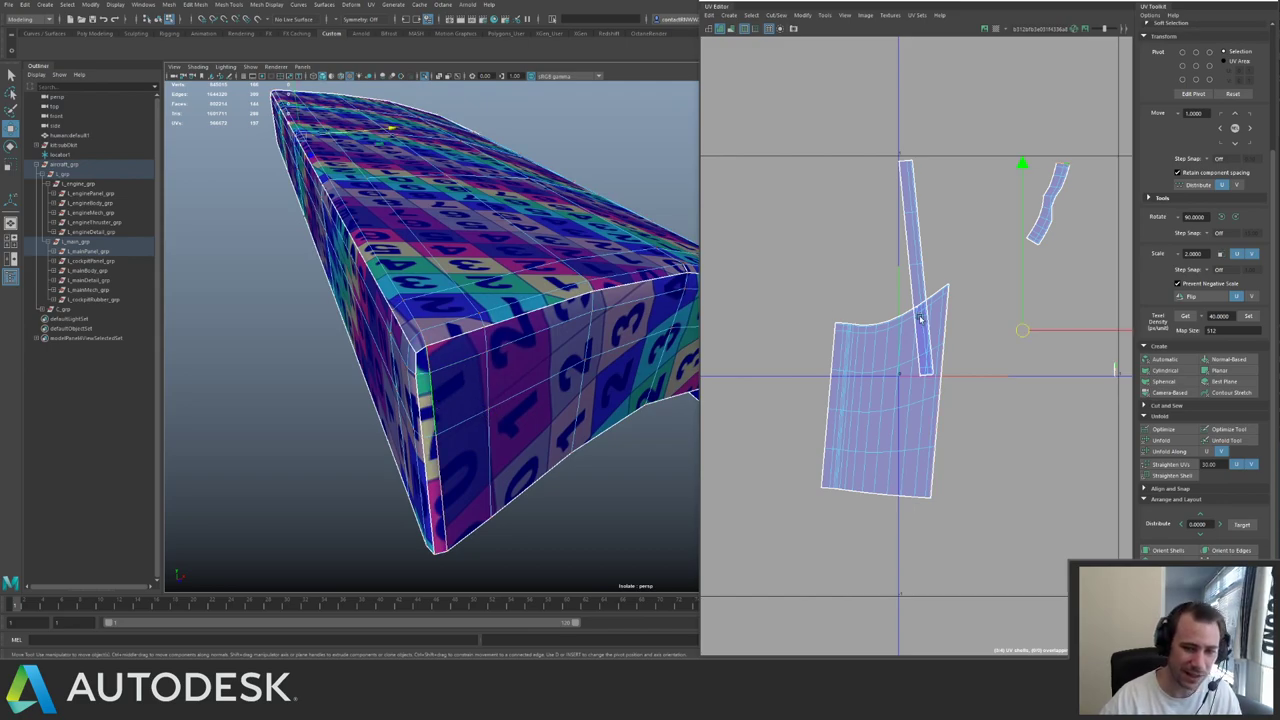
key("shift+s")
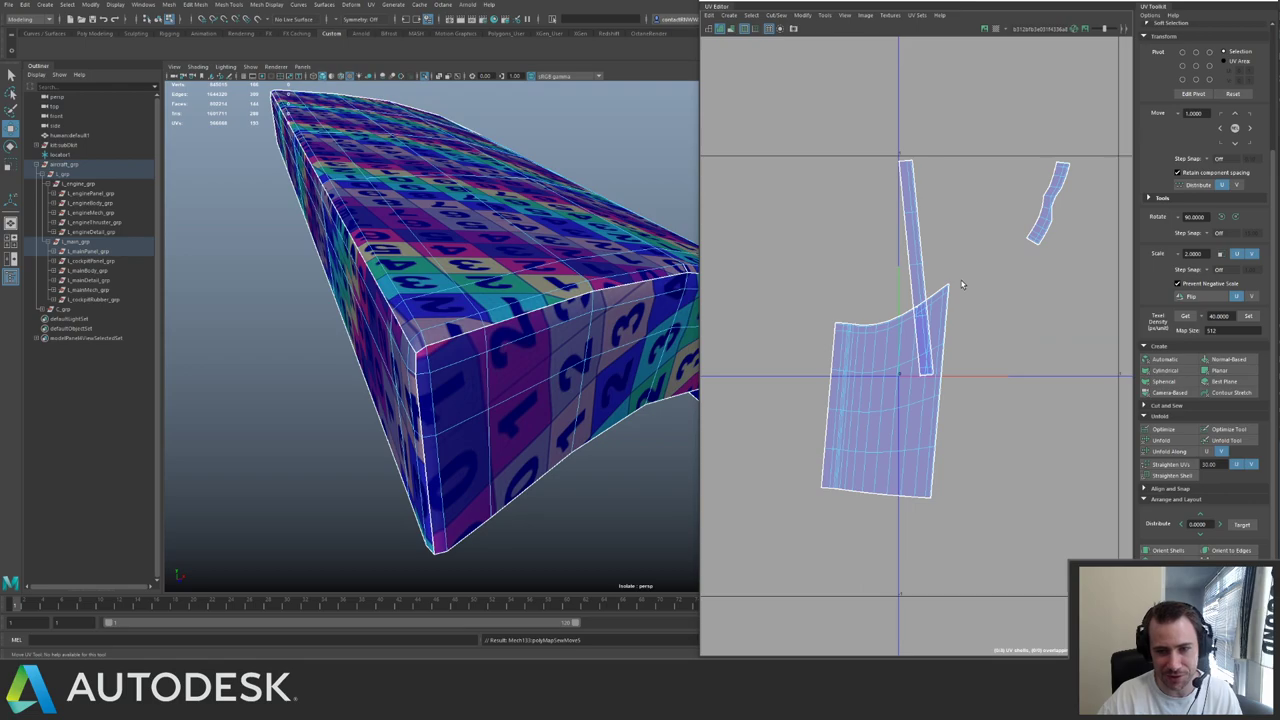
left_click_drag(345, 308, 535, 350, "alt")
right_click_drag(535, 350, 390, 292, "alt")
double_click(283, 274)
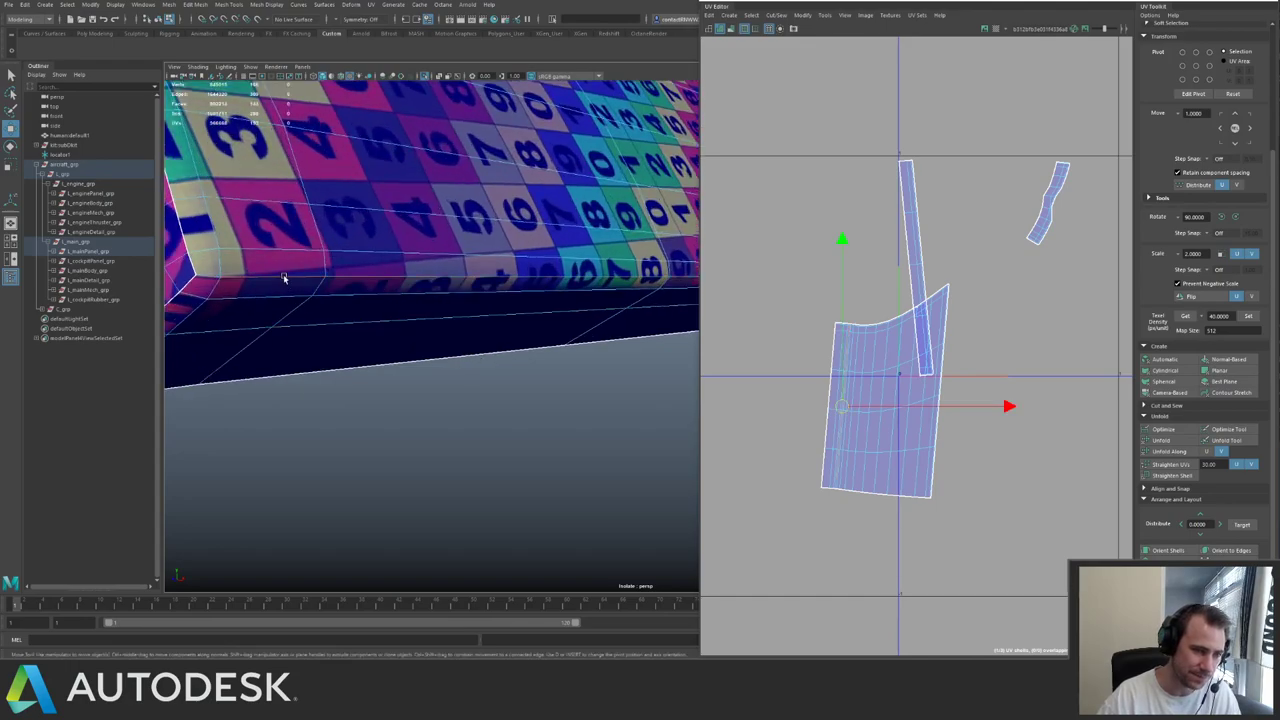
right_click_drag(898, 299, 1008, 297, "alt")
scroll(1008, 297, "down", 1)
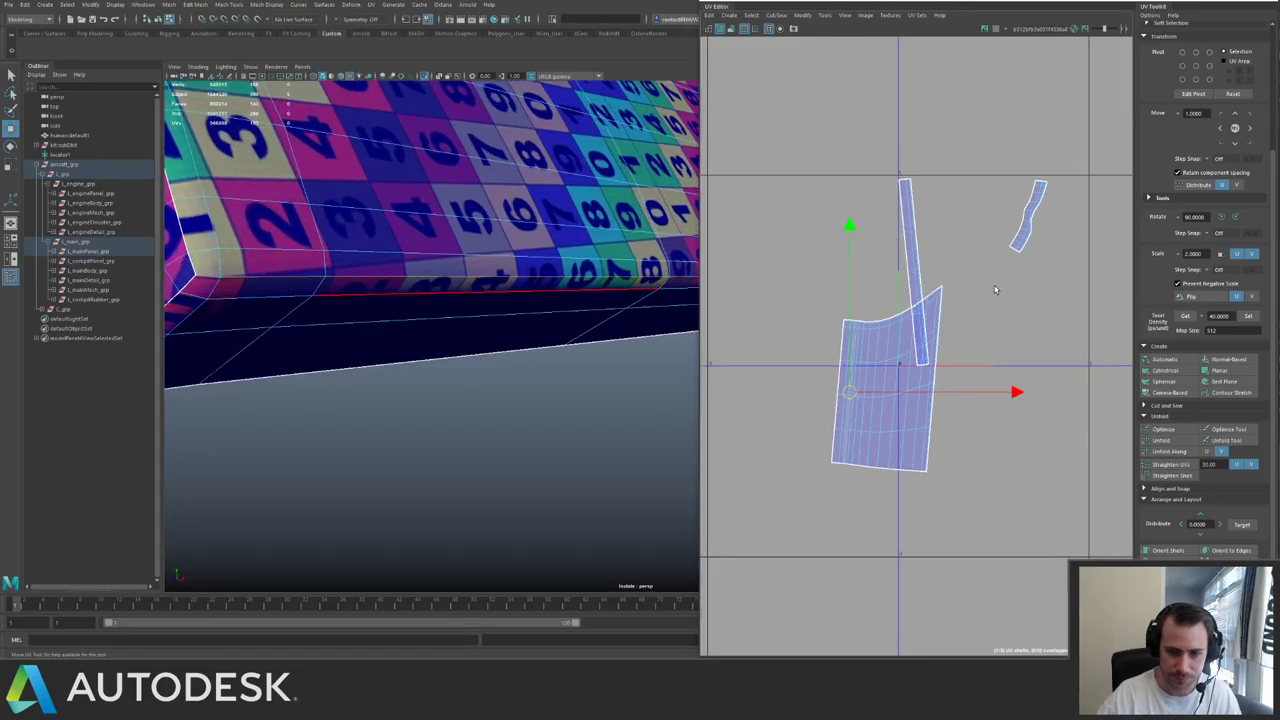
- Unfold the UV shell of the panel's curved end rim
left_click_drag(1003, 161, 1072, 268)
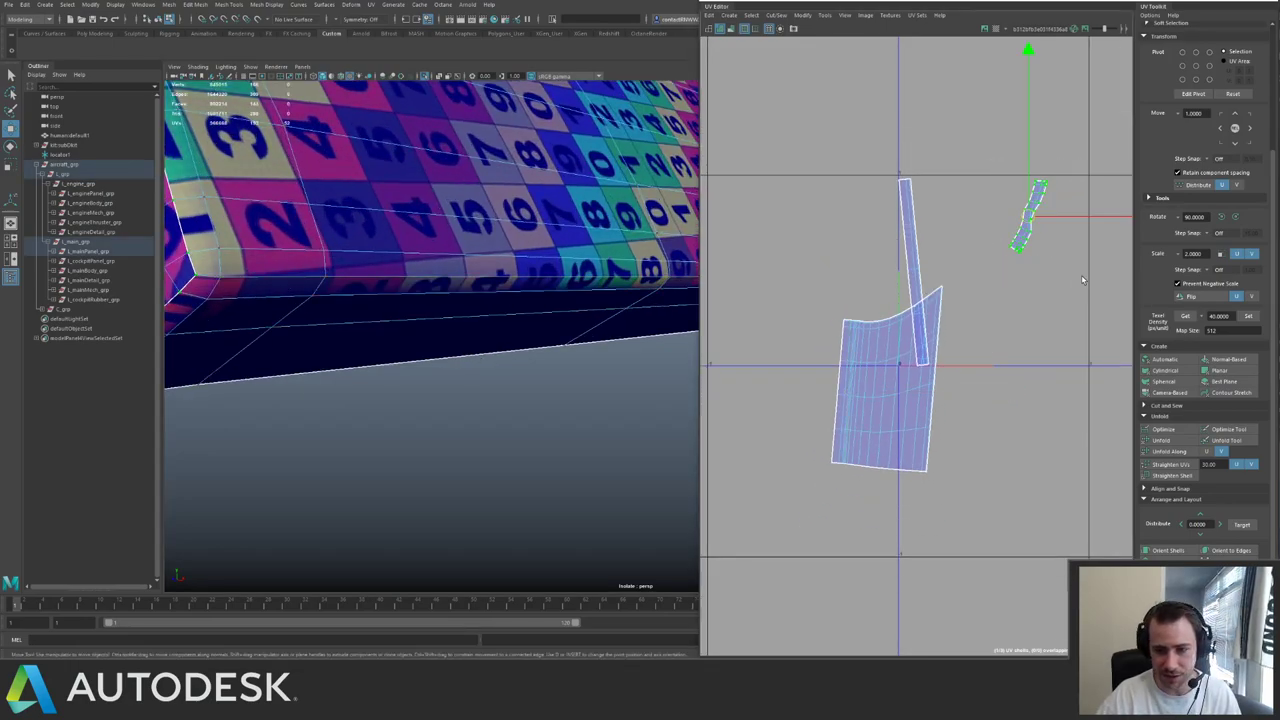
left_click(1180, 440)
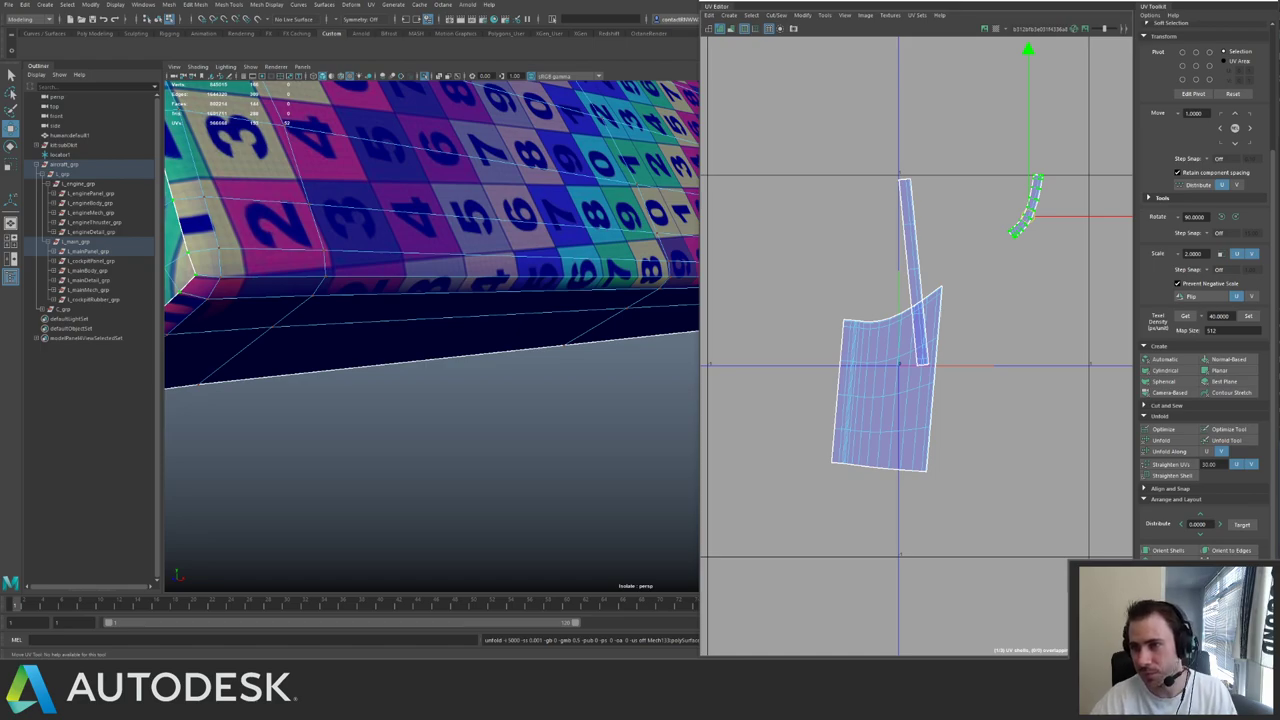
- Switch to the web browser, scroll the ArtStation post "How I Got to Where I am Today" to the 2013 modelling reel and widen the window
left_click_drag(1279, 68, 334, 37)
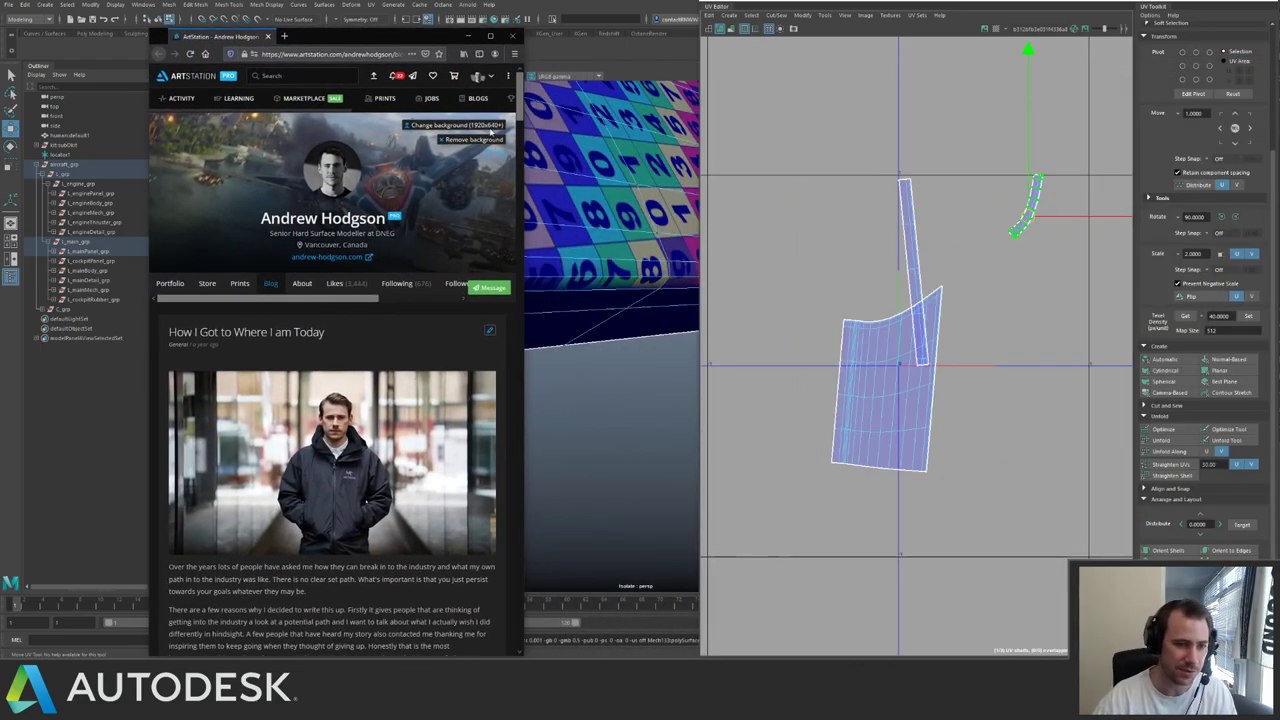
left_click_drag(519, 113, 563, 251)
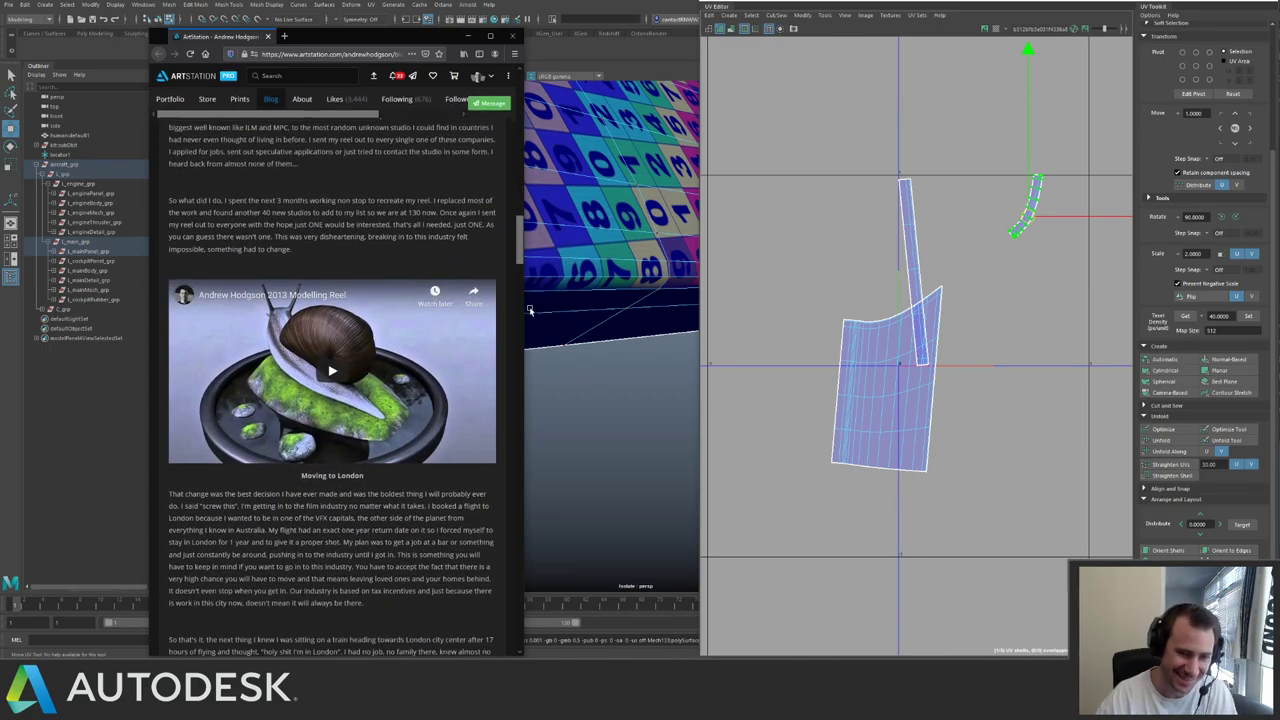
left_click_drag(530, 313, 1123, 322)
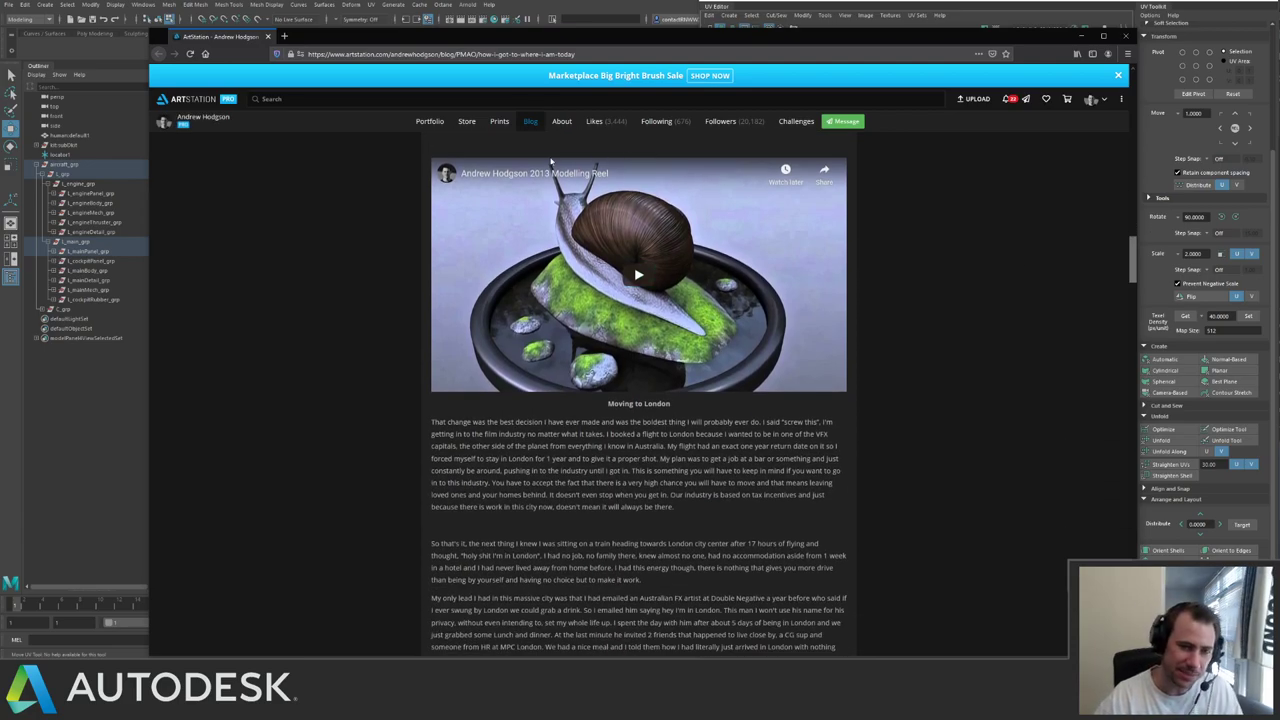
- Play the 2013 modelling reel in the ArtStation post and skip forward through its first half to the snail model
scroll(640, 400, "up", 3)
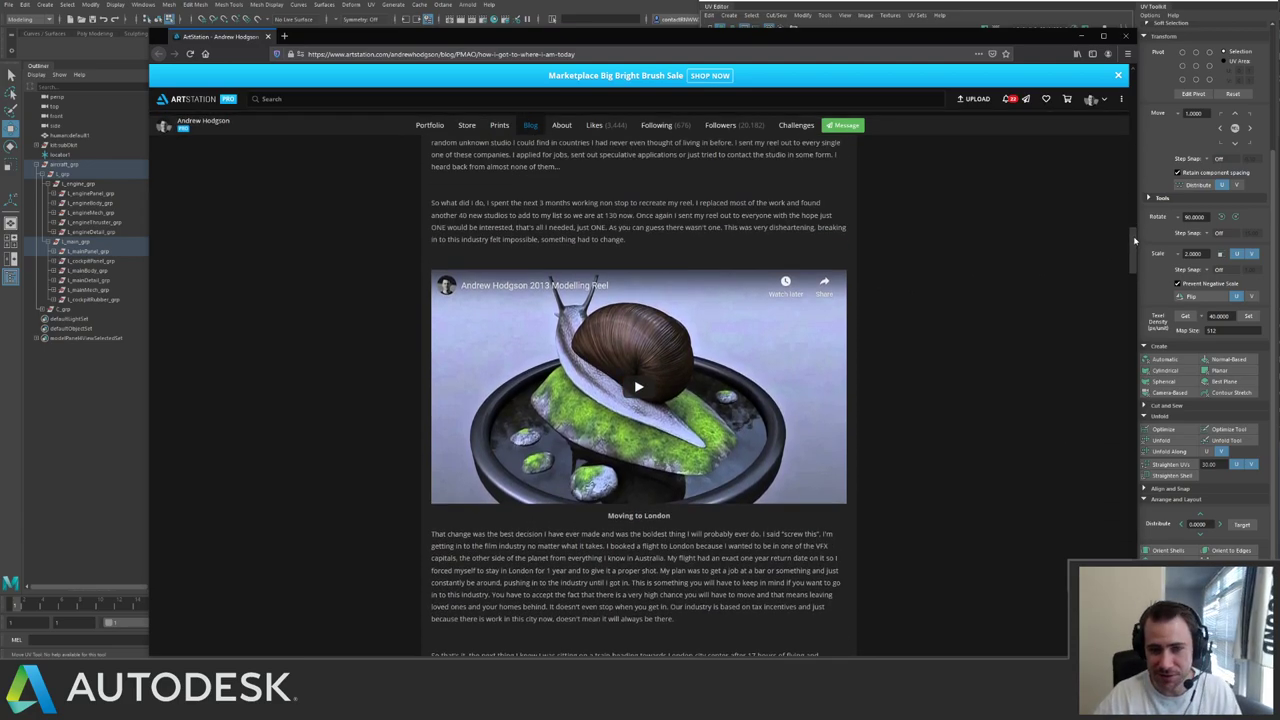
left_click(516, 474)
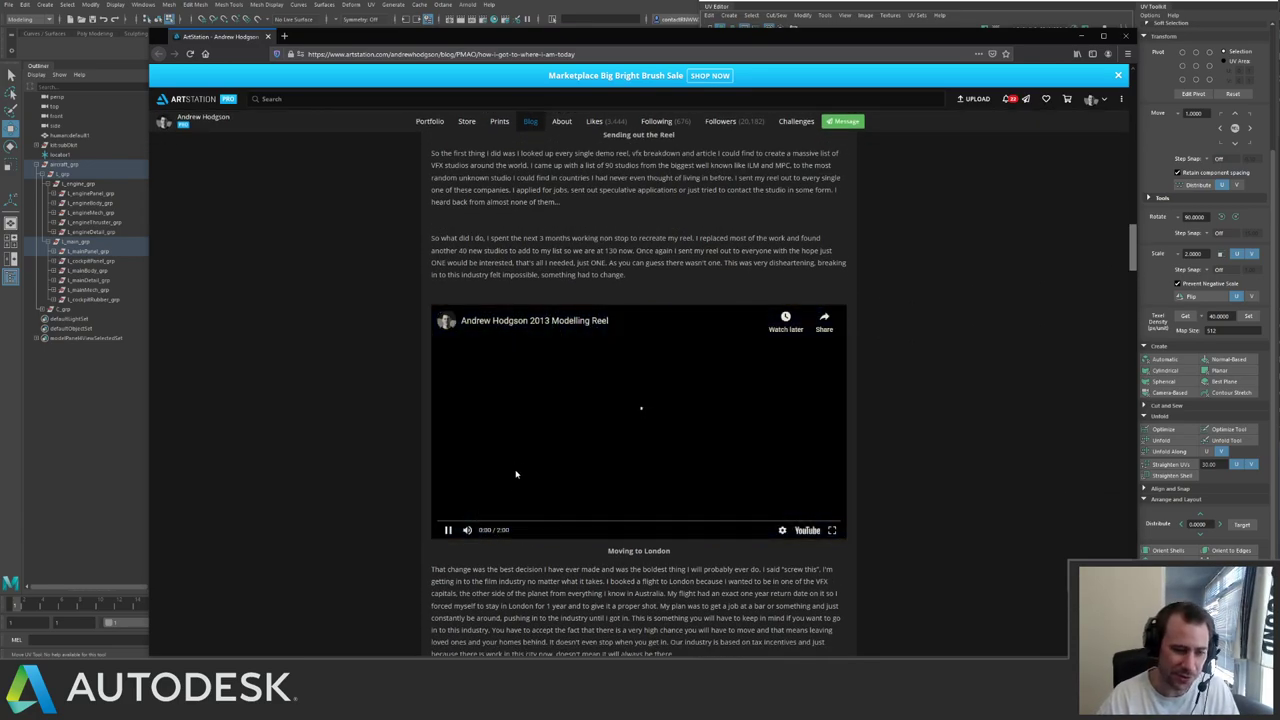
left_click(480, 521)
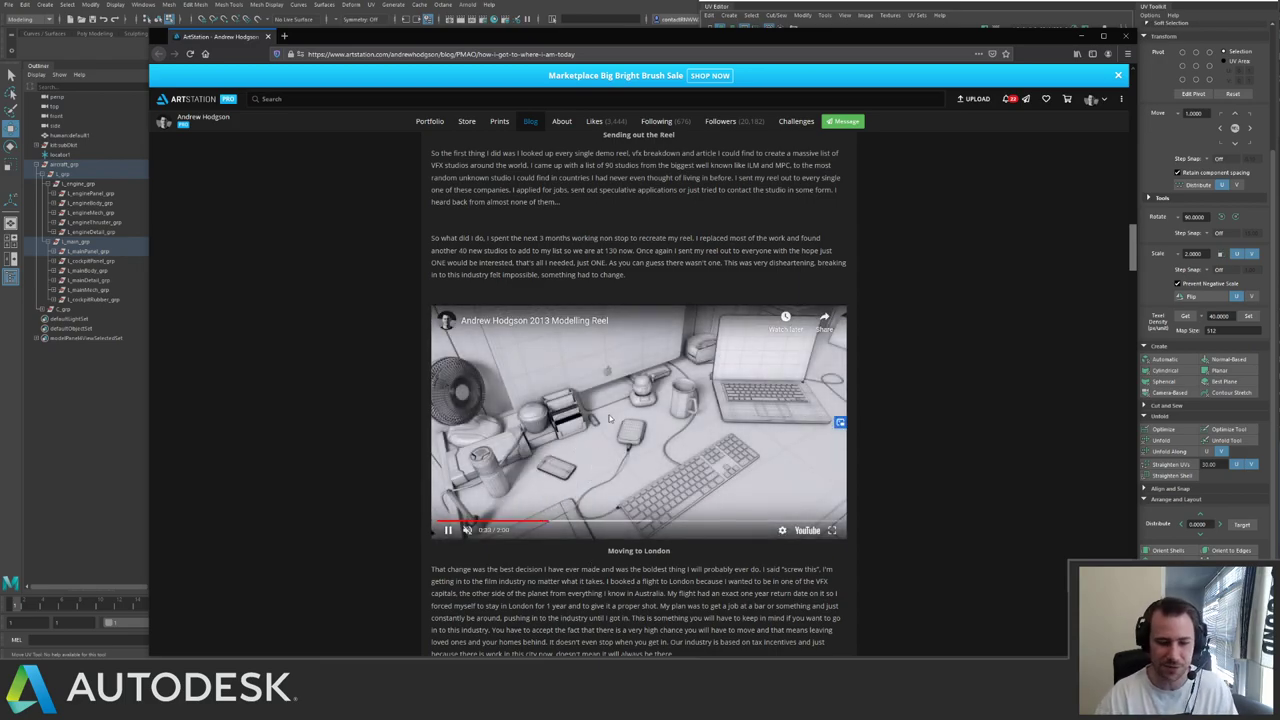
left_click(561, 522)
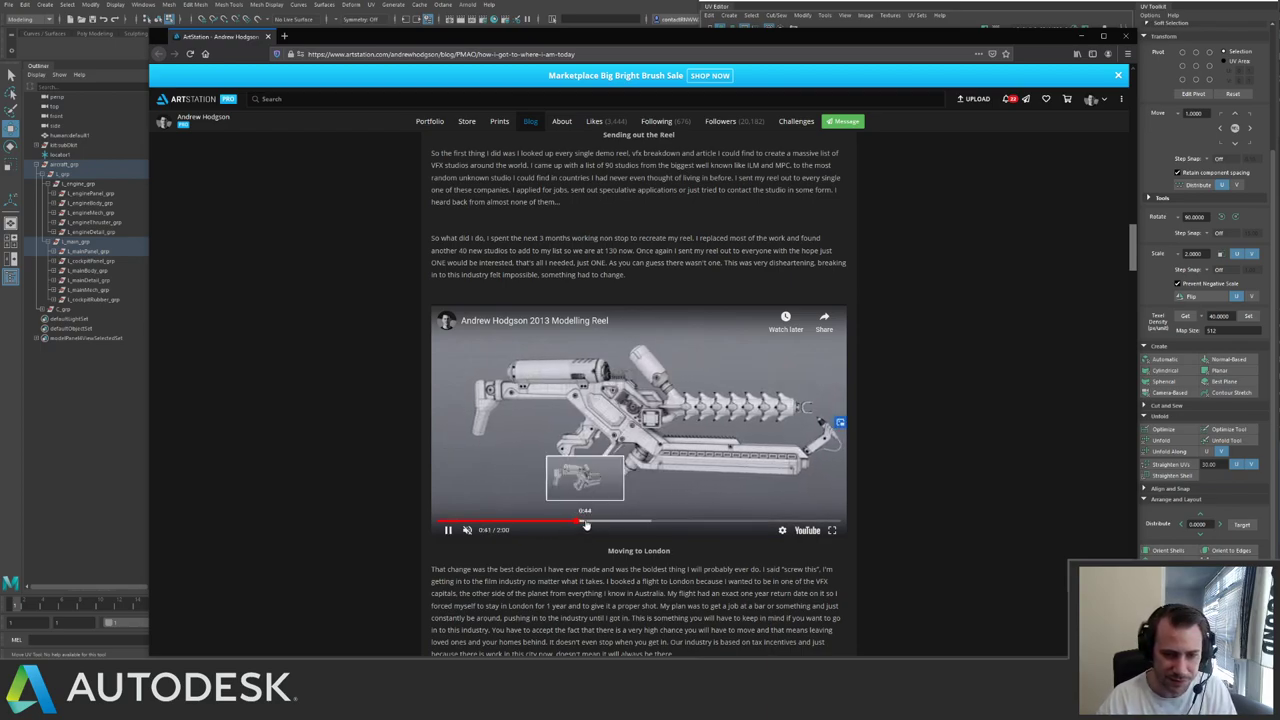
left_click(594, 525)
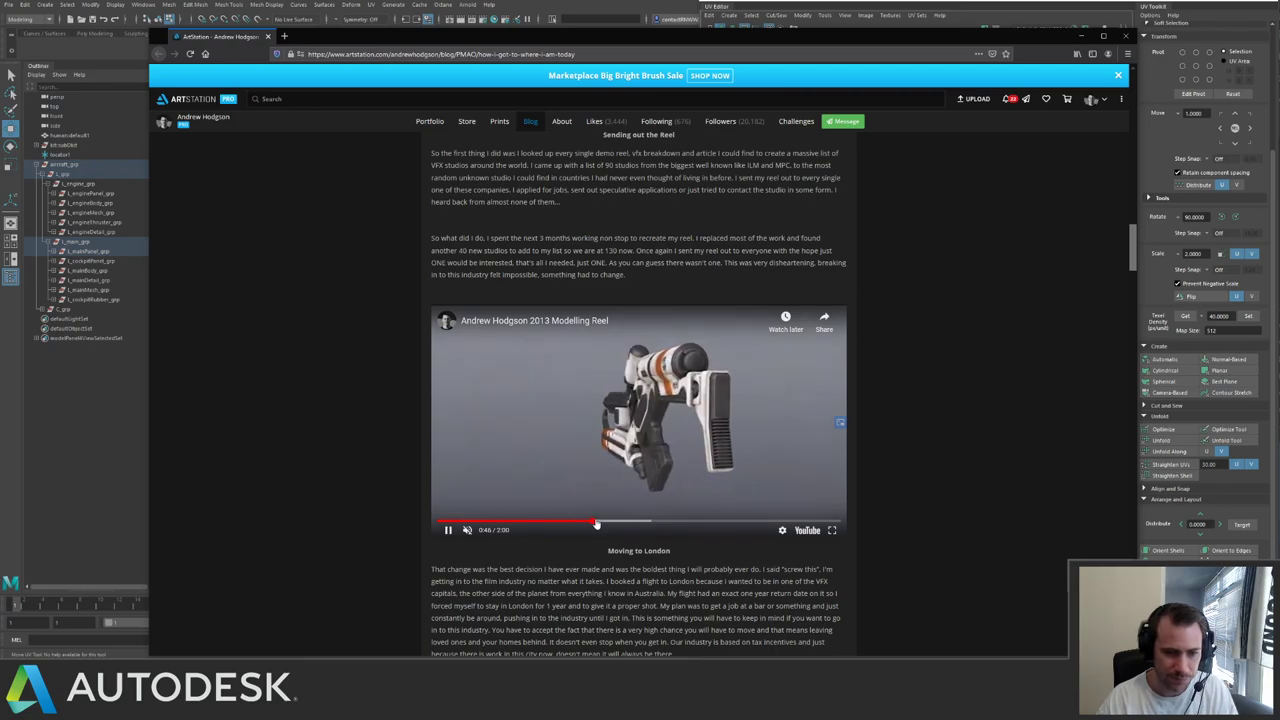
left_click(611, 523)
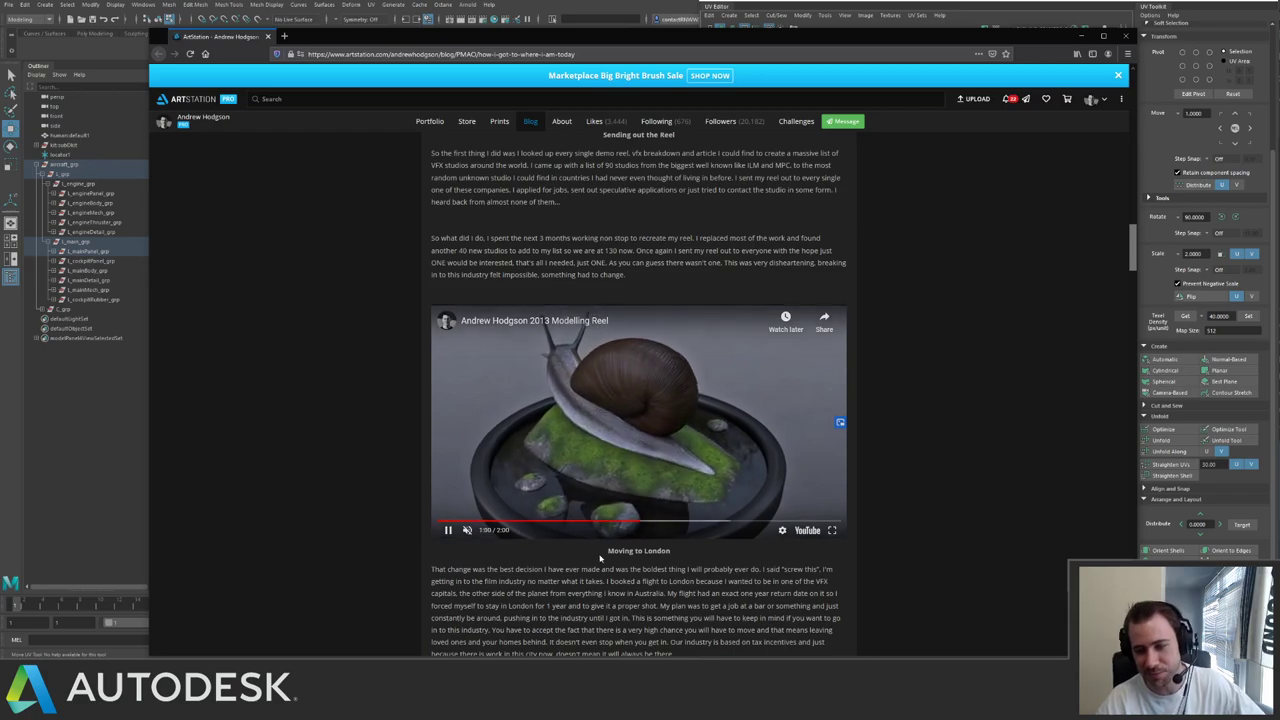
- Skip through the rest of the reel to the battleship, pause it and switch back to Maya
left_click(679, 528)
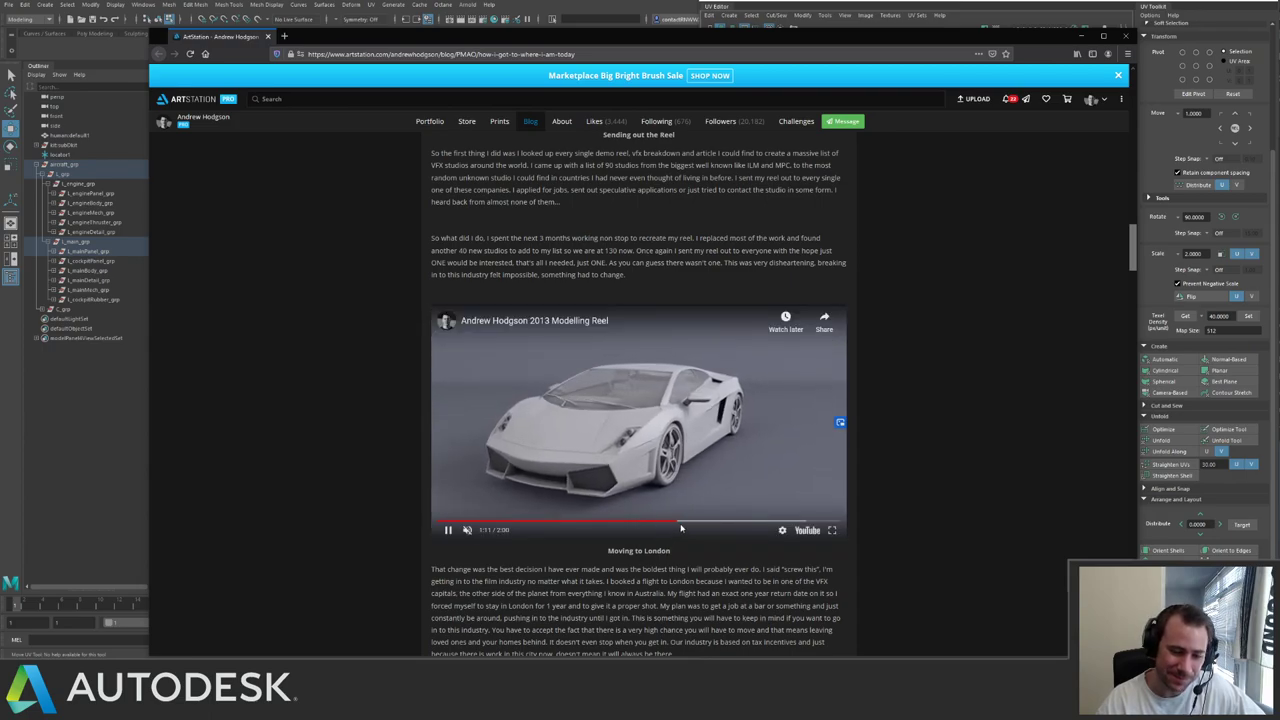
left_click(697, 526)
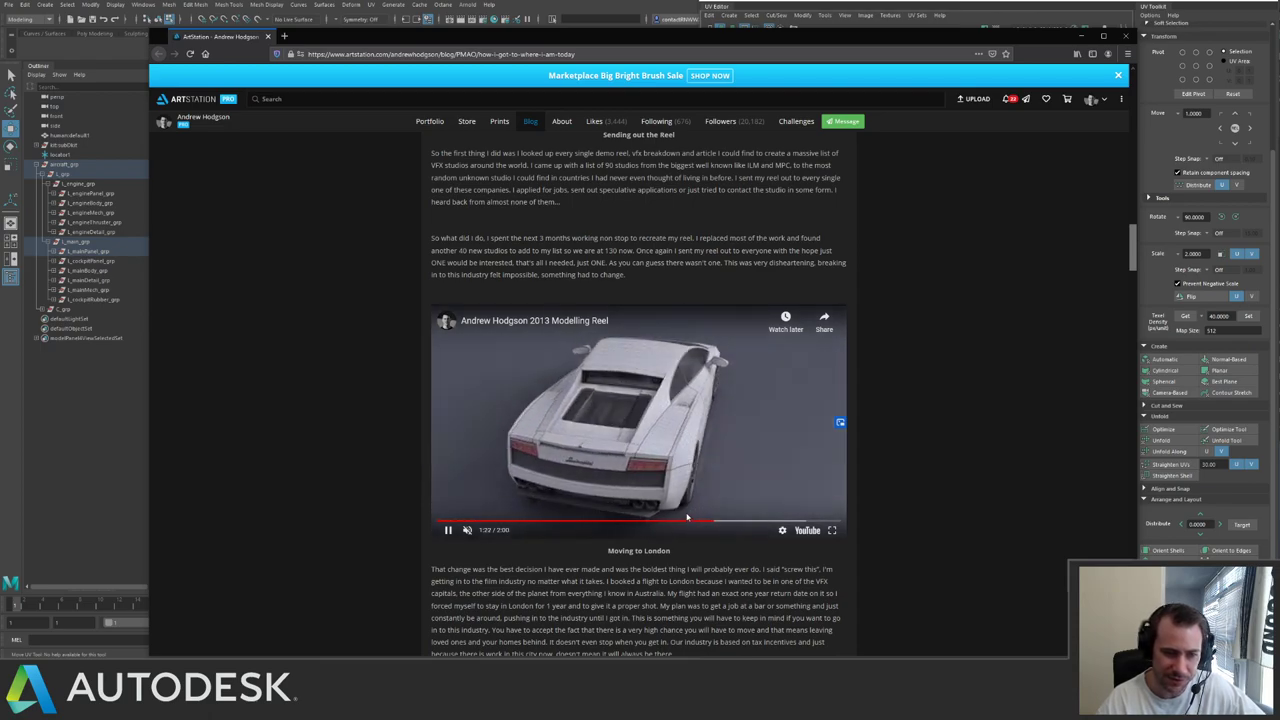
left_click(728, 526)
left_click(747, 526)
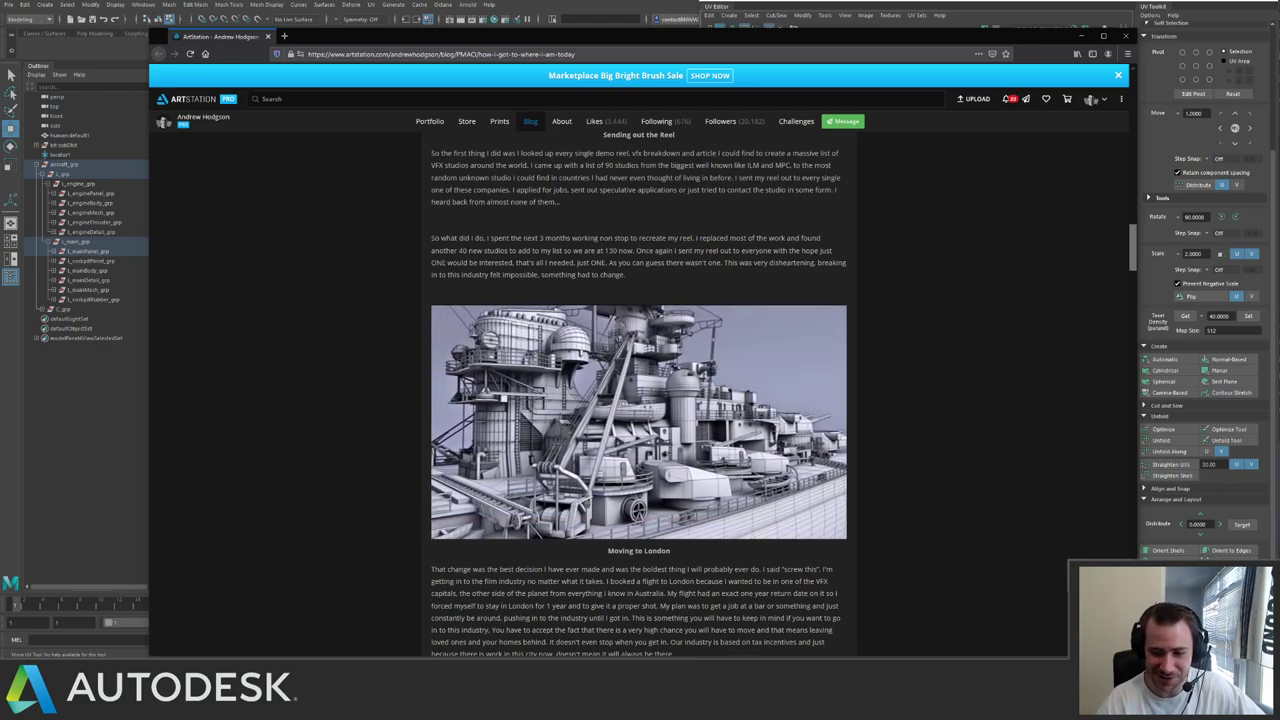
left_click(800, 521)
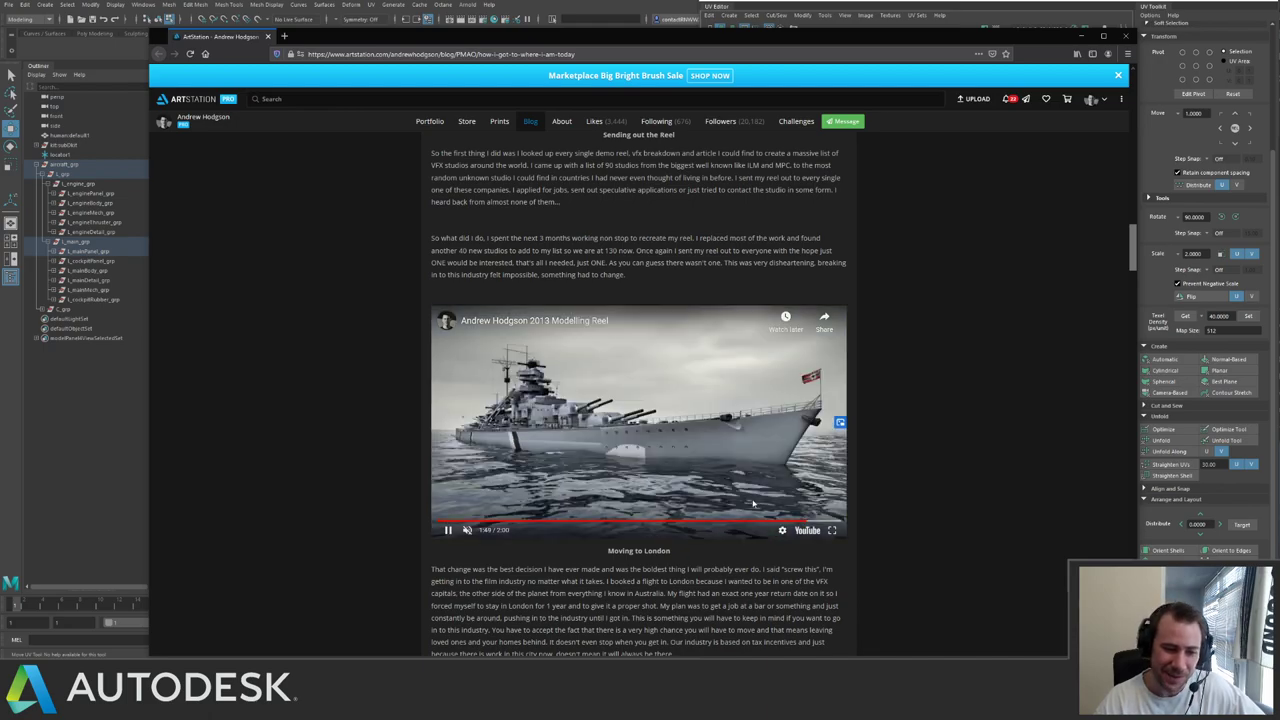
left_click(703, 470)
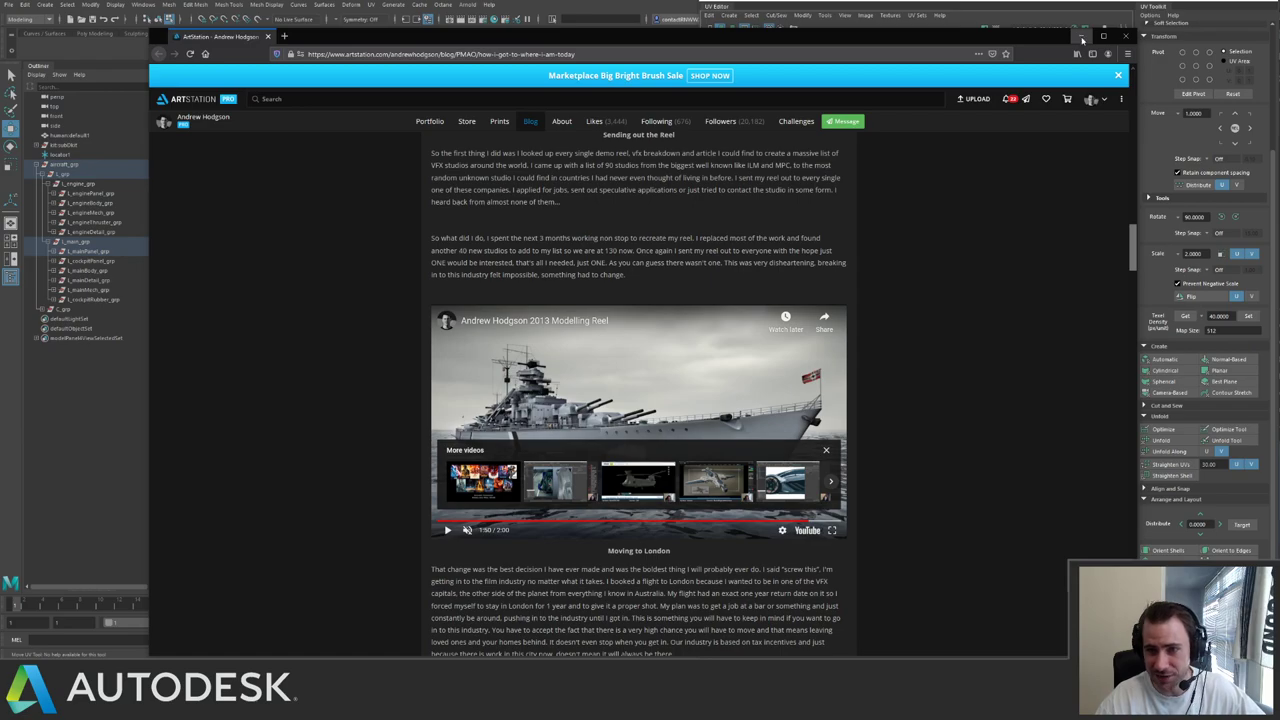
left_click(1083, 37)
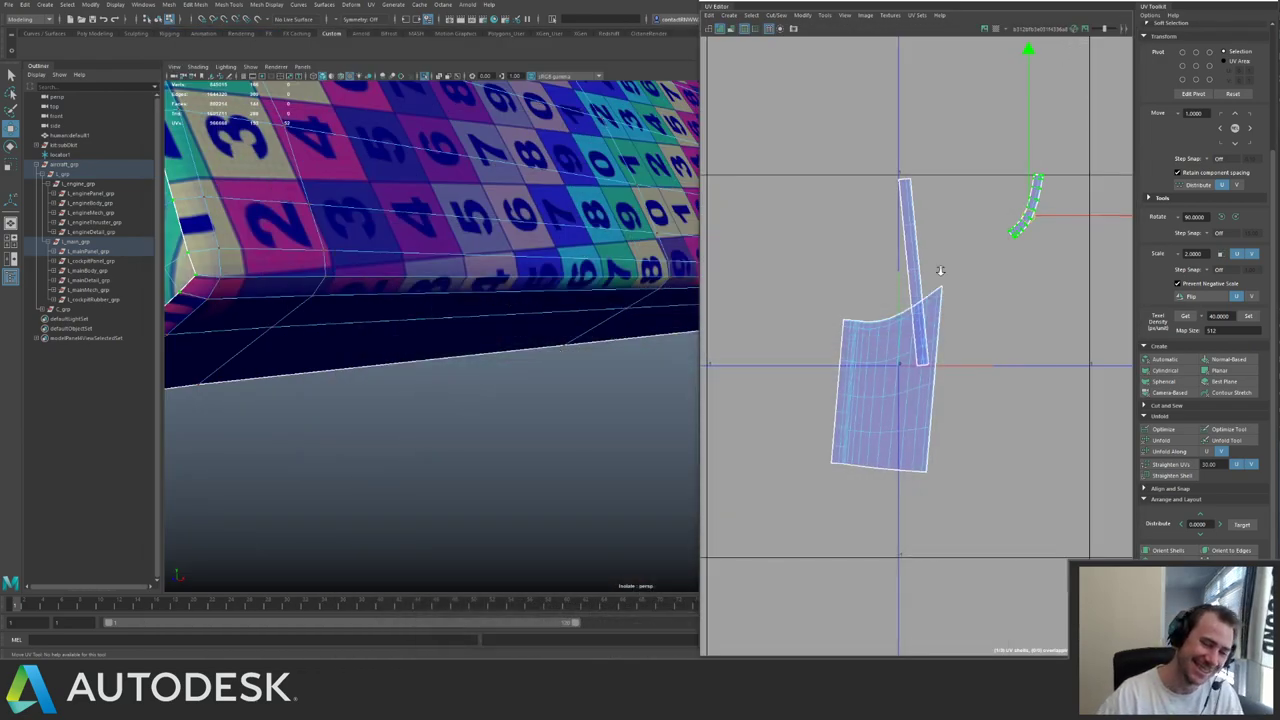
- Move and sew the long narrow rim strip onto the matching long edge of the main UV shell
right_click_drag(940, 271, 884, 304, "alt")
right_click_drag(409, 309, 300, 290, "alt")
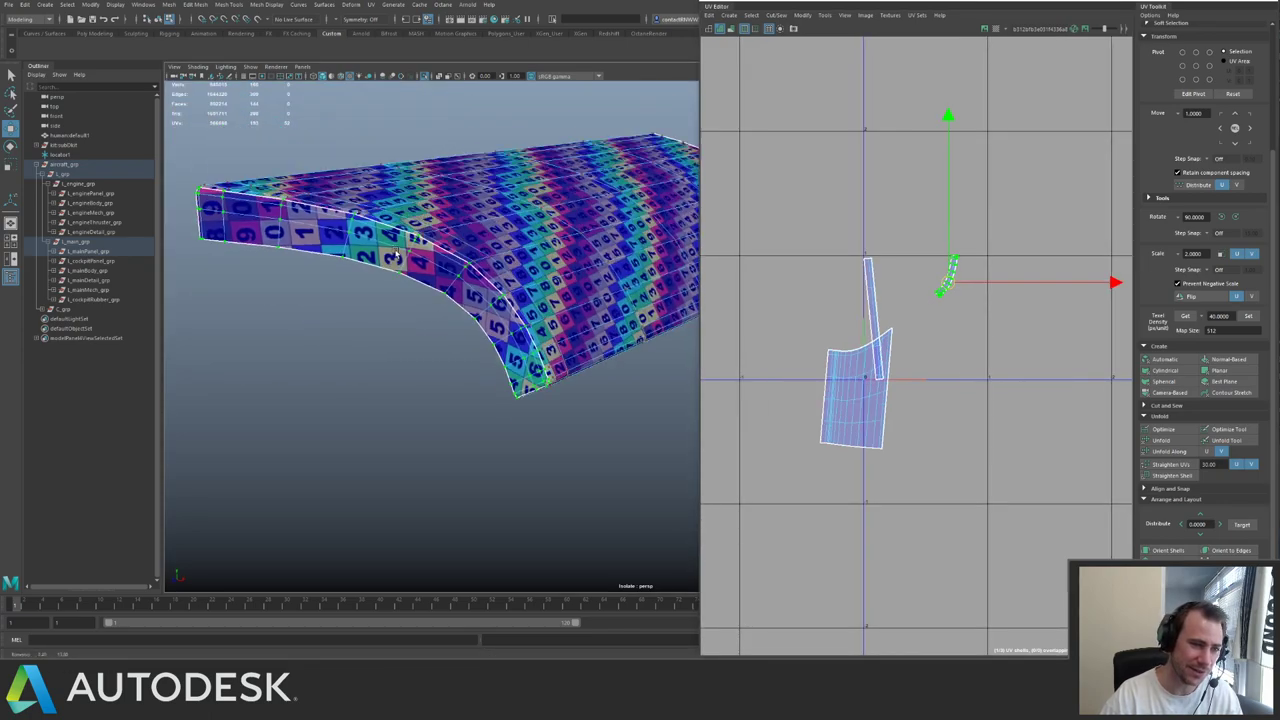
left_click_drag(300, 290, 471, 263, "alt")
right_click_drag(891, 340, 1050, 430, "alt")
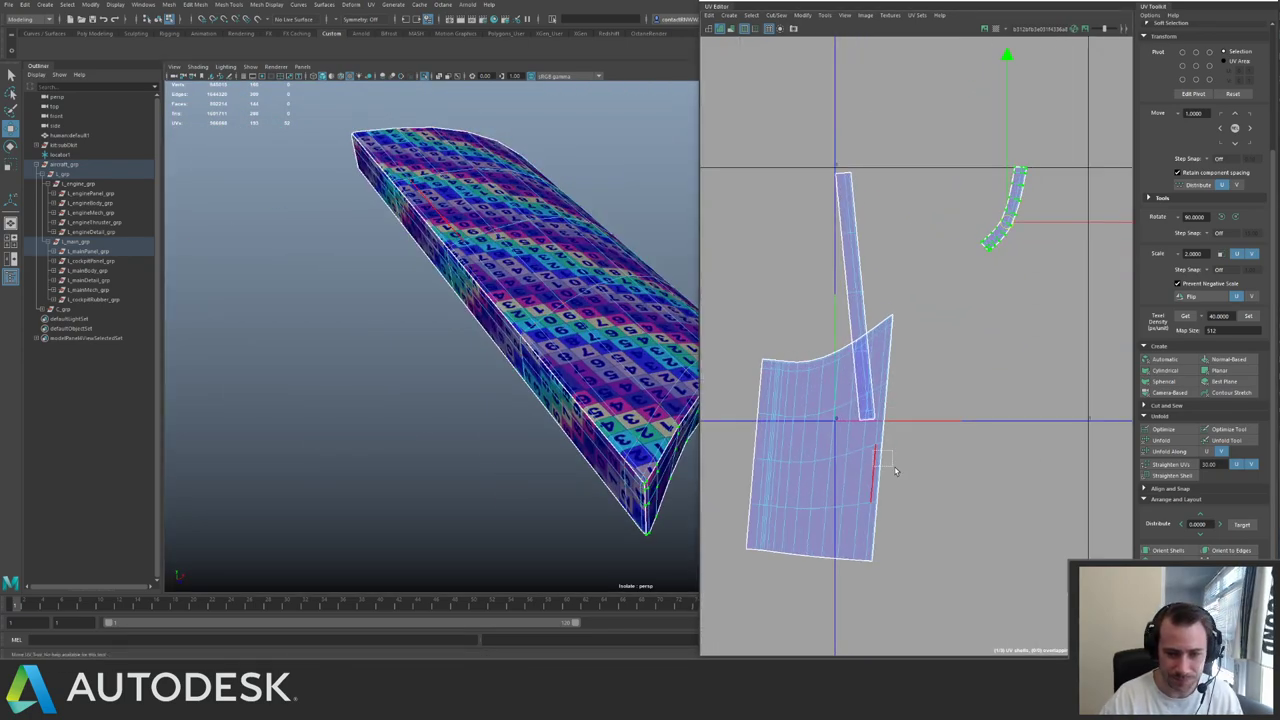
double_click(901, 449)
right_click_drag(897, 455, 917, 389, "shift")
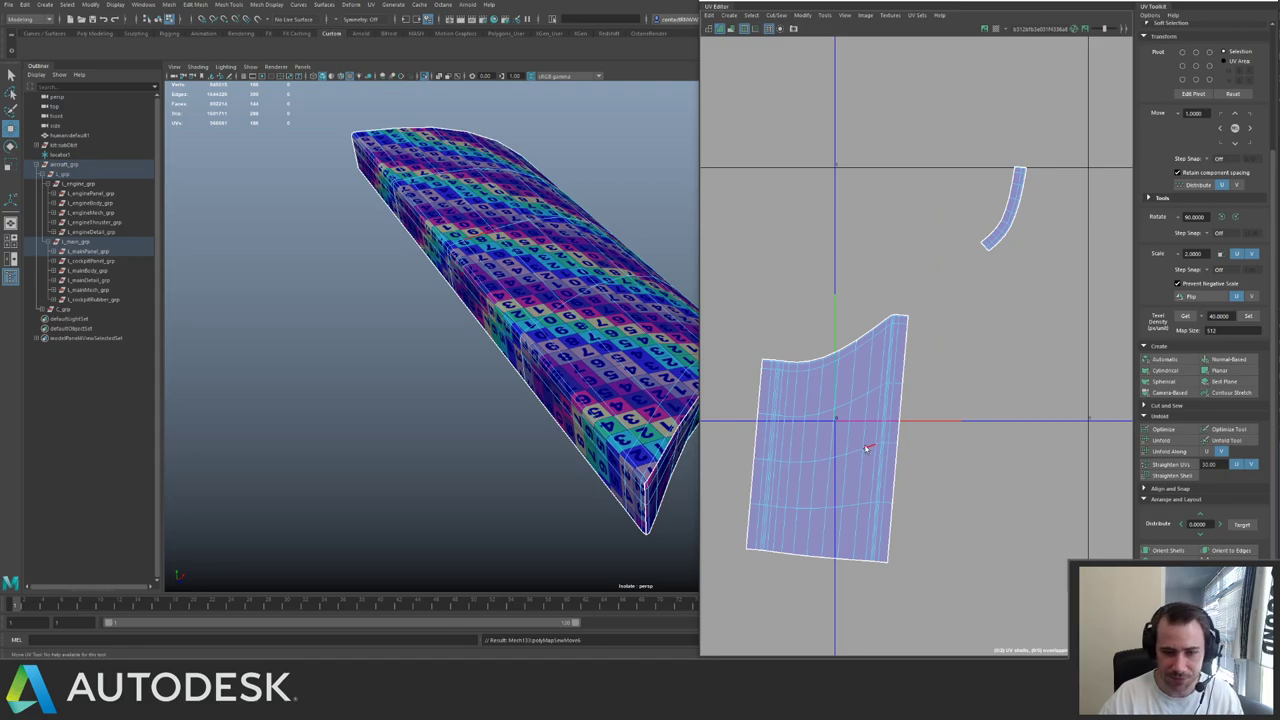
- Orient and lay out all of the panel's UV shells at a texel density of 40
left_click_drag(912, 406, 914, 408)
right_click_drag(935, 385, 991, 403, "ctrl")
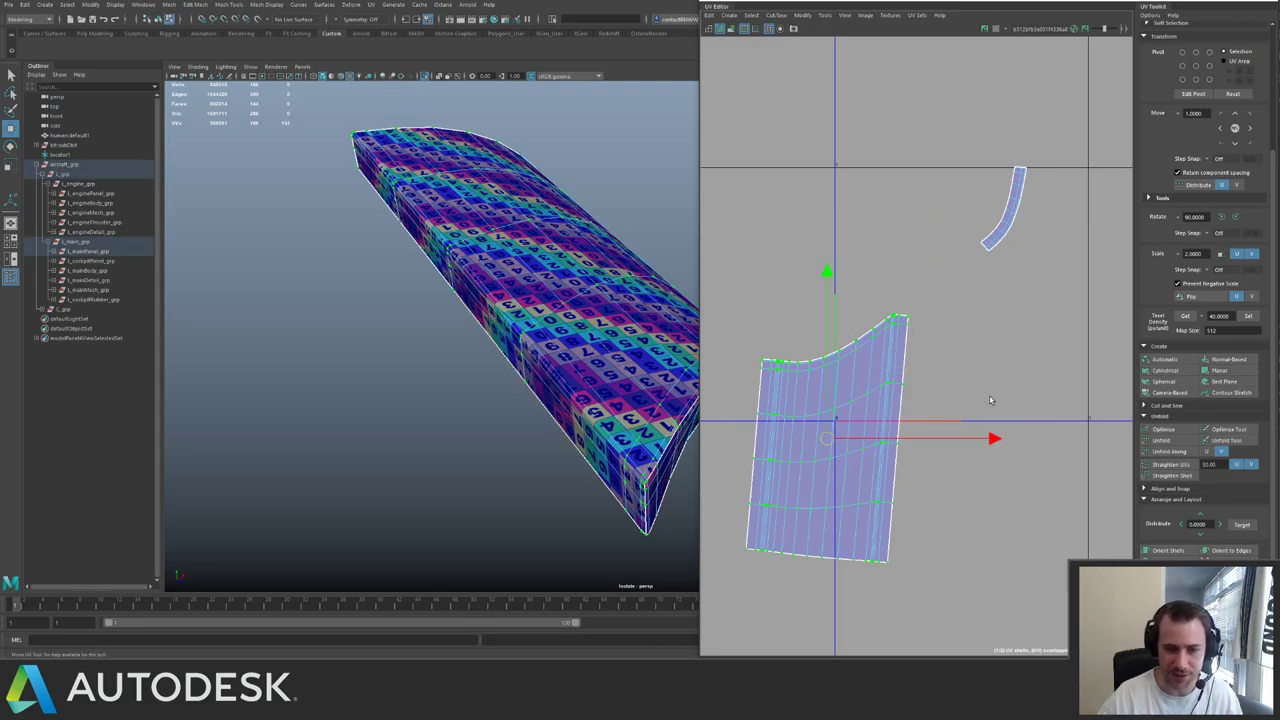
scroll(1034, 326, "down", 3)
left_click(1183, 551)
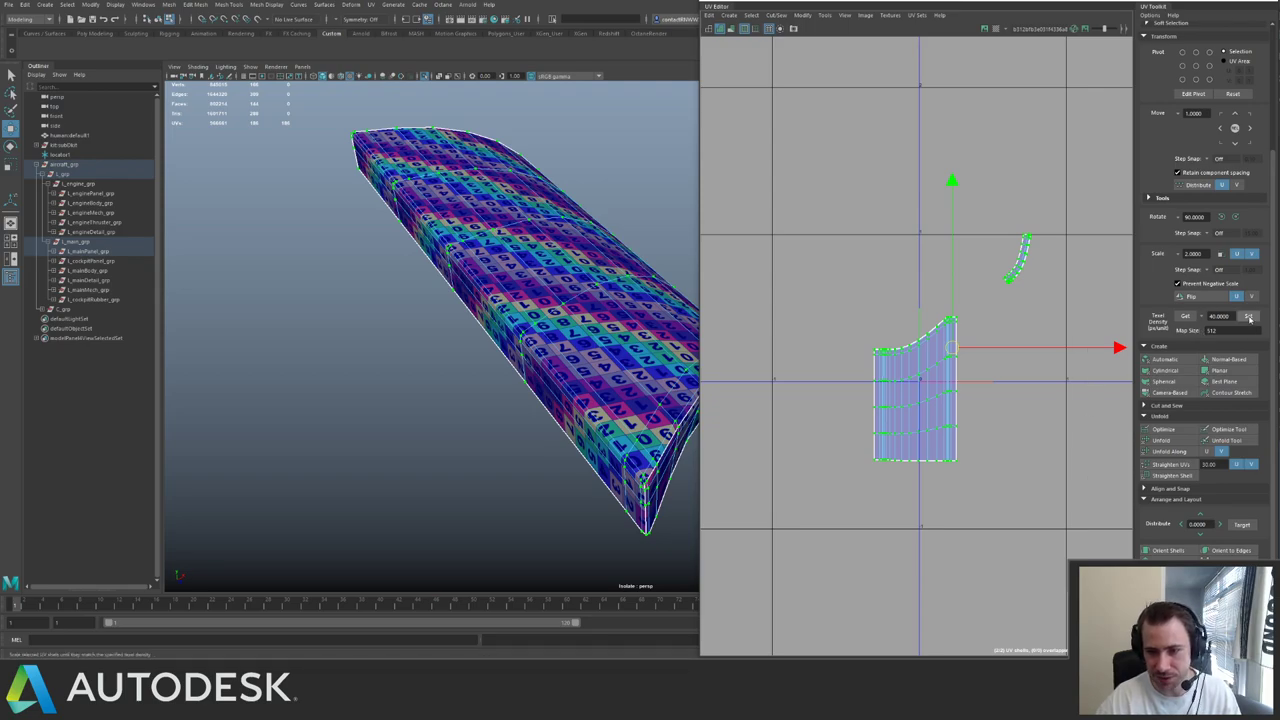
left_click(1248, 317)
scroll(985, 296, "down", 6)
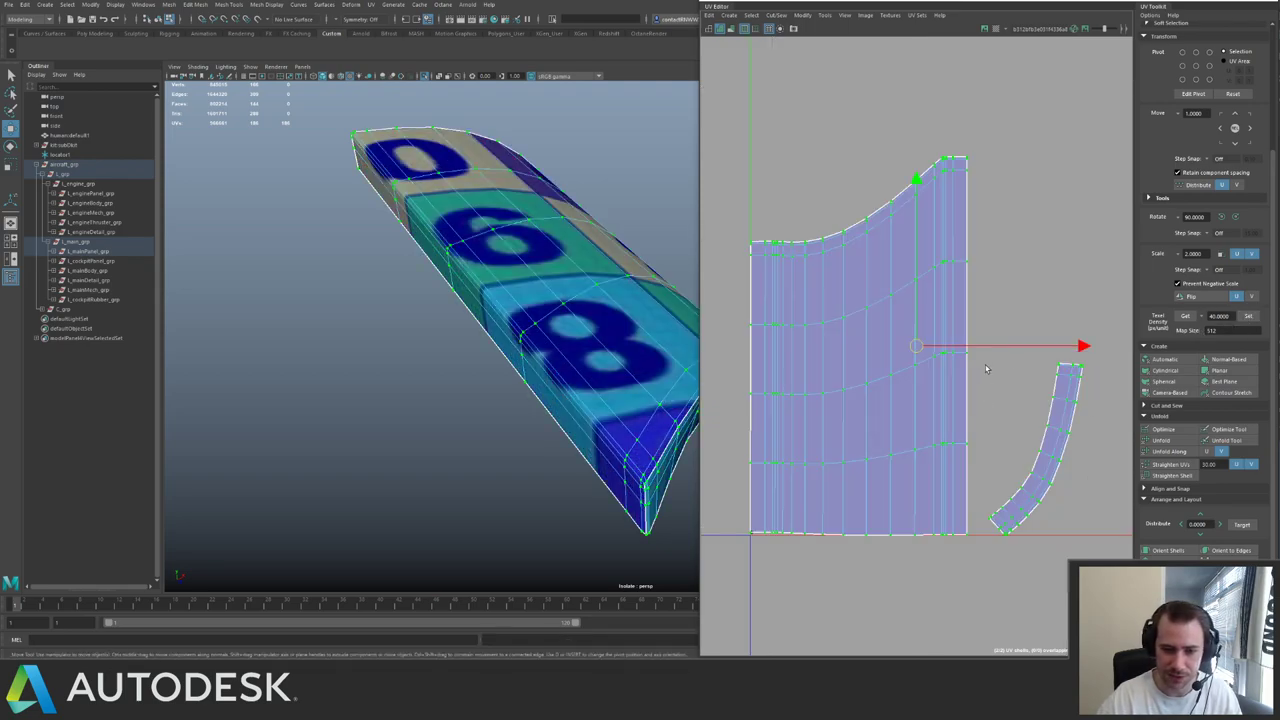
- Return to object mode and take the finished panel out of isolation to show the whole aircraft
middle_click_drag(985, 296, 931, 298, "alt")
left_click_drag(528, 319, 418, 334, "alt")
key("F8")
key("ctrl+1")
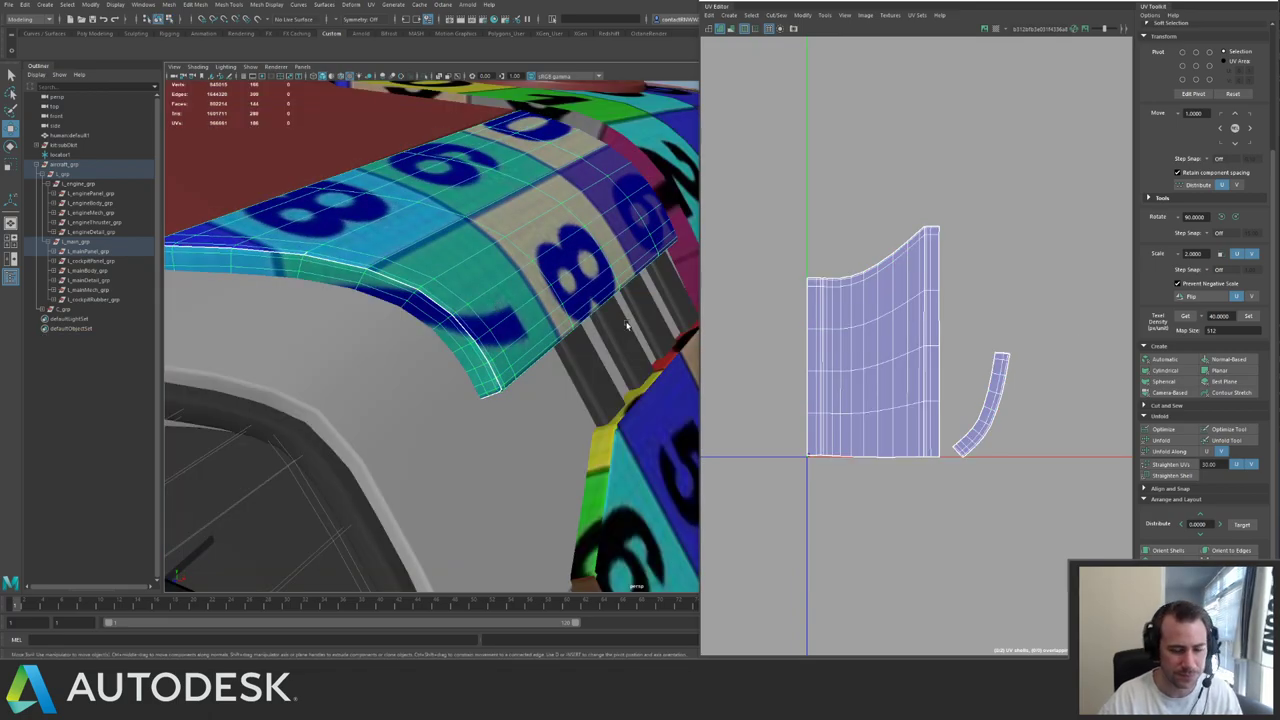
scroll(535, 358, "down", 6)
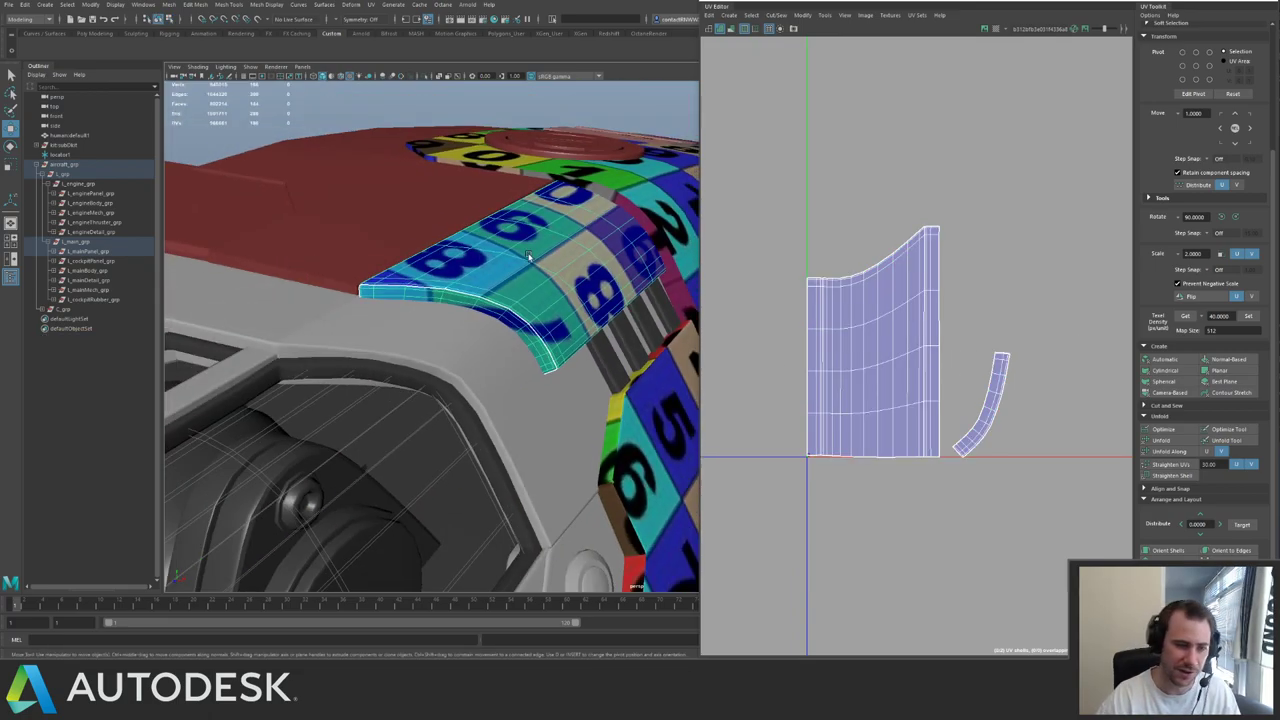
left_click_drag(529, 256, 389, 282, "alt")
- Examine the adjoining red panels and the checker pattern across the unwrapped body panels
left_click(391, 251)
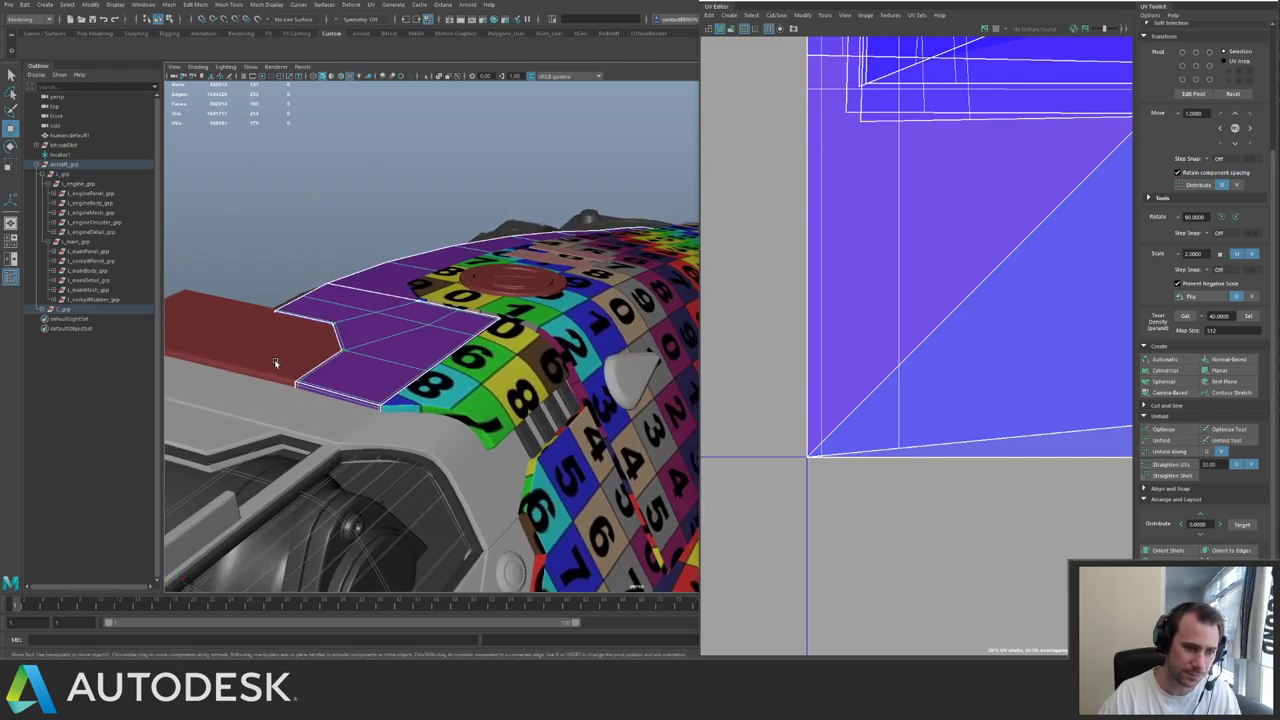
left_click(271, 363)
left_click_drag(619, 321, 414, 434, "alt")
middle_click_drag(414, 434, 461, 289, "alt")
left_click_drag(461, 289, 486, 300, "alt")
left_click(494, 306)
right_click_drag(486, 300, 395, 247, "alt")
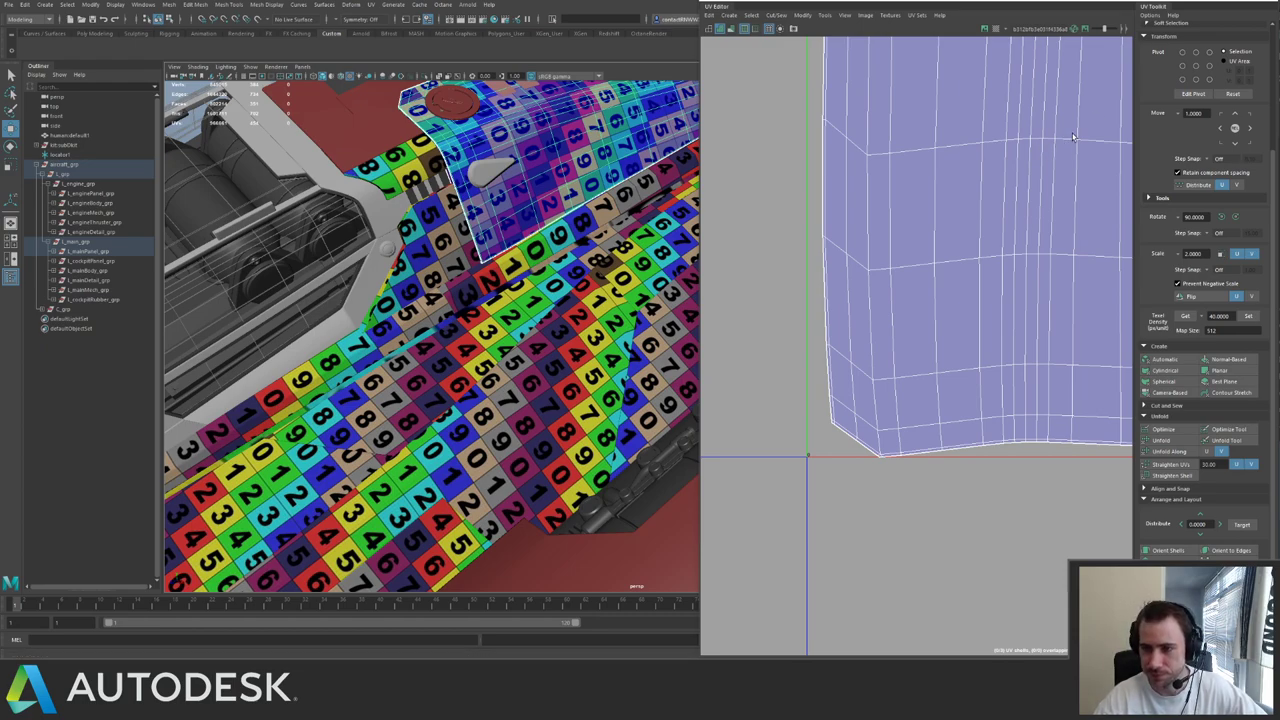
left_click(460, 341)
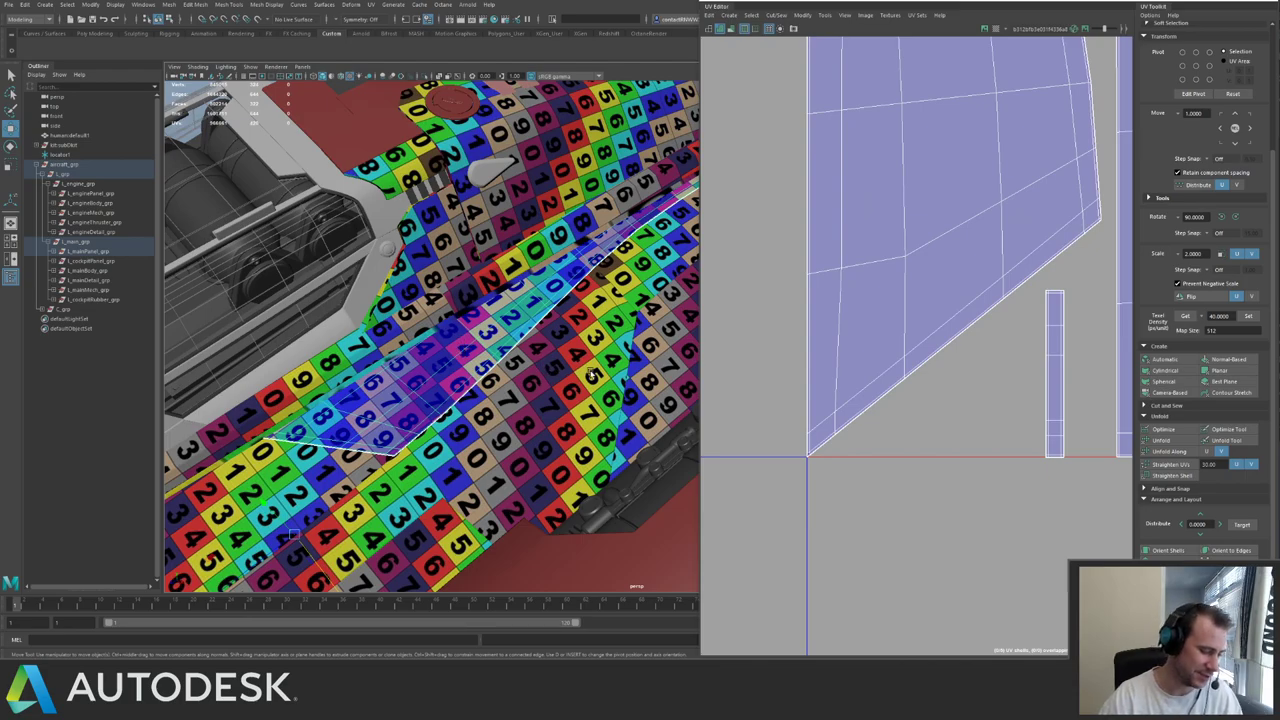
right_click_drag(591, 374, 521, 207, "alt")
middle_click_drag(521, 207, 357, 252, "alt")
left_click(514, 182)
- Isolate and frame the large curved engine panel with the notched outline beside the exposed mechanical parts
left_click_drag(512, 300, 443, 316, "alt")
left_click_drag(337, 342, 372, 298, "alt")
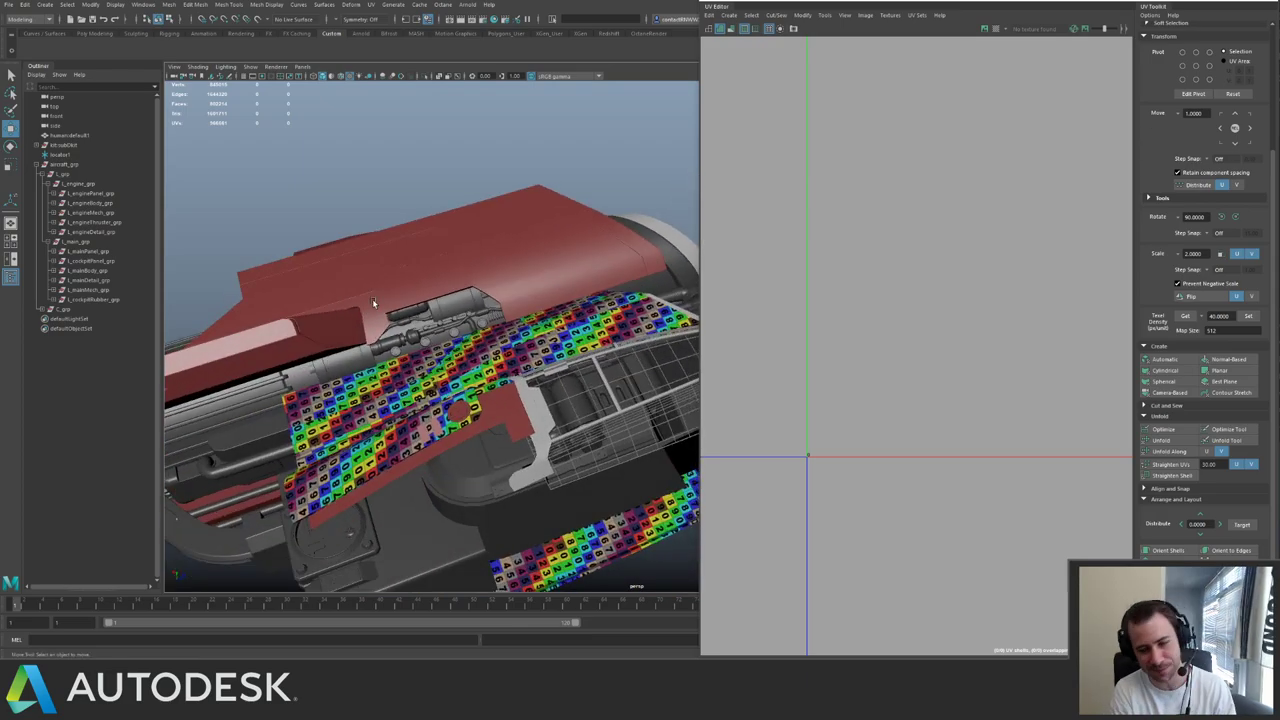
left_click(541, 290)
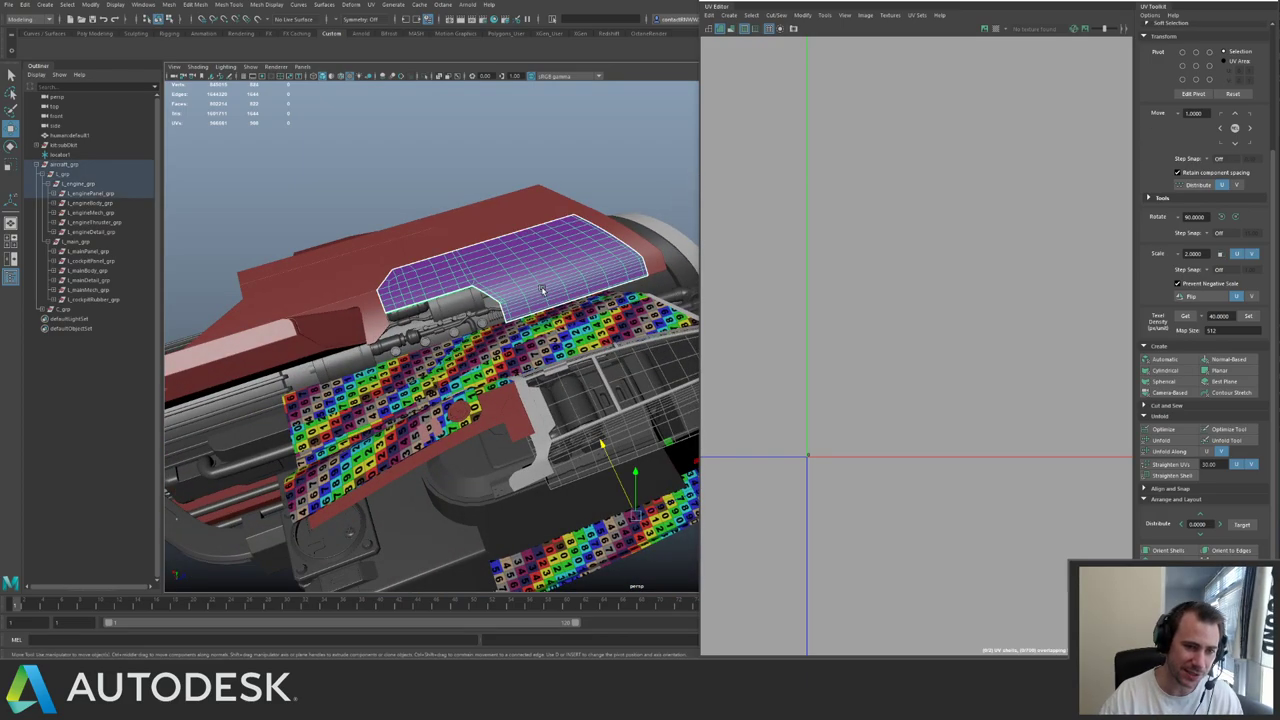
scroll(552, 281, "up", 5)
middle_click_drag(550, 276, 329, 282, "alt")
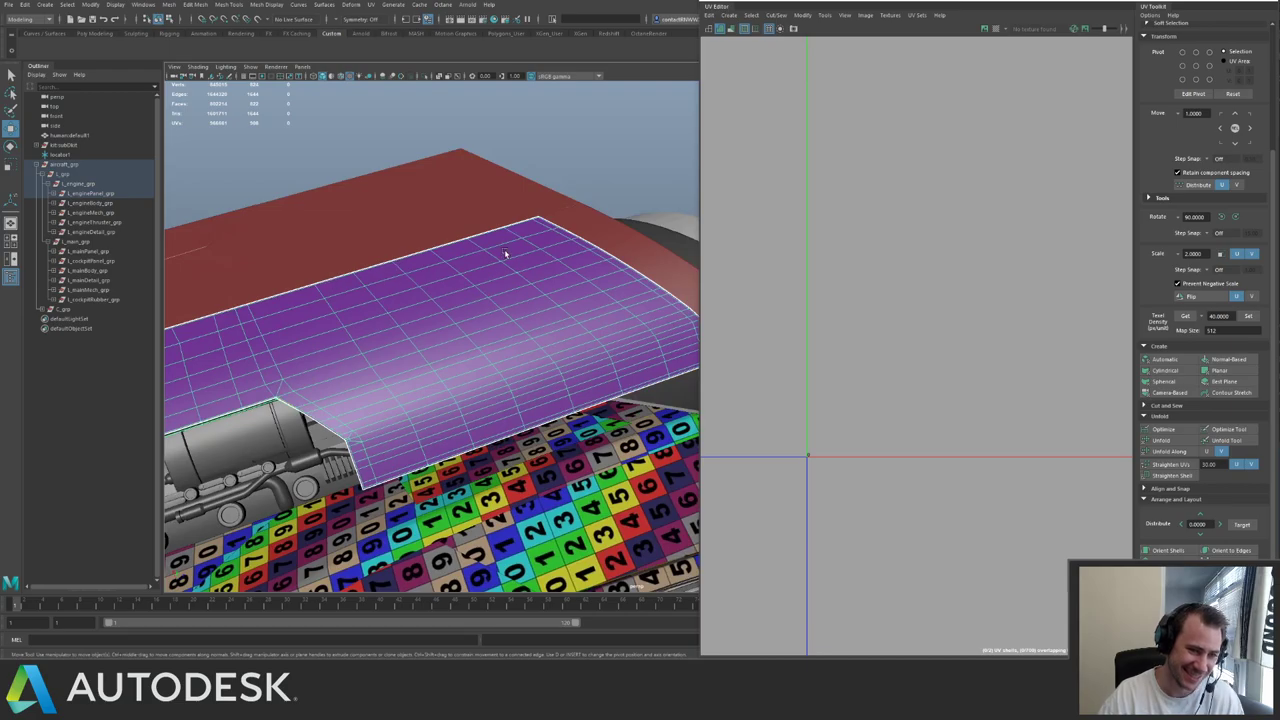
left_click_drag(526, 252, 394, 269, "alt")
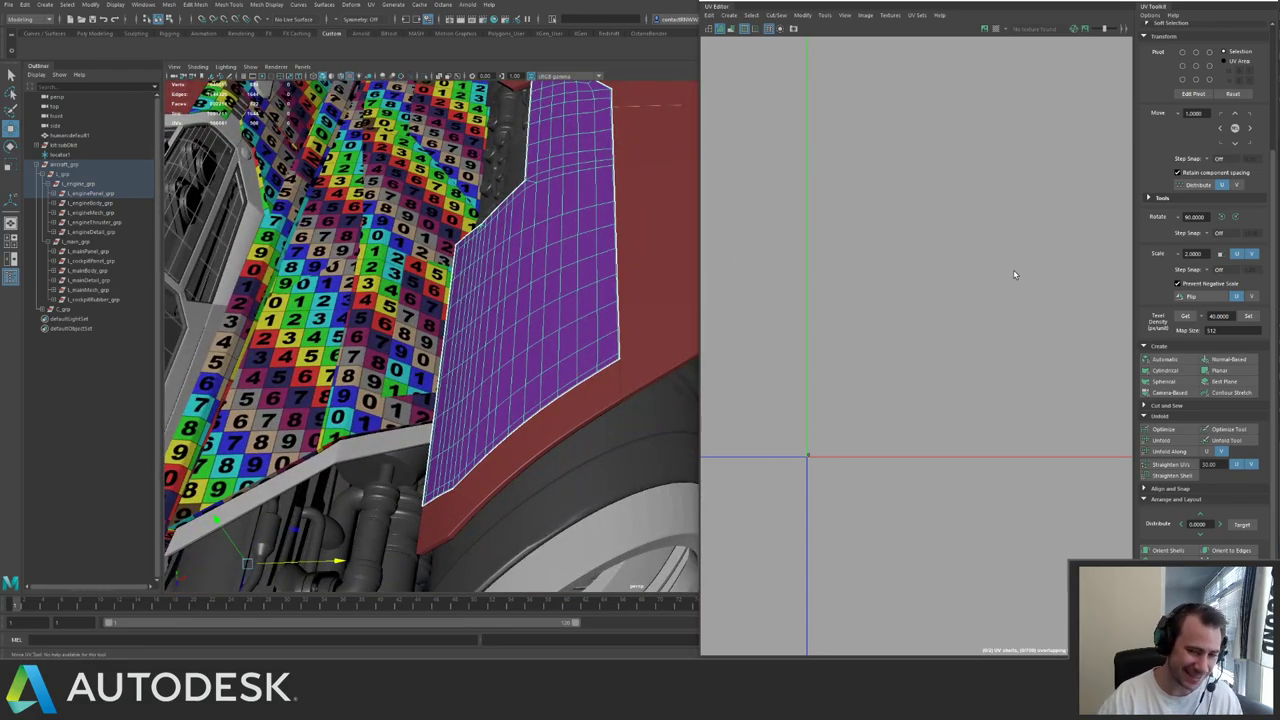
key("f")
key("ctrl+1")
left_click_drag(516, 297, 559, 323, "alt")
key("ctrl+1")
key("ctrl+1")
key("f")
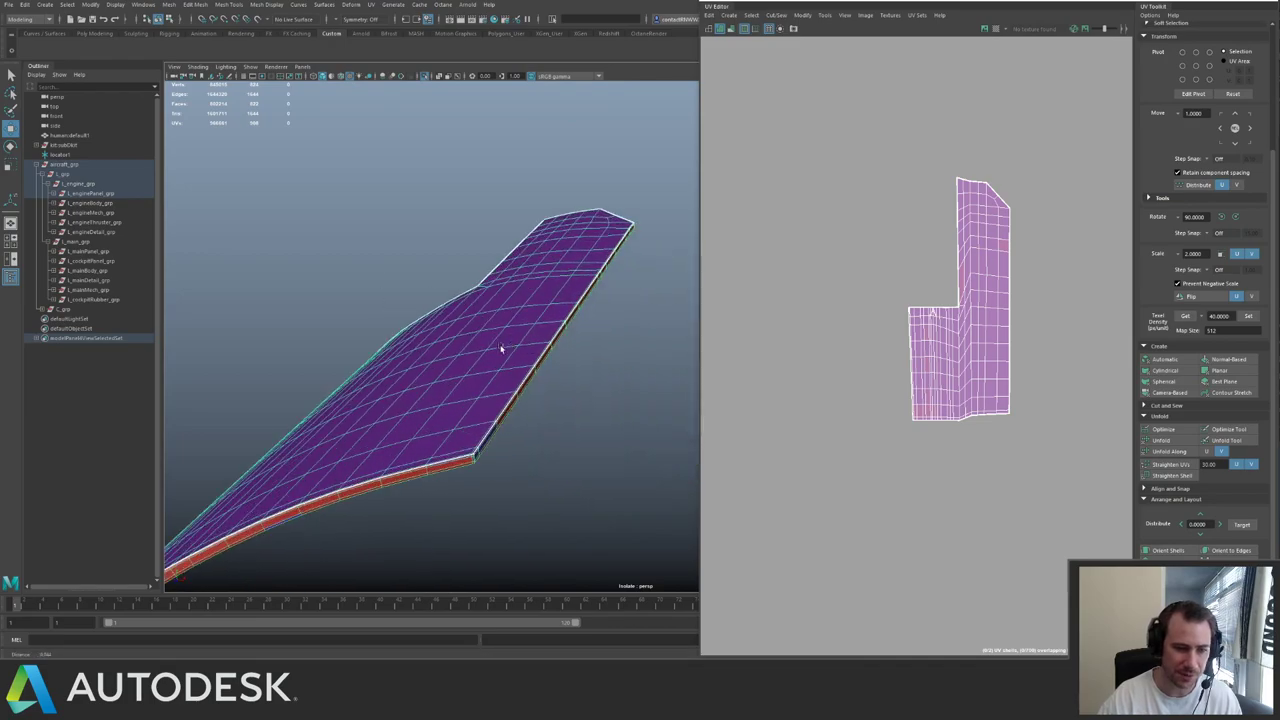
- Apply an Automatic UV projection to the isolated engine panel
left_click(1187, 366)
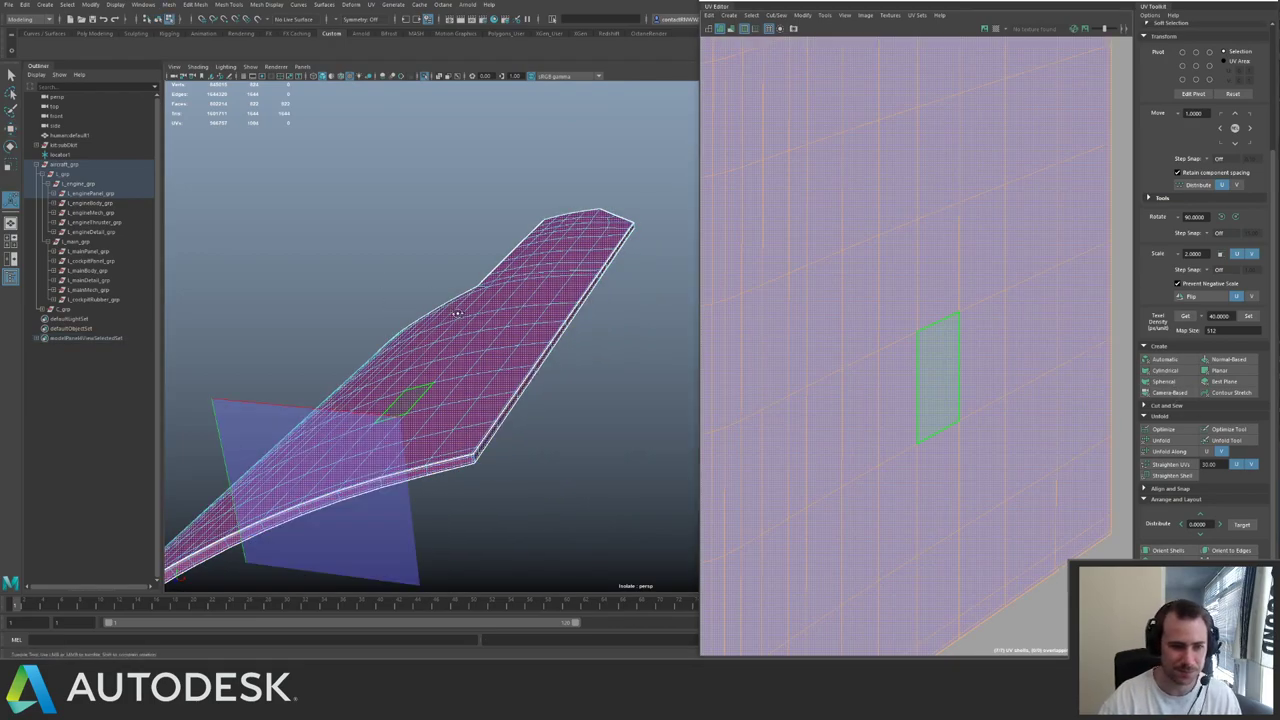
right_click_drag(1045, 308, 918, 287, "alt")
key("q")
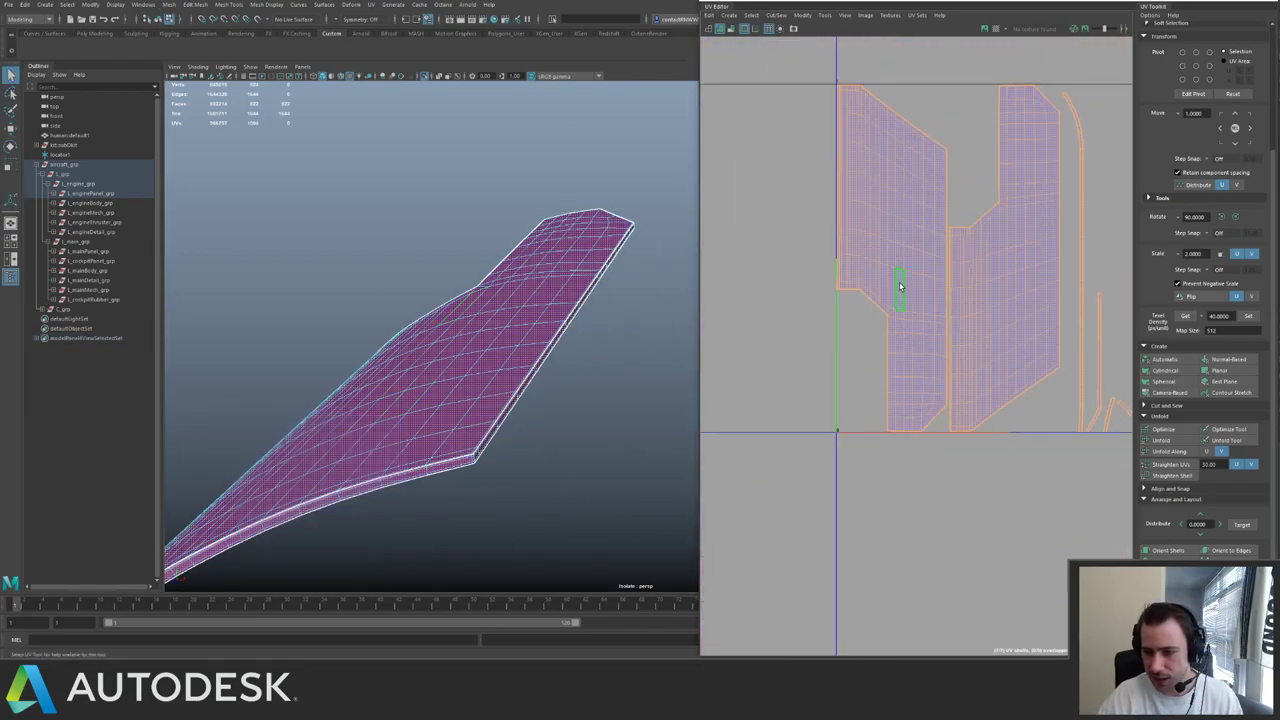
- Cut the engine panel's UVs along the bevel edge loop running beside the long edge at the notched corner
left_click_drag(622, 300, 362, 377, "alt")
key("F8")
middle_click_drag(459, 279, 330, 185, "alt")
right_click_drag(510, 335, 648, 370, "alt")
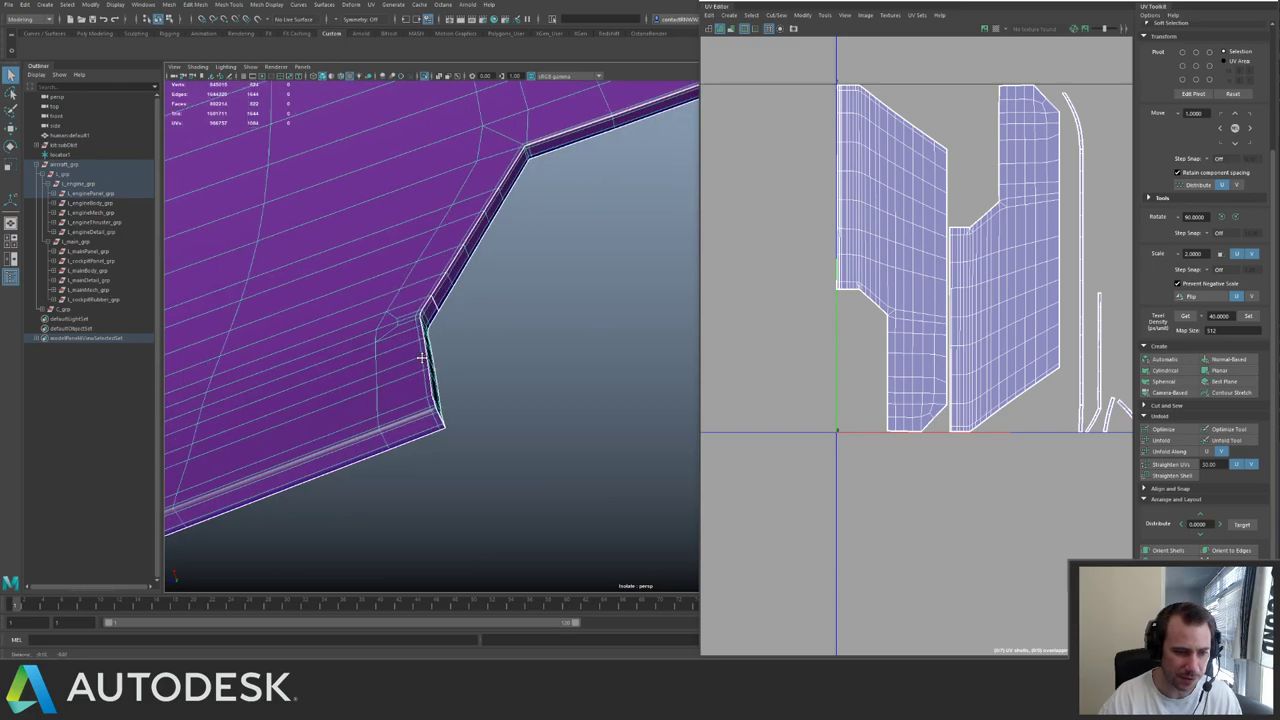
left_click_drag(430, 420, 457, 386, "alt")
key("F10")
left_click(475, 356)
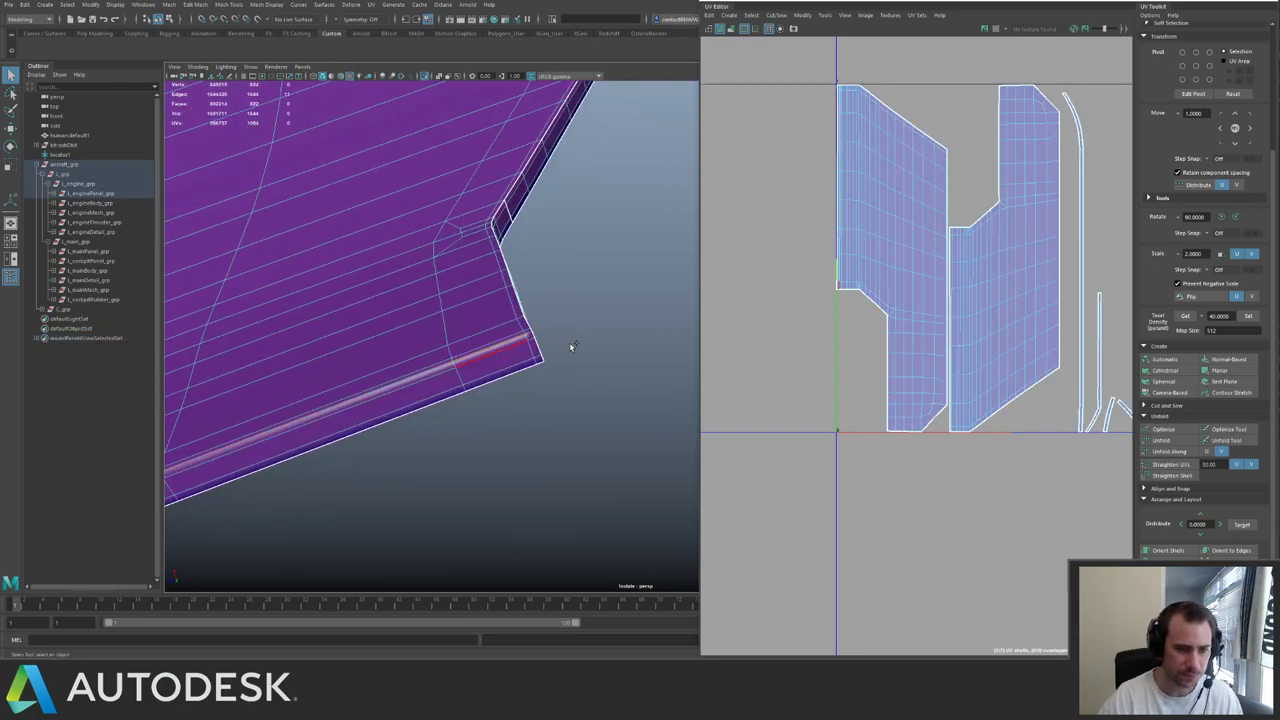
right_click_drag(958, 298, 942, 303, "shift")
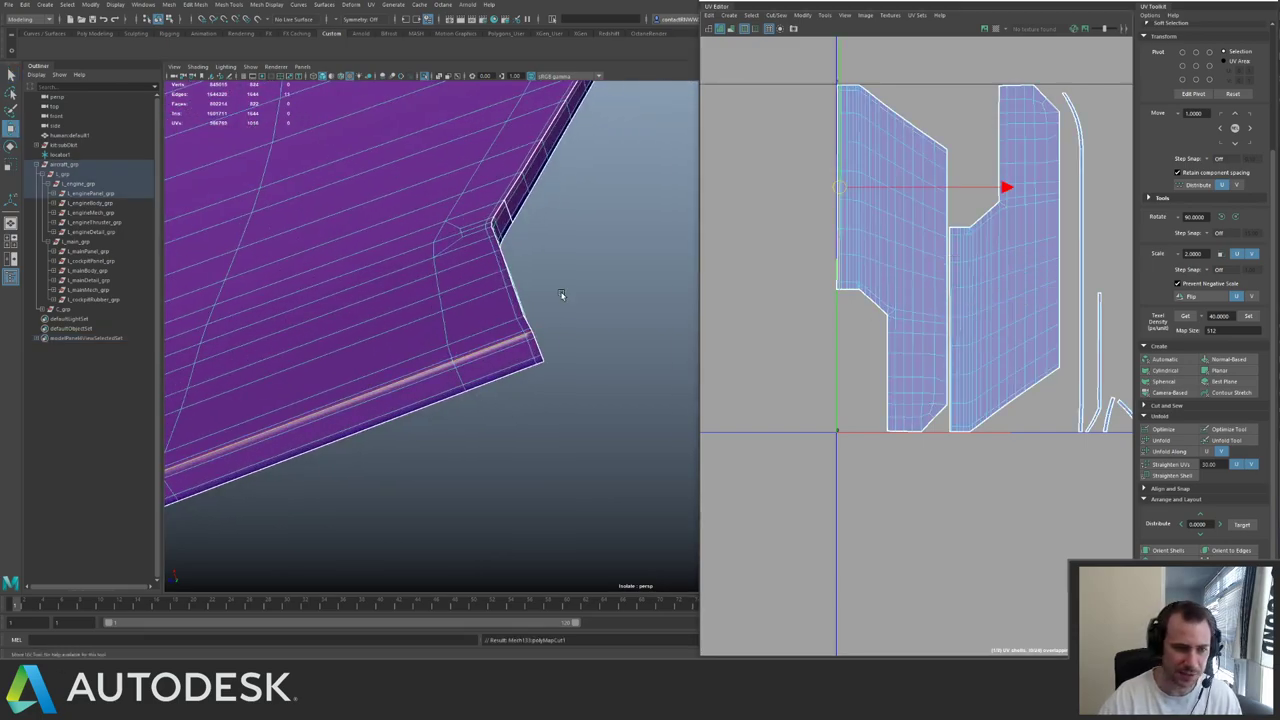
- Inspect the engine panel's inner side, return to object mode and bring the rest of the aircraft back into view
left_click_drag(561, 295, 446, 283, "alt")
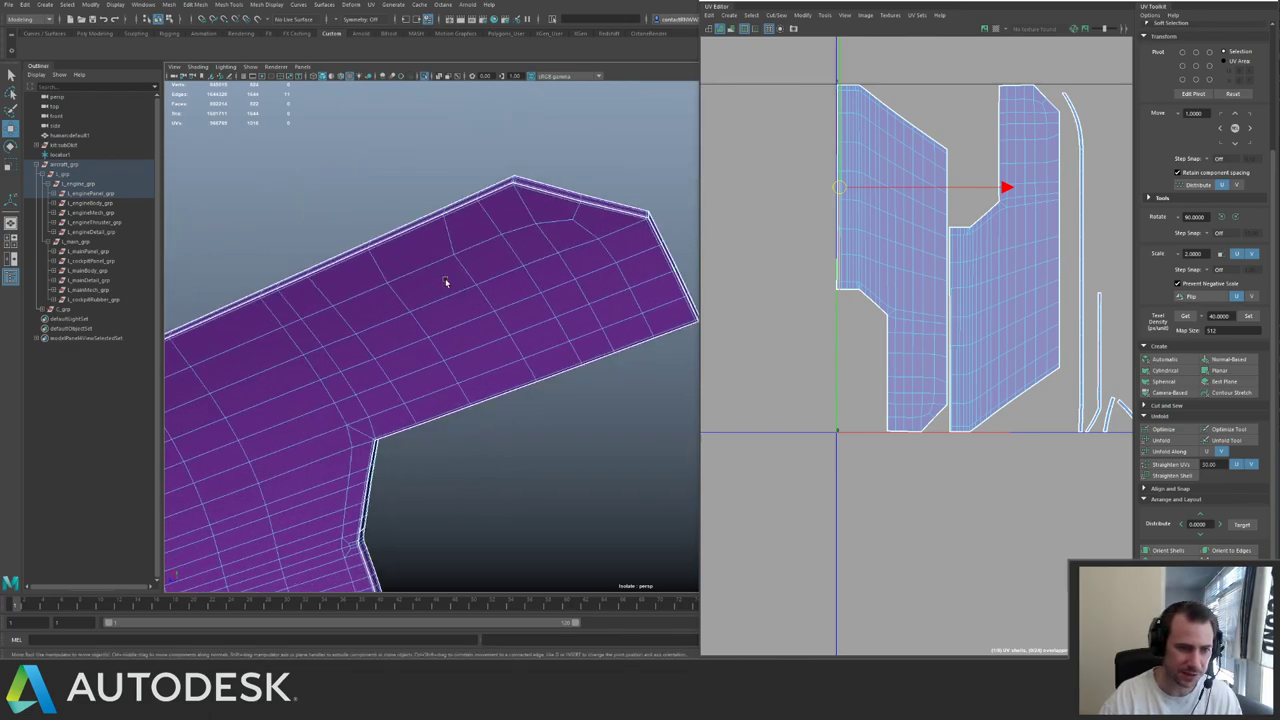
key("F11")
left_click(462, 318)
left_click_drag(392, 335, 547, 307, "alt")
key("F8")
key("ctrl+1")
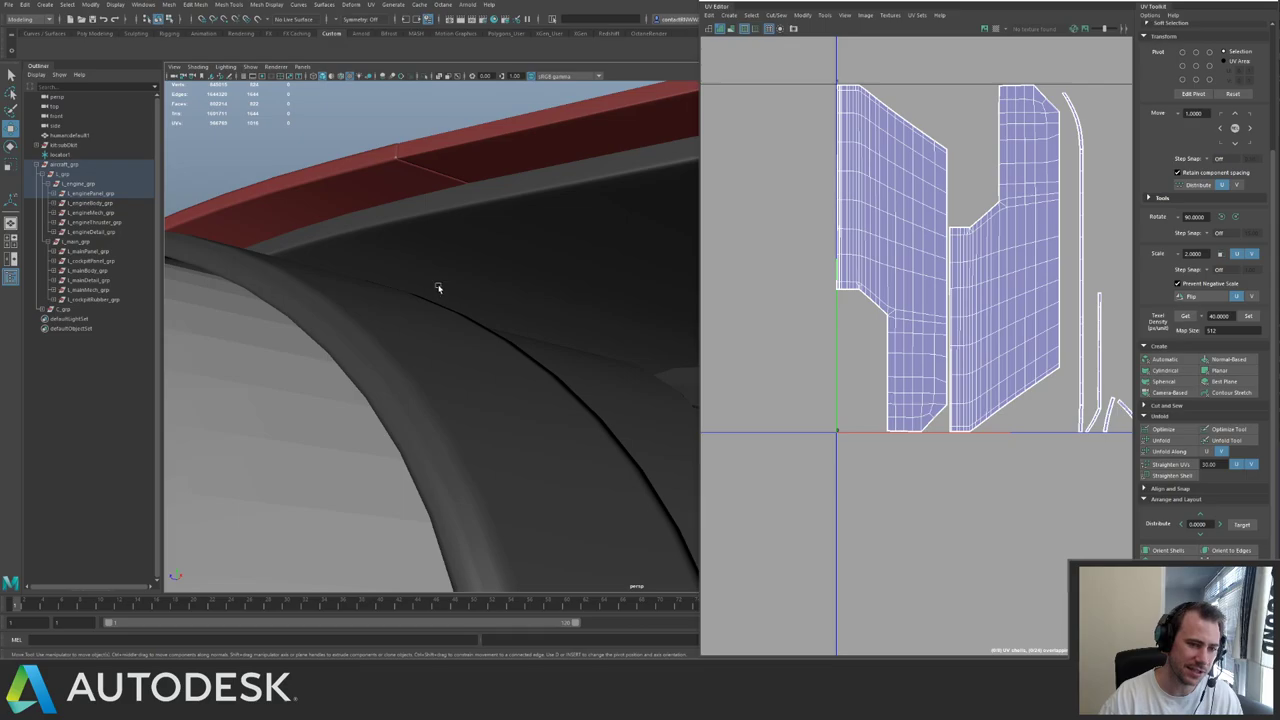
- Isolate the notched engine panel and delete its inner-side faces, keeping the outer surface and rim strips
left_click_drag(438, 286, 470, 303, "alt")
key("ctrl+1")
middle_click_drag(470, 303, 329, 288, "alt")
scroll(980, 241, "down", 2)
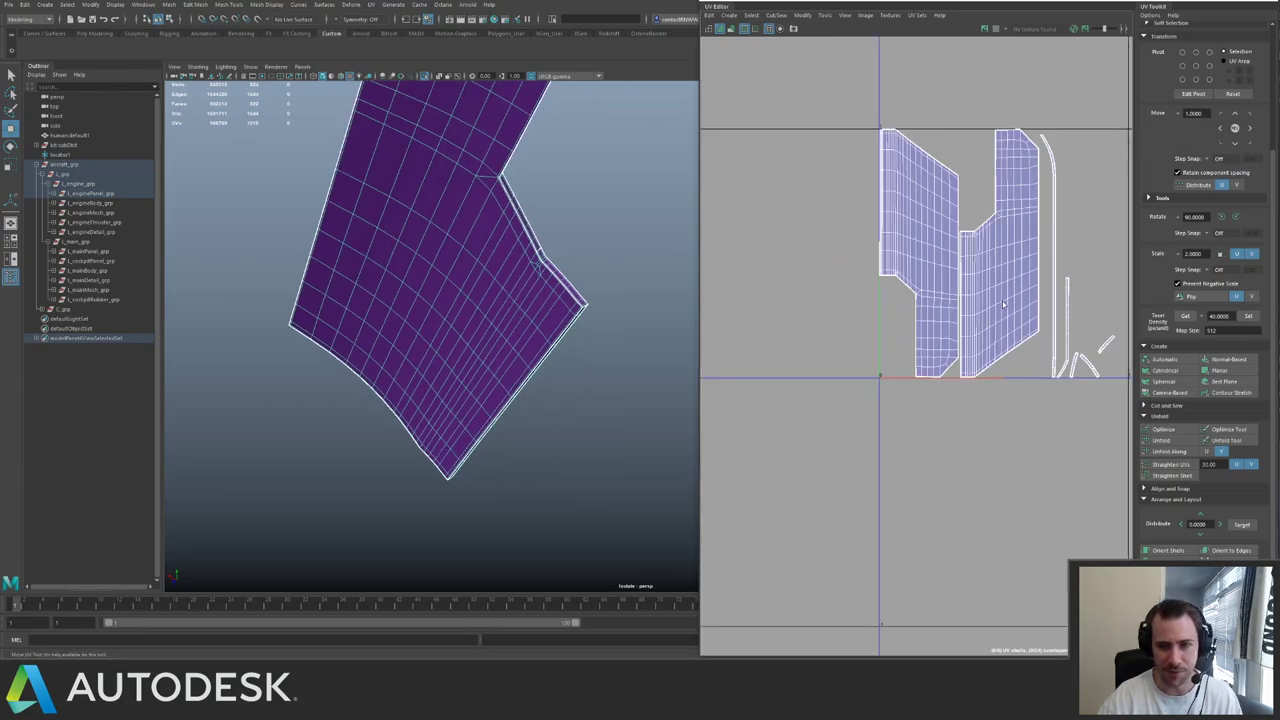
key("F11")
left_click(1006, 281)
left_click(935, 278)
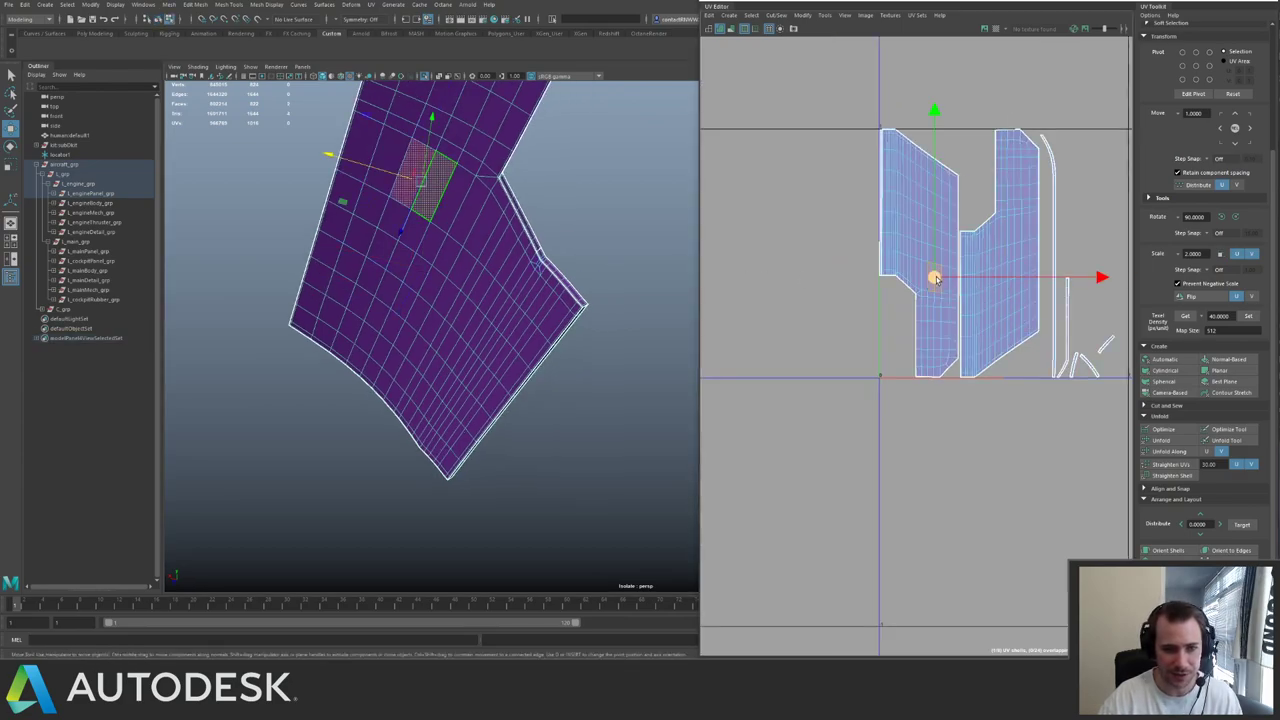
double_click(940, 291)
left_click_drag(544, 235, 451, 326, "alt")
key("Delete")
left_click(447, 358)
- Bring the rest of the aircraft back into view and rotate the engine panel's main UV shell 90 degrees counterclockwise
right_click_drag(451, 326, 567, 305, "alt")
key("ctrl+1")
left_click_drag(567, 305, 571, 322, "alt")
middle_click_drag(1074, 243, 980, 312, "alt")
right_click_drag(873, 335, 898, 292)
left_click(899, 291)
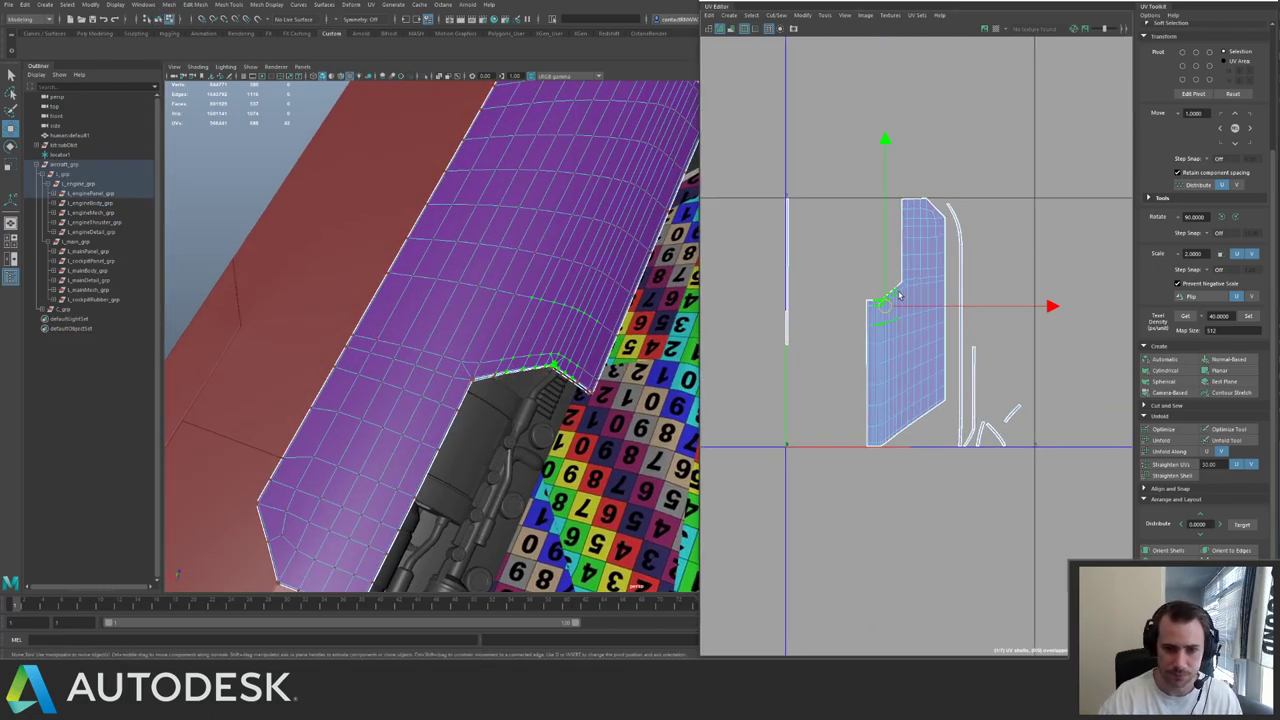
left_click(1221, 217)
- Return to object mode and isolate the notched engine panel
key("F8")
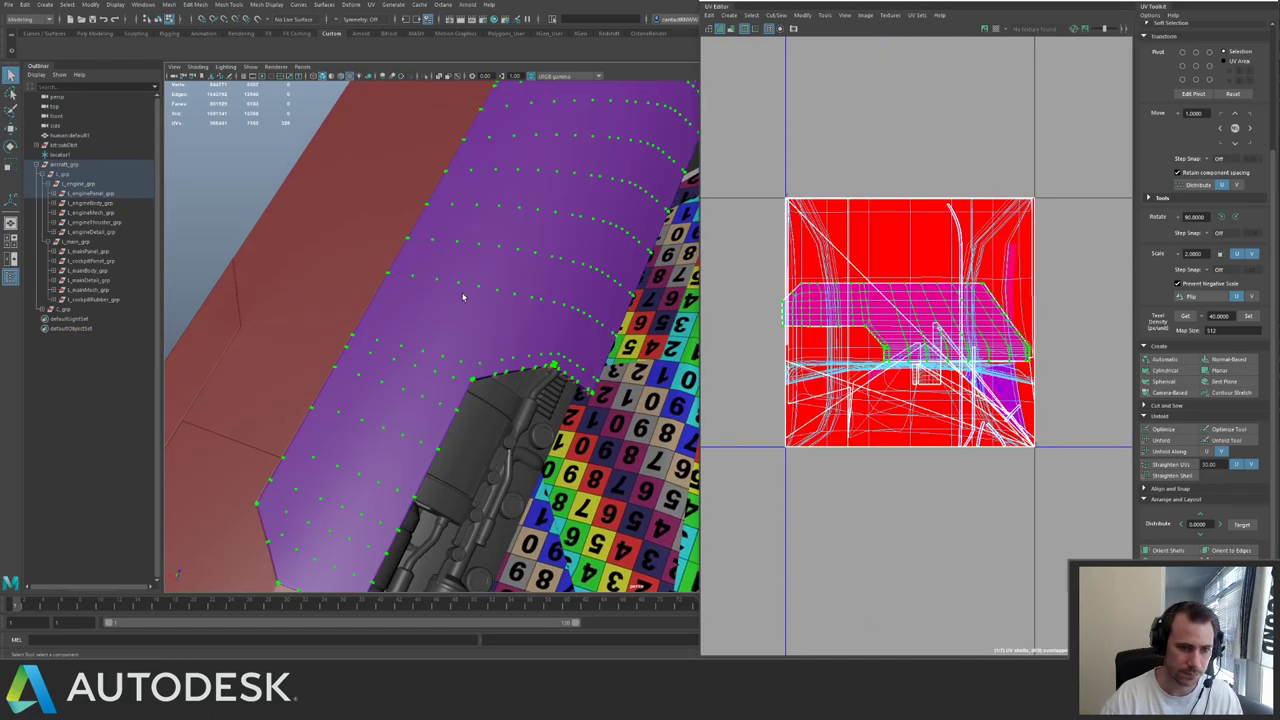
key("F8")
left_click(475, 277)
key("ctrl+1")
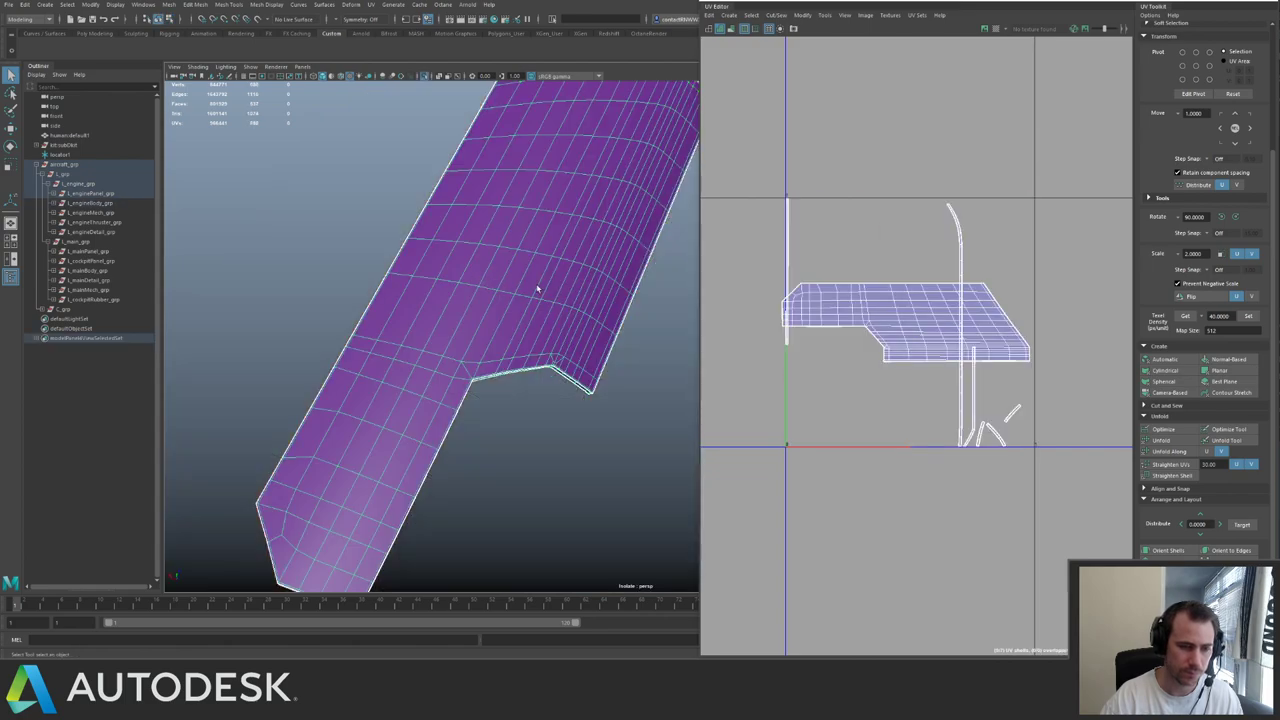
right_click_drag(537, 278, 541, 274)
mouse_move(562, 544)
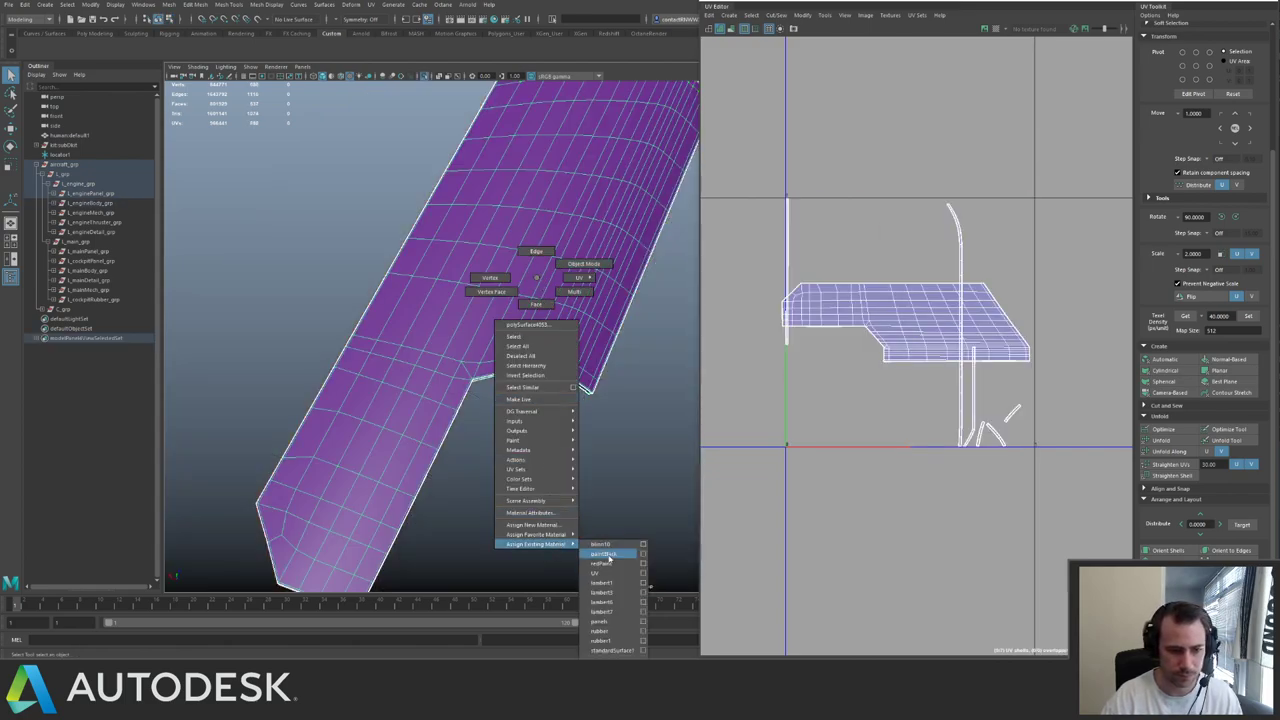
left_click(605, 573)
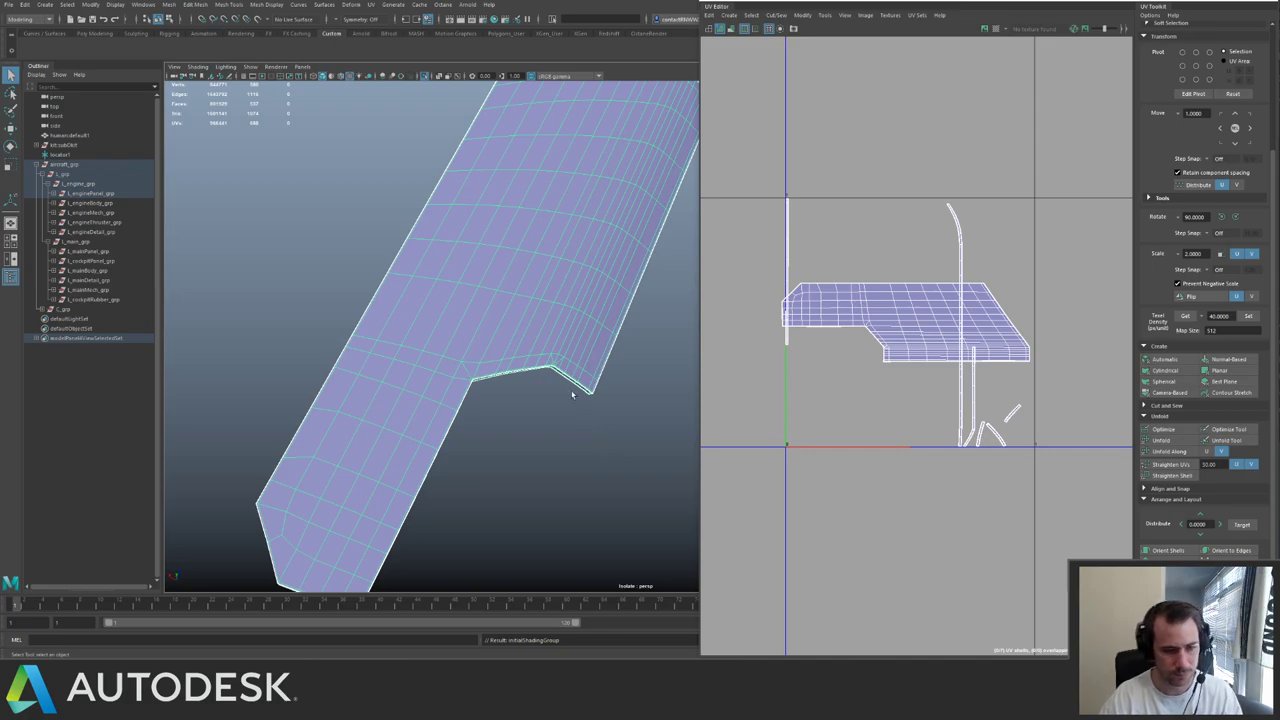
- Assign the existing UV material to the isolated engine panel and bring the rest of the aircraft back into view
right_click(562, 363)
mouse_move(562, 627)
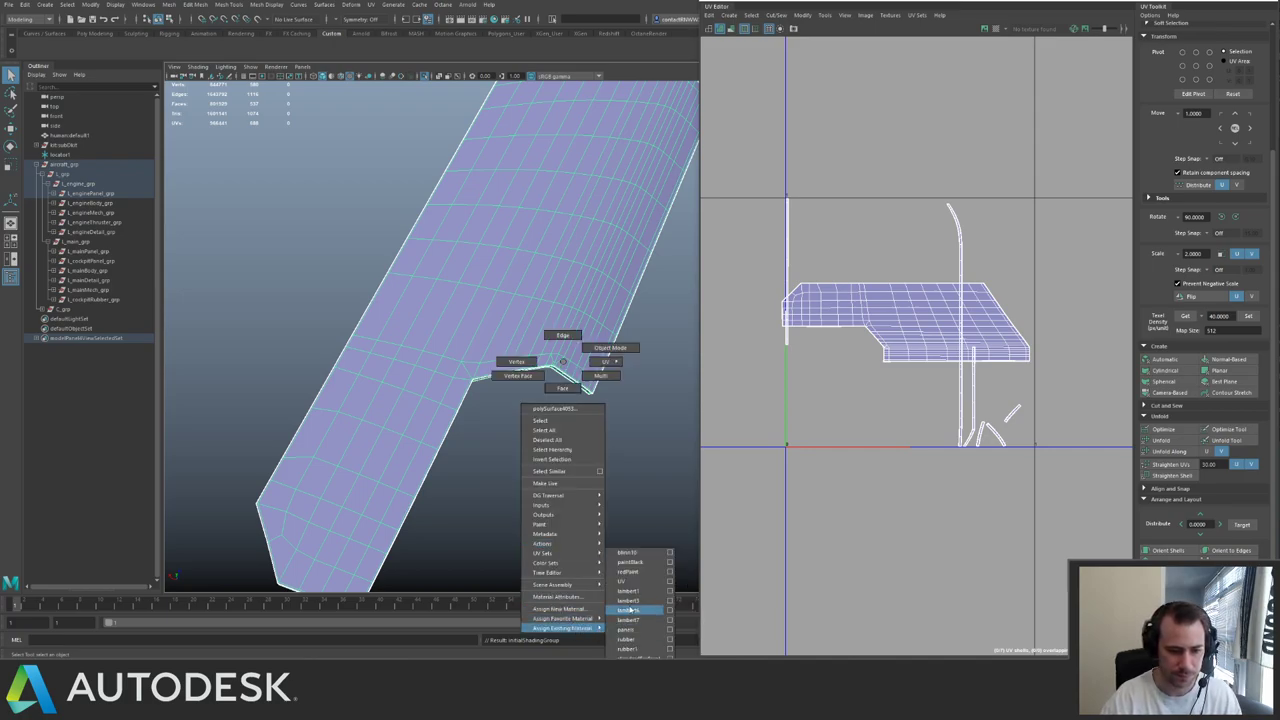
left_click(635, 582)
left_click(634, 471)
key("ctrl+1")
- Rotate the engine panel's main UV shell counterclockwise by 270 degrees in 90-degree increments and set its texel density to 40
scroll(500, 320, "down", 3)
left_click_drag(490, 310, 390, 255, "alt")
left_click(573, 435)
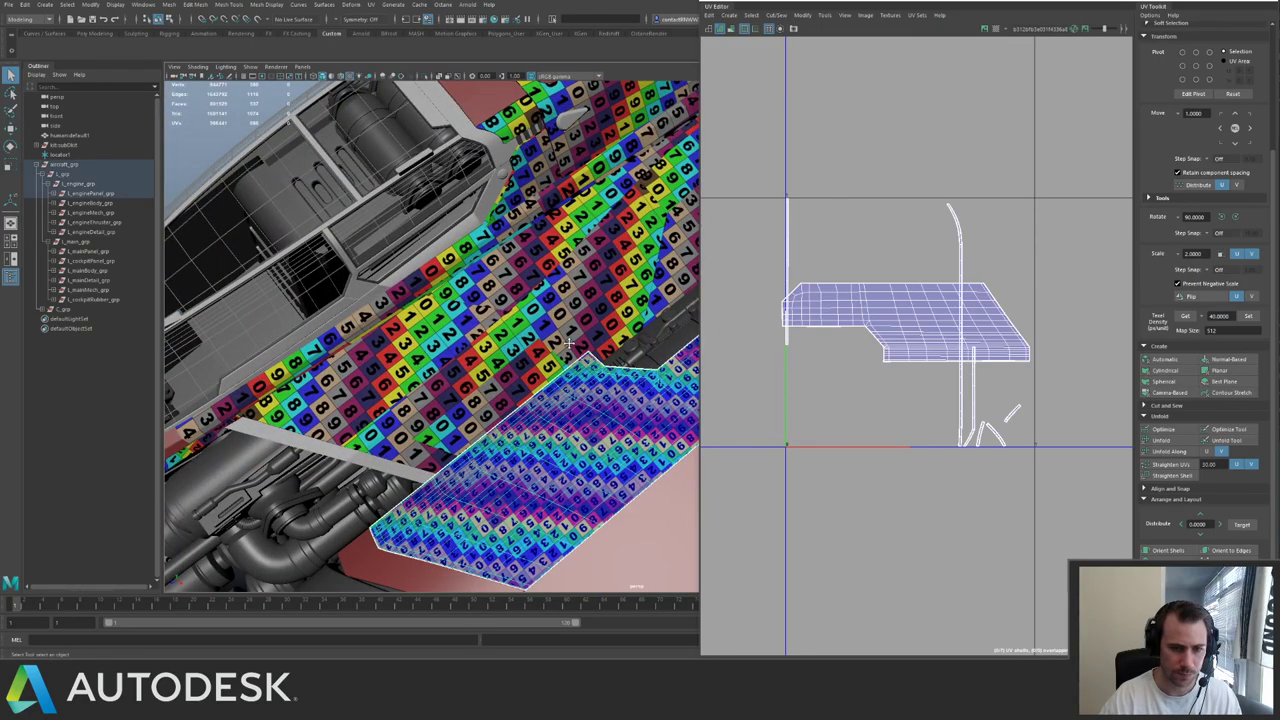
key("f")
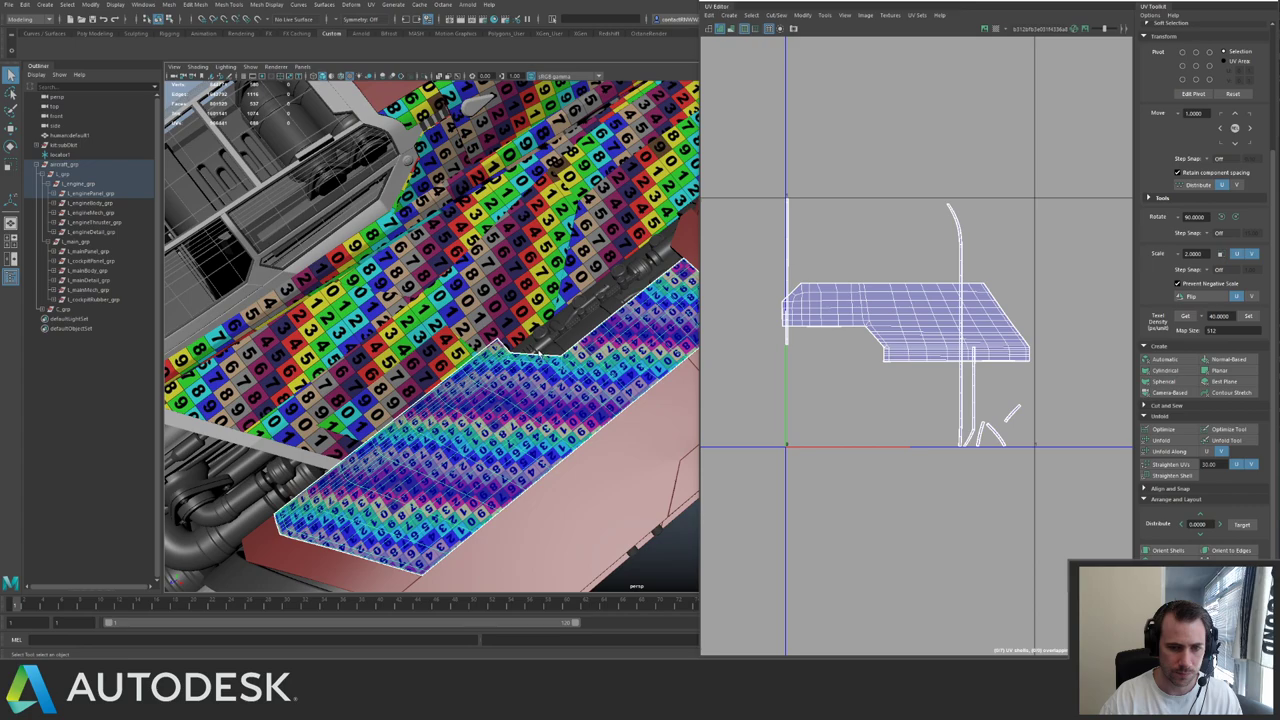
left_click_drag(540, 352, 515, 310, "alt")
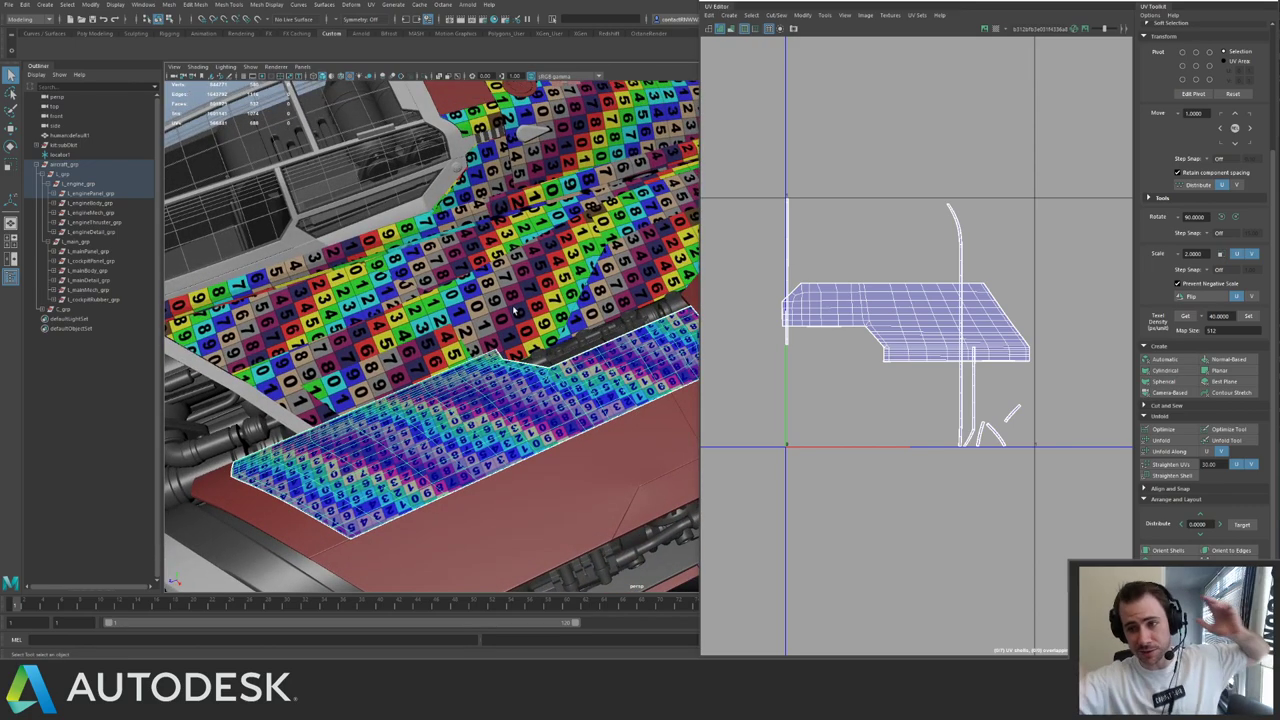
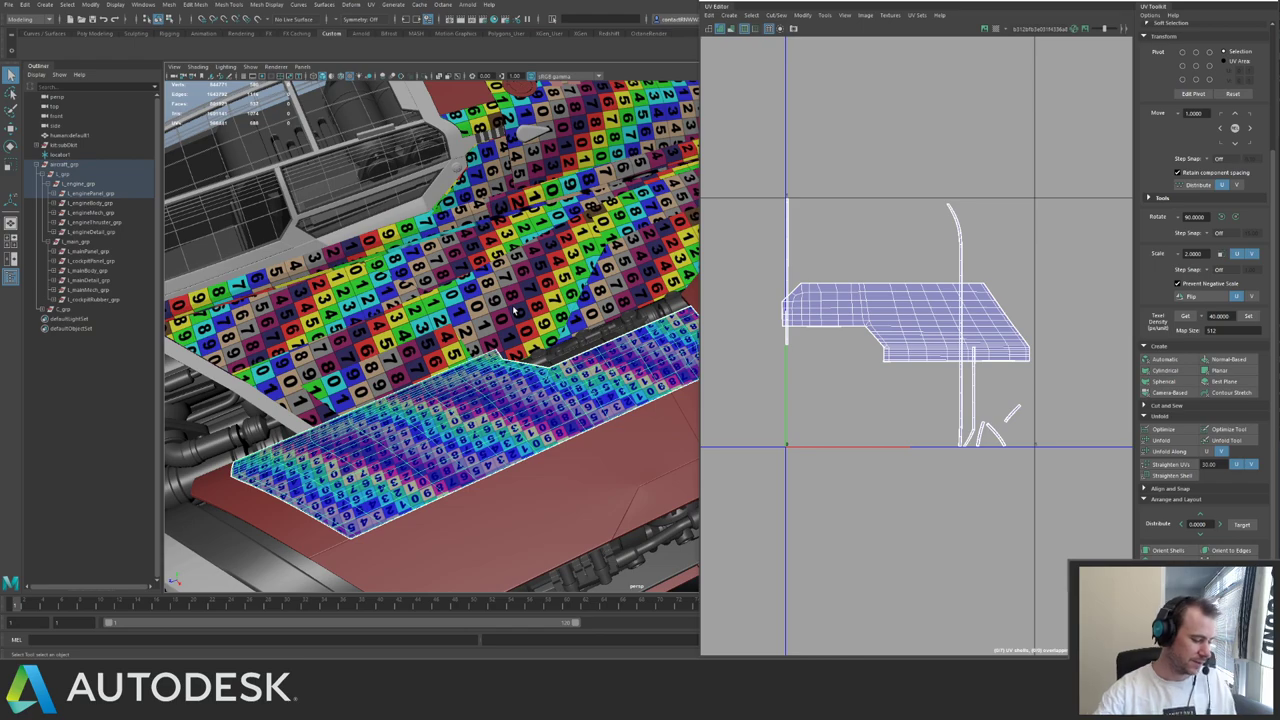
left_click_drag(514, 313, 510, 241, "alt")
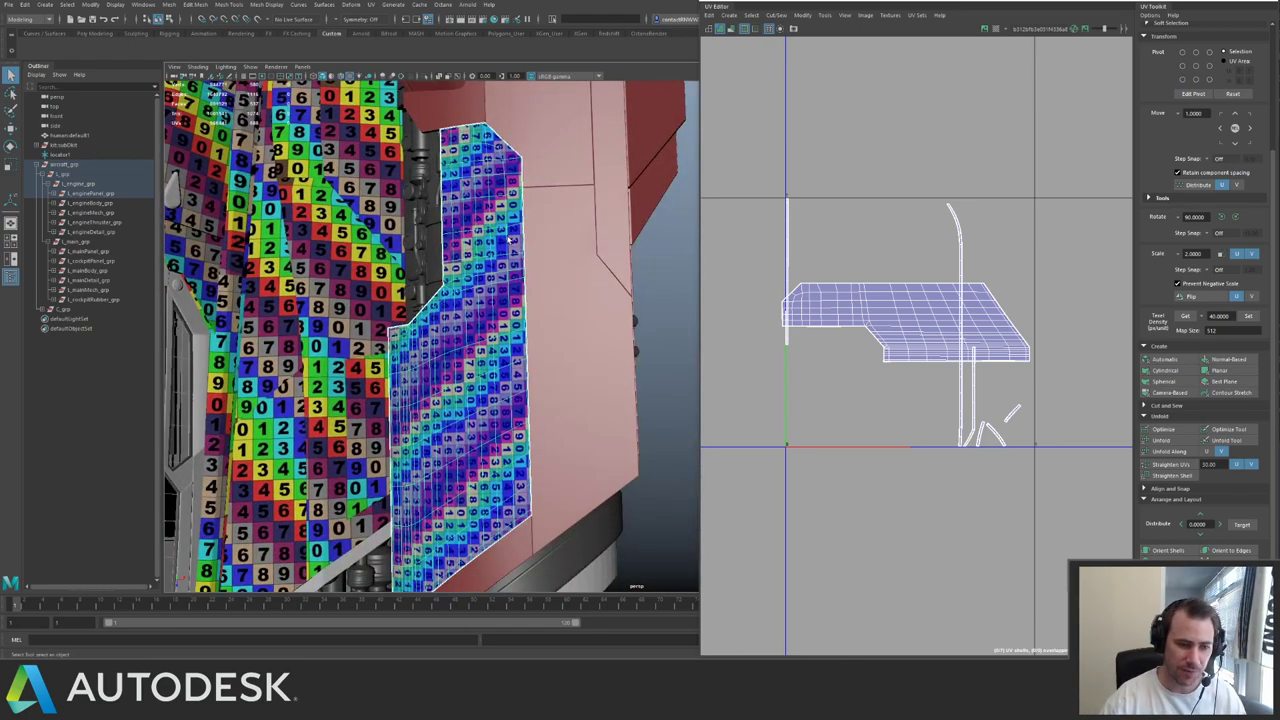
right_click_drag(865, 290, 870, 276)
left_click(949, 331)
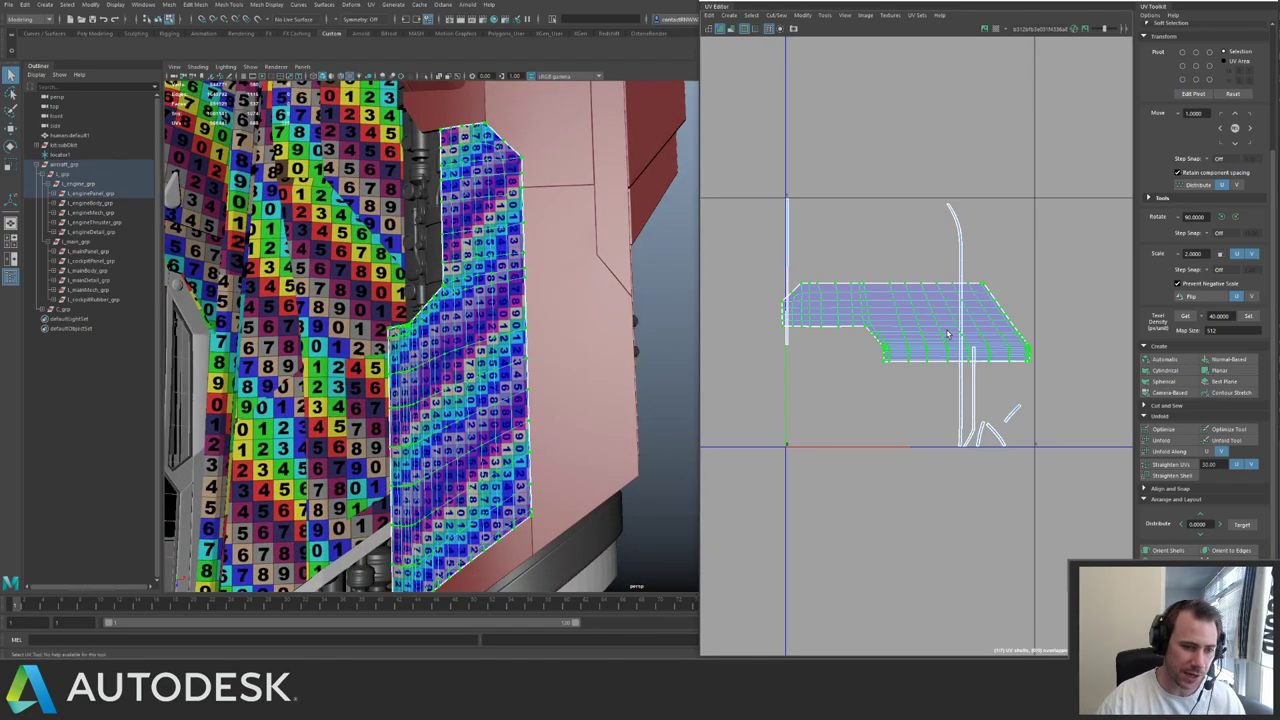
left_click(1221, 217)
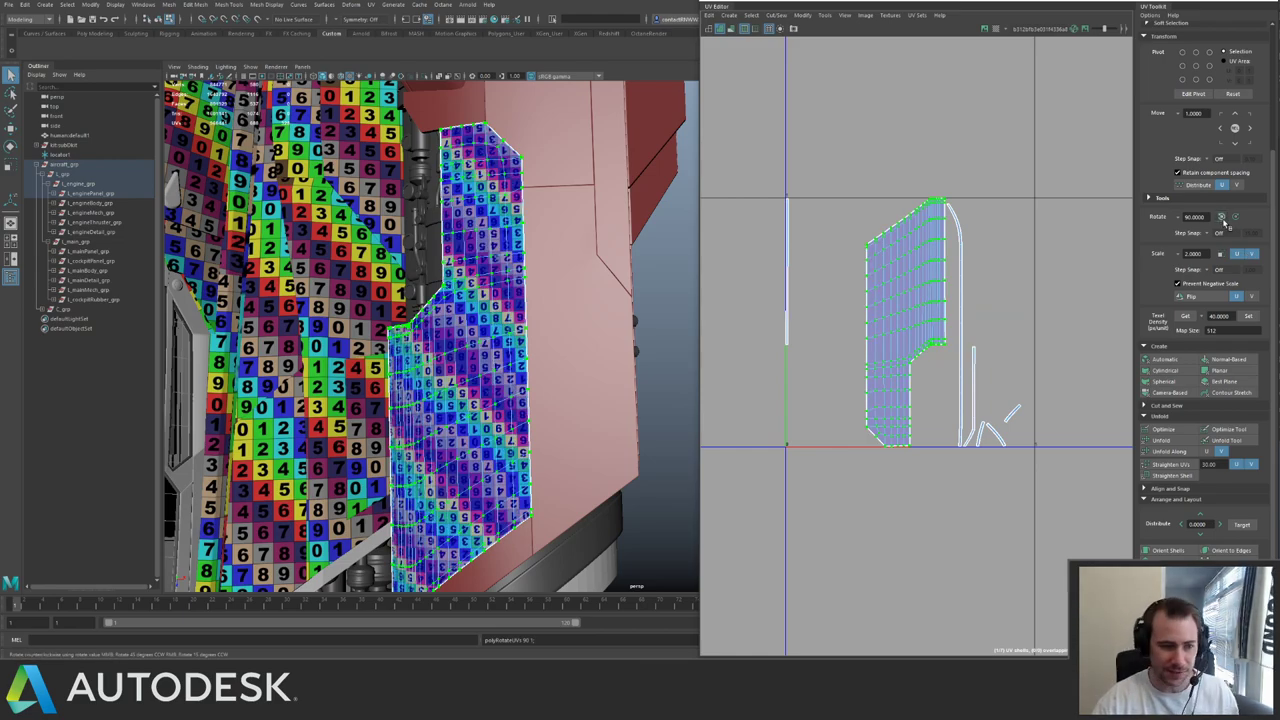
left_click(1221, 217)
left_click(1221, 217)
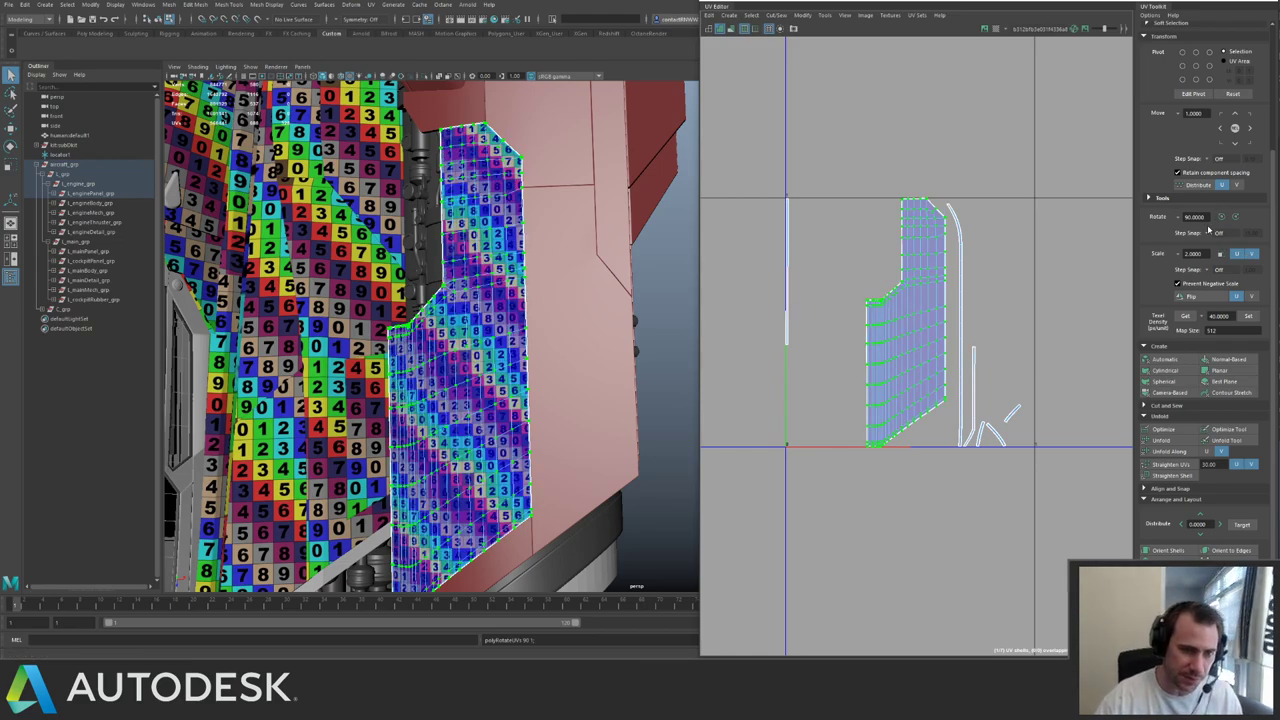
left_click(1248, 316)
- Select the short curved and diagonal rim strips among the engine panel's UV shells
middle_click_drag(972, 320, 922, 301, "alt")
right_click_drag(922, 301, 1016, 442, "alt")
middle_click_drag(946, 363, 920, 282, "alt")
right_click_drag(920, 282, 884, 369, "alt")
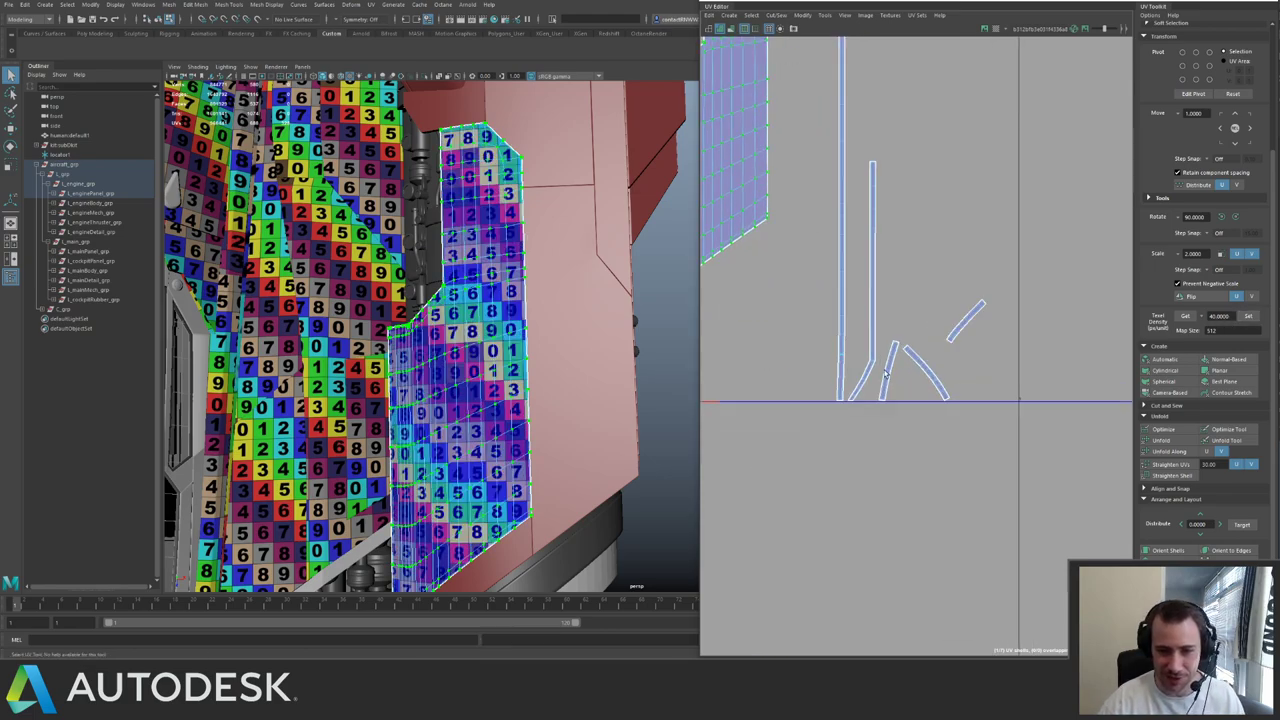
left_click(920, 365)
scroll(910, 310, "down", 4)
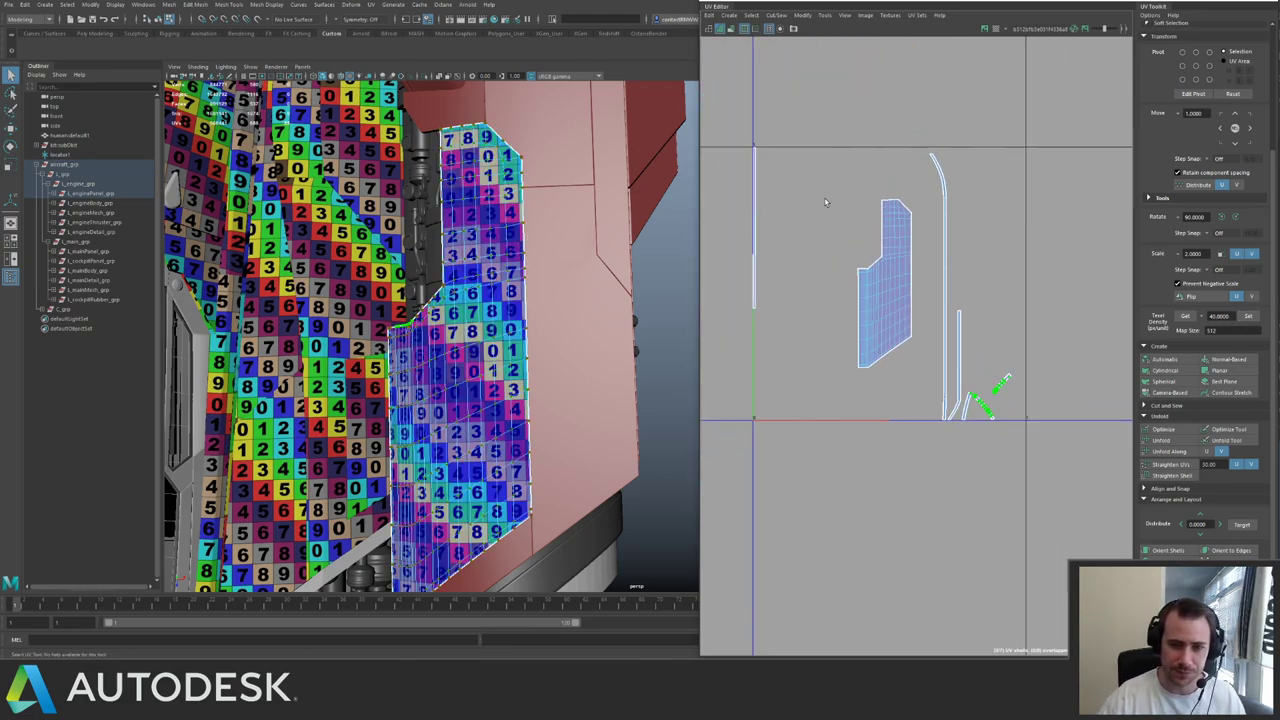
- Straighten the UVs of the long curved edge strip of the engine panel
left_click_drag(913, 291, 1005, 465)
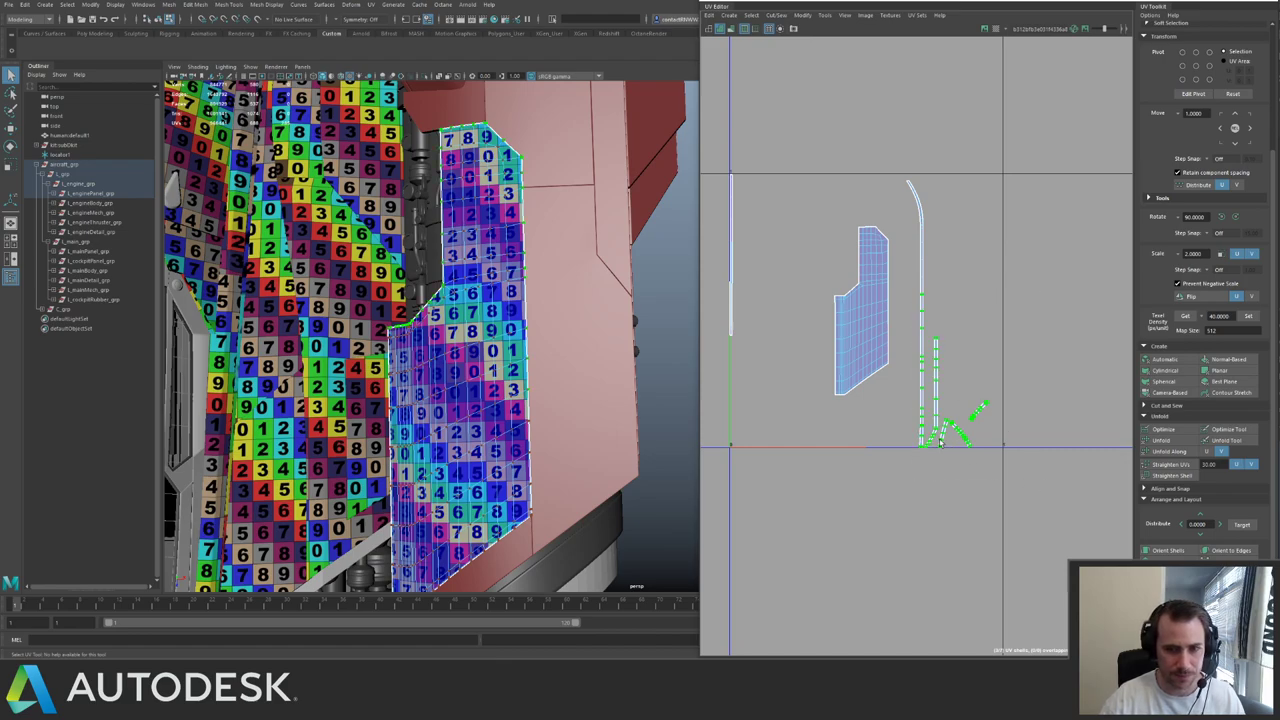
double_click(919, 242)
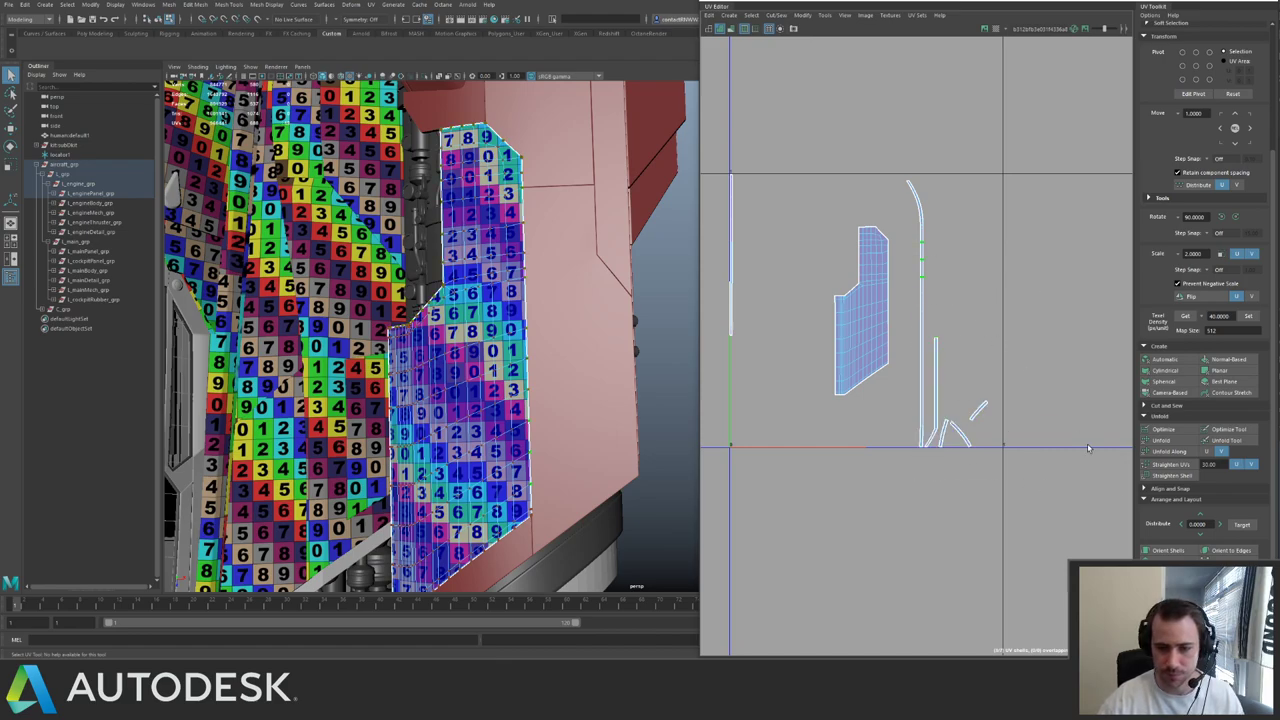
left_click(1170, 464)
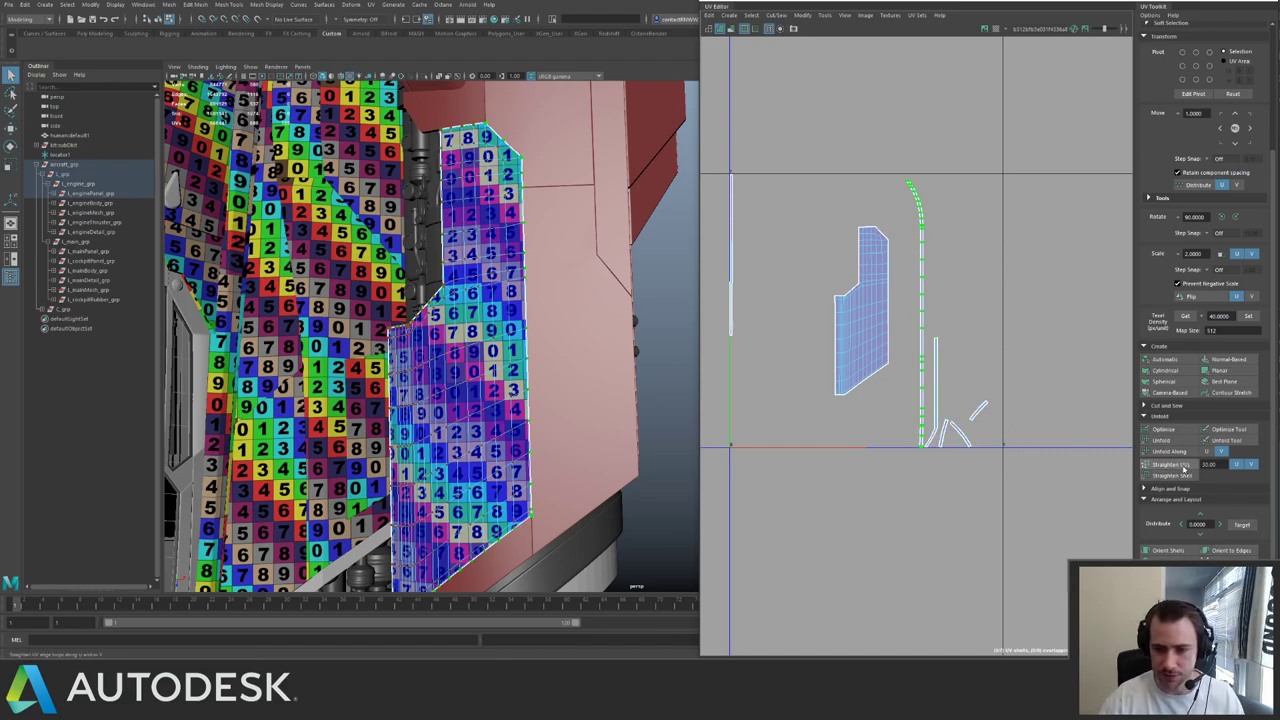
- Unfold the distorted UVs at the upper end of the straightened long strip
right_click_drag(838, 130, 1158, 390, "alt")
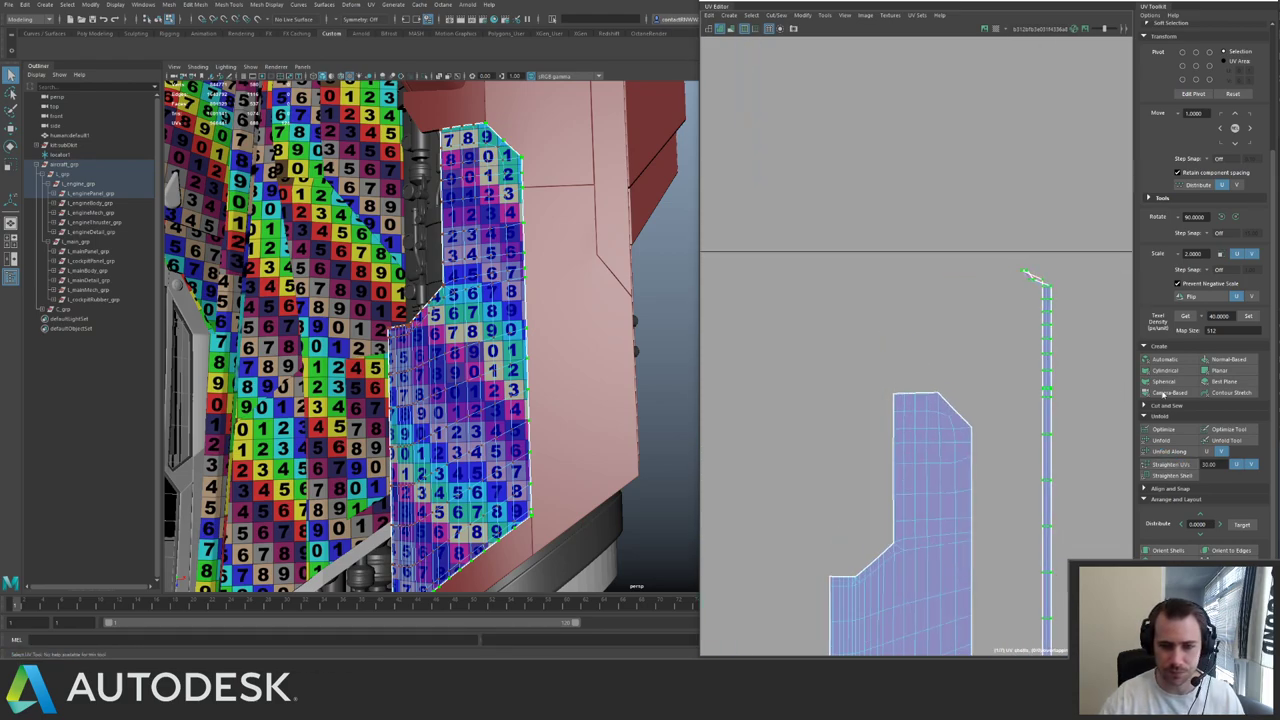
middle_click_drag(1020, 250, 907, 276, "alt")
right_click_drag(907, 276, 1140, 425, "alt")
left_click_drag(884, 252, 1018, 372)
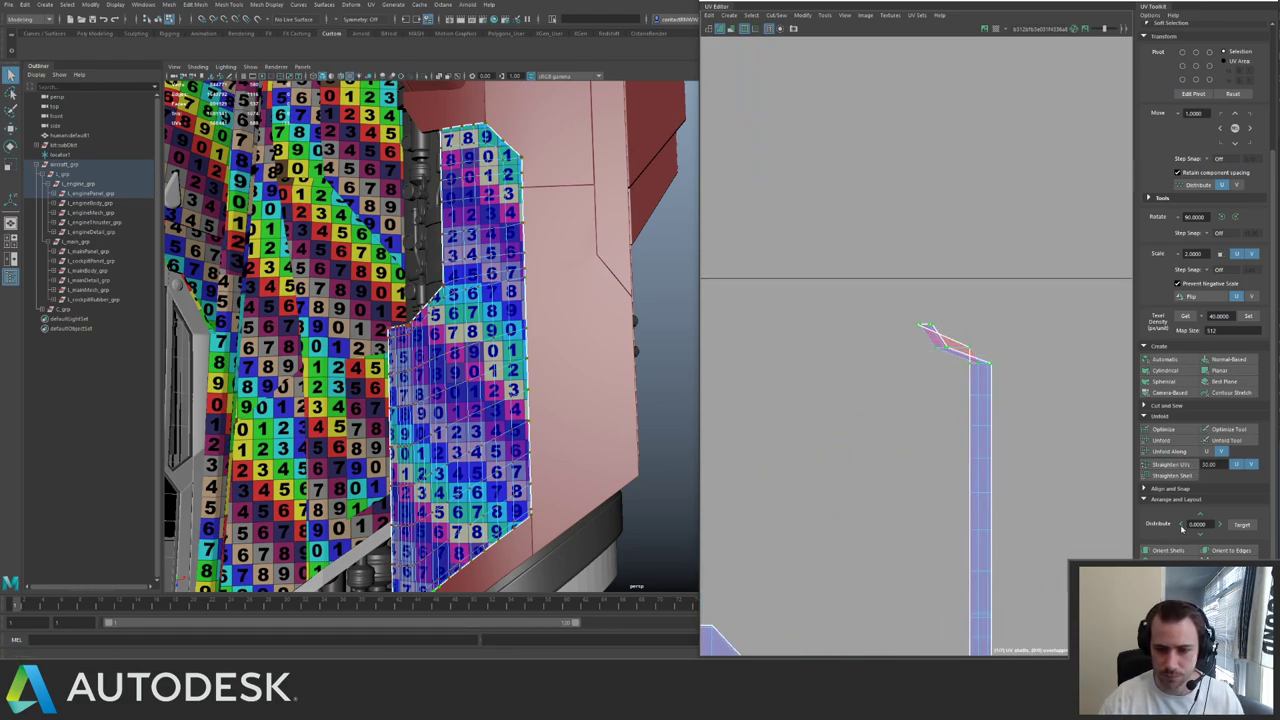
left_click(1162, 440)
- Set the texel density of the thin strip on the UV tile's vertical zero edge to 40 at map size 512
right_click_drag(1028, 347, 825, 280, "alt")
middle_click_drag(955, 297, 1031, 157, "alt")
right_click_drag(1001, 211, 799, 291, "alt")
middle_click_drag(799, 291, 941, 249, "alt")
right_click_drag(941, 249, 835, 167, "alt")
left_click_drag(776, 118, 930, 455)
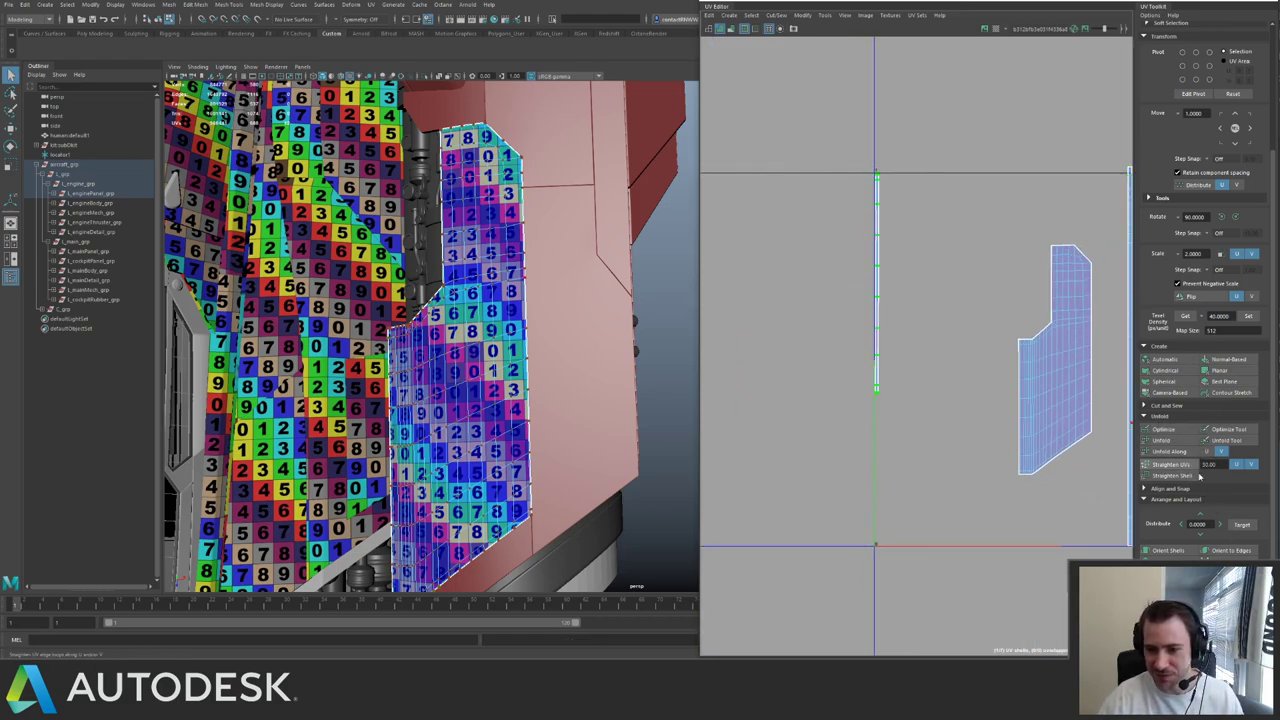
left_click(1248, 316)
- Orient the three short slanted UV strips to the UV axes with Orient Shells
middle_click_drag(1044, 292, 843, 209, "alt")
scroll(1040, 375, "up", 3)
left_click_drag(938, 397, 1062, 540)
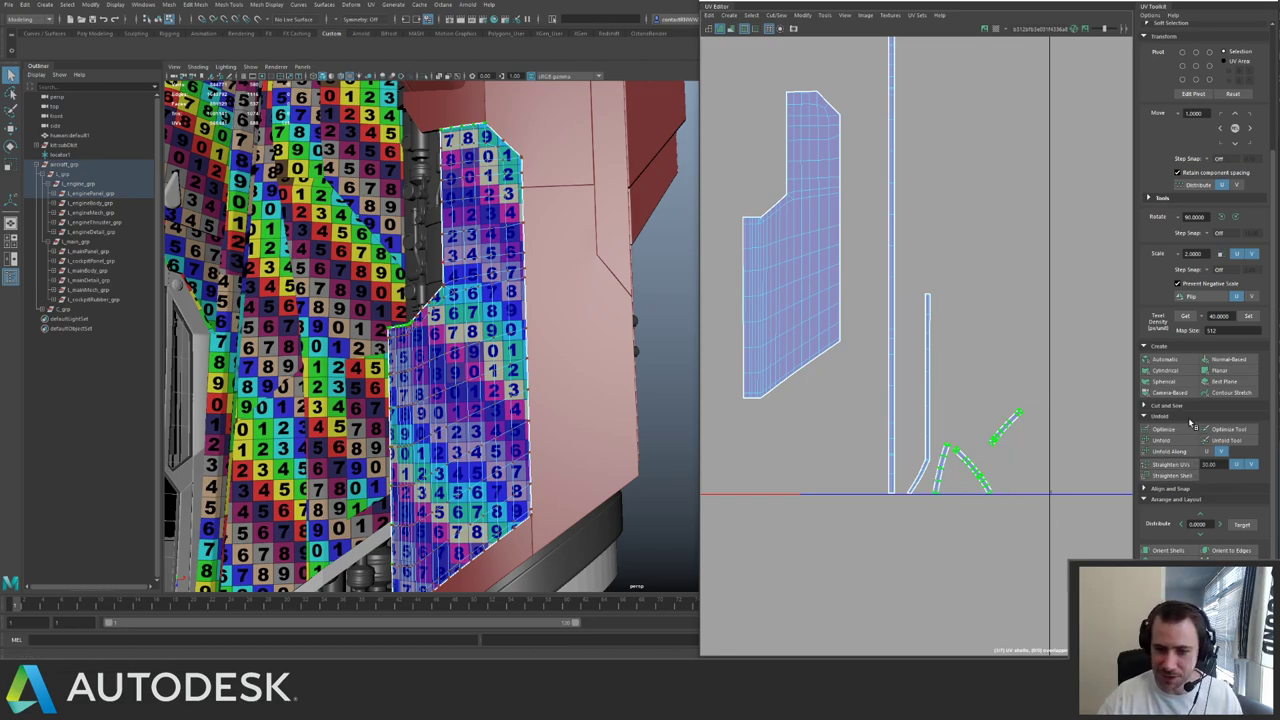
left_click(1176, 552)
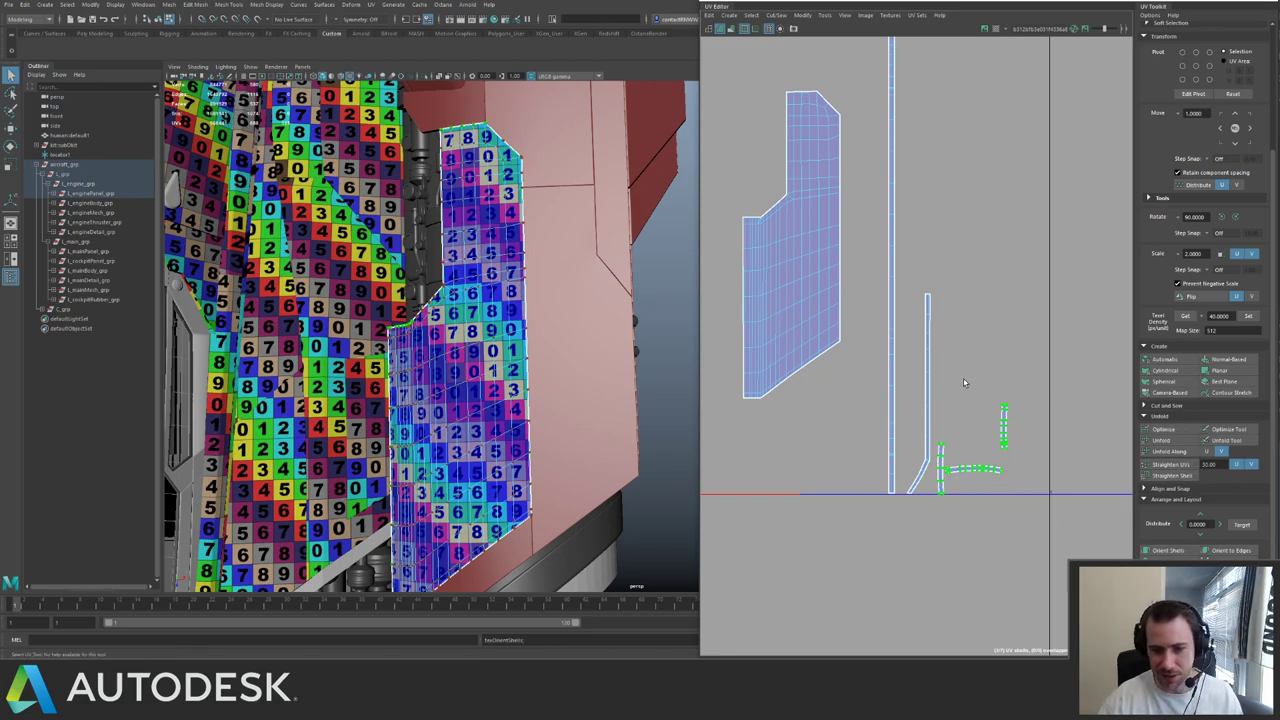
- Rotate the horizontal short strip by 90 degrees and straighten the UVs of all three short strips
left_click_drag(984, 416, 980, 457)
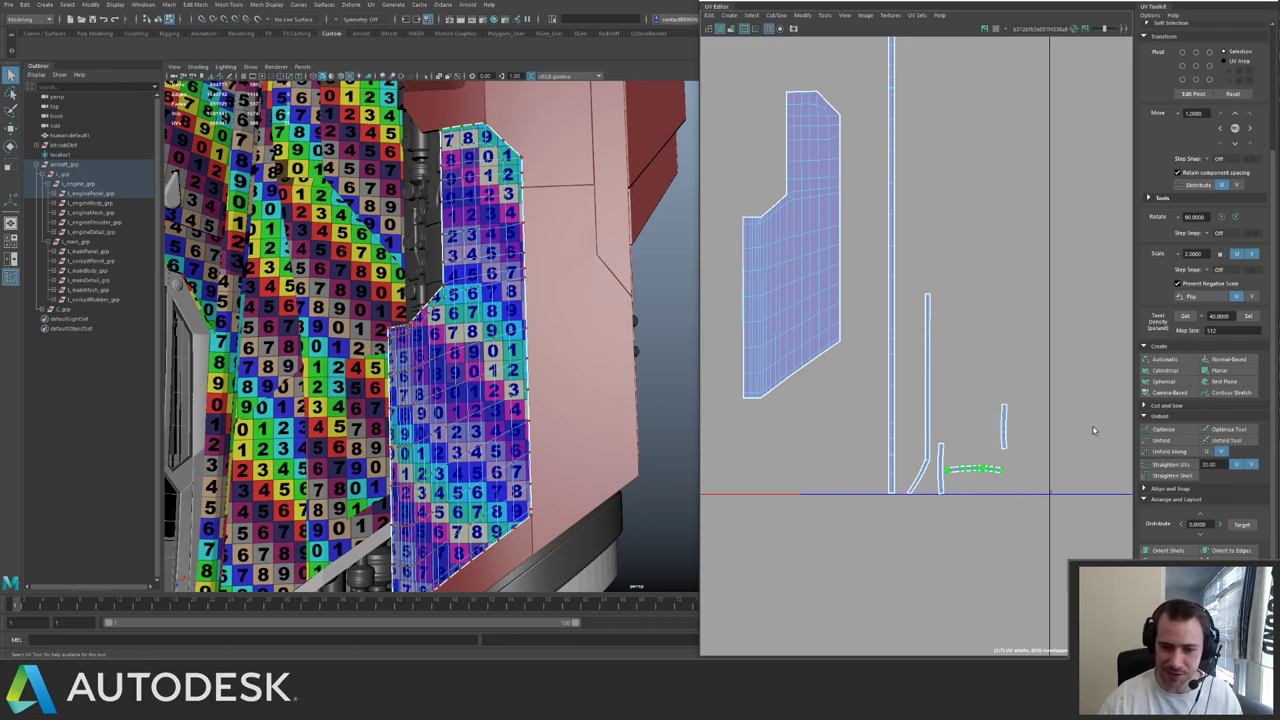
left_click(1235, 217)
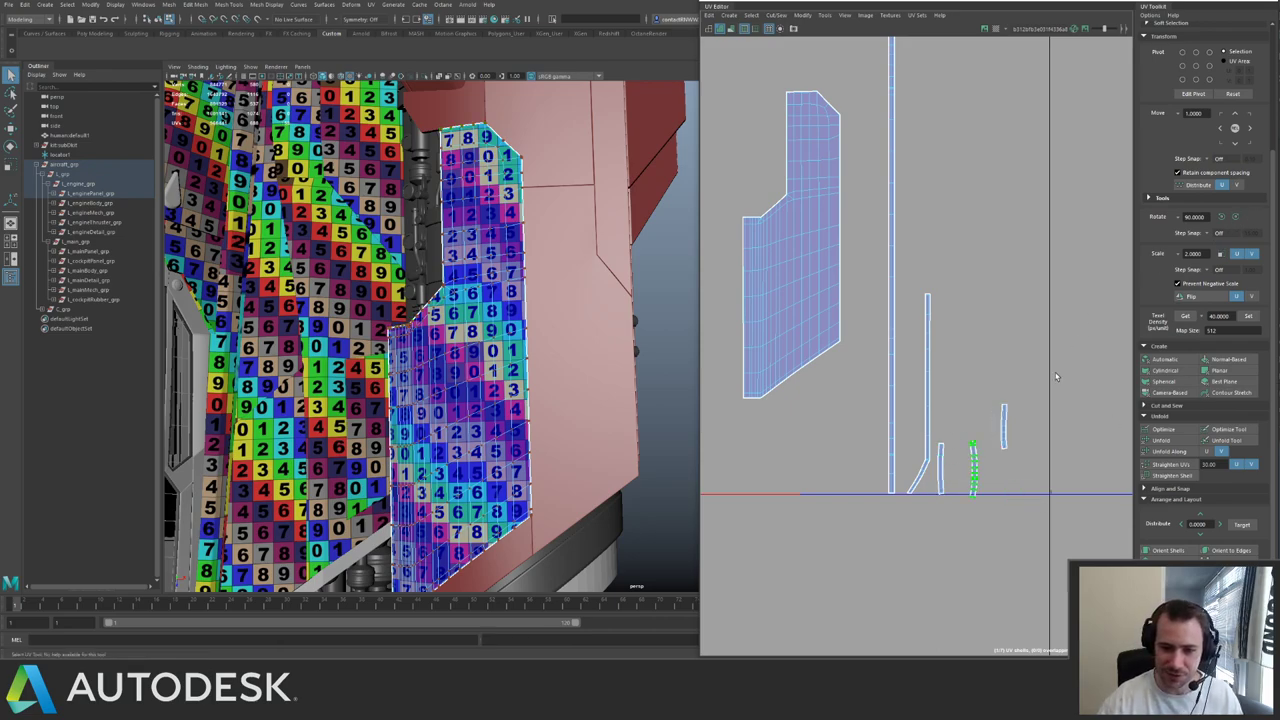
left_click_drag(1060, 368, 936, 515)
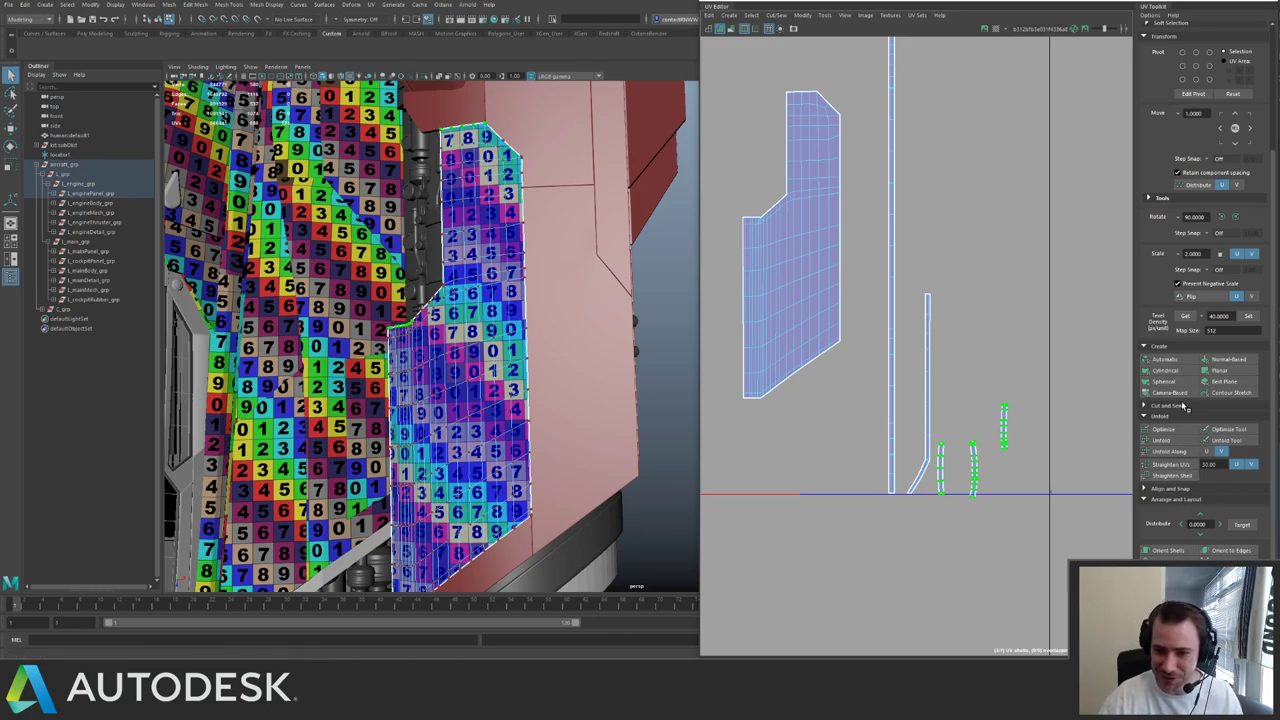
left_click(1170, 464)
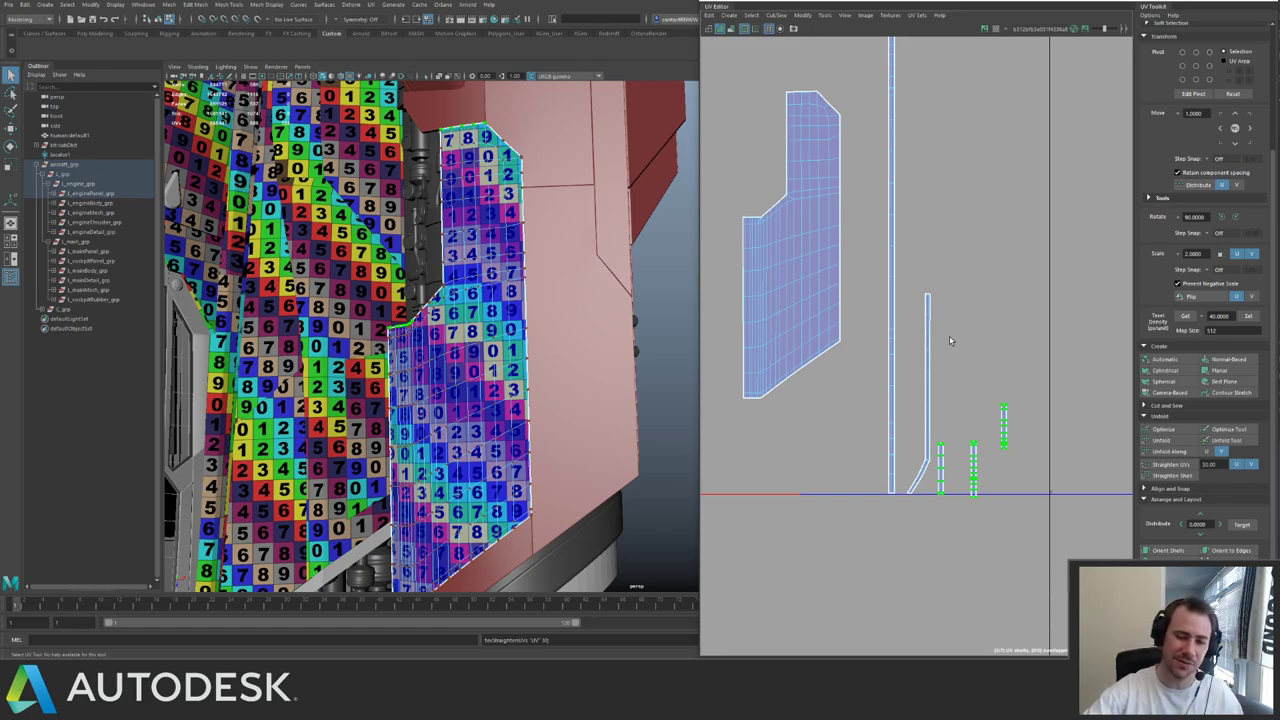
- Orient the bent UV strip with Orient Shells and rotate it slightly until its long section stands nearly vertical
left_click_drag(909, 290, 942, 304)
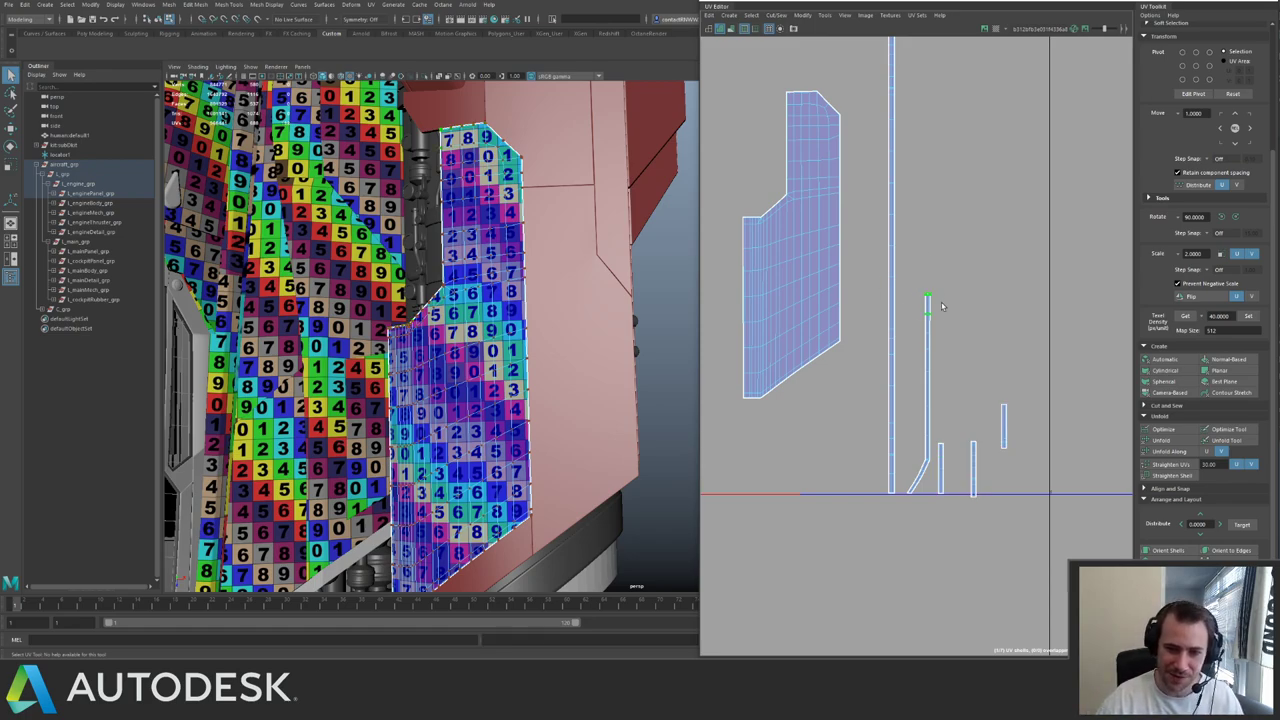
right_click_drag(942, 304, 962, 377, "ctrl")
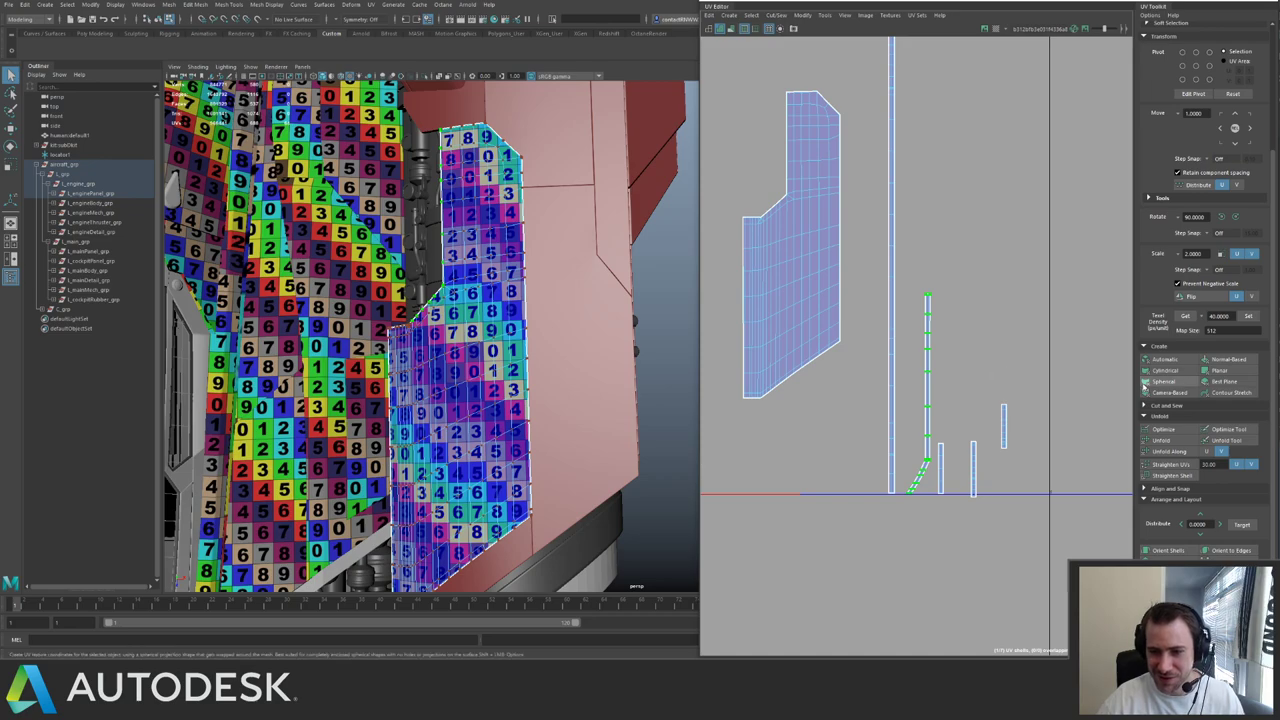
scroll(924, 362, "up", 2)
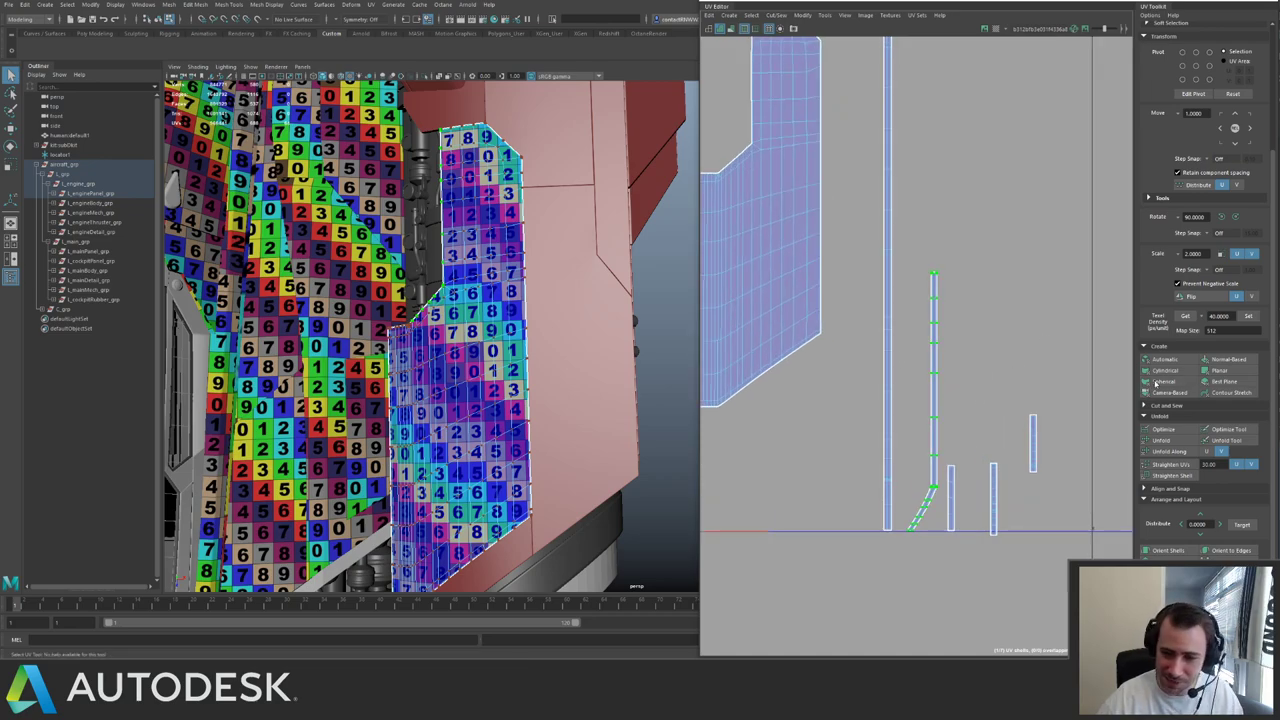
left_click(1167, 550)
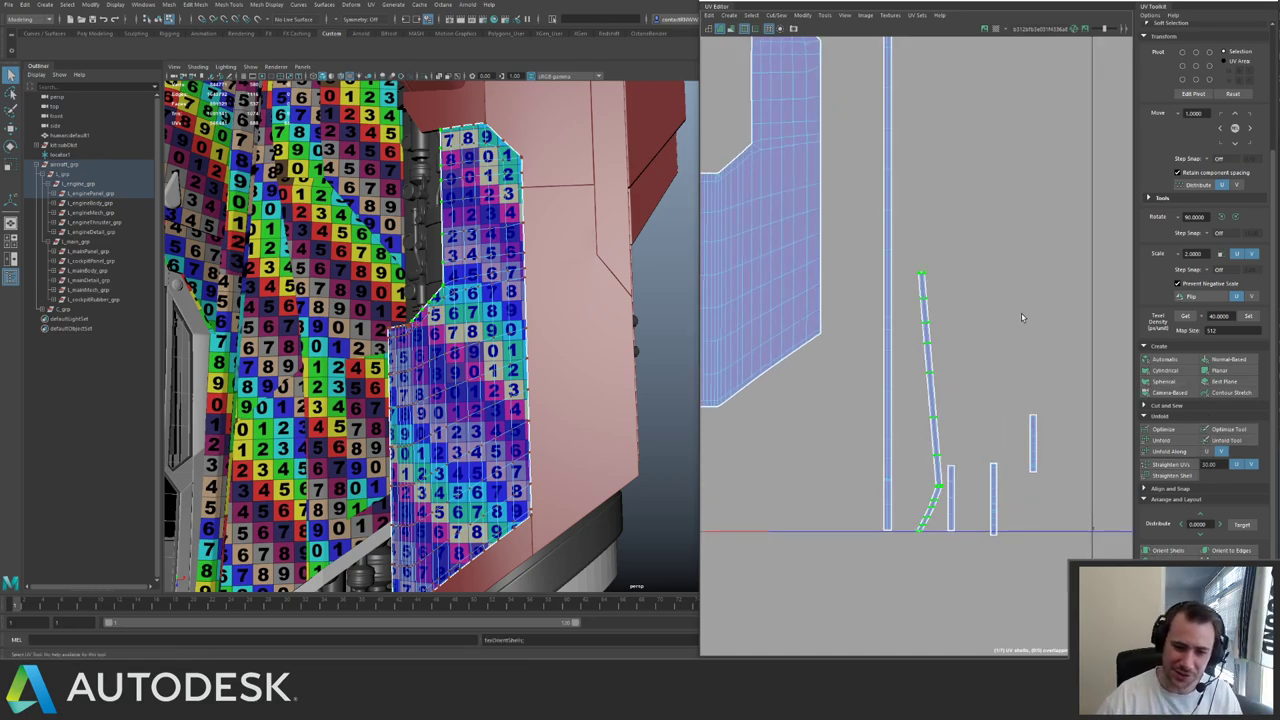
key("e")
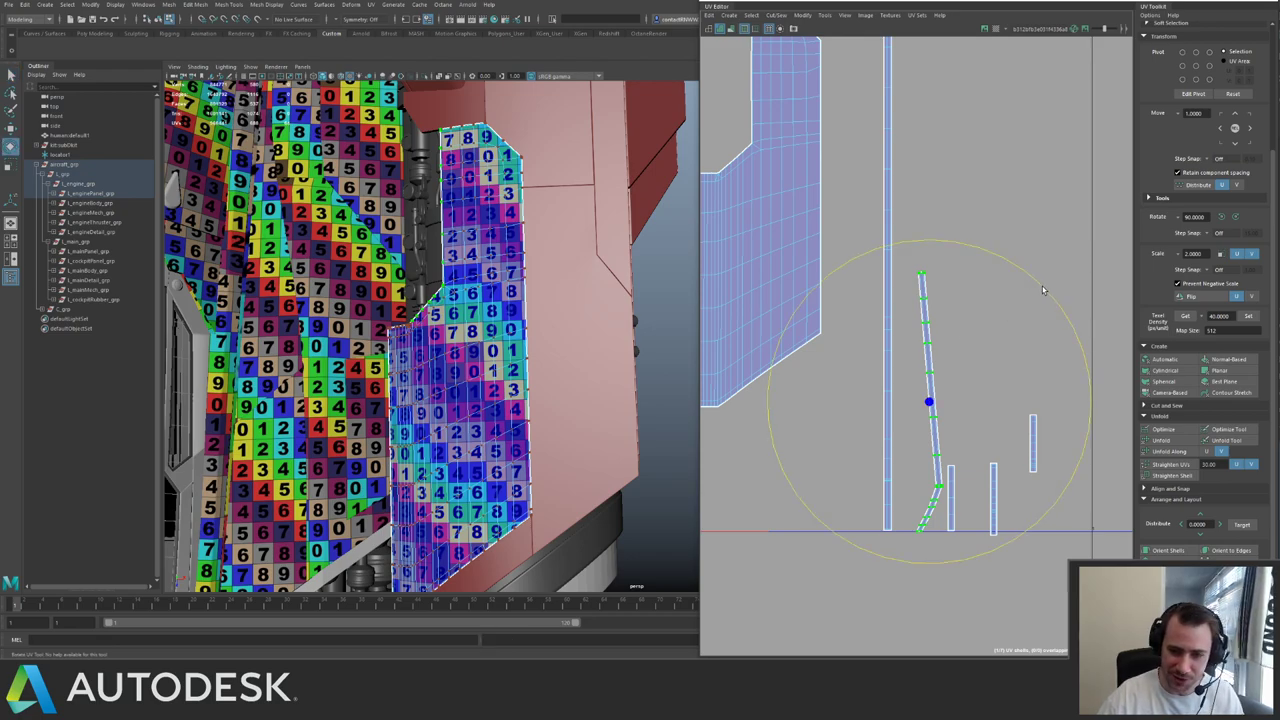
left_click_drag(1045, 290, 1055, 300)
scroll(1055, 300, "up", 4)
key("w")
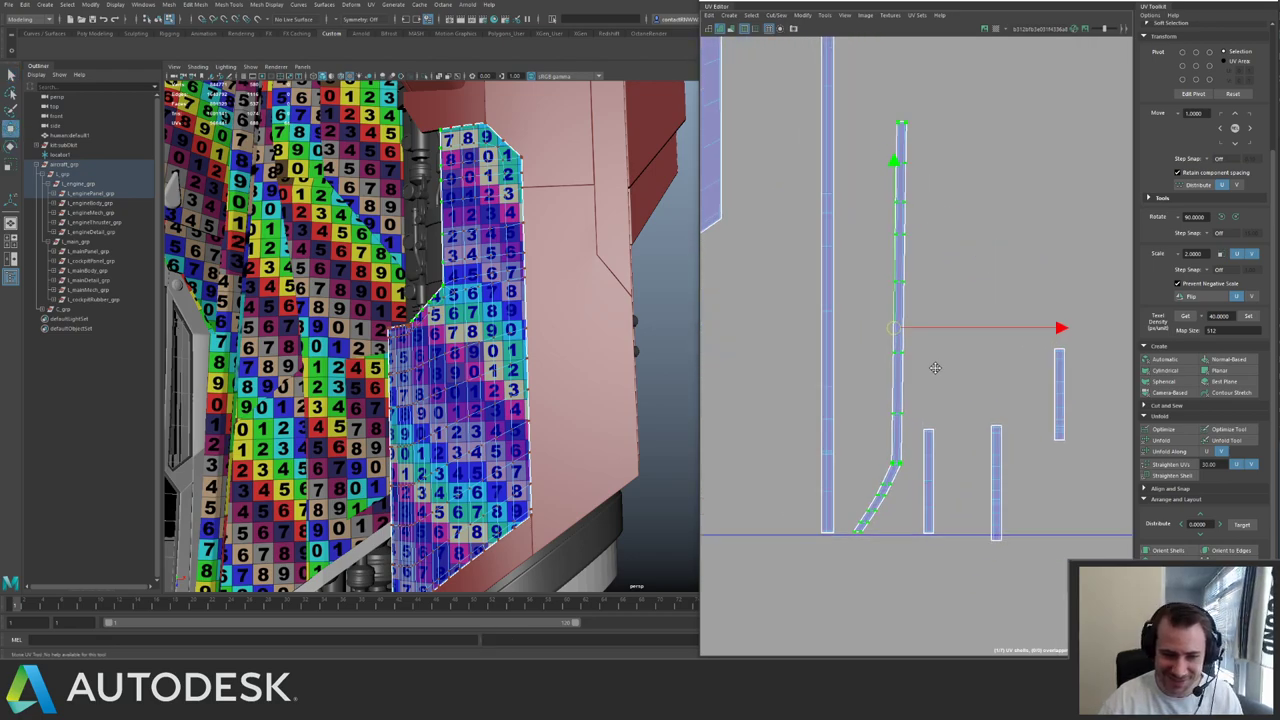
- Try to unfold the slanted lower end of the bent UV strip
left_click_drag(867, 426, 919, 500)
scroll(924, 600, "up", 3)
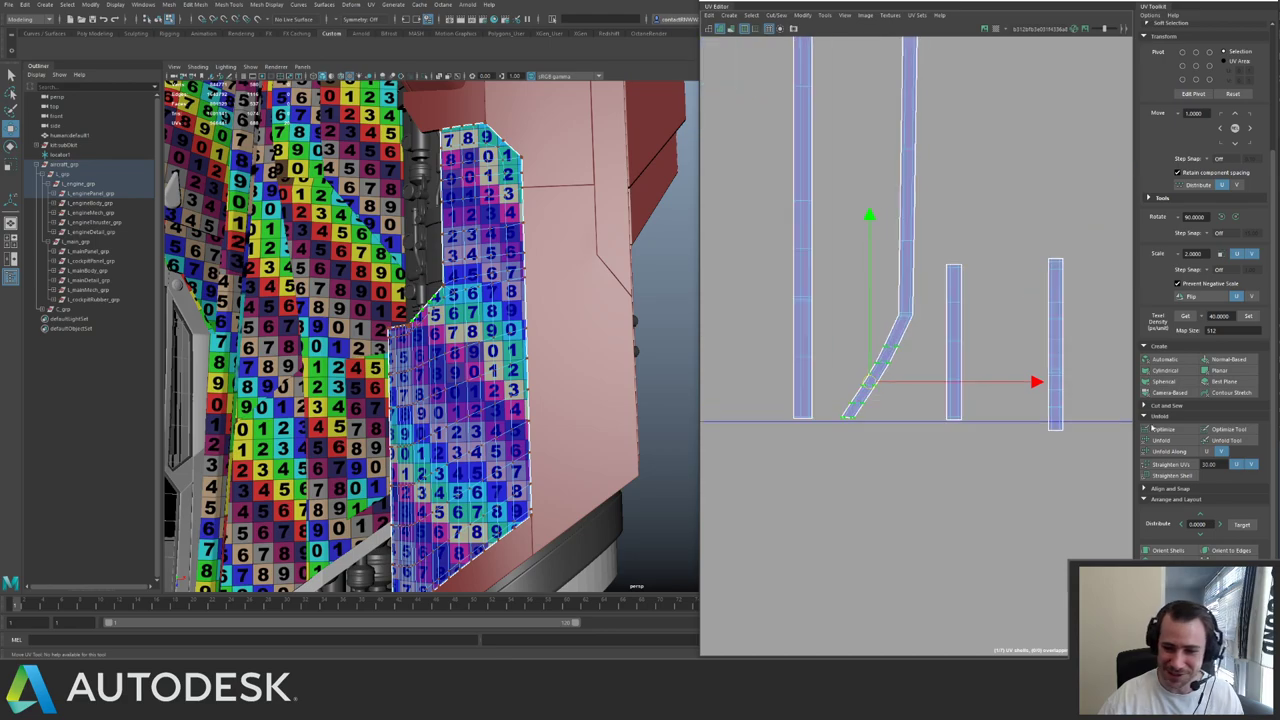
left_click(1186, 441)
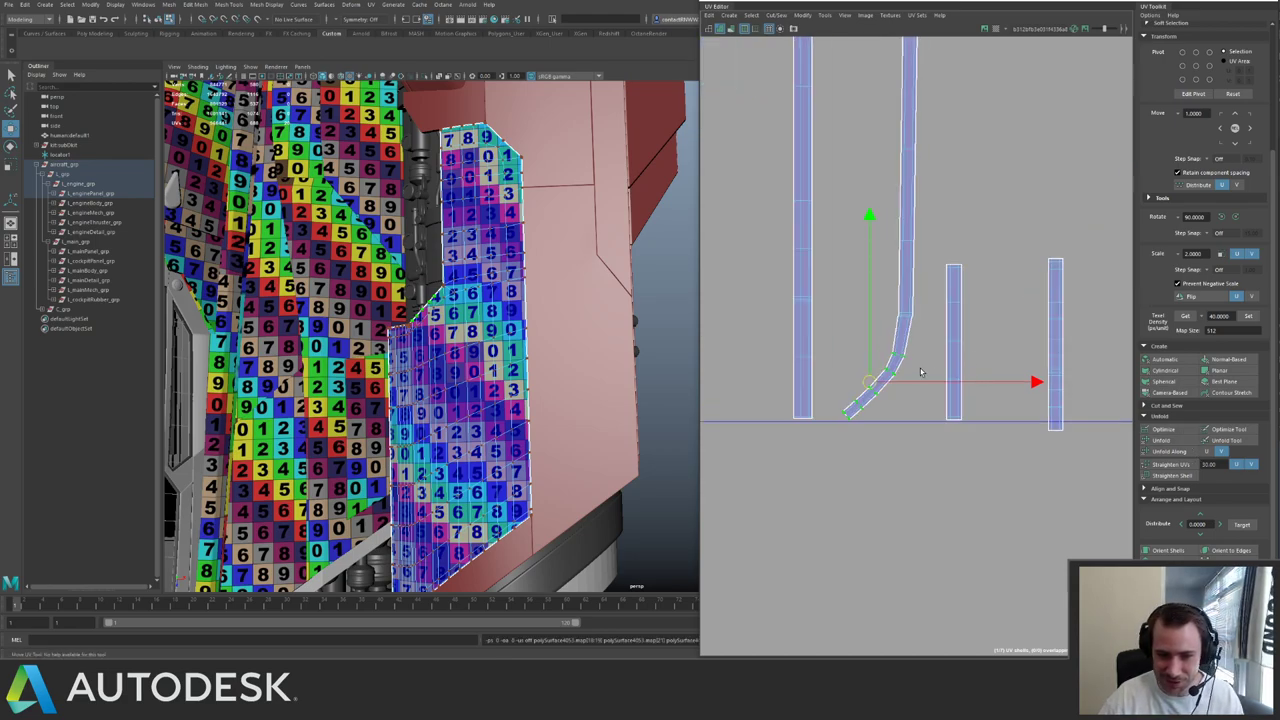
key("ctrl+z")
- Set the texel density of all the panel's UV shells to 40 at map size 512
left_click_drag(842, 290, 920, 438)
right_click_drag(985, 352, 797, 98, "alt")
middle_click_drag(910, 88, 985, 369, "alt")
right_click_drag(985, 369, 849, 247, "alt")
left_click_drag(828, 207, 1120, 540)
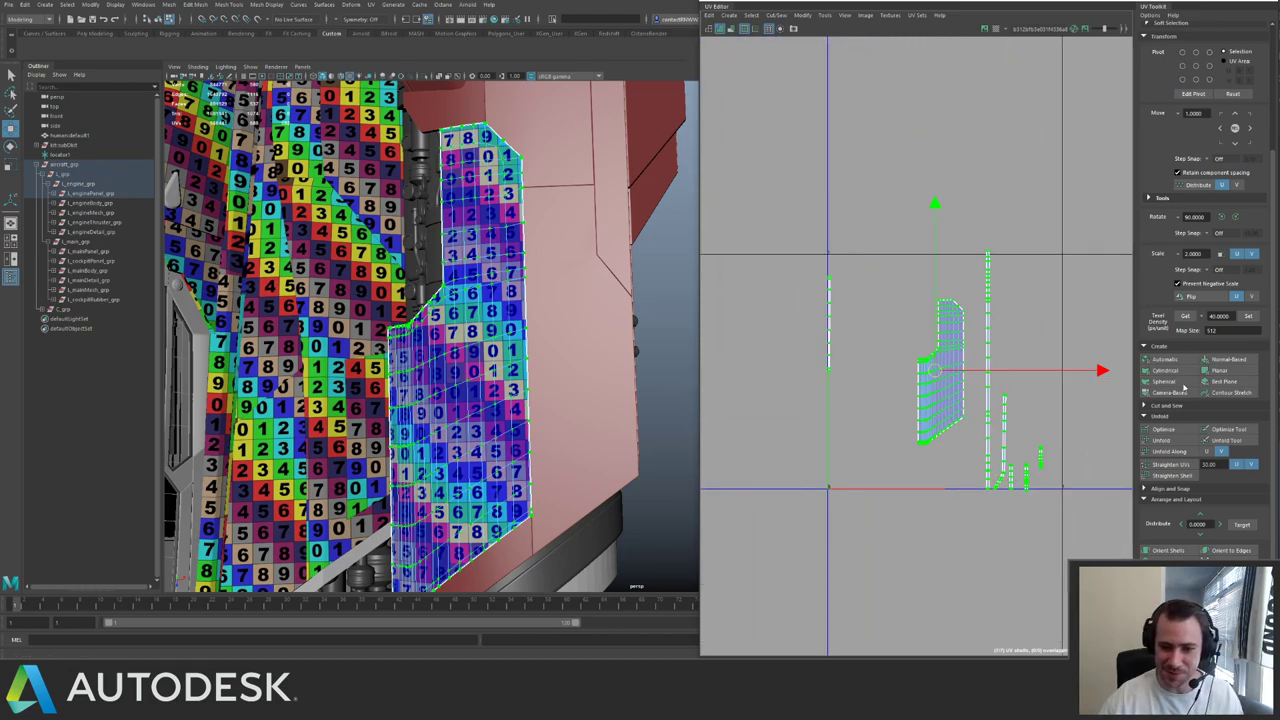
left_click(1242, 318)
- Lay out all of the panel's UV shells as a compact group at the UV tile's origin
left_click_drag(977, 294, 1105, 528)
left_click_drag(797, 270, 1068, 510)
key("ctrl+l")
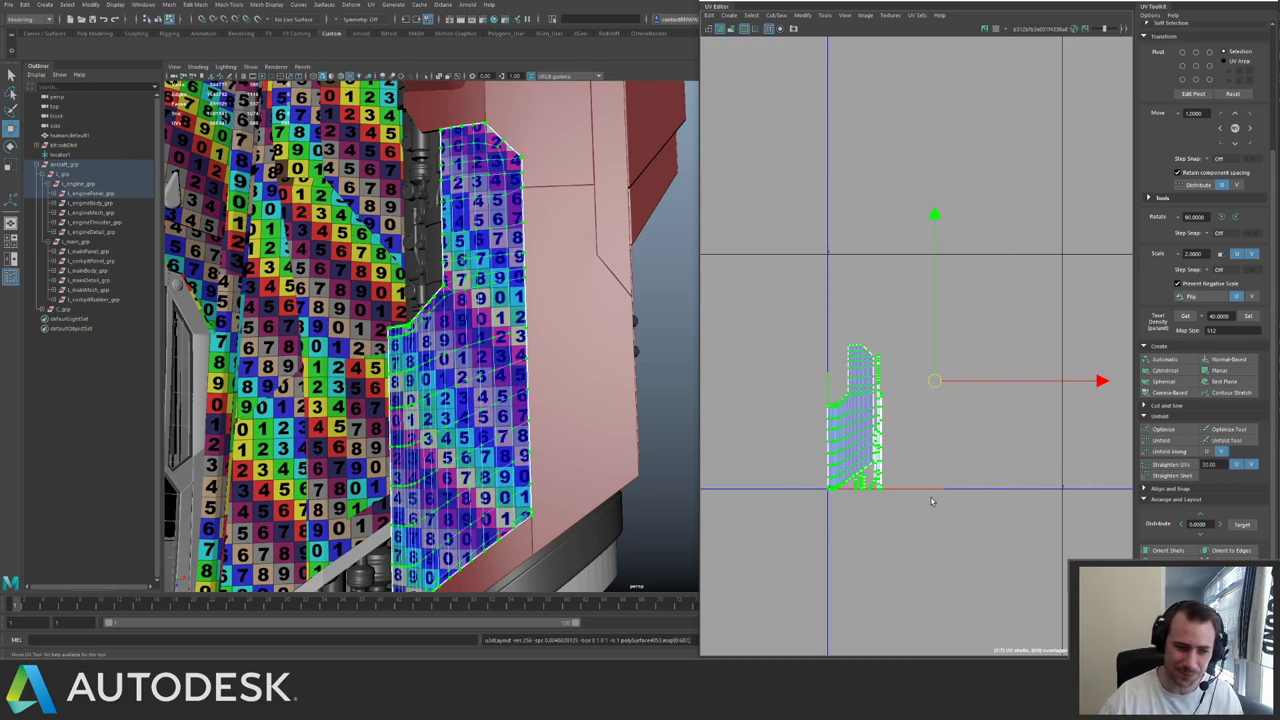
- Move the packed UV shells out of the 0–1 tile to an empty spot in negative U
scroll(1006, 348, "down", 2)
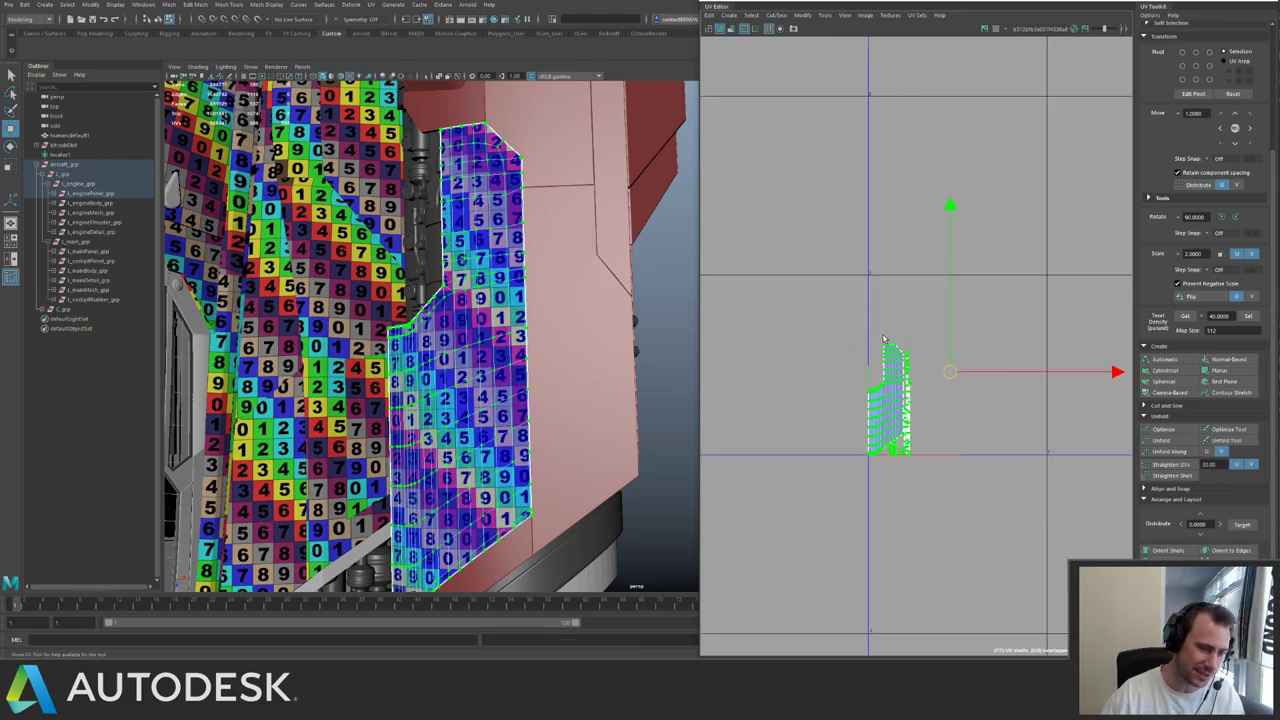
scroll(997, 290, "down", 3)
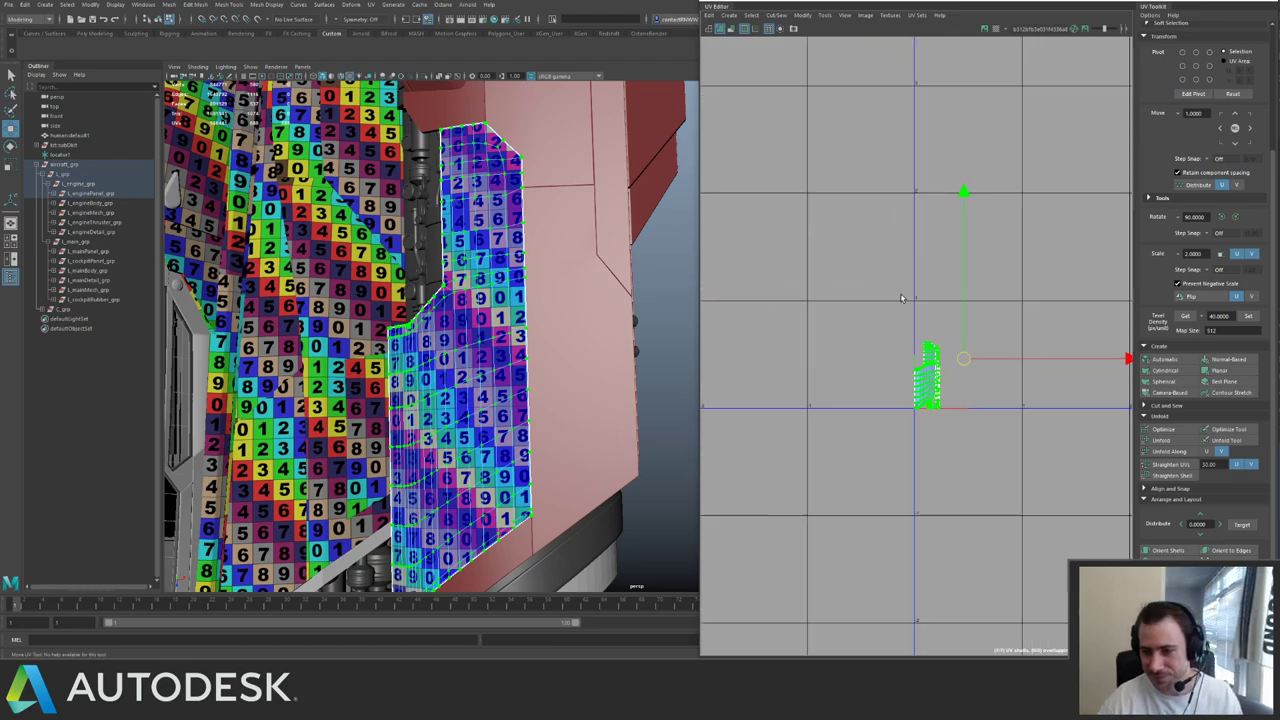
left_click_drag(1024, 443, 1025, 444)
scroll(848, 309, "up", 3)
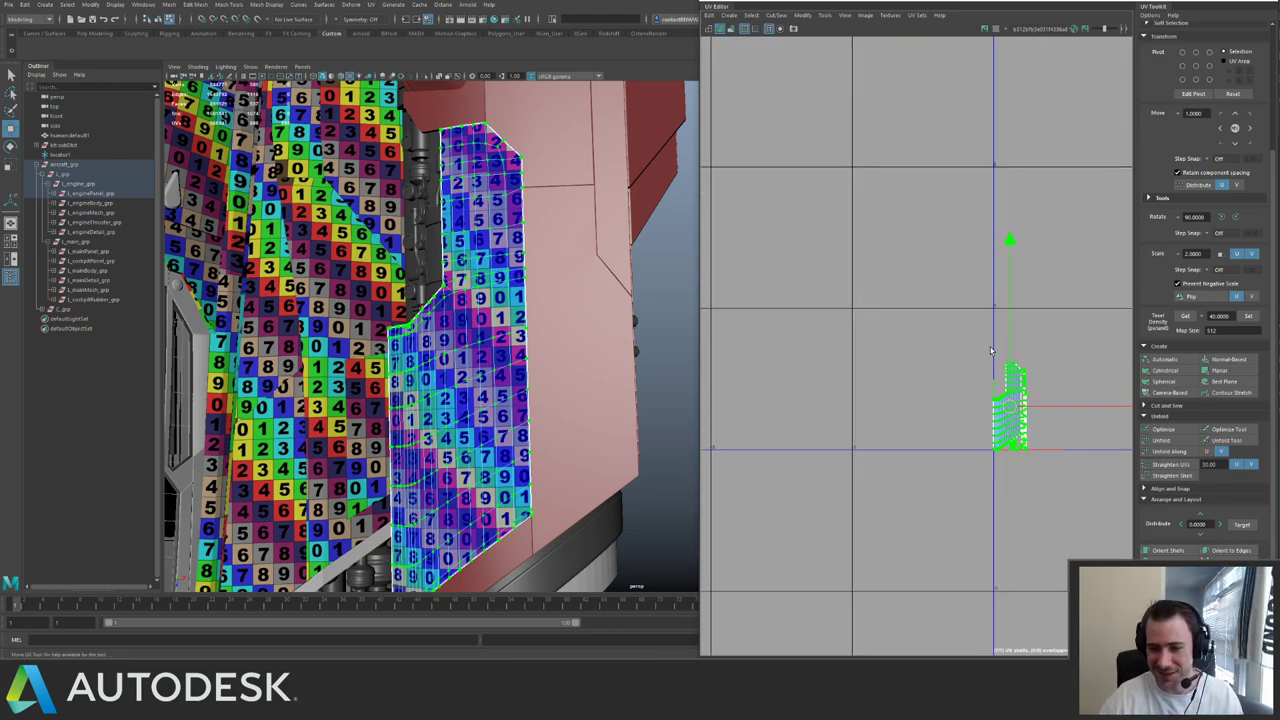
middle_click_drag(967, 400, 963, 346, "alt")
scroll(963, 346, "up", 2)
left_click_drag(1030, 360, 726, 336)
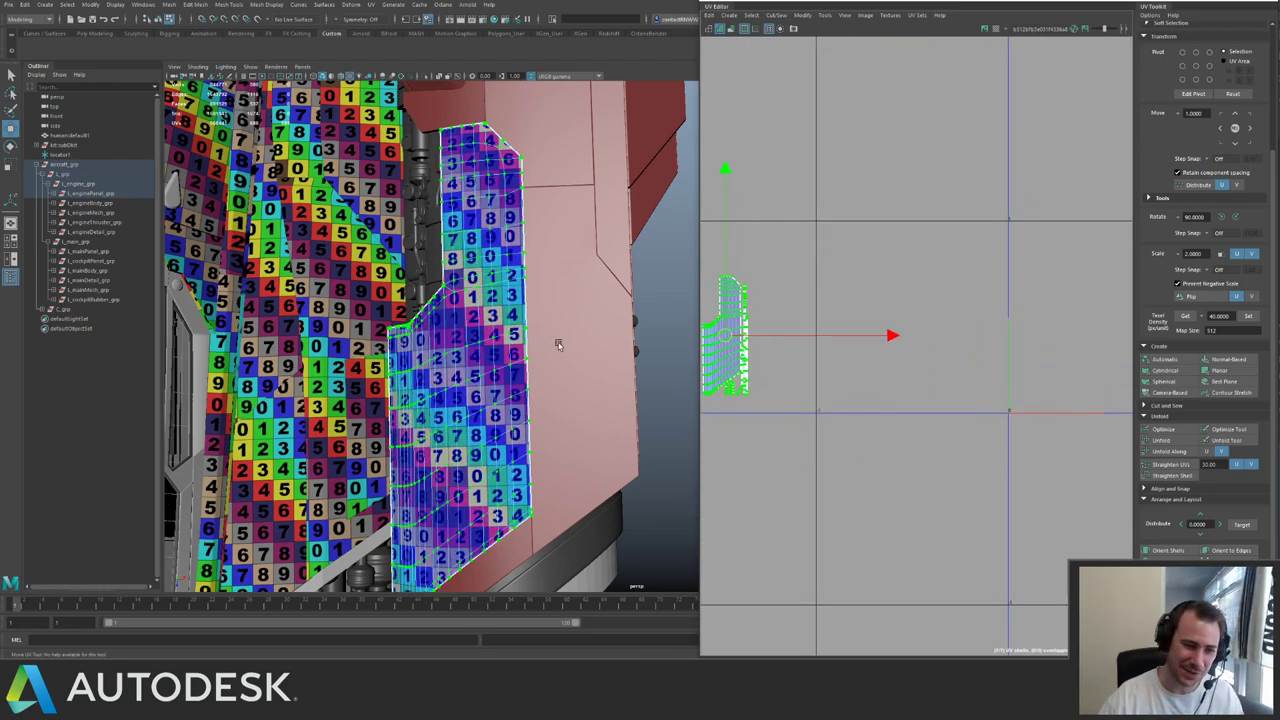
- Create automatic UVs for the neighbouring angular side panel that has no checker texture yet
key("F8")
left_click(530, 283)
left_click_drag(556, 205, 597, 336, "alt")
key("f")
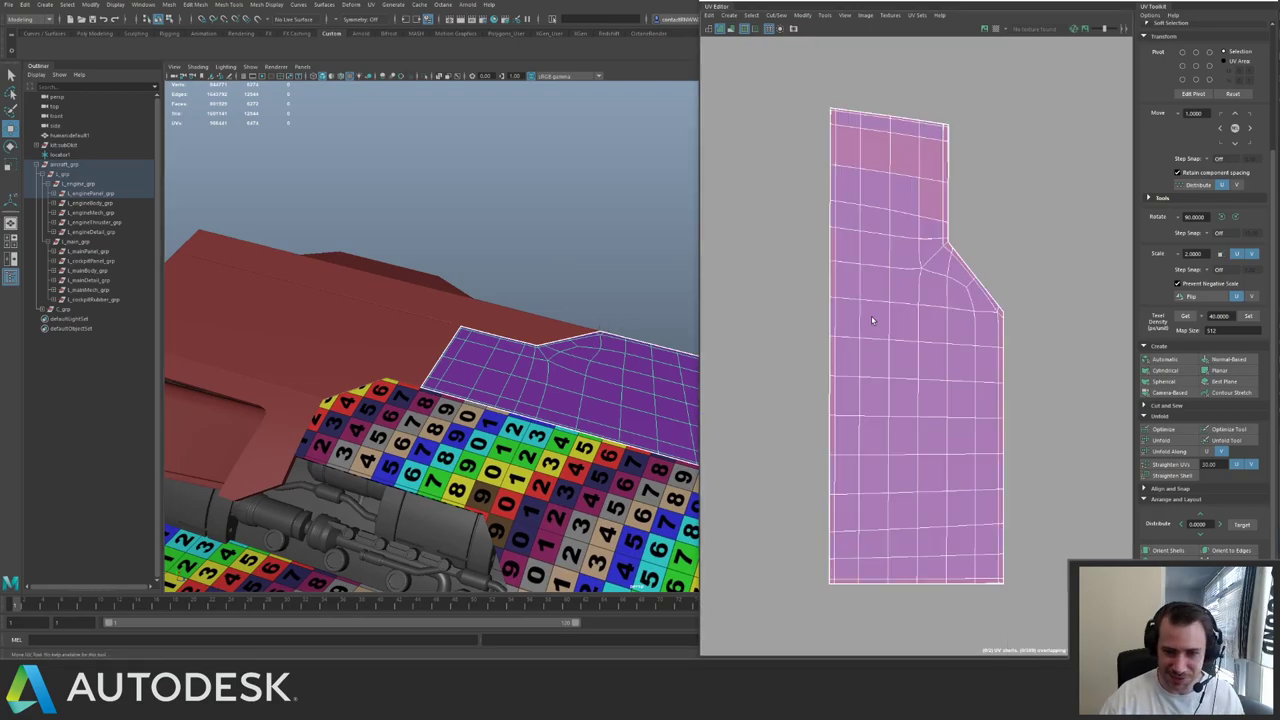
left_click_drag(525, 312, 542, 342, "alt")
scroll(1046, 306, "down", 3)
left_click(1170, 361)
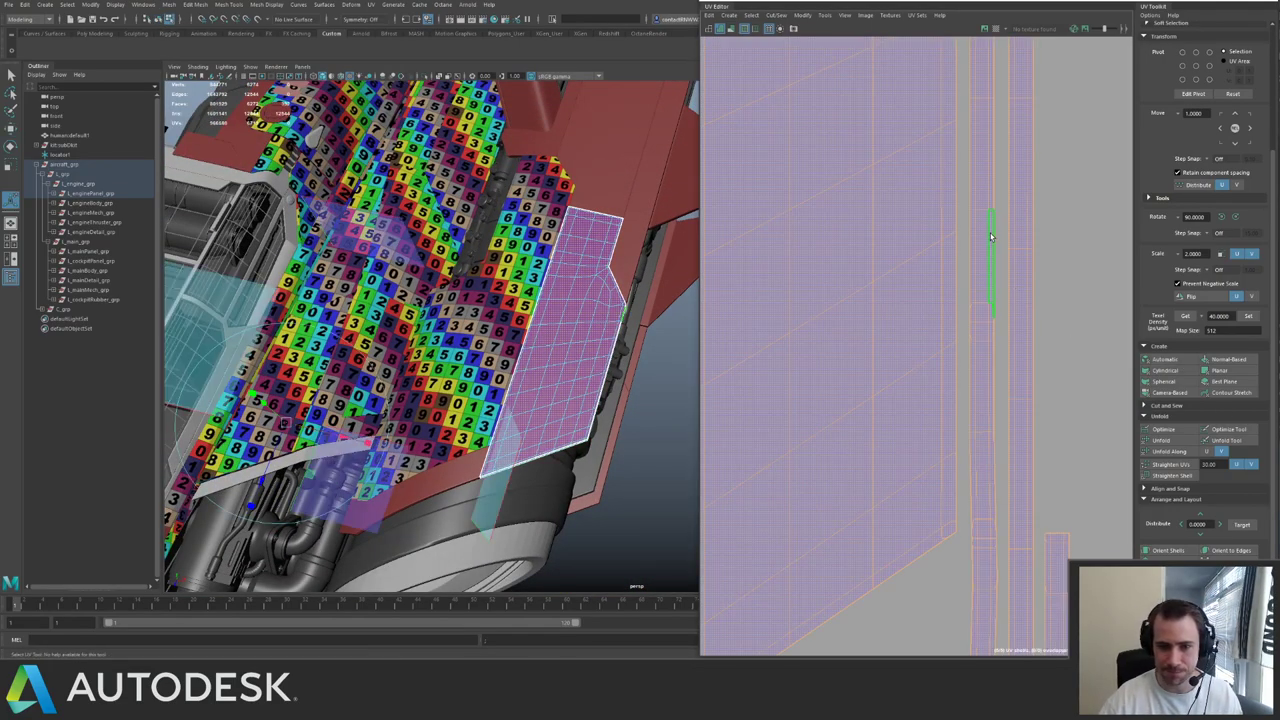
scroll(900, 230, "down", 5)
scroll(885, 300, "up", 5)
mouse_move(833, 194)
middle_mouse_down("alt")
mouse_move(862, 290)
mouse_move(832, 200)
middle_mouse_up("alt")
left_click(752, 306)
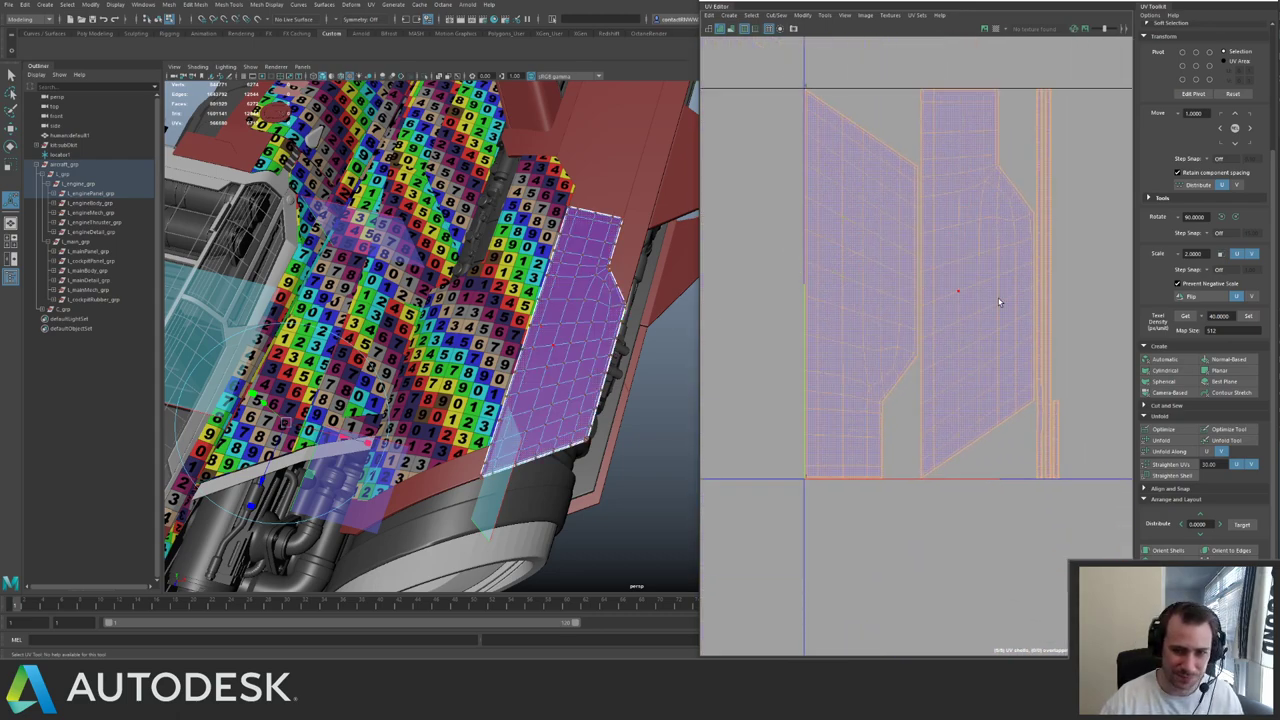
scroll(998, 302, "down", 1)
key("q")
- Assign the existing UV checker material to the neighbouring panel and turn off its smooth mesh preview
right_click(575, 312)
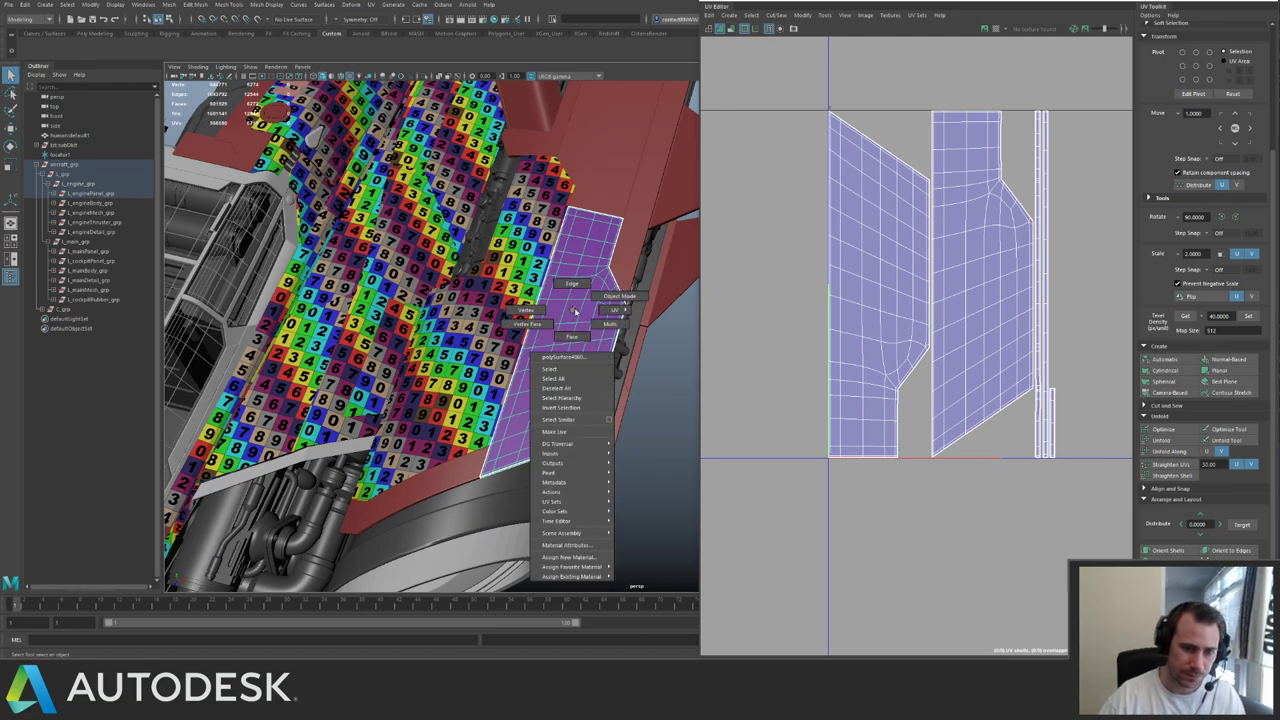
mouse_move(603, 567)
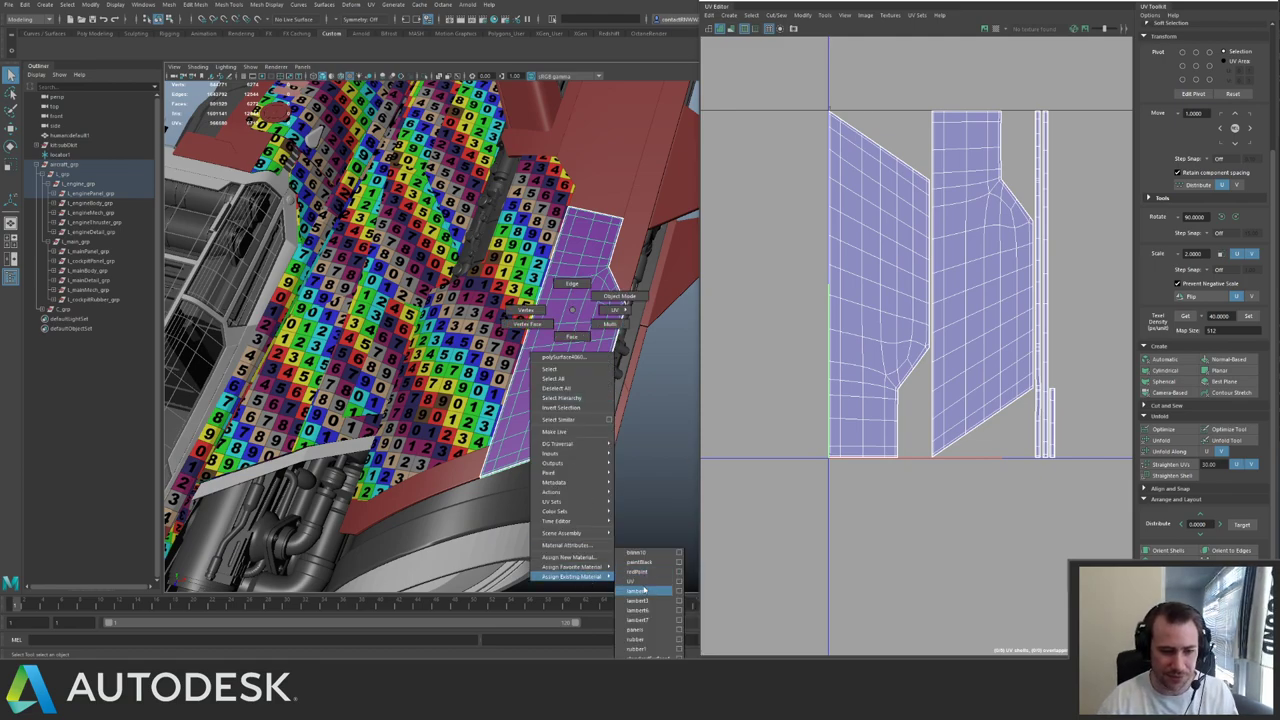
left_click(645, 580)
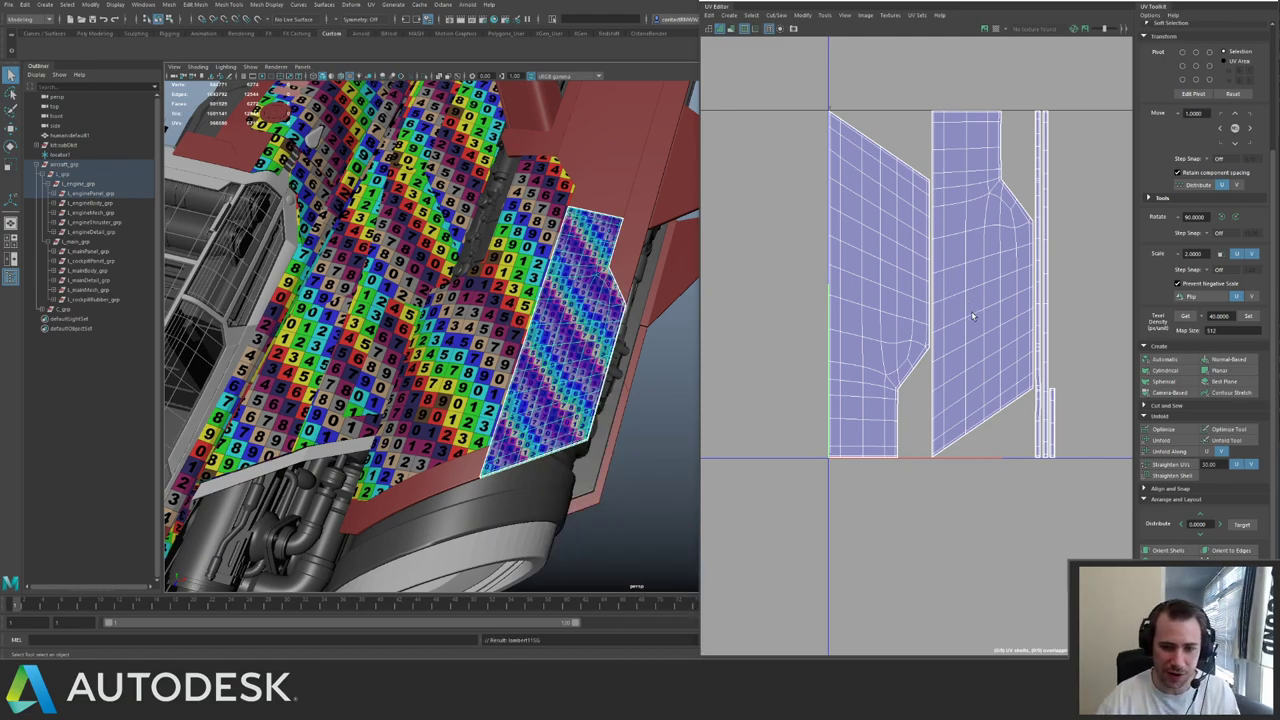
key("1")
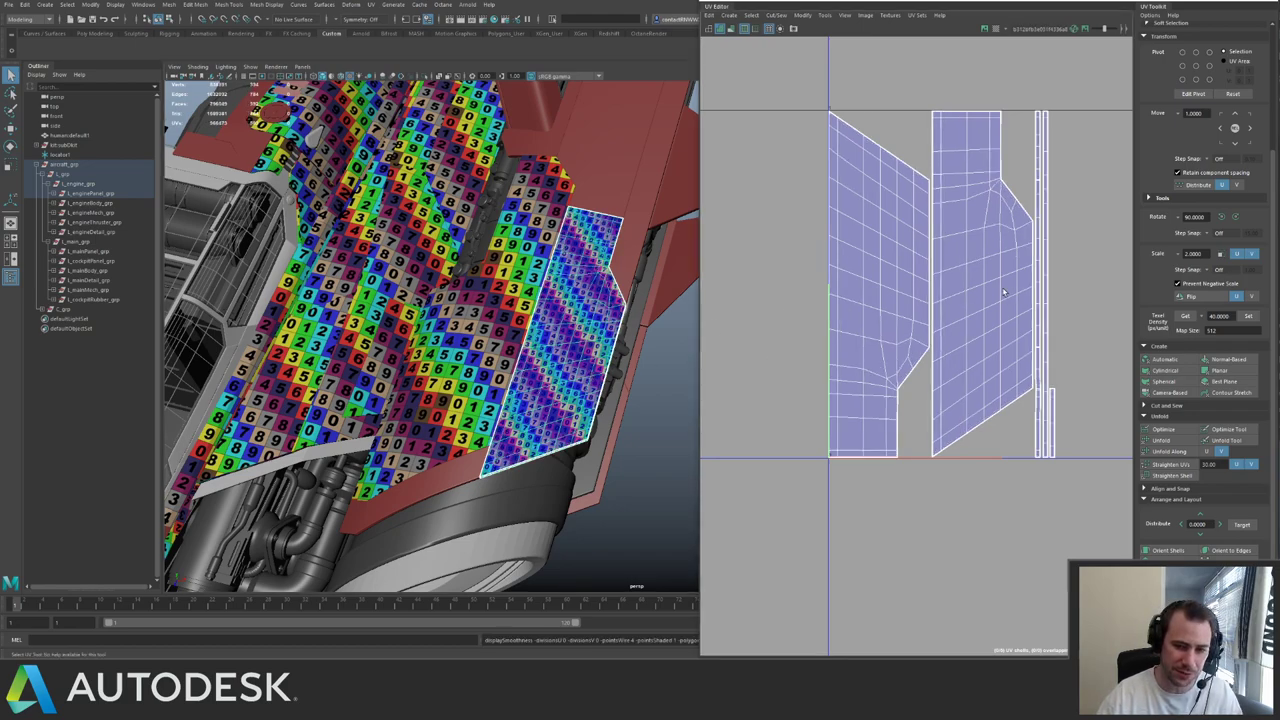
- Set the texel density of all UV shells of the neighbouring panel to 40 at map size 512
right_click_drag(966, 304, 1063, 249)
scroll(1063, 246, "down", 3)
left_click_drag(849, 134, 1078, 386)
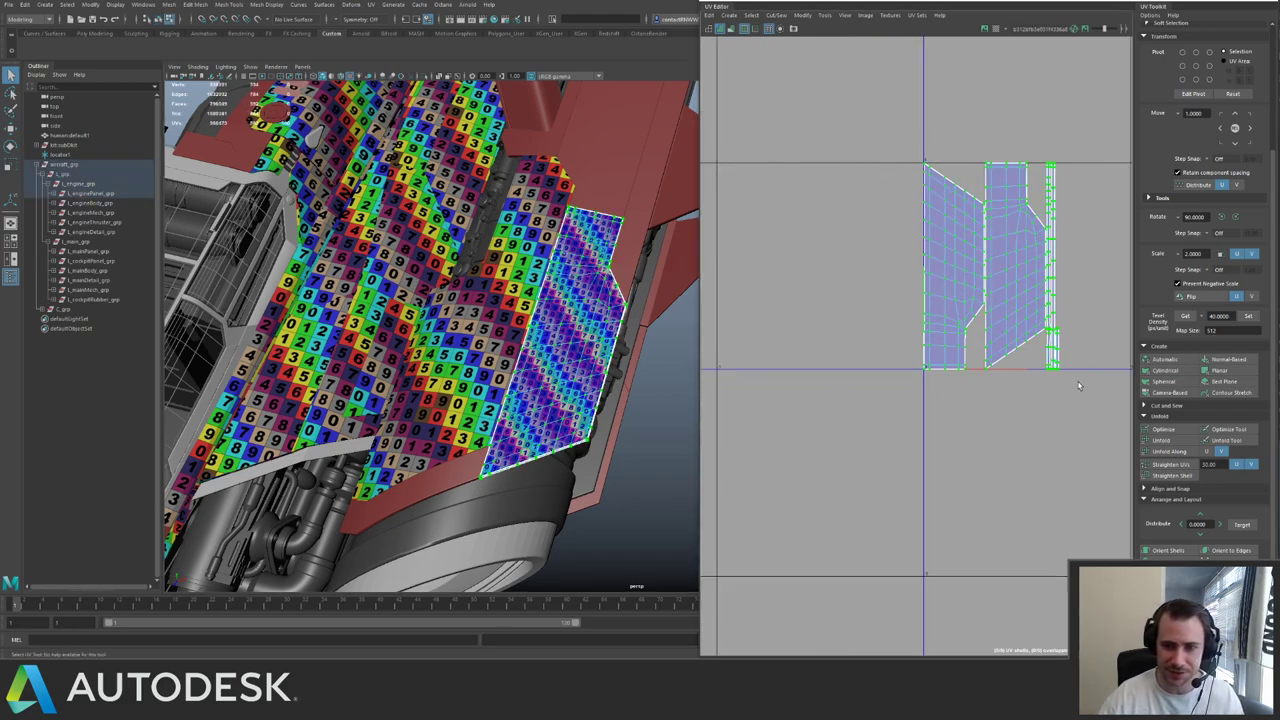
middle_click_drag(1078, 386, 989, 418, "alt")
left_click(1255, 322)
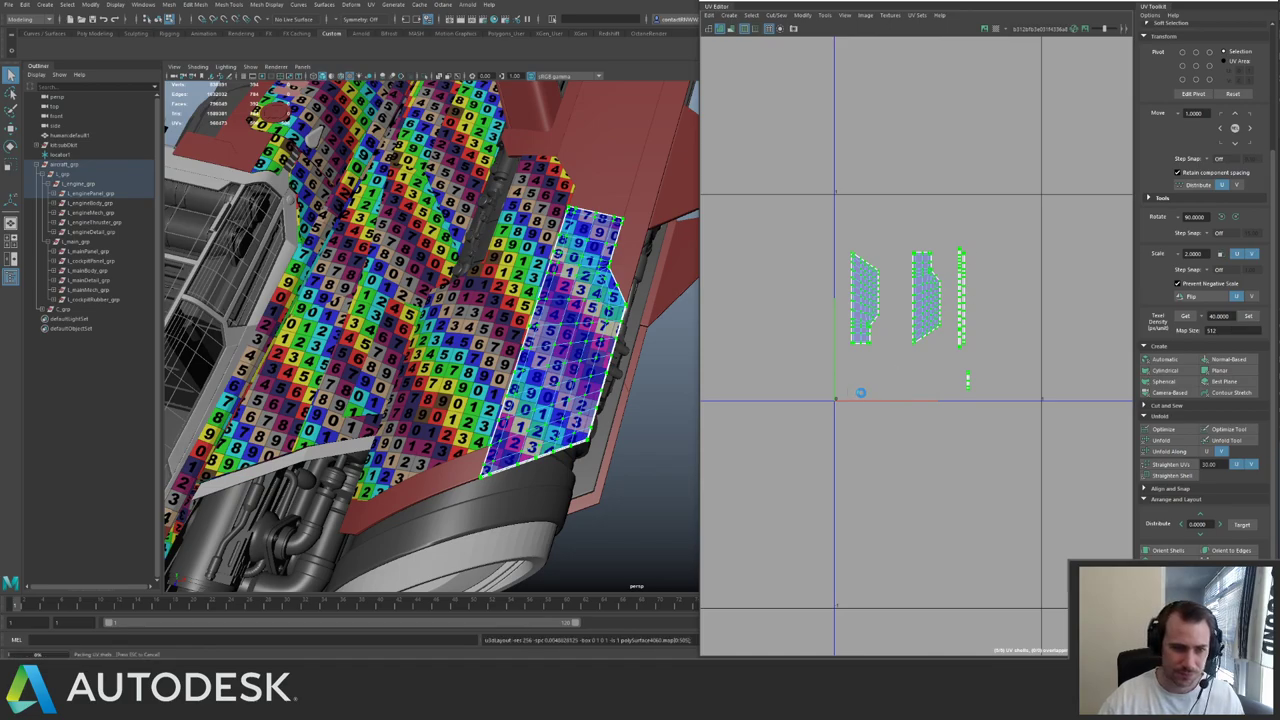
- Create automatic UVs for the long narrow side panel bordering the checkered engine panels
key("f")
right_click_drag(652, 386, 662, 388, "alt")
right_click_drag(584, 310, 630, 242)
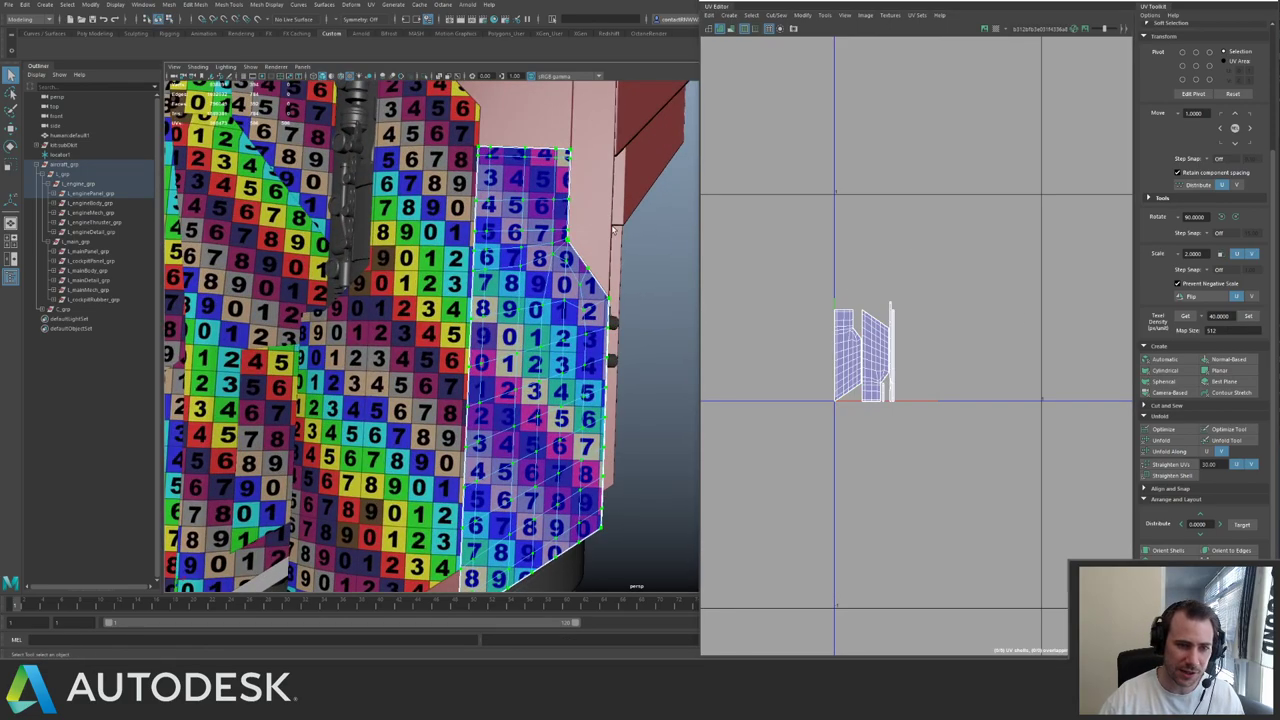
middle_click_drag(616, 234, 622, 354, "alt")
left_click(601, 282)
left_click_drag(600, 284, 612, 313, "alt")
middle_click_drag(612, 313, 640, 278, "alt")
right_click_drag(640, 278, 665, 269, "alt")
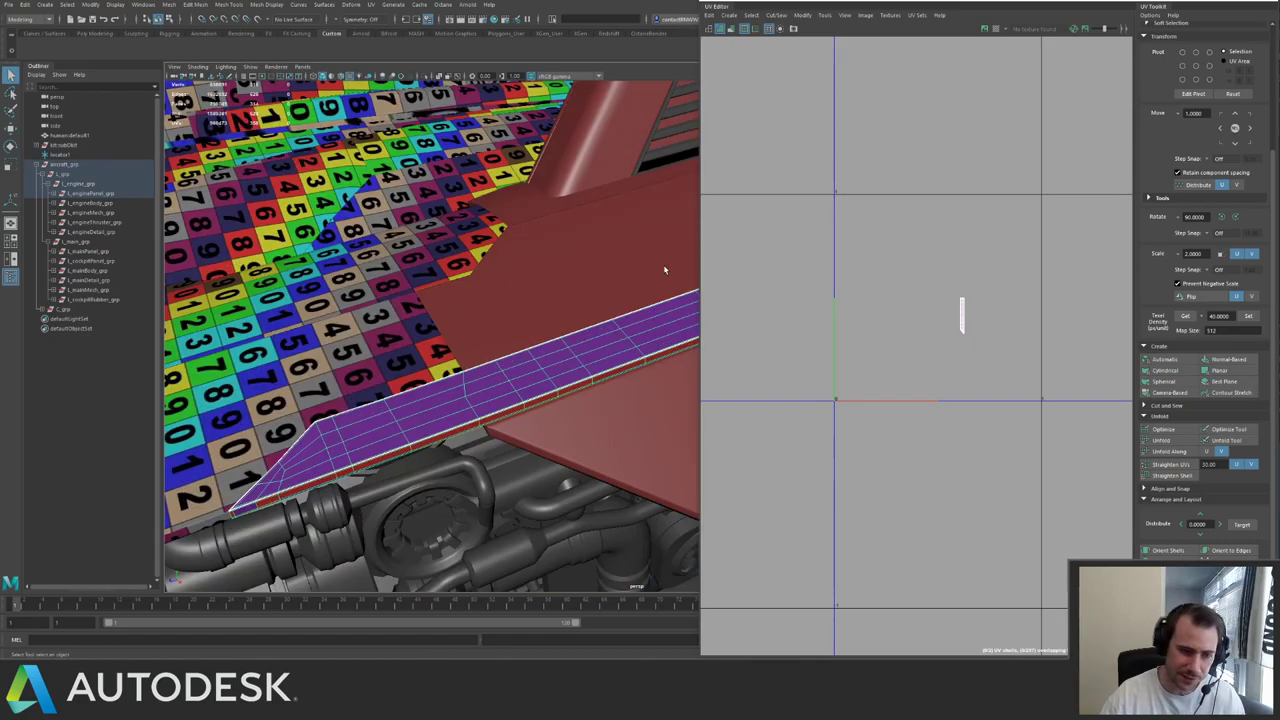
left_click(1178, 361)
scroll(936, 356, "up", 2)
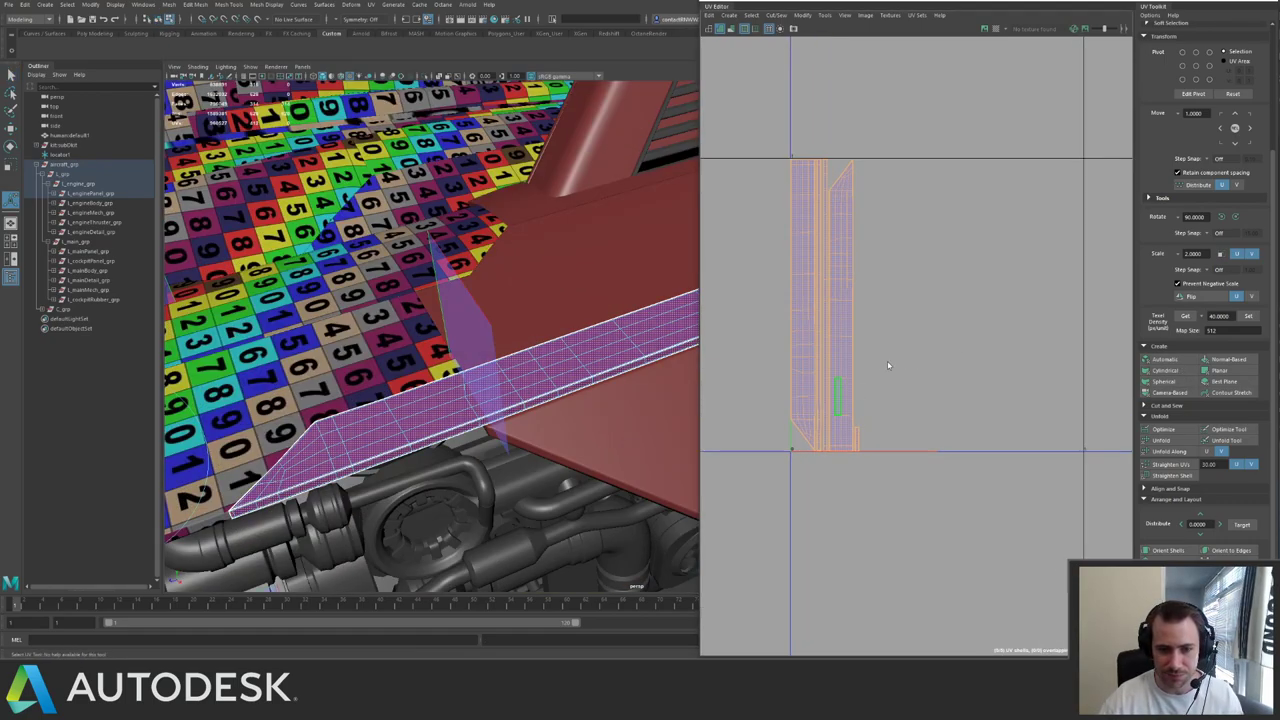
- Set the texel density of all UV shells of the narrow side panel to 40 at map size 512
key("F12")
left_click_drag(764, 146, 1011, 549)
left_click(1241, 316)
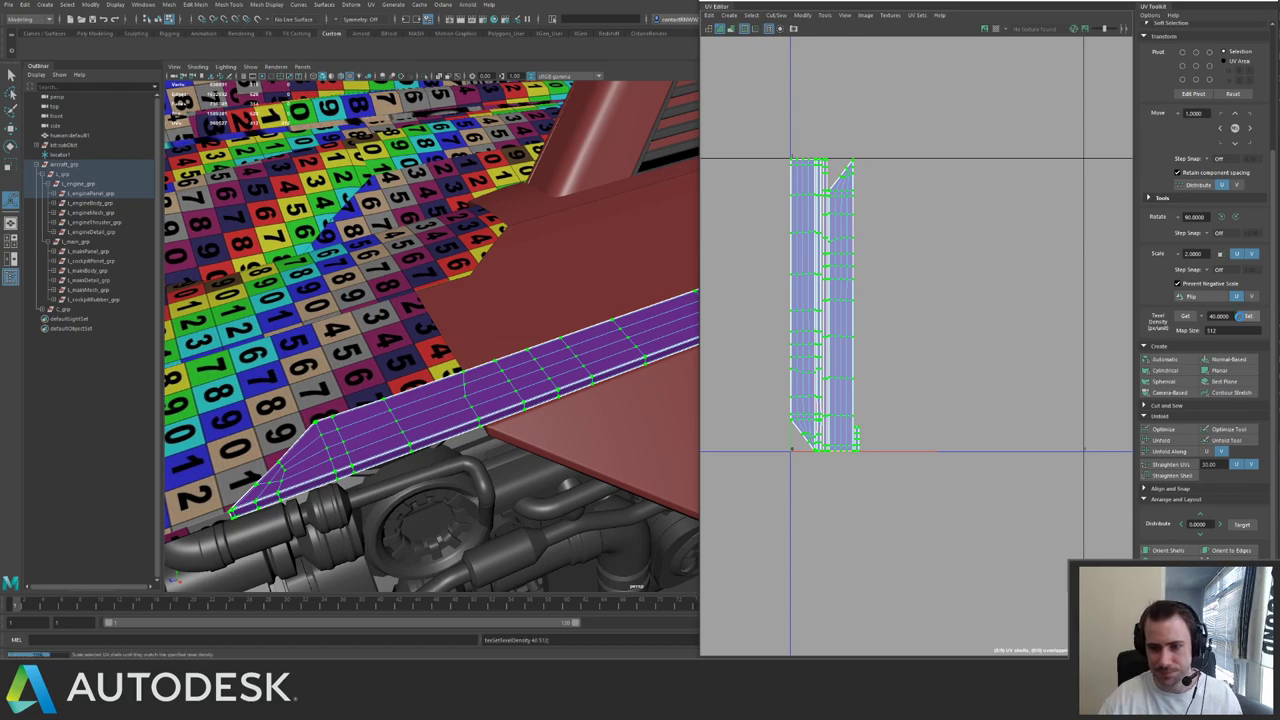
- Pack the narrow side panel's UV shells and assign the existing UV checker material to the panel
right_click_drag(926, 350, 889, 390, "shift")
key("q")
key("F8")
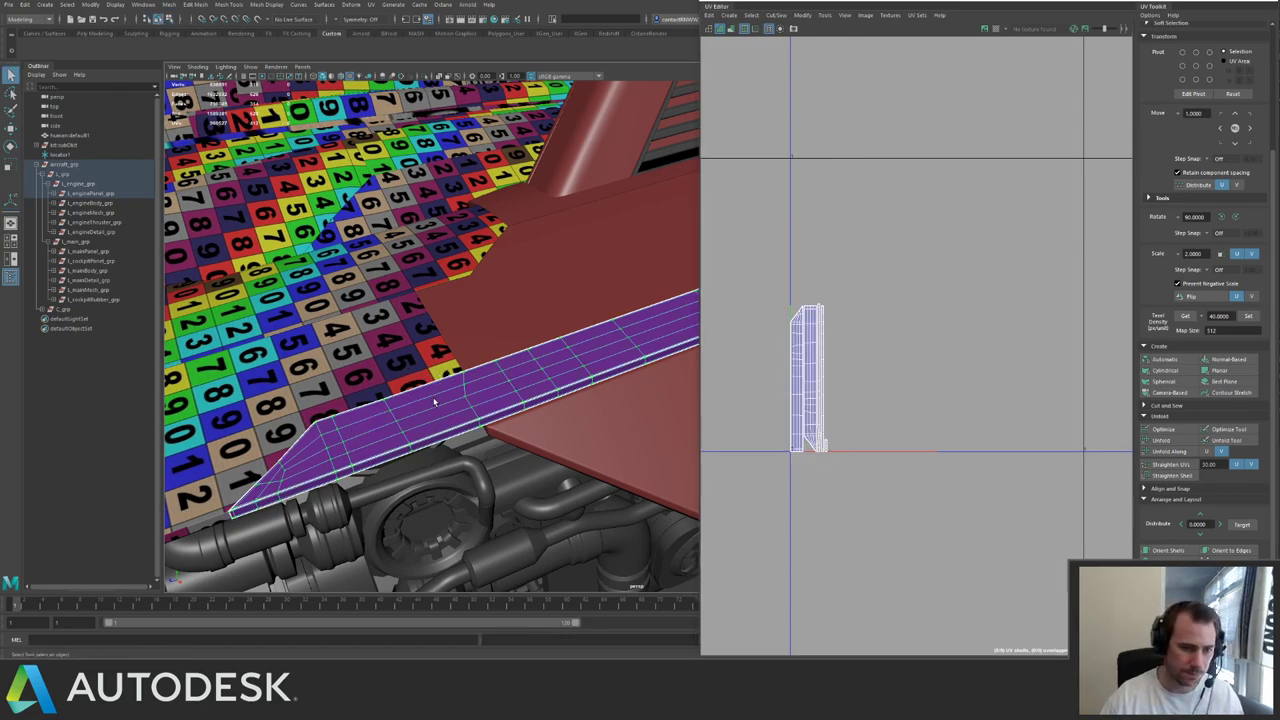
right_click_drag(434, 401, 503, 588)
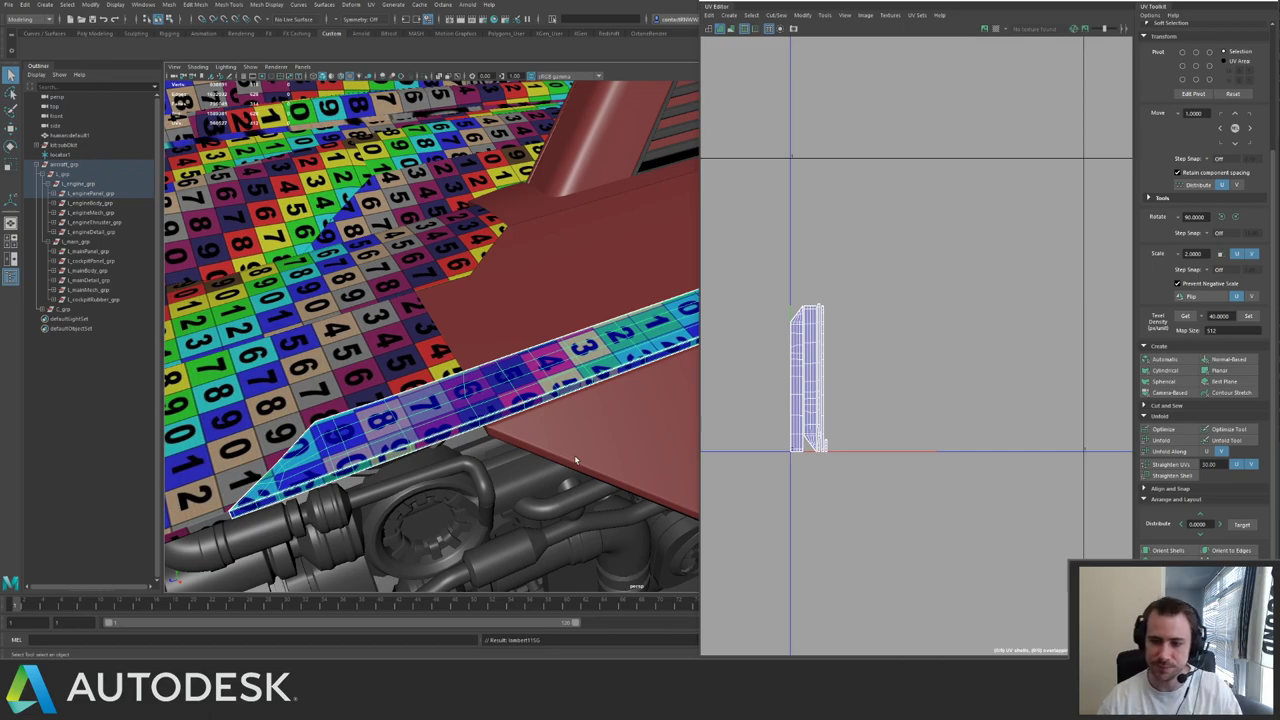
- Create automatic UVs for the wider untextured panel between the narrow side panel and the vented housing
left_click(574, 294)
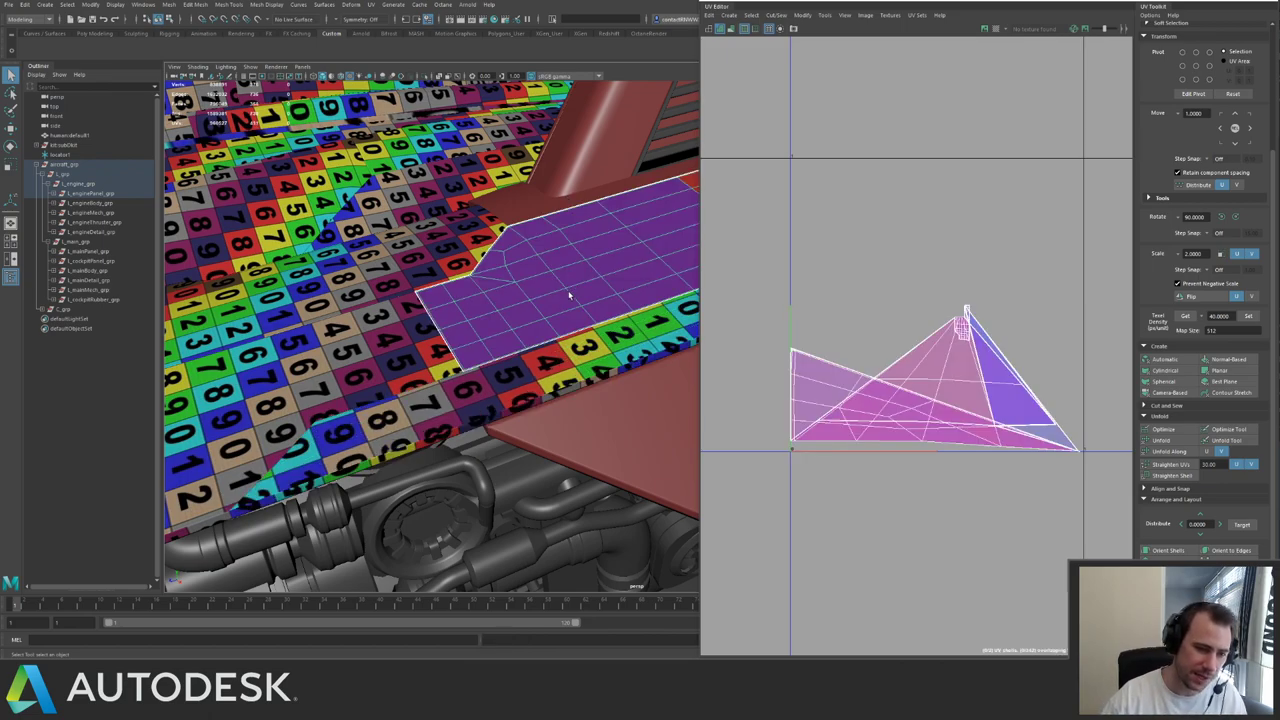
right_click_drag(572, 295, 430, 285, "alt")
mouse_move(430, 285)
left_mouse_down("alt")
mouse_move(480, 305)
mouse_move(453, 289)
left_mouse_up("alt")
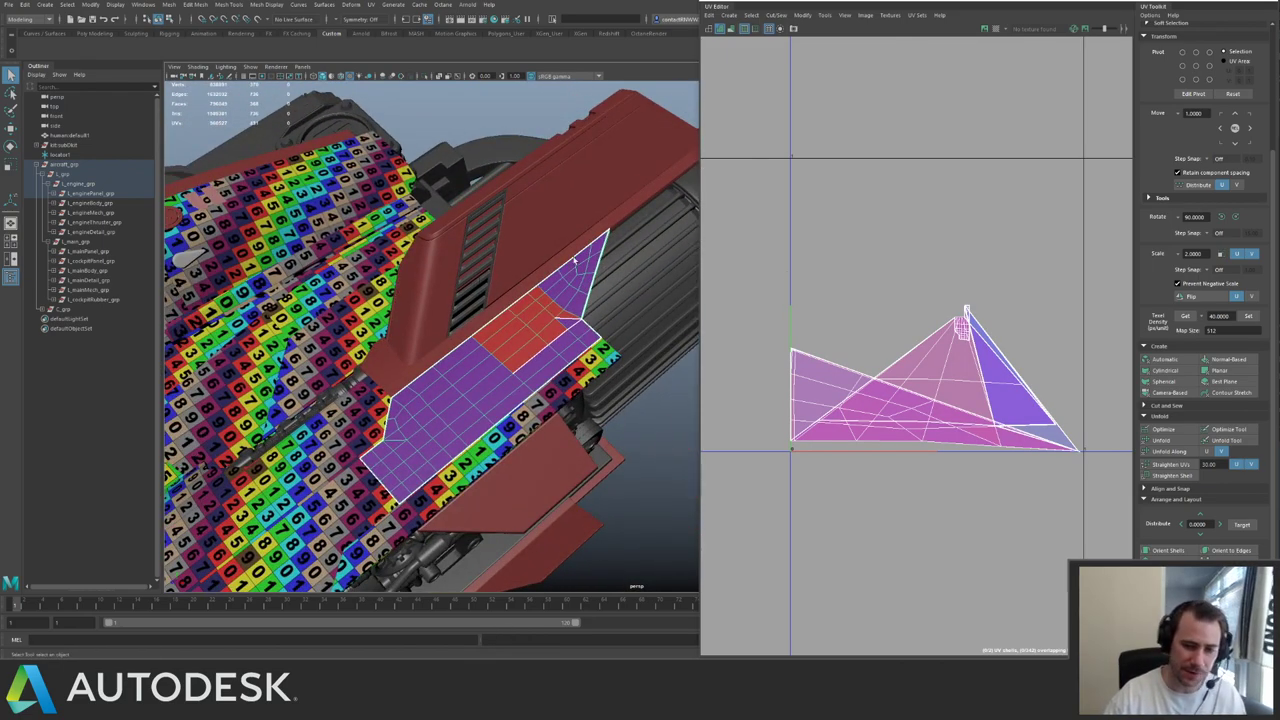
left_click(1178, 360)
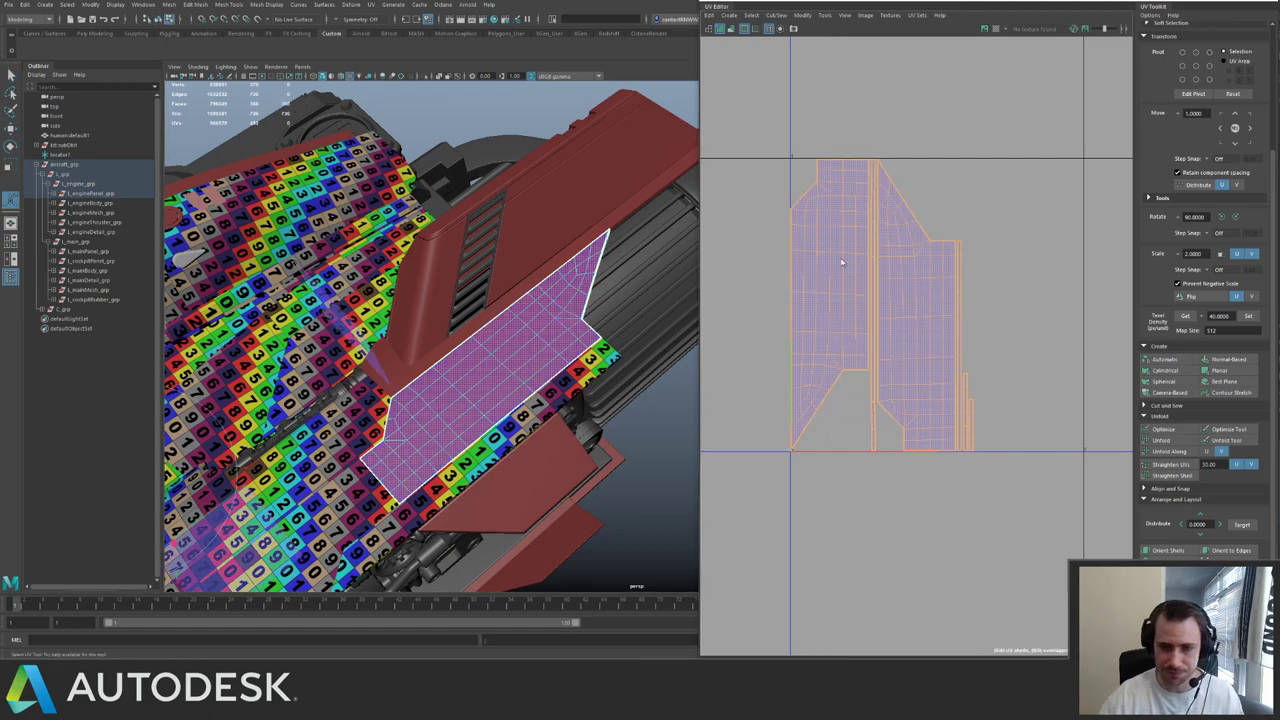
- Set the texel density of all UV shells of the wider panel to 40 at map size 512
right_click_drag(824, 238, 932, 184)
left_click_drag(768, 128, 1030, 478)
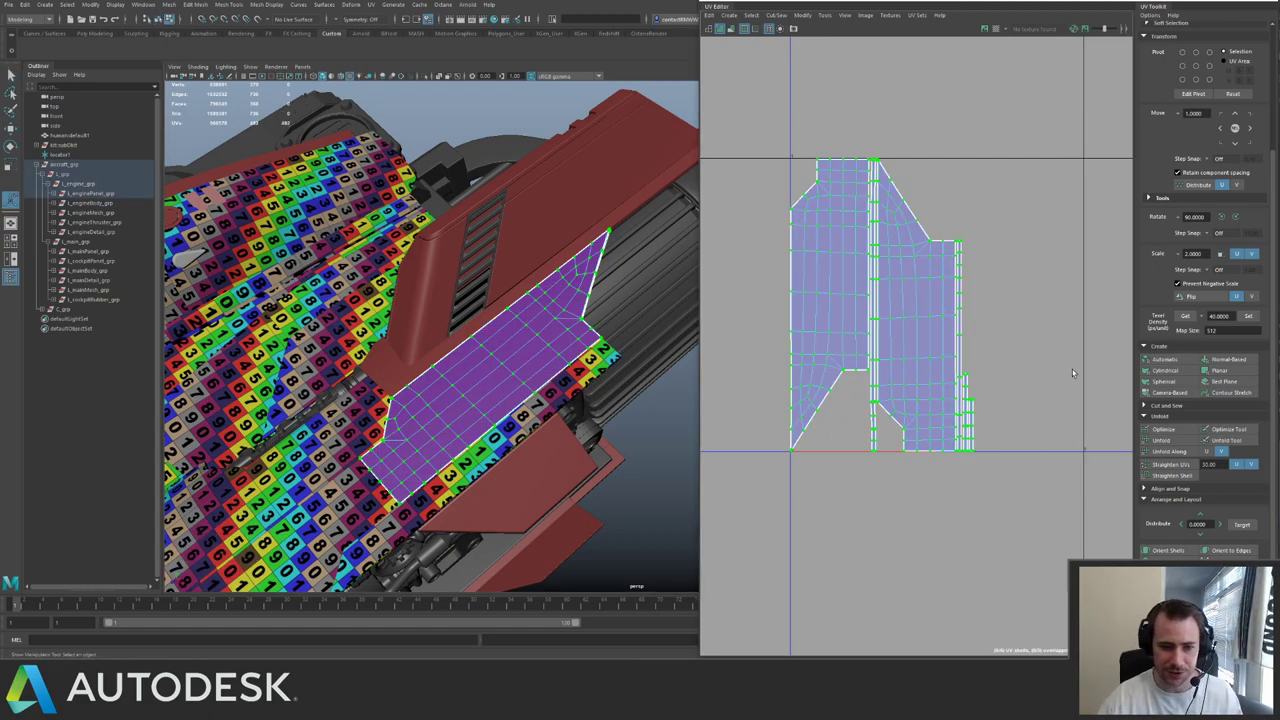
left_click_drag(537, 323, 497, 240, "alt")
key("f")
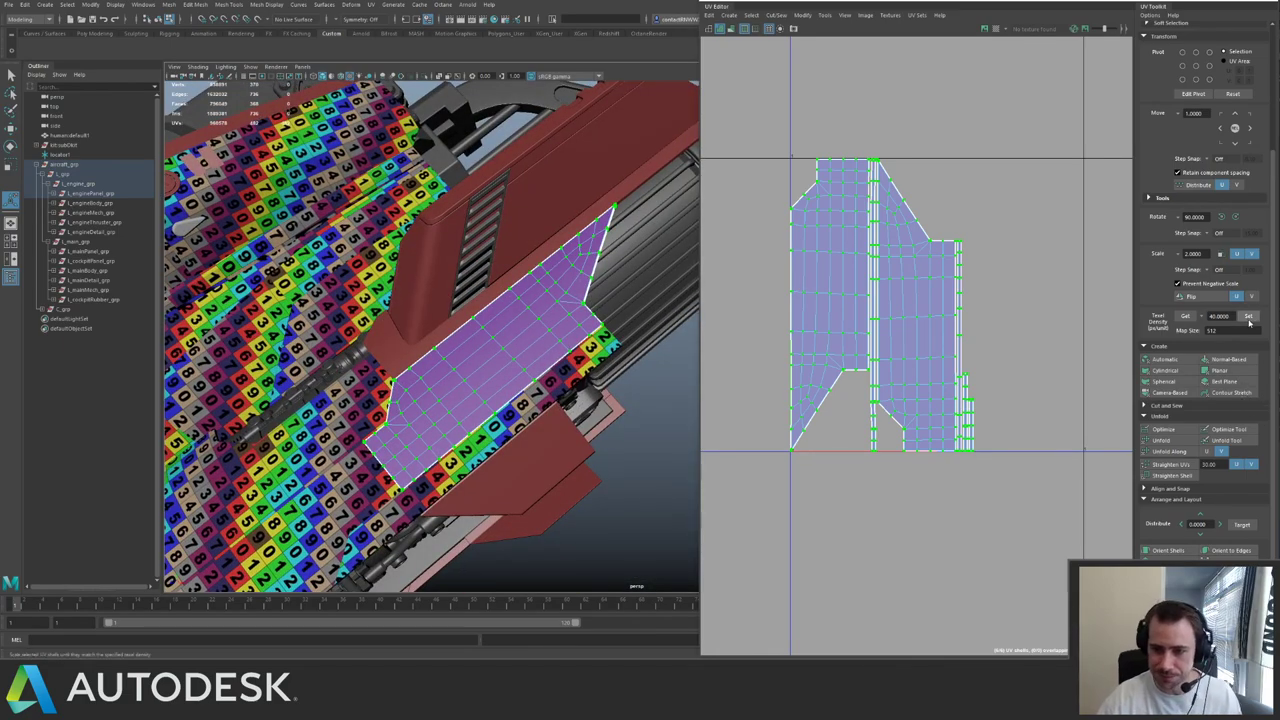
left_click(1248, 320)
- Pack the wider panel's UV shells and assign the existing UV checker material to the panel
right_click_drag(1017, 321, 881, 440, "shift")
right_click_drag(1022, 332, 947, 278, "alt")
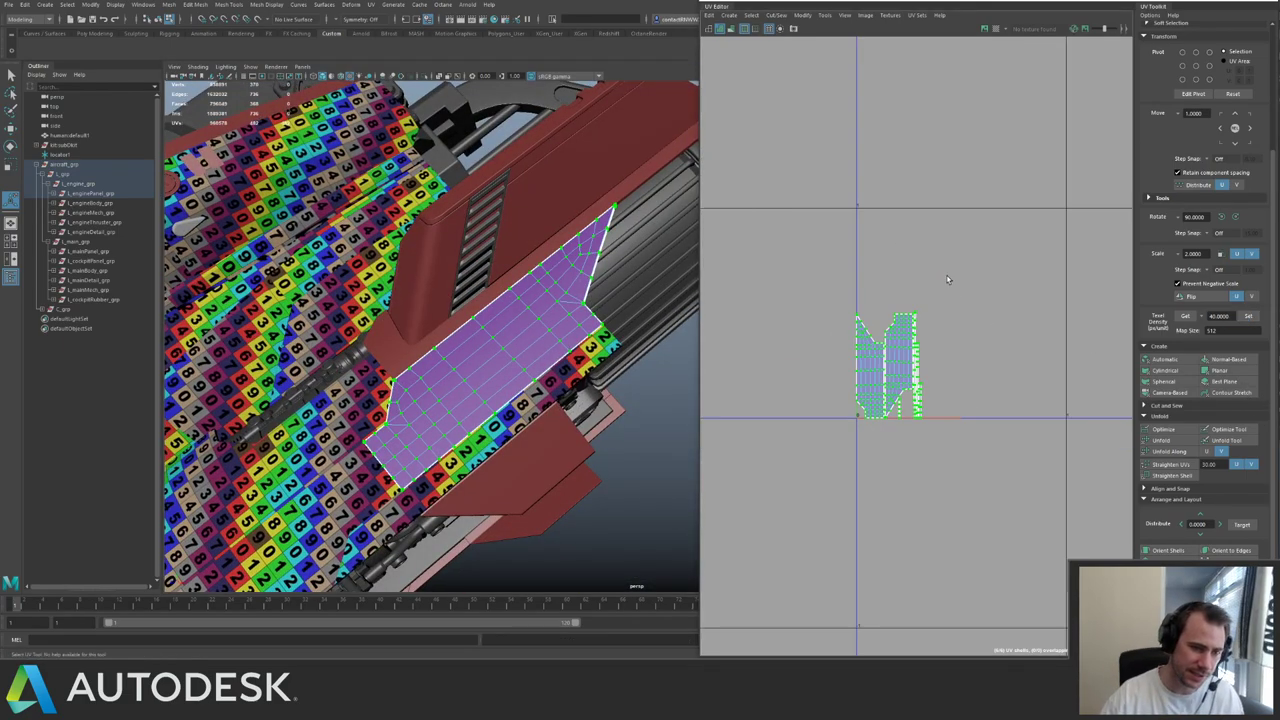
right_click_drag(484, 330, 554, 582)
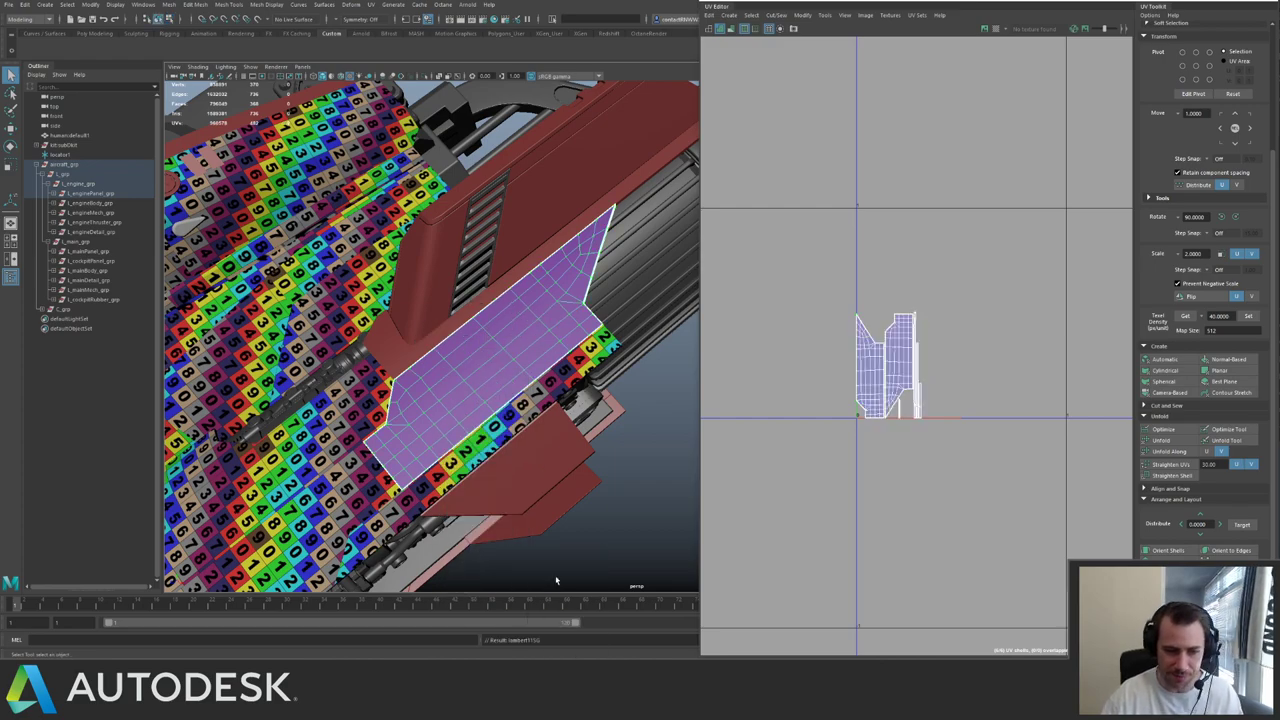
left_click(602, 504)
- Isolate the L-shaped trim panel at the base of the vented housing and create automatic UVs for it
left_click_drag(530, 350, 461, 361, "alt")
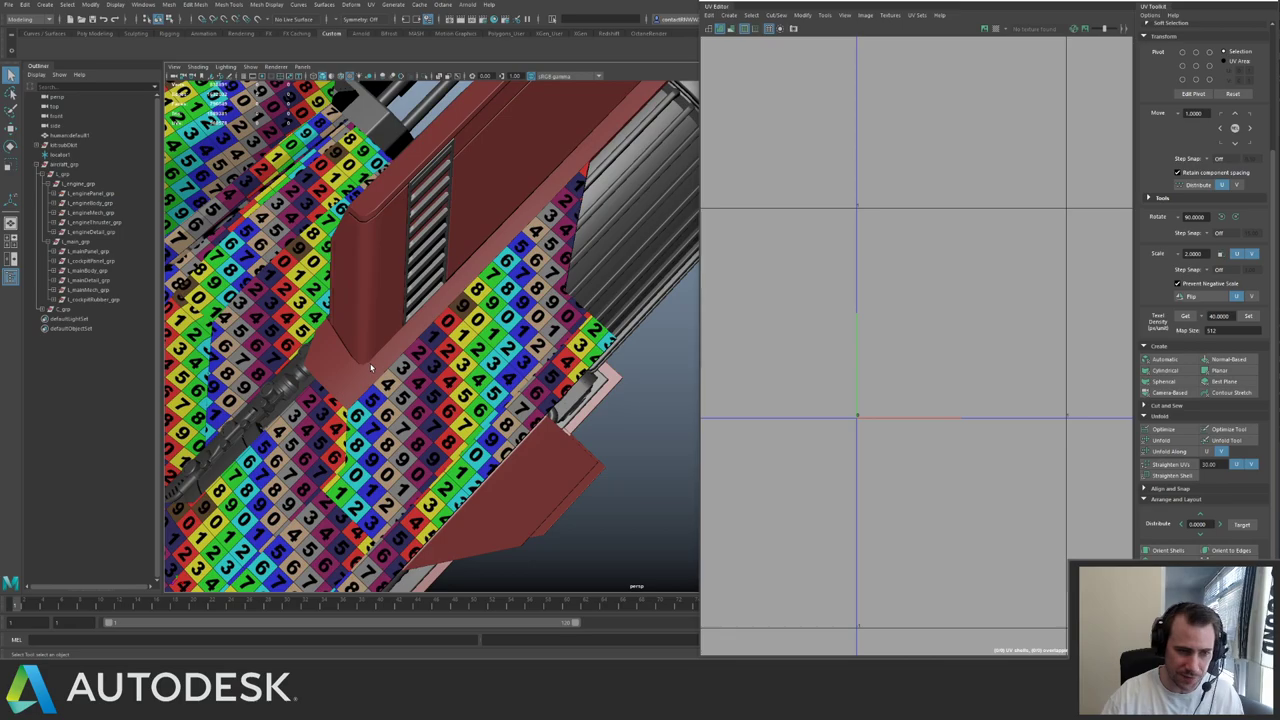
left_click(370, 368)
left_click_drag(370, 368, 457, 212, "alt")
key("f")
key("ctrl+1")
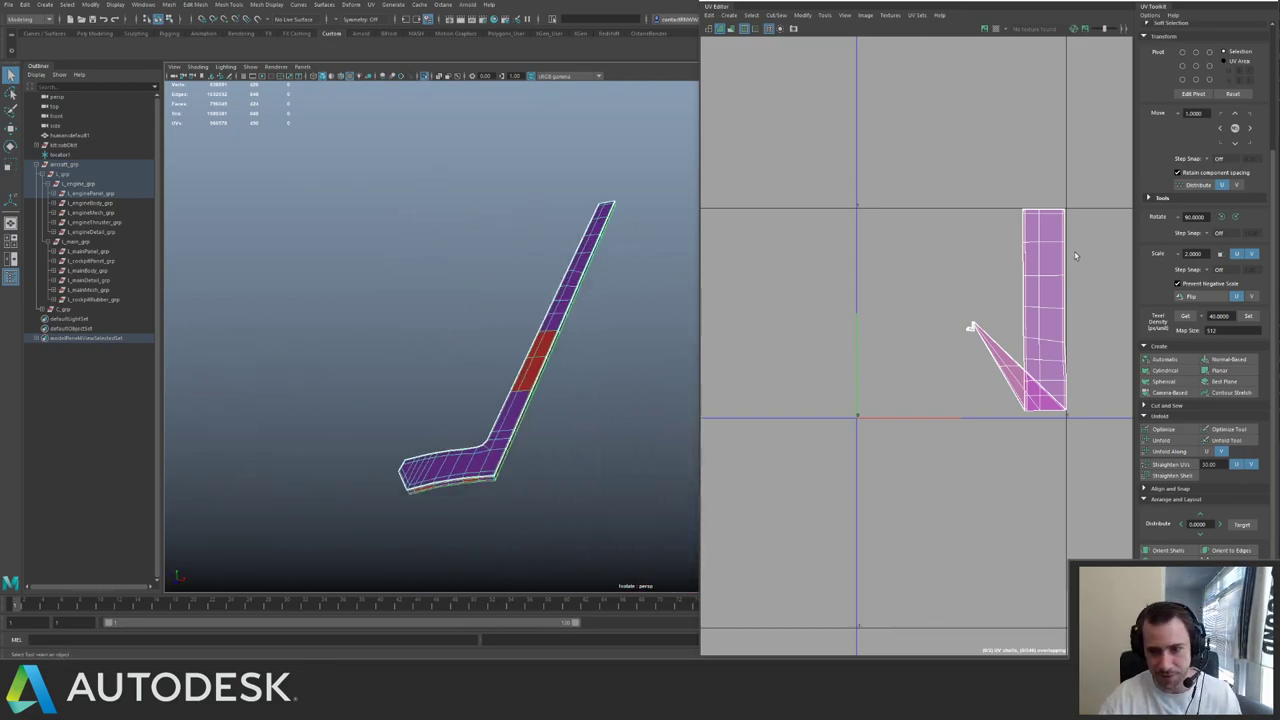
left_click(1163, 360)
- Straighten the UVs of the two longer slanted strip shells of the L-shaped trim
right_click_drag(835, 301, 1006, 368, "alt")
middle_click_drag(972, 361, 866, 308, "alt")
right_click_drag(868, 310, 964, 429, "alt")
left_click(956, 436)
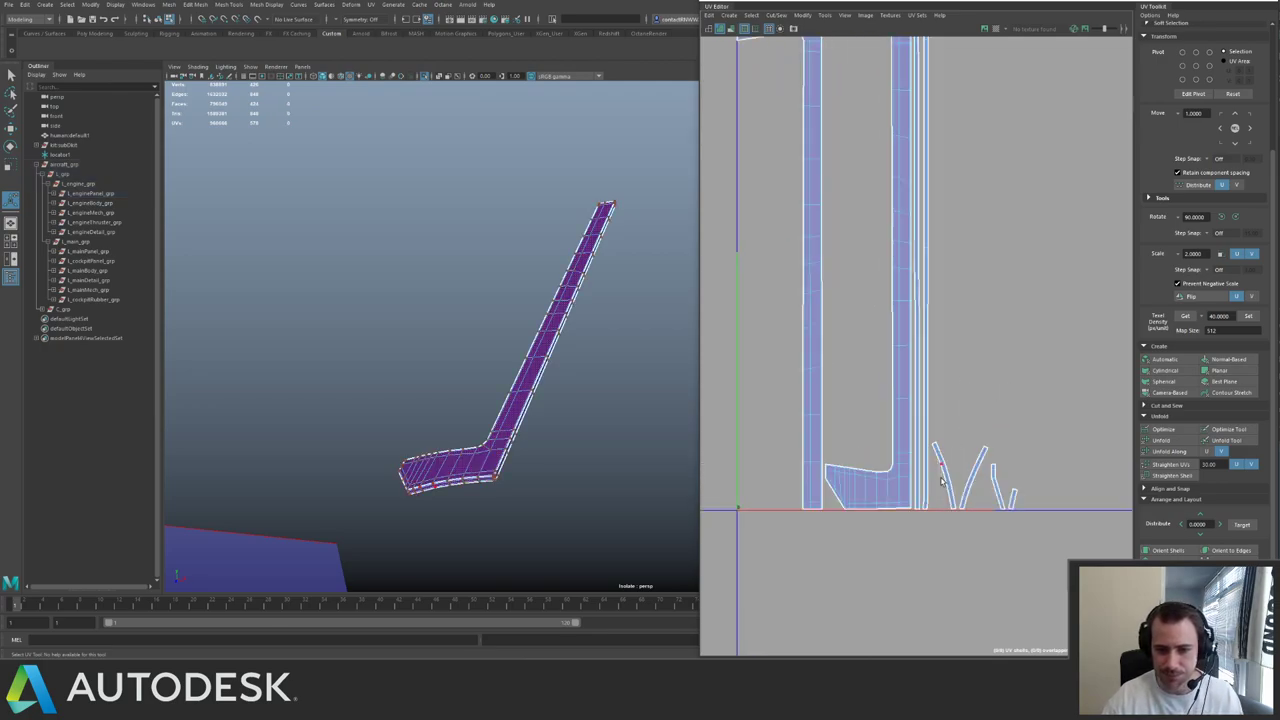
left_click_drag(938, 522, 1024, 460)
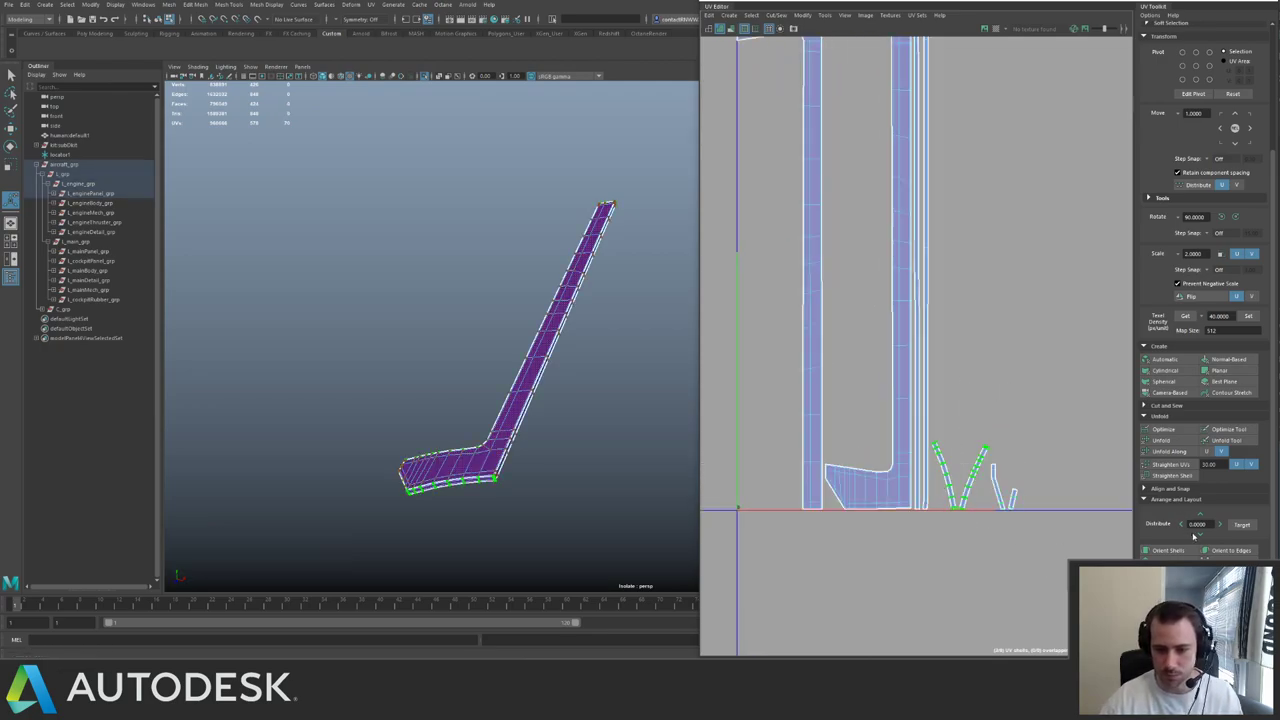
left_click(1165, 464)
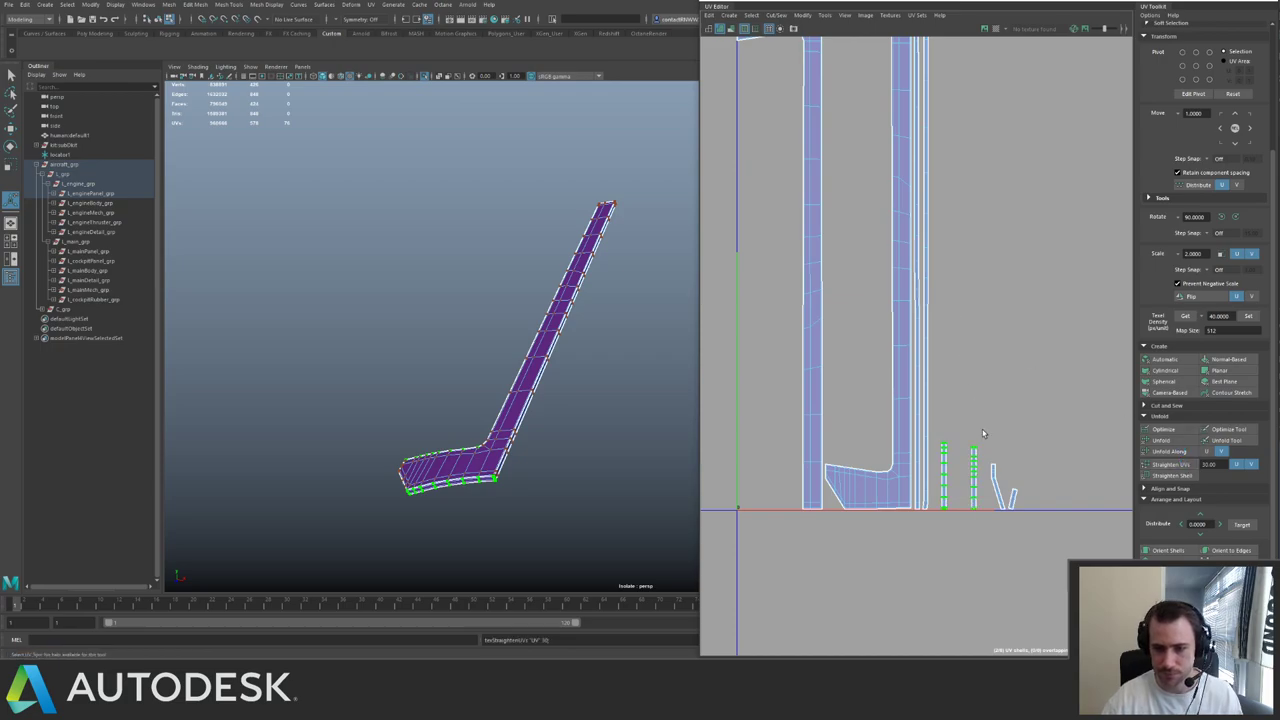
- Straighten the UVs of the short bent strip shell, leaving the smallest slanted shell out of the selection
left_click_drag(1039, 541, 1040, 542)
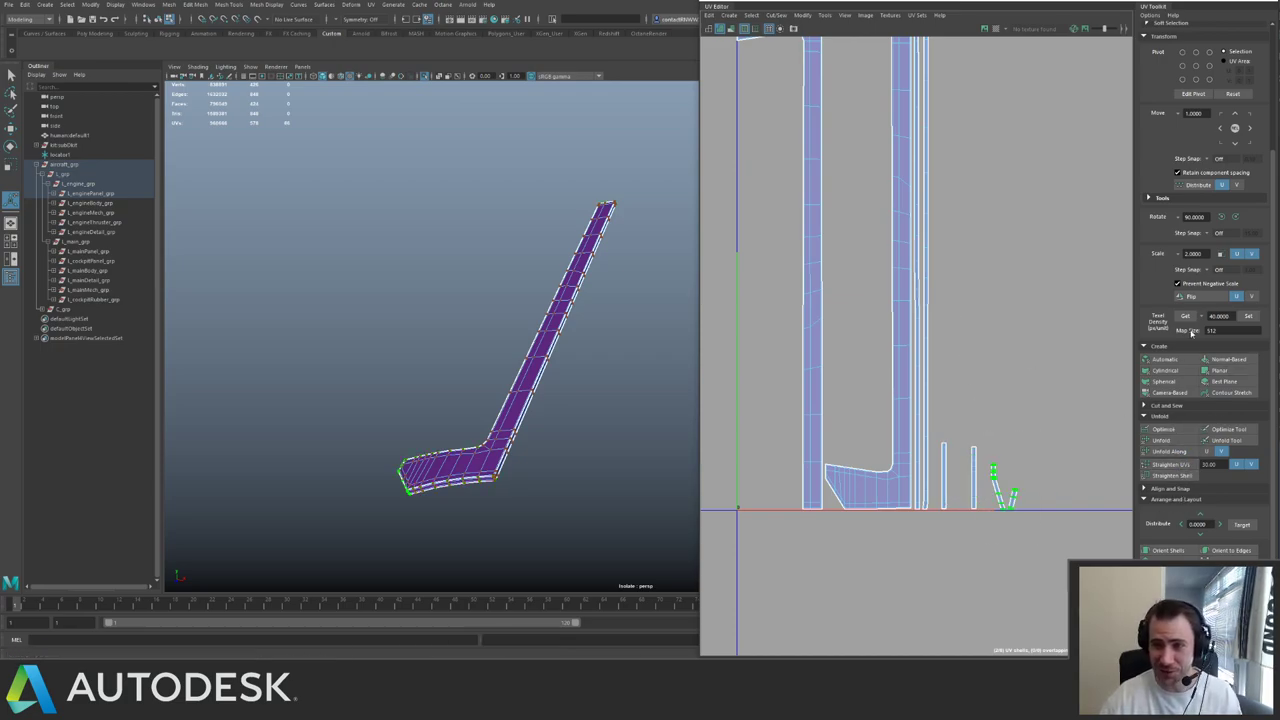
middle_click_drag(1027, 520, 960, 440, "alt")
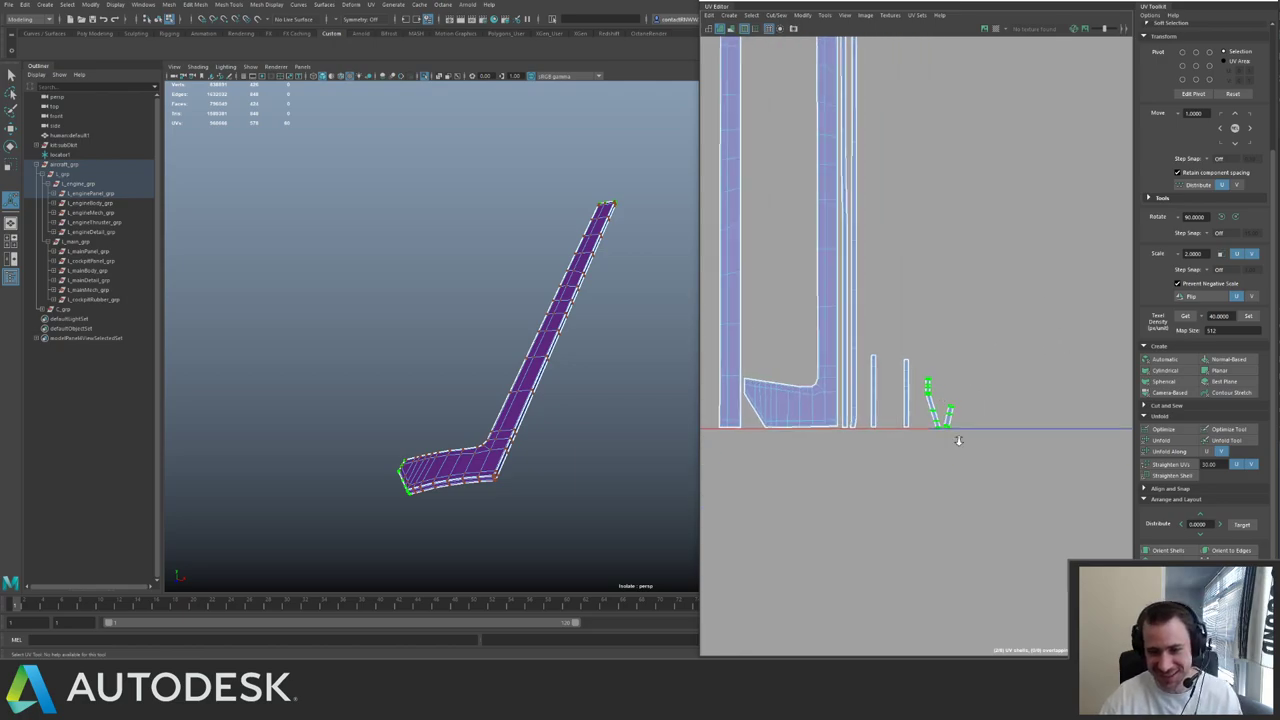
right_click_drag(960, 440, 996, 455, "alt")
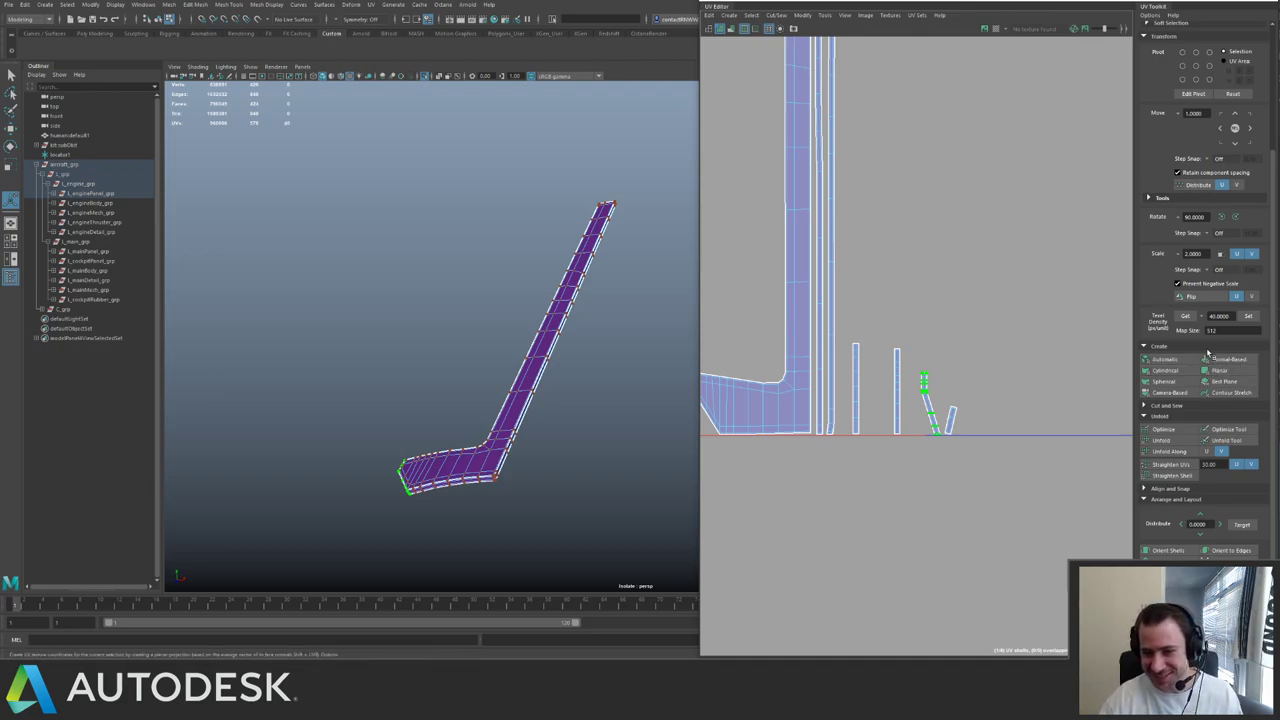
left_click(1171, 464)
- Exit isolation of the L-shaped trim and assign the existing UV checker material to it
right_click_drag(1019, 308, 909, 259, "alt")
middle_click_drag(909, 259, 994, 366, "alt")
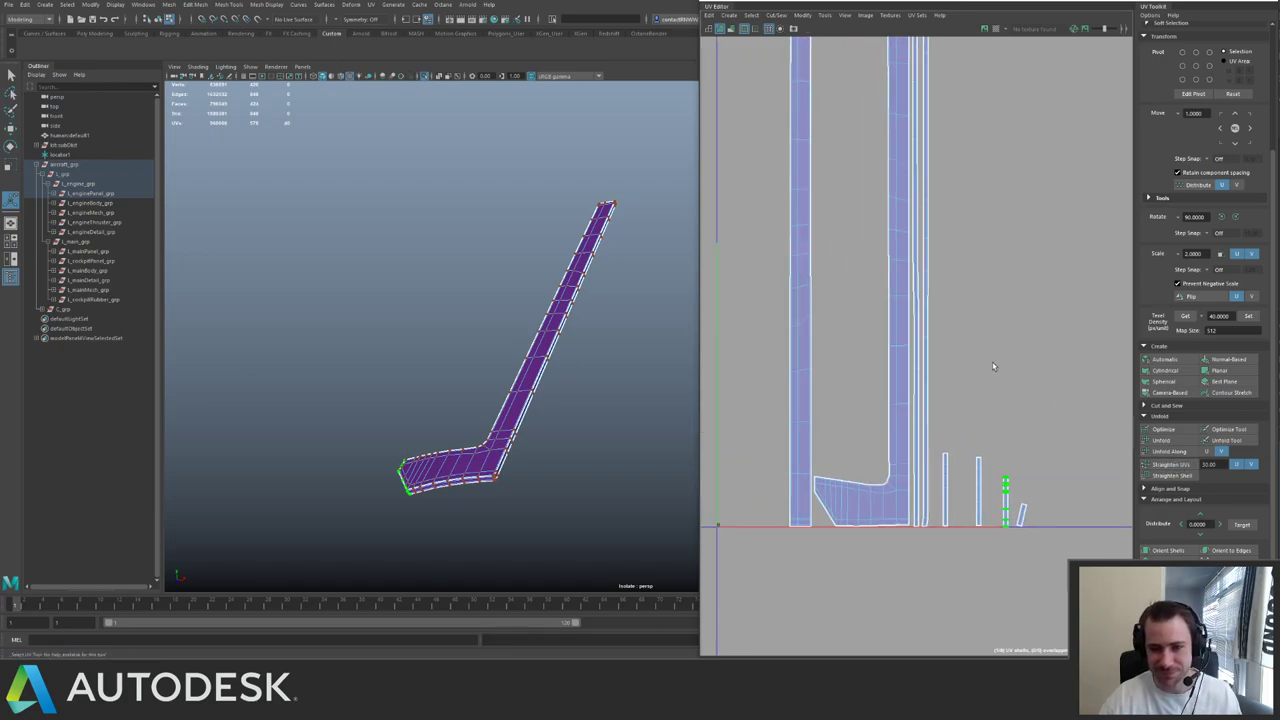
right_click_drag(994, 366, 820, 210, "alt")
middle_click_drag(820, 210, 822, 284, "alt")
left_click_drag(774, 189, 1050, 541)
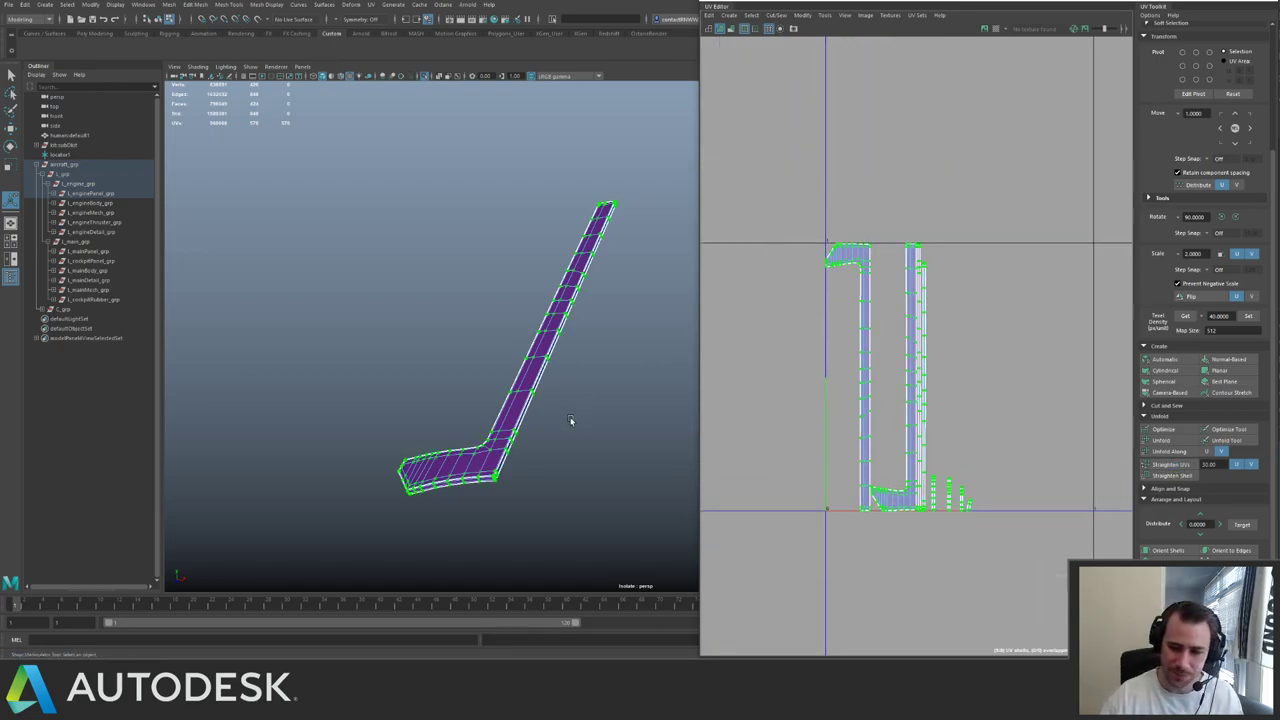
key("q")
key("F8")
key("ctrl+1")
middle_click_drag(481, 293, 468, 282, "alt")
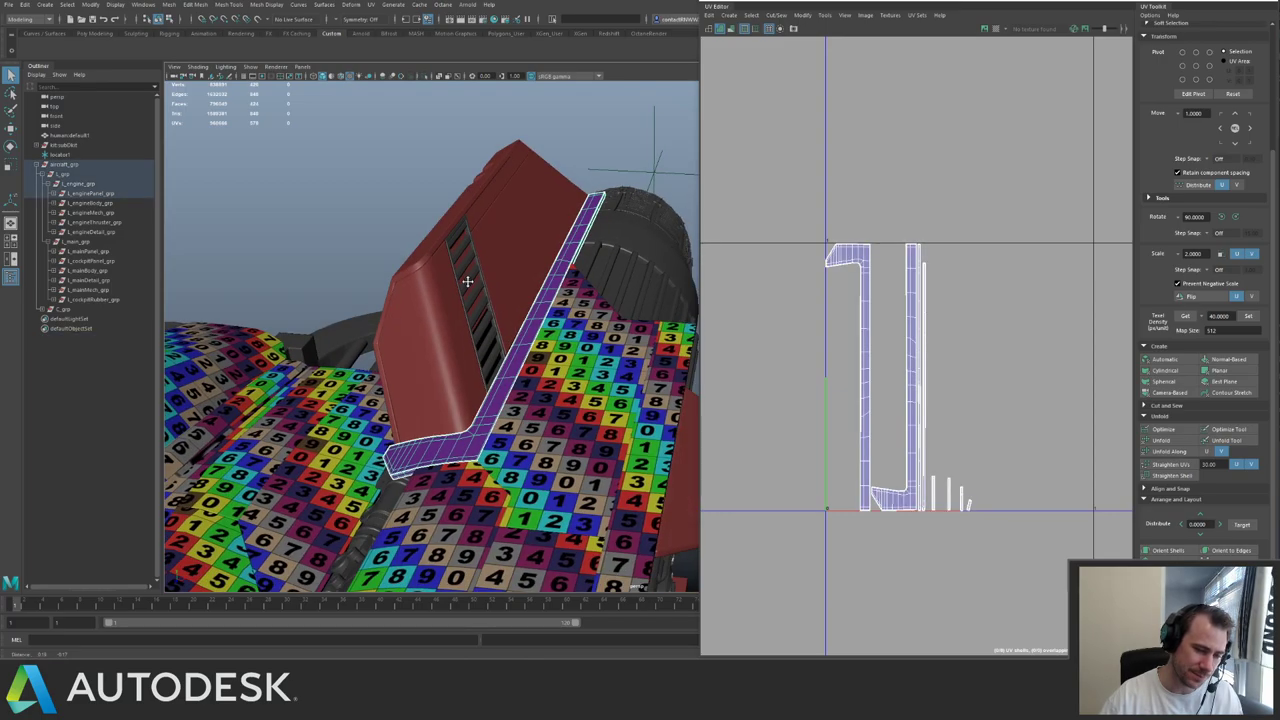
left_click_drag(467, 282, 507, 392, "alt")
right_click_drag(508, 391, 574, 586)
left_click_drag(574, 586, 194, 217, "alt")
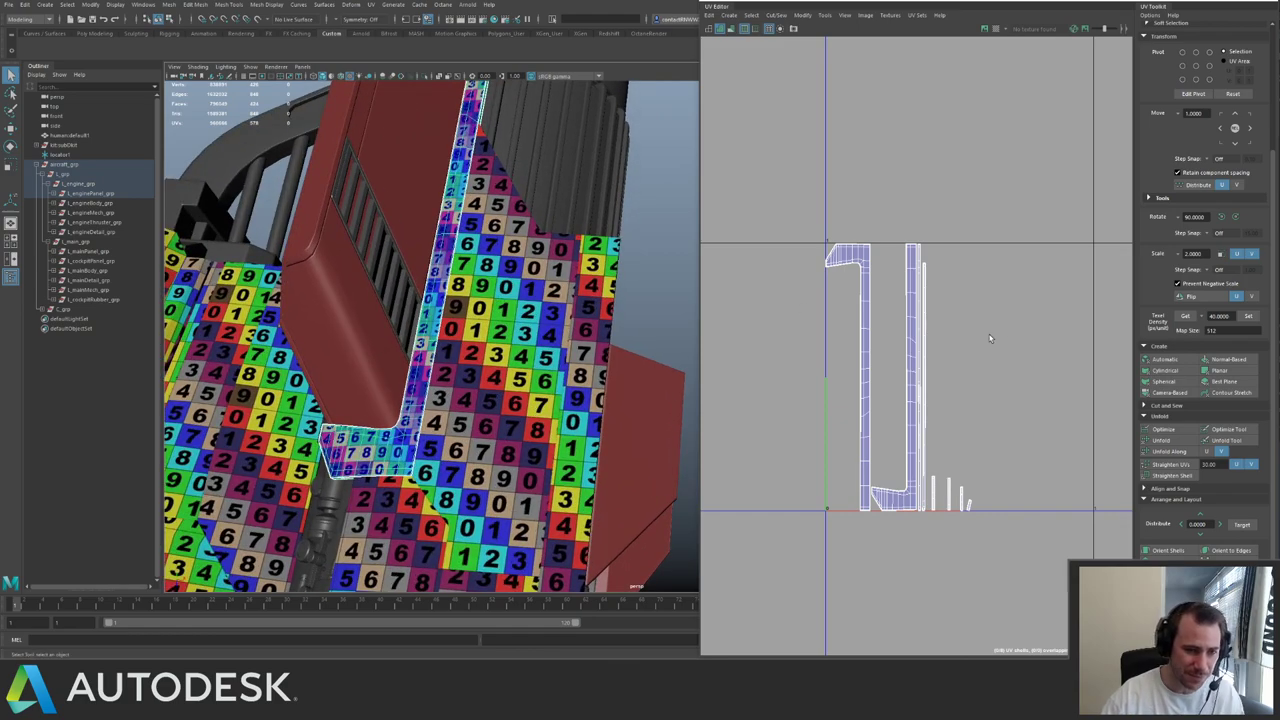
- Orient the smallest slanted UV shell of the L-shaped trim upright
left_click_drag(778, 214, 856, 318)
middle_click_drag(982, 348, 994, 277, "alt")
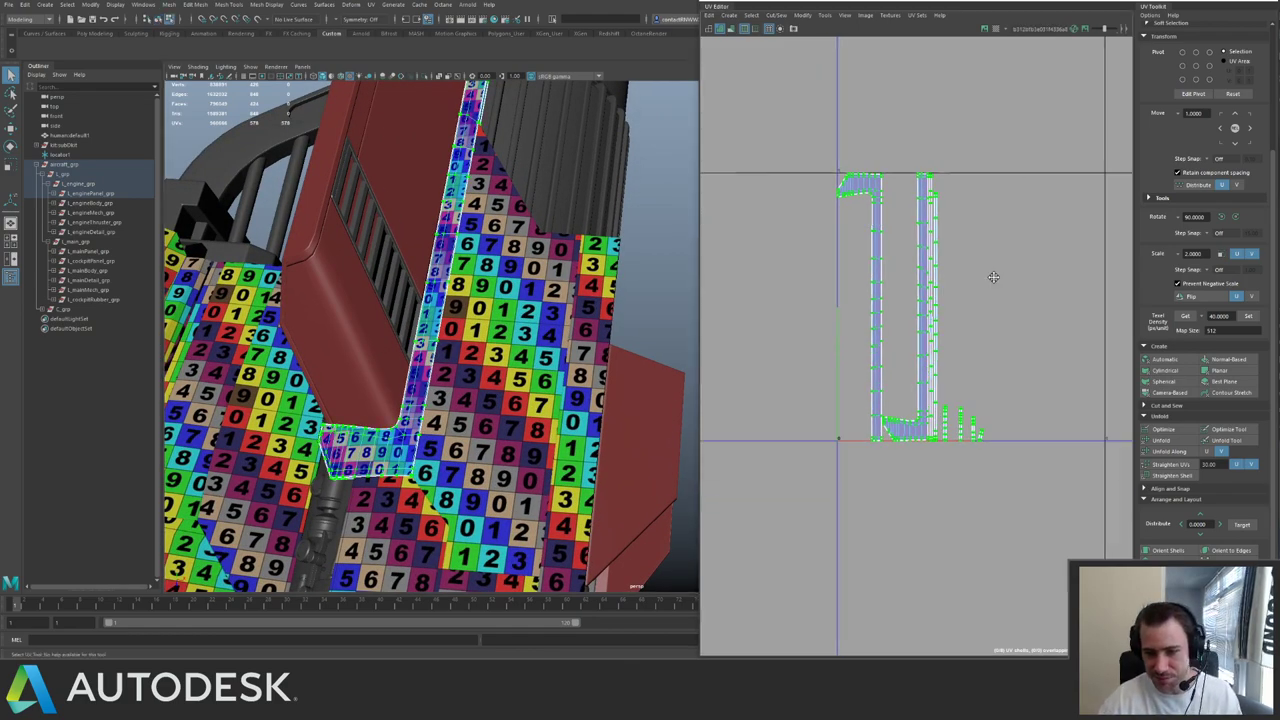
right_click_drag(994, 277, 1091, 377, "alt")
middle_click_drag(1091, 377, 880, 130, "alt")
right_click_drag(940, 380, 1011, 451, "alt")
left_click_drag(939, 364, 812, 465)
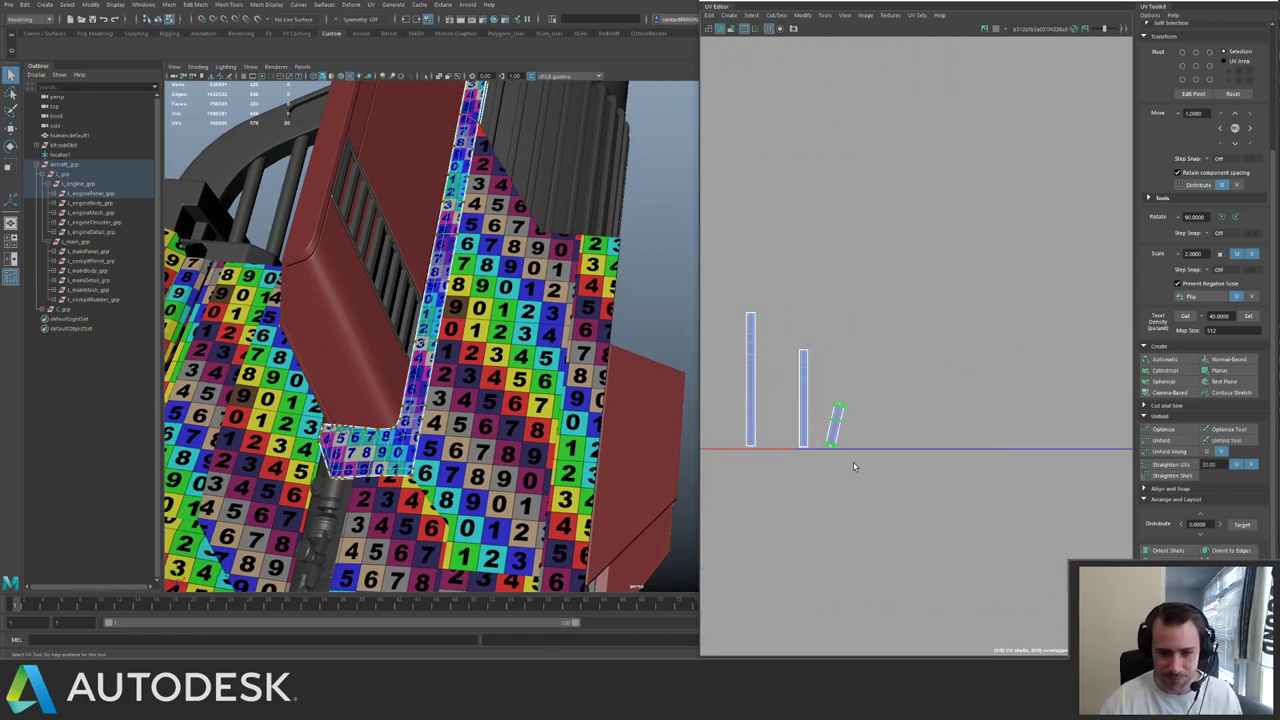
left_click(1187, 553)
- Set the texel density of all the L-shaped trim's UV shells to 40 at map size 512 and pack them
right_click_drag(985, 218, 780, 110, "alt")
middle_click_drag(780, 110, 830, 205, "alt")
right_click_drag(830, 205, 807, 213, "alt")
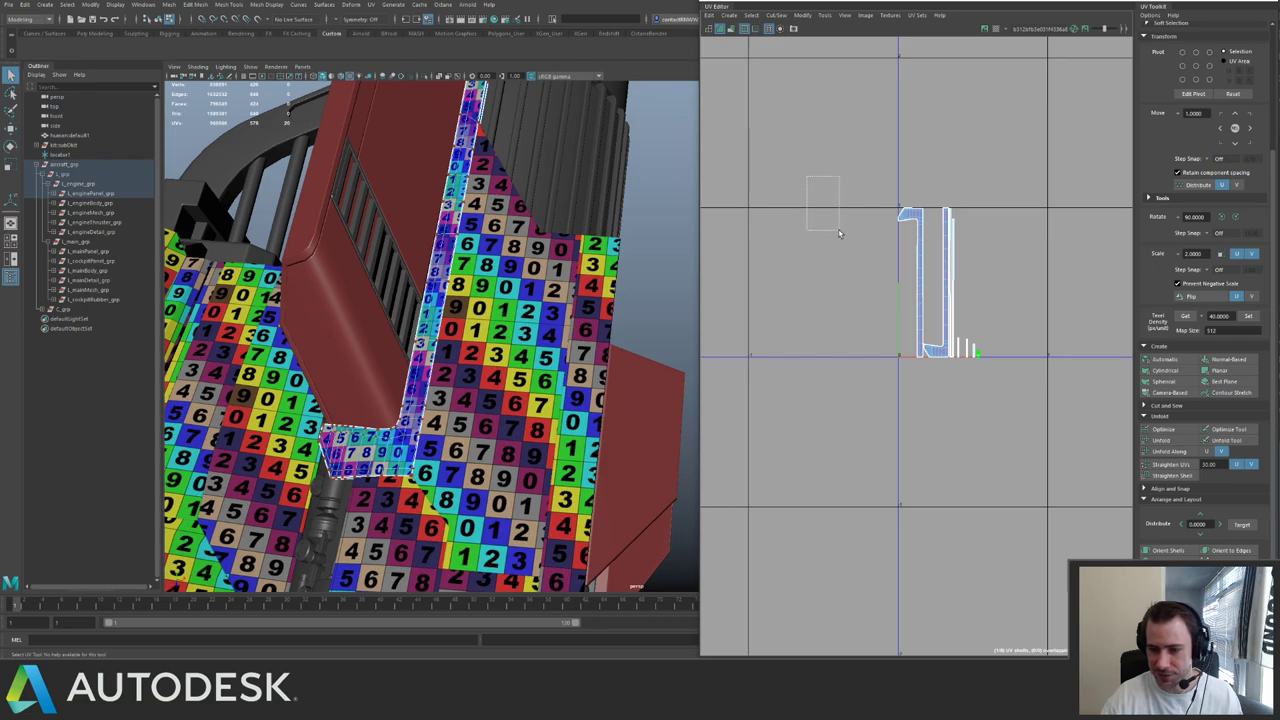
left_click_drag(849, 245, 914, 332)
key("f")
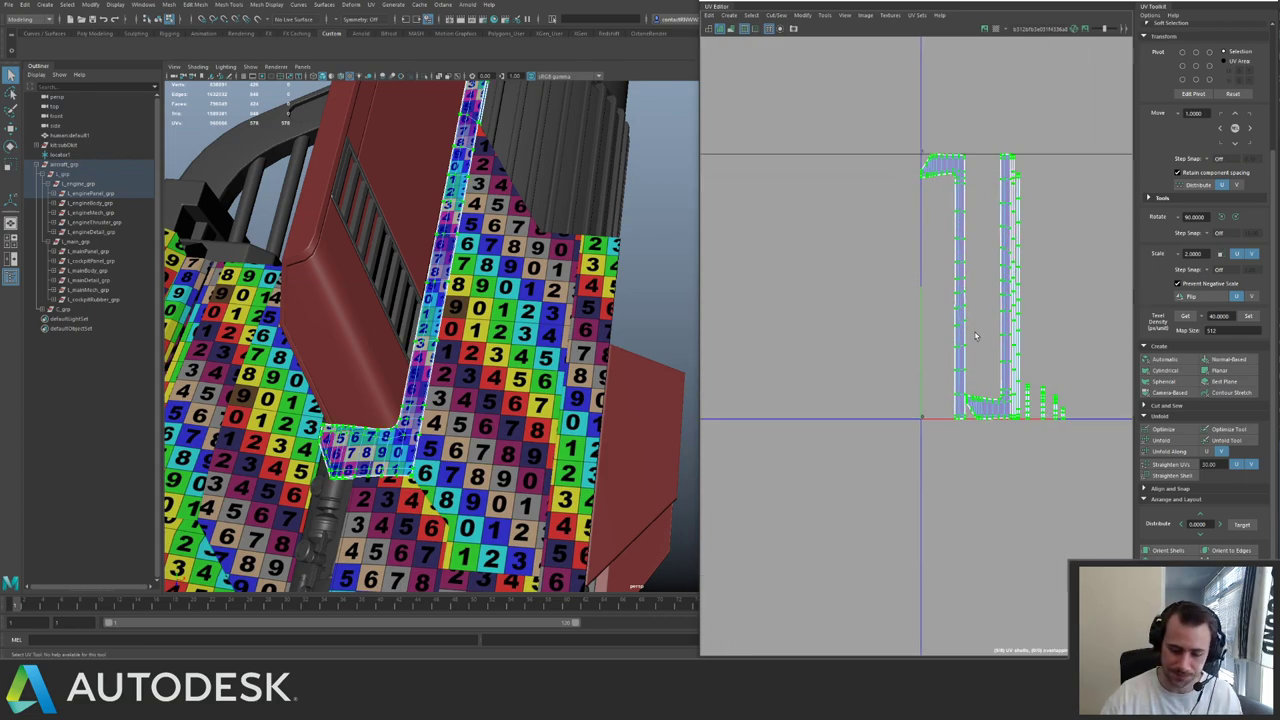
left_click(1248, 316)
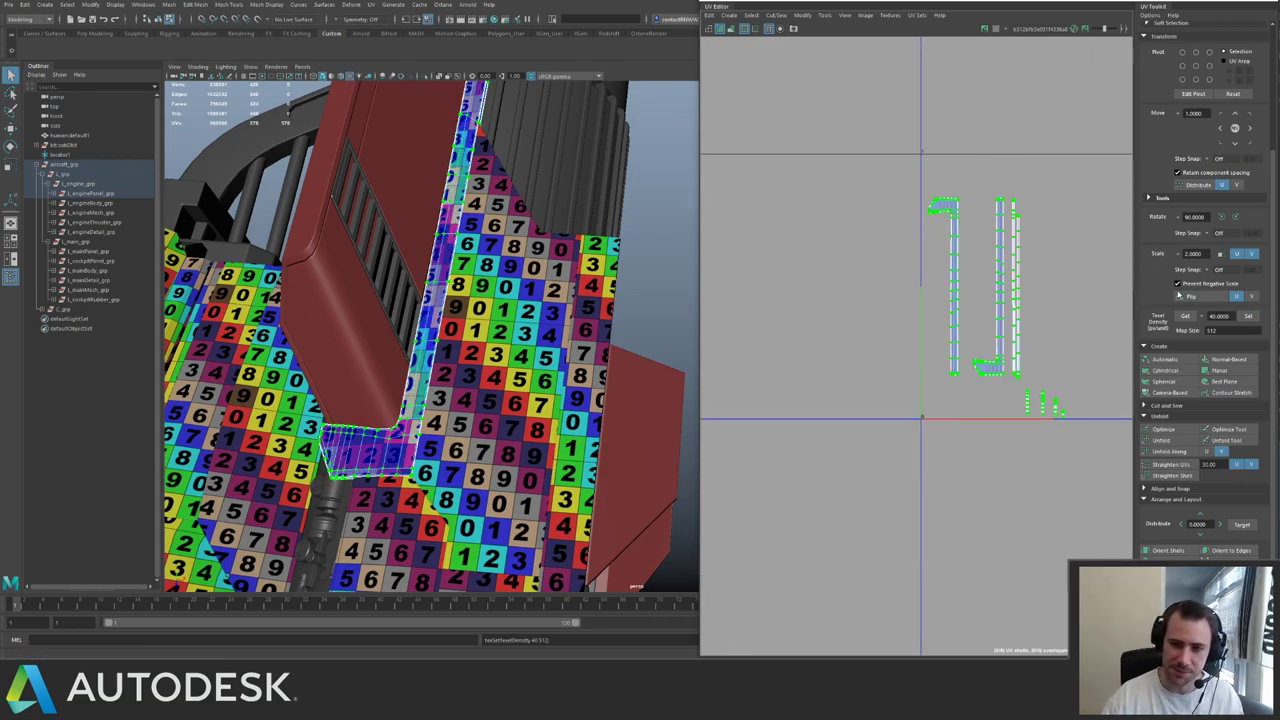
right_click_drag(997, 287, 927, 345, "shift")
right_click_drag(443, 393, 511, 315)
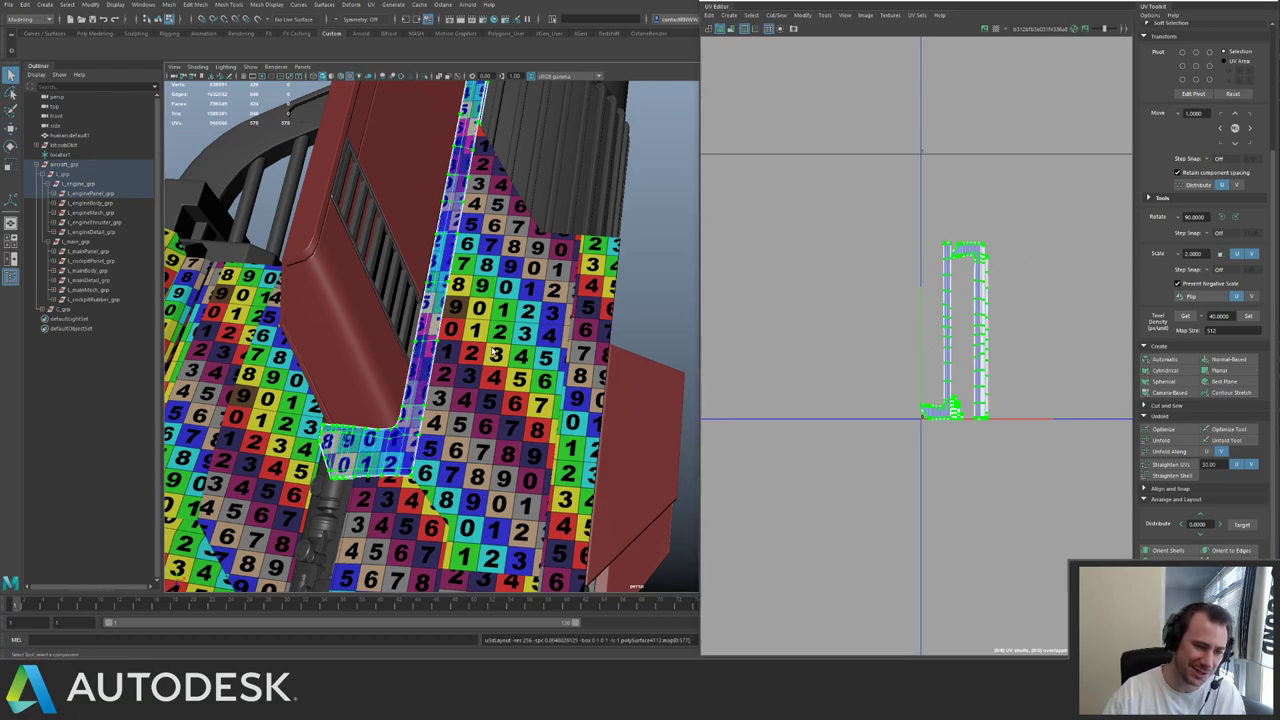
- Create automatic UVs for the untextured angular fin panel projecting from the engine's outer side
middle_click_drag(513, 307, 463, 313, "alt")
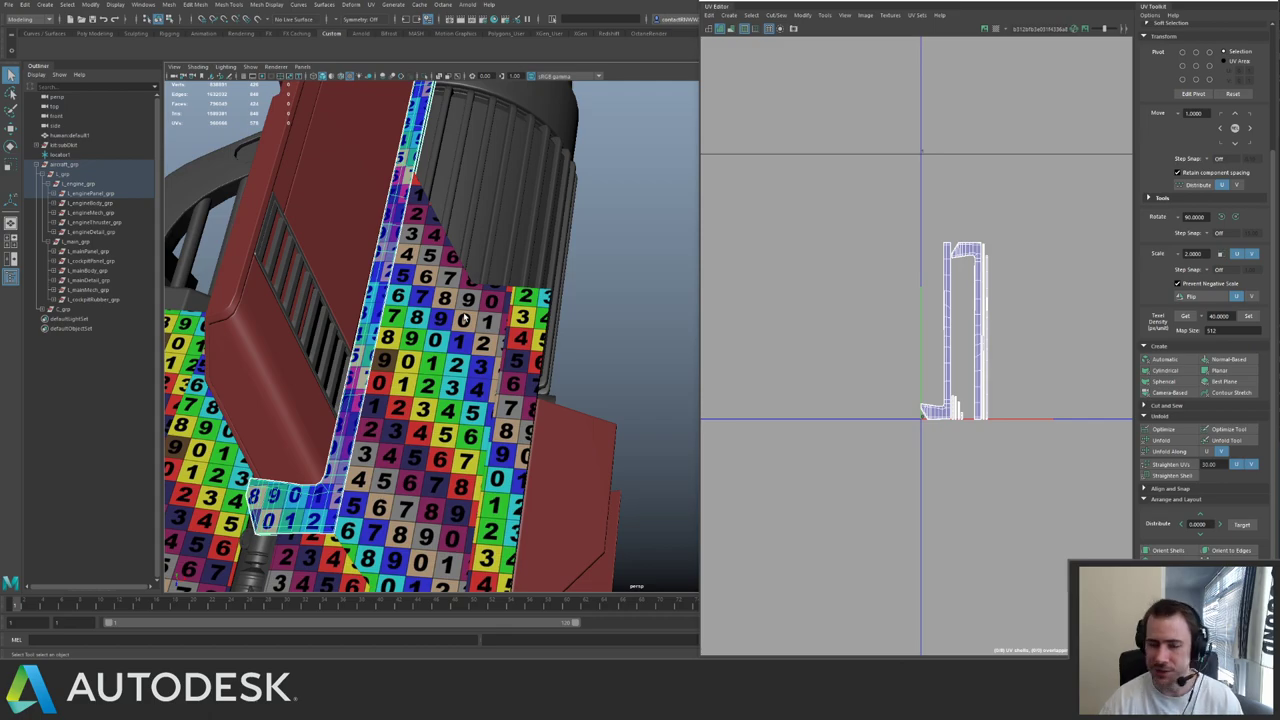
left_click(412, 376)
left_click_drag(606, 263, 617, 303, "alt")
left_click(624, 304)
left_click_drag(488, 244, 374, 286, "alt")
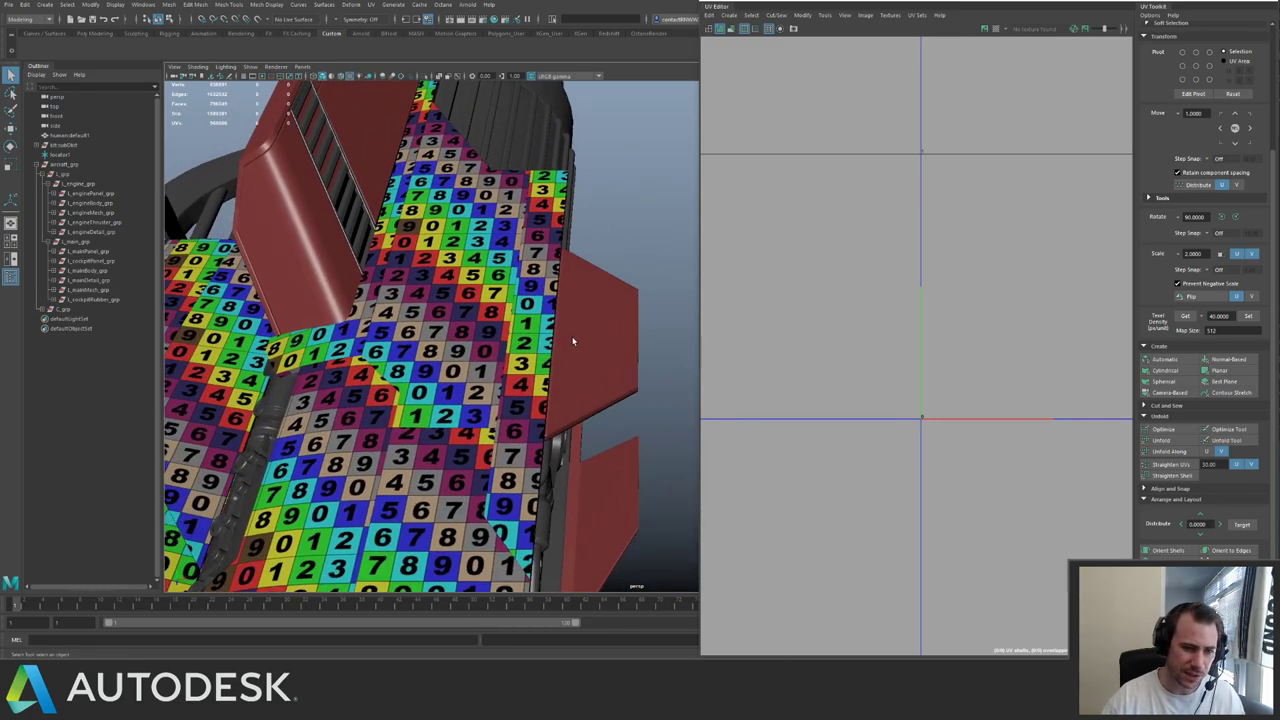
left_click(573, 341)
scroll(556, 322, "up", 4)
scroll(1040, 295, "down", 6)
middle_click_drag(1040, 295, 930, 305, "alt")
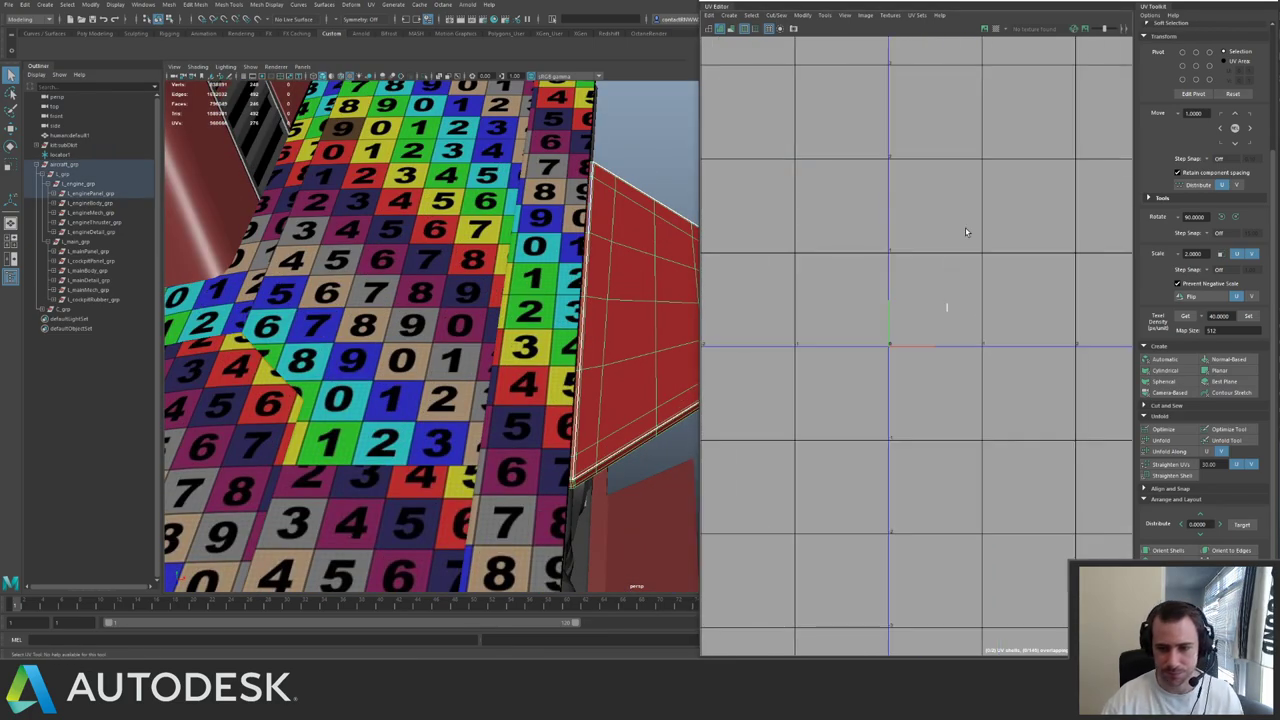
left_click(1185, 364)
key("f")
scroll(1015, 317, "down", 1)
middle_click_drag(995, 336, 930, 294, "alt")
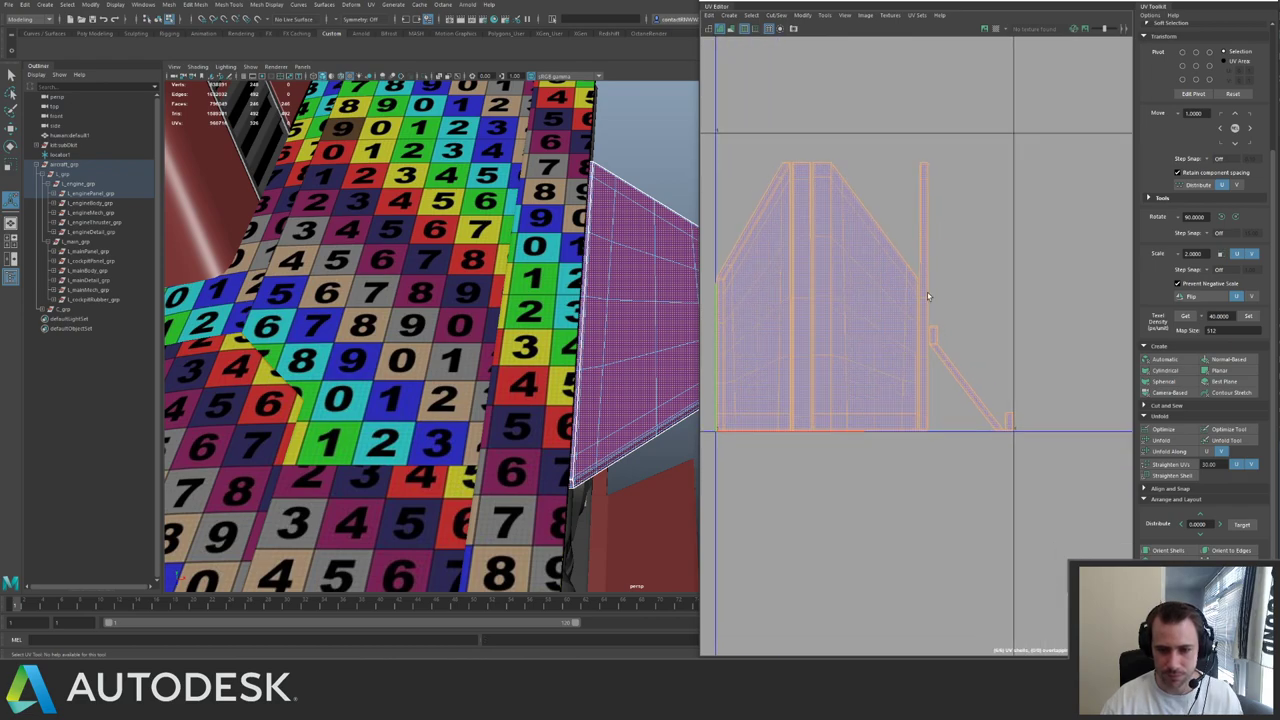
- Set the texel density of all the angular fin panel's UV shells to 40 at map size 512 and pack them
scroll(928, 296, "up", 1)
scroll(980, 360, "down", 4)
left_click_drag(760, 242, 1056, 466)
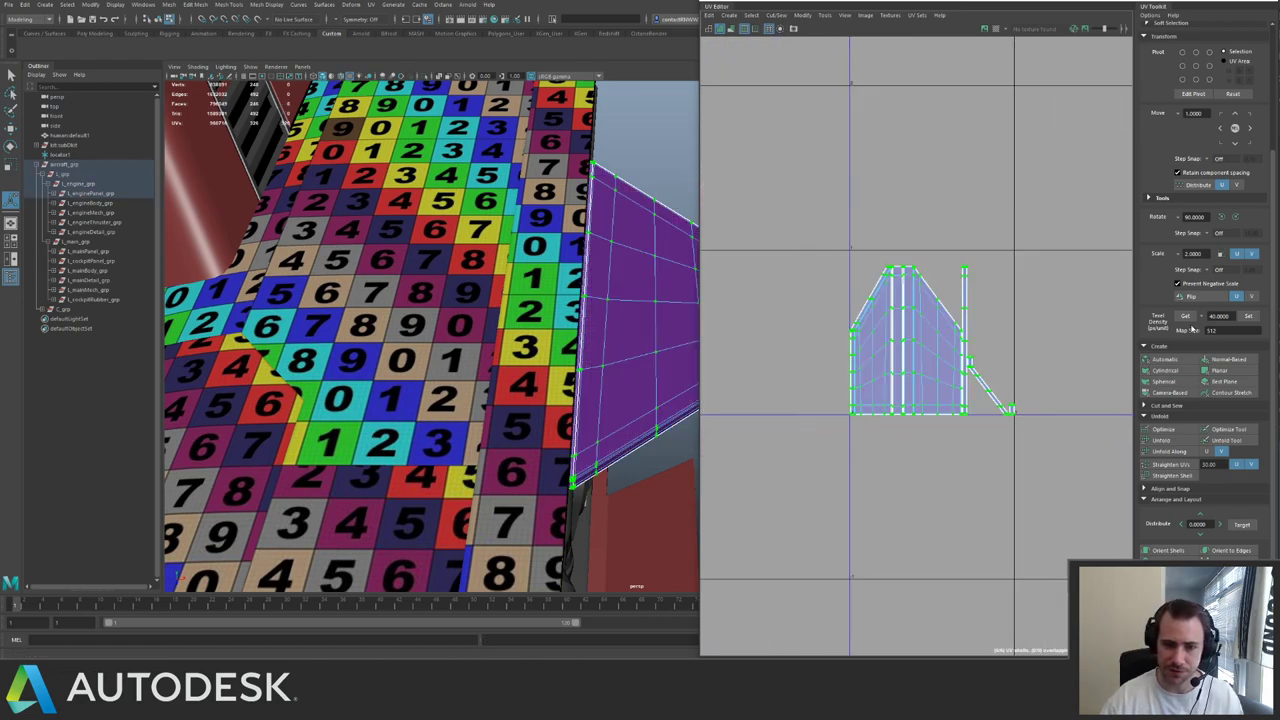
left_click(1252, 319)
key("ctrl+l")
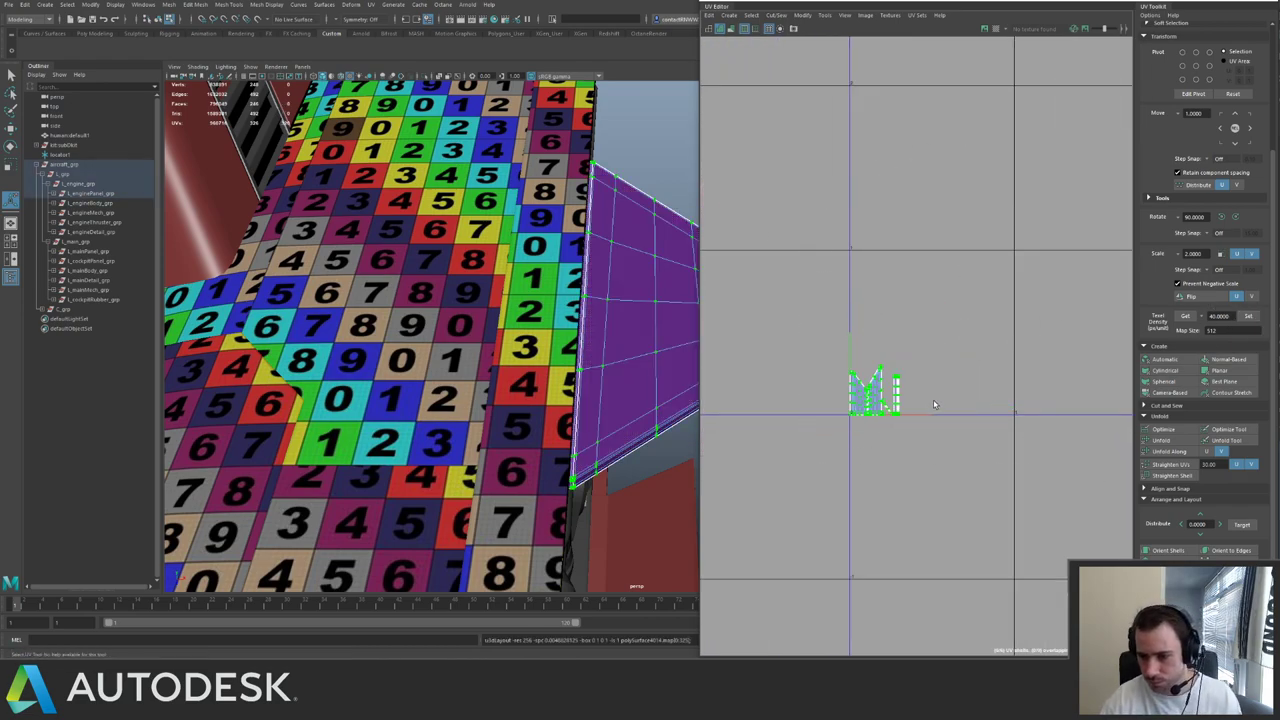
scroll(1014, 418, "up", 3)
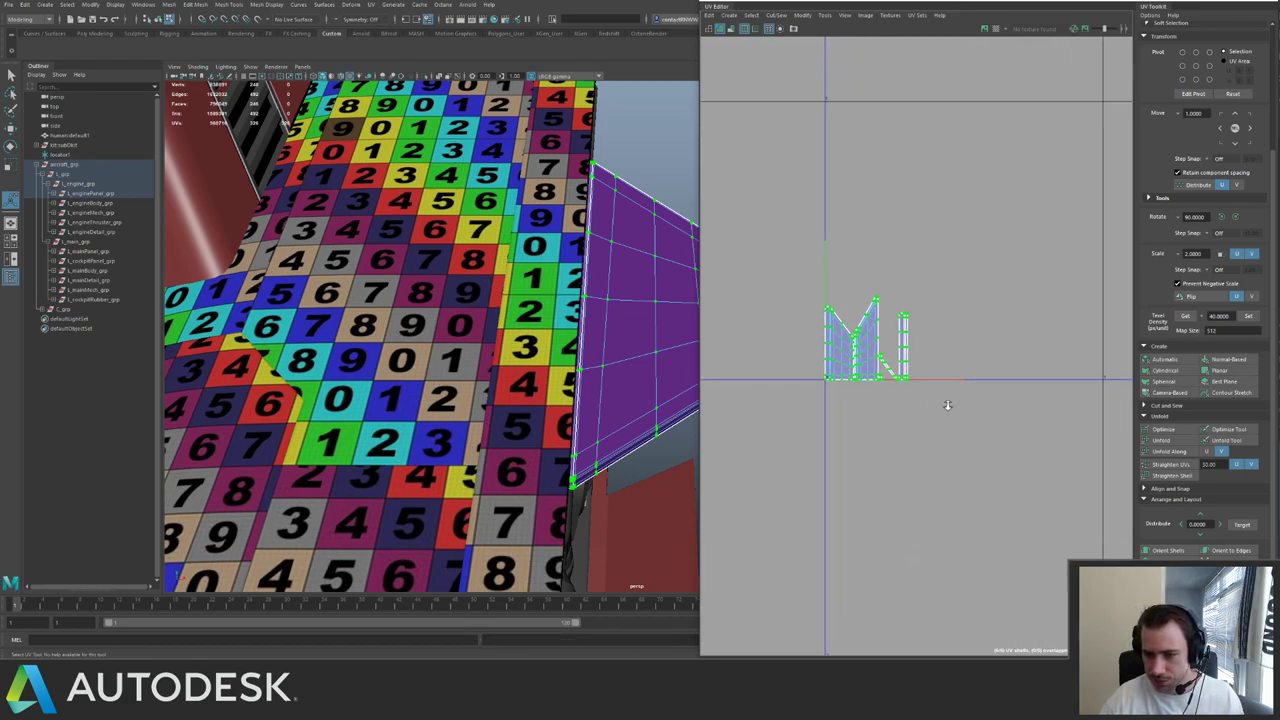
scroll(947, 405, "up", 5)
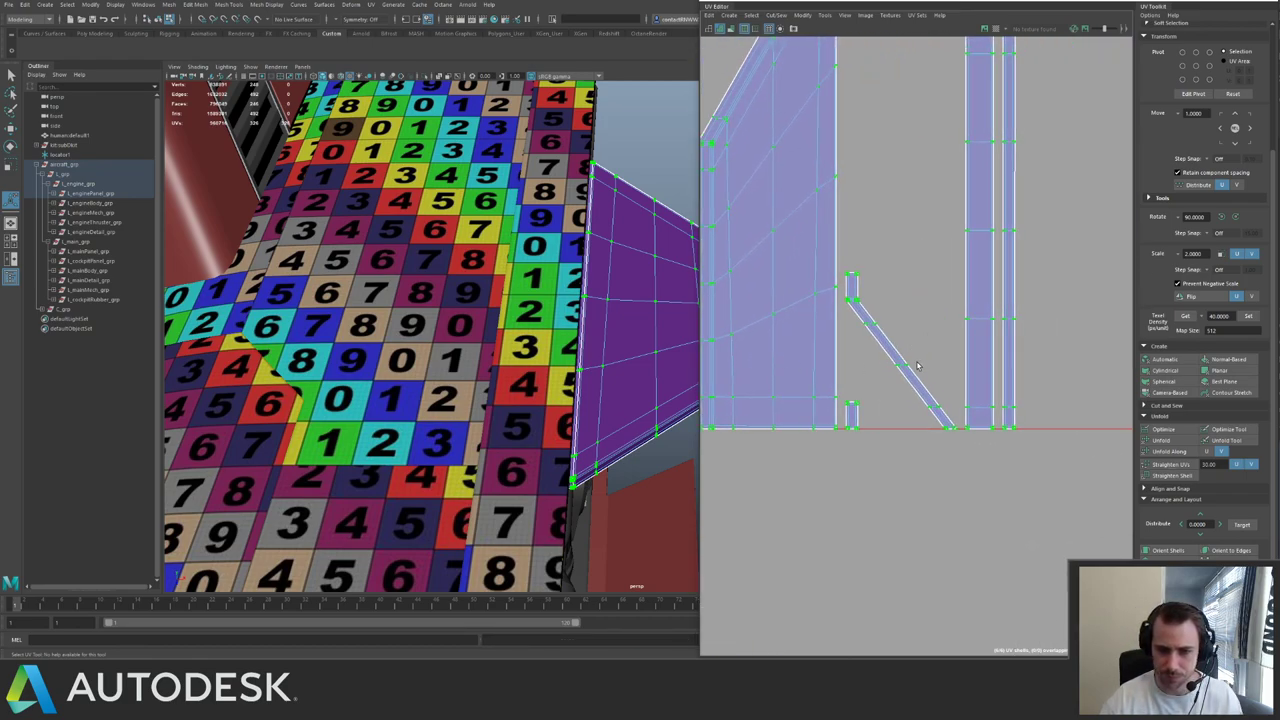
- Return the angular fin panel to object selection and assign the existing UV checker material to it
right_click_drag(606, 388, 632, 364)
scroll(632, 364, "down", 3)
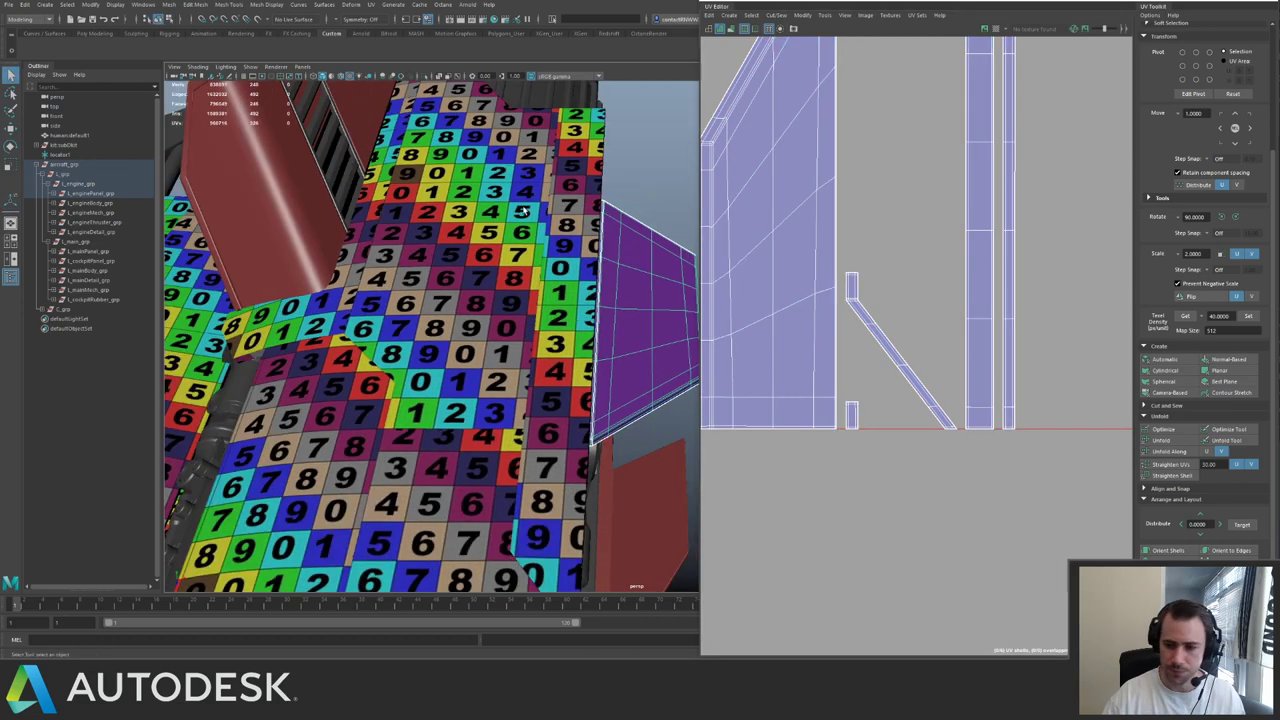
middle_click_drag(512, 218, 404, 258, "alt")
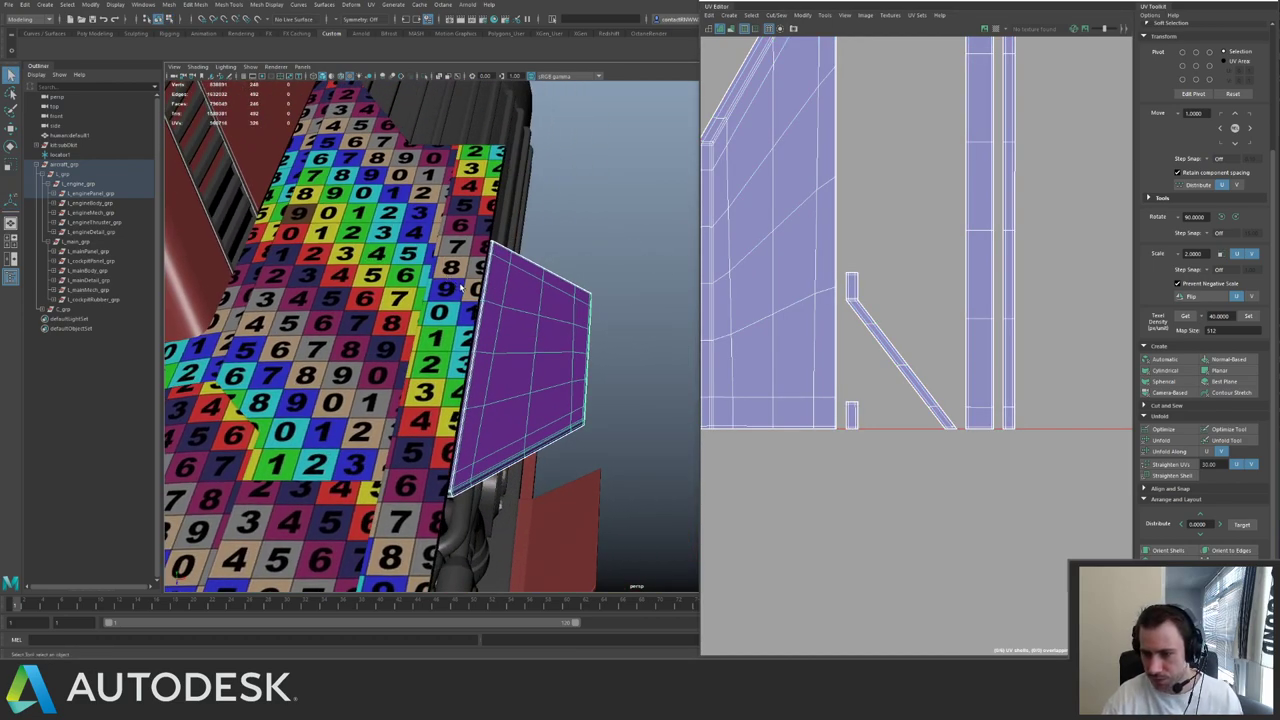
left_click_drag(493, 302, 522, 366, "alt")
right_click_drag(520, 356, 594, 574)
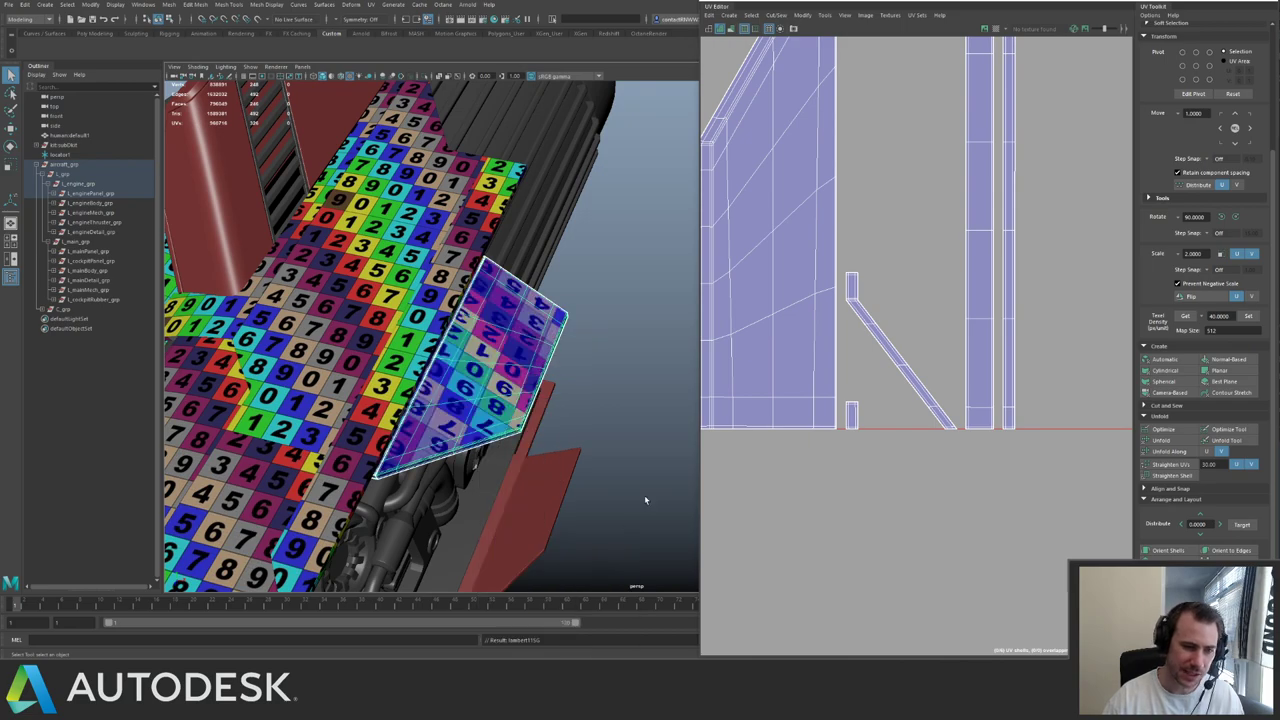
- Unfold all the fin panel's UVs along V and rotate the shells 180 degrees in total
right_click_drag(951, 417, 812, 181, "alt")
middle_click_drag(812, 181, 783, 264, "alt")
right_click_drag(783, 264, 915, 200, "alt")
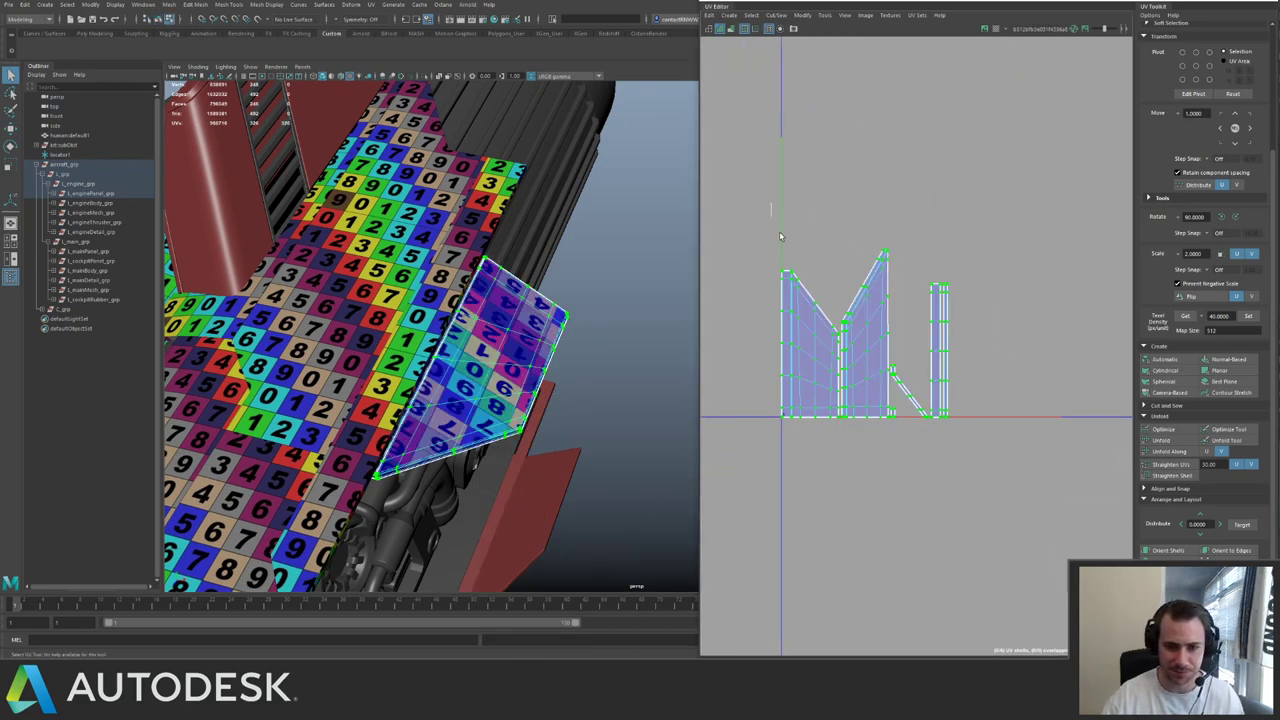
left_click(1165, 451)
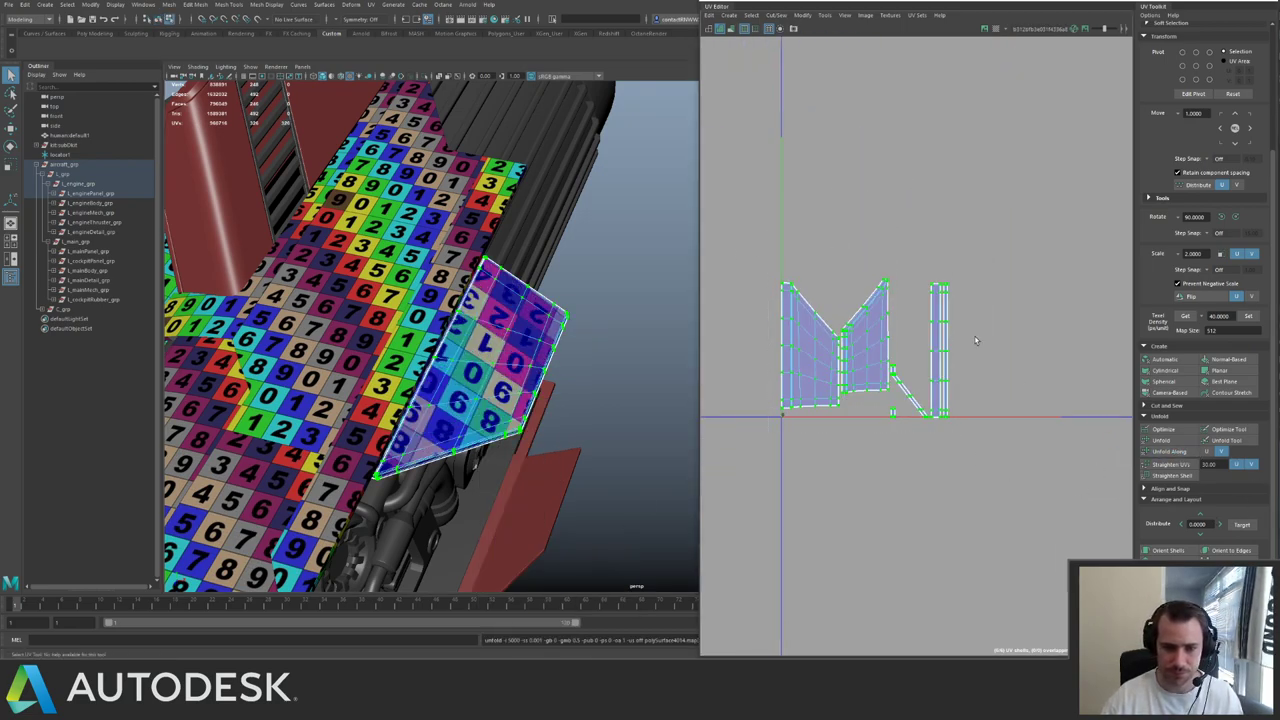
left_click(1231, 218)
left_click(1231, 218)
scroll(958, 307, "up", 1)
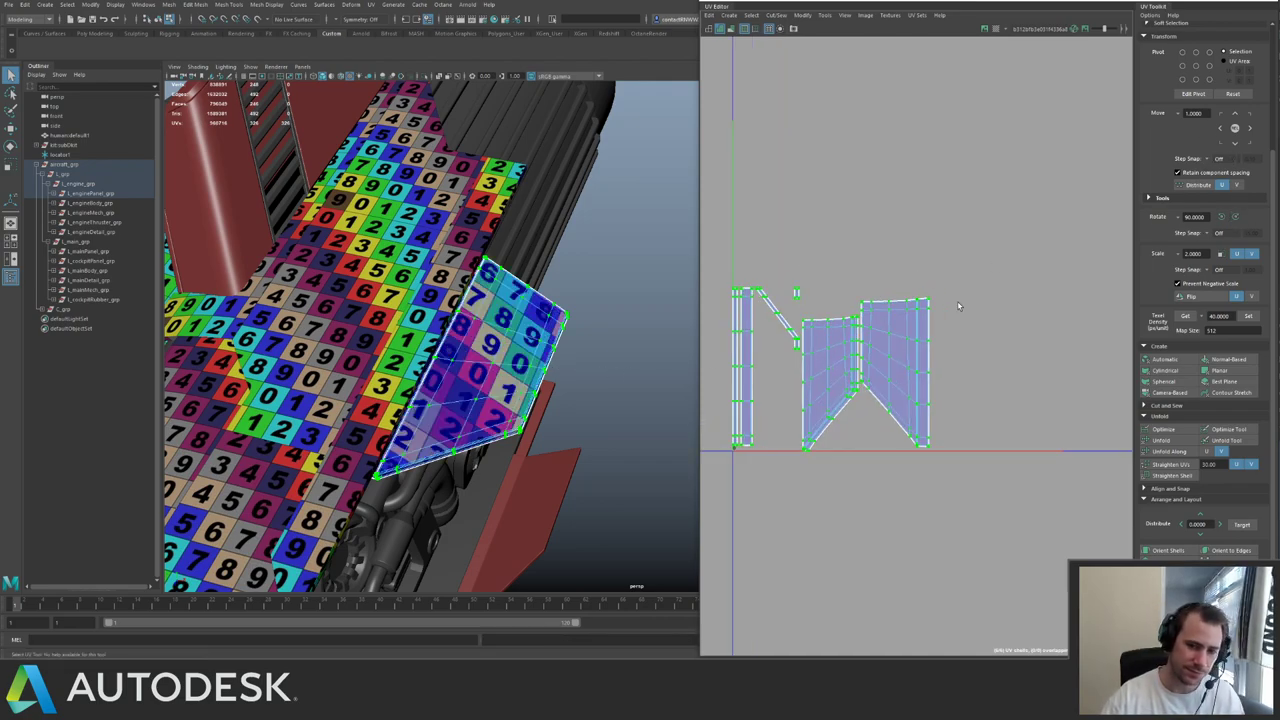
- Reapply the texel density of 40 to the fin panel's UV shells and pack them again
left_click(1248, 316)
right_click_drag(994, 255, 776, 221, "alt")
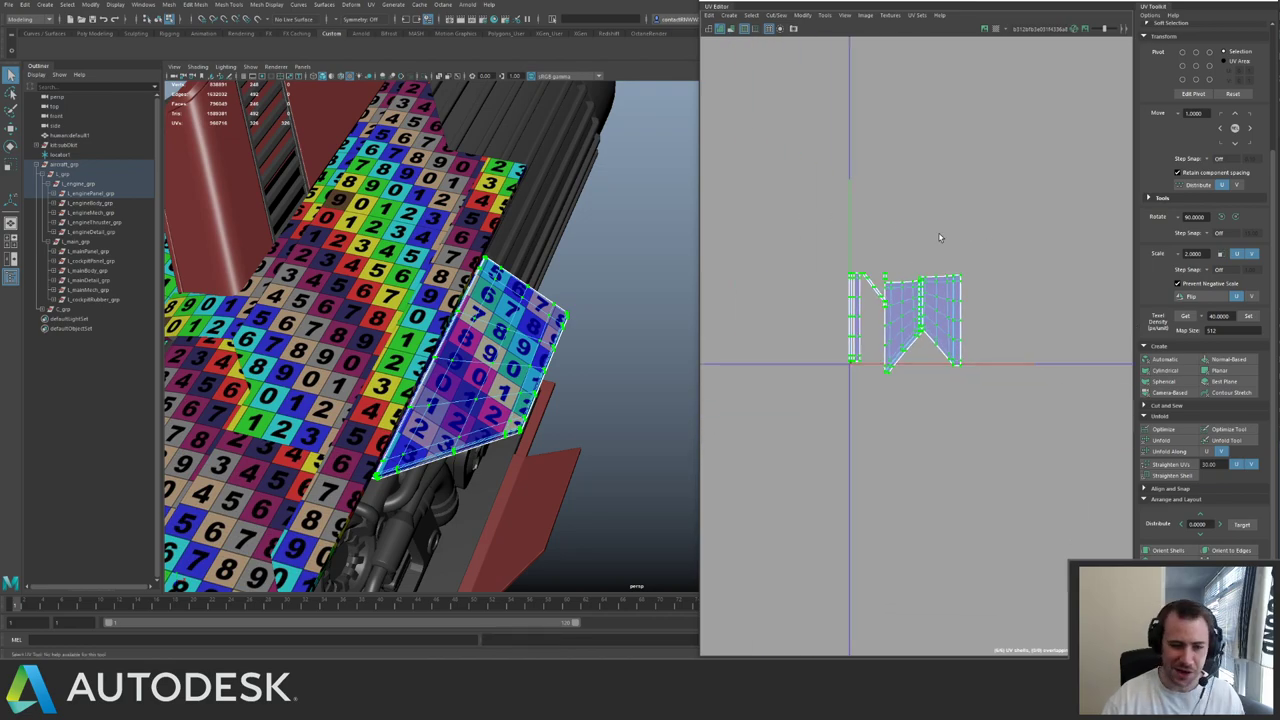
key("ctrl+l")
left_click_drag(819, 207, 1008, 414)
- Create automatic UVs for the untextured bent panel beside the engine's slatted vent
mouse_move(470, 335)
left_mouse_down("alt")
mouse_move(495, 335)
mouse_move(400, 288)
mouse_move(548, 272)
mouse_move(550, 246)
mouse_move(516, 266)
mouse_move(423, 193)
mouse_move(548, 464)
mouse_move(421, 363)
left_mouse_up("alt")
key("F8")
left_click(424, 193)
right_click_drag(421, 363, 414, 366, "alt")
left_click(322, 372)
key("f")
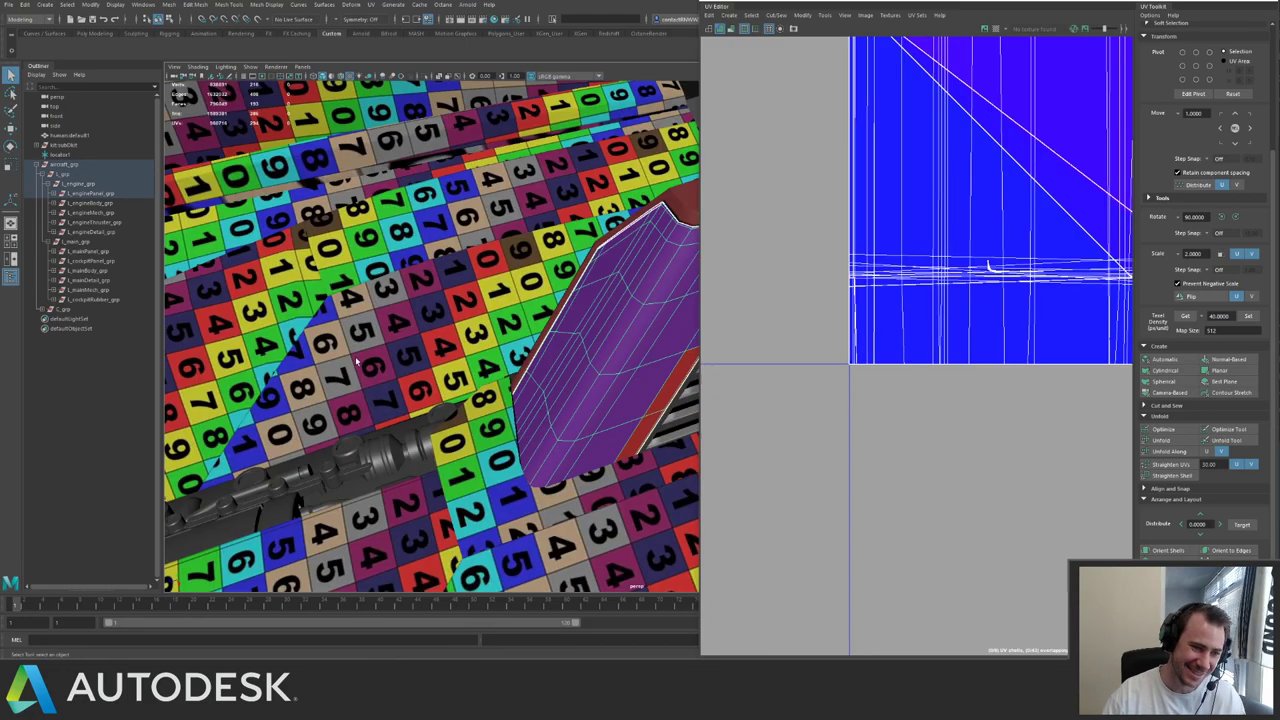
left_click_drag(500, 288, 434, 313, "alt")
right_click_drag(1023, 297, 880, 200, "alt")
middle_click_drag(880, 200, 817, 232, "alt")
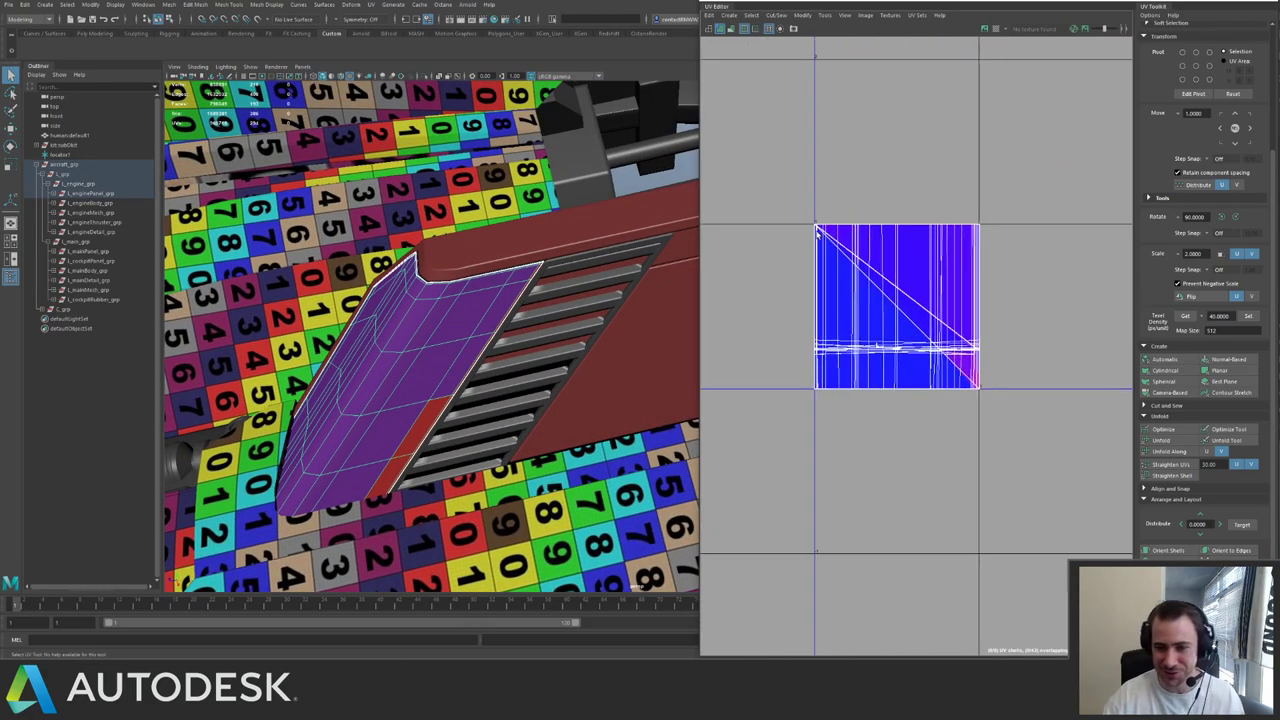
left_click(1180, 357)
scroll(838, 334, "down", 2)
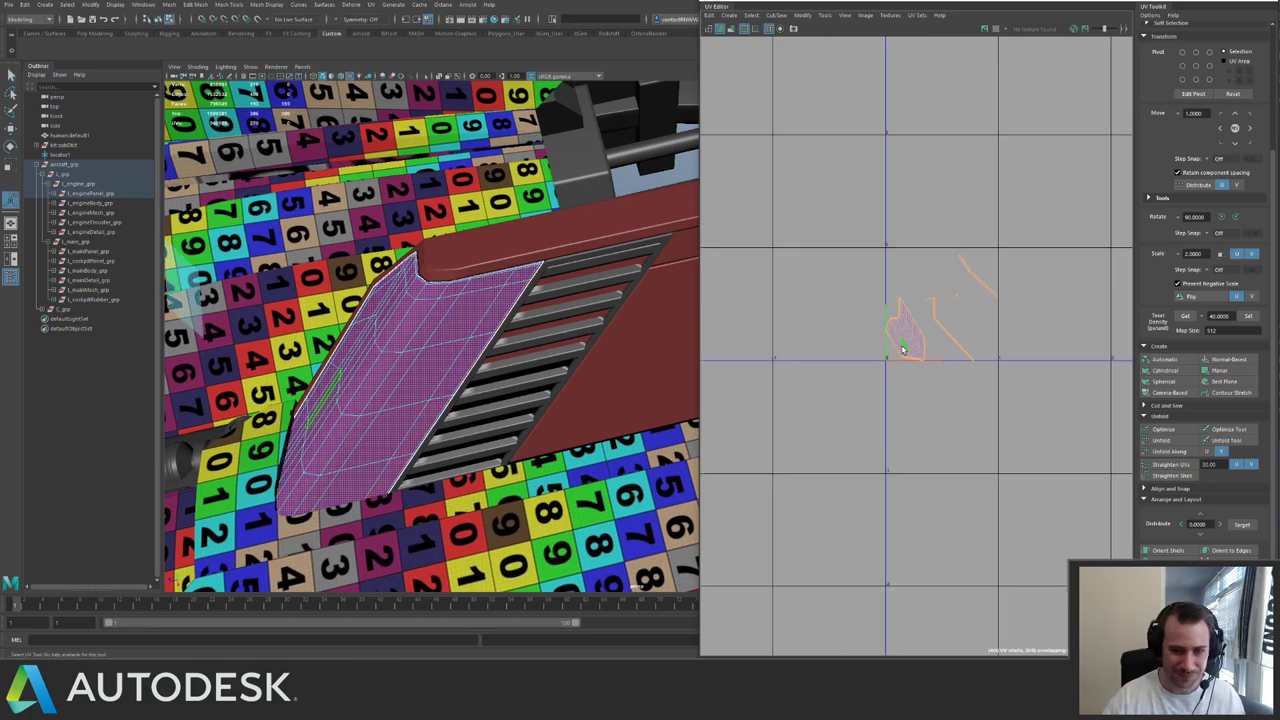
- Isolate the bent vent-side panel in the viewport in object selection
right_click_drag(430, 348, 462, 326)
key("ctrl+1")
left_click_drag(449, 335, 413, 341, "alt")
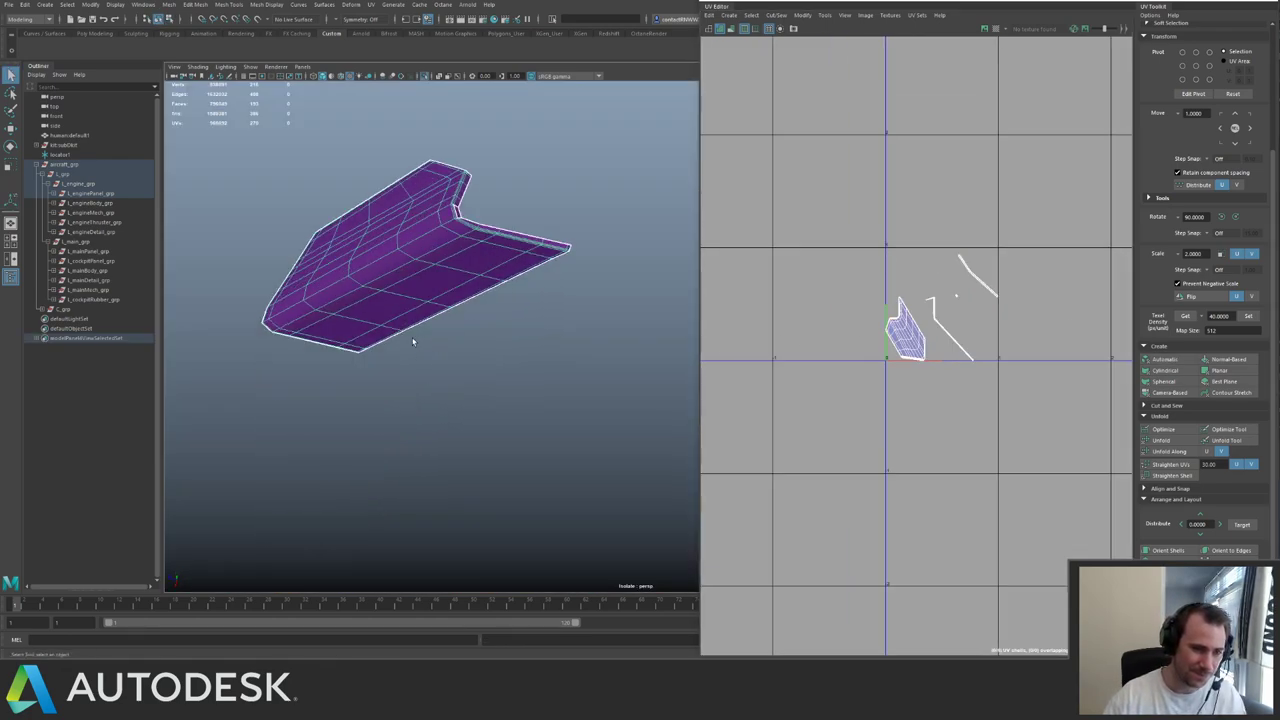
right_click_drag(413, 341, 557, 300, "alt")
left_click_drag(557, 300, 365, 322, "alt")
- Move and sew the UVs along the edge loop of the narrow bevel around the panel's notch
key("F10")
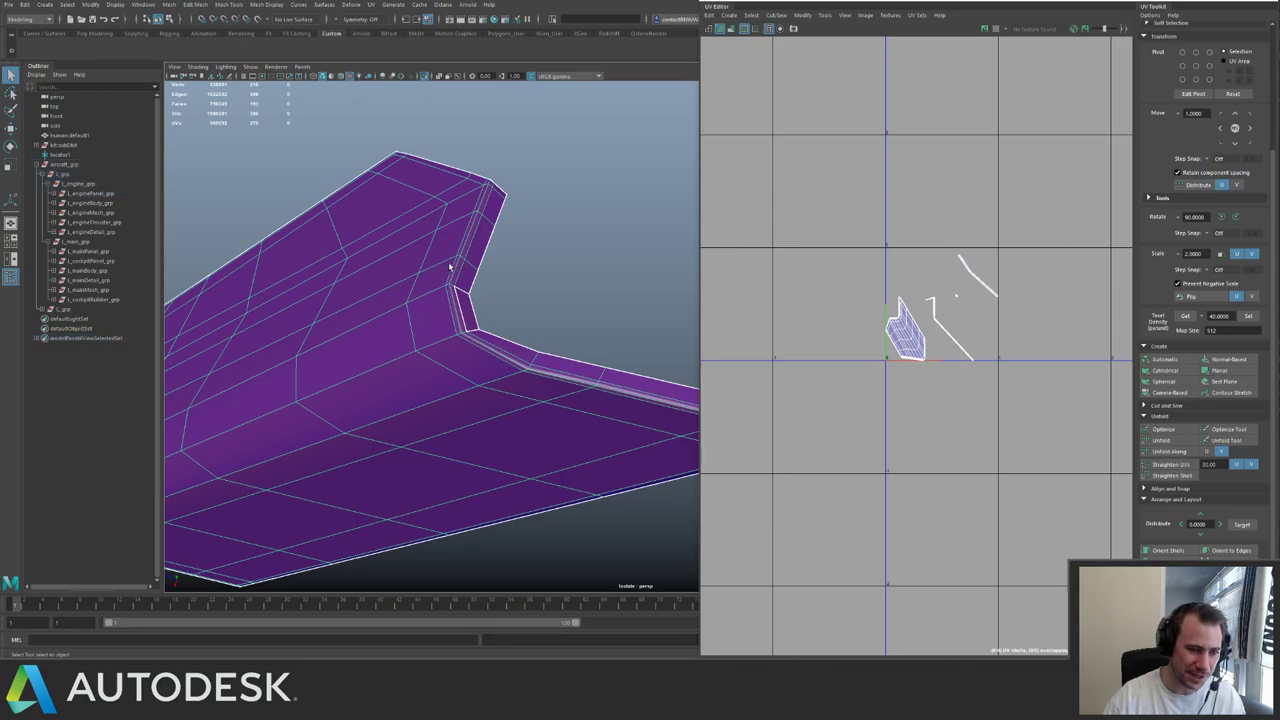
double_click(456, 271)
left_click(998, 343)
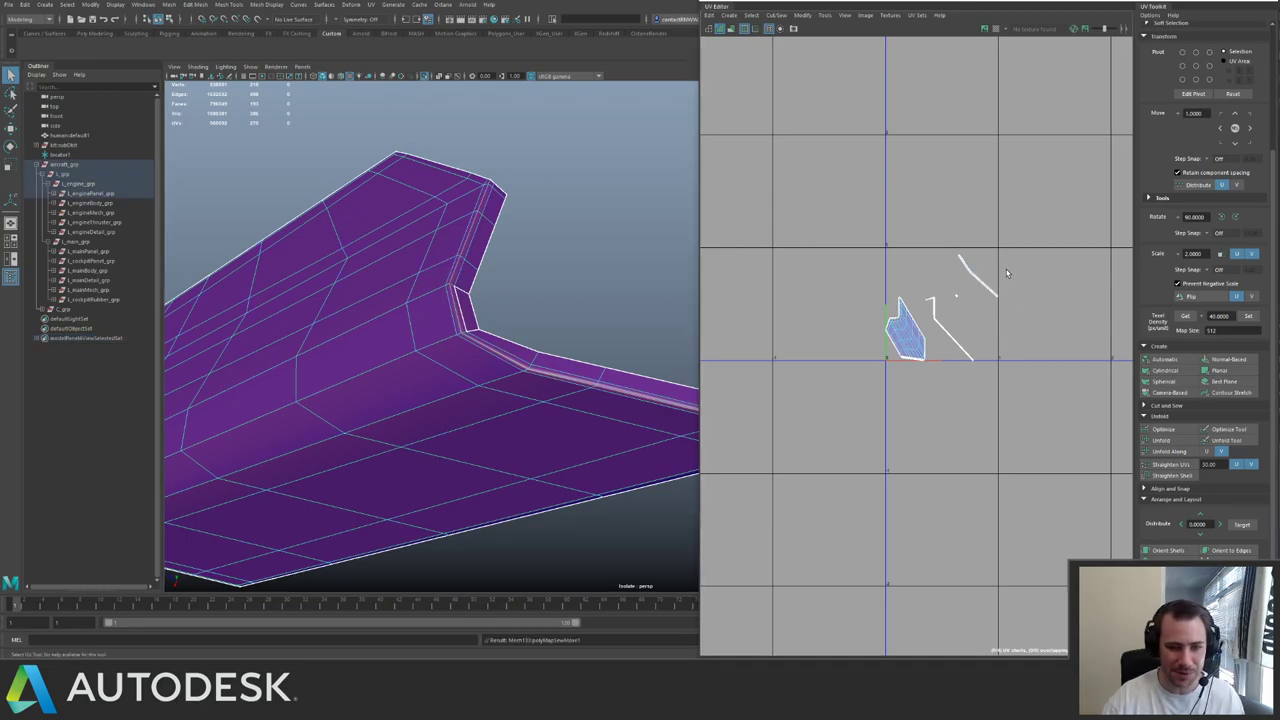
- Cut the UVs along the selected bevel edge loop around the panel's notch
left_click_drag(411, 260, 372, 290, "alt")
right_click_drag(372, 290, 528, 337, "alt")
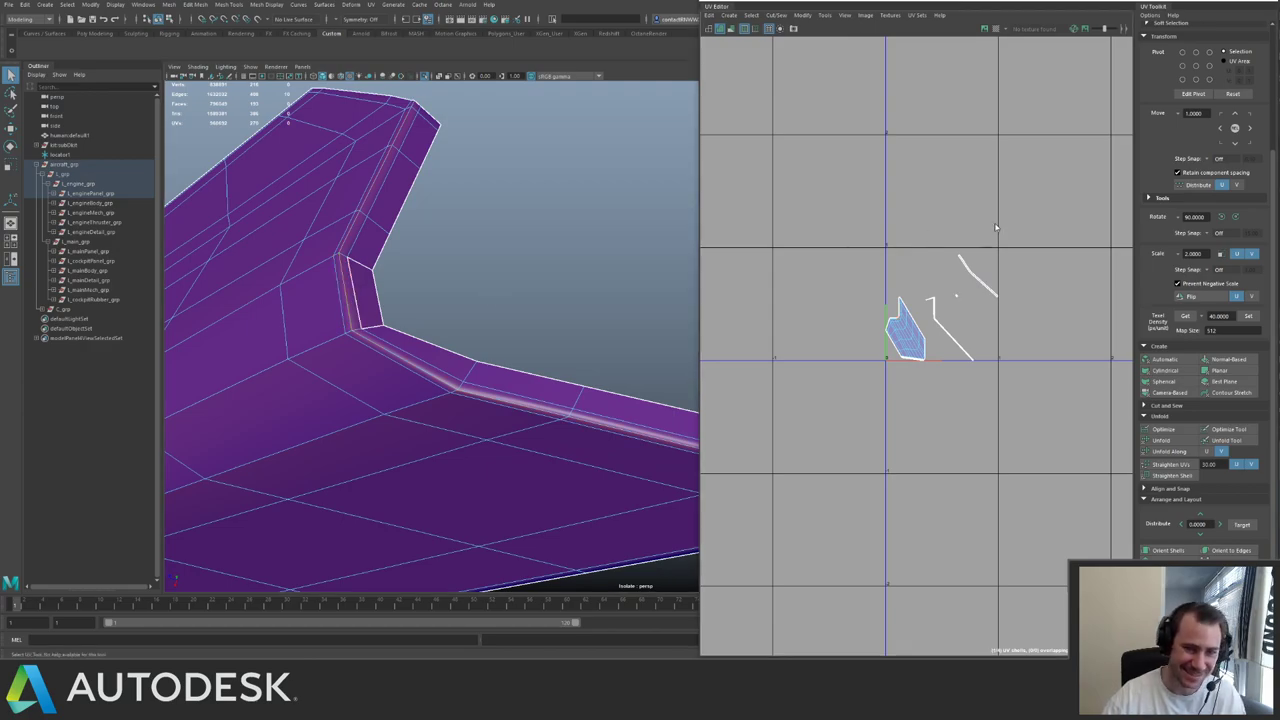
right_click_drag(971, 229, 957, 251)
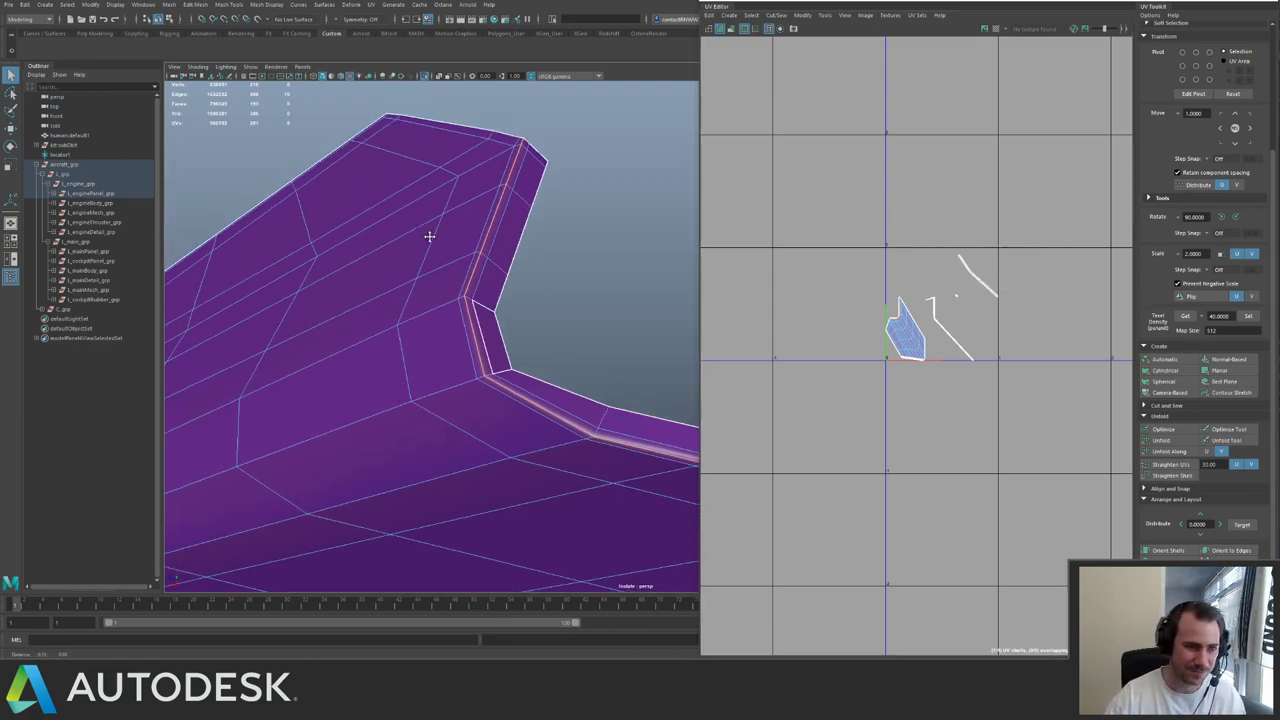
- Sew the short corner faces inside the notch to the neighbouring side faces
middle_click_drag(430, 237, 372, 238, "alt")
right_click_drag(372, 238, 430, 262, "alt")
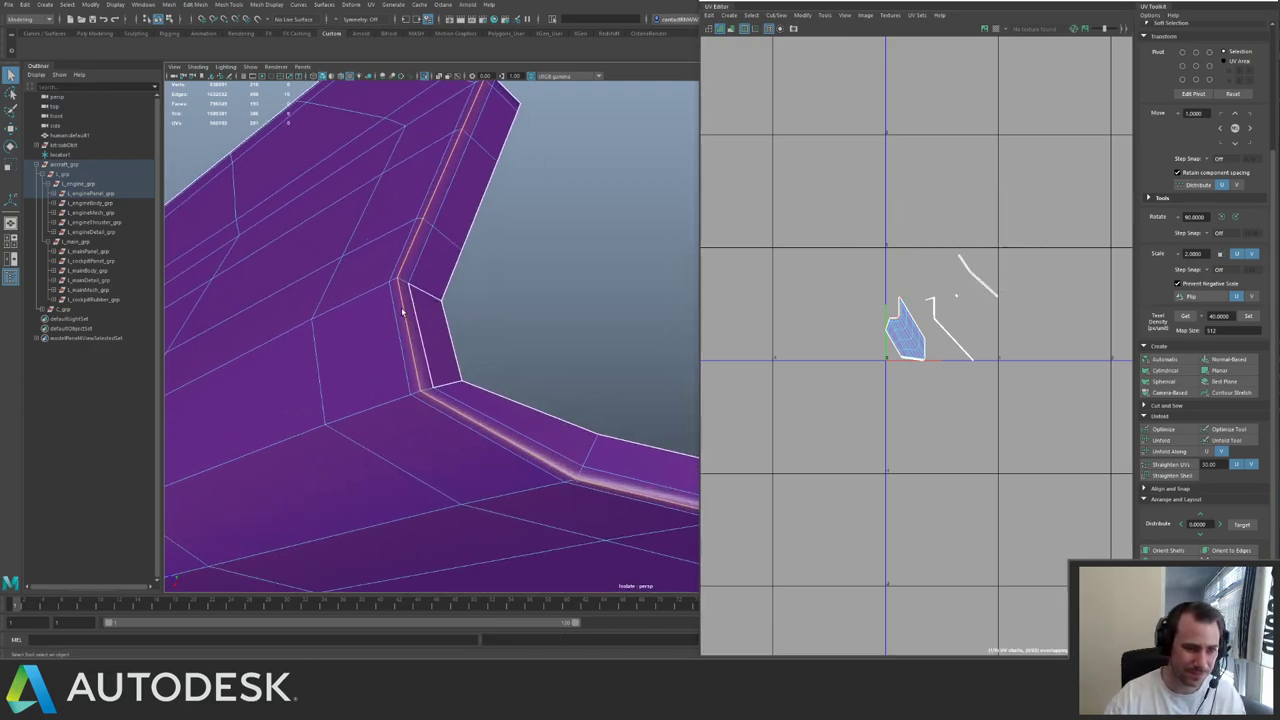
left_click(418, 289)
left_click(440, 371, "shift")
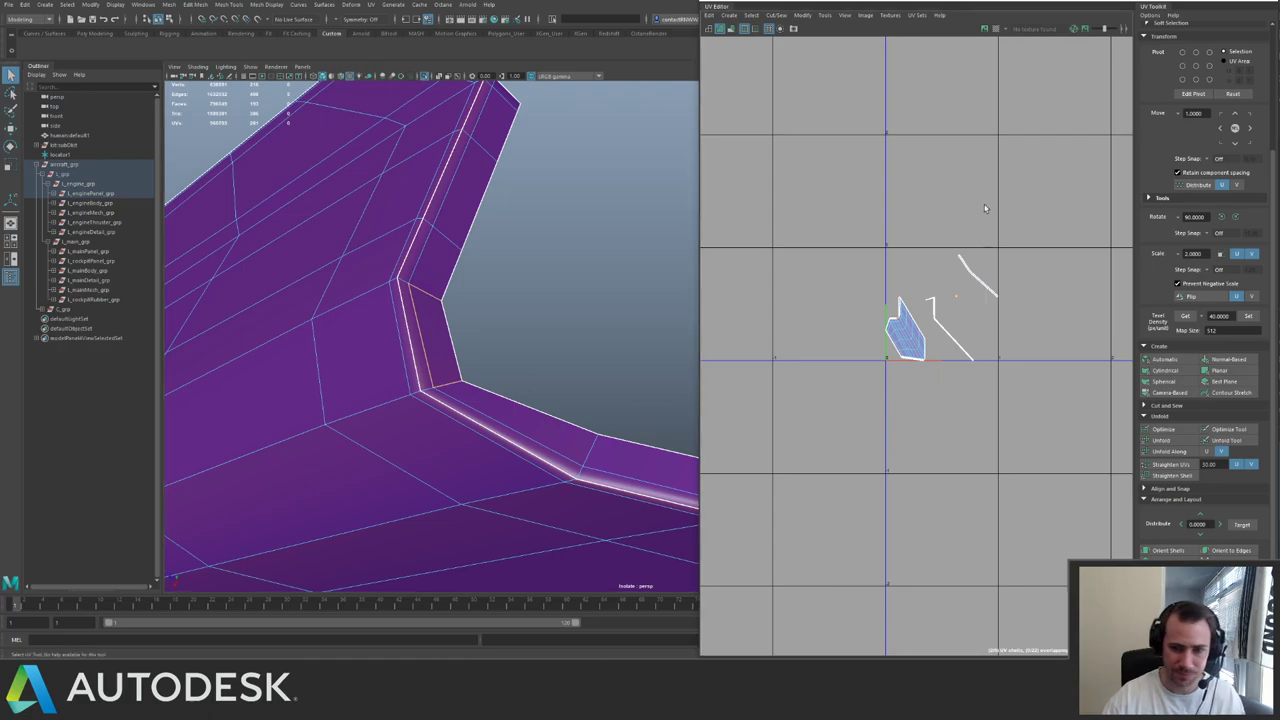
scroll(983, 209, "up", 5)
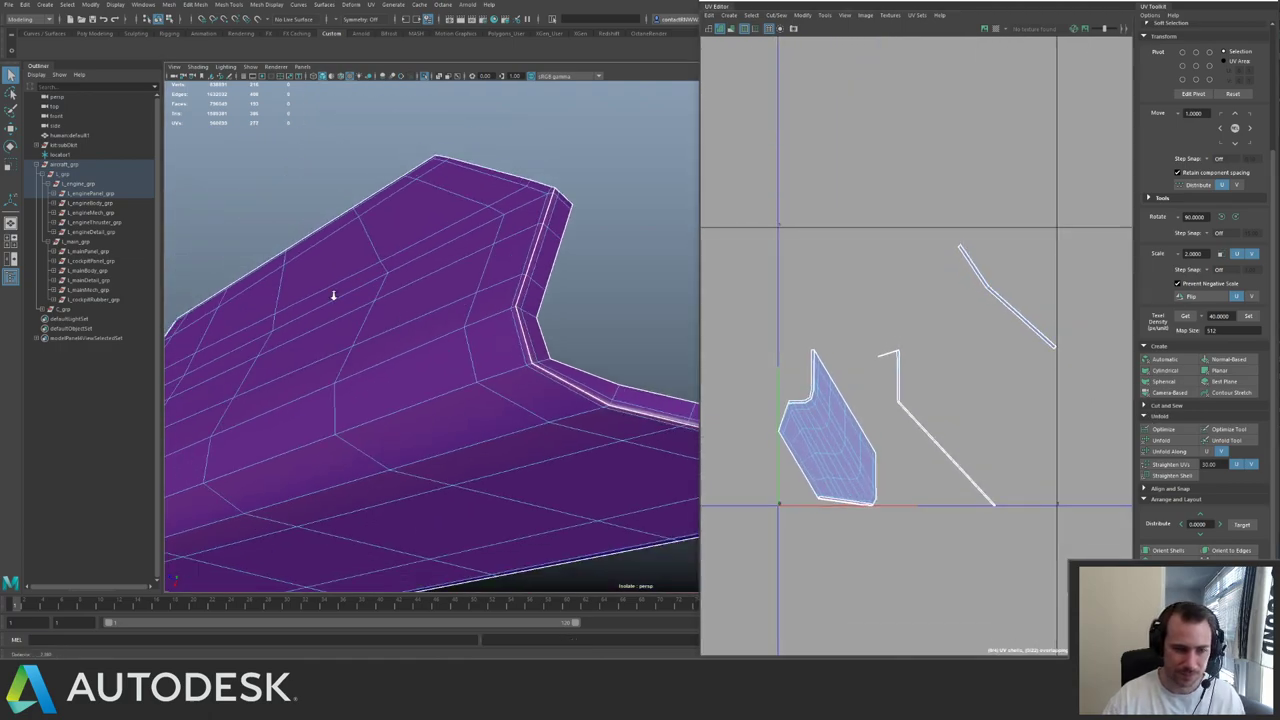
- Try to move and sew the red side strip to the bevel along the panel's rim, and undo the sew
left_click_drag(334, 295, 447, 263, "alt")
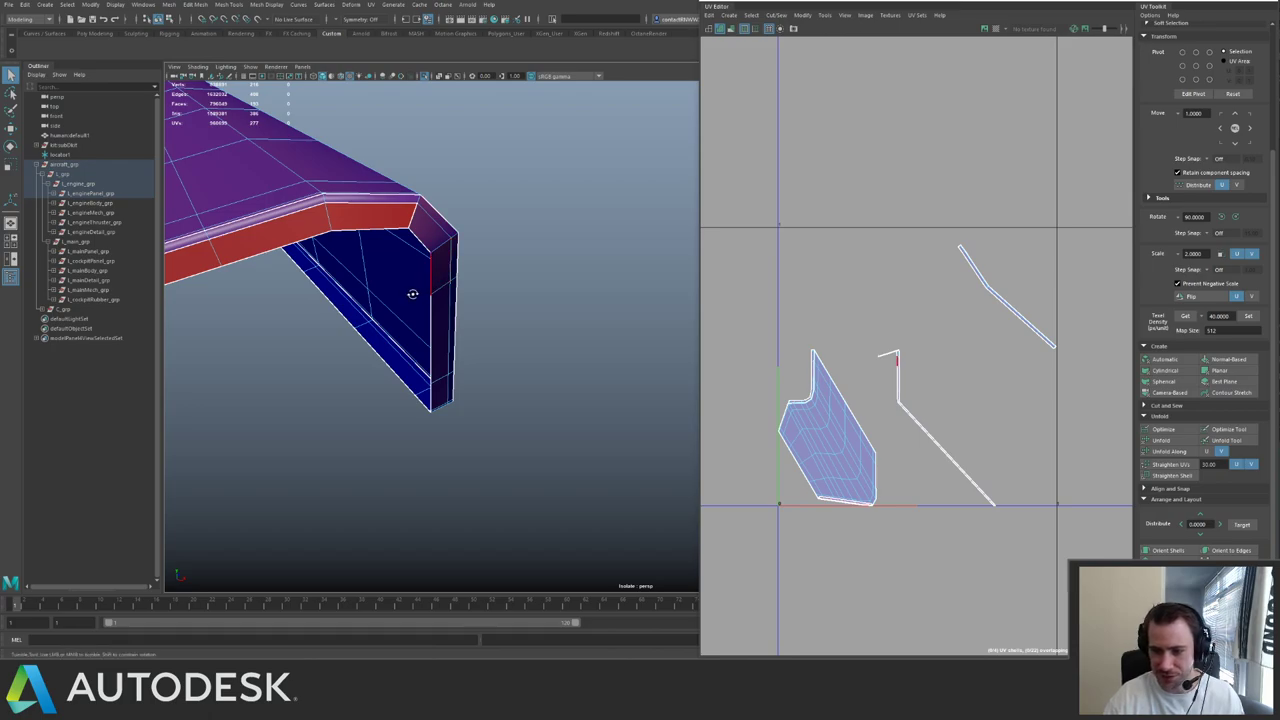
left_click_drag(414, 289, 445, 307, "alt")
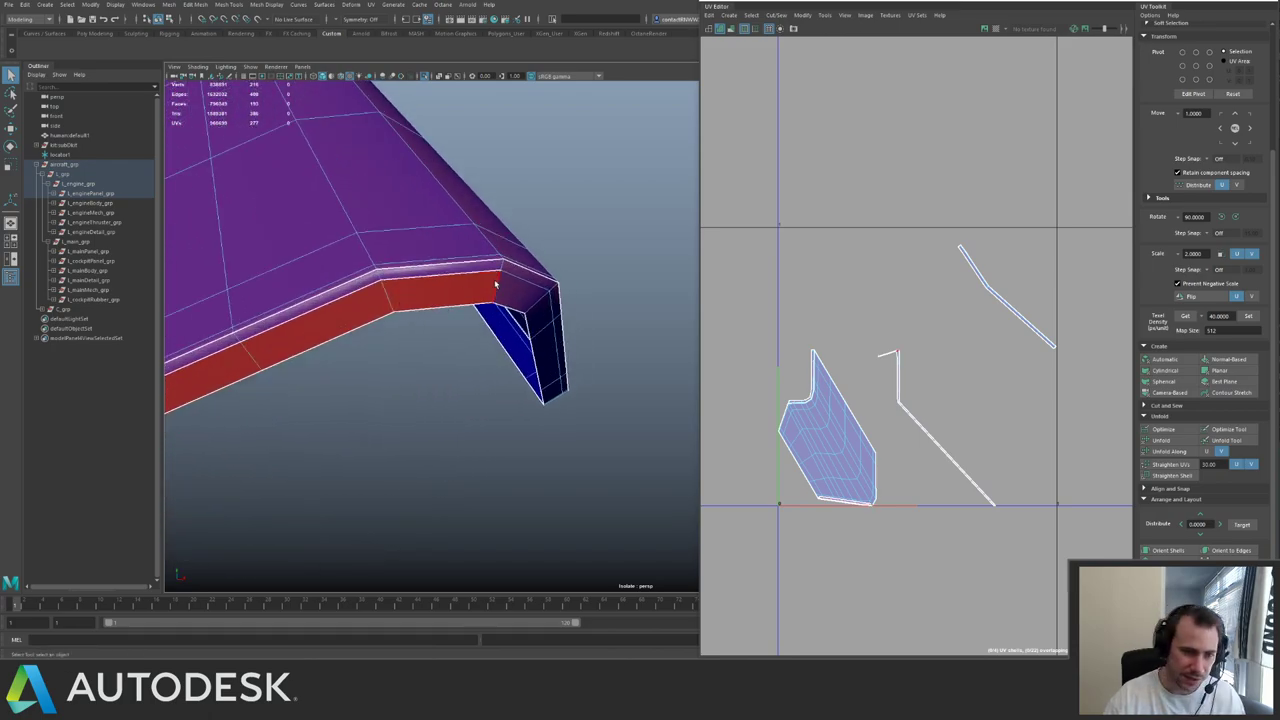
left_click(440, 277)
left_click(312, 311, "shift")
middle_click_drag(268, 320, 394, 291, "alt")
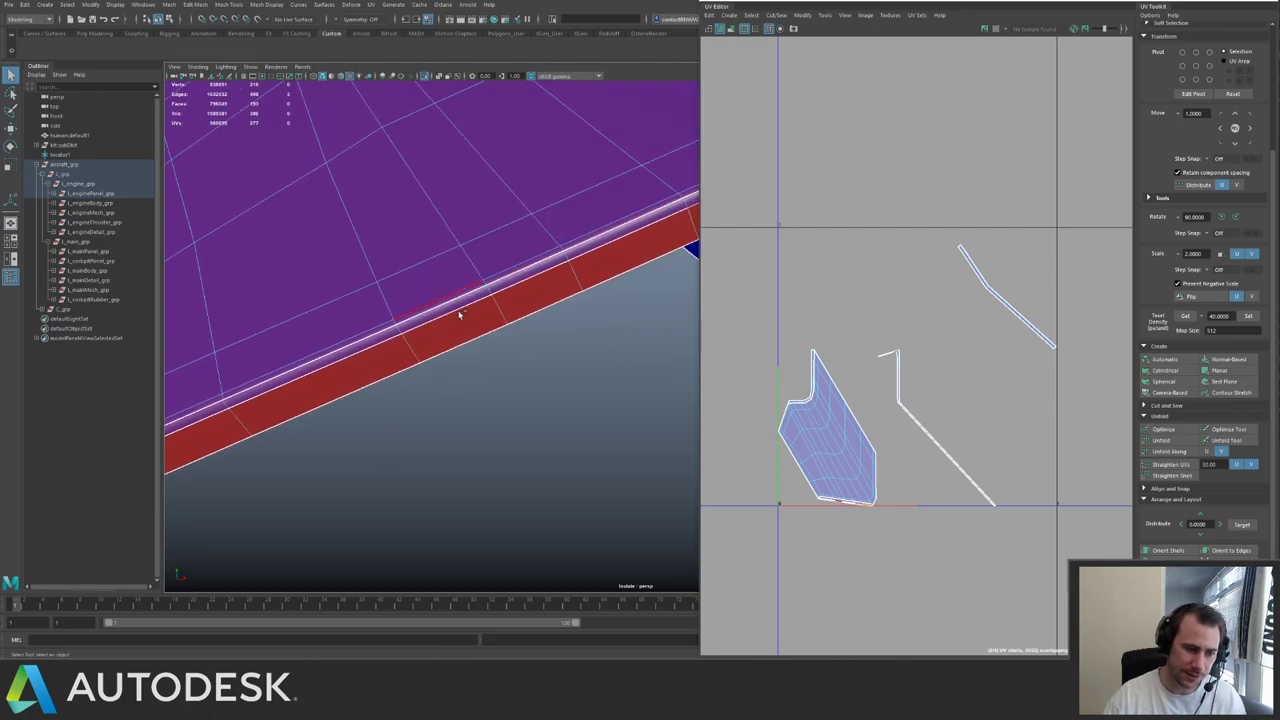
scroll(503, 271, "down", 3)
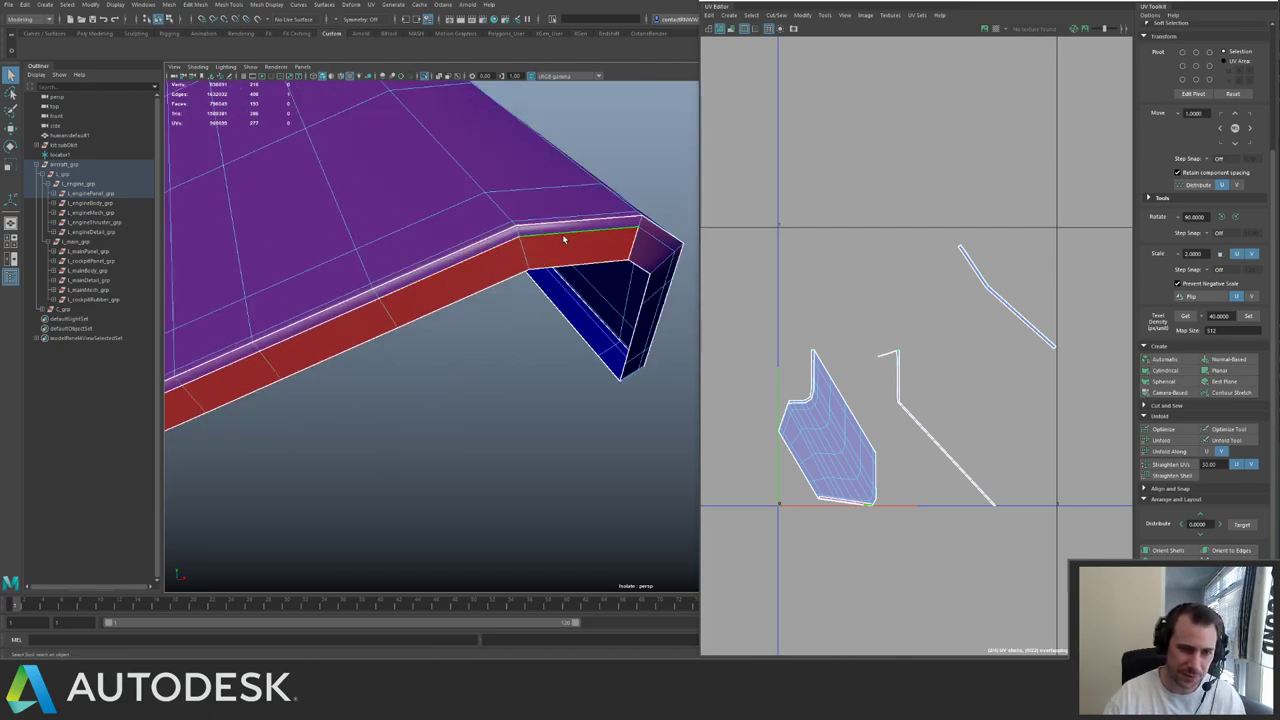
key("shift+s")
mouse_move(573, 220)
left_mouse_down("alt")
mouse_move(508, 246)
mouse_move(562, 234)
left_mouse_up("alt")
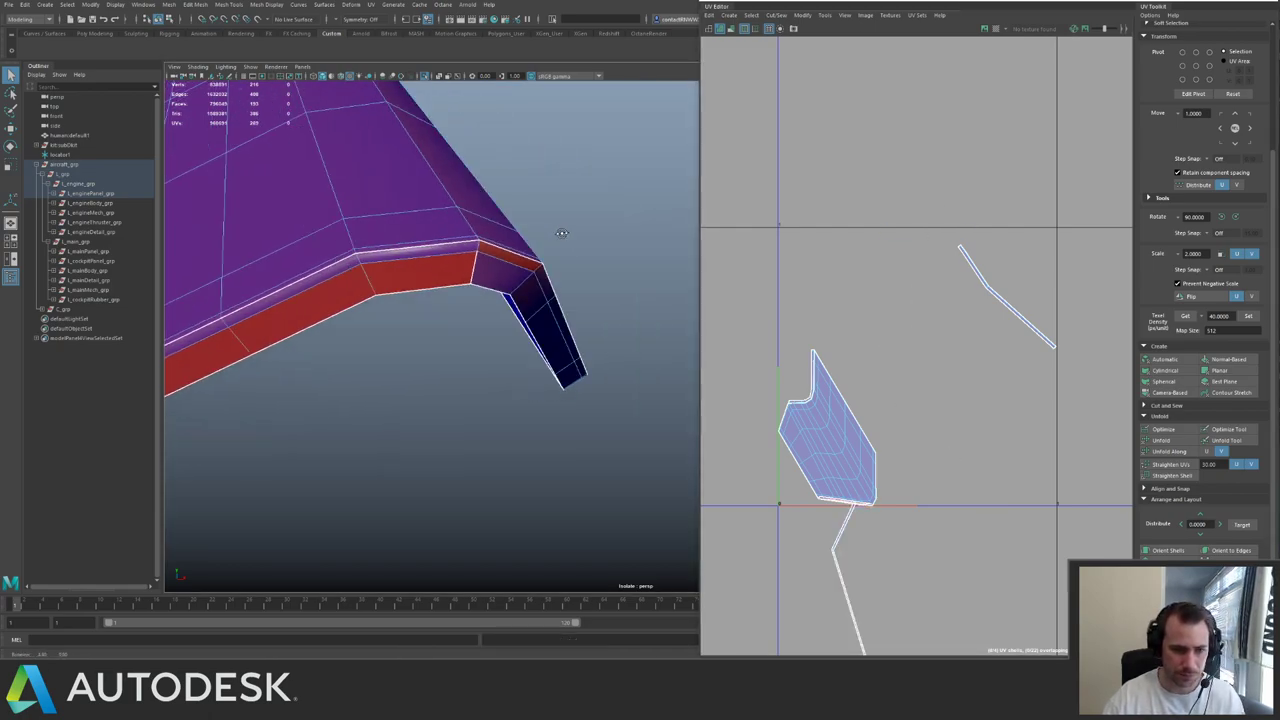
key("ctrl+z")
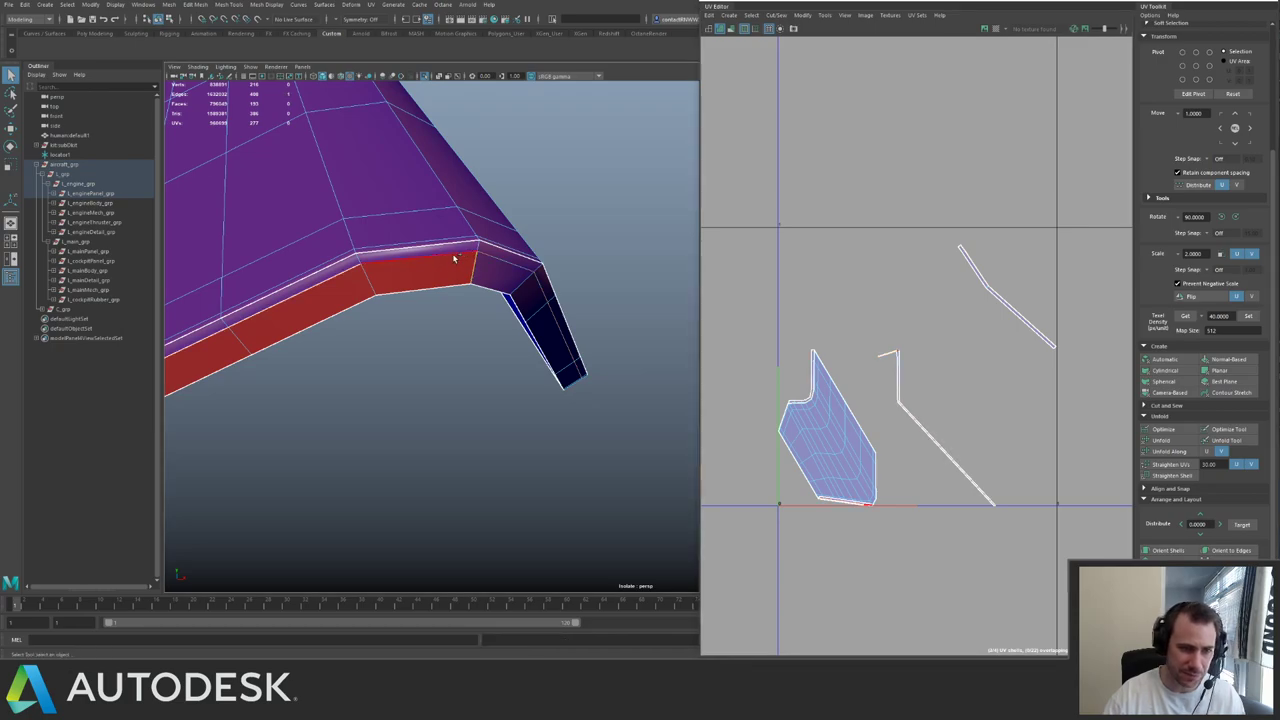
- Move and sew the full run of edges between the red side strip and the panel's bevel
scroll(391, 270, "up", 3)
scroll(391, 270, "down", 1)
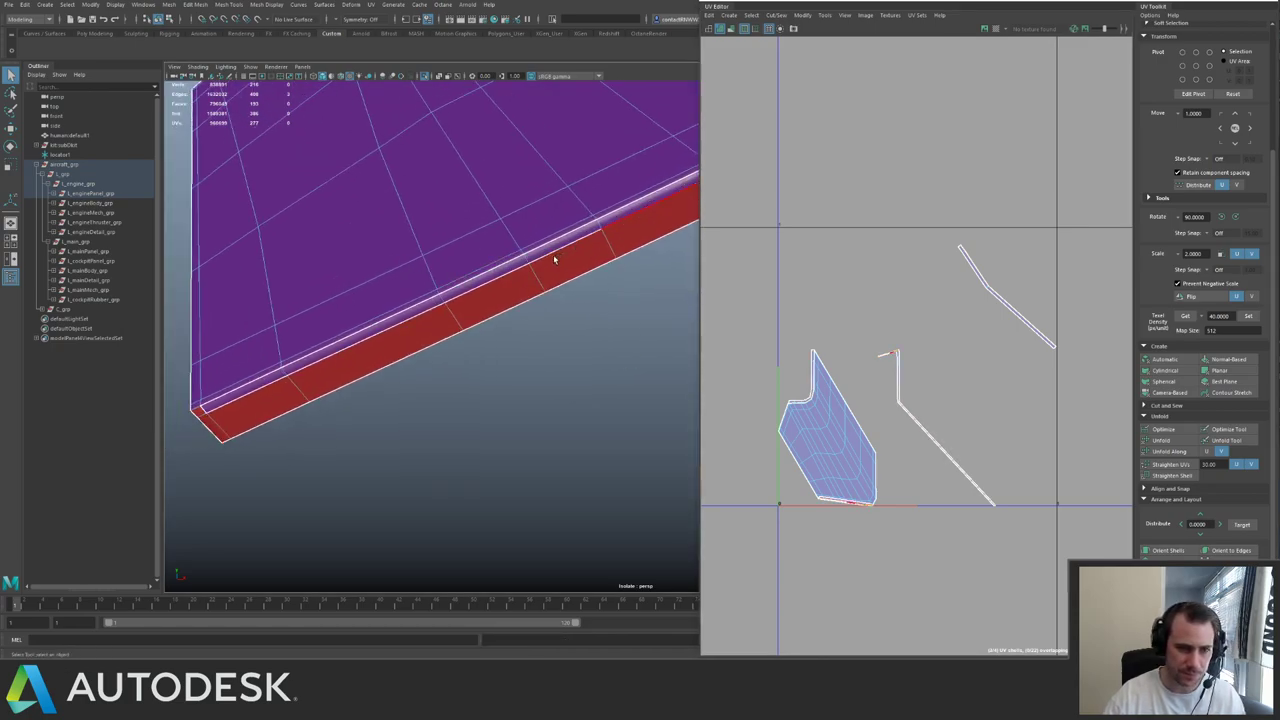
left_click(338, 363)
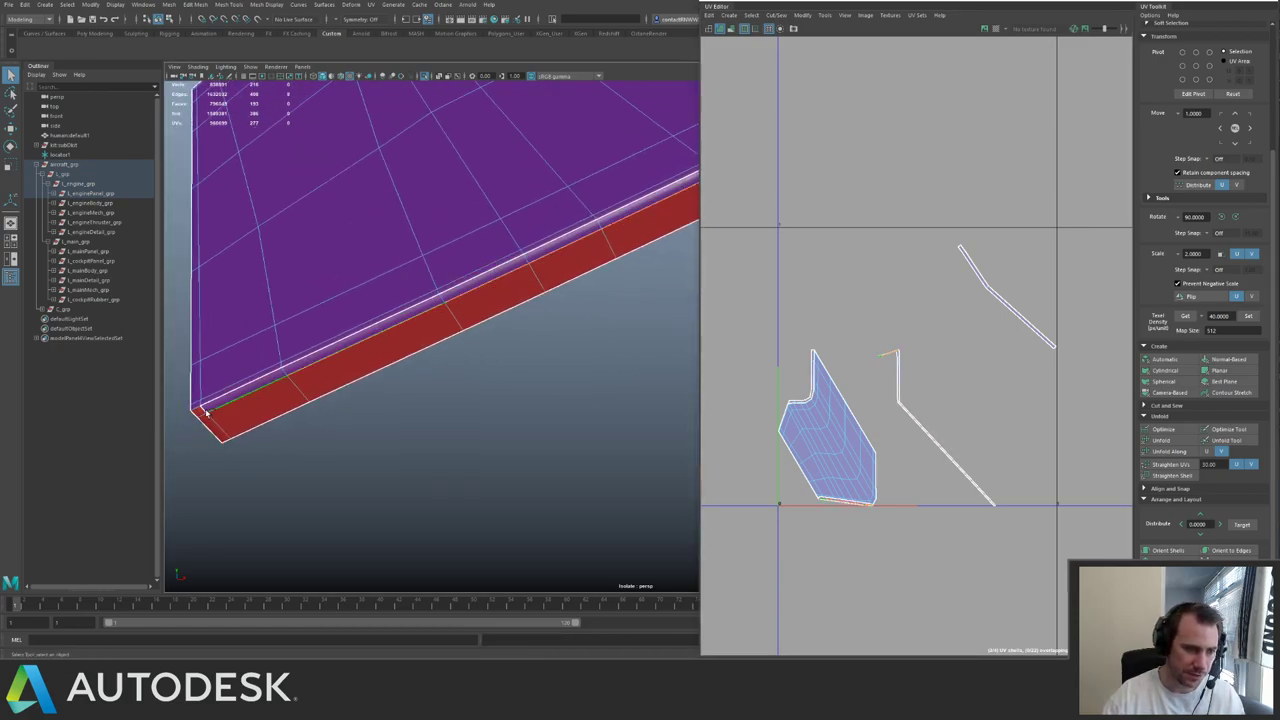
right_click_drag(827, 337, 843, 268, "shift")
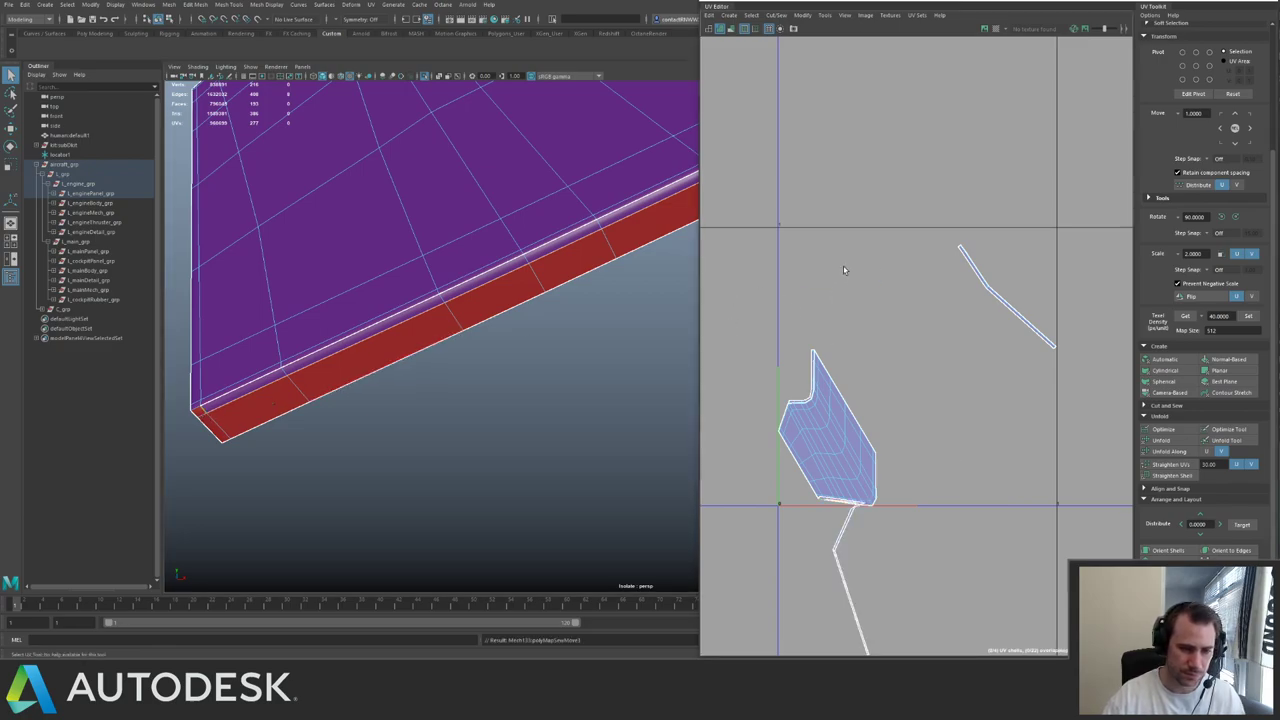
- Cut the UVs at the sharp corner where the panel's rim bevel meets the red side strip
left_click_drag(396, 320, 542, 292, "alt")
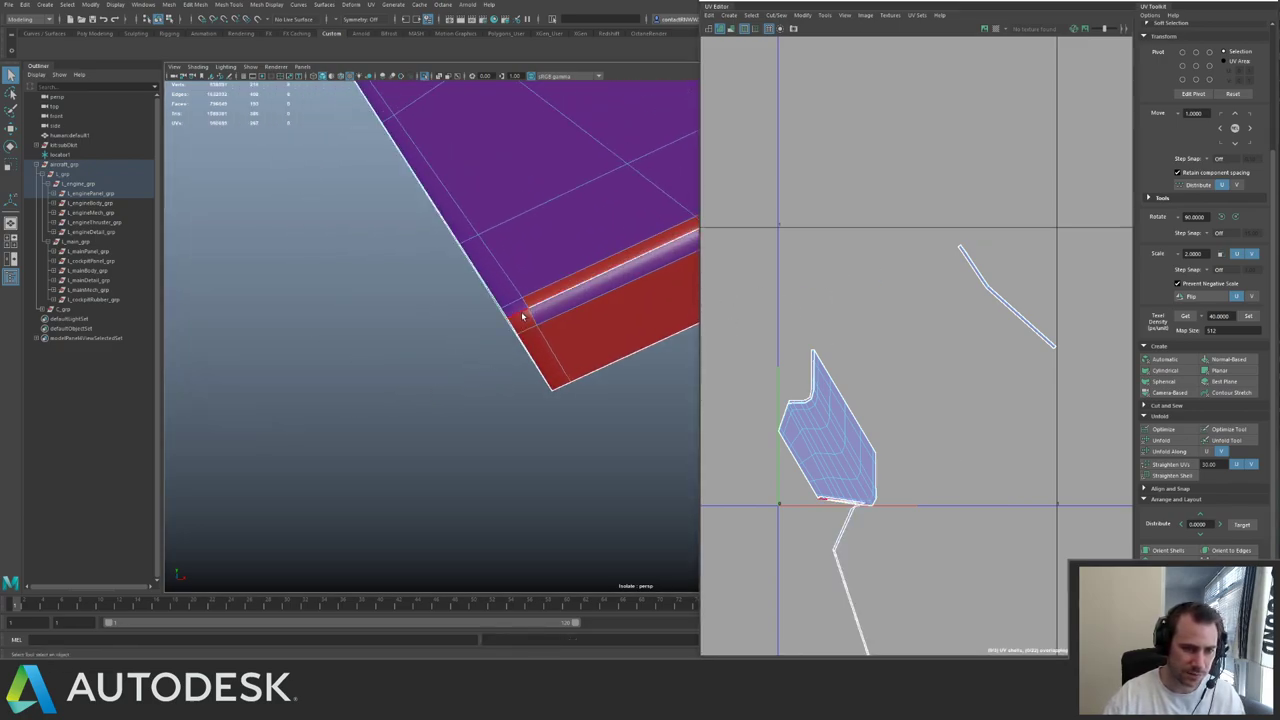
right_click_drag(980, 251, 985, 253, "shift")
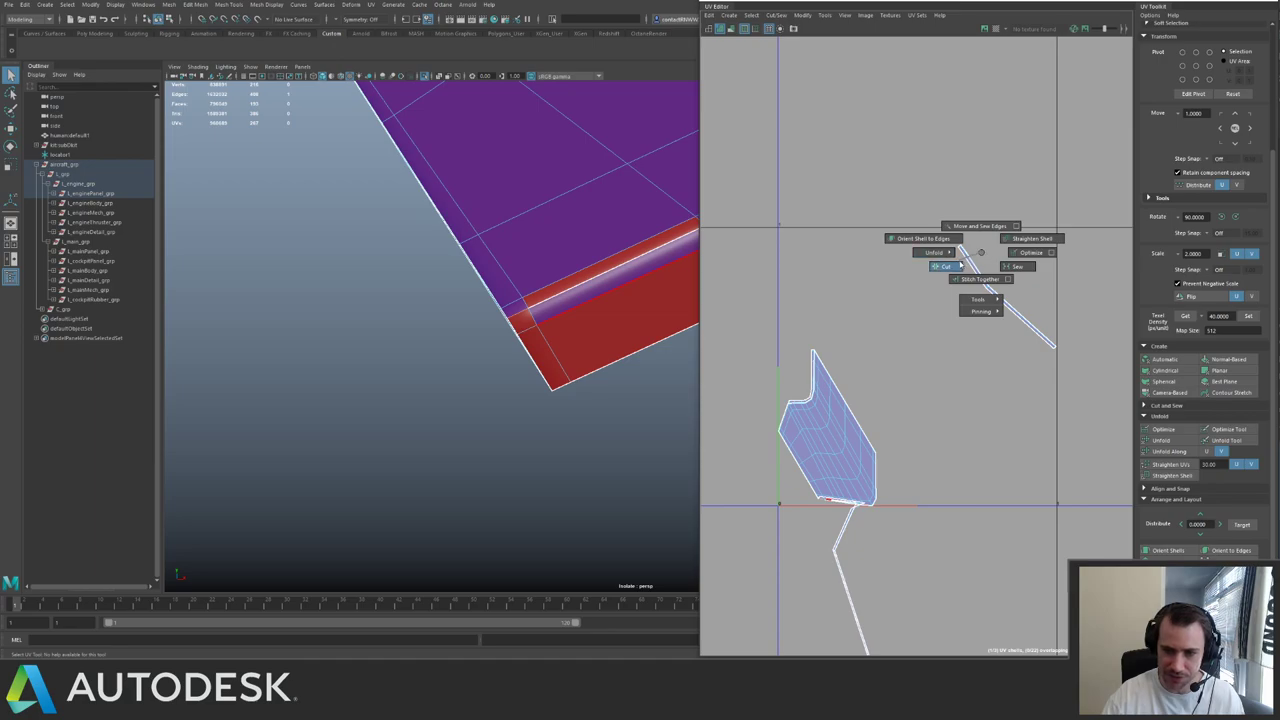
right_click_drag(961, 263, 956, 265, "shift")
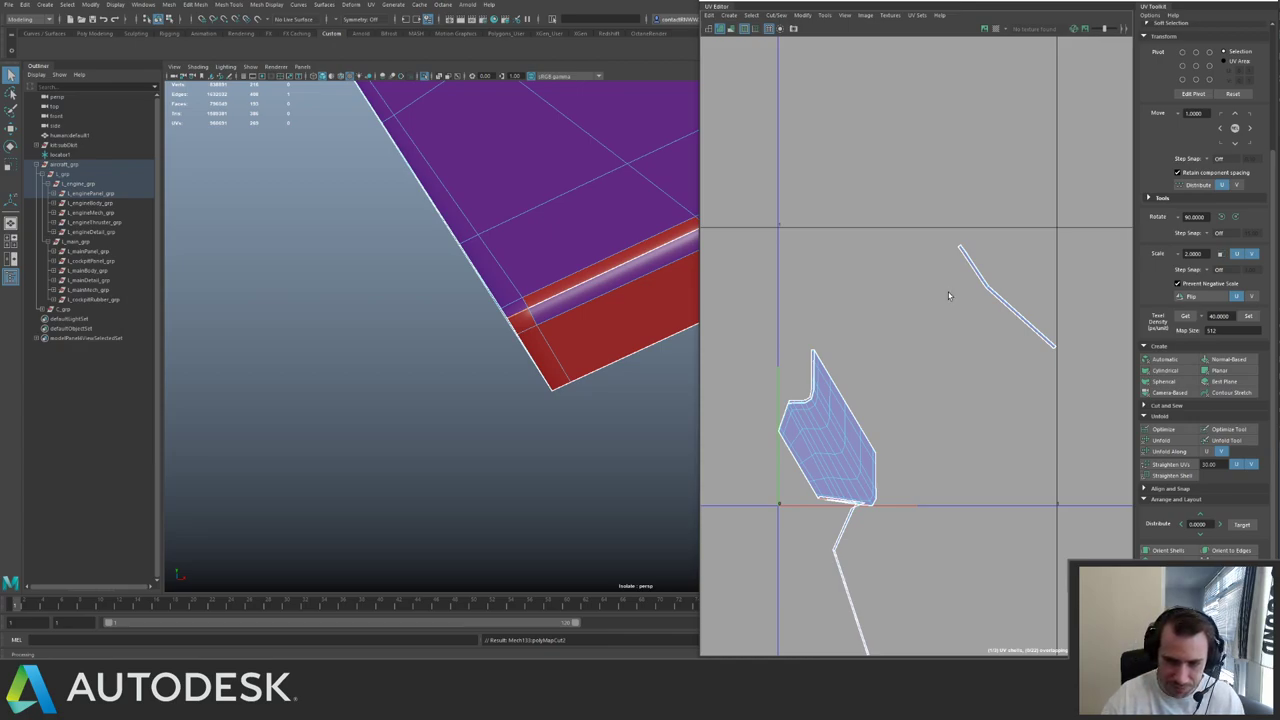
- Move the main panel UV shell away from the rim strips and rotate it so the panel stands upright
right_click_drag(856, 388, 857, 365)
left_click(857, 424)
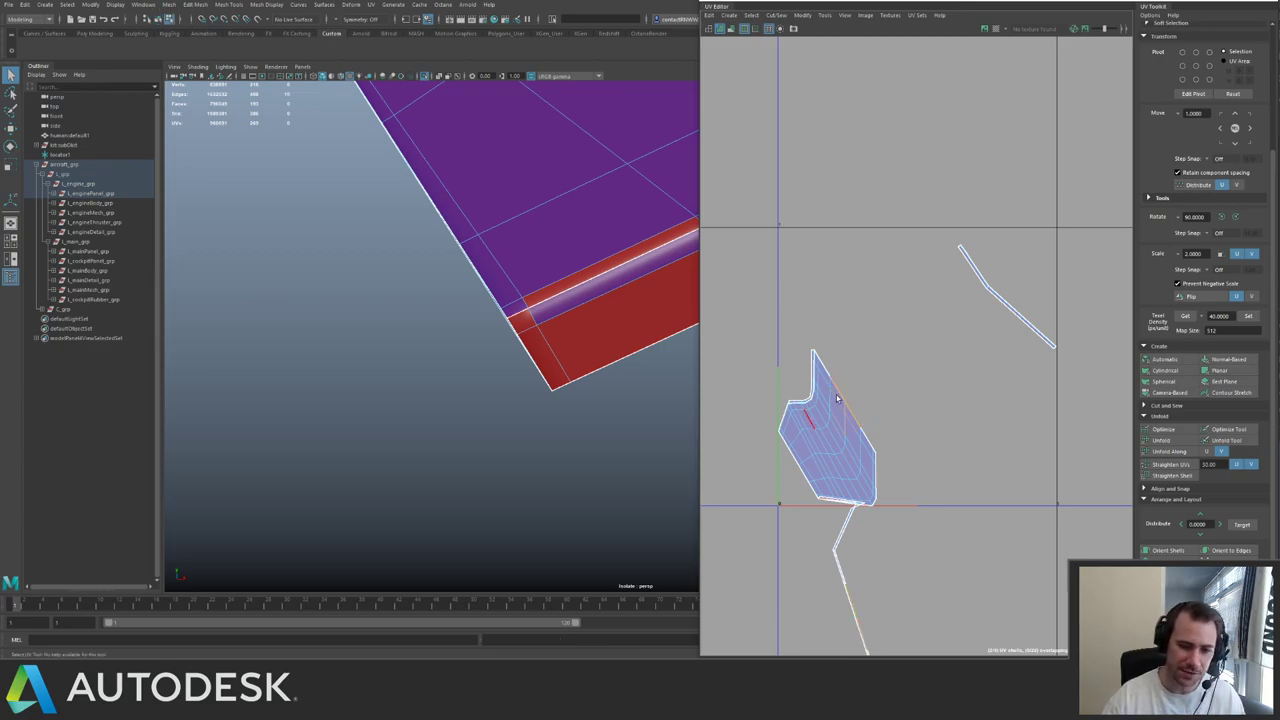
right_click(835, 424)
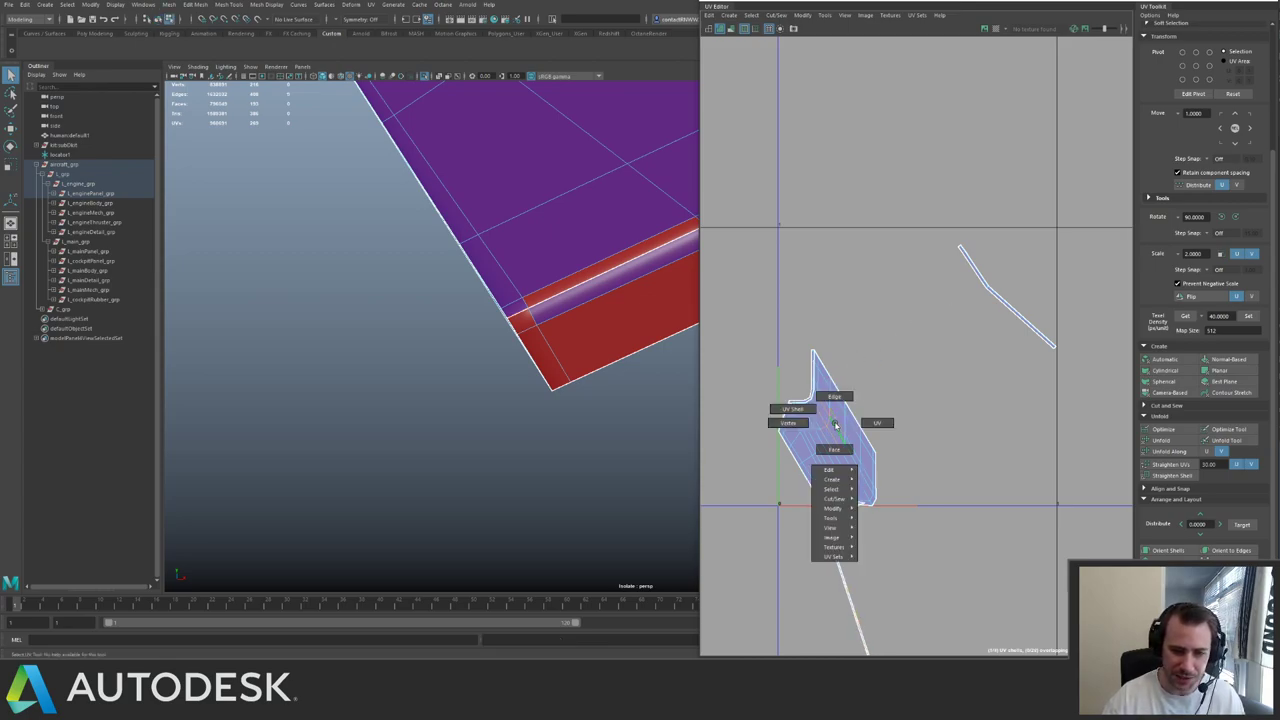
right_click_drag(835, 424, 867, 423)
left_click(864, 437)
scroll(916, 427, "down", 3)
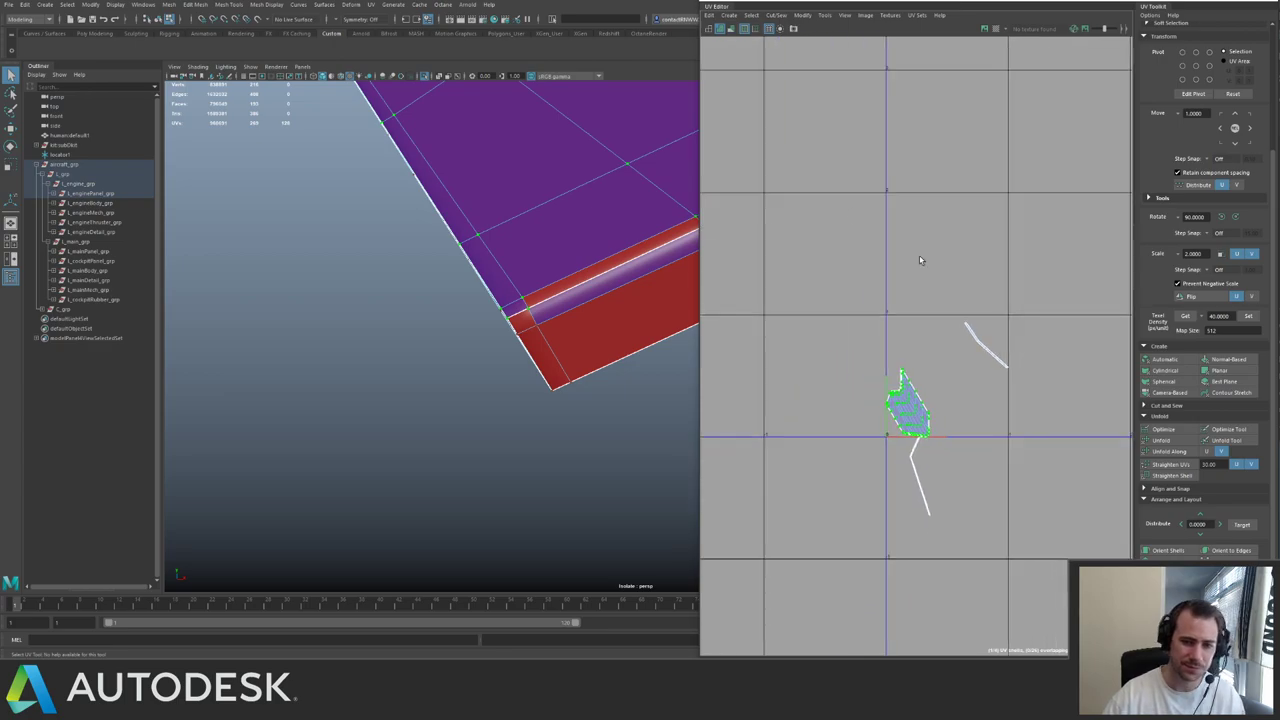
key("w")
left_click_drag(905, 408, 831, 329)
middle_click_drag(926, 313, 886, 322, "alt")
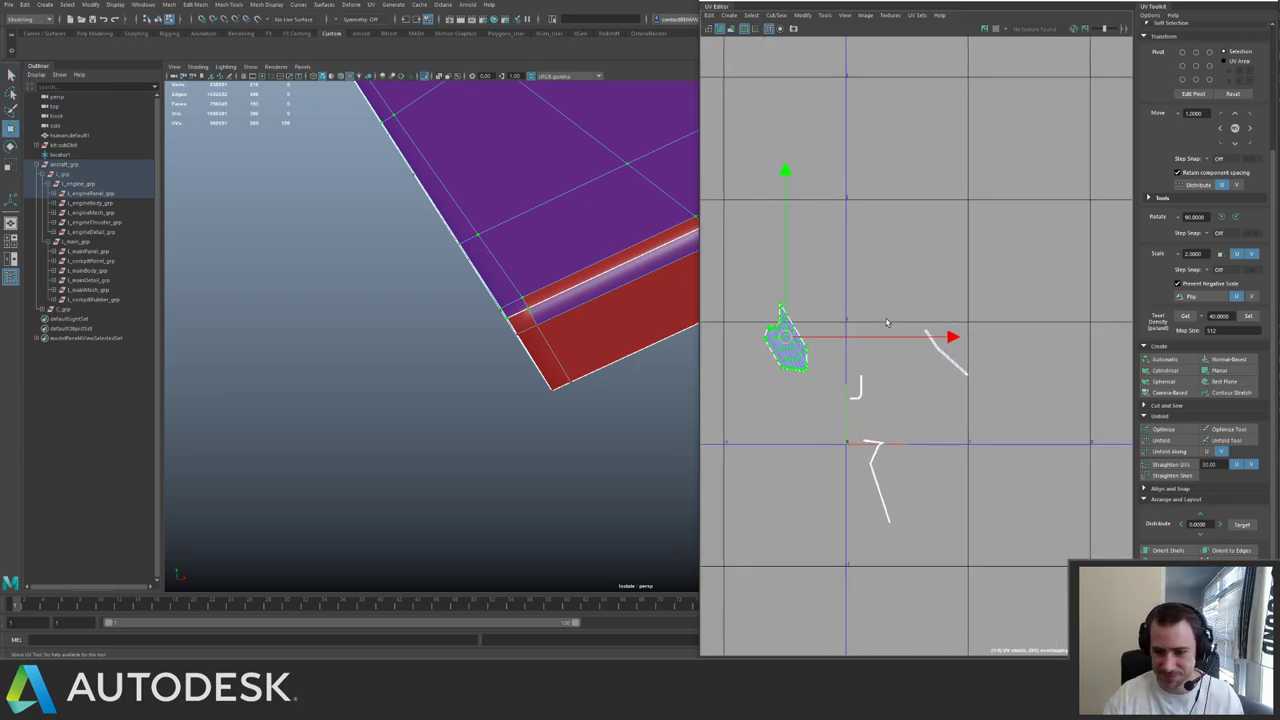
key("e")
left_click_drag(934, 277, 820, 543)
key("w")
- Show the whole aircraft again to examine the panel in place beside its neighbours, and isolate the panel again
left_click_drag(530, 170, 400, 271, "alt")
right_click_drag(400, 271, 484, 203)
key("ctrl+1")
right_click_drag(623, 285, 219, 195, "alt")
left_click_drag(219, 195, 331, 190, "alt")
right_click_drag(331, 190, 400, 230, "alt")
left_click_drag(400, 230, 420, 240, "alt")
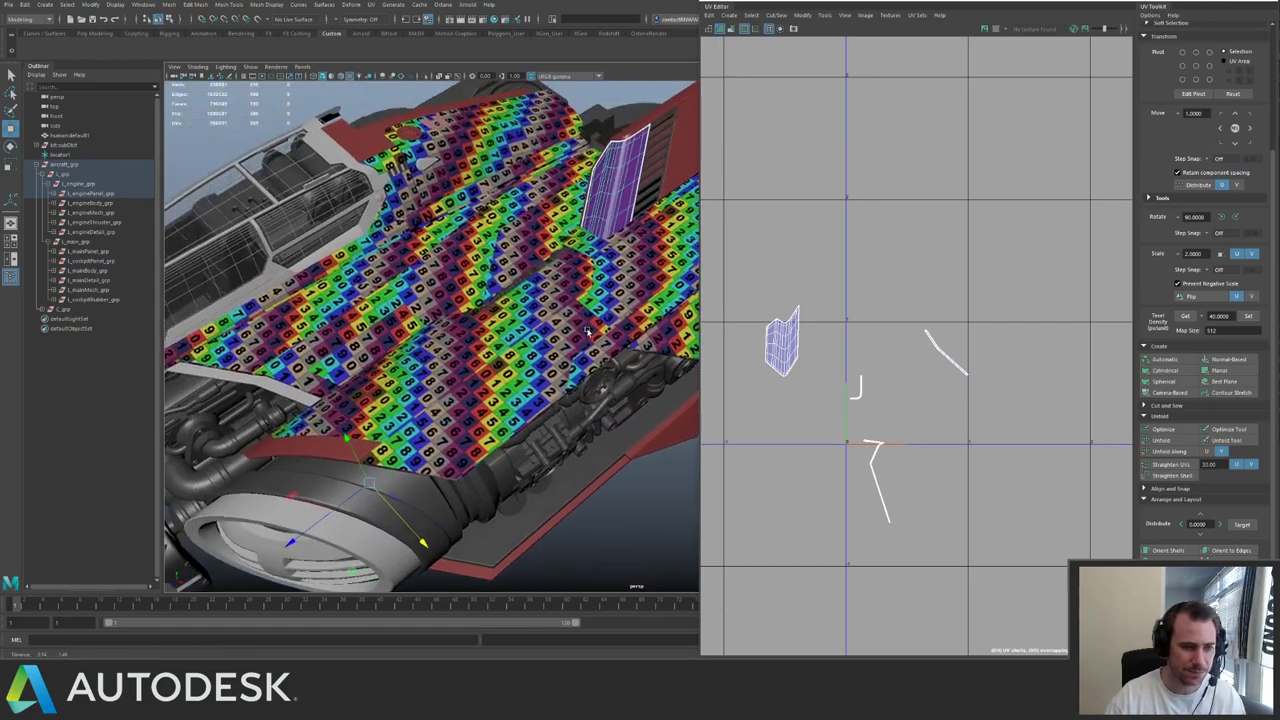
right_click_drag(420, 240, 268, 197, "alt")
middle_click_drag(515, 298, 403, 220, "alt")
left_click_drag(405, 244, 370, 243, "alt")
right_click_drag(370, 243, 453, 268, "alt")
key("f")
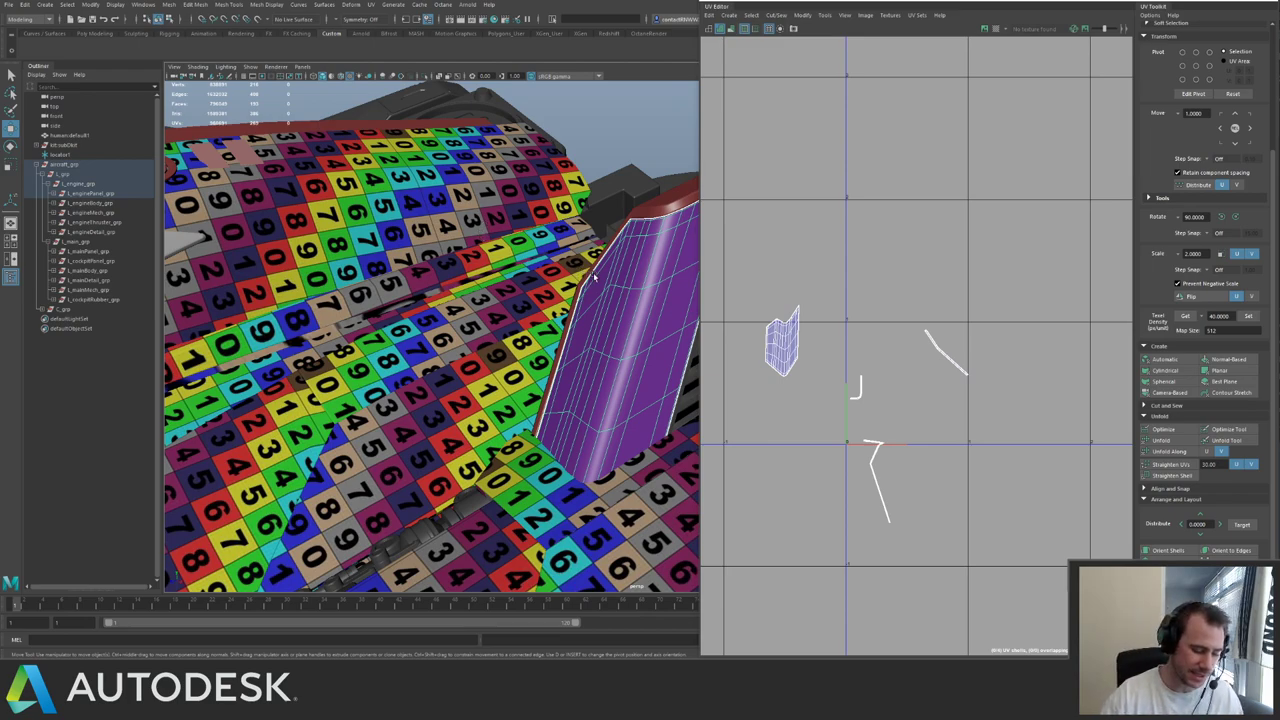
left_click_drag(548, 296, 527, 350, "alt")
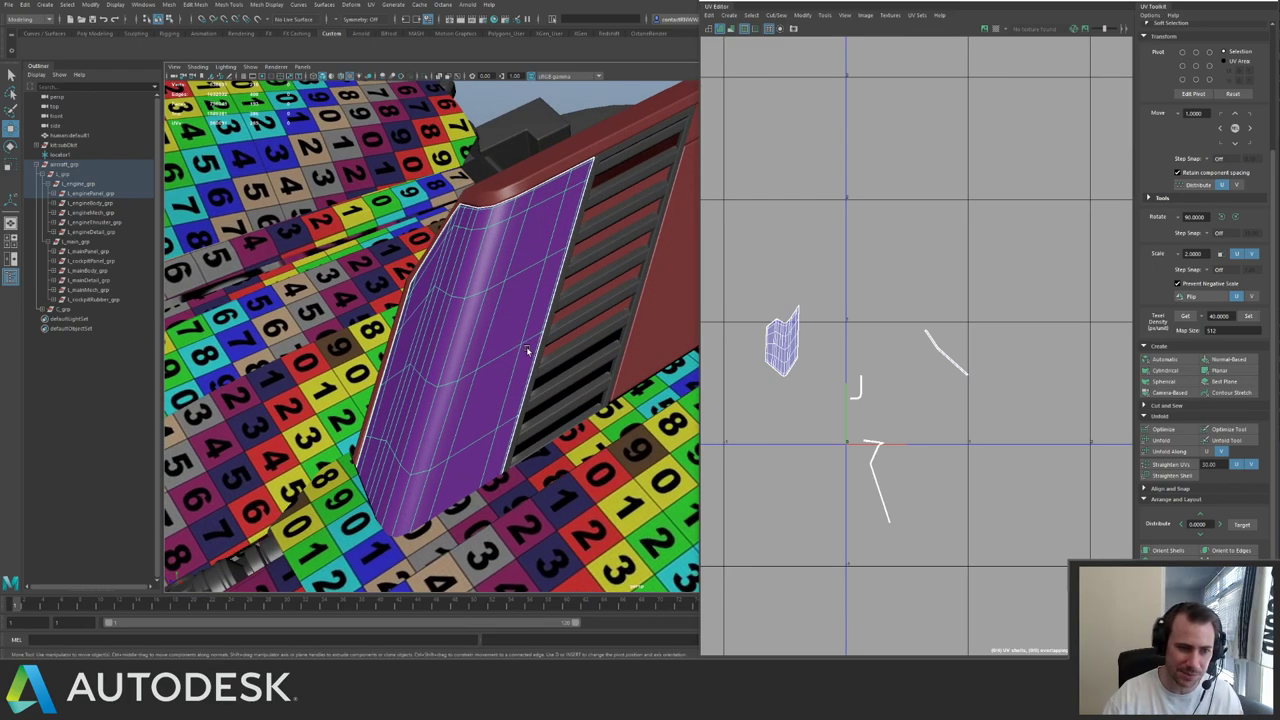
key("ctrl+1")
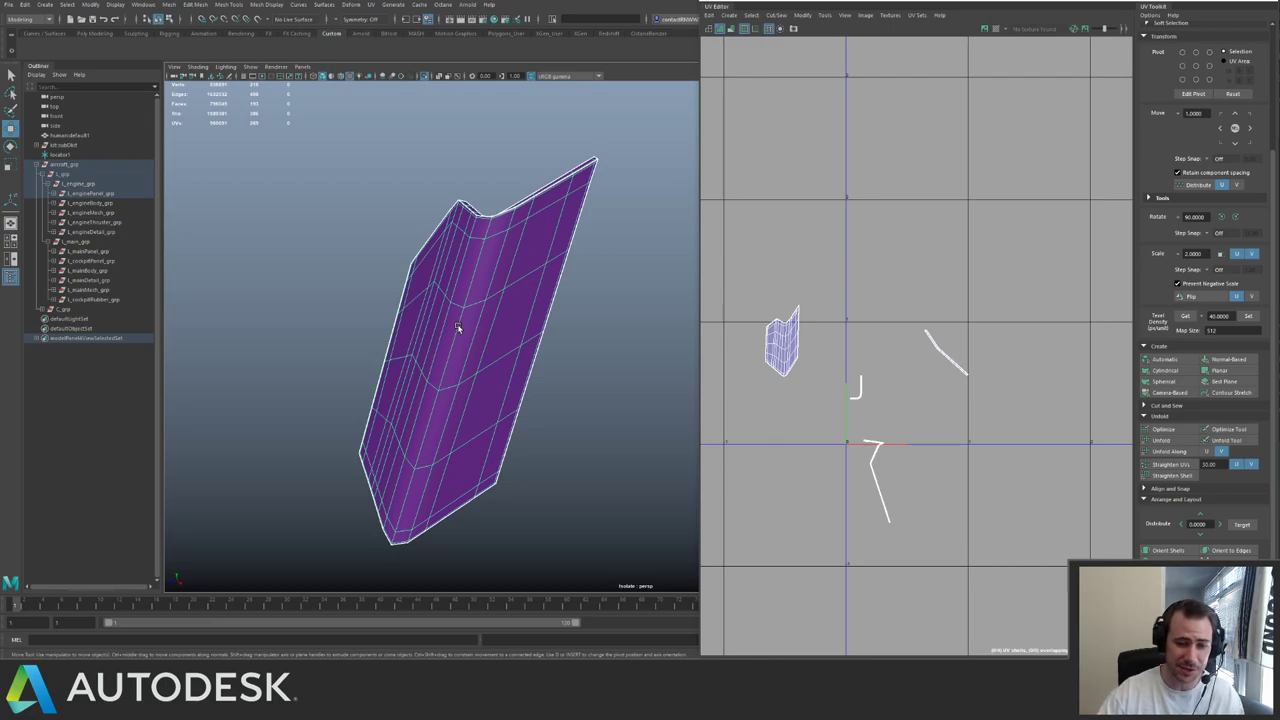
- Select all the rim strip faces apart from the main shell and apply an Automatic UV projection to them
scroll(975, 381, "up", 3)
right_click_drag(975, 381, 980, 381, "alt")
middle_click_drag(926, 363, 902, 219, "alt")
right_click_drag(878, 260, 889, 372)
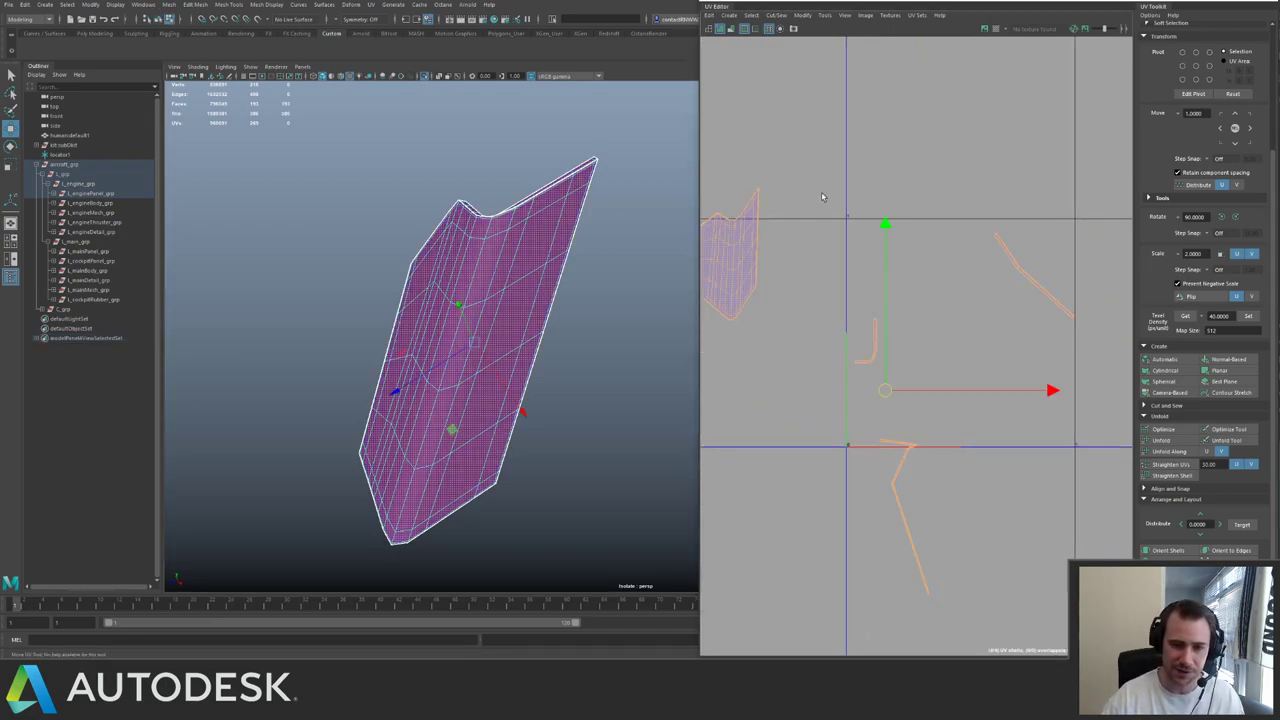
left_click_drag(825, 189, 1082, 530)
left_click(1187, 361)
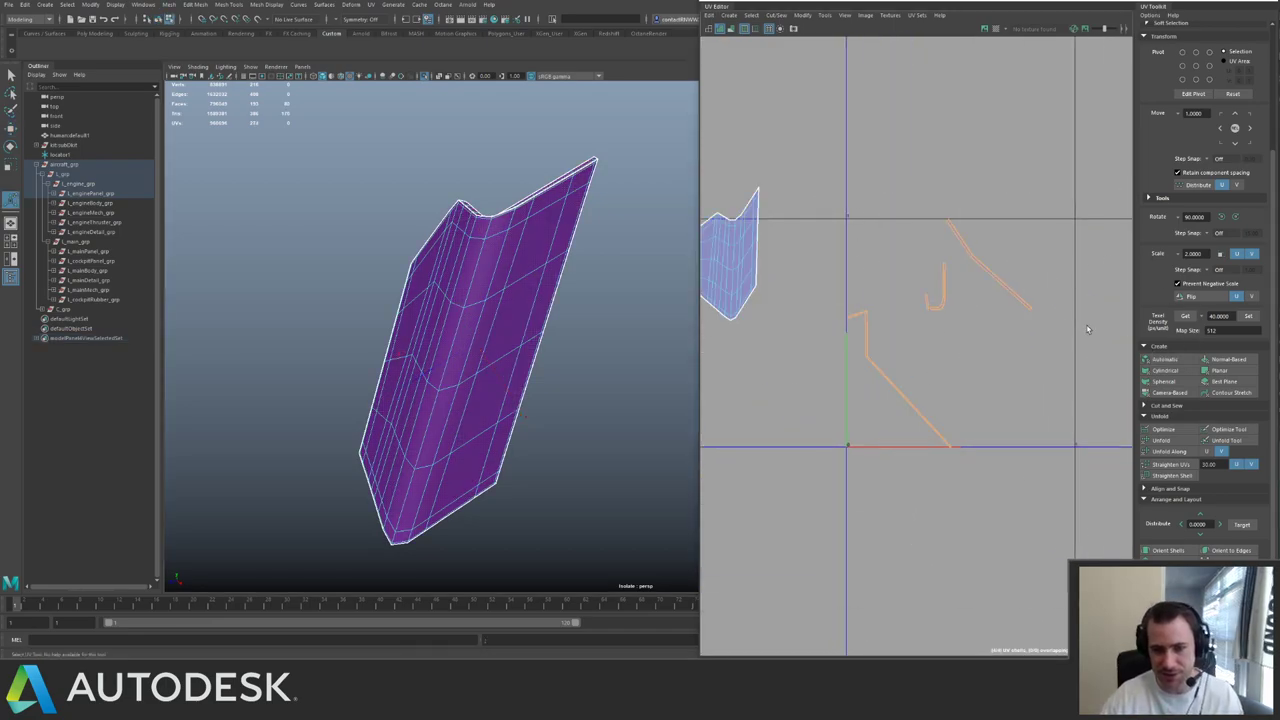
middle_click_drag(1090, 328, 1079, 363, "alt")
right_click_drag(1079, 363, 1150, 384, "alt")
middle_click_drag(971, 357, 984, 345, "alt")
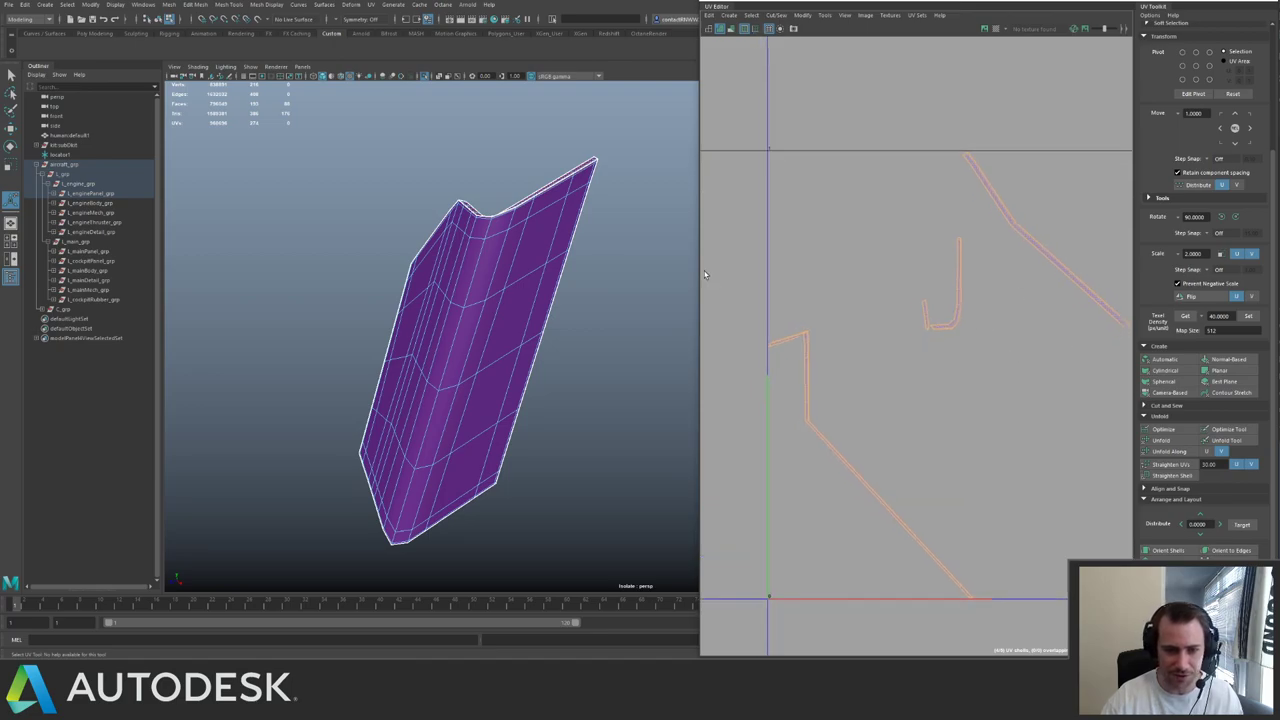
left_click_drag(450, 300, 585, 266, "alt")
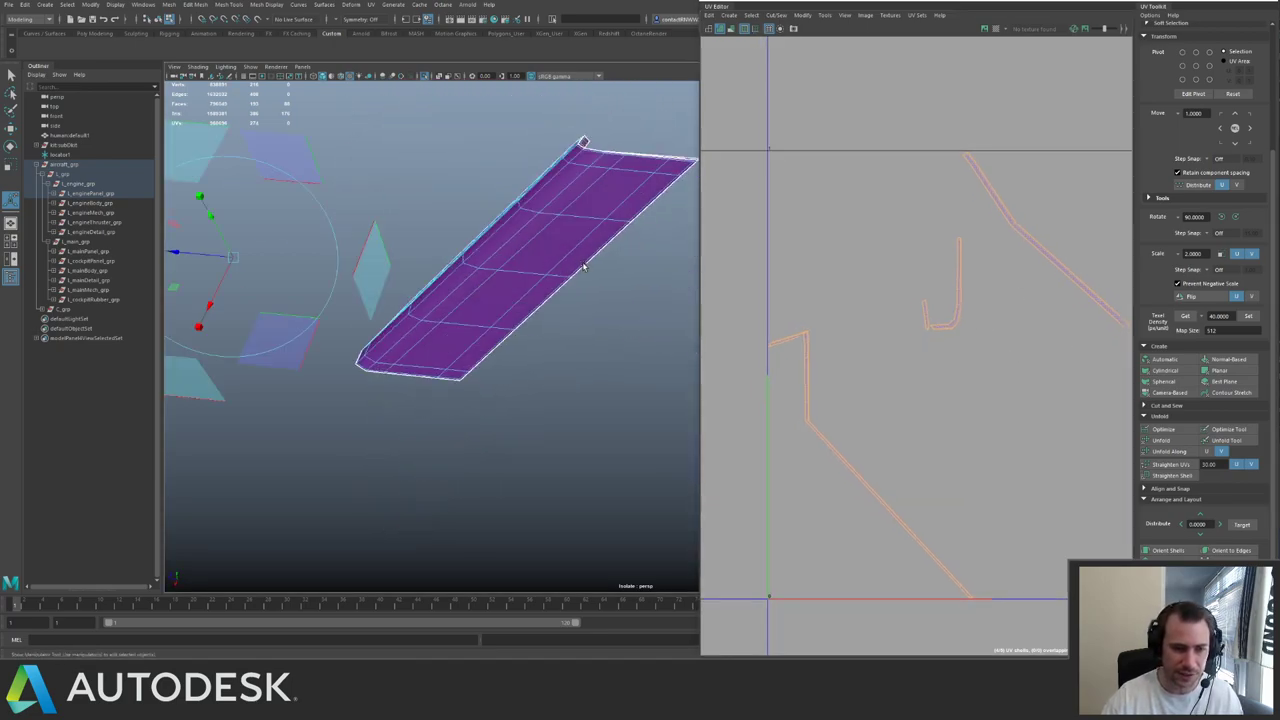
- Unitize the rim strip faces so each one fills the 0 to 1 tile
right_click_drag(1039, 312, 925, 240, "alt")
left_click_drag(922, 187, 1127, 472)
middle_click_drag(1005, 247, 899, 267, "alt")
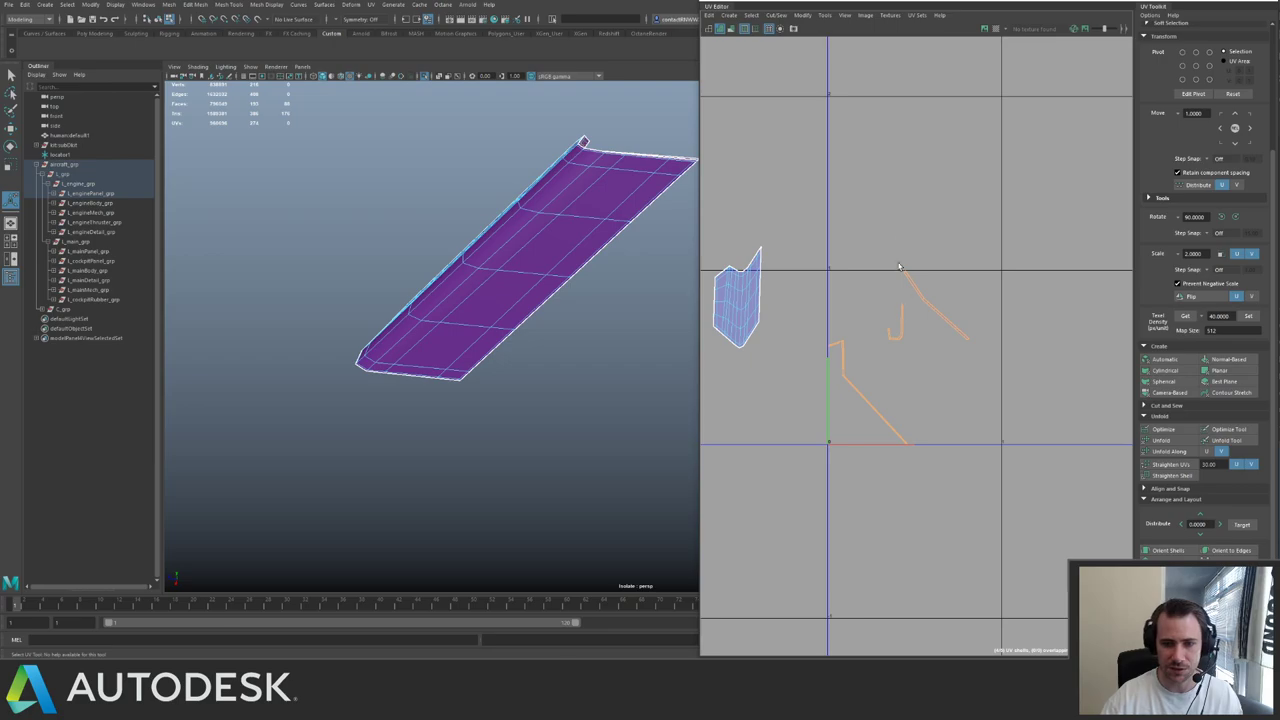
left_click(803, 15)
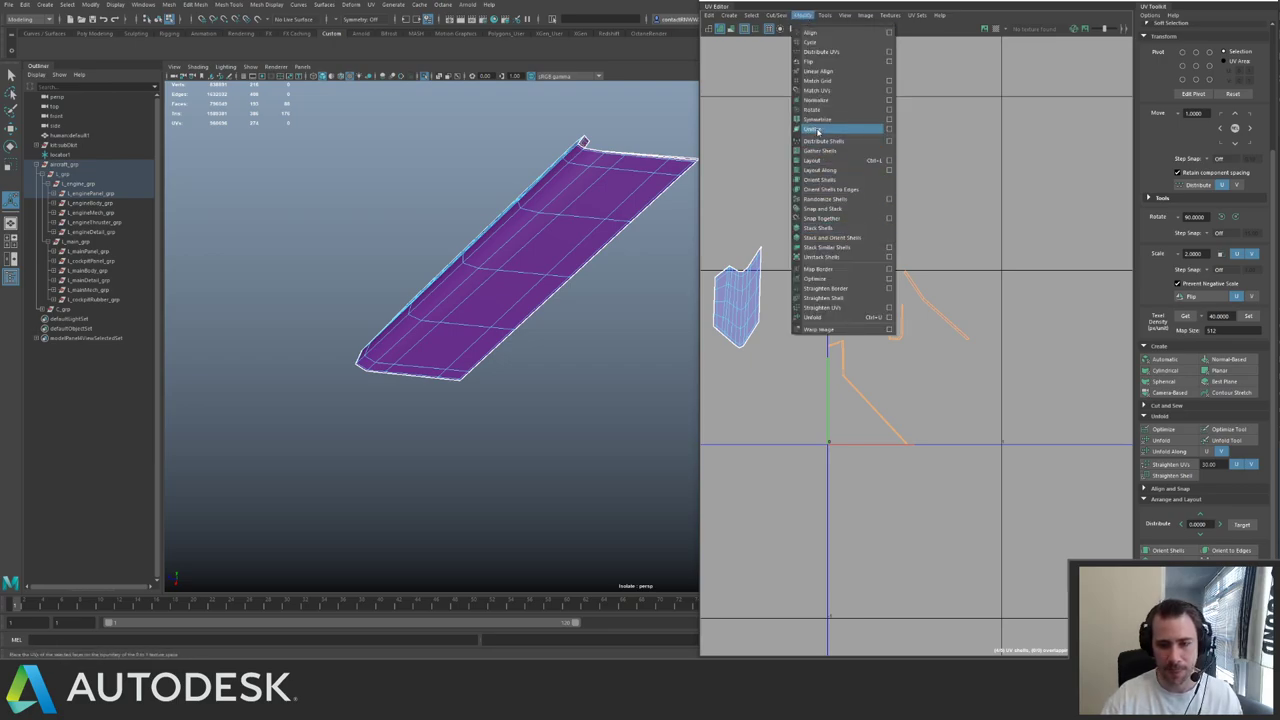
left_click(818, 128)
left_click(900, 260)
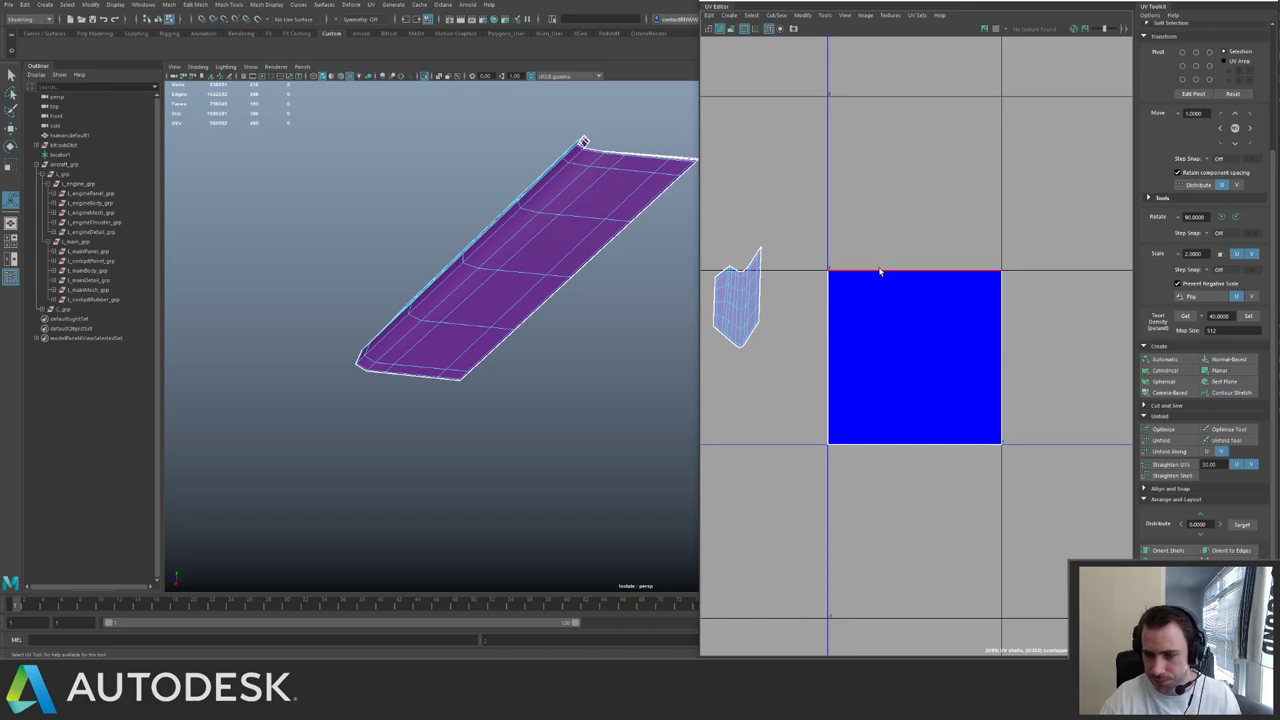
scroll(878, 258, "down", 1)
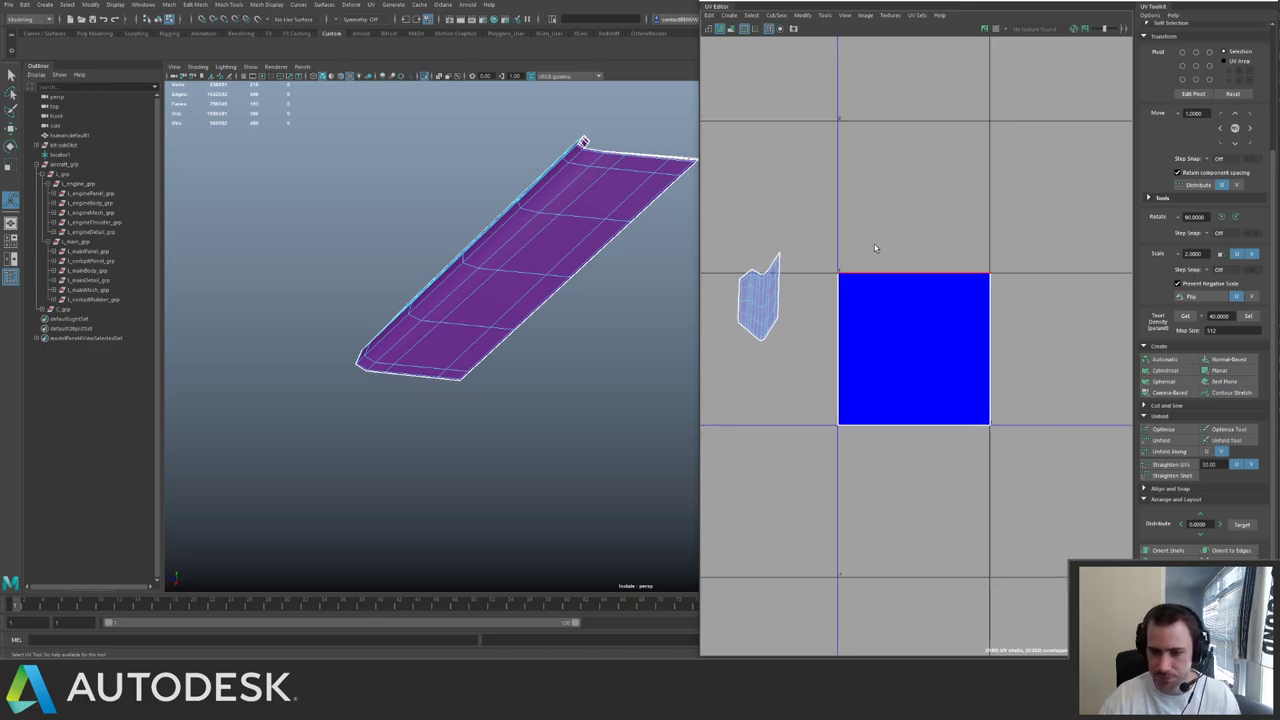
- Select the panel's rim edges and move and sew the unitized faces into continuous straight strips
left_click_drag(812, 243, 707, 375)
left_click_drag(605, 195, 457, 370, "alt")
left_click_drag(256, 355, 500, 420, "alt")
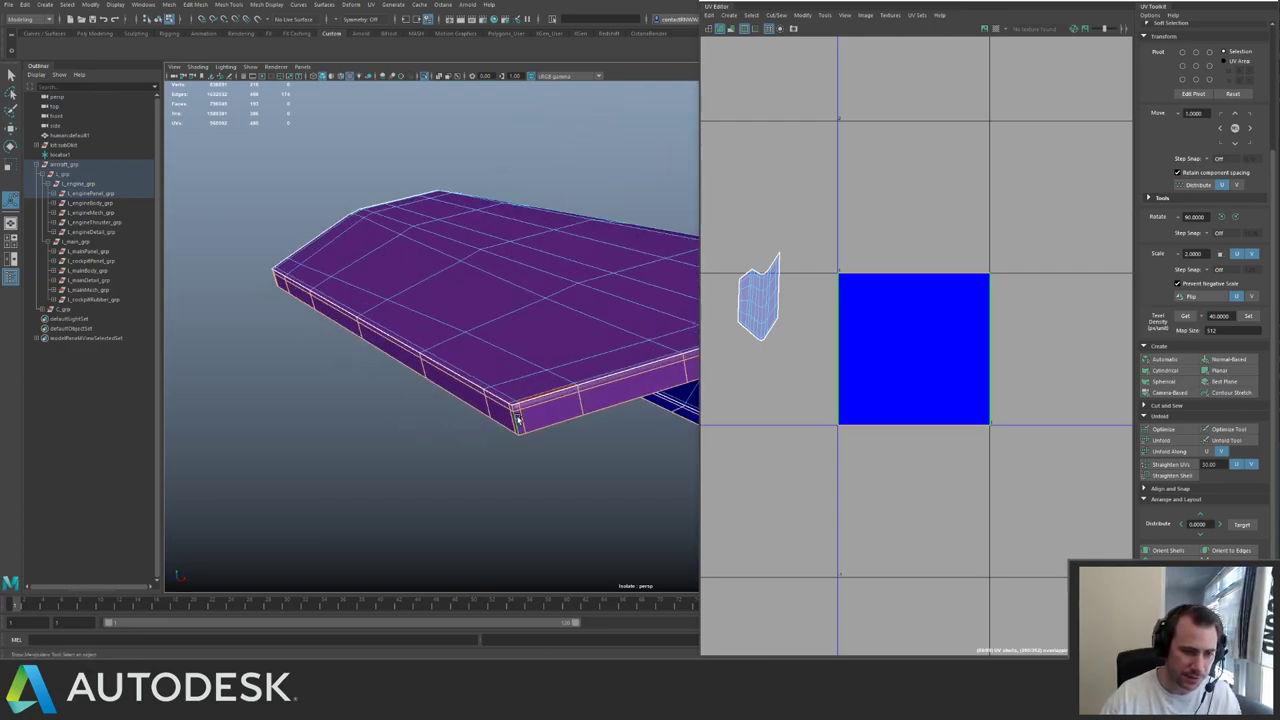
left_click(518, 419, "ctrl")
scroll(1036, 300, "down", 5)
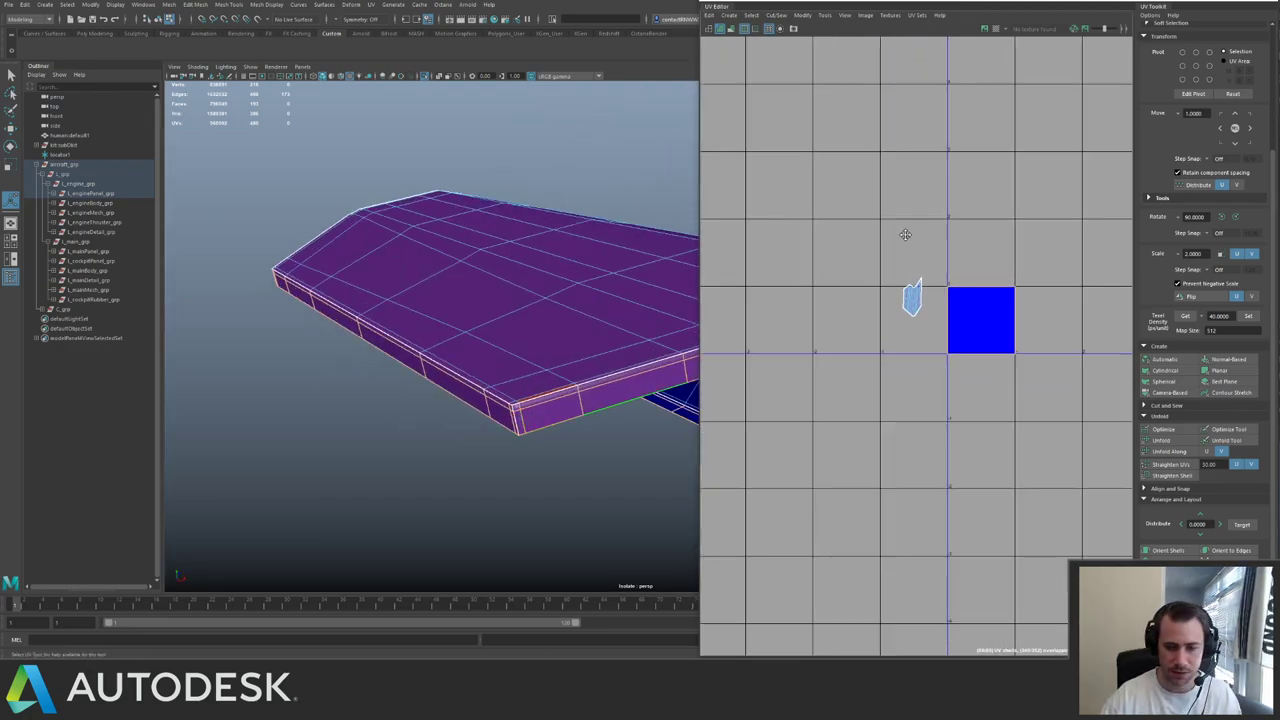
middle_click_drag(908, 234, 856, 253, "alt")
right_click_drag(903, 219, 915, 300, "shift")
scroll(1055, 310, "down", 5)
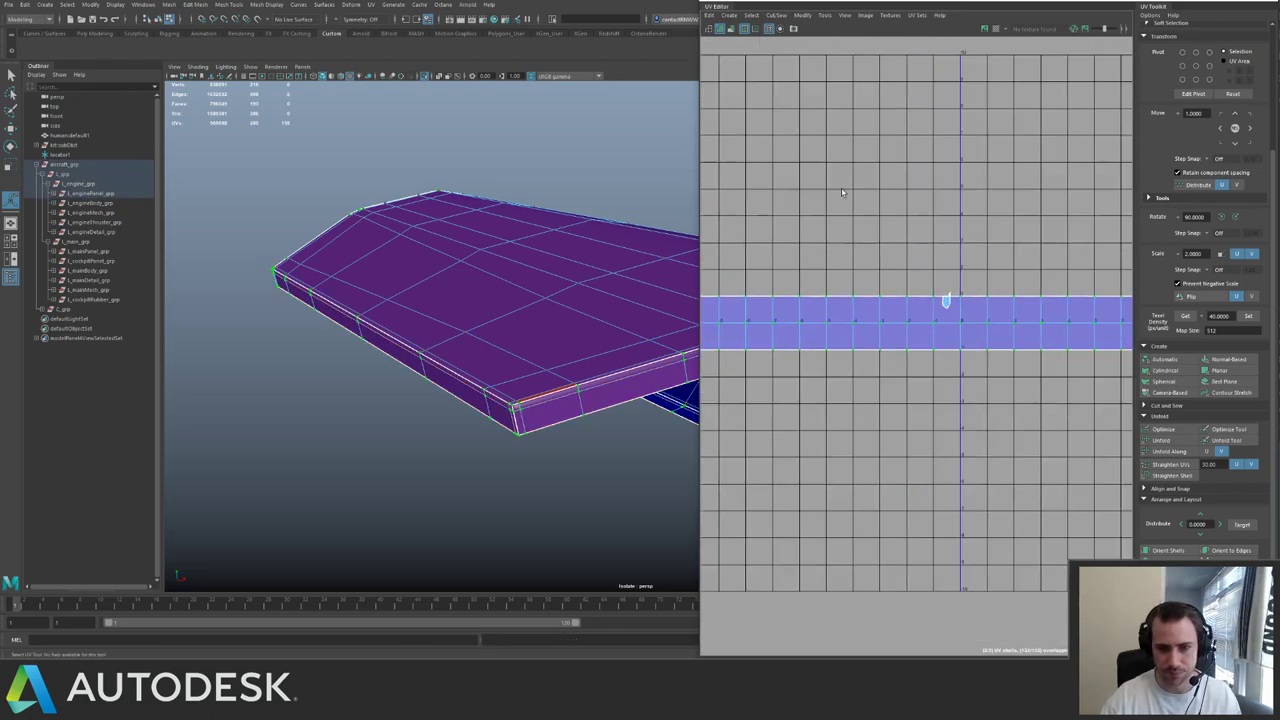
- Scale the sewn rim strip UVs down to a smaller size
middle_click_drag(1062, 293, 971, 293, "alt")
key("r")
middle_click_drag(866, 277, 1012, 270, "alt")
left_click_drag(926, 316, 1051, 315)
key("w")
middle_click_drag(1051, 315, 921, 356, "alt")
scroll(921, 356, "up", 3)
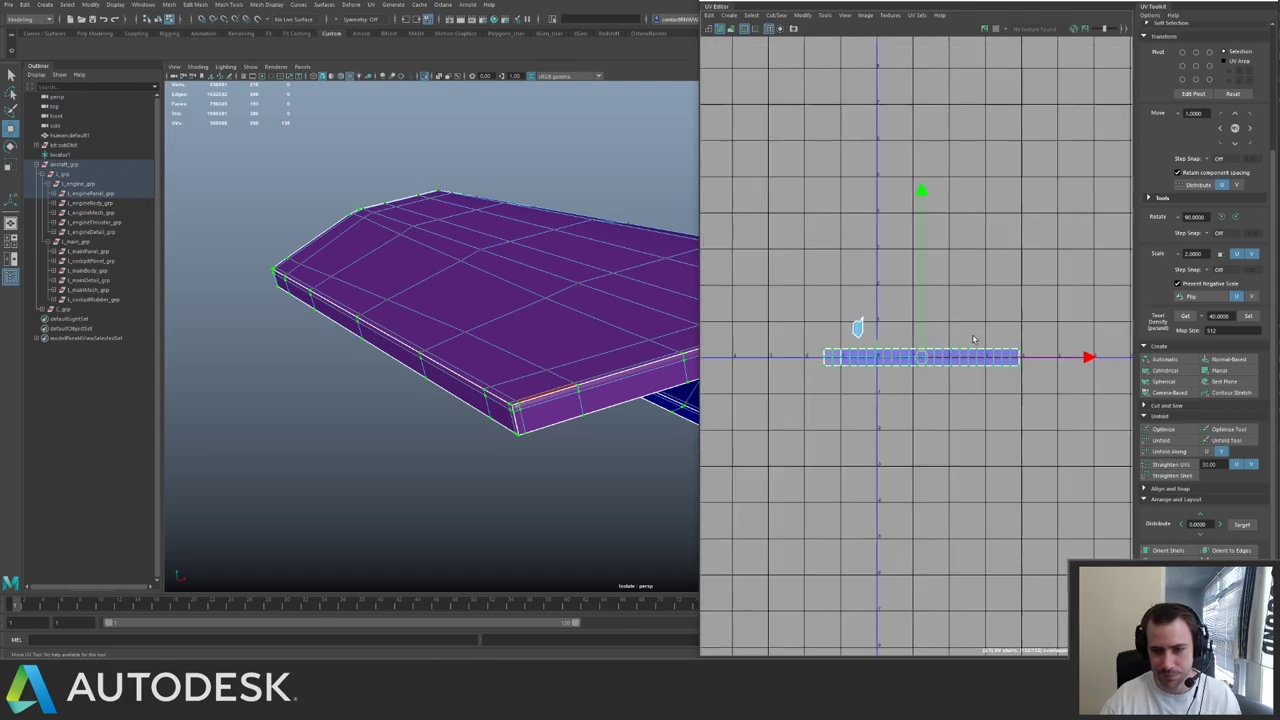
- Unfold the rim strip UVs along U only
left_click(1204, 451)
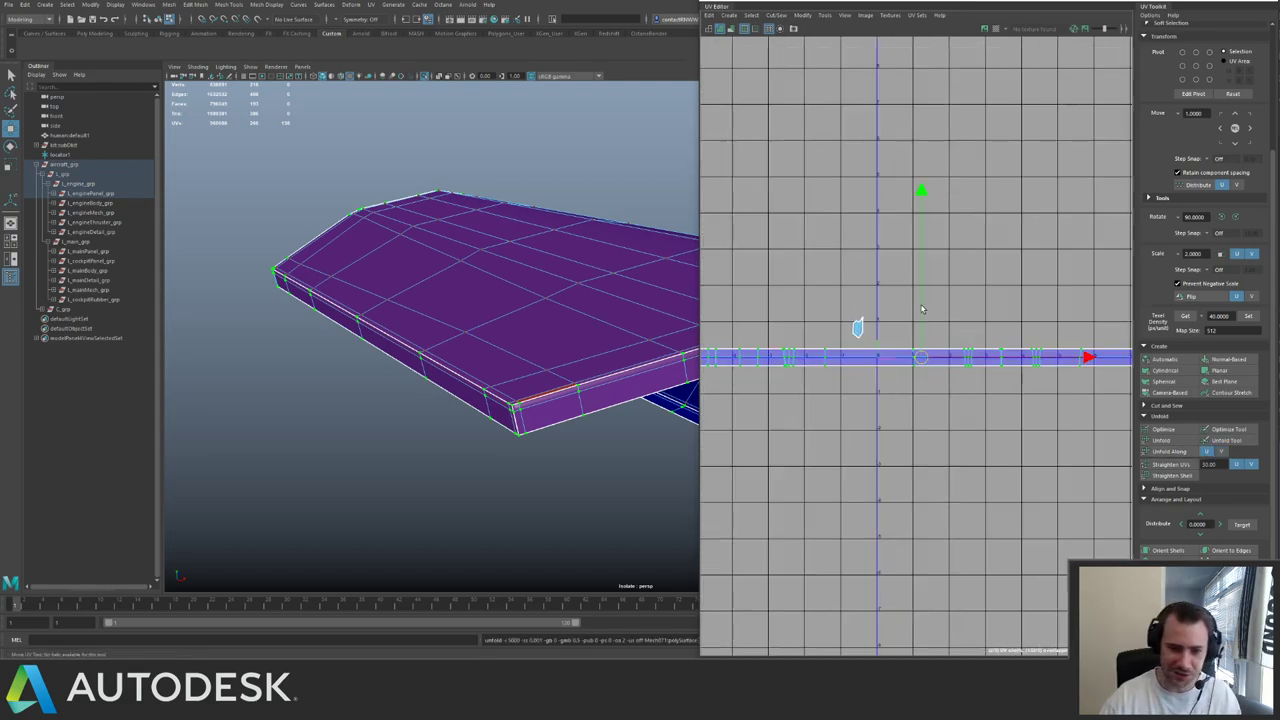
scroll(1008, 355, "up", 2)
scroll(960, 352, "up", 1)
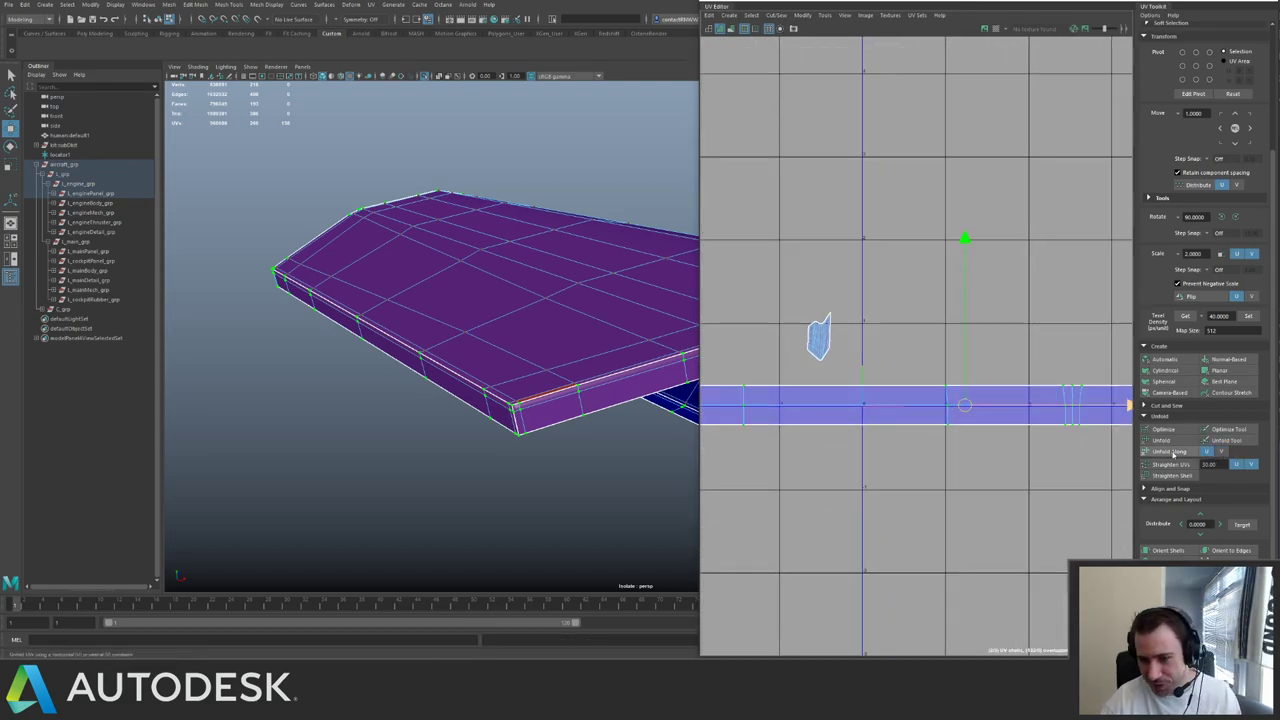
scroll(920, 395, "down", 4)
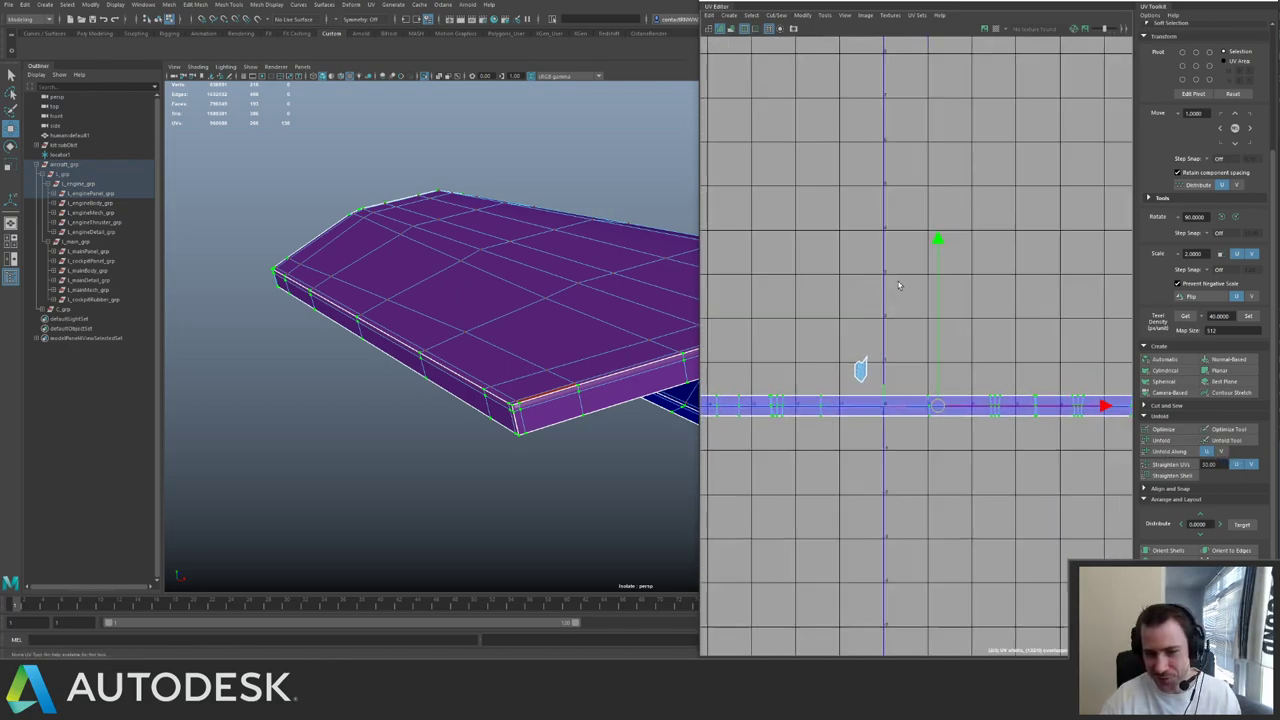
scroll(910, 305, "up", 2)
- Set the rim strips' texel density to 40 and lay out their shells in the UV tile
left_click(1249, 316)
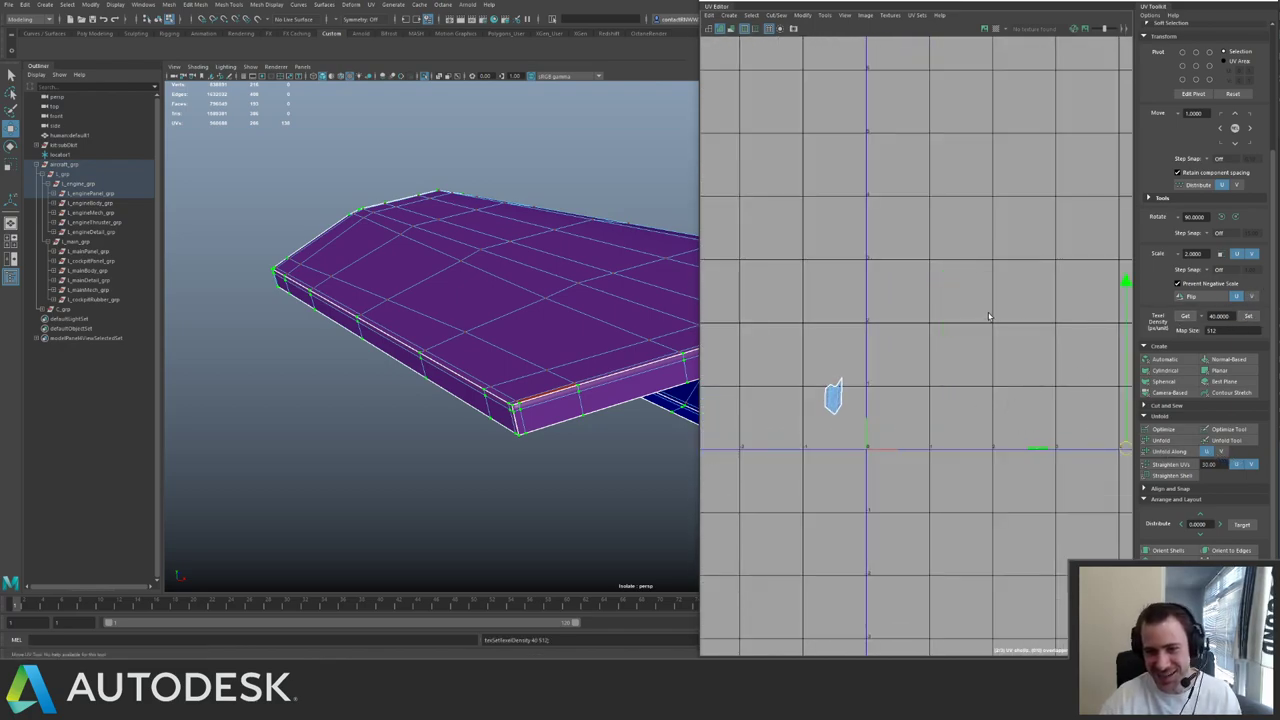
middle_click_drag(1082, 356, 968, 295, "alt")
key("ctrl+l")
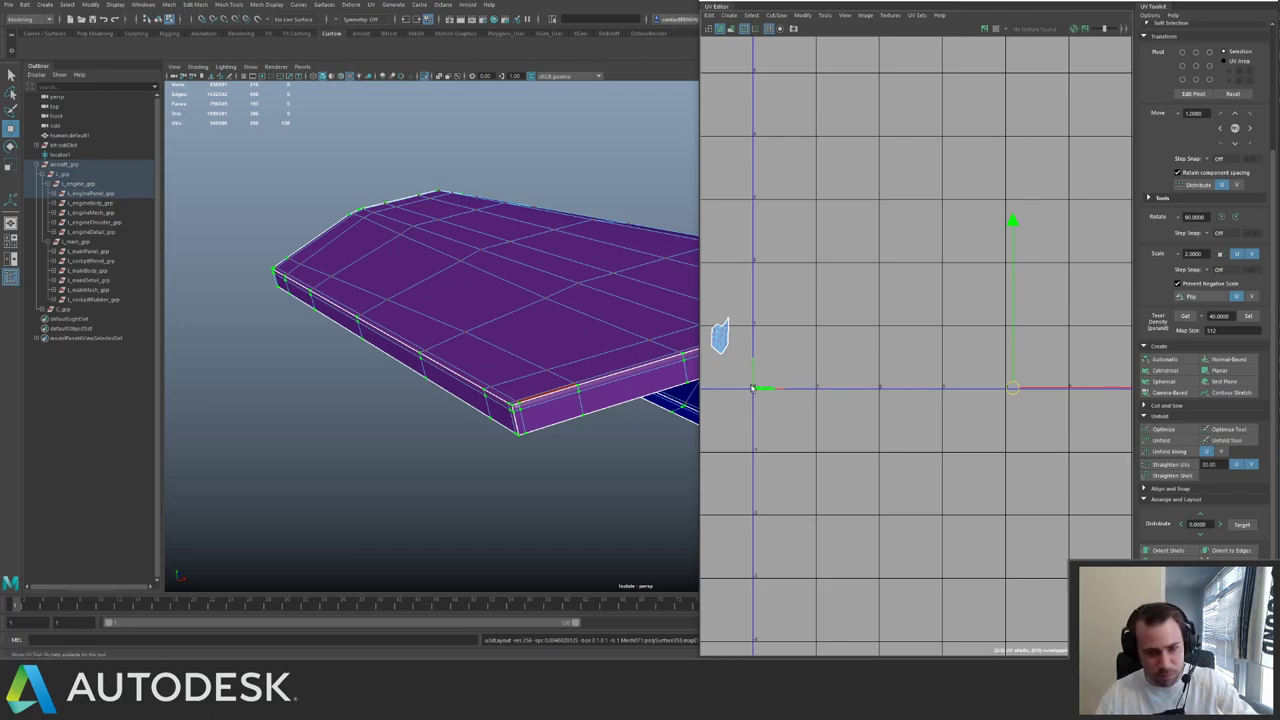
key("w")
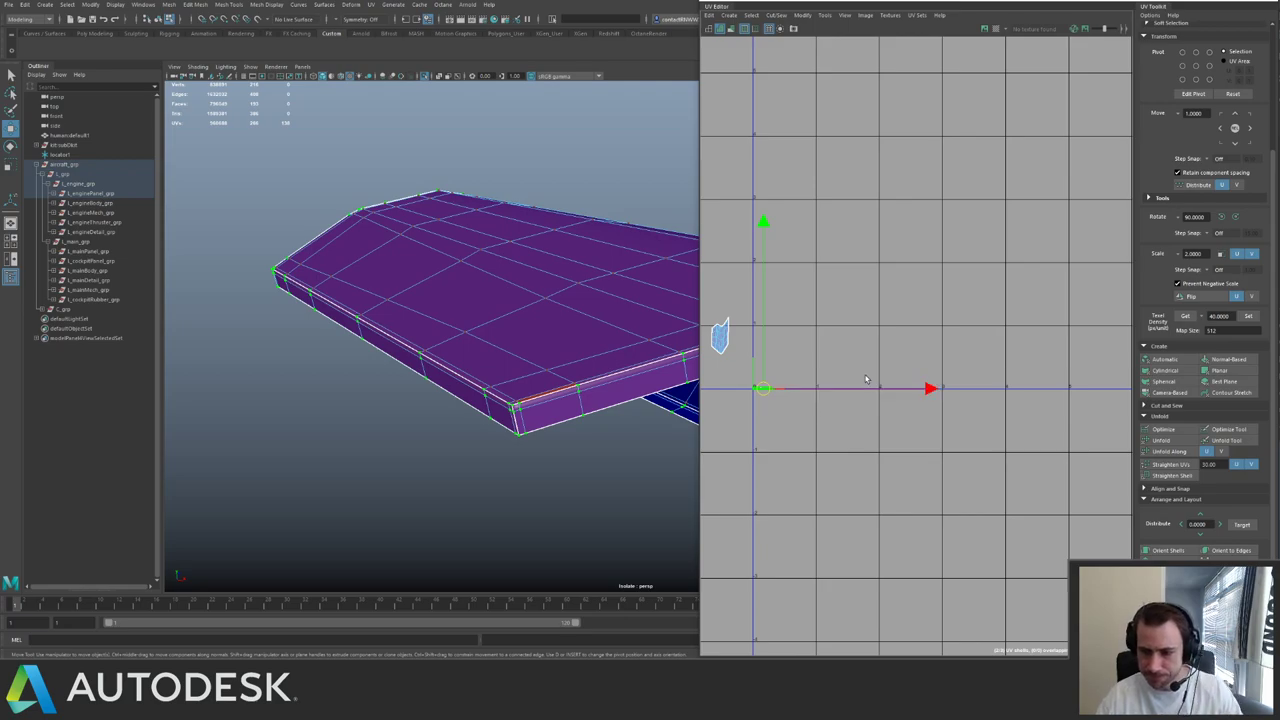
key("f")
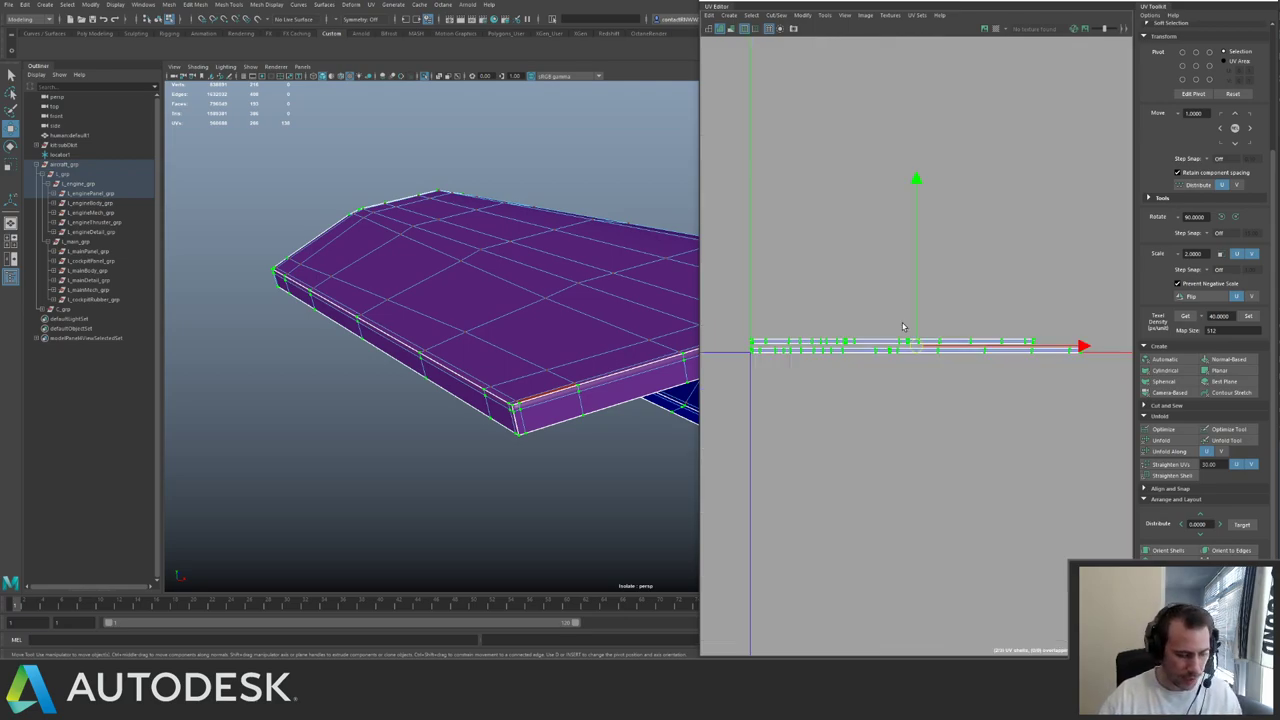
- Unfold the rim strips along V and straighten their UVs with the angle set to 30
right_click_drag(896, 332, 1260, 397, "alt")
right_click_drag(1002, 418, 1236, 456, "alt")
left_click(1200, 452)
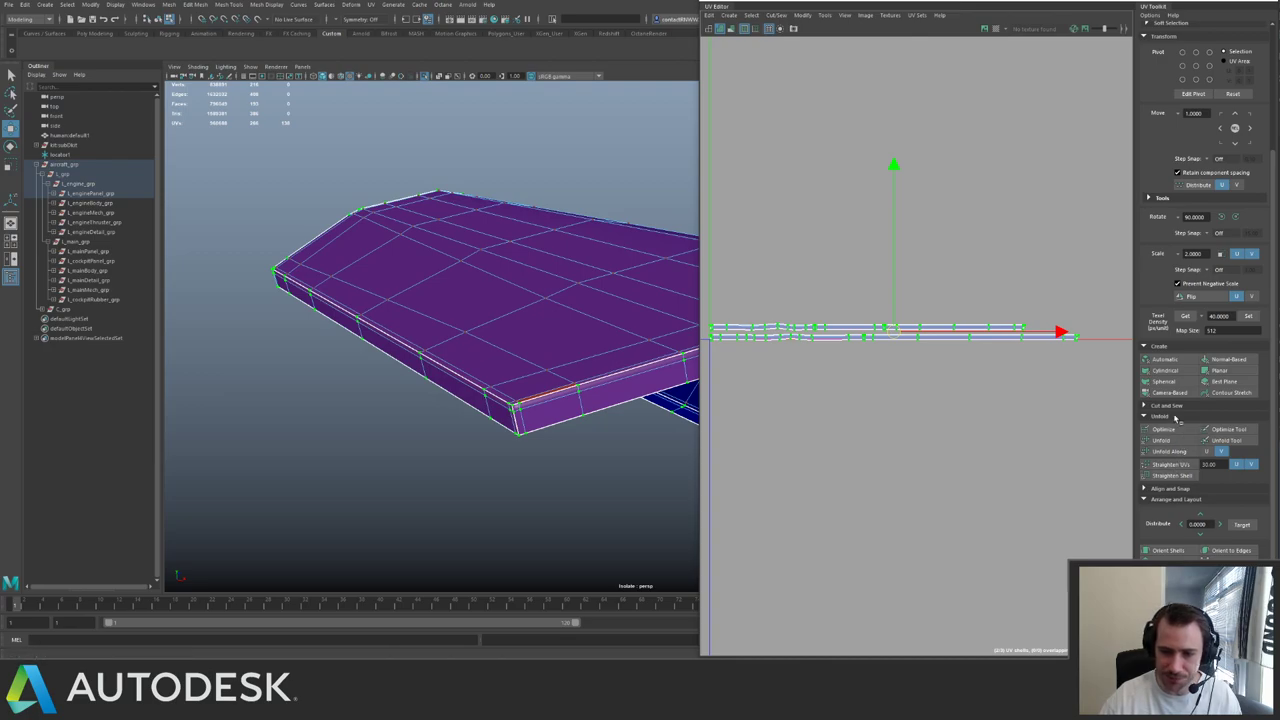
left_click(1170, 464)
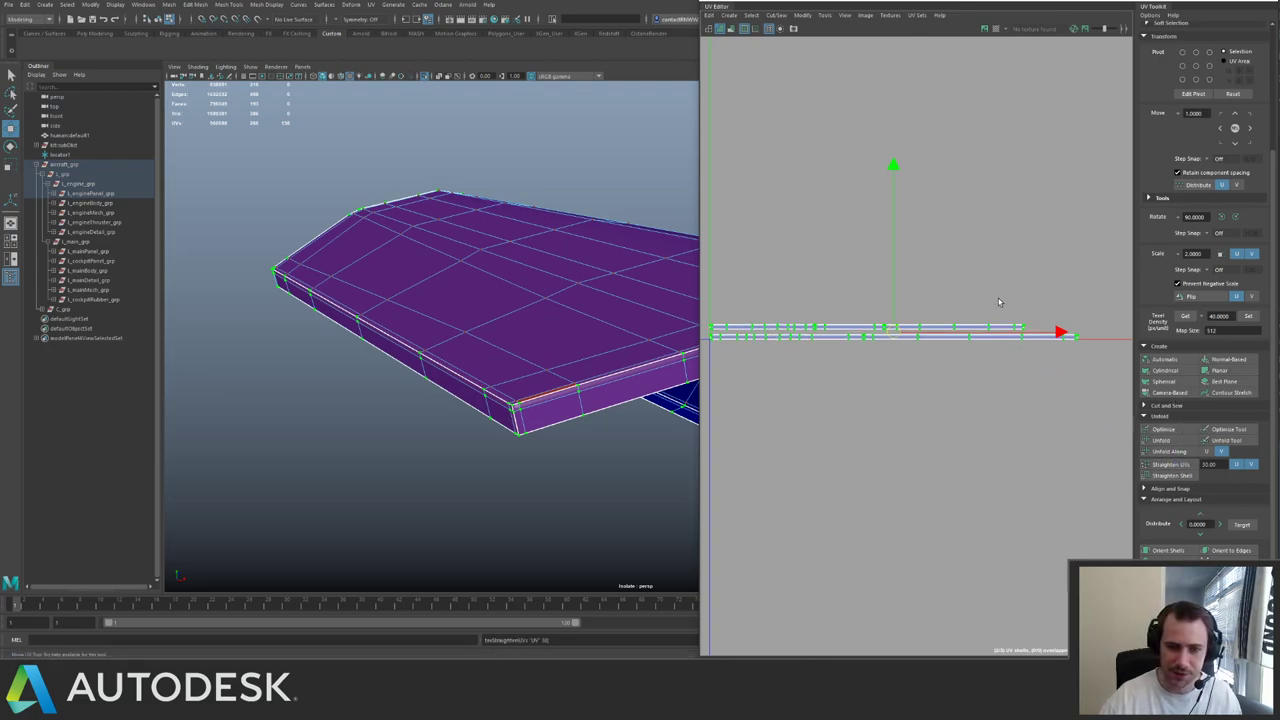
- Select all the panel's UV shells and lay them out together
scroll(1018, 318, "down", 5)
scroll(1027, 222, "down", 3)
left_click_drag(820, 87, 1119, 308)
middle_click_drag(1007, 262, 953, 345, "alt")
key("ctrl+l")
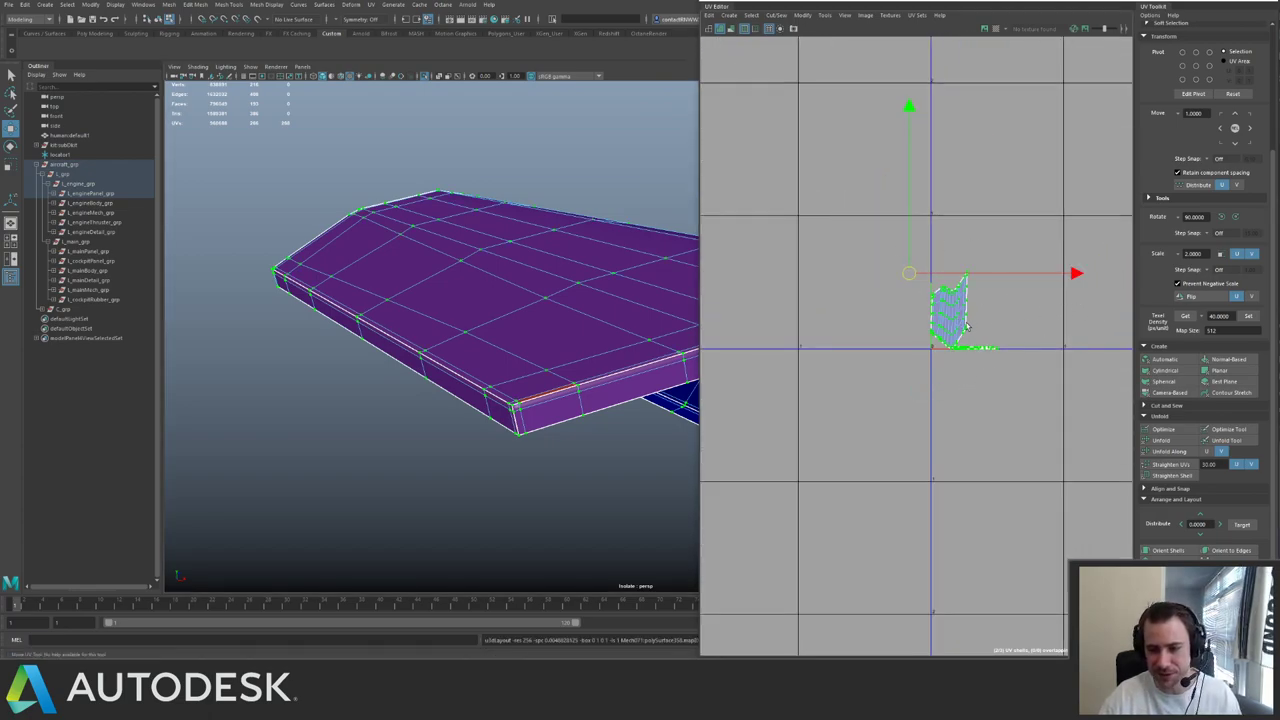
- Try to unfold the main panel shell along V, and undo it
left_click_drag(630, 295, 512, 343, "alt")
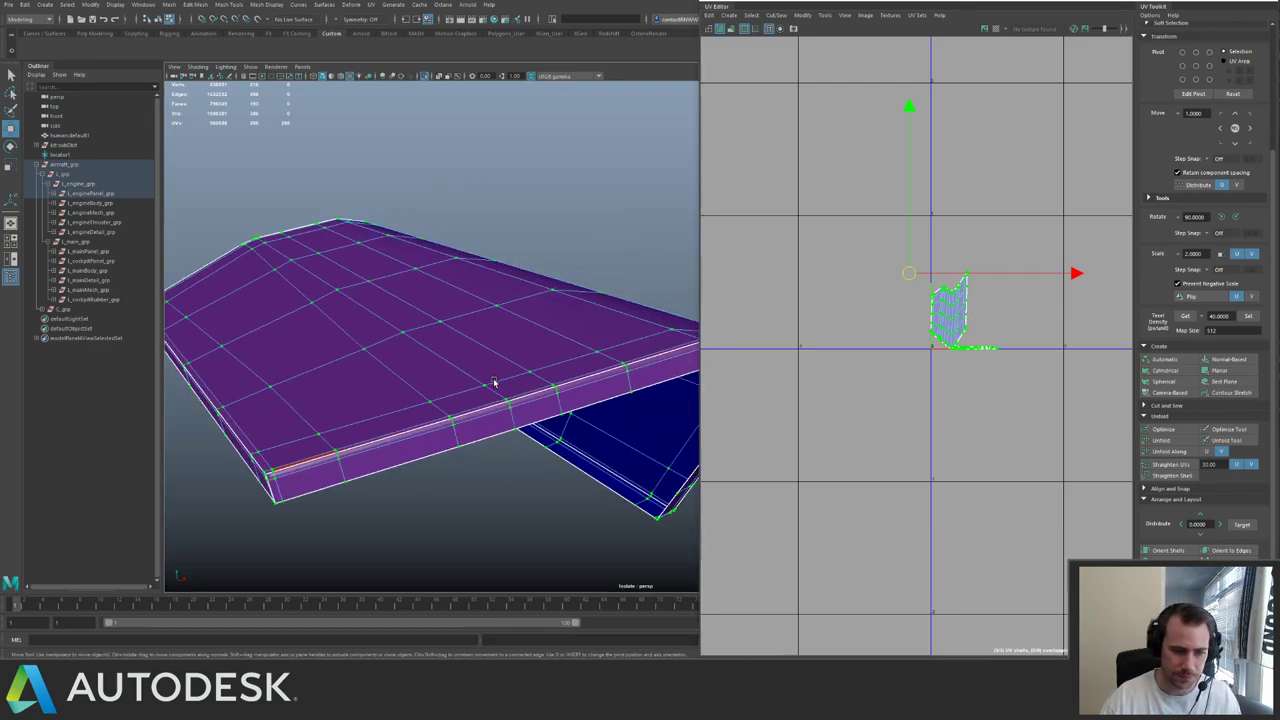
left_click(546, 331)
left_click_drag(857, 265, 1033, 349)
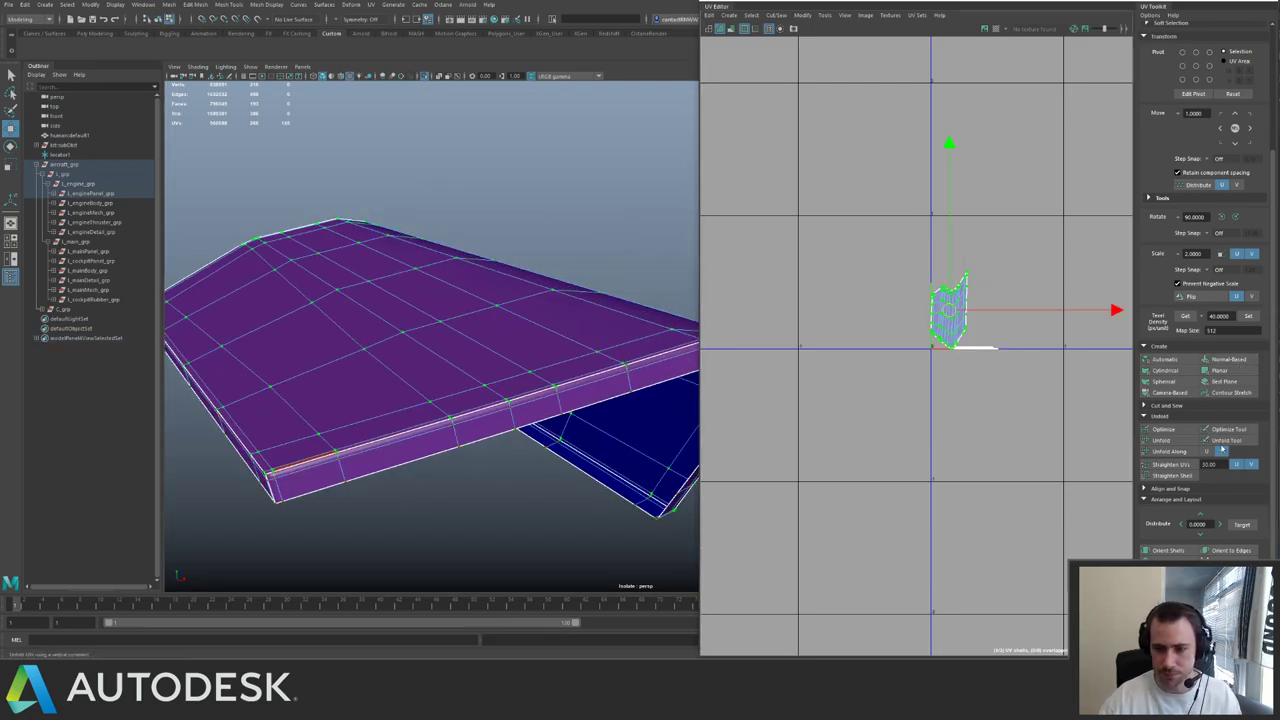
left_click(1182, 453)
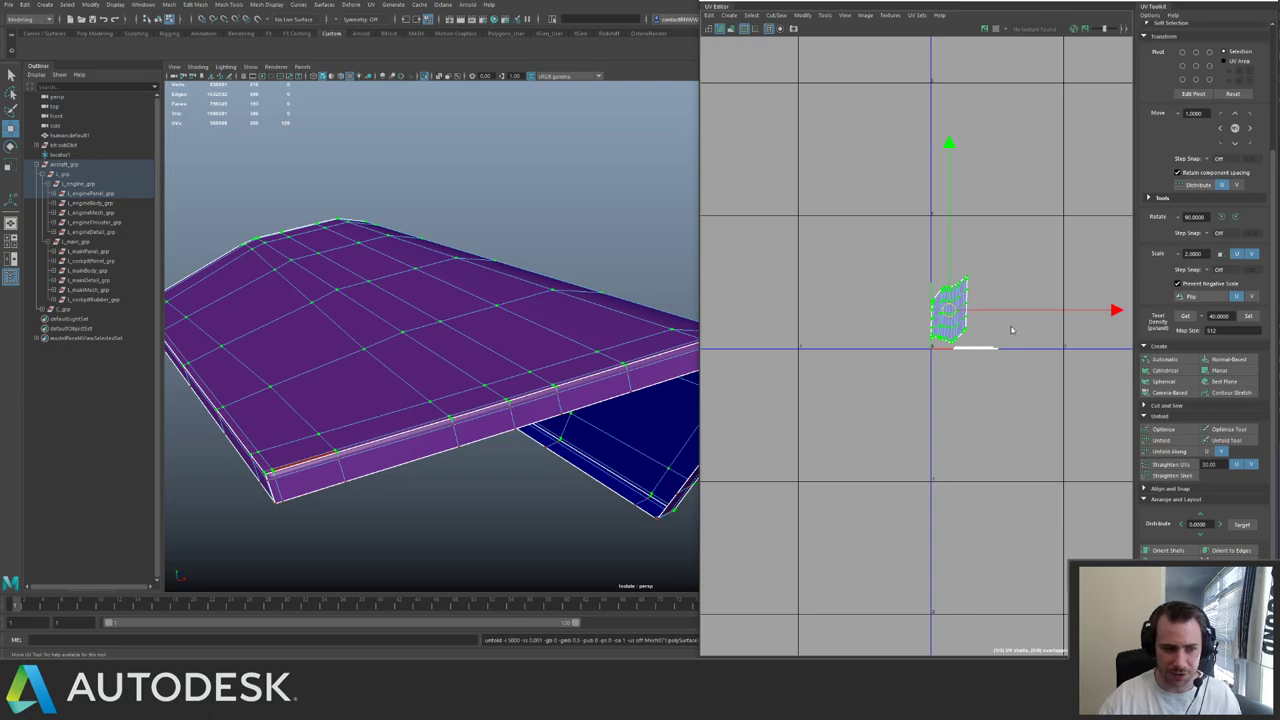
key("ctrl+z")
- Unfold the main panel shell along U instead
left_click(1207, 451)
left_click(1184, 451)
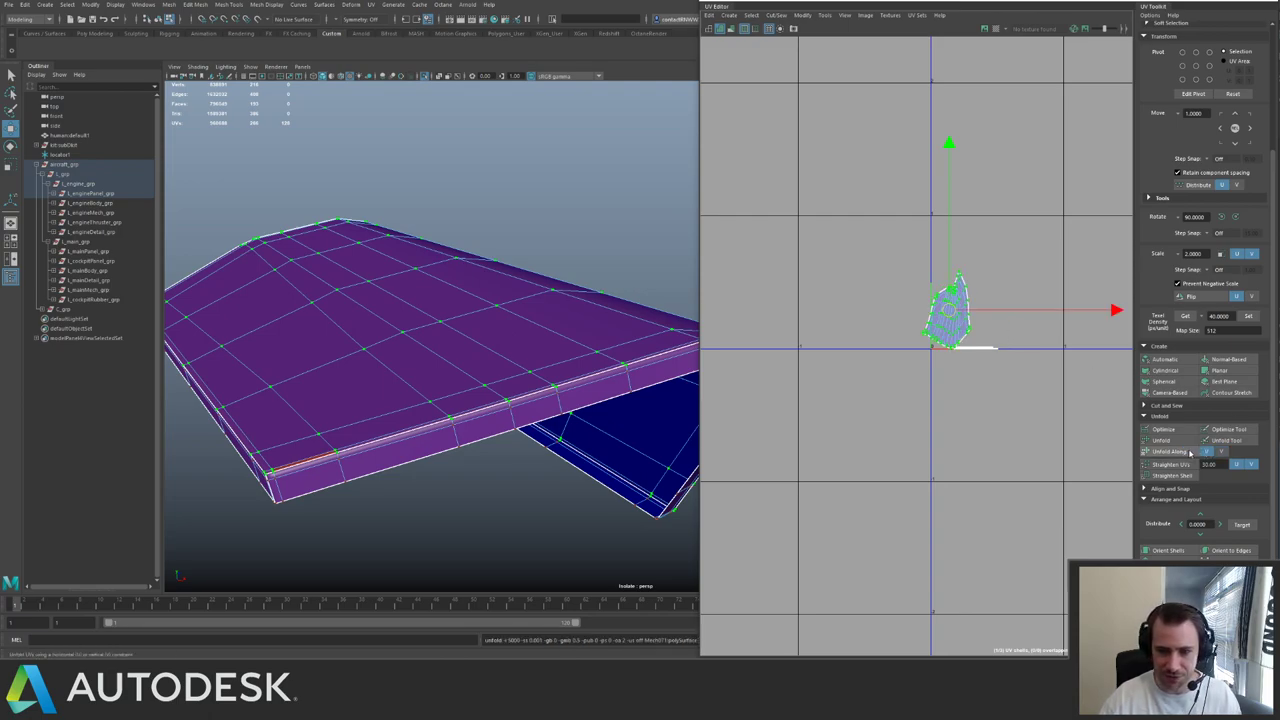
right_click_drag(876, 293, 1111, 399, "alt")
middle_click_drag(1095, 357, 965, 343, "alt")
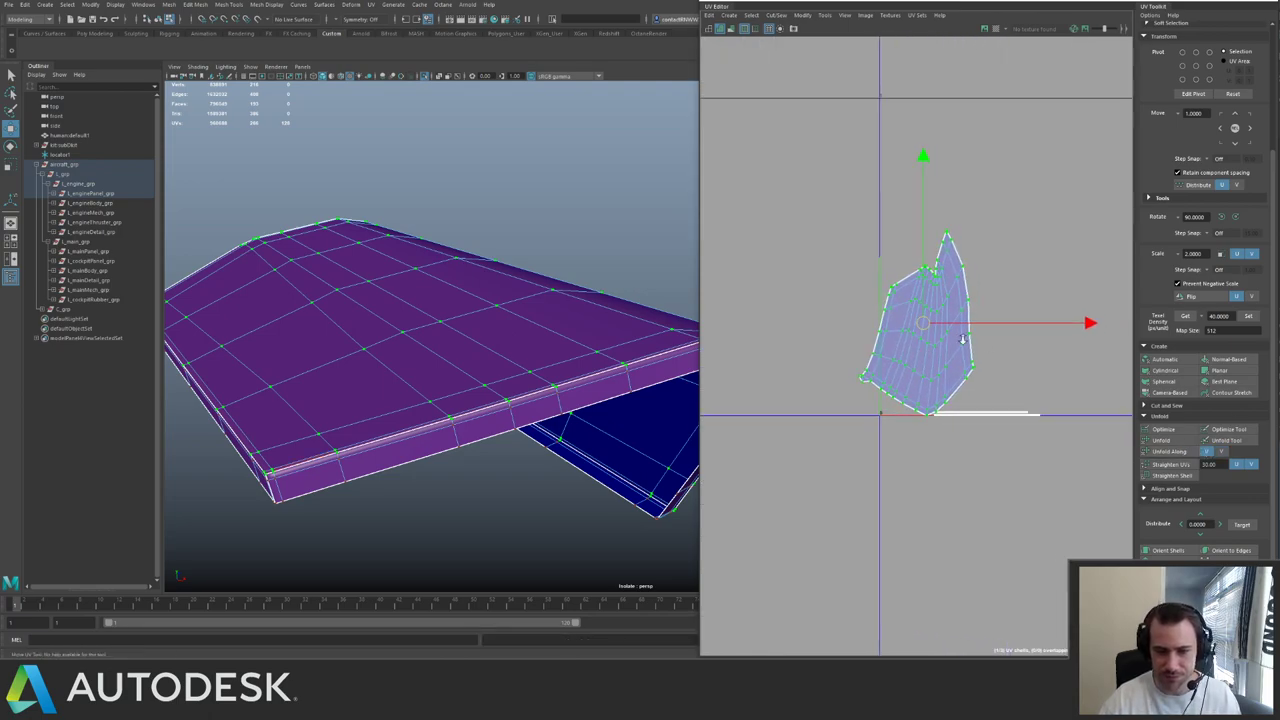
- Try remapping the main panel shell's faces with an automatic projection, and undo it
right_click_drag(986, 351, 948, 335, "alt")
left_click_drag(948, 333, 841, 290)
right_click_drag(785, 220, 814, 289)
left_click_drag(806, 249, 896, 357)
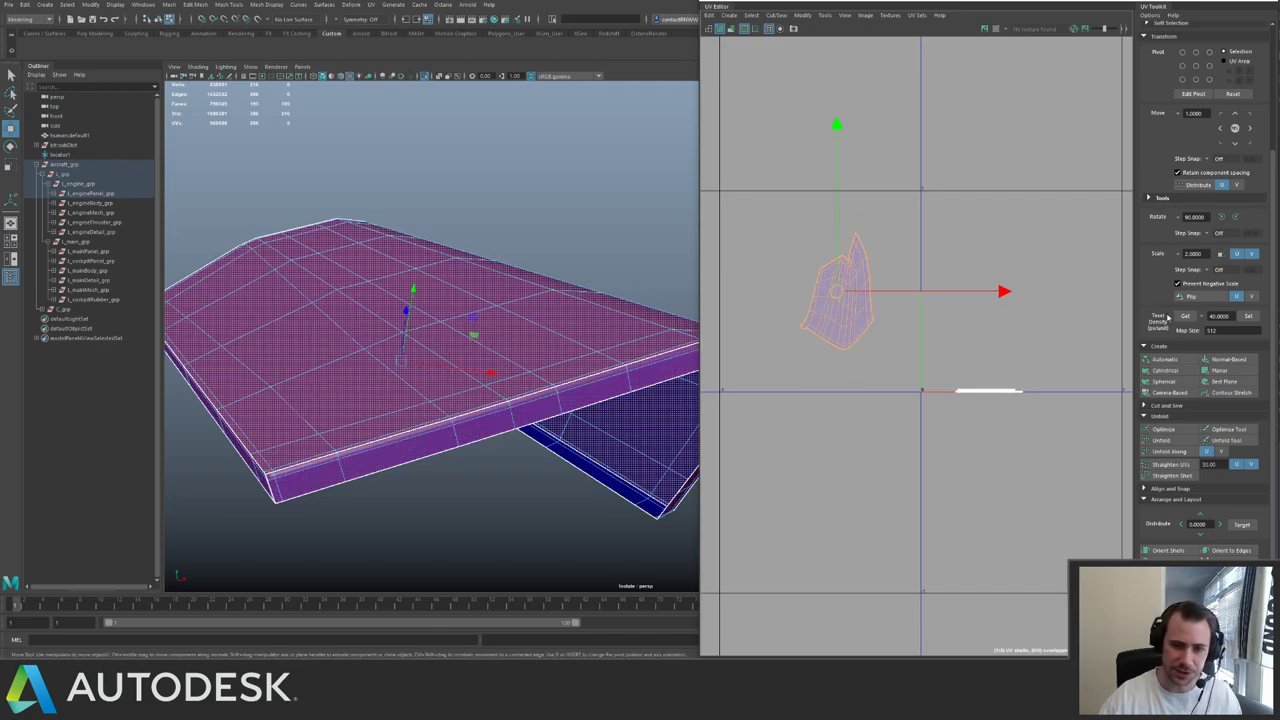
left_click(1171, 360)
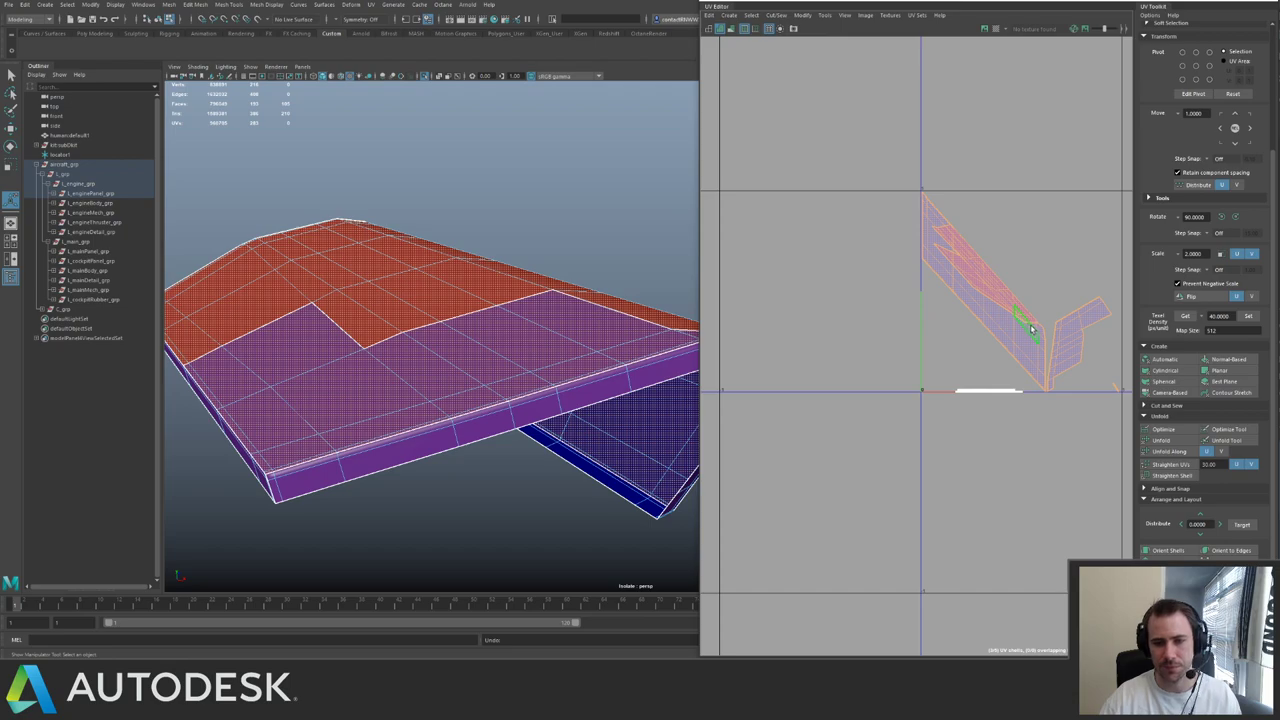
right_click_drag(1031, 329, 1013, 310, "alt")
middle_click_drag(1113, 319, 1037, 331, "alt")
key("ctrl+z")
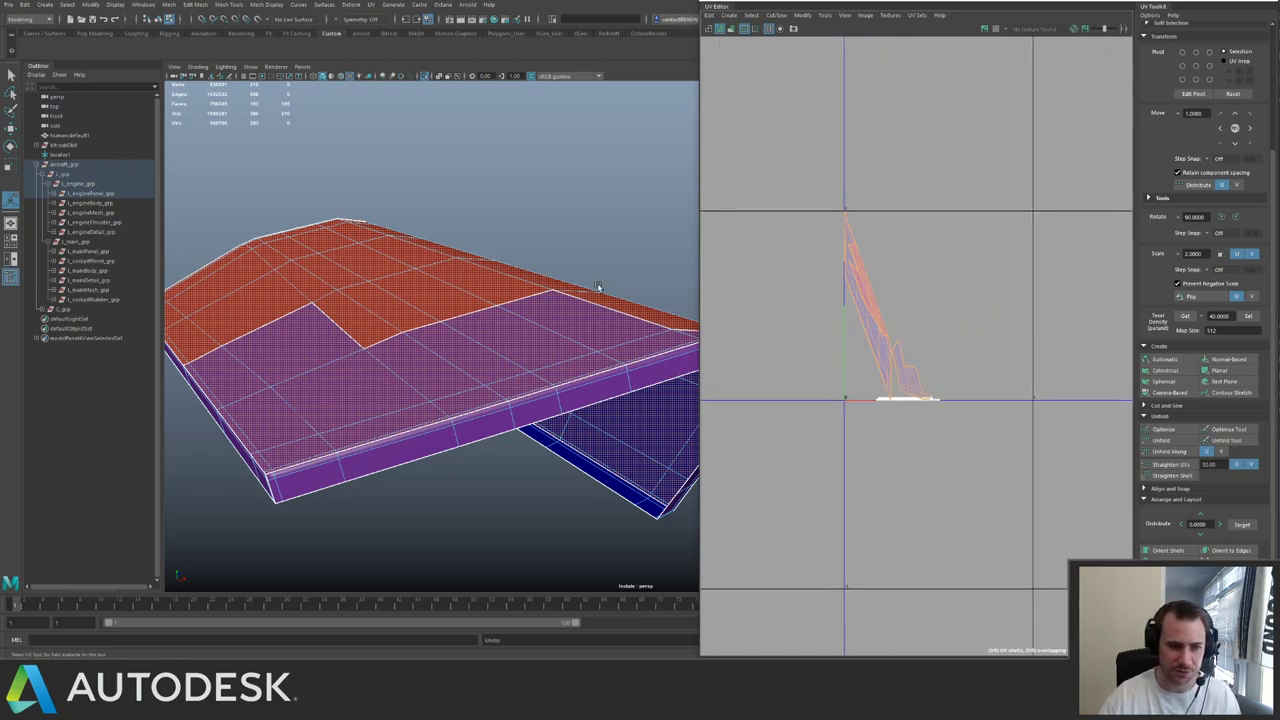
- Turn the isolated panel to show its full surface and create camera-based UVs for the selected main faces
right_click_drag(598, 287, 317, 210, "alt")
left_click_drag(319, 214, 403, 280, "alt")
middle_click_drag(427, 270, 474, 173, "alt")
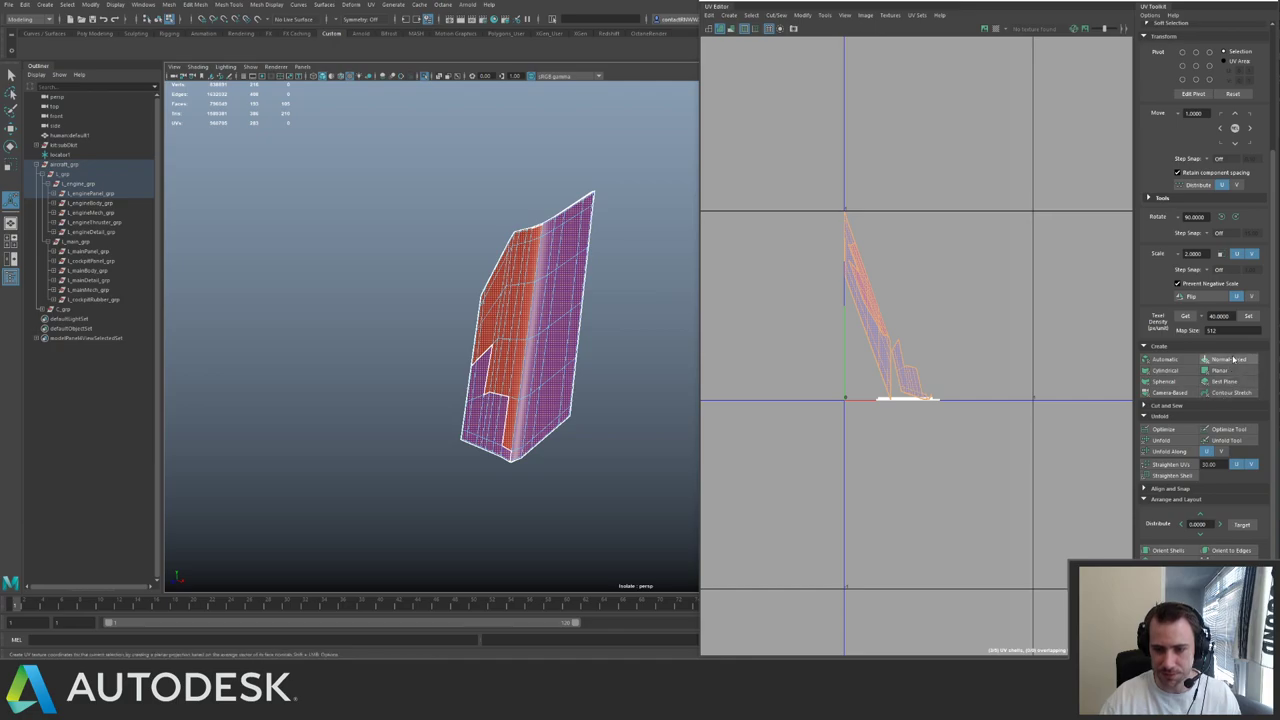
left_click(1177, 393)
right_click_drag(904, 300, 978, 268)
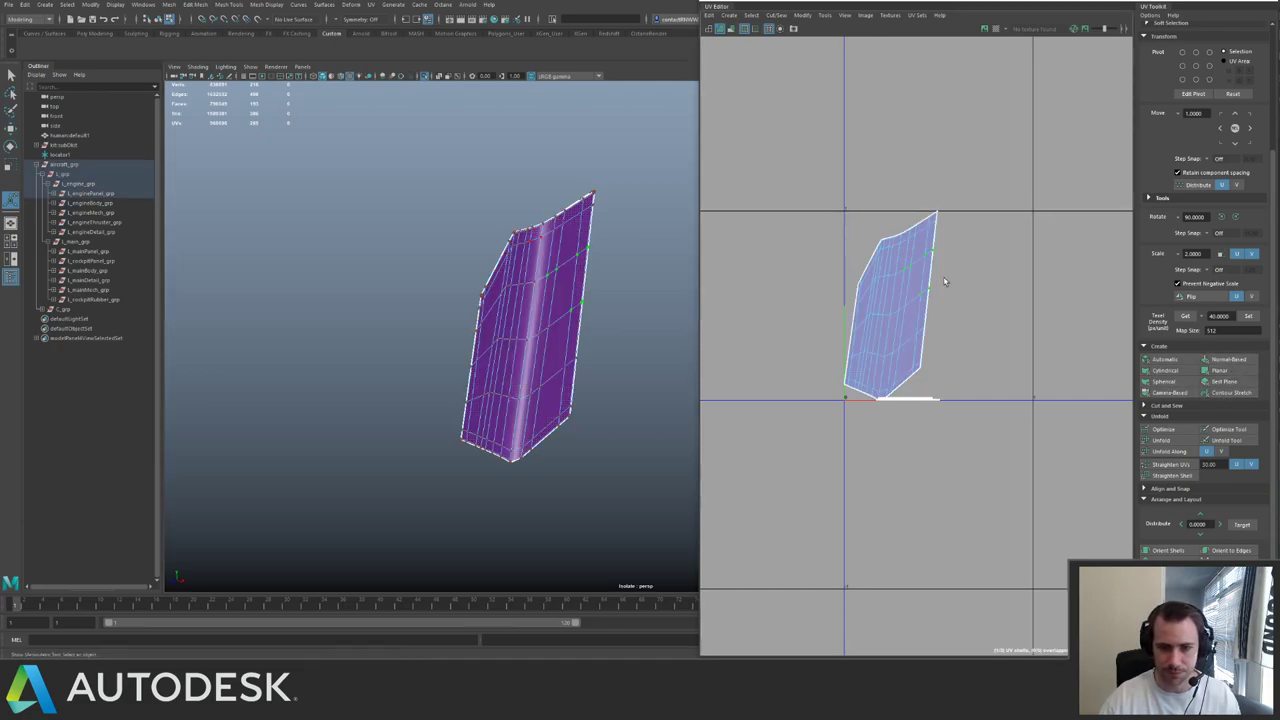
- Unfold the camera-projected main shell along U, and give it a full unfold as well
left_click(1170, 451)
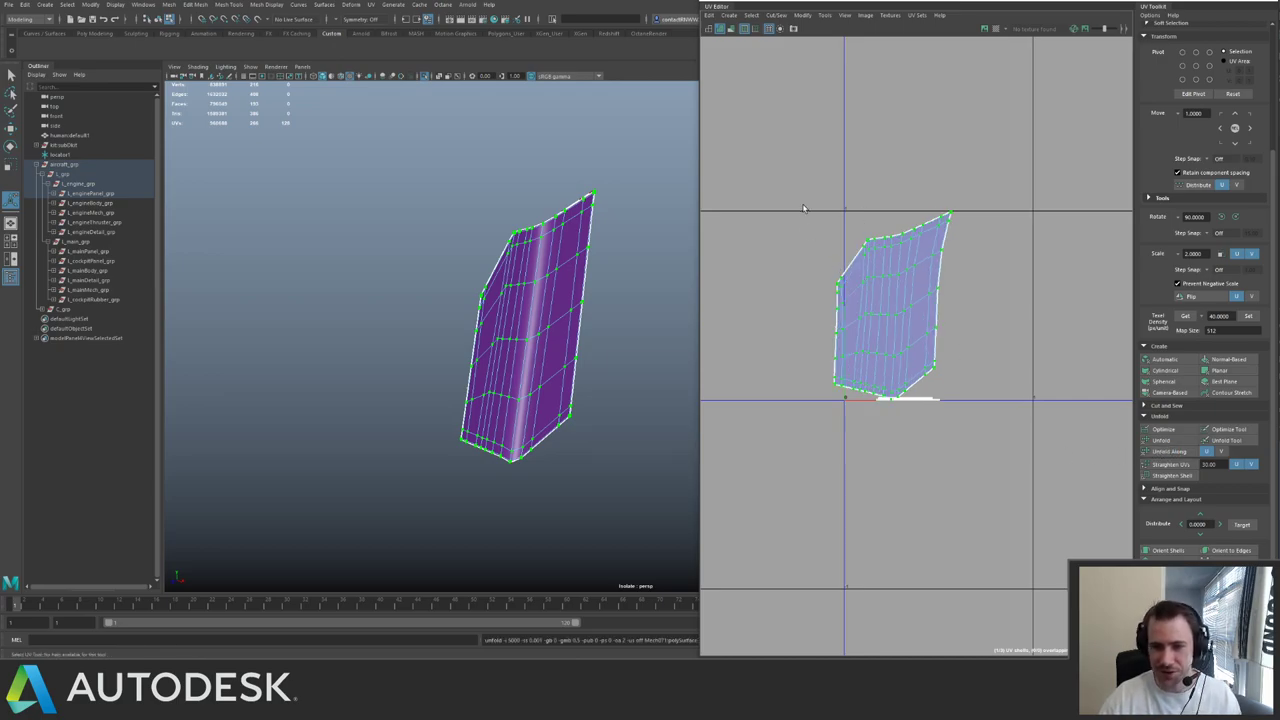
left_click(887, 248)
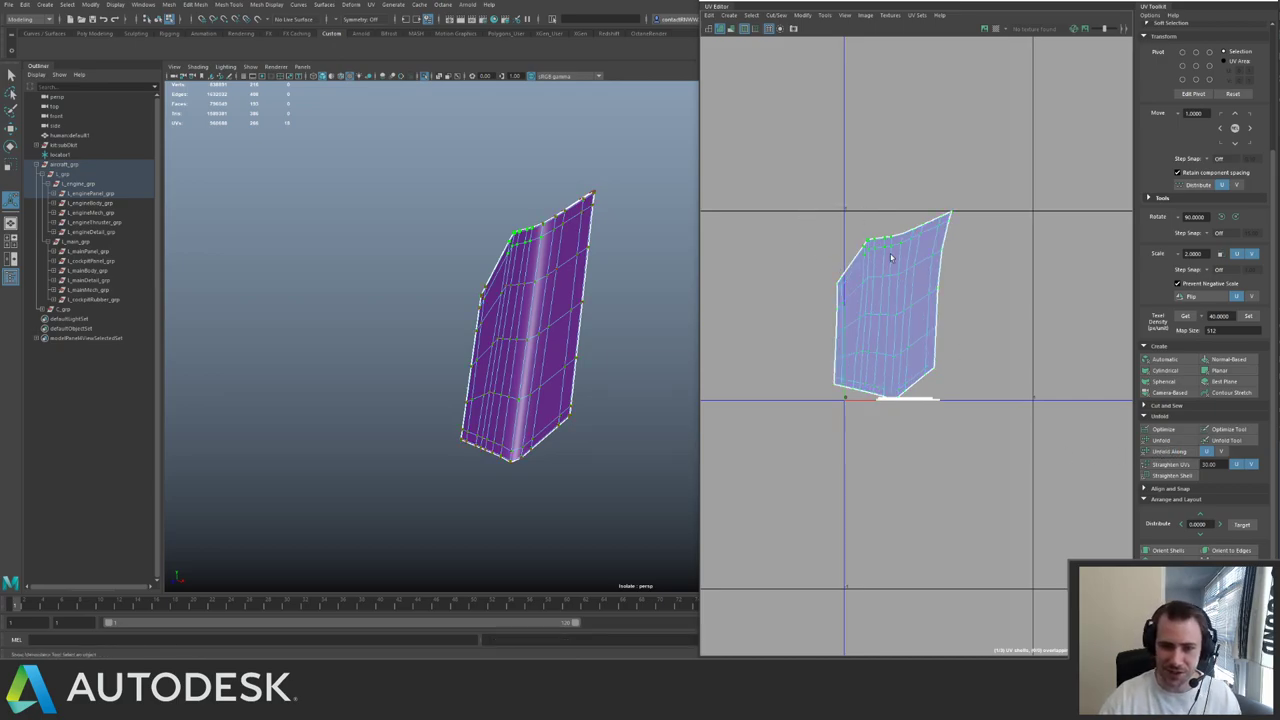
left_click(1181, 441)
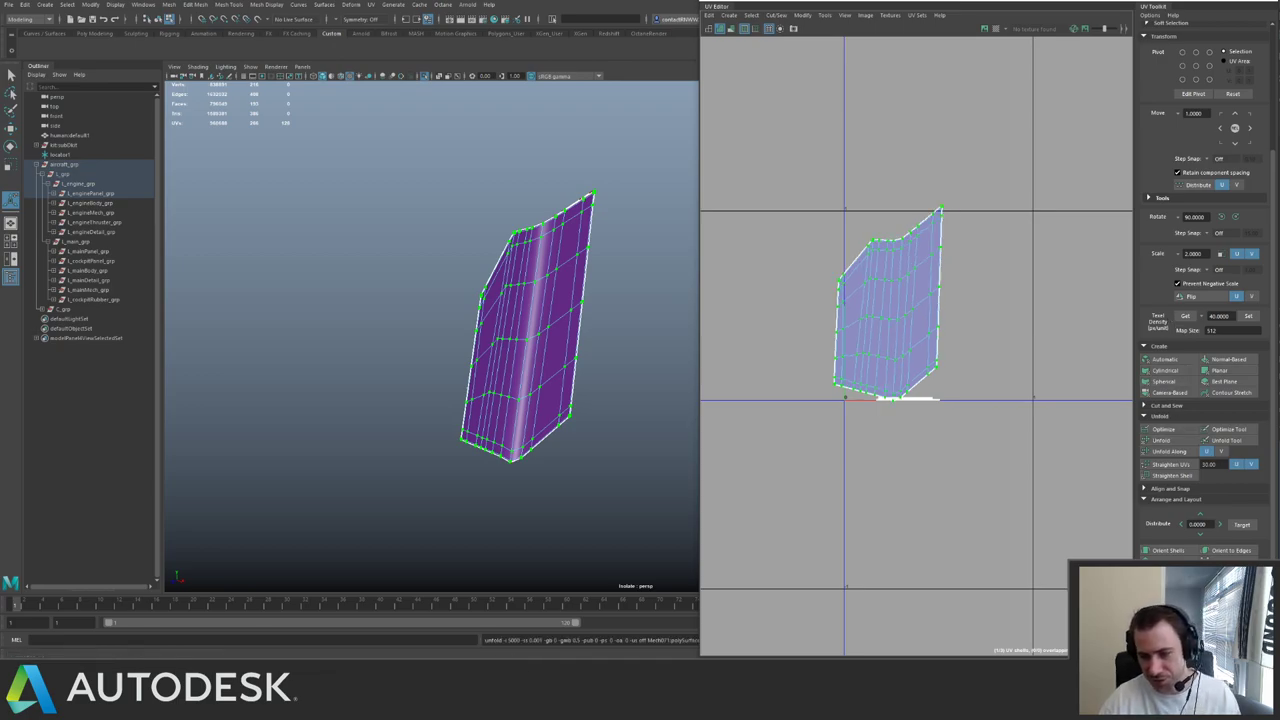
- Move the main shell clear of the rim strips, and lay out all the panel's UV shells
key("w")
left_click_drag(898, 312, 931, 318)
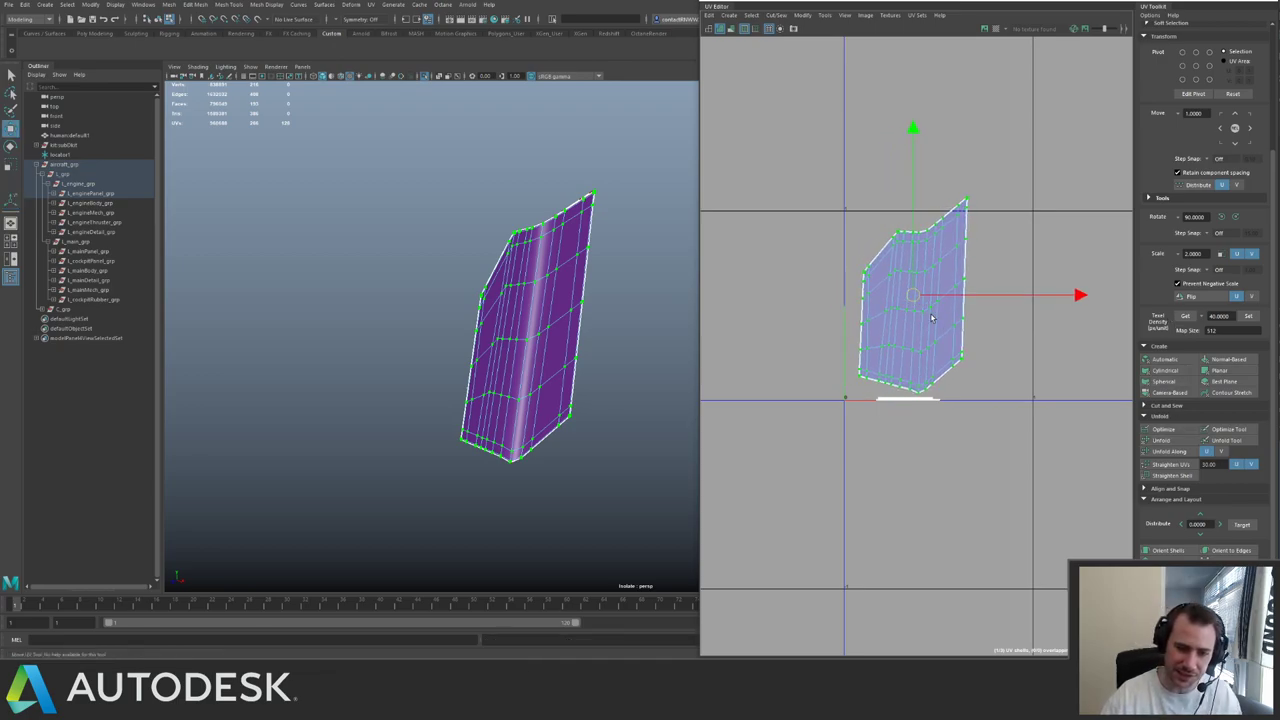
scroll(960, 350, "up", 2)
left_click_drag(766, 155, 1050, 440)
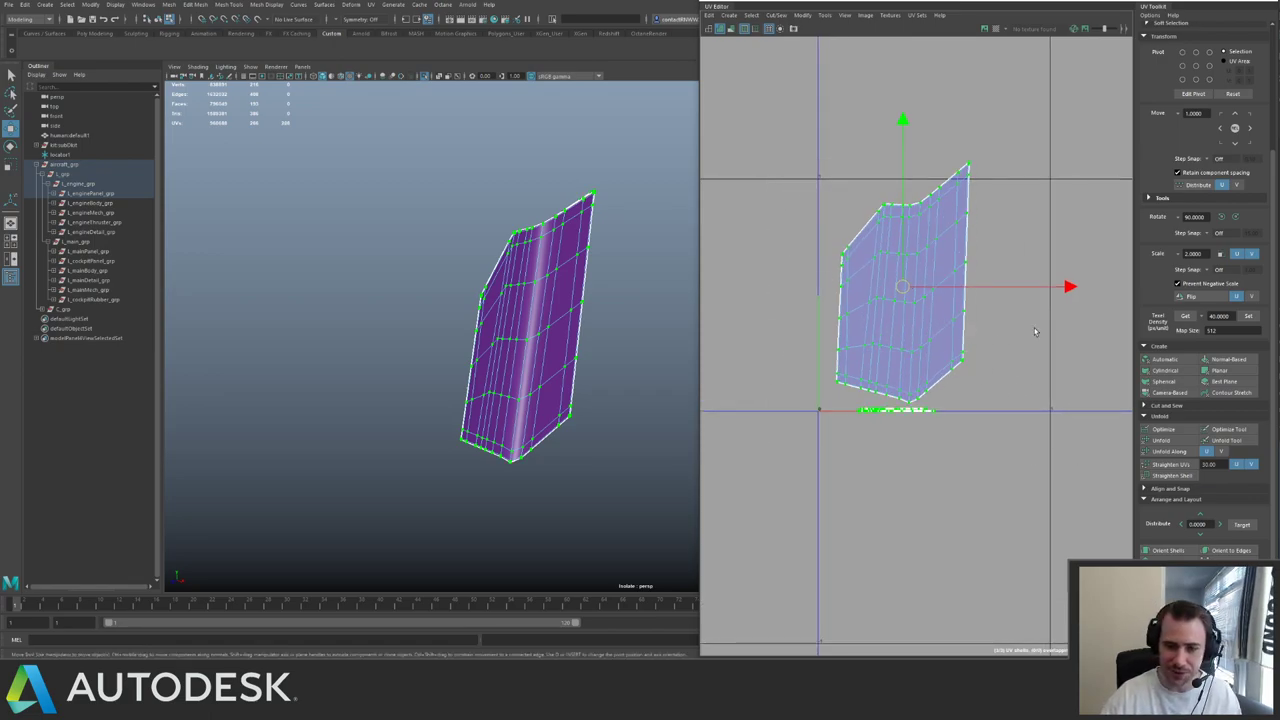
key("ctrl+l")
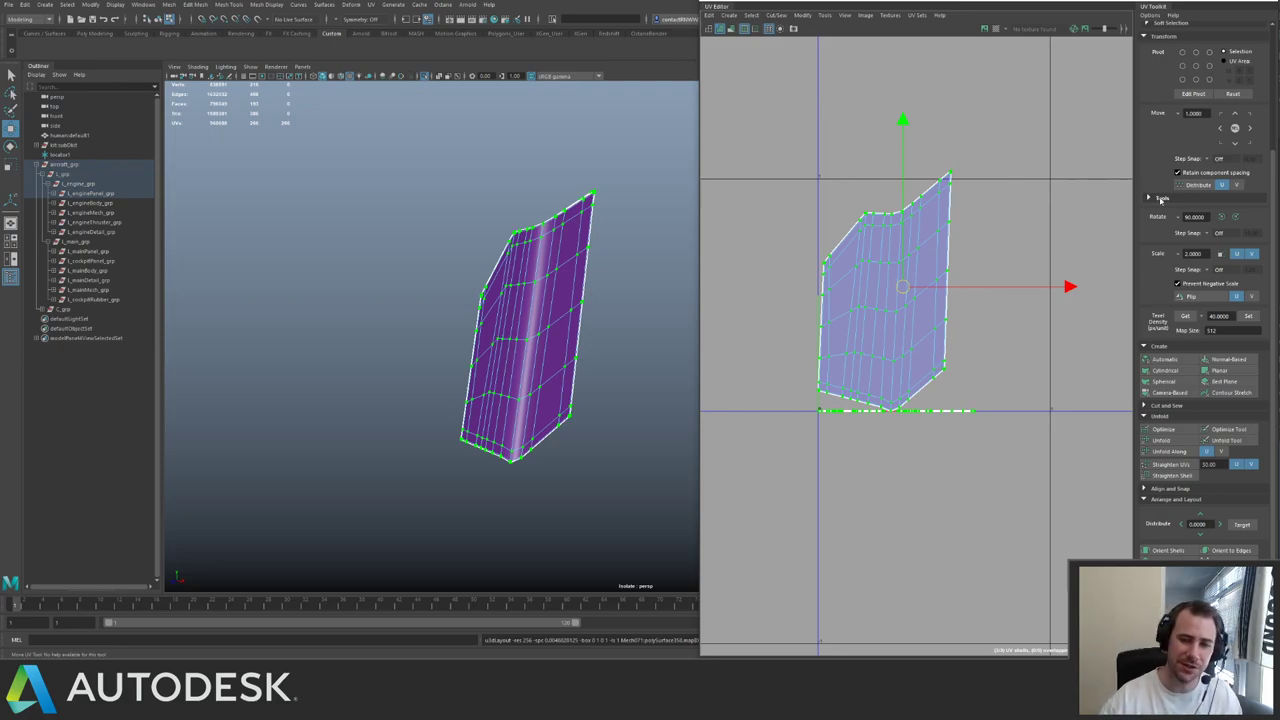
- Set the panel's texel density to 40 and lay out all its shells again
double_click(921, 201)
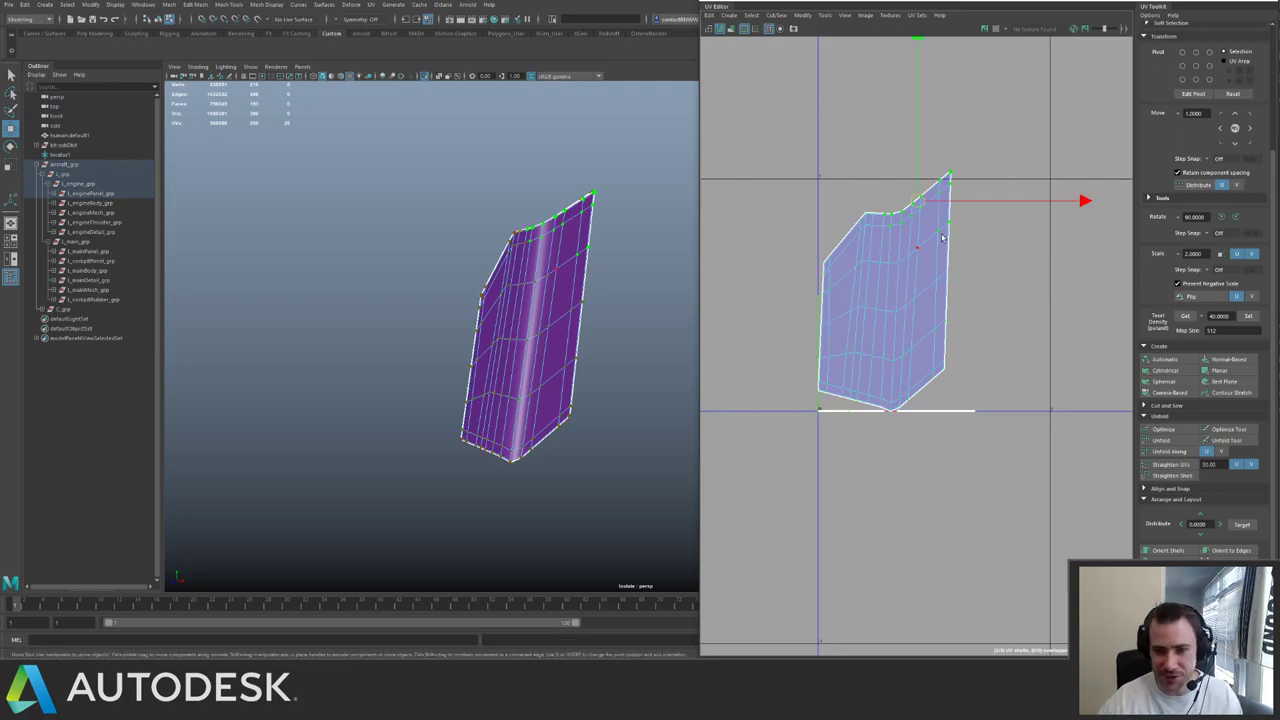
left_click(1248, 317)
left_click_drag(777, 200, 1023, 432)
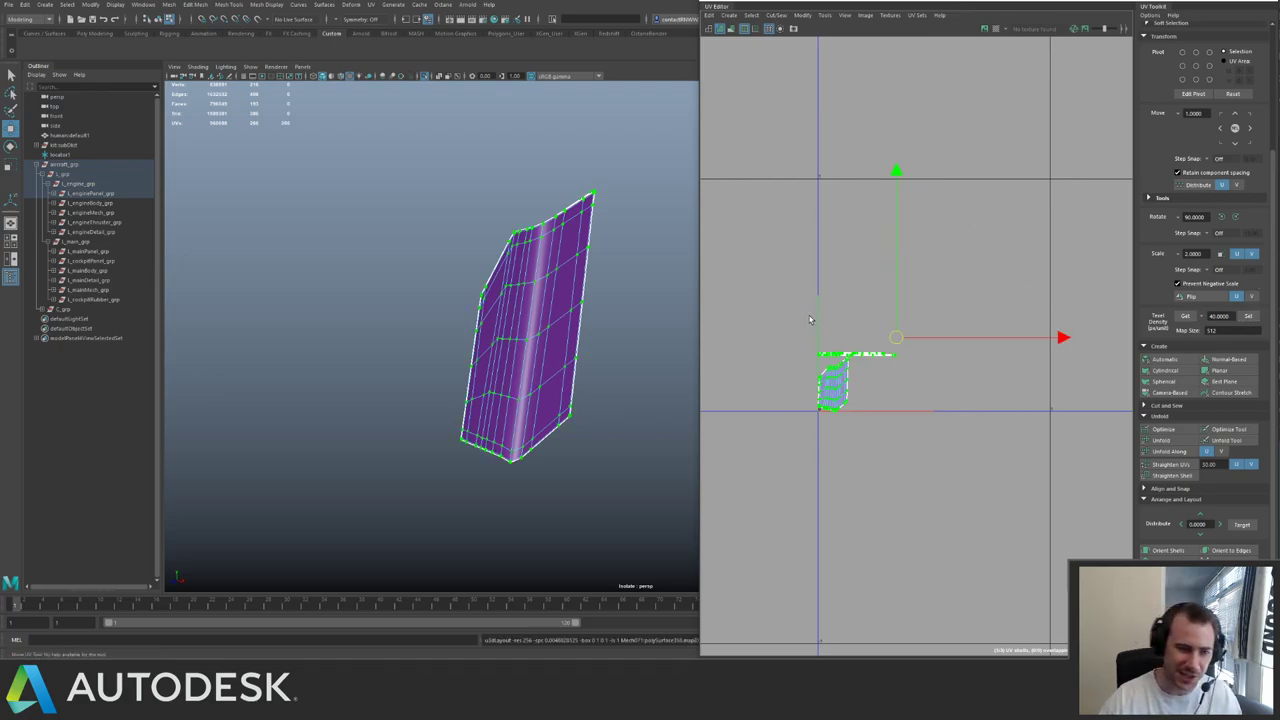
- Return to object selection, exit isolation, assign the number checker material to the finished panel and deselect it
right_click_drag(528, 357, 549, 326)
key("ctrl+1")
right_click_drag(563, 266, 474, 243, "alt")
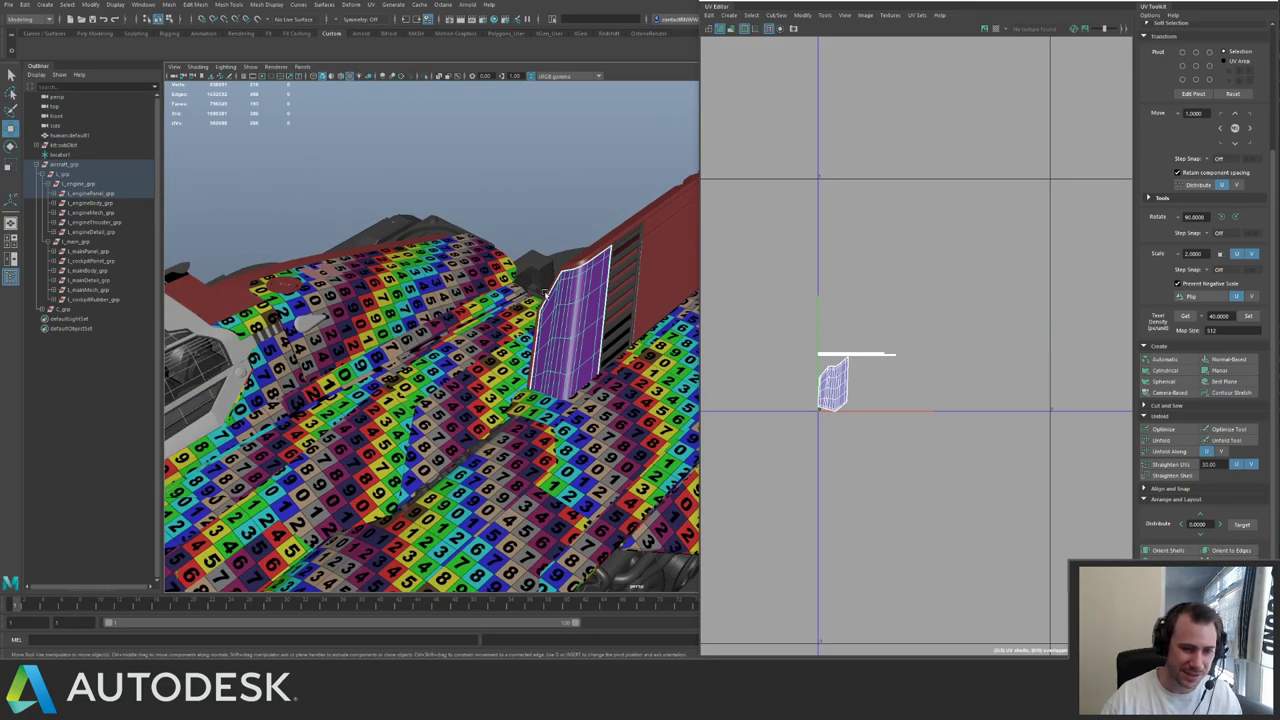
right_click_drag(574, 320, 635, 581)
left_click(566, 142)
- Isolate the large trapezoidal engine panel with the narrow panel above it, and apply an automatic UV projection to both
left_click_drag(566, 142, 513, 277, "alt")
left_click(558, 314)
left_click_drag(560, 312, 508, 303, "alt")
left_click(460, 279, "shift")
key("ctrl+1")
scroll(1054, 297, "down", 3)
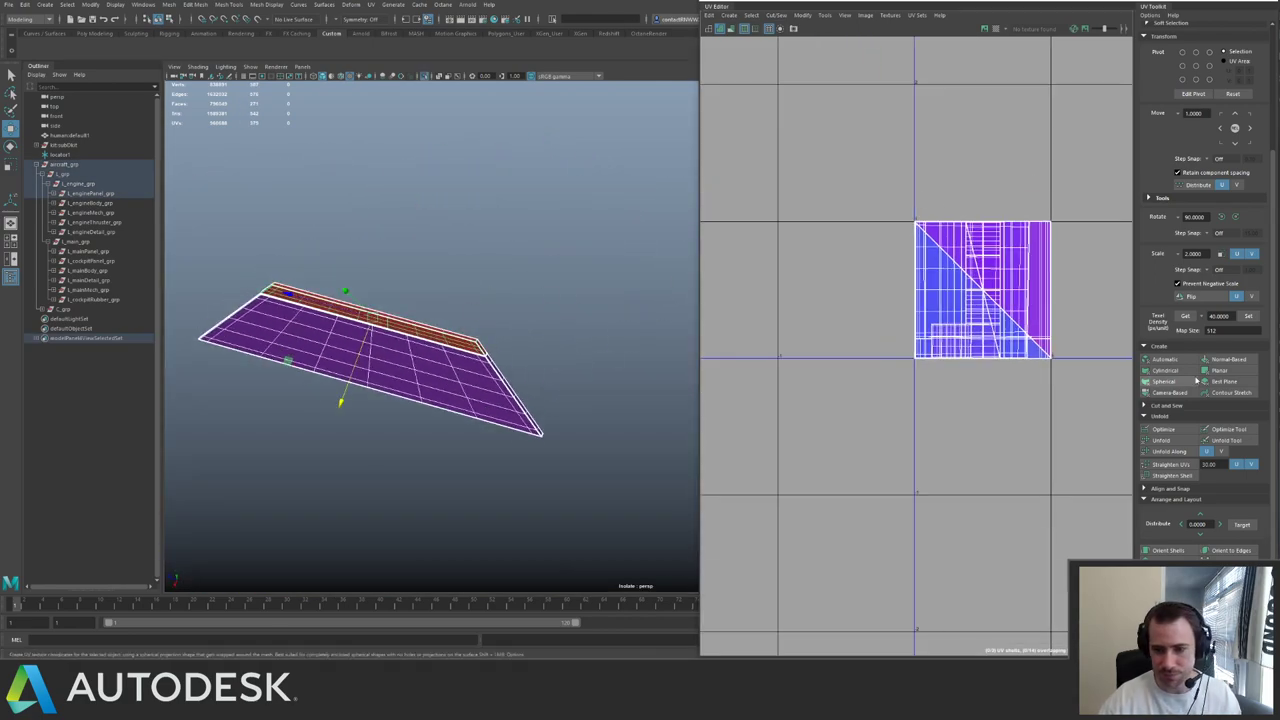
left_click(1170, 360)
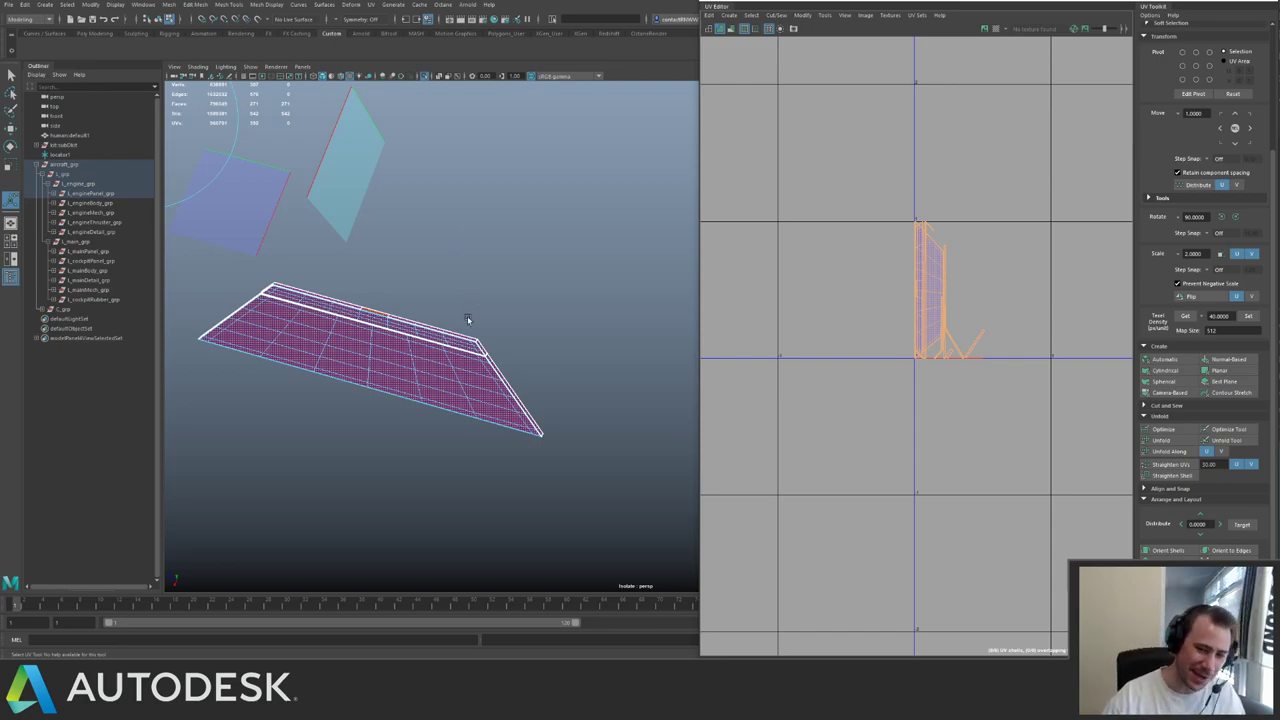
- Return to object selection, deselect the two projected panels and exit isolation to show the whole aircraft
left_click_drag(468, 320, 385, 278, "alt")
left_click(488, 416)
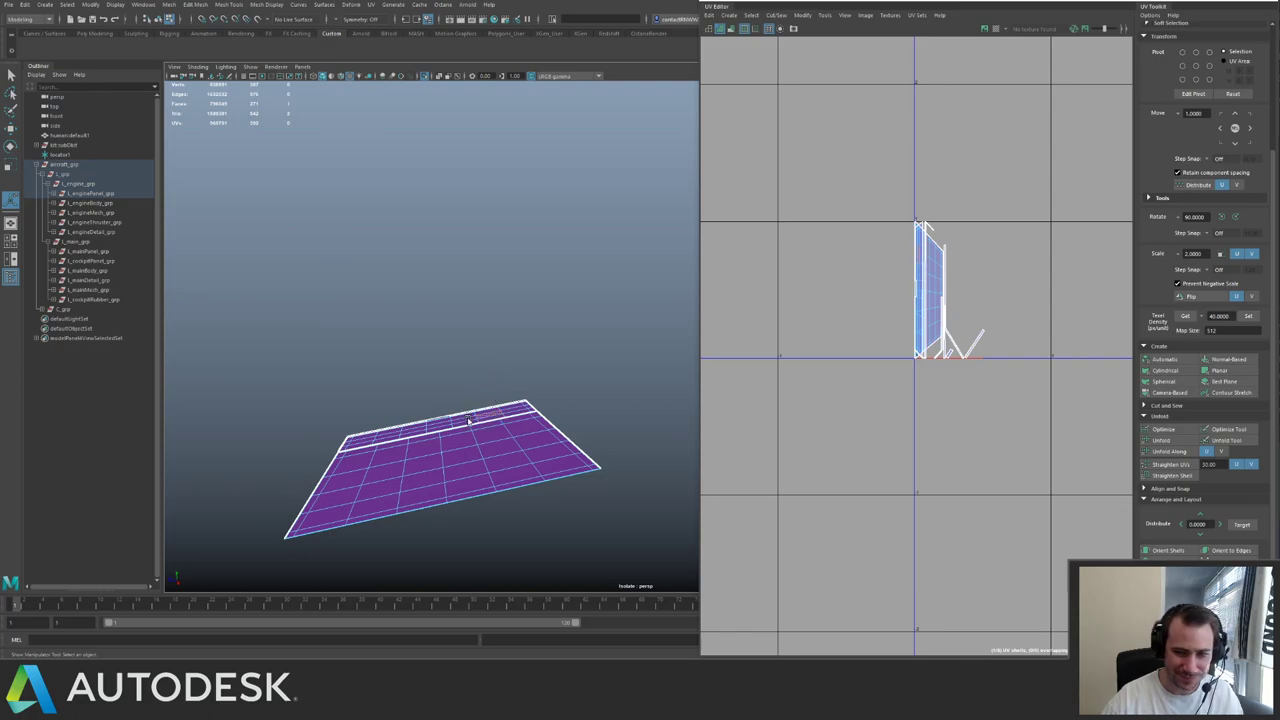
right_click_drag(468, 421, 491, 363)
right_click_drag(491, 449, 479, 365)
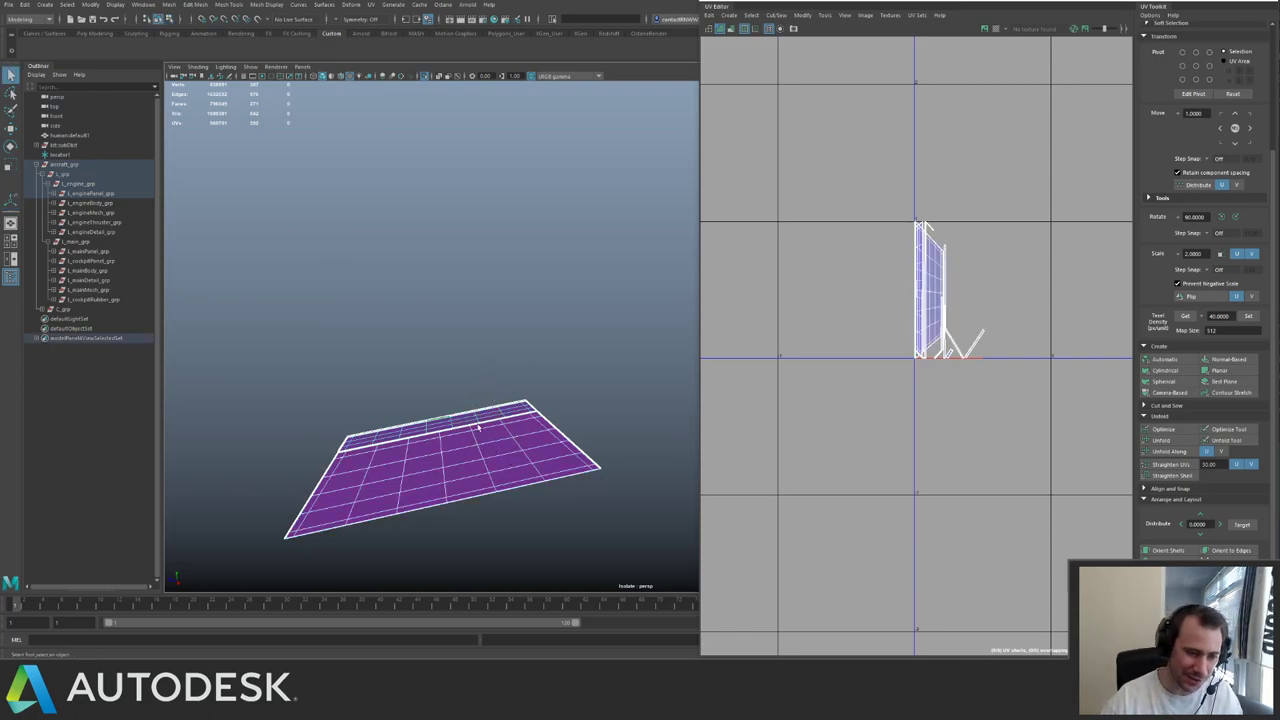
middle_click_drag(496, 299, 460, 228, "alt")
right_click_drag(460, 228, 580, 375, "alt")
left_click(574, 358)
key("ctrl+1")
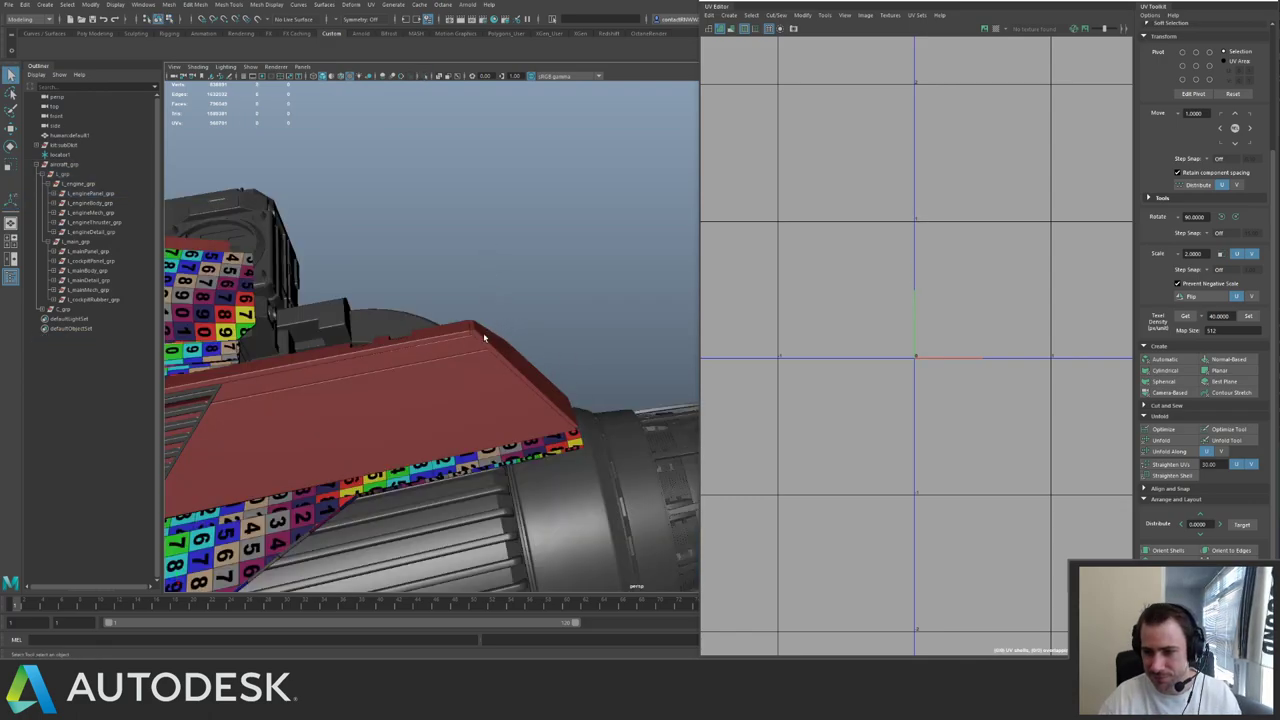
- Select the two projected panels on the engine and assign them the number checker material
left_click_drag(484, 338, 575, 307, "alt")
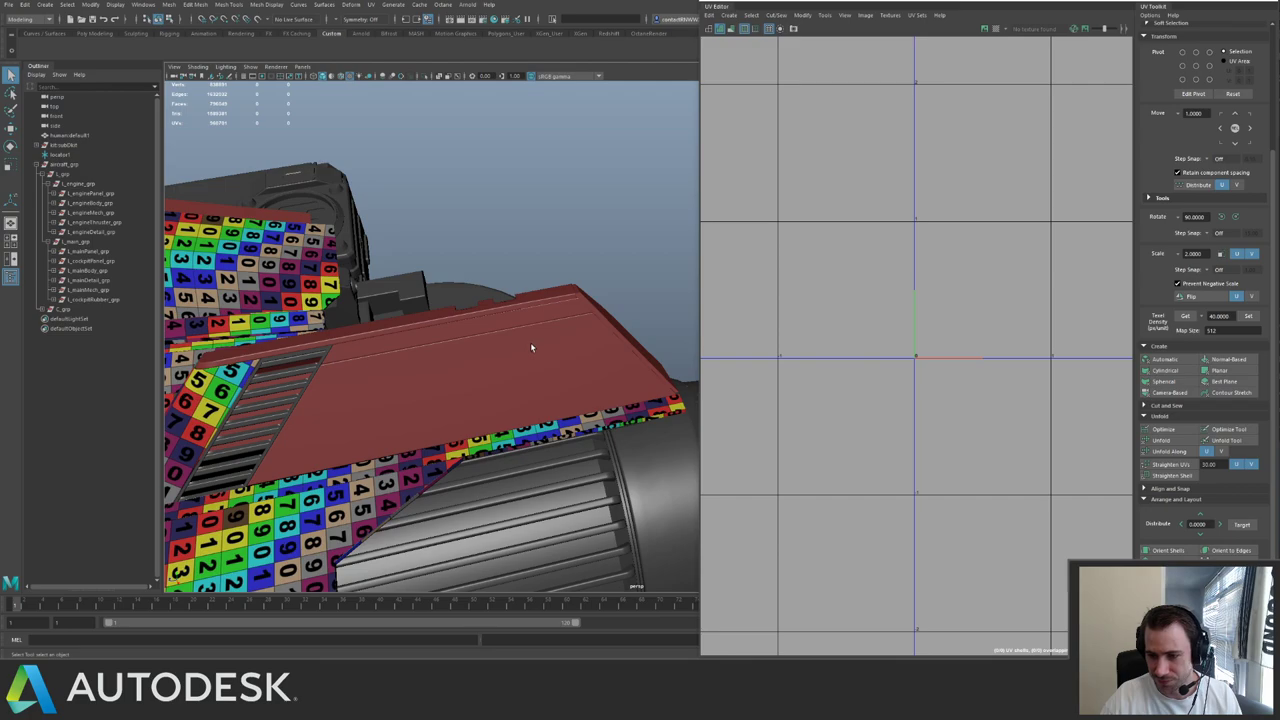
left_click_drag(530, 347, 606, 366, "alt")
left_click(606, 366)
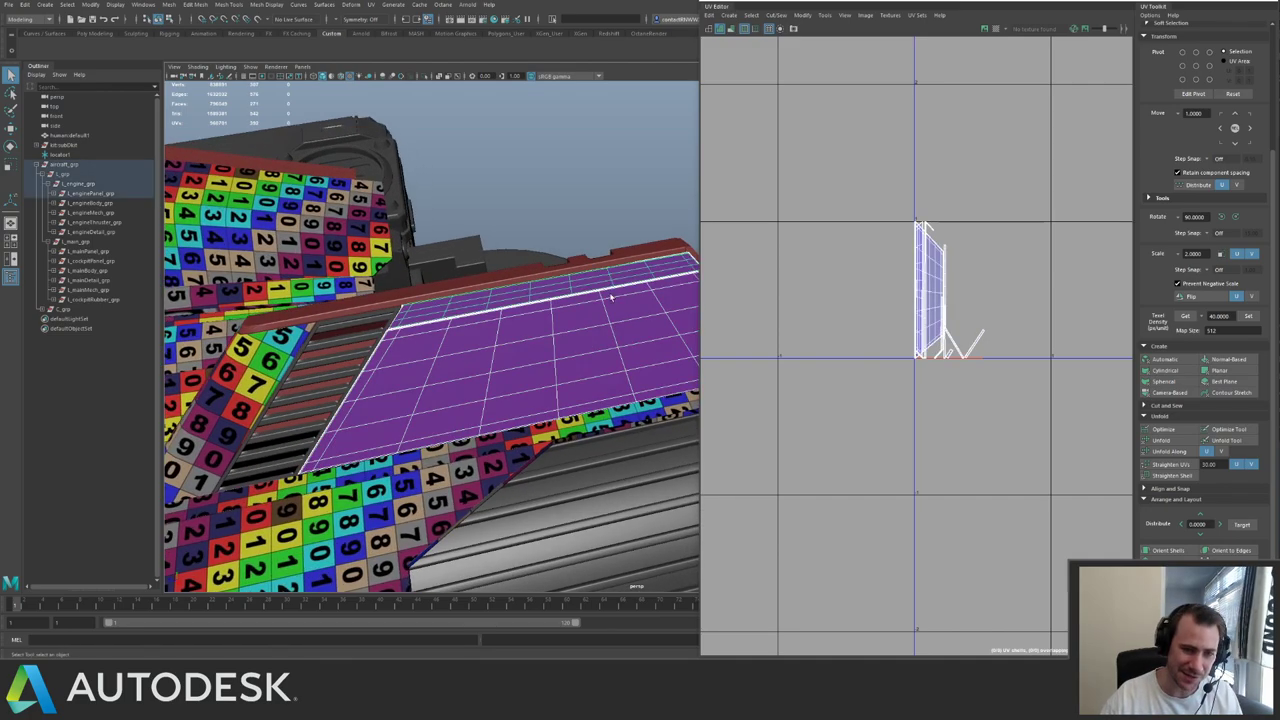
right_click_drag(586, 311, 657, 580)
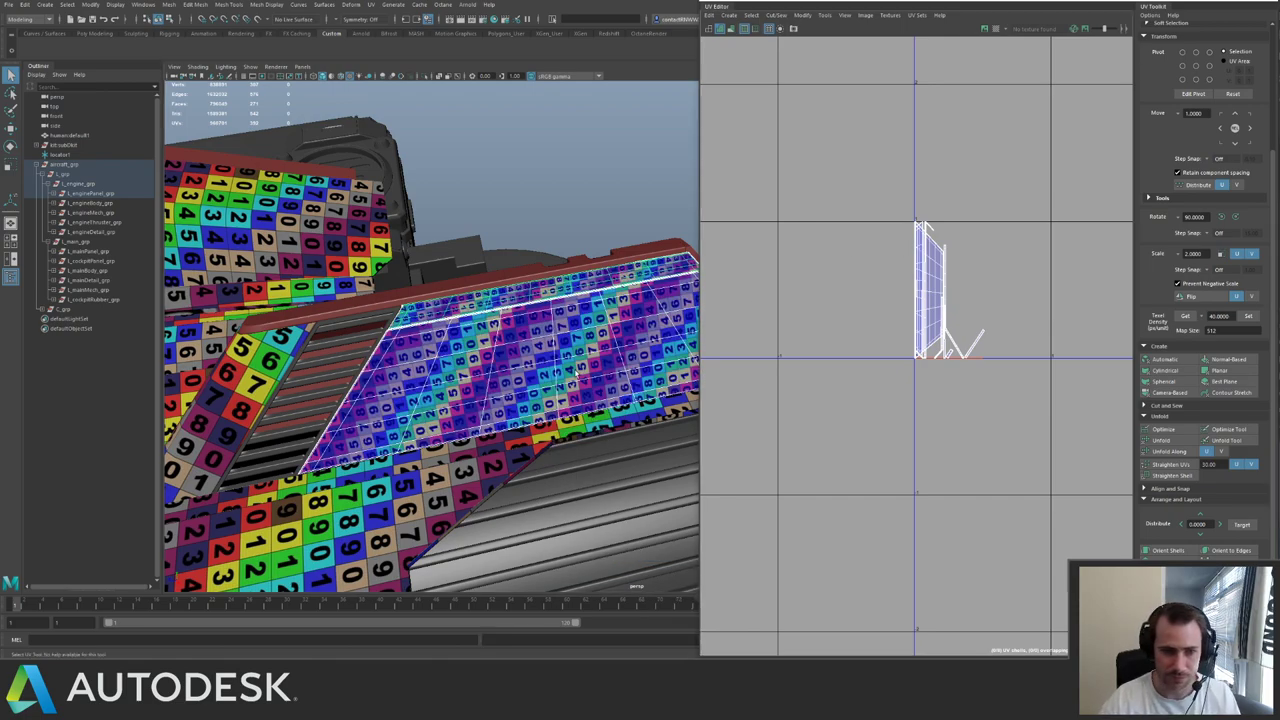
- Rotate the large trapezoidal panel's main UV shell by 90 degrees and move it clear of the rim strips
left_click(585, 353)
right_click_drag(912, 236, 974, 221)
left_click_drag(852, 198, 921, 280)
right_click_drag(940, 290, 983, 319, "ctrl")
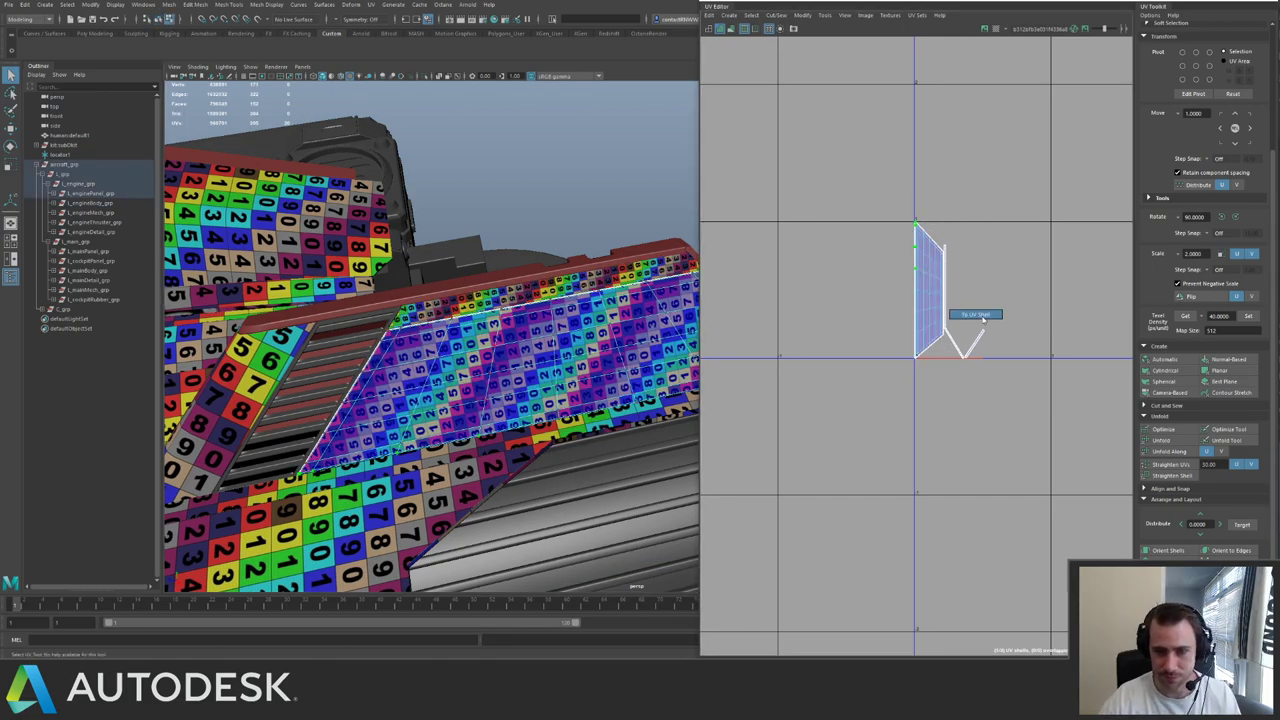
left_click(1222, 218)
scroll(955, 267, "up", 3)
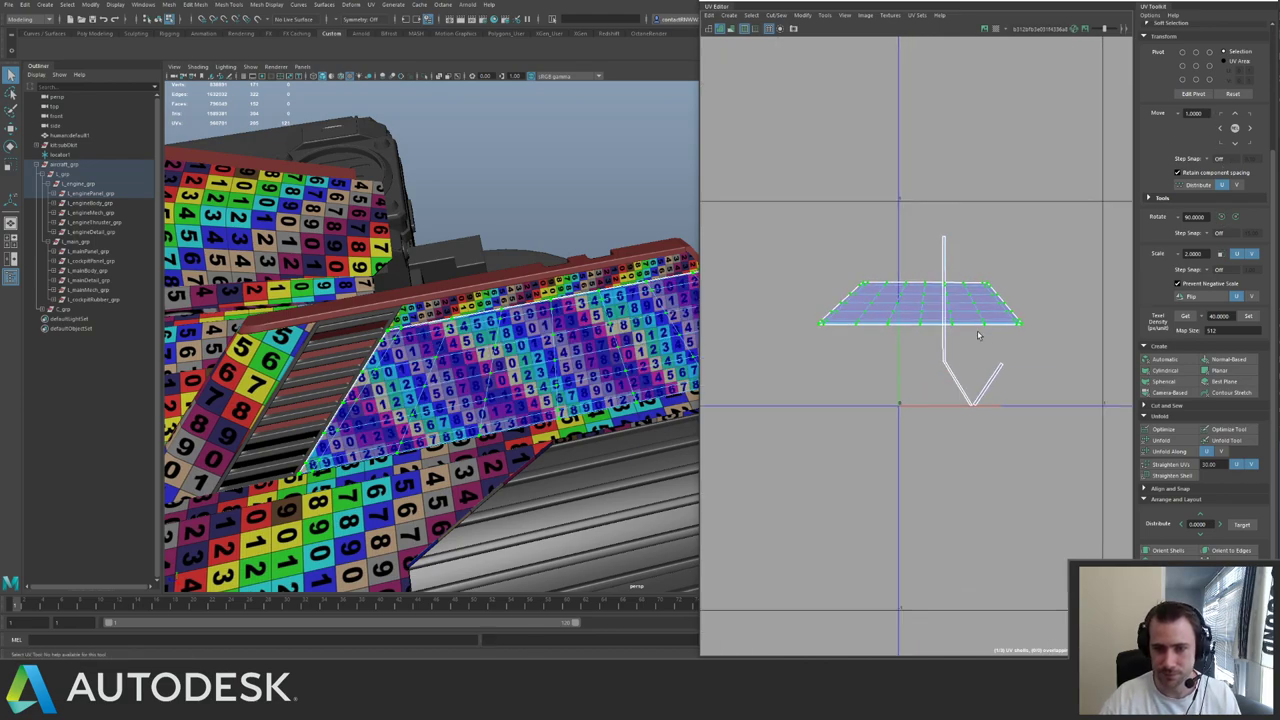
key("w")
left_click_drag(926, 308, 842, 322)
- Try to straighten the bent rim strip's UVs with the angle set to 30
left_click_drag(932, 368, 955, 341)
right_click_drag(956, 344, 1003, 382, "ctrl")
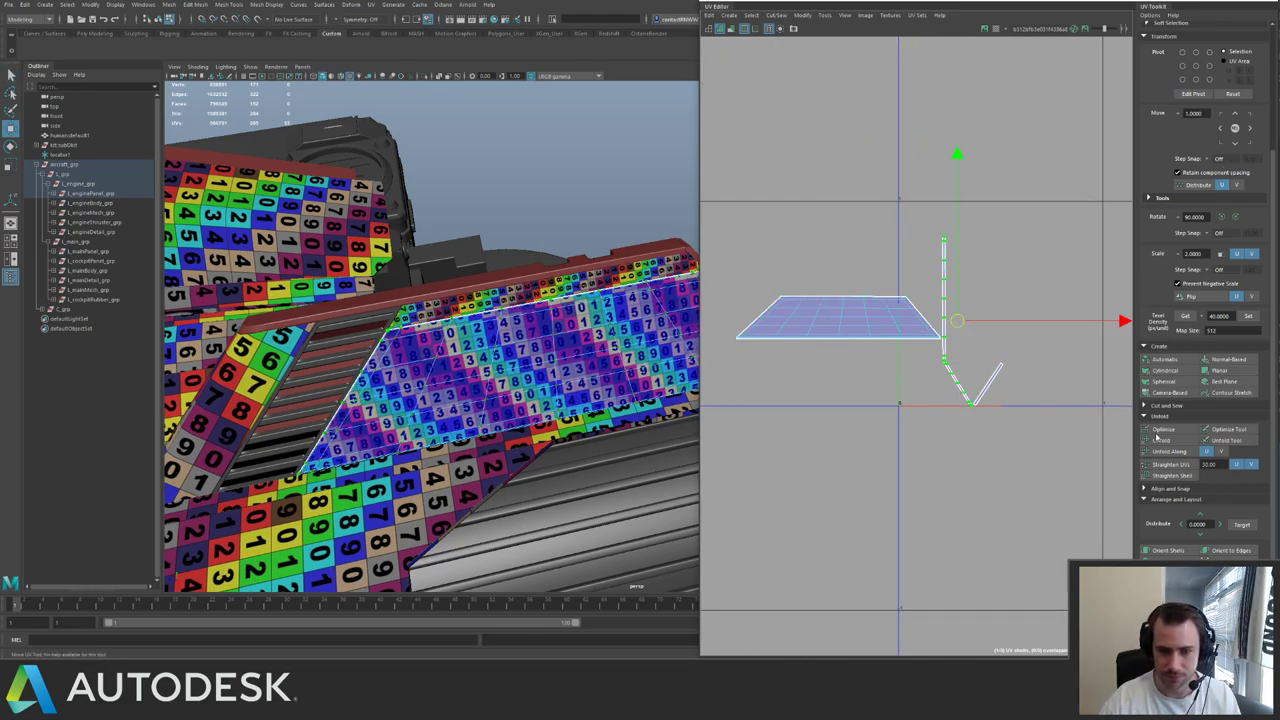
left_click(1166, 464)
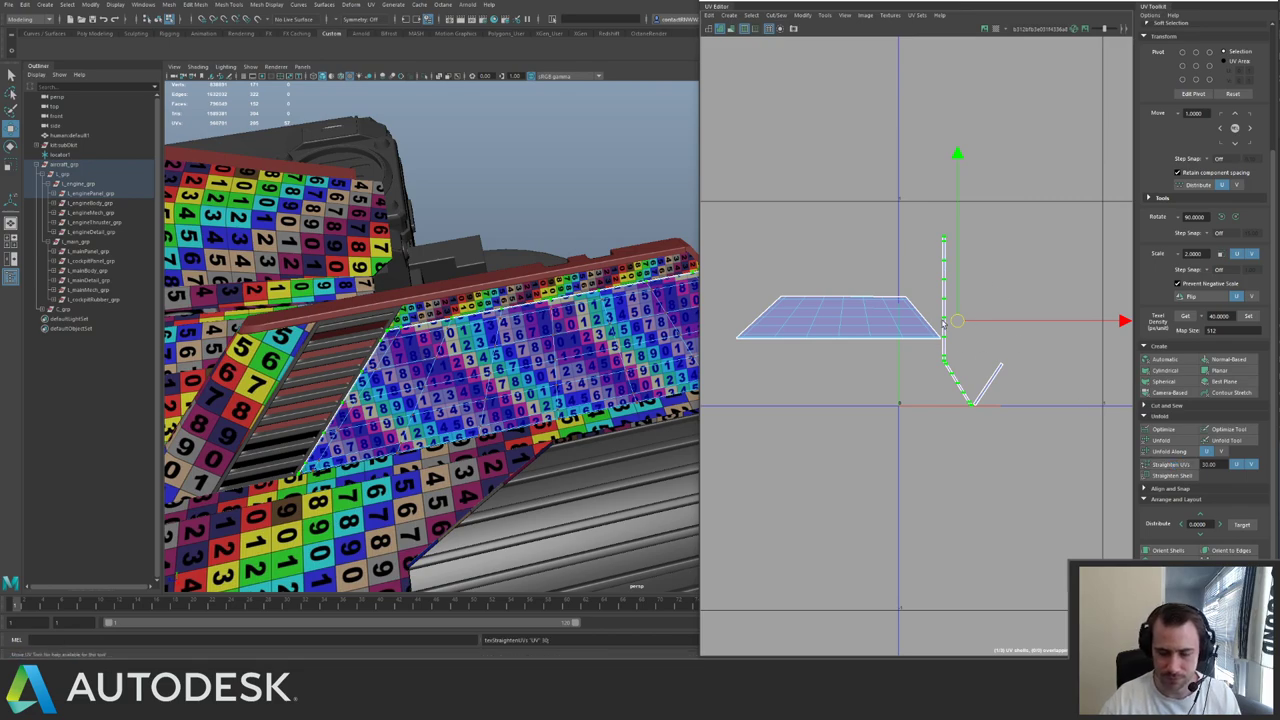
- Rotate the slanted section of the bent rim strip upright and line it up beneath the vertical section
scroll(943, 324, "up", 2)
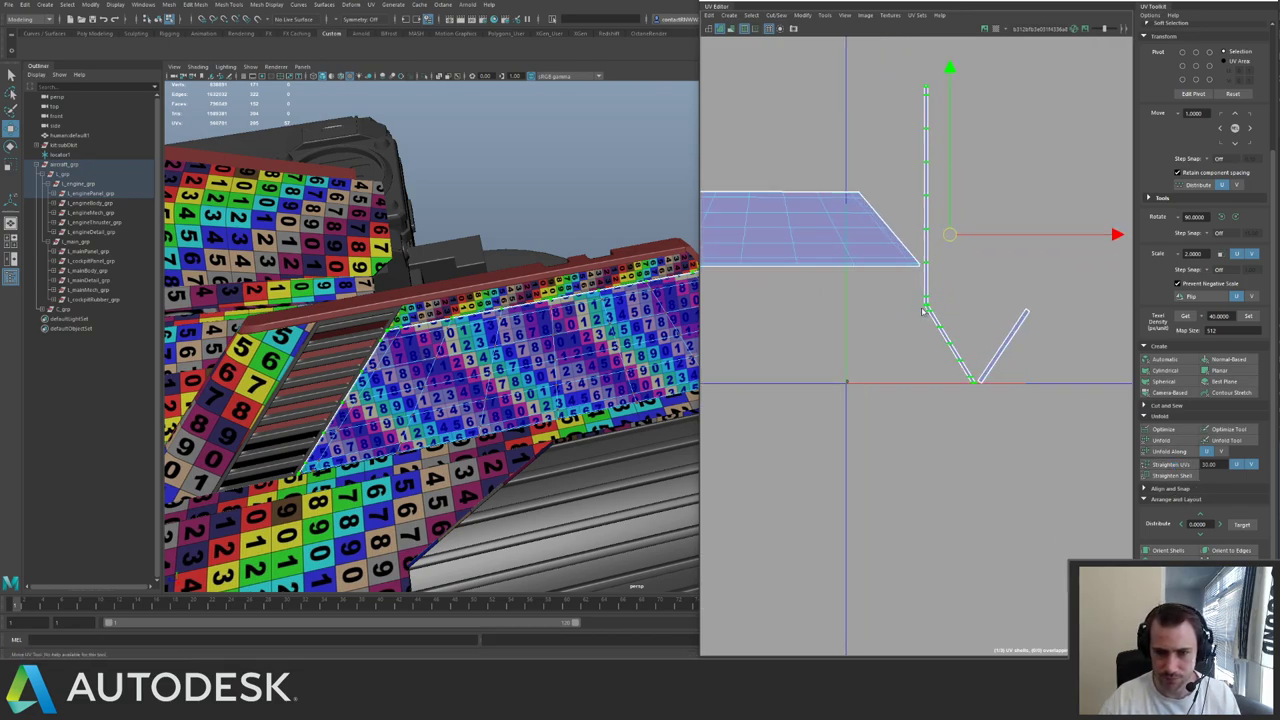
left_click_drag(976, 403, 977, 404)
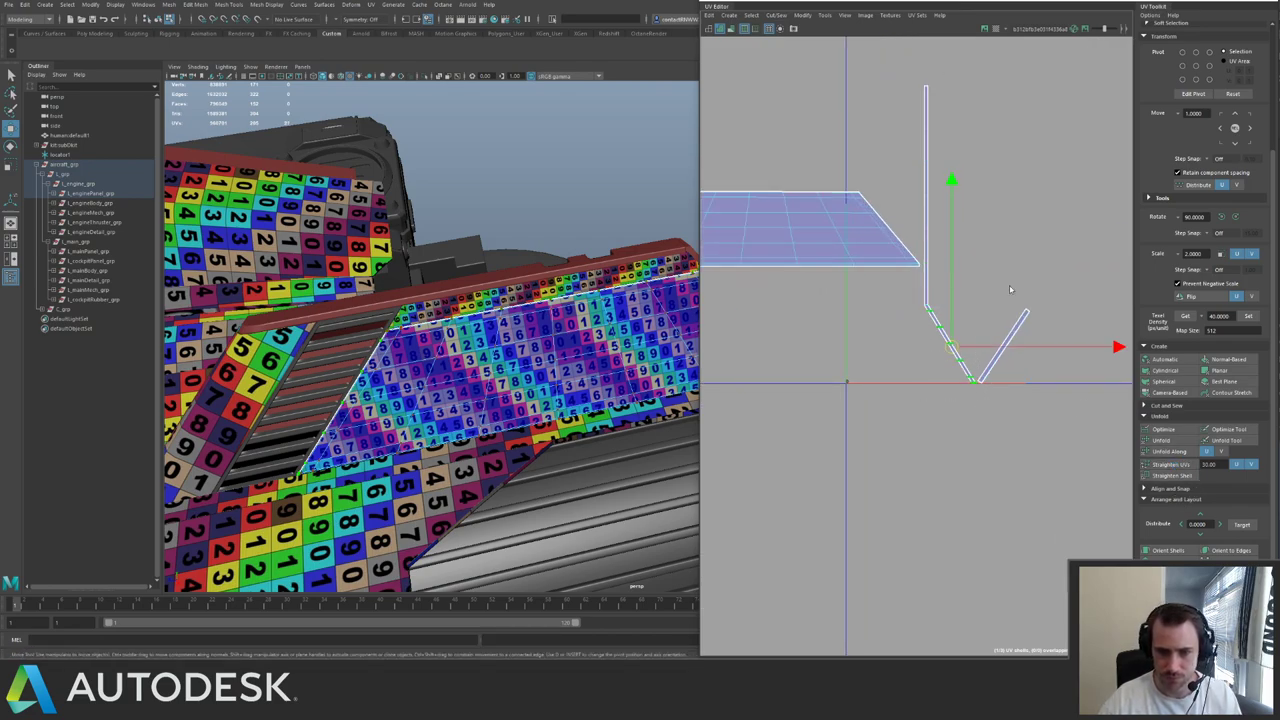
key("e")
left_click_drag(1064, 228, 1070, 318)
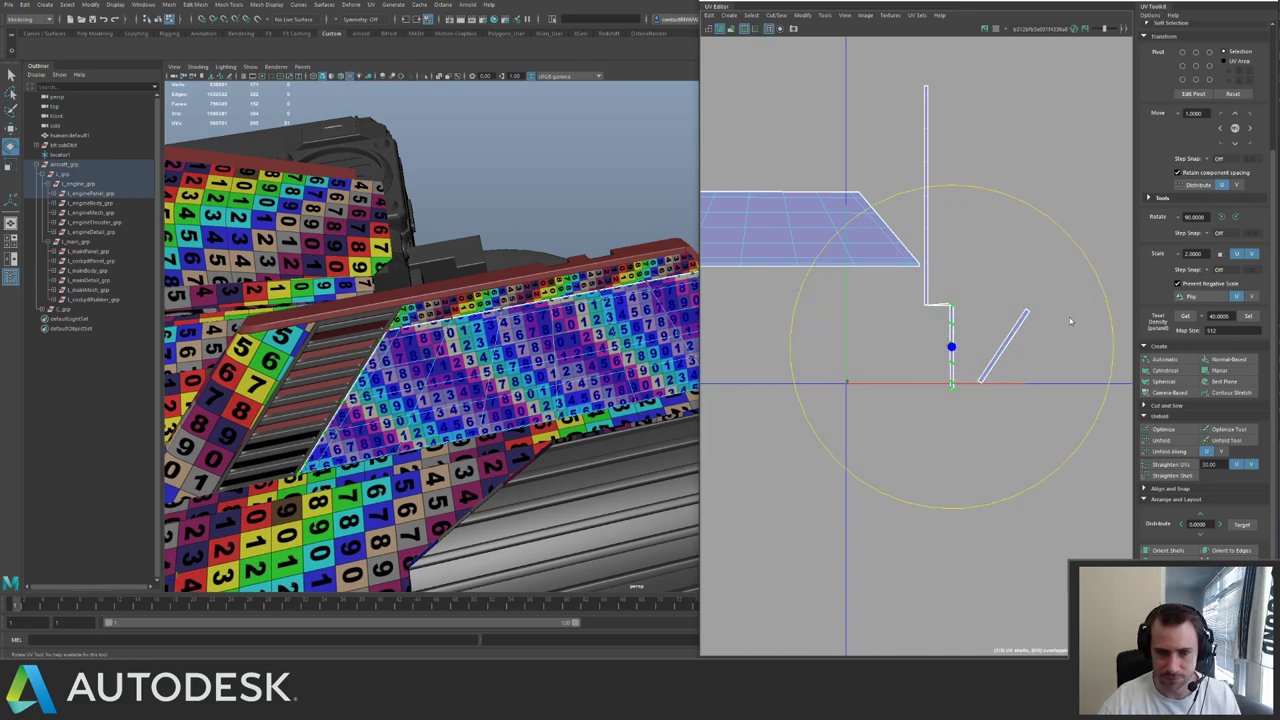
key("w")
left_click_drag(947, 352, 926, 350)
- Grow the selection across the whole rim strip and unfold it along V
key("shift+period")
key("shift+period")
key("shift+period")
key("shift+period")
key("shift+period")
key("shift+period")
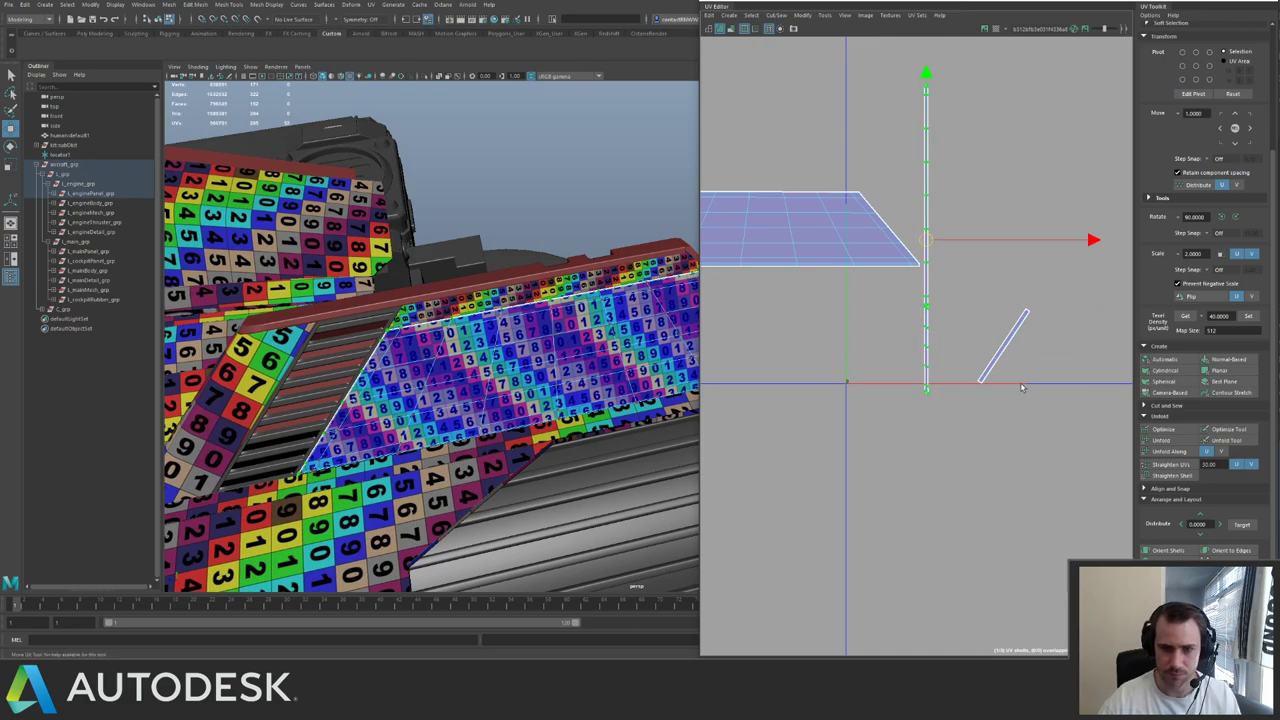
left_click(1221, 452)
left_click(1172, 452)
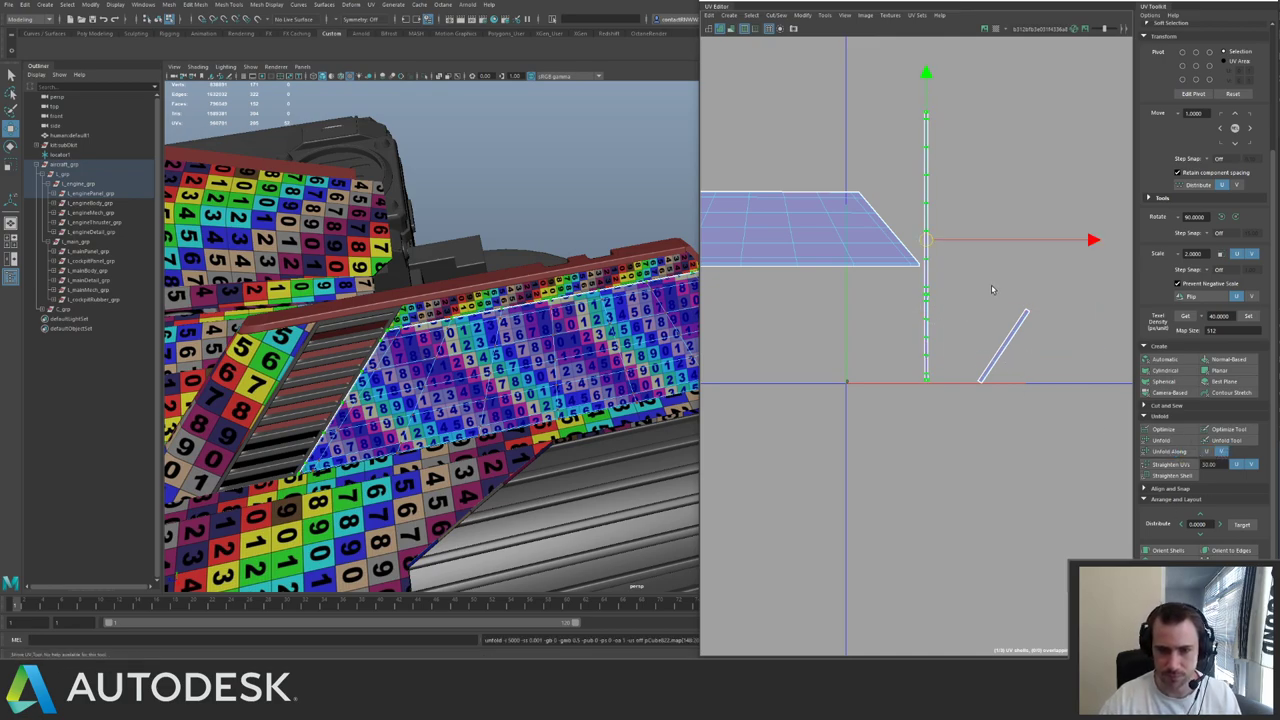
- Orient the remaining slanted rim strip shell to the UV axes
middle_click_drag(991, 285, 970, 308, "alt")
left_click_drag(929, 306, 1025, 418)
left_click(1171, 550)
- Select all the rim strip shells of the large panel and rotate them by 90 degrees
right_click_drag(1012, 328, 889, 192, "alt")
left_click_drag(889, 191, 1020, 240)
left_click_drag(1063, 284, 979, 350)
left_click_drag(930, 392, 1000, 346, "shift")
key("shift+period")
key("shift+period")
key("shift+period")
key("shift+period")
left_click(1222, 218)
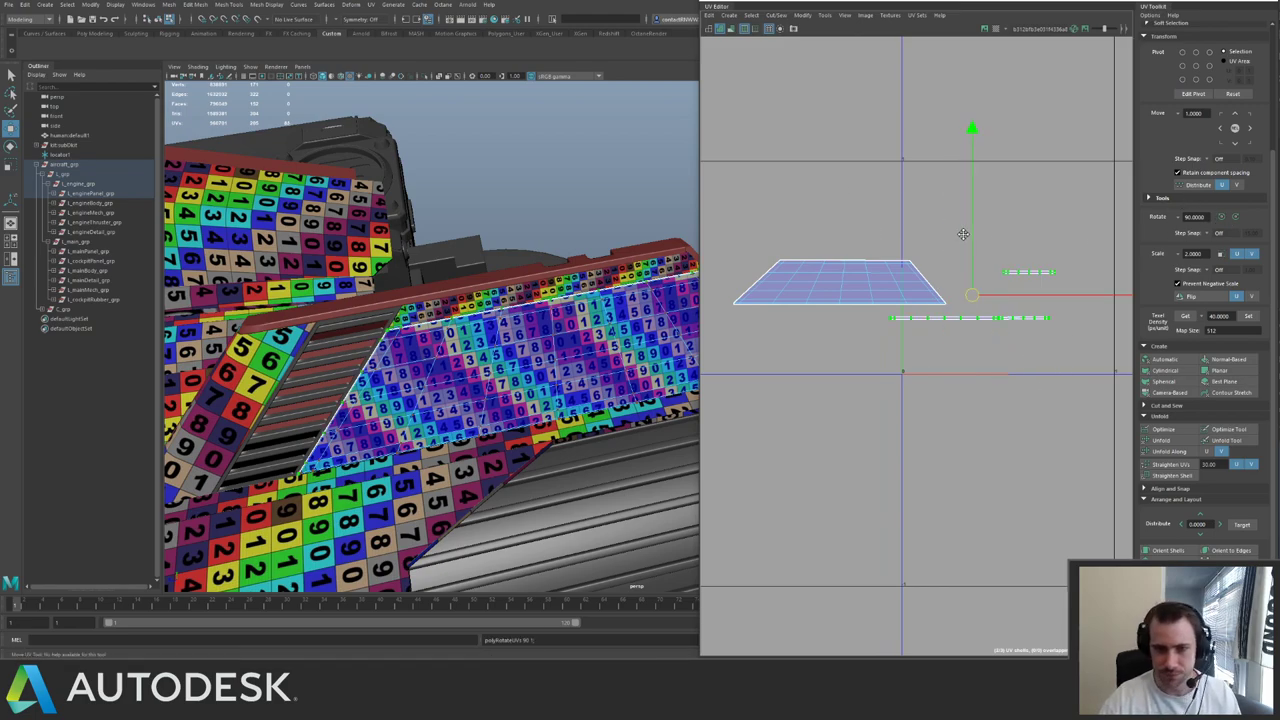
- Lay out all the large panel's UV shells with their texel density set to 40
right_click_drag(1011, 306, 890, 246, "alt")
left_click_drag(788, 238, 1070, 346)
key("ctrl+l")
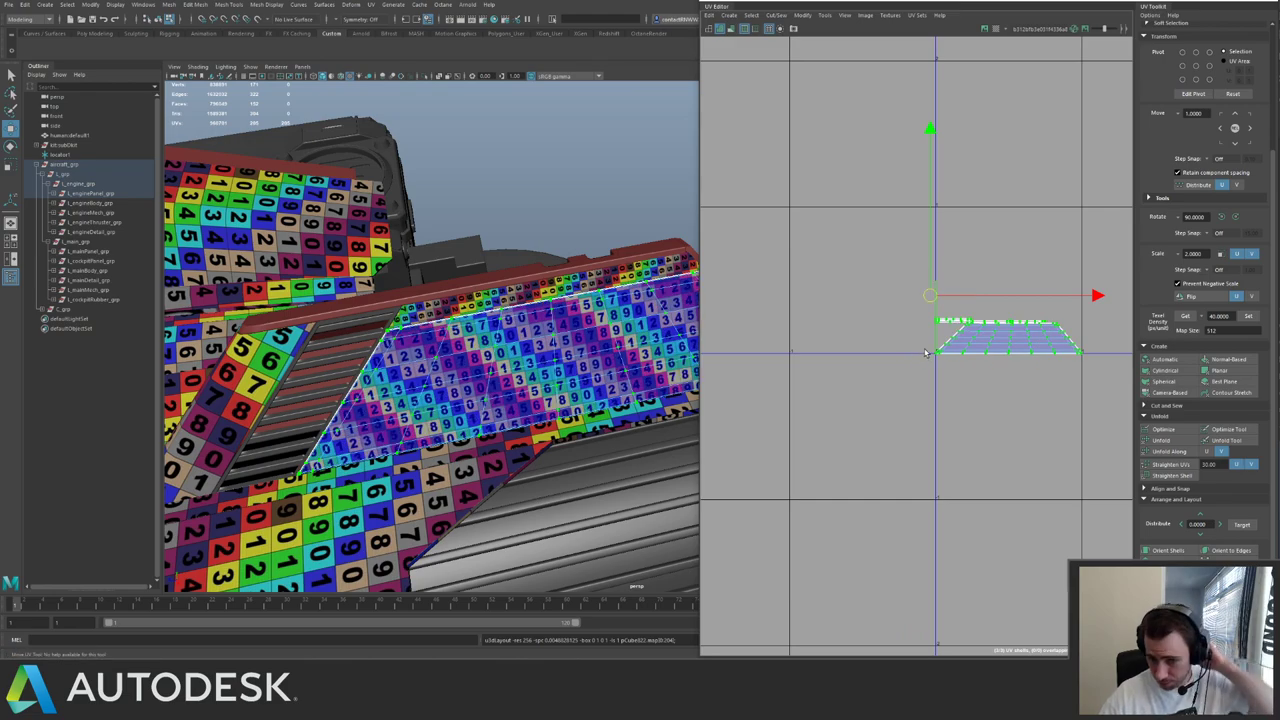
left_click(1249, 316)
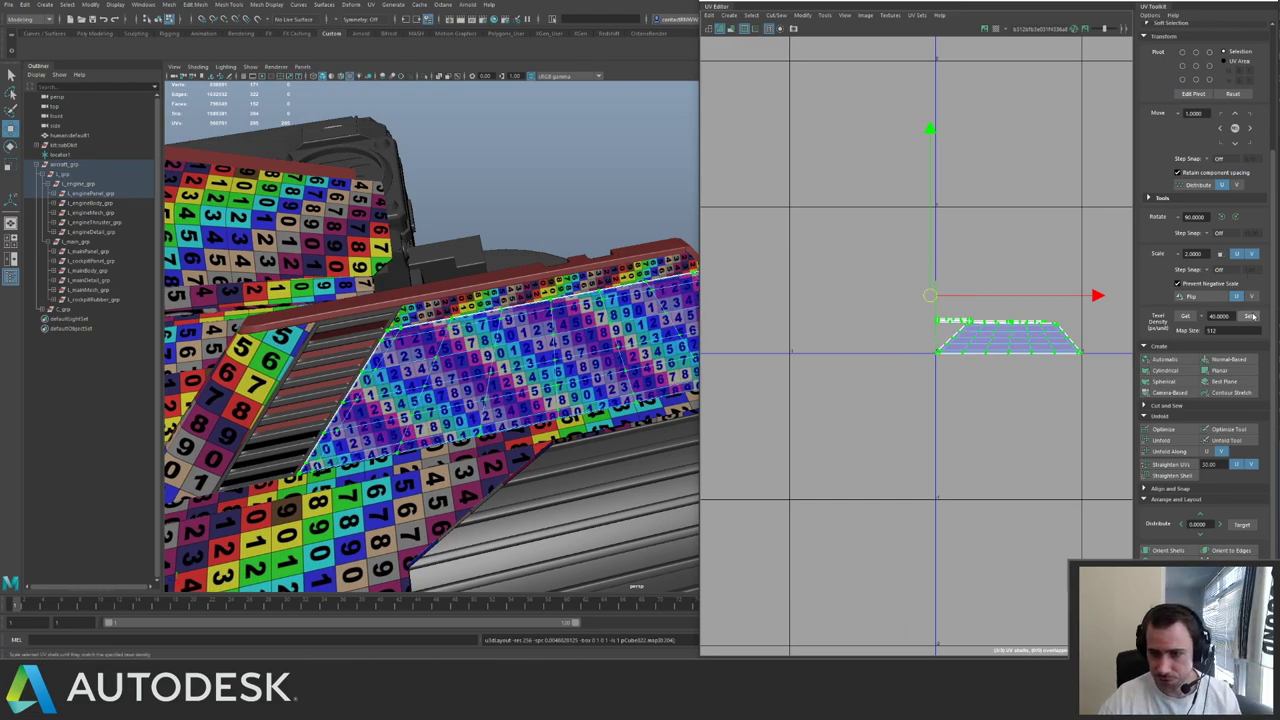
middle_click_drag(890, 238, 829, 272, "alt")
key("ctrl+l")
left_click_drag(814, 306, 984, 398)
- Return to object selection and select the narrow panel above the large trapezoidal one
key("F8")
left_click(550, 285)
left_click_drag(665, 235, 507, 360, "alt")
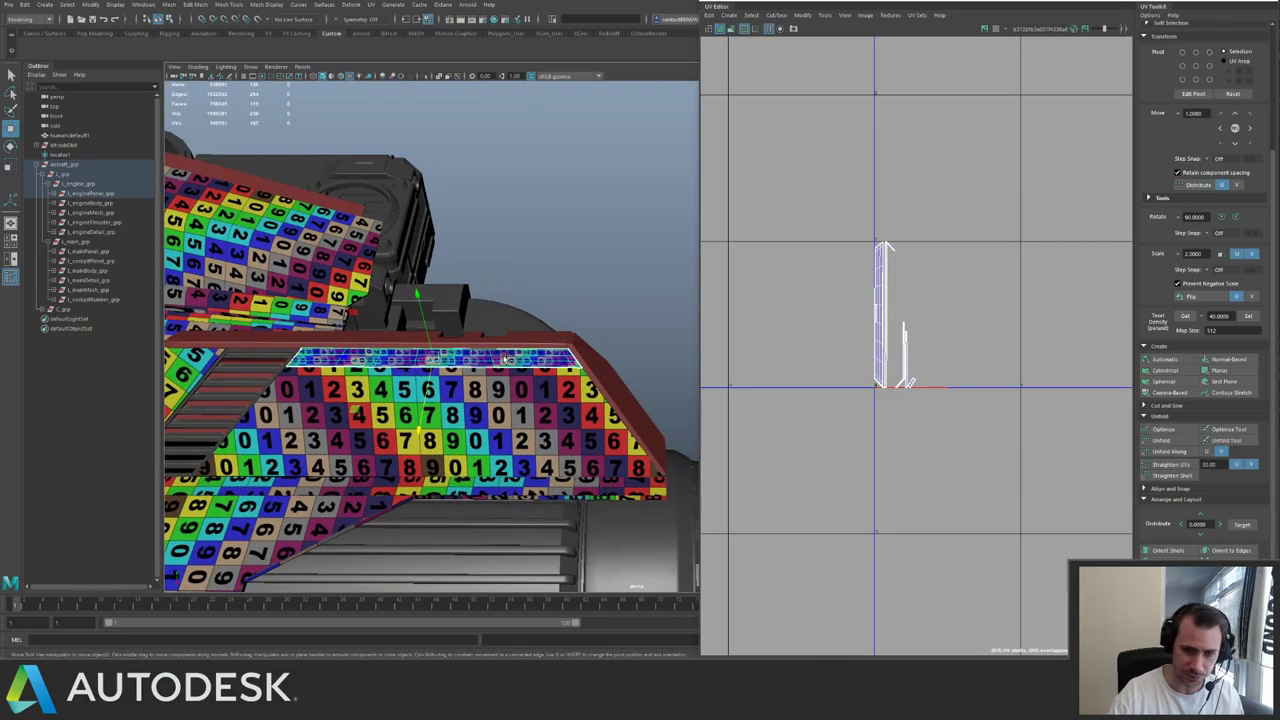
- Apply an automatic UV projection to the narrow panel and isolate it in the viewport
scroll(909, 309, "up", 5)
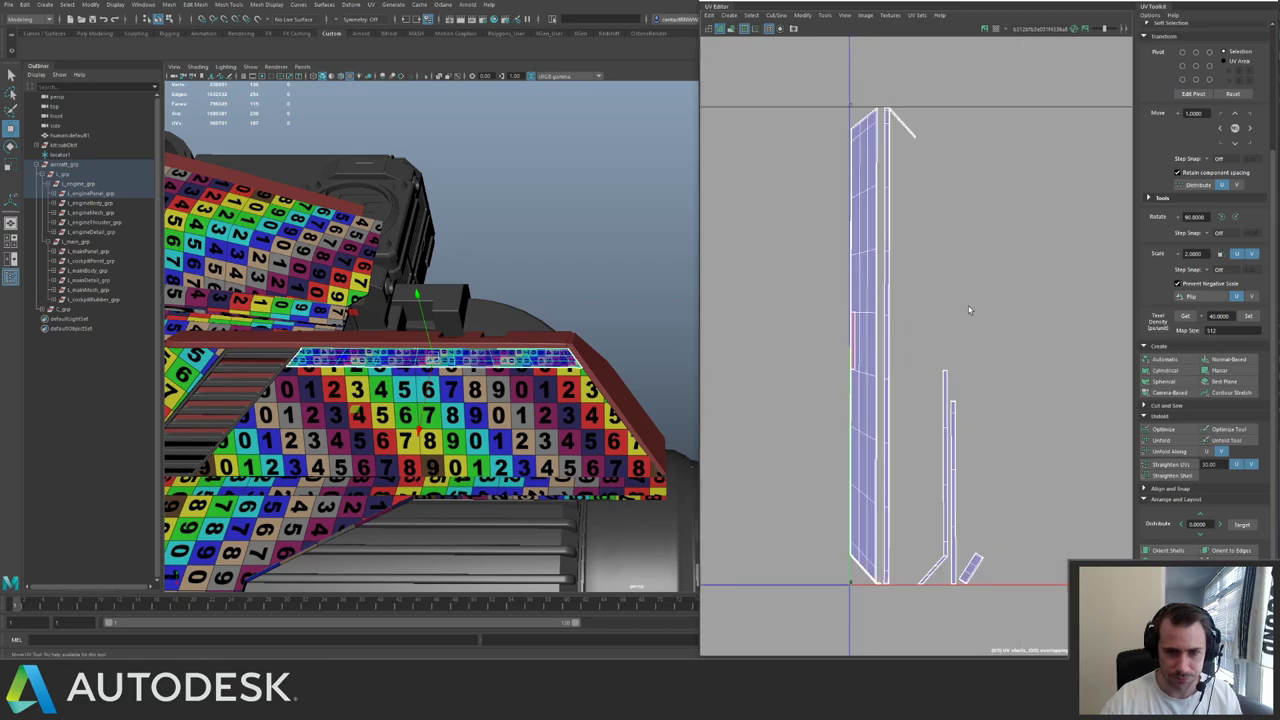
scroll(971, 309, "down", 2)
left_click(1168, 361)
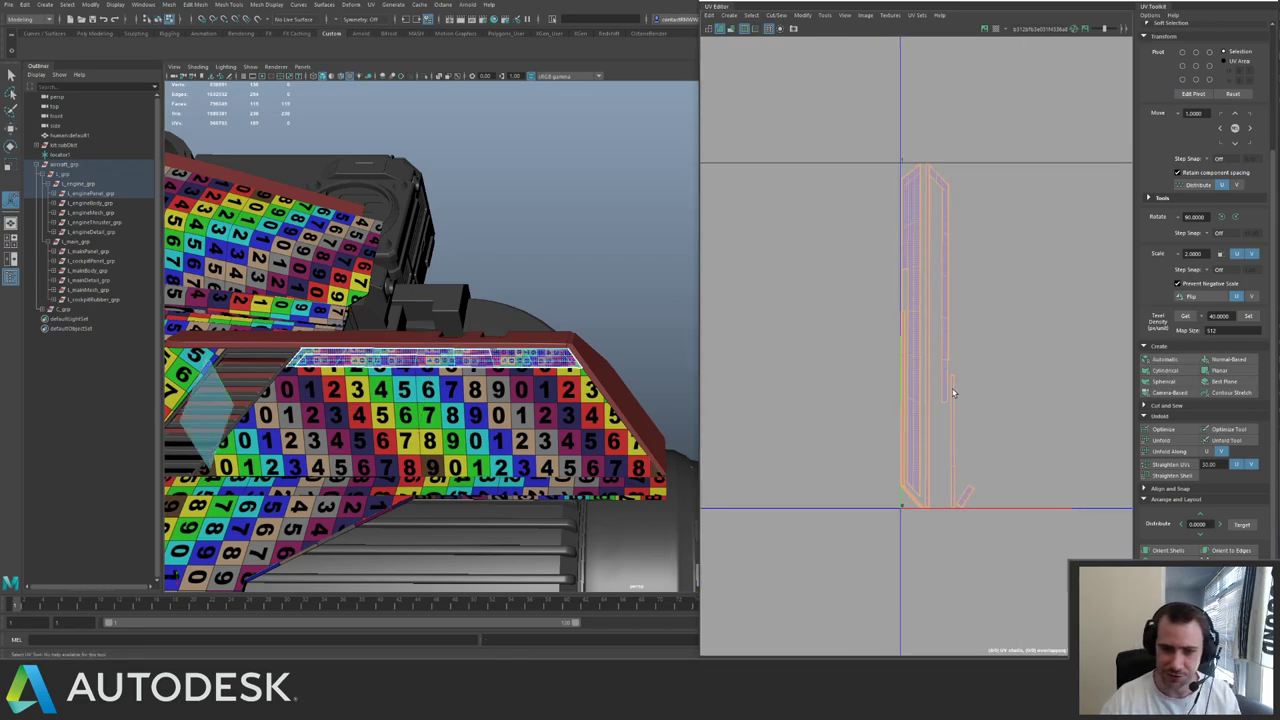
scroll(881, 340, "up", 3)
key("ctrl+1")
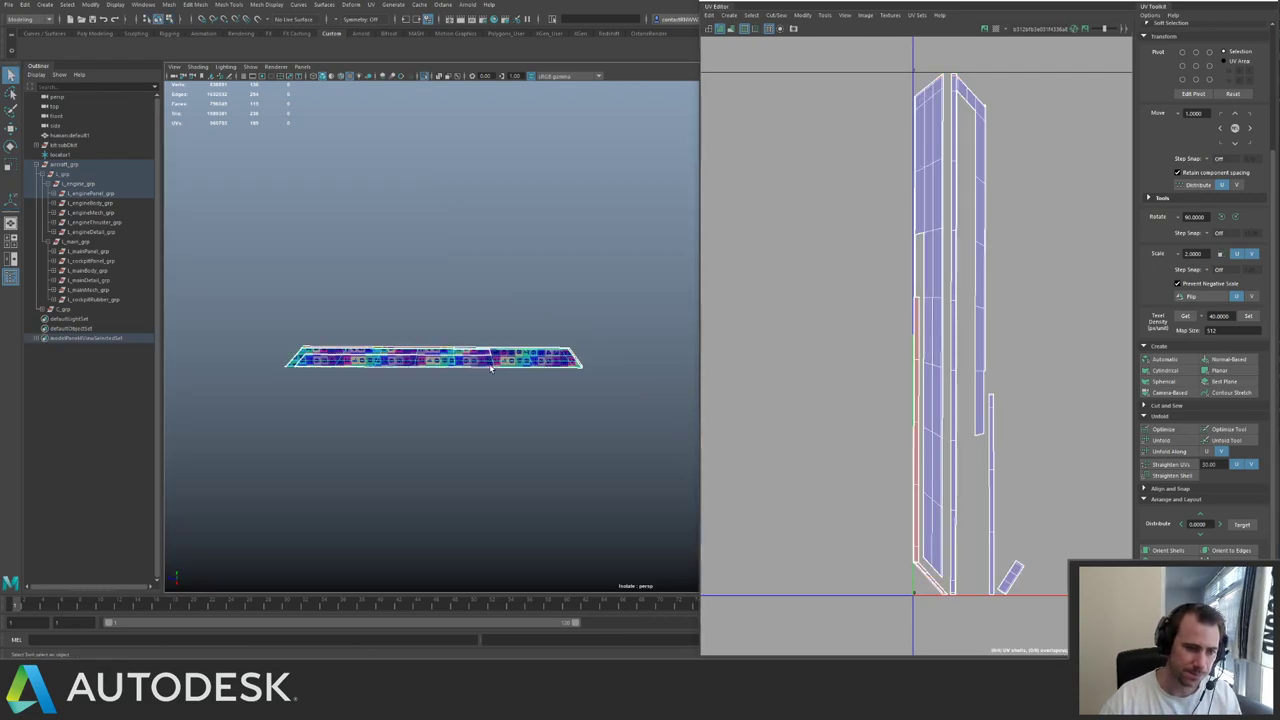
- Select all faces of the isolated narrow panel and project their UVs with a planar mapping
key("f")
left_click_drag(498, 354, 550, 309, "alt")
scroll(550, 311, "down", 3)
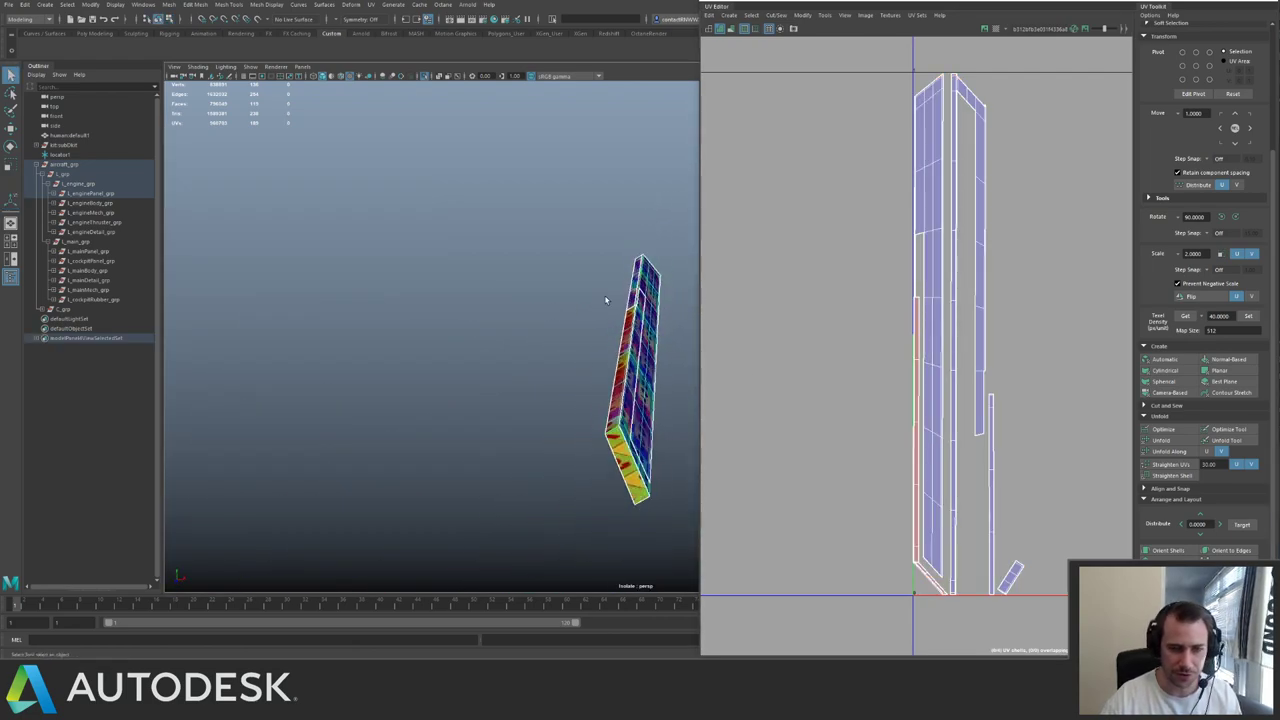
key("F11")
left_click_drag(536, 218, 690, 516)
key("g")
middle_click_drag(1045, 221, 903, 243, "alt")
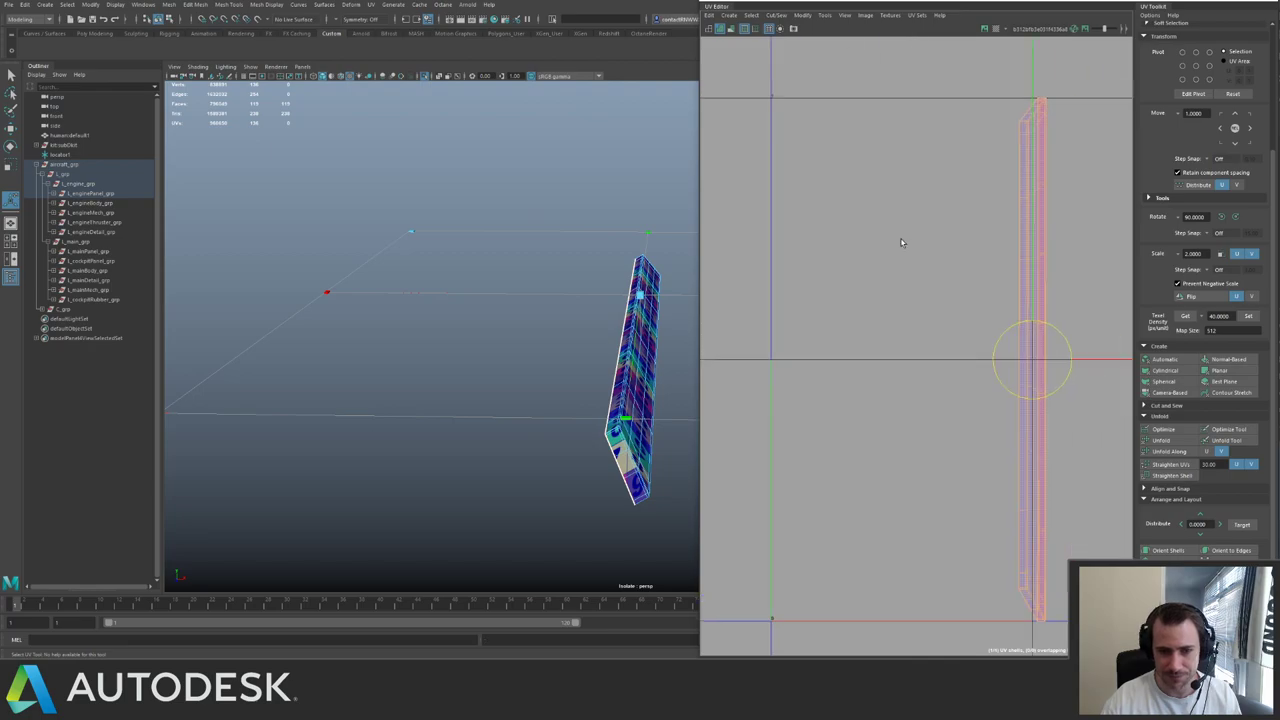
scroll(1040, 258, "down", 3)
middle_click_drag(1091, 298, 1018, 298, "alt")
scroll(1018, 298, "up", 1)
- Select the narrow panel's rim faces, cut them off from the front in UV space and move them beside the UV tile
left_click_drag(629, 315, 609, 360, "alt")
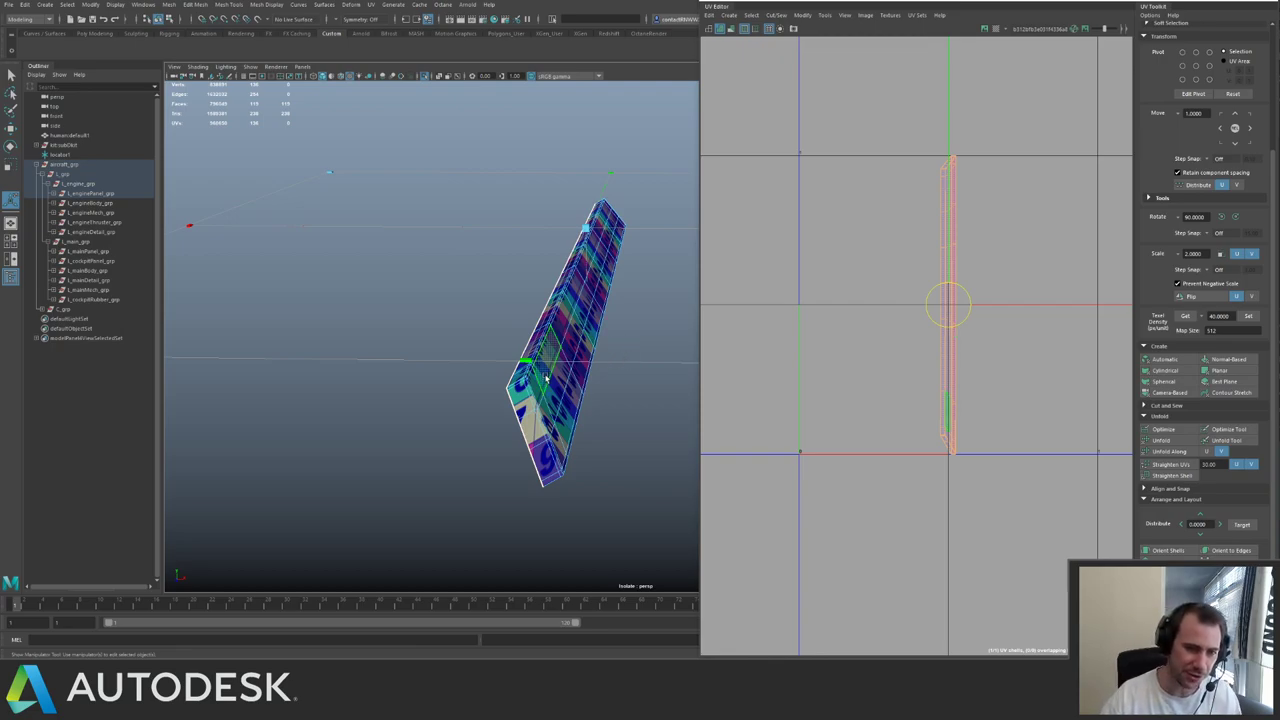
left_click_drag(541, 381, 514, 354, "alt")
right_click_drag(510, 362, 537, 388, "alt")
left_click_drag(537, 388, 531, 388, "alt")
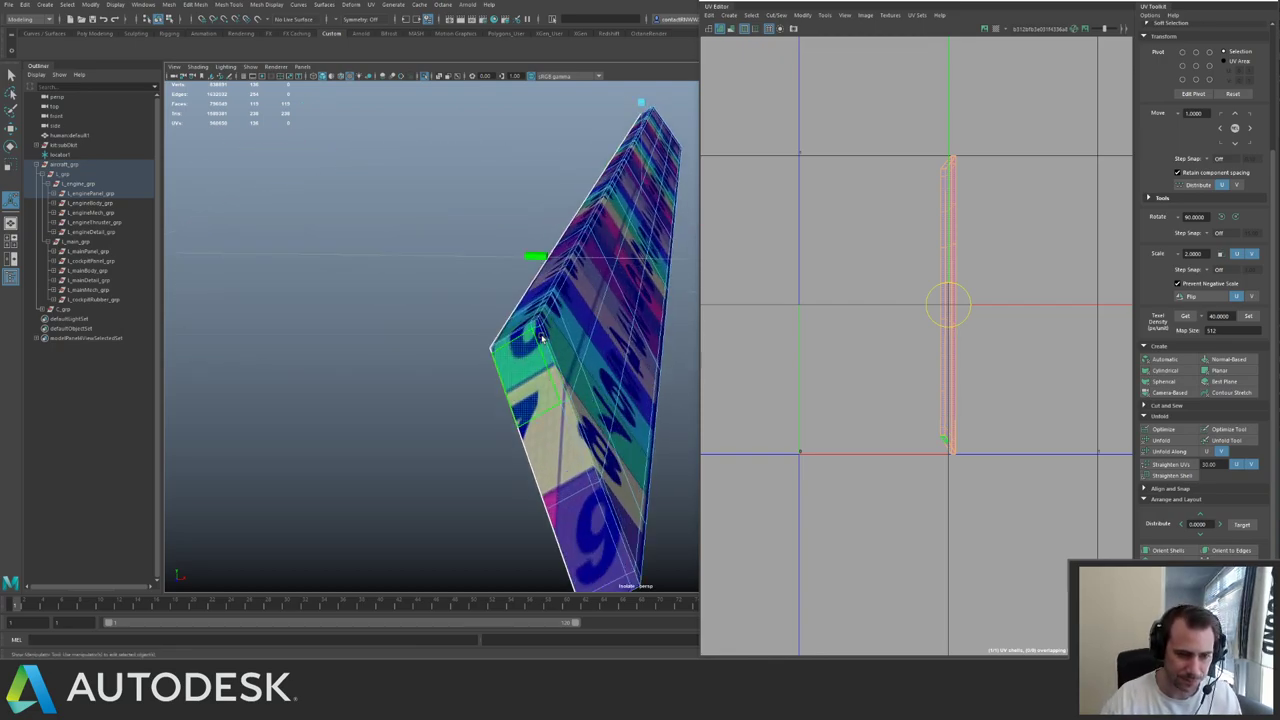
left_click(555, 399)
double_click(563, 416, "shift")
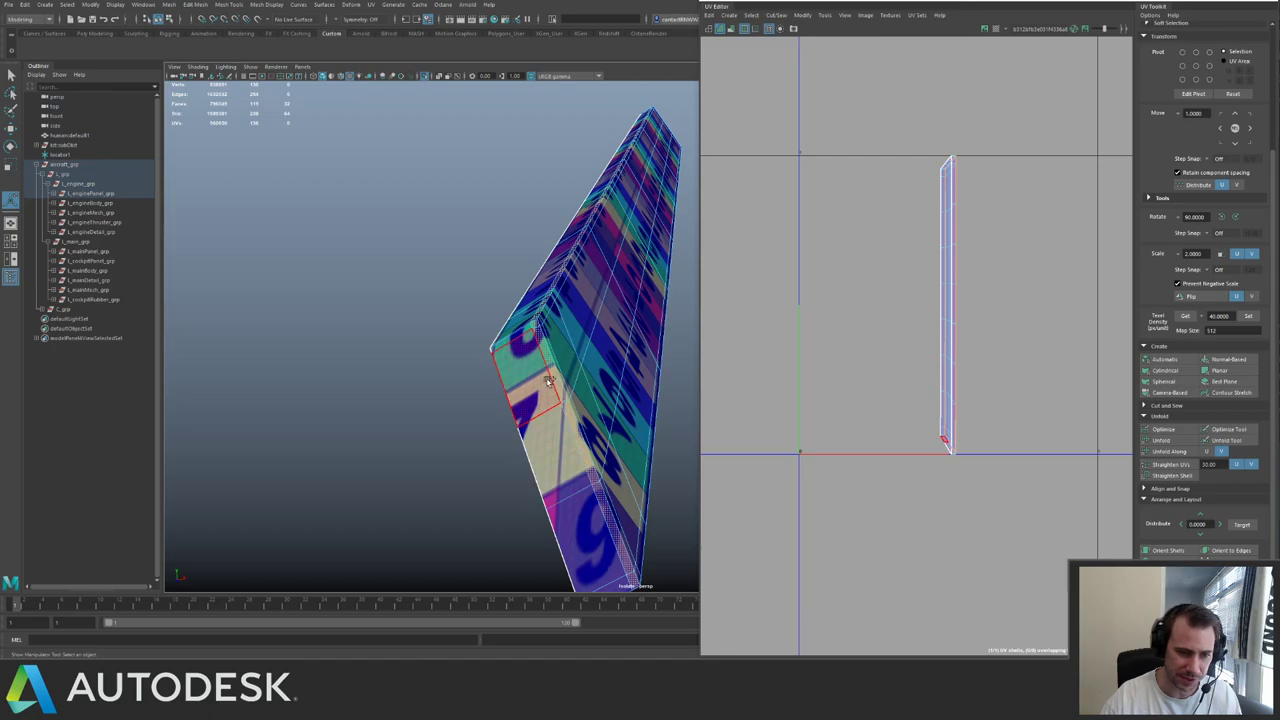
left_click(550, 386, "shift")
double_click(554, 421, "shift")
key("shift+x")
key("w")
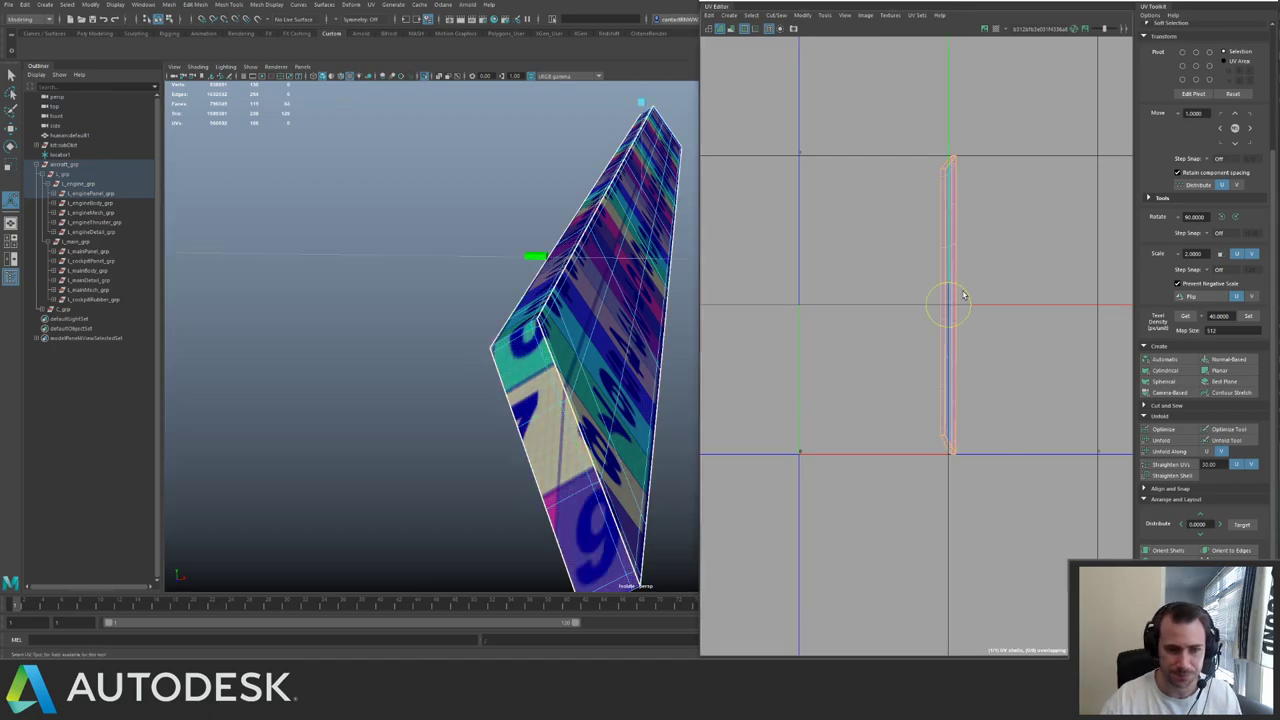
right_click_drag(963, 300, 978, 241, "alt")
middle_click_drag(978, 241, 933, 244, "alt")
left_click_drag(898, 323, 1017, 325)
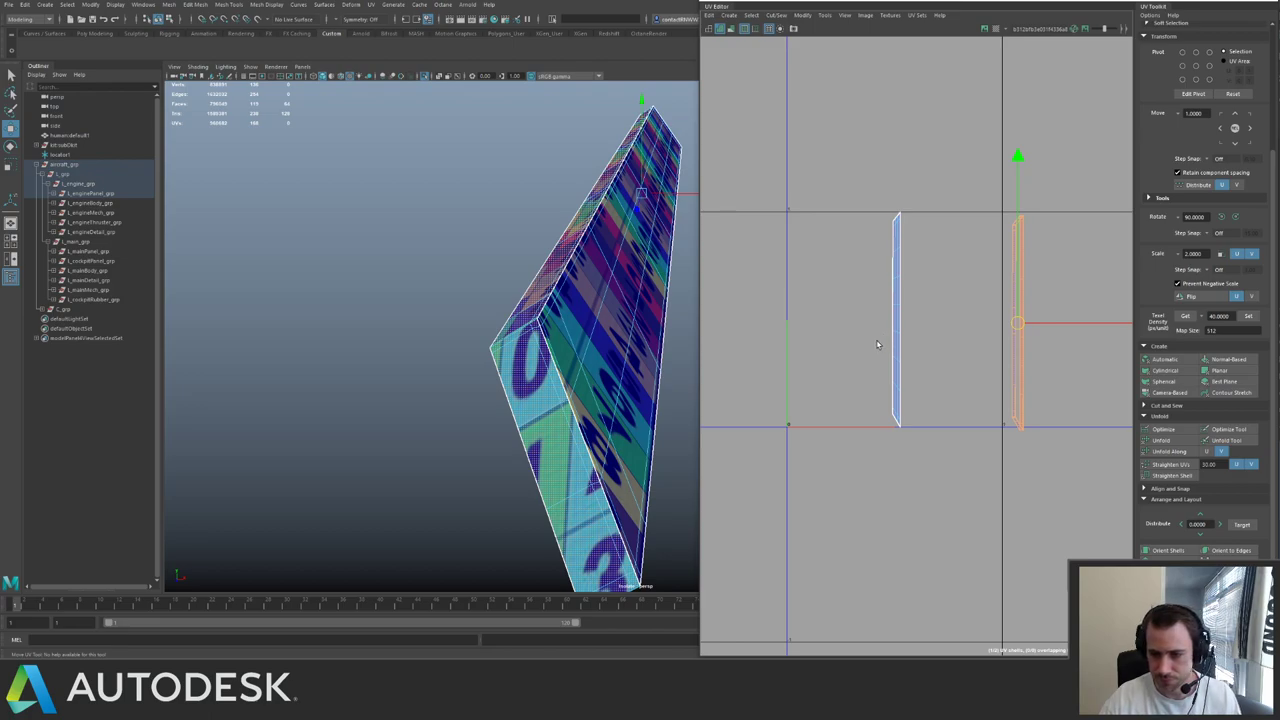
- Select the panel's whole front shell, unfold it along U and rotate it by 90 degrees
left_click_drag(805, 190, 934, 486)
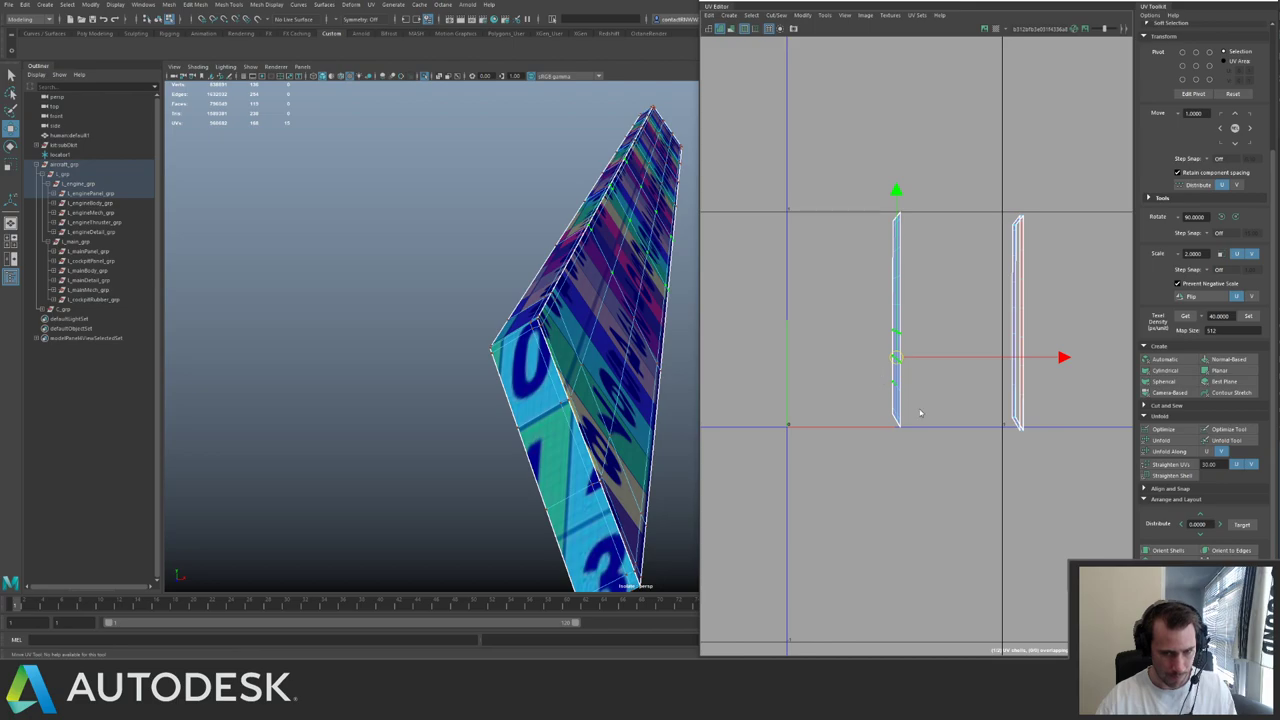
right_click_drag(920, 412, 952, 428, "ctrl")
left_click(1205, 451)
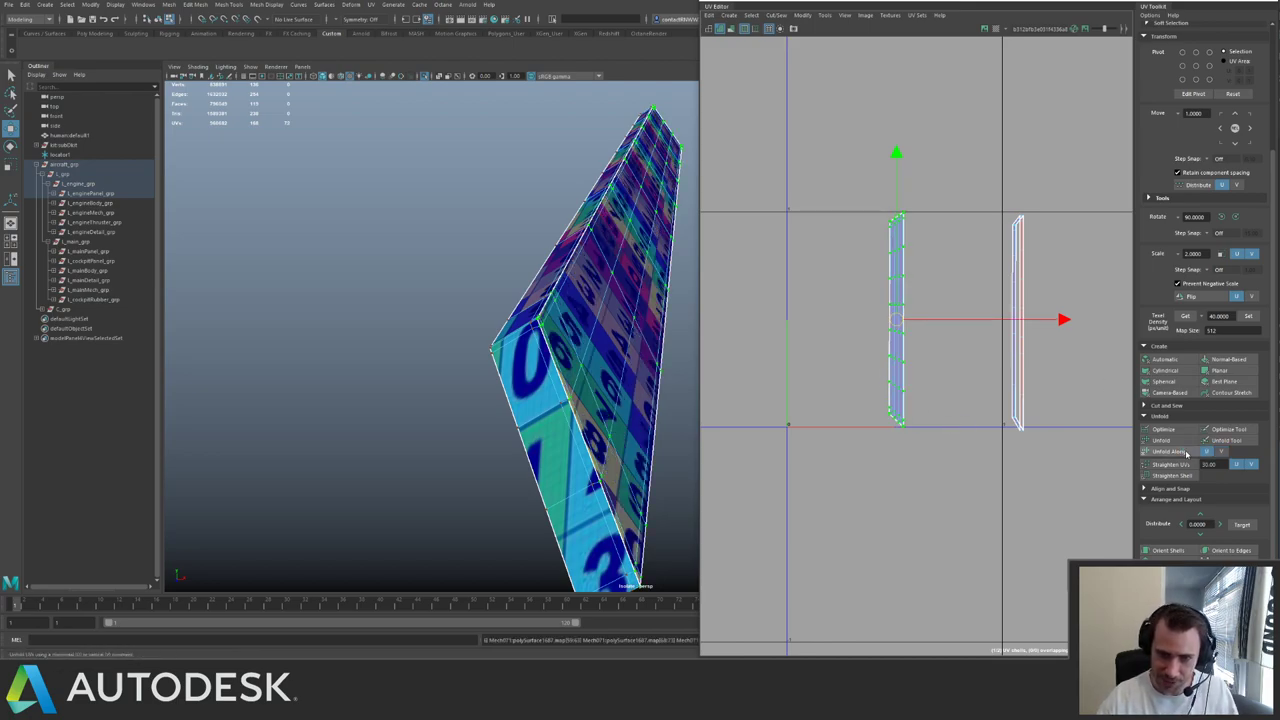
left_click(1240, 217)
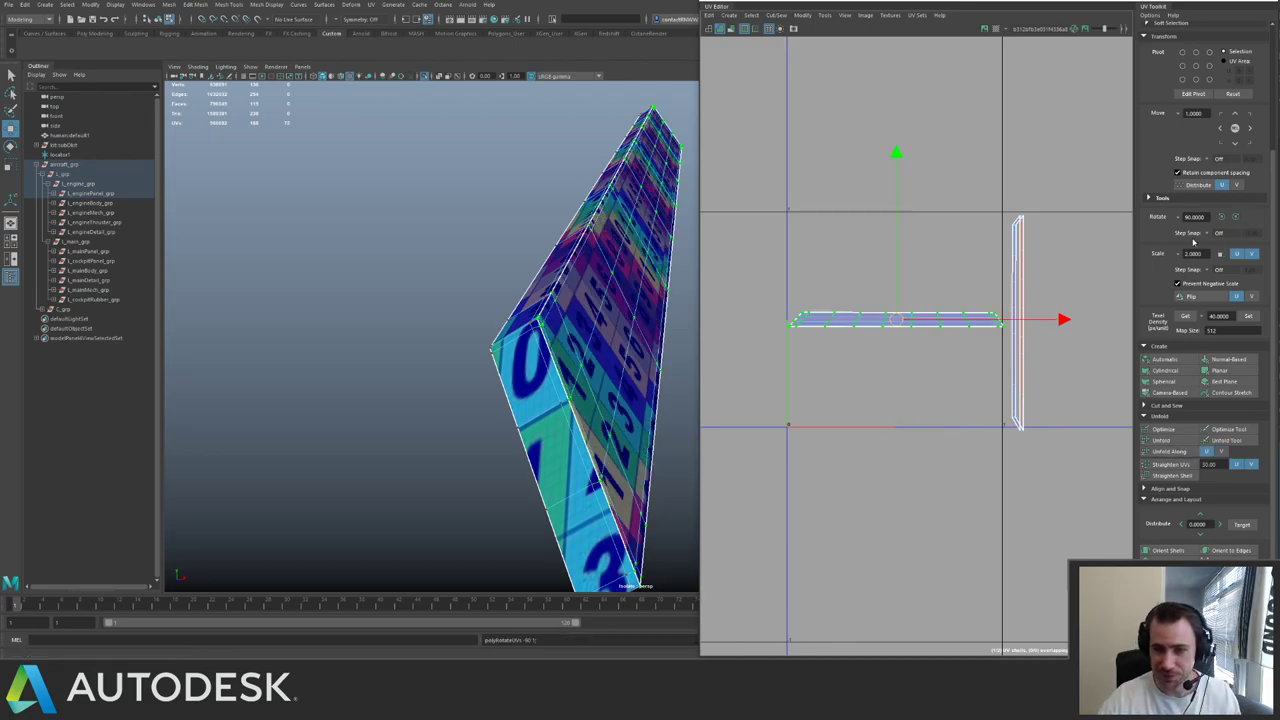
- Move the horizontal front shell above the UV tile and check its checker pattern on the panel
left_click_drag(898, 321, 909, 138)
middle_click_drag(997, 225, 911, 268, "alt")
left_click_drag(640, 305, 498, 319, "alt")
middle_click_drag(997, 228, 1008, 287, "alt")
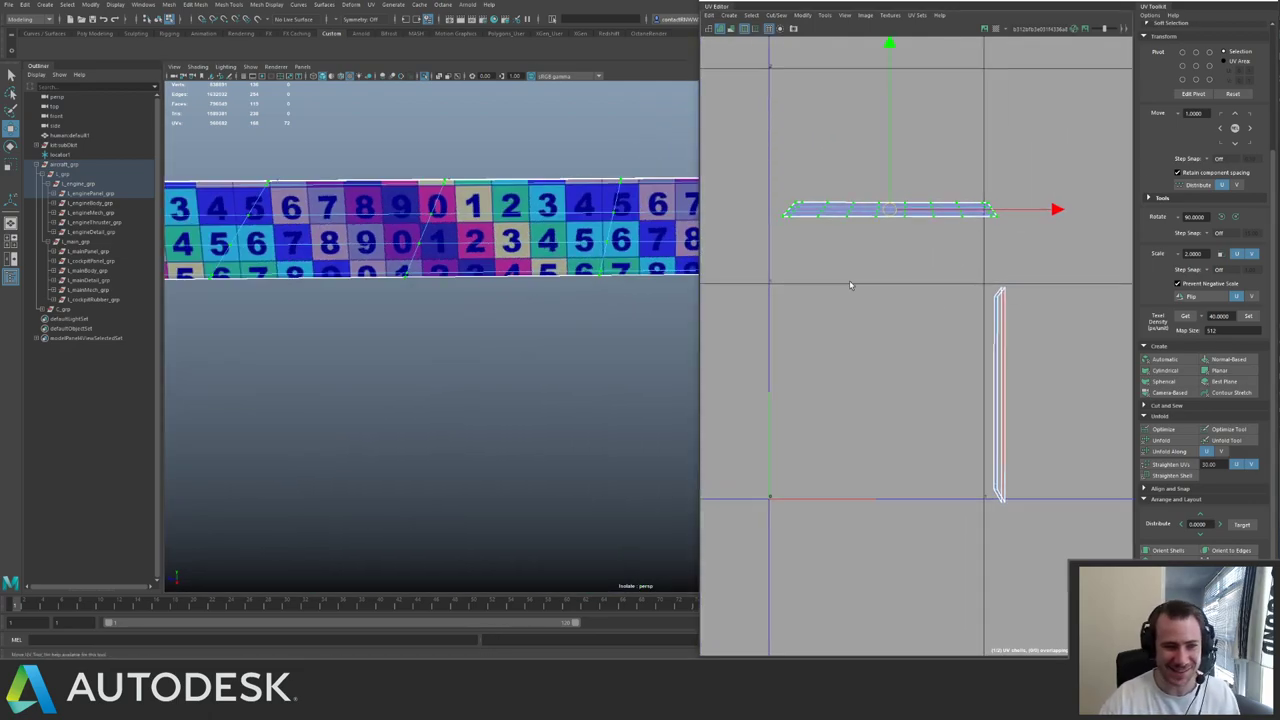
scroll(1010, 312, "down", 3)
- Select the rim faces by their UV shells, exit isolation and apply an automatic projection to them
key("F11")
left_click_drag(972, 288, 1070, 484)
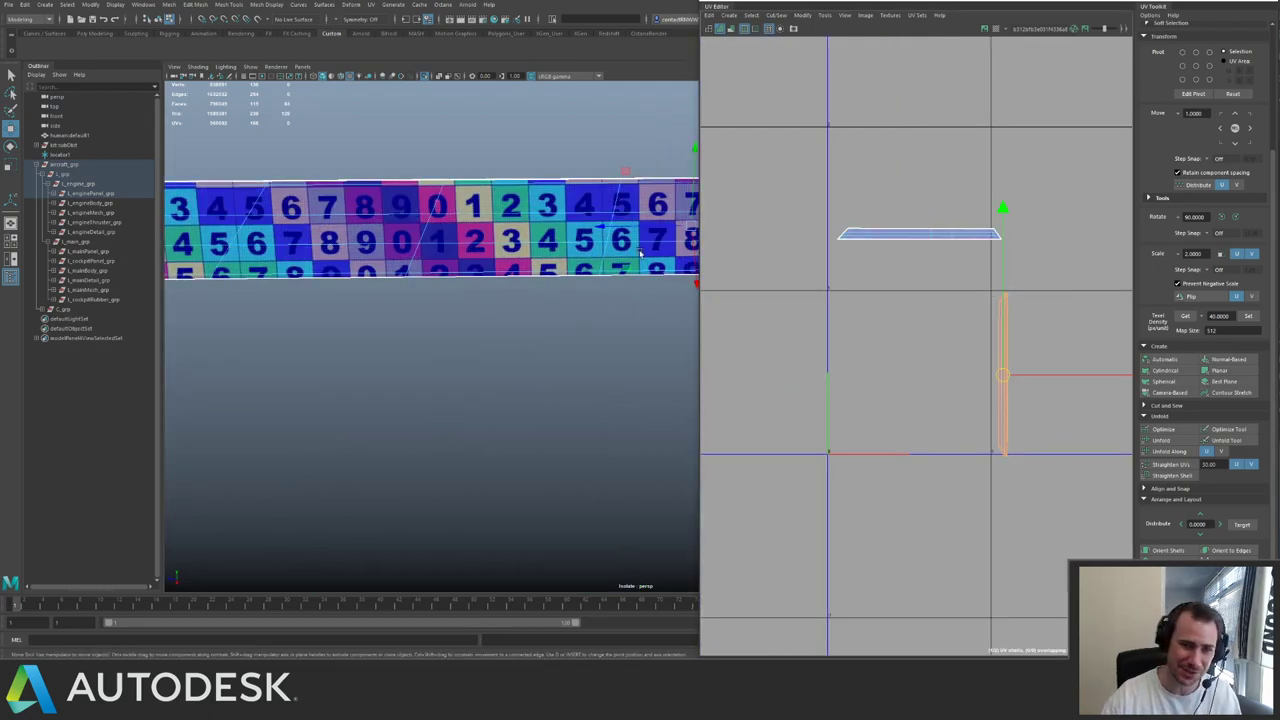
middle_click_drag(640, 253, 438, 265, "alt")
middle_click_drag(612, 235, 442, 274, "alt")
key("ctrl+1")
left_click_drag(518, 284, 536, 265, "alt")
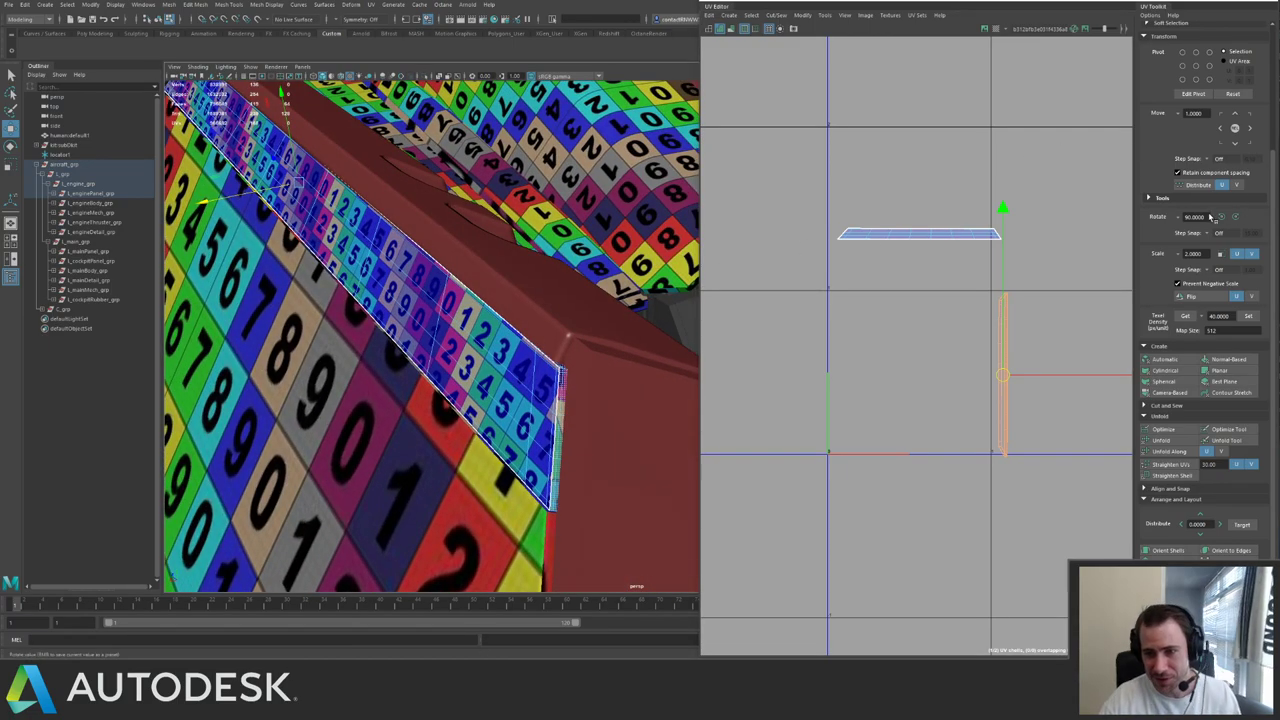
left_click(1165, 359)
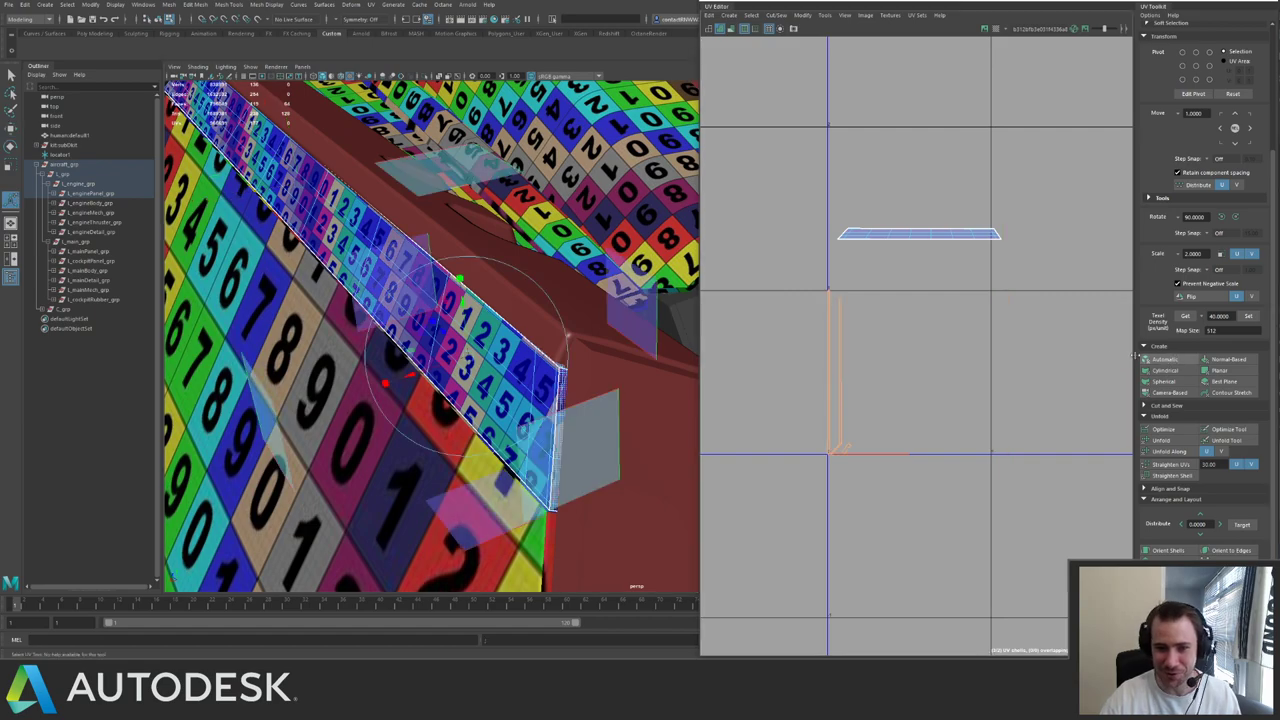
- Select the short slanted rim strip shell, optimize it and straighten its UVs
middle_click_drag(866, 446, 944, 366, "alt")
right_click_drag(944, 366, 1010, 390, "alt")
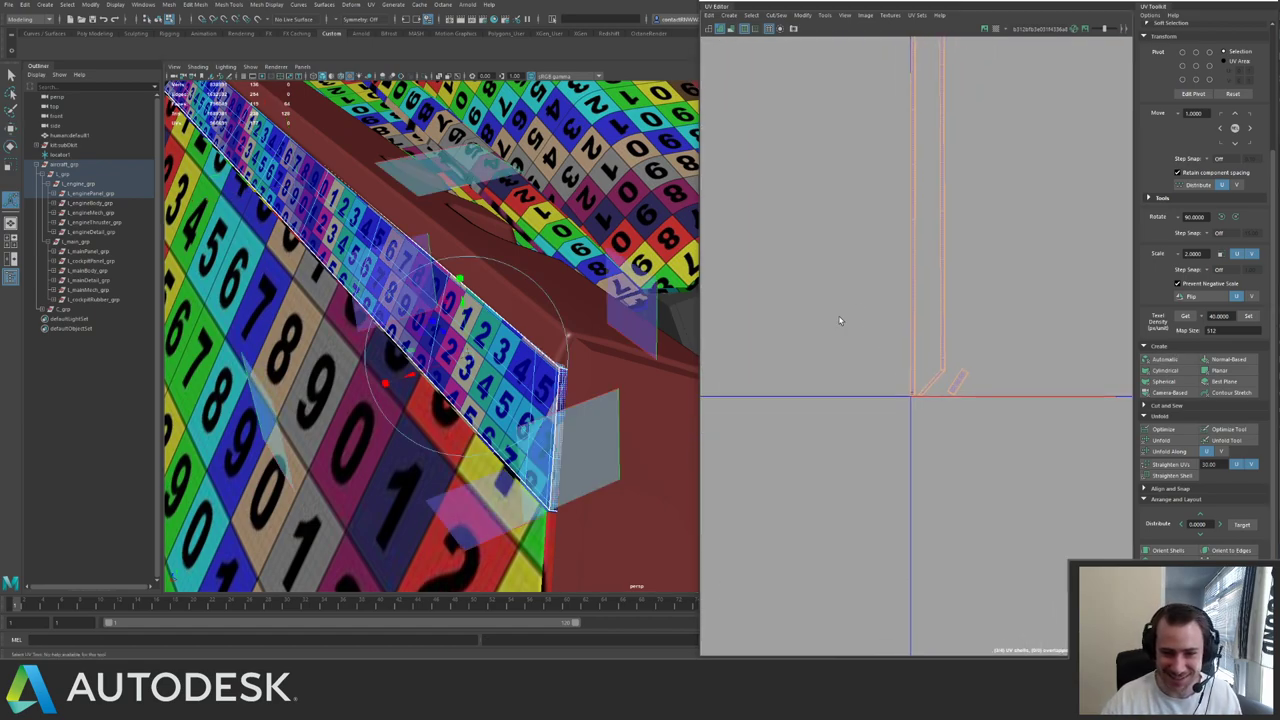
right_click_drag(840, 323, 1038, 474, "alt")
left_click(976, 386)
left_click(1015, 399)
right_click_drag(1018, 428, 840, 255, "alt")
middle_click_drag(940, 268, 845, 268, "alt")
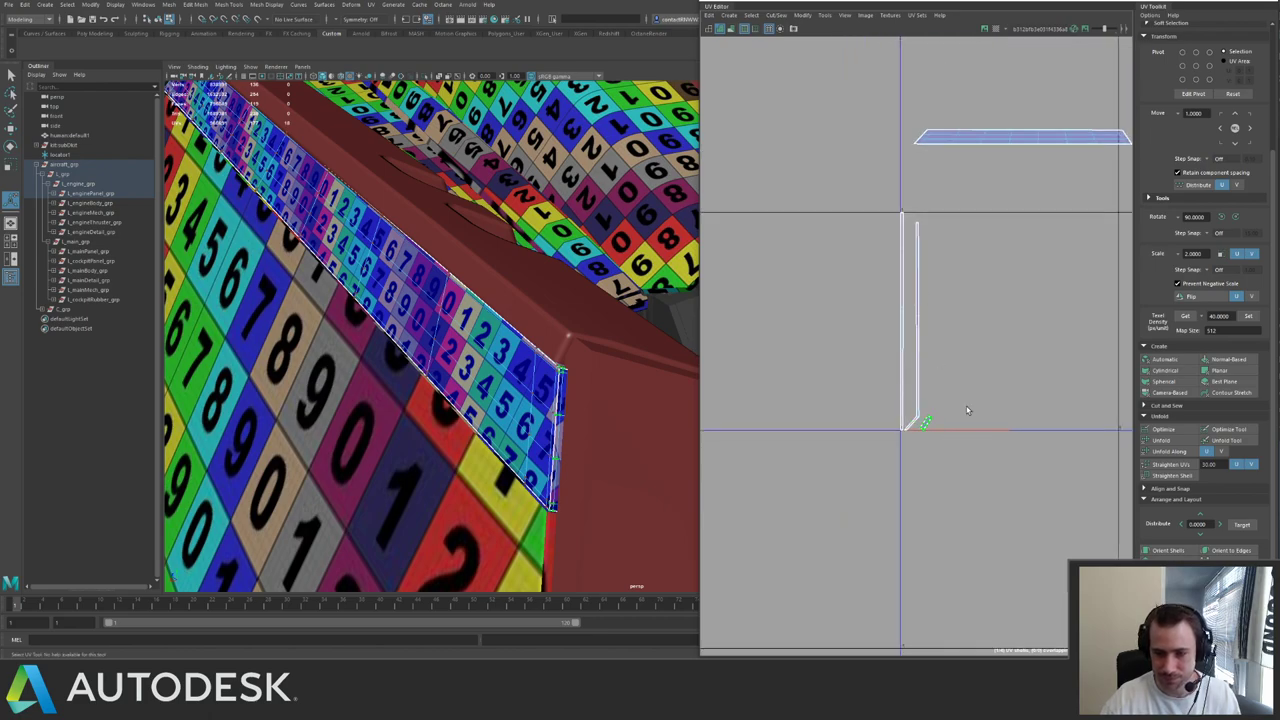
scroll(966, 406, "up", 2)
left_click(1185, 432)
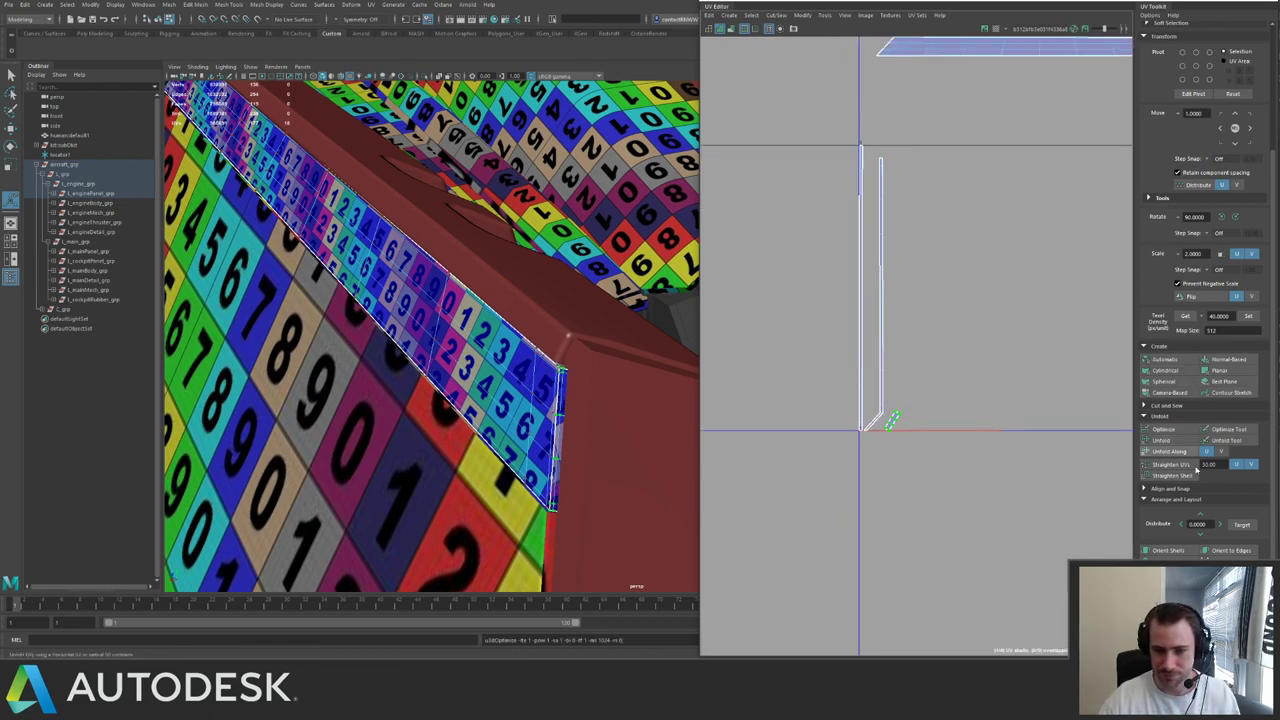
- Rotate the narrow panel's rim strip shells by 90 degrees and add the front shell to the selection
scroll(900, 280, "down", 3)
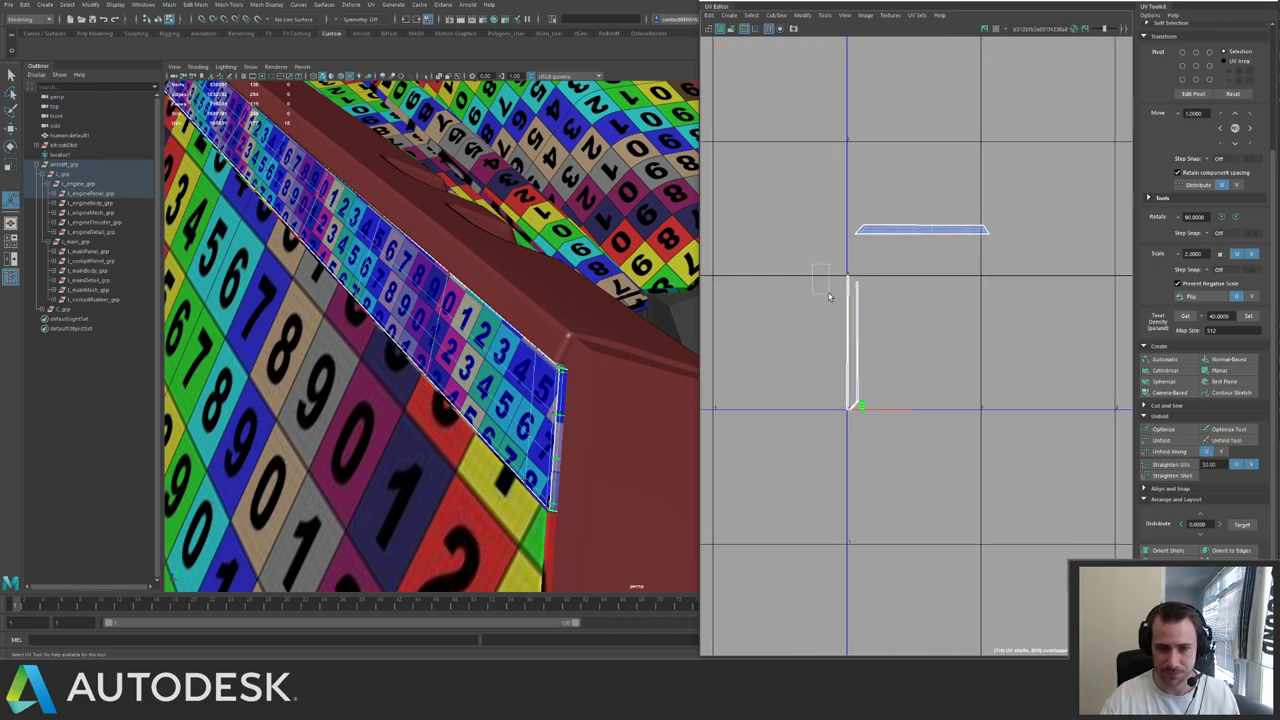
left_click(1221, 217)
left_click_drag(984, 214, 945, 243, "shift")
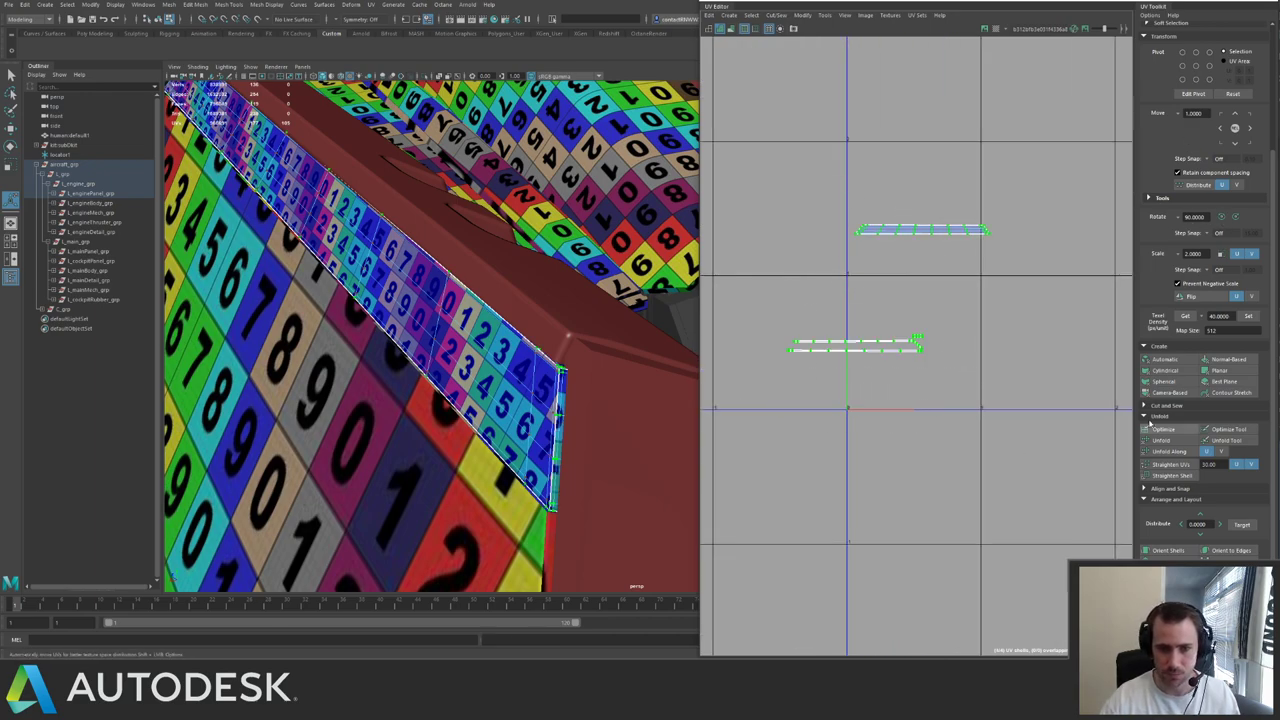
- Lay out all the narrow panel's UV shells with their texel density set to 40
left_click(1247, 316)
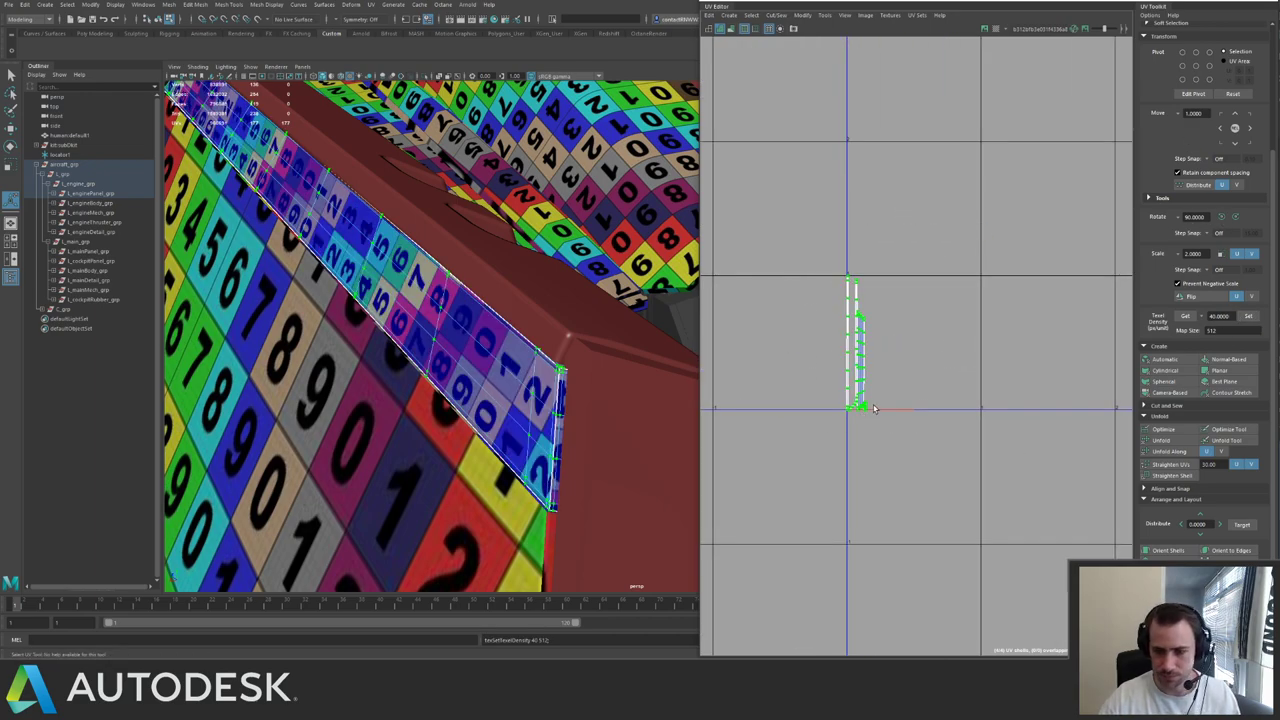
key("ctrl+z")
right_click_drag(980, 330, 904, 393, "shift")
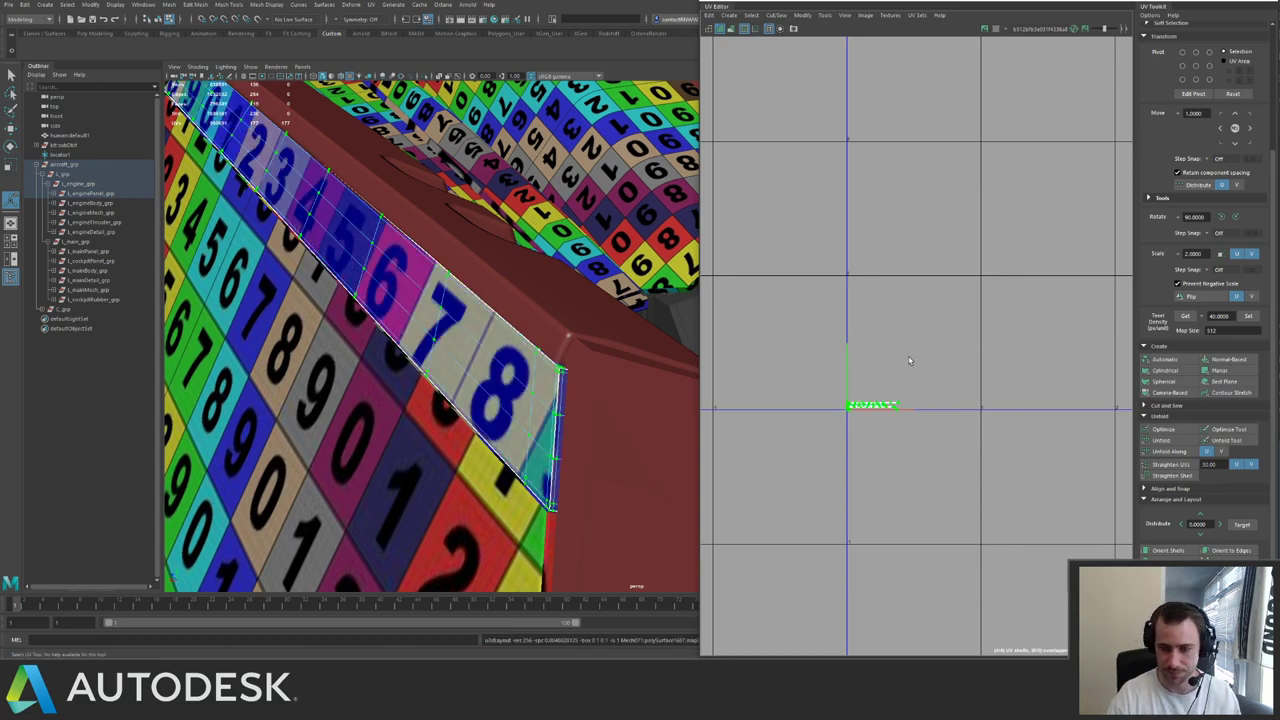
- Move the laid-out shells three UV tiles down and one tile along U, outside the main tile
scroll(983, 298, "down", 4)
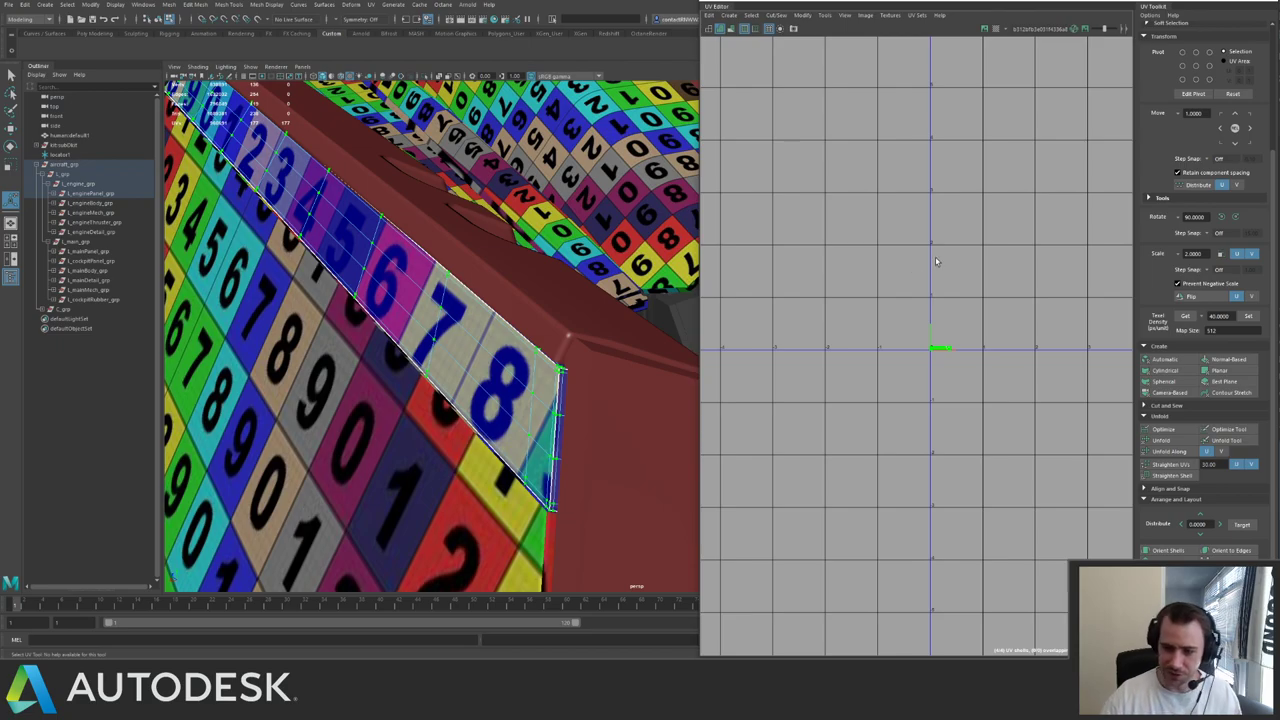
key("Down")
key("Down")
key("Down")
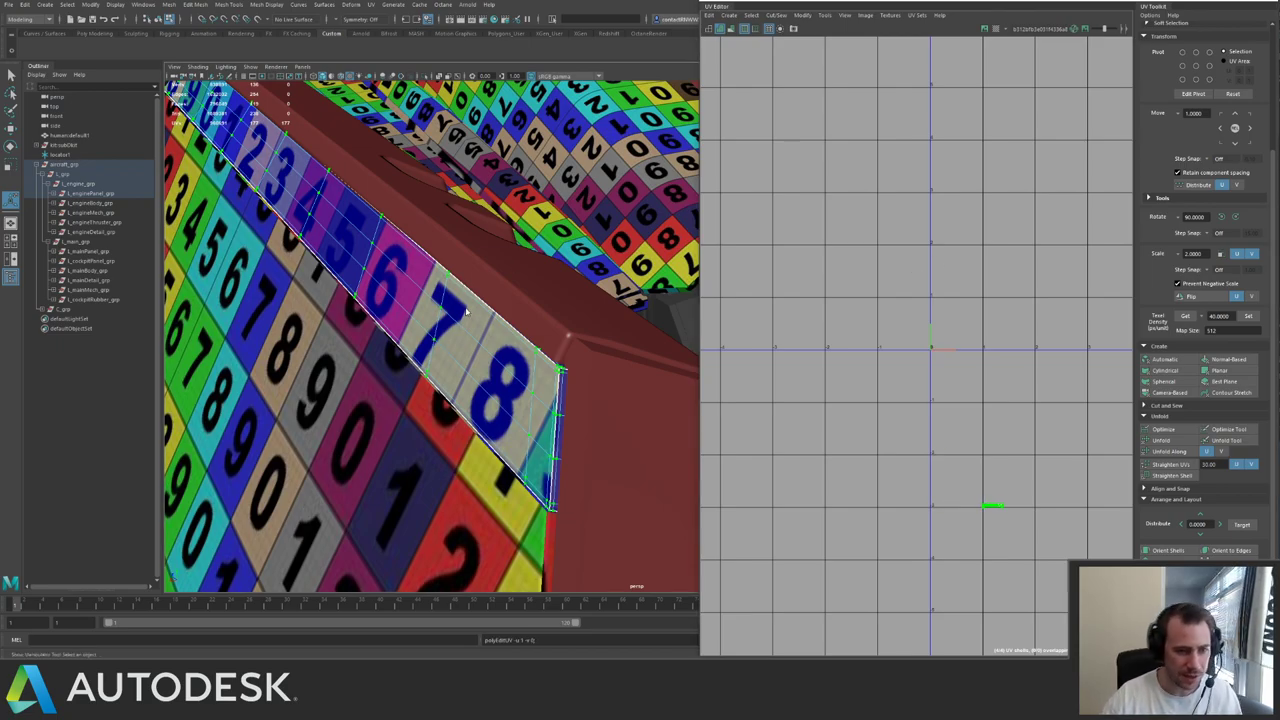
- Return to object selection and select the plain red panel with the chamfered corner at the narrow panel's end
right_click_drag(431, 329, 472, 306)
left_click(493, 298)
left_click_drag(575, 282, 545, 362, "alt")
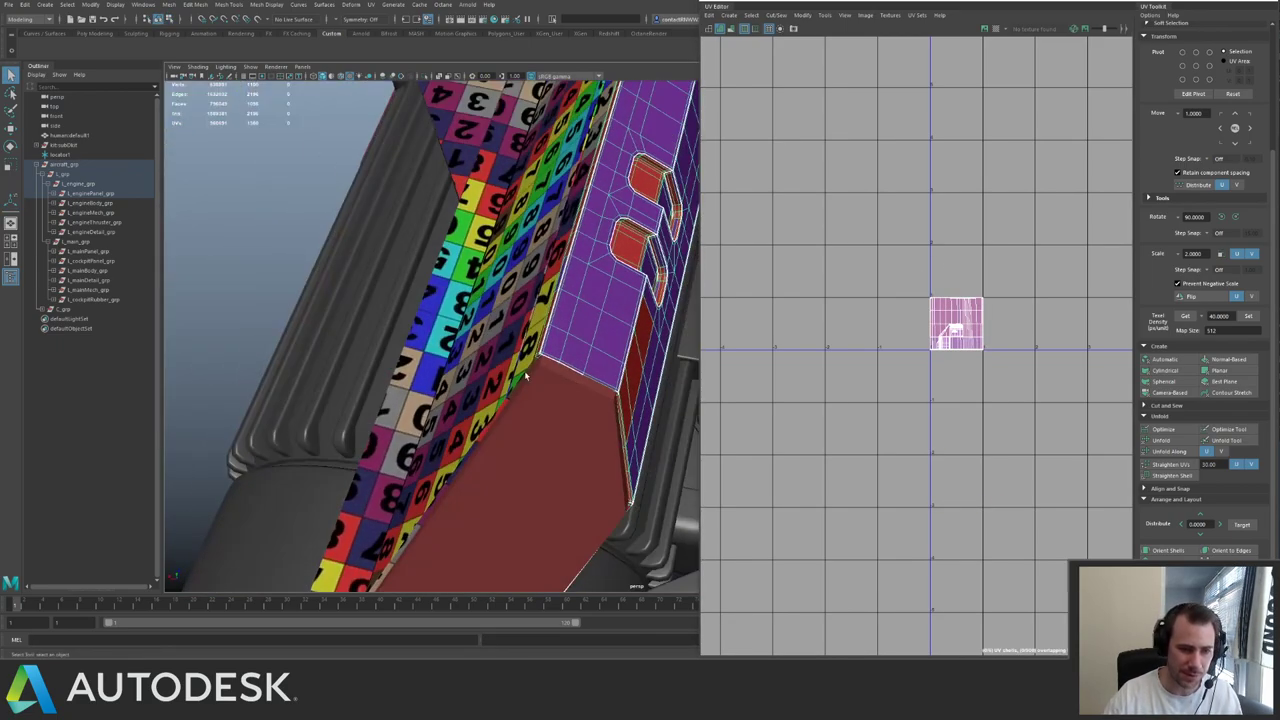
left_click(557, 378)
- Isolate the chamfered panel in the viewport and apply an automatic UV projection to it
middle_click_drag(557, 378, 683, 242, "alt")
key("ctrl+1")
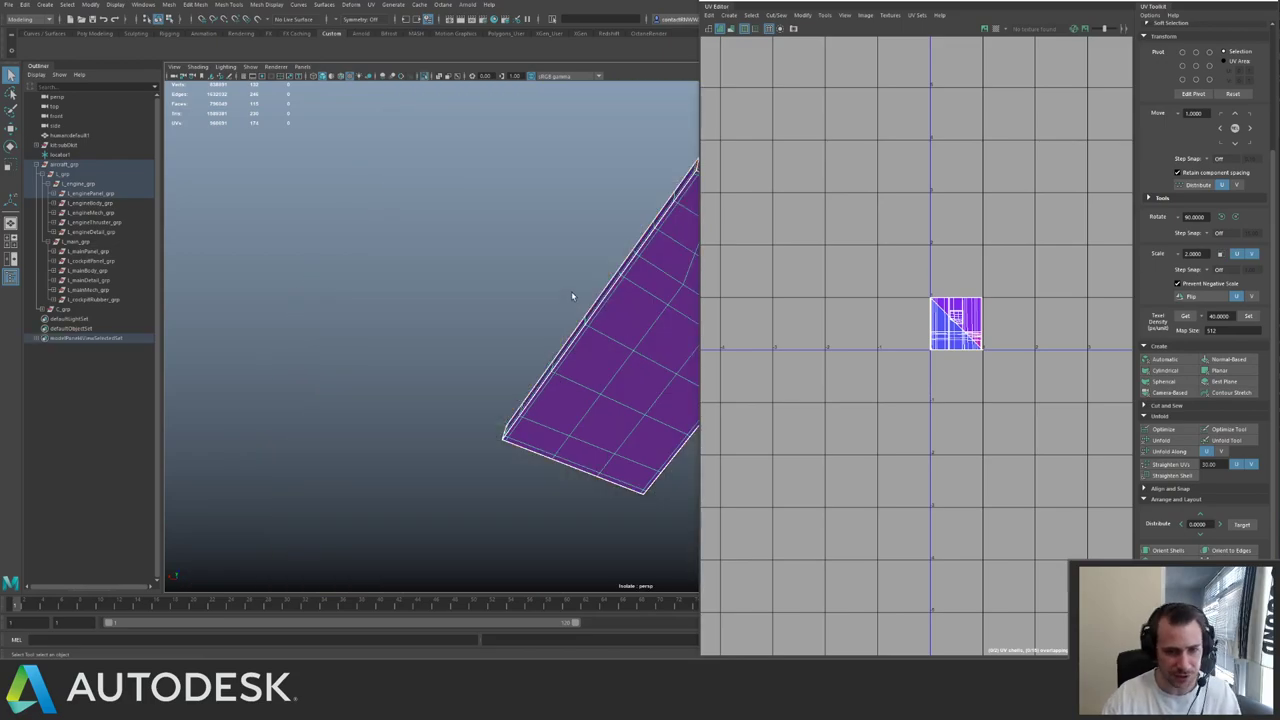
middle_click_drag(571, 294, 437, 293, "alt")
mouse_move(437, 293)
left_mouse_down("alt")
mouse_move(508, 306)
mouse_move(622, 284)
mouse_move(612, 261)
mouse_move(423, 290)
left_mouse_up("alt")
left_click(1190, 370)
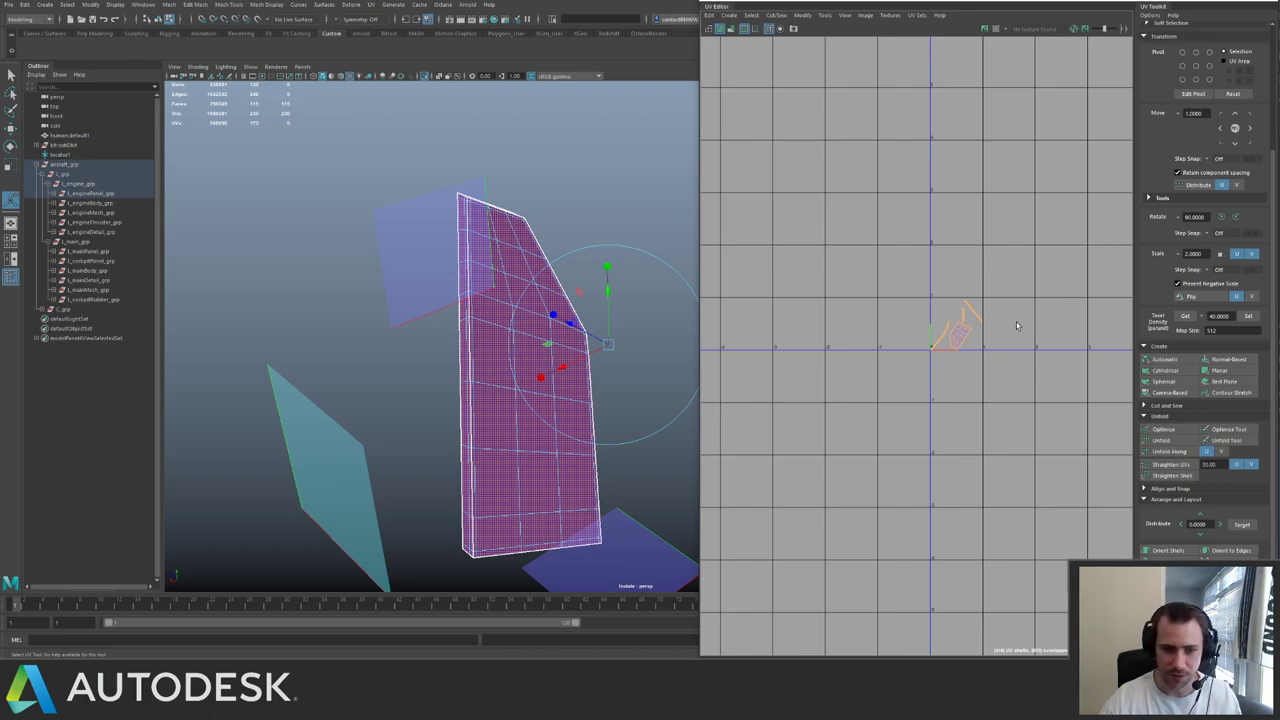
- Select the chamfered panel's large front shell and rotate it upright in the UV space
scroll(1014, 331, "up", 4)
middle_click_drag(1014, 331, 764, 324, "alt")
right_click_drag(944, 366, 990, 341)
double_click(944, 342)
key("e")
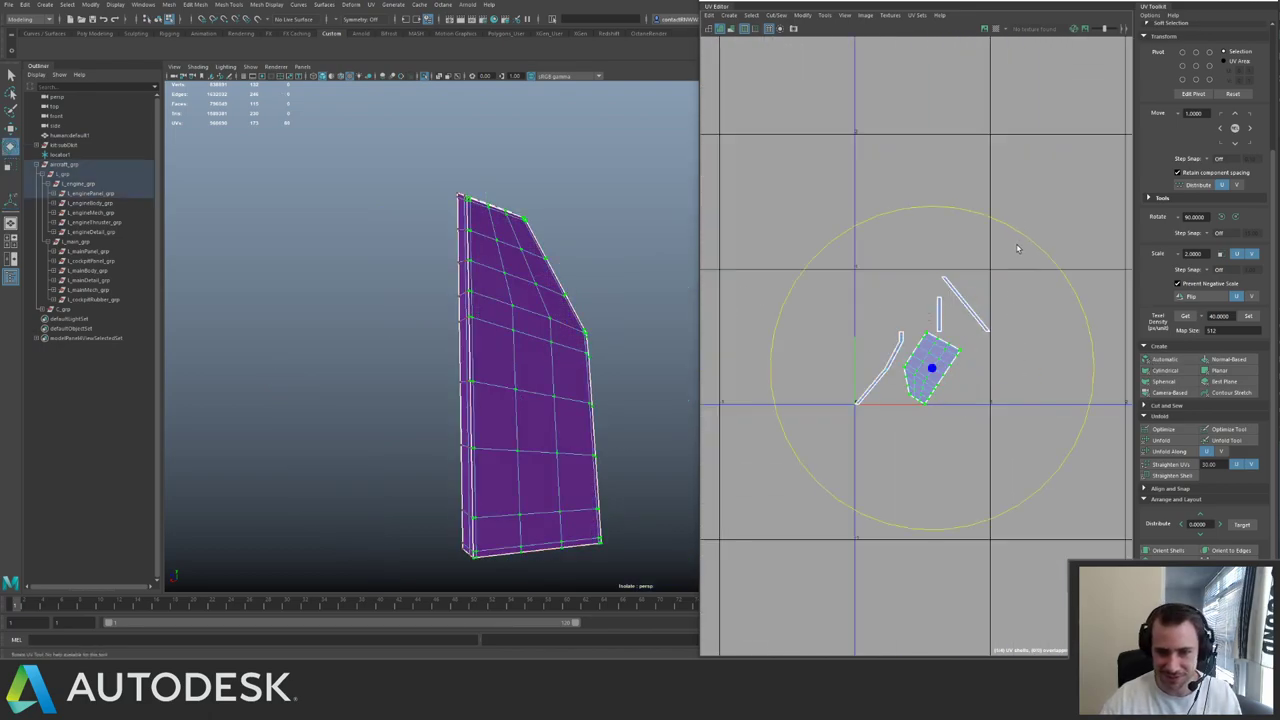
left_click_drag(938, 438, 921, 450)
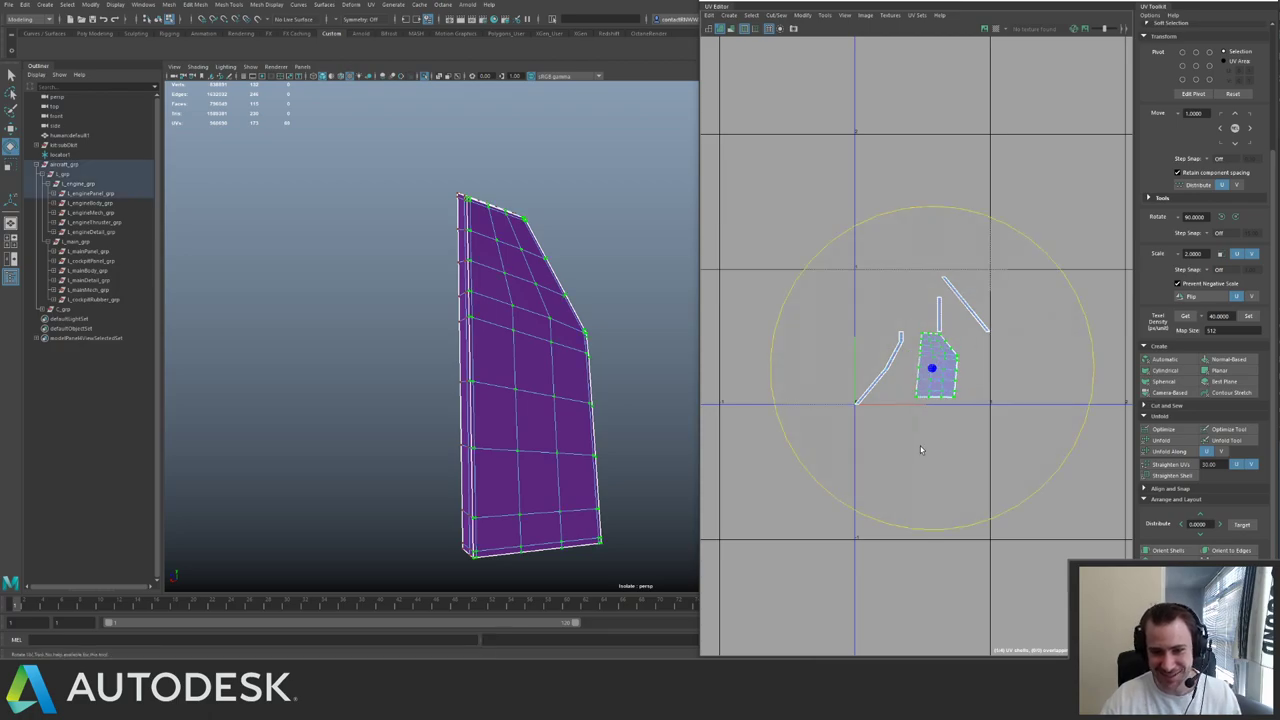
- Unfold the chamfered panel's front shell along V and move it beside the UV tile, away from the rim strips
left_click(1221, 452)
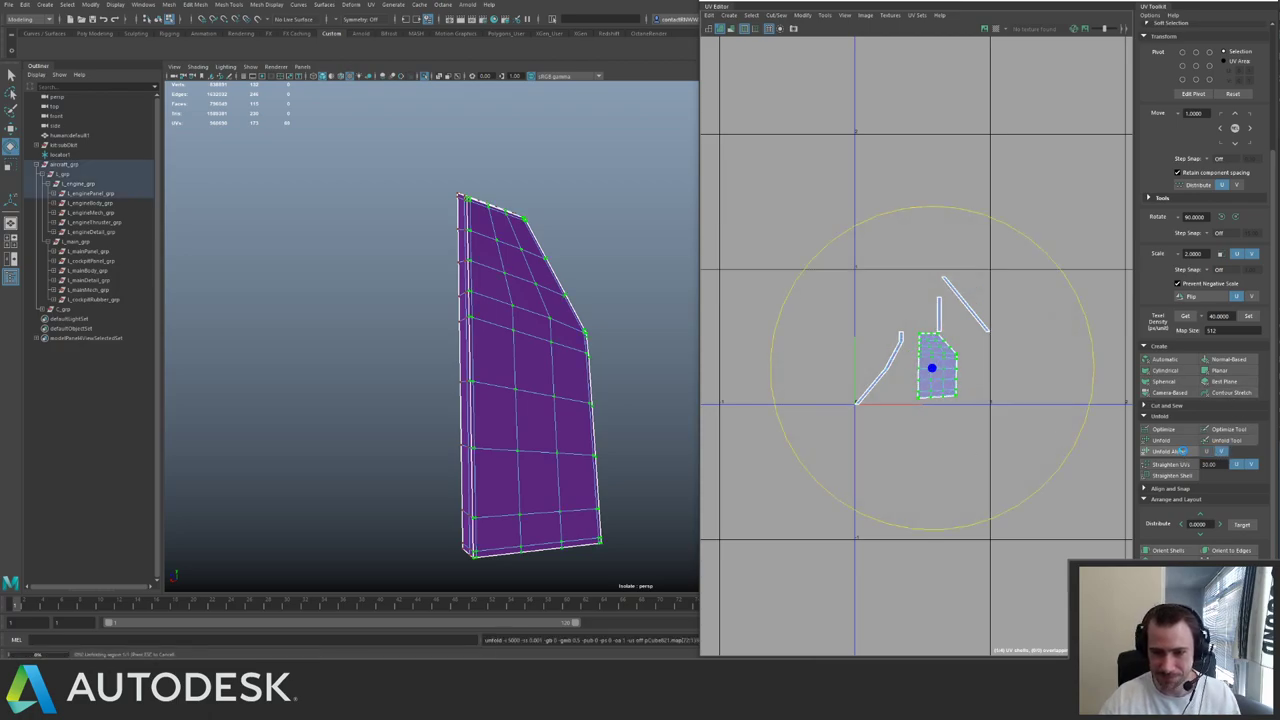
left_click(1170, 452)
right_click_drag(1038, 368, 919, 334, "alt")
key("w")
left_click_drag(961, 370, 786, 333)
- Select the whole bent rim strip shell and rotate it to run roughly vertical
double_click(925, 371)
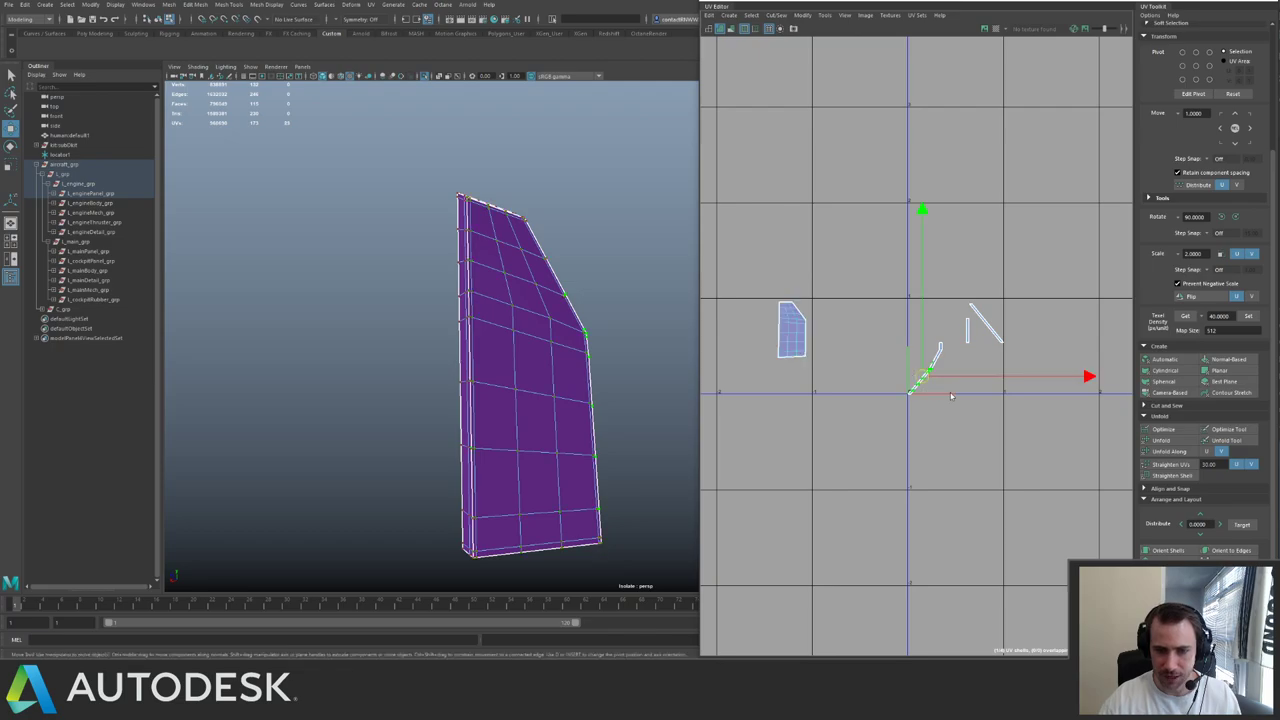
middle_click_drag(1019, 345, 973, 348, "alt")
scroll(971, 348, "up", 3)
key("e")
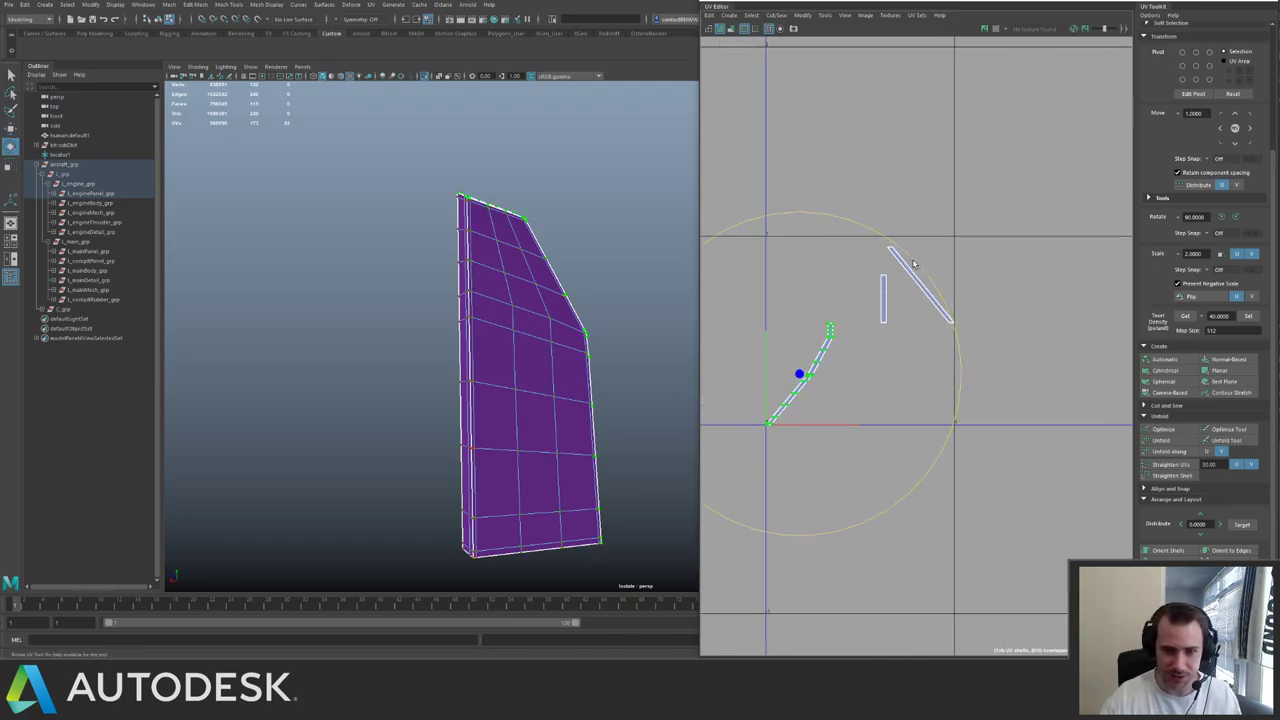
left_click_drag(918, 264, 836, 222)
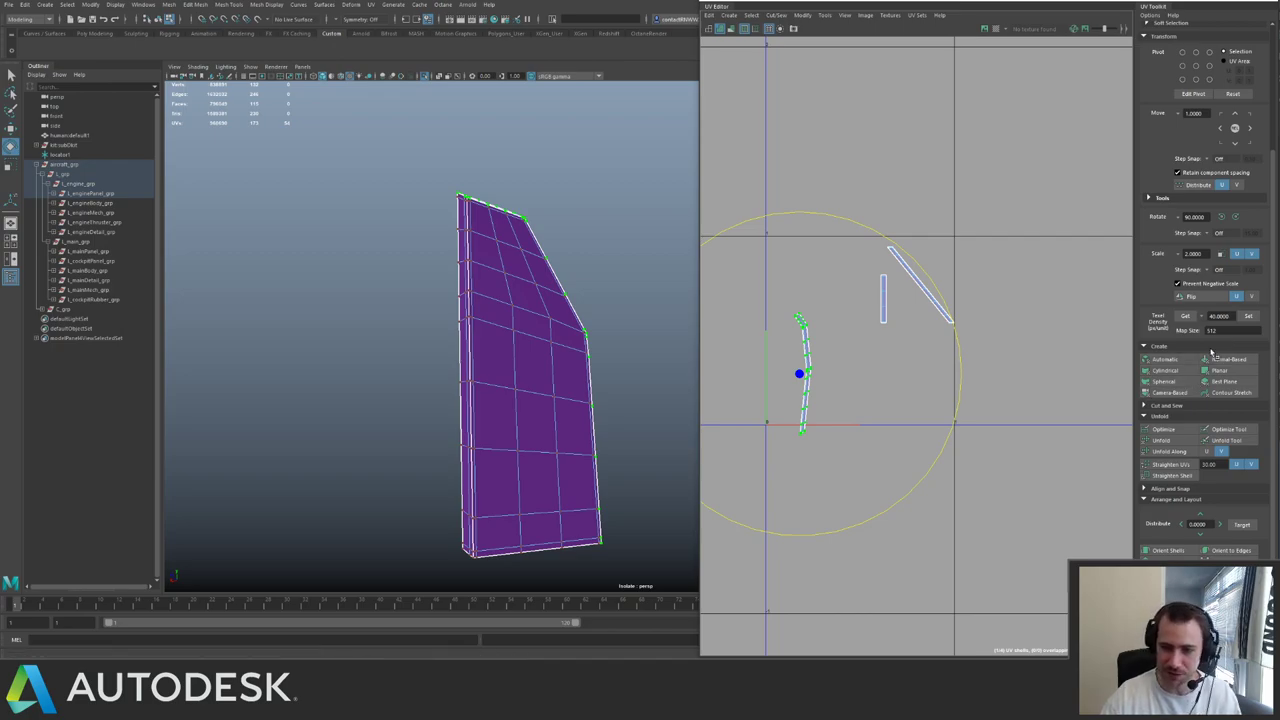
- Straighten the bent rim strip's UVs, then rotate its bent end piece upright and move it in line with the strip
left_click(1179, 464)
right_click_drag(770, 300, 1103, 423, "alt")
right_click_drag(794, 326, 940, 372, "alt")
left_click_drag(905, 290, 1022, 411)
middle_click_drag(1052, 301, 953, 291, "alt")
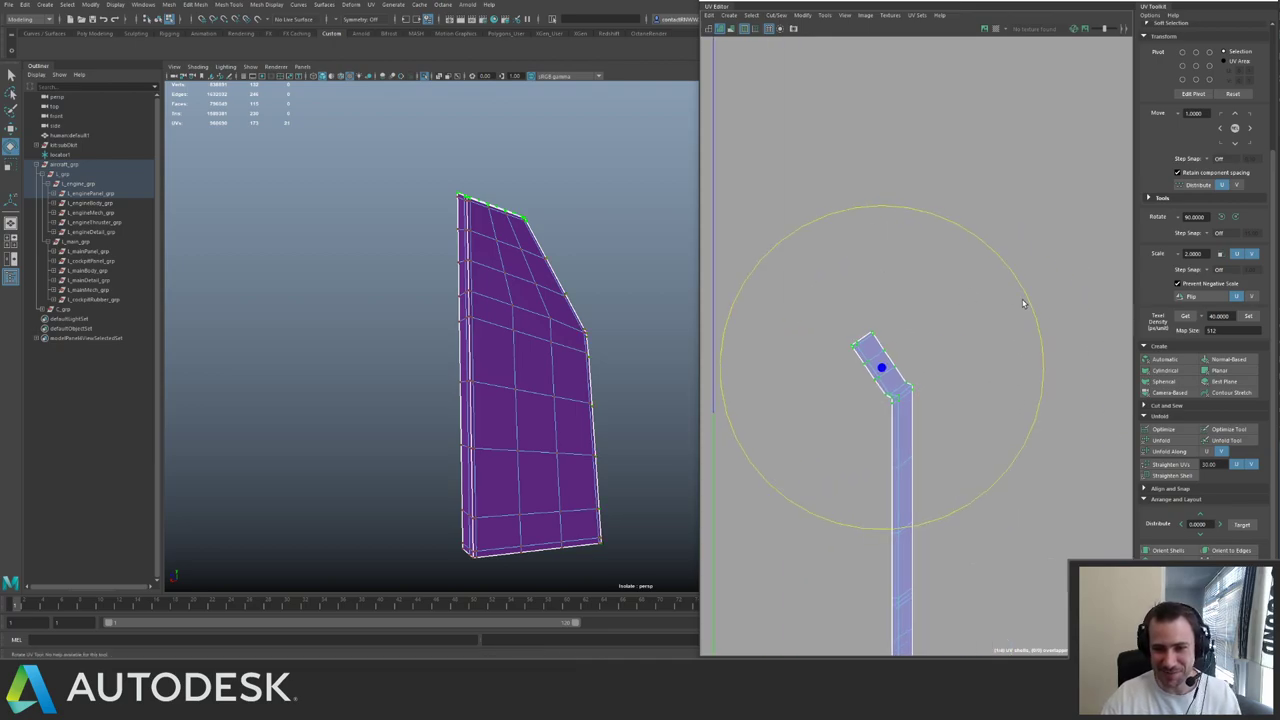
left_click_drag(1023, 303, 1014, 397)
key("w")
left_click_drag(882, 370, 910, 372)
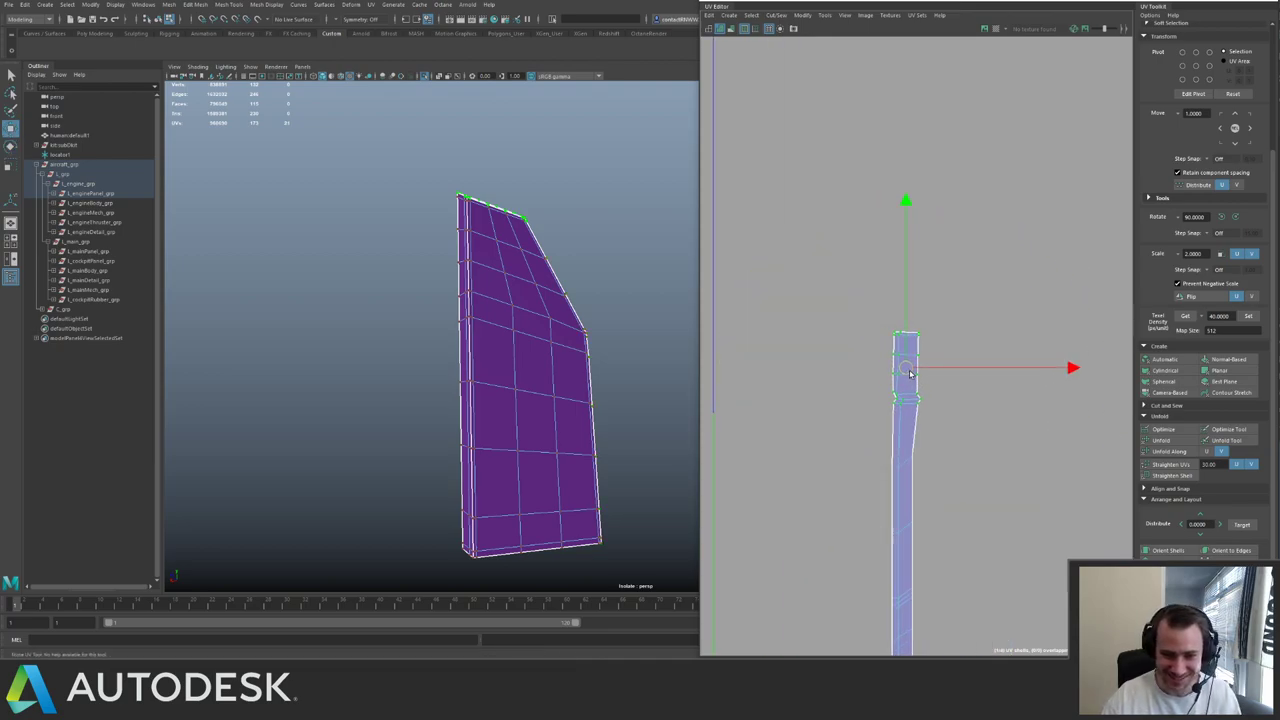
- Select the whole realigned rim strip shell and unfold it along a single axis
right_click_drag(1056, 388, 950, 335, "alt")
left_click_drag(914, 280, 1030, 590)
middle_click_drag(1011, 405, 920, 237, "alt")
left_click_drag(850, 160, 1070, 530)
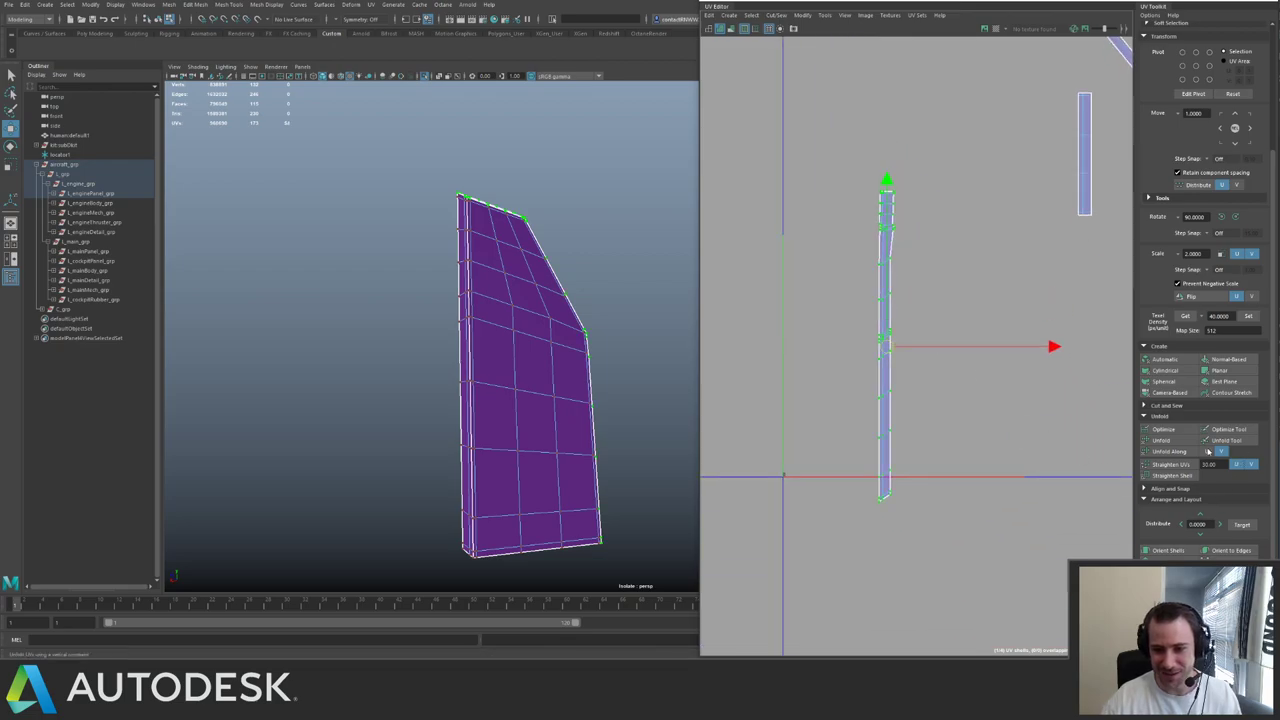
left_click(1208, 451)
- Select the diagonal rim strip, orient its shell to the UV axes and rotate it 90 degrees to stand vertical
middle_click_drag(995, 247, 913, 325, "alt")
scroll(948, 283, "down", 3)
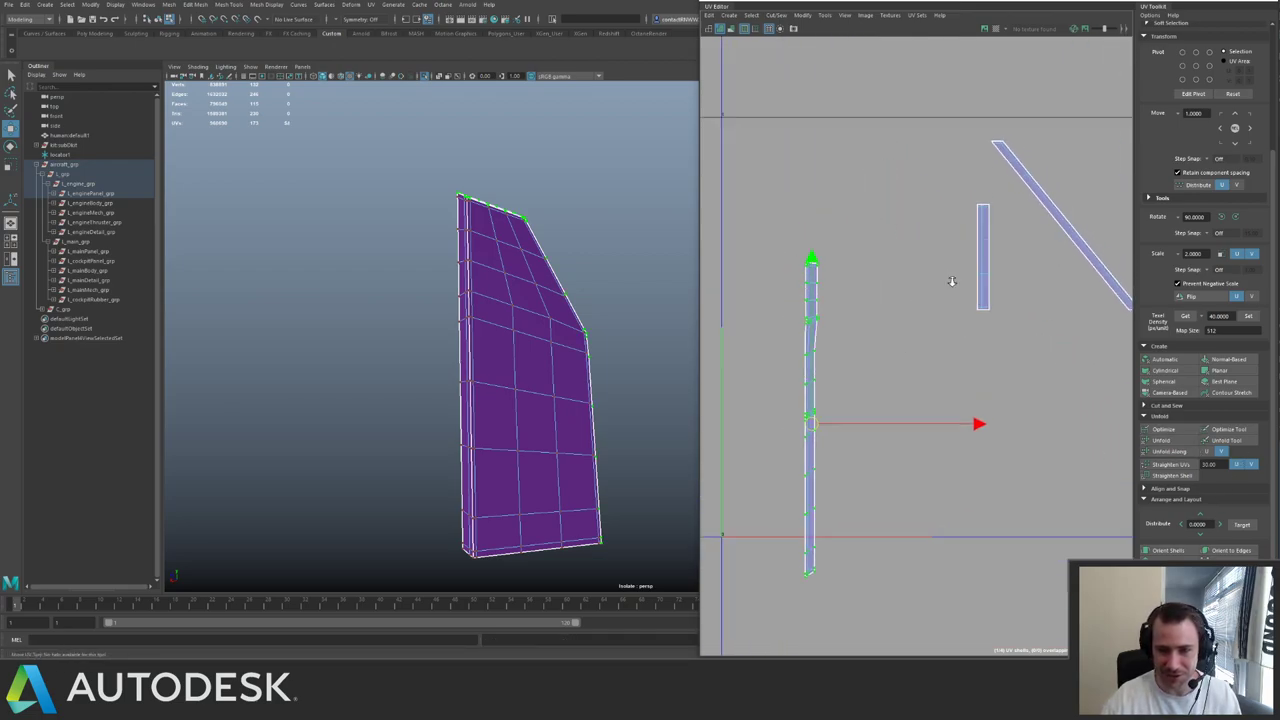
middle_click_drag(1003, 220, 926, 234, "alt")
left_click_drag(832, 166, 1050, 368)
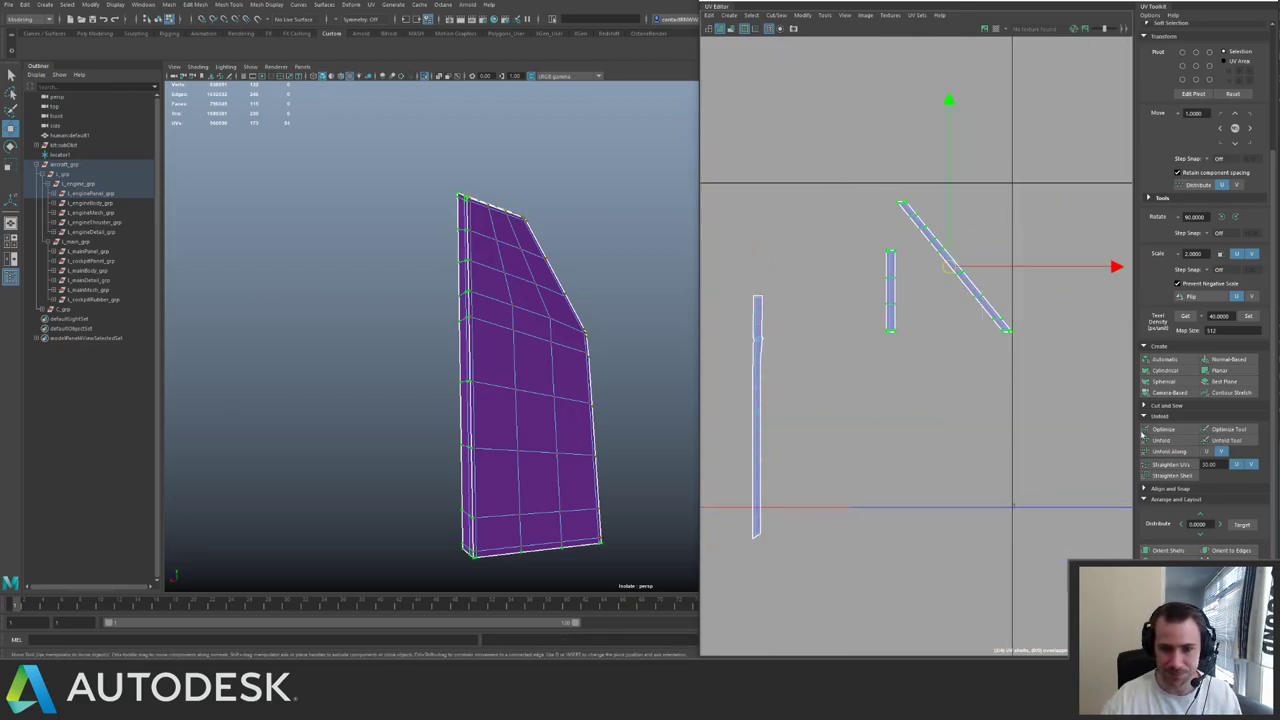
left_click(1248, 316)
left_click_drag(1017, 288, 960, 352)
right_click_drag(1046, 383, 1107, 384, "ctrl")
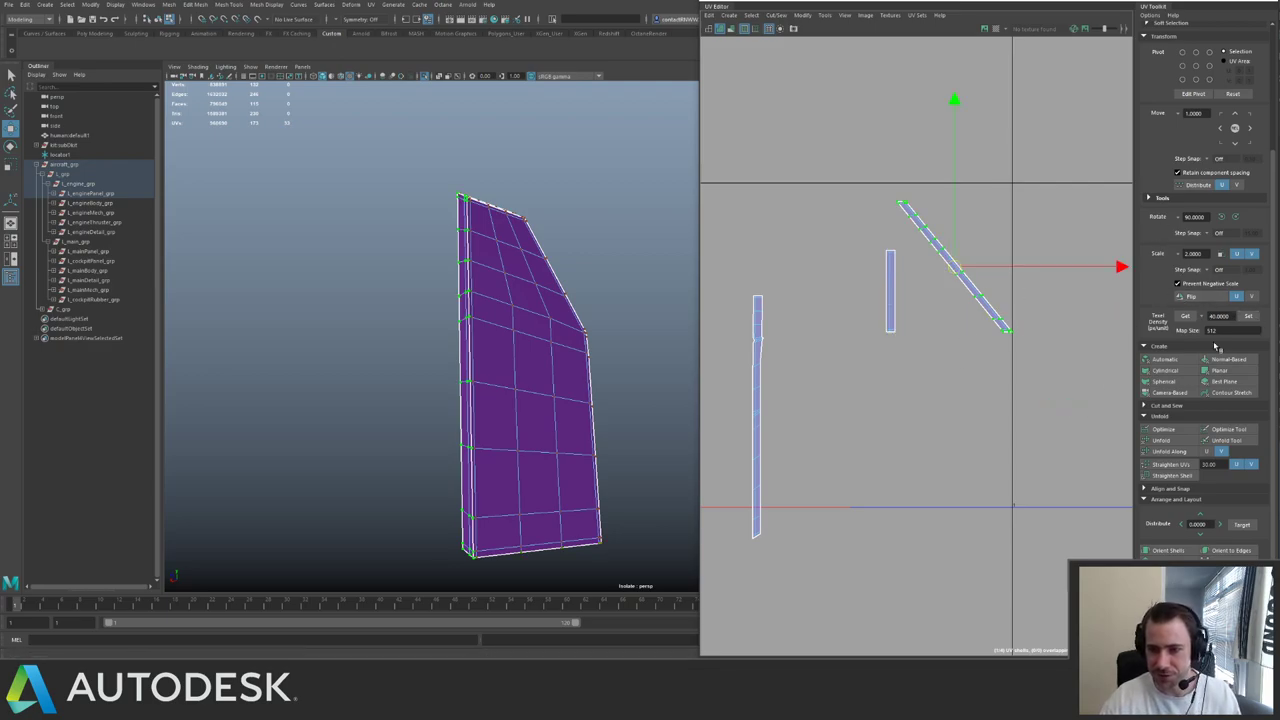
left_click(1172, 551)
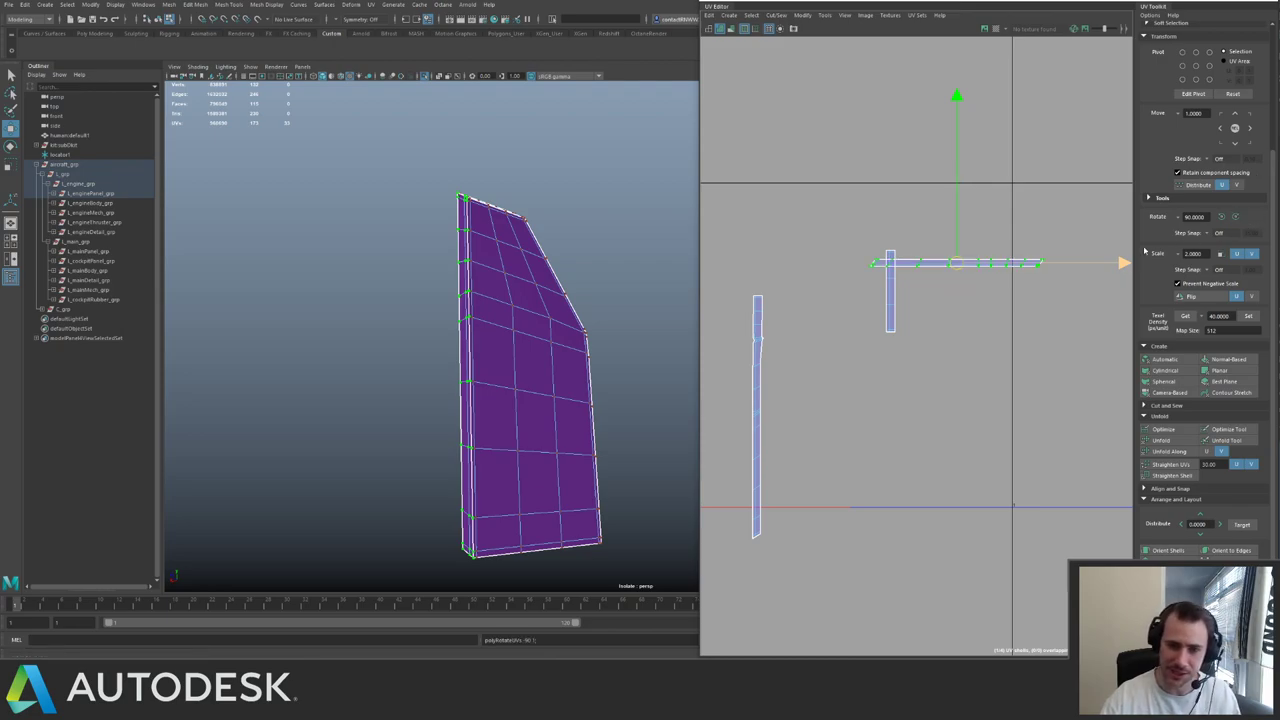
left_click(1221, 216)
- Select the front shell and all rim strips, set their texel density to 40 and pack them into the UV tile
scroll(1046, 254, "down", 3)
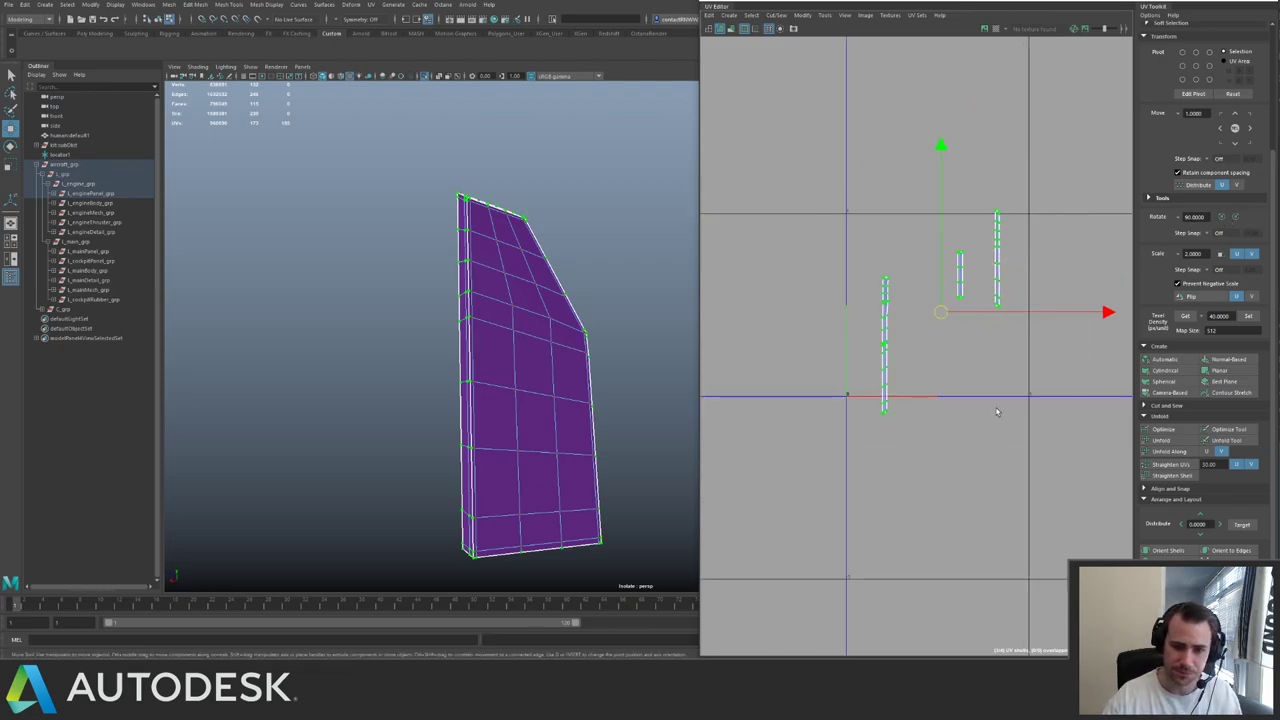
scroll(938, 322, "down", 3)
middle_click_drag(938, 322, 1000, 355, "alt")
left_click_drag(748, 247, 934, 380, "shift")
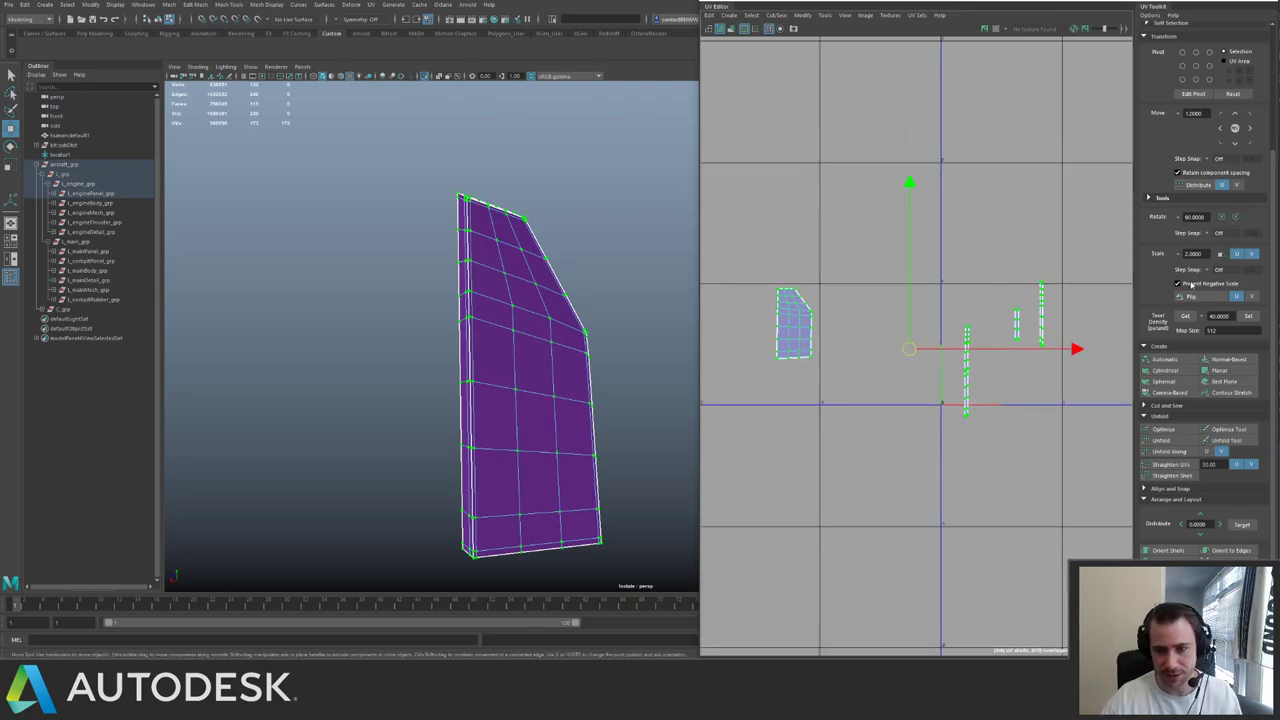
left_click(1248, 316)
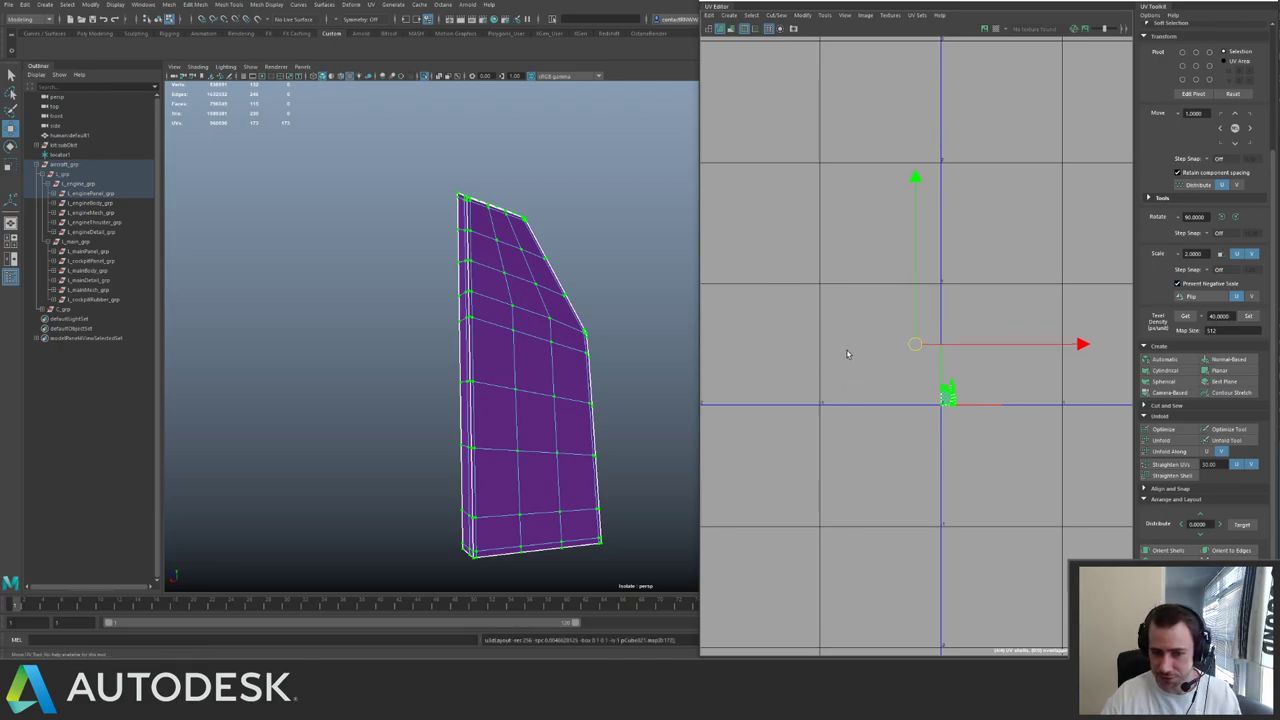
key("f")
scroll(1000, 365, "down", 5)
- Show the whole aircraft again, return to object mode and assign the checker material to the chamfered panel
key("ctrl+1")
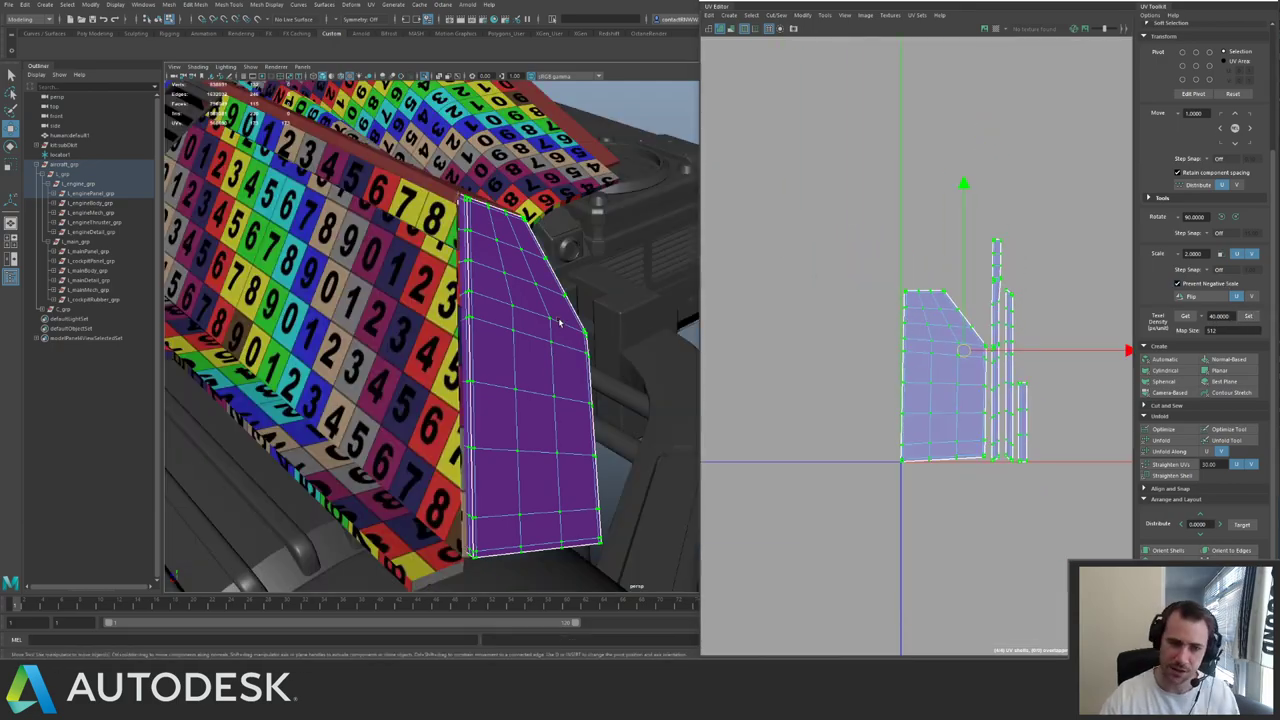
scroll(560, 320, "down", 4)
left_click_drag(540, 310, 338, 223, "alt")
key("F8")
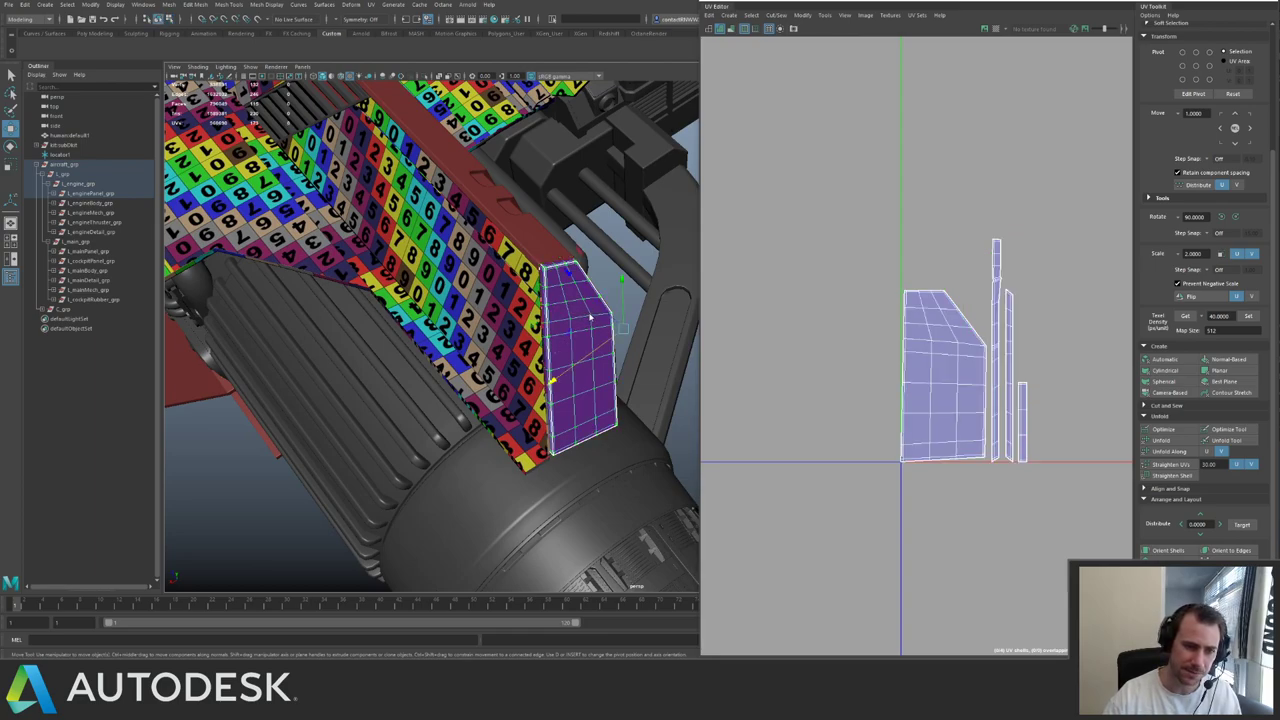
right_click_drag(588, 314, 651, 580)
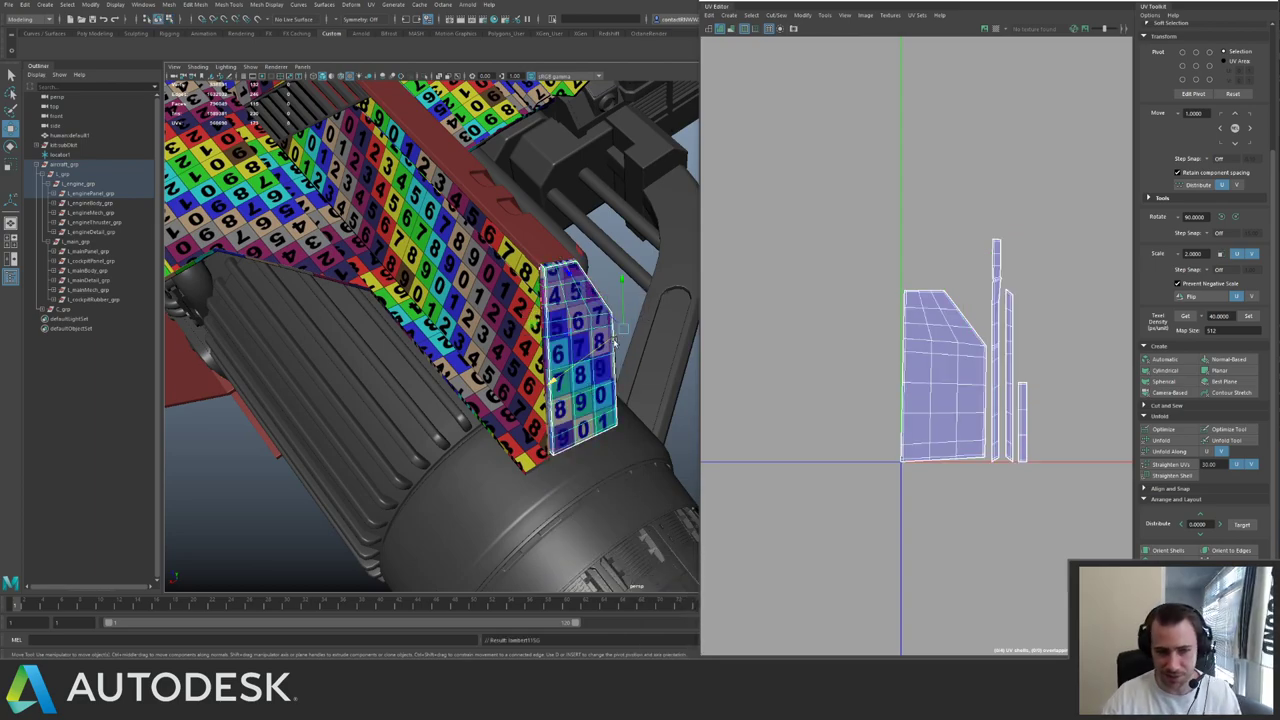
- Select the long narrow engine panel next to the chamfered panel and save the scene
left_click(638, 296)
left_click_drag(642, 270, 378, 255, "alt")
left_click(549, 330)
key("ctrl+s")
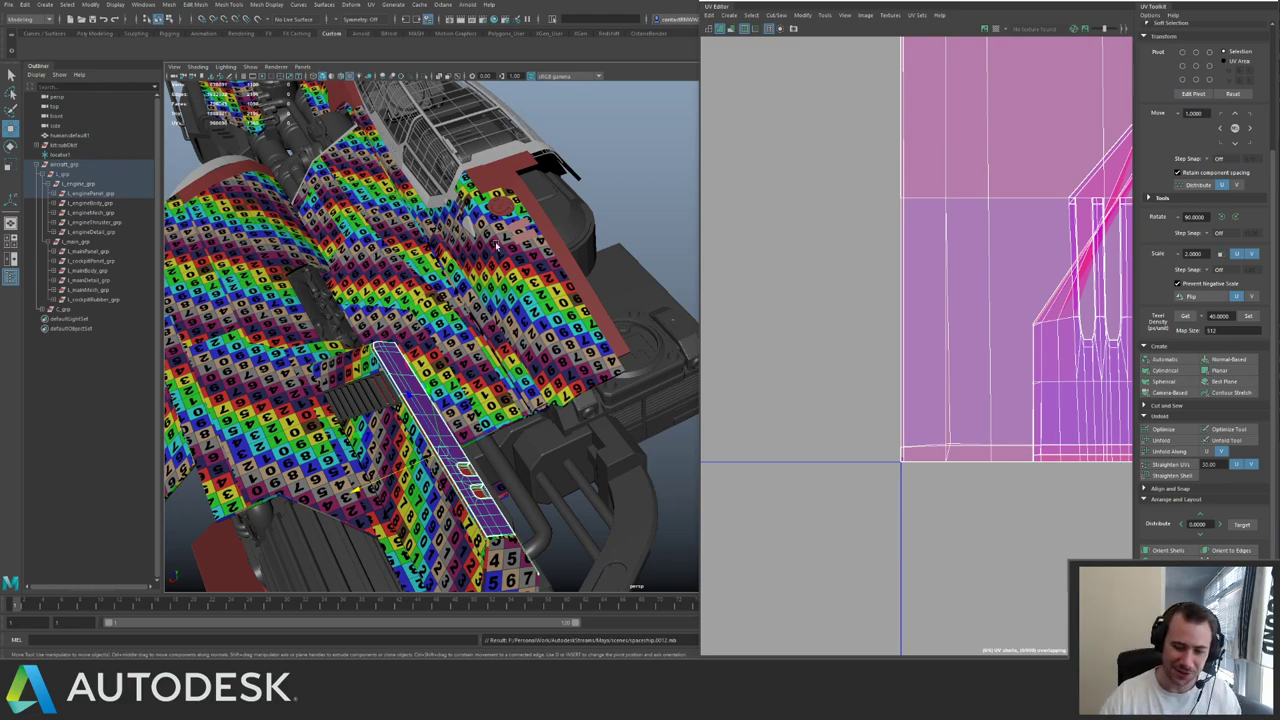
- Examine the existing UV layouts of the curved pipes below the cockpit
left_click_drag(496, 245, 580, 318, "alt")
right_click_drag(580, 318, 632, 338, "alt")
left_click(588, 359)
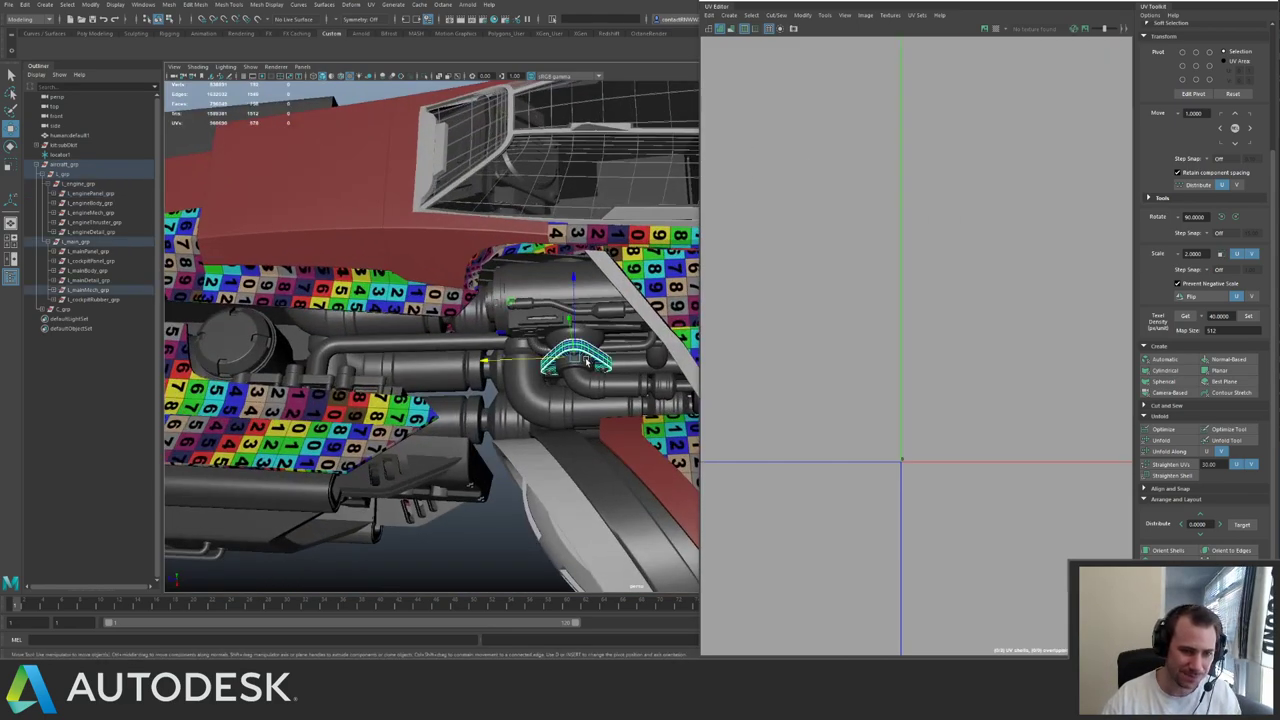
left_click(588, 385)
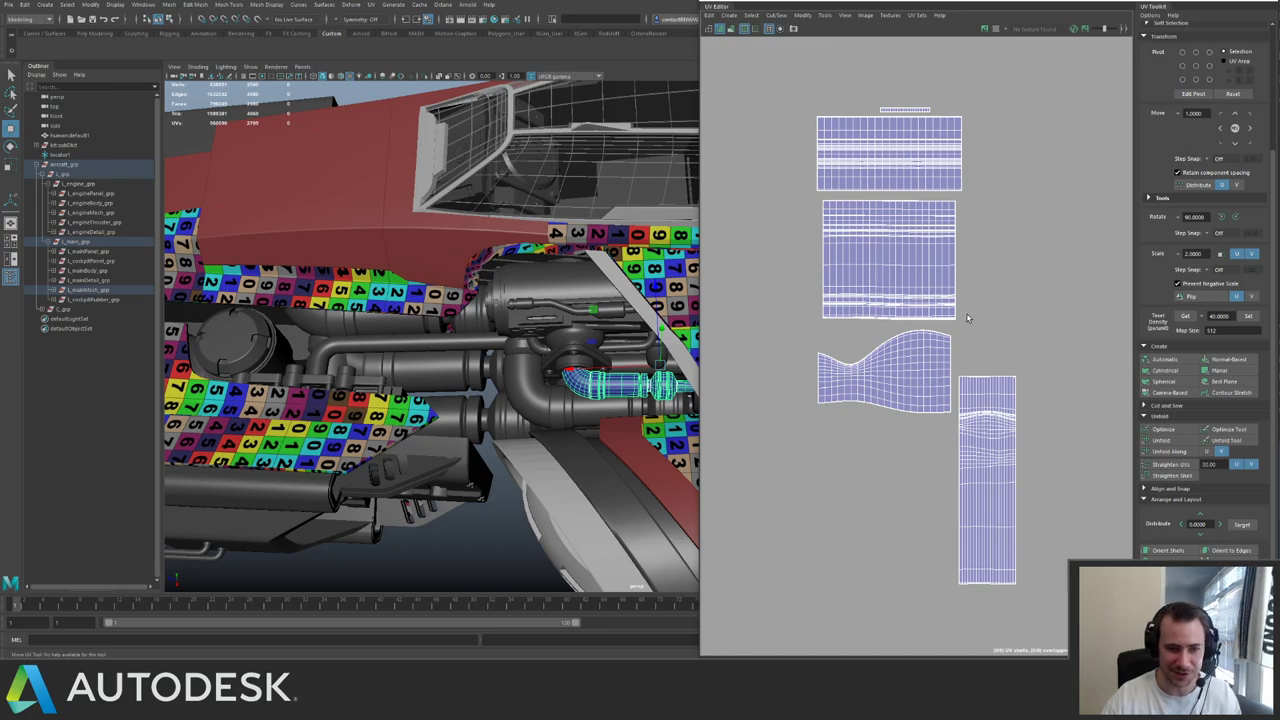
left_click(565, 405, "shift")
middle_click_drag(869, 318, 1004, 353, "alt")
middle_click_drag(880, 288, 1003, 285, "alt")
right_click_drag(1003, 285, 790, 231, "alt")
middle_click_drag(1002, 276, 924, 267, "alt")
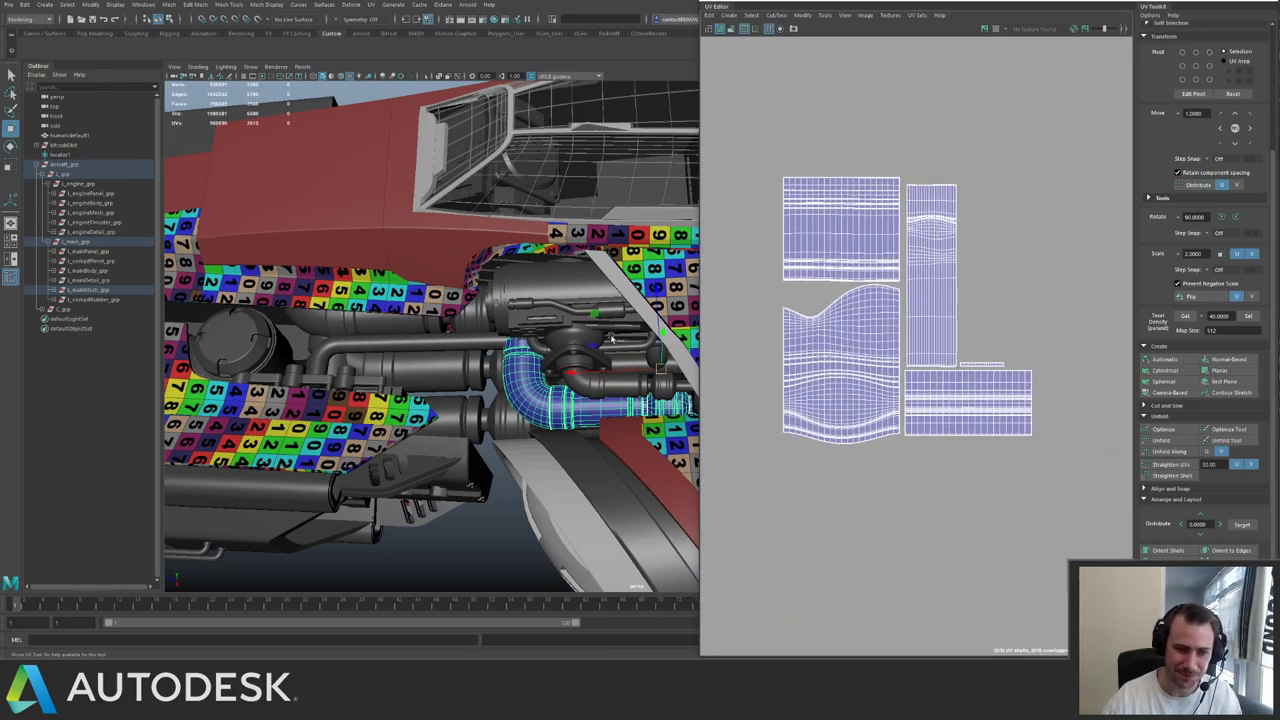
- Examine the UV layouts of the round cap and the straight pipes beside it
left_click_drag(360, 372, 505, 357, "alt")
left_click(369, 333)
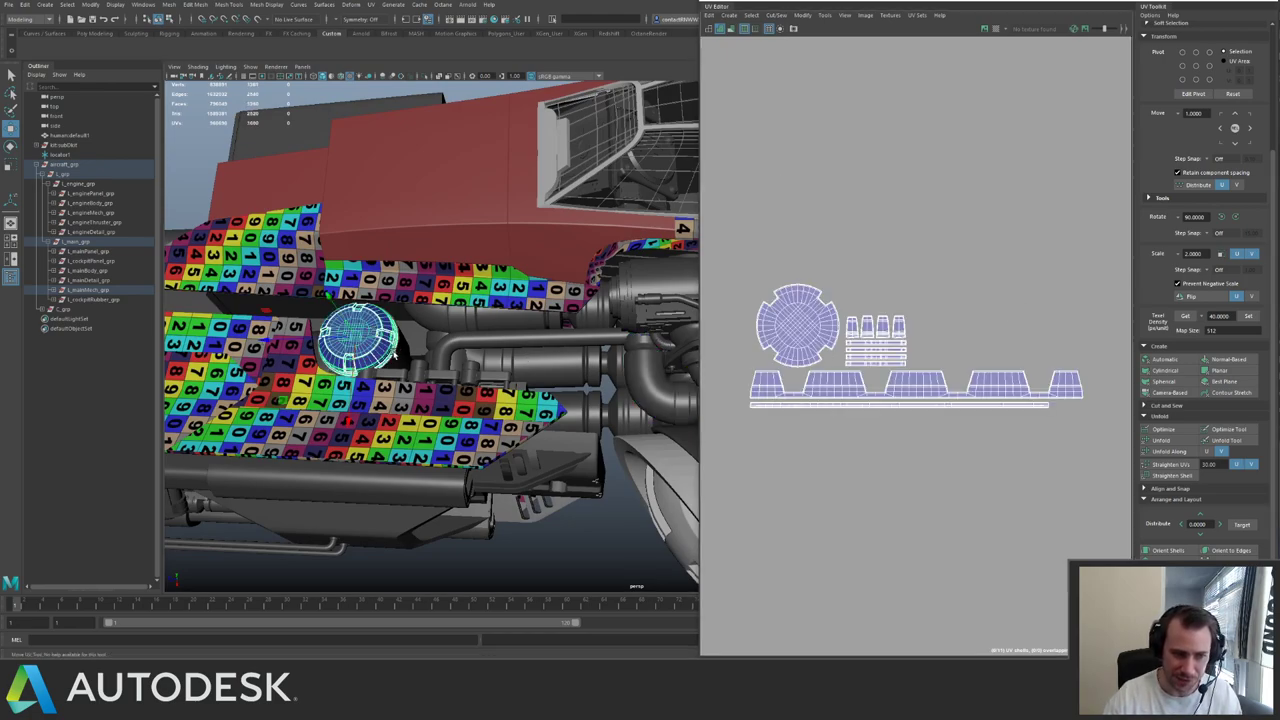
left_click(505, 341)
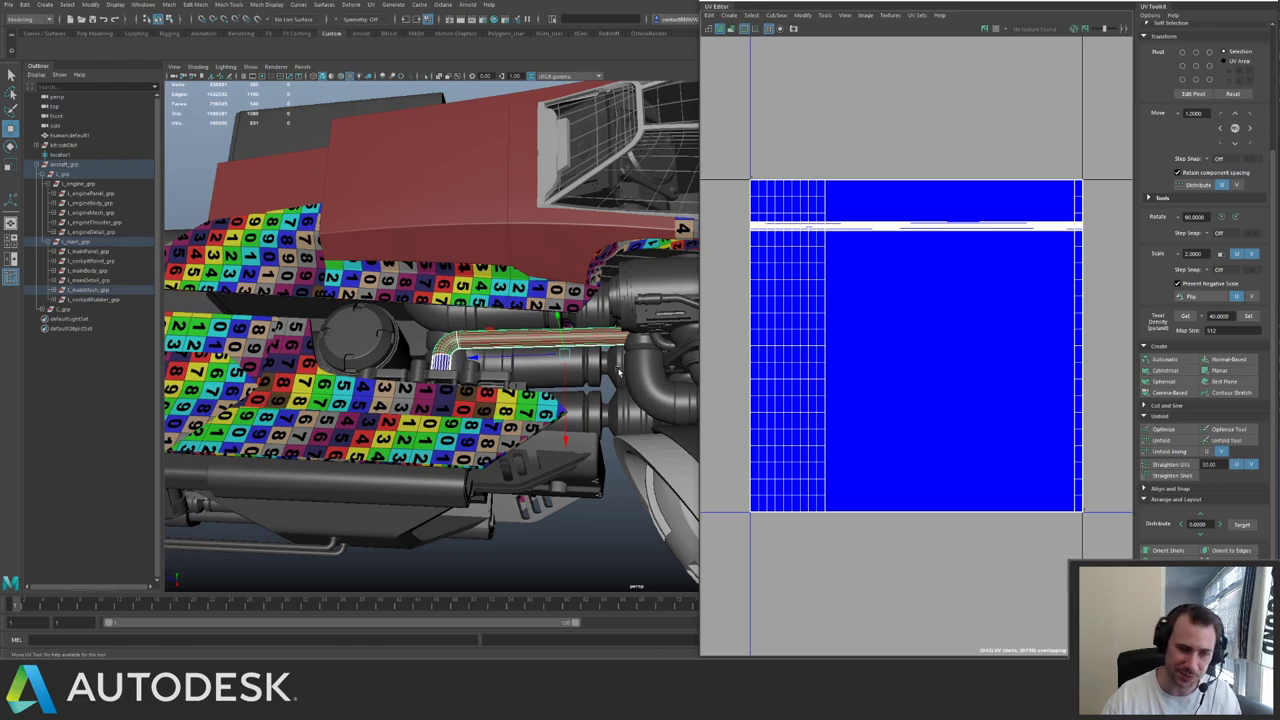
left_click(616, 370)
right_click_drag(498, 346, 534, 257, "alt")
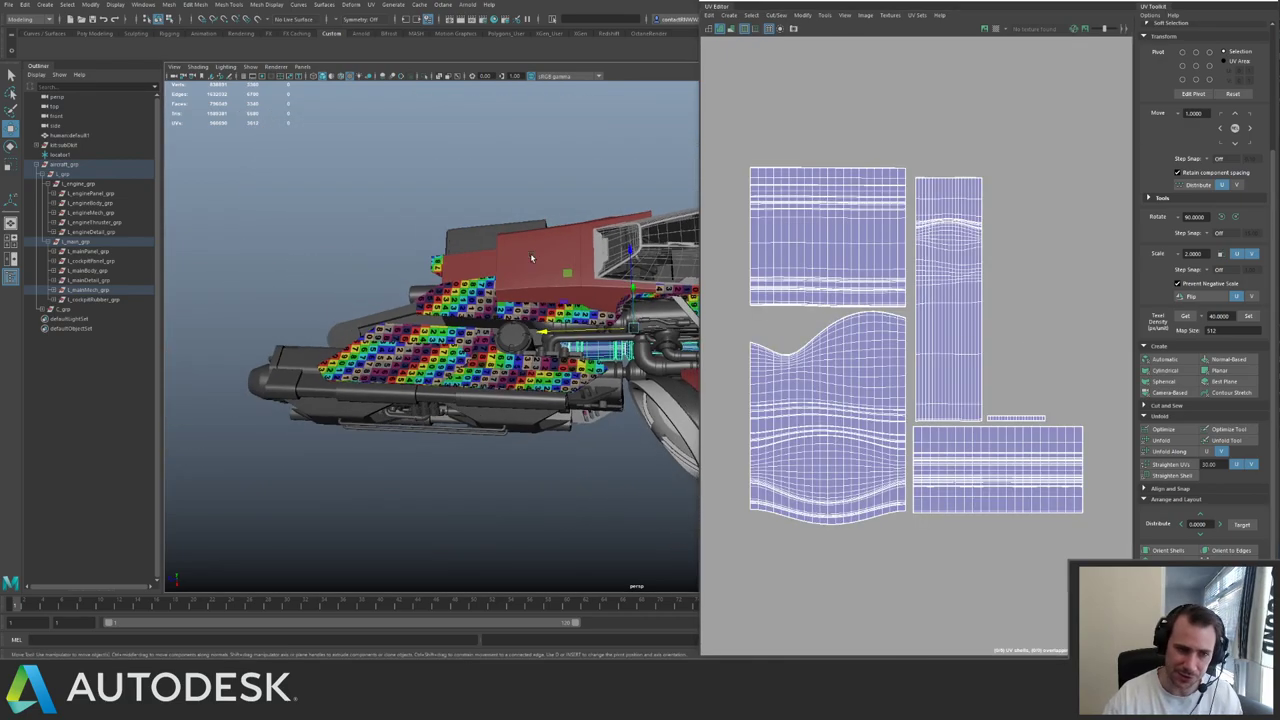
middle_click_drag(534, 257, 400, 275, "alt")
right_click_drag(400, 275, 503, 386, "alt")
- Select the slatted vent beside the checkered engine panel and isolate it in the viewport
left_click(556, 331)
right_click_drag(562, 346, 649, 429, "alt")
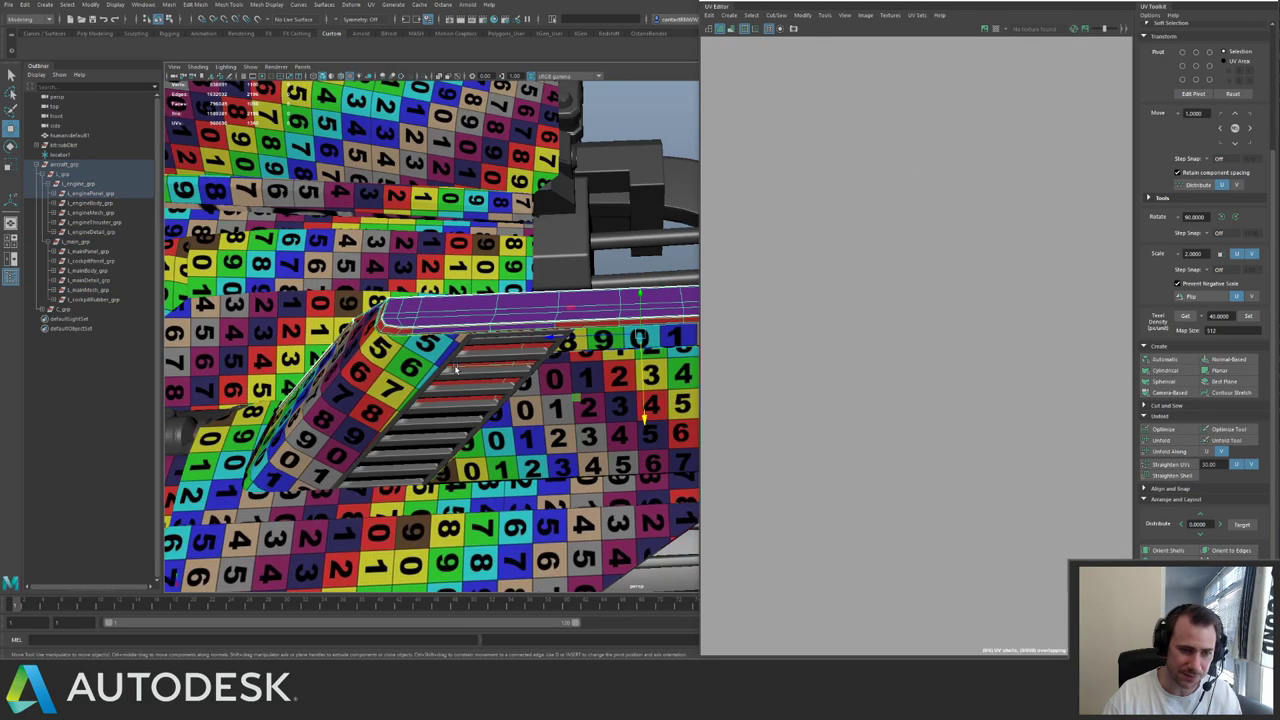
left_click_drag(649, 429, 510, 358, "alt")
left_click(417, 374)
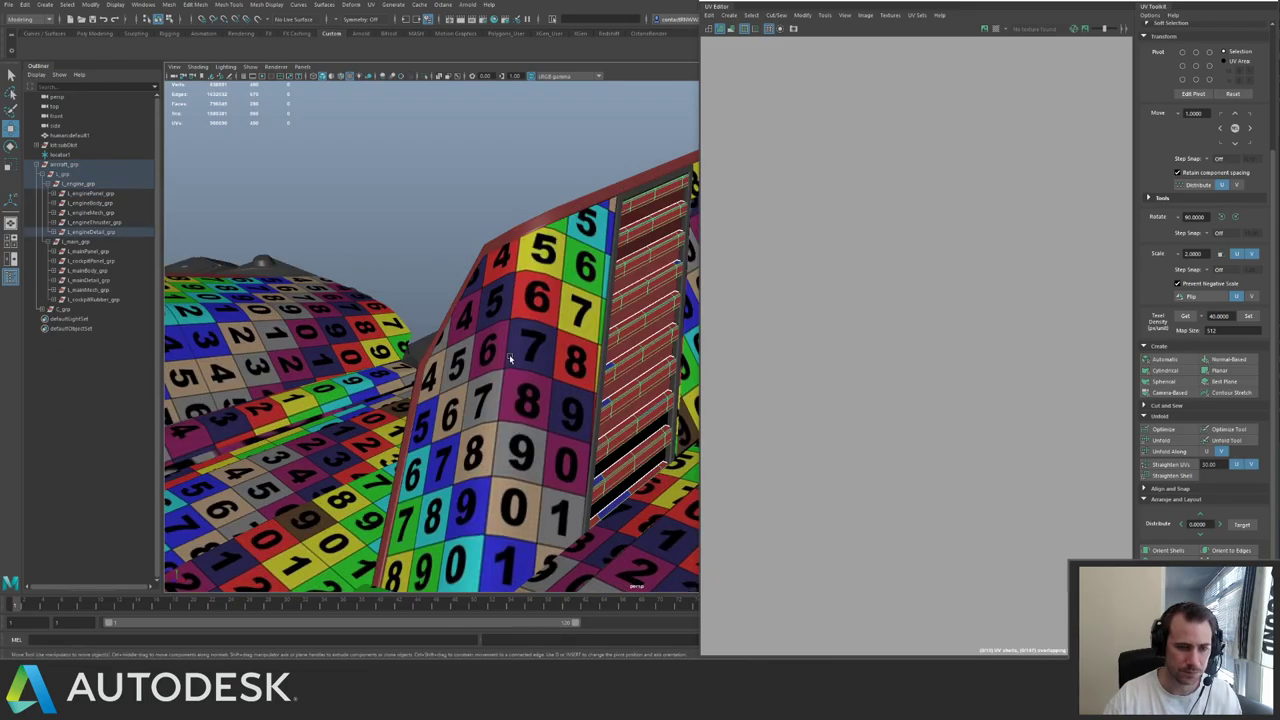
left_click_drag(609, 304, 423, 361, "alt")
key("ctrl+1")
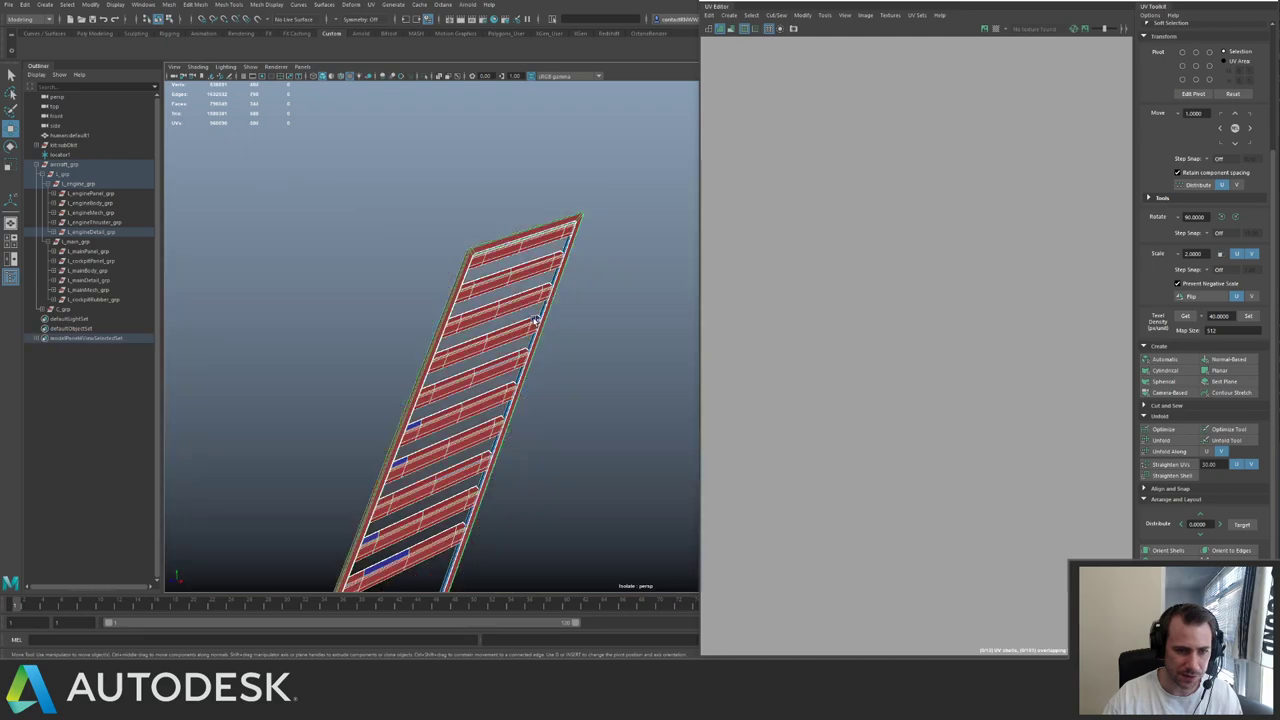
- Move the vent mesh into L_engineDetail_grp in the scene hierarchy and show the whole aircraft again
key("space")
left_click(423, 340)
left_click(443, 380)
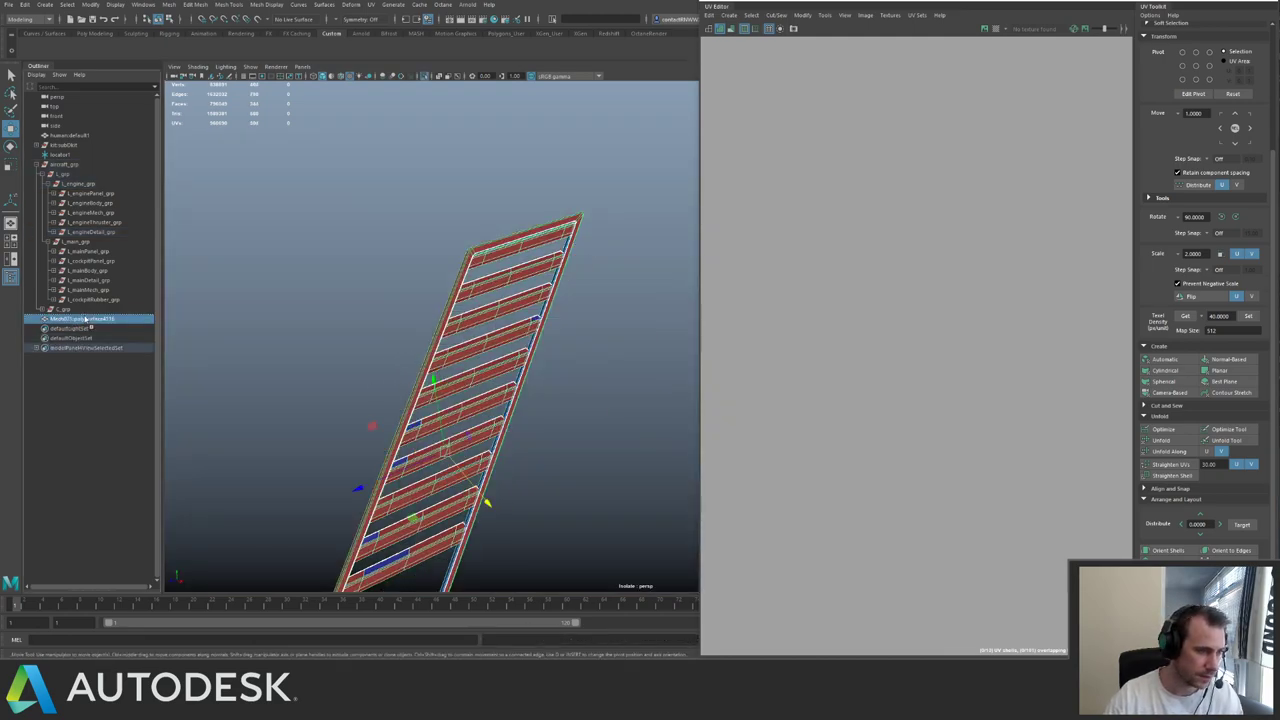
middle_click_drag(107, 221, 108, 233)
left_click(108, 233)
key("ctrl+1")
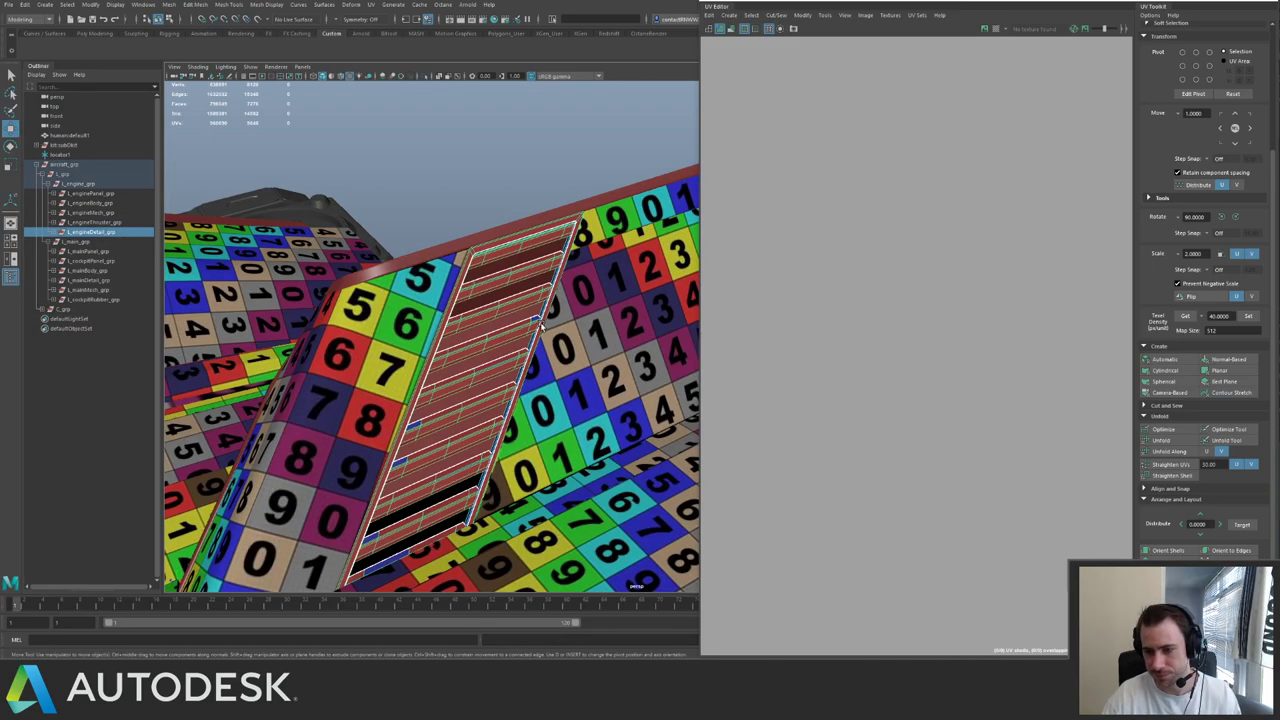
- Apply an automatic UV projection to the slatted vent, inspect its shells and return to object mode
left_click_drag(544, 320, 478, 307, "alt")
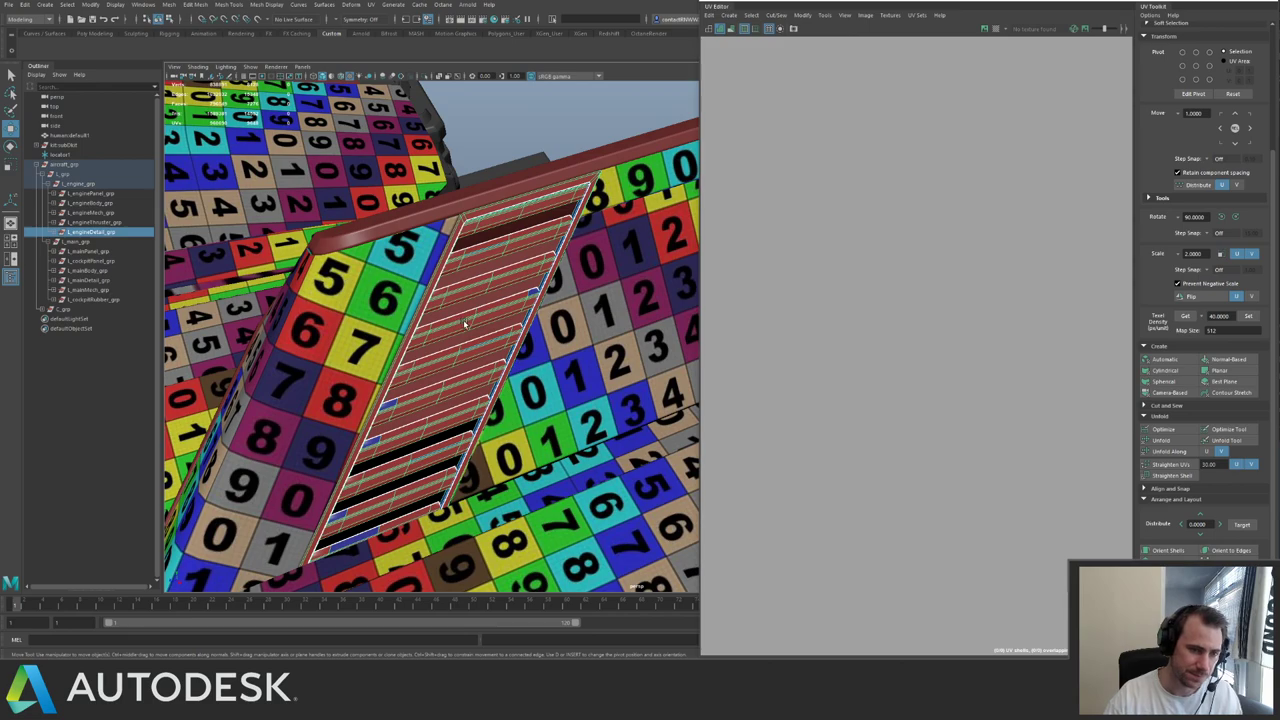
left_click(531, 322)
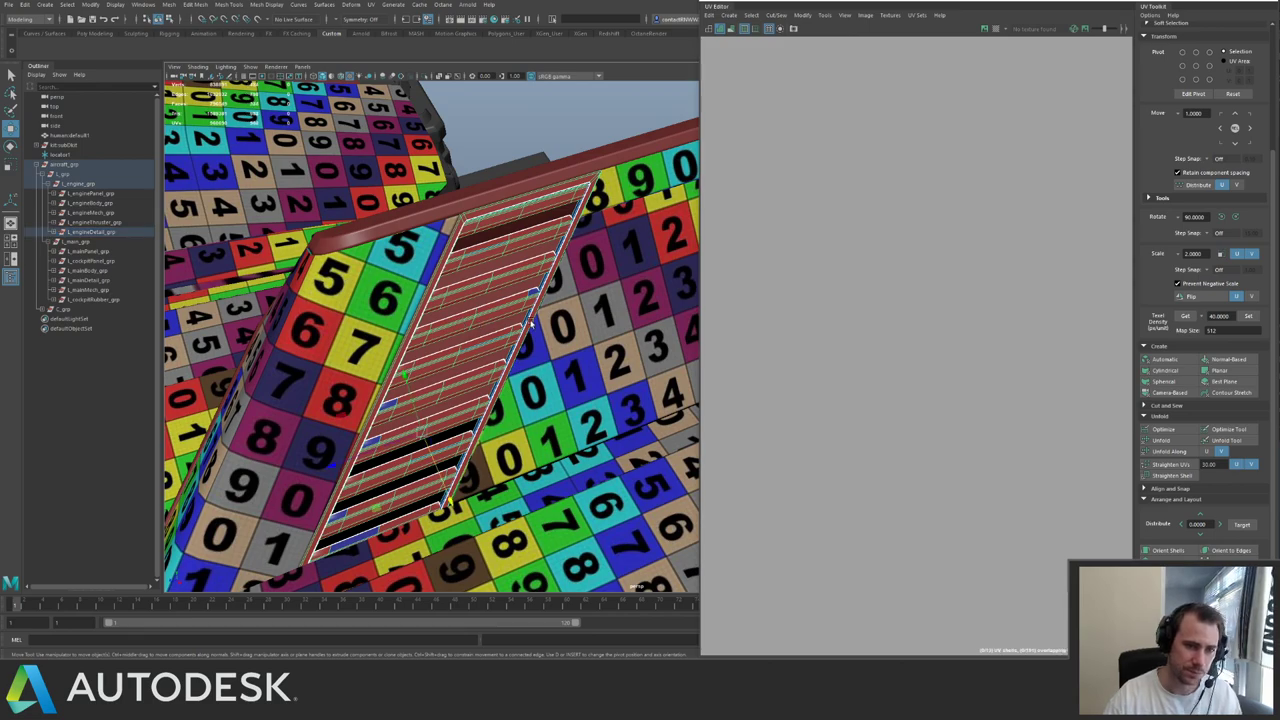
left_click(1156, 364)
right_click_drag(971, 258, 1057, 389, "alt")
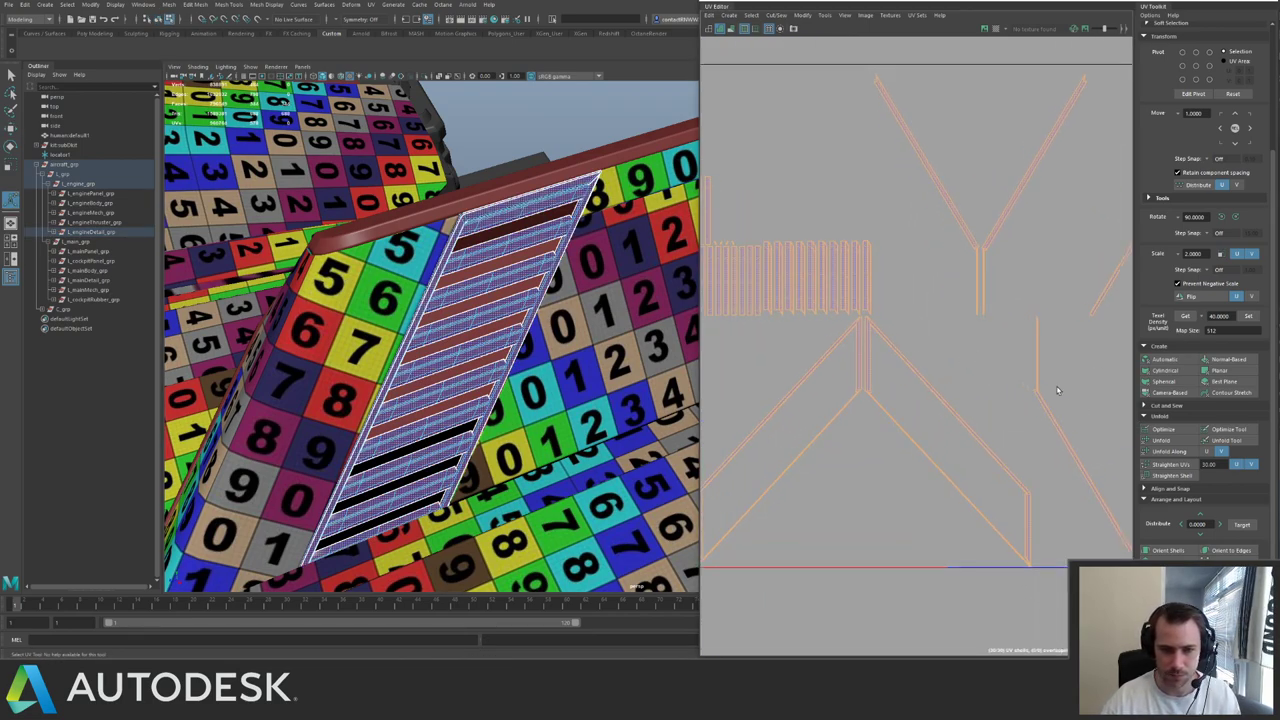
left_click(822, 201)
middle_click_drag(822, 201, 935, 241, "alt")
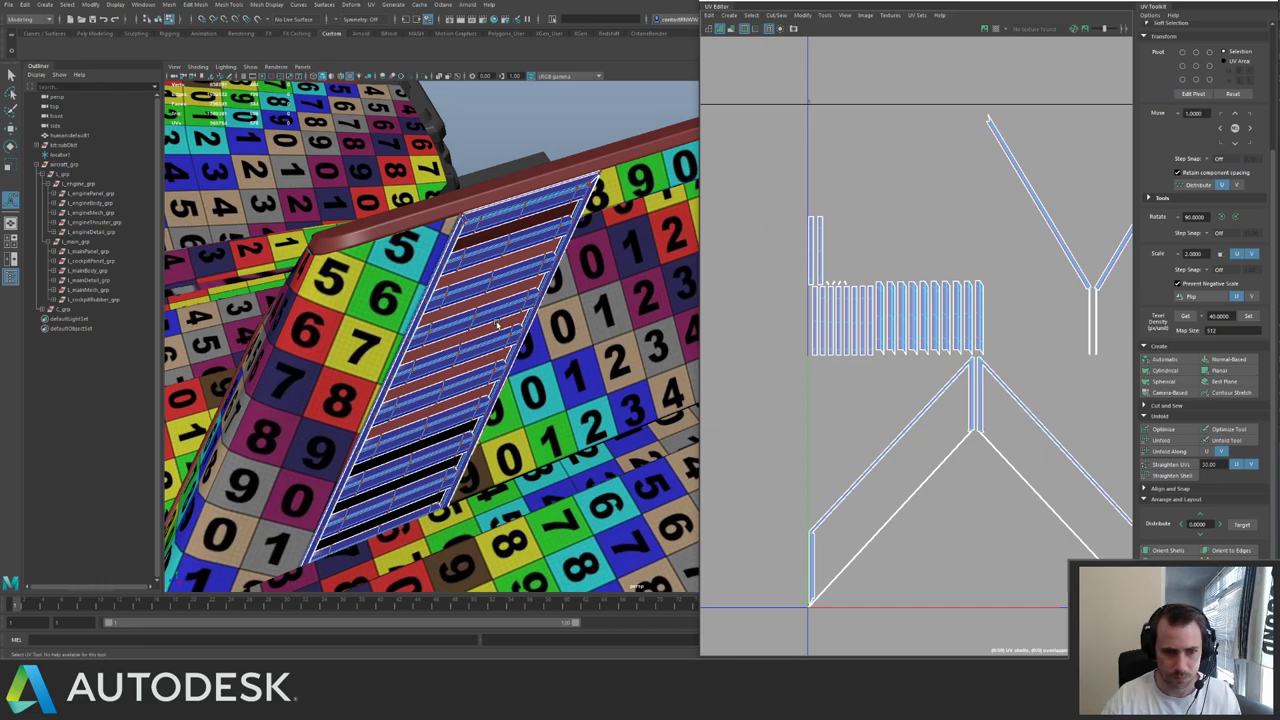
right_click_drag(491, 301, 529, 271)
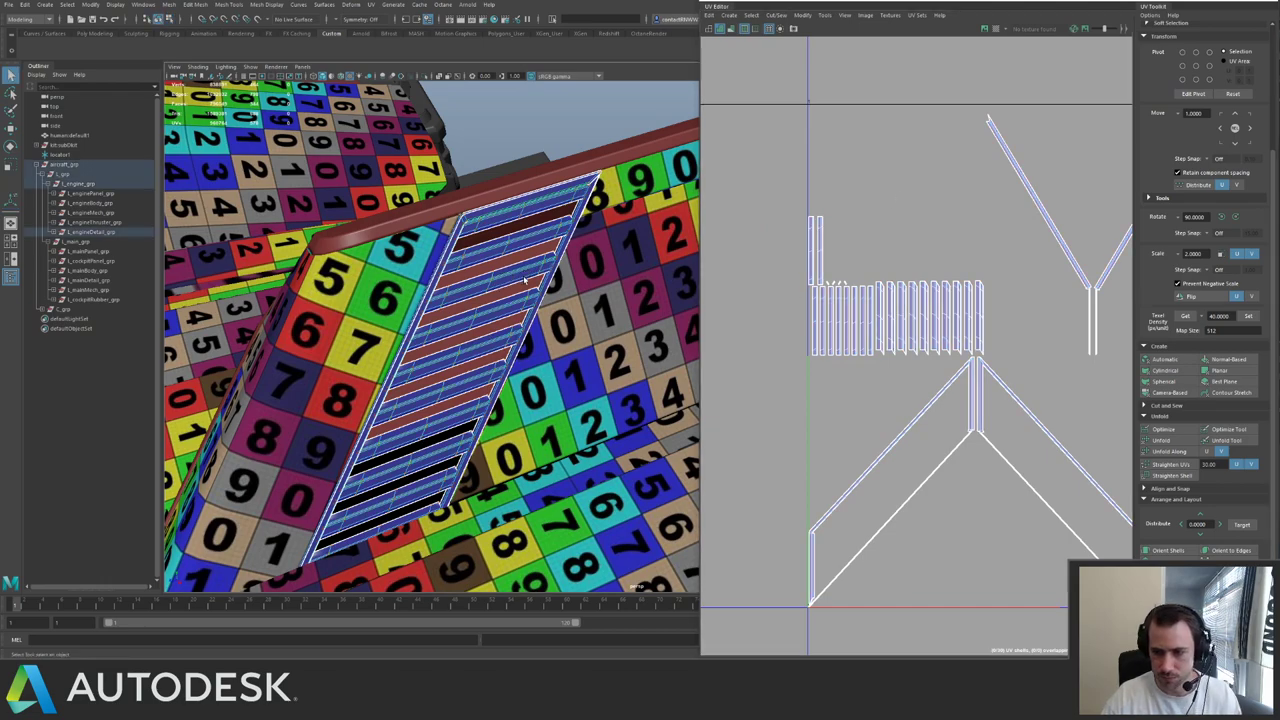
- Isolate the slatted vent and slice across its lower end, through the frame and lowest slat, with Multi-Cut
key("ctrl+1")
left_click_drag(517, 306, 530, 279, "alt")
key("ctrl+1")
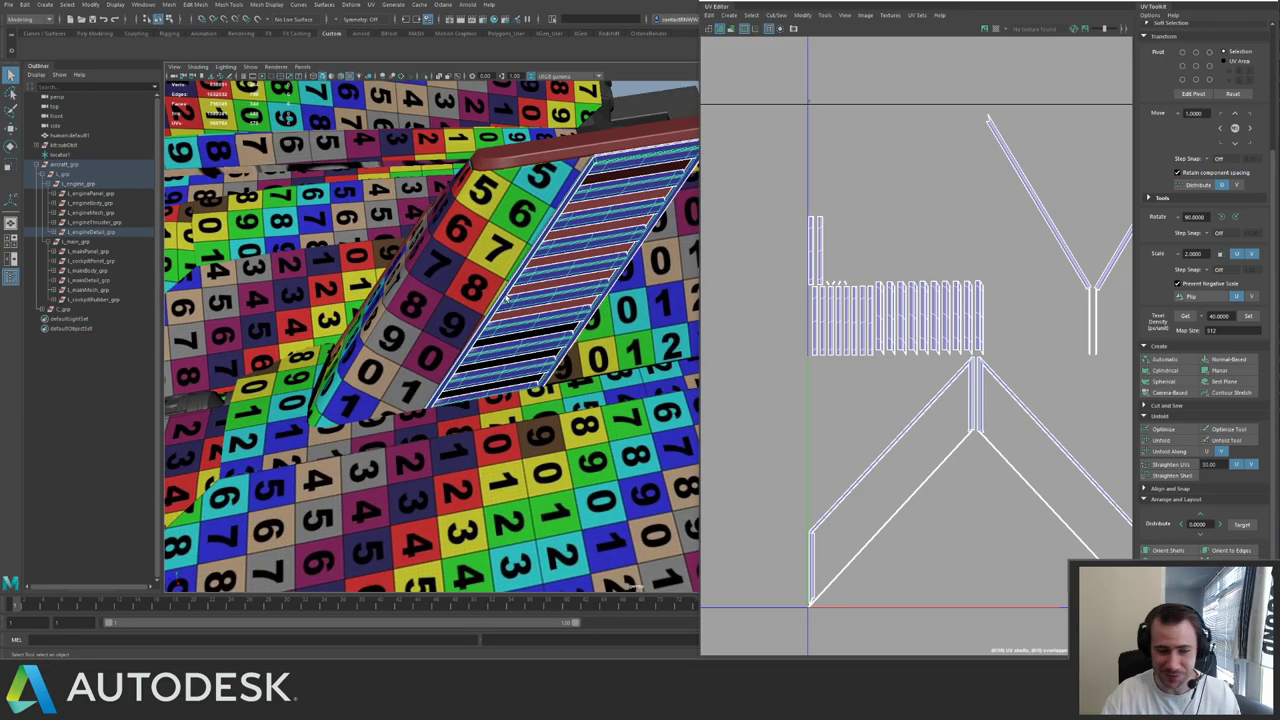
key("ctrl+1")
left_click(411, 437)
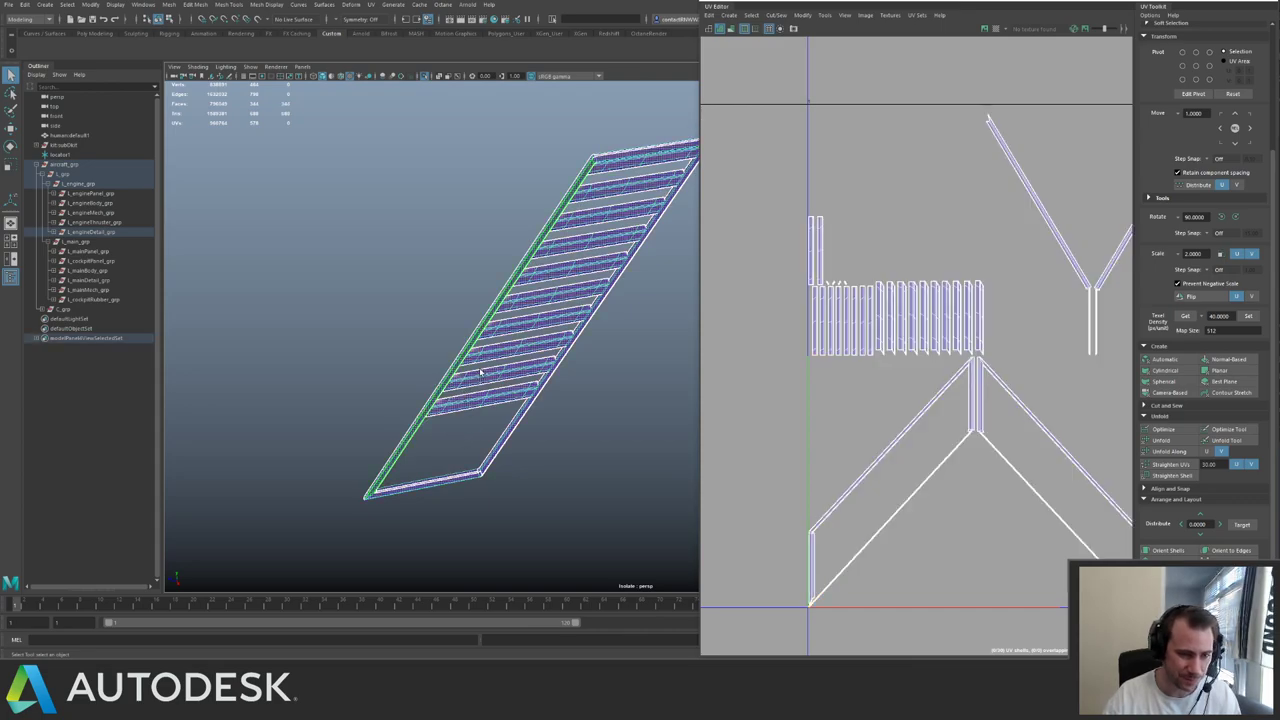
left_click_drag(471, 362, 456, 316, "alt")
key("ctrl+shift+x")
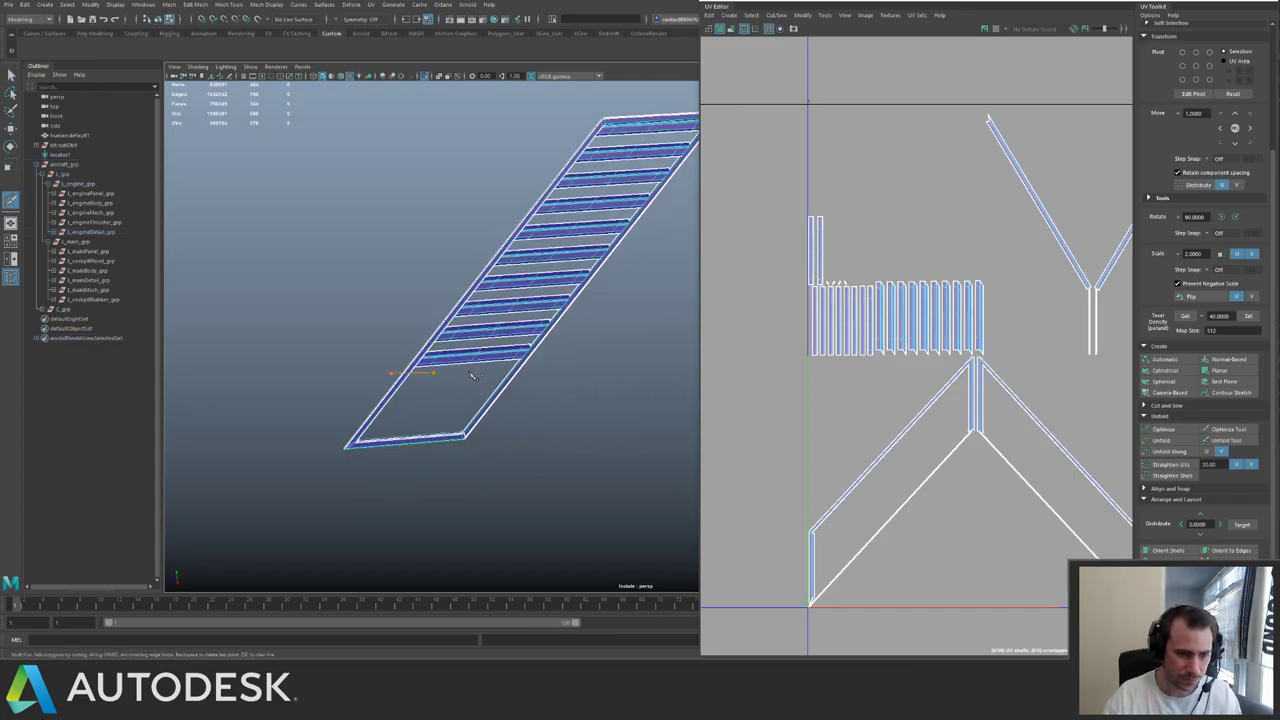
left_click_drag(393, 373, 558, 368)
- Delete the faces of the vent frame's lower end beyond the slice below the lowest slat
key("q")
right_click(500, 347)
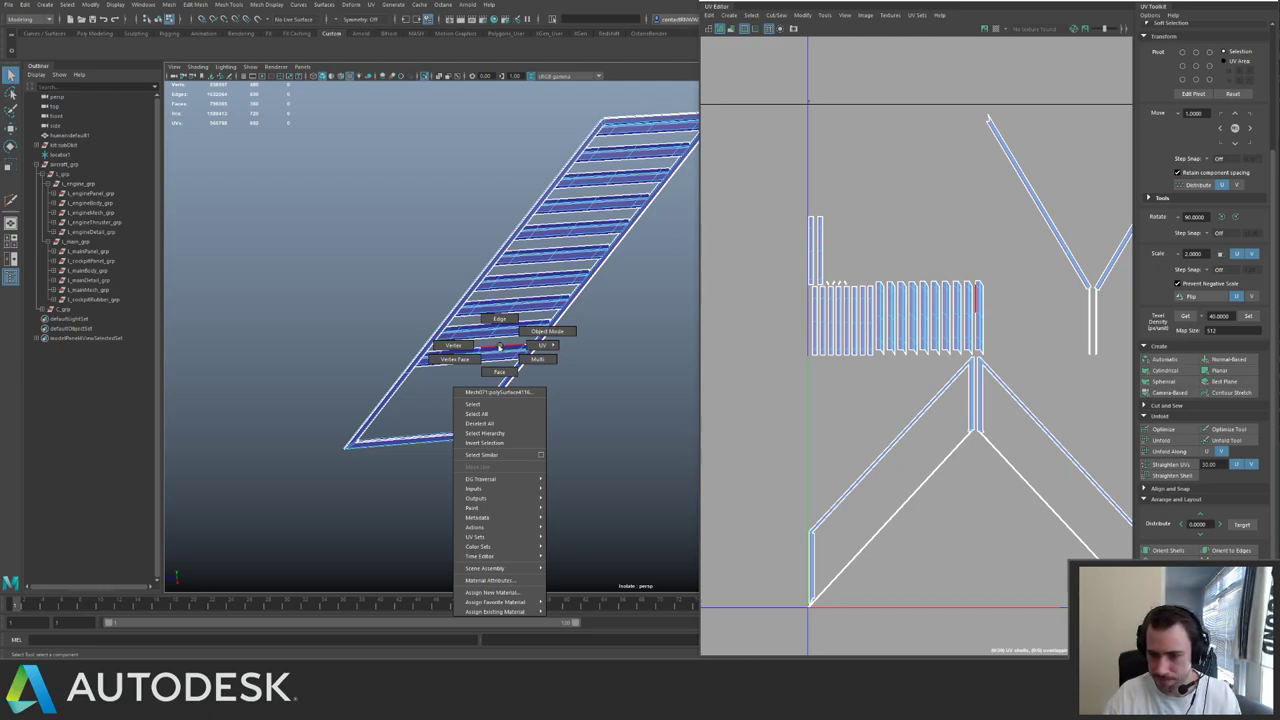
right_click_drag(500, 347, 499, 373)
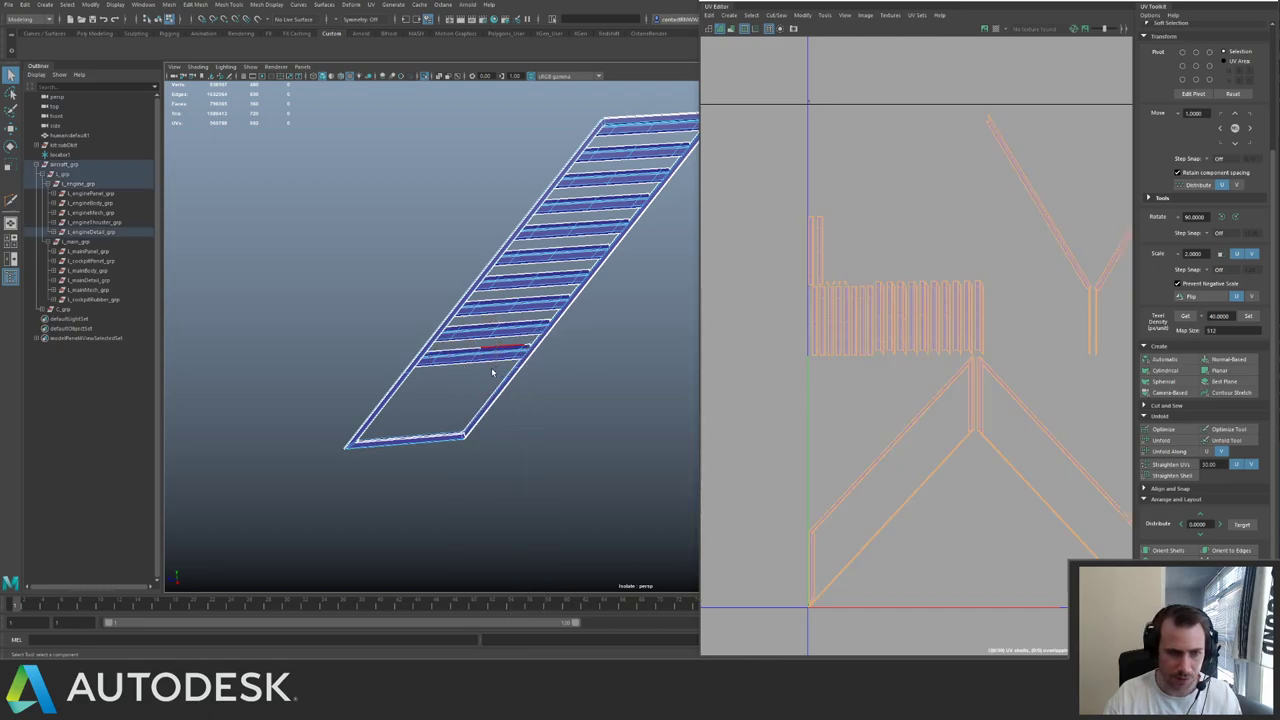
key("Delete")
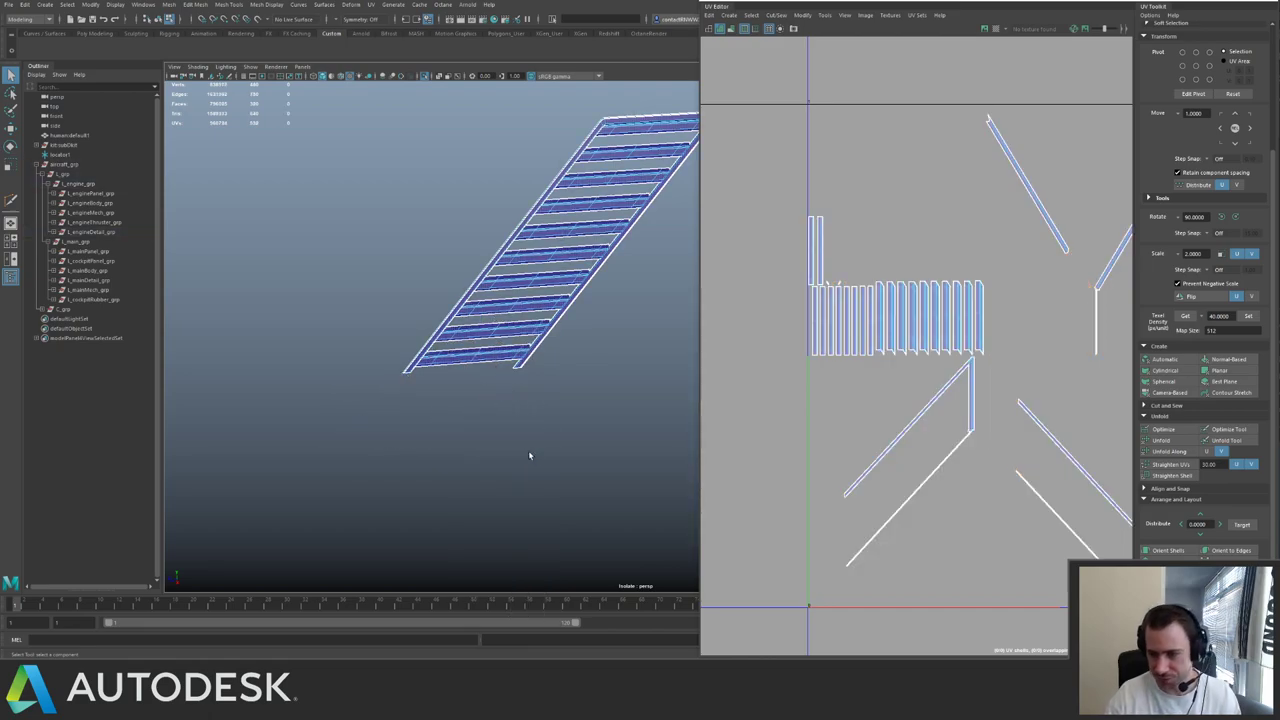
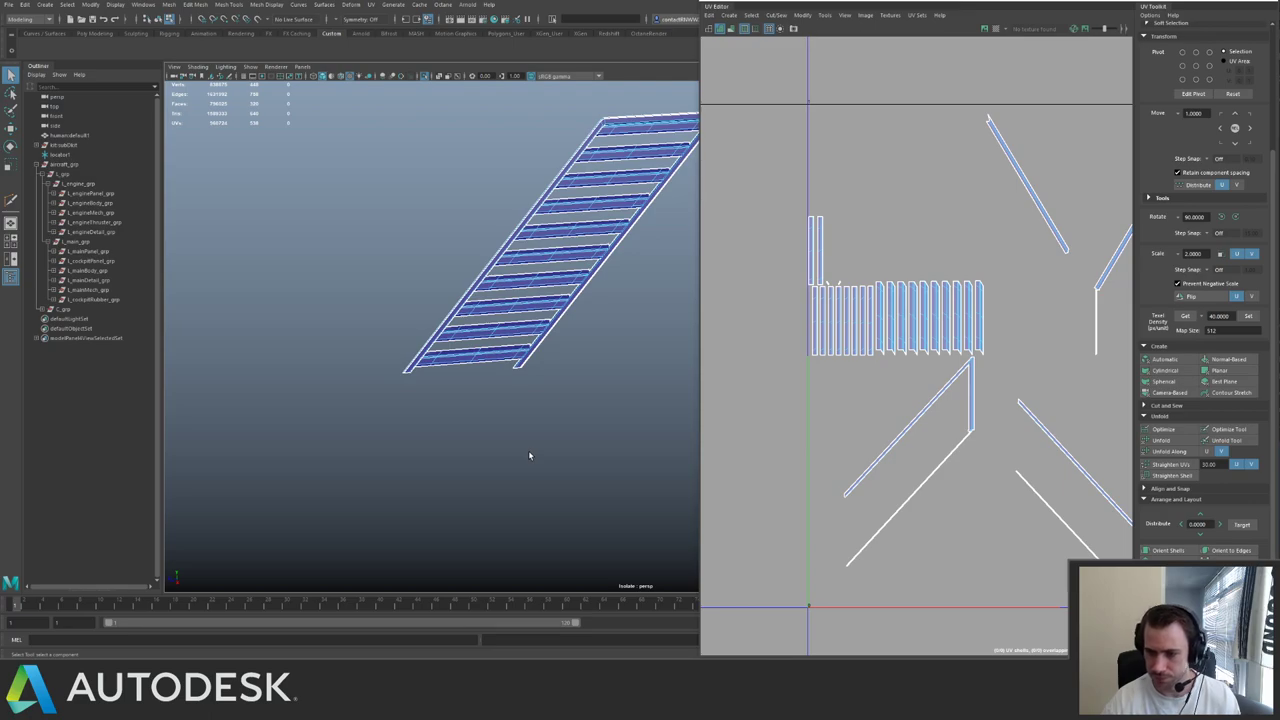
- Select the vent's frame shells and move their UVs away from the slat shells, outside the 0–1 tile
middle_click_drag(642, 198, 580, 265, "alt")
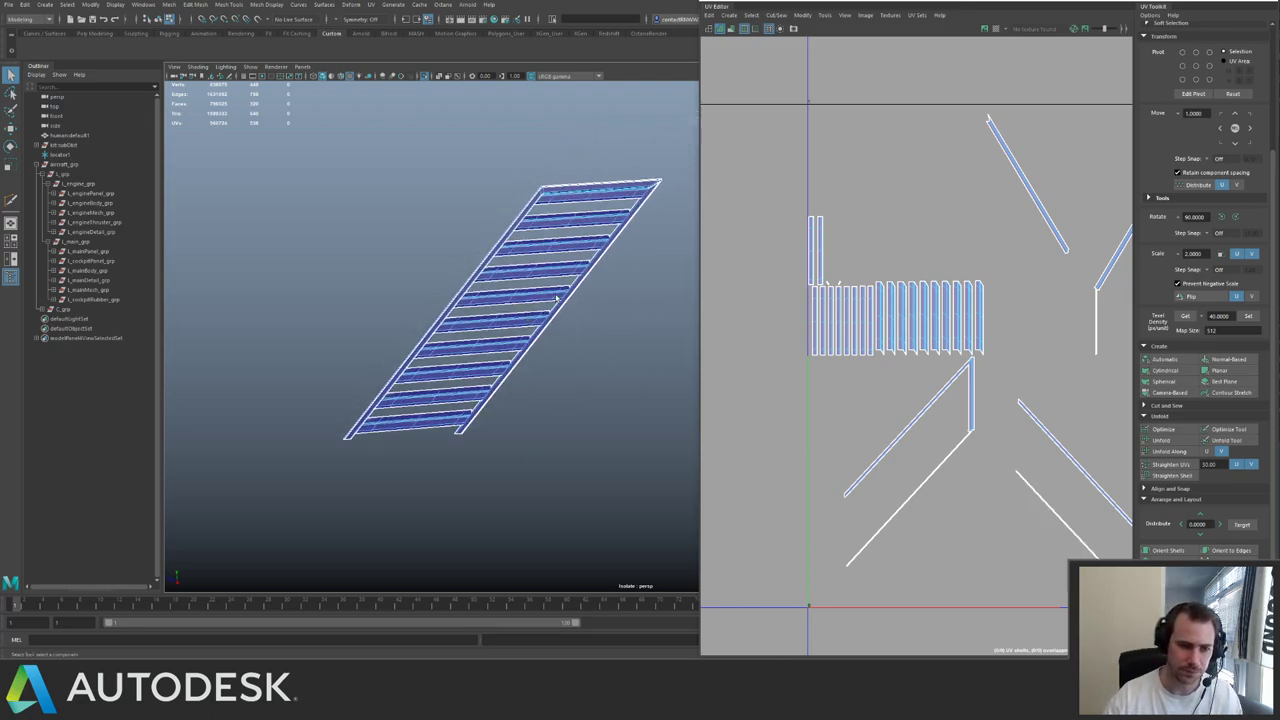
double_click(650, 205)
right_click_drag(1030, 282, 891, 211, "alt")
middle_click_drag(891, 211, 782, 219, "alt")
key("w")
right_click_drag(1021, 327, 811, 255, "alt")
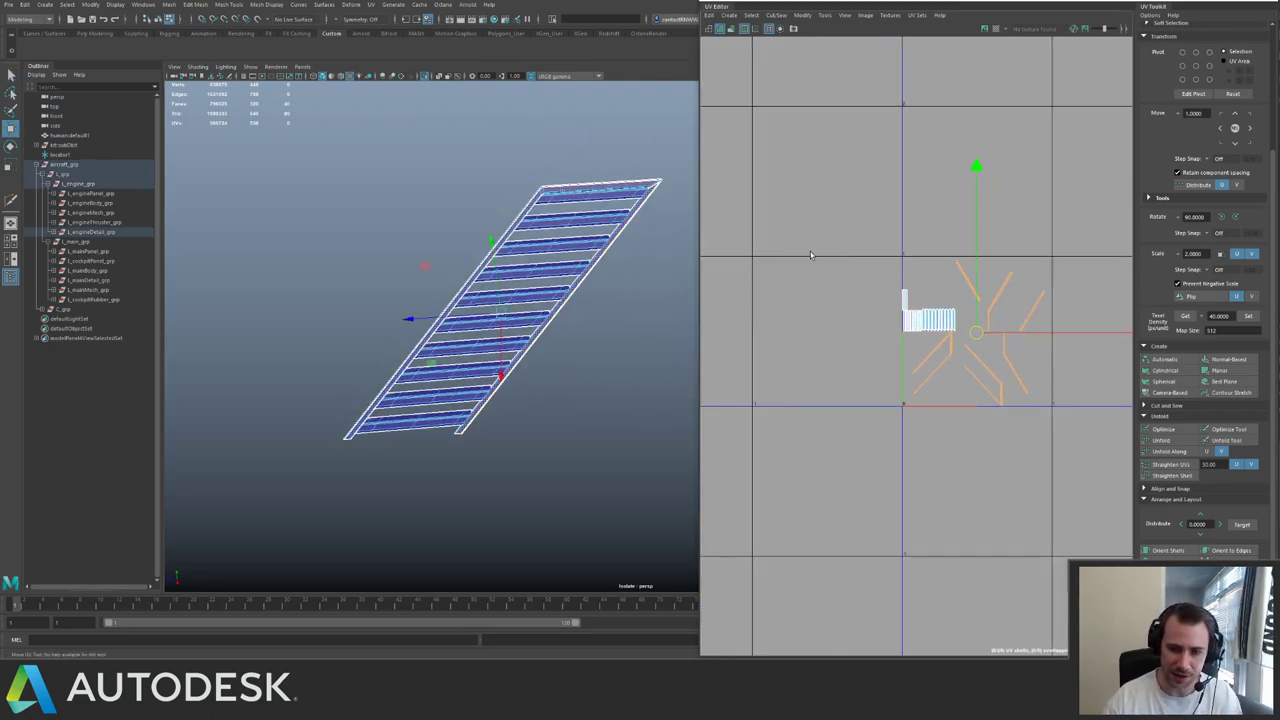
left_click_drag(977, 333, 721, 367)
- Select all the slat UV shells and apply a new UV projection to them
left_click_drag(867, 271, 991, 373)
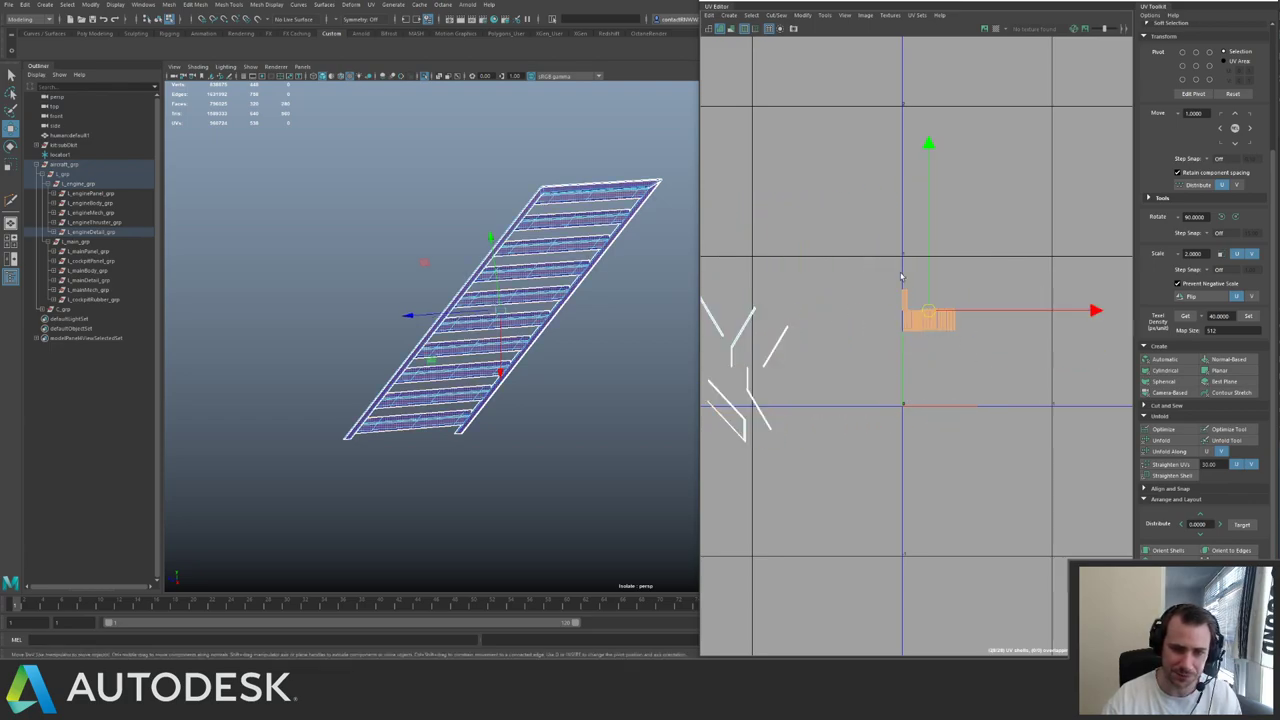
right_click_drag(862, 295, 943, 324, "alt")
middle_click_drag(943, 324, 932, 410, "alt")
key("g")
middle_click_drag(927, 344, 829, 306, "alt")
- Unfold the slats' UVs along U and pack them at a texel density of 40
key("F10")
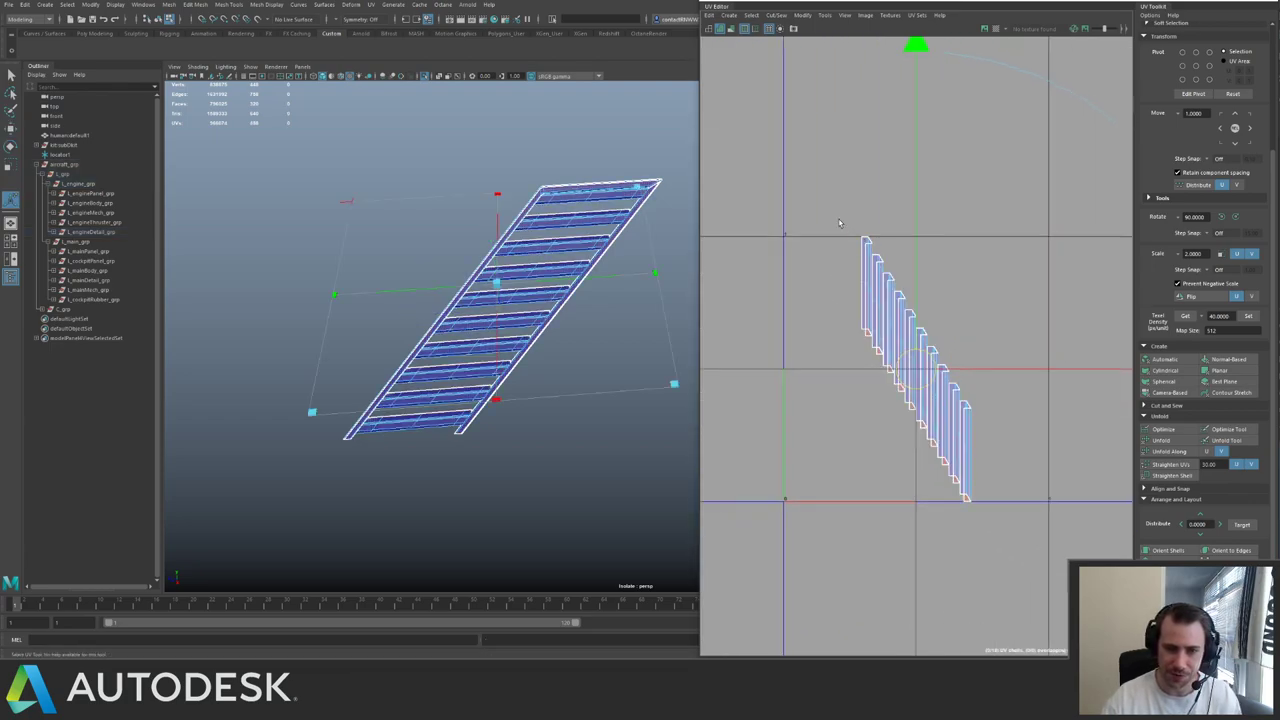
left_click_drag(837, 230, 1100, 498)
key("F12")
left_click_drag(786, 186, 1063, 520)
left_click(1207, 451)
left_click(1168, 451)
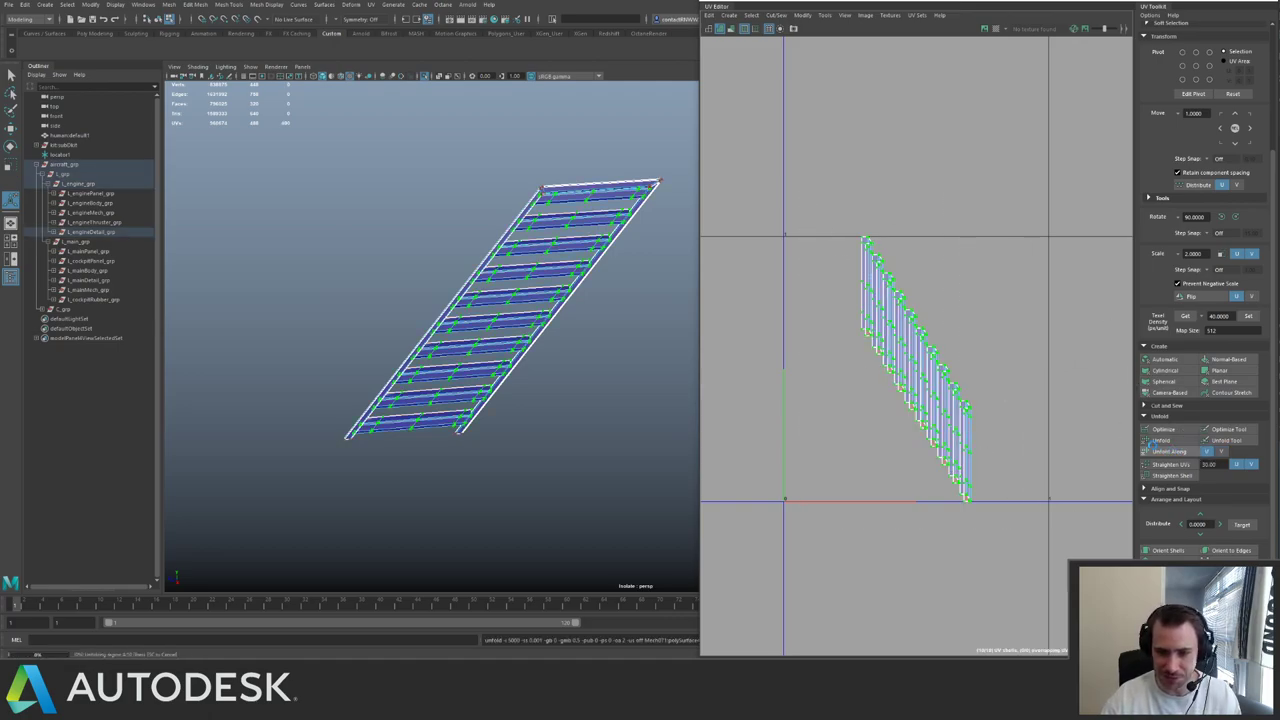
left_click(1248, 316)
key("ctrl+l")
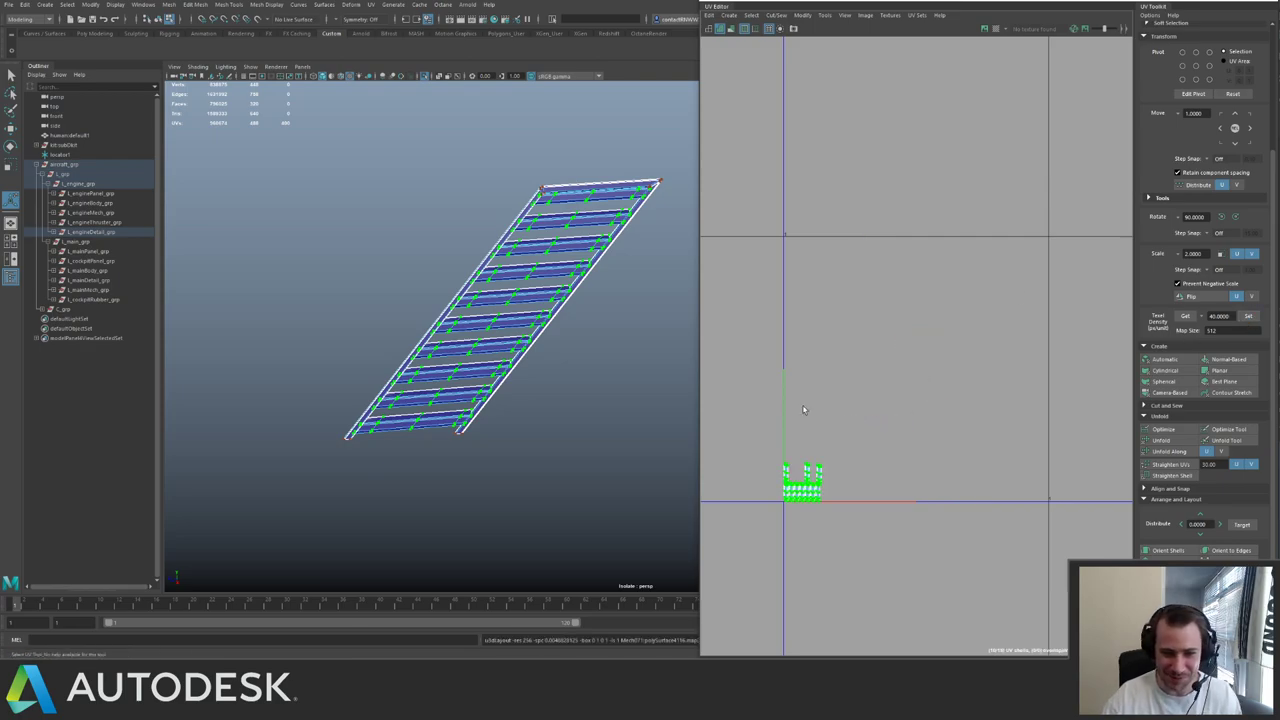
- Move the packed slat shells below the 0–1 UV tile
key("f")
right_click_drag(1001, 369, 651, 243, "alt")
right_click_drag(945, 328, 831, 251, "alt")
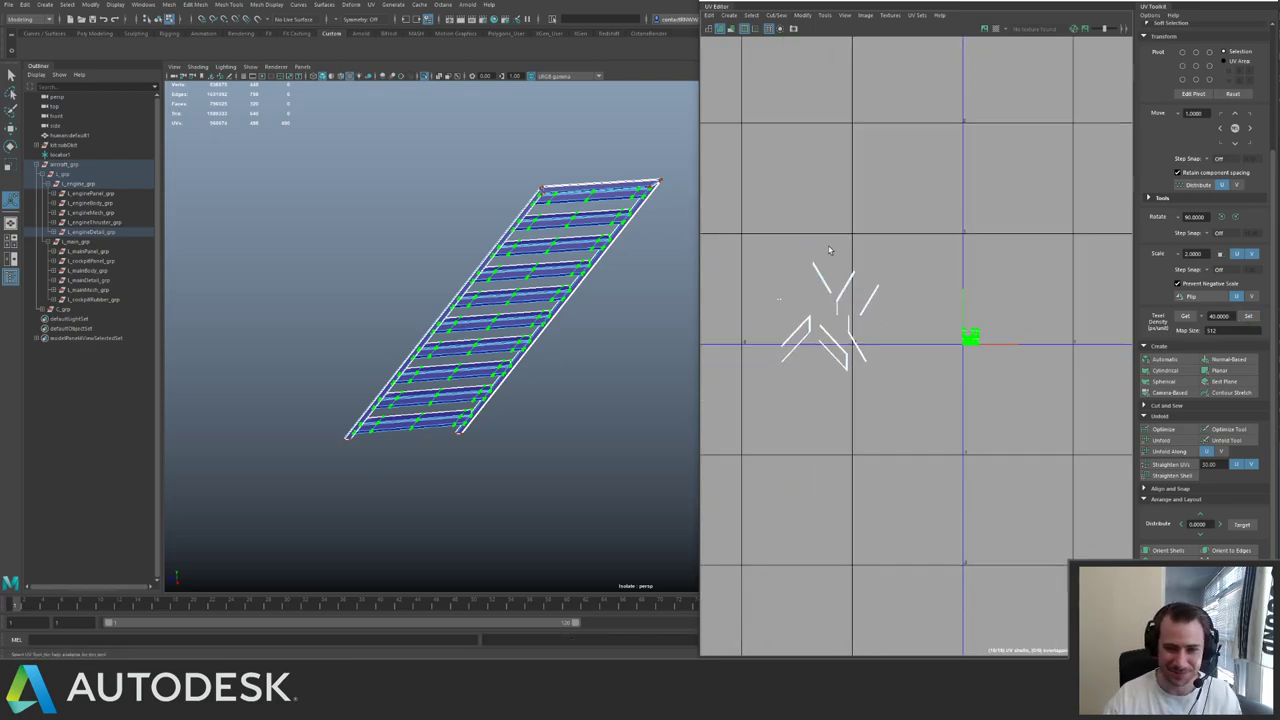
middle_click_drag(831, 251, 743, 251, "alt")
key("w")
left_click_drag(886, 345, 885, 387)
- Try to insert edge loops at the upper corner of the vent's frame
right_click_drag(522, 206, 558, 149)
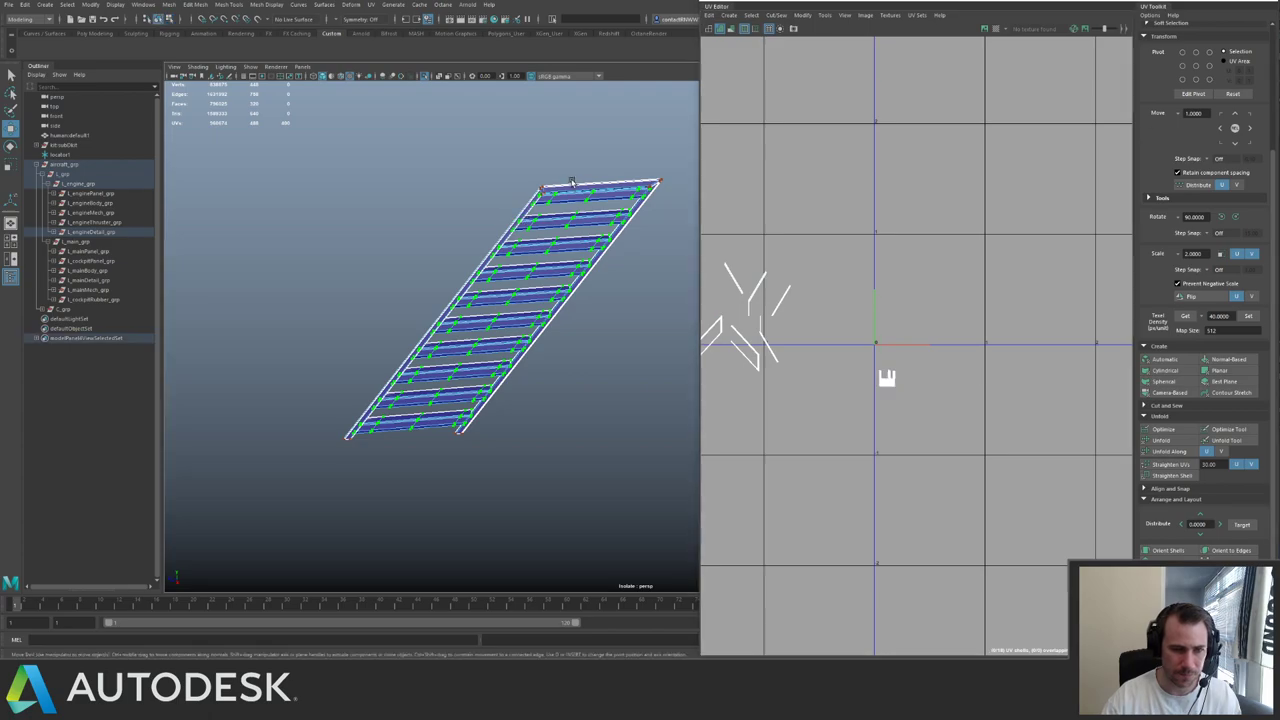
left_click_drag(570, 178, 535, 197, "alt")
middle_click_drag(535, 197, 478, 211, "alt")
right_click_drag(478, 211, 650, 322, "alt")
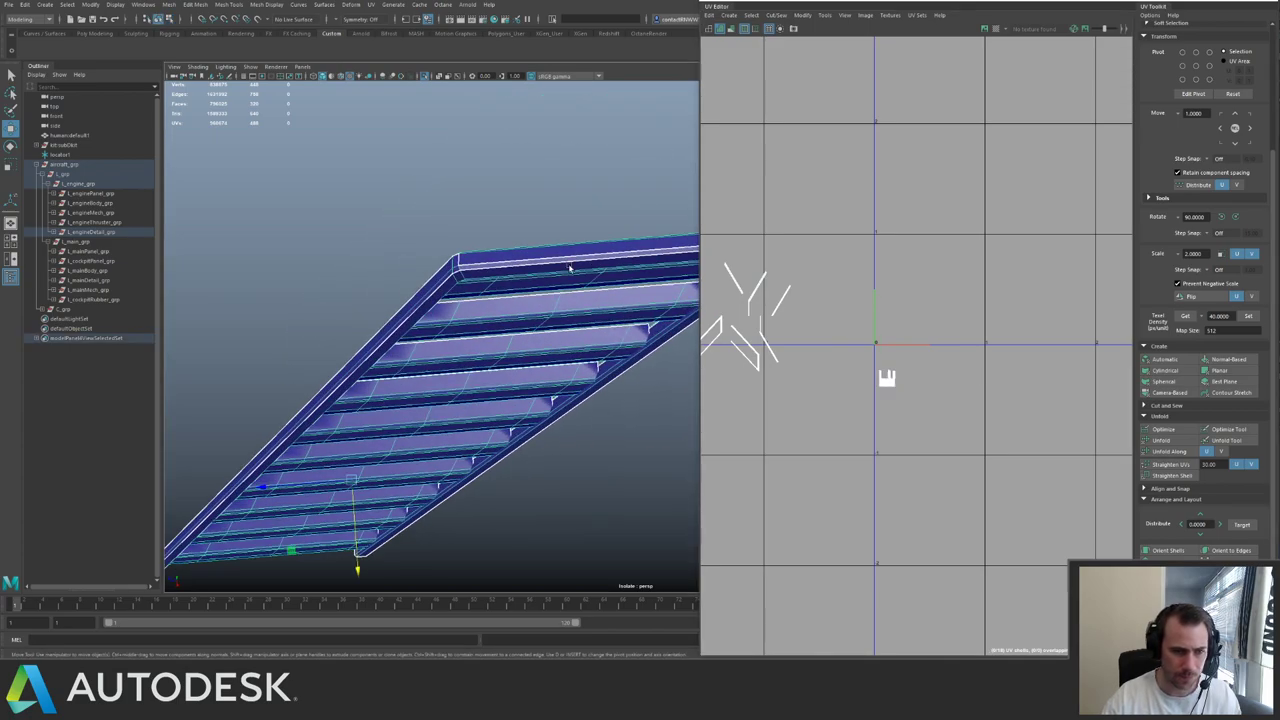
mouse_move(491, 262)
left_mouse_down("alt")
mouse_move(497, 240)
mouse_move(515, 262)
left_mouse_up("alt")
right_click_drag(515, 262, 450, 280, "alt")
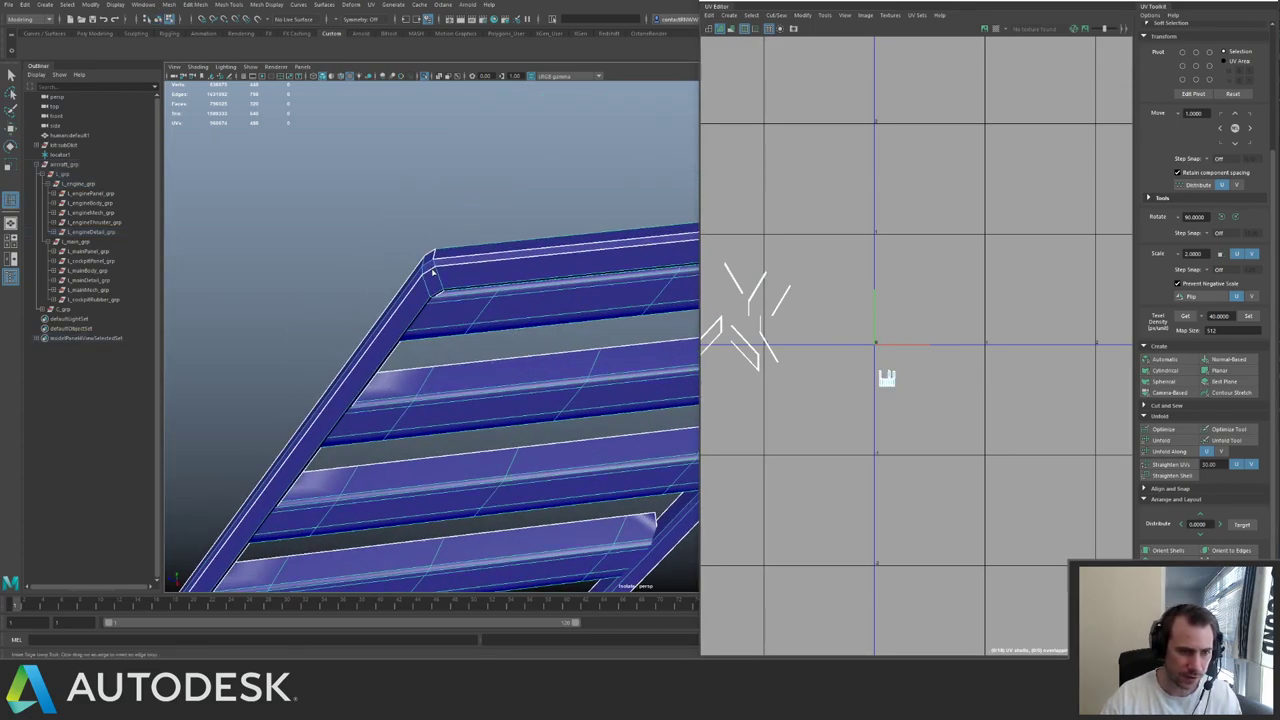
left_click(432, 270)
key("ctrl+z")
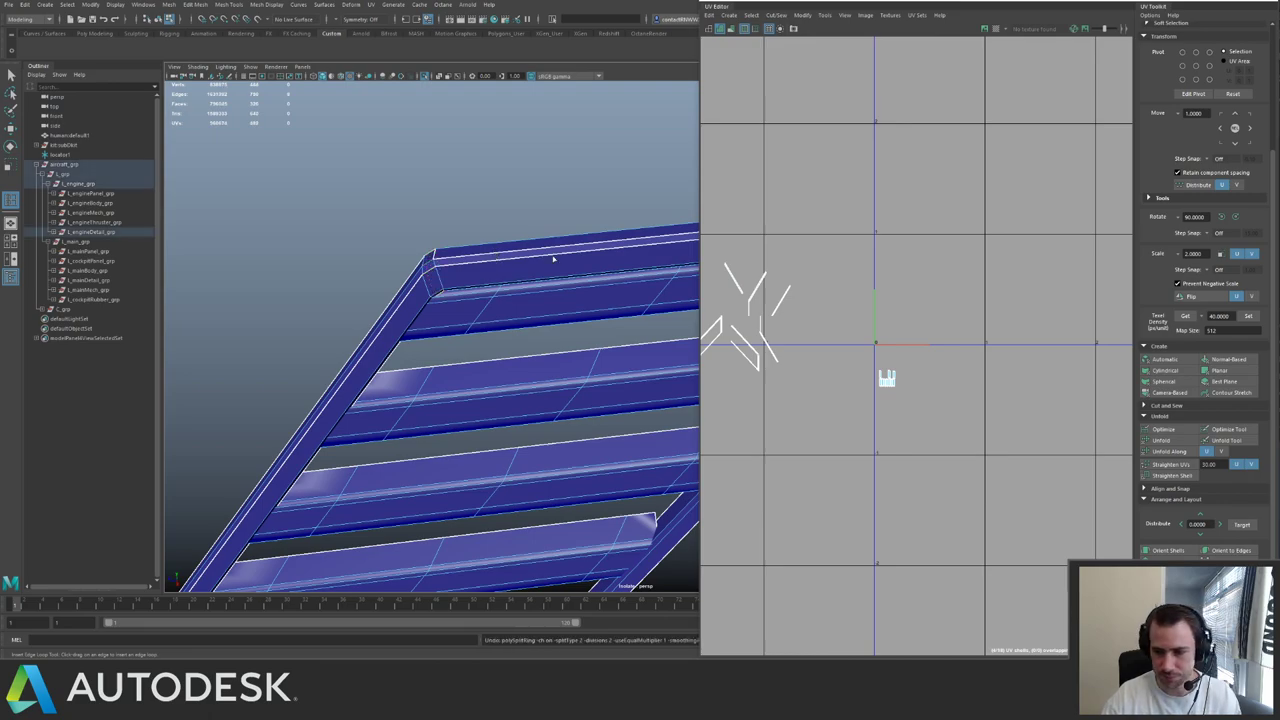
- Insert a single edge loop at each upper corner of the vent's frame, using Multiple edge loops set to 1
left_click_drag(551, 257, 548, 253, "alt")
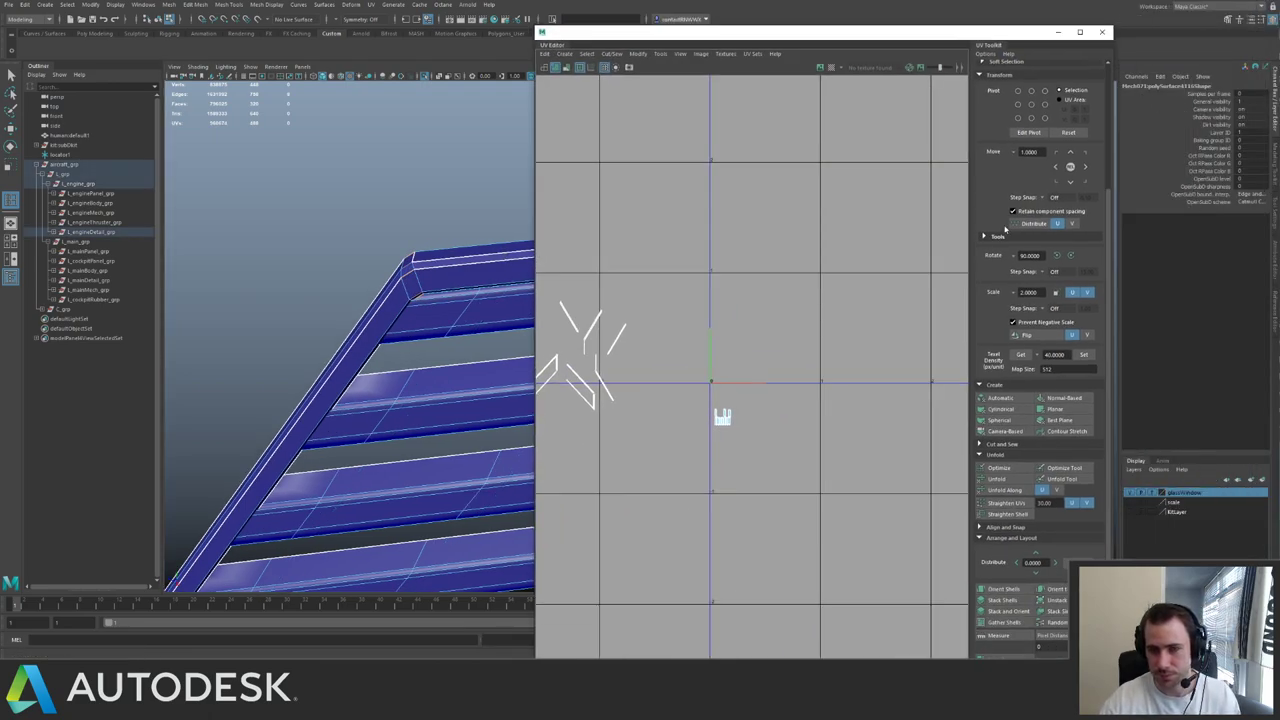
left_click(423, 283)
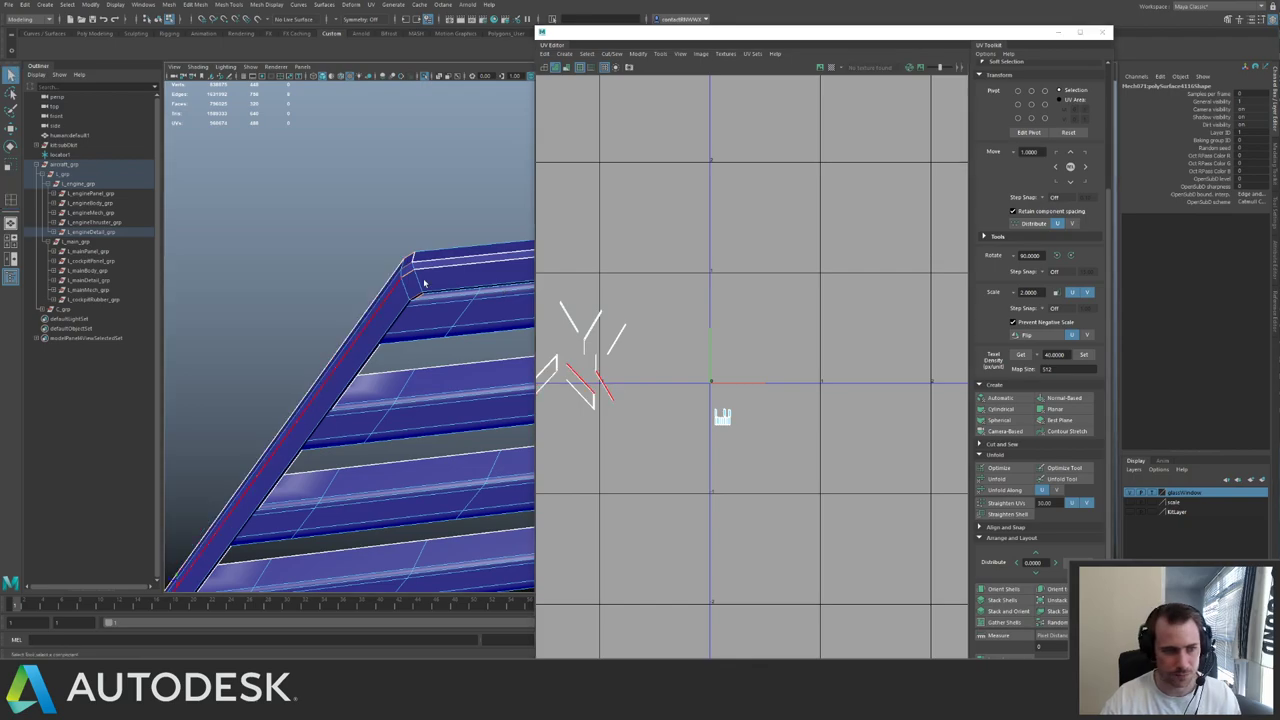
key("F8")
right_click_drag(446, 269, 397, 286, "shift")
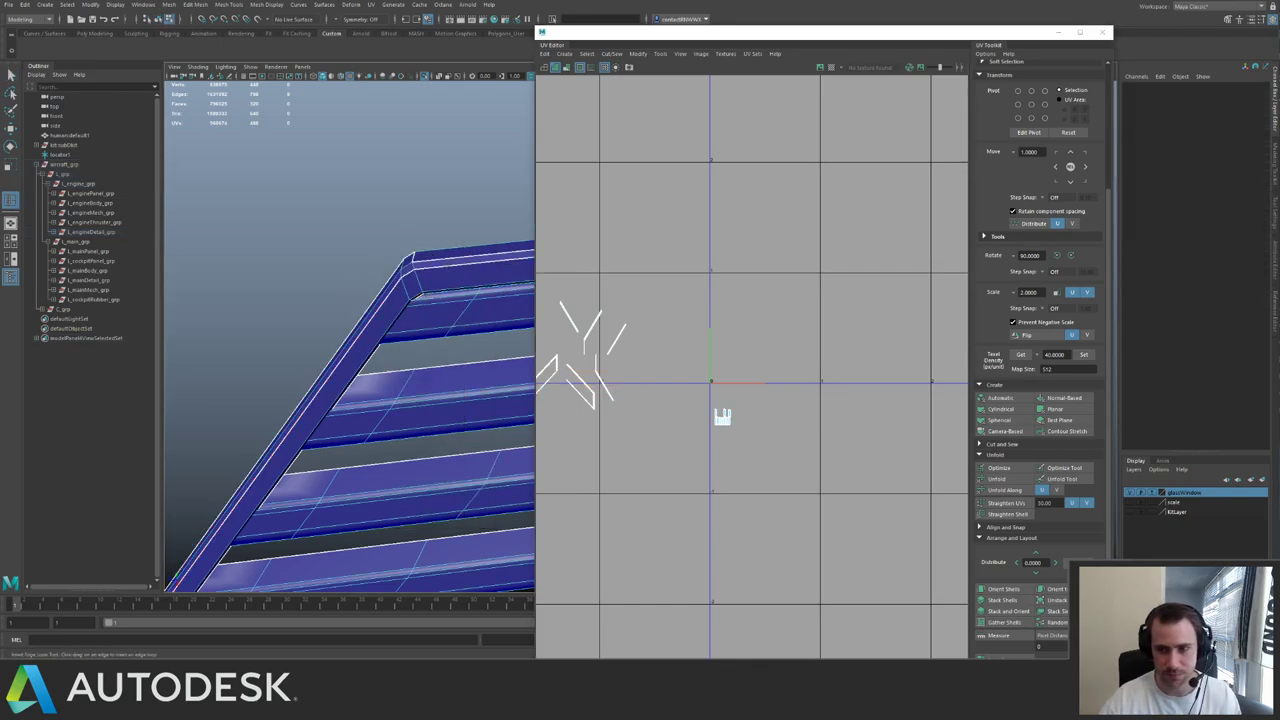
left_click(1275, 218)
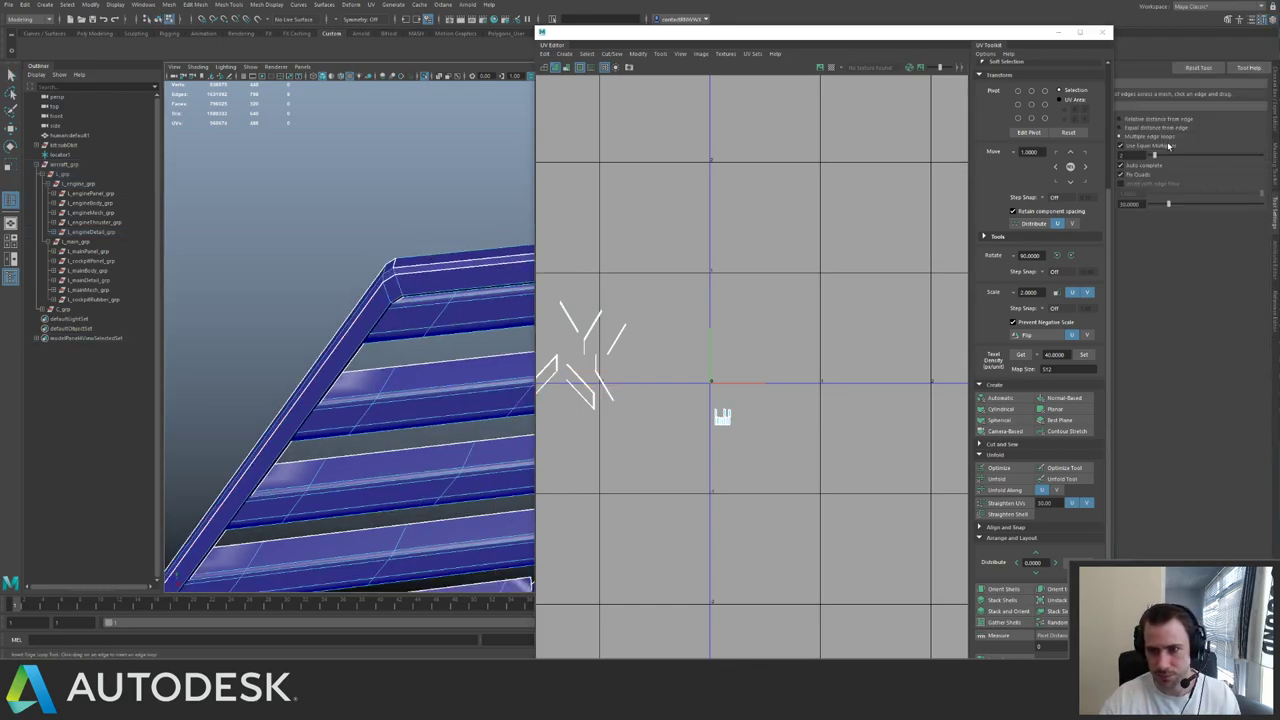
left_click(395, 278)
middle_click_drag(450, 271, 182, 303, "alt")
left_click_drag(517, 259, 461, 272, "alt")
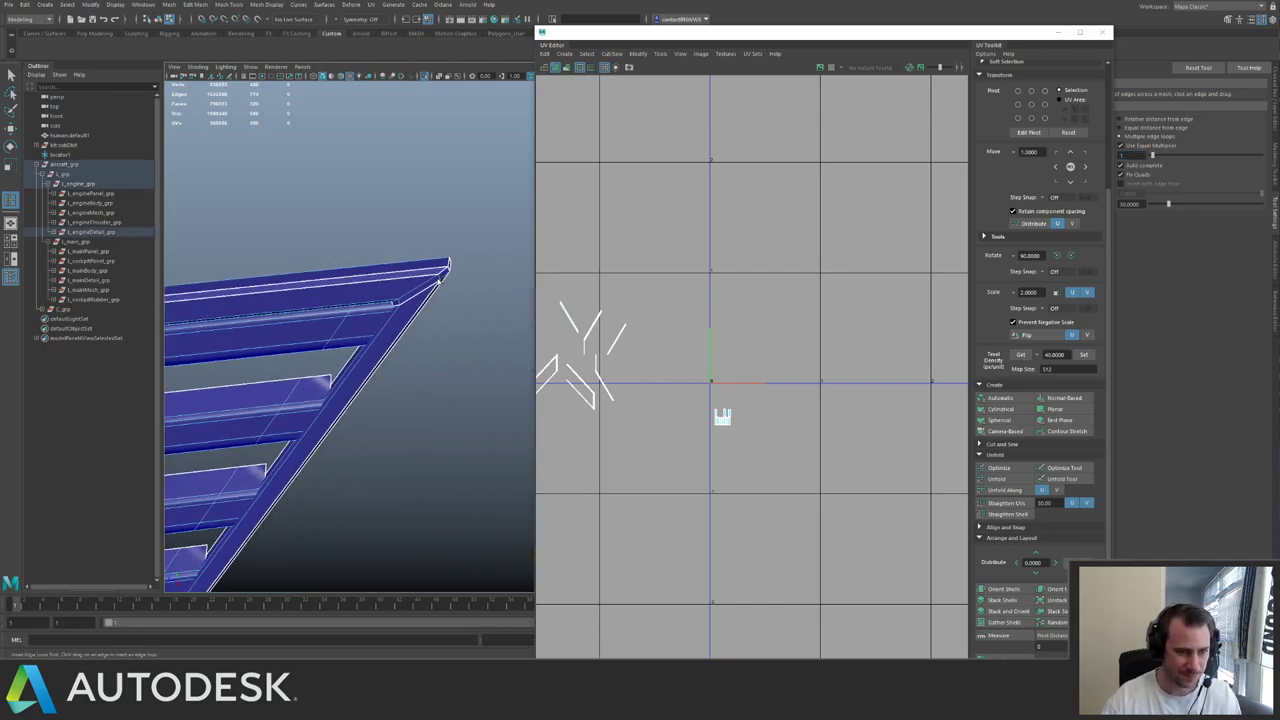
left_click(438, 282)
right_click_drag(460, 283, 150, 311, "alt")
middle_click_drag(150, 311, 268, 198, "alt")
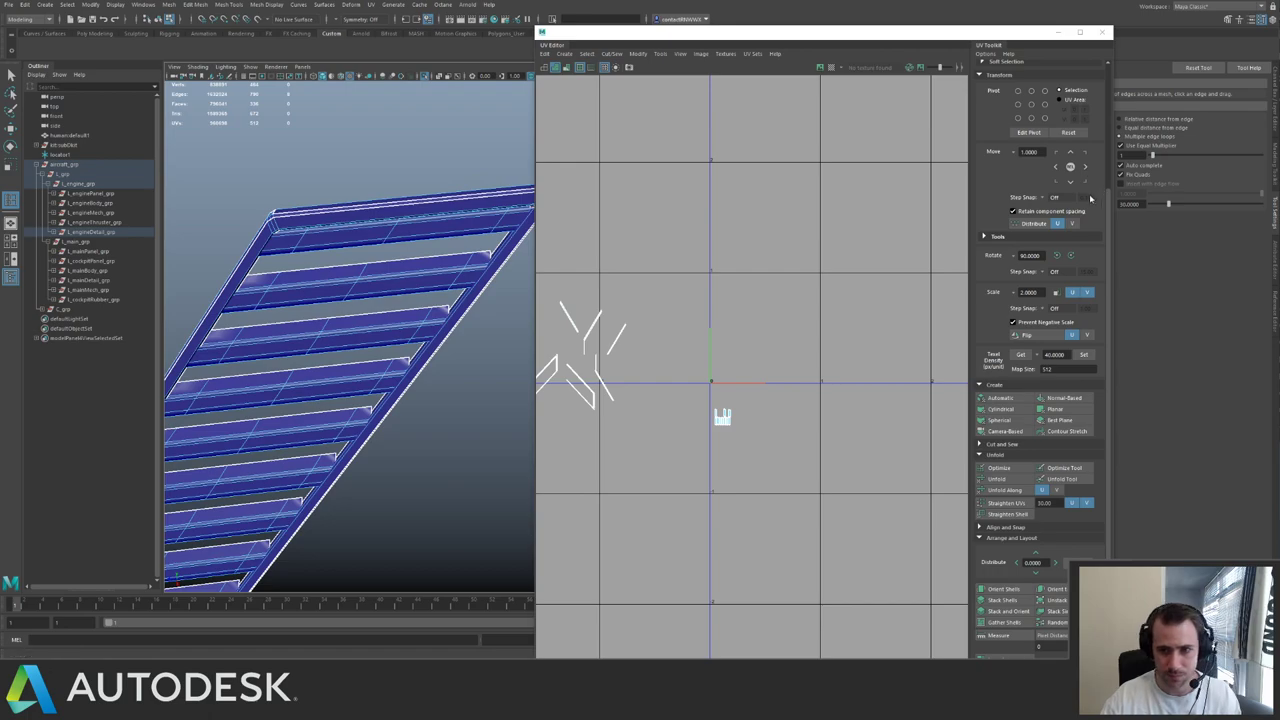
- Insert further edge loops on the vent's frame with the Equal distance from edge option
left_click(1121, 127)
left_click_drag(470, 250, 353, 290, "alt")
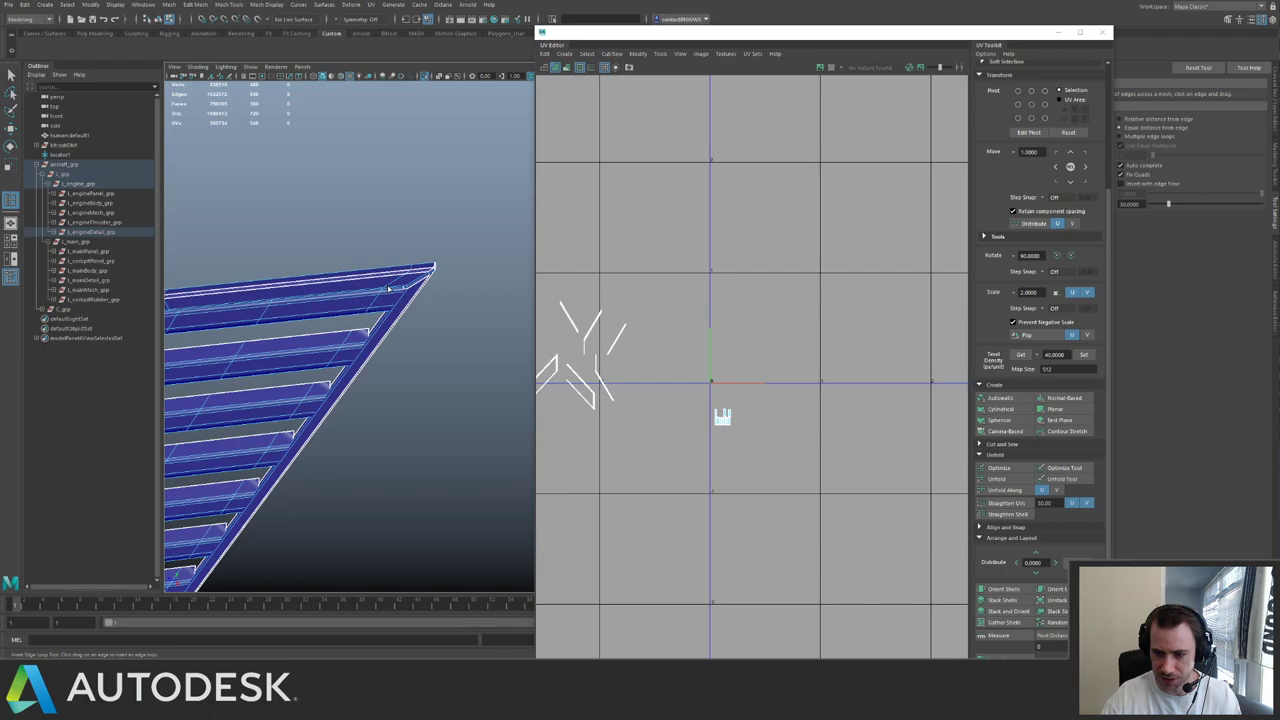
left_click_drag(379, 293, 389, 264, "alt")
middle_click_drag(389, 264, 440, 262, "alt")
right_click_drag(440, 262, 393, 260, "alt")
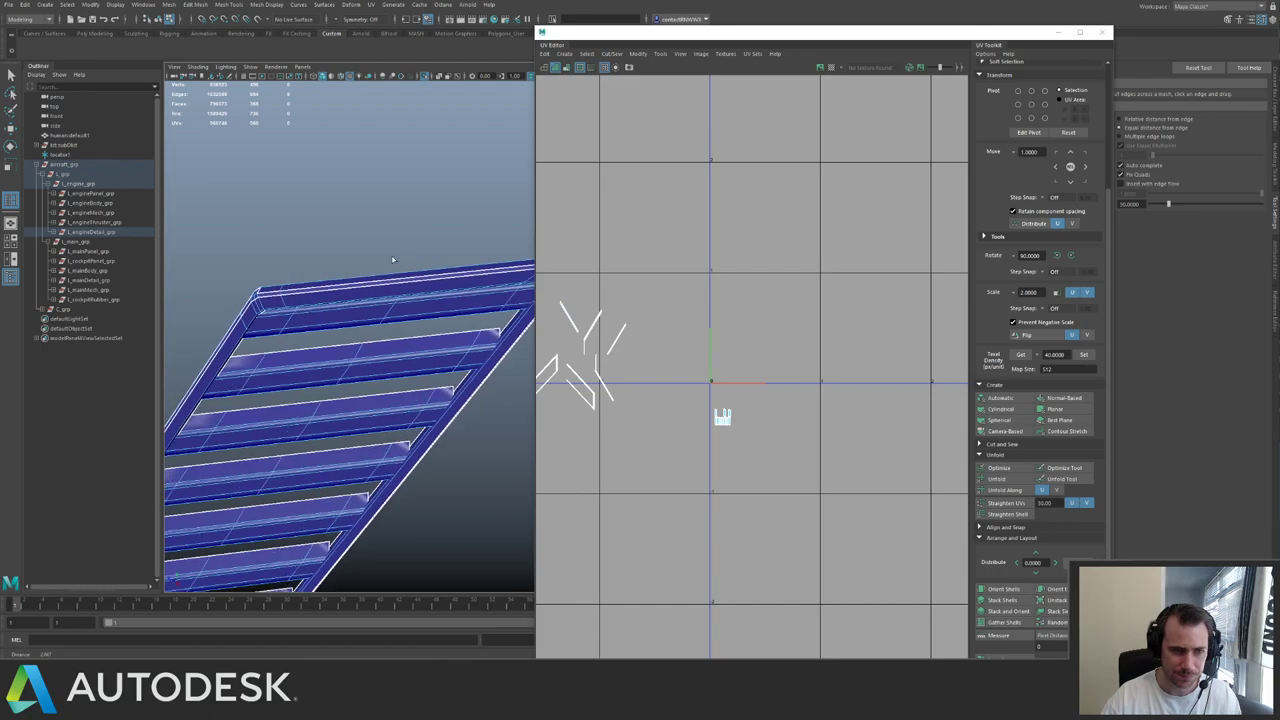
- Insert evenly spaced edge loops across the vent frame's members using Multiple edge loops with an equal multiplier
left_click(1124, 137)
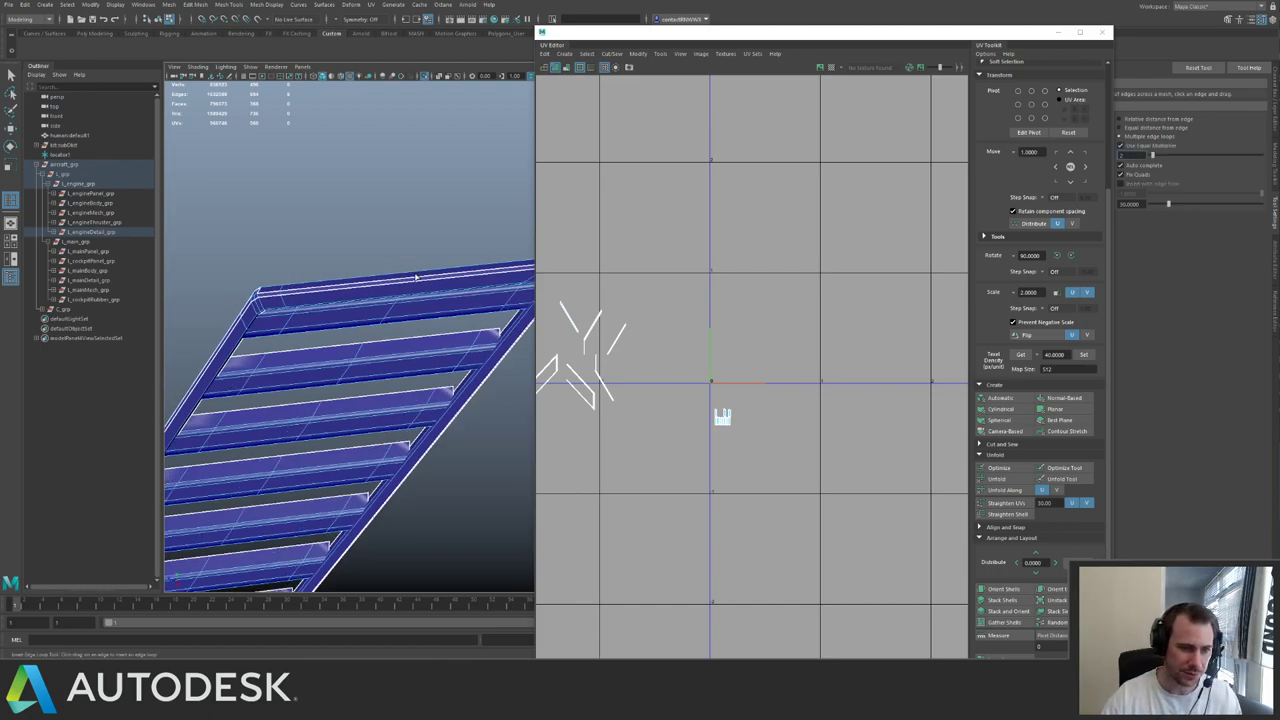
left_click_drag(416, 277, 443, 300, "alt")
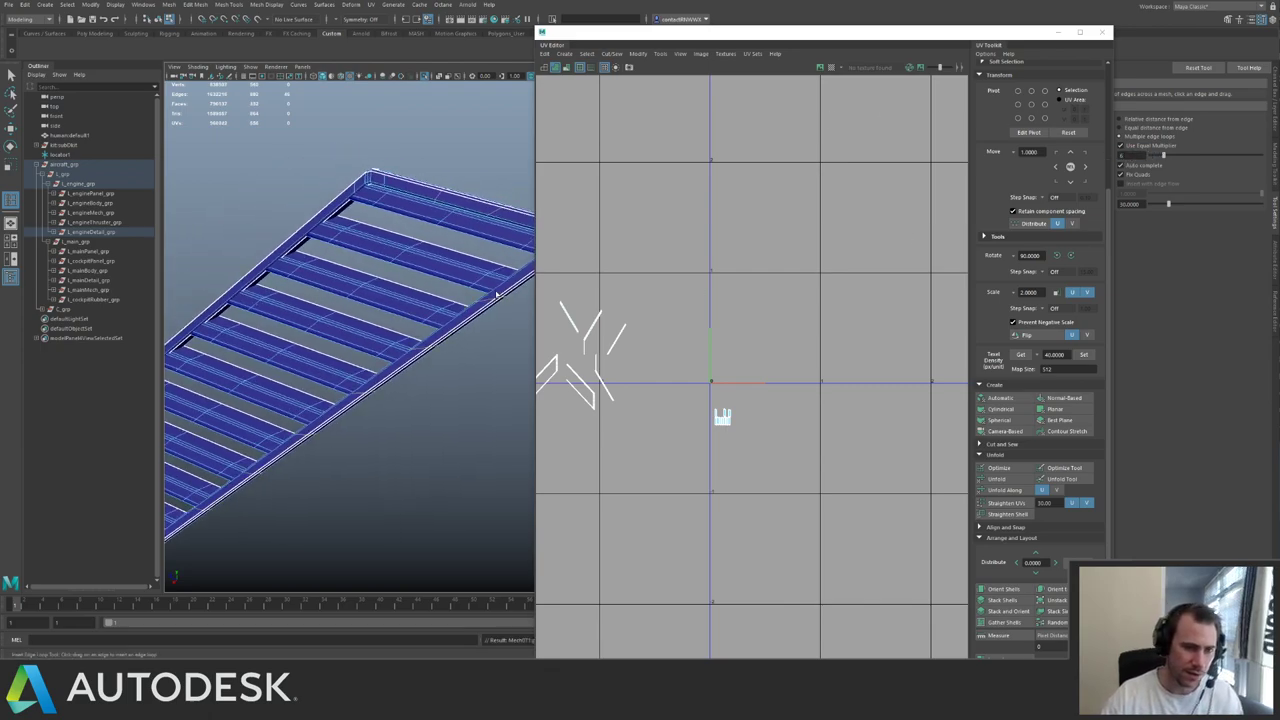
left_click_drag(490, 295, 457, 322, "alt")
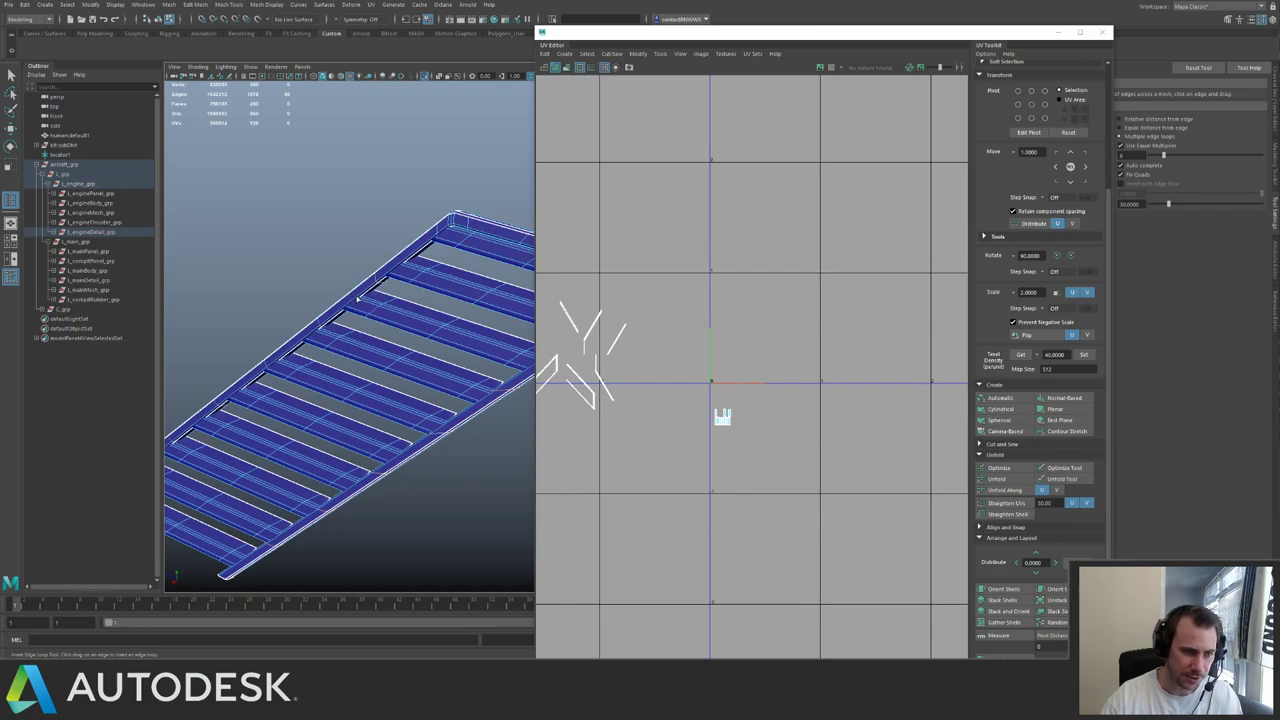
key("q")
- Select all faces of the vent's frame and apply a new UV projection to them
left_click_drag(358, 299, 418, 332, "alt")
key("F11")
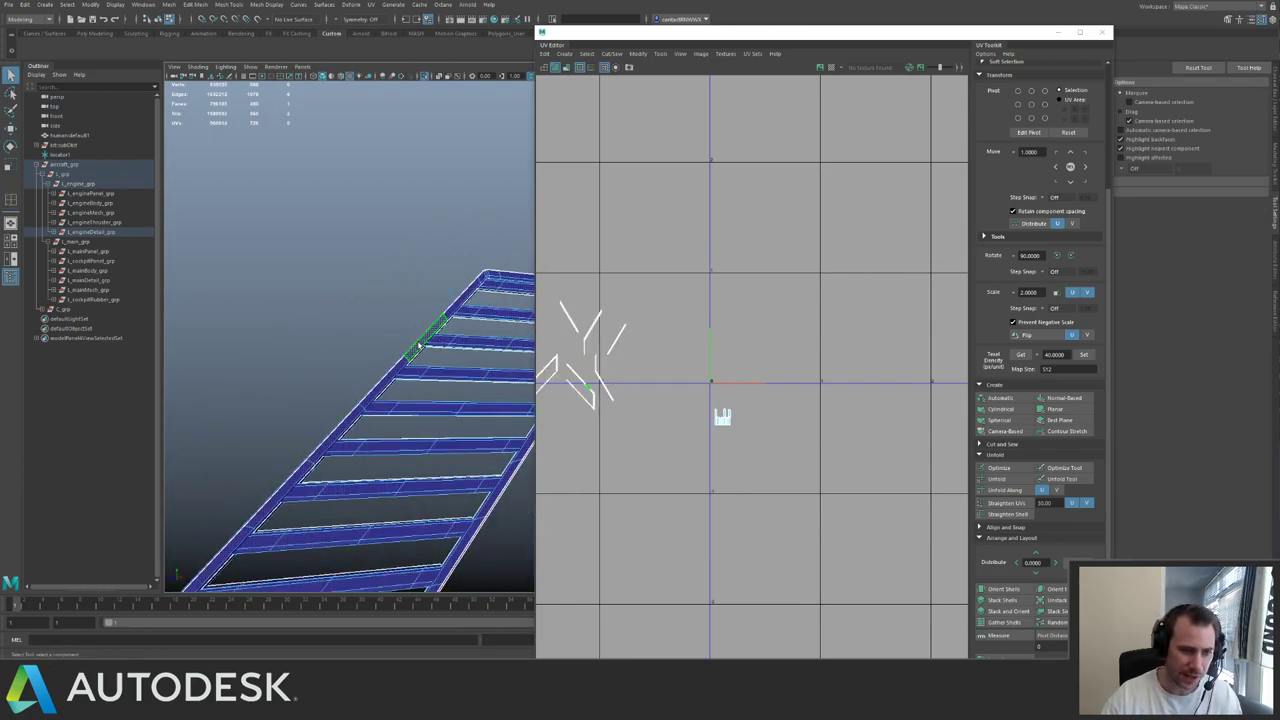
double_click(422, 346)
middle_click_drag(681, 331, 812, 317, "alt")
right_click_drag(812, 317, 815, 286, "shift")
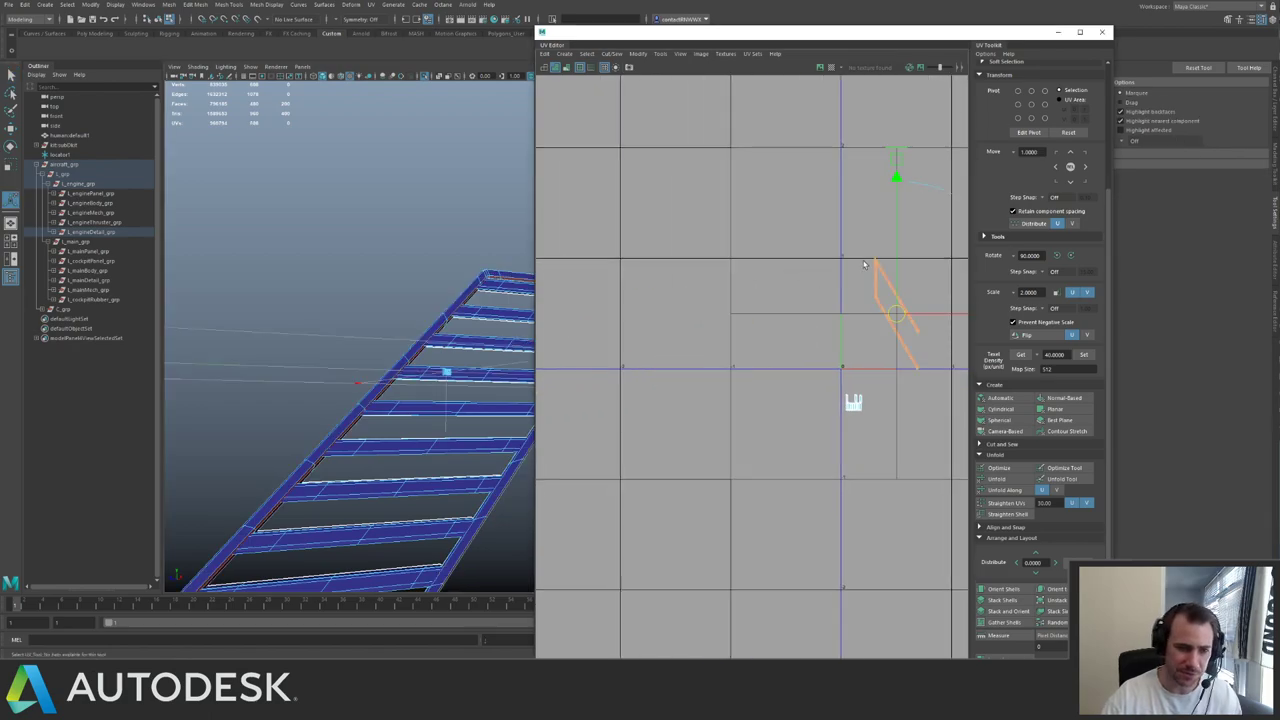
middle_click_drag(879, 247, 755, 303, "alt")
right_click_drag(755, 303, 859, 305, "alt")
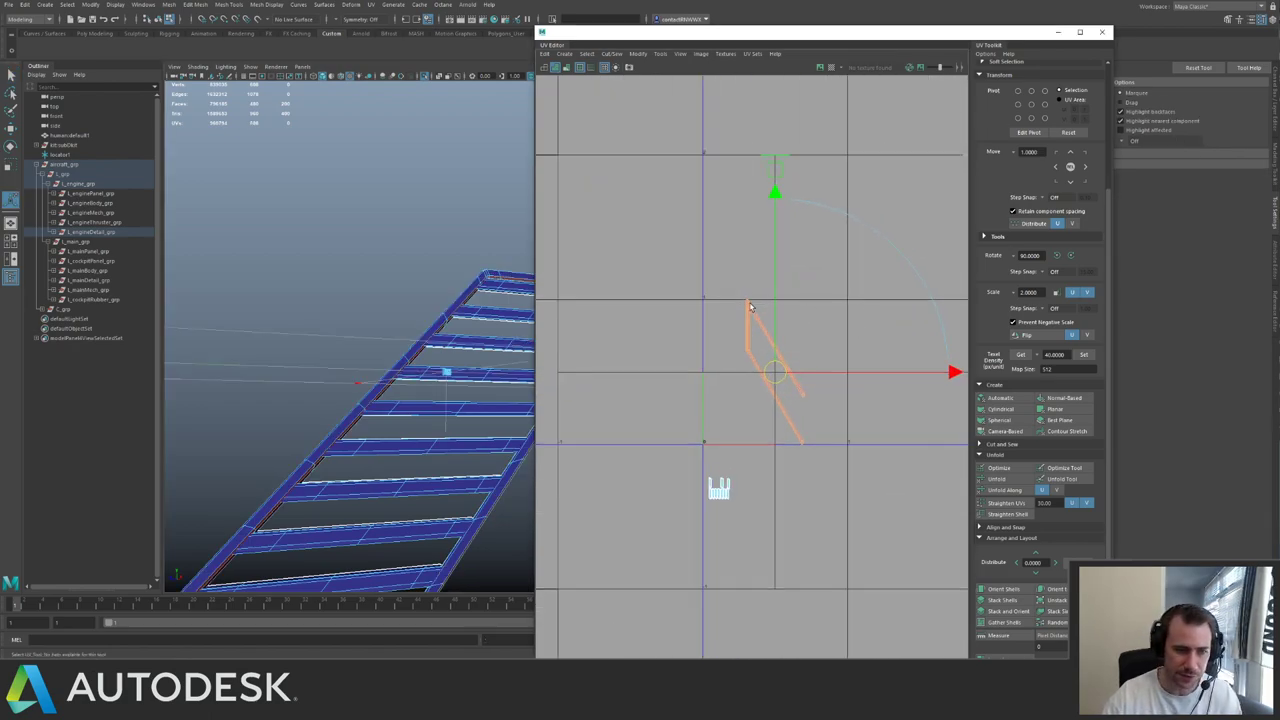
- Delete the strip of faces along the underside of the vent's frame
left_click_drag(340, 415, 367, 364, "alt")
key("1")
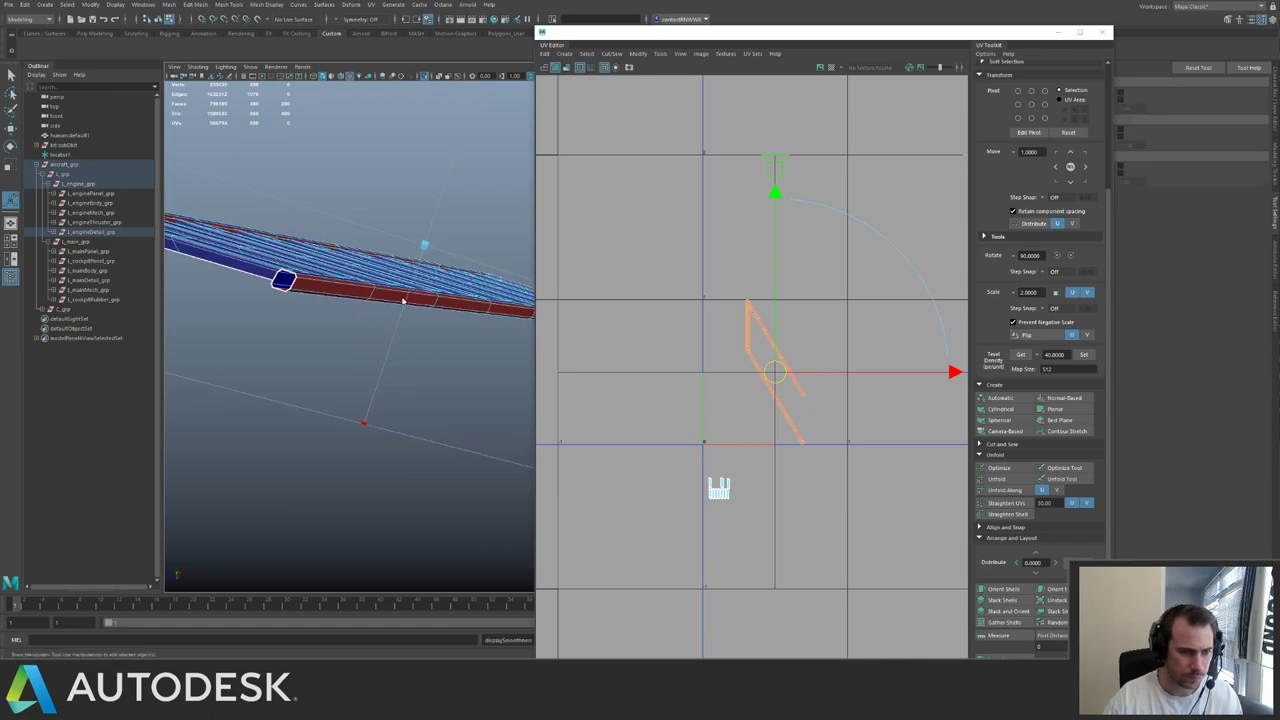
right_click_drag(403, 299, 419, 287)
left_click_drag(420, 288, 403, 331, "alt")
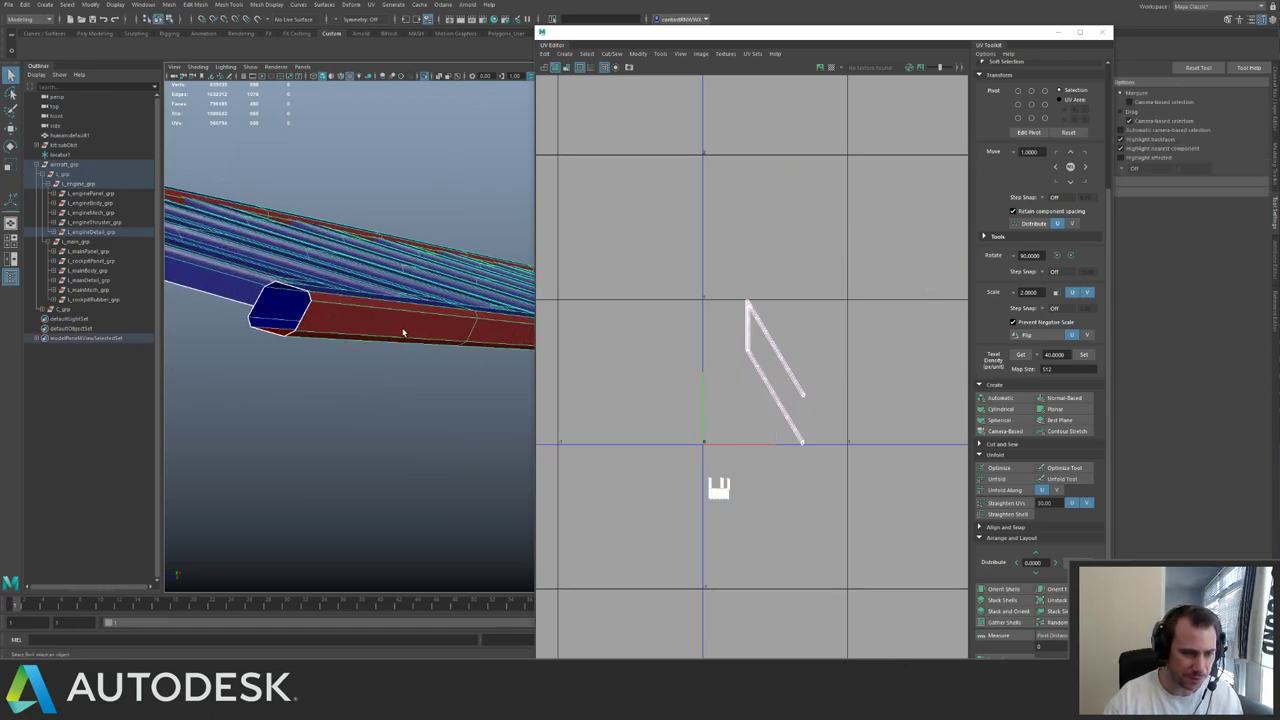
left_click(456, 345)
left_click(460, 346)
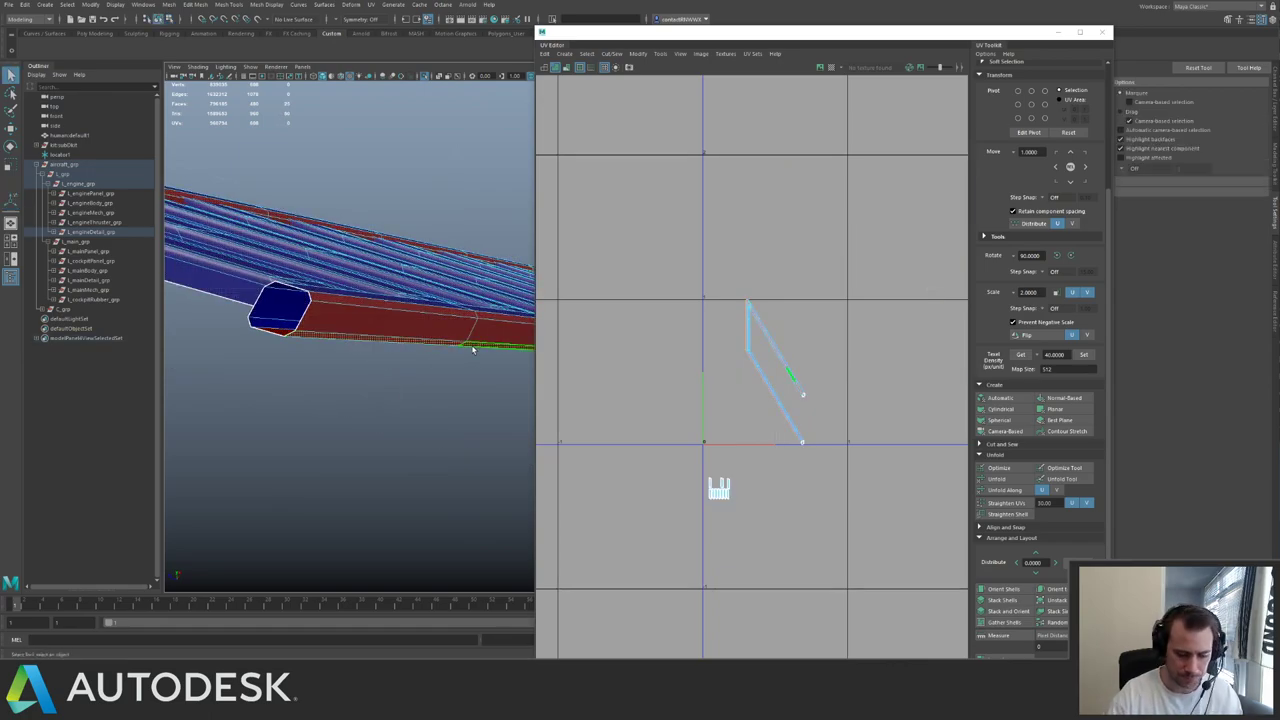
key("Delete")
- Delete the end cap and the remaining hidden face strips along the inner and lower sides of the vent's frame
left_click(276, 324)
mouse_move(320, 315)
left_mouse_down("alt")
mouse_move(323, 325)
mouse_move(297, 289)
mouse_move(282, 298)
mouse_move(299, 303)
left_mouse_up("alt")
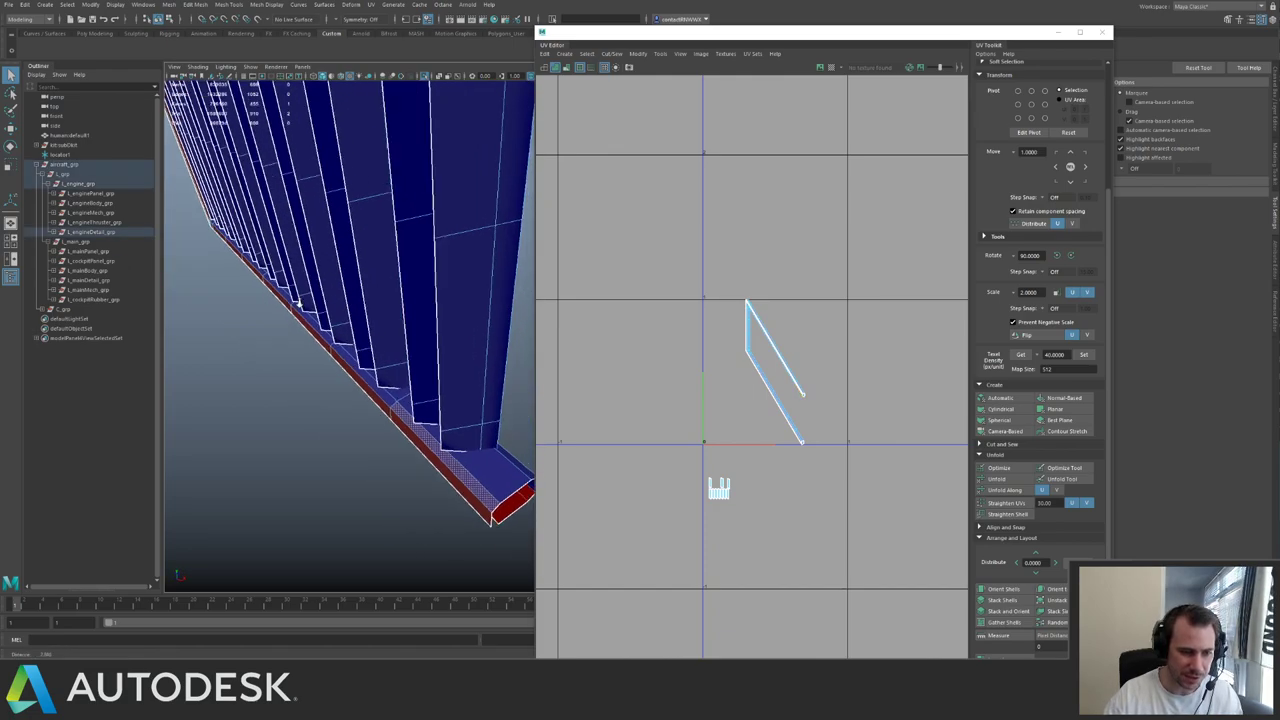
right_click_drag(299, 303, 305, 304, "alt")
double_click(396, 407, "shift")
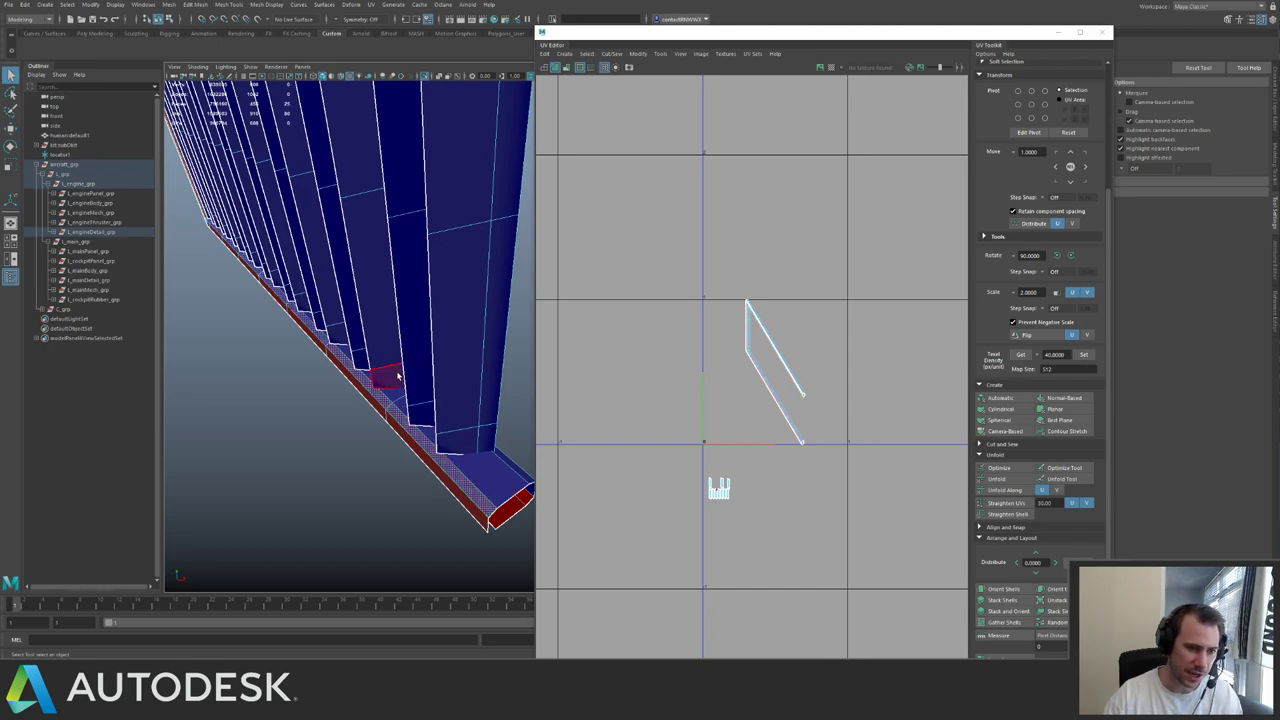
key("Delete")
double_click(372, 379)
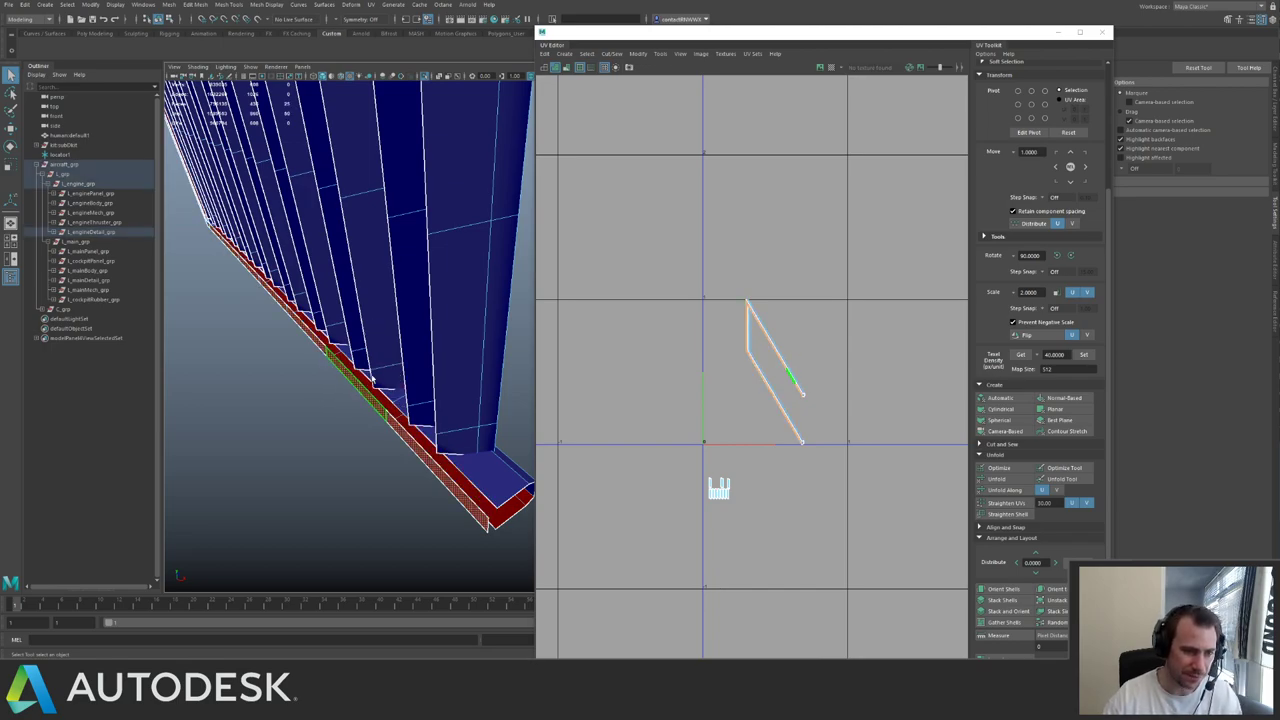
right_click_drag(372, 379, 263, 343, "alt")
left_click_drag(263, 343, 269, 329, "alt")
key("Delete")
left_click_drag(472, 269, 298, 412, "alt")
middle_click_drag(298, 412, 376, 364, "alt")
right_click_drag(420, 343, 452, 301)
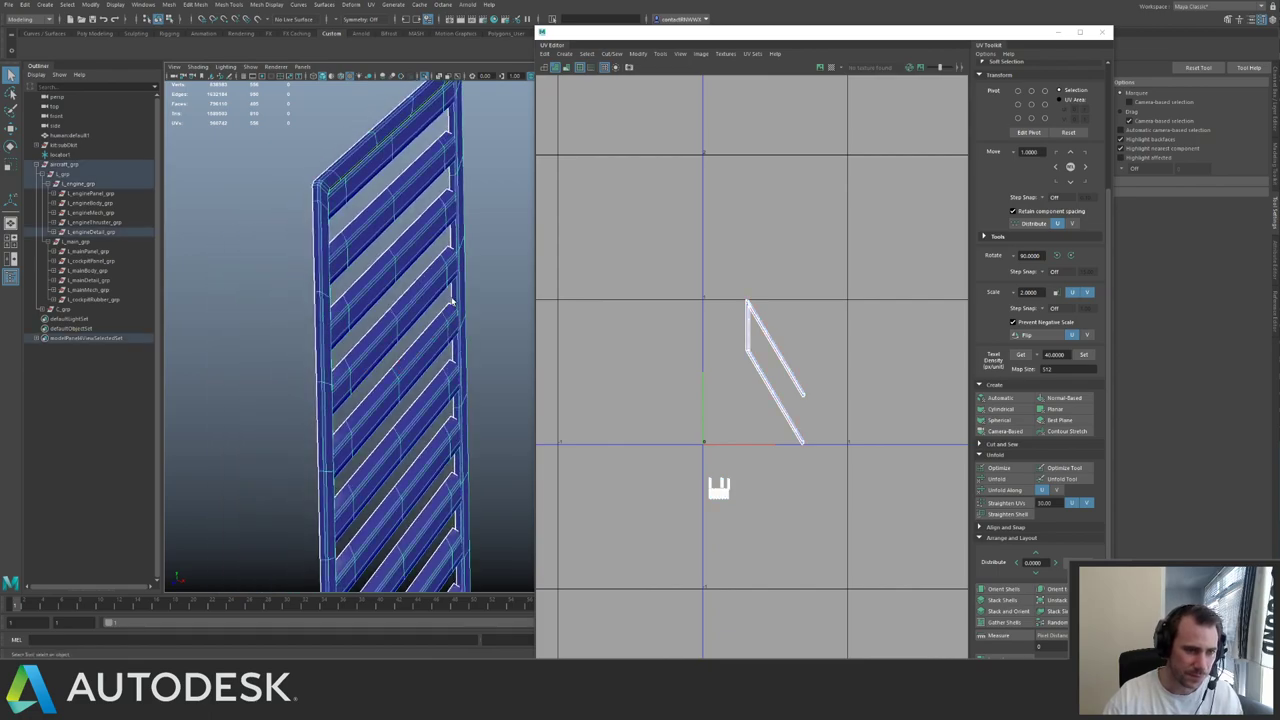
key("F10")
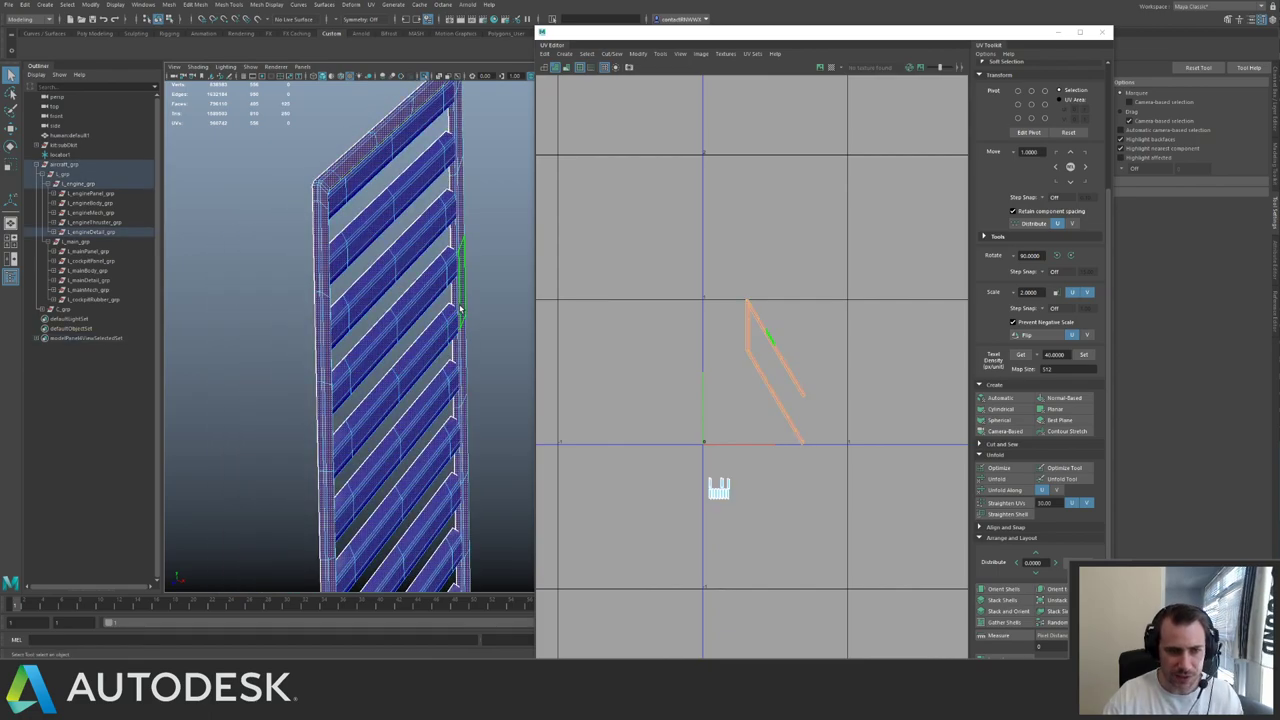
key("f")
middle_click_drag(756, 338, 827, 323, "alt")
right_click_drag(827, 323, 672, 115, "alt")
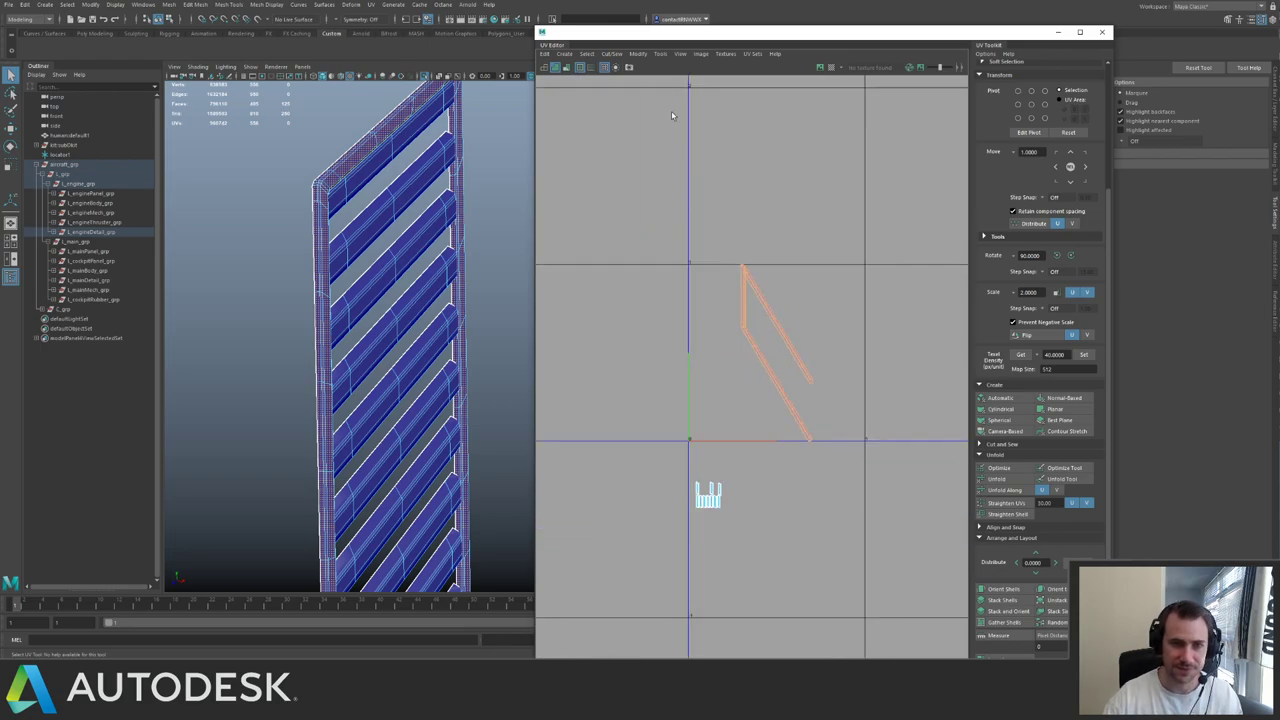
- Insert a single edge loop along the vent's frame using Multiple edge loops with the equal multiplier
left_click_drag(312, 291, 390, 258, "alt")
key("F8")
key("f")
key("g")
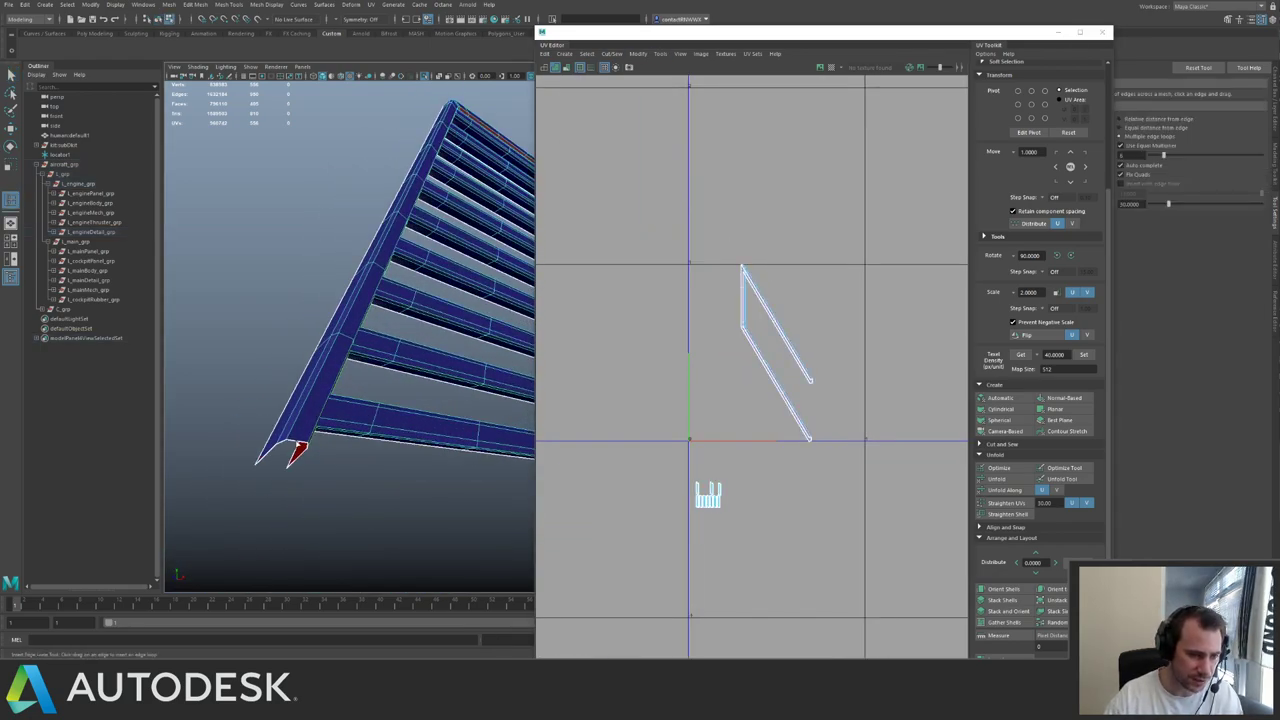
left_click(298, 444)
key("ctrl+z")
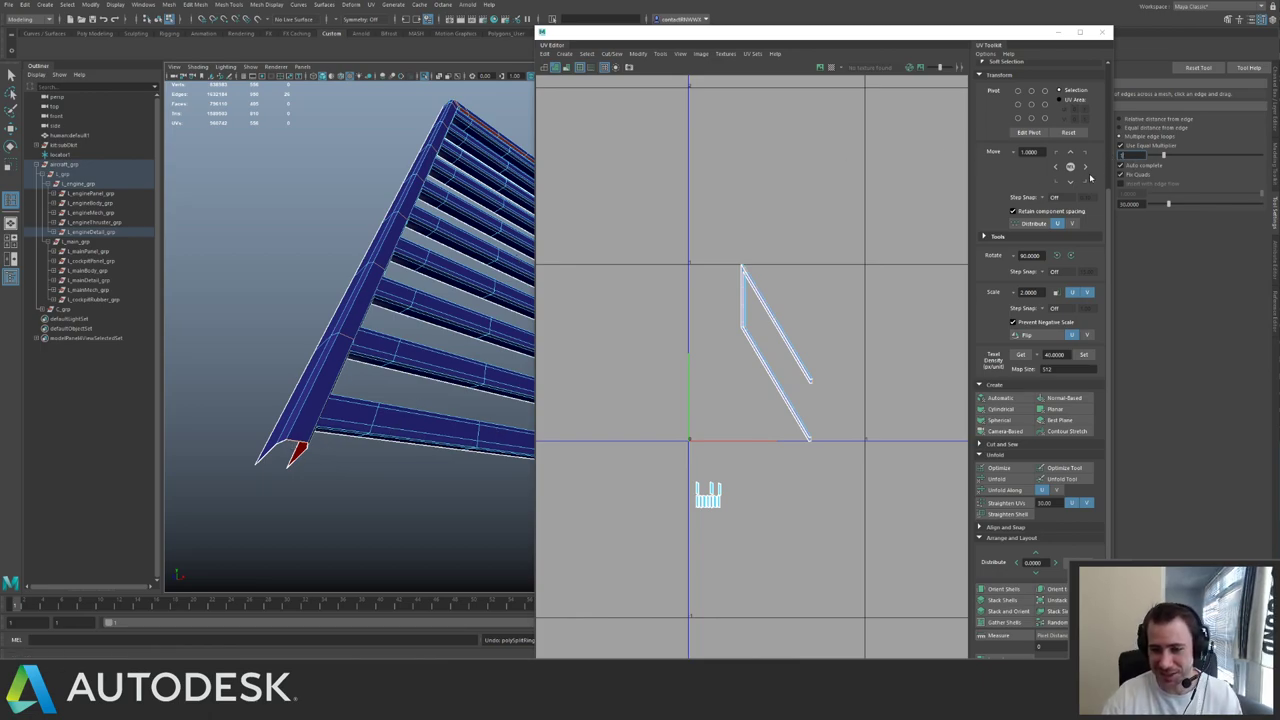
left_click(297, 448)
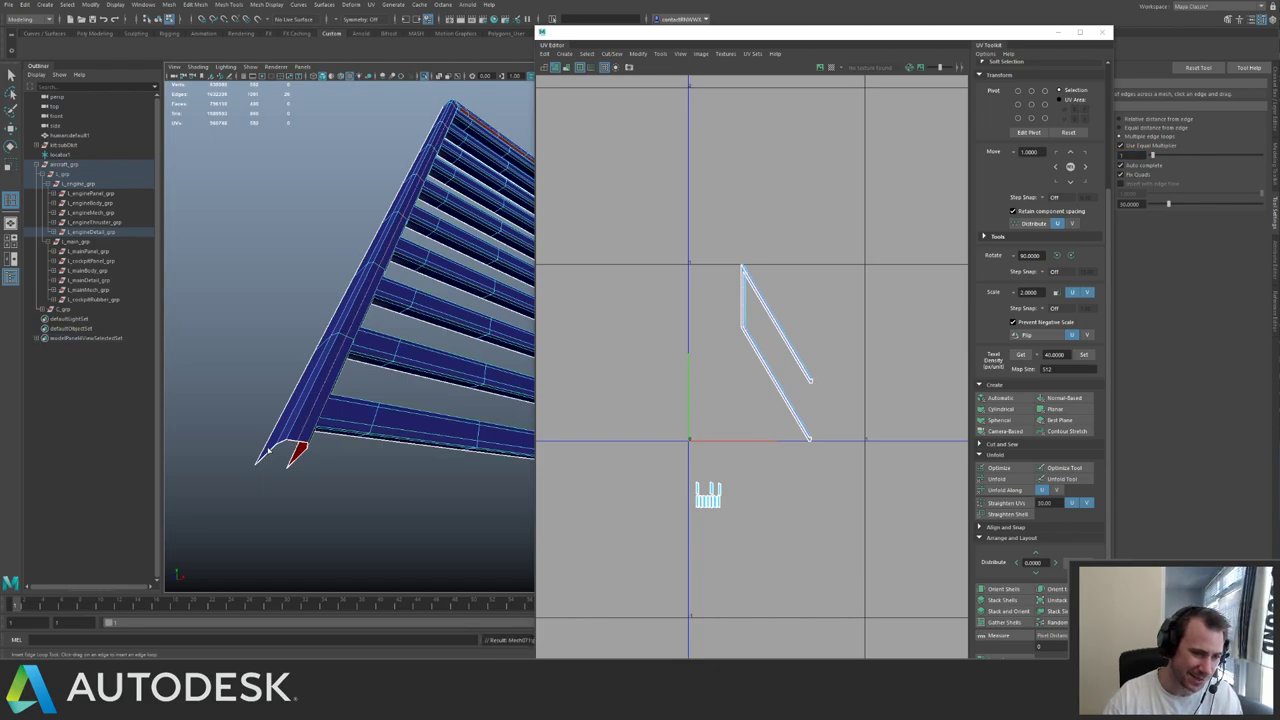
key("q")
right_click_drag(286, 440, 340, 385)
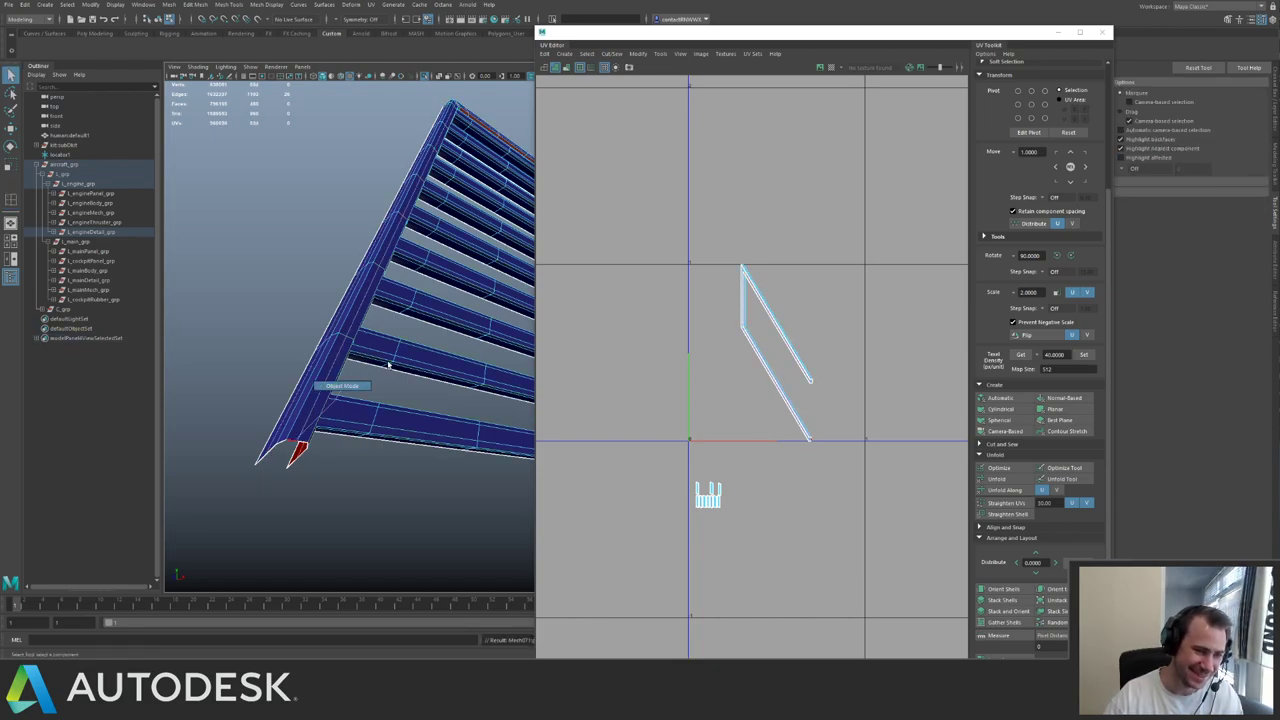
- Select all faces of the vent's frame and unitize their UVs
scroll(389, 249, "down", 4)
middle_click_drag(389, 249, 386, 275, "alt")
right_click_drag(386, 275, 374, 350)
double_click(383, 337)
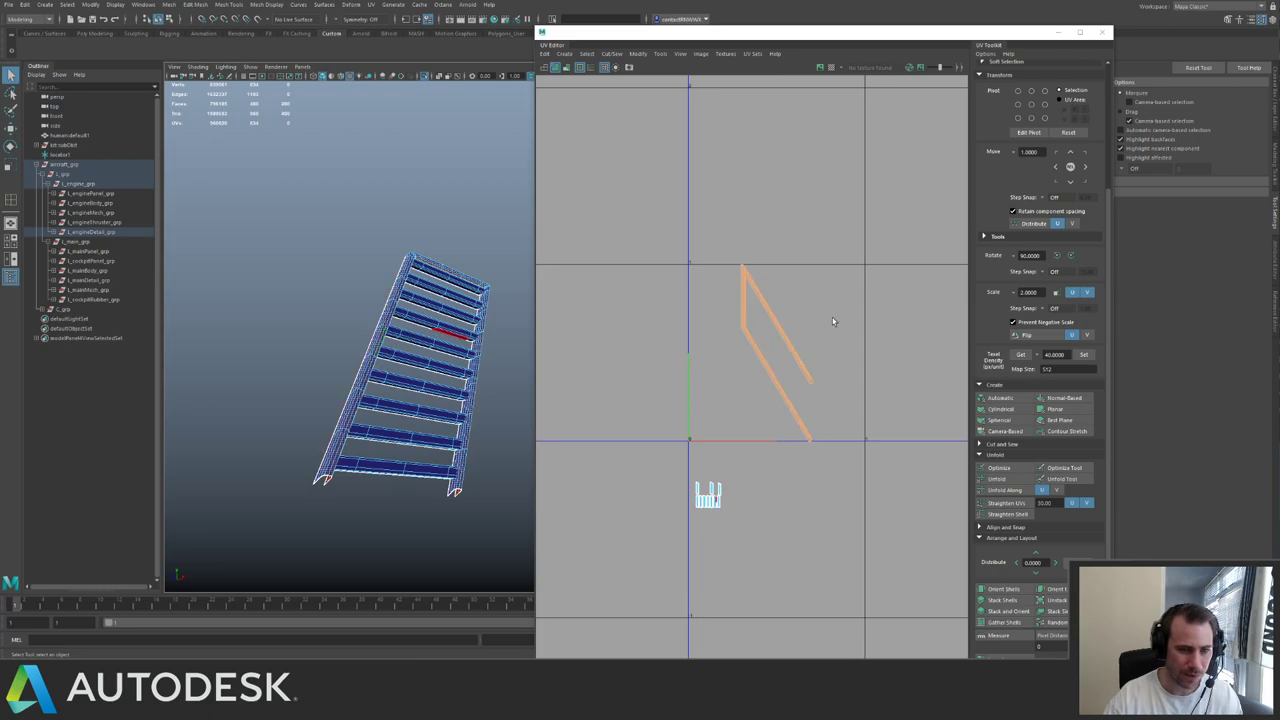
scroll(815, 322, "down", 3)
left_click(640, 55)
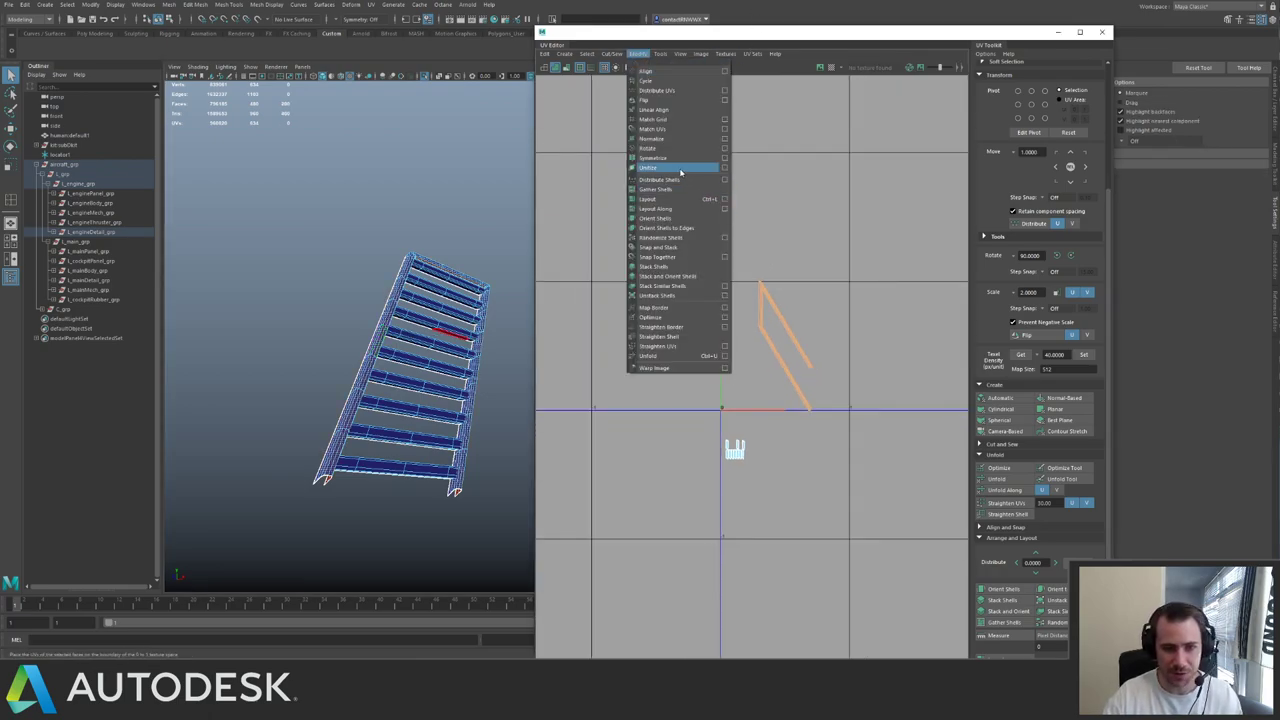
left_click(694, 174)
- Select all UV edges of the unitized frame and sew its faces together into one shell
scroll(702, 195, "up", 2)
right_click_drag(698, 240, 698, 200)
left_click_drag(690, 253, 909, 480)
middle_click_drag(895, 416, 827, 377, "alt")
scroll(827, 378, "down", 1)
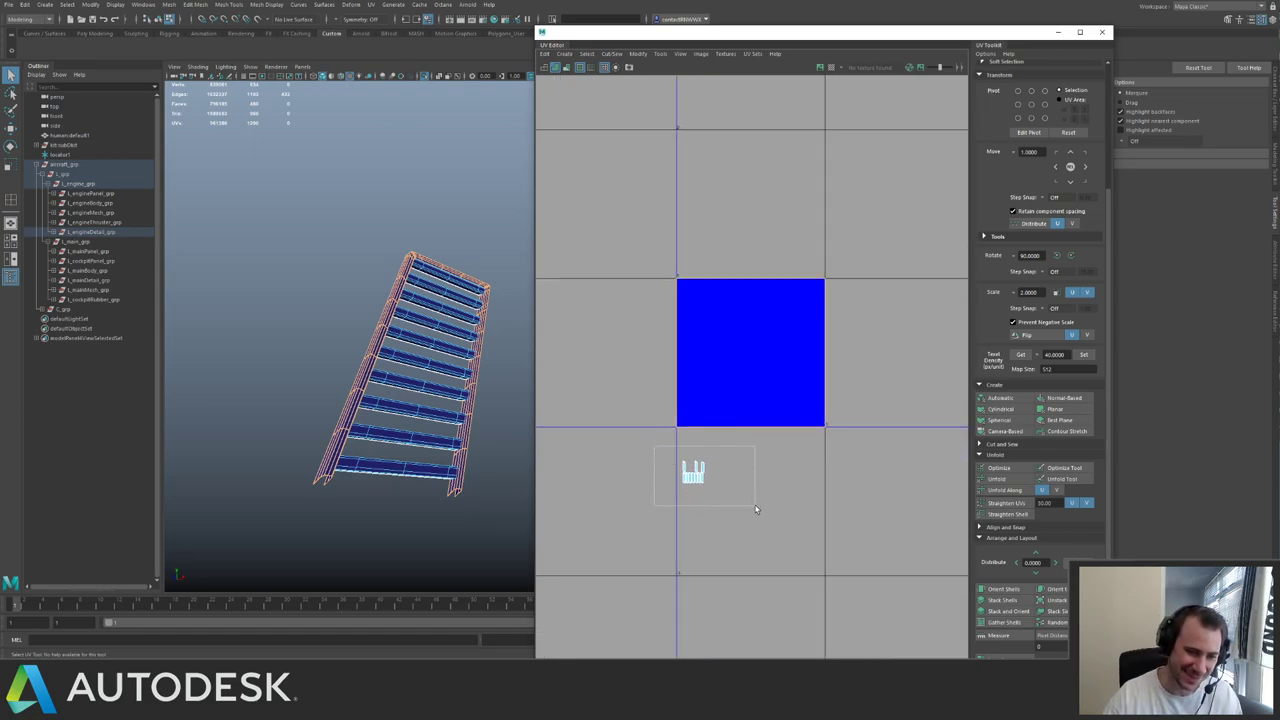
left_click_drag(485, 253, 442, 301, "alt")
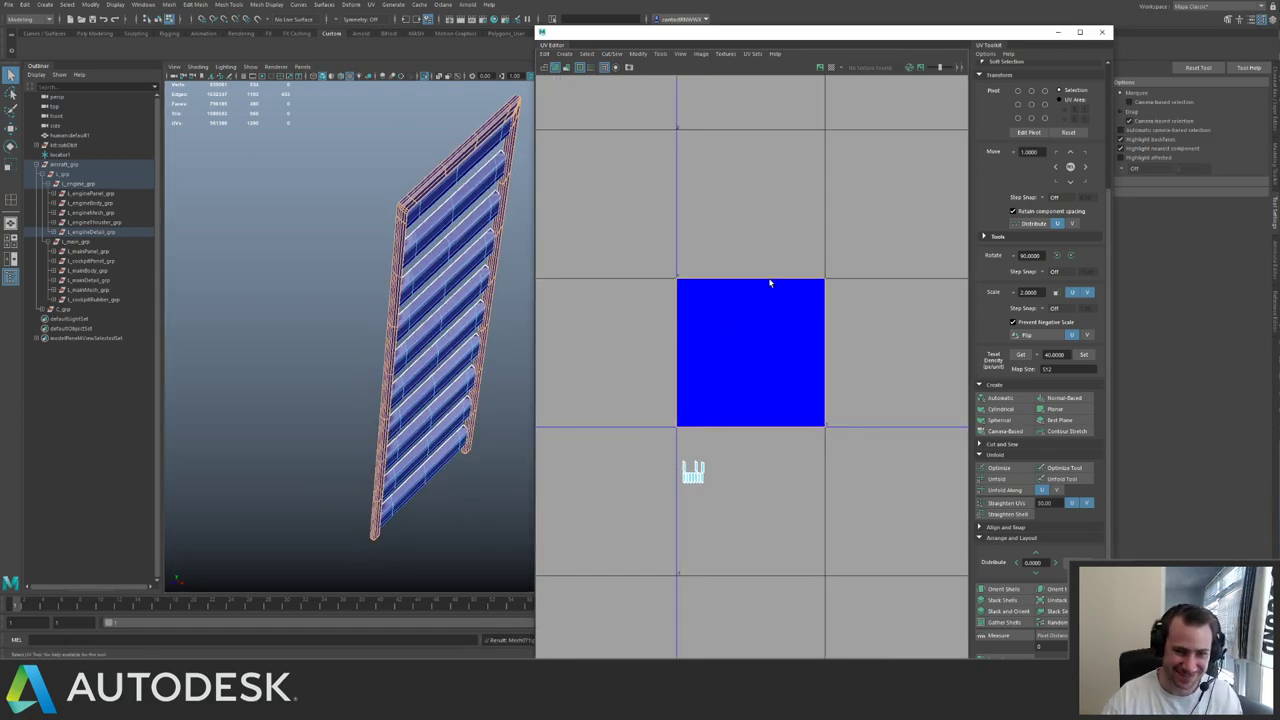
right_click_drag(770, 281, 626, 226, "shift")
- Scale the oversized frame UV shell down and move it beside the slats' UV shells
double_click(876, 334)
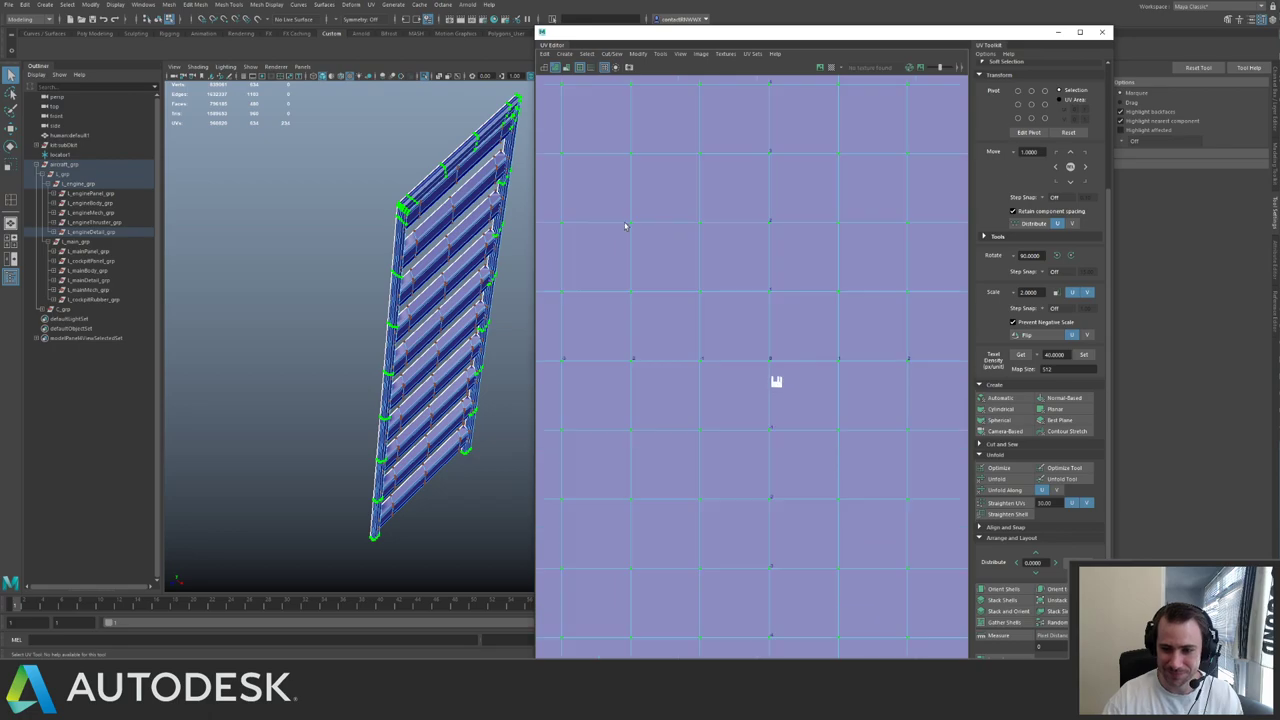
right_click_drag(885, 304, 690, 225, "alt")
key("w")
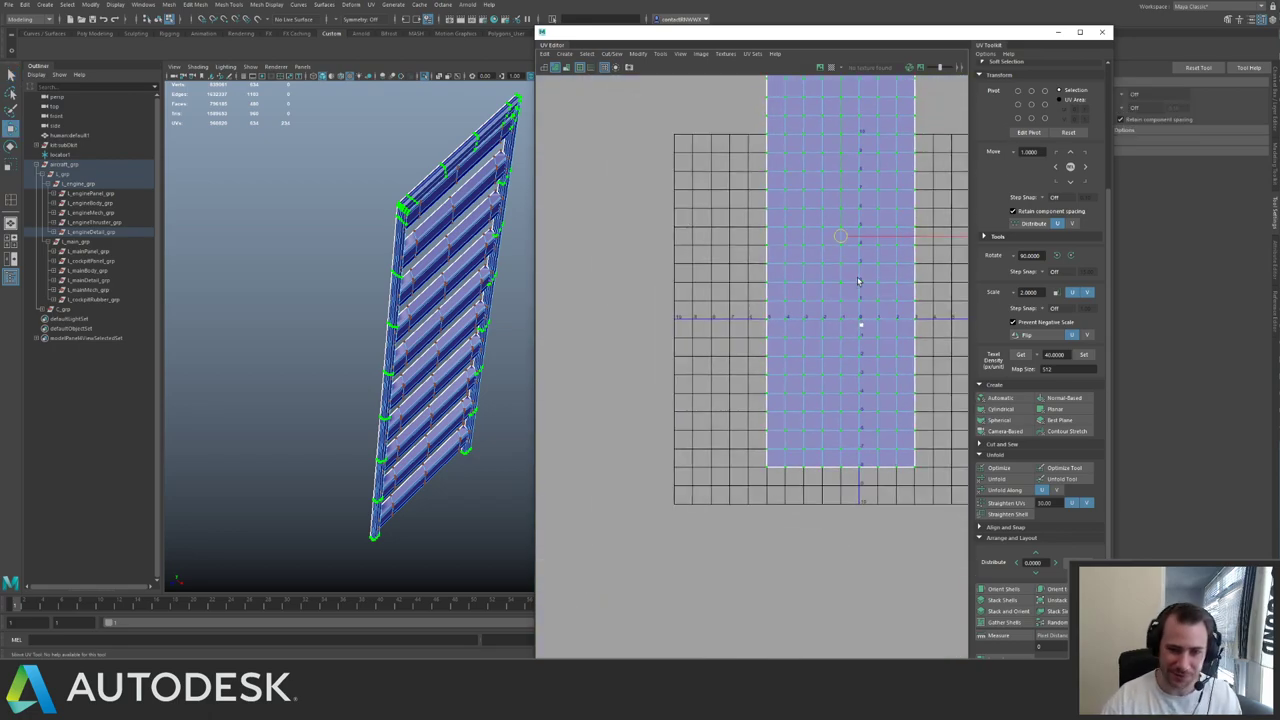
key("r")
left_click_drag(844, 240, 705, 269)
key("w")
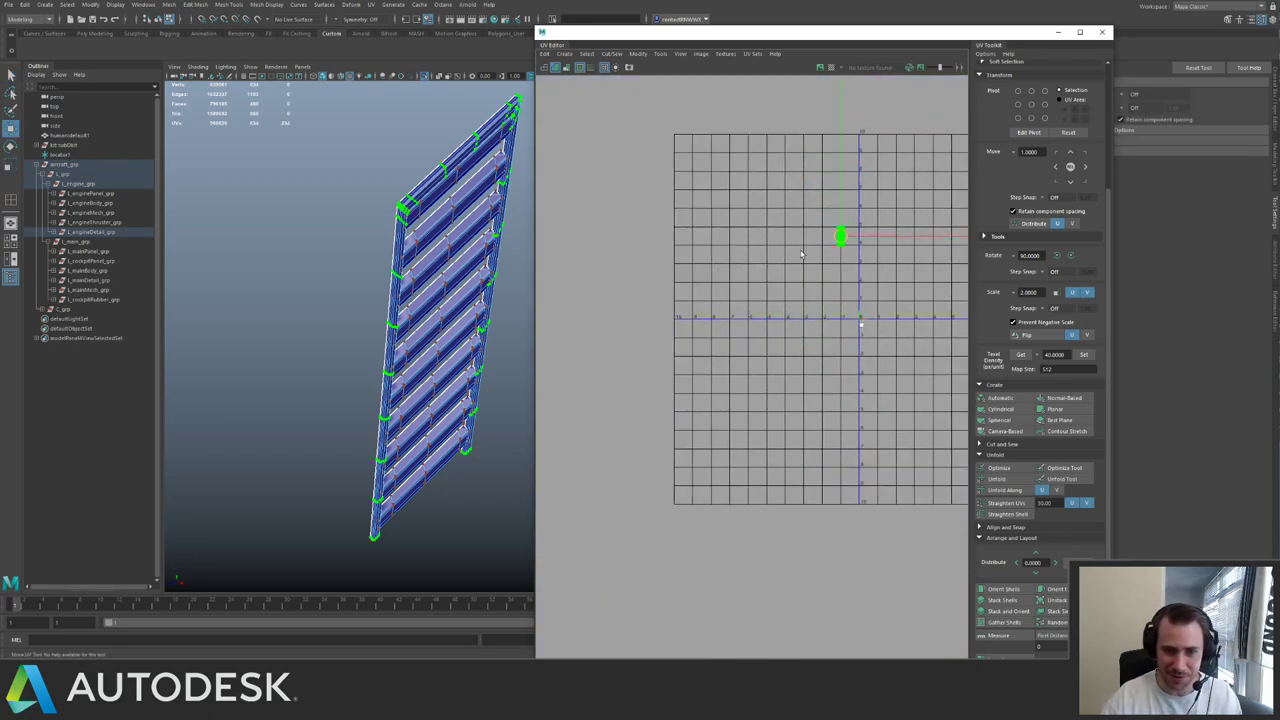
left_click_drag(838, 243, 874, 334)
middle_click_drag(887, 281, 797, 248, "alt")
right_click_drag(797, 248, 943, 363, "alt")
middle_click_drag(880, 260, 798, 260, "alt")
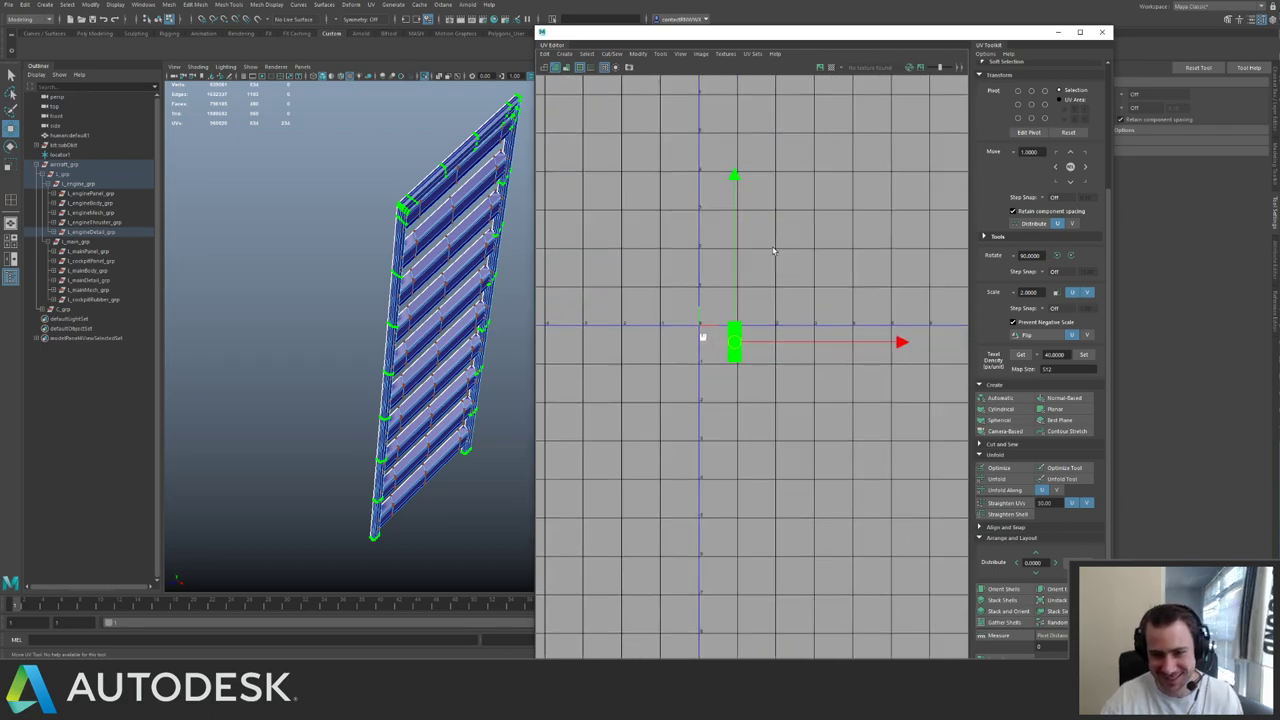
right_click_drag(798, 260, 880, 290, "alt")
- Rotate the frame's UV shell by 90 degrees and unfold it along U and along V
left_click(1057, 256)
middle_click_drag(799, 278, 846, 256, "alt")
right_click_drag(846, 256, 888, 280, "alt")
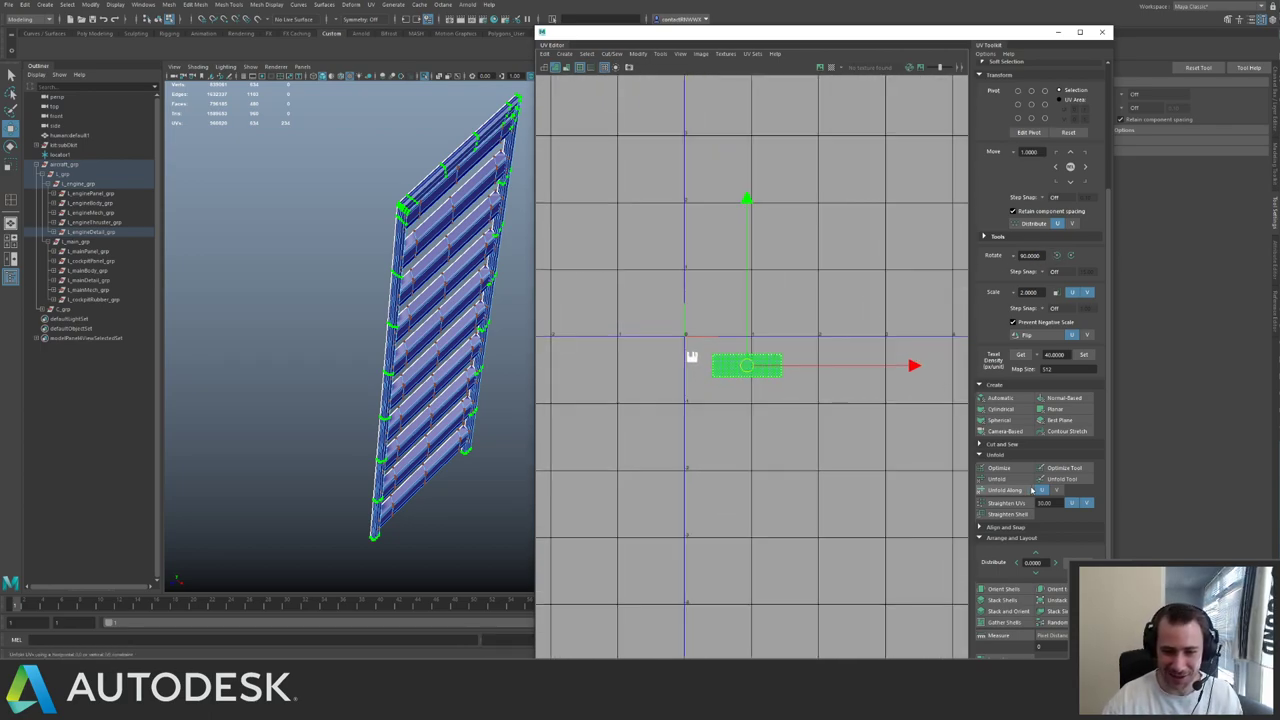
left_click(1021, 491)
left_click(1020, 490)
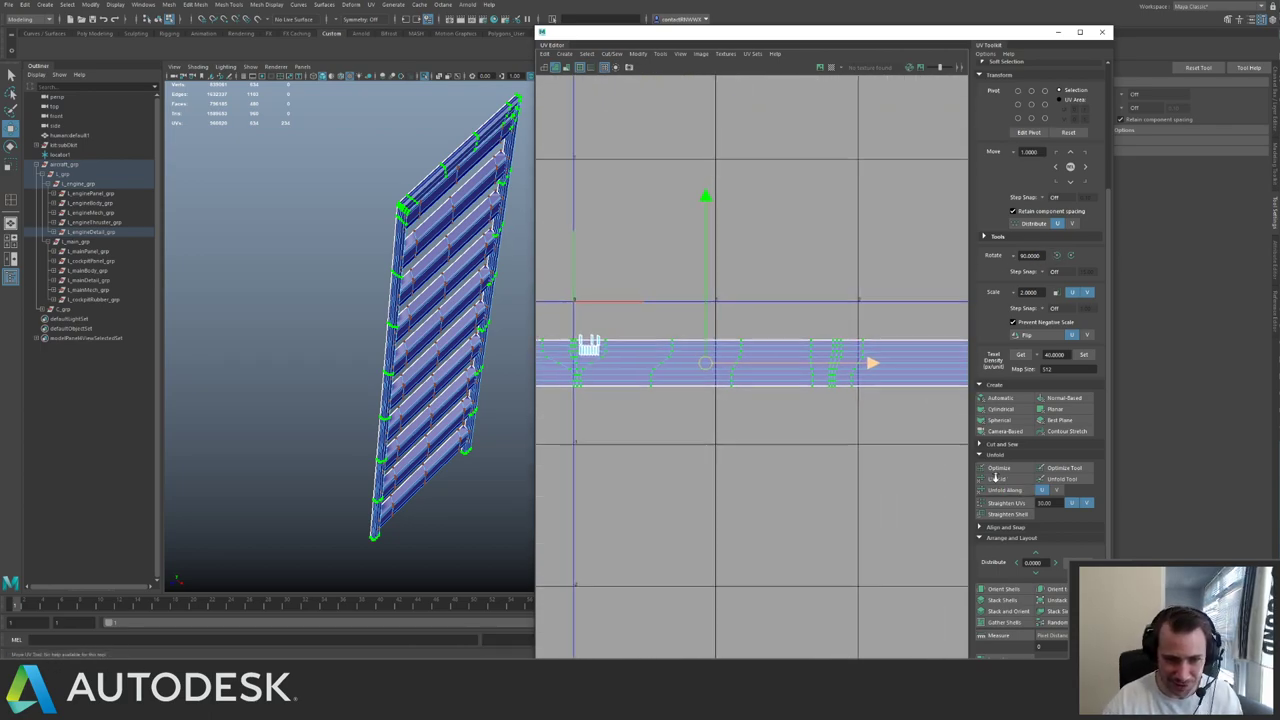
left_click(1058, 490)
left_click(1021, 490)
right_click_drag(925, 408, 858, 360, "alt")
middle_click_drag(854, 381, 773, 348, "alt")
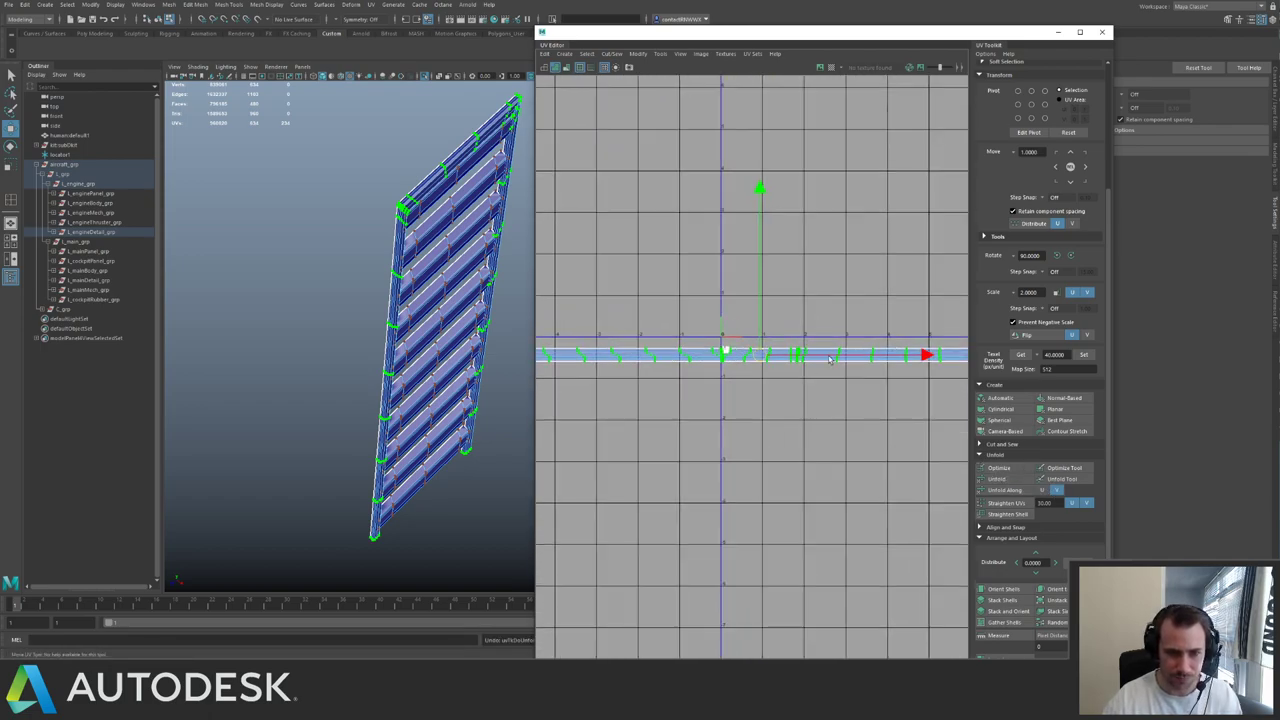
scroll(830, 360, "up", 2)
- Set the texel density of the frame and slat shells to 40 and pack them with Layout
left_click(1083, 355)
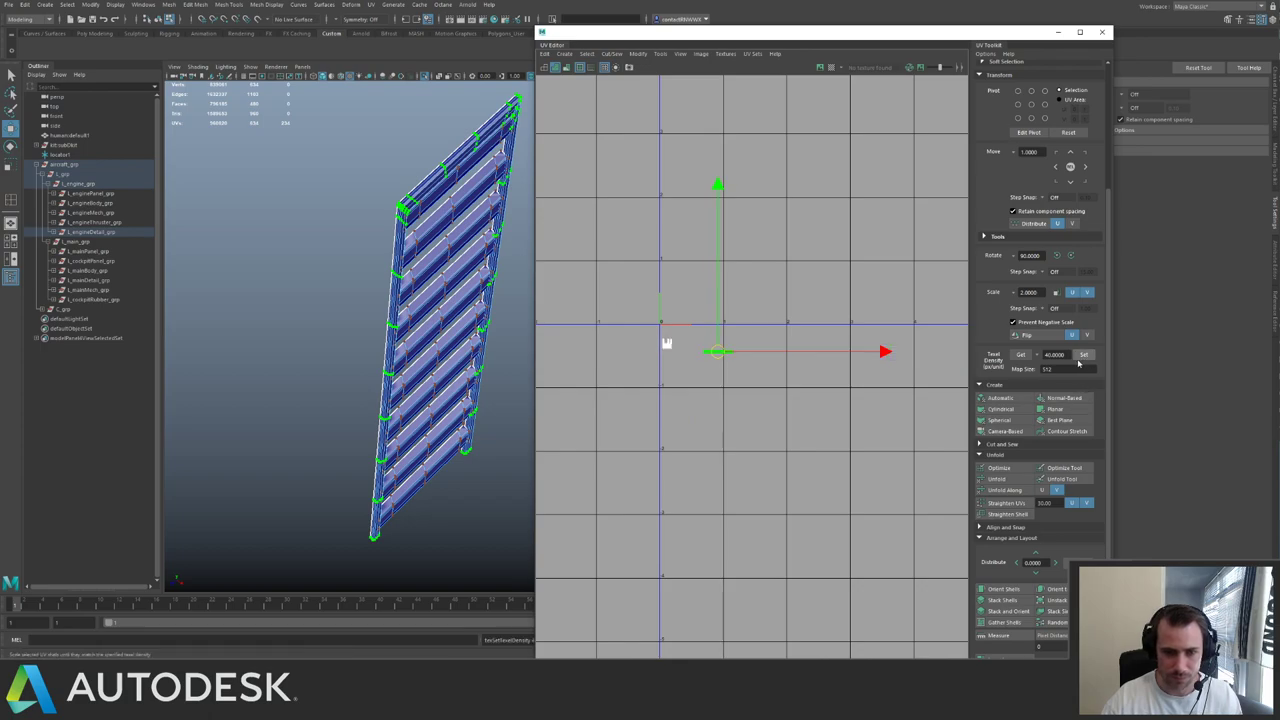
left_click_drag(640, 309, 698, 352, "shift")
left_click(1084, 355)
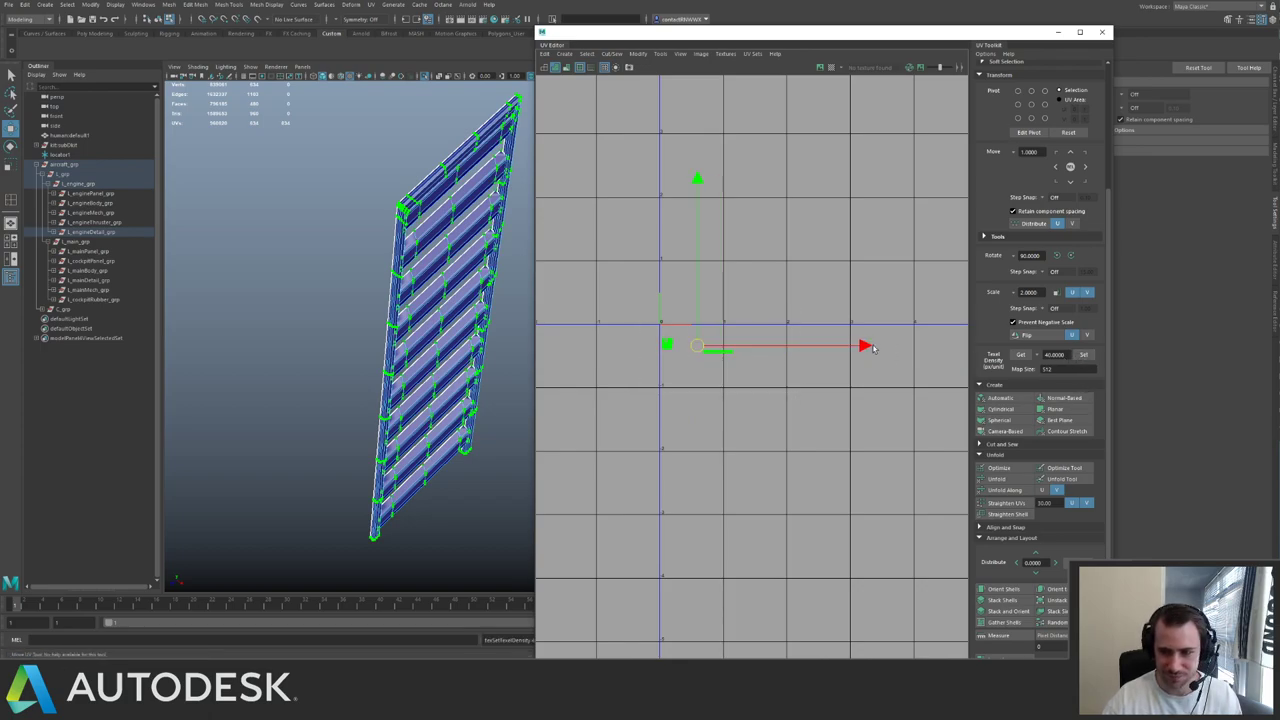
key("ctrl+l")
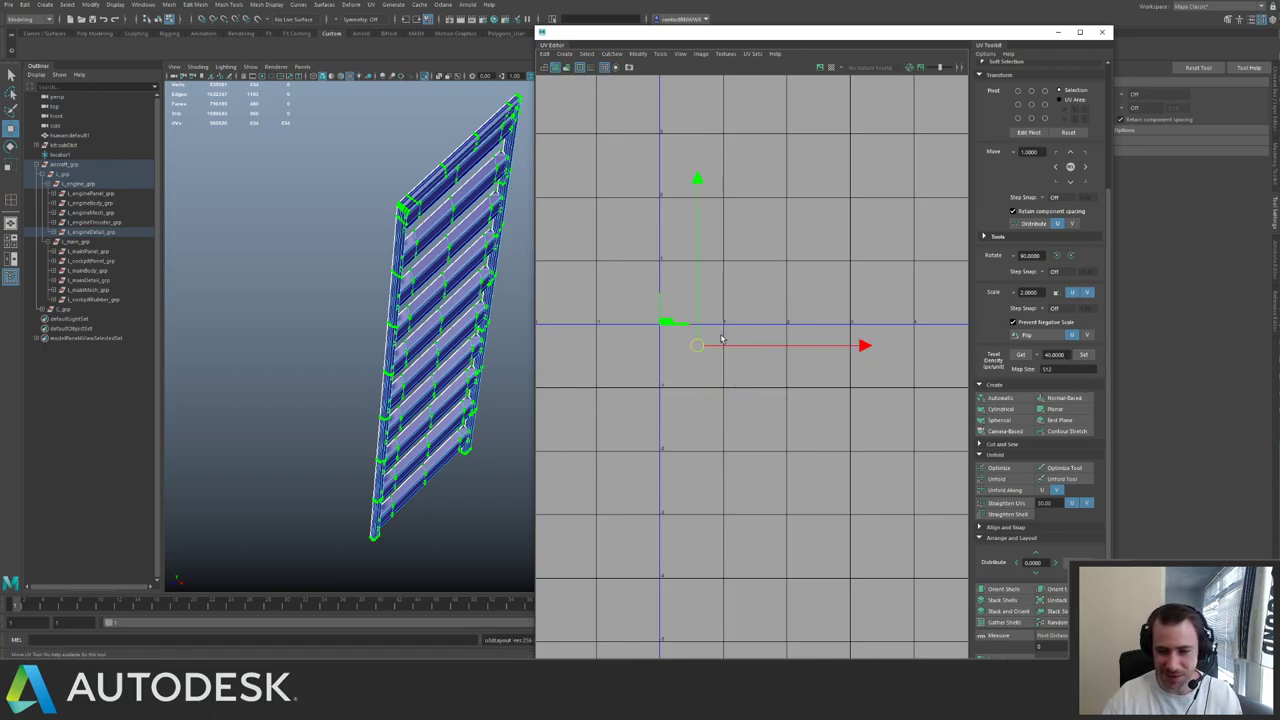
middle_click_drag(722, 338, 750, 387, "alt")
scroll(739, 368, "up", 3)
right_click_drag(678, 356, 763, 418, "alt")
- Show textures in the viewport and assign the existing UV checker material to the vent
right_click_drag(430, 306, 494, 242)
key("6")
scroll(362, 270, "up", 8)
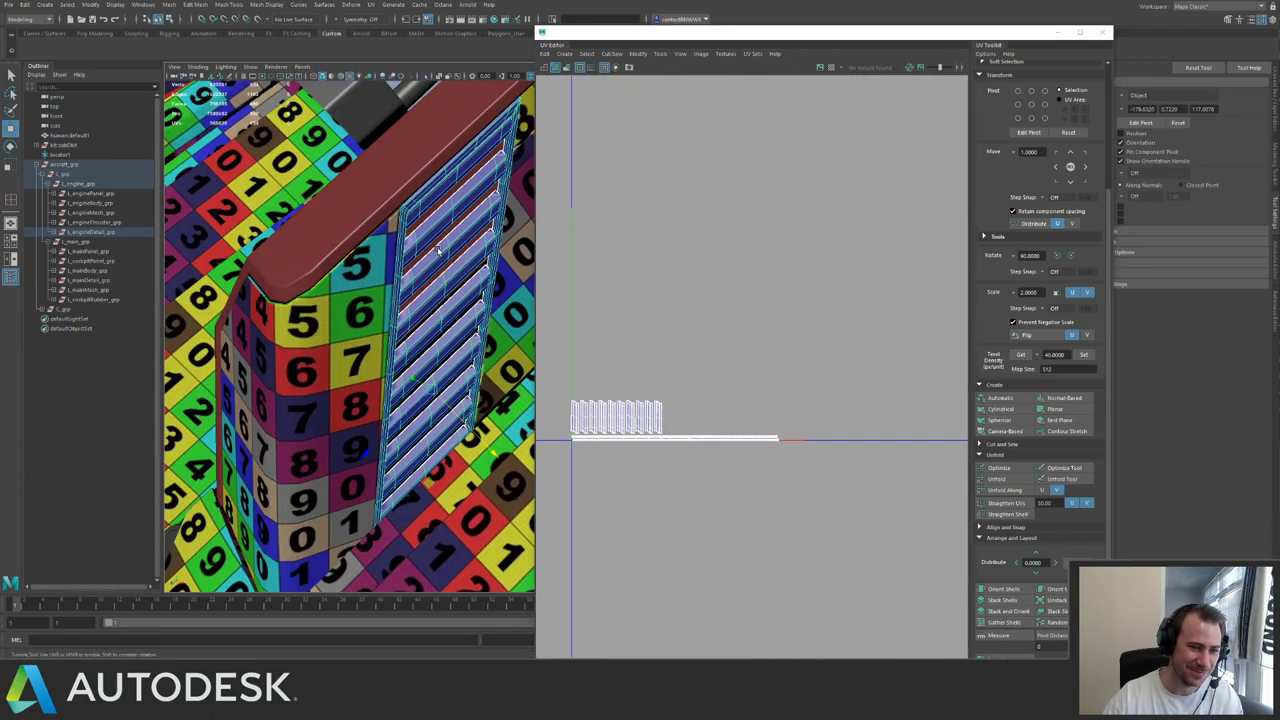
right_click(371, 268)
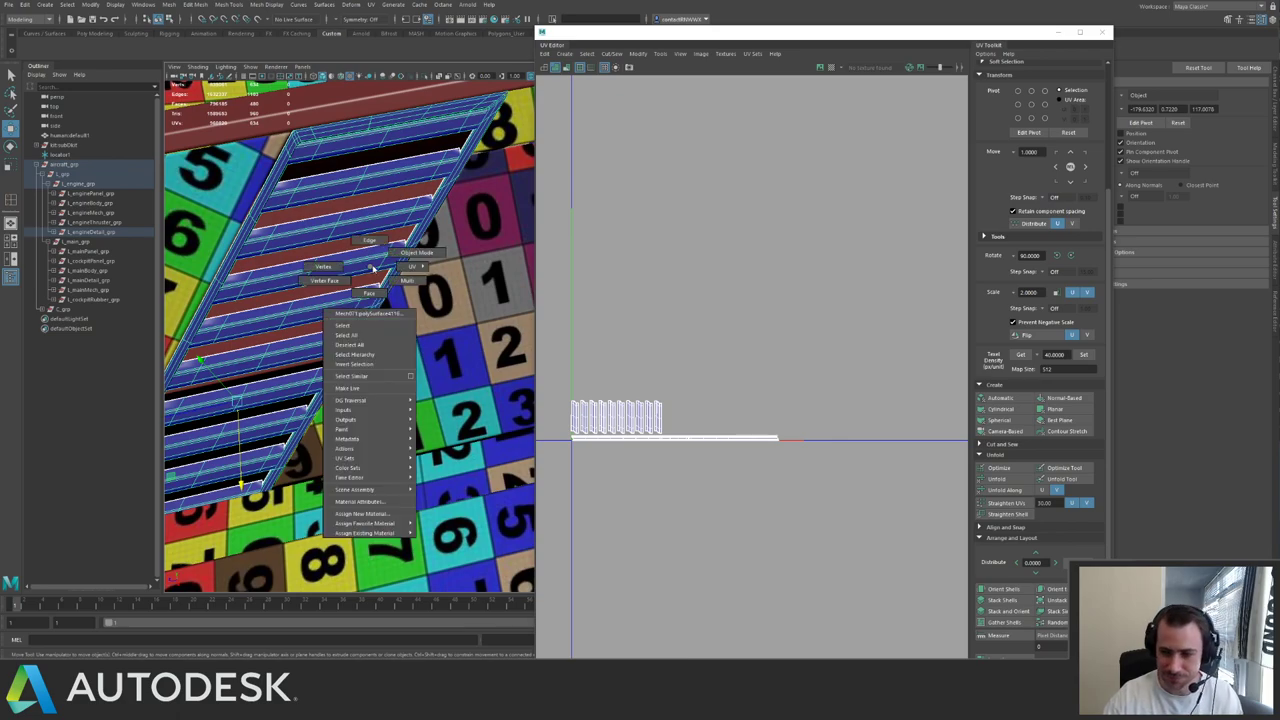
mouse_move(380, 533)
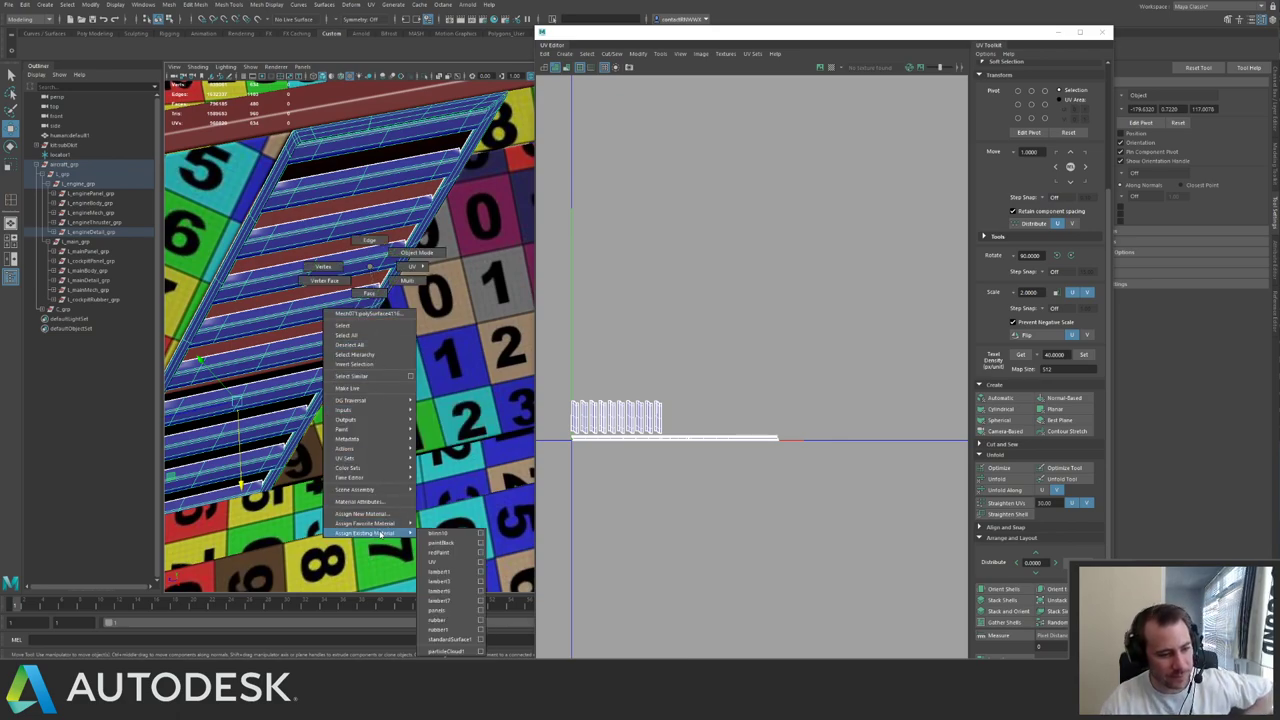
left_click(448, 553)
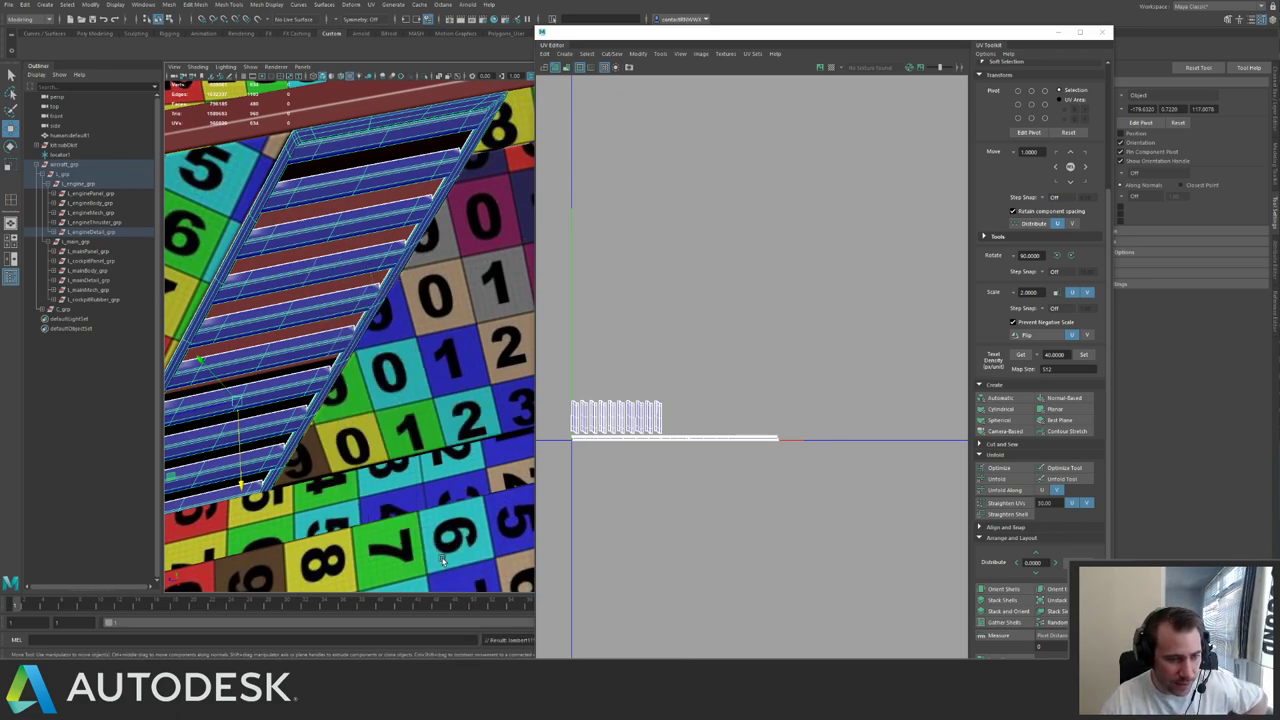
left_click_drag(344, 203, 436, 236, "alt")
- Select the slats' UV shells and rotate them by 90 degrees, checking the checker pattern's direction on the vent
right_click_drag(862, 299, 645, 175, "alt")
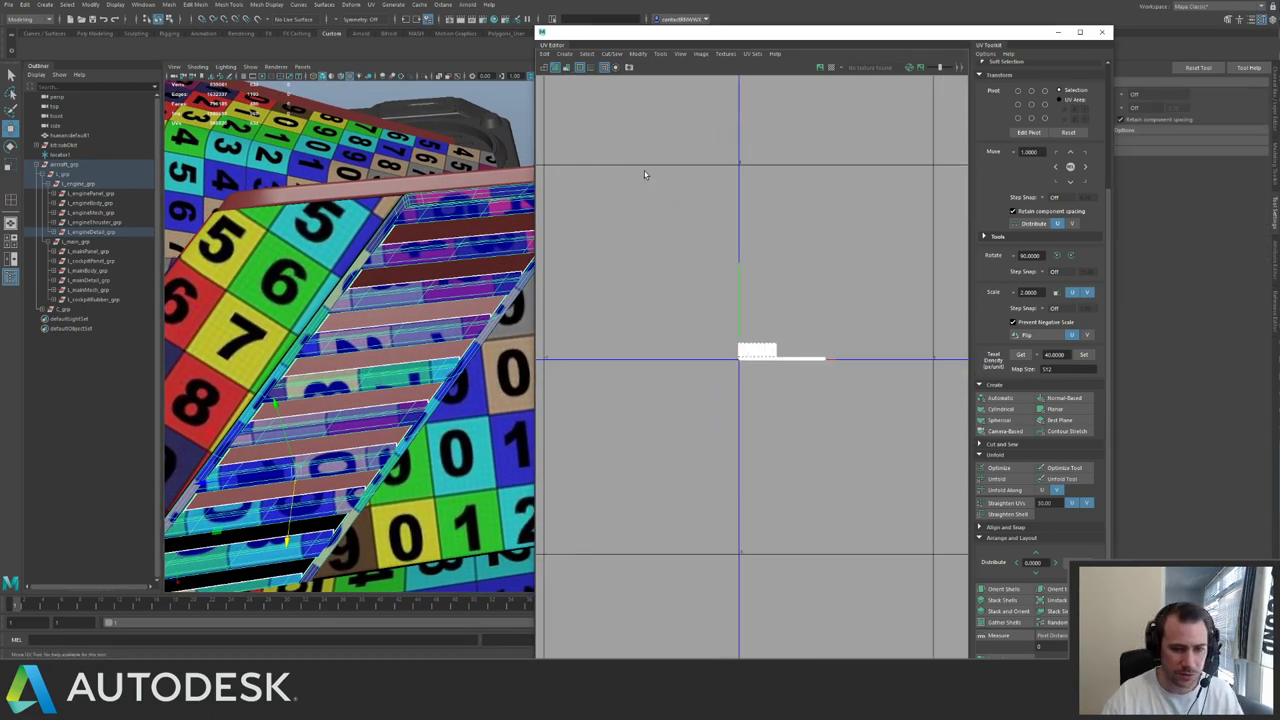
right_click_drag(738, 321, 815, 345, "alt")
key("F12")
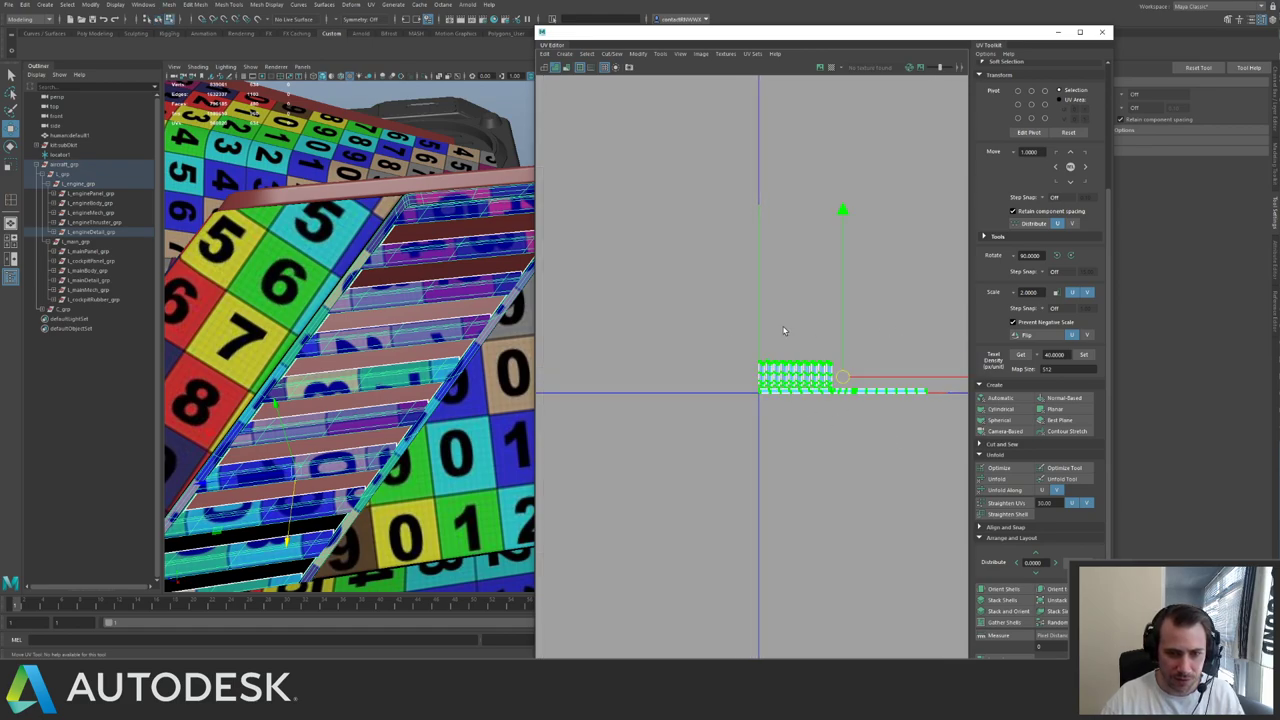
left_click_drag(742, 338, 853, 383)
left_click_drag(363, 349, 347, 326, "alt")
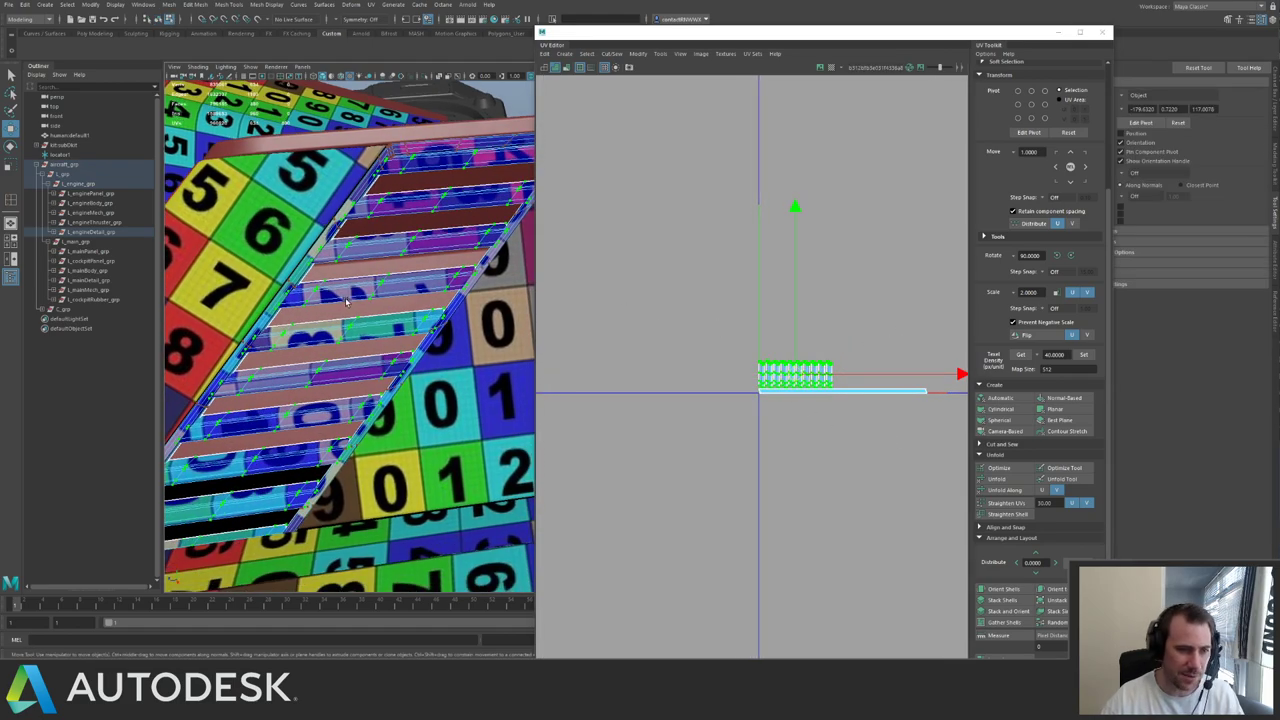
right_click_drag(734, 279, 956, 312, "alt")
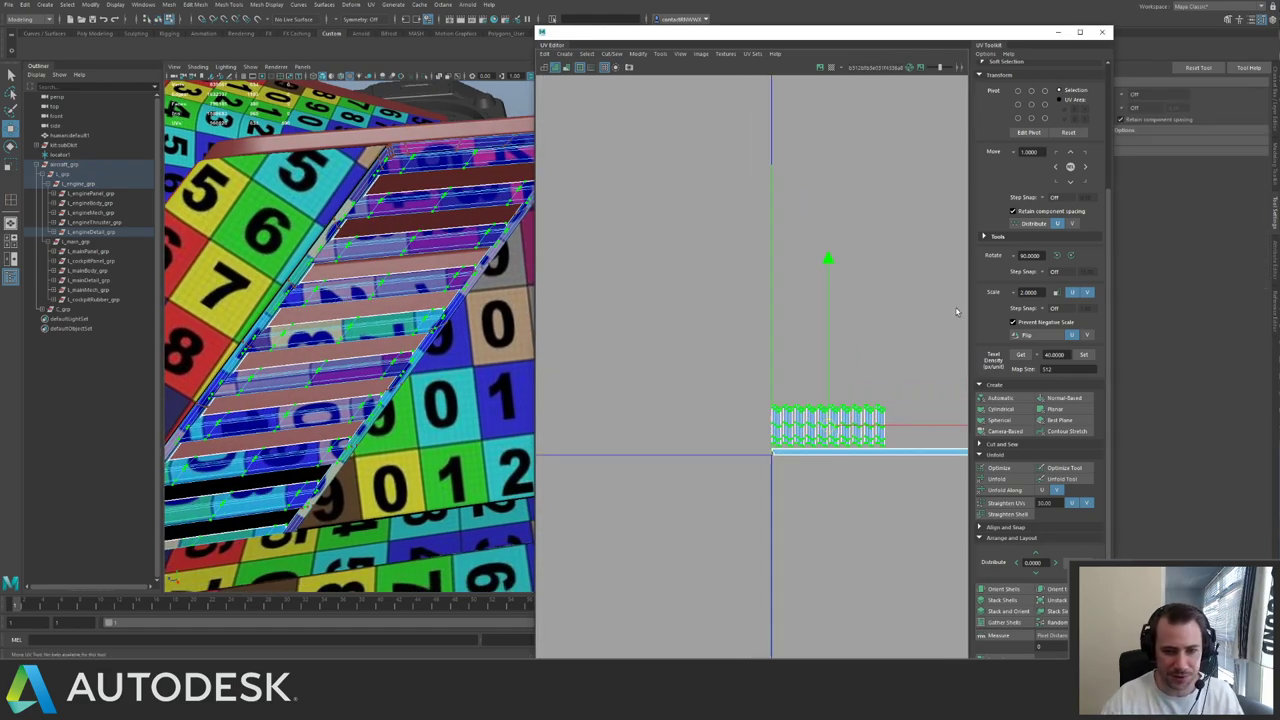
left_click(1058, 257)
left_click(1072, 256)
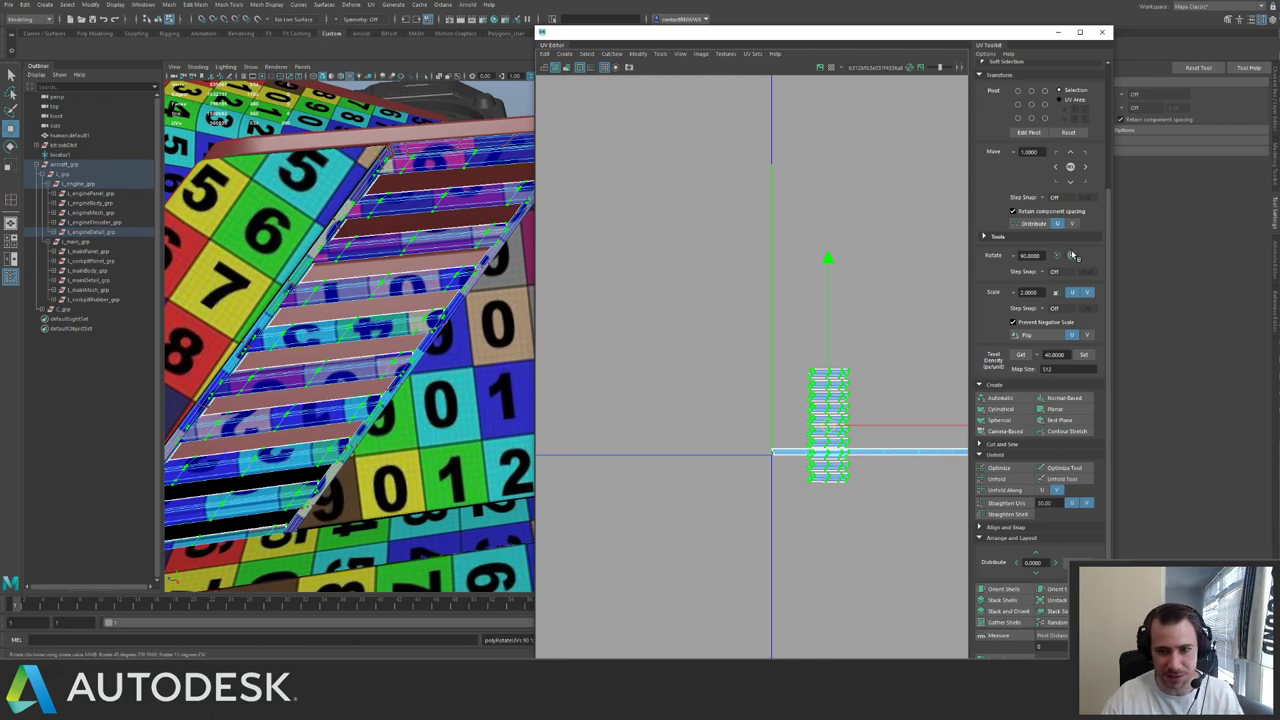
right_click_drag(381, 231, 335, 240, "alt")
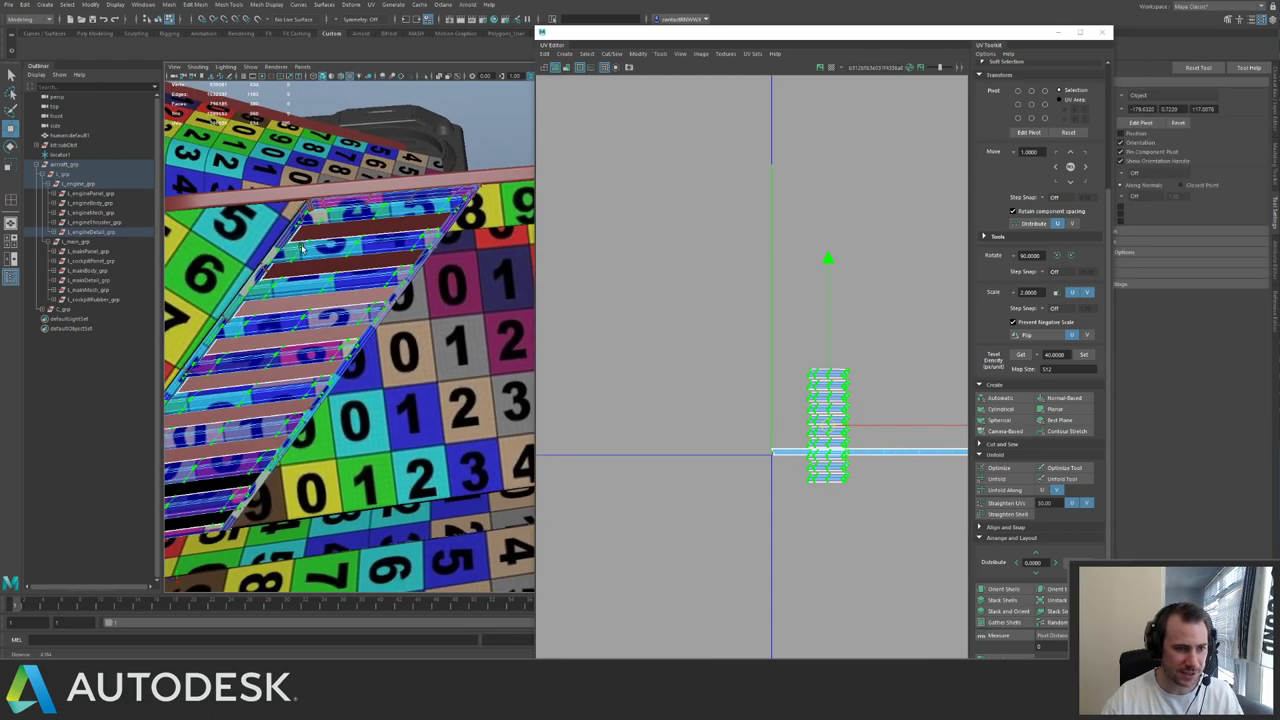
left_click_drag(335, 240, 384, 288, "alt")
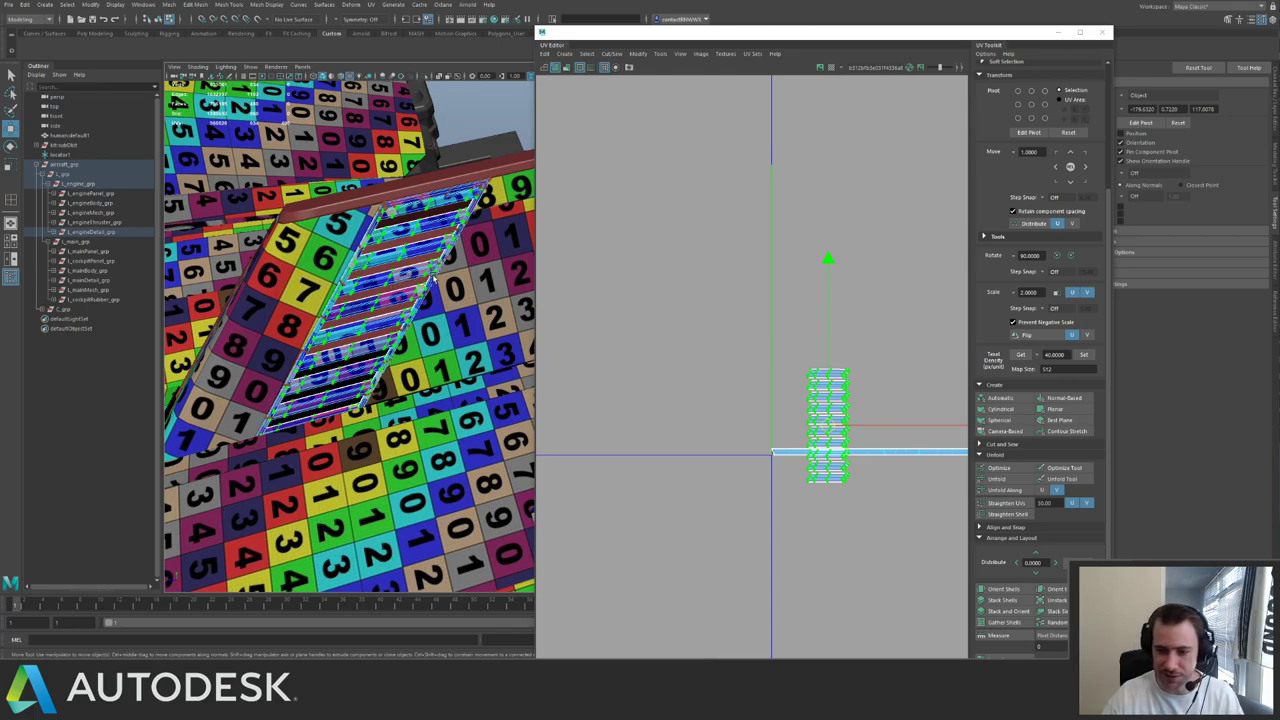
- Select the vent's frame and slat UV shells and pack them together with Layout
right_click_drag(693, 306, 680, 314, "alt")
middle_click_drag(680, 314, 609, 283, "alt")
left_click_drag(632, 319, 752, 464)
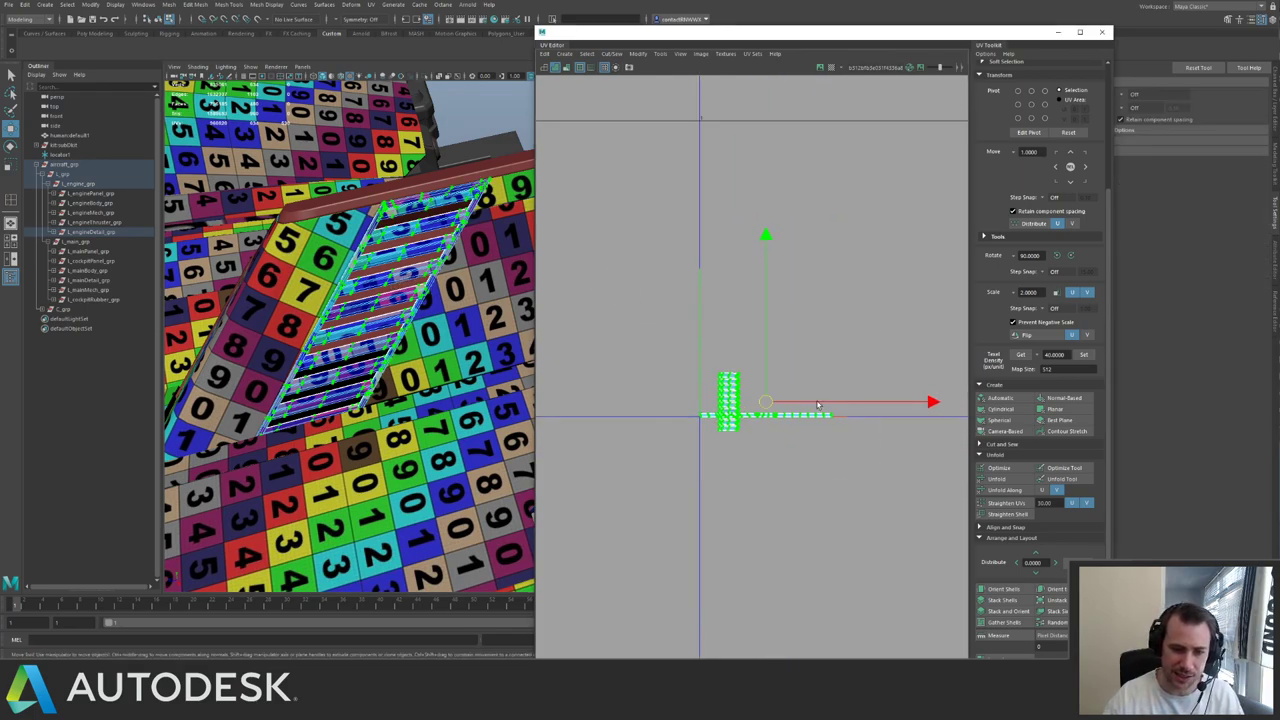
key("ctrl+l")
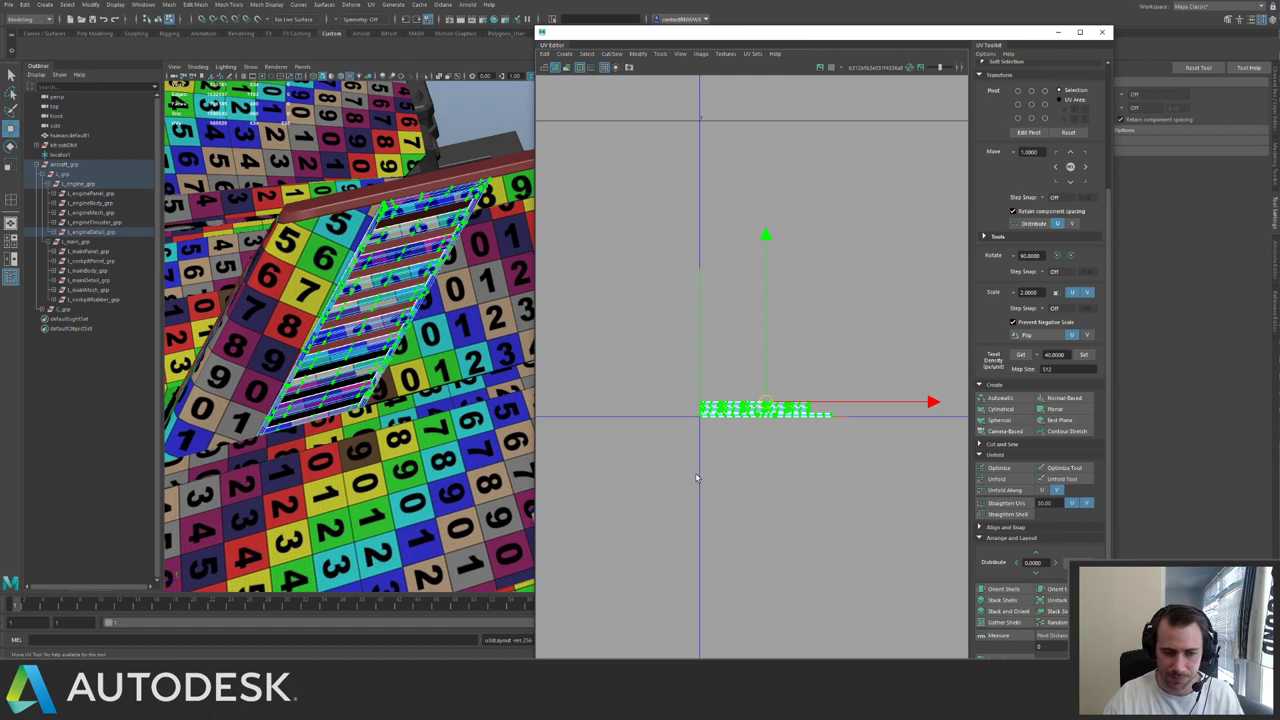
left_click(726, 444)
right_click_drag(772, 387, 925, 318, "alt")
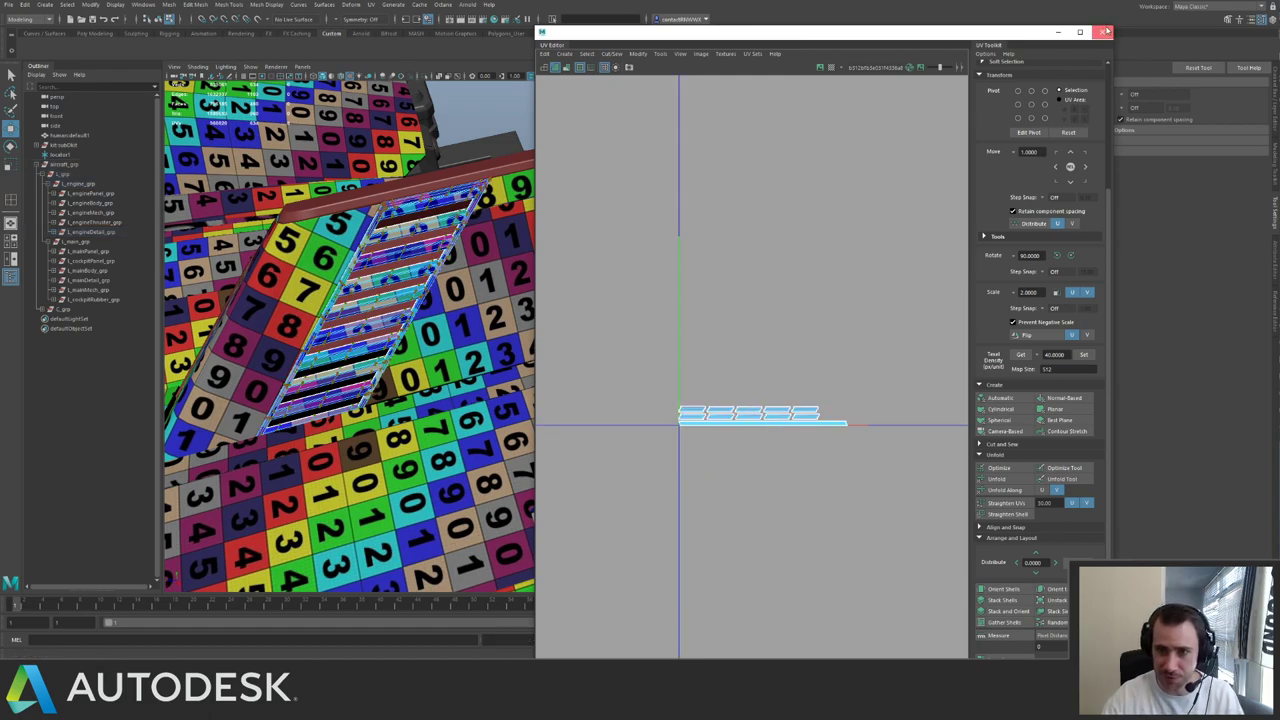
- Move the UV Editor aside to uncover the viewport, frame the engine panel beside the vent, and save the scene
left_click_drag(982, 37, 1141, 0)
right_click_drag(396, 310, 444, 281)
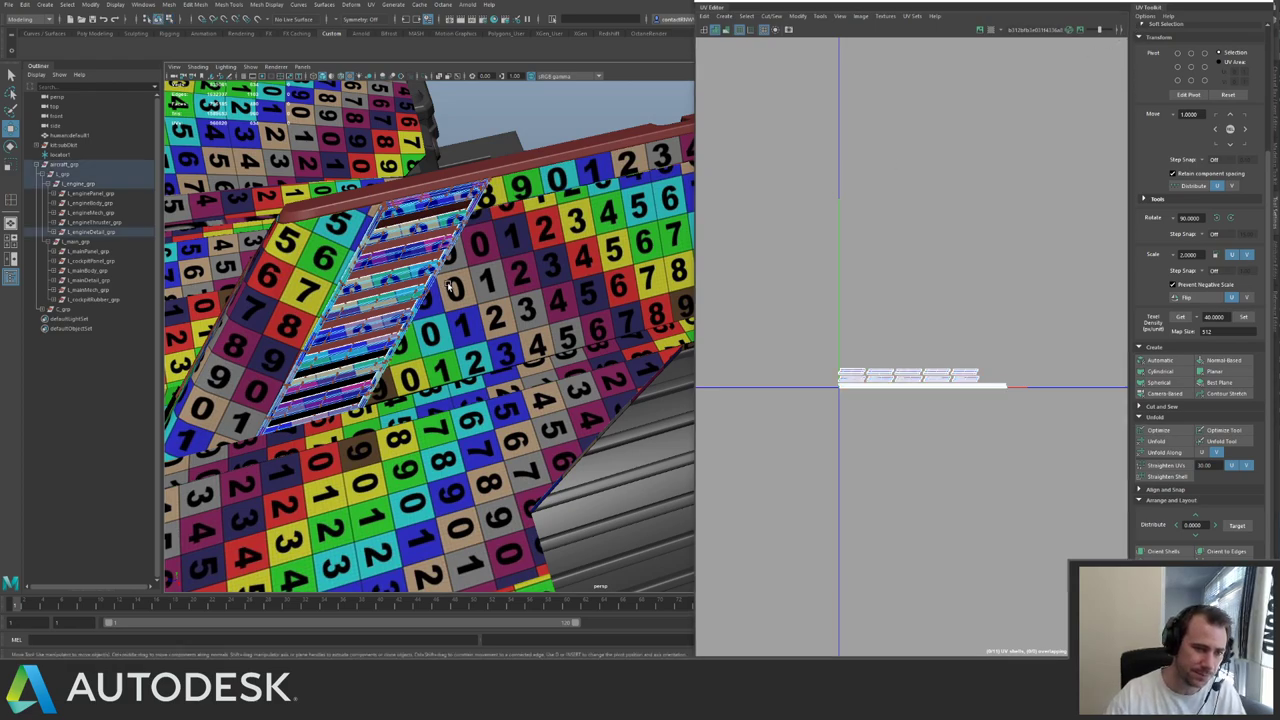
left_click(460, 255)
key("f")
key("q")
key("ctrl+s")
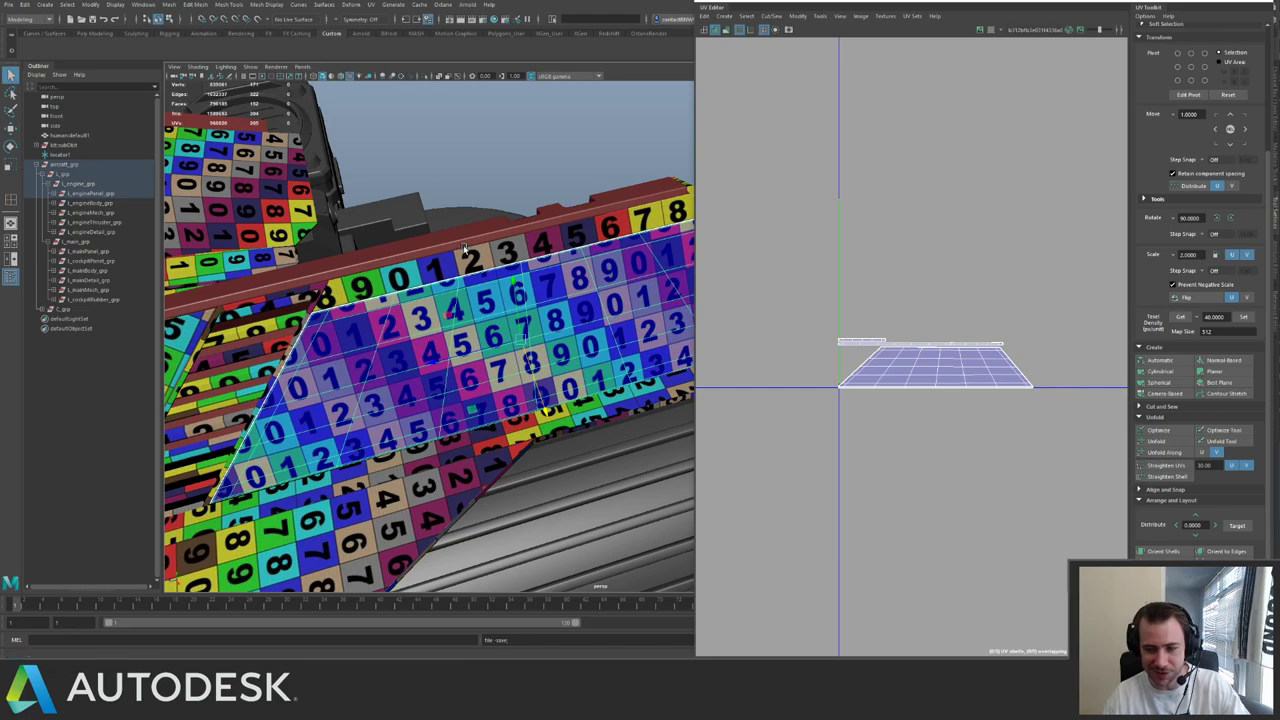
- Select the engine panel with the two recessed slots and isolate it in the viewport
key("w")
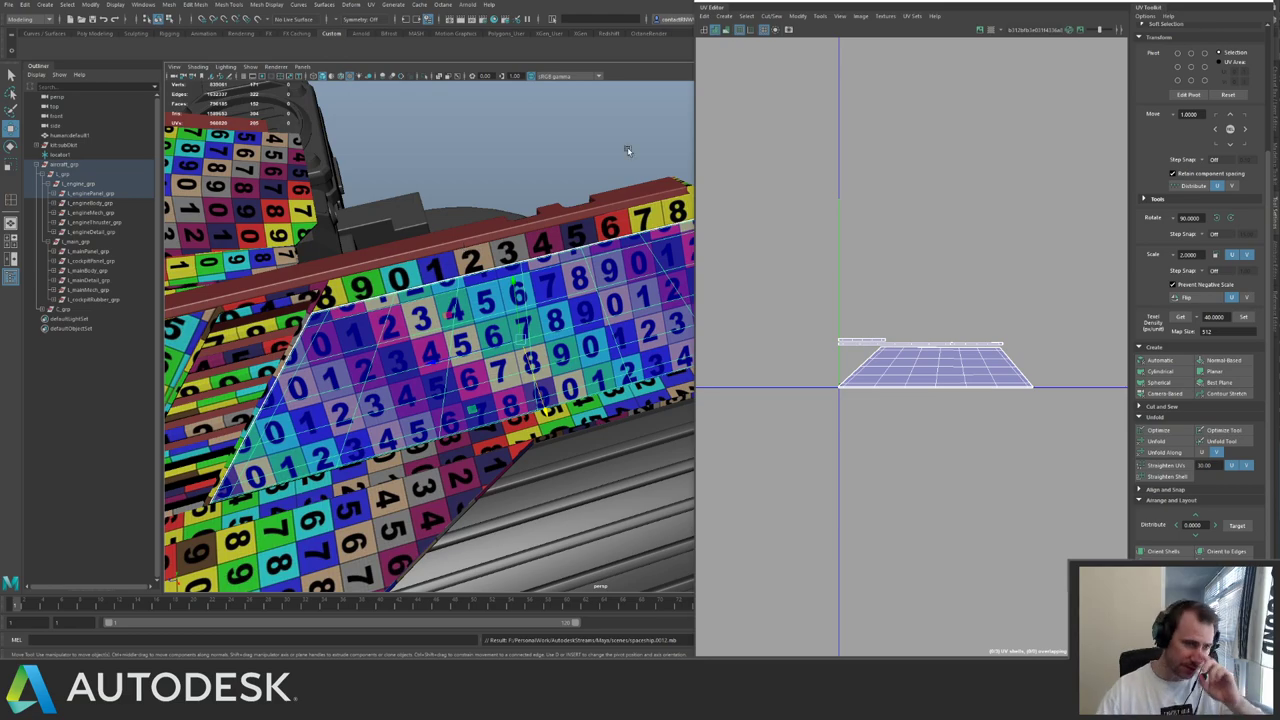
left_click(577, 186)
left_click_drag(516, 184, 403, 239, "alt")
left_click(520, 232)
key("f")
right_click_drag(403, 239, 546, 284, "alt")
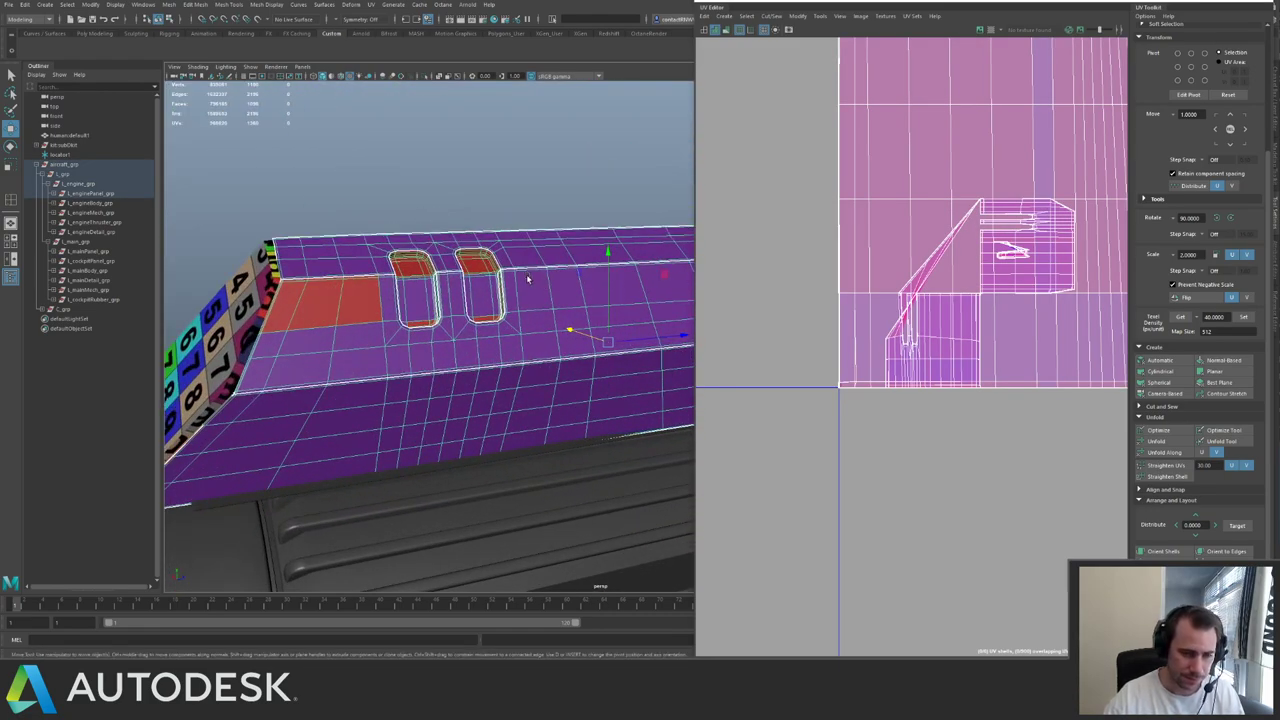
left_click_drag(445, 296, 590, 260, "alt")
key("ctrl+1")
key("f")
left_click_drag(490, 252, 425, 257, "alt")
key("ctrl+1")
key("ctrl+1")
left_click_drag(501, 242, 461, 248, "alt")
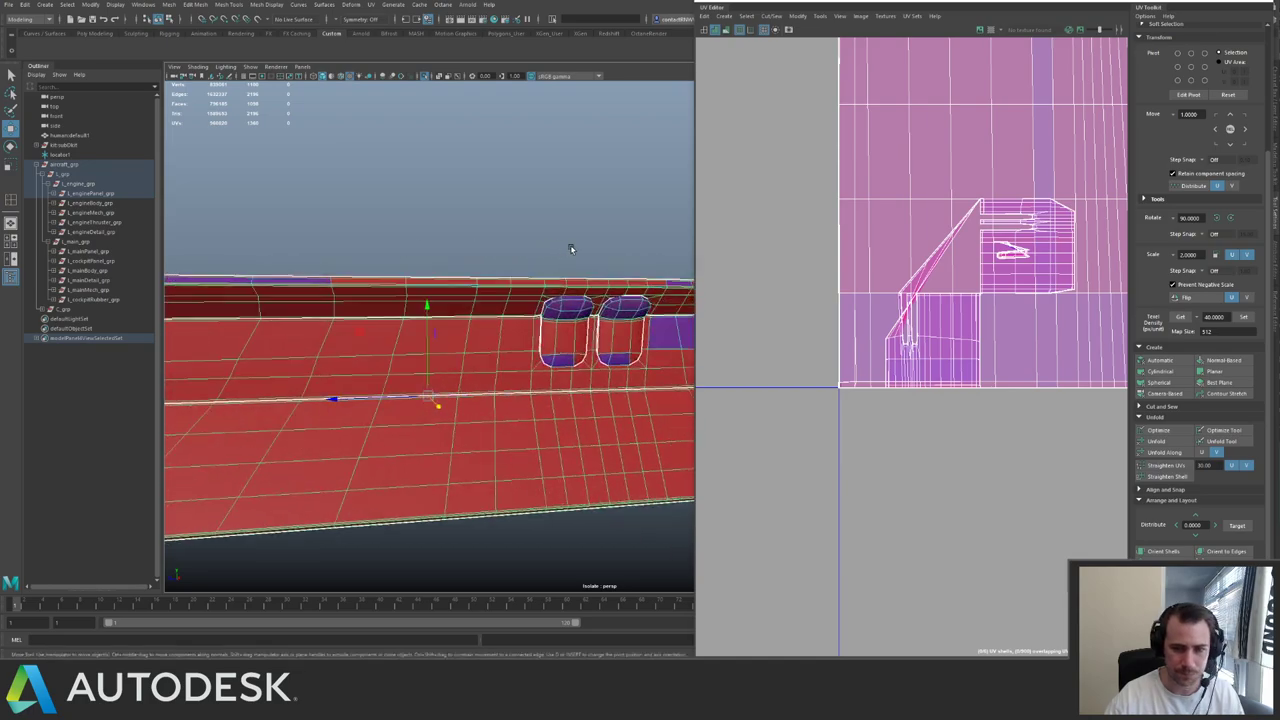
- Create new UVs for the slotted engine panel with an Automatic projection
left_click(1156, 361)
right_click_drag(963, 226, 880, 274, "alt")
middle_click_drag(842, 256, 779, 243, "alt")
right_click_drag(795, 262, 840, 259, "alt")
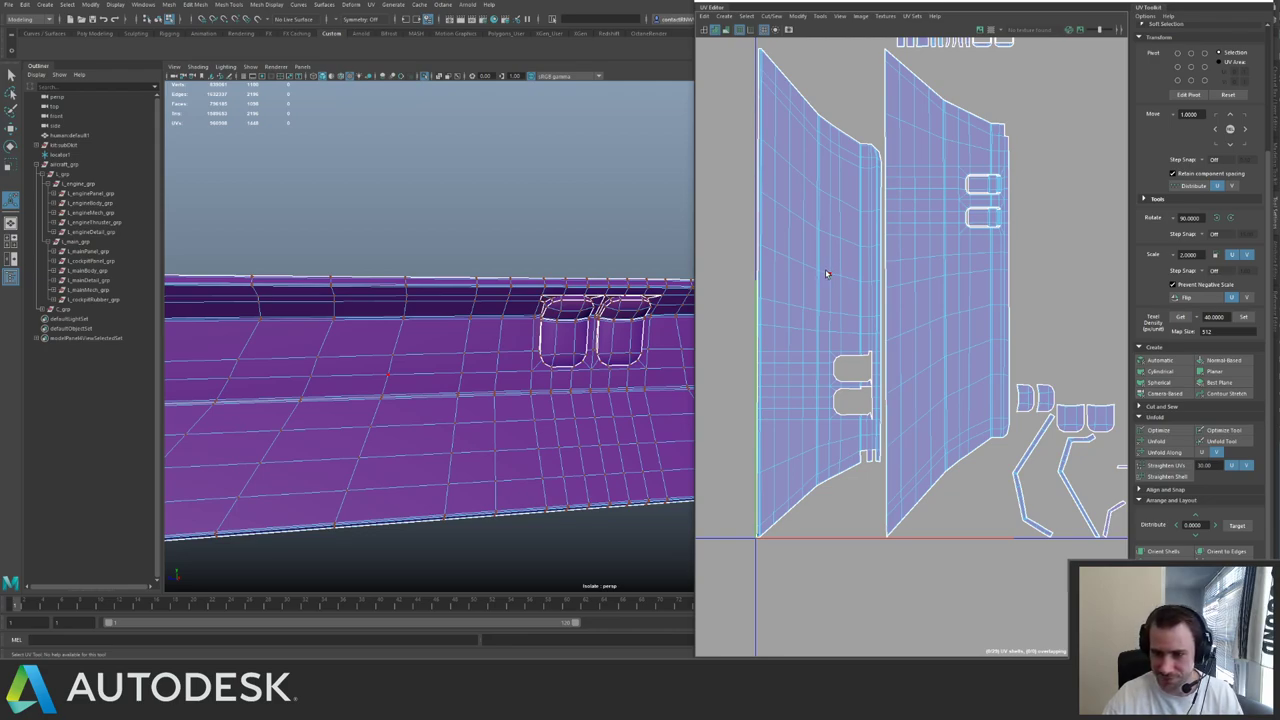
- Sew the split edges at the lower corner of the slotted panel's first large UV shell
left_click(773, 254)
middle_click_drag(773, 256, 738, 188, "alt")
right_click_drag(738, 188, 880, 560, "alt")
middle_click_drag(880, 560, 821, 348, "alt")
left_click_drag(830, 379, 920, 448)
key("shift+s")
right_click_drag(1000, 300, 868, 386, "alt")
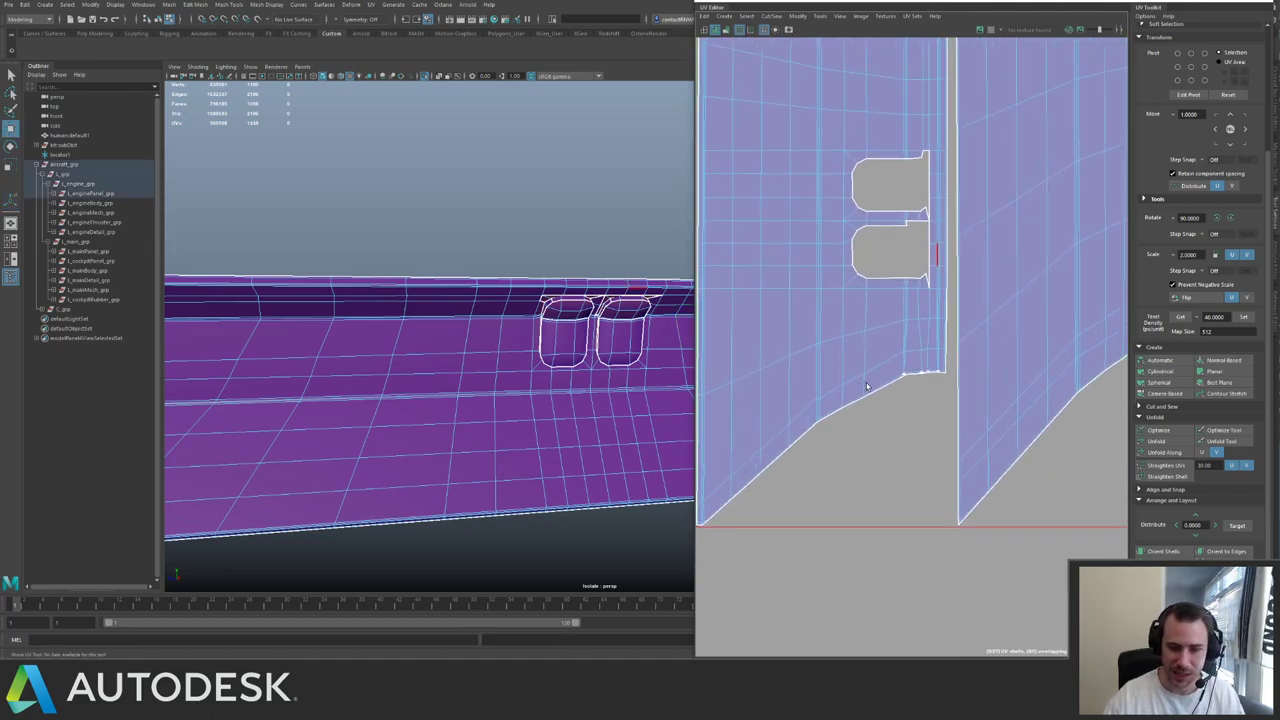
middle_click_drag(868, 386, 808, 339, "alt")
right_click_drag(760, 245, 926, 370, "alt")
left_click_drag(1041, 453, 1046, 454)
right_click_drag(1036, 428, 720, 260, "alt")
middle_click_drag(1060, 268, 686, 226, "alt")
right_click_drag(978, 300, 869, 285, "alt")
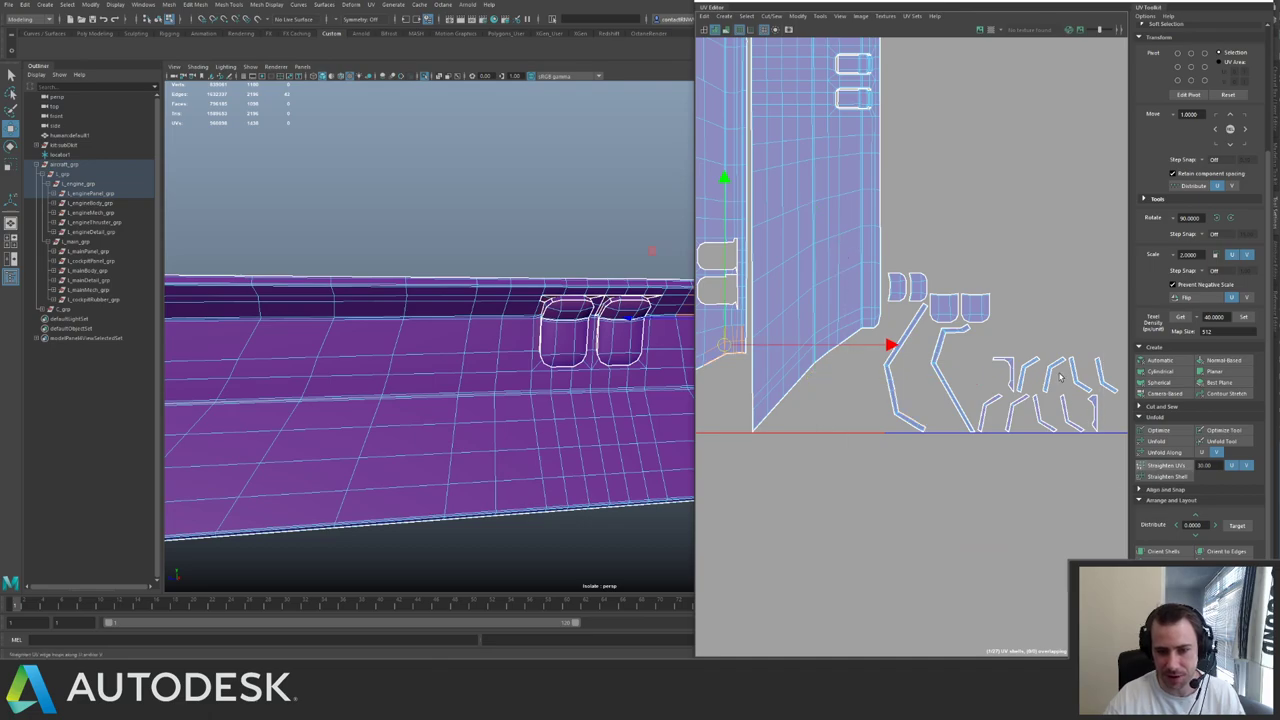
scroll(850, 260, "up", 5)
left_click(932, 293)
middle_click_drag(931, 297, 923, 401, "alt")
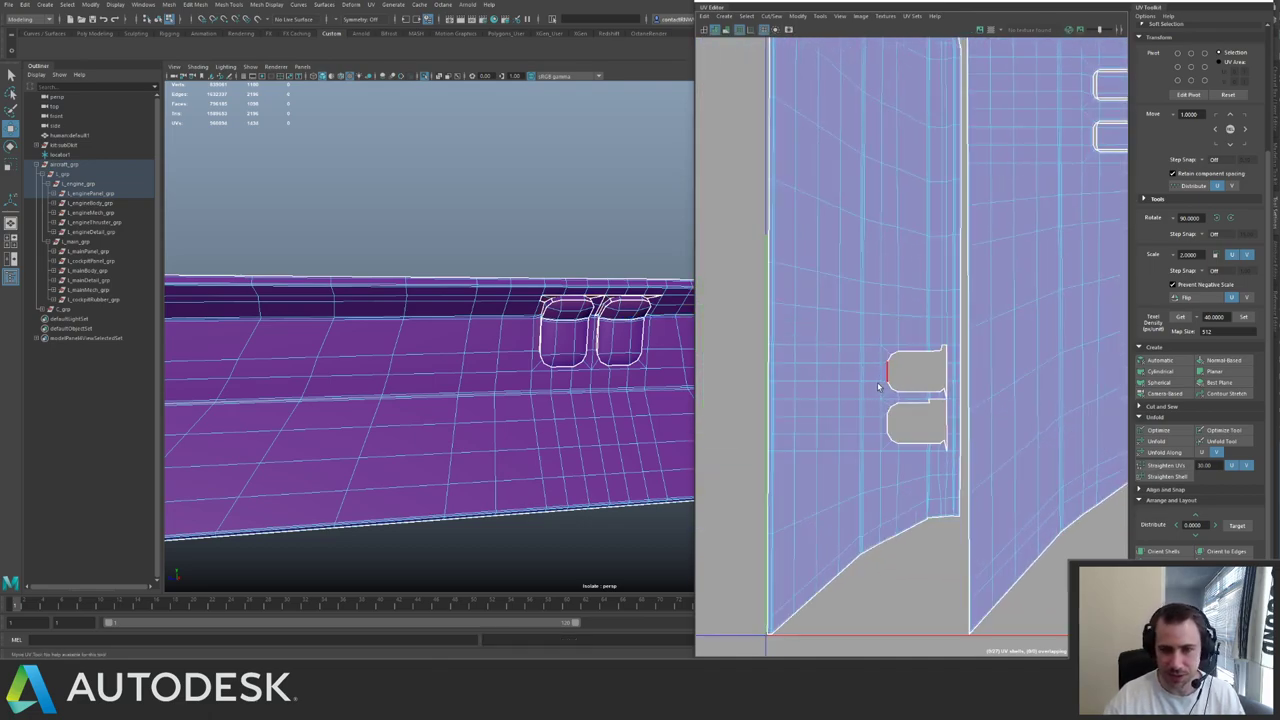
- Select the stray seam edges crossing the corner at the panel's end and sew them together
key("w")
left_click_drag(500, 299, 423, 213, "alt")
left_click_drag(556, 245, 478, 262, "alt")
right_click_drag(500, 270, 651, 340, "alt")
middle_click_drag(378, 306, 505, 320, "alt")
right_click_drag(490, 325, 556, 398, "alt")
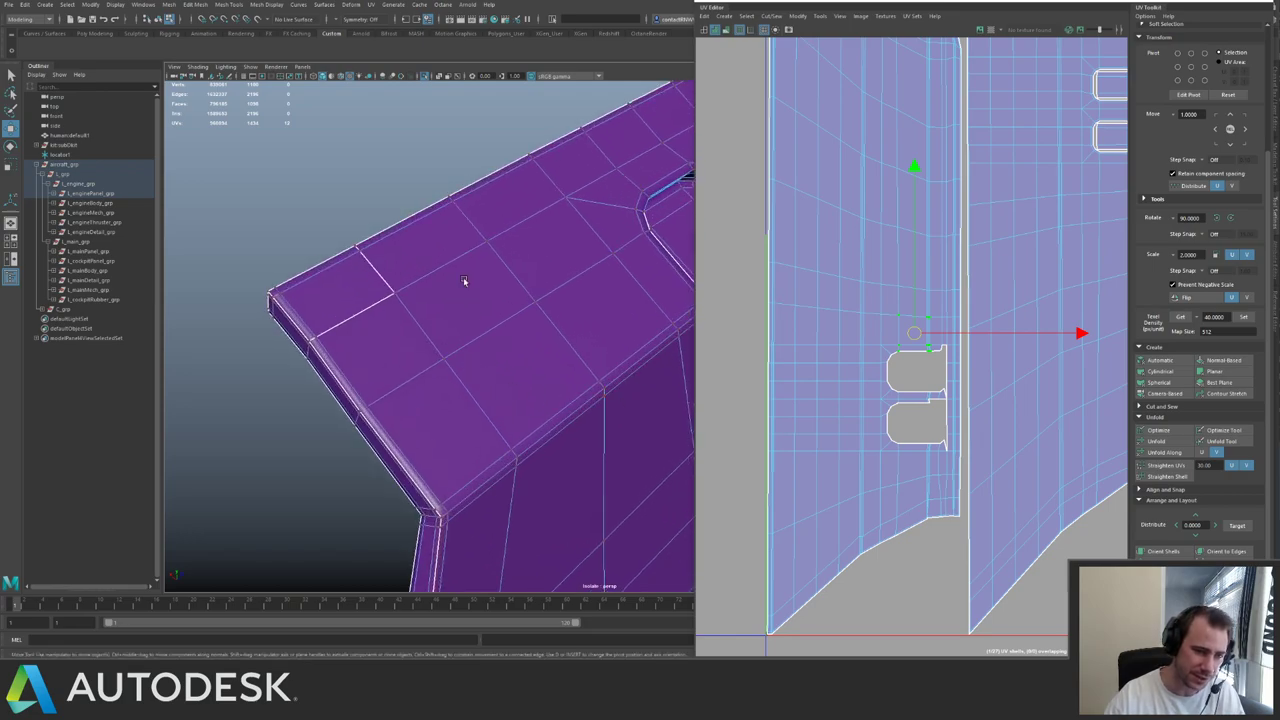
right_click_drag(463, 279, 462, 235)
left_click(363, 314)
double_click(385, 282, "shift")
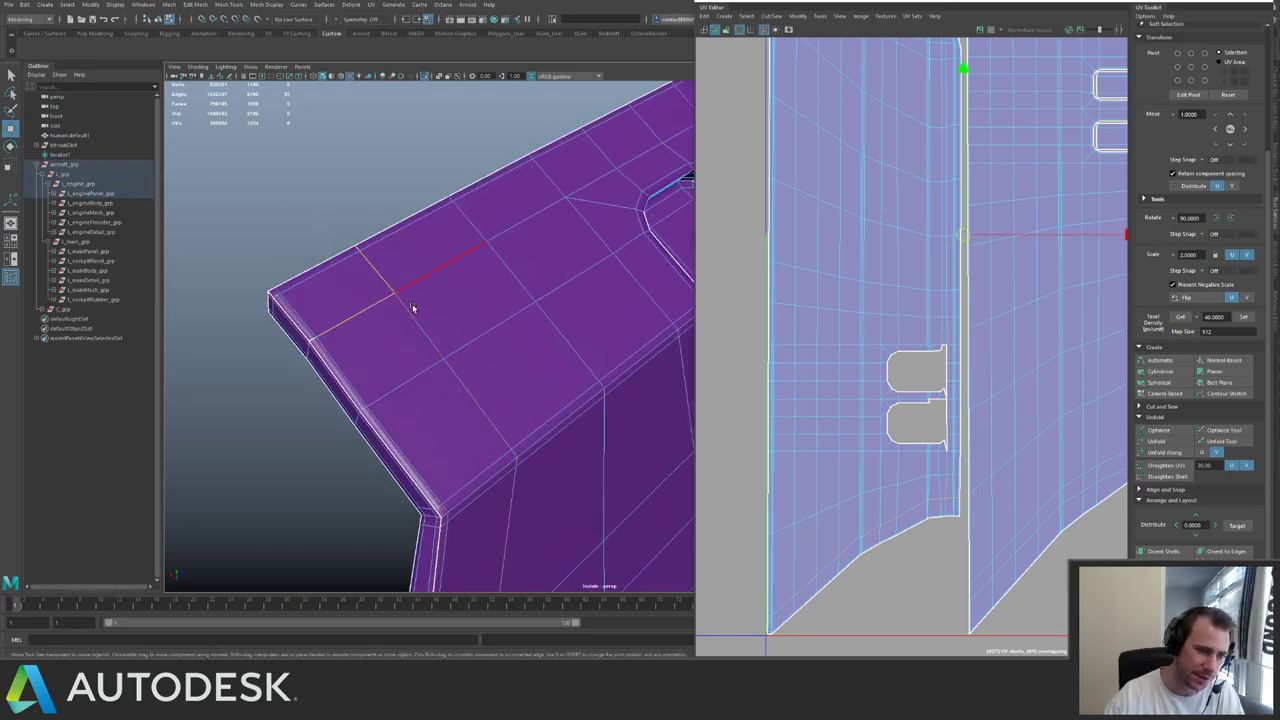
left_click(380, 283)
key("w")
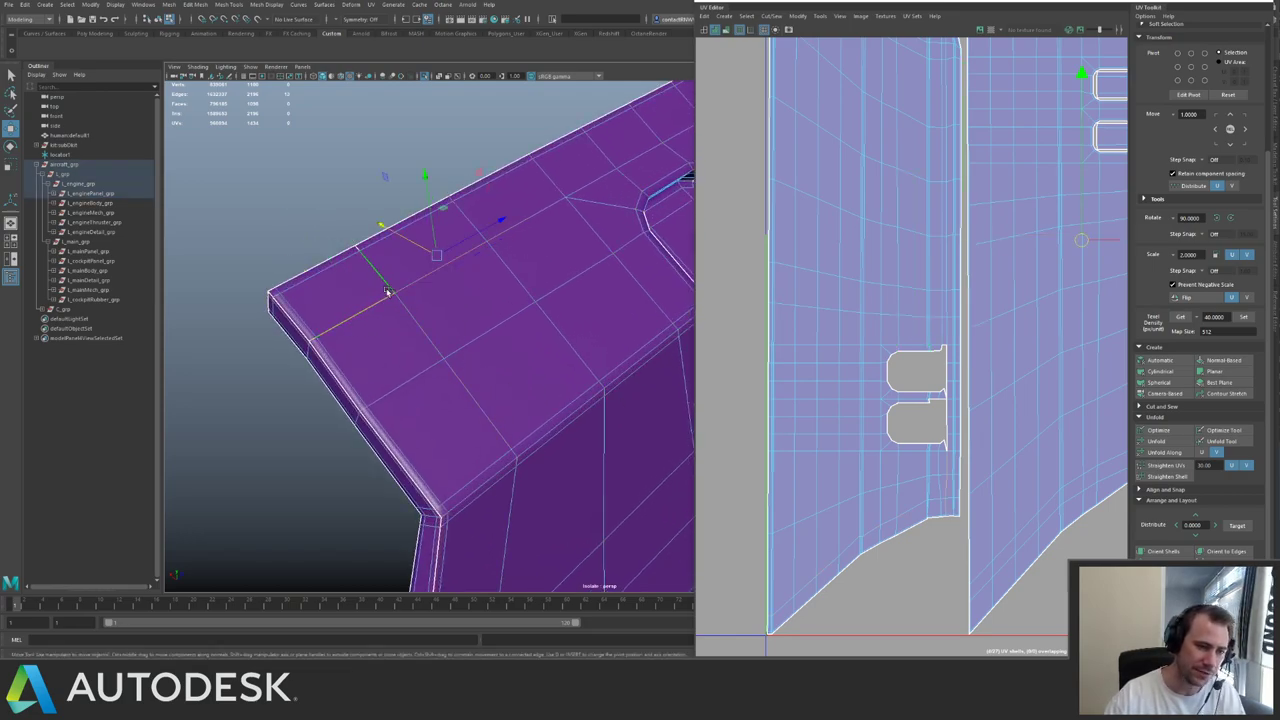
double_click(384, 282, "shift")
left_click_drag(409, 293, 625, 315, "alt")
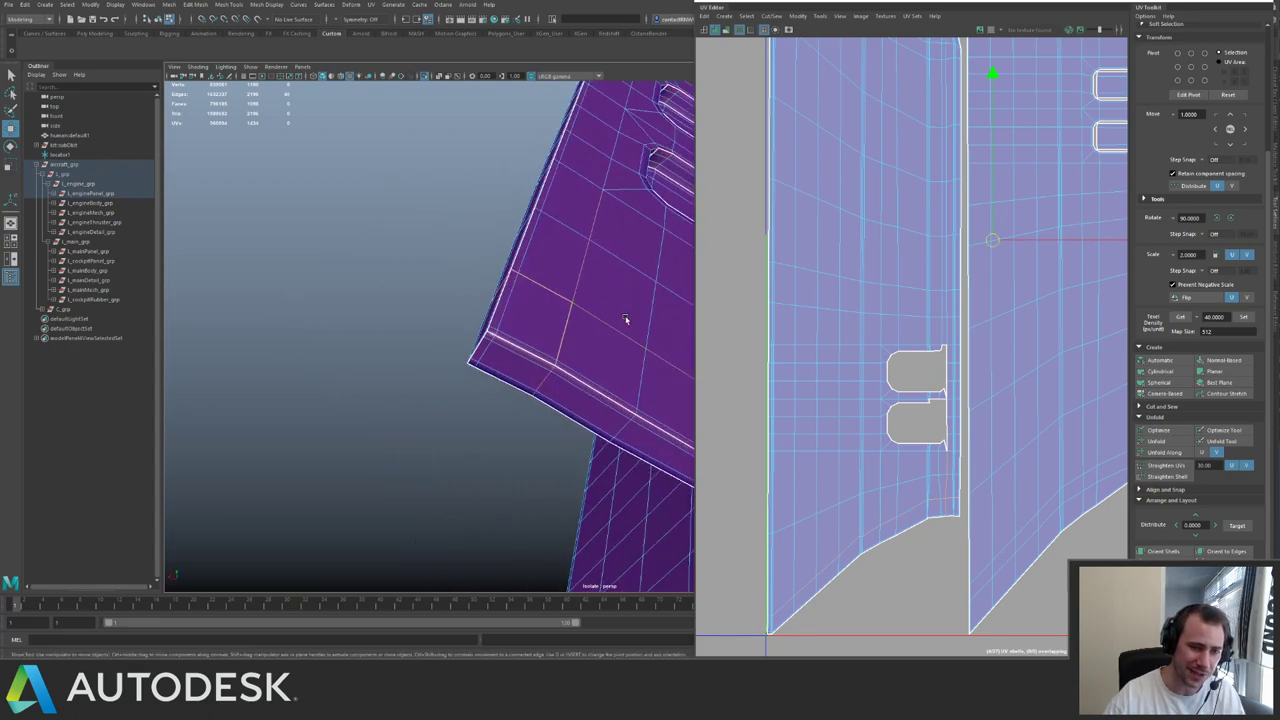
right_click_drag(1046, 326, 906, 222, "alt")
middle_click_drag(907, 222, 773, 272, "alt")
middle_click_drag(1003, 299, 957, 249, "alt")
key("shift+s")
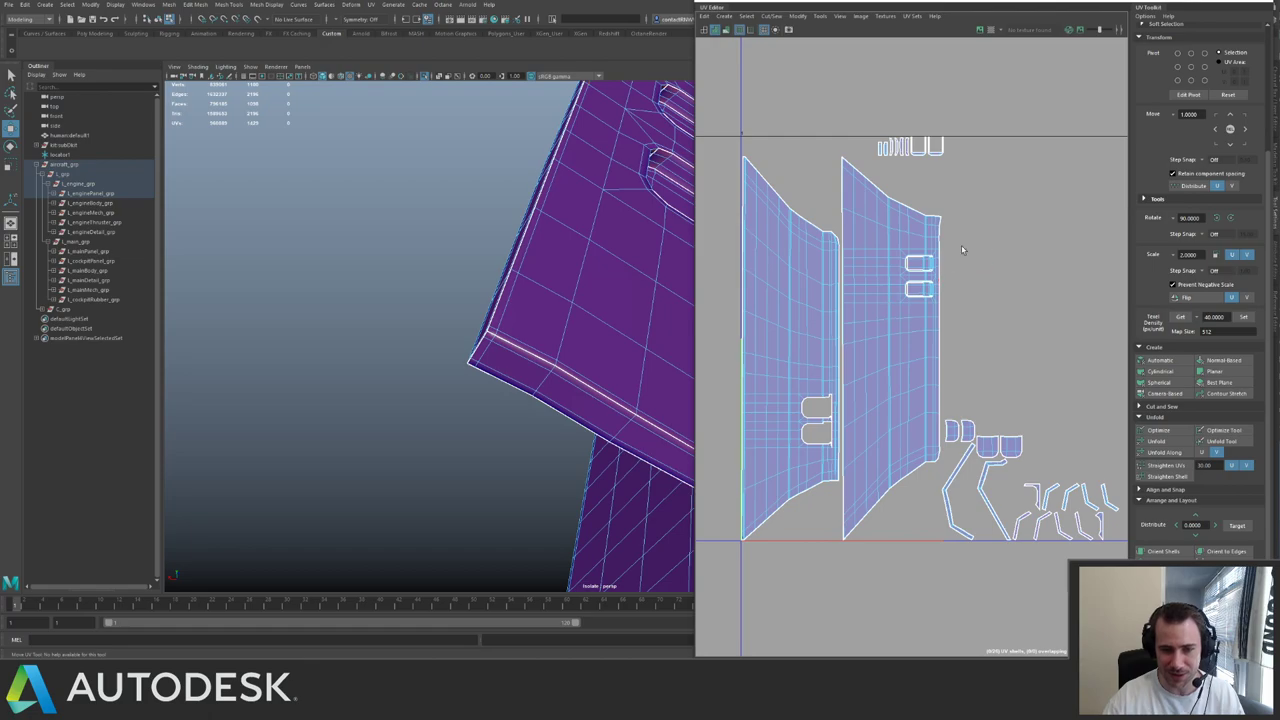
- Select the outer rim edge loops around the two slots and cut the UVs along them
left_click(933, 225)
left_click_drag(605, 297, 580, 277, "alt")
middle_click_drag(580, 277, 430, 258, "alt")
right_click_drag(430, 258, 562, 341, "alt")
key("F10")
double_click(493, 264)
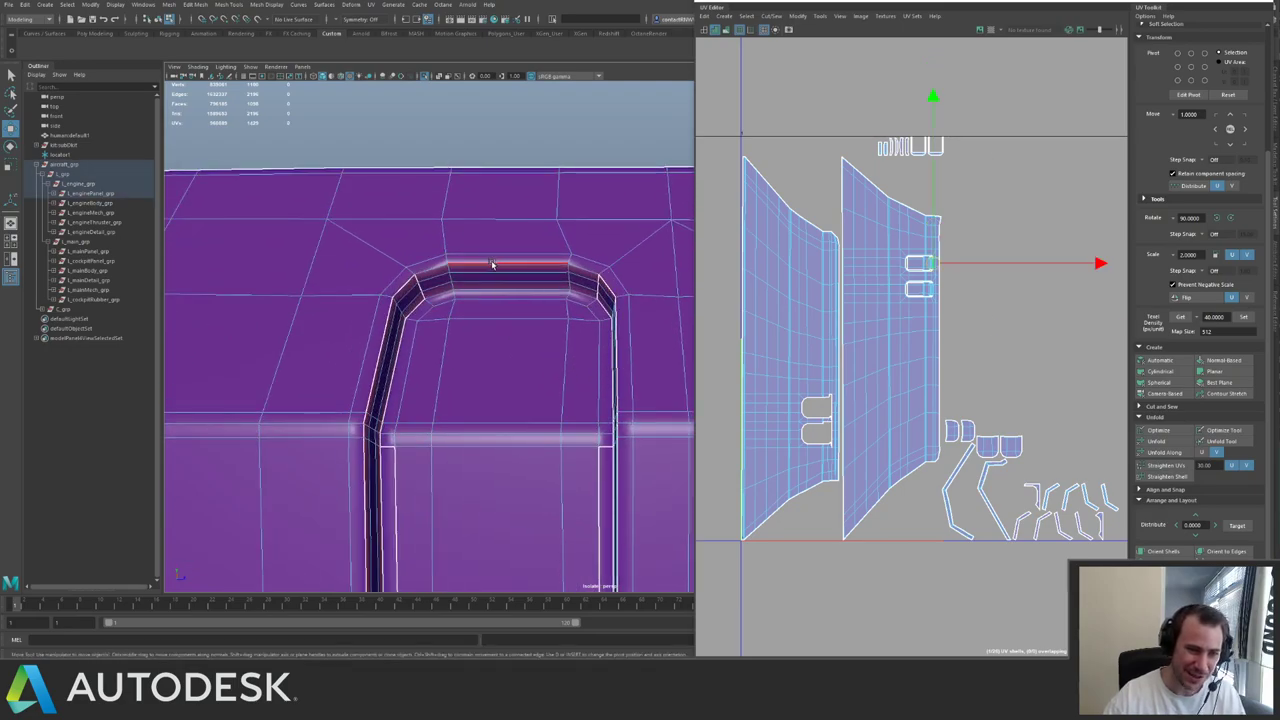
middle_click_drag(606, 254, 533, 259, "alt")
double_click(537, 238)
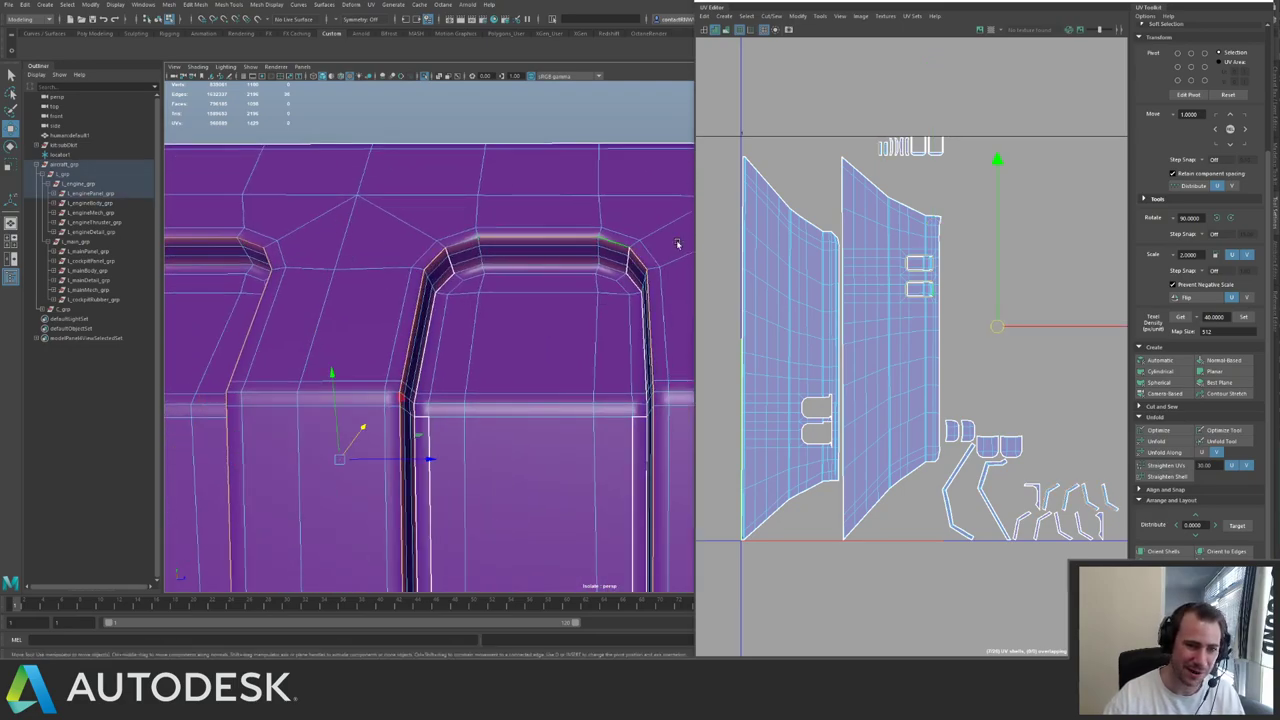
right_click(977, 250, "shift")
left_click(938, 262)
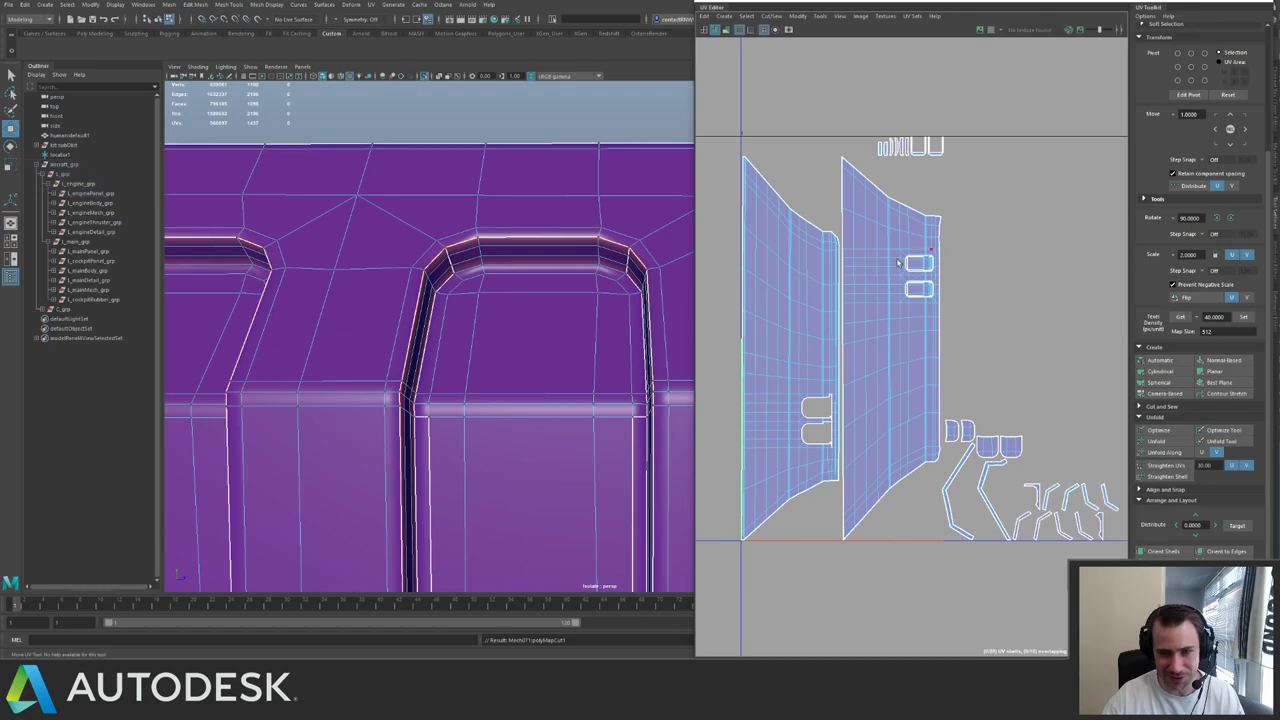
- Move the two large panel shells out of the UV tile, away from the smaller slot pieces
double_click(790, 294)
right_click_drag(948, 331, 786, 281, "alt")
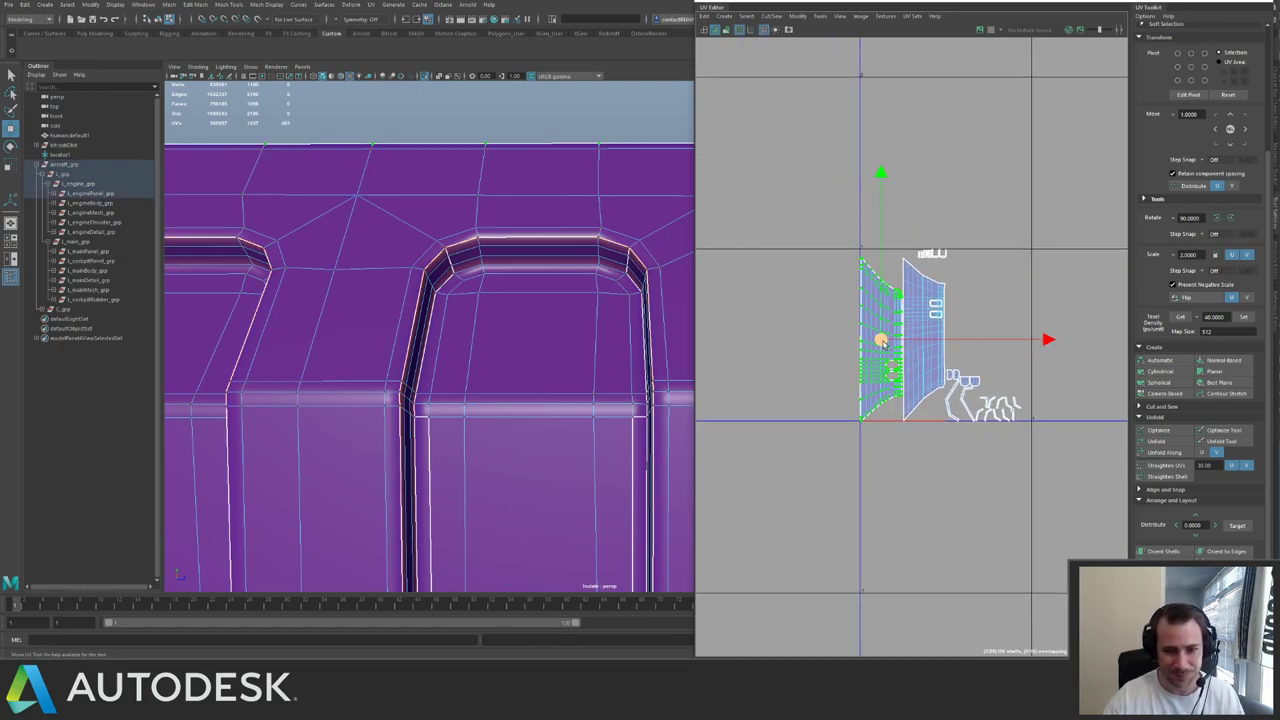
left_click_drag(948, 336, 701, 360)
left_click(884, 277)
scroll(898, 281, "up", 3)
middle_click_drag(903, 283, 780, 211, "alt")
right_click_drag(780, 211, 894, 346, "alt")
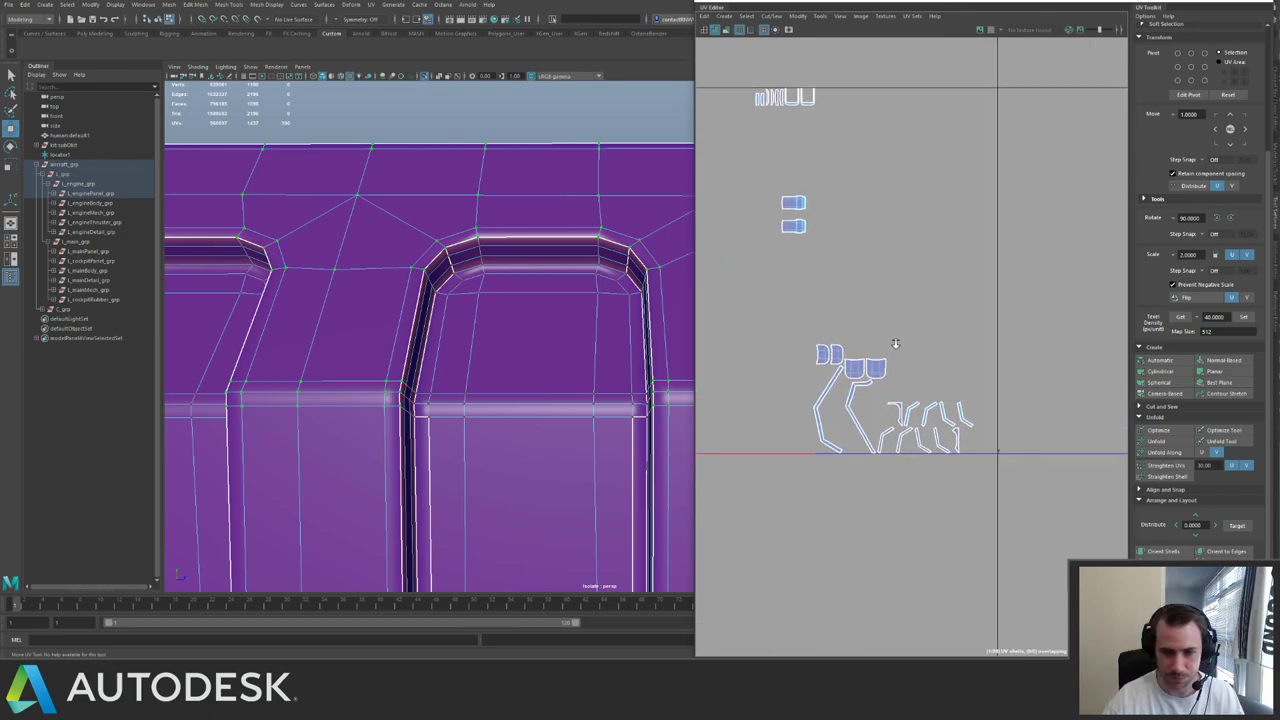
middle_click_drag(808, 287, 1077, 325, "alt")
- Select the inner edge loops around the floors of the slots and cut the UVs along them
right_click_drag(535, 235, 443, 194, "alt")
left_click_drag(443, 194, 445, 238, "alt")
right_click_drag(445, 238, 590, 336, "alt")
key("F10")
double_click(542, 273)
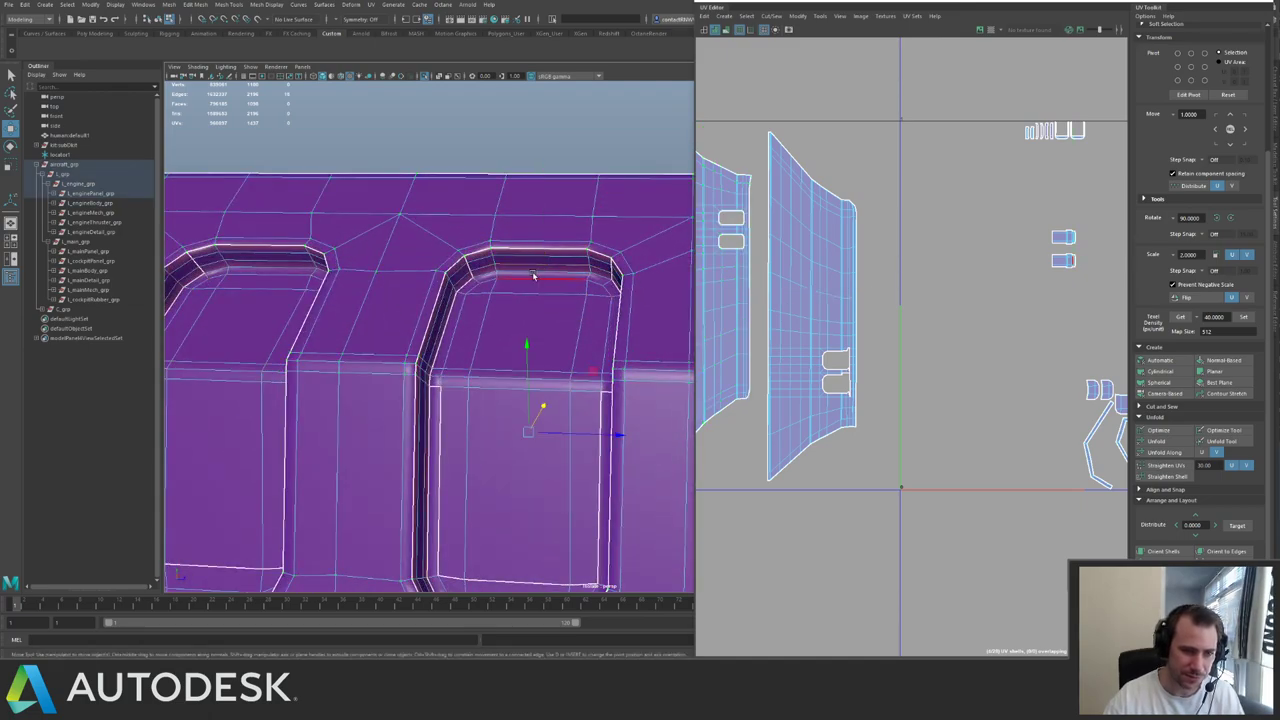
left_click(537, 271)
double_click(537, 271)
left_click_drag(537, 271, 480, 263, "alt")
right_click_drag(480, 263, 620, 327, "alt")
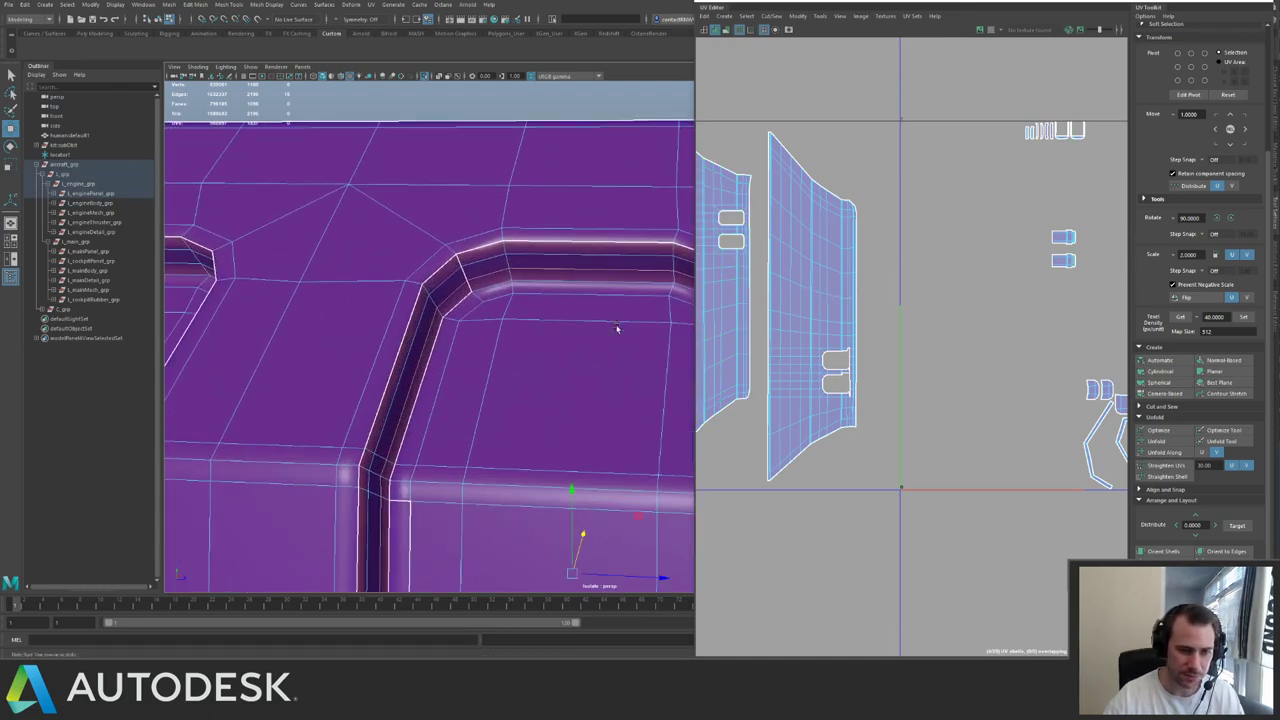
left_click(491, 288)
double_click(491, 288)
middle_click_drag(310, 256, 598, 249, "alt")
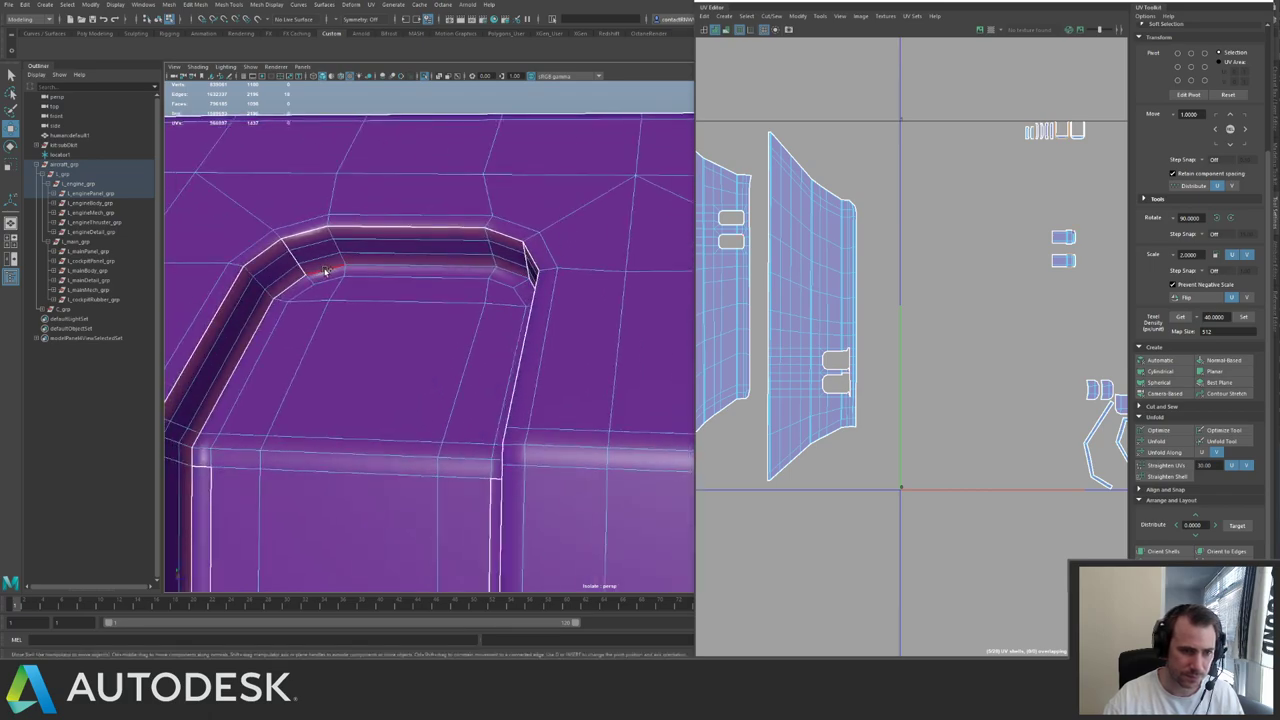
double_click(325, 270)
right_click_drag(968, 266, 935, 280, "shift")
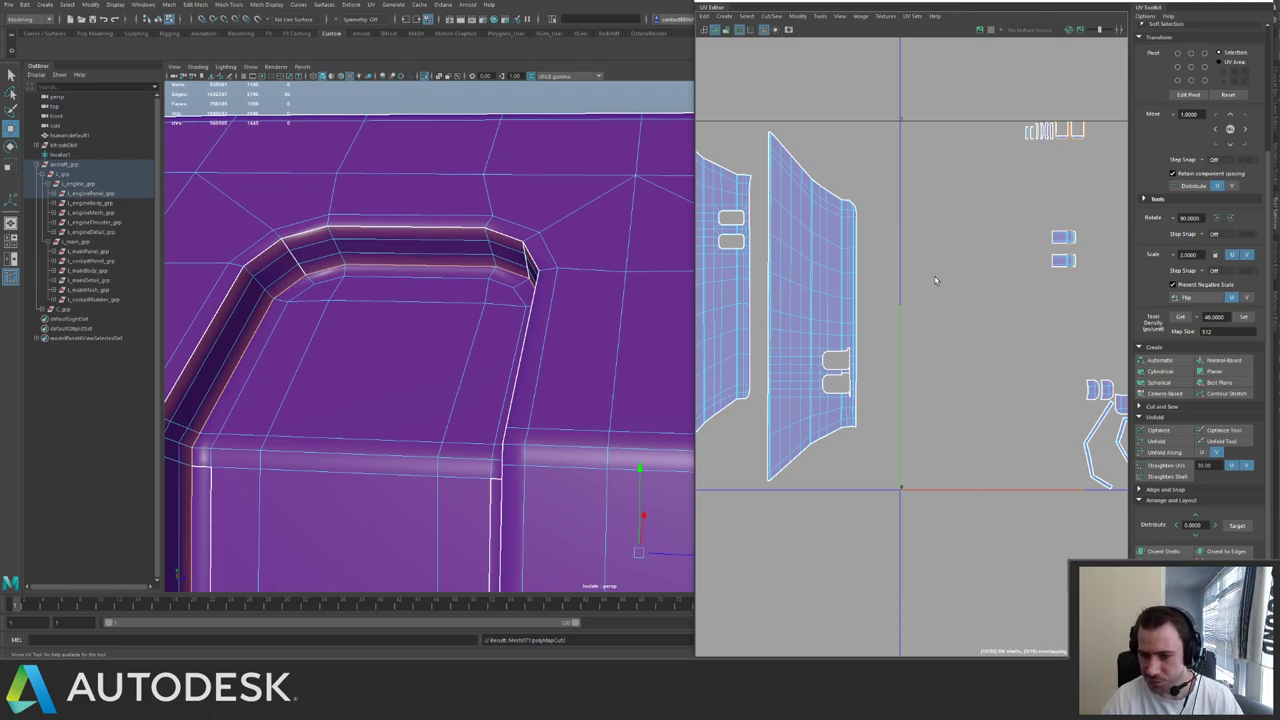
- Select the two large panel shells in the UV layout and unfold them
right_click_drag(529, 304, 568, 259)
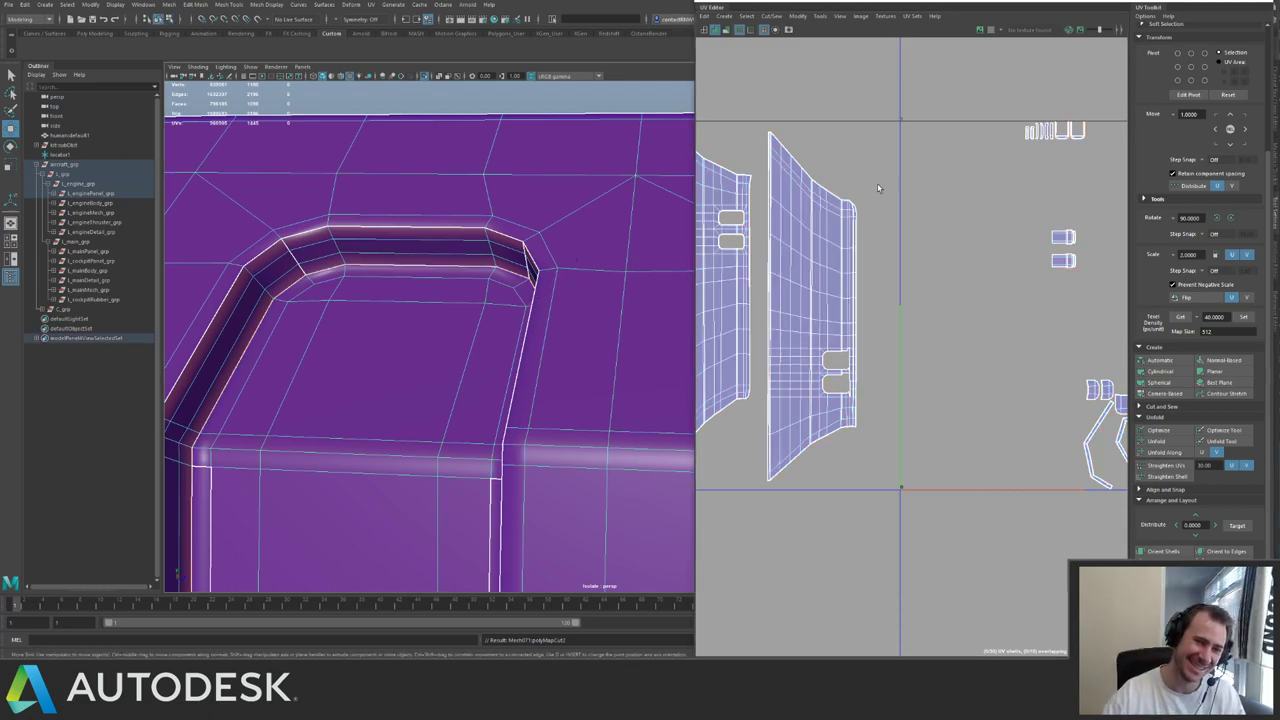
middle_click_drag(350, 306, 408, 314, "alt")
left_click_drag(407, 314, 372, 291, "alt")
middle_click_drag(452, 231, 442, 230, "alt")
scroll(970, 275, "down", 4)
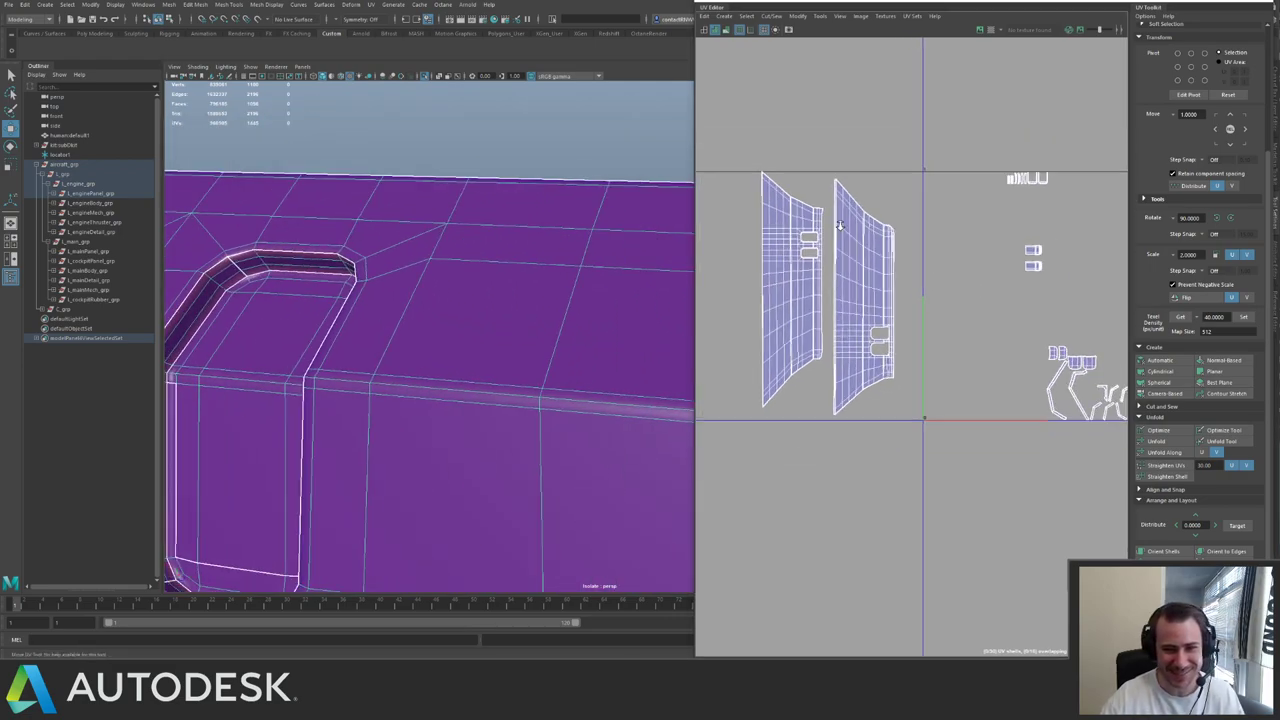
right_click_drag(790, 275, 811, 275)
left_click(809, 303)
right_click_drag(916, 330, 943, 318, "ctrl")
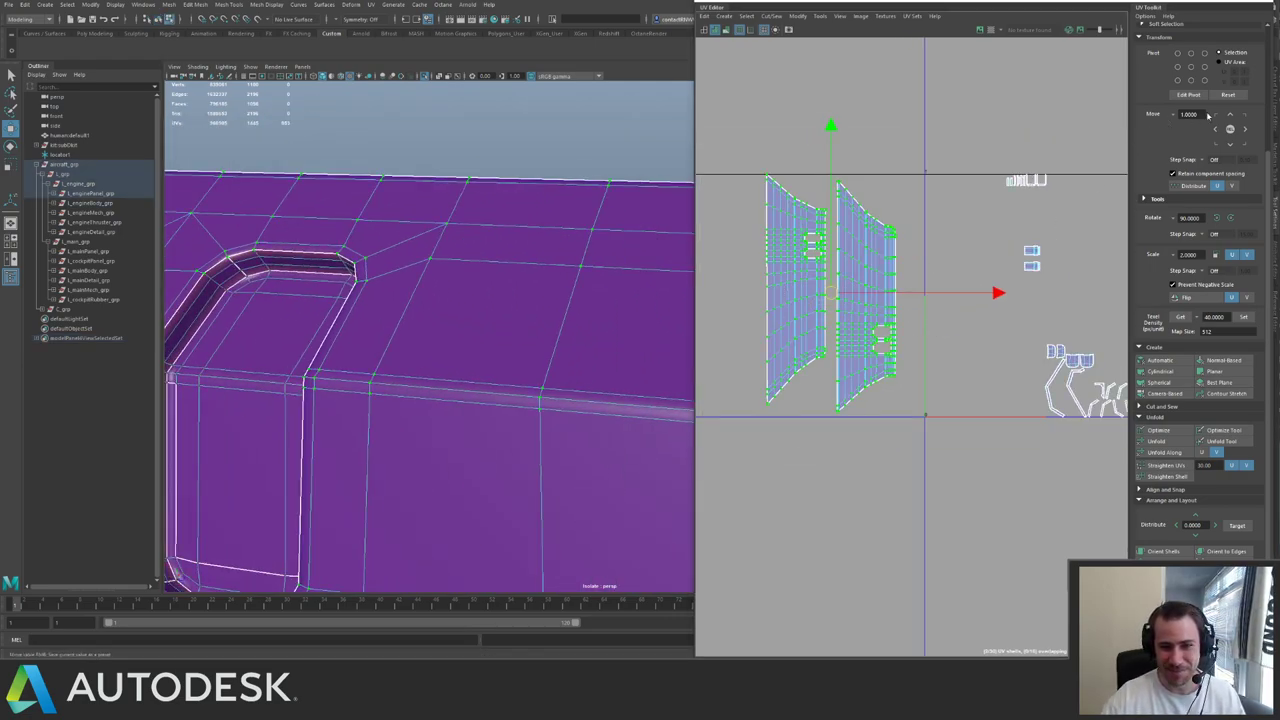
- Assign the existing UV checker material to the slotted panel and inspect the pattern on its surface
right_click_drag(517, 337, 545, 316)
right_click_drag(517, 330, 240, 240, "alt")
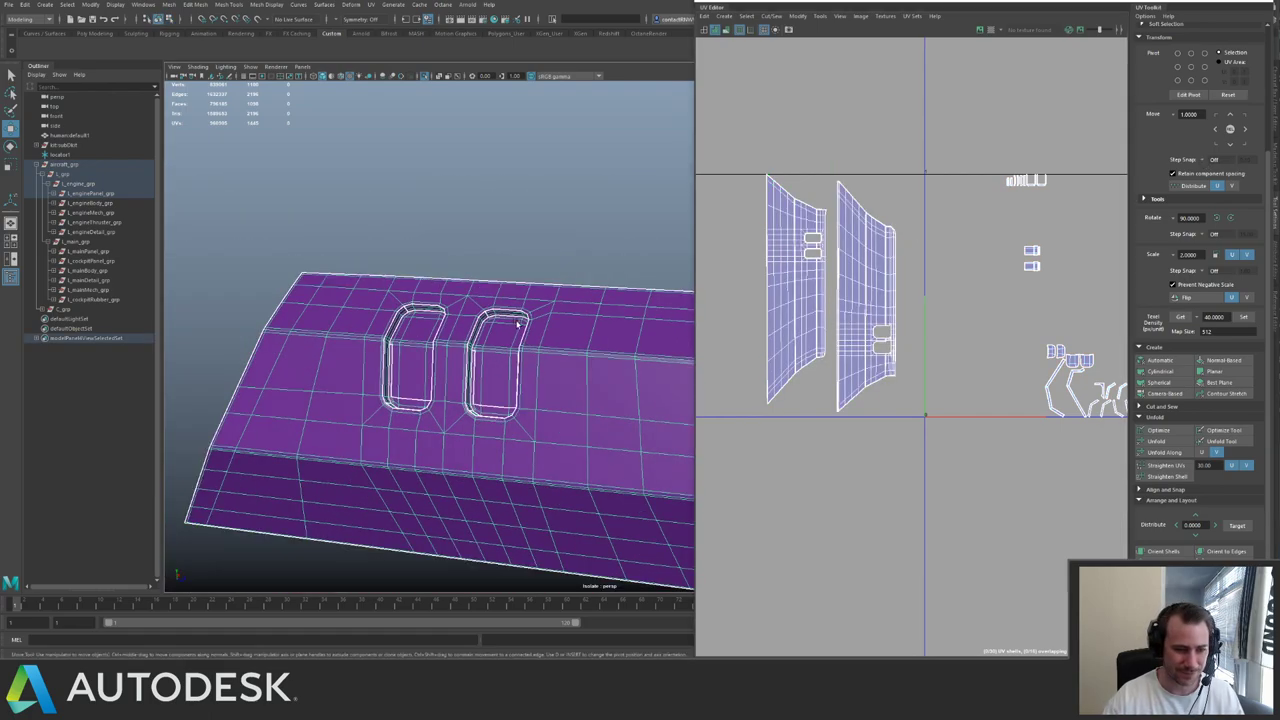
right_click_drag(569, 362, 651, 580)
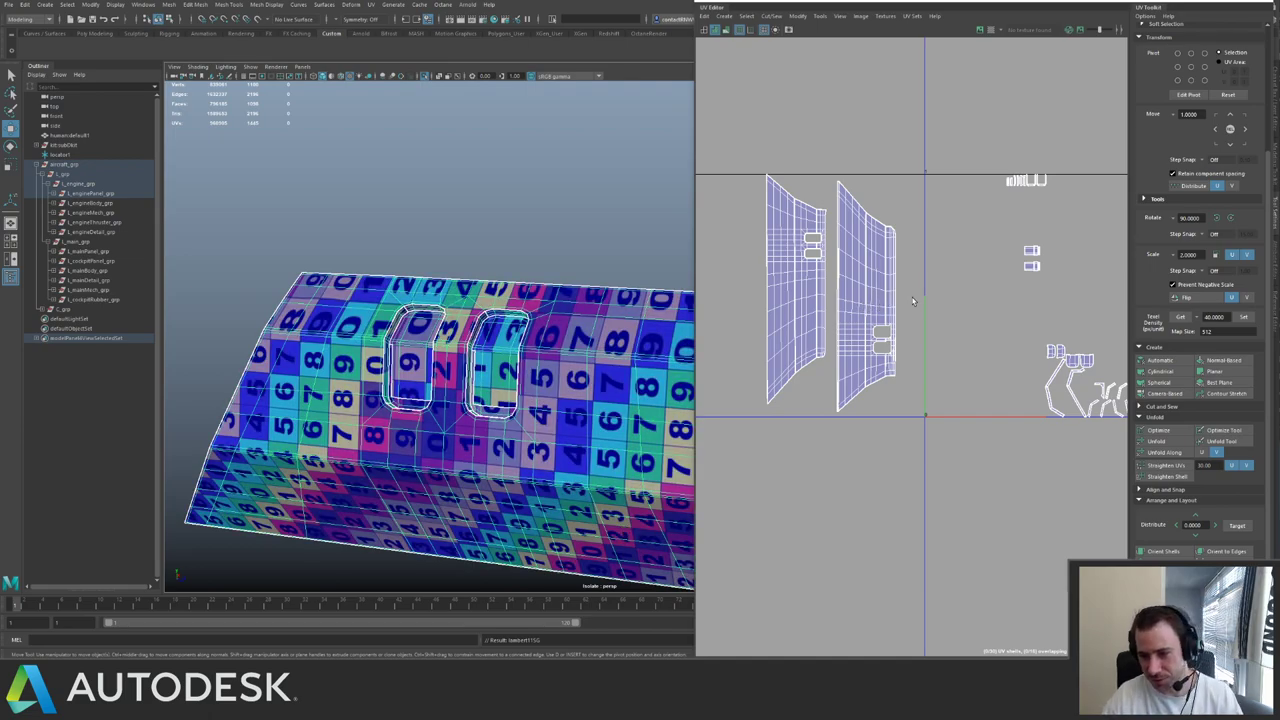
scroll(904, 260, "up", 6)
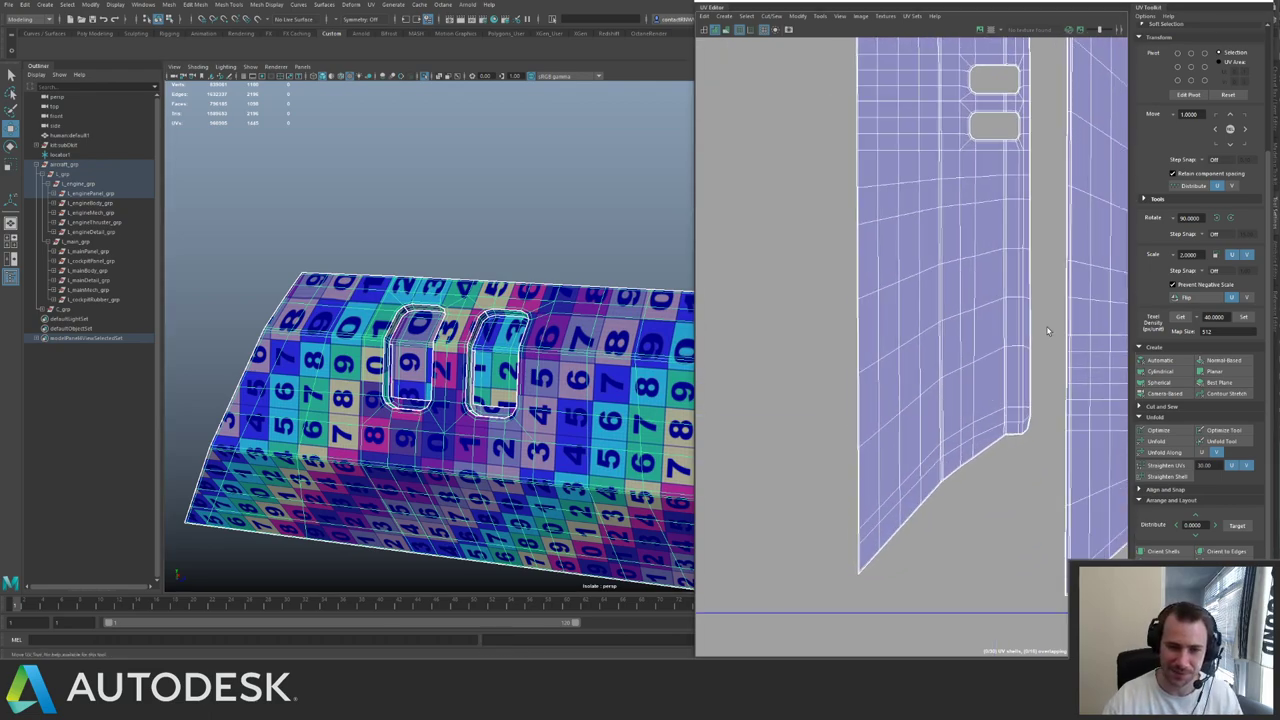
left_click(545, 268)
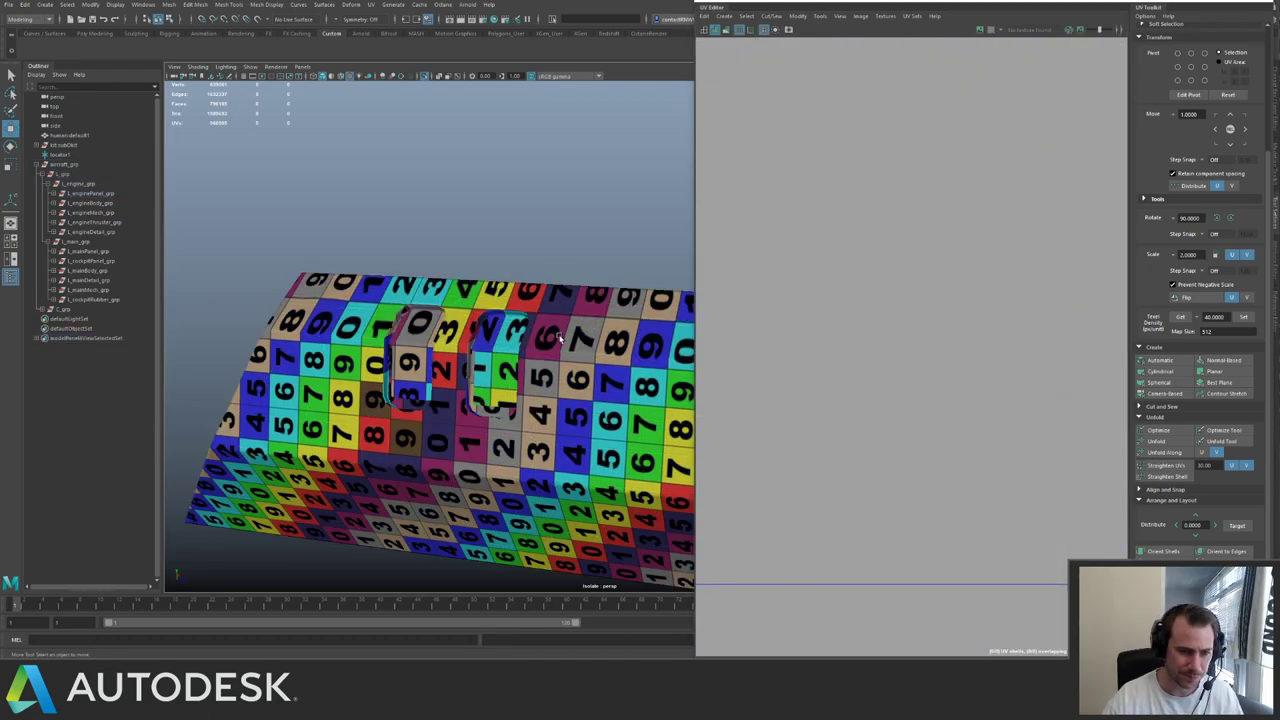
- Select the UVs of the left-hand large panel shell and unfold it along U only, discarding the trial unfold along V
left_click(560, 330)
scroll(990, 300, "down", 2)
right_click_drag(852, 280, 944, 272)
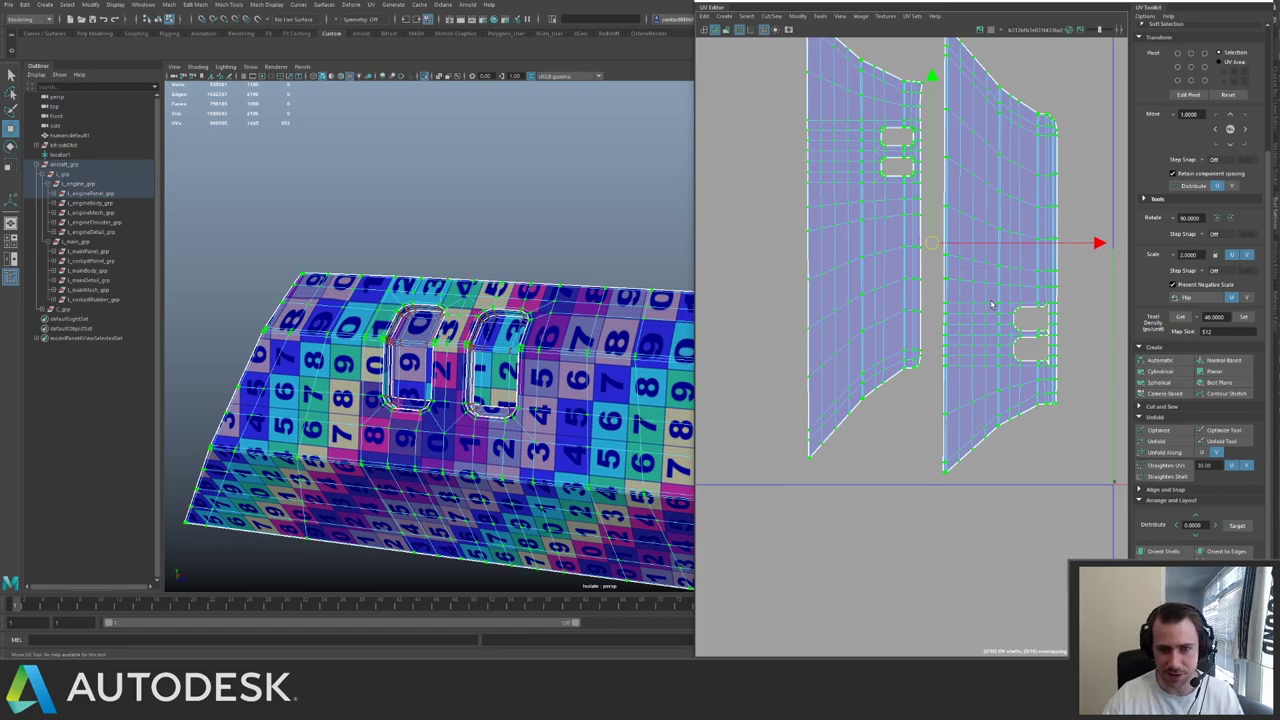
scroll(1030, 300, "up", 2)
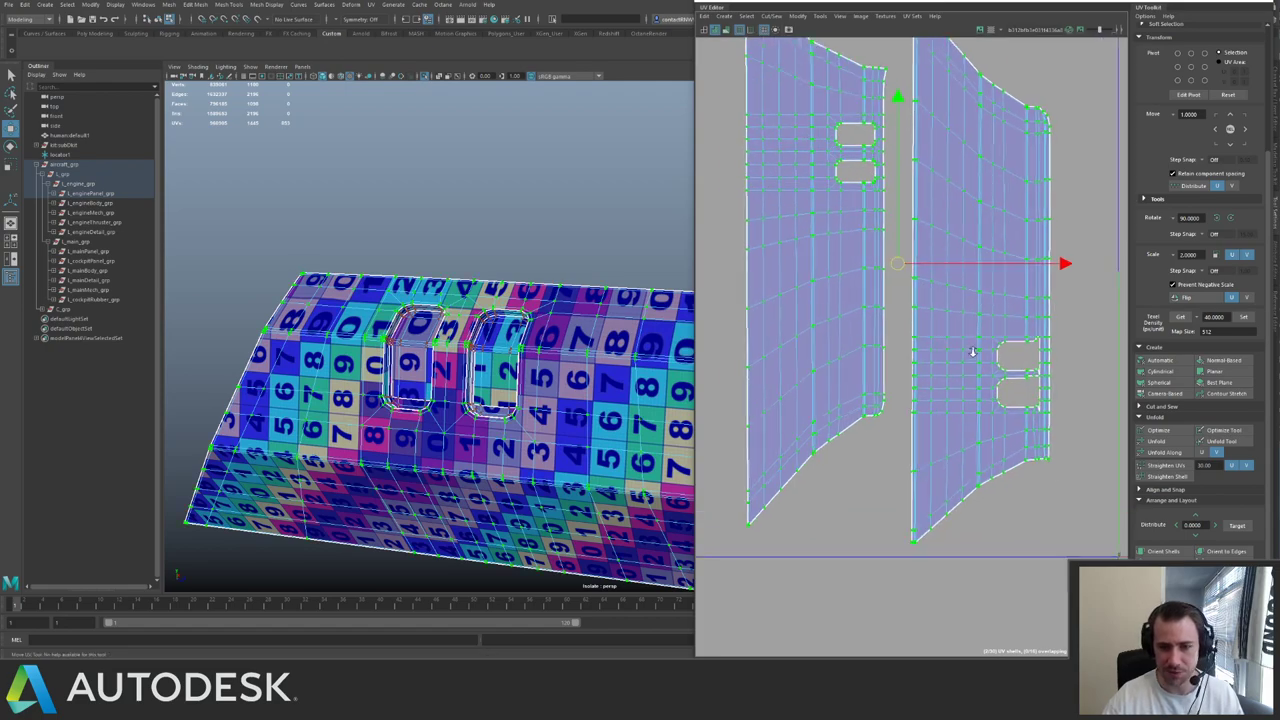
left_click(824, 391)
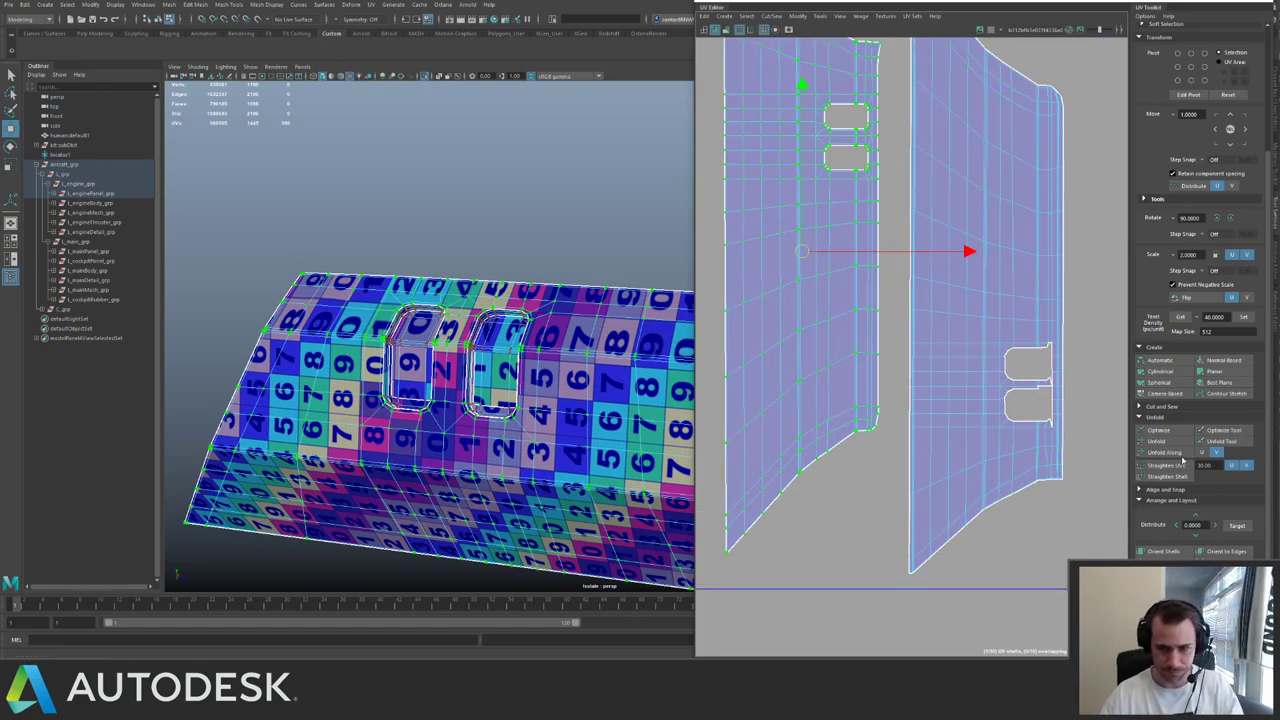
left_click(1180, 455)
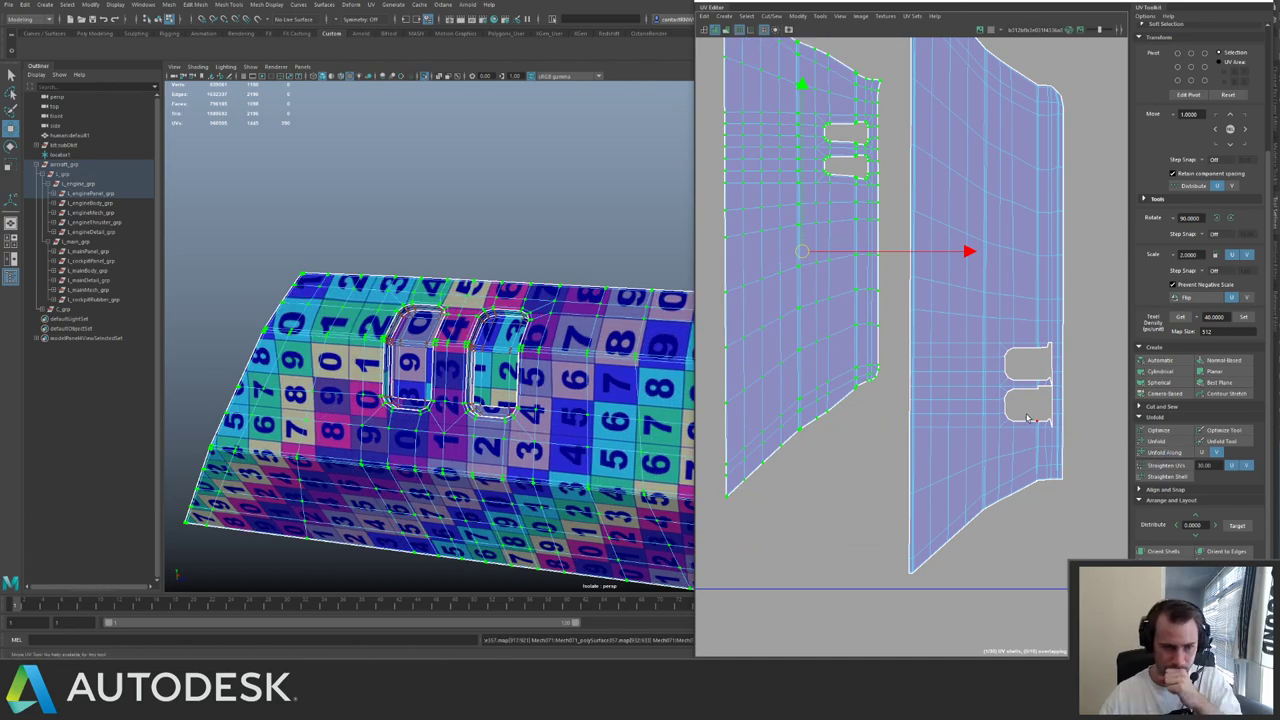
key("ctrl+z")
middle_click_drag(1052, 350, 1068, 366, "alt")
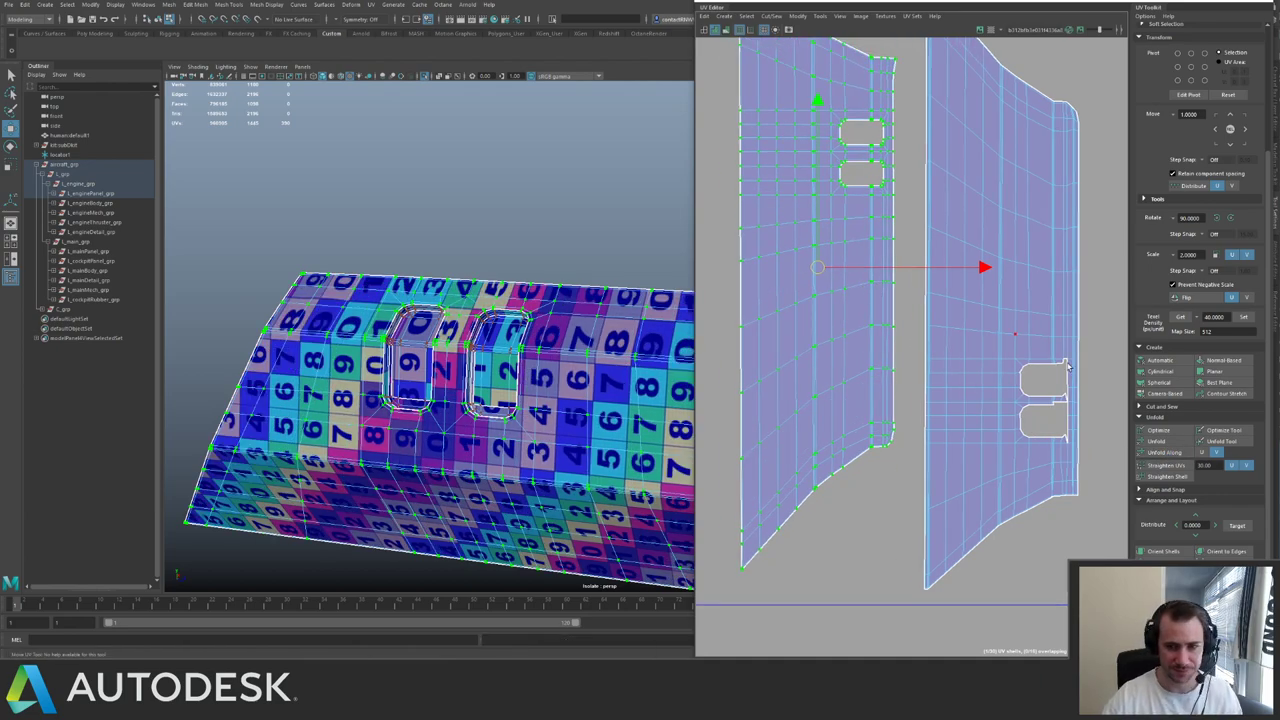
left_click(1176, 453)
scroll(1000, 262, "down", 4)
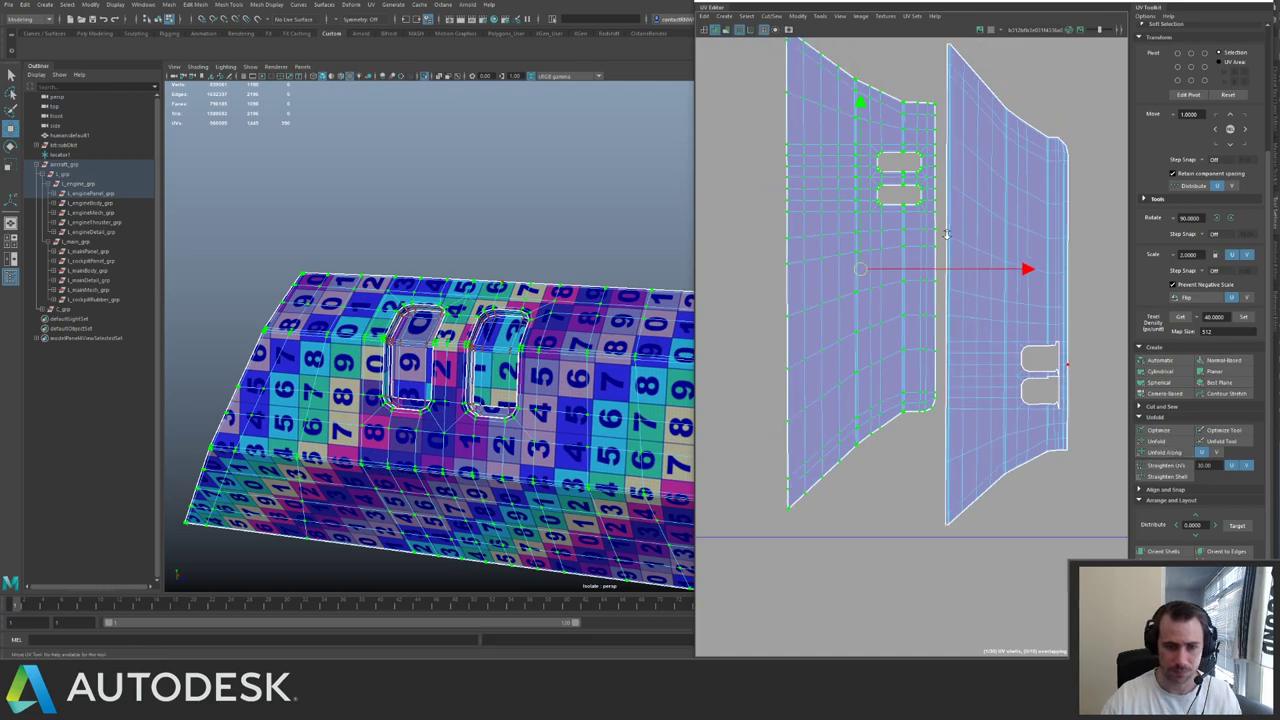
- Select the UVs of the overlapping small slot pieces in the middle of the UV tile and unfold them along U and V
middle_click_drag(1004, 250, 954, 247, "alt")
left_click_drag(989, 273, 917, 226)
middle_click_drag(640, 345, 445, 272, "alt")
left_click_drag(450, 275, 614, 290, "alt")
middle_click_drag(1115, 306, 772, 262, "alt")
middle_click_drag(908, 270, 965, 385, "alt")
left_click_drag(840, 288, 910, 346)
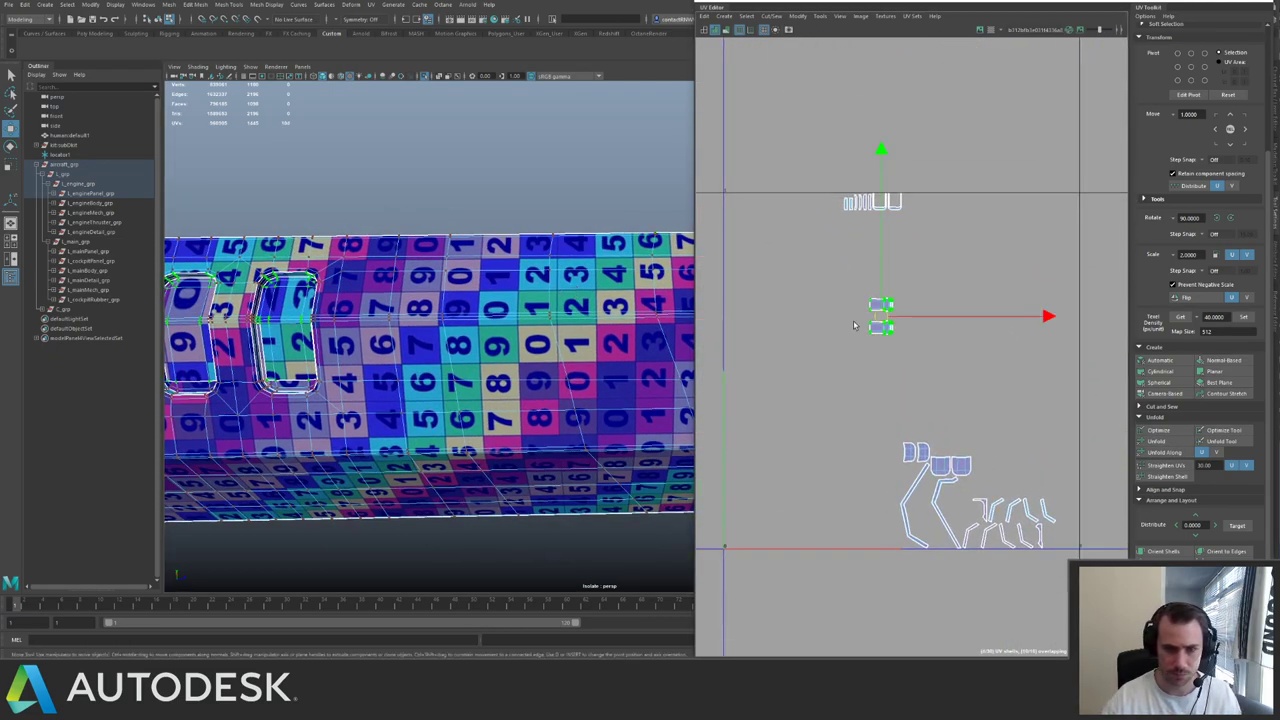
middle_click_drag(438, 308, 592, 322, "alt")
right_click_drag(592, 322, 627, 336, "alt")
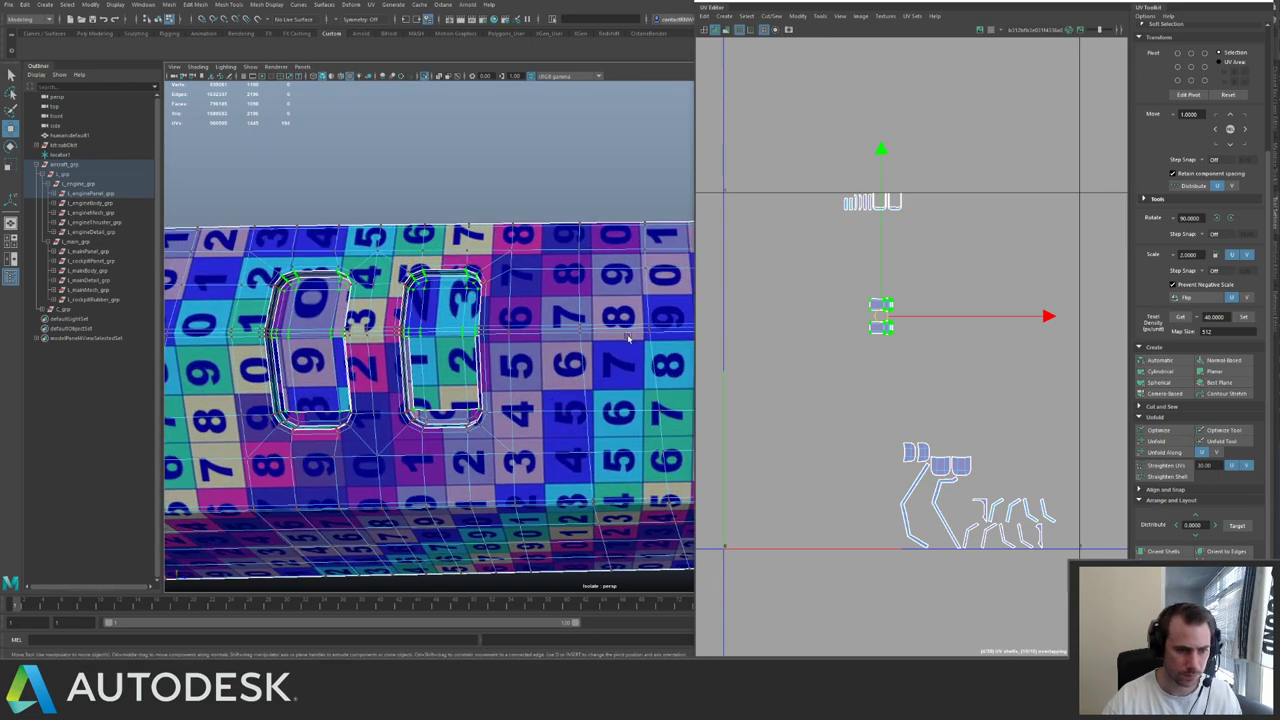
left_click(1182, 454)
key("f")
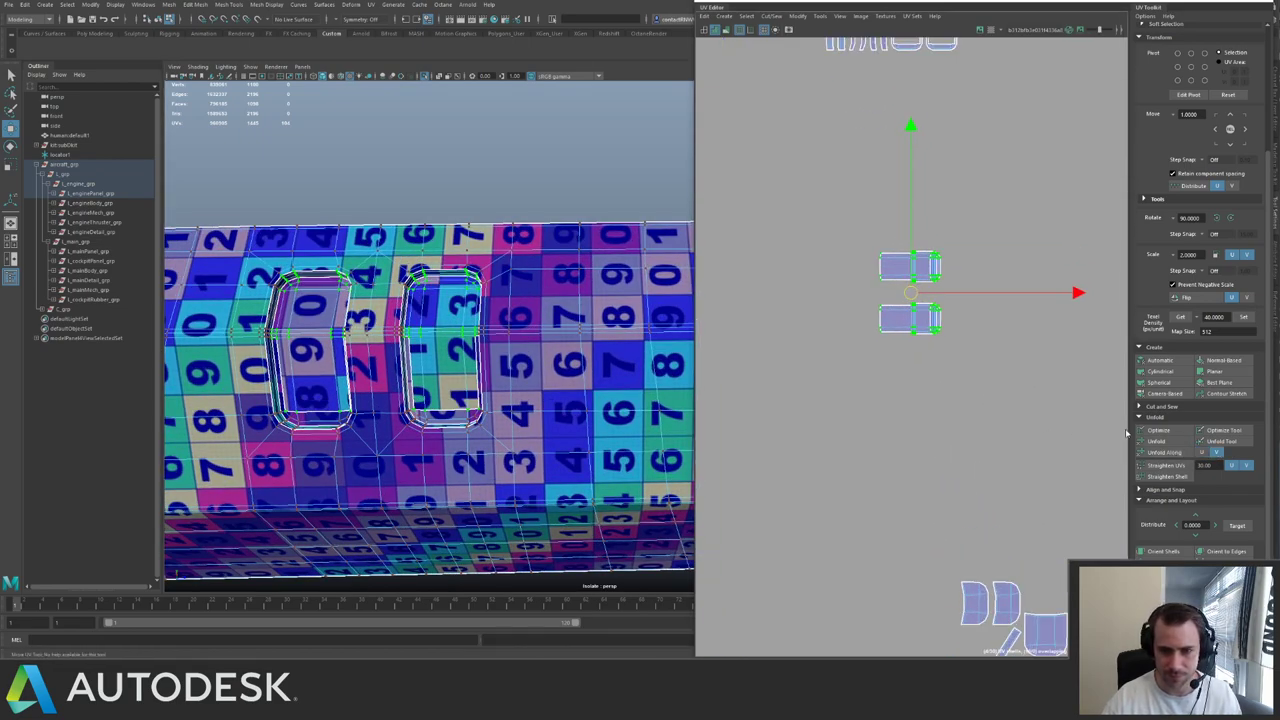
left_click(1167, 454)
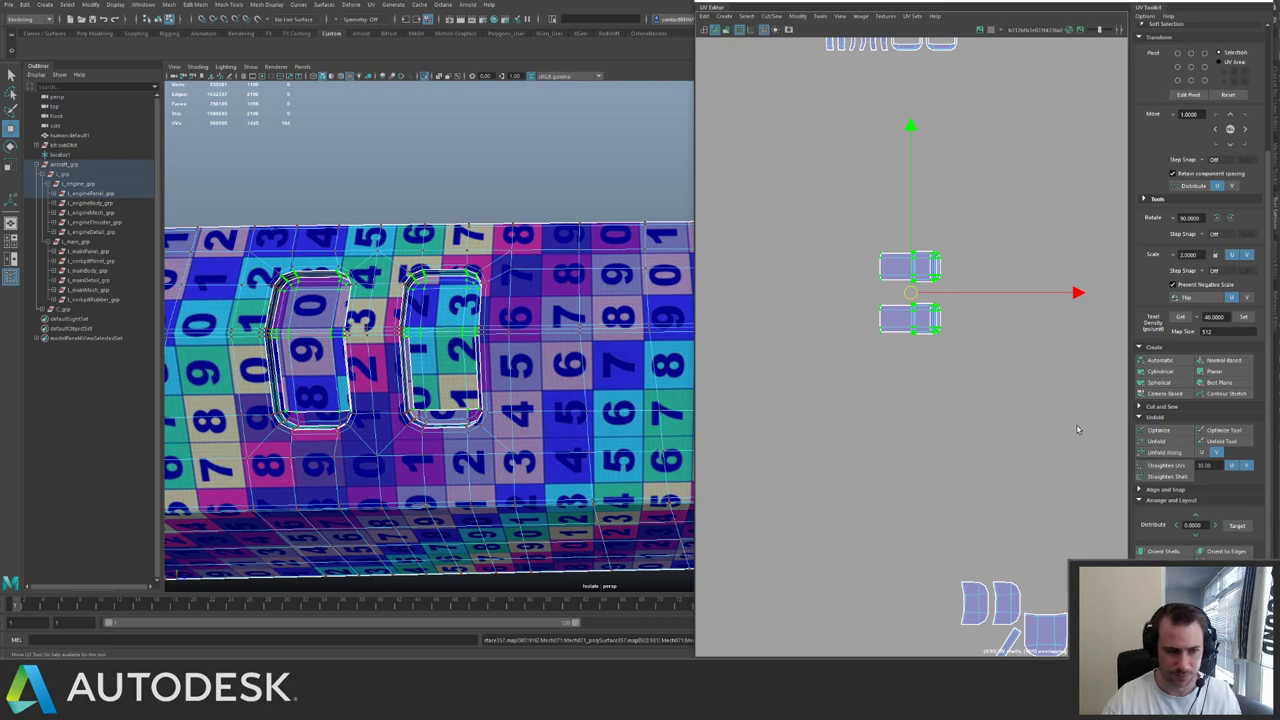
right_click_drag(1021, 422, 983, 446, "alt")
key("F10")
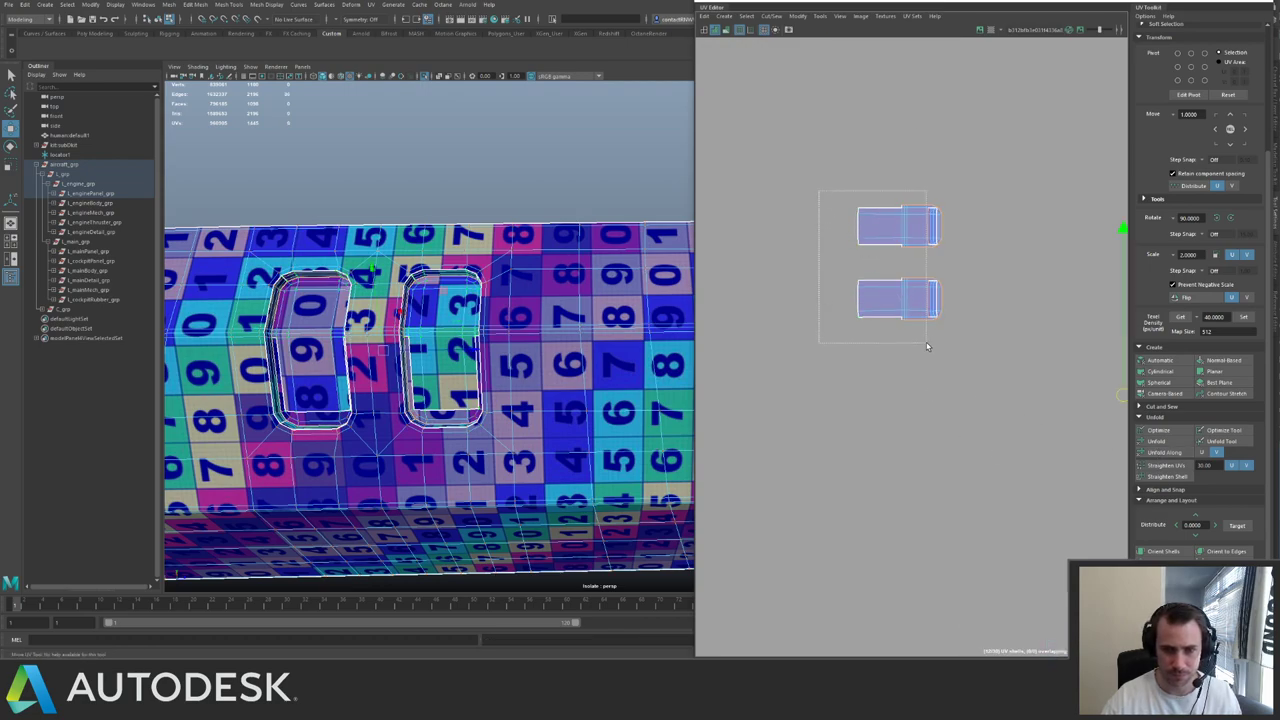
scroll(927, 346, "down", 4)
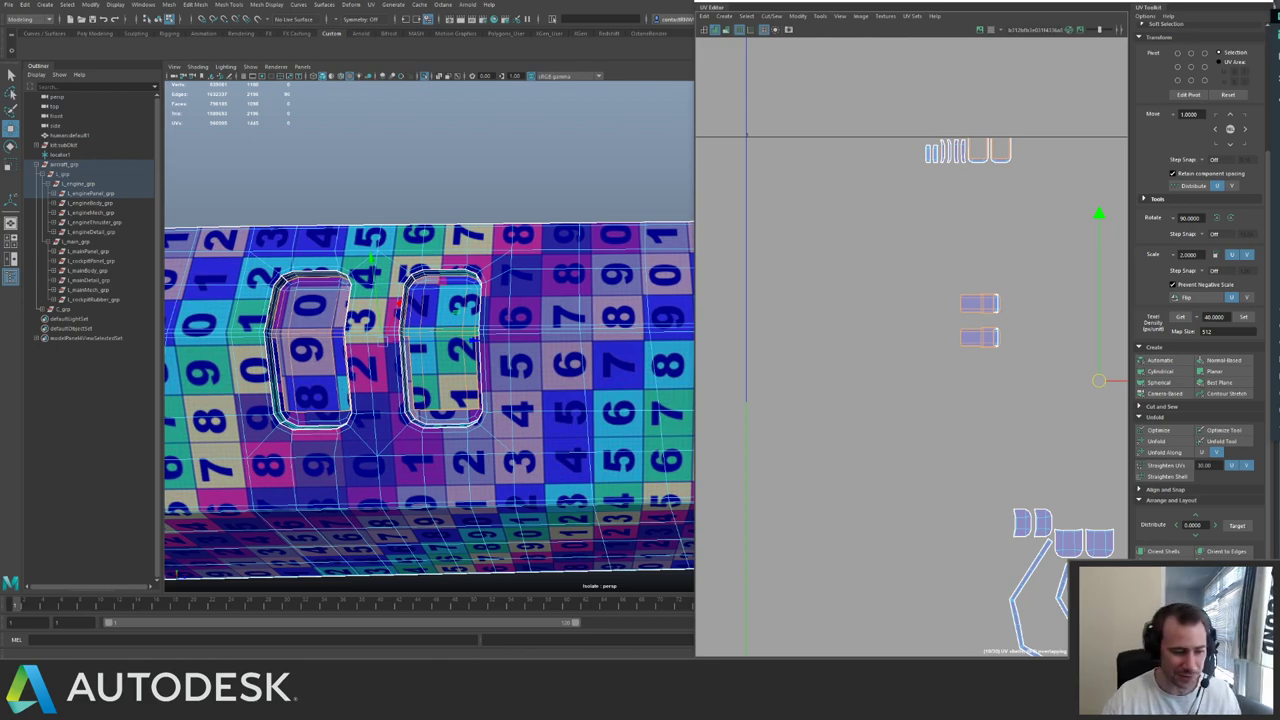
middle_click_drag(996, 328, 929, 299, "alt")
right_click_drag(929, 299, 902, 254, "alt")
middle_click_drag(902, 254, 837, 250, "alt")
right_click_drag(448, 348, 498, 315)
middle_click_drag(498, 315, 552, 375, "alt")
right_click_drag(552, 375, 627, 348, "alt")
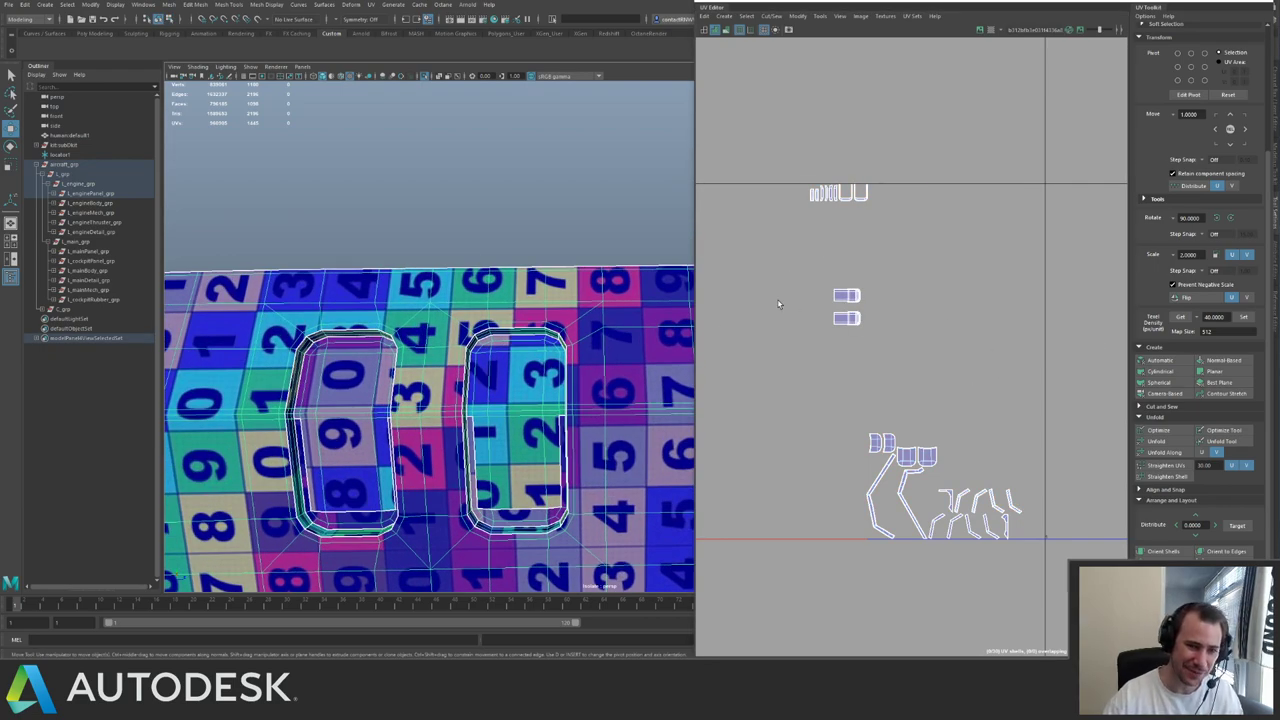
- Select all the small slot and rim pieces inside the UV tile and reproject their UVs with the last-used projection
right_click_drag(780, 146, 771, 149)
left_click_drag(771, 149, 1050, 558)
right_click_drag(557, 348, 403, 214, "alt")
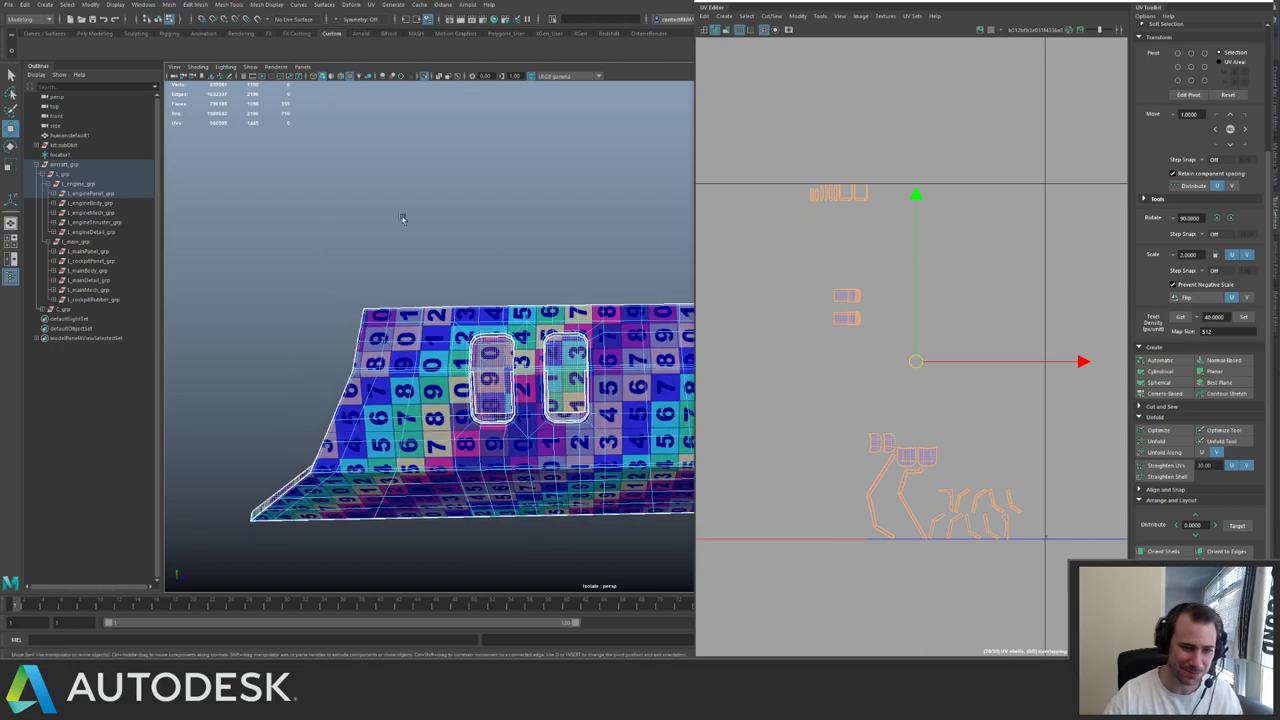
middle_click_drag(403, 214, 391, 224, "alt")
key("g")
right_click_drag(844, 278, 1124, 386, "alt")
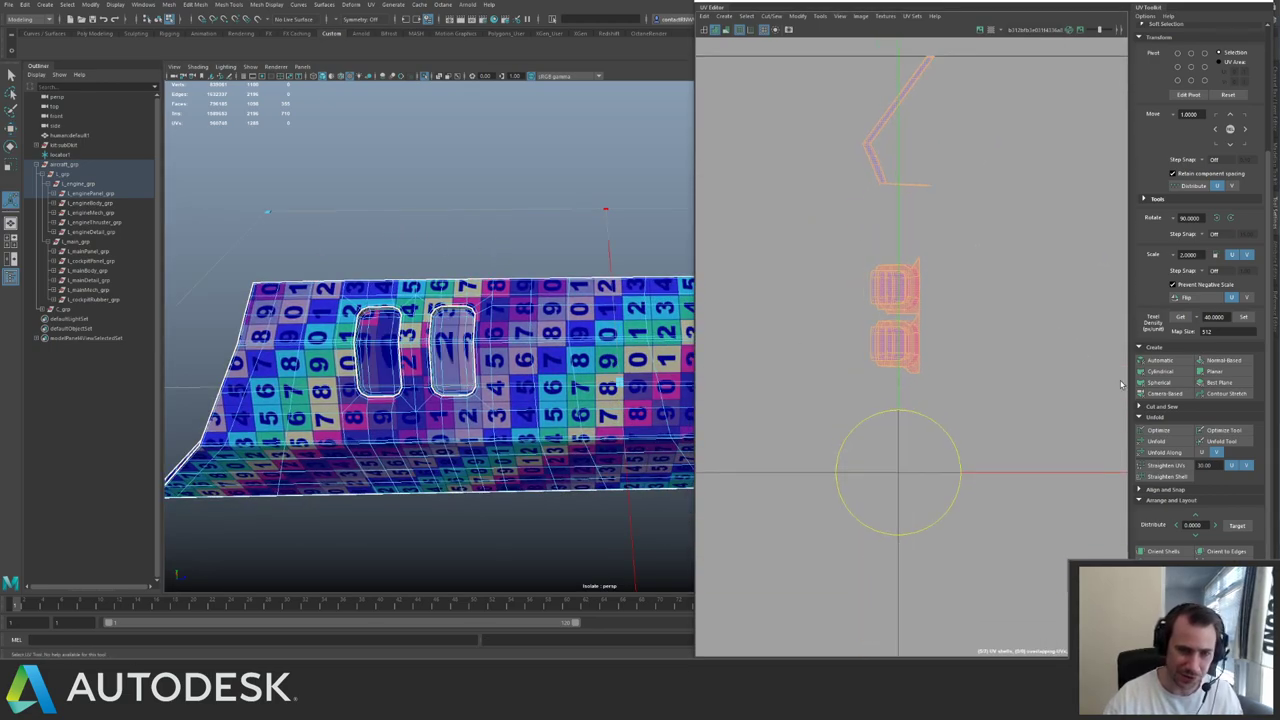
- Select the UVs of the reprojected slot pieces and unfold them along U and along V
right_click_drag(904, 266, 922, 266)
left_click_drag(834, 263, 928, 366)
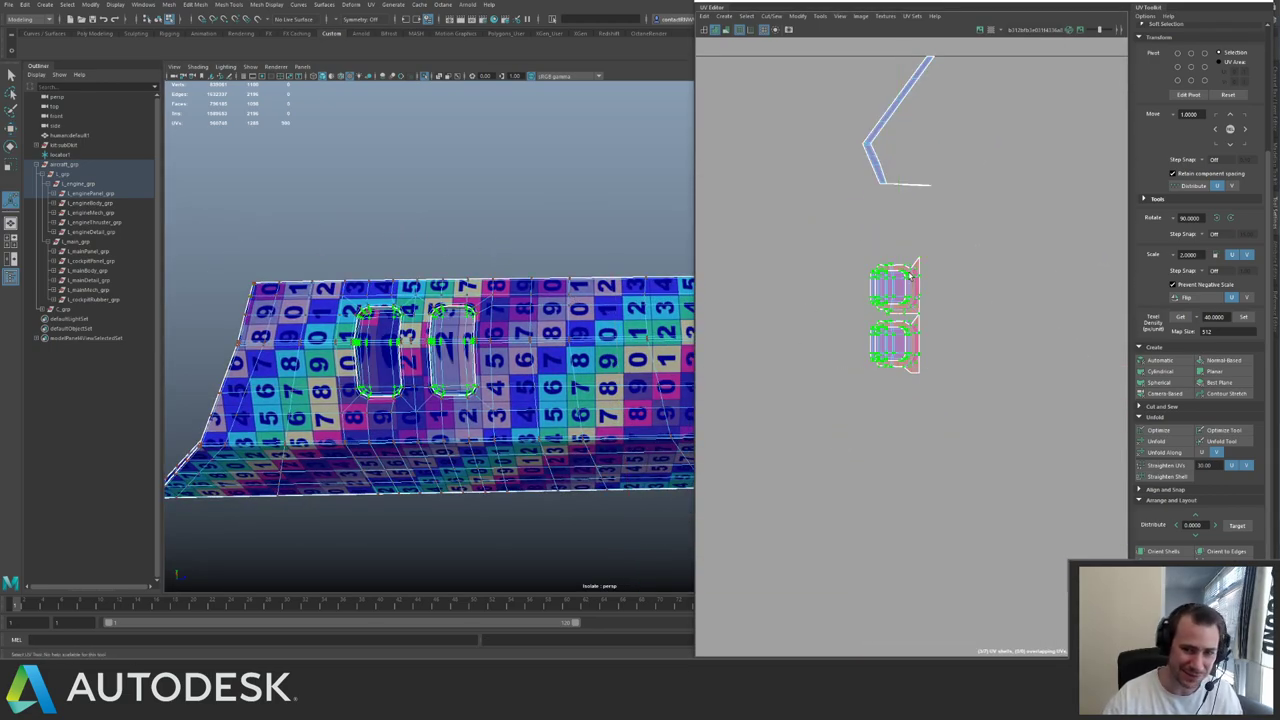
left_click(1205, 453)
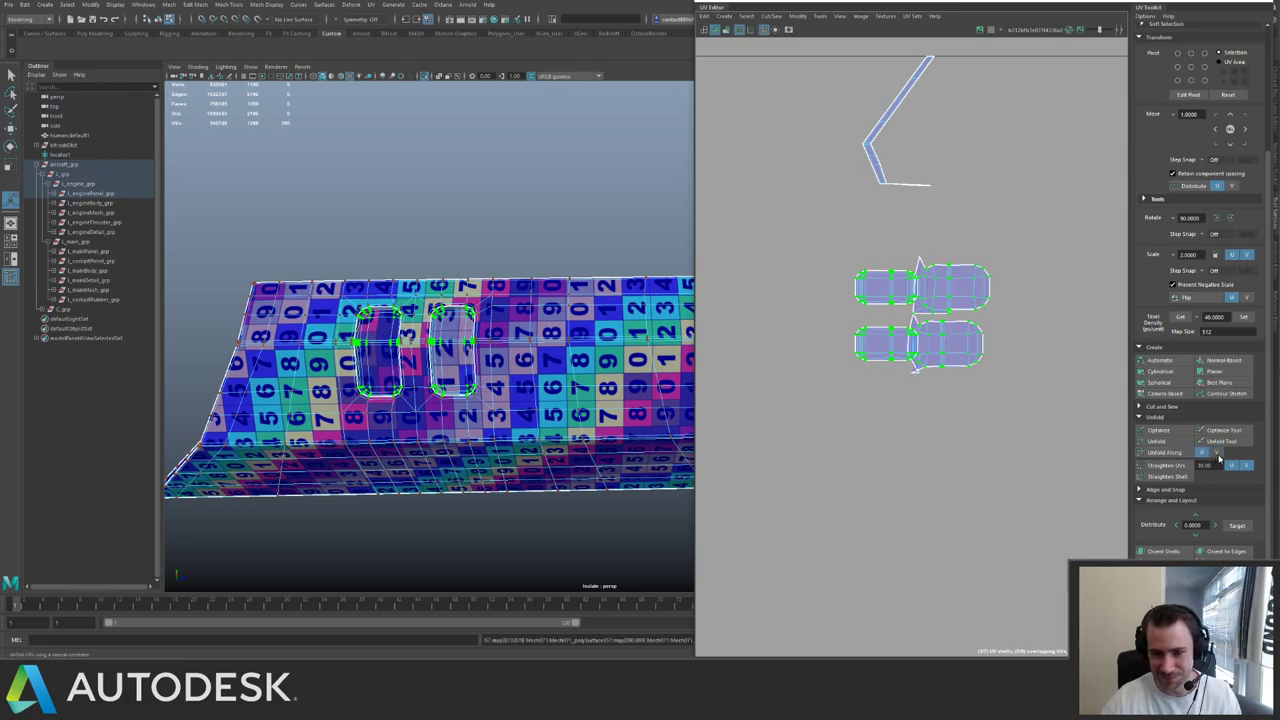
scroll(840, 312, "up", 2)
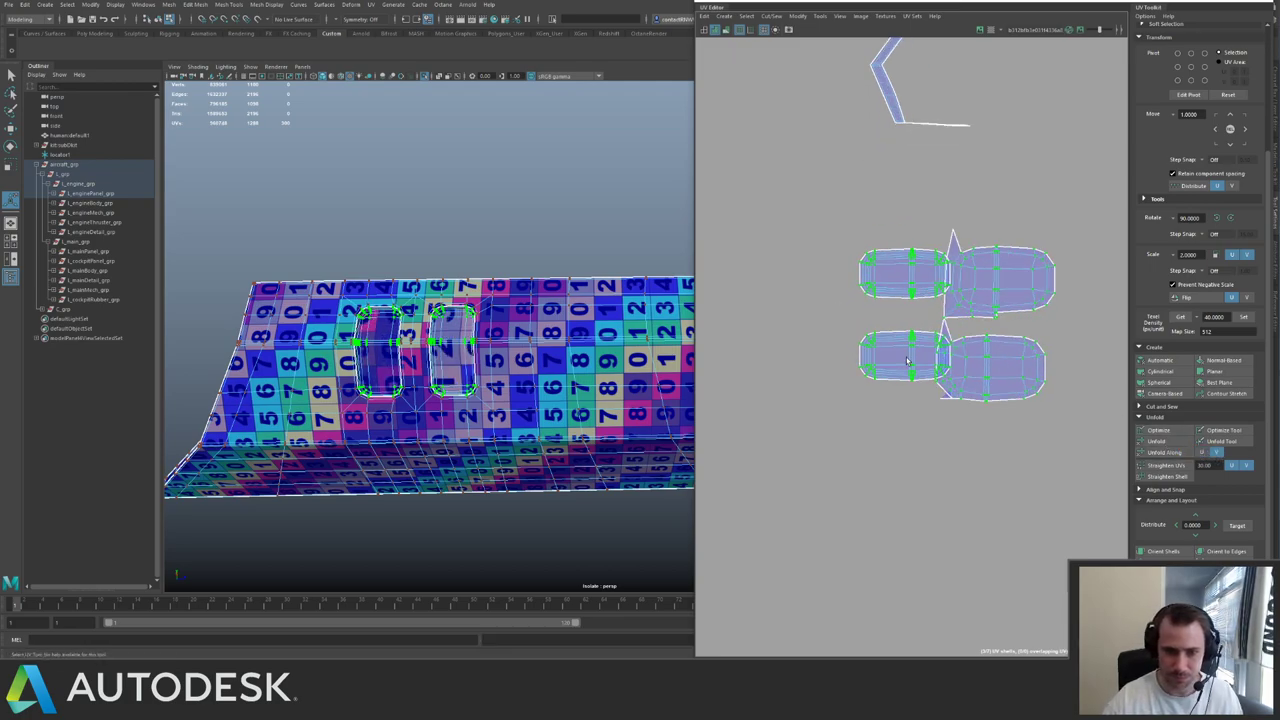
- Move the two cleanly unfolded slot shells away from the overlapping pair, and select that remaining pair
right_click_drag(868, 335, 849, 306, "ctrl")
scroll(849, 306, "down", 4)
key("w")
left_click_drag(932, 334, 731, 325)
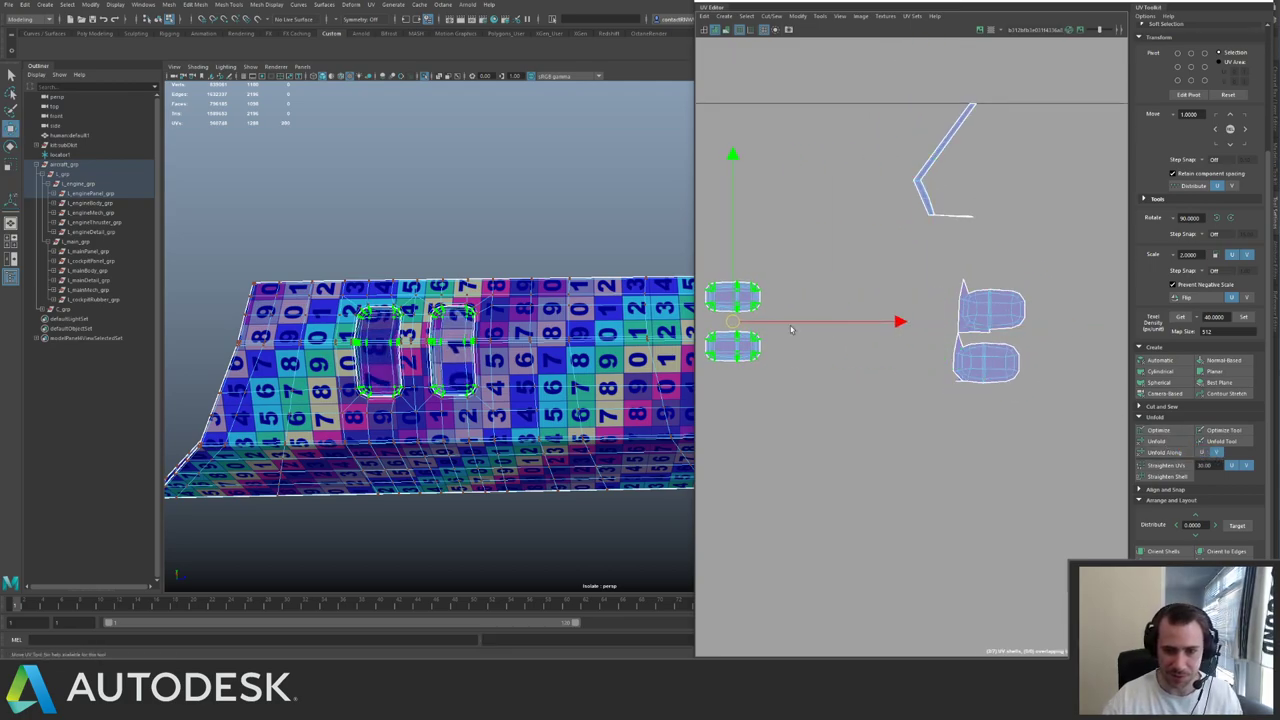
left_click_drag(1030, 399, 1030, 400)
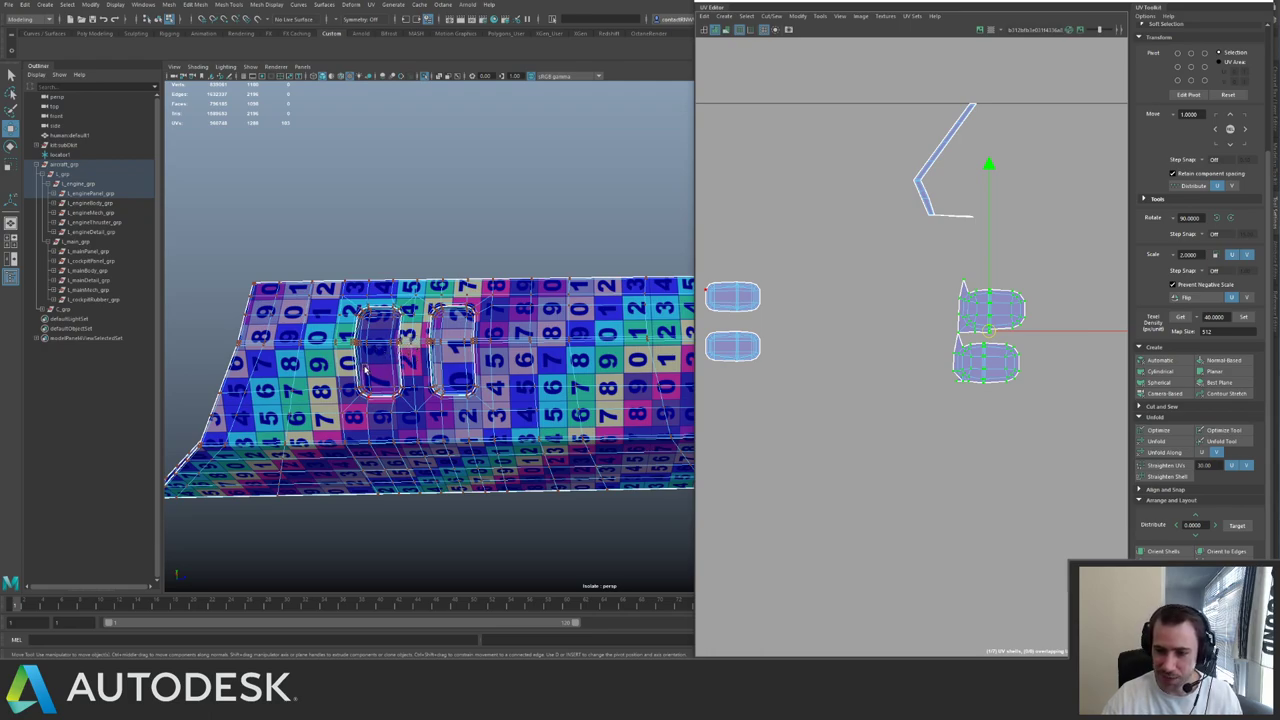
- Cut the UV edges joining the two rounded insert shells to the thin slivers, and move the inserts clear of them
left_click_drag(366, 372, 543, 378, "alt")
middle_click_drag(804, 355, 748, 380, "alt")
scroll(738, 368, "up", 3)
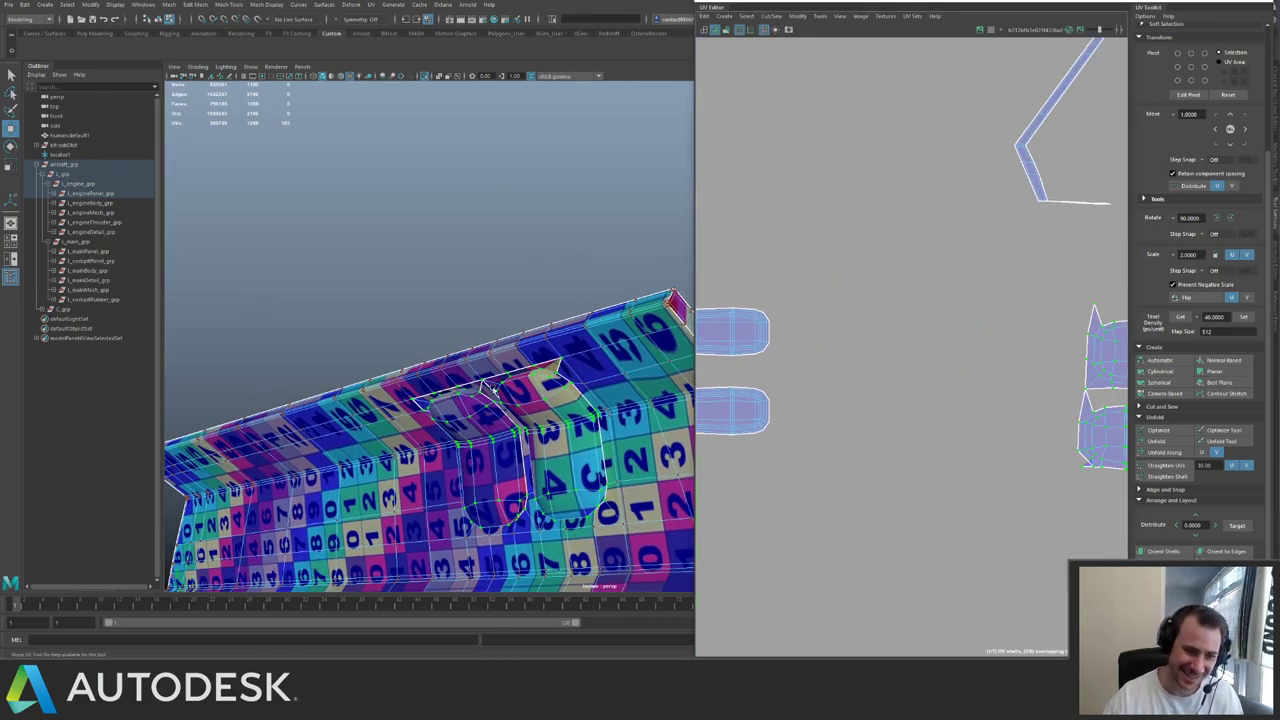
scroll(1010, 303, "down", 3)
left_click_drag(496, 366, 518, 382, "alt")
double_click(388, 437)
left_click(477, 341)
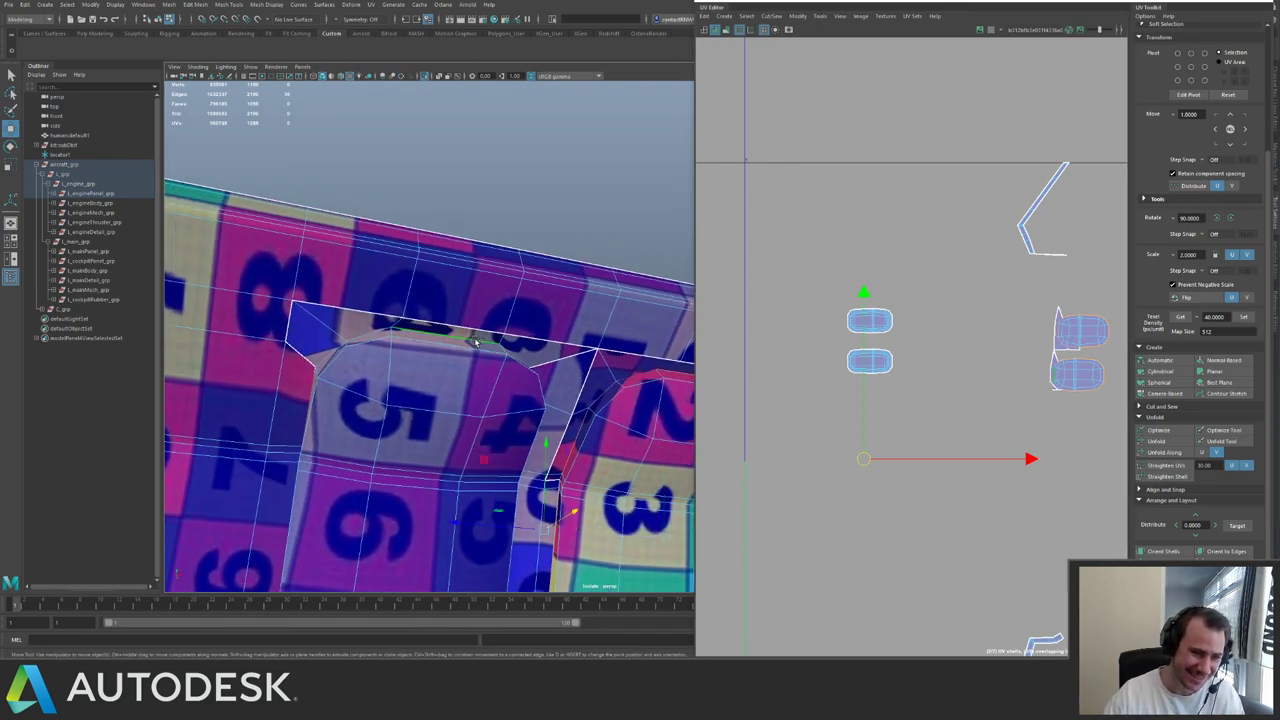
right_click_drag(958, 301, 978, 340, "shift")
left_click(1079, 336)
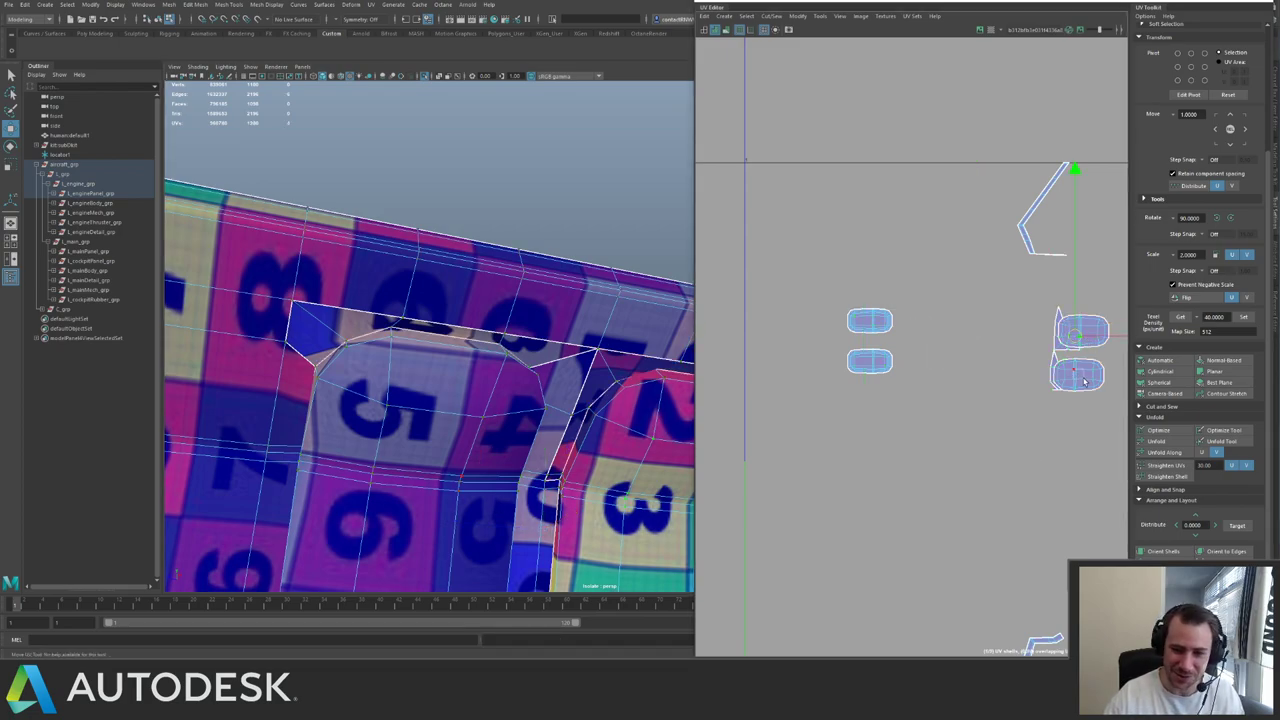
middle_click_drag(1083, 381, 1028, 446)
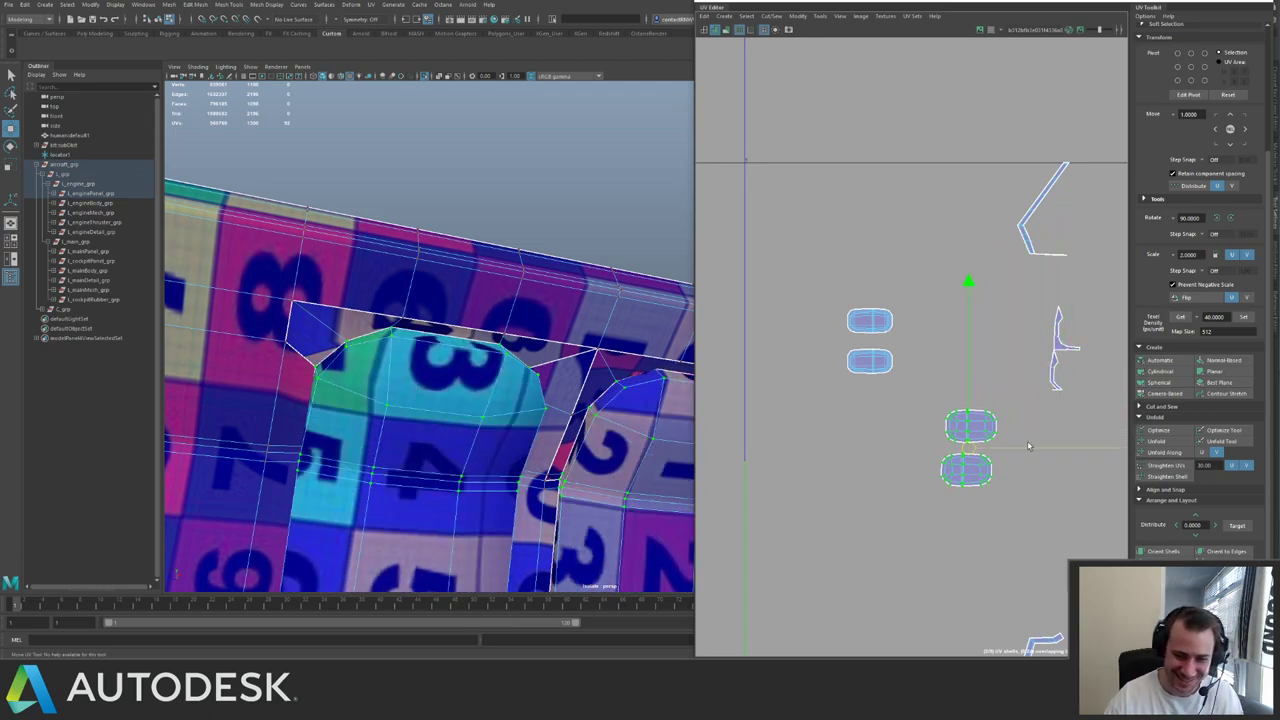
- Try a full Unfold on the two separated insert shells, and undo it
left_click(1160, 442)
middle_click_drag(1010, 318, 917, 306, "alt")
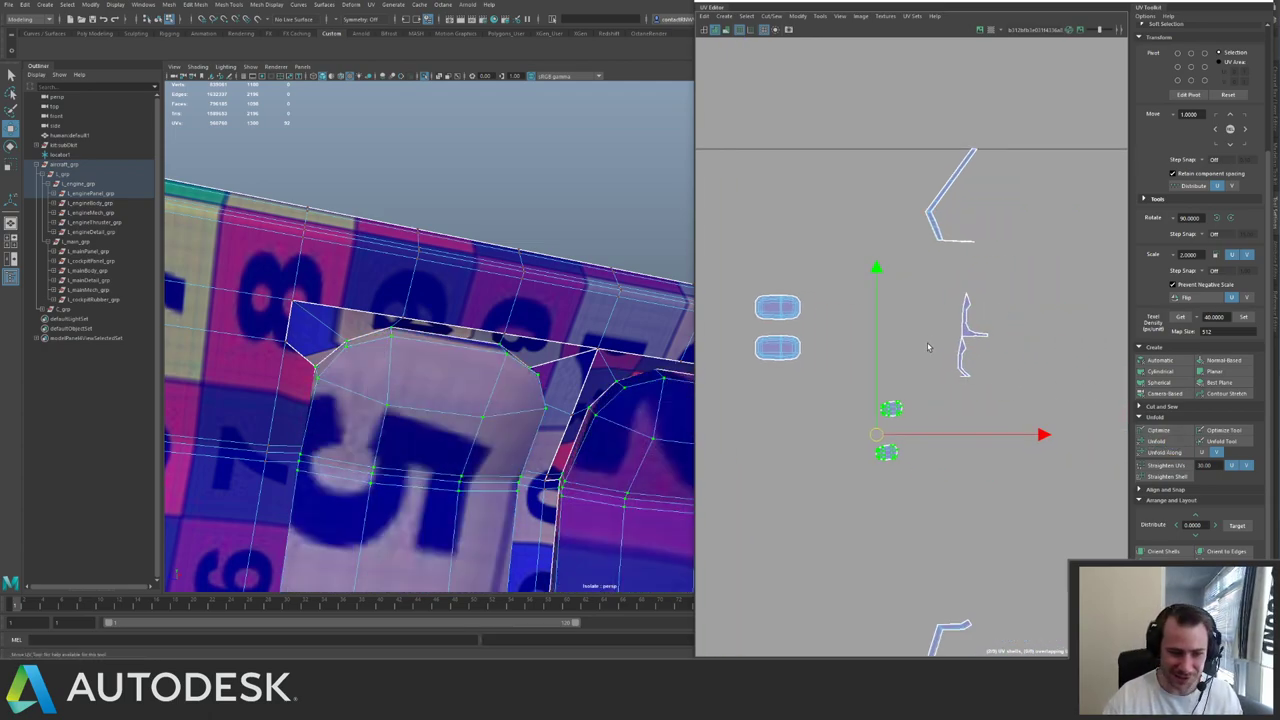
key("ctrl+z")
middle_click_drag(911, 354, 921, 350, "alt")
scroll(920, 349, "up", 2)
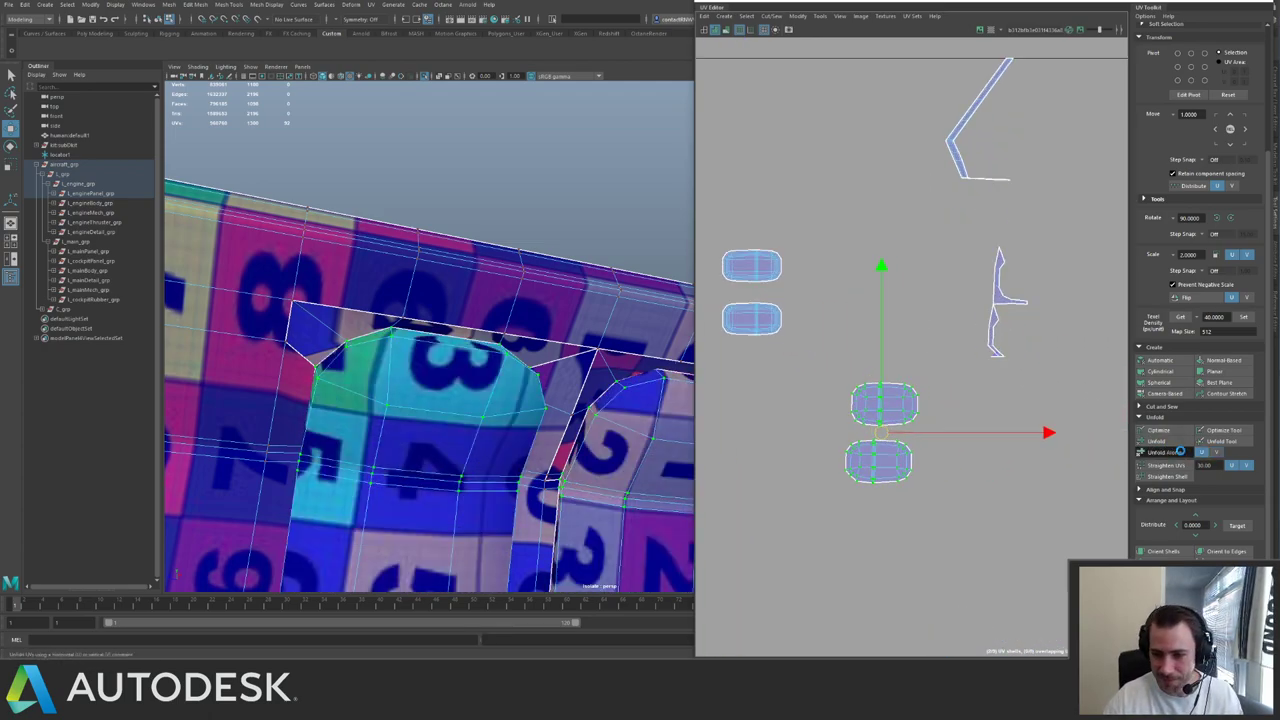
- Unfold the two separated insert shells along V only
left_click(1215, 455)
left_click(1216, 452)
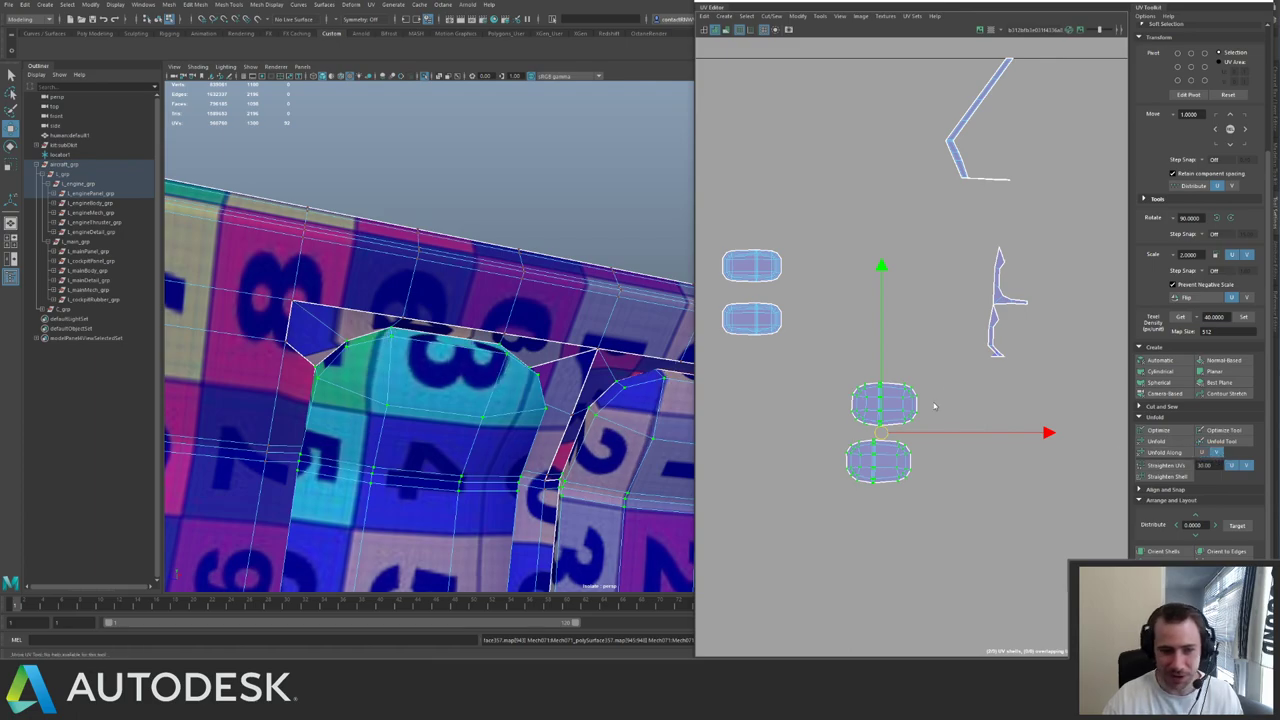
scroll(935, 395, "down", 2)
scroll(883, 182, "down", 2)
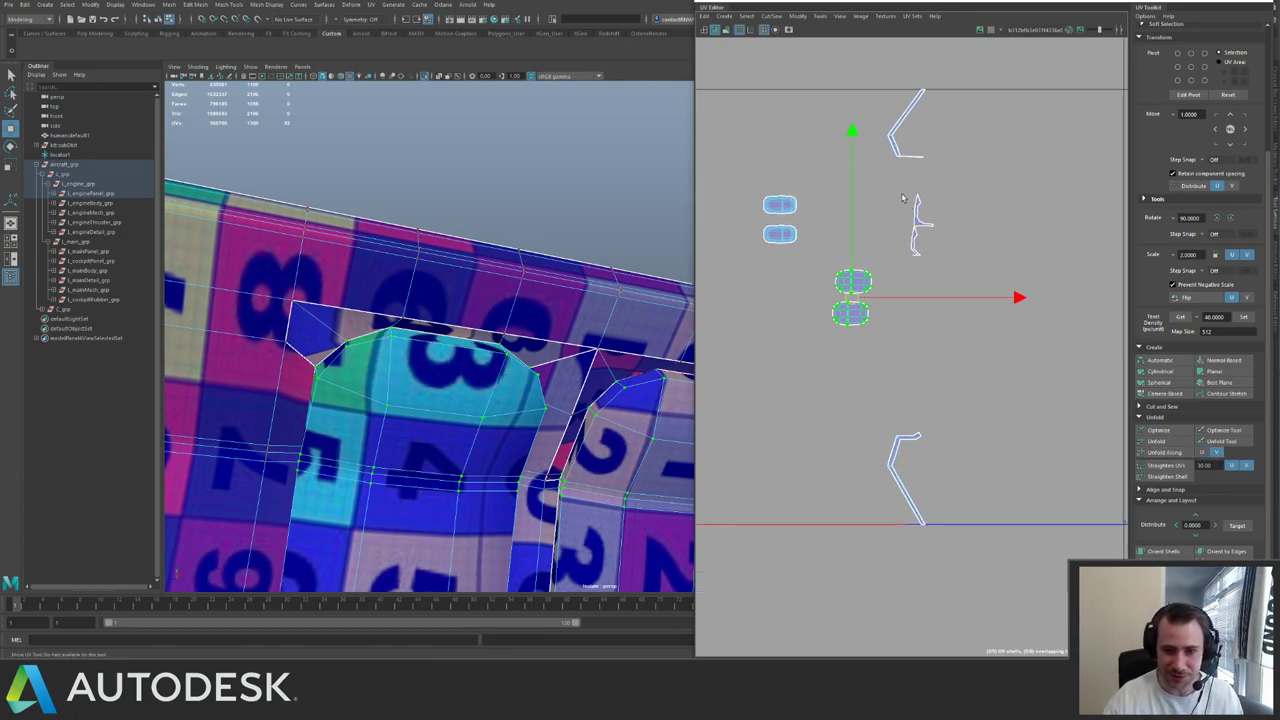
- Select the leftover thin sliver UVs and move them onto the panel shell next to its slot openings
left_click_drag(901, 186, 956, 286)
left_click_drag(921, 223, 711, 329)
middle_click_drag(711, 329, 976, 302, "alt")
right_click_drag(976, 302, 778, 256, "alt")
left_click_drag(955, 309, 906, 337)
- Select the faces of the second panel shell with its slivers, reproject their UVs, and move the projection beside the first panel shell
mouse_move(870, 258)
right_mouse_down()
mouse_move(882, 294)
mouse_move(889, 250)
right_mouse_up()
left_click(893, 265)
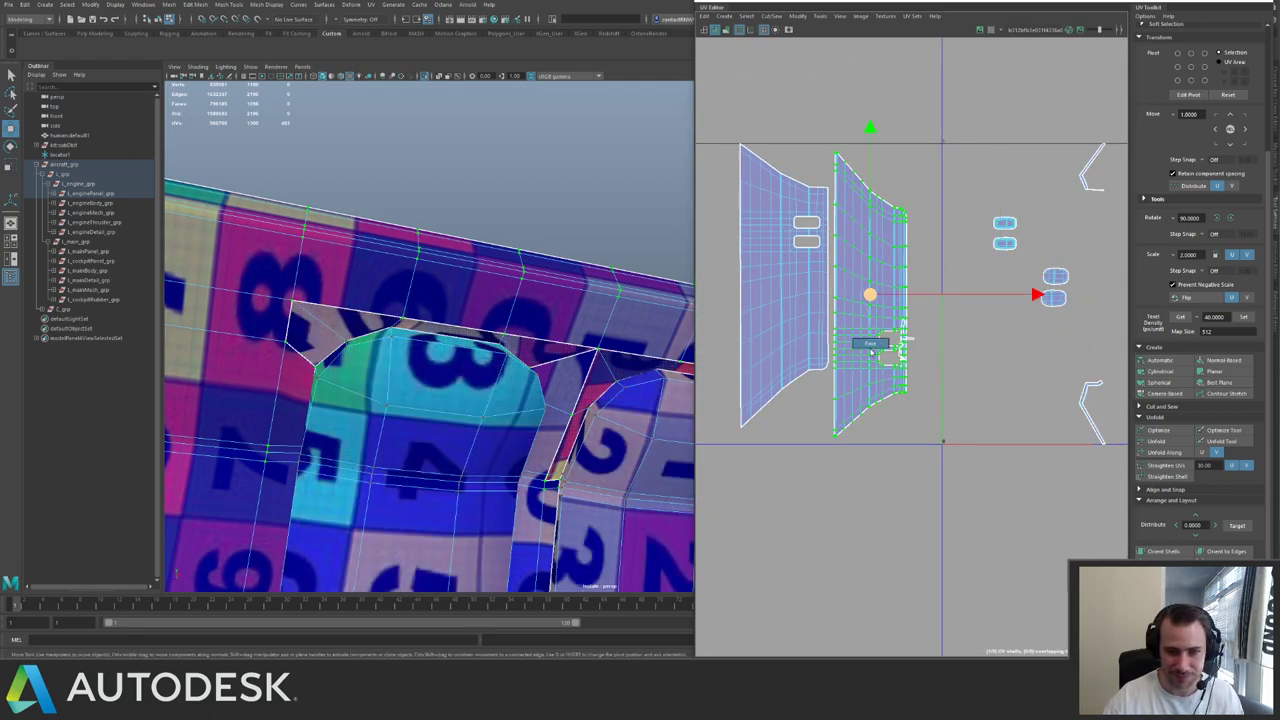
right_click_drag(871, 350, 871, 353)
double_click(874, 325)
double_click(906, 339, "shift")
right_click_drag(965, 346, 926, 275, "alt")
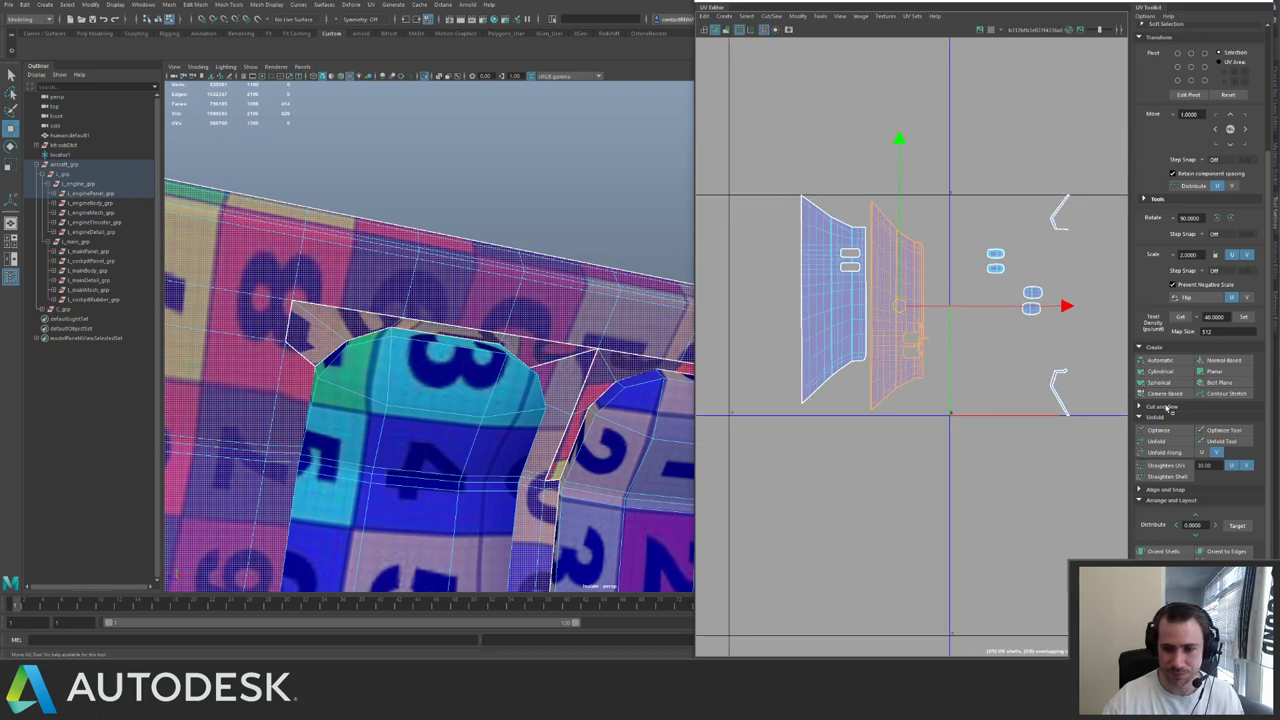
right_click_drag(964, 316, 814, 209, "alt")
middle_click_drag(963, 314, 897, 314, "alt")
right_click_drag(897, 314, 959, 336, "alt")
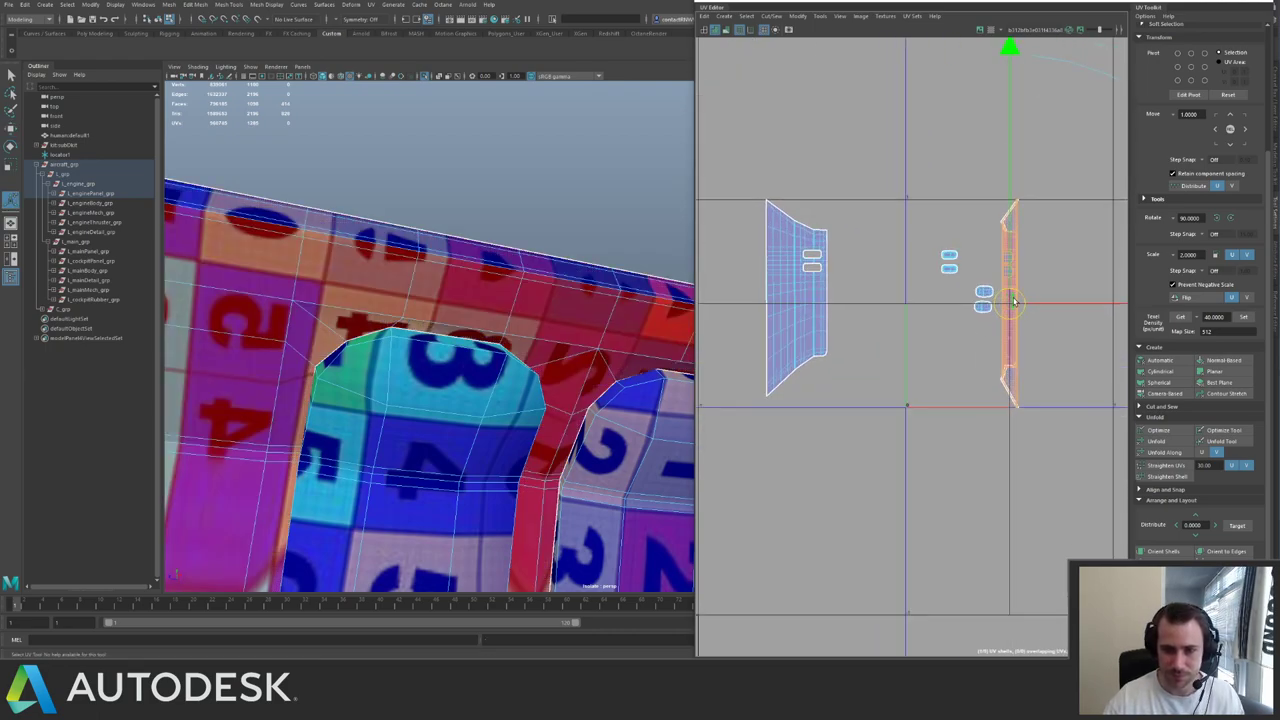
left_click_drag(1028, 305, 914, 302)
- Unfold the reprojected panel shell along U and shift it horizontally next to the first panel shell
right_click_drag(914, 304, 942, 307)
double_click(889, 336)
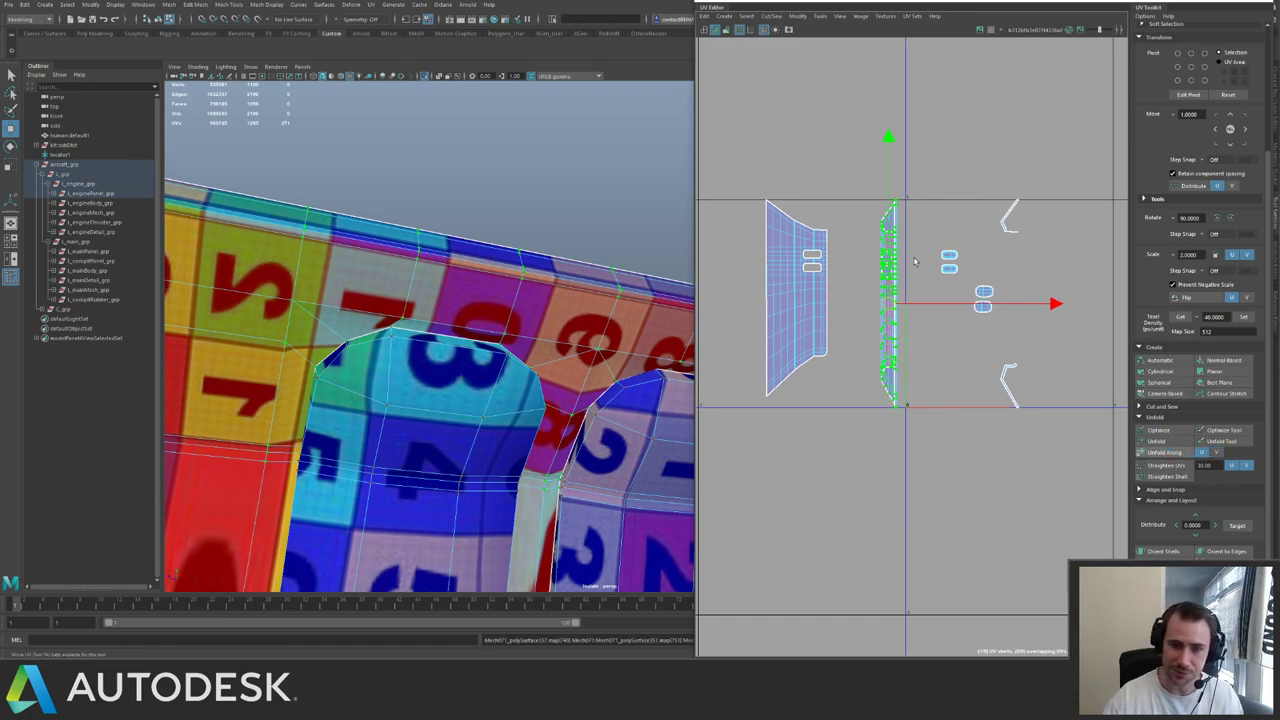
left_click(1177, 453)
scroll(1035, 320, "up", 1)
left_click_drag(1044, 313, 1012, 313)
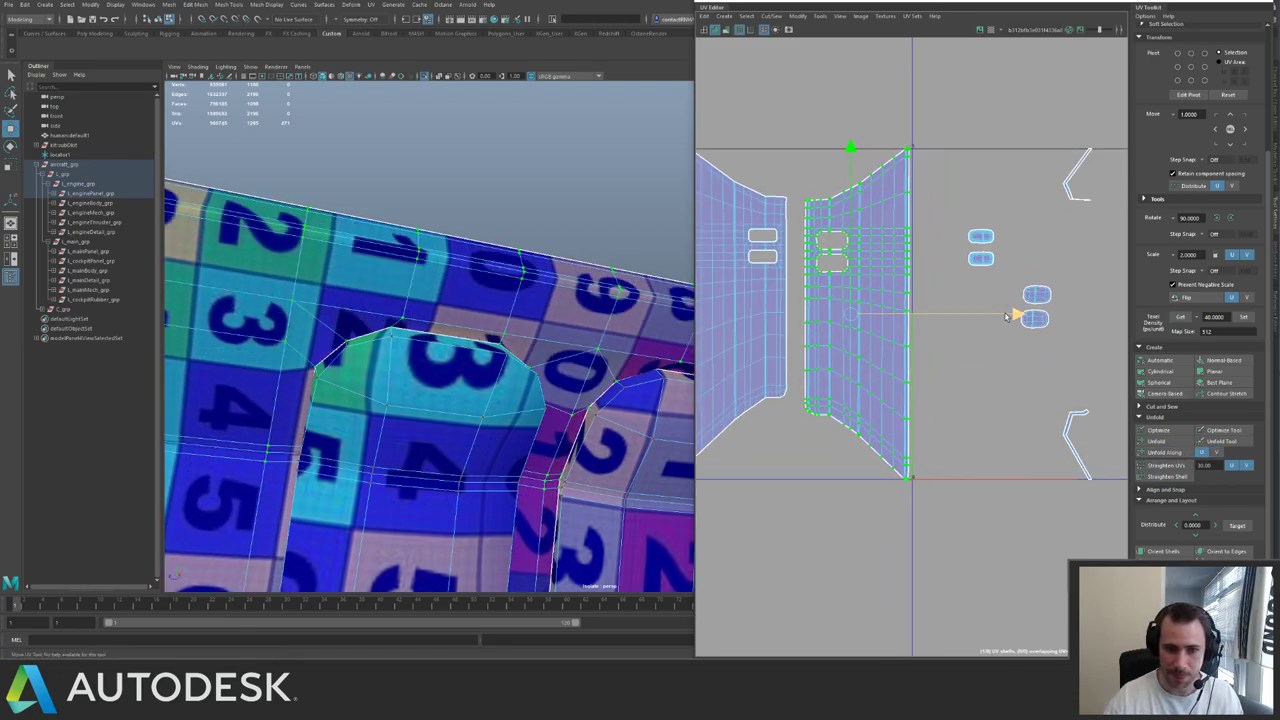
- Check the bent end-strip shells on the model and unfold the upper strip shell
middle_click_drag(1066, 285, 849, 303, "alt")
double_click(857, 433)
left_click_drag(440, 240, 236, 254, "alt")
key("f")
left_click_drag(415, 243, 430, 238, "alt")
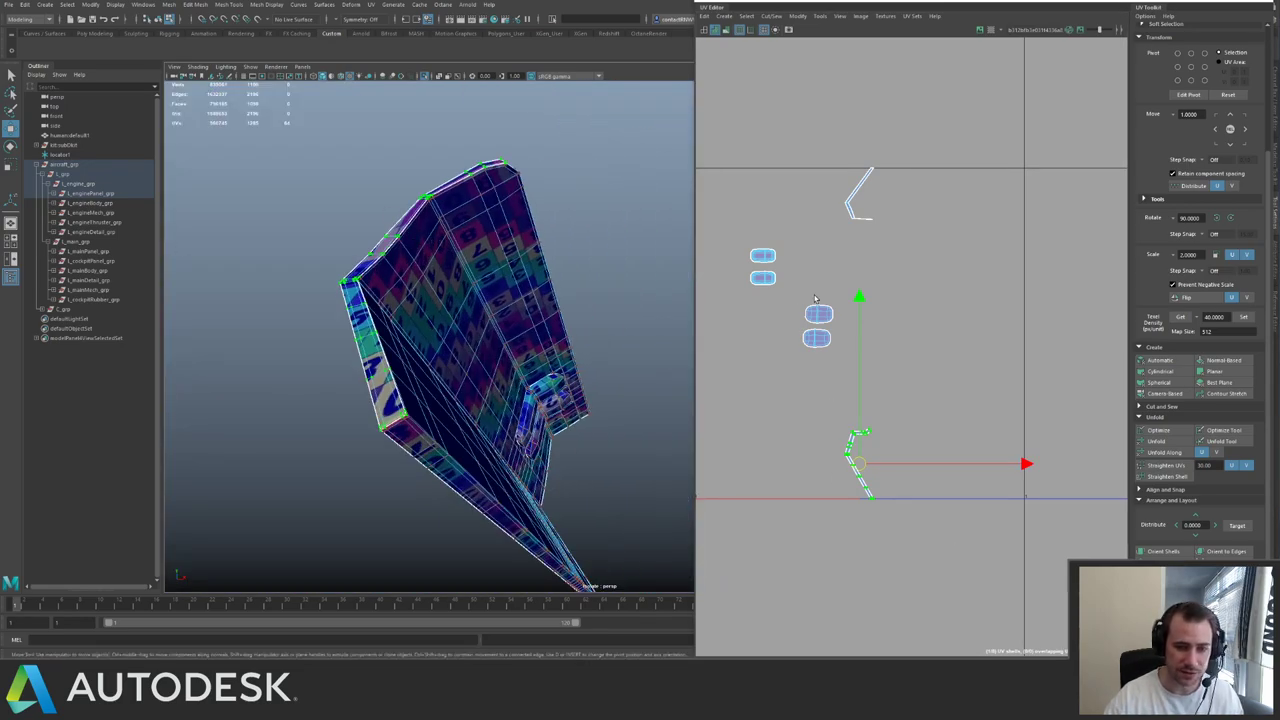
right_click_drag(815, 298, 908, 248, "alt")
left_click_drag(853, 90, 996, 250)
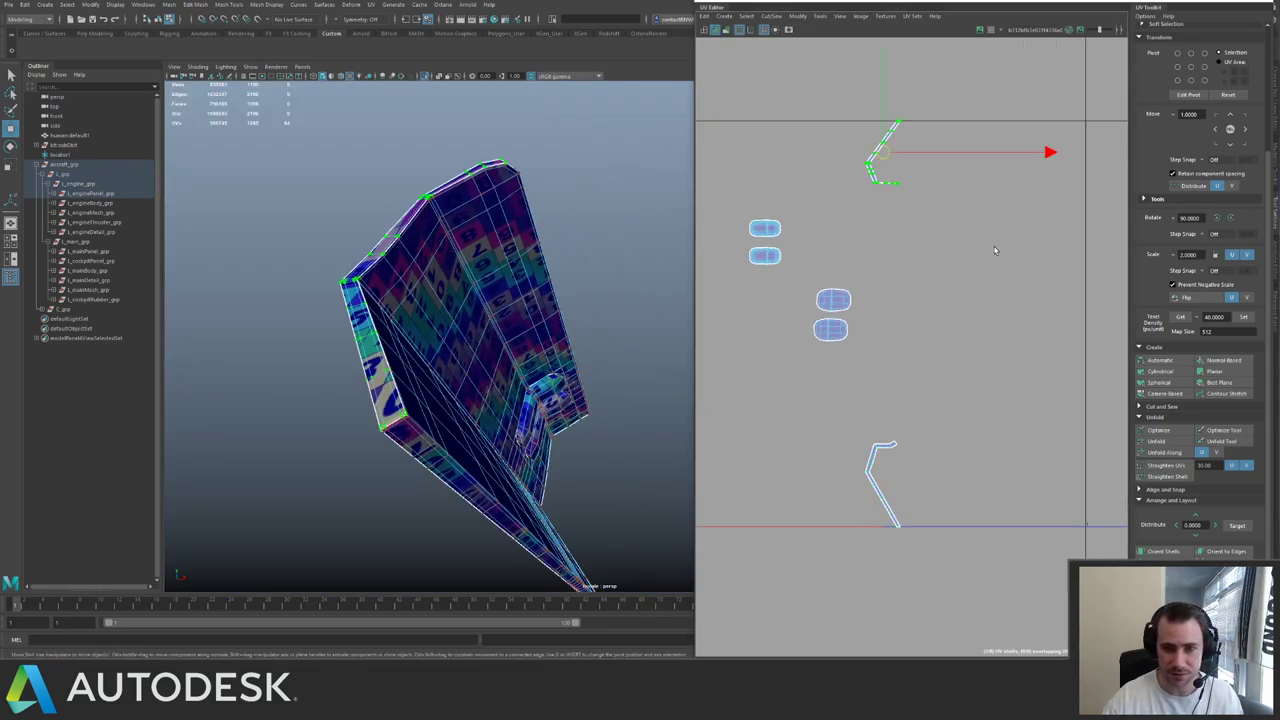
left_click(1160, 441)
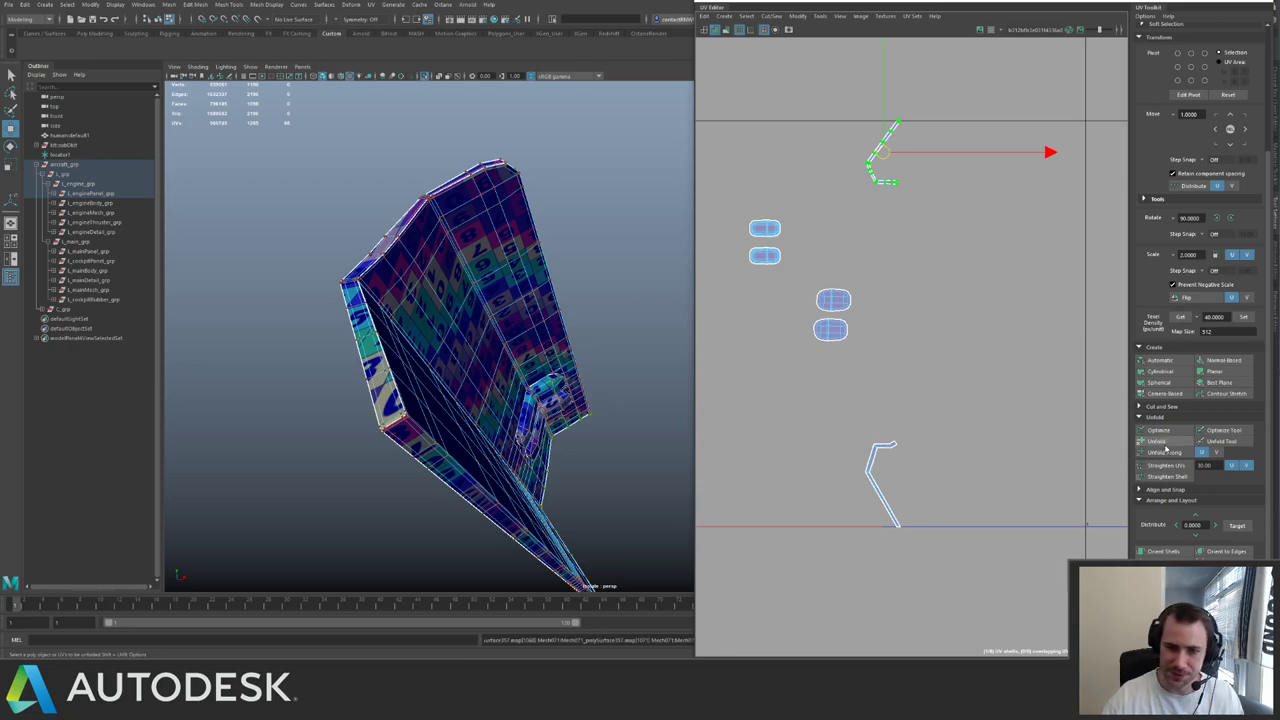
- Unfold the lower bent end-strip shell
middle_click_drag(848, 199, 893, 151, "alt")
left_click_drag(934, 445, 944, 452)
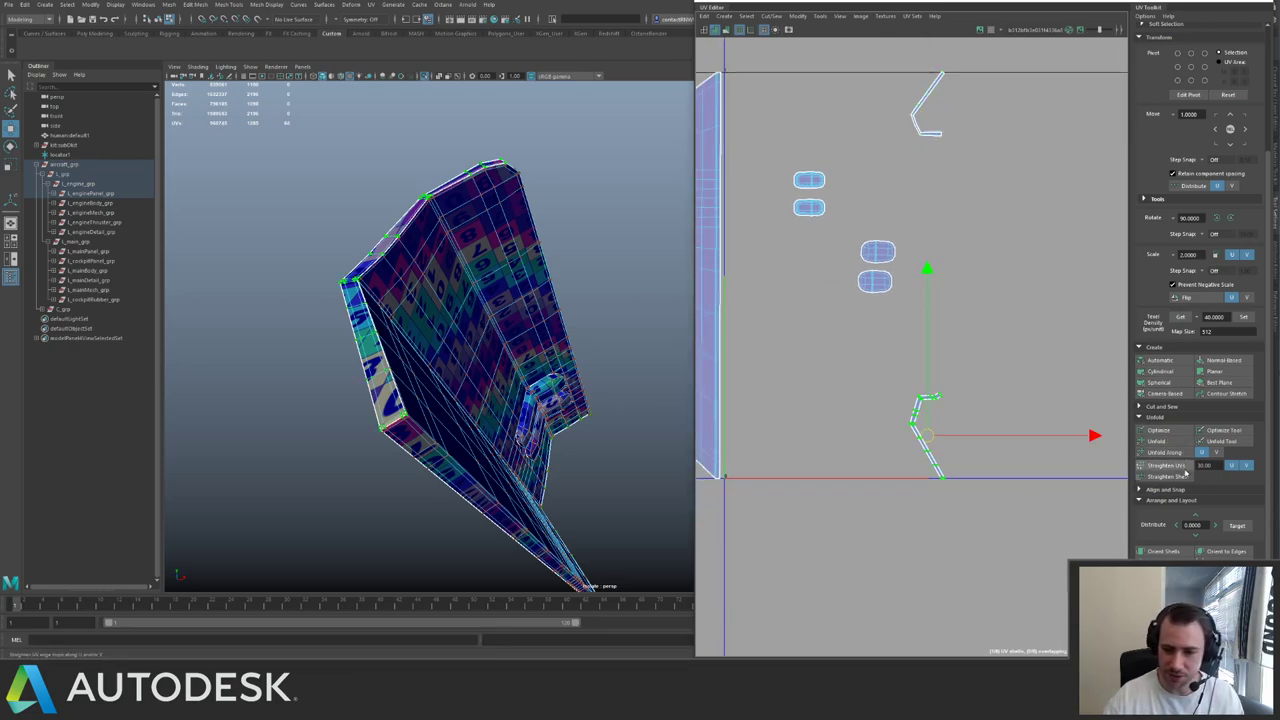
left_click(1172, 442)
mouse_move(888, 154)
middle_mouse_down("alt")
mouse_move(866, 221)
mouse_move(897, 143)
middle_mouse_up("alt")
right_click_drag(871, 206, 820, 222, "alt")
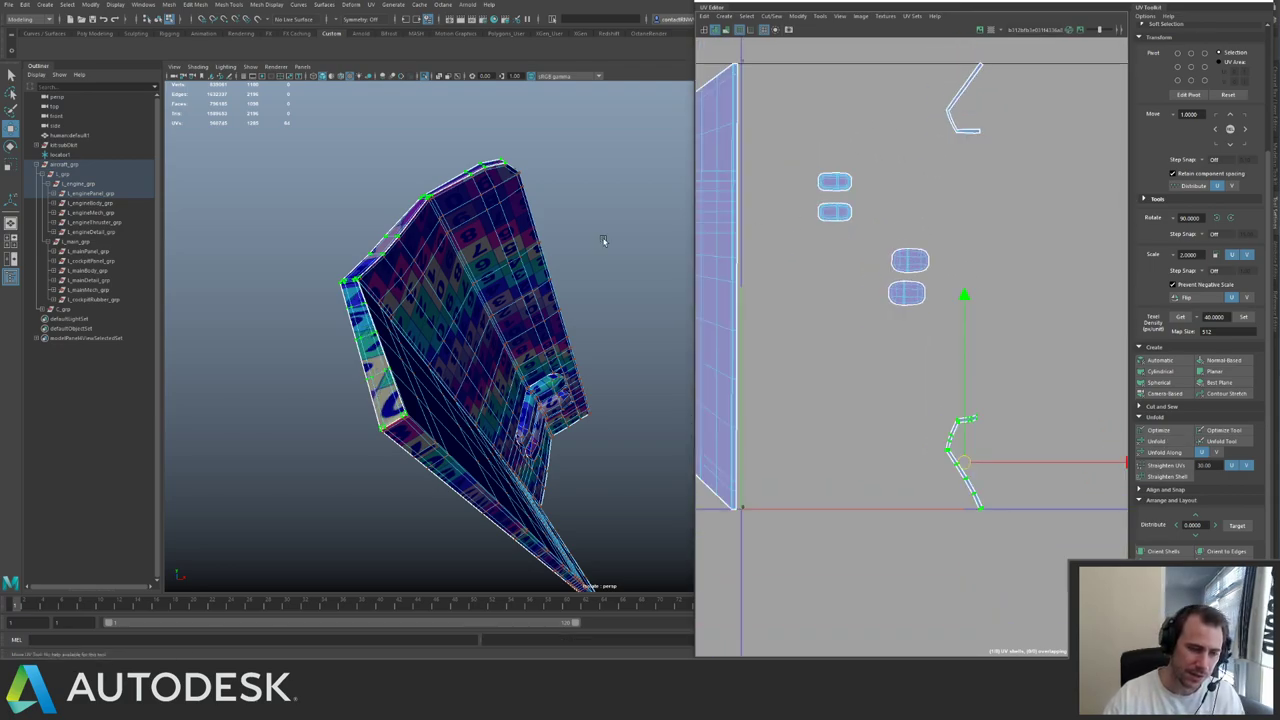
- Examine the checker pattern along the panel's edges and compare the slot areas of the two large UV shells
left_click_drag(603, 240, 477, 252, "alt")
middle_click_drag(477, 252, 434, 206, "alt")
left_click_drag(487, 245, 519, 304, "alt")
middle_click_drag(836, 234, 986, 283, "alt")
right_click_drag(986, 283, 960, 247, "alt")
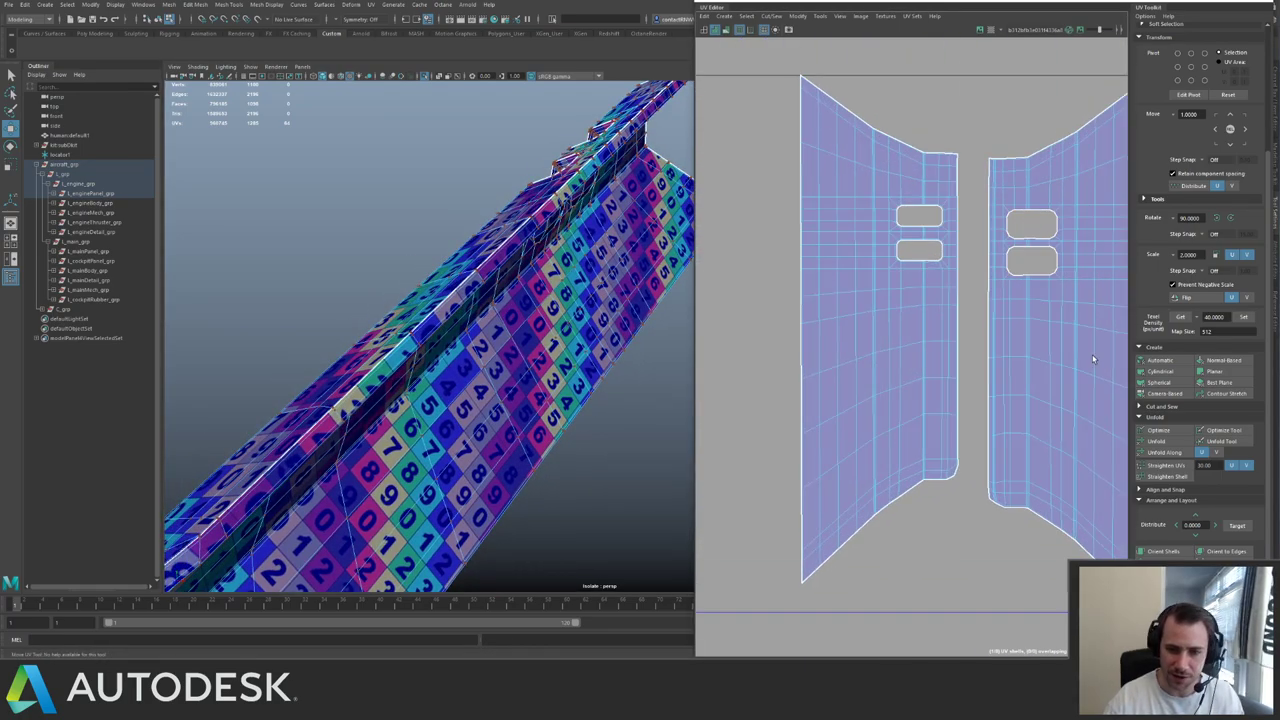
middle_click_drag(850, 256, 767, 322, "alt")
right_click_drag(767, 322, 892, 280, "alt")
middle_click_drag(892, 280, 794, 336, "alt")
left_click_drag(443, 357, 513, 343, "alt")
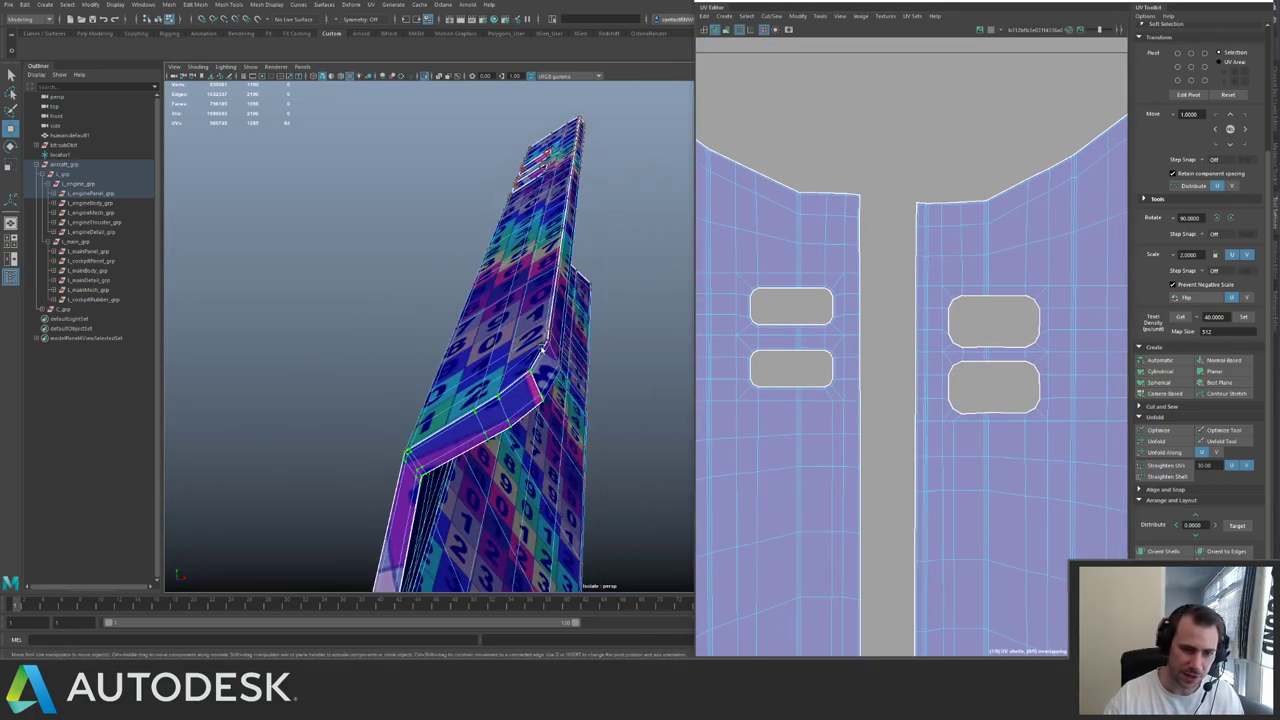
- Return the engine panel to object mode and turn off its isolation to show the surrounding aircraft
scroll(1022, 340, "down", 8)
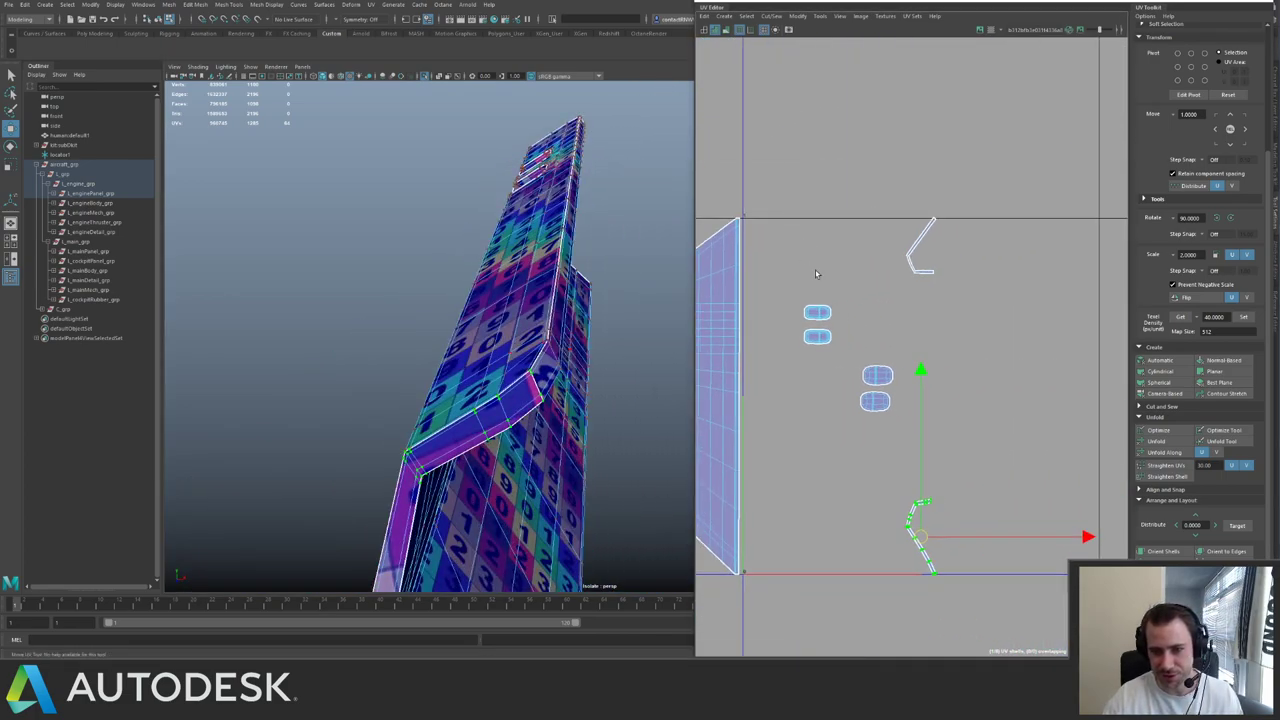
key("f")
left_click_drag(1122, 478, 834, 245)
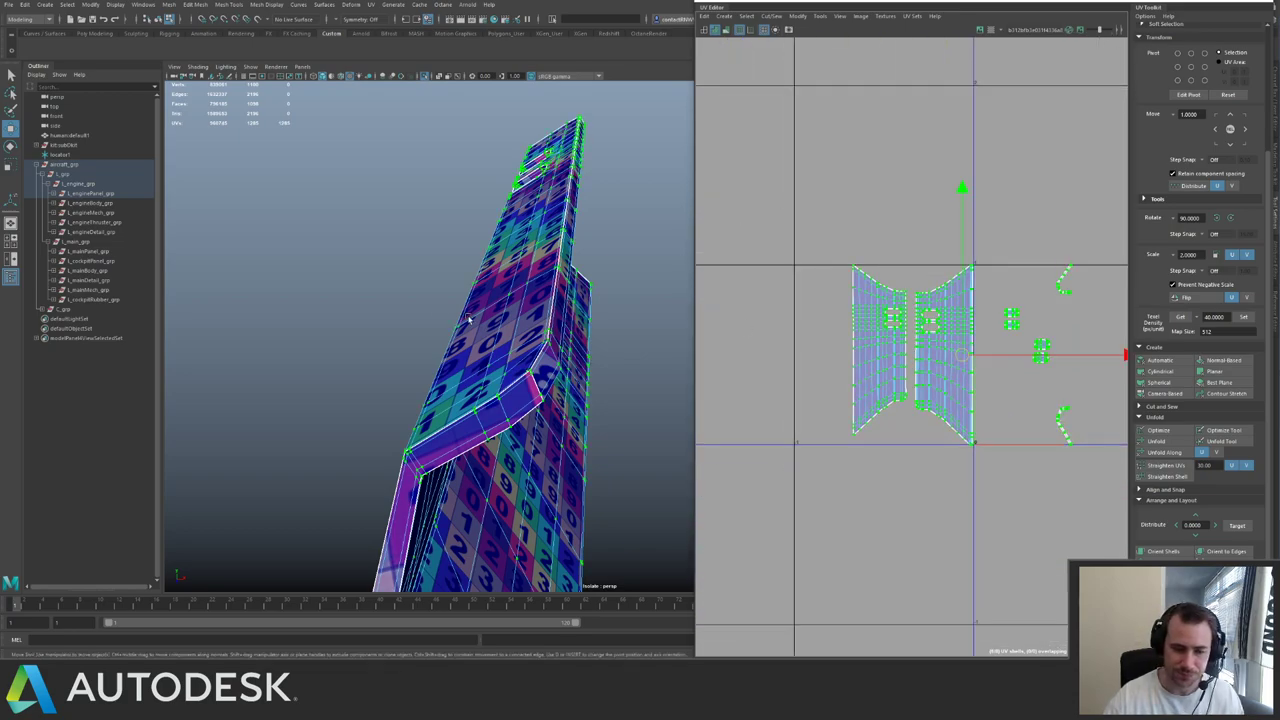
right_click_drag(426, 318, 523, 280)
key("ctrl+1")
left_click_drag(523, 280, 532, 340, "alt")
scroll(852, 251, "down", 3)
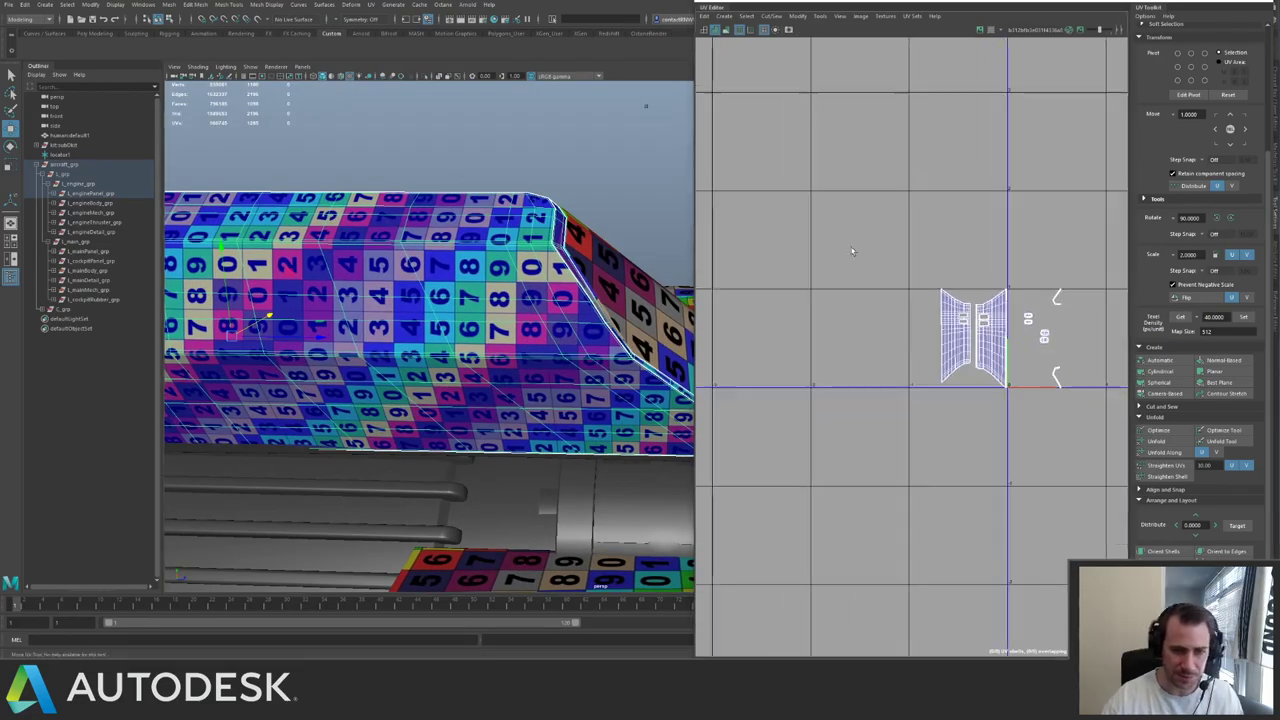
- Set all of the panel's UVs to a texel density of 40 at map size 512 and lay out the shells
right_click_drag(951, 234, 953, 233, "ctrl")
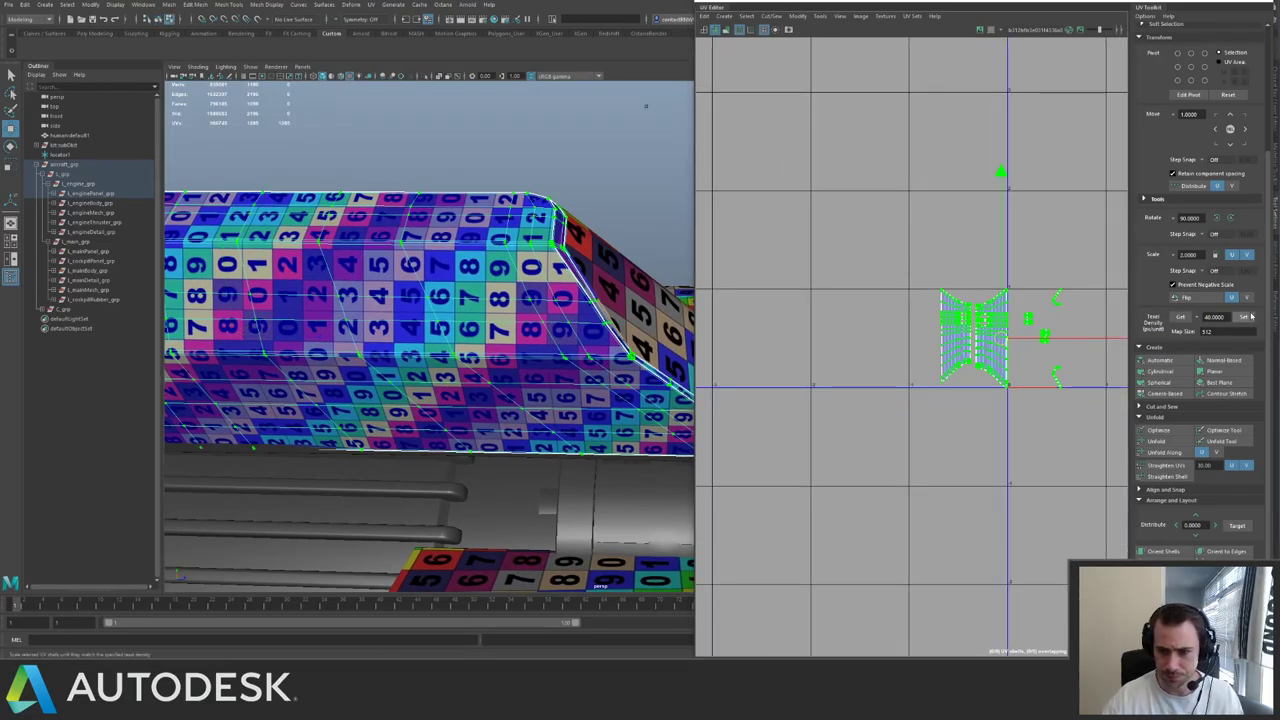
left_click(1243, 317)
key("ctrl+l")
left_click_drag(905, 275, 1063, 391)
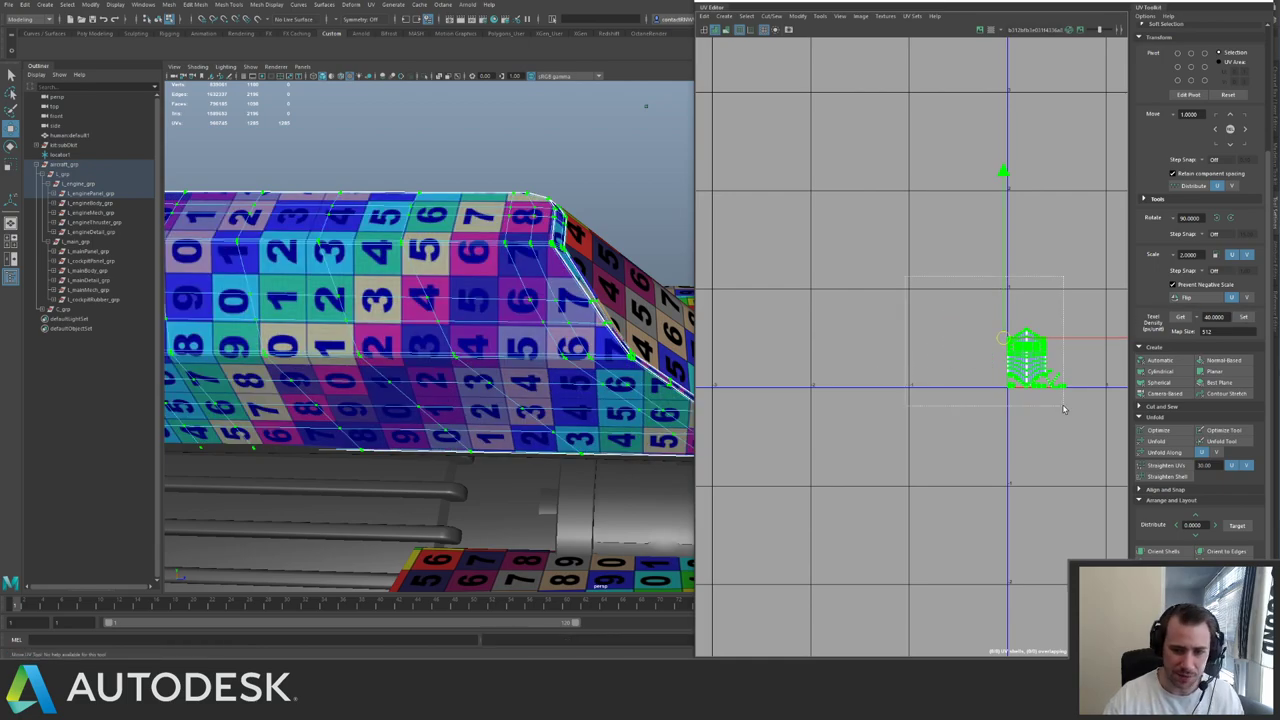
key("f")
- Leave component mode, clear the selection and save the scene
left_click_drag(449, 236, 500, 270, "alt")
key("F8")
right_click_drag(500, 270, 372, 95, "alt")
left_click(413, 170)
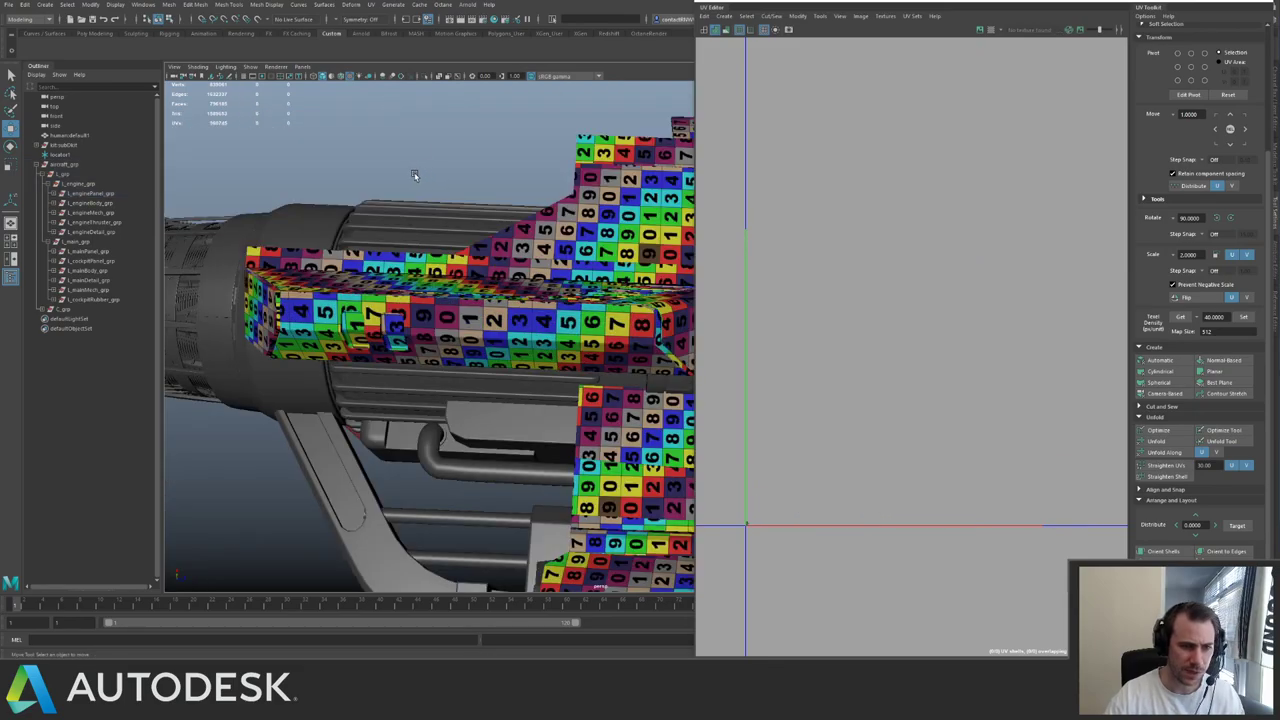
left_click_drag(414, 171, 387, 200, "alt")
key("ctrl+s")
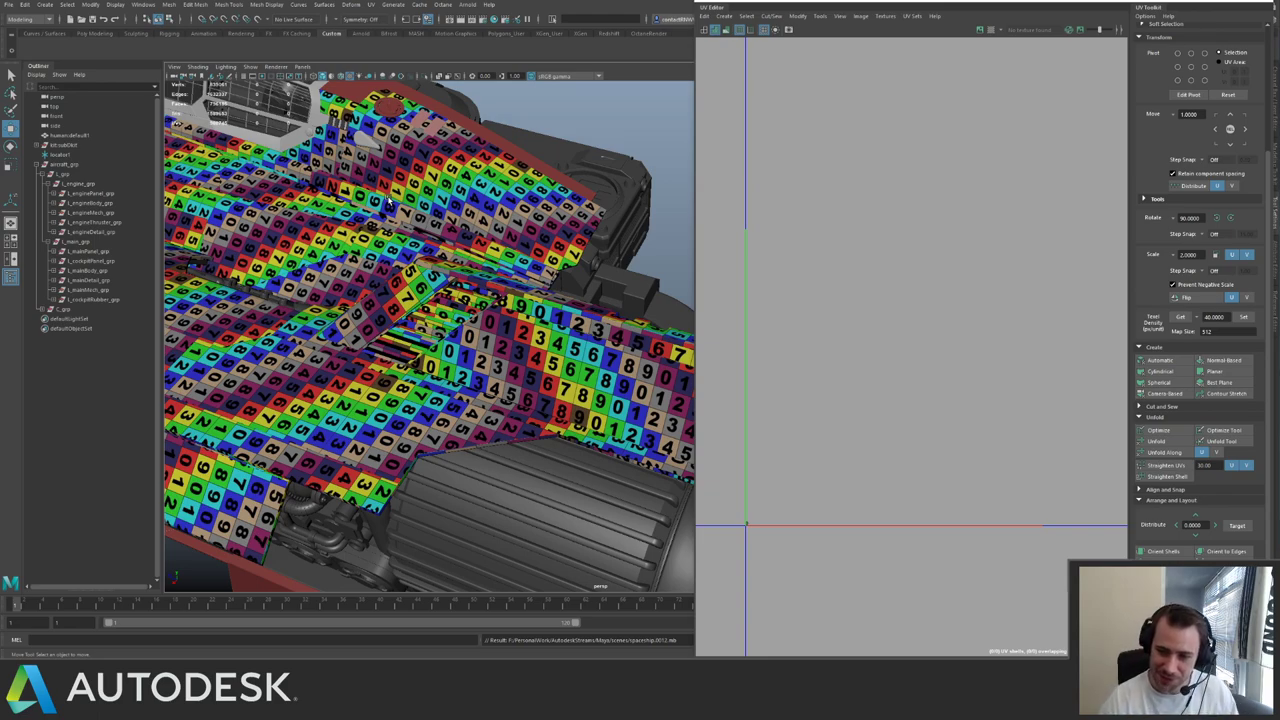
- Select the L_mainPanel_grp group and isolate it in the viewport
left_click(514, 107)
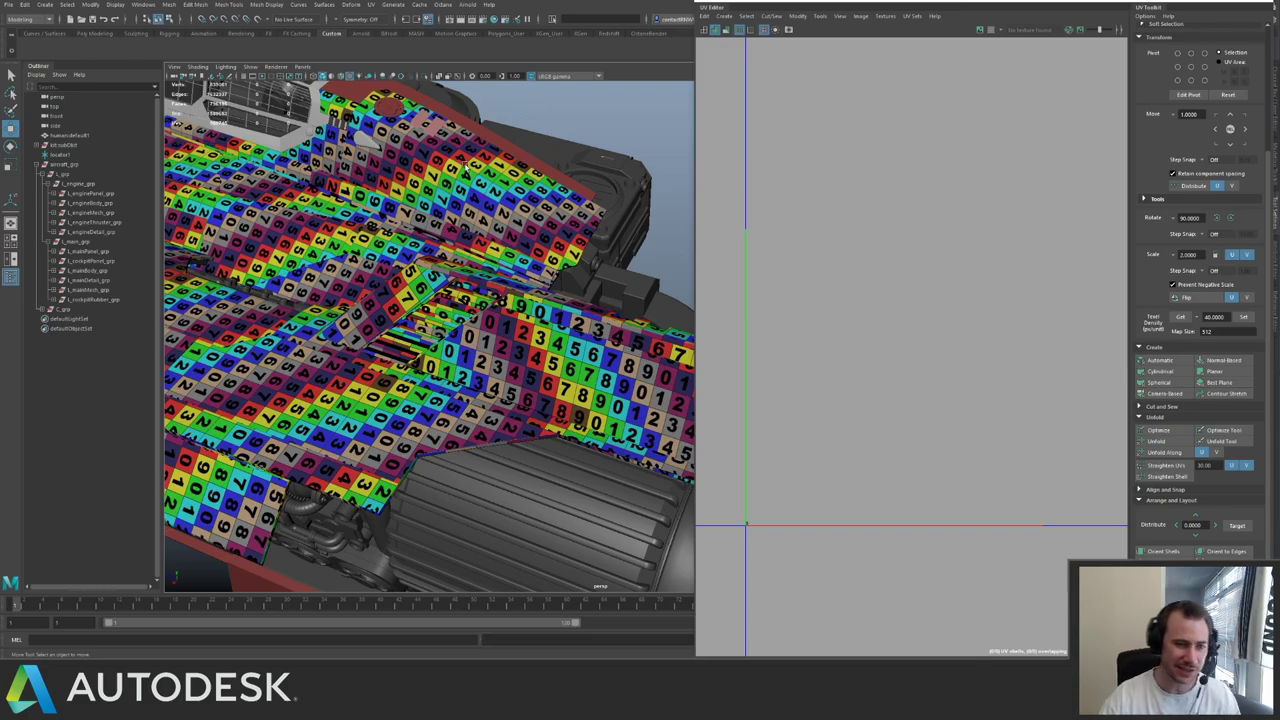
left_click_drag(443, 200, 262, 250, "alt")
middle_click_drag(262, 250, 353, 256, "alt")
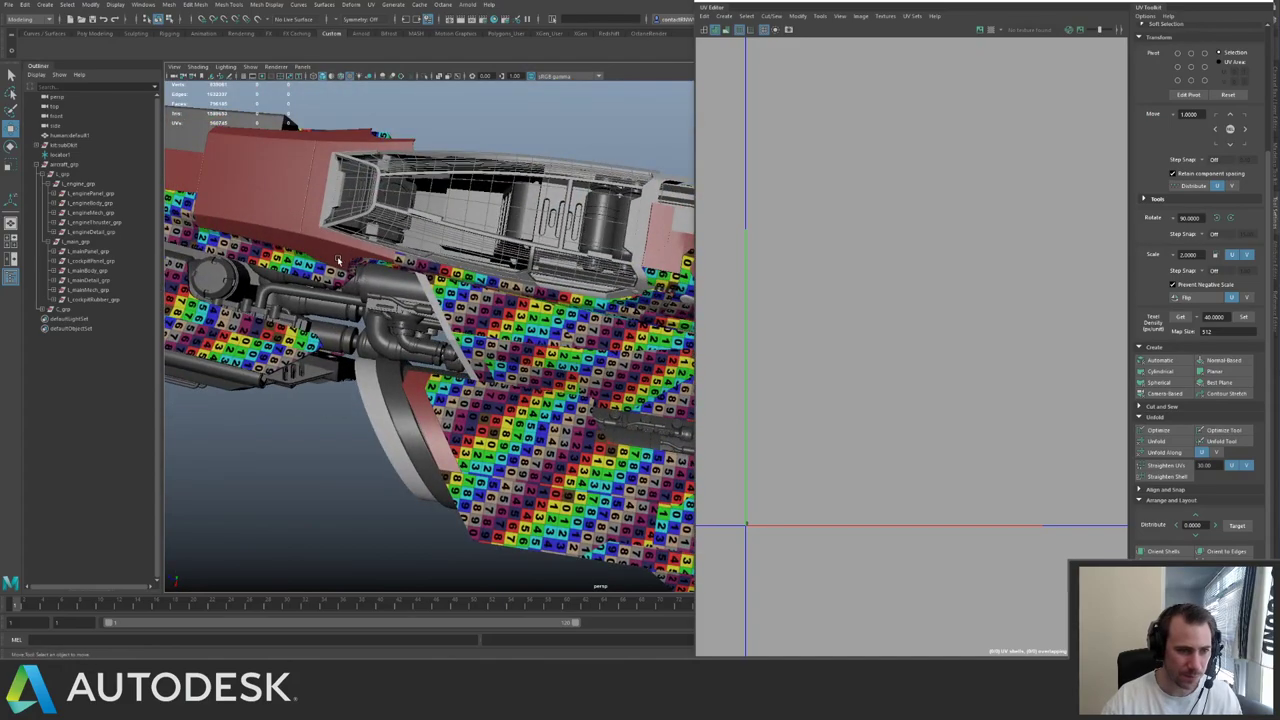
left_click(338, 257)
right_click_drag(403, 267, 204, 238, "alt")
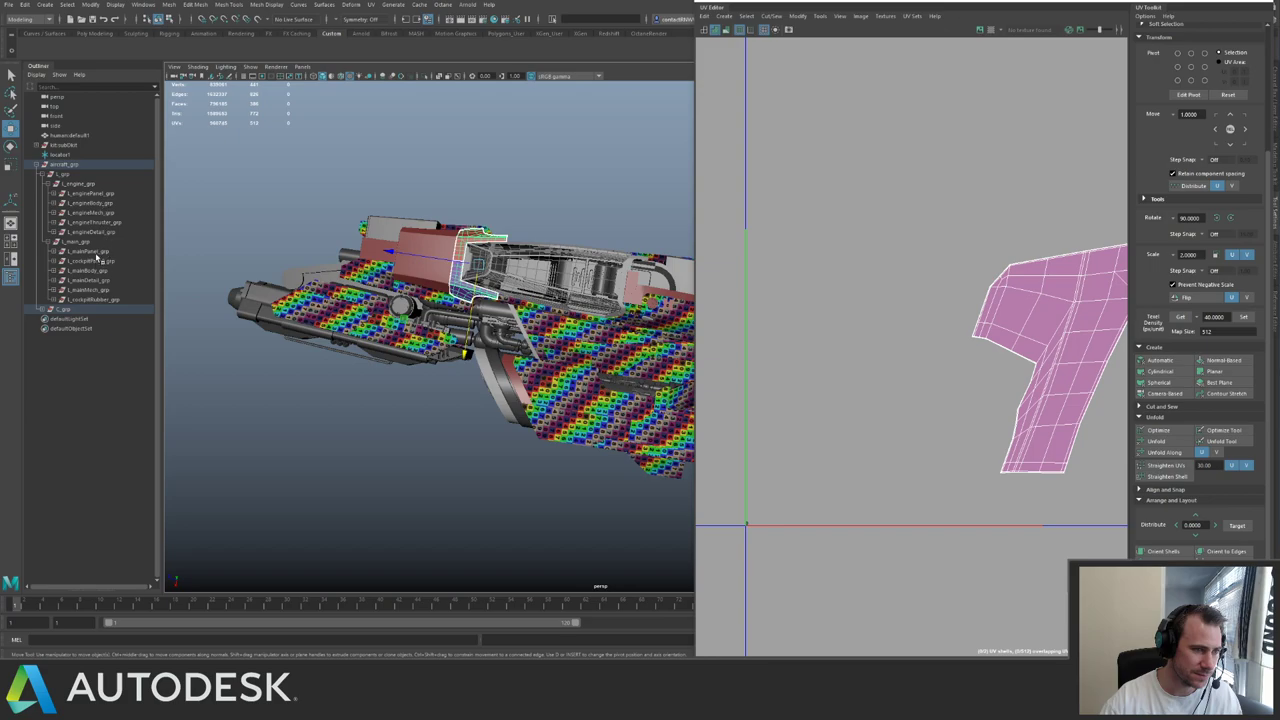
left_click(110, 251)
right_click_drag(976, 258, 738, 186, "alt")
middle_click_drag(945, 246, 898, 228, "alt")
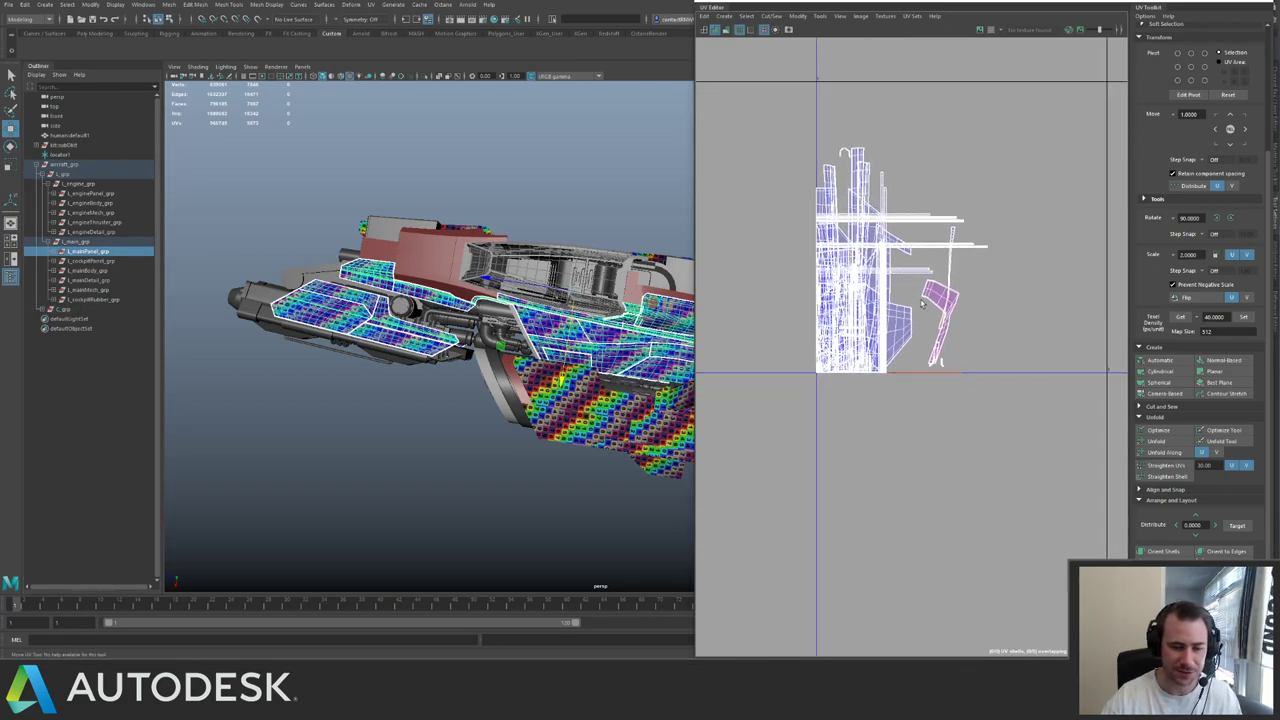
key("ctrl+1")
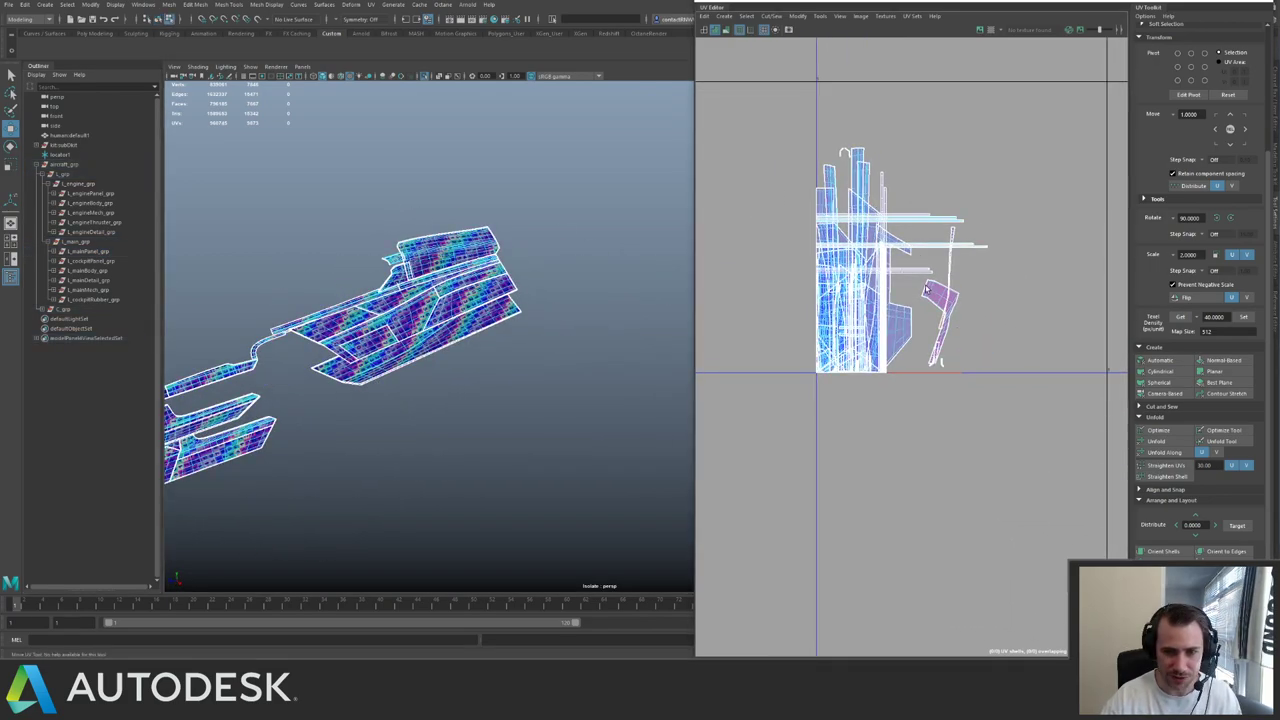
- Locate the long curved panel strip through its UV shell and apply Automatic UV mapping to it
left_click(926, 290)
key("f")
left_click_drag(458, 304, 462, 241, "alt")
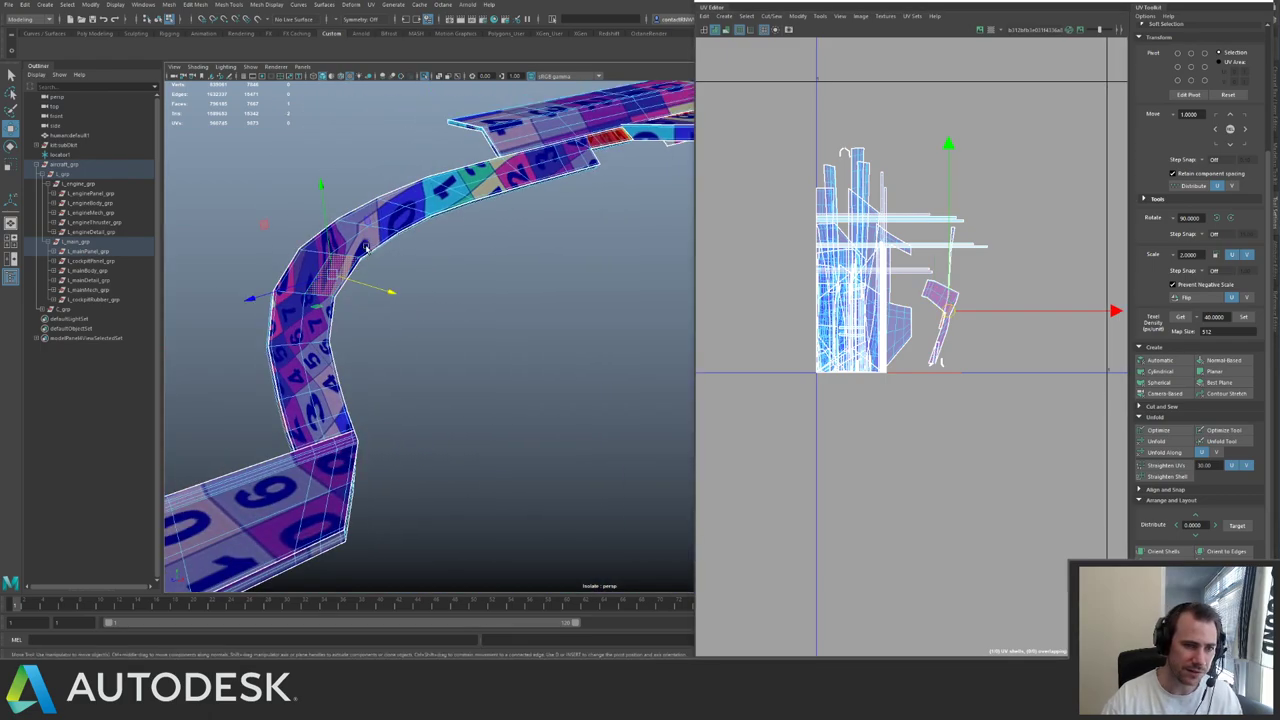
left_click(460, 198)
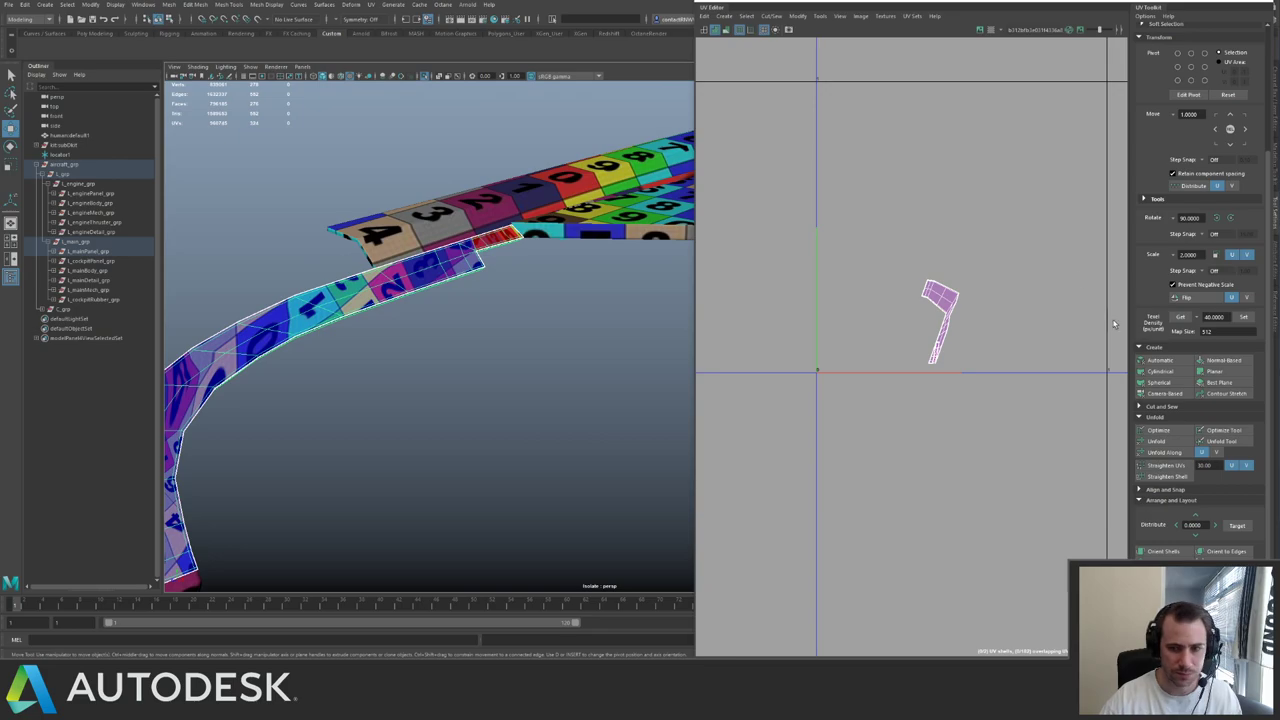
left_click(1160, 360)
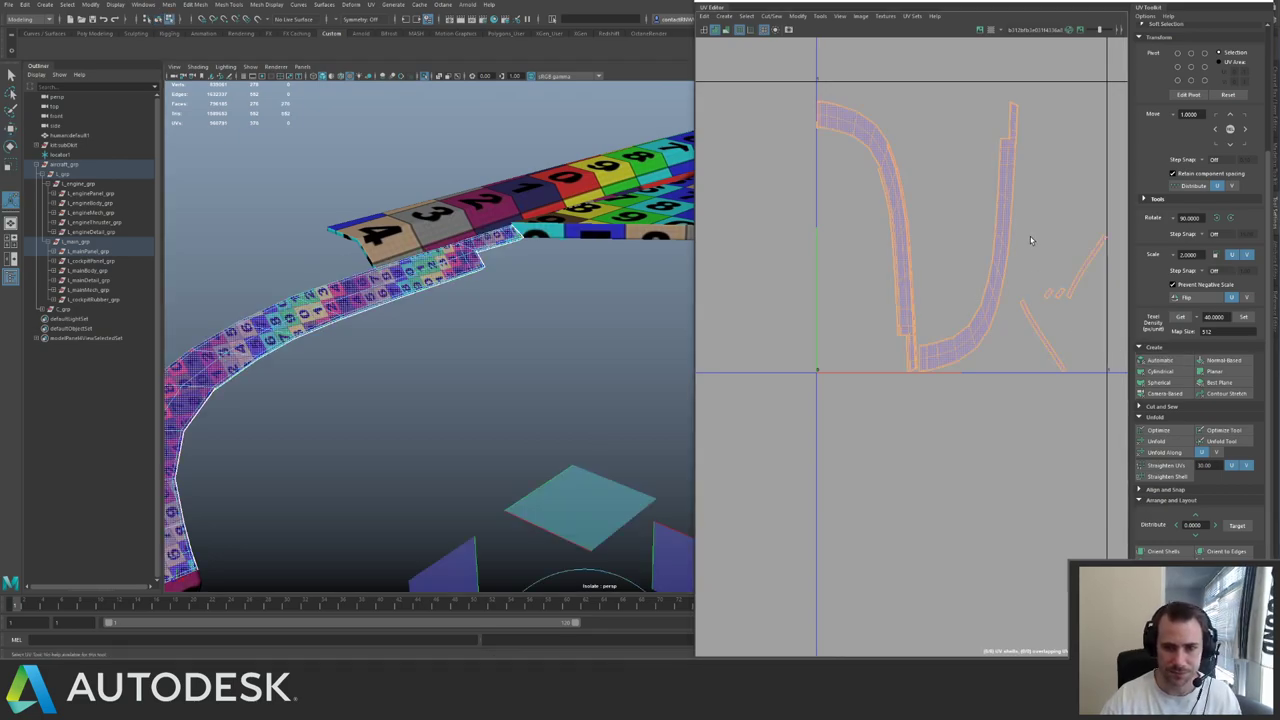
- Cut the curved strip's UVs at the picked edge near its notched end
left_click_drag(640, 285, 560, 286, "alt")
left_click(536, 277)
right_click_drag(967, 219, 940, 237, "shift")
key("w")
- Cut the strip's UVs along the long edge loop between its broad face and its thin side wall
middle_click_drag(300, 330, 403, 272, "alt")
left_click_drag(403, 272, 464, 256, "alt")
left_click(900, 145)
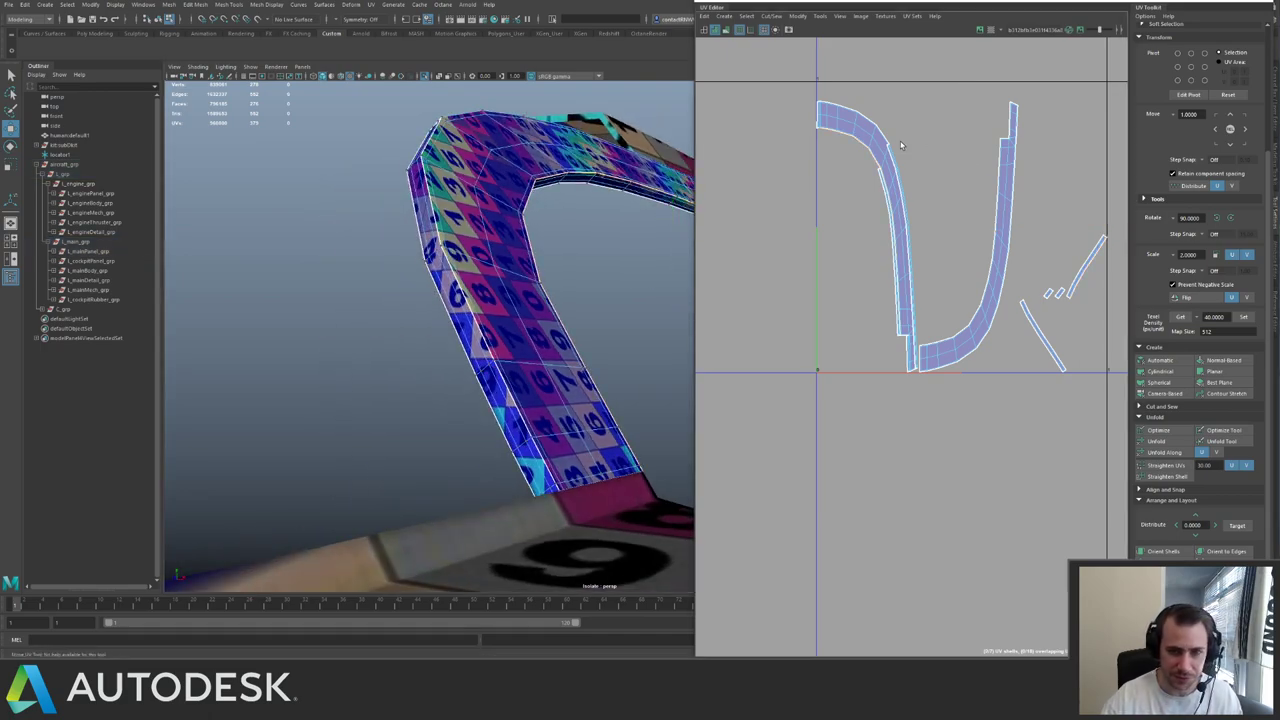
left_click_drag(506, 174, 605, 318, "alt")
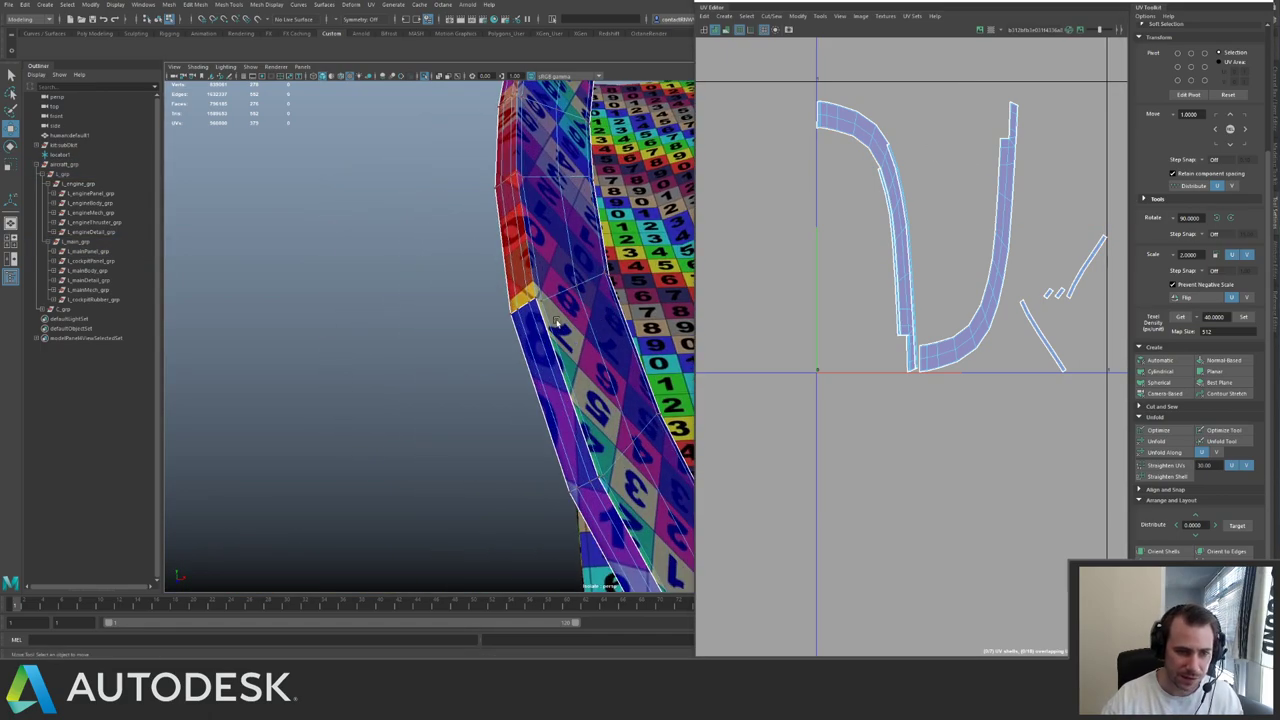
left_click(537, 280)
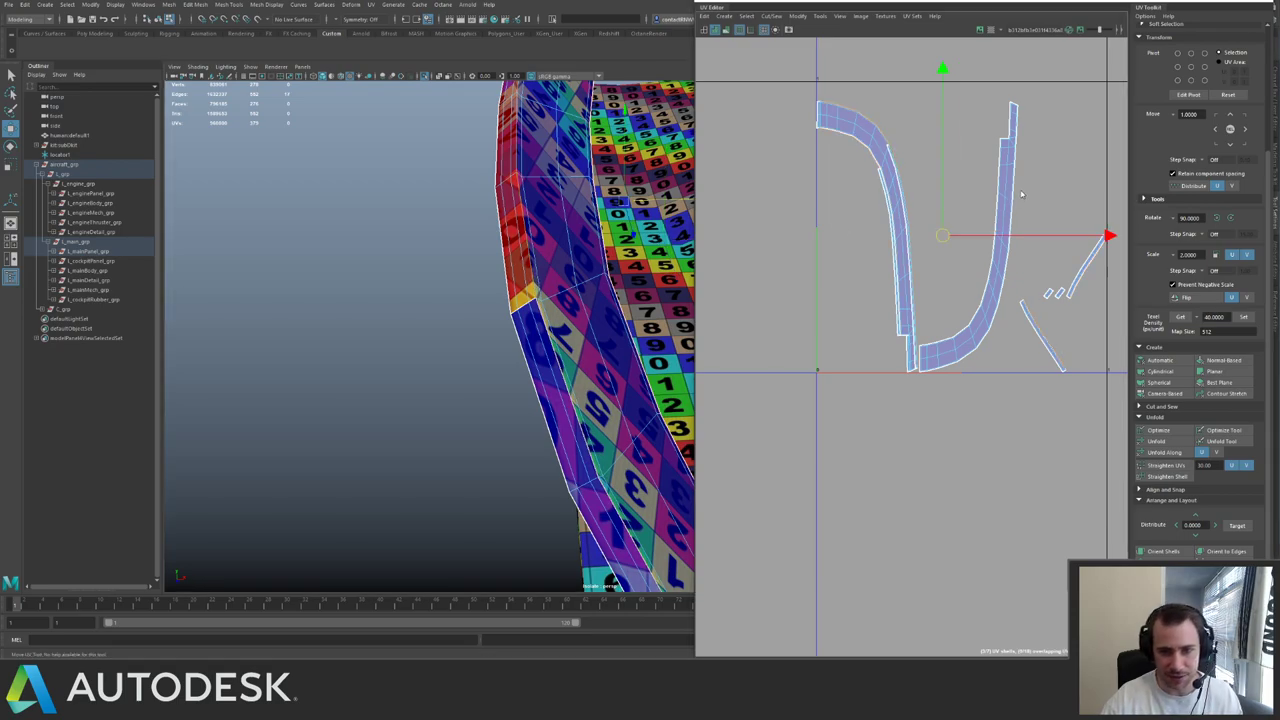
right_click_drag(1013, 193, 976, 207, "shift")
left_click(919, 213)
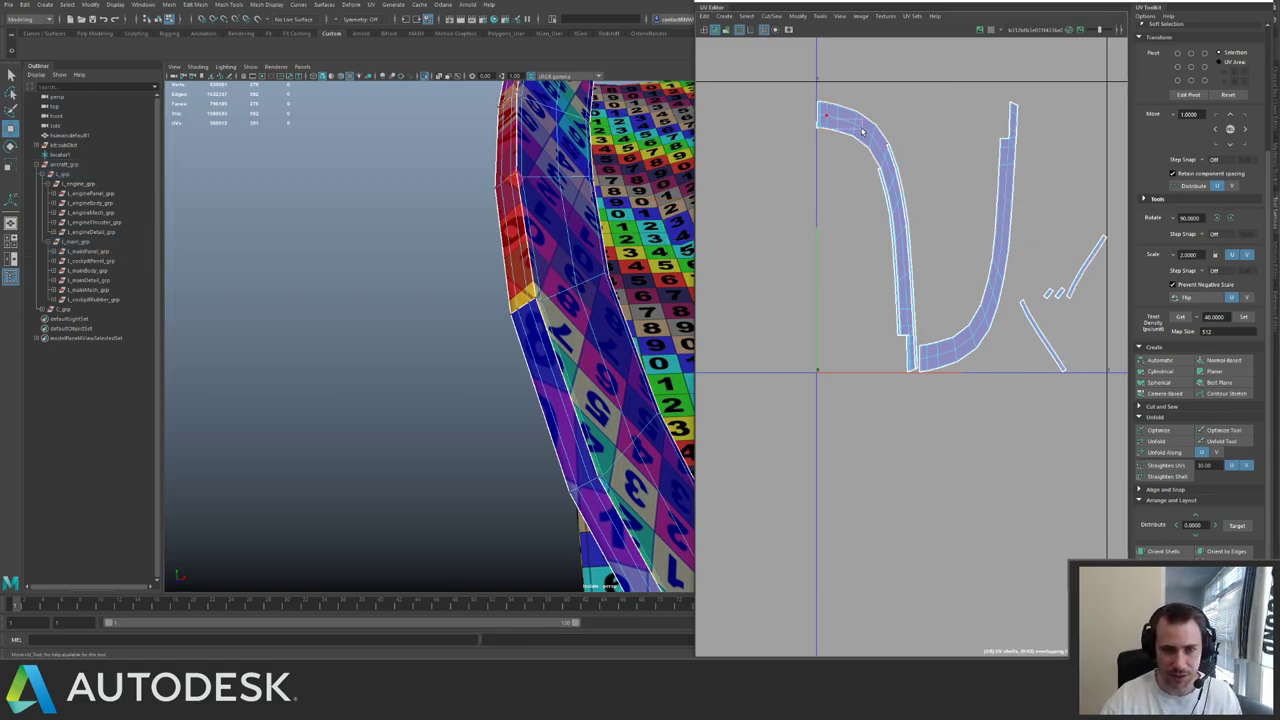
- Move the two broad curved shells out of the 0–1 tile, away from the thin side-wall shells
left_click(855, 124)
left_click(998, 272, "shift")
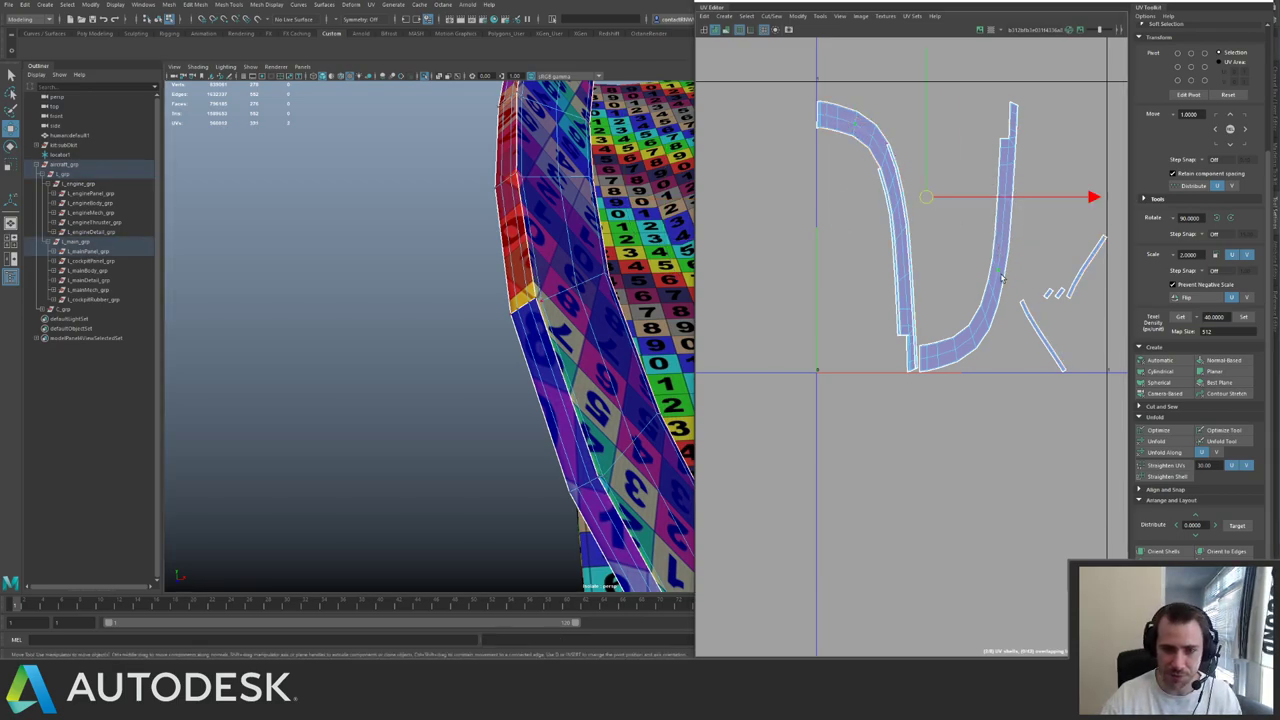
right_click_drag(926, 230, 963, 257, "ctrl")
left_click_drag(914, 245, 642, 300)
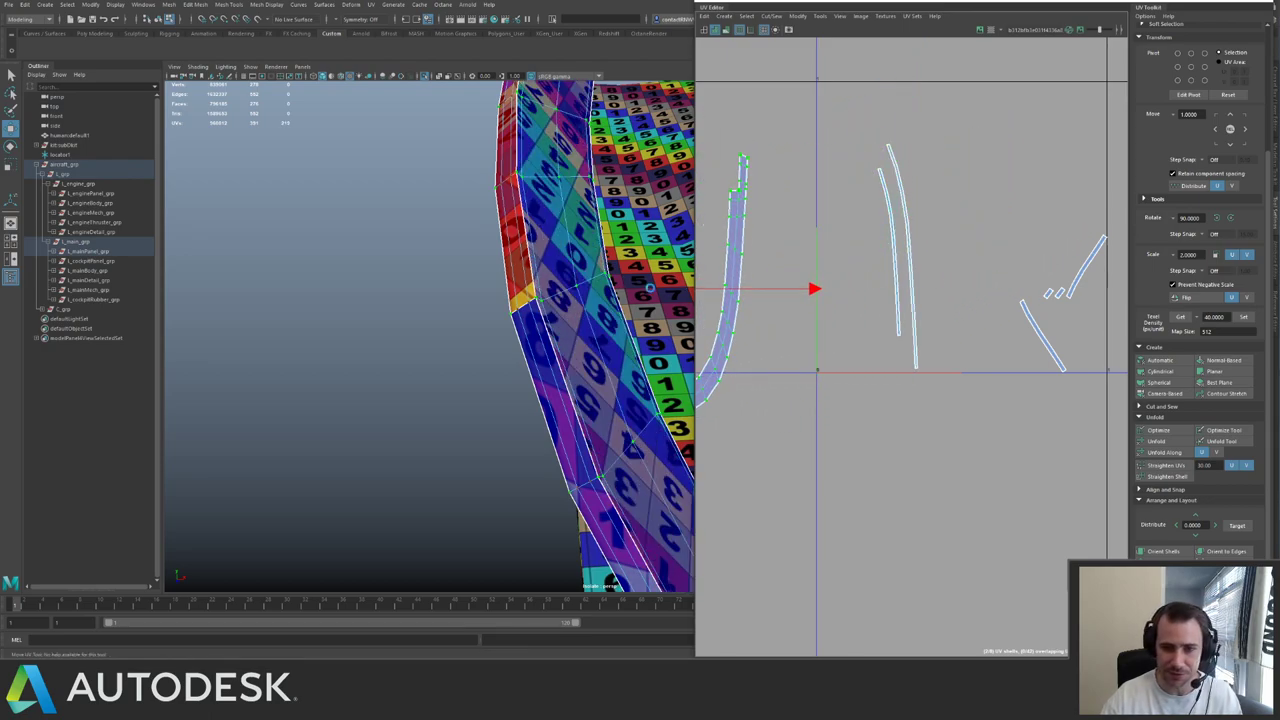
- Cut the side wall's UVs at the corner edges of the strip's notch
right_click_drag(977, 253, 838, 149, "alt")
right_click_drag(929, 181, 927, 222)
left_click_drag(899, 178, 1101, 355)
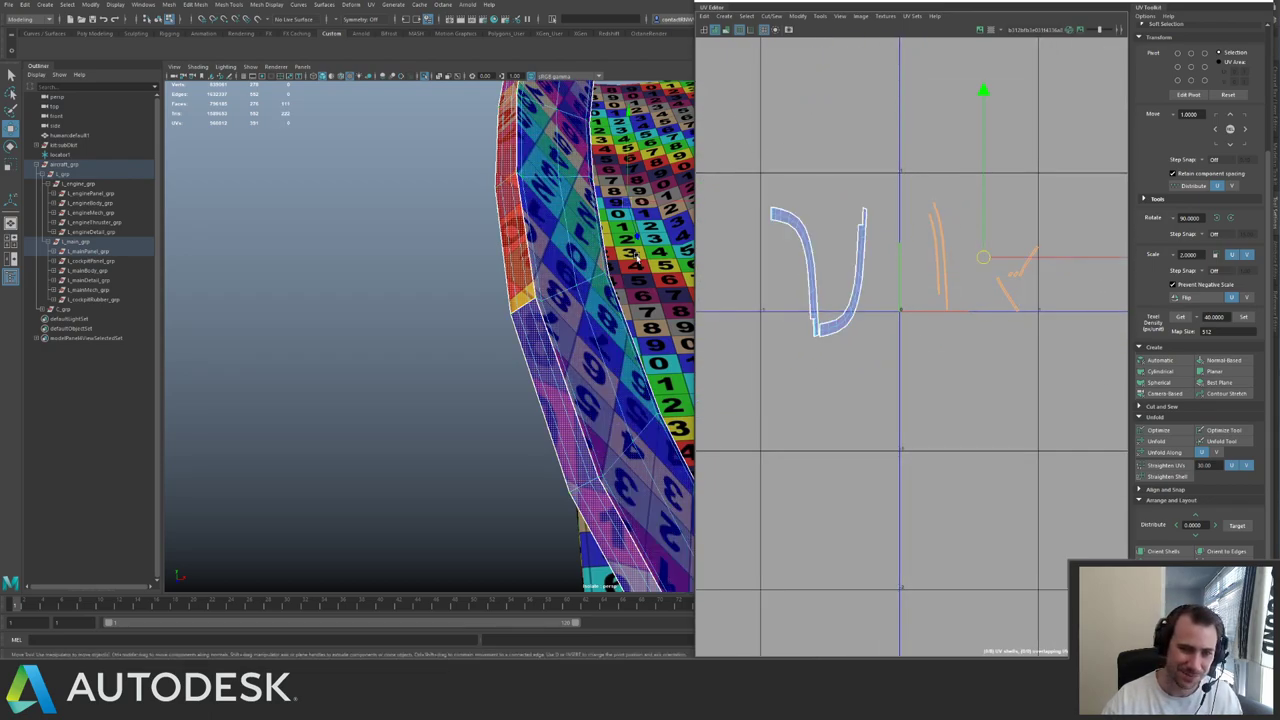
left_click_drag(636, 257, 510, 245, "alt")
middle_click_drag(962, 235, 710, 297, "alt")
middle_click_drag(570, 285, 400, 340, "alt")
mouse_move(523, 284)
left_mouse_down("alt")
mouse_move(494, 248)
mouse_move(543, 299)
left_mouse_up("alt")
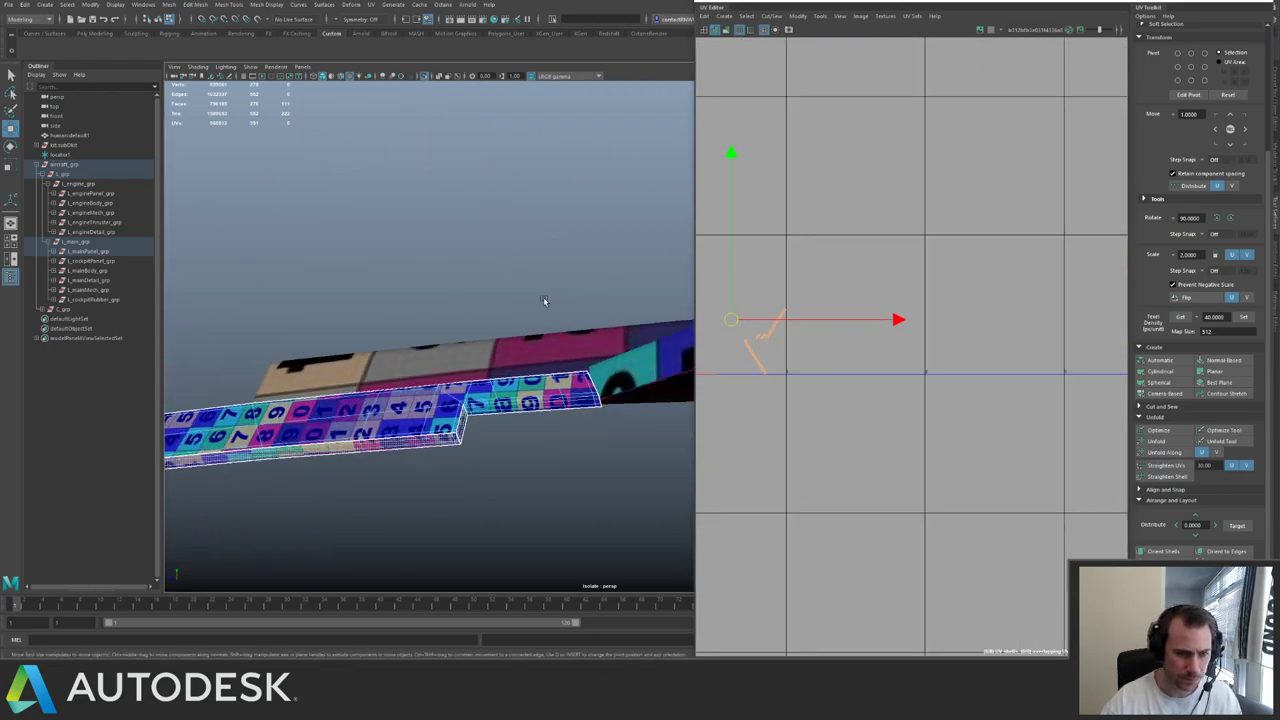
right_click_drag(544, 300, 576, 203, "alt")
middle_click_drag(576, 203, 535, 120, "alt")
mouse_move(510, 352)
right_mouse_down()
mouse_move(460, 352)
mouse_move(493, 354)
right_mouse_up()
left_click(461, 360)
left_click(471, 352)
right_click_drag(901, 301, 872, 318, "shift")
- Select the thin side-wall shells and examine the packing region and shell pre-scaling choices of the Layout UVs options
middle_click_drag(836, 307, 966, 291, "alt")
right_click_drag(966, 291, 975, 319, "alt")
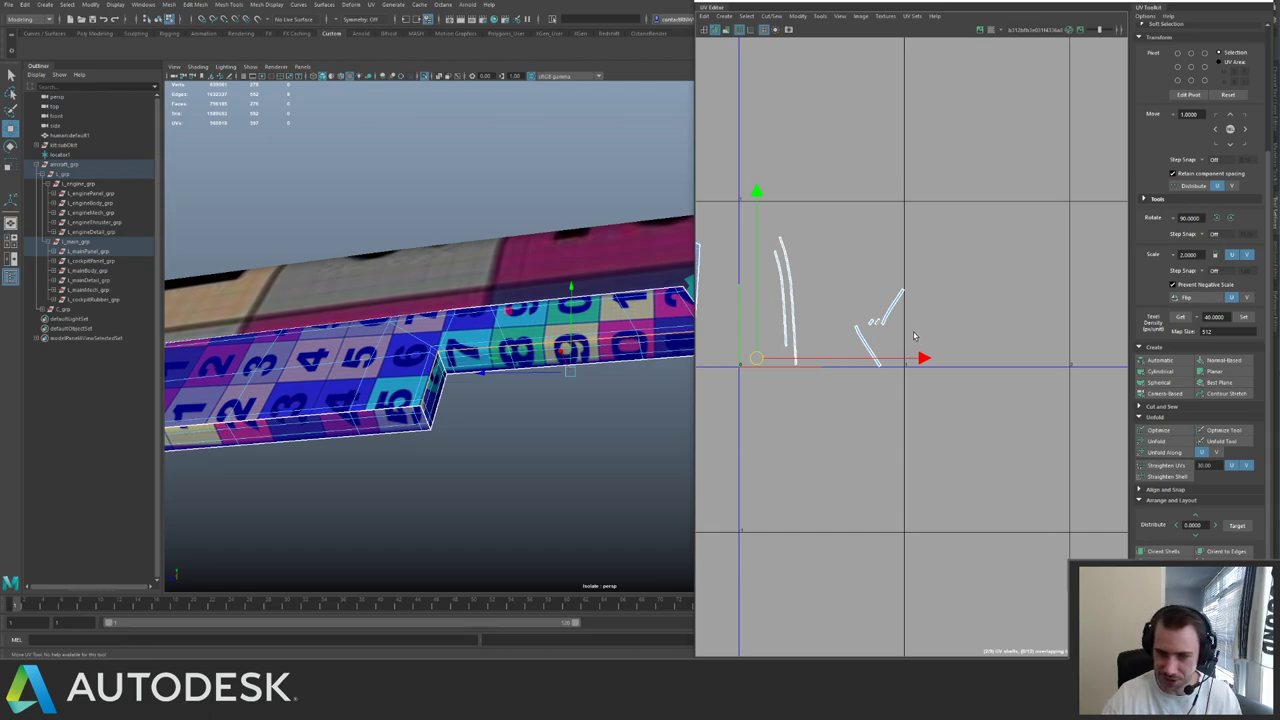
middle_click_drag(797, 314, 921, 308, "alt")
right_click_drag(921, 308, 962, 322, "alt")
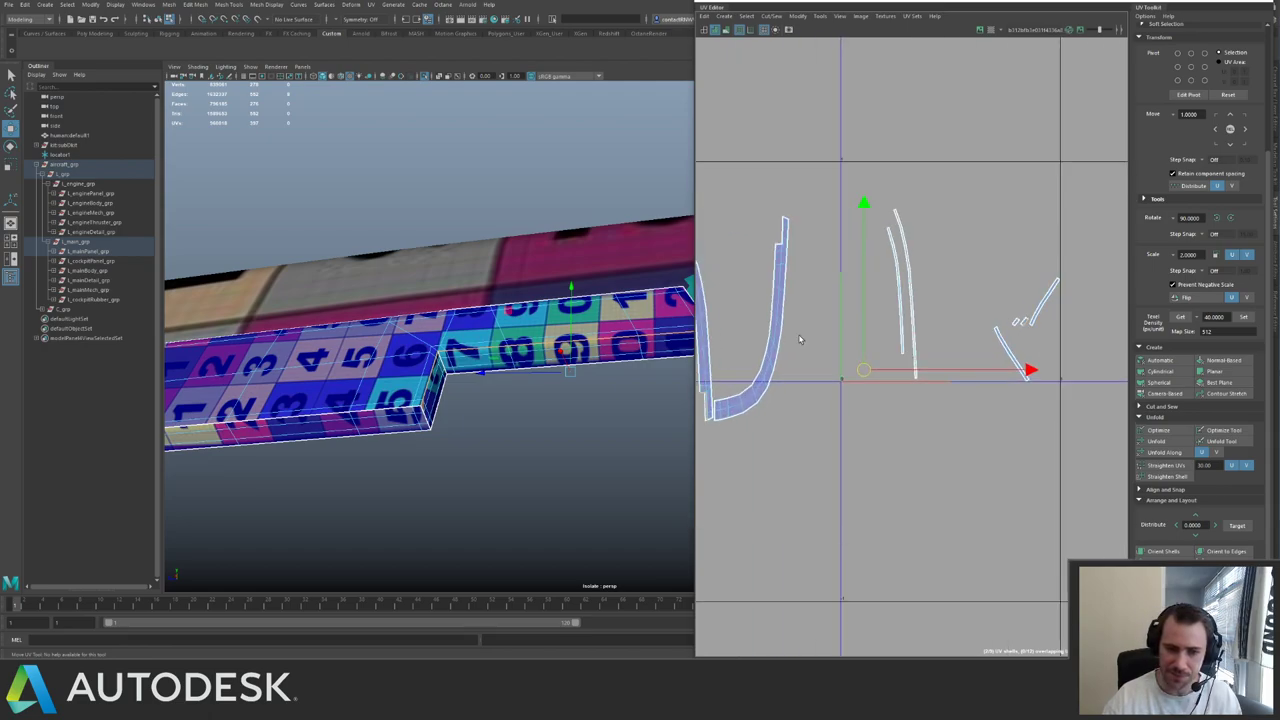
middle_click_drag(825, 314, 886, 306, "alt")
right_click_drag(886, 306, 793, 328, "alt")
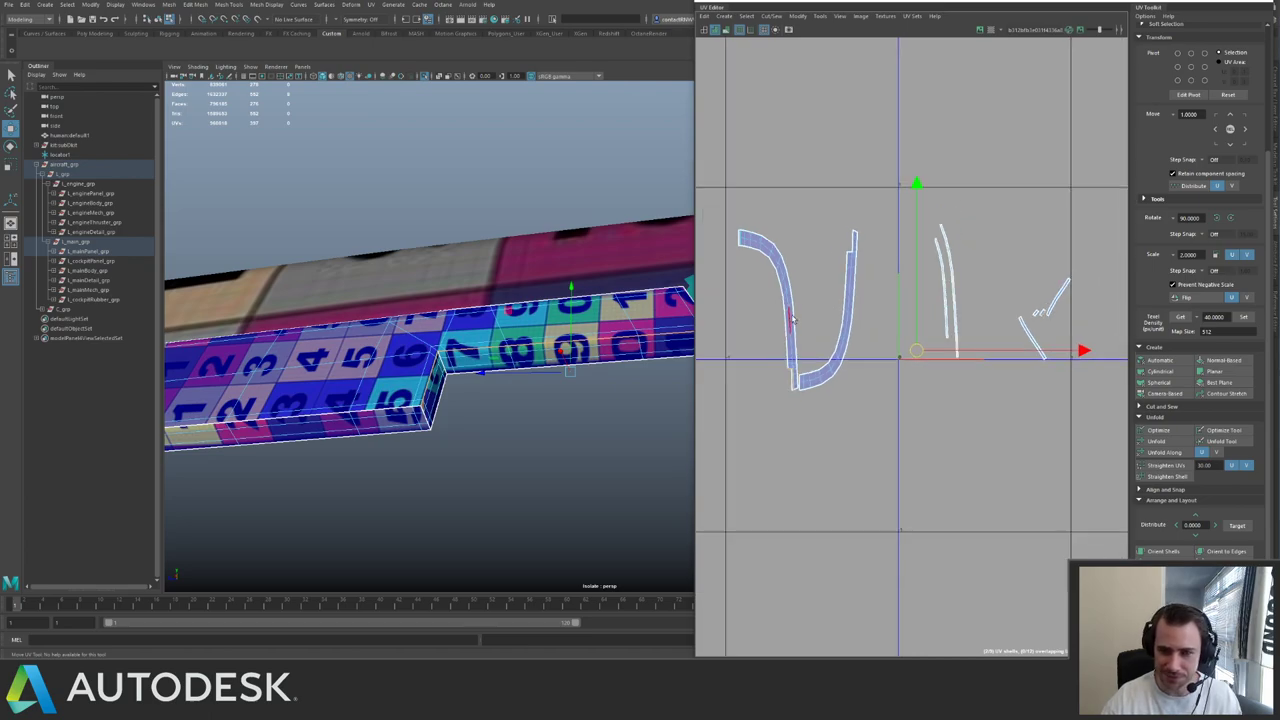
left_click(902, 275)
left_click_drag(902, 206, 958, 274)
right_click_drag(980, 294, 928, 330, "shift")
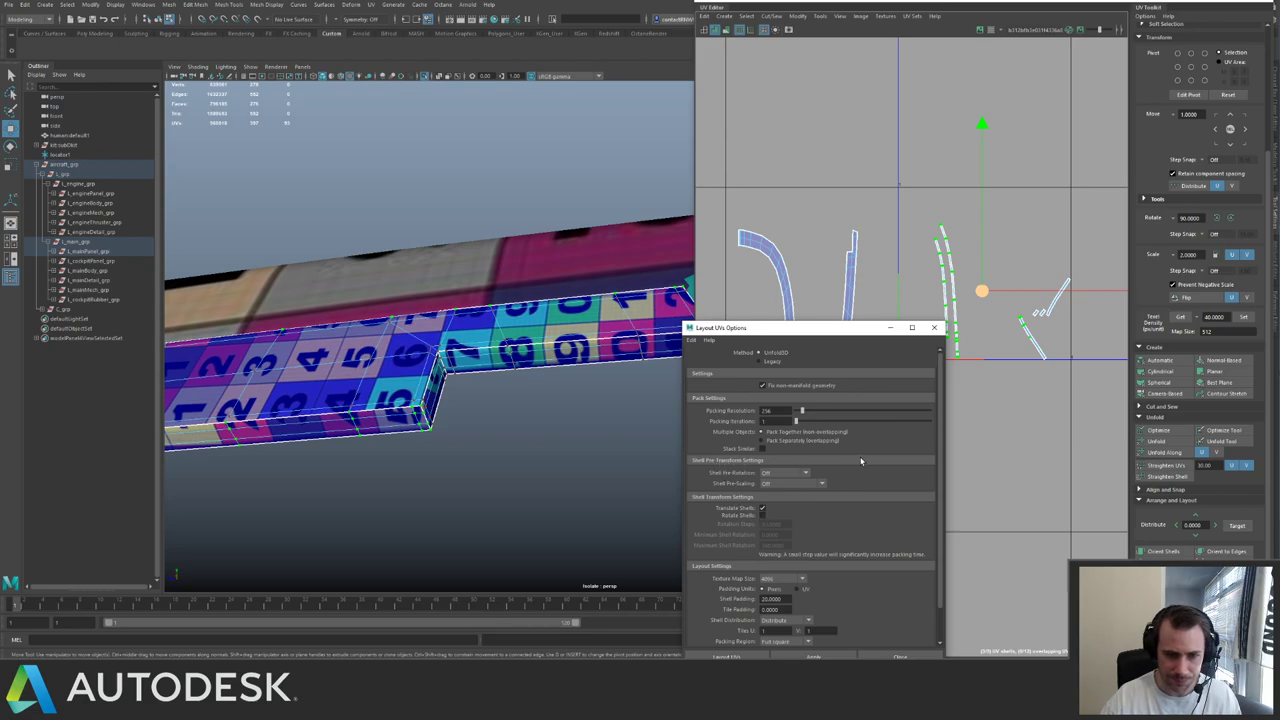
left_click_drag(940, 465, 935, 535)
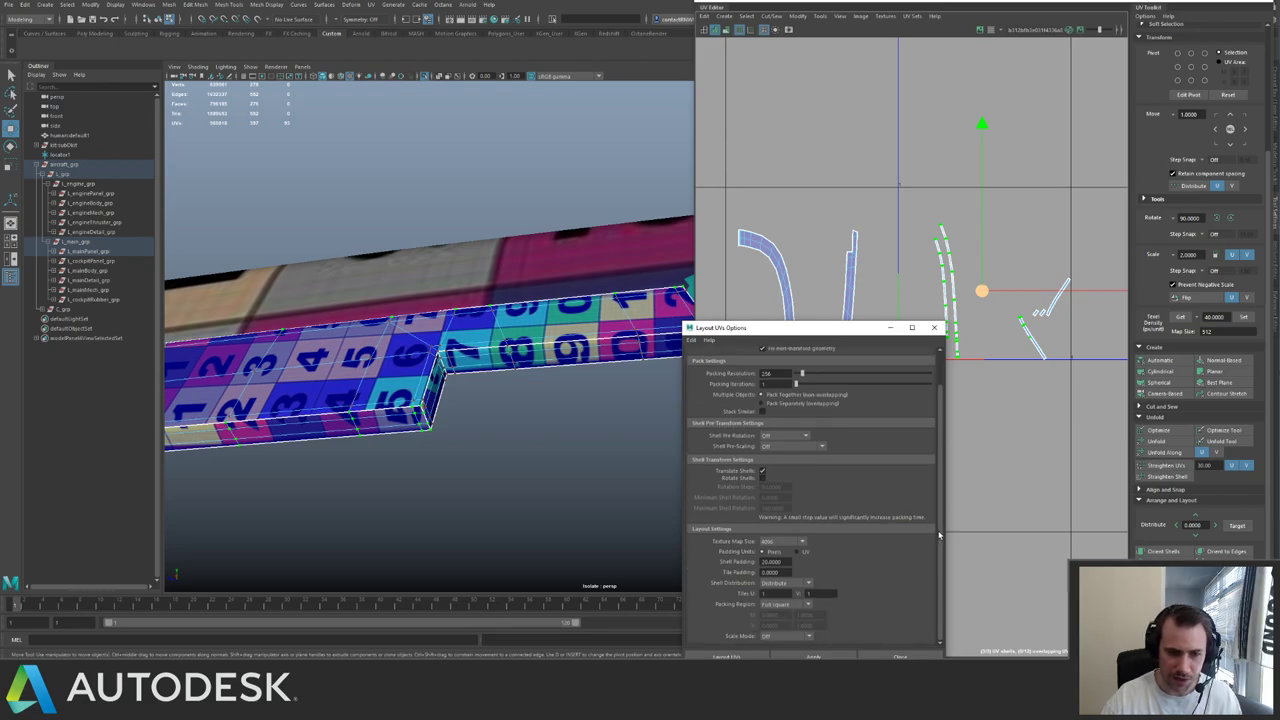
left_click_drag(840, 328, 833, 177)
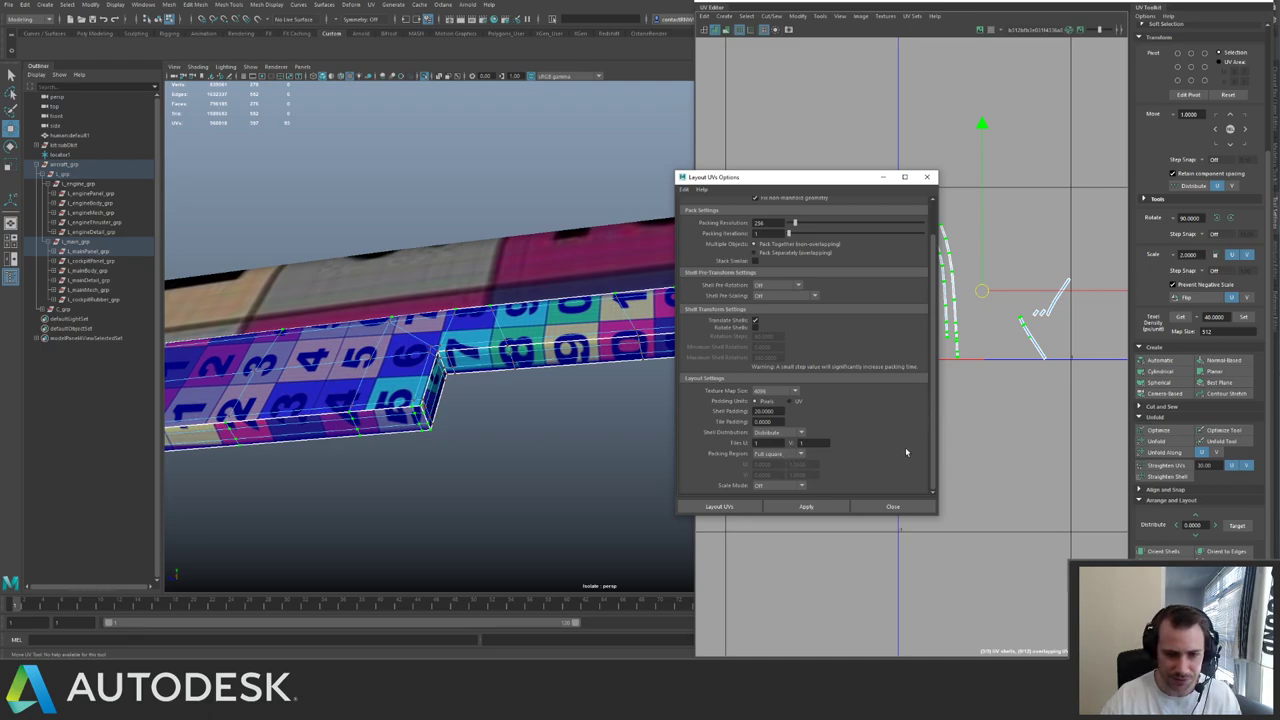
left_click(801, 454)
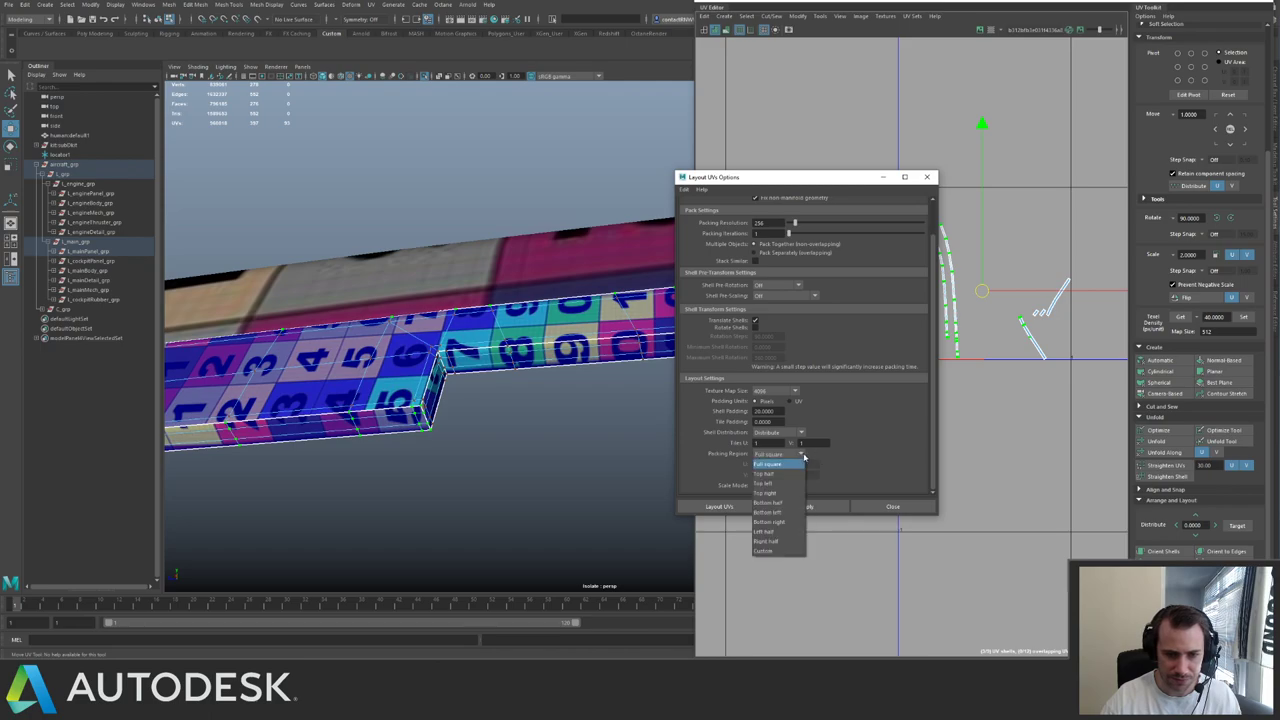
left_click(835, 457)
scroll(932, 420, "up", 2)
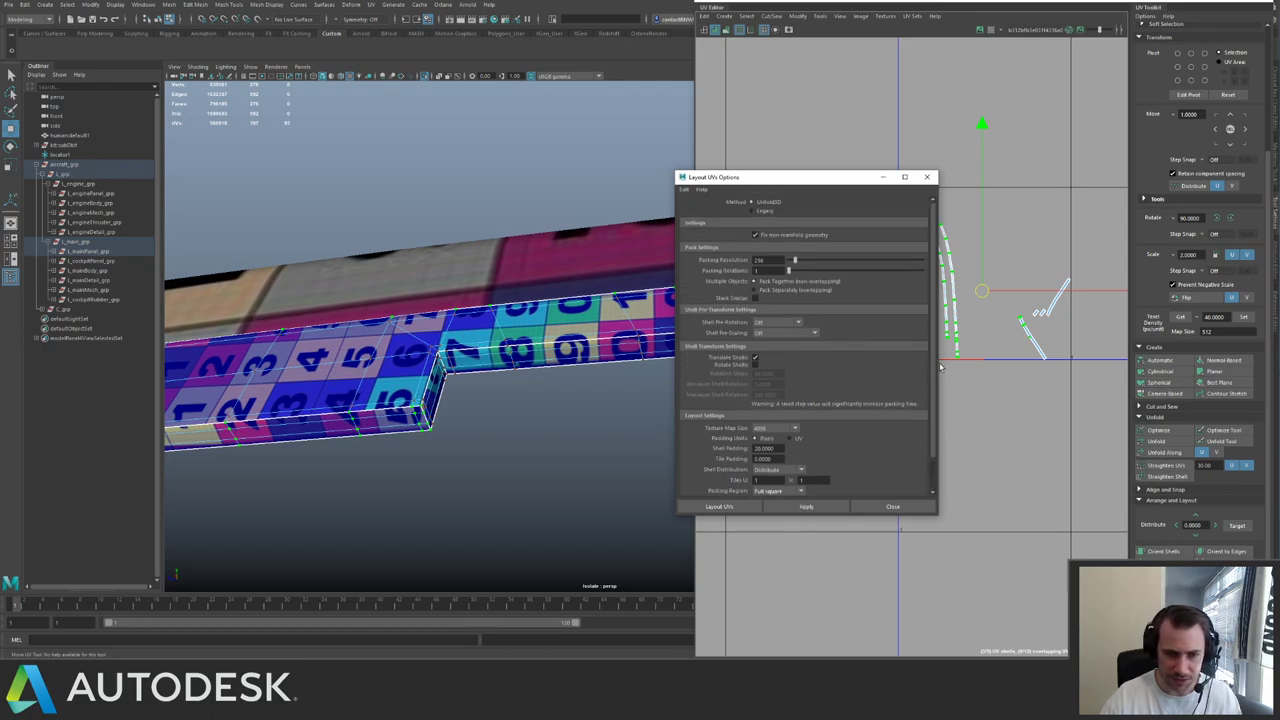
left_click(773, 333)
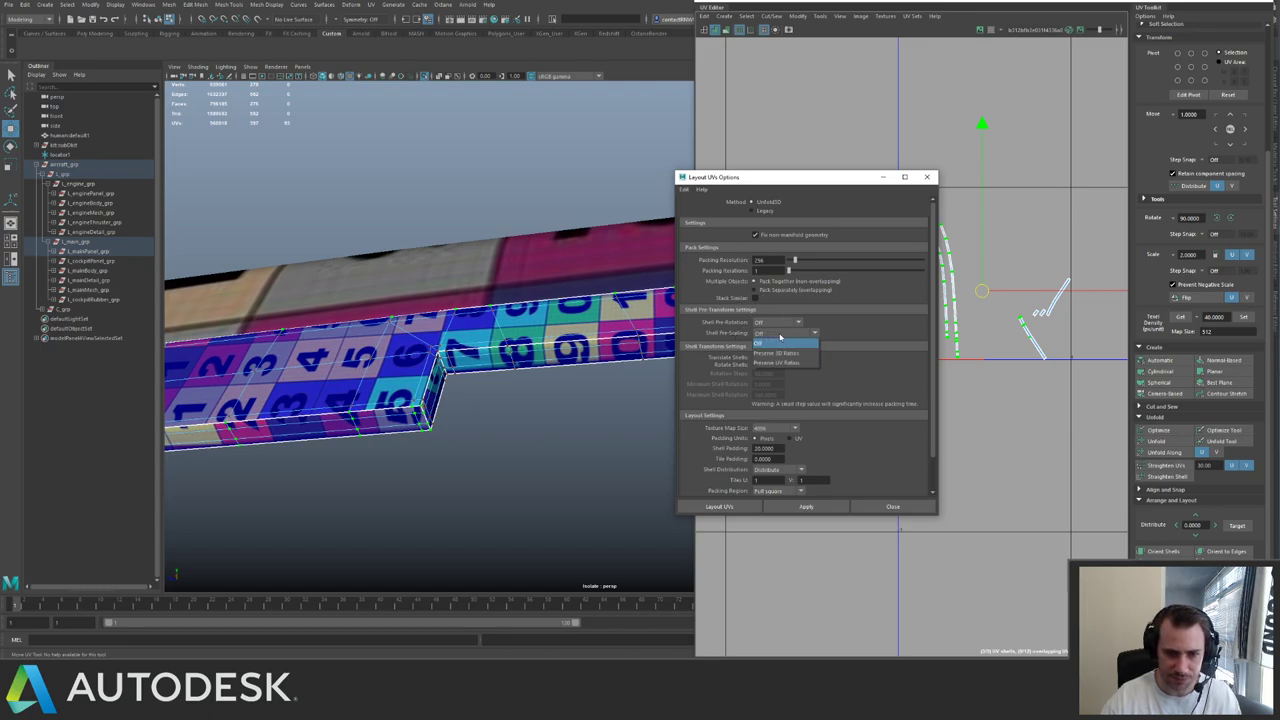
left_click(782, 337)
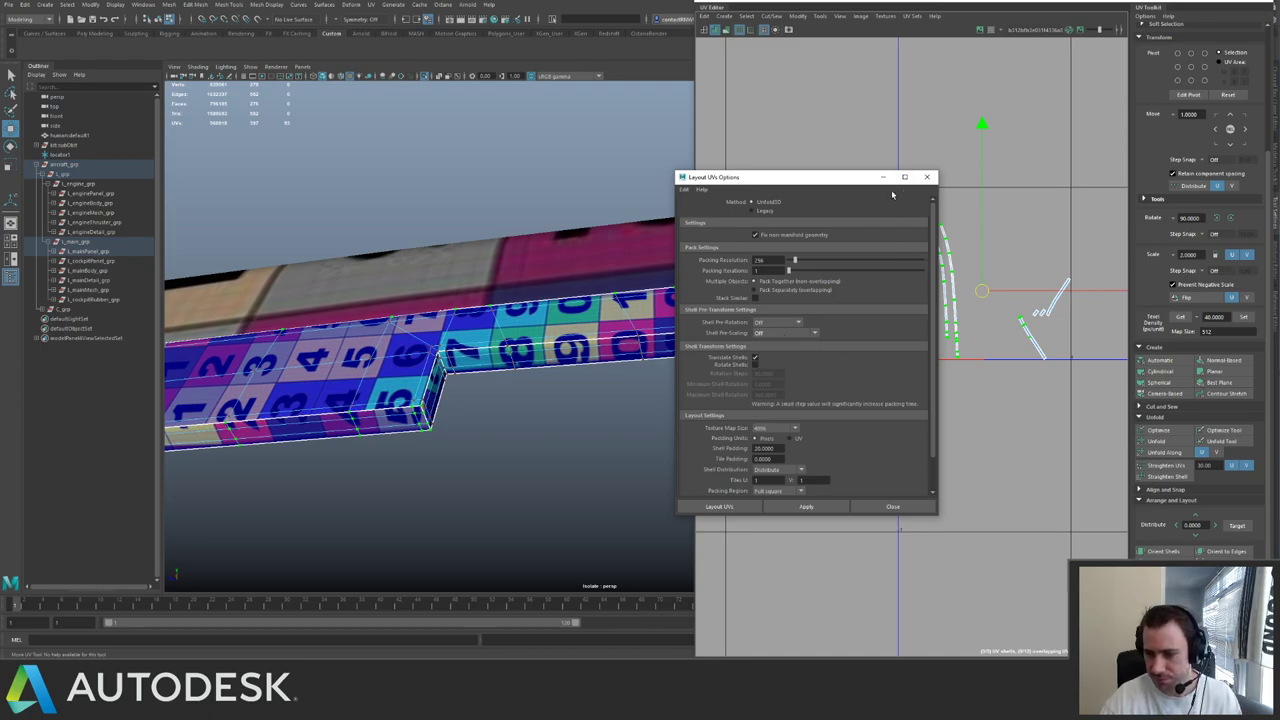
left_click(927, 177)
- Rotate the two long thin side-wall shells to near vertical and straighten their UVs
middle_click_drag(990, 228, 906, 283, "alt")
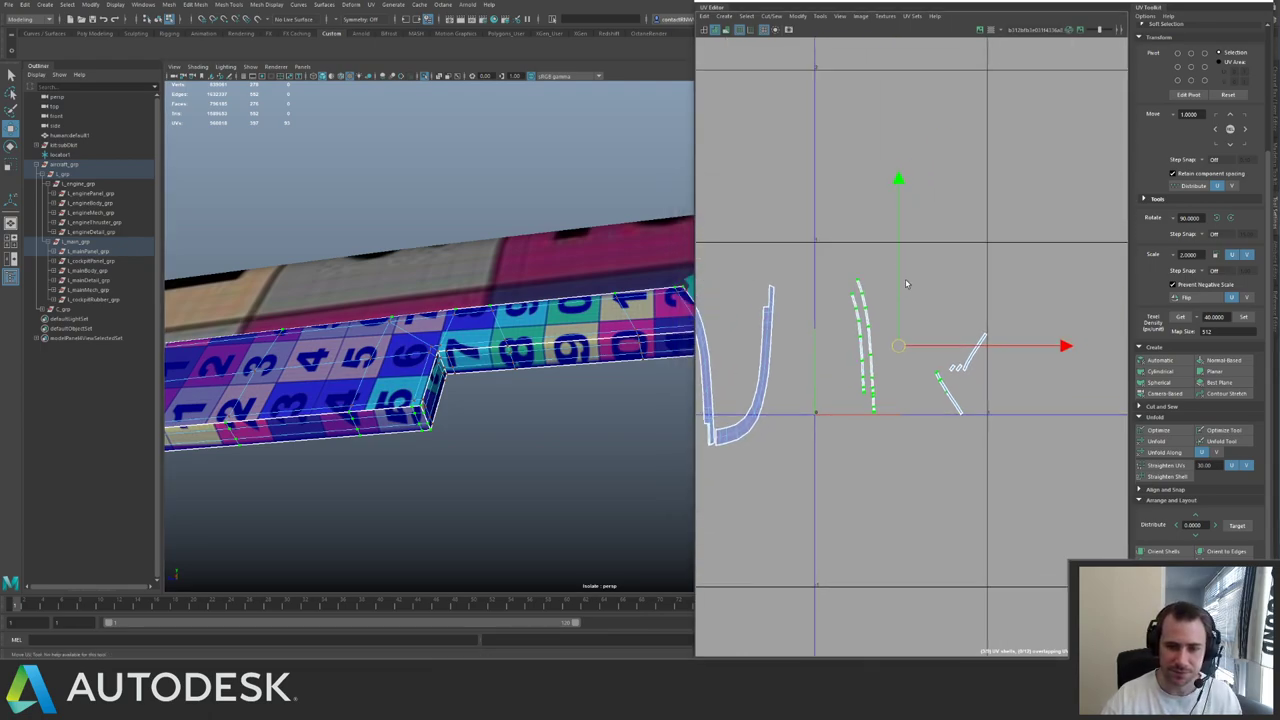
scroll(889, 268, "up", 2)
left_click_drag(819, 246, 937, 496)
key("f")
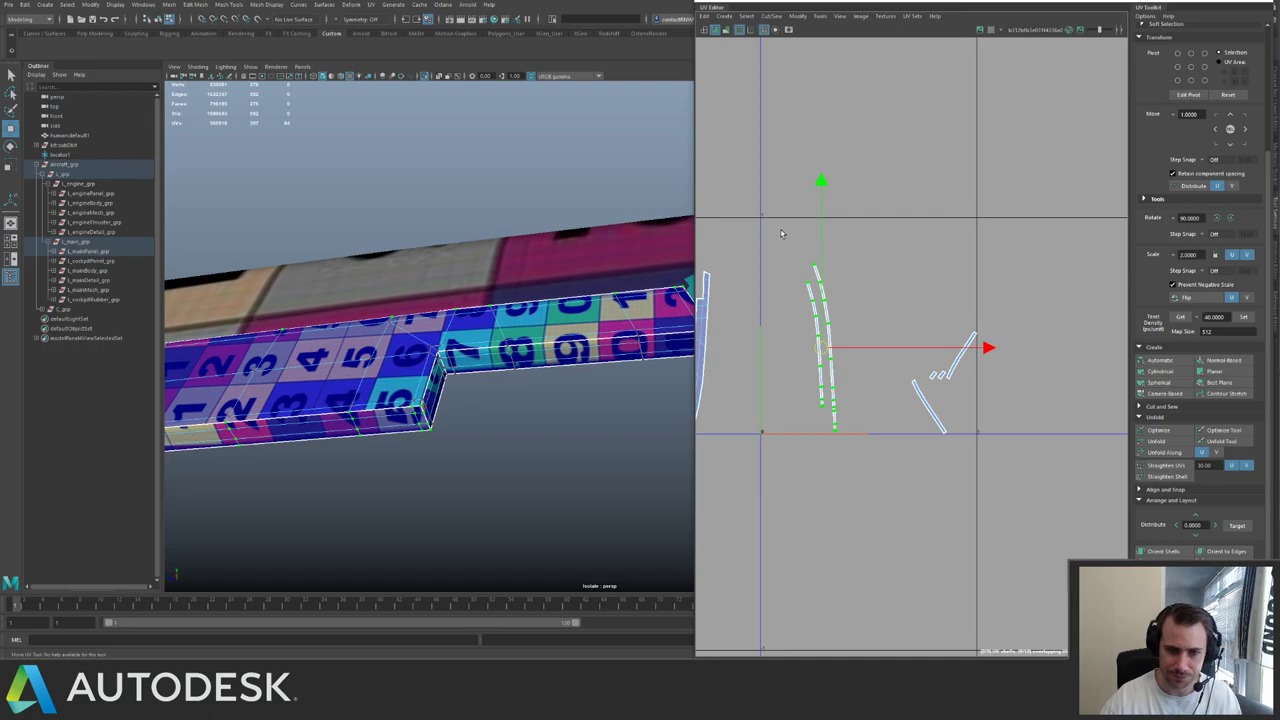
key("e")
left_click_drag(985, 263, 981, 293)
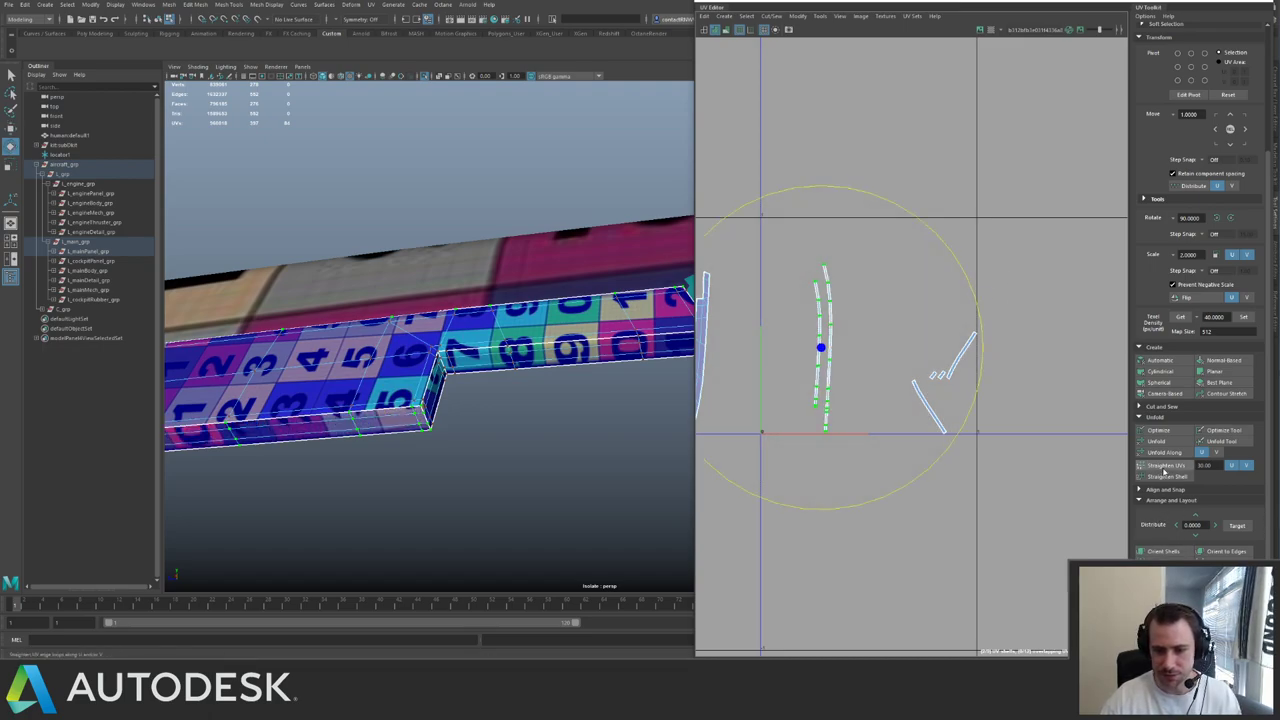
left_click(1162, 465)
- Orient the small side-wall shells upright, turning the horizontal one 90°, and straighten their UVs
left_click_drag(882, 297, 1018, 446)
left_click(1163, 552)
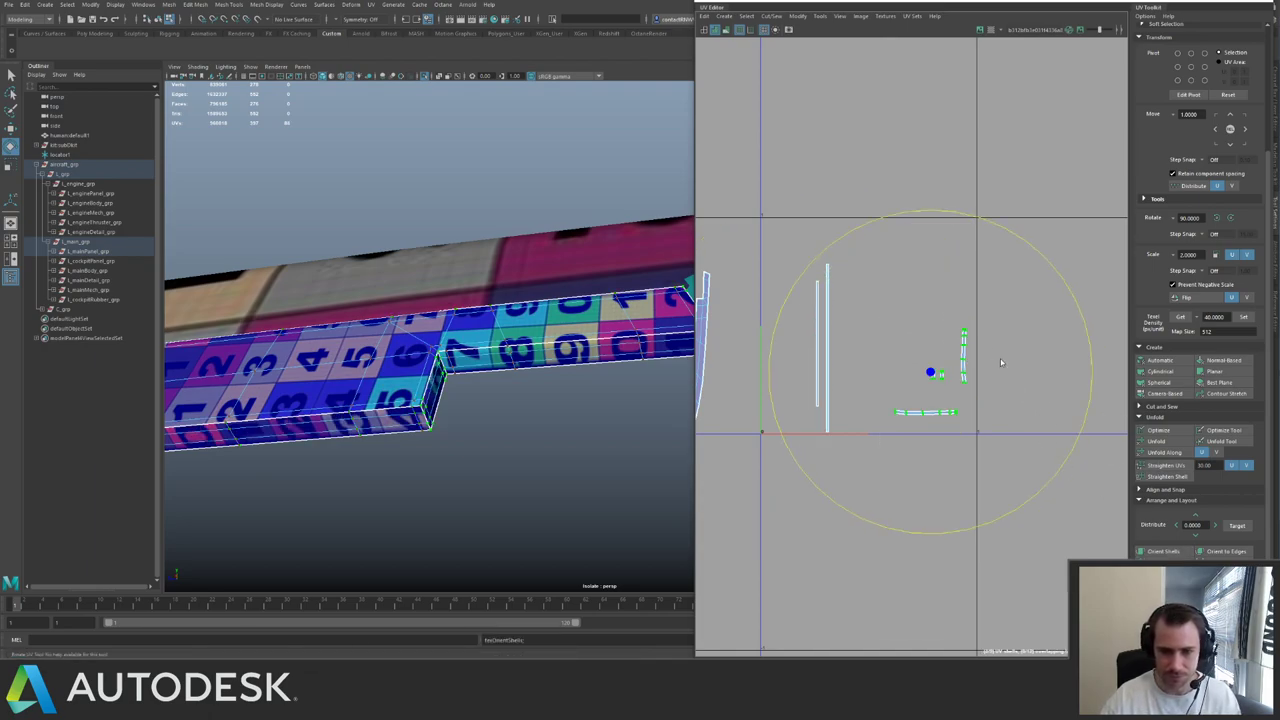
double_click(950, 411)
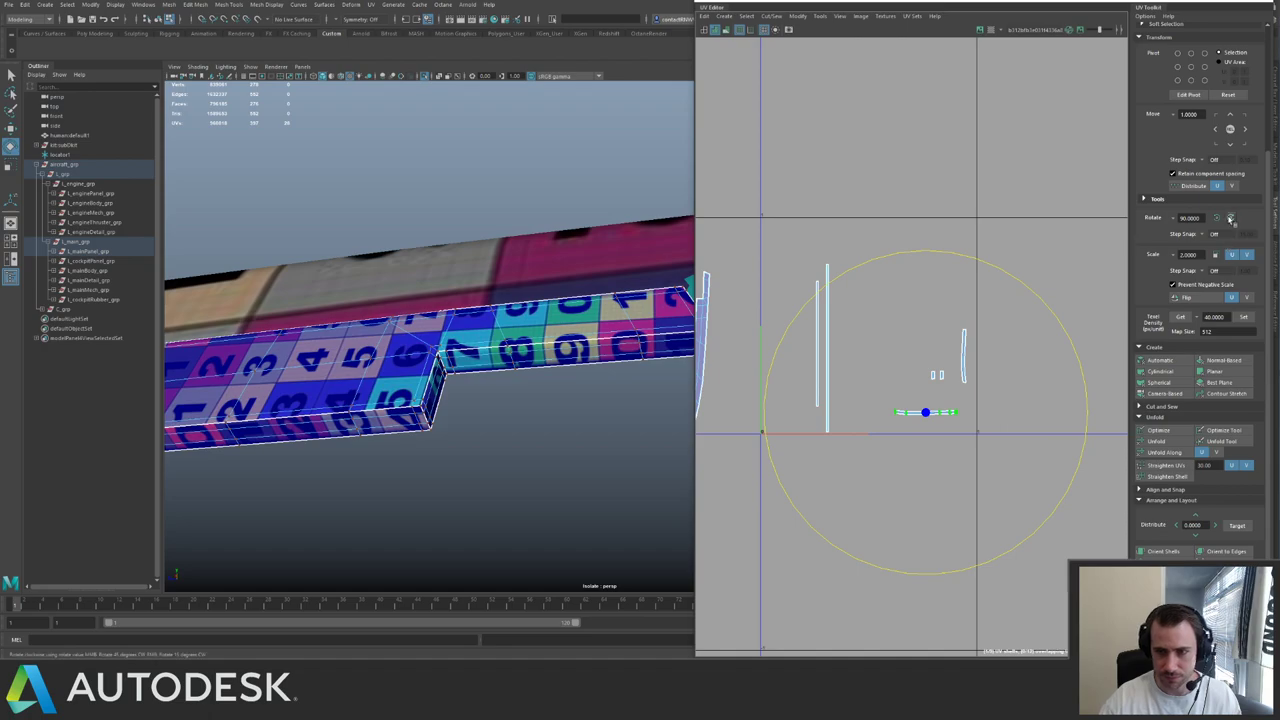
left_click(1231, 218)
left_click(1160, 466)
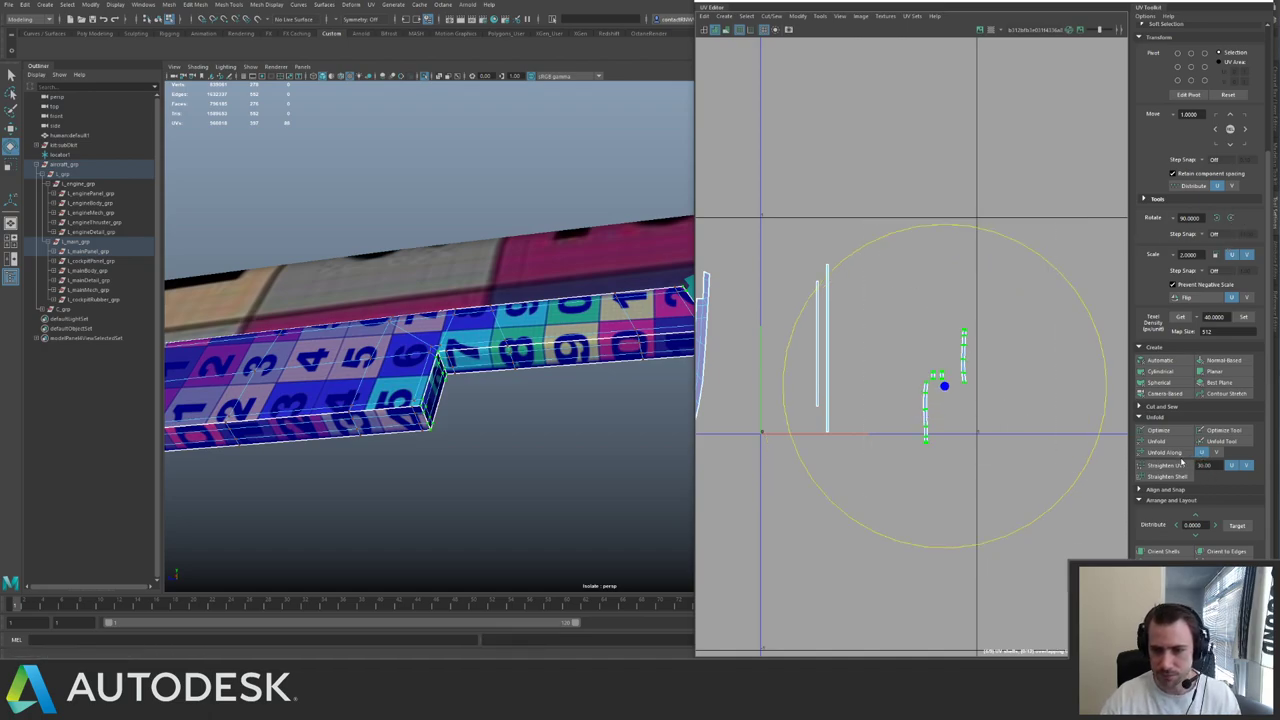
- Turn off isolation and check which broad curved shell belongs to the strip's visible outer face
scroll(822, 260, "down", 3)
middle_click_drag(820, 260, 902, 275, "alt")
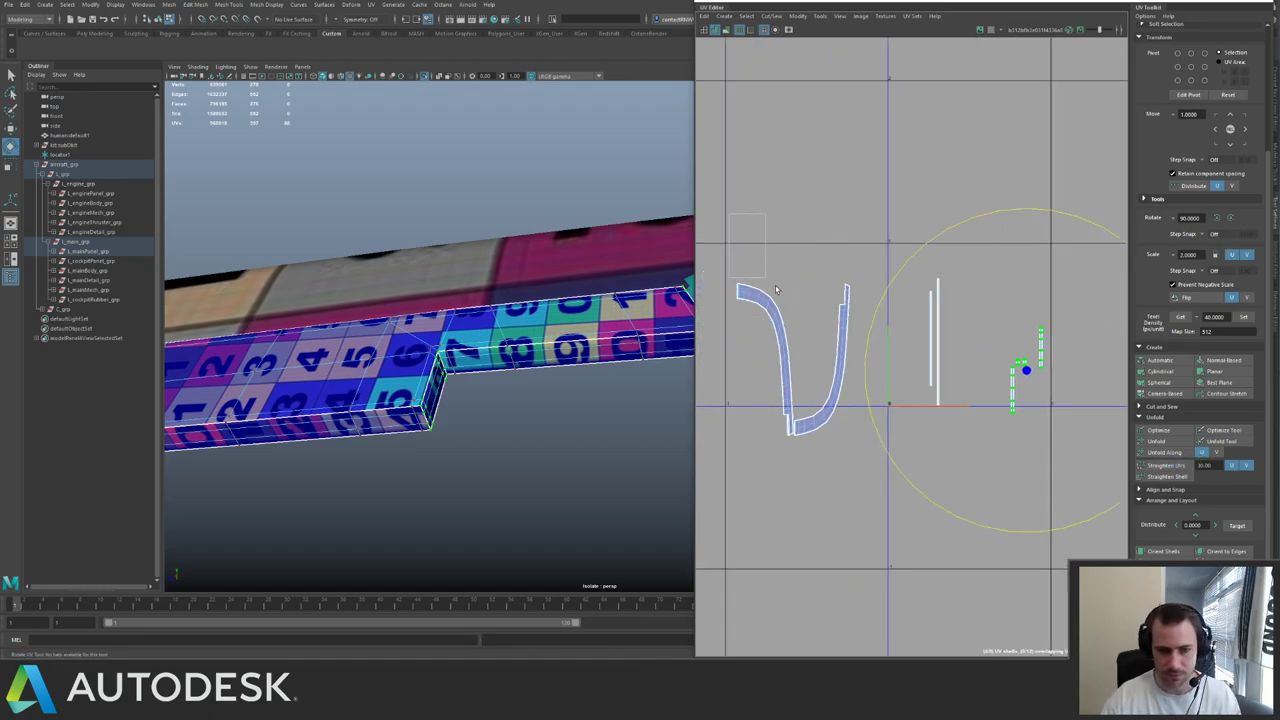
left_click_drag(704, 262, 1080, 489)
key("f")
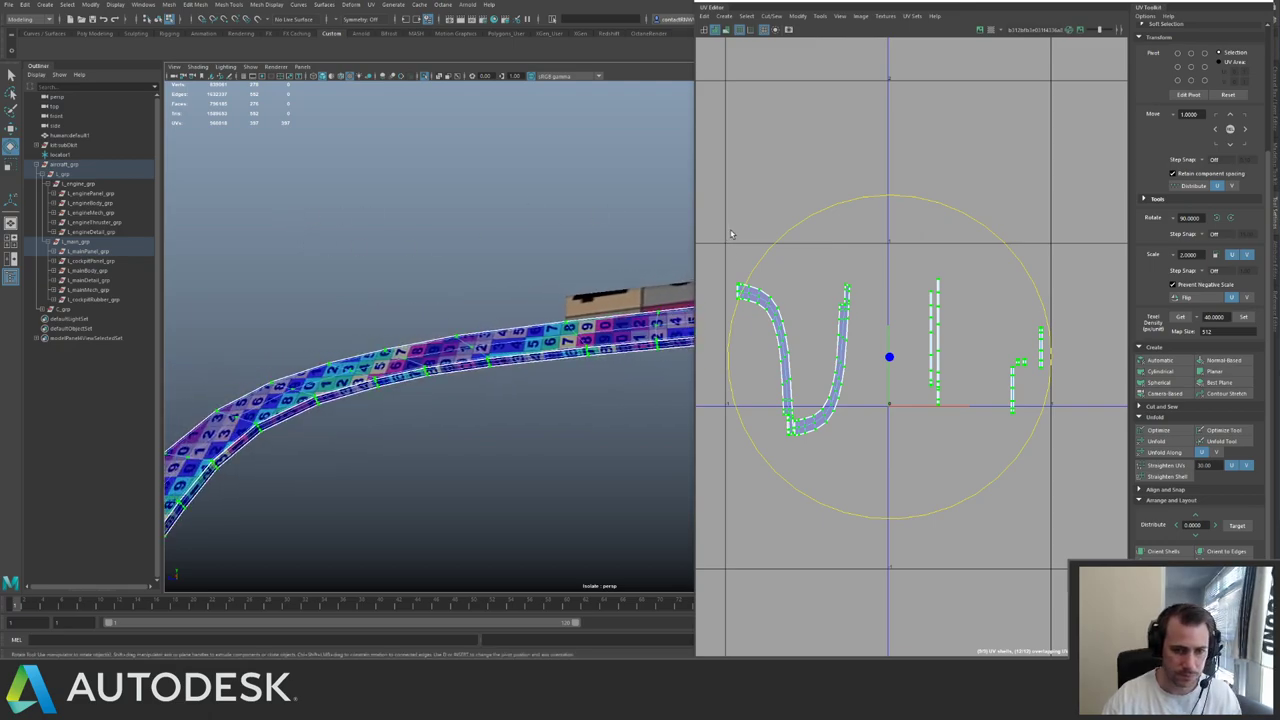
left_click_drag(731, 233, 864, 396)
key("ctrl+1")
left_click_drag(423, 340, 486, 233, "alt")
middle_click_drag(486, 233, 486, 302, "alt")
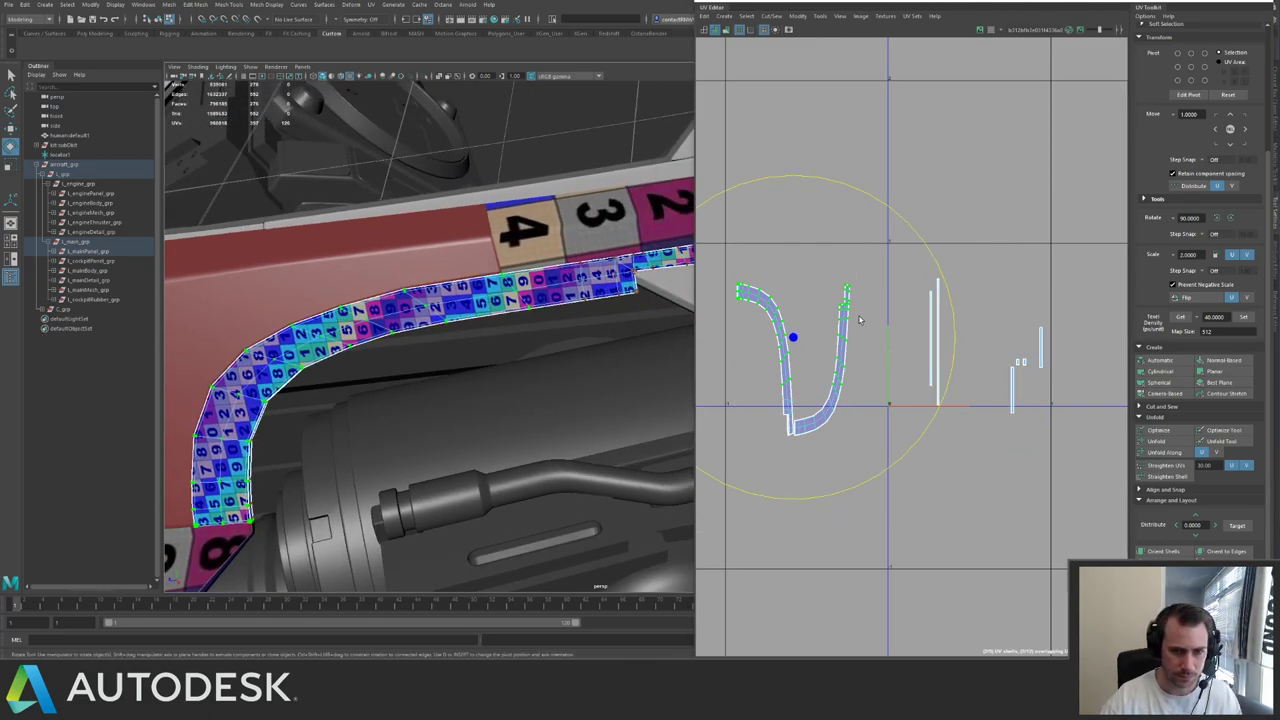
- Delete the strip's hidden back faces by selecting the second broad shell, the one with the U-shaped curve
left_click_drag(866, 272, 822, 324)
right_click_drag(918, 358, 972, 261, "ctrl")
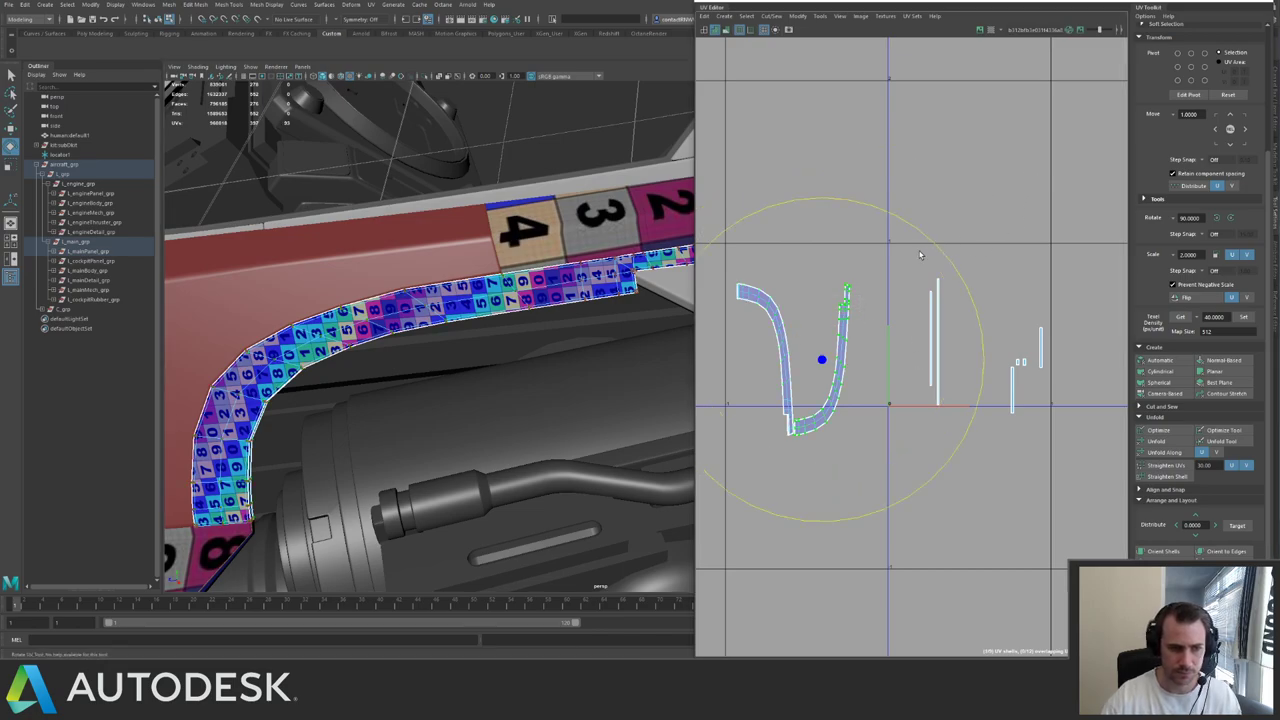
right_click_drag(804, 303, 821, 371)
double_click(844, 347)
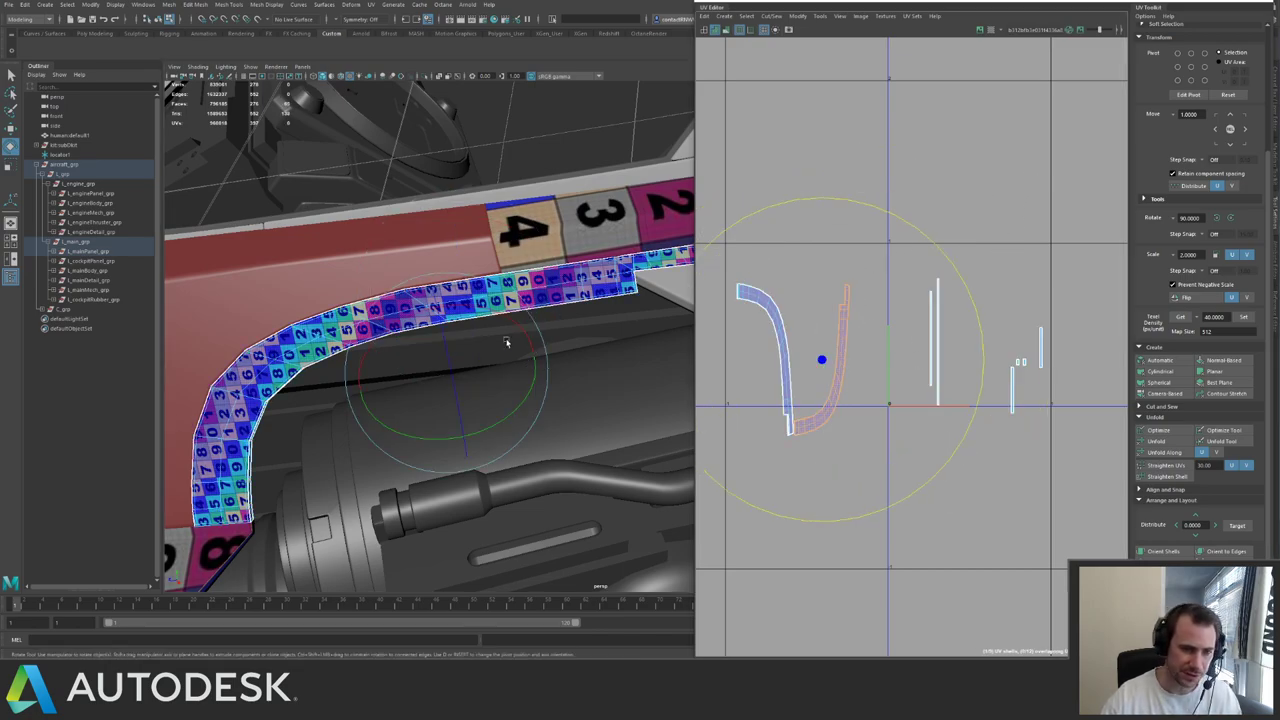
left_click_drag(479, 336, 457, 295, "alt")
left_click(457, 295)
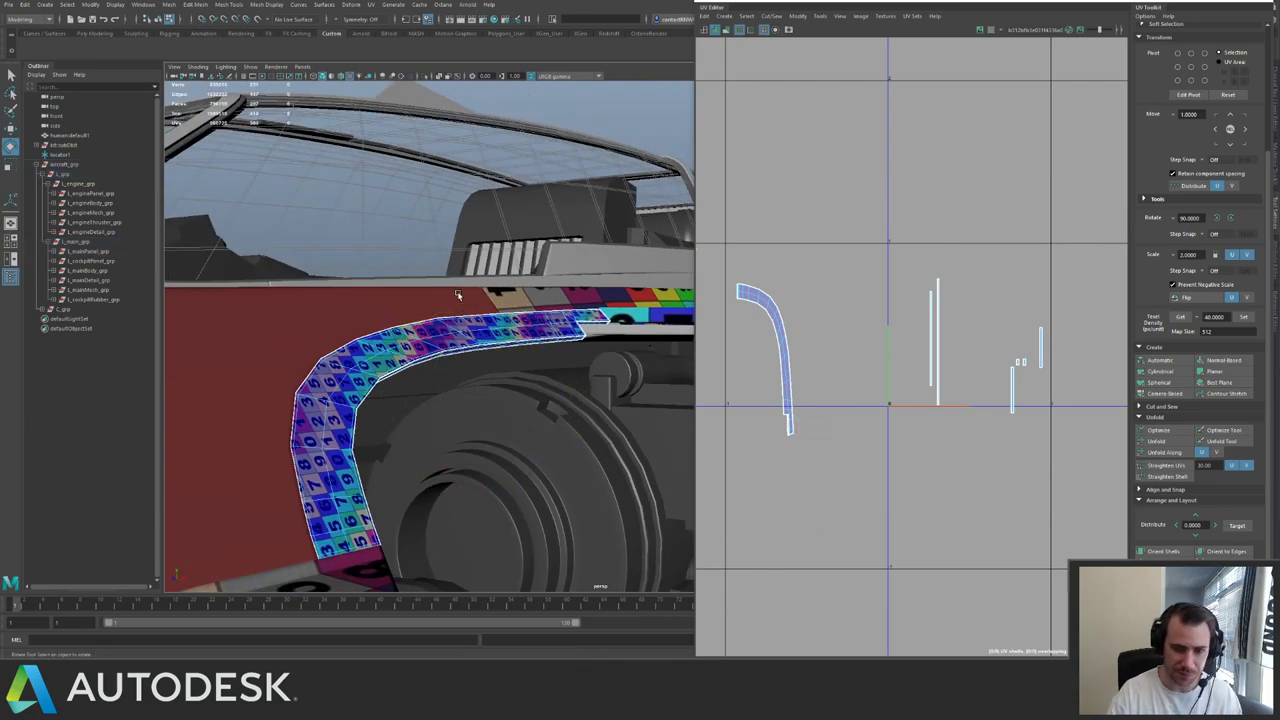
- Select all of the strip's remaining shells and rotate them 90°
left_click_drag(501, 347, 365, 395, "alt")
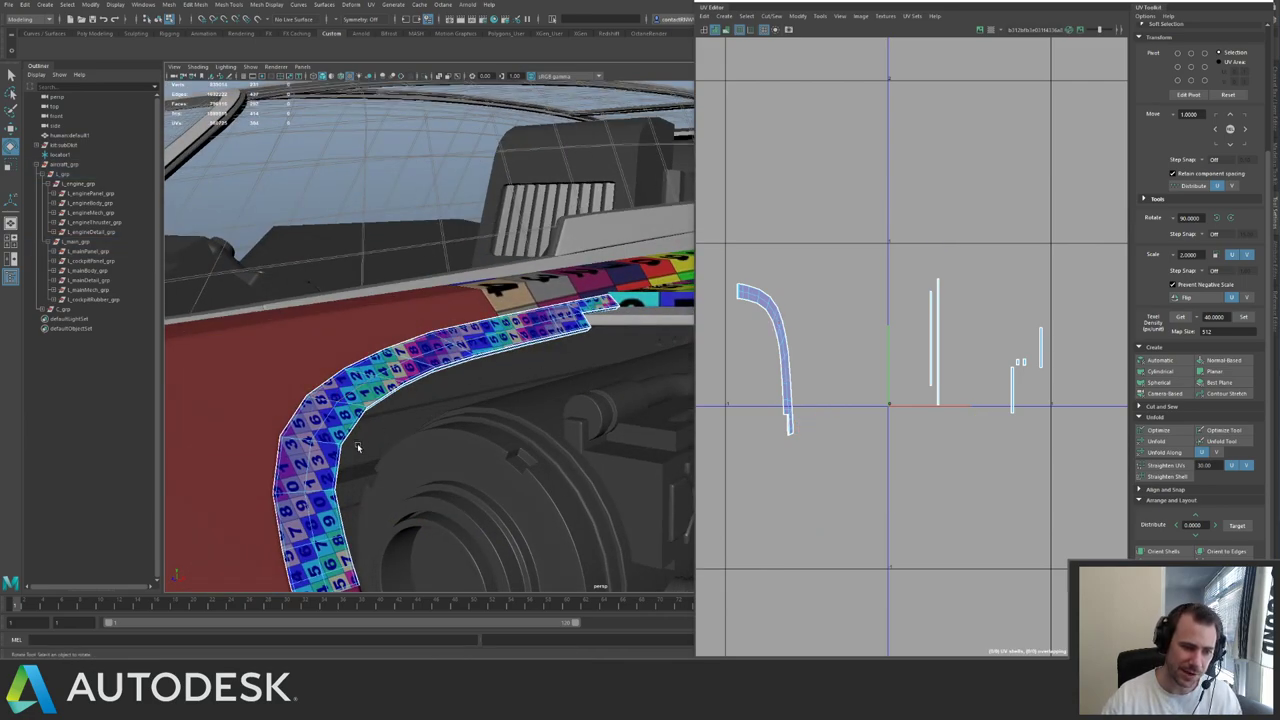
scroll(818, 316, "down", 3)
left_click_drag(740, 238, 1010, 350)
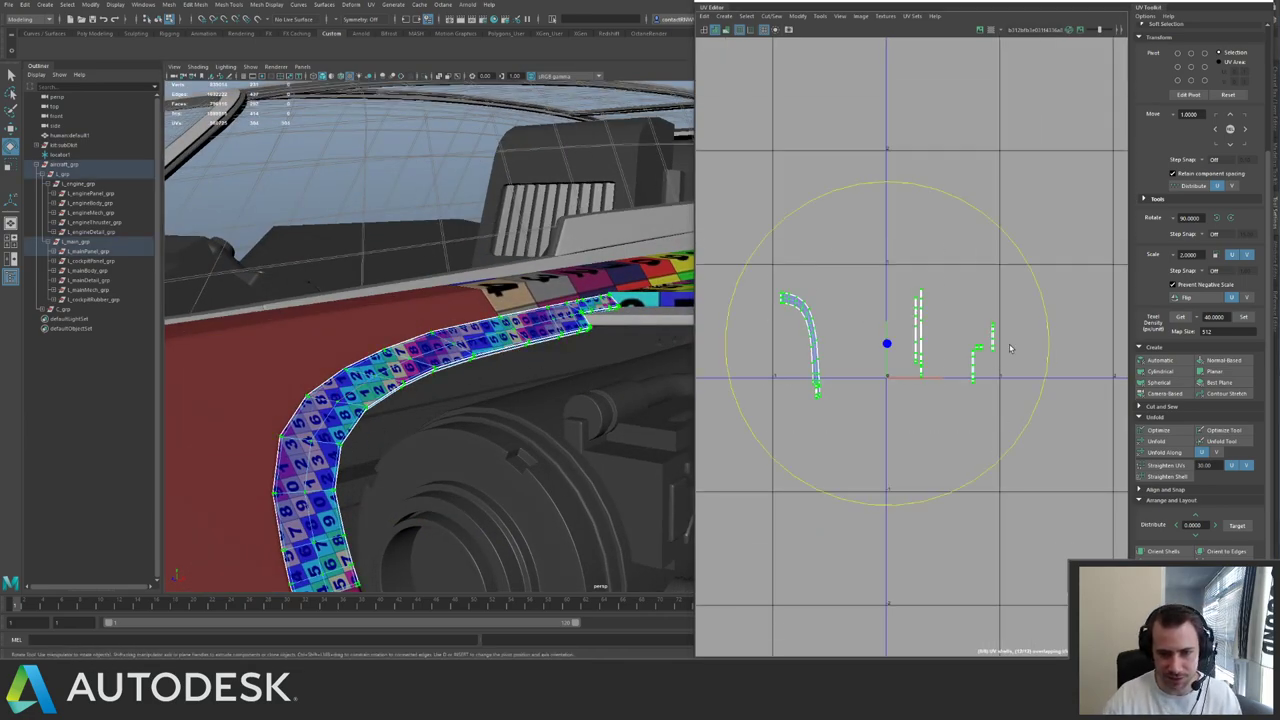
left_click(1217, 219)
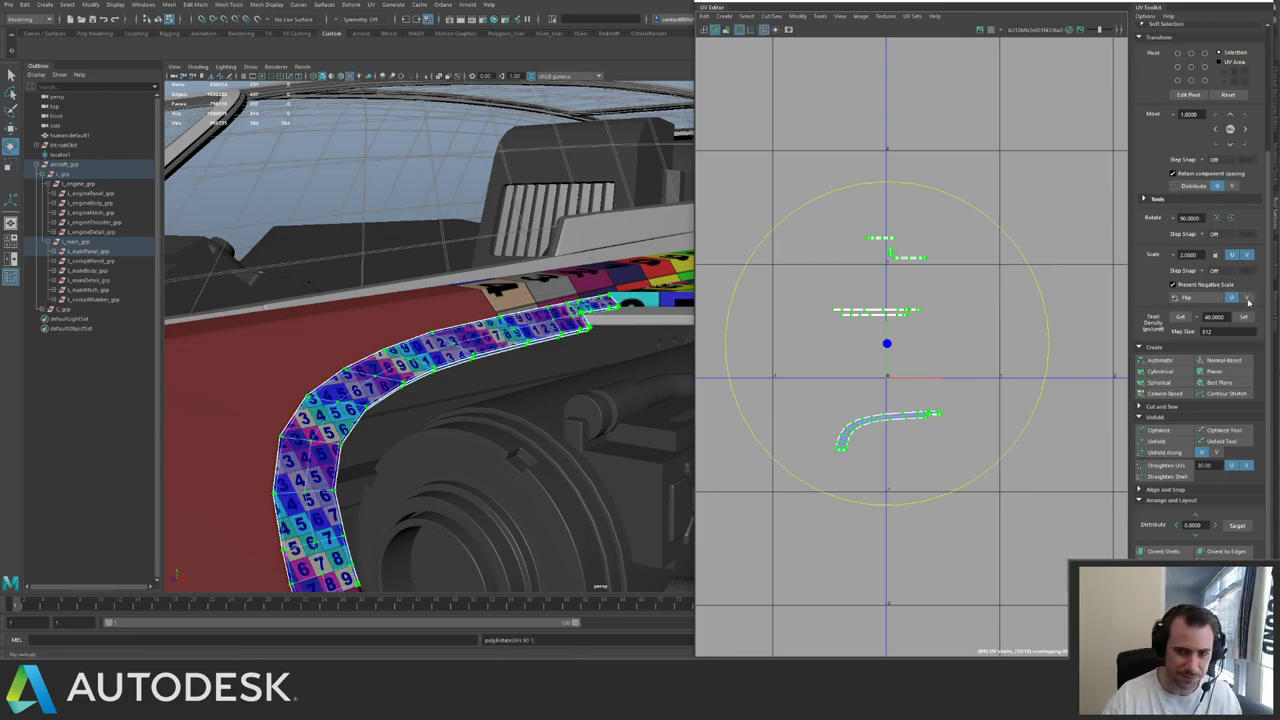
- Set the strip's shells to a texel density of 40 at map size 512 and lay them out
left_click(1243, 316)
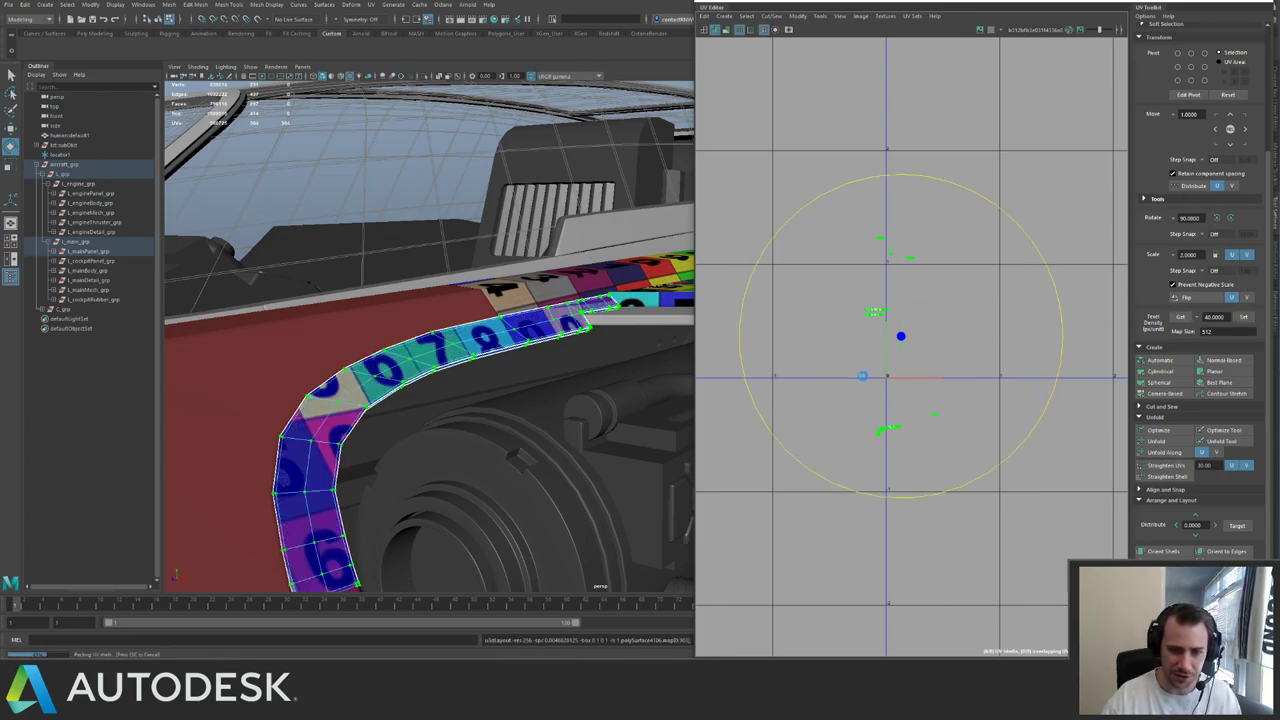
key("f")
right_click_drag(1072, 402, 712, 262, "alt")
middle_click_drag(930, 306, 735, 175, "alt")
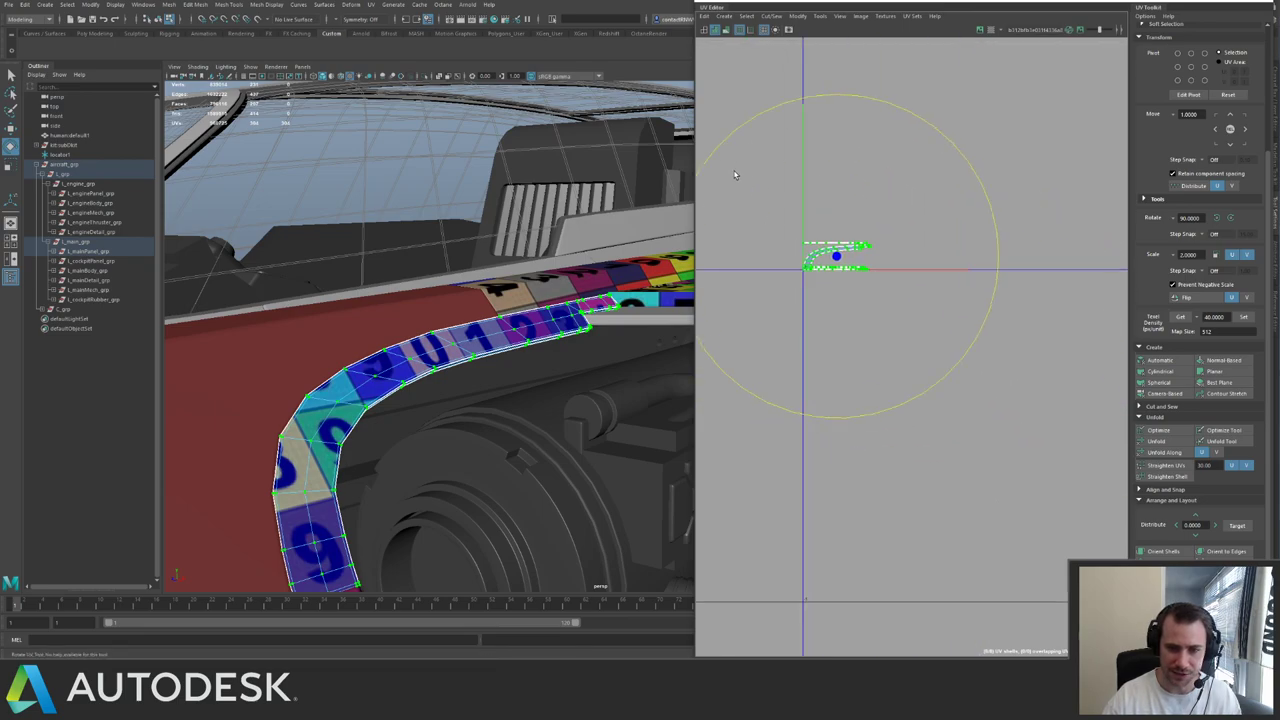
- Move the strip's shells to the empty area below the main UV tile and save the scene
right_click_drag(1012, 297, 871, 263, "alt")
key("w")
left_click_drag(944, 284, 1010, 470)
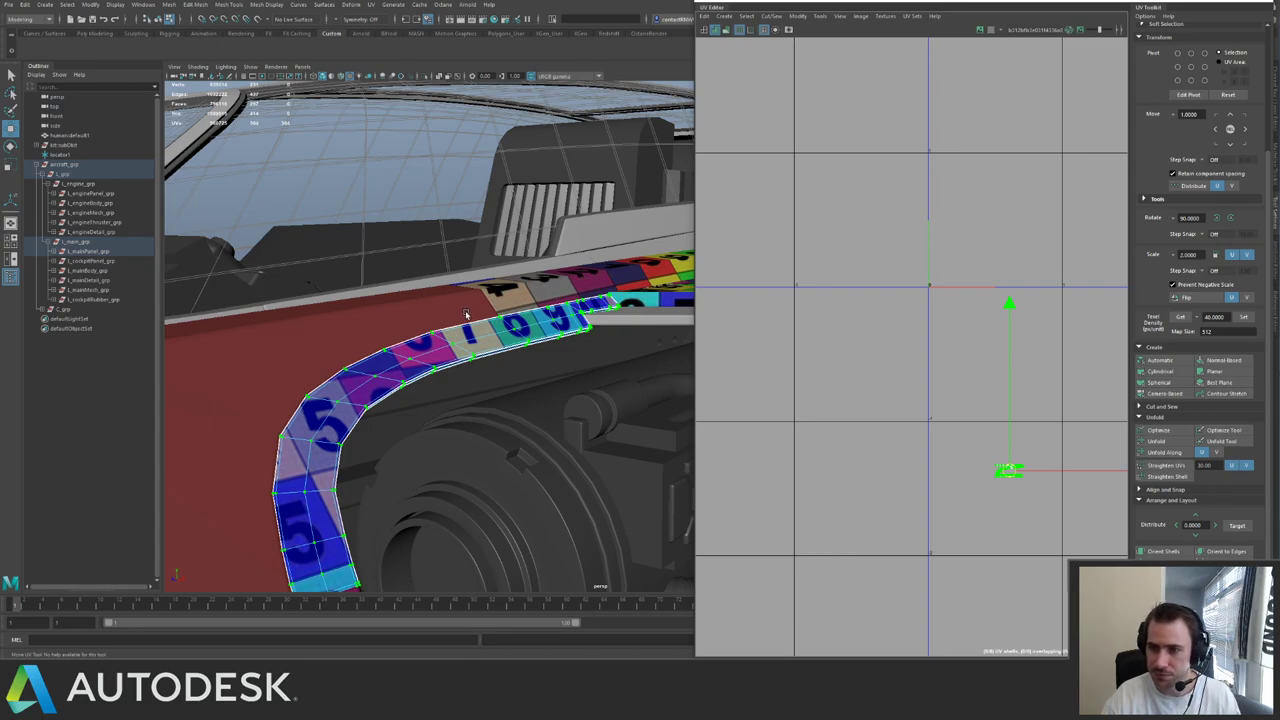
right_click_drag(458, 315, 484, 290)
left_click(455, 276)
left_click_drag(440, 268, 360, 216, "alt")
key("q")
key("ctrl+s")
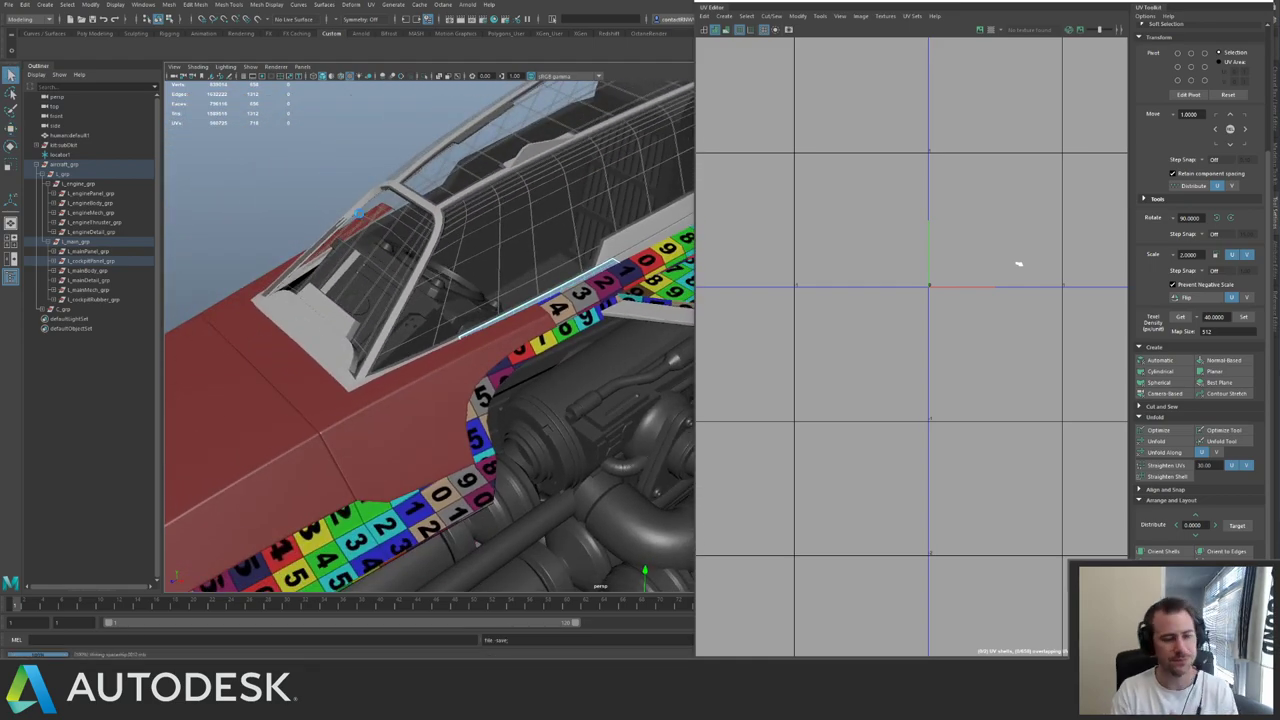
- Reselect all UV shells of the curved strip around the engine and rotate them 90°
key("w")
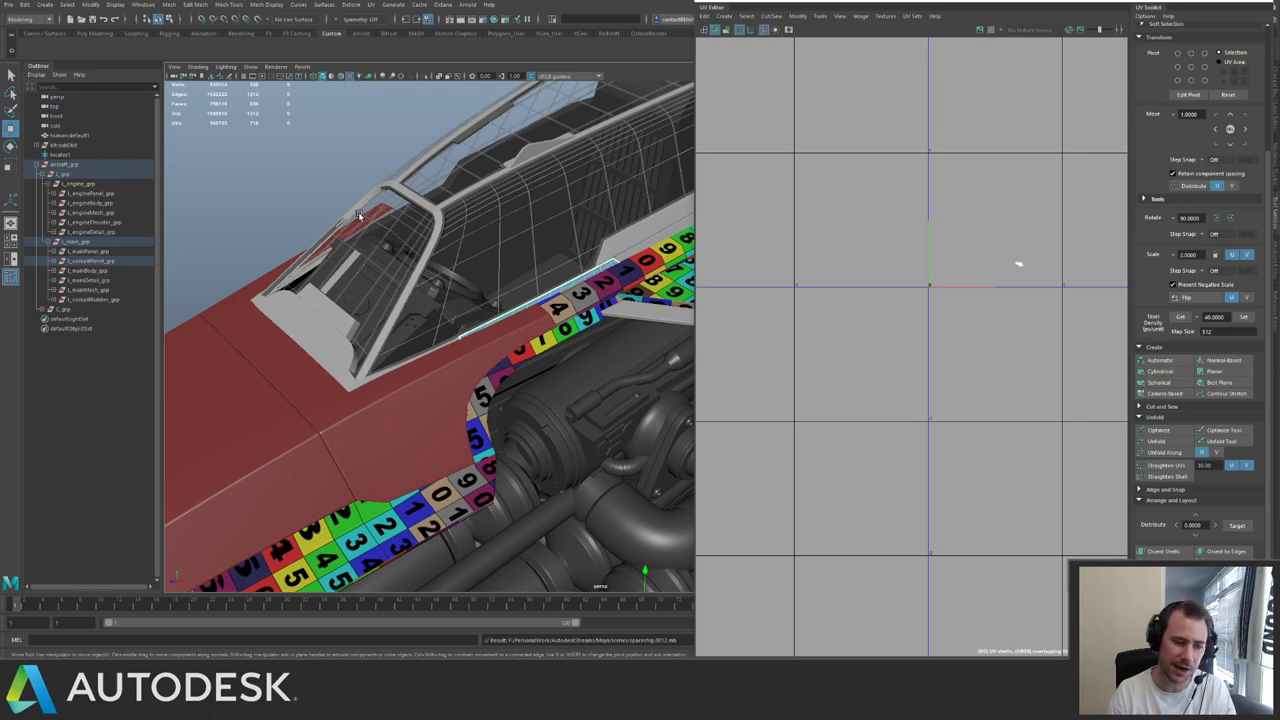
left_click_drag(548, 192, 472, 233, "alt")
left_click(443, 275)
left_click(446, 279)
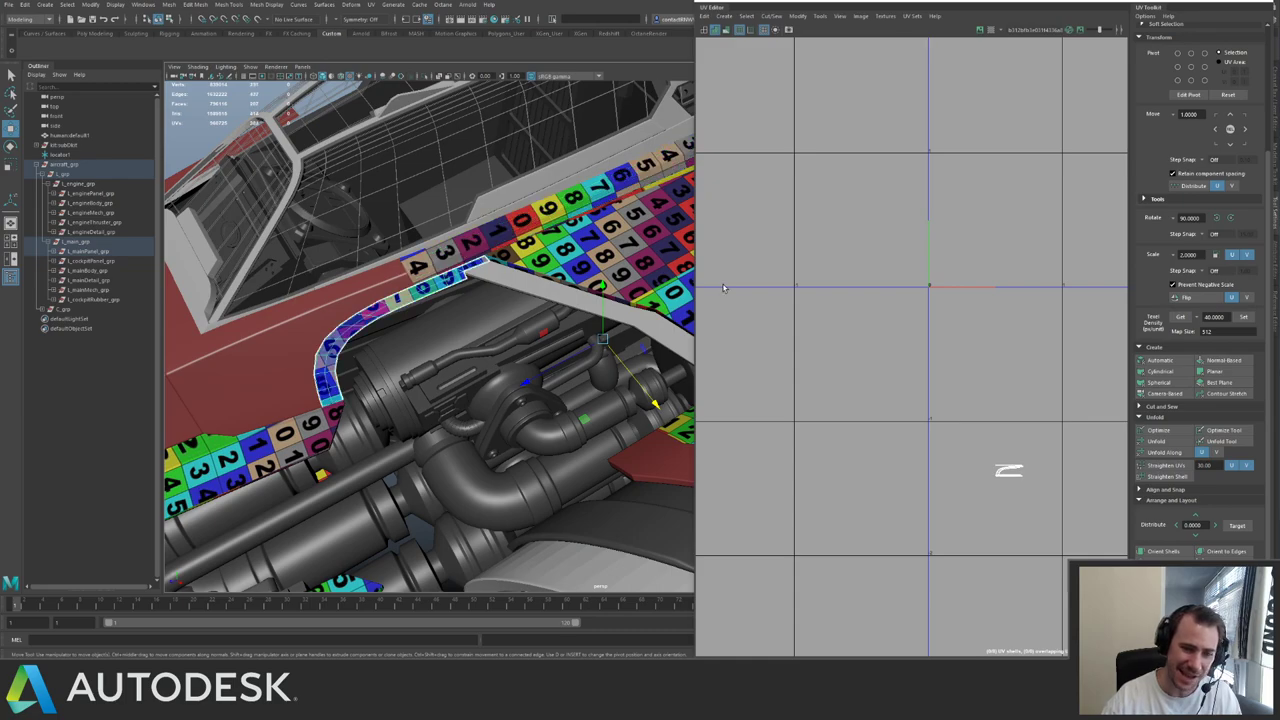
key("F12")
scroll(993, 341, "down", 2)
left_click_drag(964, 339, 1070, 456)
middle_click_drag(991, 338, 937, 278, "alt")
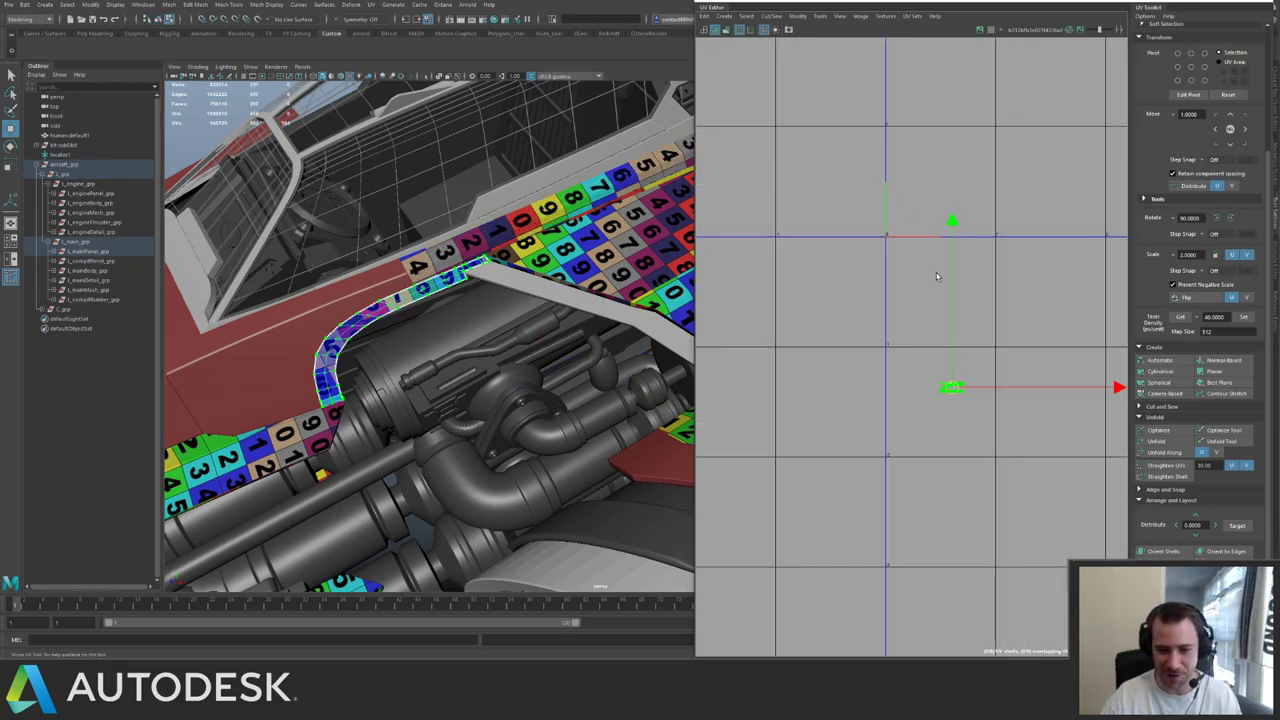
left_click(1218, 218)
scroll(974, 263, "up", 5)
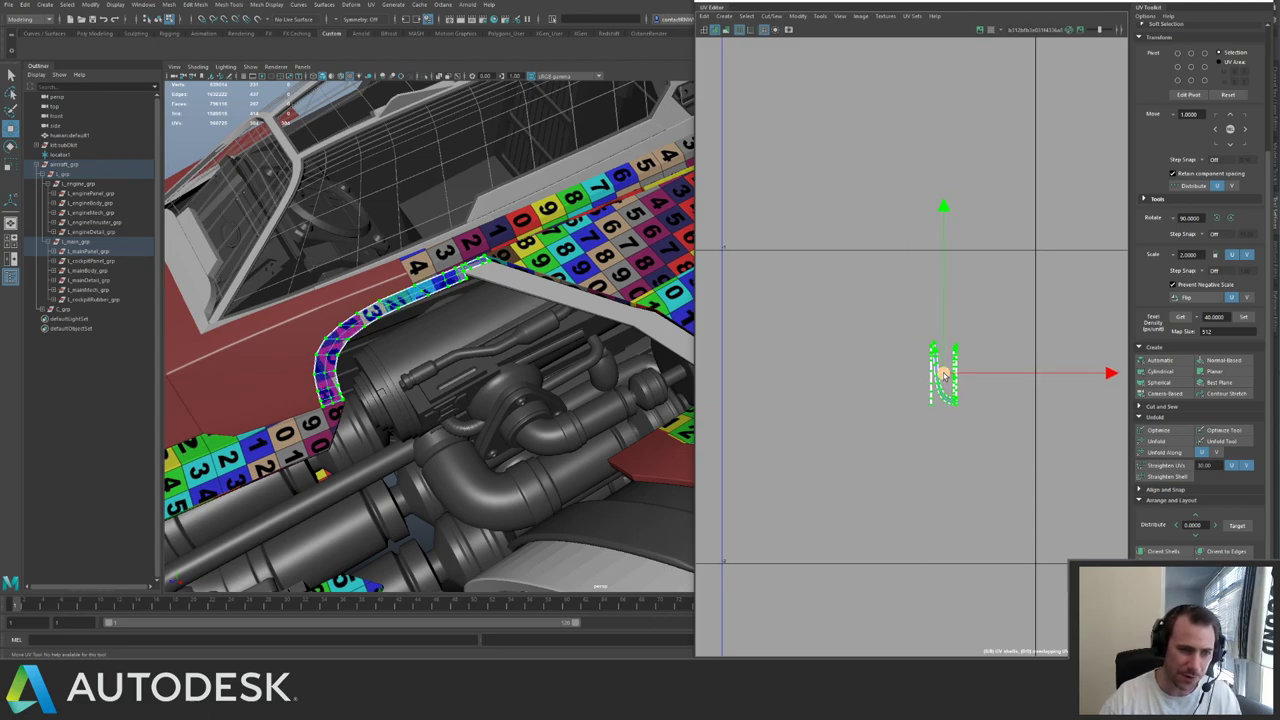
scroll(937, 380, "up", 5)
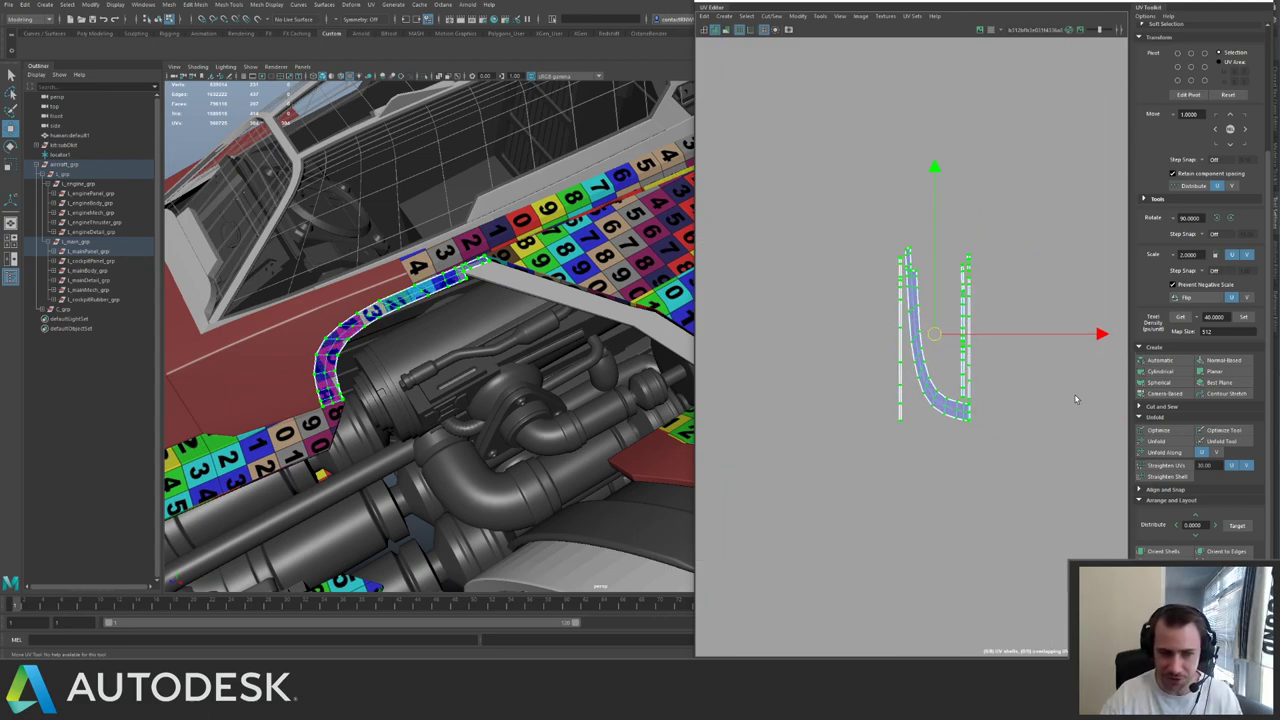
- Unfold the curved strip's shells along V and lay them out
left_click(1163, 452)
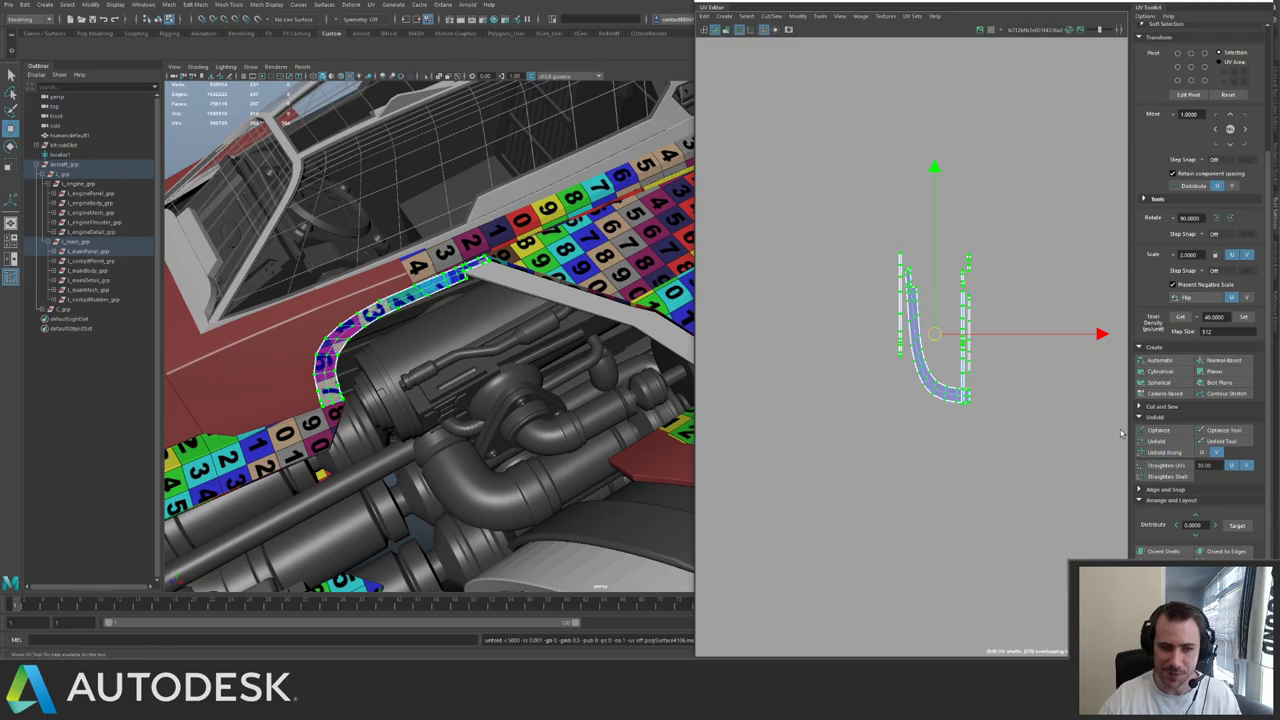
scroll(1100, 400, "down", 3)
middle_click_drag(1009, 376, 958, 370, "alt")
scroll(950, 300, "down", 2)
key("ctrl+l")
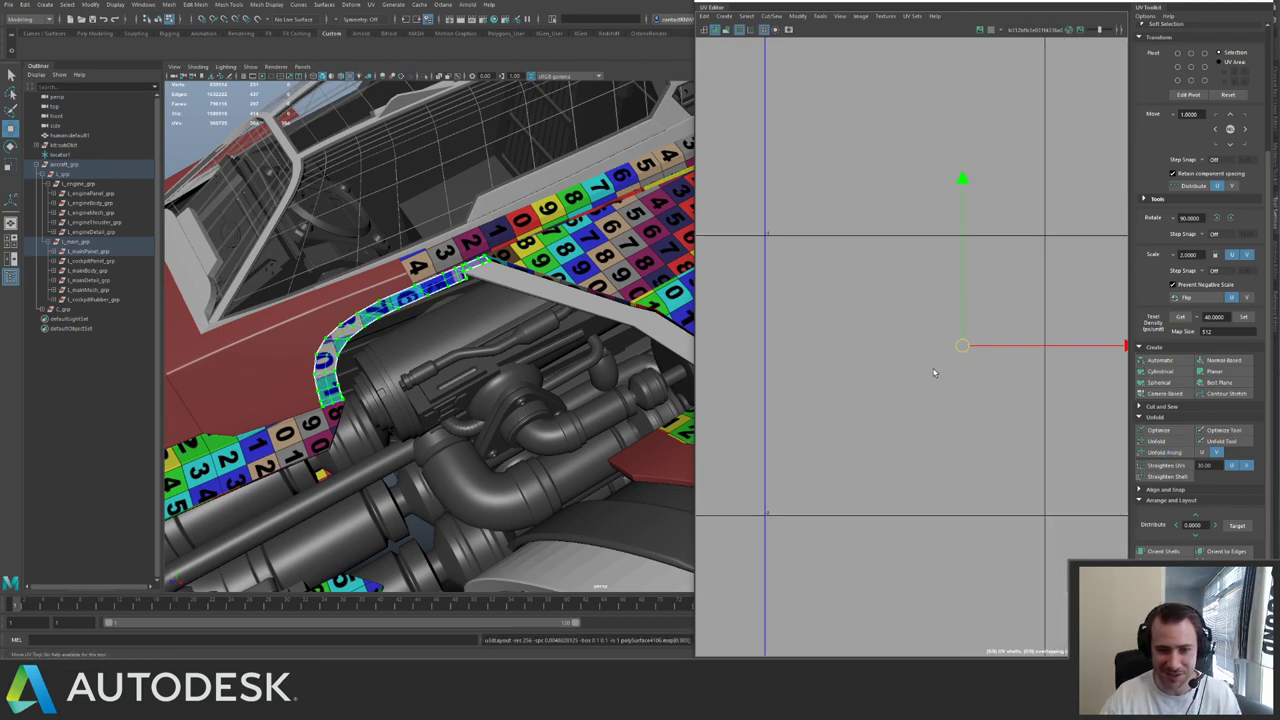
- Move the curved strip's laid-out shells three tiles down and return to object selection
scroll(938, 368, "down", 5)
middle_click_drag(934, 243, 911, 332, "alt")
left_click_drag(779, 179, 885, 285)
scroll(868, 250, "down", 3)
key("Down")
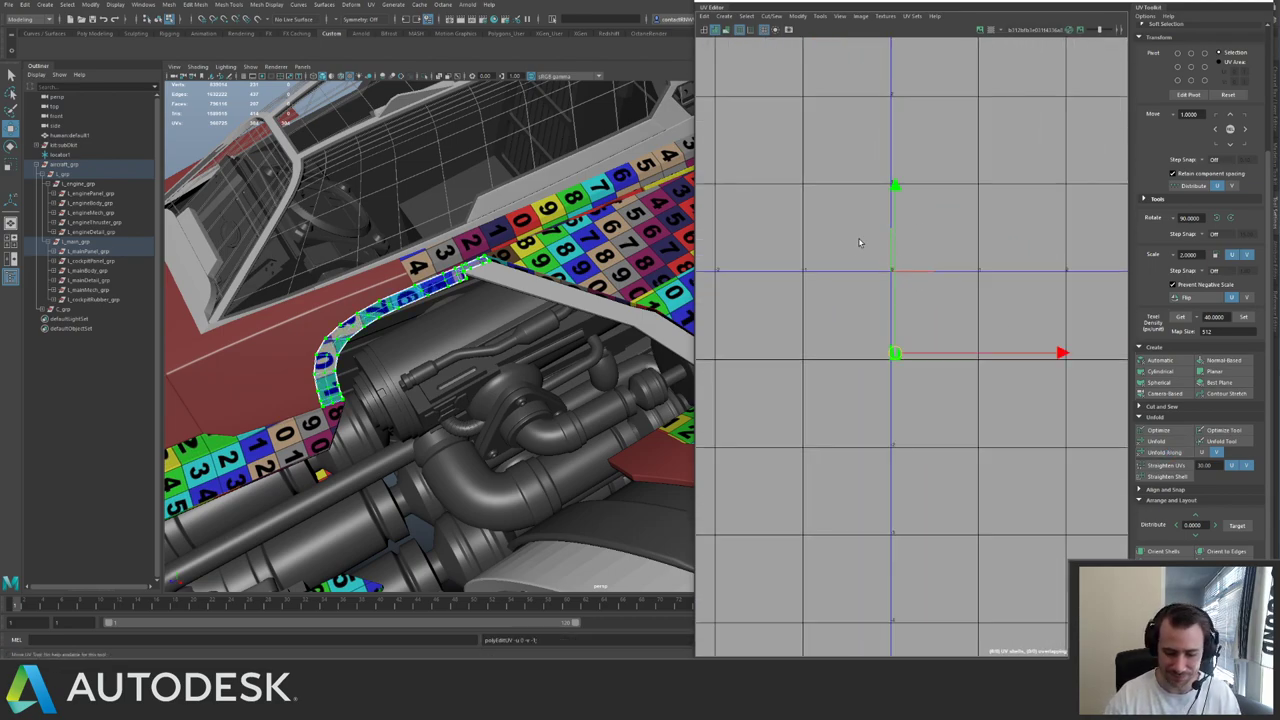
key("Down")
key("Down")
key("q")
key("F8")
- Isolate the panels of L_mainPanel_grp and show them from the side
left_click(574, 236)
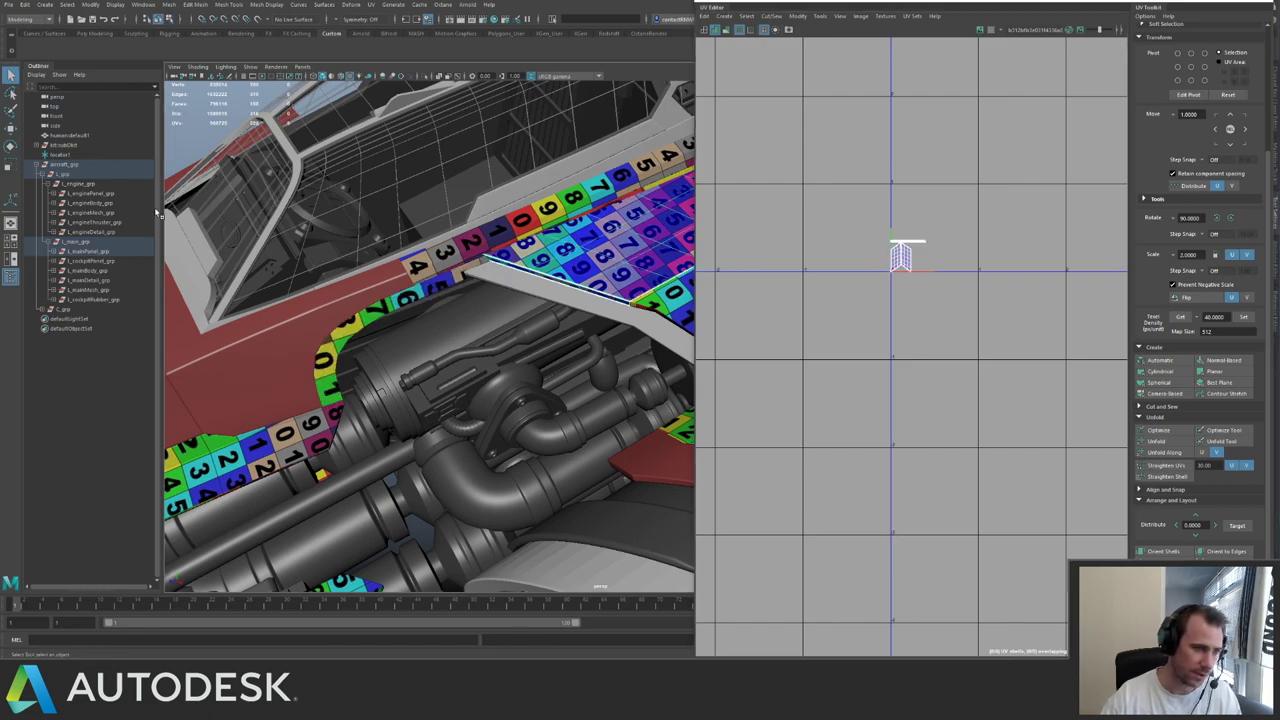
left_click(101, 252)
scroll(1071, 326, "up", 4)
scroll(938, 298, "down", 6)
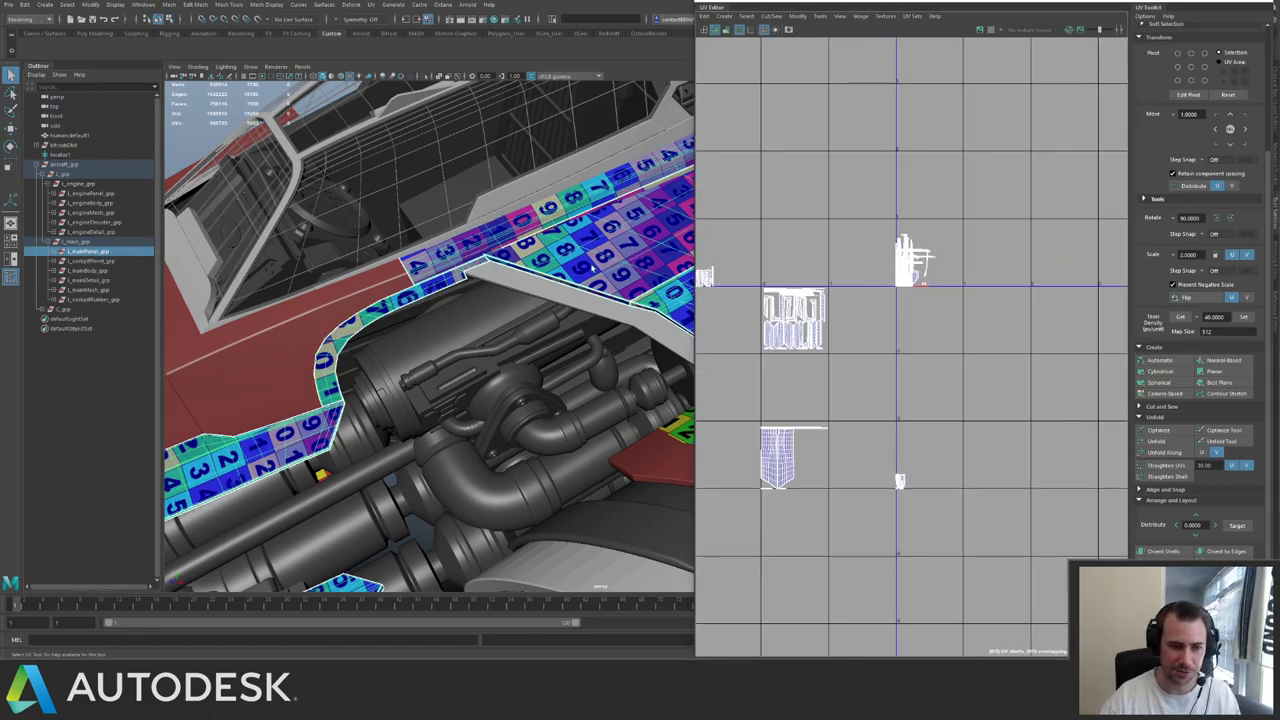
scroll(257, 208, "down", 5)
left_click_drag(257, 208, 340, 240, "alt")
key("ctrl+1")
left_click_drag(380, 320, 470, 270, "alt")
right_click_drag(470, 270, 400, 290, "alt")
left_click(454, 308)
middle_click_drag(454, 308, 600, 292, "alt")
right_click_drag(600, 292, 230, 289, "alt")
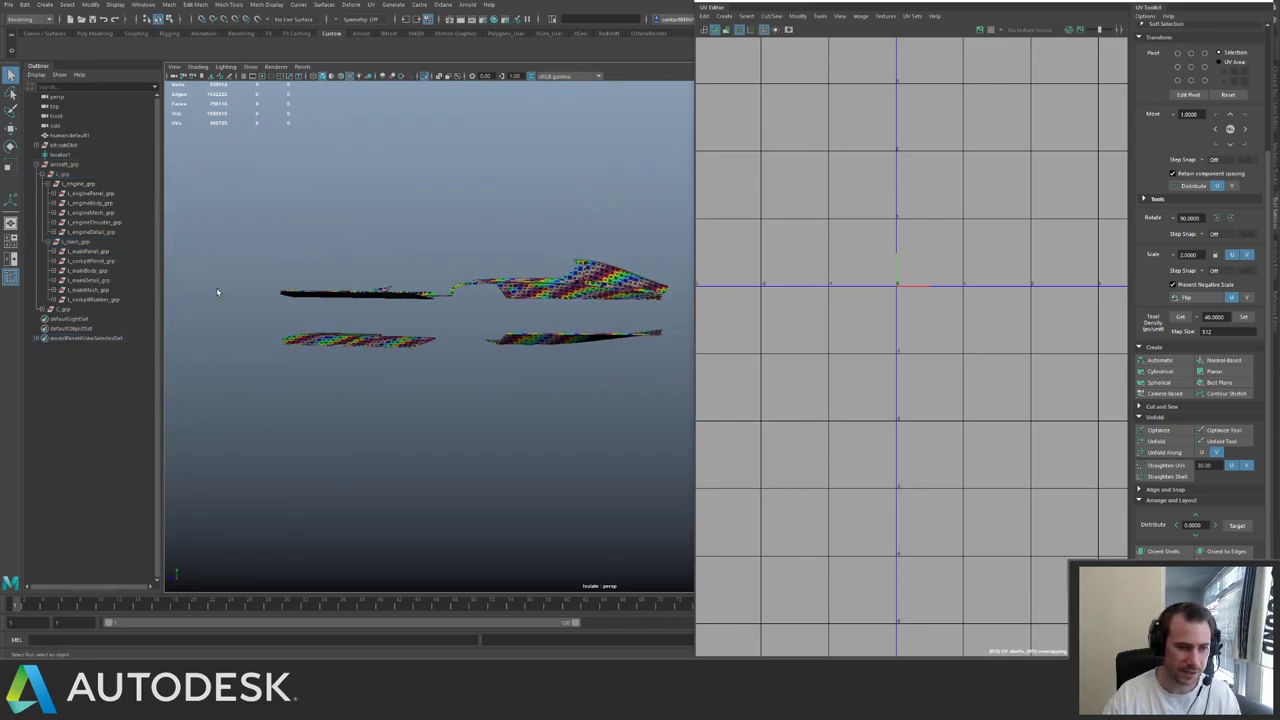
- Move the lower panel's two broad pointed shells one tile right and two up, beside the other lower panel's shells
left_click_drag(268, 328, 517, 380)
key("f")
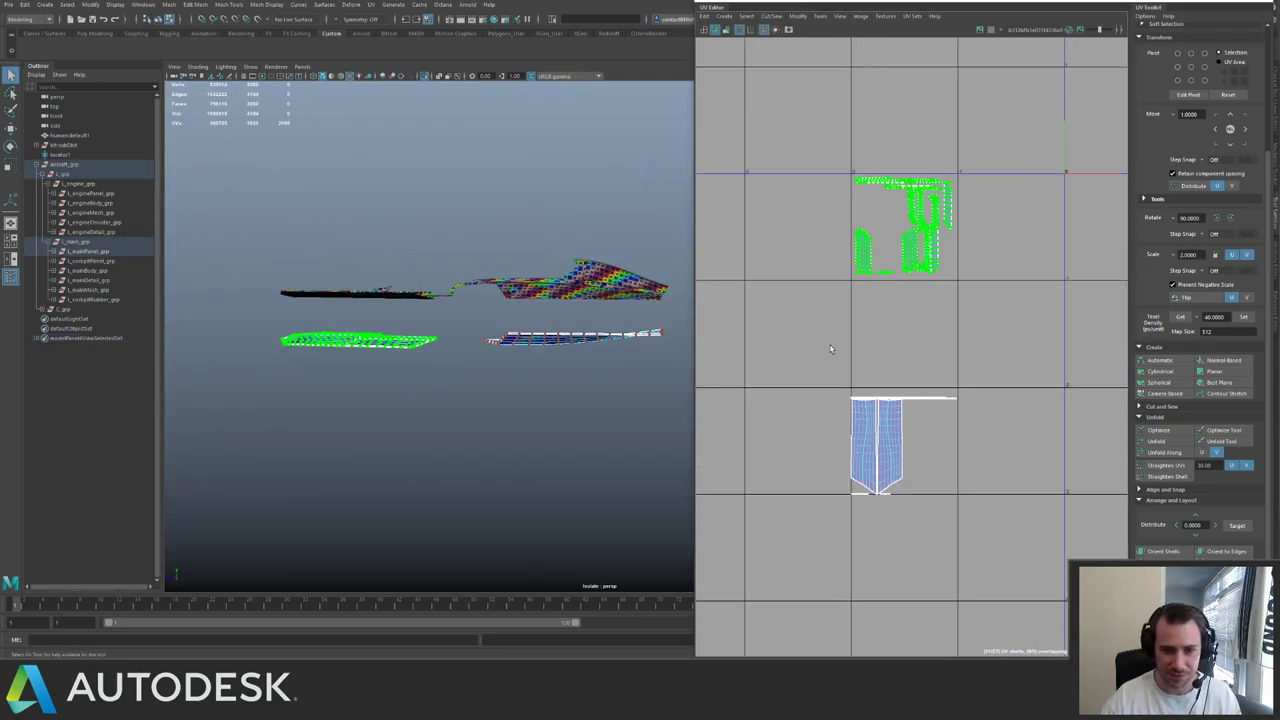
middle_click_drag(997, 391, 911, 426, "alt")
key("Up")
key("Right")
key("Up")
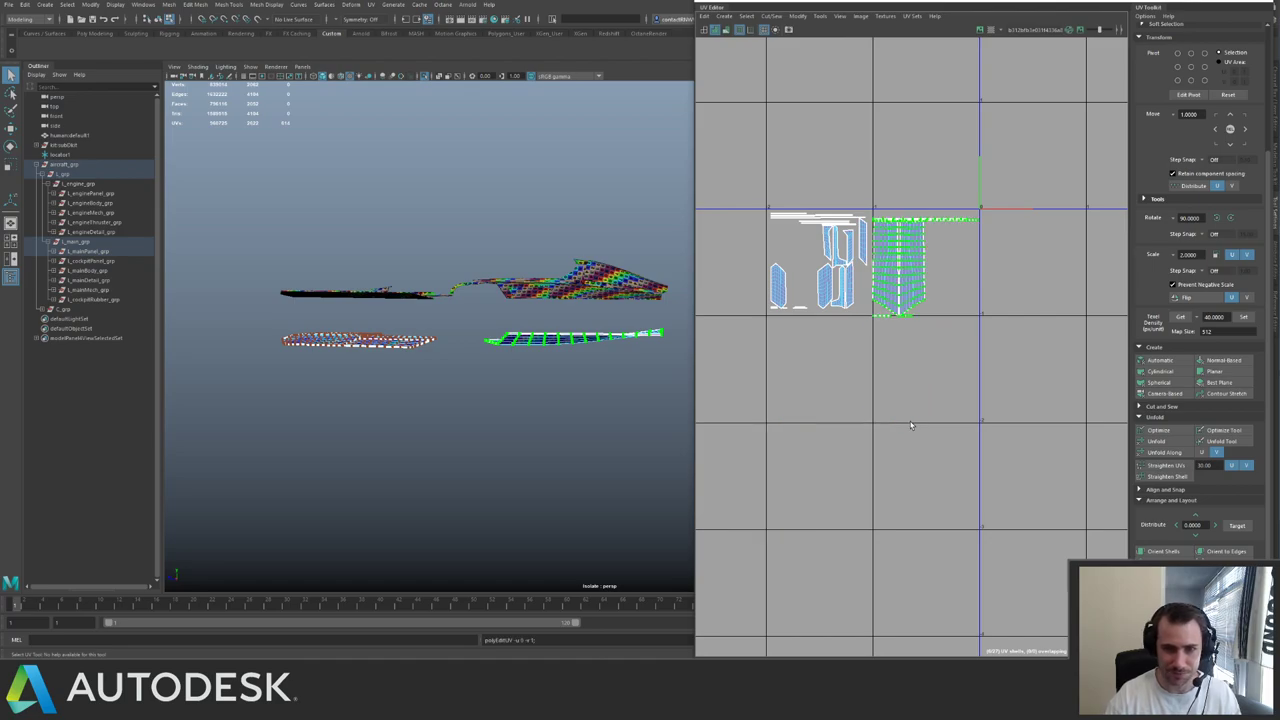
- Select all isolated panels, pick both lower panels' shell groups and move them down and left, away from the main tile
key("F8")
left_click(293, 288)
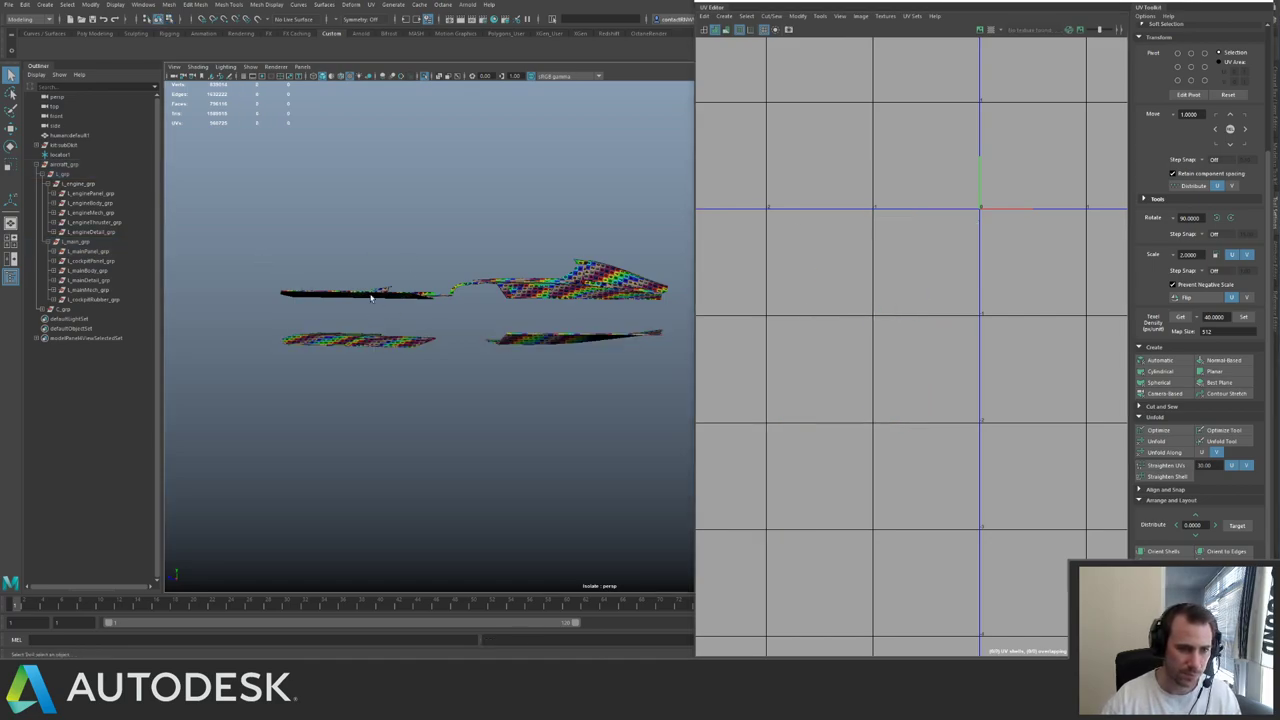
left_click_drag(247, 242, 708, 383)
middle_click_drag(872, 276, 866, 323, "alt")
key("F8")
left_click_drag(724, 230, 921, 350)
scroll(1020, 360, "down", 4)
middle_click_drag(957, 262, 855, 261, "alt")
key("ctrl+Down")
key("ctrl+Down")
key("ctrl+Left")
key("ctrl+Left")
key("ctrl+Left")
- Select the upper rear panels and all of their UV shells in the main tile
right_click_drag(855, 261, 1026, 337, "alt")
left_click_drag(548, 279, 598, 292, "alt")
right_click_drag(597, 288, 622, 270)
left_click(598, 284)
left_click_drag(630, 274, 570, 300, "alt")
left_click(598, 302)
left_click_drag(926, 369, 1019, 428)
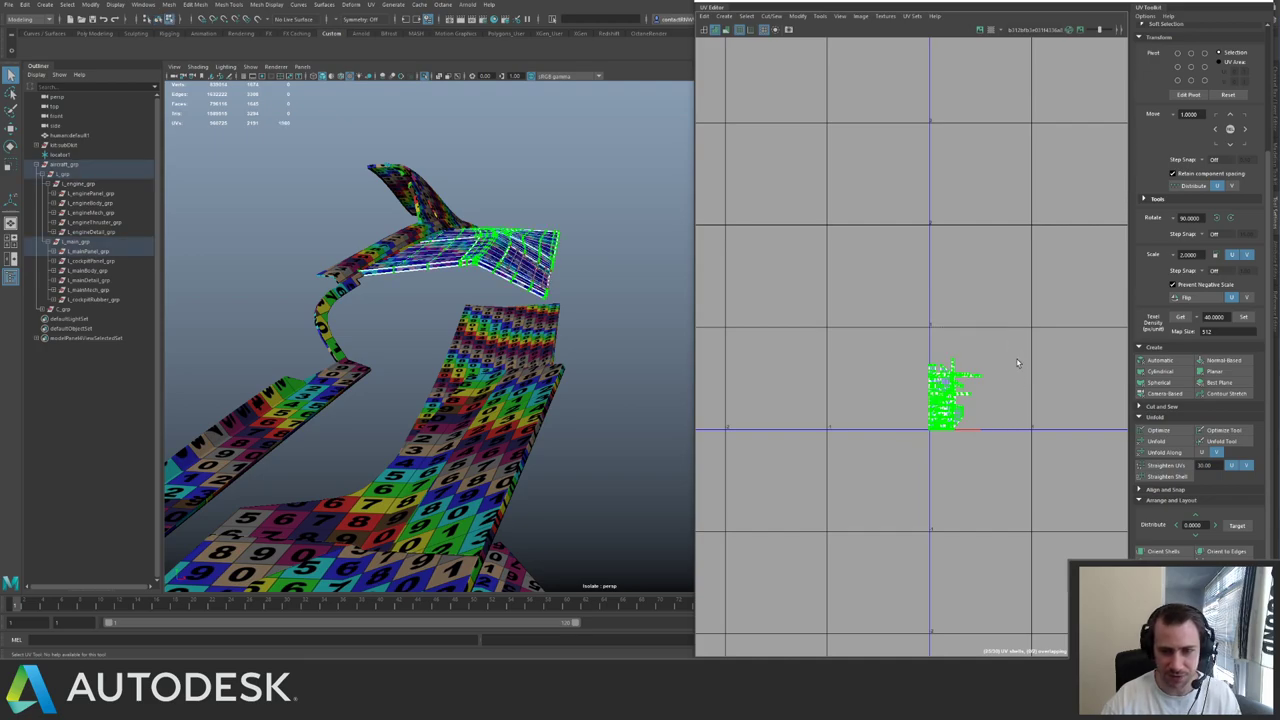
- Try to lay out all of the upper rear panels' shells together
right_click_drag(1017, 360, 905, 468, "shift")
middle_click_drag(888, 350, 862, 305, "alt")
right_click_drag(862, 305, 857, 196, "alt")
middle_click_drag(857, 196, 600, 58, "alt")
middle_click_drag(943, 249, 955, 277, "alt")
key("ctrl+z")
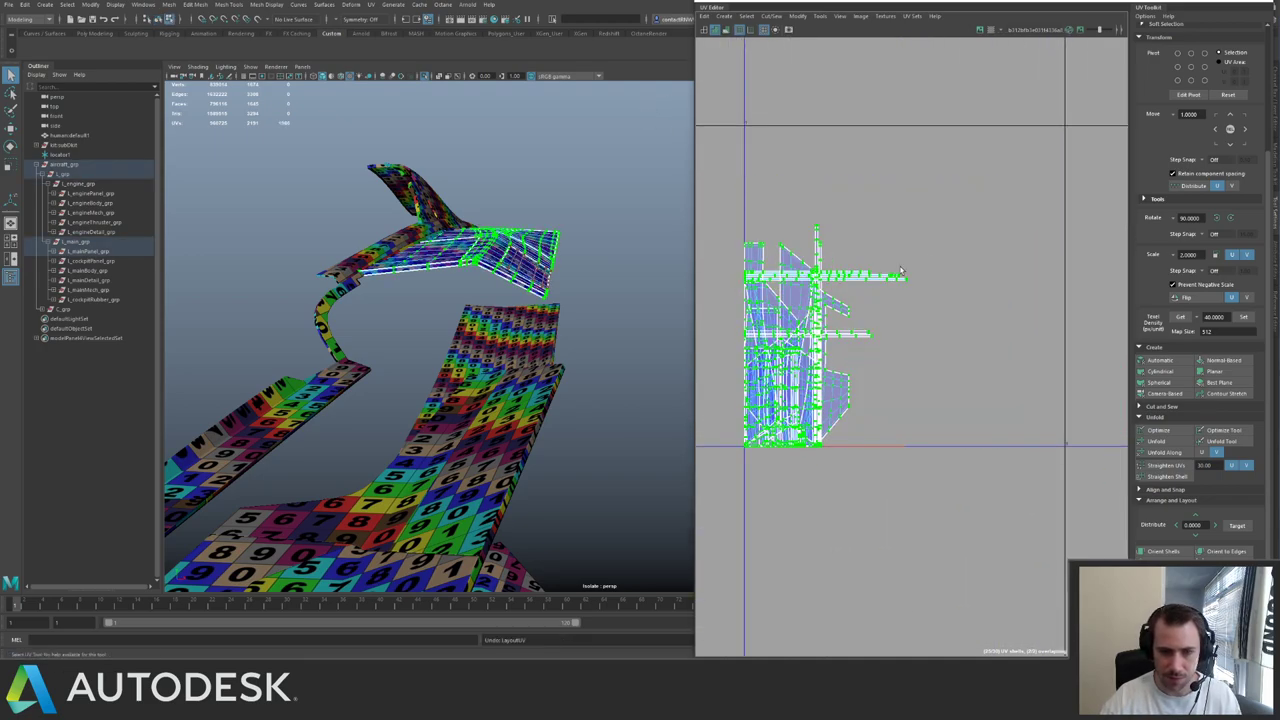
- Select the long horizontal strip shells and the tall vertical ones in turn to compare their orientation on the panels
left_click_drag(852, 260, 949, 345)
right_click_drag(836, 258, 950, 380, "ctrl")
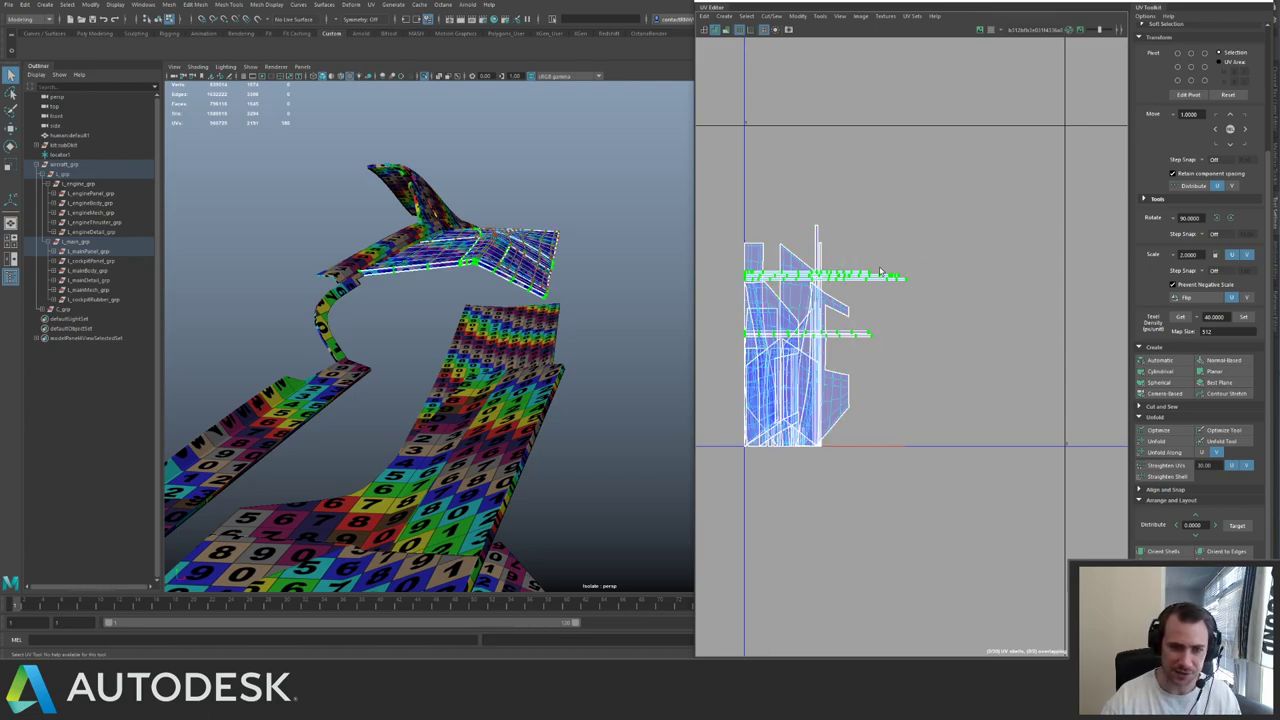
left_click_drag(838, 251, 855, 265)
right_click_drag(855, 265, 929, 317, "ctrl")
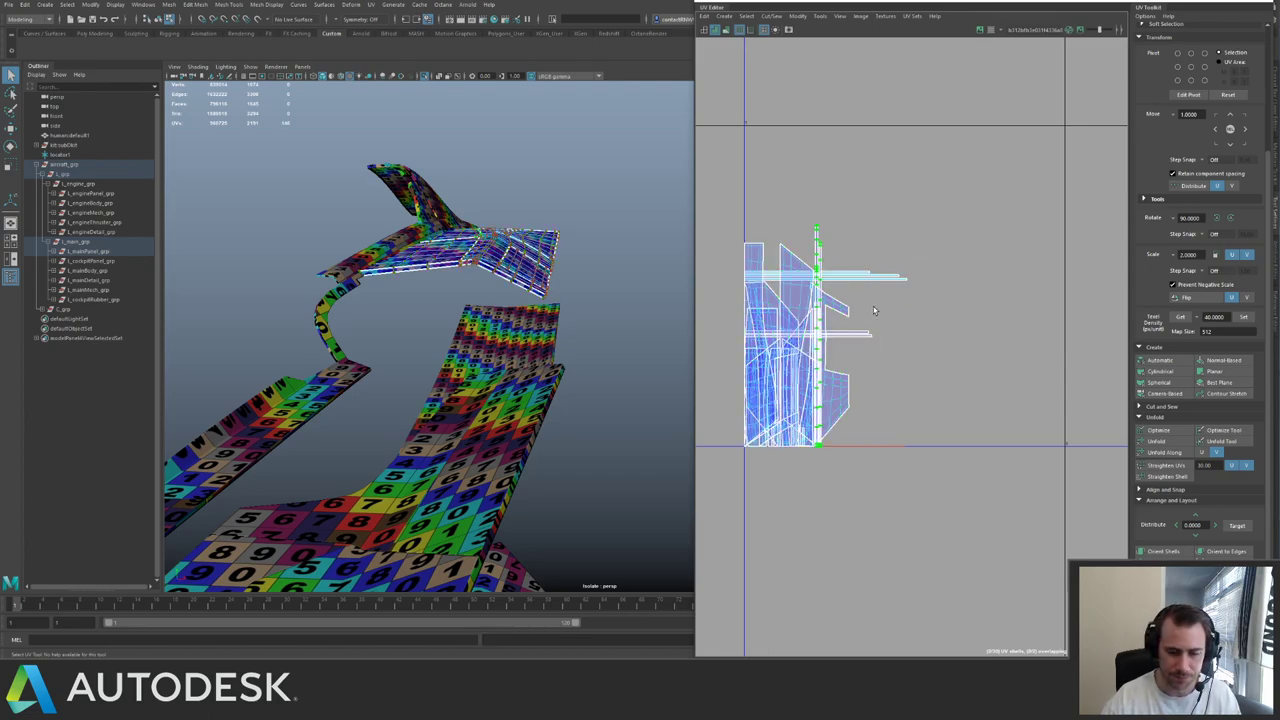
- Move the small rear inset panel's shells up from below the main tile to beside the other upper panels' shells
right_click_drag(490, 288, 527, 269)
left_click(527, 268)
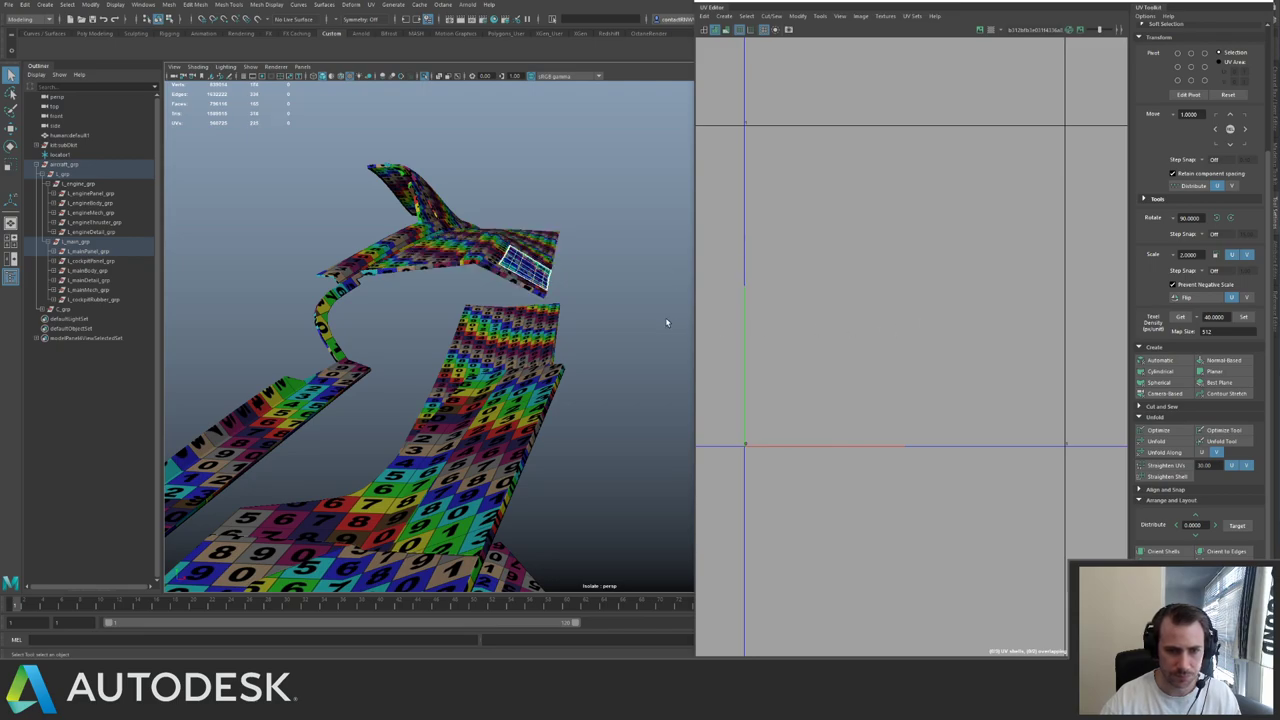
right_click_drag(960, 290, 884, 267, "alt")
middle_click_drag(884, 267, 942, 241, "alt")
middle_click_drag(1046, 466, 1003, 454, "alt")
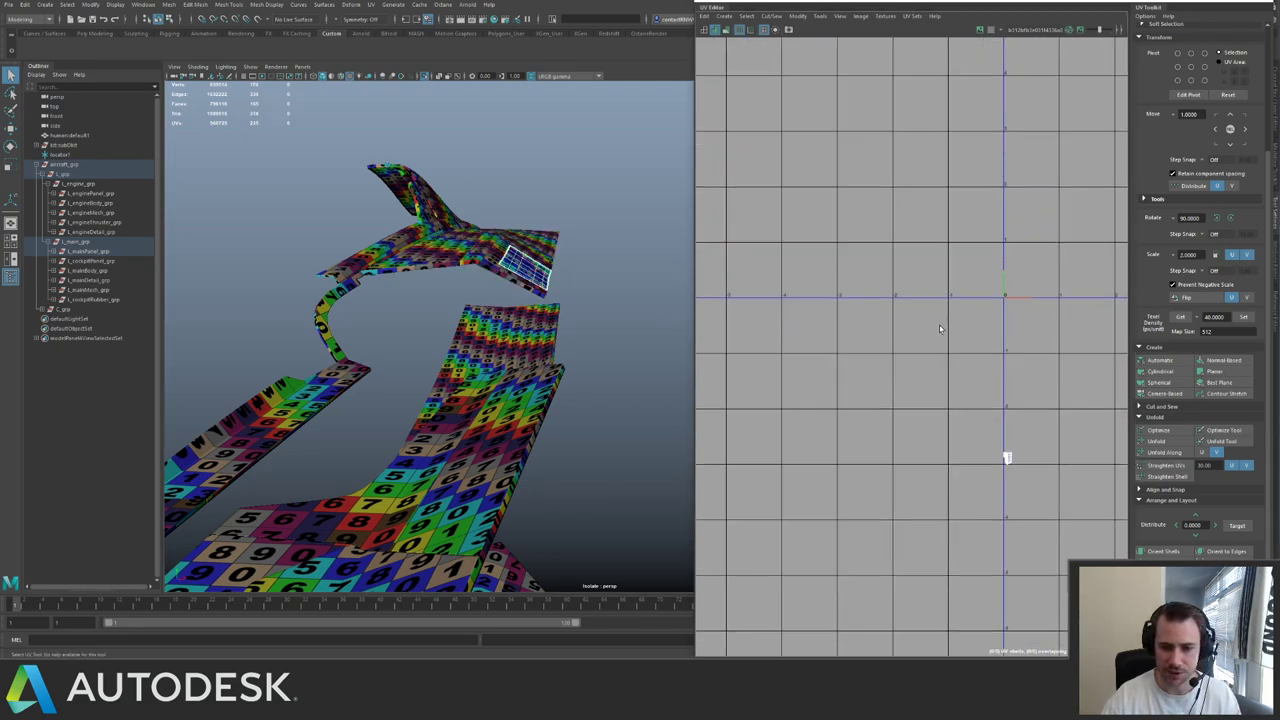
key("w")
left_click_drag(1014, 462, 1059, 284)
- Select the tapered curved panel next to the raised fin and rotate its long thin edge shells 90°
left_click_drag(380, 161, 486, 284, "alt")
right_click_drag(318, 184, 349, 162)
left_click(350, 187)
middle_click_drag(992, 227, 936, 273, "alt")
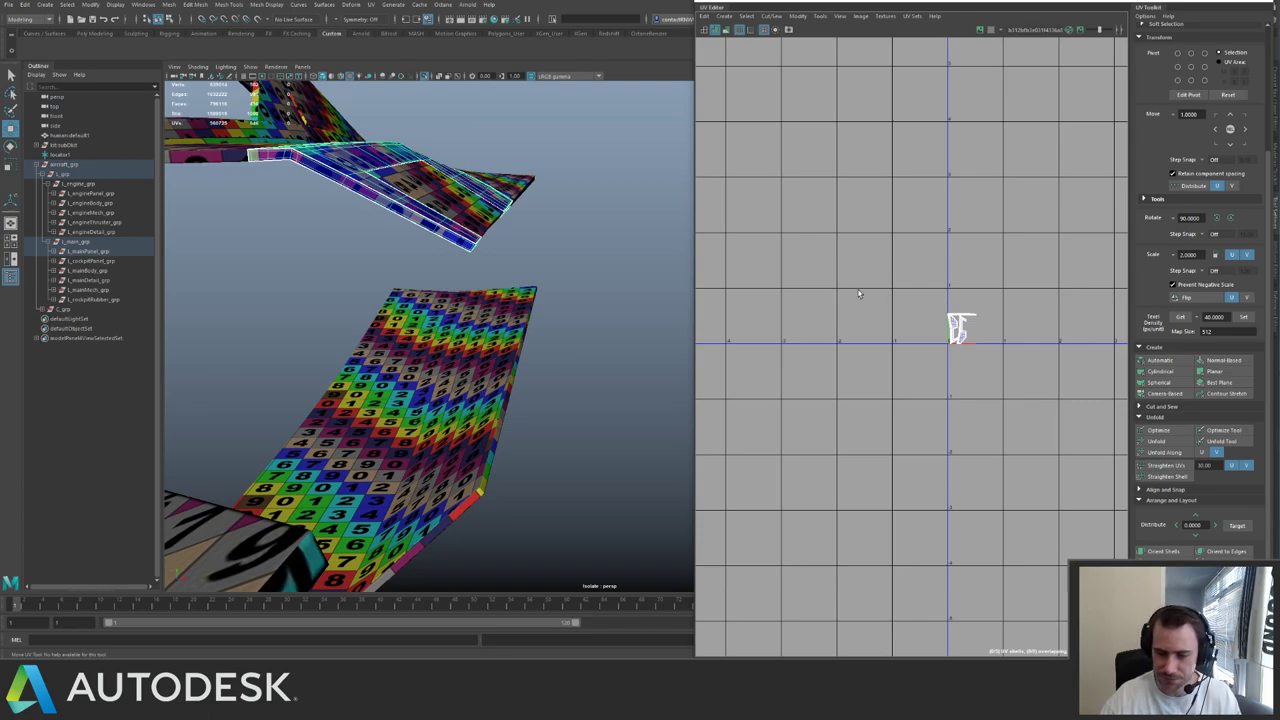
left_click_drag(545, 240, 420, 360, "alt")
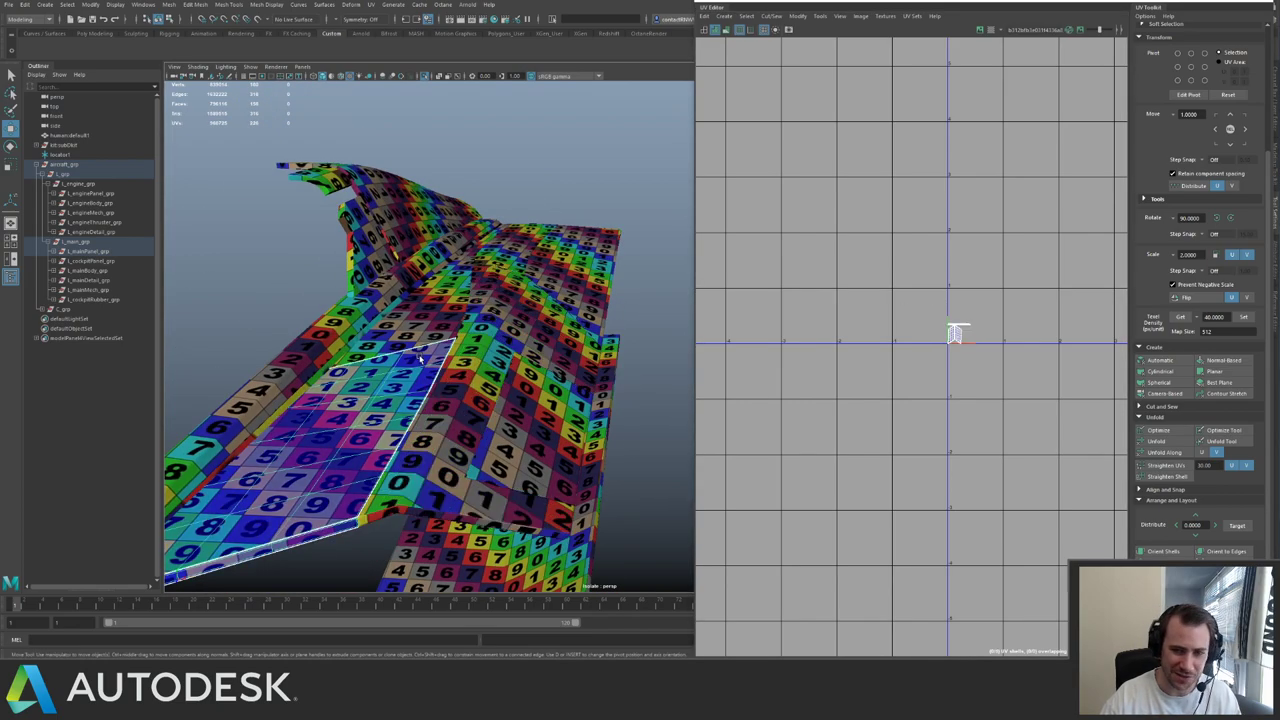
left_click(457, 383)
left_click(449, 313)
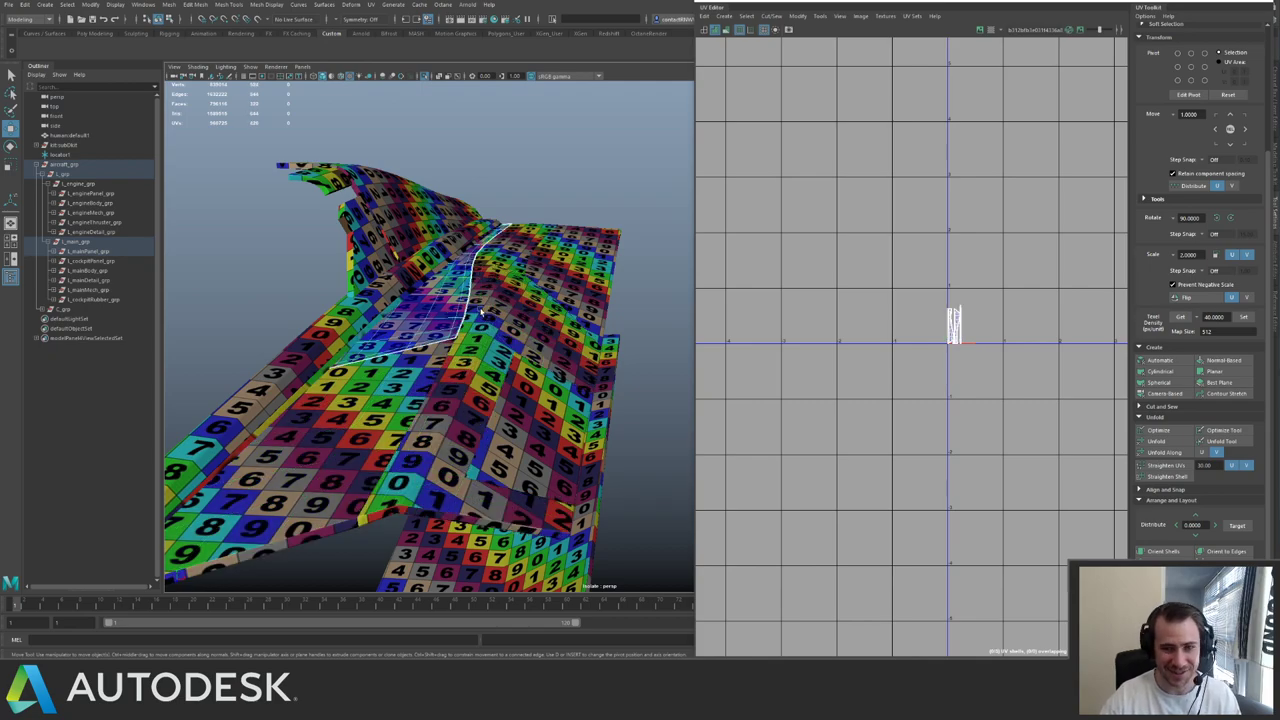
key("f")
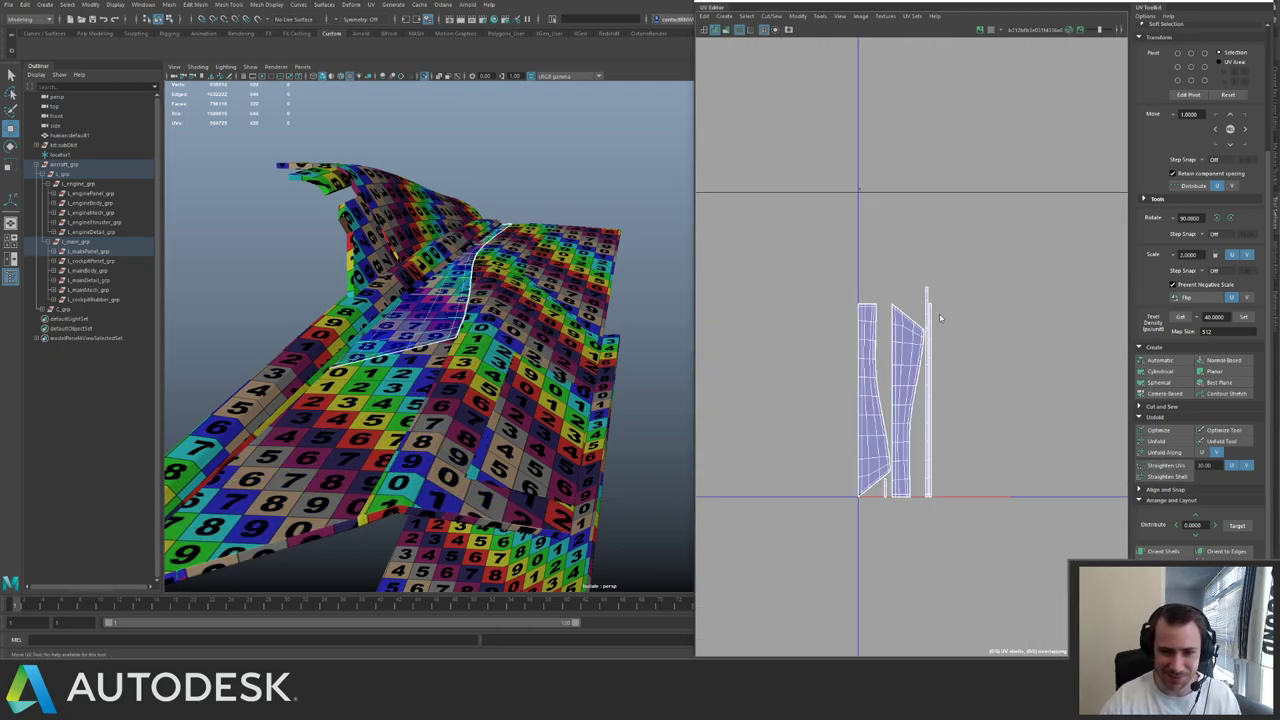
left_click(1219, 218)
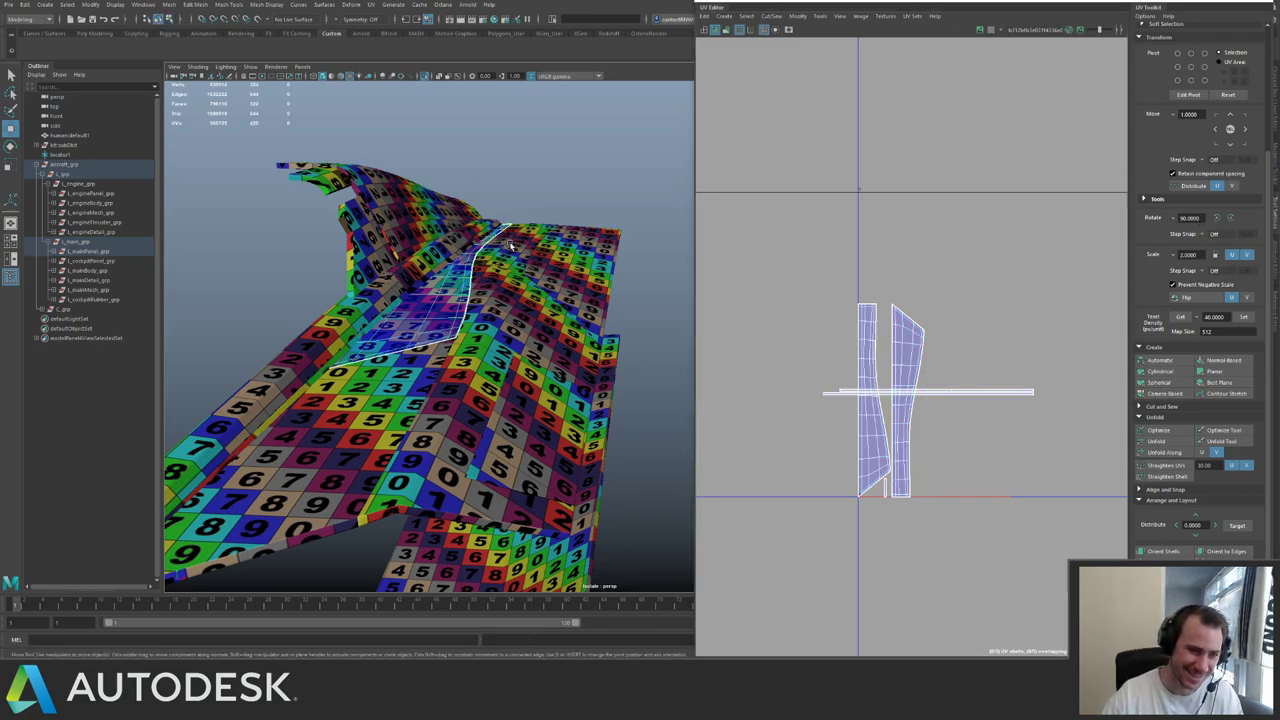
- Select the neighbouring four-sided rear panel and rotate all of its long and short edge shells 90°
left_click(507, 246)
key("f")
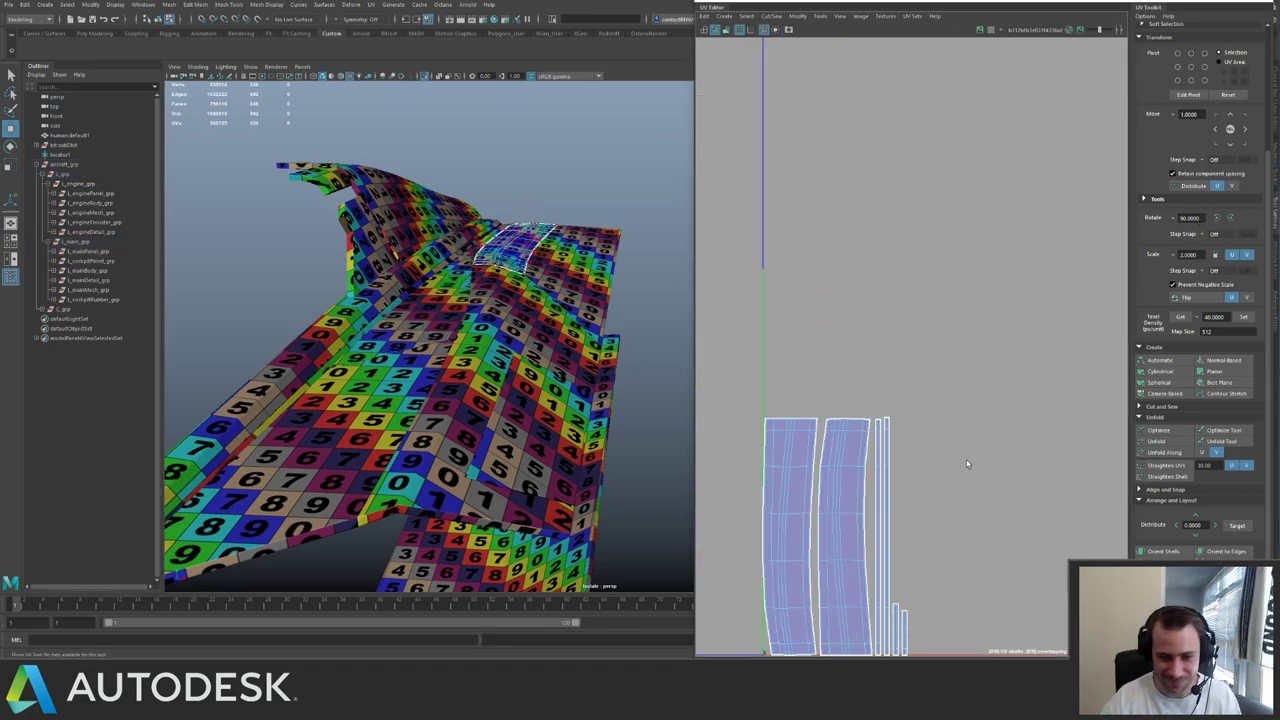
left_click_drag(864, 426, 819, 388)
right_click_drag(888, 395, 950, 441, "ctrl")
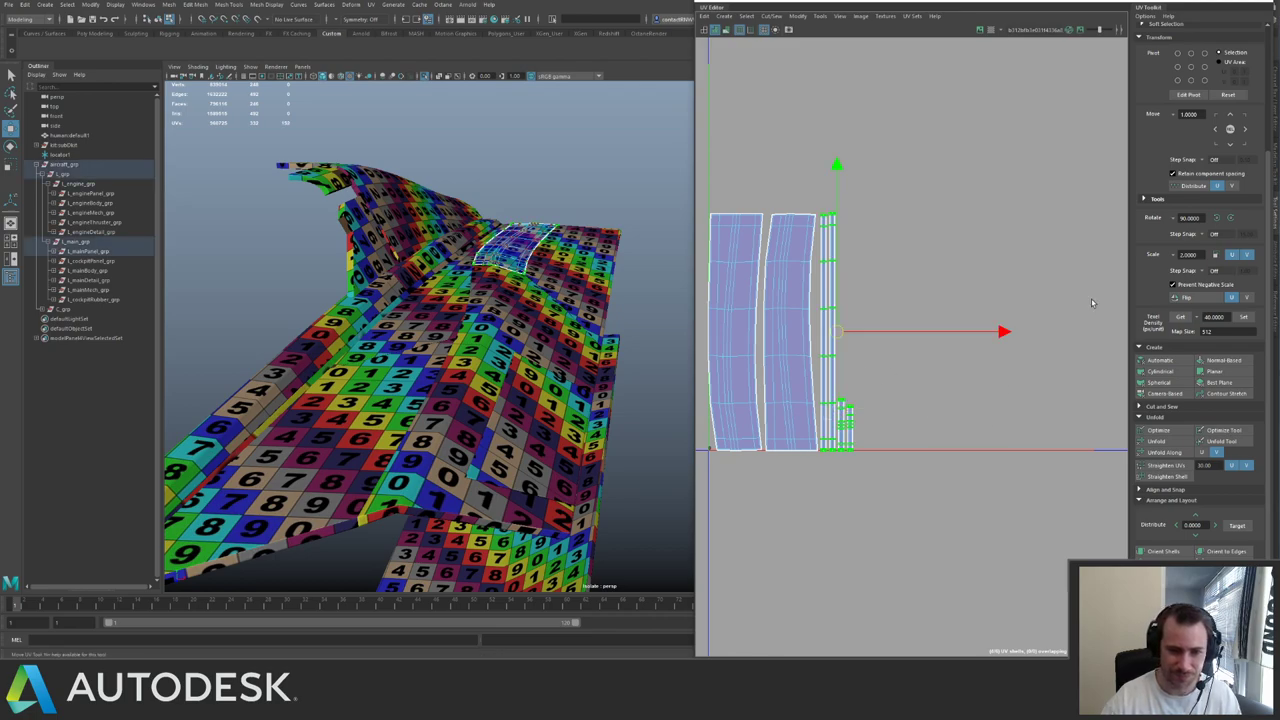
left_click(1219, 218)
- Select the pointed rear corner panel and rotate both long edge shells and the short one together by 90°
right_click_drag(526, 271, 563, 239)
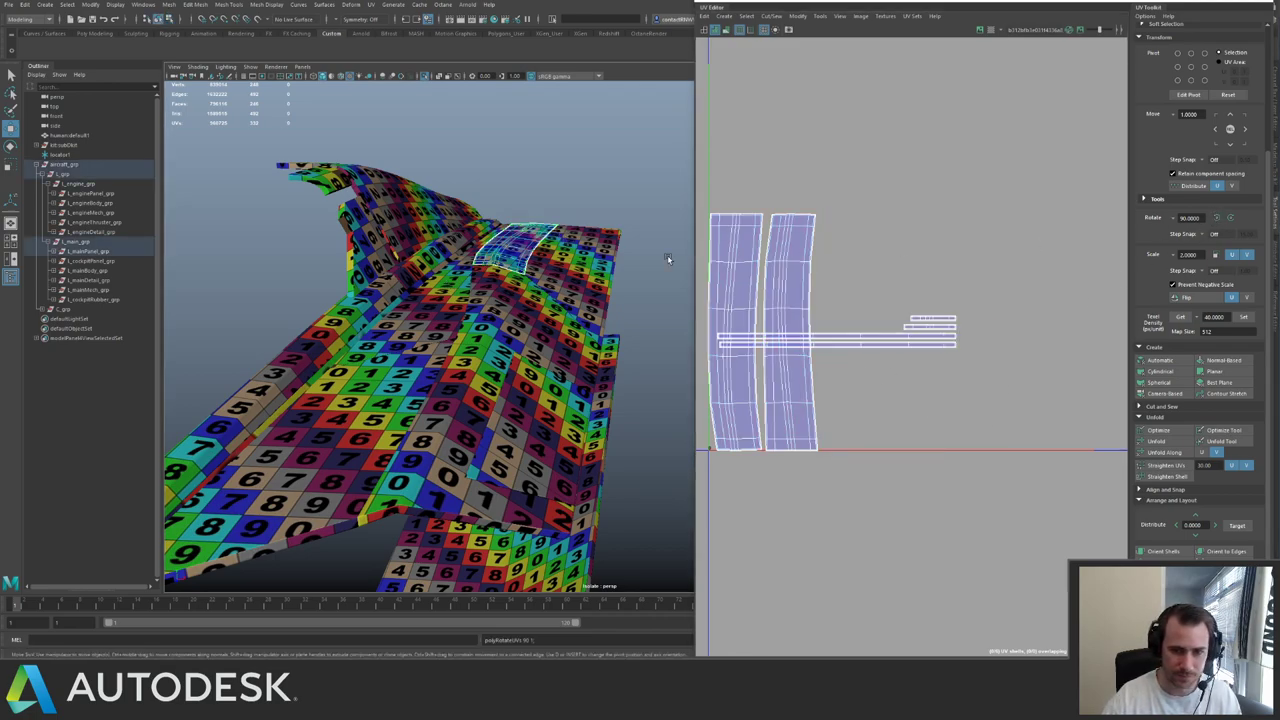
left_click(598, 264)
key("f")
right_click_drag(834, 134, 1060, 330, "alt")
middle_click_drag(1100, 400, 984, 352, "alt")
right_click_drag(984, 352, 1036, 330)
left_click_drag(1043, 283, 962, 340)
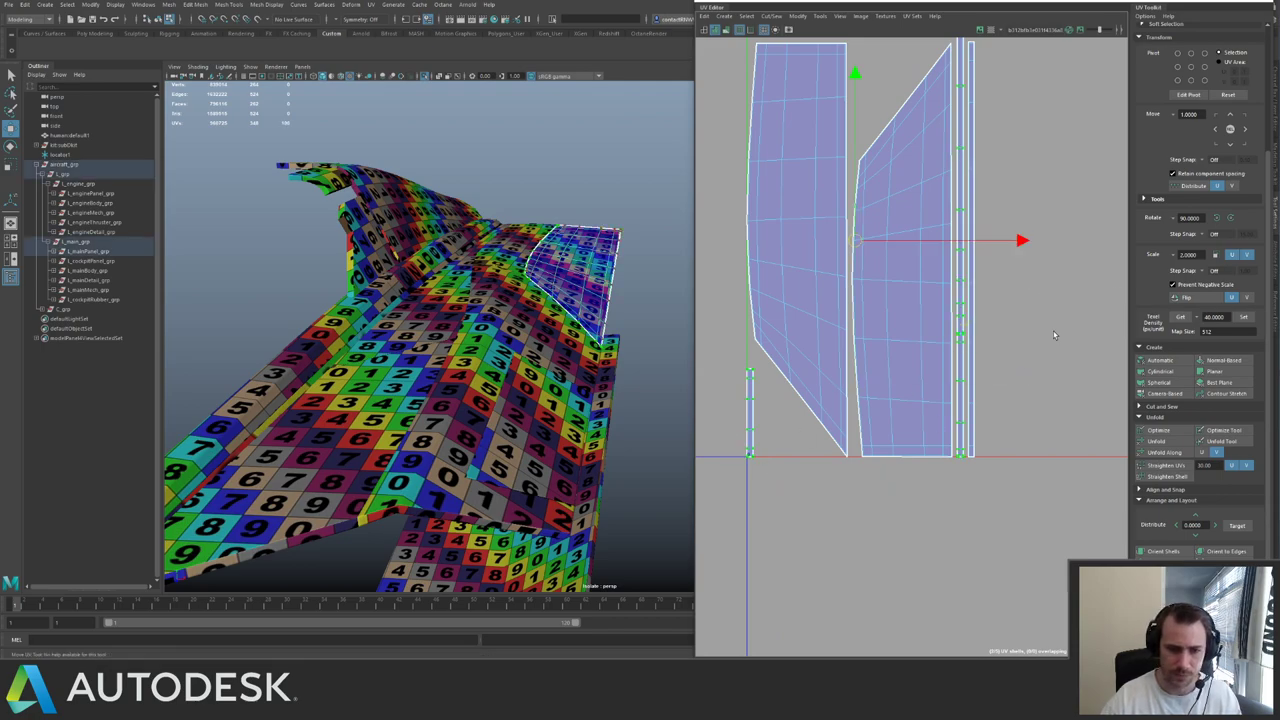
left_click(1216, 219)
key("ctrl+z")
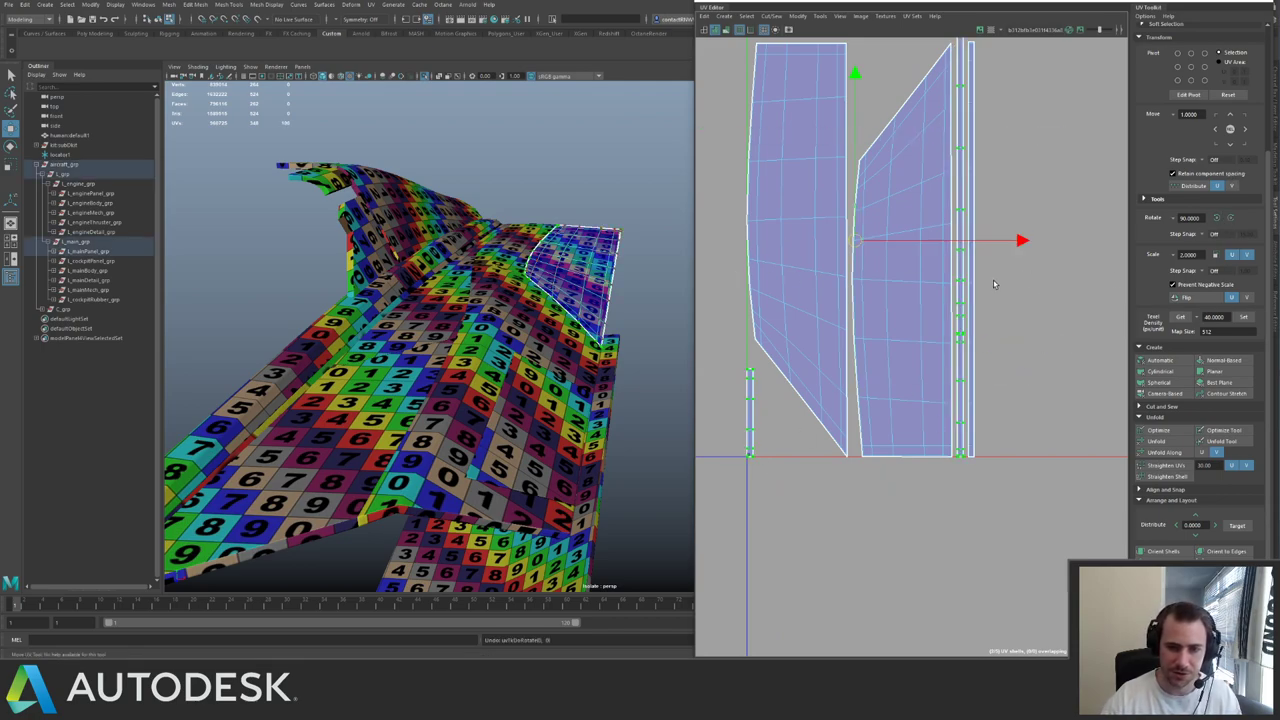
left_click_drag(1023, 237, 1030, 238)
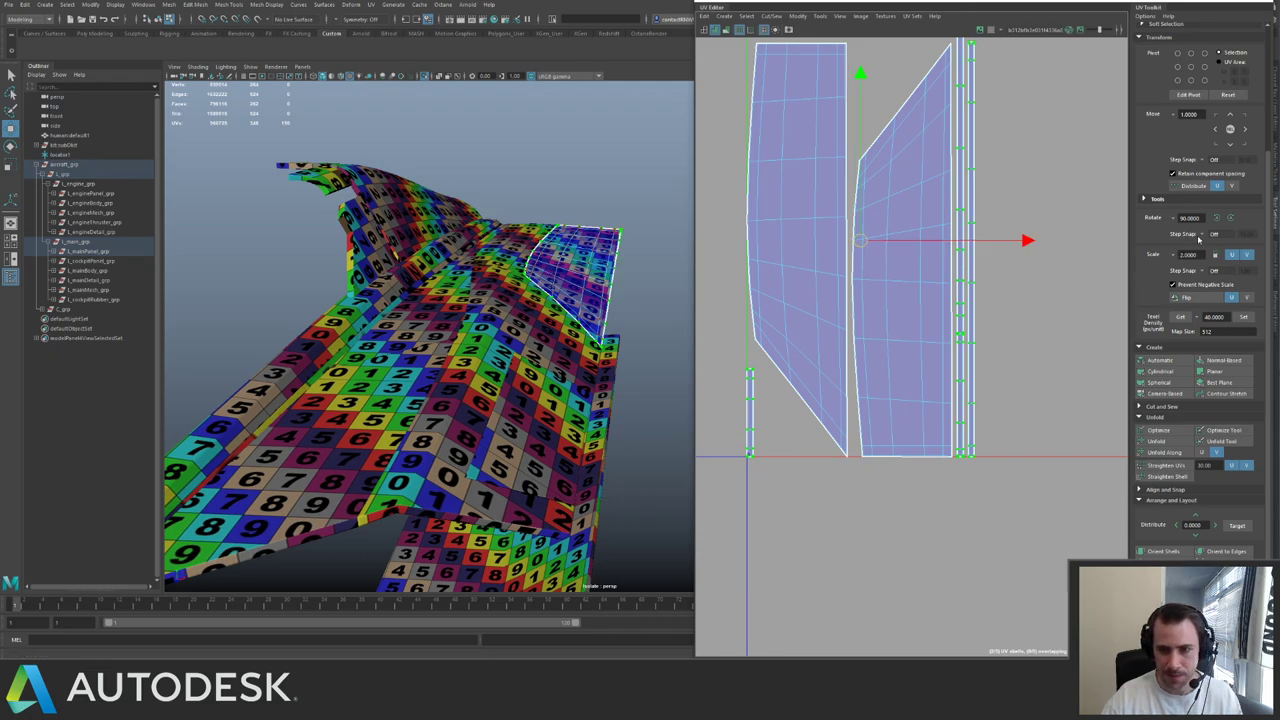
left_click(1217, 218)
scroll(814, 157, "down", 3)
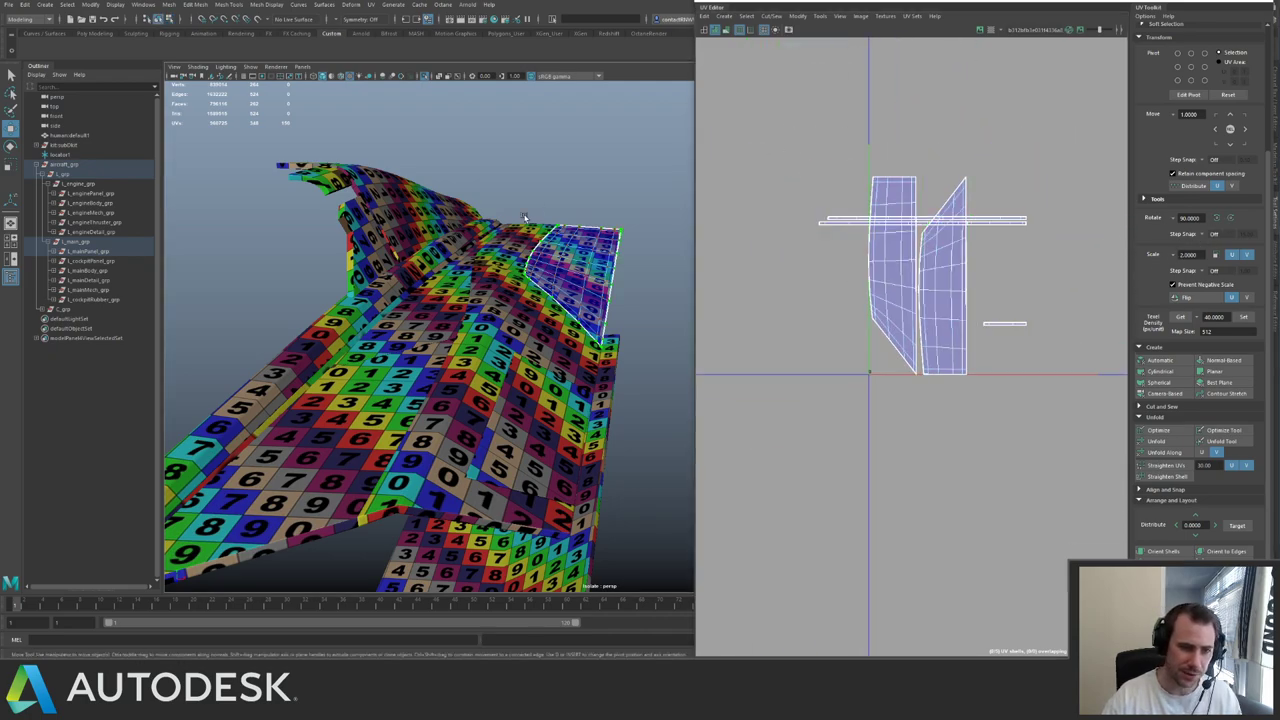
- Select the upper rear panels together and rotate the small inset panel's thin upright edge shells by 90°
left_click(523, 243)
left_click_drag(523, 243, 587, 303, "alt")
scroll(811, 234, "down", 3)
right_click_drag(849, 200, 857, 172)
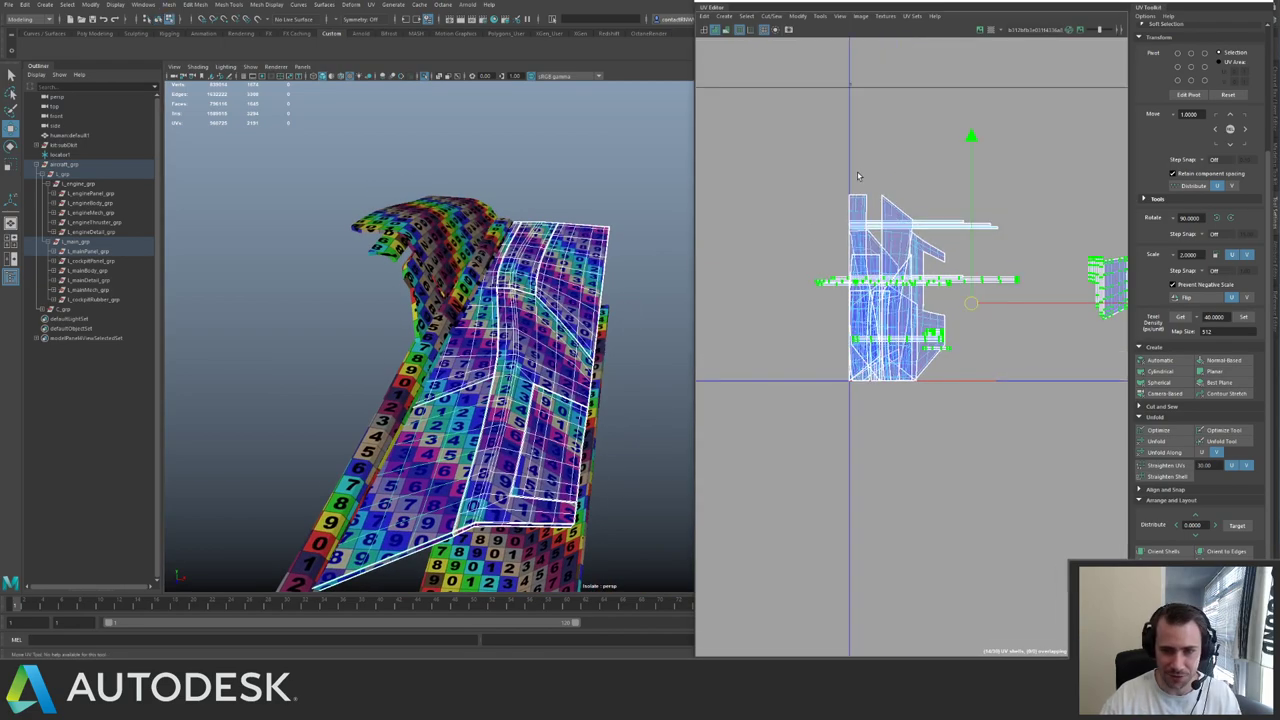
scroll(857, 172, "down", 4)
middle_click_drag(790, 168, 828, 231, "alt")
right_click_drag(998, 270, 1148, 400, "alt")
middle_click_drag(972, 284, 786, 240, "alt")
right_click_drag(786, 240, 892, 328, "alt")
left_click_drag(873, 206, 982, 298)
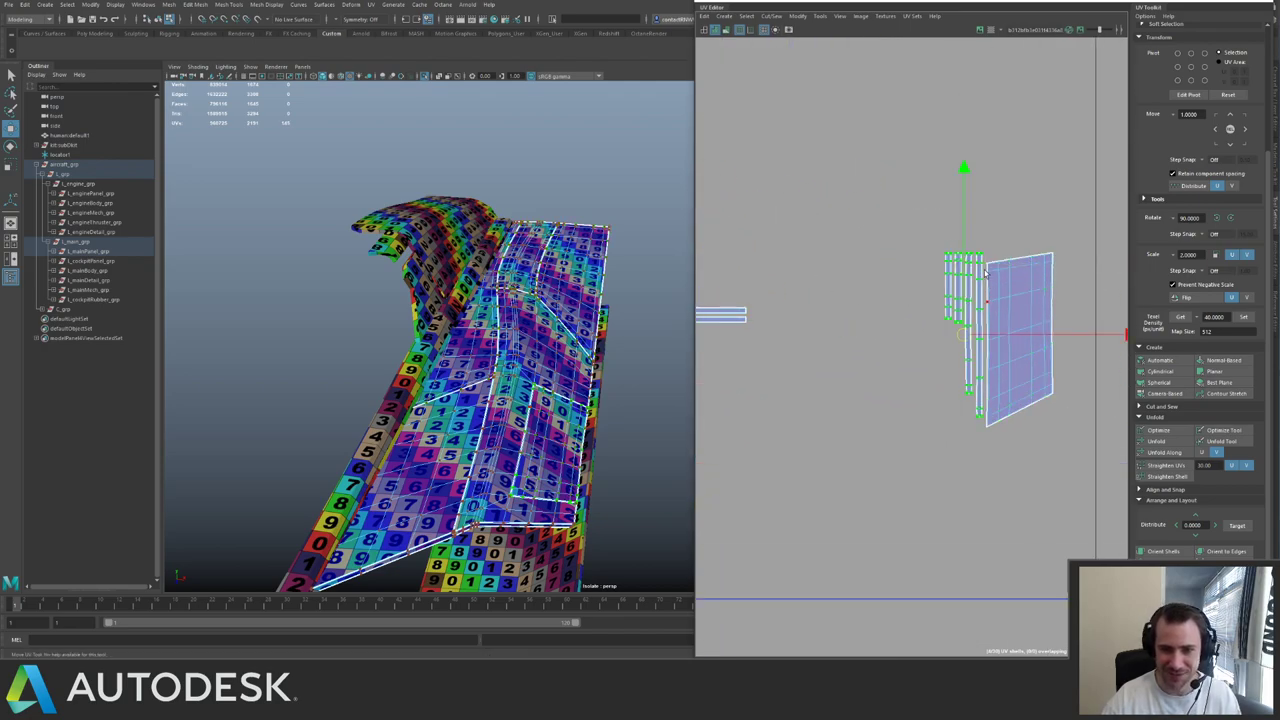
scroll(977, 264, "down", 2)
left_click(1217, 218)
right_click_drag(1045, 216, 729, 153, "alt")
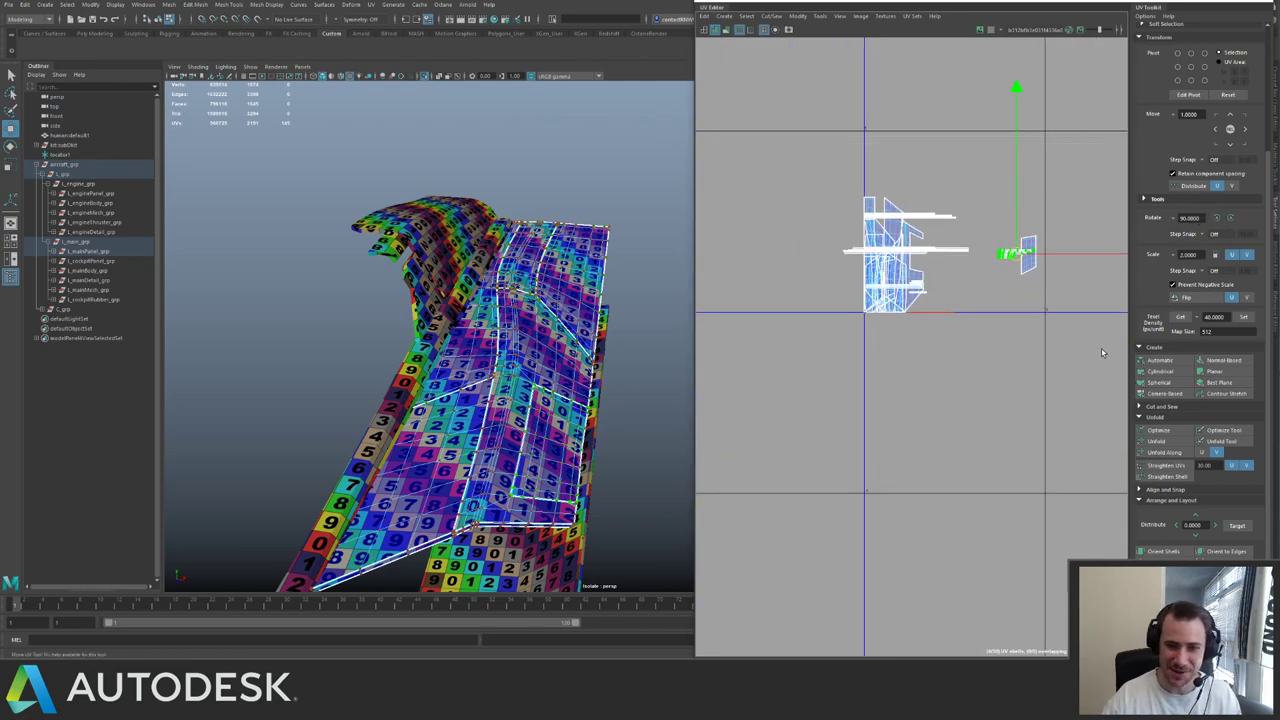
- Select all shells of the upper rear panels and lay them out together within the main UV tile
left_click_drag(1103, 352, 824, 150)
right_click_drag(845, 150, 924, 318, "alt")
right_click_drag(925, 334, 899, 361, "shift")
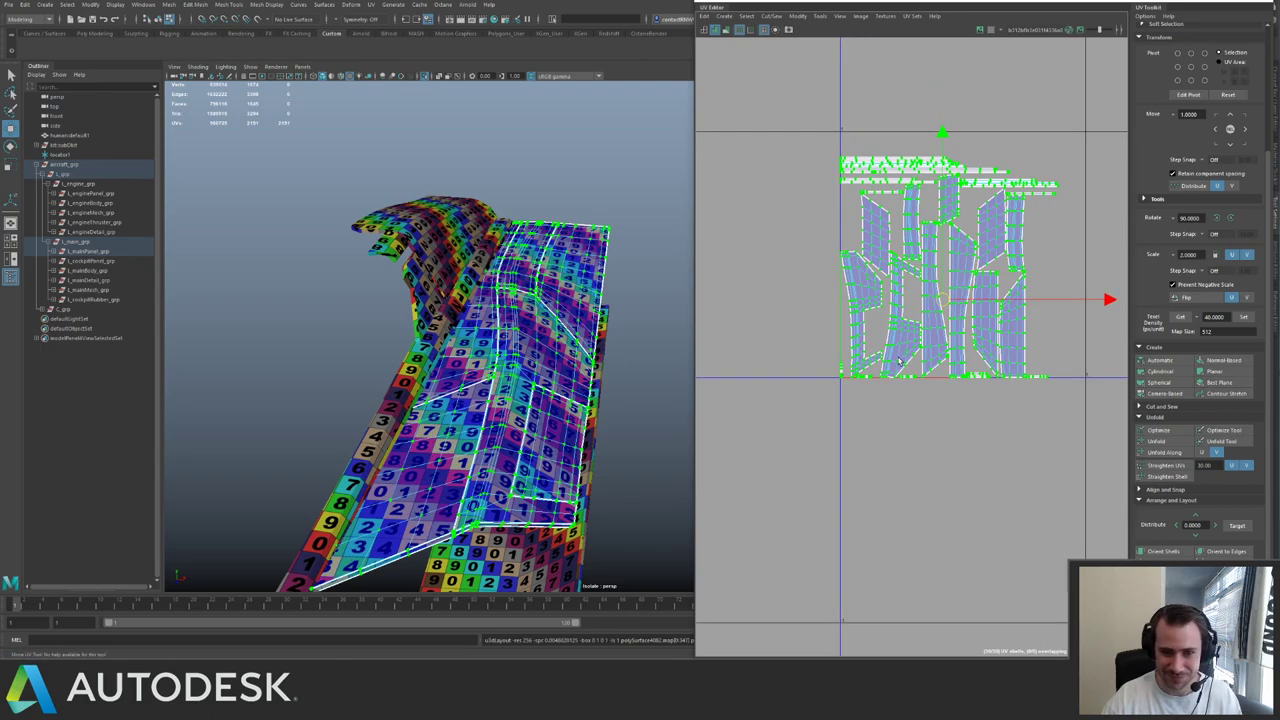
middle_click_drag(922, 308, 879, 322, "alt")
left_click_drag(734, 133, 1070, 430)
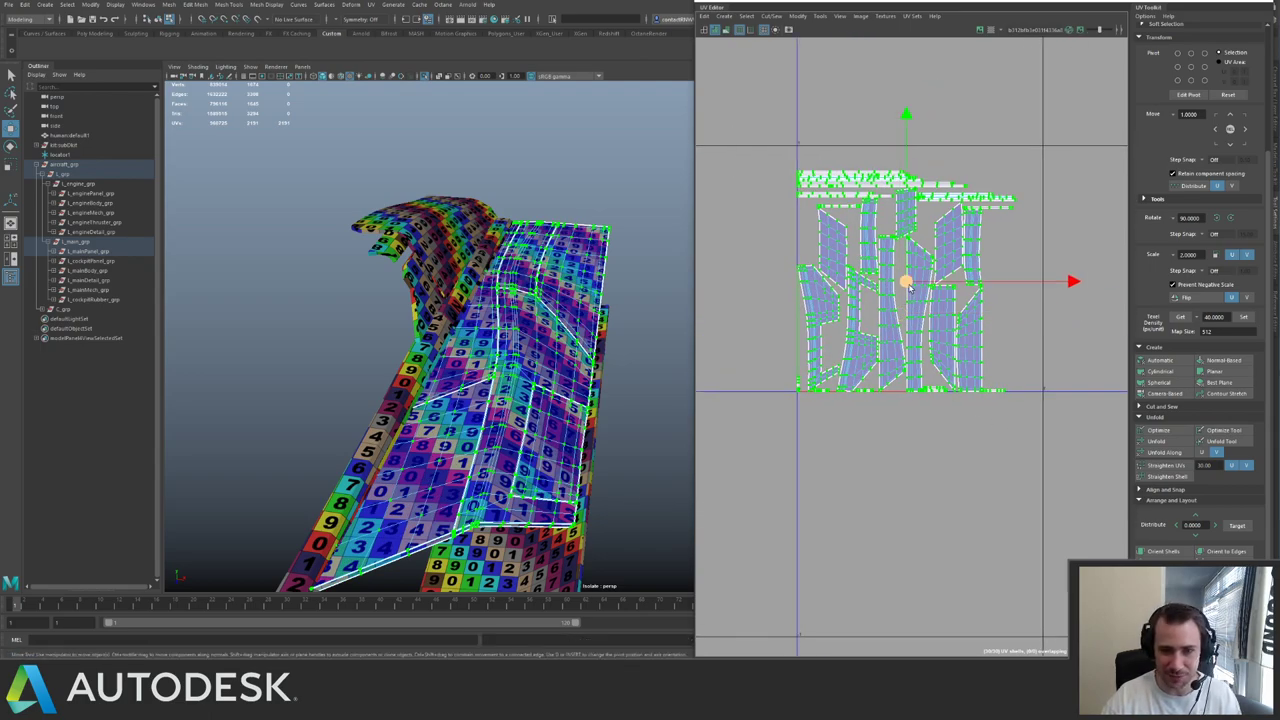
left_click_drag(909, 288, 914, 280)
right_click_drag(950, 299, 815, 302, "alt")
middle_click_drag(912, 312, 801, 236, "alt")
right_click_drag(885, 224, 845, 228, "alt")
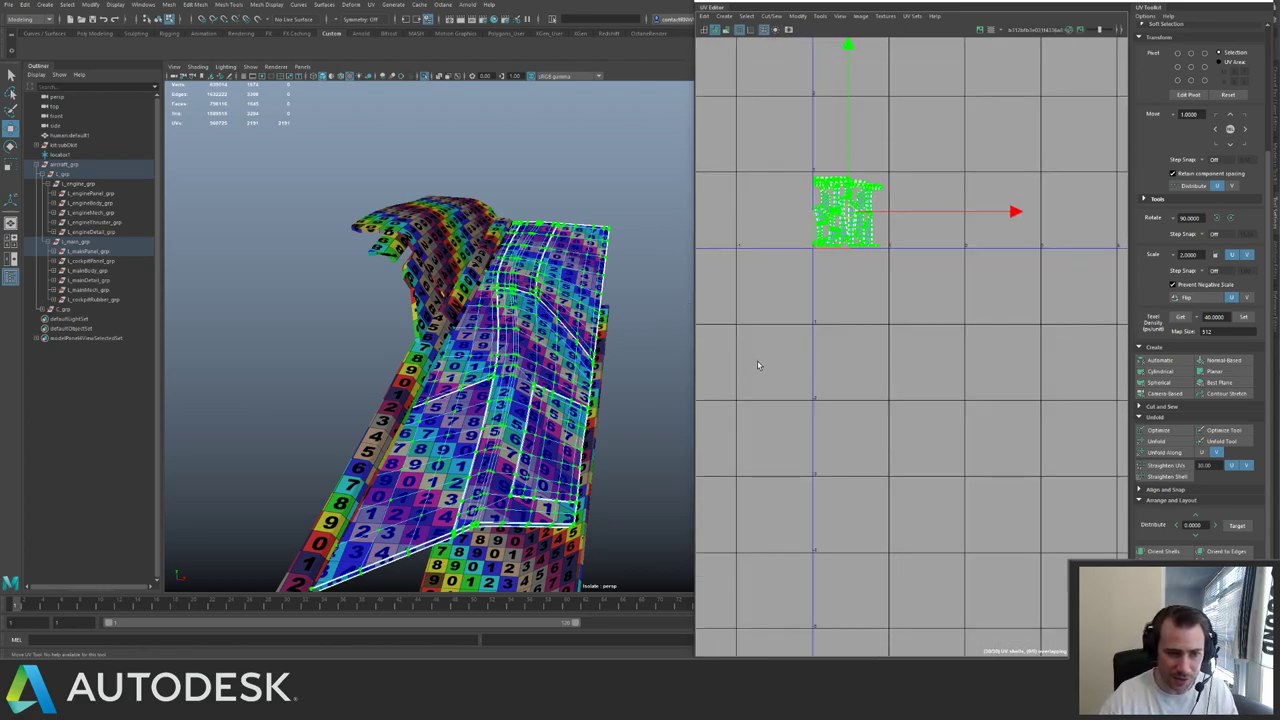
- Try moving the outer four-sided panel's shells up, away from the other shells in the tile
right_click_drag(546, 396, 561, 376)
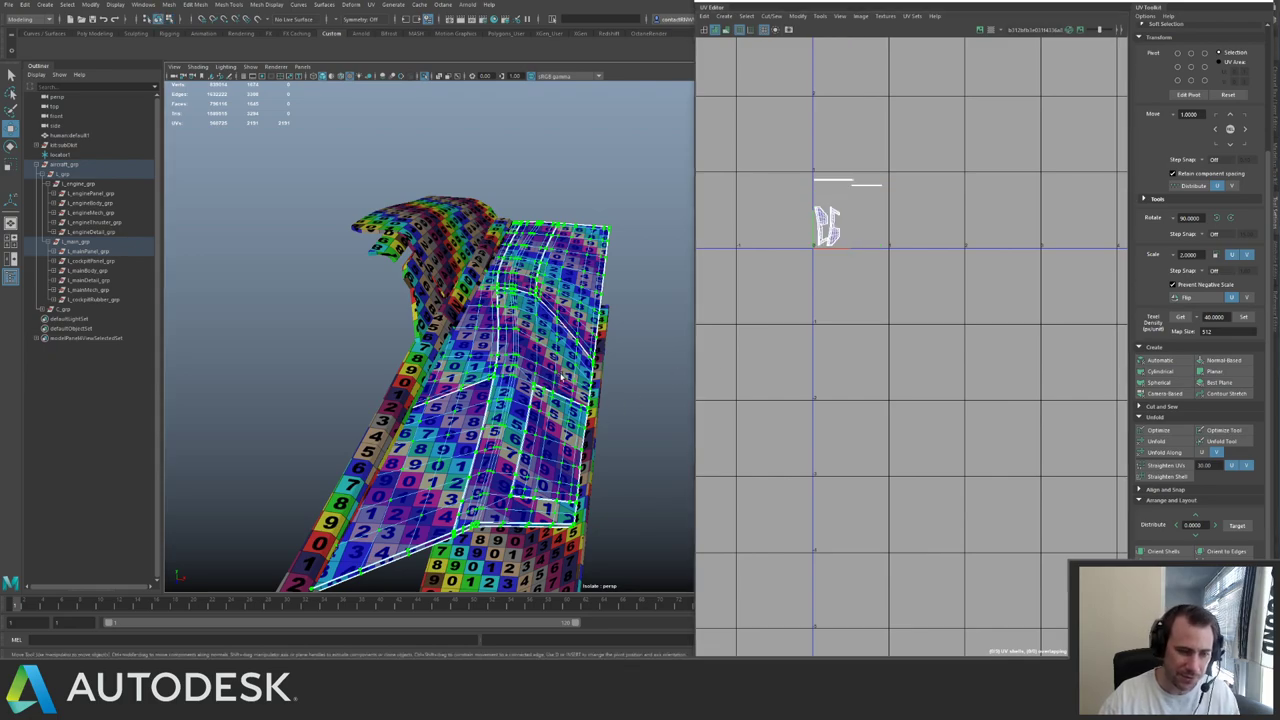
left_click(492, 365)
left_click(453, 409, "shift")
middle_click_drag(760, 104, 852, 245, "alt")
right_click_drag(852, 245, 919, 240, "alt")
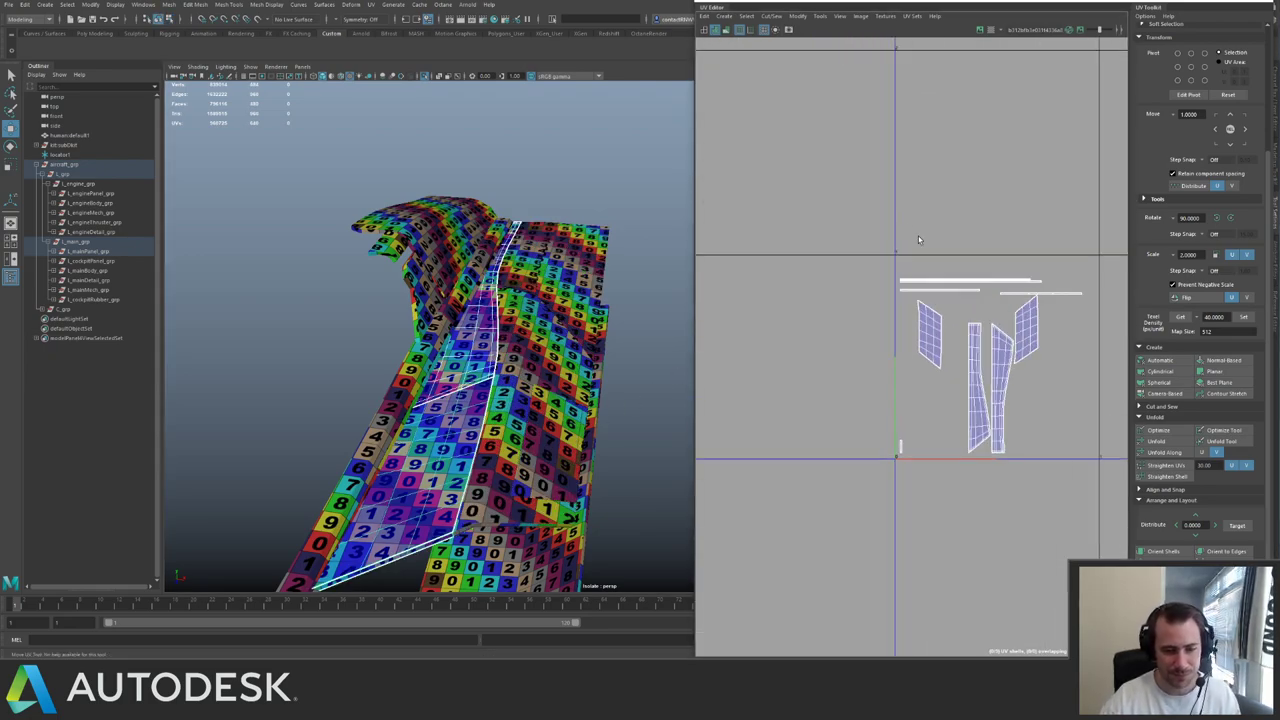
left_click(480, 370)
left_click(463, 410)
right_click_drag(972, 382, 972, 345)
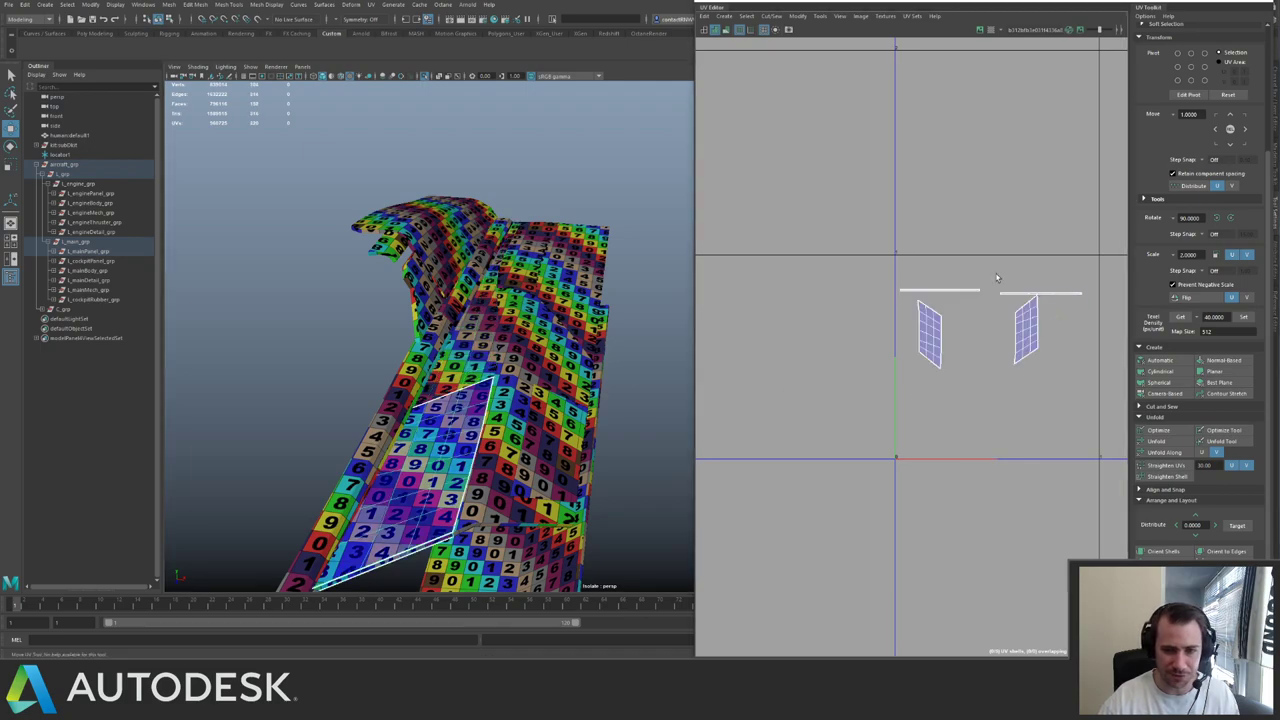
left_click_drag(890, 275, 1060, 385)
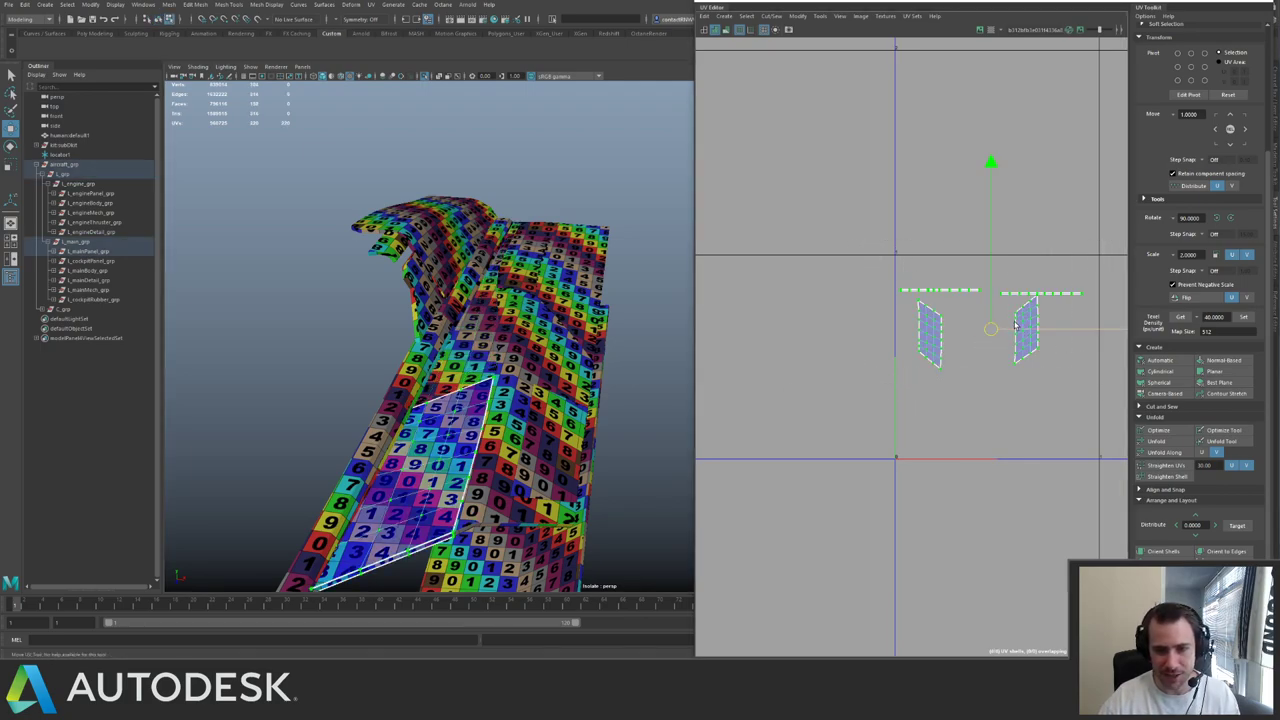
left_click_drag(978, 342, 949, 234)
- Select the tapered and four-sided panels together and try placing a four-sided surface shell directly below its adjoining tapered shell
left_click(465, 369)
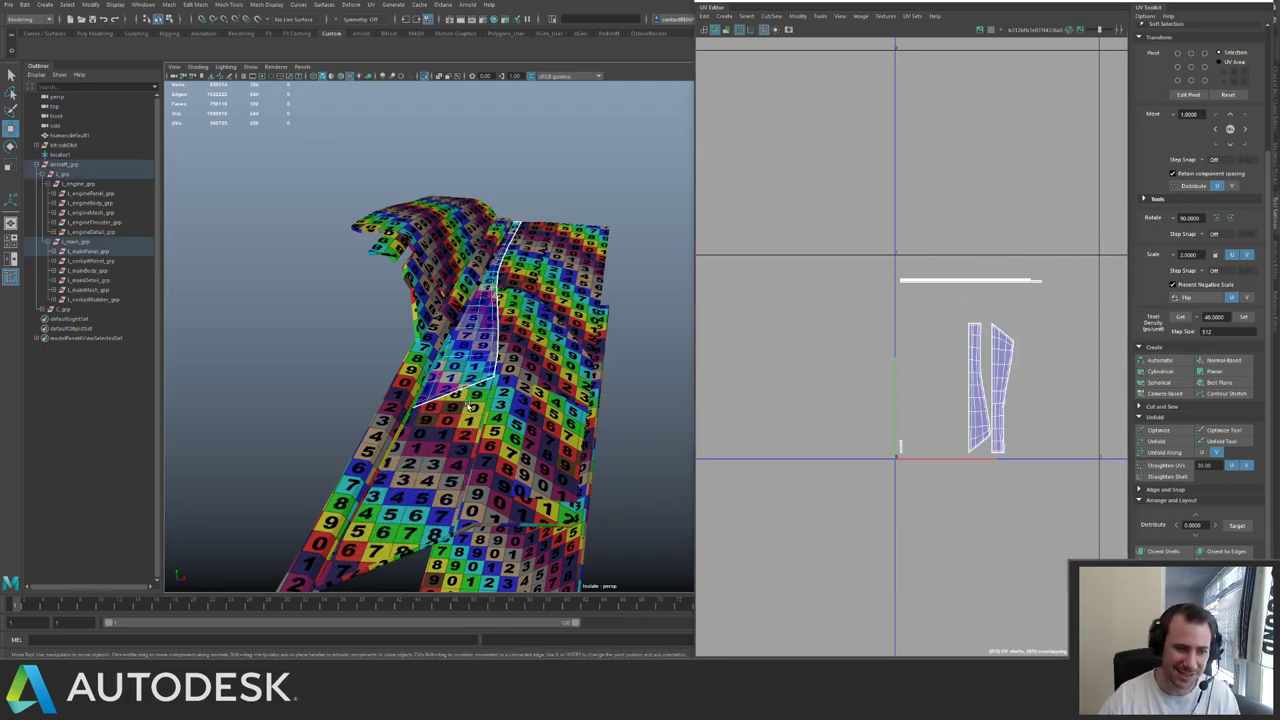
left_click(468, 406, "shift")
key("f")
right_click_drag(872, 302, 905, 335, "alt")
right_click_drag(905, 335, 945, 335)
left_click(909, 246)
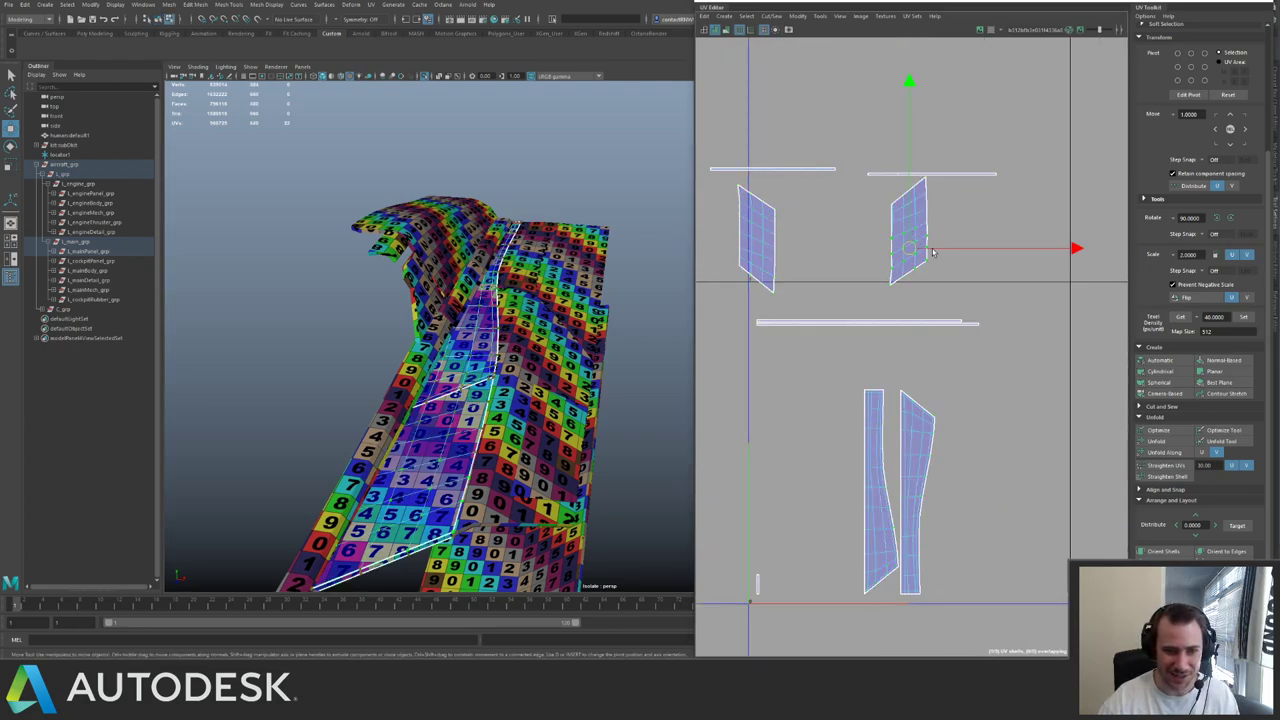
right_click_drag(922, 262, 955, 301, "ctrl")
left_click_drag(905, 260, 882, 653)
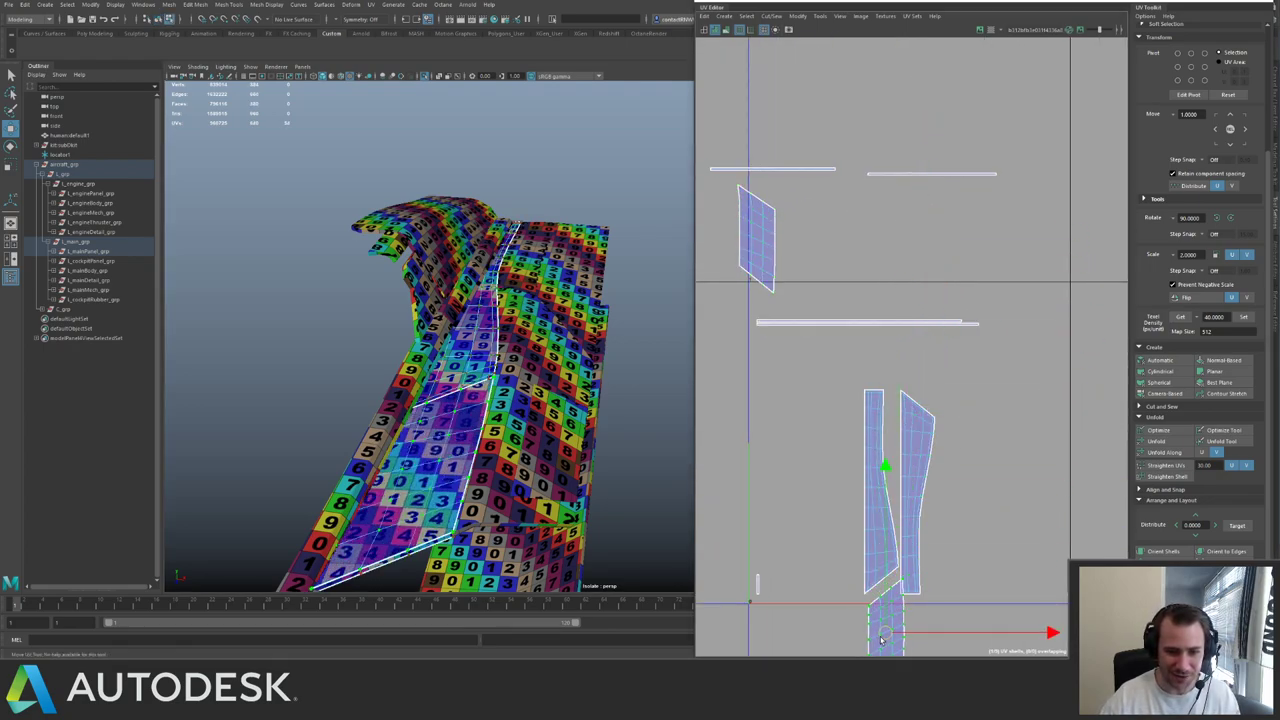
middle_click_drag(901, 447, 881, 238, "alt")
right_click_drag(868, 265, 896, 287, "alt")
- Try shifting the adjoining tapered and four-sided shells sideways together as one continuous strip
left_click_drag(831, 357, 866, 427)
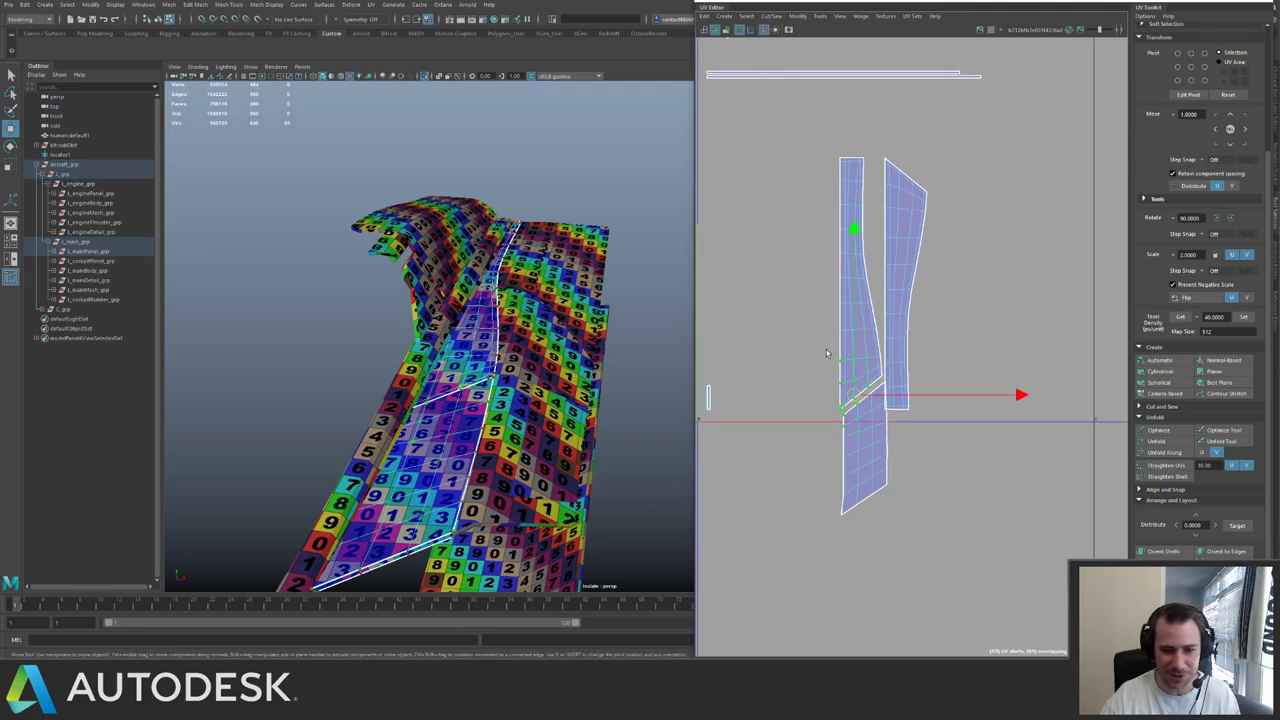
right_click_drag(922, 428, 956, 466, "ctrl")
middle_click_drag(912, 356, 948, 311, "alt")
right_click_drag(936, 317, 975, 340, "alt")
left_click_drag(891, 273, 863, 275)
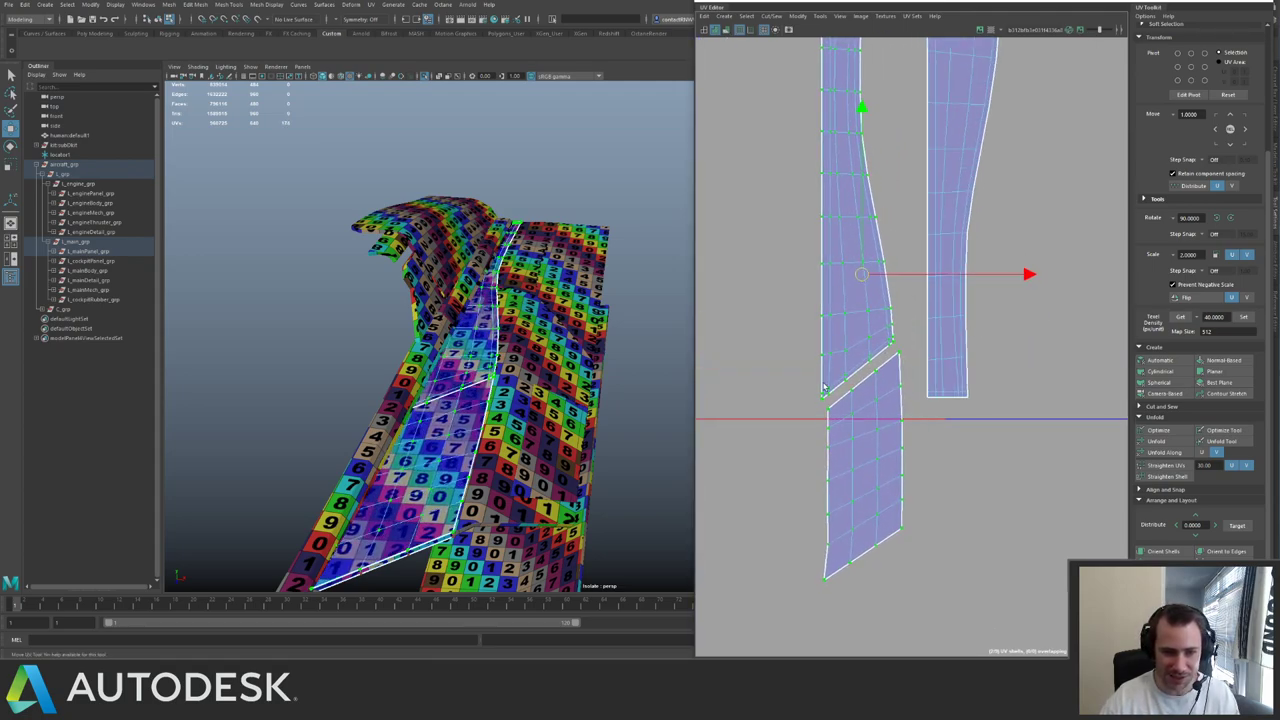
right_click_drag(866, 200, 848, 184, "alt")
middle_click_drag(848, 184, 954, 208, "alt")
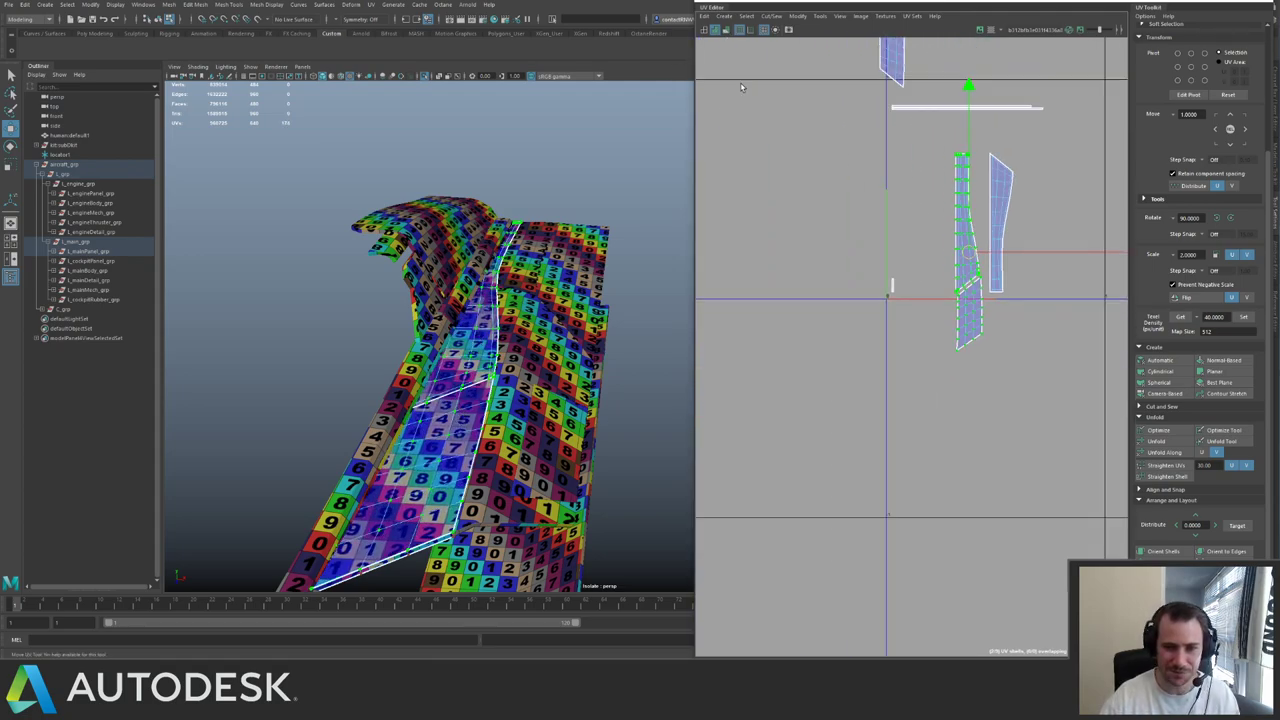
- Undo the trial shell moves and selections on the tapered and four-sided panels
key("ctrl+z")
key("ctrl+z")
key("ctrl+z")
key("ctrl+z")
key("ctrl+z")
right_click_drag(996, 180, 877, 150, "alt")
key("ctrl+z")
key("ctrl+z")
key("ctrl+z")
key("ctrl+z")
key("ctrl+z")
key("ctrl+z")
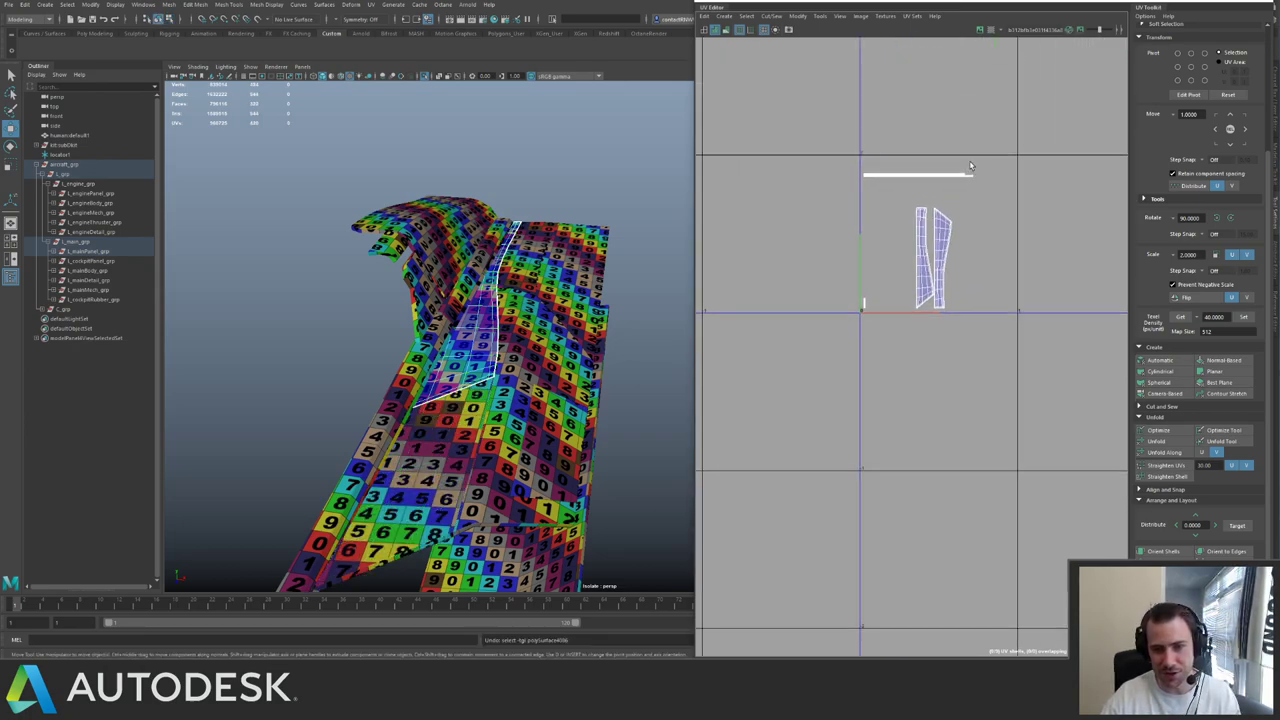
key("ctrl+z")
key("ctrl+z")
key("ctrl+z")
key("ctrl+z")
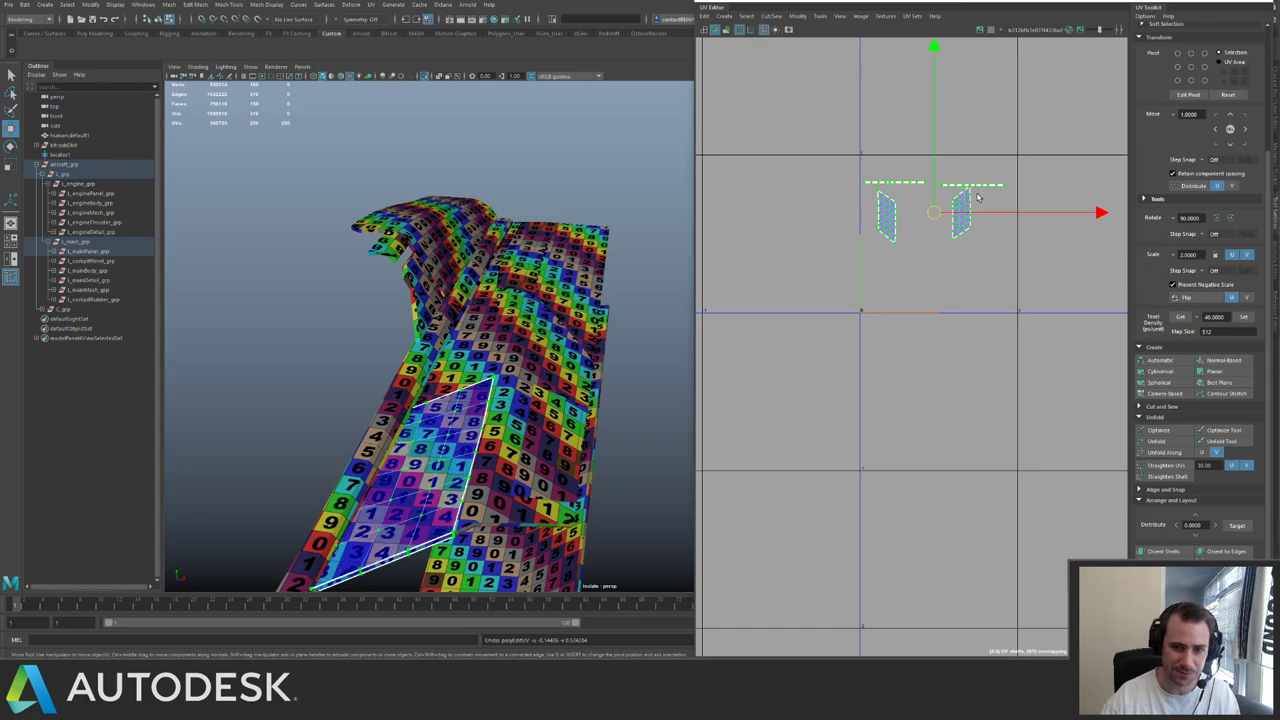
key("ctrl+z")
key("ctrl+z")
key("ctrl+z")
key("ctrl+z")
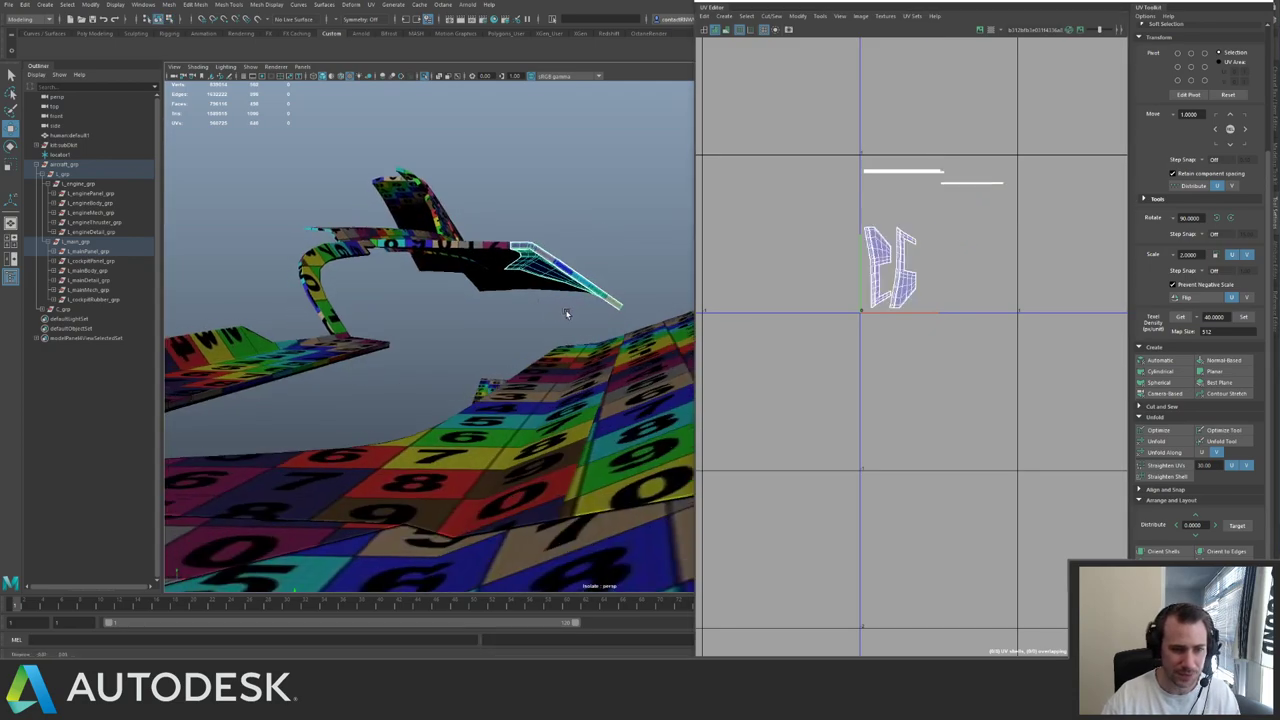
- Add the panel beside the raised fin to the upper-panel selection and move all their shells three tiles up and two left
left_click_drag(609, 330, 586, 311, "alt")
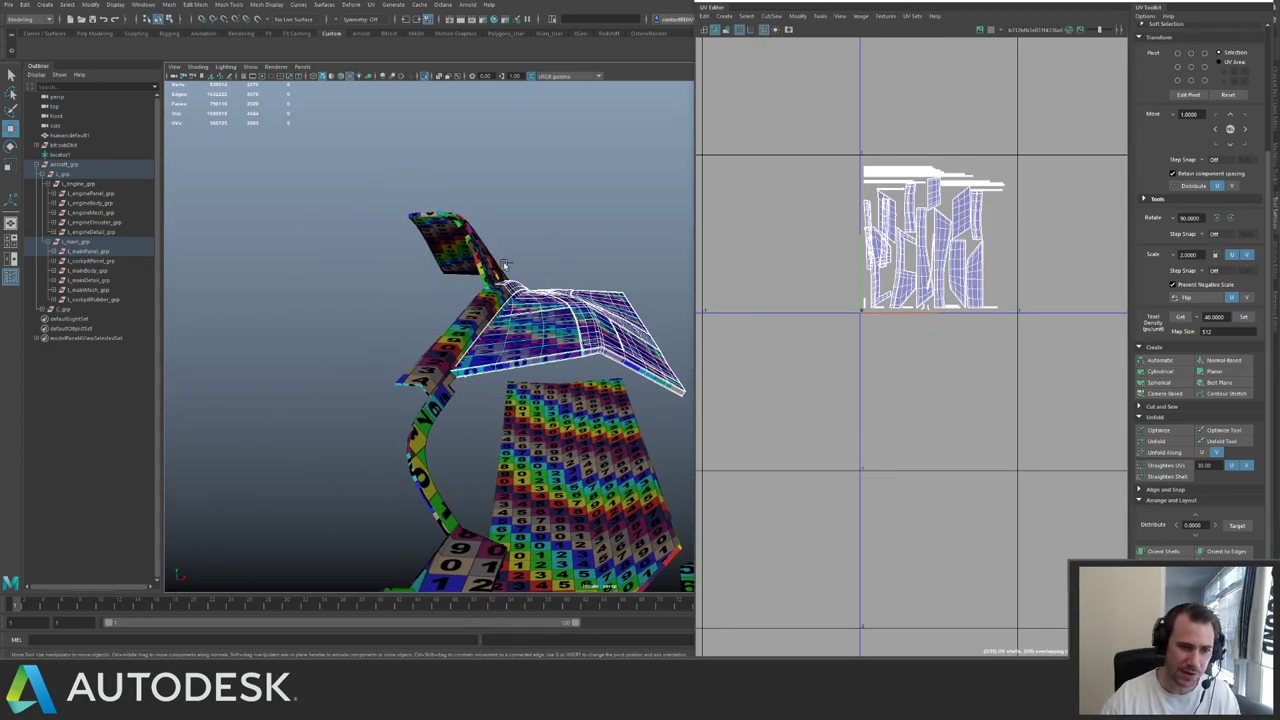
left_click(520, 280, "shift")
scroll(960, 260, "down", 2)
scroll(887, 323, "up", 2)
right_click_drag(887, 323, 922, 325, "alt")
middle_click_drag(922, 325, 834, 372, "alt")
left_click_drag(607, 291, 466, 424, "alt")
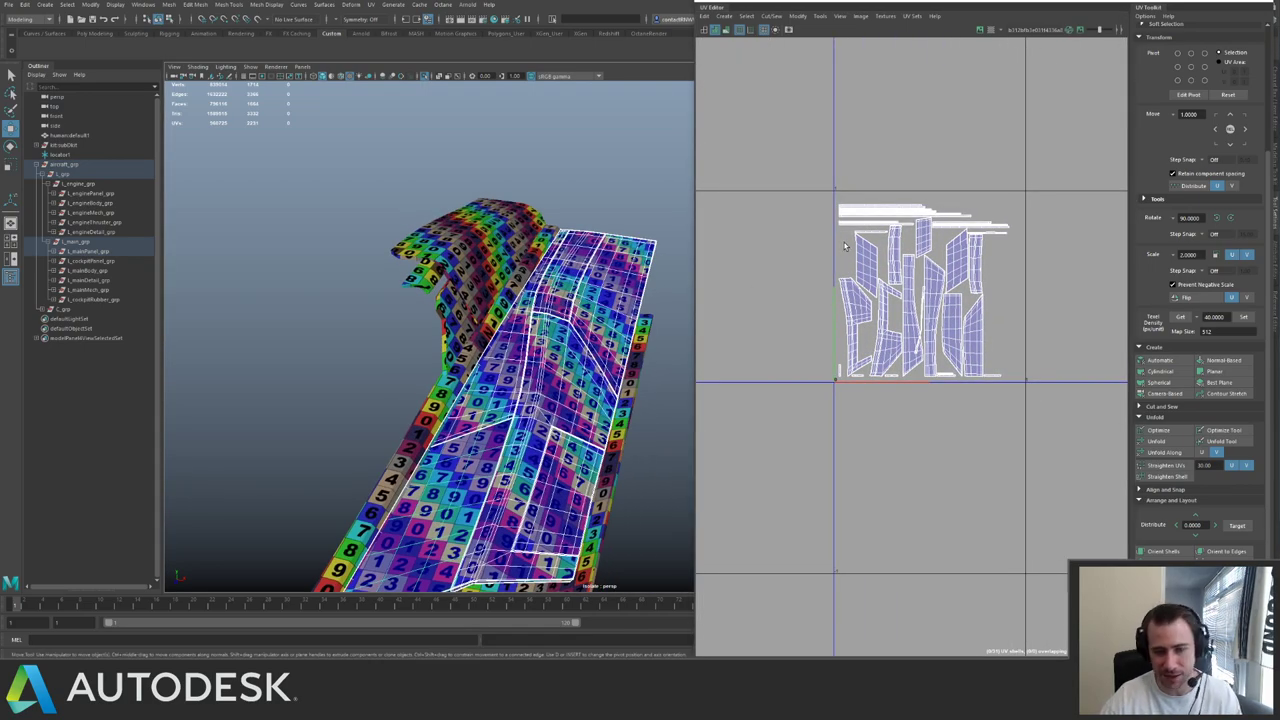
right_click_drag(877, 292, 808, 180, "alt")
middle_click_drag(892, 304, 811, 257, "alt")
key("ctrl+F12")
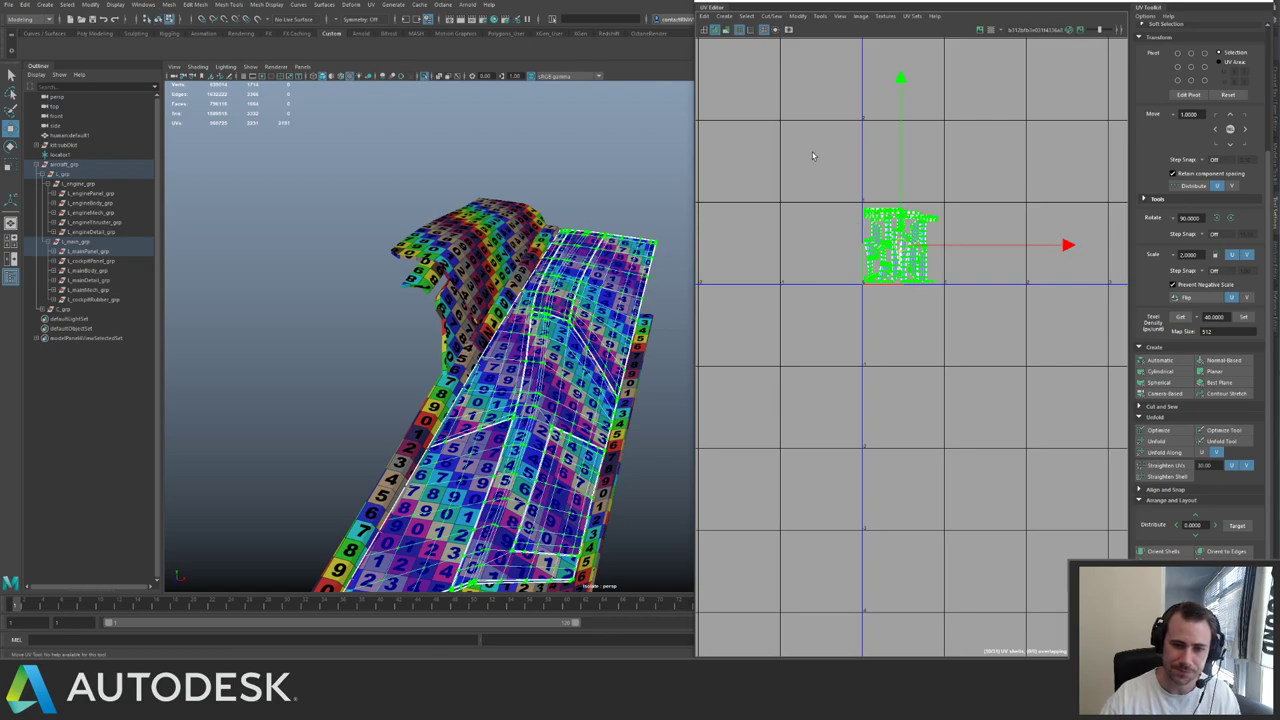
right_click_drag(880, 288, 860, 190, "alt")
key("Up")
key("Up")
key("Left")
key("Left")
key("Up")
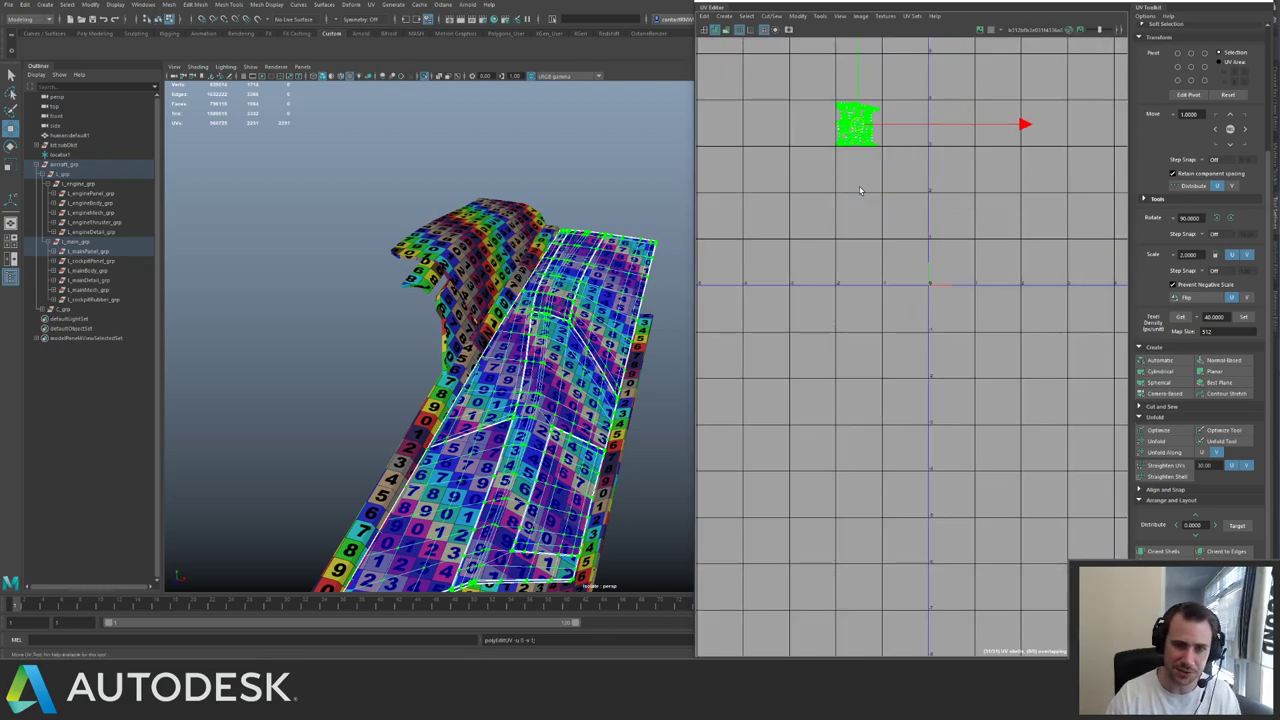
- Select the raised fin's panels and lay out all their UV shells in the main tile
right_click_drag(510, 370, 577, 314)
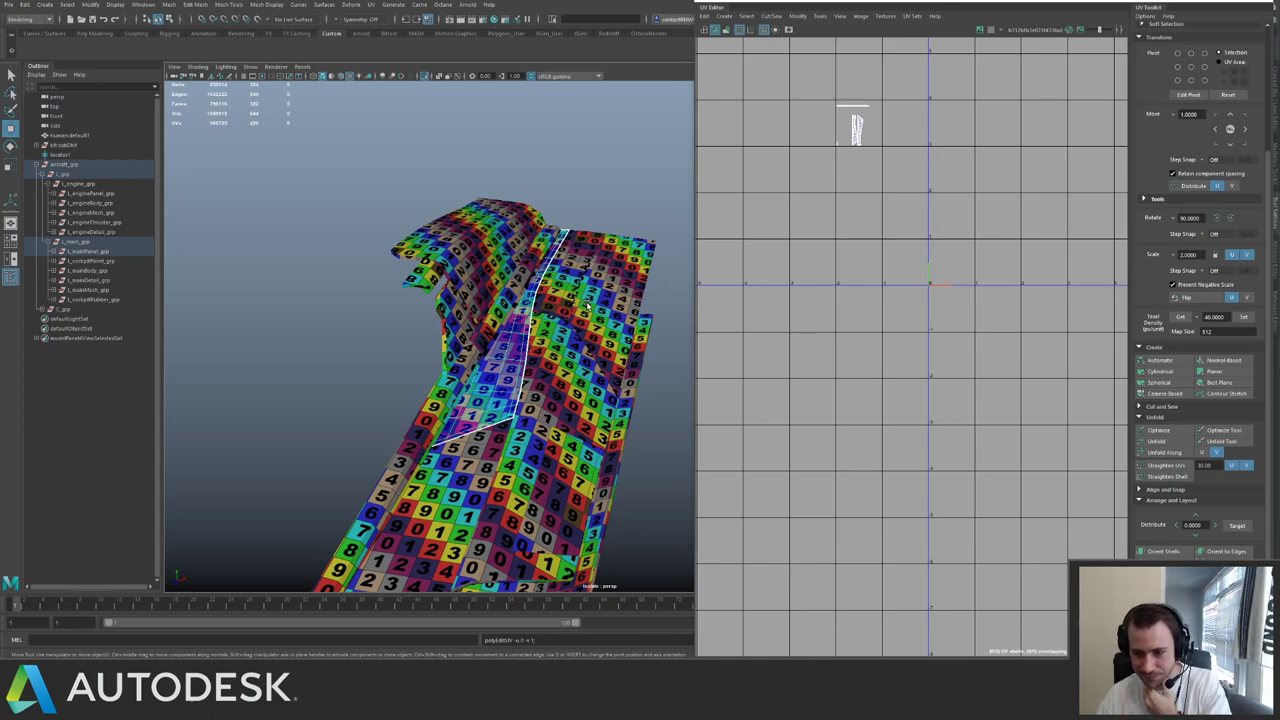
left_click(560, 215)
left_click_drag(560, 215, 437, 239, "alt")
left_click_drag(390, 203, 530, 270)
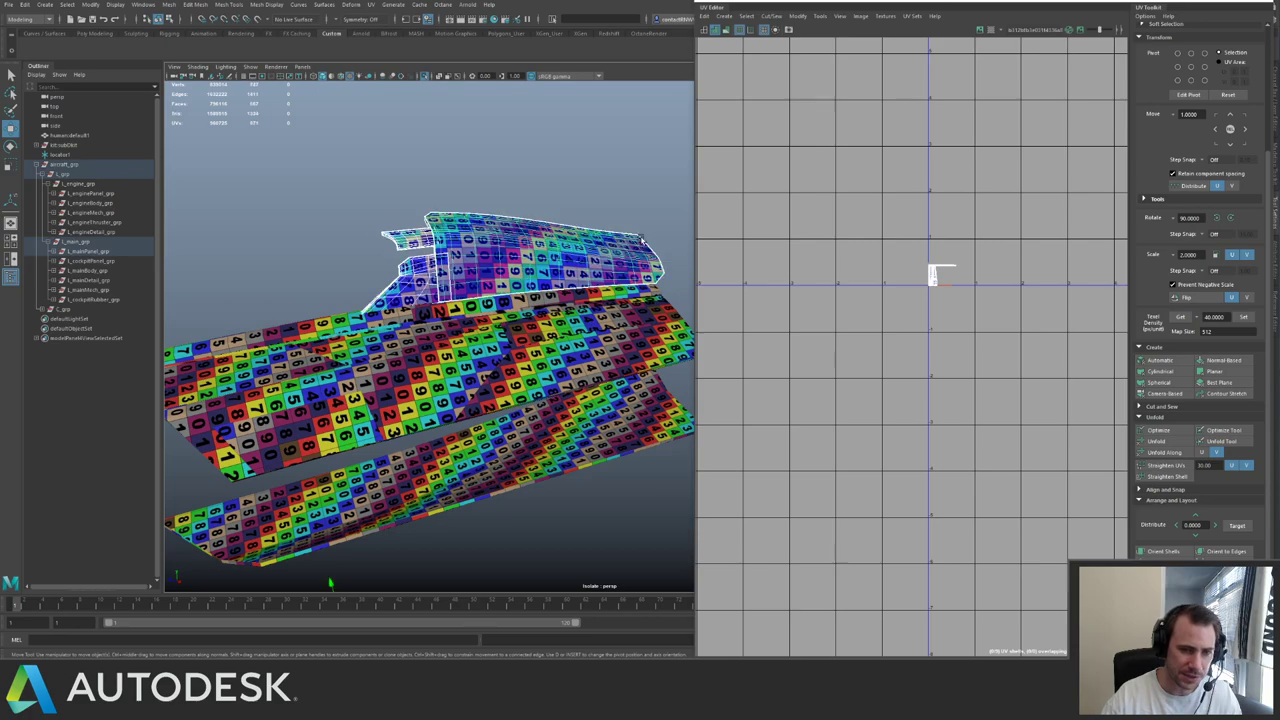
scroll(807, 234, "up", 6)
middle_click_drag(841, 239, 951, 381, "alt")
right_click_drag(951, 381, 1010, 375)
left_click_drag(980, 240, 1113, 374)
middle_click_drag(1076, 305, 857, 331, "alt")
left_click_drag(785, 278, 990, 428)
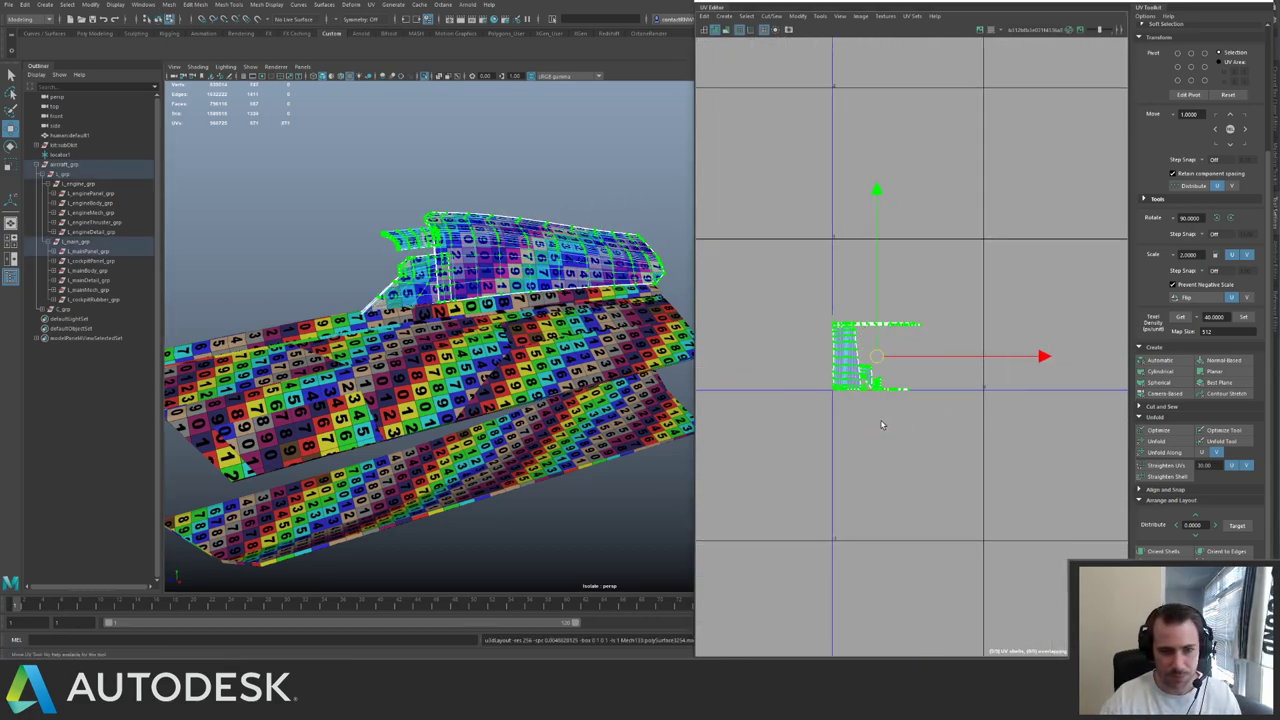
left_click(882, 414)
- Select the forward curved strip, the long side strips and the raised fin's panels together
right_click_drag(454, 281, 528, 225)
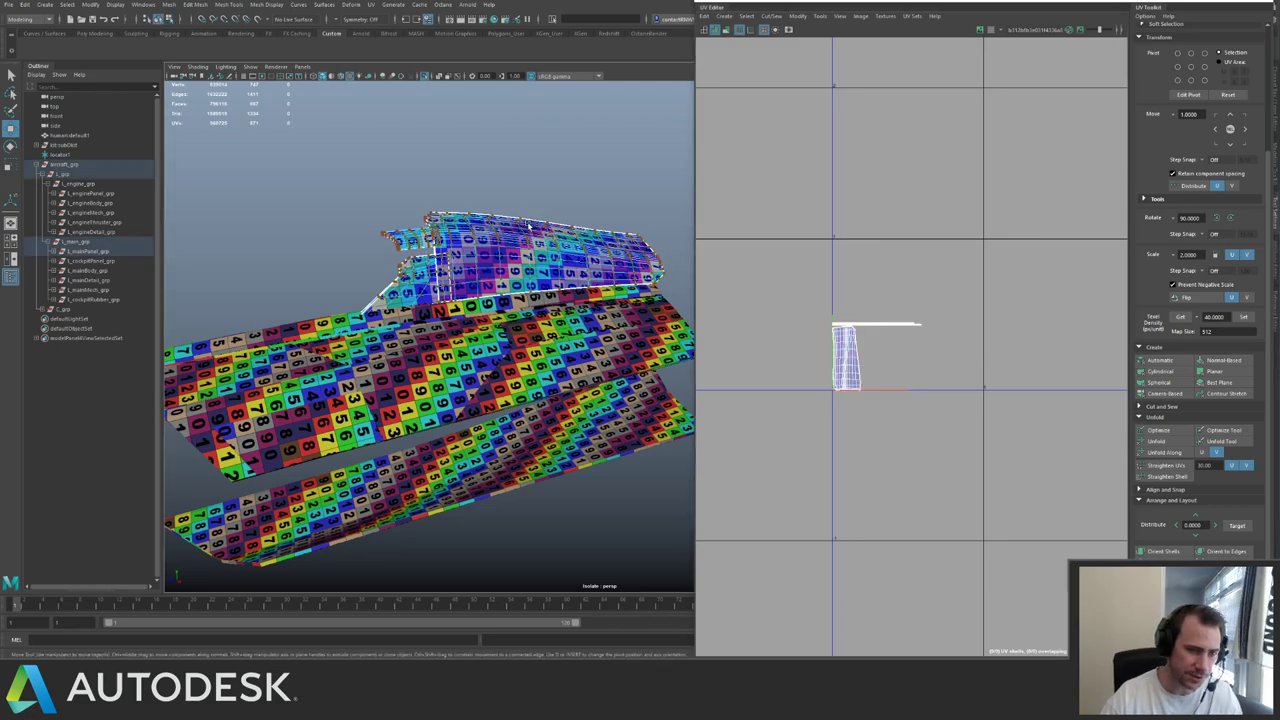
middle_click_drag(397, 264, 531, 217, "alt")
right_click_drag(531, 217, 402, 221, "alt")
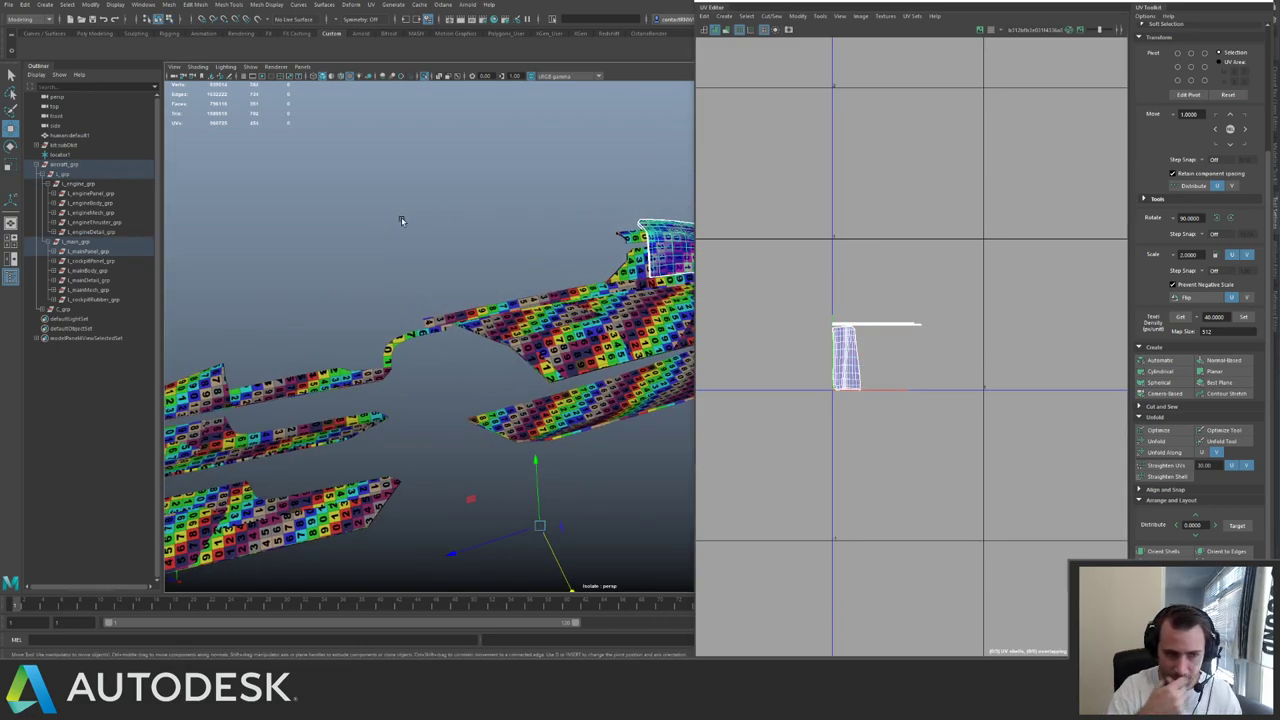
left_click_drag(401, 221, 415, 292, "alt")
middle_click_drag(628, 242, 440, 262, "alt")
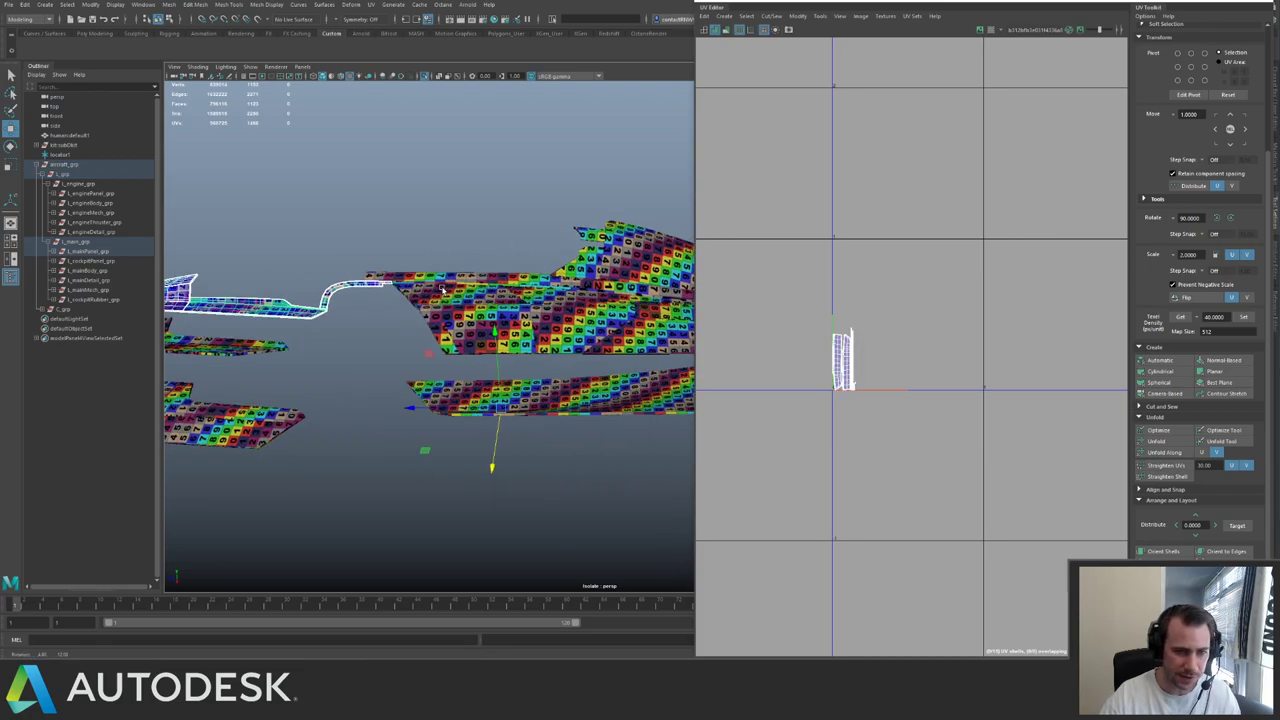
left_click_drag(440, 262, 465, 279, "alt")
left_click(480, 282, "shift")
left_click_drag(567, 228, 622, 280, "shift")
middle_click_drag(627, 254, 485, 277, "alt")
left_click_drag(485, 277, 517, 282, "alt")
right_click_drag(1048, 302, 944, 228, "alt")
right_click_drag(1006, 356, 864, 229, "alt")
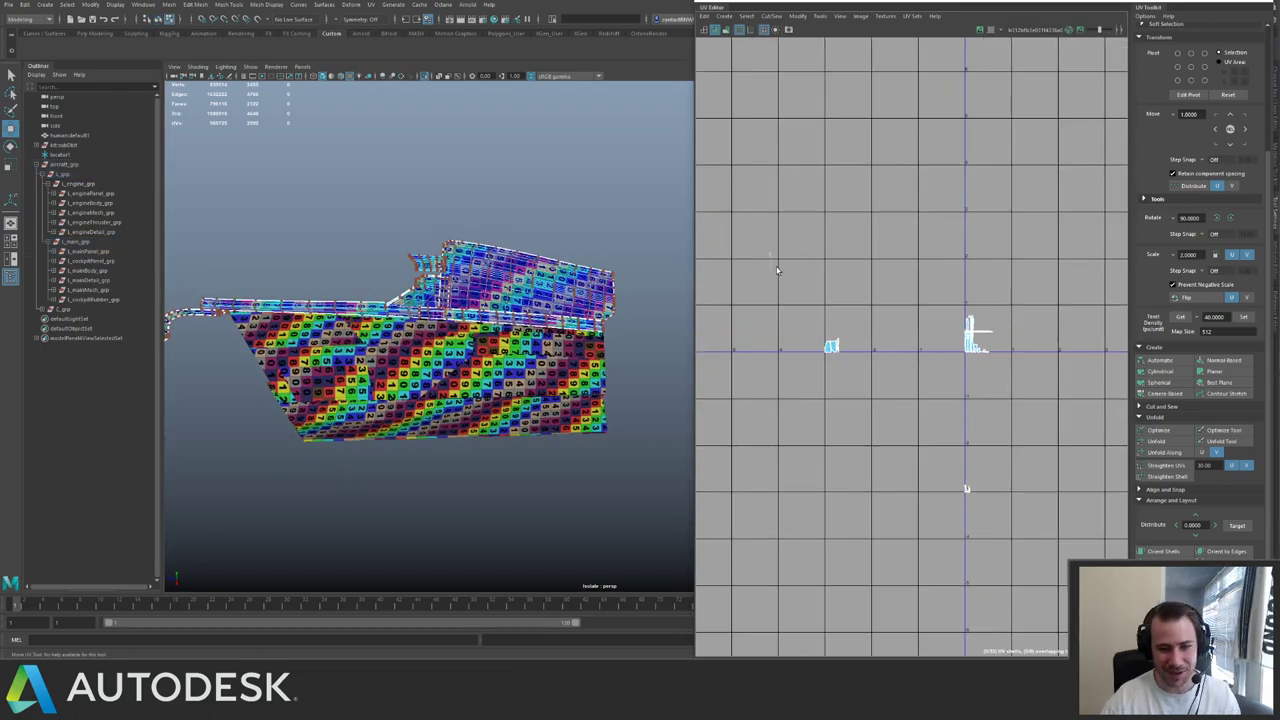
- Select all UV shells of the fin and strip panels and lay them out together in the main tile
left_click_drag(778, 270, 1040, 540)
right_click_drag(1002, 338, 906, 469, "shift")
left_click_drag(963, 304, 1010, 372)
right_click_drag(1010, 372, 1146, 443, "alt")
middle_click_drag(1146, 443, 984, 410, "alt")
right_click_drag(950, 350, 1057, 413, "alt")
middle_click_drag(975, 313, 907, 304, "alt")
right_click_drag(907, 304, 870, 271, "alt")
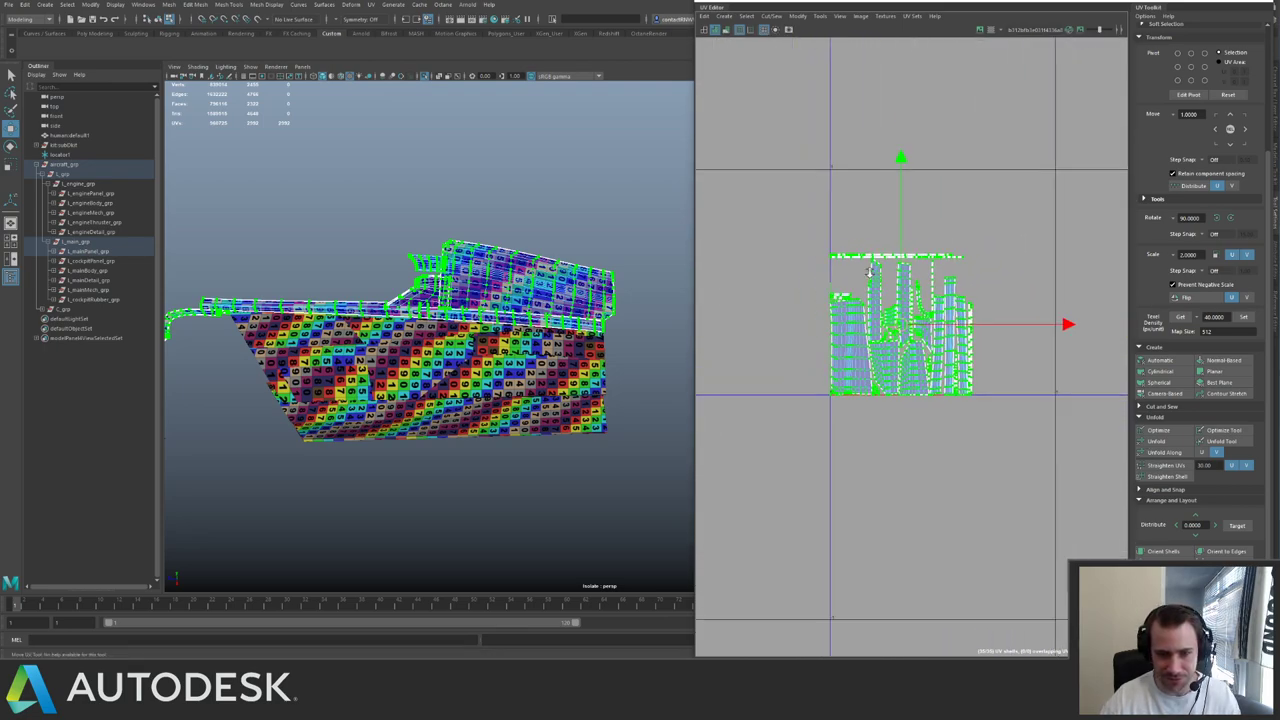
- Move the fin and strip panels' laid-out shells two tiles up and two tiles left
scroll(869, 271, "down", 3)
key("Up")
key("Left")
key("Left")
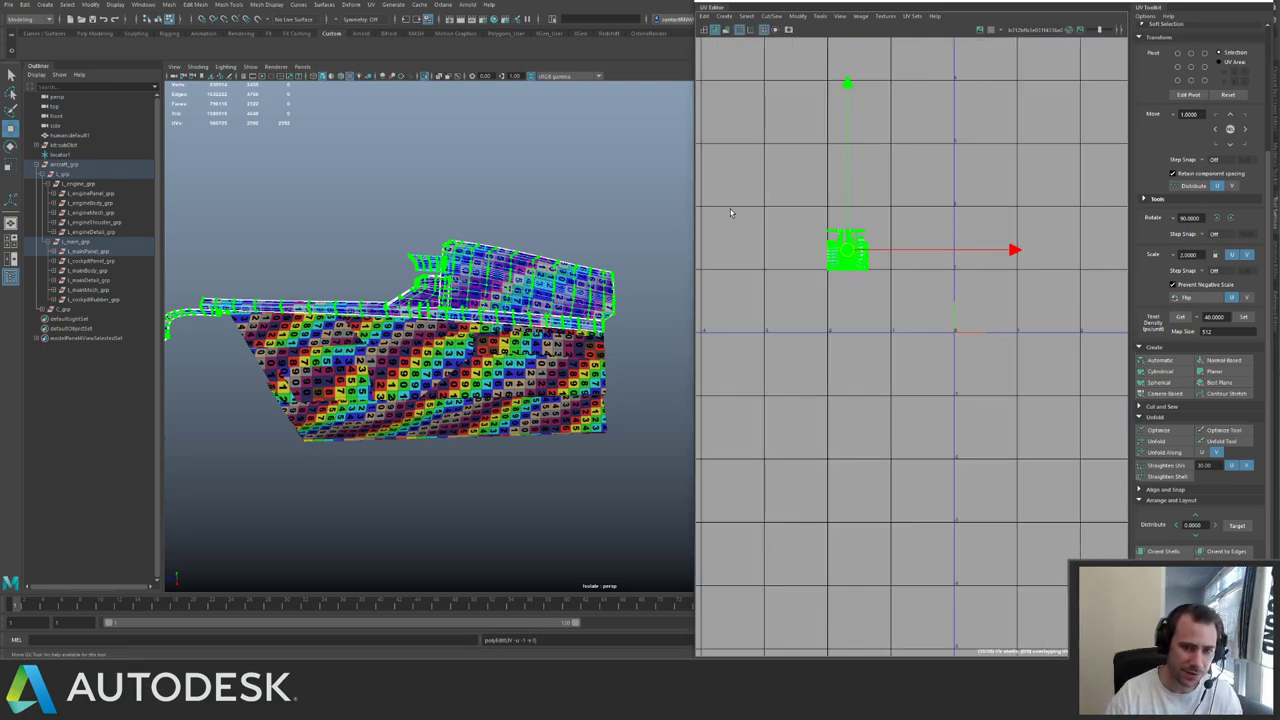
key("Up")
- Select the lower side panel and all its UV shells to check their position in the tile grid
right_click_drag(477, 387, 490, 380)
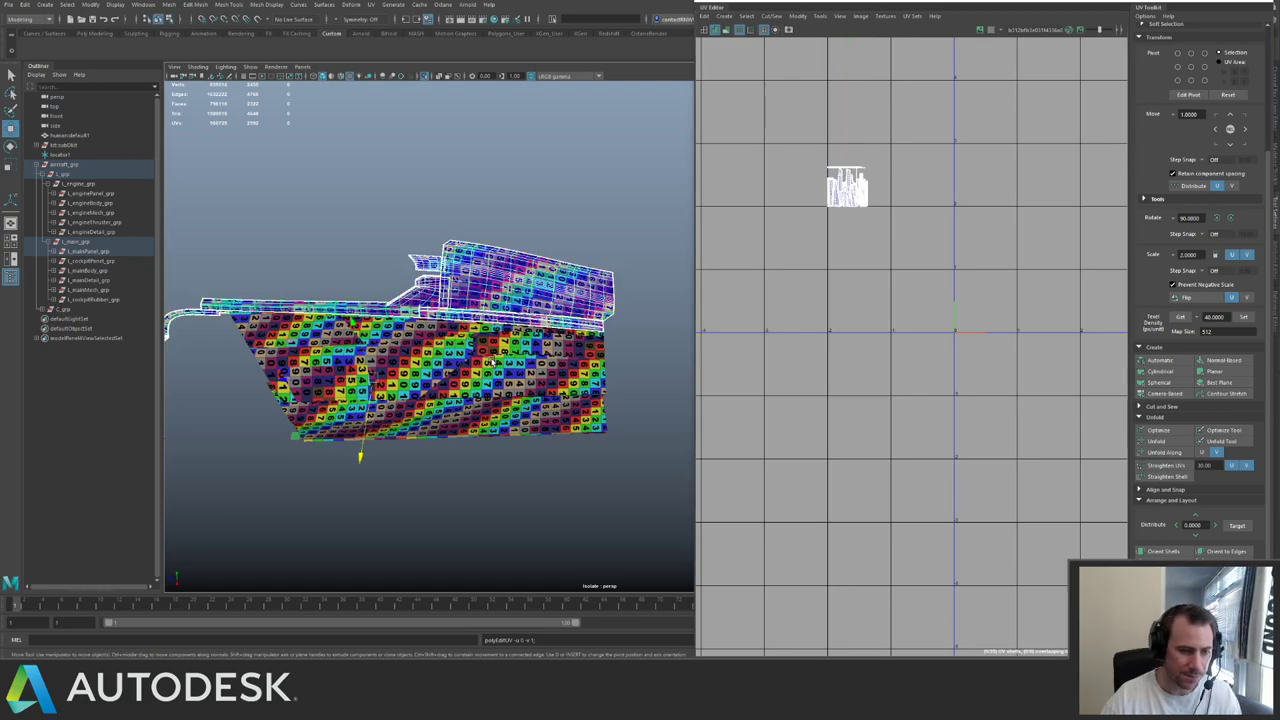
mouse_move(494, 405)
left_mouse_down("alt")
mouse_move(441, 367)
mouse_move(501, 428)
left_mouse_up("alt")
scroll(796, 291, "down", 2)
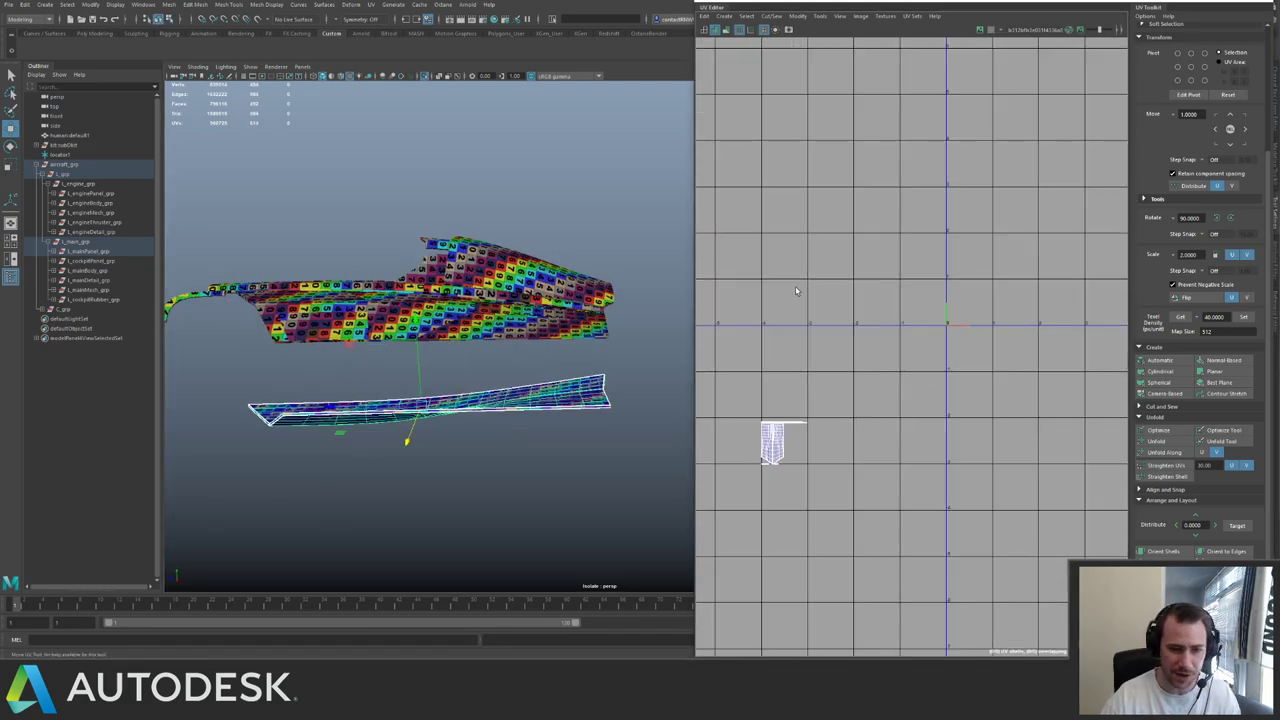
right_click_drag(776, 333, 797, 349)
left_click_drag(742, 392, 863, 477)
middle_click_drag(789, 363, 934, 306, "alt")
scroll(934, 306, "down", 3)
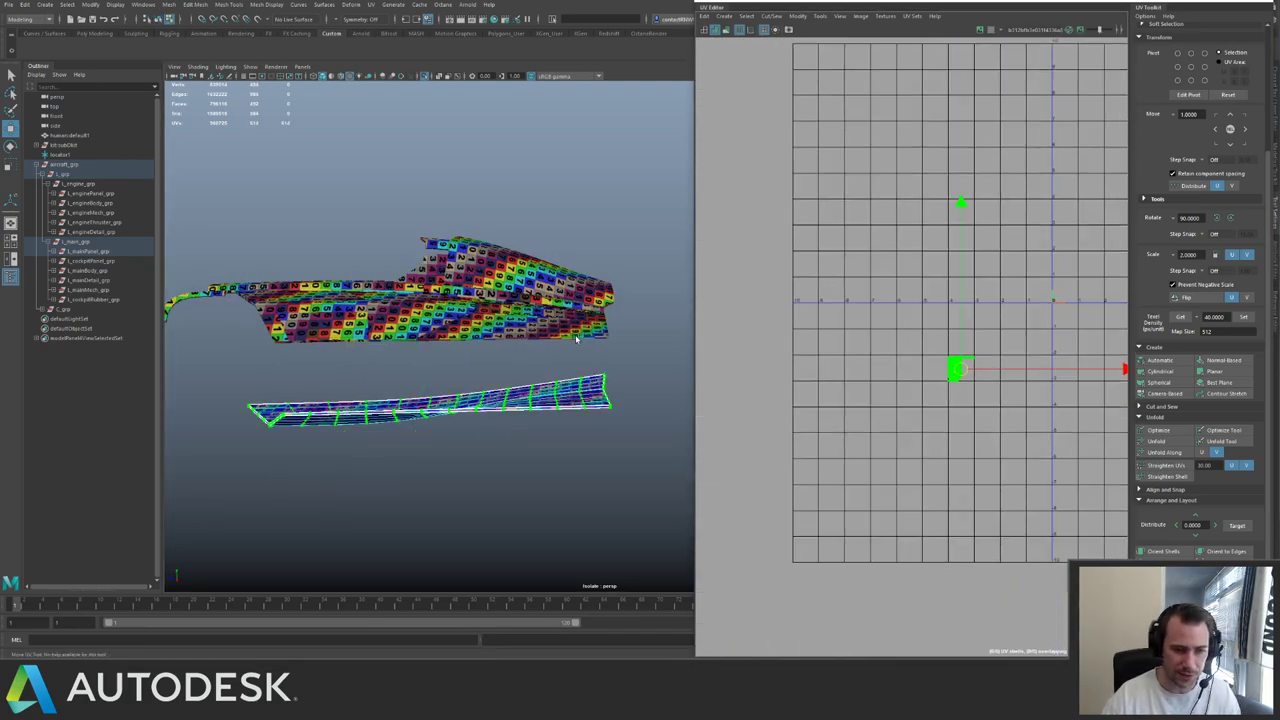
middle_click_drag(367, 319, 537, 341, "alt")
left_click_drag(537, 341, 497, 343, "alt")
middle_click_drag(1030, 338, 972, 329, "alt")
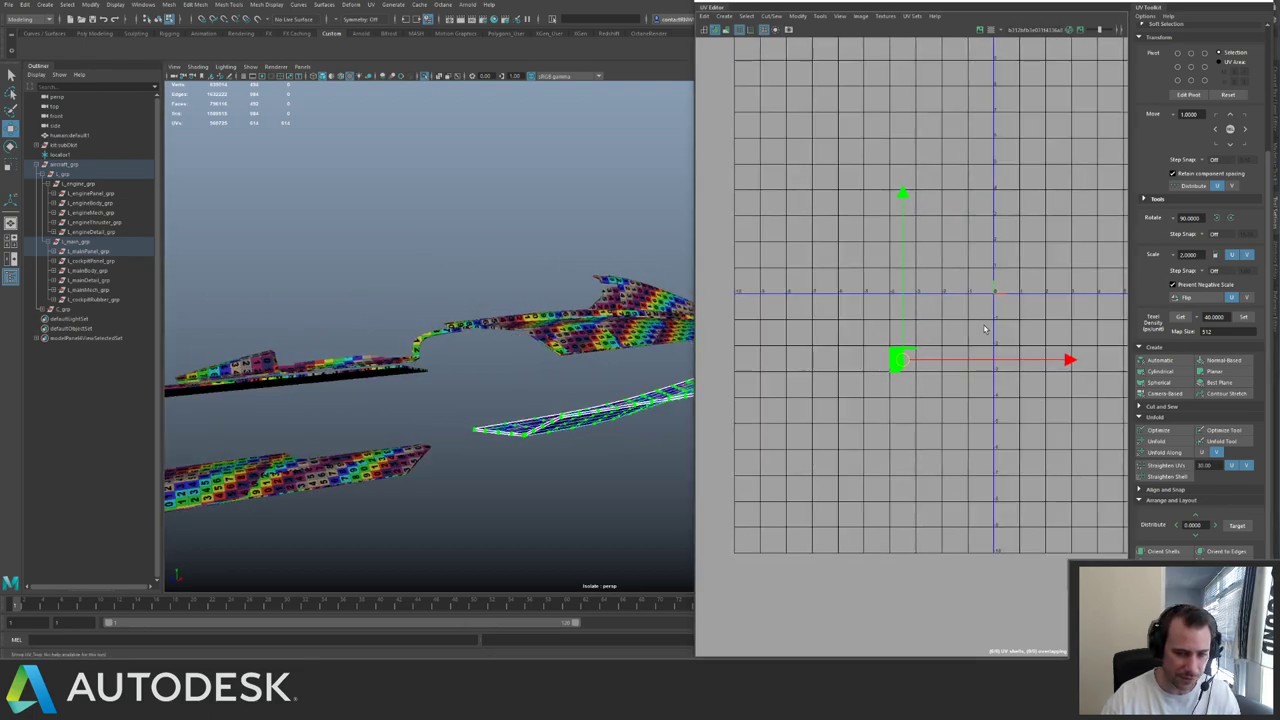
- Select all the main panels together, and select the uppermost group of UV shells belonging to the side panels
key("q")
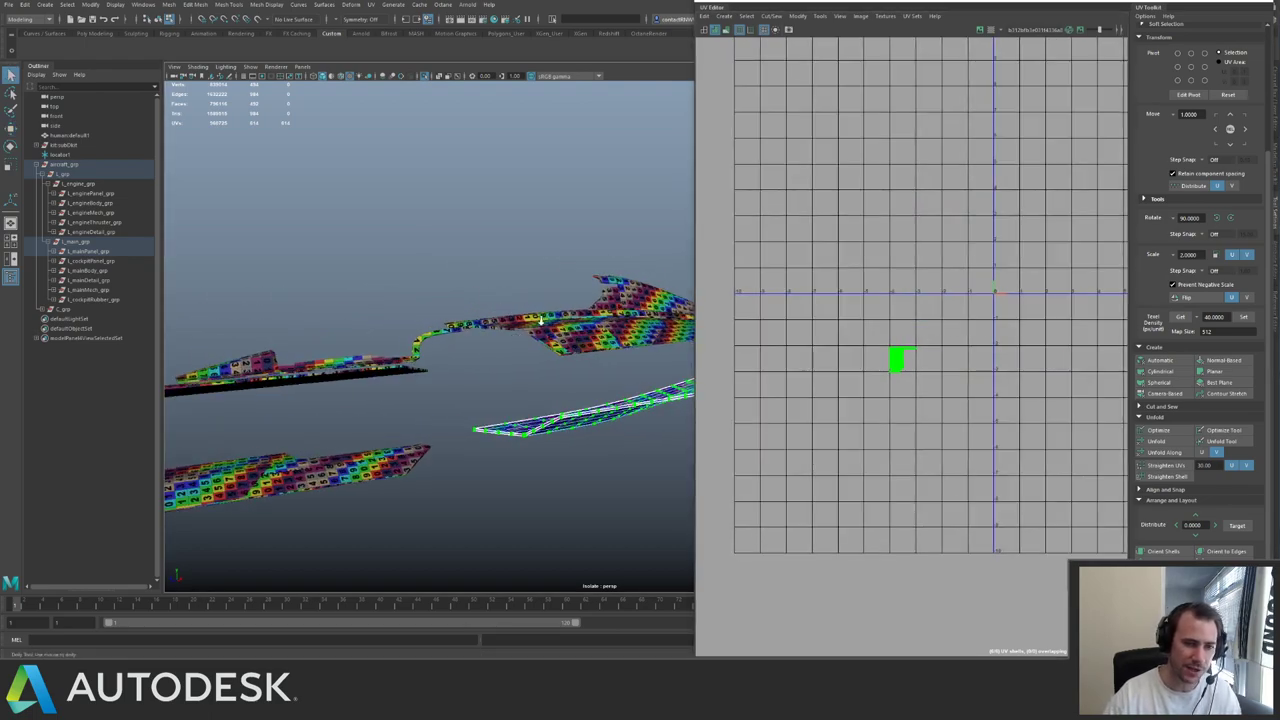
right_click_drag(594, 334, 423, 311)
left_click(618, 316)
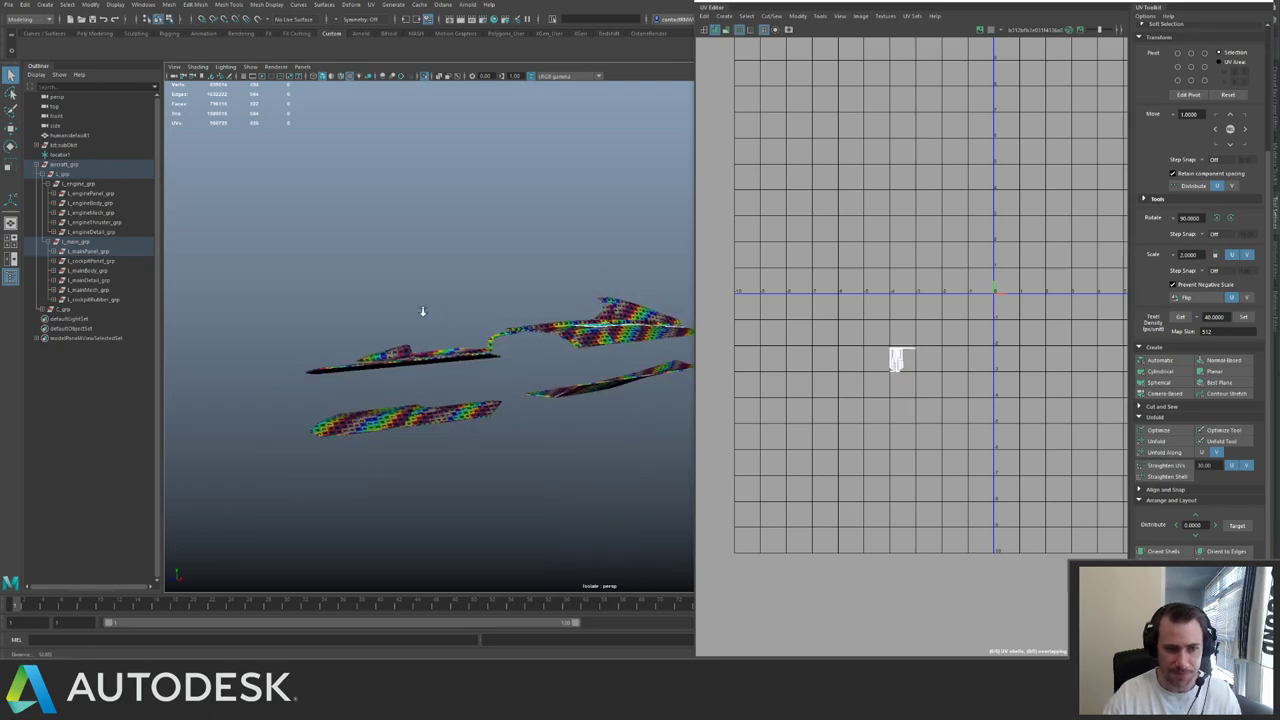
left_click_drag(423, 311, 534, 283, "alt")
left_click_drag(455, 257, 699, 479)
right_click_drag(885, 234, 935, 411, "alt")
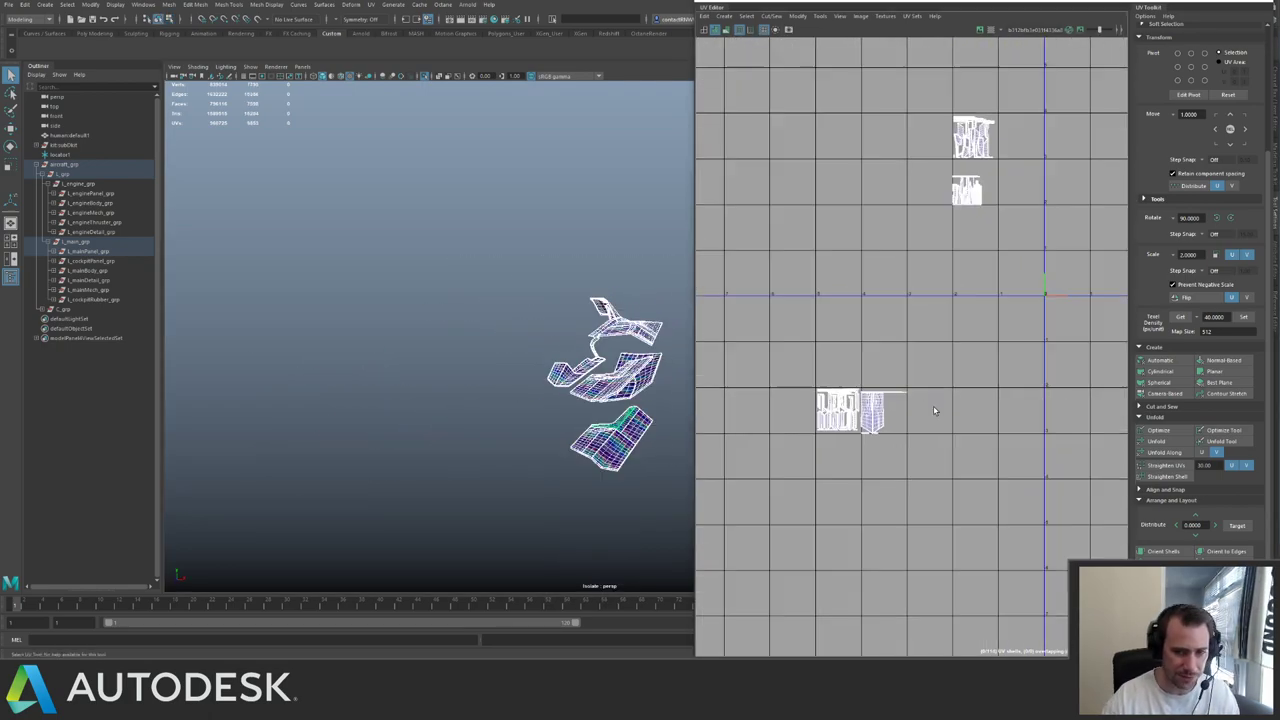
middle_click_drag(824, 365, 820, 277, "alt")
right_click_drag(820, 277, 850, 300, "alt")
middle_click_drag(850, 300, 743, 450, "alt")
right_click_drag(928, 178, 962, 197)
left_click_drag(838, 141, 958, 221)
left_click_drag(660, 257, 584, 268, "alt")
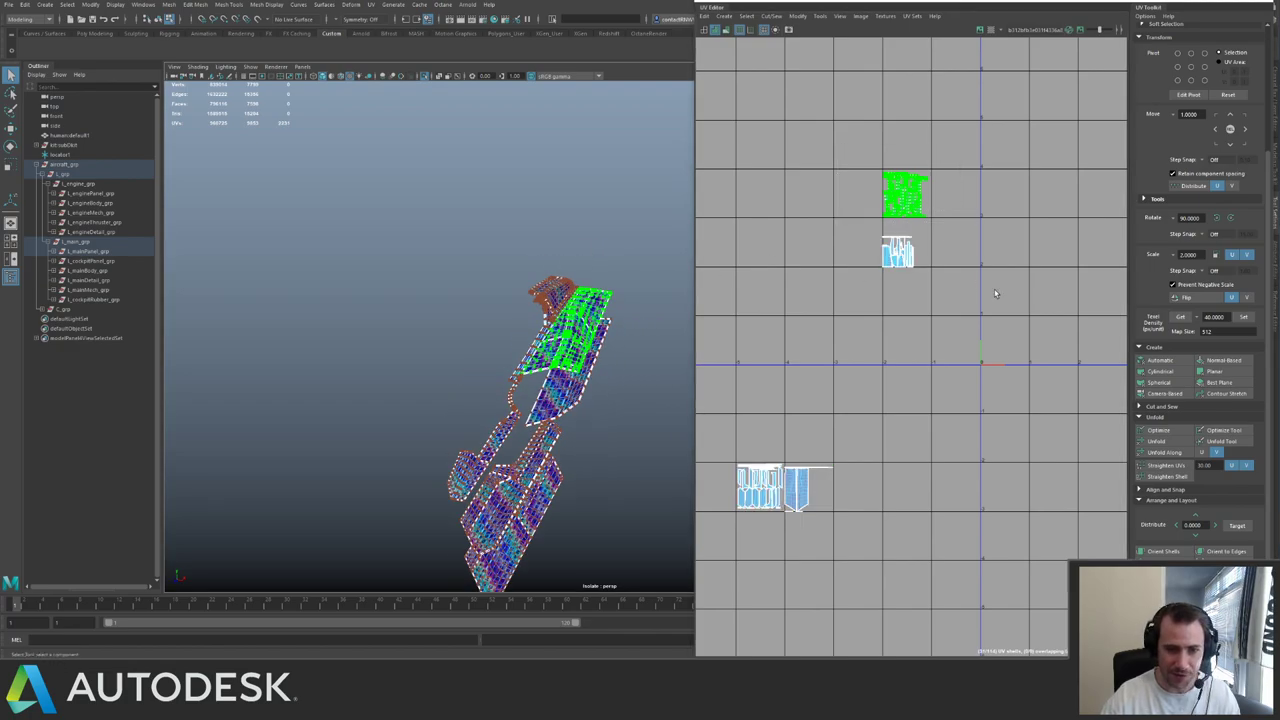
- Move the selected side panel shells six tiles down and one tile left
key("Down")
key("Down")
key("Down")
key("Down")
key("Down")
key("Left")
key("Down")
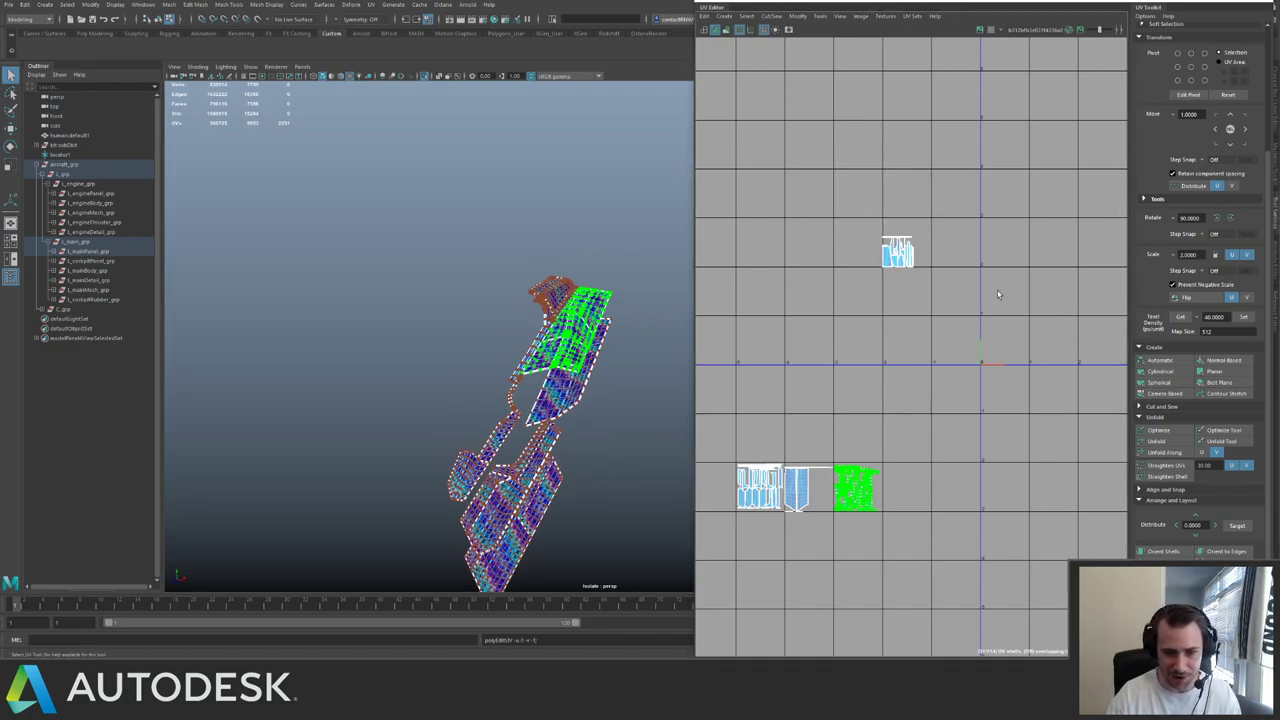
- Select the fin and strip panels' UV shell group and move it five tiles down into the row of other panel groups
middle_click_drag(997, 290, 1045, 256, "alt")
left_click_drag(897, 182, 978, 307)
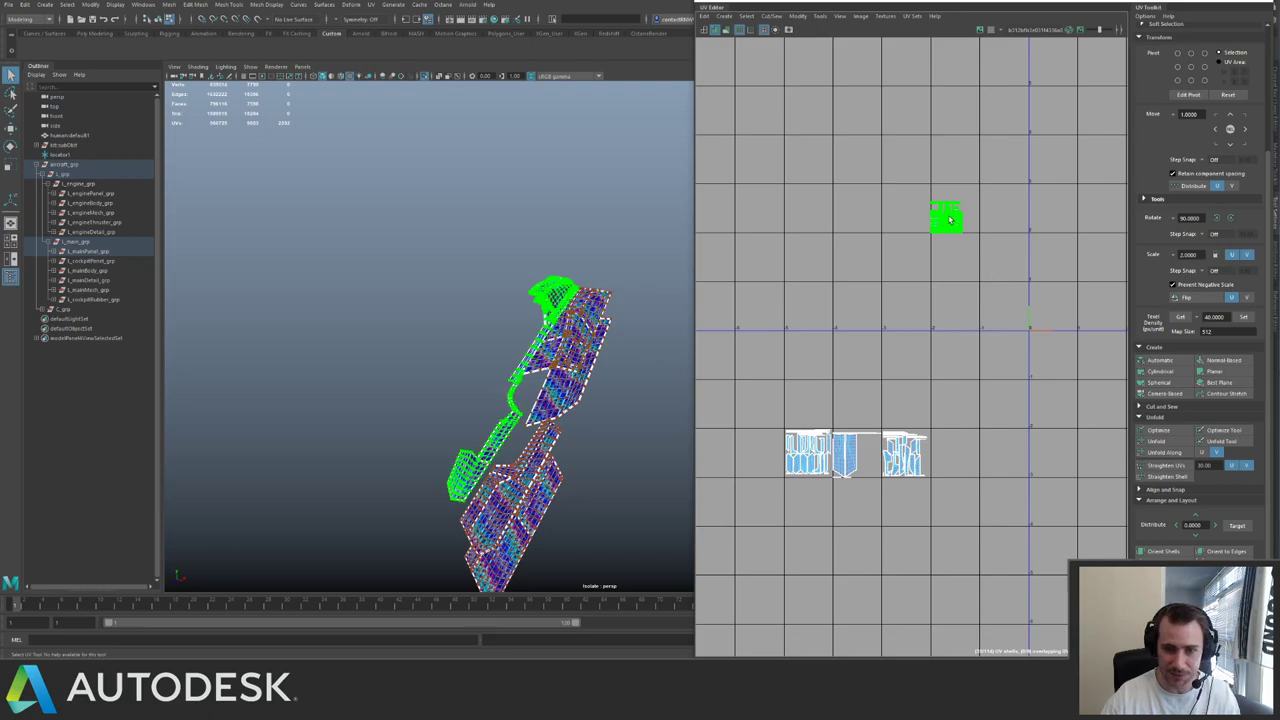
key("ctrl+Down")
key("ctrl+Down")
key("ctrl+Down")
key("ctrl+Down")
key("ctrl+Down")
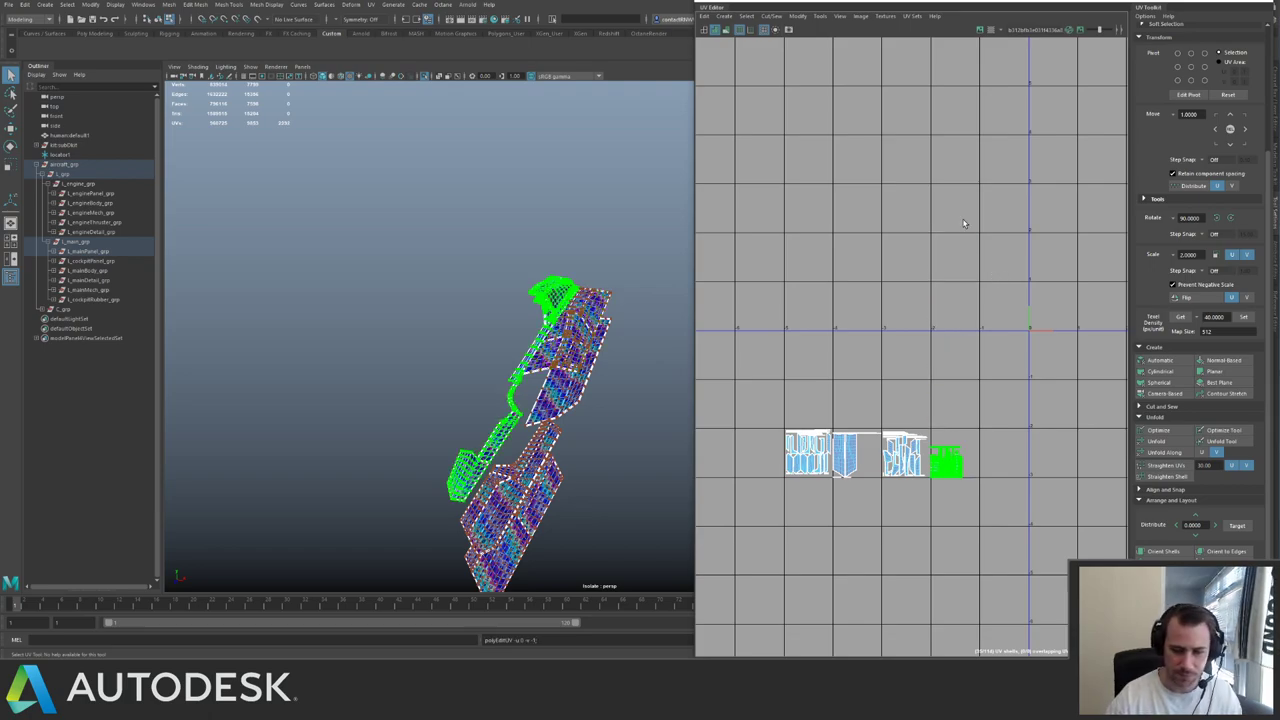
- Nudge the fin and strip shells slightly up and right, away from the borders of their tile
scroll(966, 366, "up", 6)
key("w")
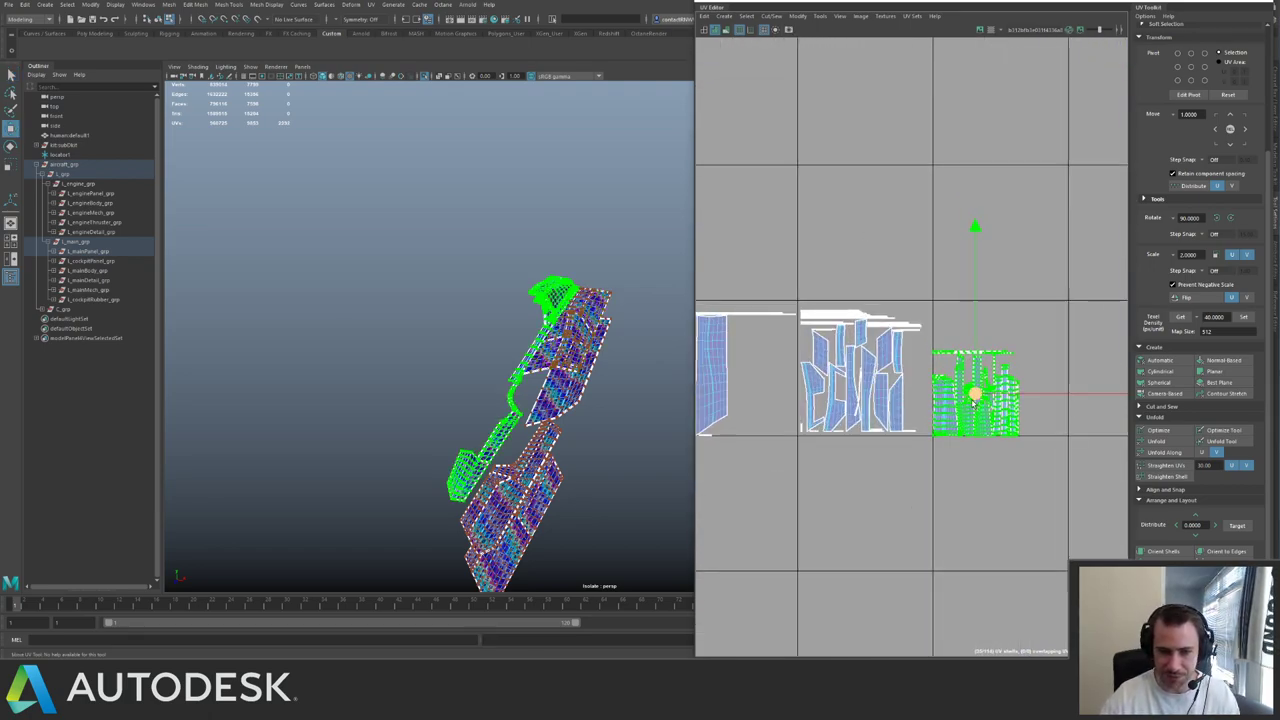
left_click_drag(974, 400, 977, 397)
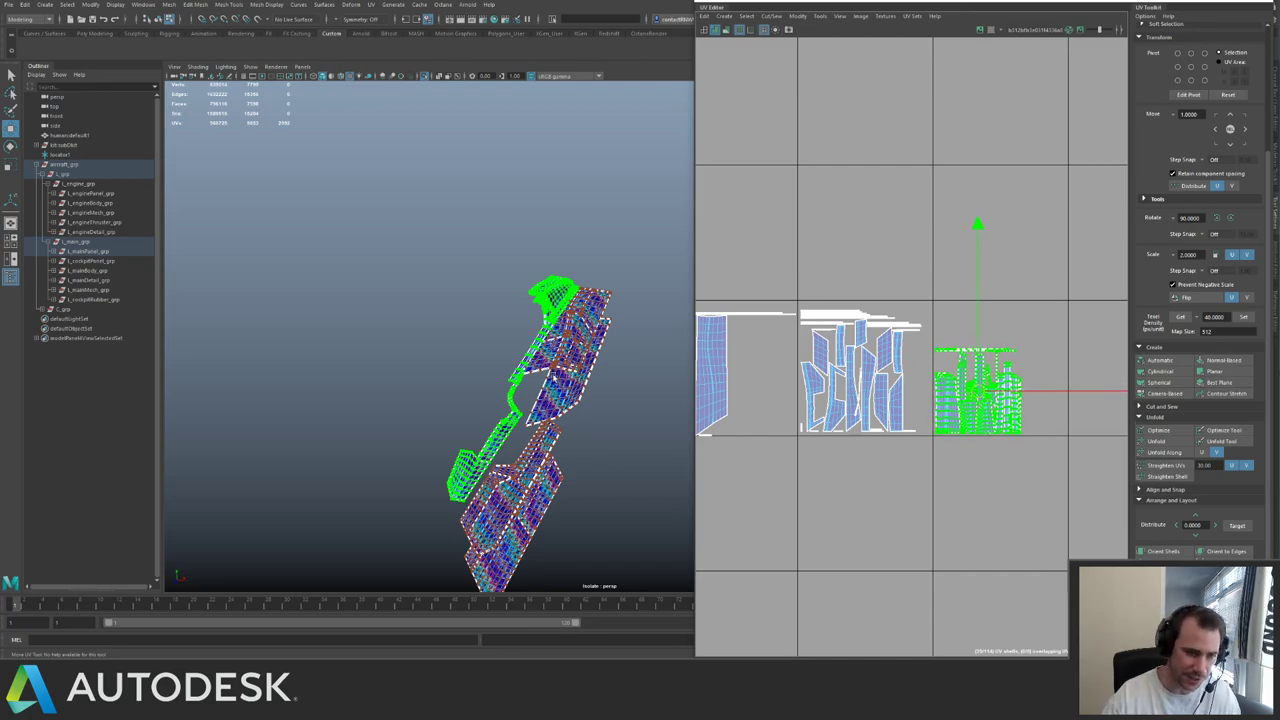
- Return to object selection and select all the main panels again
left_click(621, 316)
left_click(598, 319)
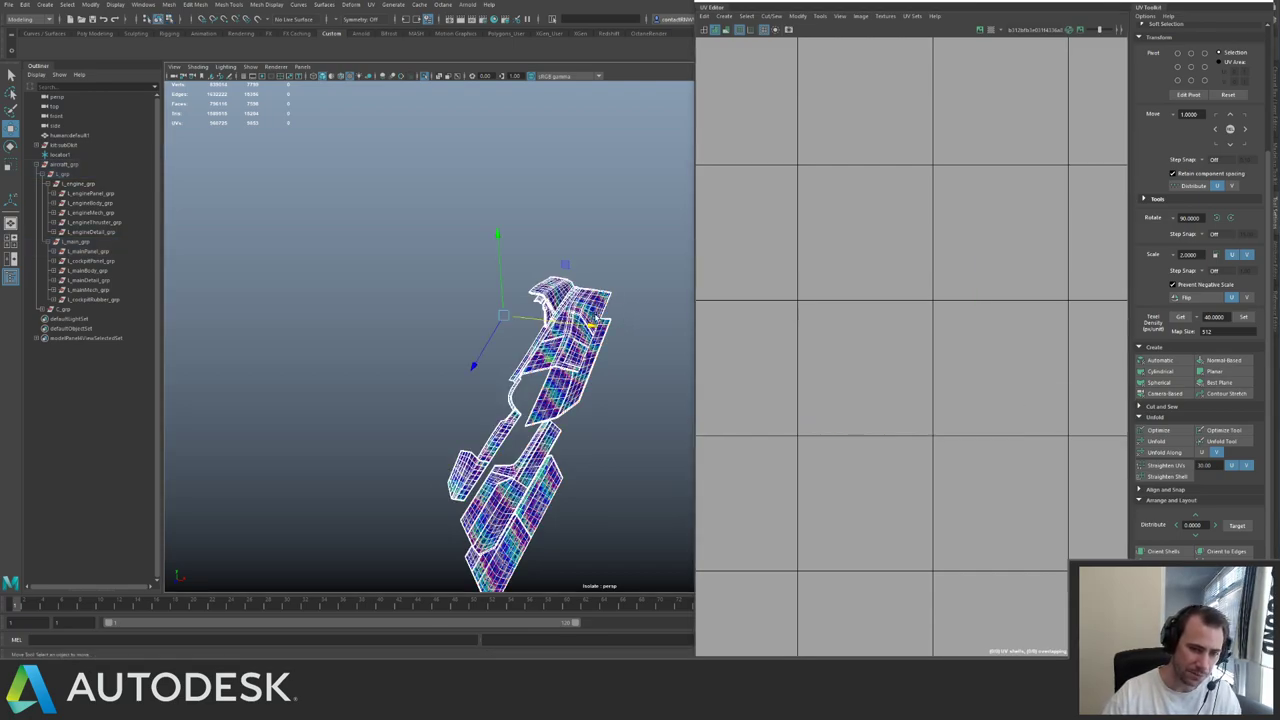
left_click(616, 299)
left_click_drag(618, 300, 571, 306, "alt")
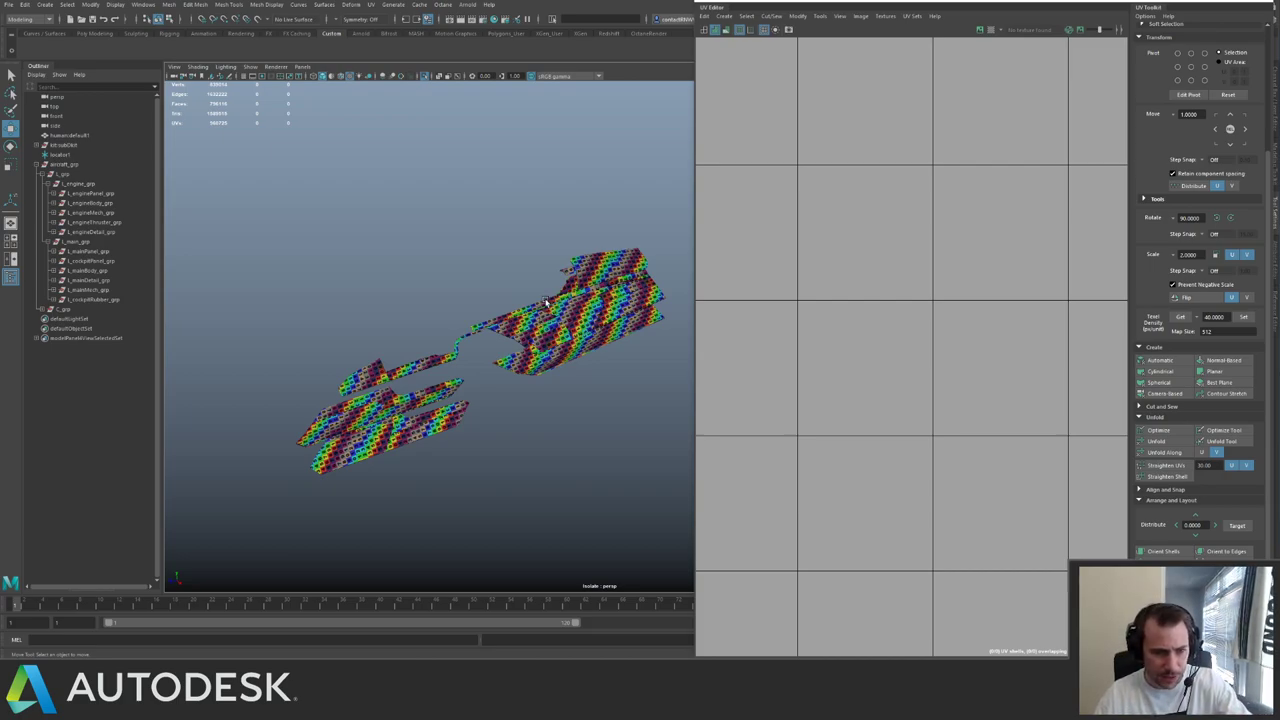
left_click(540, 306)
left_click(562, 219)
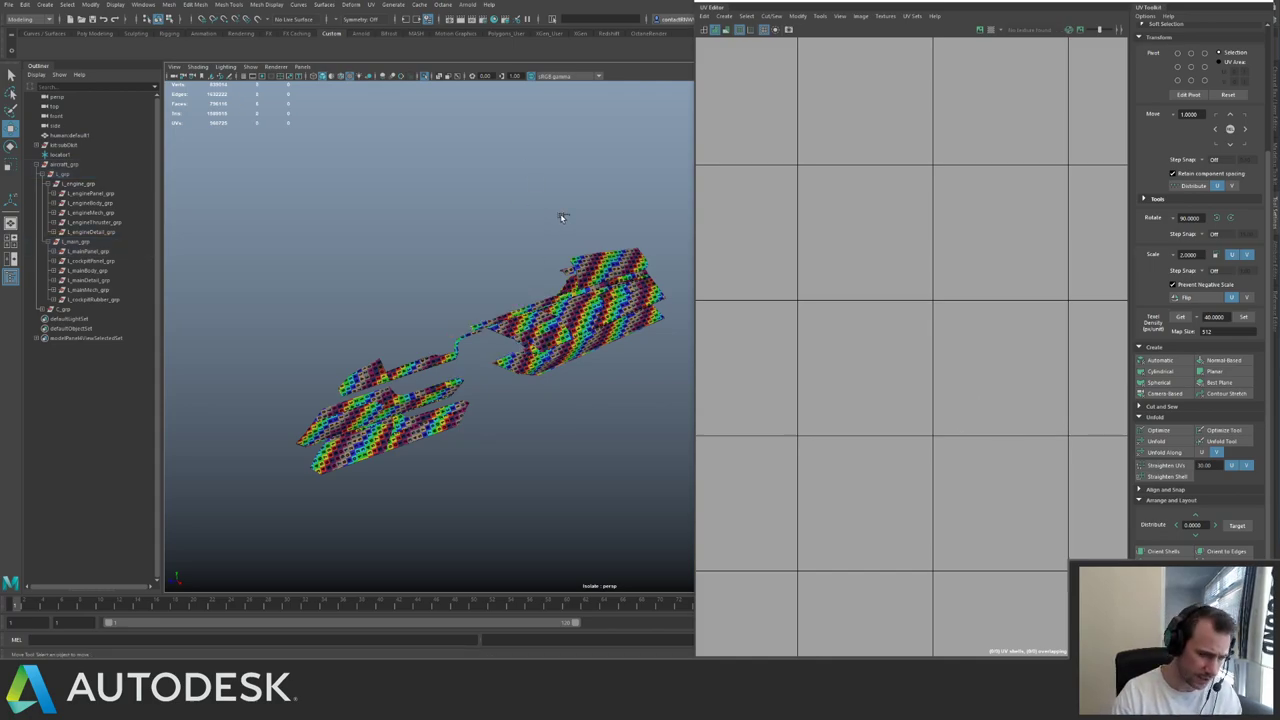
left_click_drag(584, 338, 609, 311, "alt")
scroll(609, 311, "down", 4)
left_click_drag(417, 246, 610, 450)
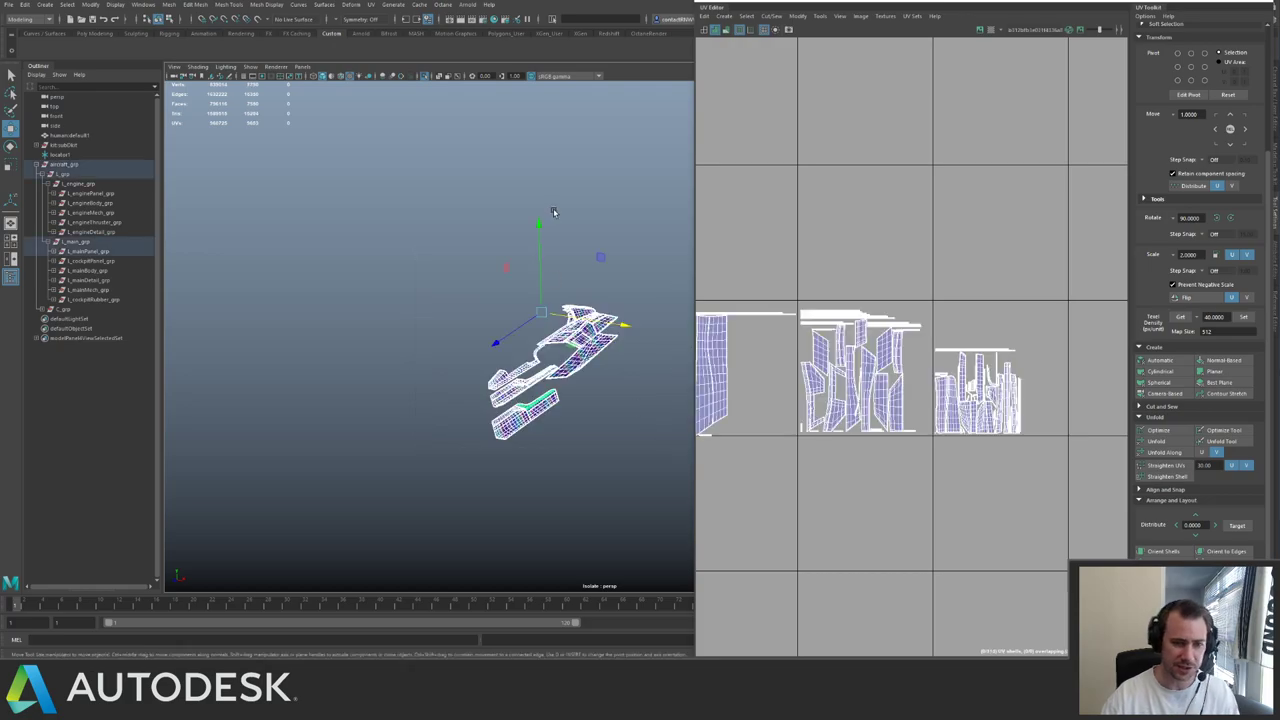
- Turn off isolation and review the main panels on the full aircraft alongside their row of UV tiles
key("ctrl+1")
left_click_drag(569, 251, 474, 283, "alt")
right_click_drag(474, 283, 594, 337, "alt")
left_click_drag(594, 337, 572, 335, "alt")
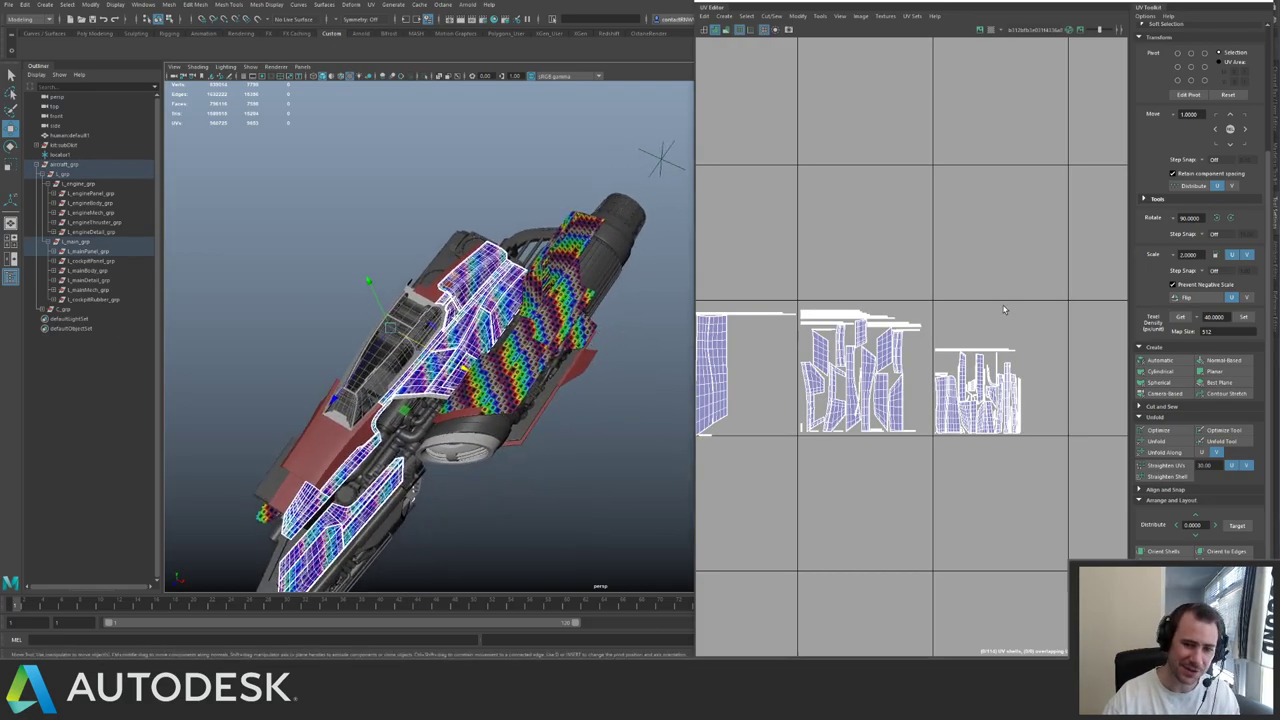
right_click_drag(1004, 309, 870, 242, "alt")
middle_click_drag(870, 242, 883, 204, "alt")
right_click_drag(883, 204, 912, 331, "alt")
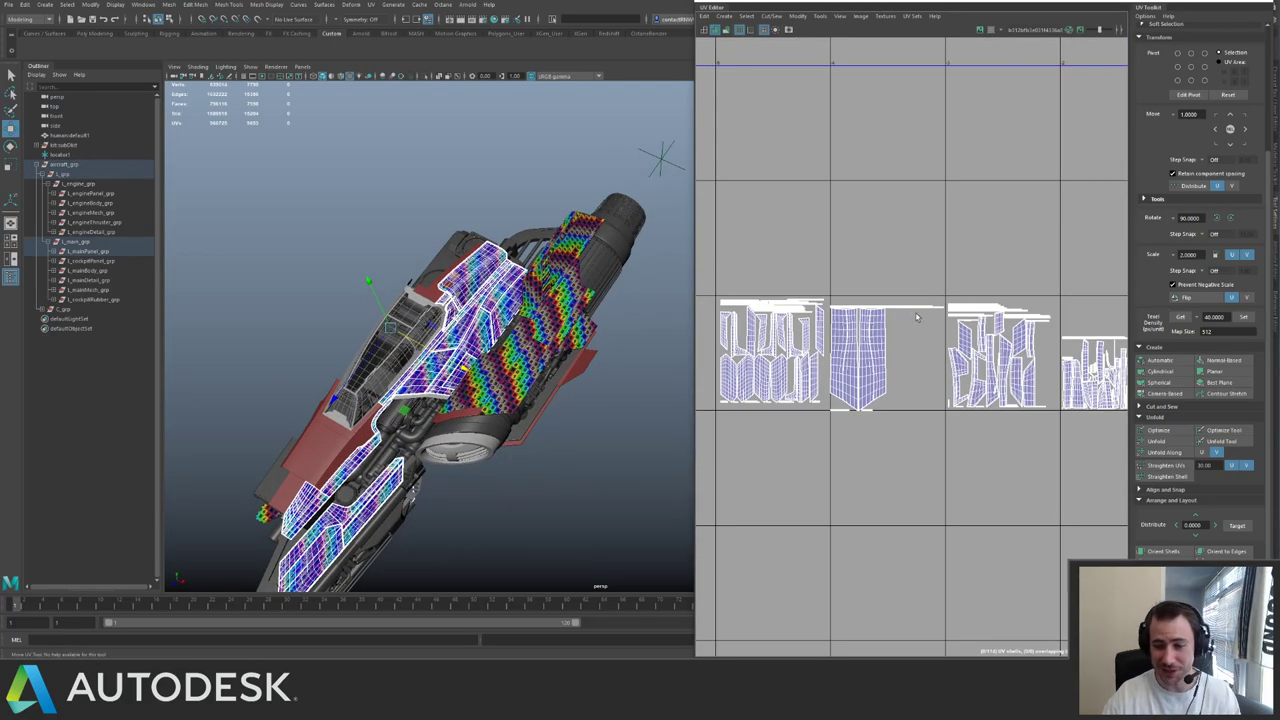
middle_click_drag(936, 273, 908, 276, "alt")
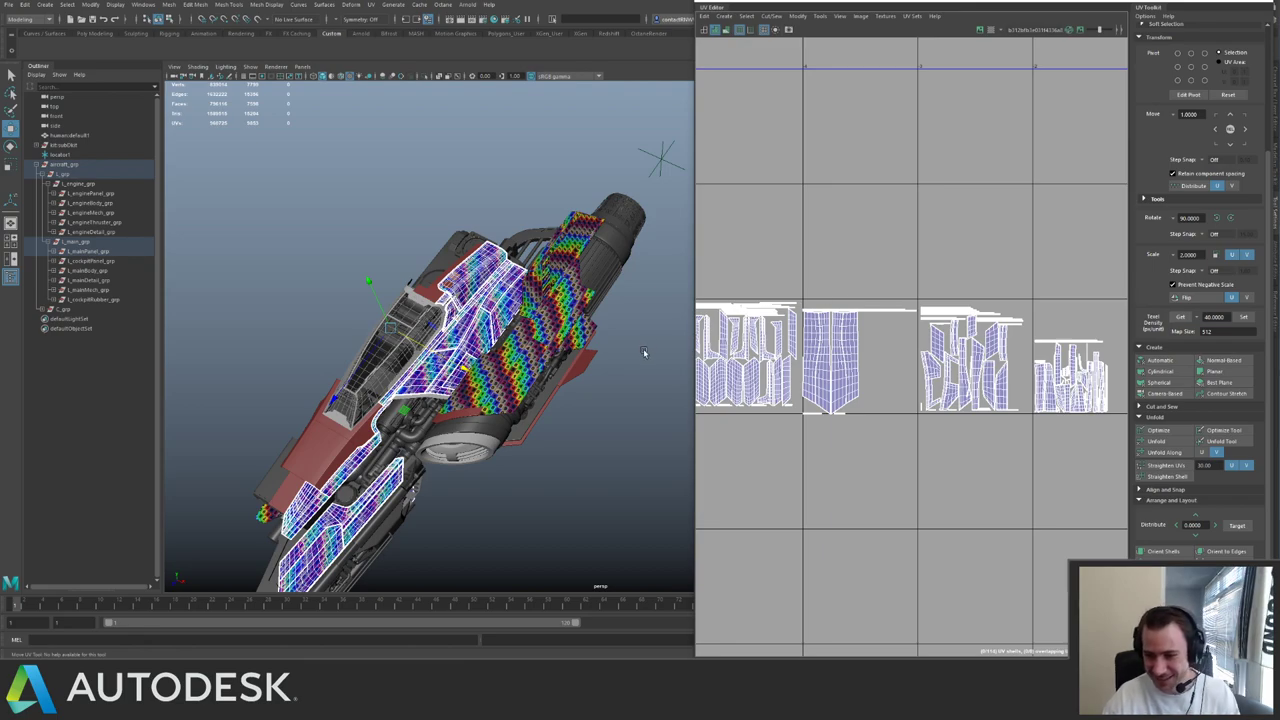
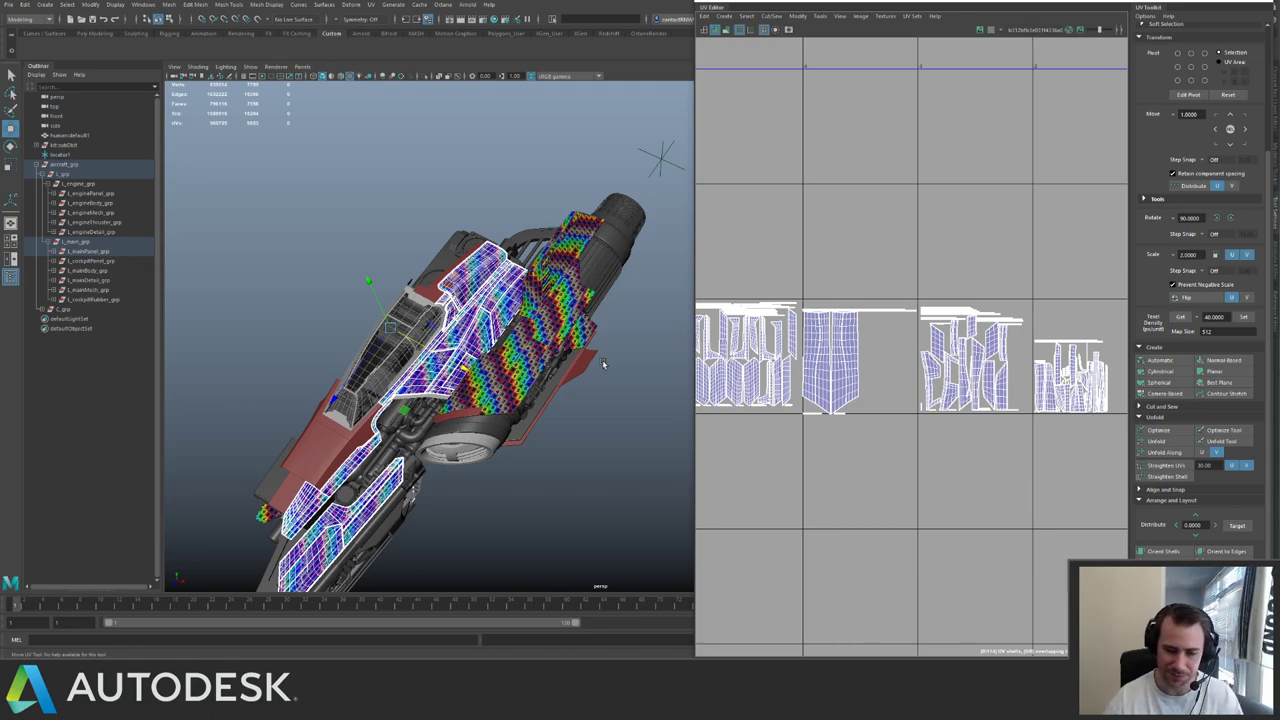
- Isolate the left engine panel group and select its panels that already carry the checker texture
left_click_drag(643, 364, 594, 342, "alt")
left_click(592, 340)
key("Up")
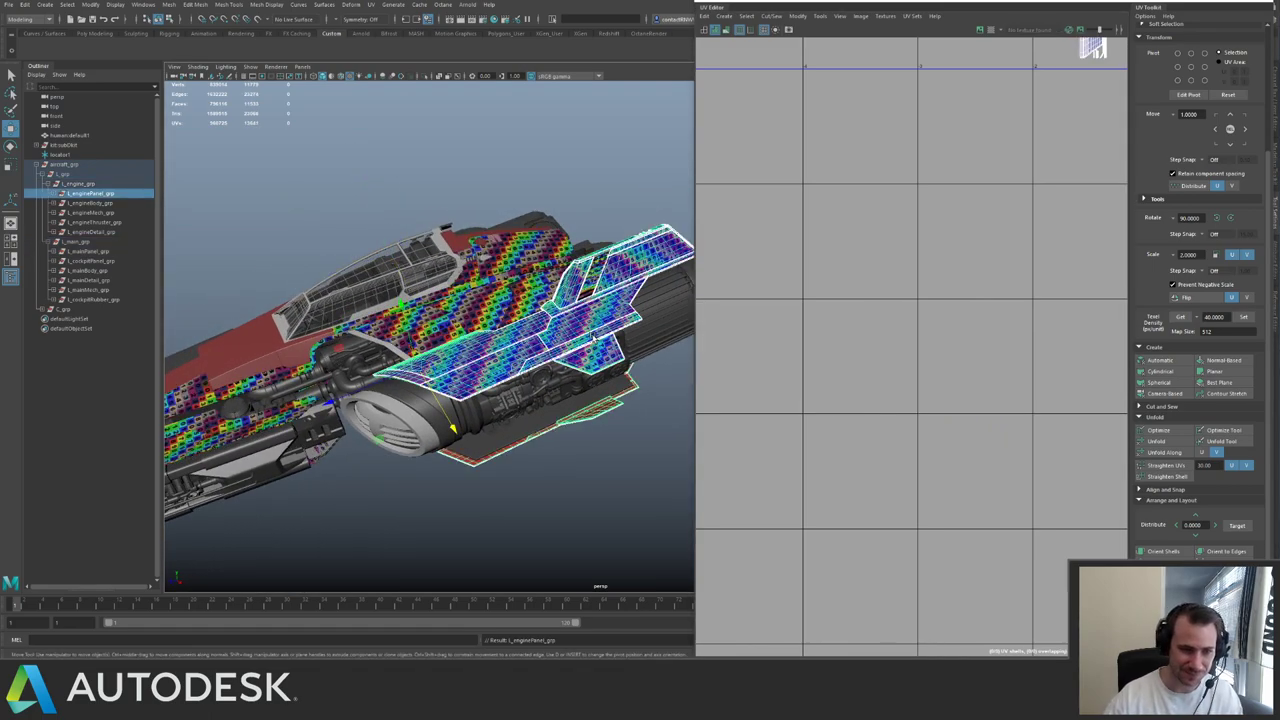
key("ctrl+1")
left_click_drag(492, 283, 551, 245, "alt")
left_click_drag(545, 202, 557, 231, "alt")
left_click(400, 260)
left_click_drag(402, 263, 634, 381)
left_click_drag(620, 385, 570, 480, "alt")
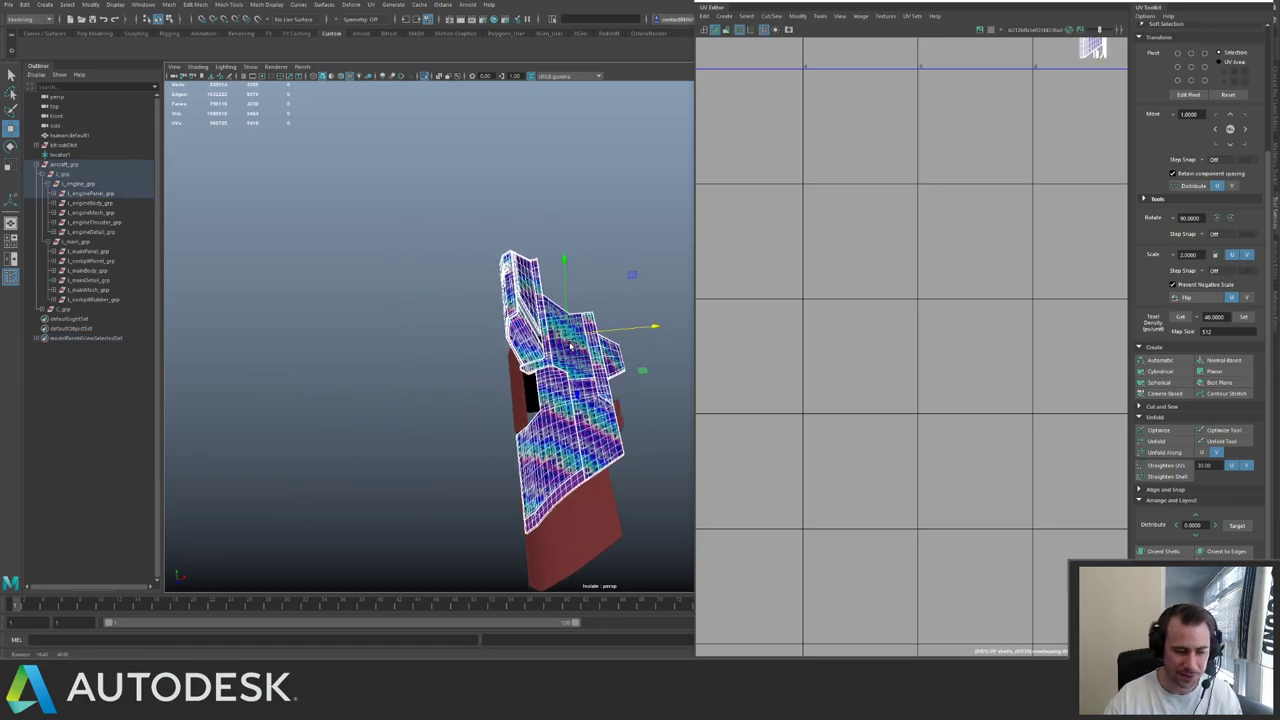
middle_click_drag(570, 480, 517, 362, "alt")
left_click_drag(517, 362, 536, 328, "alt")
- Select the curved front edge strip of the engine panels and assign it the existing checker material
left_click(490, 290)
mouse_move(490, 290)
right_mouse_down()
mouse_move(498, 536)
mouse_move(565, 550)
mouse_move(508, 548)
mouse_move(526, 536)
mouse_move(517, 551)
mouse_move(561, 553)
mouse_move(560, 572)
right_mouse_up()
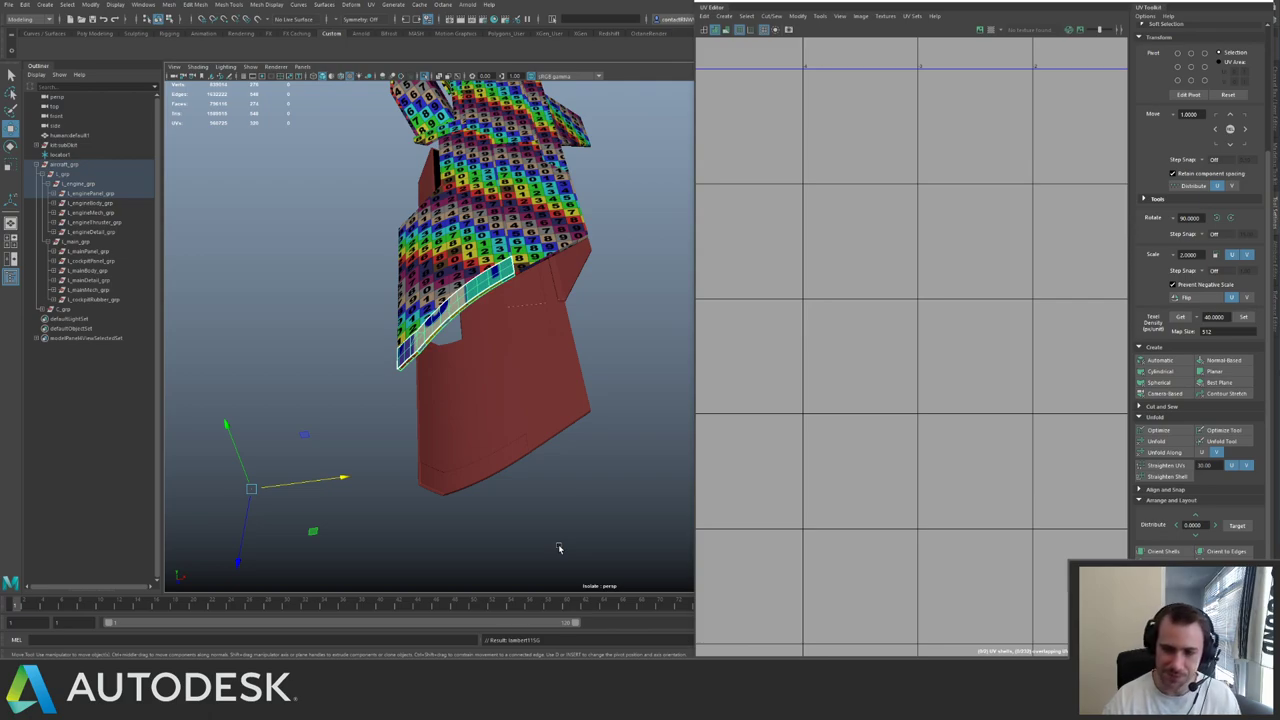
key("f")
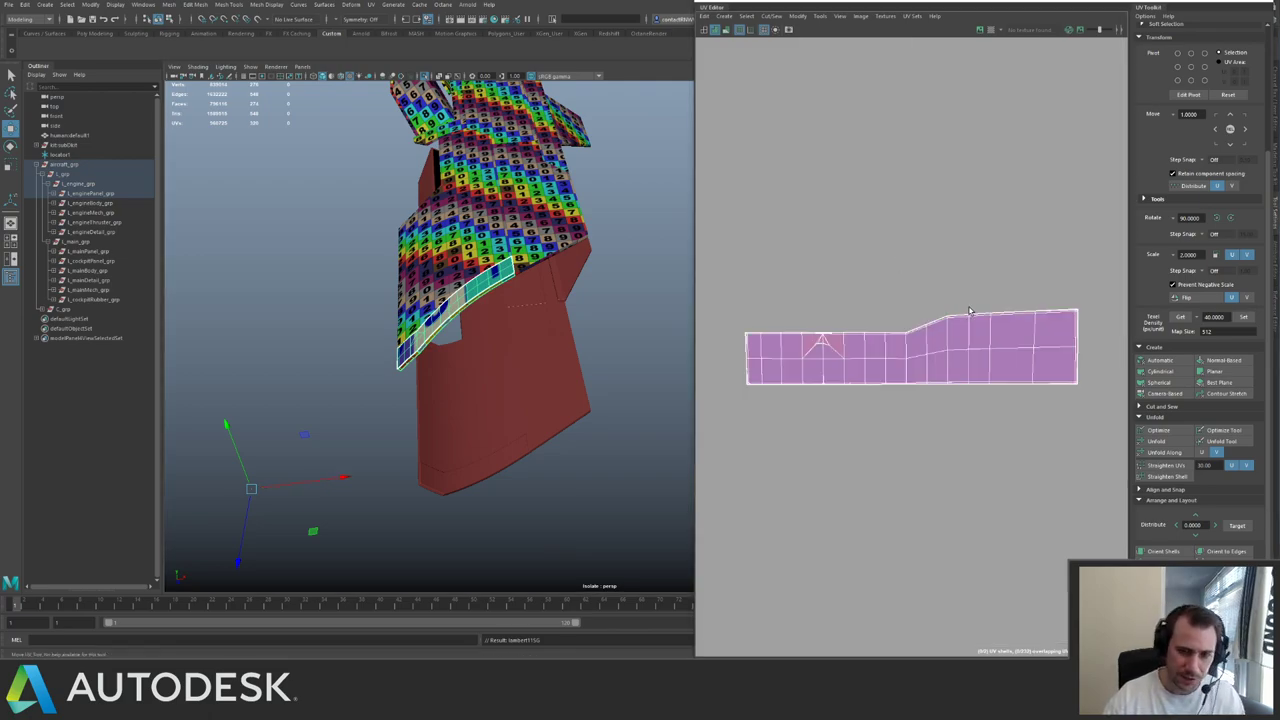
key("f")
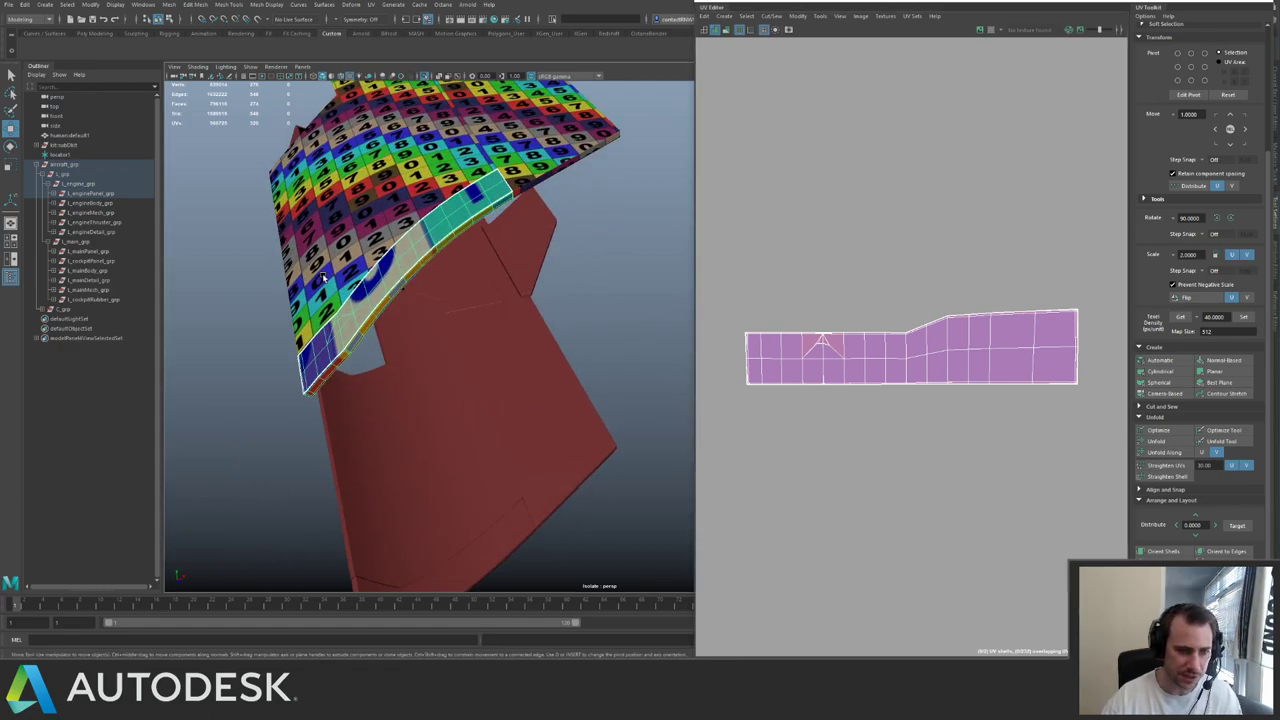
left_click_drag(323, 278, 392, 376, "alt")
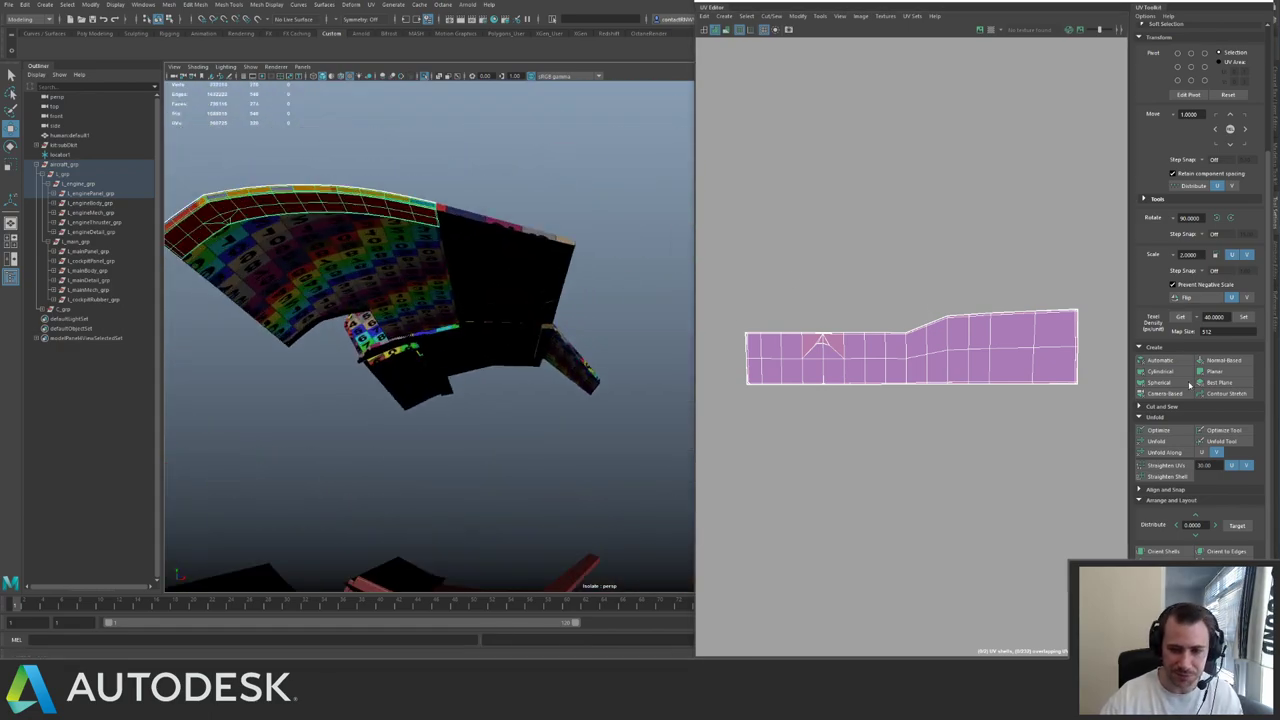
- Apply automatic UV mapping to the curved front strip and select its lower large shell to locate it on the model
left_click(1168, 362)
key("f")
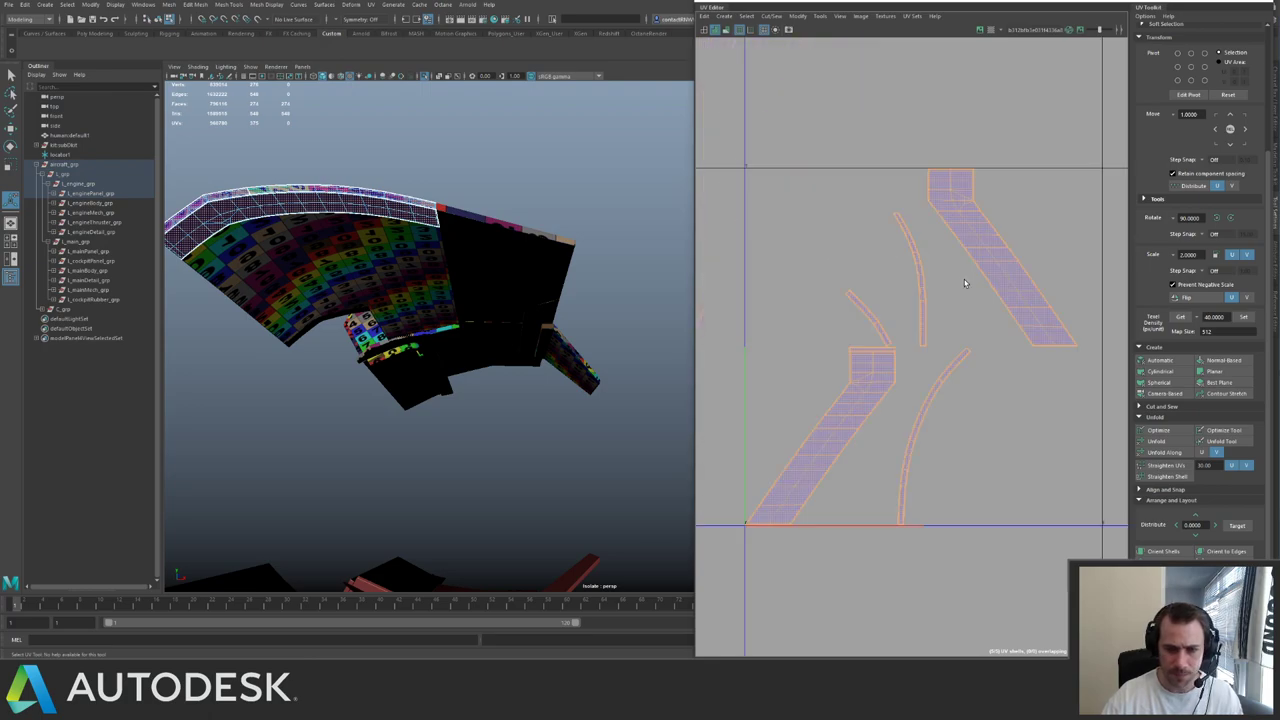
right_click_drag(936, 272, 937, 272)
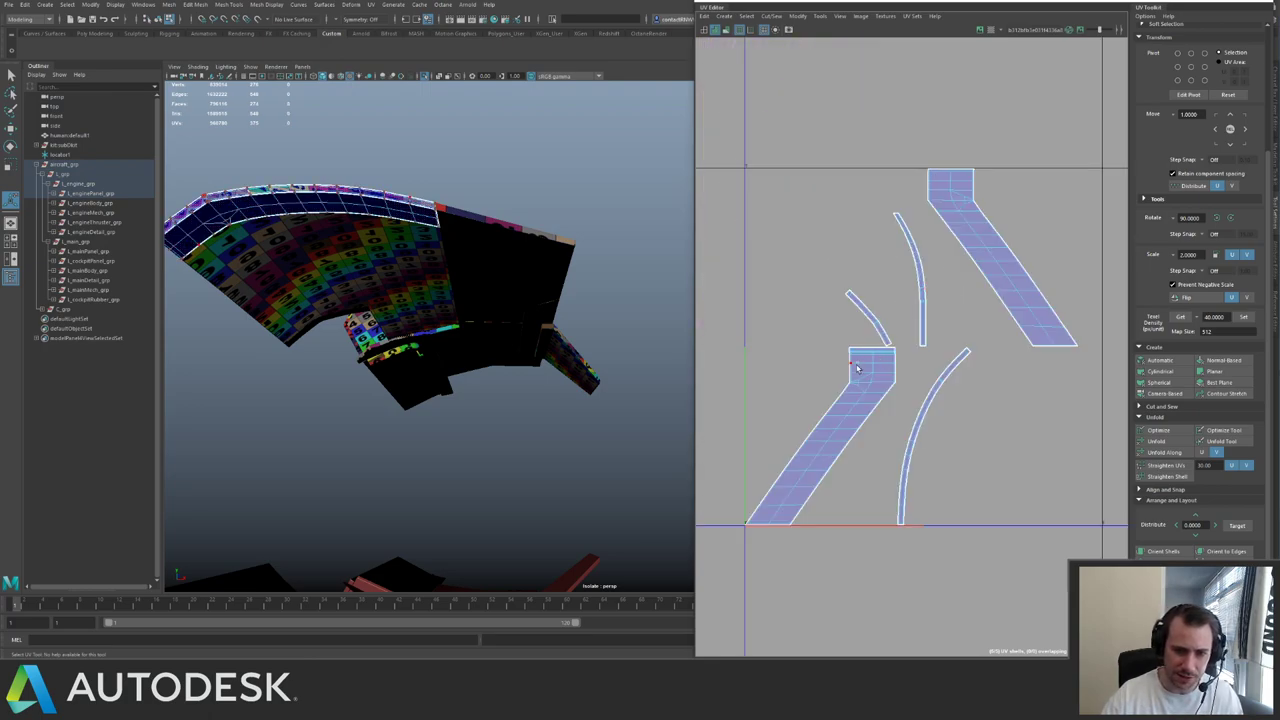
left_click_drag(369, 237, 412, 372, "alt")
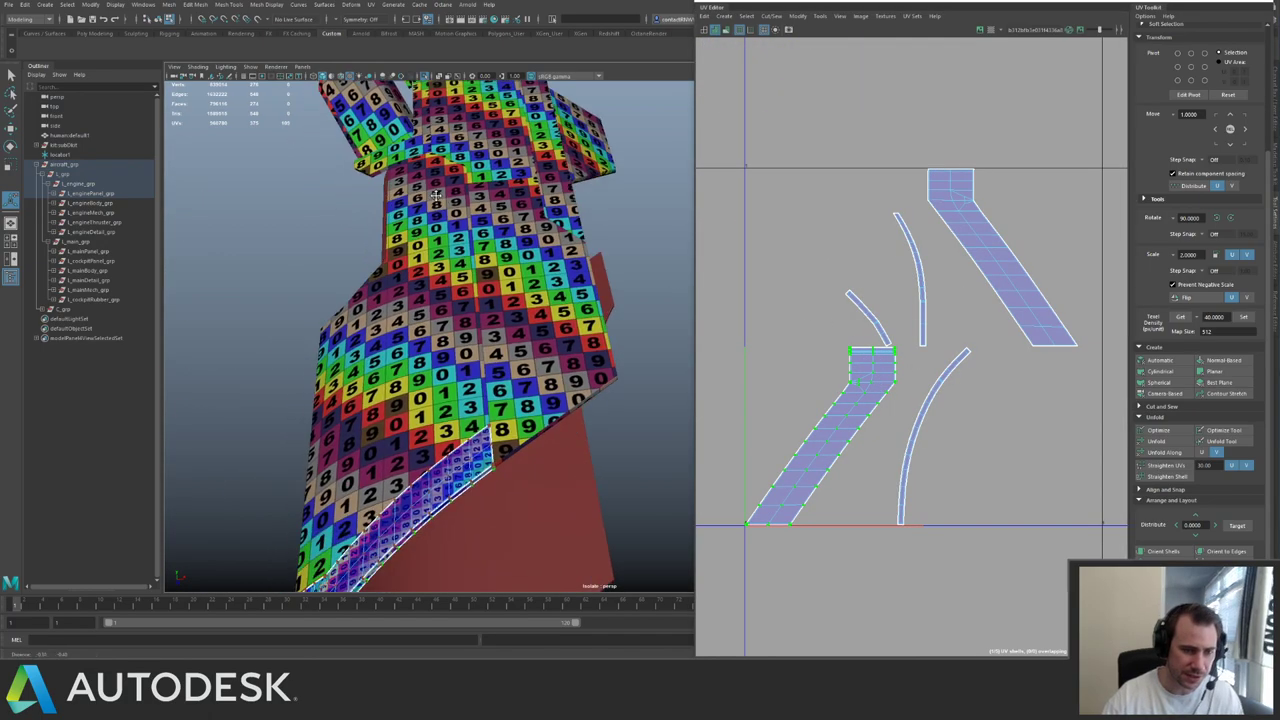
right_click_drag(412, 372, 453, 366, "alt")
left_click_drag(329, 350, 440, 312, "alt")
left_click_drag(508, 262, 428, 284, "alt")
- Cut the UVs along the folded edge at the front strip's narrow end to separate the thin border piece
key("q")
left_click(350, 229)
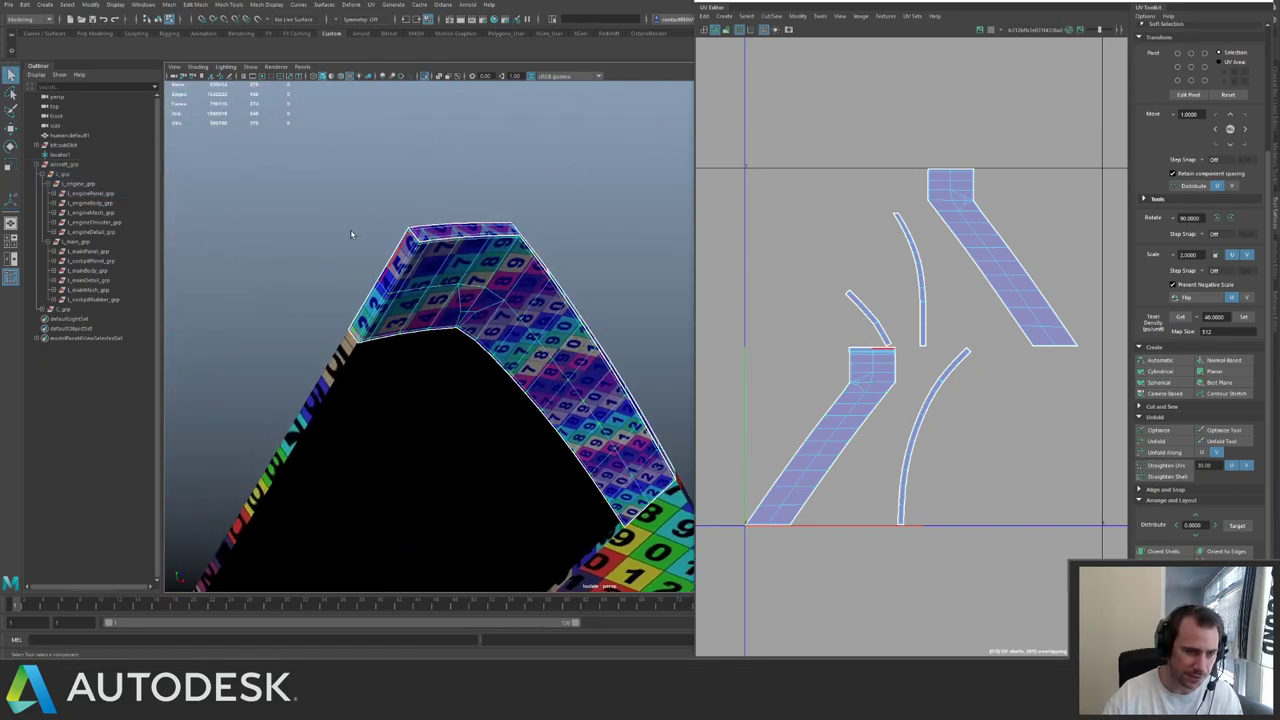
right_click_drag(350, 229, 434, 337, "alt")
left_click_drag(434, 337, 410, 340, "alt")
left_click(298, 340)
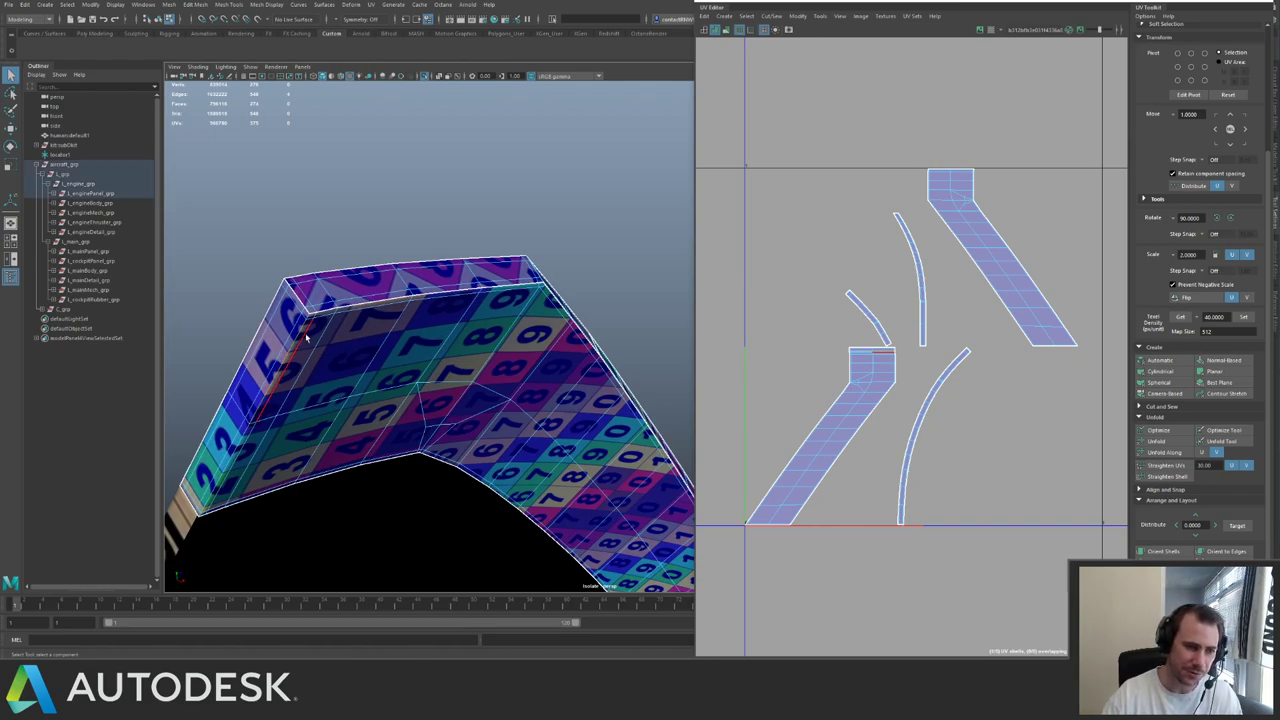
right_click_drag(885, 306, 857, 320, "shift")
key("w")
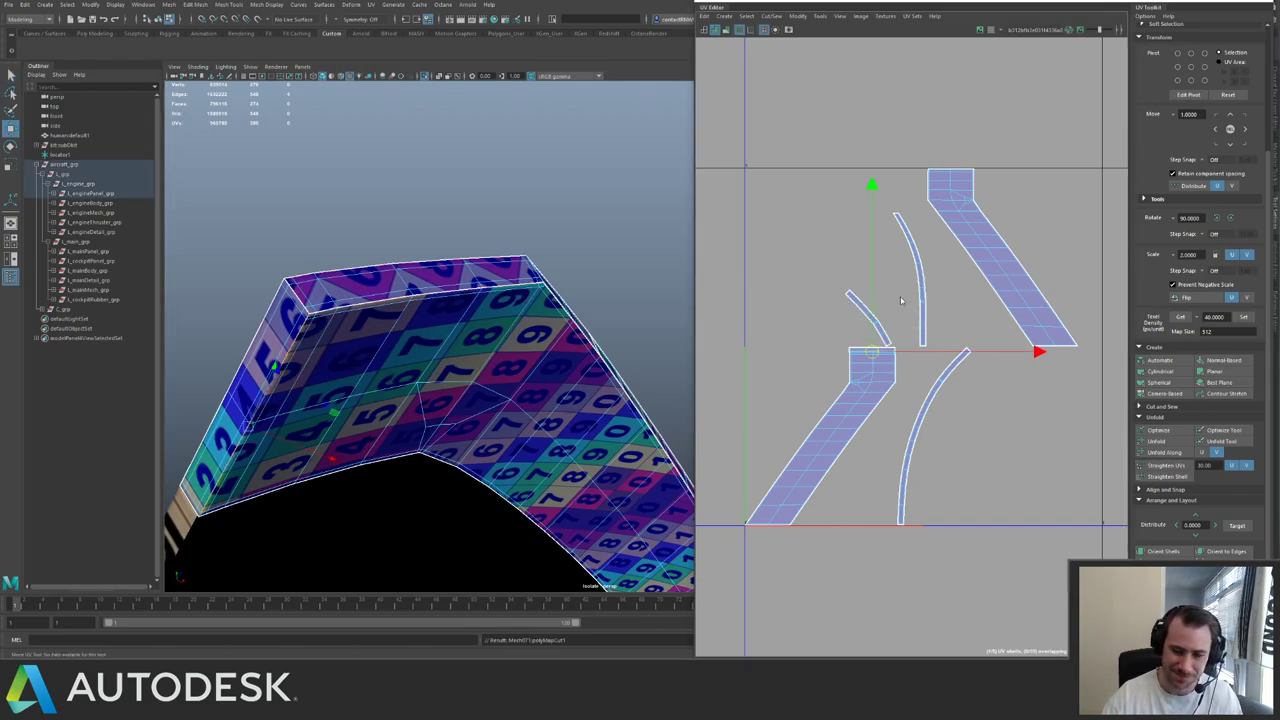
- Select the front strip's lower large UV shell and rotate it 90 degrees clockwise
left_click(829, 370)
left_click_drag(832, 377, 878, 396)
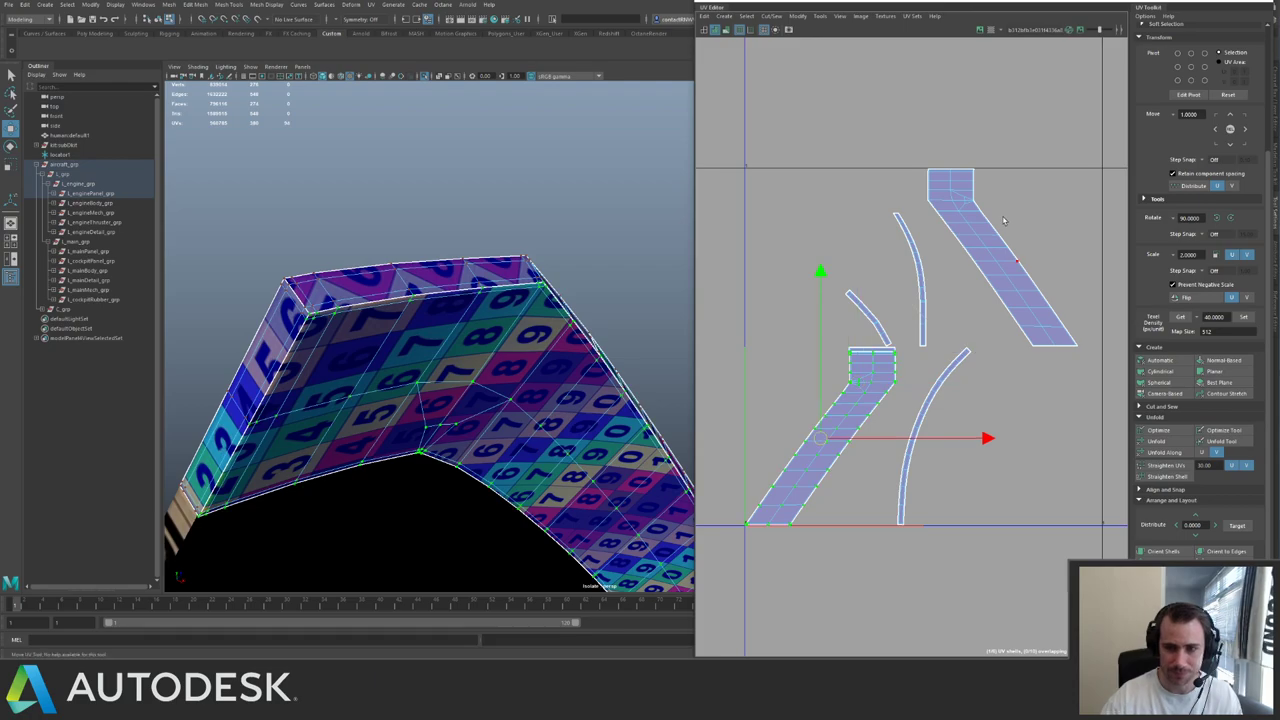
scroll(1000, 214, "down", 1)
left_click(1231, 218)
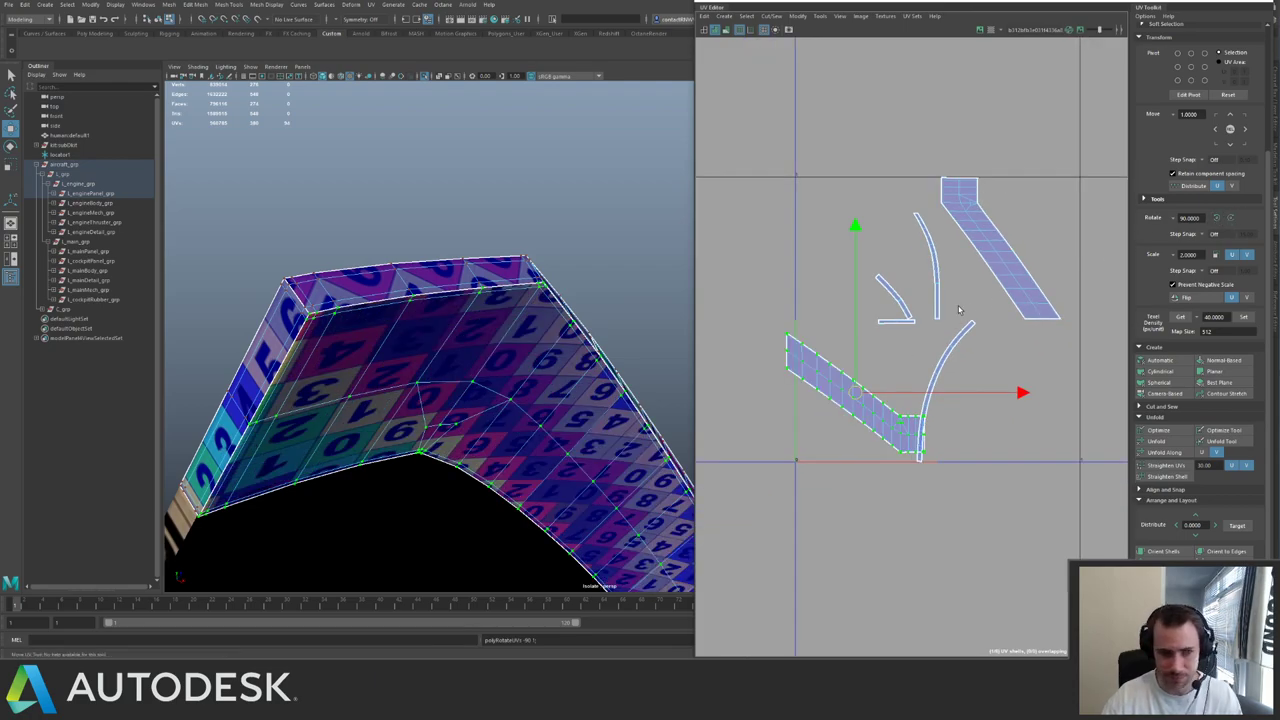
- Rotate the front strip's upper large UV shell 90 degrees counterclockwise
mouse_move(524, 308)
left_mouse_down("alt")
mouse_move(474, 380)
mouse_move(521, 308)
left_mouse_up("alt")
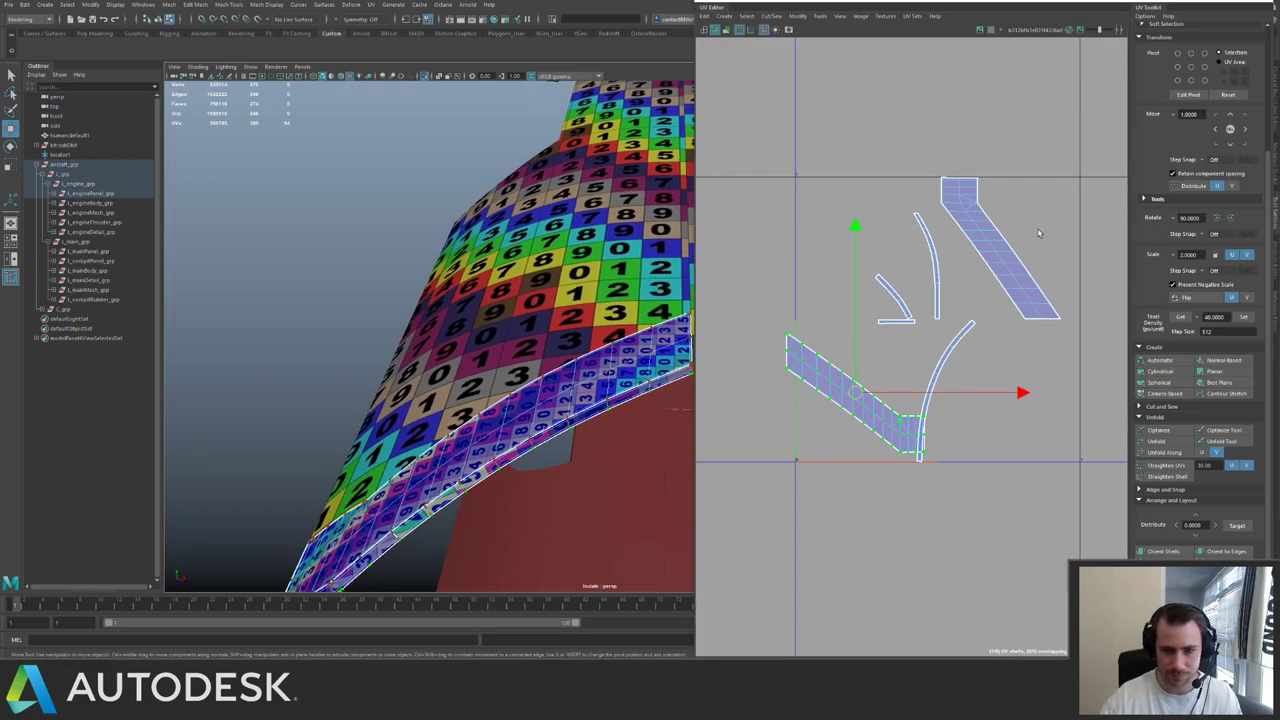
left_click(1017, 268)
left_click(1217, 218)
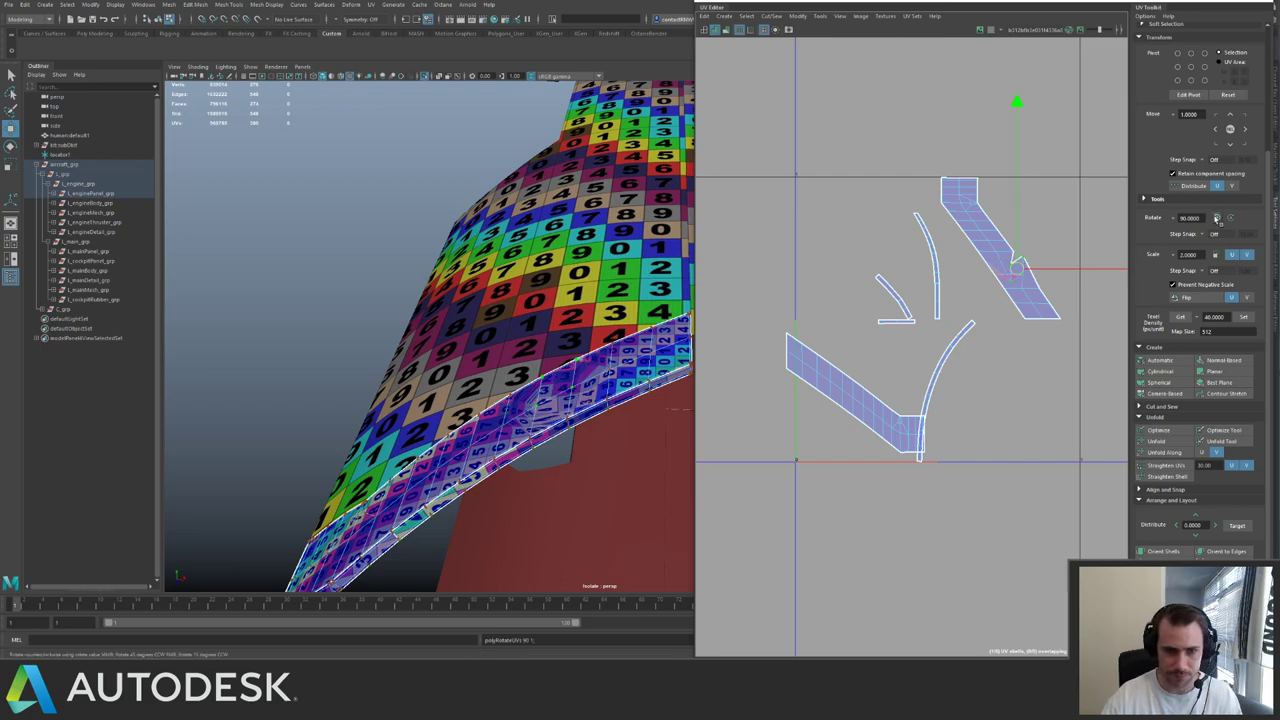
key("ctrl+z")
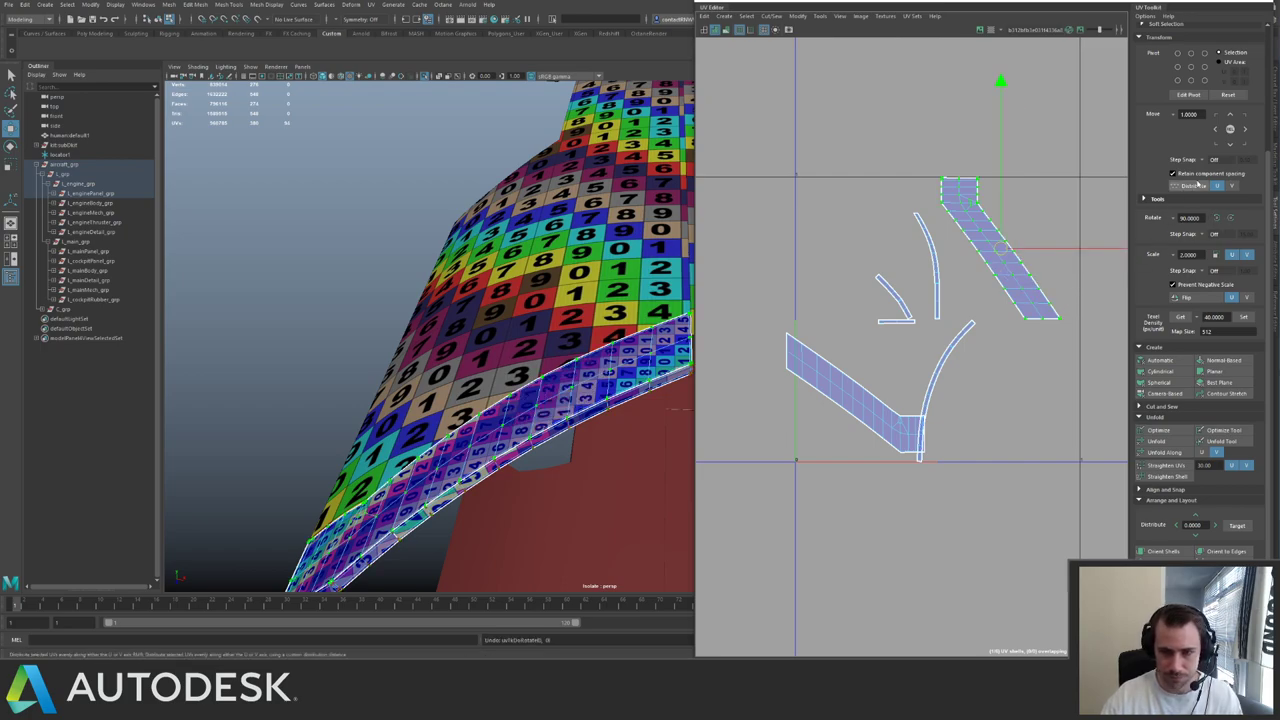
left_click(1216, 217)
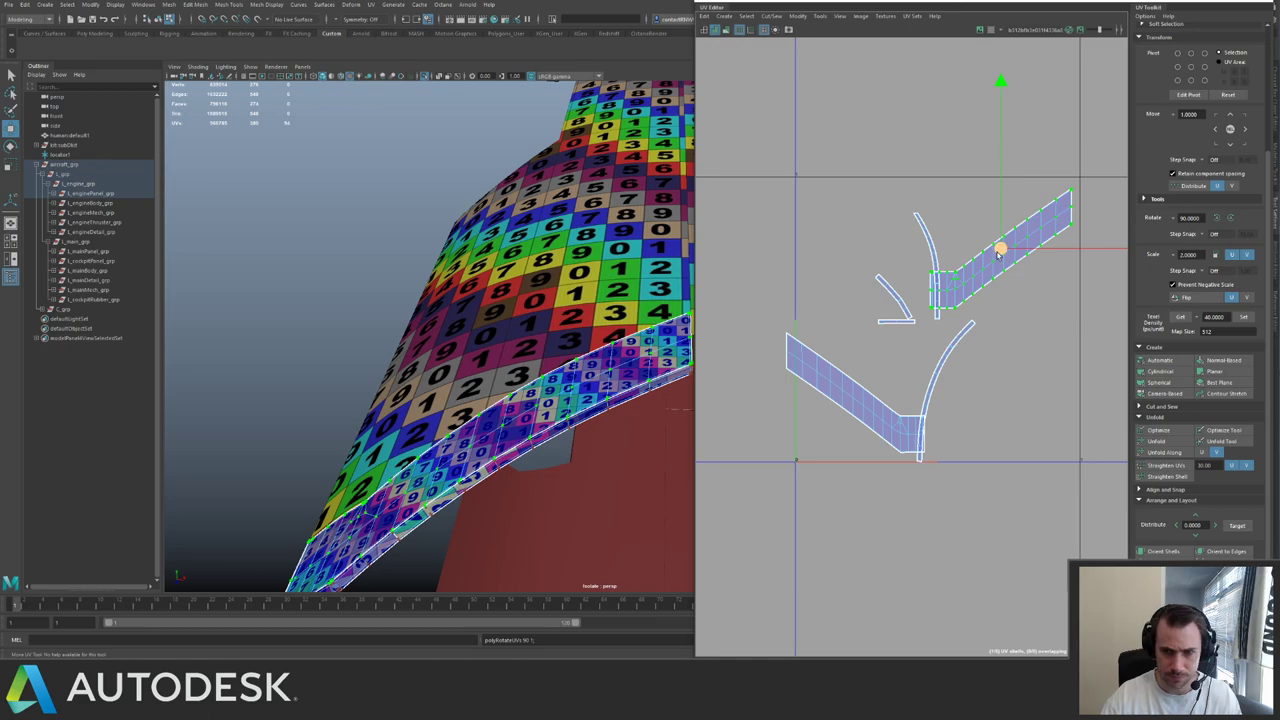
- Move the rotated shell across the other large shell and shift both outside the UV tile, away from the thin border shells
left_click_drag(998, 255, 787, 402)
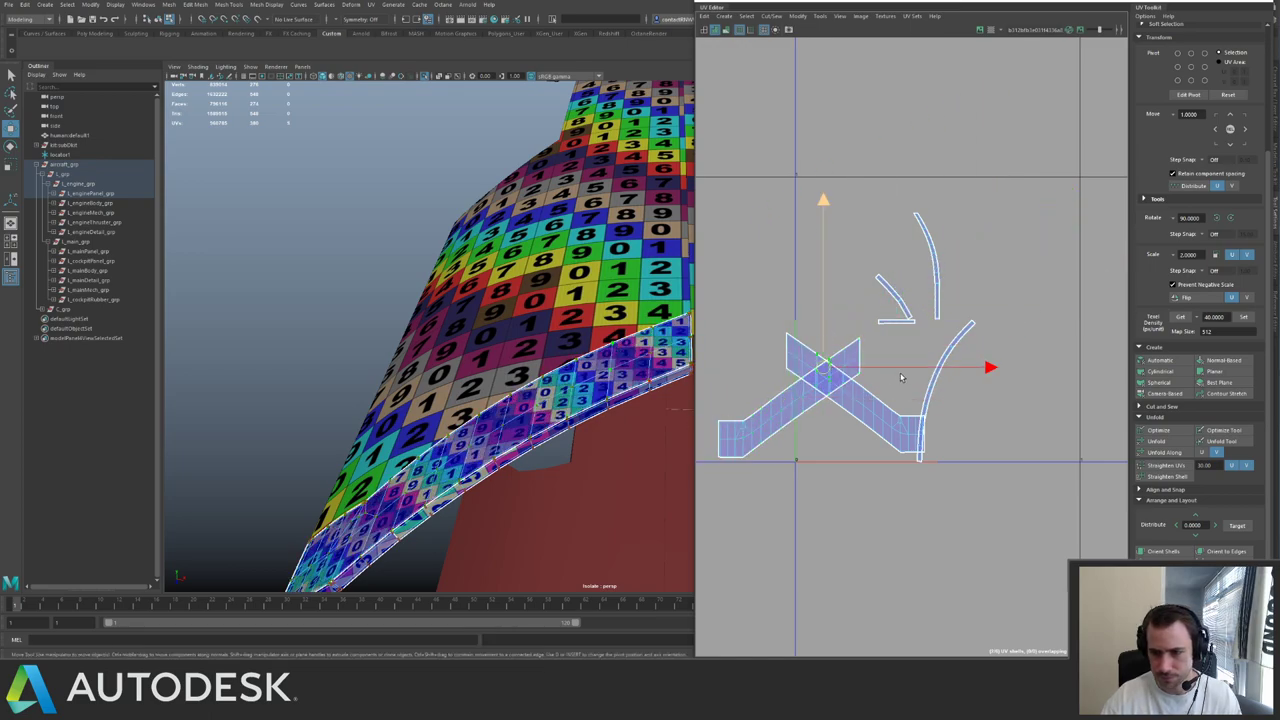
key("f")
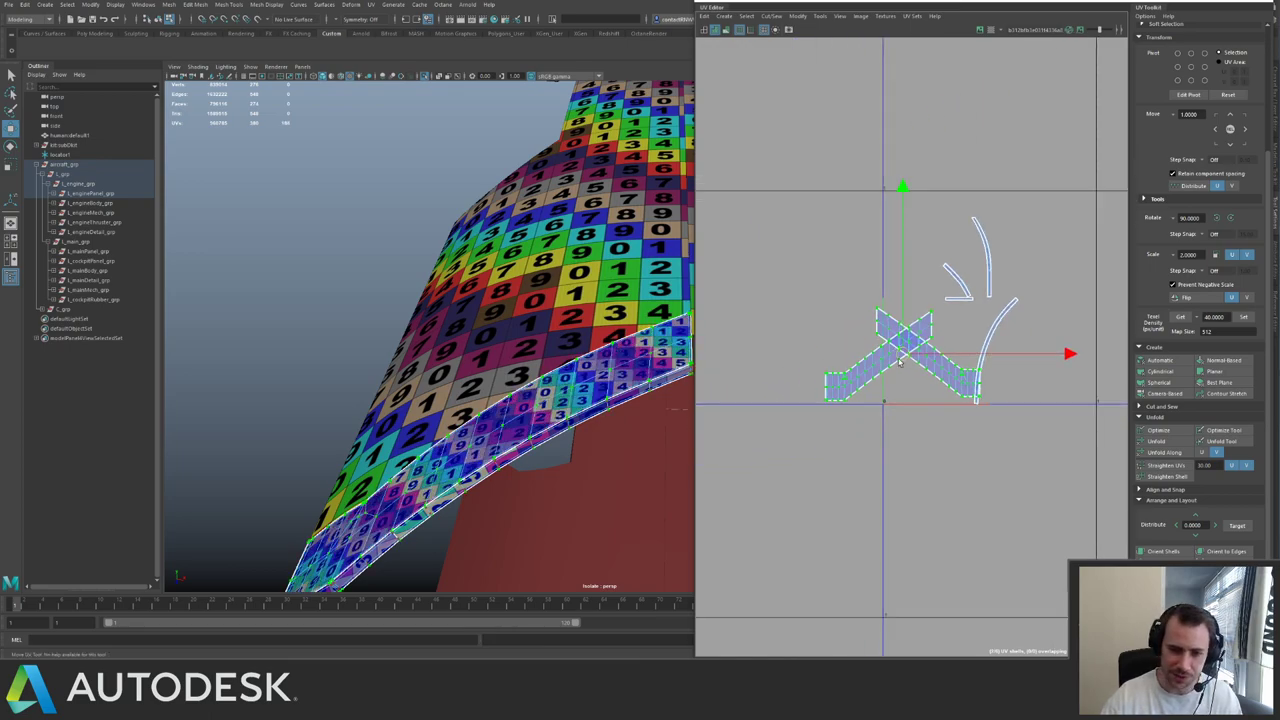
left_click_drag(899, 362, 793, 397)
- Straighten the upper curved border UV shell into a vertical strip and bring its upper end UVs in line with it
left_click_drag(981, 313, 1020, 272)
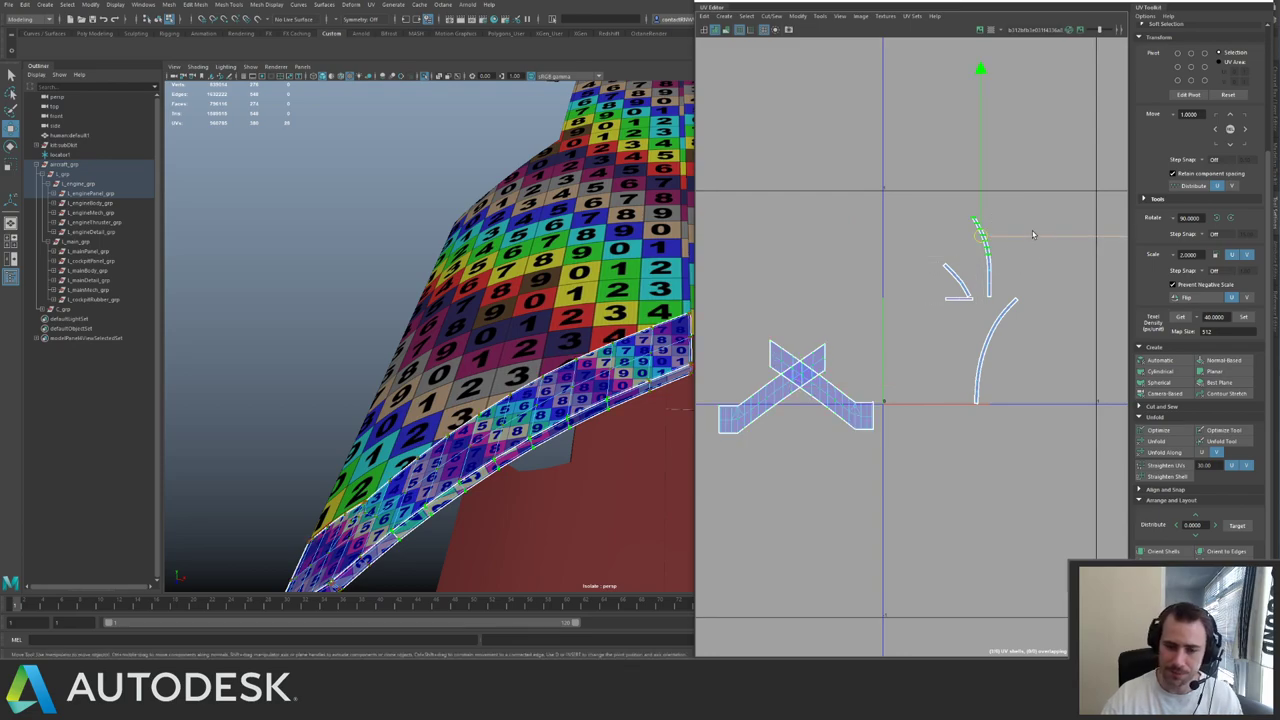
scroll(1023, 294, "up", 3)
double_click(923, 222)
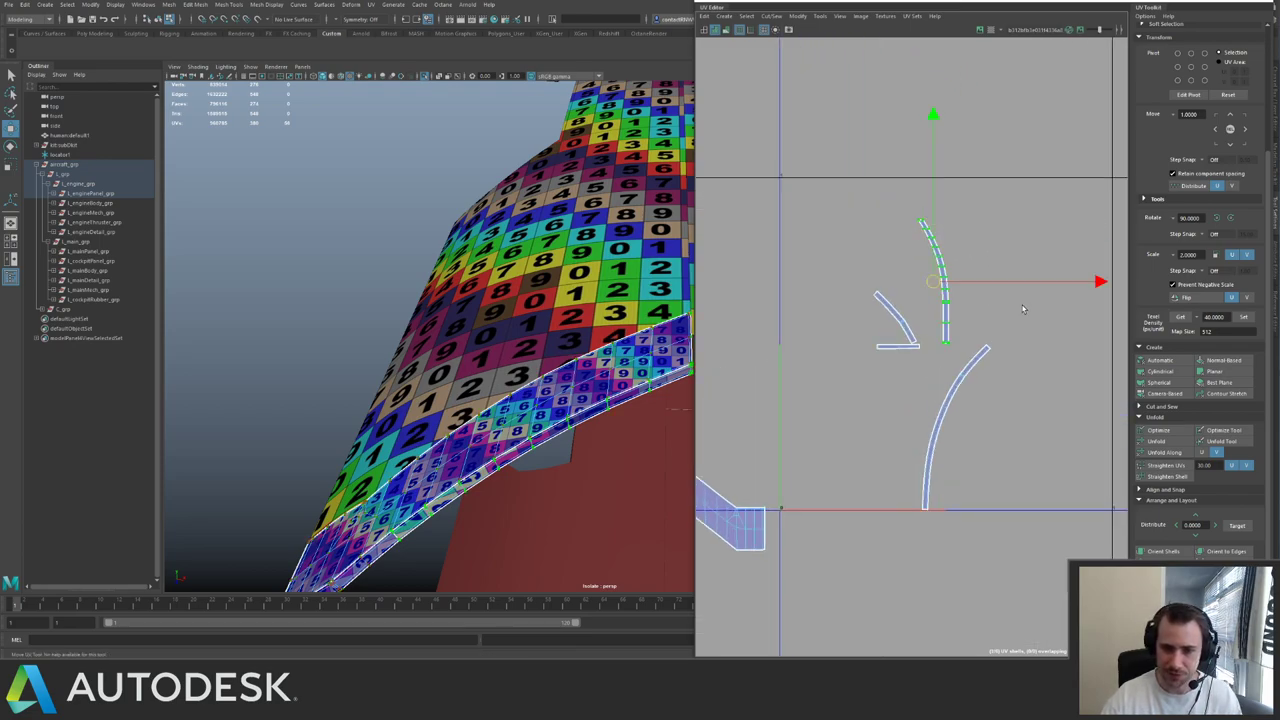
left_click(1165, 465)
left_click_drag(891, 219, 960, 228)
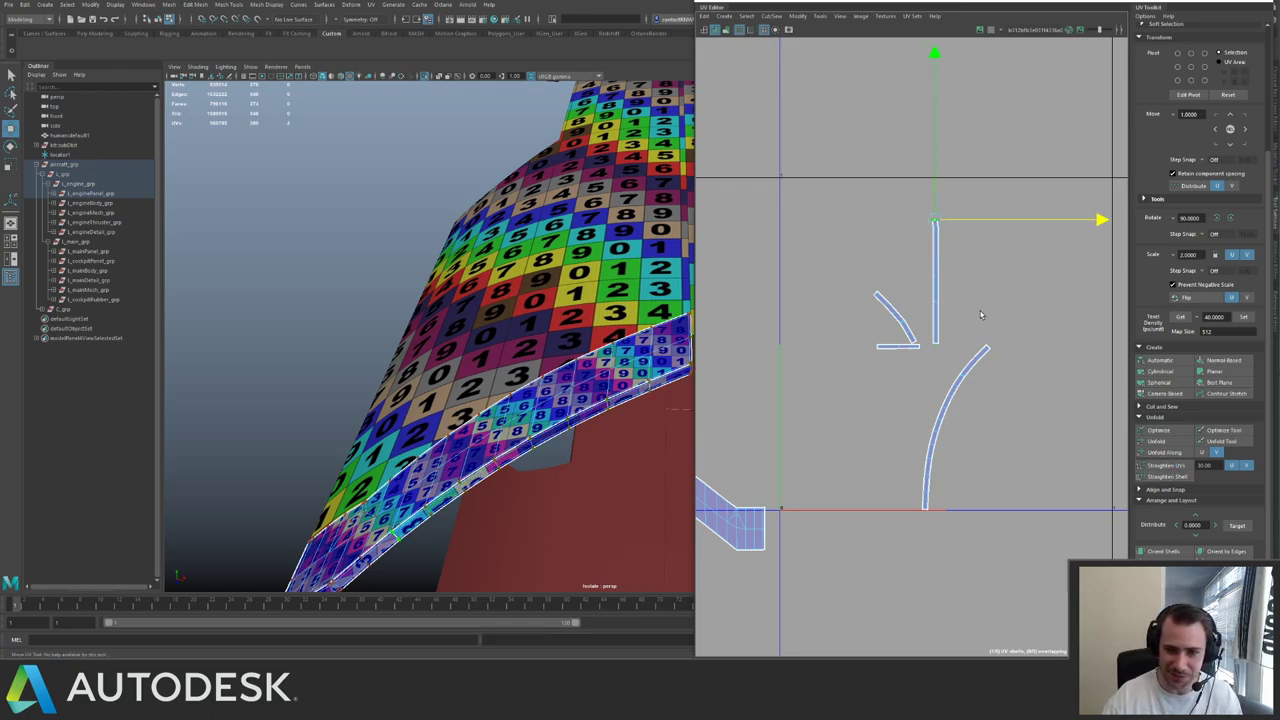
- Straighten the lower curved border UV shell into a vertical strip and shift its upper end UVs into line
left_click_drag(961, 315, 996, 364)
right_click_drag(990, 347, 1069, 340, "ctrl")
key("e")
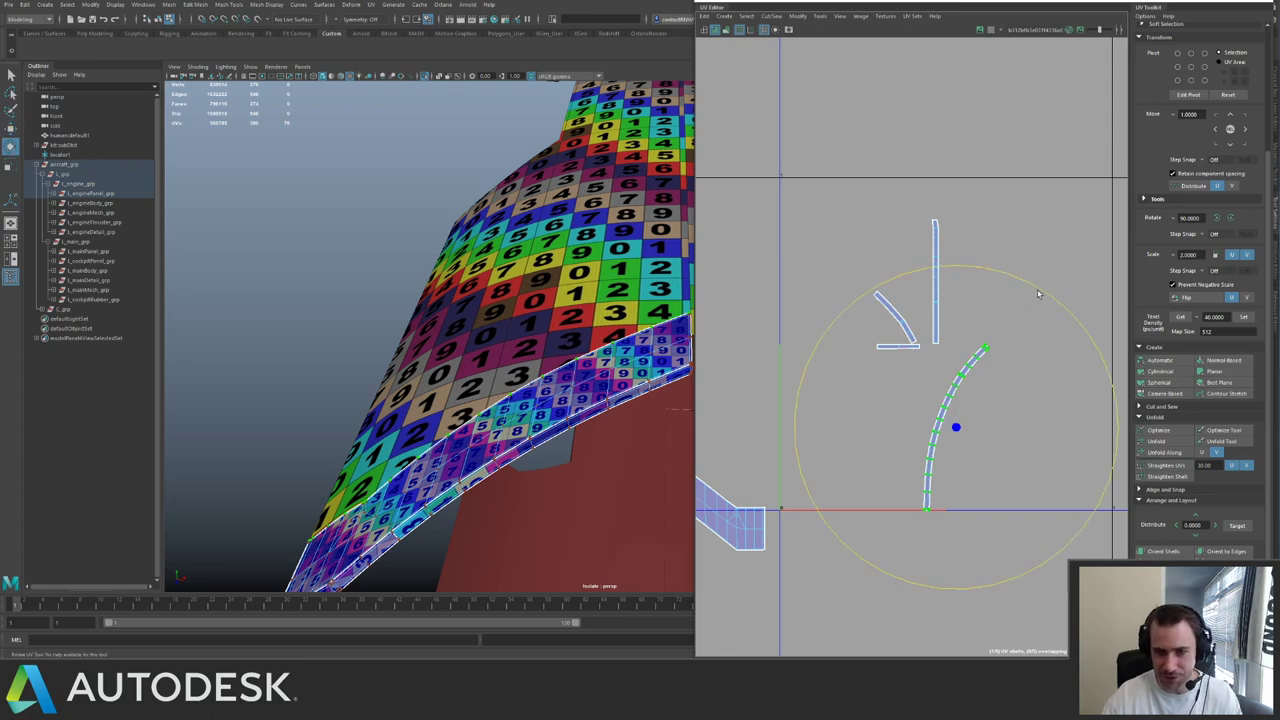
left_click(1163, 465)
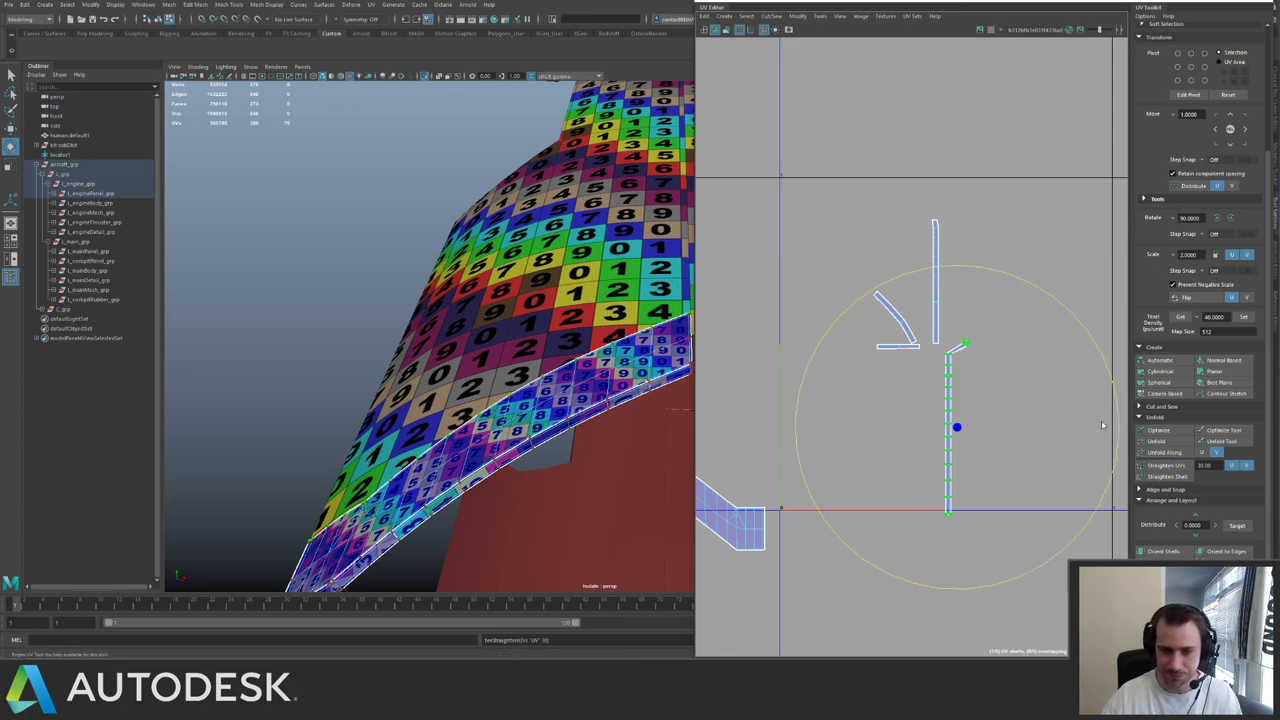
key("w")
left_click_drag(960, 325, 979, 346)
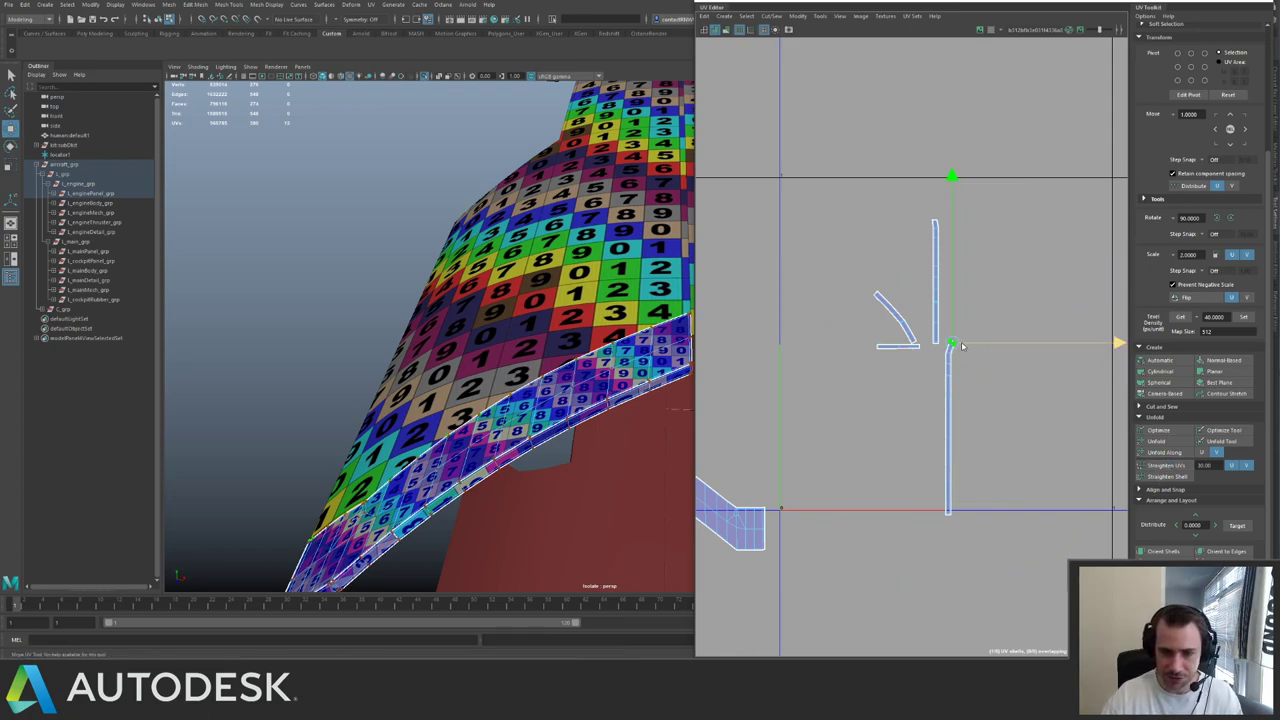
key("e")
middle_click_drag(970, 259, 906, 237, "alt")
right_click_drag(906, 237, 943, 229, "alt")
middle_click_drag(943, 229, 975, 202, "alt")
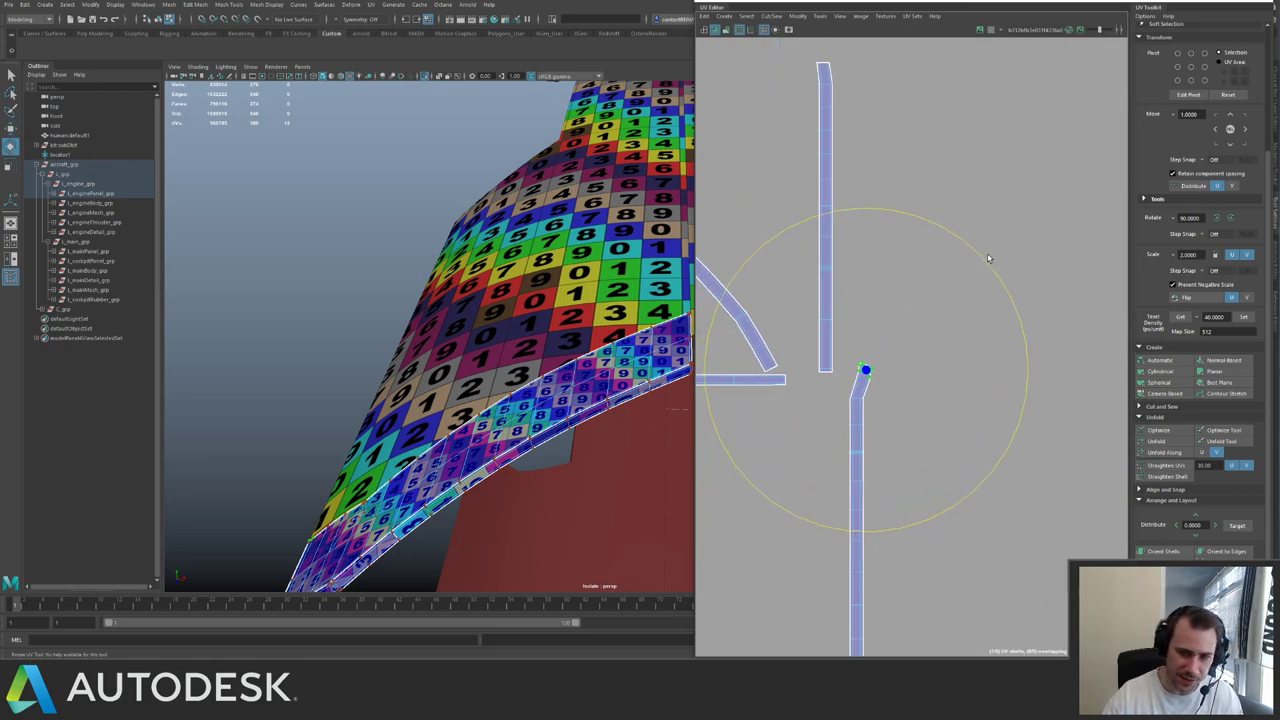
key("w")
left_click_drag(885, 372, 872, 373)
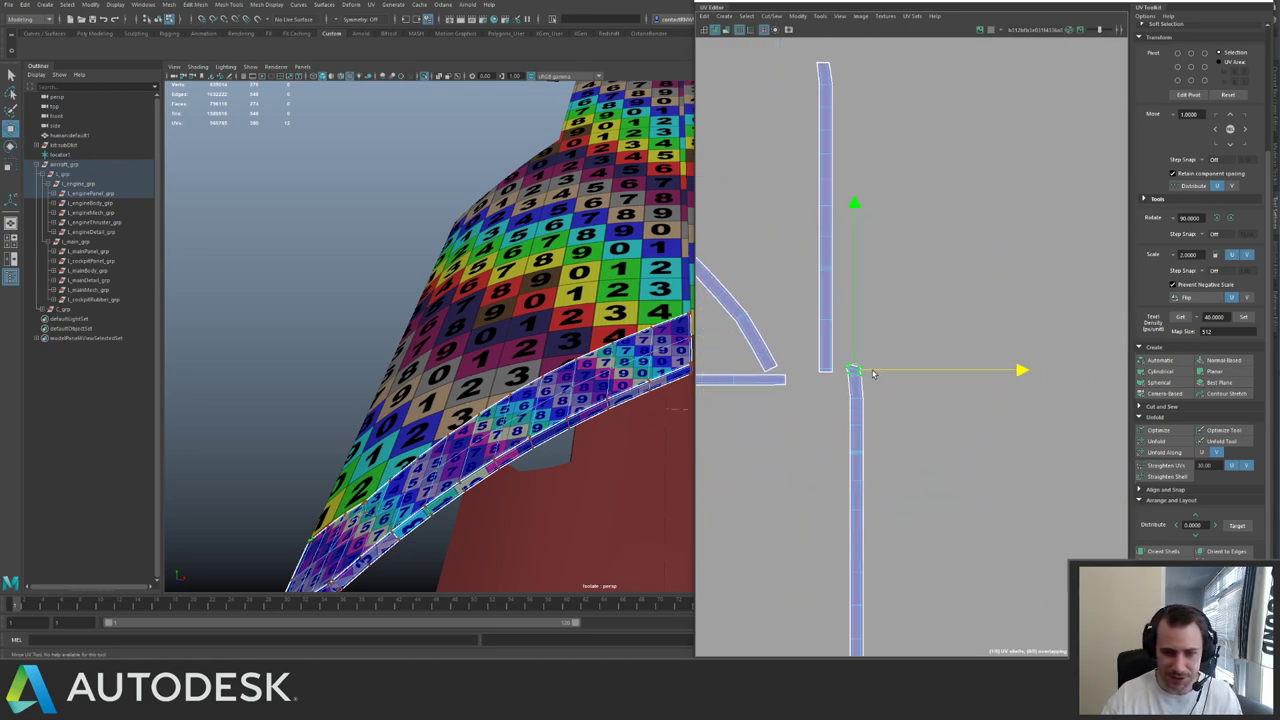
- Rotate the short angled border UV shell until it stands roughly vertical
scroll(874, 374, "down", 2)
left_click(727, 271)
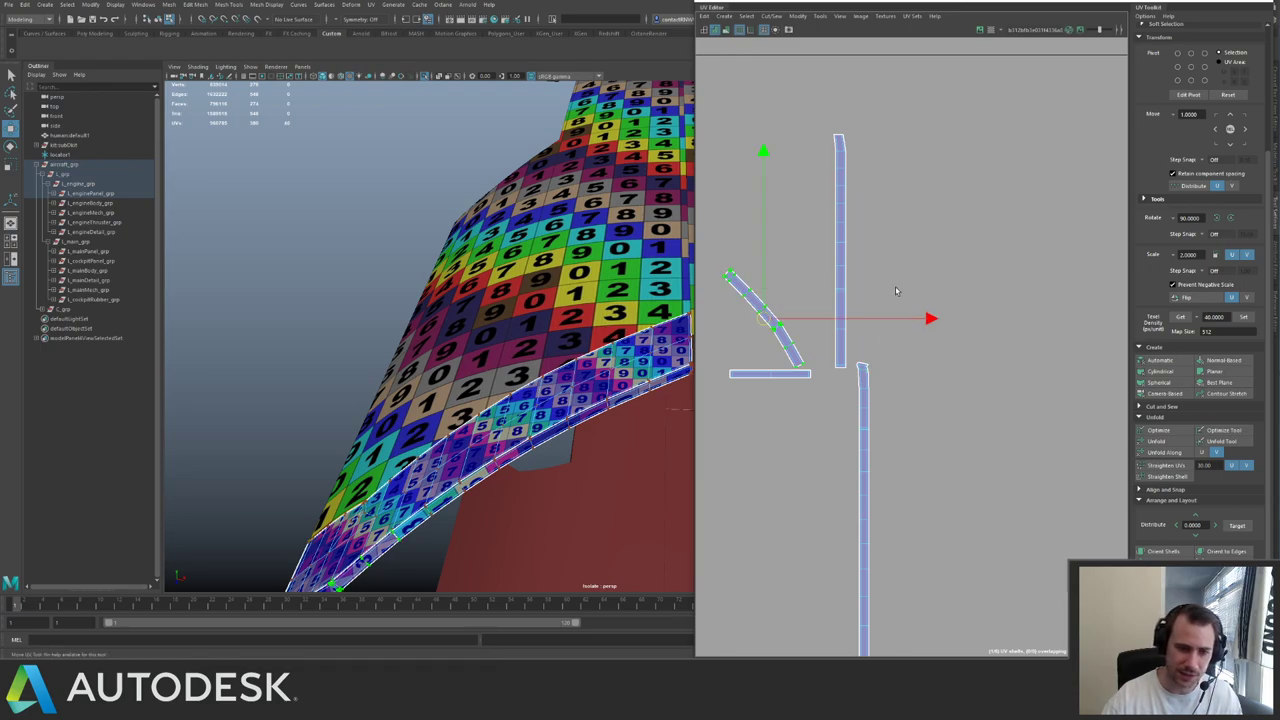
key("e")
key("q")
left_click(917, 263)
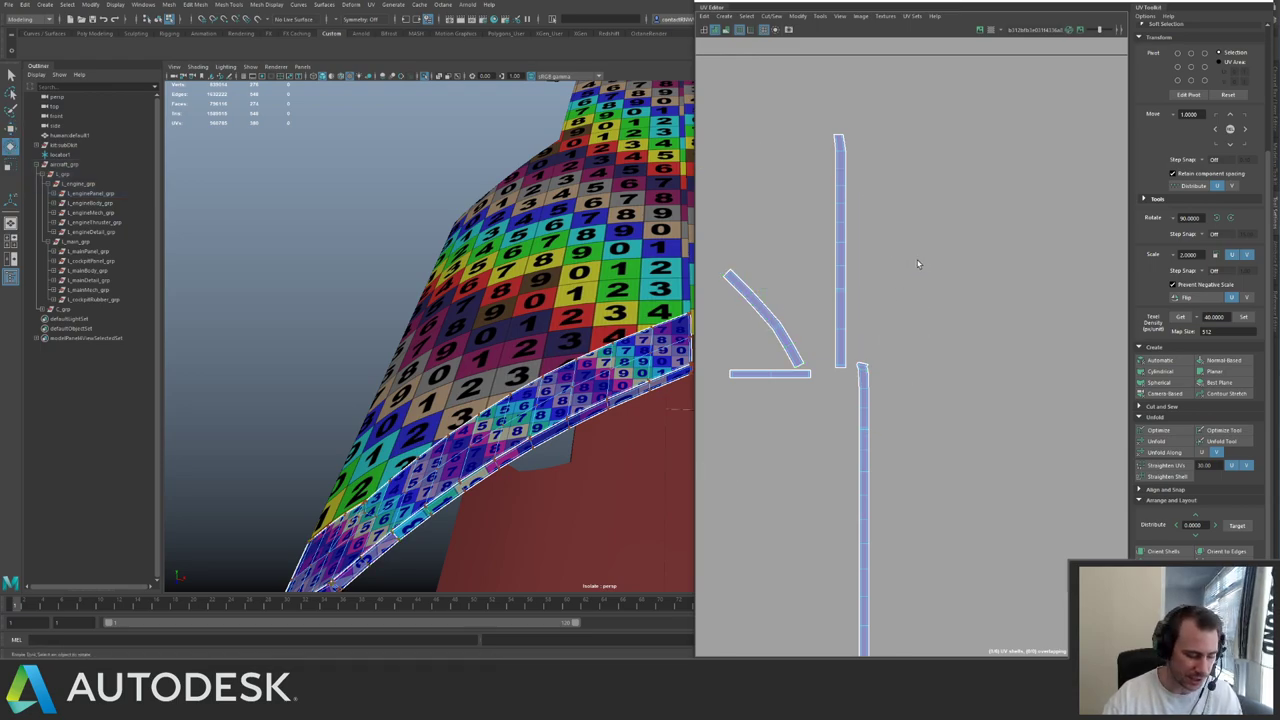
key("ctrl+z")
left_click_drag(918, 264, 979, 365)
right_click_drag(1029, 366, 882, 166, "alt")
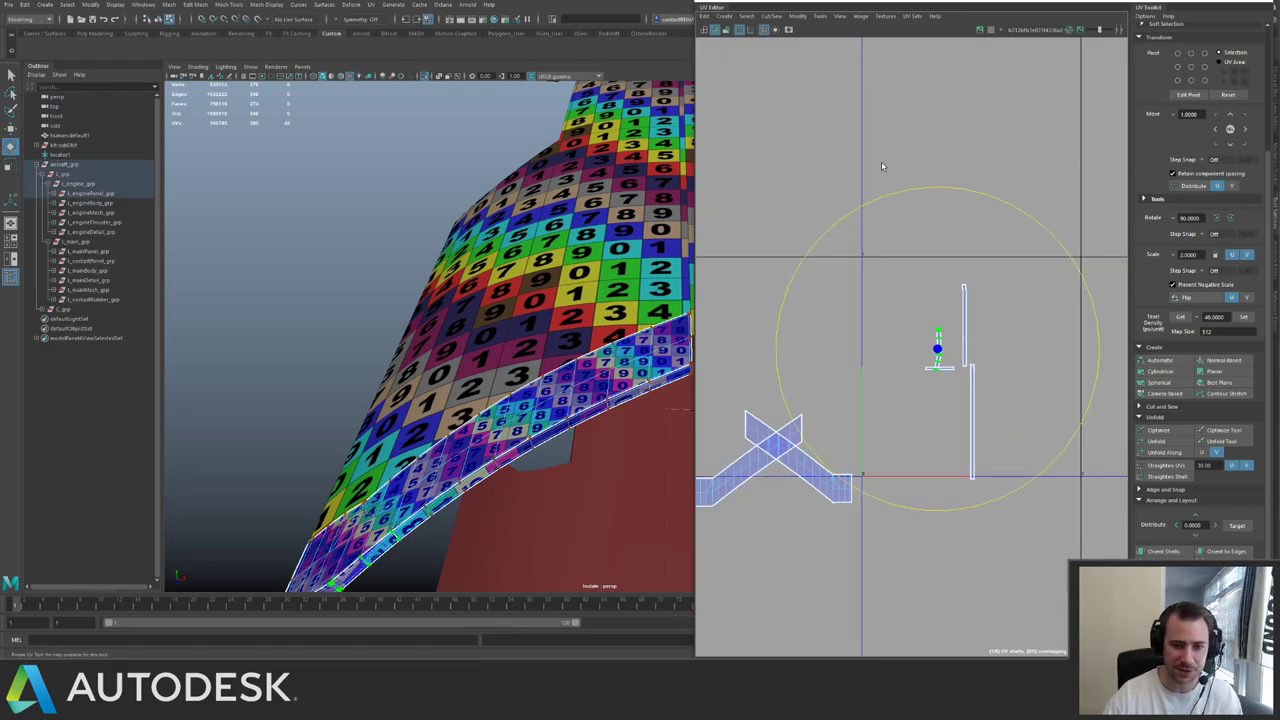
- Set the texel density of the four thin border UV shells to 40 at map size 512
left_click_drag(897, 199, 1008, 509)
left_click(1243, 317)
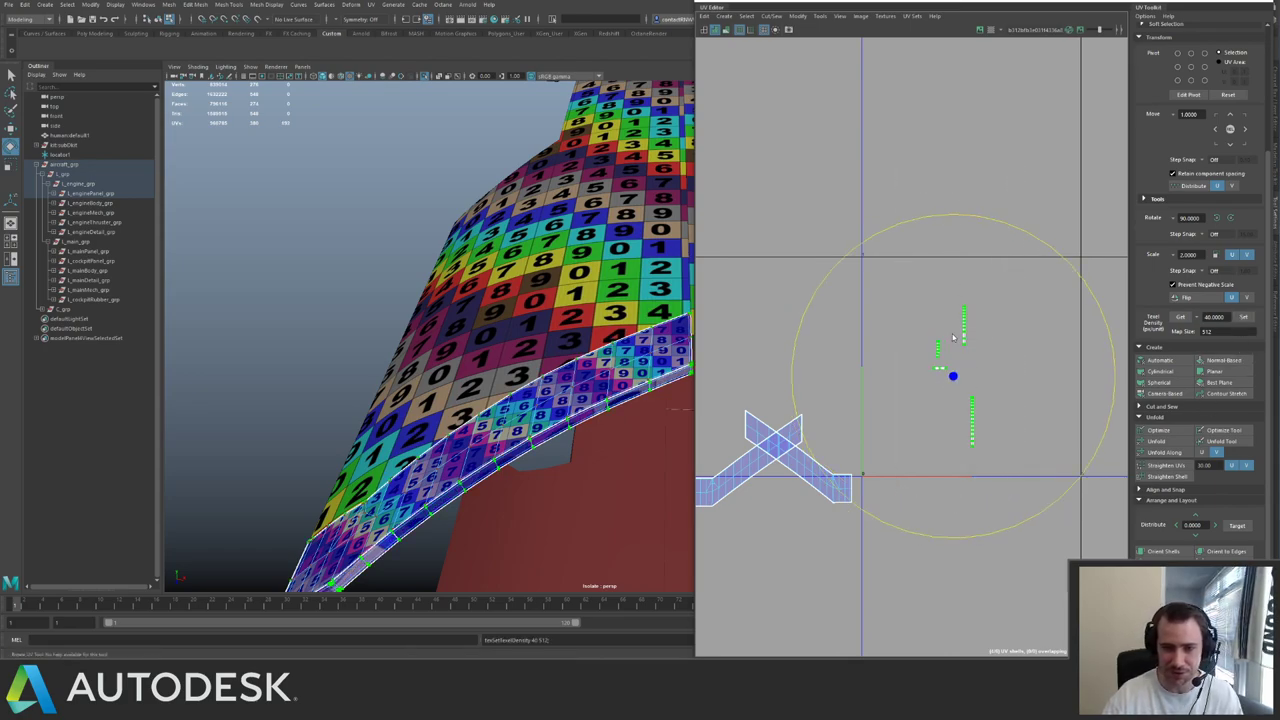
scroll(960, 385, "up", 5)
key("w")
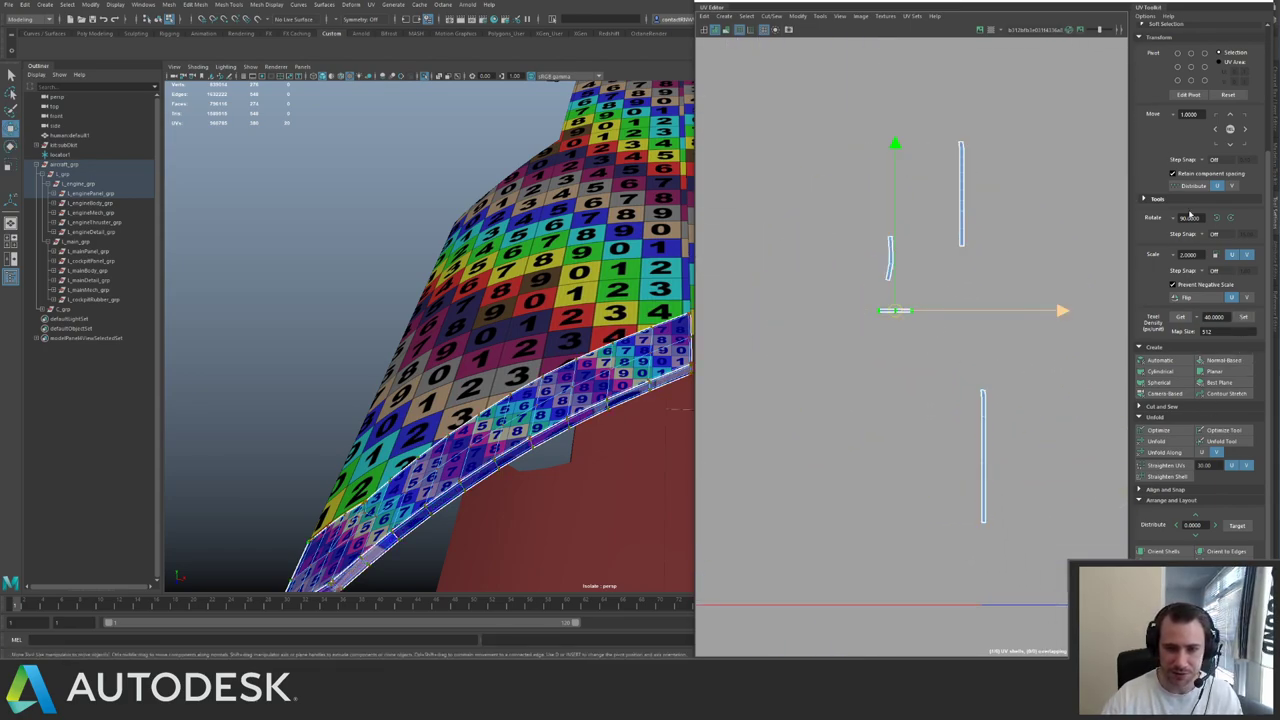
- Set all of the front strip's UV shells to texel density 40 and lay them out in the first UV tile
scroll(775, 238, "down", 6)
left_click_drag(792, 235, 1010, 400)
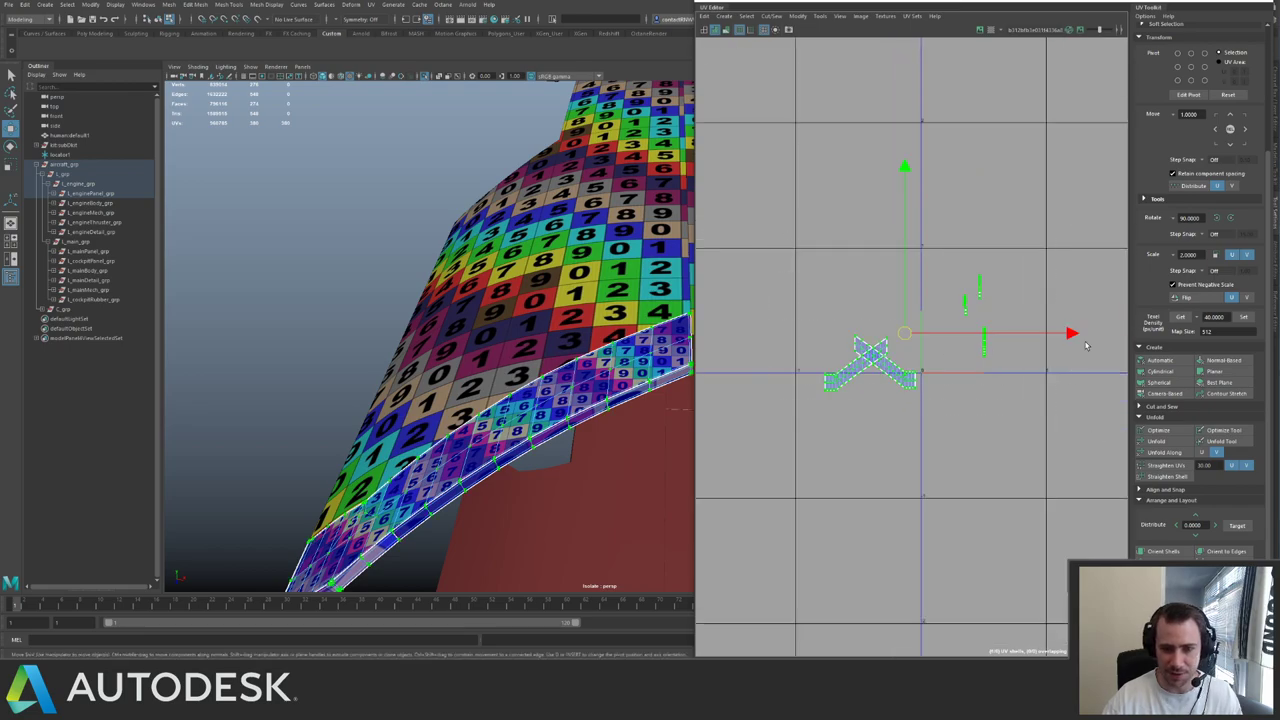
left_click(1243, 317)
right_click_drag(918, 391, 918, 391, "shift")
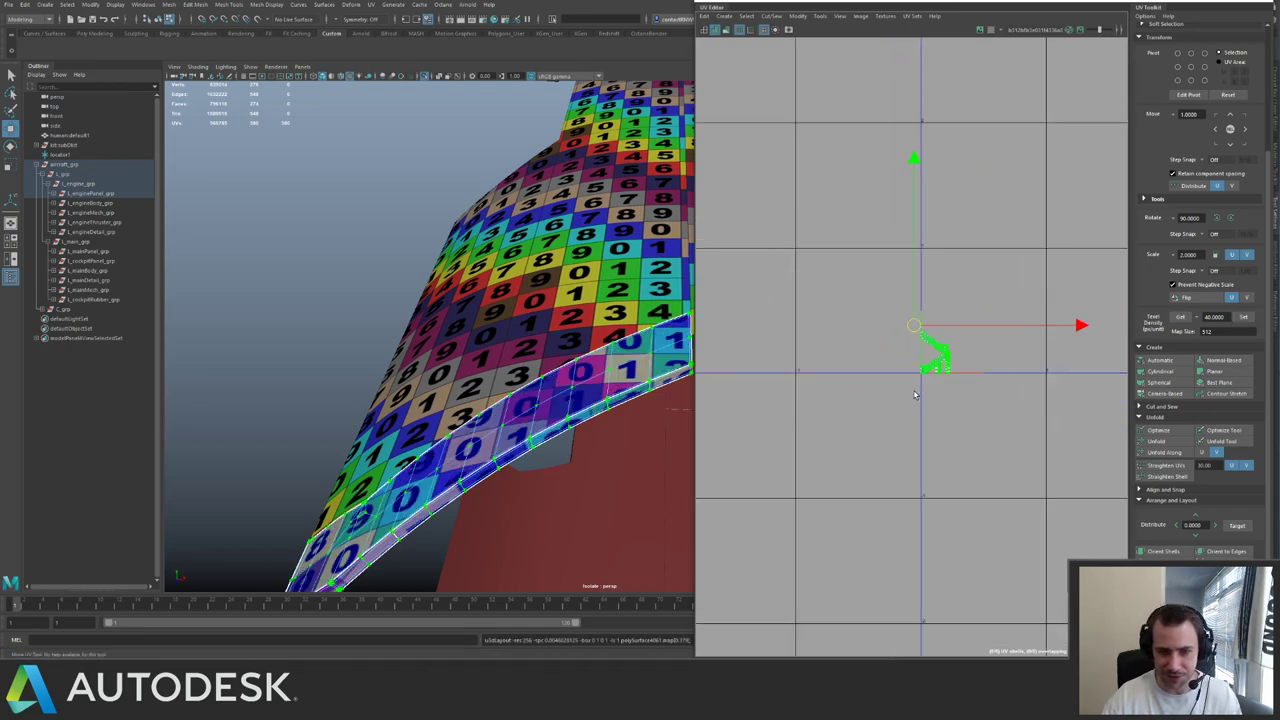
- Return to object selection and select all the panels of the upright fin
middle_click_drag(870, 285, 936, 306, "alt")
right_click_drag(936, 306, 806, 300, "alt")
key("F8")
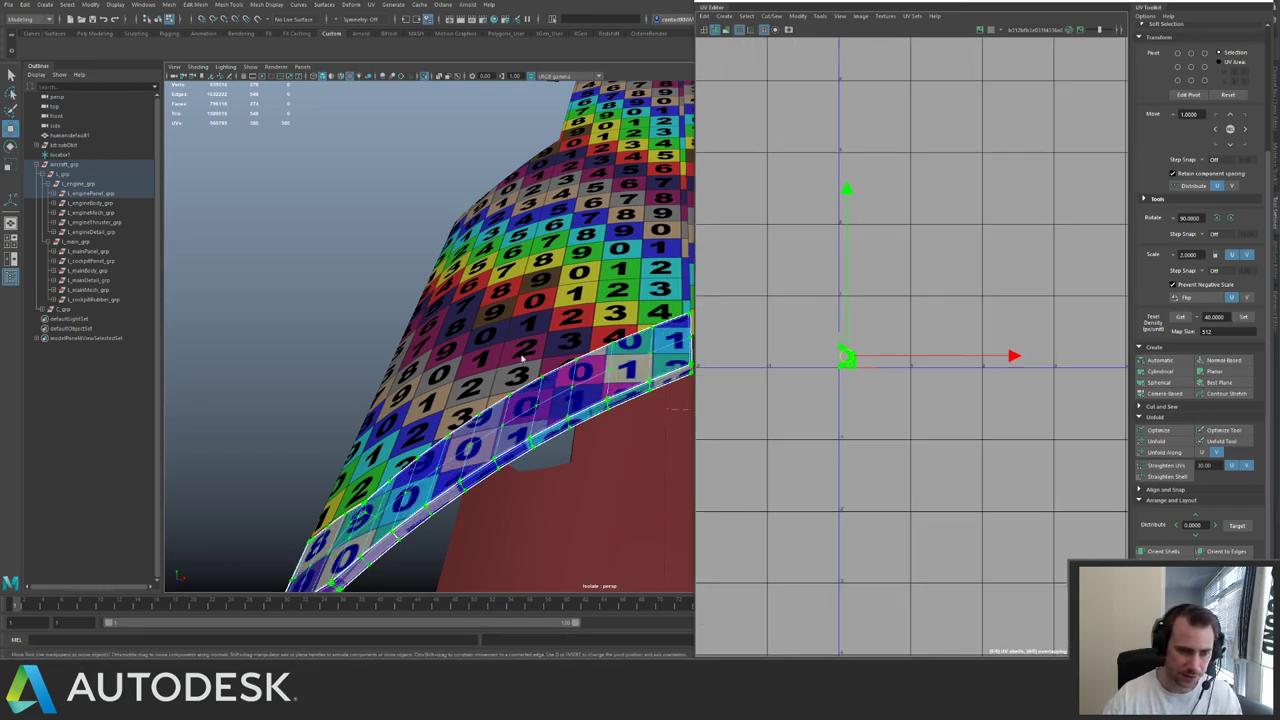
right_click_drag(246, 277, 195, 282, "alt")
left_click_drag(230, 284, 460, 288, "alt")
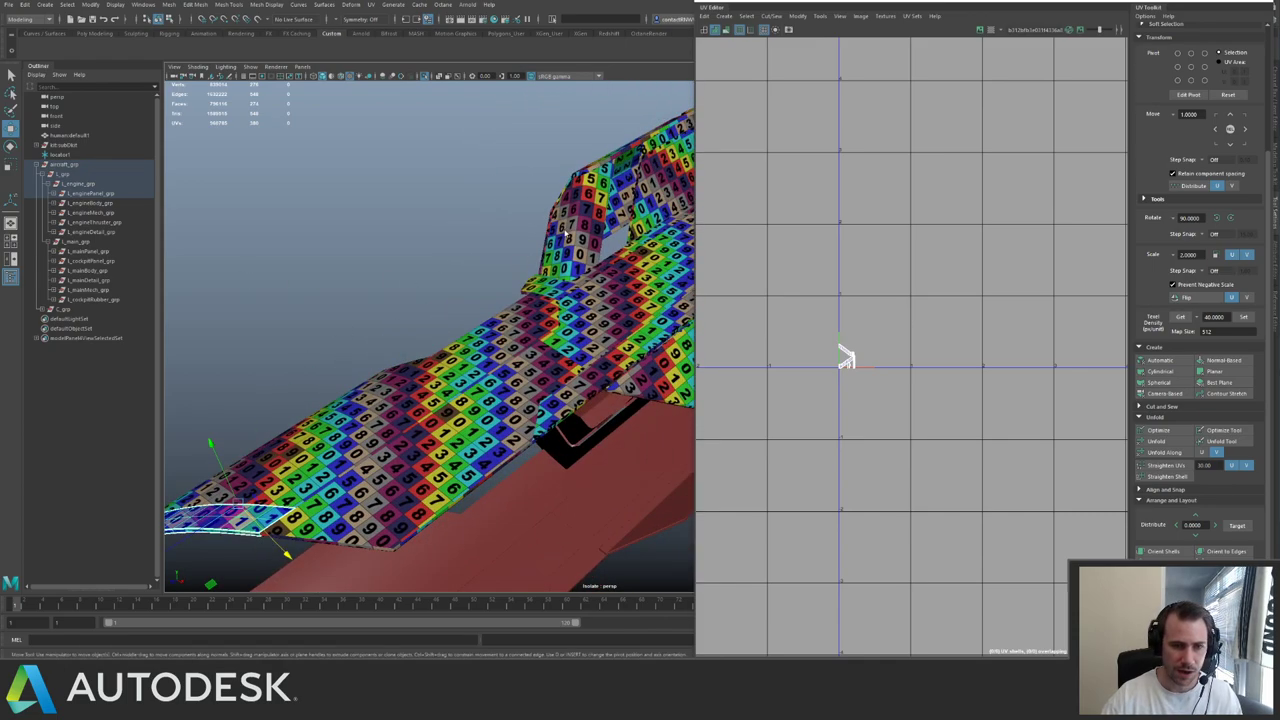
left_click(585, 204)
left_click_drag(480, 230, 512, 252, "alt")
right_click_drag(511, 253, 508, 248)
left_click(455, 280)
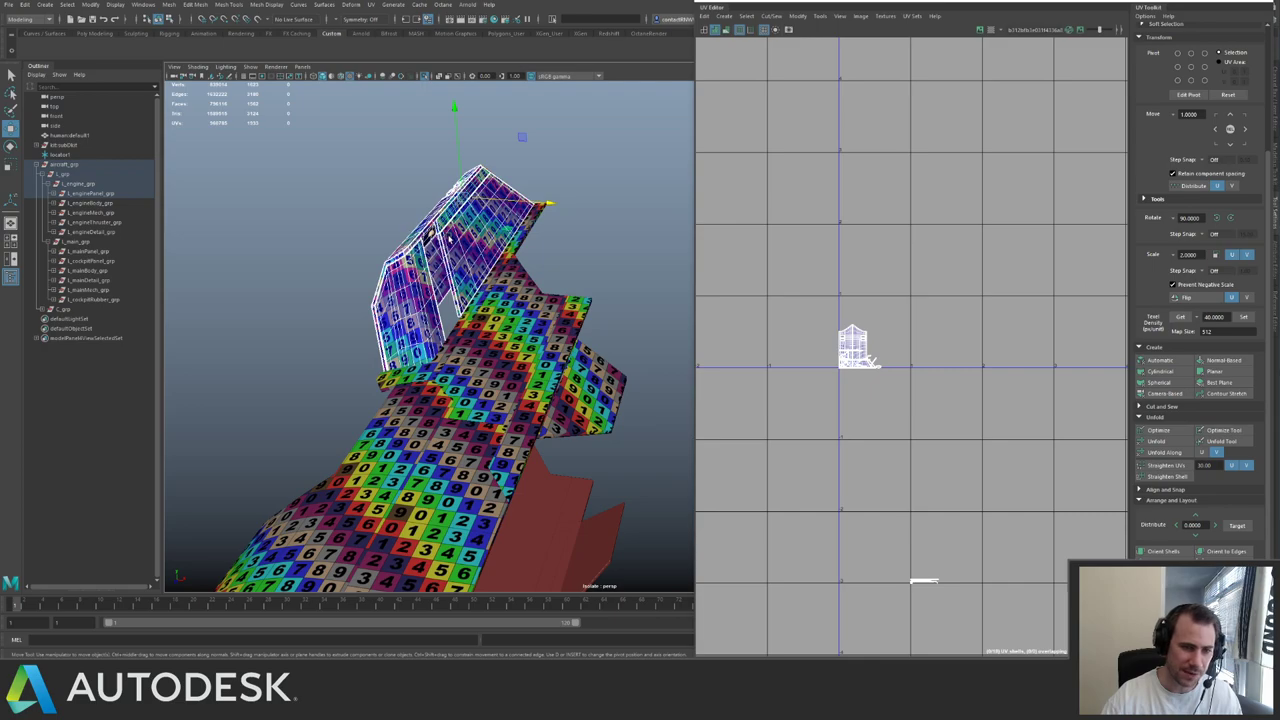
left_click_drag(449, 238, 635, 313, "alt")
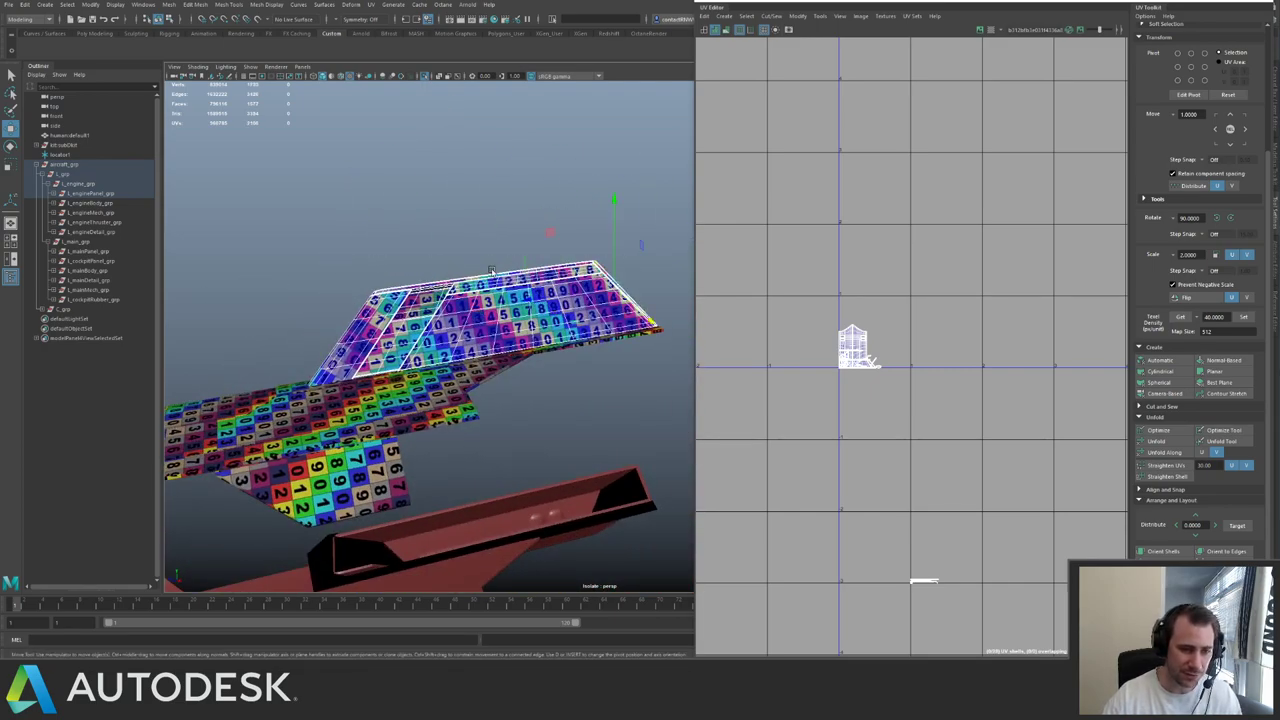
left_click_drag(492, 270, 551, 264, "alt")
- Set all of the fin's UV shells to texel density 40 at map size 512 and lay them out together
right_click_drag(887, 328, 787, 312, "alt")
right_click_drag(787, 312, 877, 258)
left_click_drag(810, 275, 1014, 536)
middle_click_drag(899, 434, 995, 340, "alt")
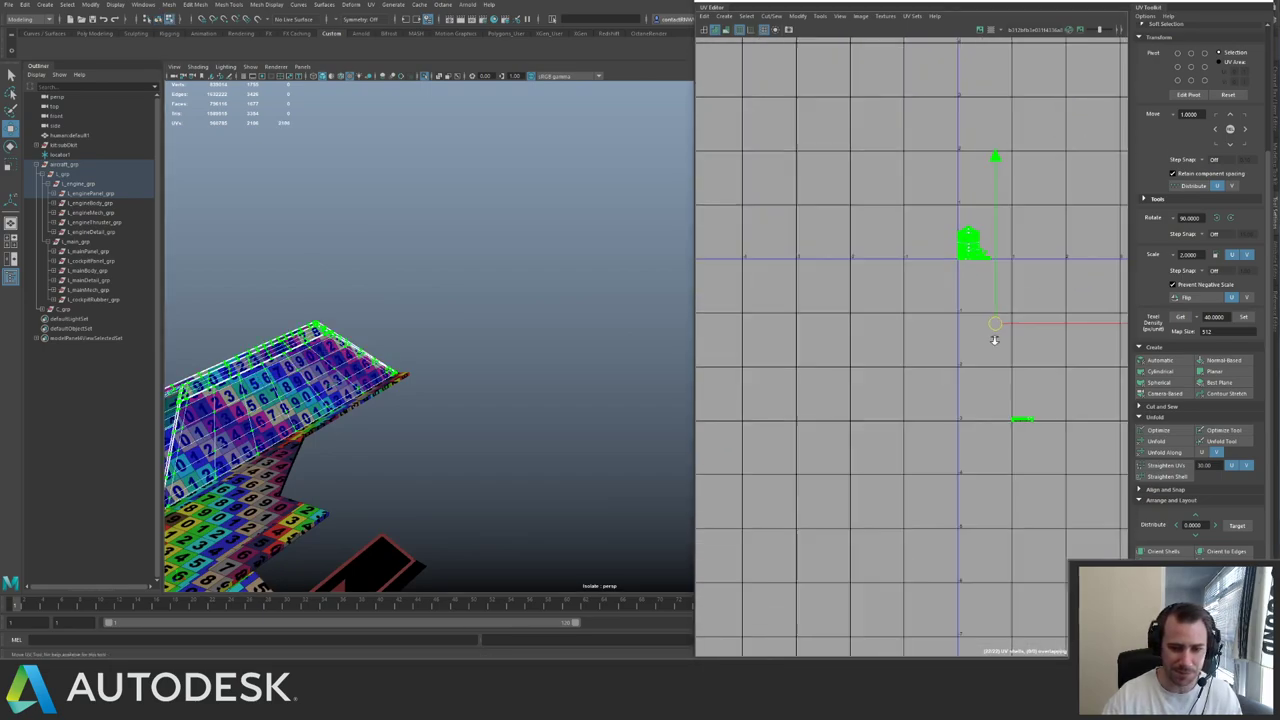
scroll(994, 340, "up", 2)
right_click_drag(923, 277, 907, 309, "shift")
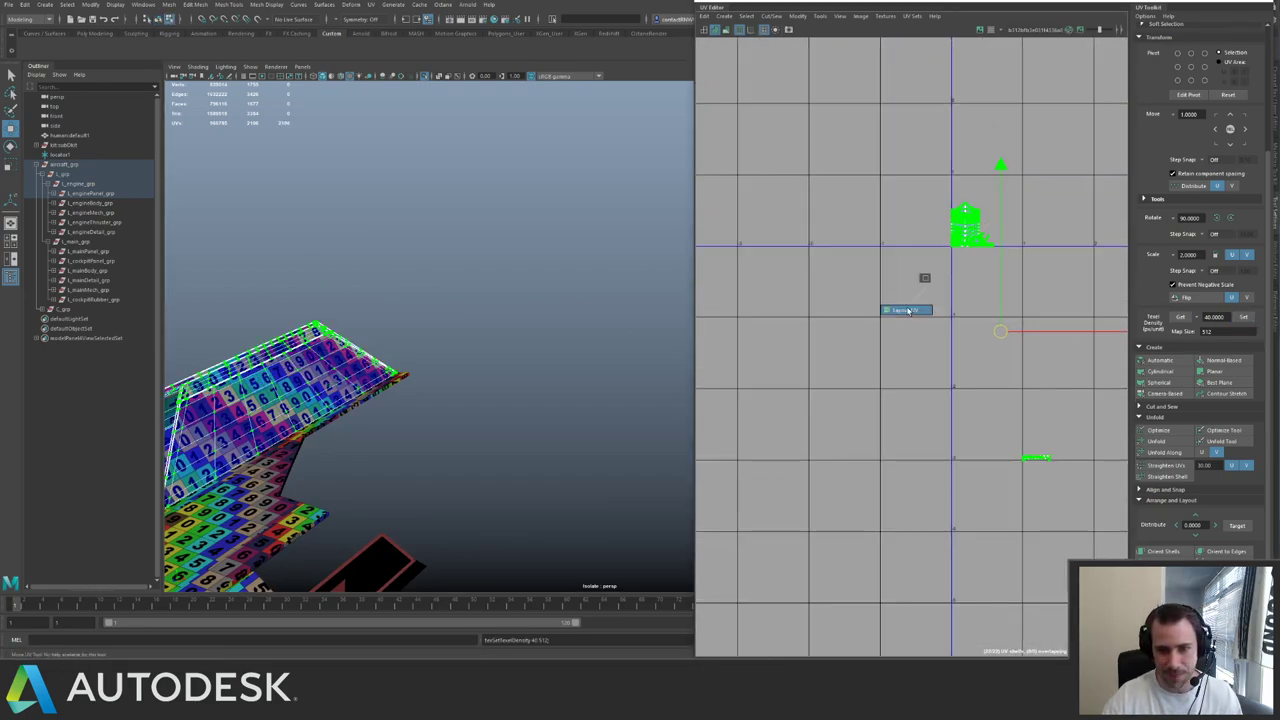
- Move the fin's laid-out UV shells slightly inward from the first tile's edges
middle_click_drag(980, 224, 984, 313, "alt")
right_click_drag(984, 313, 1102, 345, "alt")
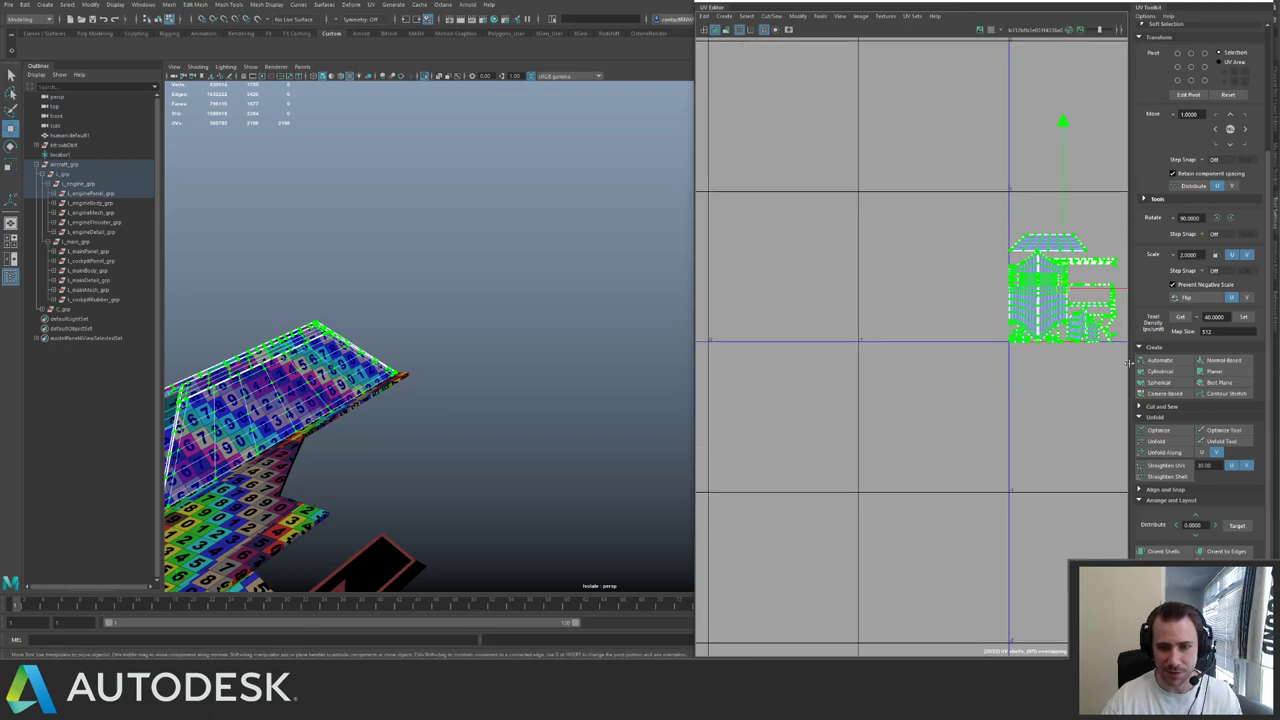
middle_click_drag(1087, 282, 929, 265, "alt")
right_click_drag(938, 301, 715, 290, "alt")
middle_click_drag(824, 240, 910, 262, "alt")
left_click_drag(1014, 317, 1020, 312)
- Move the fin's UV shells up by two whole UV tiles
middle_click_drag(303, 364, 428, 292, "alt")
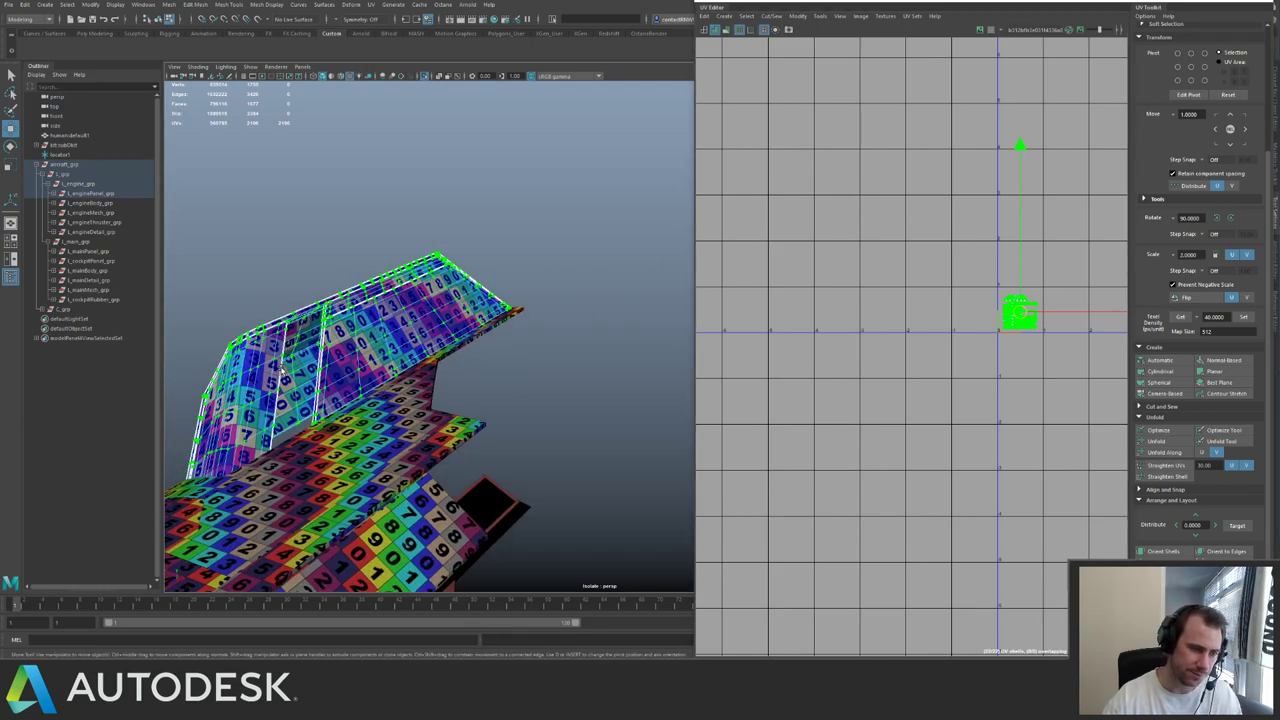
right_click_drag(1085, 347, 1051, 346, "alt")
middle_click_drag(1051, 346, 940, 223, "alt")
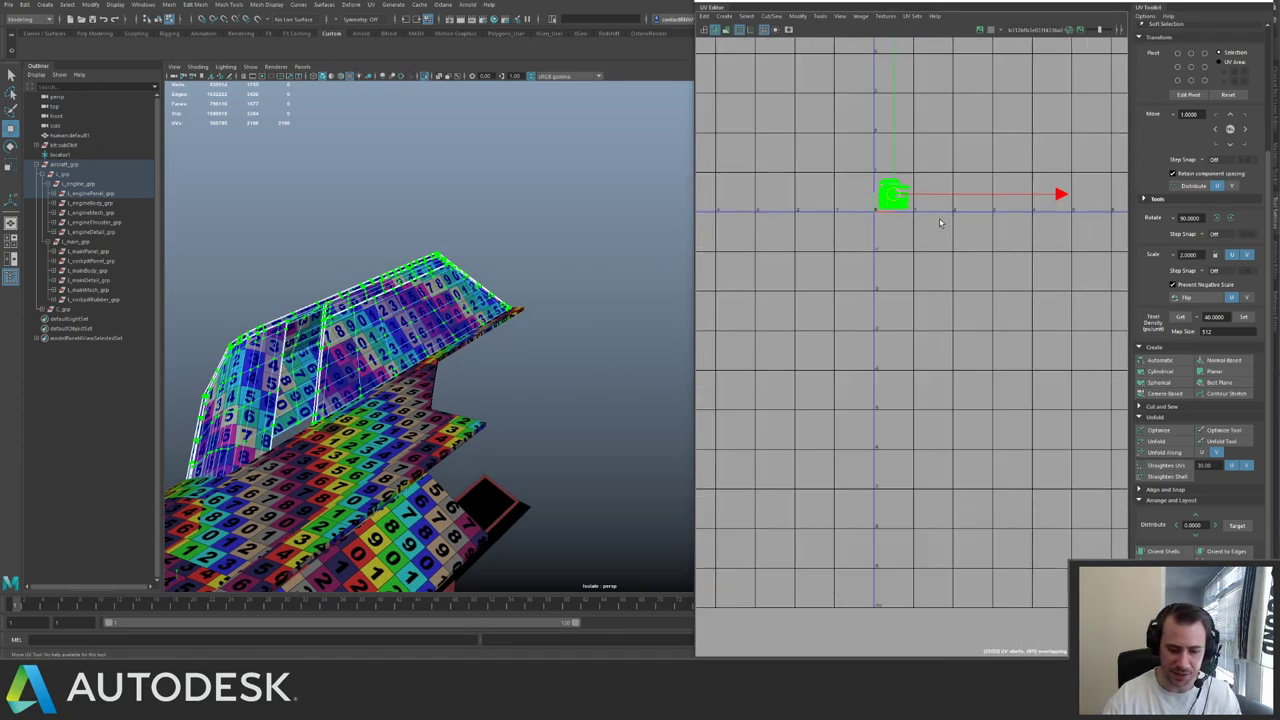
key("Up")
key("q")
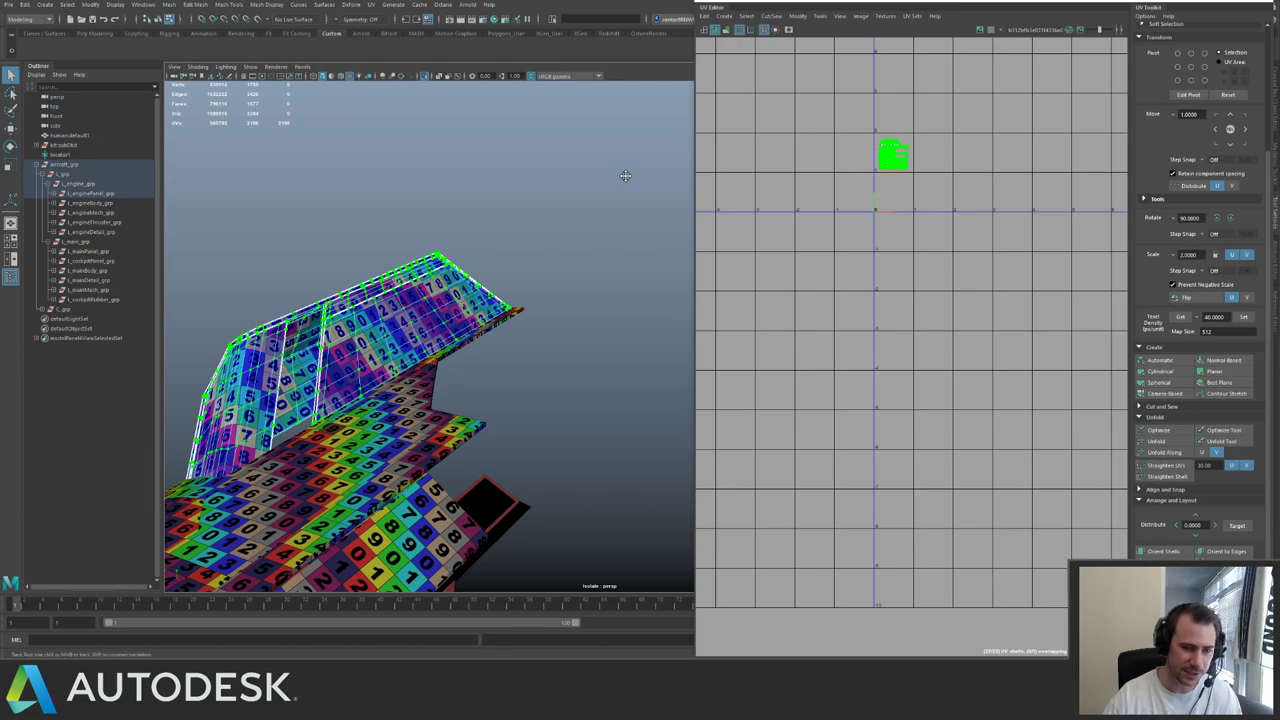
left_click_drag(623, 177, 454, 244, "alt")
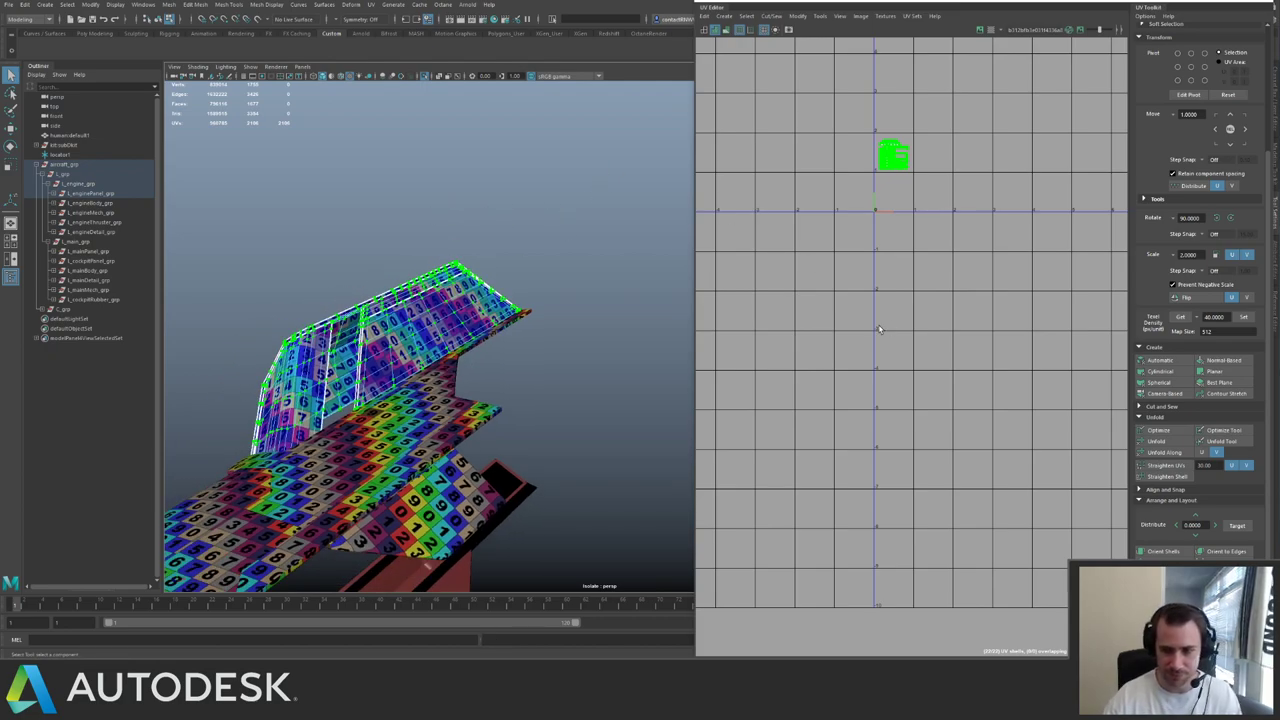
key("Up")
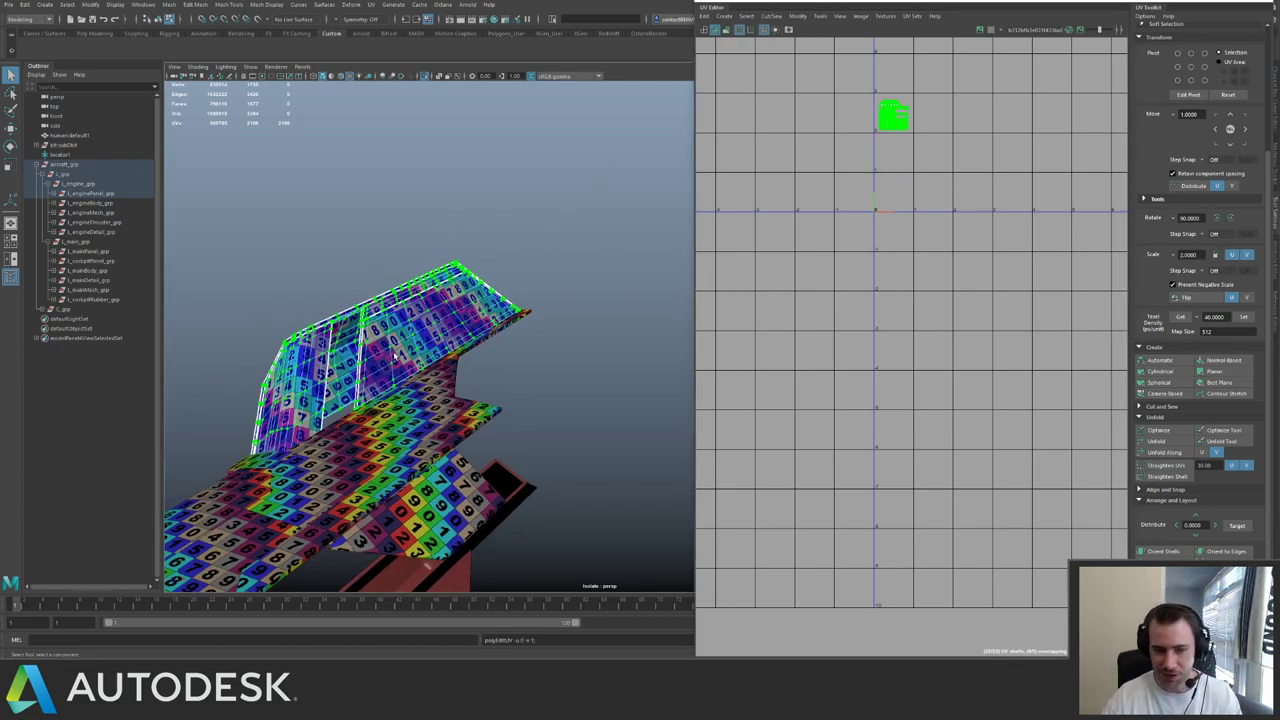
- Return to object selection and select all the engine panels, including the fin and the front strip
right_click_drag(413, 355, 420, 336)
left_click(378, 445)
left_click_drag(312, 370, 440, 325, "alt")
right_click_drag(440, 325, 393, 290, "alt")
left_click_drag(393, 290, 397, 256, "alt")
left_click_drag(441, 297, 380, 280, "alt")
left_click_drag(351, 262, 650, 422)
- Select all UV shells in the row of tiles below the fin's shells and locate them on the model
middle_click_drag(925, 168, 994, 340, "alt")
scroll(994, 340, "up", 5)
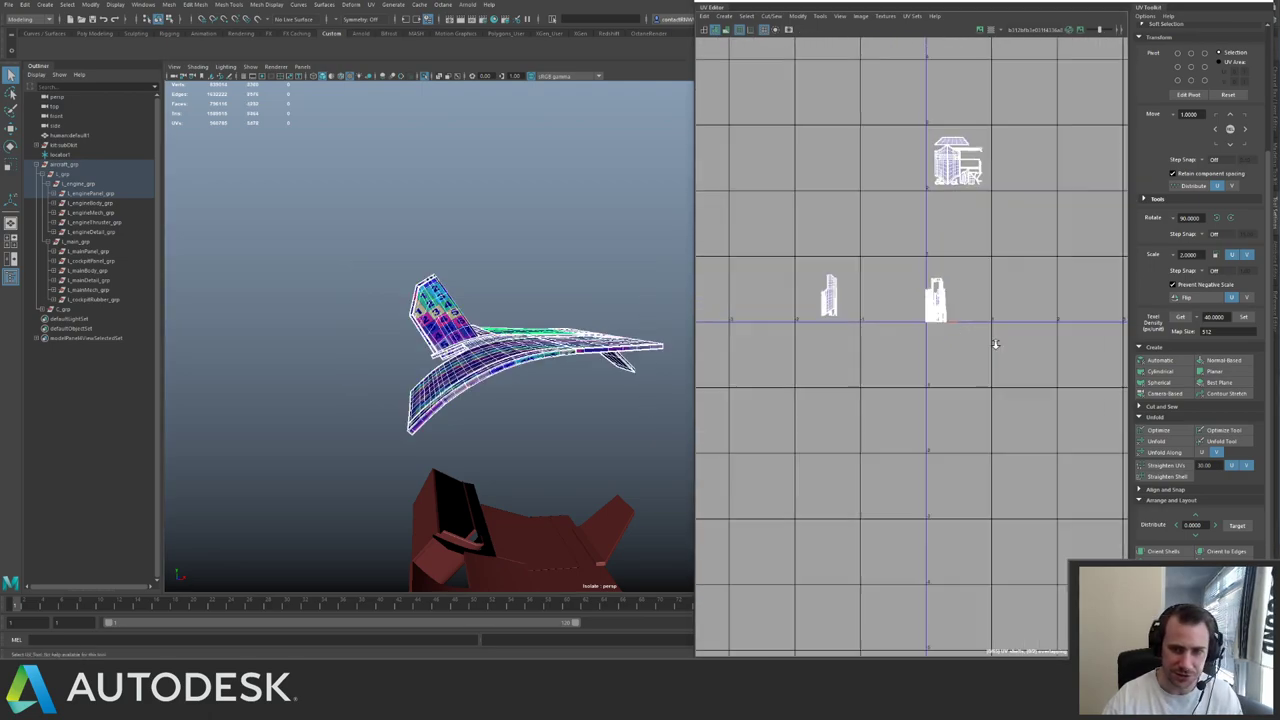
right_click_drag(882, 306, 944, 244)
left_click_drag(798, 243, 1000, 372)
left_click_drag(499, 288, 508, 350, "alt")
right_click_drag(508, 350, 533, 356, "alt")
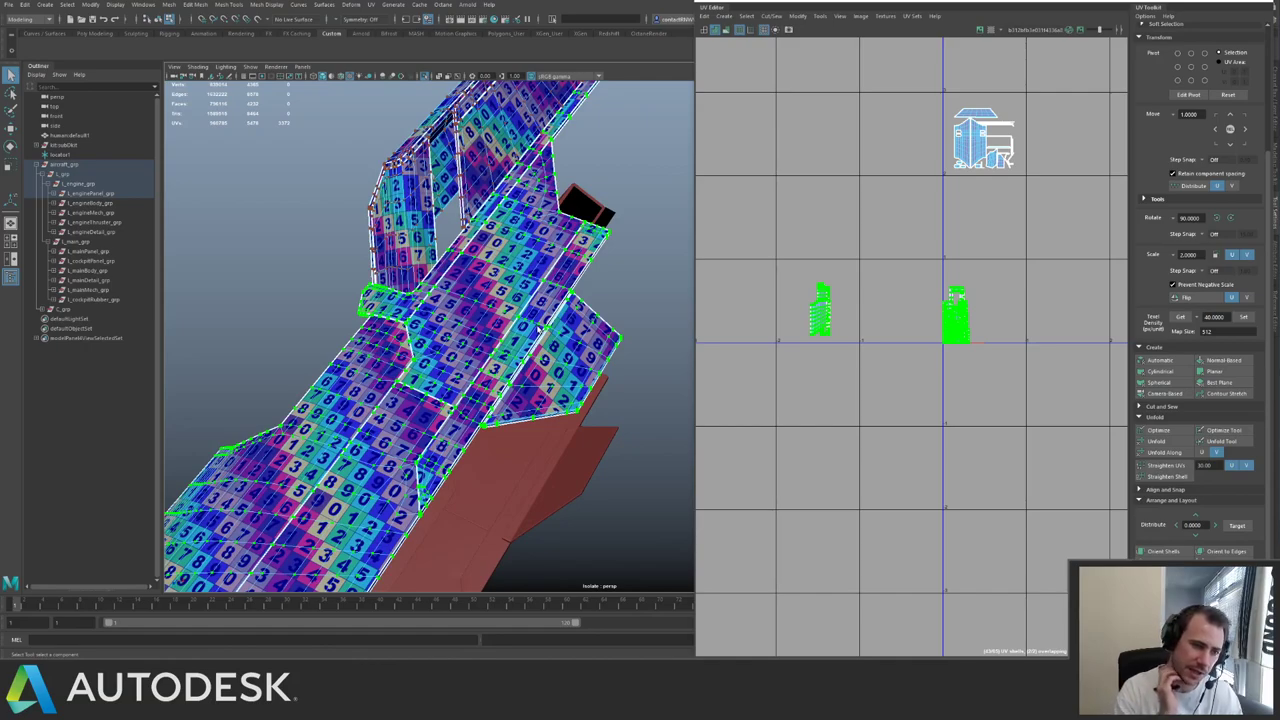
- Set the texel density of the selected non-fin panel shells to 40 and lay them out in the first UV tile
scroll(786, 245, "up", 2)
left_click(1243, 316)
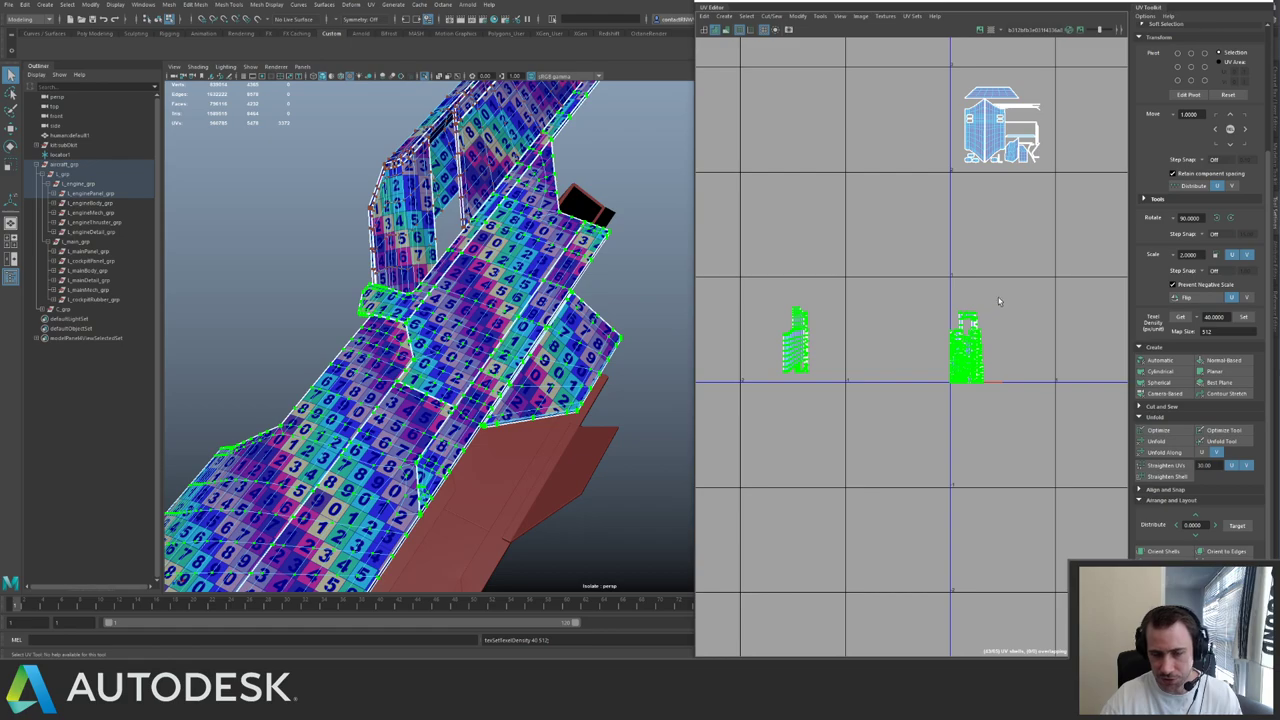
right_click_drag(925, 358, 907, 393, "shift")
left_click(919, 265)
middle_click_drag(965, 264, 849, 250, "alt")
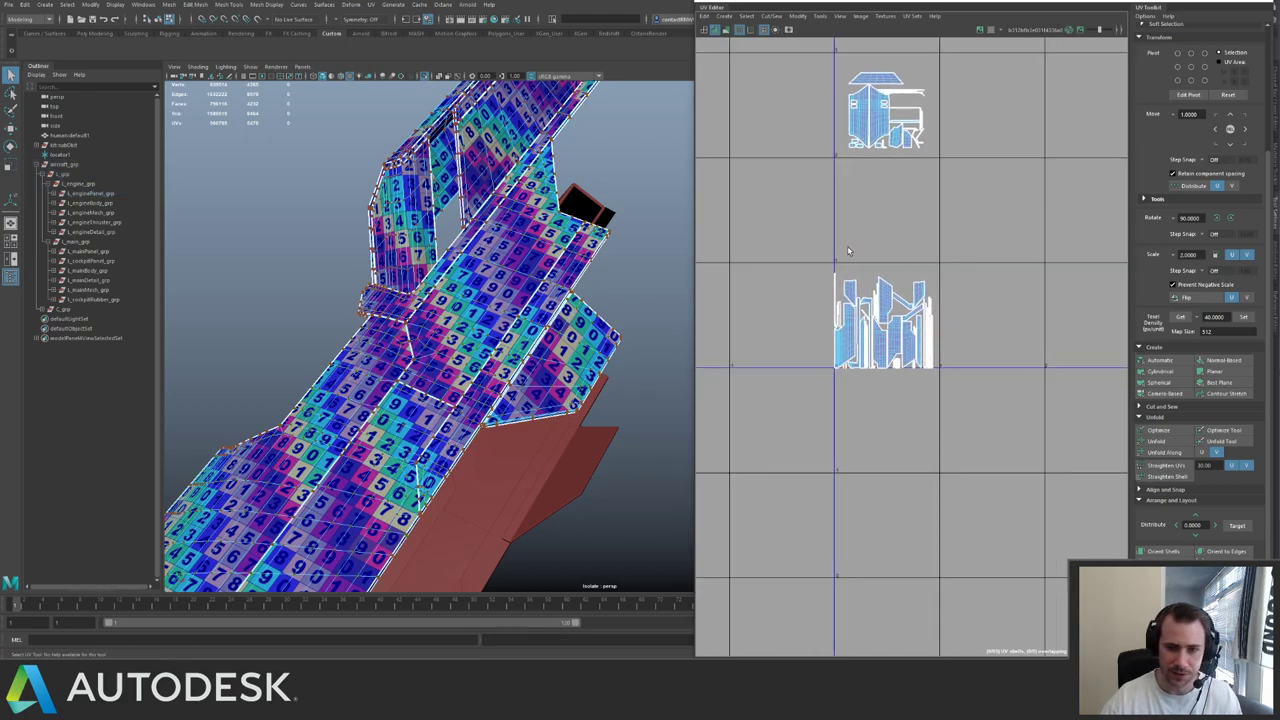
- Move the laid-out non-fin UV shells slightly inward from the first tile's edges
scroll(848, 251, "up", 2)
left_click(912, 387)
left_click_drag(904, 347, 910, 343)
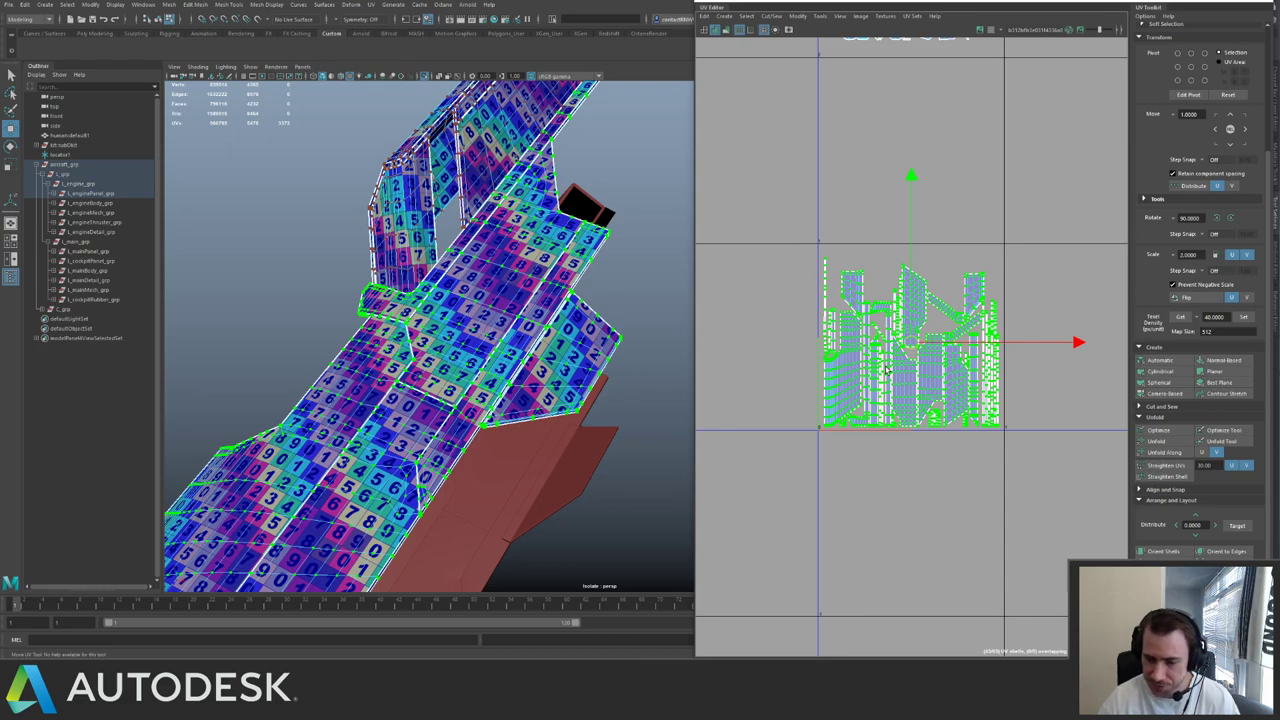
- Try to move the wide engine panel's tall thin UV shell out of the first tile
key("F8")
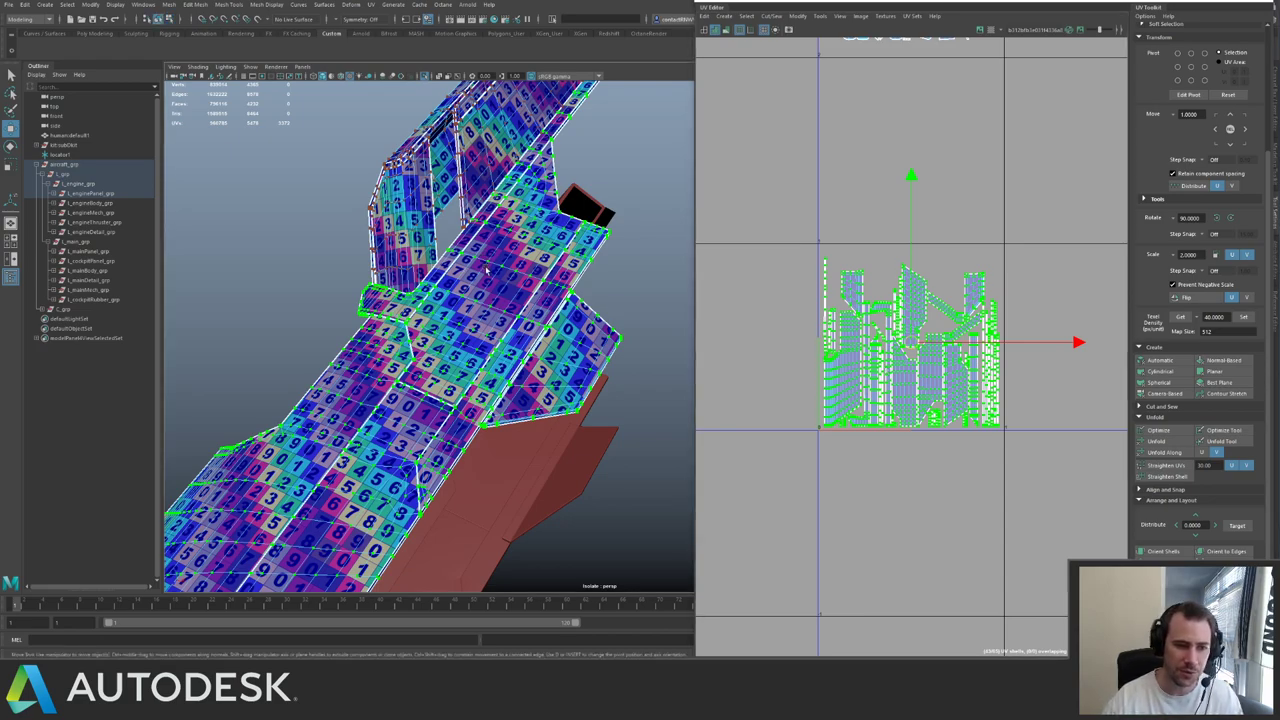
left_click(479, 286)
middle_click_drag(864, 288, 833, 310, "alt")
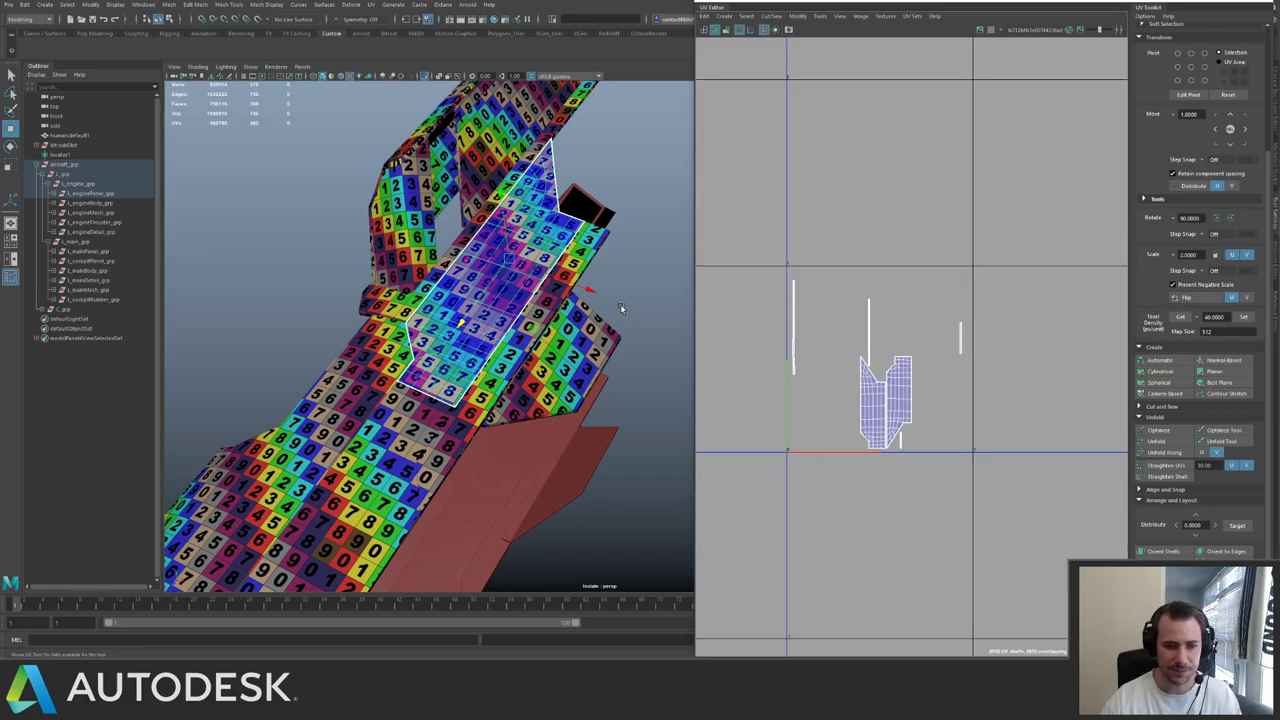
right_click_drag(812, 249, 829, 240)
left_click_drag(776, 302, 838, 382)
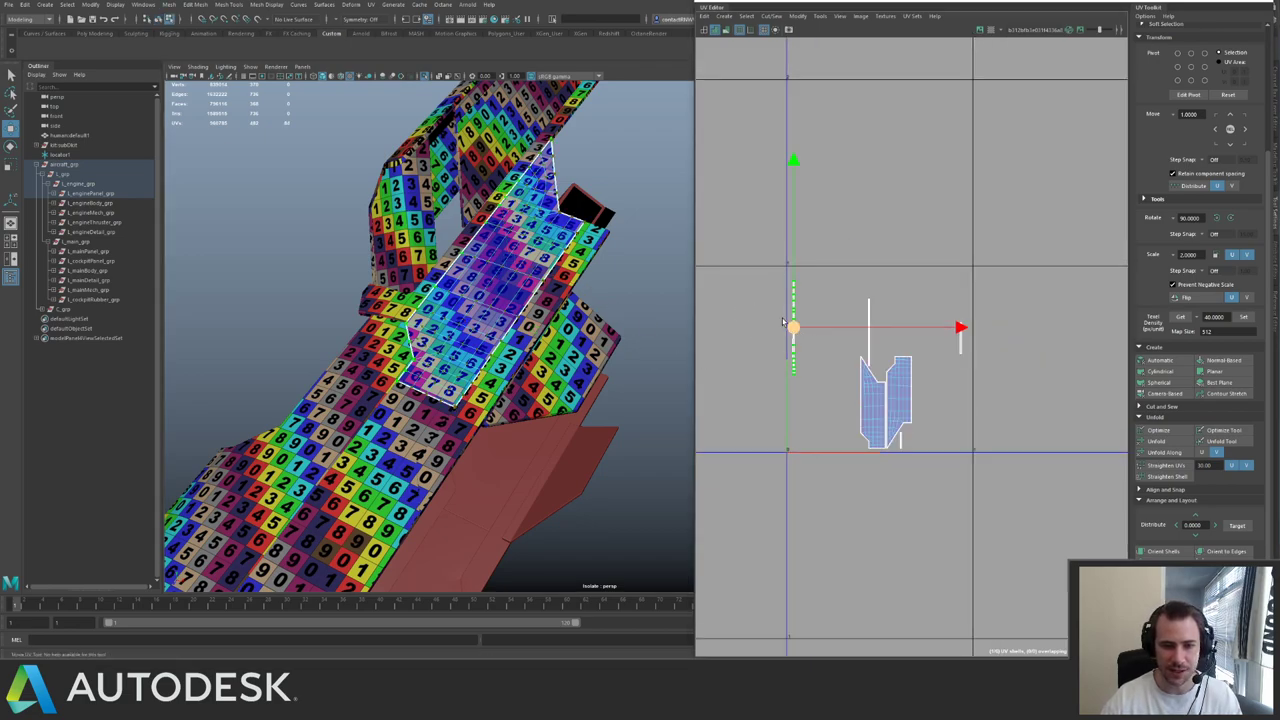
left_click_drag(793, 327, 765, 199)
key("ctrl+z")
key("ctrl+z")
key("ctrl+z")
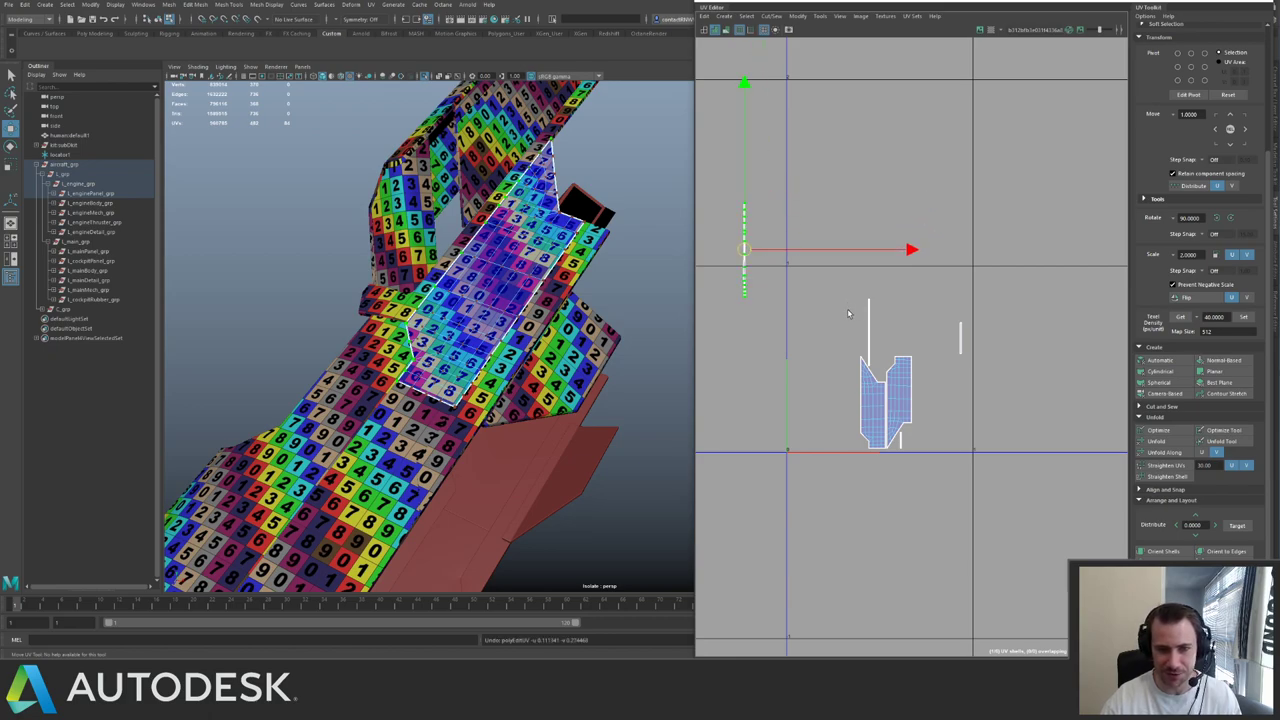
- Return to object selection and select all the engine panels, including the fin
right_click_drag(484, 360, 507, 333)
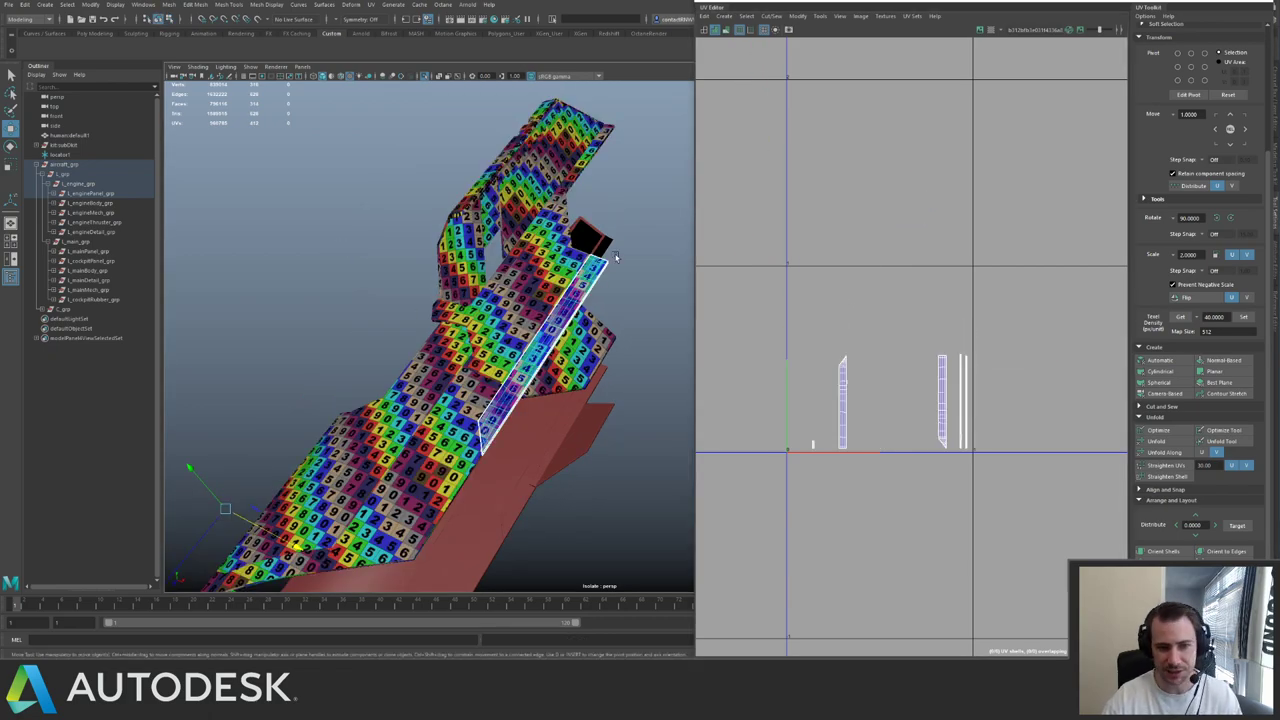
left_click(616, 258)
key("a")
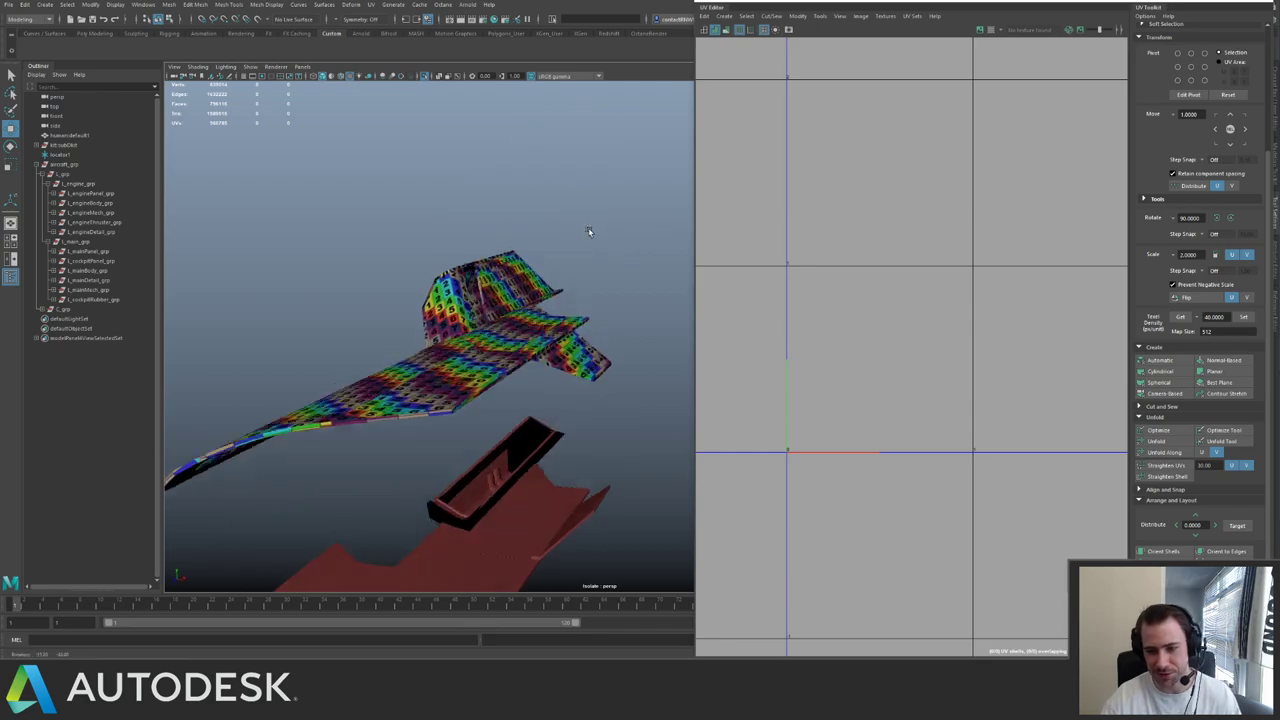
left_click_drag(396, 273, 568, 350)
- Select the fin's UV shells and move them two tiles to the right and two tiles down
right_click_drag(920, 250, 797, 149, "alt")
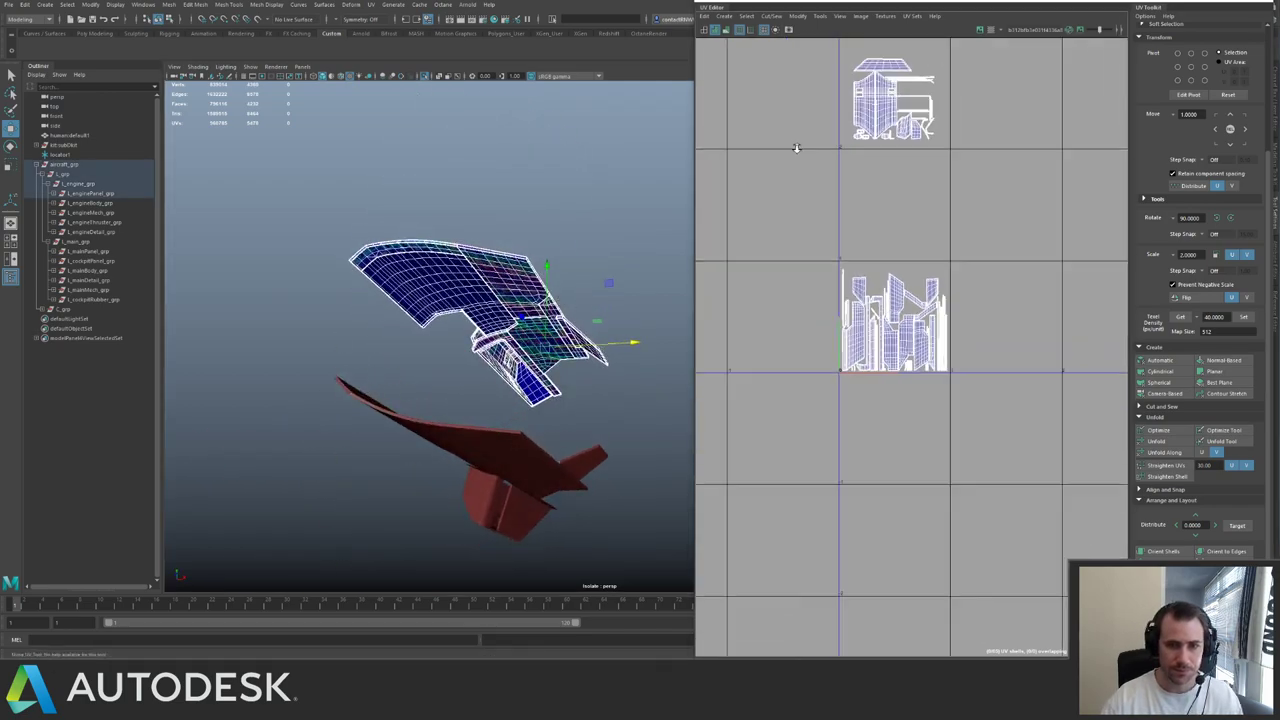
middle_click_drag(797, 149, 750, 210, "alt")
key("F12")
left_click_drag(757, 113, 895, 225)
left_click_drag(420, 310, 486, 391, "alt")
middle_click_drag(801, 228, 730, 263, "alt")
key("Right")
key("Right")
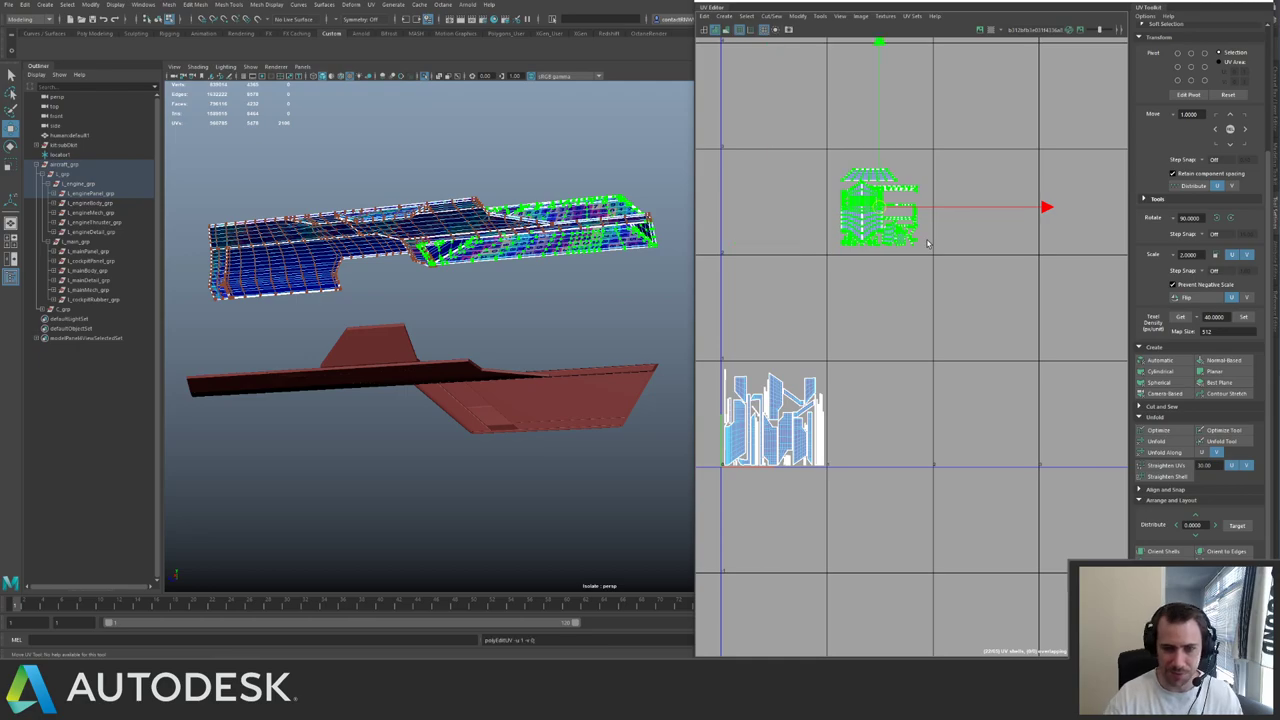
key("Down")
key("Down")
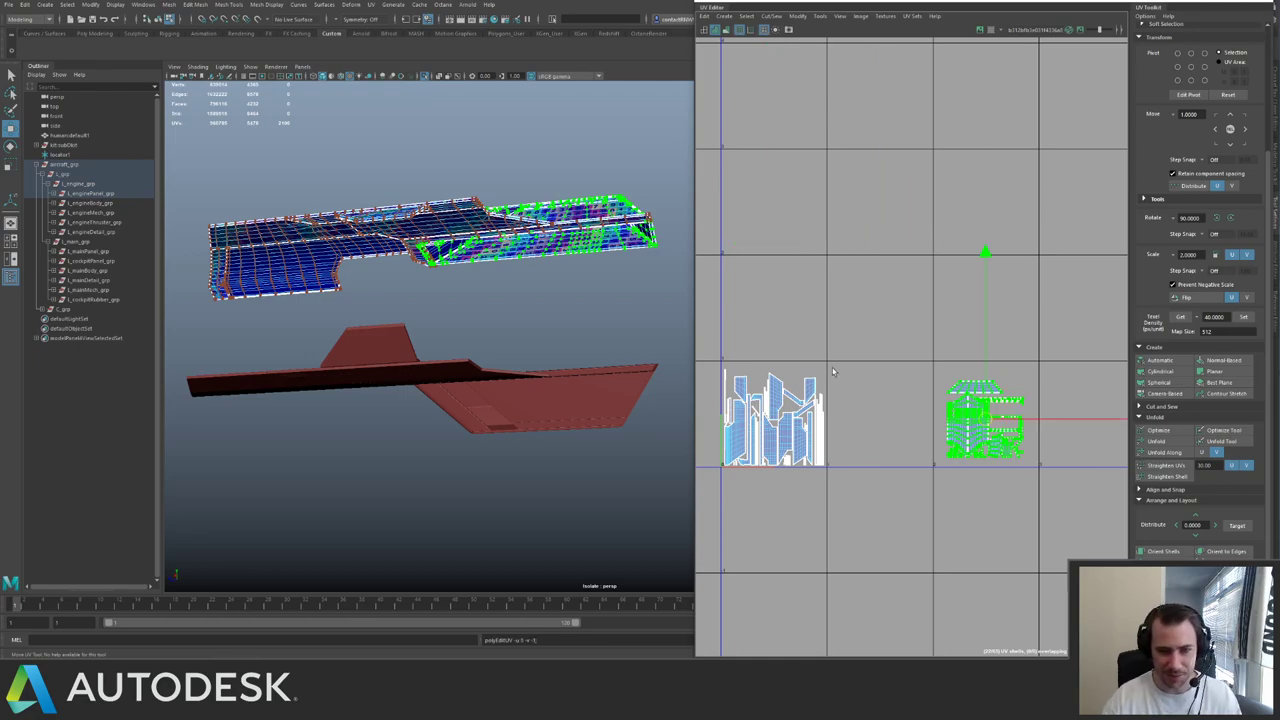
- Return to object selection, select all the engine panels and isolate them together with the locator
right_click_drag(443, 289, 538, 218)
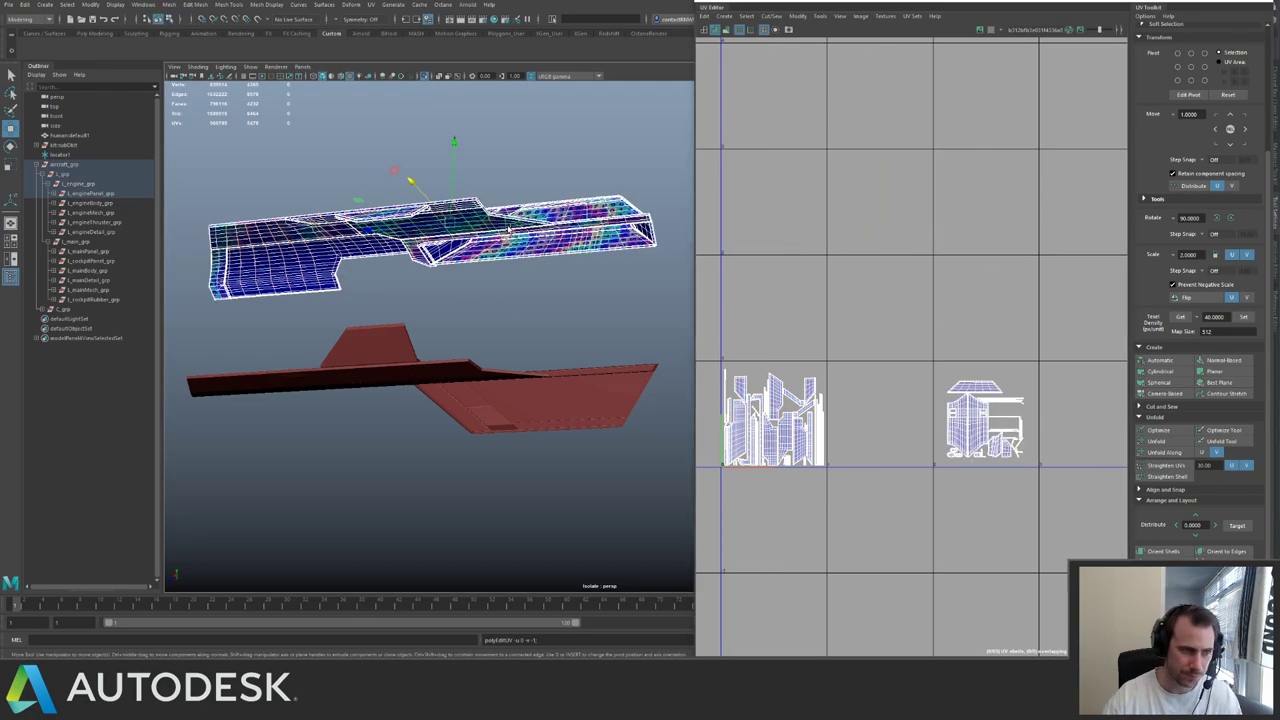
left_click(371, 177)
right_click_drag(371, 177, 242, 184, "alt")
left_click_drag(268, 192, 663, 305)
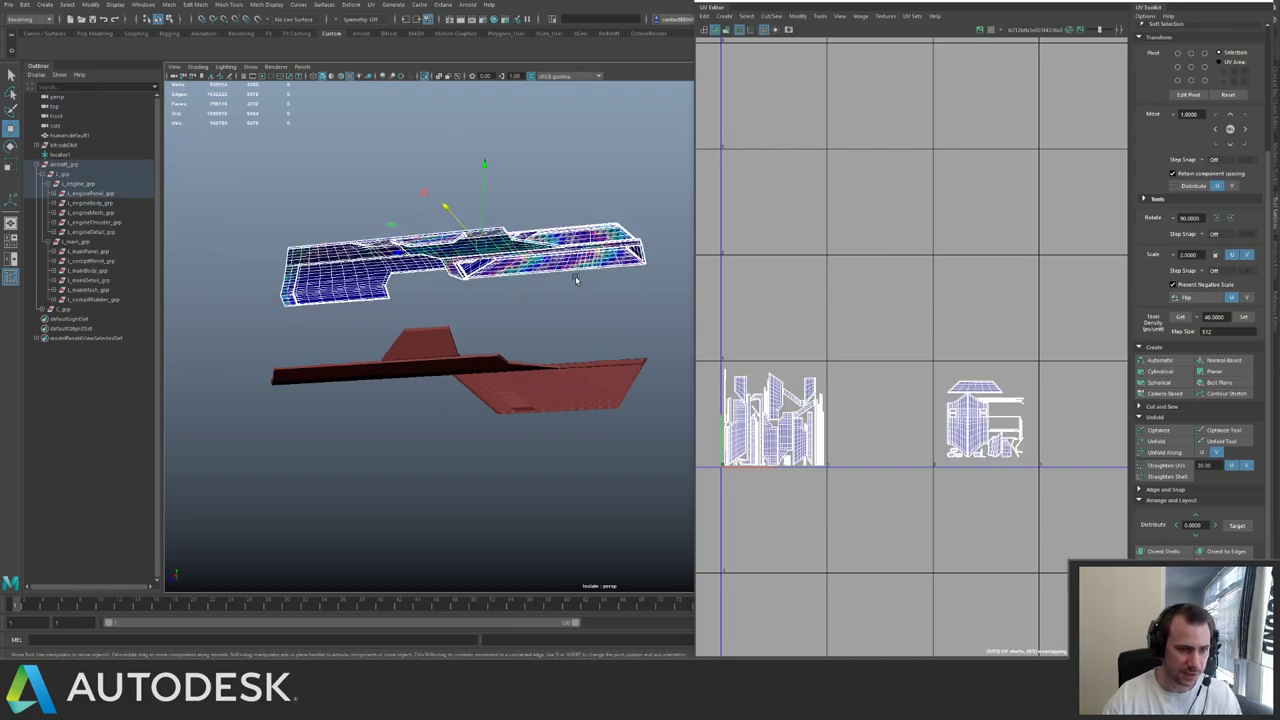
key("Up")
left_click_drag(588, 164, 484, 220, "alt")
key("ctrl+1")
middle_click_drag(534, 246, 560, 208, "alt")
left_click_drag(558, 210, 522, 278, "alt")
left_click(635, 293, "shift")
key("ctrl+1")
- Group the engine panels and snap the group's pivot to the locator
left_click(521, 277)
left_click(498, 225)
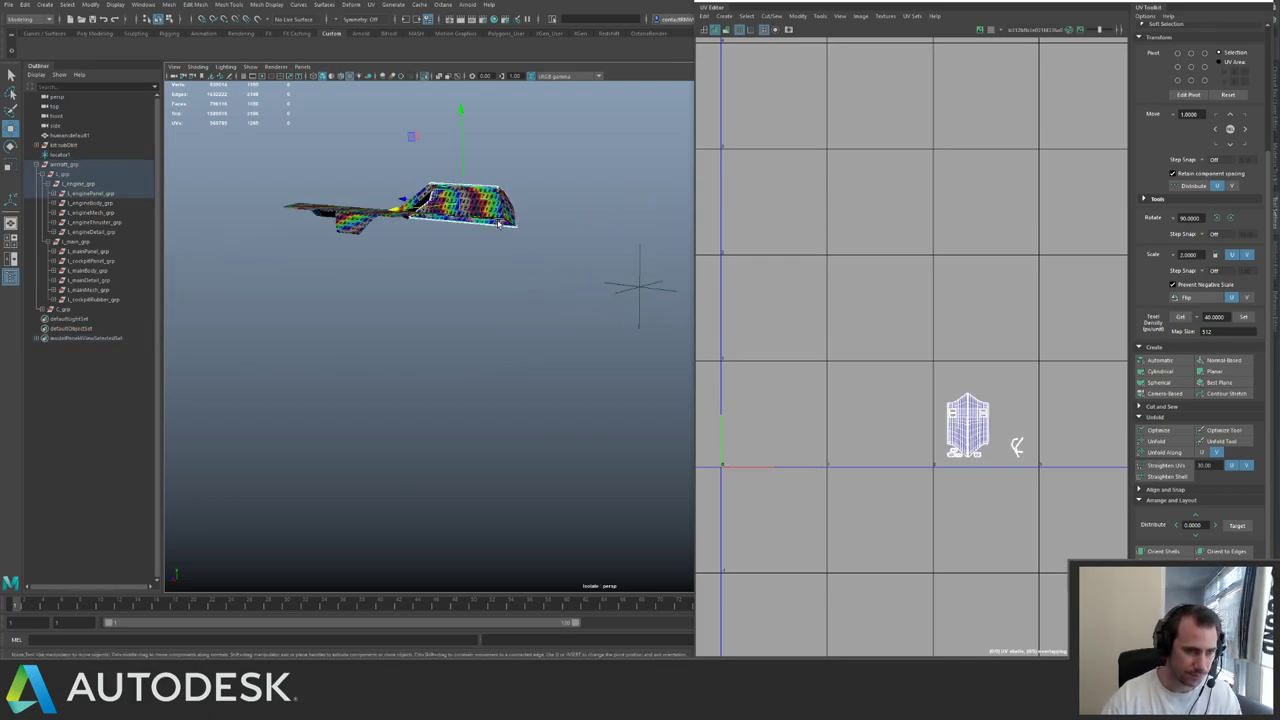
key("d")
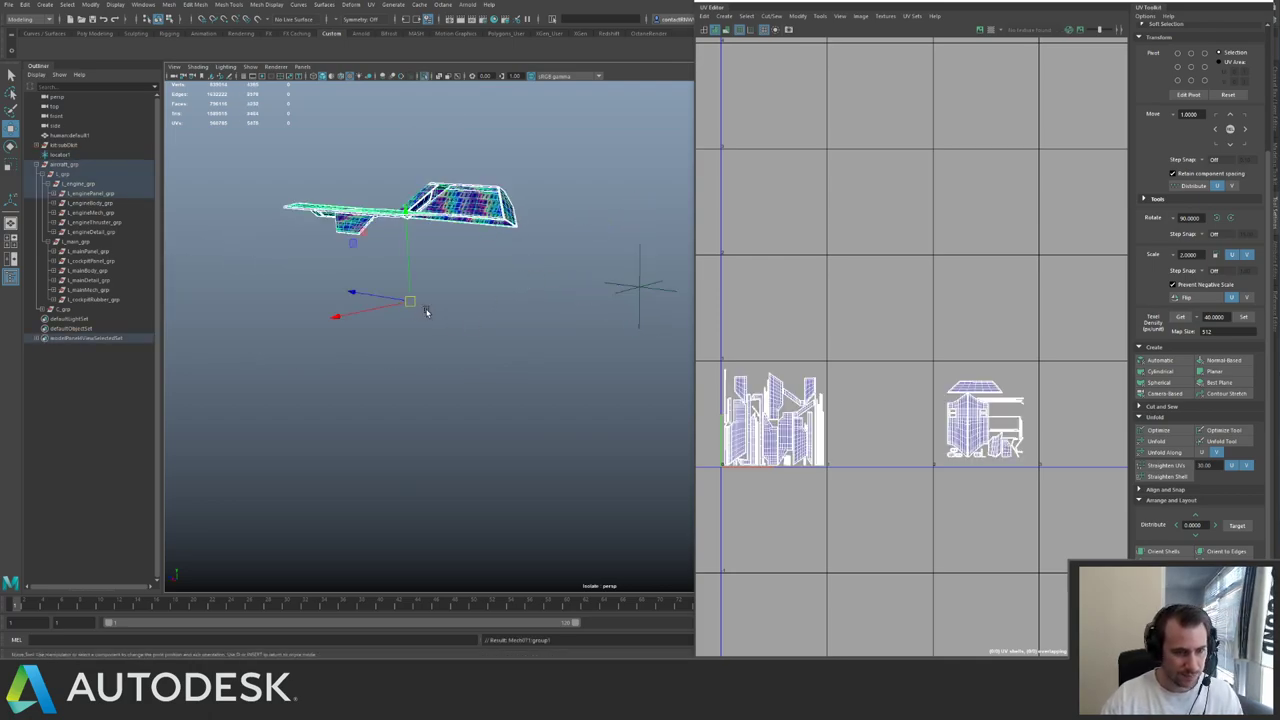
left_click_drag(412, 302, 615, 281)
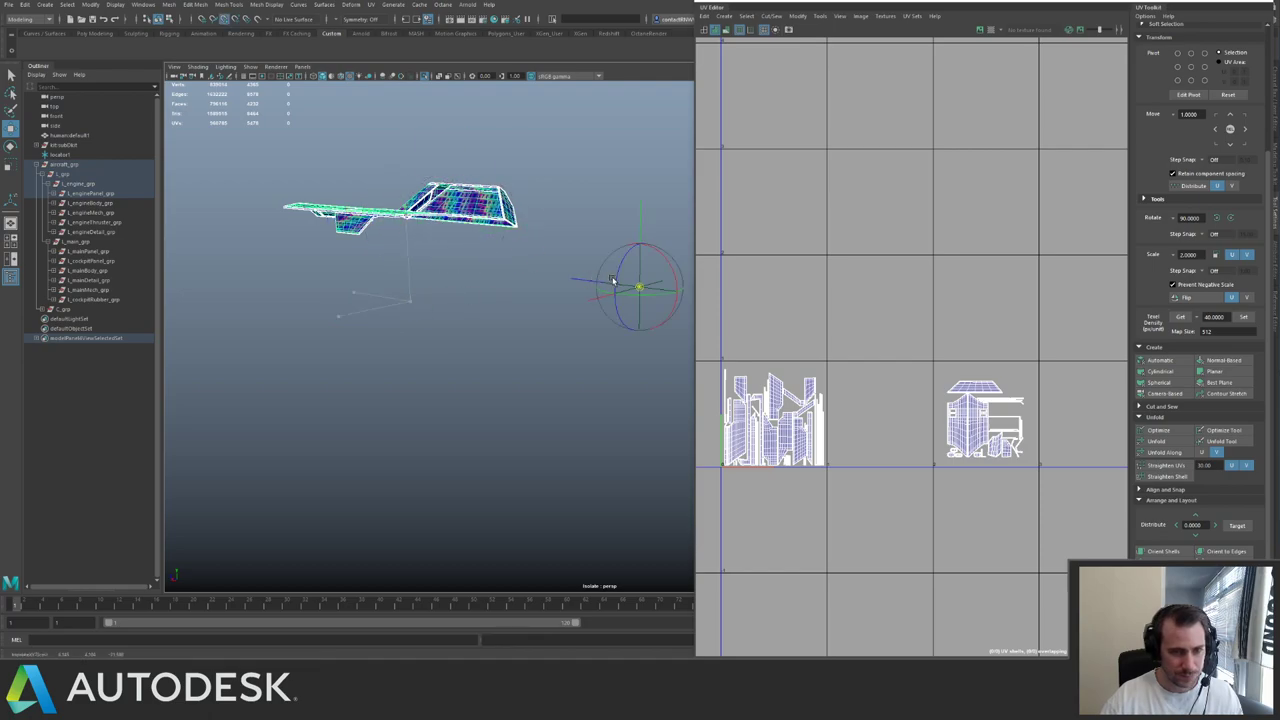
left_click_drag(511, 286, 467, 287, "alt")
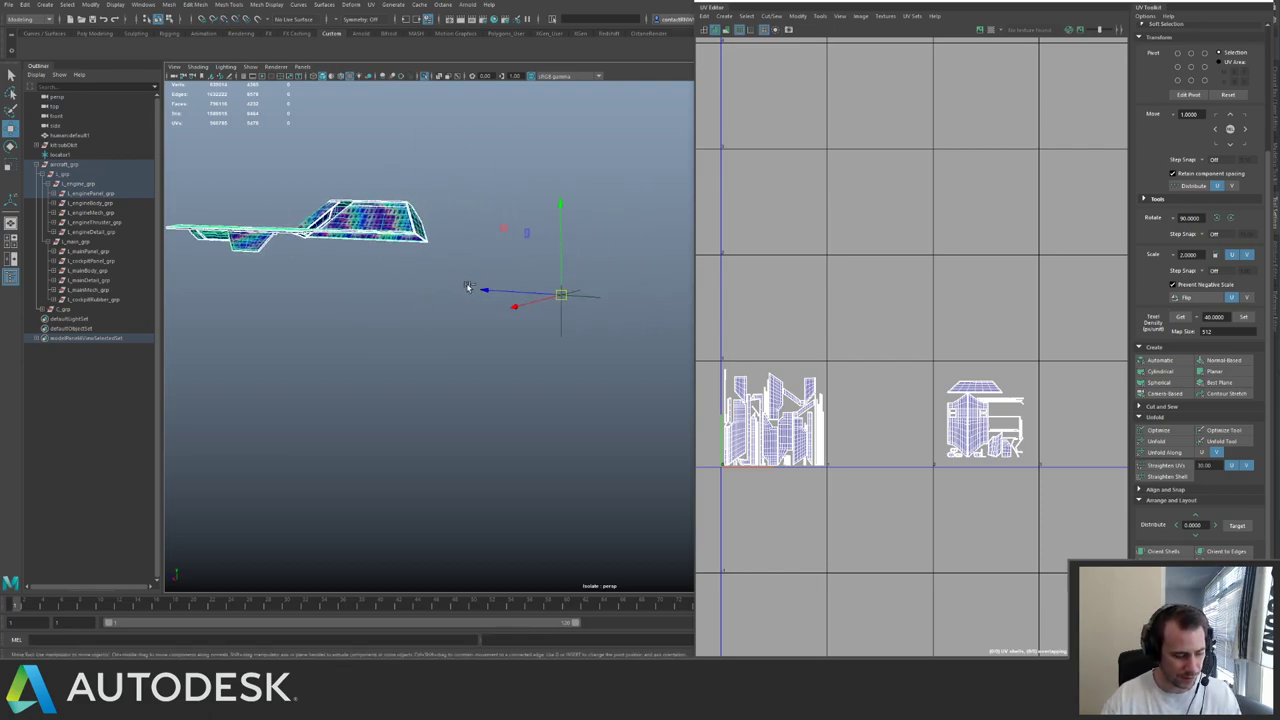
- Mirror a duplicate of the panel group by setting its Scale Y to -1, and freeze its transformations
left_click_drag(1105, 8, 985, 40)
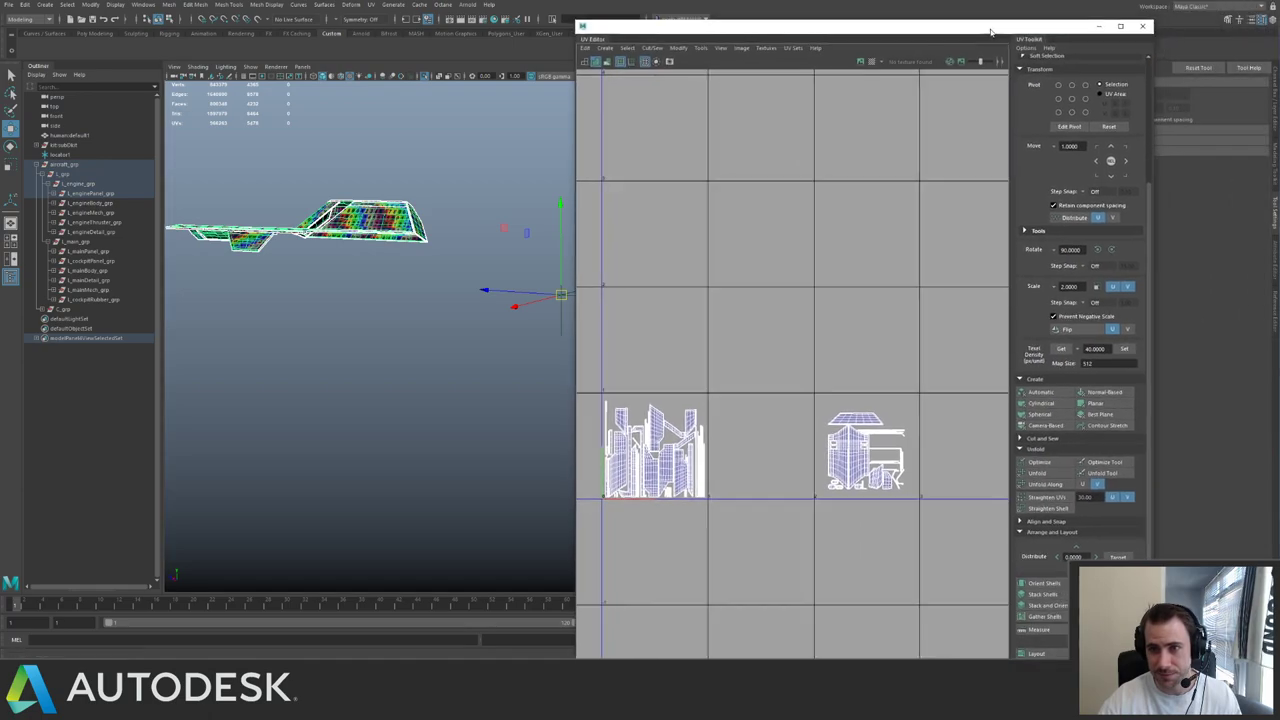
left_click(1247, 148)
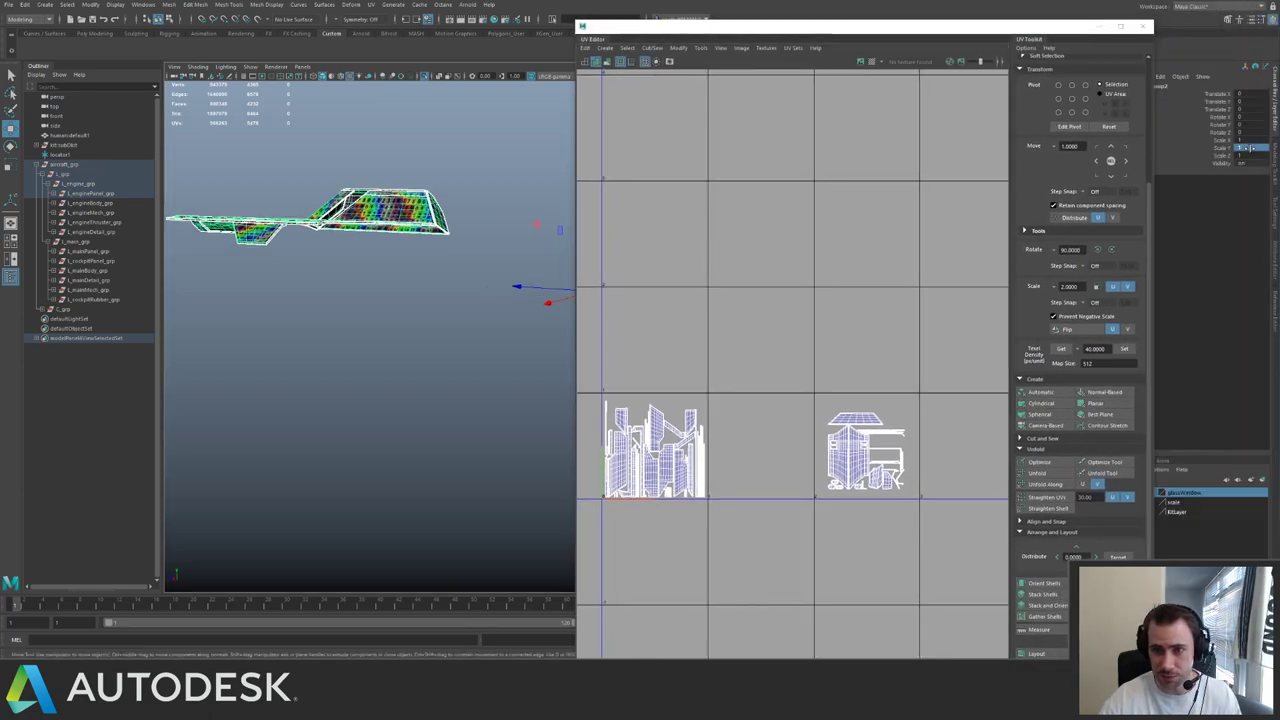
type("-1")
key("Return")
left_click_drag(359, 254, 366, 290, "alt")
key("g")
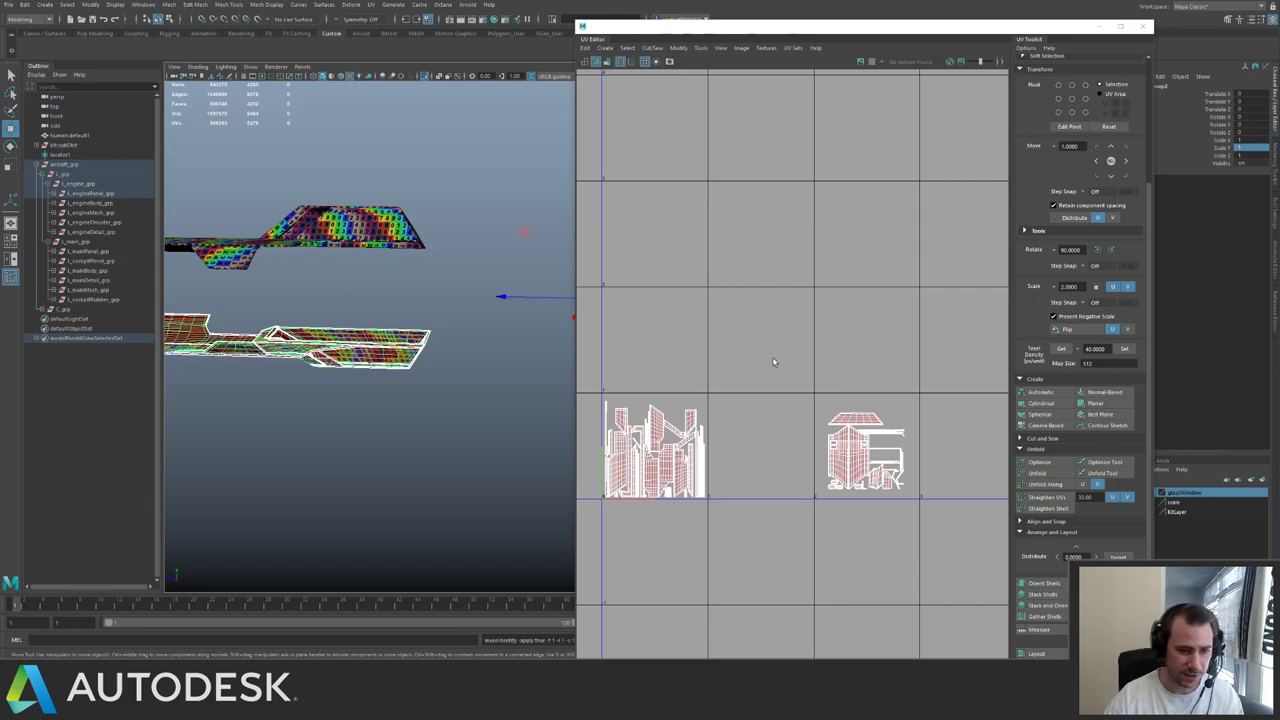
- Select all UV shells of the mirrored panels and move them one tile to the right
middle_click_drag(718, 430, 782, 375, "alt")
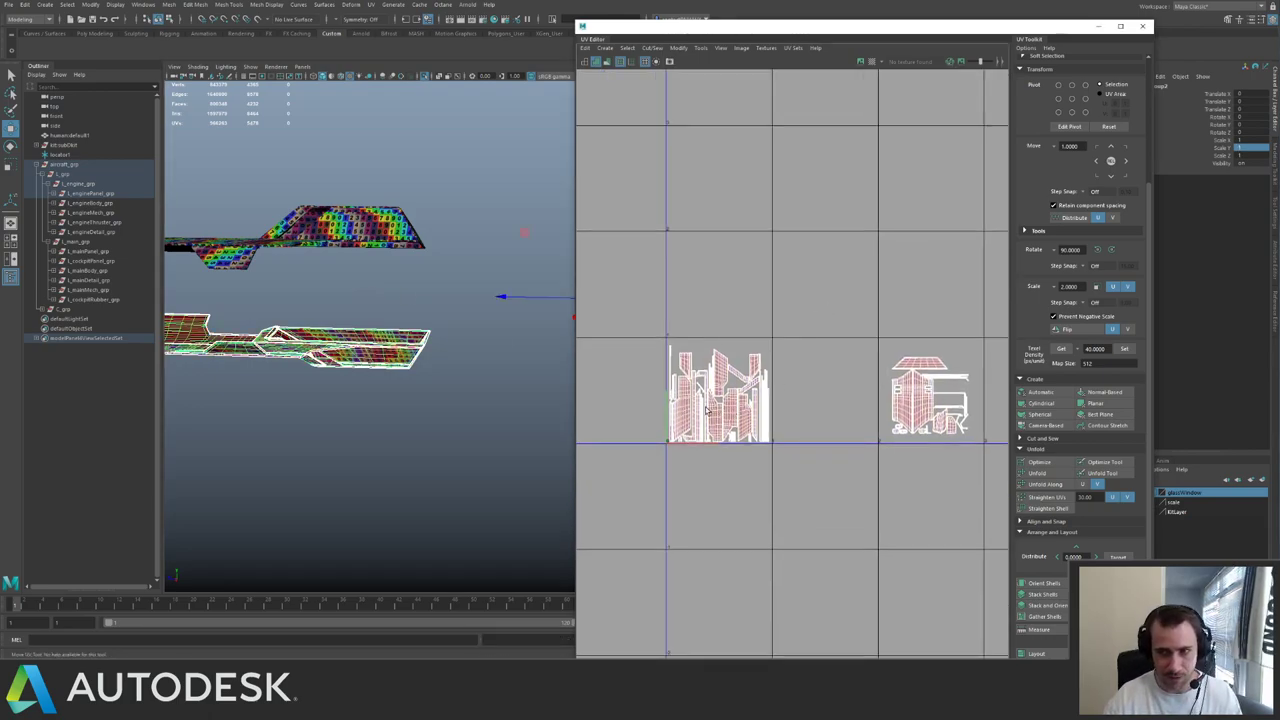
key("F12")
left_click_drag(643, 313, 986, 465)
key("alt+Right")
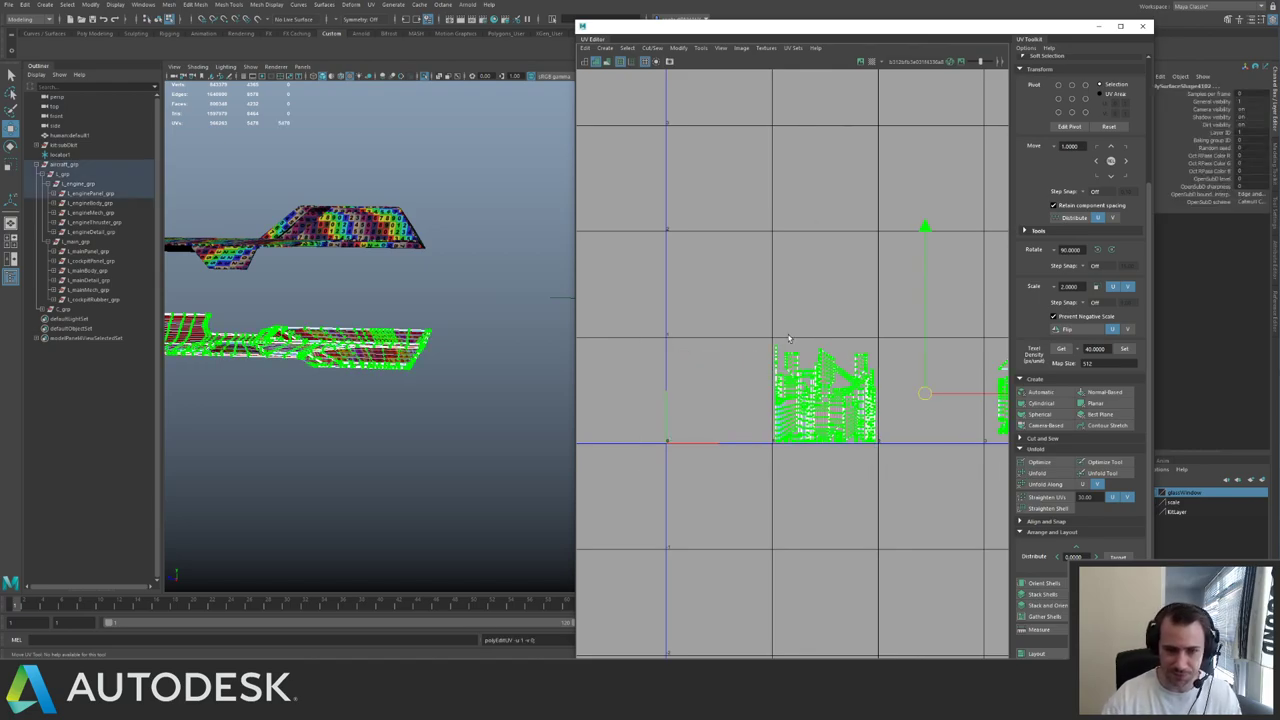
- Return to object selection, select both the original and the mirrored panels, and compare their UV tiles
middle_click(440, 349)
key("q")
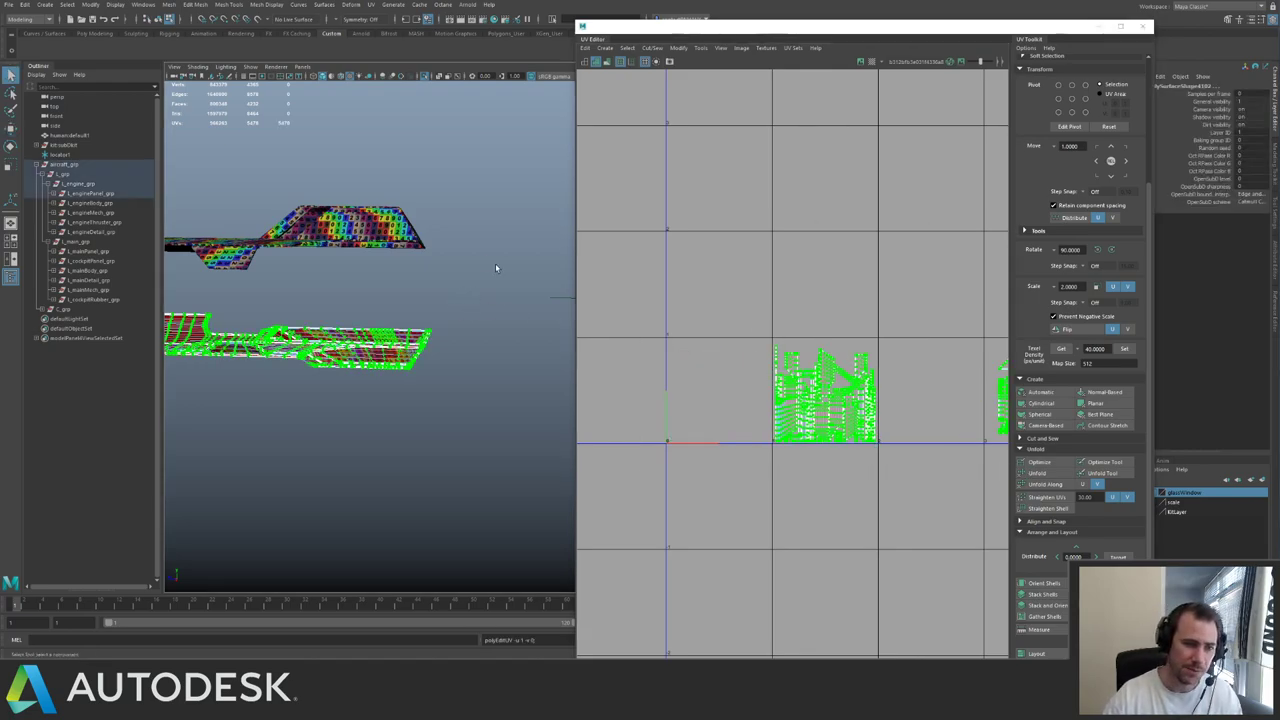
left_click(723, 390)
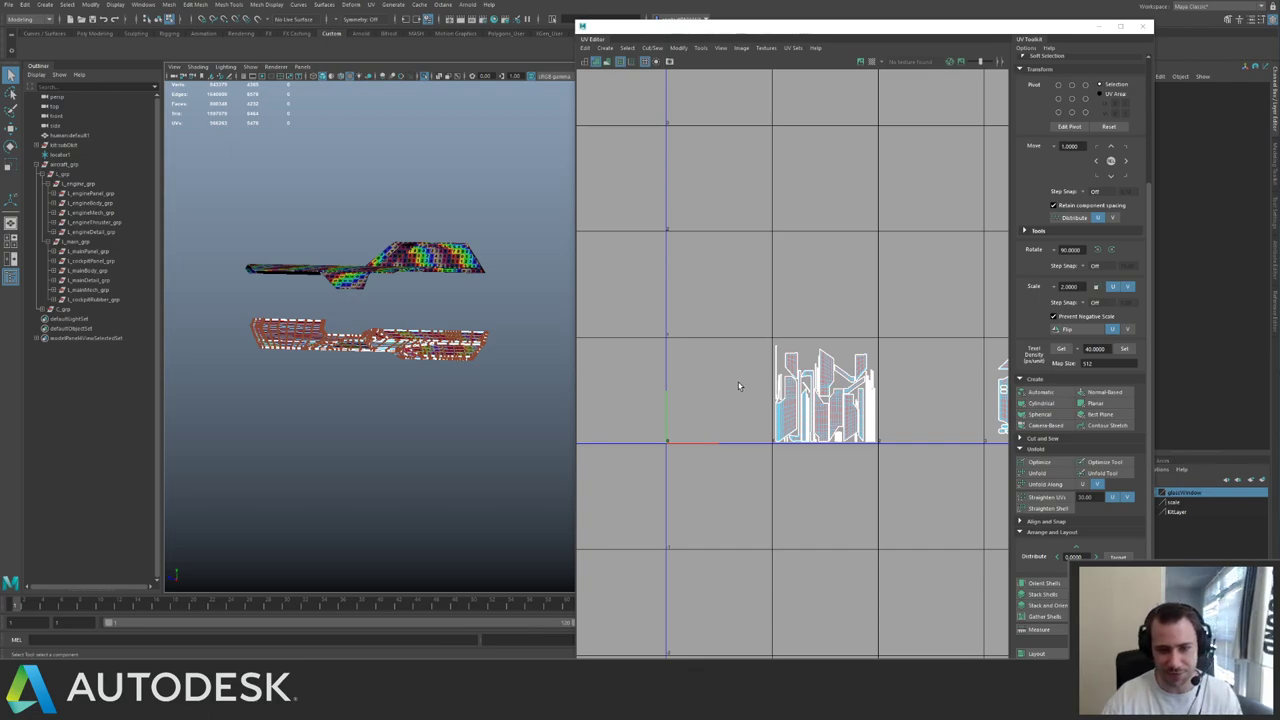
right_click_drag(380, 272, 420, 256)
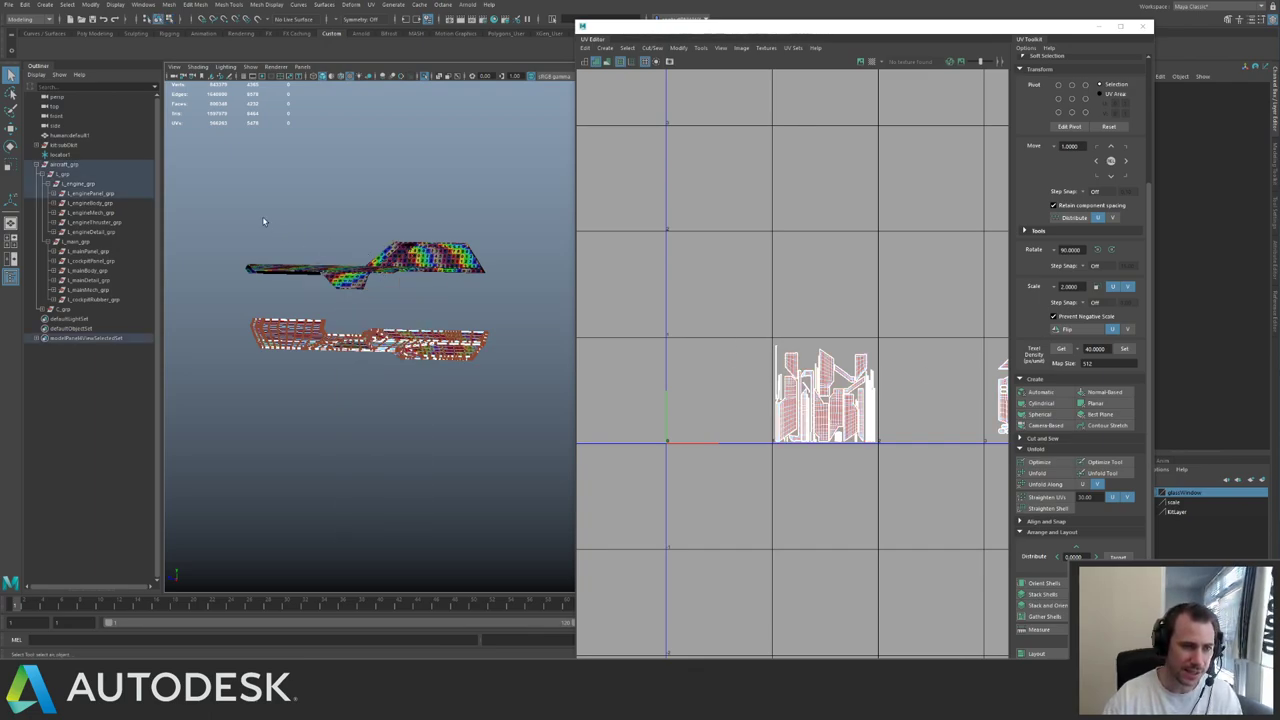
left_click_drag(239, 213, 461, 305)
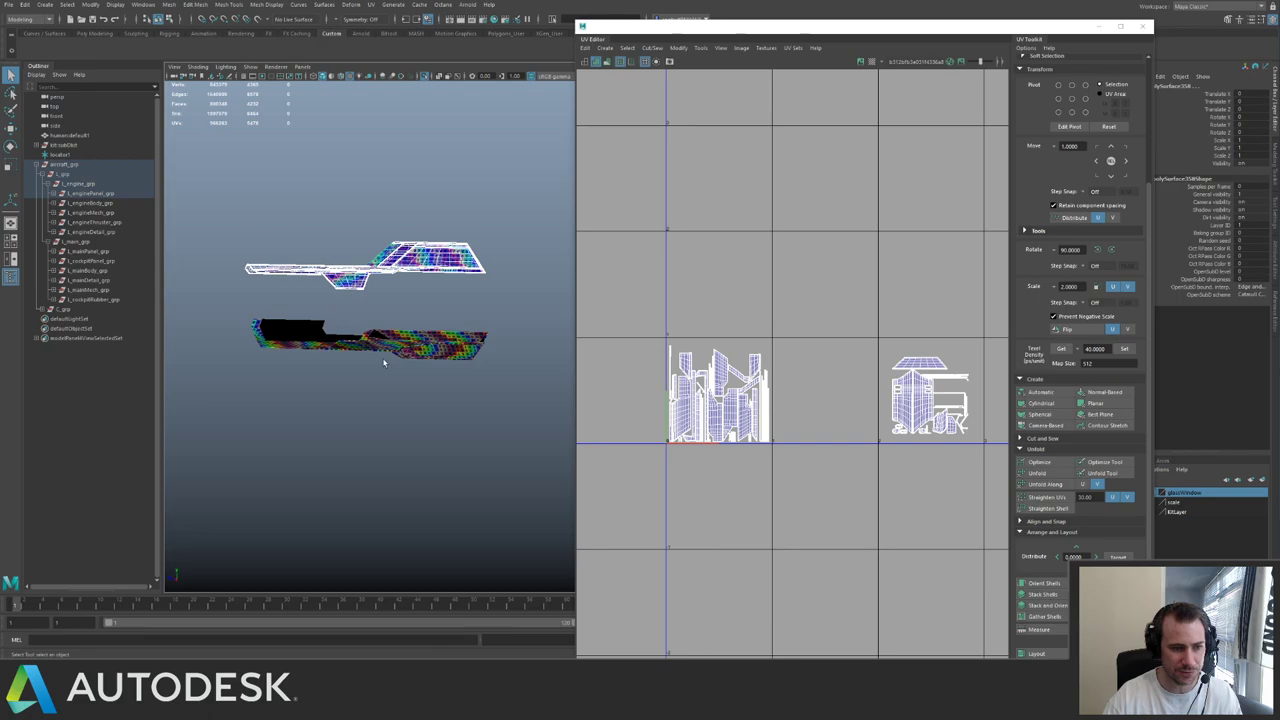
left_click_drag(204, 217, 546, 411)
right_click_drag(790, 285, 748, 251, "alt")
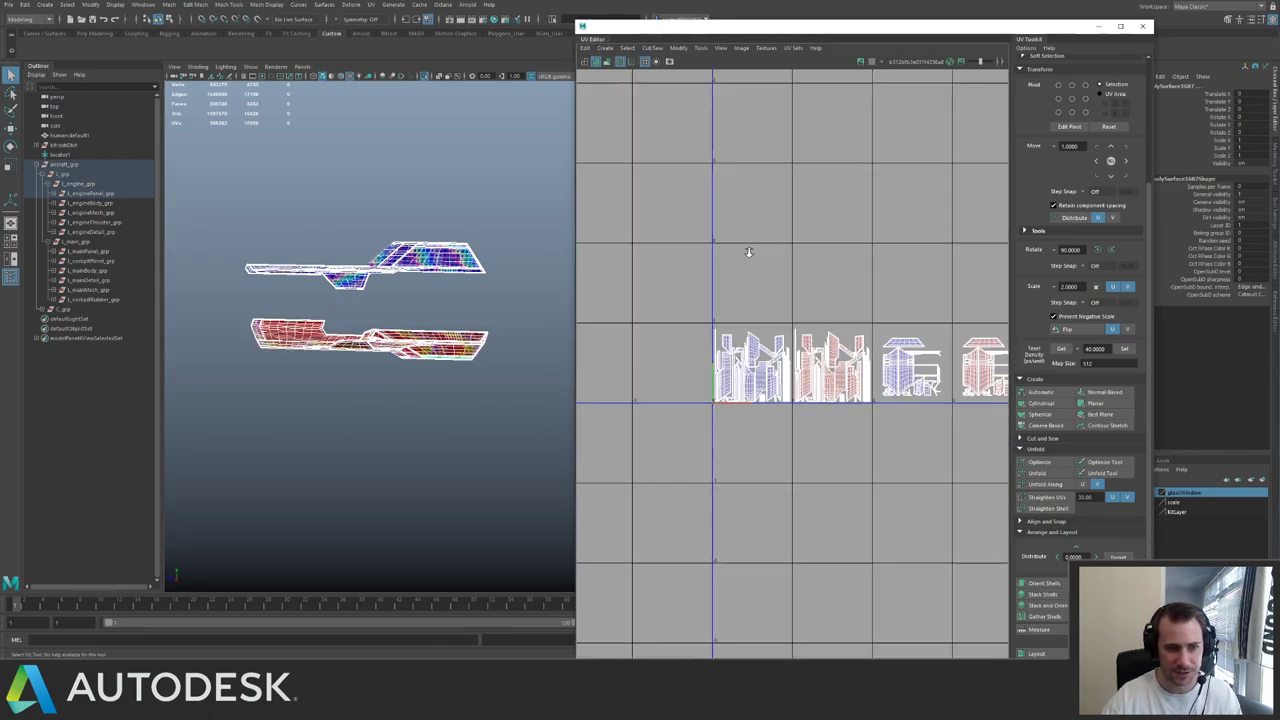
middle_click_drag(900, 306, 766, 306, "alt")
right_click_drag(754, 280, 773, 293, "alt")
scroll(773, 293, "up", 4)
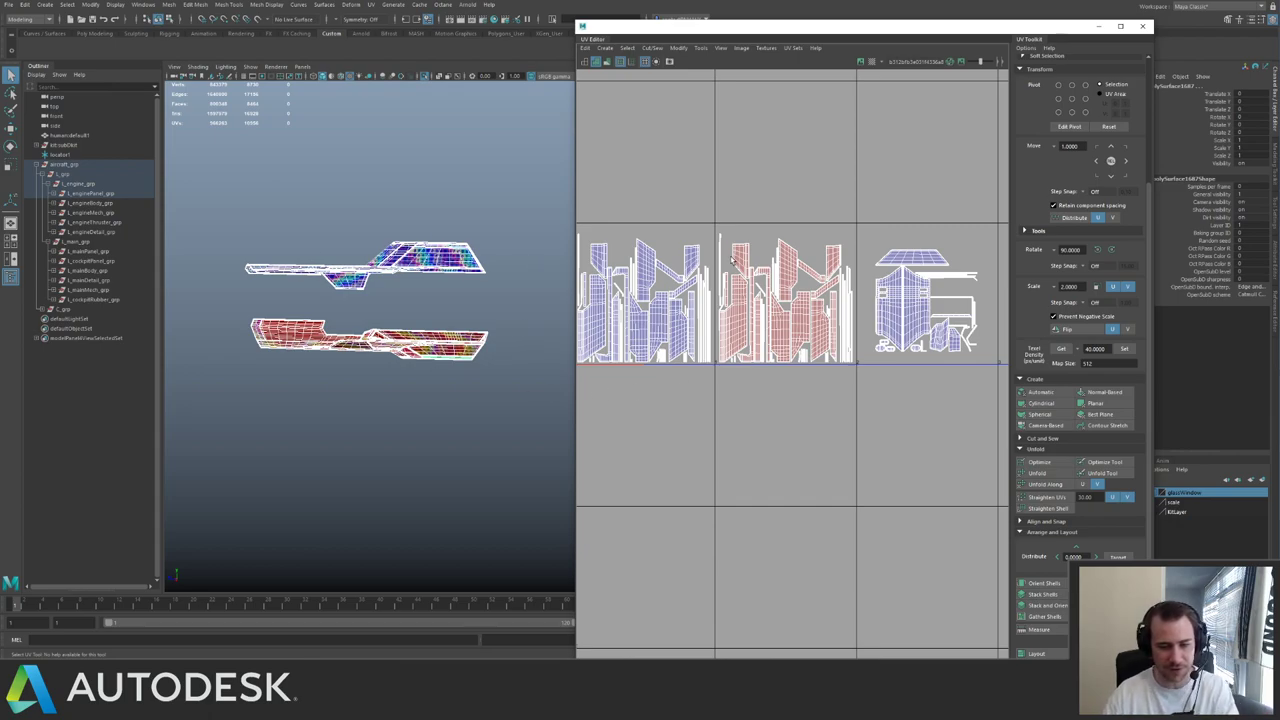
middle_click_drag(912, 281, 734, 312, "alt")
scroll(734, 312, "up", 2)
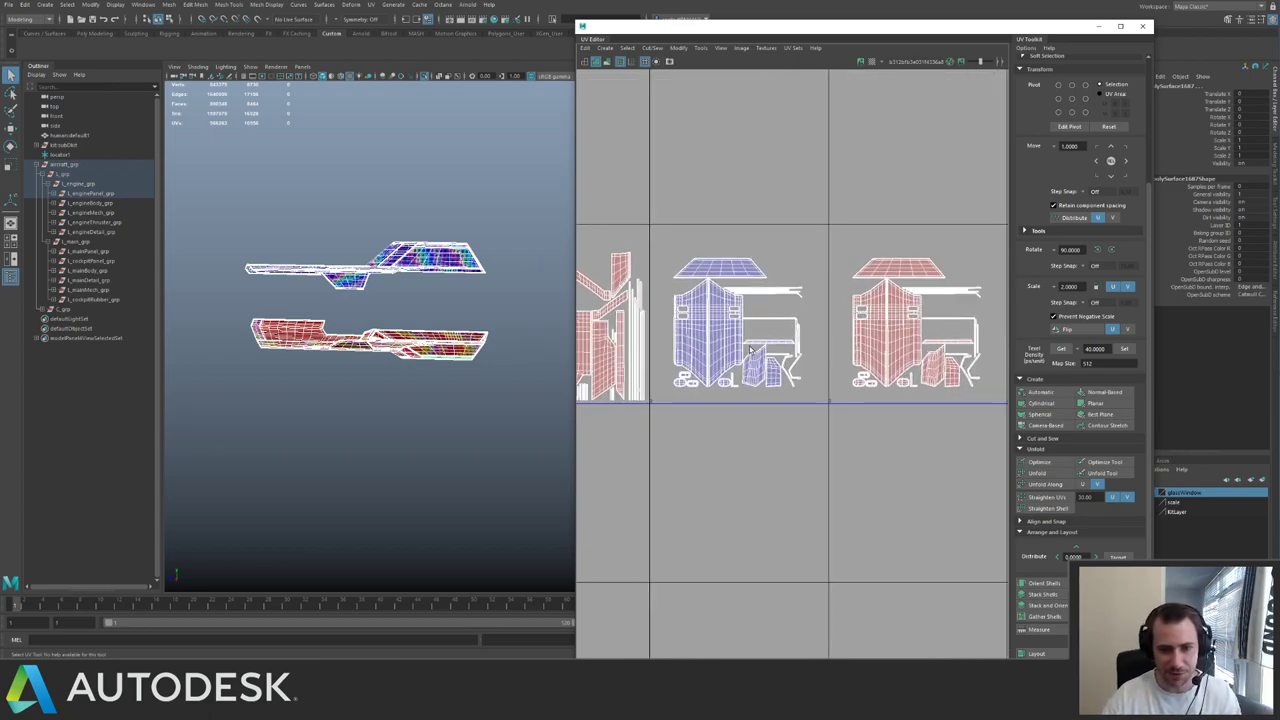
- Select the original and mirrored fin UV shells and move them closer to the lower-left corners of their tiles
left_click_drag(662, 243, 816, 396)
left_click_drag(681, 265, 864, 396)
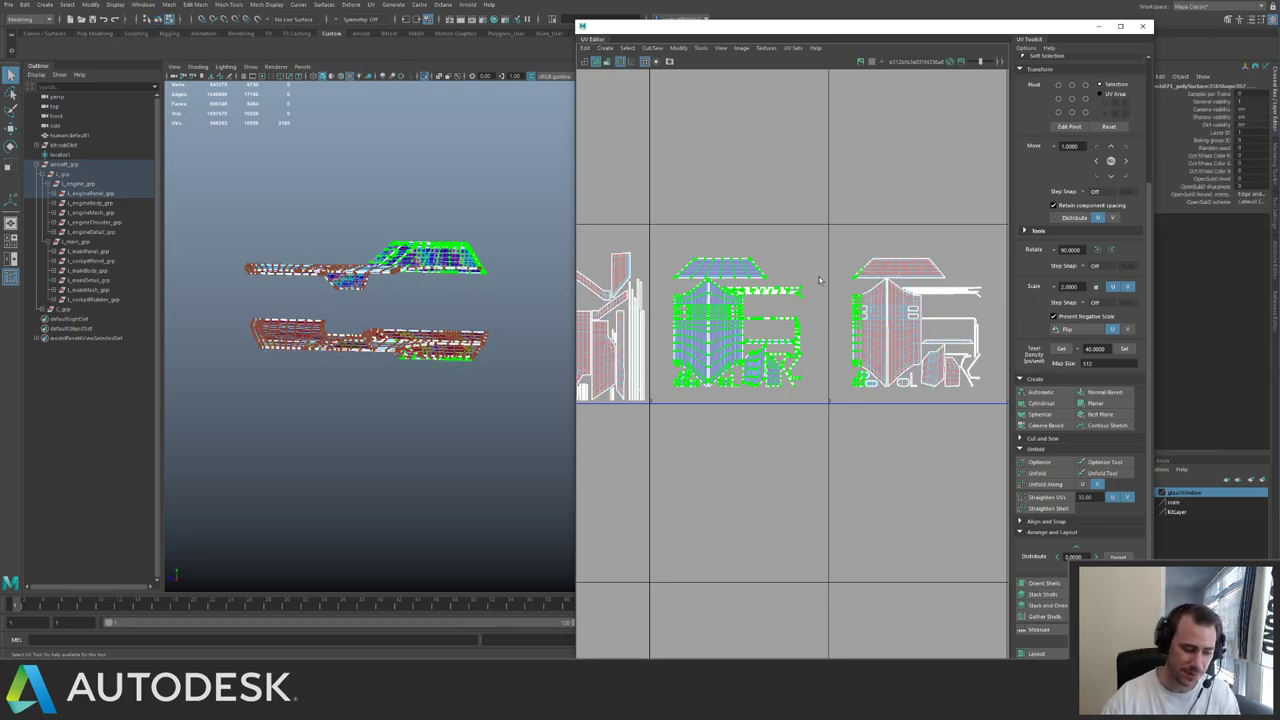
key("w")
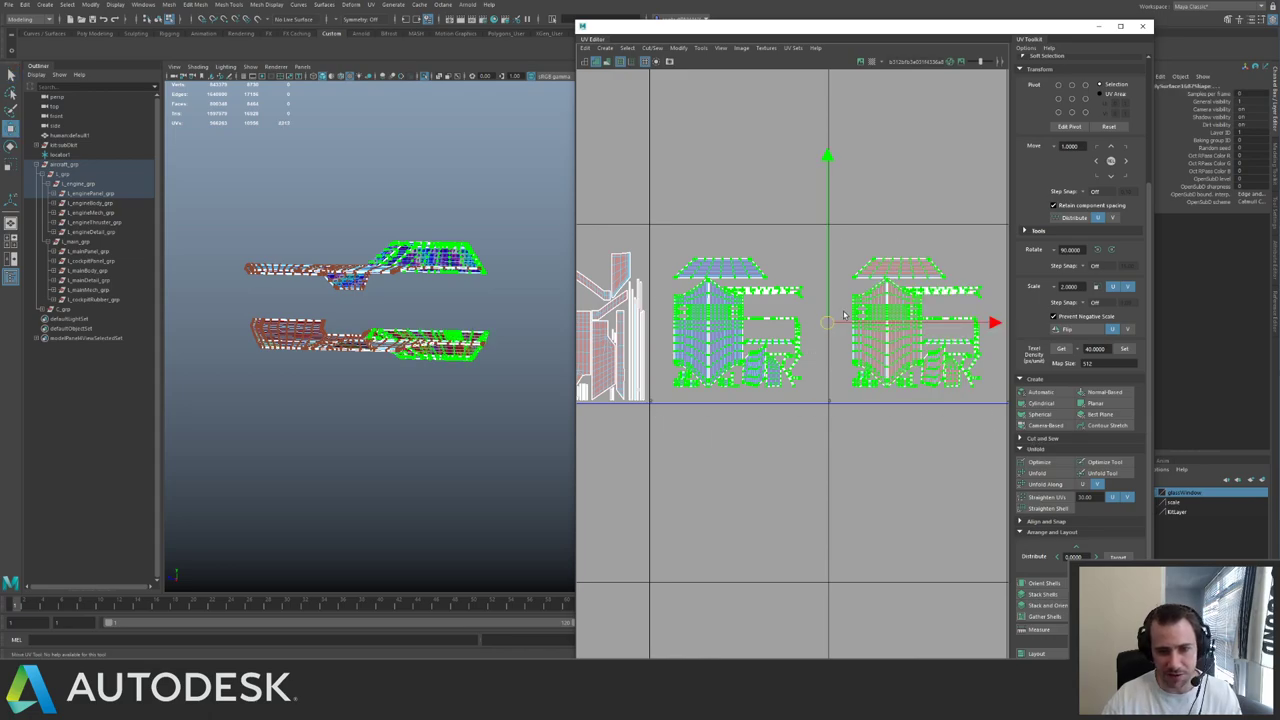
left_click_drag(828, 323, 809, 336)
- Return to object selection, select the fin's side panel and bring the whole model back into view
left_click(495, 257)
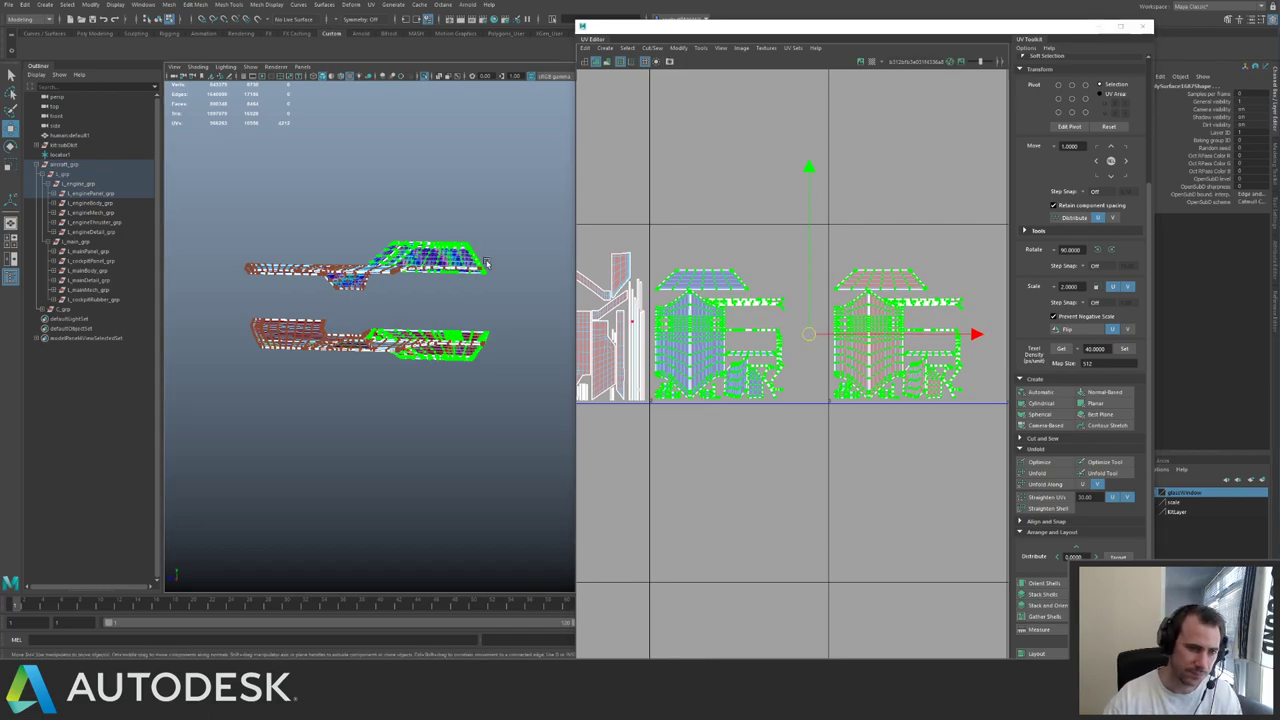
key("F8")
left_click(446, 262)
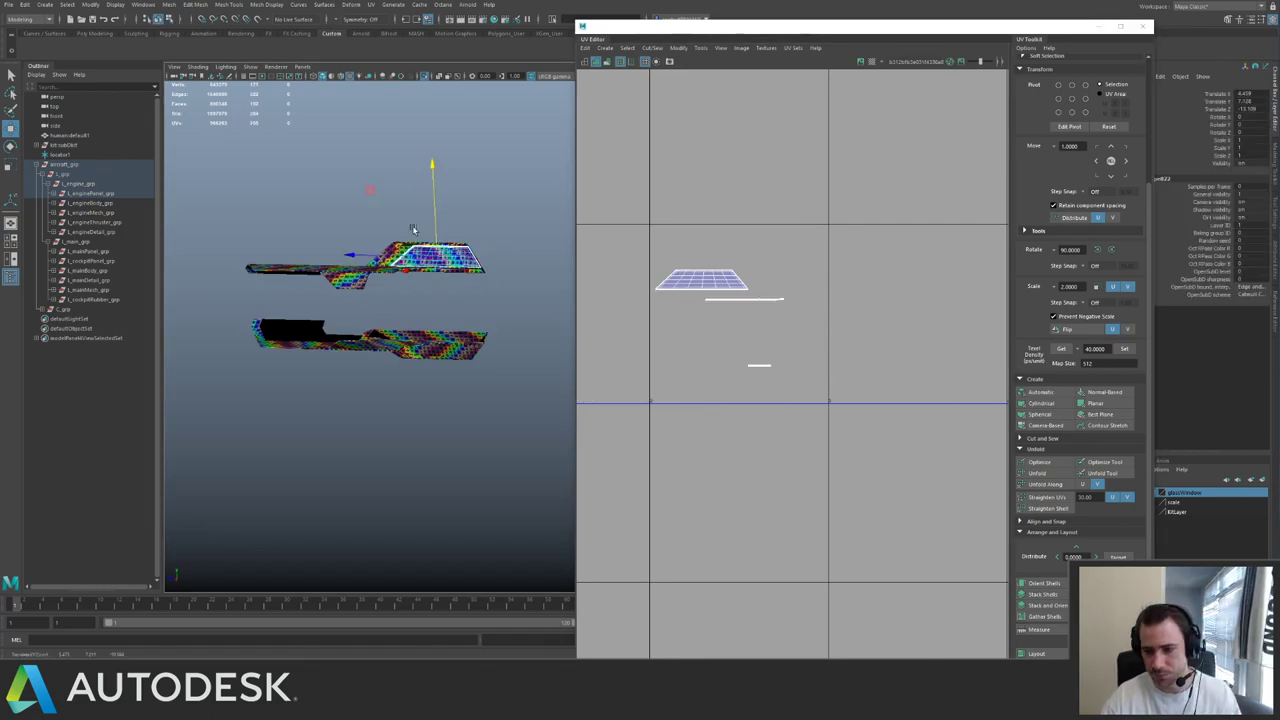
left_click_drag(415, 231, 480, 375, "alt")
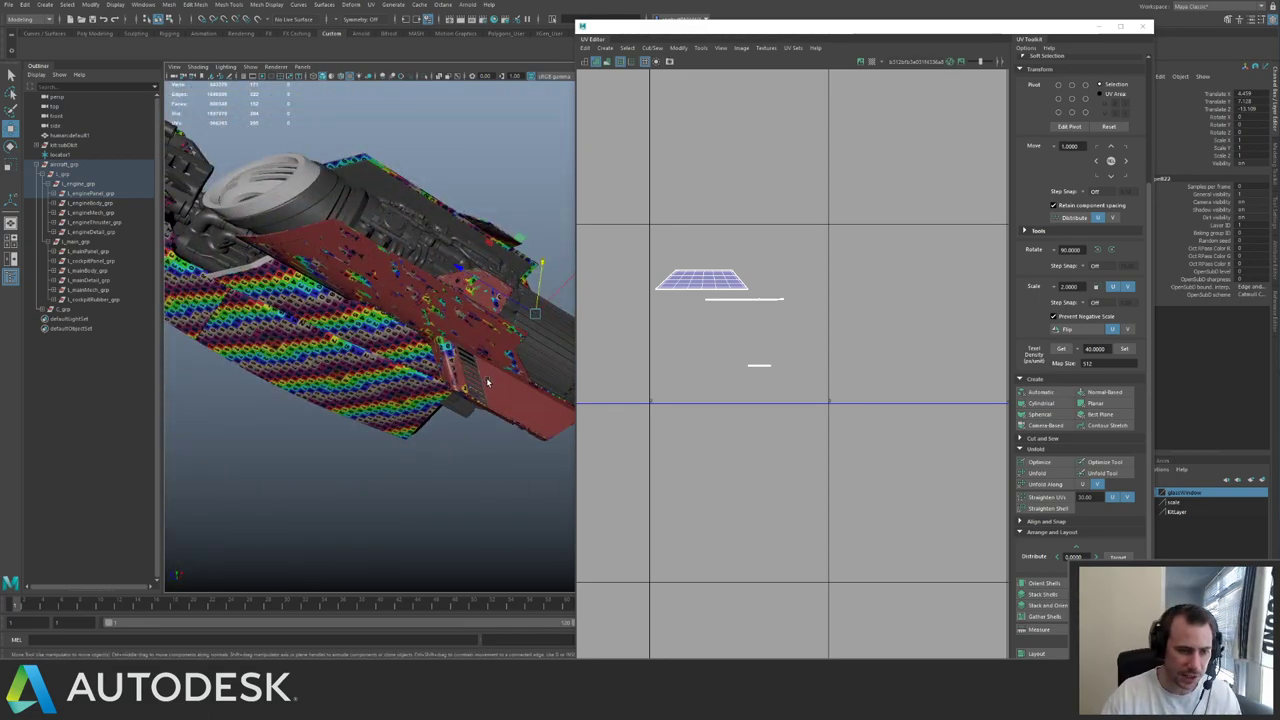
- Isolate the engine panel group, delete the panels selected on its underside, and show the whole aircraft again
left_click(487, 378)
key("Up")
key("ctrl+1")
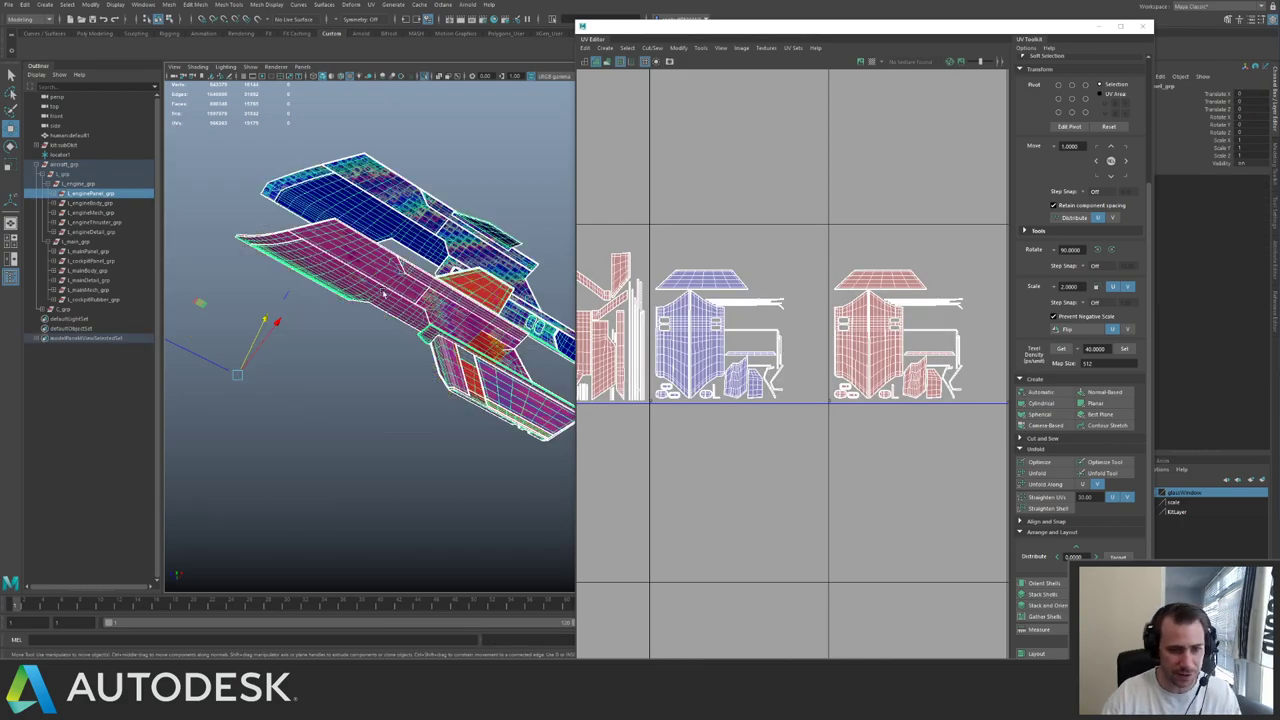
left_click_drag(387, 289, 397, 316, "alt")
left_click_drag(304, 290, 470, 318)
key("Delete")
key("ctrl+1")
- Clear the panel selection, check the checker texture on the upper panels, and save the scene
left_click(482, 332)
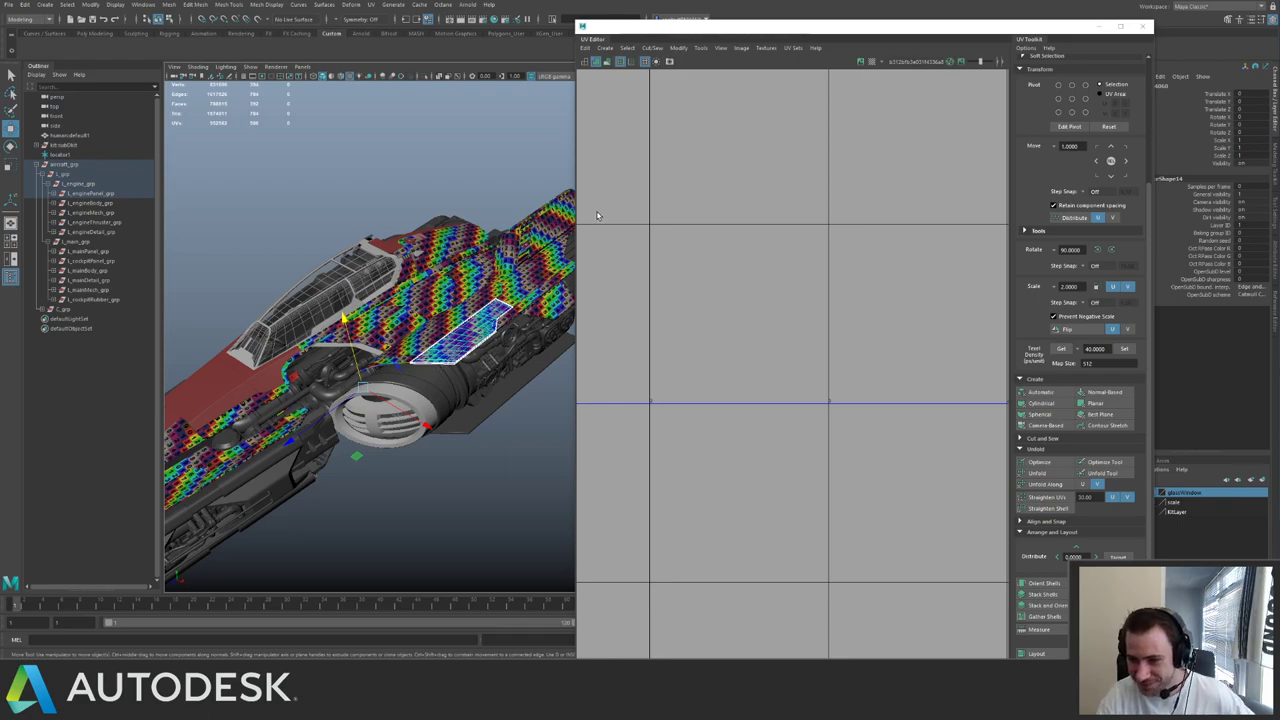
left_click(503, 175)
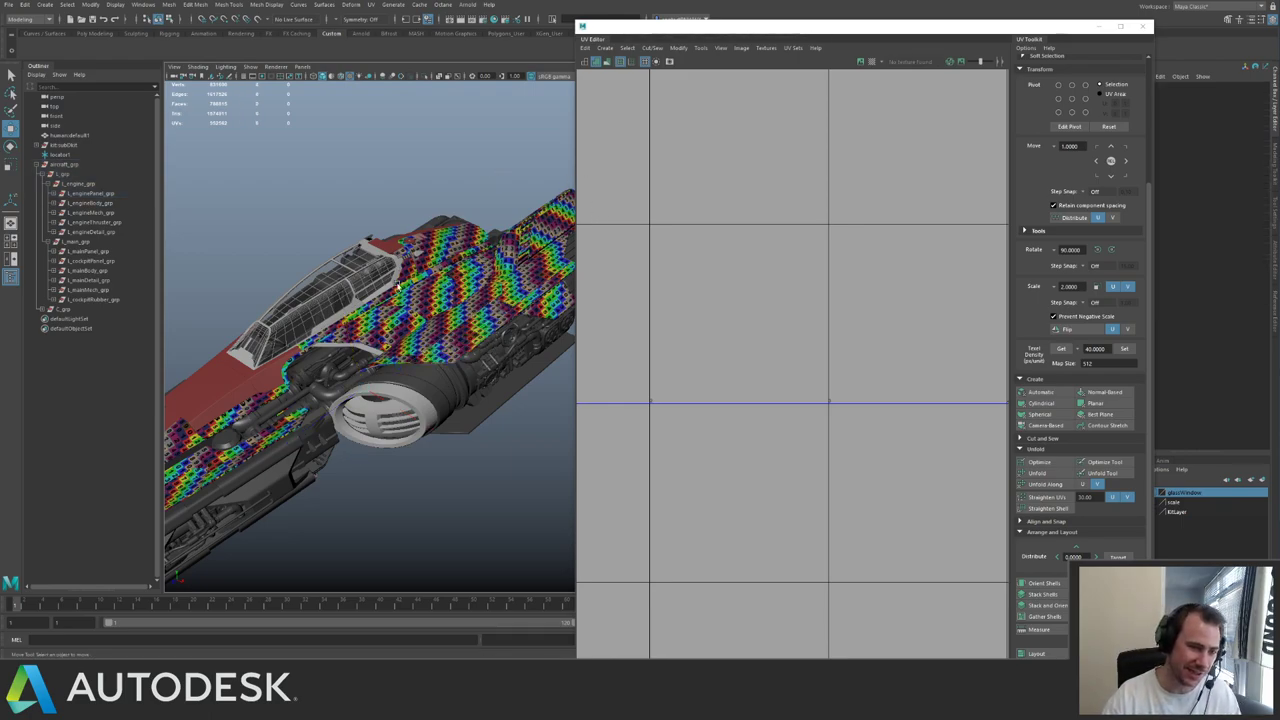
left_click_drag(400, 290, 469, 343, "alt")
scroll(420, 350, "up", 5)
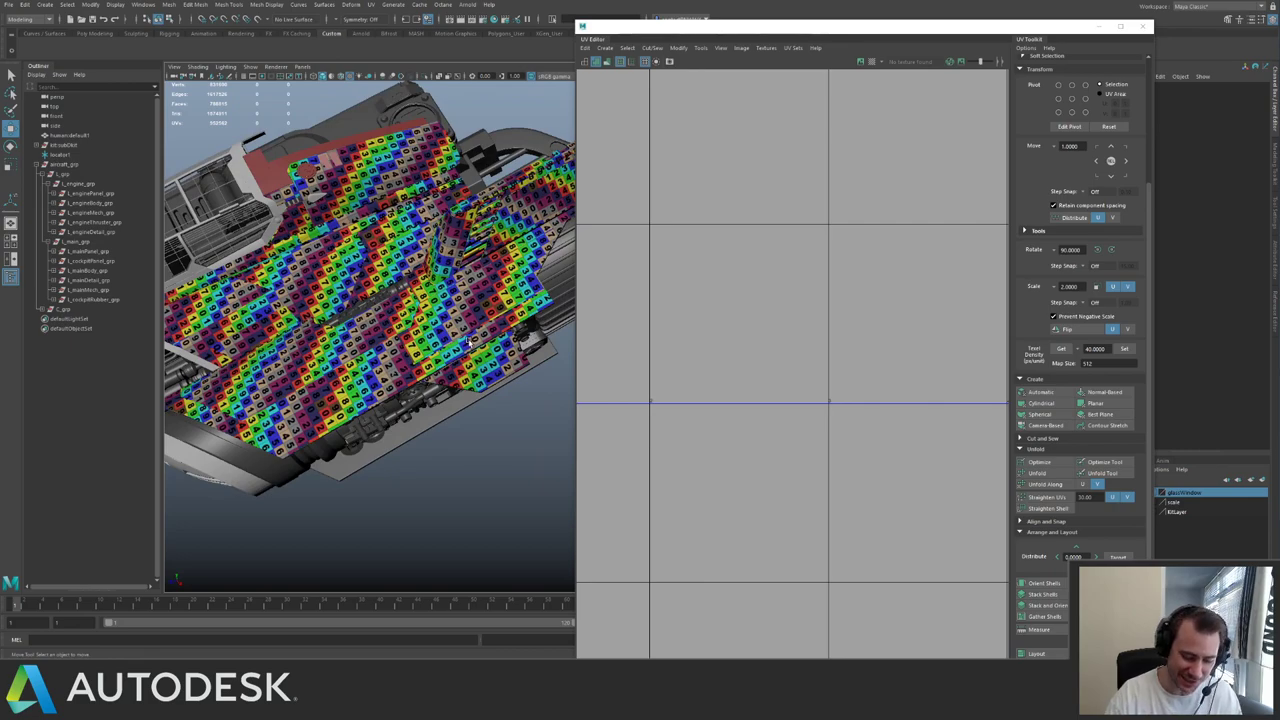
key("ctrl+s")
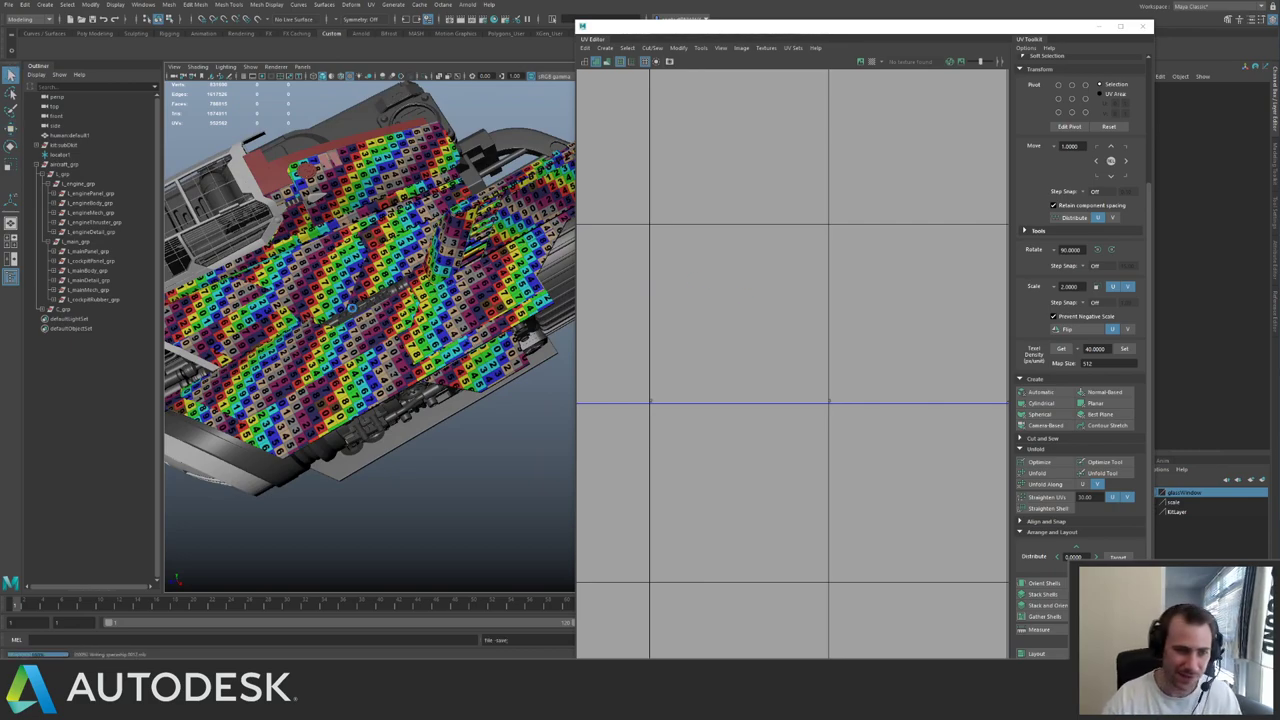
key("w")
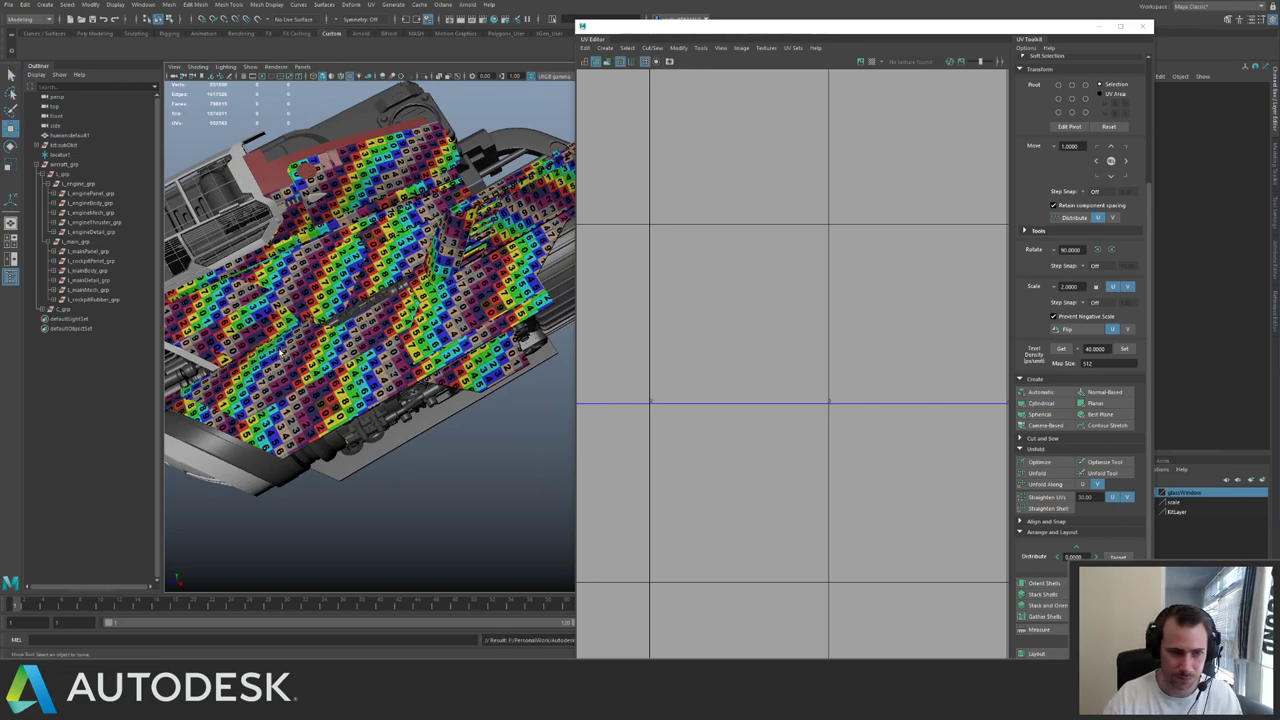
- Examine the underside of the engine and select its flat lower plate
scroll(281, 352, "down", 5)
left_click_drag(281, 352, 331, 237, "alt")
left_click(434, 352)
left_click_drag(428, 346, 351, 409, "alt")
key("ctrl+h")
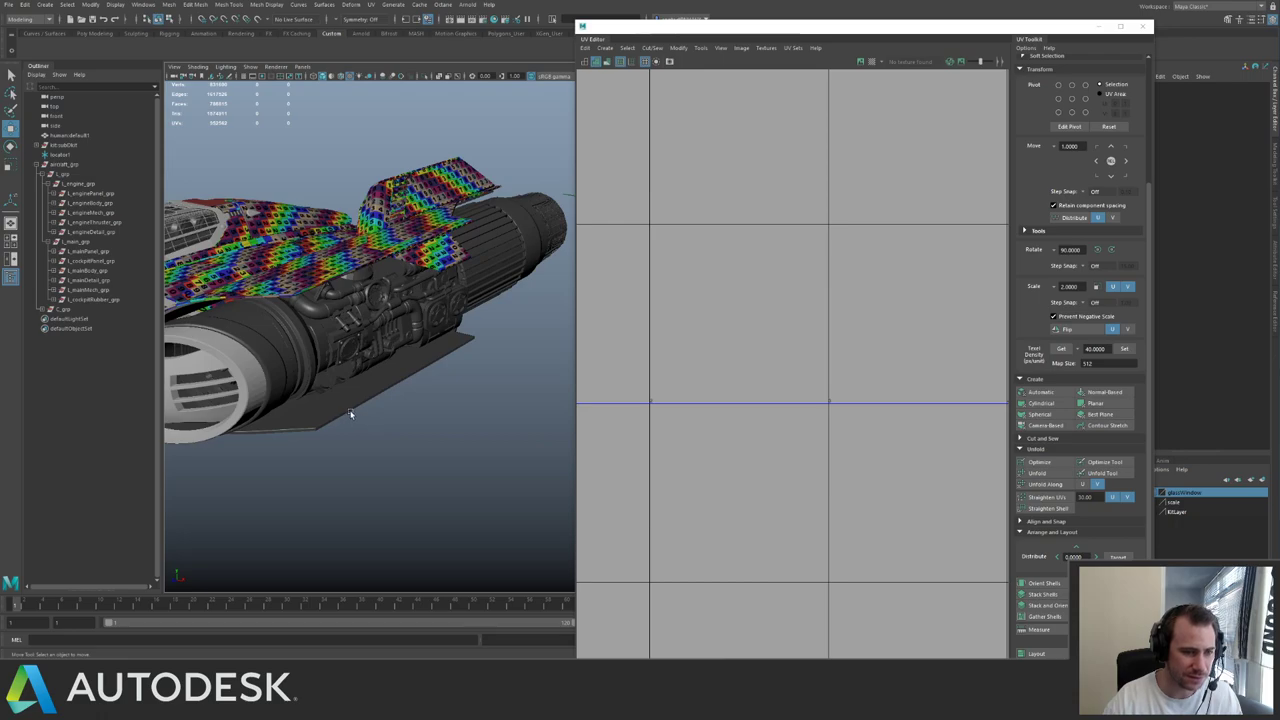
left_click(407, 421)
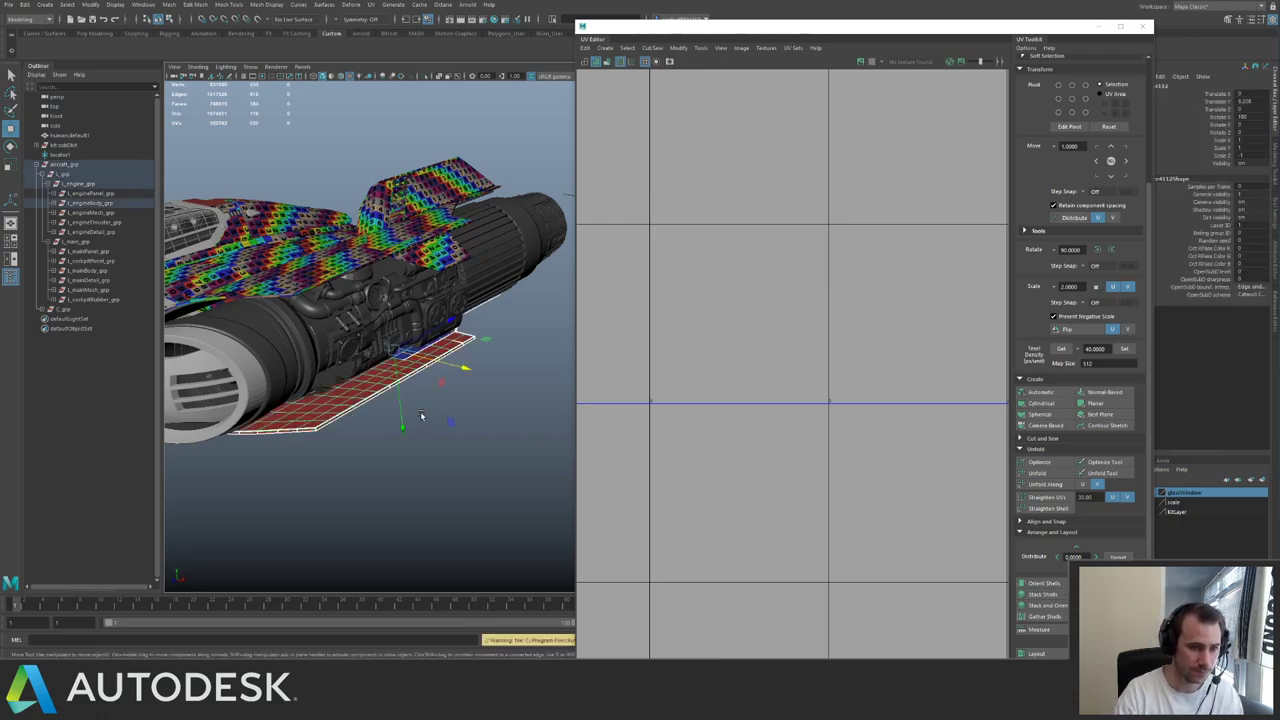
- Expand the engine panel group and select each of its two subgroups to check their geometry
left_click(318, 268)
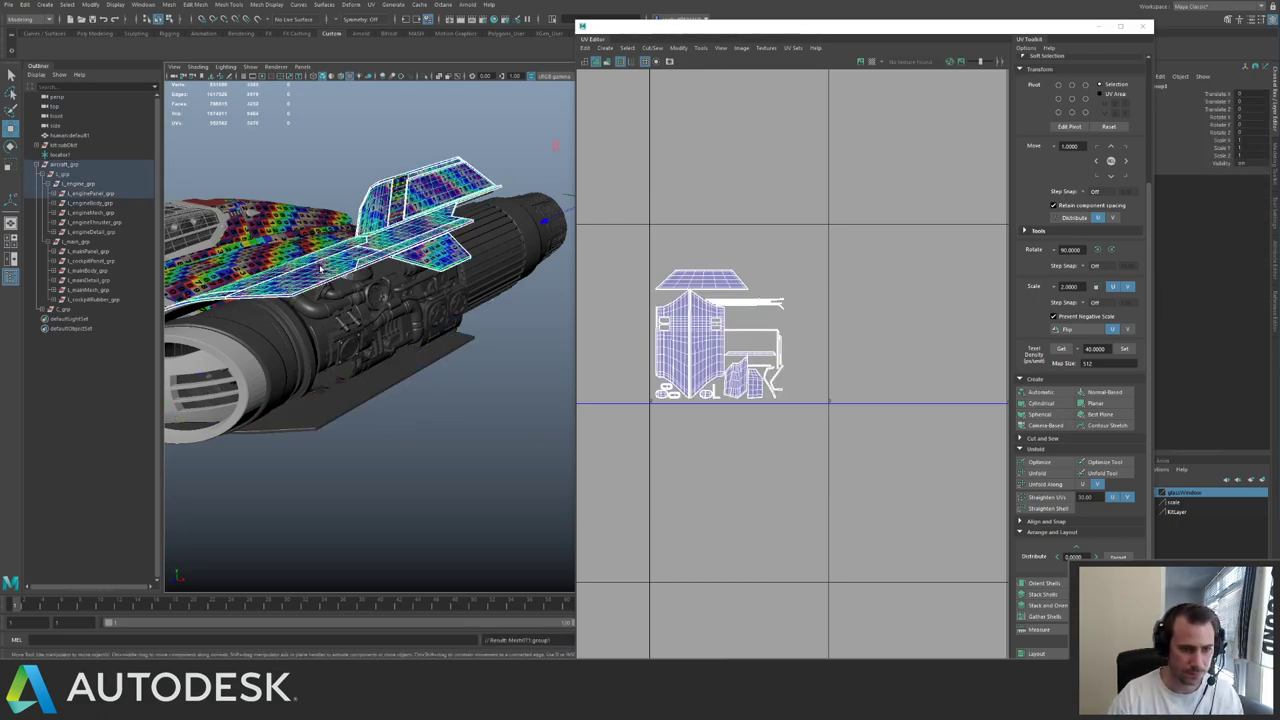
left_click(54, 194)
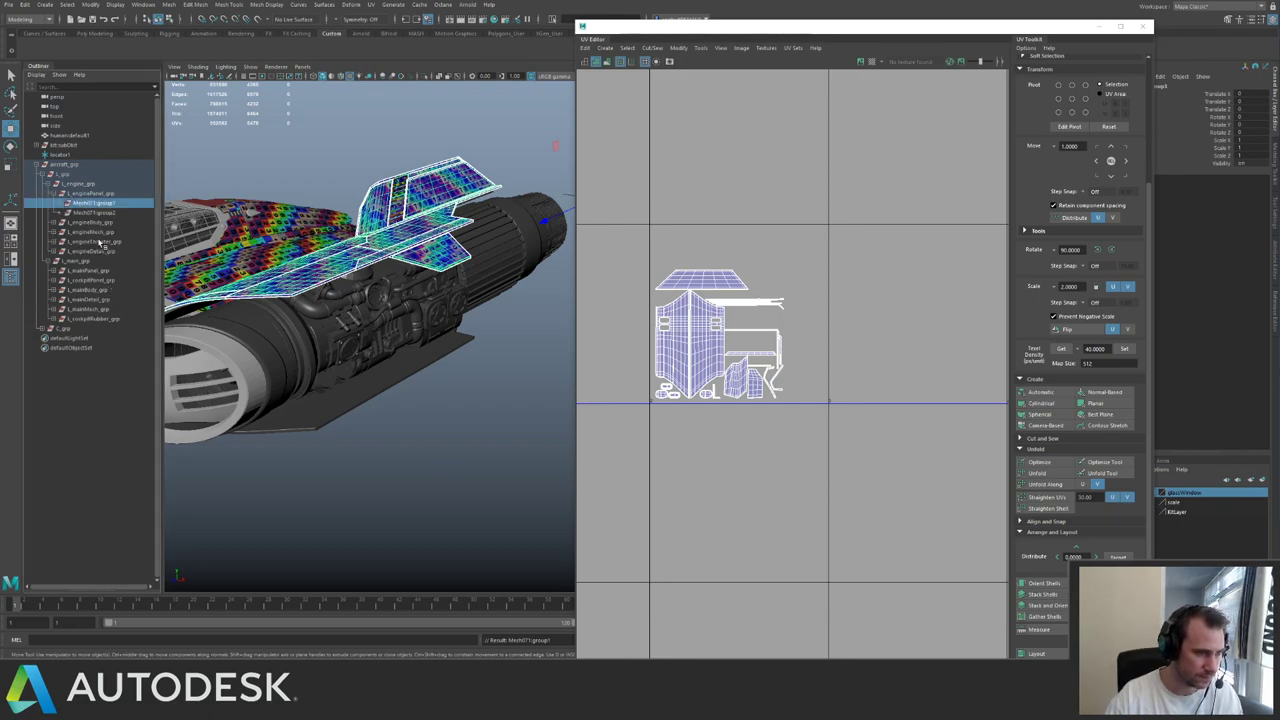
left_click(102, 213)
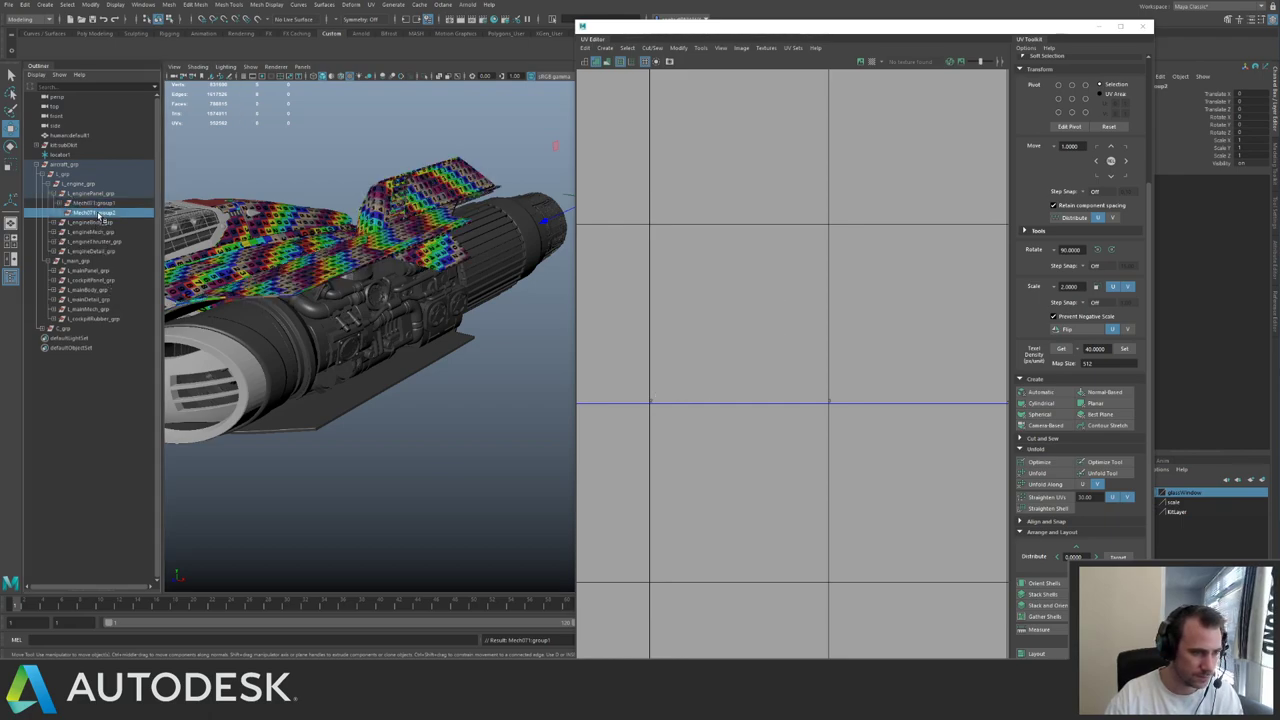
left_click_drag(348, 273, 407, 244, "alt")
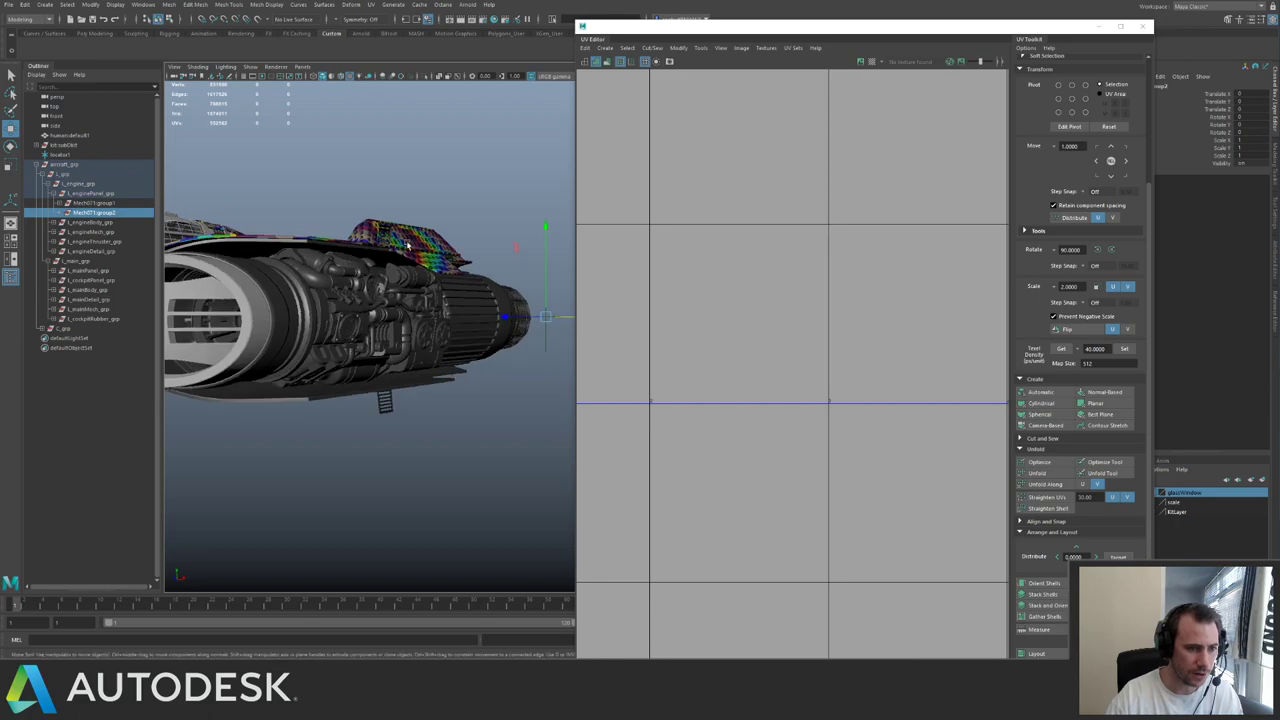
- Undo the recent selections and the deletion of the engine's underside panels
left_click(387, 222)
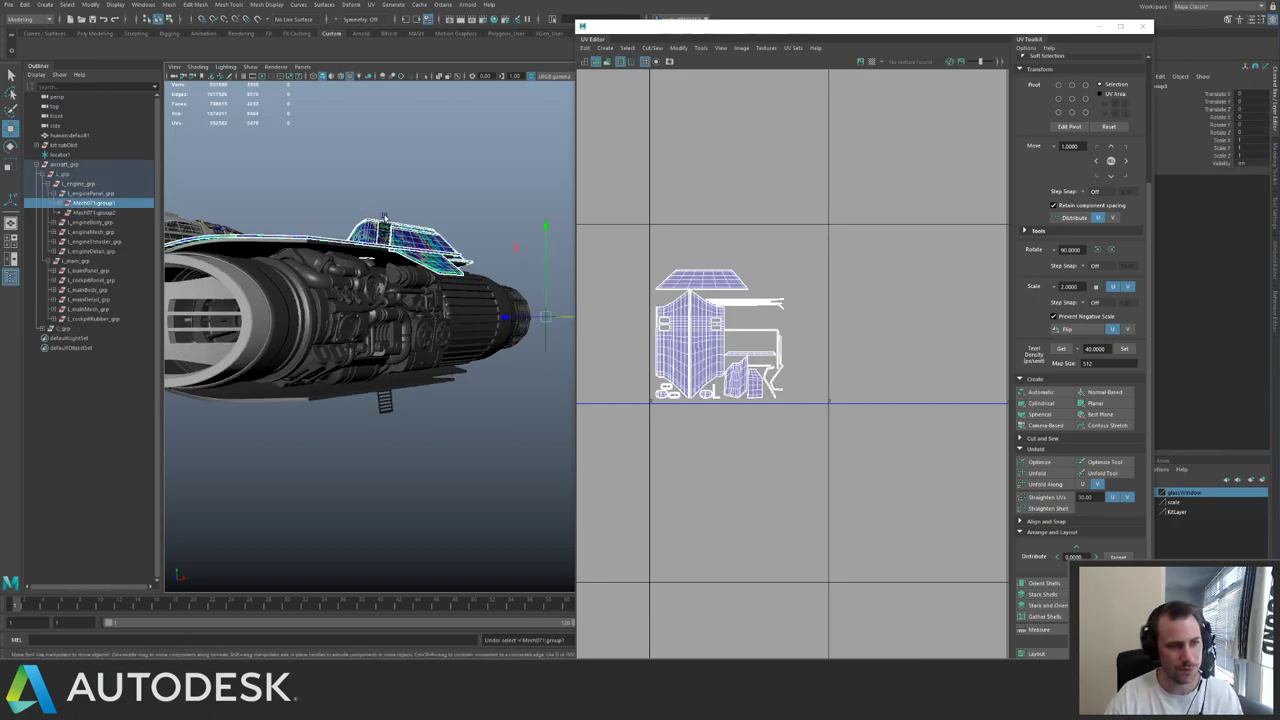
left_click(383, 216)
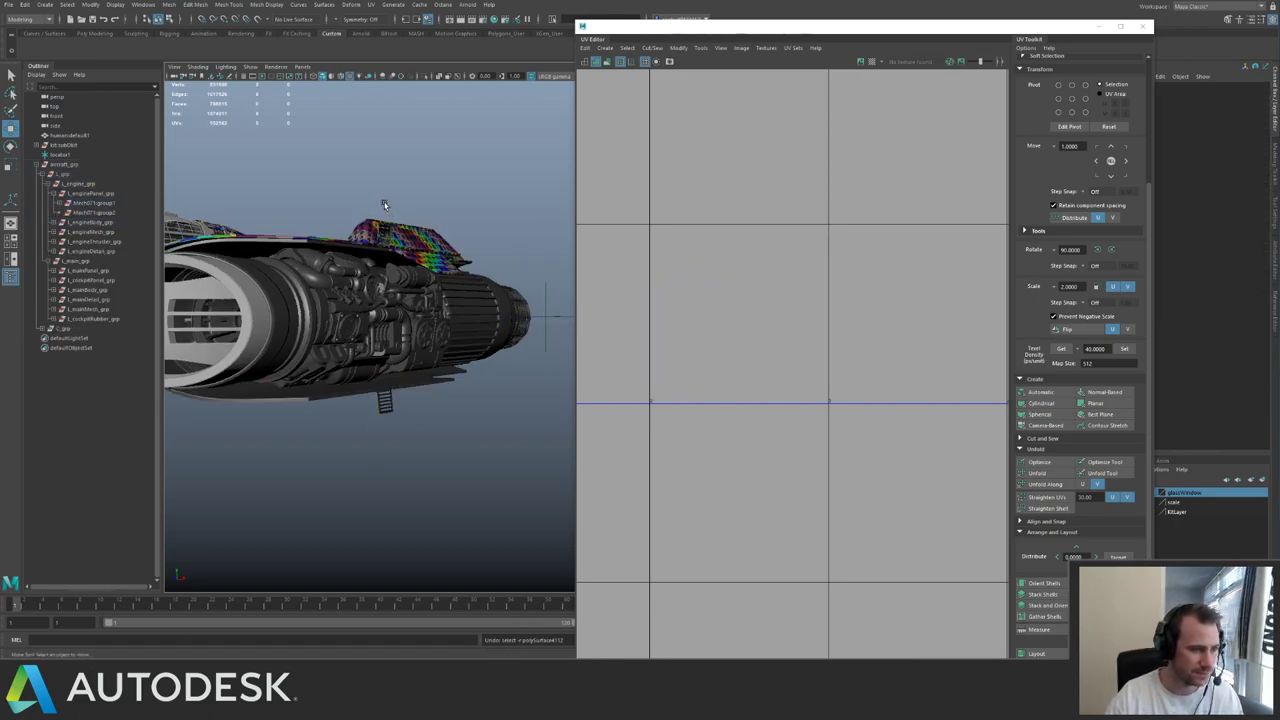
key("ctrl+z")
key("ctrl+z")
key("ctrl+z")
key("ctrl+z")
key("ctrl+z")
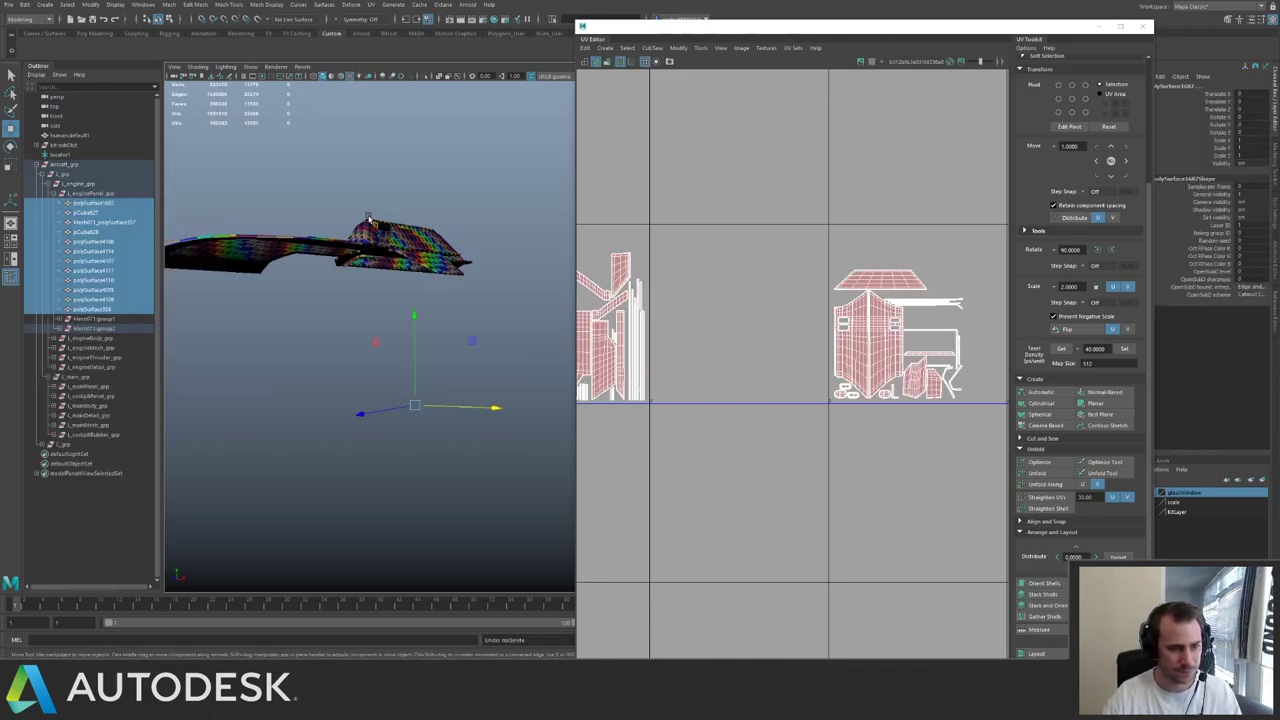
- Show the whole aircraft again, keeping the restored underside panels selected
key("ctrl+1")
left_click_drag(366, 218, 329, 140, "alt")
left_click(383, 150)
key("ctrl+z")
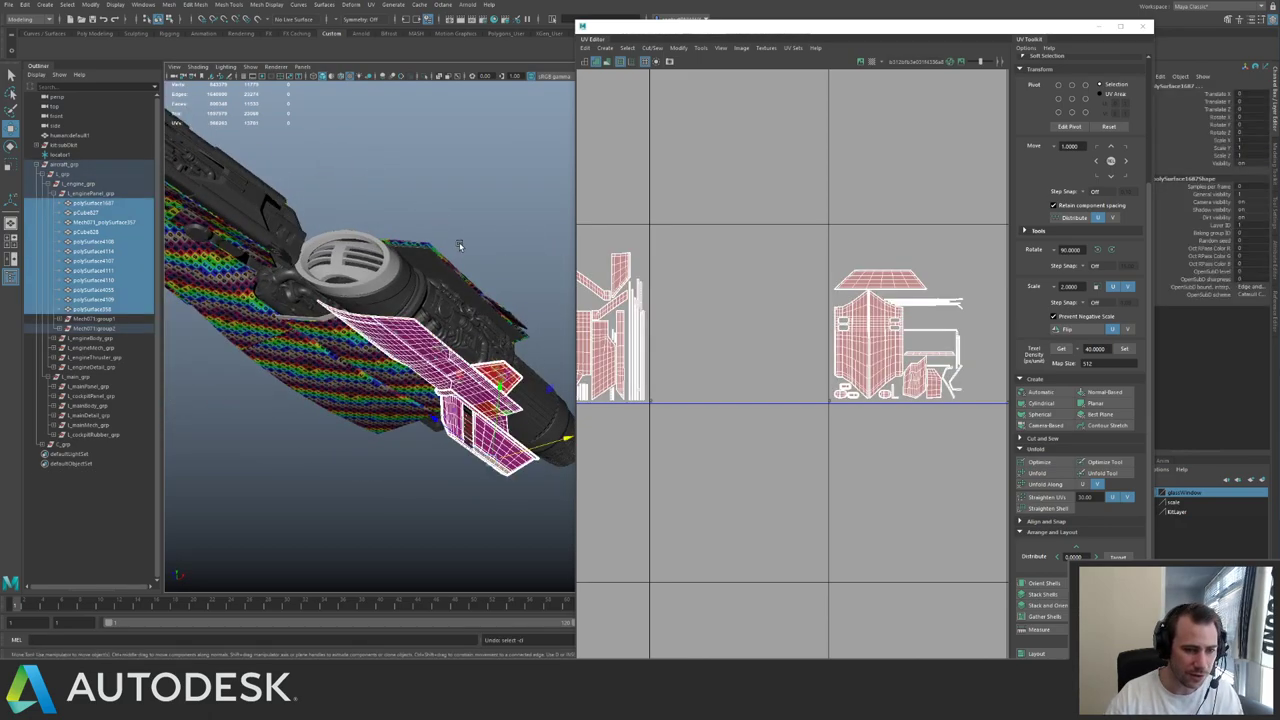
- Try hiding the restored panels, undo the hiding, and clear the selection
left_click_drag(460, 243, 467, 287, "alt")
key("ctrl+h")
key("ctrl+z")
left_click(507, 240)
left_click_drag(500, 237, 473, 237, "alt")
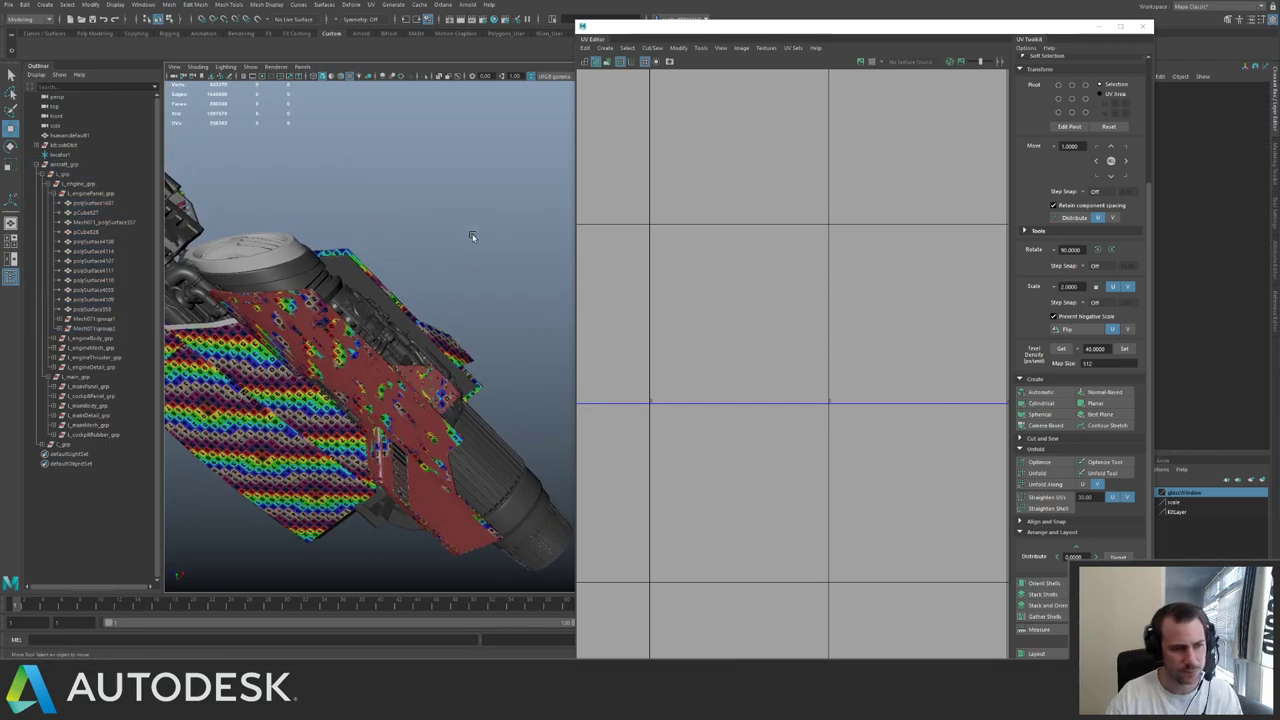
- Select individual meshes and the first subgroup under L_enginePanel_grp to examine their geometry and UV shells
left_click(97, 206)
left_click(101, 224)
left_click(103, 243)
key("f")
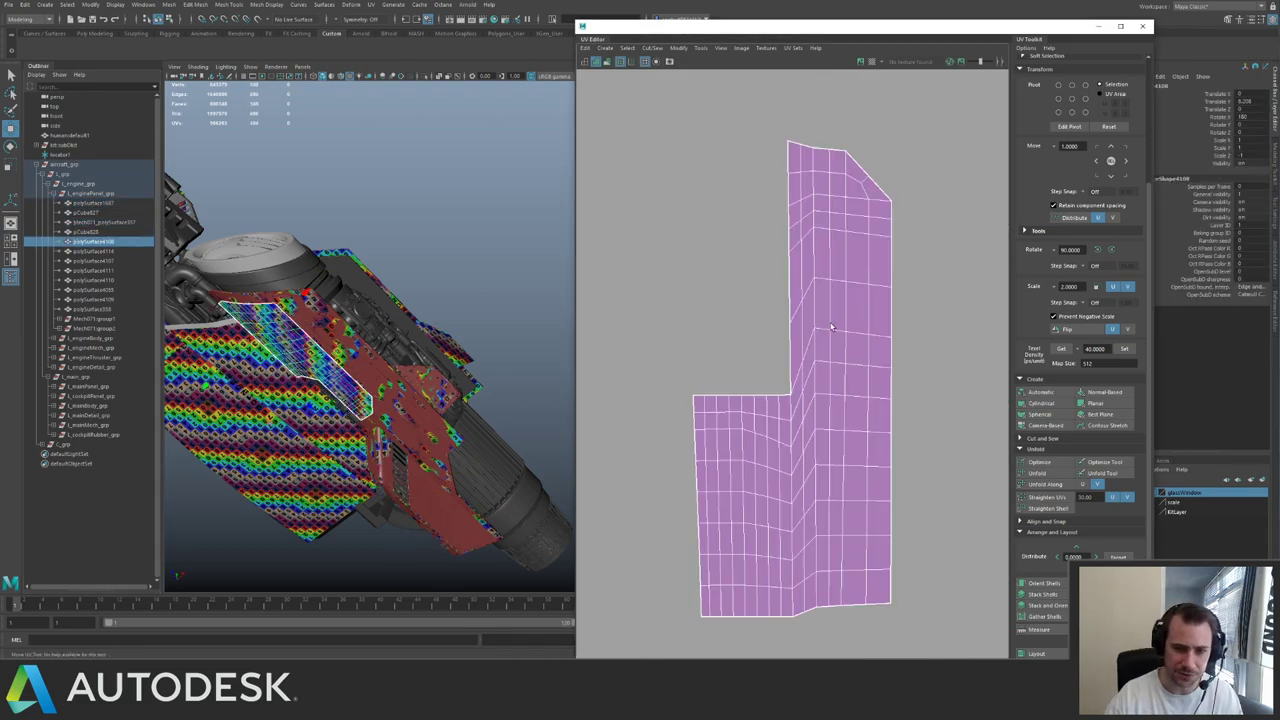
left_click(88, 321)
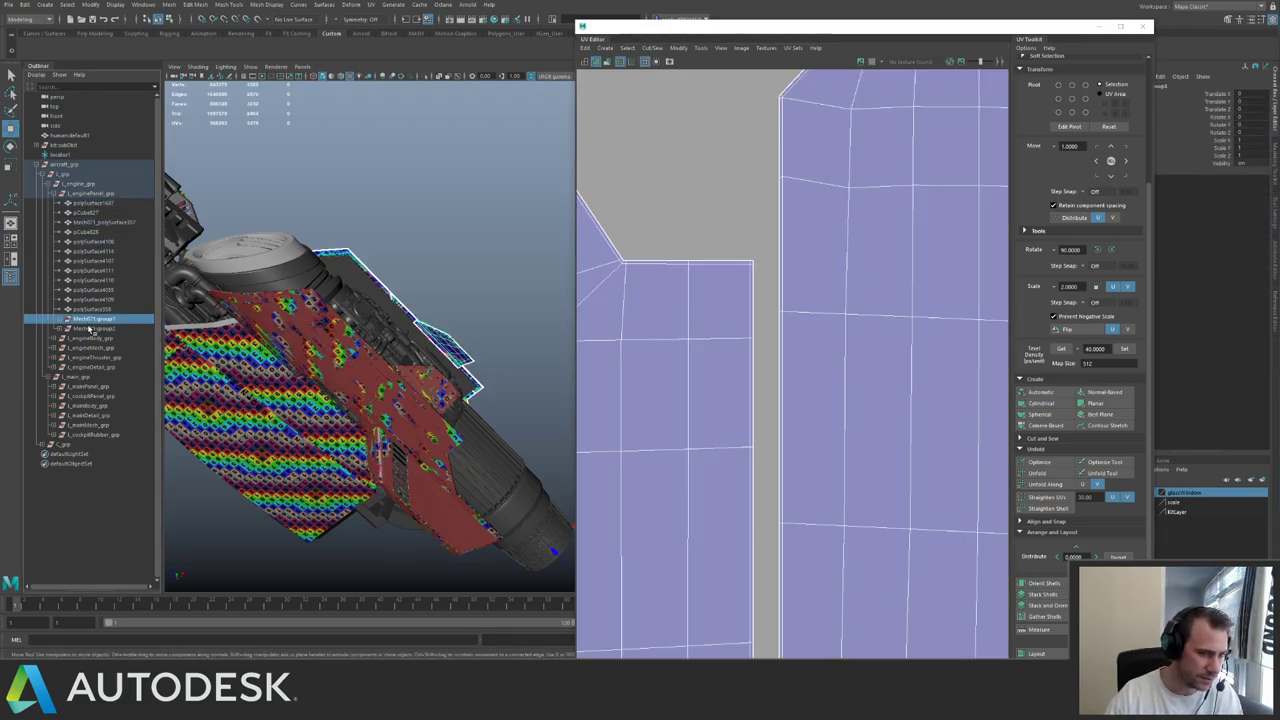
left_click(92, 311)
- Hide the second subgroup of the engine panels and select one of the duplicate panels beneath it
left_click(89, 330)
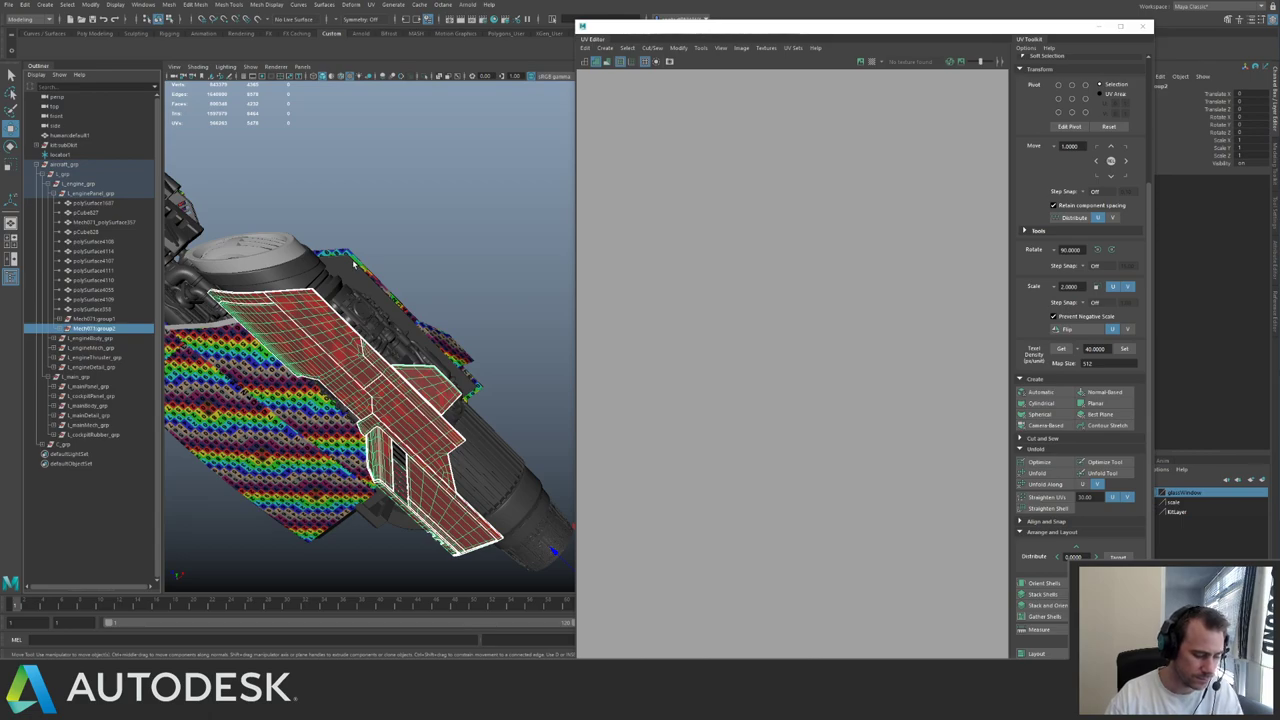
key("ctrl+h")
left_click(336, 351)
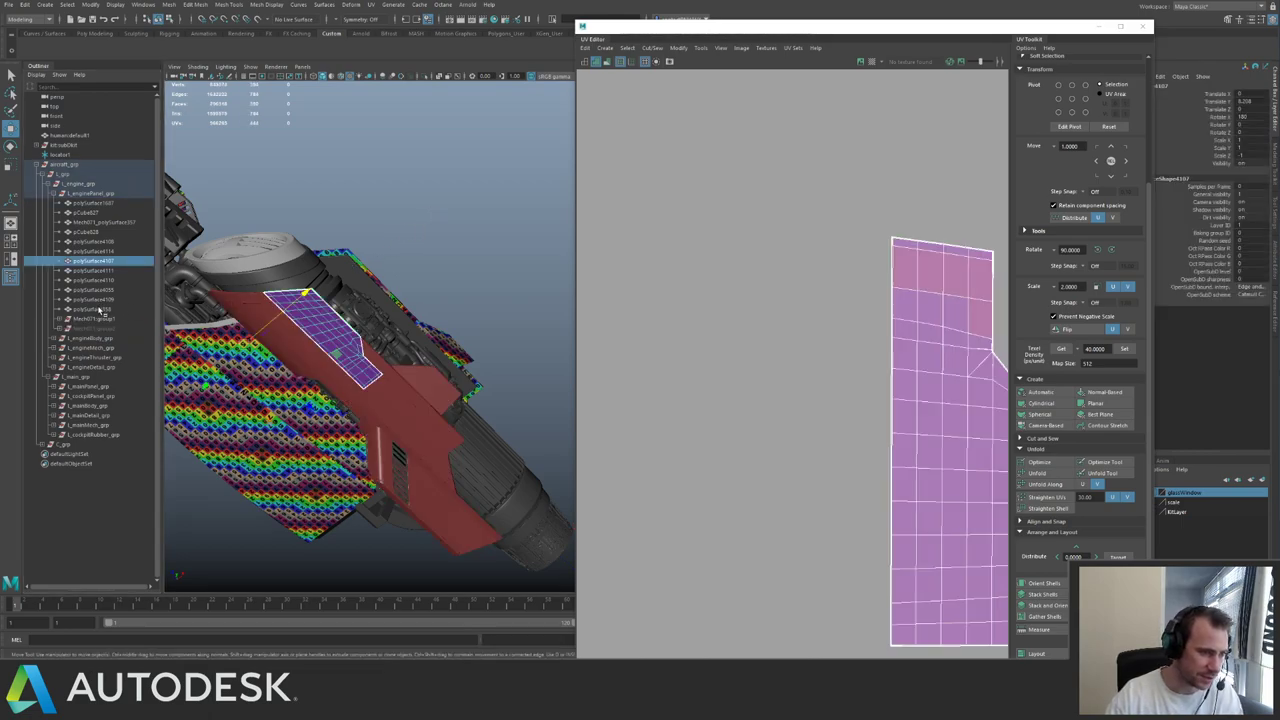
- Delete all the loose duplicate meshes directly under L_enginePanel_grp and show the hidden subgroup again
left_click(102, 311)
left_click(95, 207, "shift")
left_click_drag(350, 215, 403, 223, "alt")
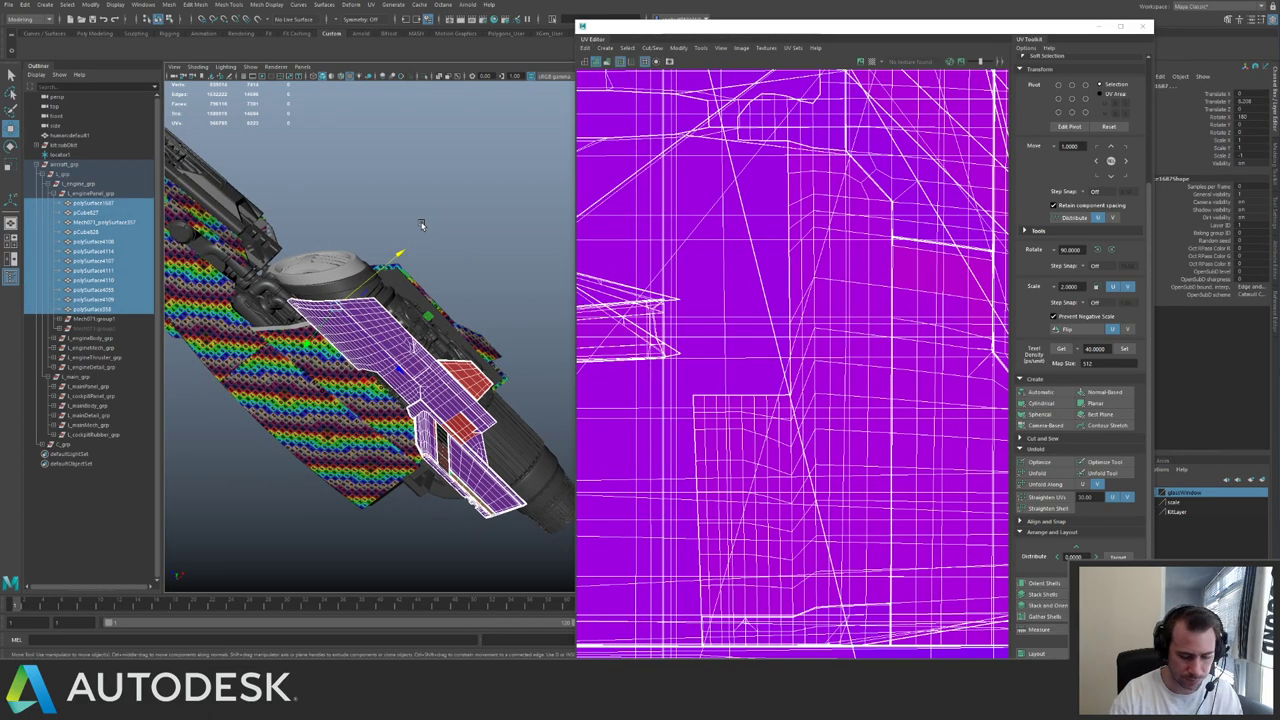
key("Delete")
key("ctrl+shift+h")
- Select one of the mirrored underside panels and its parent group to check them, and clear the selection
left_click(338, 328)
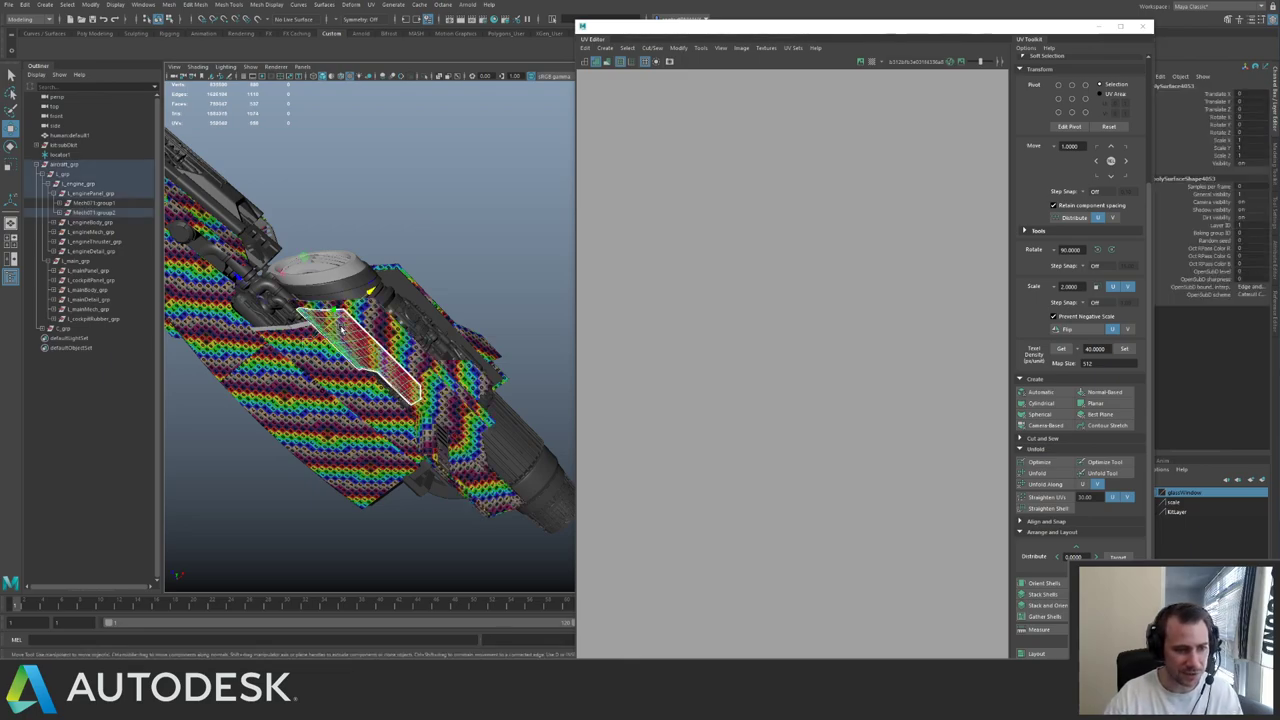
left_click(345, 329)
key("Up")
left_click(479, 226)
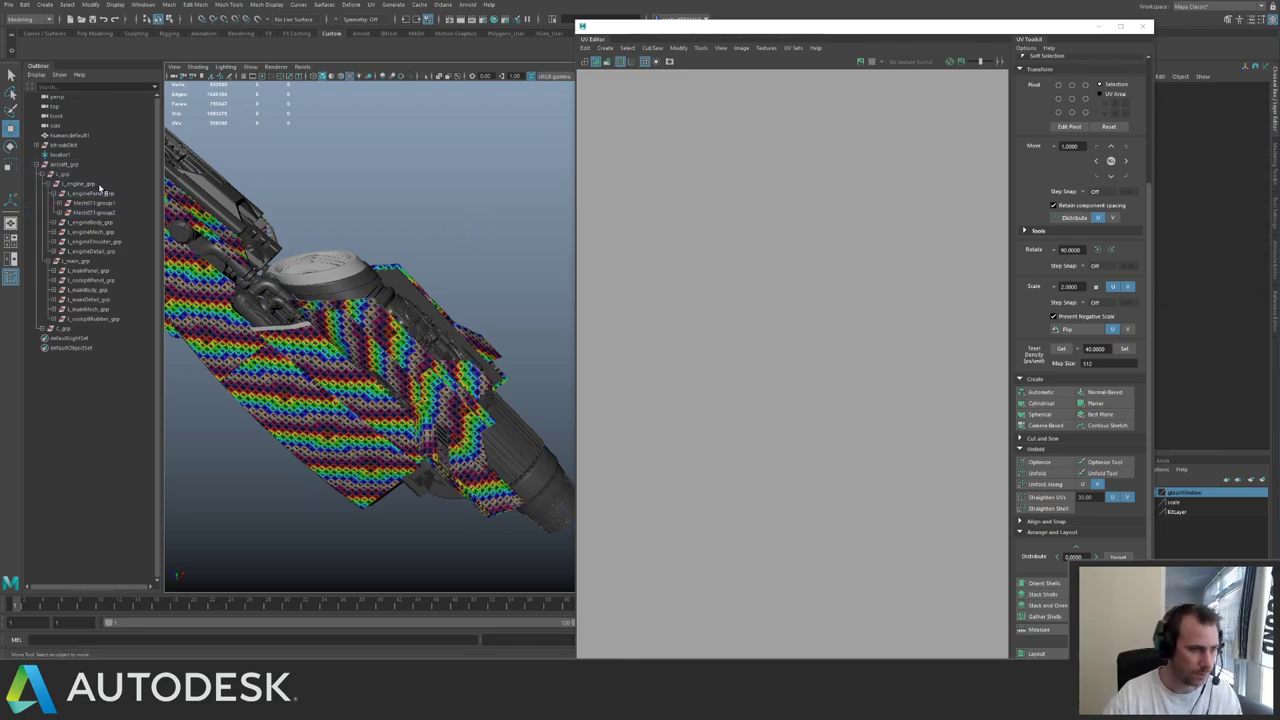
- Select L_enginePanel_grp and L_mainPanel_grp together to display both groups' UV layouts
left_click(92, 203)
key("Up")
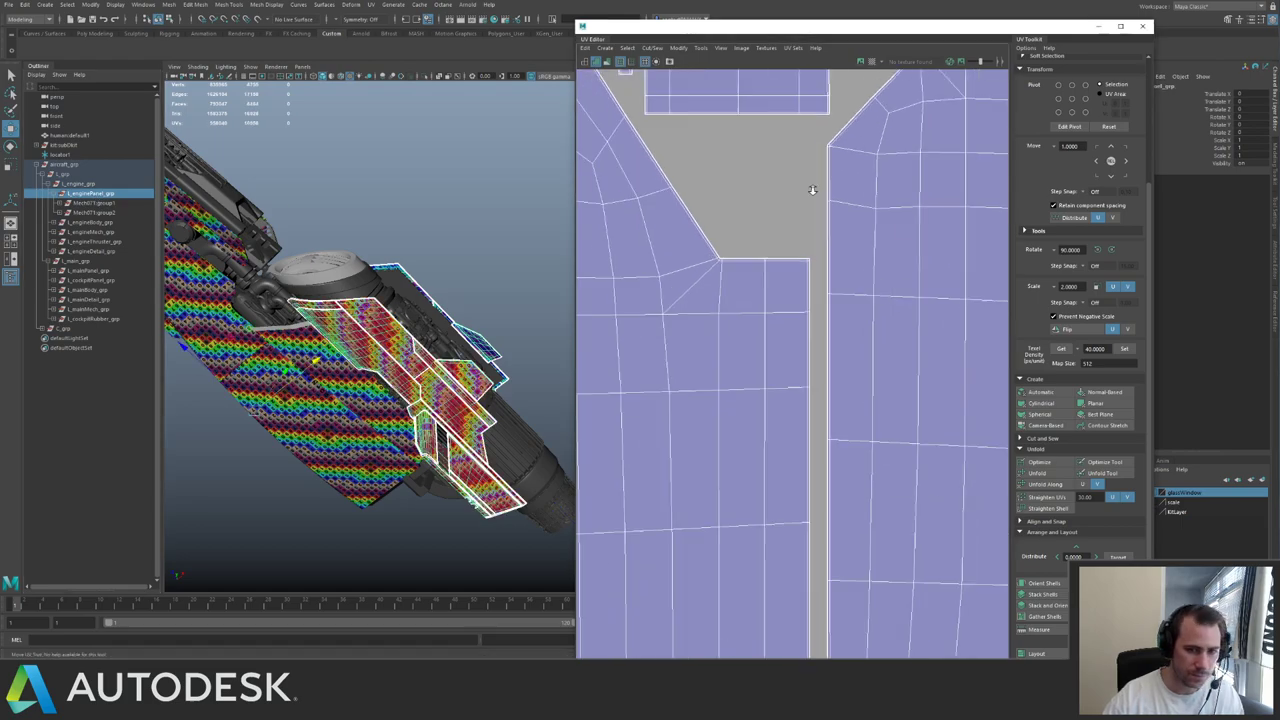
right_click_drag(915, 268, 718, 142, "alt")
middle_click_drag(900, 182, 584, 238, "alt")
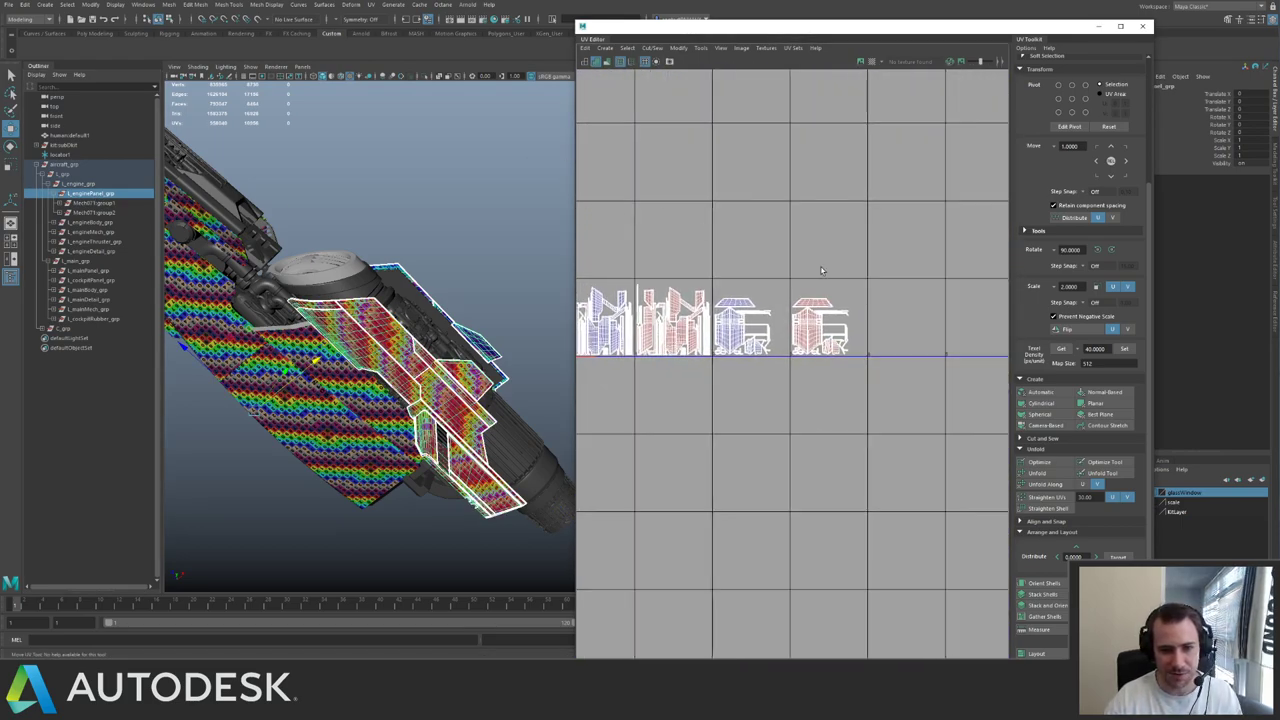
right_click_drag(826, 273, 648, 262, "alt")
left_click_drag(248, 242, 360, 222, "alt")
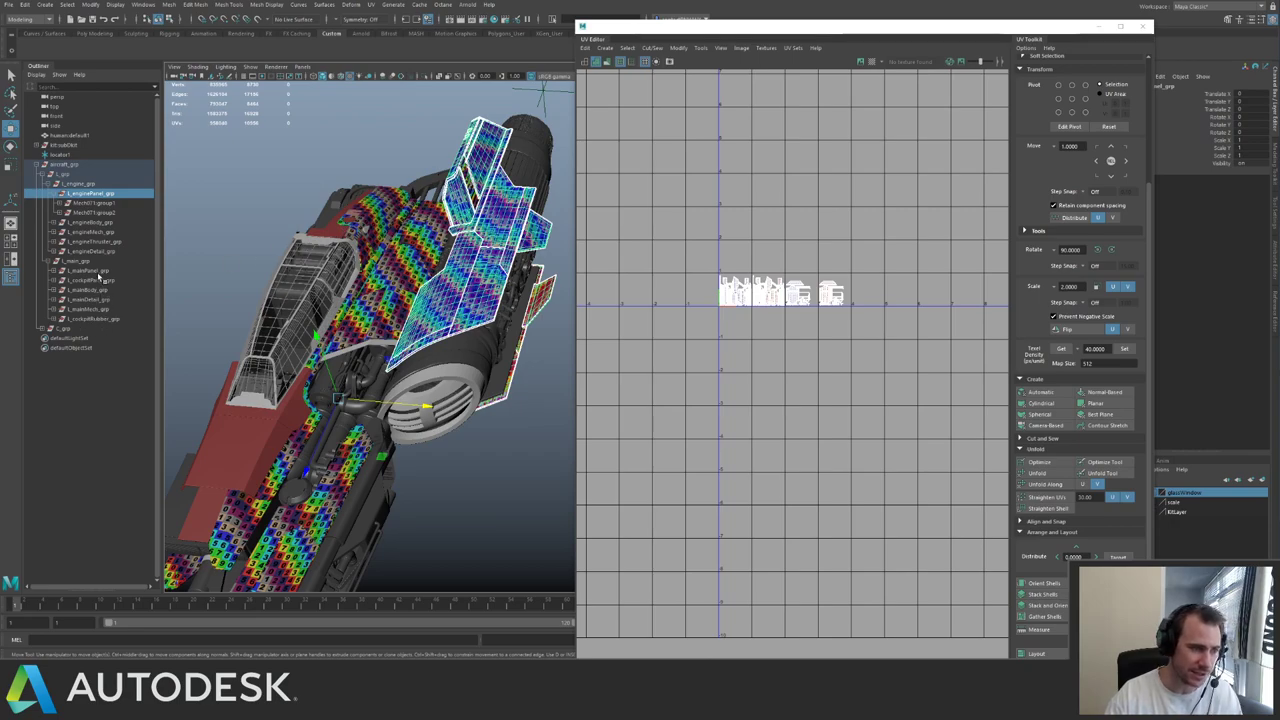
left_click(92, 271, "ctrl")
- Select the engine panels' UV shells and move them three tiles down and one tile left, beside the main panel shells
middle_click_drag(776, 266, 872, 251, "alt")
scroll(900, 284, "down", 2)
right_click_drag(872, 251, 920, 251)
left_click_drag(922, 252, 788, 318)
key("Down")
key("Down")
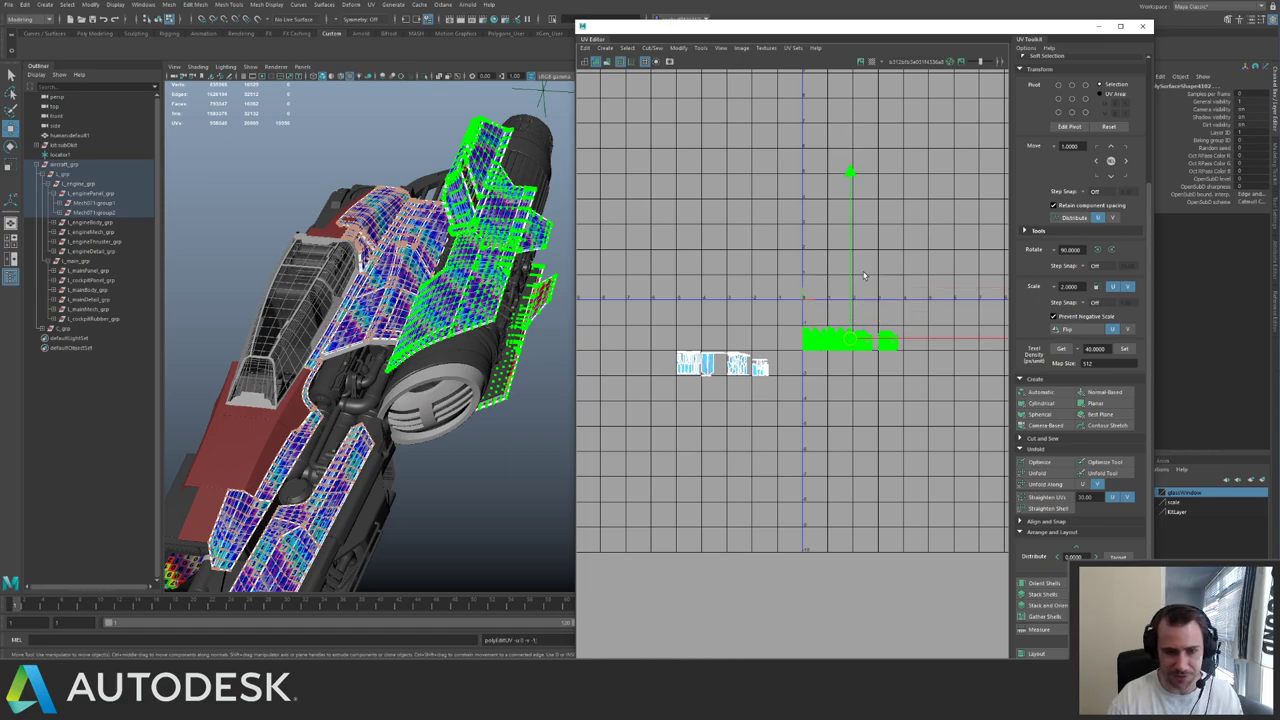
key("Left")
key("Down")
- Select the UV shells of both panel groups and move them five tiles right and three tiles up
left_click_drag(650, 318, 924, 406)
middle_click_drag(883, 330, 858, 357, "alt")
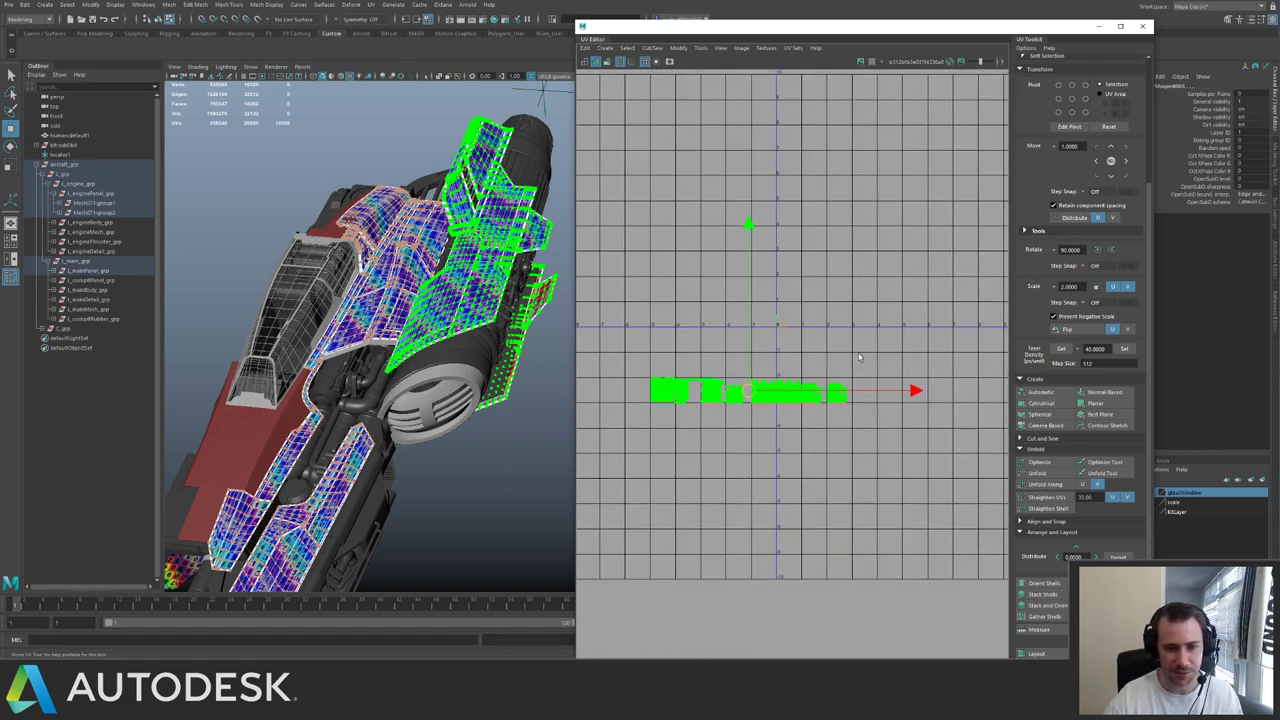
key("Right")
key("Right")
key("Right")
key("Right")
key("Right")
key("Up")
key("Up")
key("Up")
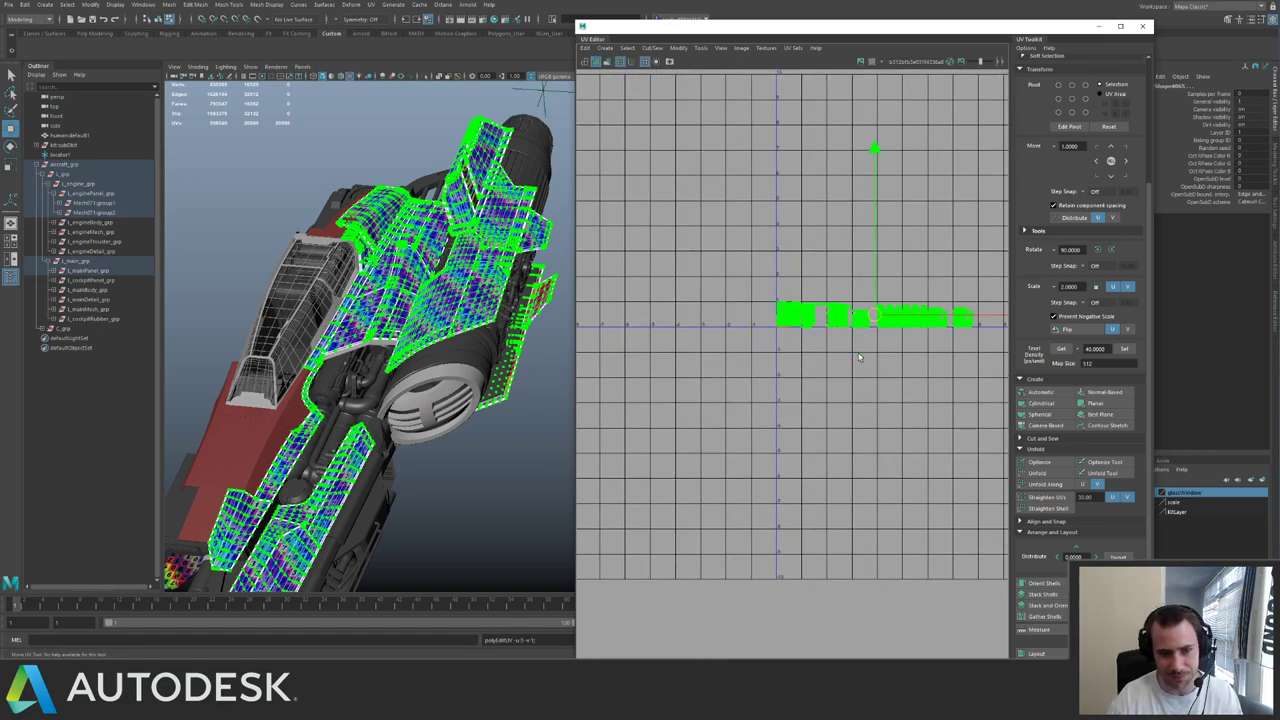
- Inspect the combined row of UV tiles and the checker texture on the mirrored engine panels
middle_click_drag(808, 245, 675, 336, "alt")
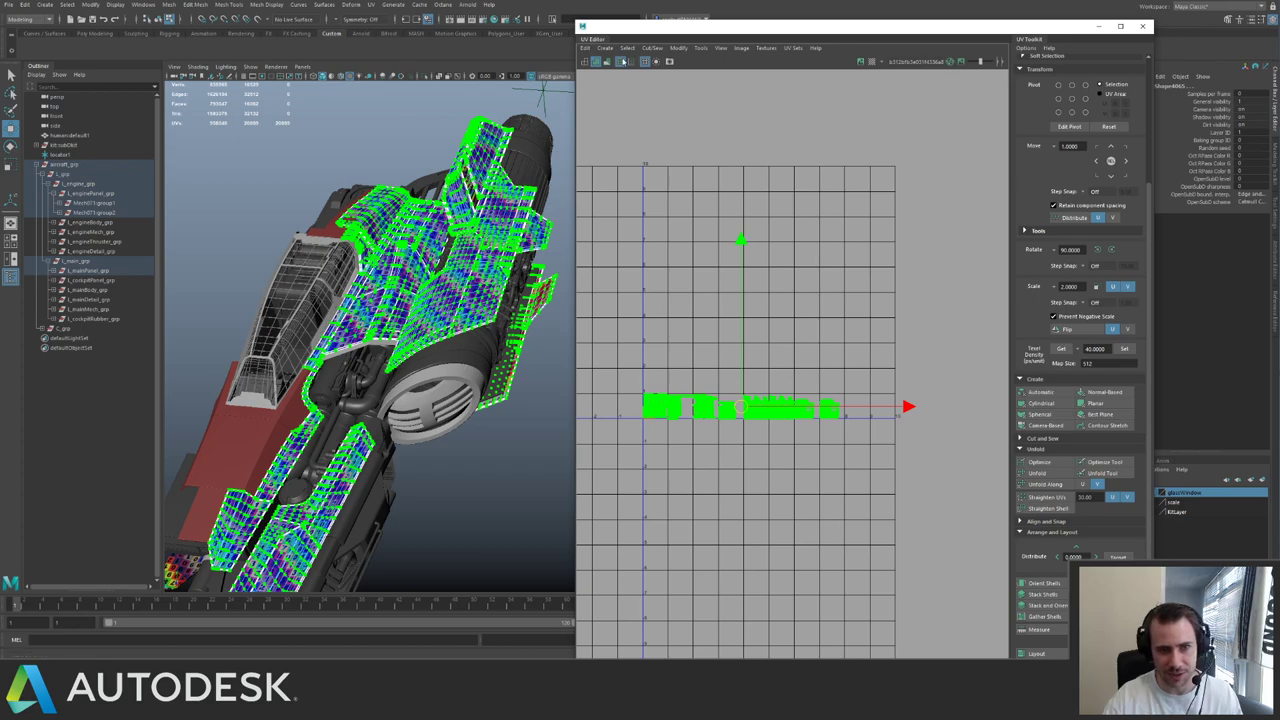
left_click_drag(566, 230, 545, 277, "alt")
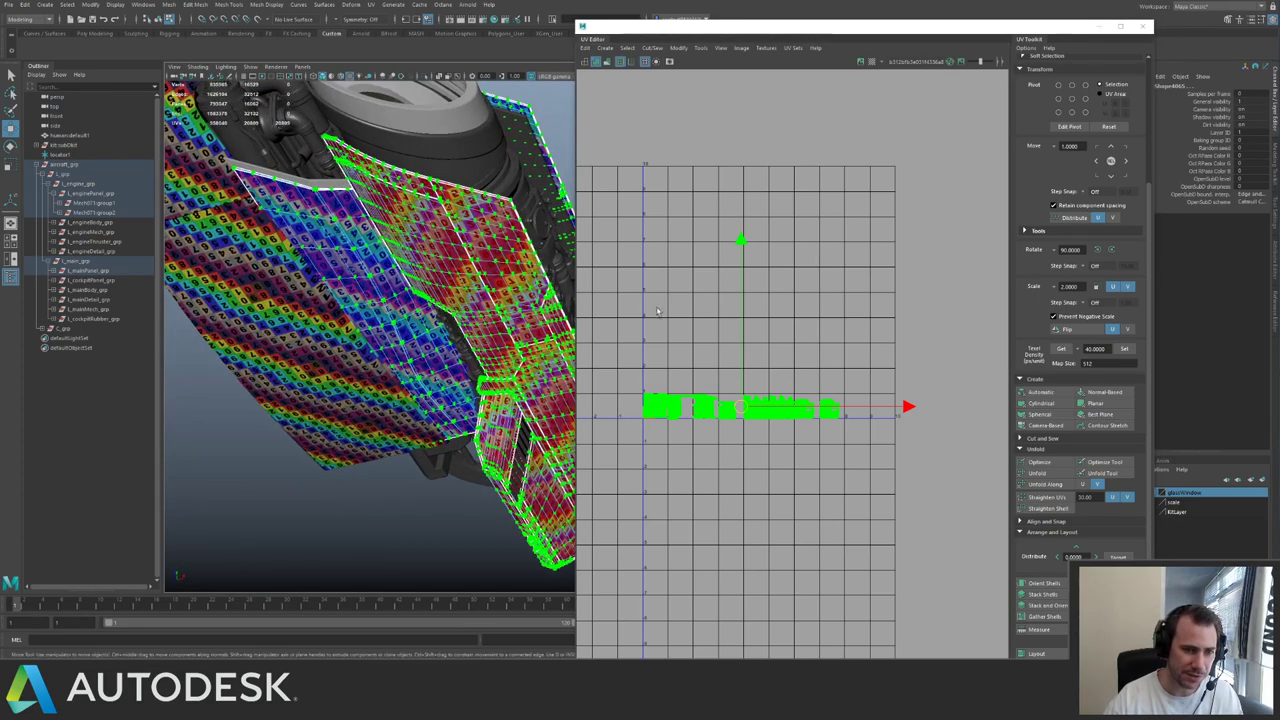
middle_click_drag(640, 345, 708, 308, "alt")
right_click_drag(708, 308, 672, 219, "alt")
middle_click_drag(672, 219, 483, 133, "alt")
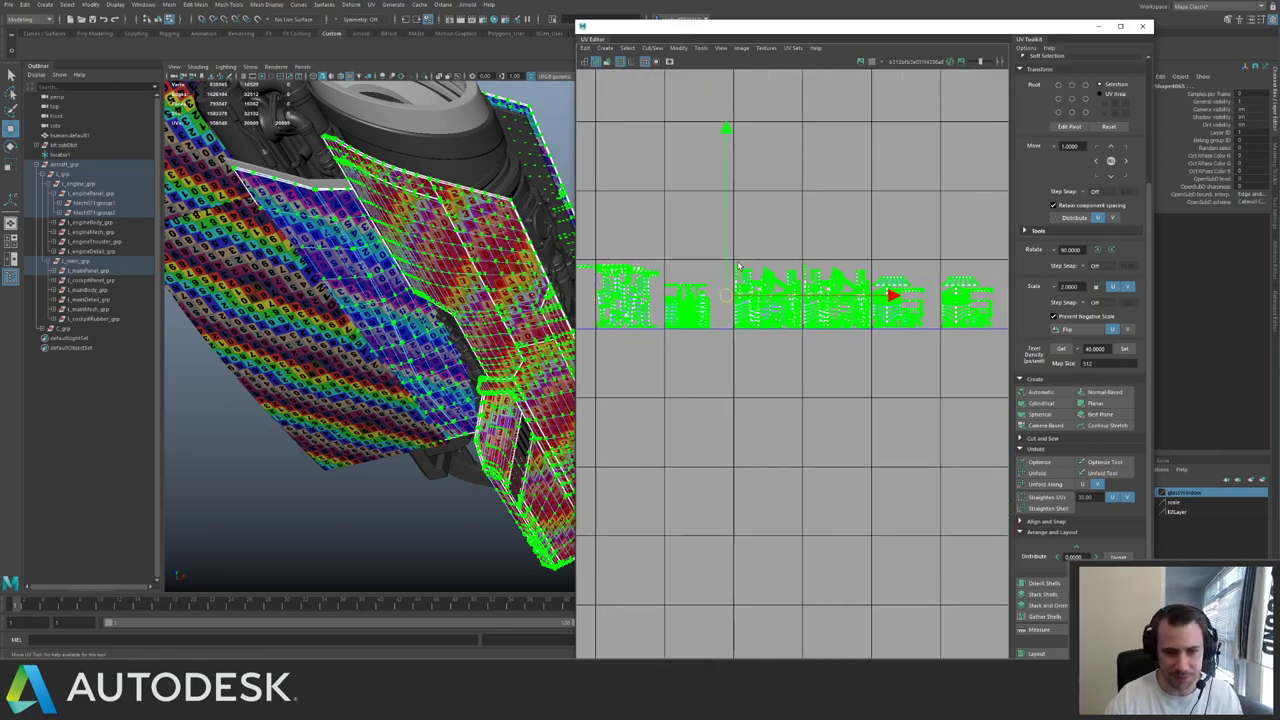
right_click_drag(726, 310, 696, 297, "alt")
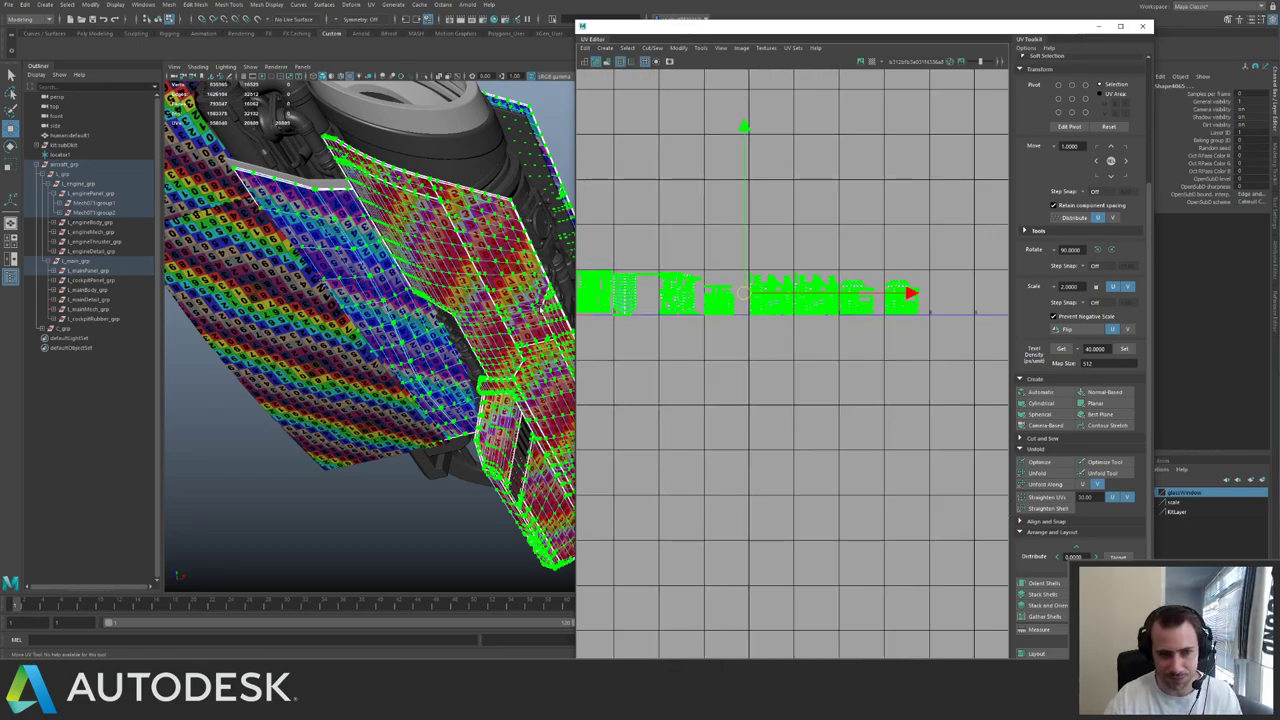
right_click_drag(590, 270, 682, 337, "alt")
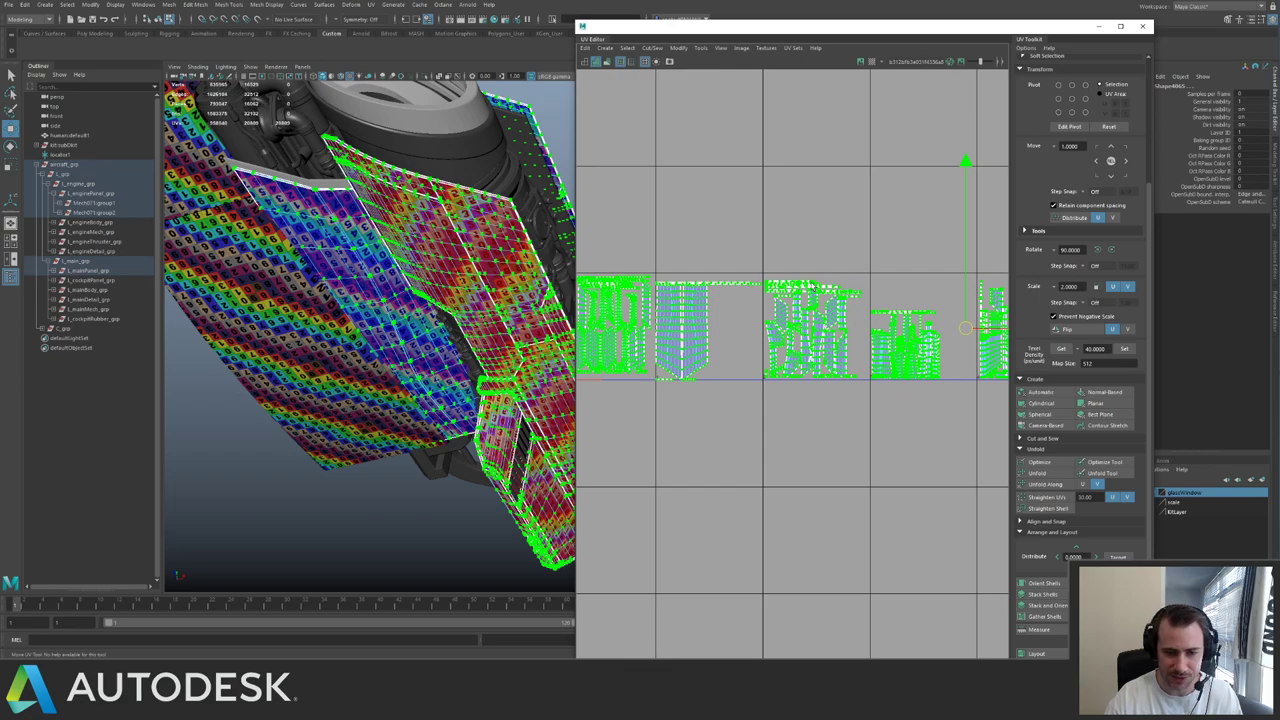
- Try nudging the pointed panel's UV shells within the second tile and undo the move
middle_click_drag(813, 287, 497, 303, "alt")
right_click_drag(770, 312, 643, 268, "alt")
middle_click_drag(643, 268, 860, 262, "alt")
right_click_drag(638, 319, 811, 330, "alt")
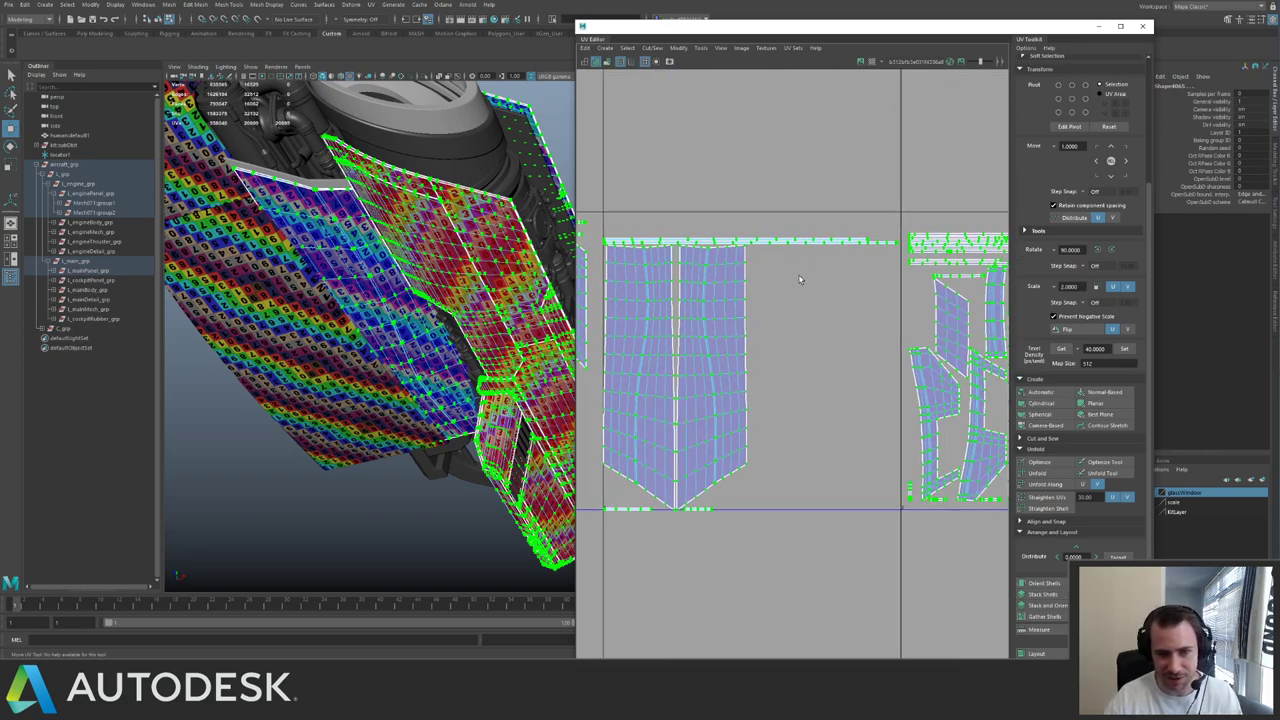
left_click_drag(638, 219, 826, 540)
right_click_drag(814, 449, 745, 402, "ctrl")
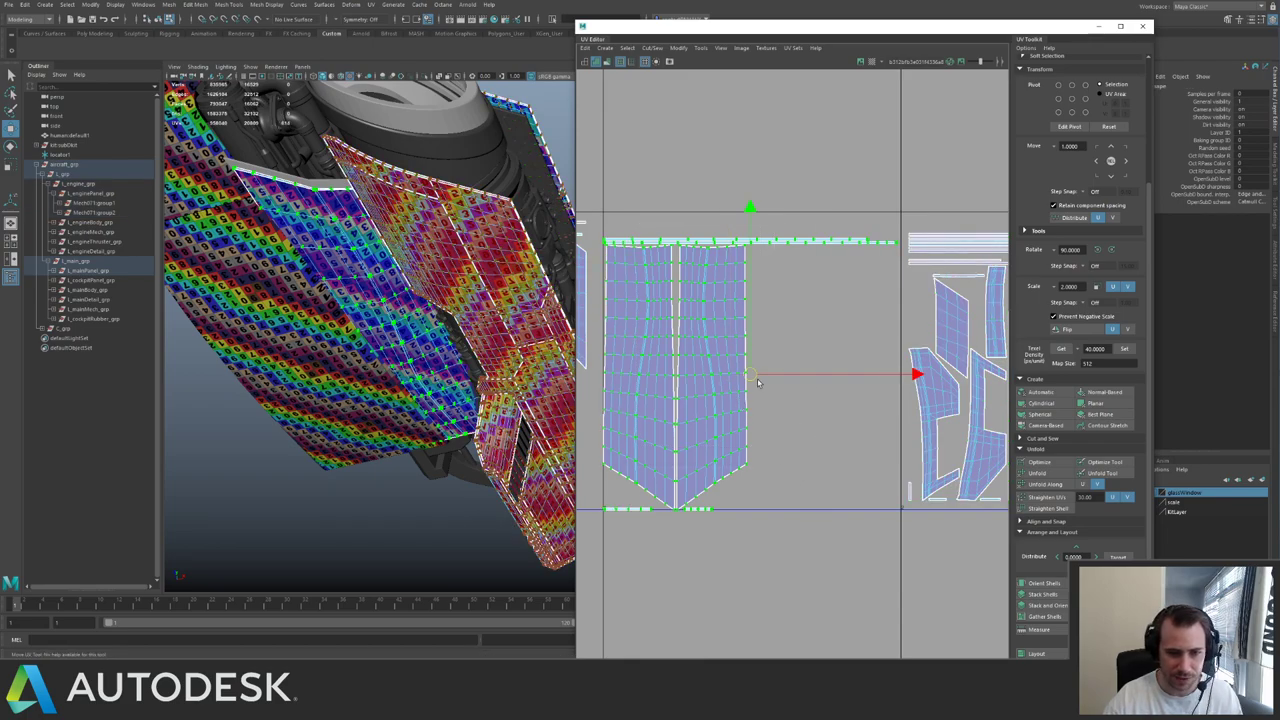
left_click_drag(754, 376, 757, 384)
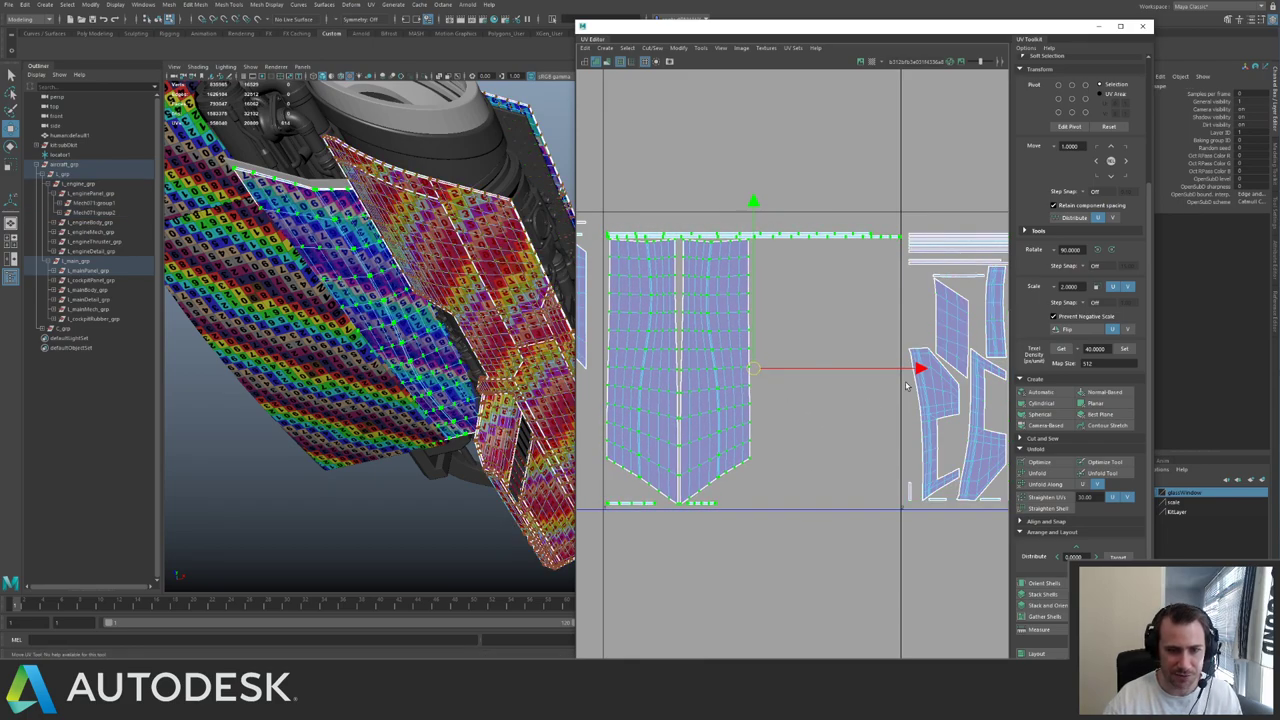
key("ctrl+z")
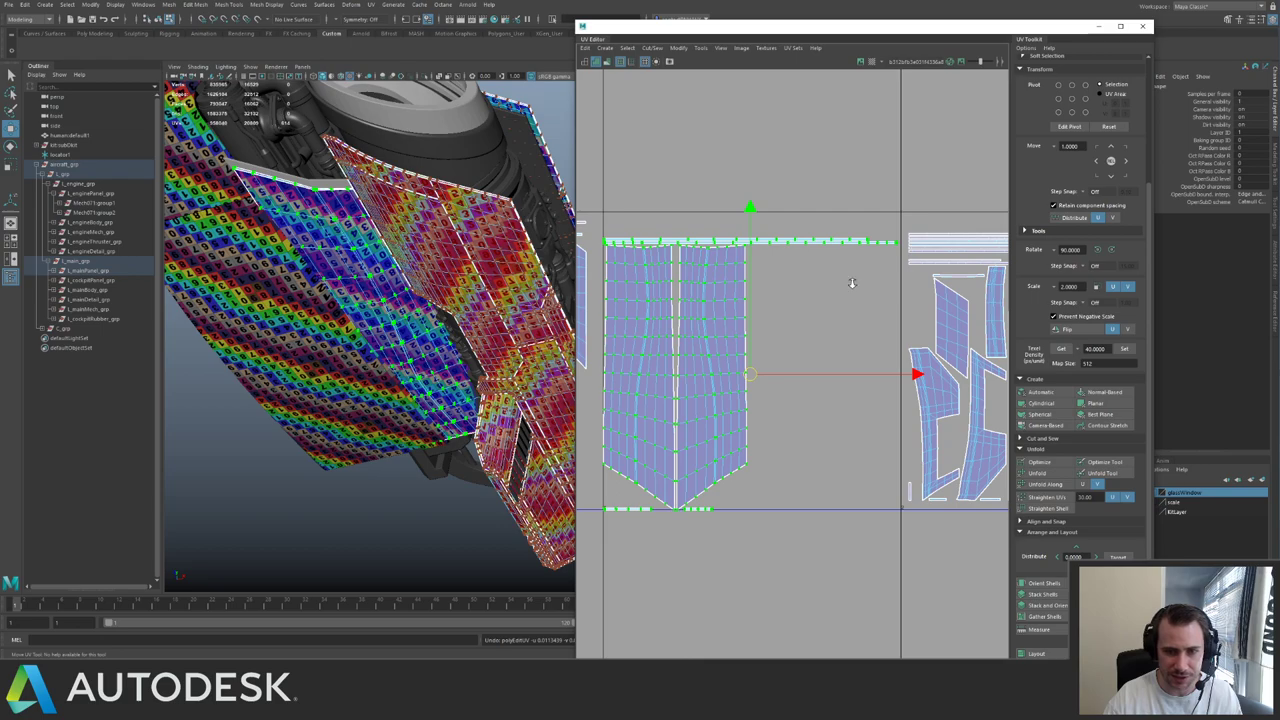
- Select the UV shells in the fourth tile and nudge them slightly right, clear of the tile's left border
right_click_drag(852, 283, 793, 310, "alt")
middle_click_drag(900, 305, 610, 275, "alt")
right_click_drag(800, 290, 750, 260, "alt")
middle_click_drag(750, 260, 900, 237, "alt")
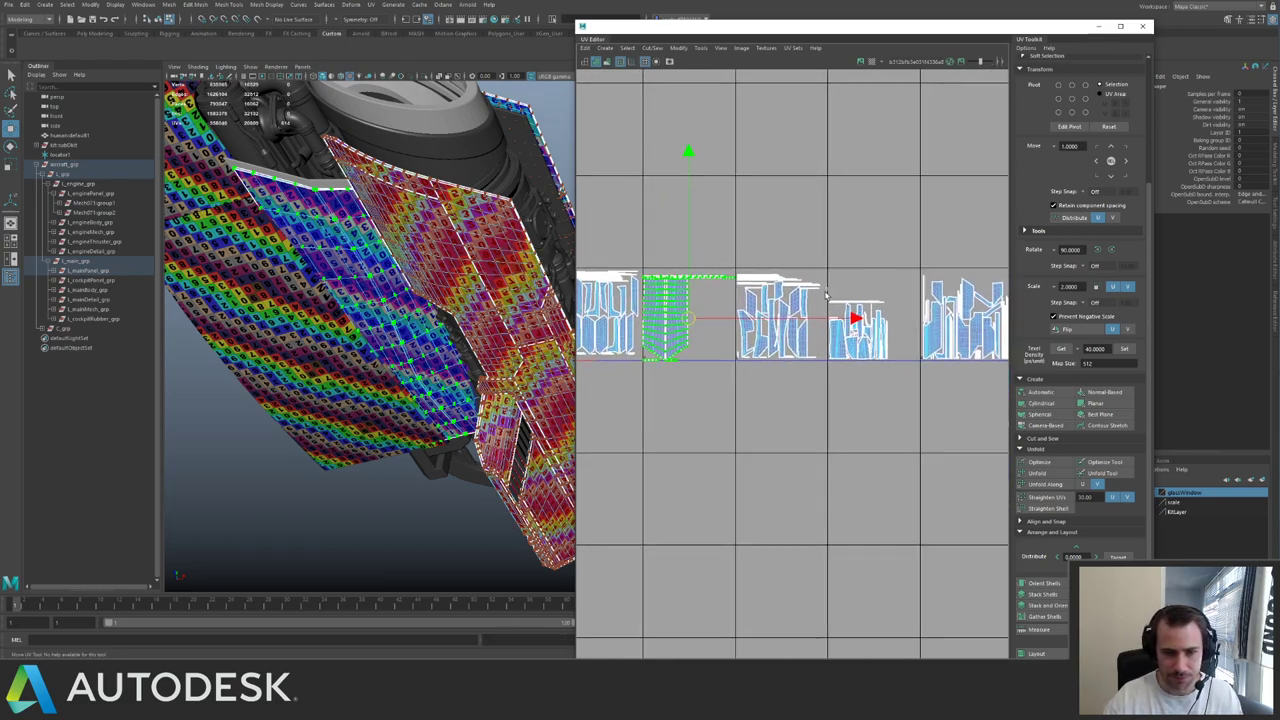
left_click_drag(826, 294, 905, 391)
left_click_drag(530, 322, 390, 272, "alt")
left_click_drag(478, 285, 433, 262, "alt")
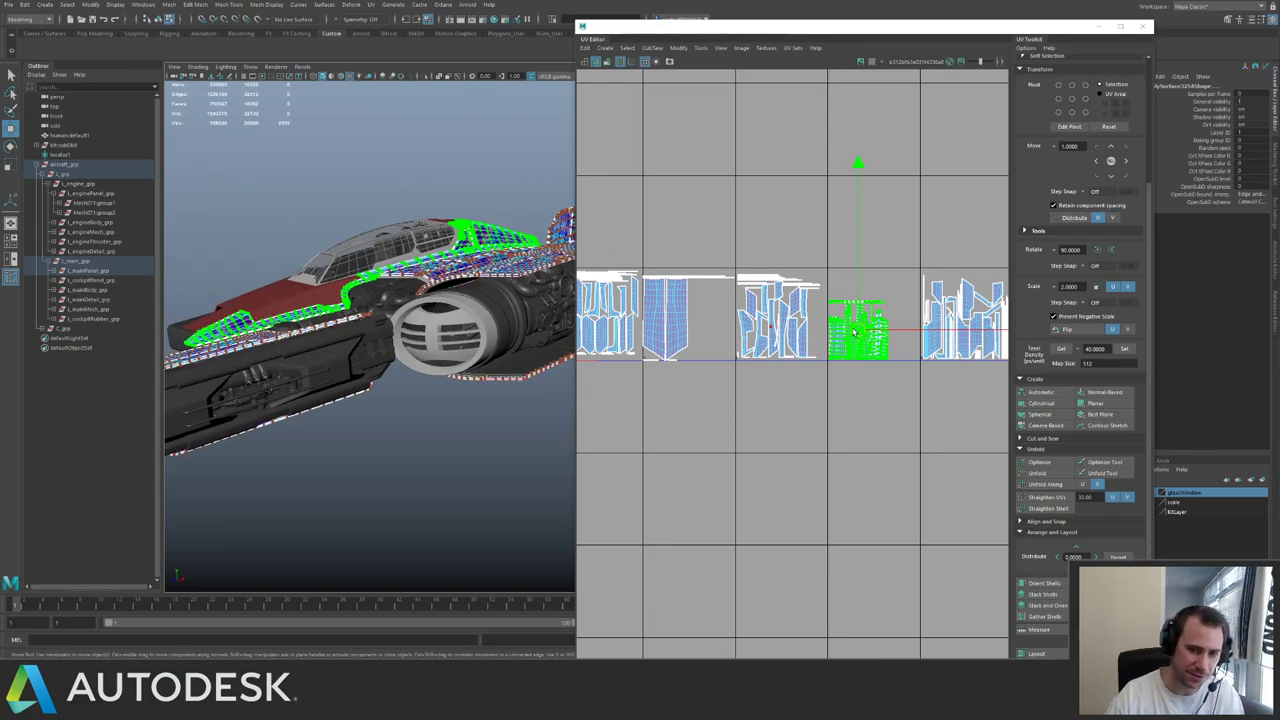
left_click_drag(855, 332, 859, 330)
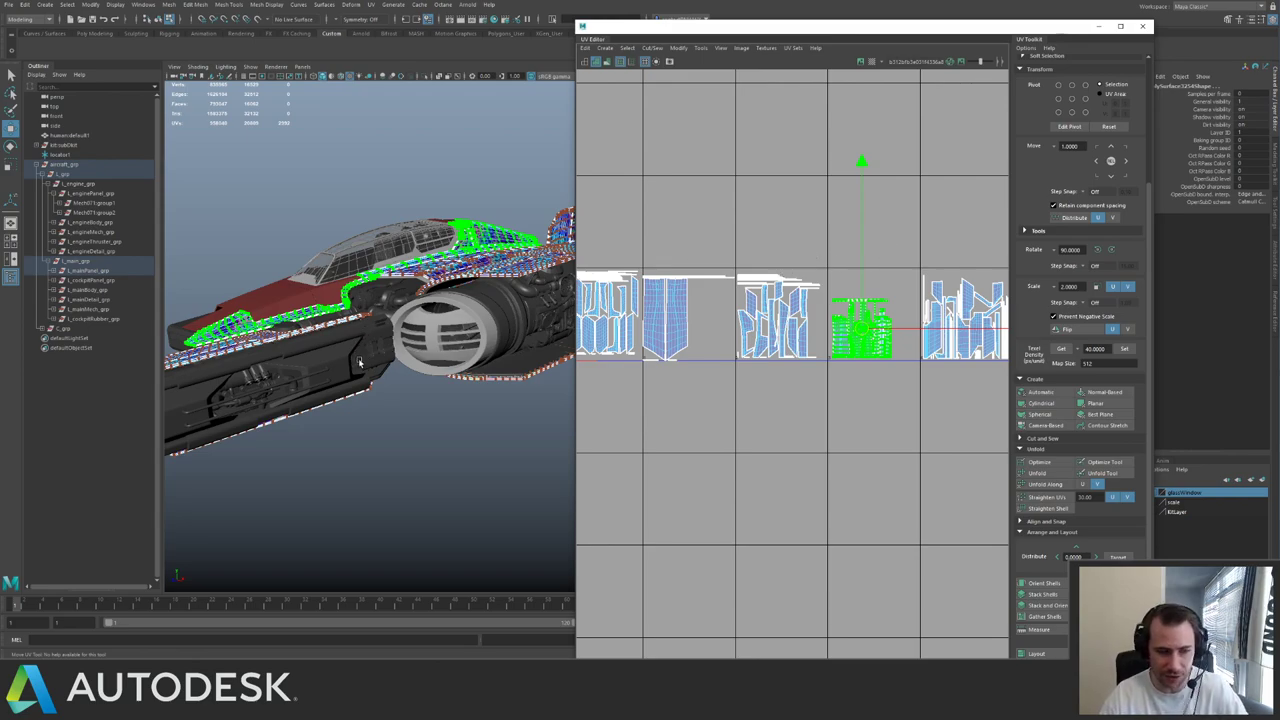
- Inspect the selected panels' checker texture on the aircraft and review the complete row of panel UV tiles
left_click_drag(434, 224, 400, 320, "alt")
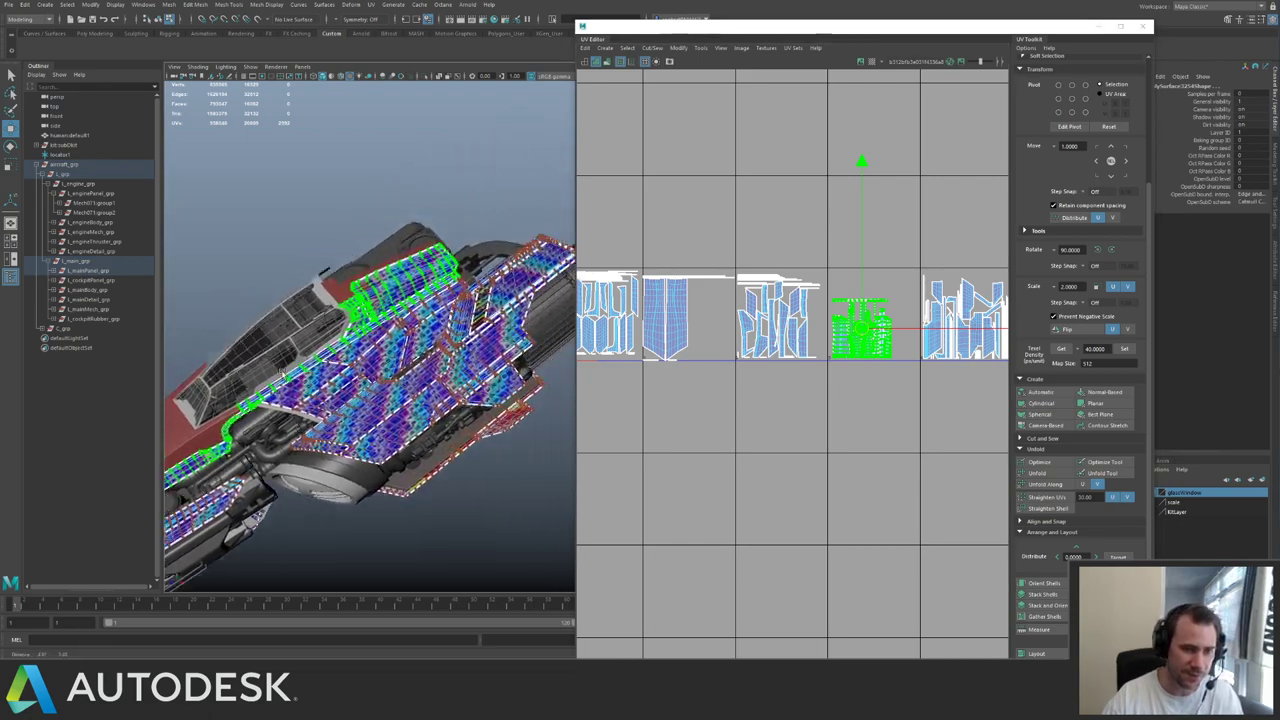
right_click_drag(300, 270, 380, 290, "alt")
middle_click_drag(225, 170, 370, 233, "alt")
middle_click_drag(862, 242, 775, 266, "alt")
right_click_drag(776, 266, 859, 286, "alt")
middle_click_drag(859, 286, 791, 377, "alt")
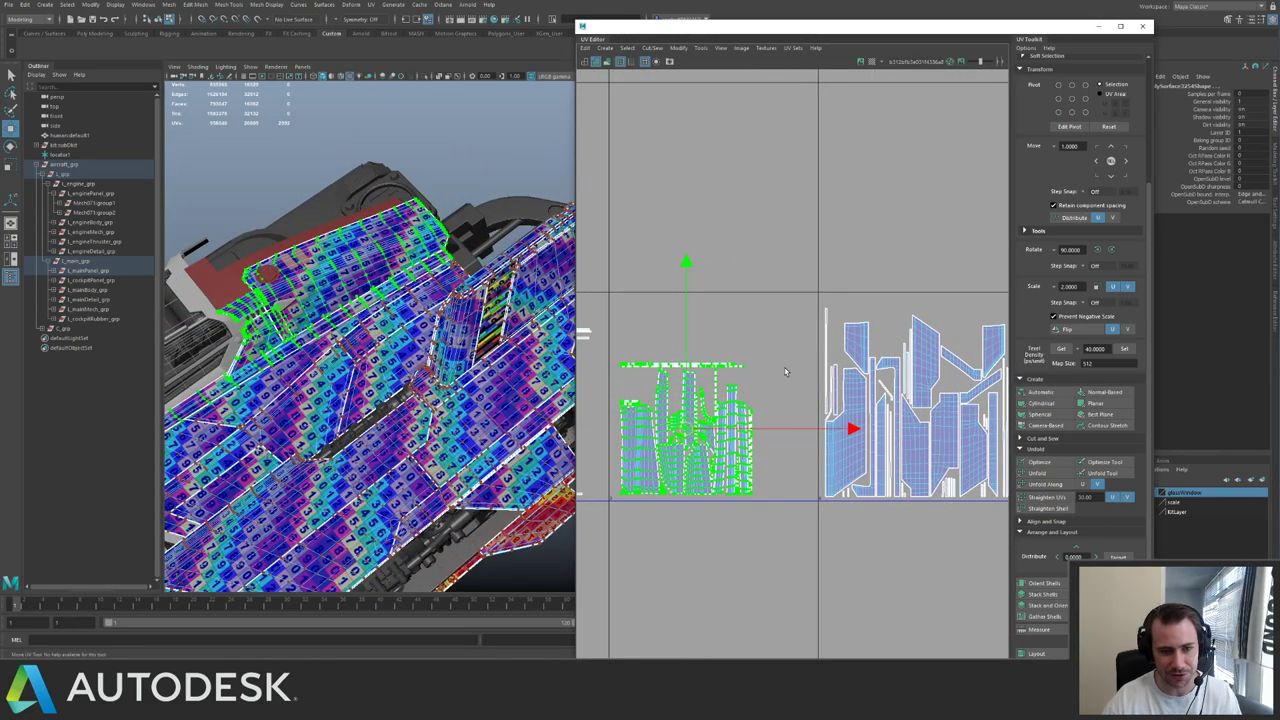
right_click_drag(848, 373, 812, 348, "alt")
middle_click_drag(815, 346, 878, 334, "alt")
middle_click_drag(861, 282, 816, 252, "alt")
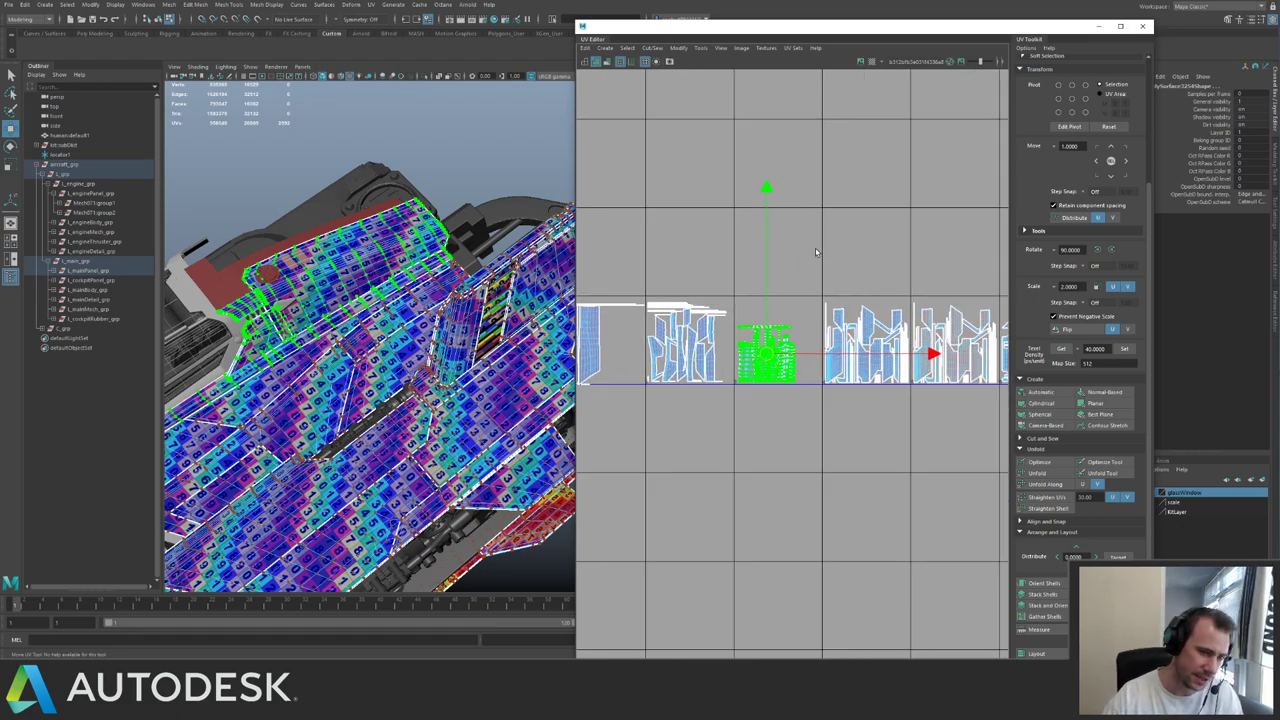
middle_click_drag(924, 316, 725, 299, "alt")
middle_click_drag(880, 332, 757, 298, "alt")
right_click_drag(757, 298, 962, 419, "alt")
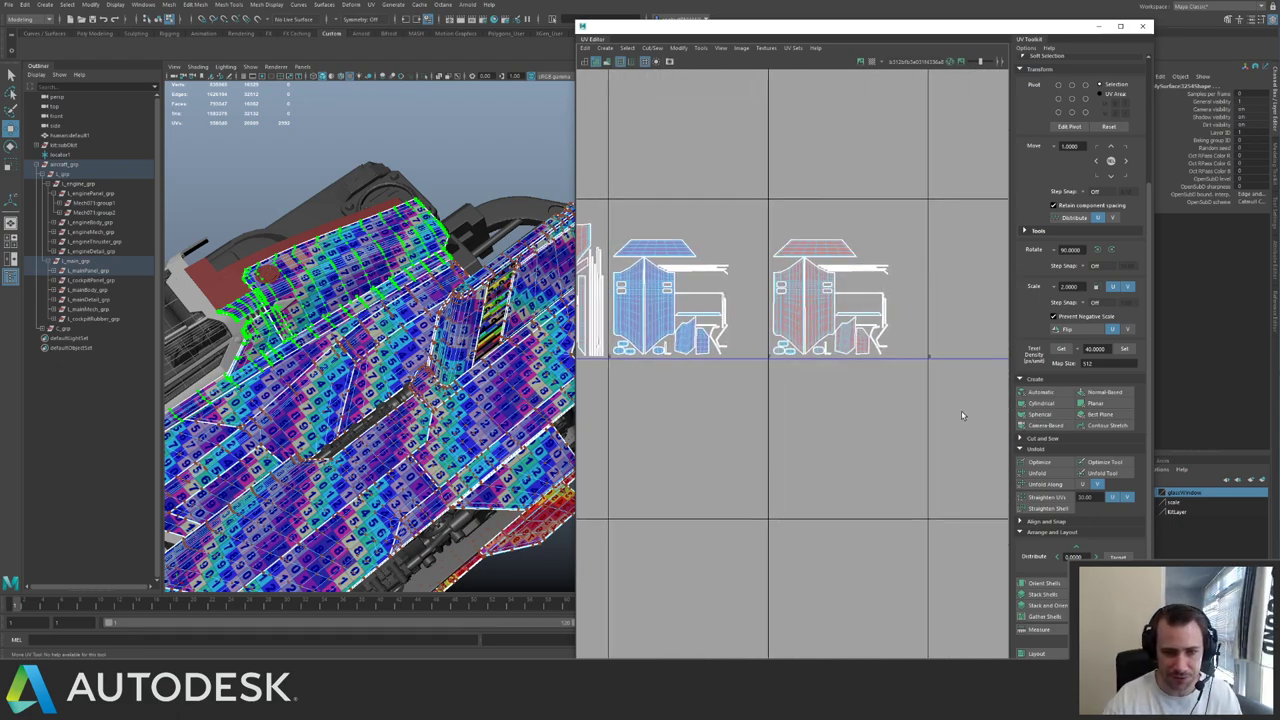
middle_click_drag(857, 257, 972, 268, "alt")
right_click_drag(972, 268, 784, 257, "alt")
middle_click_drag(784, 257, 872, 282, "alt")
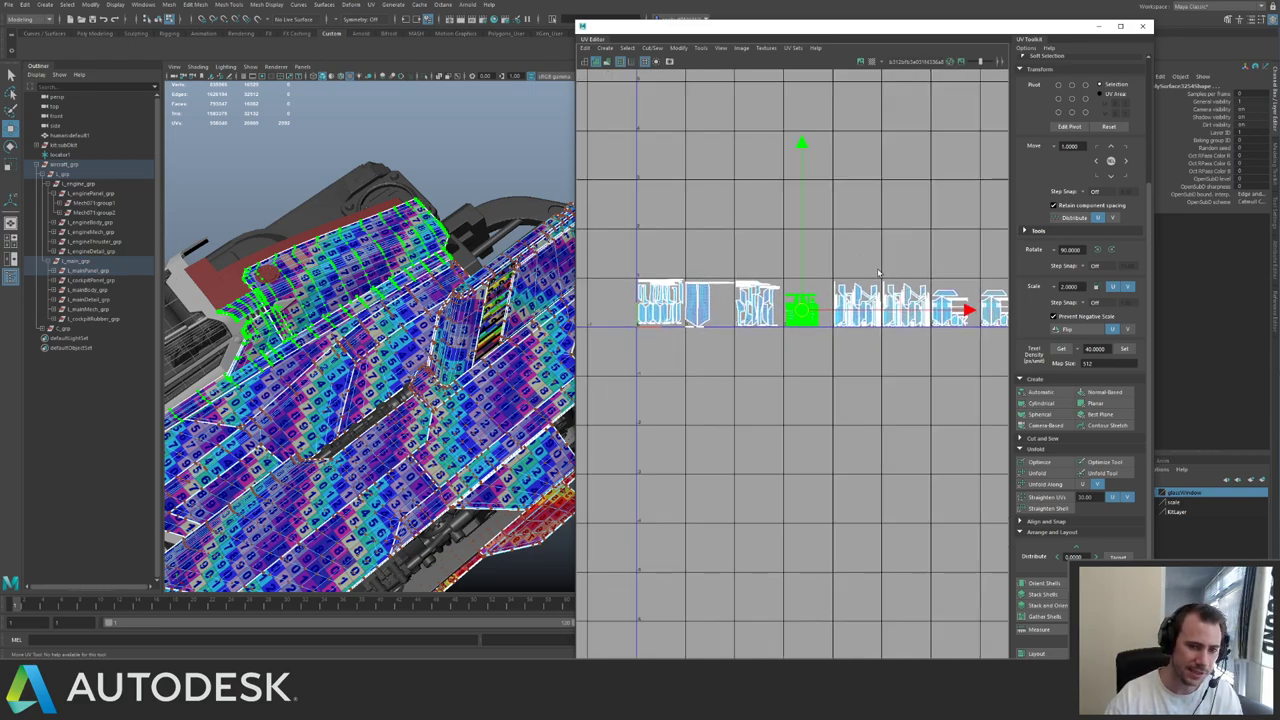
- Return to object selection and select L_mainPanel_grp to view its panels and UV layout
key("F8")
left_click(262, 165)
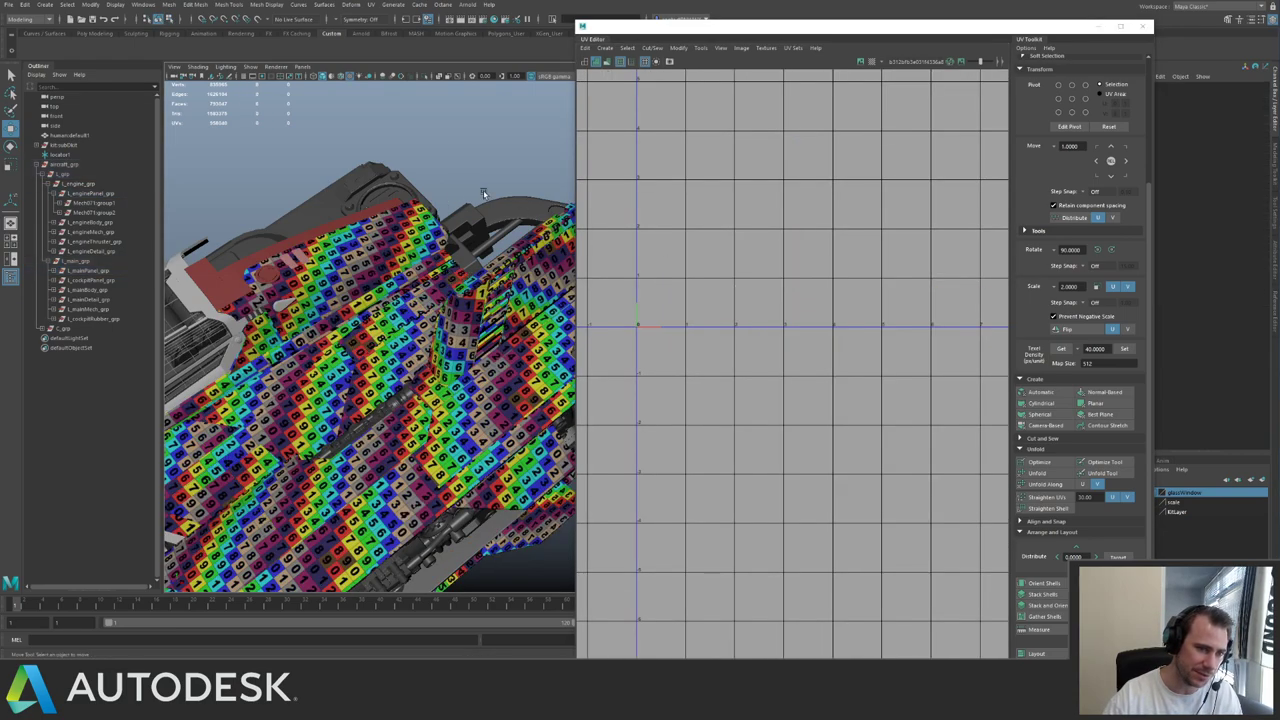
right_click_drag(290, 190, 180, 215, "alt")
middle_click_drag(175, 215, 260, 168, "alt")
left_click_drag(259, 165, 440, 262, "alt")
left_click(442, 267)
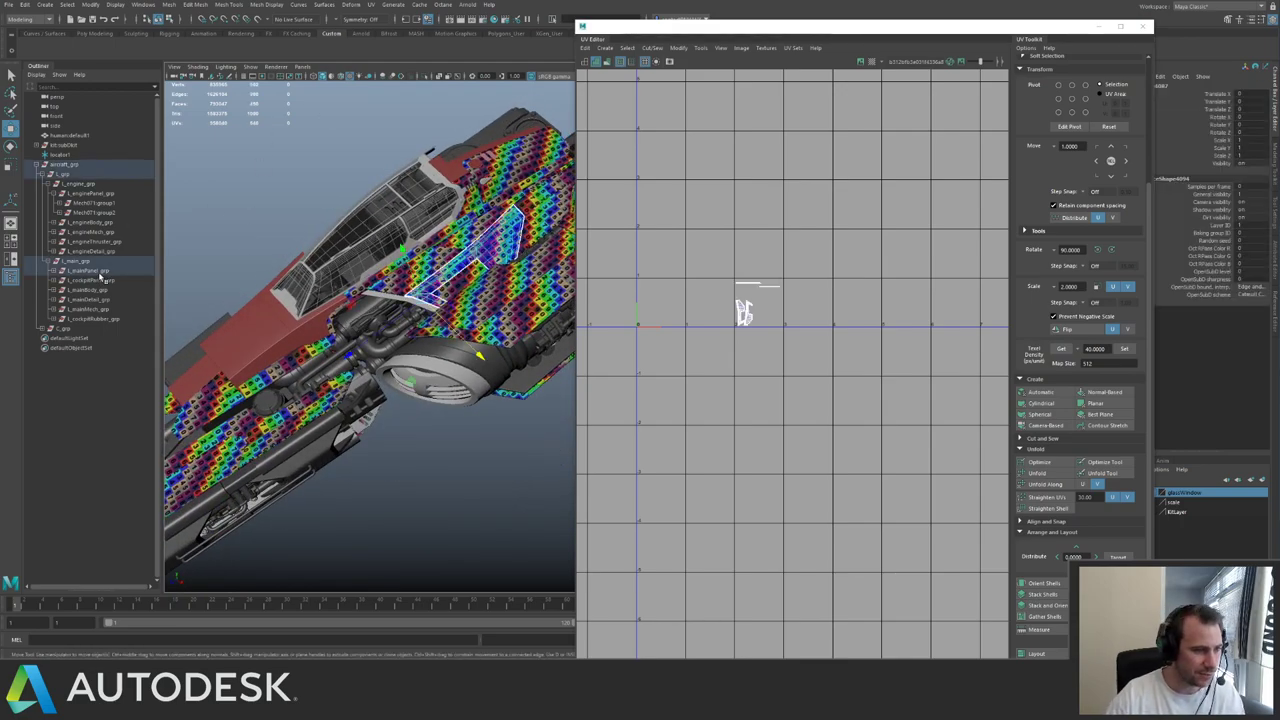
left_click(100, 271)
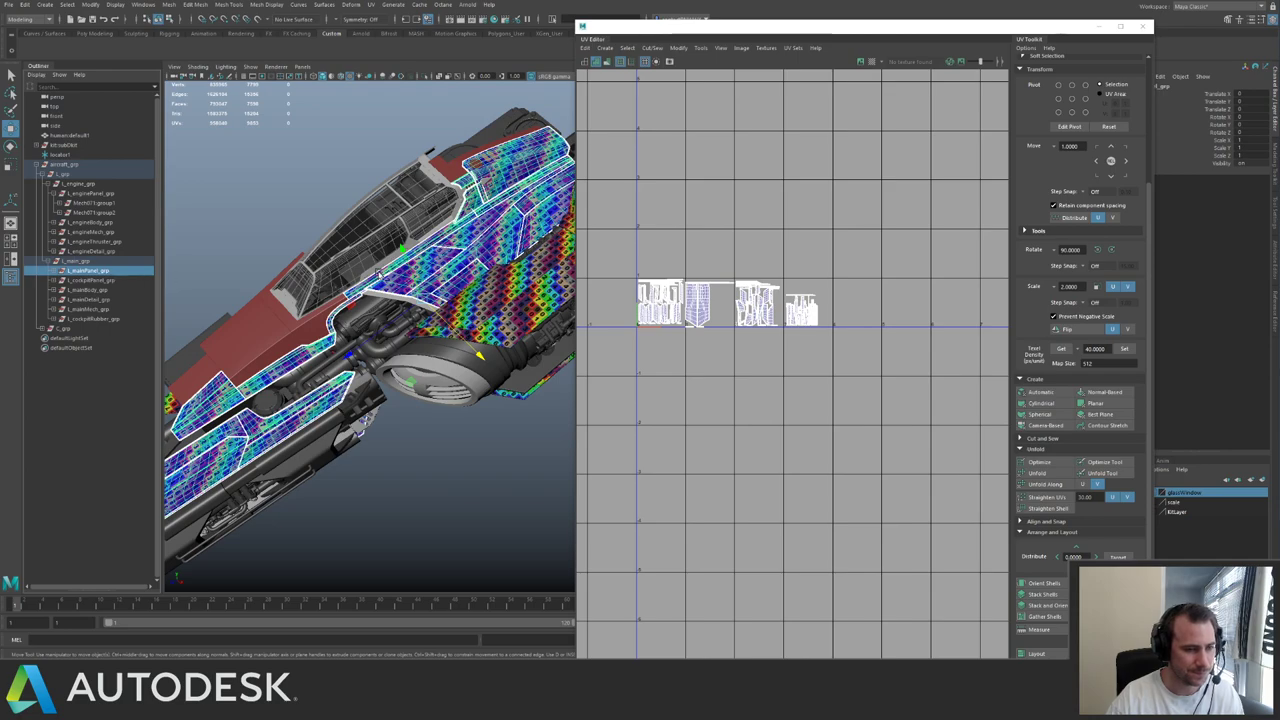
- Select the parent group of the engine's mechanical part, isolate and frame it, and switch to UV selection
left_click_drag(467, 340, 447, 303, "alt")
left_click(454, 284)
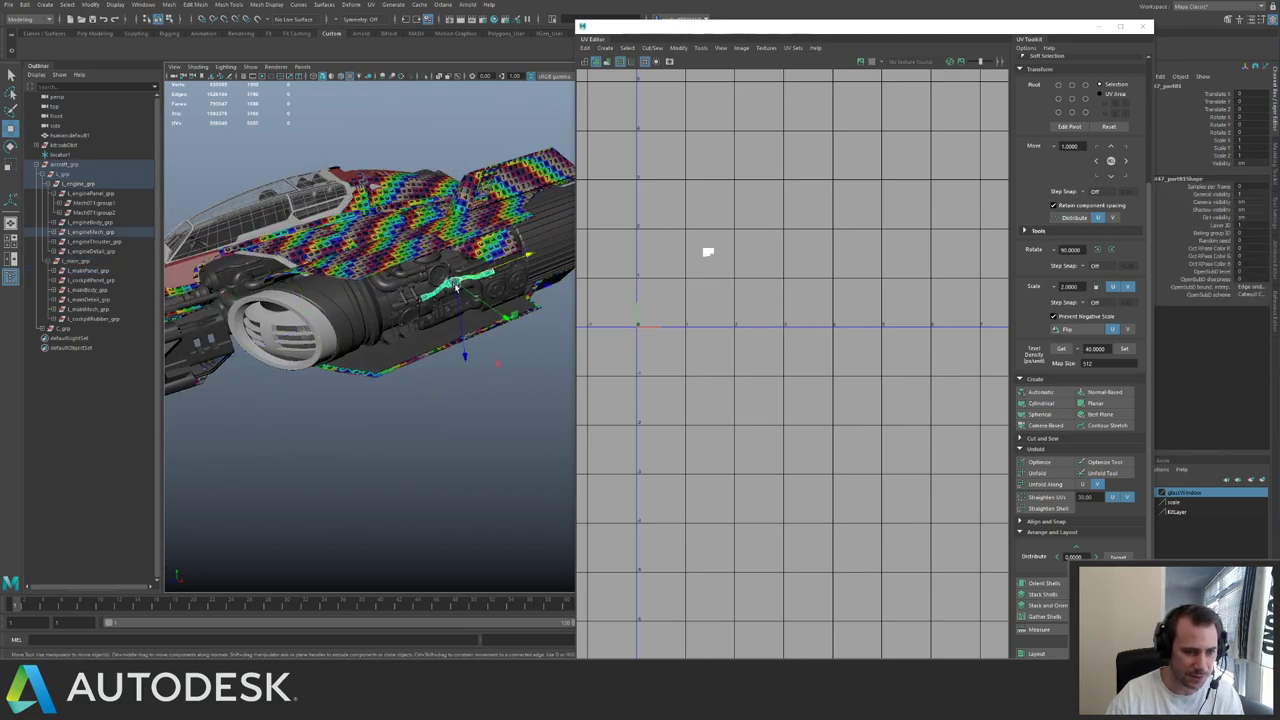
key("Up")
key("f")
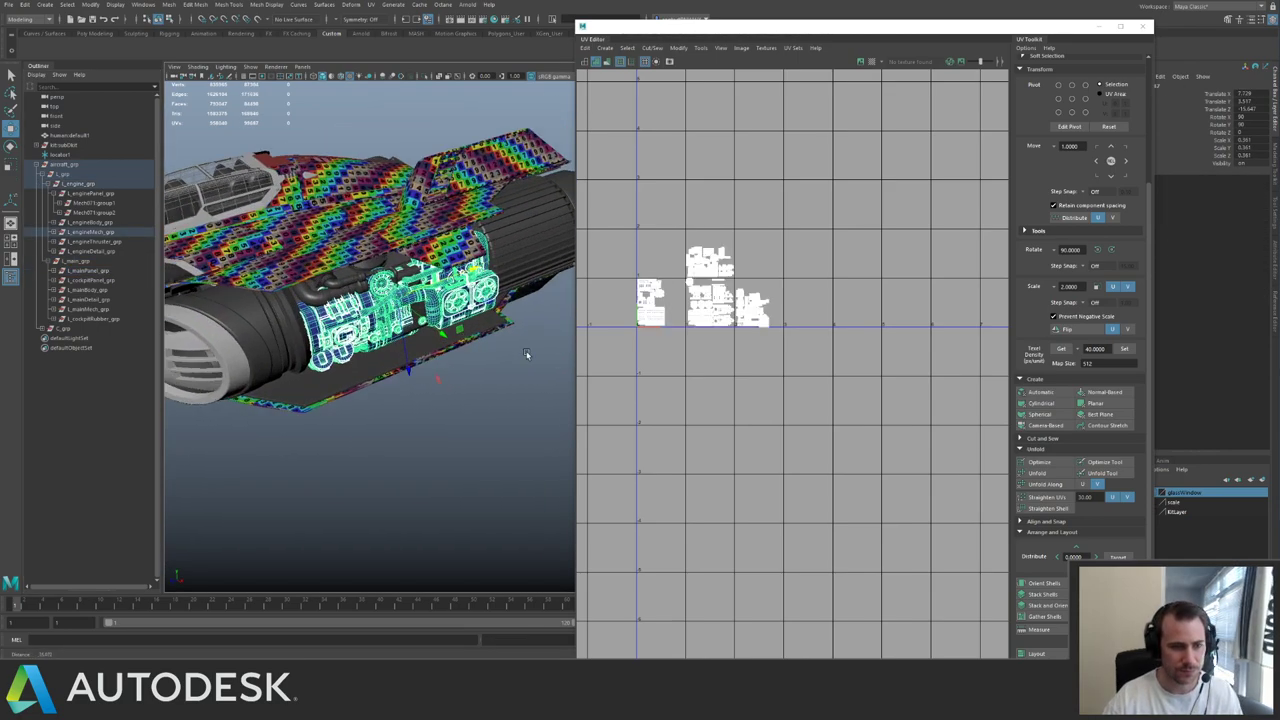
key("ctrl+1")
key("f")
key("F12")
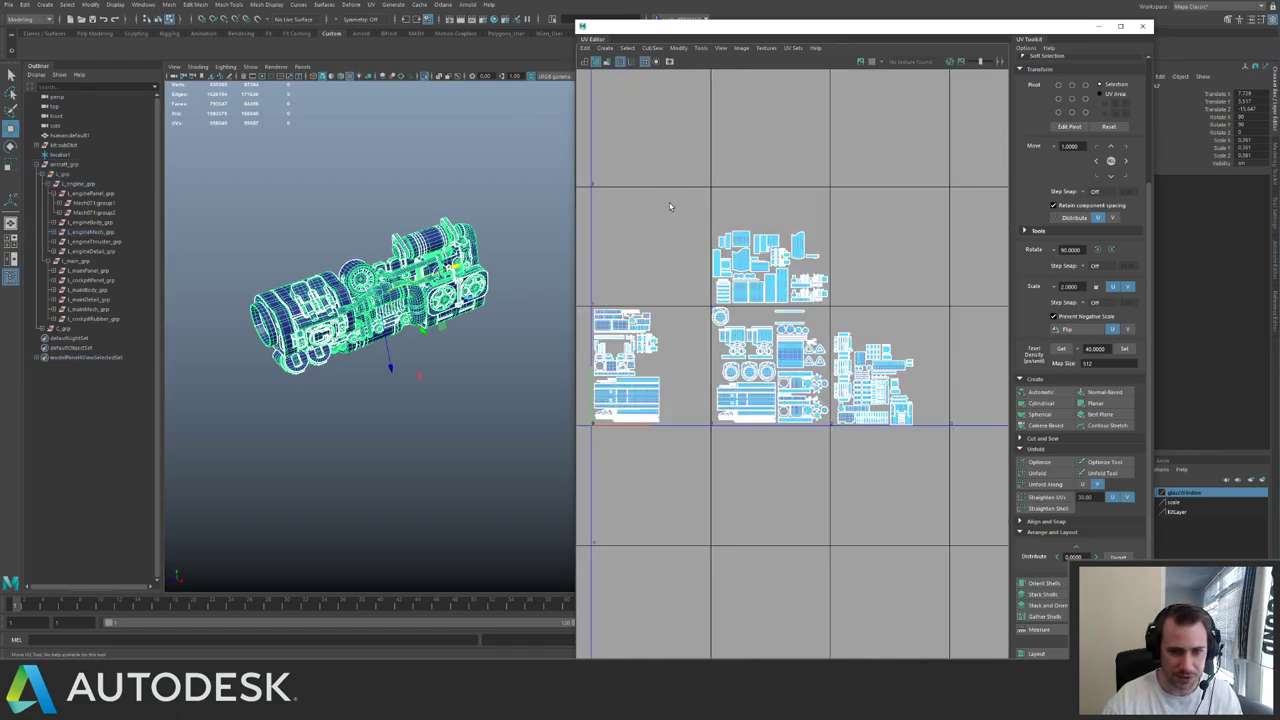
- Move the UV shells in the upper tile one tile down and two tiles right, to the end of the lower row
left_click_drag(672, 206, 846, 306)
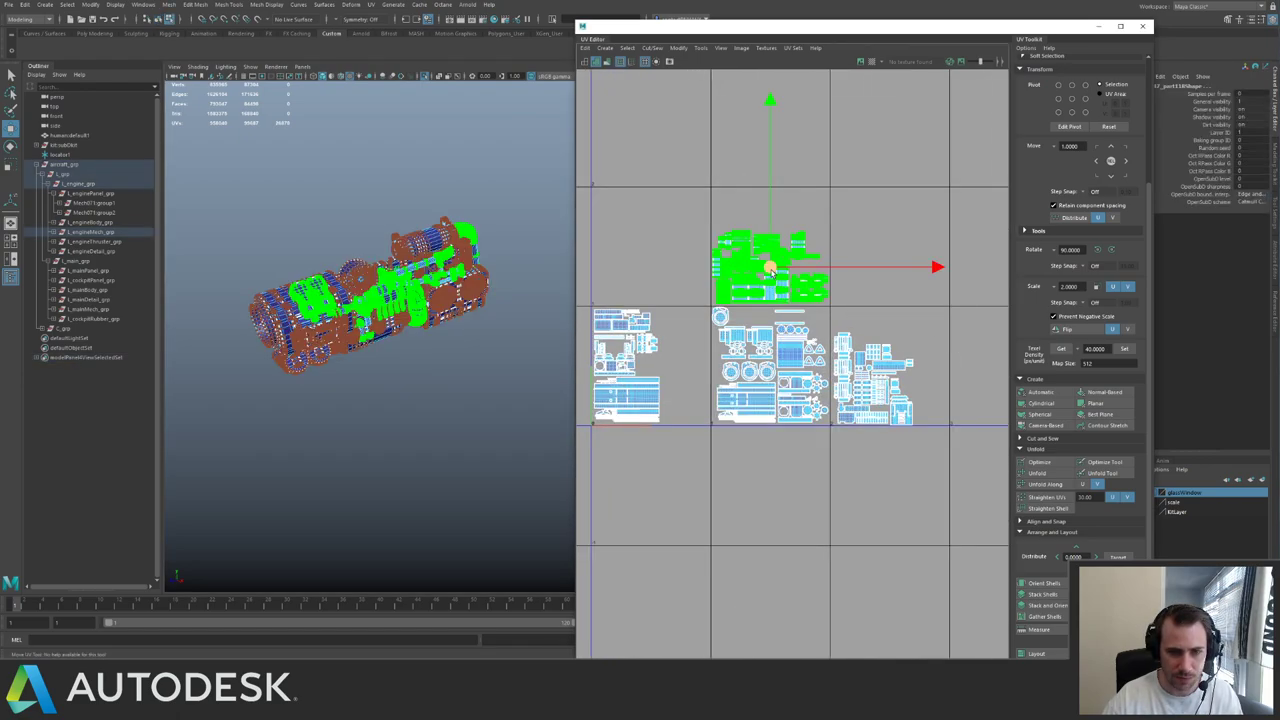
left_click_drag(771, 268, 1027, 388)
middle_click_drag(1004, 378, 831, 342, "alt")
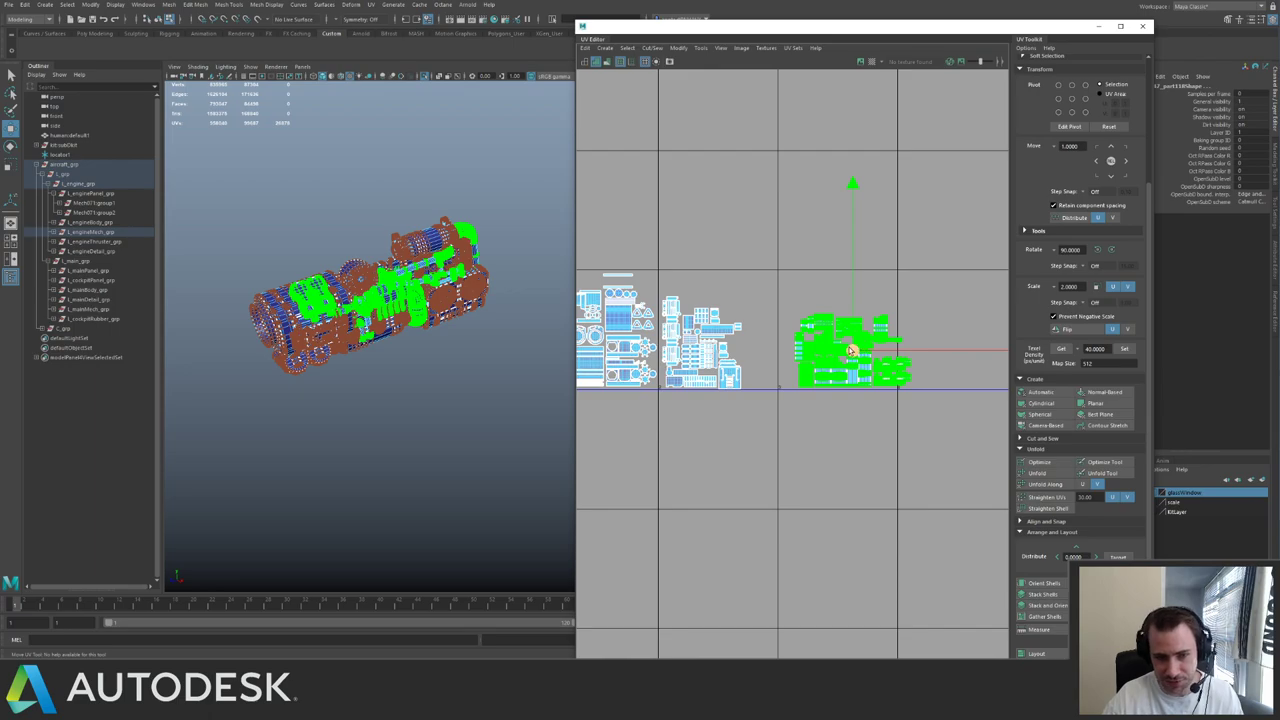
mouse_move(857, 343)
left_mouse_down()
mouse_move(830, 350)
mouse_move(840, 356)
left_mouse_up()
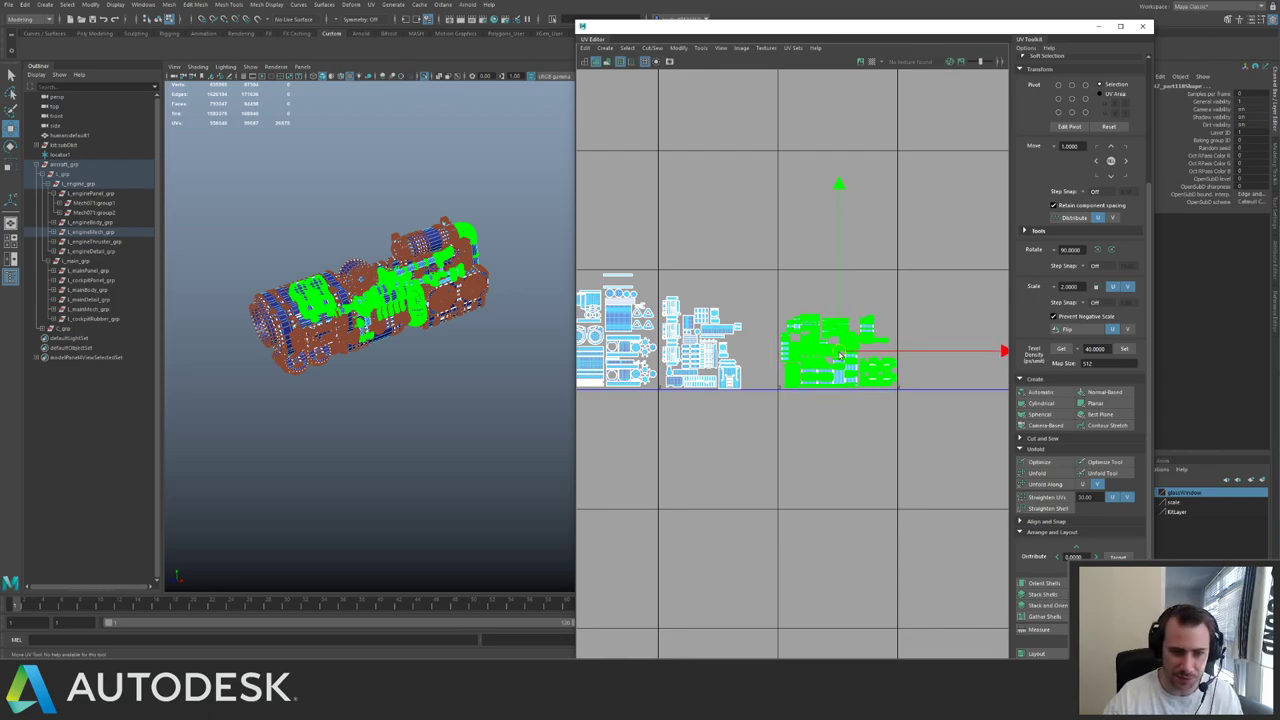
- Exit isolation and select the whole L_engineMech_grp to display all of its UV layouts
key("F8")
left_click(410, 246)
key("ctrl+1")
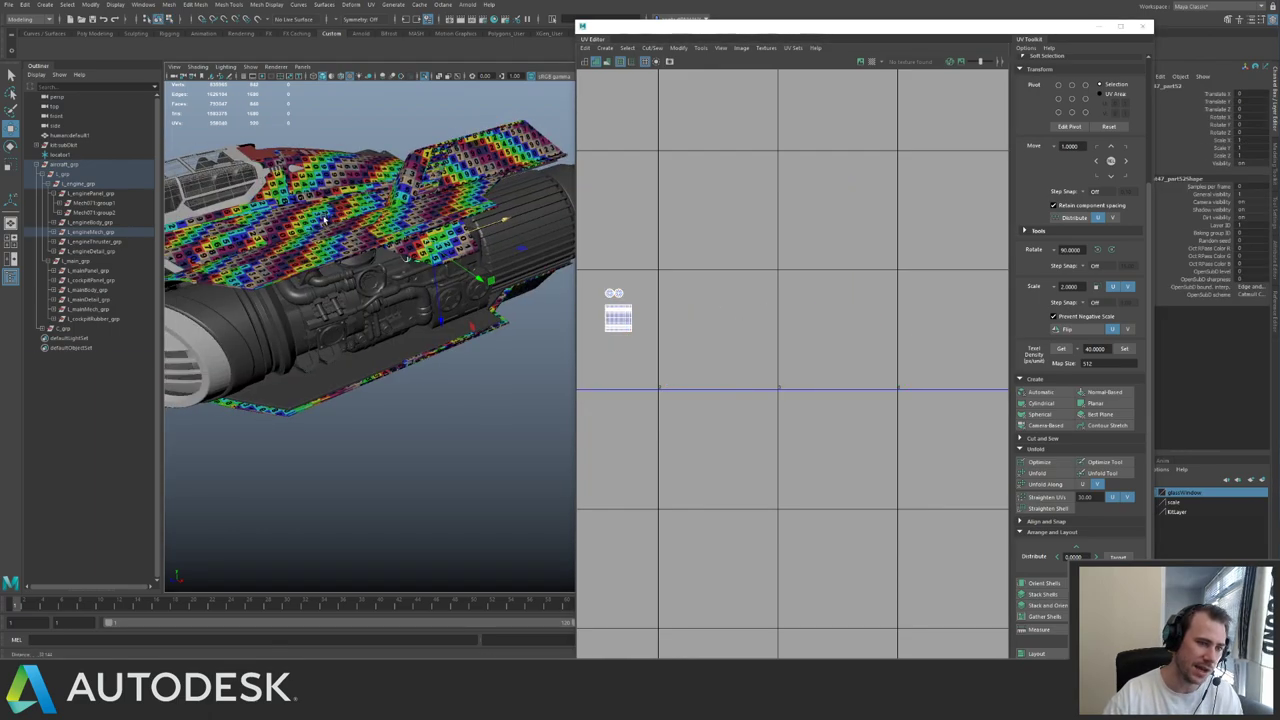
left_click_drag(345, 290, 441, 287, "alt")
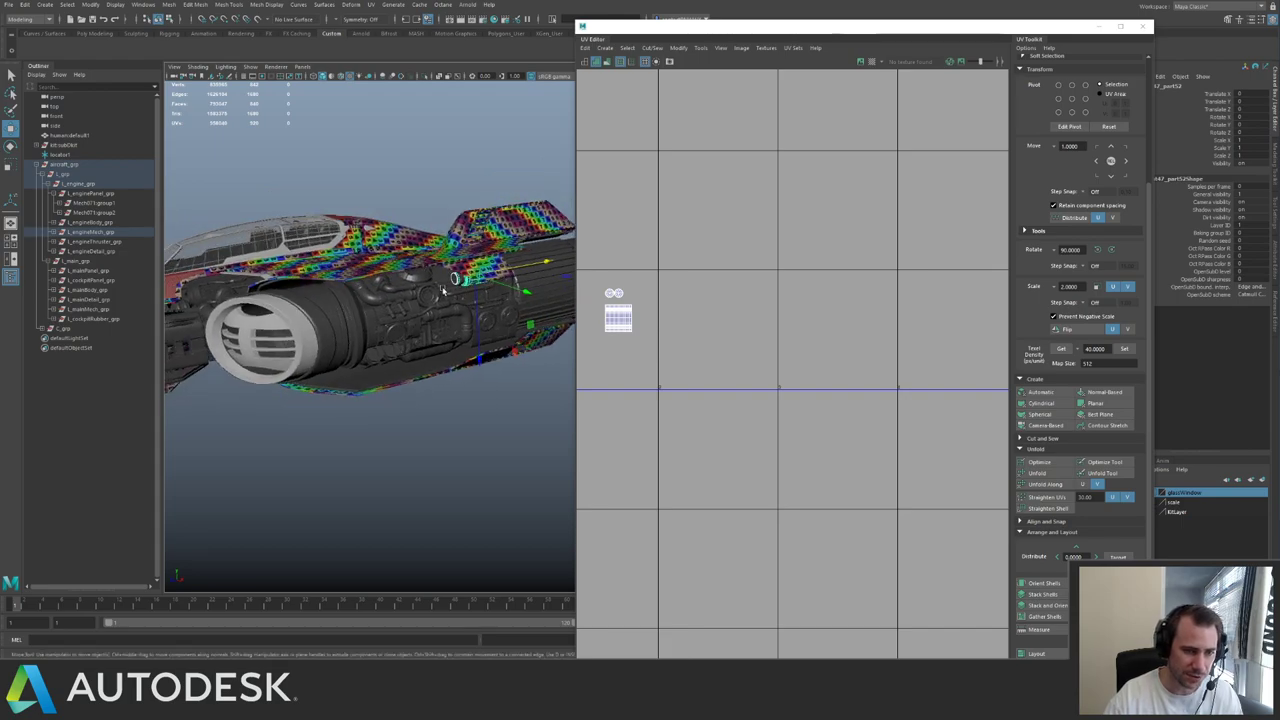
right_click_drag(748, 310, 460, 278, "alt")
left_click(107, 233)
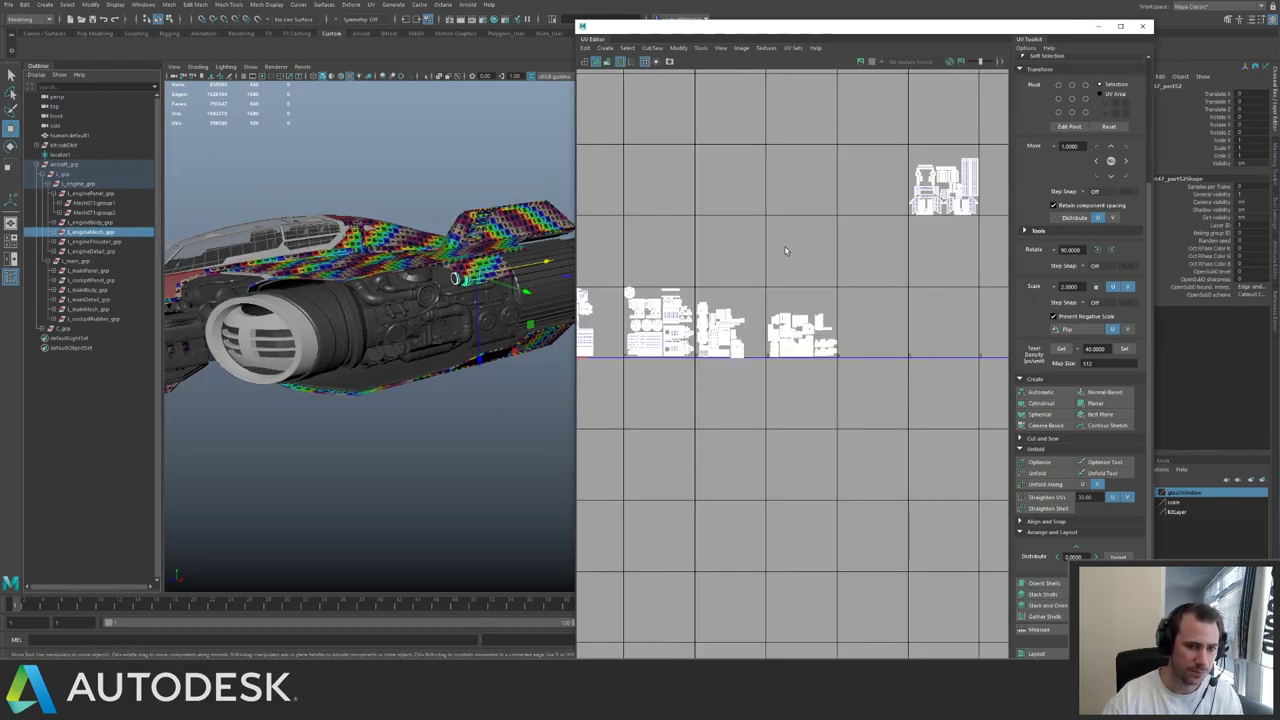
scroll(679, 249, "down", 2)
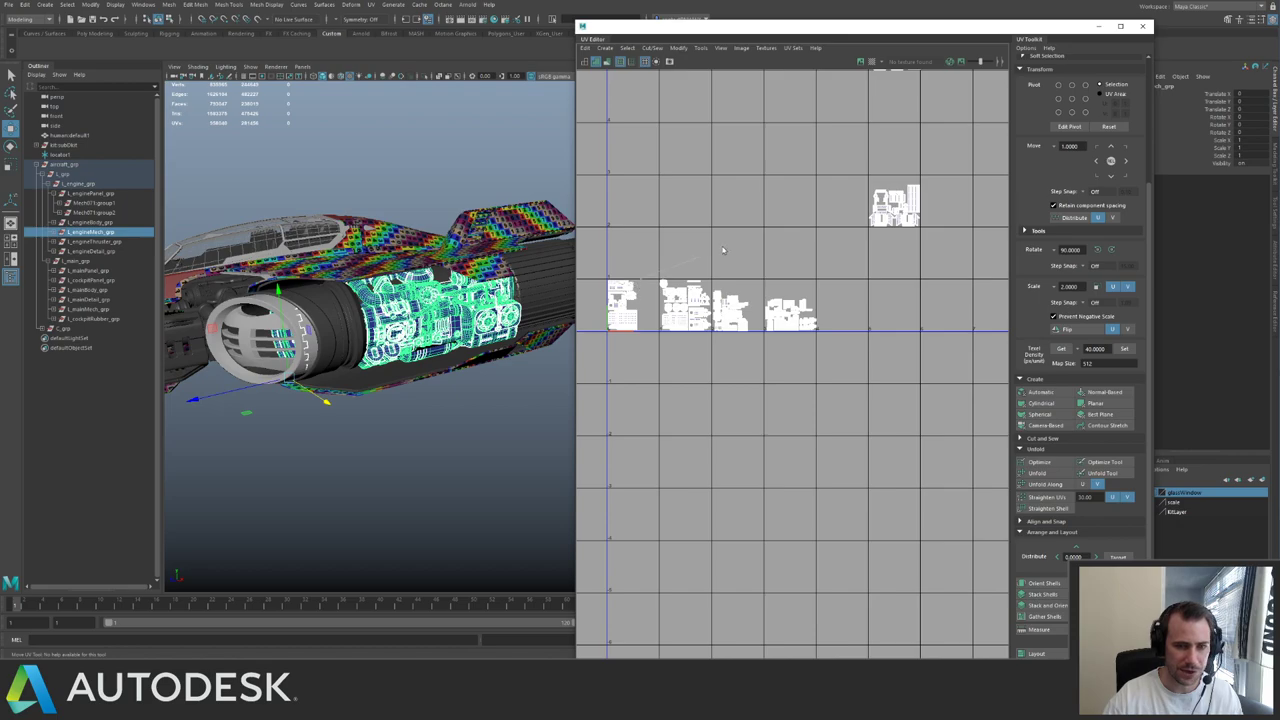
- Select the bottom row of engine mech UV shells and move them three tiles up
right_click_drag(723, 250, 725, 249)
left_click_drag(830, 358, 829, 358)
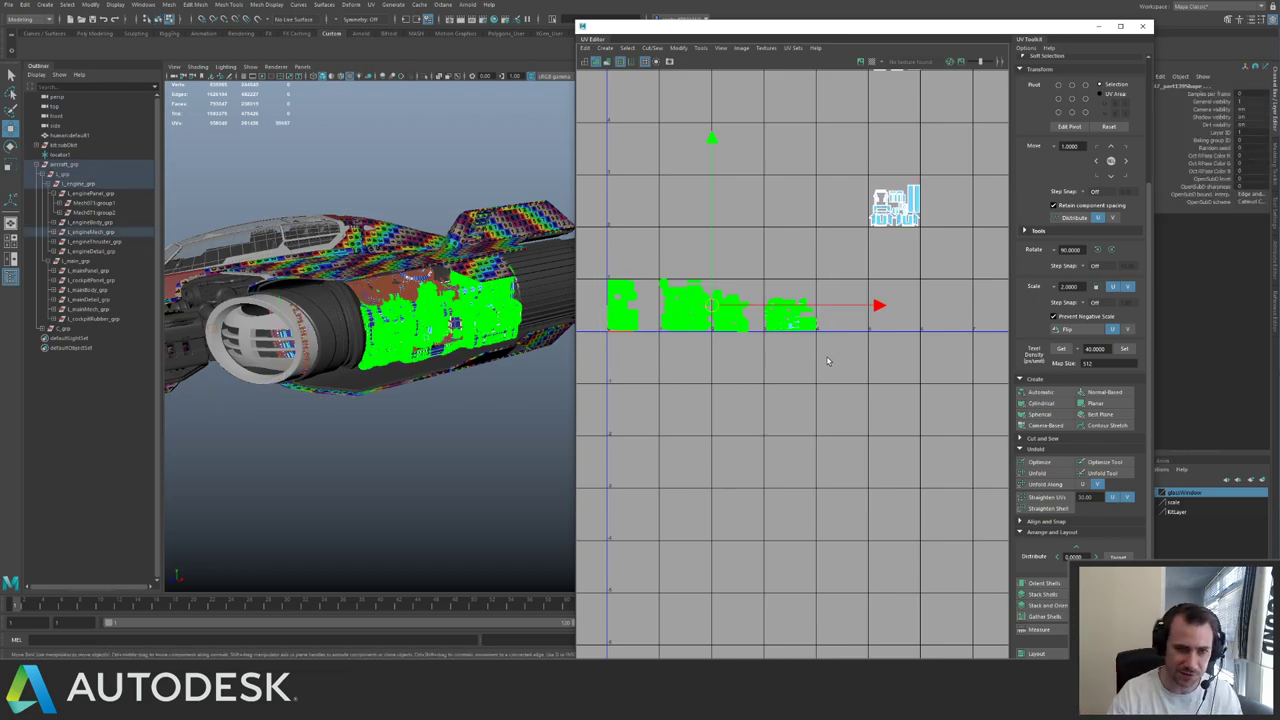
key("Up")
key("Up")
key("Up")
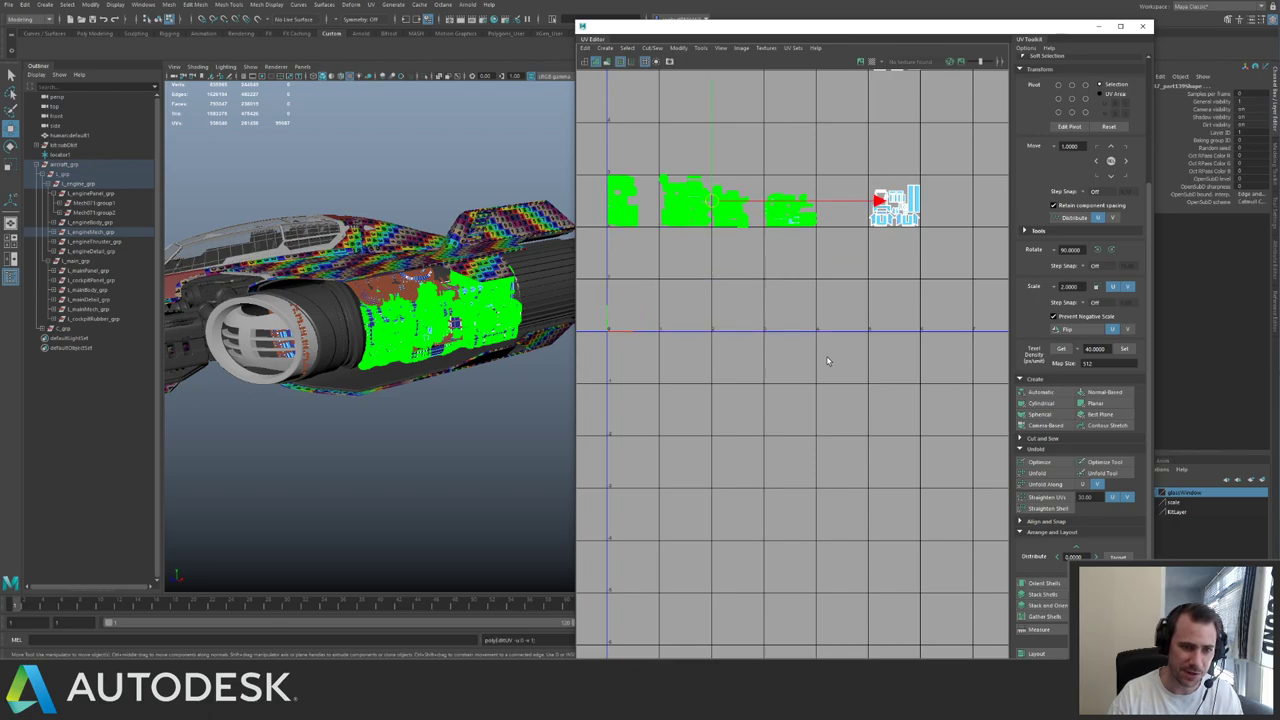
- Select L_engineMech_grp in object mode, isolate it and review its remaining scattered UV tiles
key("F8")
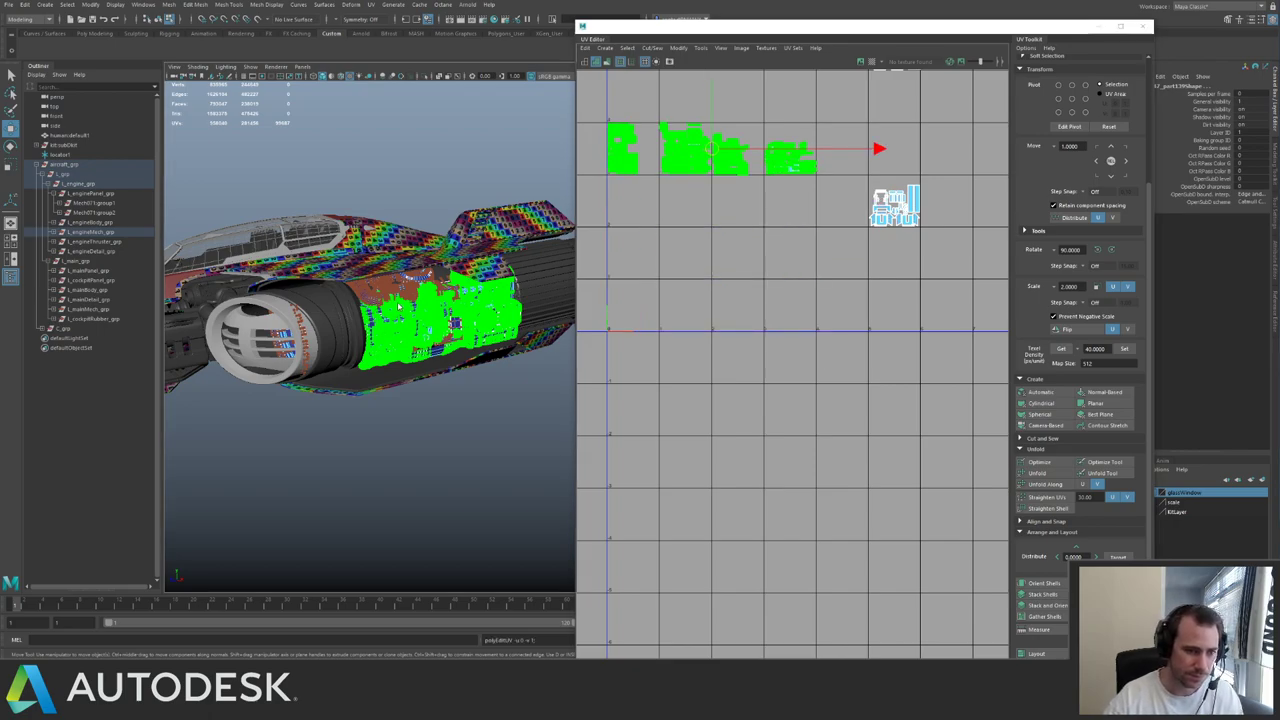
middle_click_drag(890, 179, 774, 407, "alt")
middle_click_drag(884, 322, 962, 380, "alt")
scroll(972, 376, "up", 4)
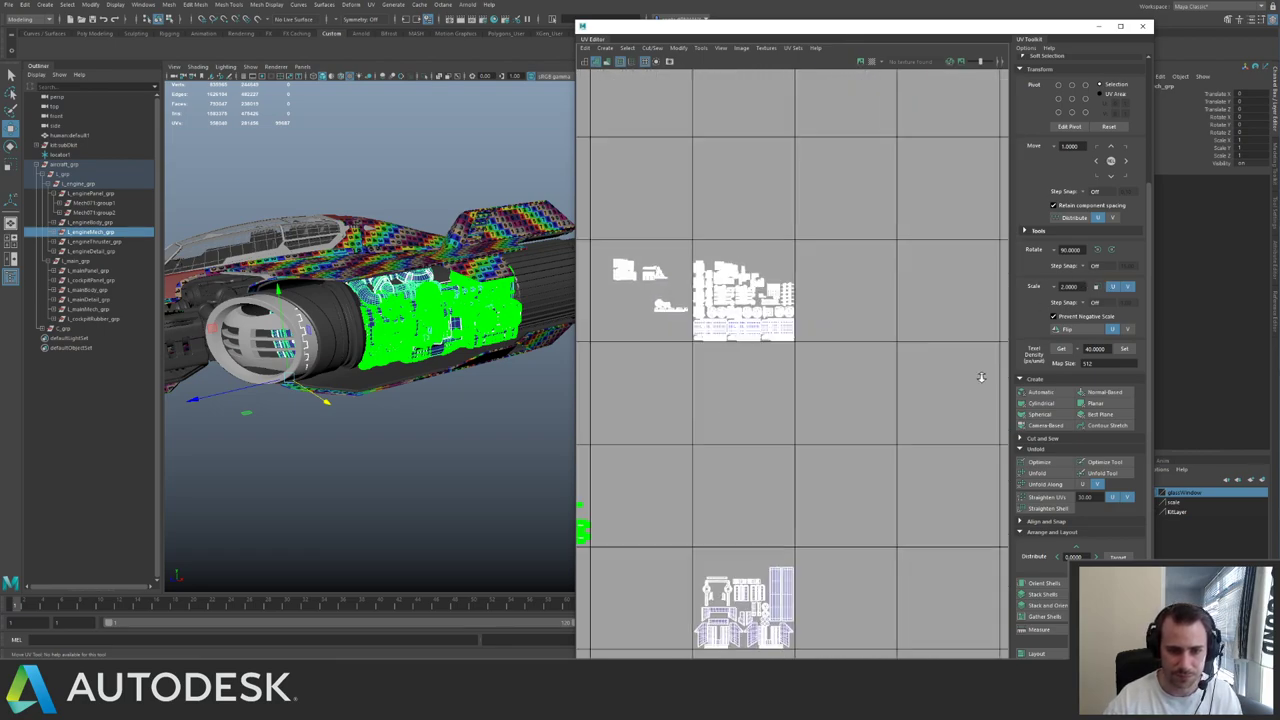
scroll(610, 293, "up", 7)
scroll(608, 293, "down", 6)
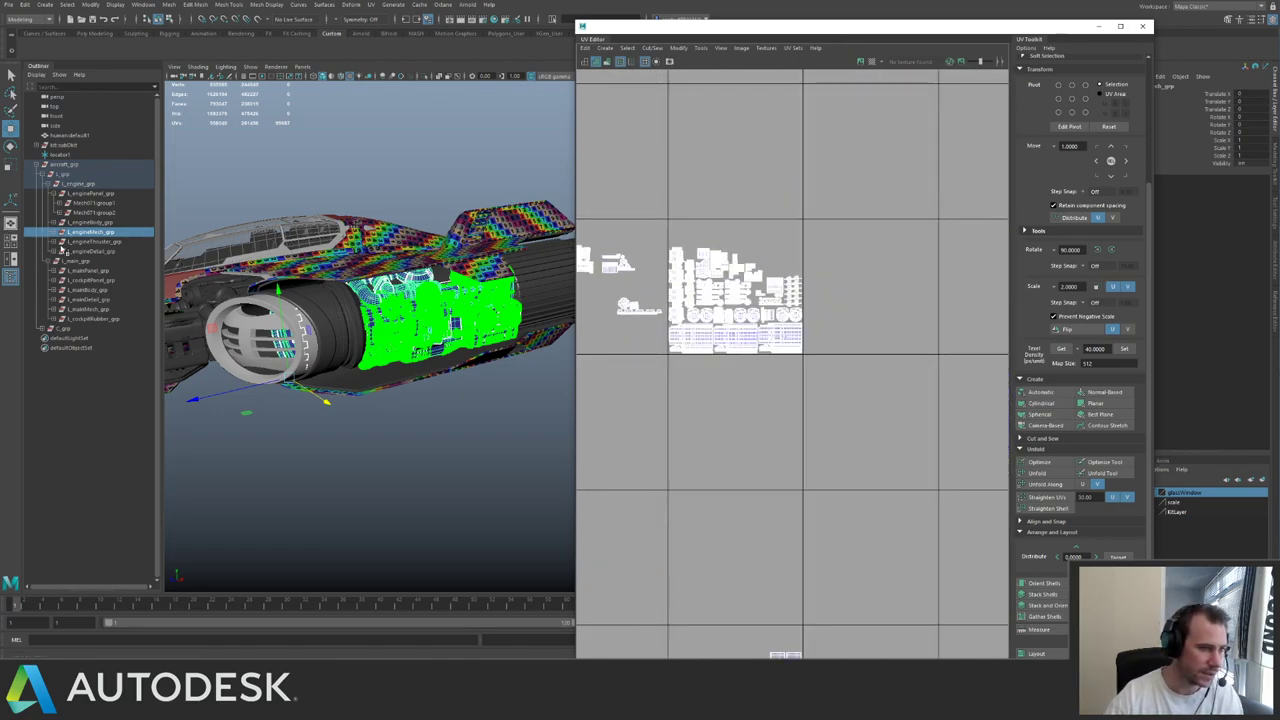
left_click(92, 235)
key("ctrl+1")
scroll(415, 255, "down", 4)
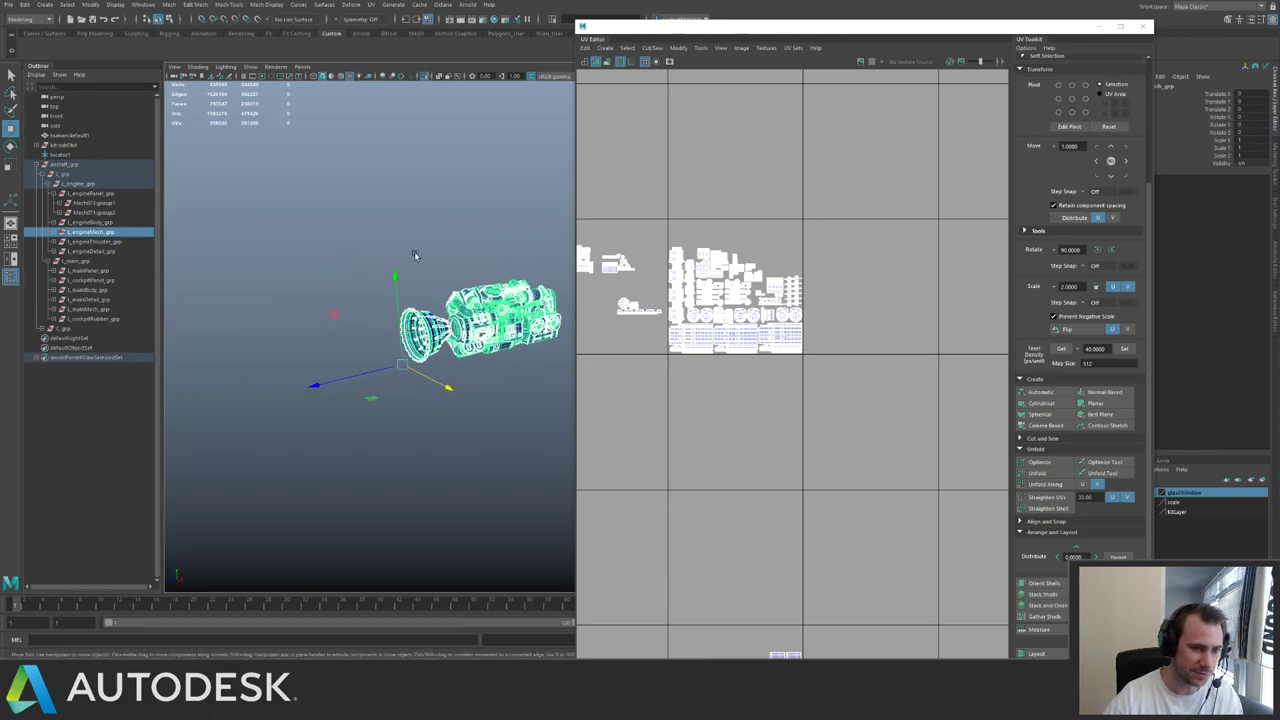
middle_click_drag(754, 243, 930, 165, "alt")
scroll(848, 250, "down", 3)
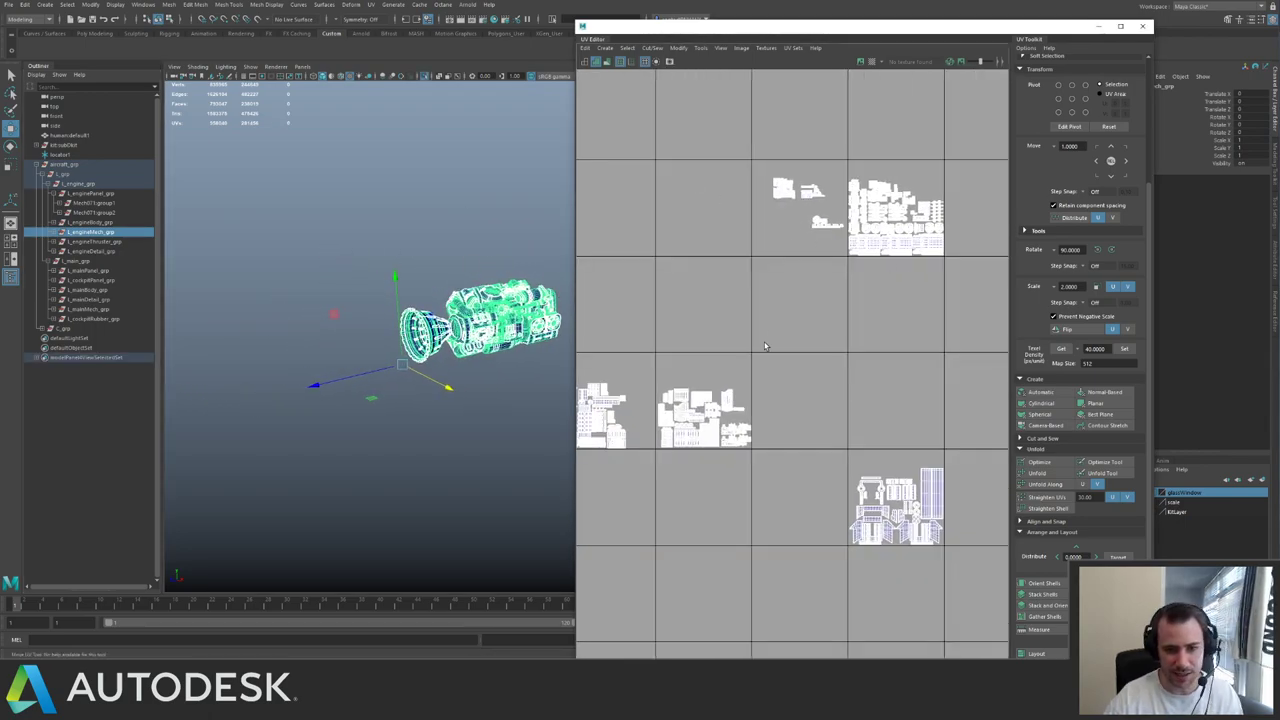
- Move the UV shells below the row one tile left and one tile up, to the end of the row
key("F12")
left_click_drag(975, 588, 838, 457)
left_click_drag(893, 514, 846, 425)
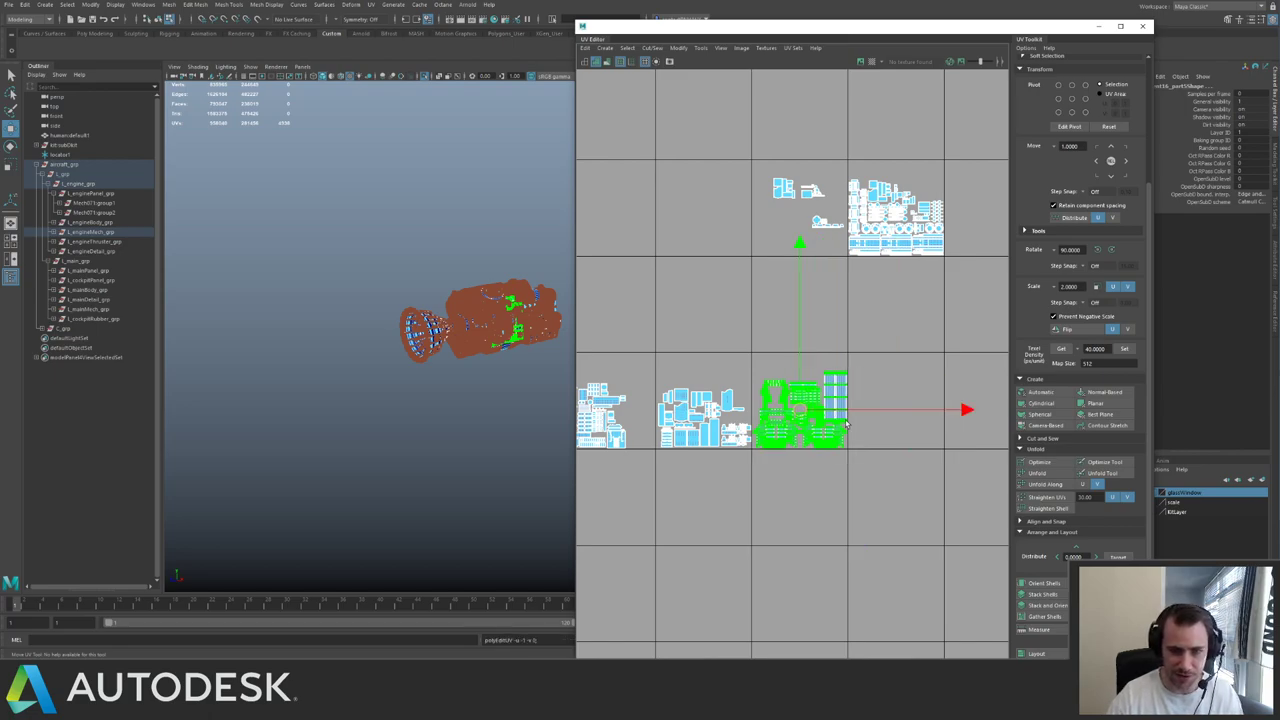
- Select the engine mech UV shells lying far to the right and move them three tiles left, beside the upper row
middle_click_drag(823, 245, 510, 267, "alt")
right_click_drag(946, 255, 769, 247, "alt")
middle_click_drag(769, 247, 855, 217, "alt")
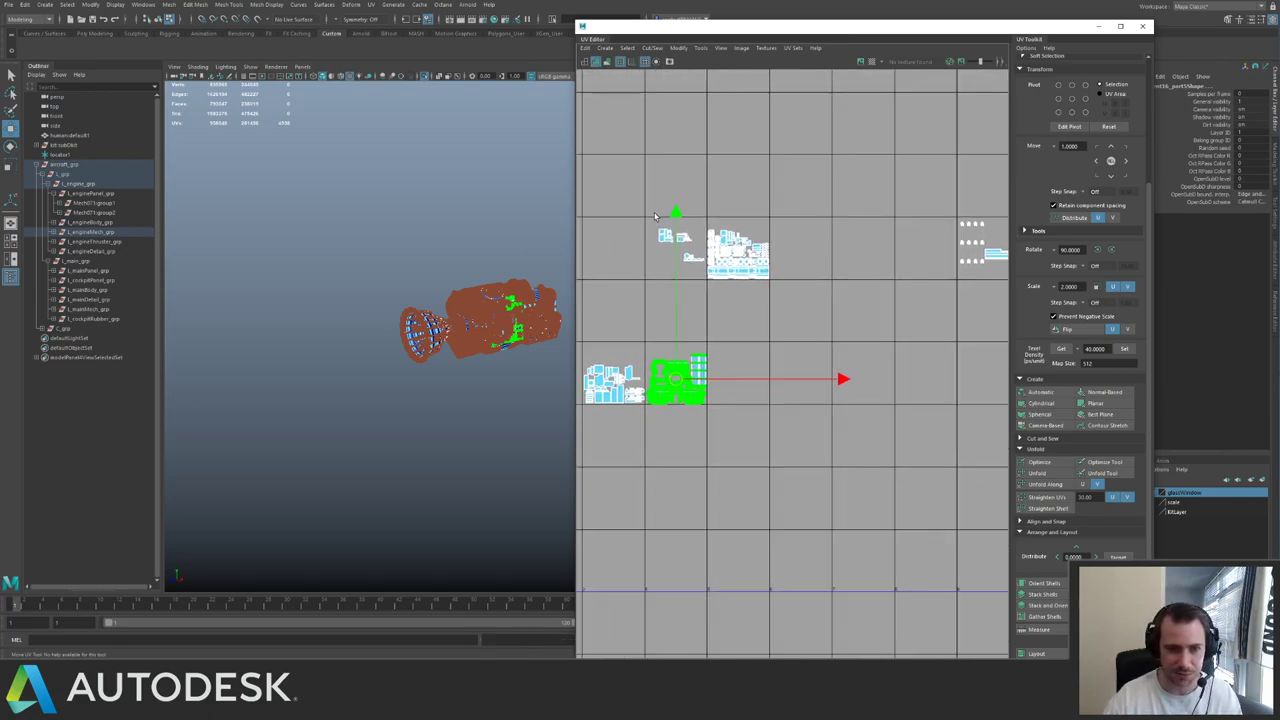
scroll(729, 180, "down", 2)
left_click_drag(895, 195, 972, 267)
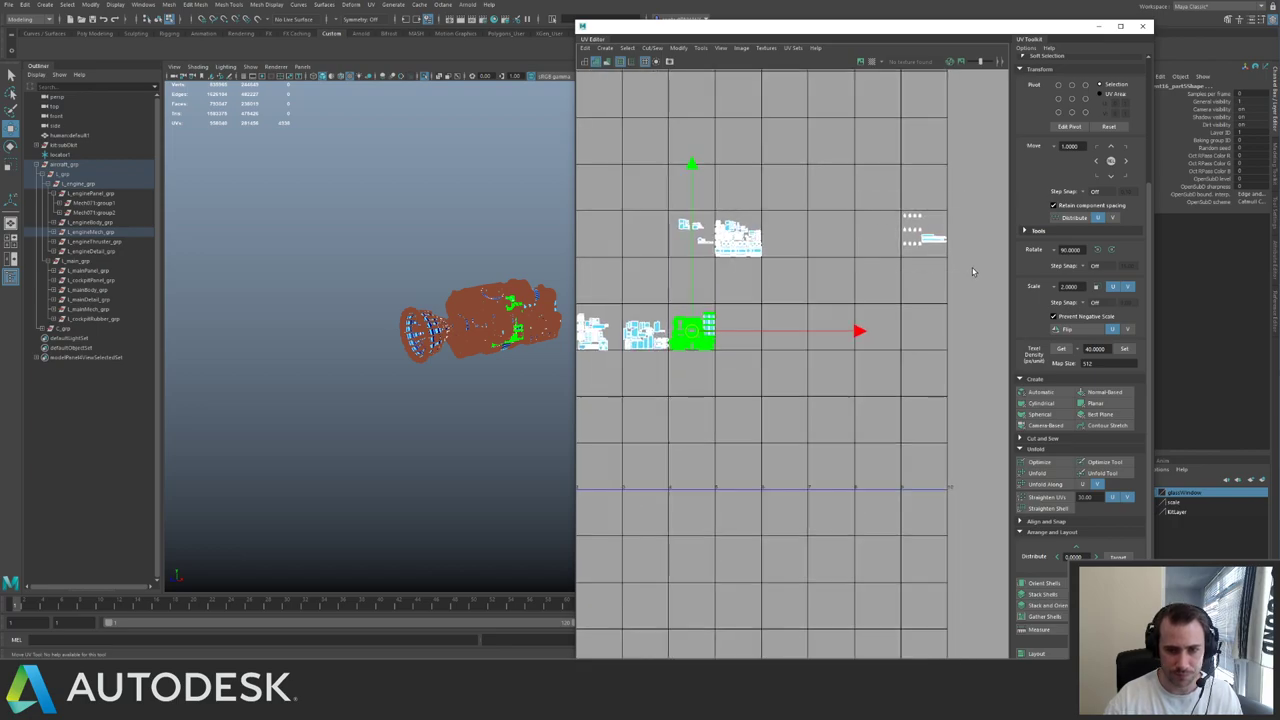
key("Left")
key("Left")
key("Left")
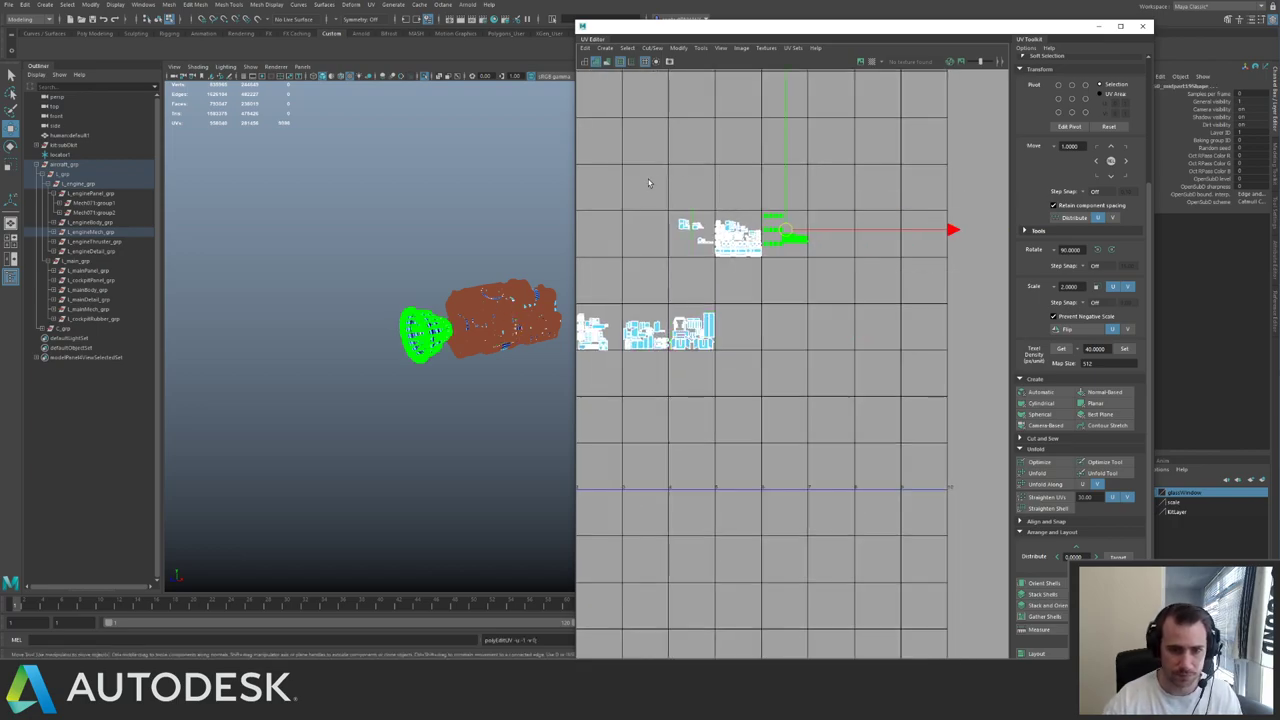
- Select all the upper-row UV shells and move them one tile right and two tiles down, extending the lower row
left_click_drag(654, 189, 828, 266)
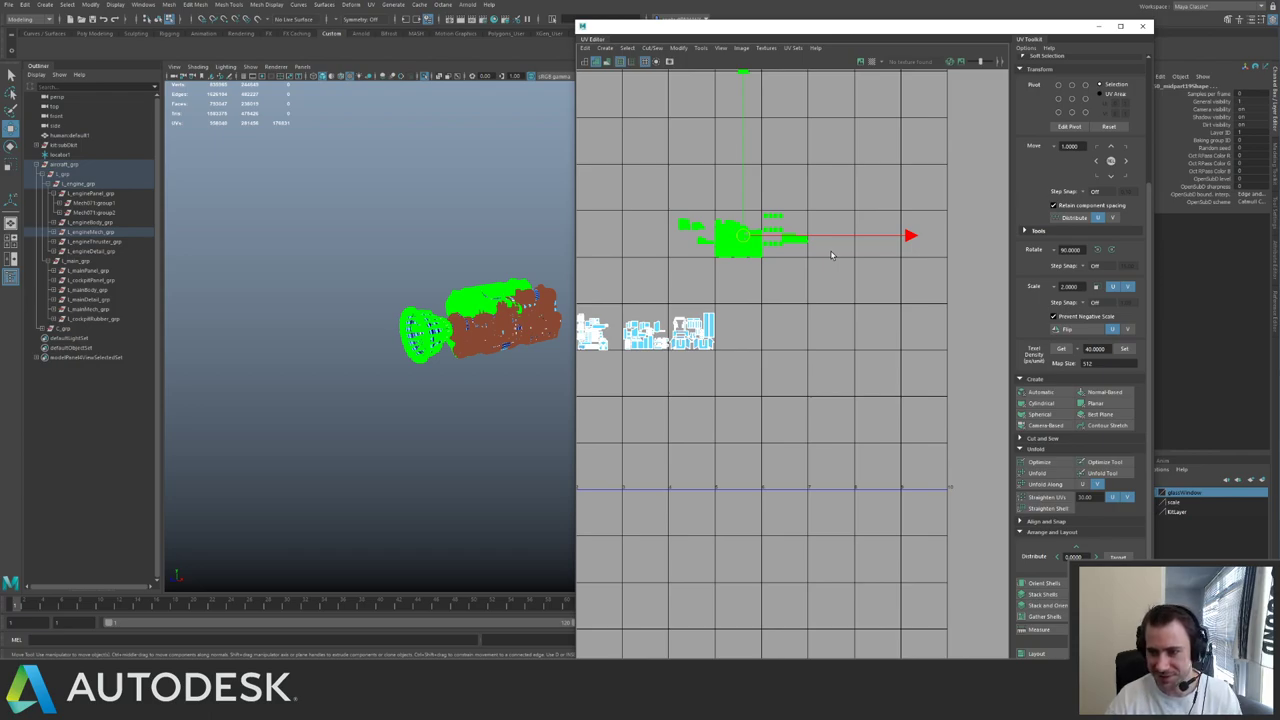
key("Right")
key("Down")
key("Down")
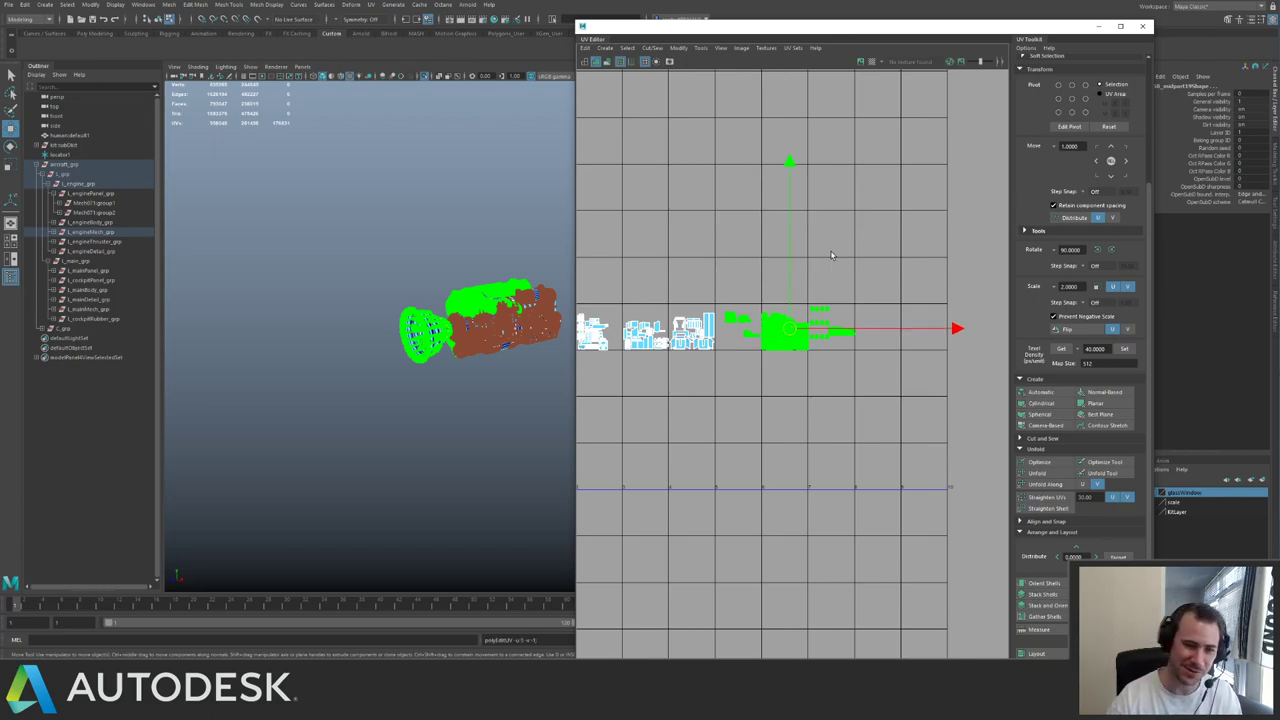
- Select L_engineMech_grp in object mode and examine its whole row of UV layouts
middle_click_drag(778, 273, 753, 245, "alt")
right_click_drag(753, 245, 711, 246, "alt")
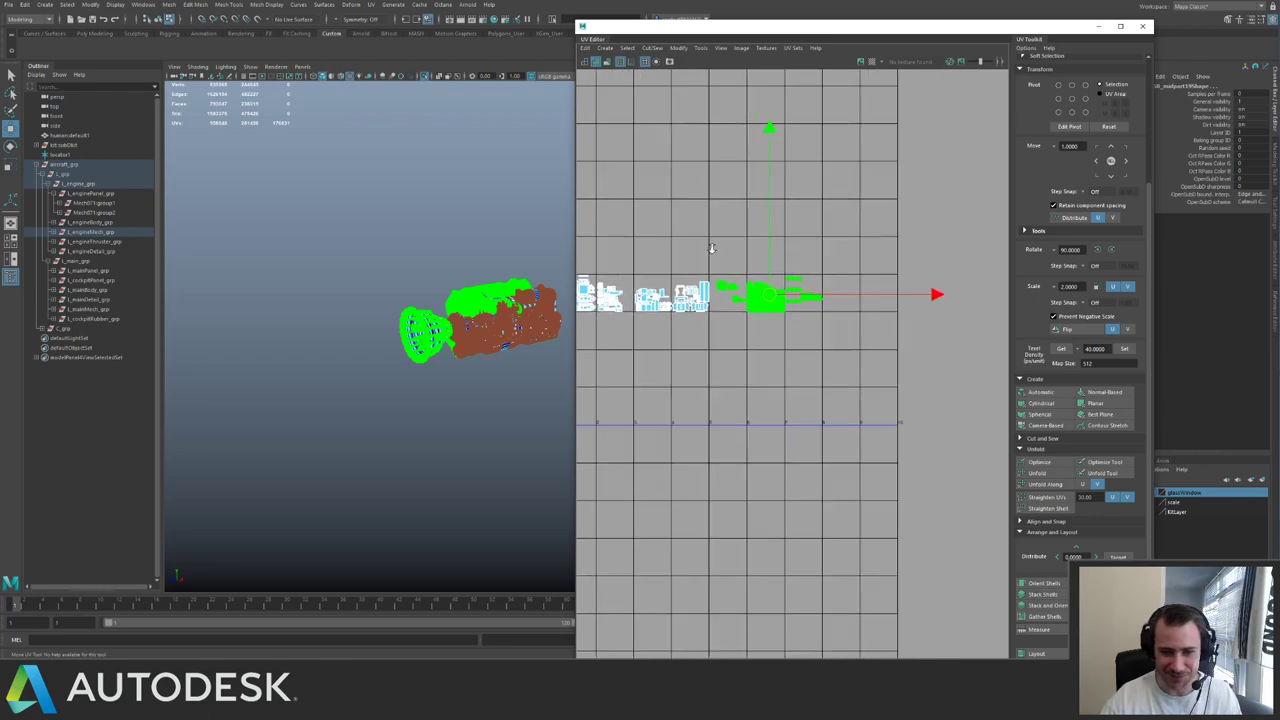
middle_click_drag(748, 262, 838, 245, "alt")
right_click_drag(838, 245, 774, 358, "alt")
middle_click_drag(774, 358, 738, 348, "alt")
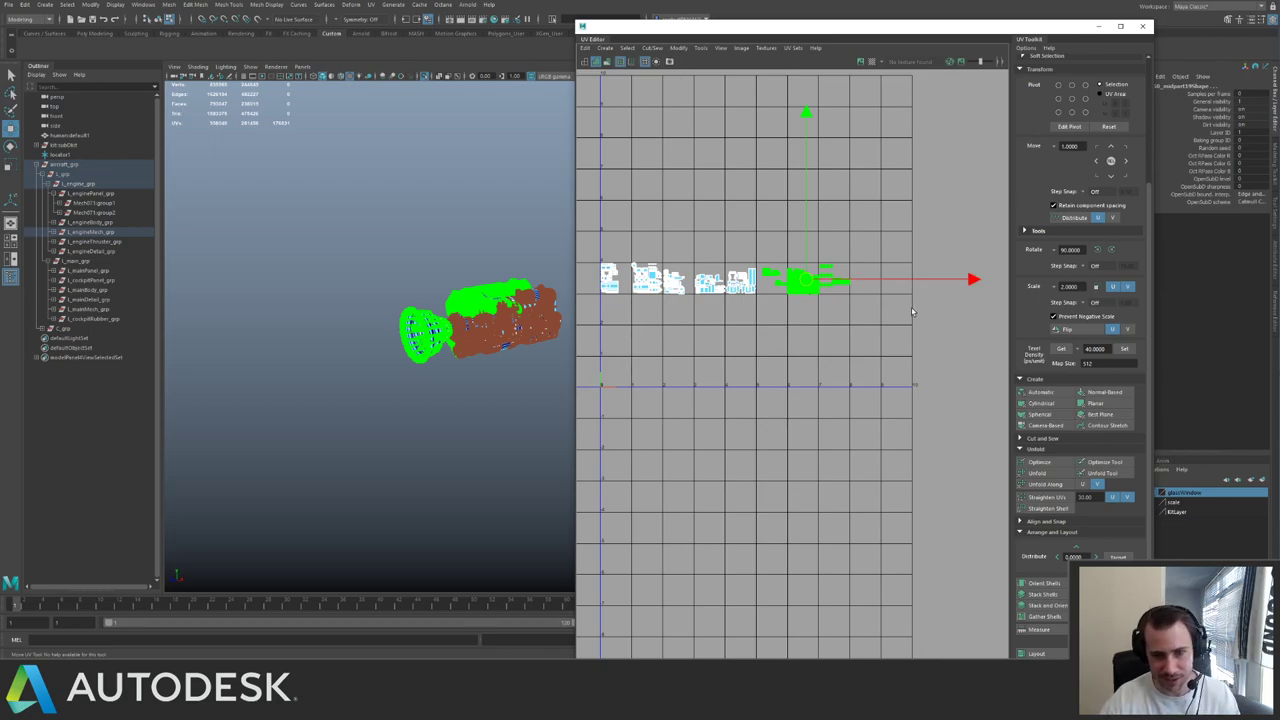
left_click(105, 232)
key("f")
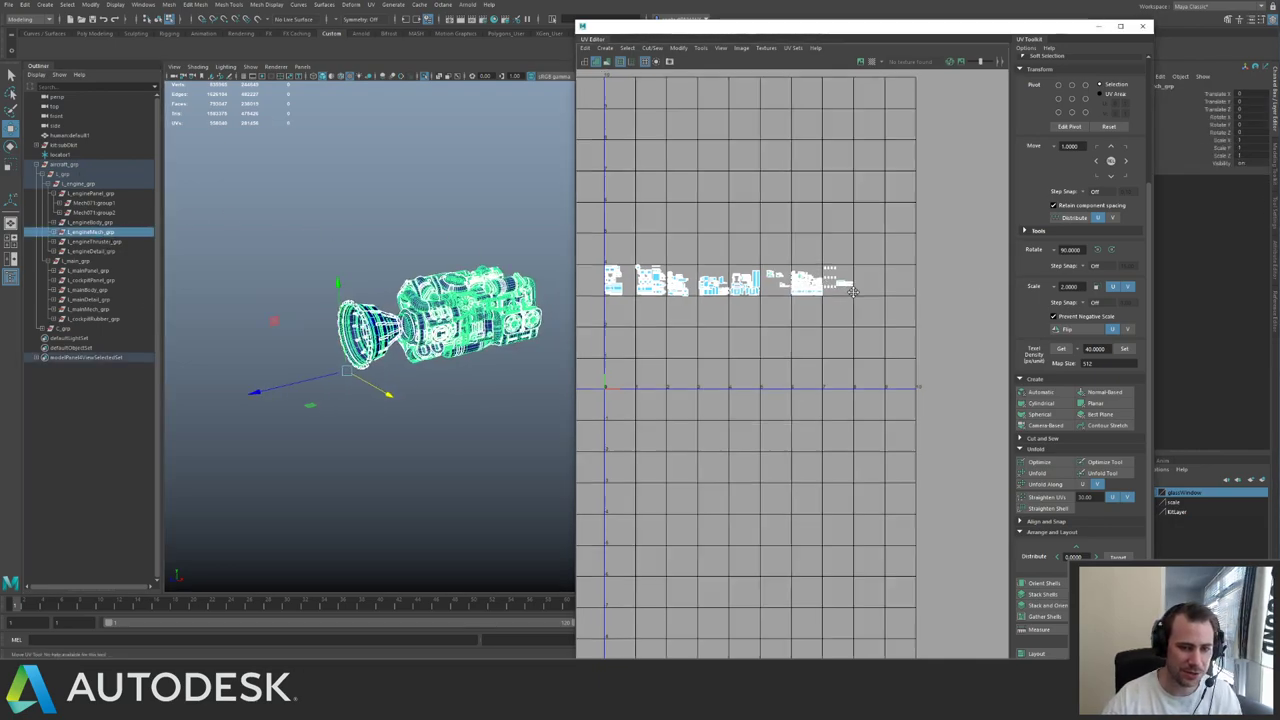
scroll(851, 290, "up", 3)
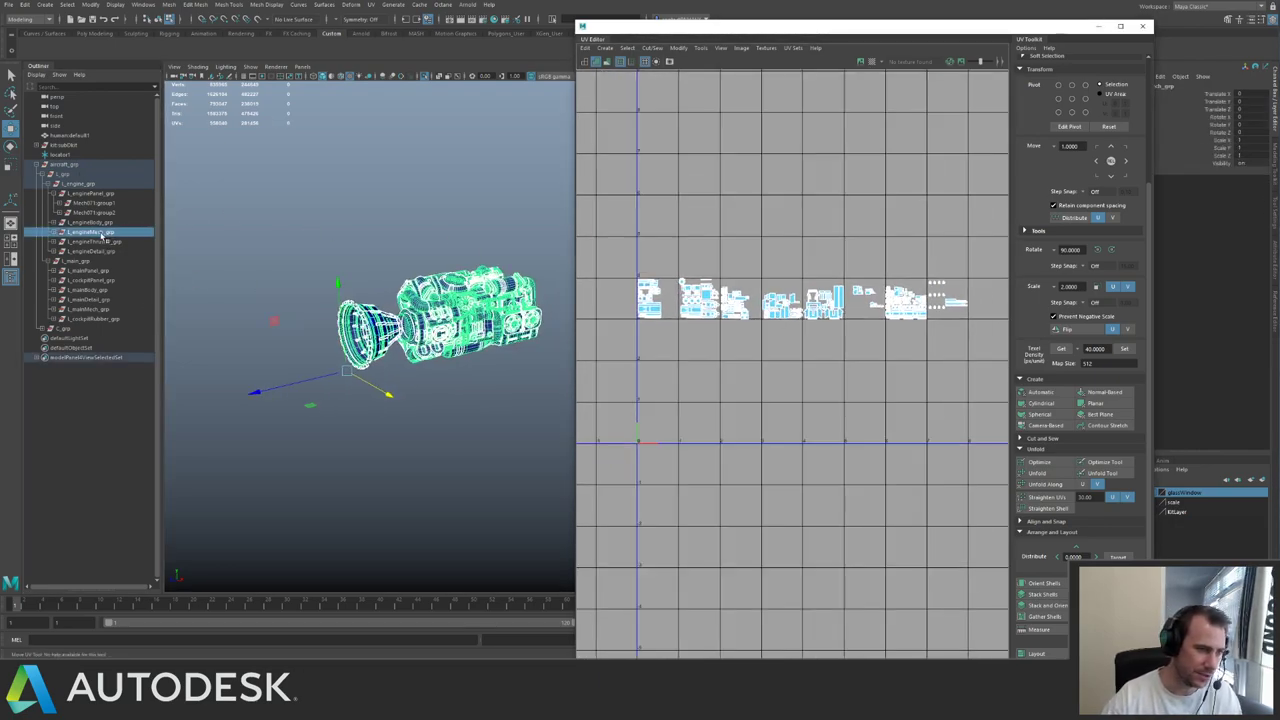
- Exit isolation and select L_enginePanel_grp together with L_mainPanel_grp
left_click(102, 195)
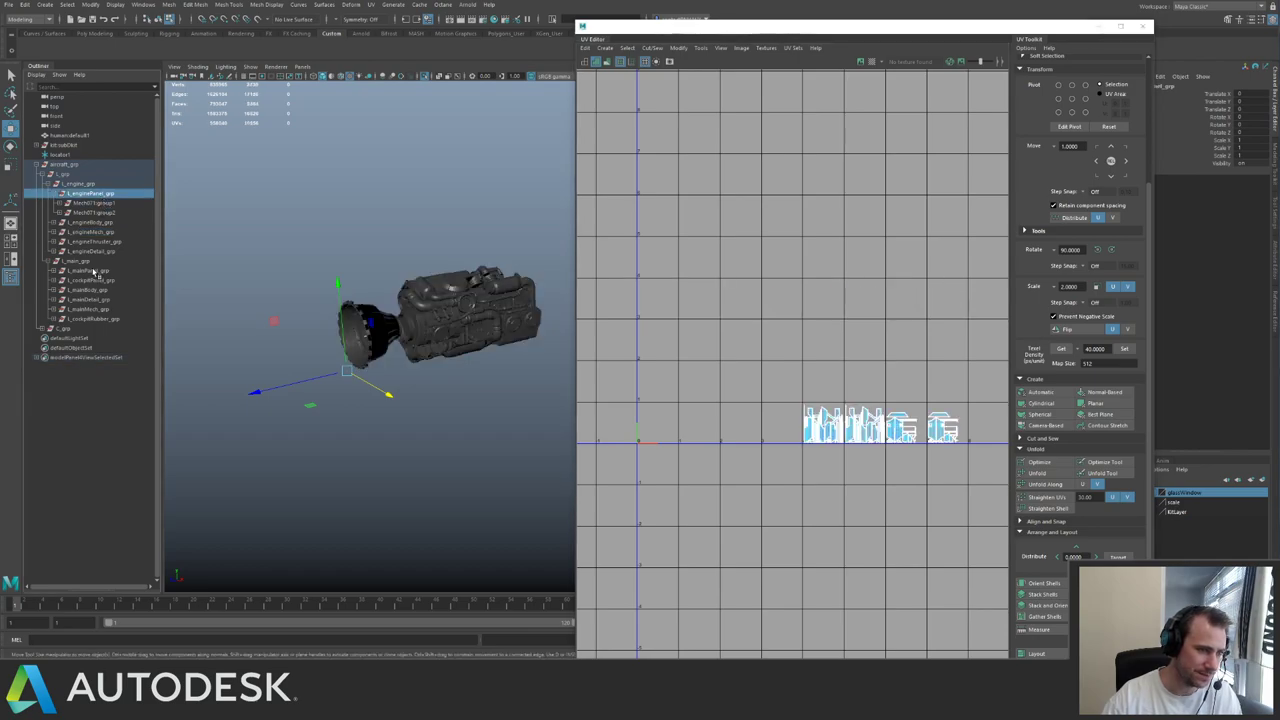
key("ctrl+1")
left_click_drag(389, 247, 440, 262, "alt")
right_click_drag(440, 262, 372, 250, "alt")
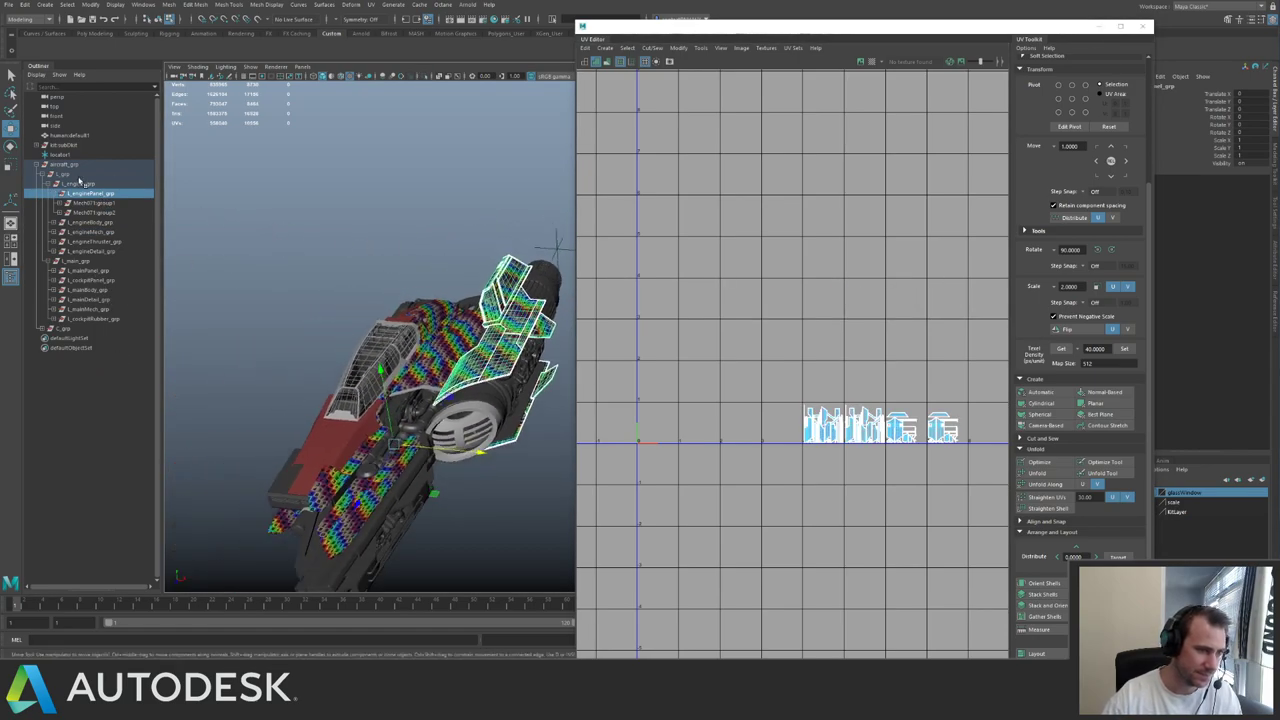
left_click(99, 272, "ctrl")
right_click_drag(346, 291, 377, 226, "alt")
left_click_drag(377, 226, 405, 225, "alt")
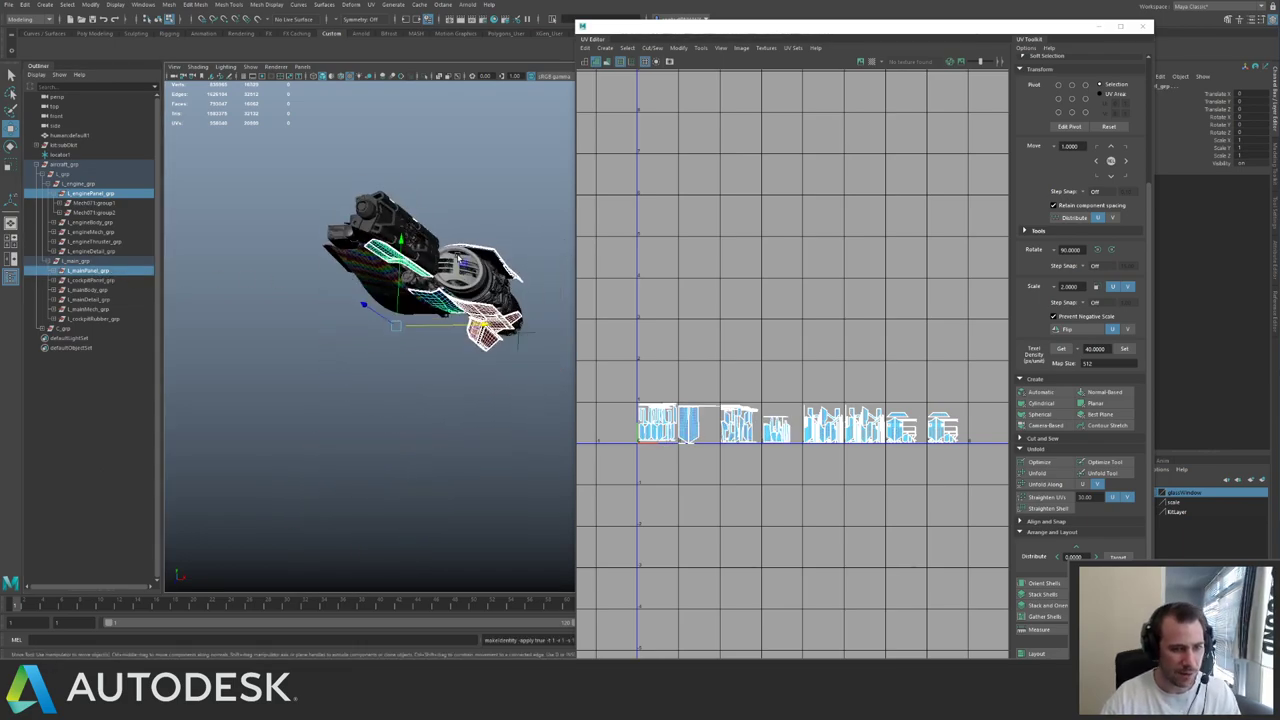
- Duplicate both panel groups, mirror the copies with Scale X -1 and freeze their transformations
left_click_drag(459, 258, 462, 257, "alt")
key("ctrl+d")
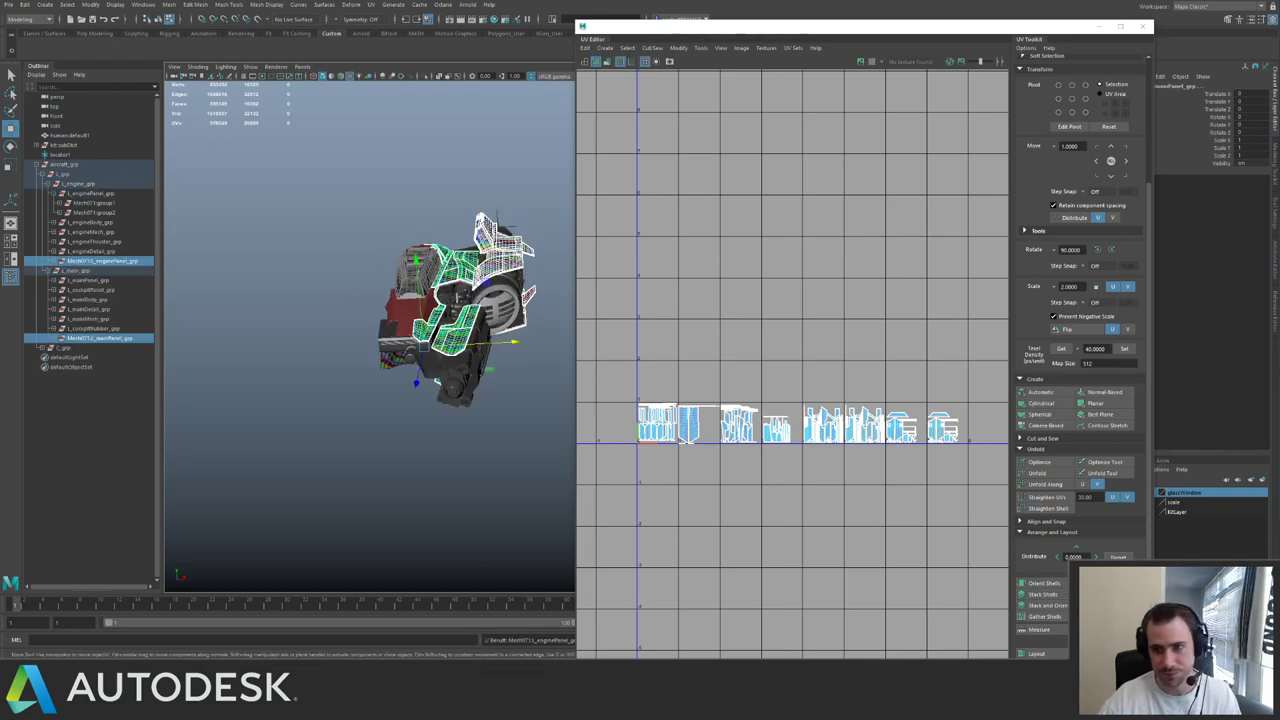
type("-1")
key("Return")
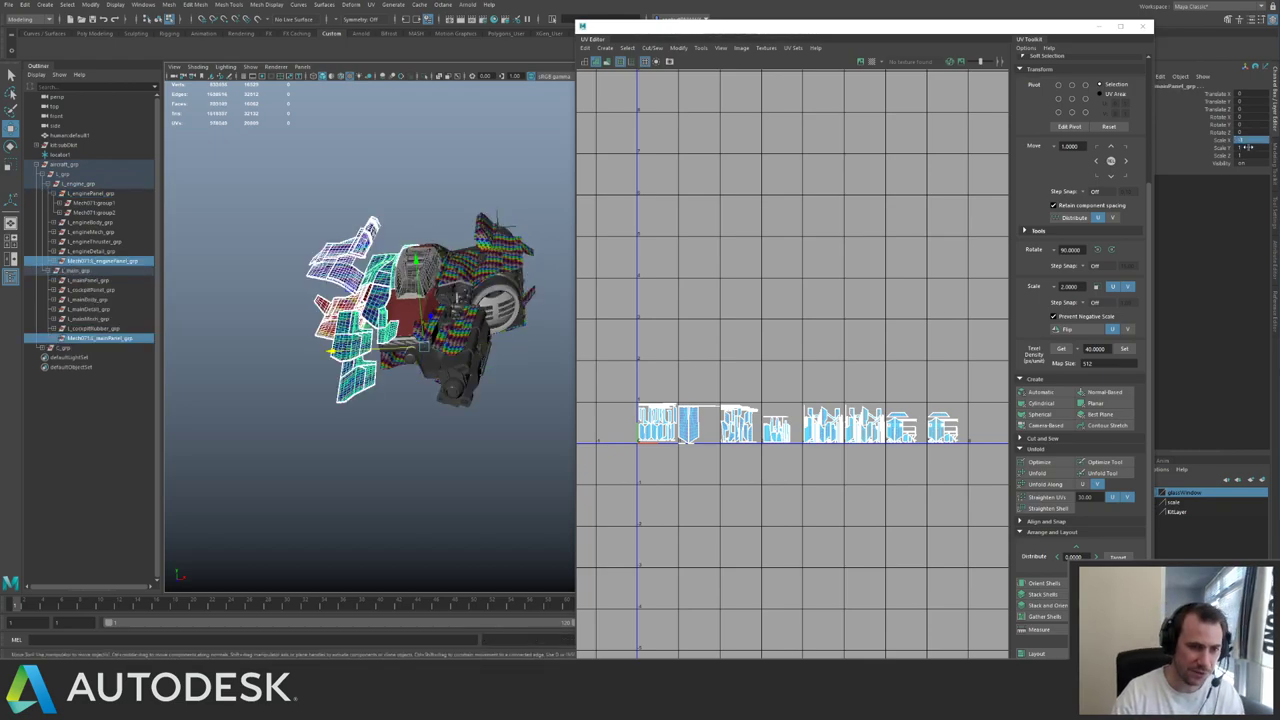
left_click_drag(369, 224, 420, 251, "alt")
key("ctrl+shift+f")
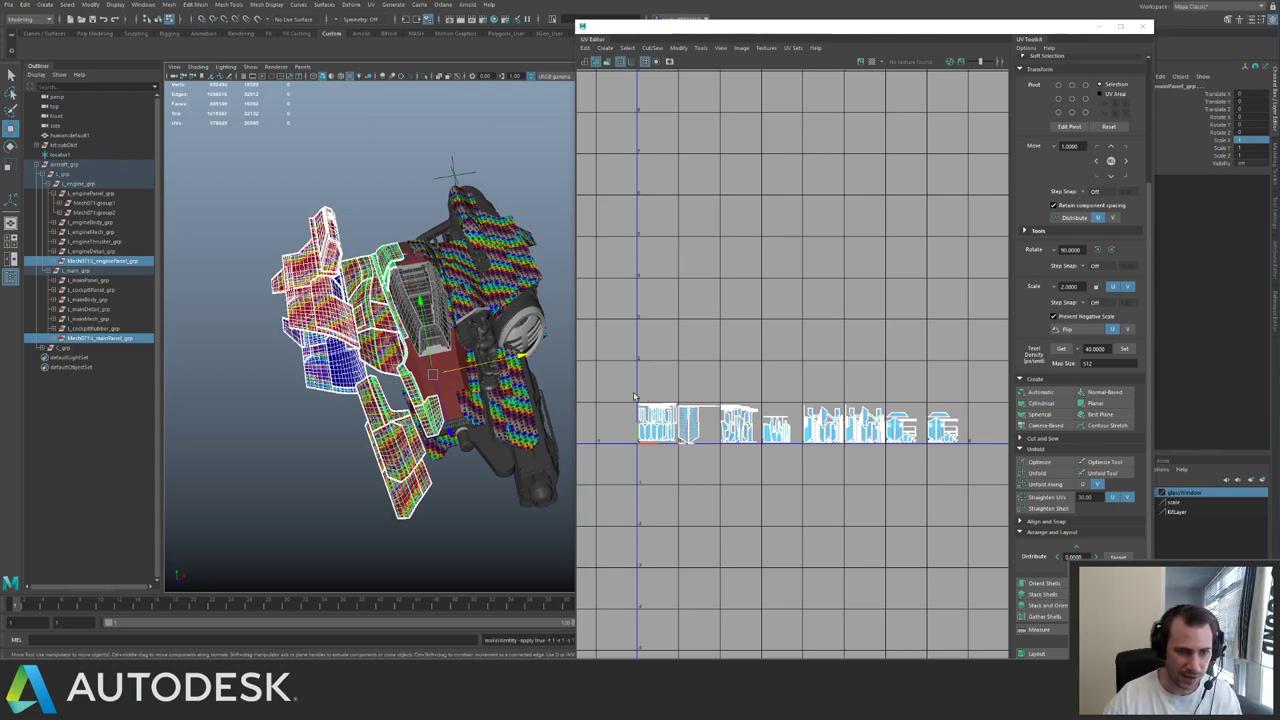
- Isolate the mirrored panel duplicates and move all of their UVs one tile up
key("ctrl+1")
left_click(258, 198)
key("ctrl+z")
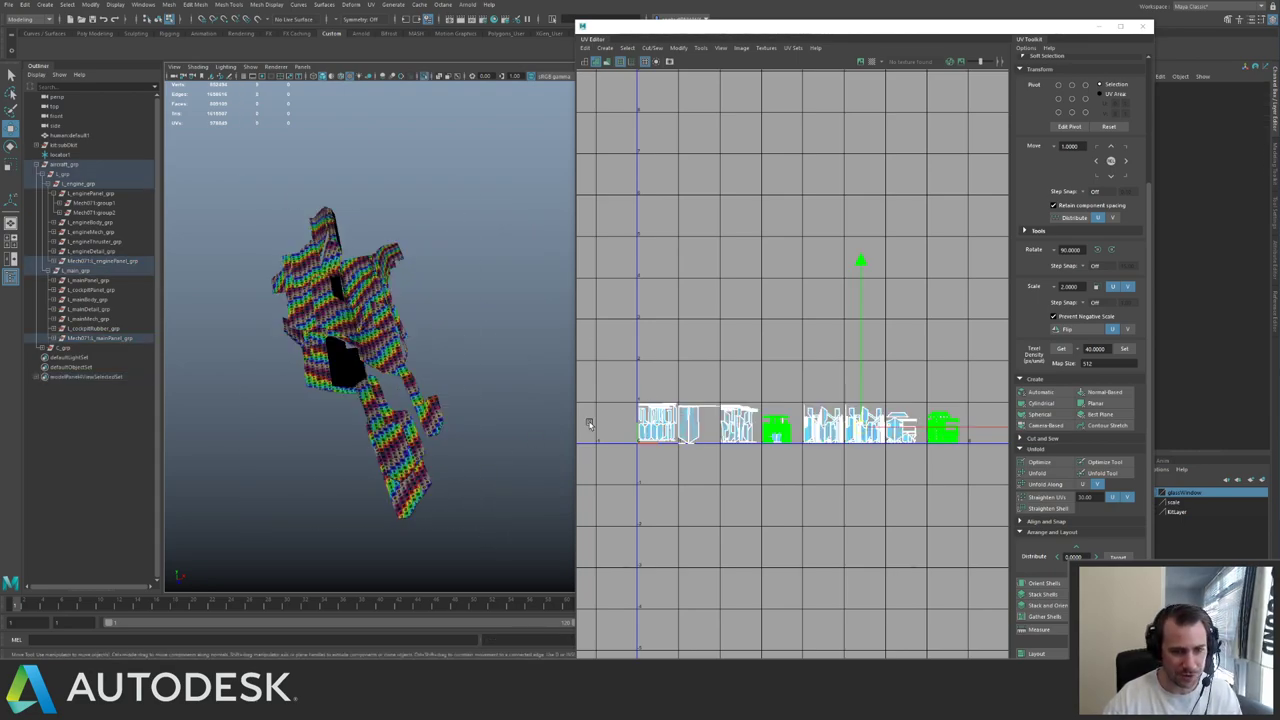
left_click_drag(620, 380, 955, 466)
key("Up")
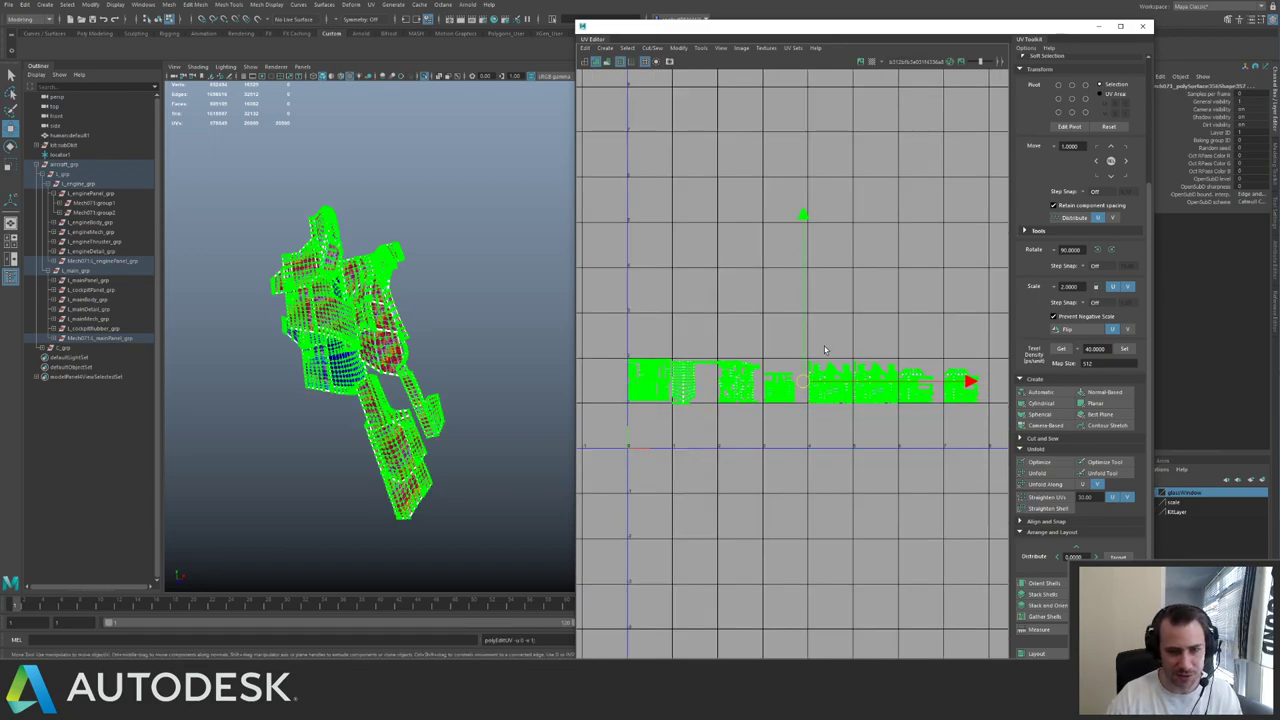
- Return to object mode and select both mirrored panel duplicates together with the original L_mainPanel_grp and L_enginePanel_grp
left_click(414, 294)
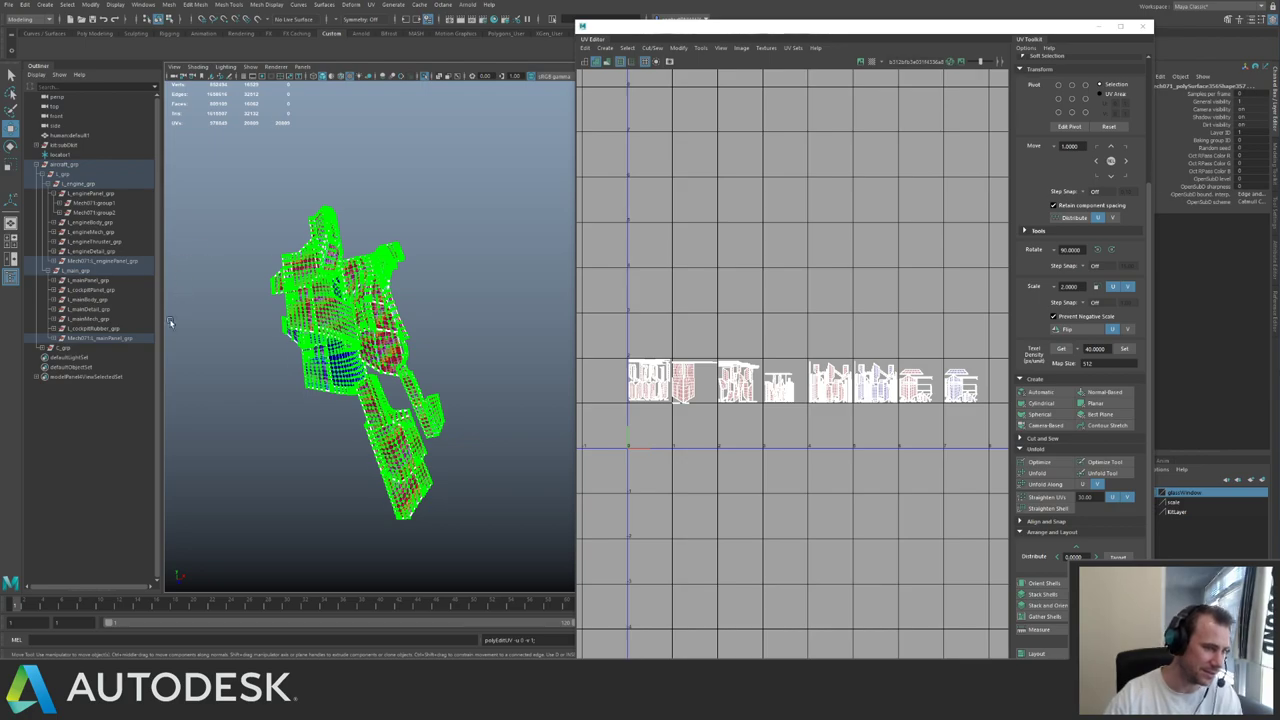
key("F8")
left_click(115, 339)
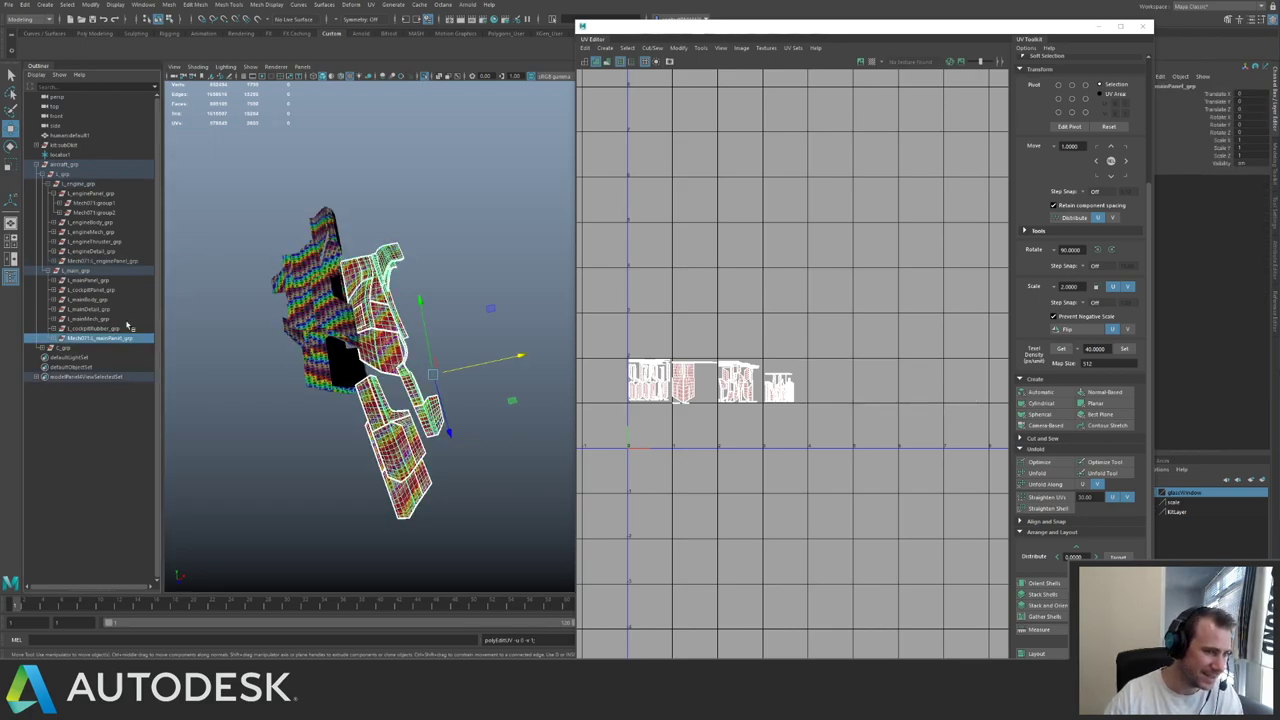
left_click(115, 261, "ctrl")
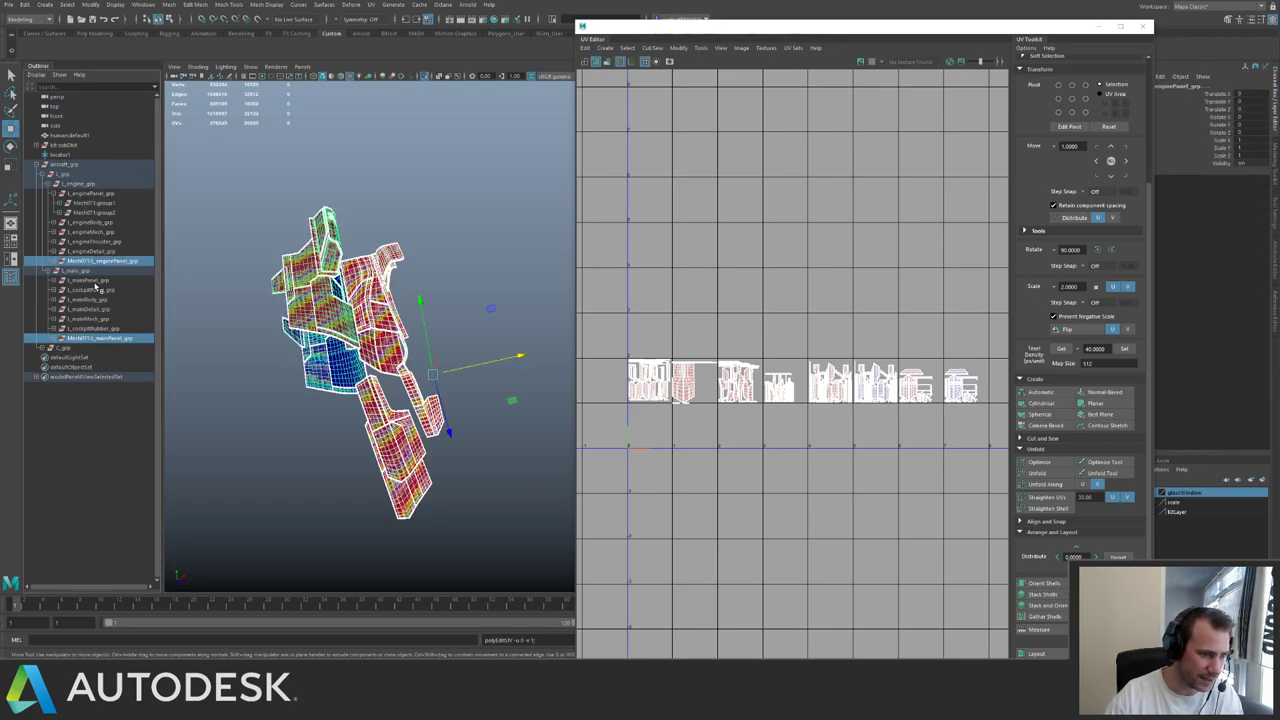
left_click(95, 282, "ctrl")
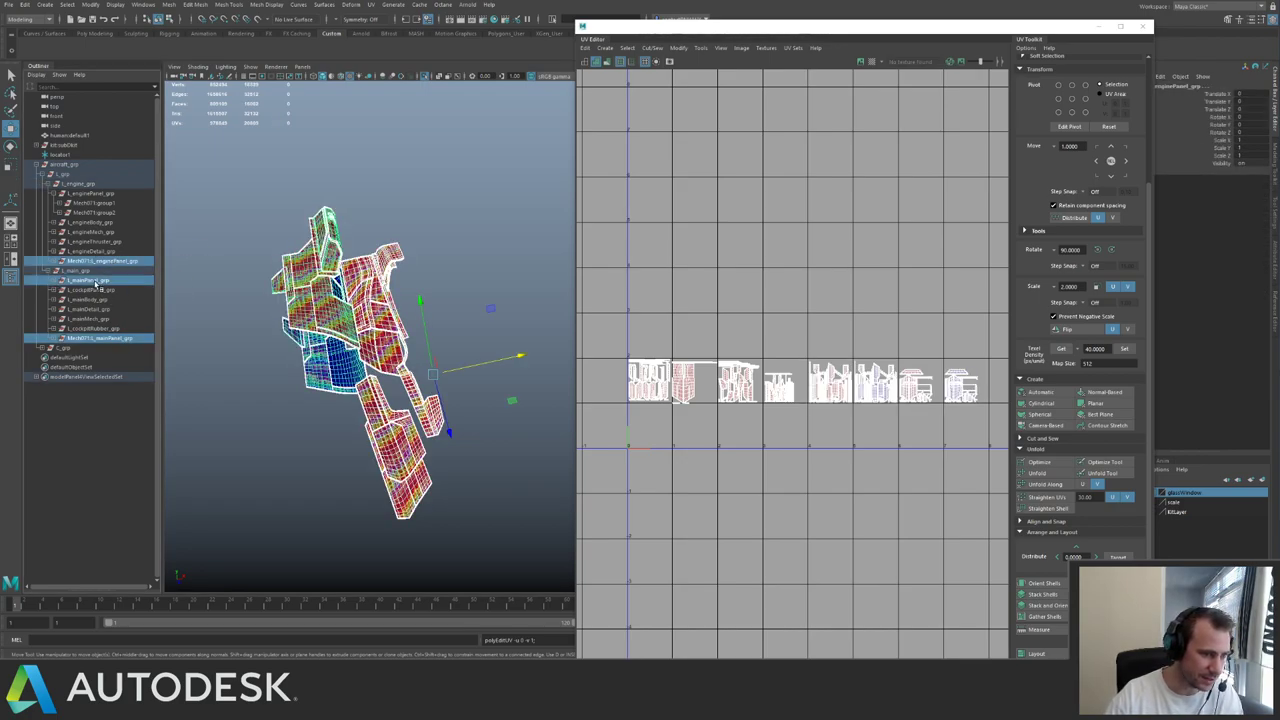
left_click(109, 222, "ctrl")
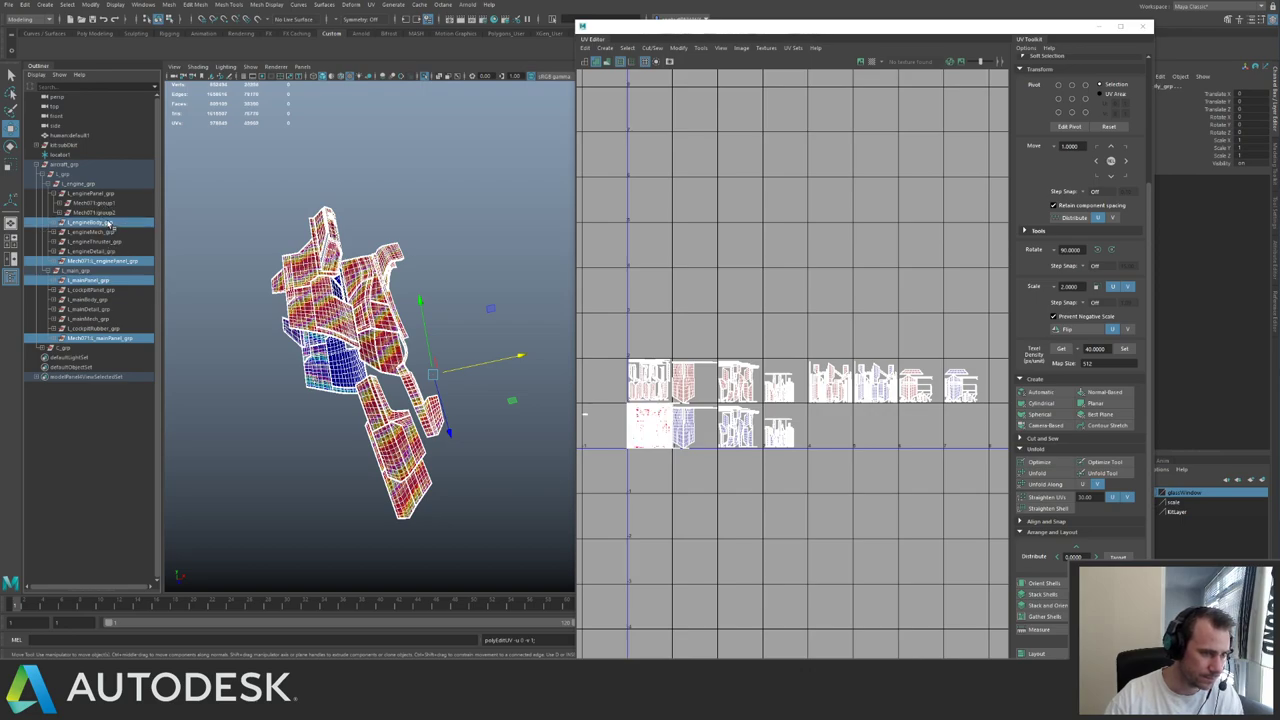
left_click(109, 222, "ctrl")
middle_click_drag(792, 236, 719, 221, "alt")
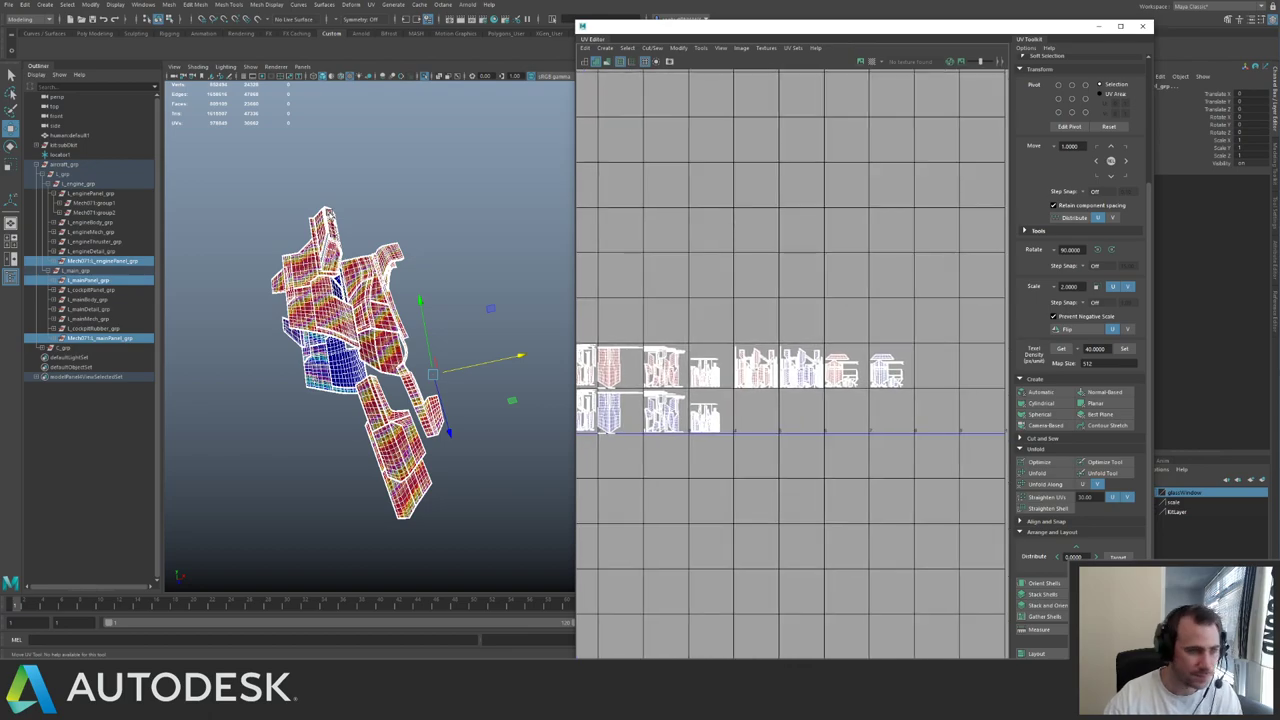
left_click(106, 196, "ctrl")
- Reposition and widen the UV Editor window, and compare the original and mirrored panels' UV rows
middle_click_drag(846, 278, 930, 233, "alt")
scroll(930, 233, "down", 2)
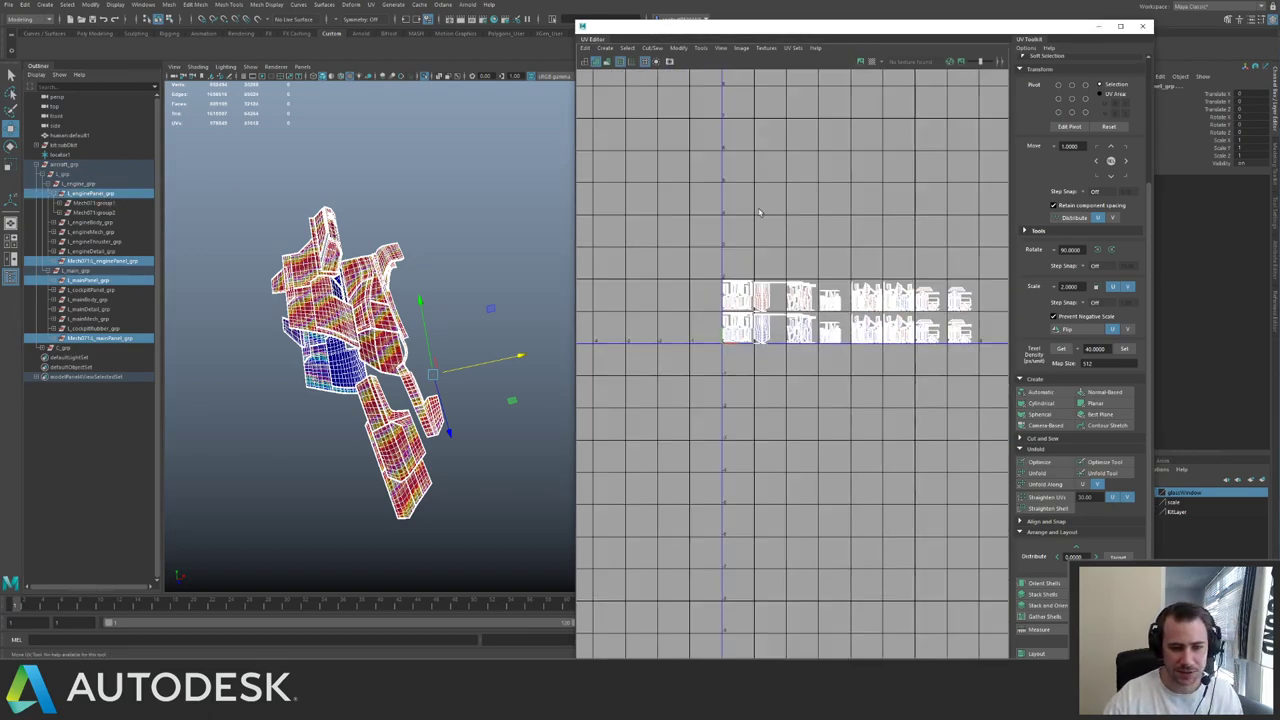
middle_click_drag(805, 218, 742, 218, "alt")
scroll(757, 274, "up", 1)
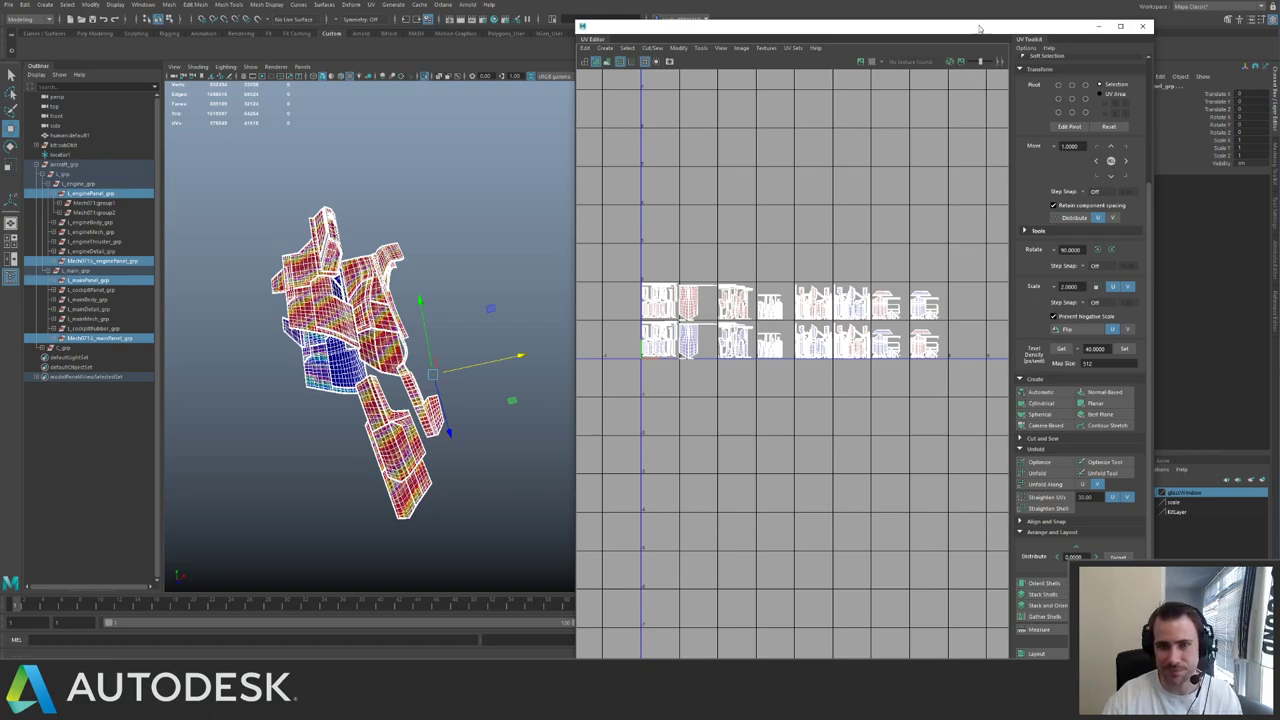
left_click_drag(782, 28, 598, 5)
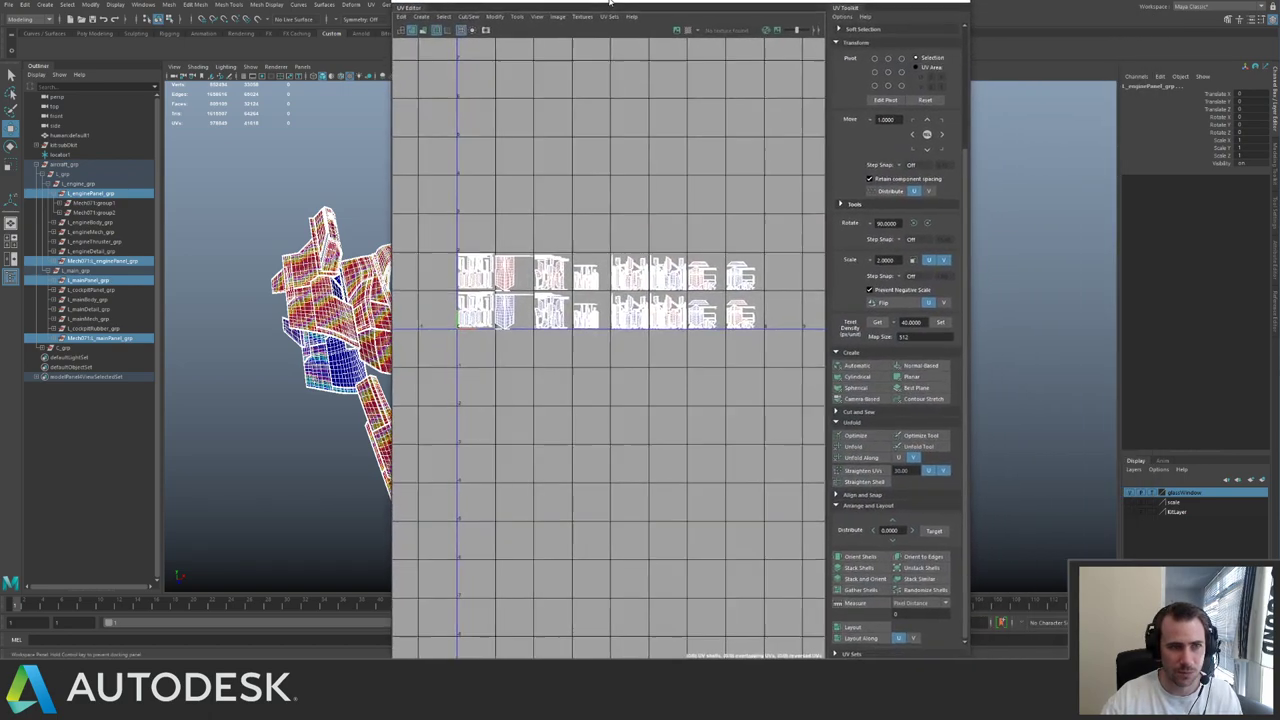
left_click_drag(972, 104, 1174, 150)
scroll(660, 214, "up", 4)
scroll(666, 223, "down", 4)
middle_click_drag(577, 196, 718, 284, "alt")
scroll(706, 282, "up", 1)
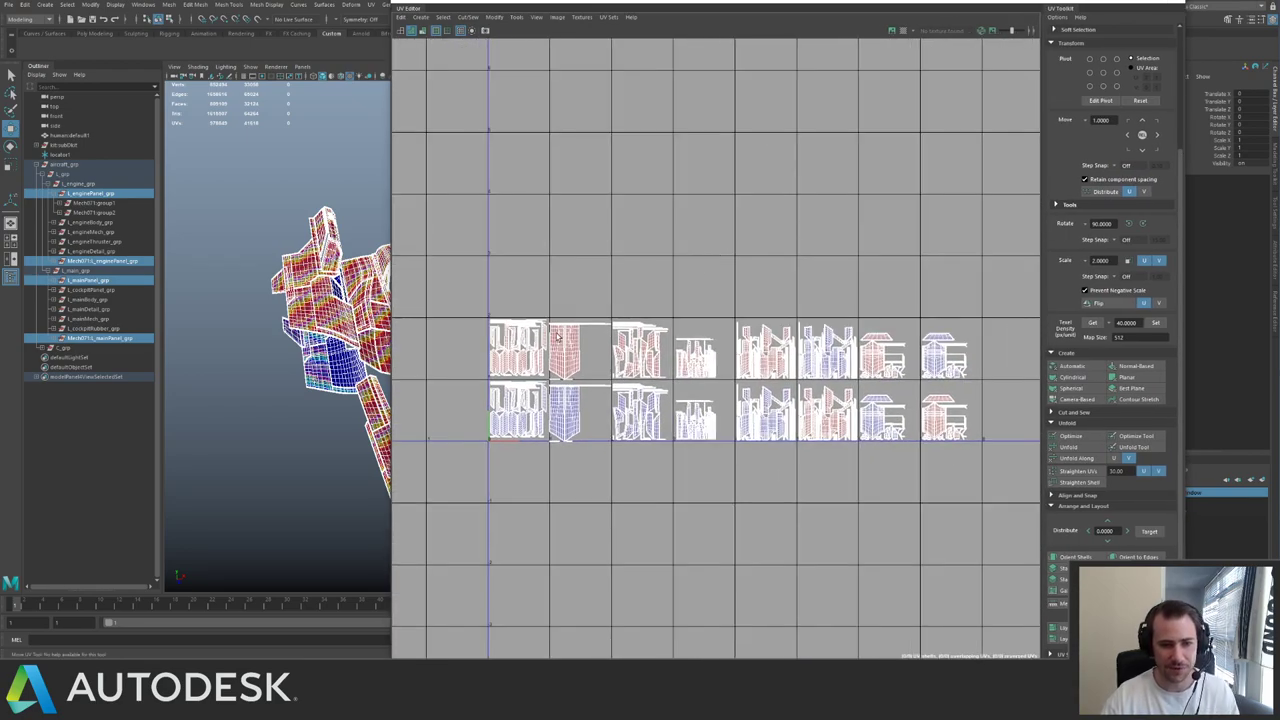
- Unparent the original and mirrored main and engine panel groups from the aircraft hierarchy
middle_click_drag(288, 236, 165, 208, "alt")
scroll(234, 177, "down", 3)
middle_click_drag(329, 190, 292, 201, "alt")
key("shift+p")
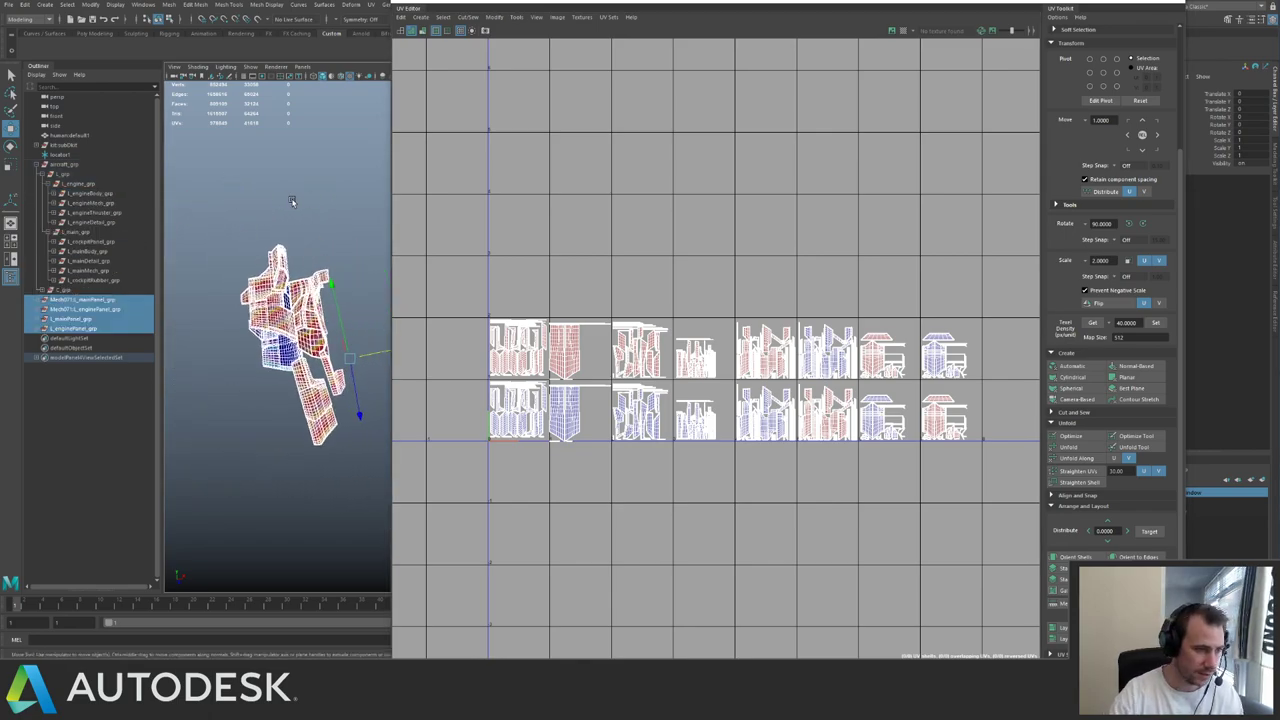
- Delete the mirrored duplicates of the main panel and engine panel groups
left_click(84, 319)
left_click(99, 309)
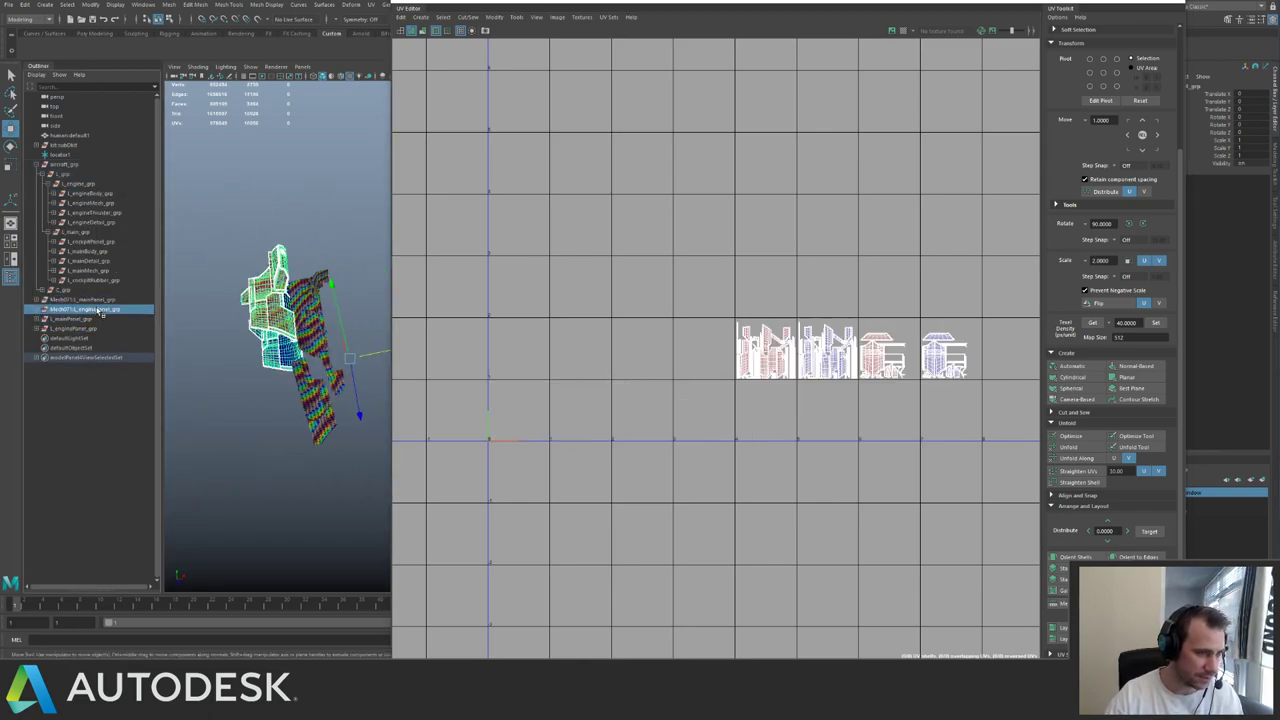
left_click(98, 302, "shift")
key("Delete")
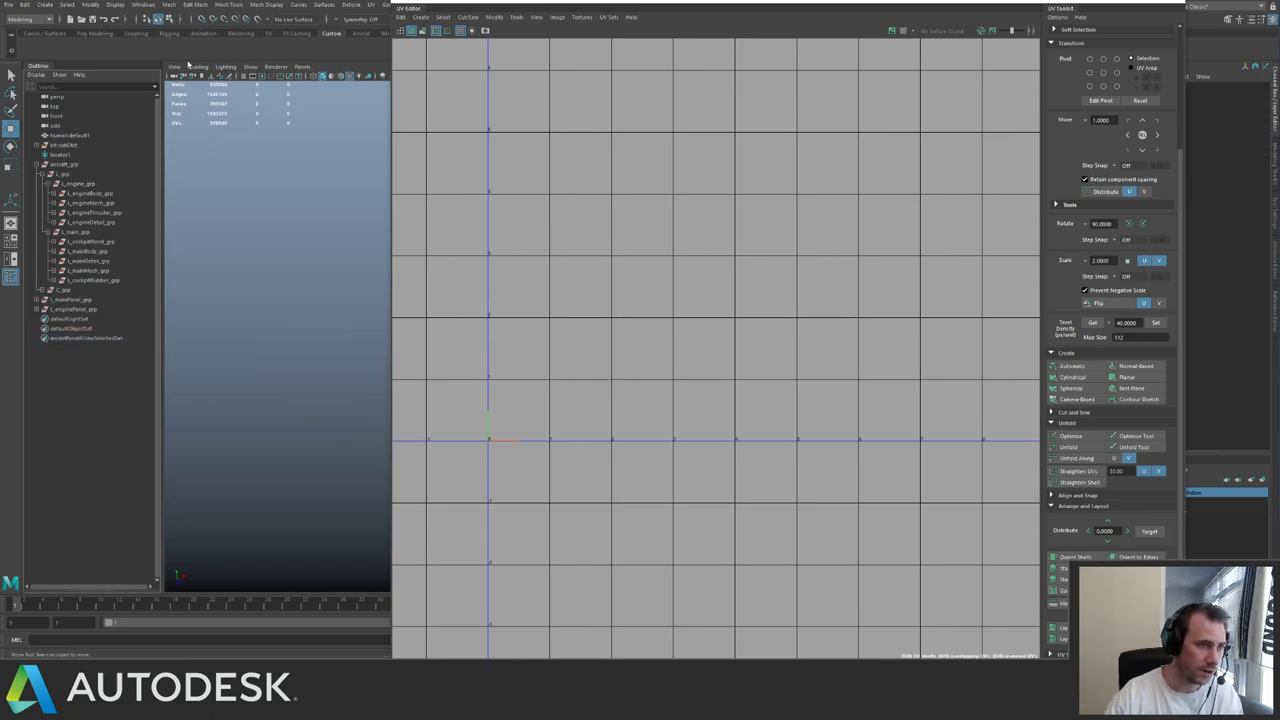
- Delete every namespace below the root in the Namespace Editor, merging their contents with the root, and save the scene
left_click(143, 4)
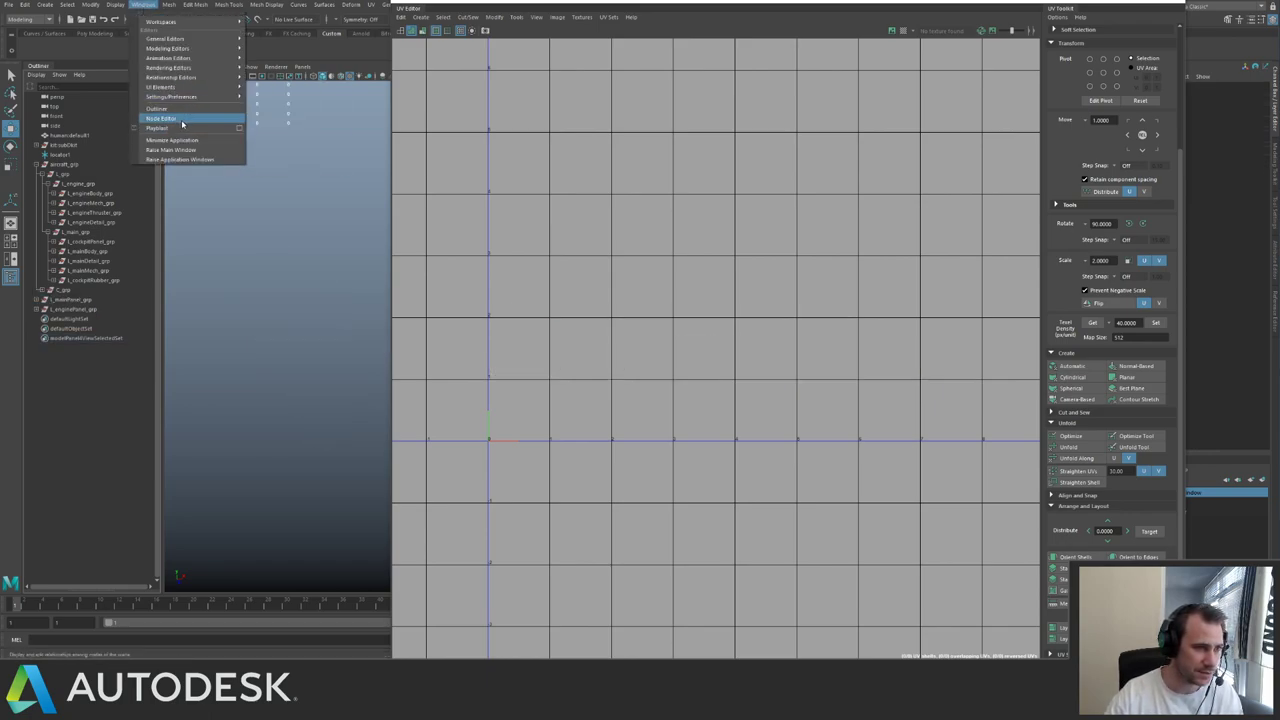
mouse_move(183, 39)
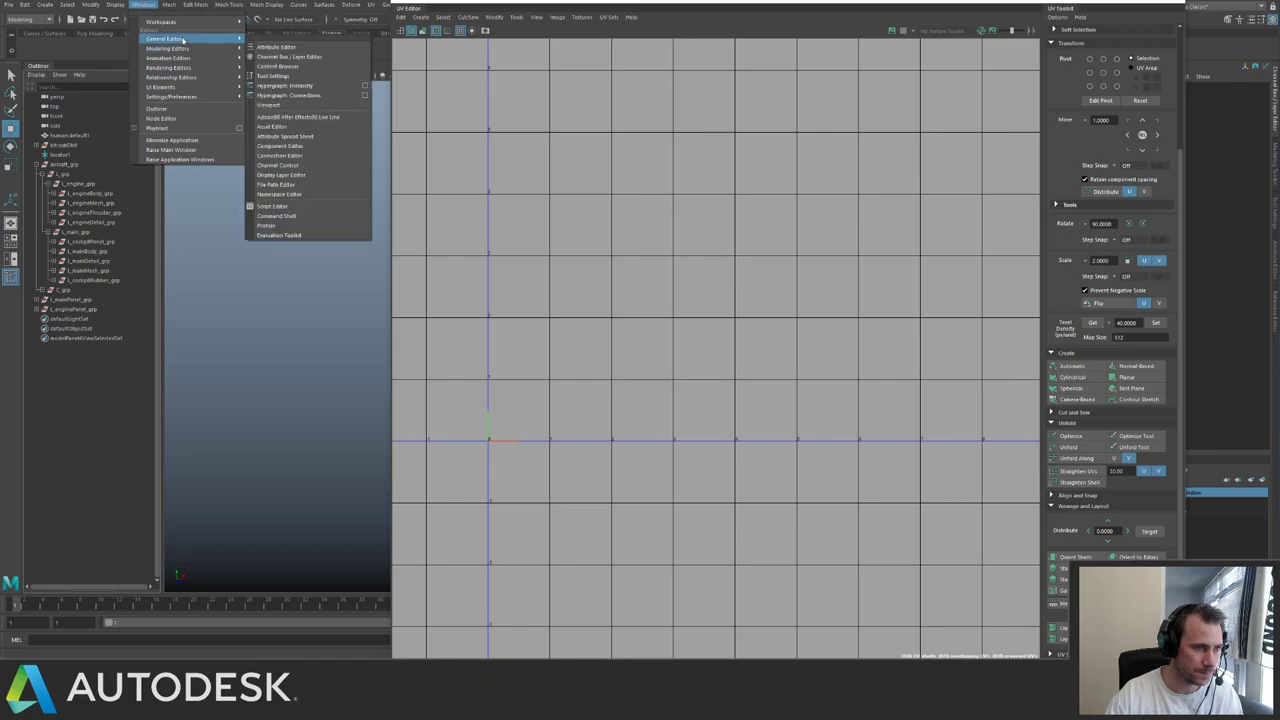
left_click(280, 194)
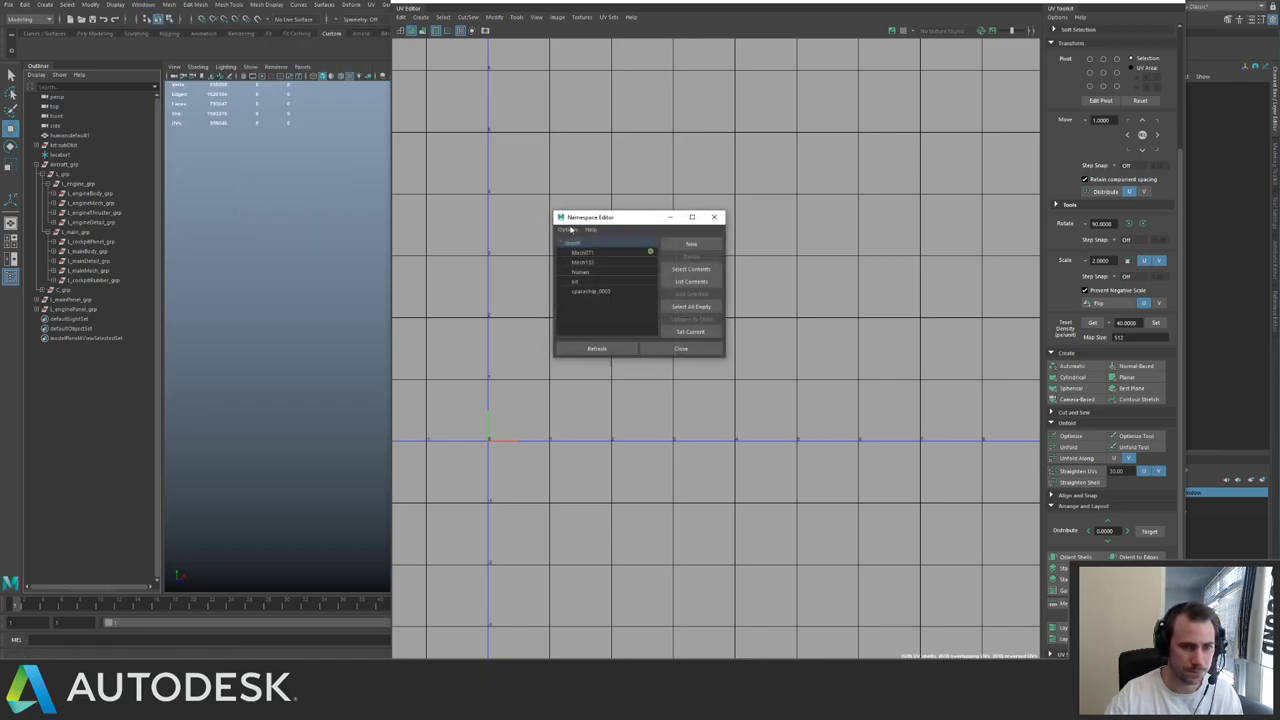
left_click(590, 291)
left_click(582, 252, "shift")
left_click(691, 256)
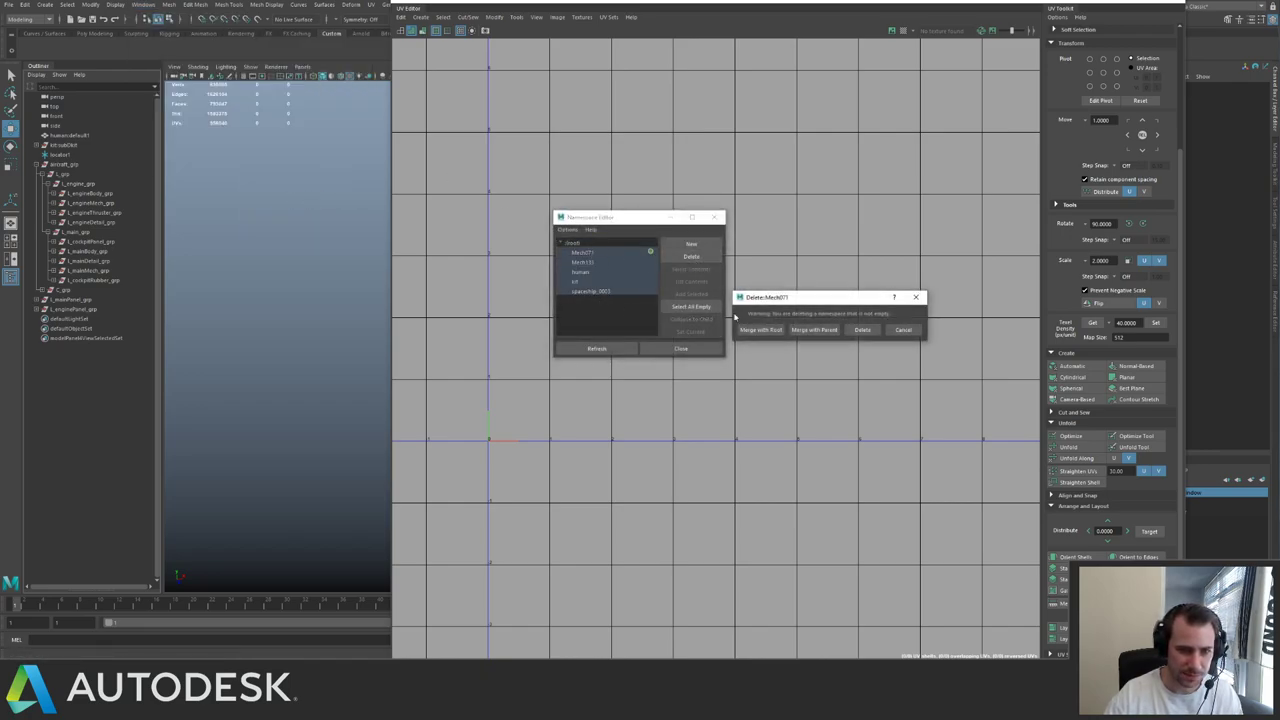
left_click(767, 331)
left_click(767, 331)
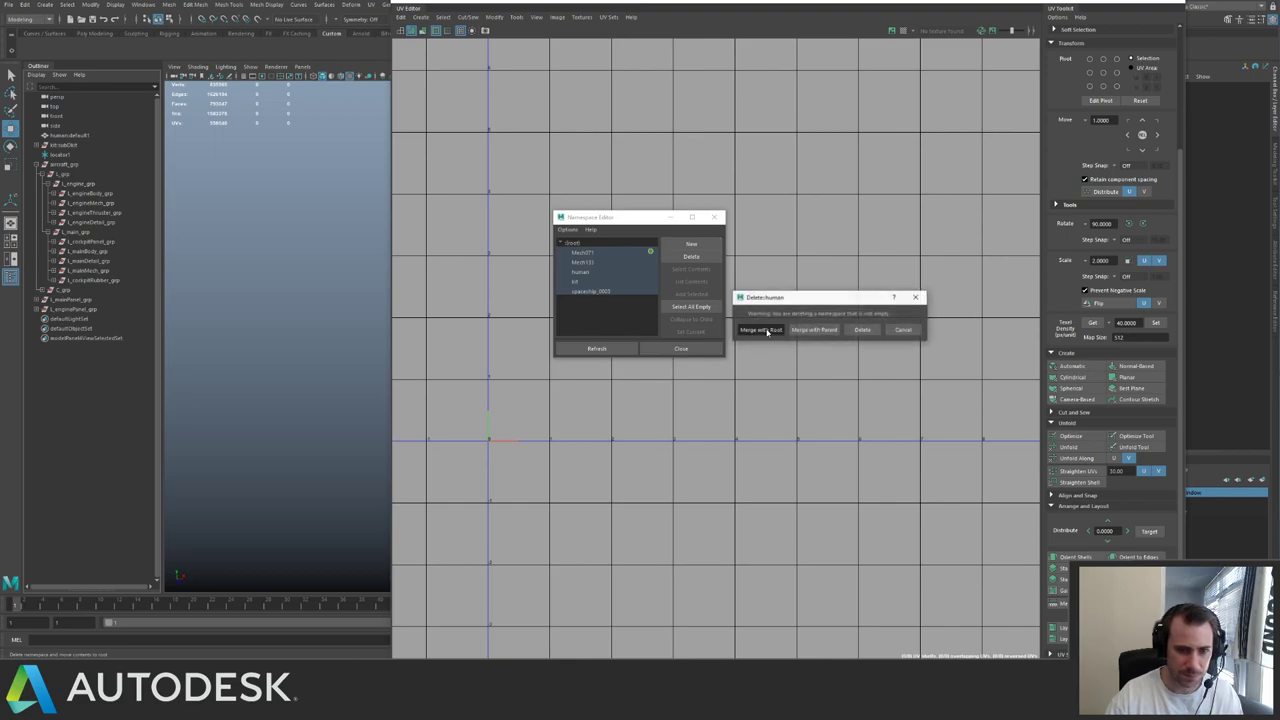
left_click(767, 331)
left_click(767, 331)
left_click(767, 331)
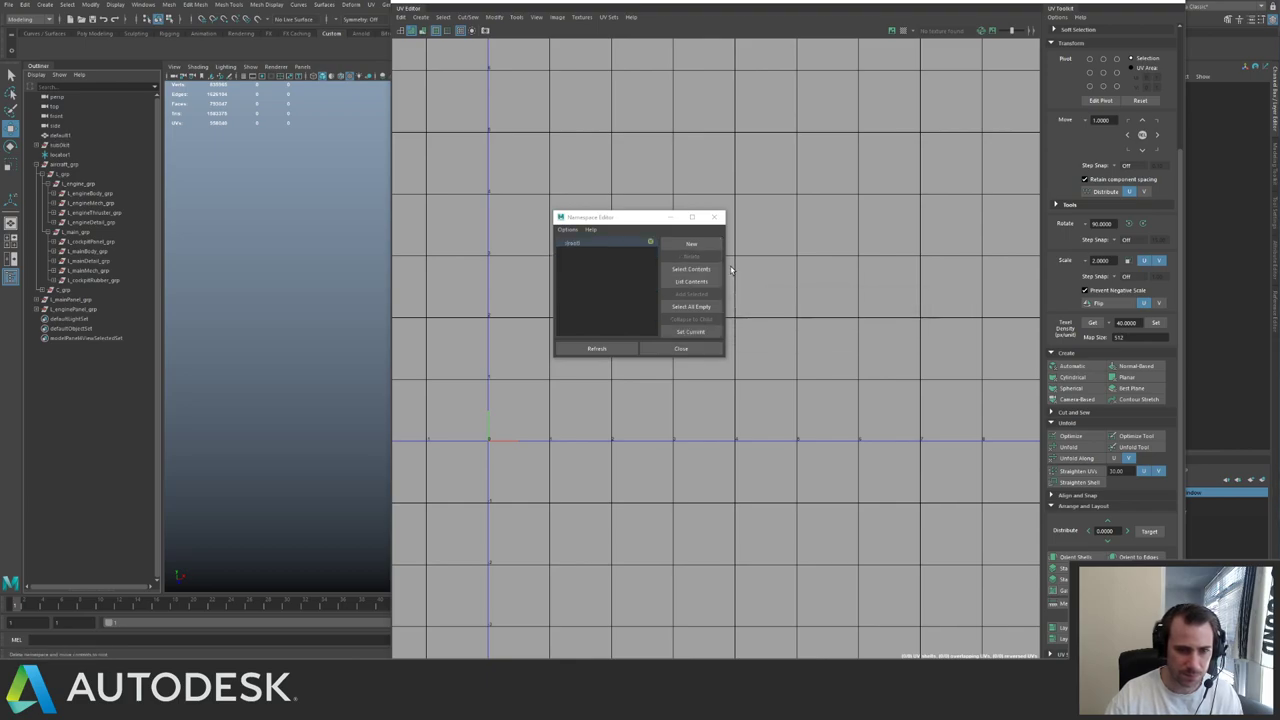
left_click(714, 217)
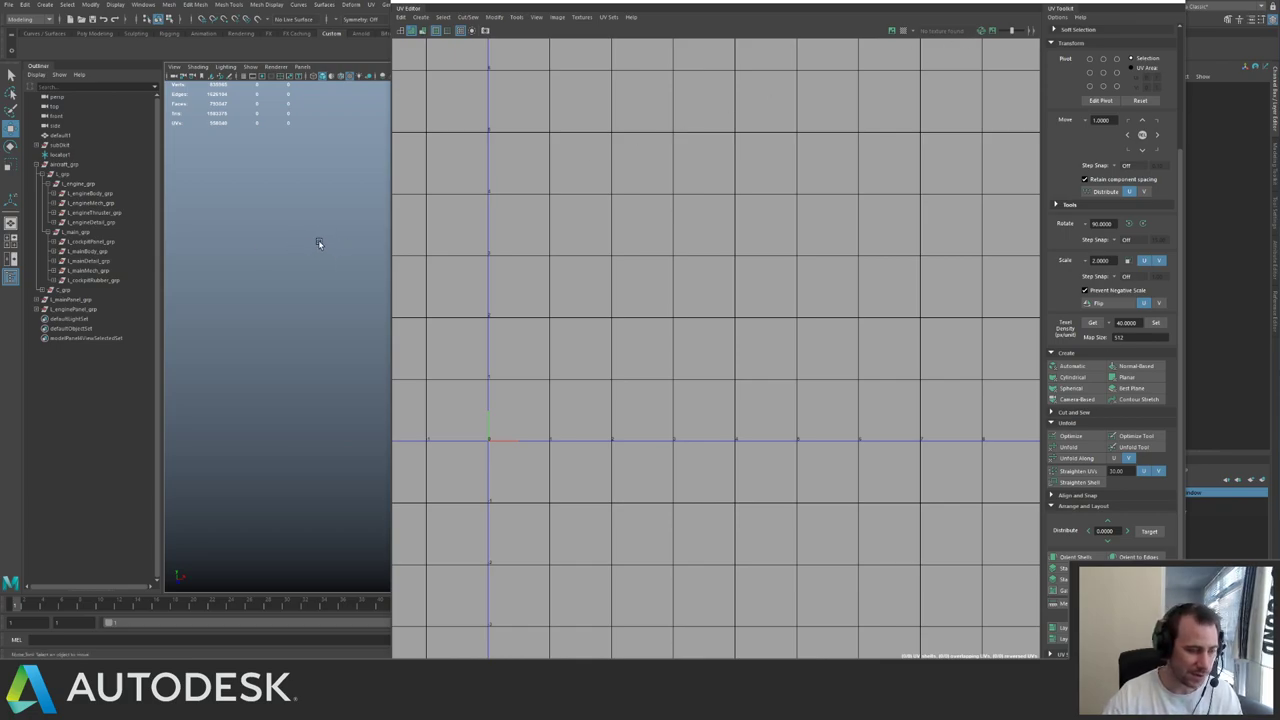
key("ctrl+s")
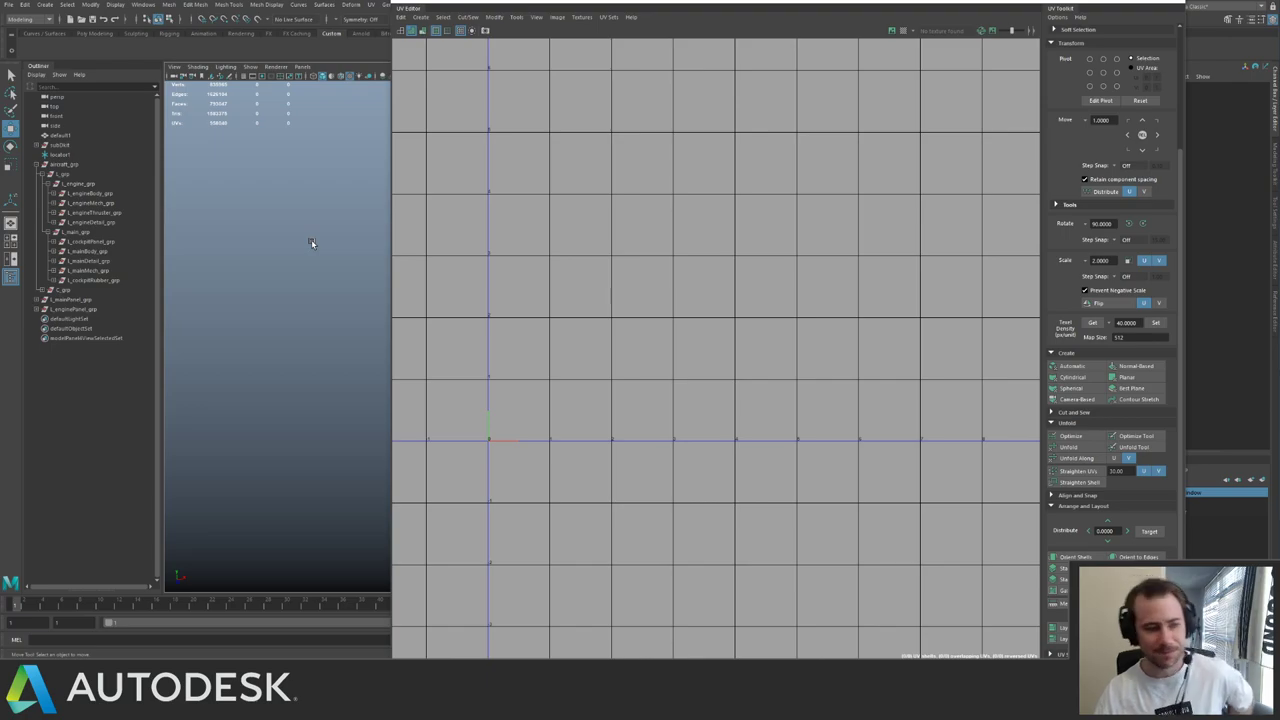
- Select all UVs of L_engineThruster_grp and move them down three tiles in the UV Editor
left_click(88, 299)
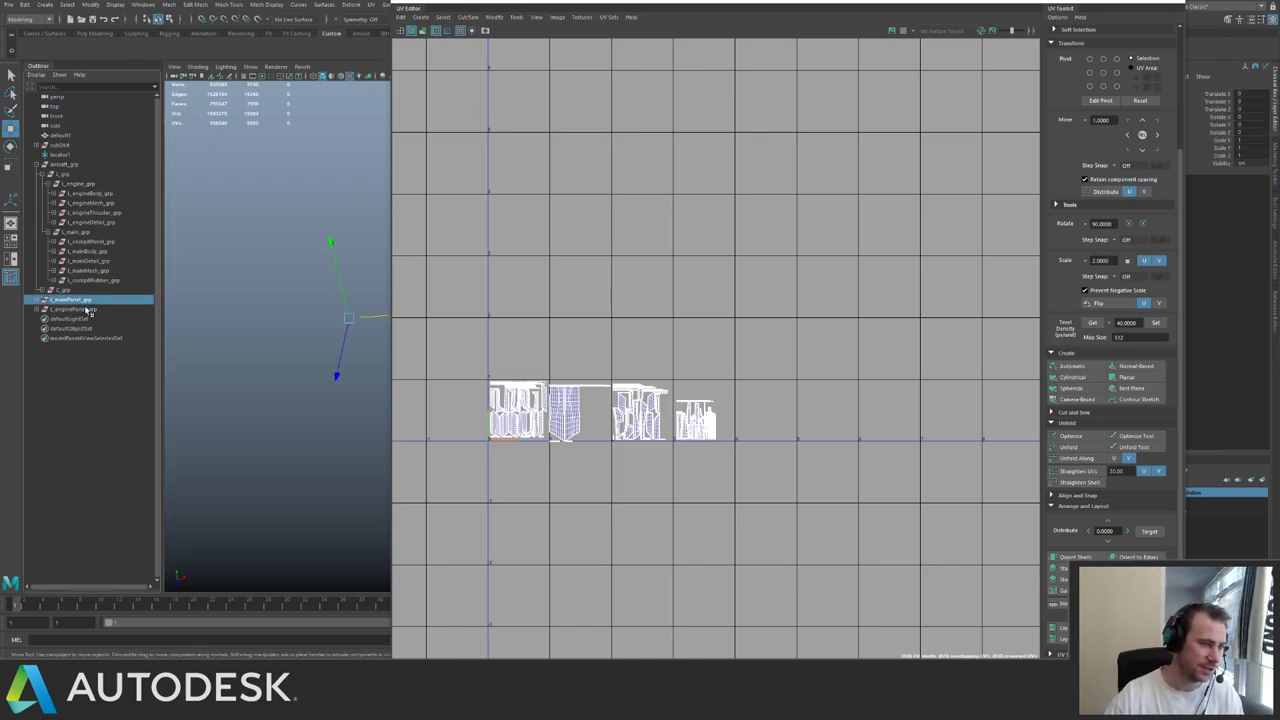
left_click(90, 309)
left_click(87, 299)
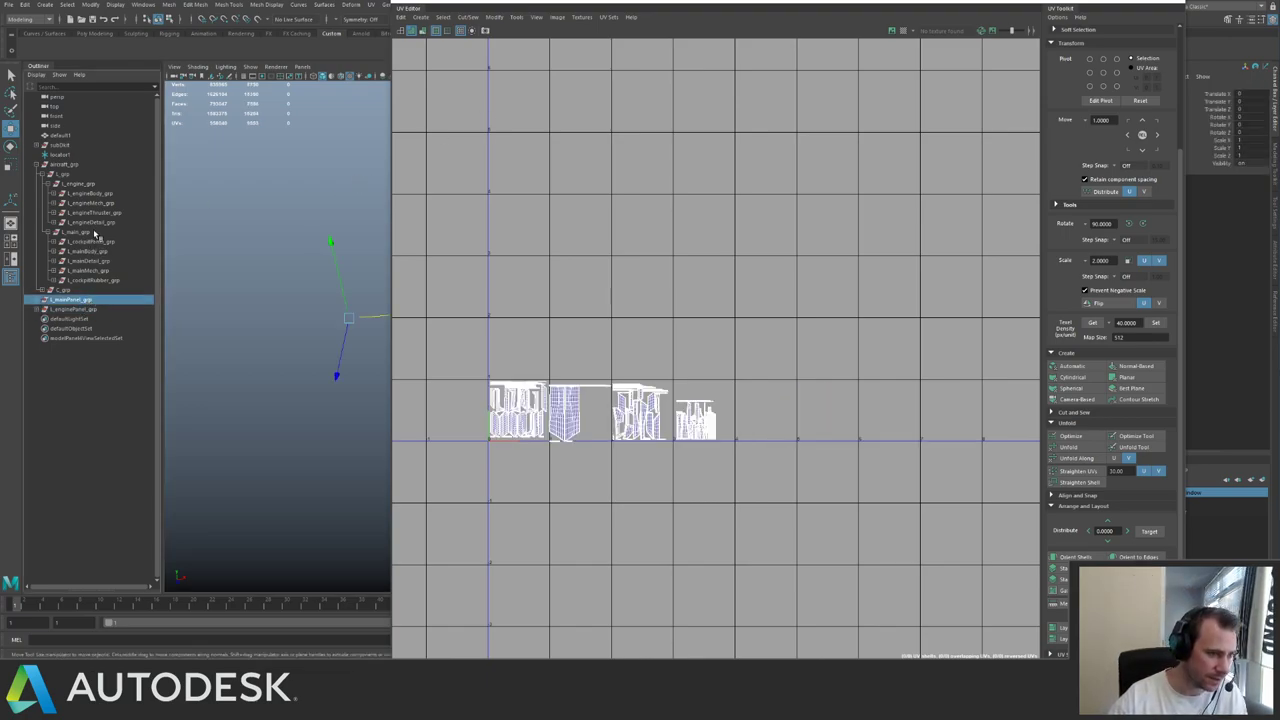
left_click(104, 214)
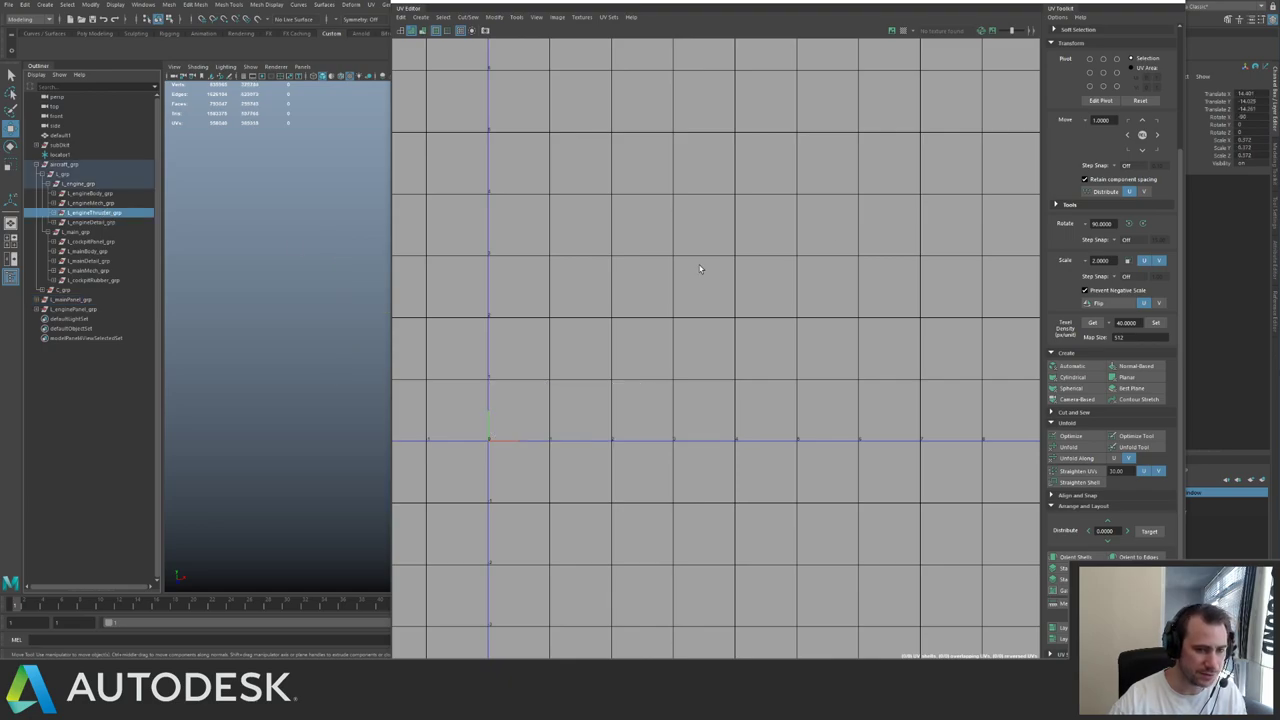
scroll(809, 161, "down", 3)
middle_click_drag(809, 162, 655, 205, "alt")
key("F12")
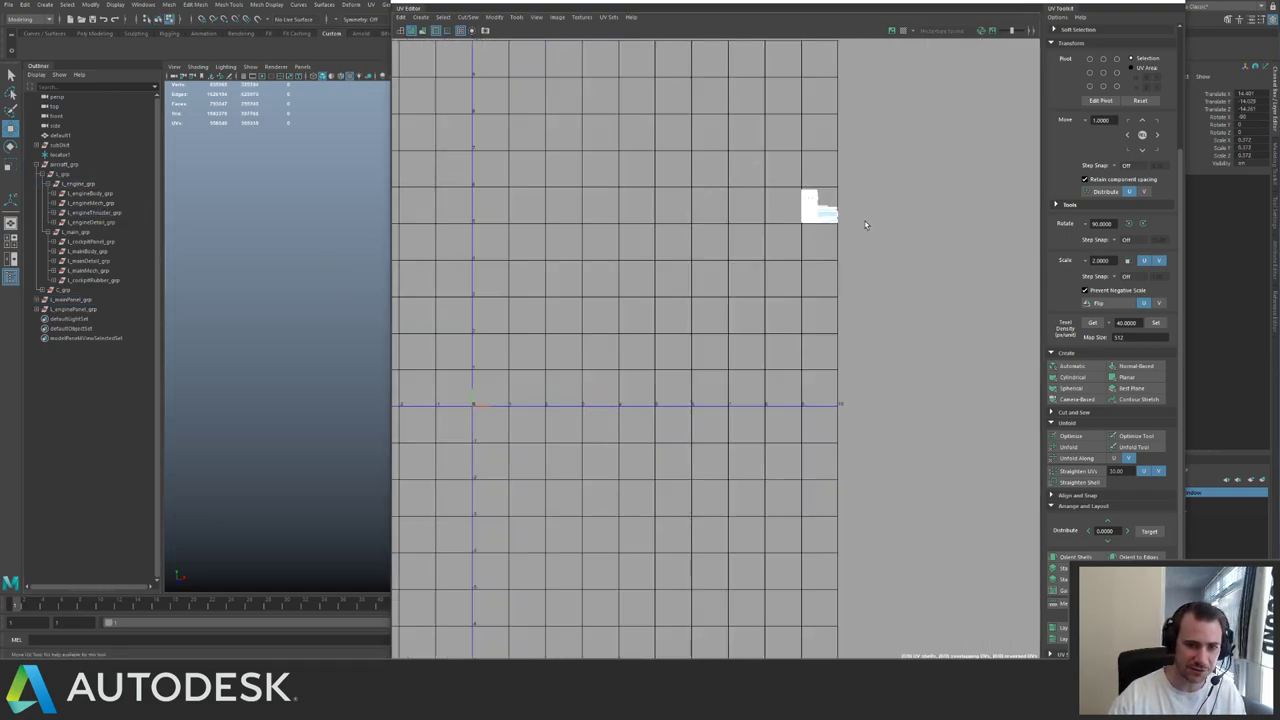
left_click_drag(857, 240, 797, 184)
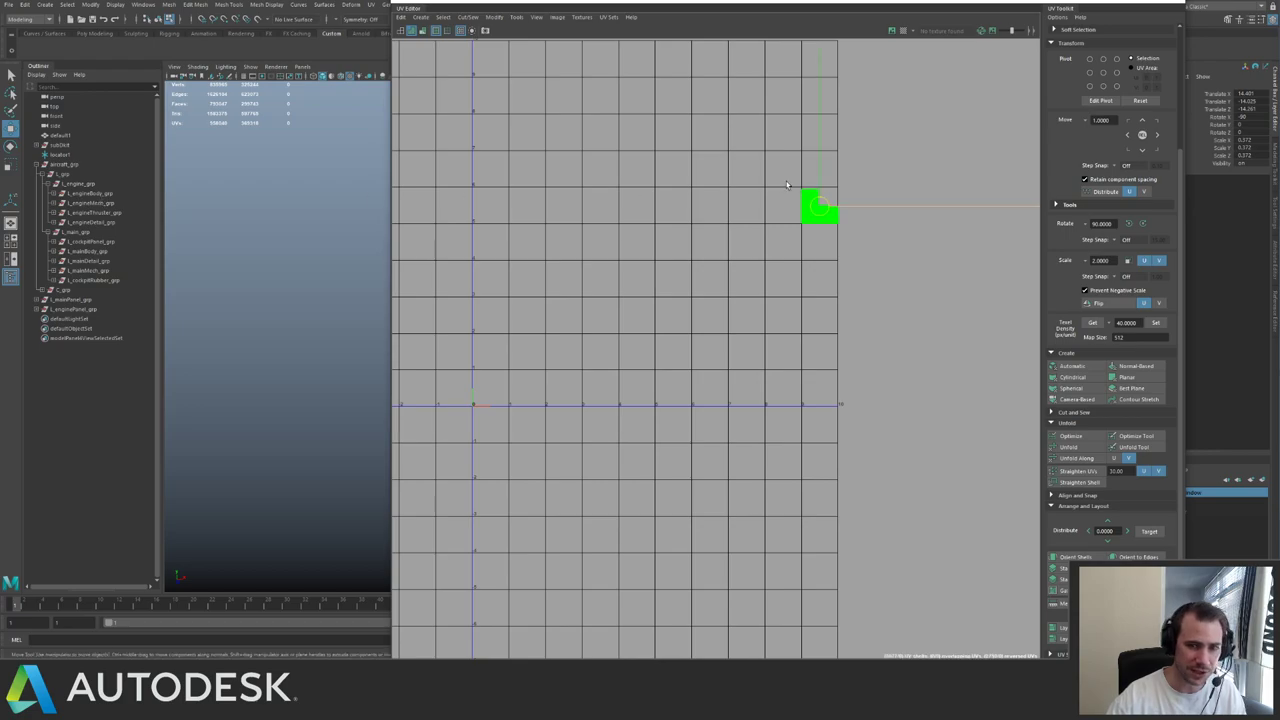
middle_click_drag(802, 189, 775, 217, "alt")
key("Down")
key("Down")
key("Down")
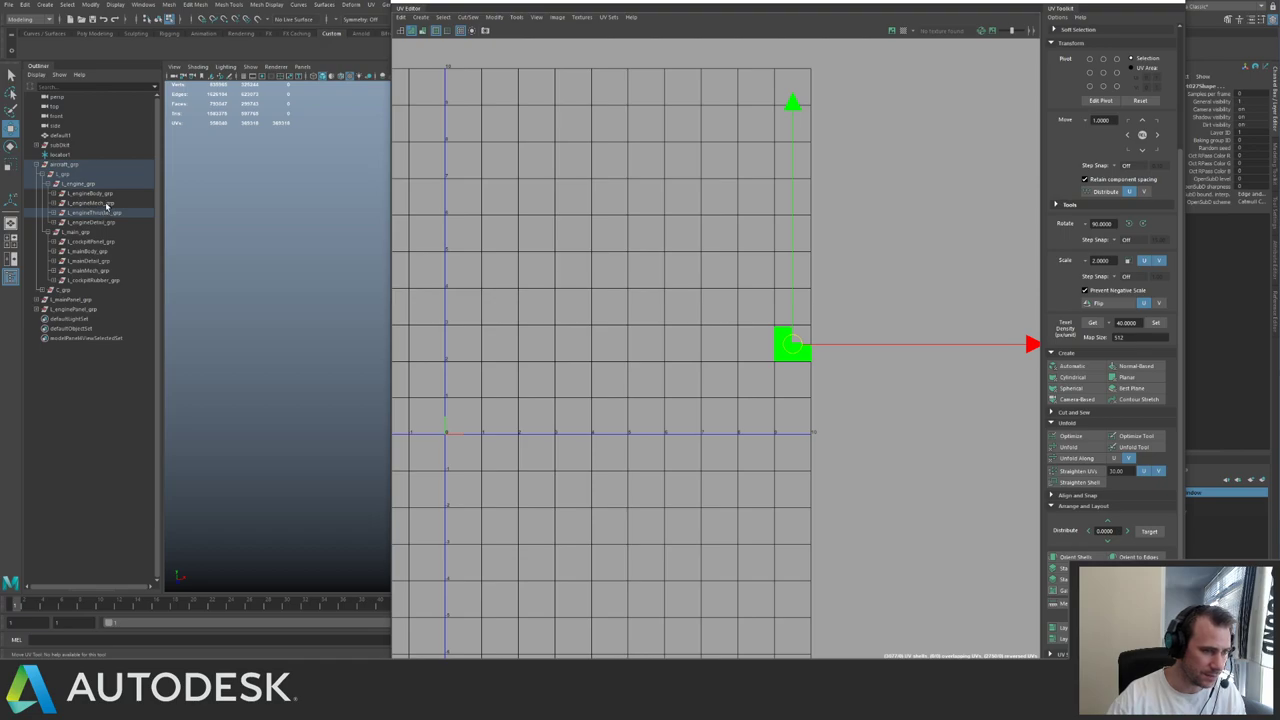
- Unparent L_engineMech_grp from the aircraft hierarchy
left_click(112, 205)
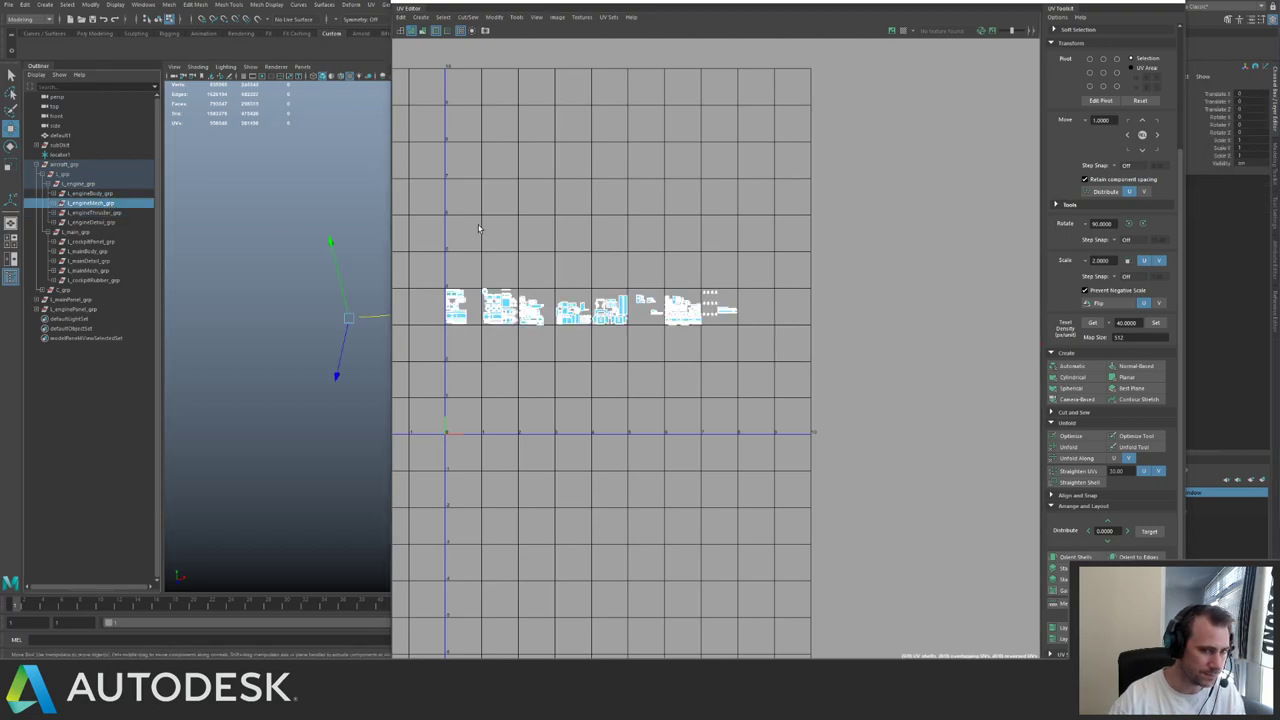
middle_click_drag(656, 257, 711, 255, "alt")
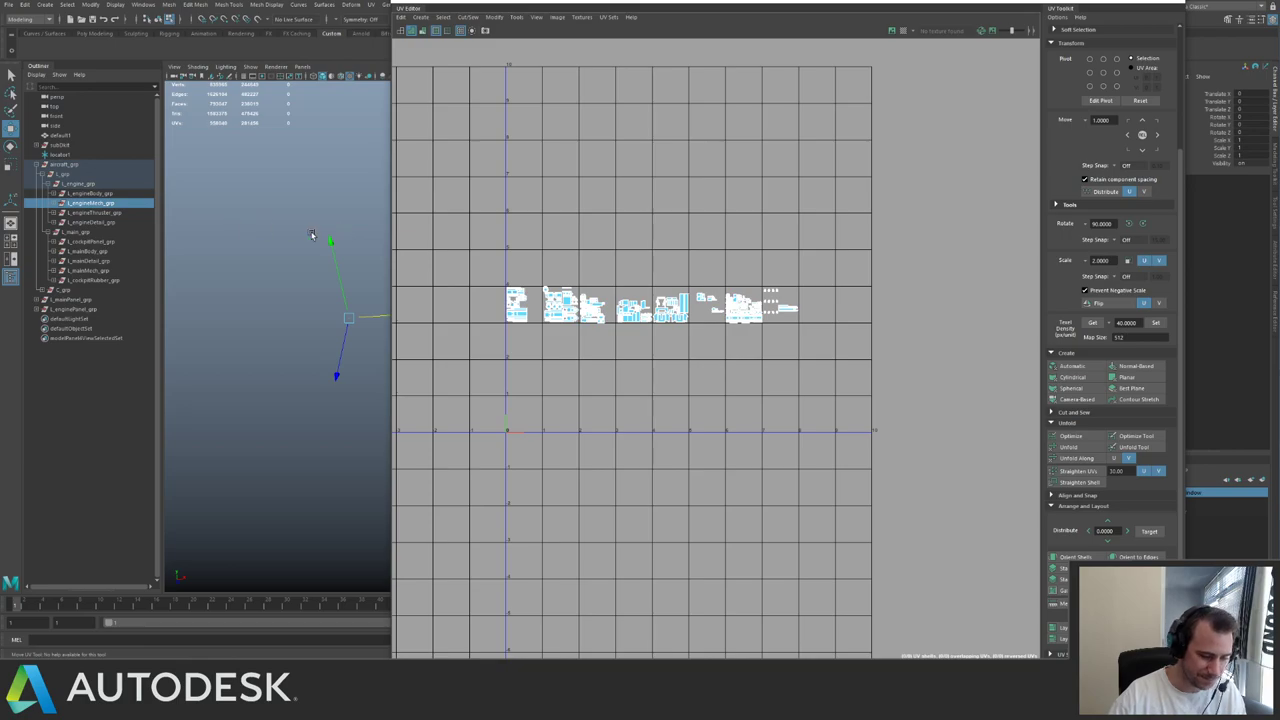
key("shift+p")
- Isolate L_mainPanel_grp, L_enginePanel_grp and L_engineMech_grp in the viewport, and narrow the UV Editor to reveal and frame them
left_click(84, 292)
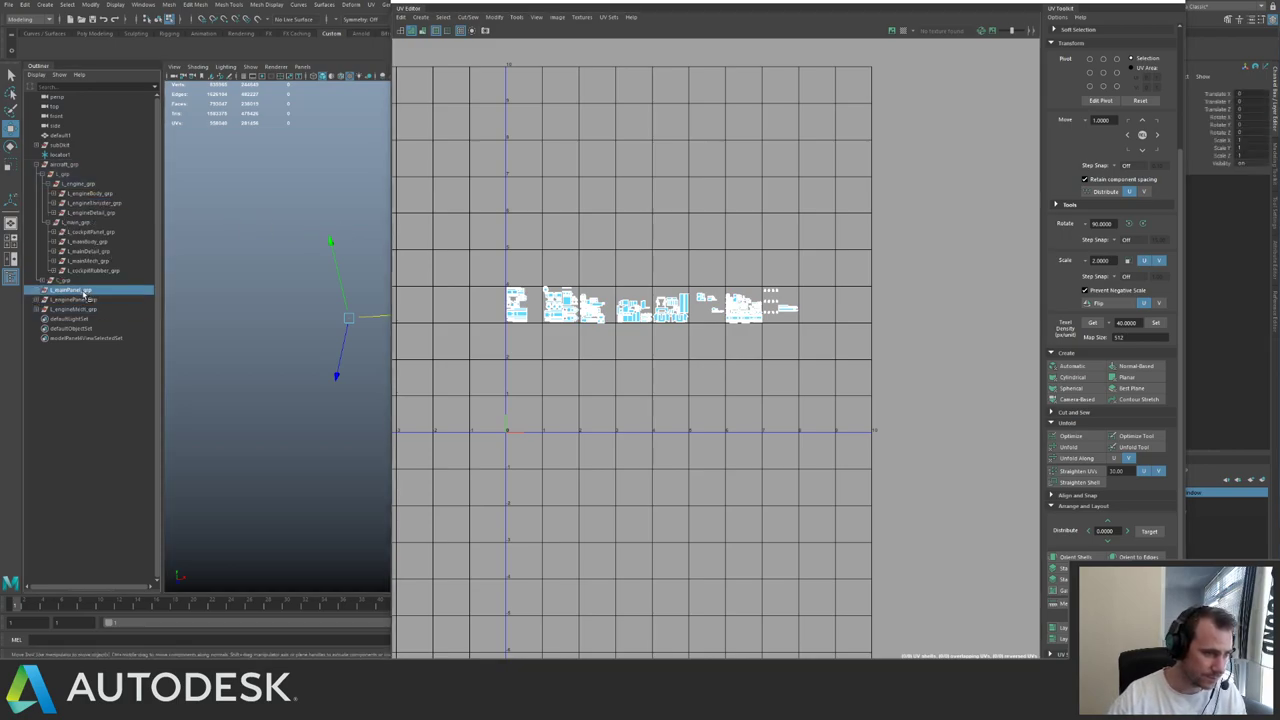
left_click(82, 309, "shift")
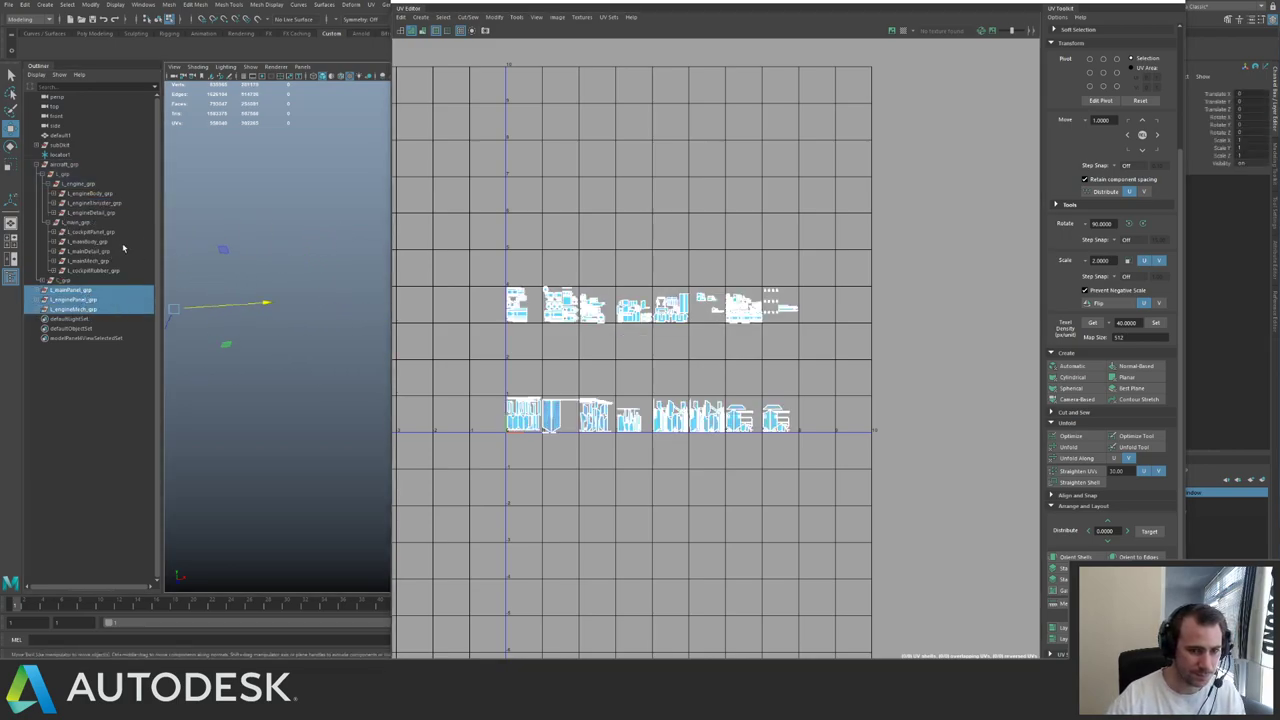
key("ctrl+1")
left_click_drag(715, 5, 798, 4)
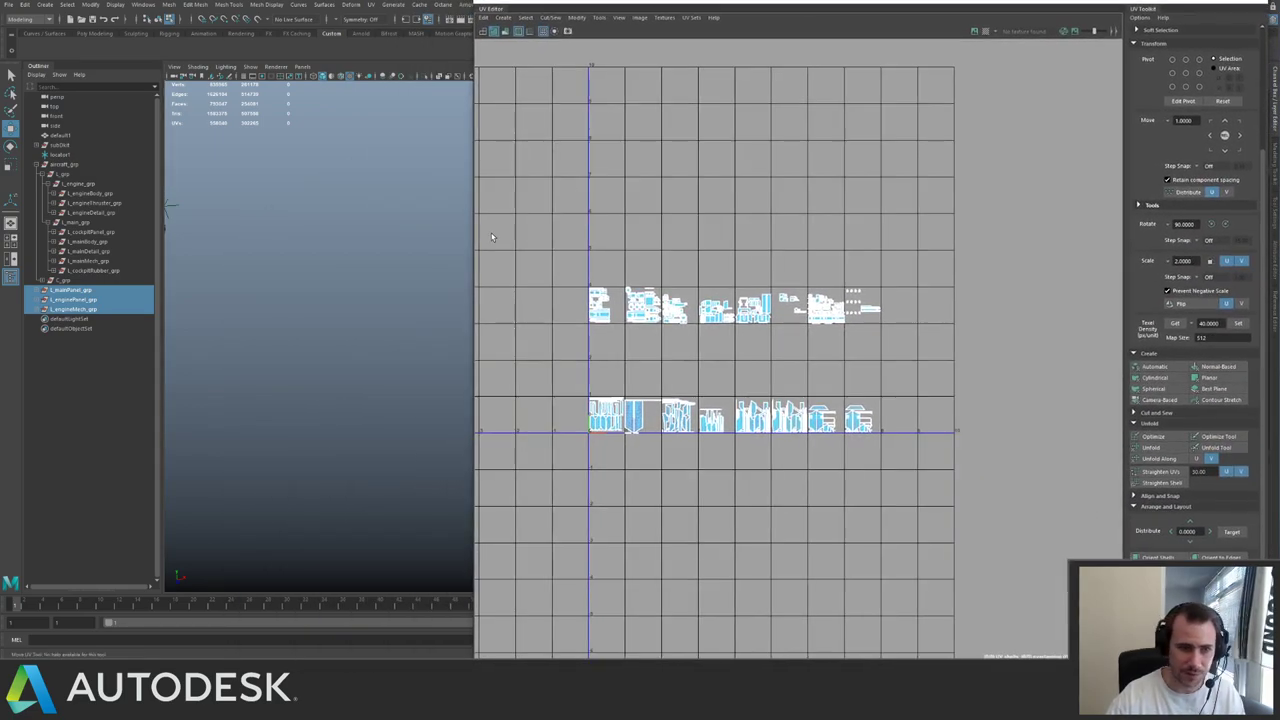
left_click_drag(472, 231, 704, 245)
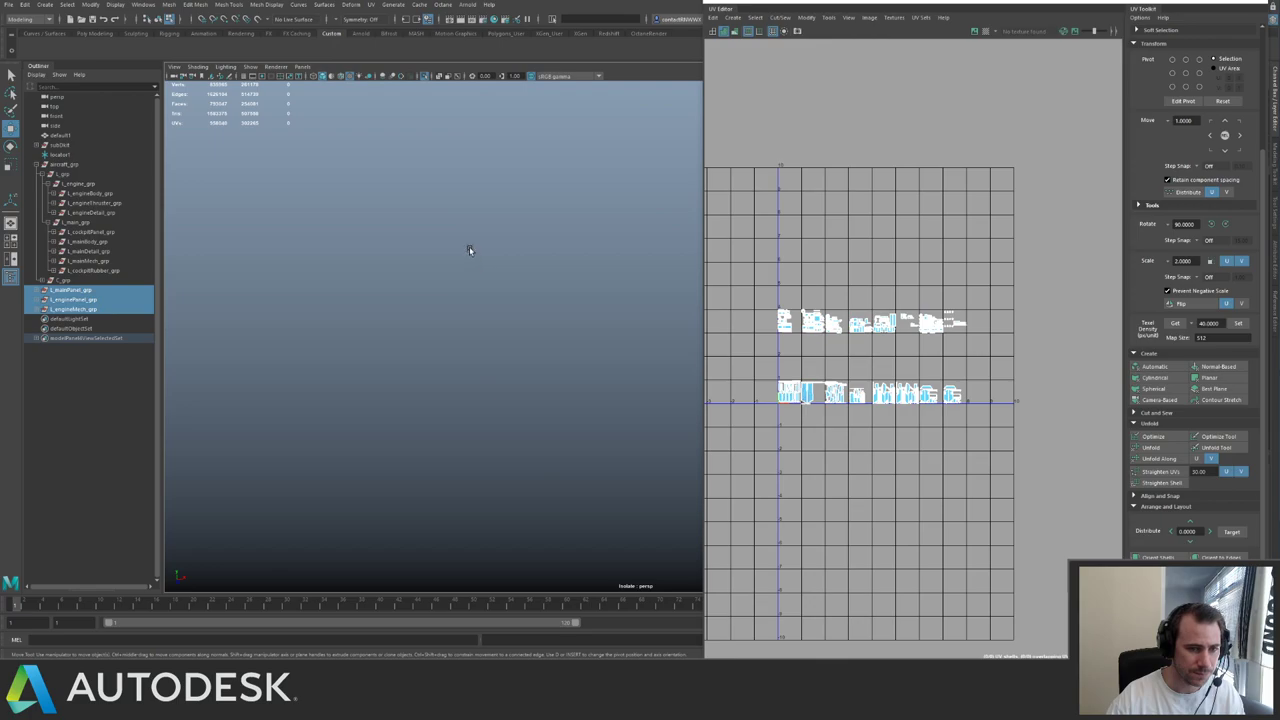
key("f")
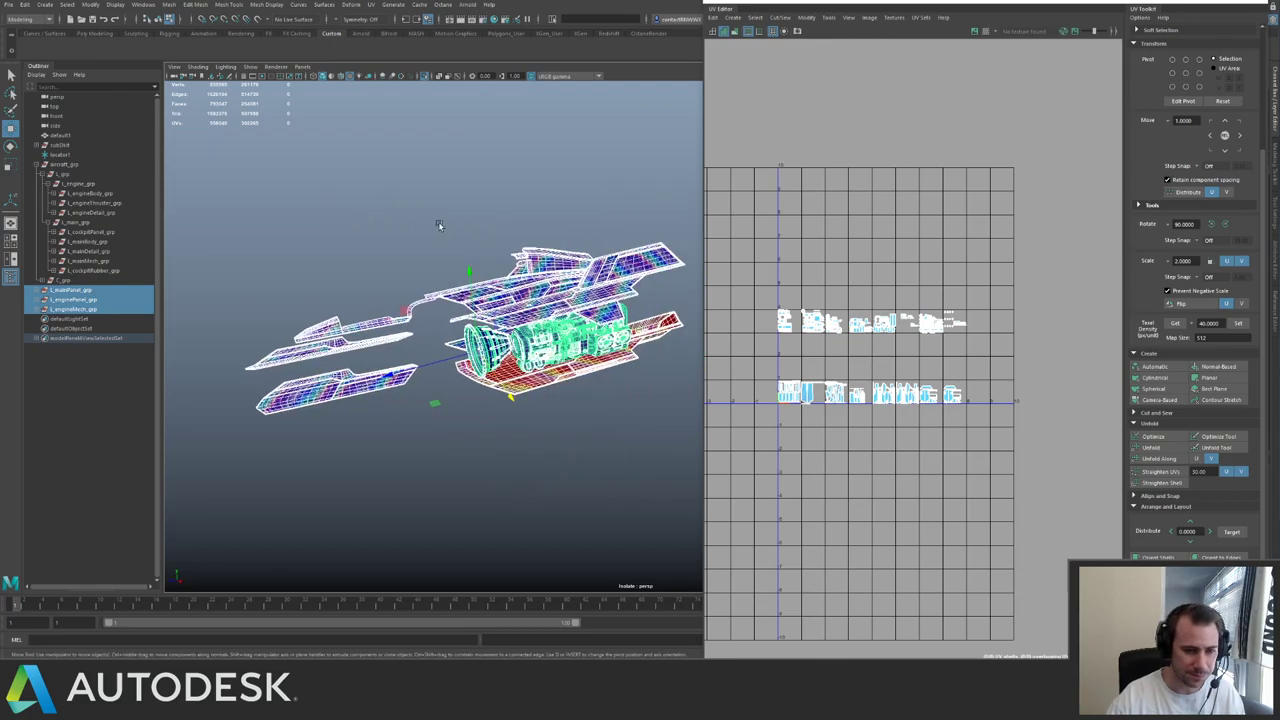
key("ctrl+1")
key("ctrl+1")
- Group the unparented main panel, engine panel and engine mech groups together under one new group
left_click_drag(446, 239, 506, 216, "alt")
middle_click_drag(506, 216, 500, 156, "alt")
left_click_drag(500, 156, 436, 236, "alt")
key("ctrl+g")
right_click_drag(436, 236, 560, 250, "alt")
middle_click_drag(860, 338, 857, 331, "alt")
scroll(857, 330, "up", 2)
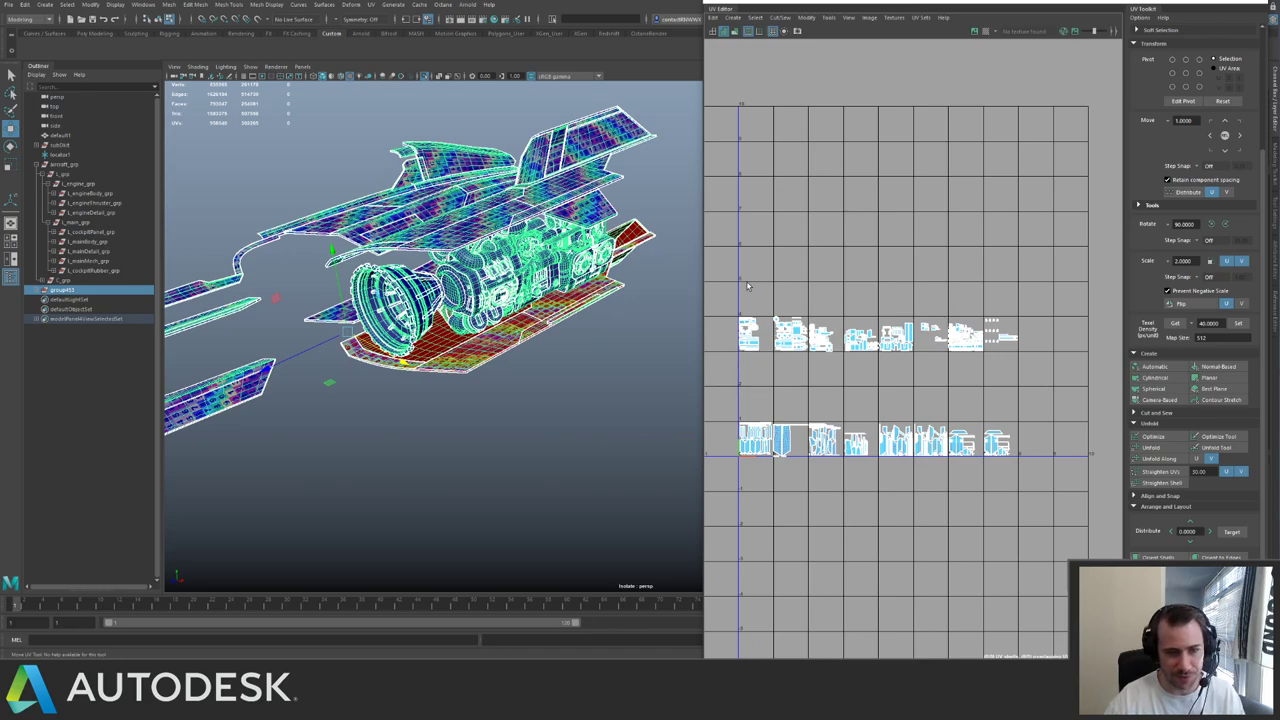
- Select all UVs in the engine mech row of the UV layout
left_click(739, 294)
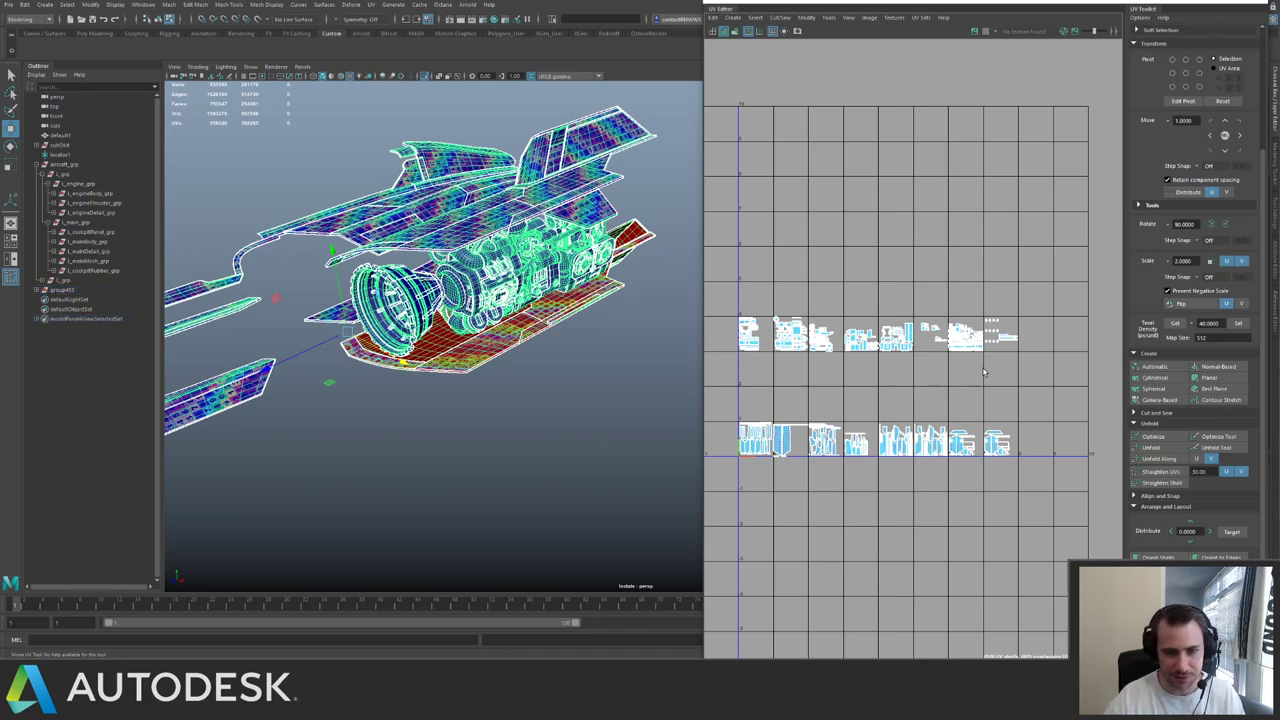
left_click_drag(1019, 364, 1047, 361)
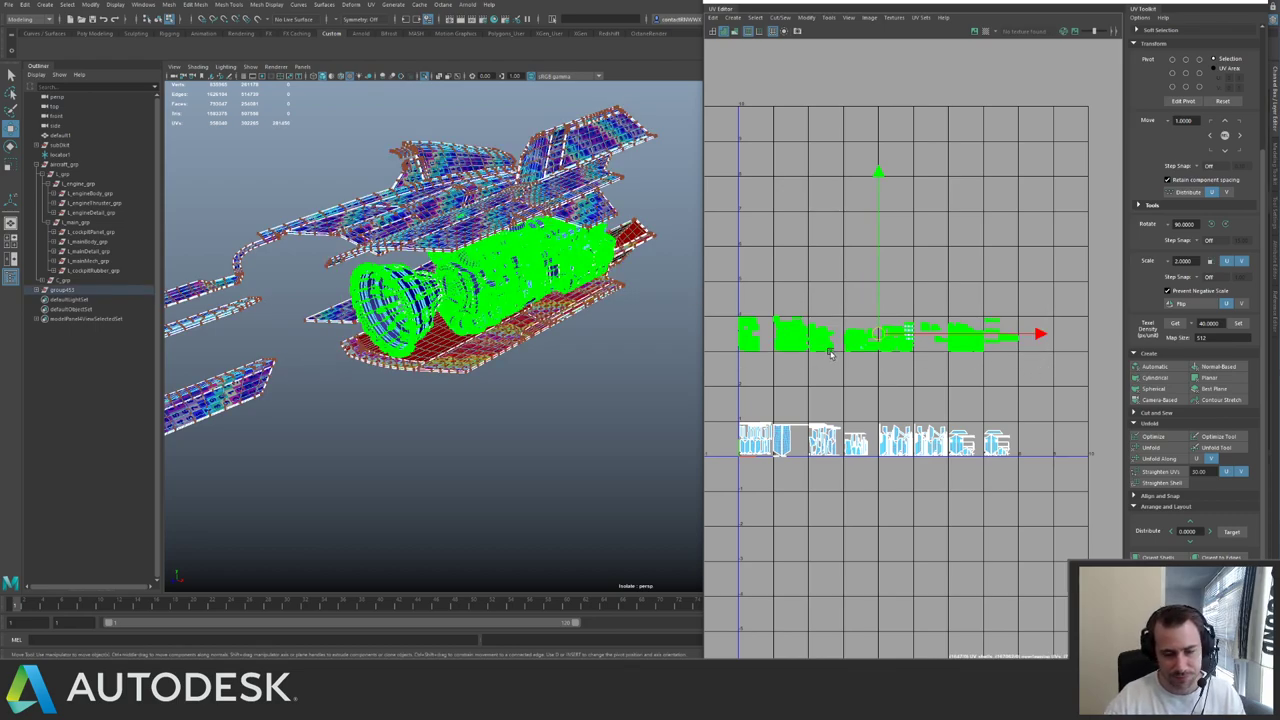
- Move the selected engine UV shells down one tile, leaving one empty row above the body panel shells
left_click_drag(923, 325, 923, 360)
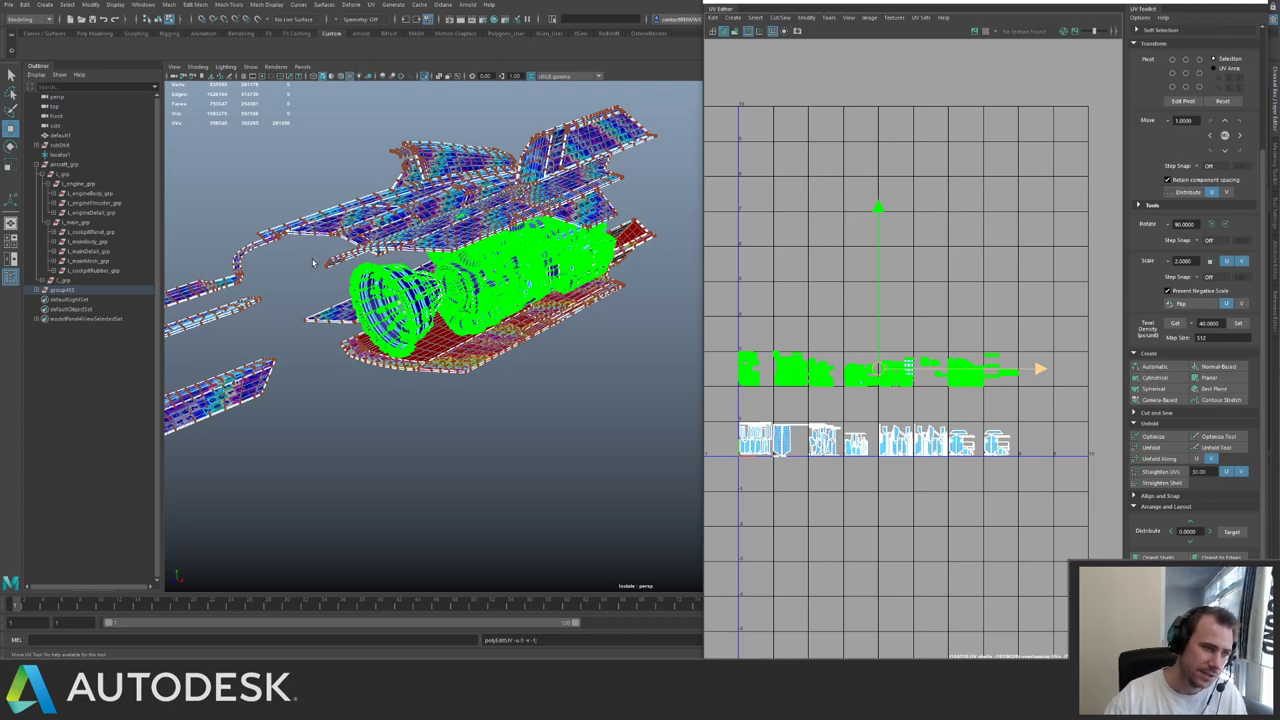
- Duplicate group453 and mirror the copy with a Scale X of -1, freezing its transformations
left_click(66, 291)
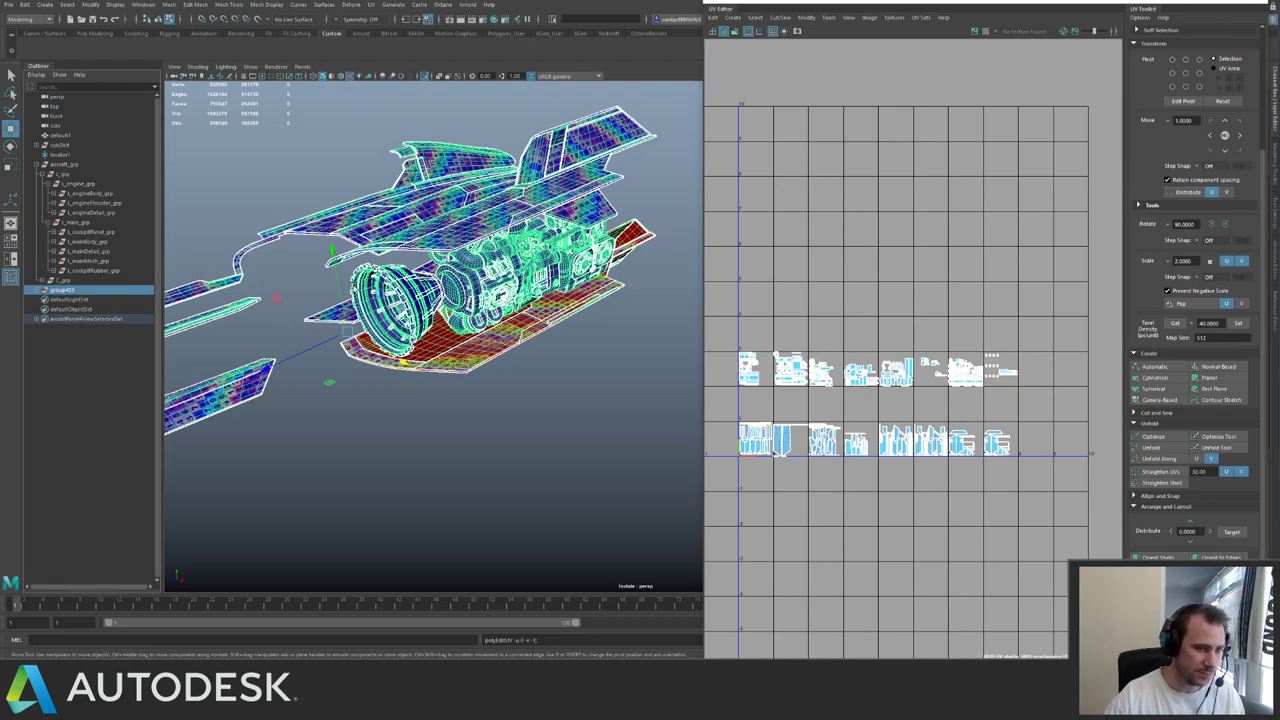
scroll(350, 260, "down", 3)
left_click_drag(350, 250, 492, 260, "alt")
middle_click_drag(492, 261, 490, 217, "alt")
left_click_drag(490, 217, 479, 219, "alt")
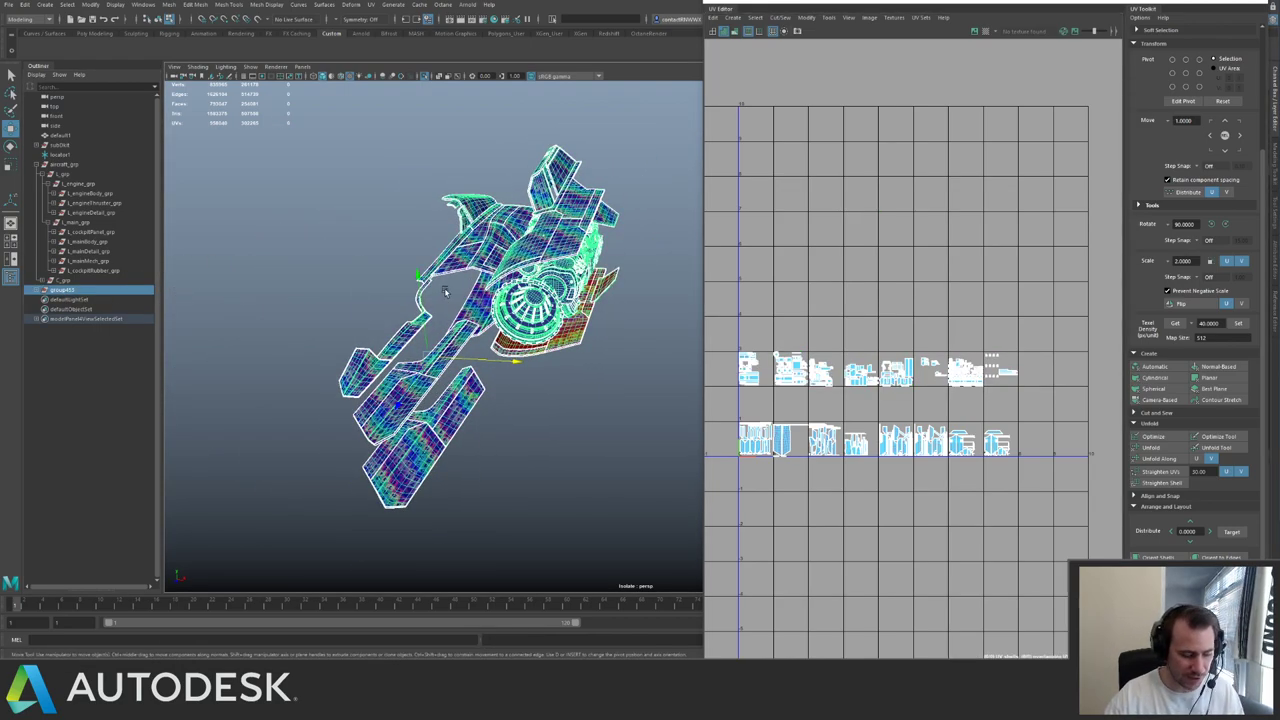
key("ctrl+g")
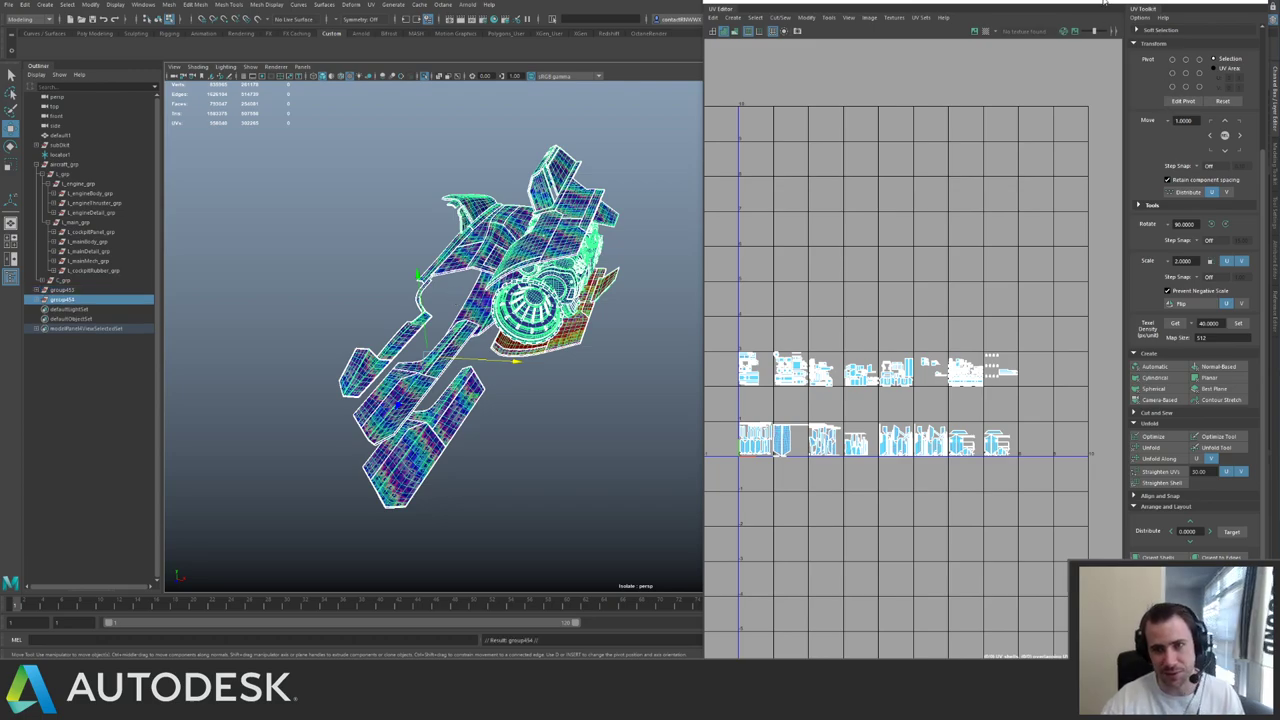
left_click_drag(1105, 5, 1065, 13)
left_click(1244, 140)
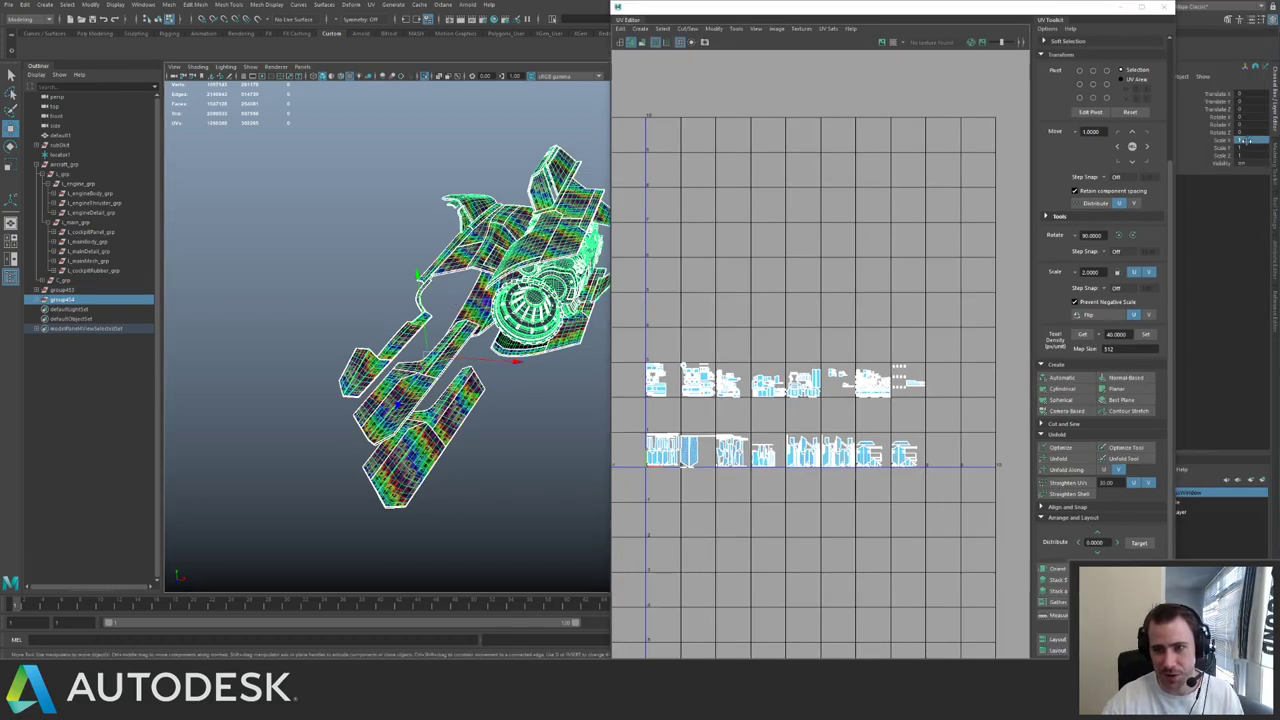
type("-1")
key("Return")
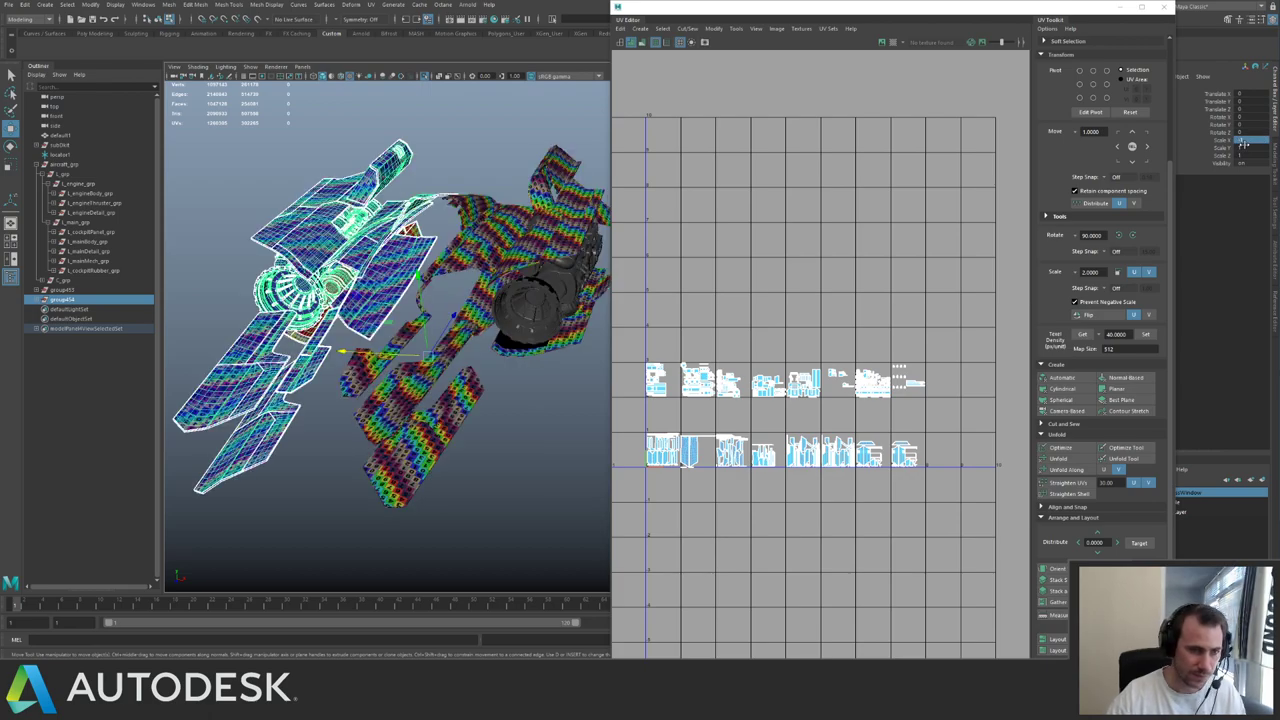
key("ctrl+shift+f")
left_click_drag(362, 299, 405, 304, "alt")
- Select all UVs of the mirrored copy and move them up one tile
right_click_drag(738, 357, 772, 353)
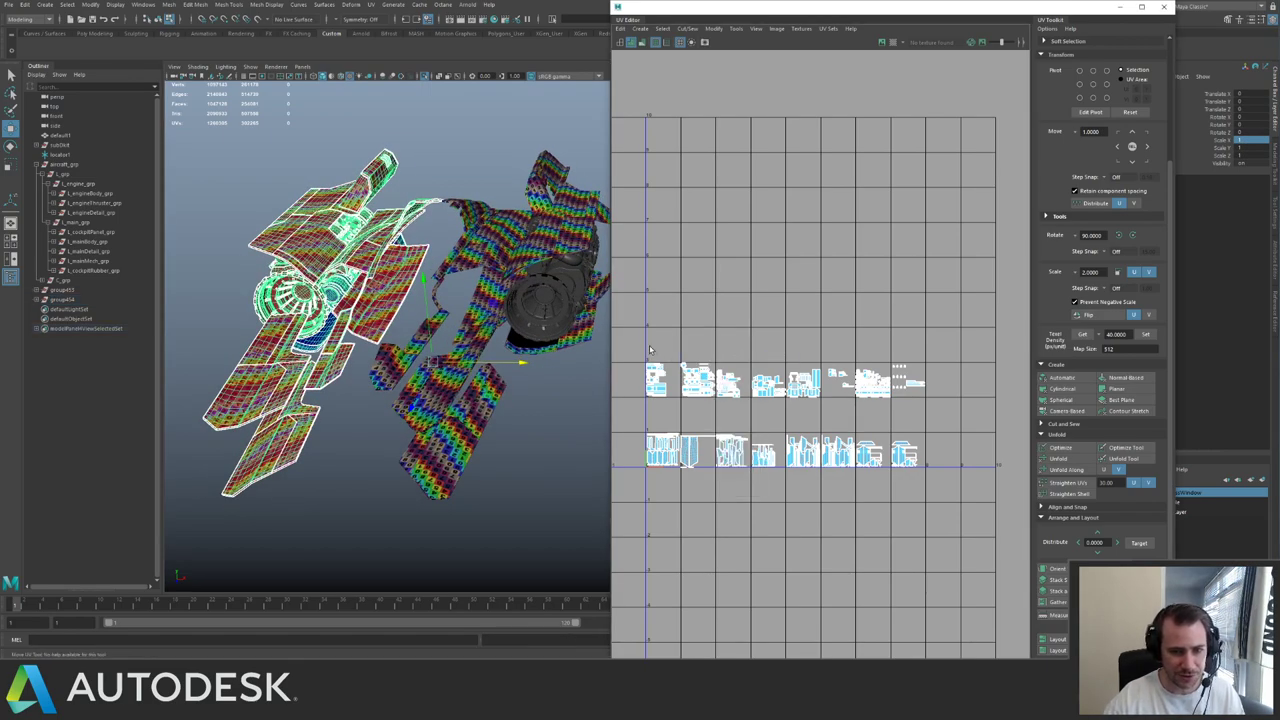
left_click_drag(650, 349, 960, 500)
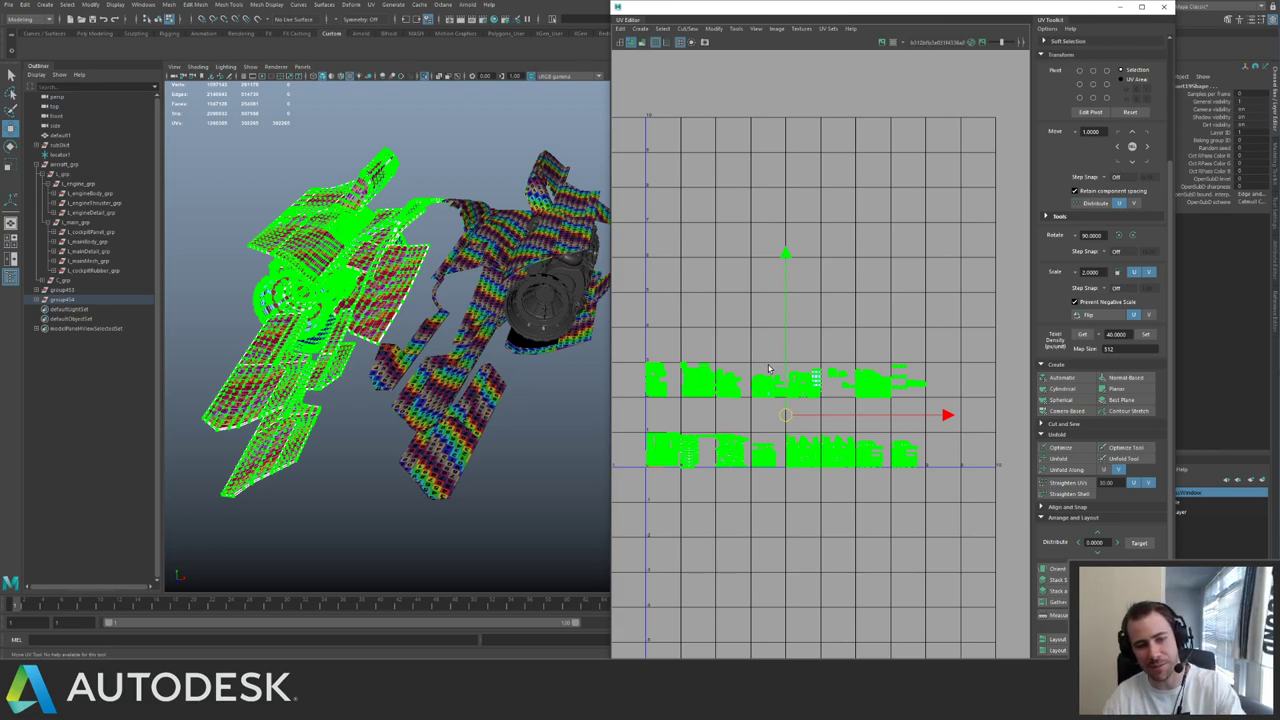
key("Up")
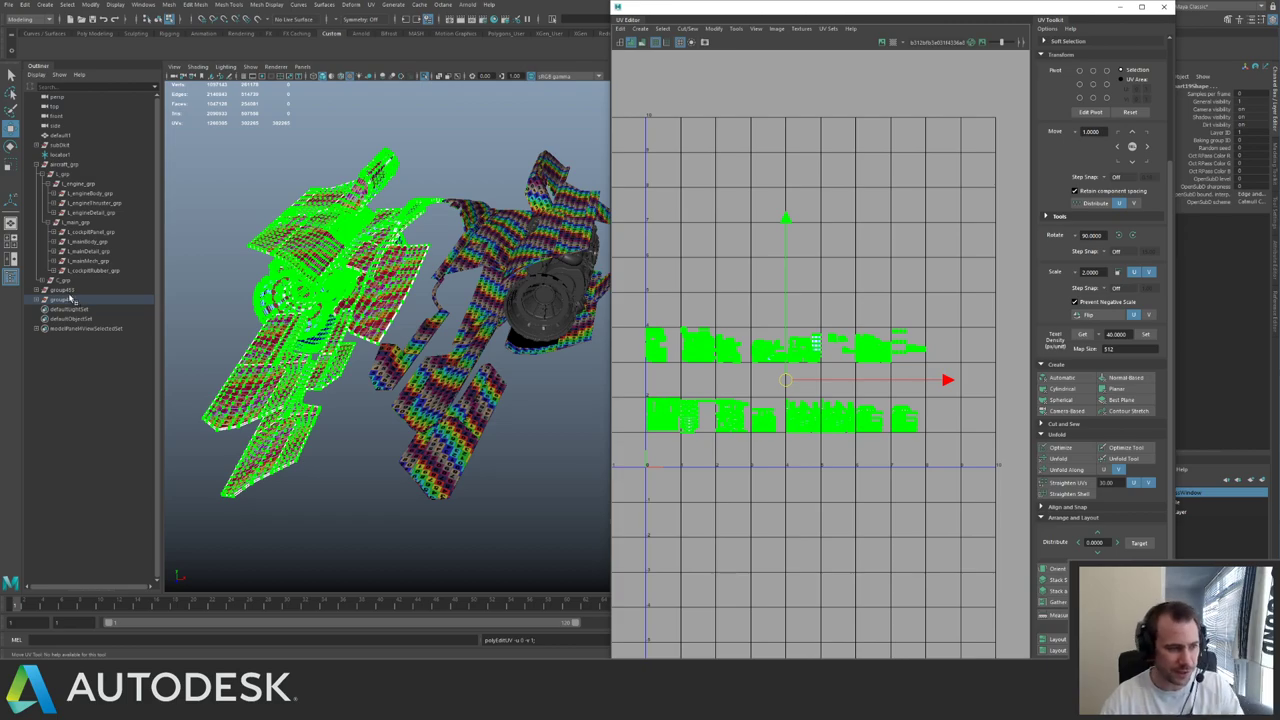
- Select group453 and group454 together and examine their combined UV tile layout in an enlarged view
left_click(70, 299)
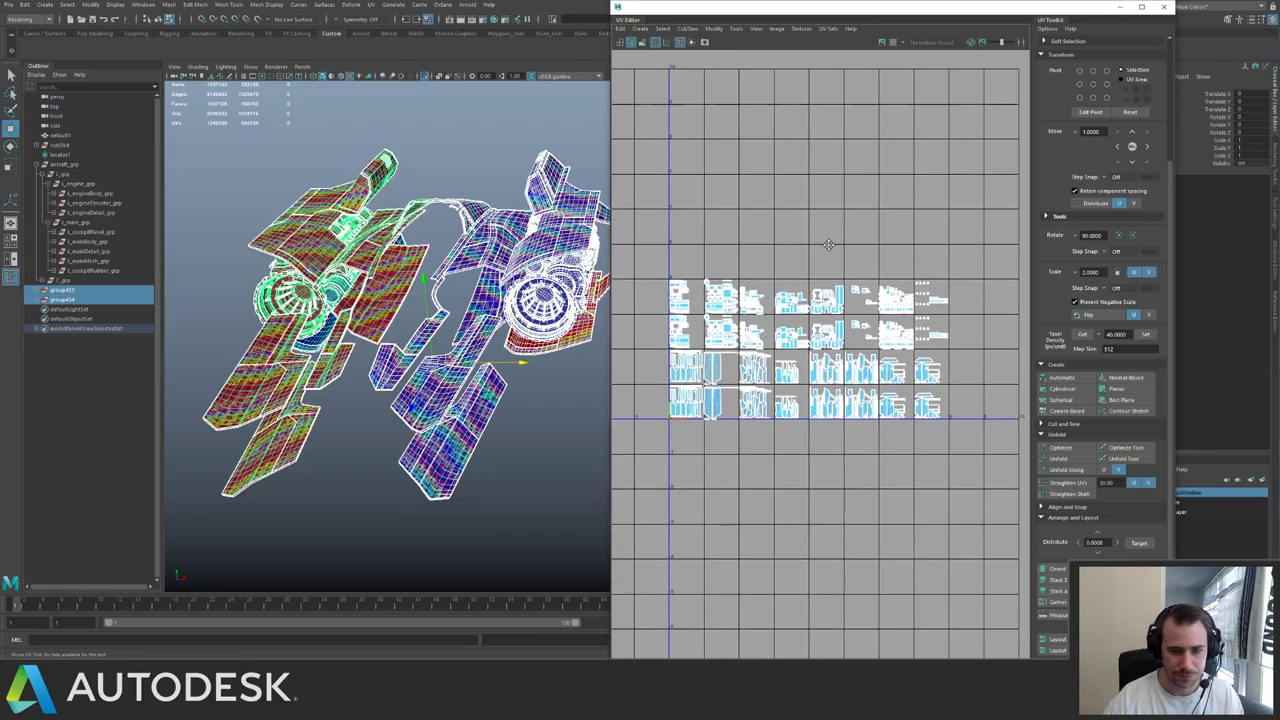
scroll(820, 300, "up", 3)
middle_click_drag(814, 312, 828, 269, "alt")
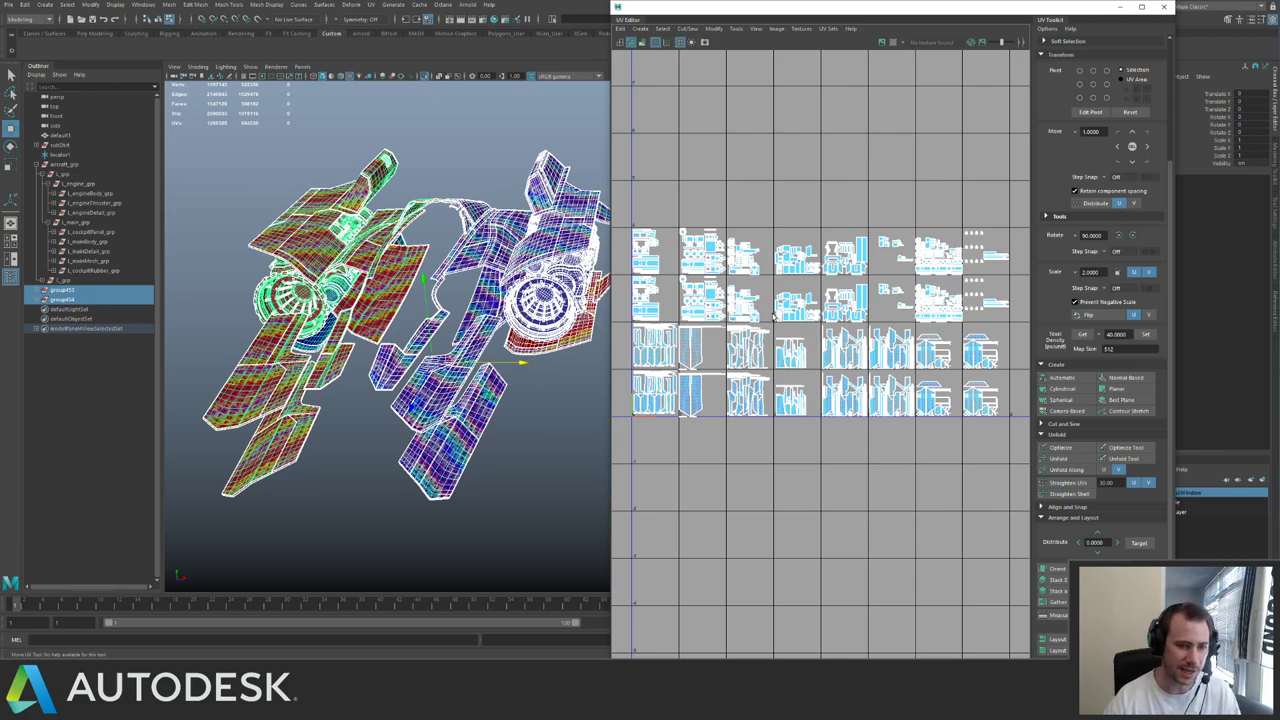
left_click_drag(1053, 5, 1103, 0)
left_click_drag(661, 328, 338, 330)
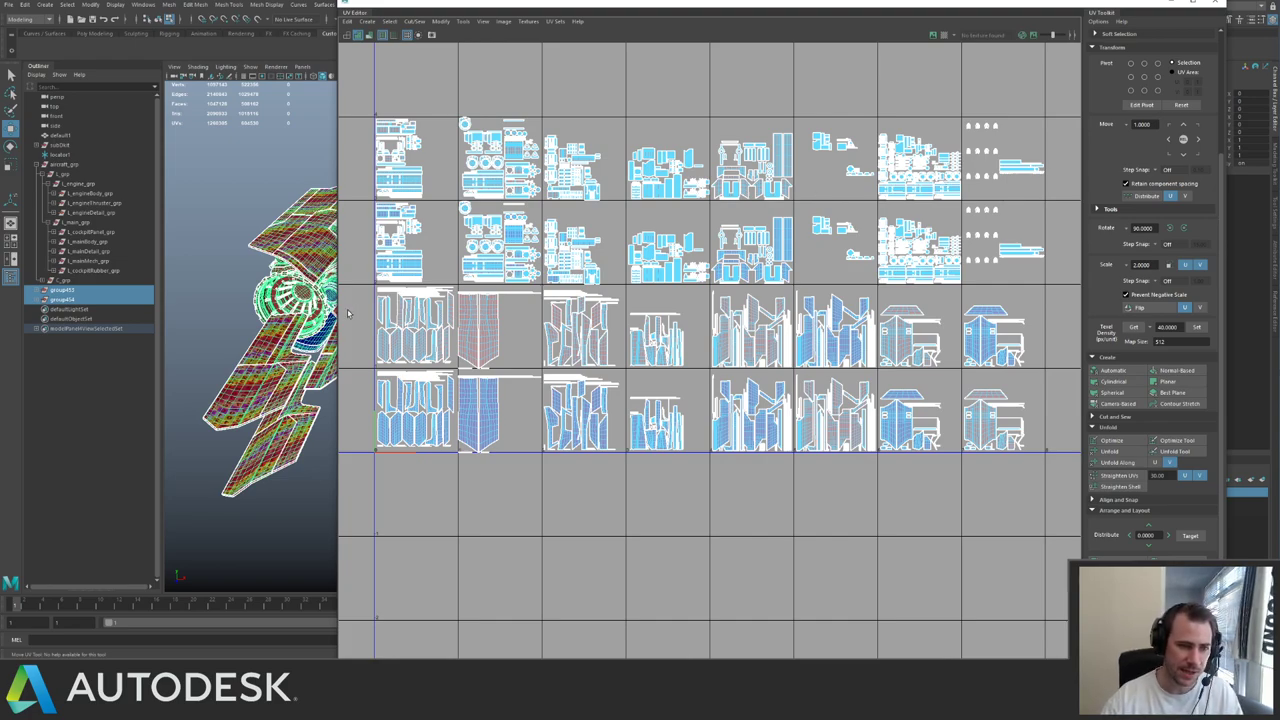
left_click_drag(339, 314, 686, 295)
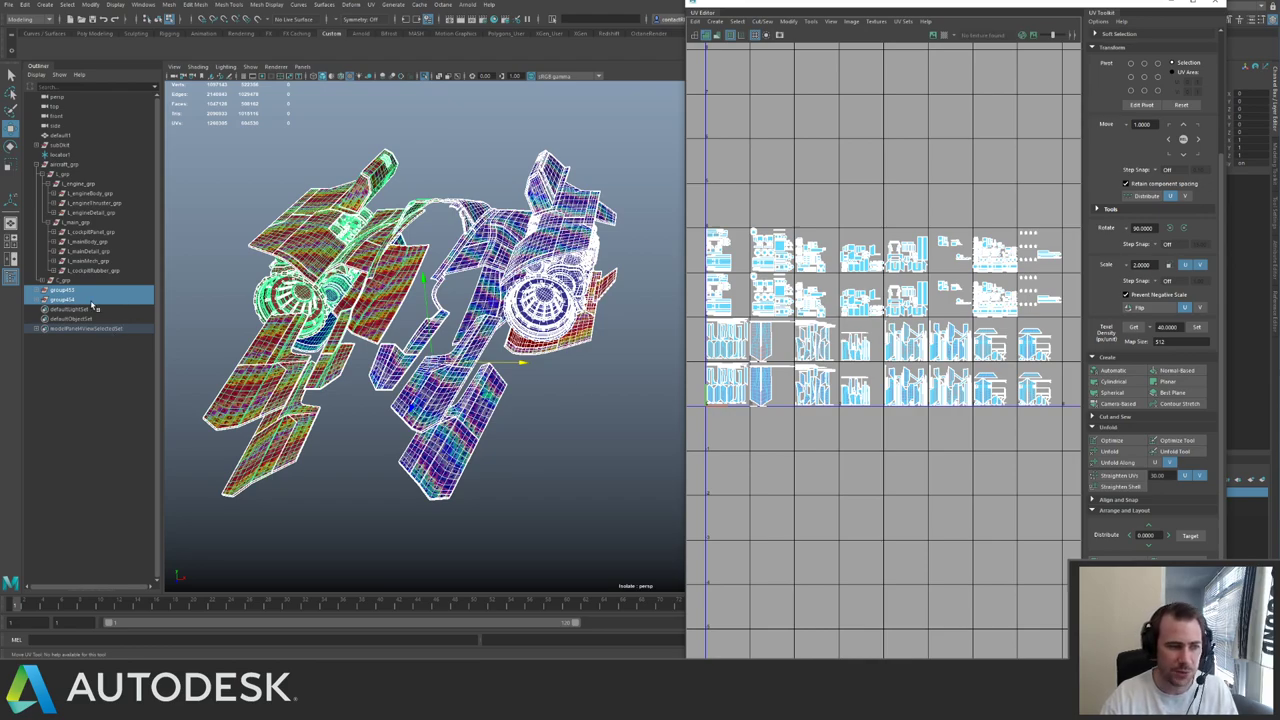
- Delete the mirrored copy group454
left_click(95, 301)
key("Delete")
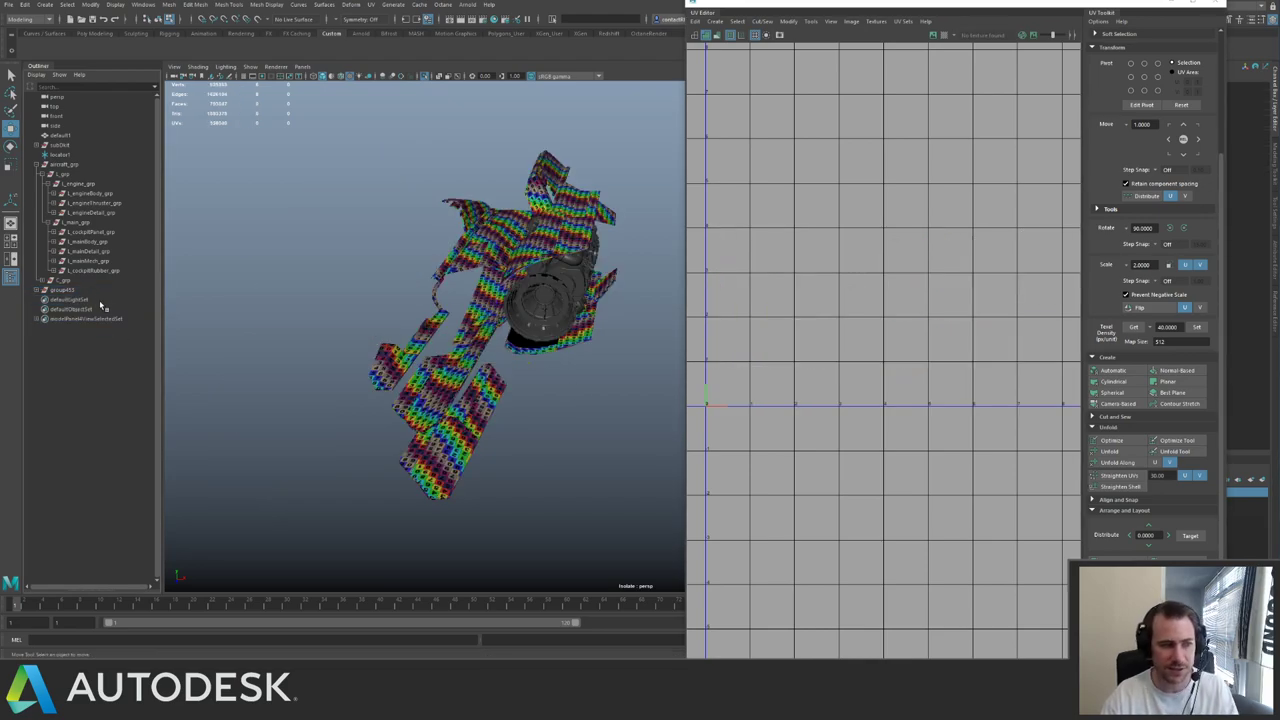
- Create a fresh duplicate of group453, set its Scale X to -1 and freeze its transformations
left_click(82, 292)
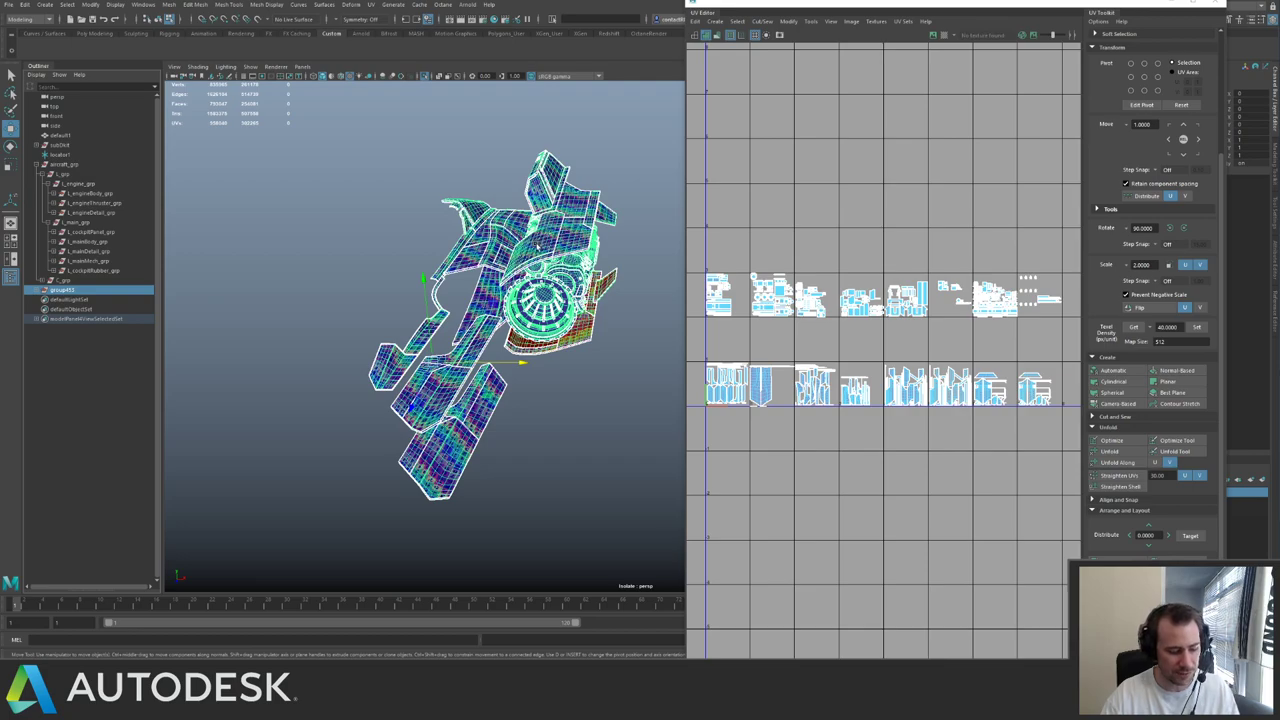
key("ctrl+d")
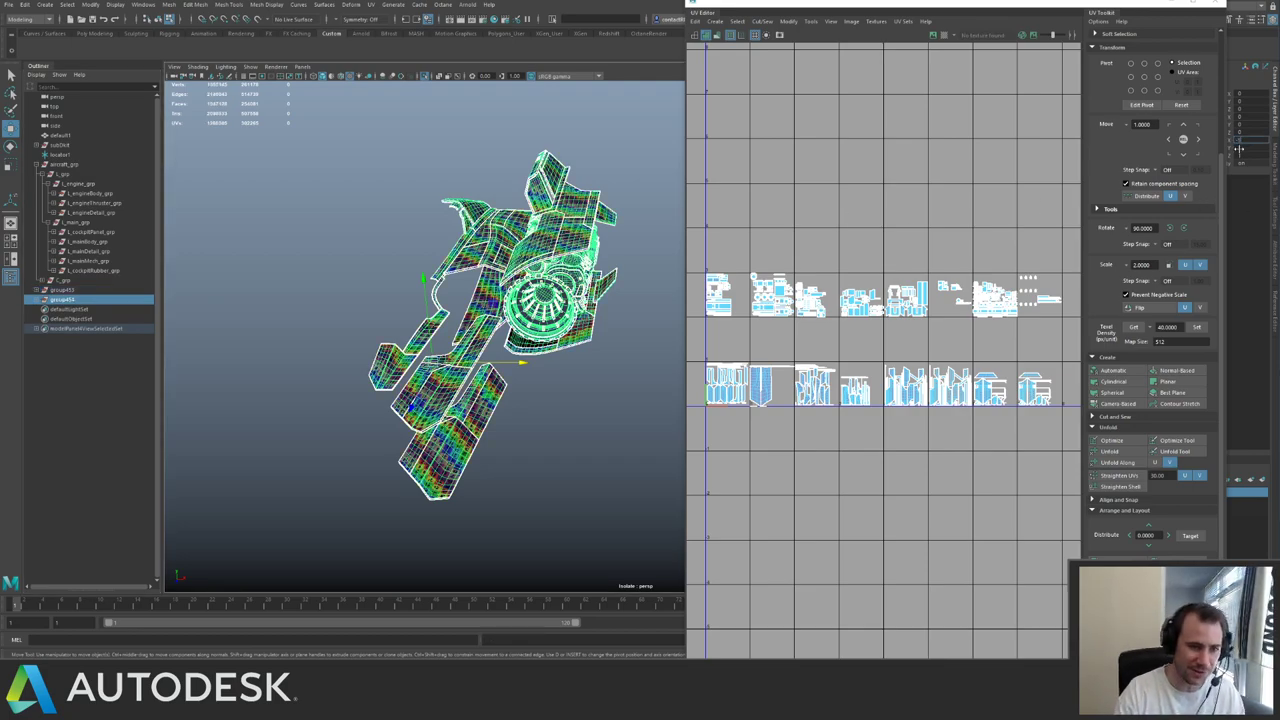
type("-1")
key("Return")
key("ctrl+shift+f")
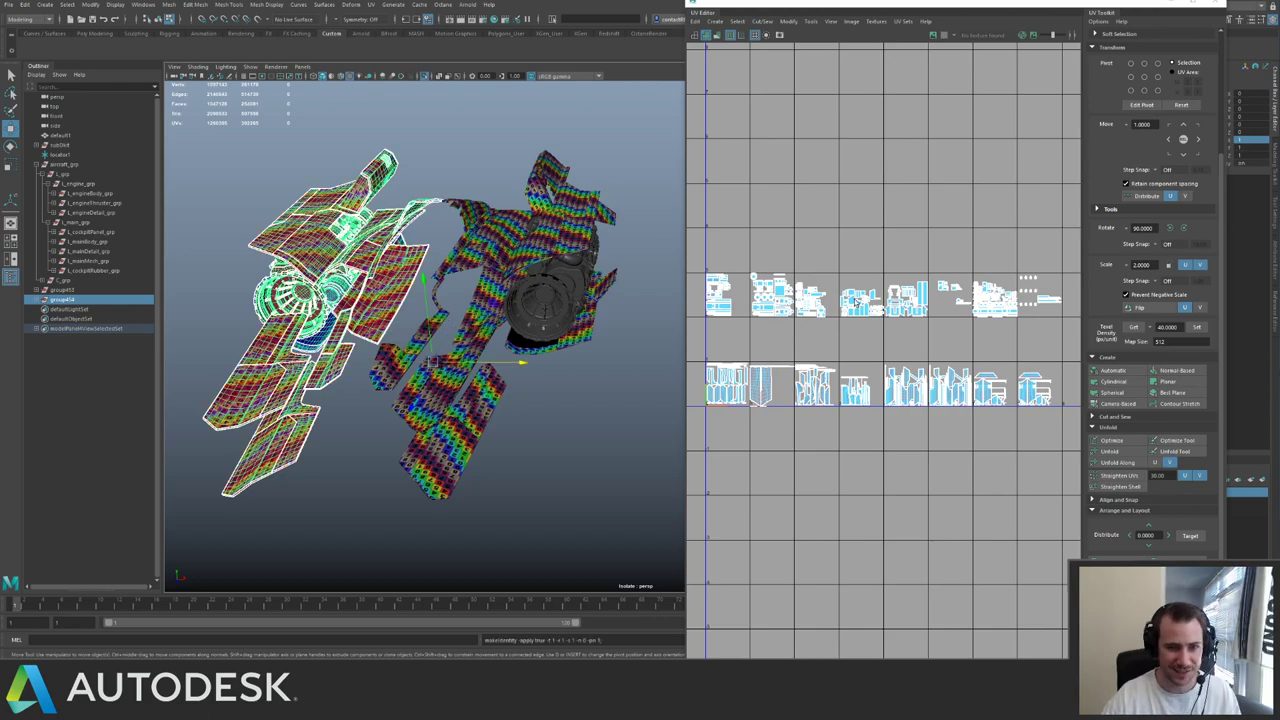
- Move all UVs of the new mirrored half up one tile into the empty rows
scroll(856, 302, "down", 2)
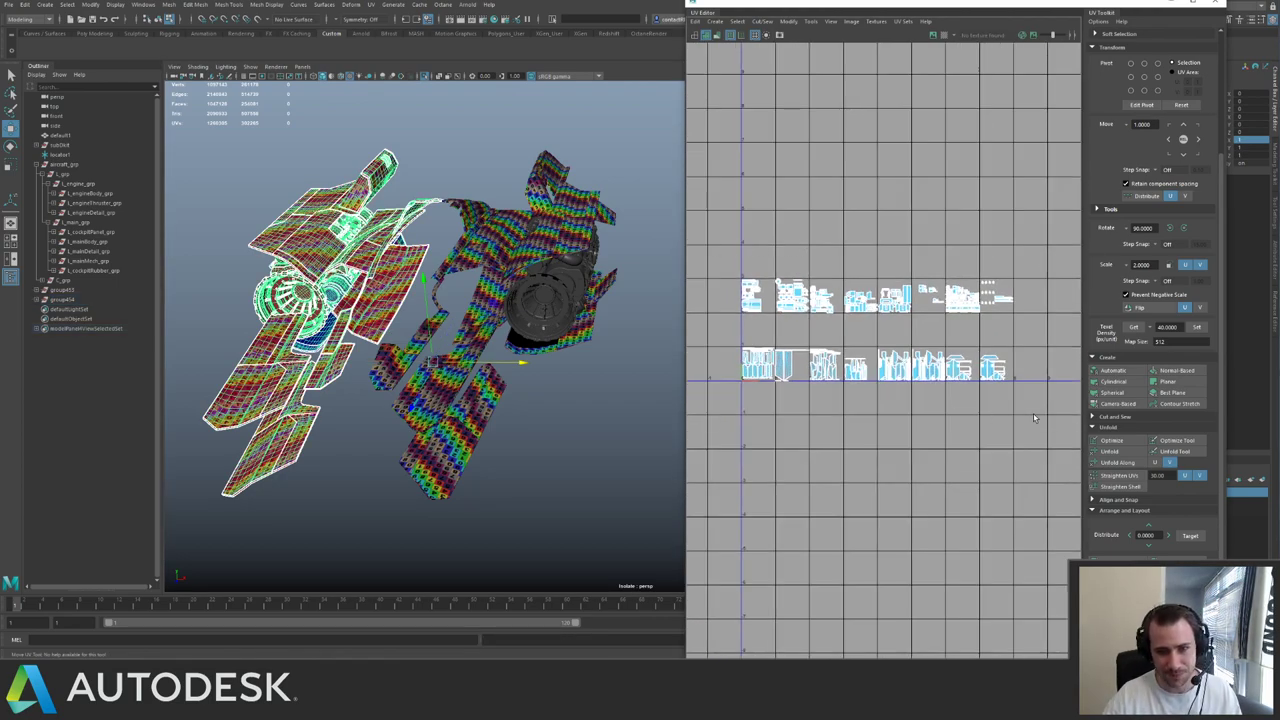
key("ctrl+F12")
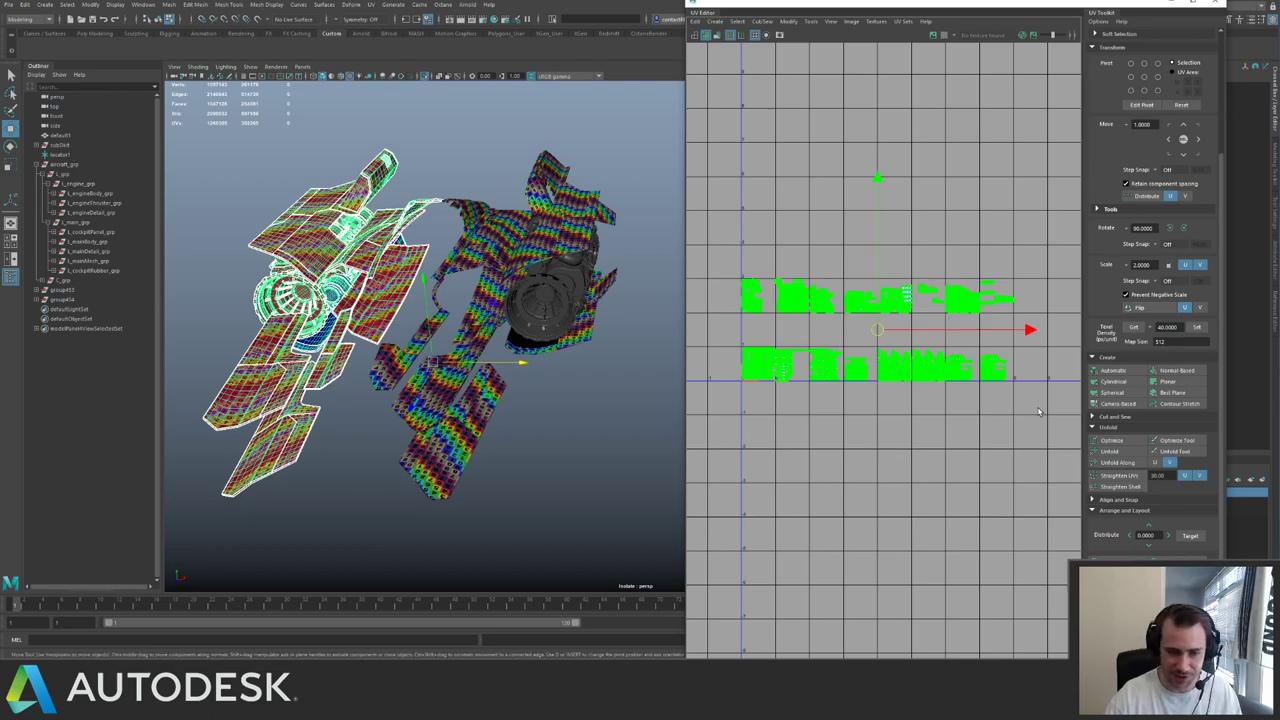
key("ctrl+z")
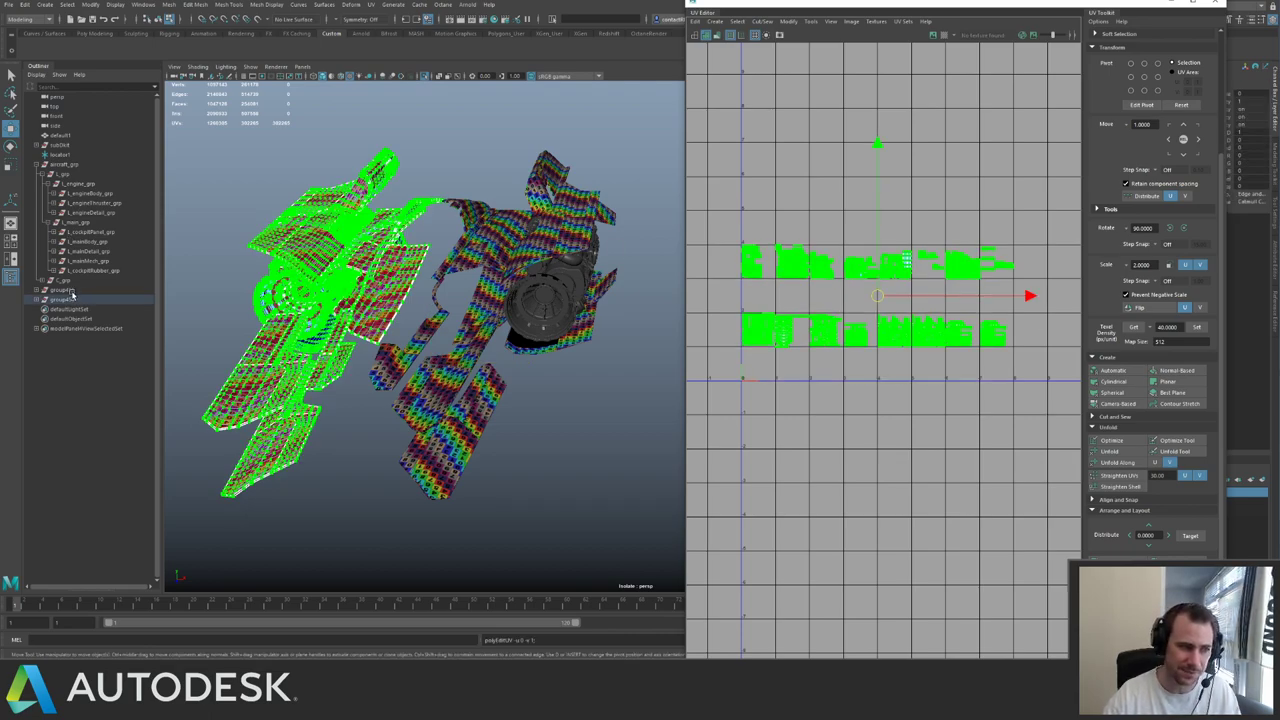
- Select both aircraft half groups and examine how their UV shells are arranged across the four tile rows
left_click(79, 291)
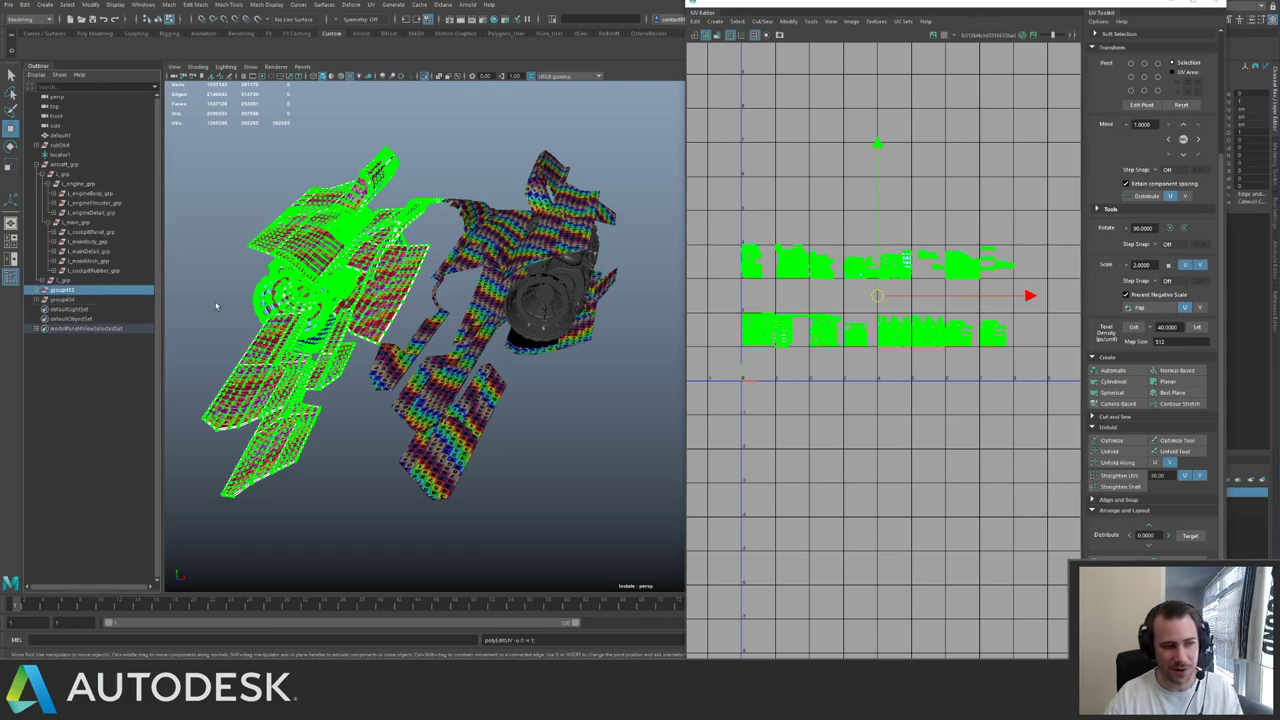
left_click(75, 302, "shift")
middle_click_drag(808, 232, 832, 336, "alt")
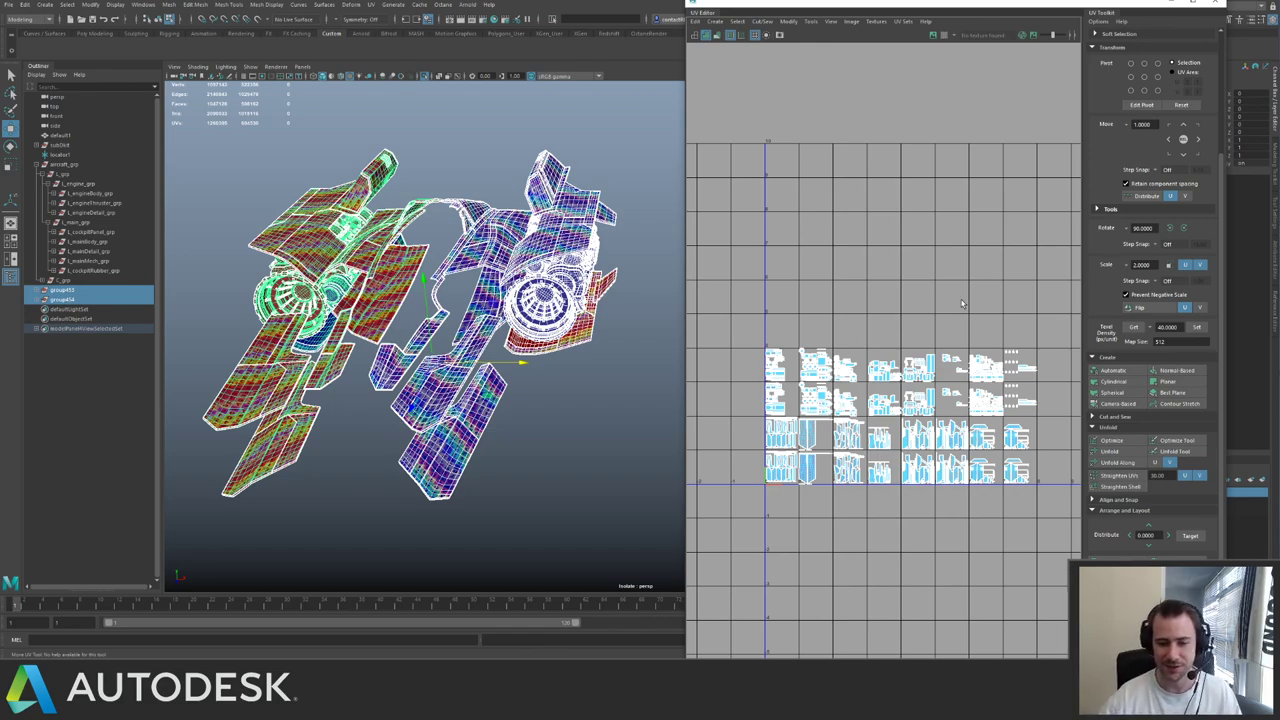
middle_click_drag(962, 385, 912, 275, "alt")
right_click_drag(912, 275, 964, 289, "alt")
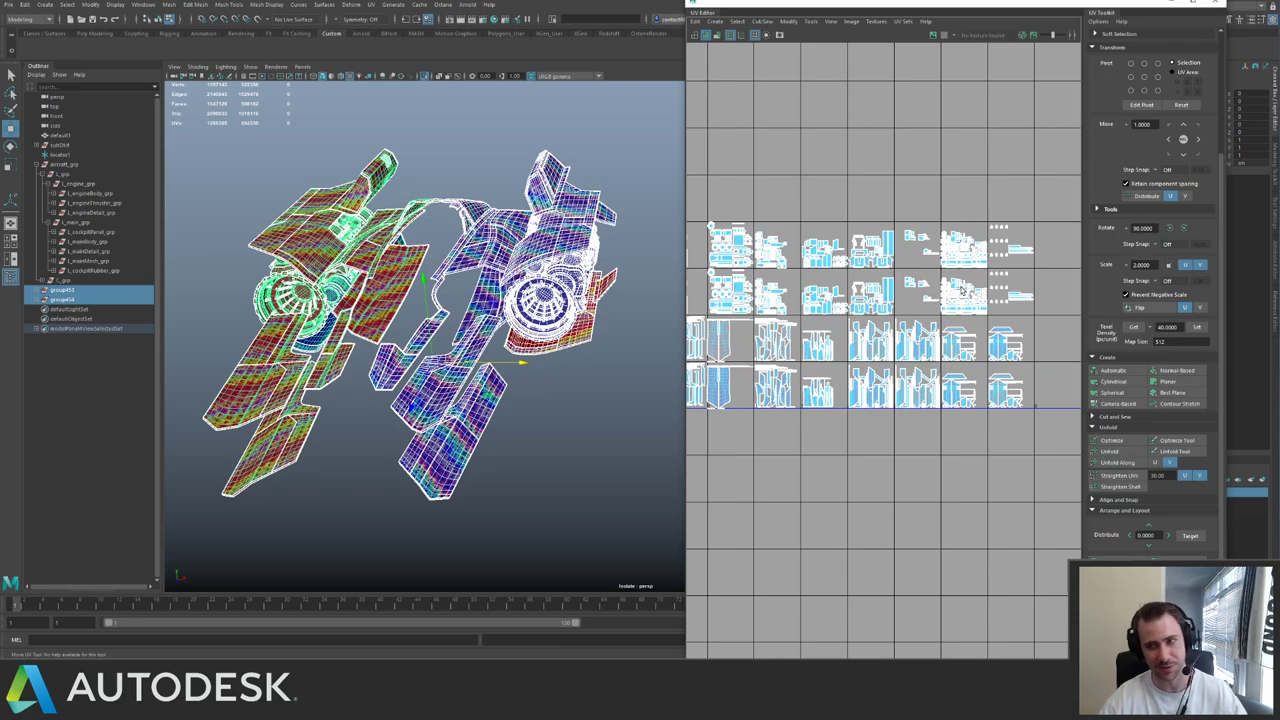
scroll(880, 284, "up", 1)
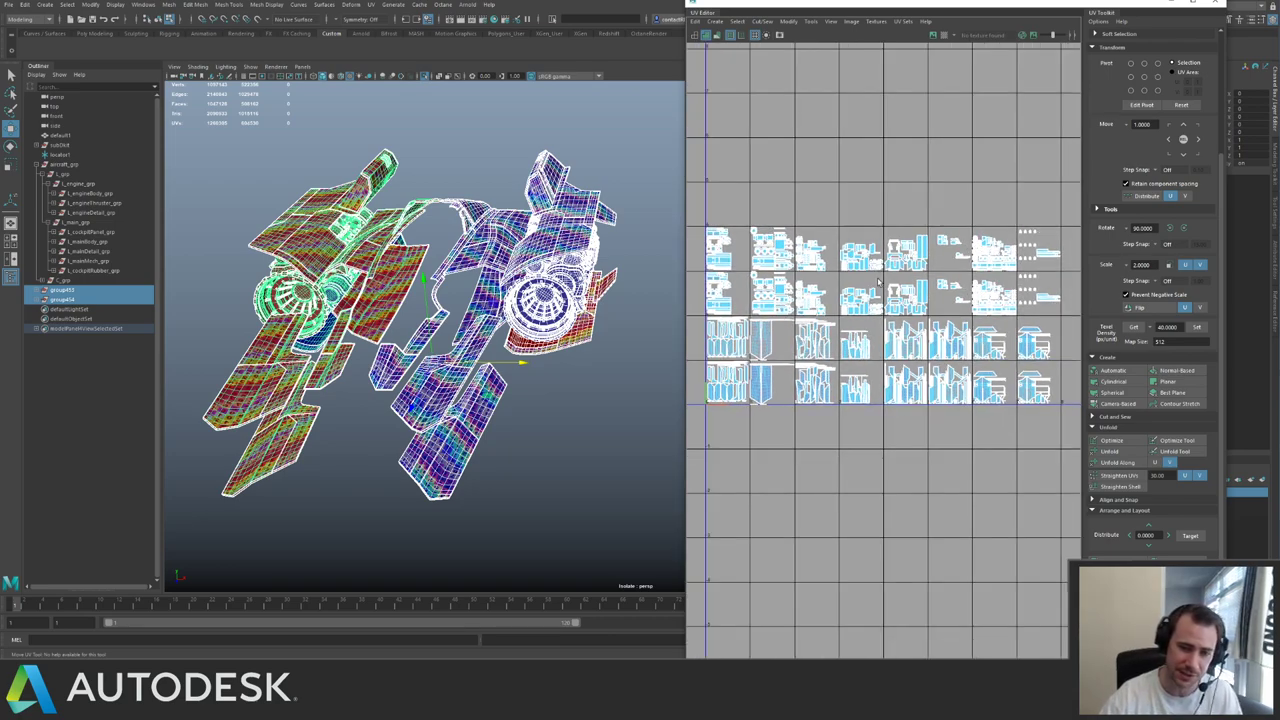
middle_click_drag(876, 276, 881, 271, "alt")
right_click_drag(881, 271, 947, 334, "alt")
middle_click_drag(947, 334, 987, 332, "alt")
right_click_drag(987, 332, 870, 269, "alt")
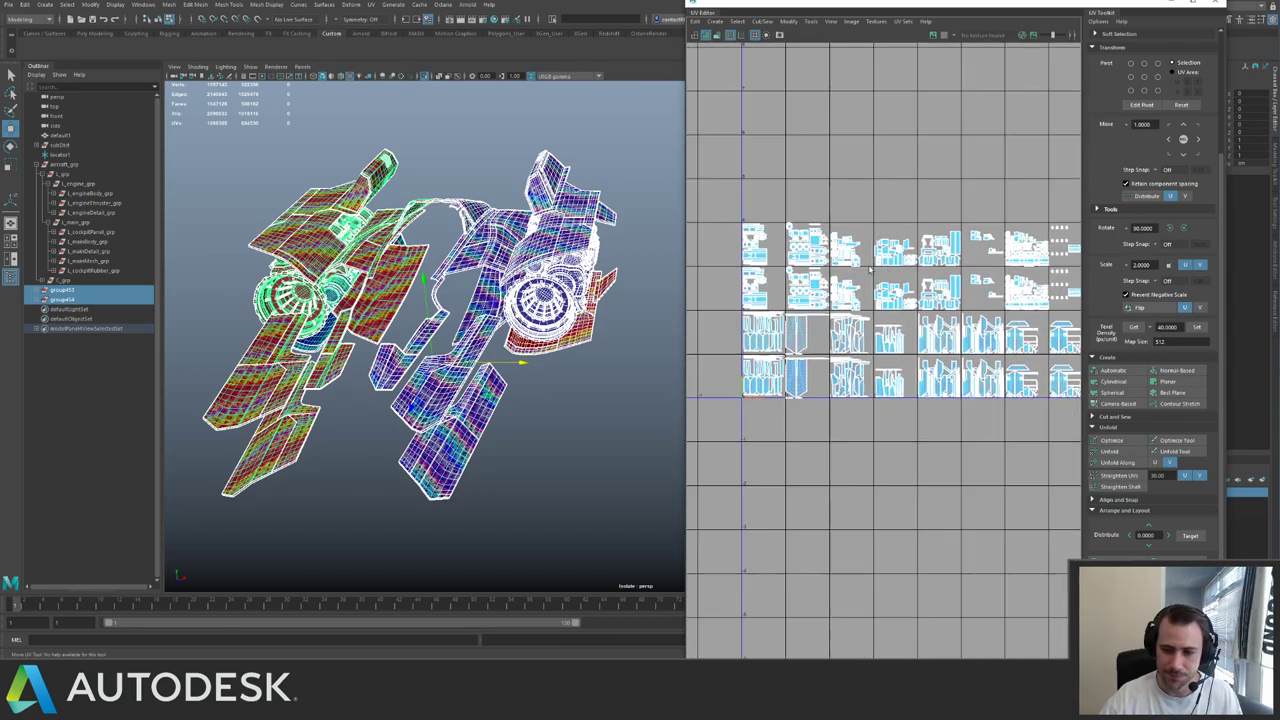
scroll(884, 278, "up", 2)
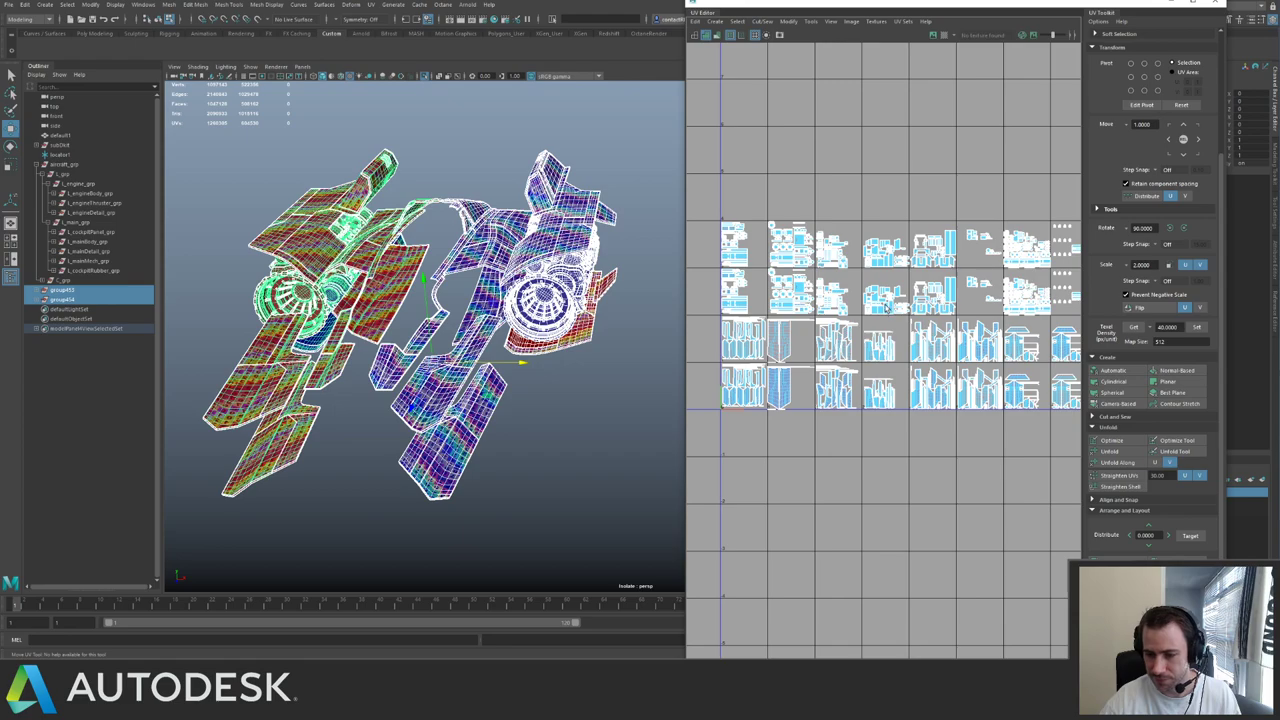
scroll(888, 310, "up", 1)
scroll(940, 316, "up", 1)
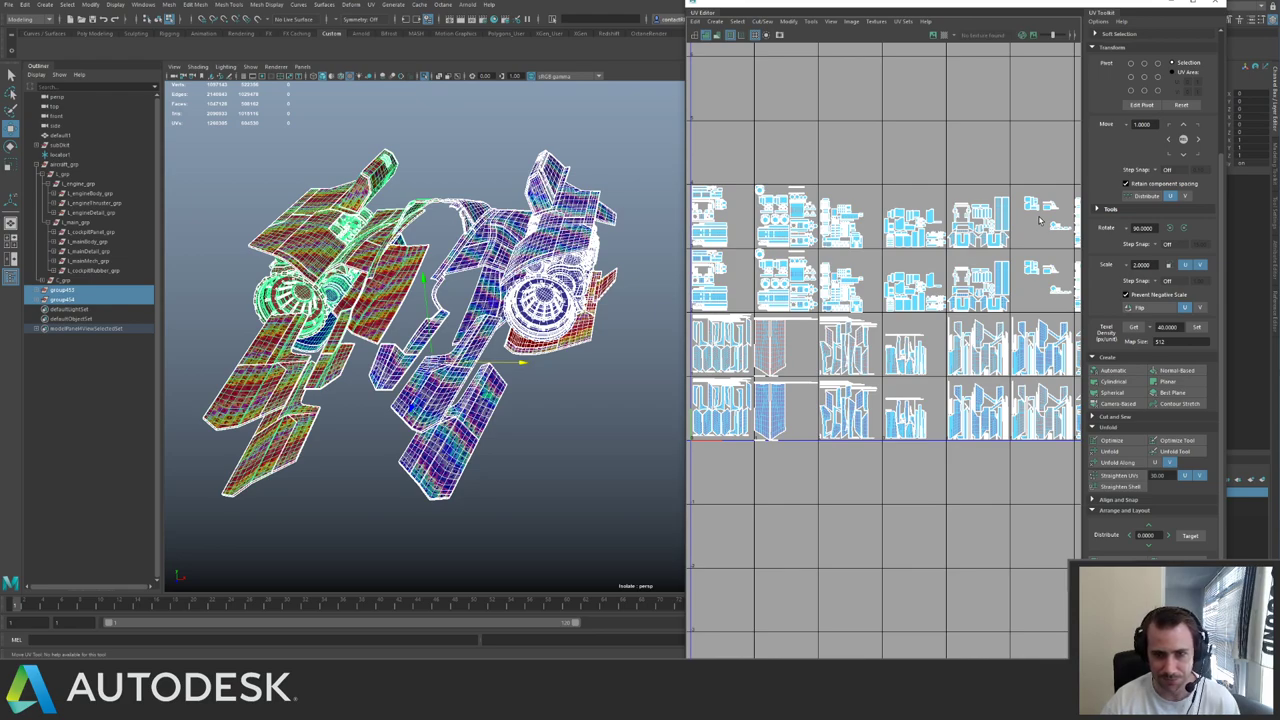
- Inspect the original and mirrored body panel shells up close, and review the complete UV layout in UV component mode
scroll(1033, 413, "up", 5)
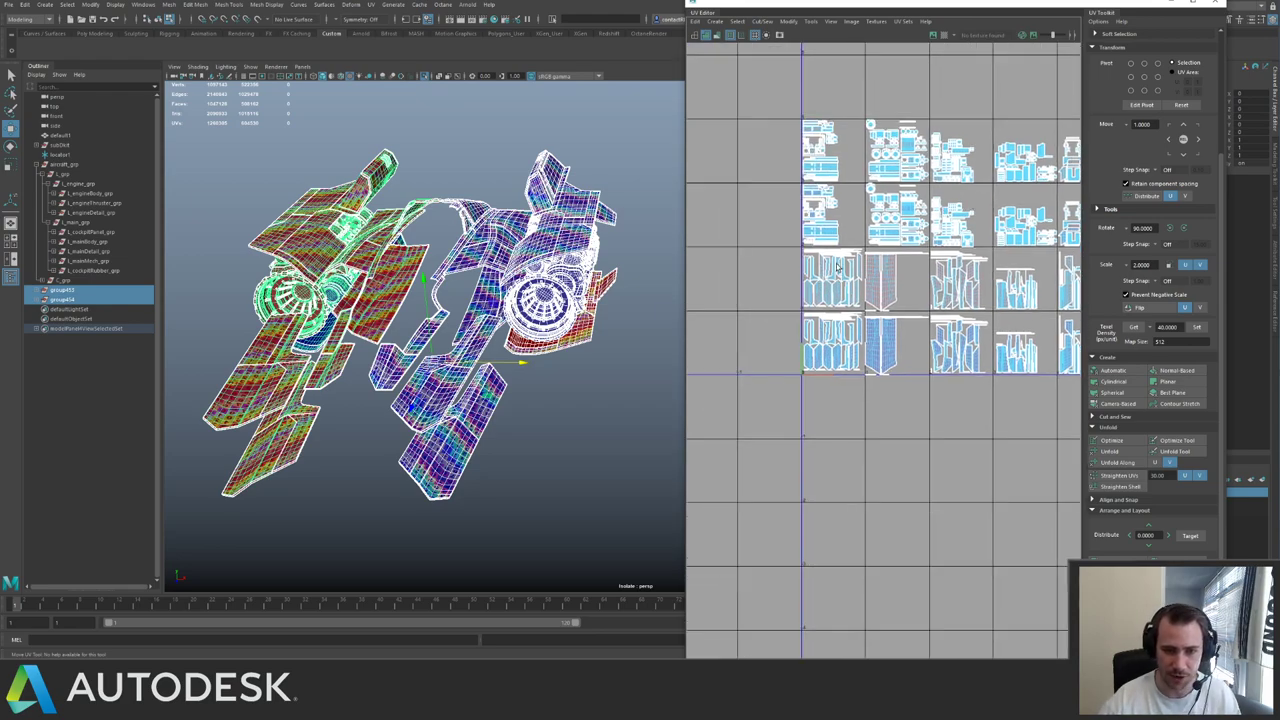
middle_click_drag(1033, 413, 957, 317, "alt")
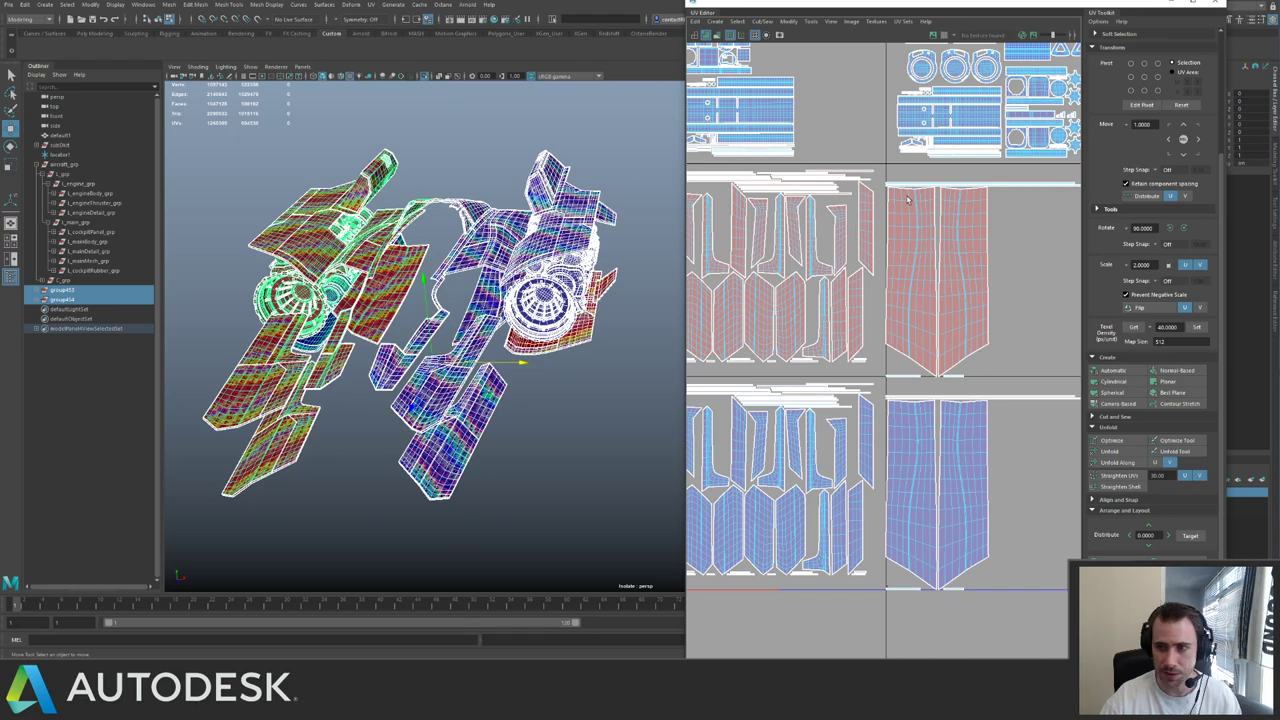
right_click_drag(946, 214, 889, 233, "alt")
middle_click_drag(889, 233, 824, 276, "alt")
middle_click_drag(972, 175, 862, 263, "alt")
right_click_drag(885, 243, 684, 300, "alt")
key("F12")
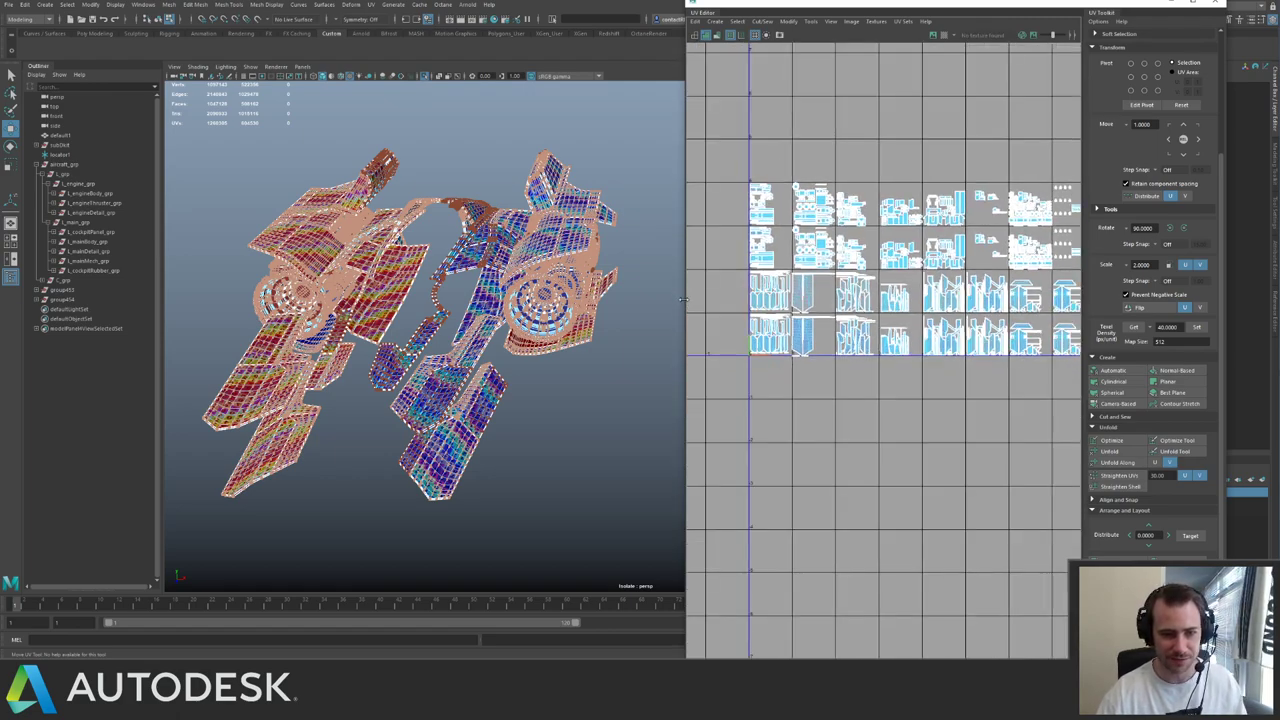
left_click_drag(684, 300, 382, 318)
middle_click_drag(722, 243, 643, 343, "alt")
right_click_drag(645, 343, 716, 299, "alt")
middle_click_drag(716, 299, 734, 297, "alt")
right_click_drag(734, 297, 730, 279, "alt")
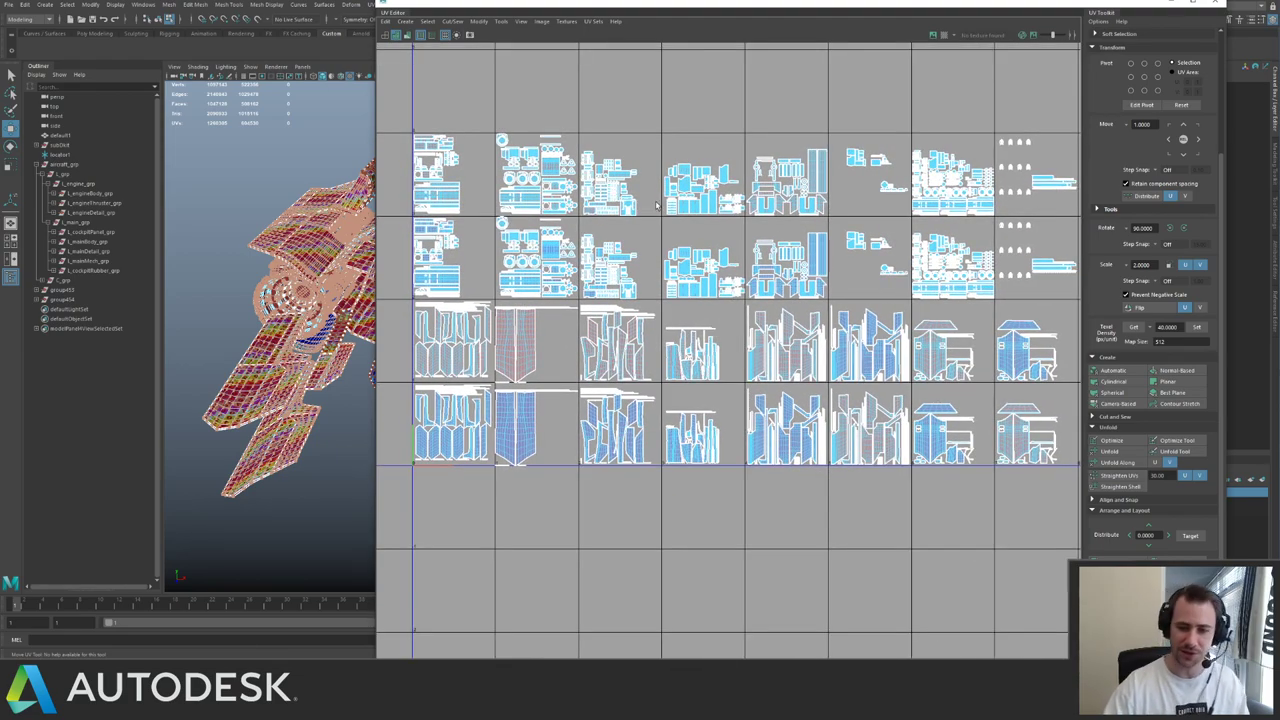
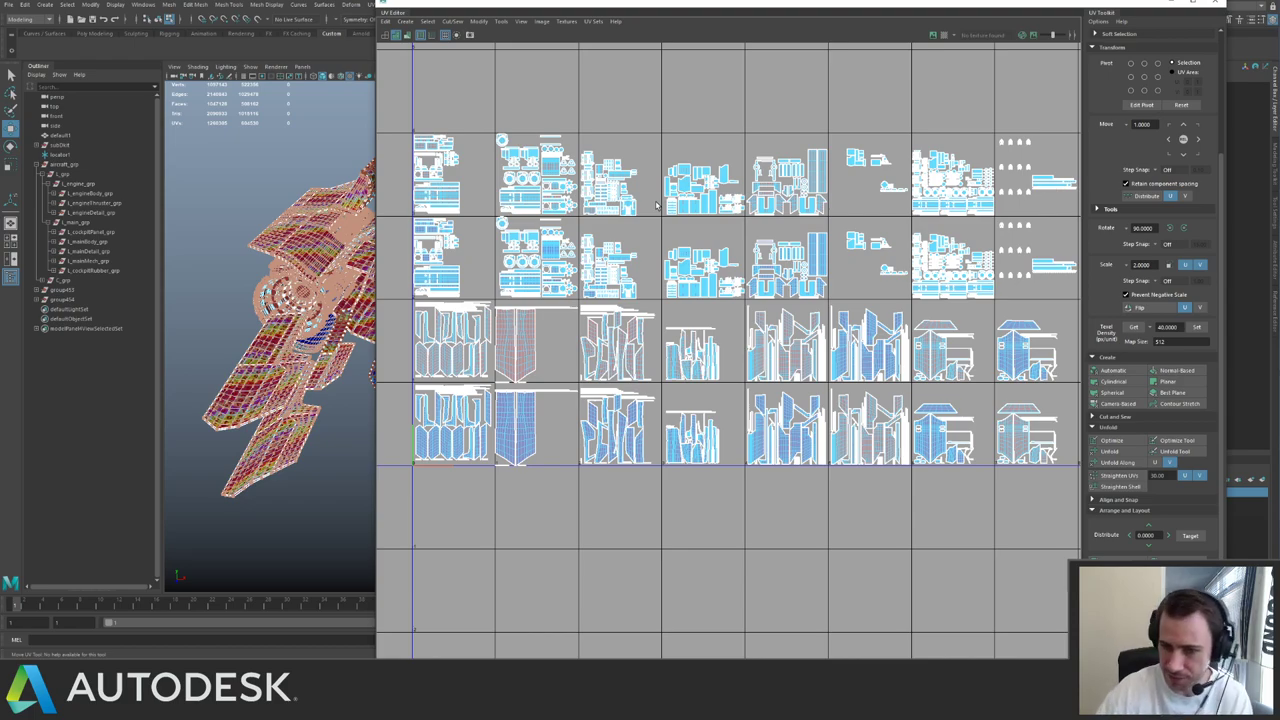
- Close the UV editor, return to object selection and select the mirrored group454
left_click(1220, 4)
right_click(486, 338)
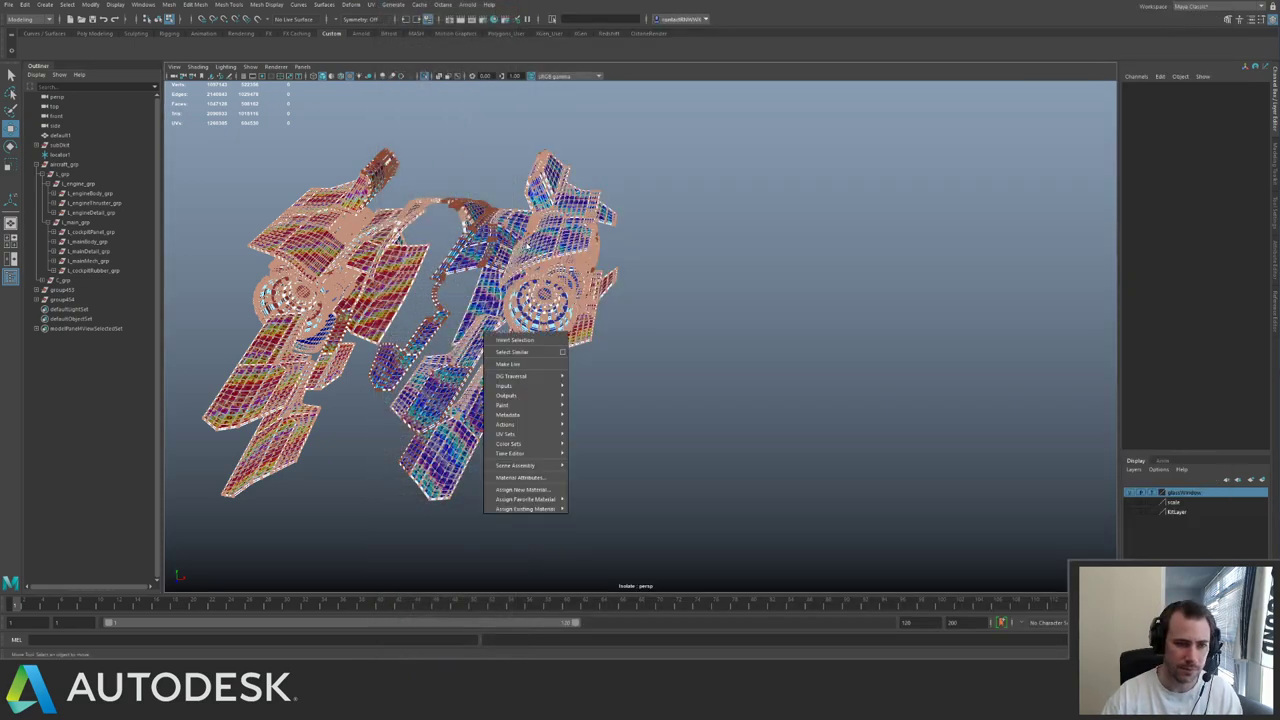
right_click_drag(526, 247, 547, 227)
left_click(378, 275)
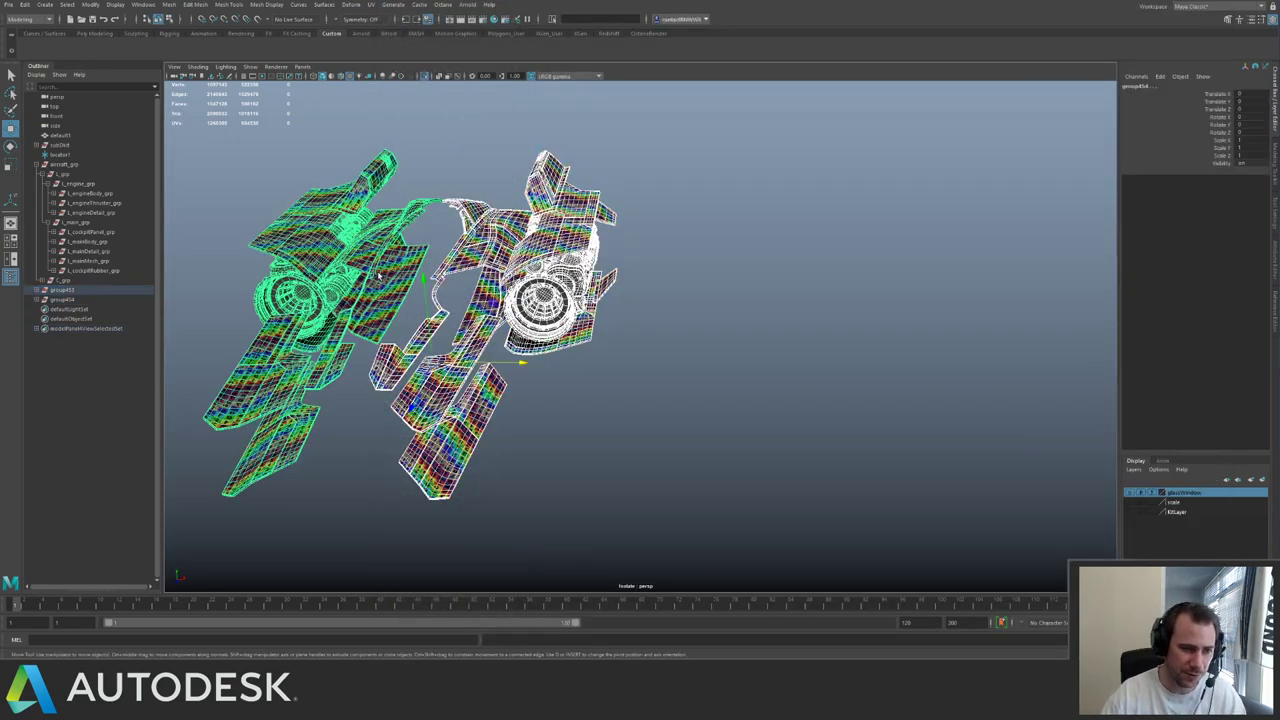
left_click(369, 277)
left_click(75, 302)
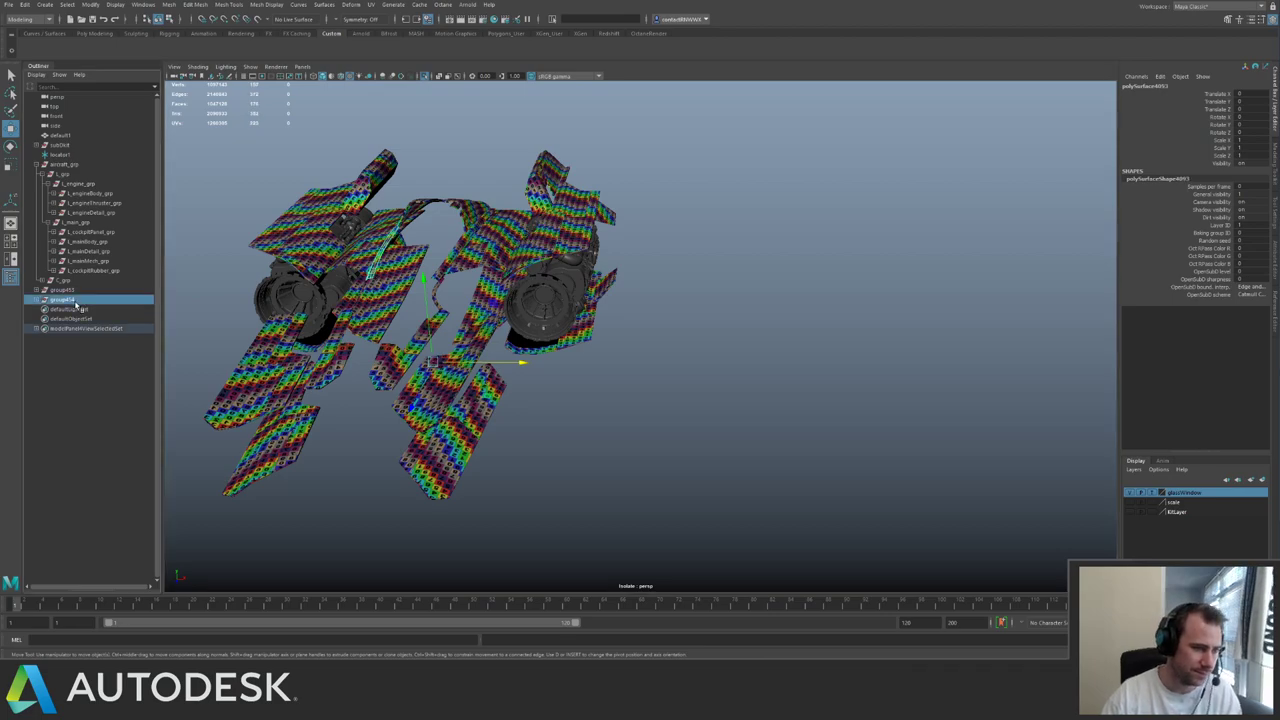
- Delete the mirrored group454 and turn off isolation to bring back the whole aircraft
left_click(75, 304)
key("Delete")
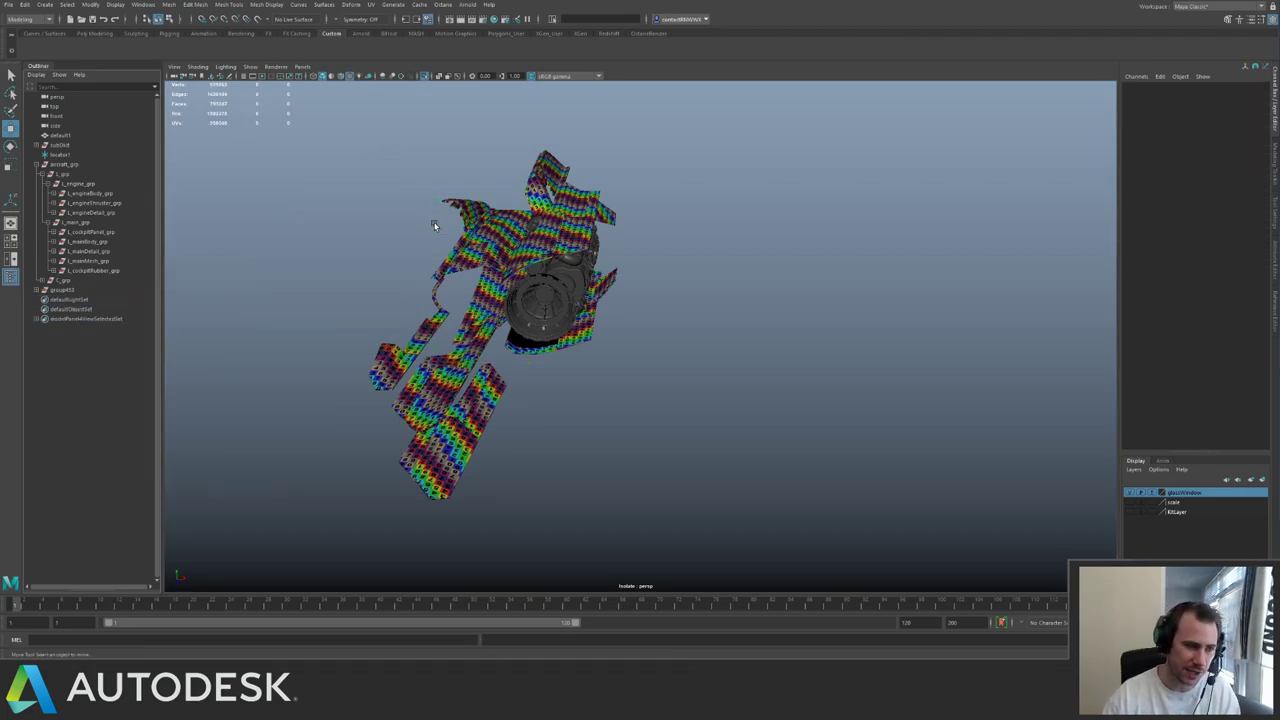
key("ctrl+1")
left_click_drag(492, 269, 478, 276, "alt")
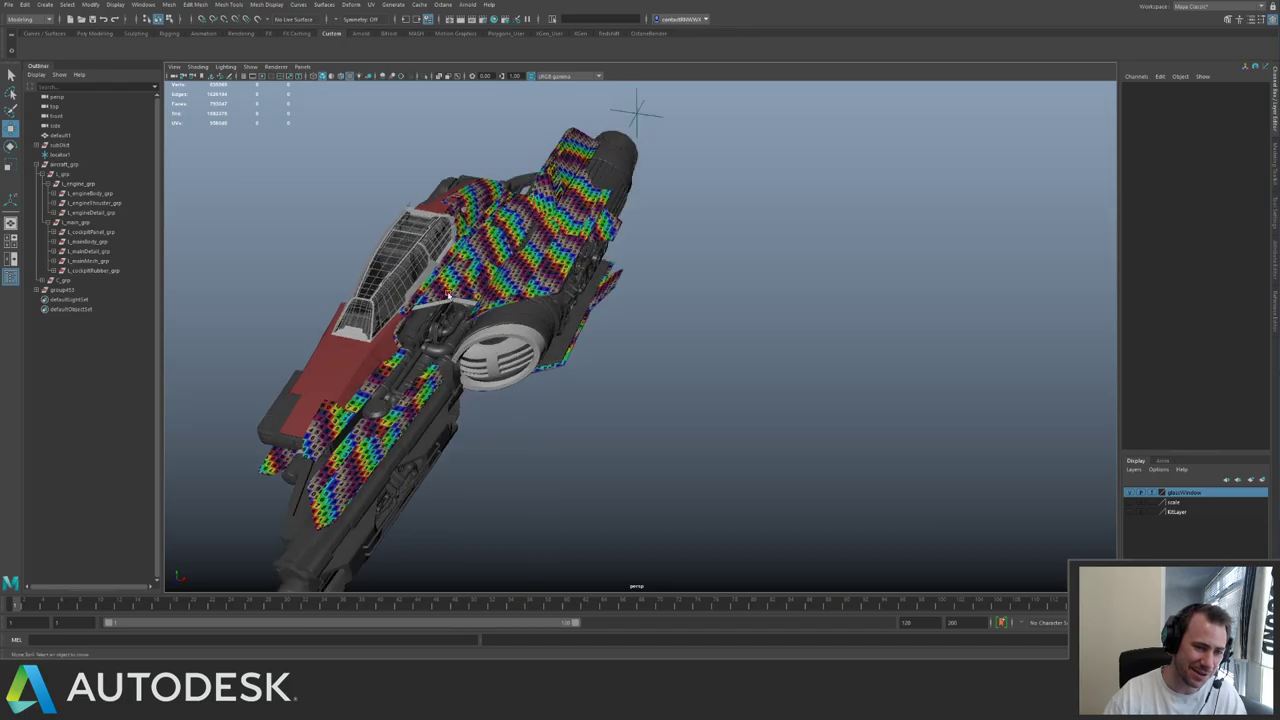
middle_click_drag(478, 250, 530, 270, "alt")
right_click_drag(500, 258, 550, 236, "alt")
left_click_drag(549, 236, 692, 272, "alt")
- Look over the aircraft from above and below for panels without the checker, and pick the red nose panels to trace their group
left_click(708, 288)
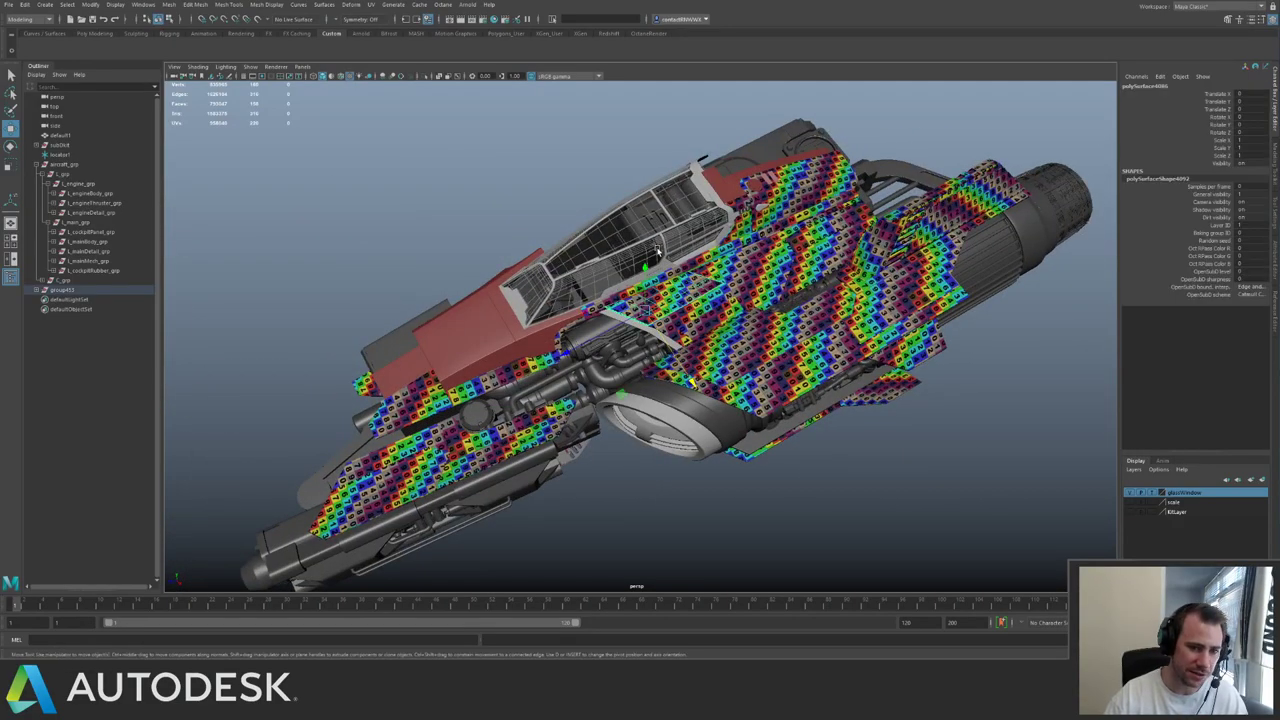
right_click_drag(690, 287, 423, 207, "alt")
left_click(513, 256)
left_click_drag(514, 257, 450, 205, "alt")
right_click_drag(450, 205, 530, 225, "alt")
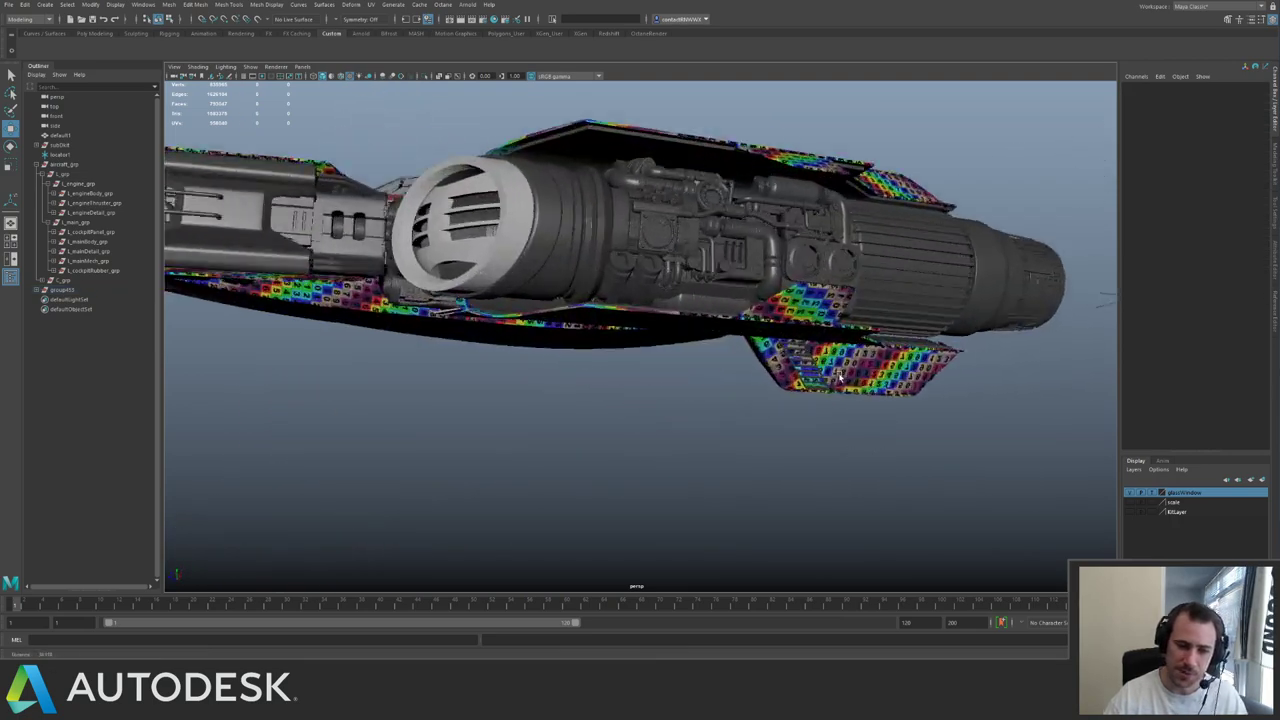
left_click_drag(530, 225, 545, 355, "alt")
left_click(546, 360)
left_click(549, 357, "shift")
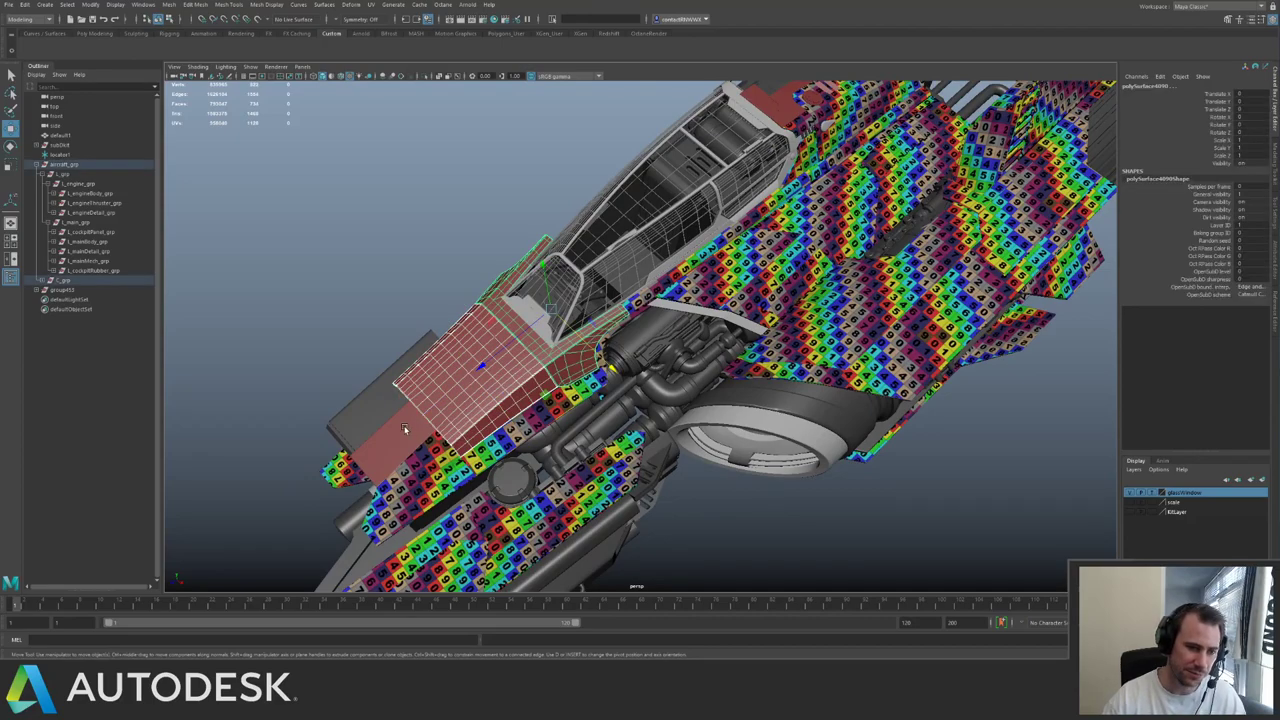
left_click(414, 429, "shift")
left_click_drag(534, 264, 583, 237, "alt")
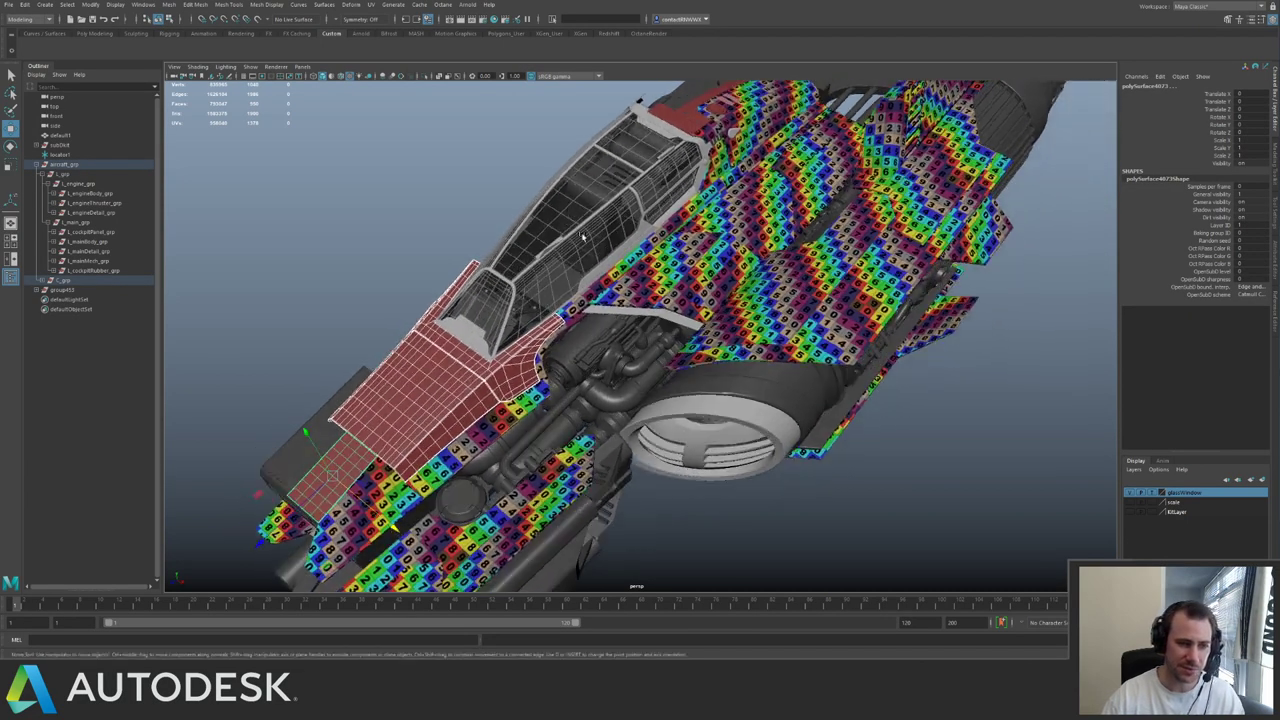
- Expand C_grp, isolate its C_mainPanel_grp in the viewport and clear the selection
left_click(38, 281)
left_click(90, 292)
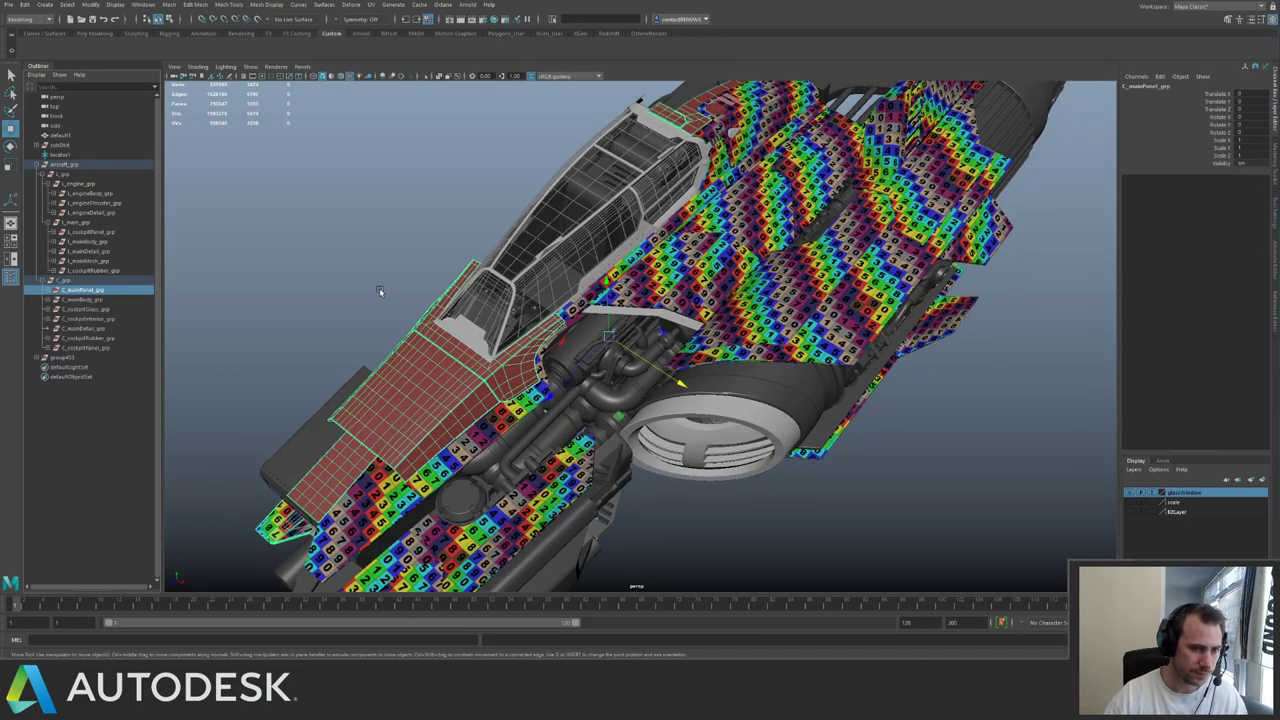
key("ctrl+1")
left_click(449, 169)
left_click_drag(718, 378, 650, 324, "alt")
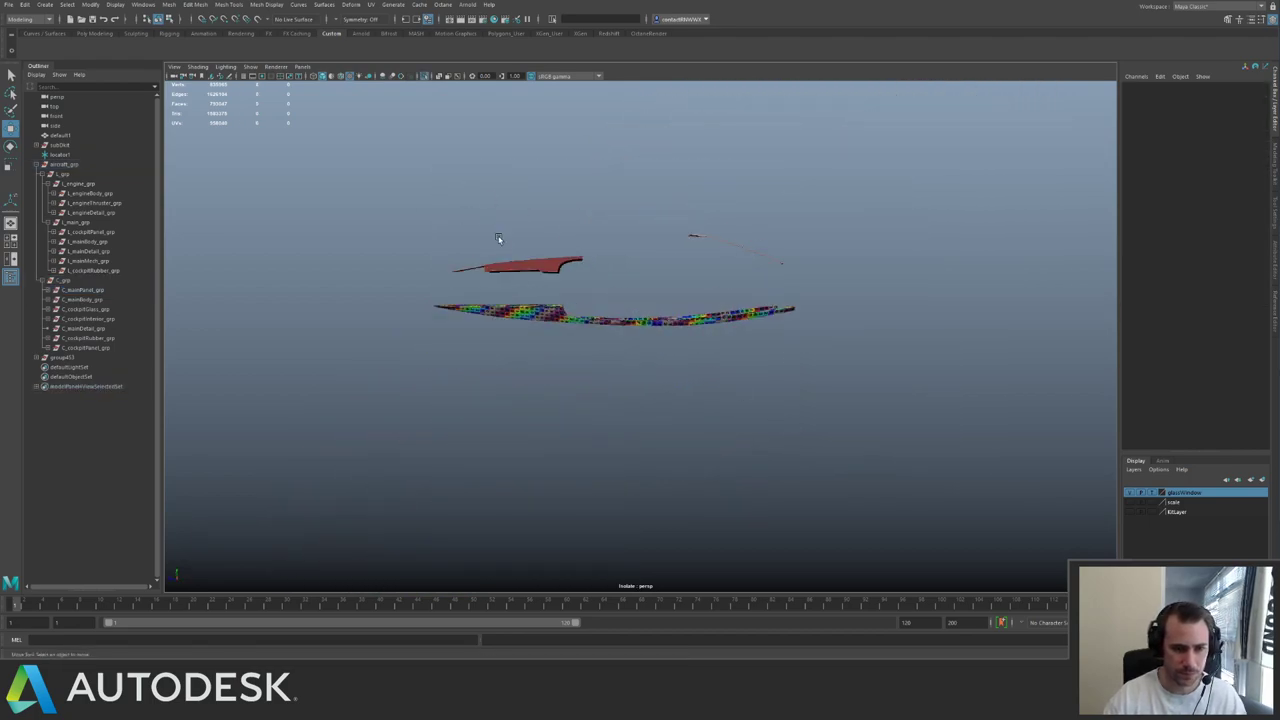
- Select the red panels of the isolated group and assign the checker material to them
left_click_drag(419, 183, 752, 274)
left_click_drag(588, 228, 673, 328, "alt")
right_click_drag(673, 328, 740, 580)
key("f")
left_click_drag(594, 294, 667, 362, "alt")
- Apply an automatic UV projection to the selected panels in the UV editor and fit the editor beside the viewport
left_click(371, 7)
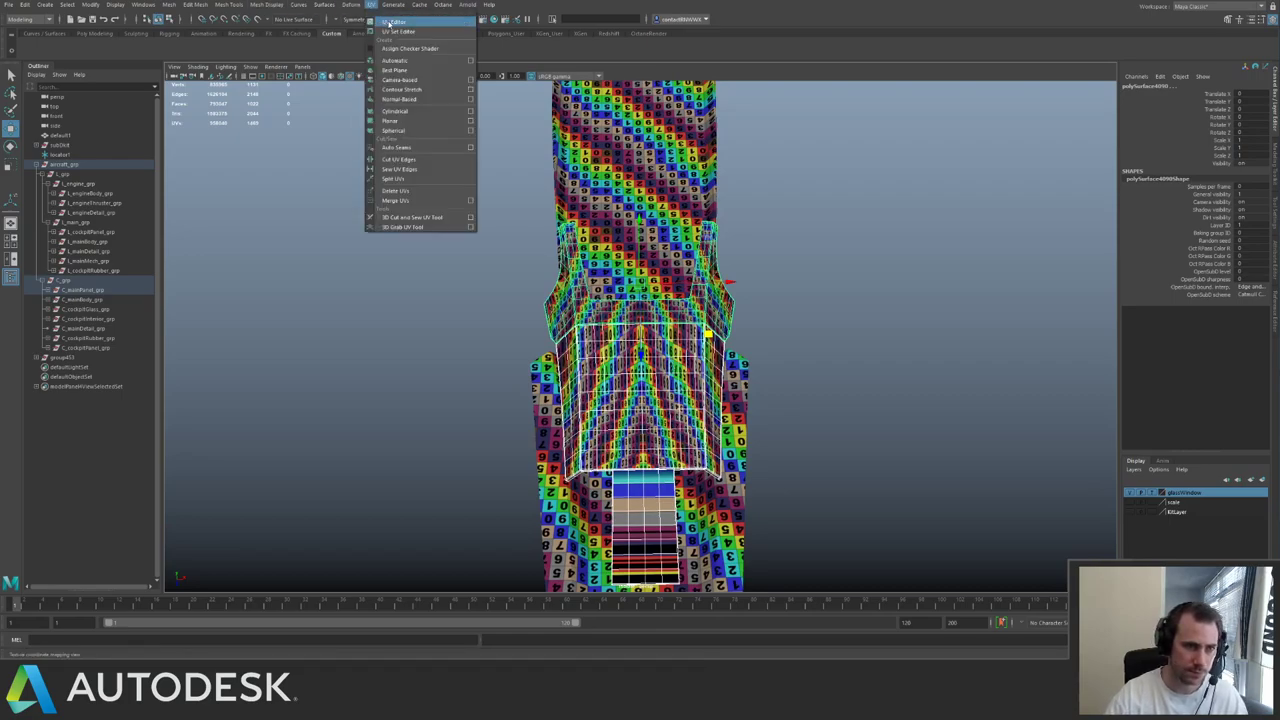
left_click(392, 22)
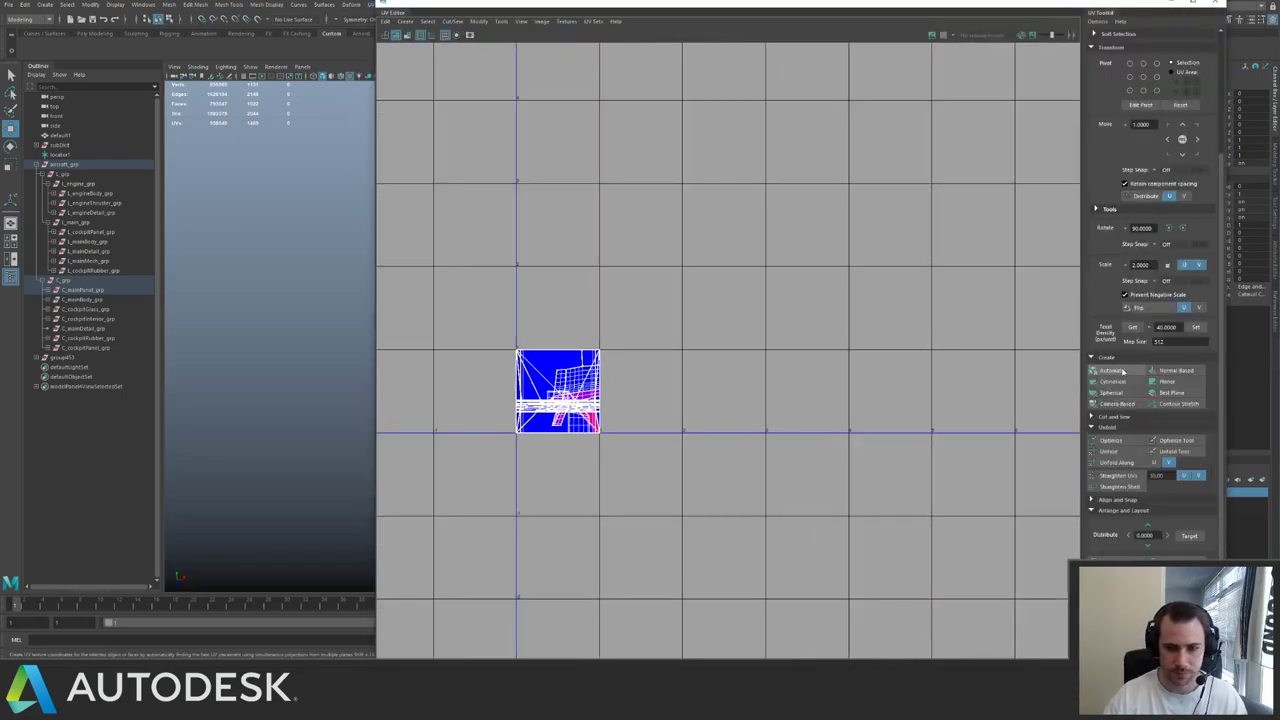
left_click(1112, 370)
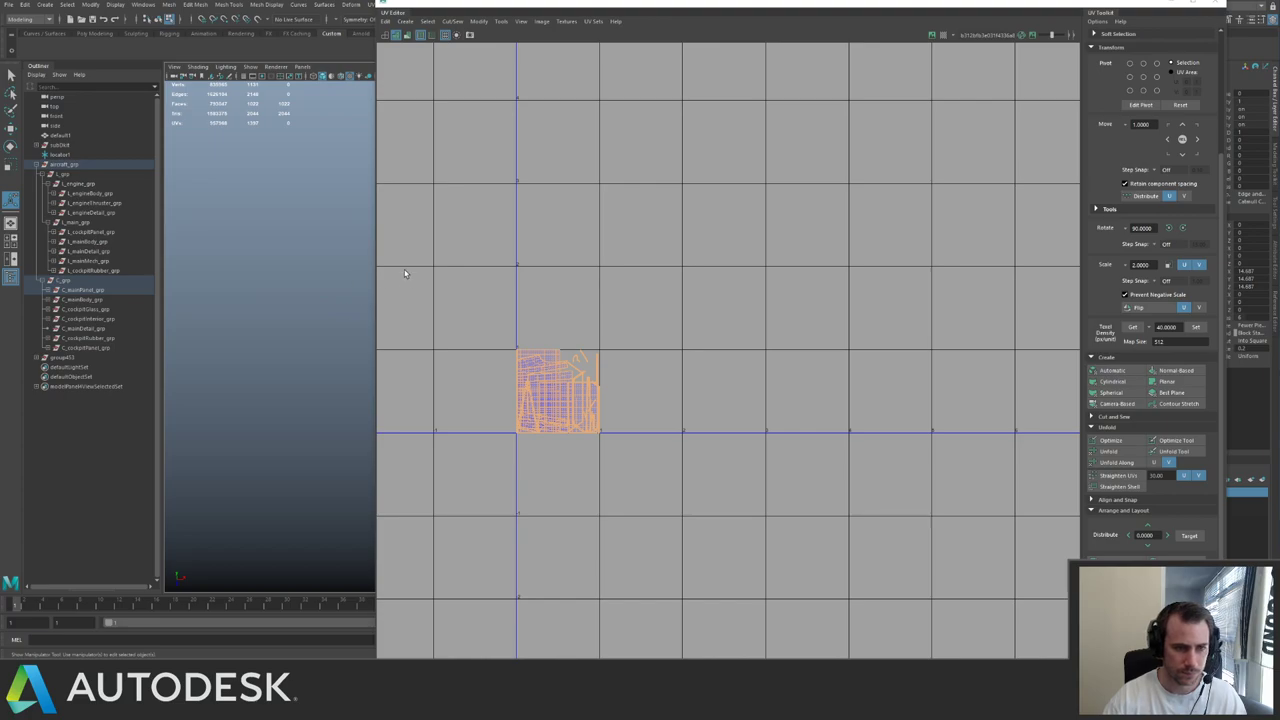
left_click_drag(1101, 7, 1156, 0)
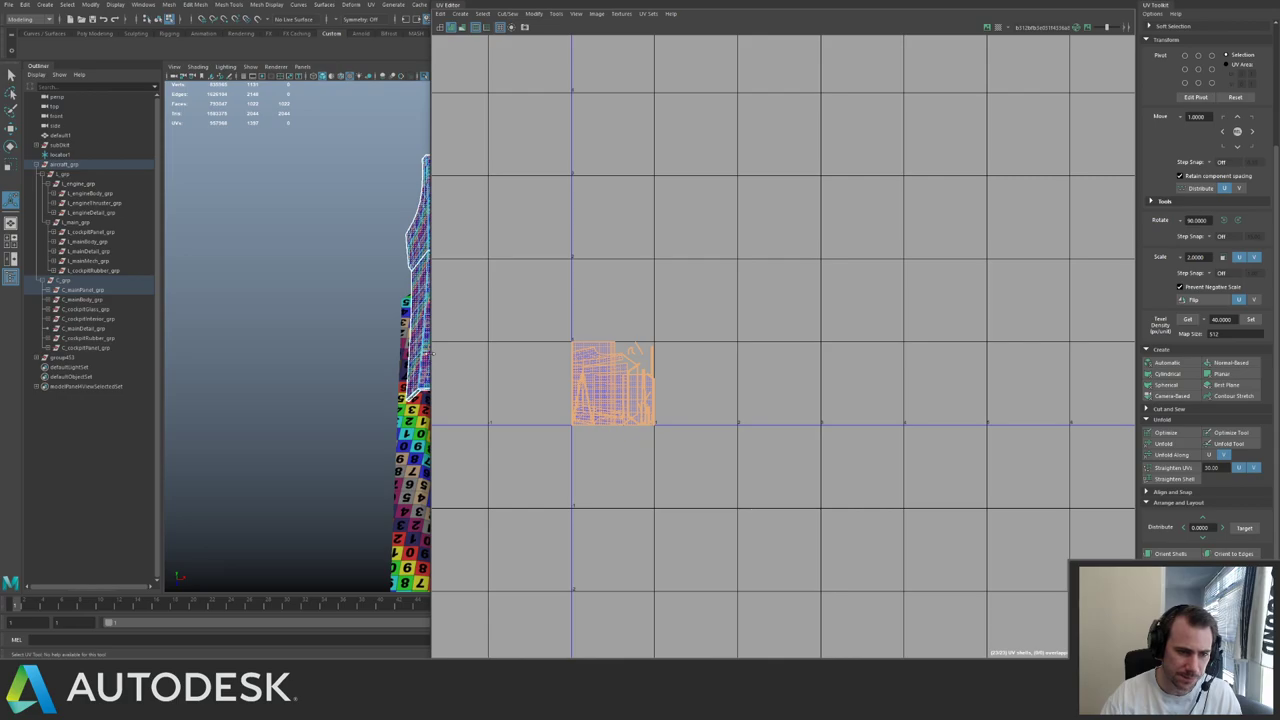
left_click_drag(432, 356, 741, 305)
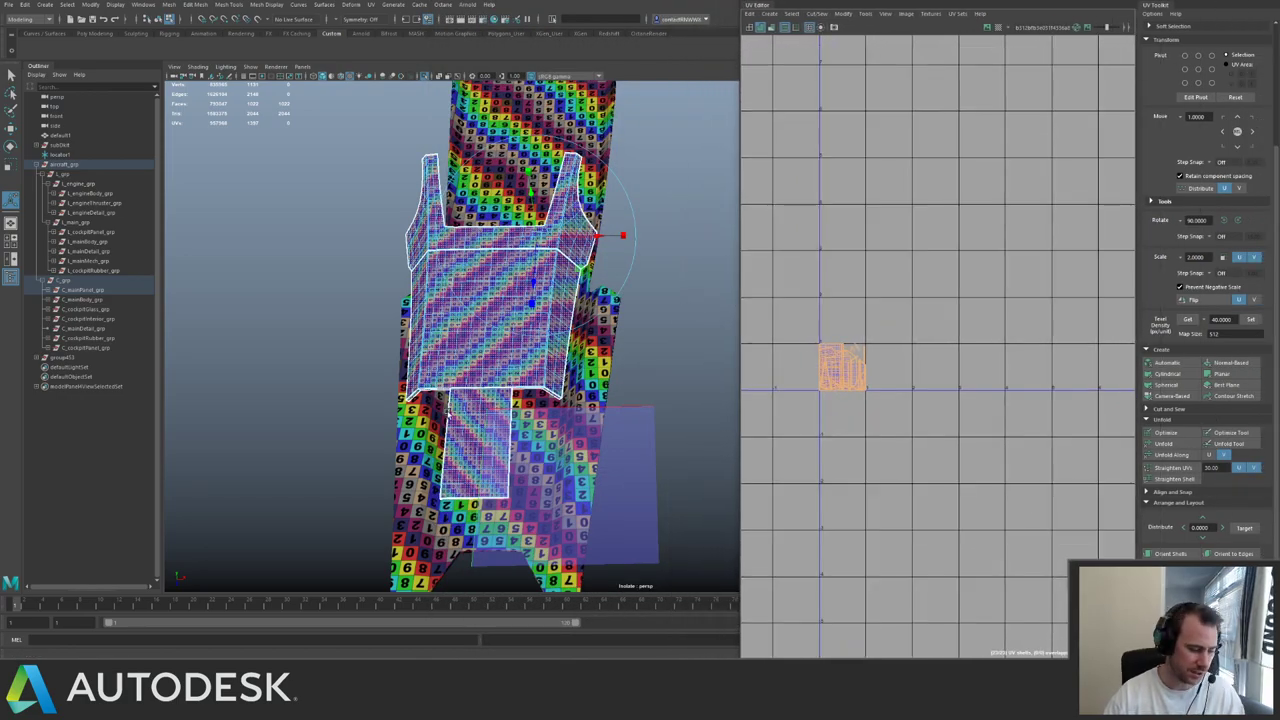
- Select only the small front nose panel and switch to its UV components for editing its shells
key("q")
left_click(454, 425)
left_click_drag(500, 385, 530, 400, "alt")
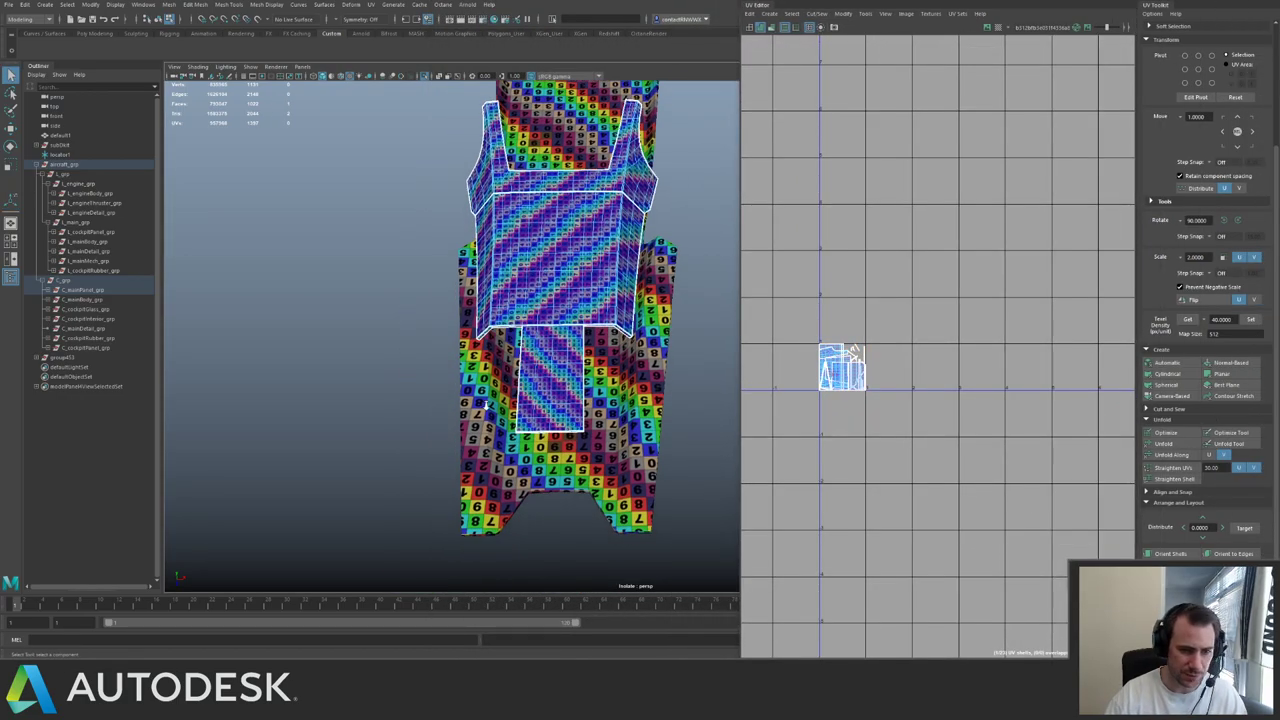
right_click_drag(480, 420, 535, 450, "alt")
key("F8")
left_click(518, 411)
key("F12")
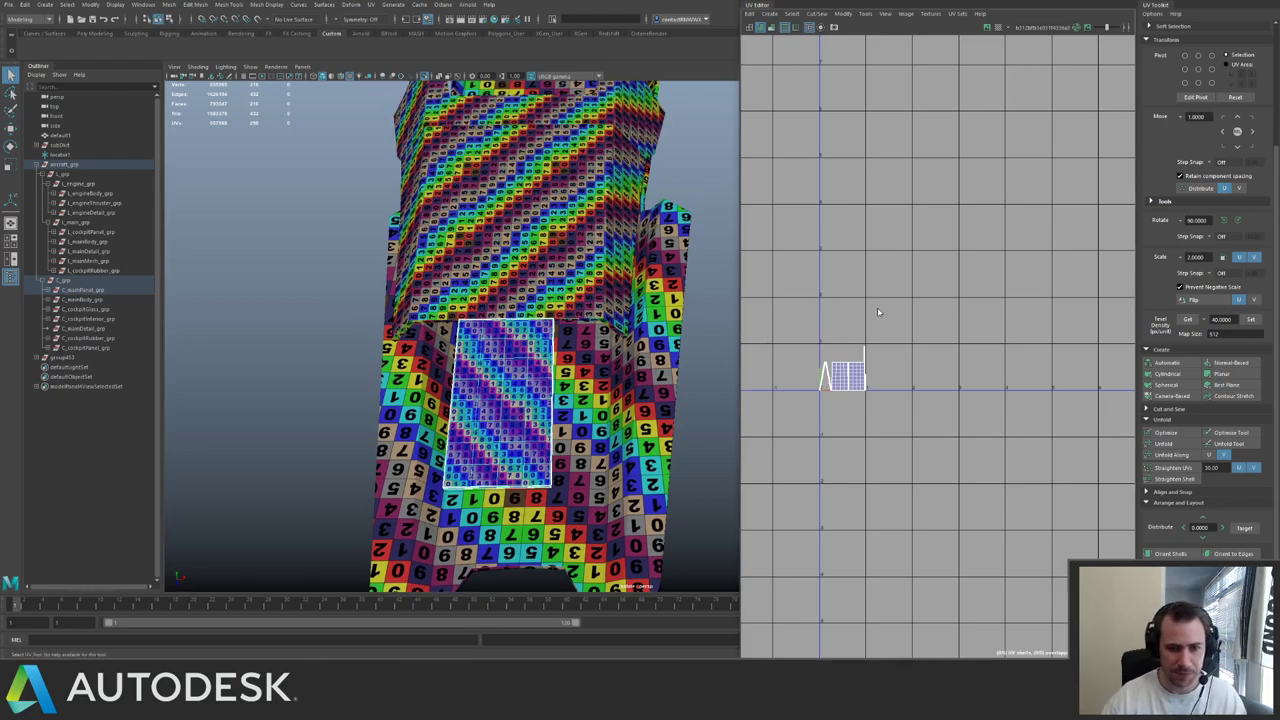
middle_click_drag(878, 301, 1020, 269, "alt")
right_click_drag(1020, 269, 1170, 404, "alt")
middle_click_drag(1170, 404, 921, 417, "alt")
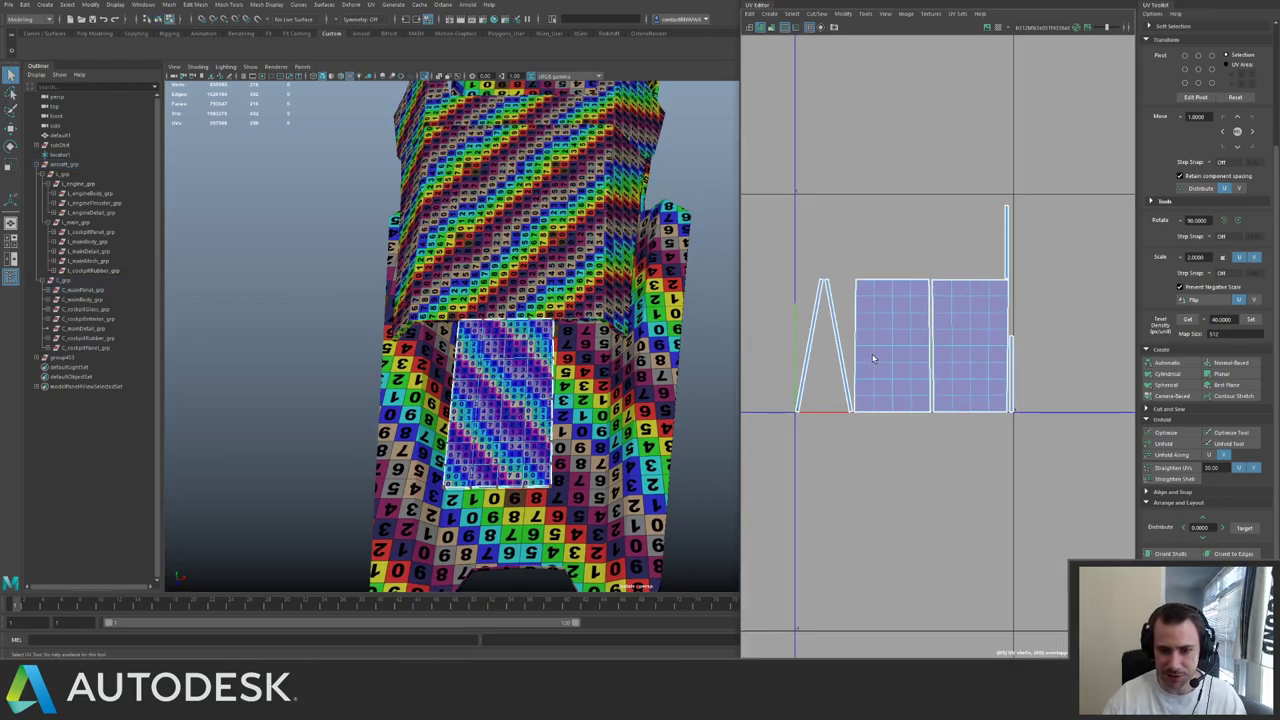
right_click_drag(875, 357, 901, 373, "alt")
- Straighten the small nose panel's slanted strip shells with Orient Shells and rotate the selection by 90 degrees
left_click_drag(774, 232, 834, 284)
left_click_drag(1023, 175, 1063, 205, "shift")
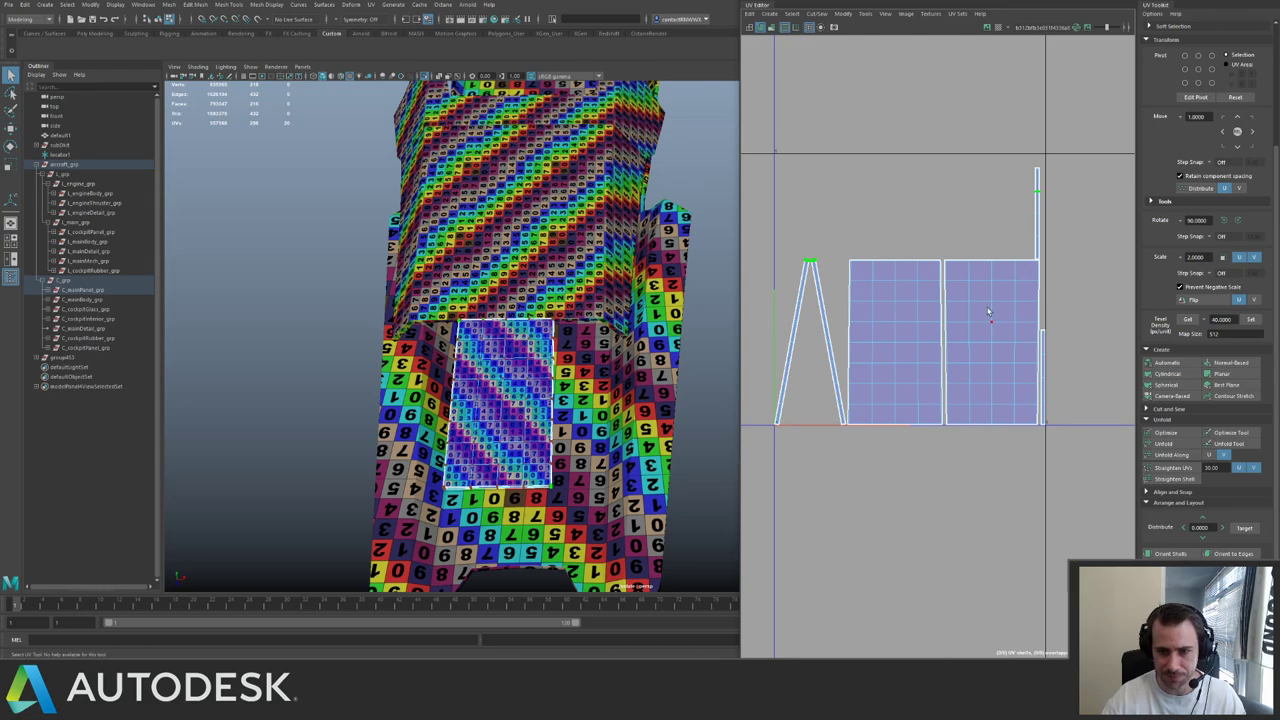
right_click_drag(1073, 361, 1018, 361, "ctrl")
left_click(1184, 554)
left_click(1170, 553)
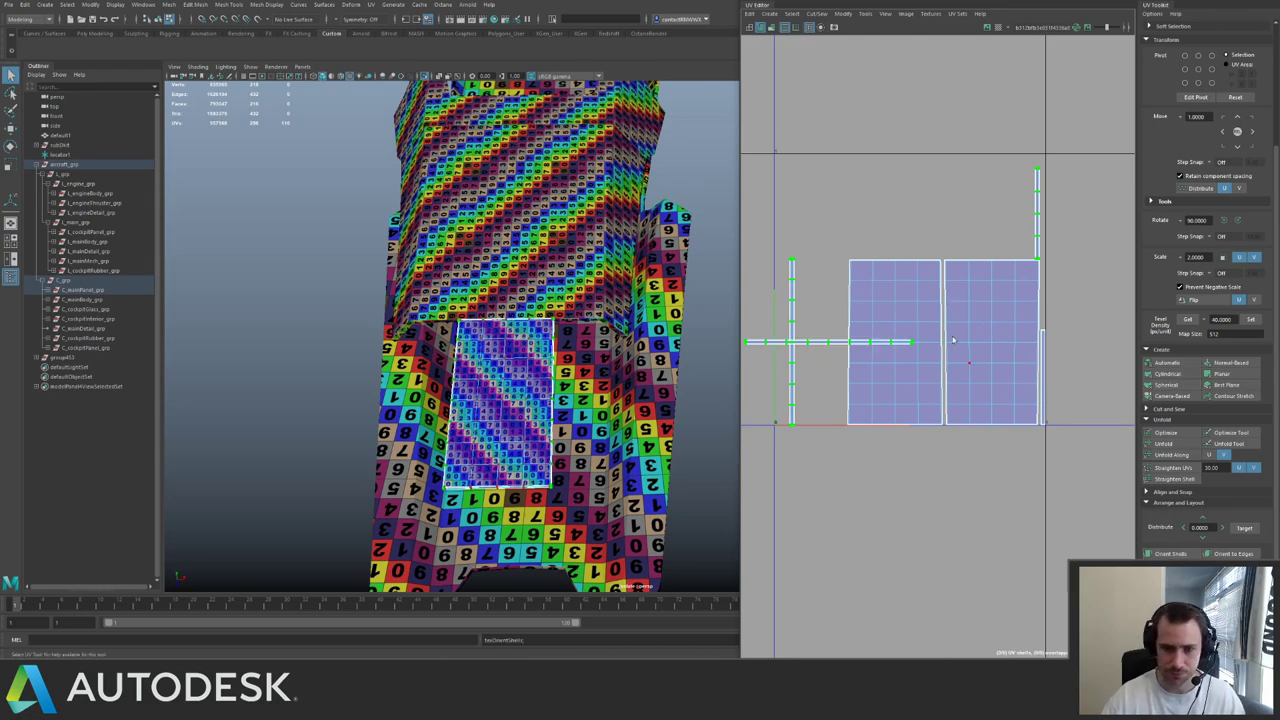
left_click(1237, 220)
- Apply the texel density to all of the small nose panel's UVs and lay out its shells
left_click_drag(762, 156, 1064, 436)
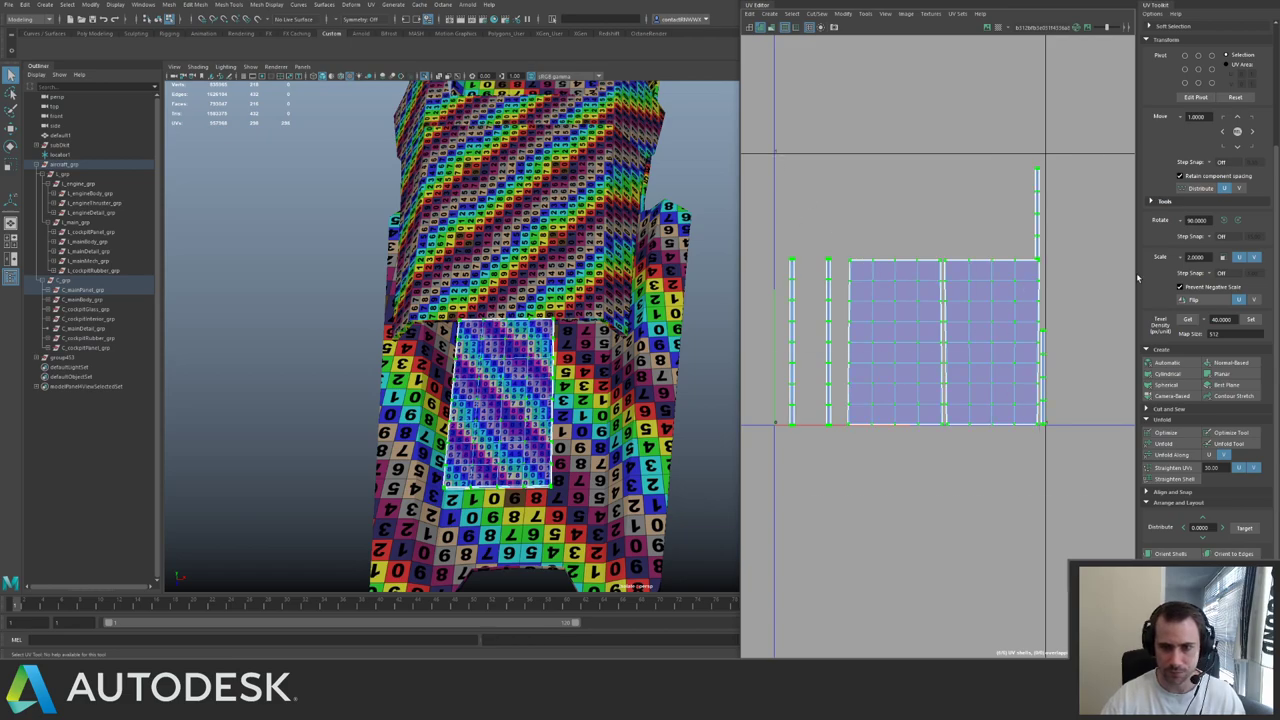
left_click(1250, 319)
right_click_drag(956, 337, 899, 287, "shift")
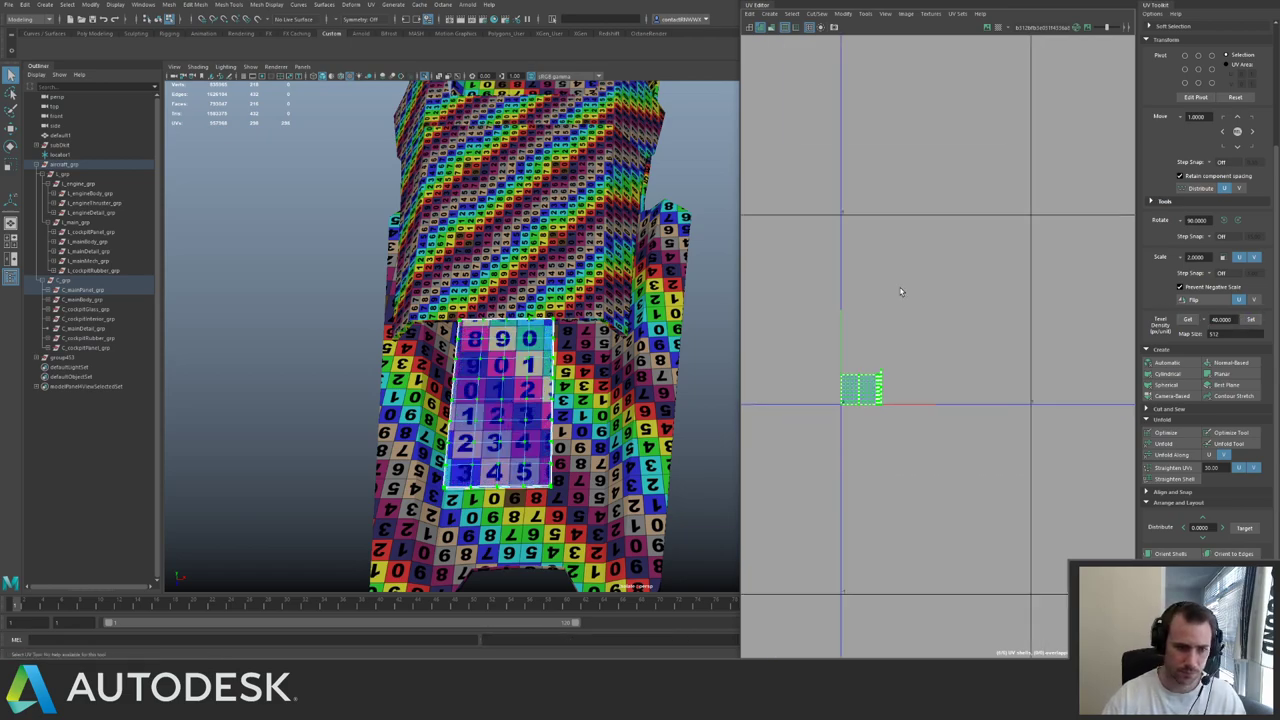
- Select the large nose panel and rotate its main UV shell in 90-degree increments until its wide edge faces up
right_click_drag(500, 310, 530, 274)
left_click(531, 272)
middle_click_drag(531, 272, 530, 327, "alt")
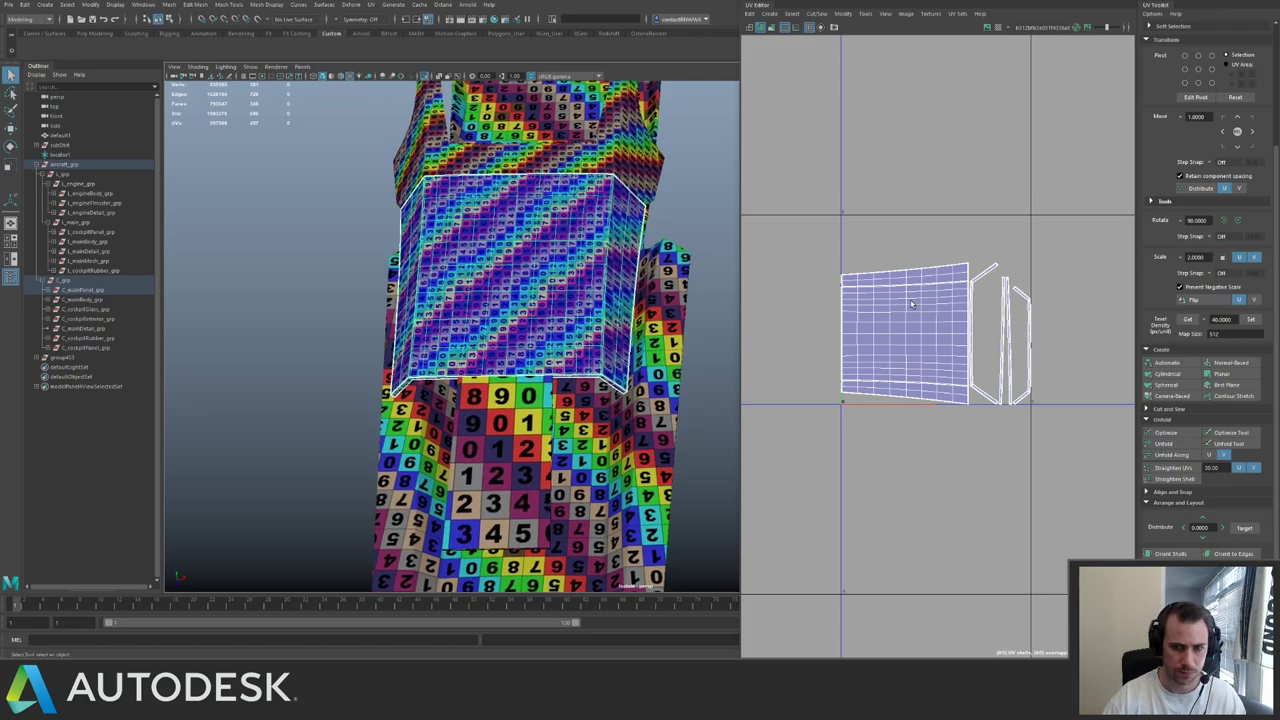
right_click_drag(898, 325, 960, 312)
double_click(917, 320)
double_click(923, 329)
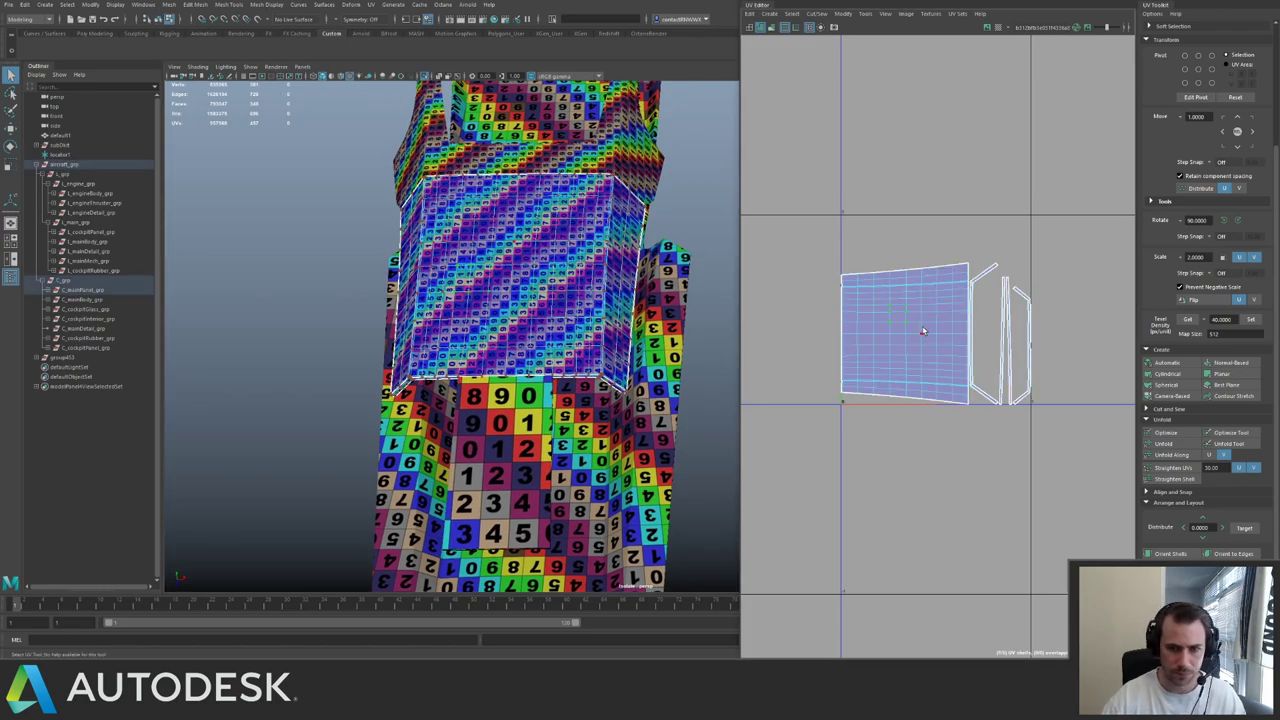
left_click(1239, 221)
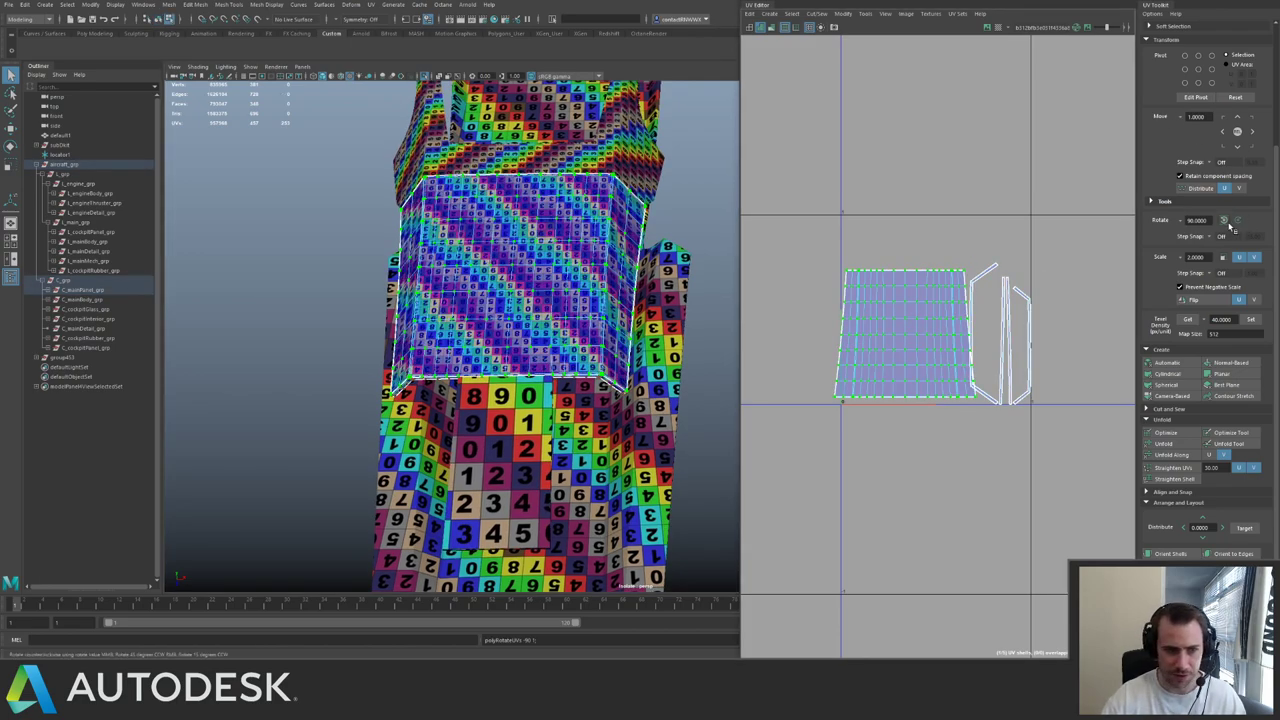
left_click(1239, 221)
left_click(1239, 221)
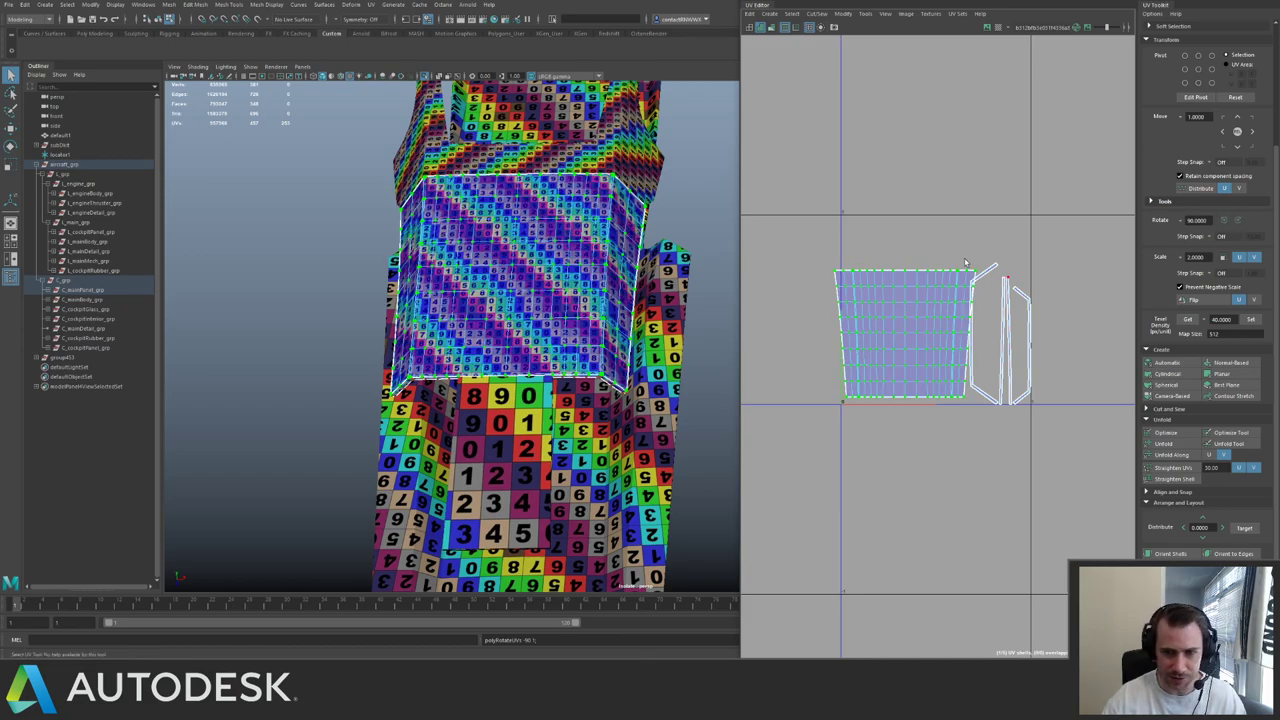
- Rotate the large nose panel's two thin strip shells by 90 degrees and straighten them with Orient Shells
scroll(967, 262, "up", 2)
double_click(1023, 376)
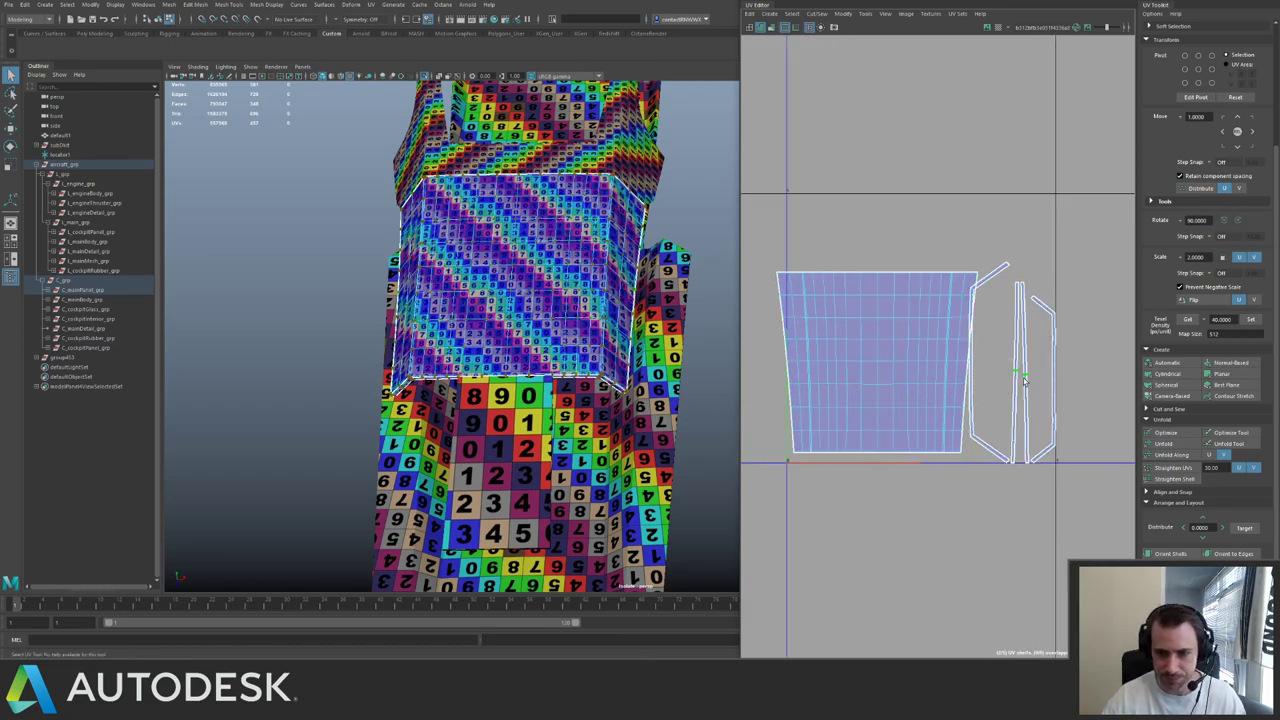
left_click(1224, 221)
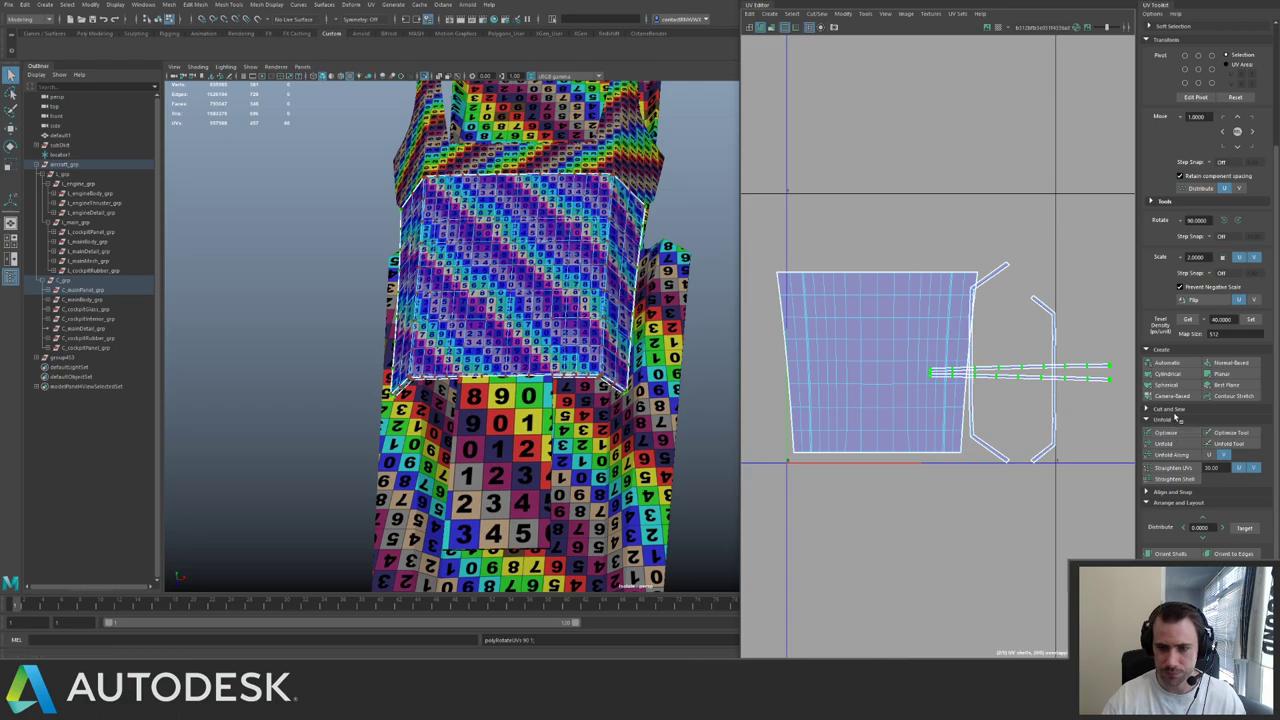
left_click(1171, 553)
- Rotate the large nose panel's two bracket-shaped border shells by 90 degrees so that both lie horizontally
middle_click_drag(1069, 358, 1007, 322, "alt")
left_click(945, 229)
right_click_drag(1041, 267, 1130, 306, "ctrl")
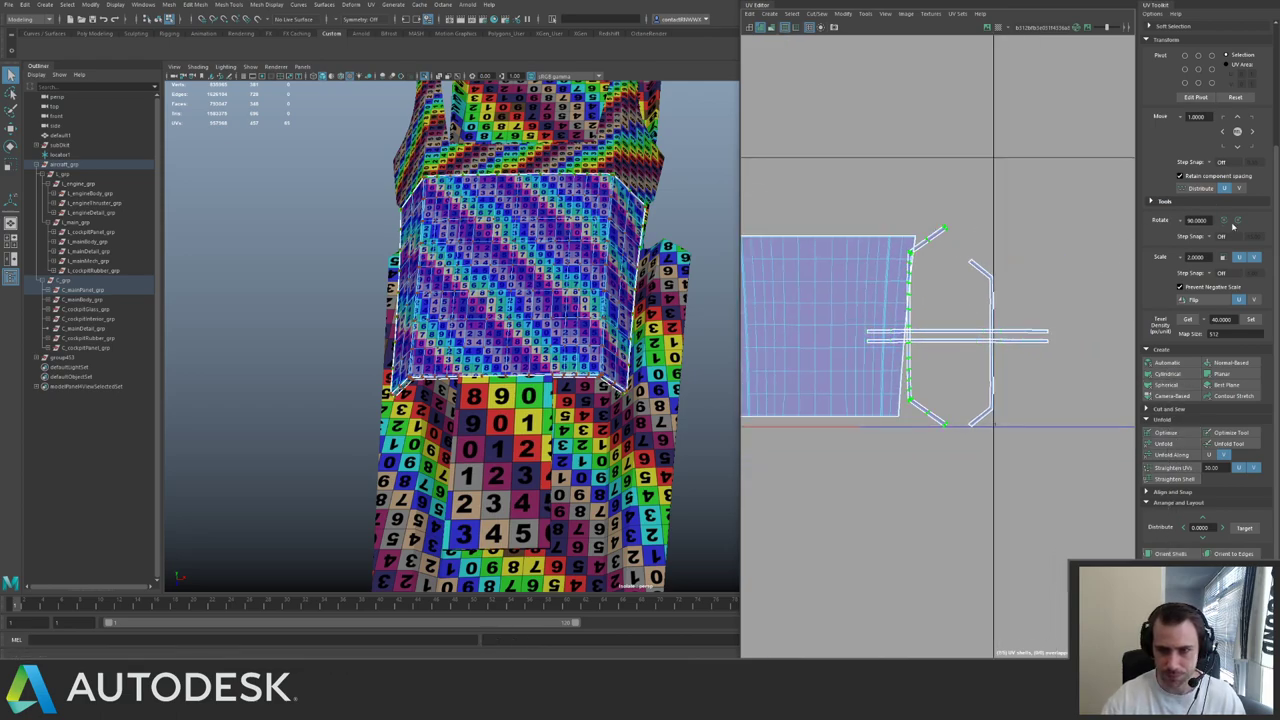
left_click(1238, 221)
left_click_drag(963, 253, 1003, 285)
right_click_drag(1006, 270, 1107, 315, "ctrl")
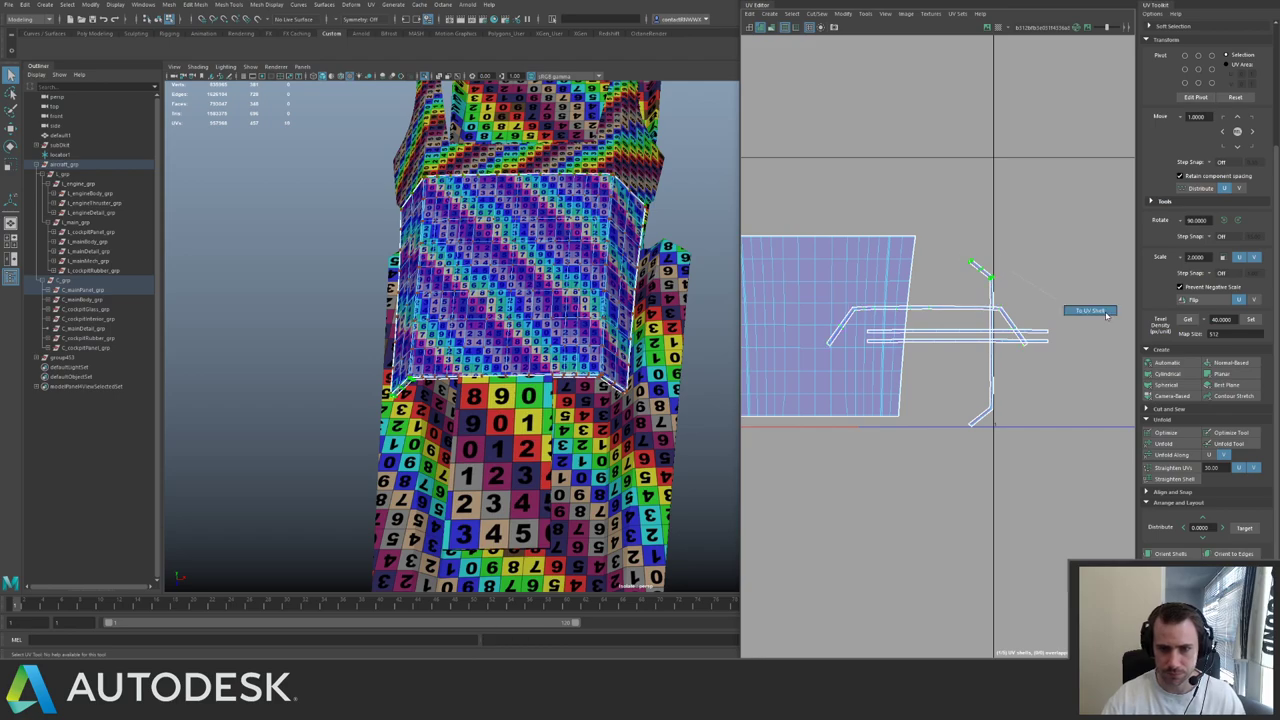
left_click(1224, 221)
- Apply the texel density to all of the large nose panel's UVs and lay out its shells
scroll(1032, 252, "down", 3)
left_click_drag(804, 203, 1112, 378)
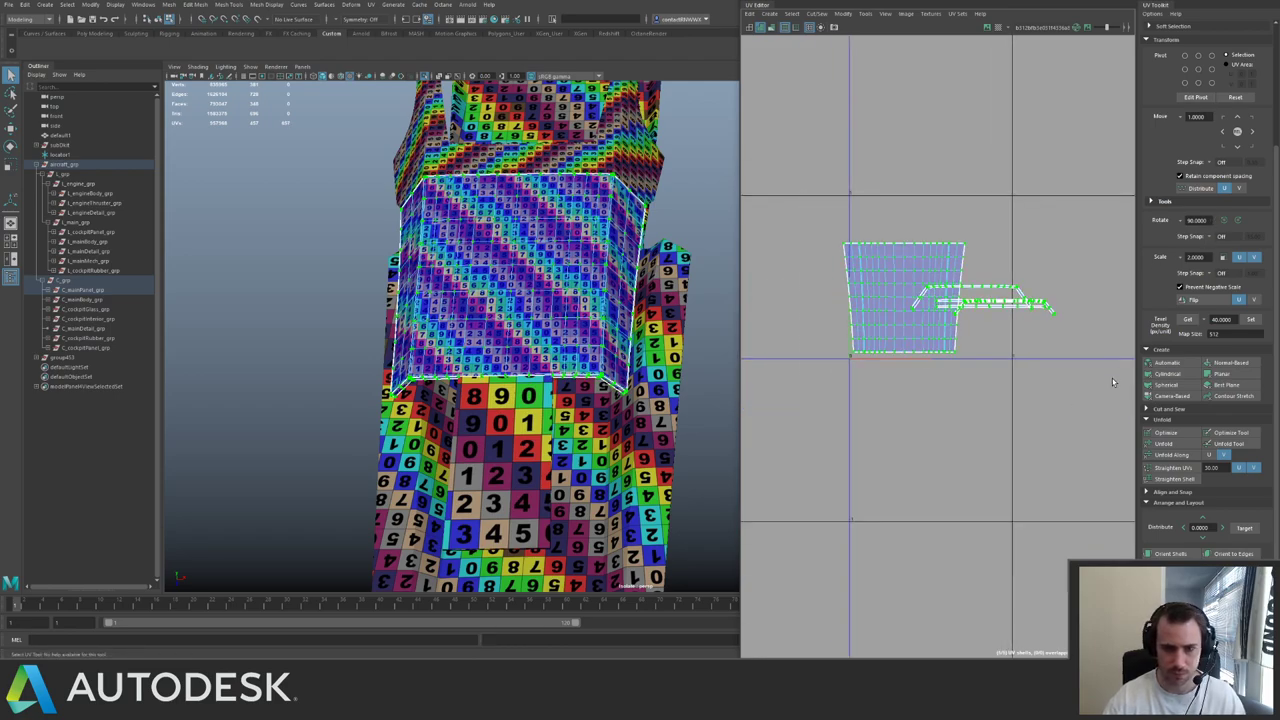
left_click(1251, 319)
right_click_drag(965, 347, 946, 383, "shift")
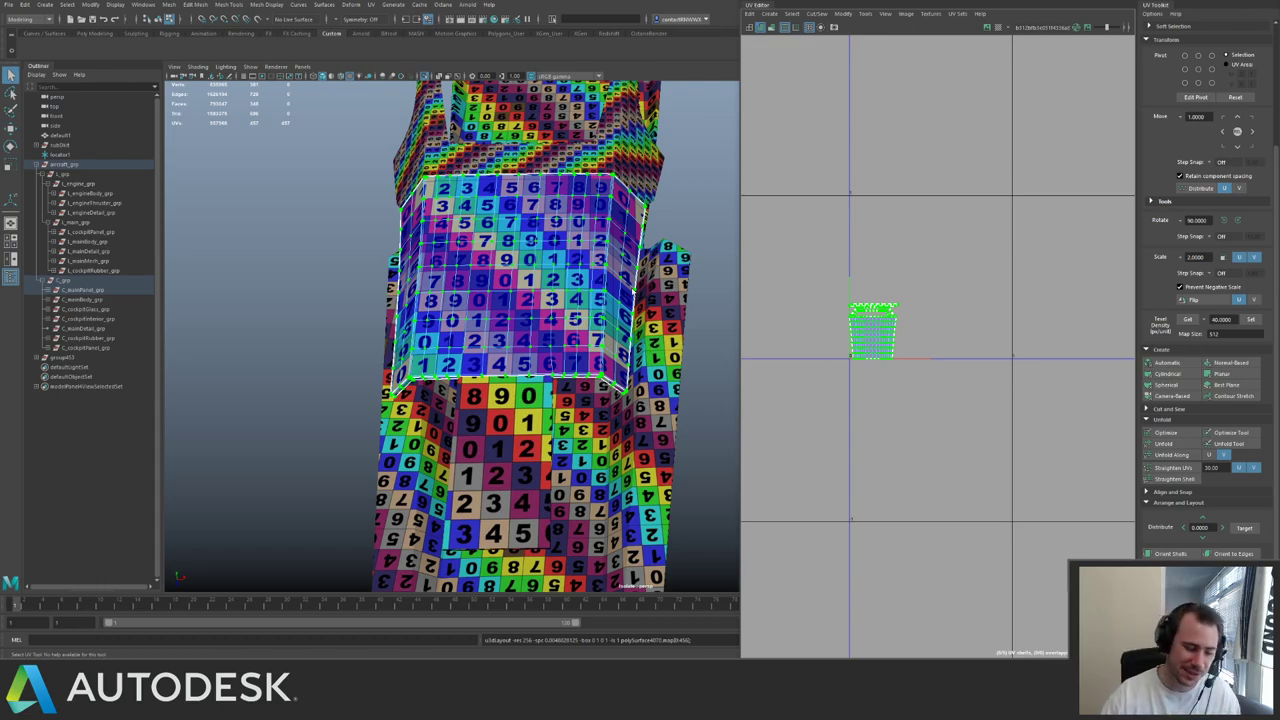
- Select the U-shaped panel bordering the large nose panel and select all UVs of its largest shell
right_click_drag(632, 291, 652, 262)
middle_click_drag(562, 108, 494, 299, "alt")
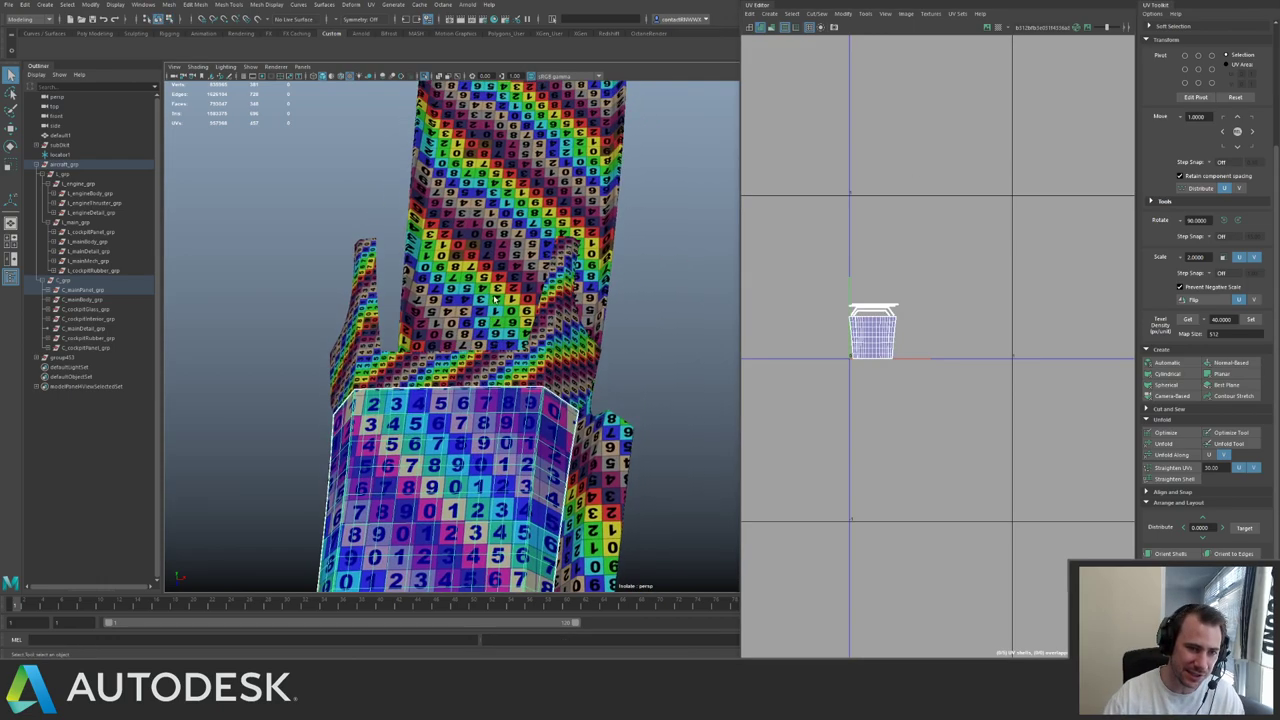
left_click_drag(494, 299, 609, 388, "alt")
left_click(609, 388)
right_click_drag(1004, 364, 972, 317, "alt")
right_click_drag(914, 298, 952, 297)
left_click_drag(1002, 286, 880, 336)
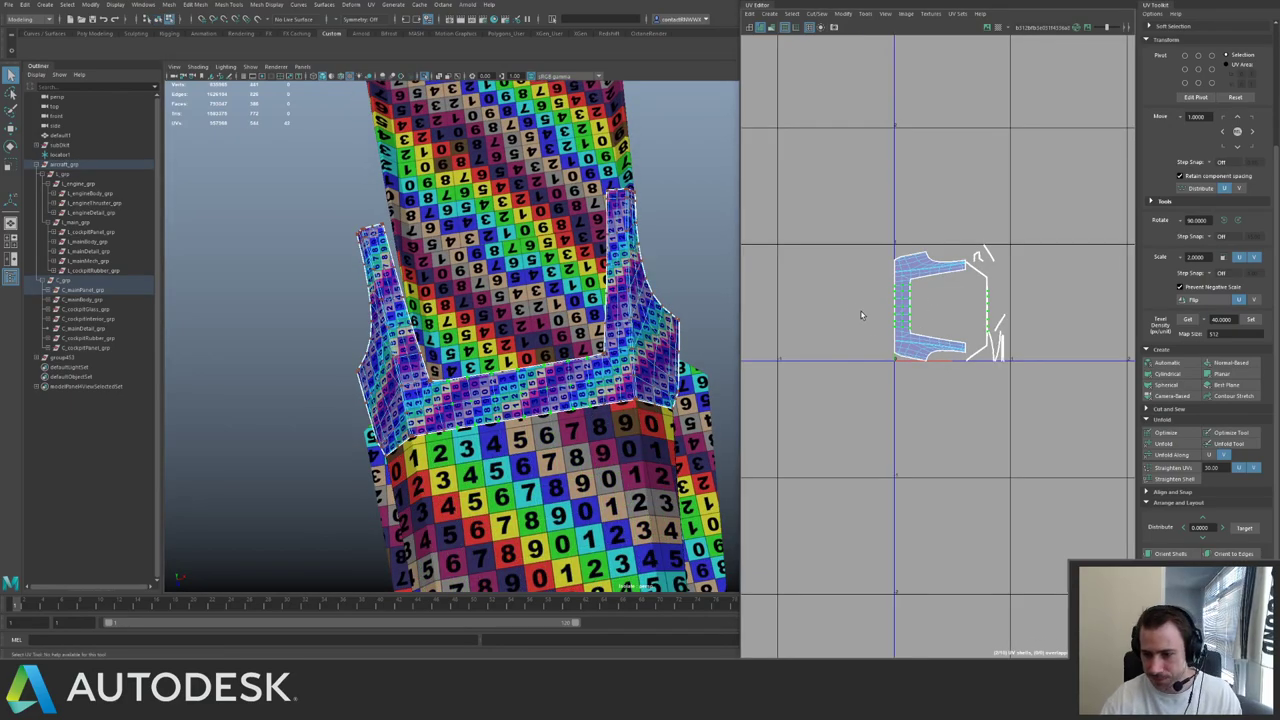
right_click_drag(873, 311, 946, 355, "ctrl")
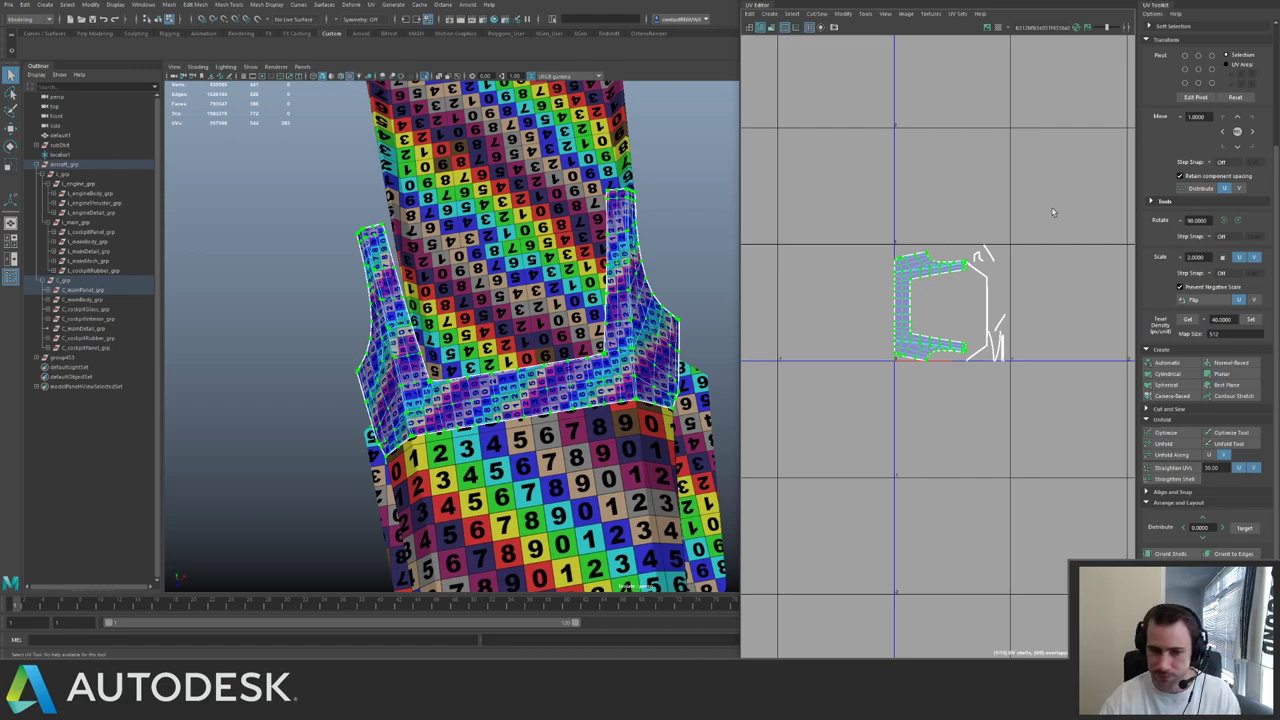
- Rotate the U-shaped shell in 90-degree increments until its open side faces up, and apply the texel density to it
left_click_drag(502, 308, 560, 350, "alt")
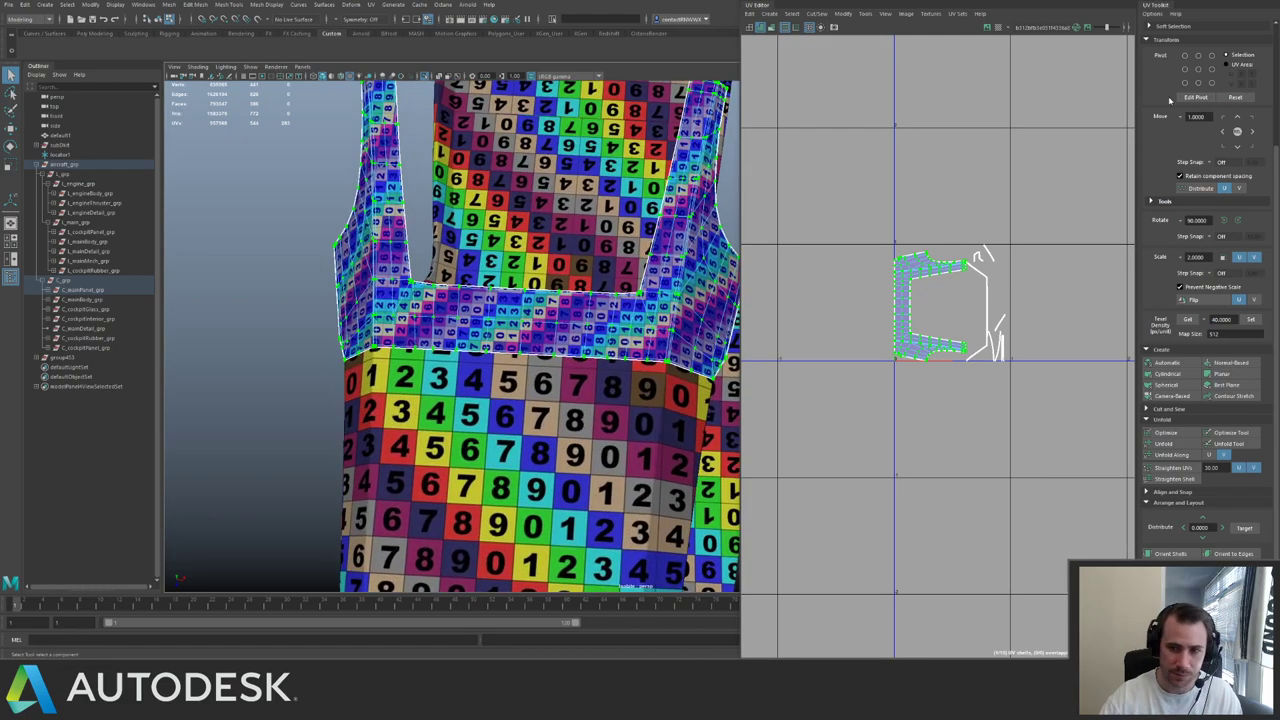
left_click(1238, 220)
left_click(1238, 220)
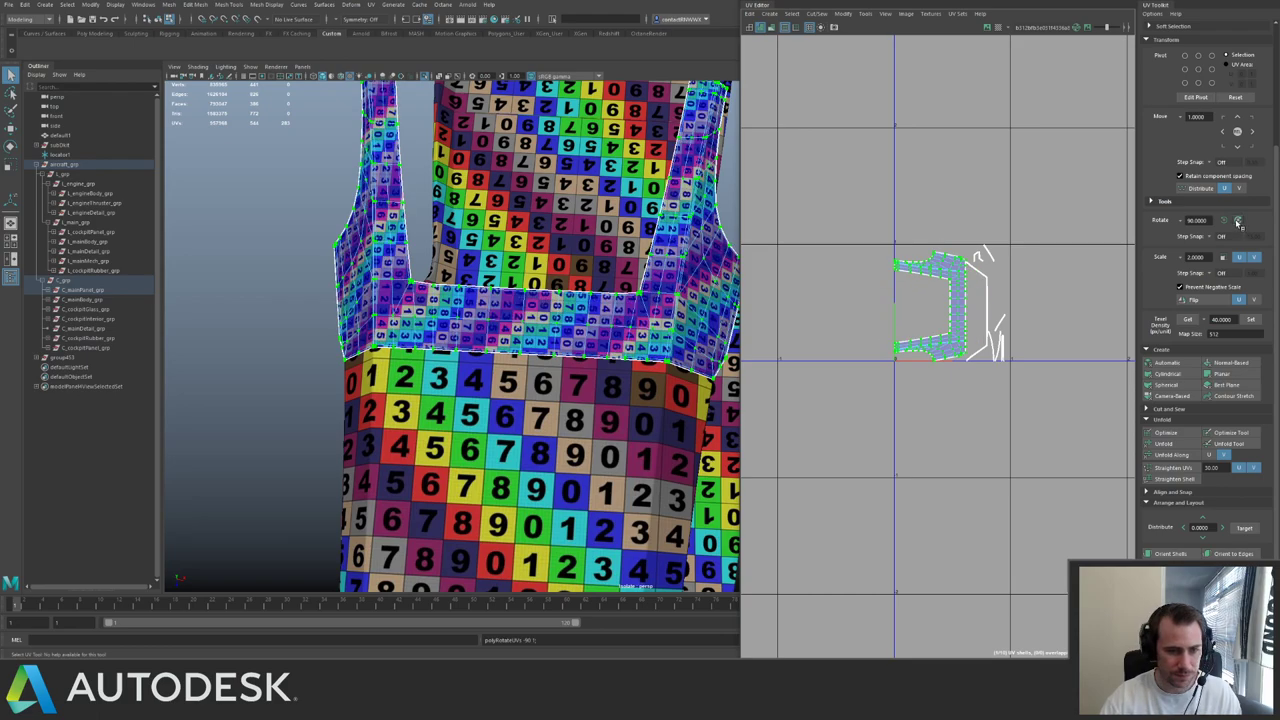
left_click(1238, 220)
scroll(930, 300, "up", 1)
left_click(1251, 320)
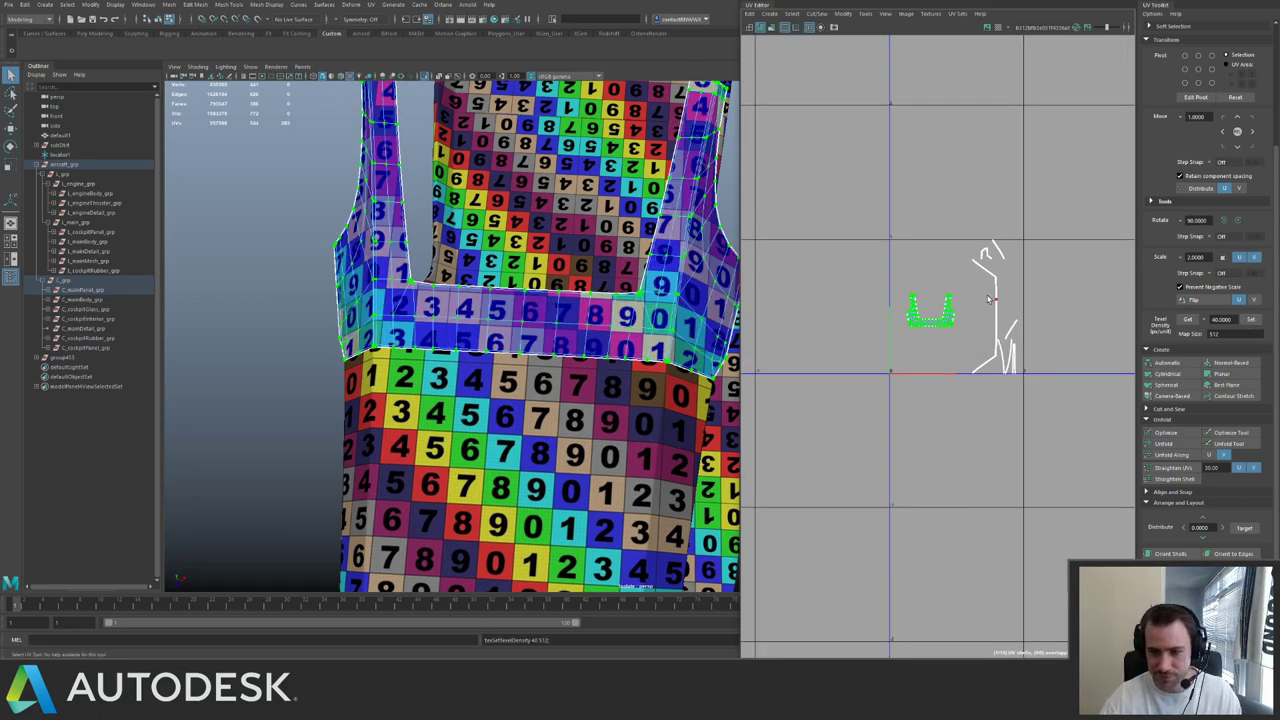
- Select the U-shaped panel's group of thin, slightly curved strip shells and straighten their UVs
scroll(988, 300, "down", 2)
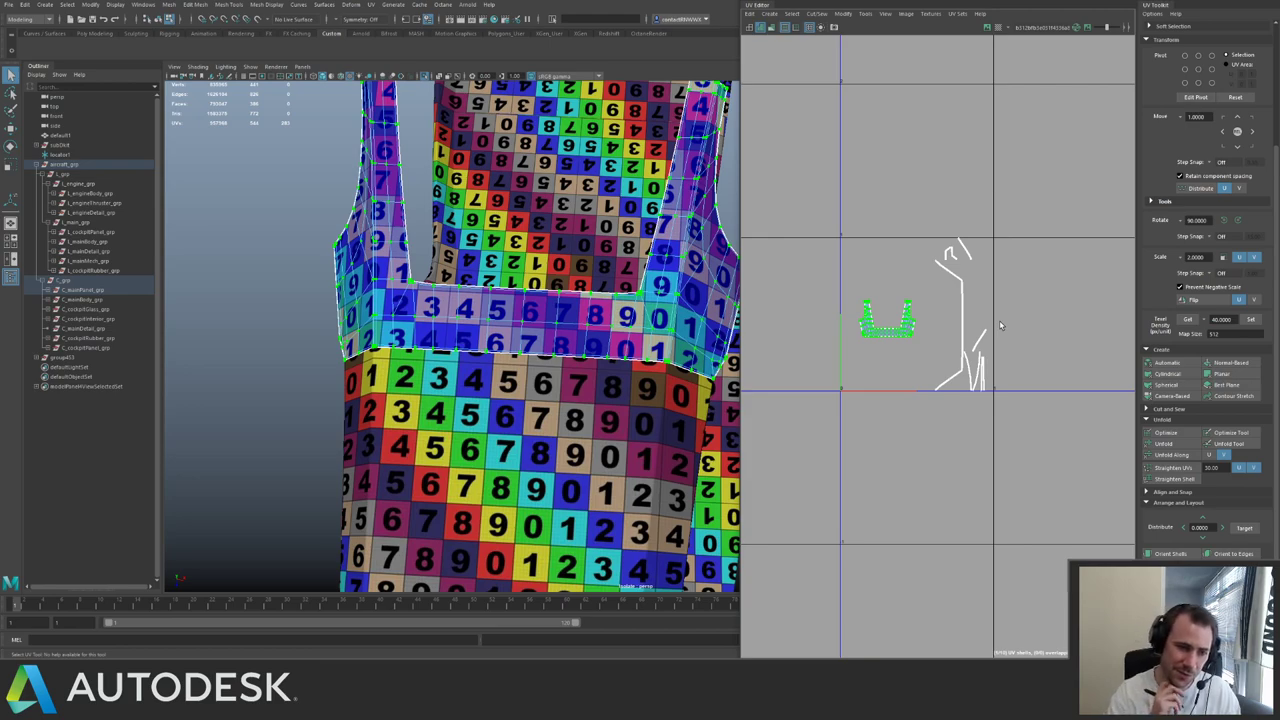
mouse_move(1000, 322)
middle_mouse_down("alt")
mouse_move(1080, 361)
mouse_move(992, 325)
middle_mouse_up("alt")
scroll(1080, 361, "up", 3)
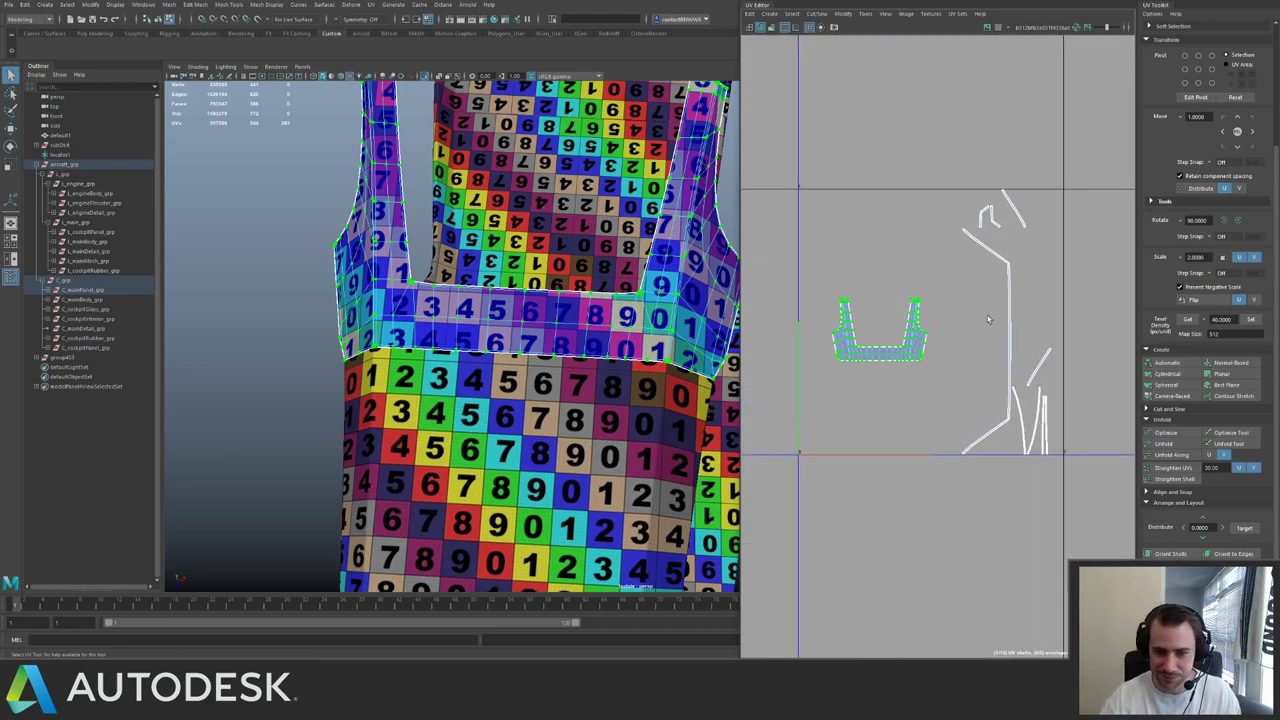
left_click(1002, 296)
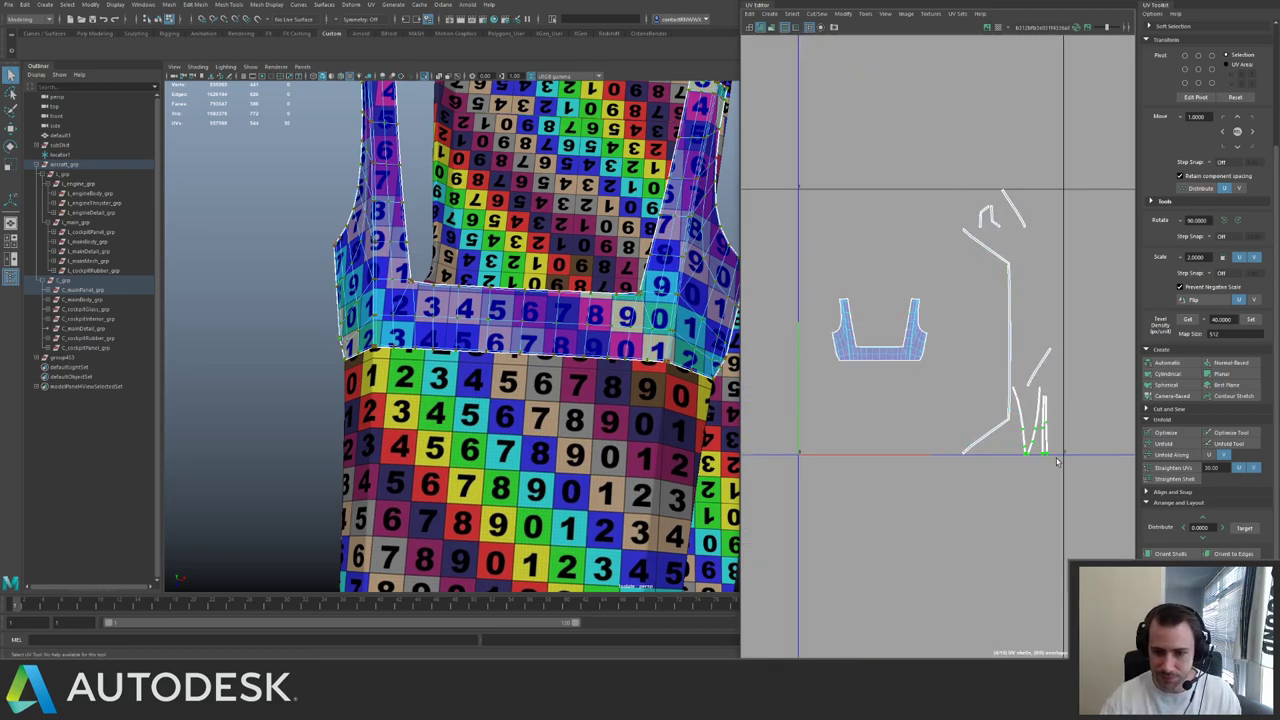
scroll(1079, 413, "up", 2)
middle_click_drag(1082, 300, 987, 243, "alt")
left_click(1173, 467)
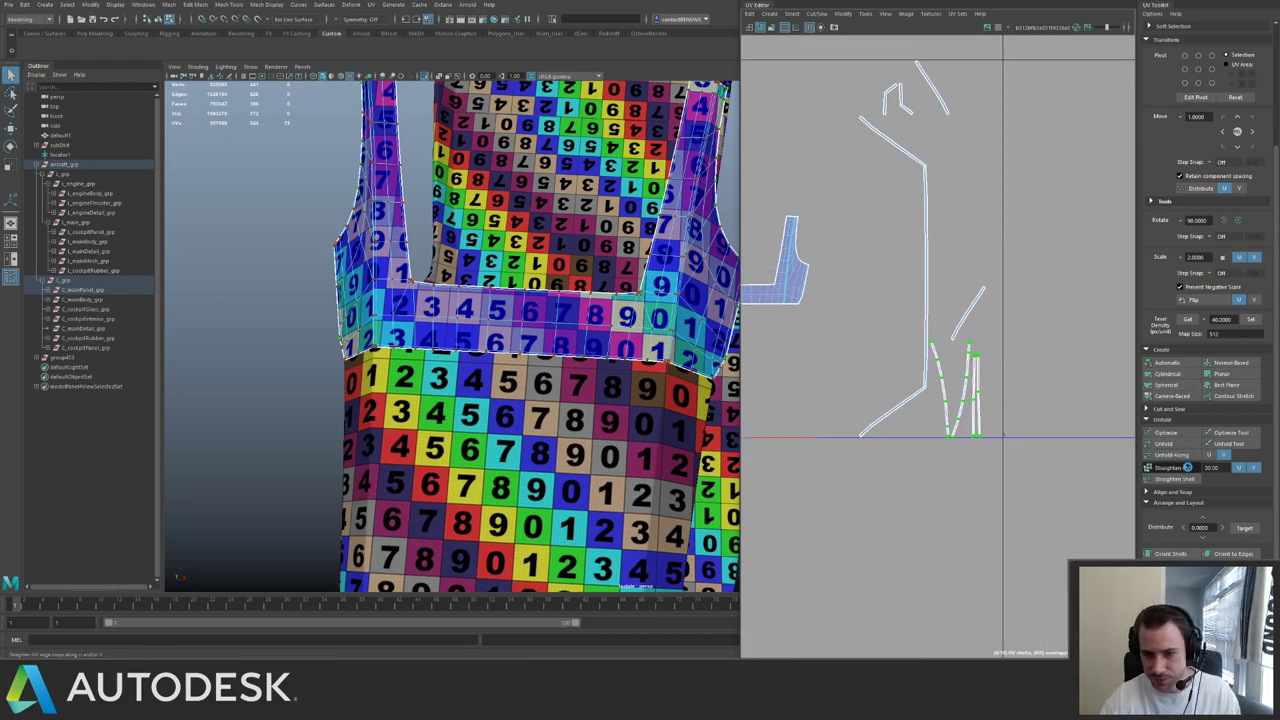
- Rotate the short slanted strip shell above the straightened strips until it is vertical, and straighten its UVs
double_click(982, 285)
key("e")
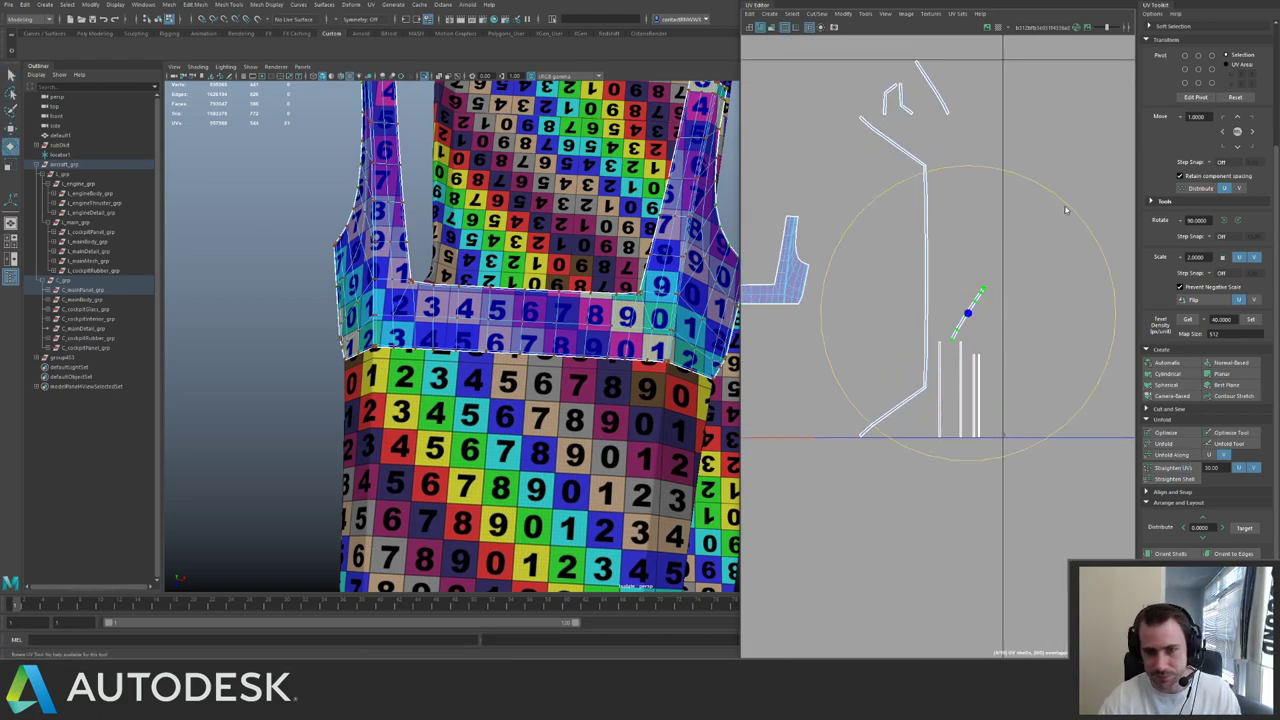
left_click_drag(1068, 208, 1006, 185)
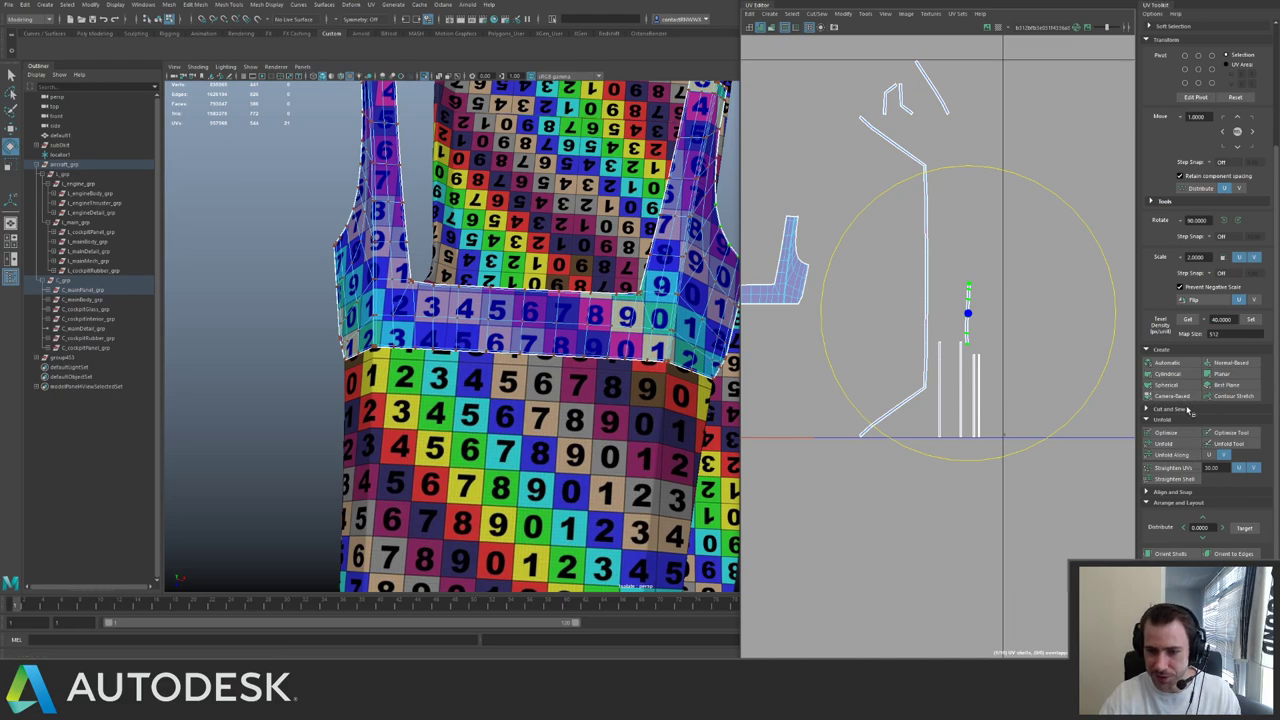
left_click(1190, 470)
- Move the remaining short slanted strip beside the vertical strips, rotate it upright and straighten its UVs
middle_click_drag(946, 176, 927, 317, "alt")
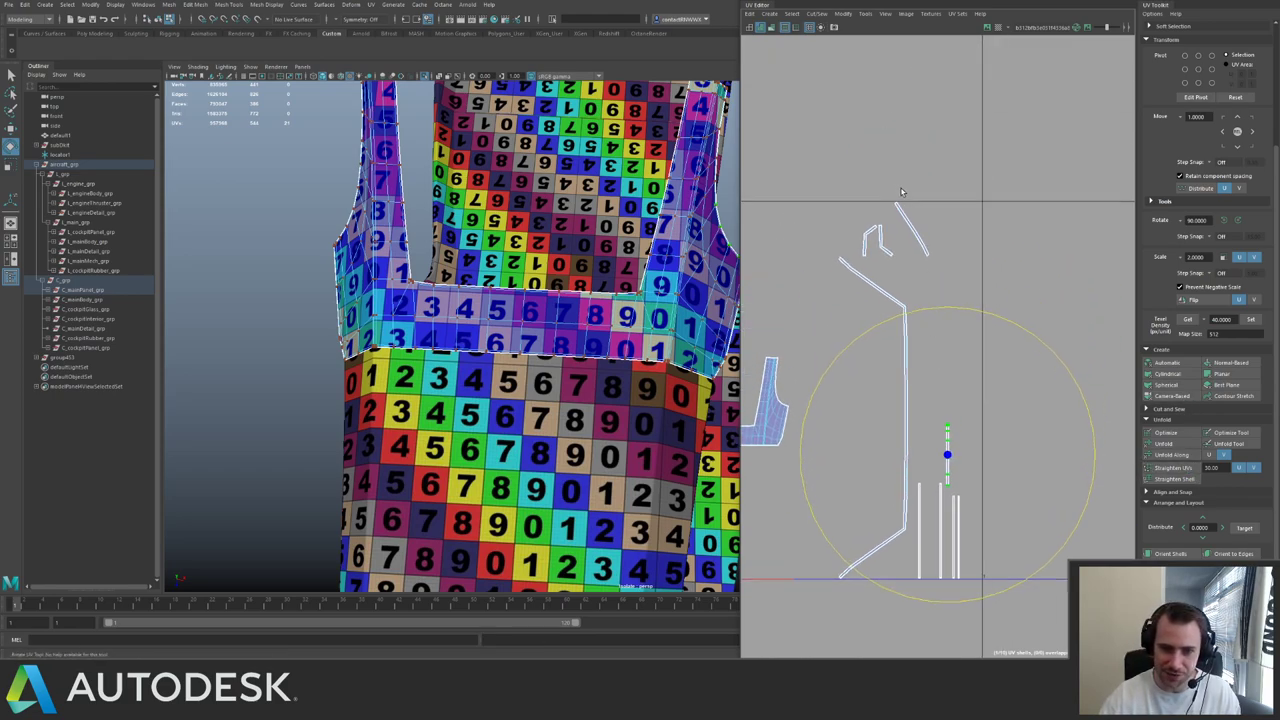
double_click(907, 219)
key("w")
left_click_drag(911, 230, 961, 437)
key("e")
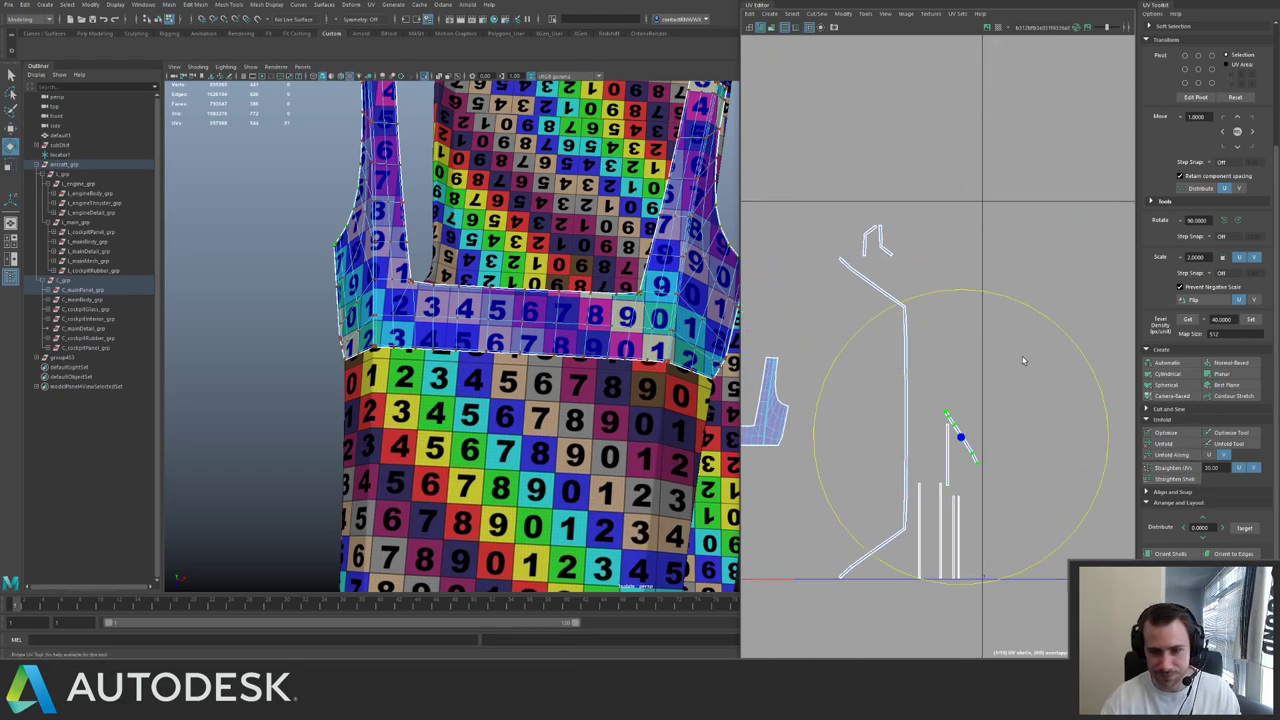
left_click_drag(1071, 345, 1097, 429)
left_click(1182, 468)
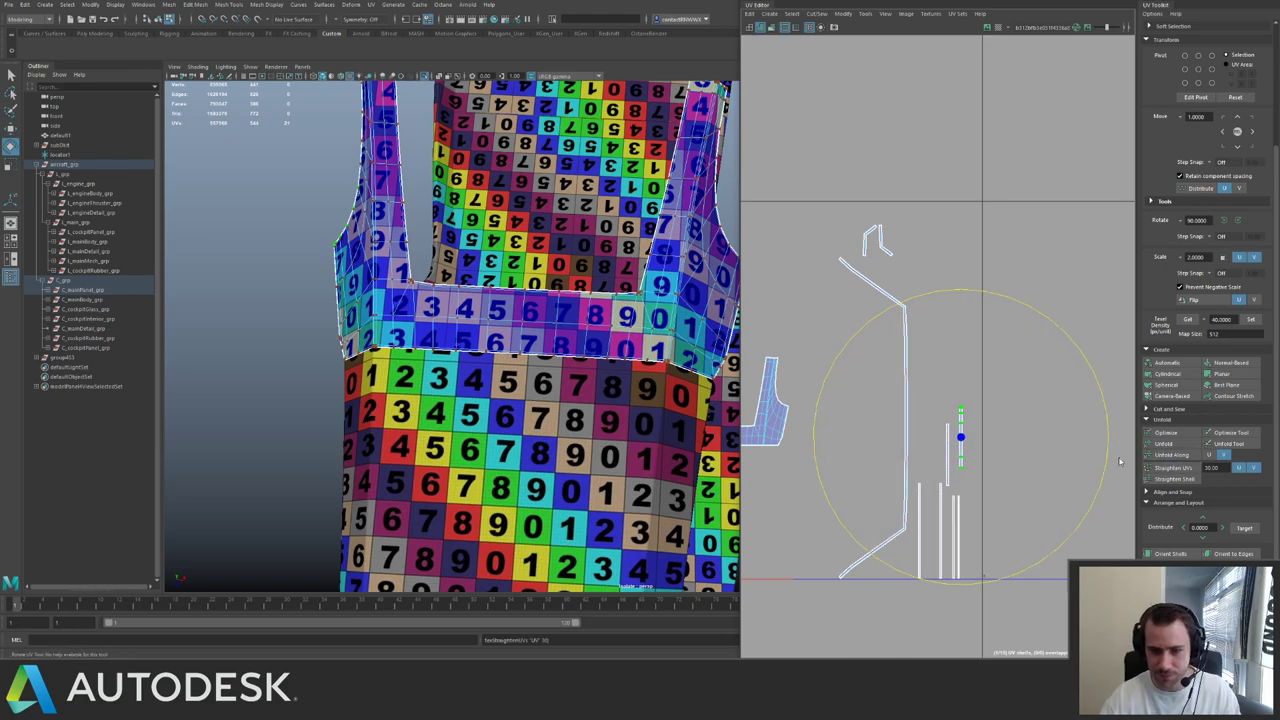
- Select all of the U-shaped panel's border and strip shells and apply the texel density to them
right_click_drag(981, 312, 918, 253, "alt")
middle_click_drag(918, 253, 885, 297, "alt")
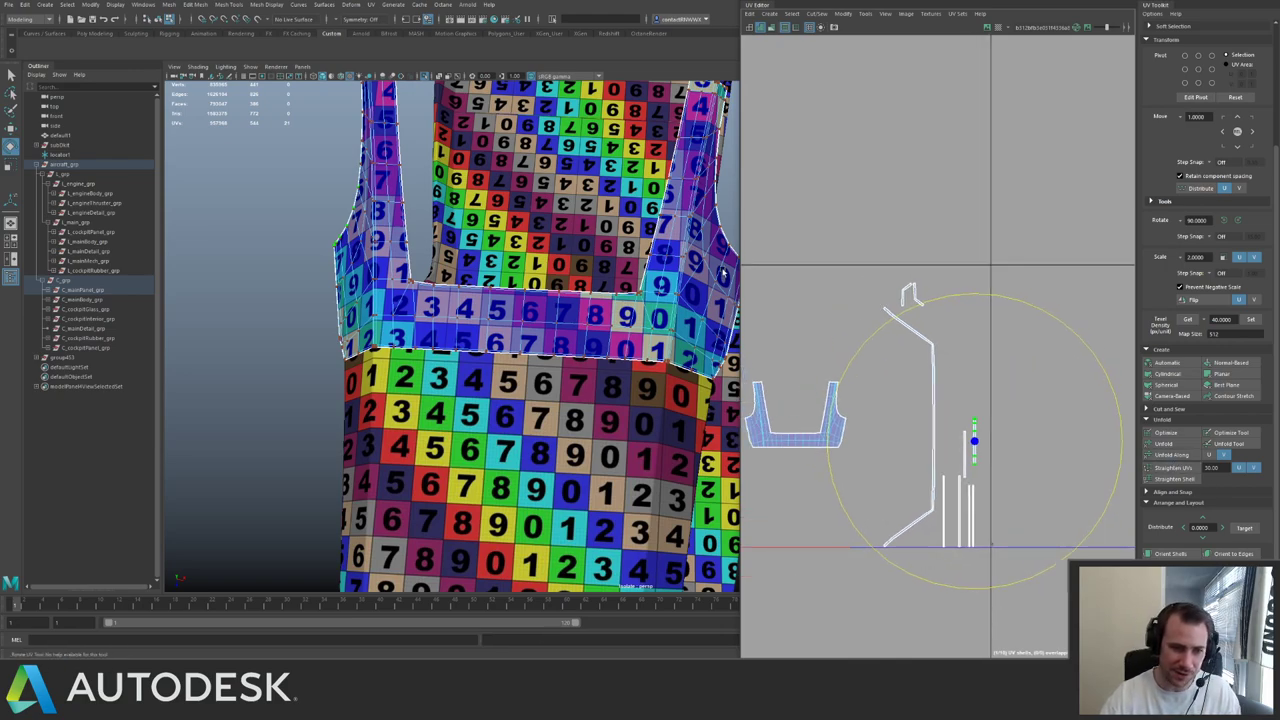
right_click_drag(723, 272, 465, 227, "alt")
left_click(910, 308)
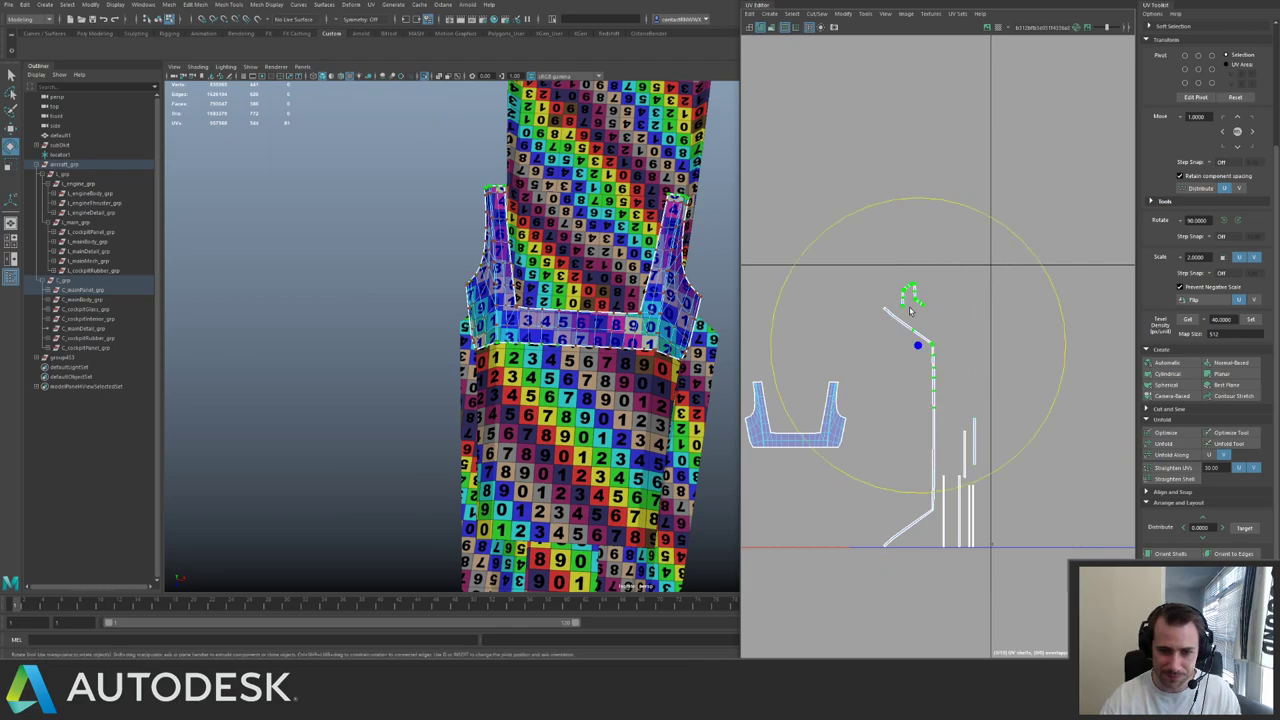
right_click_drag(963, 432, 969, 446, "ctrl")
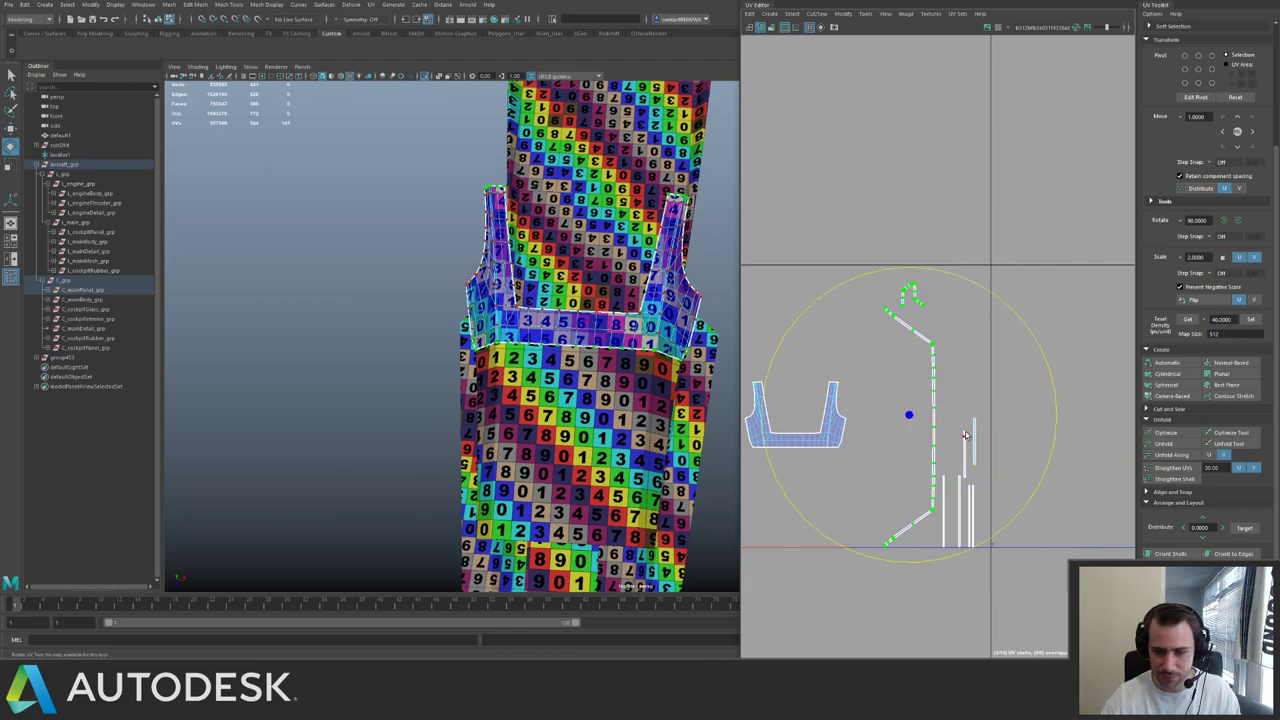
key("w")
left_click_drag(1009, 384, 911, 556, "ctrl+shift")
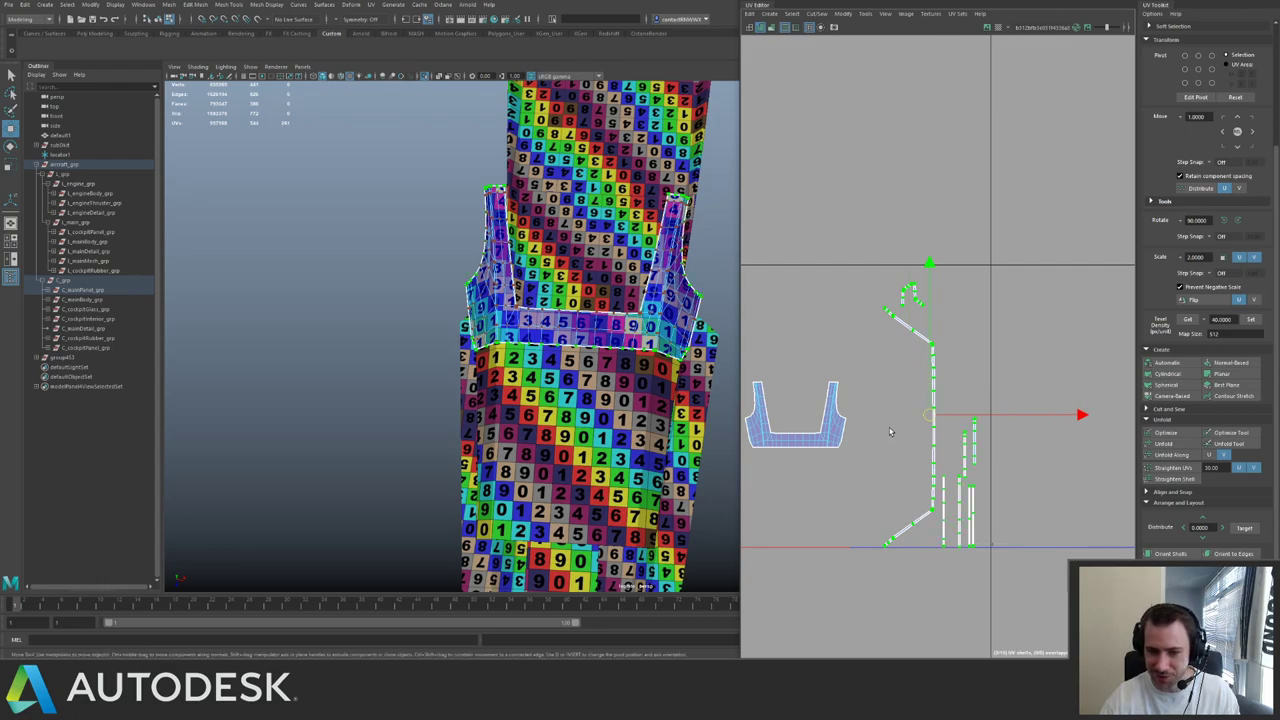
middle_click_drag(864, 391, 884, 366, "alt")
right_click_drag(884, 366, 1014, 308, "alt")
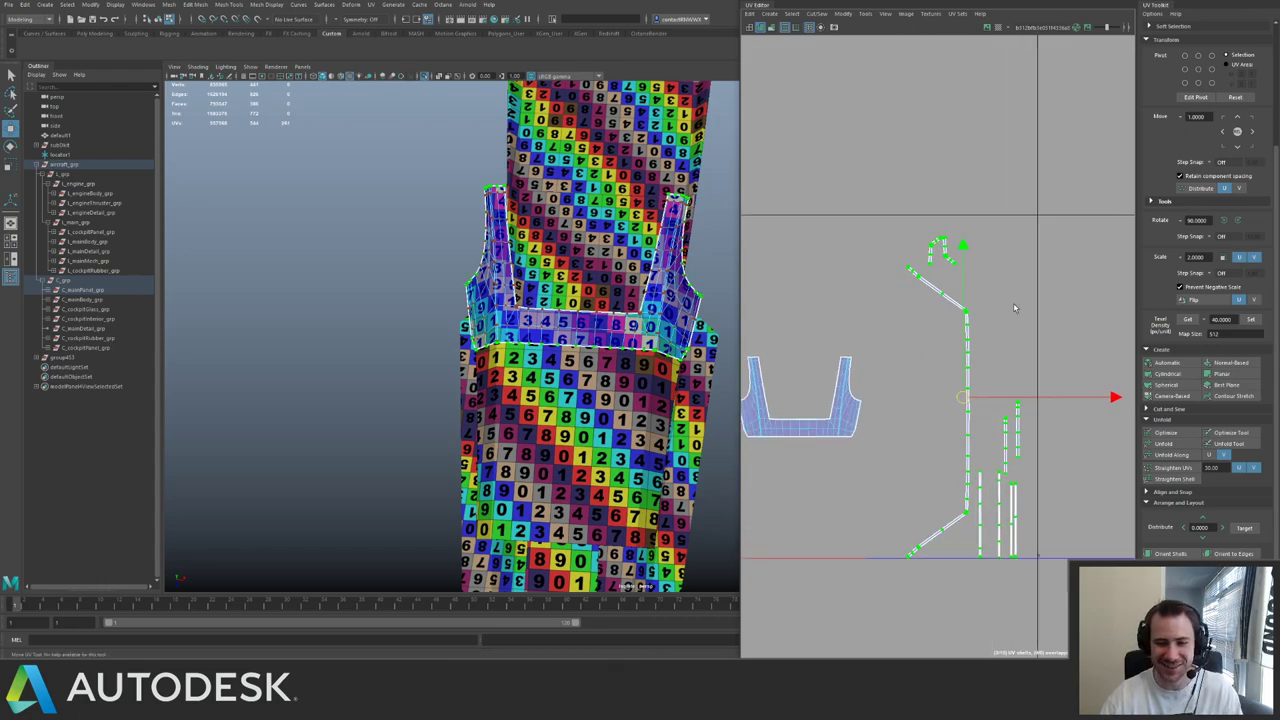
left_click(1250, 321)
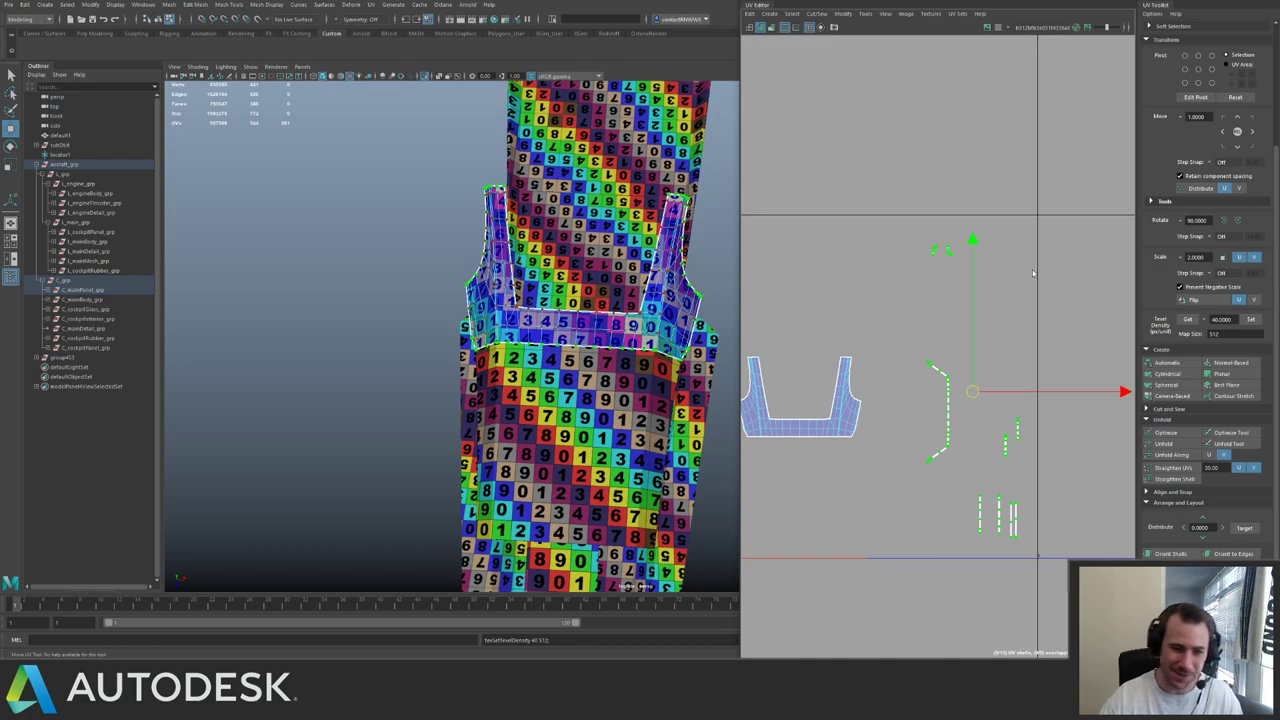
- Rotate the selected border and strip shells by 90 degrees, and lay out all of the U-shaped panel's shells
scroll(860, 250, "down", 3)
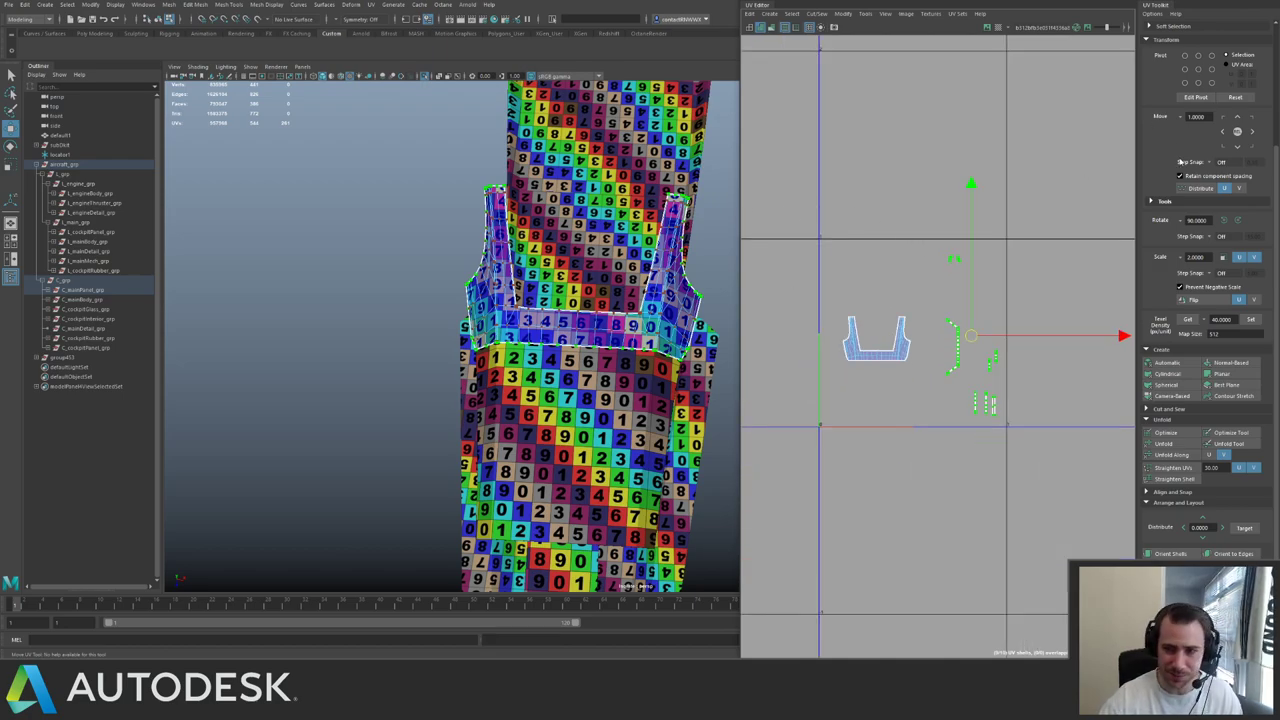
left_click(1226, 220)
left_click_drag(830, 245, 1080, 395)
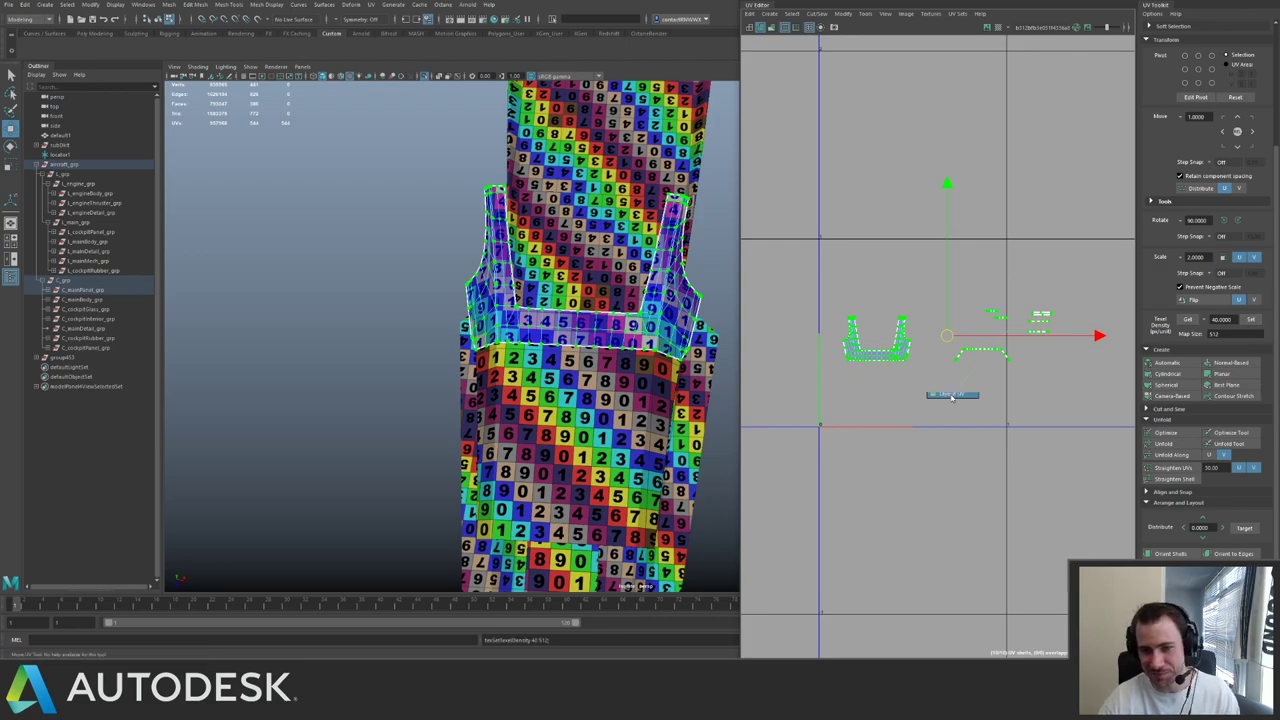
left_click_drag(803, 338, 917, 449)
key("f")
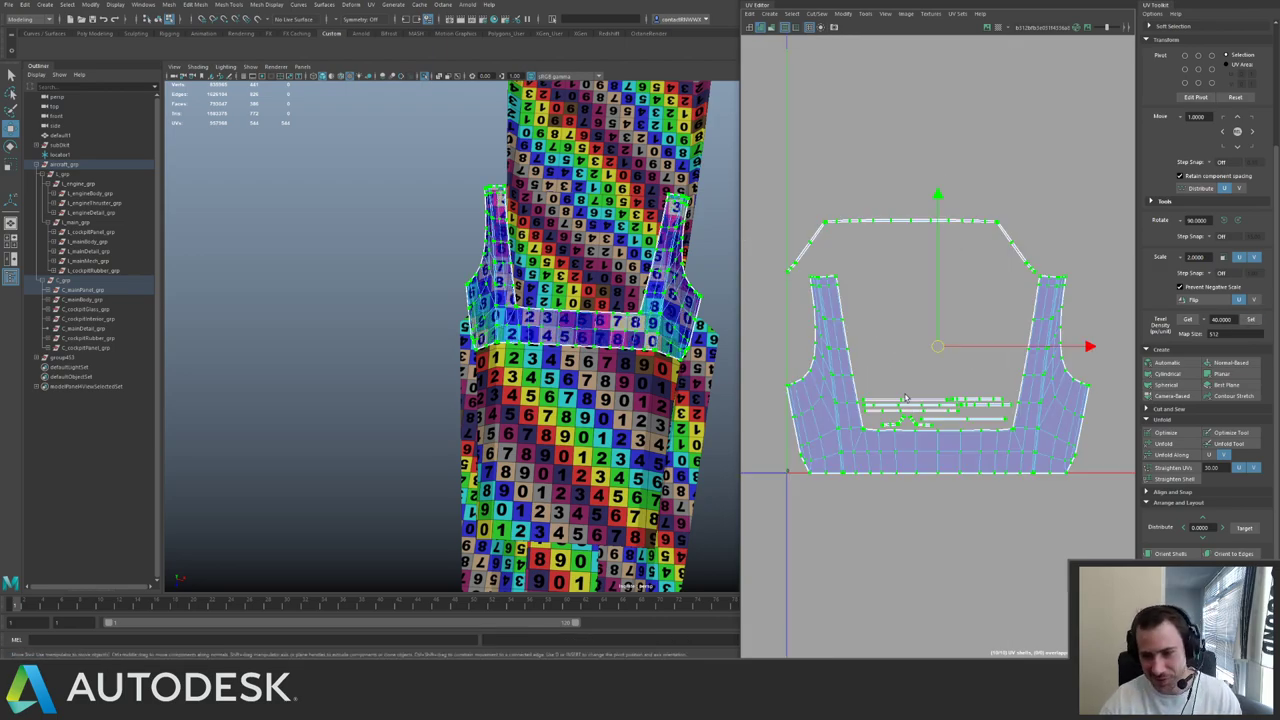
- Select the small rectangular panel at the far end of the fuselage and rotate all its UVs by 90 degrees
left_click_drag(663, 284, 554, 366, "alt")
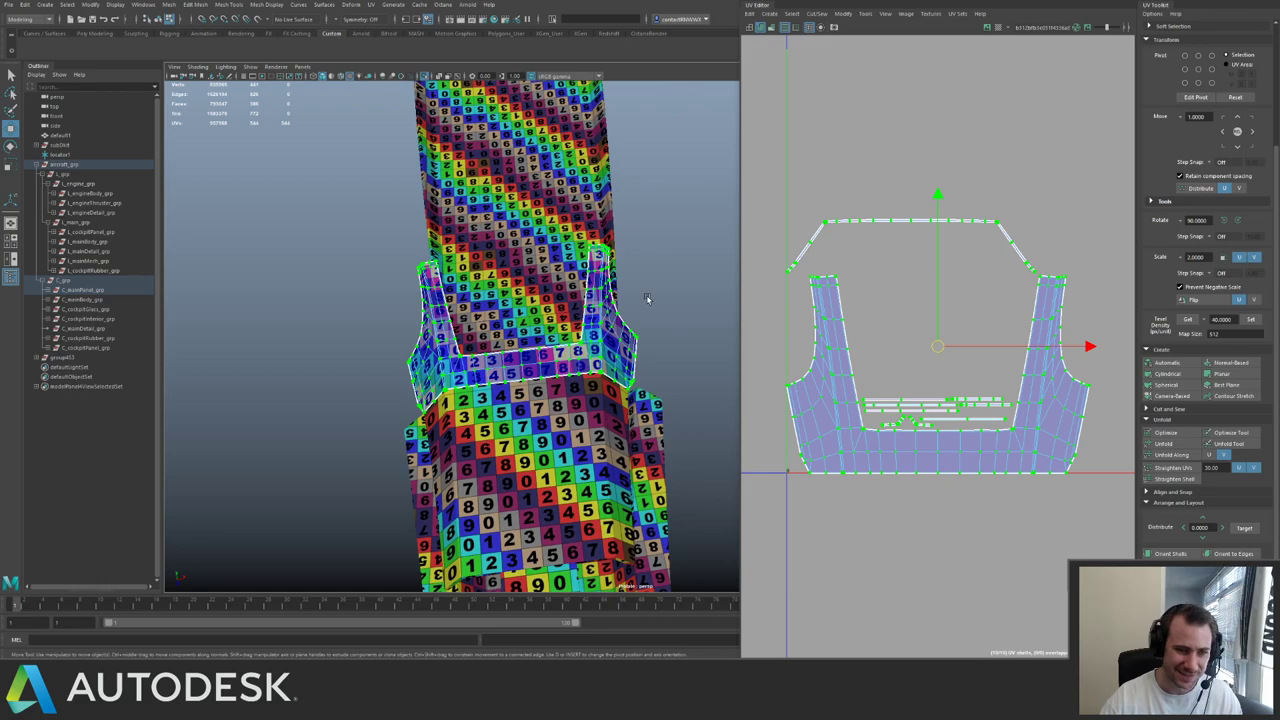
left_click(645, 312)
left_click_drag(651, 309, 511, 277, "alt")
left_click(533, 226)
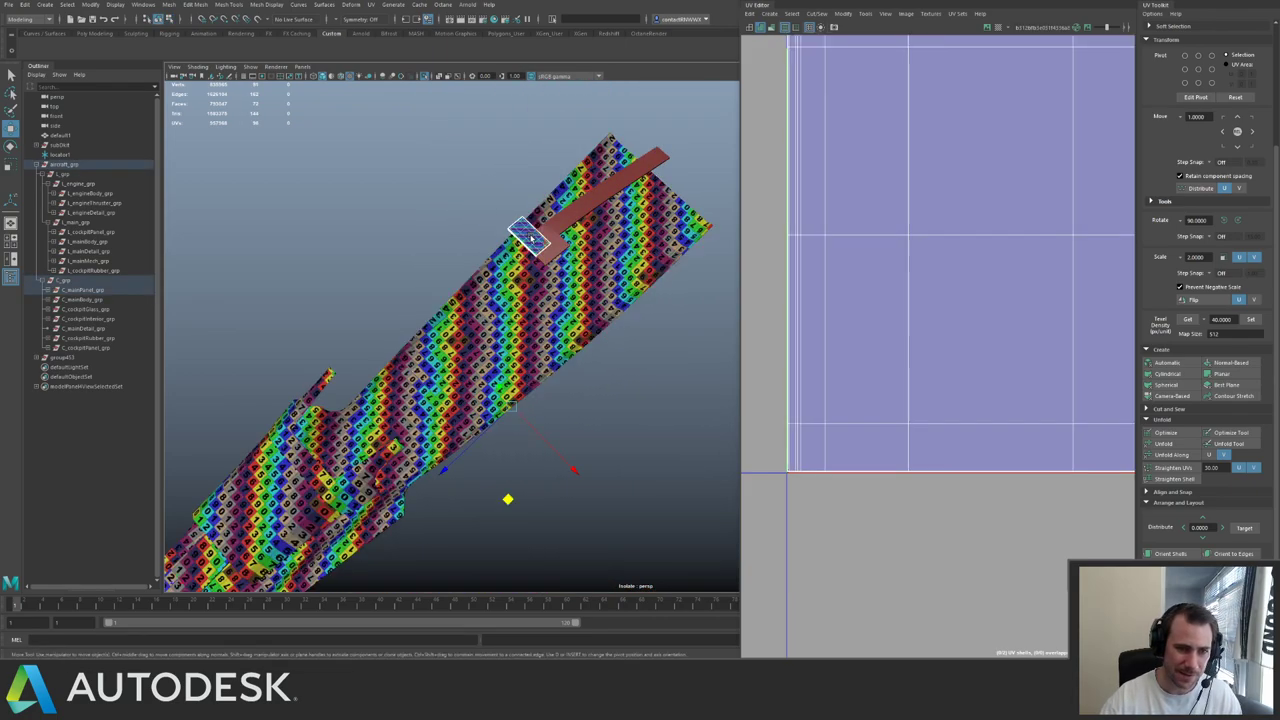
key("f")
scroll(1013, 260, "down", 4)
middle_click_drag(988, 280, 896, 262, "alt")
scroll(848, 172, "down", 4)
key("F12")
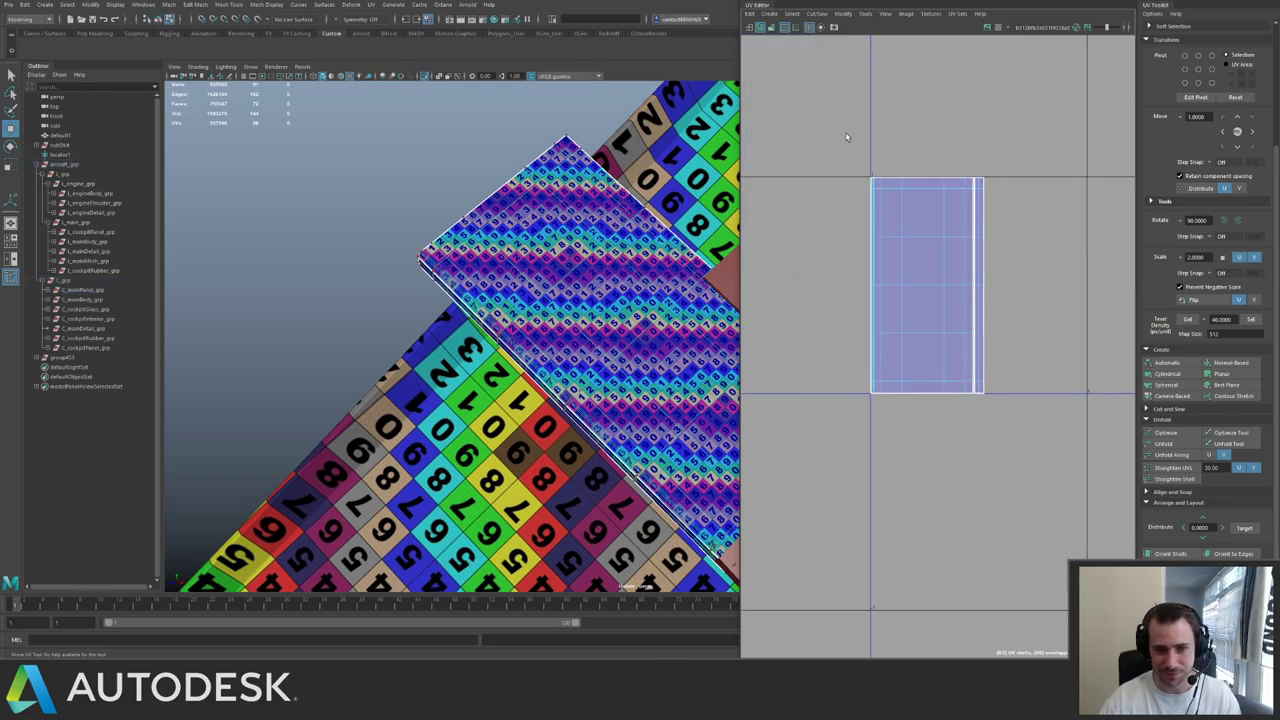
left_click_drag(846, 136, 1010, 425)
left_click(1225, 221)
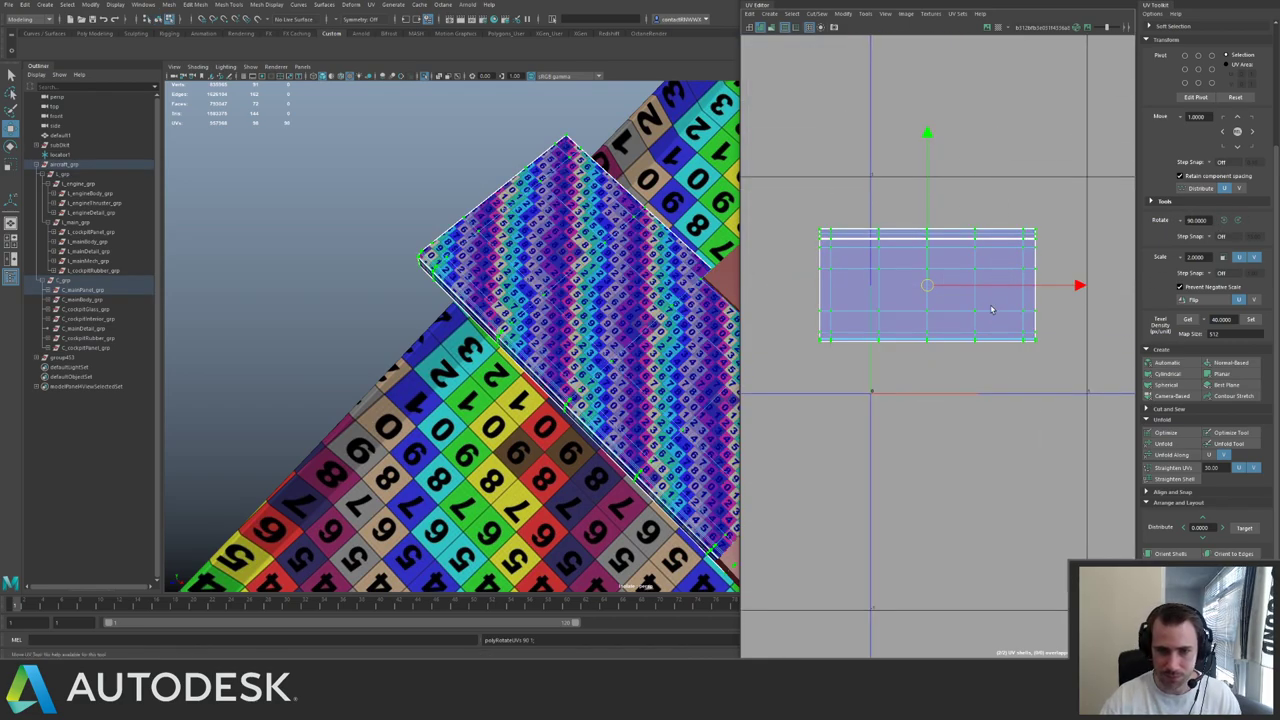
- Move and sew the small rectangular panel's long seam edges so its narrow side strip joins the main shell
double_click(968, 240)
right_click_drag(977, 274, 1008, 258, "shift")
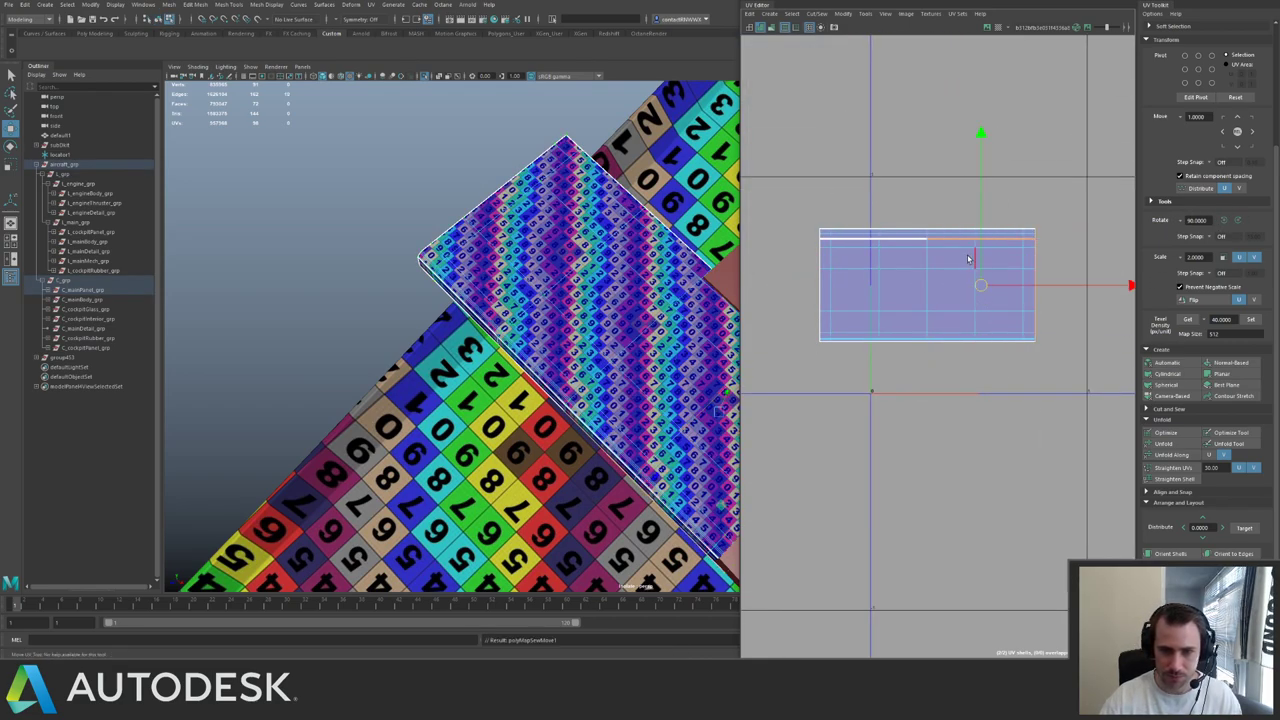
left_click(924, 250)
left_click(903, 240)
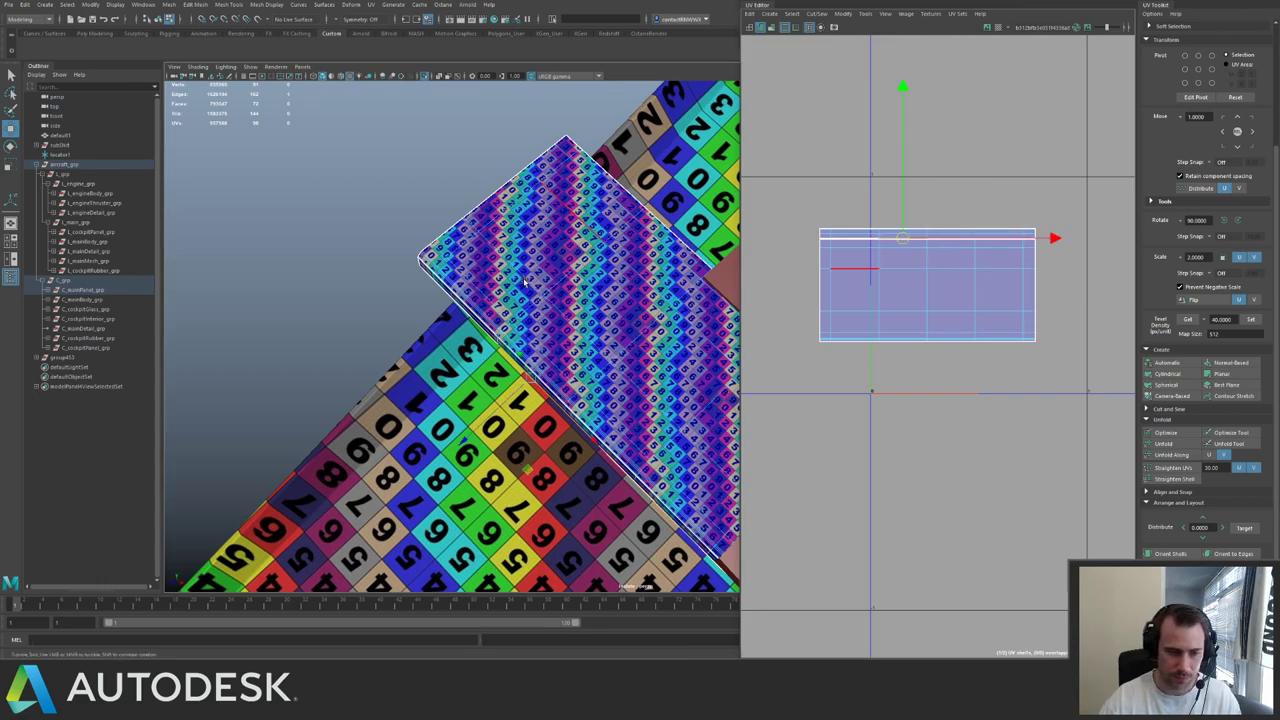
left_click_drag(537, 240, 540, 340, "alt")
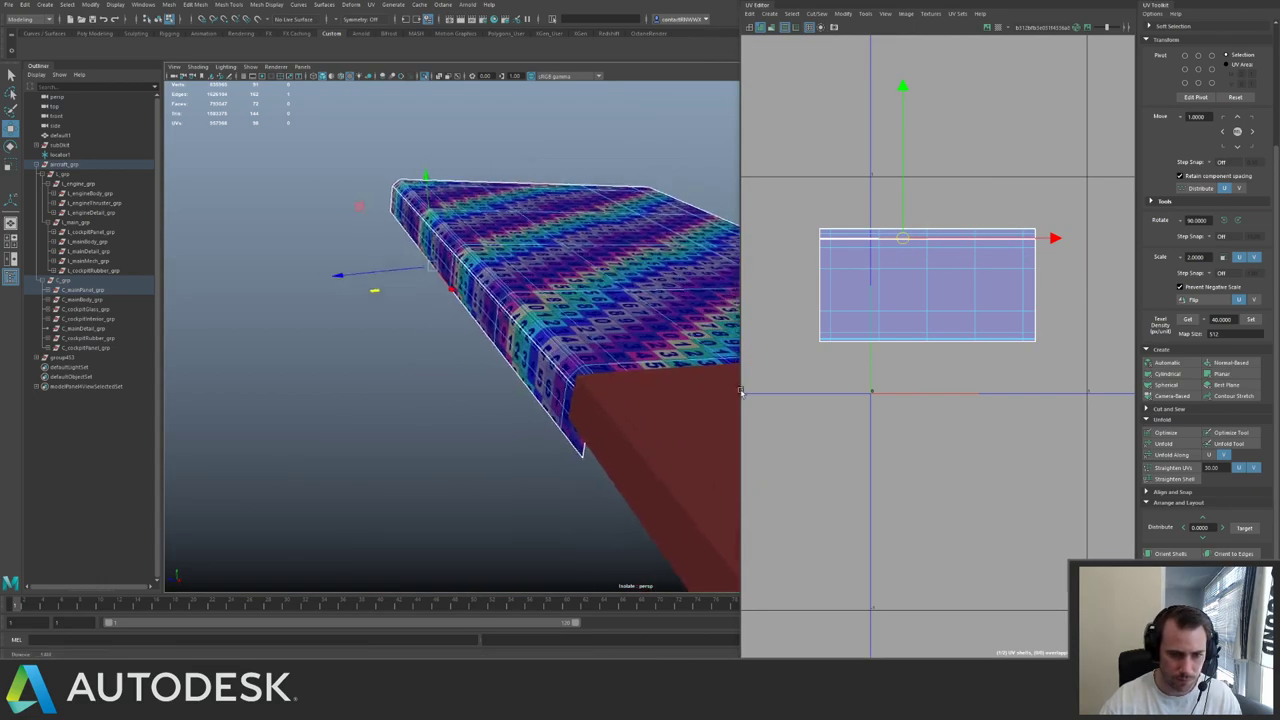
double_click(542, 352)
right_click_drag(950, 232, 981, 216, "shift")
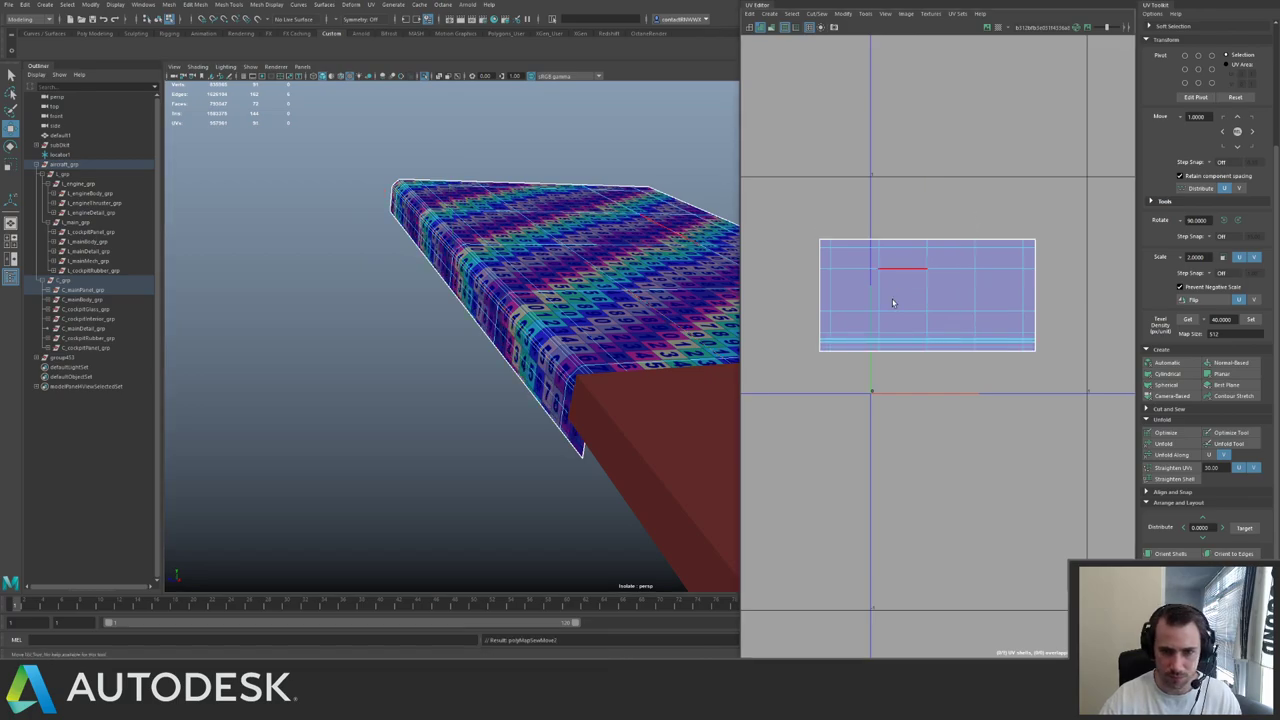
- Select all of the small rectangular panel's UVs, apply the texel density and lay out the shell
right_click_drag(893, 303, 930, 305)
left_click_drag(801, 228, 1049, 386)
left_click_drag(560, 350, 530, 225, "alt")
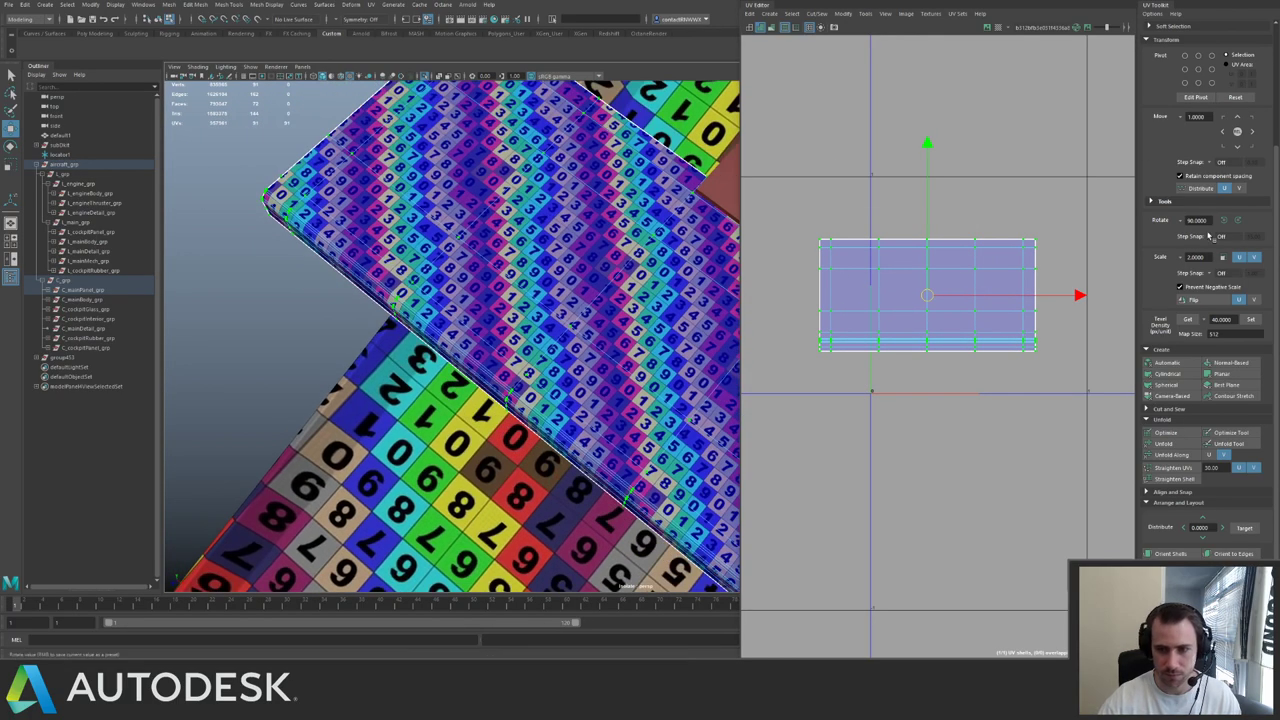
left_click(1251, 319)
right_click_drag(994, 272, 925, 337, "shift")
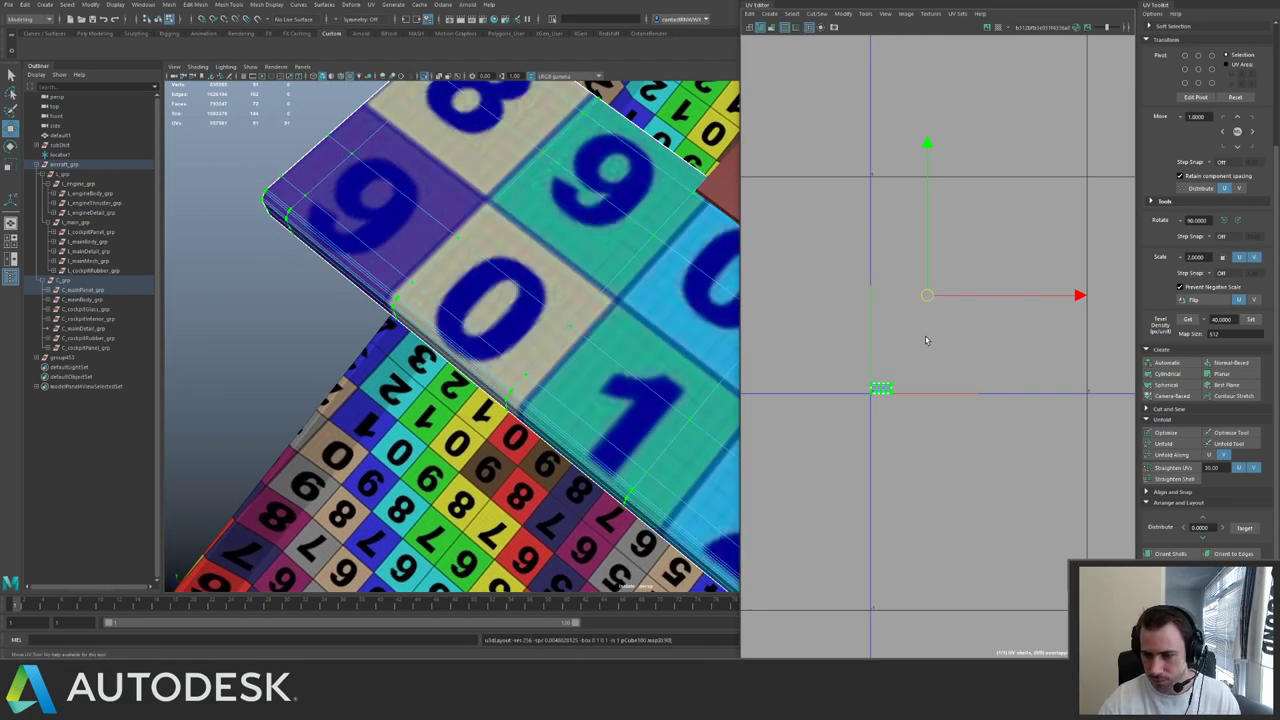
scroll(925, 340, "down", 10)
scroll(685, 280, "down", 3)
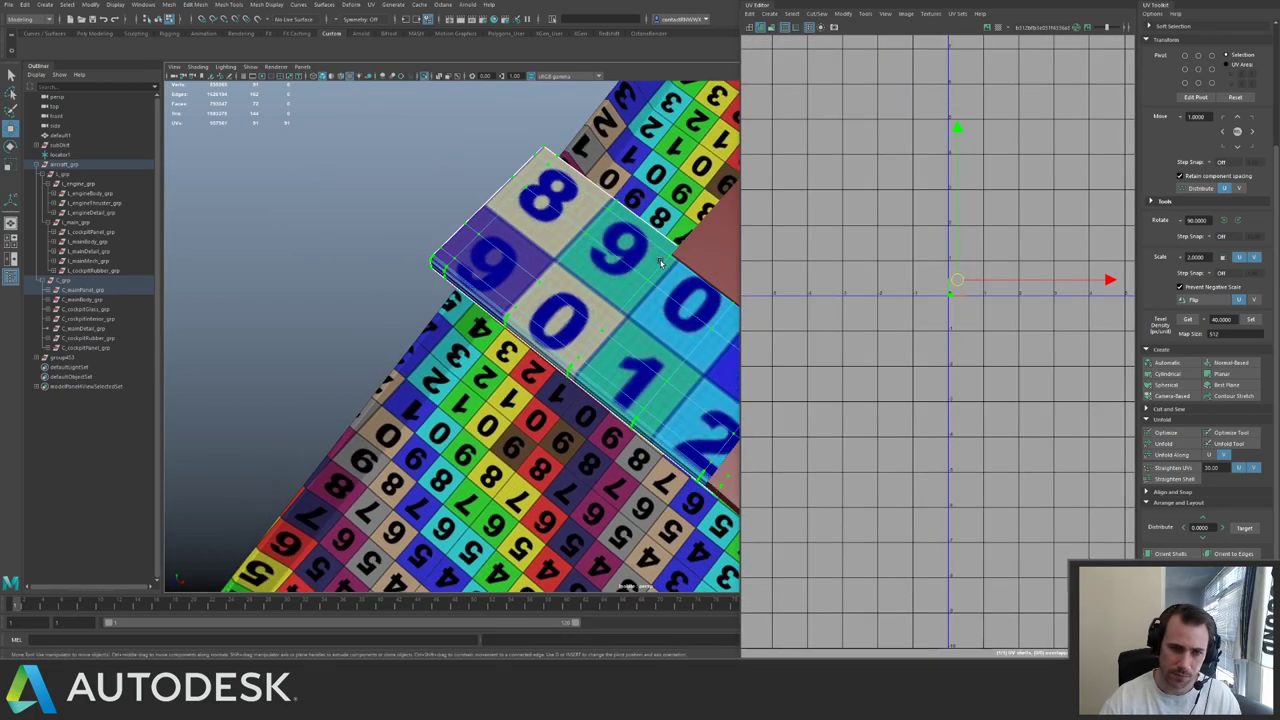
- Return to object mode, select the two large lower fuselage panels and examine their UV layout
right_click_drag(660, 263, 415, 240, "alt")
key("f")
right_click_drag(1005, 293, 303, 235, "alt")
middle_click_drag(425, 426, 462, 284, "alt")
key("F8")
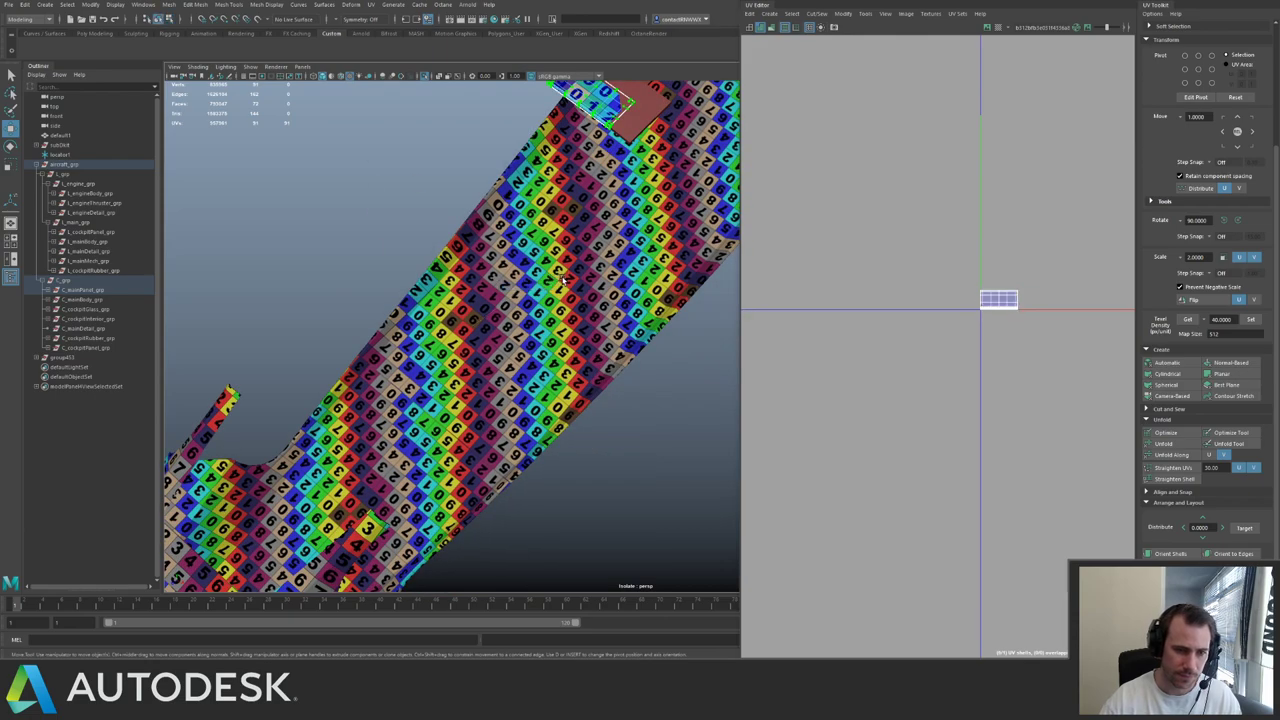
left_click(563, 281)
right_click_drag(563, 281, 485, 275, "alt")
left_click_drag(610, 425, 527, 328, "alt")
left_click_drag(486, 365, 512, 408)
right_click_drag(575, 325, 448, 285, "alt")
right_click_drag(1042, 265, 709, 120, "alt")
middle_click_drag(1037, 130, 825, 232, "alt")
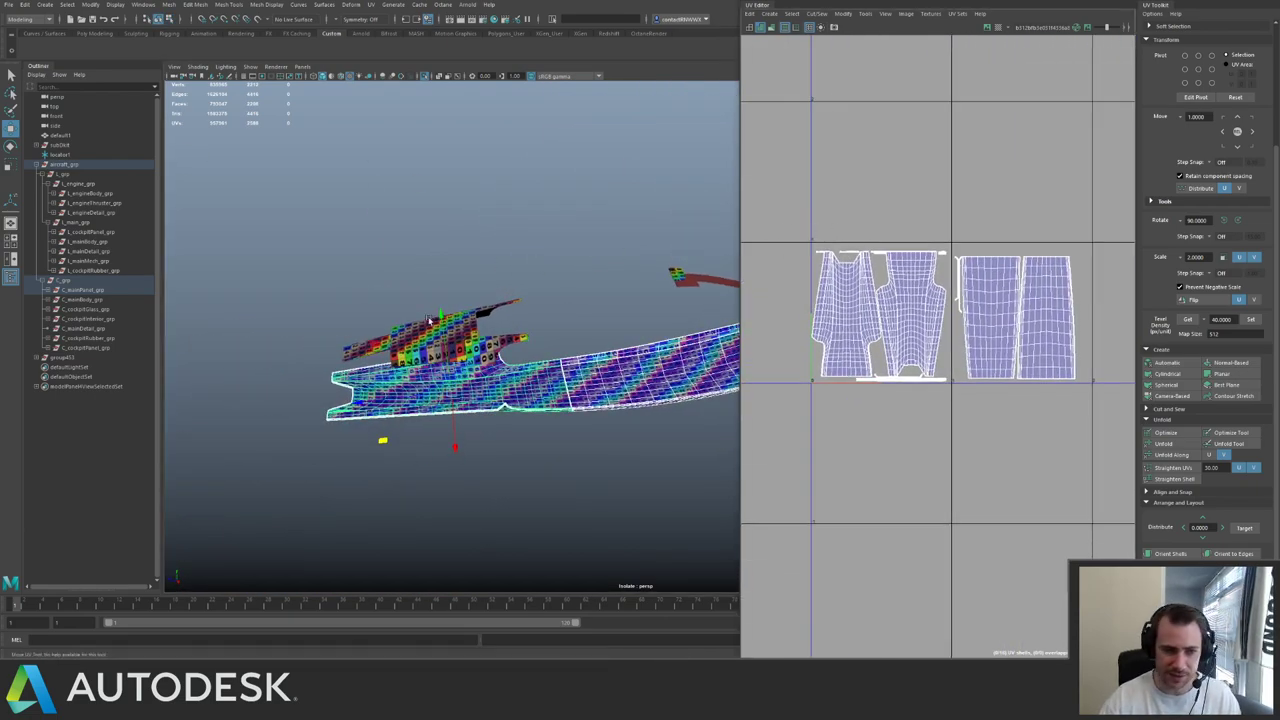
left_click_drag(430, 320, 412, 285, "alt")
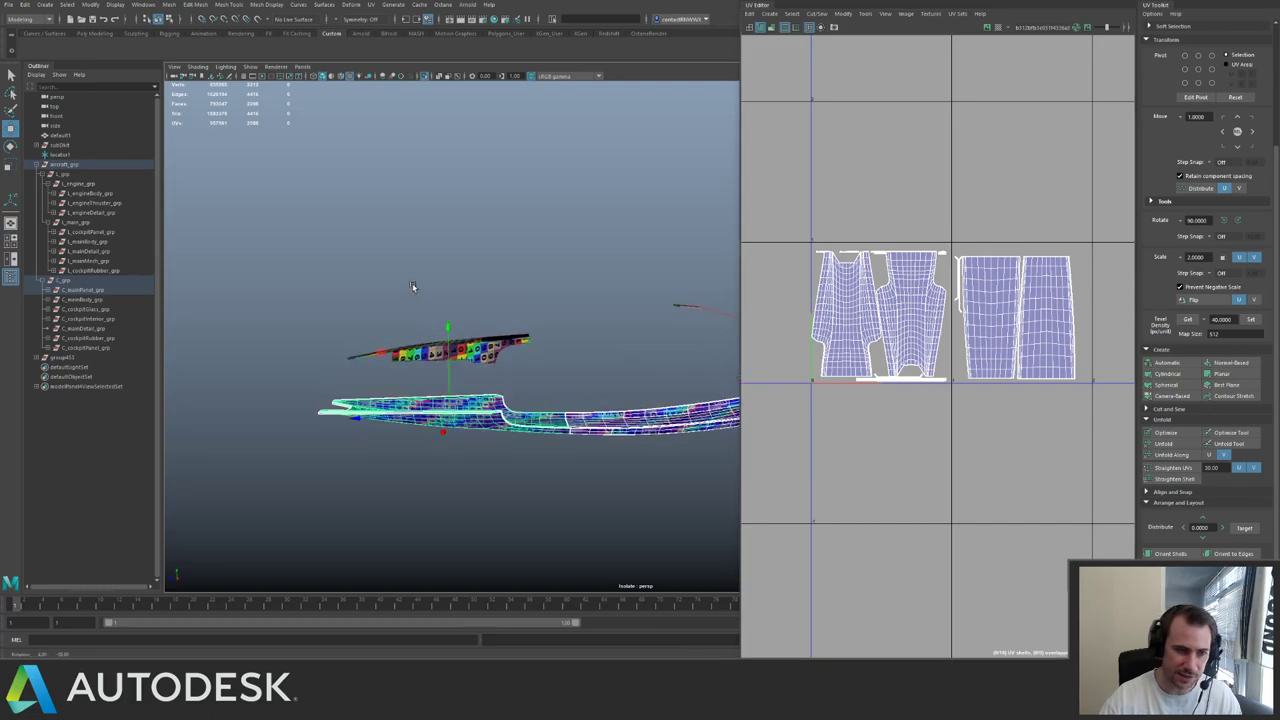
- Select all UVs of the raised trapezoidal panel above the fuselage and unfold them along U
left_click(436, 350)
right_click_drag(816, 304, 862, 318)
left_click_drag(872, 411, 787, 317)
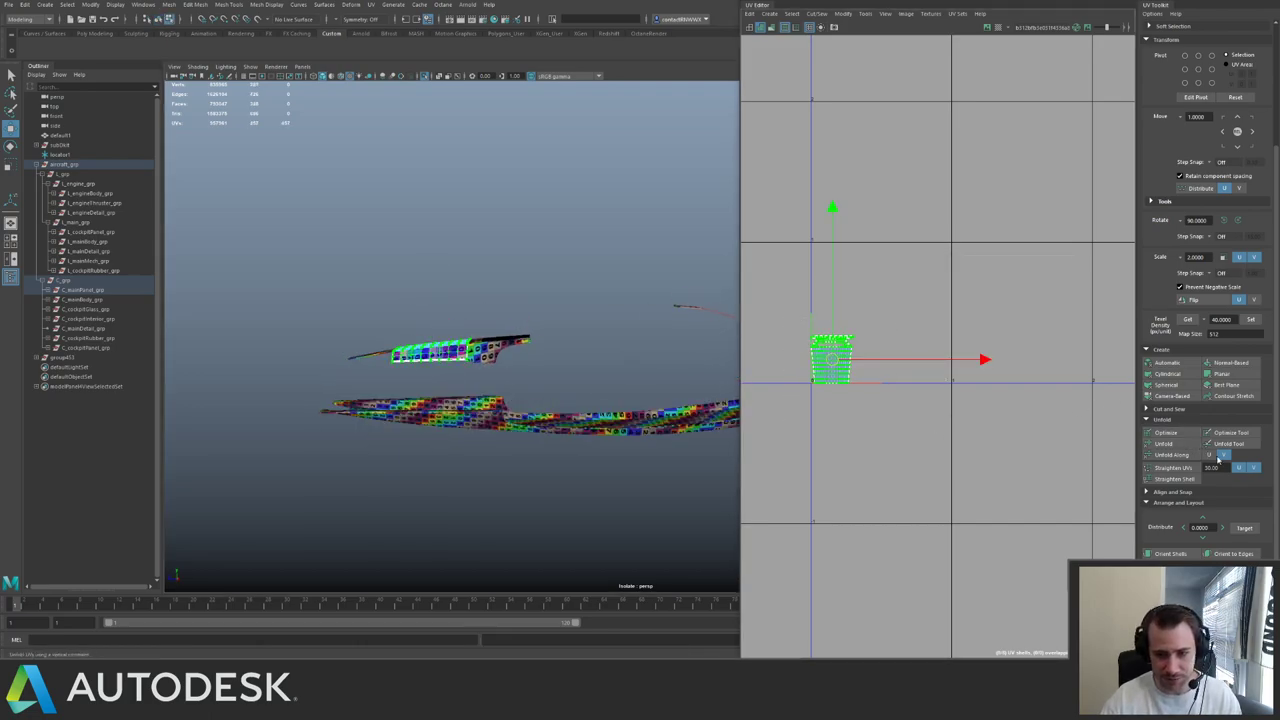
left_click(1210, 456)
left_click(1184, 455)
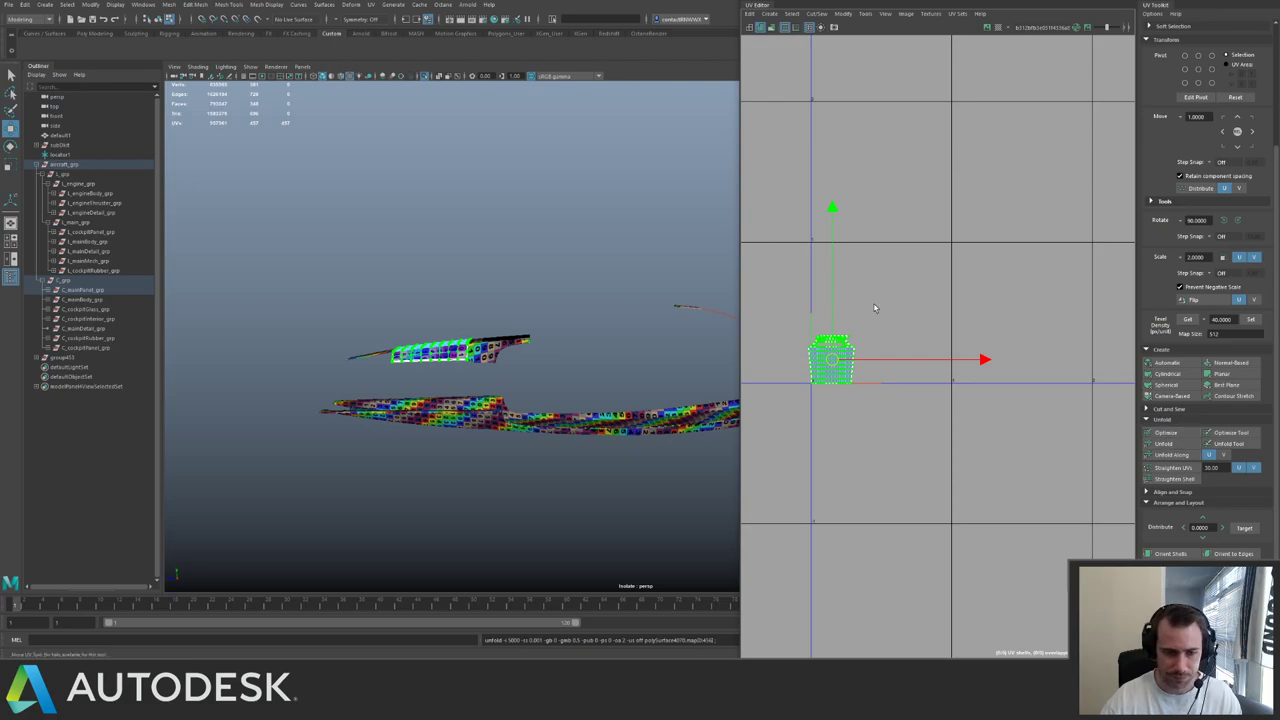
right_click_drag(877, 311, 878, 371, "alt")
middle_click_drag(878, 371, 970, 351, "alt")
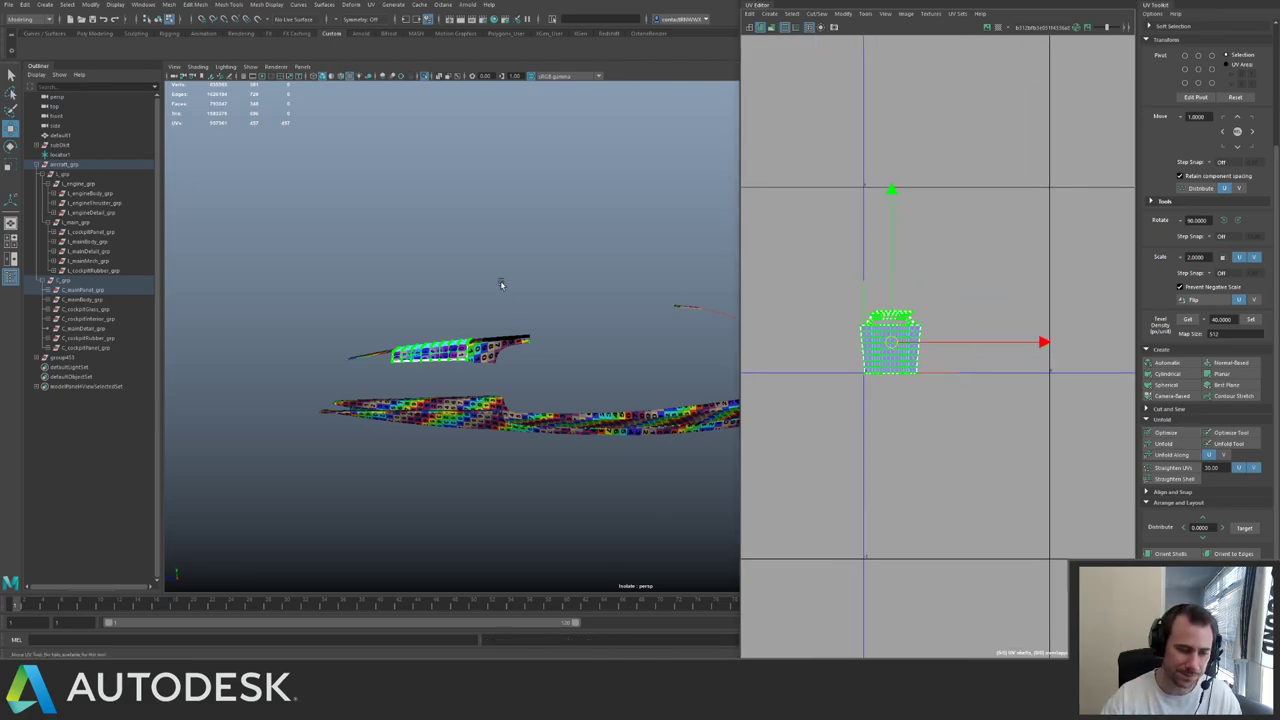
- Select all centre panels including the small rectangular one, and try moving all their UVs up seven tiles
left_click_drag(500, 281, 450, 376, "alt")
right_click_drag(497, 294, 325, 216)
right_click_drag(610, 247, 470, 215, "alt")
left_click_drag(382, 249, 720, 399)
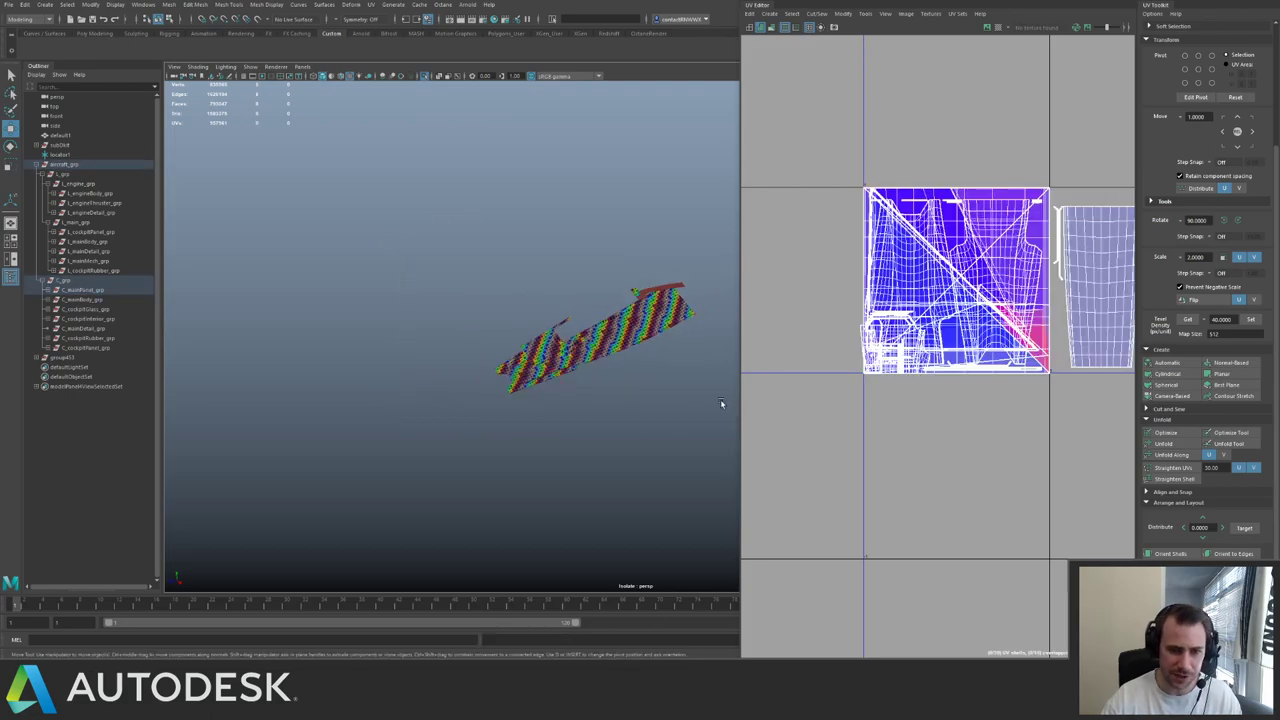
left_click_drag(702, 273, 712, 232, "alt")
left_click(699, 313, "shift")
right_click_drag(969, 310, 862, 208, "alt")
middle_click_drag(884, 254, 780, 240, "alt")
right_click_drag(778, 240, 800, 240)
left_click_drag(763, 238, 905, 336)
scroll(1025, 322, "down", 3)
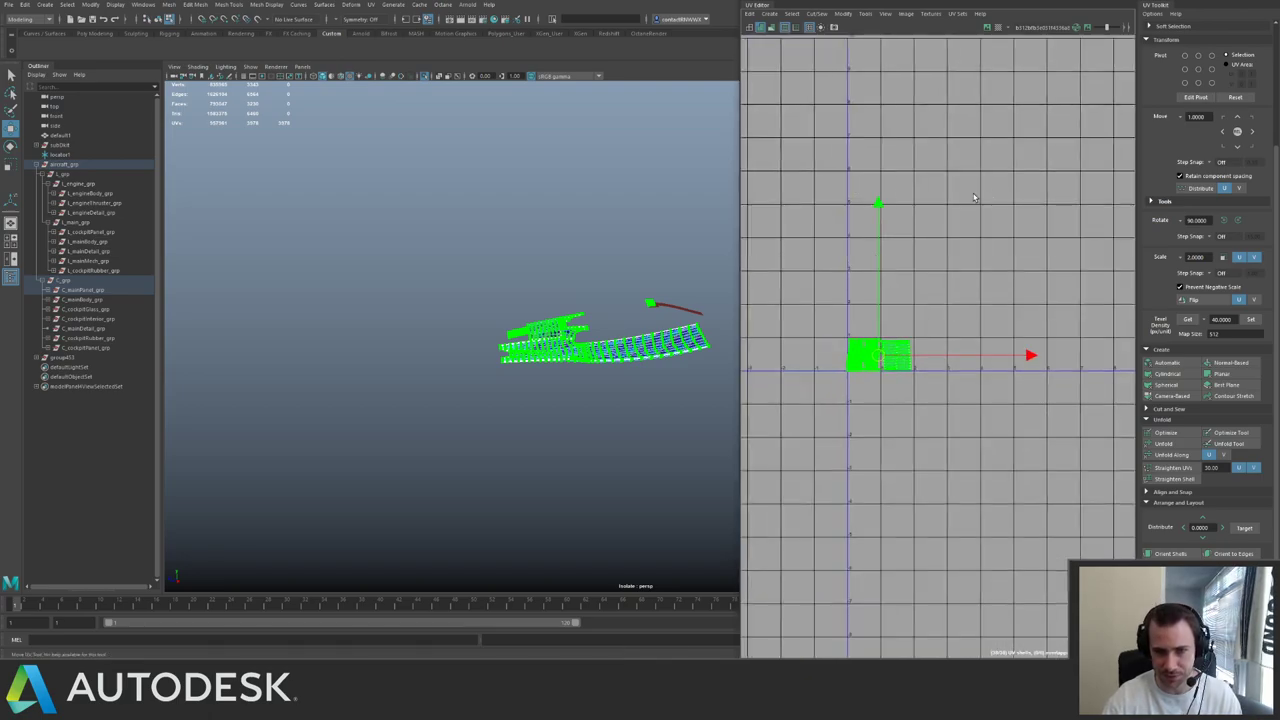
key("Up")
key("Up")
key("Up")
key("Up")
key("Up")
key("Up")
key("Up")
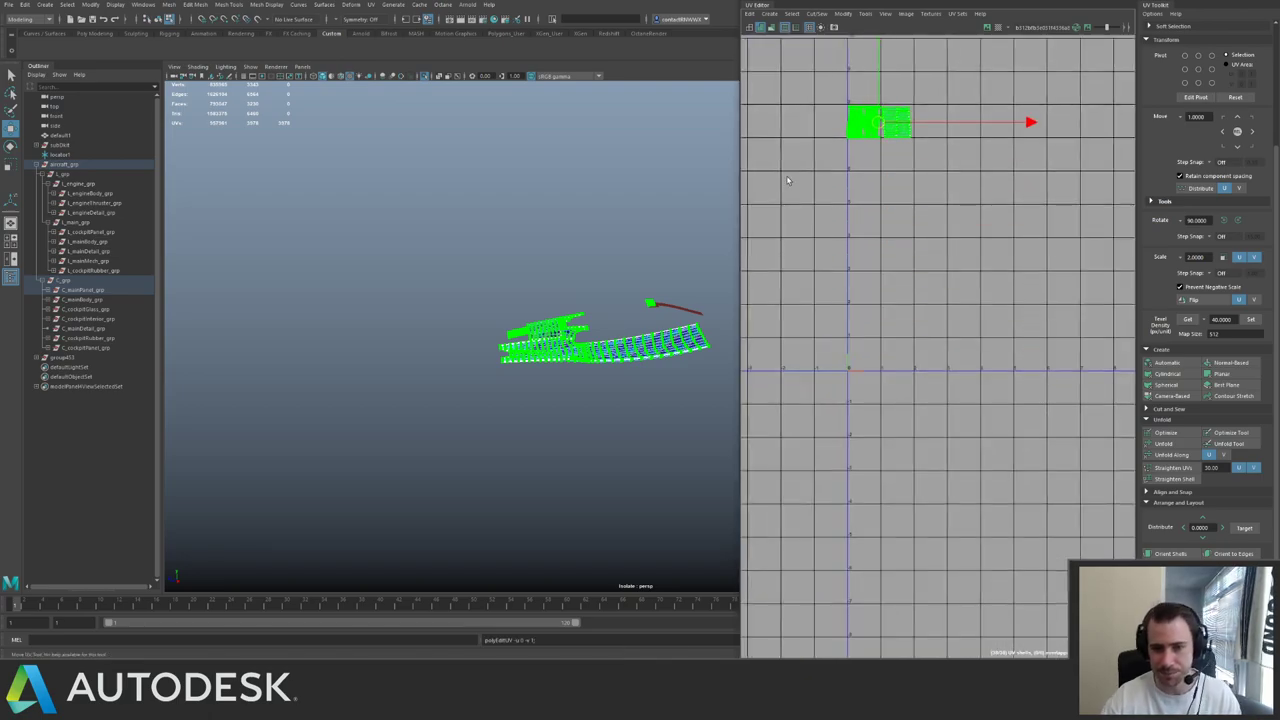
- Undo the upward tile moves of the centre panels' UVs
left_click(990, 152)
key("ctrl+z")
key("ctrl+z")
key("ctrl+z")
key("ctrl+z")
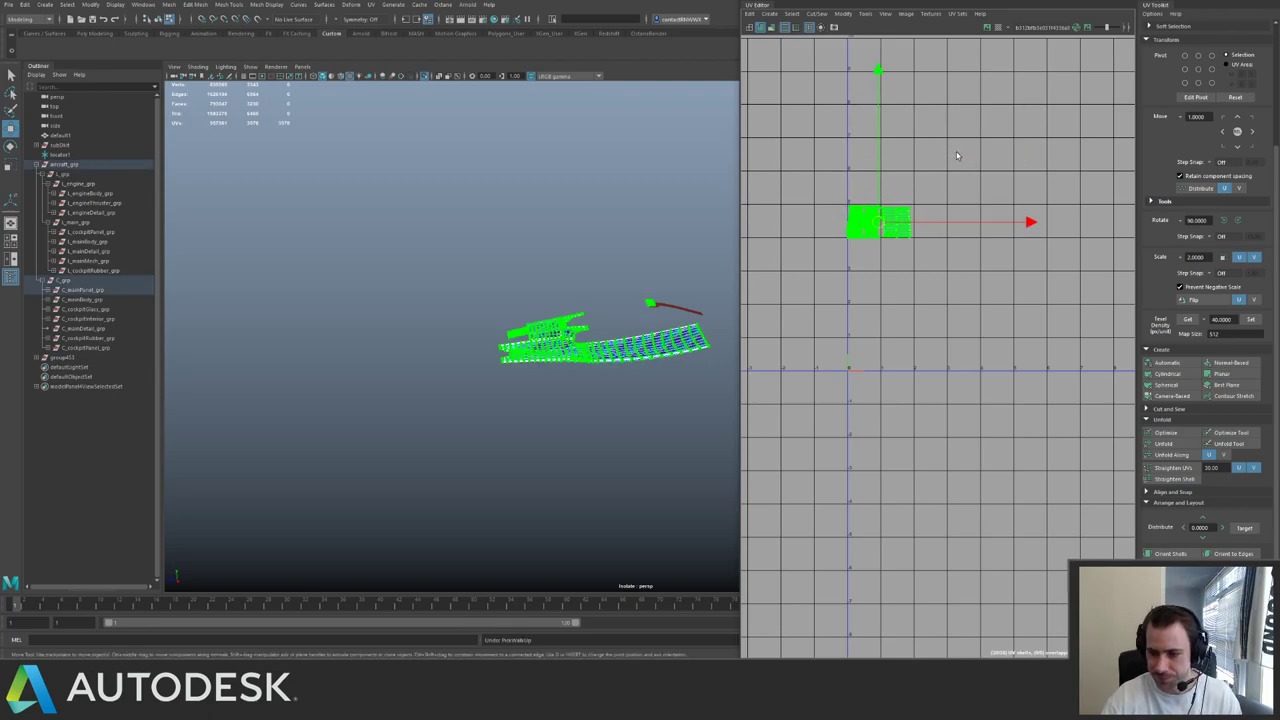
key("ctrl+z")
key("ctrl+z")
key("ctrl+z")
key("ctrl+z")
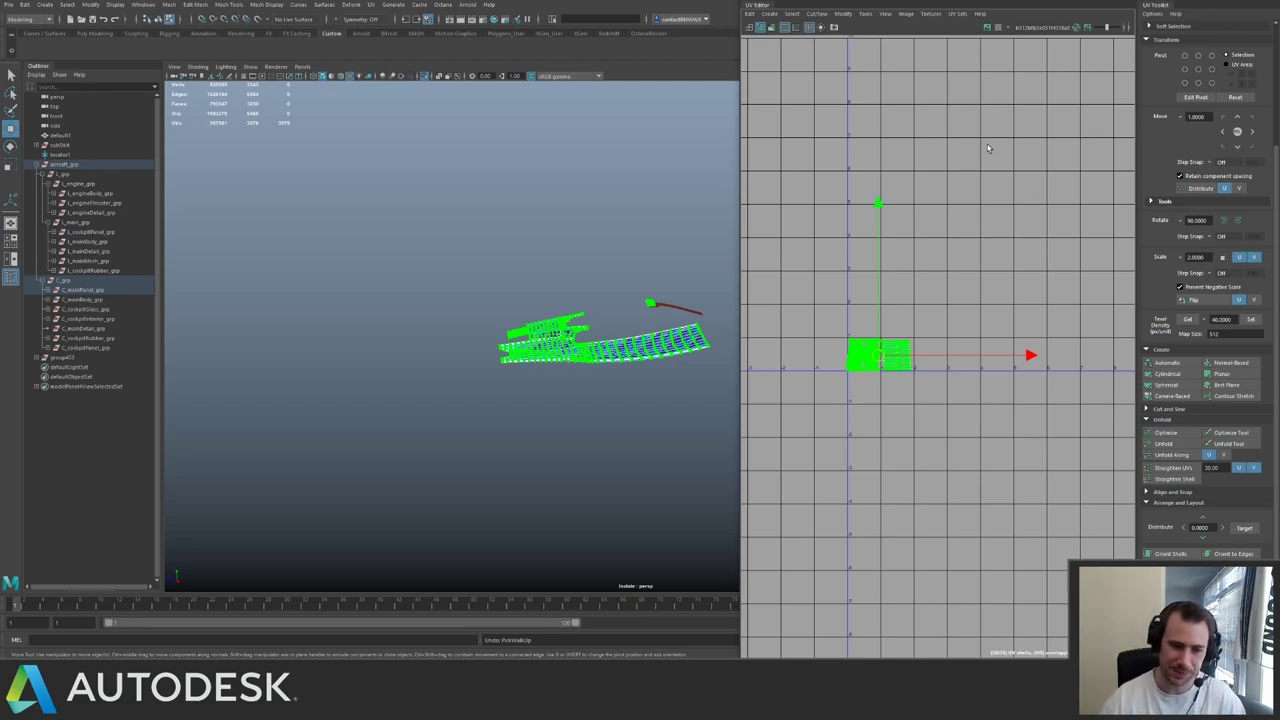
- Select only the U-shaped panel and unfold all of its UVs along U
key("F8")
left_click_drag(622, 323, 674, 379, "alt")
right_click_drag(674, 379, 712, 345, "alt")
middle_click_drag(712, 345, 518, 340, "alt")
left_click(518, 340)
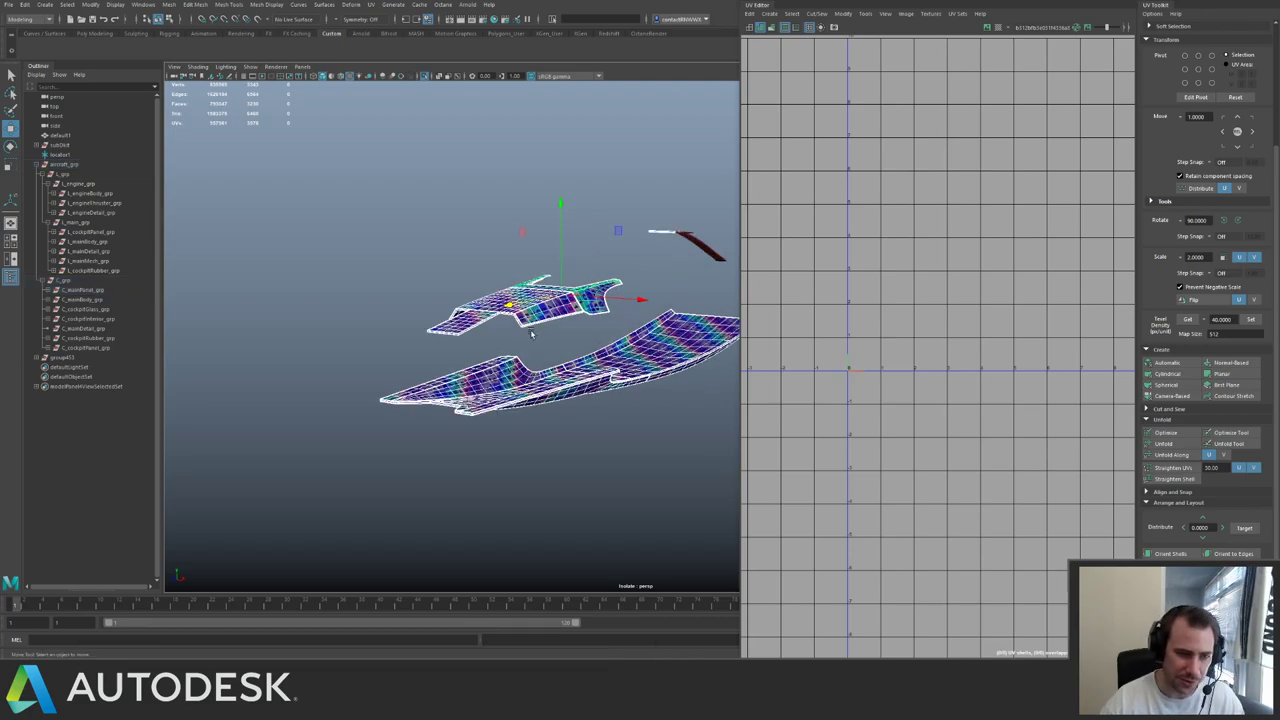
left_click(528, 327)
left_click_drag(529, 330, 415, 314, "alt")
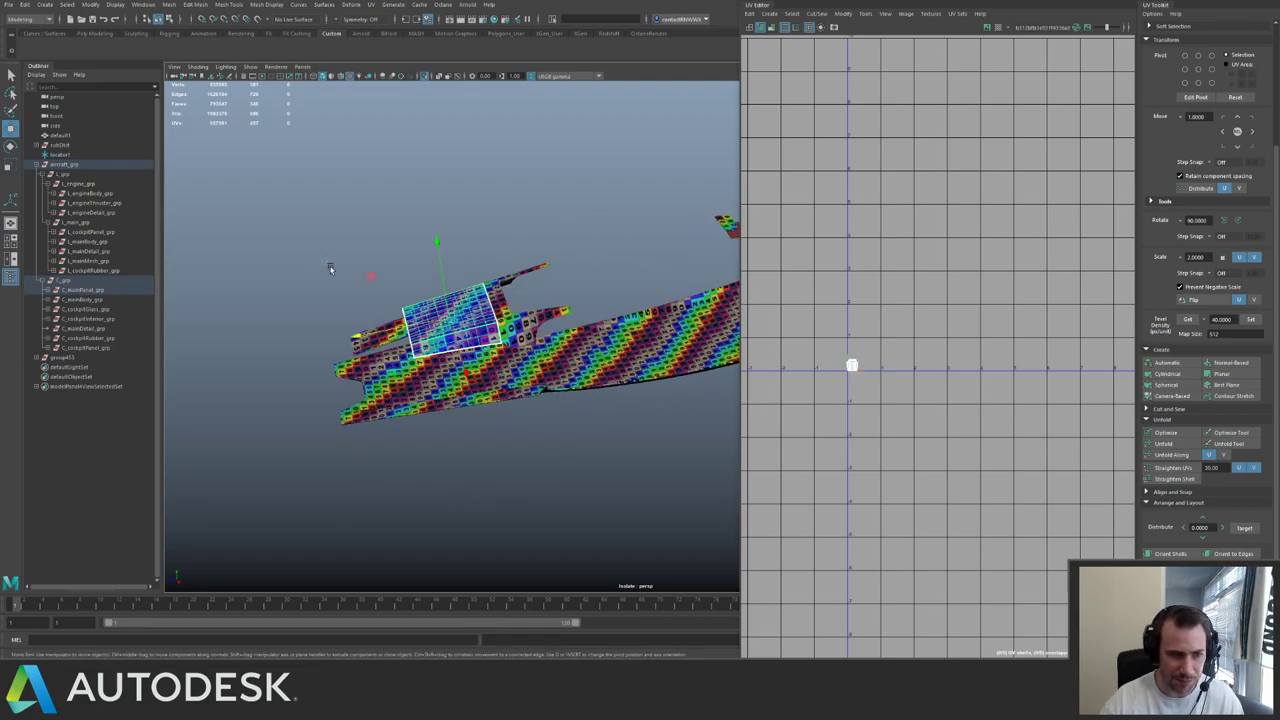
left_click_drag(326, 262, 583, 380)
left_click(518, 328)
right_click_drag(816, 317, 871, 432, "alt")
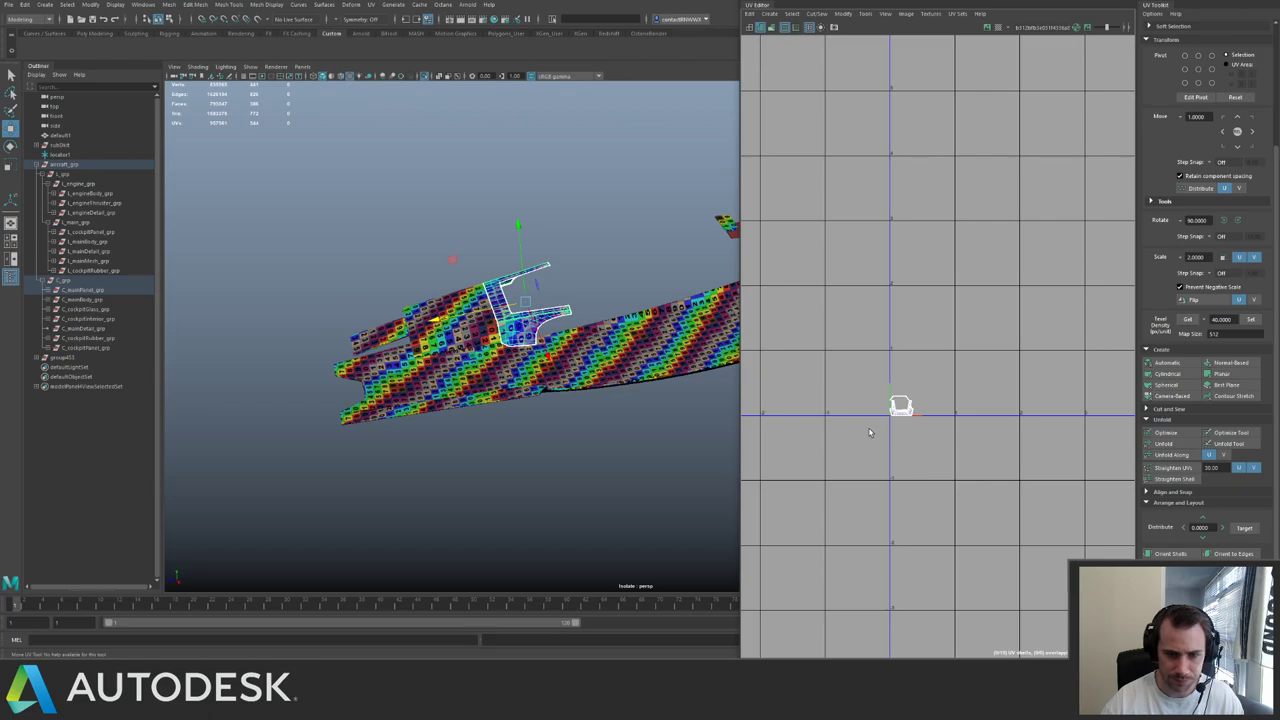
key("F8")
left_click_drag(880, 384, 952, 421)
key("f")
scroll(1029, 356, "down", 3)
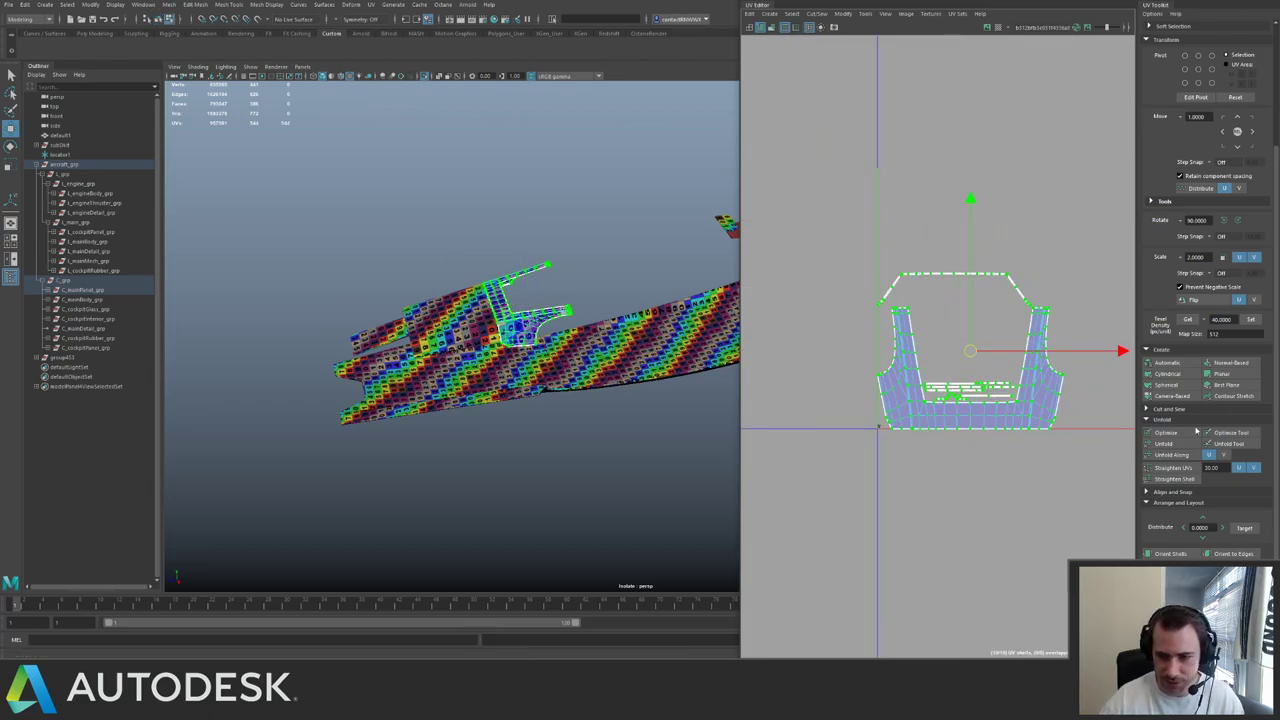
left_click(1170, 455)
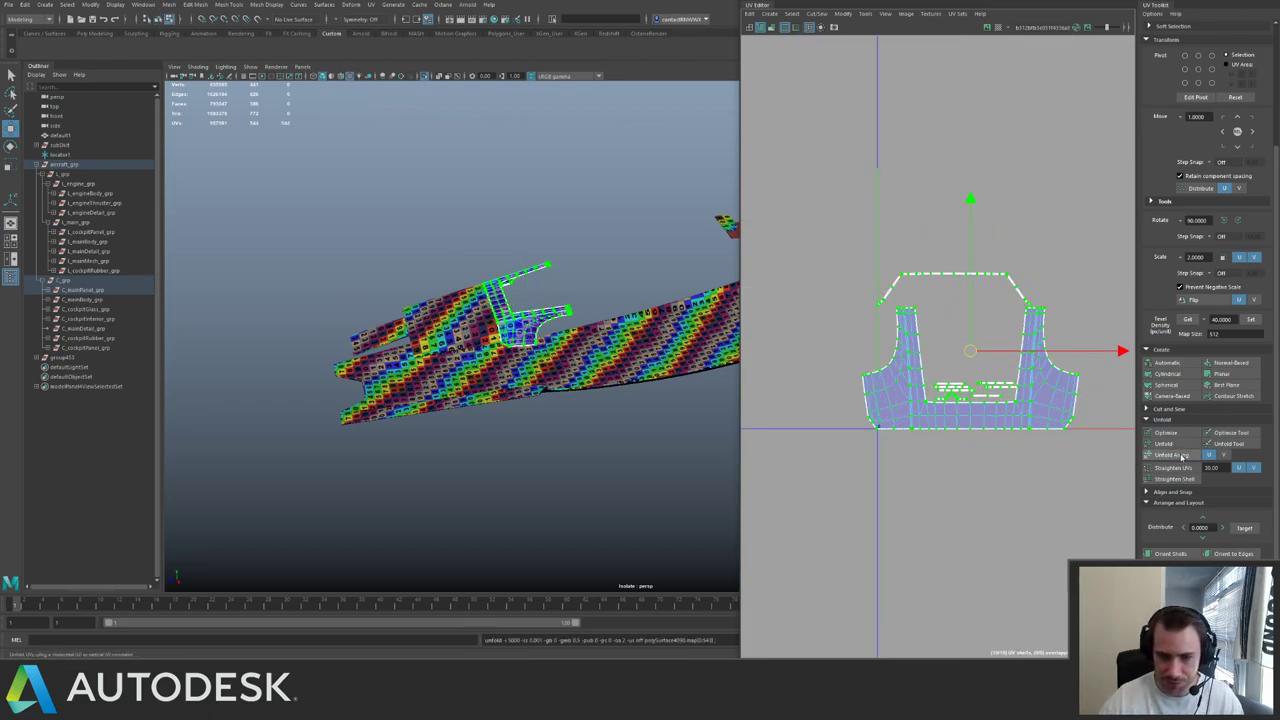
scroll(530, 405, "up", 6)
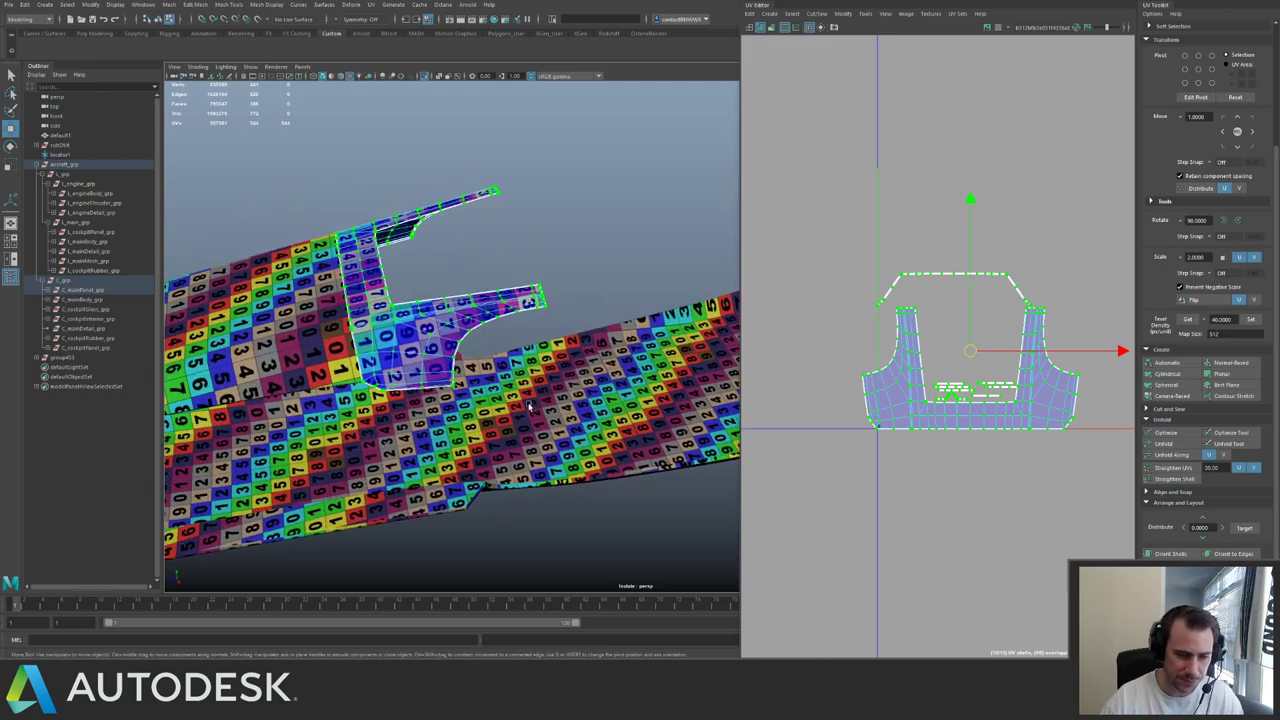
right_click_drag(529, 405, 467, 349, "alt")
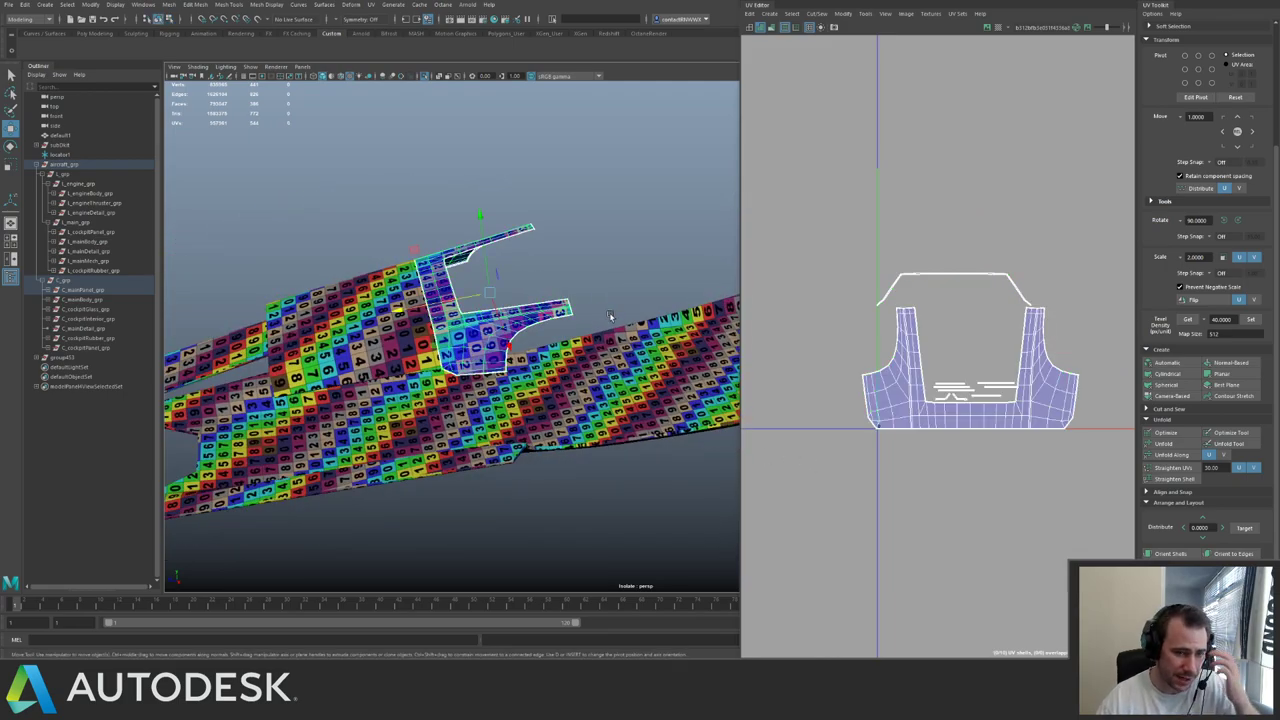
- Select all the centre panels together with the small rectangular one and examine their overlapping UV shells
left_click(609, 316)
mouse_move(615, 262)
left_mouse_down("alt")
mouse_move(354, 209)
mouse_move(628, 276)
left_mouse_up("alt")
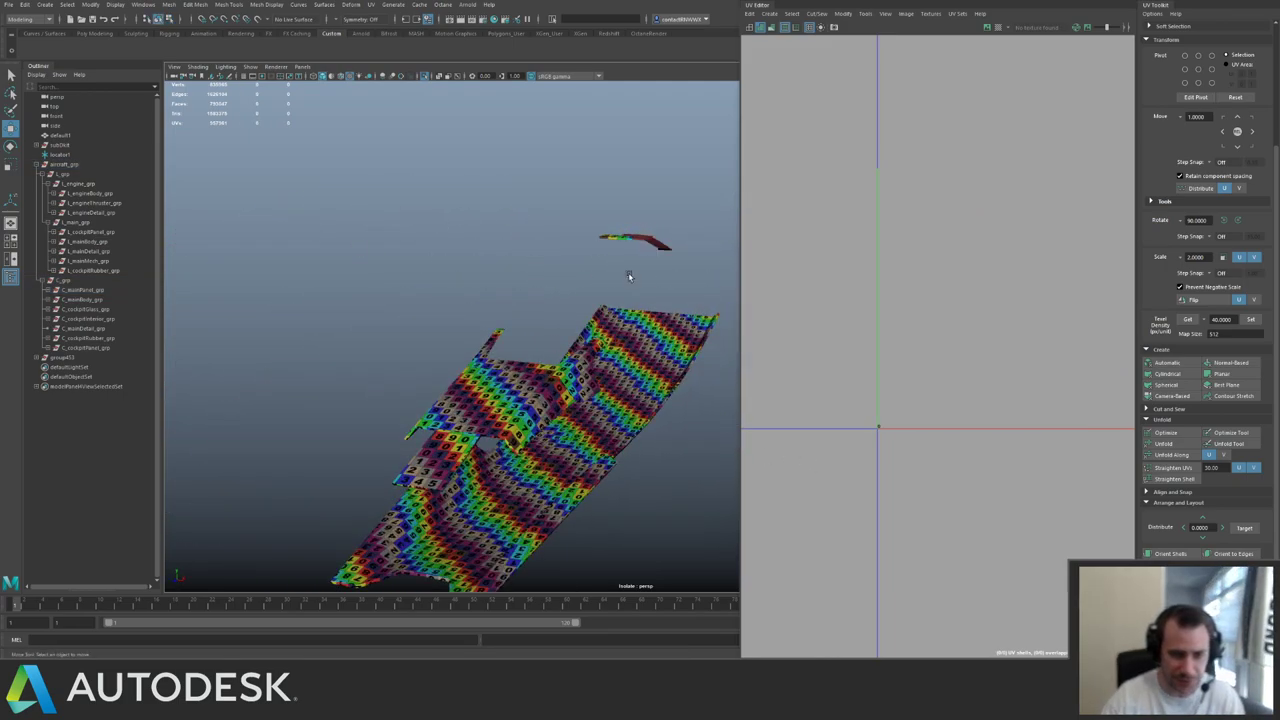
right_click_drag(629, 277, 397, 277, "alt")
left_click_drag(455, 322, 612, 430)
left_click(622, 272, "shift")
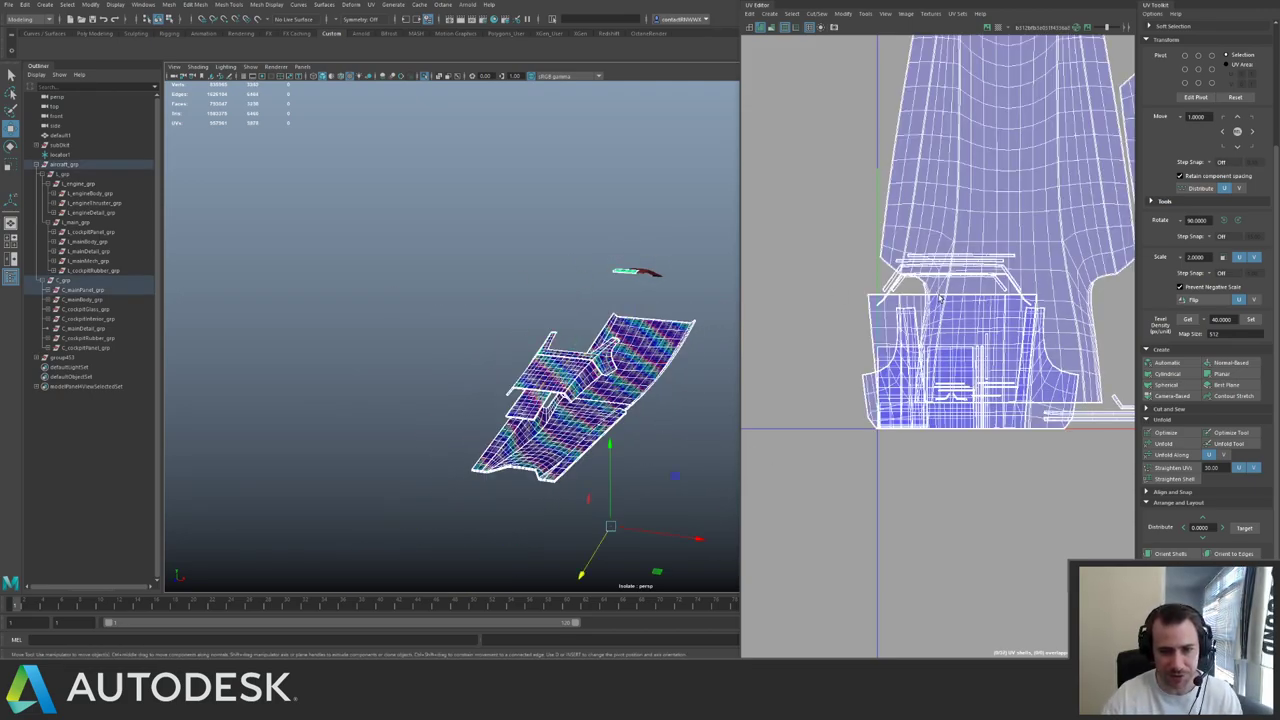
scroll(940, 297, "down", 3)
mouse_move(569, 333)
left_mouse_down("alt")
mouse_move(484, 291)
mouse_move(562, 324)
left_mouse_up("alt")
- Select the raised front panels, lay out all their UV shells together and move them one tile left
left_click_drag(380, 284, 430, 314)
scroll(915, 232, "down", 4)
middle_click_drag(915, 232, 873, 263, "alt")
key("ctrl+F12")
key("ctrl+l")
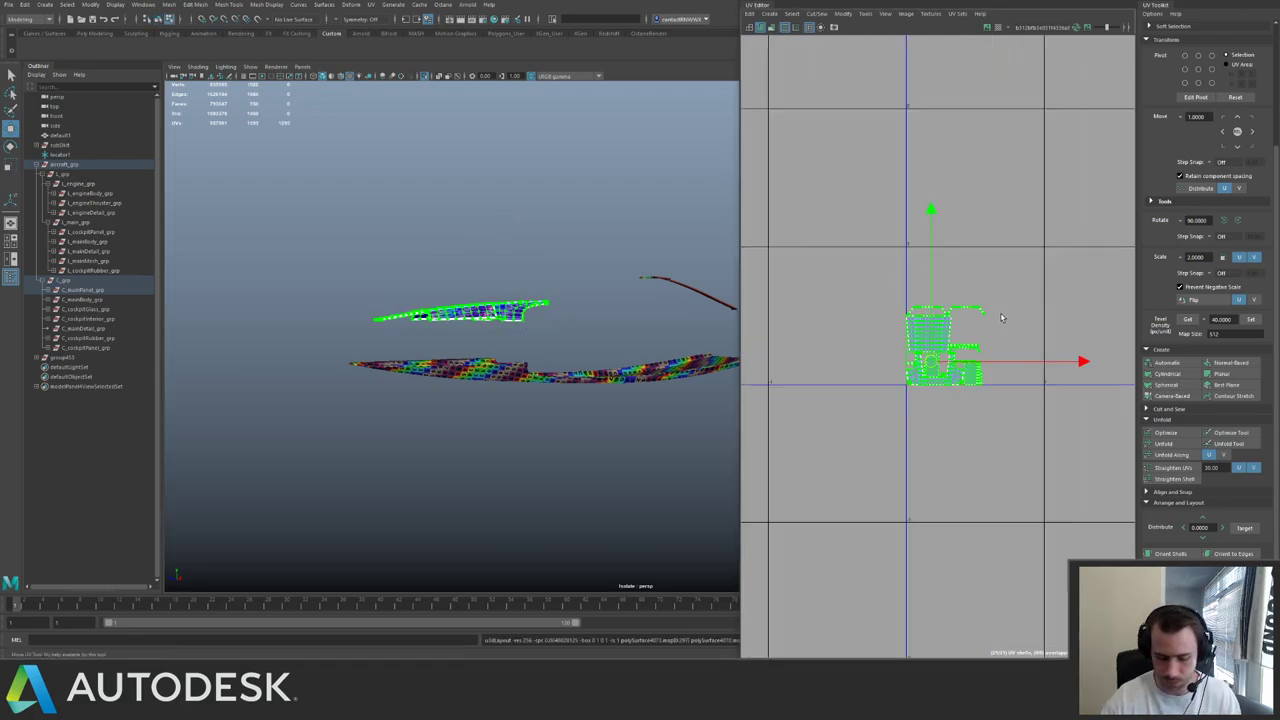
key("Left")
key("F8")
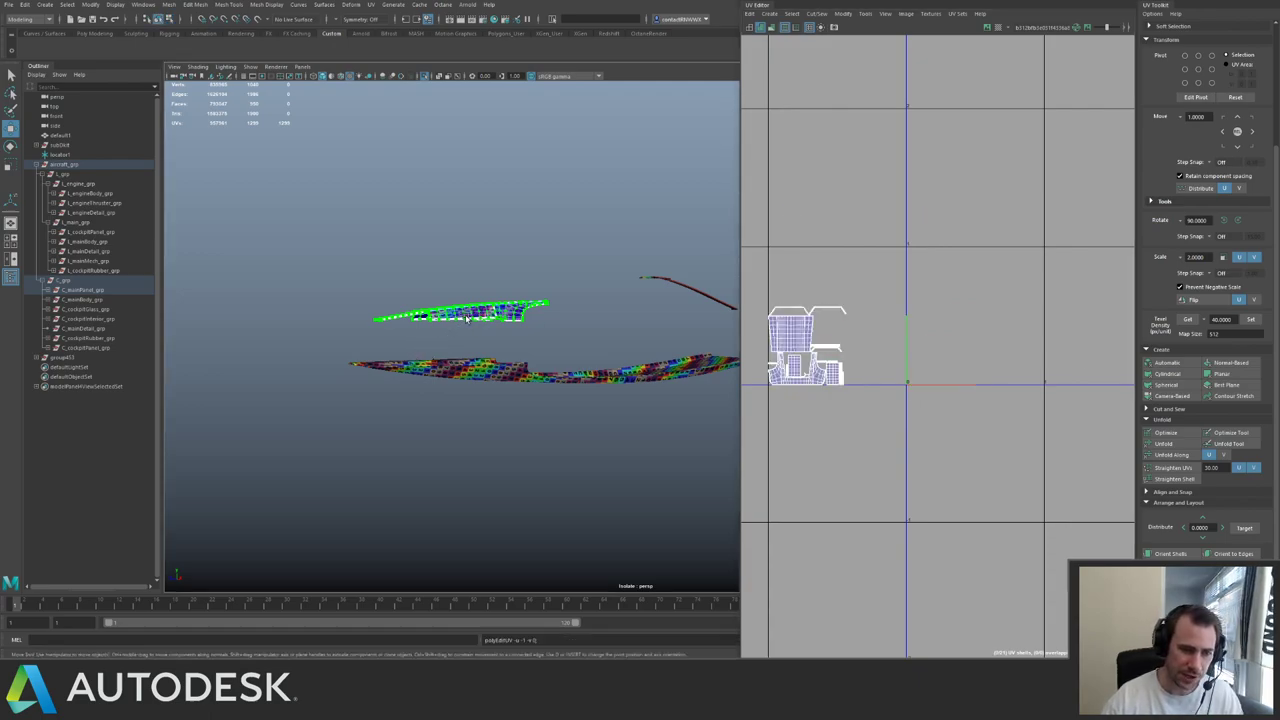
- Select all the centre panels, adding the small rectangular panel at the far end of the fuselage
left_click_drag(532, 337, 505, 312, "alt")
left_click_drag(402, 299, 633, 453)
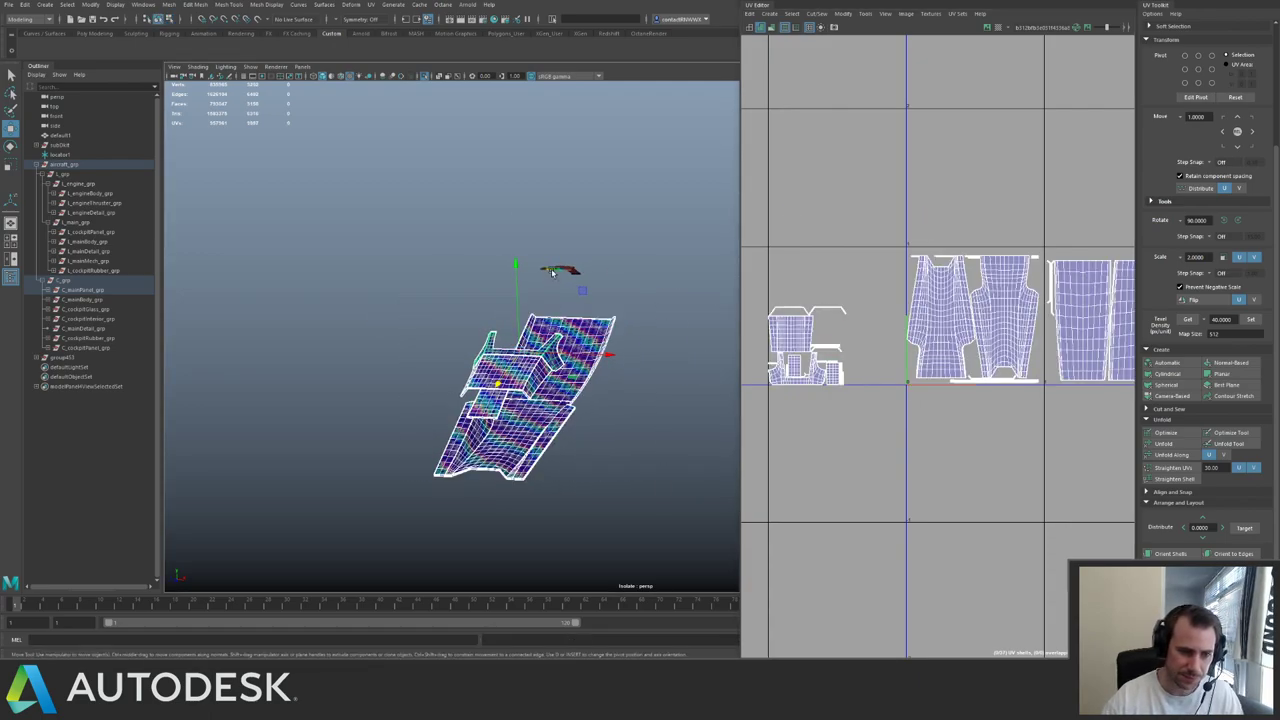
left_click_drag(550, 269, 544, 281, "alt")
left_click(560, 262, "shift")
middle_click_drag(617, 237, 520, 354, "alt")
right_click_drag(520, 354, 780, 423, "alt")
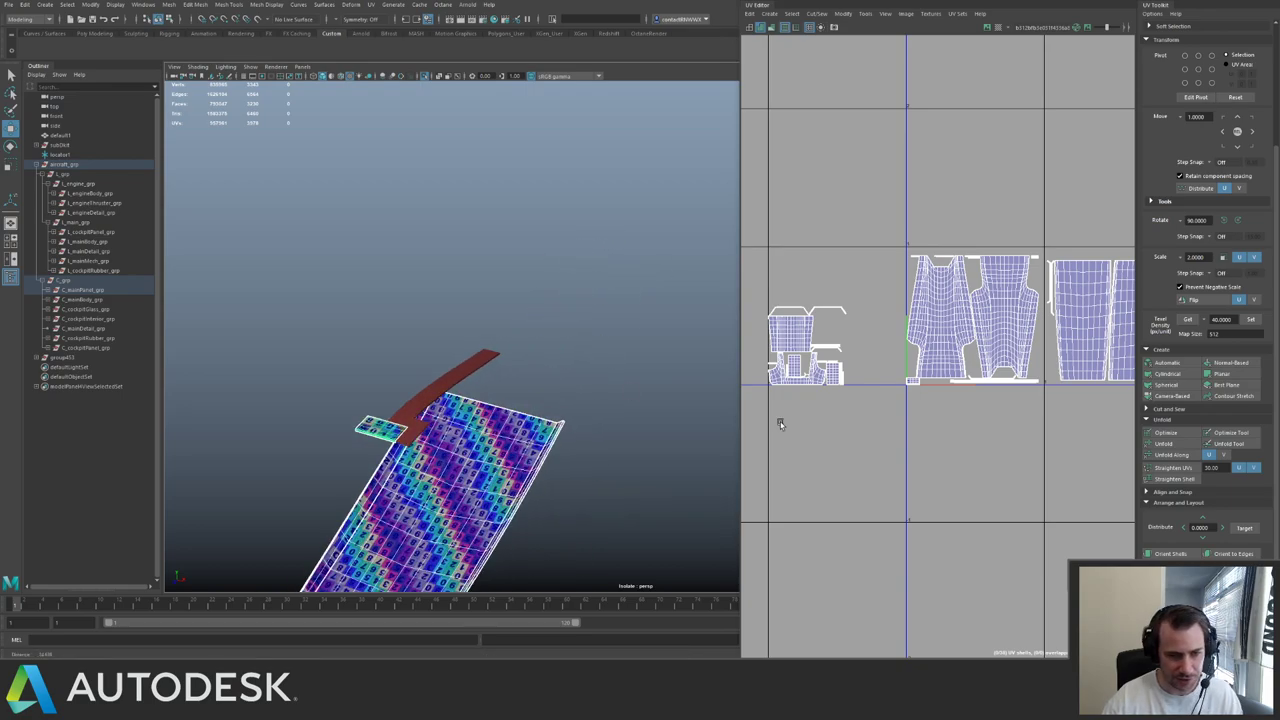
middle_click_drag(555, 340, 708, 223, "alt")
right_click_drag(580, 350, 690, 372, "alt")
middle_click_drag(690, 372, 598, 378, "alt")
right_click_drag(1088, 333, 942, 229, "alt")
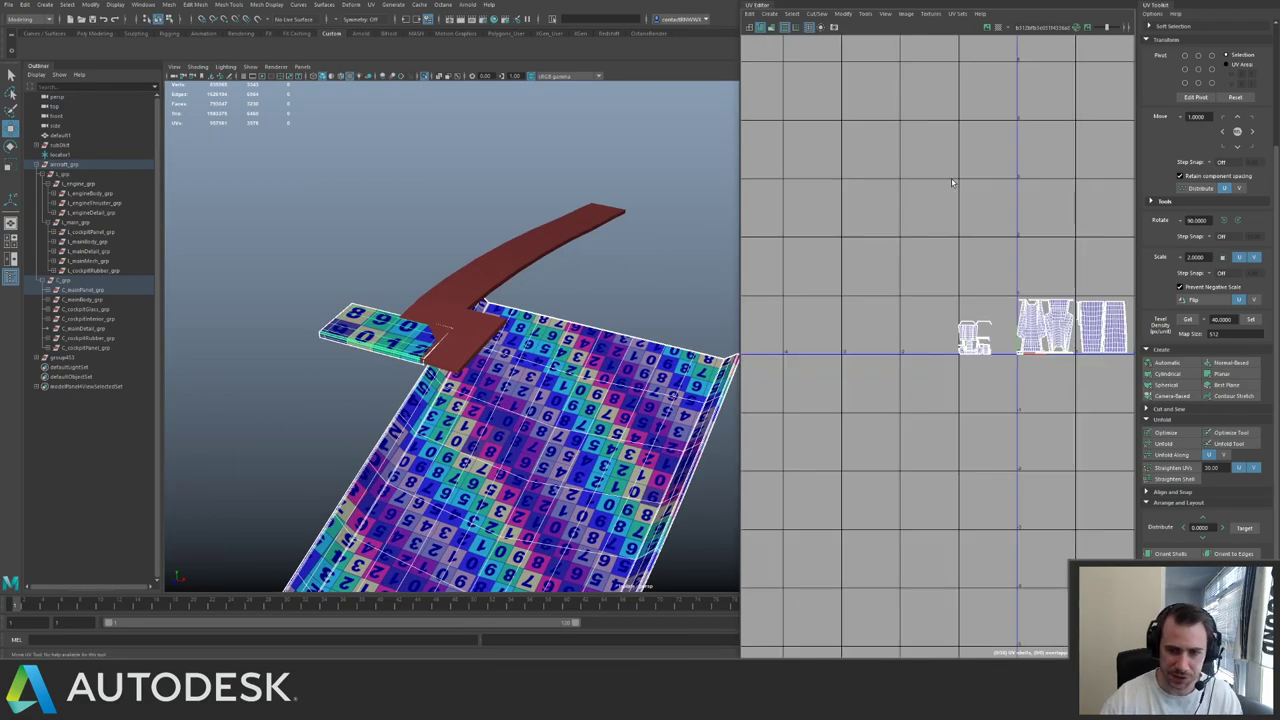
- Move the raised front panels' UV shells into the third tile, beside the large panels' shells
middle_click_drag(942, 229, 862, 176, "alt")
right_click_drag(862, 176, 995, 239, "alt")
middle_click_drag(995, 239, 848, 172, "alt")
right_click_drag(976, 265, 830, 280, "alt")
mouse_move(830, 280)
middle_mouse_down("alt")
mouse_move(713, 279)
mouse_move(839, 266)
middle_mouse_up("alt")
key("ctrl+F12")
left_click(831, 308)
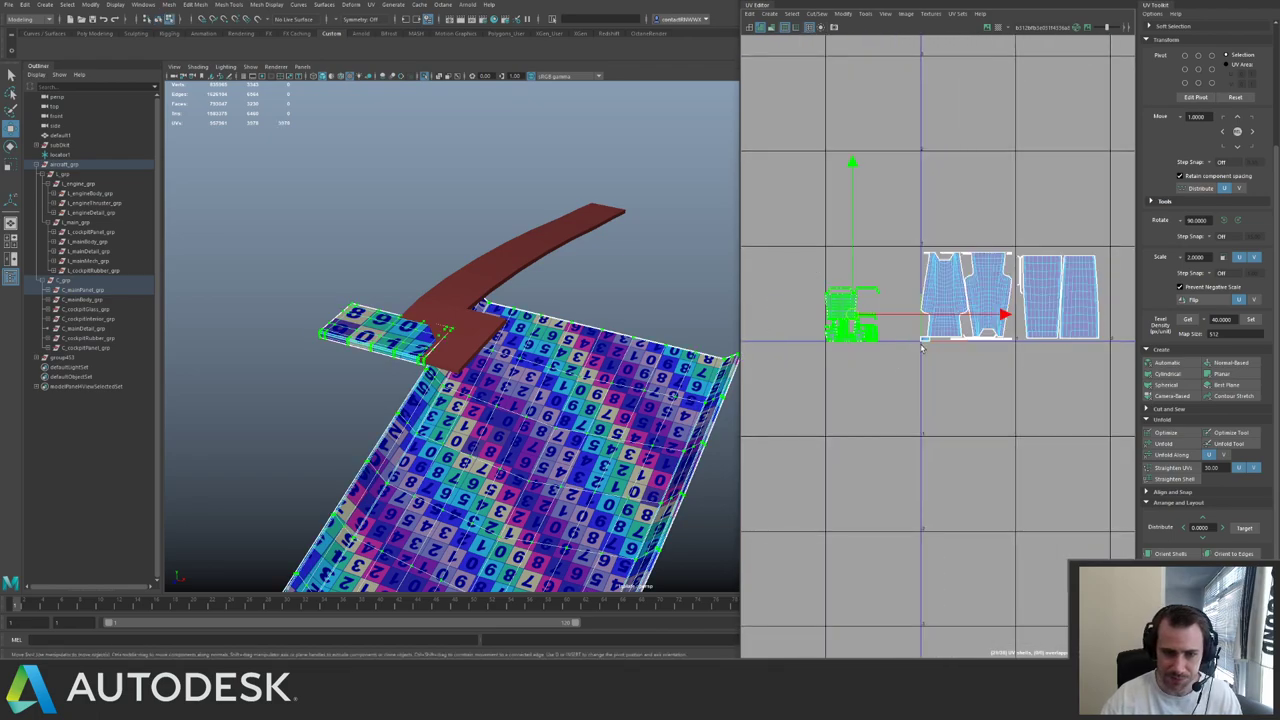
middle_click_drag(939, 287, 867, 296, "alt")
left_click_drag(779, 327, 1073, 321)
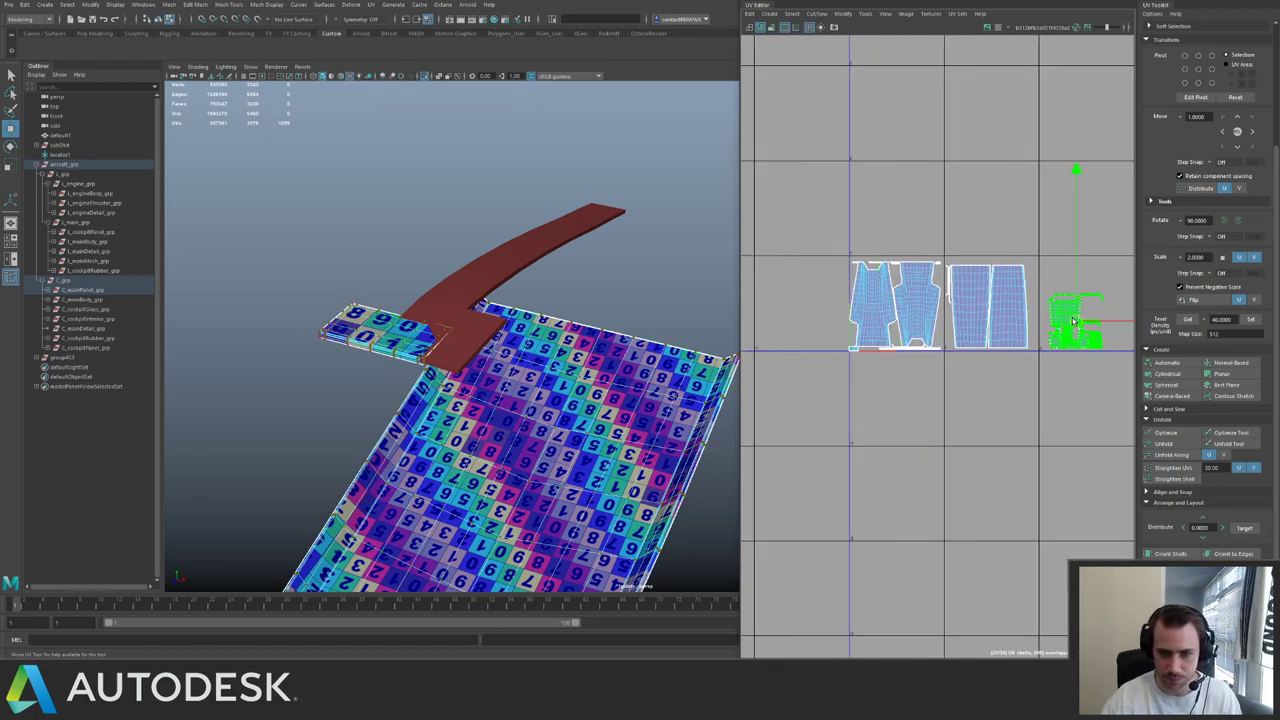
right_click_drag(607, 348, 510, 331, "alt")
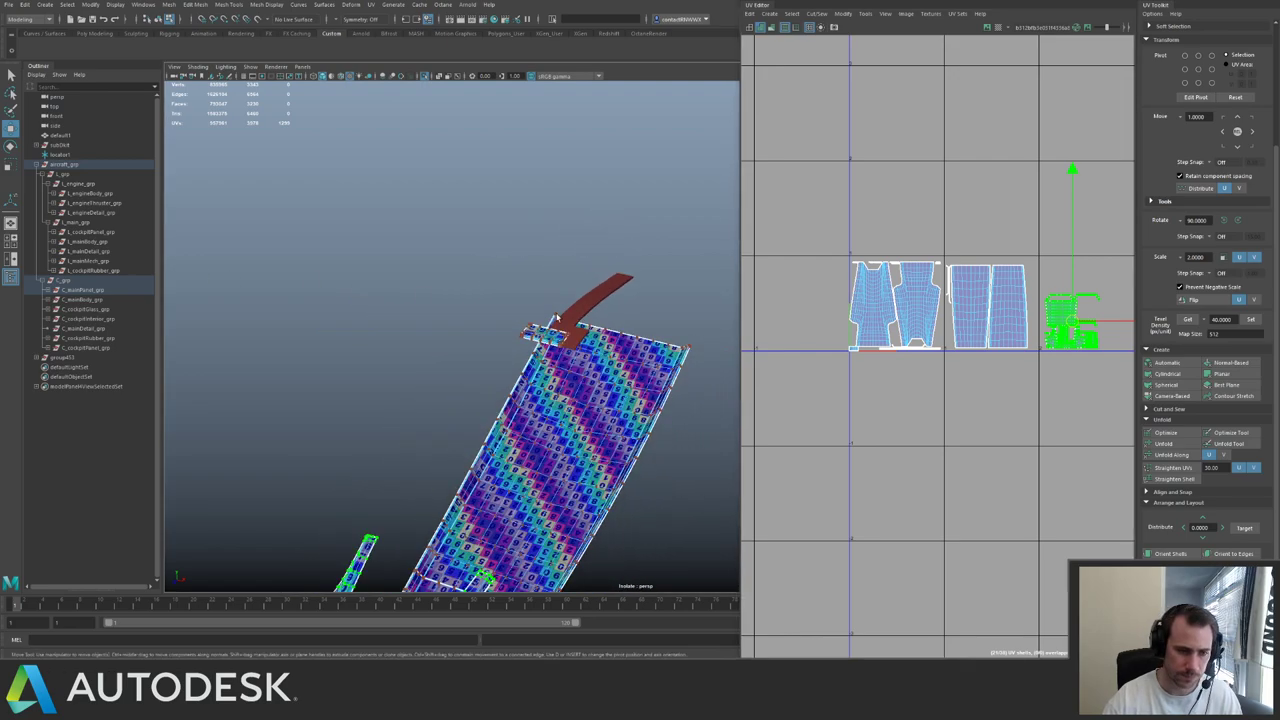
- Select all UVs of the centre panels and move them up seven tiles
middle_click_drag(510, 331, 488, 173, "alt")
right_click_drag(470, 280, 547, 228)
right_click_drag(369, 215, 504, 256, "alt")
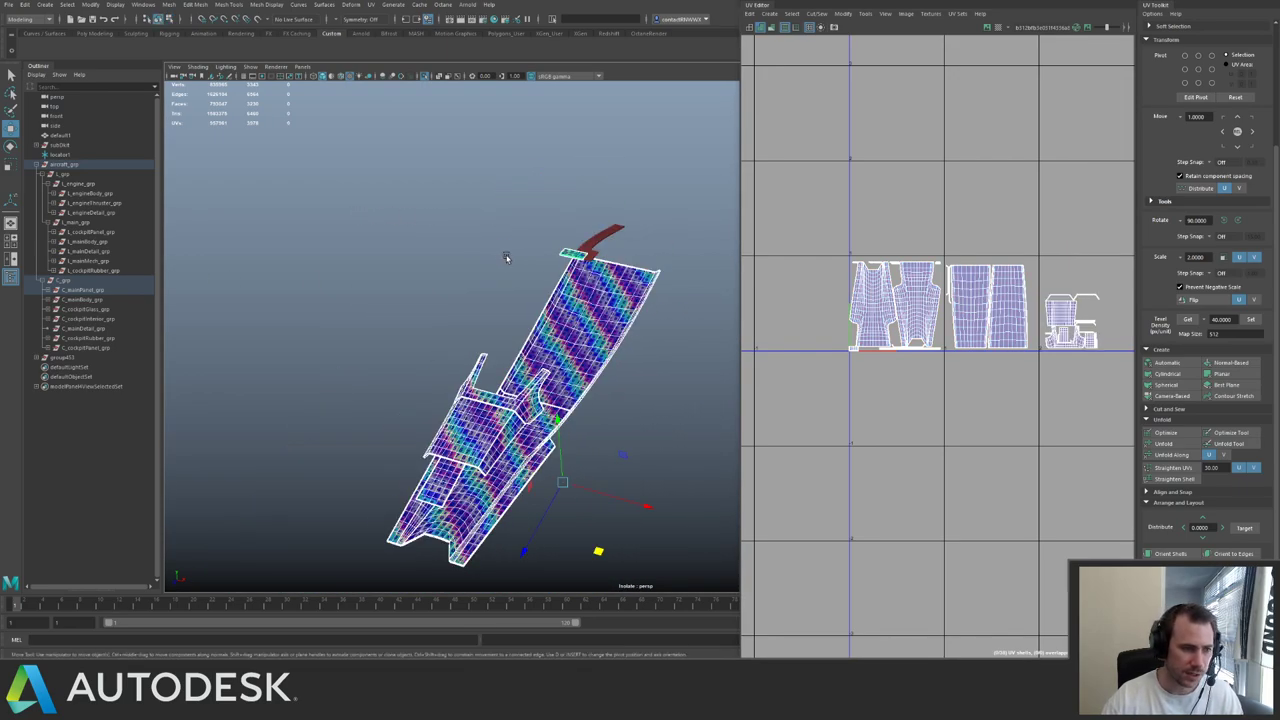
left_click_drag(504, 256, 546, 268, "alt")
right_click_drag(546, 268, 515, 262, "alt")
right_click_drag(1045, 262, 866, 214, "alt")
right_click_drag(1026, 229, 1062, 231)
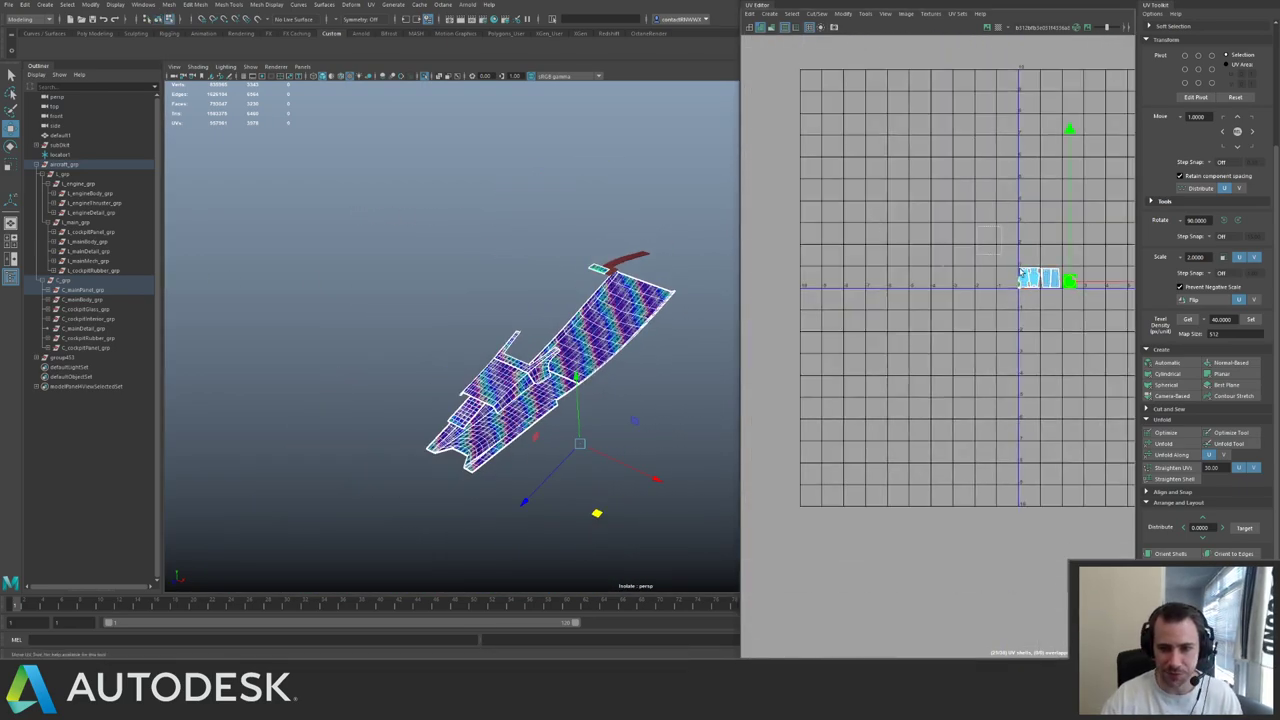
left_click_drag(1098, 306, 1002, 248)
middle_click_drag(1042, 242, 977, 297, "alt")
key("g")
key("g")
key("g")
key("g")
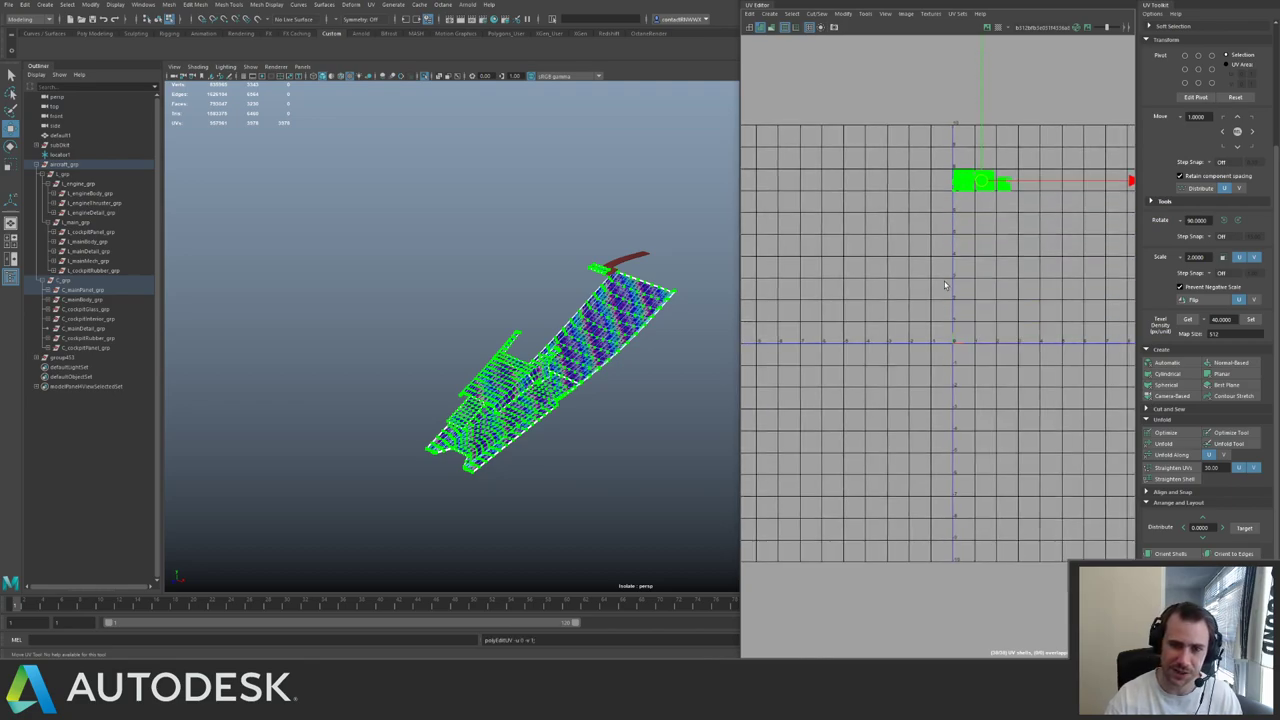
- Select C_mainPanel_grp together with the separate group below it and compare their UV tile placement
left_click(56, 357)
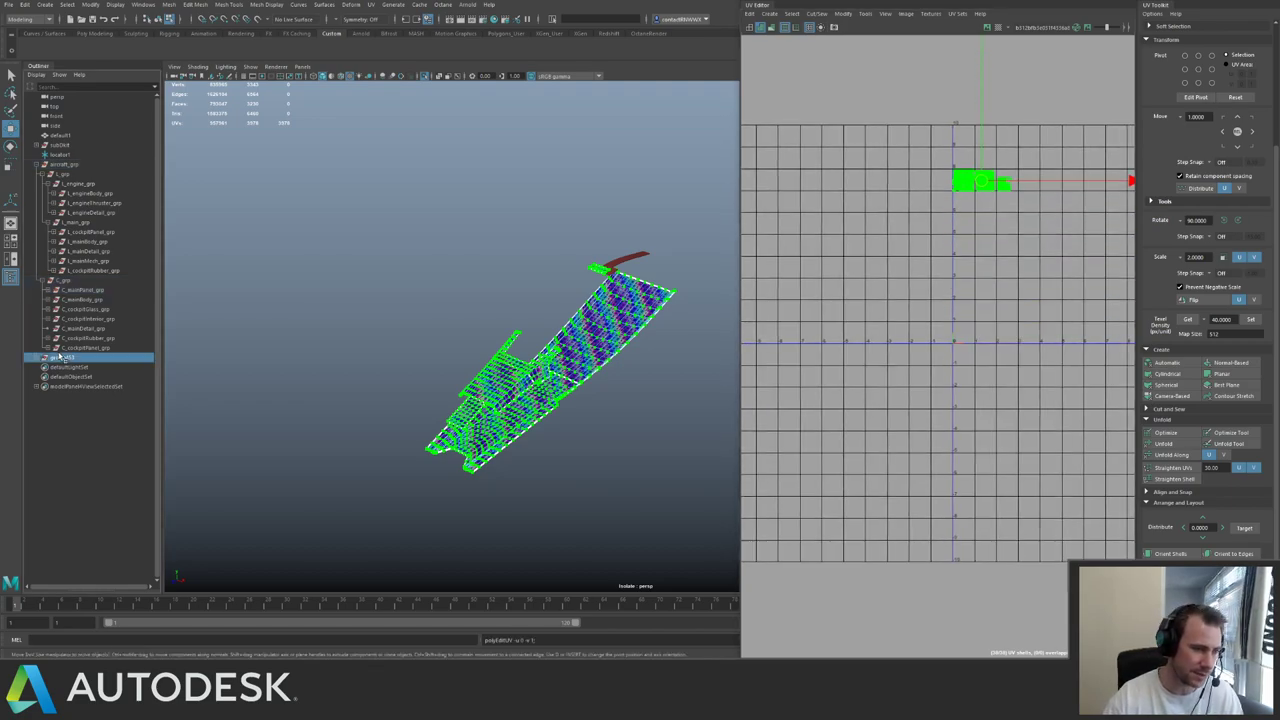
left_click(66, 283, "ctrl")
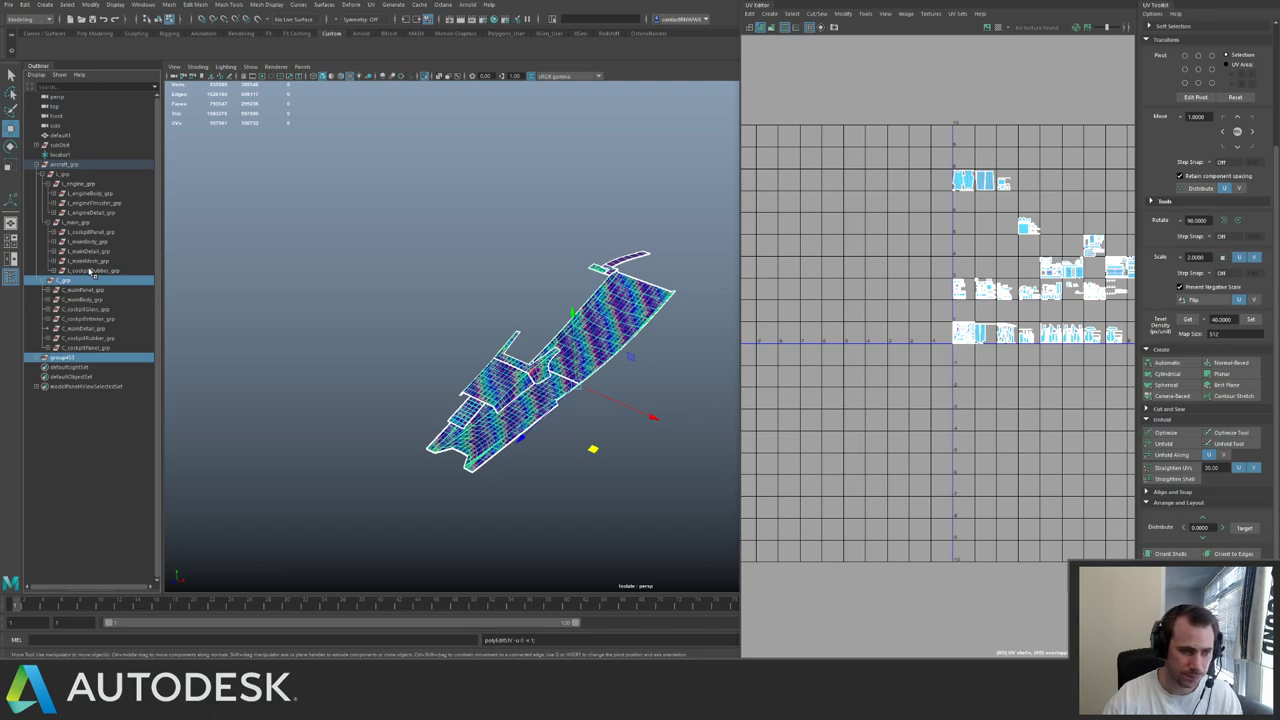
left_click(101, 358)
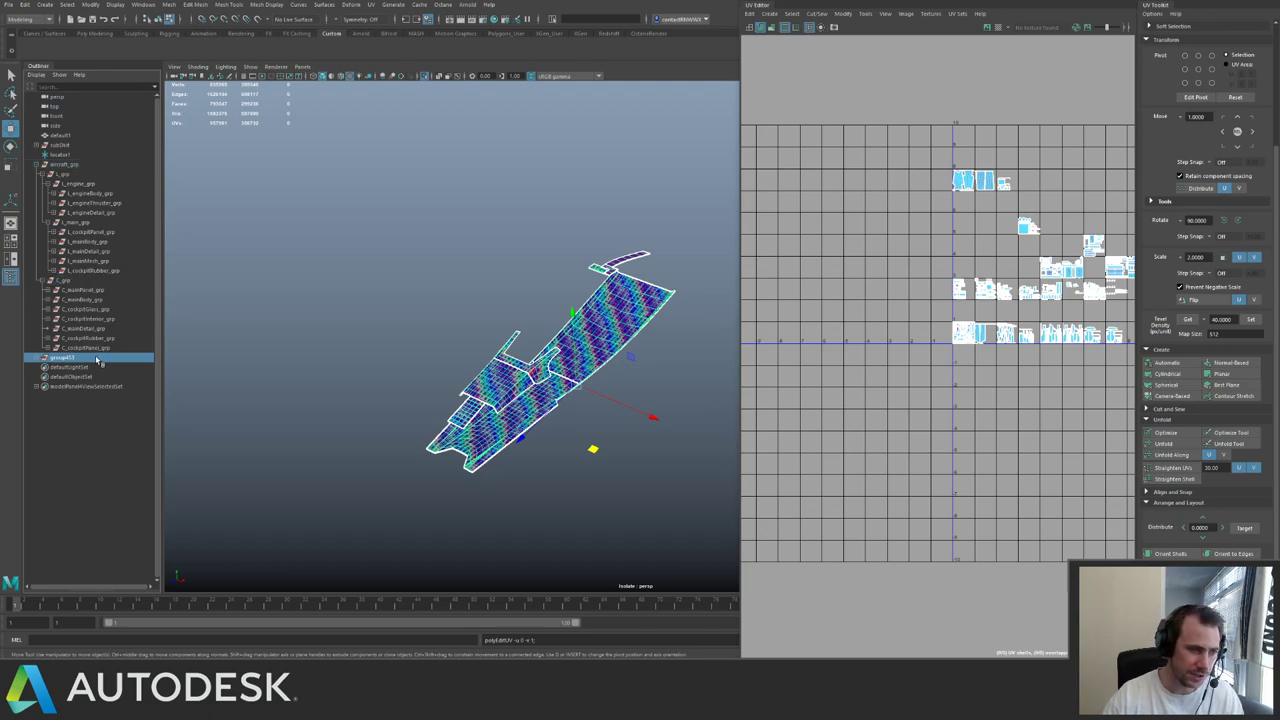
left_click(100, 289, "ctrl")
middle_click_drag(1120, 170, 970, 226, "alt")
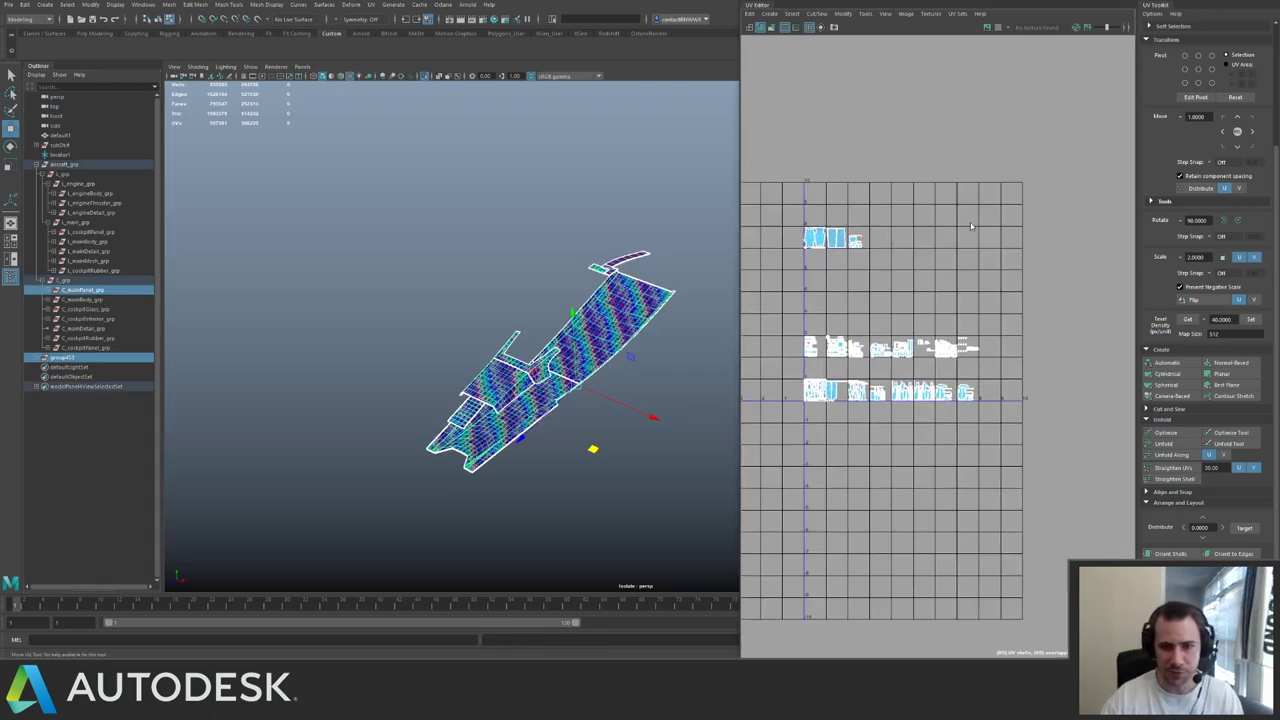
- Select all UVs of the centre panels and move them down one tile row overall
key("F12")
left_click_drag(788, 210, 968, 258)
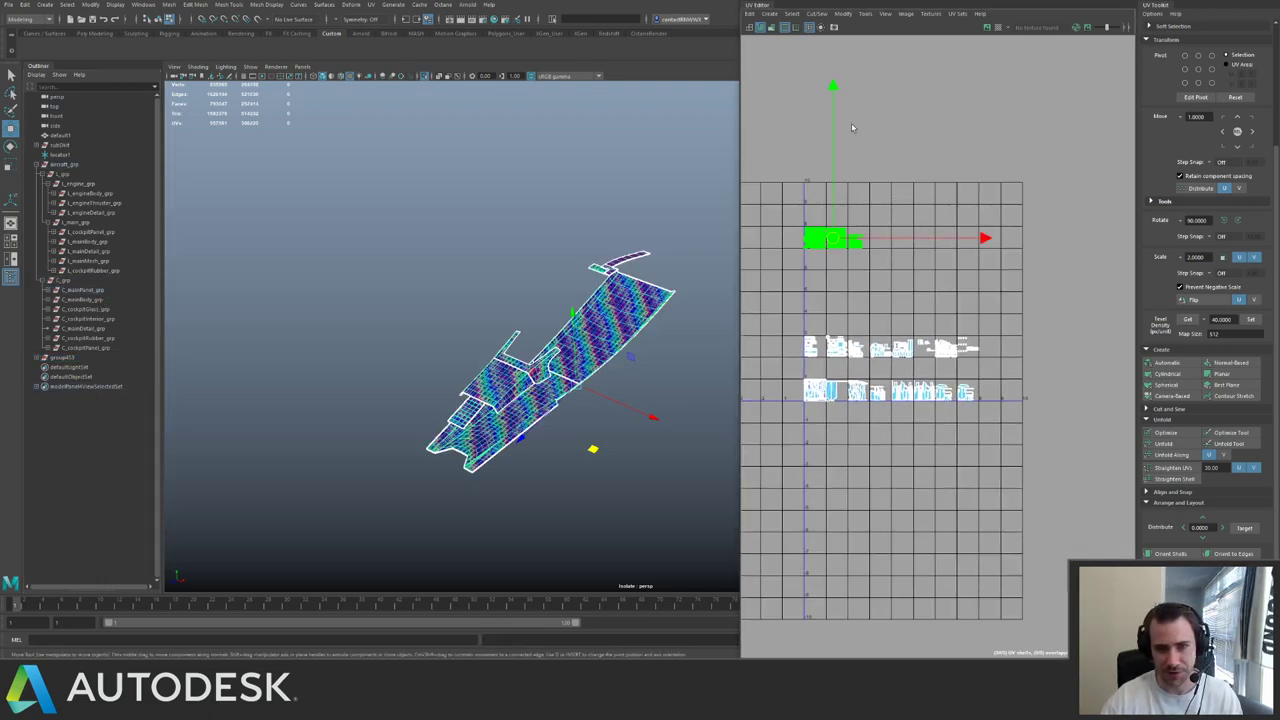
middle_click_drag(853, 128, 901, 154, "alt")
middle_click_drag(884, 202, 902, 204, "alt")
key("Up")
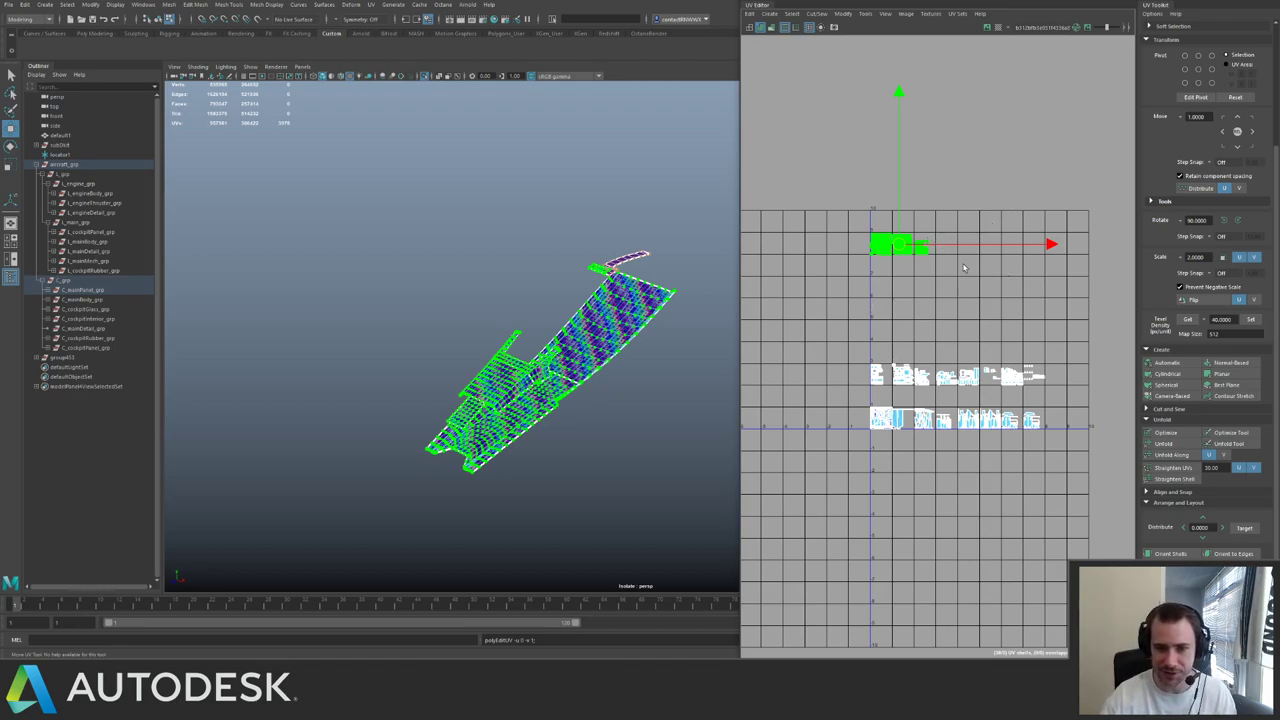
key("Down")
key("Down")
key("Down")
key("Up")
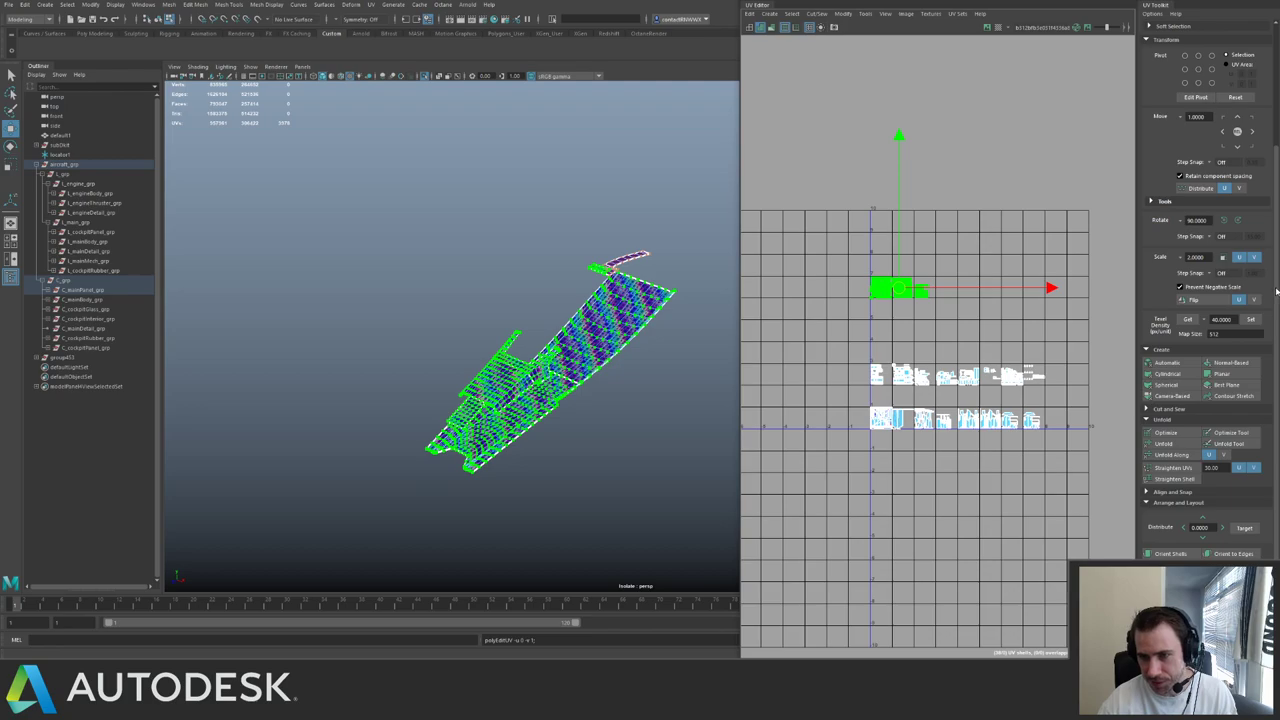
- Try a move distance of 1 by shifting the centre panels' UVs one tile sideways and returning them to the first column
scroll(1276, 290, "up", 3)
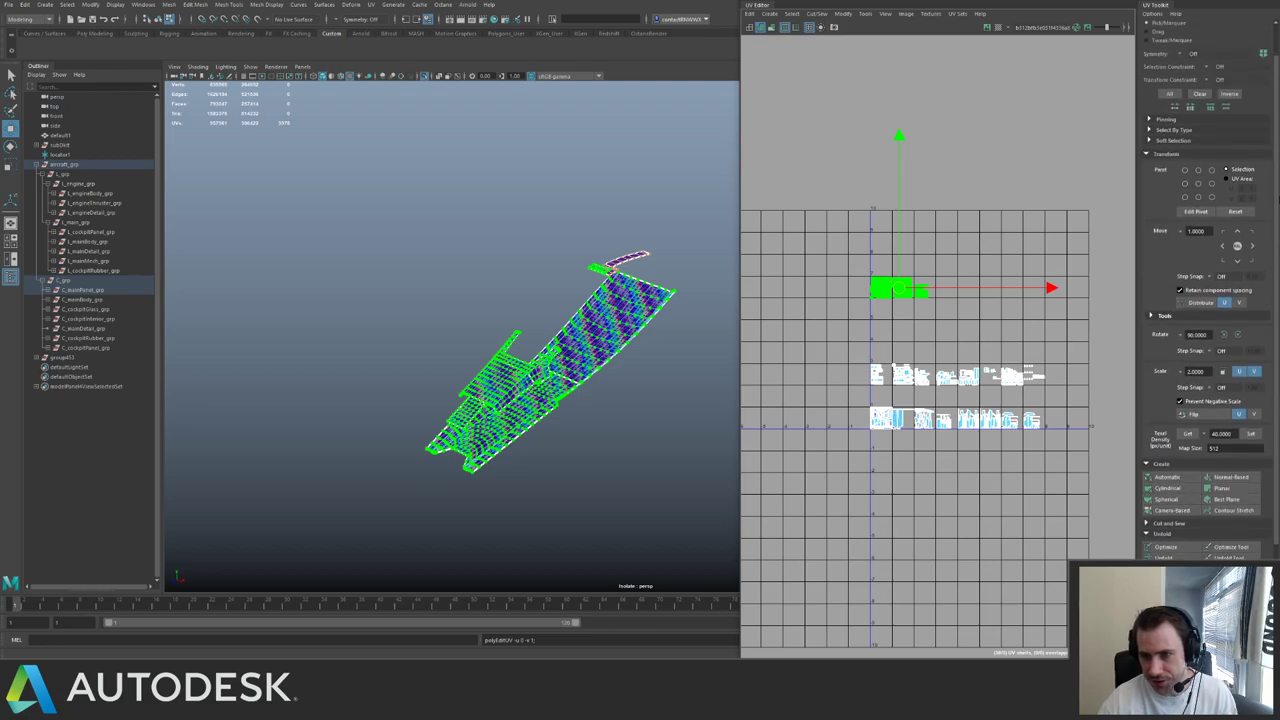
left_click(1251, 246)
key("ctrl+z")
key("ctrl+z")
key("ctrl+y")
key("ctrl+y")
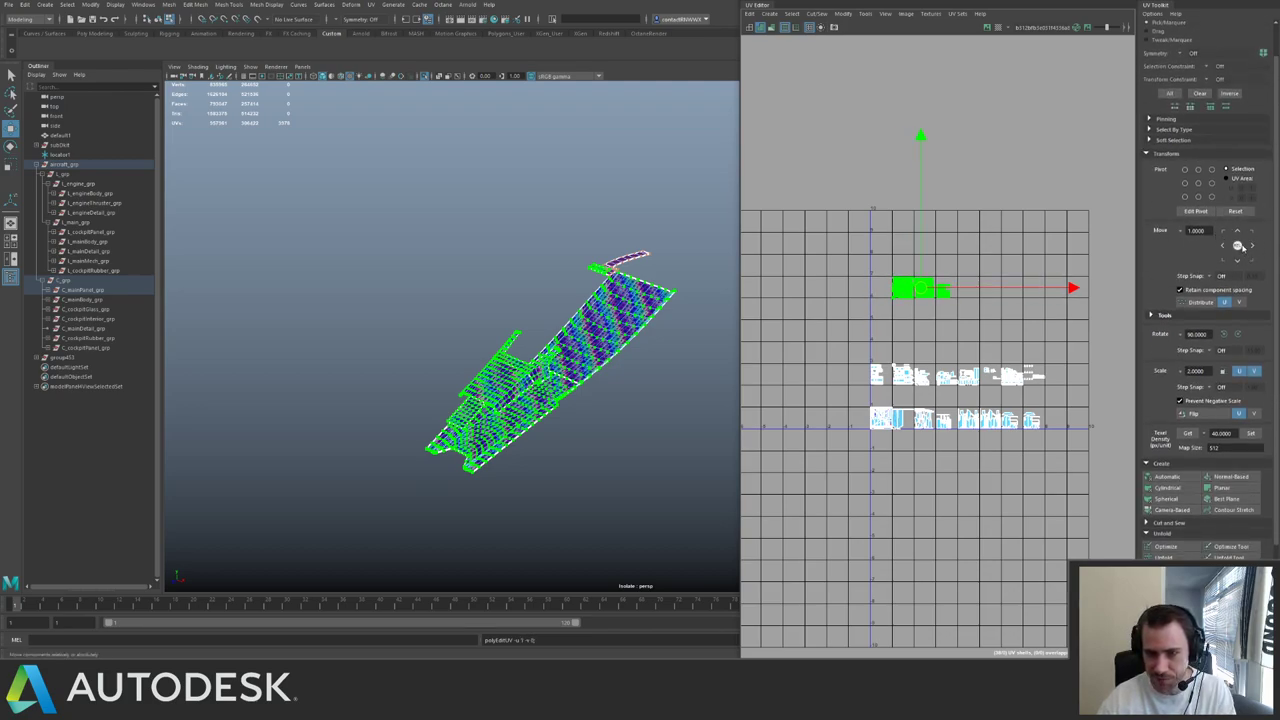
left_click(1221, 245)
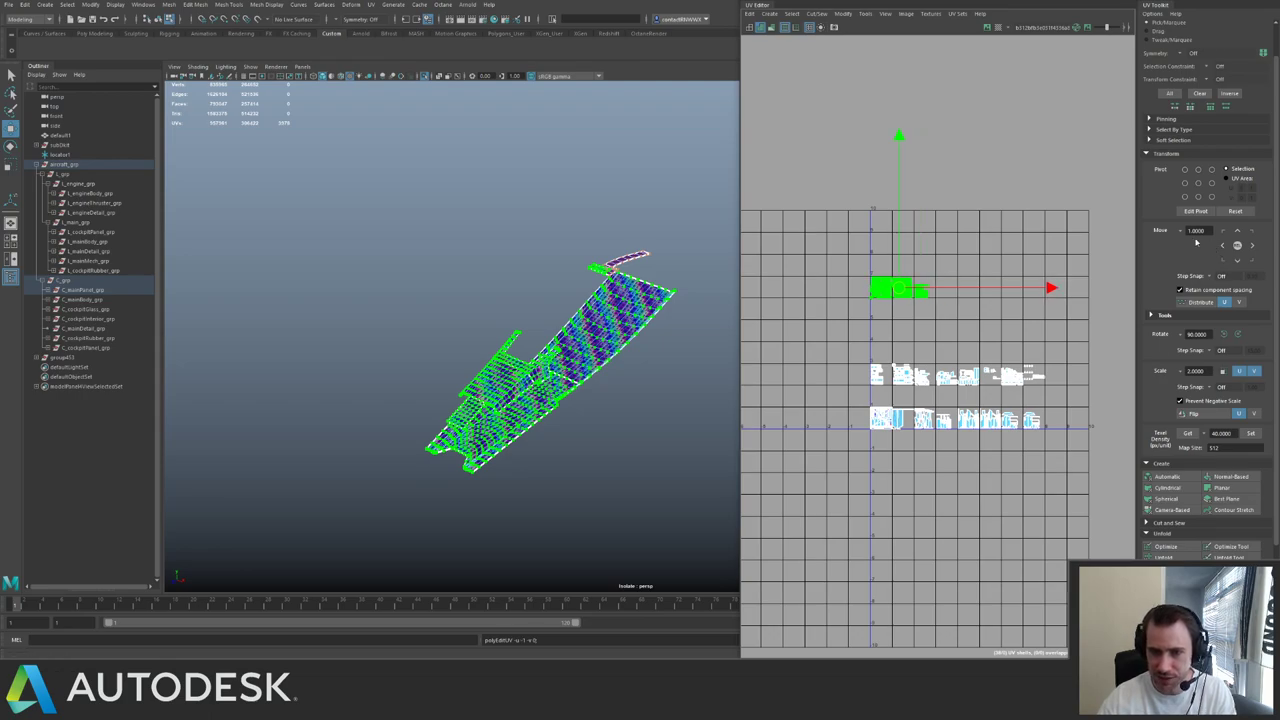
- Set the UV move distance to 0.5, try shifting the centre panels' shells by half tiles, and return them to their tiles
key("f")
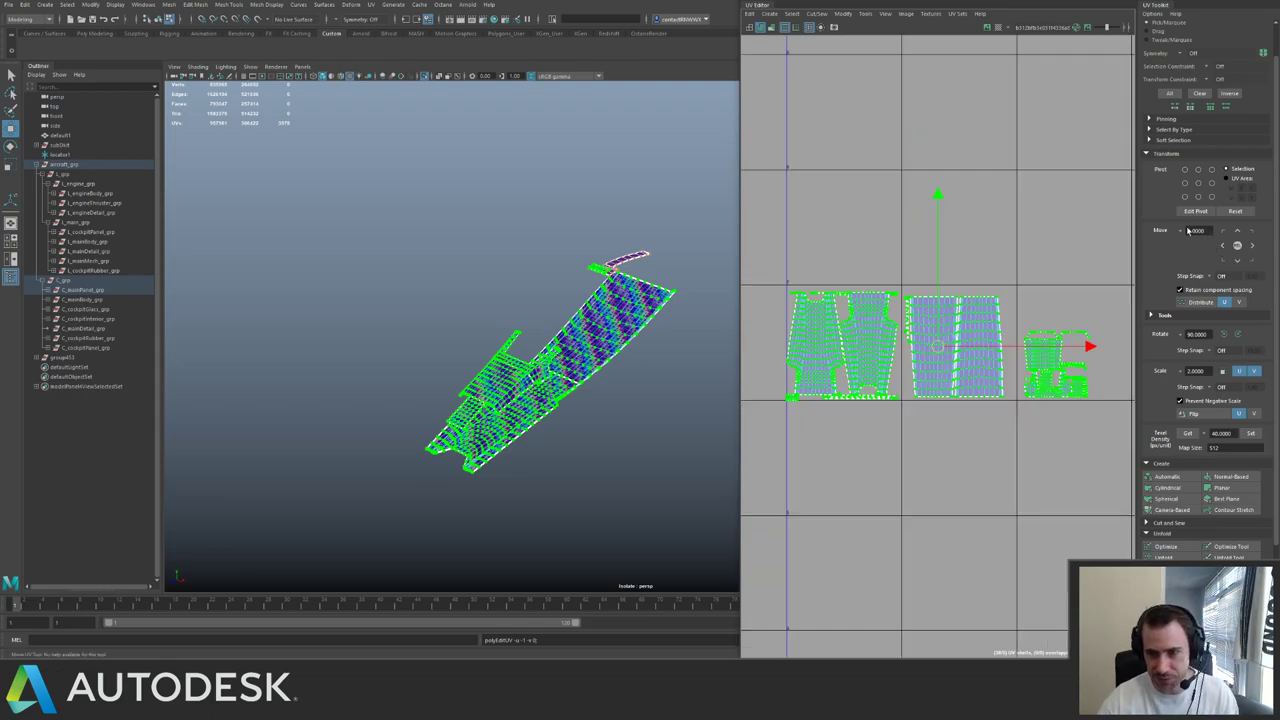
left_click_drag(1209, 233, 1181, 235)
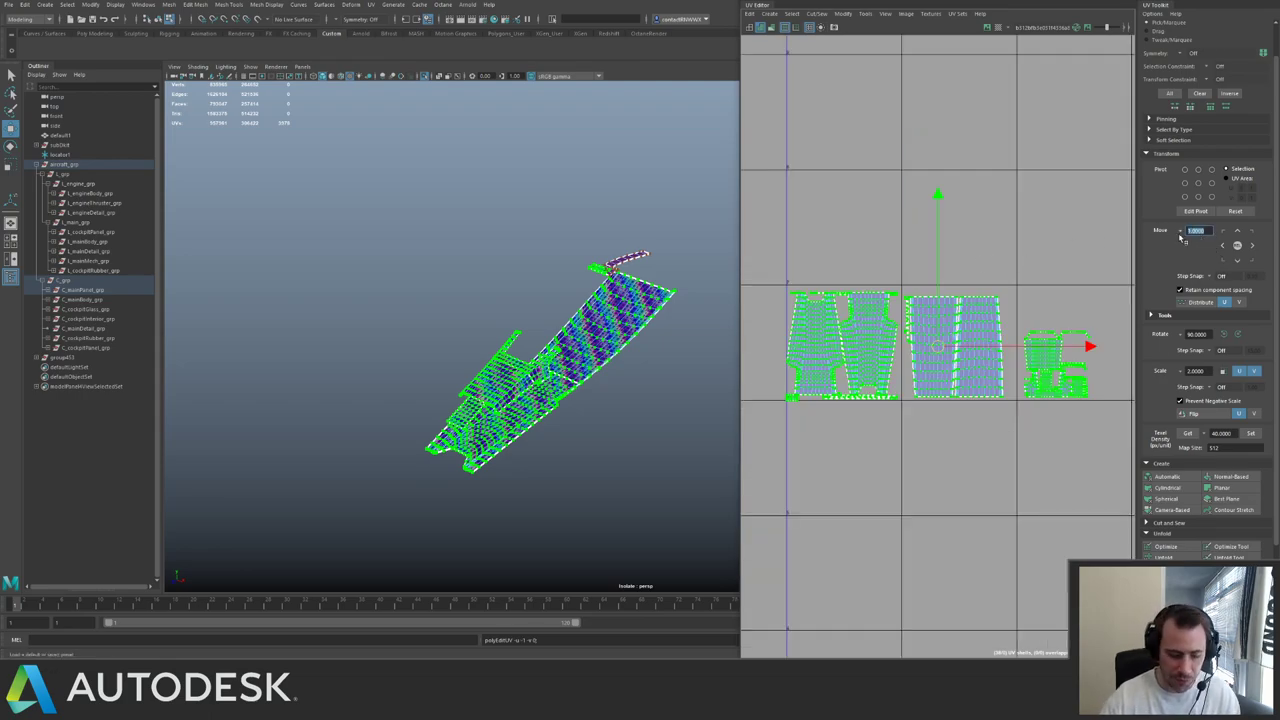
type(".0.5")
key("Return")
scroll(952, 232, "down", 2)
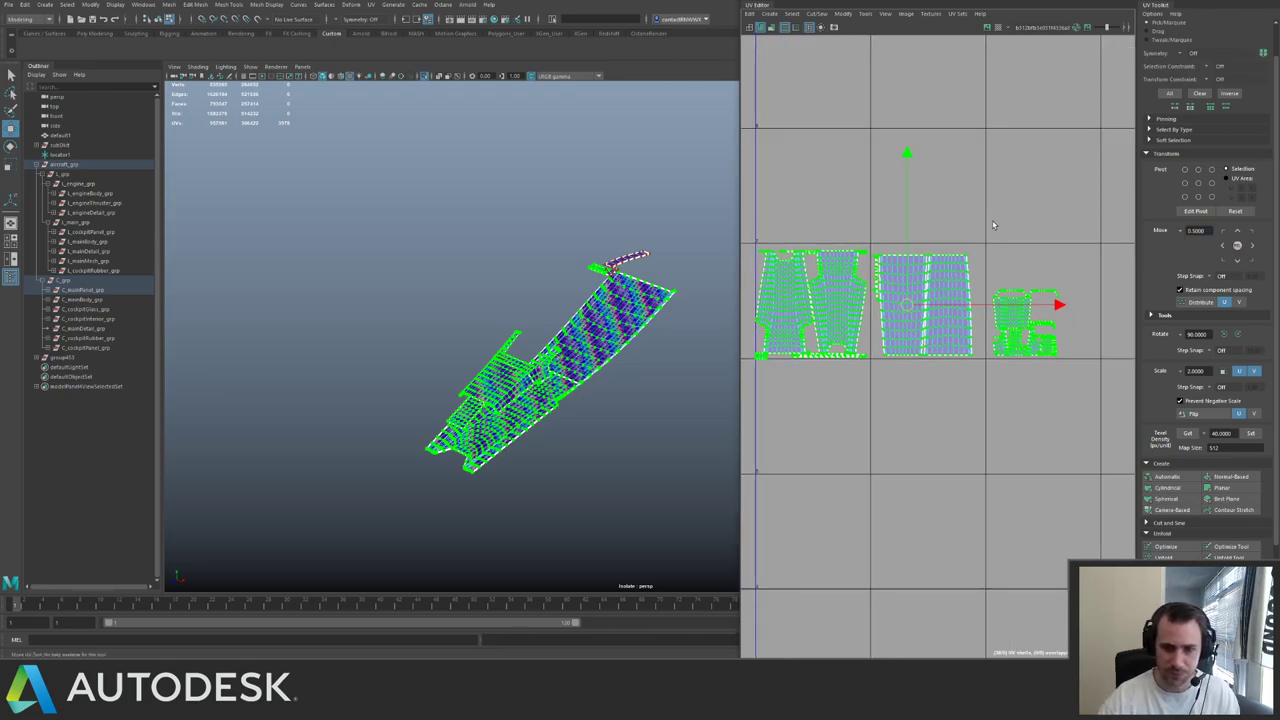
key("Up")
key("Up")
key("Right")
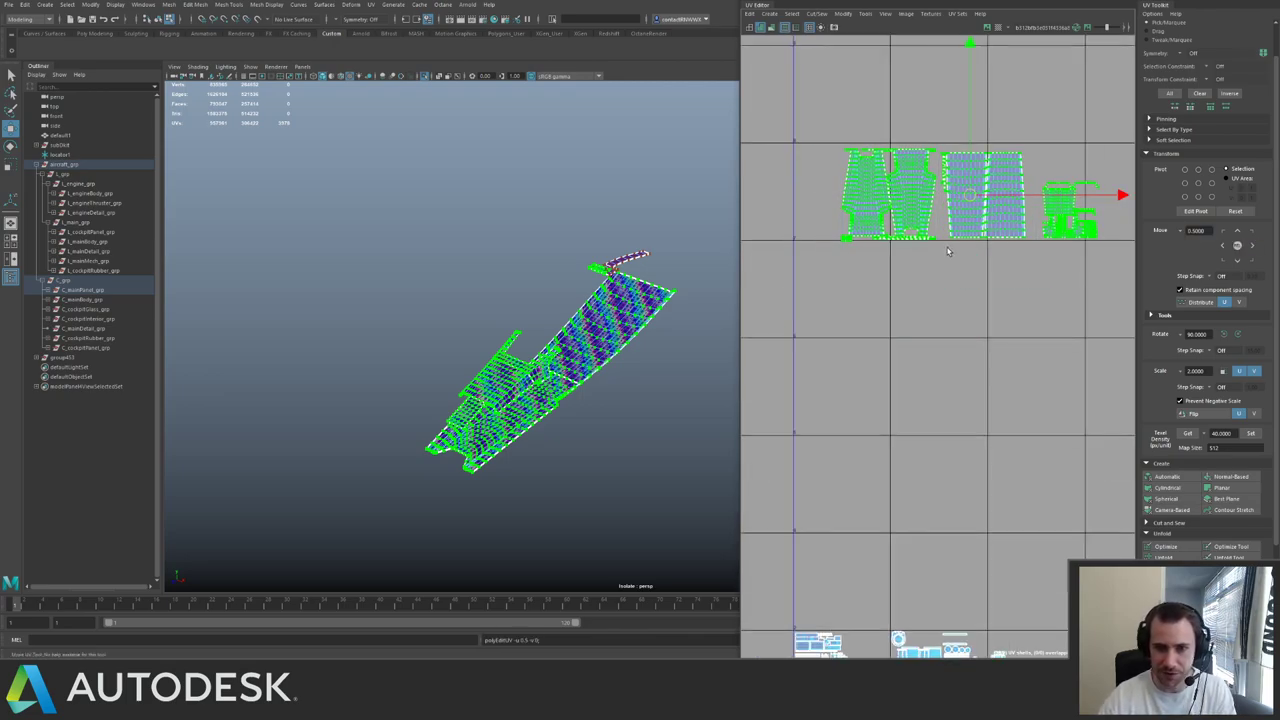
key("Up")
key("Up")
key("alt+Left")
key("alt+Down")
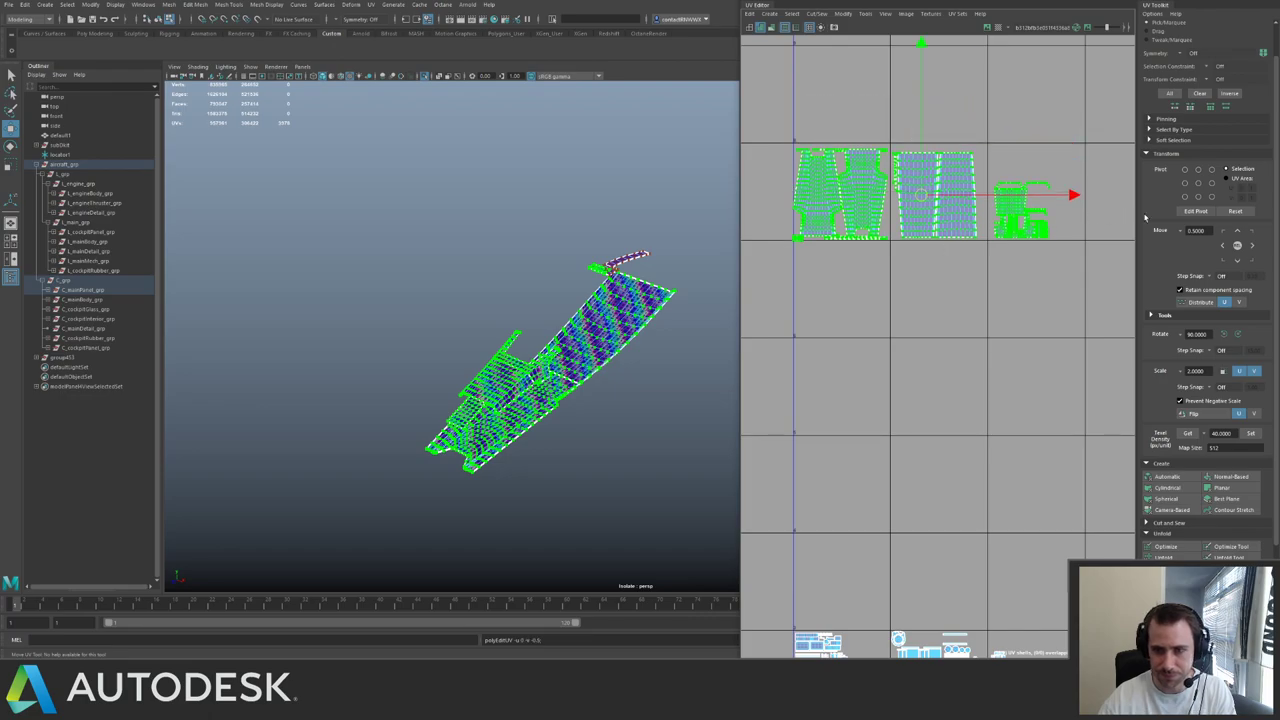
- Set the UV move distance back to 1
left_click_drag(1216, 232, 1177, 231)
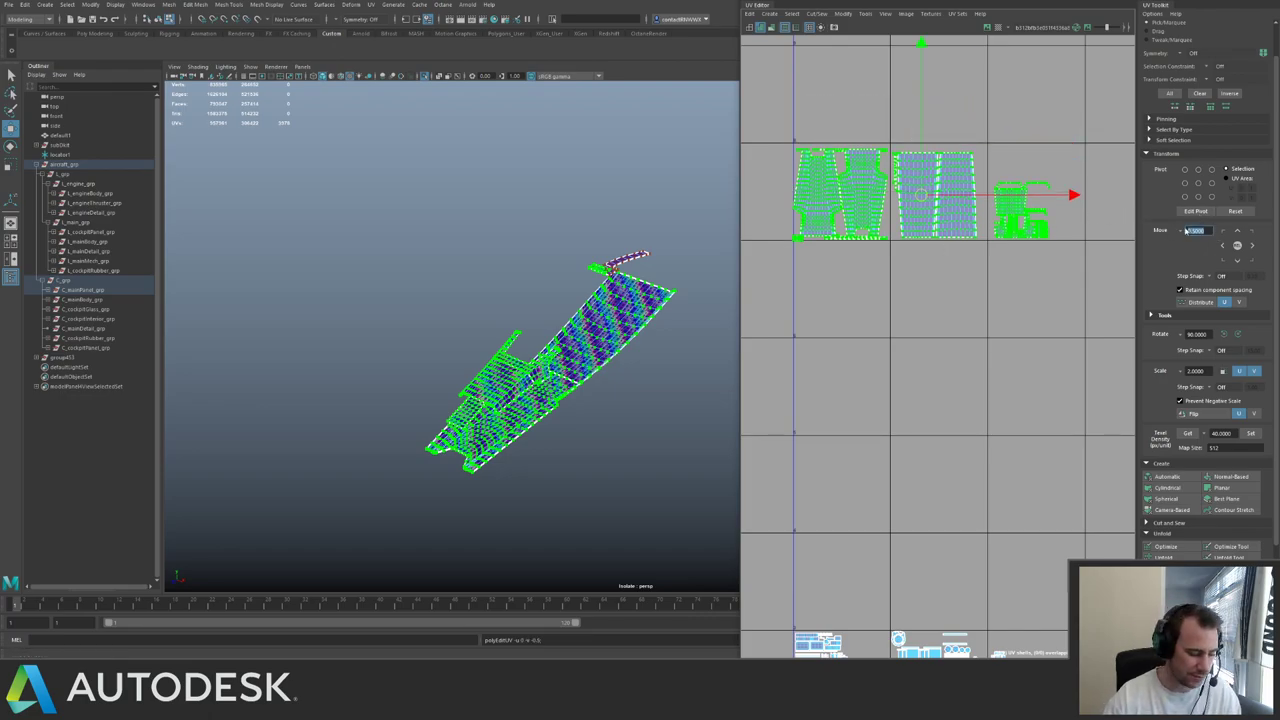
type("1")
key("Return")
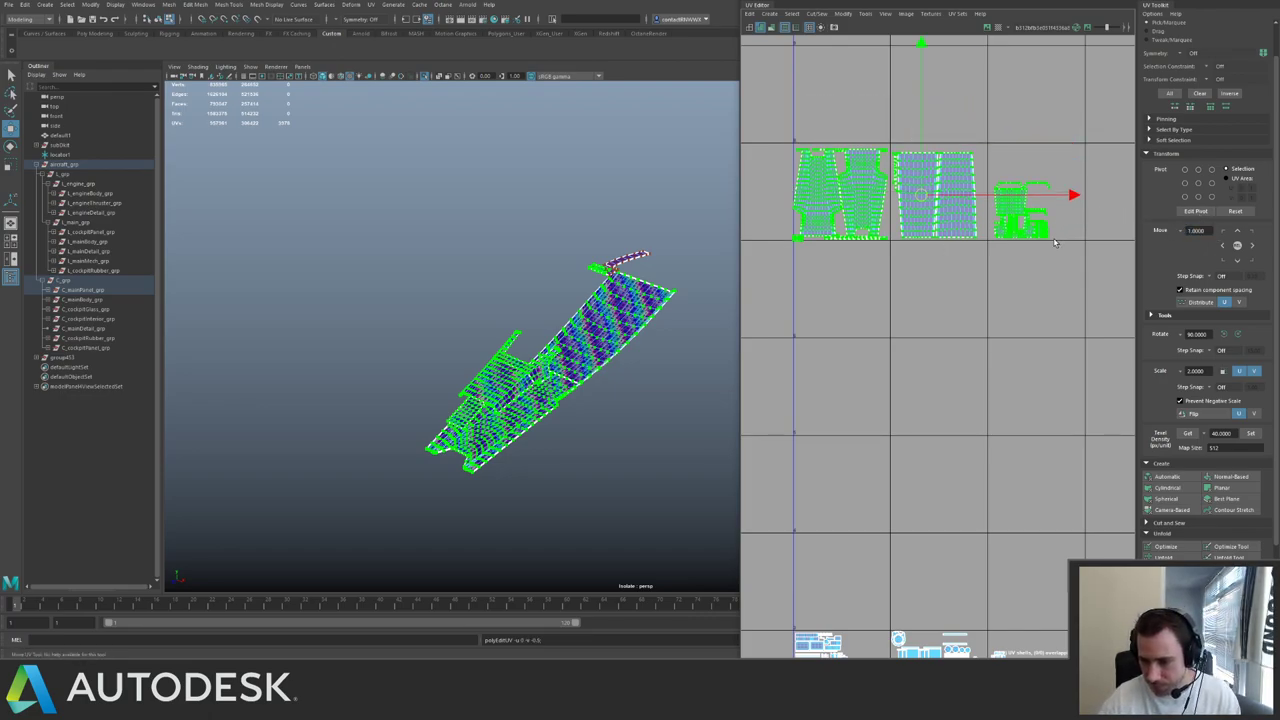
scroll(960, 292, "down", 5)
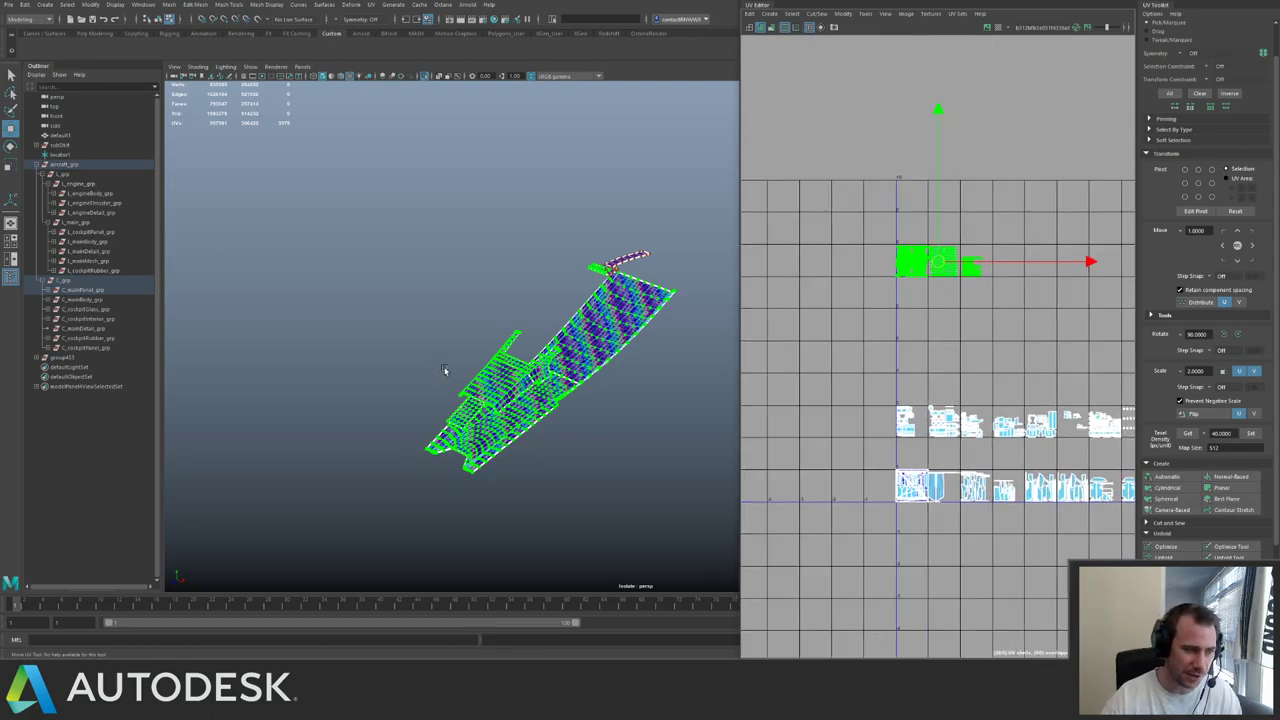
middle_click_drag(874, 380, 790, 357, "alt")
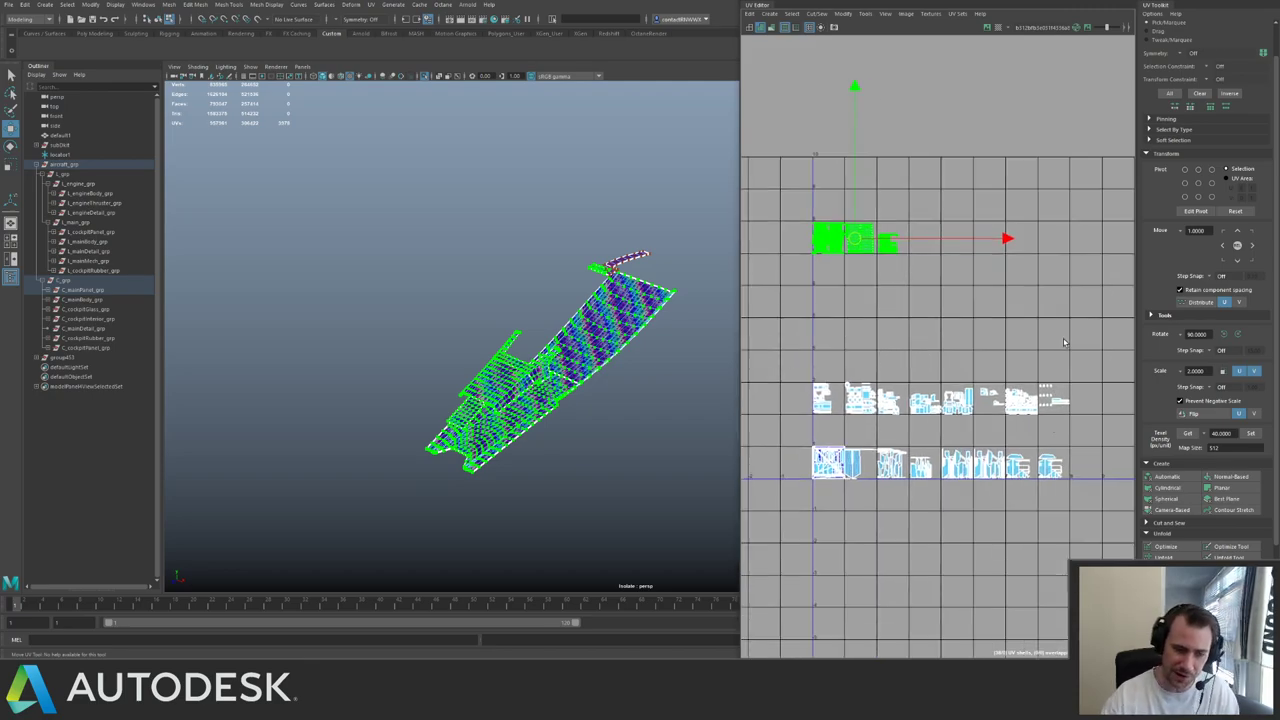
- Select the separate group below C_grp and end the isolation so the whole aircraft is displayed
left_click(60, 357)
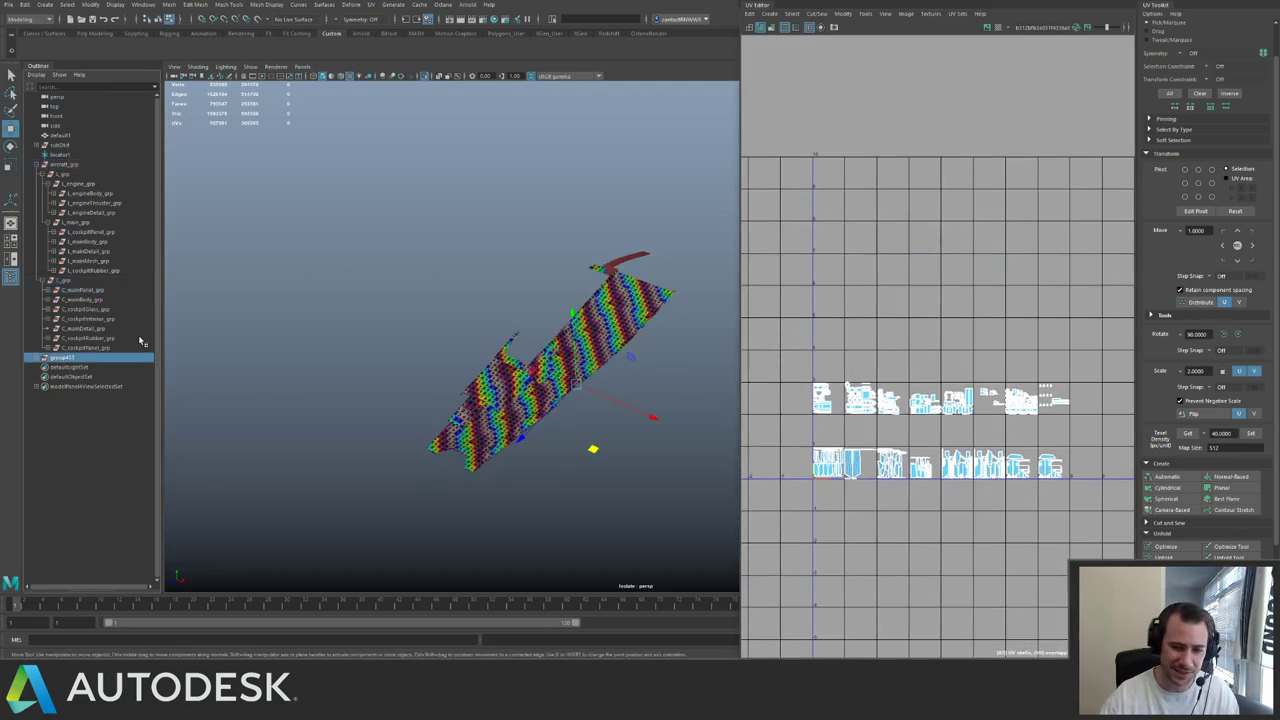
key("a")
key("ctrl+1")
middle_click_drag(559, 315, 408, 277, "alt")
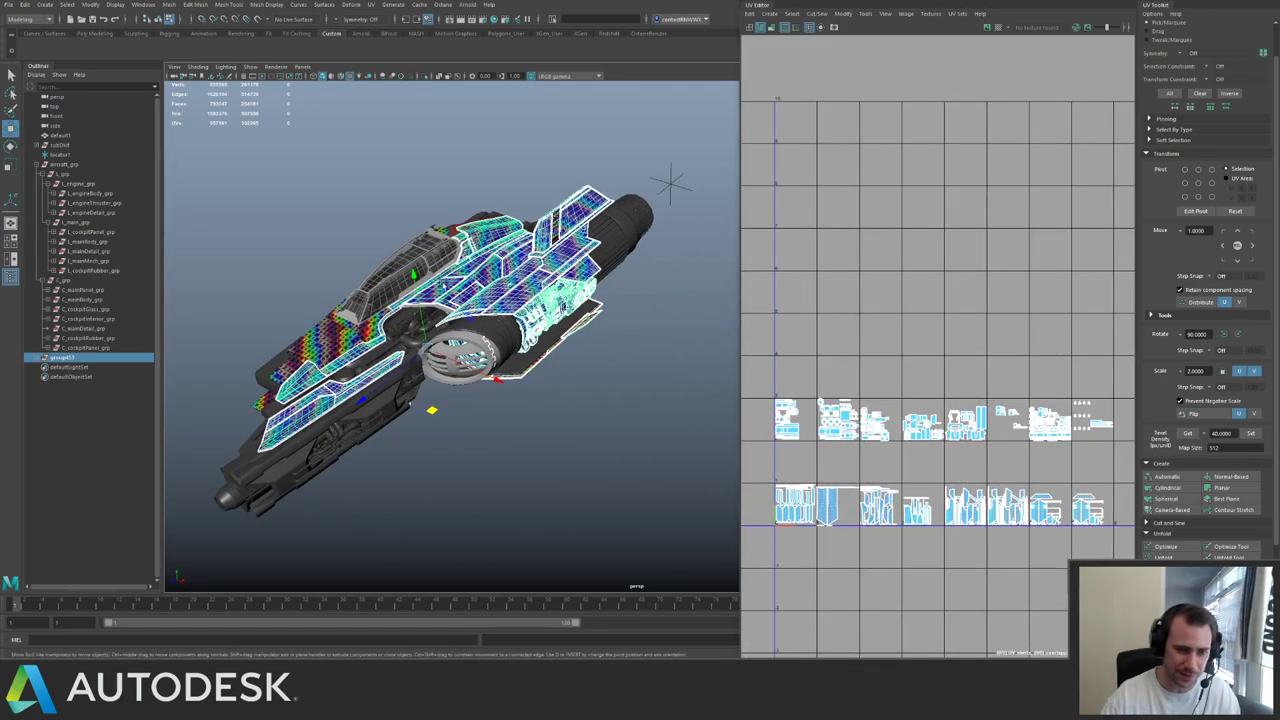
left_click_drag(540, 315, 500, 312, "alt")
right_click_drag(510, 318, 571, 335, "alt")
- Save the scene
key("q")
key("ctrl+s")
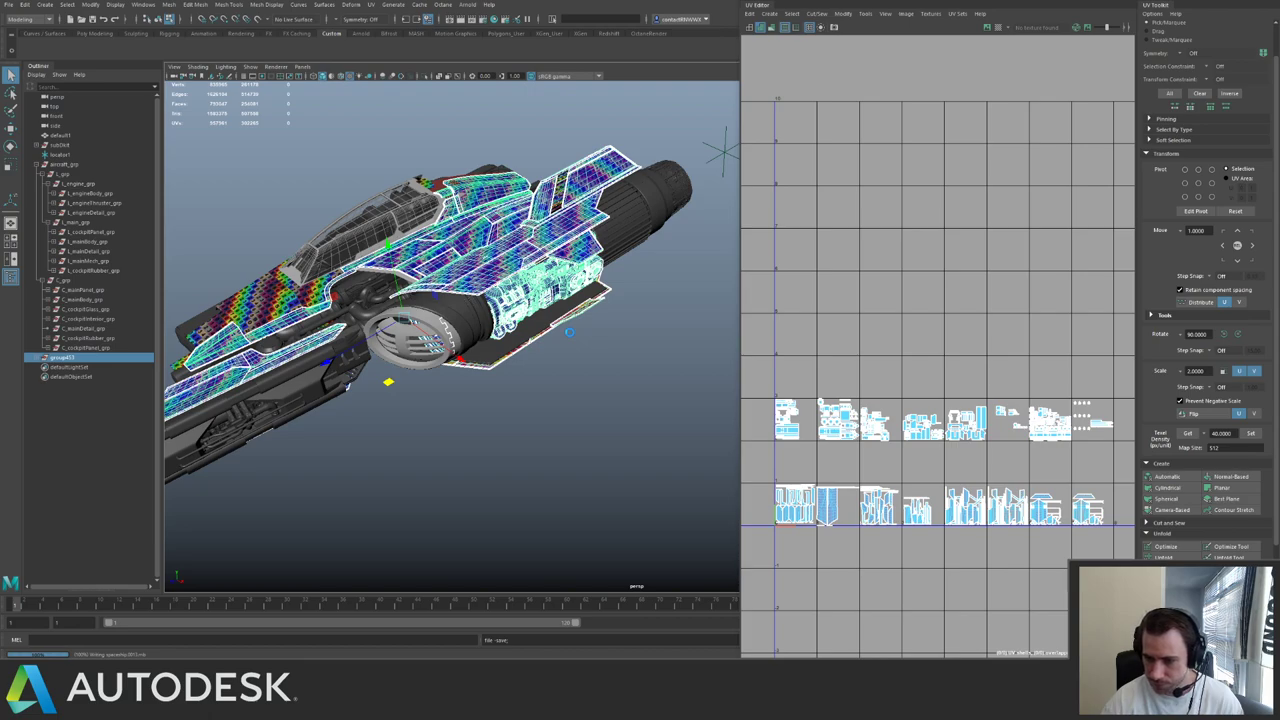
key("w")
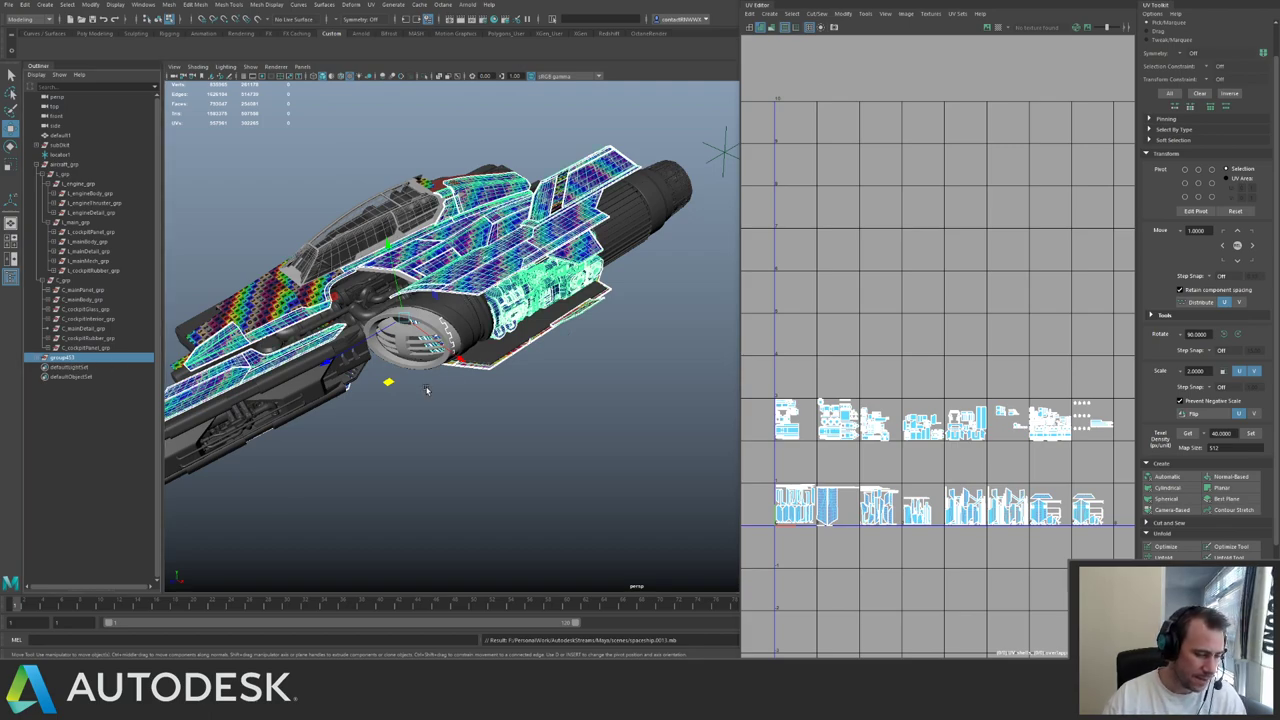
- Examine the UVs of individual aircraft parts, including a side panel and the engine intake ring
left_click_drag(426, 390, 463, 377, "alt")
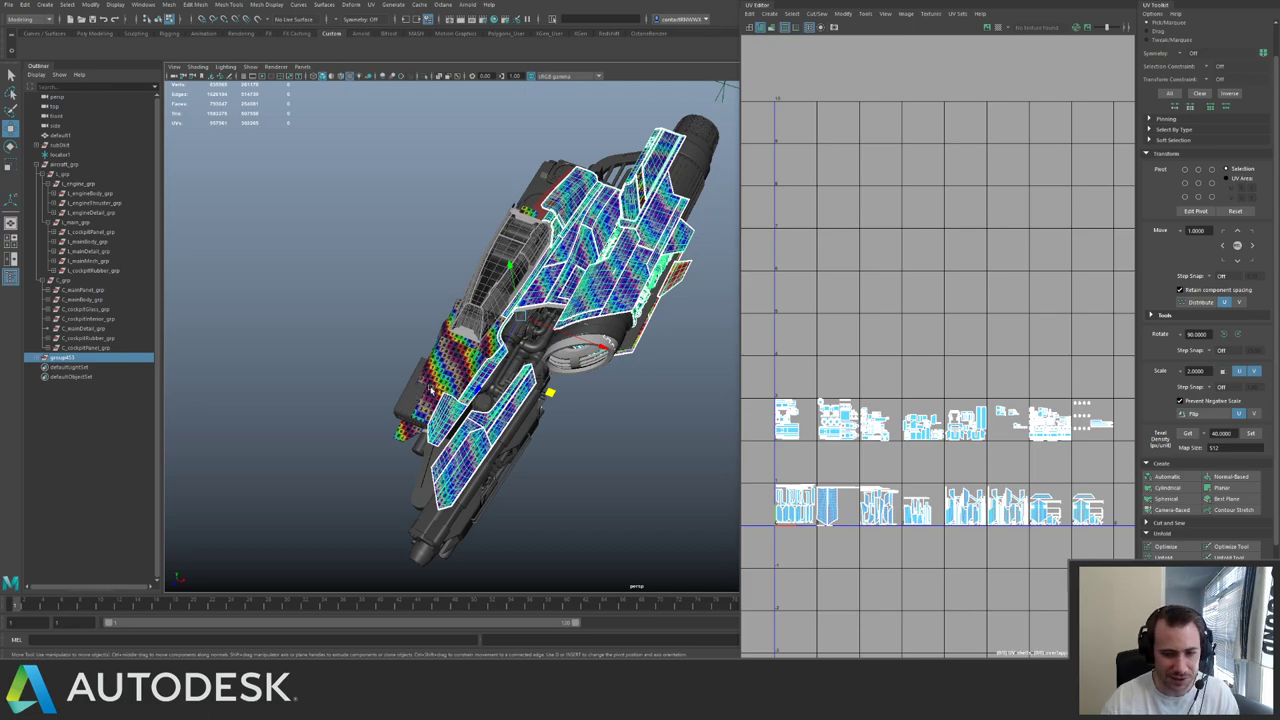
left_click(548, 459)
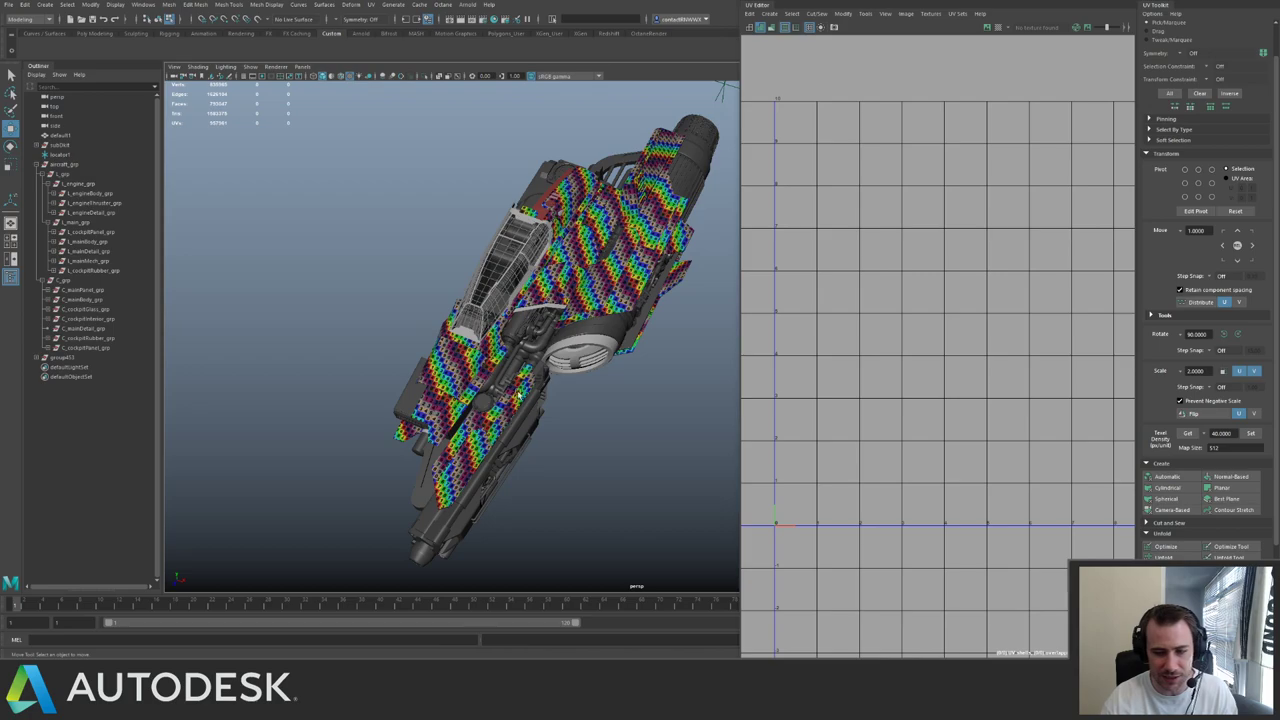
left_click(607, 305)
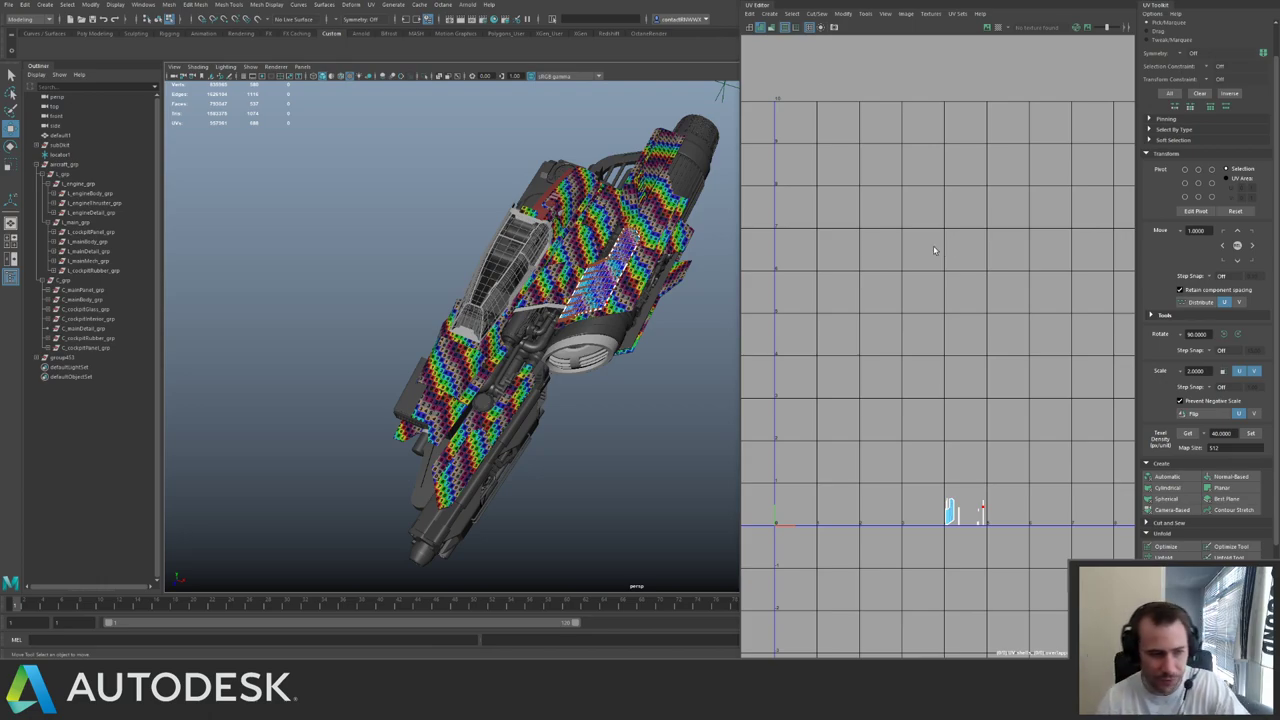
left_click(603, 332)
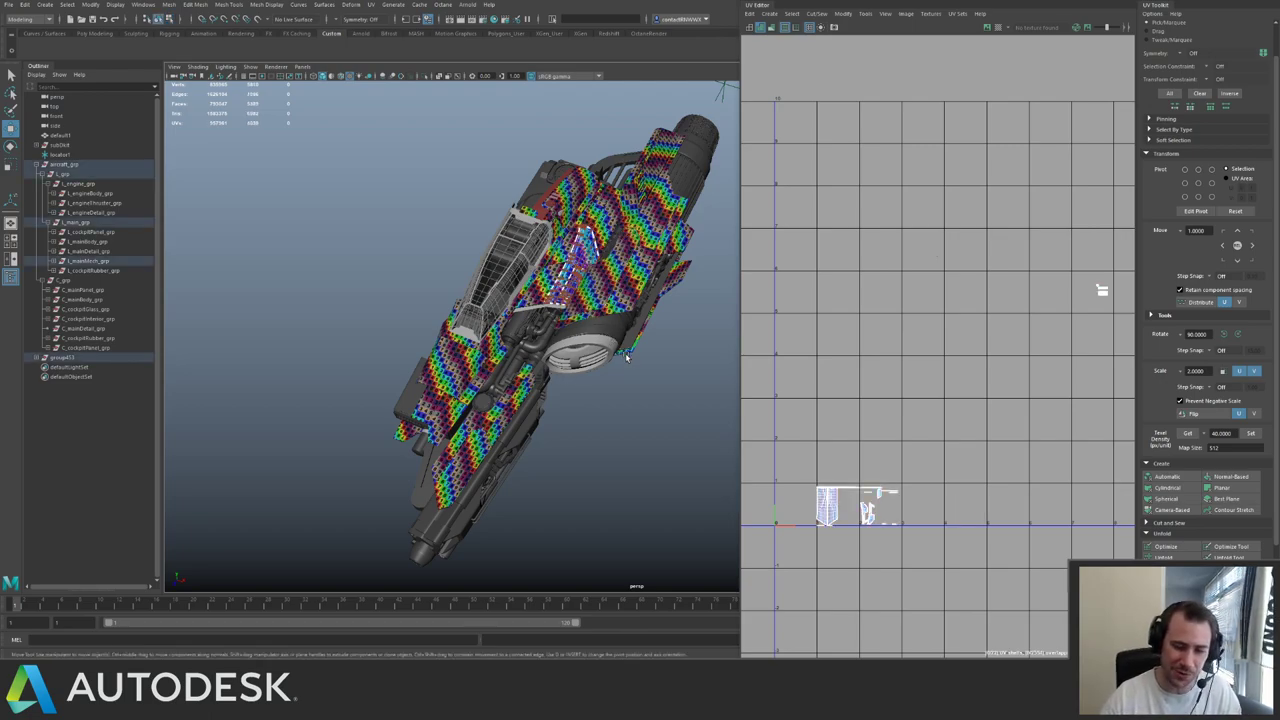
left_click(621, 401)
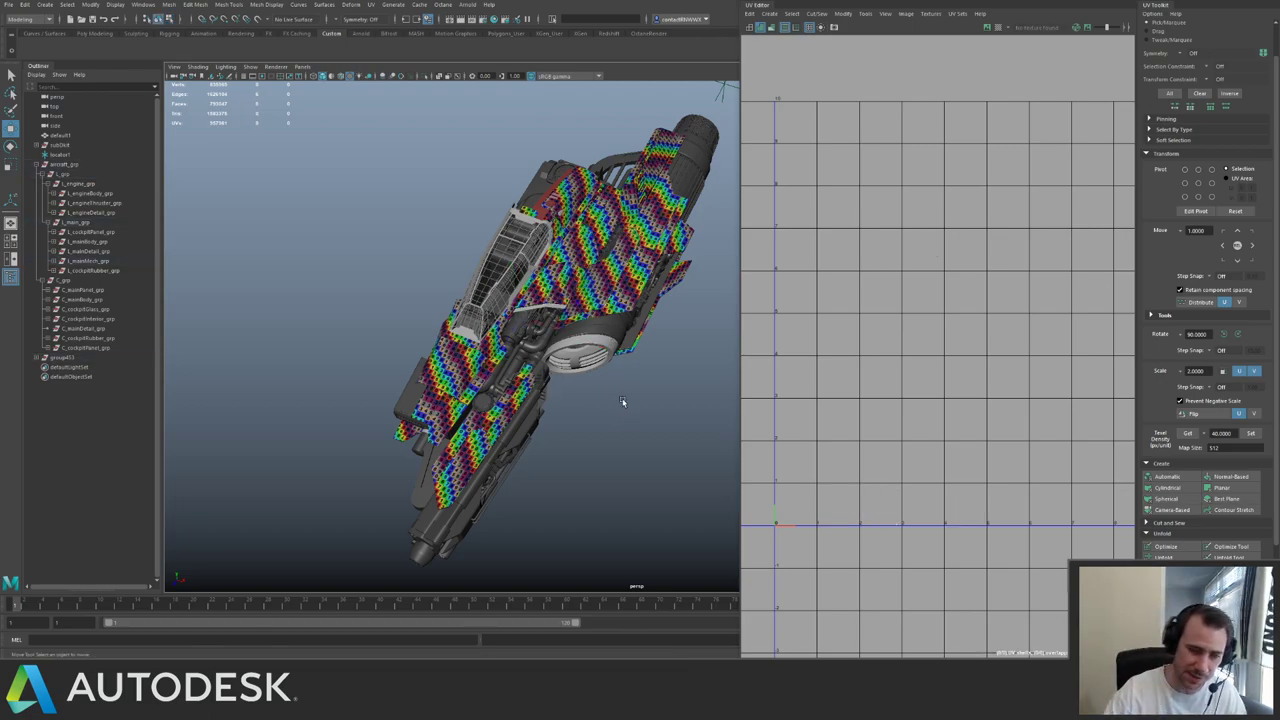
left_click(587, 344)
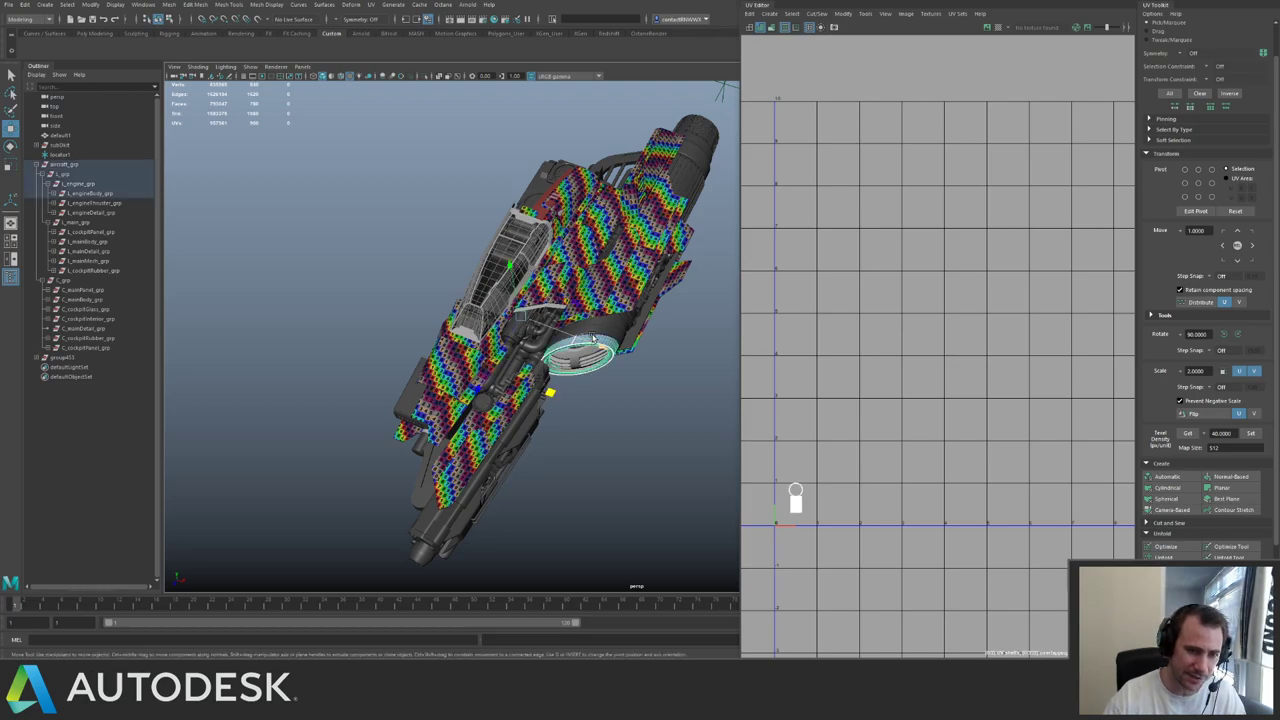
key("f")
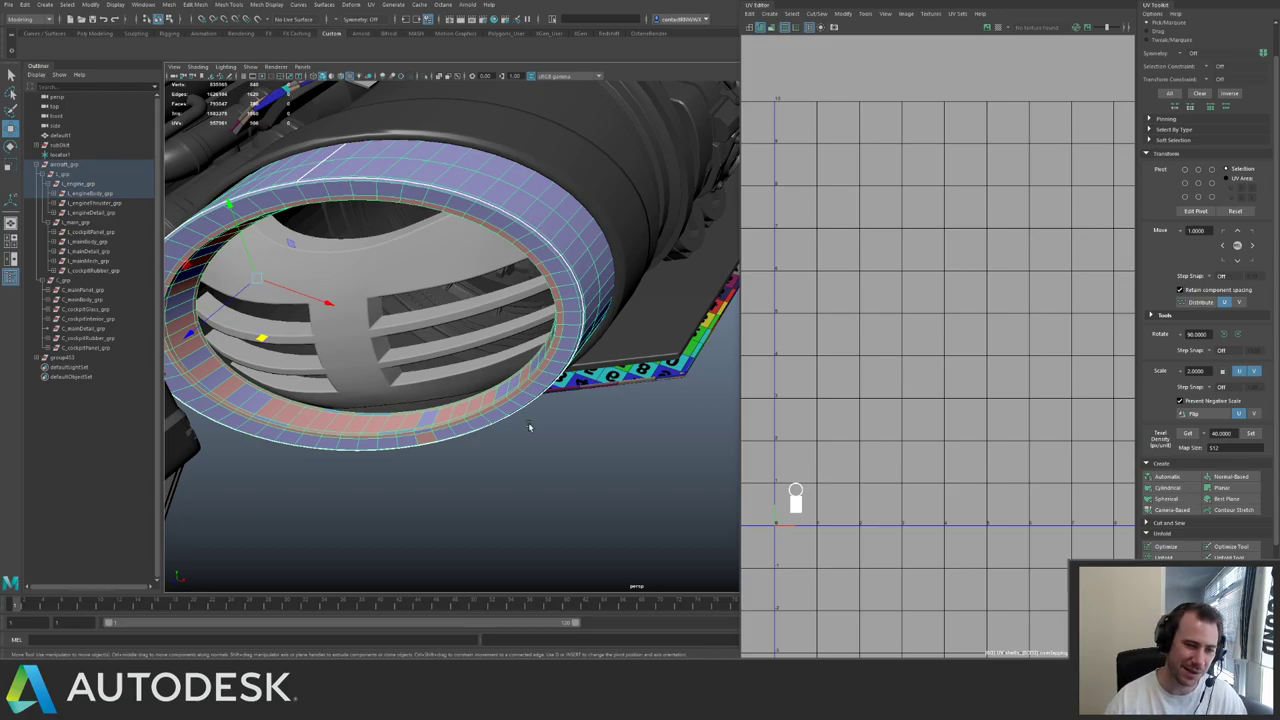
left_click(589, 448)
right_click_drag(589, 448, 509, 260, "alt")
mouse_move(509, 260)
left_mouse_down("alt")
mouse_move(517, 342)
mouse_move(508, 272)
mouse_move(518, 258)
mouse_move(546, 286)
mouse_move(446, 398)
mouse_move(500, 333)
left_mouse_up("alt")
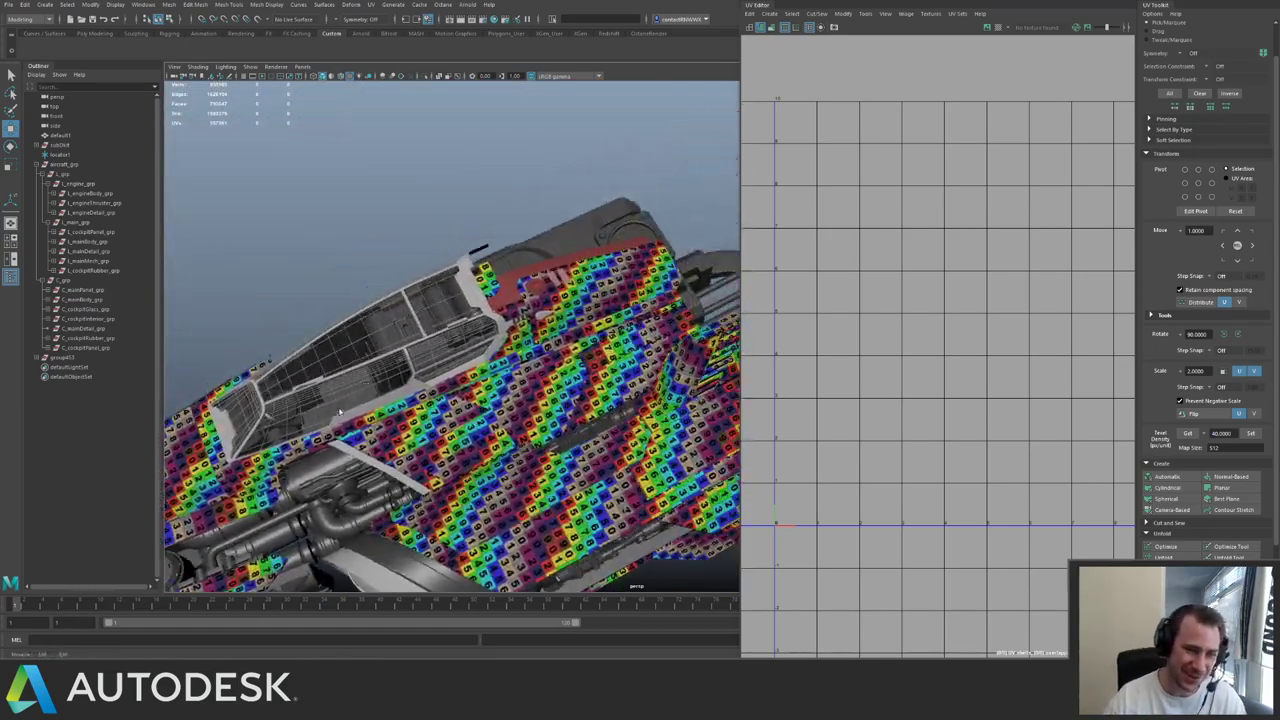
- Isolate L_mainDetail_grp and select the pieces of the round cap beside the cockpit
left_click(540, 292)
right_click_drag(594, 314, 472, 290, "alt")
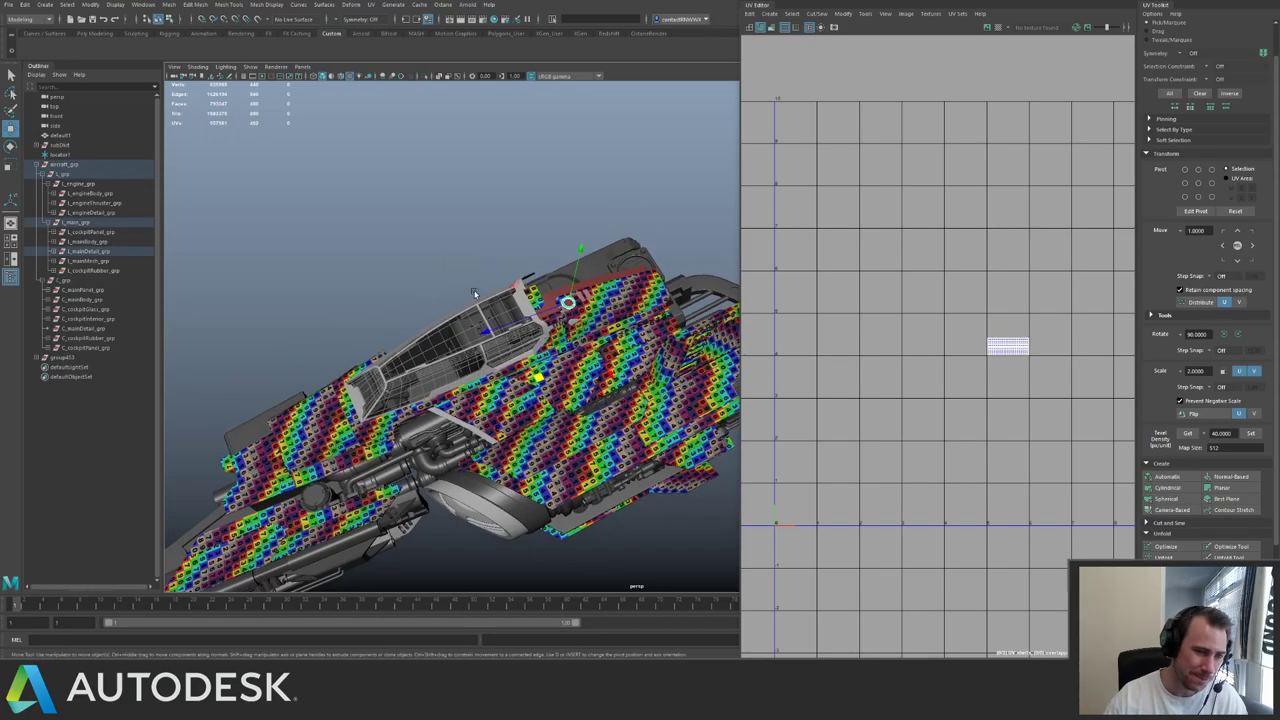
key("Up")
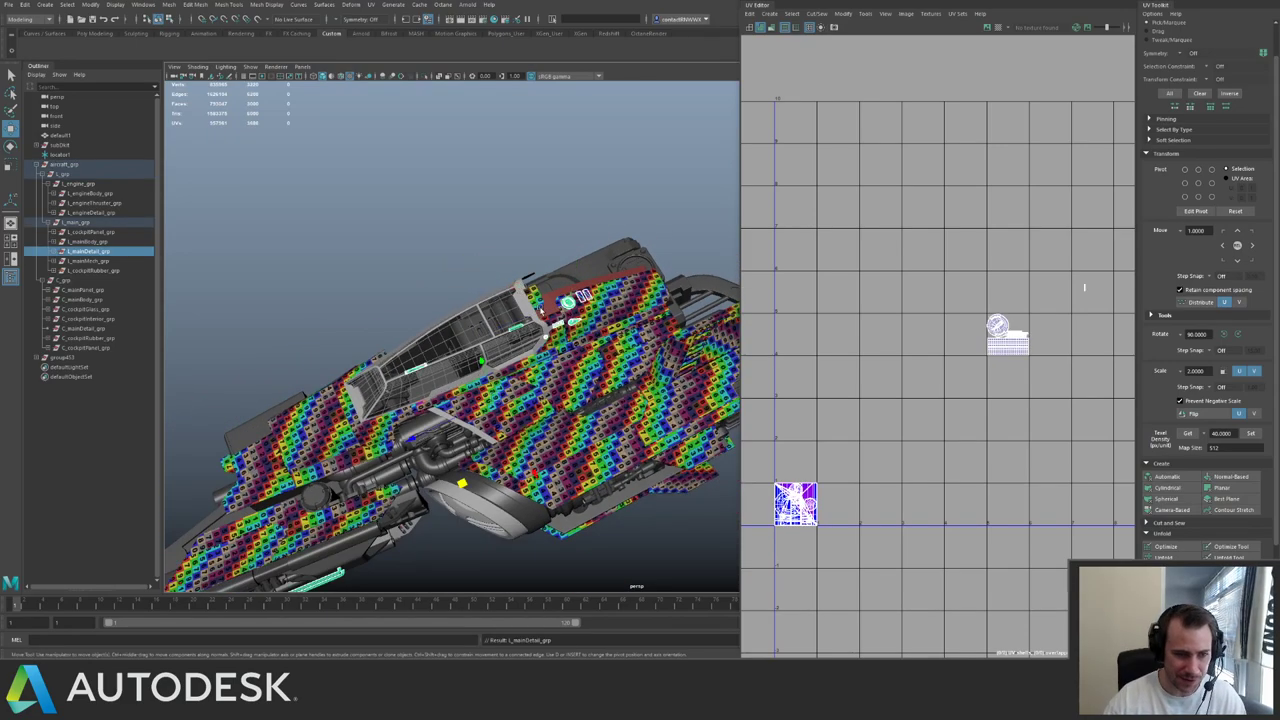
key("ctrl+1")
left_click(562, 296)
left_click(571, 306)
key("f")
right_click_drag(573, 309, 446, 320, "alt")
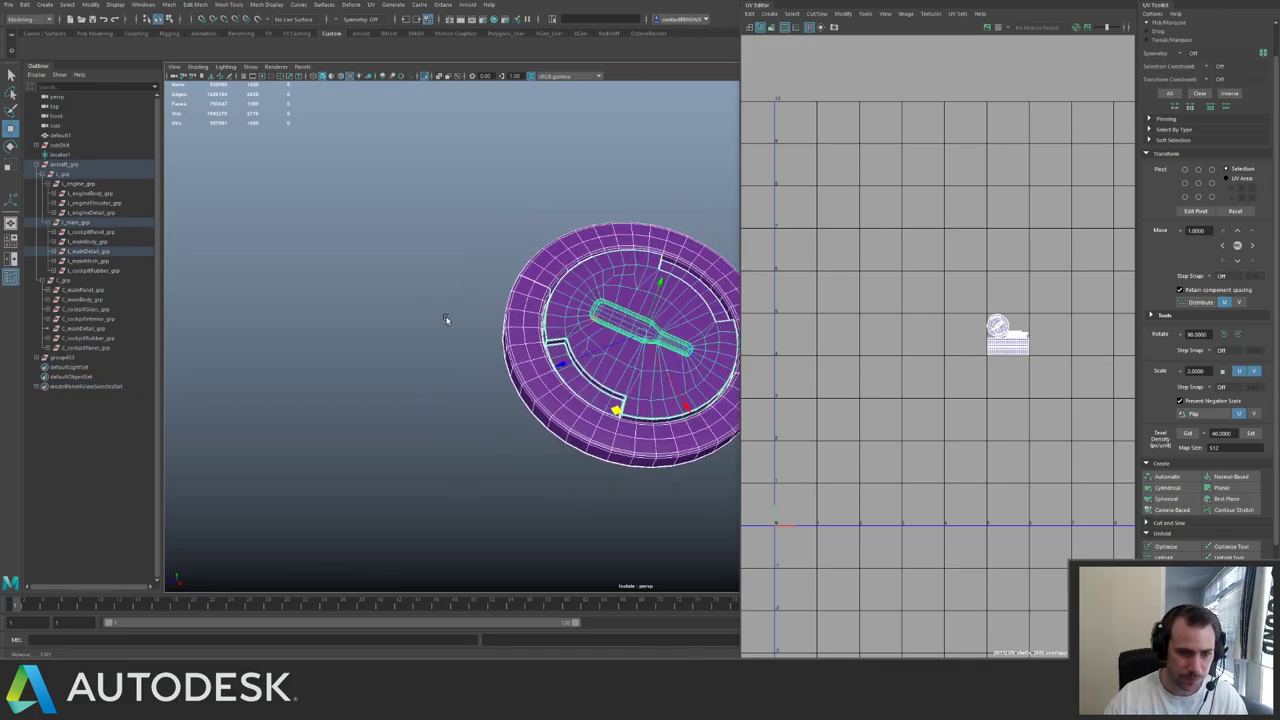
middle_click_drag(446, 320, 269, 334, "alt")
- Set the round cap's UVs to a texel density of 40 and move them one tile up and one tile left
key("ctrl+F12")
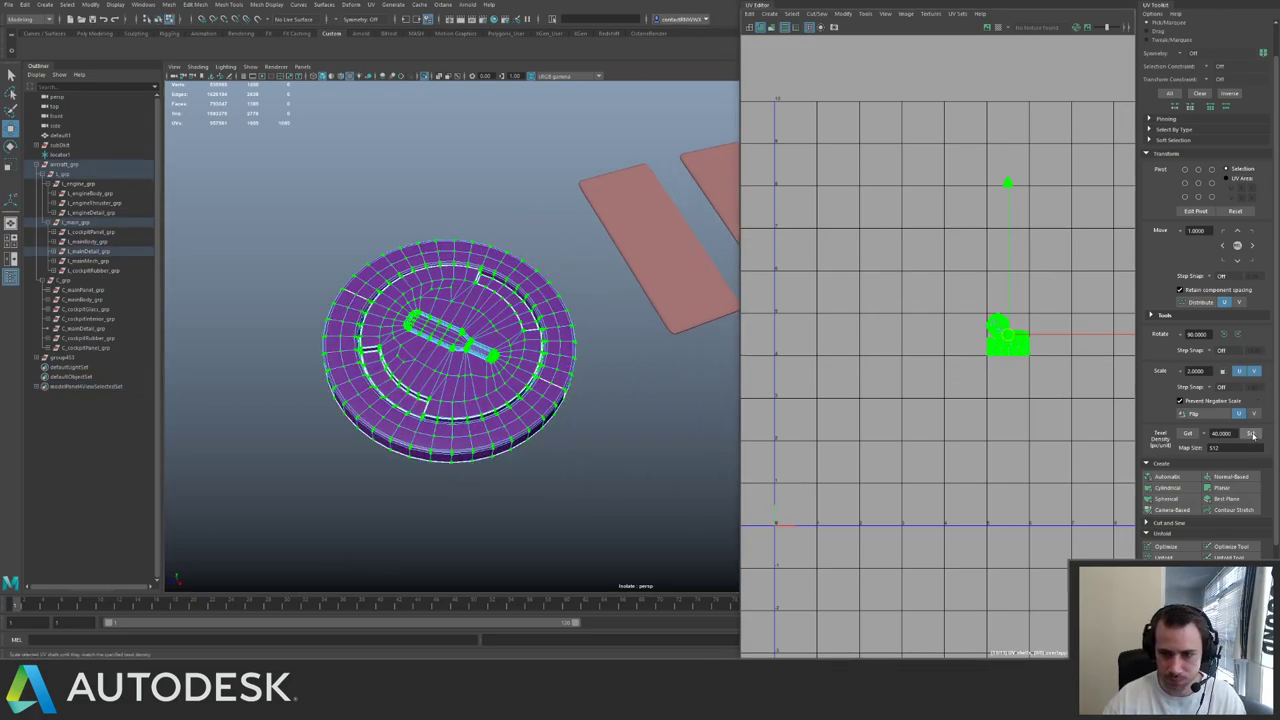
left_click(1250, 433)
key("Up")
key("Left")
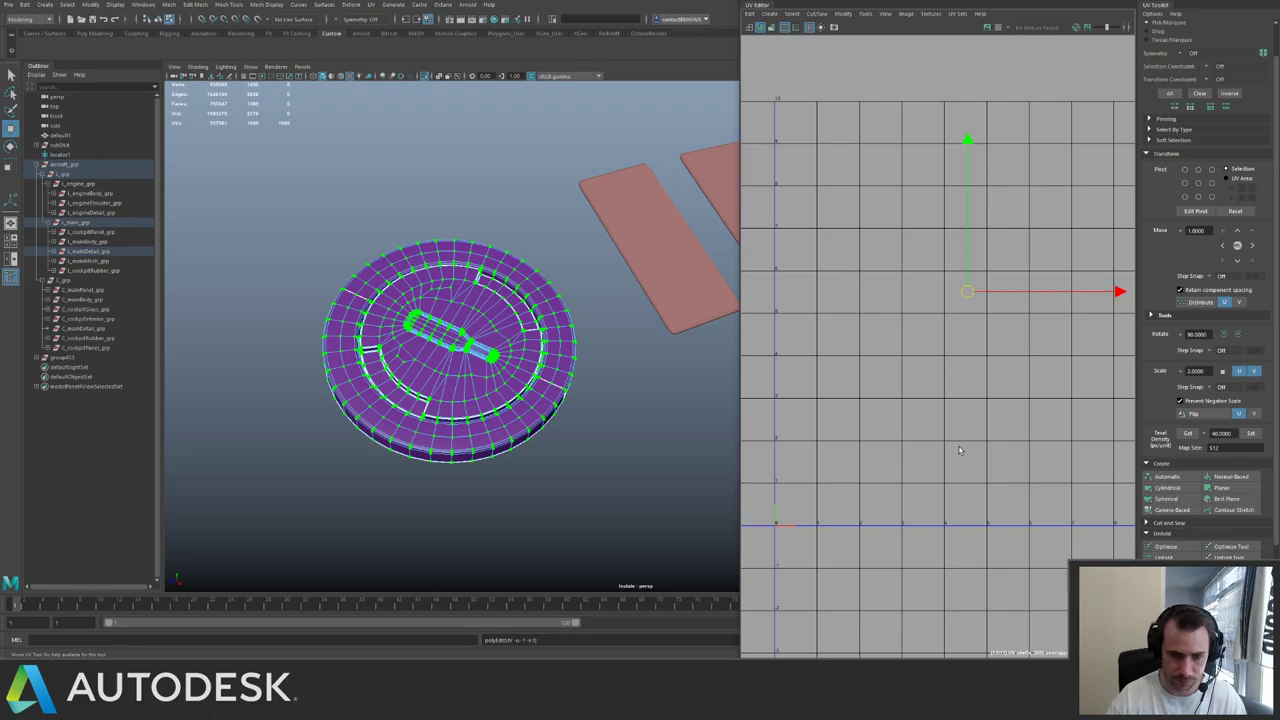
- Return to the whole aircraft and examine the checker map around the nose panels, cockpit and engine intake
key("F8")
left_click(600, 335)
key("ctrl+1")
right_click_drag(615, 312, 383, 283, "alt")
left_click_drag(382, 283, 515, 298, "alt")
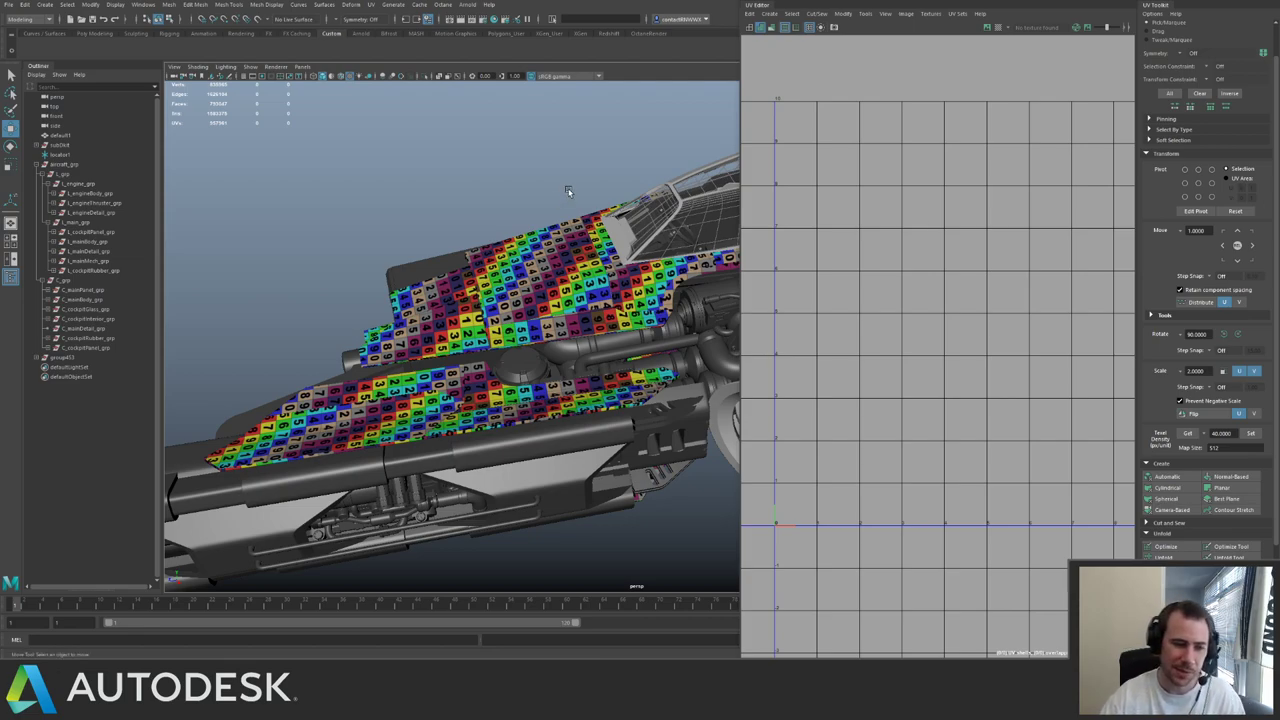
left_click_drag(418, 420, 412, 382, "alt")
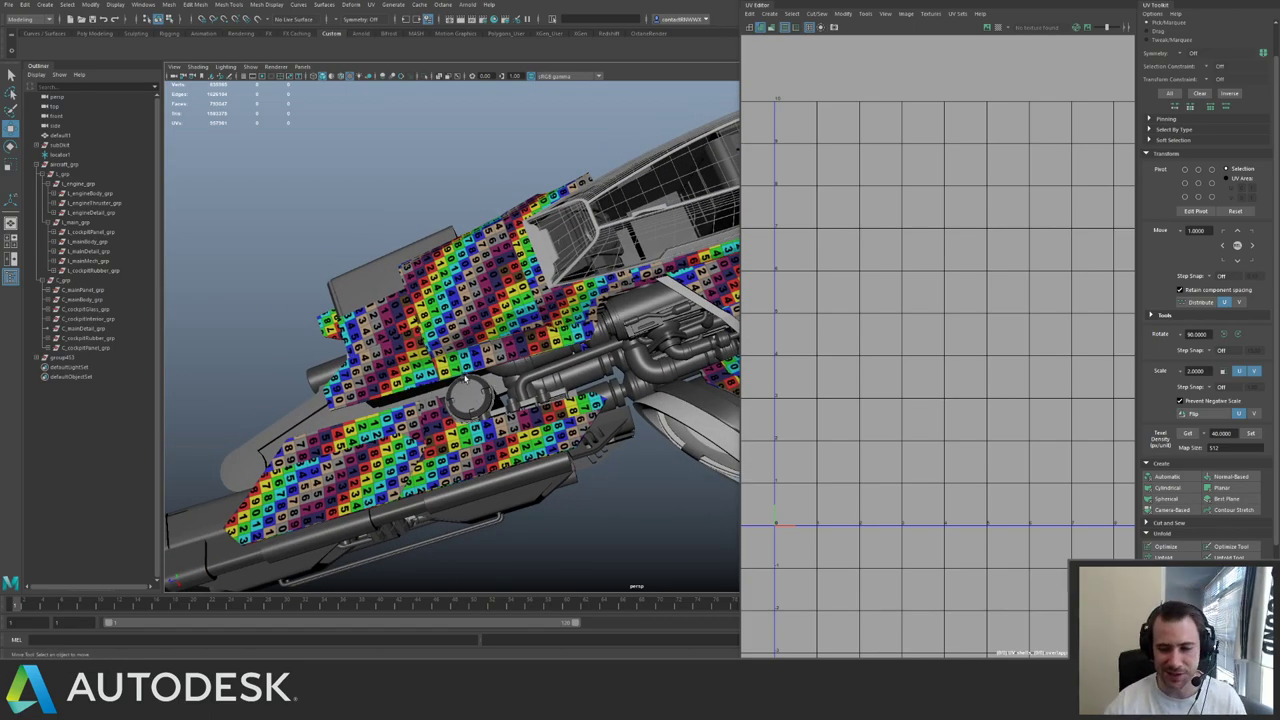
left_click_drag(538, 384, 509, 397, "alt")
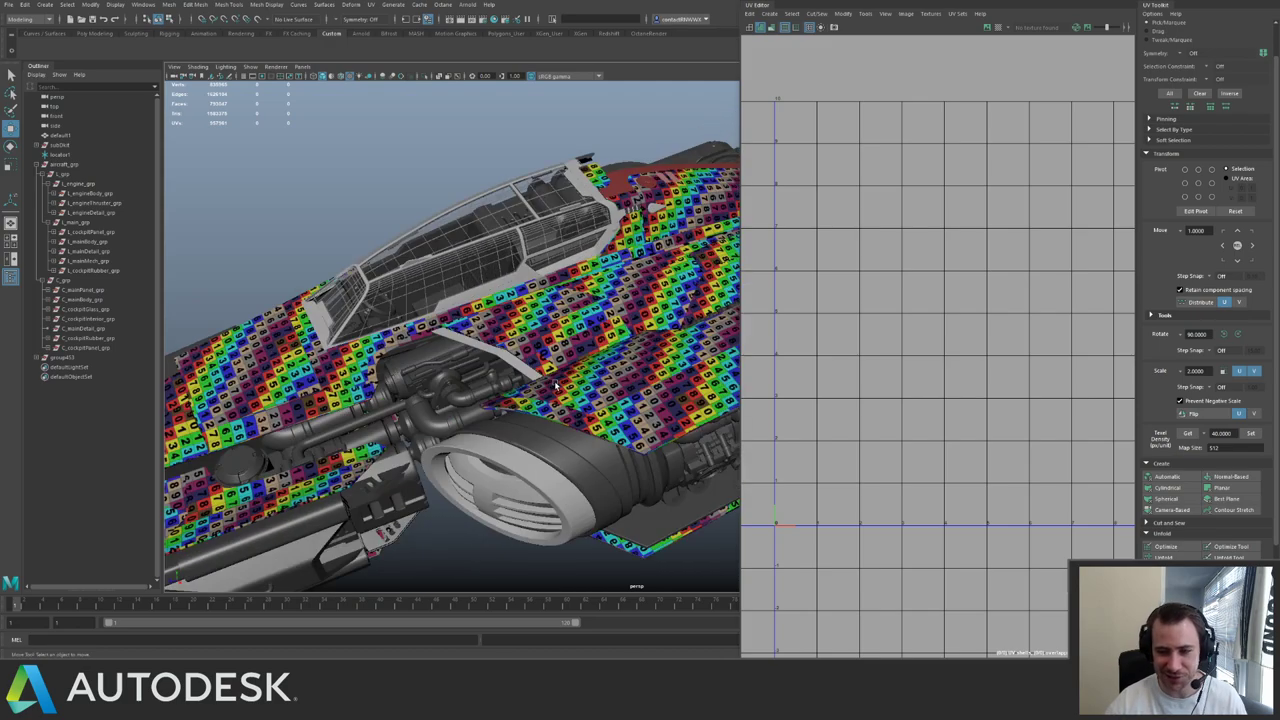
- Examine the checker map along the aircraft's sides and underside, plus the UVs of the engine intake and cockpit-side panel
left_click_drag(596, 360, 488, 412, "alt")
left_click_drag(474, 410, 442, 277, "alt")
right_click_drag(442, 277, 532, 347, "alt")
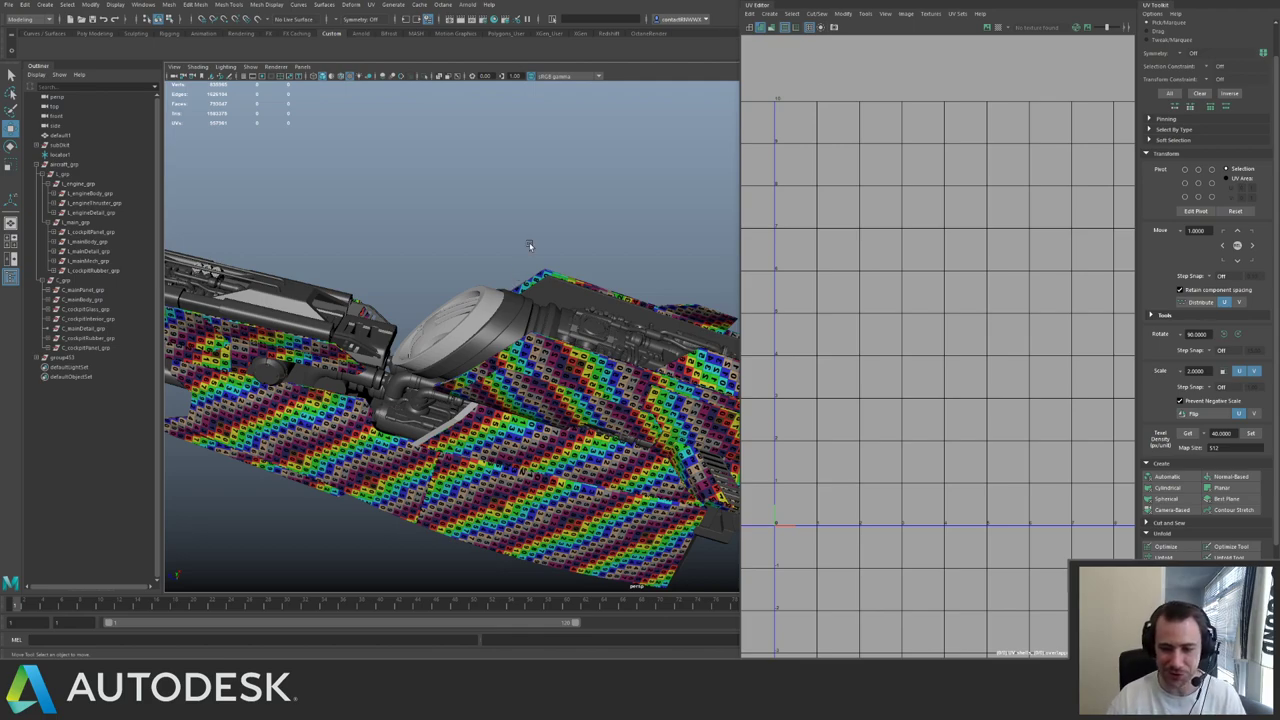
left_click_drag(434, 271, 532, 330, "alt")
right_click_drag(532, 330, 573, 328, "alt")
left_click_drag(573, 328, 513, 311, "alt")
middle_click_drag(513, 311, 590, 338, "alt")
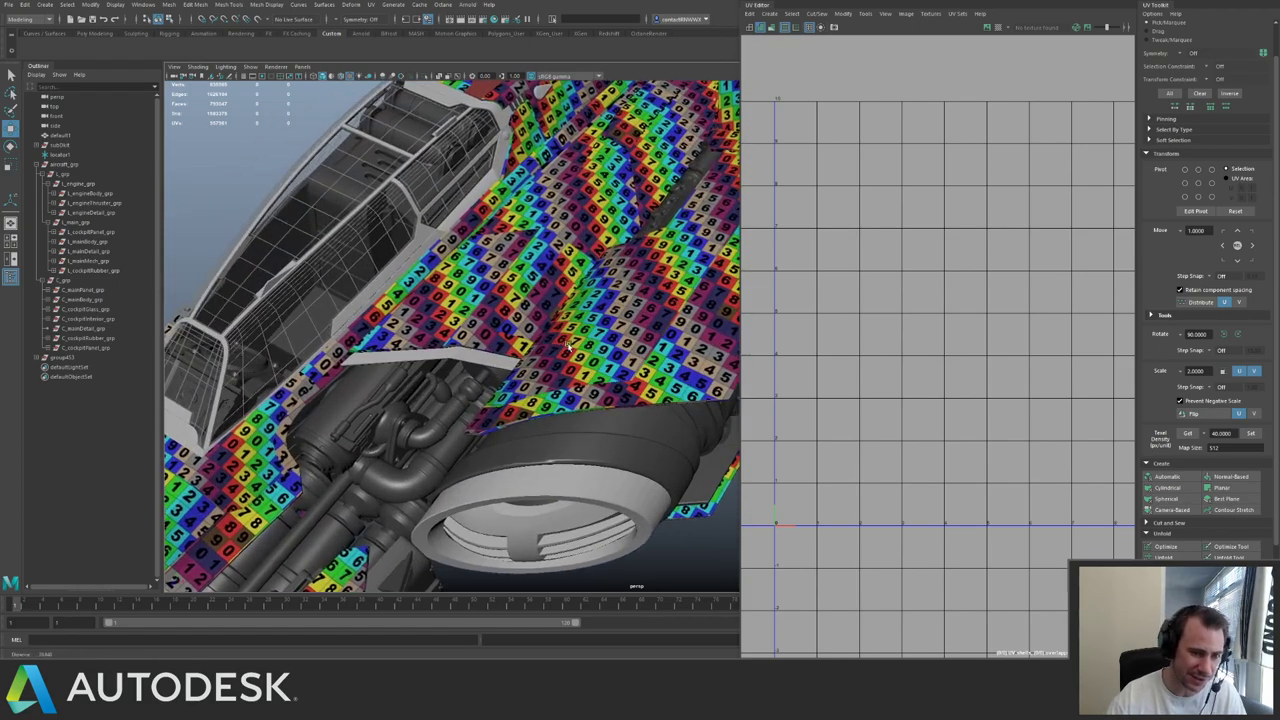
left_click(466, 348)
mouse_move(477, 308)
left_mouse_down("alt")
mouse_move(434, 273)
mouse_move(500, 335)
mouse_move(442, 270)
mouse_move(373, 272)
mouse_move(560, 380)
mouse_move(465, 307)
left_mouse_up("alt")
left_click(512, 343)
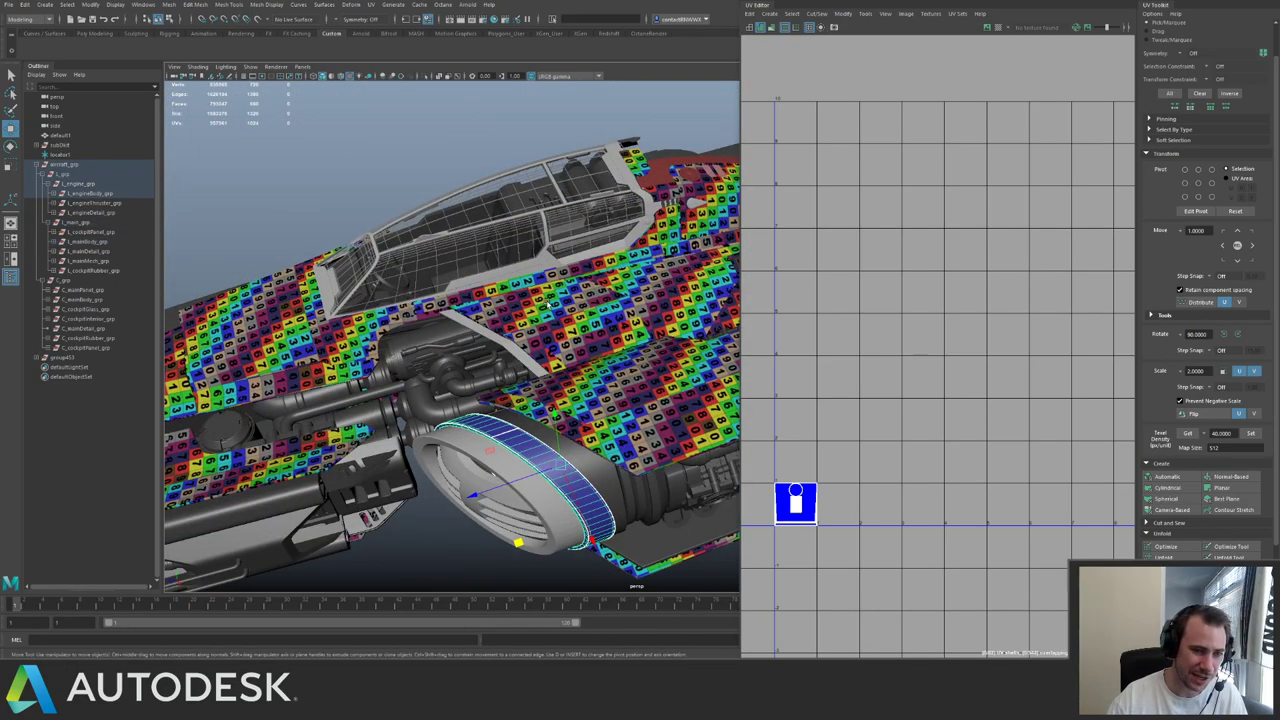
left_click_drag(547, 300, 401, 166, "alt")
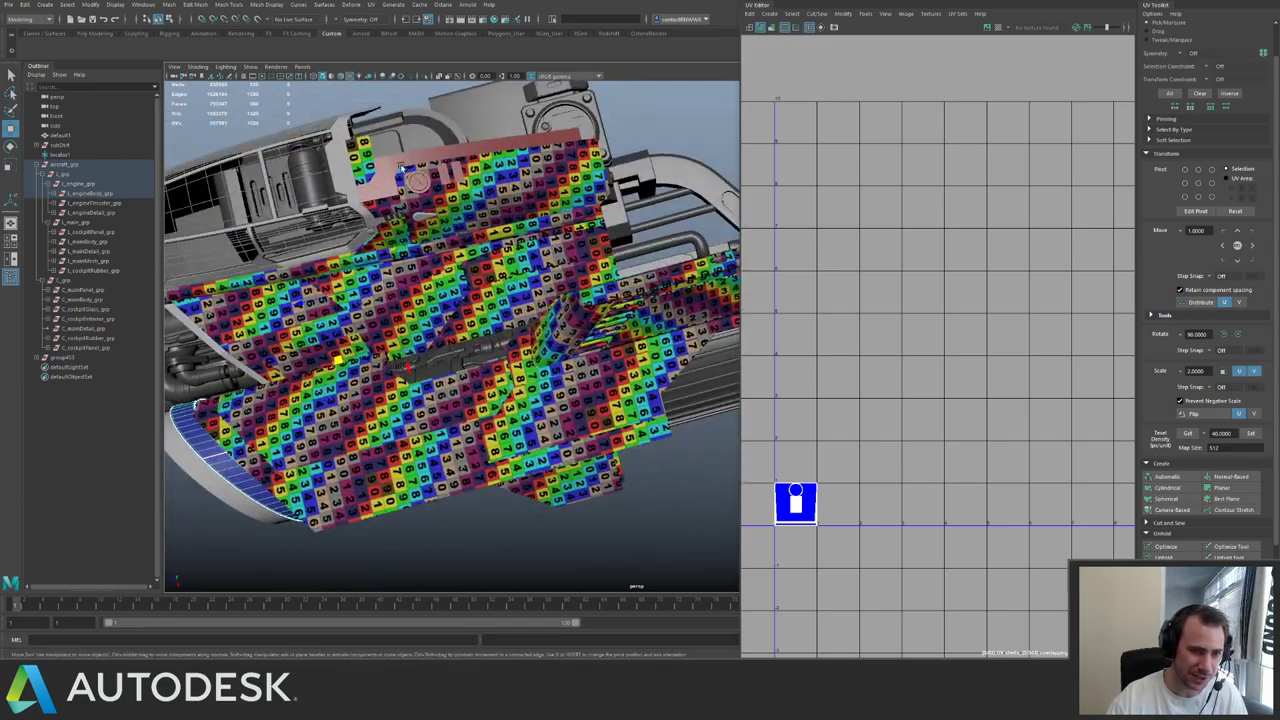
left_click(402, 170)
left_click(458, 284)
right_click_drag(458, 284, 365, 268, "alt")
middle_click_drag(365, 268, 426, 239, "alt")
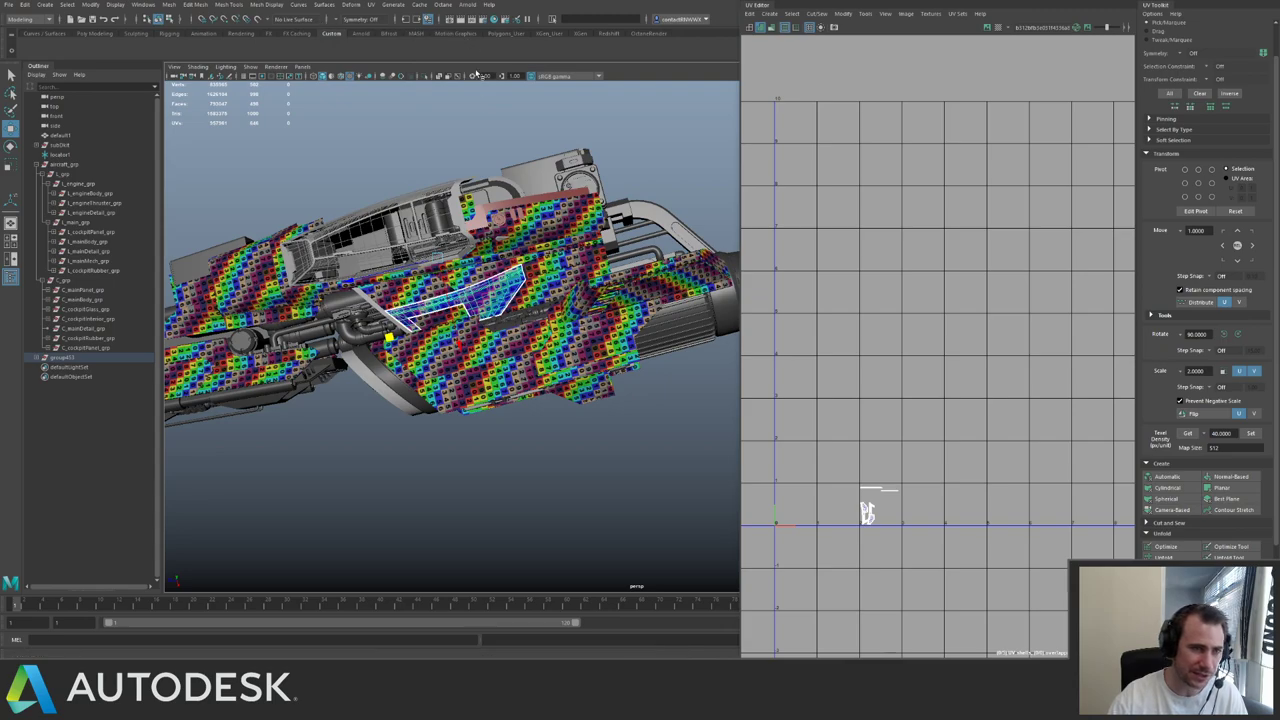
left_click(806, 52)
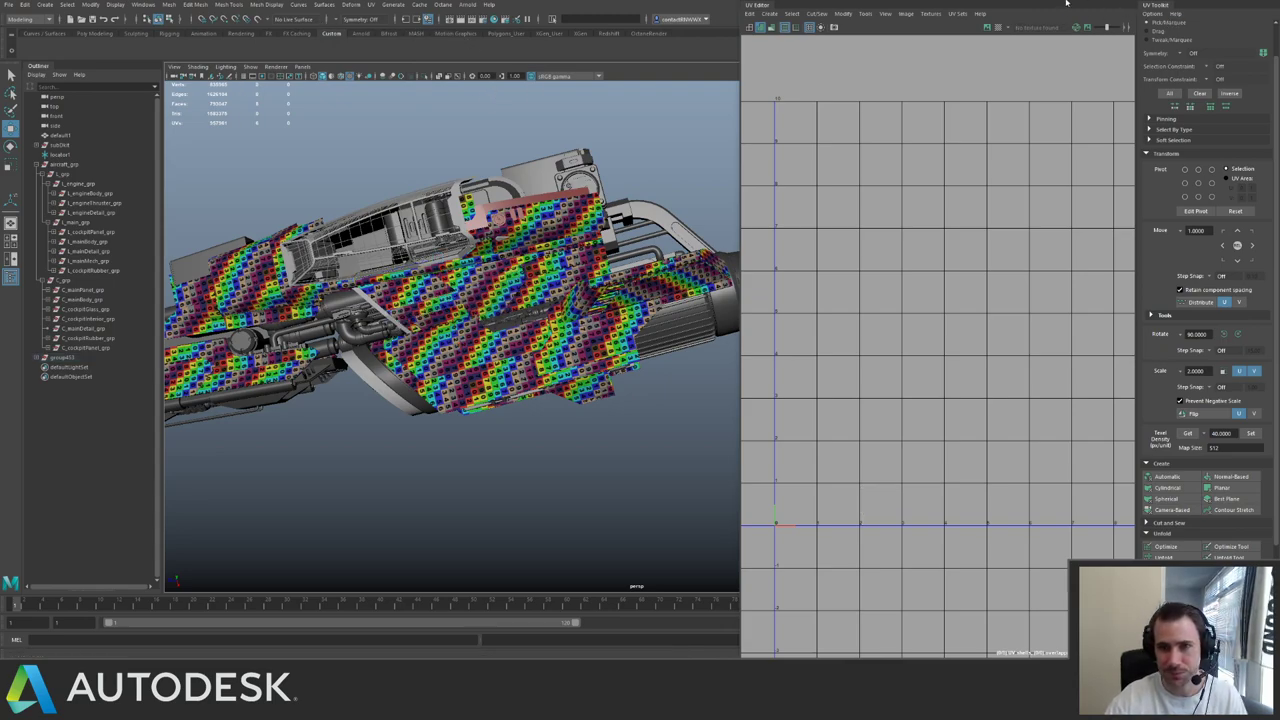
- Close the UV editor, open Hypershade and select all objects that use the UV checker material
left_click_drag(1066, 3, 976, 20)
left_click(1150, 31)
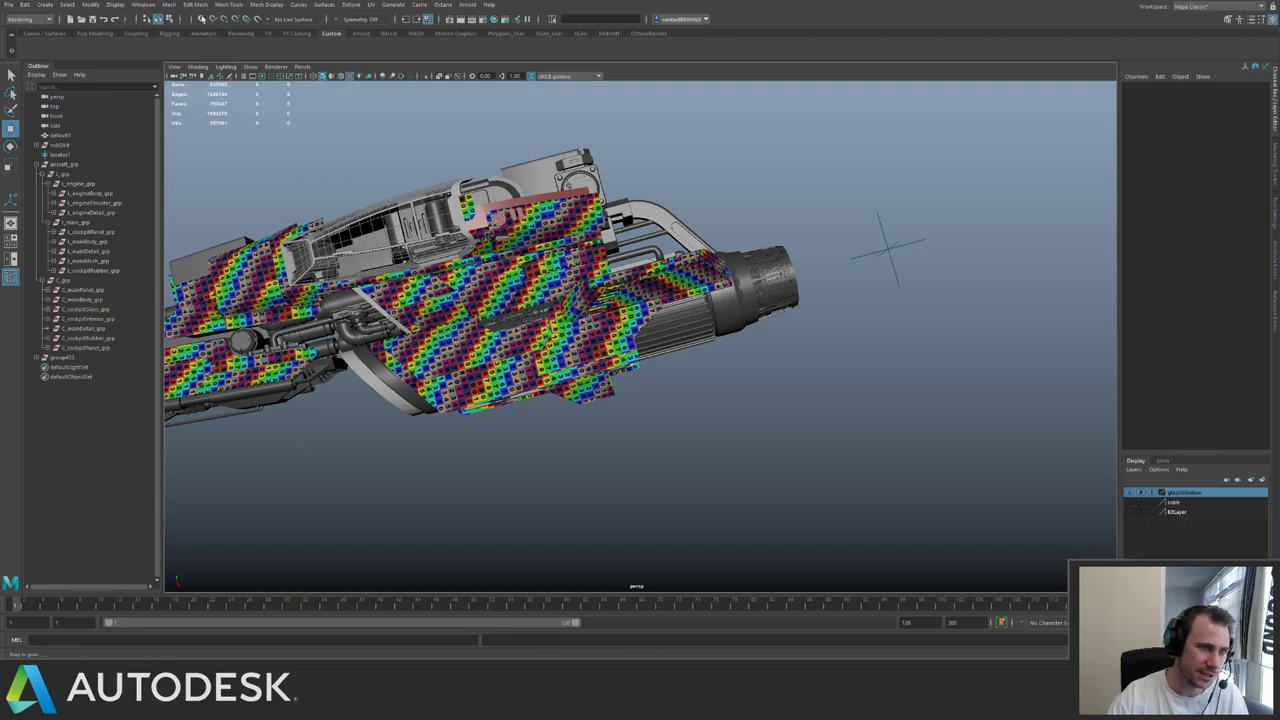
left_click(494, 19)
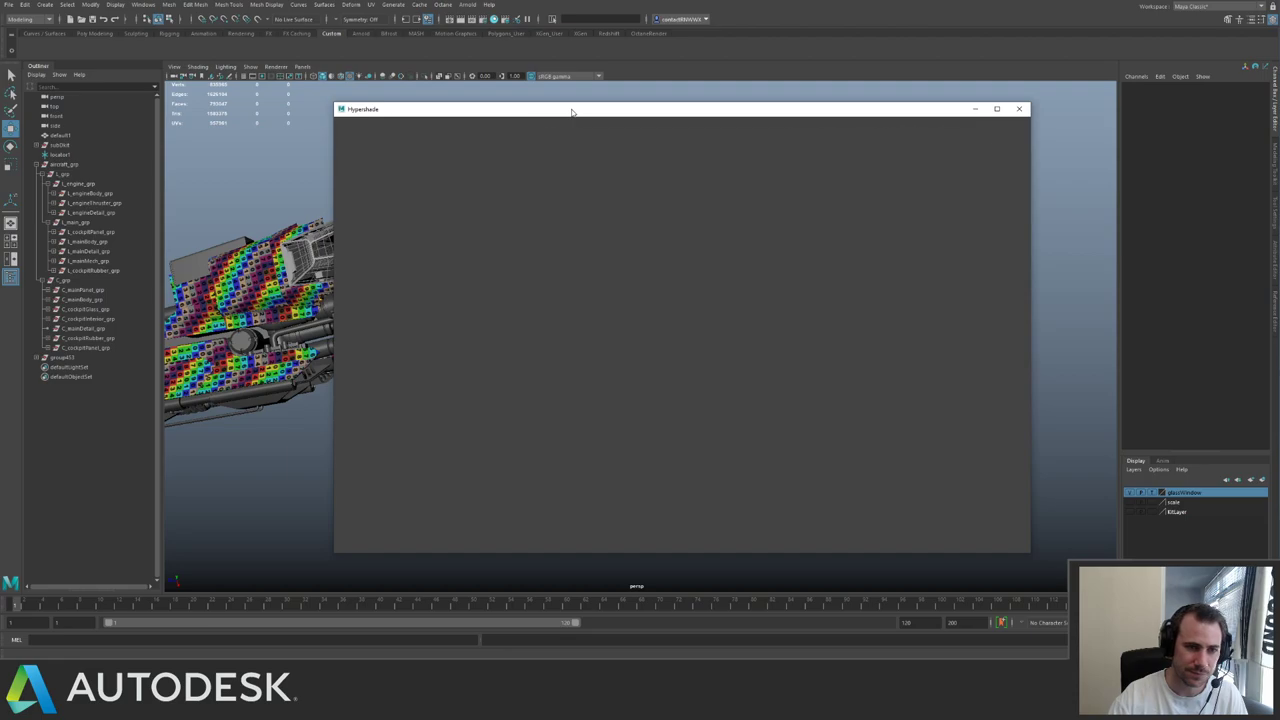
left_click_drag(573, 112, 679, 119)
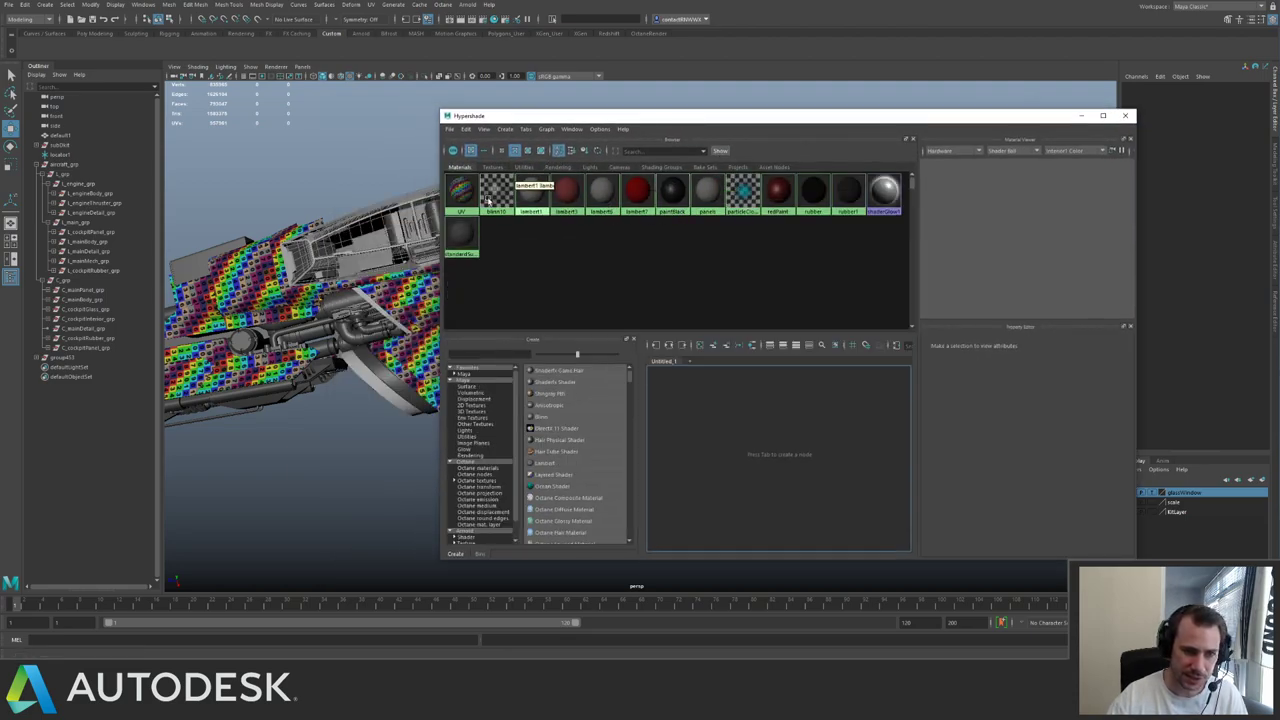
right_click_drag(488, 200, 538, 196)
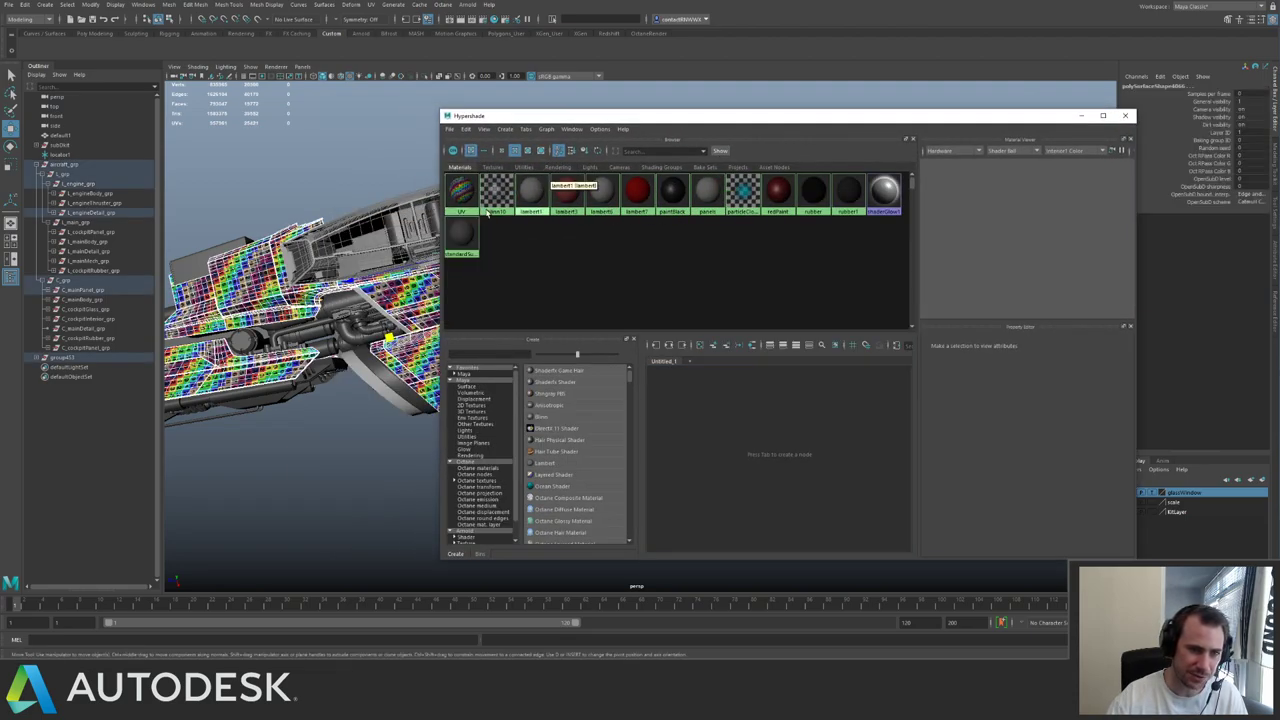
- Isolate the selected checker-mapped panels and assign them the redPaint material
left_click_drag(336, 245, 397, 172, "alt")
left_click(424, 76)
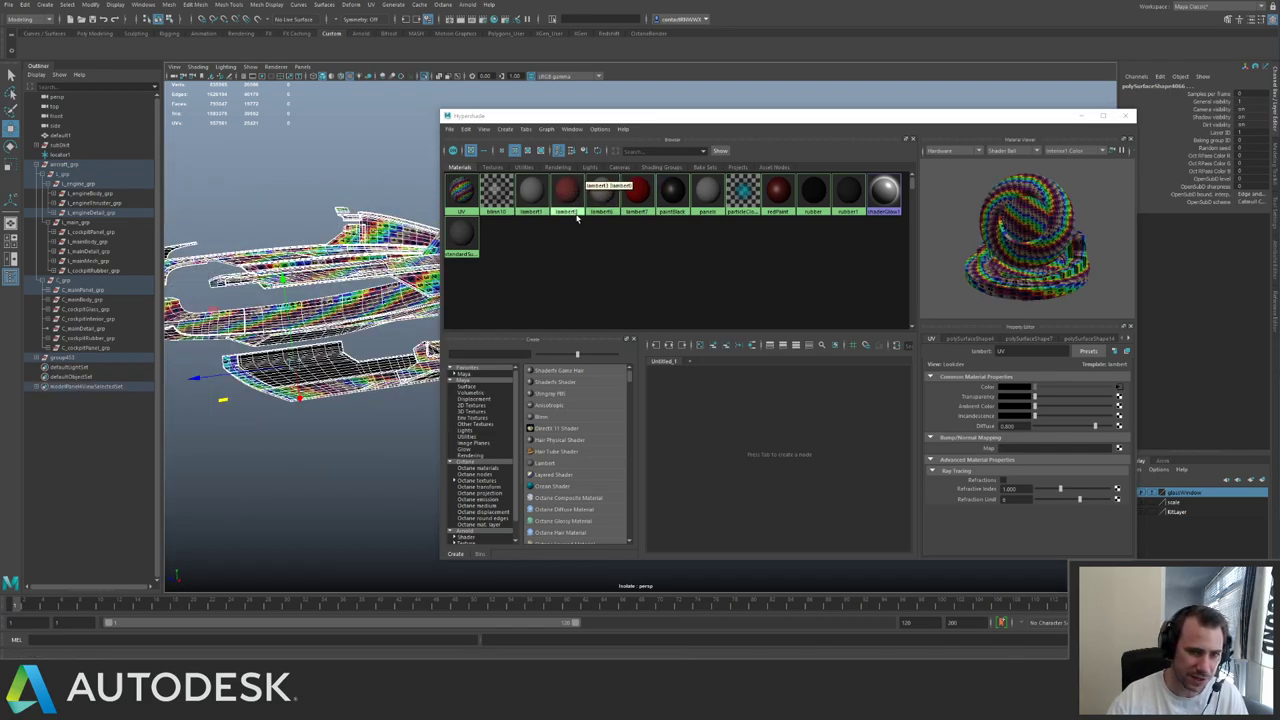
left_click_drag(330, 258, 392, 262, "alt")
right_click(779, 192)
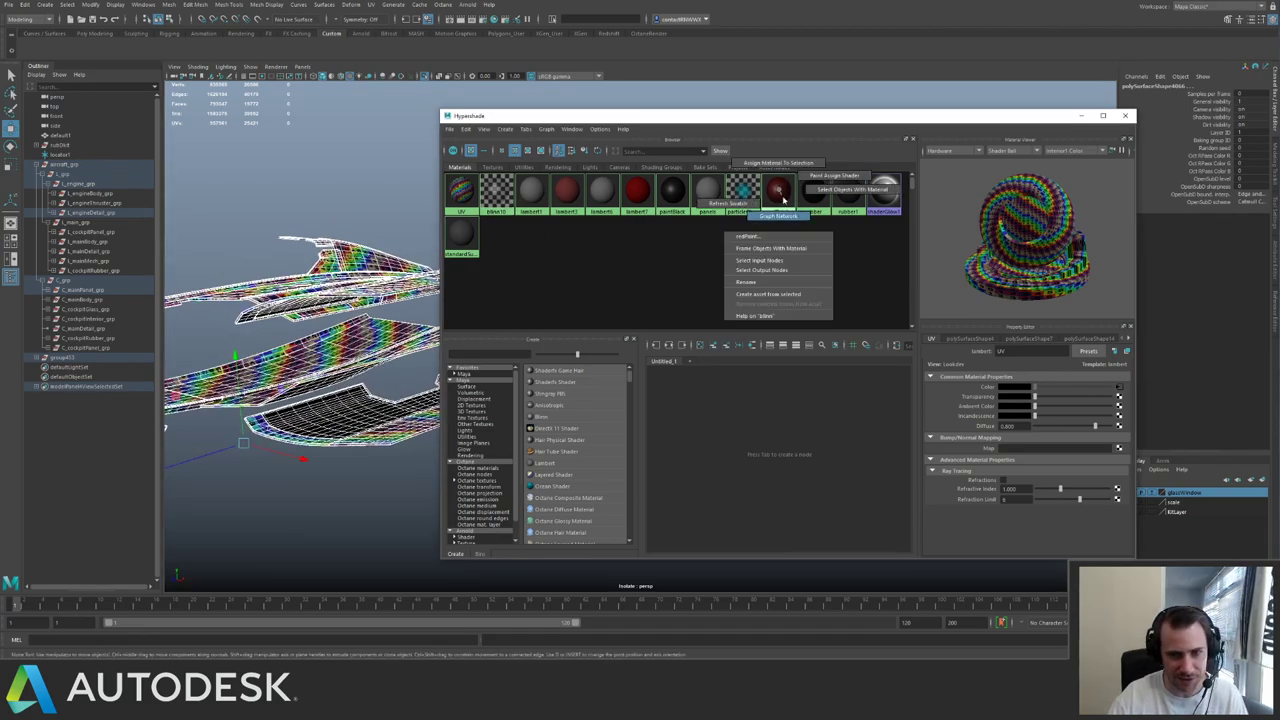
right_click_drag(783, 167, 783, 163)
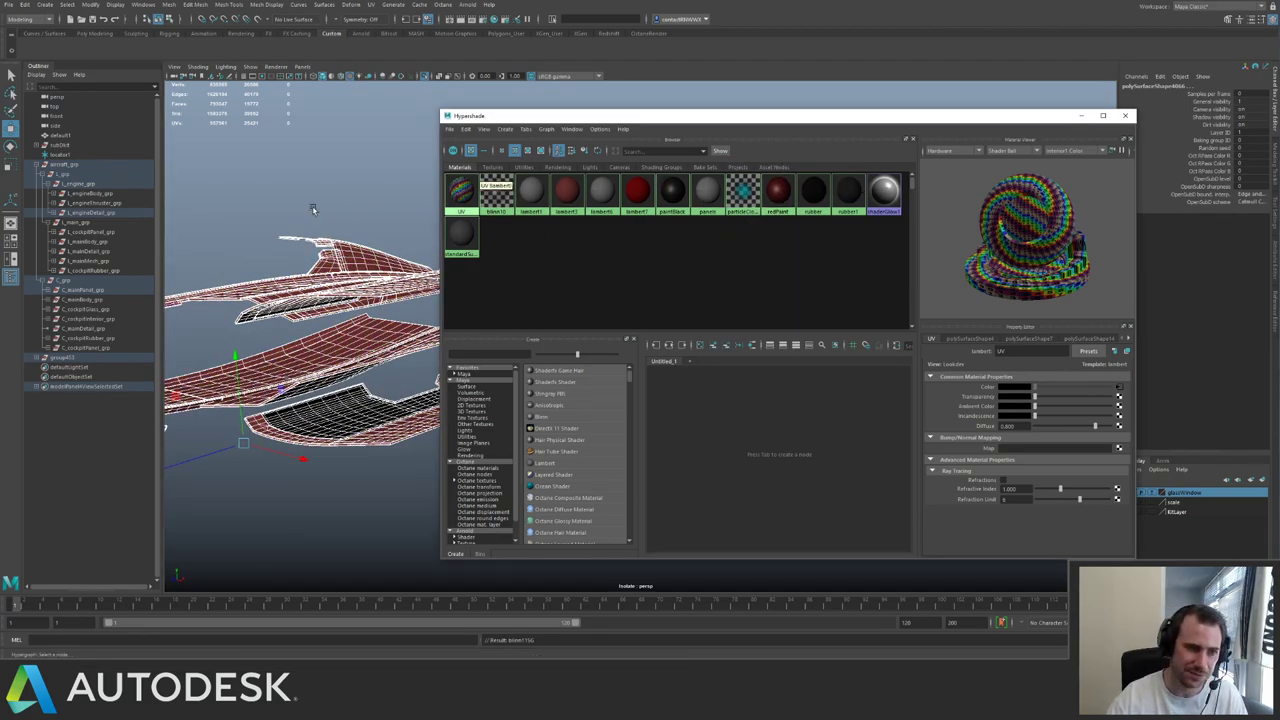
- Clear the selection, bring the whole aircraft back into view and close Hypershade
left_click(353, 214)
key("ctrl+1")
left_click_drag(353, 214, 350, 282, "alt")
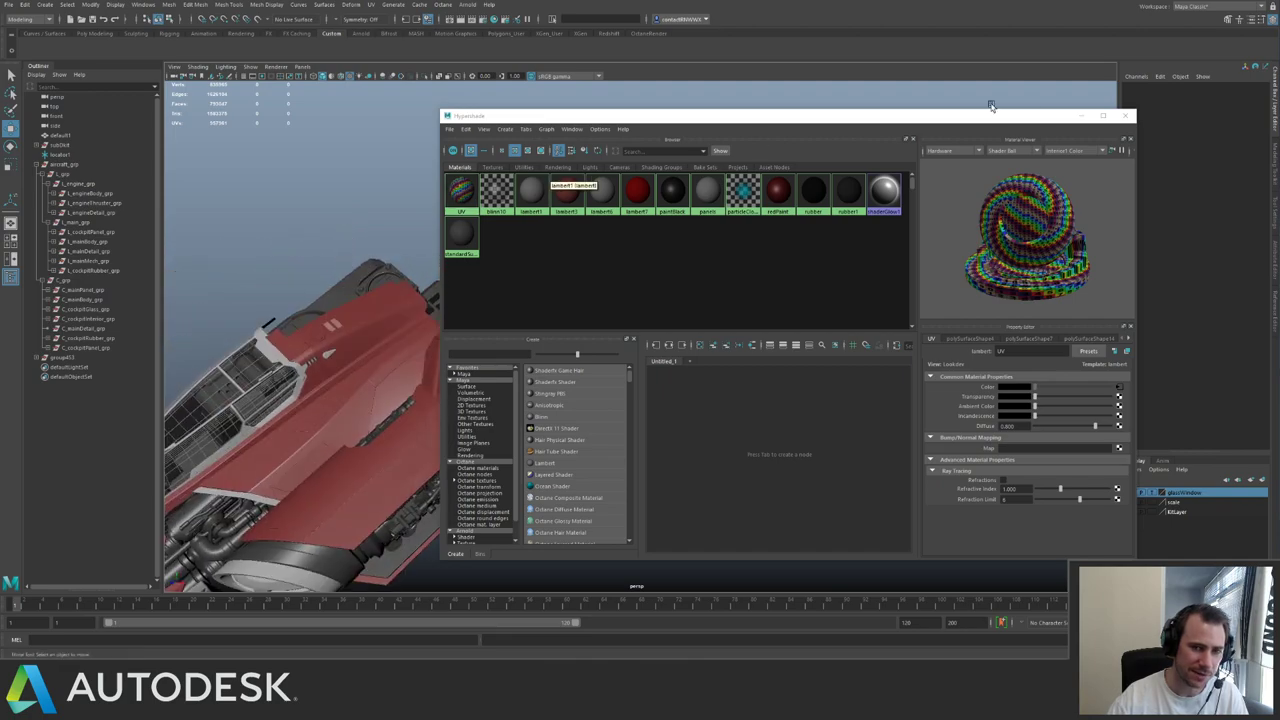
left_click(1126, 116)
left_click_drag(501, 301, 572, 318, "alt")
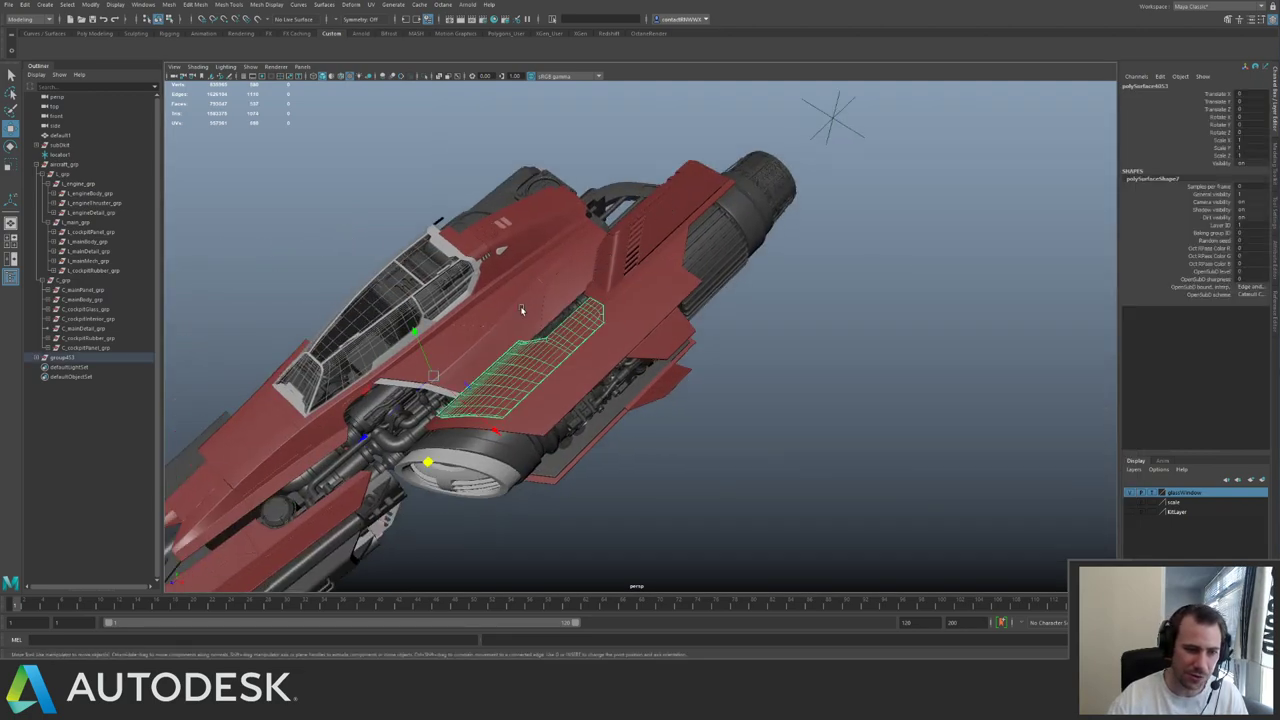
- Assign the existing paintBlack material to the slatted vent on the engine fin
left_click(572, 328)
left_click(643, 322)
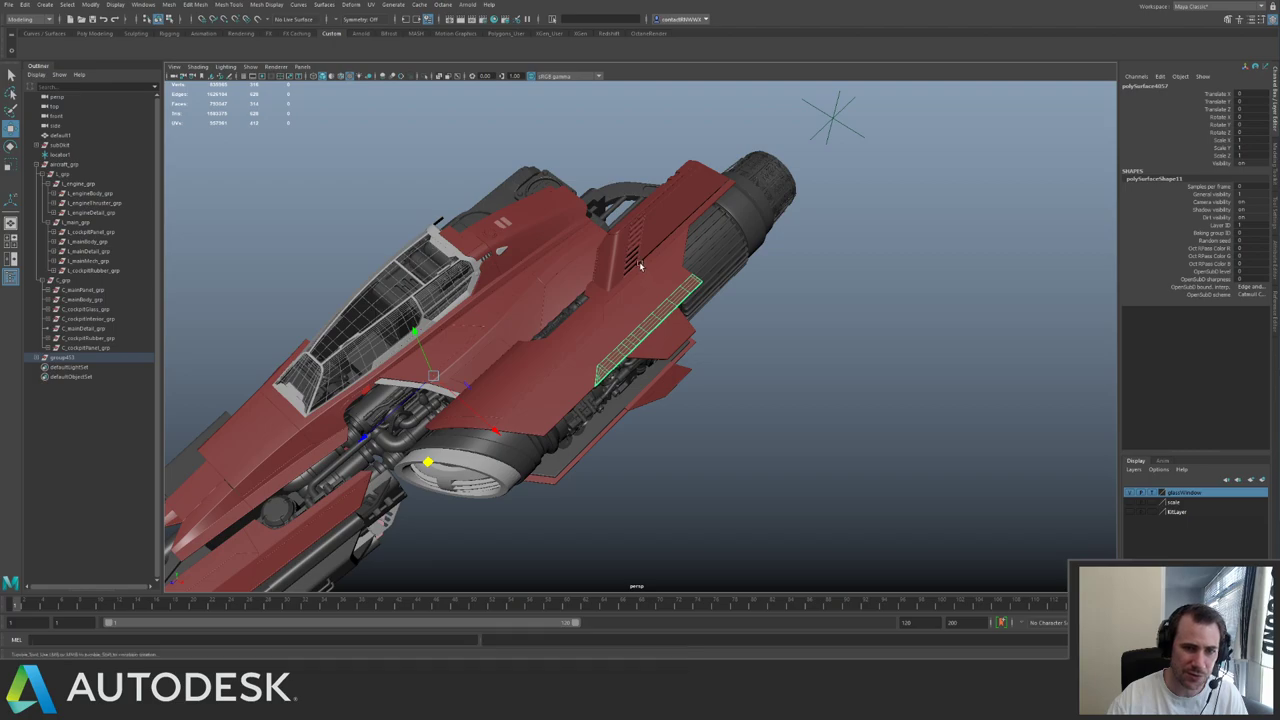
left_click_drag(640, 266, 672, 297, "alt")
right_click_drag(672, 297, 812, 348, "alt")
left_click(684, 229)
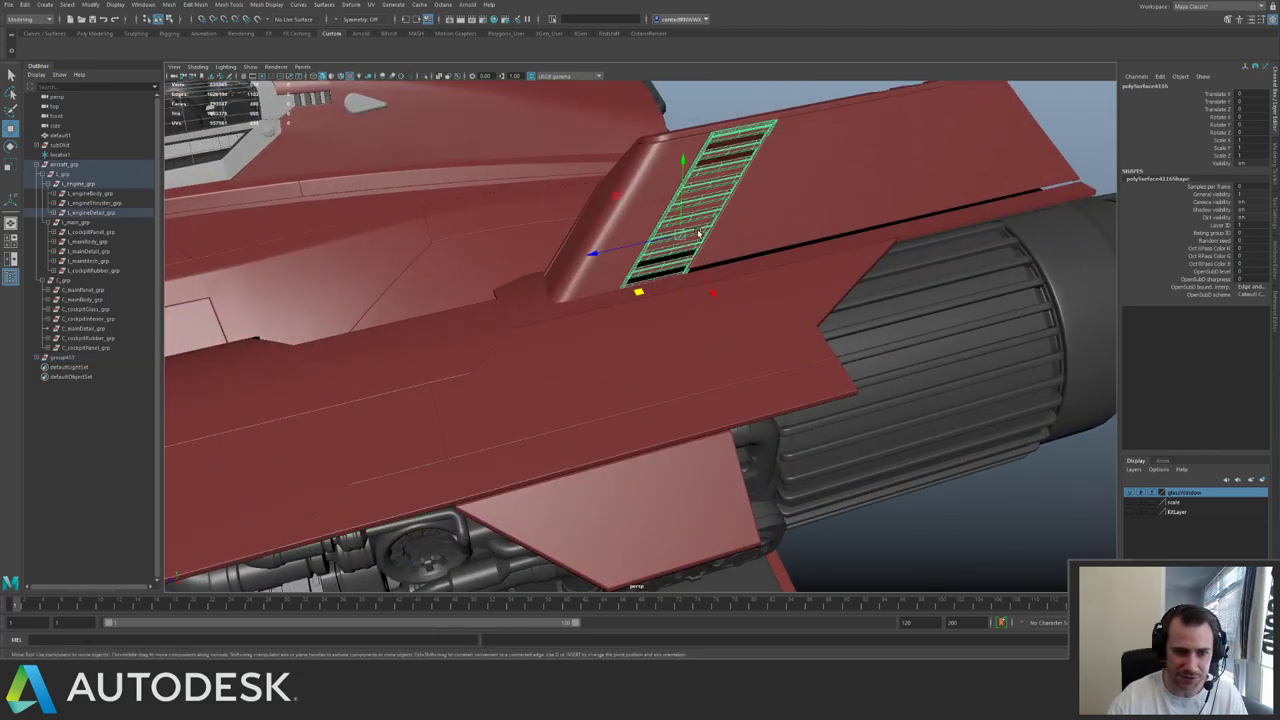
right_click(695, 234)
mouse_move(700, 497)
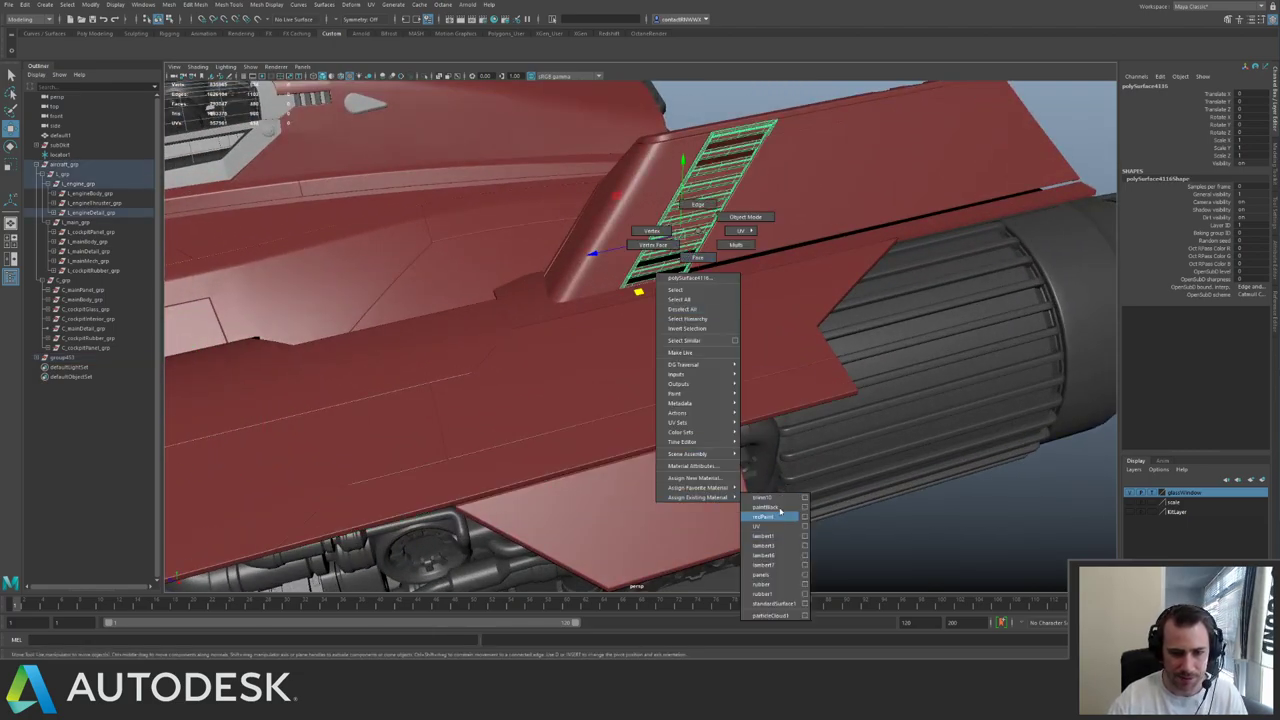
left_click(774, 508)
left_click(851, 521)
- Save the scene
right_click_drag(753, 267, 690, 285, "alt")
left_click_drag(690, 287, 640, 251, "alt")
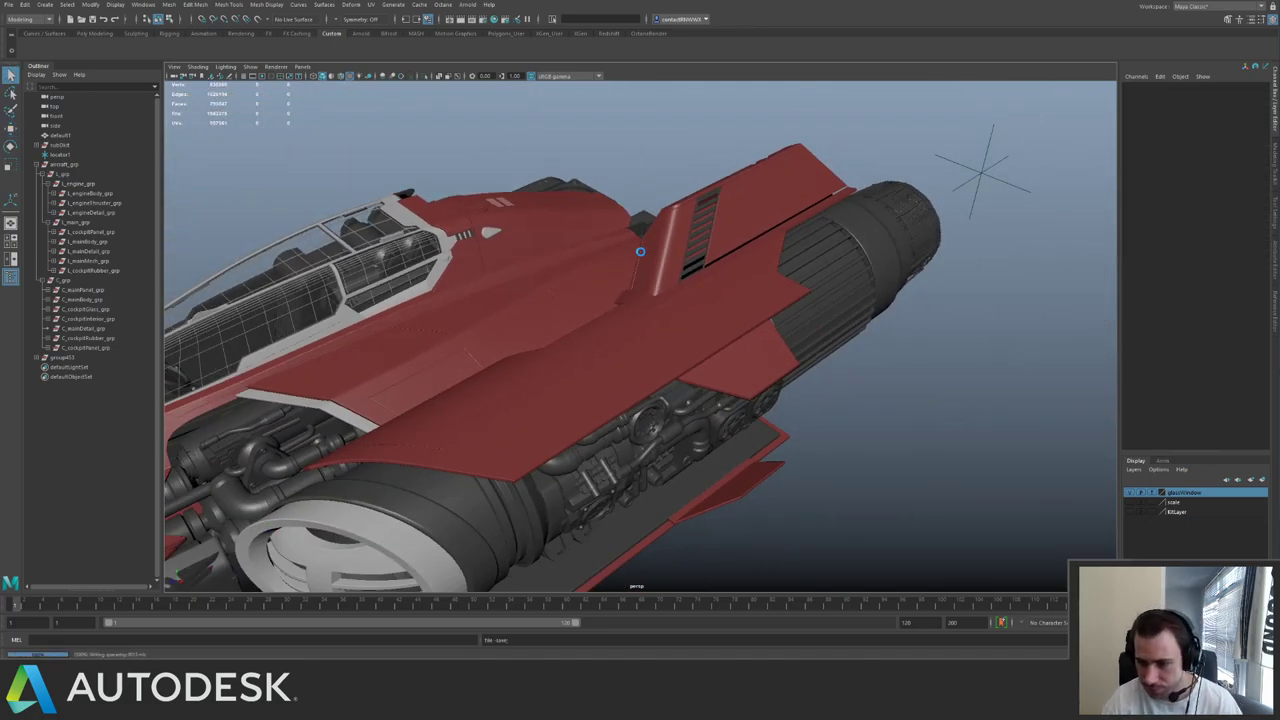
key("w")
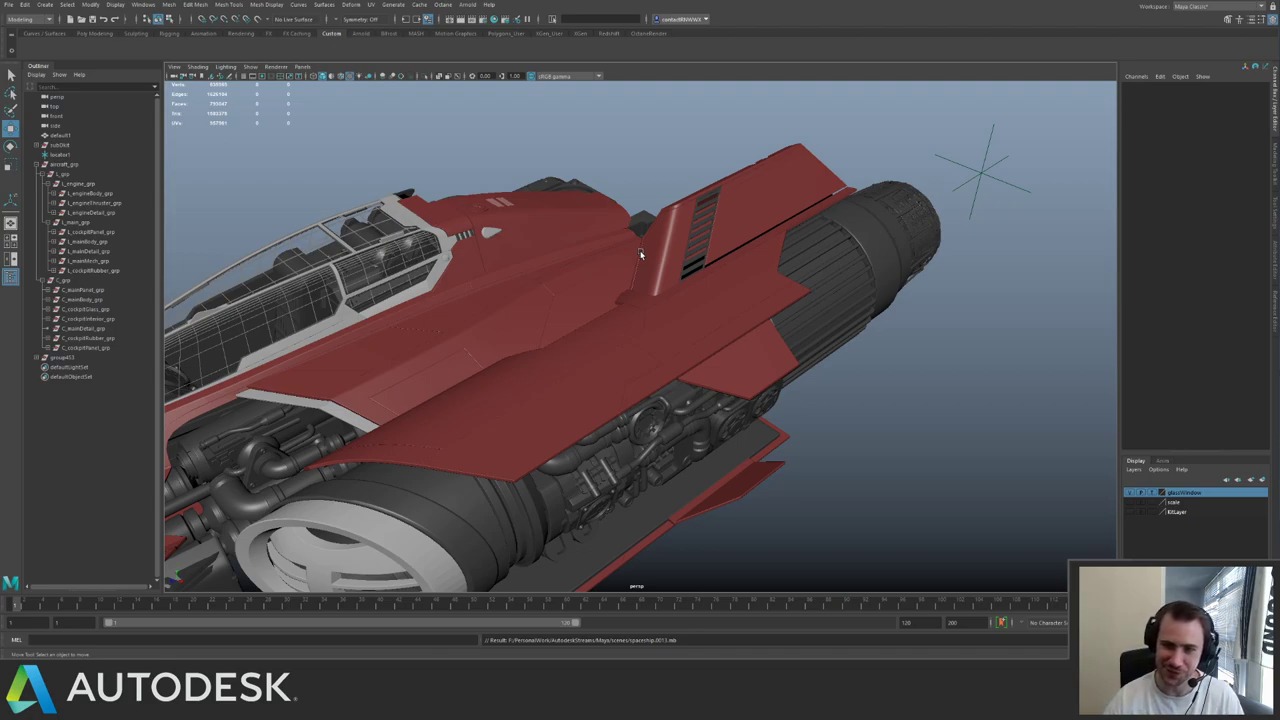
- Nudge the gridded side panel behind the fin's vent to about -0.015 in X and -0.019 in Y
left_click(686, 354)
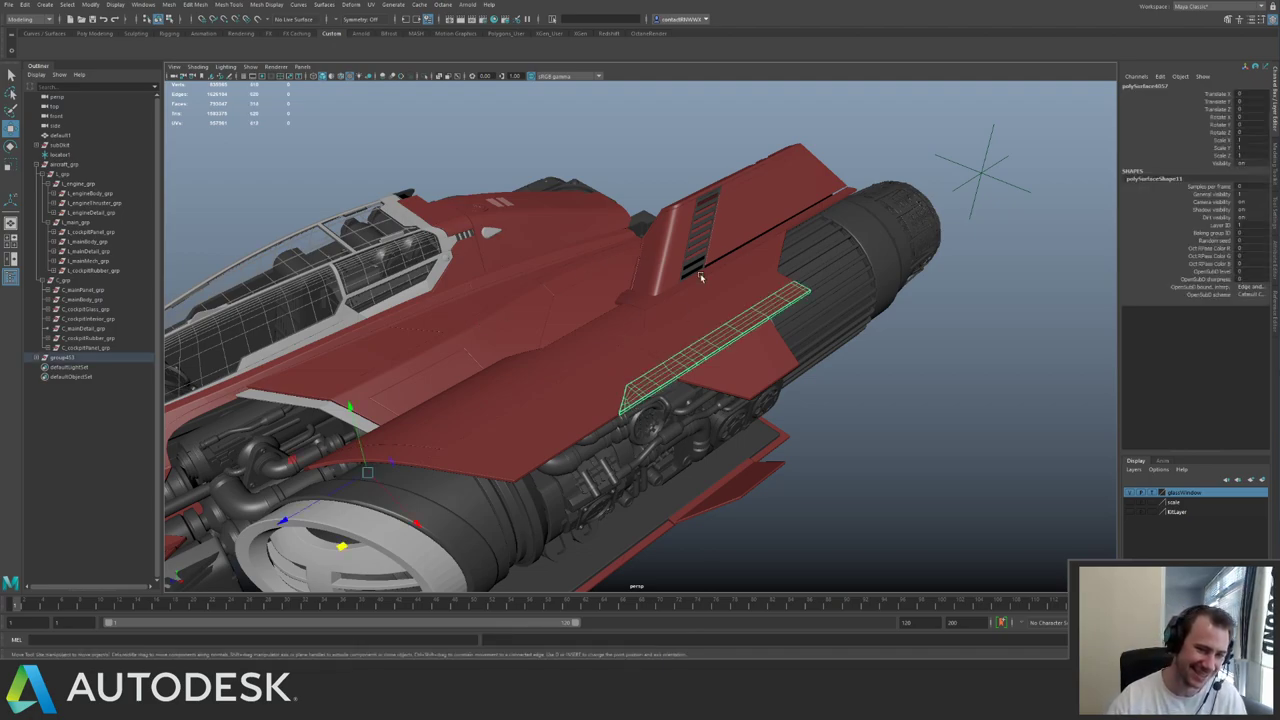
mouse_move(762, 298)
left_mouse_down("alt")
mouse_move(714, 254)
mouse_move(620, 340)
mouse_move(665, 289)
mouse_move(760, 321)
mouse_move(752, 306)
mouse_move(720, 303)
mouse_move(730, 310)
mouse_move(765, 268)
mouse_move(749, 270)
mouse_move(772, 296)
left_mouse_up("alt")
left_click(754, 300)
left_click(784, 270)
right_click_drag(690, 320, 712, 343, "alt")
left_click(632, 276)
left_click_drag(633, 275, 694, 303, "alt")
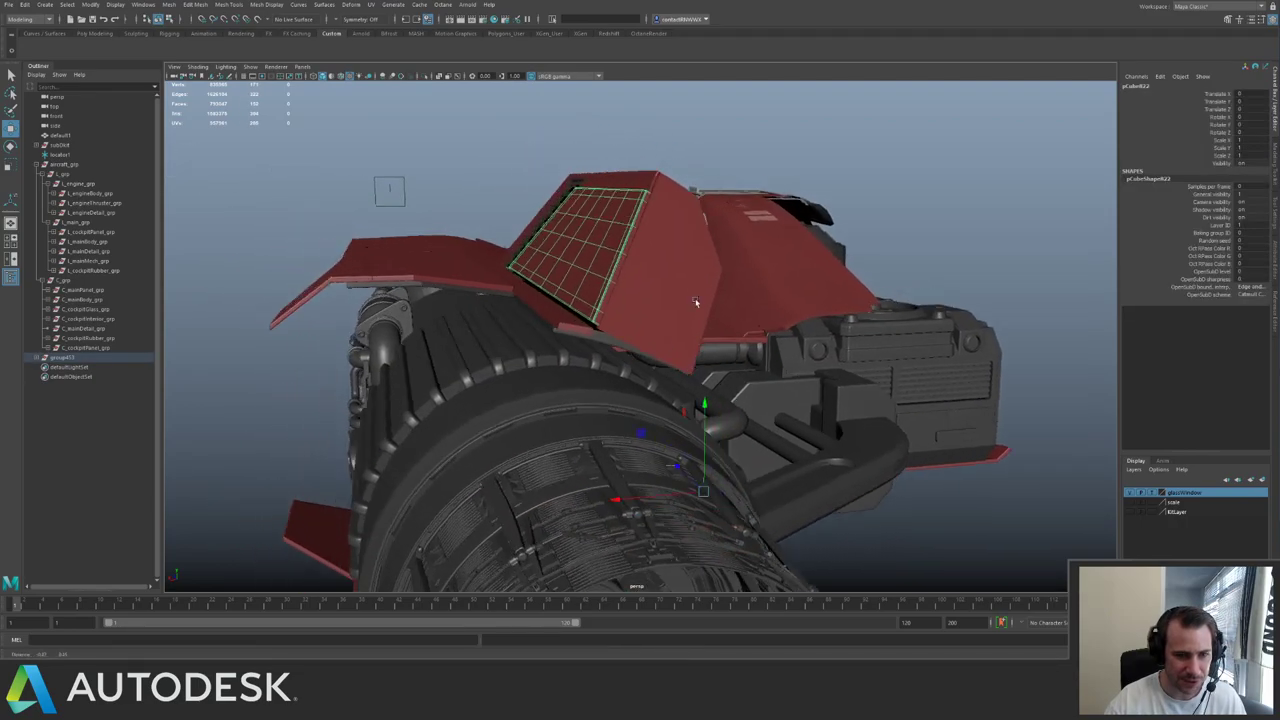
right_click_drag(694, 303, 783, 366, "alt")
left_click_drag(783, 366, 800, 327, "alt")
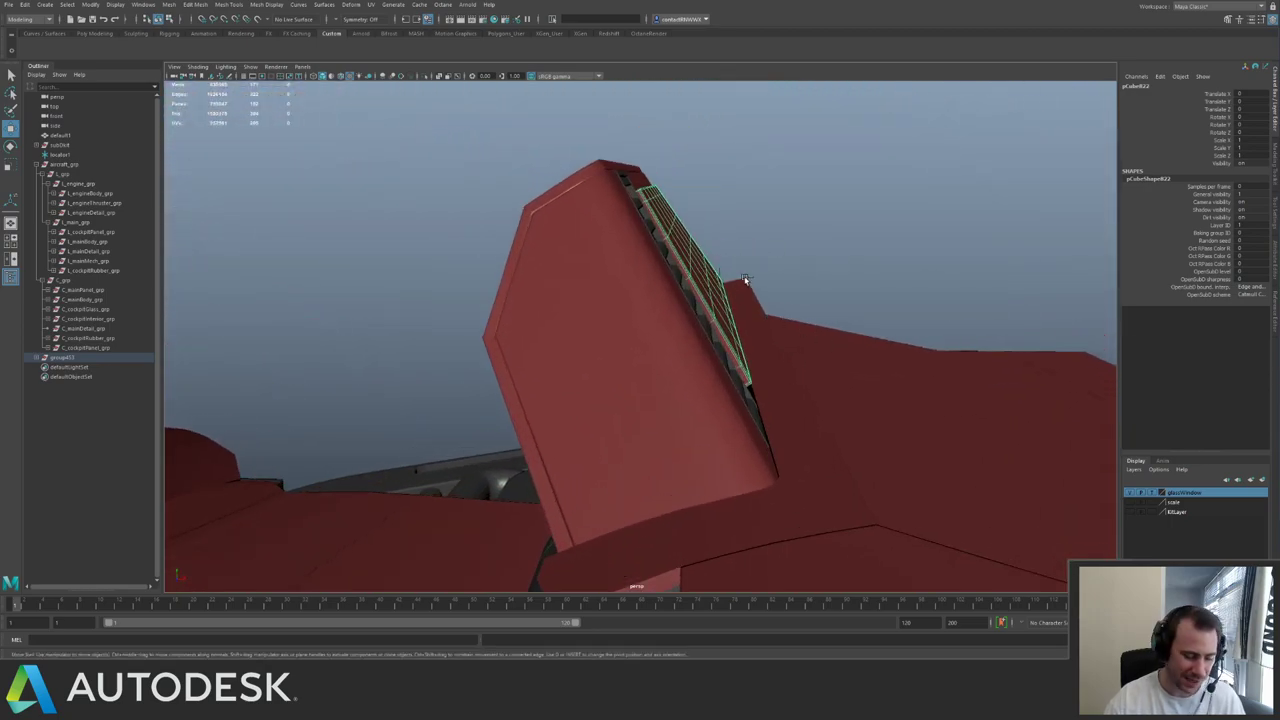
key("g")
left_click_drag(753, 270, 791, 269, "alt")
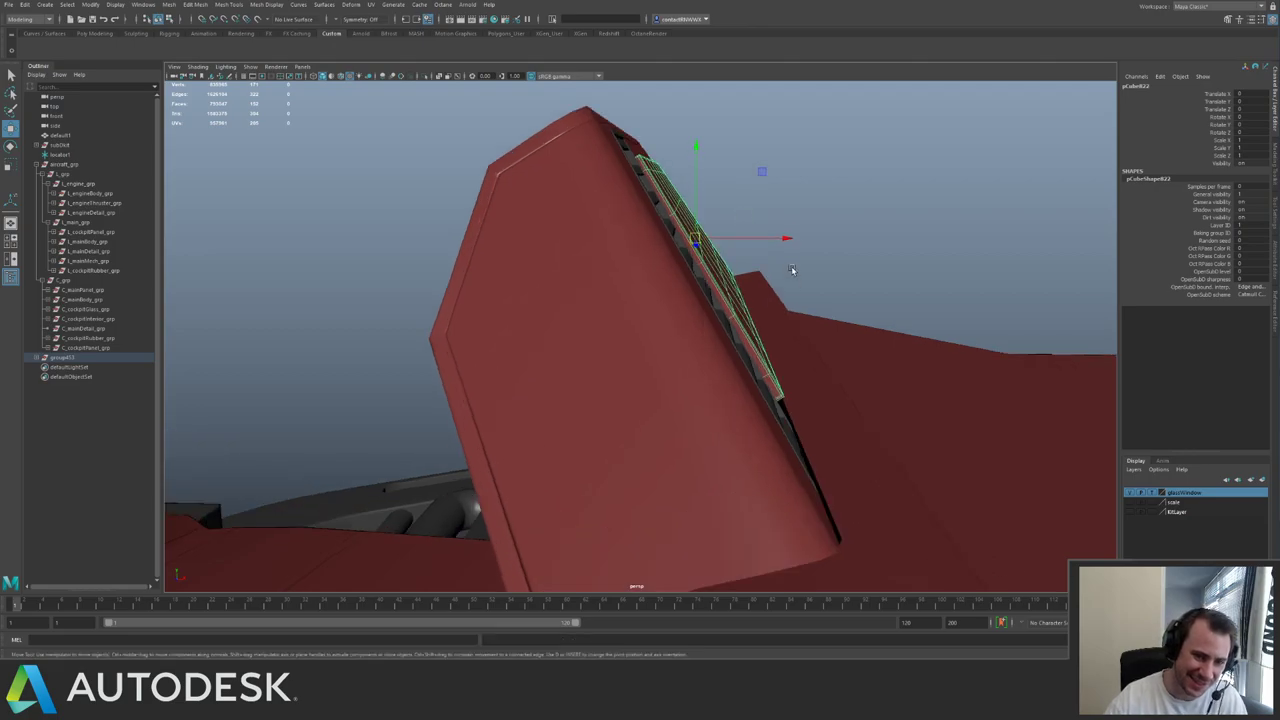
middle_click_drag(764, 168, 760, 176)
- Isolate the fin's side panel, select the vertices along its lower edge and show the whole aircraft again
left_click_drag(785, 216, 543, 166, "alt")
scroll(543, 166, "up", 5)
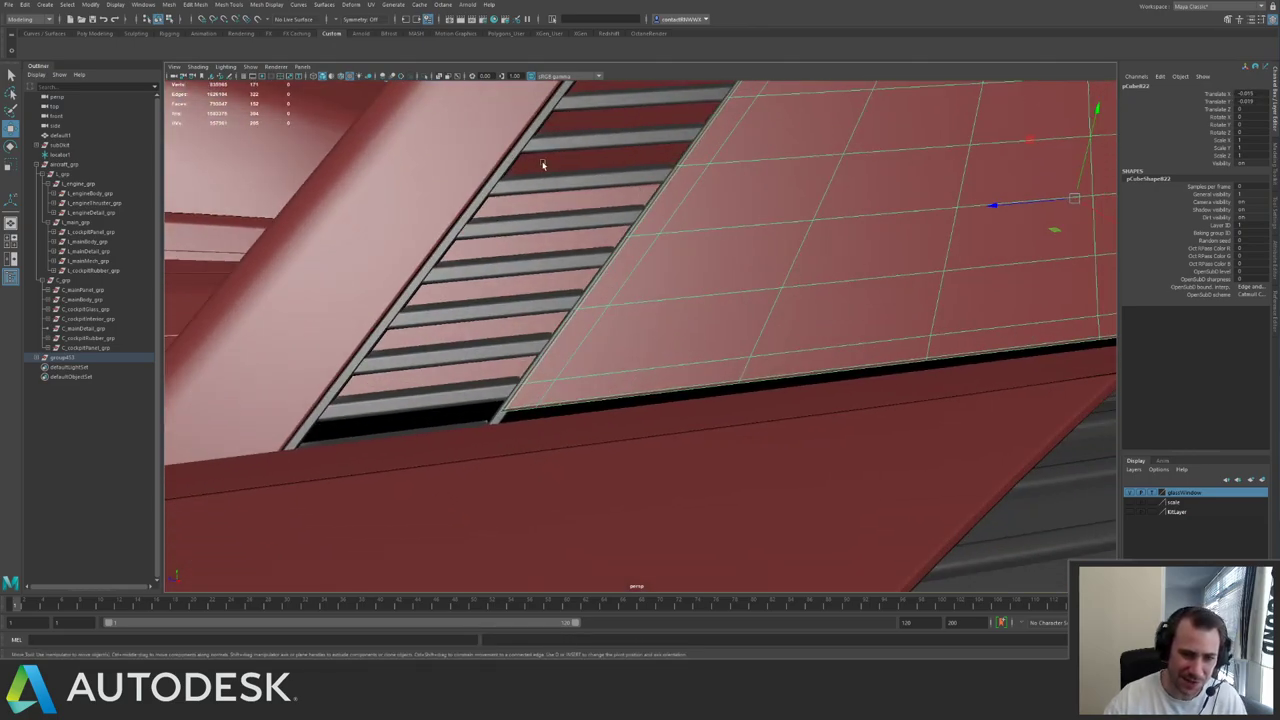
left_click(426, 77)
left_click(426, 77)
key("ctrl+1")
scroll(662, 309, "down", 5)
middle_click_drag(843, 293, 666, 280, "alt")
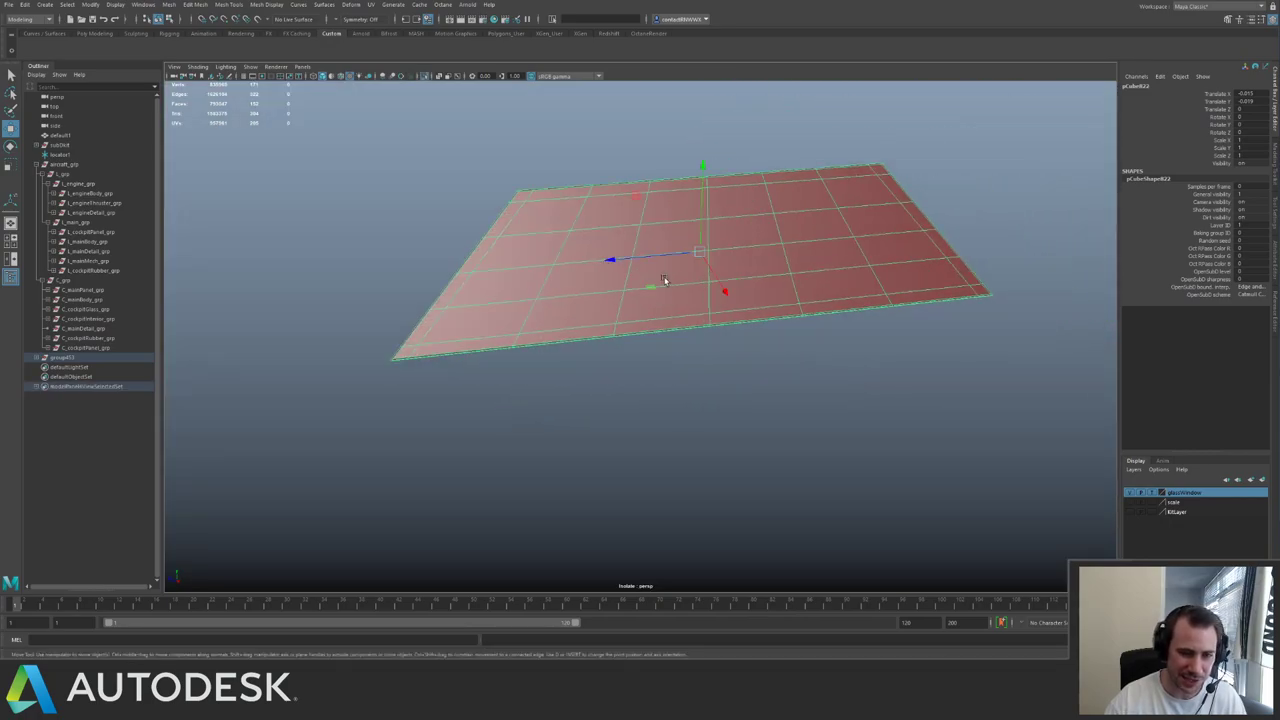
left_click_drag(690, 288, 667, 283, "alt")
right_click_drag(585, 311, 399, 320)
key("F9")
left_click_drag(1062, 362, 440, 314)
key("ctrl+1")
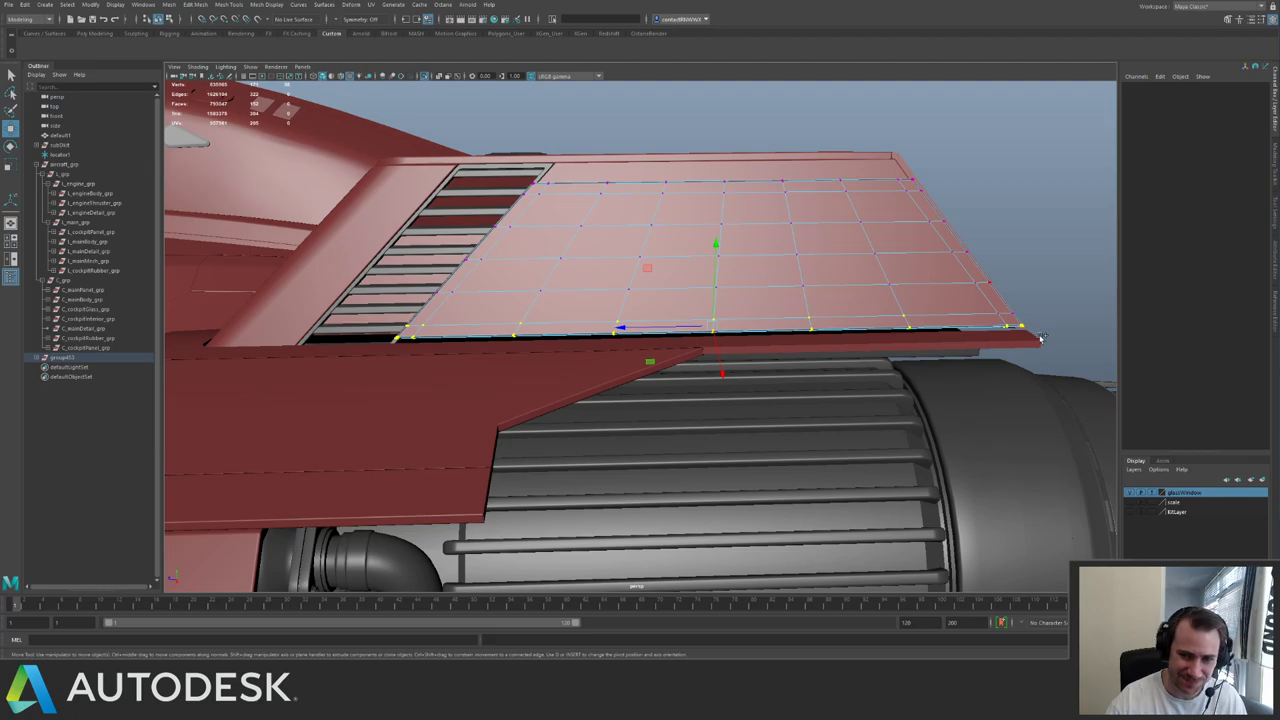
- Extend the fin panel's selected lower edge down to close the gap at the fin's base
left_click_drag(877, 306, 652, 302, "alt")
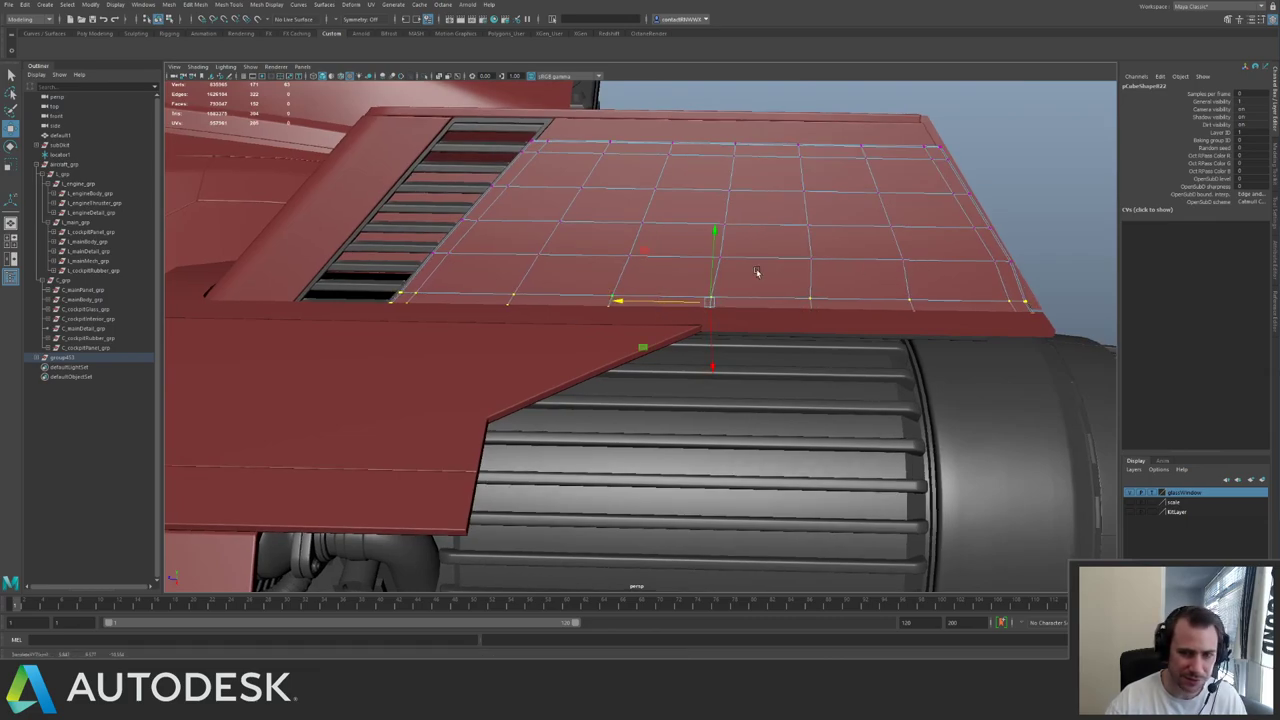
middle_click_drag(757, 272, 742, 272, "alt")
middle_click_drag(830, 277, 770, 289, "alt")
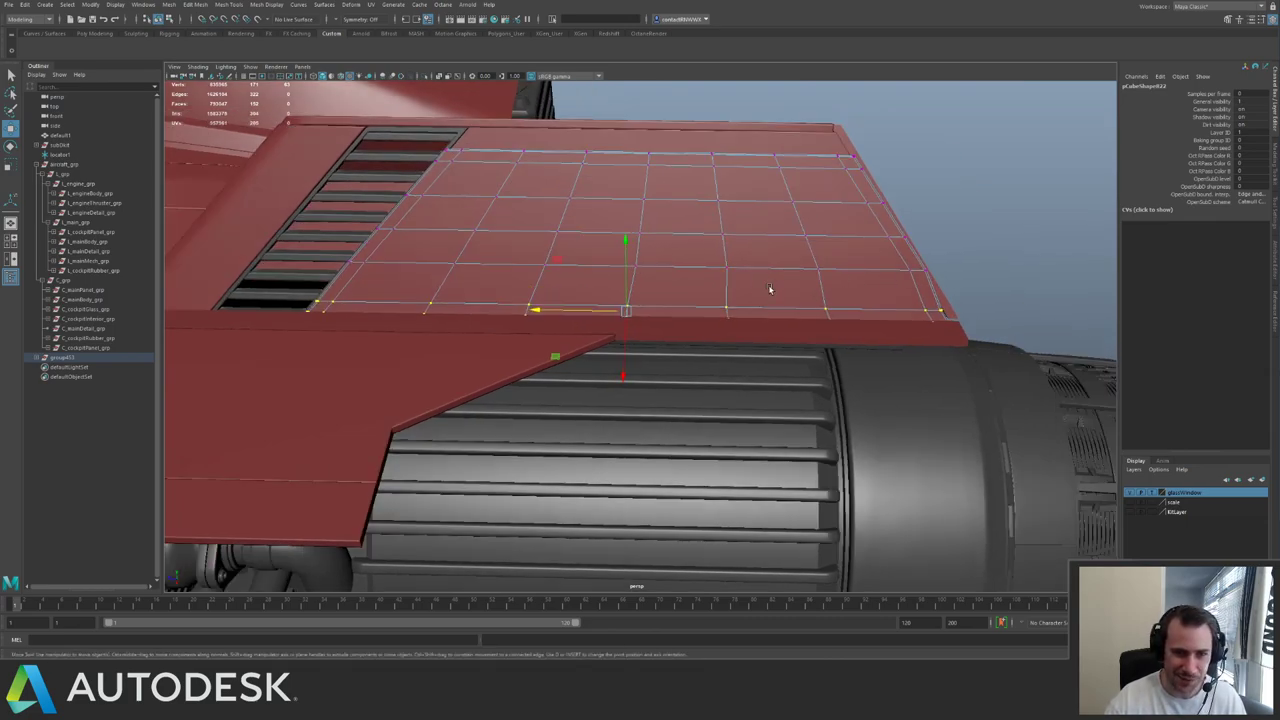
- Shift the lower-edge vertices near the fin panel's rear corner slightly backward and return to object selection
left_click_drag(718, 296, 1000, 370)
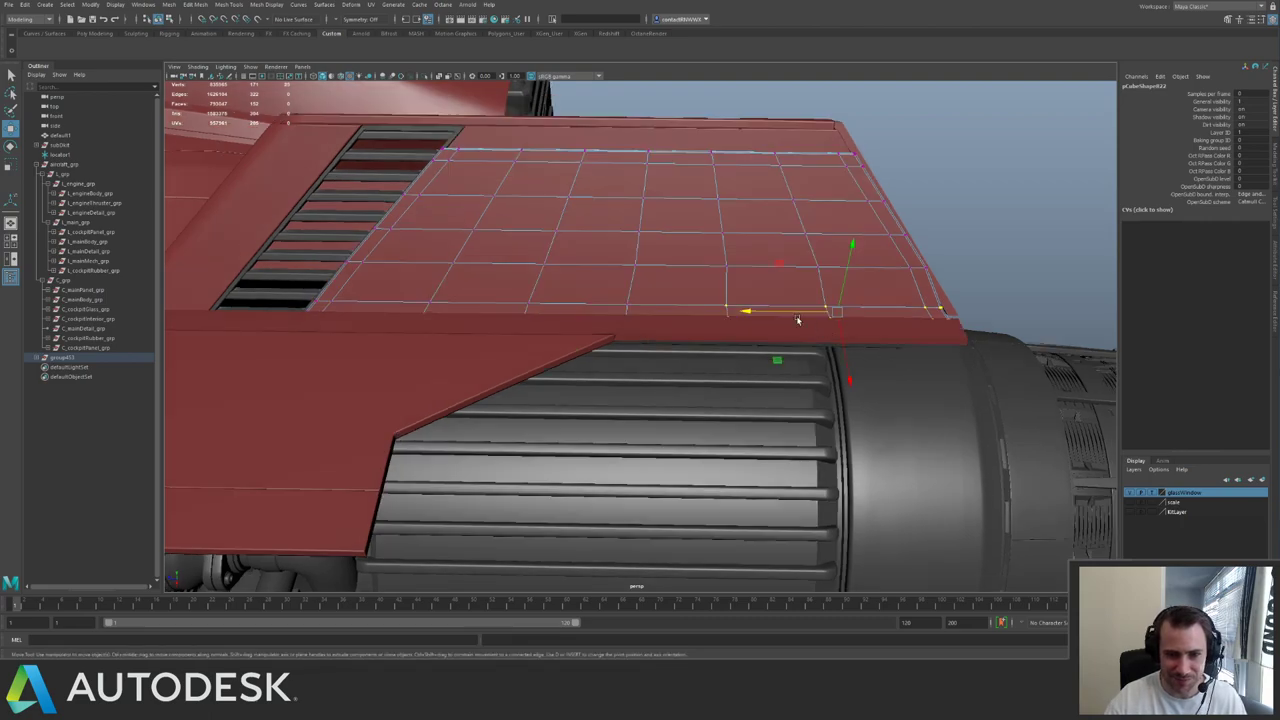
left_click_drag(799, 314, 803, 314)
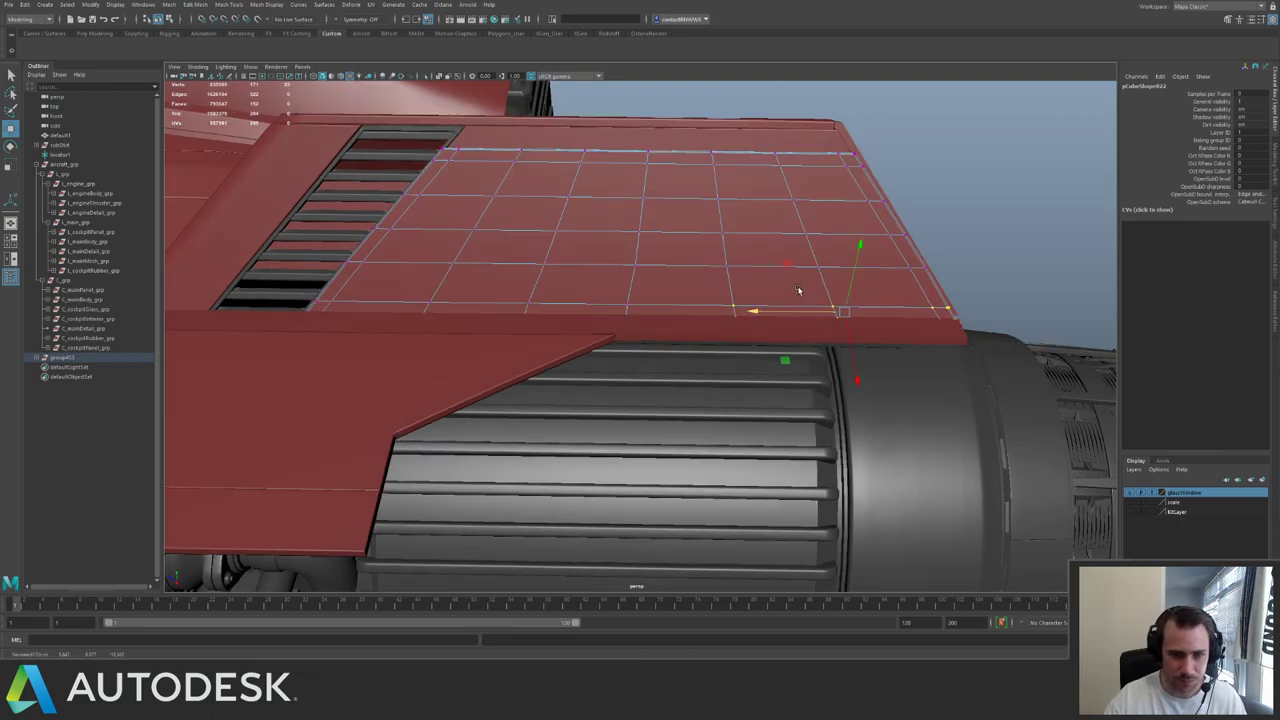
key("q")
right_click_drag(713, 268, 588, 248, "alt")
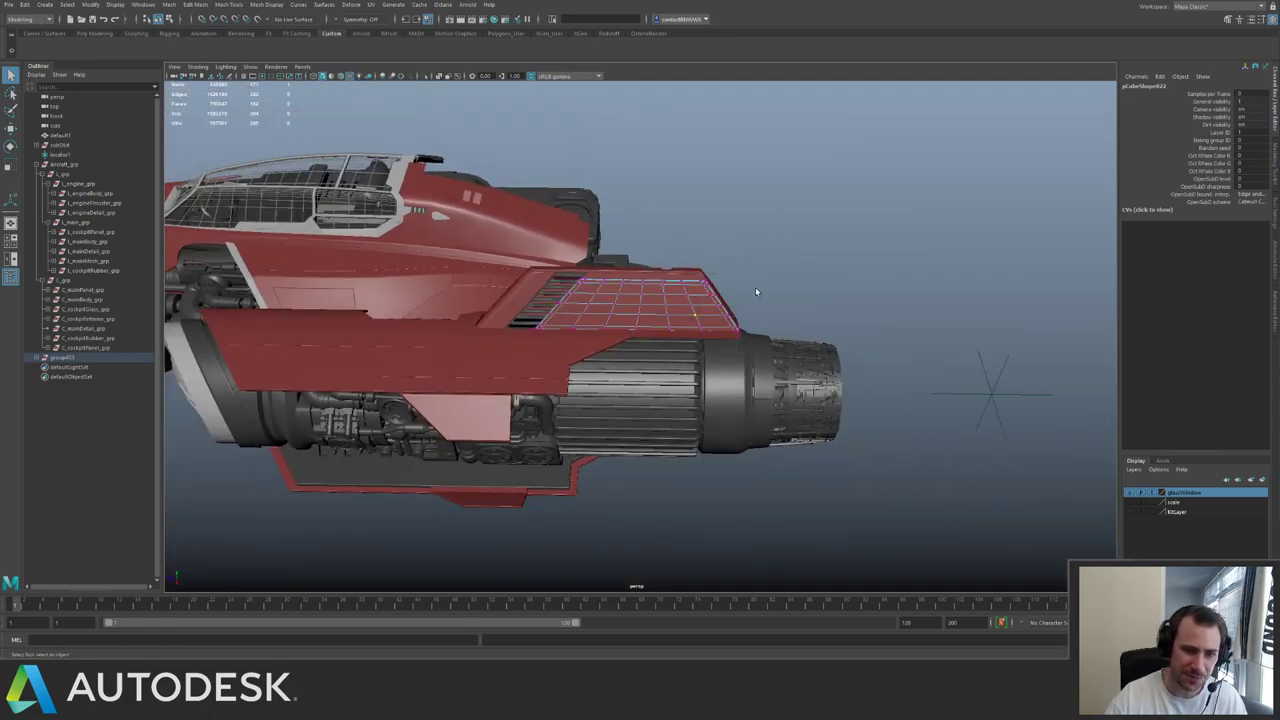
left_click_drag(755, 287, 683, 285, "alt")
key("F8")
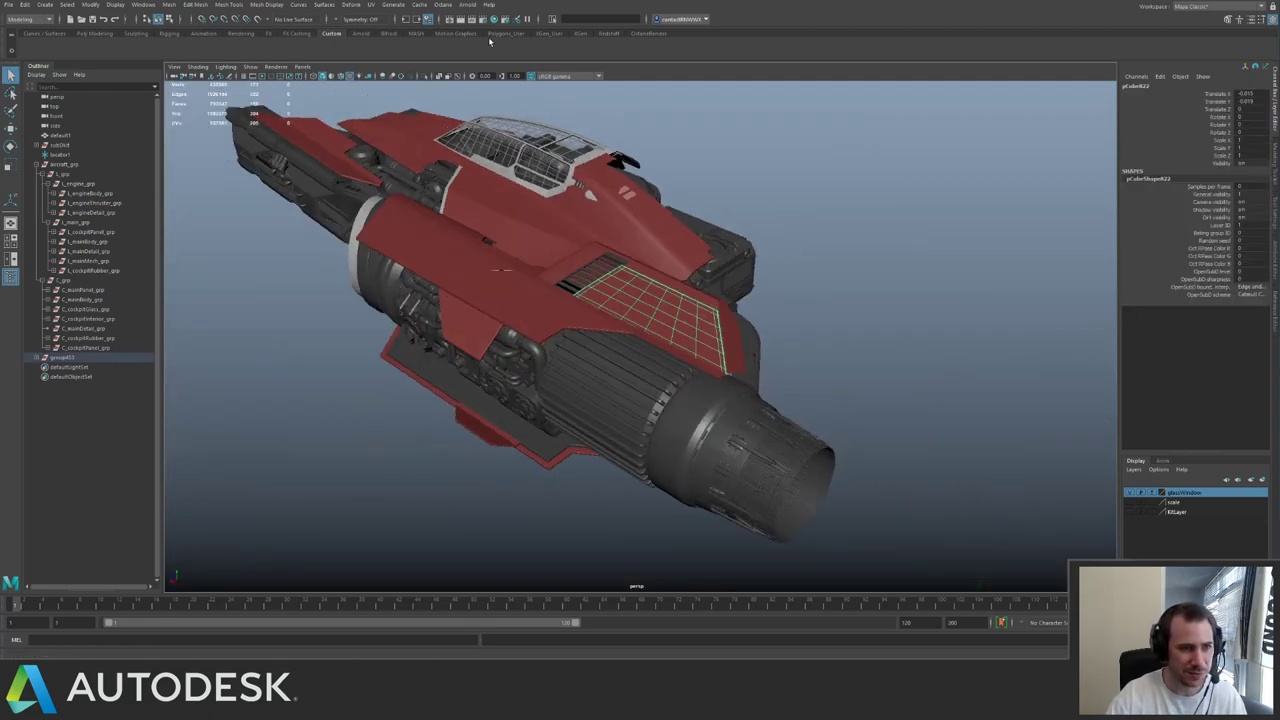
- Open the UV Editor and frame the UV shells of the gridded side panel behind the fin's vent
left_click(371, 5)
left_click(394, 27)
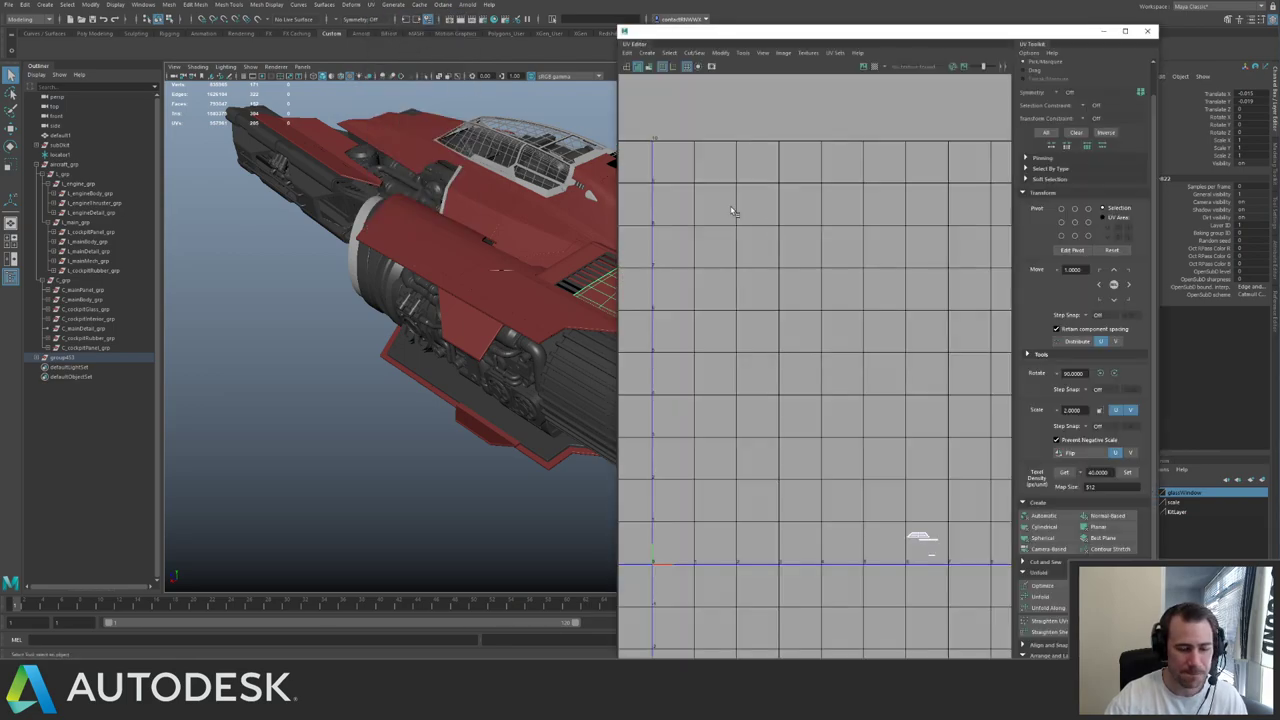
scroll(855, 268, "up", 10)
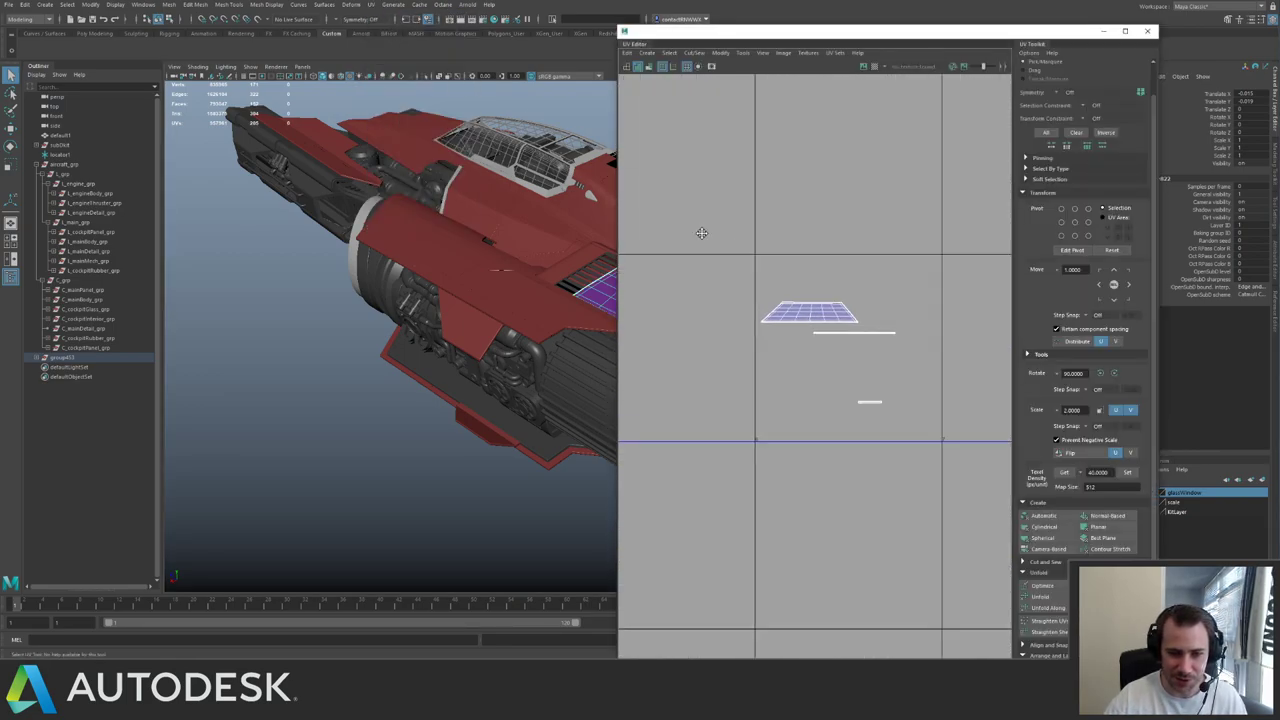
left_click(669, 263)
left_click_drag(747, 266, 880, 296)
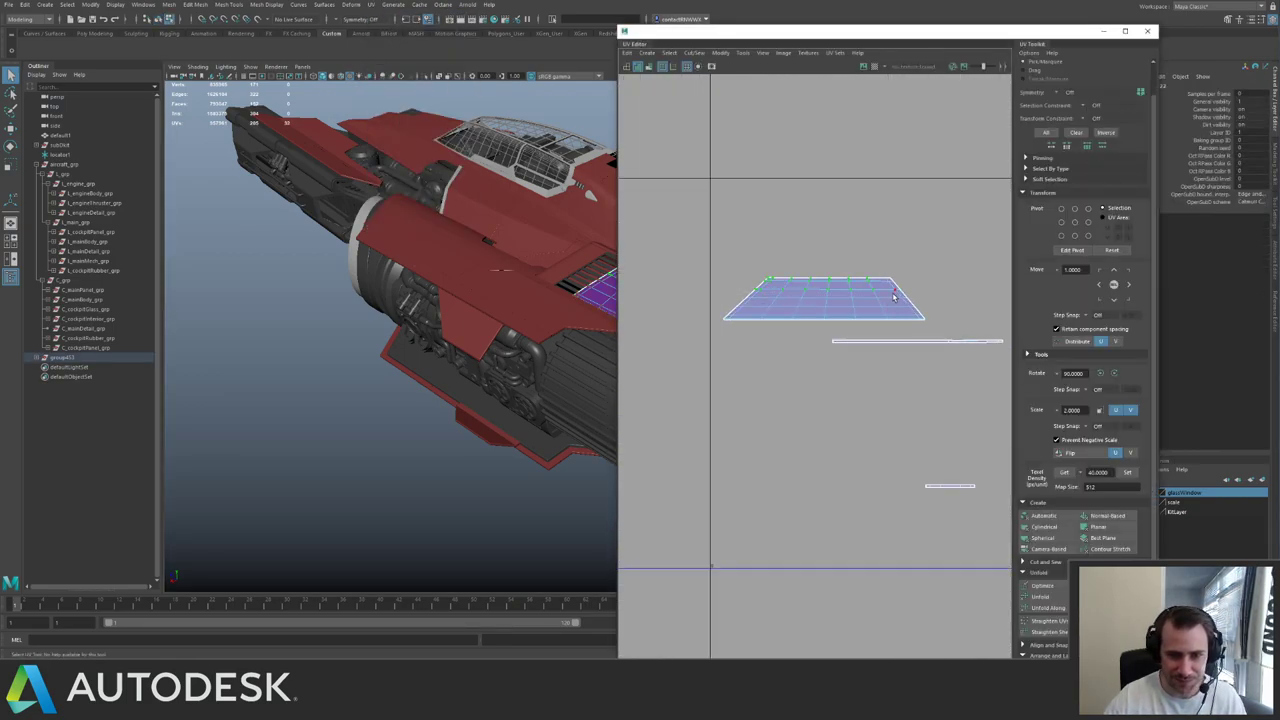
left_click(587, 265)
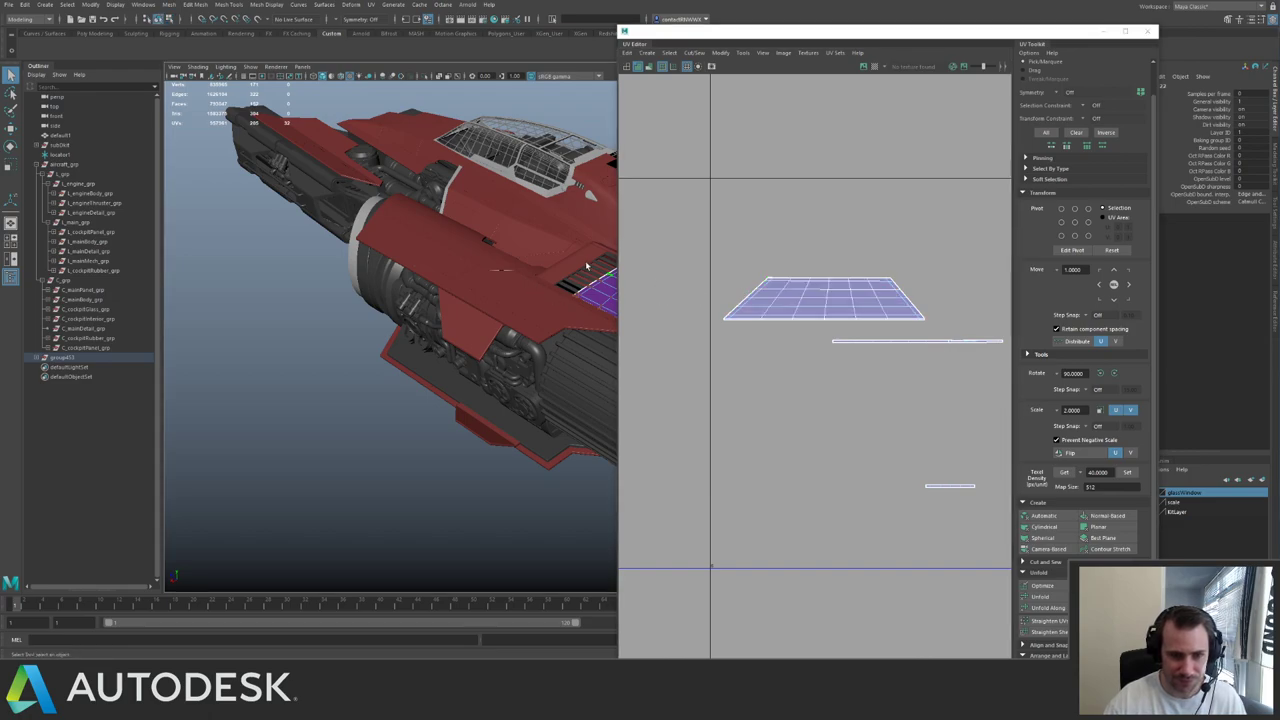
- Isolate the group containing the left-side panels and select the gridded side panel's entire trapezoidal UV shell
left_click(66, 357)
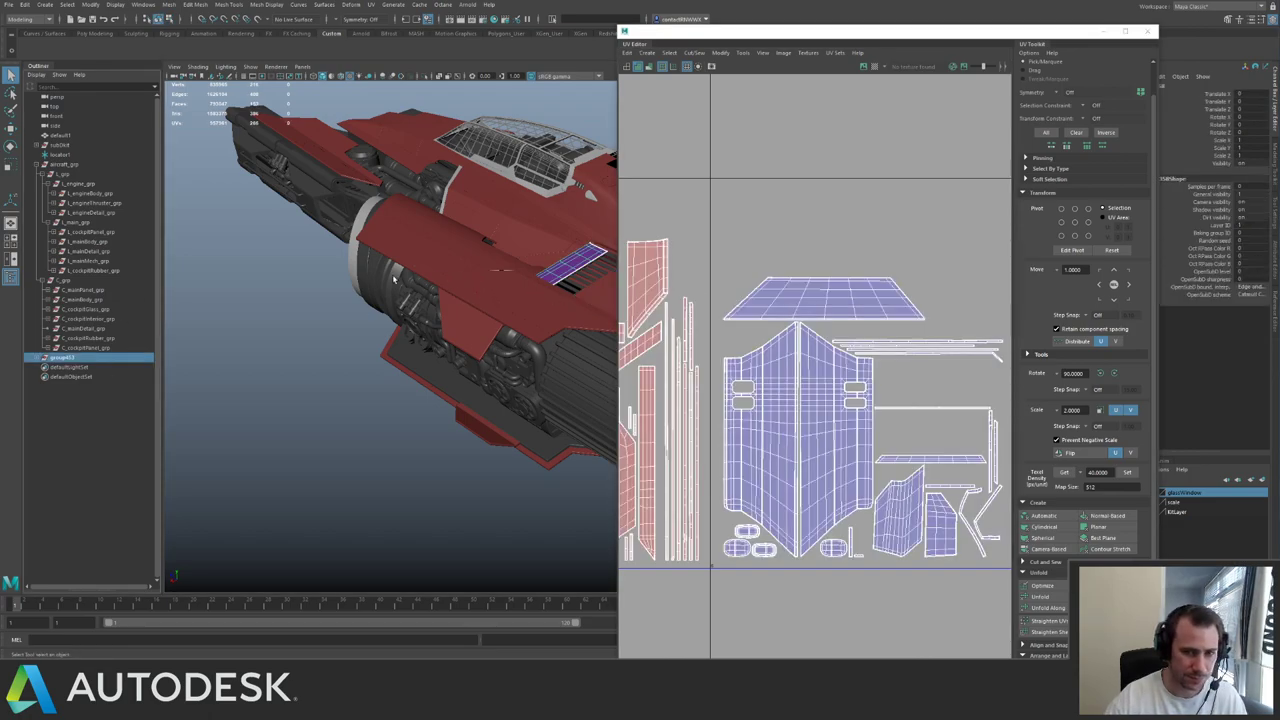
key("f")
key("ctrl+1")
left_click(487, 304)
left_click_drag(750, 267, 857, 294)
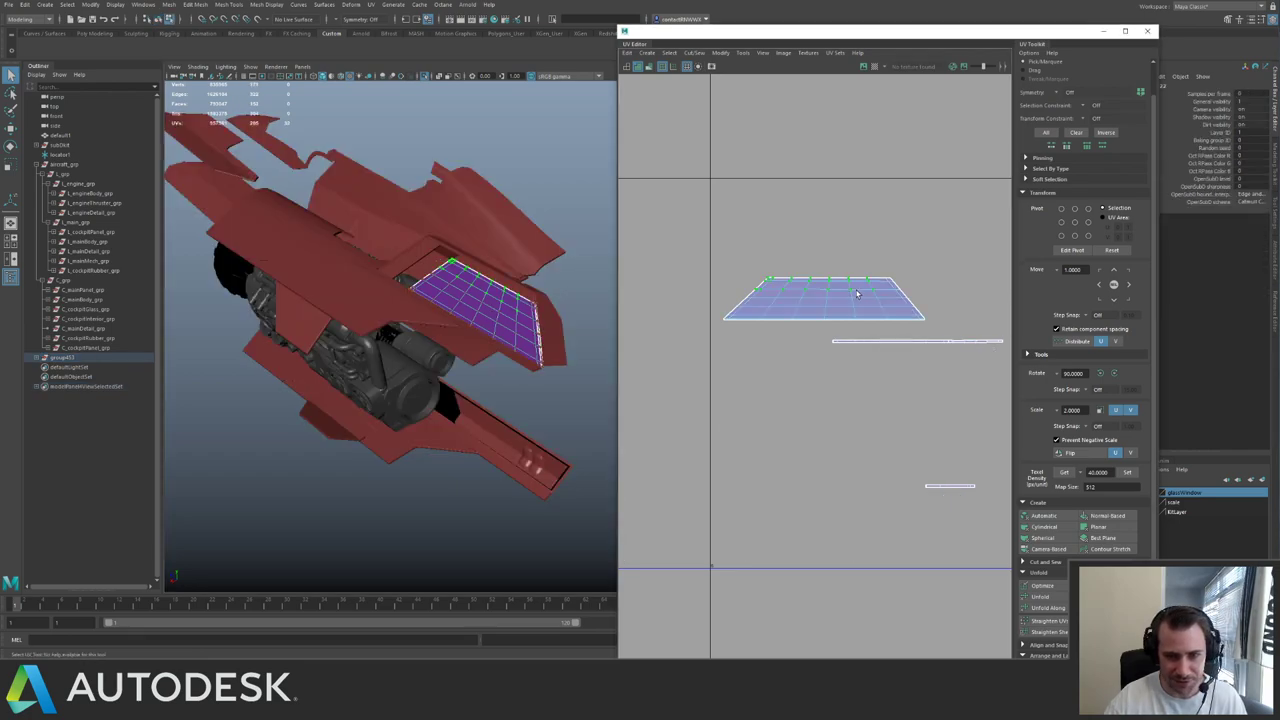
double_click(928, 308)
key("f")
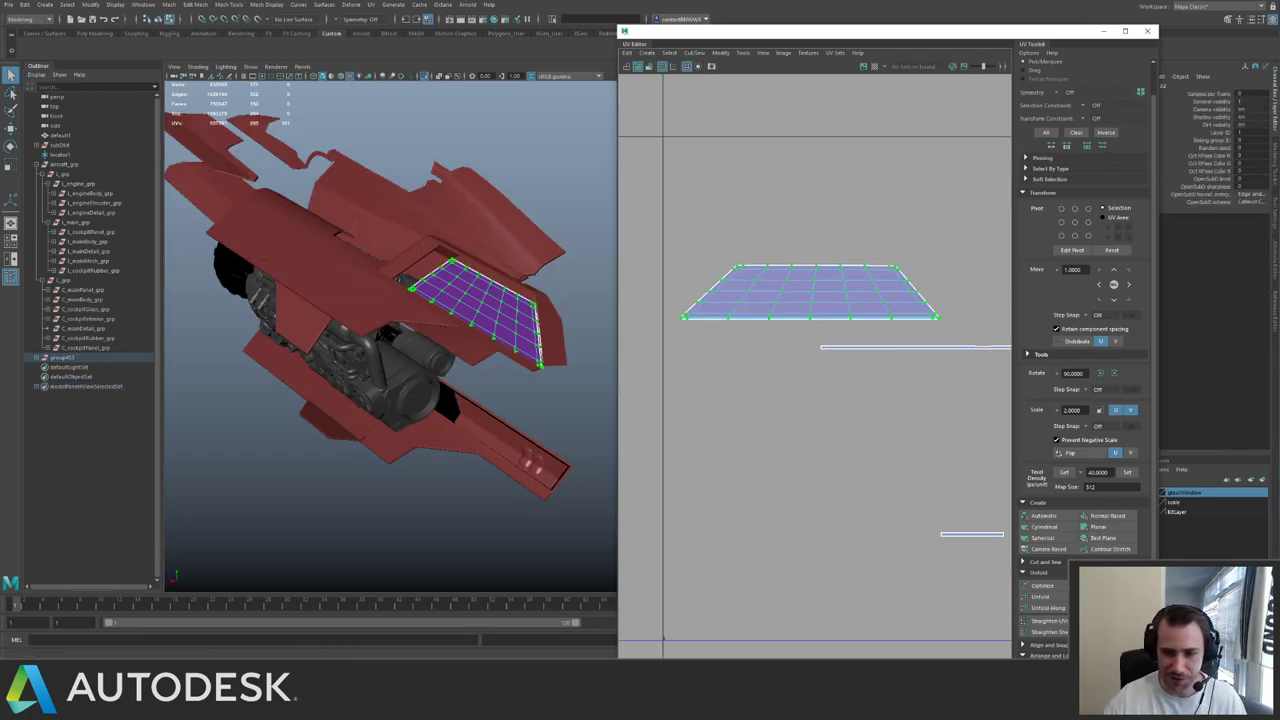
- Unfold the trapezoidal shell along a single axis instead of freely, and apply the preset texel density at map size 512
left_click(1040, 596)
key("ctrl+z")
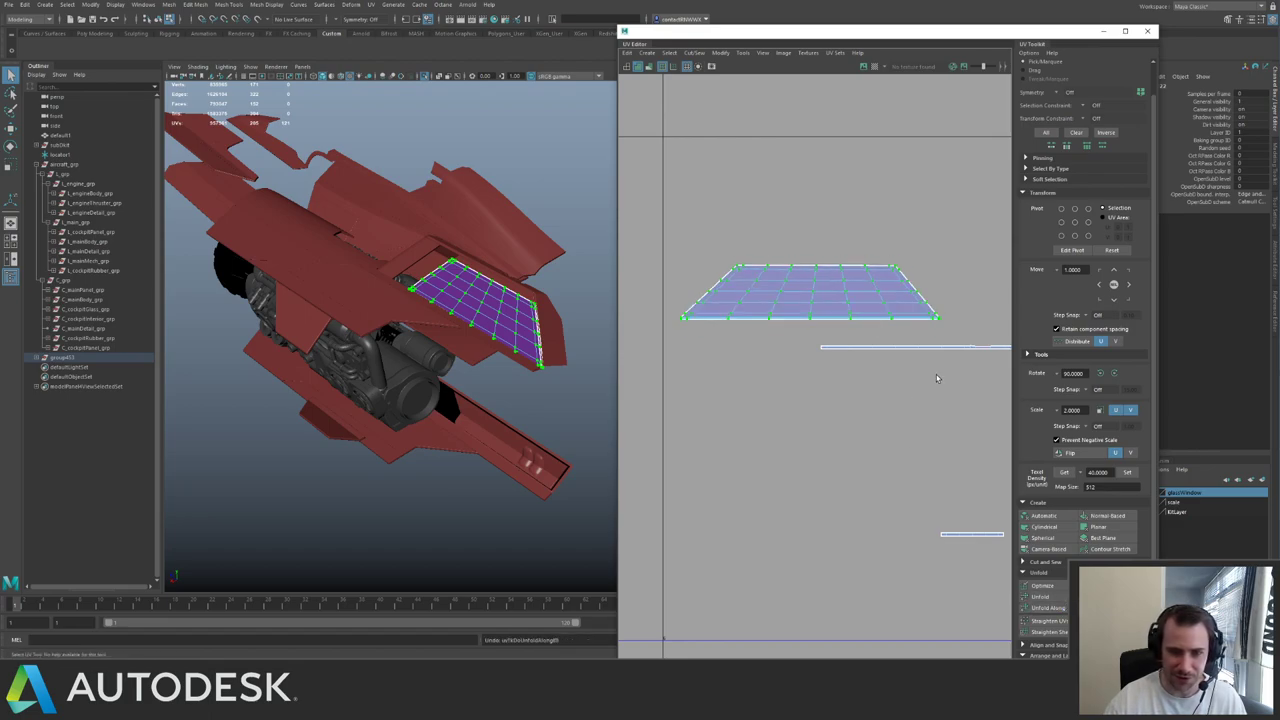
left_click(1042, 608)
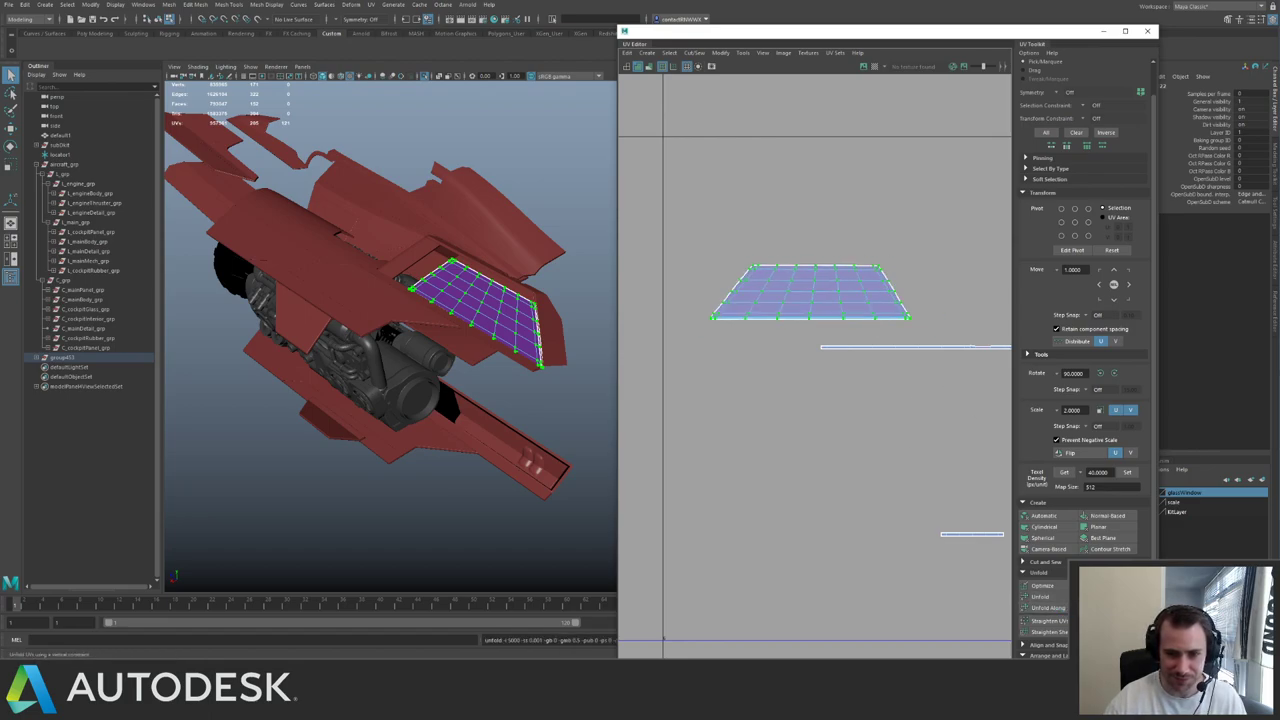
left_click(1126, 473)
- Move the trapezoidal shell up and toward positive U, and display the UVs of the whole panel group for comparison
key("w")
left_click_drag(811, 293, 855, 252)
key("q")
left_click(96, 361)
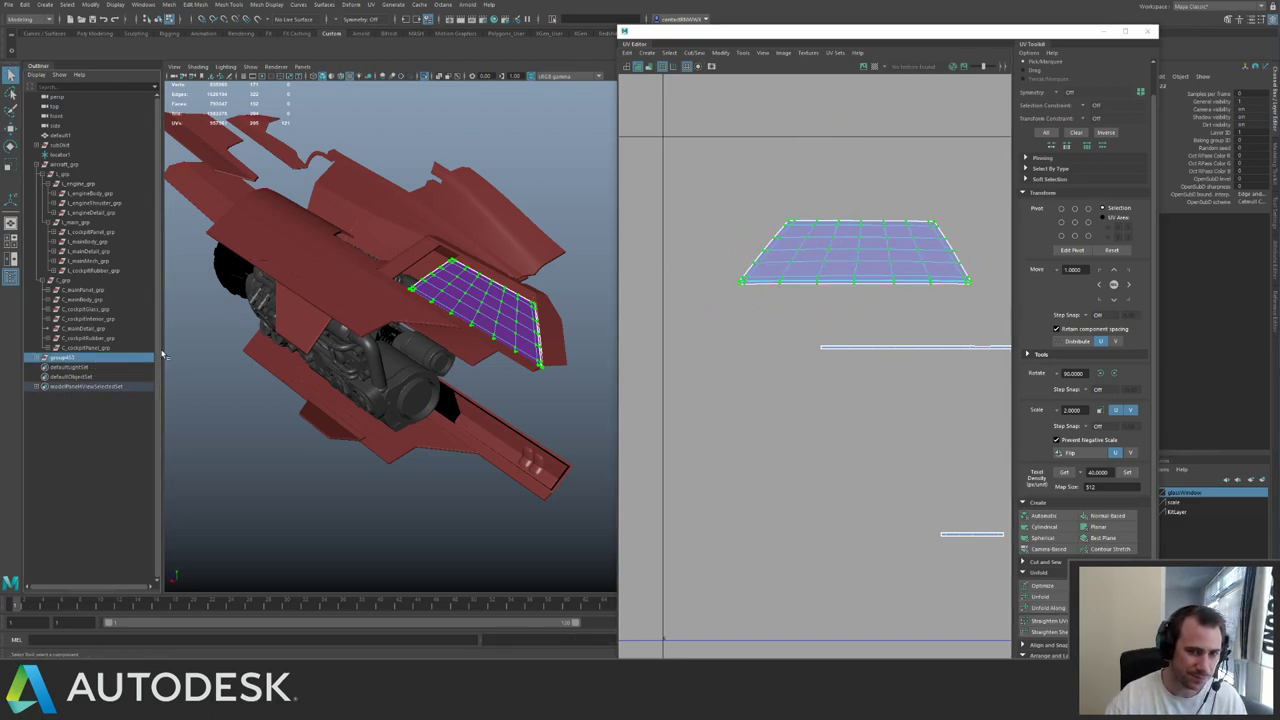
scroll(850, 257, "down", 1)
key("ctrl+1")
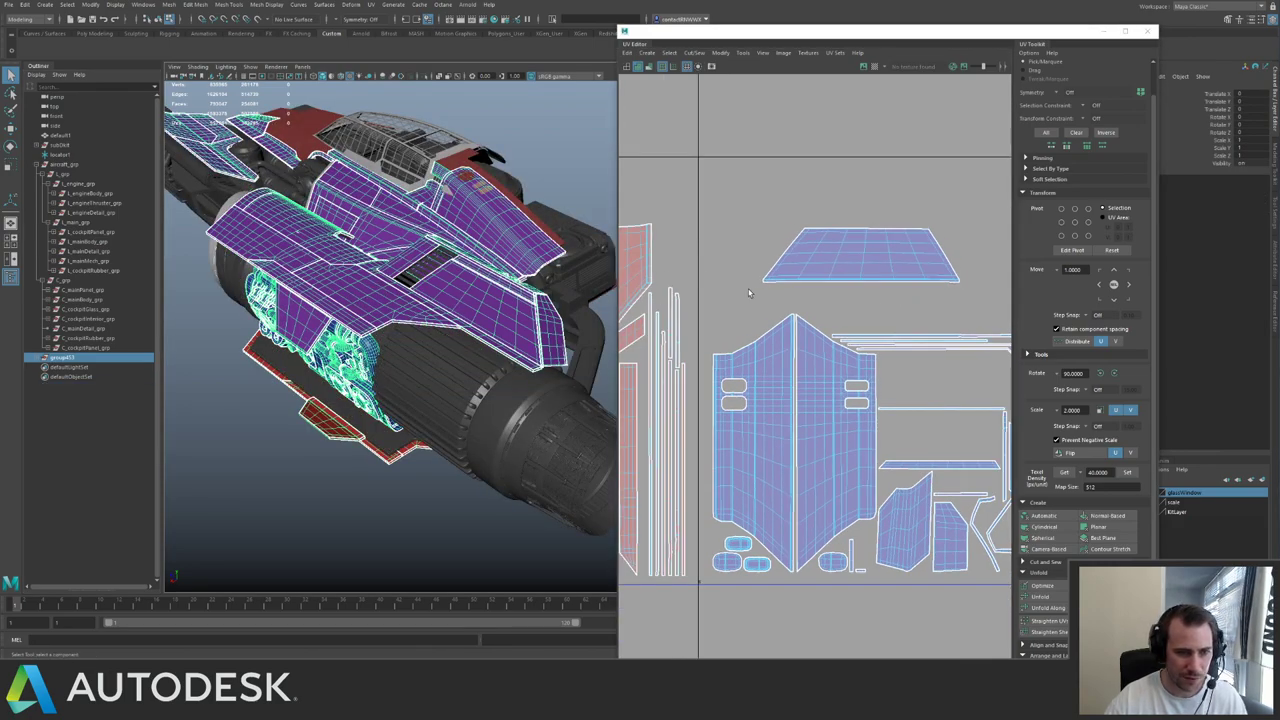
- Reposition the trapezoidal shell slightly down and toward negative U, into the free space above the large body shells
left_click_drag(750, 293, 974, 212)
left_click(93, 362)
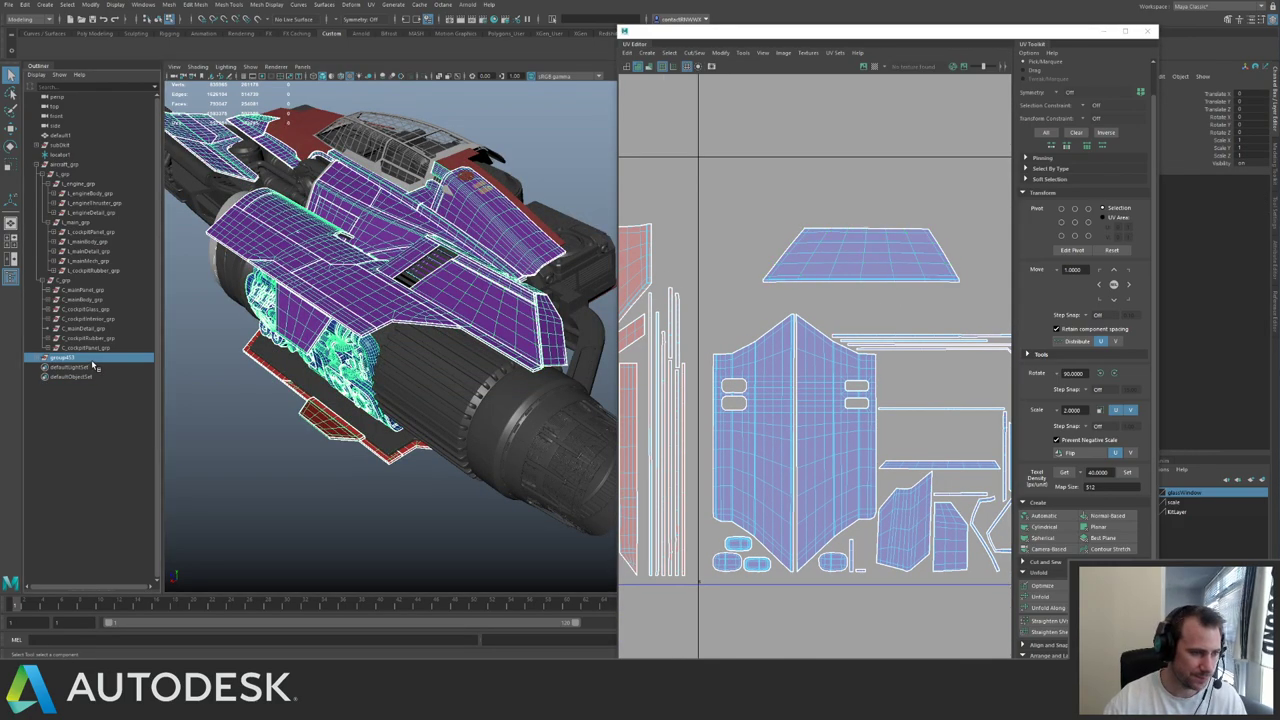
key("ctrl+1")
key("F8")
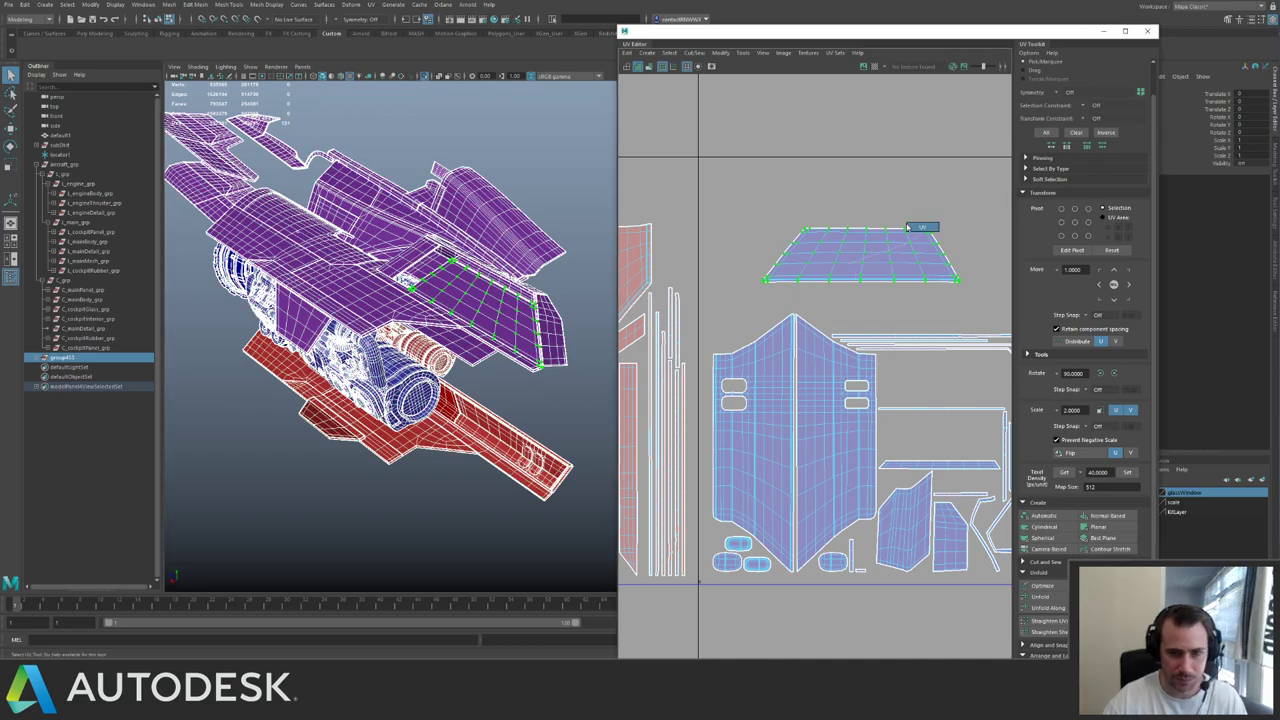
left_click_drag(733, 205, 966, 302)
key("w")
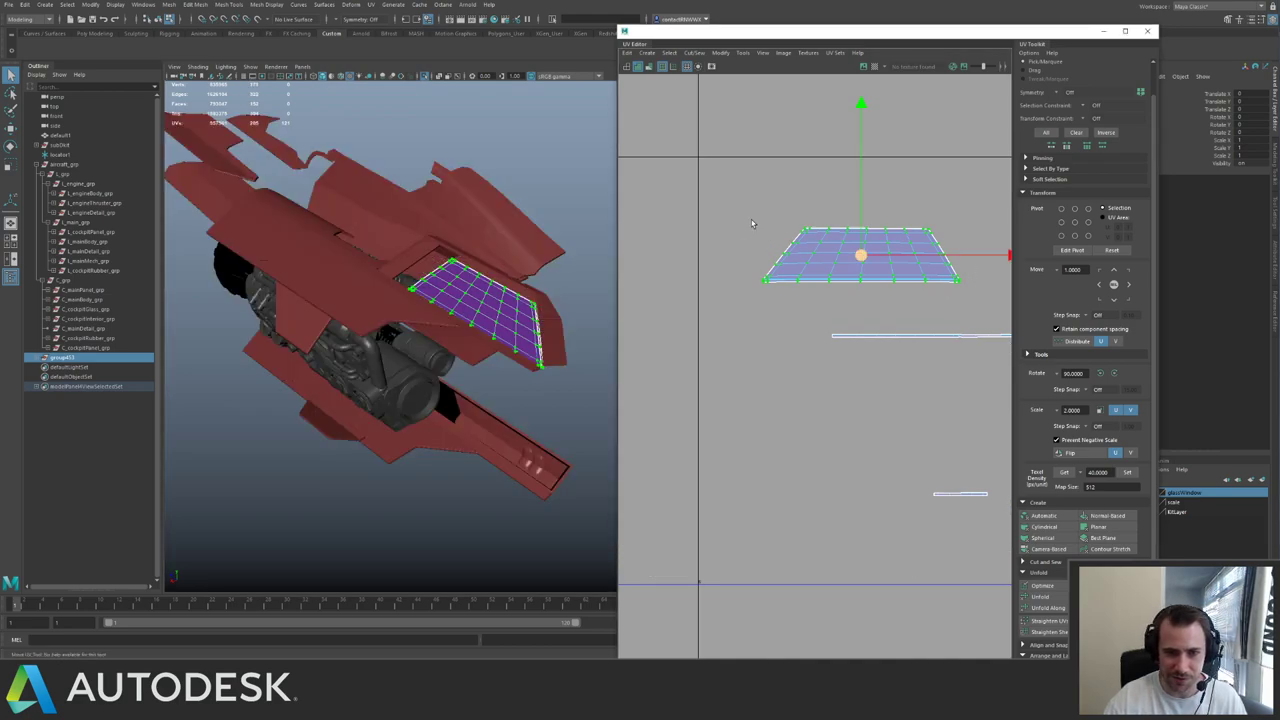
left_click_drag(860, 262, 810, 282)
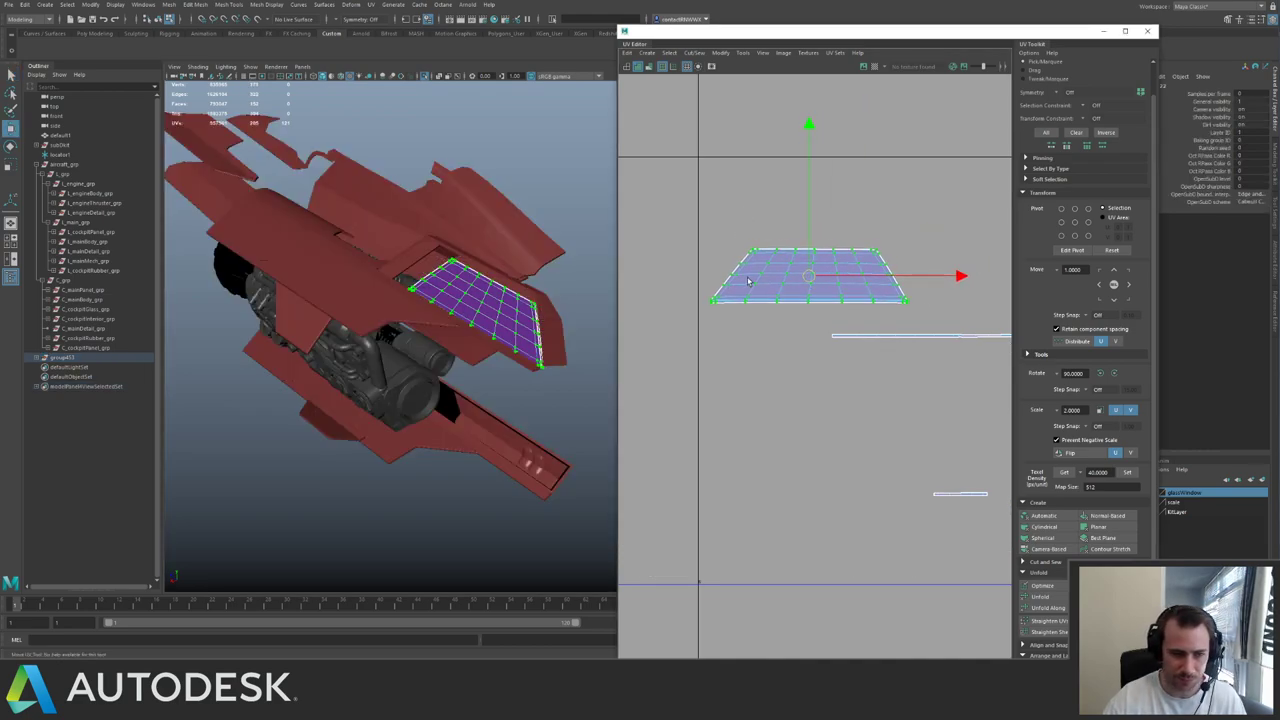
key("q")
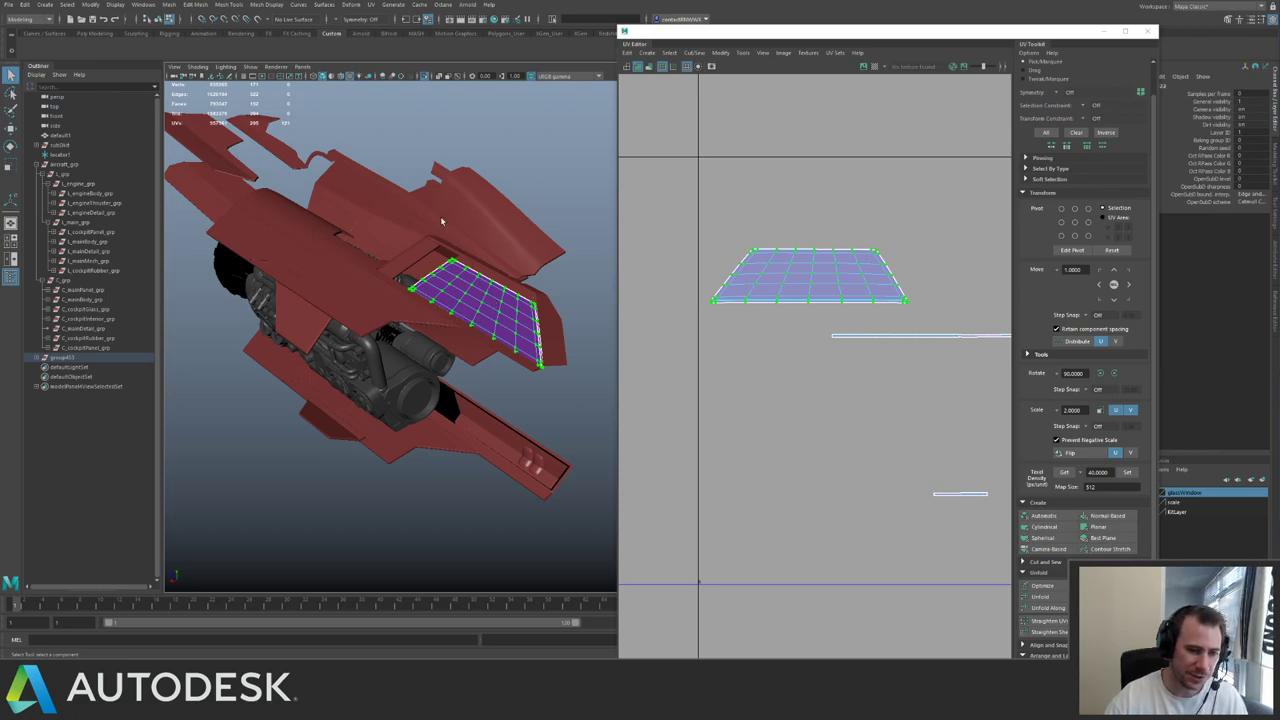
- Select the gridded side panel and its matching panel on the aircraft's underside, and isolate the pair
left_click_drag(471, 320, 484, 403, "alt")
right_click_drag(423, 403, 448, 392)
left_click(445, 406)
left_click_drag(445, 400, 408, 240, "alt")
right_click_drag(408, 240, 380, 241, "alt")
left_click_drag(380, 240, 411, 302, "alt")
left_click(232, 234, "shift")
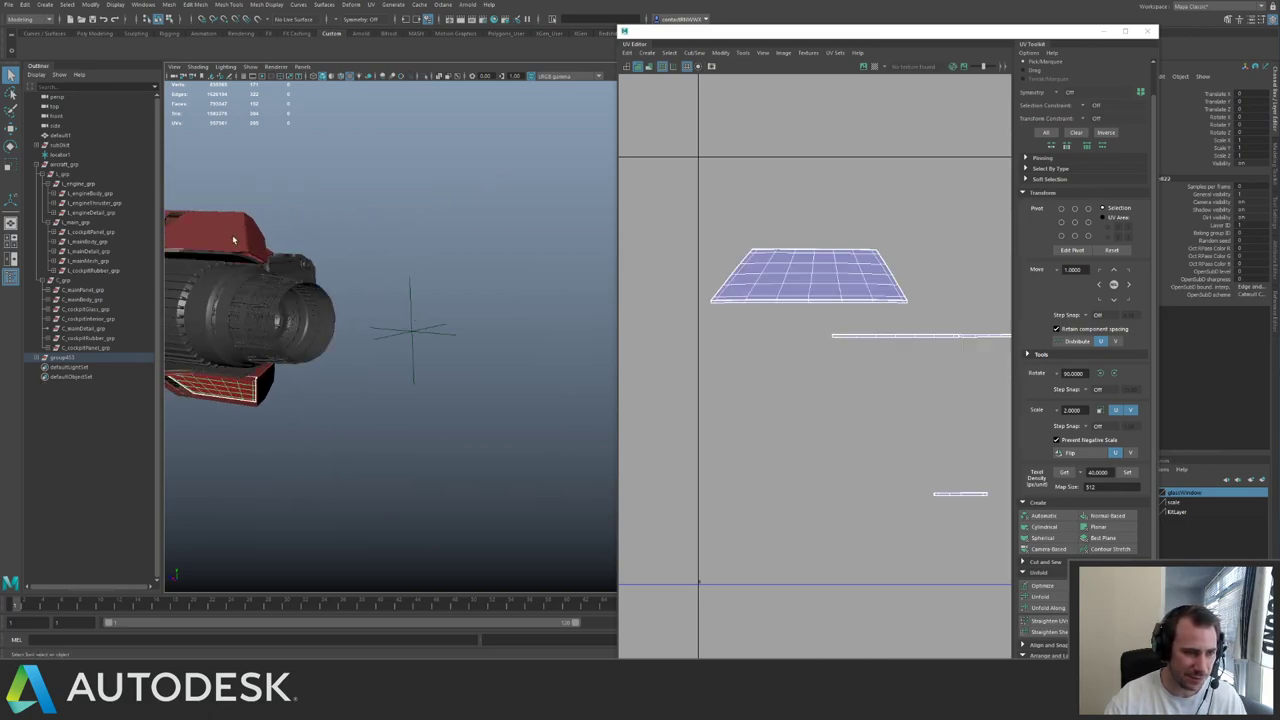
left_click(429, 337, "shift")
key("ctrl+1")
- Snap the upper panel's pivot to the origin, duplicate the panel and mirror the copy with a Scale Y of -1
middle_click_drag(429, 337, 502, 328, "alt")
left_click(400, 272)
left_click(315, 232)
key("w")
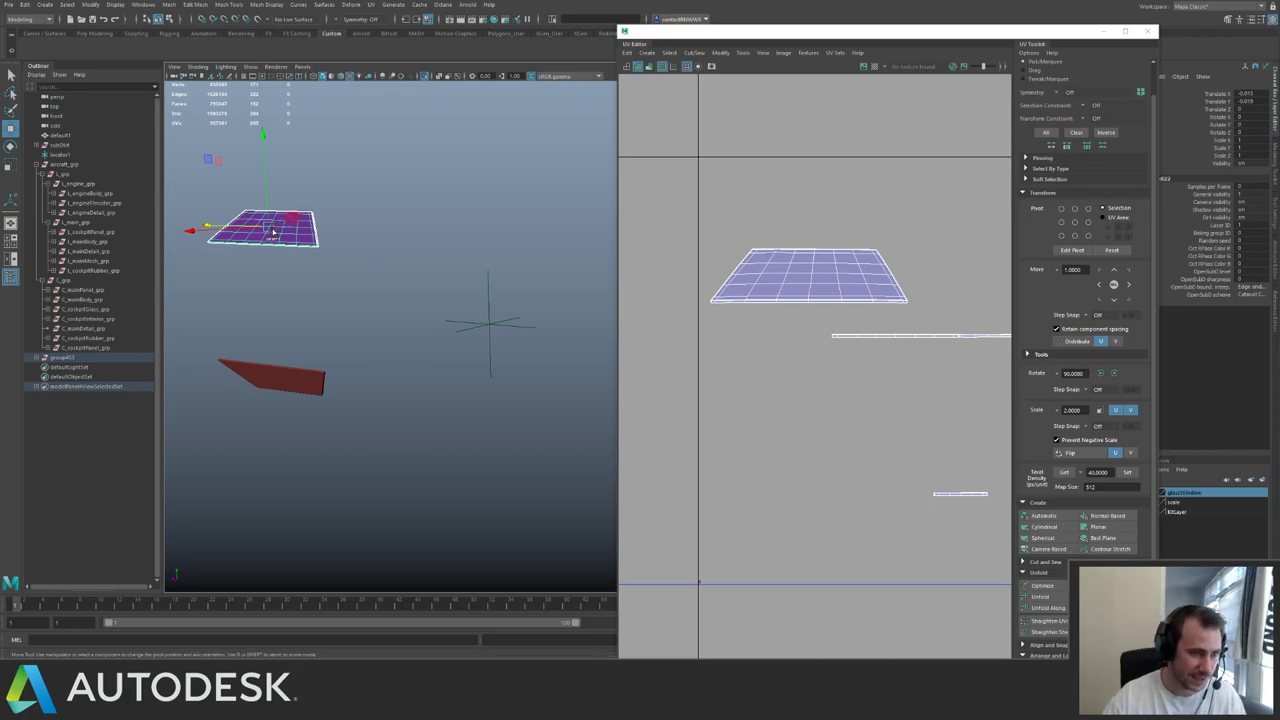
key("d")
left_click_drag(269, 228, 489, 326)
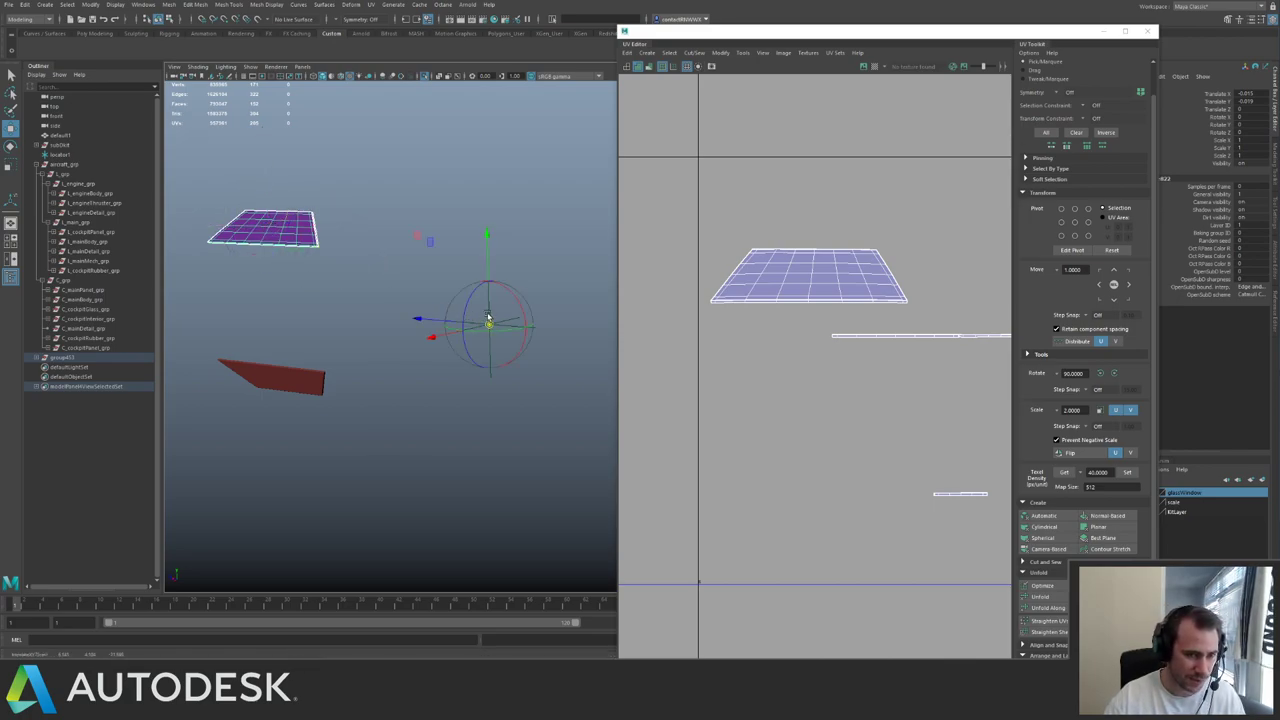
key("w")
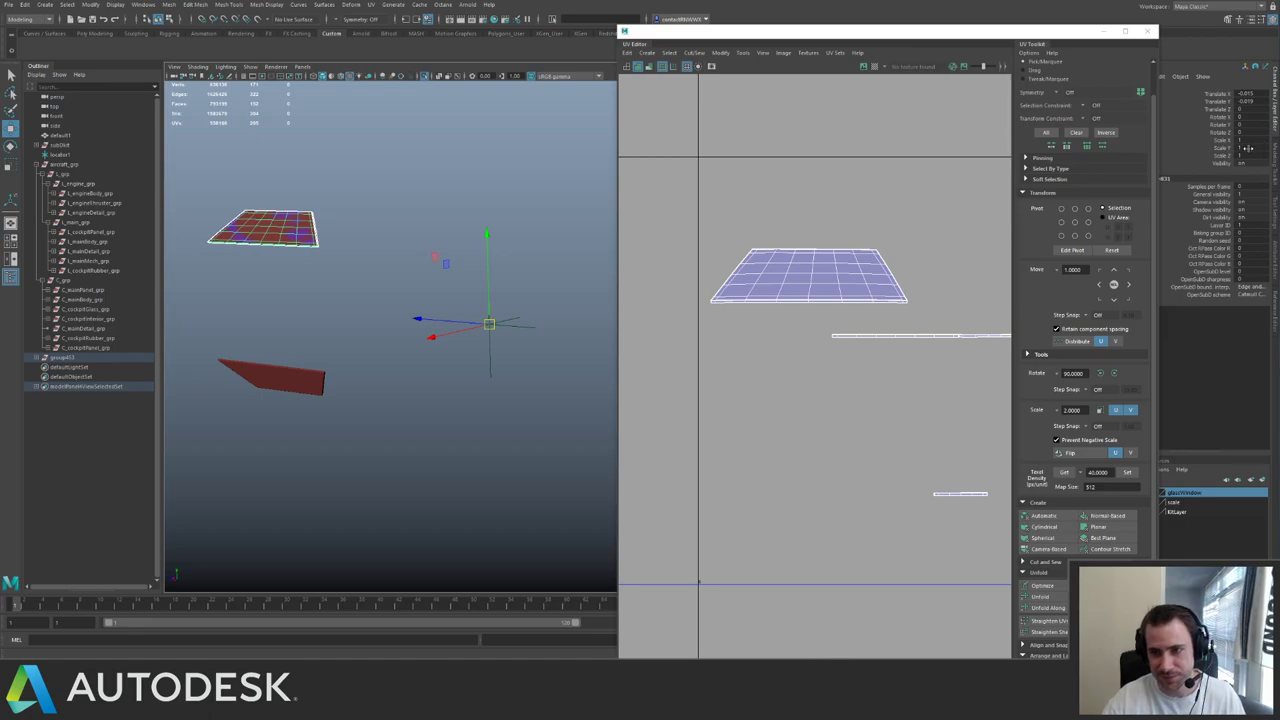
key("Return")
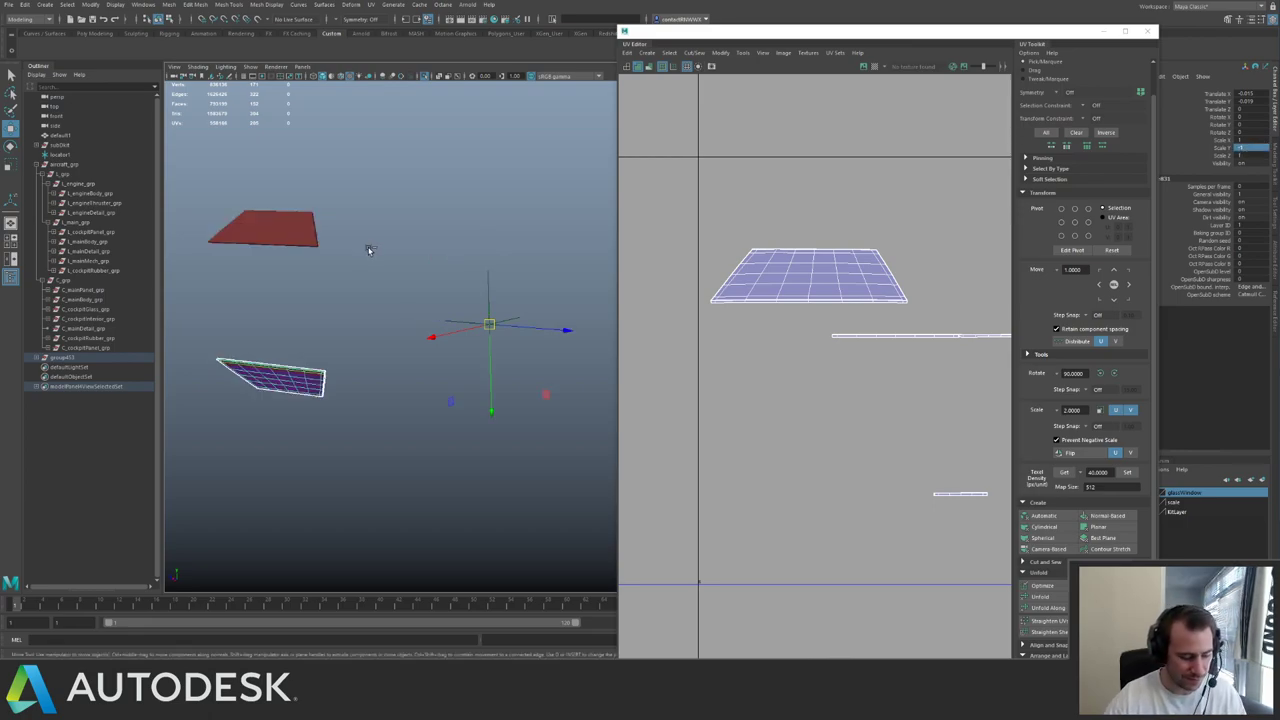
- Select all UVs of the mirrored copy and shift them one tile in positive U
key("shift+f")
right_click_drag(800, 250, 944, 262)
right_click_drag(944, 262, 888, 250, "alt")
middle_click_drag(888, 250, 794, 277, "alt")
left_click_drag(724, 255, 948, 422)
middle_click_drag(898, 344, 866, 338, "alt")
key("g")
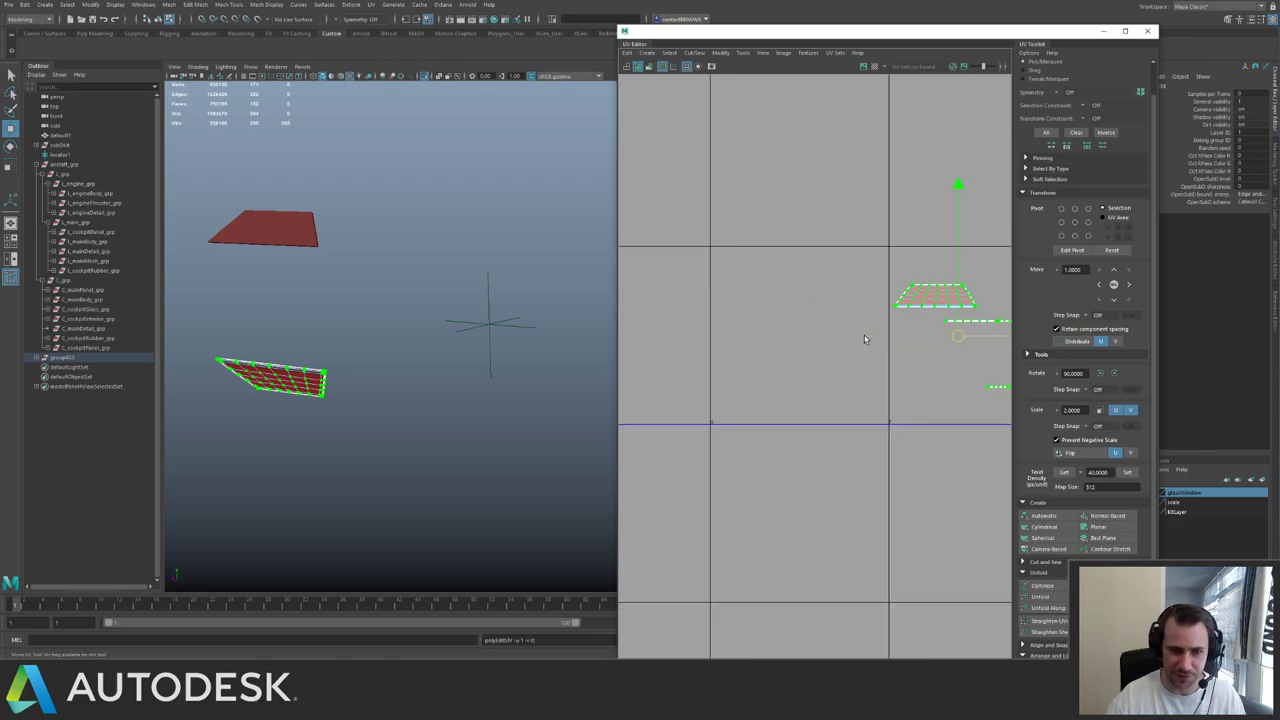
- Return to object selection and examine the two overlapping lower panels up close from the side
key("q")
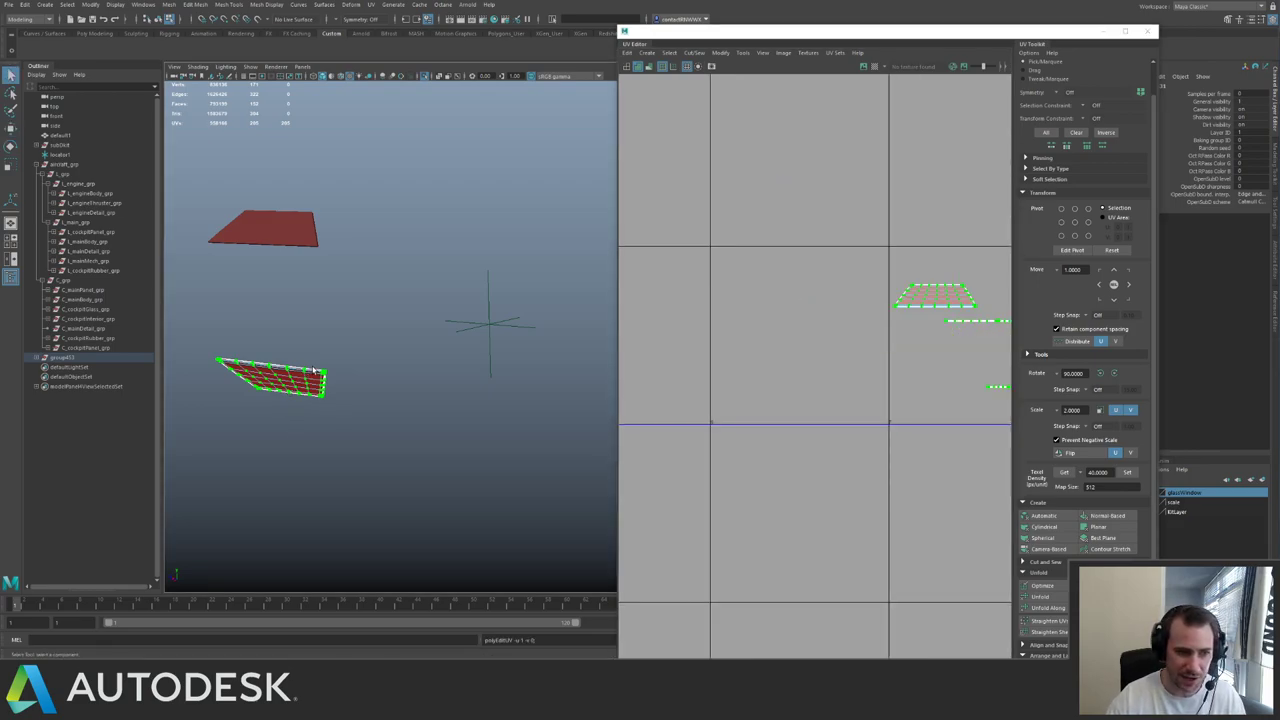
left_click_drag(323, 347, 288, 396)
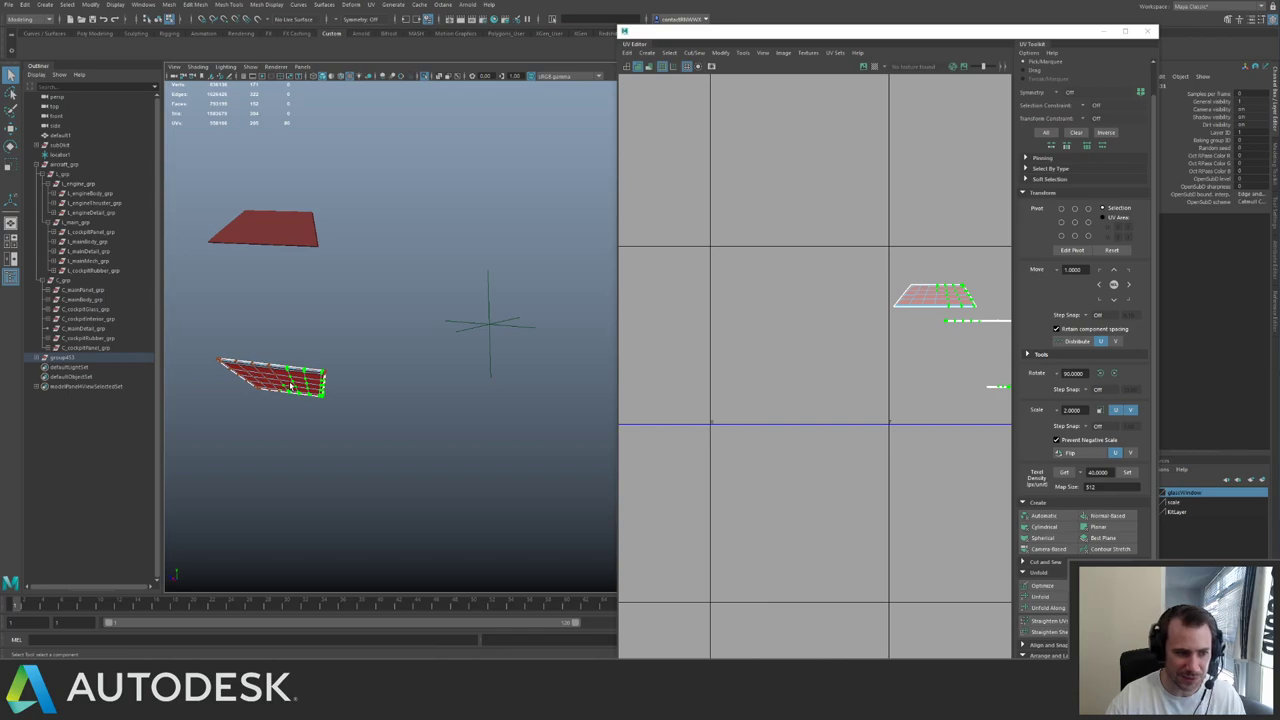
right_click_drag(291, 386, 296, 380)
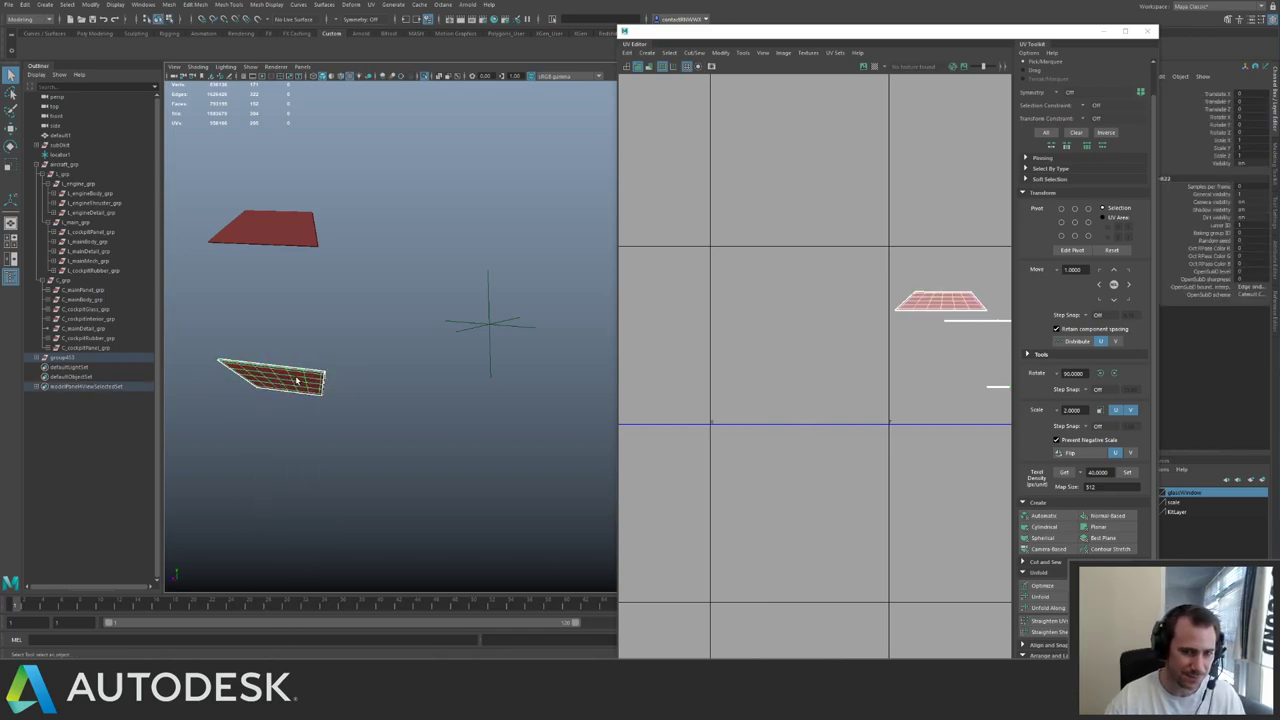
left_click_drag(377, 329, 312, 334, "alt")
middle_click_drag(312, 334, 516, 281, "alt")
right_click_drag(516, 281, 626, 286, "alt")
middle_click_drag(626, 286, 369, 289, "alt")
- Delete one of the overlapping lower panels, check the remaining panel's UV shells and undo the deletion
left_click(371, 244)
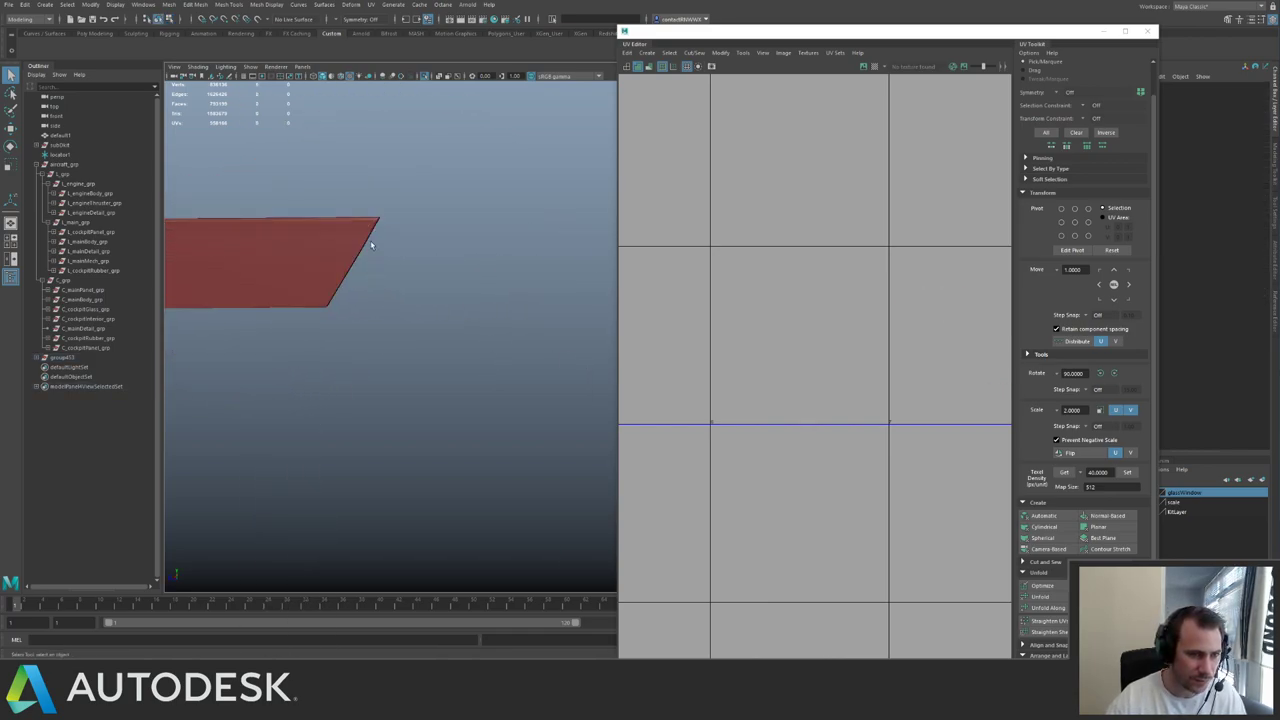
left_click(370, 222)
key("Delete")
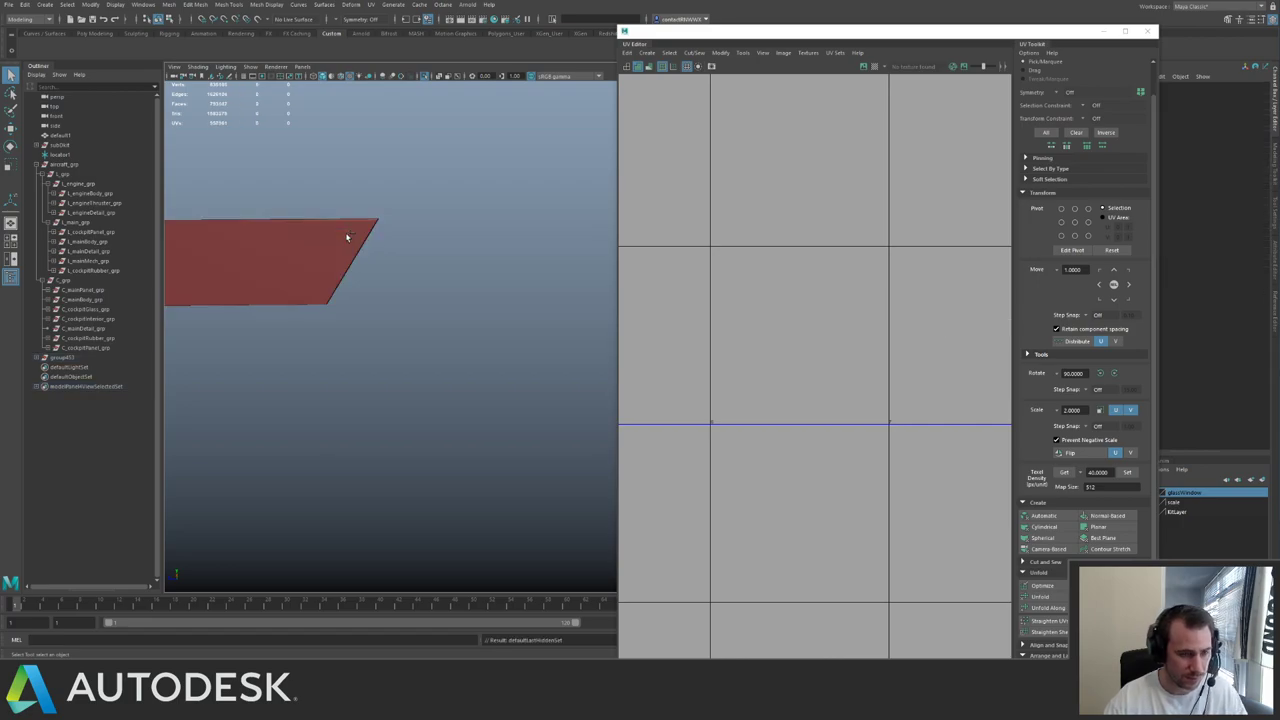
left_click(346, 239)
right_click_drag(440, 241, 302, 242, "alt")
middle_click_drag(302, 242, 375, 243, "alt")
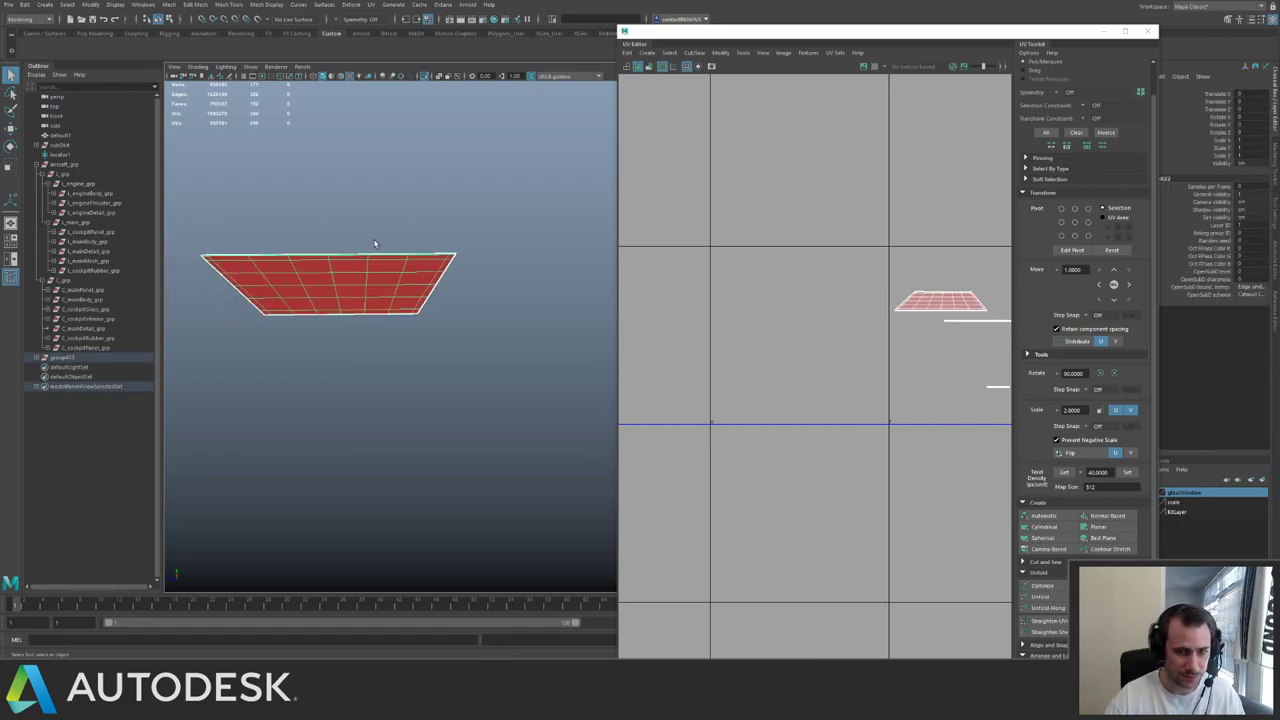
key("ctrl+z")
- Compare the UV shells of the two overlapping lower panels and delete the mirrored copy
left_click(427, 248)
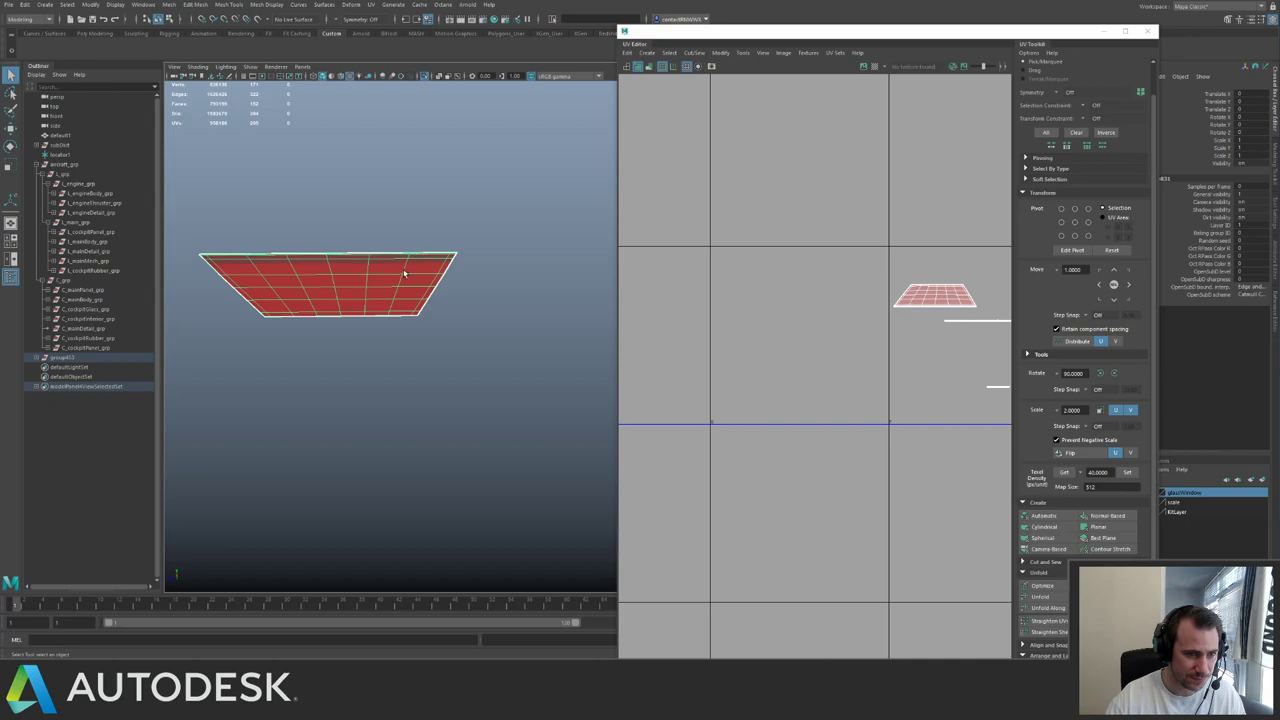
left_click(388, 309)
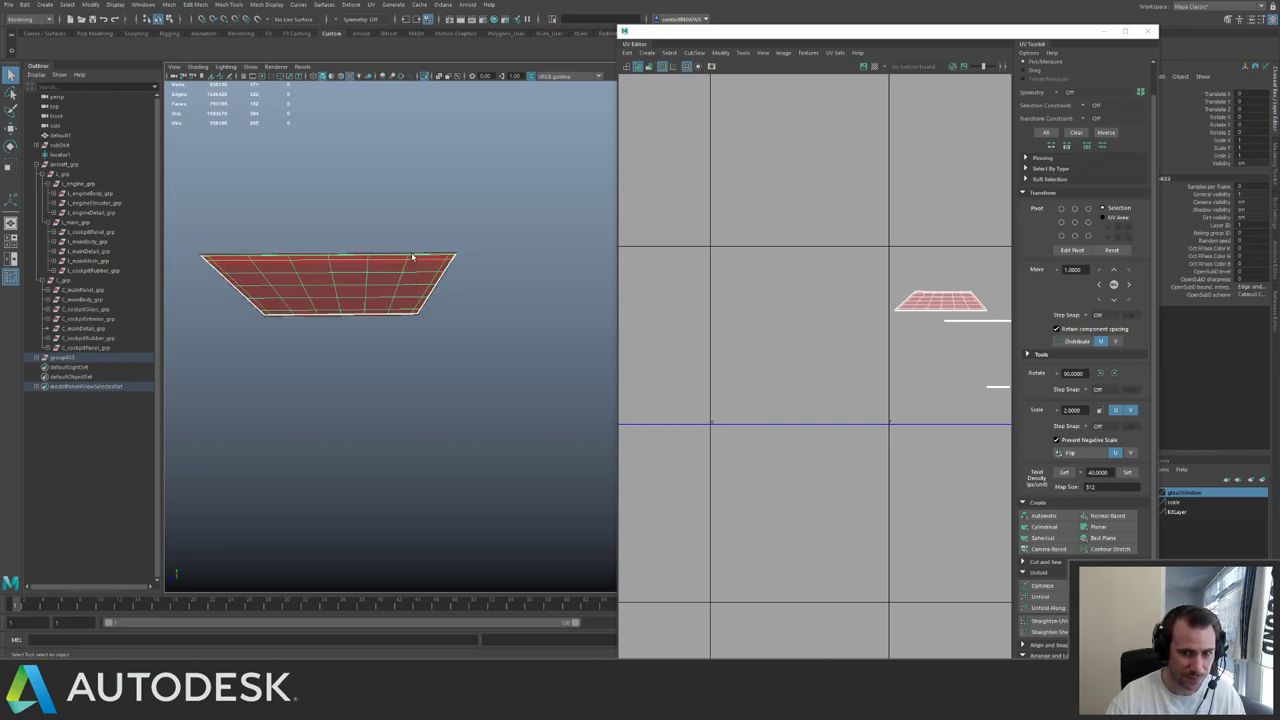
left_click_drag(436, 223, 363, 314)
left_click(372, 301)
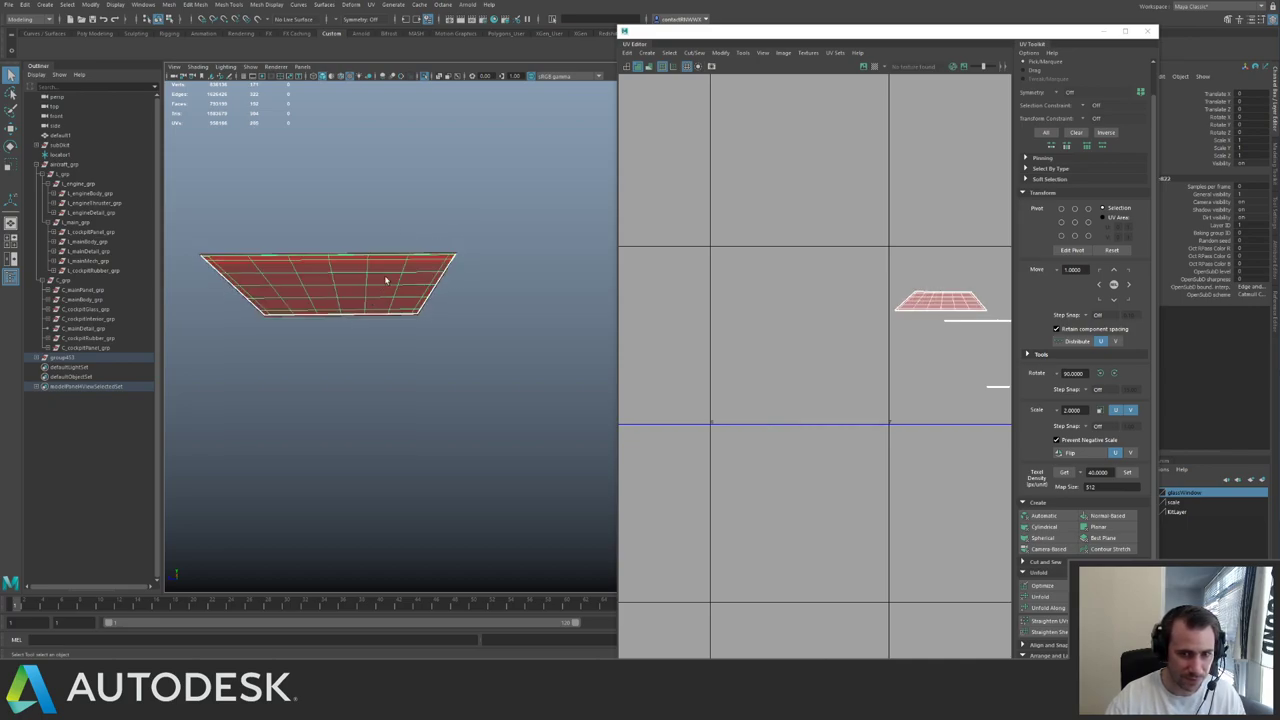
left_click(397, 255)
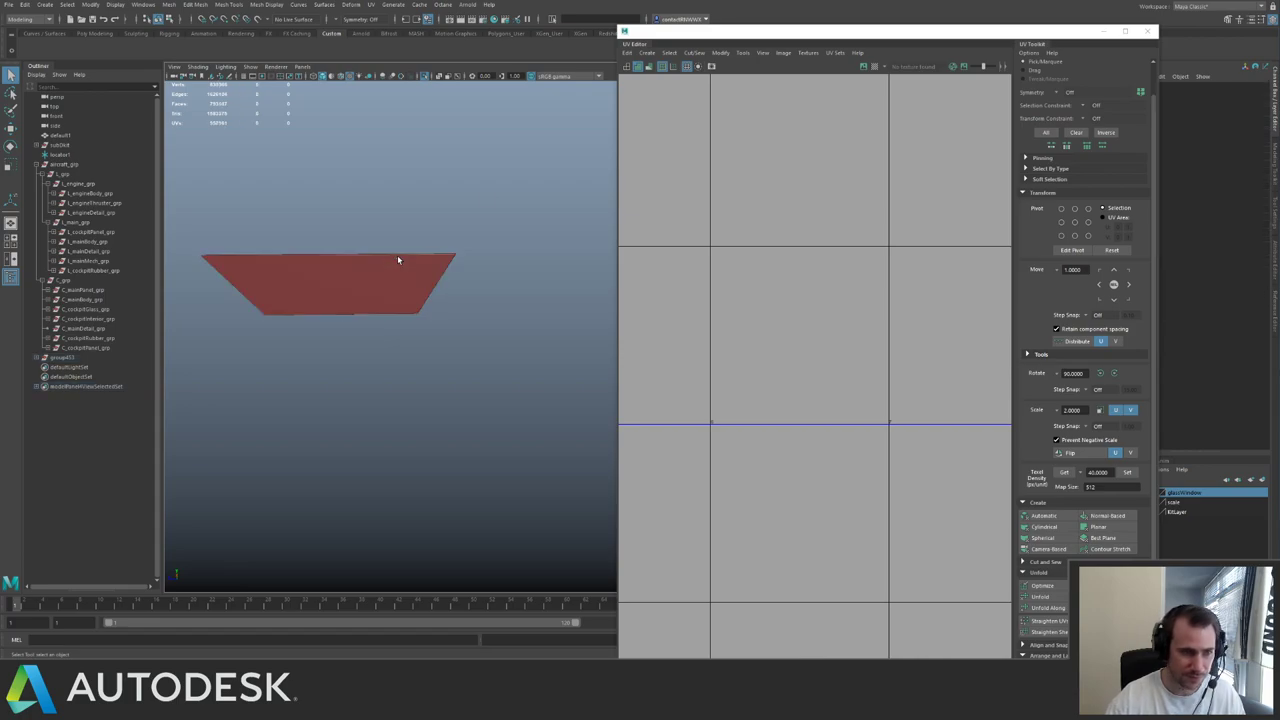
- Show the whole aircraft again and select the lower and upper gridded panels together to compare their UV shells
key("ctrl+1")
left_click_drag(397, 259, 603, 403, "alt")
left_click(362, 350)
left_click_drag(366, 352, 202, 253, "alt")
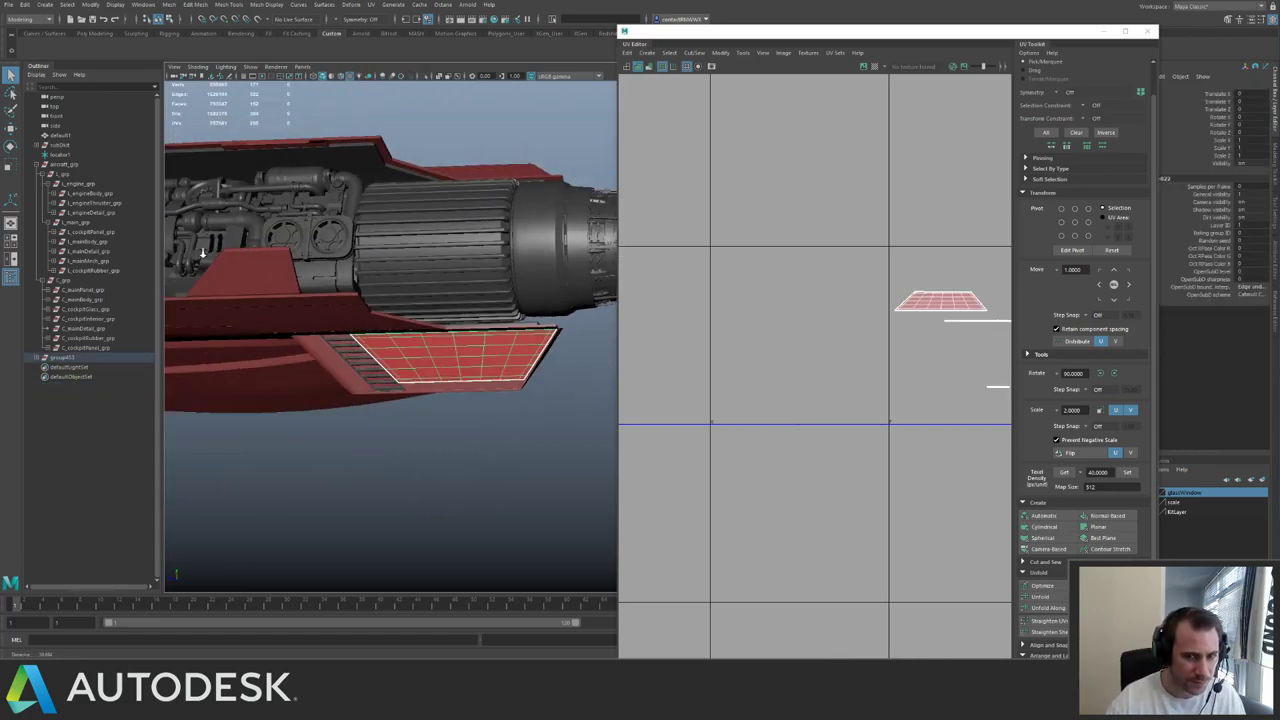
right_click_drag(202, 253, 188, 254, "alt")
middle_click_drag(188, 254, 98, 312, "alt")
left_click(381, 238, "shift")
middle_click_drag(888, 283, 792, 281, "alt")
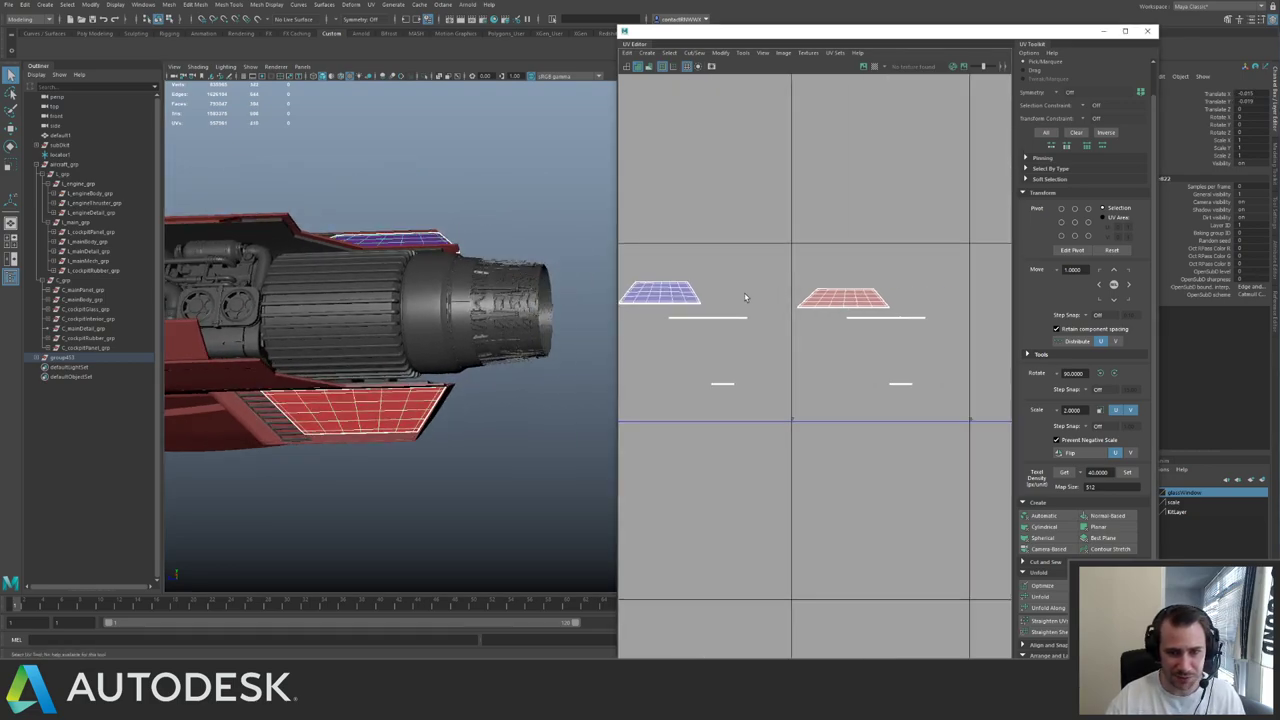
left_click_drag(480, 400, 394, 309, "alt")
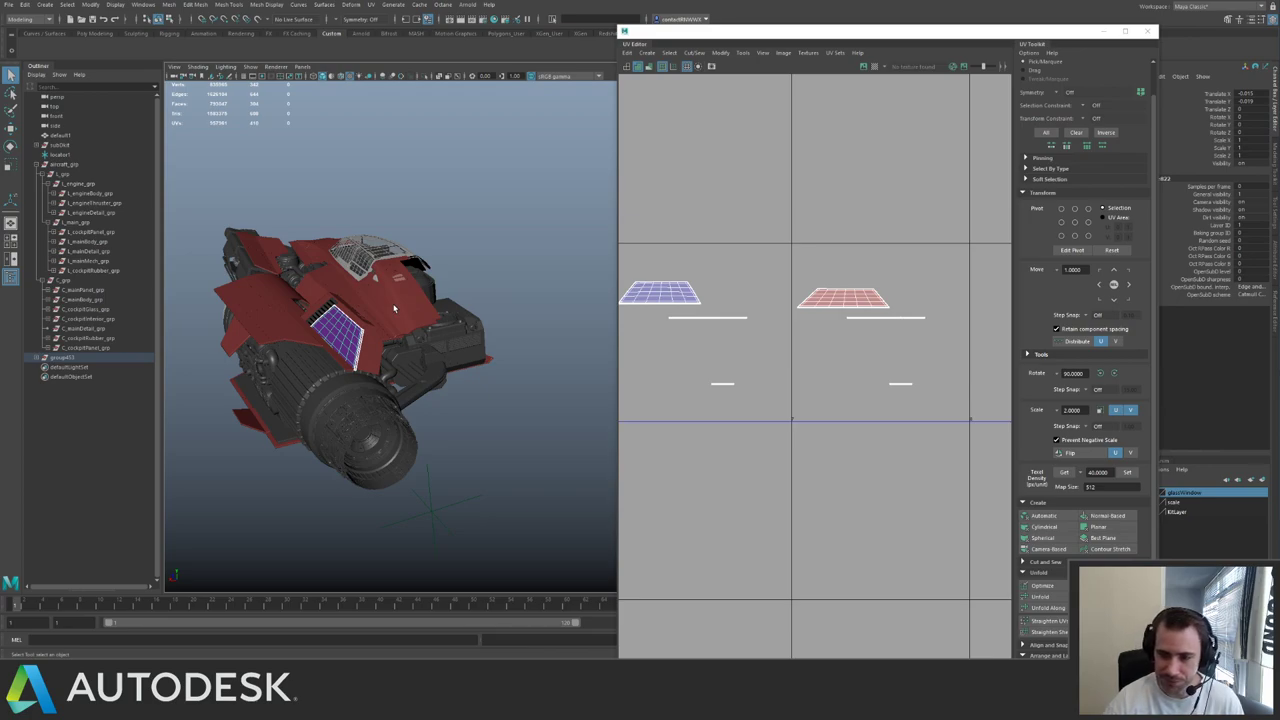
- Select the lower gridded panel, examine it and its UV shells from the side, and save the scene
left_click(454, 440)
left_click_drag(308, 352, 409, 363, "alt")
middle_click_drag(354, 394, 368, 378, "alt")
left_click_drag(368, 378, 440, 325, "alt")
left_click(472, 425)
left_click_drag(472, 425, 421, 339, "alt")
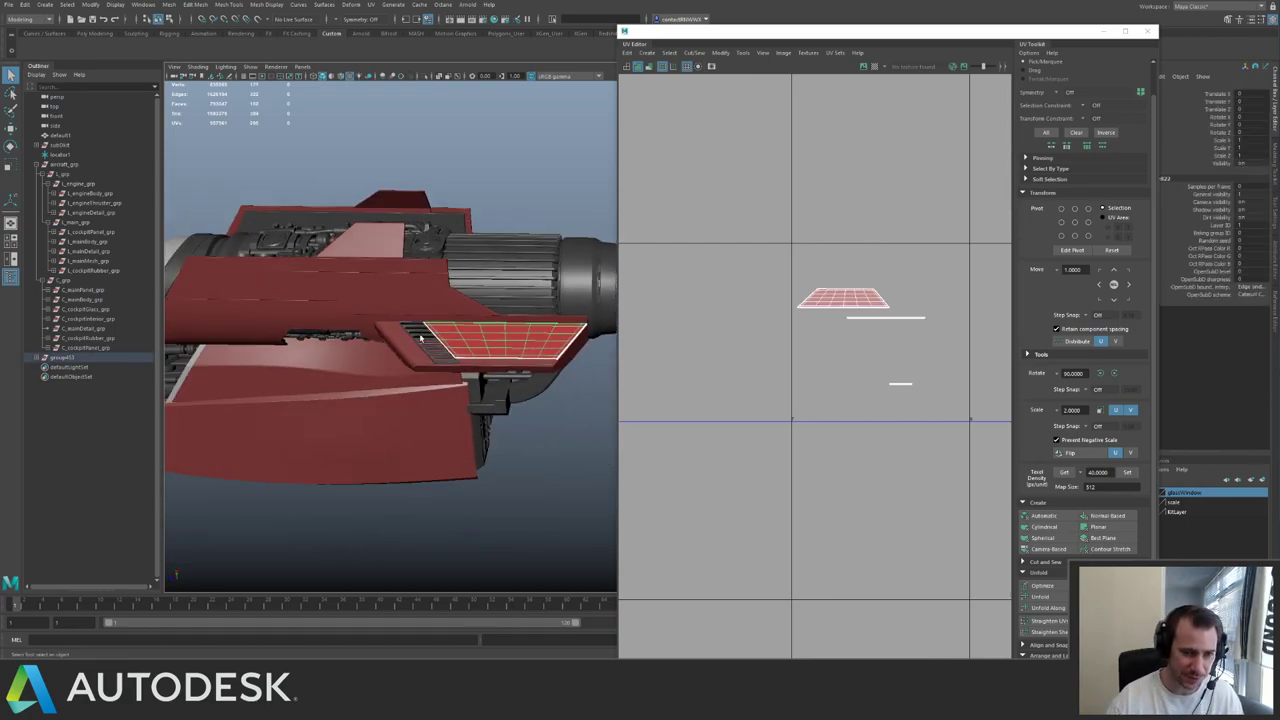
key("ctrl+s")
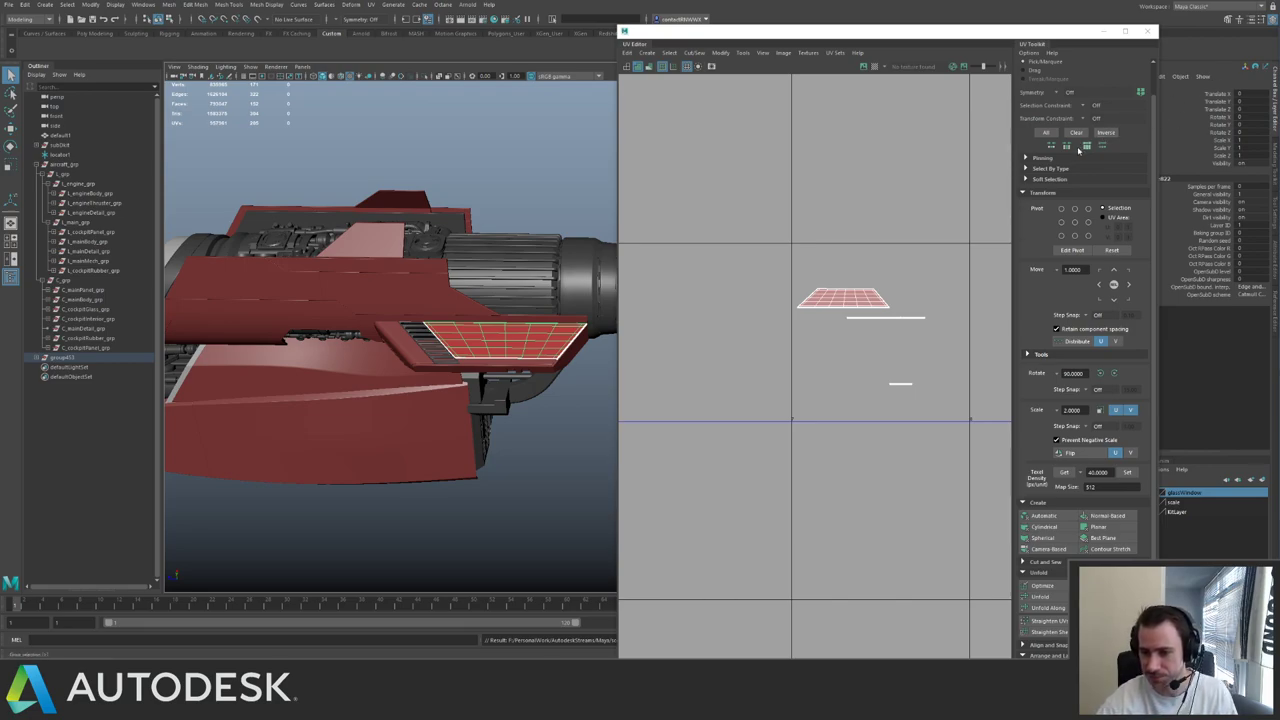
- Select the upper gridded panel on the red fin, check its UV shells and save the scene
left_click(563, 183)
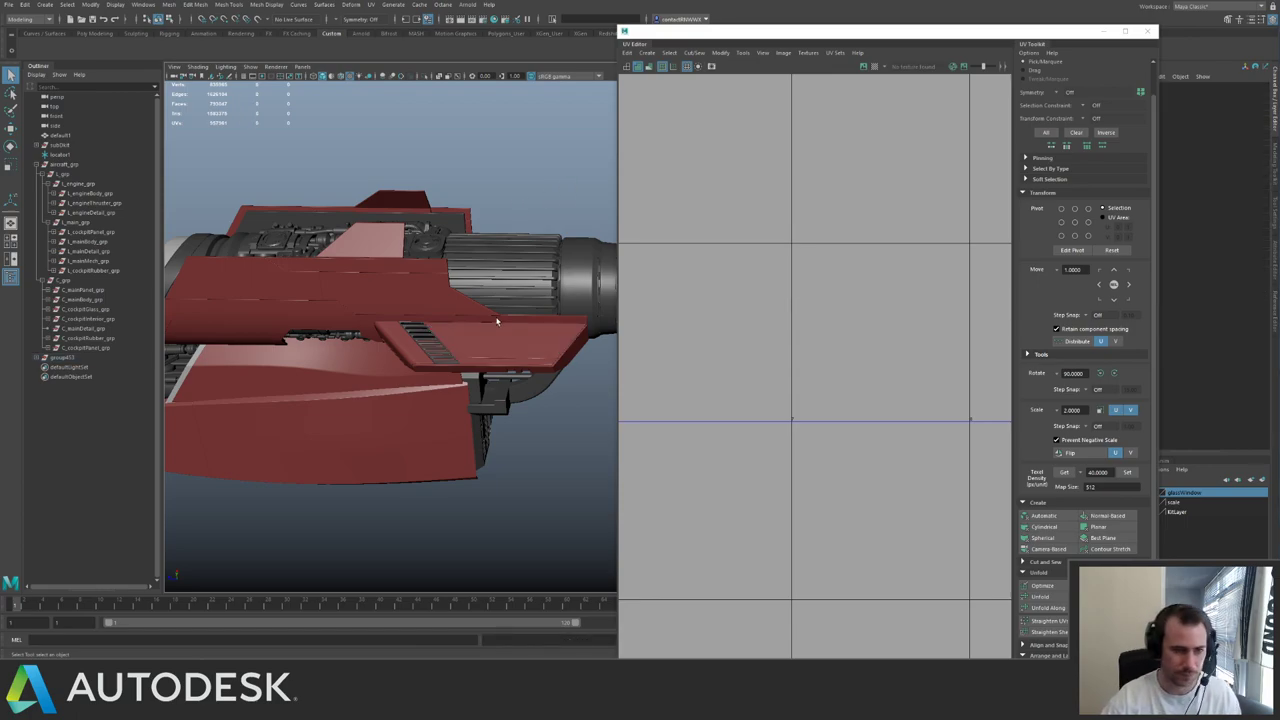
left_click_drag(496, 317, 440, 376, "alt")
left_click(402, 339)
left_click_drag(435, 322, 462, 342, "alt")
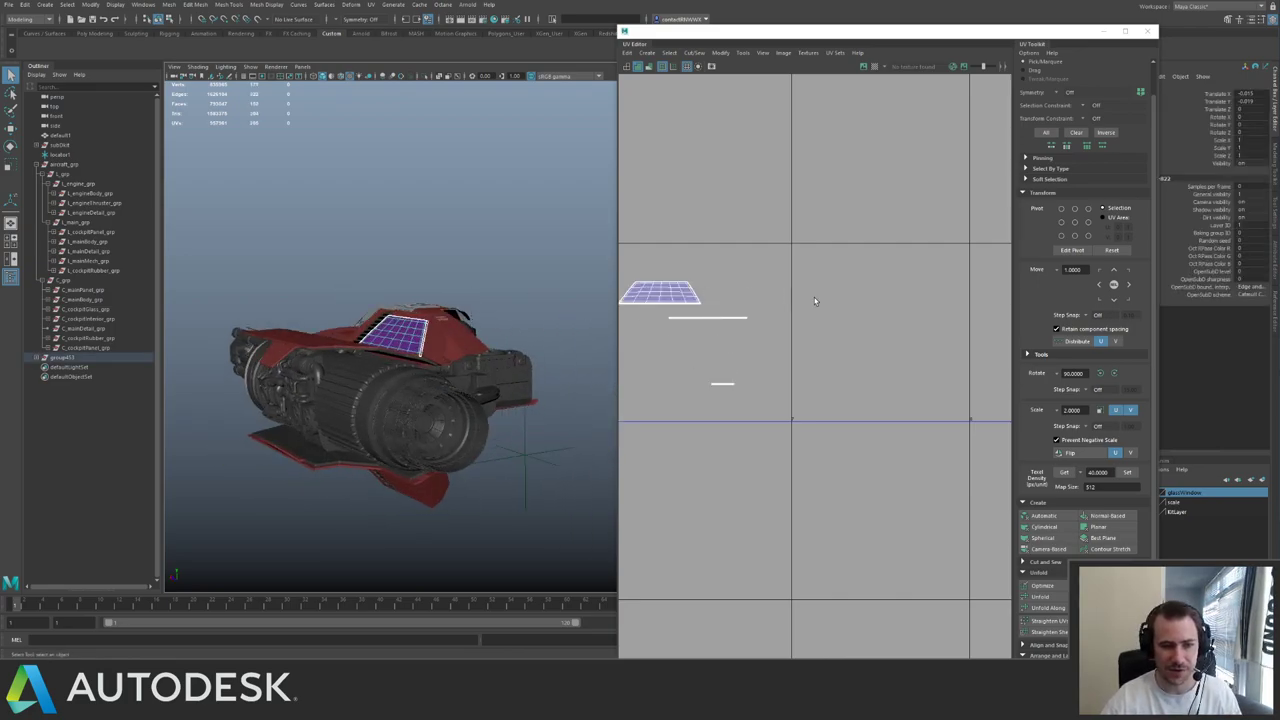
left_click_drag(500, 330, 462, 424, "alt")
left_click_drag(370, 375, 403, 276, "alt")
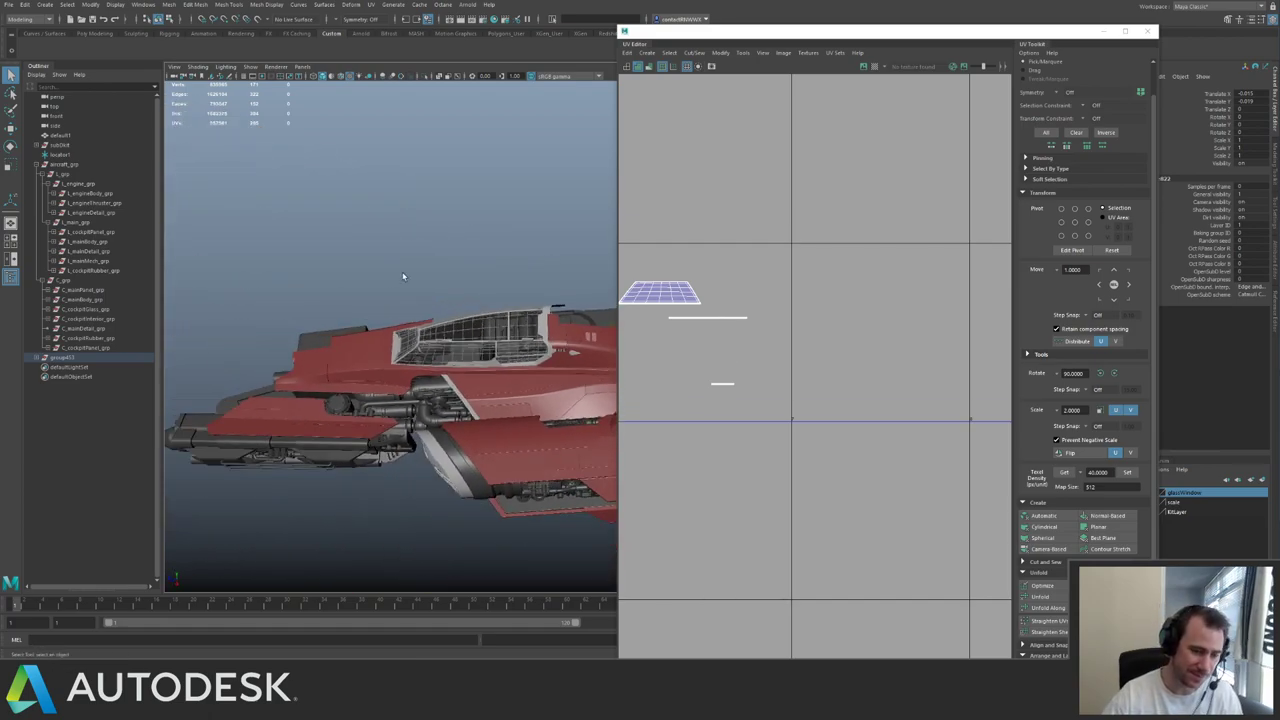
key("ctrl+s")
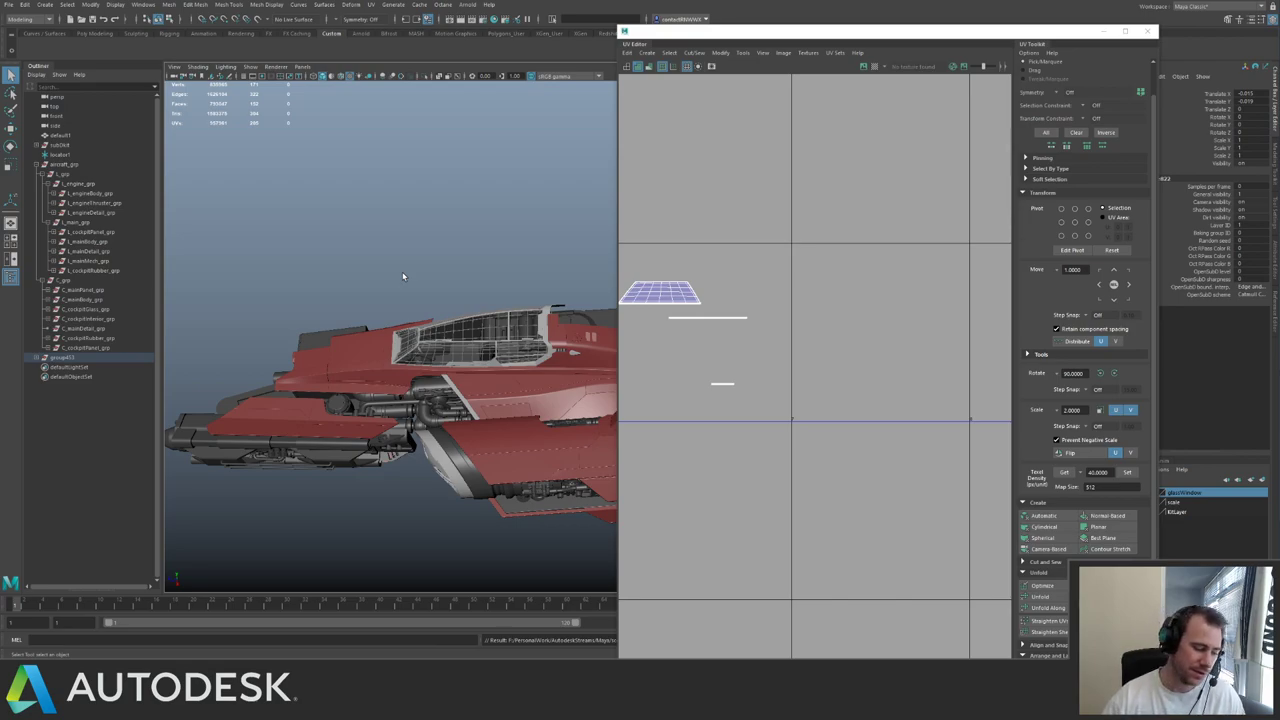
- Clear the panel selection and save the scene again
left_click_drag(427, 388, 462, 292, "alt")
left_click(462, 287)
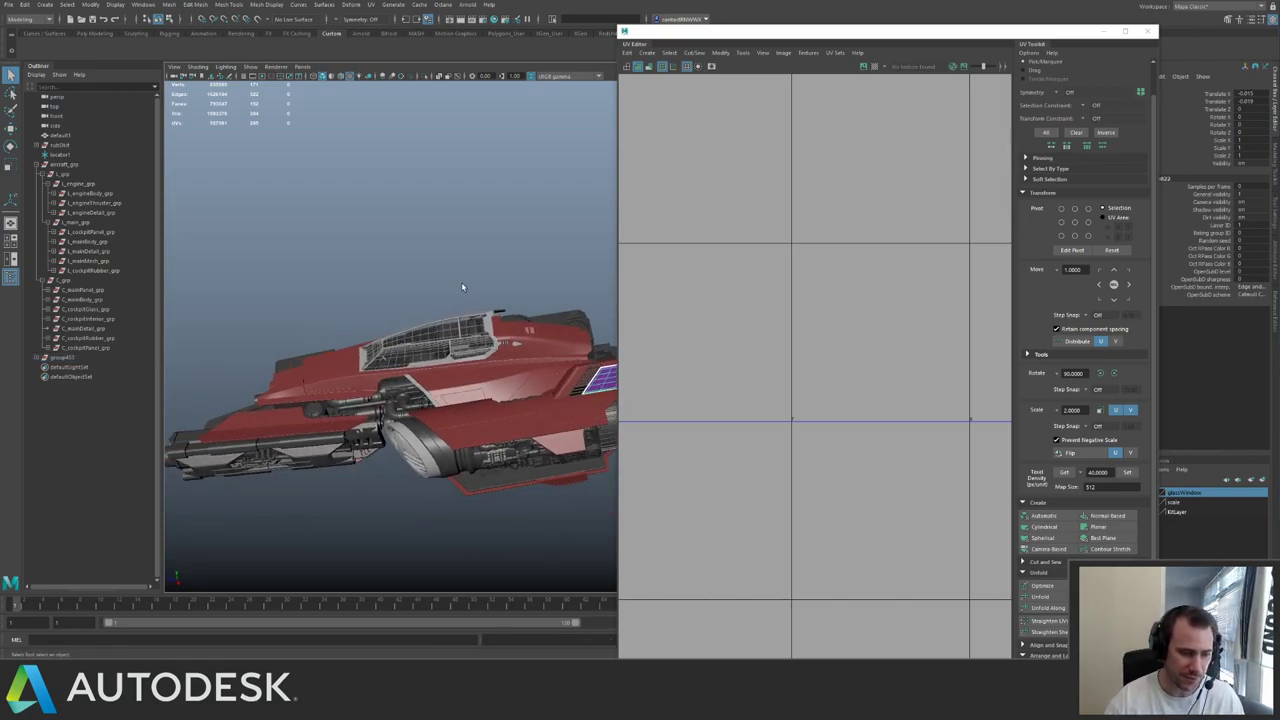
key("ctrl+s")
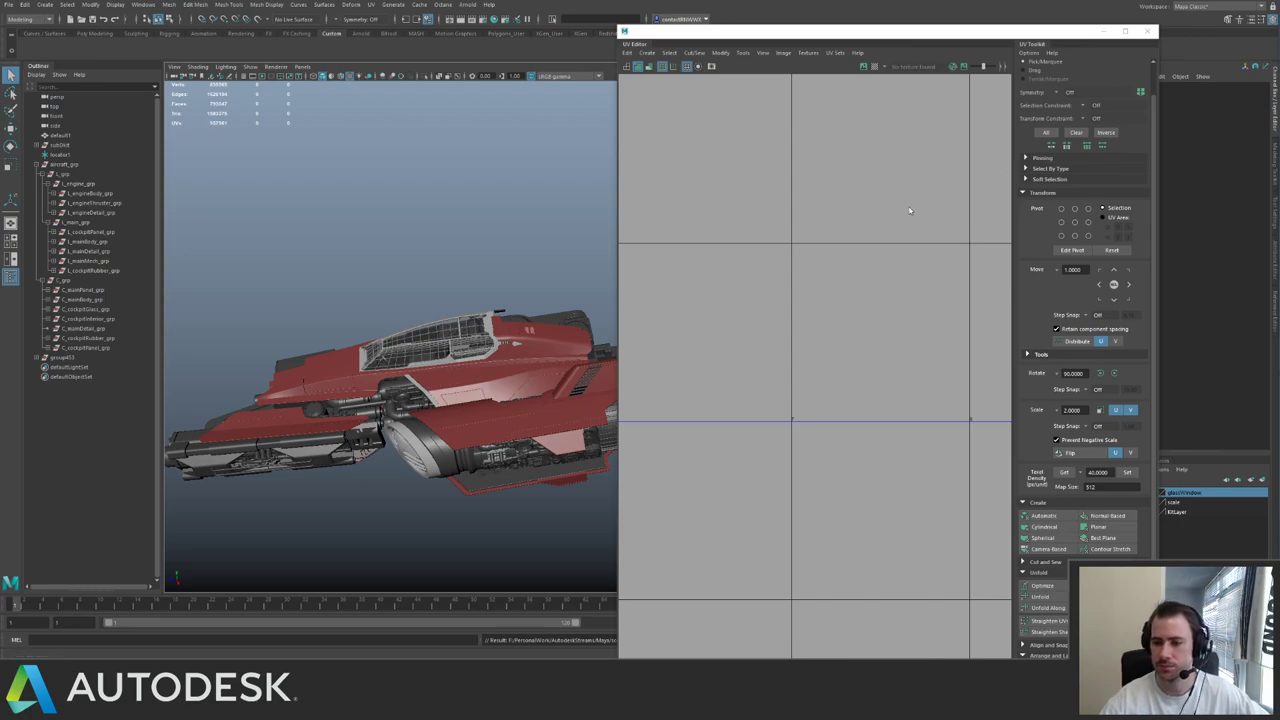
left_click(424, 250)
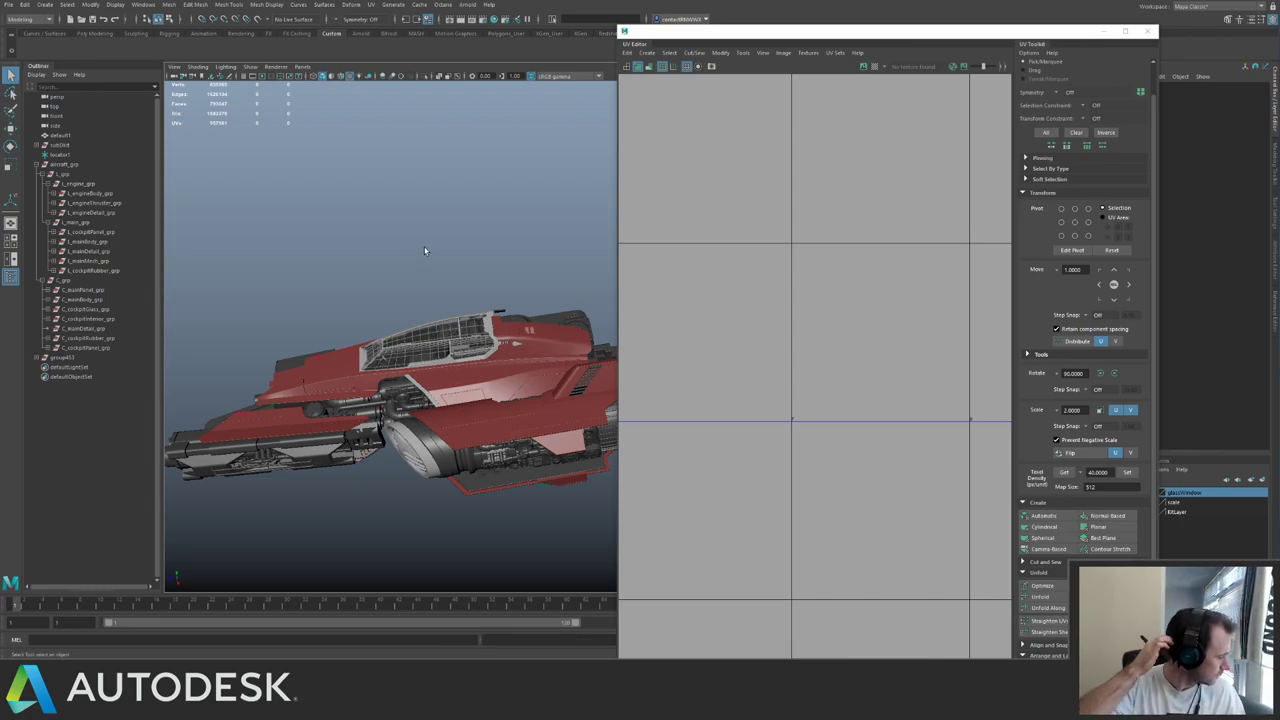
- Examine the engine, wing, cockpit and nose panels of the aircraft from several sides
left_click_drag(477, 339, 510, 300, "alt")
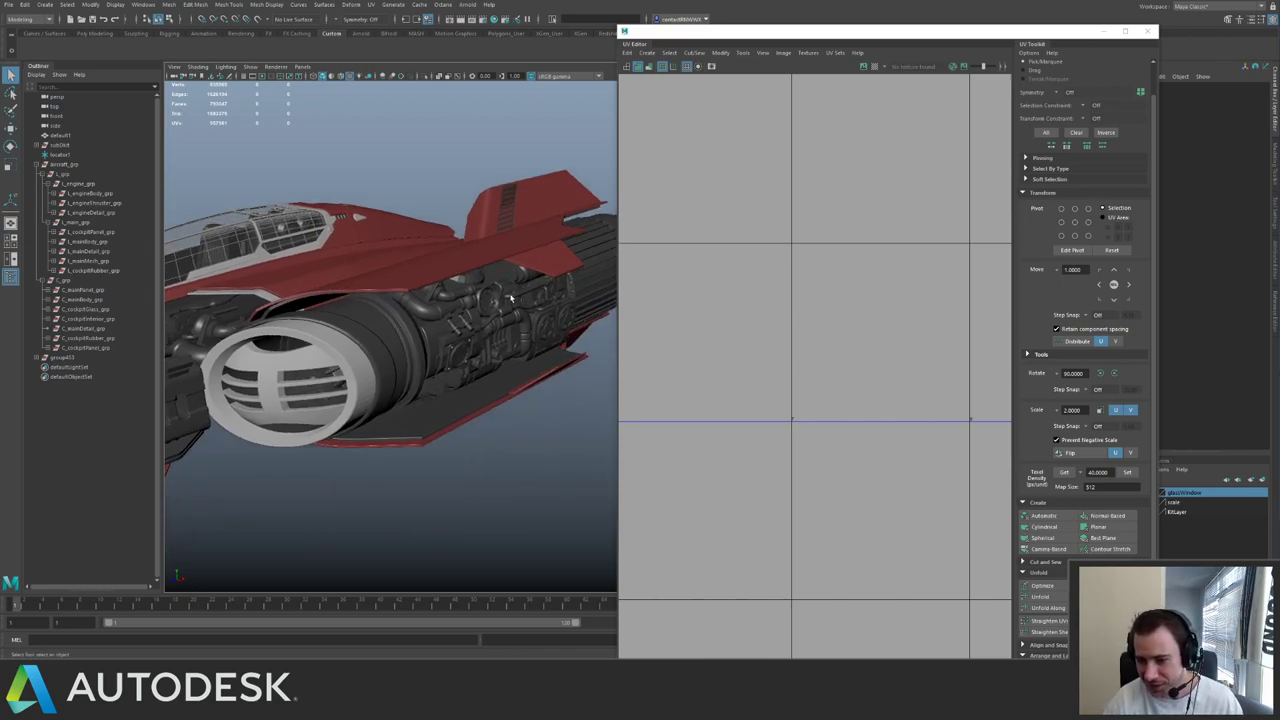
left_click_drag(510, 298, 434, 266, "alt")
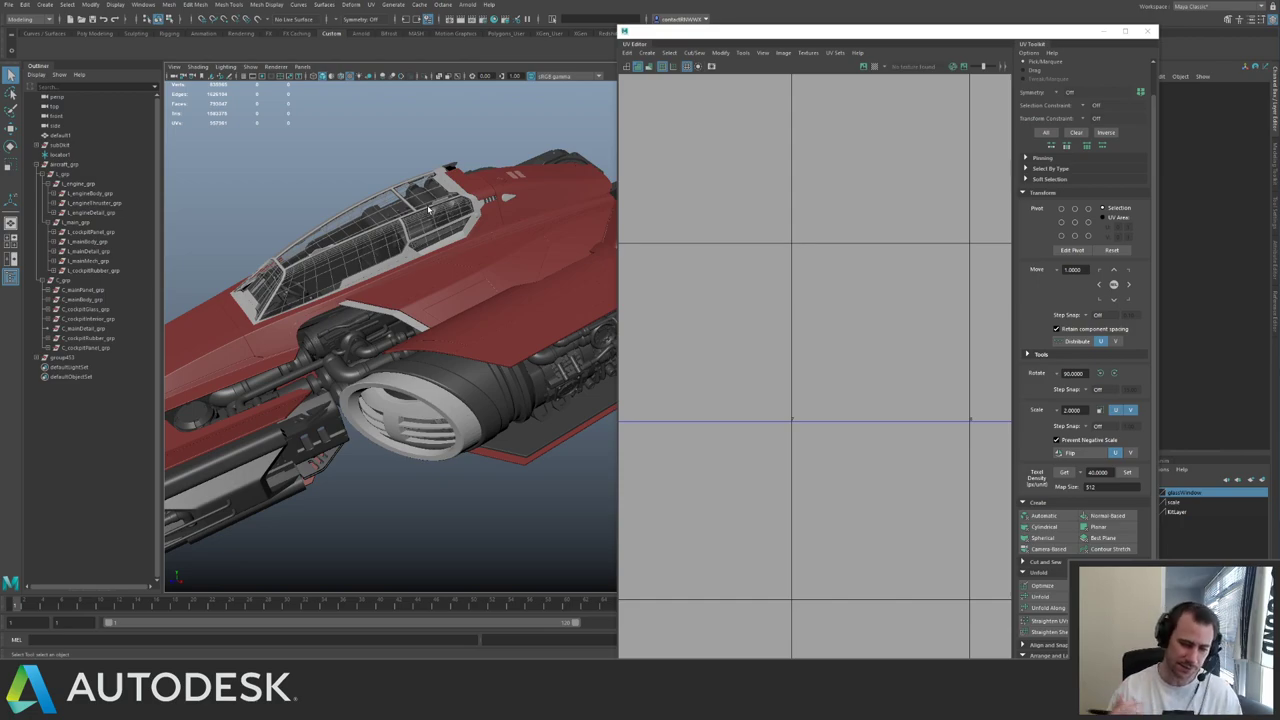
left_click_drag(447, 340, 455, 405, "alt")
left_click_drag(400, 372, 508, 380, "alt")
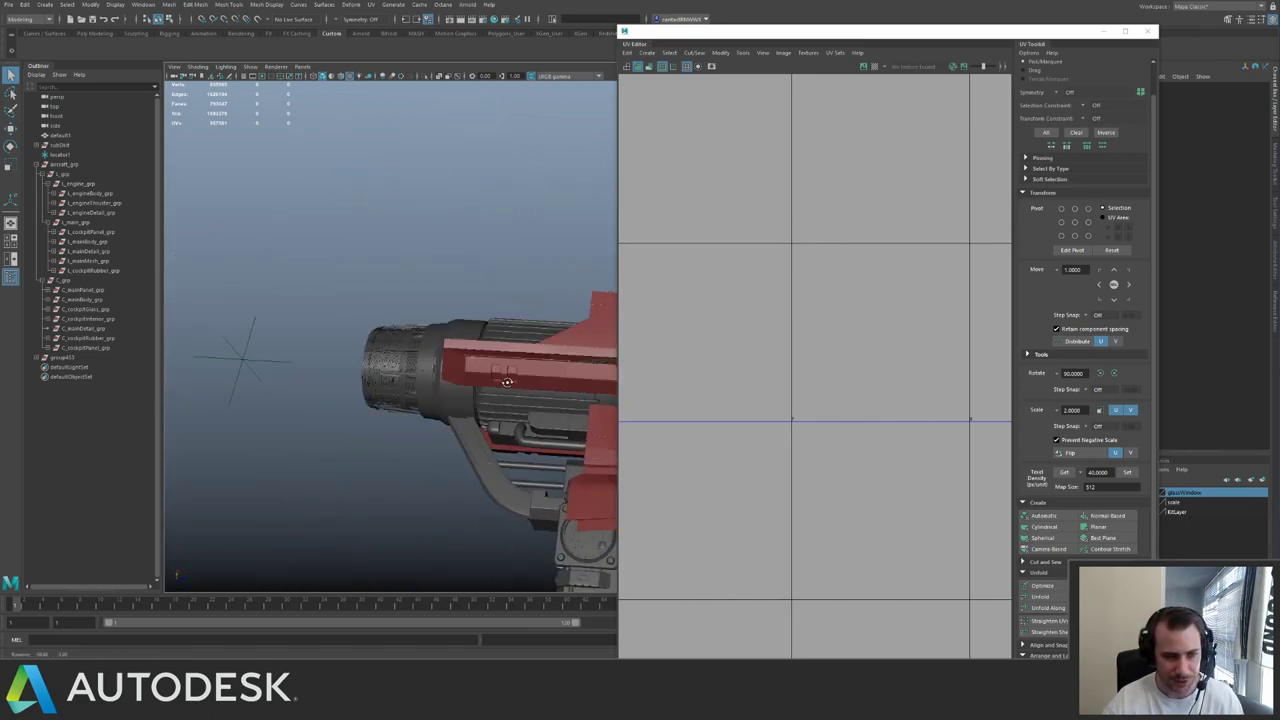
middle_click_drag(508, 380, 376, 363, "alt")
left_click_drag(375, 363, 431, 418, "alt")
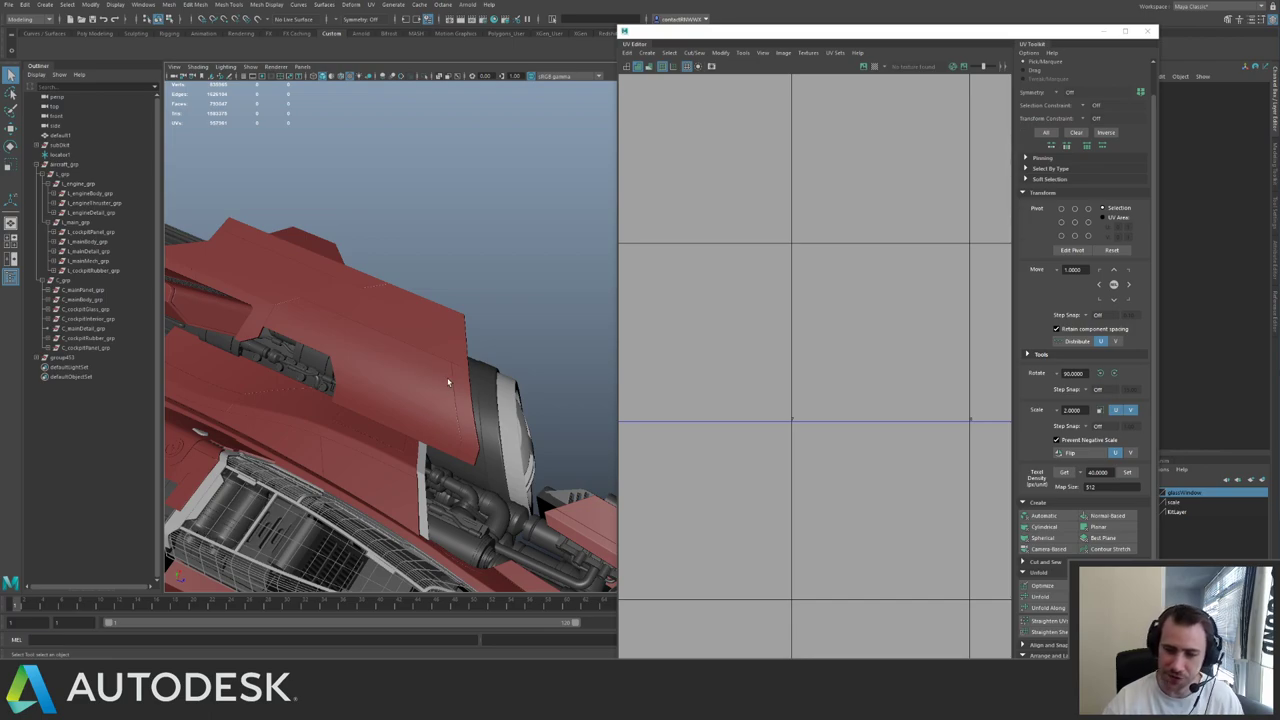
left_click_drag(454, 349, 523, 419, "alt")
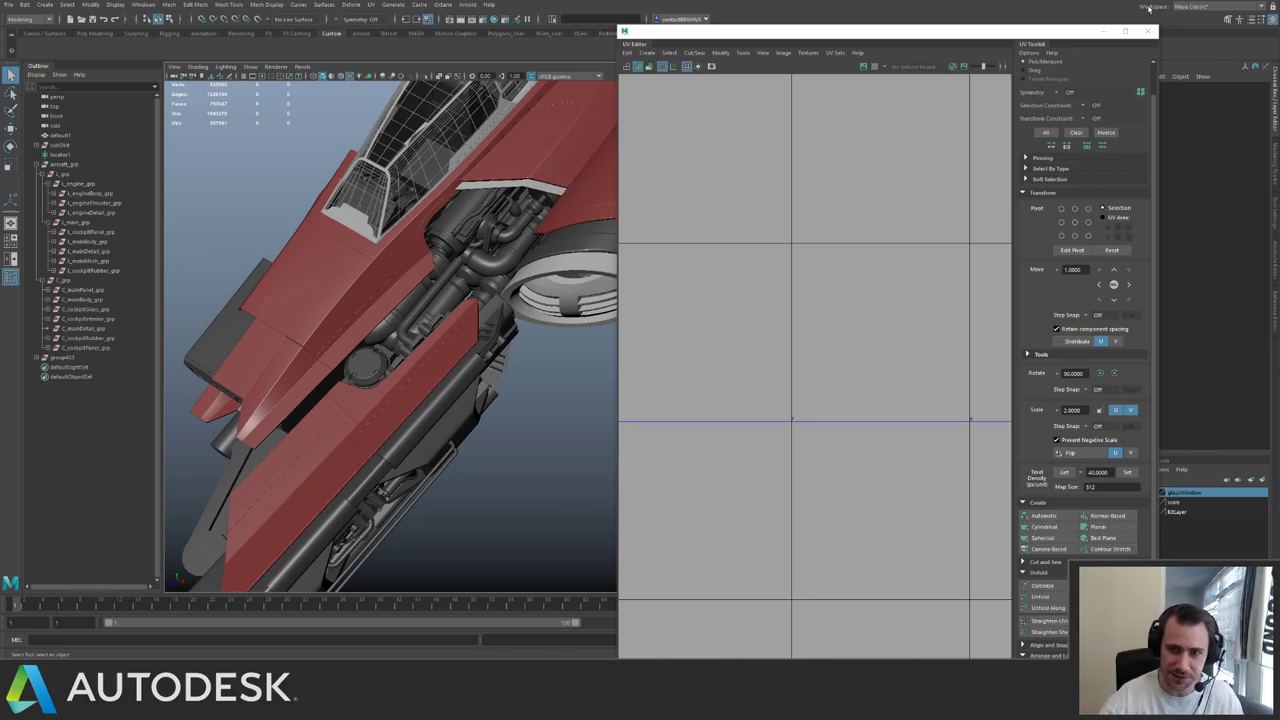
left_click_drag(500, 230, 530, 262, "alt")
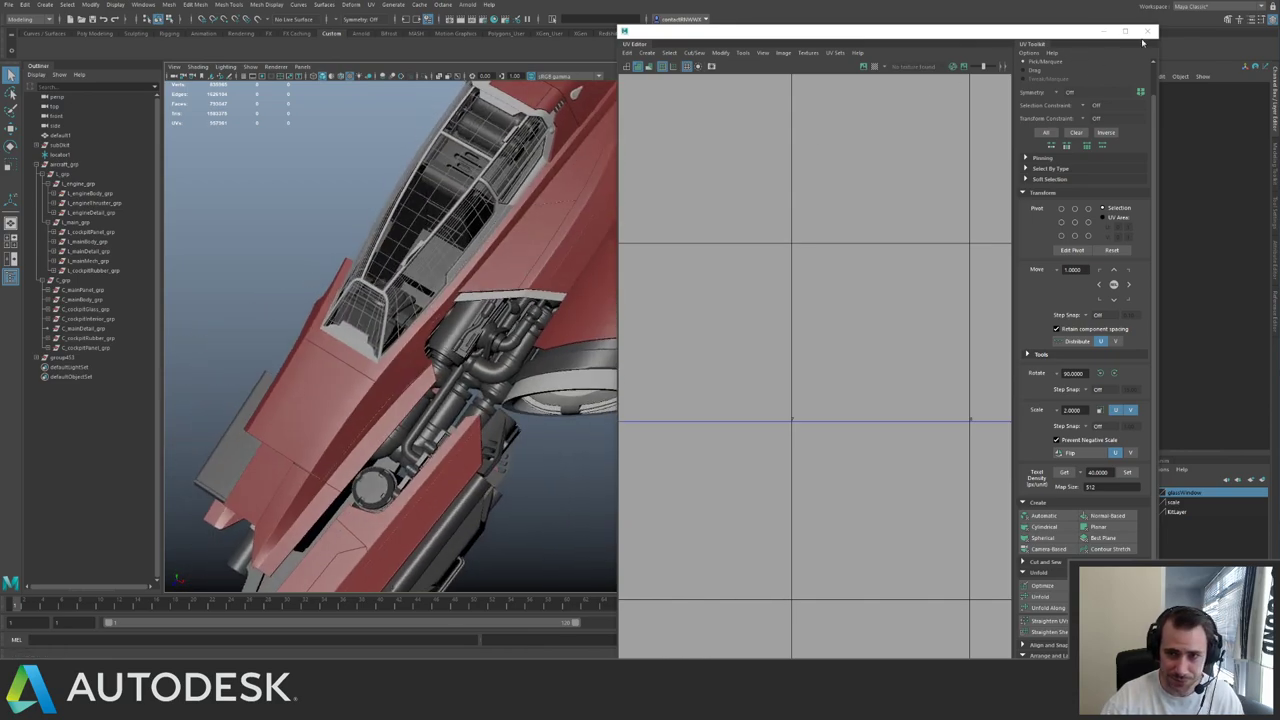
- Close the UV Editor and view the whole aircraft in the enlarged viewport
left_click(1149, 31)
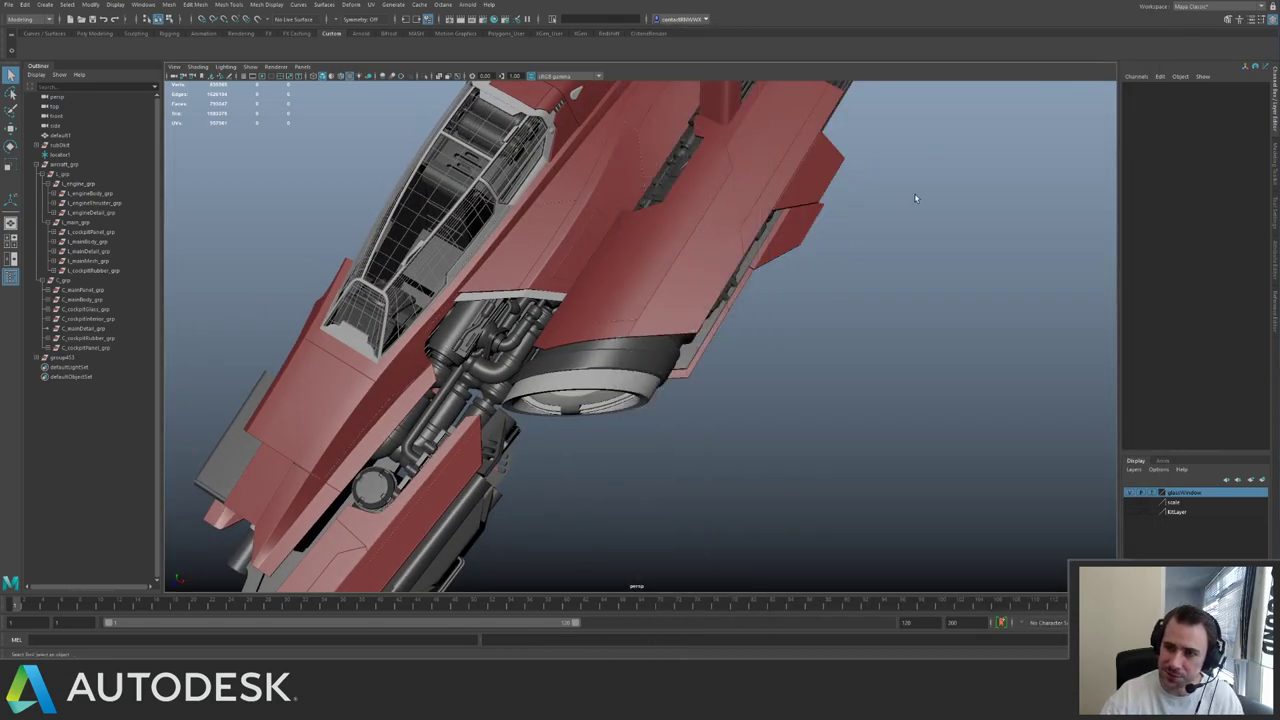
left_click_drag(915, 198, 709, 213, "alt")
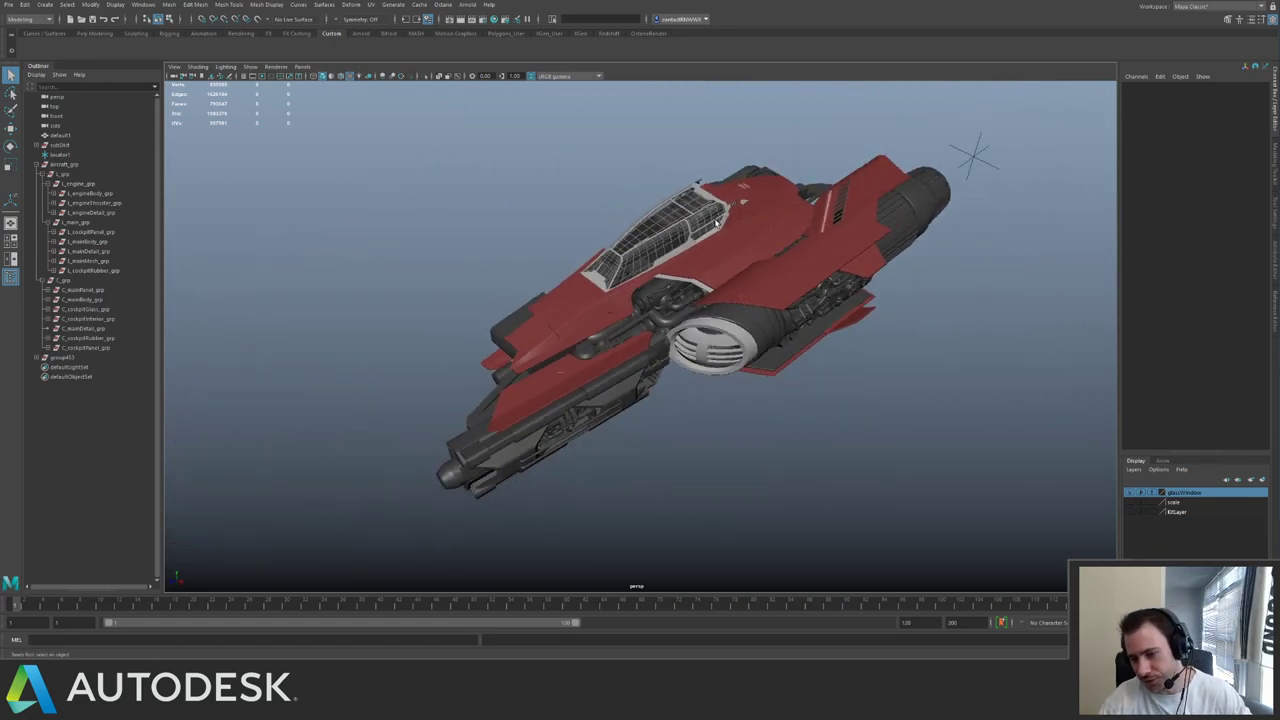
left_click_drag(660, 252, 805, 281, "alt")
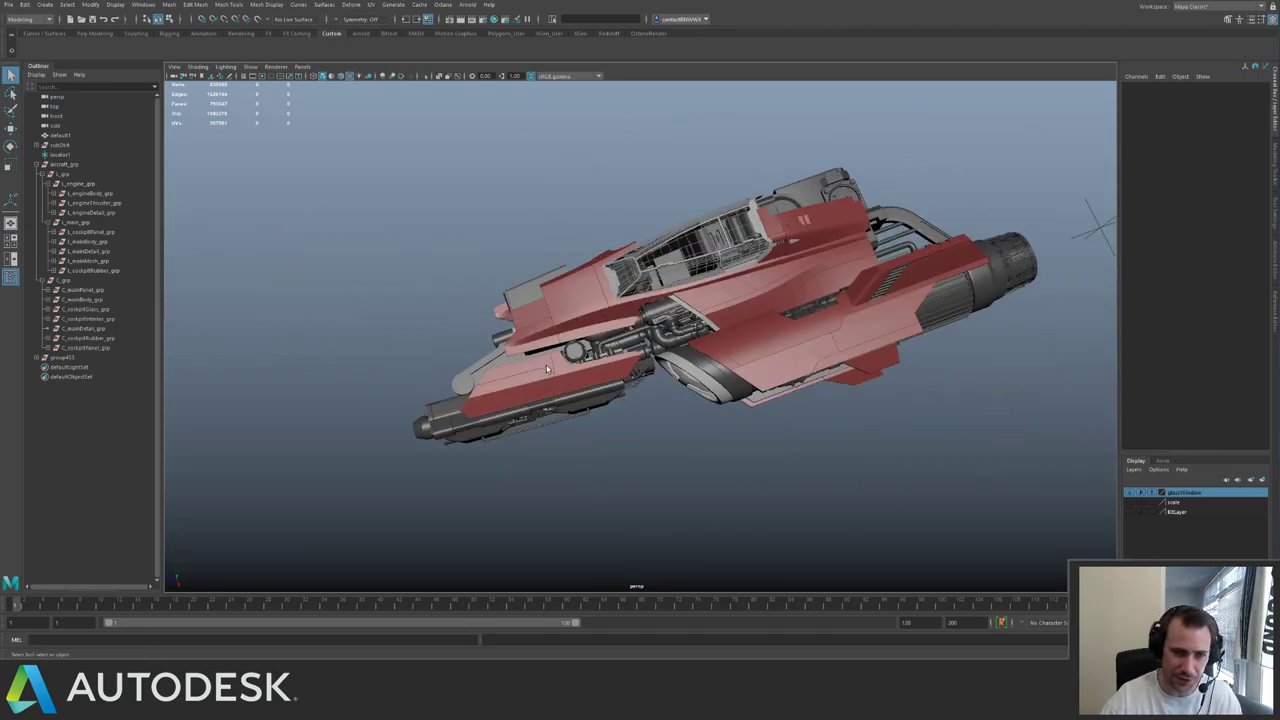
- Examine the cockpit interior through the canopy glass from above and from the open side
left_click_drag(546, 365, 580, 268, "alt")
left_click(666, 337)
left_click_drag(664, 335, 667, 287, "alt")
left_click(579, 249)
middle_click_drag(667, 287, 666, 272, "alt")
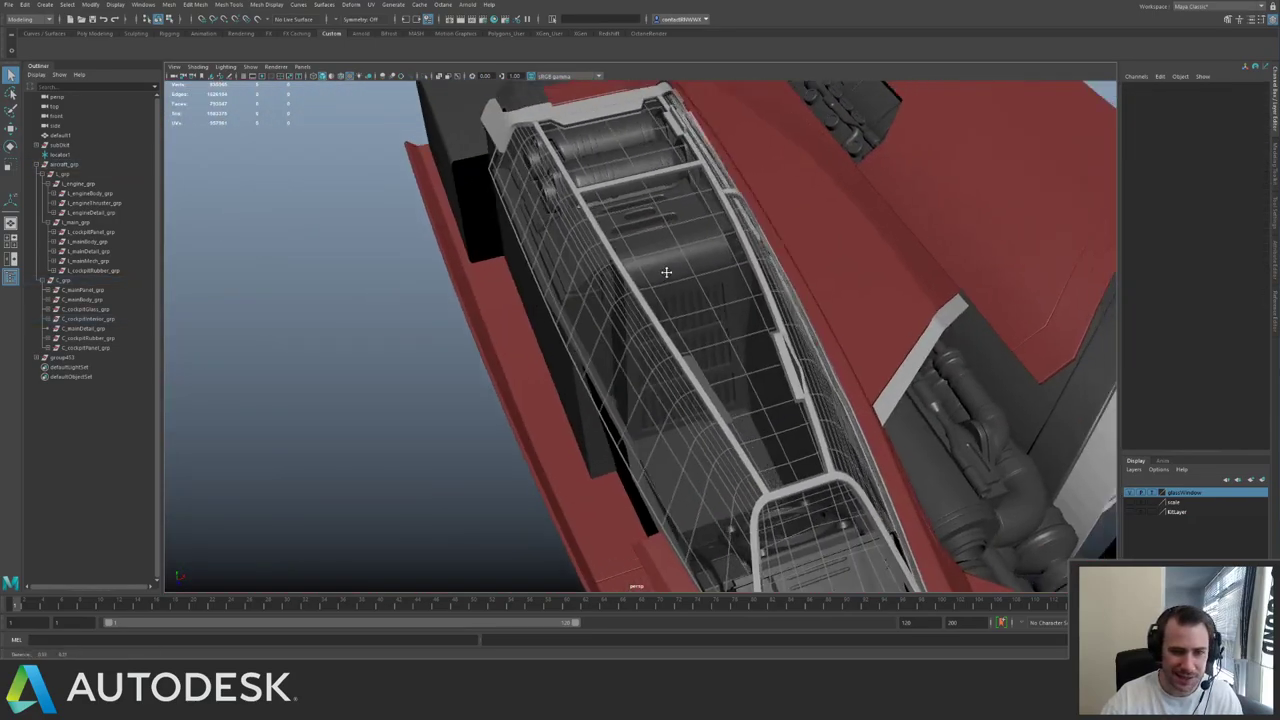
left_click_drag(666, 272, 663, 228, "alt")
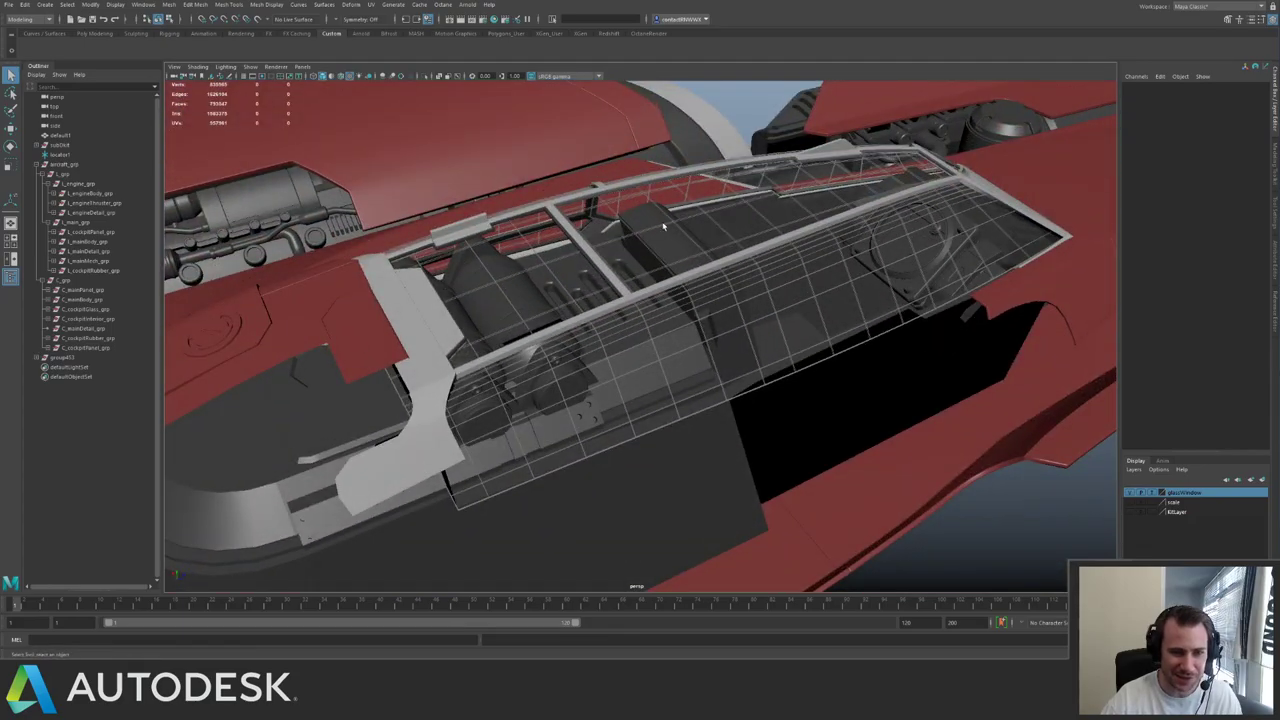
- Select the rear cockpit shell piece and check how far it extends in side view
left_click_drag(905, 300, 671, 270, "alt")
left_click(742, 320)
left_click_drag(742, 320, 588, 310, "alt")
left_click(543, 370)
scroll(543, 370, "down", 5)
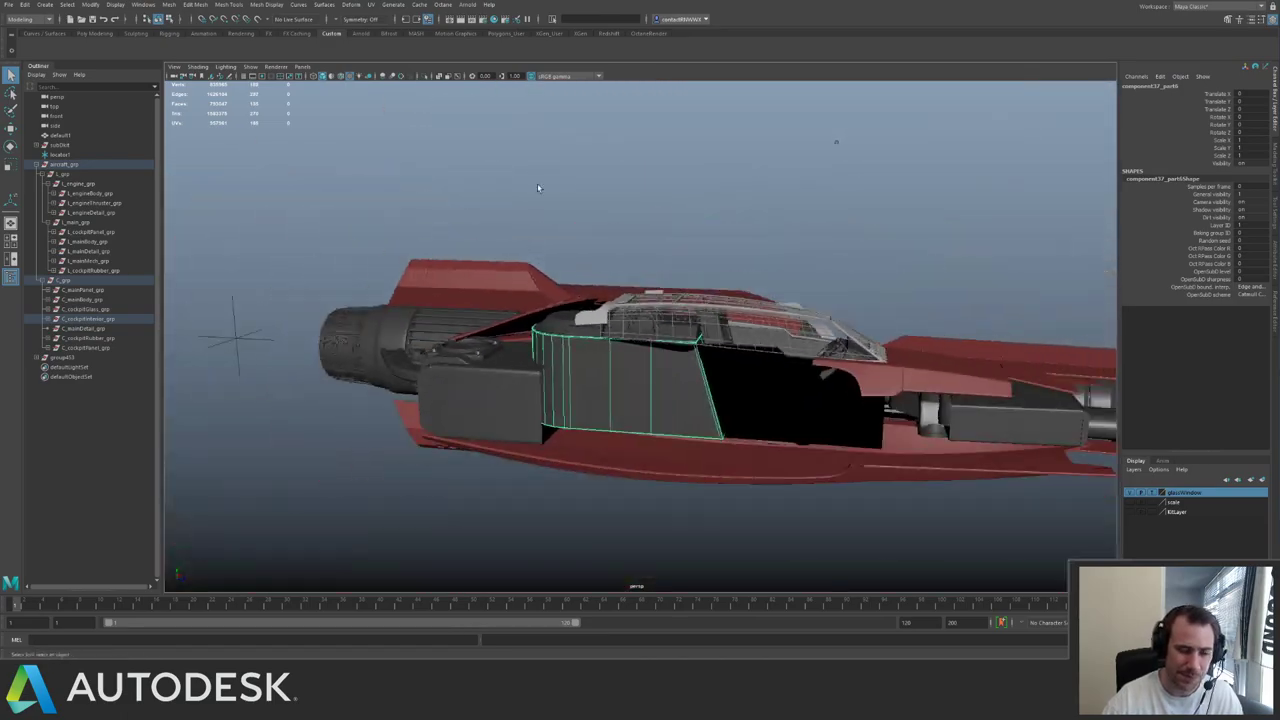
- Isolate a cockpit interior part to inspect it, and show the rest of the aircraft again
left_click_drag(672, 190, 640, 222, "alt")
right_click_drag(760, 270, 960, 335, "alt")
left_click_drag(735, 245, 800, 240, "alt")
left_click(727, 262)
left_click(731, 241)
key("ctrl+1")
key("ctrl+1")
right_click_drag(796, 241, 706, 238, "alt")
left_click_drag(706, 238, 663, 242, "alt")
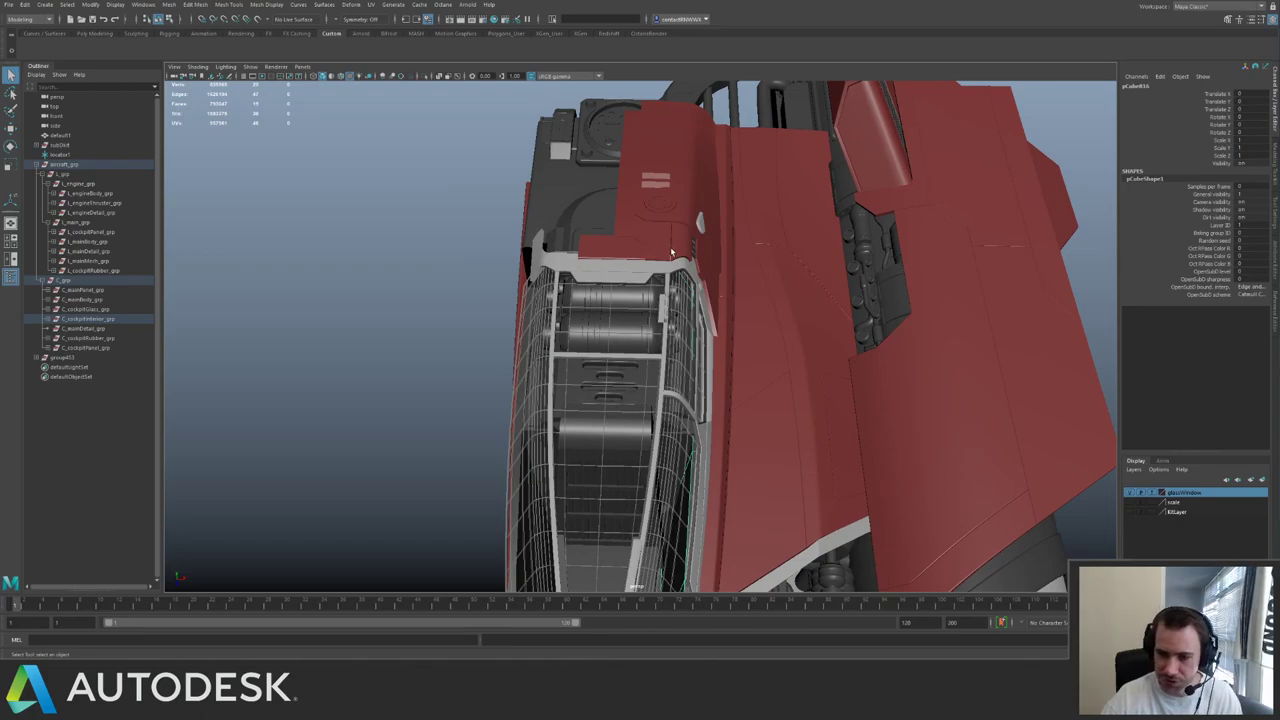
- Select the whole rear cockpit interior assembly component37 behind the seats
left_click(413, 258)
left_click_drag(544, 263, 577, 258, "alt")
left_click(573, 397)
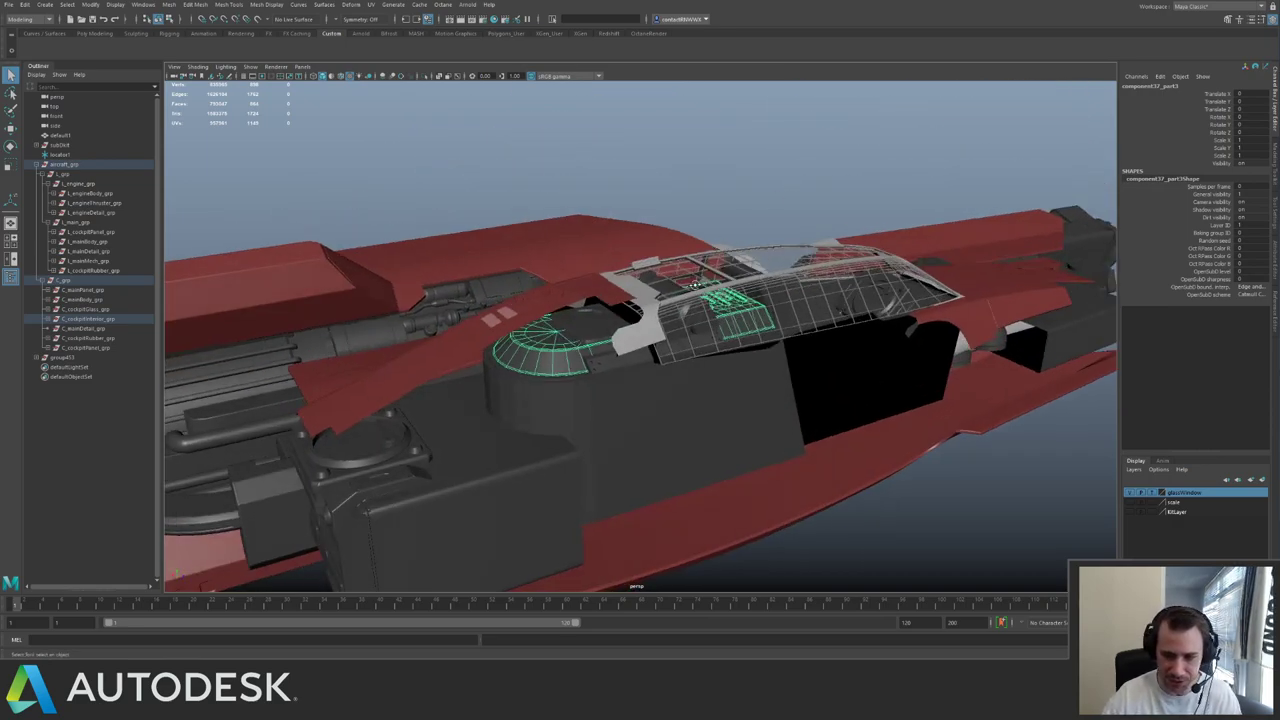
left_click_drag(695, 286, 672, 312, "alt")
right_click_drag(672, 312, 768, 314, "alt")
left_click_drag(768, 314, 749, 316, "alt")
left_click(750, 316)
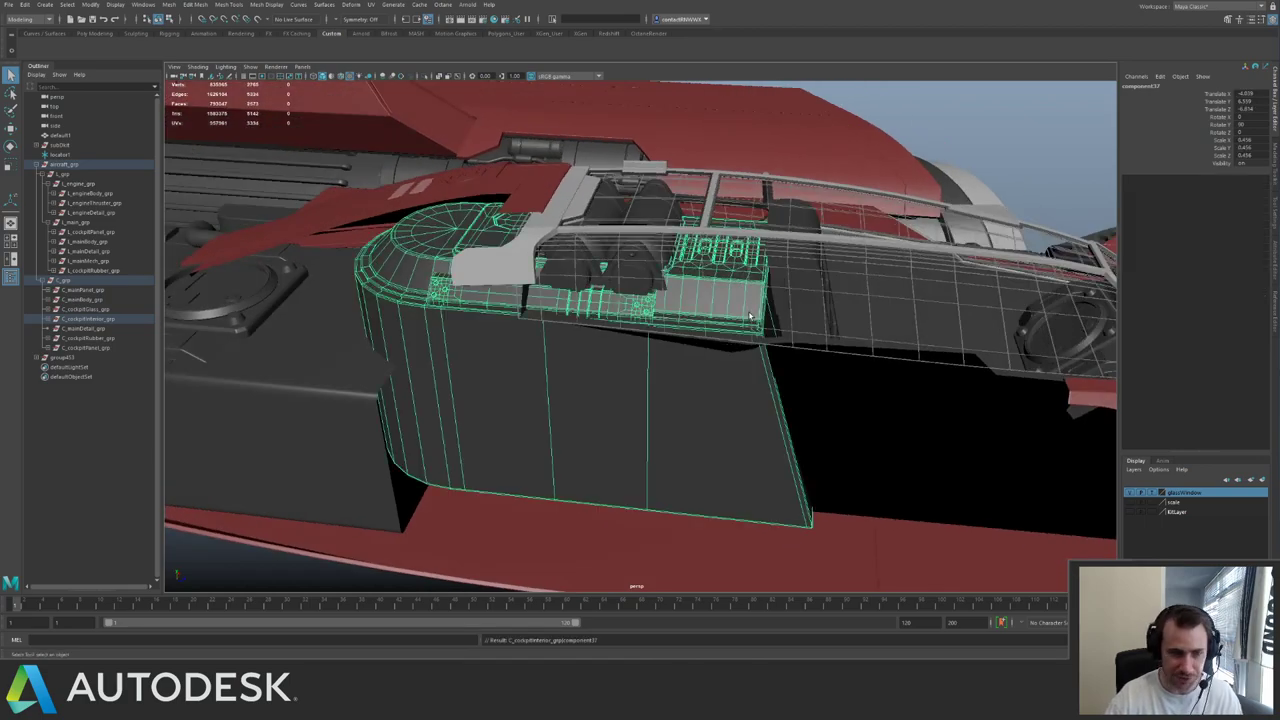
- Isolate the component37 assembly, check its raised top panel separately, and frame the full assembly
left_click_drag(673, 275, 695, 274, "alt")
key("ctrl+1")
middle_click_drag(606, 274, 700, 279, "alt")
left_click(691, 274)
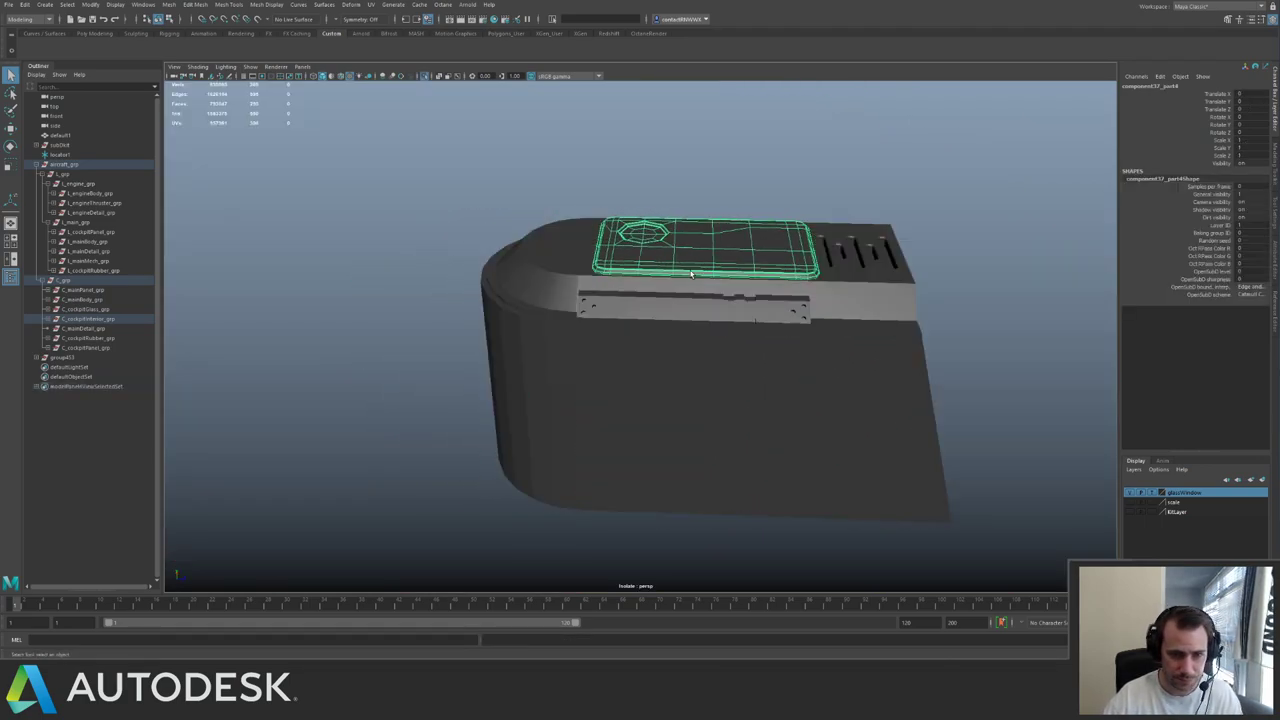
key("ctrl+1")
left_click_drag(724, 257, 689, 255, "alt")
key("Up")
key("ctrl+1")
key("f")
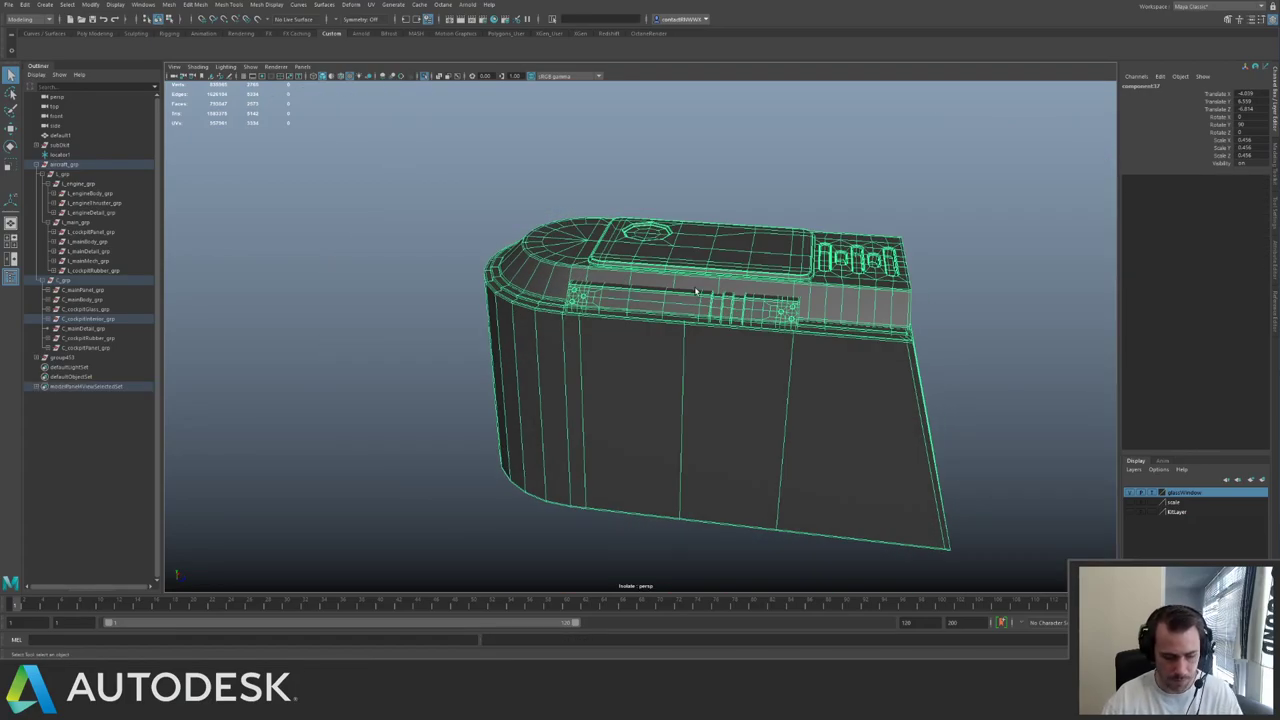
- Show the whole aircraft again and delete the rear faces of the cockpit interior assembly that lie behind the canopy
left_click(675, 371)
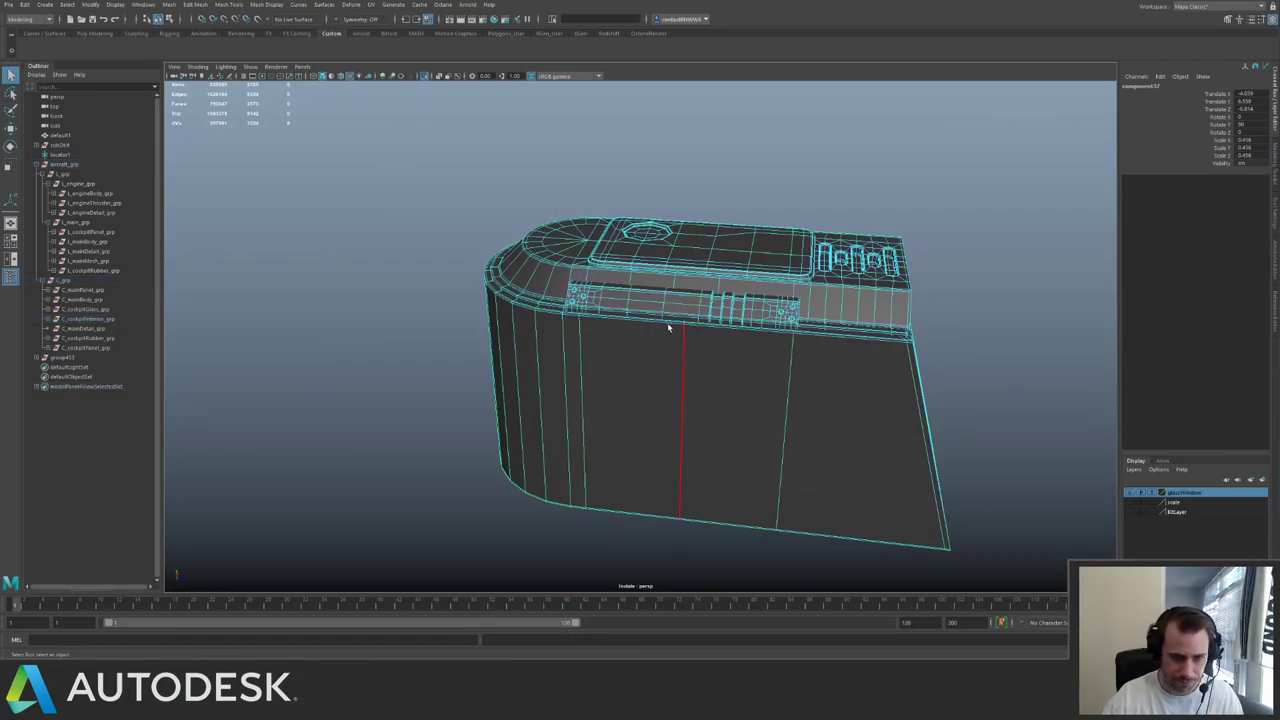
right_click_drag(666, 334, 671, 349)
scroll(605, 310, "down", 3)
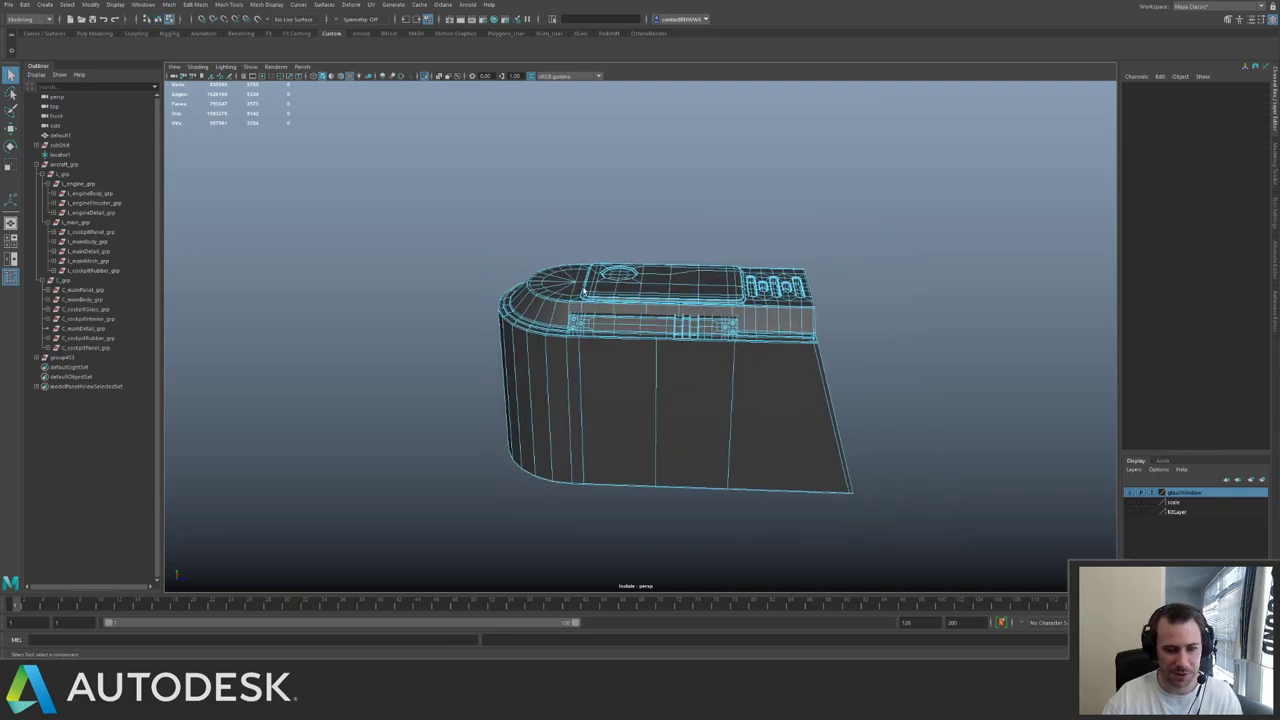
key("ctrl+1")
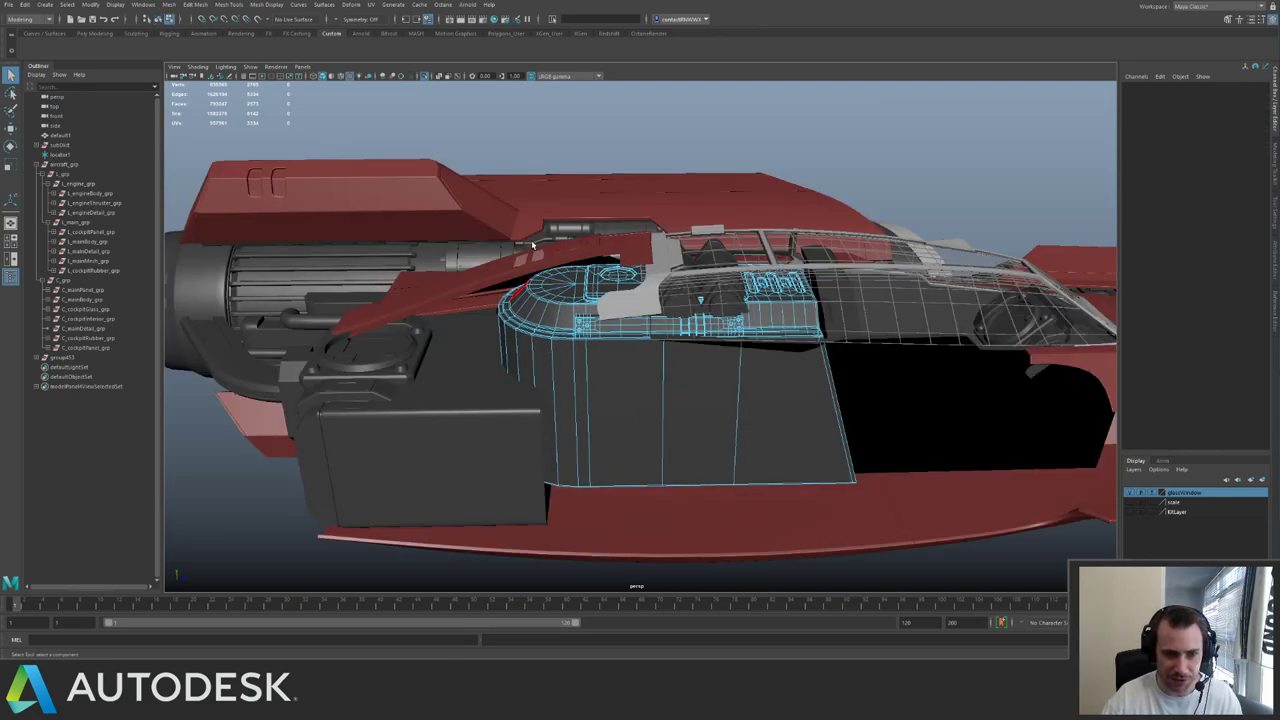
mouse_move(532, 245)
left_mouse_down("alt")
mouse_move(528, 234)
mouse_move(486, 241)
mouse_move(500, 267)
mouse_move(545, 245)
left_mouse_up("alt")
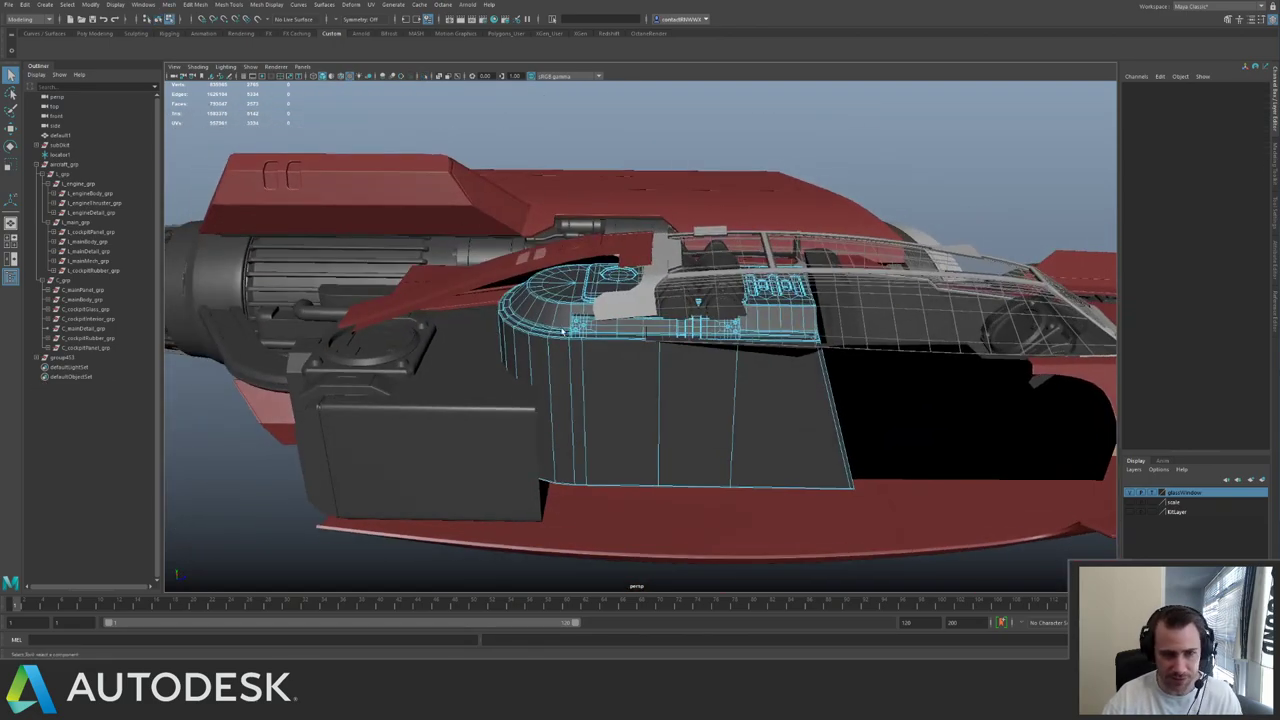
left_click_drag(455, 215, 651, 520)
left_click_drag(661, 266, 590, 352, "alt")
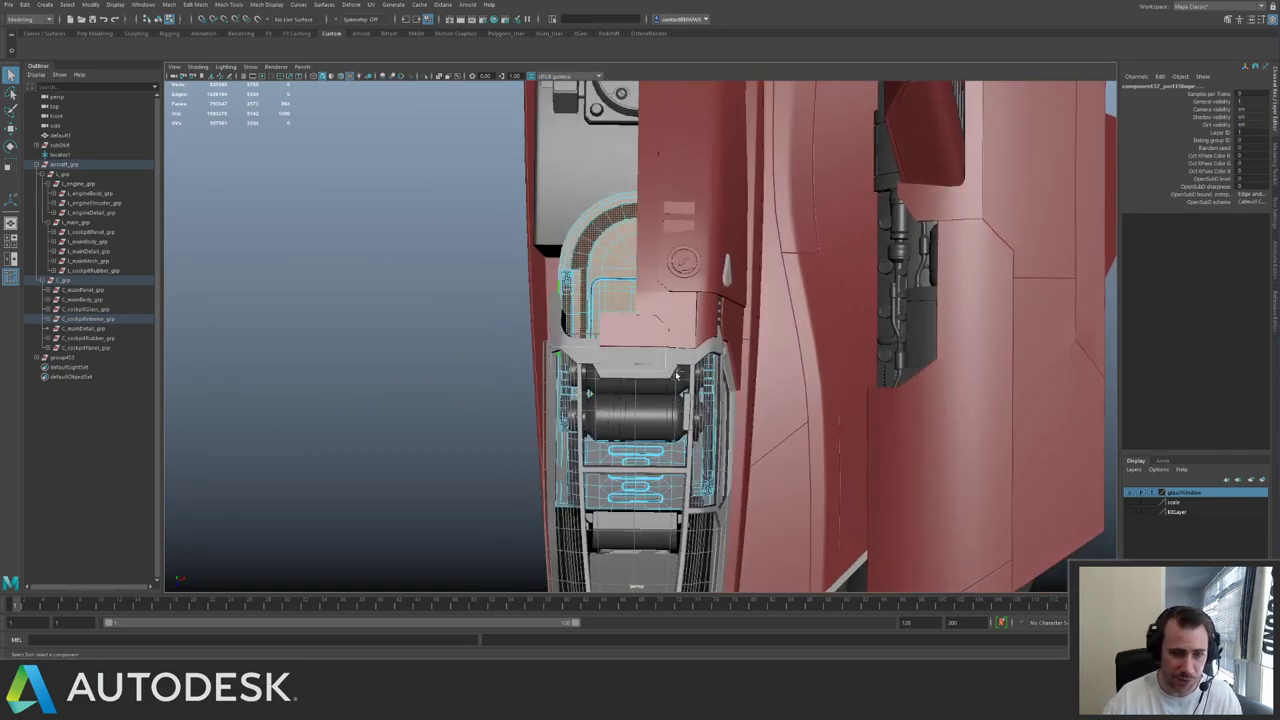
left_click_drag(708, 462, 699, 311, "alt")
key("Delete")
- Inspect the trimmed cockpit assembly up close beneath the canopy and undo the last change
left_click_drag(621, 284, 706, 318, "alt")
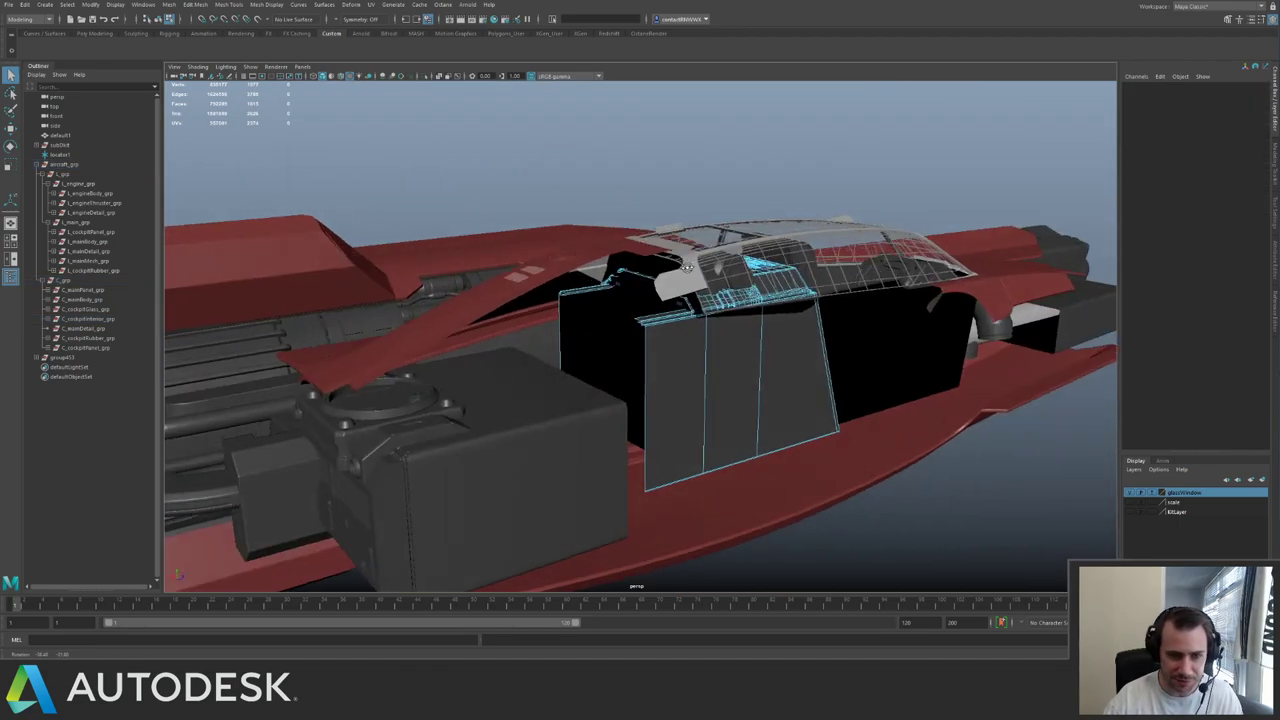
right_click_drag(706, 318, 848, 384, "alt")
key("ctrl+z")
left_click_drag(586, 301, 590, 234, "alt")
key("ctrl+h")
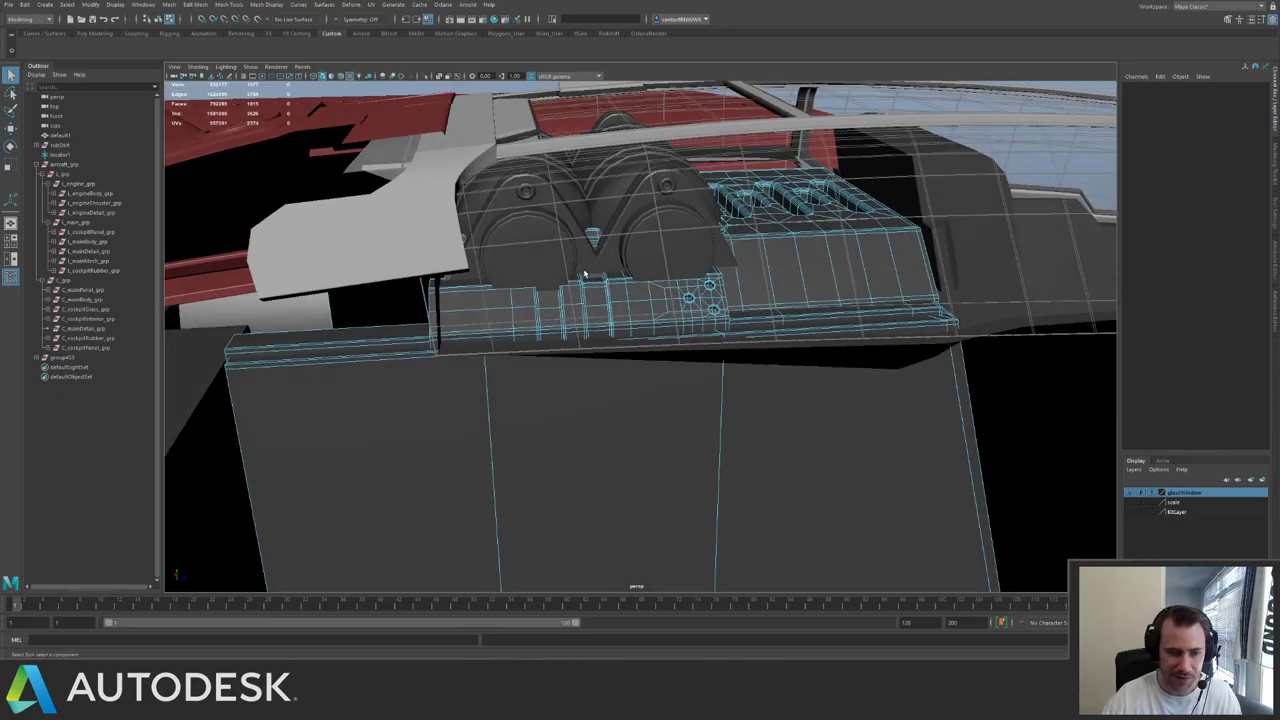
- Select a part inside the cockpit and hide it
right_click_drag(590, 234, 392, 229, "alt")
middle_click_drag(392, 229, 426, 229, "alt")
left_click_drag(426, 228, 483, 248, "alt")
left_click(571, 366)
key("ctrl+h")
- Select individual cockpit and canopy parts, including the rear canopy frame, to check them, and clear the selection
left_click(673, 321)
left_click(558, 355)
left_click(636, 208)
left_click(464, 289)
left_click(594, 290)
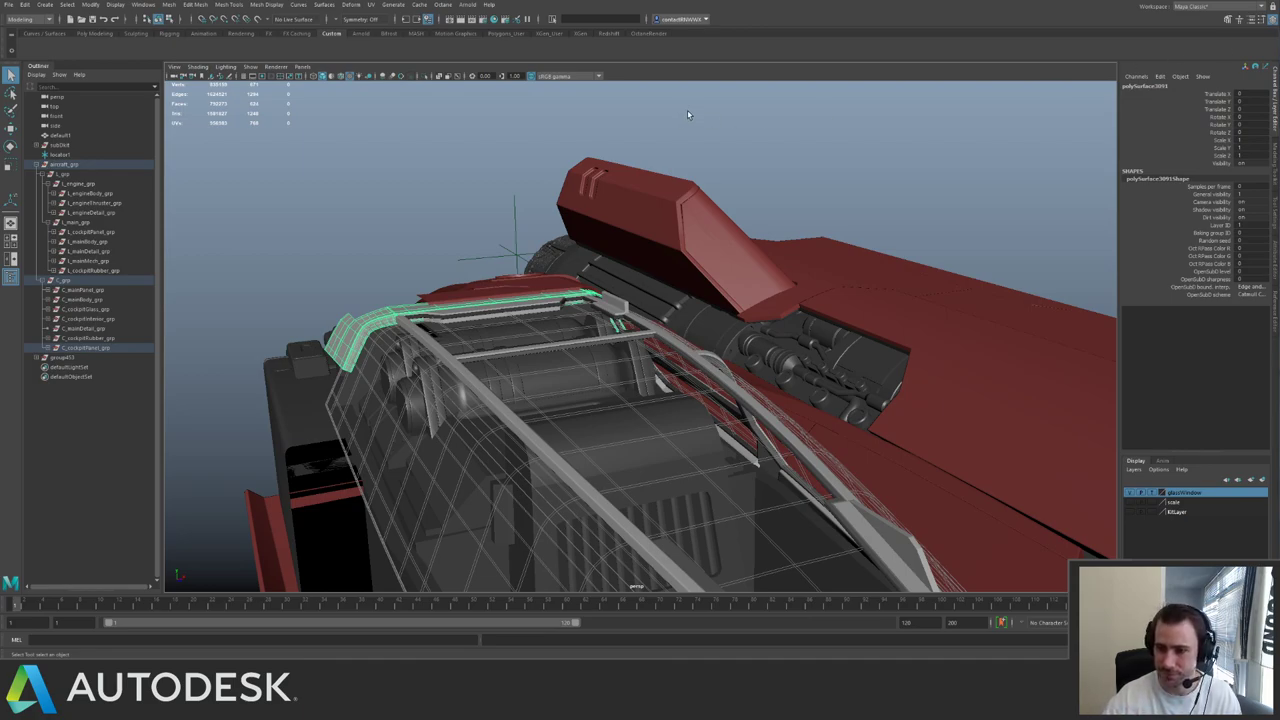
left_click(650, 109)
right_click_drag(814, 202, 767, 151, "alt")
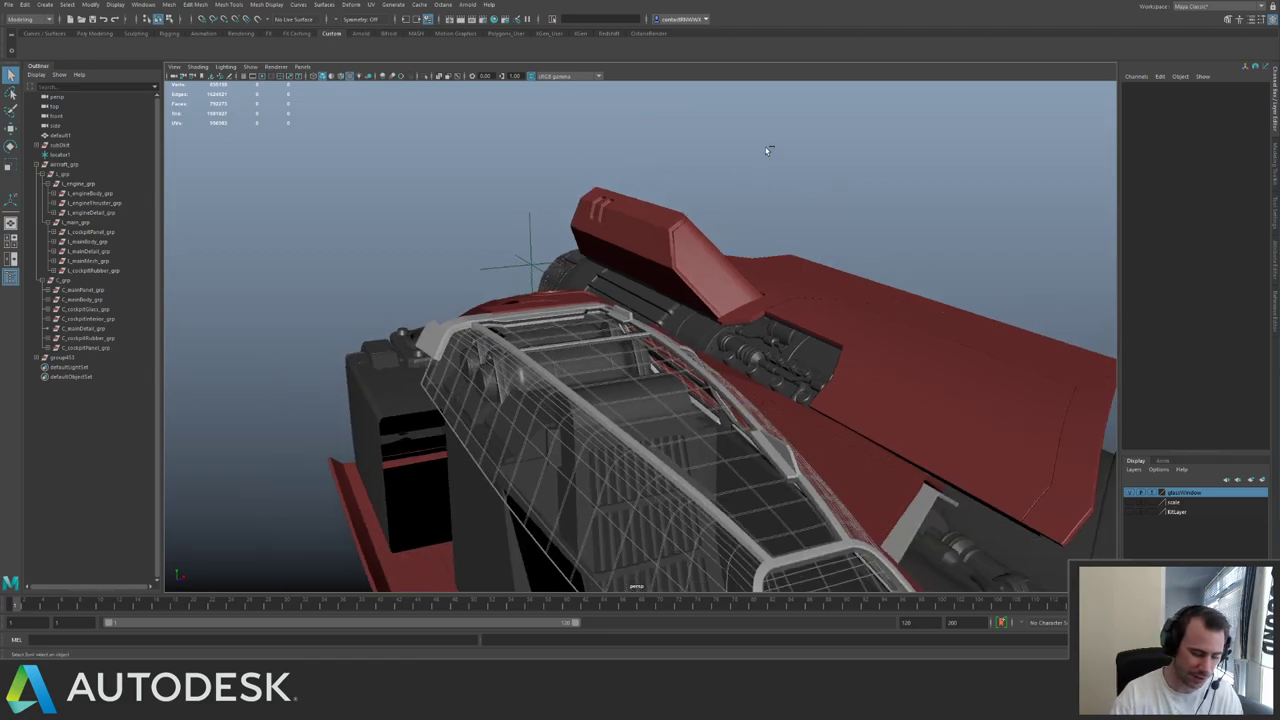
- Save the scene
key("ctrl+s")
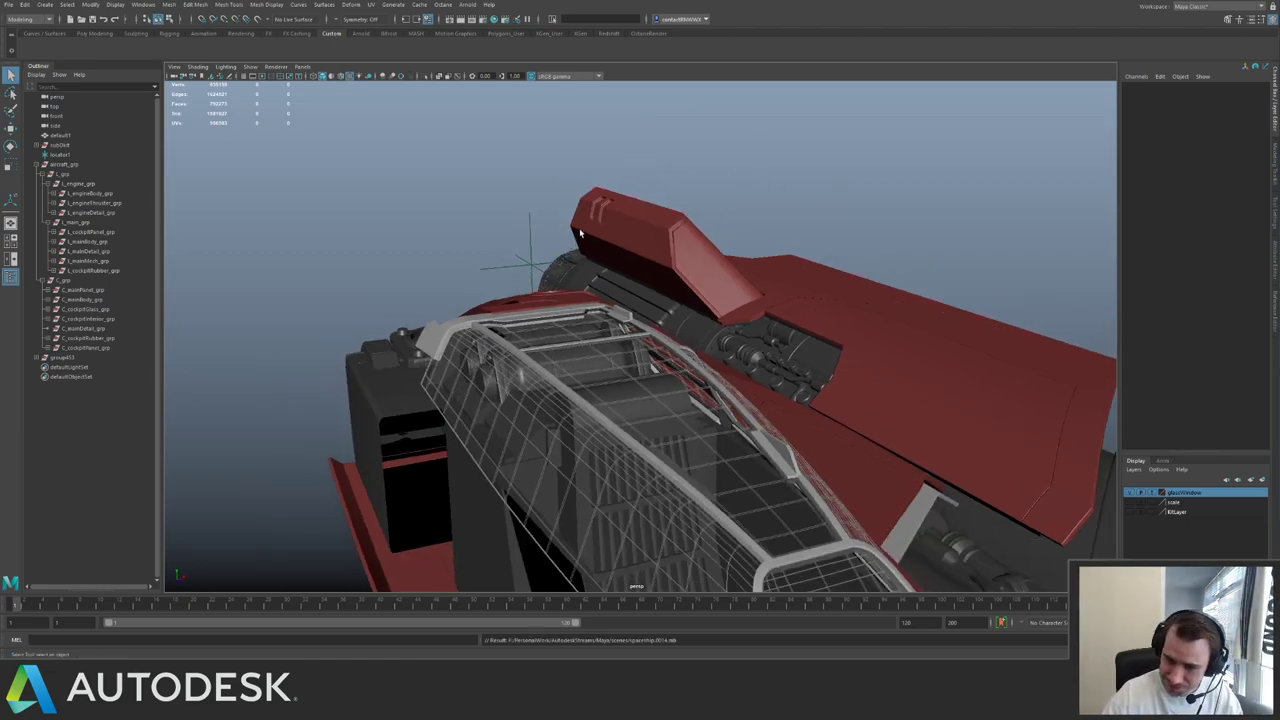
left_click_drag(583, 230, 612, 232, "alt")
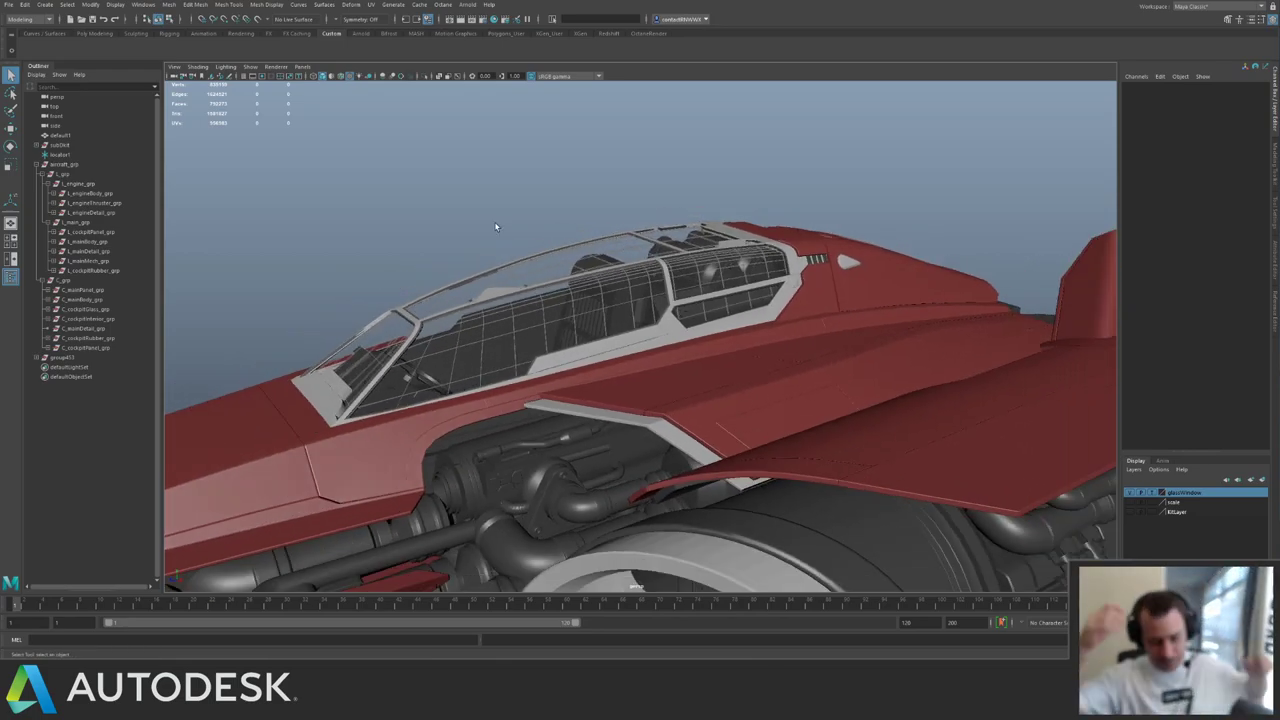
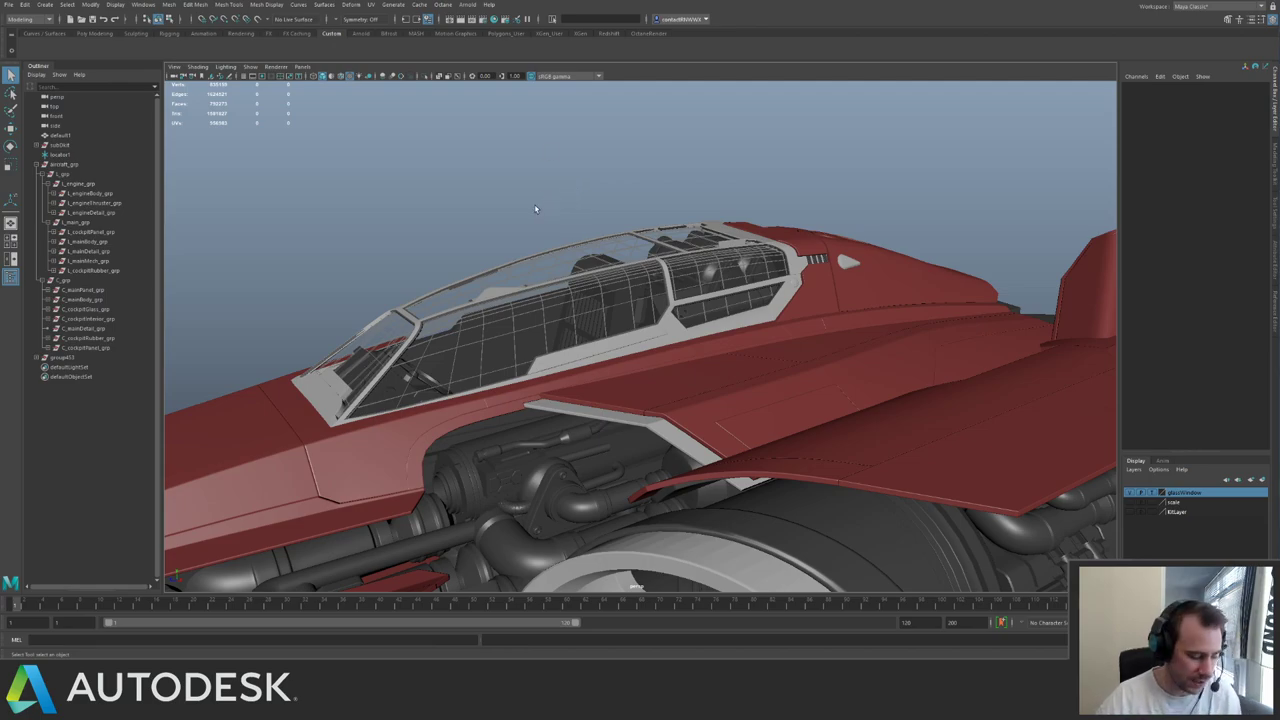
left_click_drag(538, 228, 573, 302, "alt")
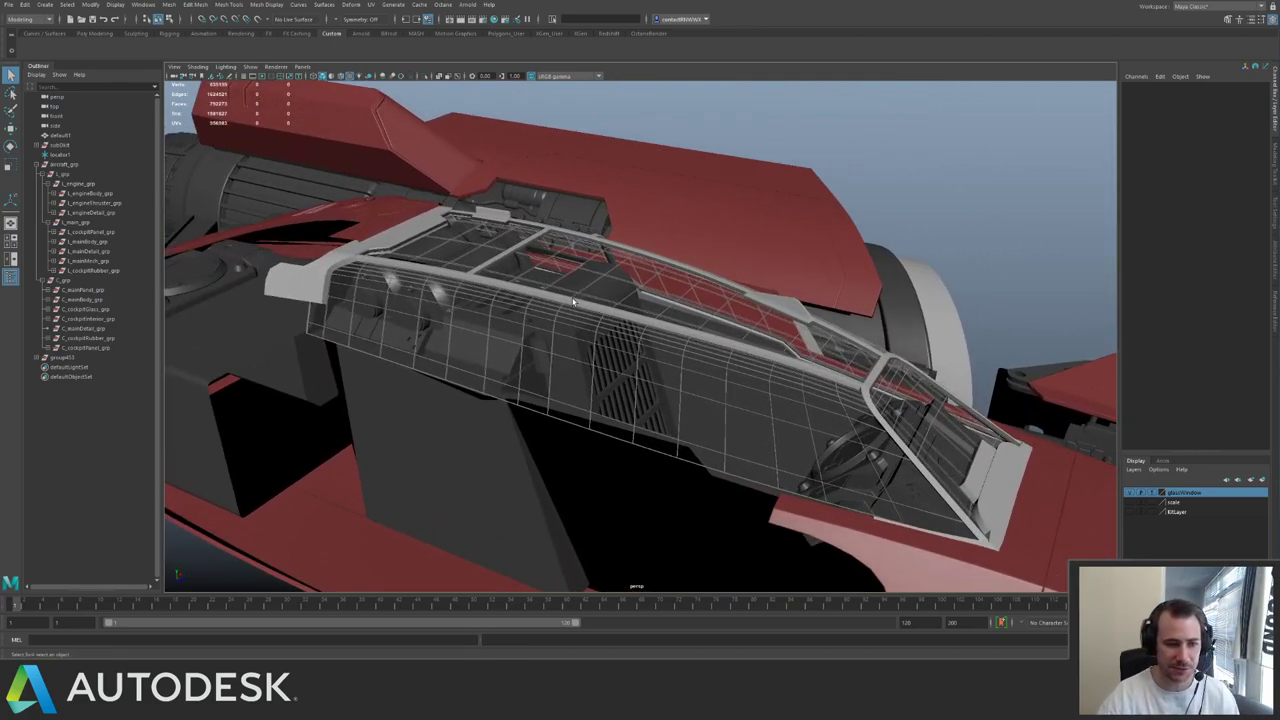
- Select the rear equipment assembly behind the cockpit seat and isolate it in the viewport
left_click(508, 356)
key("f")
left_click_drag(524, 160, 540, 240, "alt")
key("Up")
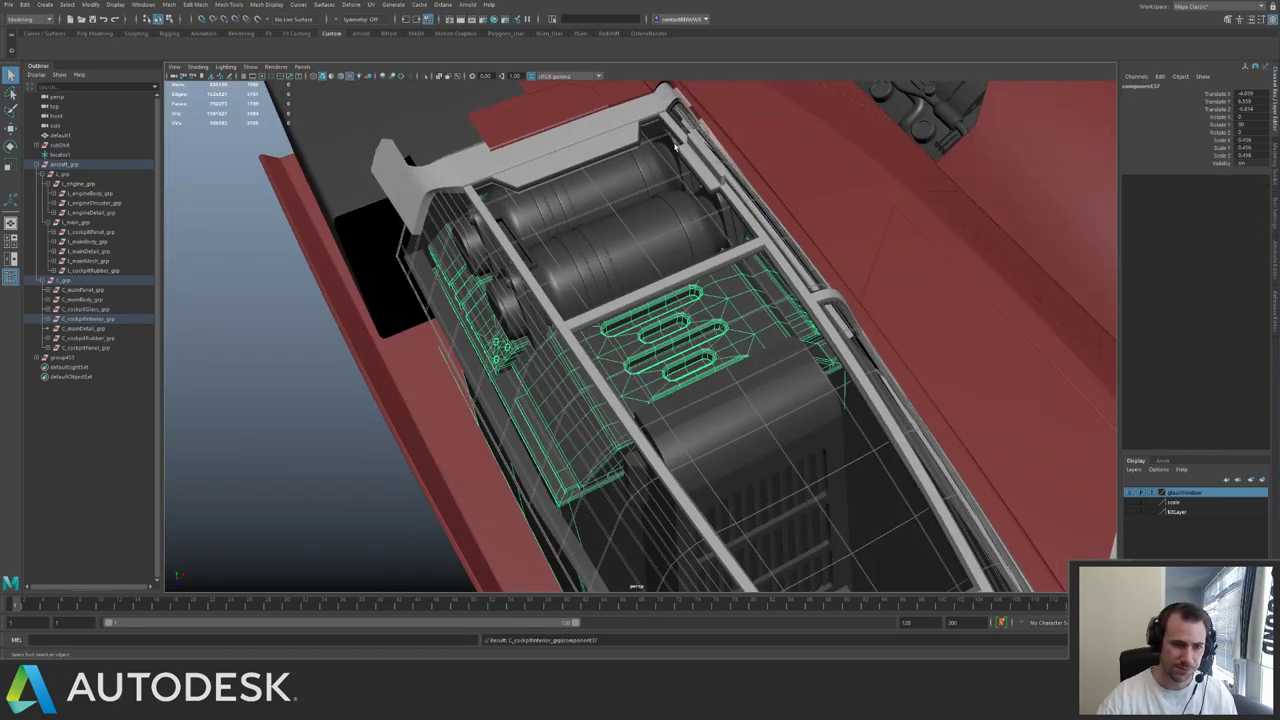
key("ctrl+1")
left_click_drag(600, 318, 668, 190, "alt")
key("ctrl+1")
middle_click_drag(612, 430, 629, 234, "alt")
left_click_drag(475, 278, 527, 302, "alt")
key("ctrl+1")
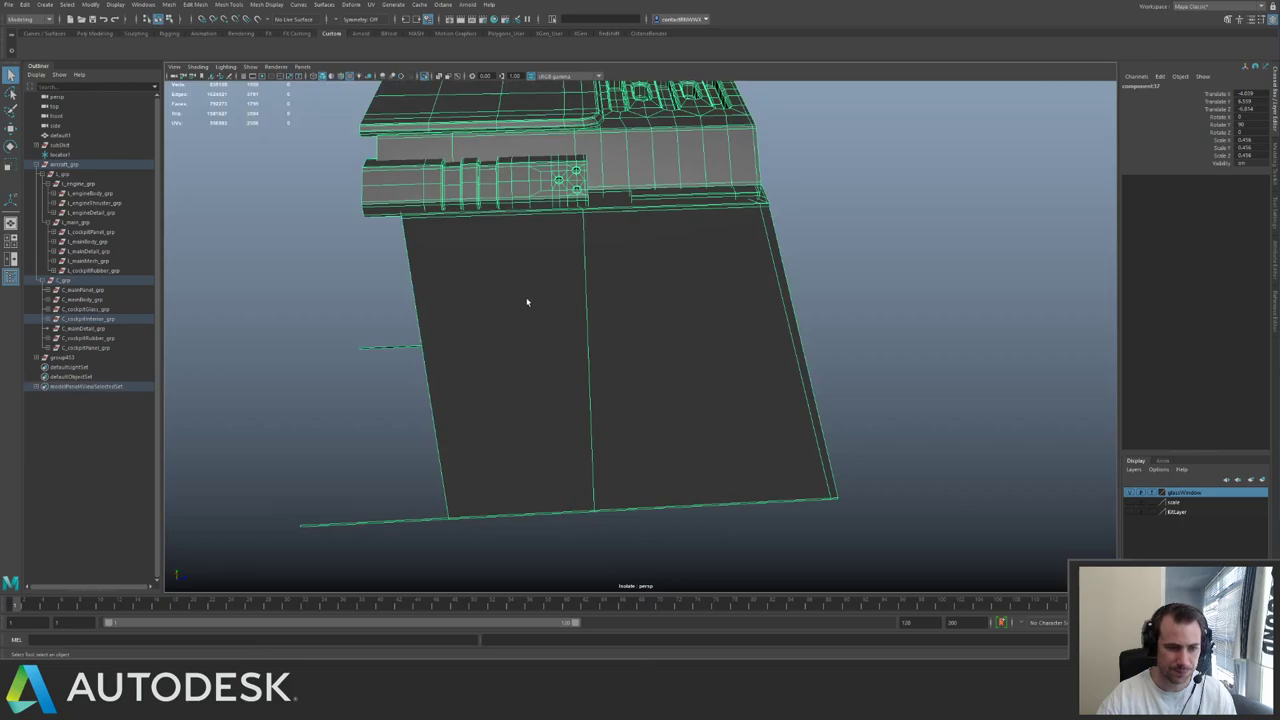
- Delete the thin flat faces that project past the rear of the isolated assembly's lower box
middle_click_drag(527, 302, 695, 257, "alt")
right_click_drag(695, 257, 506, 251, "alt")
key("F10")
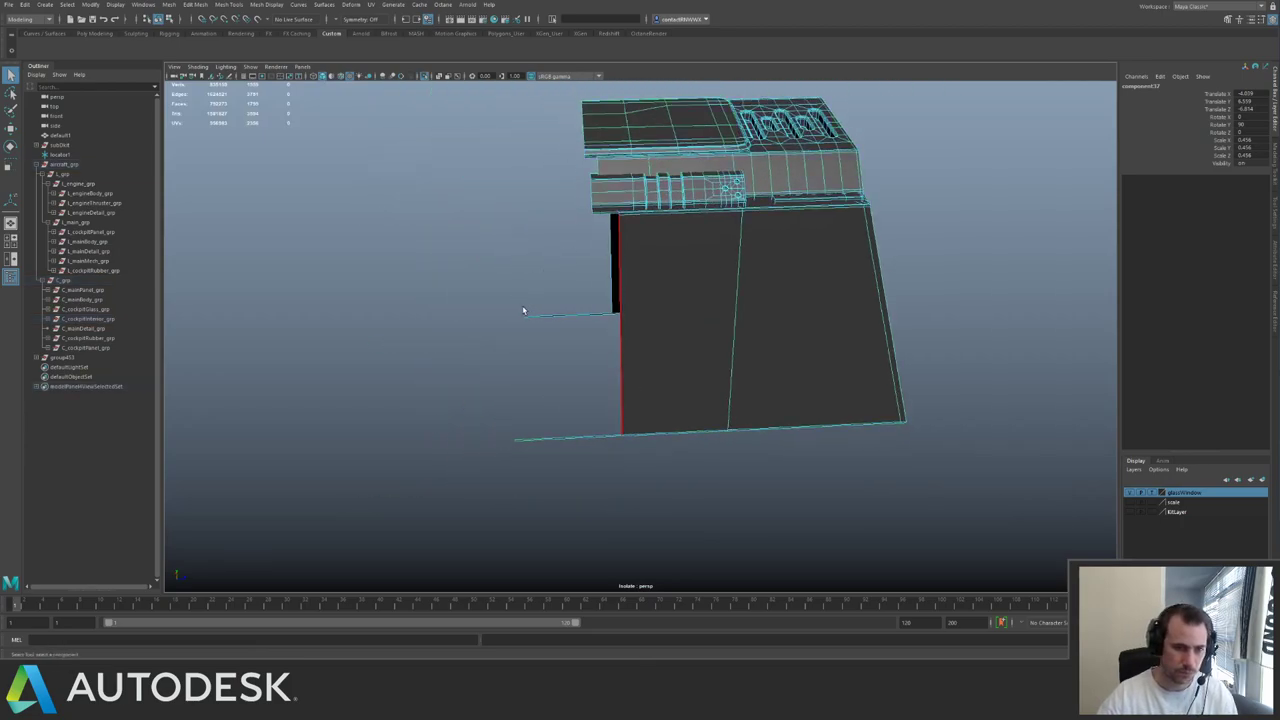
key("F9")
left_click_drag(520, 300, 593, 469)
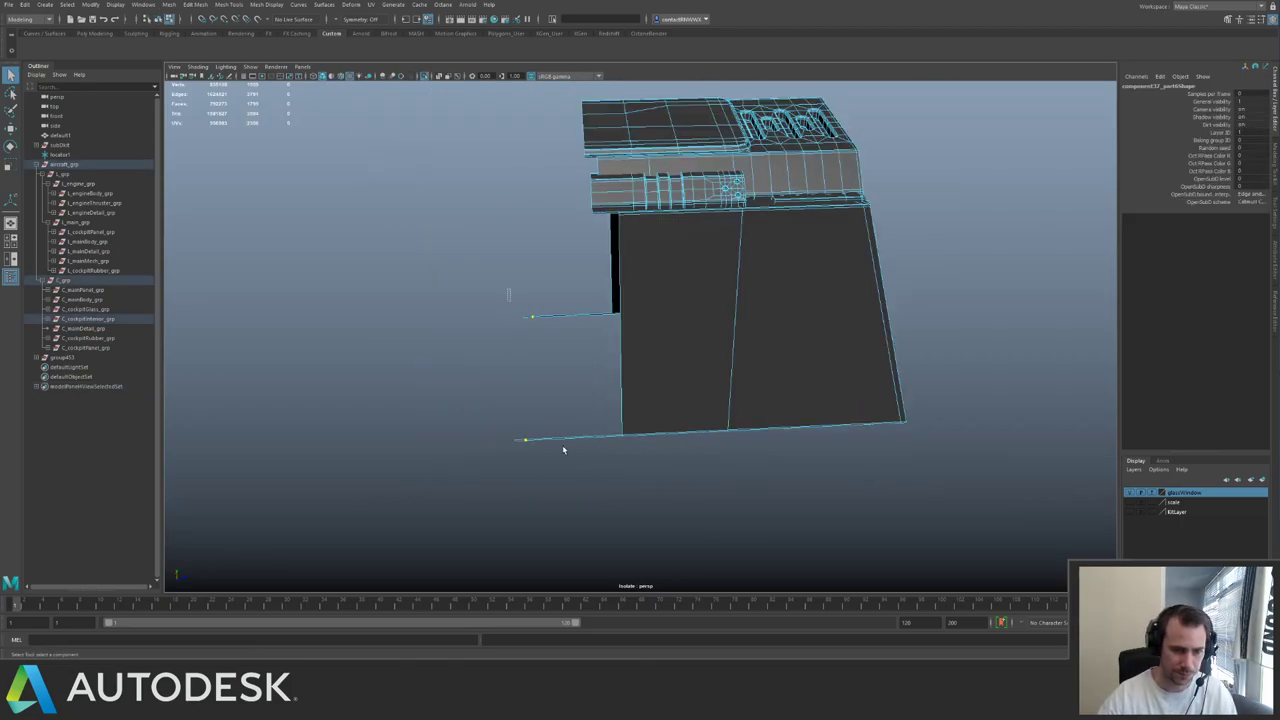
key("Delete")
key("F8")
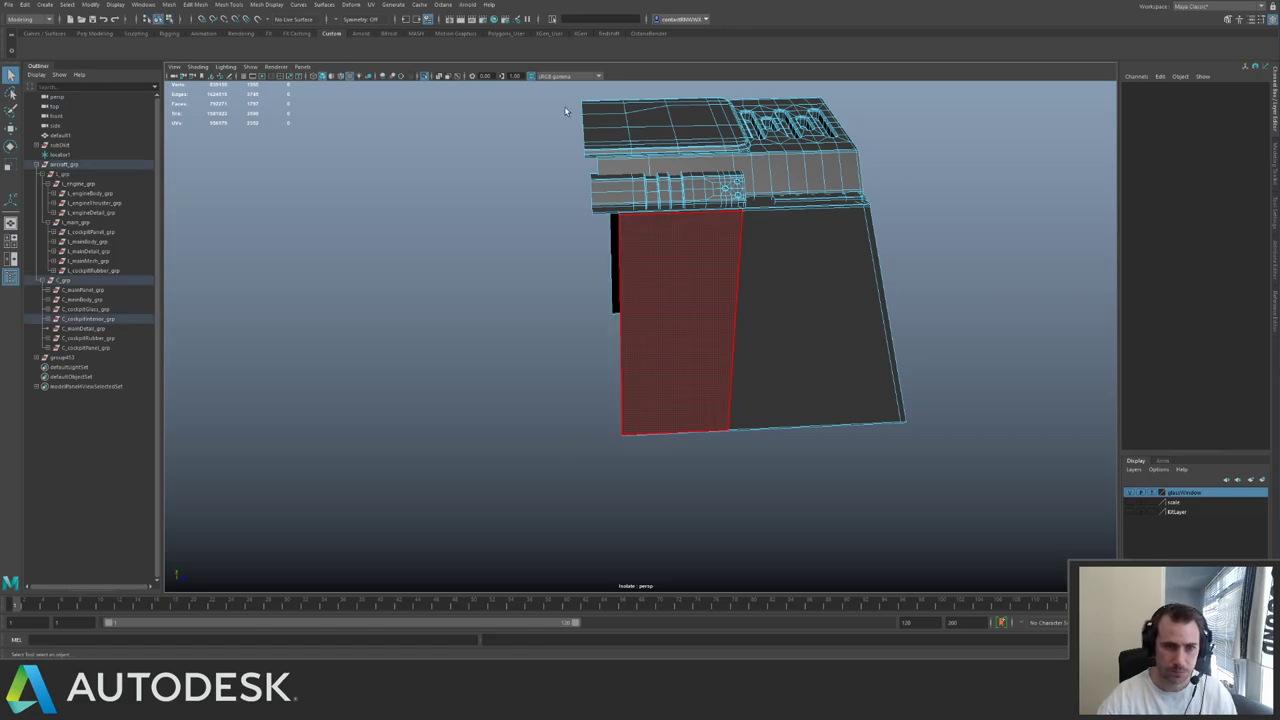
- Bring the whole aircraft back into view and delete the near side wall of the cockpit interior
left_click(645, 228)
left_click_drag(588, 111, 917, 290)
key("ctrl+1")
left_click_drag(677, 151, 692, 293, "alt")
left_click(761, 306, "shift")
key("ctrl+1")
key("ctrl+1")
left_click(779, 317)
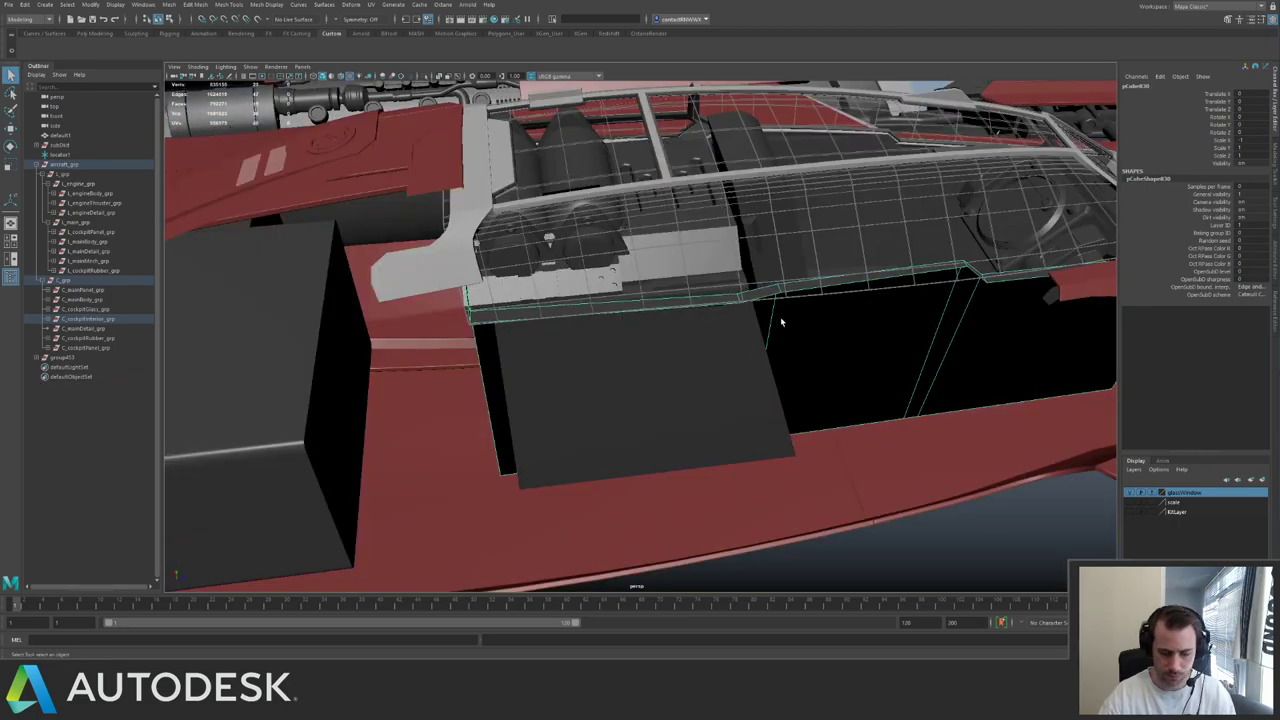
key("Delete")
- Insert an edge loop around the box behind the seat, just below its upper rim, at equal distance from the edge
left_click_drag(780, 316, 632, 351, "alt")
left_click(681, 256)
right_click_drag(632, 351, 690, 288, "shift")
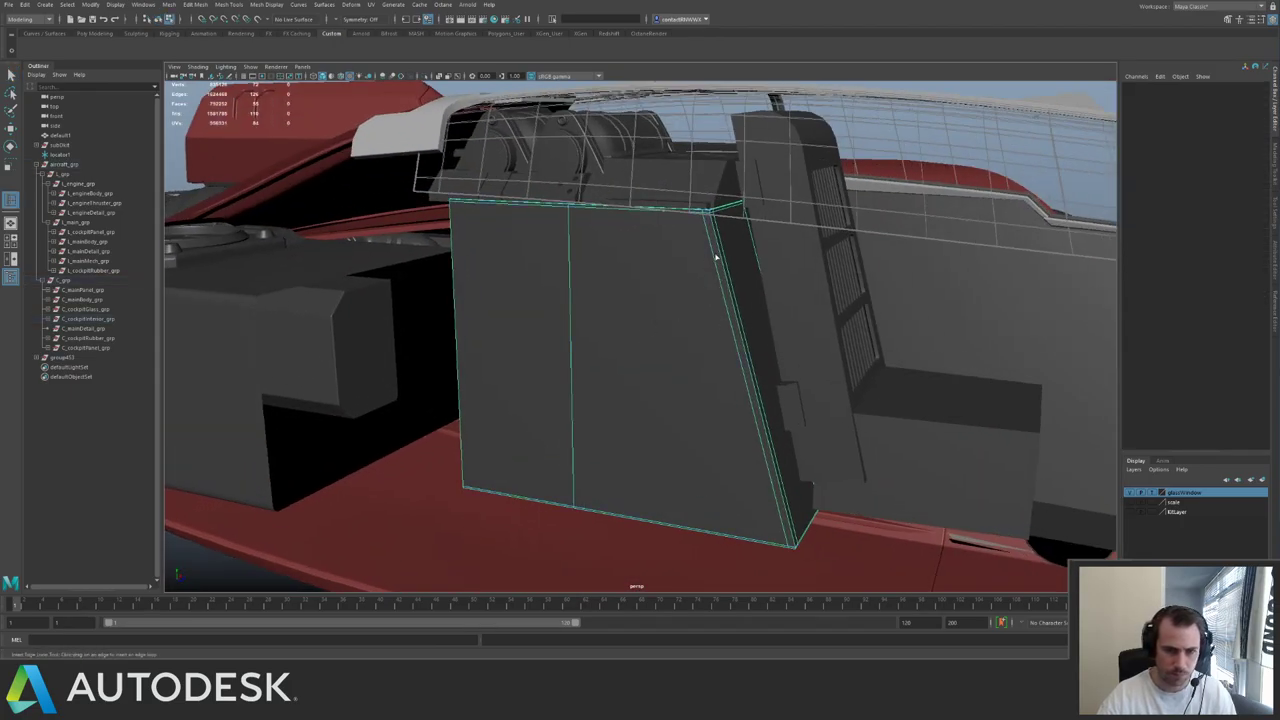
left_click(718, 250)
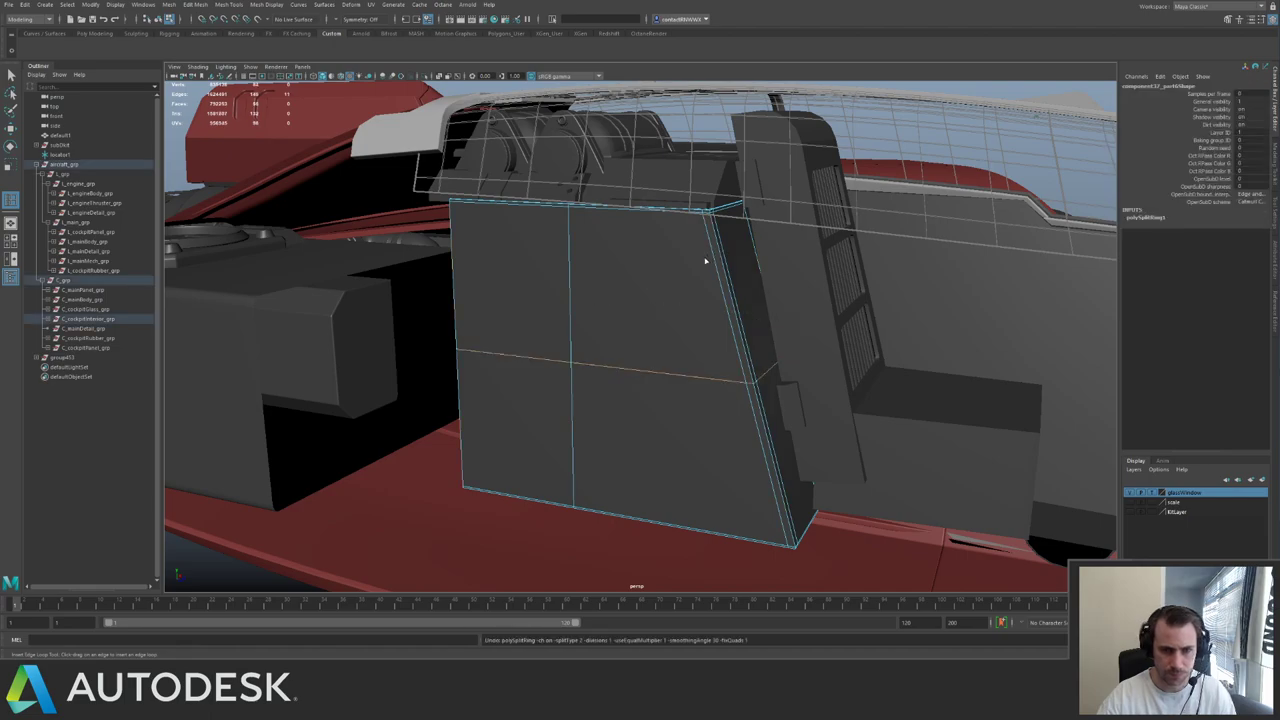
key("ctrl+z")
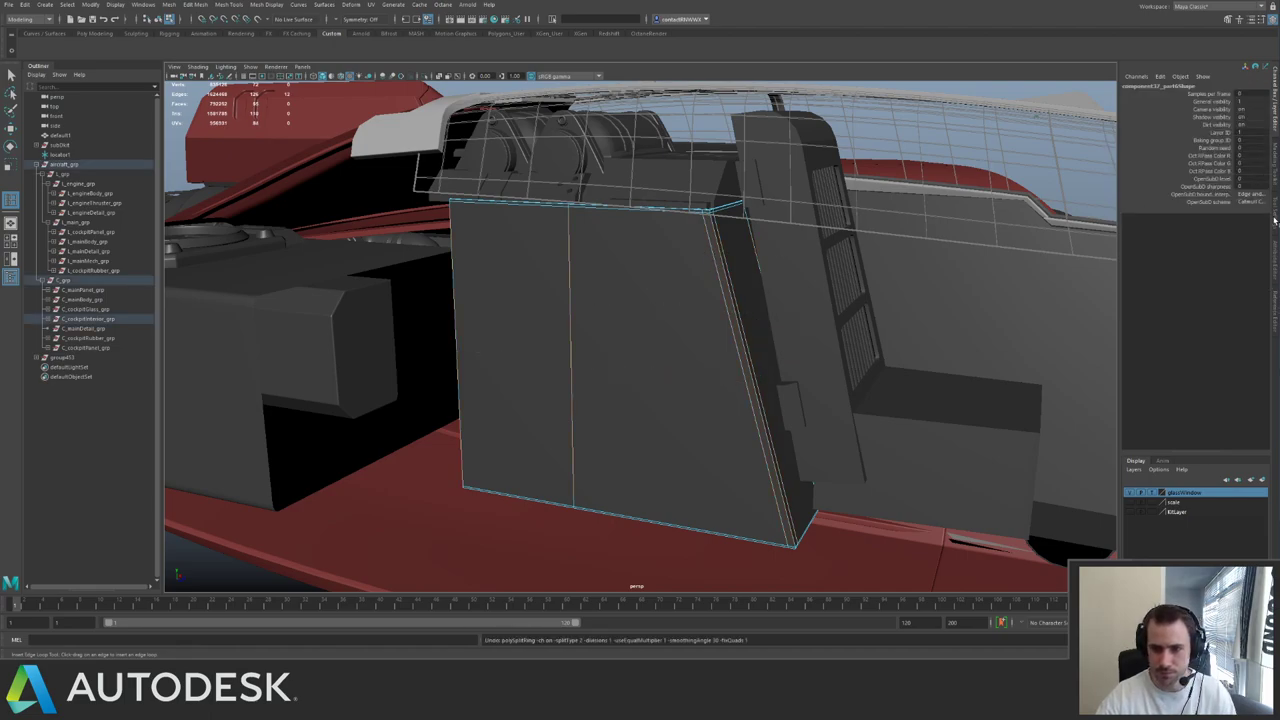
left_click(1275, 222)
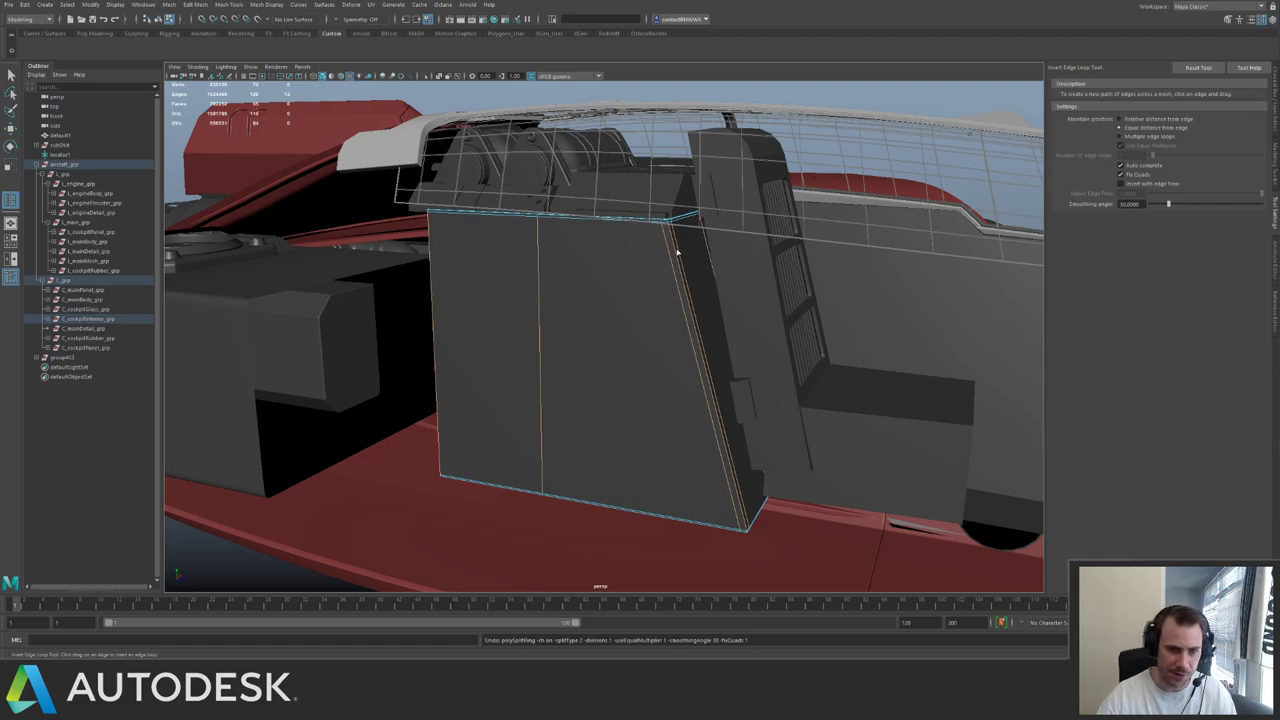
left_click(677, 253)
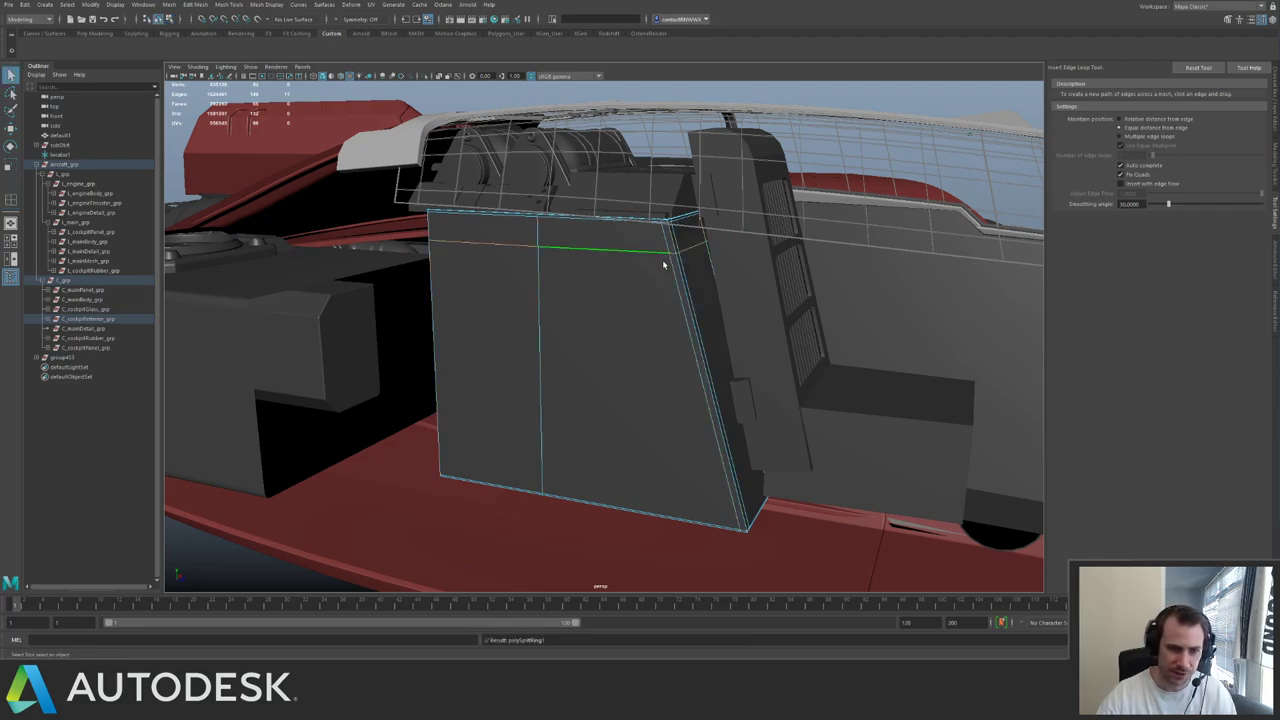
key("q")
right_click_drag(663, 265, 704, 243)
- Isolate the box, delete its side and bottom faces below the inserted edge loop, and show the whole aircraft again
left_click_drag(736, 164, 608, 299, "alt")
key("ctrl+1")
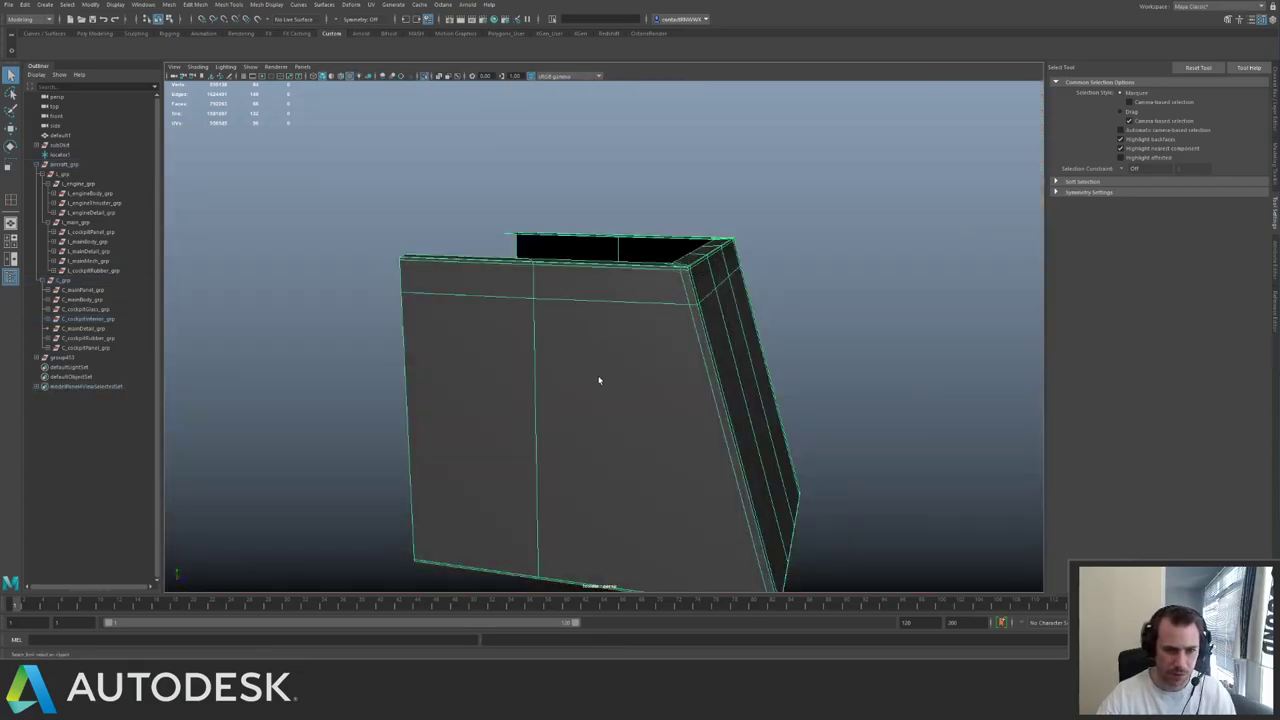
key("F11")
mouse_move(565, 339)
left_mouse_down("alt")
mouse_move(510, 346)
mouse_move(562, 351)
left_mouse_up("alt")
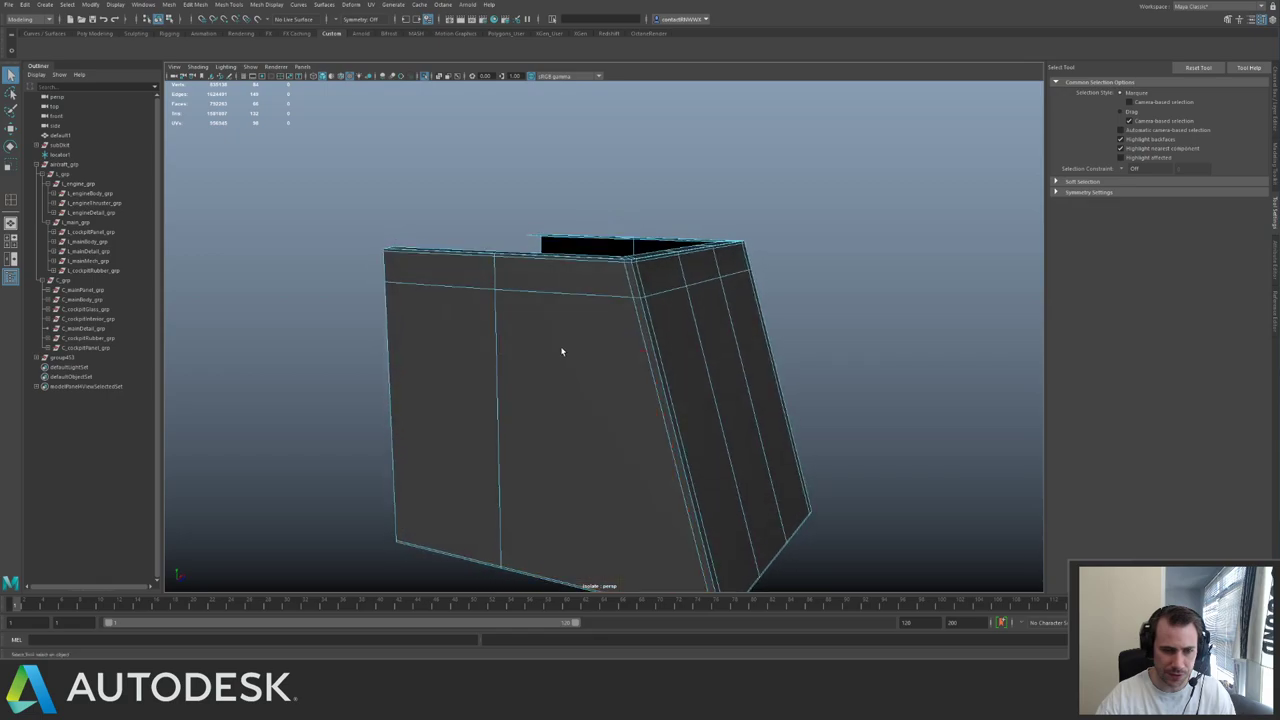
left_click_drag(352, 365, 813, 492)
key("Delete")
left_click_drag(557, 286, 512, 340, "alt")
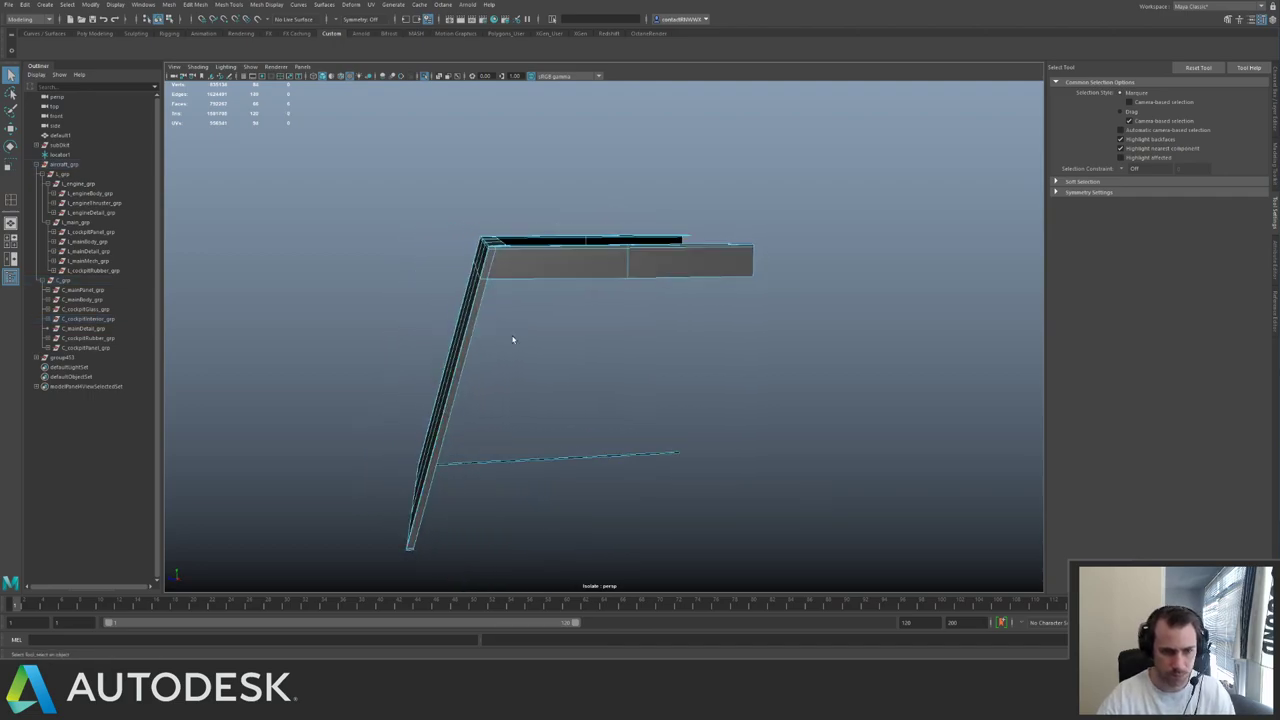
key("Delete")
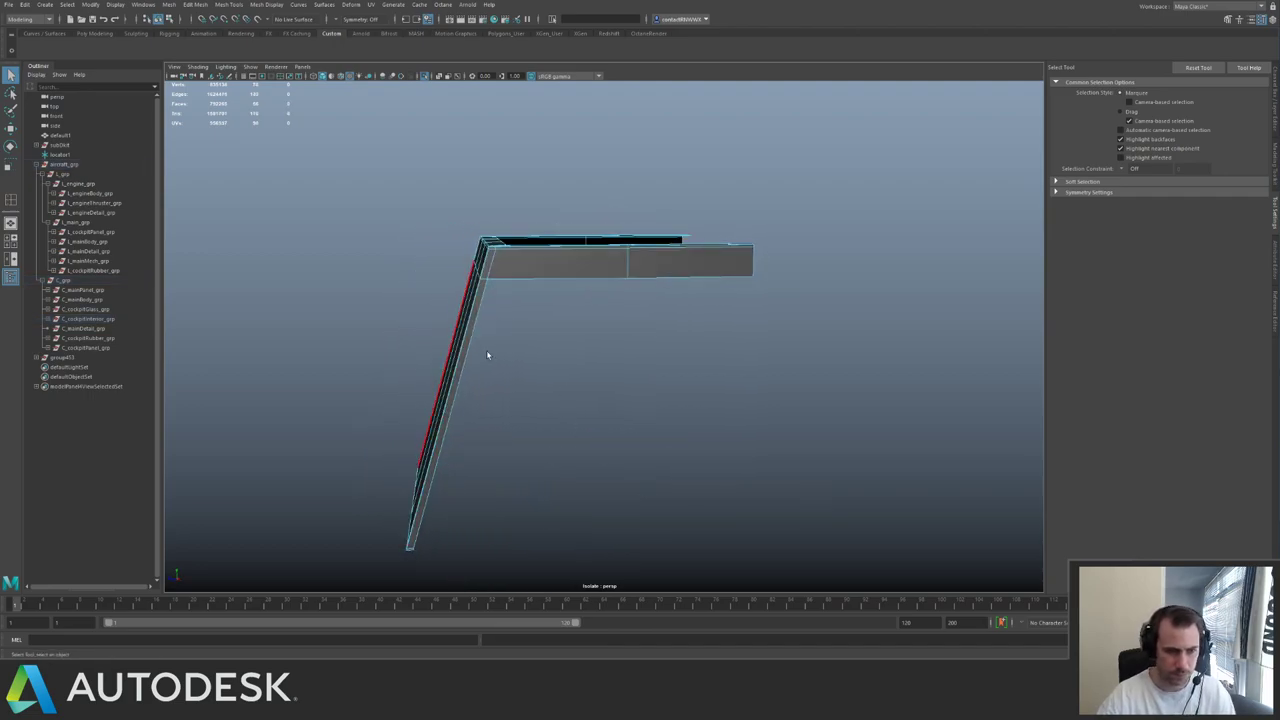
right_click_drag(487, 348, 549, 243)
key("ctrl+1")
left_click_drag(537, 274, 643, 298, "alt")
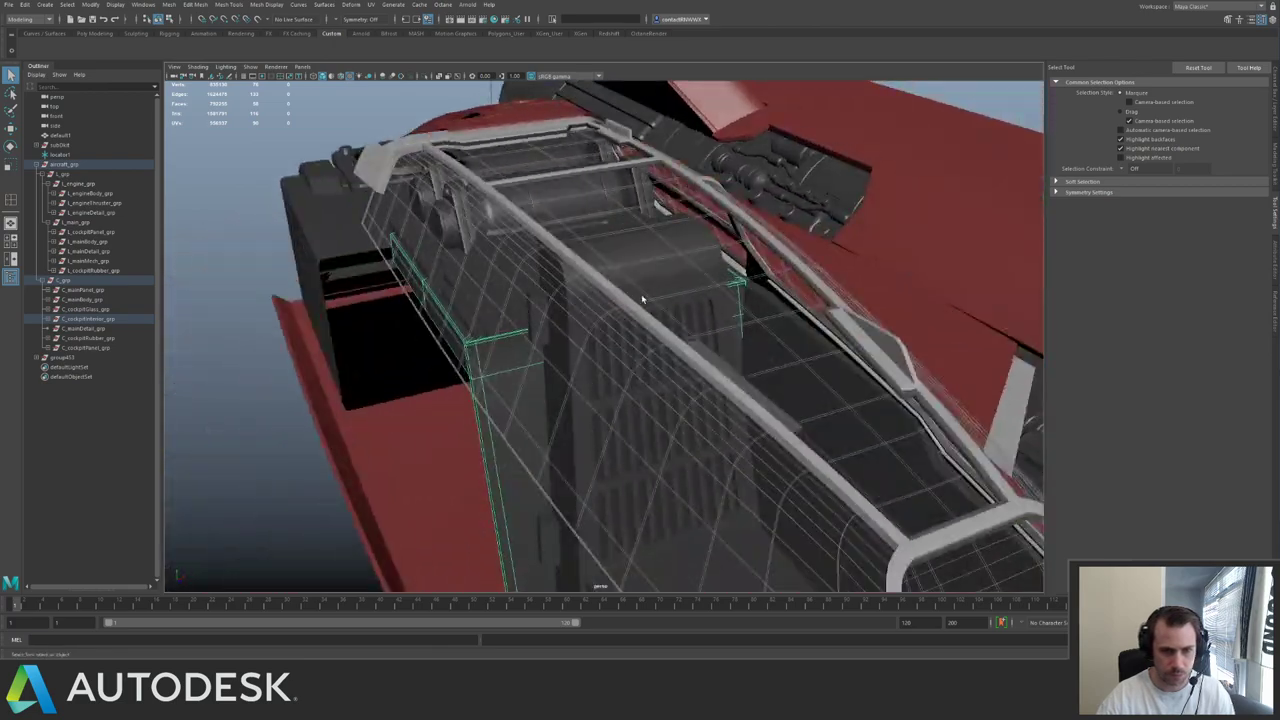
- Isolate the trimmed box and insert supporting edge loops along its upper rim and around the horizontal edge below it
key("ctrl+1")
right_click_drag(643, 298, 530, 269, "alt")
middle_click_drag(530, 269, 562, 197, "alt")
right_click_drag(562, 197, 571, 320, "alt")
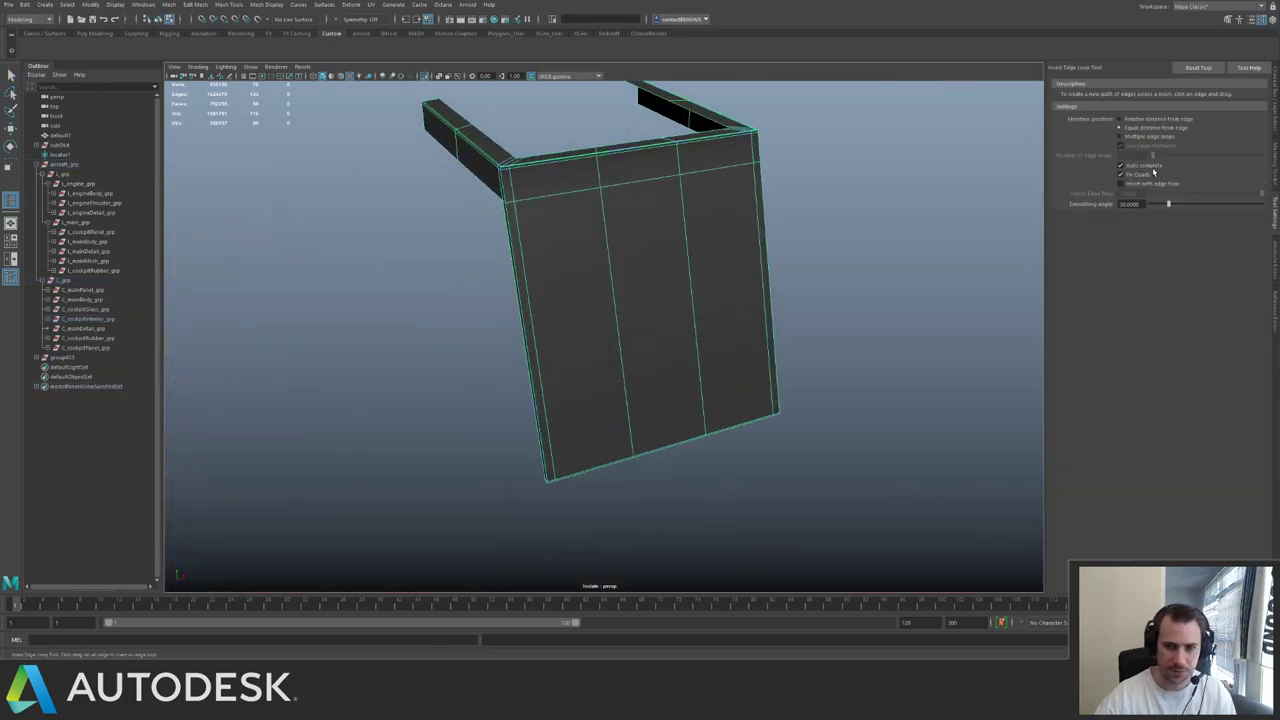
left_click_drag(526, 213, 551, 224, "alt")
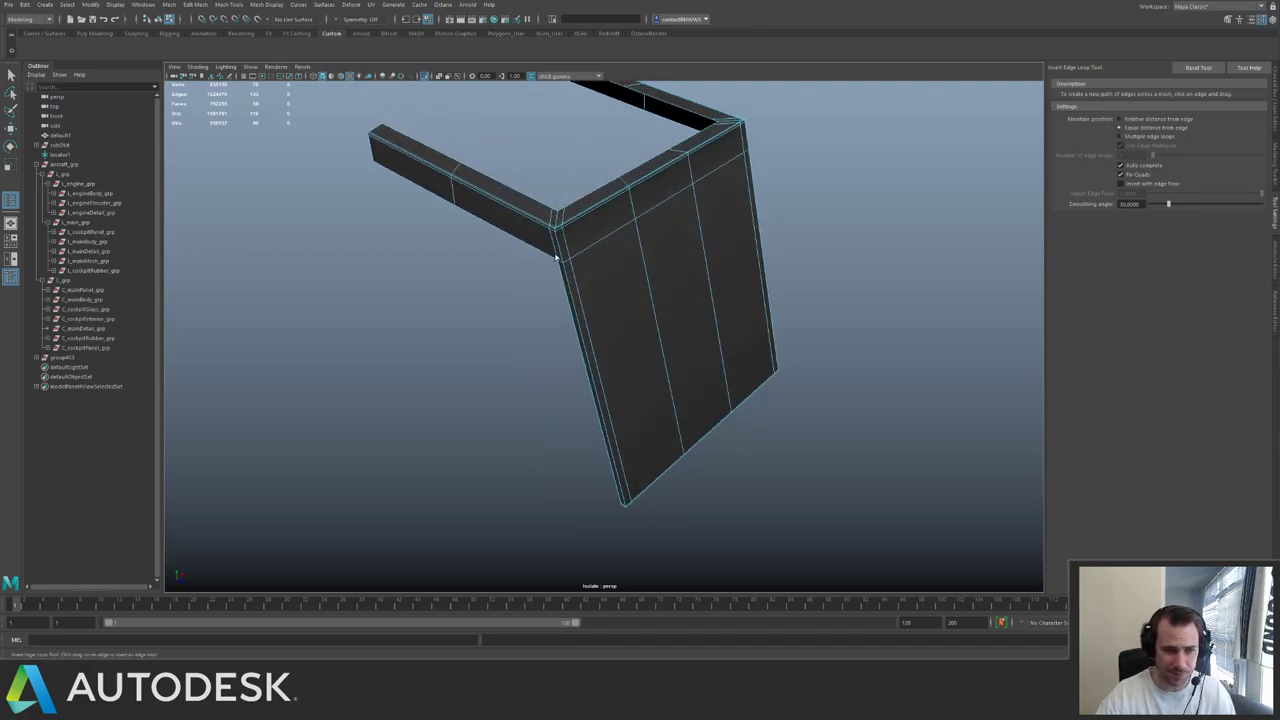
left_click_drag(779, 141, 689, 221, "alt")
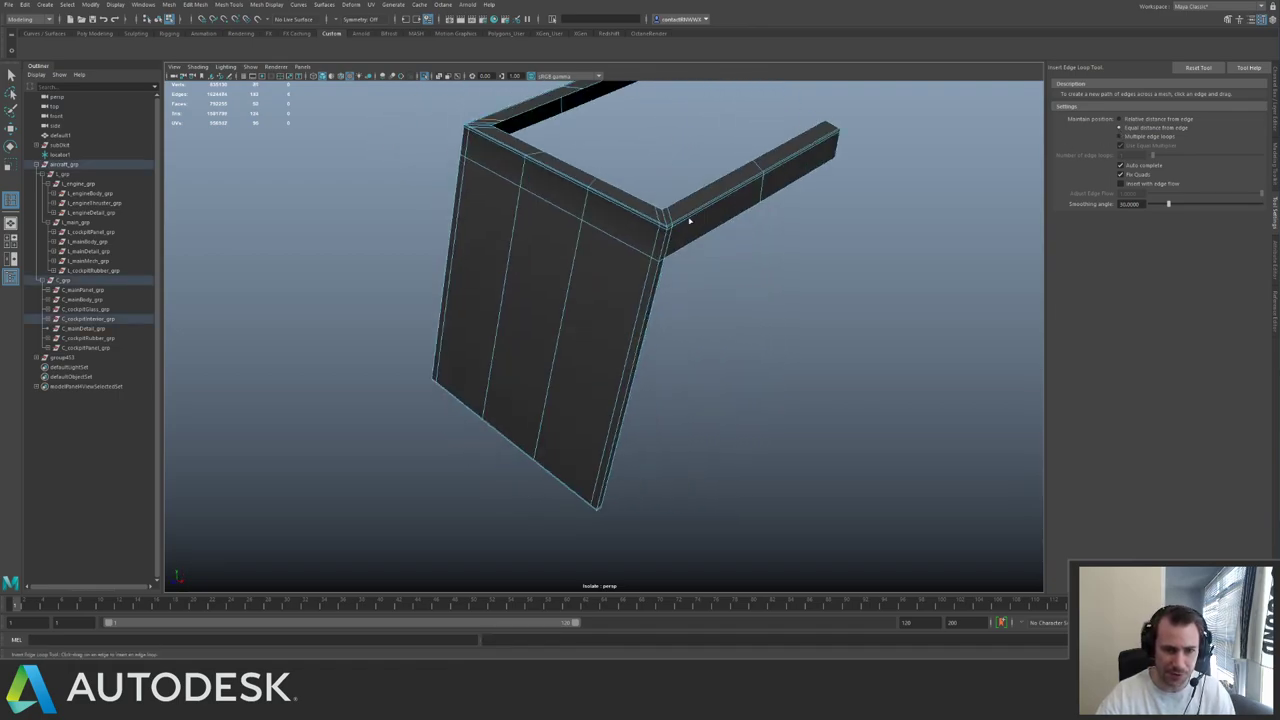
left_click(681, 220)
left_click(661, 256)
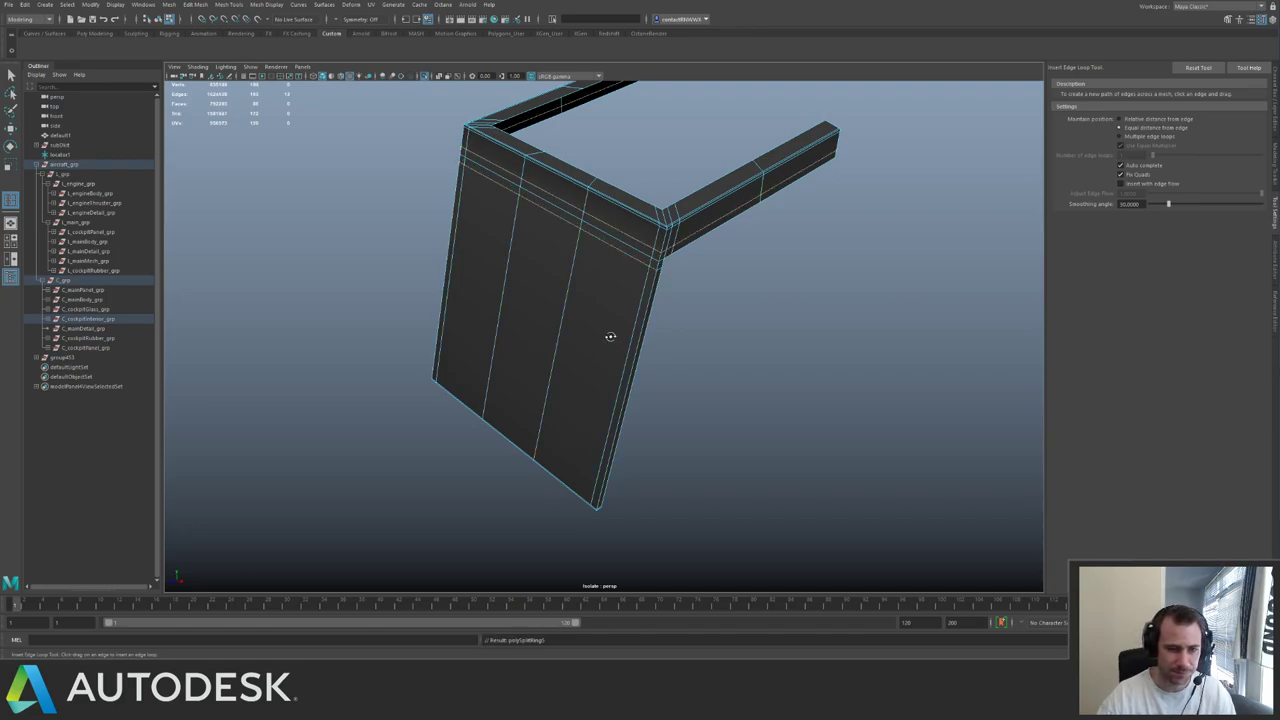
- Insert an edge loop near the sloping panel's lower edge and multiple evenly spaced loops across the panel's height
left_click_drag(610, 337, 556, 430, "alt")
left_click(547, 440)
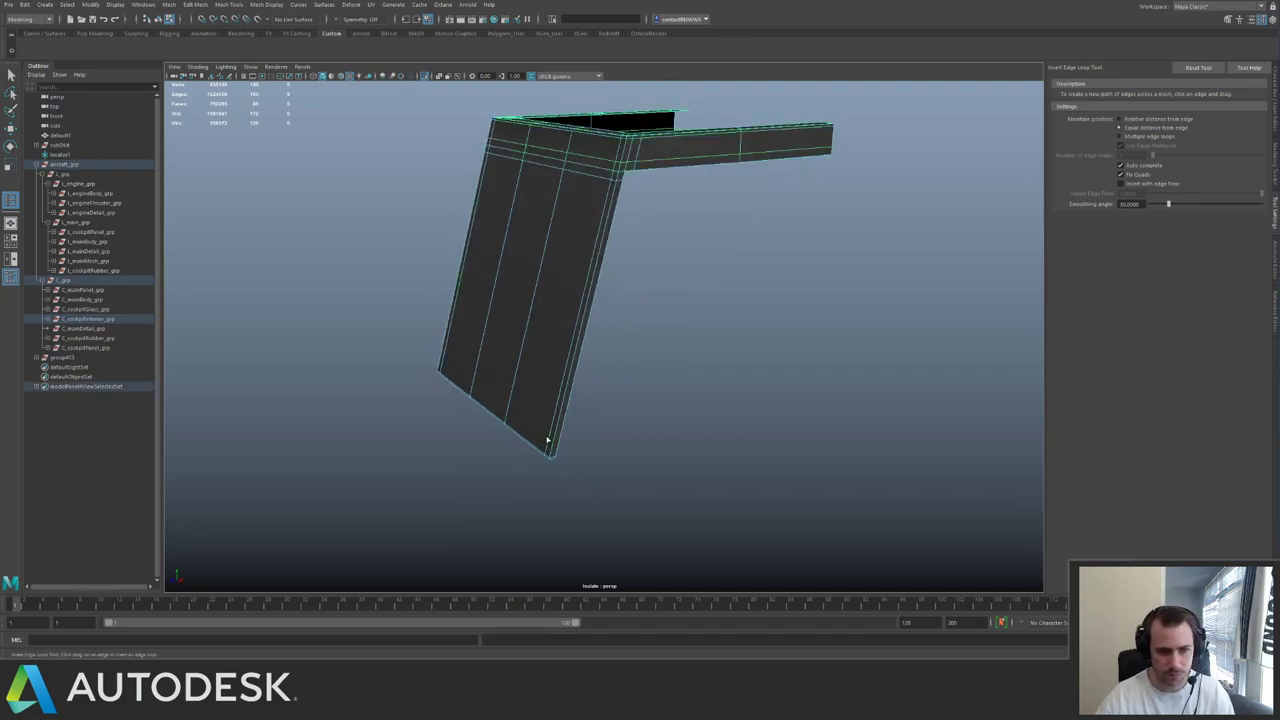
left_click(551, 449)
left_click(1120, 136)
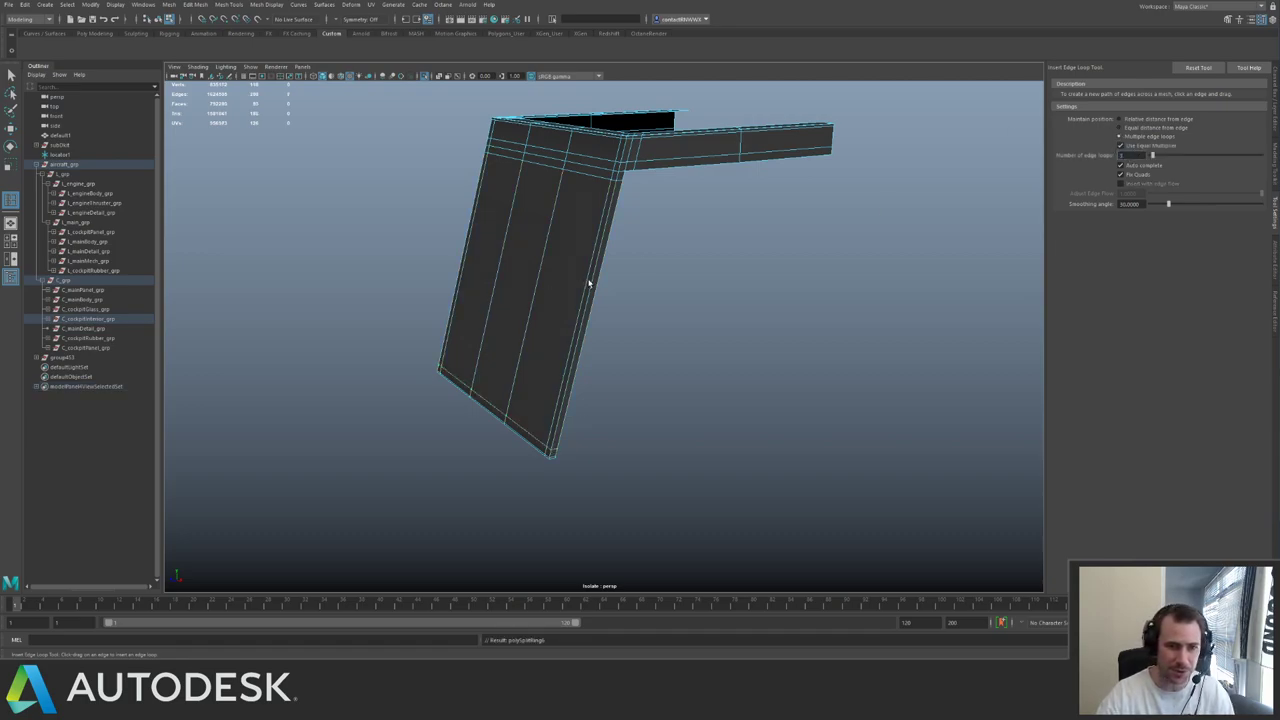
left_click(589, 283)
key("q")
right_click_drag(583, 289, 560, 197)
- Examine the trimmed box in place beneath the canopy from several angles with the whole aircraft shown
key("ctrl+1")
mouse_move(560, 197)
left_mouse_down("alt")
mouse_move(578, 250)
mouse_move(545, 215)
left_mouse_up("alt")
right_click_drag(545, 215, 680, 245, "alt")
left_click_drag(680, 245, 709, 259, "alt")
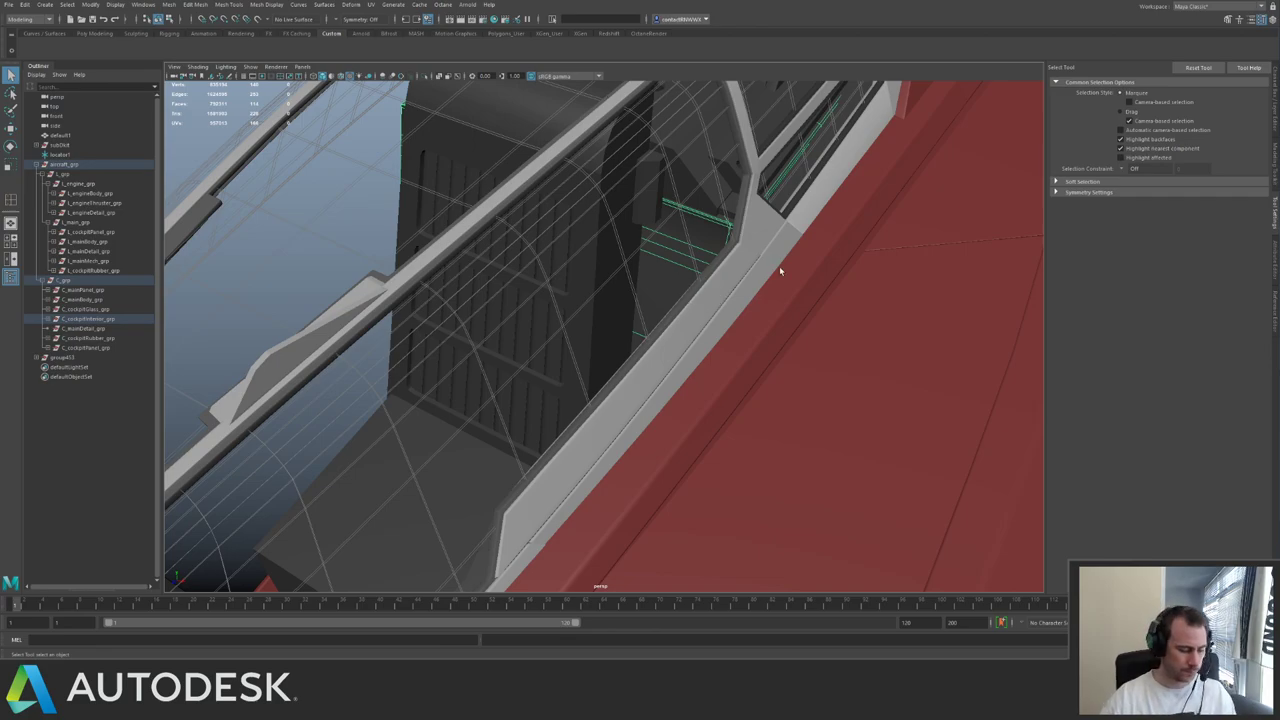
right_click_drag(780, 269, 527, 234, "alt")
left_click_drag(527, 234, 672, 260, "alt")
right_click_drag(672, 260, 767, 279, "alt")
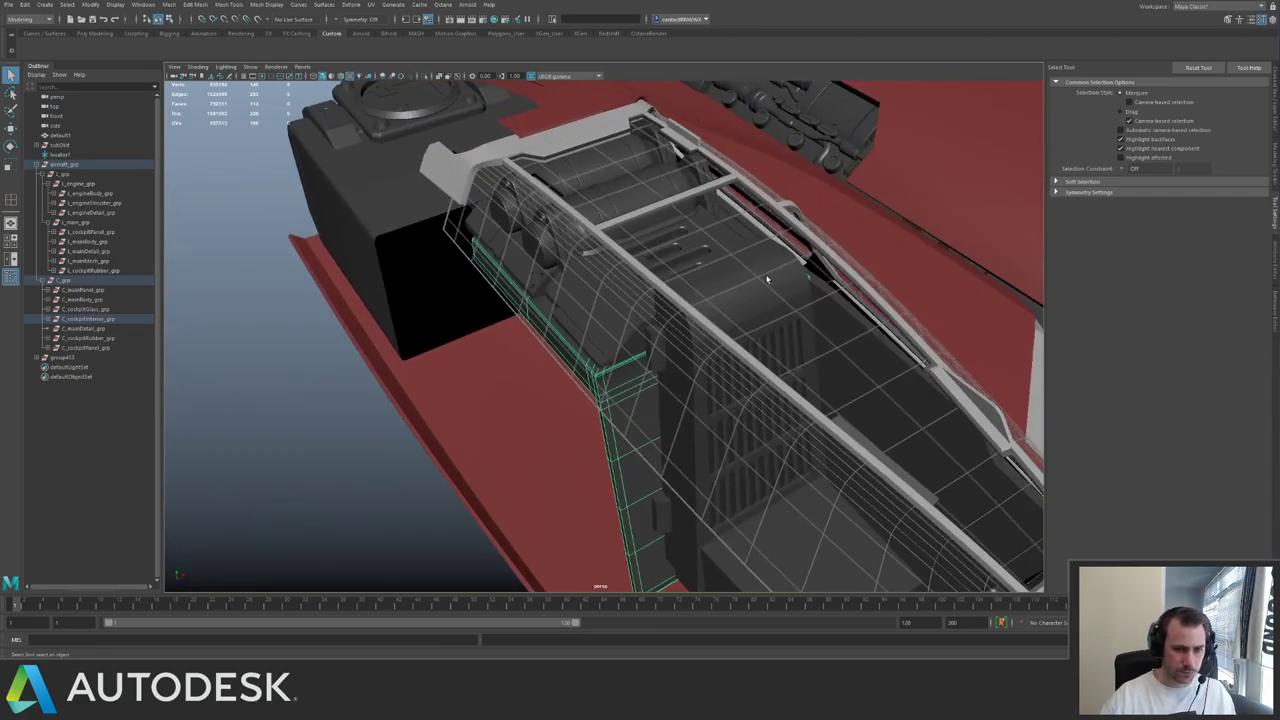
left_click_drag(758, 272, 700, 280, "alt")
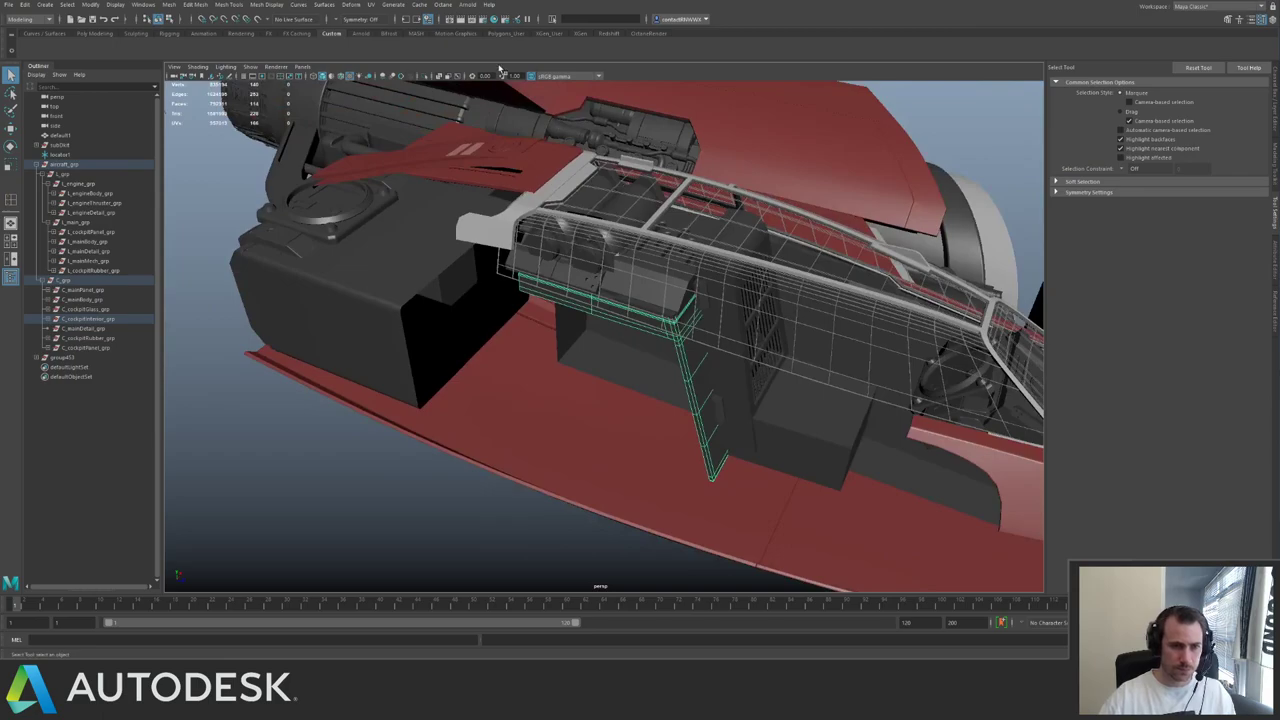
- Open the UV Editor and isolate the whole cockpit interior group
left_click(370, 4)
left_click(395, 21)
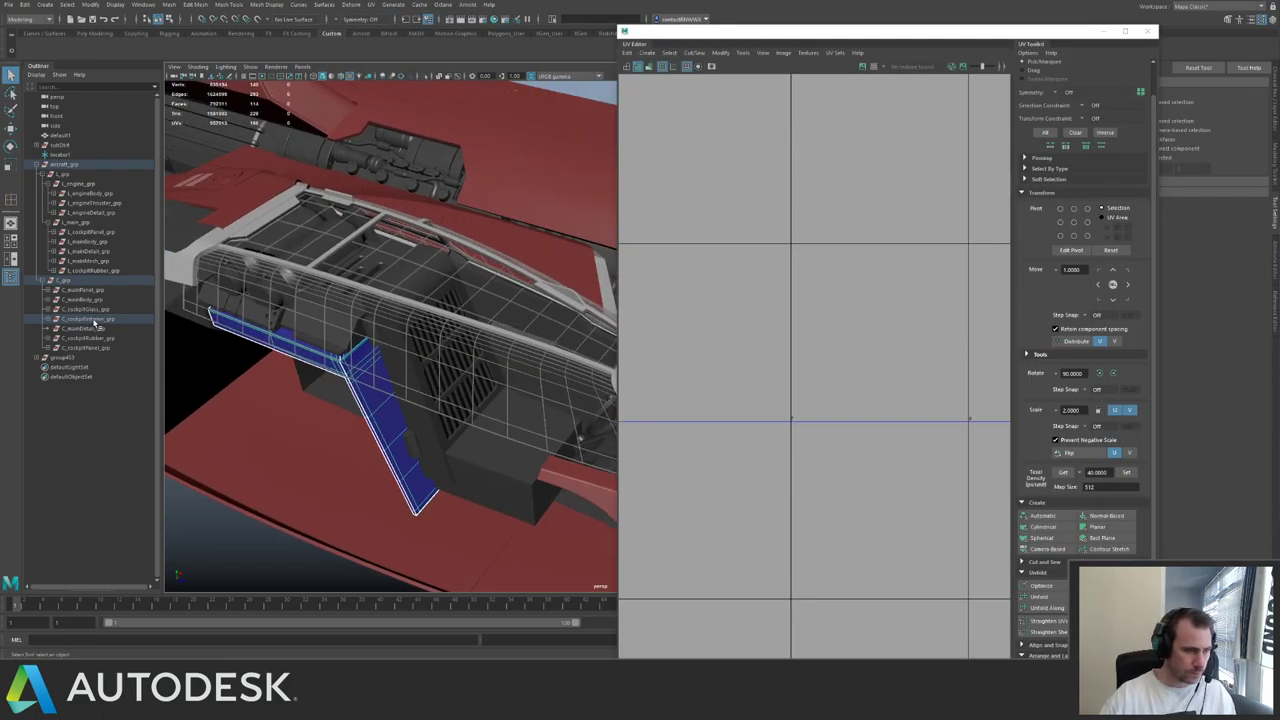
left_click(91, 320)
key("ctrl+1")
left_click_drag(400, 330, 270, 365, "alt")
middle_click_drag(370, 290, 433, 370, "alt")
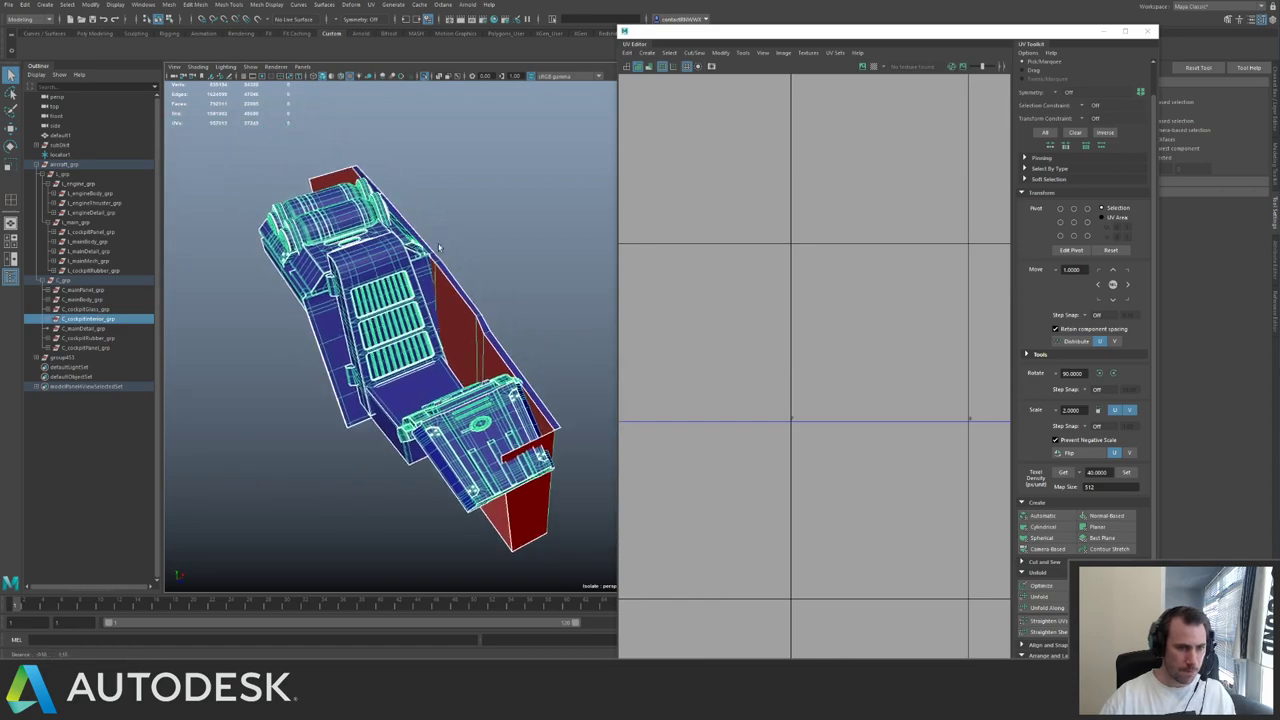
- Assign the numbered colour checker material to the cockpit interior parts
left_click(253, 150)
left_click_drag(253, 149, 505, 431)
right_click_drag(465, 372, 534, 586)
left_click(554, 382)
left_click_drag(384, 268, 435, 287, "alt")
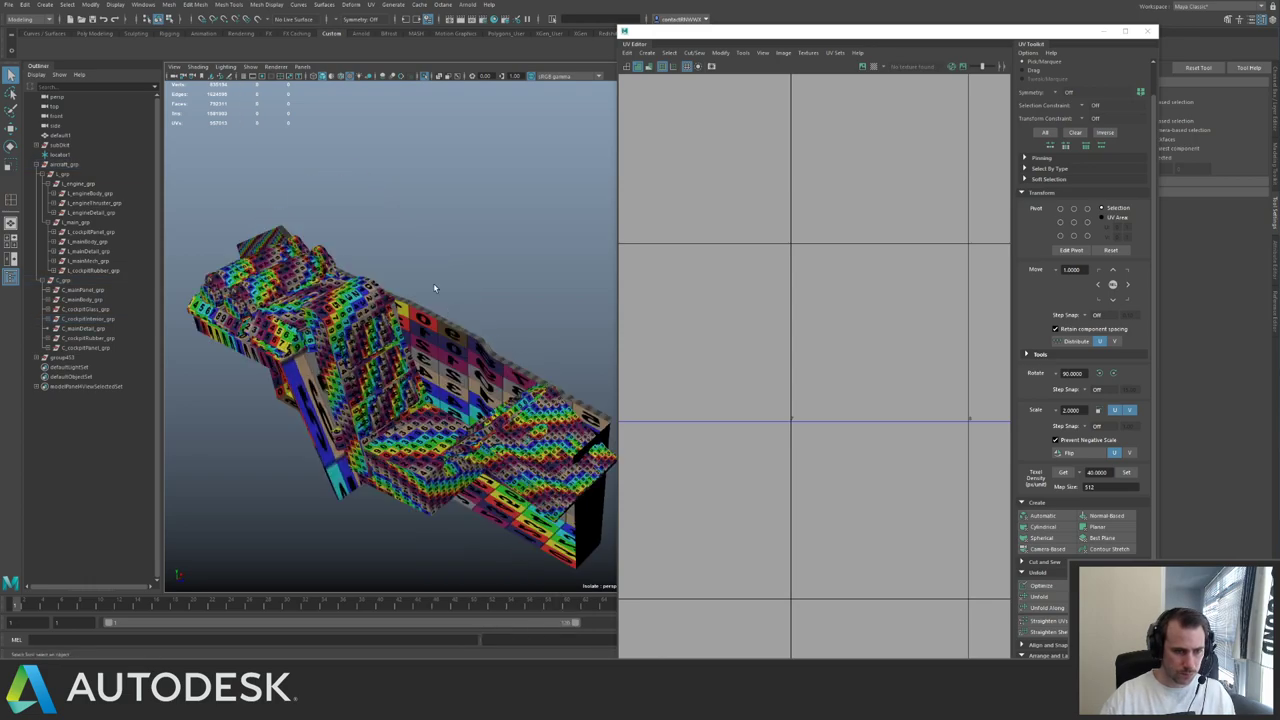
- Cut the remaining cockpit side wall vertically near the sloping panel with the Multi-Cut tool
left_click(408, 332)
left_click_drag(408, 332, 525, 232, "alt")
middle_click_drag(525, 232, 413, 202, "alt")
key("ctrl+shift+x")
mouse_move(236, 258)
left_mouse_down("alt")
mouse_move(337, 320)
mouse_move(252, 260)
left_mouse_up("alt")
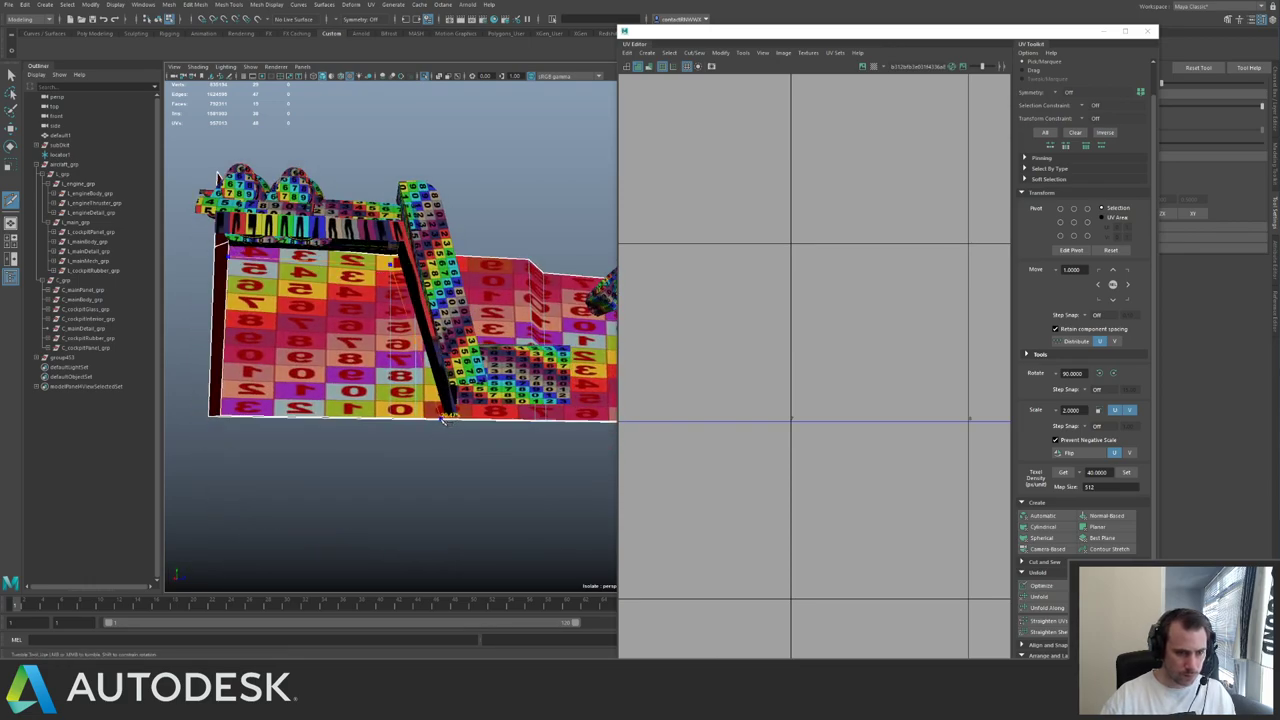
key("q")
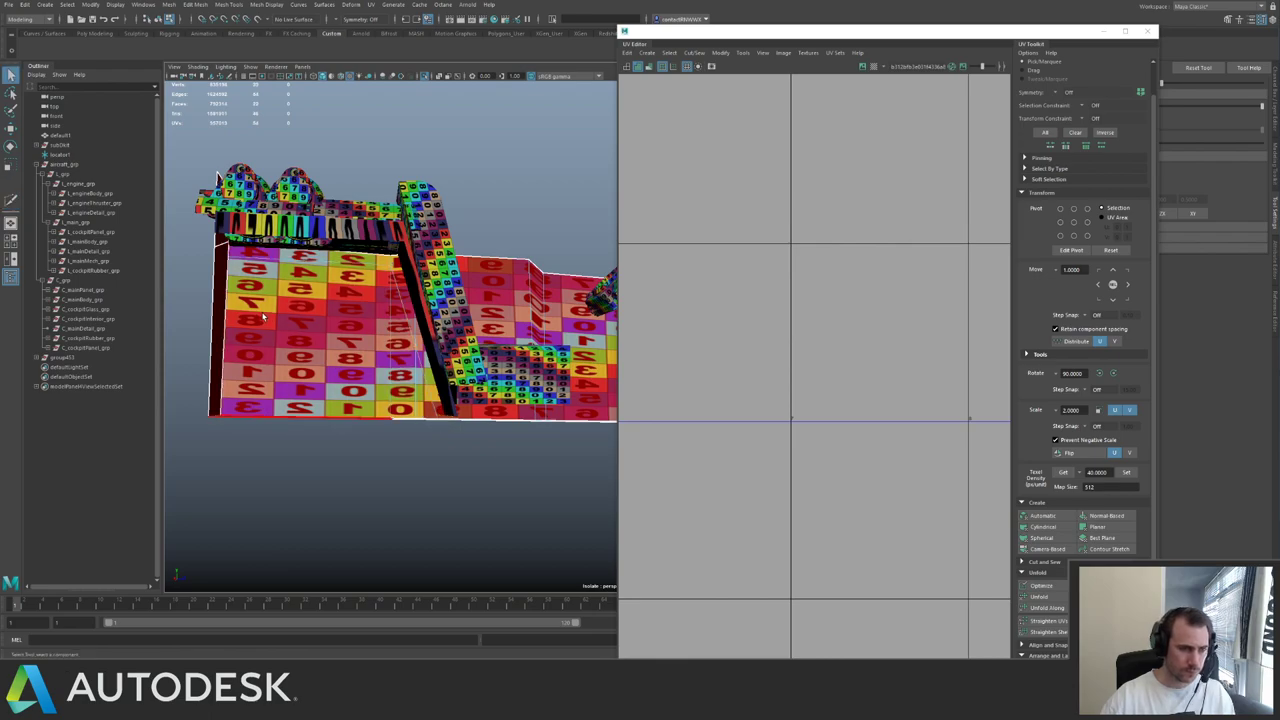
- Cut horizontally through the rear cockpit walls just below the ledge with the Multi-Cut tool
left_click_drag(349, 434, 357, 287, "alt")
left_click(259, 348)
middle_click_drag(357, 287, 360, 315, "alt")
scroll(360, 315, "up", 3)
right_click_drag(457, 314, 487, 302)
left_click(433, 274)
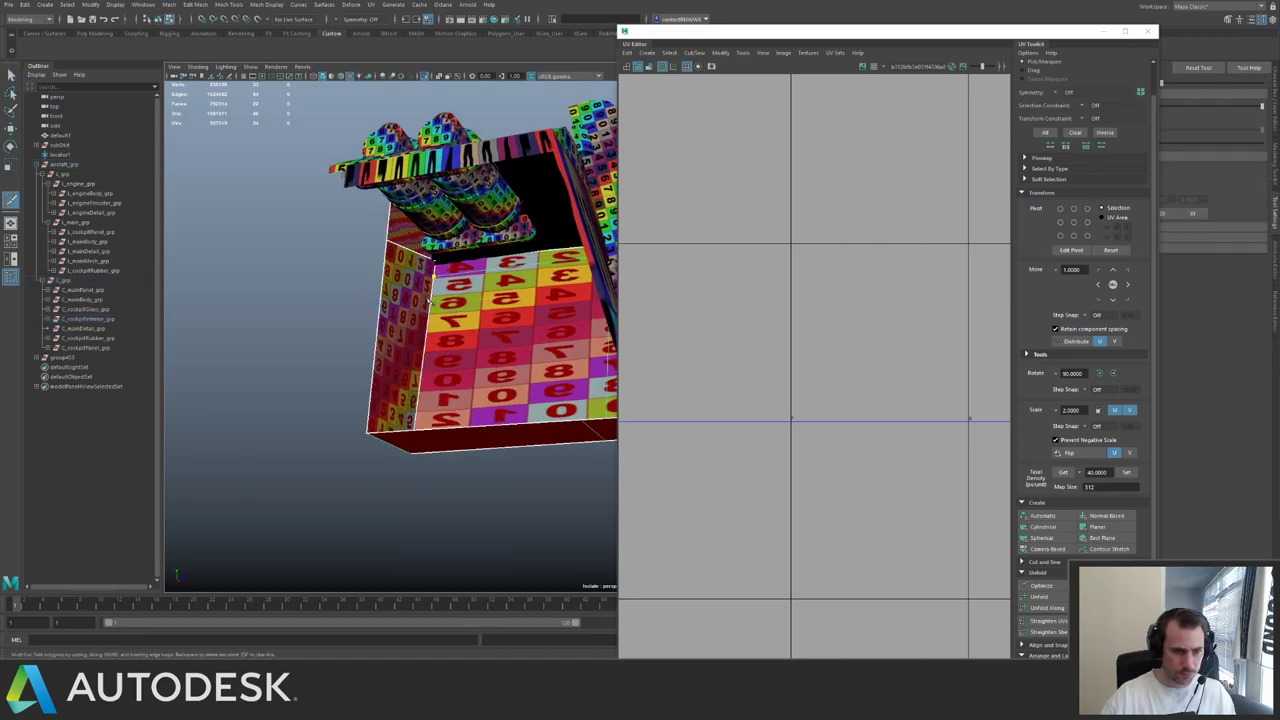
left_click_drag(434, 272, 372, 275, "alt")
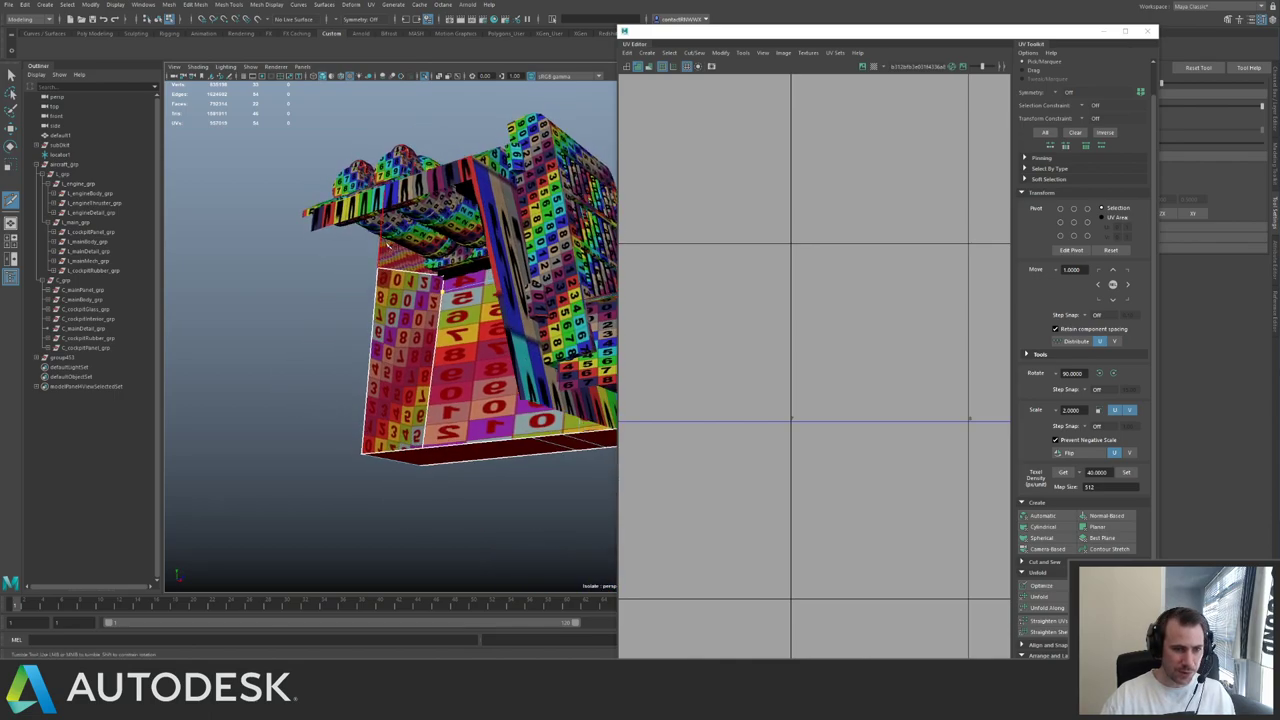
key("q")
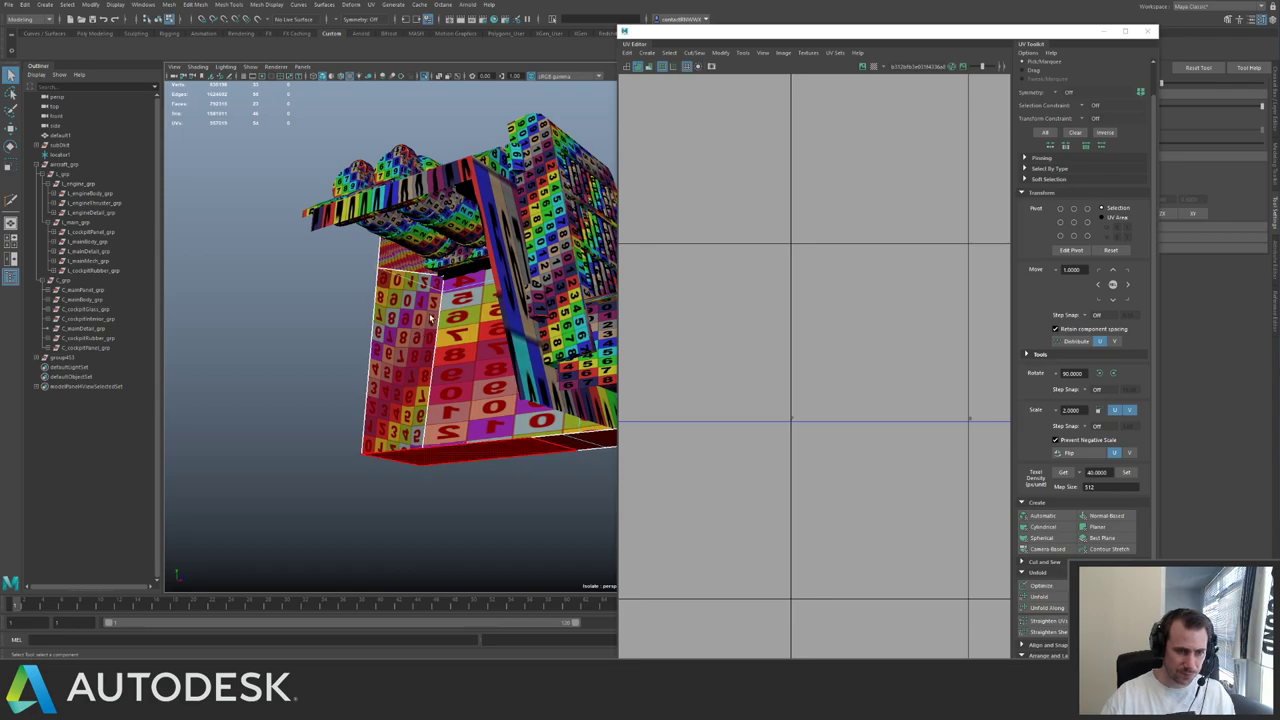
- Select and delete the wall and floor faces behind the sloping panel, keeping only the thin strip under the ledge
right_click_drag(386, 356, 325, 375)
left_click_drag(514, 514, 508, 440)
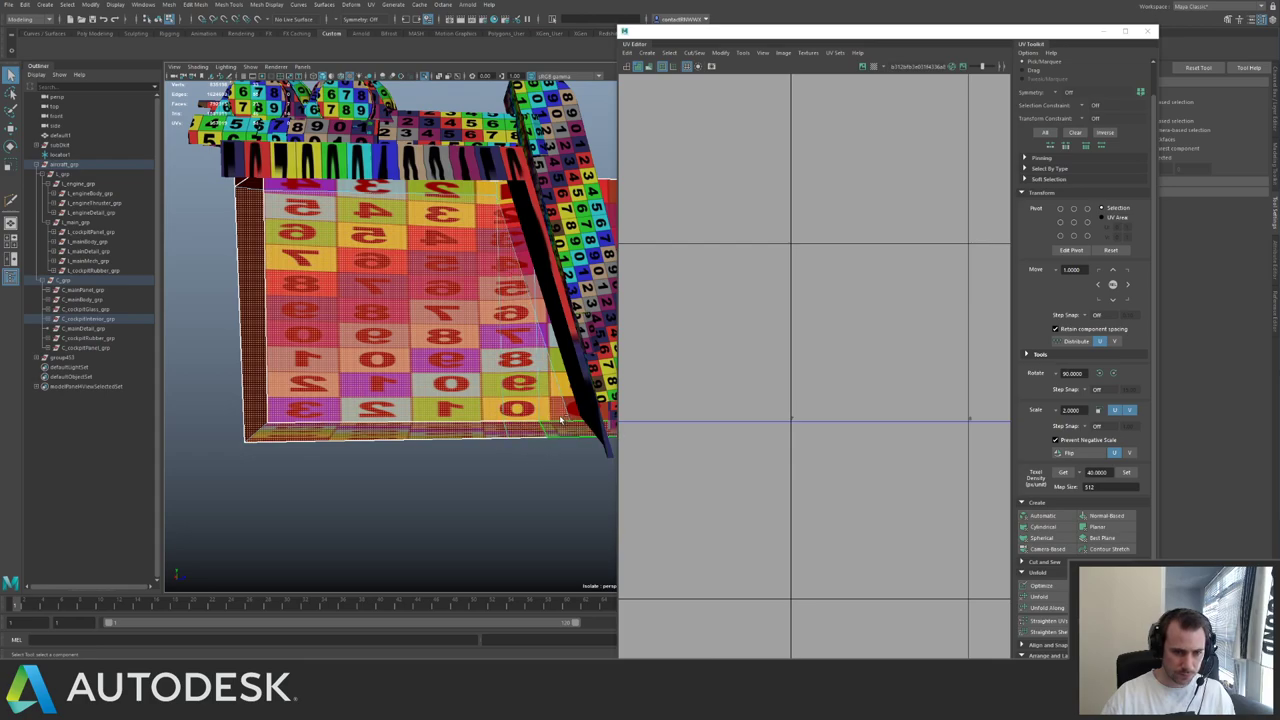
left_click_drag(570, 432, 486, 337, "alt")
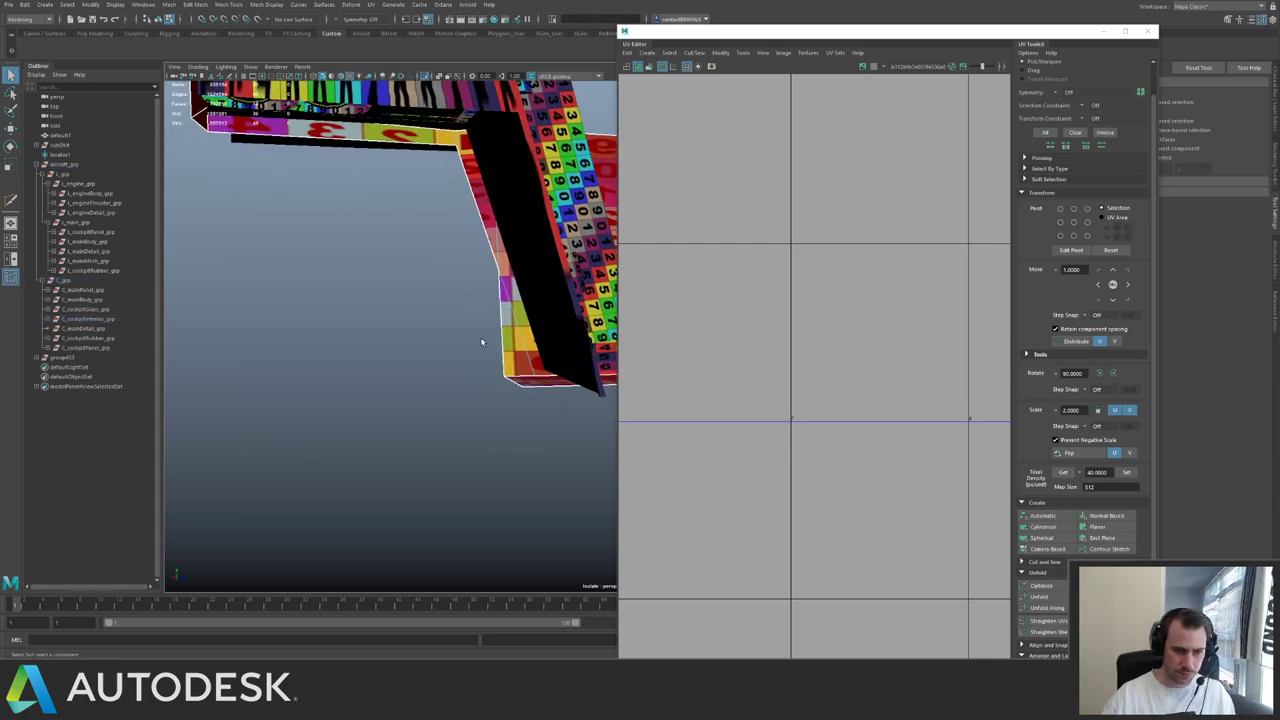
- Cut across the cockpit floor strip near the sloping panel with Multi-Cut and delete the unneeded geometry at its rear corner
key("y")
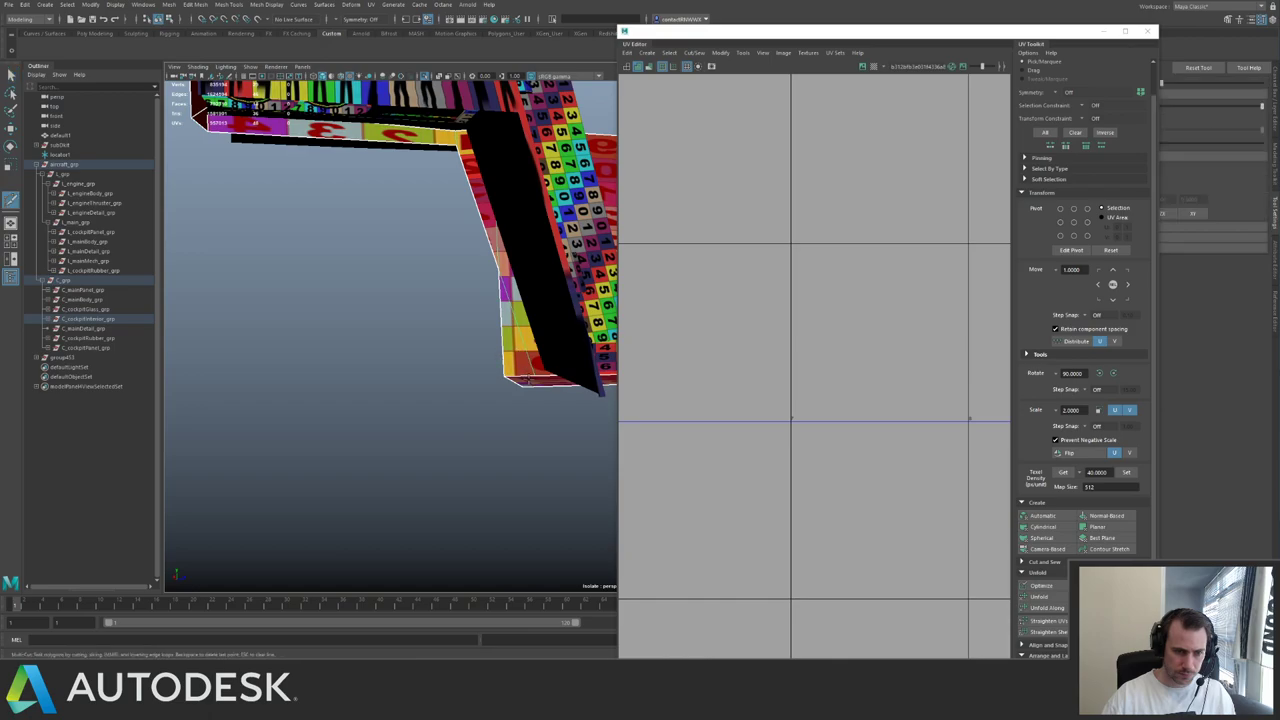
left_click_drag(557, 391, 548, 410, "alt")
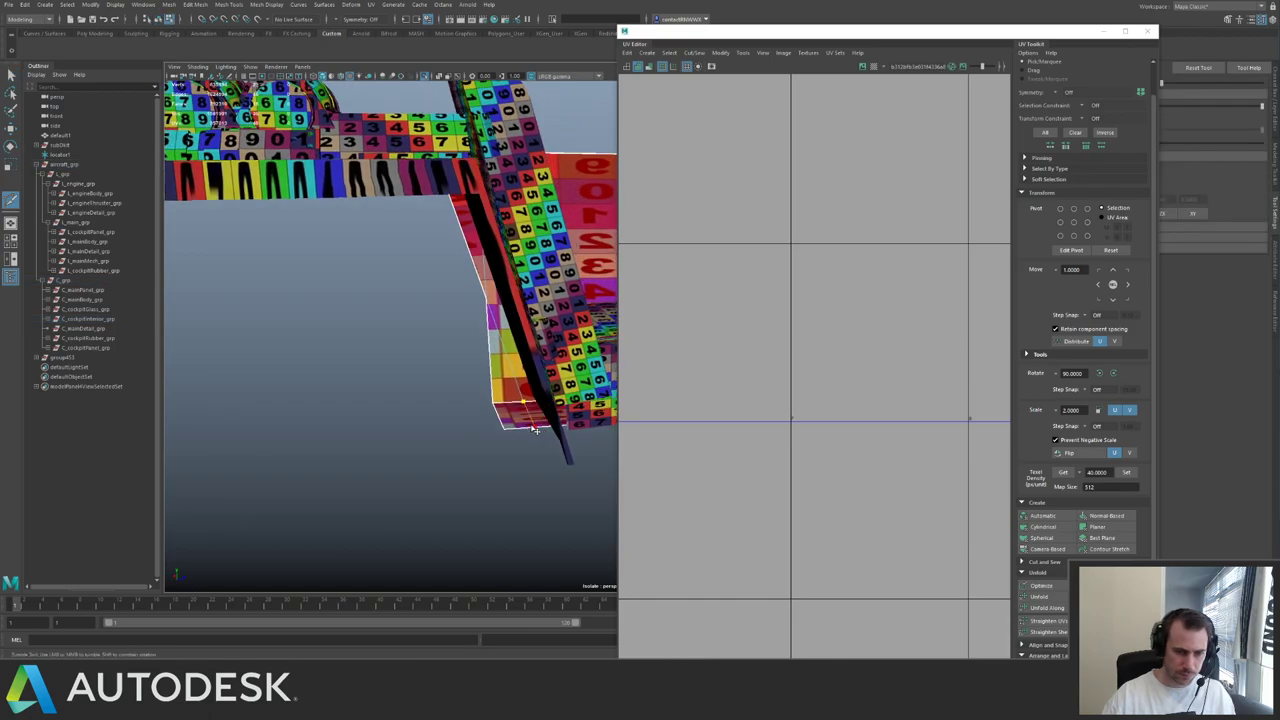
key("q")
left_click(504, 429)
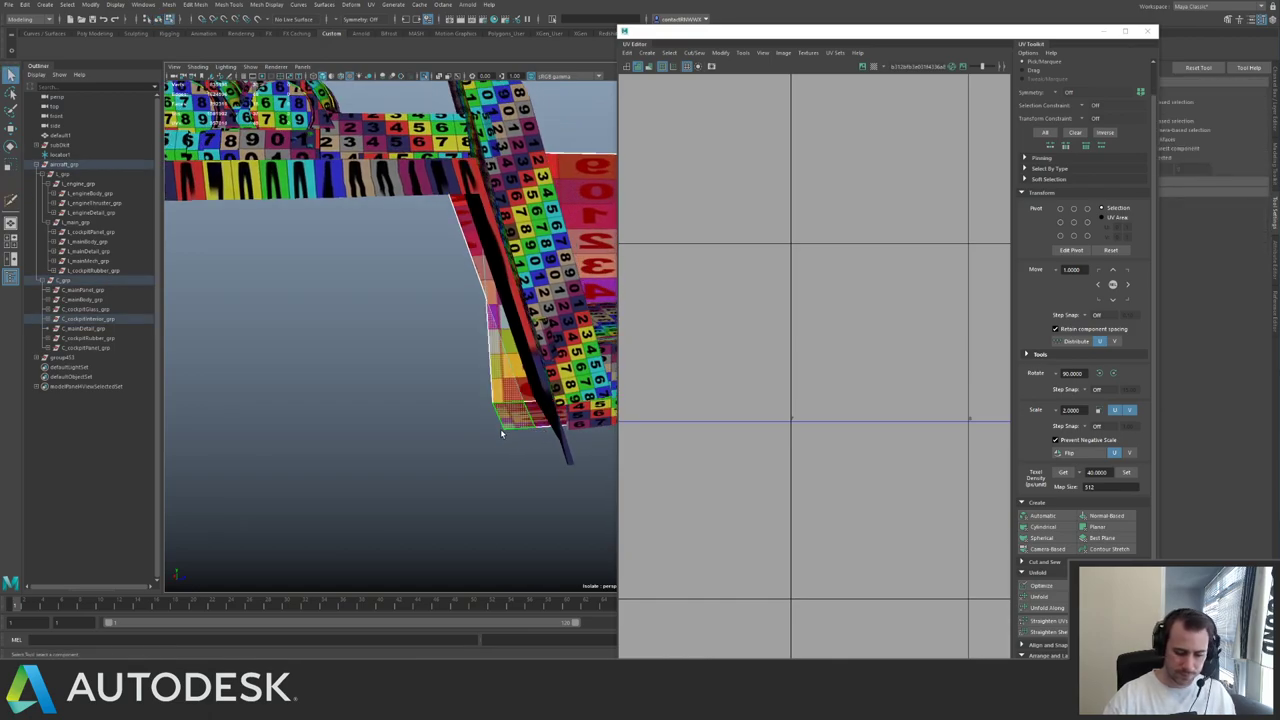
key("Delete")
- Extrude the top edge of the cockpit's front end wall outward to form a flat rim matching the side wall's
left_click_drag(502, 430, 440, 265, "alt")
left_click_drag(433, 267, 500, 308, "alt")
key("ctrl+1")
key("ctrl+1")
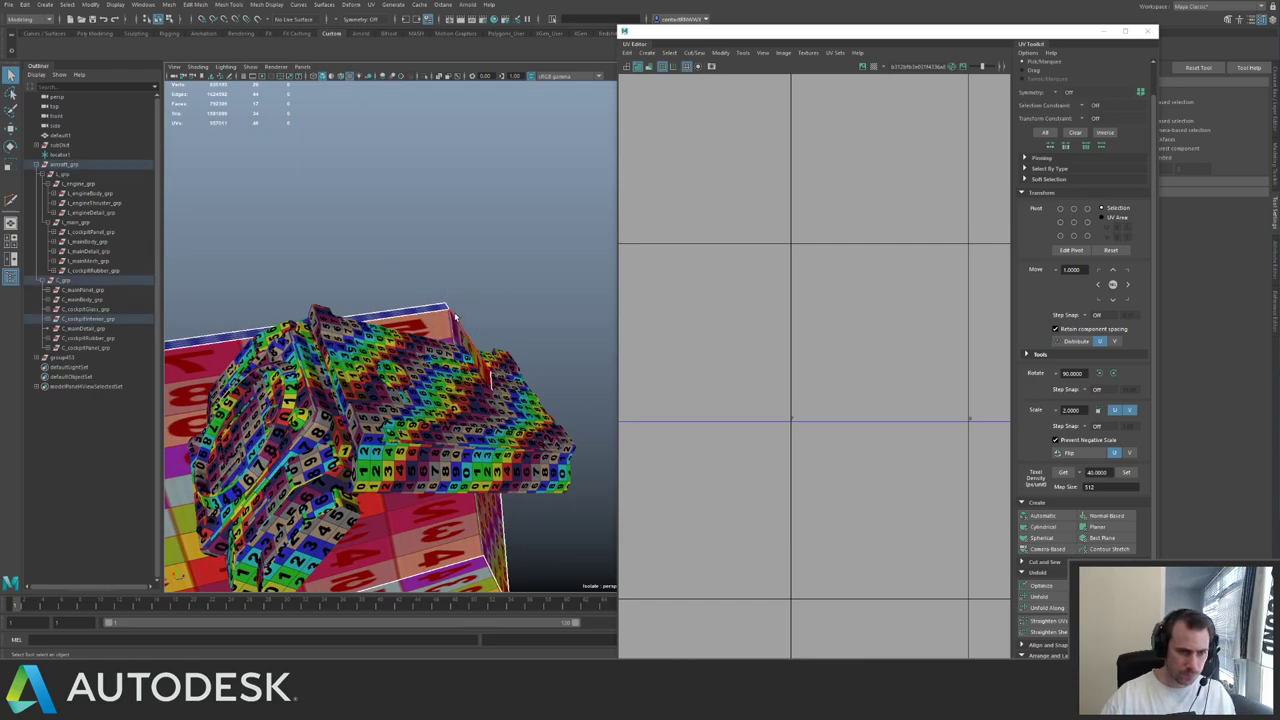
left_click(463, 340)
key("w")
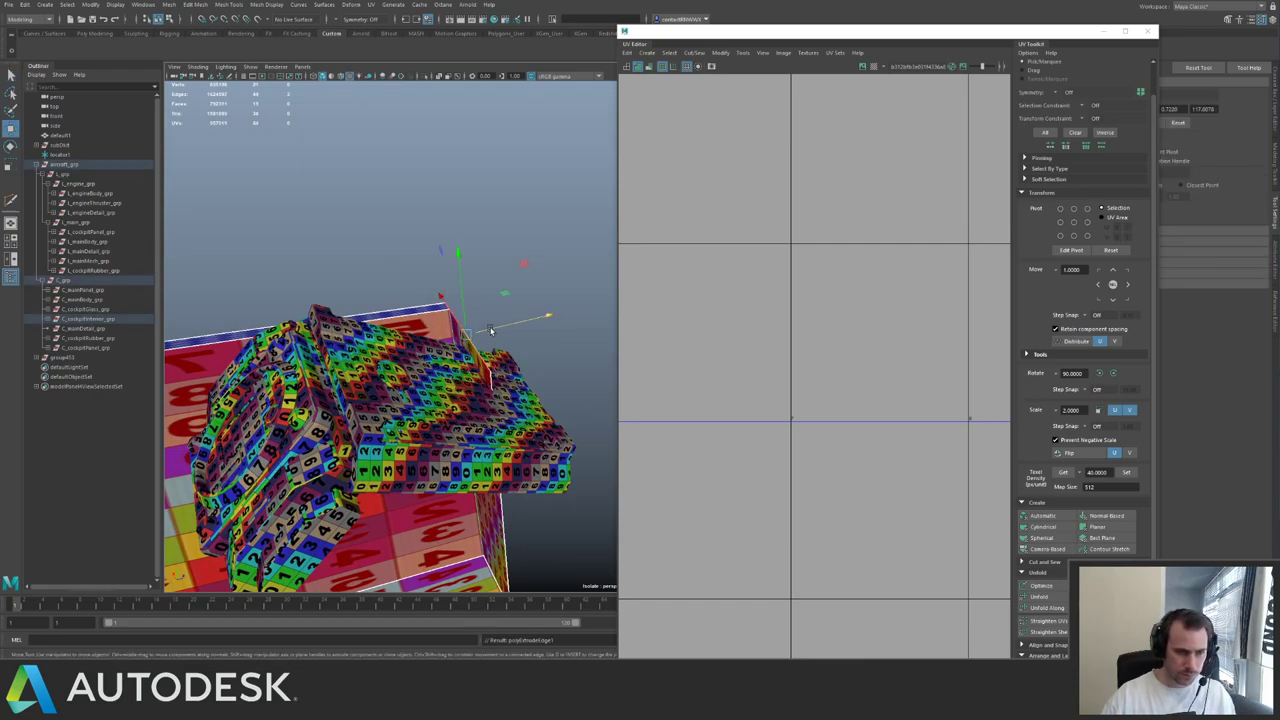
left_click_drag(491, 330, 385, 290)
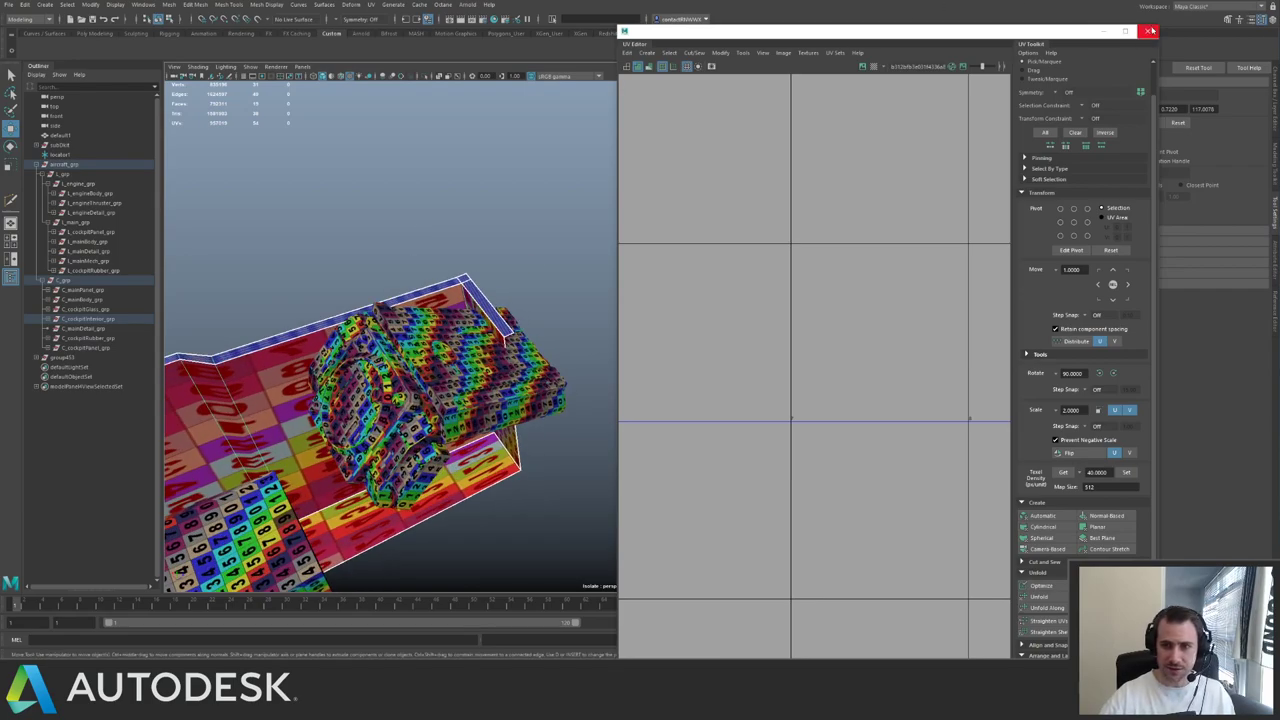
- Close the UV Editor, then mitre the front rim corner with a diagonal Multi-Cut and delete the leftover straight edges
left_click(1150, 31)
left_click_drag(640, 146, 745, 373, "alt")
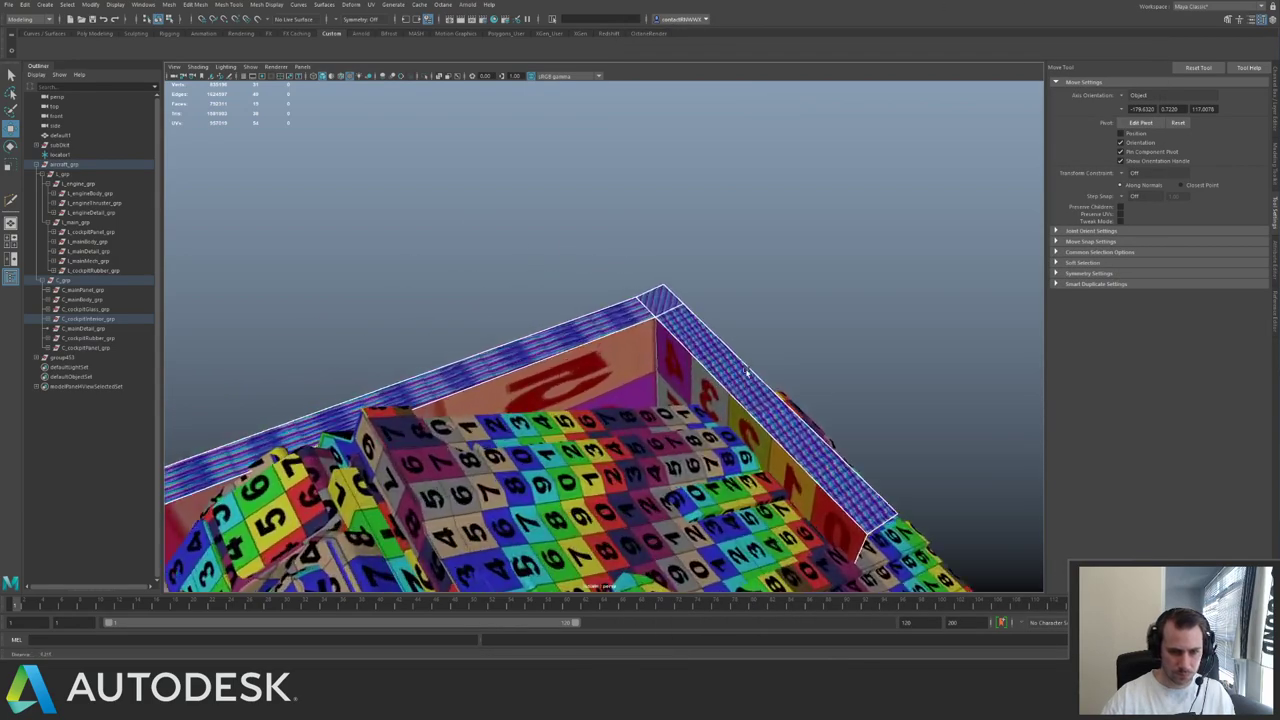
right_click_drag(745, 373, 775, 385, "alt")
key("ctrl+shift+x")
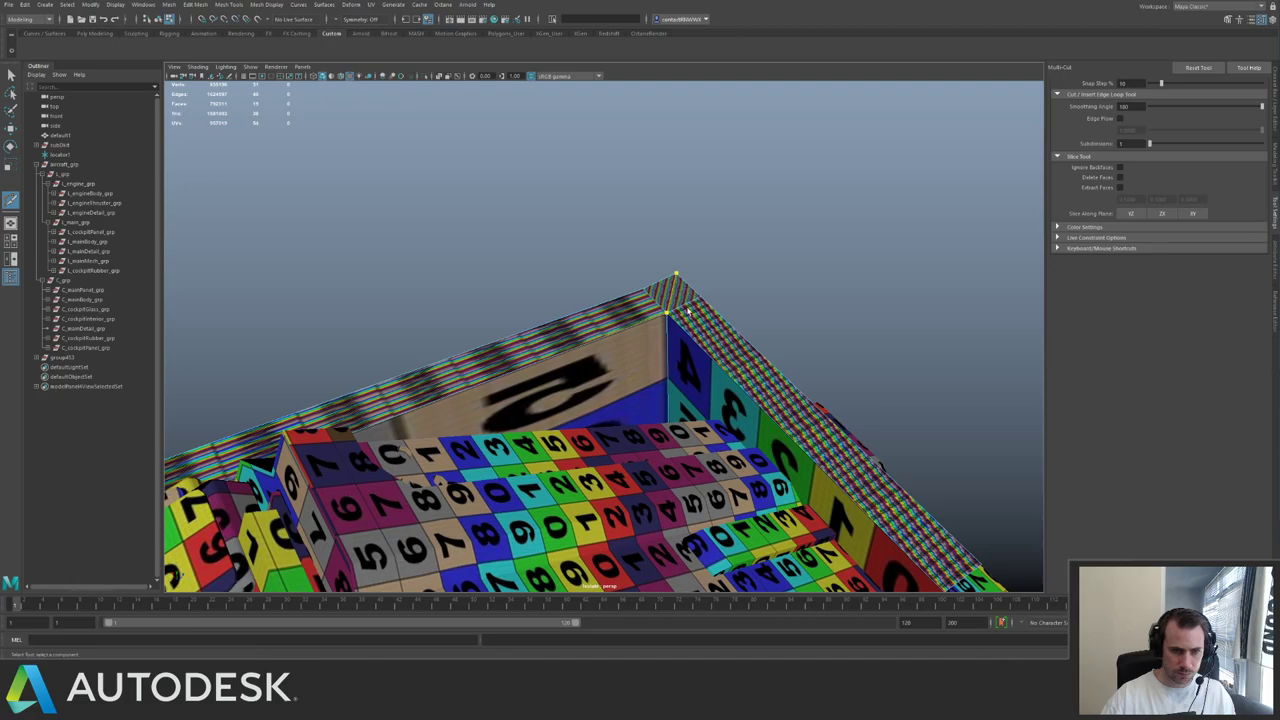
key("q")
left_click(657, 302)
key("ctrl+Delete")
right_click_drag(668, 322, 683, 308)
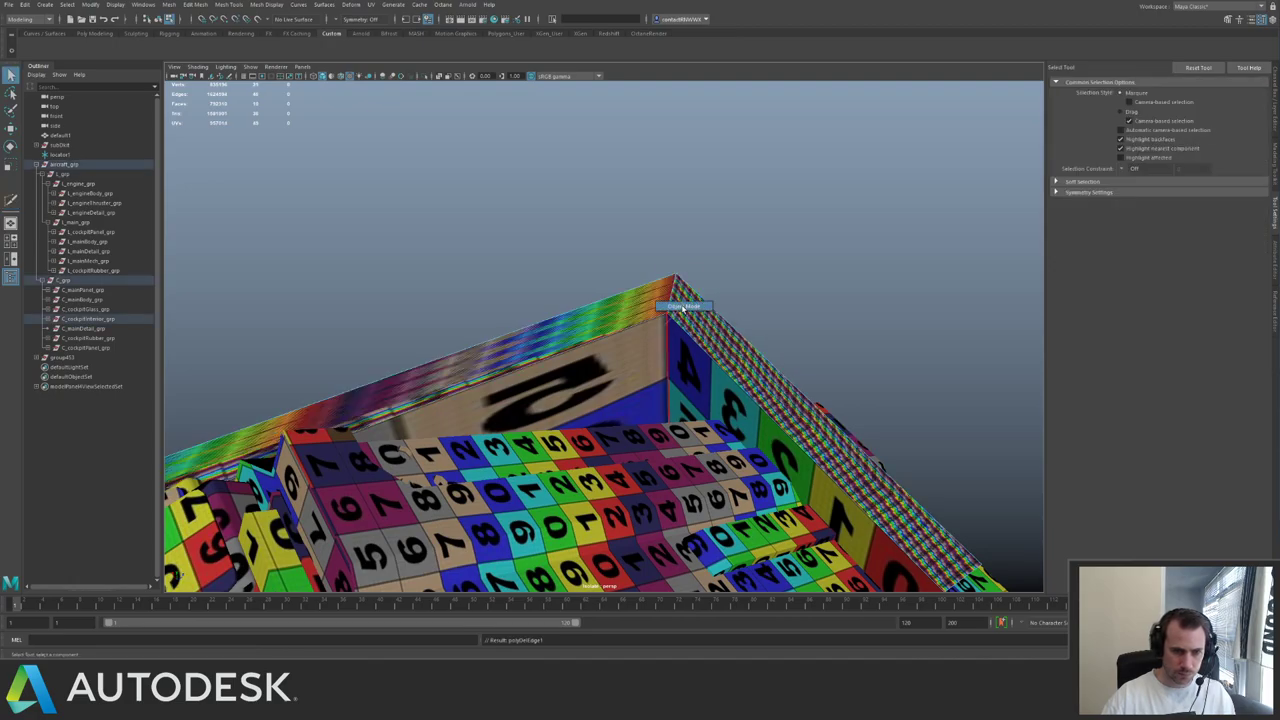
- Cut the side wall along the slope of the seat back with Multi-Cut in wireframe display, then restore shaded display
left_click_drag(682, 308, 650, 260, "alt")
key("ctrl+shift+x")
key("4")
left_click_drag(560, 275, 575, 240, "alt")
left_click(597, 241)
left_click(557, 222)
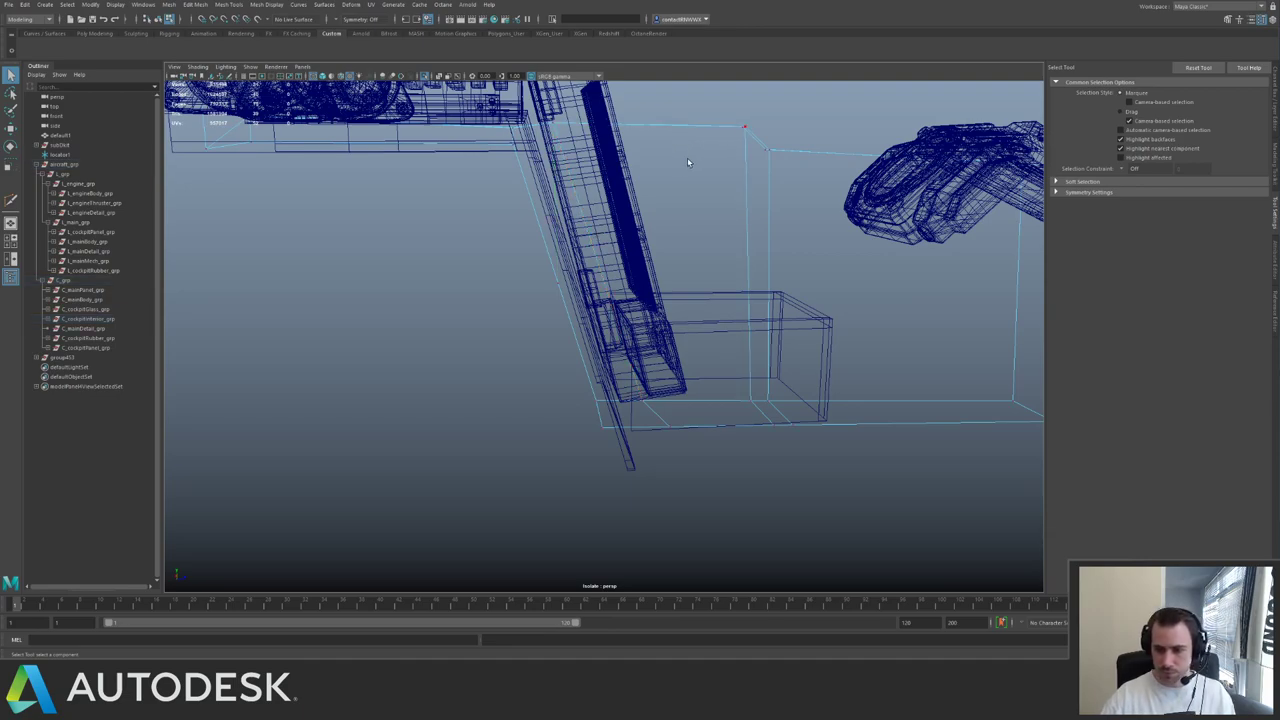
left_click(575, 300)
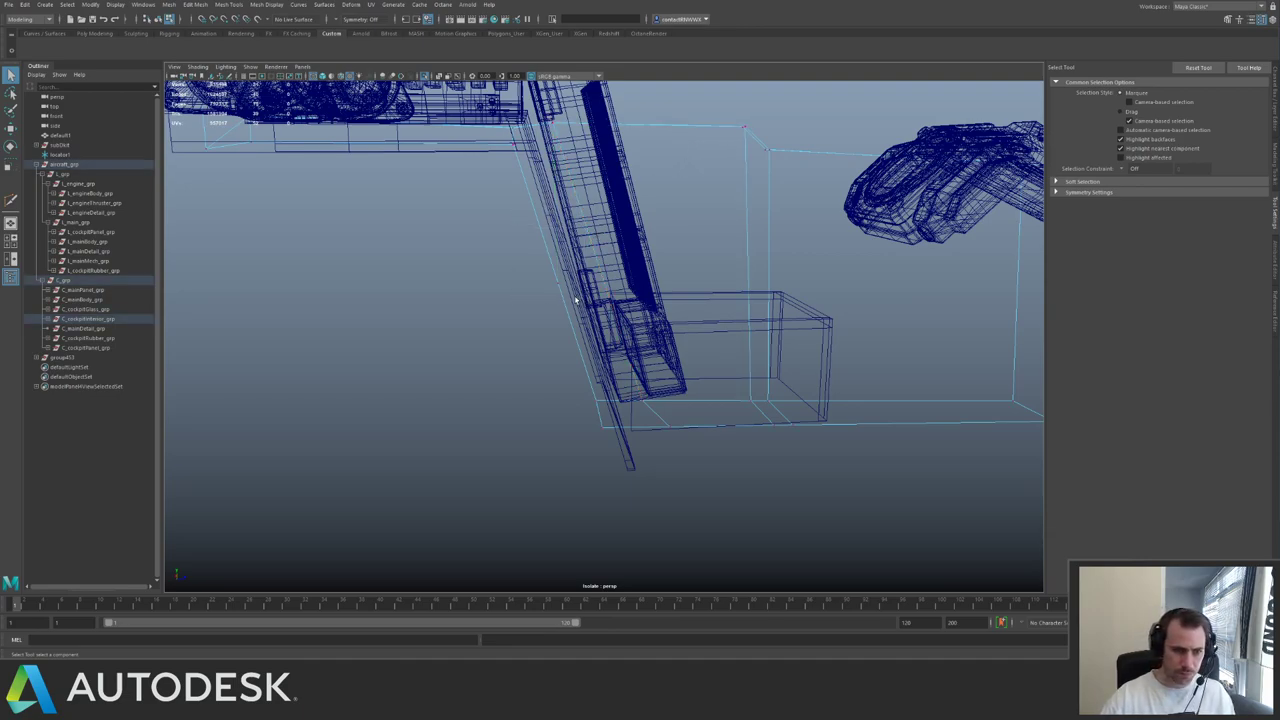
mouse_move(575, 300)
left_mouse_down("alt")
mouse_move(666, 223)
mouse_move(589, 229)
mouse_move(603, 200)
mouse_move(625, 240)
mouse_move(601, 262)
left_mouse_up("alt")
key("5")
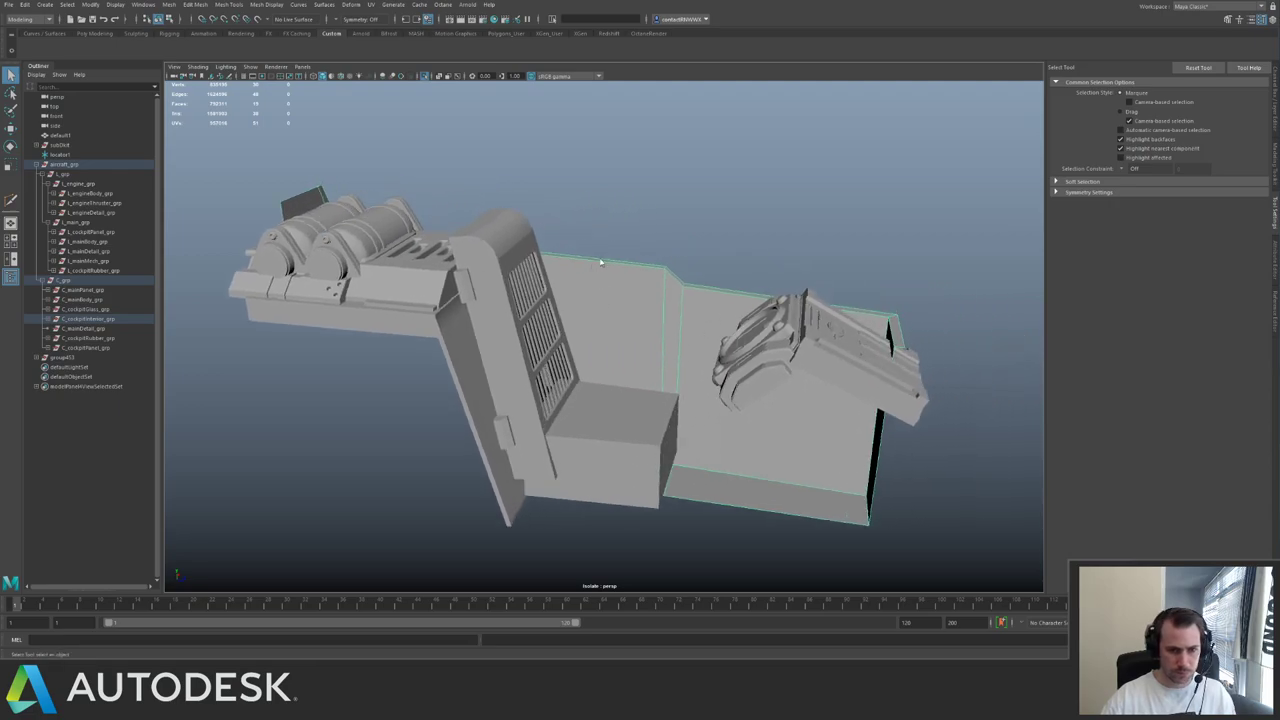
- Select all edges of the cockpit wall mesh, leaving out the vertical edges at the mid-wall step and the sloping cut
right_click_drag(601, 262, 622, 217)
right_click_drag(356, 178, 317, 166, "alt")
left_click_drag(292, 160, 920, 515)
middle_click_drag(687, 257, 642, 212, "alt")
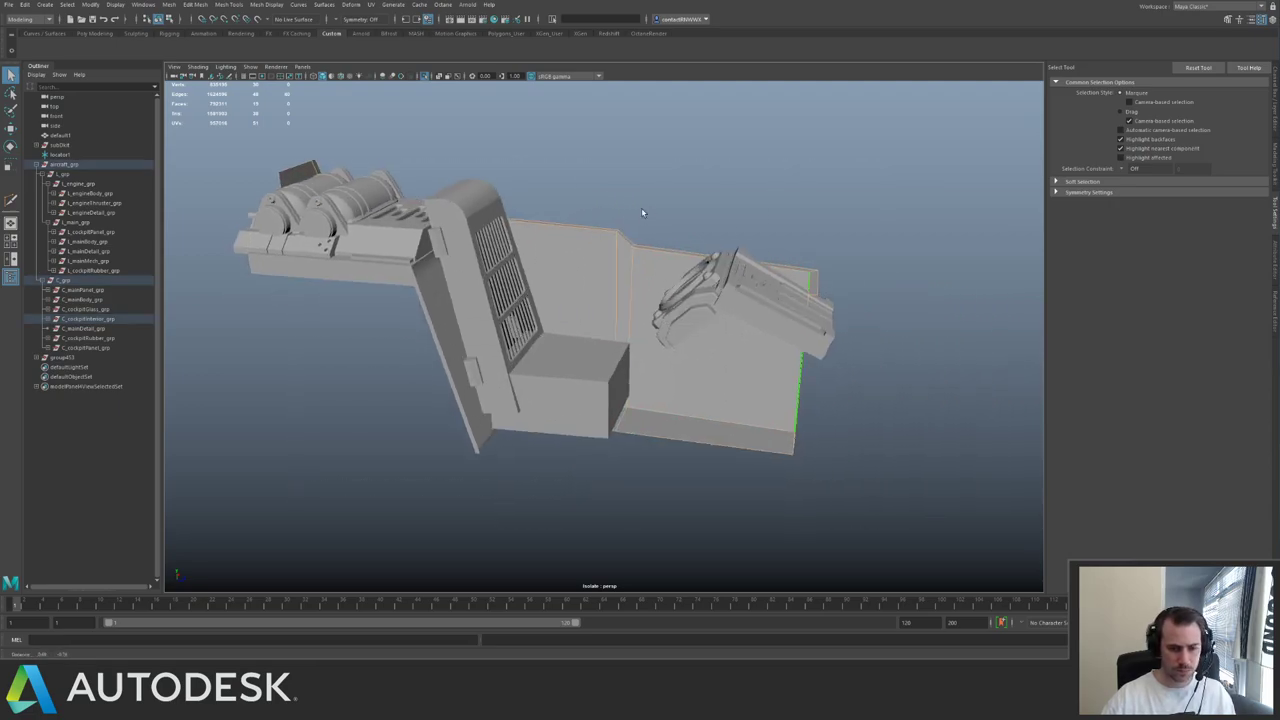
right_click_drag(643, 212, 700, 236, "alt")
mouse_move(700, 236)
left_mouse_down("alt")
mouse_move(686, 283)
mouse_move(620, 374)
mouse_move(504, 332)
mouse_move(580, 277)
left_mouse_up("alt")
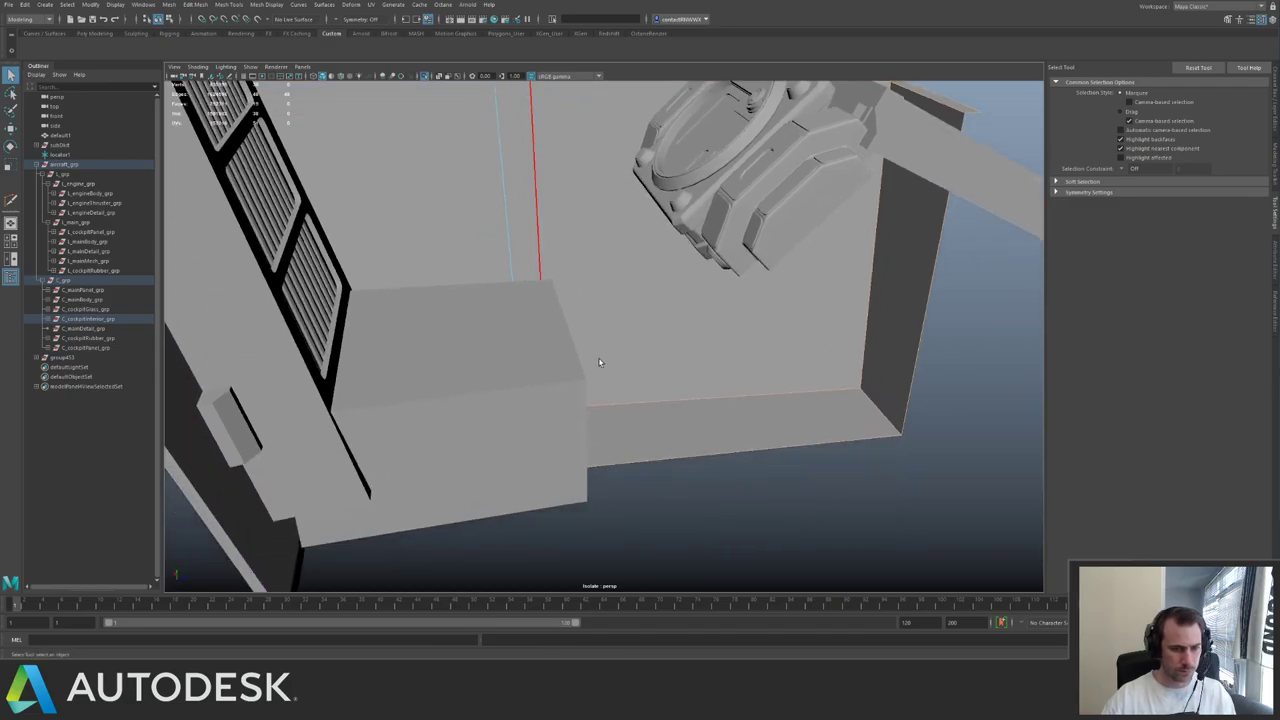
key("4")
left_click_drag(563, 400, 481, 440, "alt")
left_click_drag(348, 358, 547, 346, "alt")
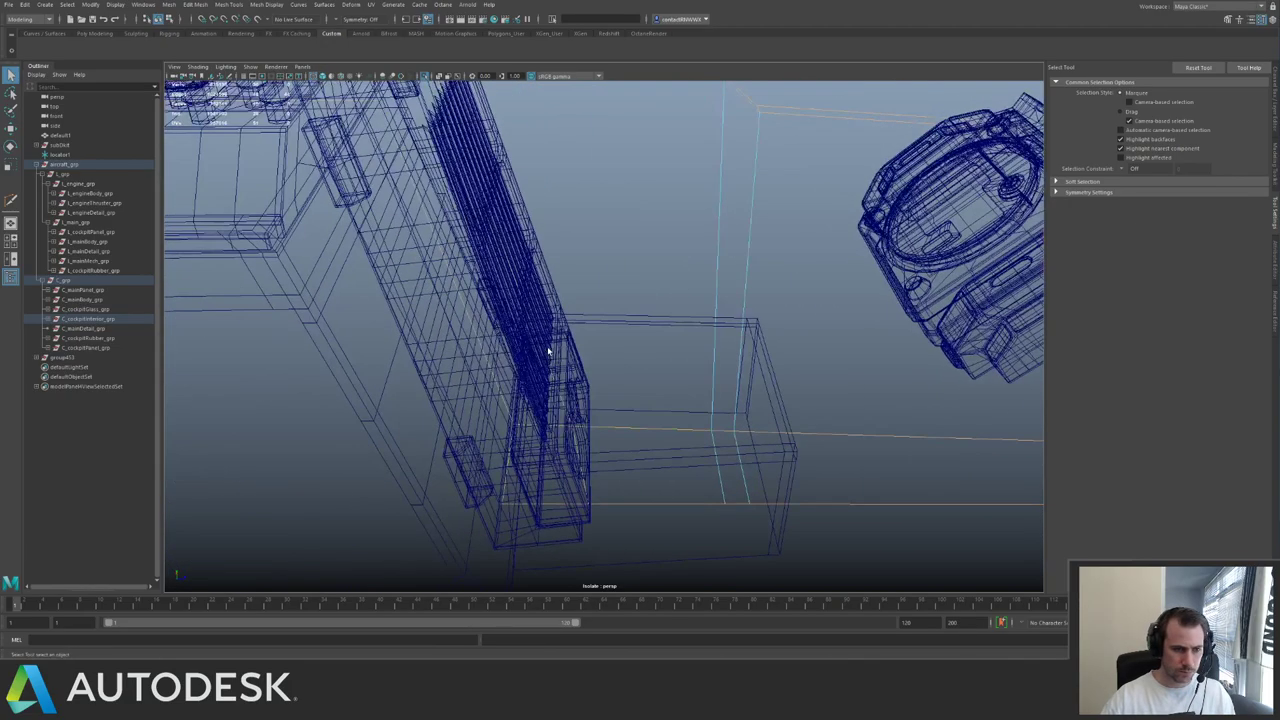
left_click_drag(511, 247, 573, 286, "alt")
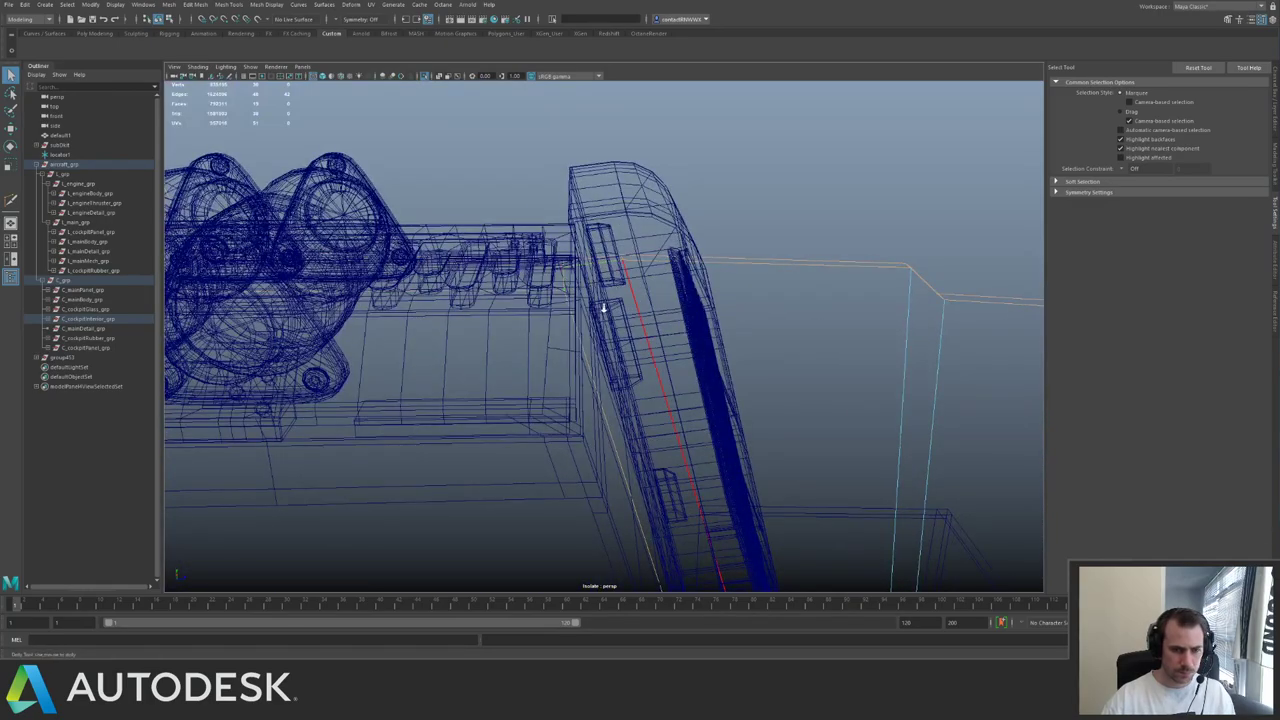
- Bevel the selected cockpit wall edges with a fraction of 0.2
scroll(603, 308, "down", 8)
middle_click_drag(697, 273, 783, 271, "alt")
left_click_drag(783, 271, 535, 277, "alt")
middle_click_drag(535, 277, 735, 315, "alt")
right_click_drag(735, 315, 906, 361, "alt")
left_click_drag(906, 361, 572, 203, "alt")
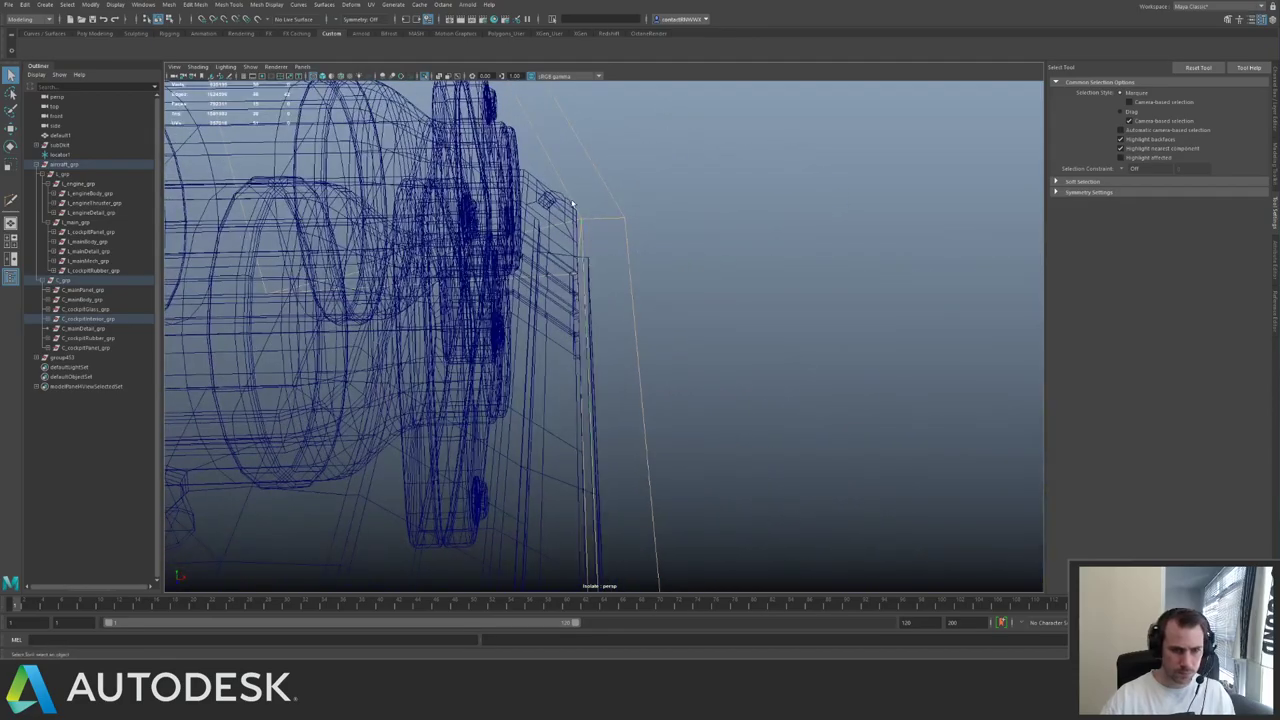
middle_click_drag(491, 164, 582, 326, "alt")
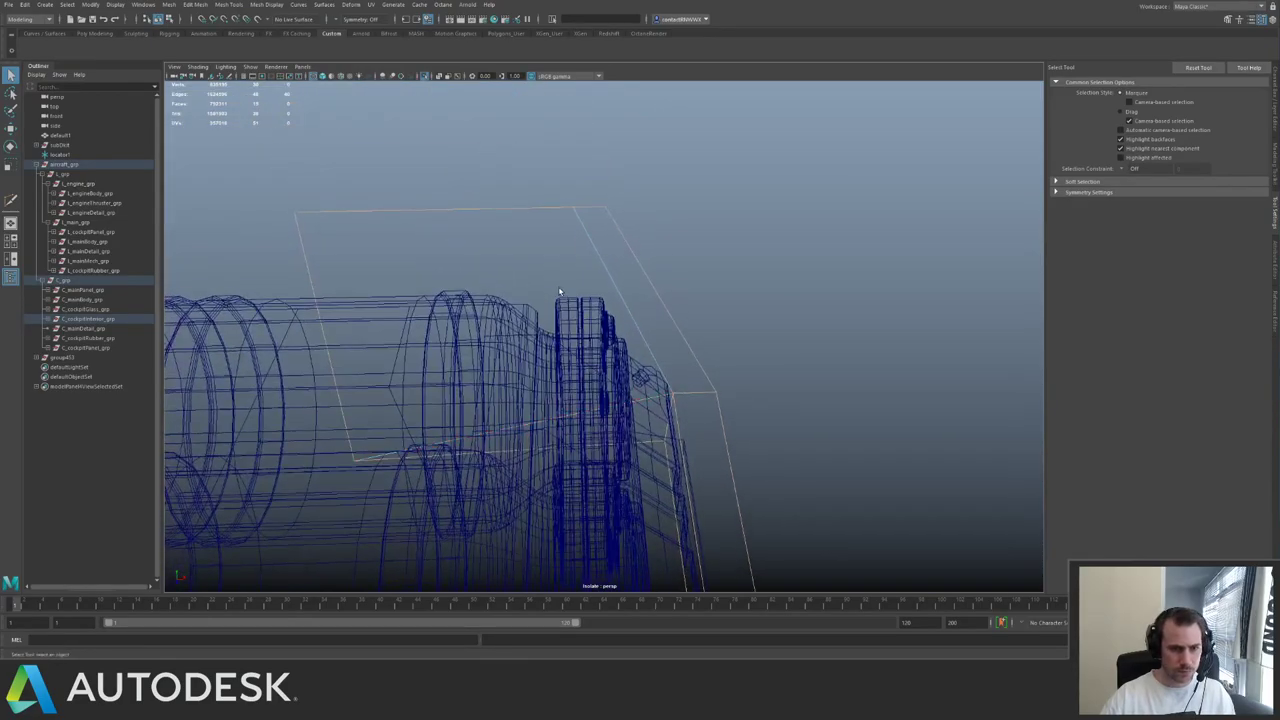
left_click_drag(582, 326, 658, 260, "alt")
key("ctrl+b")
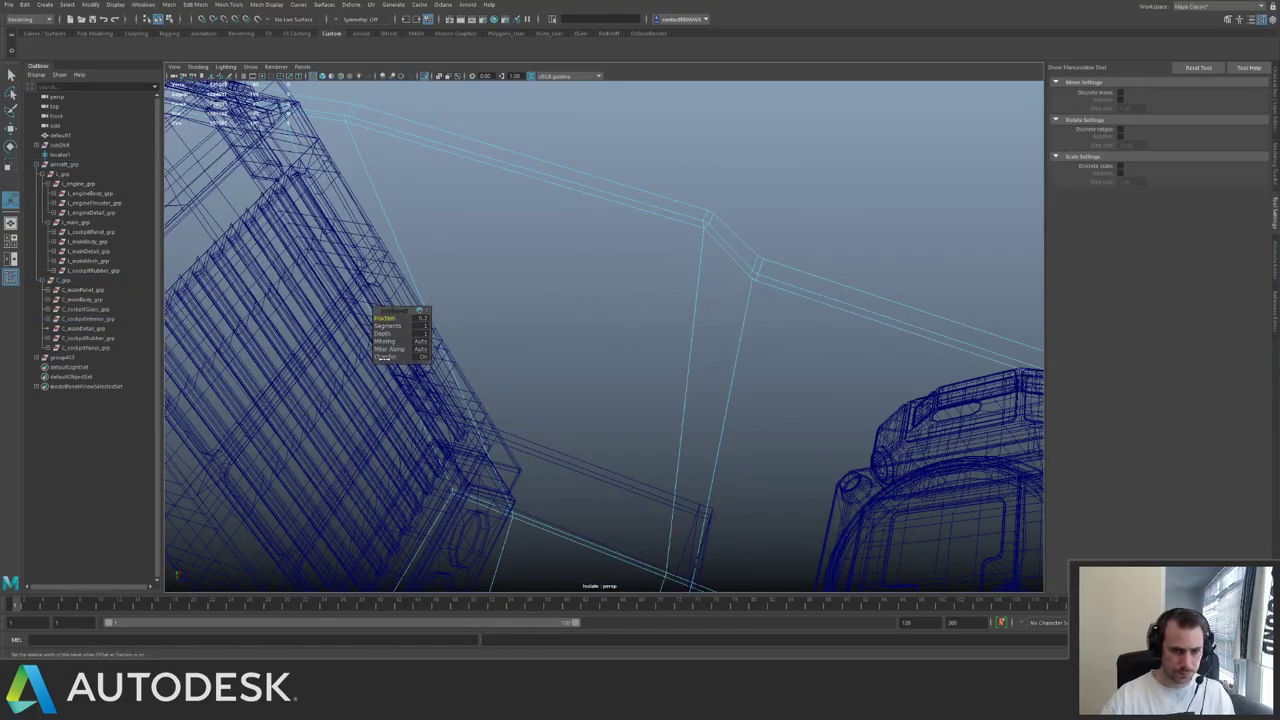
left_click_drag(385, 320, 385, 318)
key("q")
- Isolate the beveled wall, cut straight across its rear end panel from the bevel corner, and delete the old diagonal edge
left_click_drag(722, 243, 591, 246, "alt")
key("ctrl+1")
key("ctrl+1")
middle_click_drag(591, 246, 668, 280, "alt")
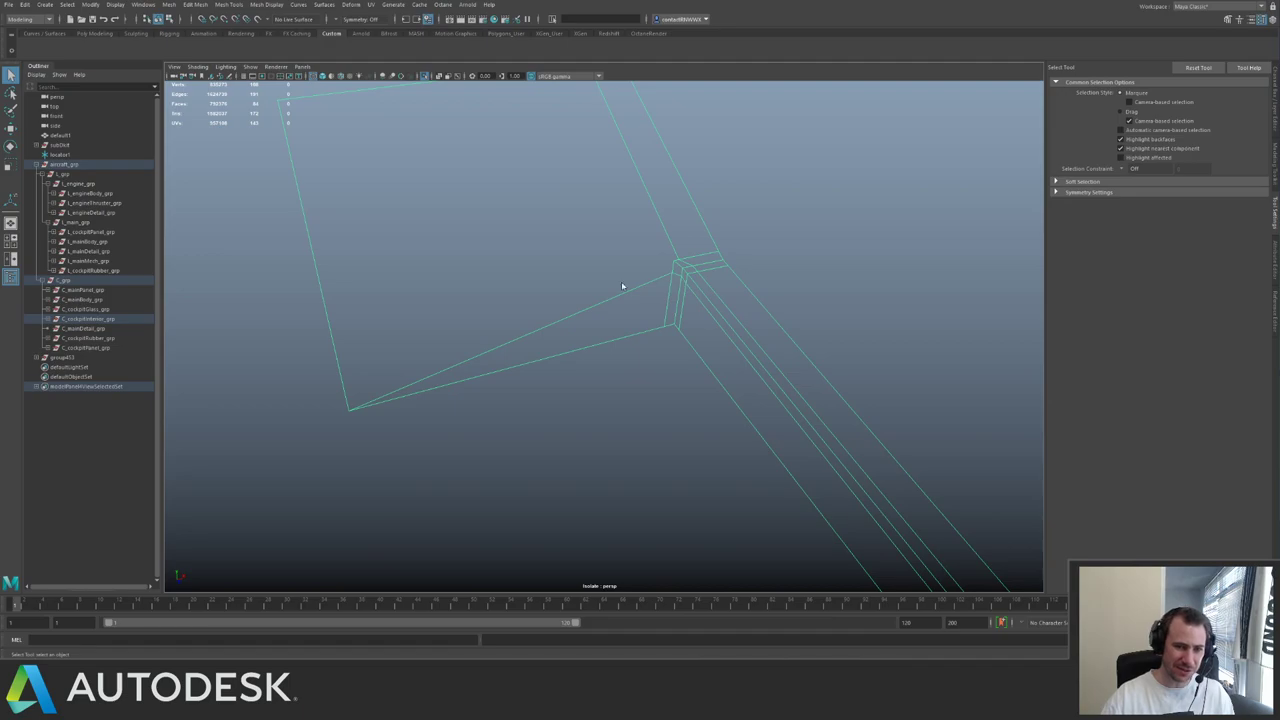
key("ctrl+shift+x")
left_click(677, 273)
left_click(337, 354)
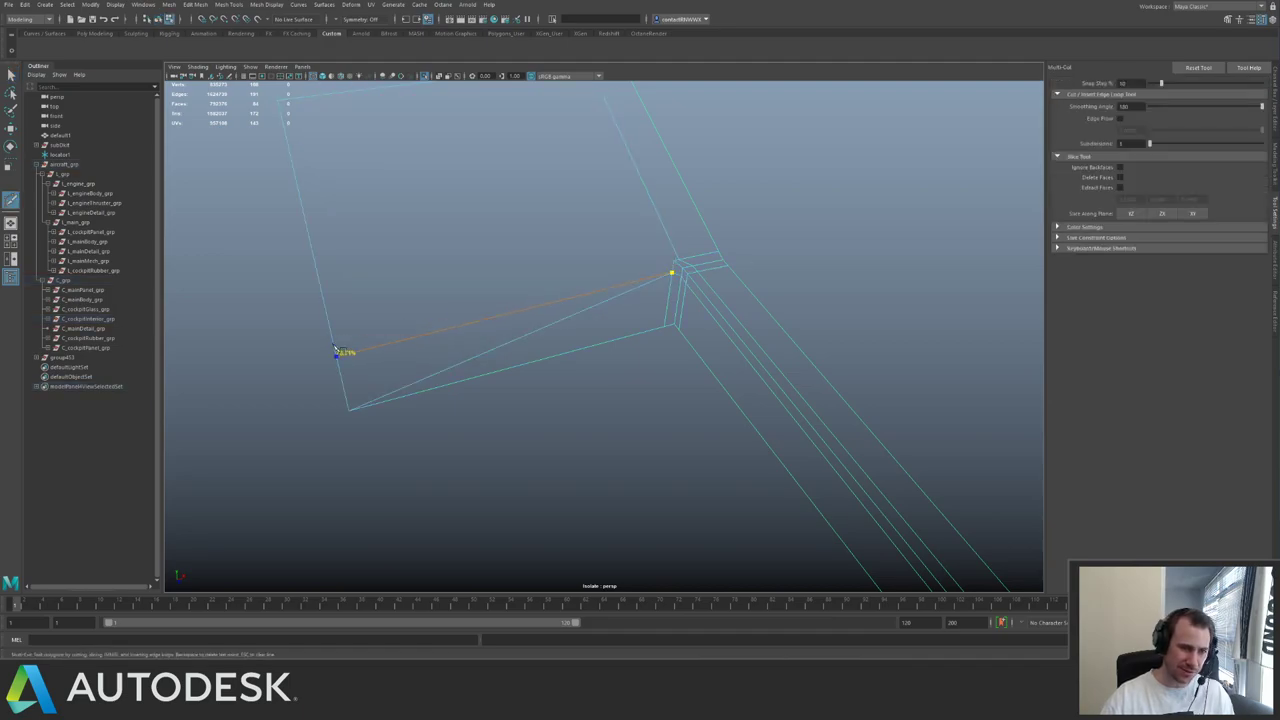
key("q")
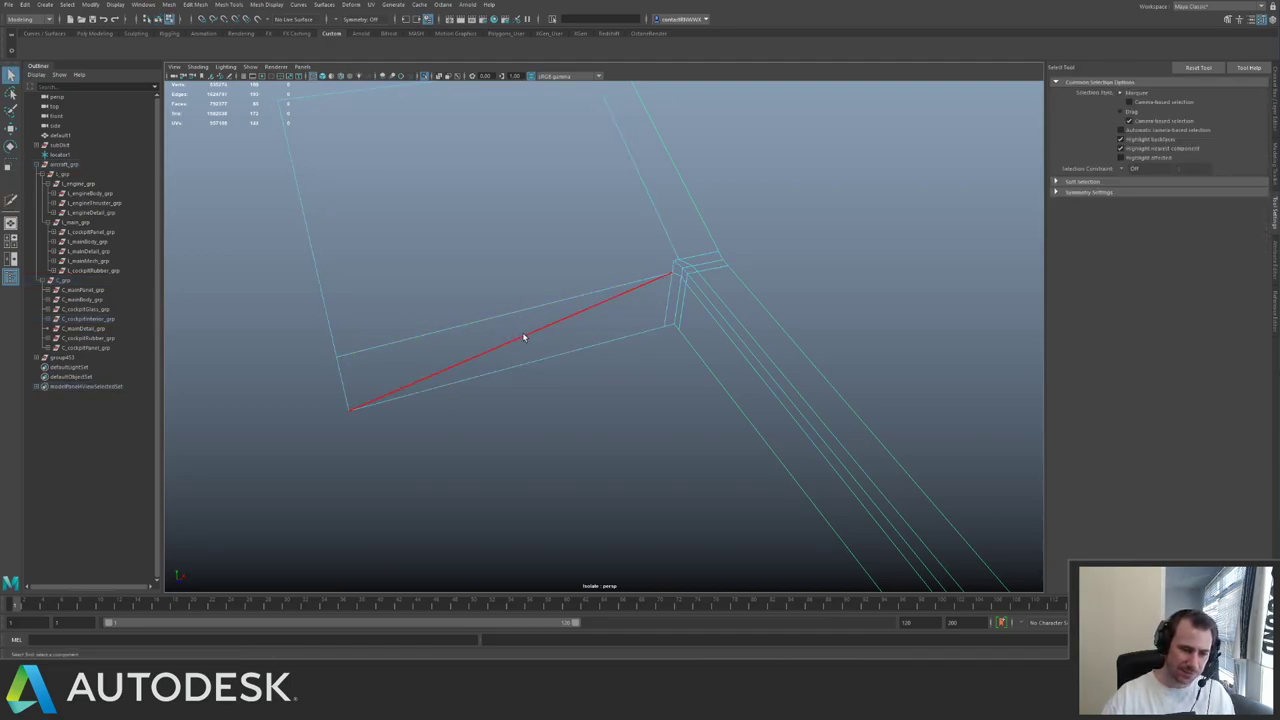
key("q")
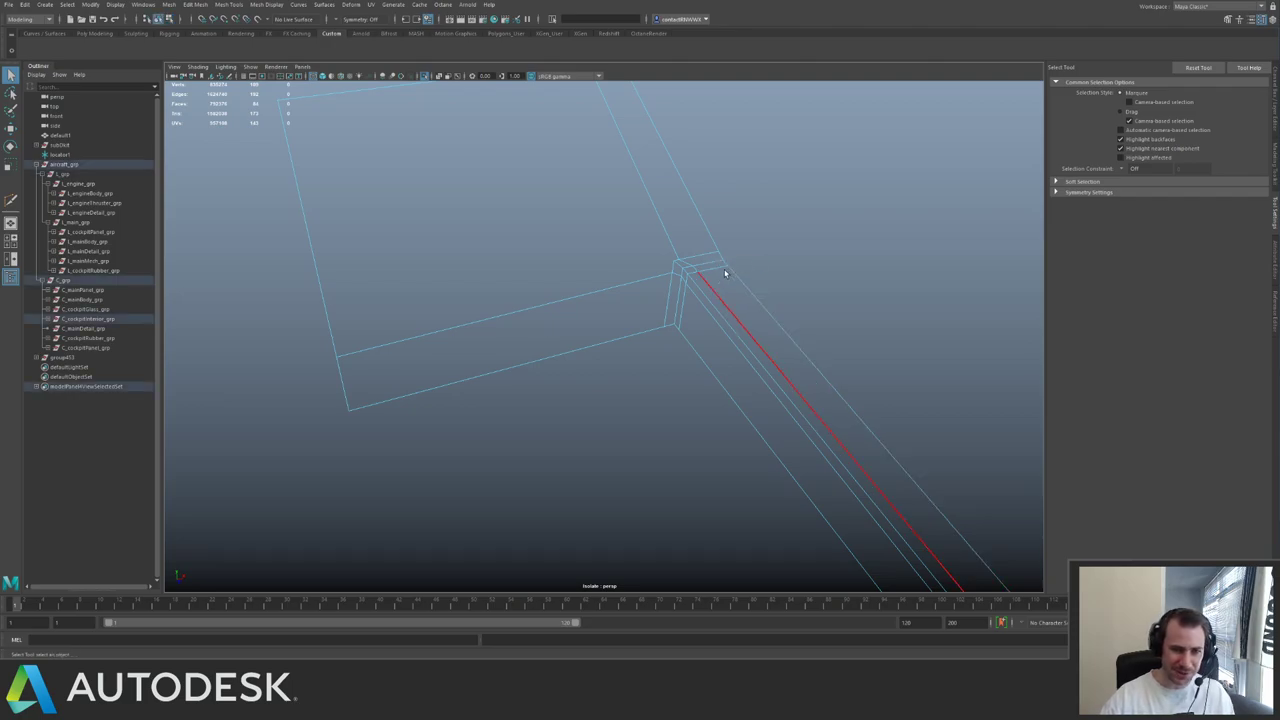
- Cut the rear end panel lengthwise beside the bevel corner, from its far edge through the narrow strip, with Multi-Cut
right_click_drag(730, 266, 743, 255)
left_click(641, 212)
left_click_drag(641, 212, 644, 264, "alt")
key("y")
left_click(436, 148)
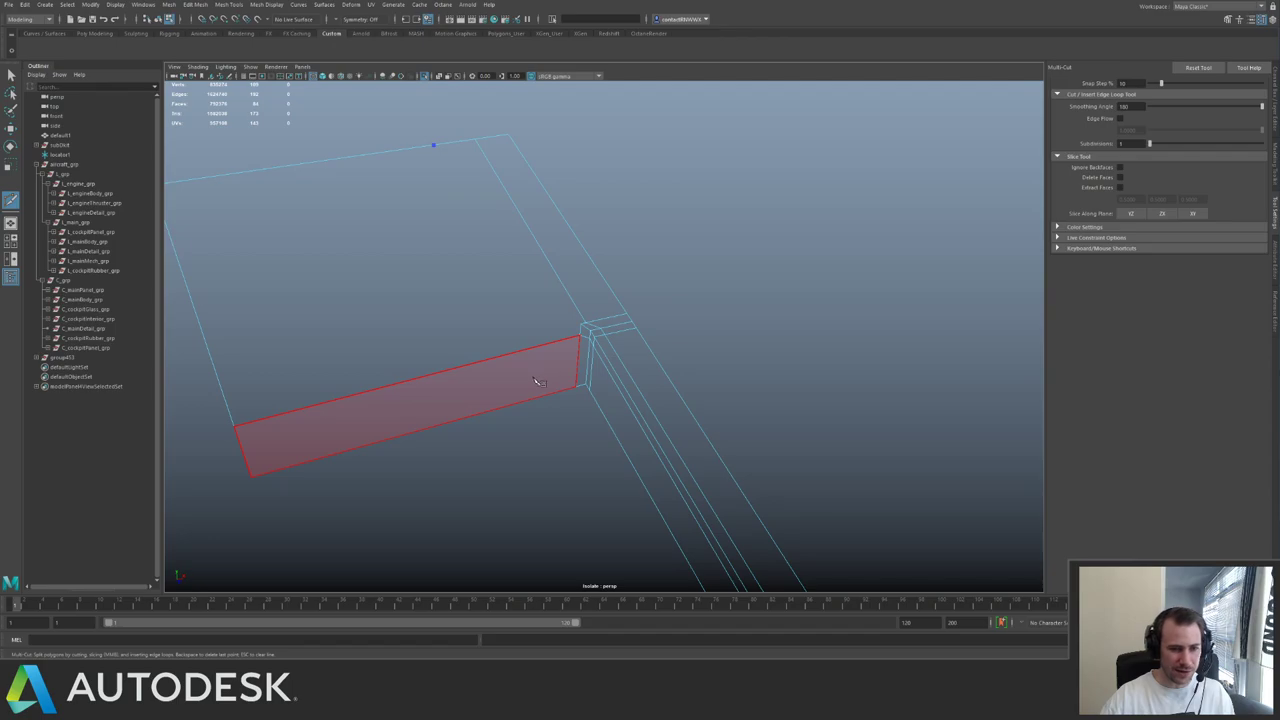
left_click(551, 394)
key("q")
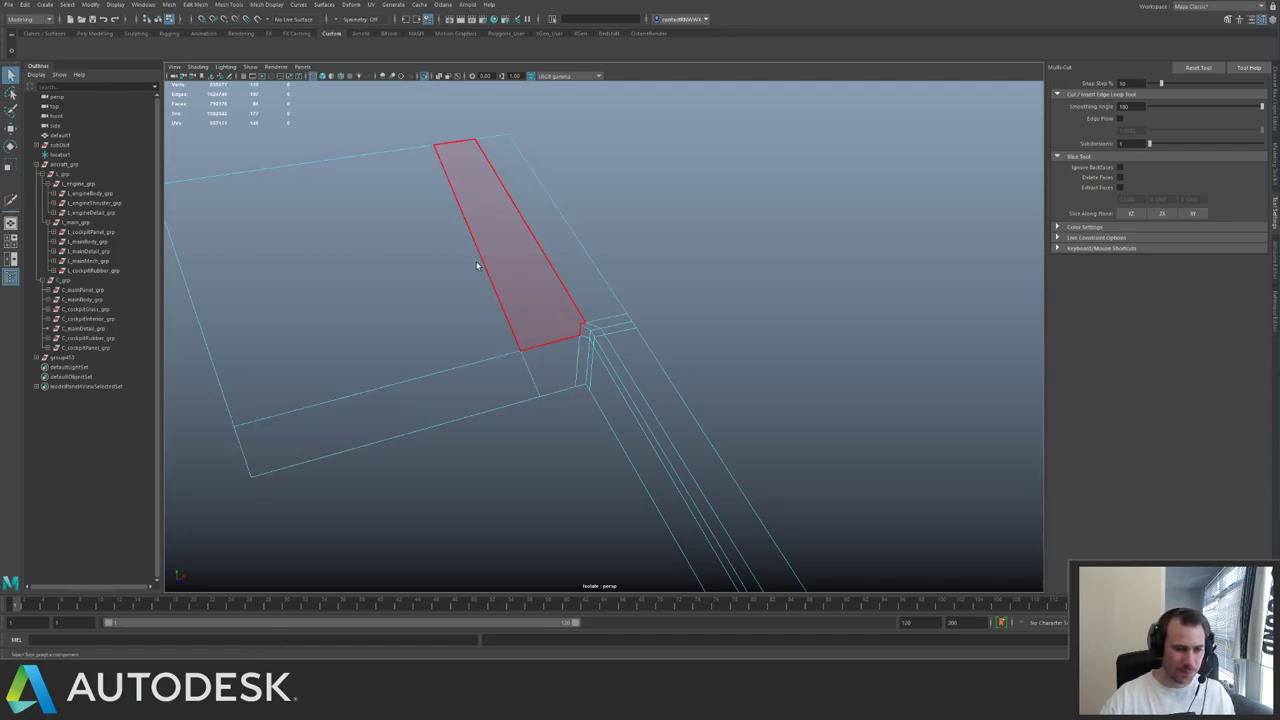
- Insert an edge loop across the rear end panel and cut diagonally from its crossing with the lengthwise edge to the bevel corner
left_click_drag(478, 266, 733, 235, "alt")
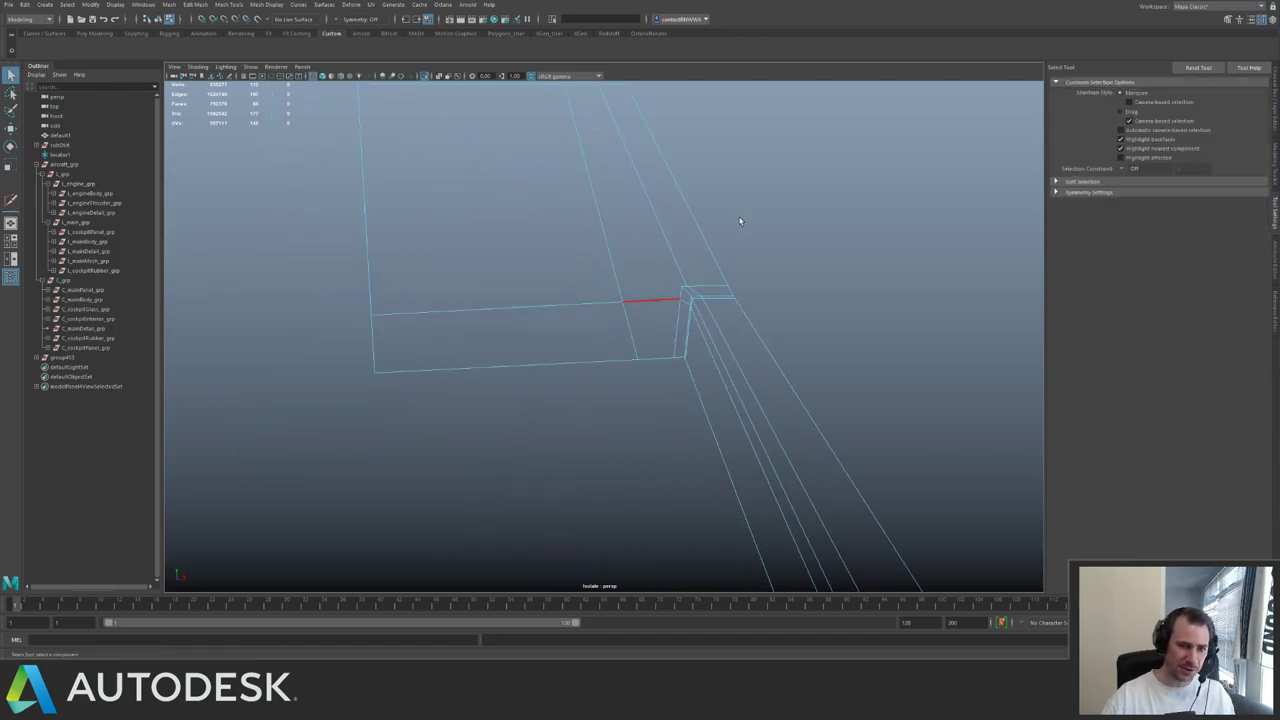
key("ctrl+shift+x")
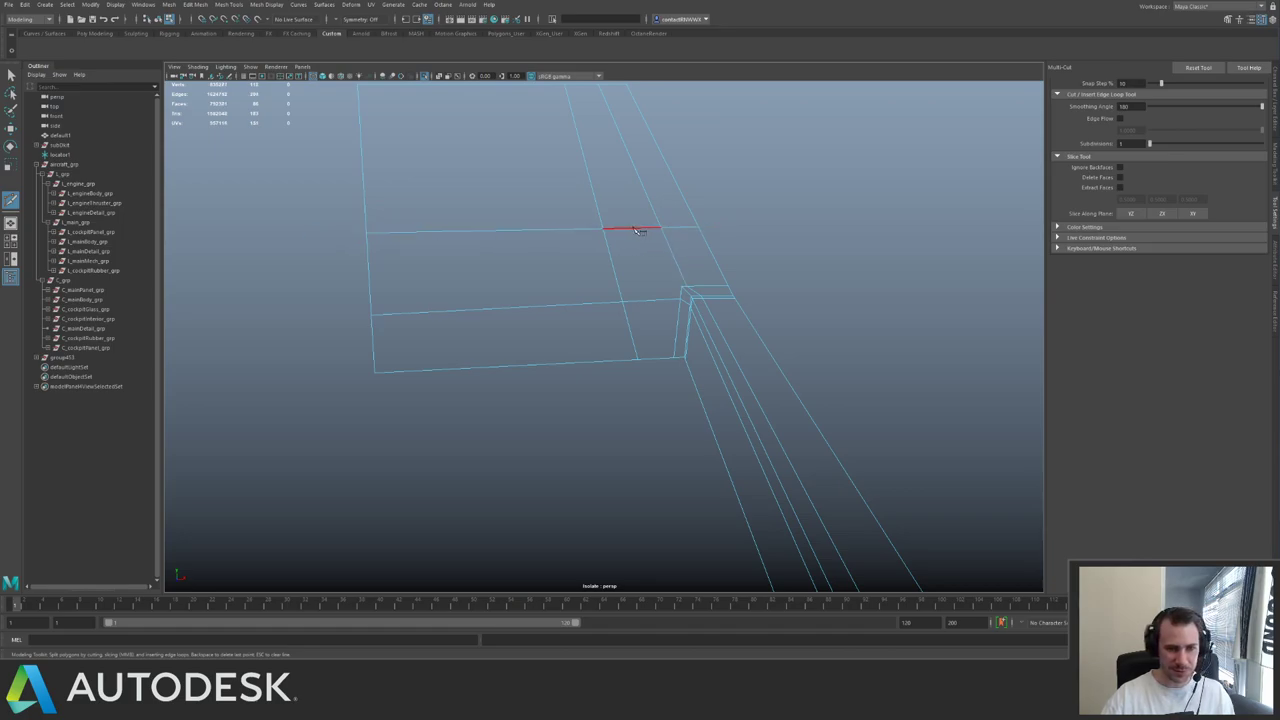
left_click(682, 288)
key("q")
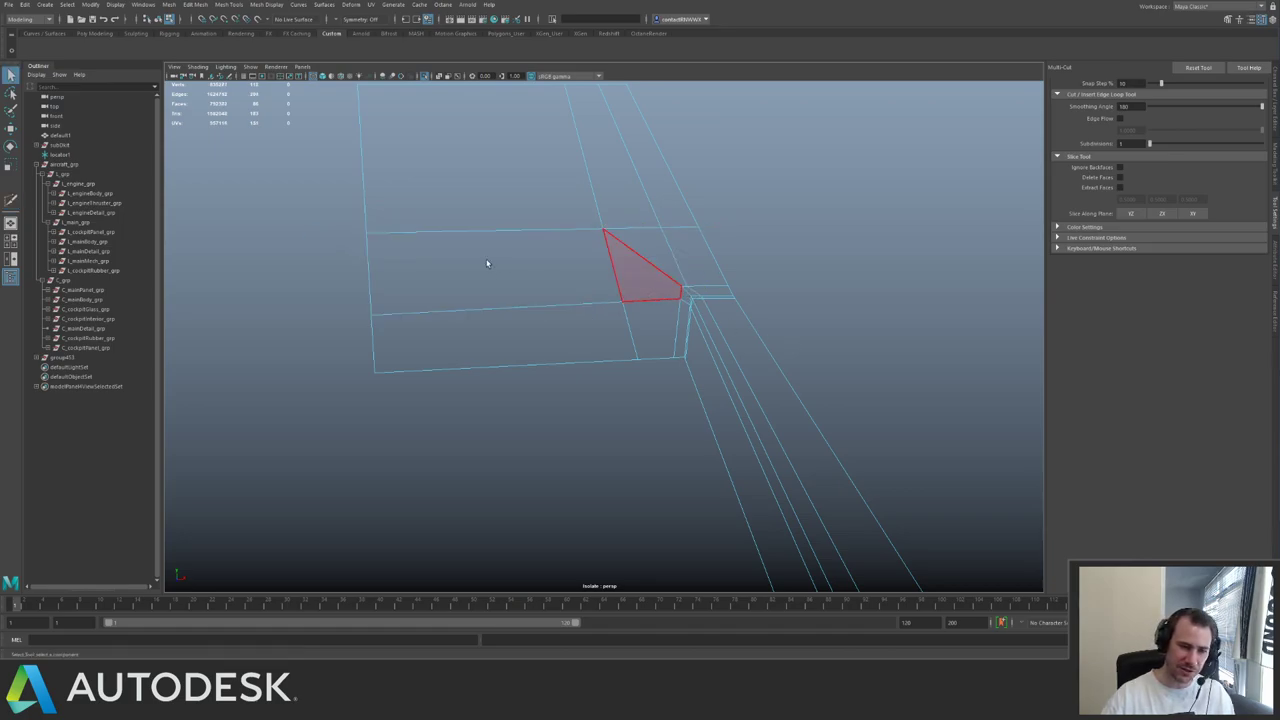
- Slice straight along the cockpit wall just above its lower beveled edge with Multi-Cut
left_click_drag(487, 263, 334, 286, "alt")
key("ctrl+shift+x")
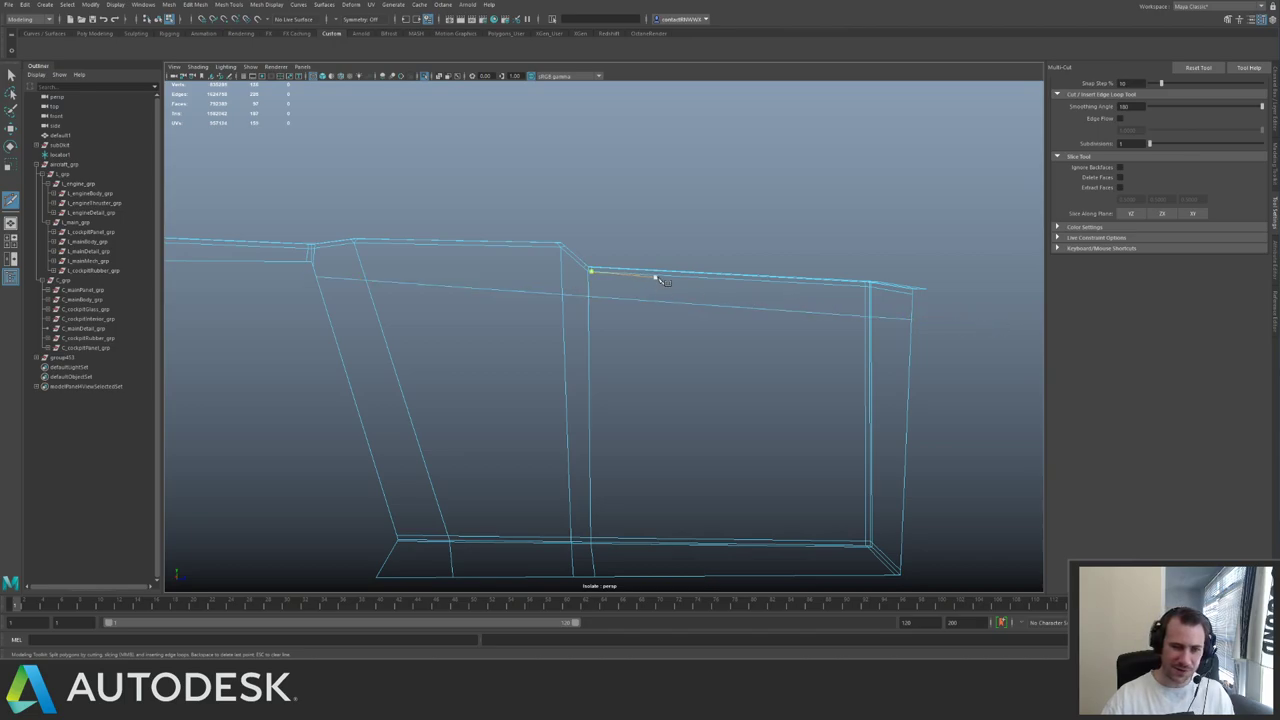
left_click_drag(660, 279, 318, 395, "alt")
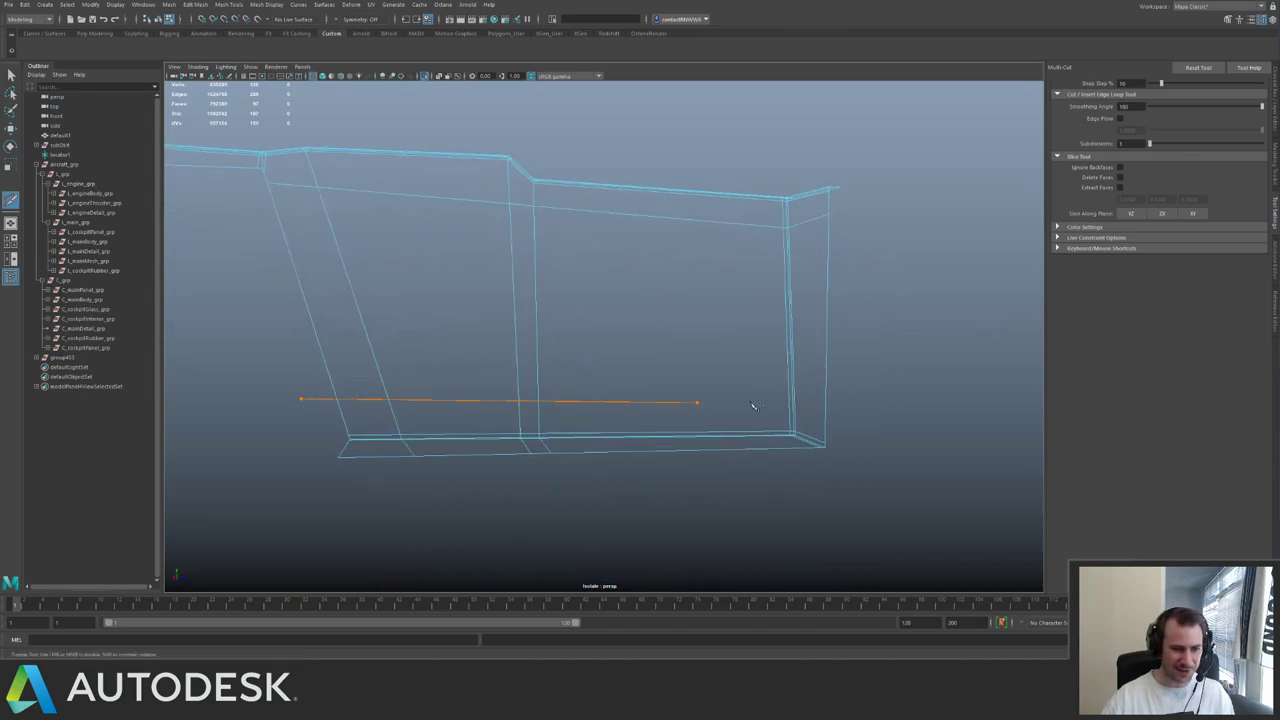
left_click_drag(753, 405, 986, 414)
left_click_drag(630, 306, 642, 318, "alt")
key("q")
right_click_drag(641, 318, 671, 303)
left_click(698, 275)
left_click(743, 275)
right_click_drag(763, 275, 688, 288, "shift")
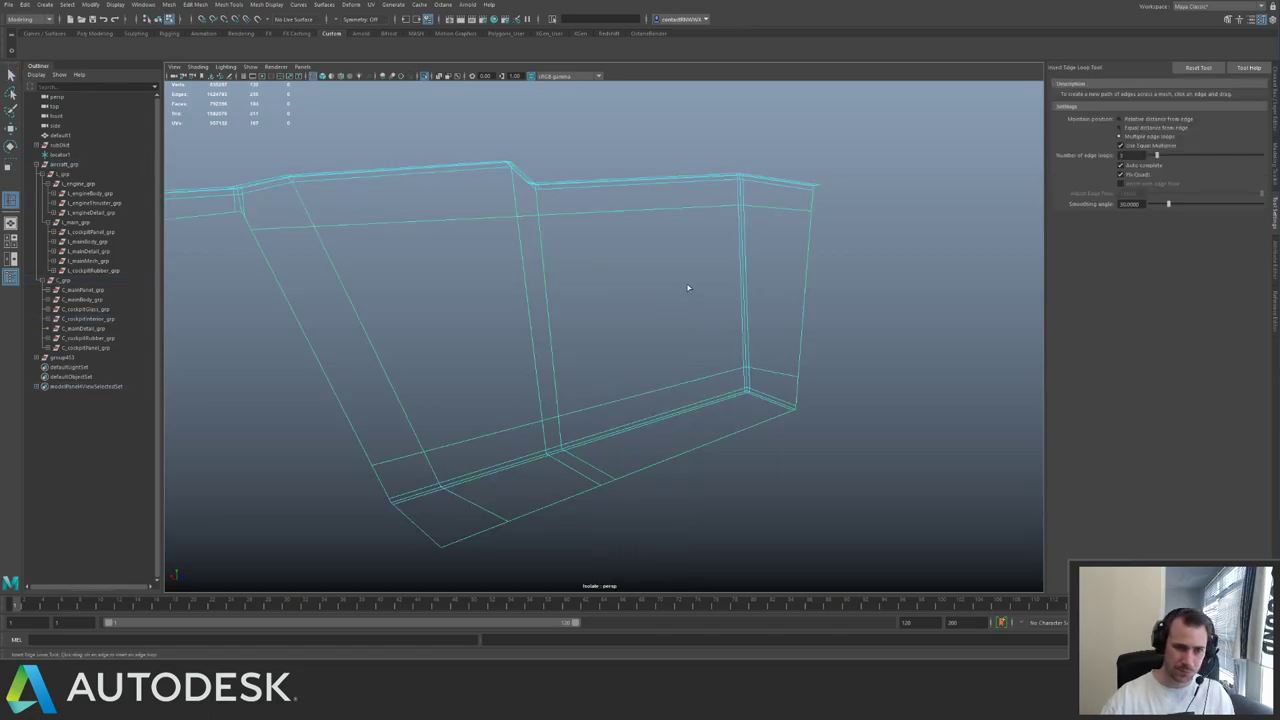
left_click_drag(688, 288, 630, 299, "alt")
left_click(592, 257)
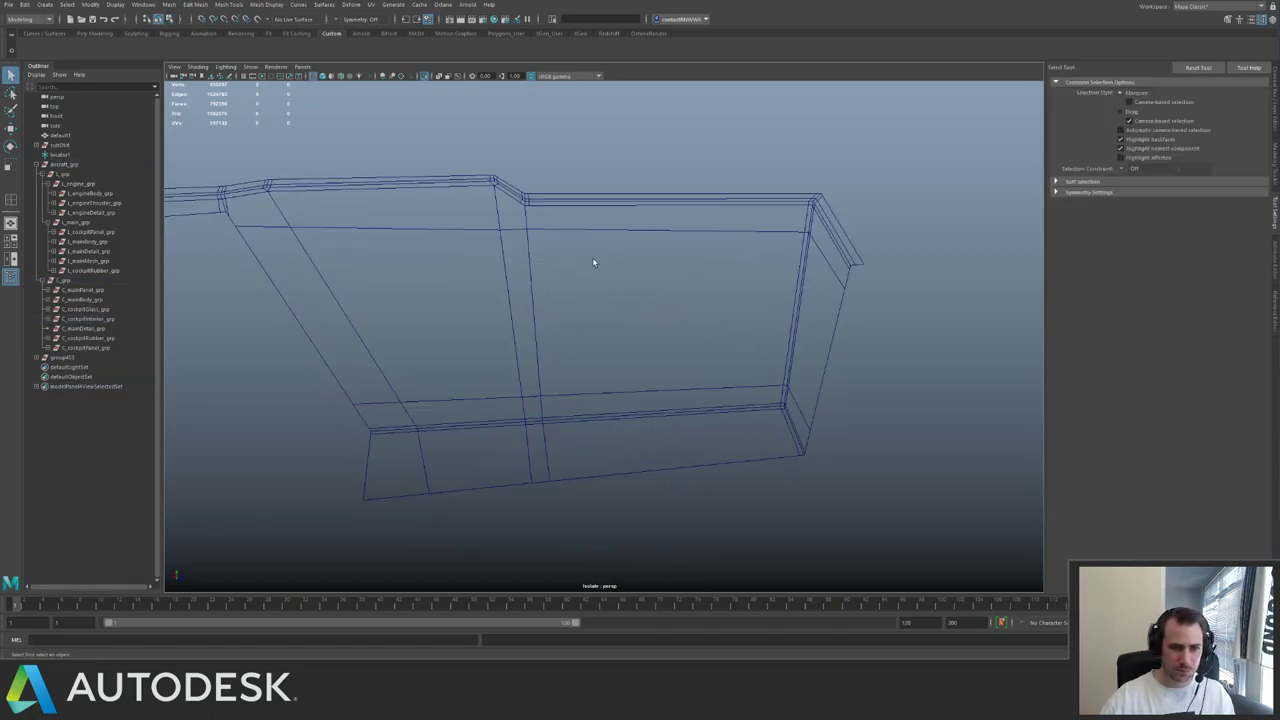
- Slice the wall from its upper rim to its lower flange beside the upper notch and beside the slanted front edge
left_click_drag(597, 197, 643, 265)
right_click_drag(630, 255, 534, 212, "shift")
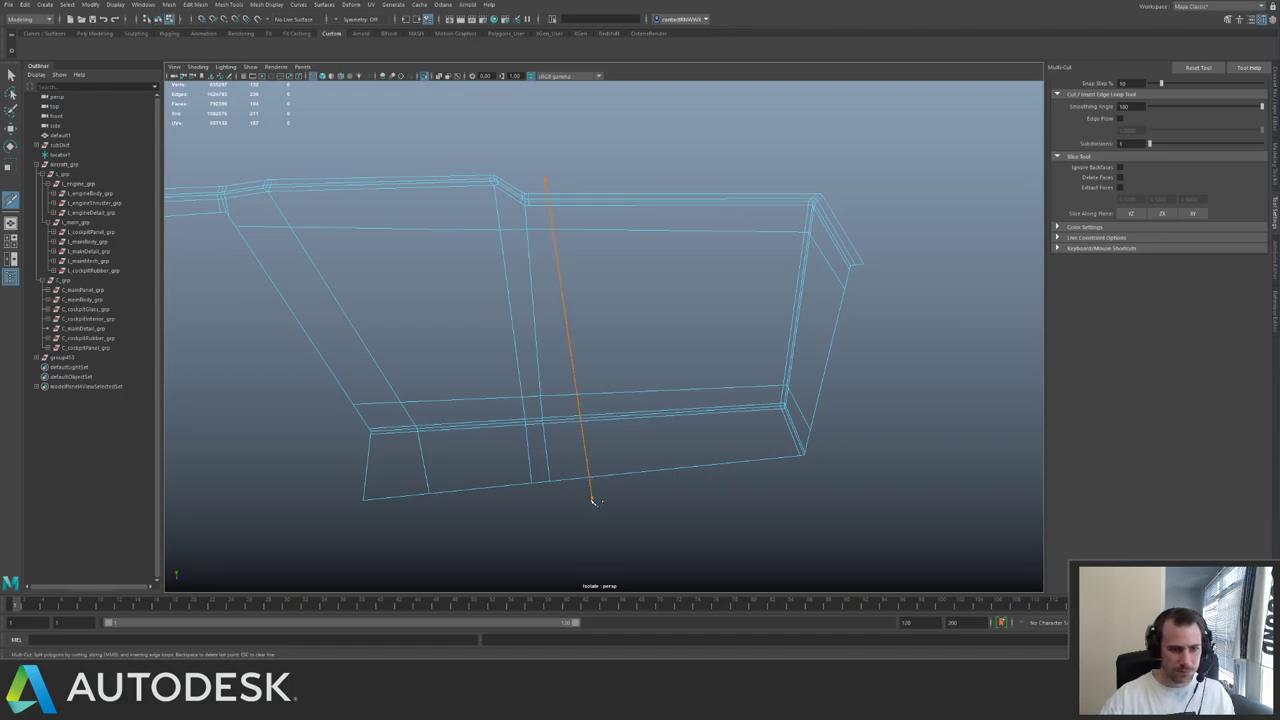
middle_click_drag(716, 365, 632, 380, "alt")
left_click_drag(634, 311, 622, 309, "alt")
middle_click_drag(511, 329, 774, 330, "alt")
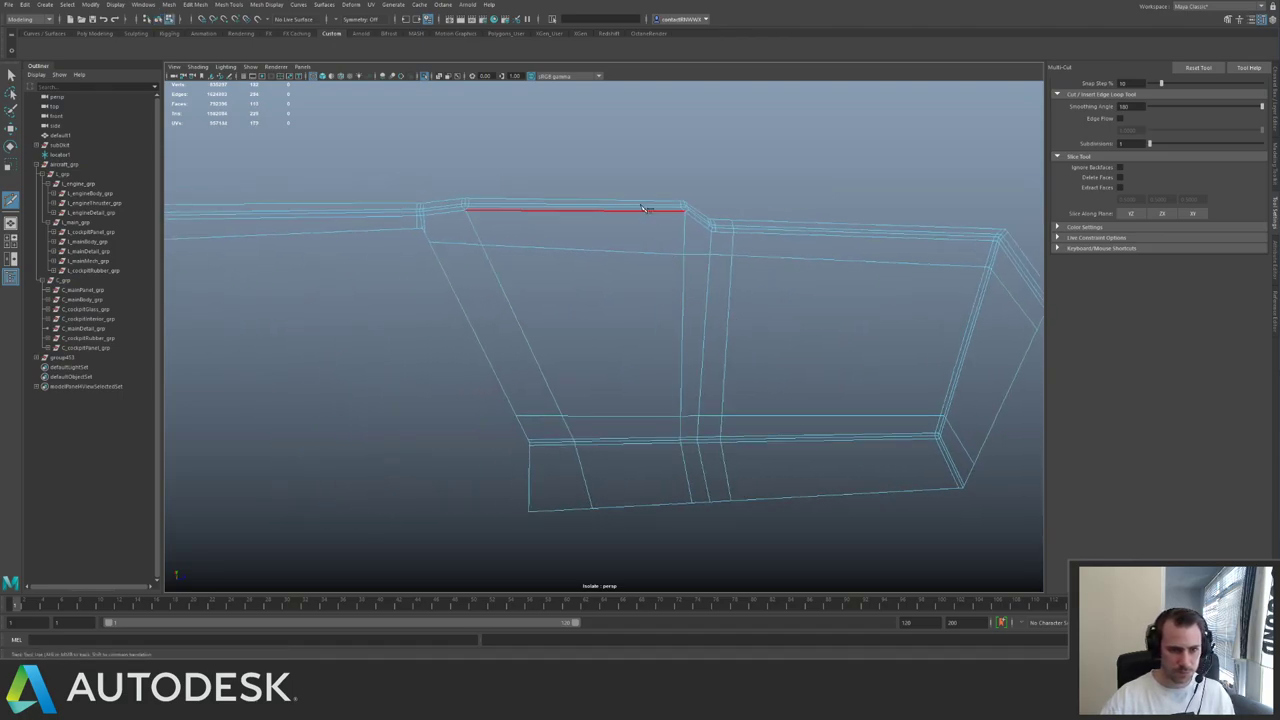
middle_click_drag(646, 210, 597, 217, "alt")
left_click_drag(600, 218, 570, 220, "alt")
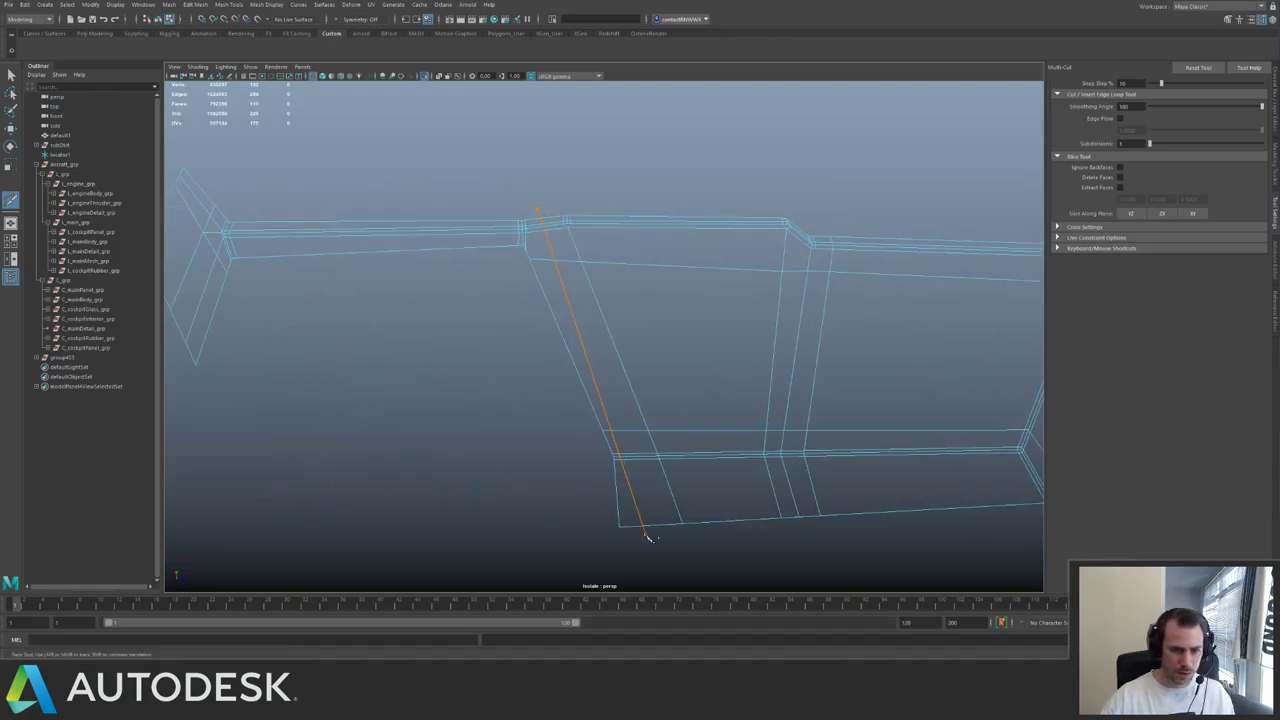
- Insert an edge loop near each end of the wall's narrow front strip, using equal distance from edge
middle_click_drag(397, 226, 483, 260, "alt")
right_click_drag(483, 260, 583, 283, "alt")
middle_click_drag(392, 248, 611, 266, "alt")
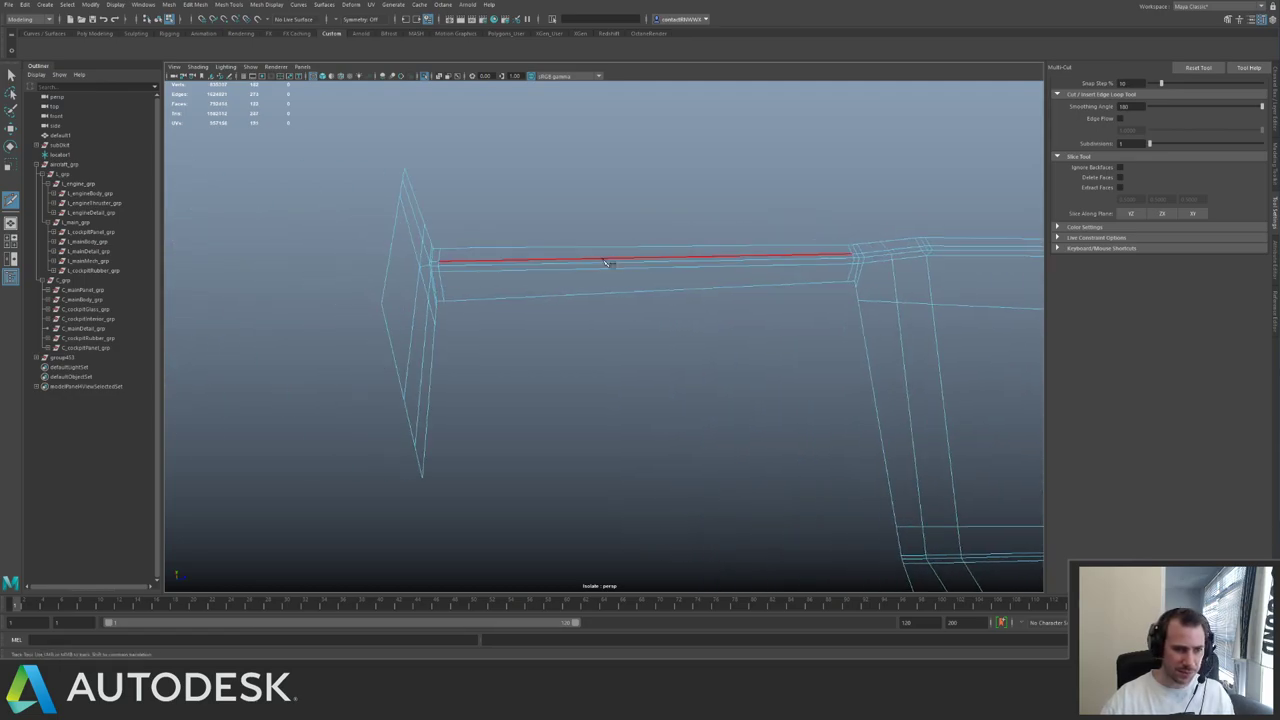
left_click(847, 281)
key("q")
right_click_drag(778, 276, 817, 257)
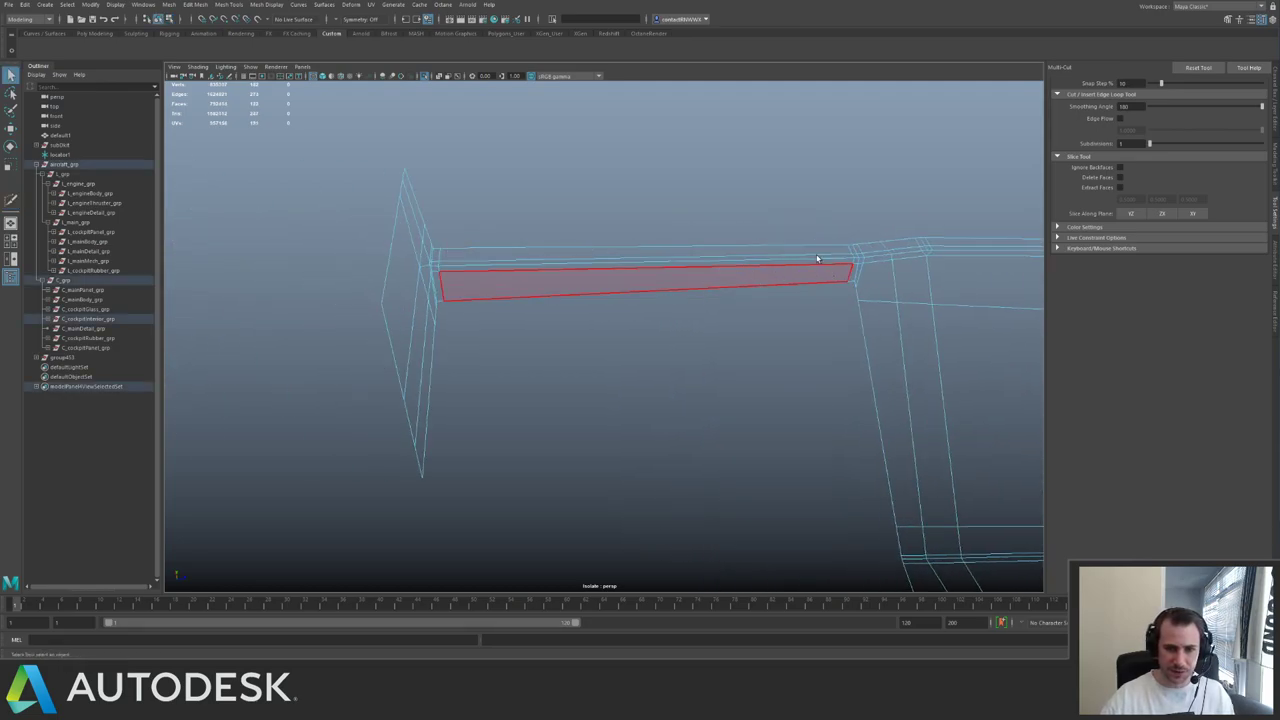
key("g")
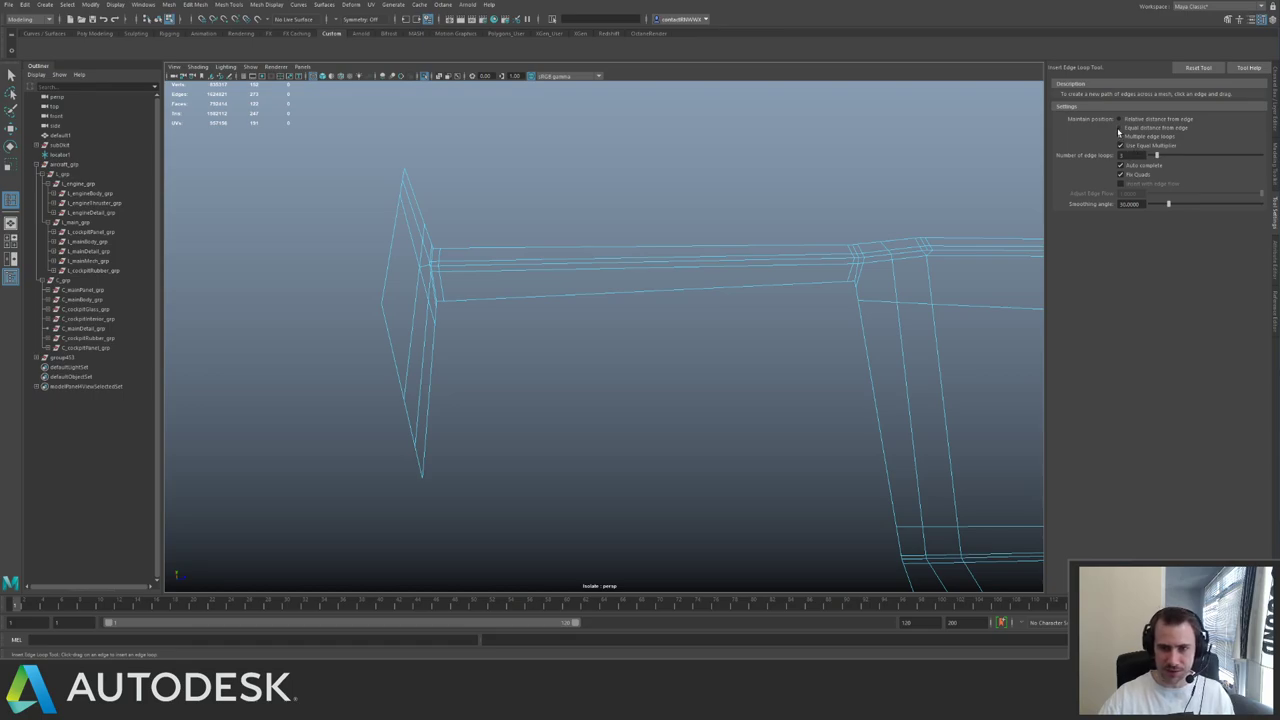
left_click(829, 263)
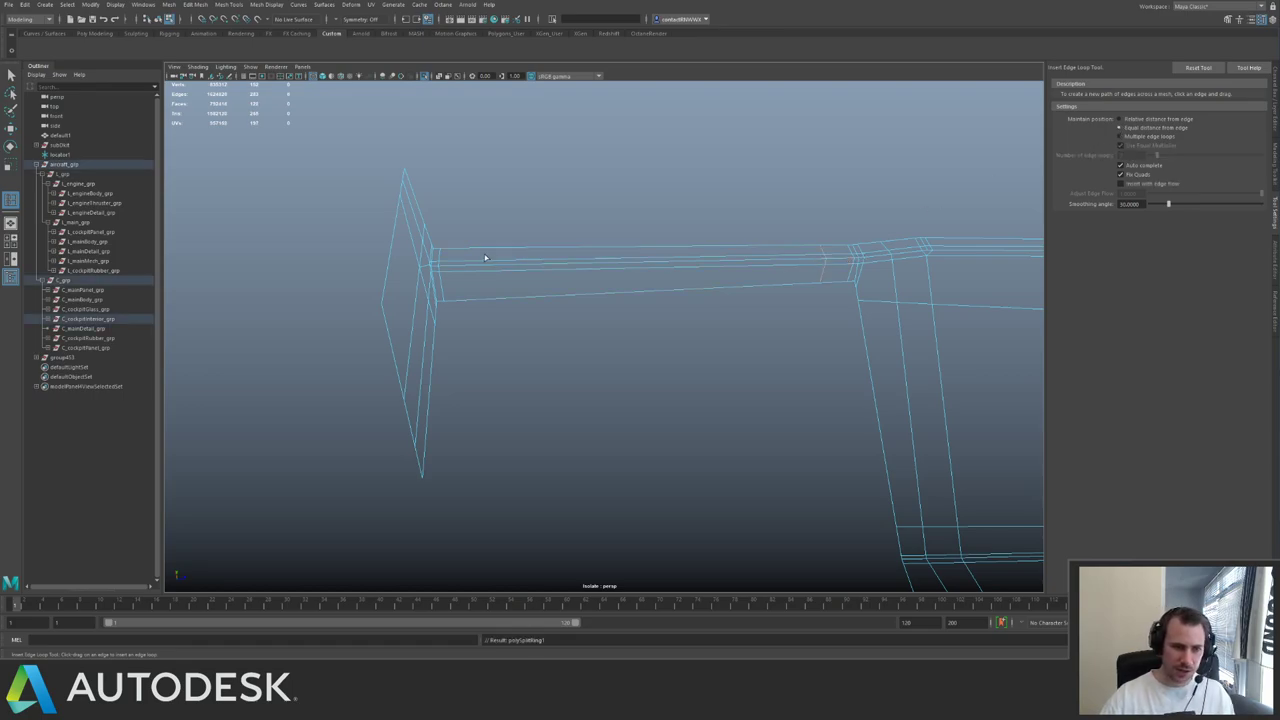
left_click(485, 271)
left_click(489, 268)
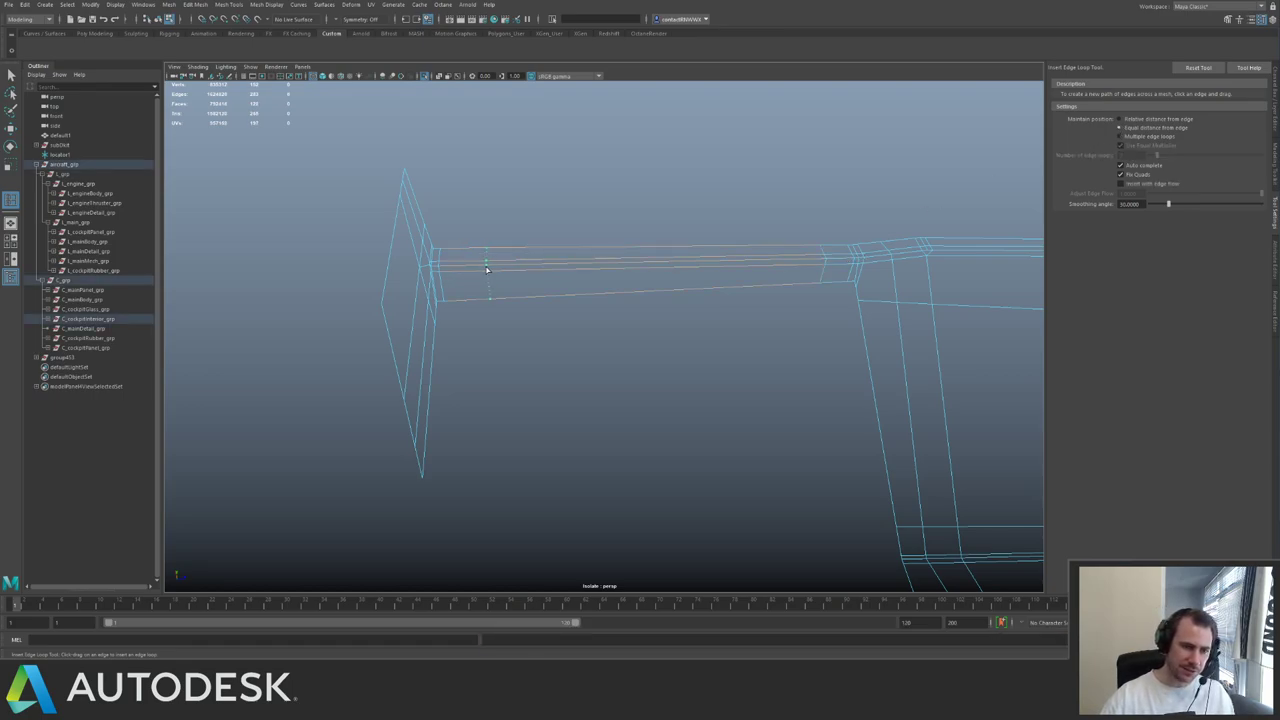
- Insert sets of three evenly spaced edge loops across the narrow strip, along the wall's length and across its height
left_click_drag(735, 256, 722, 249, "alt")
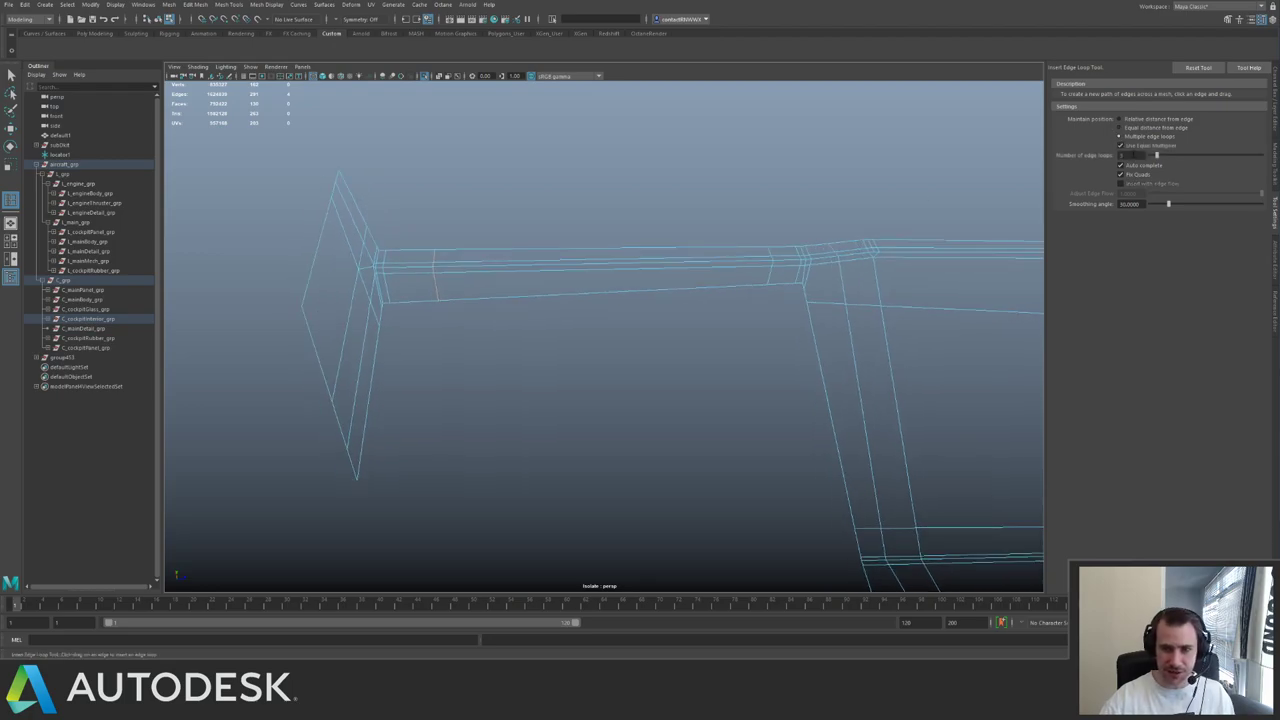
left_click_drag(863, 268, 703, 198, "alt")
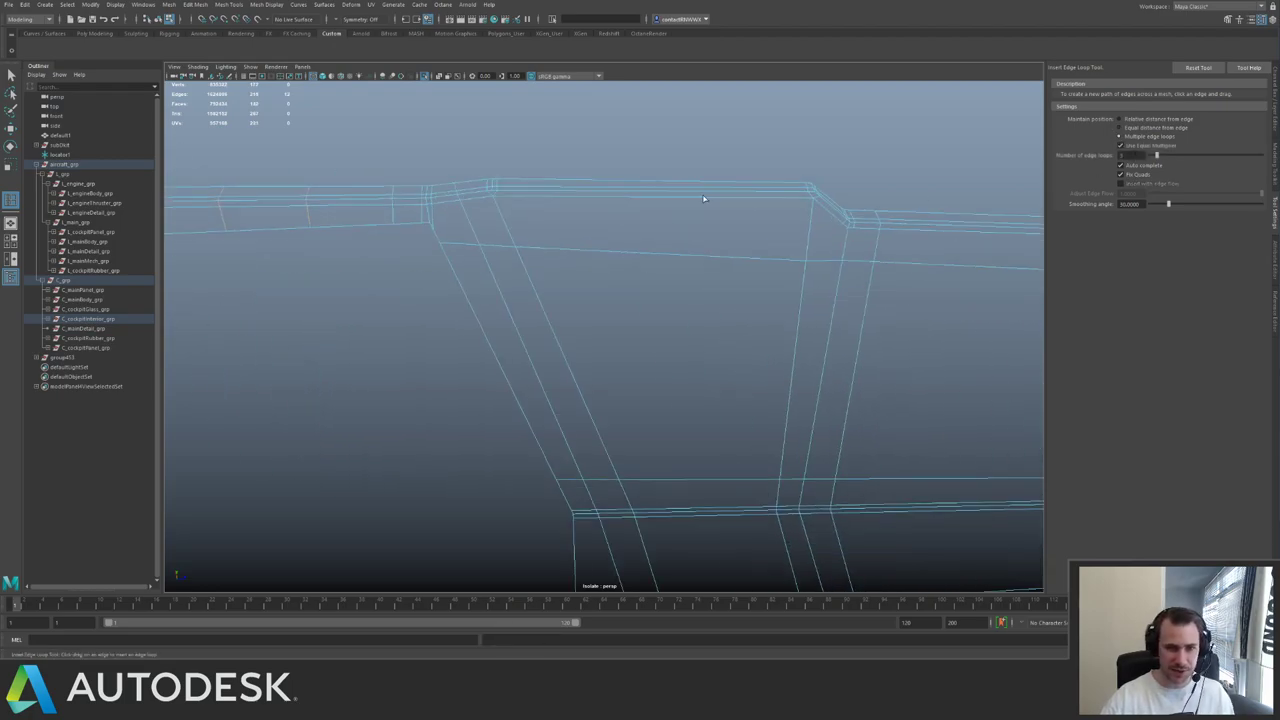
left_click(707, 189)
middle_click_drag(707, 195, 612, 166, "alt")
left_click(547, 237)
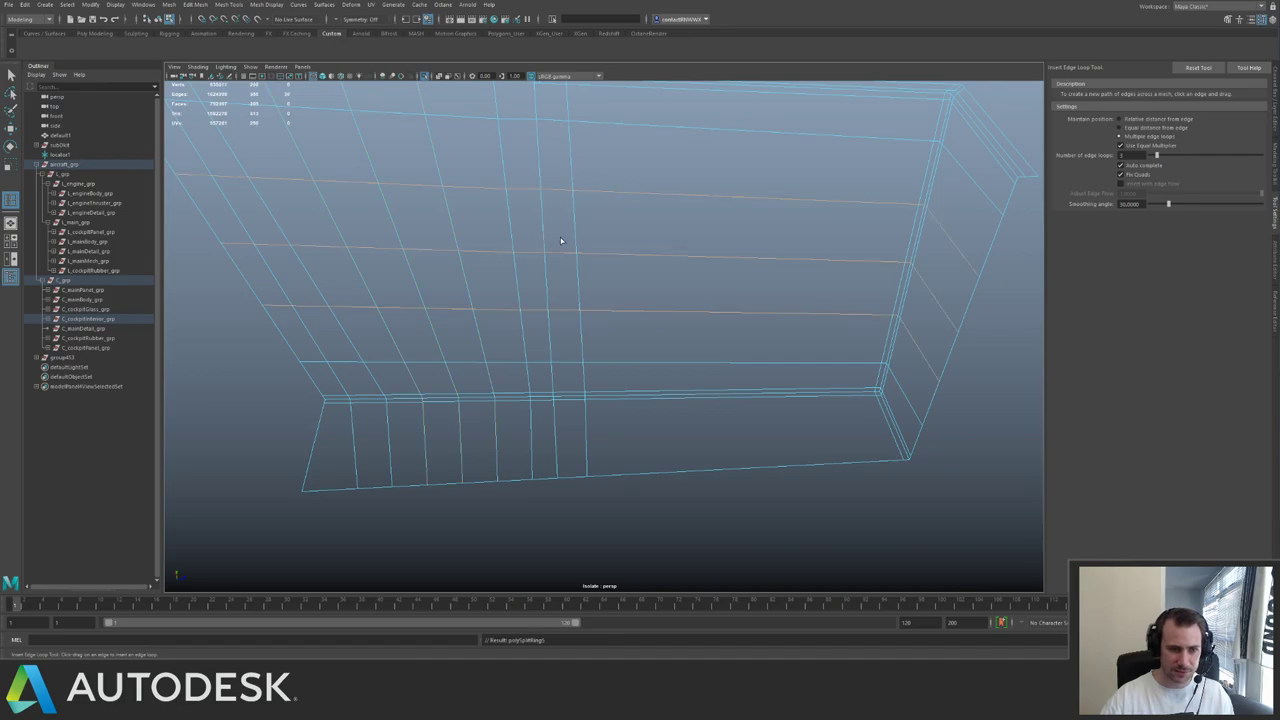
scroll(629, 202, "down", 5)
- Insert two evenly spaced edge loops lengthwise along the rear end panel and lower flange, and return to object mode
left_click_drag(629, 202, 799, 248, "alt")
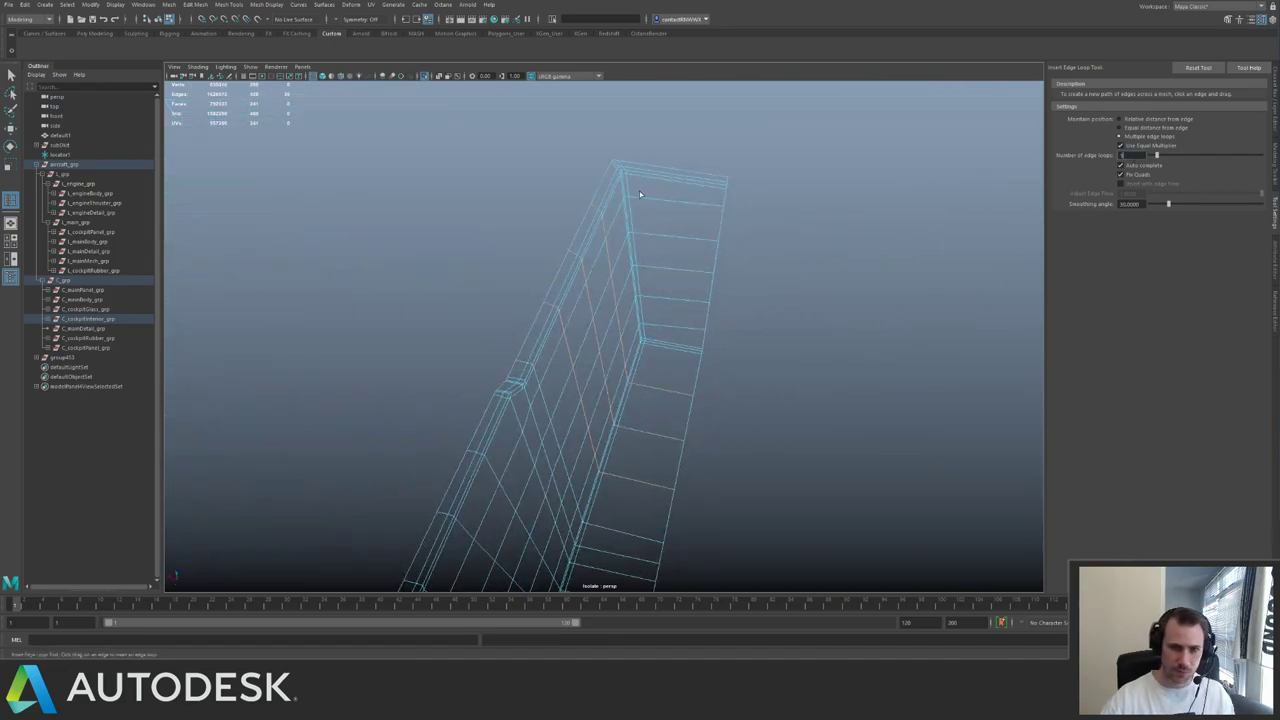
left_click(676, 178)
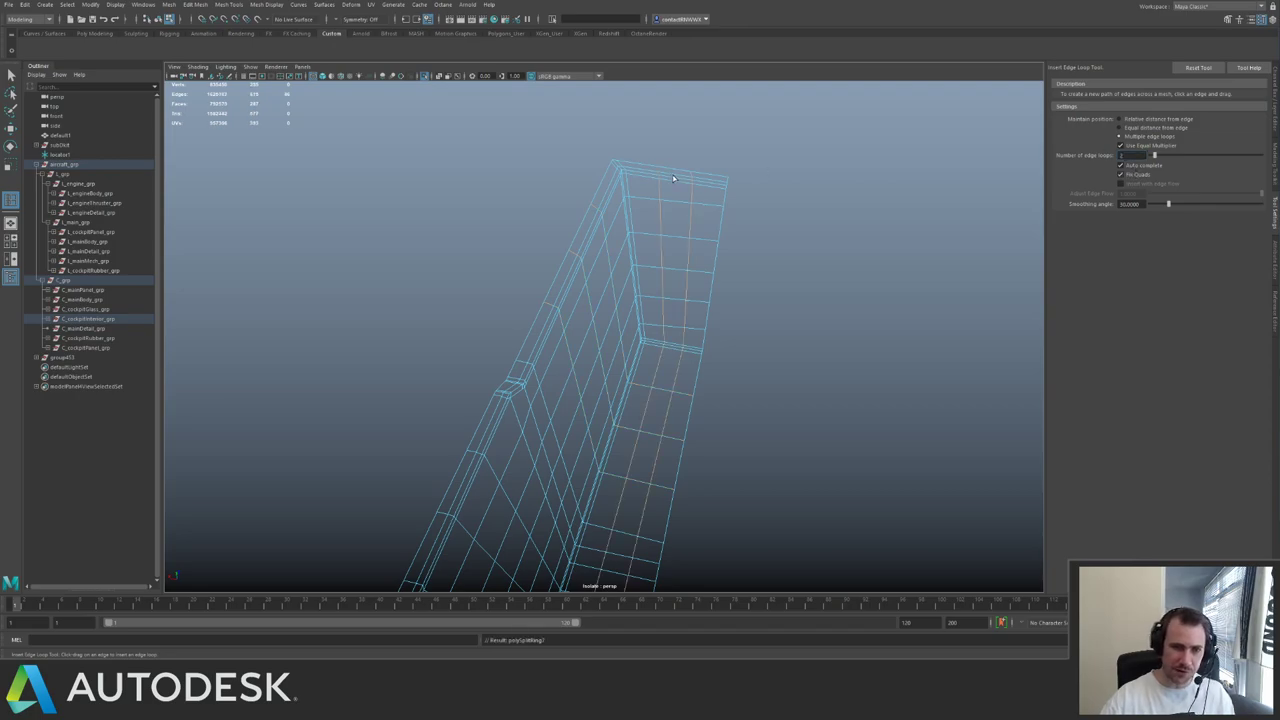
key("q")
left_click_drag(658, 235, 802, 277, "alt")
key("F8")
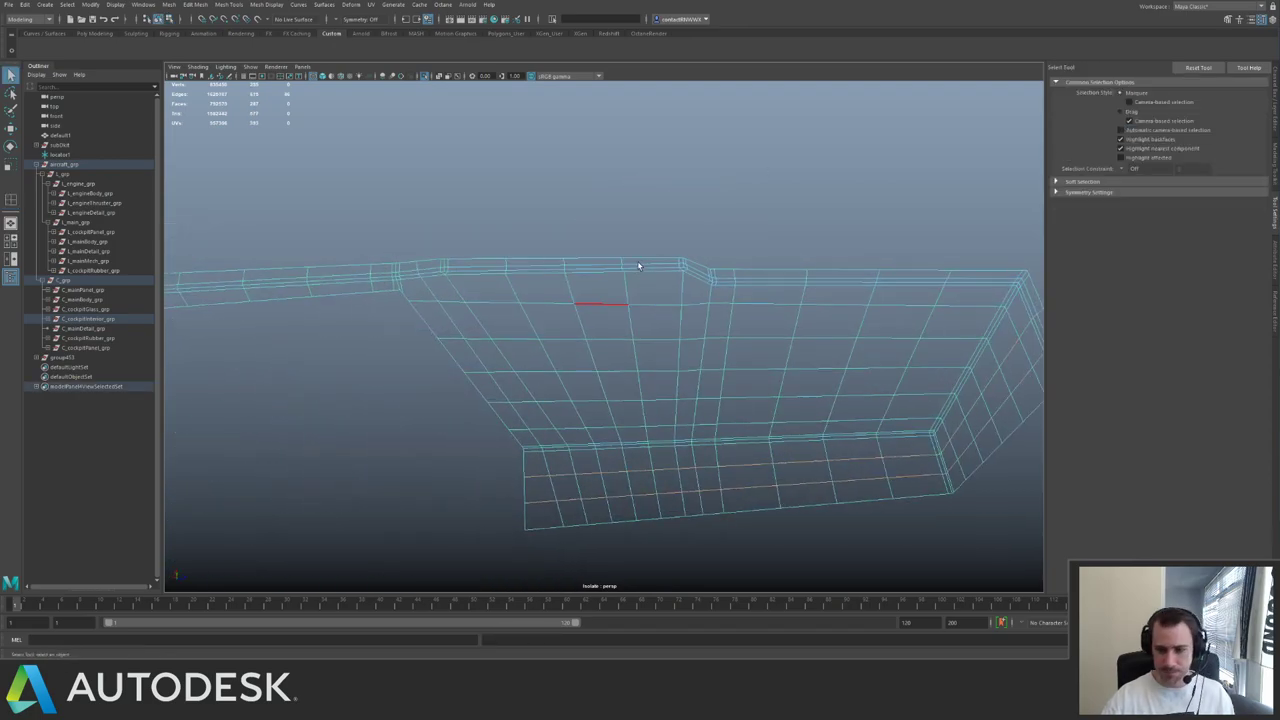
- Examine the edge flow where the narrow front strip meets the wall's slanted front edge
middle_click_drag(623, 262, 737, 286, "alt")
left_click_drag(736, 286, 694, 276, "alt")
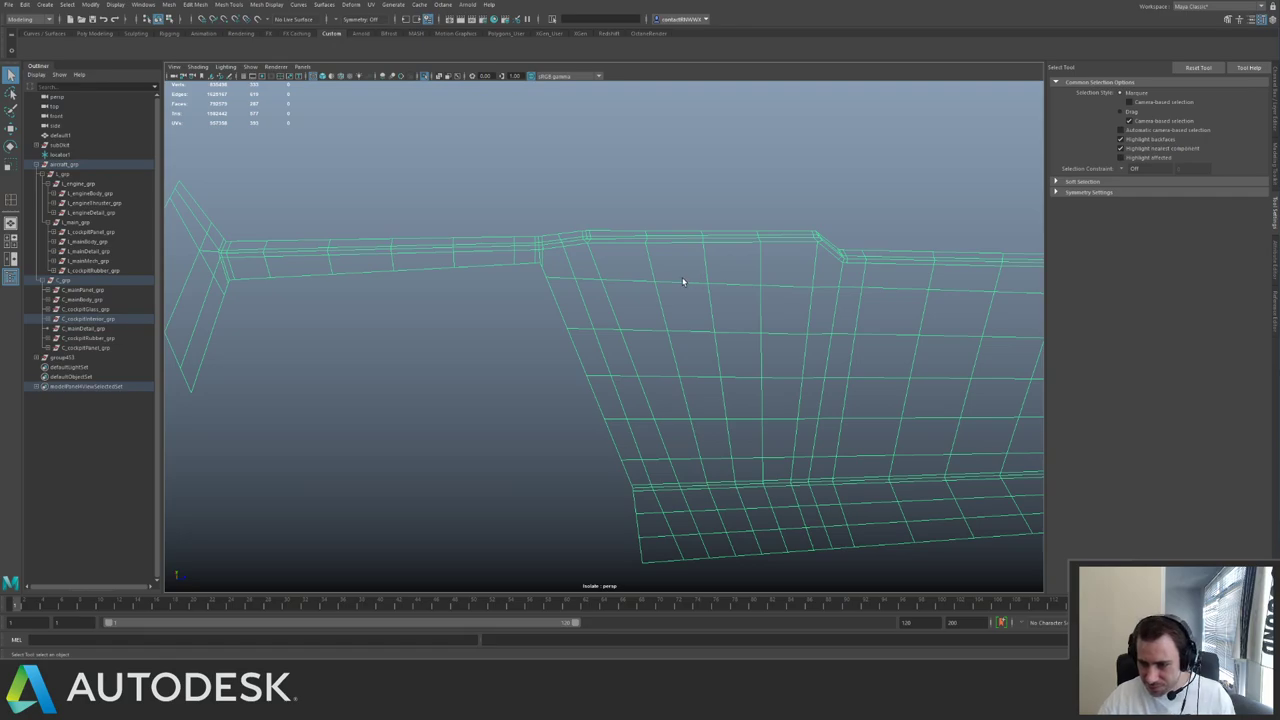
middle_click_drag(606, 283, 660, 309, "alt")
right_click_drag(660, 309, 689, 340, "alt")
left_click_drag(689, 340, 677, 303, "alt")
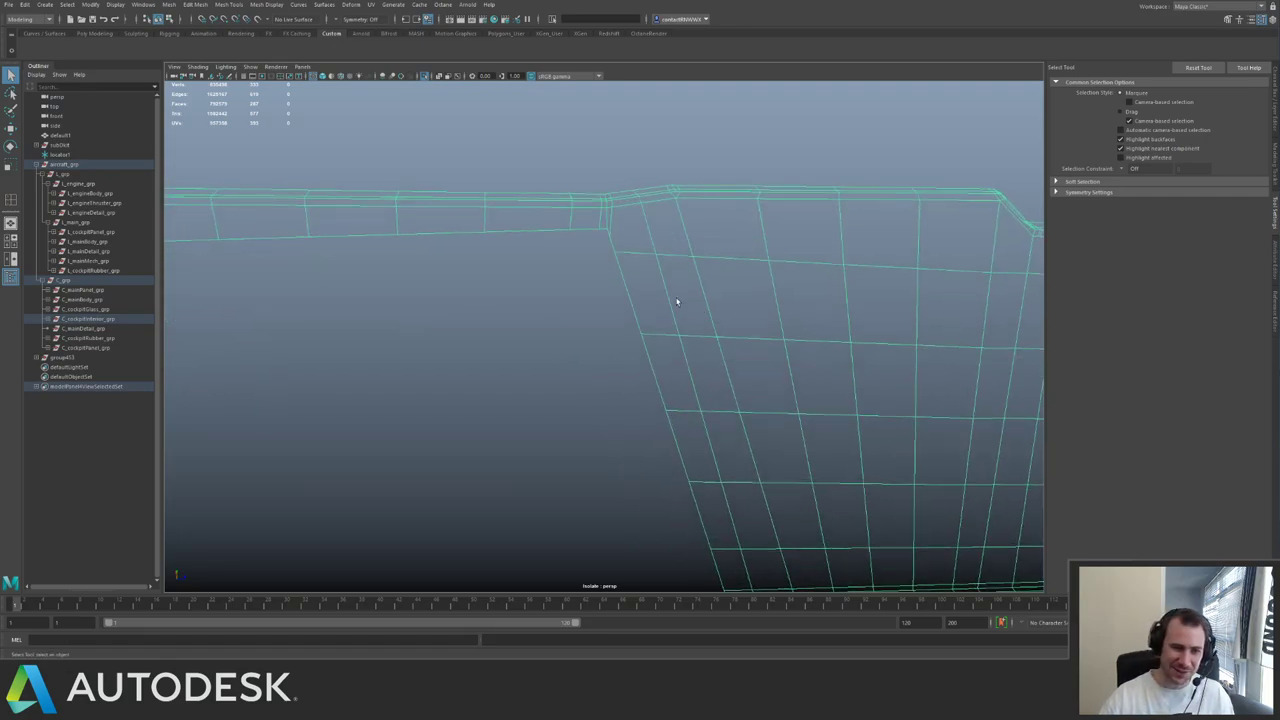
middle_click_drag(677, 303, 681, 338, "alt")
right_click_drag(681, 338, 726, 326, "alt")
left_click_drag(726, 326, 737, 277, "alt")
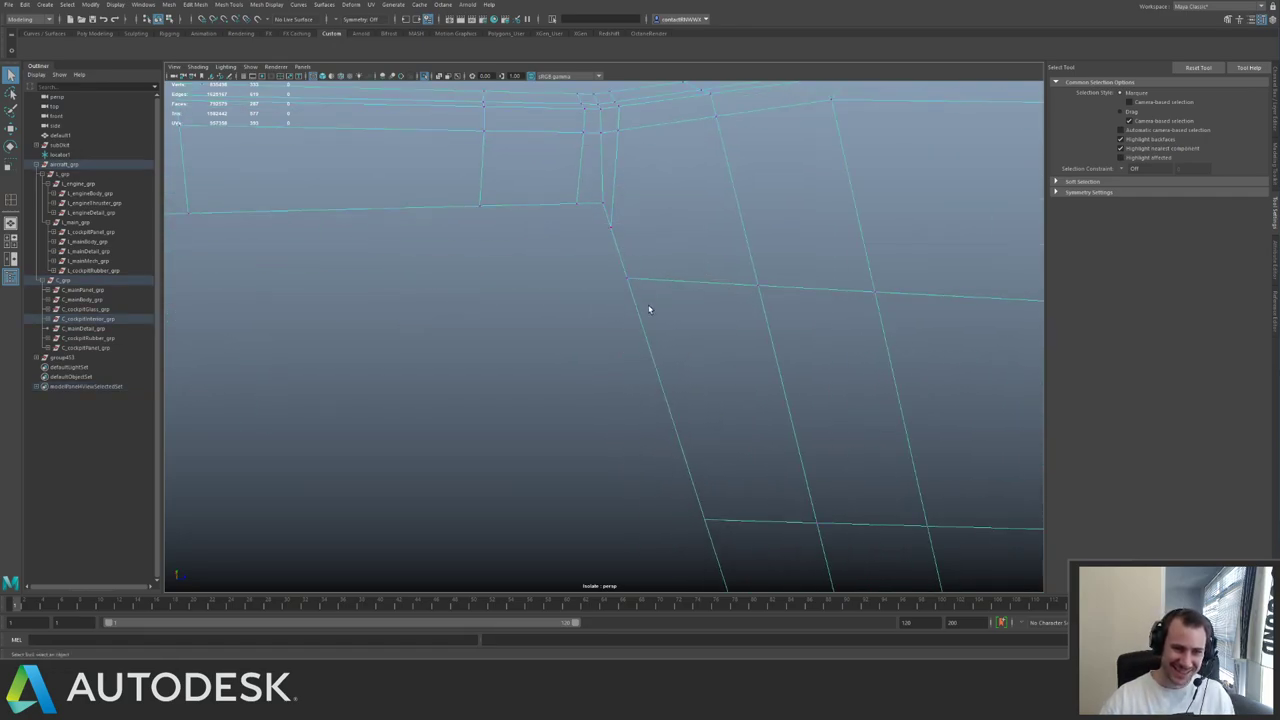
- Draw a Multi-Cut path below the upper notch's lower corner, rising from one horizontal-loop vertex and descending to the vertex on its far side
right_click_drag(745, 198, 640, 205, "alt")
middle_click_drag(640, 205, 560, 200, "alt")
right_click_drag(560, 200, 700, 248, "alt")
middle_click_drag(689, 241, 500, 266, "alt")
right_click_drag(500, 266, 895, 255, "alt")
middle_click_drag(895, 255, 806, 337, "alt")
key("ctrl+shift+x")
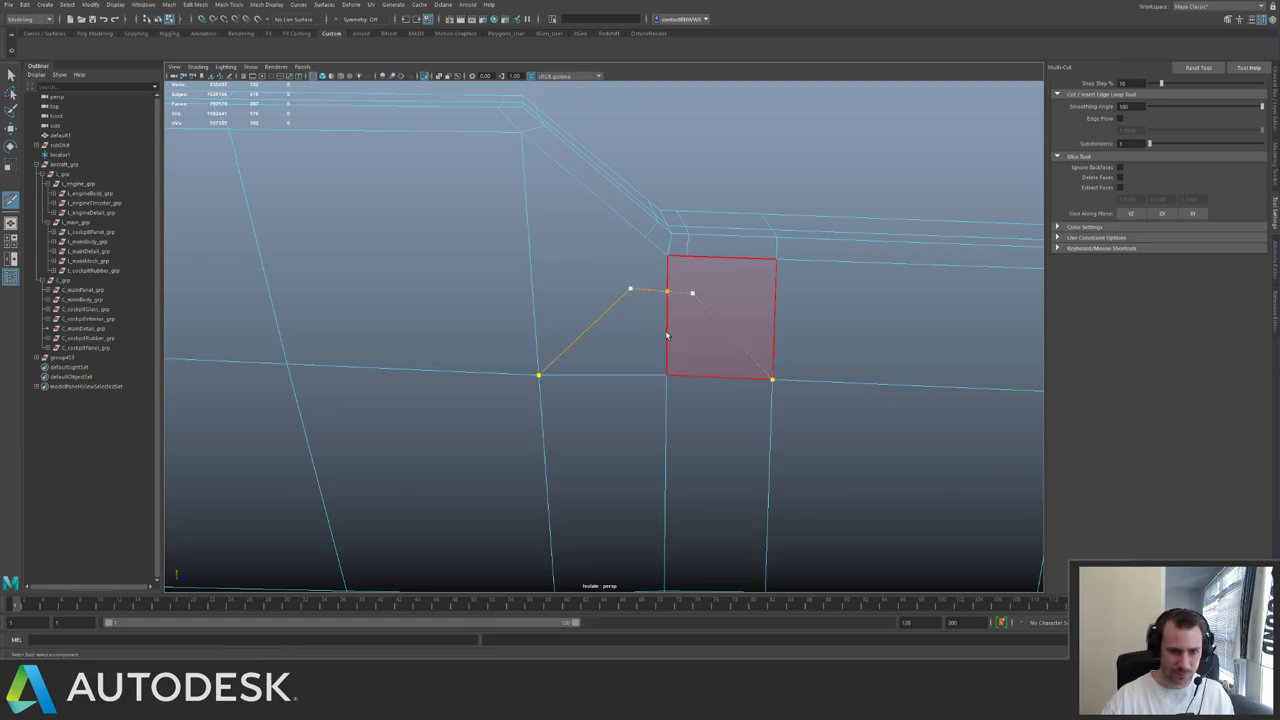
- Commit the Multi-Cut across the two faces beneath the notch in the side wall and return to object selection
key("q")
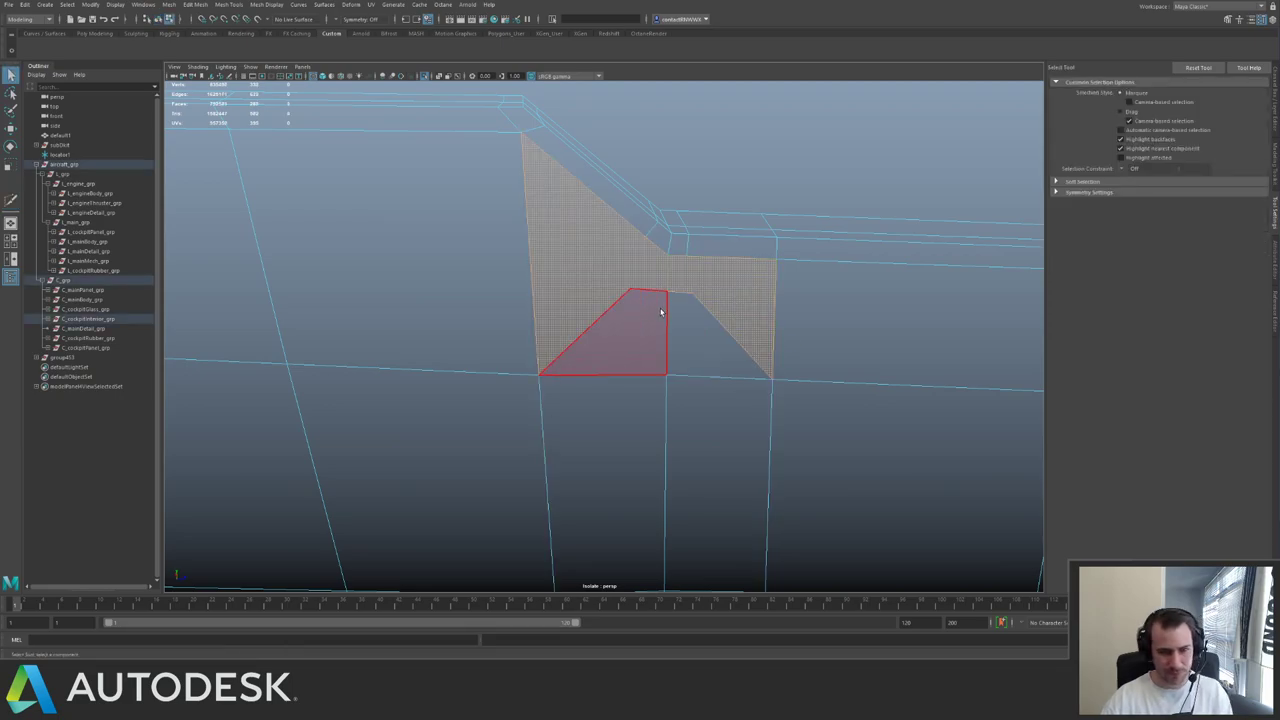
left_click(875, 174)
right_click_drag(875, 174, 180, 285, "alt")
left_click(734, 363)
left_click_drag(672, 286, 700, 282, "alt")
middle_click_drag(490, 302, 666, 289, "alt")
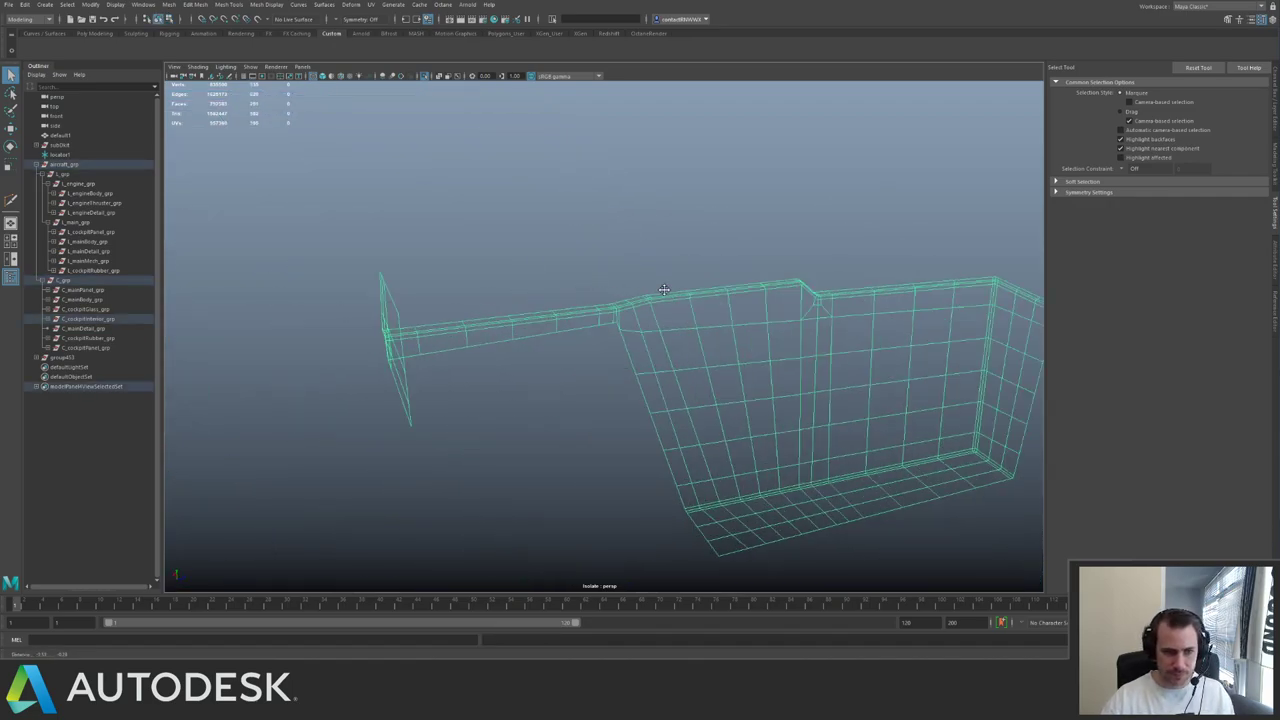
- Insert edge loops across the wide end panel beyond the thin side strip
left_click_drag(666, 289, 698, 276, "alt")
right_click_drag(566, 314, 667, 312, "alt")
left_click_drag(667, 312, 575, 300, "alt")
right_click_drag(575, 300, 447, 333, "alt")
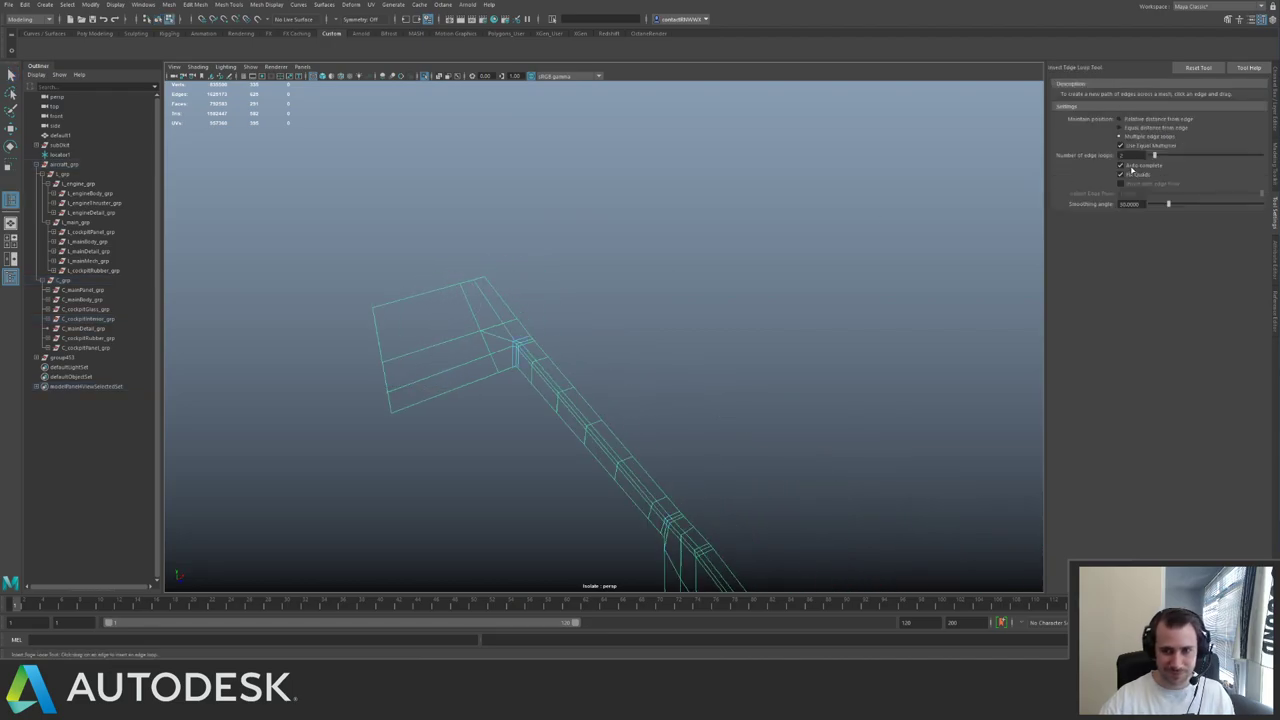
left_click(429, 294)
key("q")
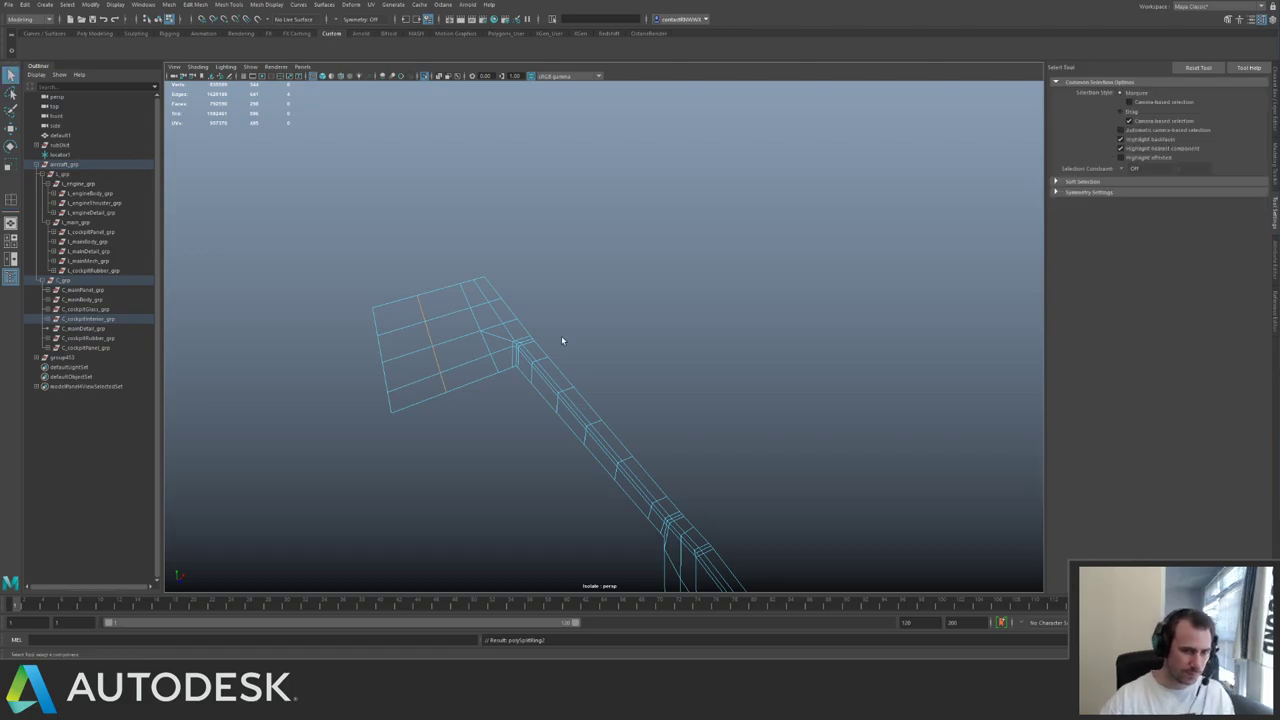
- Show the interior mesh in smooth preview with its checker texture and open the UV Editor
left_click_drag(577, 289, 688, 310, "alt")
key("3")
left_click_drag(842, 282, 633, 267, "alt")
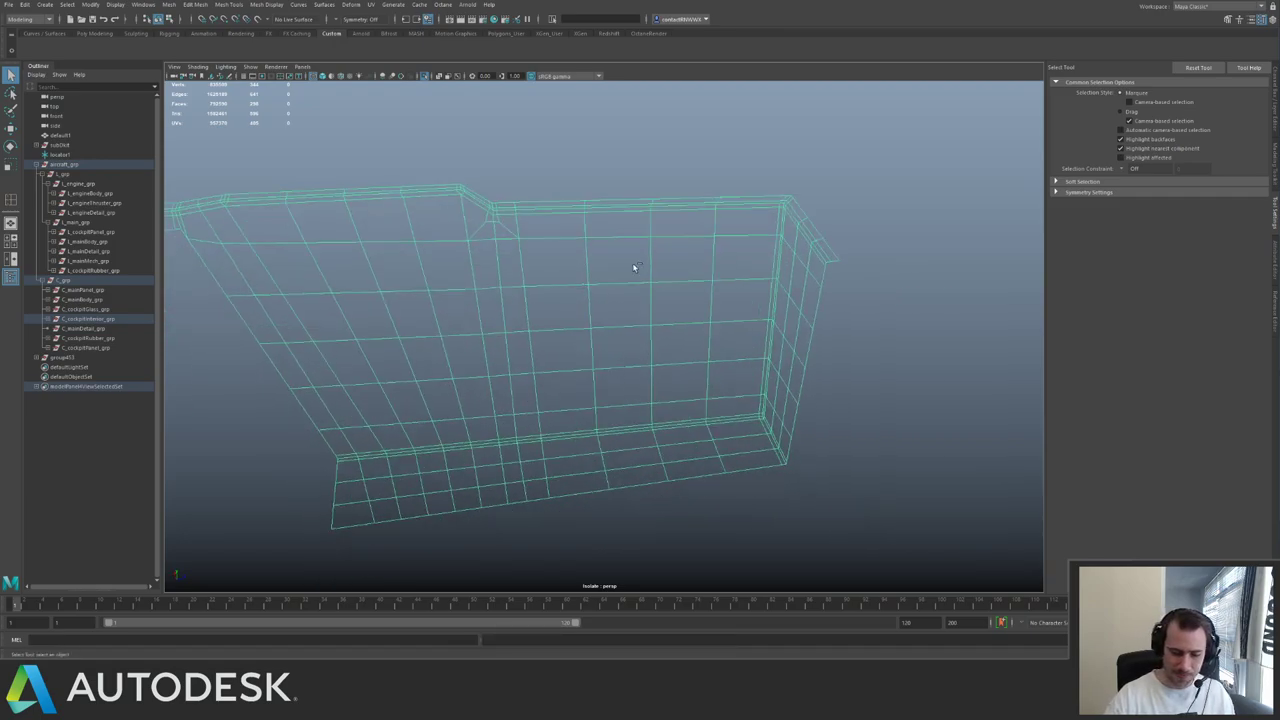
mouse_move(633, 267)
right_mouse_down("alt")
mouse_move(505, 180)
mouse_move(580, 240)
right_mouse_up("alt")
key("6")
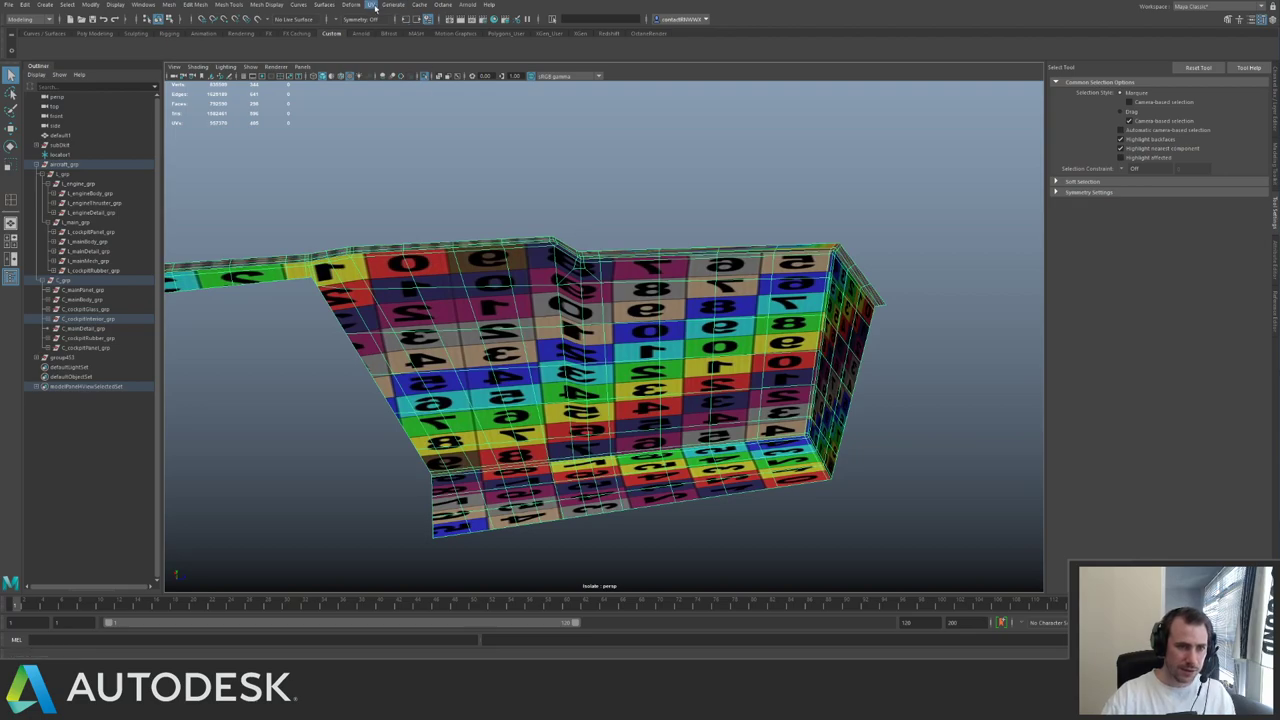
left_click(372, 5)
left_click(395, 23)
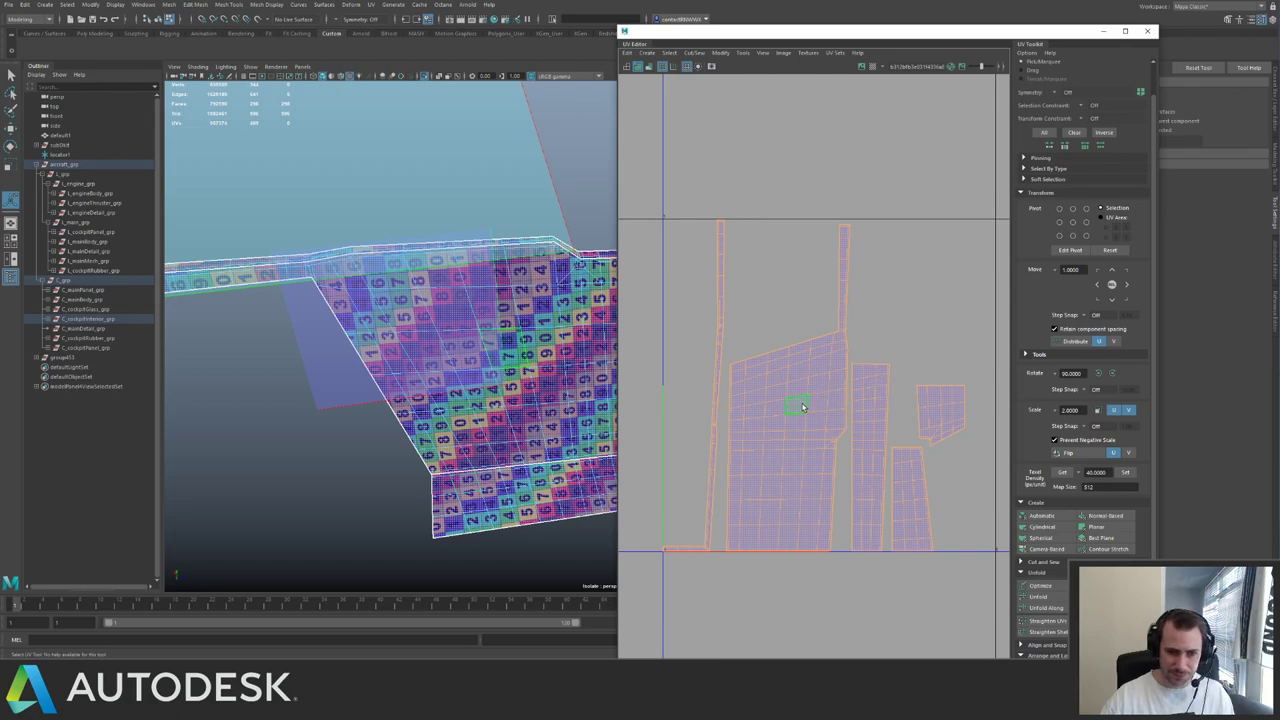
- Select the four UV shells beside the thin L-shaped strip and rotate them 90 degrees counterclockwise
left_click_drag(798, 330, 903, 398)
left_click_drag(949, 479, 950, 481)
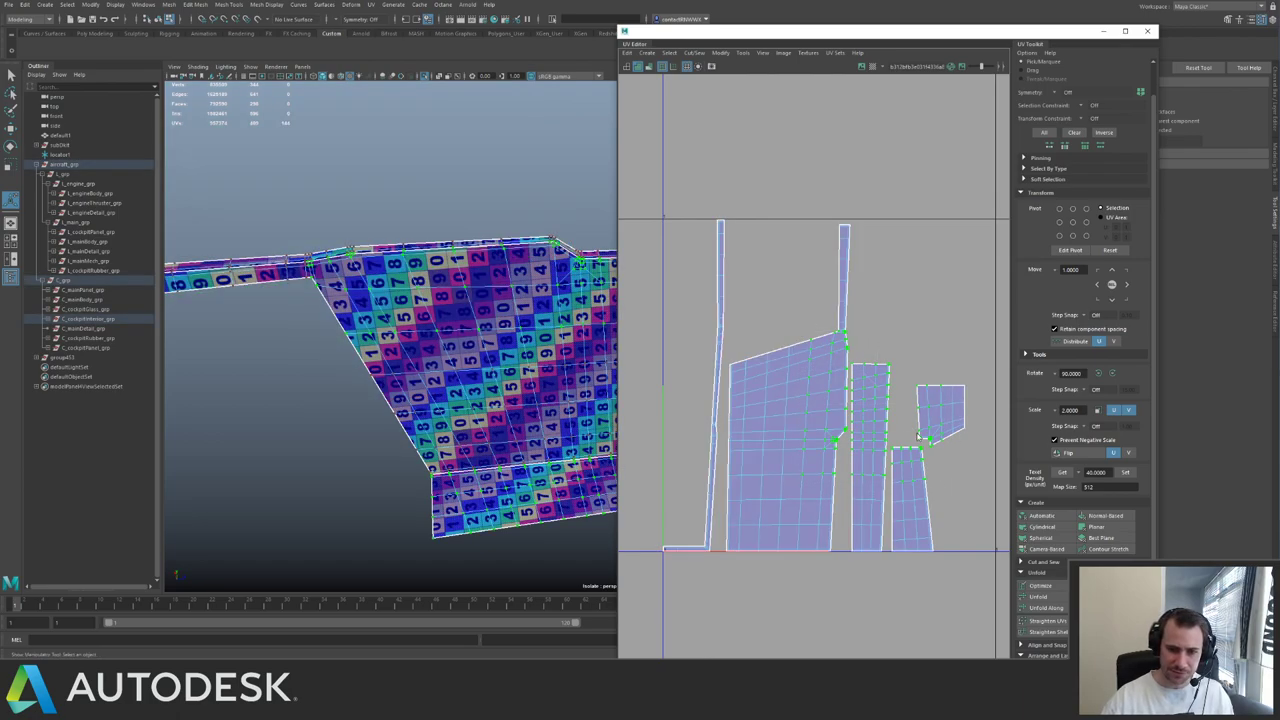
scroll(920, 308, "down", 2)
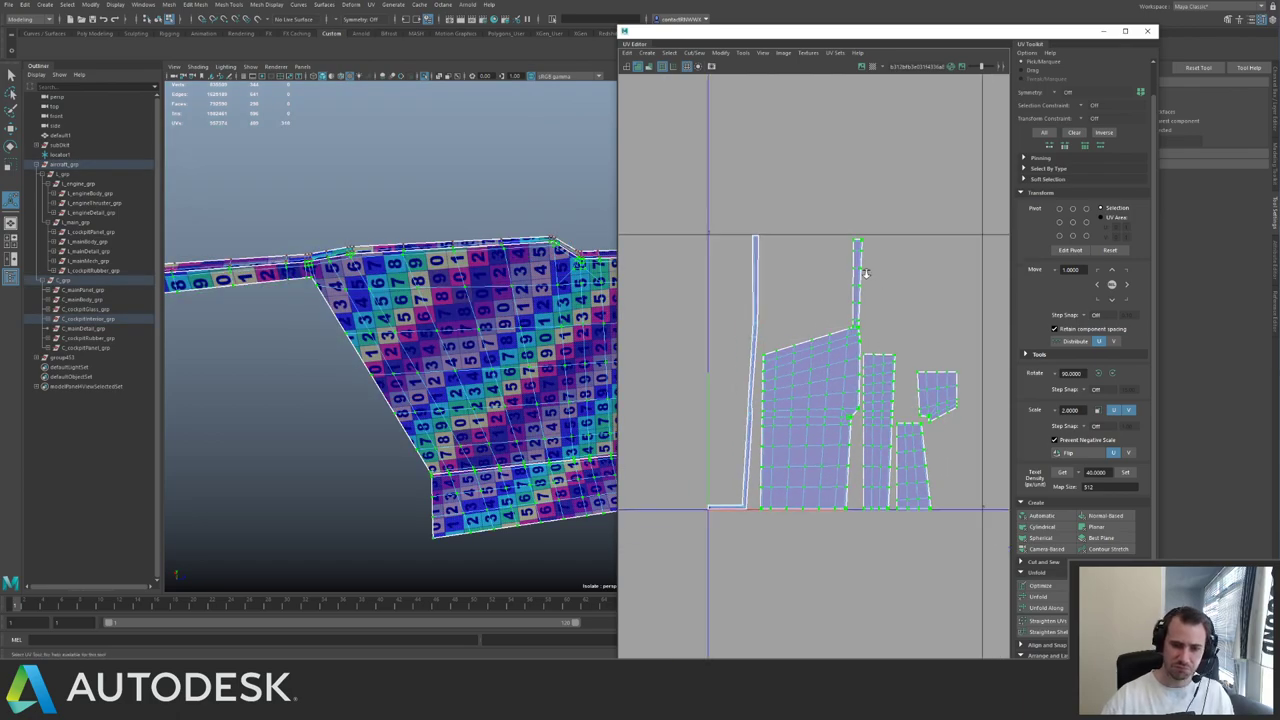
left_click(1093, 373)
left_click_drag(519, 307, 546, 369, "alt")
- Rotate the narrow end wall's UV shell clockwise in three 90-degree turns
left_click(945, 318)
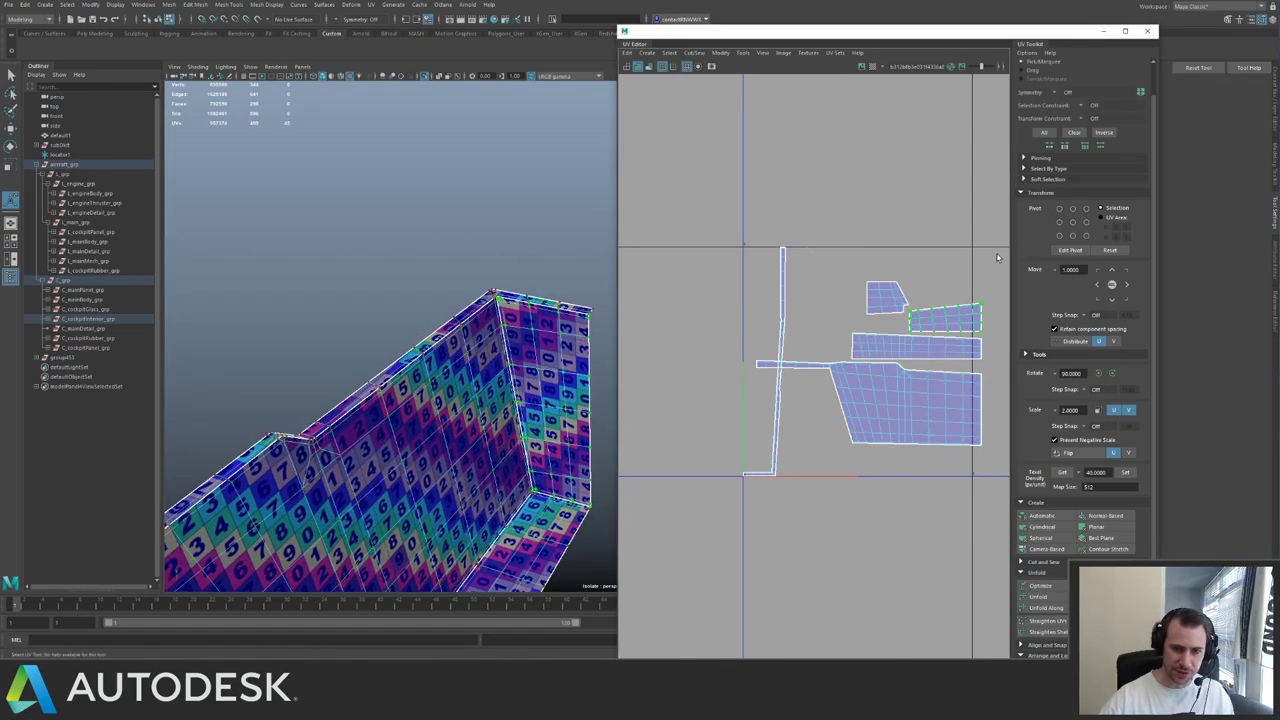
left_click(1112, 374)
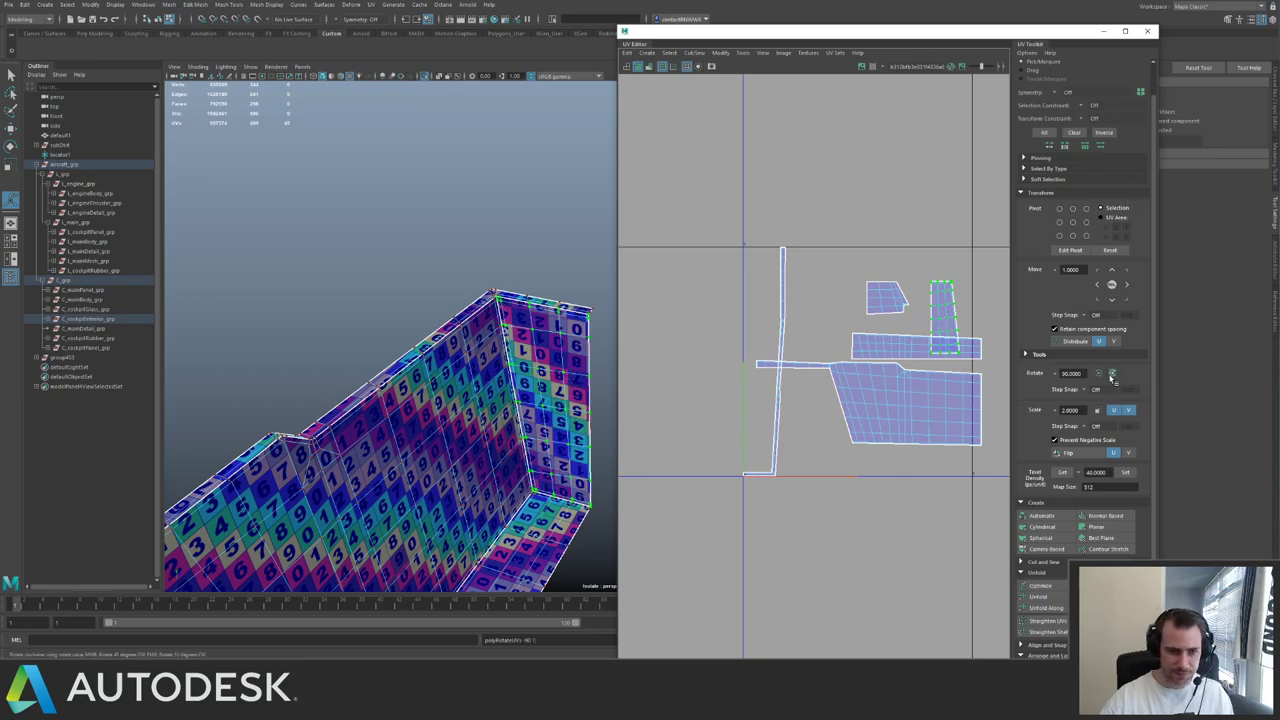
left_click(1112, 374)
left_click(1112, 374)
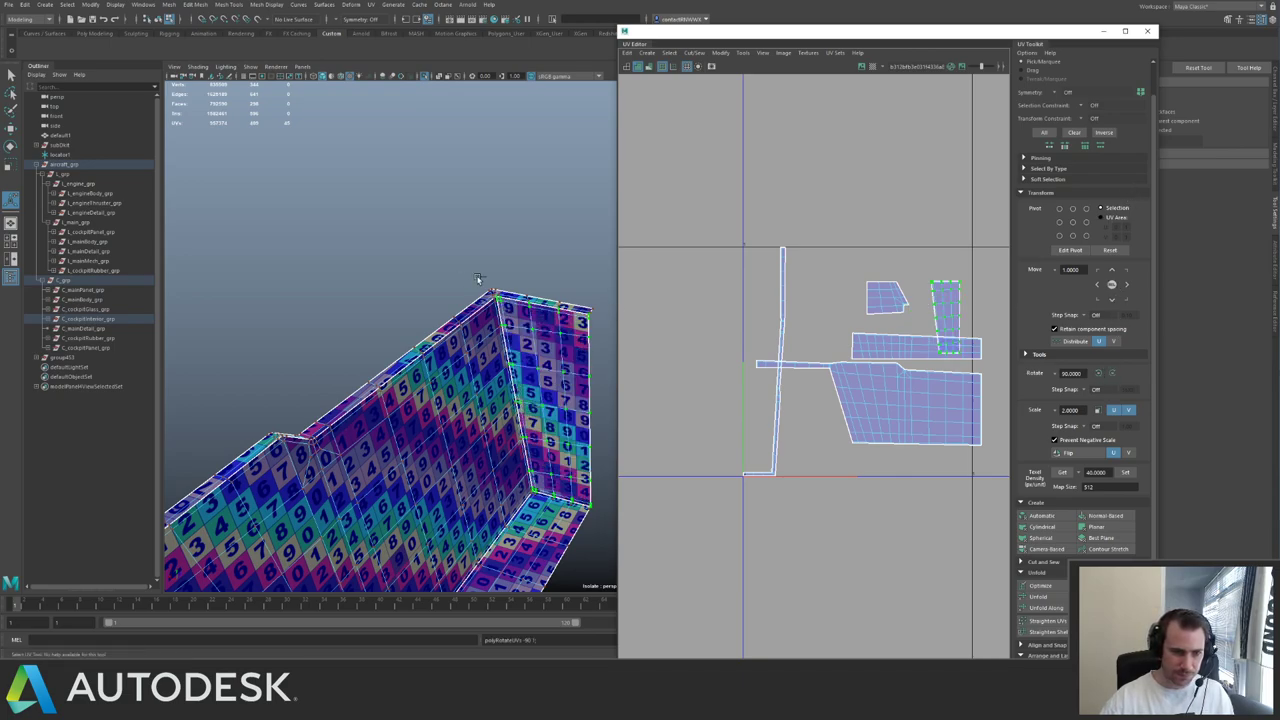
mouse_move(478, 278)
left_mouse_down("alt")
mouse_move(422, 284)
mouse_move(480, 314)
mouse_move(410, 297)
mouse_move(488, 300)
left_mouse_up("alt")
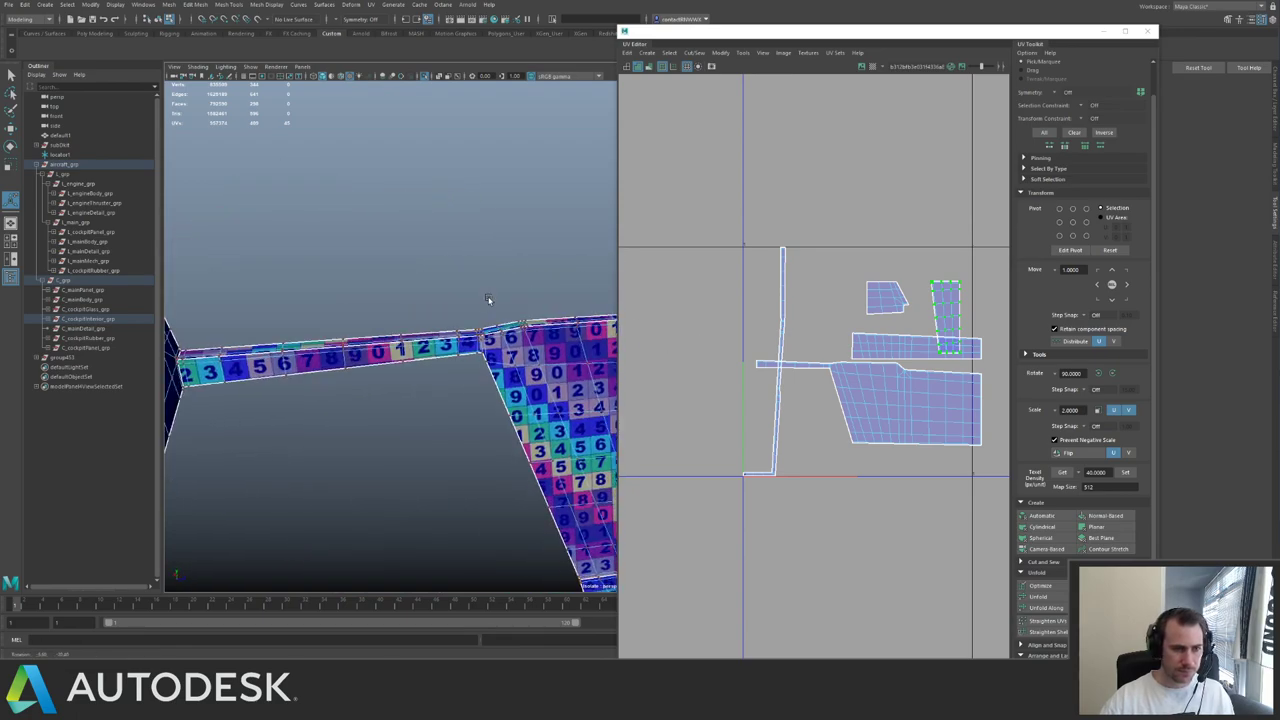
- Select all UV shells and apply the preset texel density at map size 512
right_click_drag(945, 295, 758, 221, "alt")
left_click_drag(758, 221, 986, 415)
middle_click_drag(887, 332, 837, 319, "alt")
right_click_drag(837, 319, 985, 362, "alt")
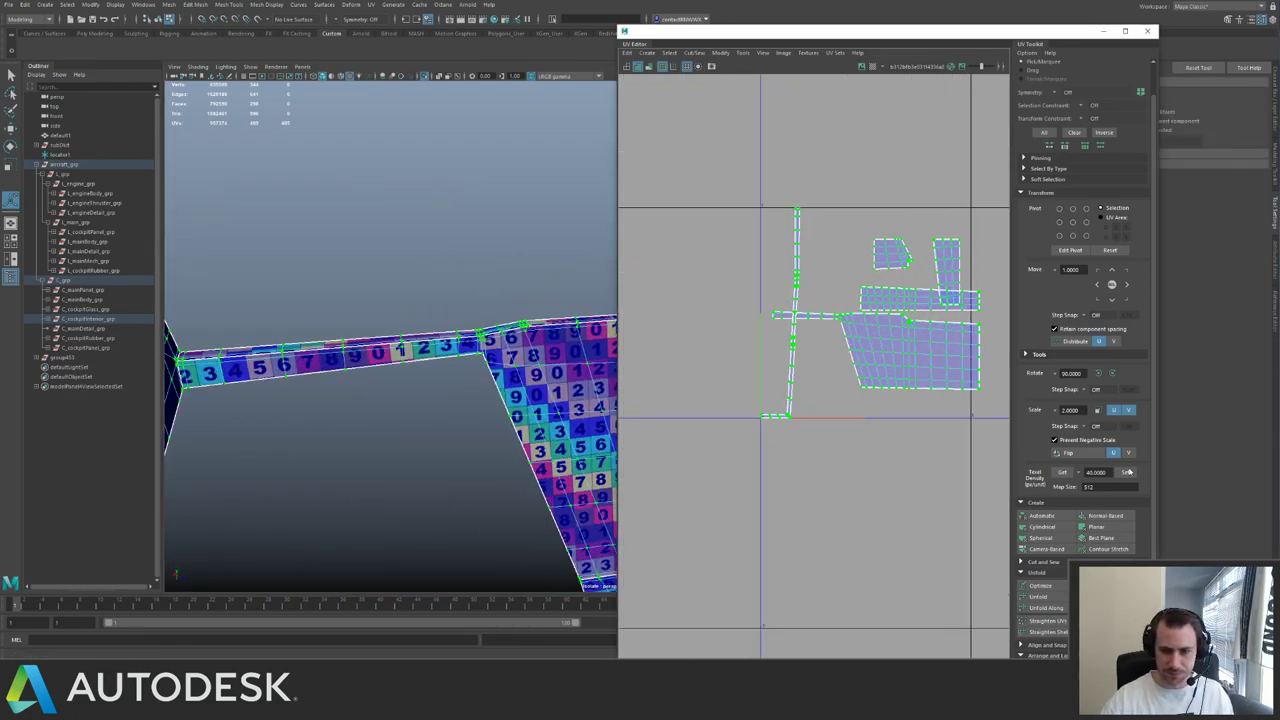
left_click(1127, 471)
left_click_drag(524, 300, 404, 332, "alt")
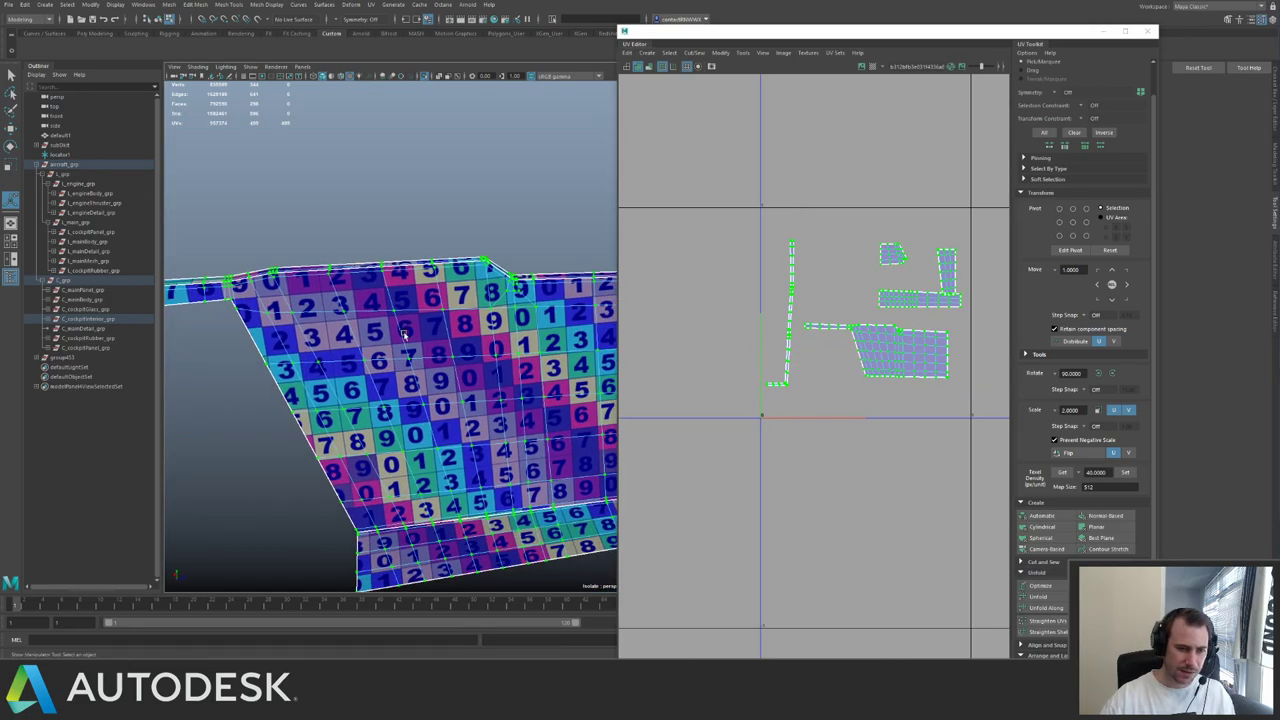
- Duplicate the interior half, mirror the copy with a Scale X of -1, and freeze its transforms
key("q")
key("F8")
right_click_drag(445, 291, 257, 281, "alt")
left_click_drag(257, 281, 450, 276, "alt")
key("w")
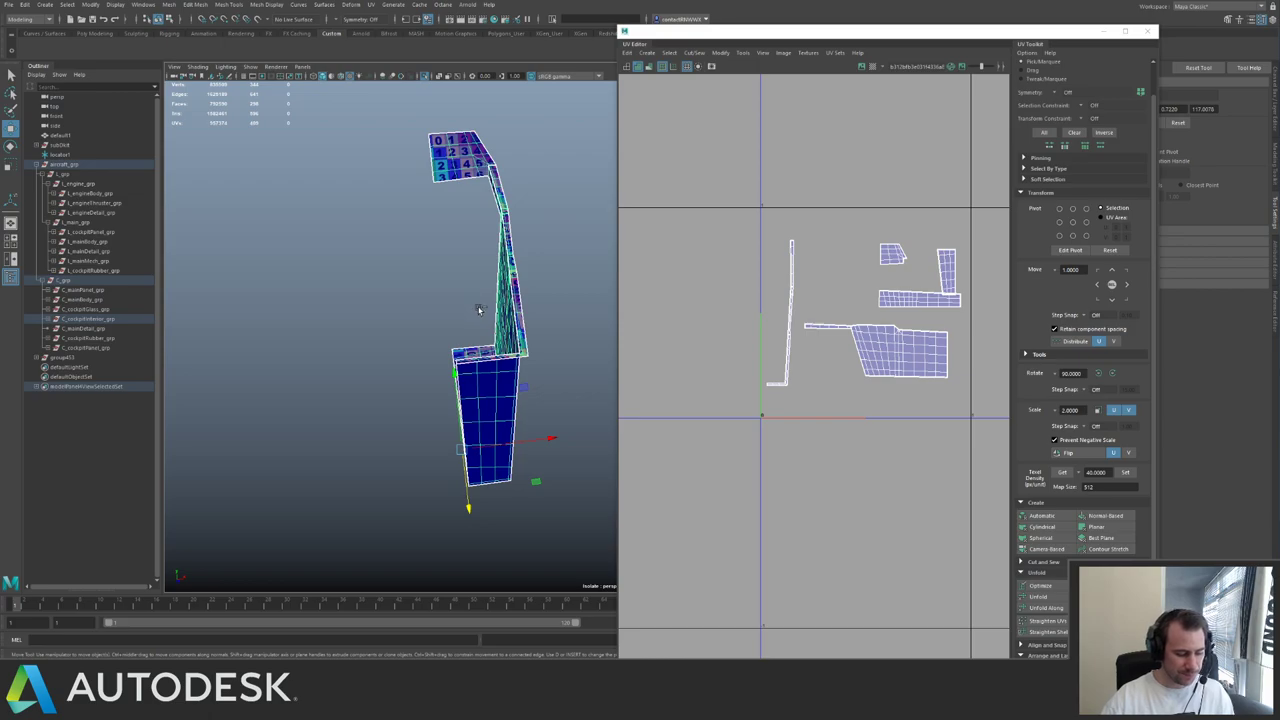
left_click(1275, 104)
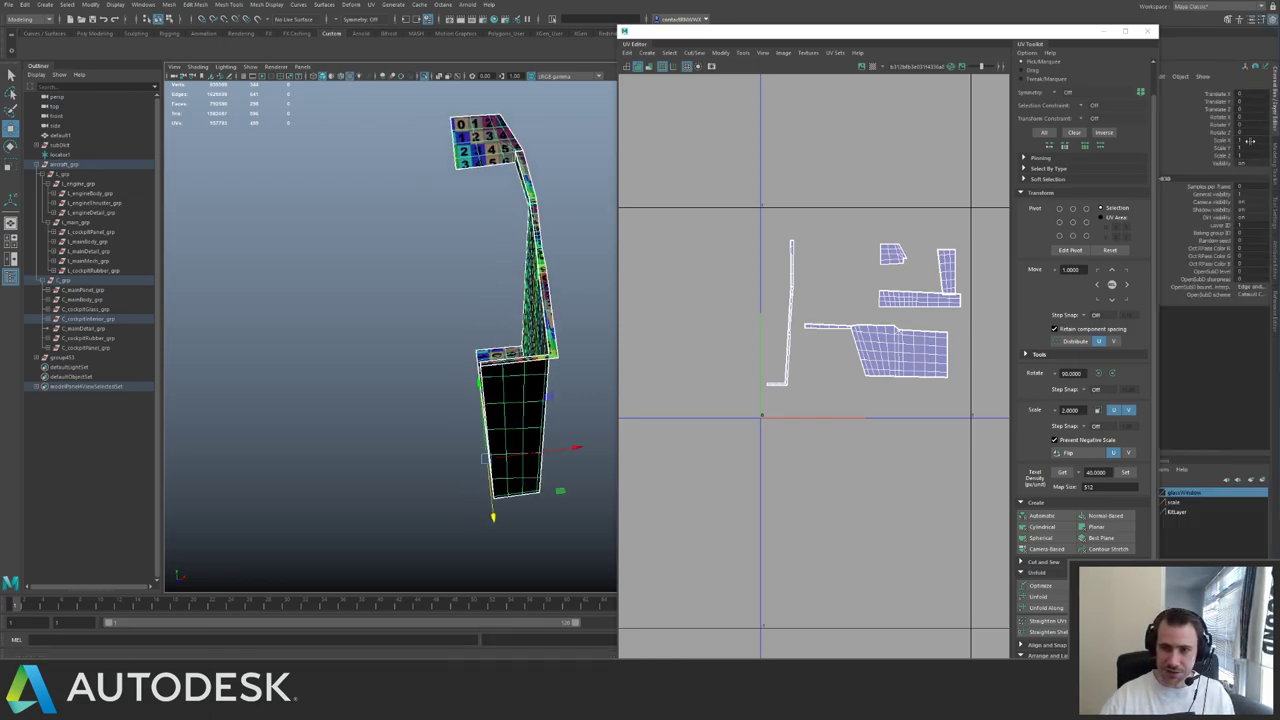
type("-1")
key("Return")
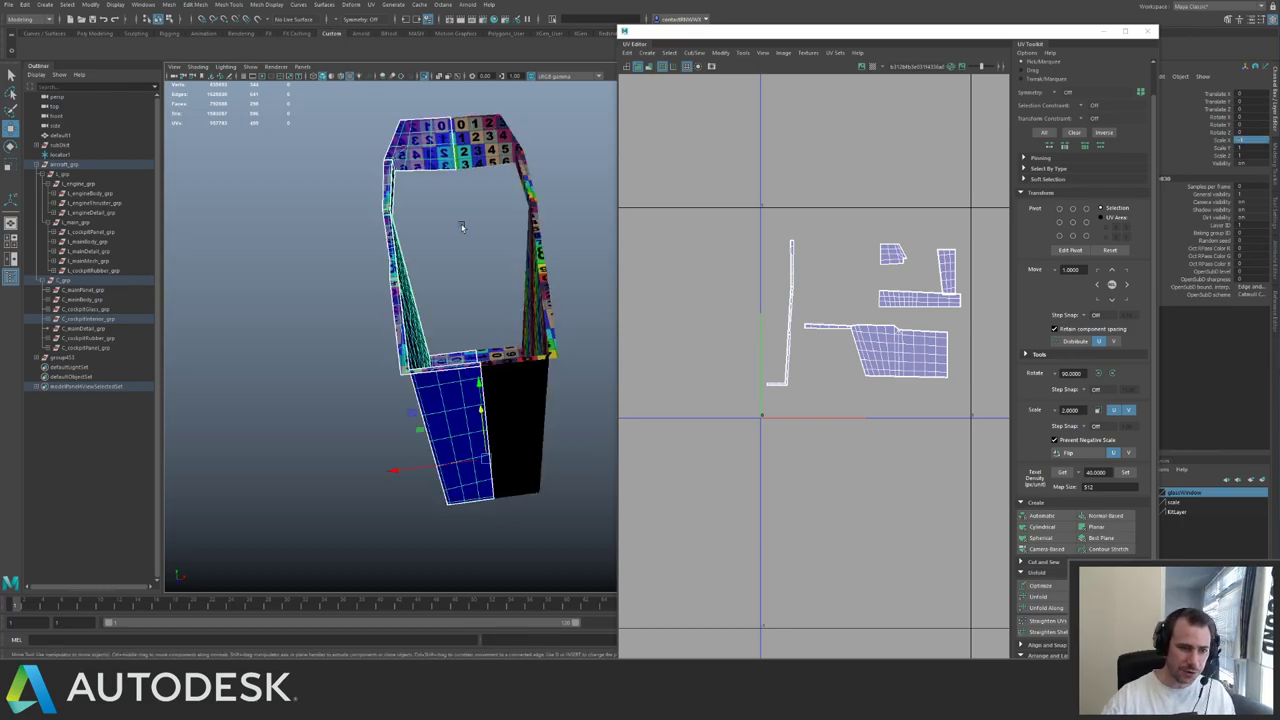
mouse_move(460, 223)
left_mouse_down("alt")
mouse_move(446, 249)
mouse_move(472, 243)
left_mouse_up("alt")
right_click_drag(905, 287, 834, 294, "alt")
key("ctrl+f")
- Flip all of the mirrored half's UVs in U and move them into the tile beside the original shells
key("ctrl+F12")
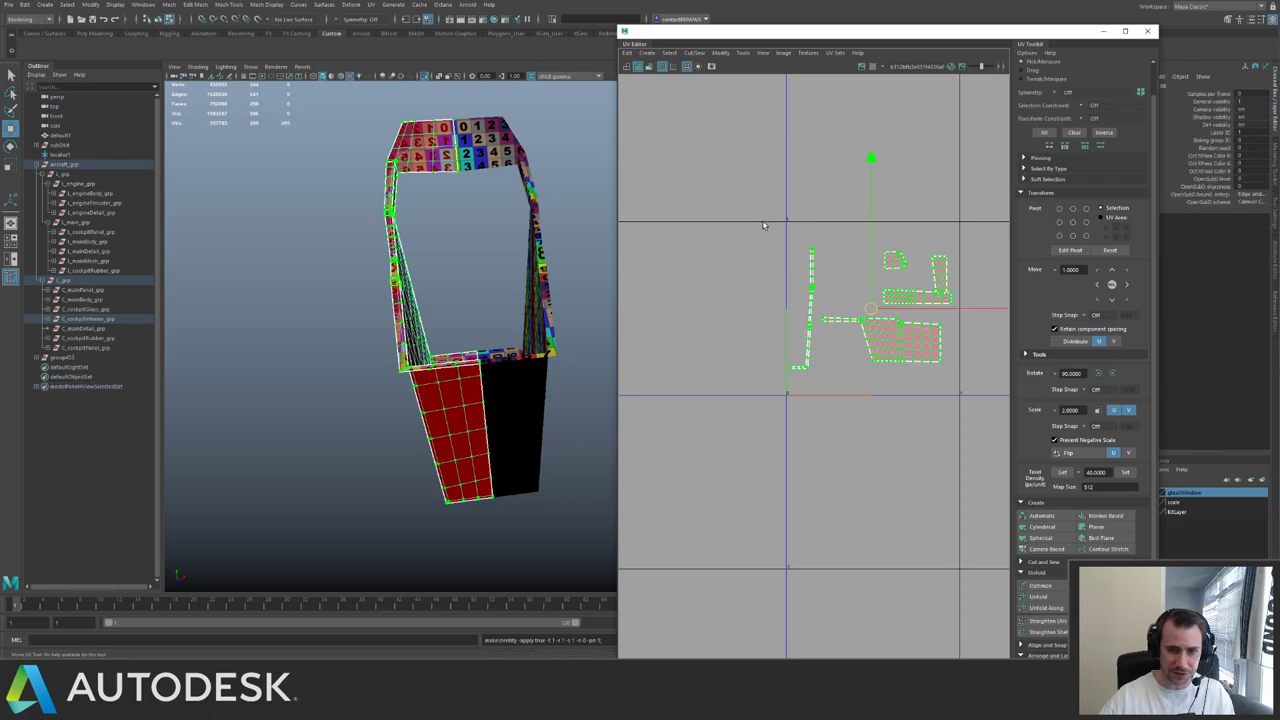
scroll(803, 218, "up", 1)
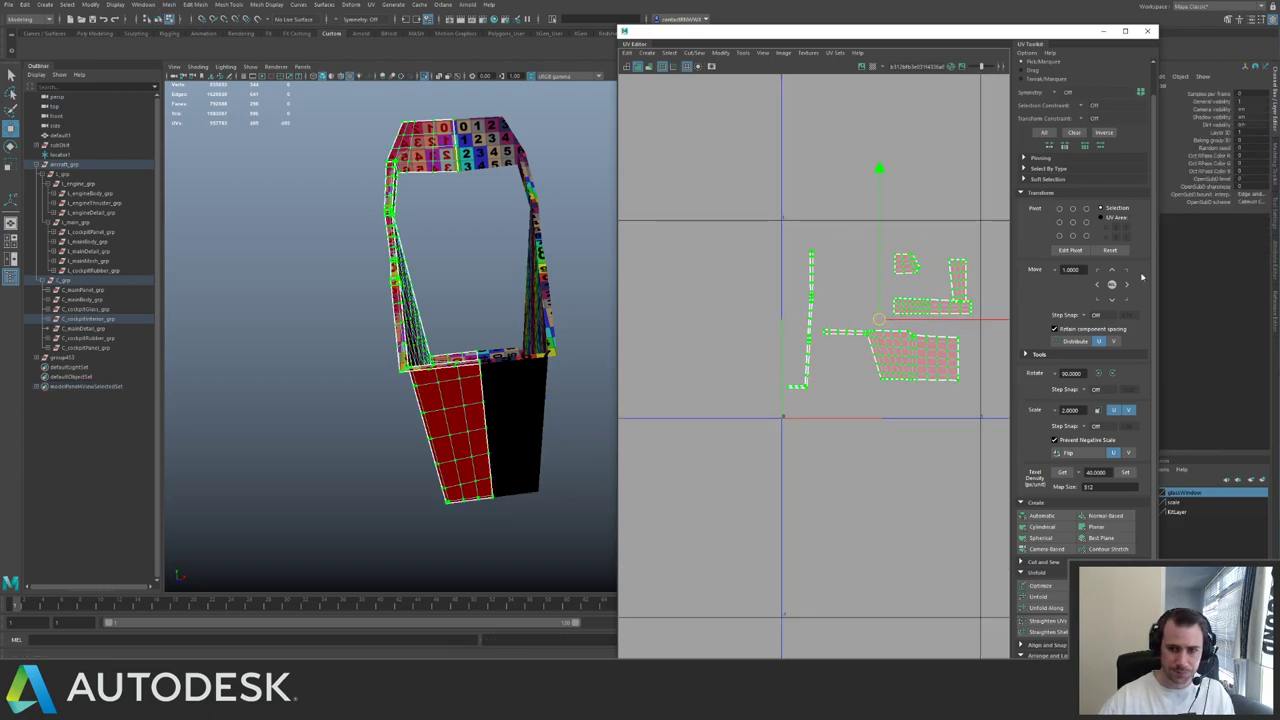
left_click(1110, 453)
left_click_drag(951, 315, 713, 318)
key("q")
- Select both interior halves and combine them into a single mesh
left_click_drag(375, 201, 508, 261)
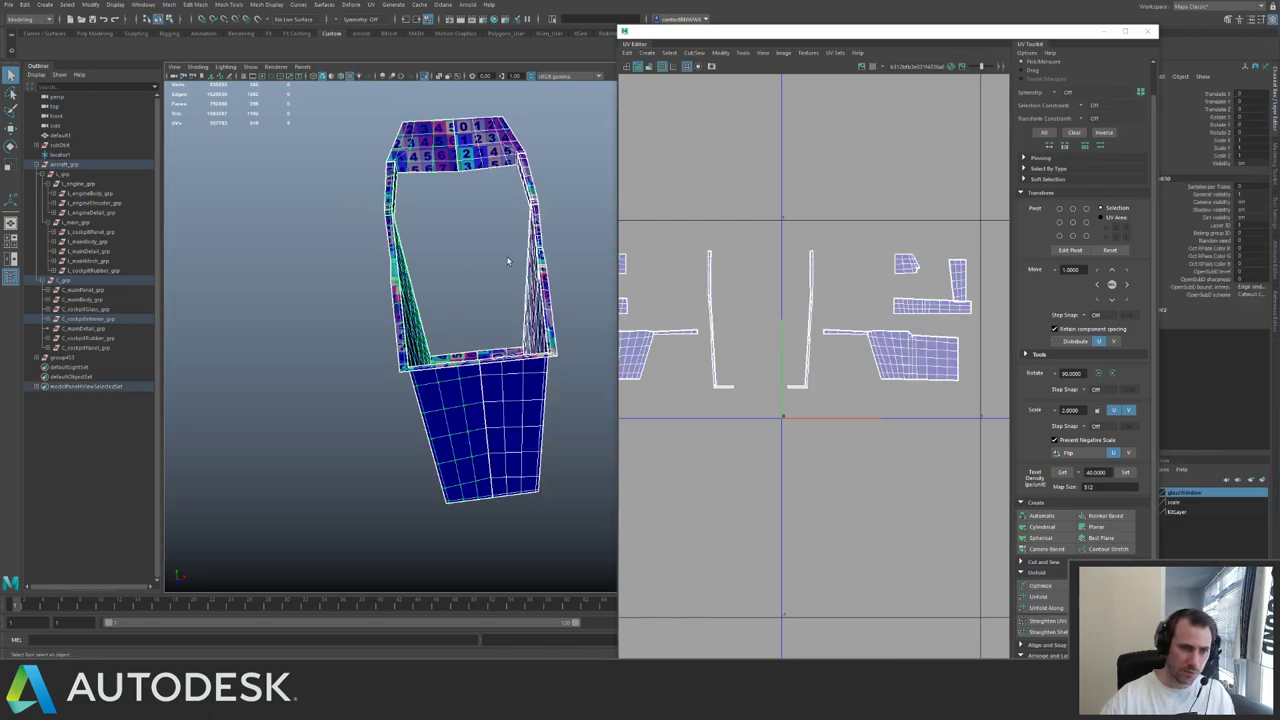
right_click_drag(522, 253, 540, 245)
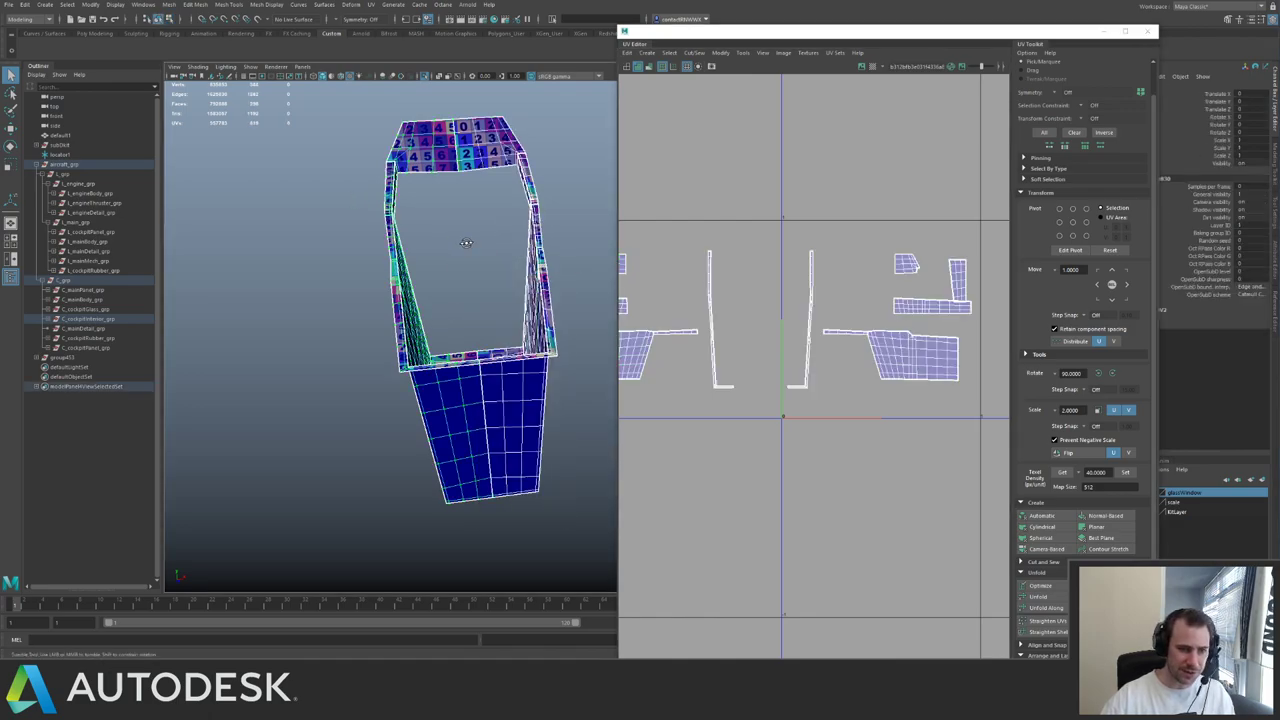
left_click_drag(466, 242, 514, 250, "alt")
key("space")
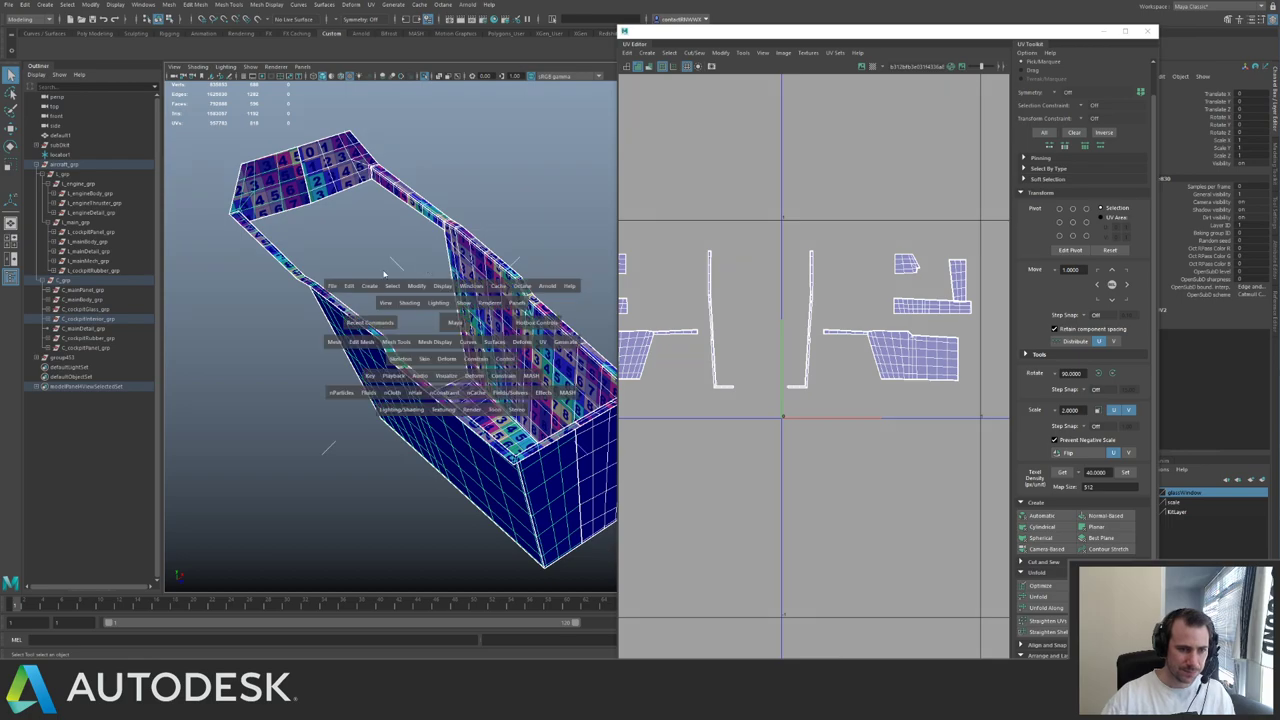
left_click_drag(333, 348, 370, 388)
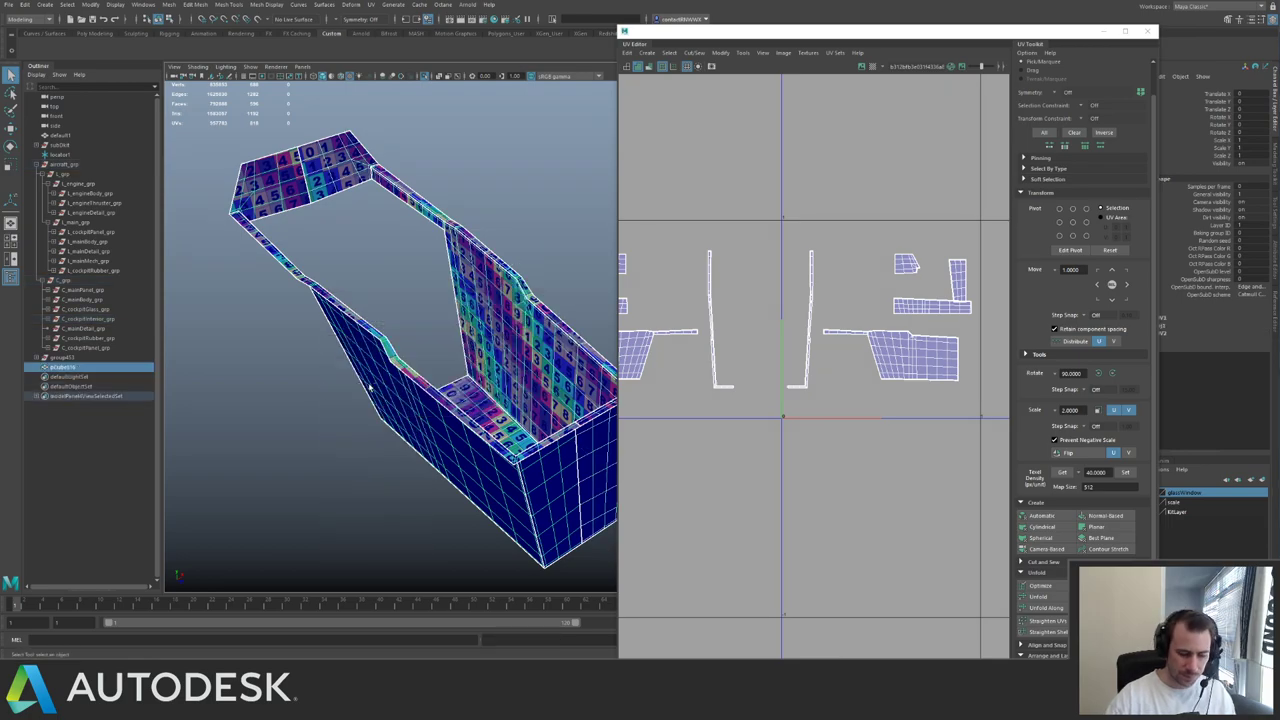
- Select all vertices along the centre seam of the front panel, end wall, and floor
mouse_move(482, 220)
left_mouse_down("alt")
mouse_move(477, 207)
mouse_move(522, 258)
mouse_move(443, 214)
left_mouse_up("alt")
right_click_drag(443, 214, 446, 185)
left_click_drag(488, 134, 504, 206)
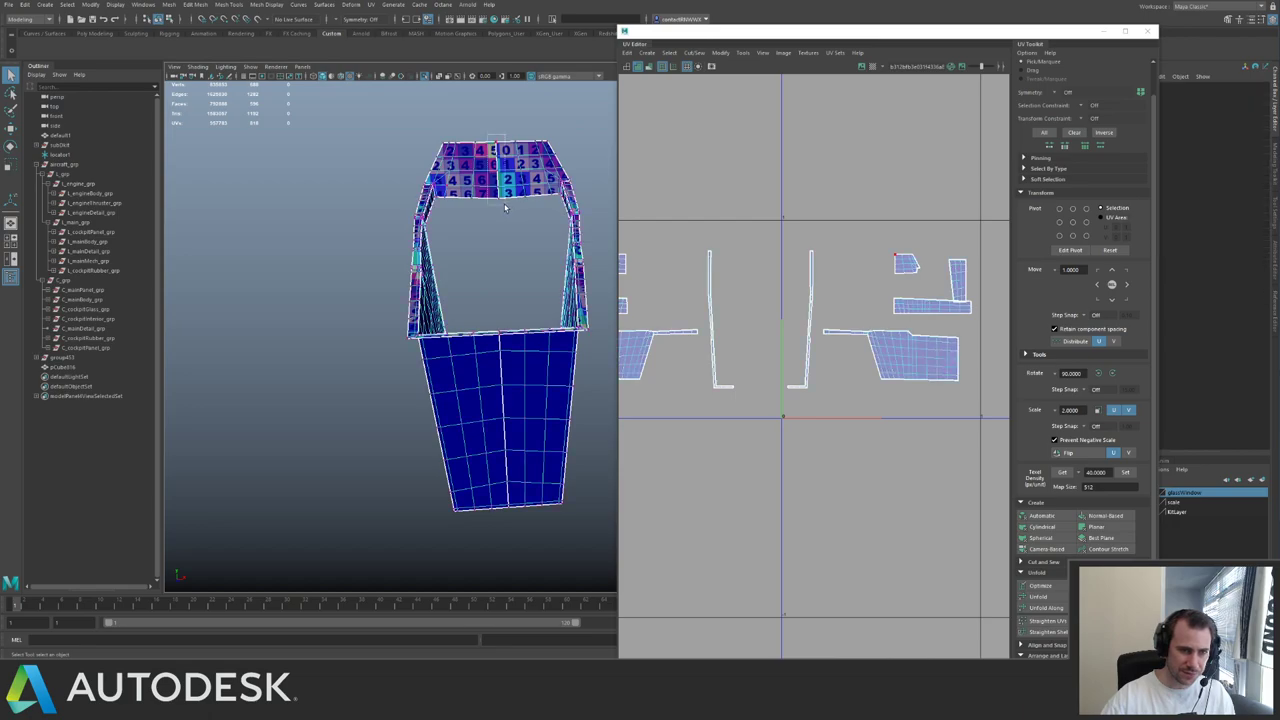
middle_click_drag(489, 285, 497, 249, "alt")
left_click_drag(497, 249, 512, 272, "alt")
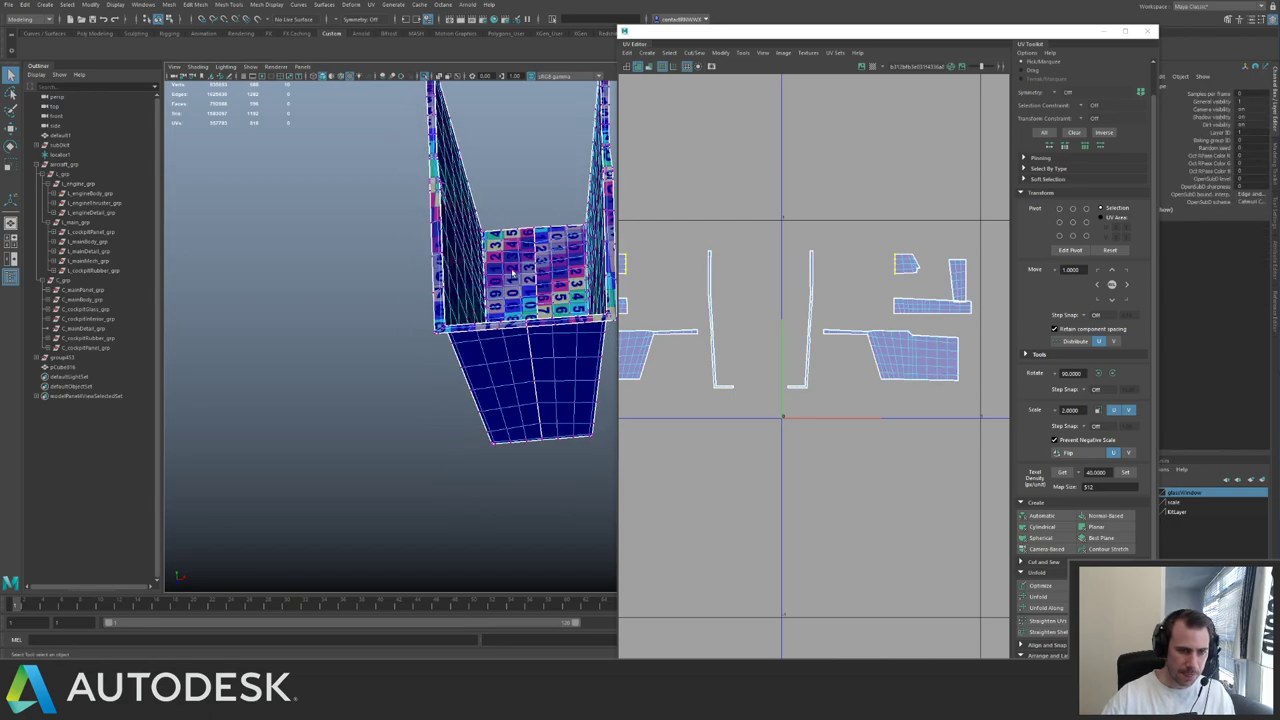
left_click_drag(530, 220, 544, 340, "shift")
middle_click_drag(544, 340, 569, 331, "alt")
left_click_drag(455, 223, 372, 255, "alt")
key("f")
middle_click_drag(477, 261, 587, 221, "alt")
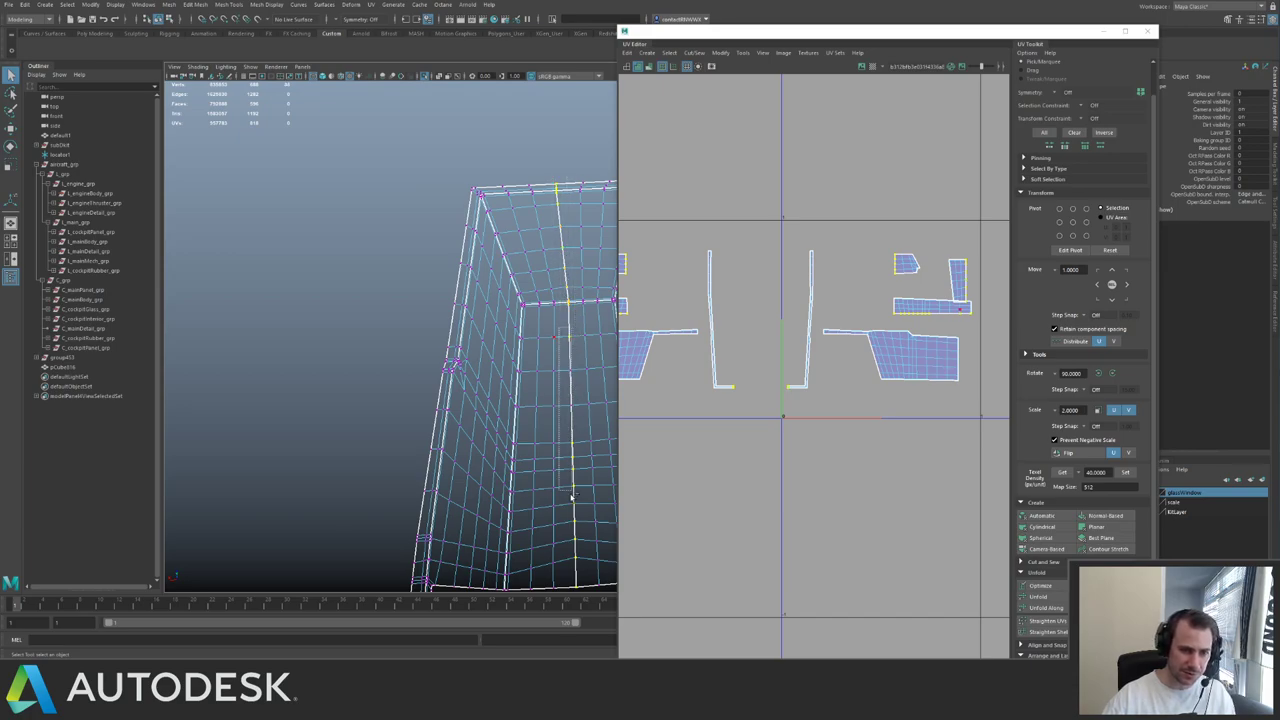
left_click_drag(570, 372, 525, 412, "alt")
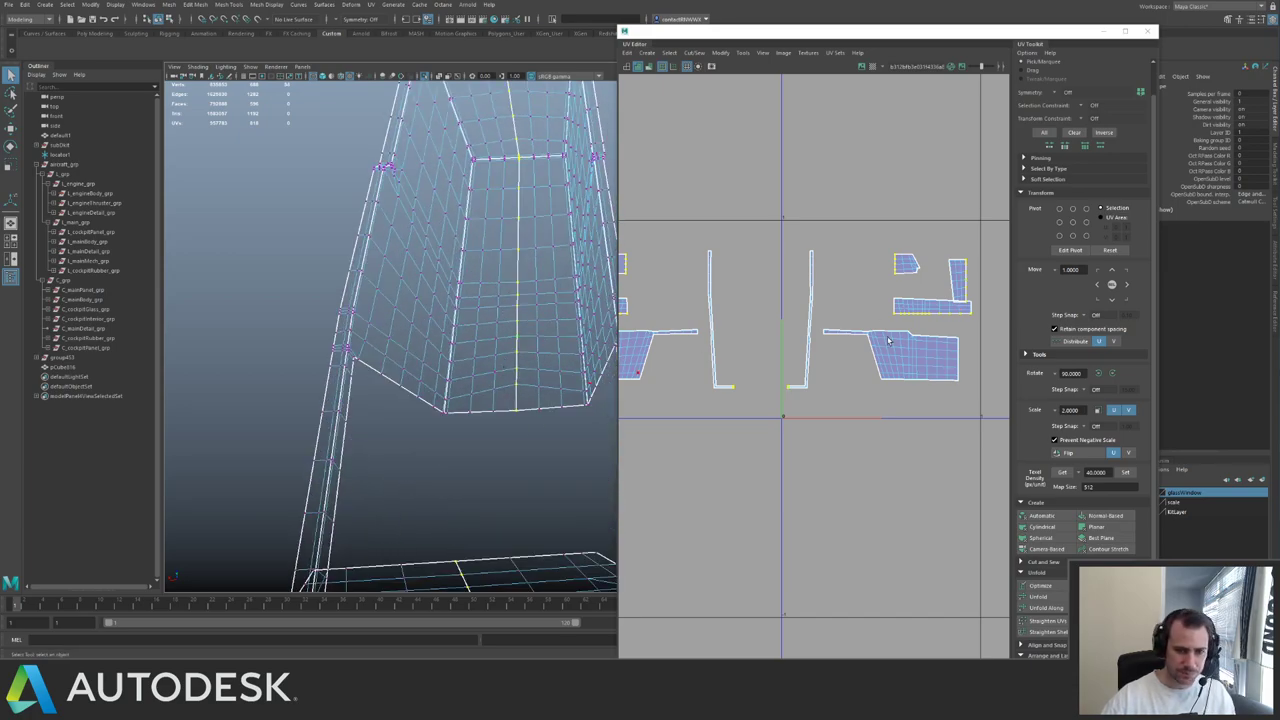
- Merge the selected centre-seam vertices with a 0.01 distance threshold, align them with Scale, and merge them again
right_click_drag(493, 358, 527, 315, "shift")
left_click_drag(522, 298, 445, 187, "alt")
key("r")
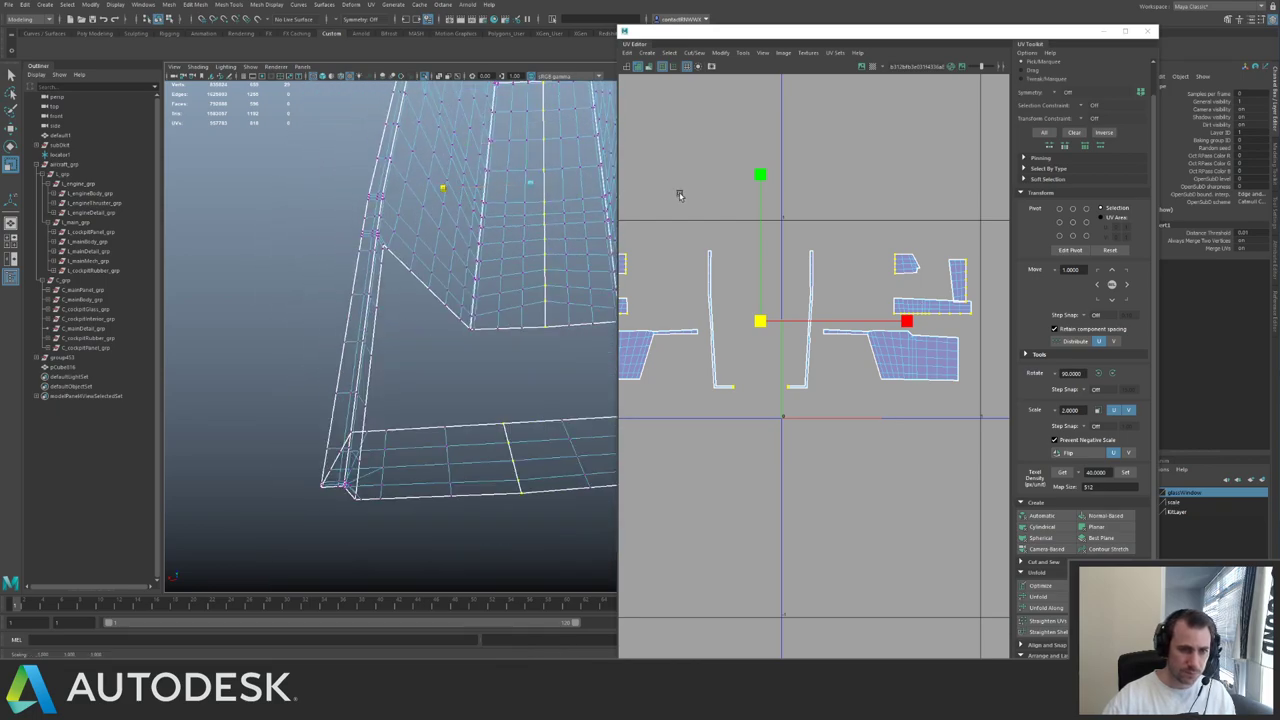
right_click_drag(525, 223, 560, 210, "shift")
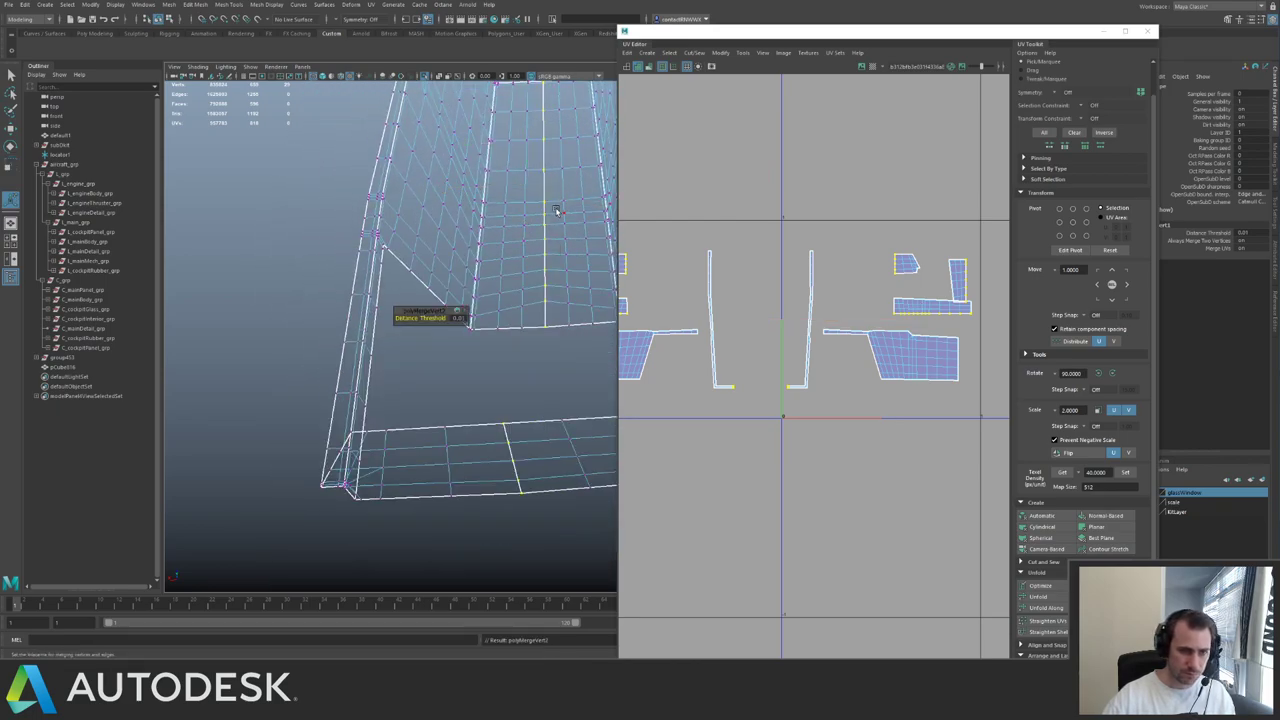
- Select the centre edge loop along the floor and end wall and move and sew its UVs
left_click_drag(545, 220, 522, 297, "alt")
right_click_drag(522, 284, 521, 257)
left_click(521, 257)
double_click(521, 257)
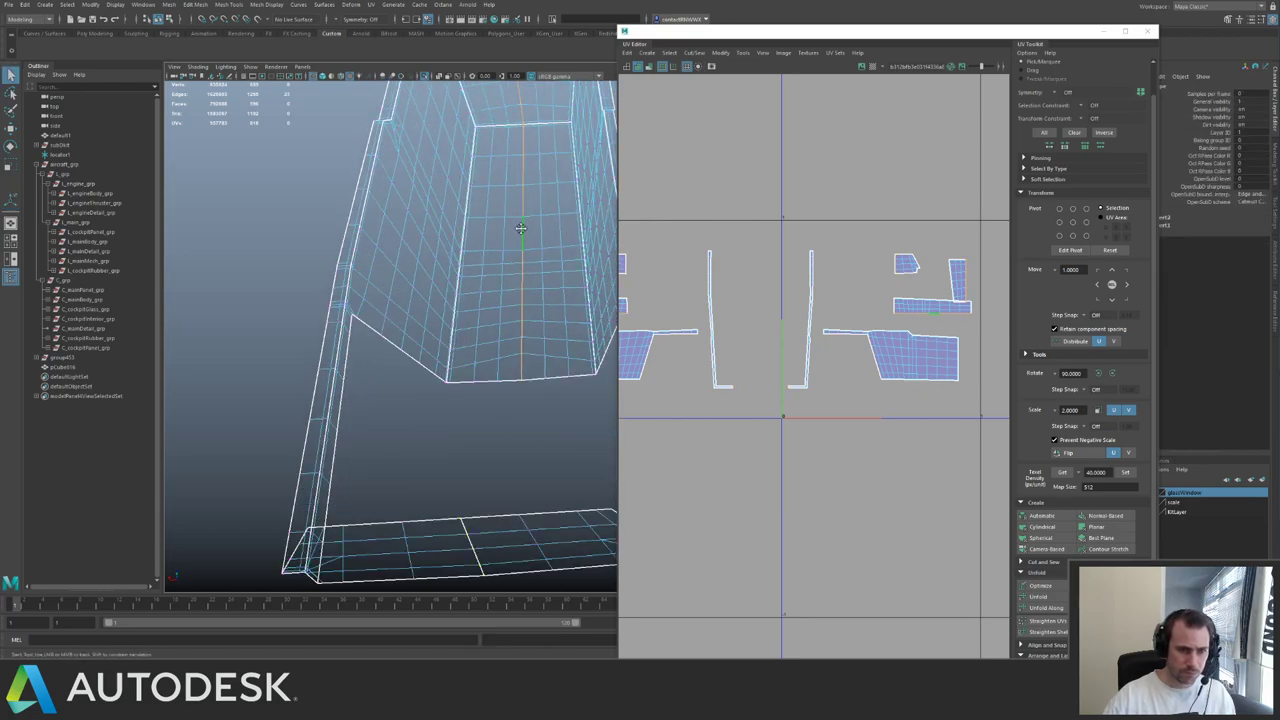
middle_click_drag(529, 222, 505, 316, "alt")
right_click_drag(797, 329, 841, 248, "shift")
- Select the centre edges of the separate wide panel and move and sew their UVs
middle_click_drag(758, 270, 719, 259, "alt")
middle_click_drag(427, 385, 438, 191, "alt")
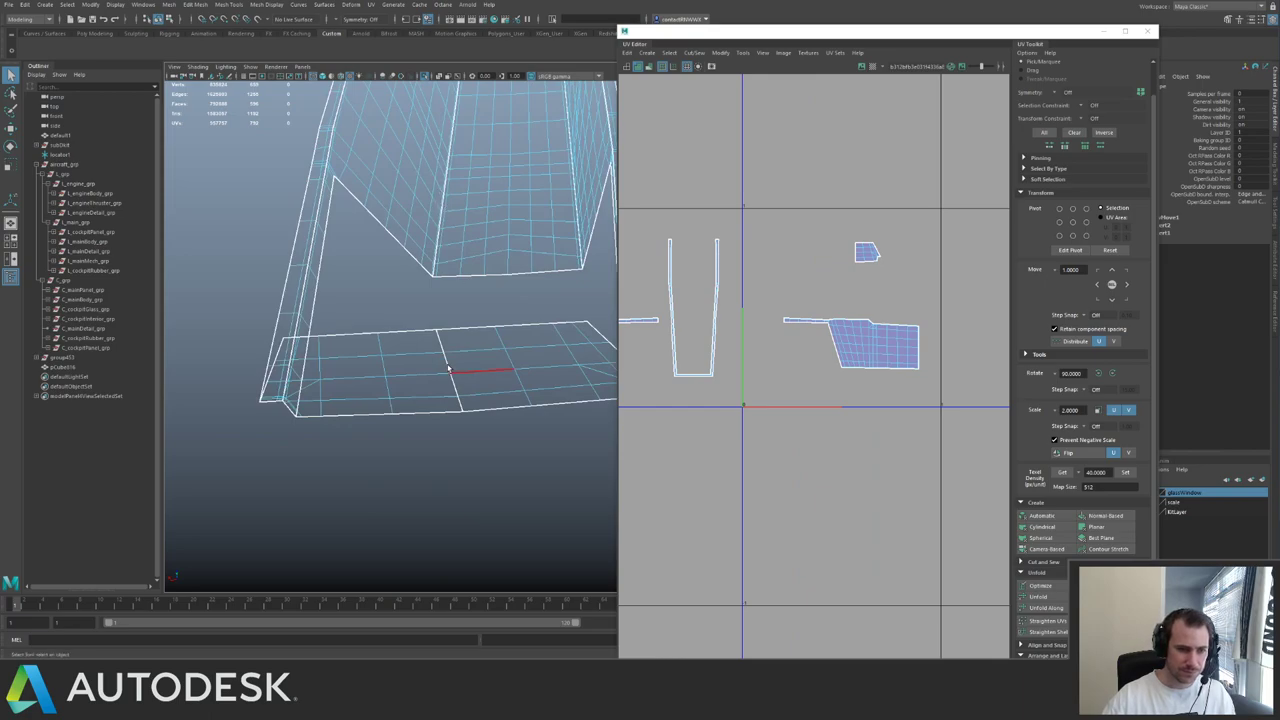
right_click_drag(727, 300, 767, 226, "shift")
middle_click_drag(769, 224, 902, 239, "alt")
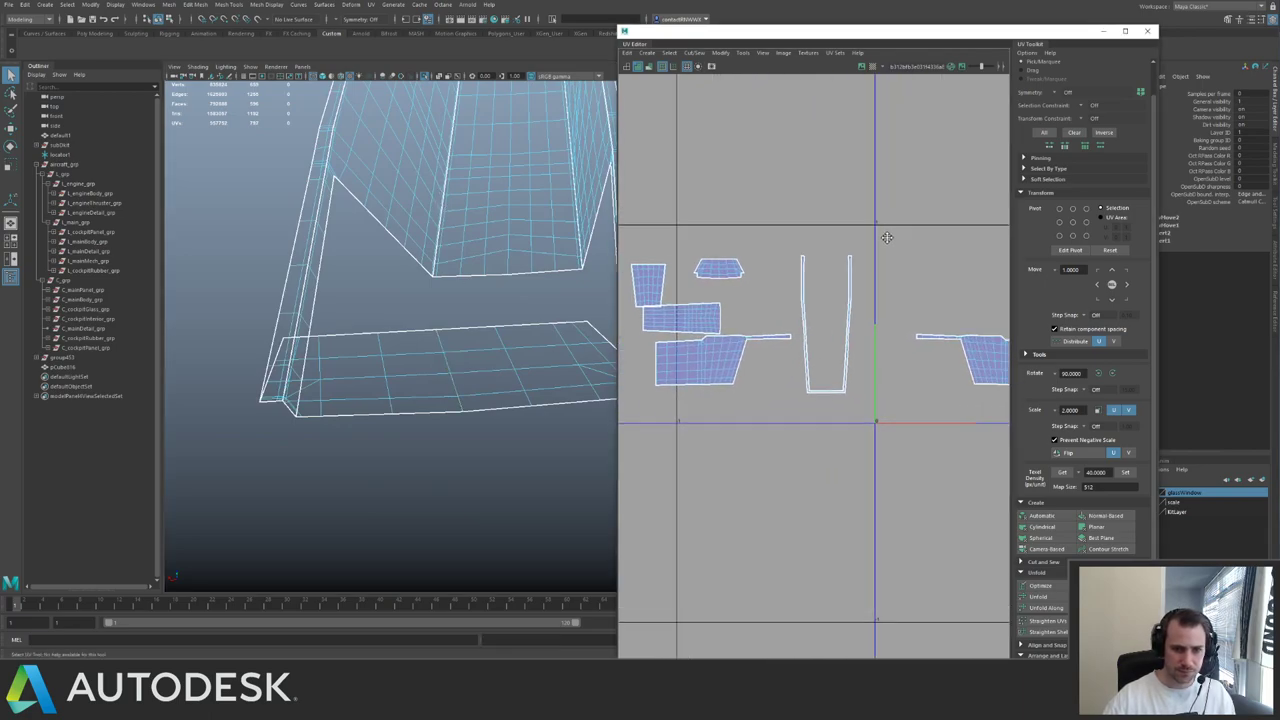
- Select all of the combined mesh's UV shells, lay them out in the UV tile, and activate the Move tool
right_click_drag(846, 239, 811, 209, "alt")
left_click_drag(687, 204, 978, 352)
right_click_drag(905, 289, 814, 370, "shift")
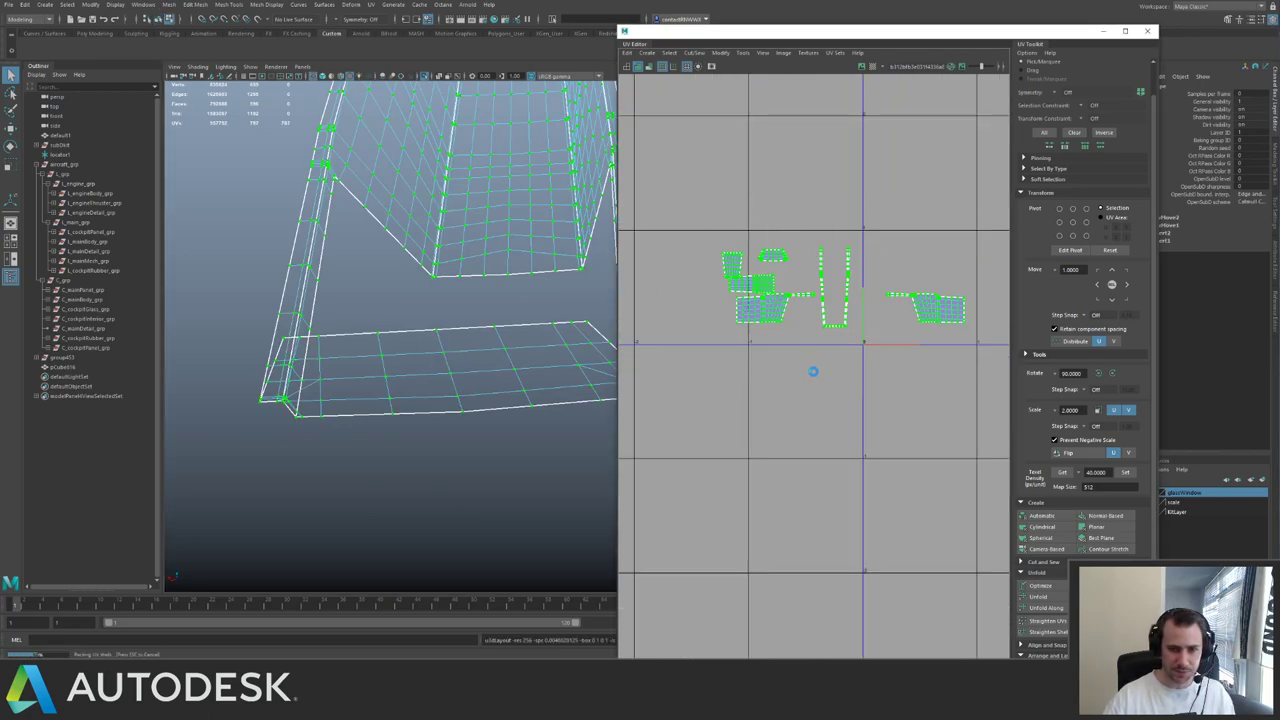
key("f")
key("w")
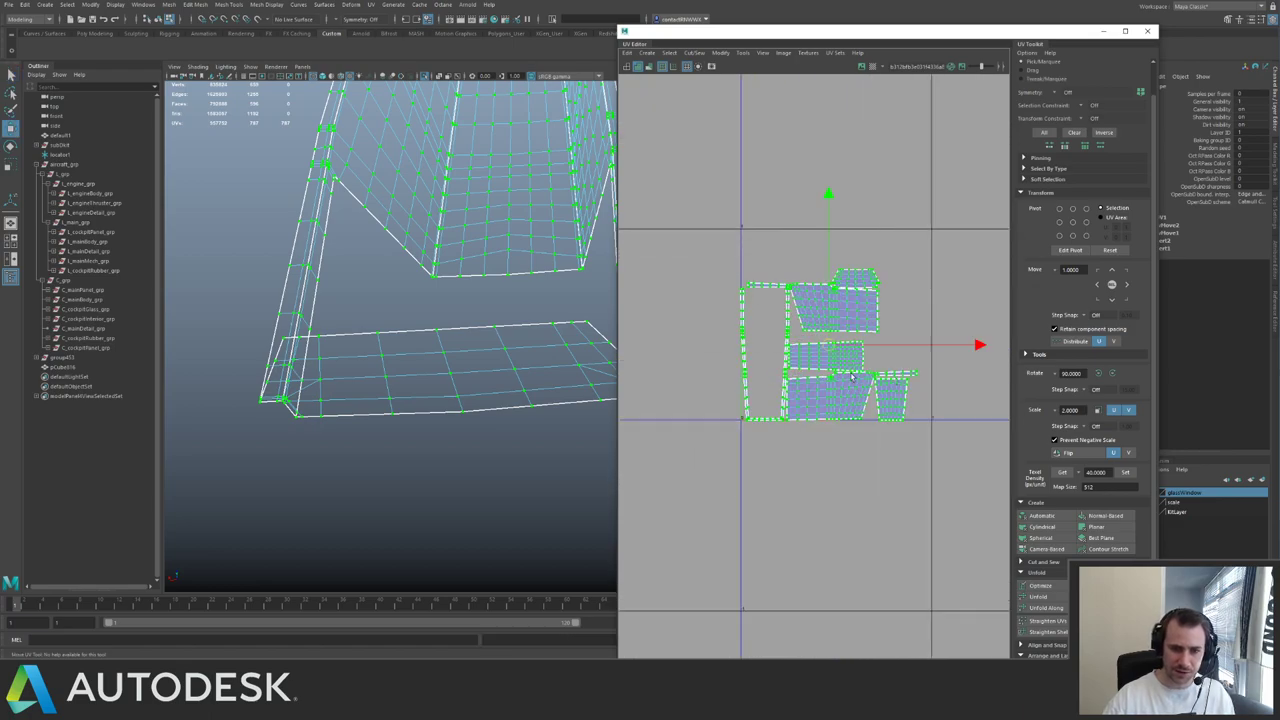
- Nudge the laid-out UV shells slightly inside the tile, return to object mode, and exit the mesh's isolated view
left_click_drag(827, 347, 836, 341)
key("a")
right_click_drag(504, 261, 563, 235)
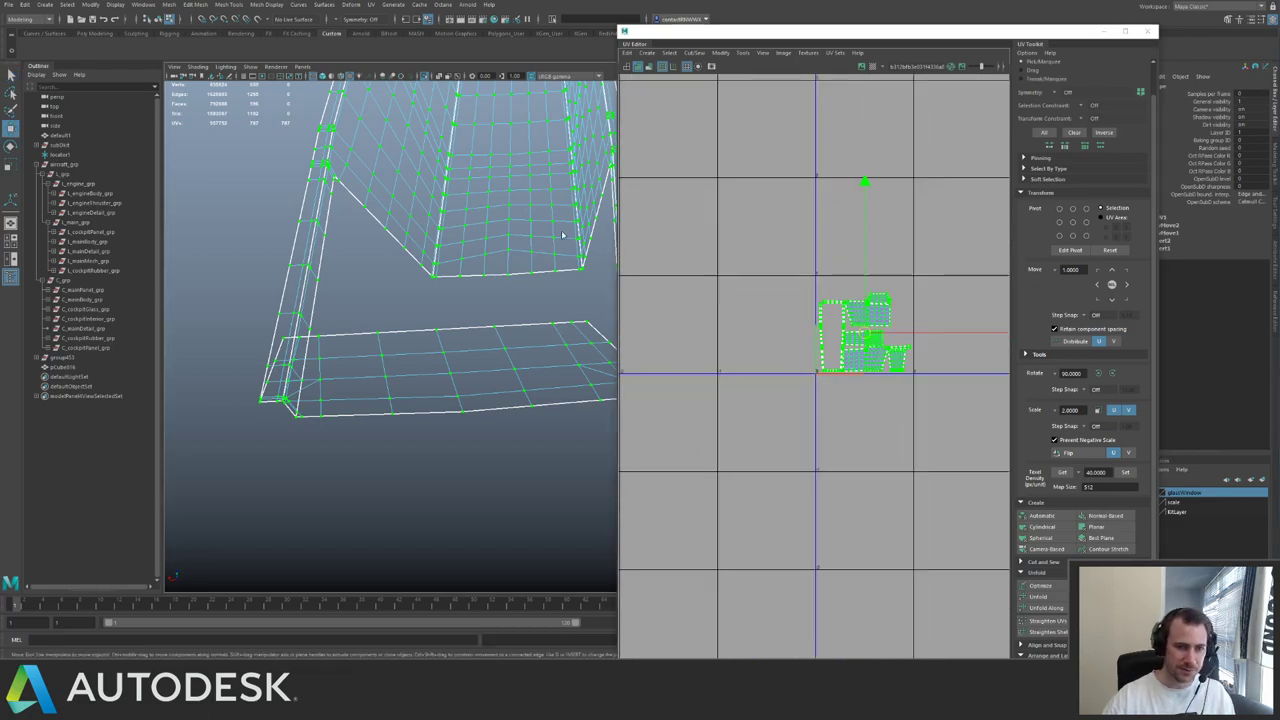
key("ctrl+1")
left_click_drag(563, 235, 329, 283, "alt")
middle_click_drag(329, 283, 320, 309, "alt")
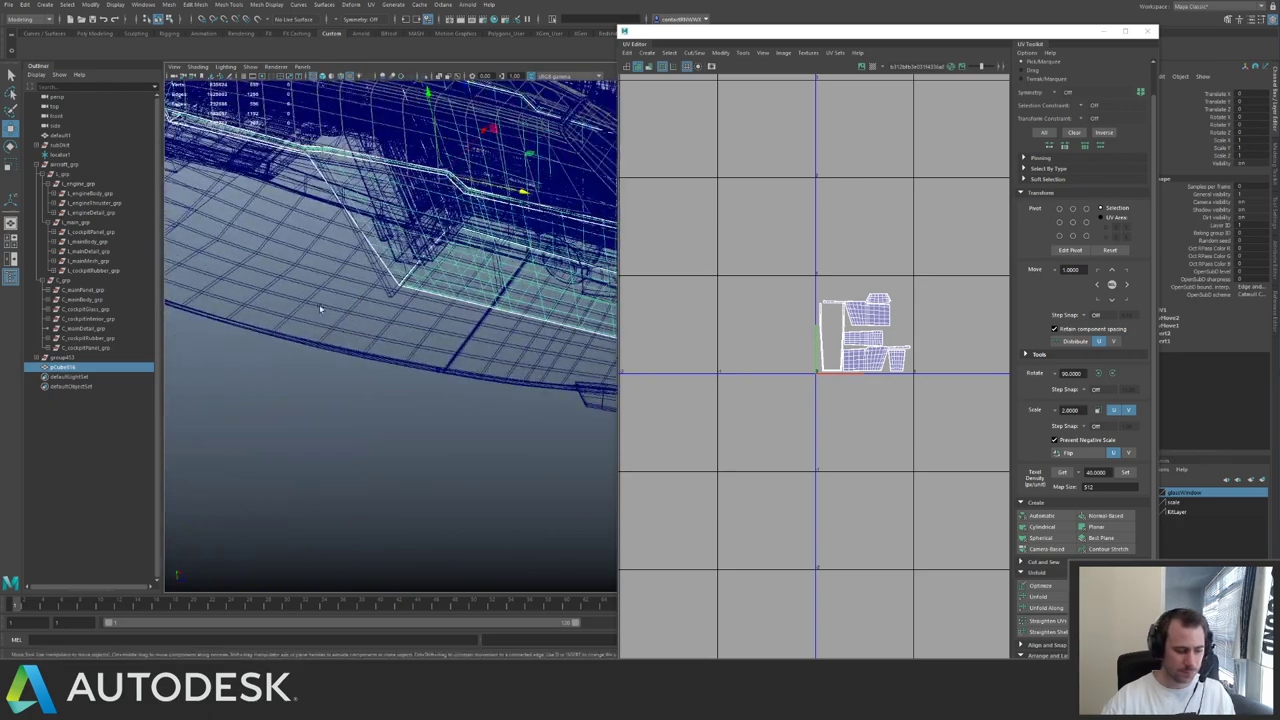
- Switch the viewport to shaded, textured display and bring the whole cockpit into view
key("5")
key("6")
right_click_drag(458, 240, 435, 168, "alt")
middle_click_drag(435, 168, 305, 251, "alt")
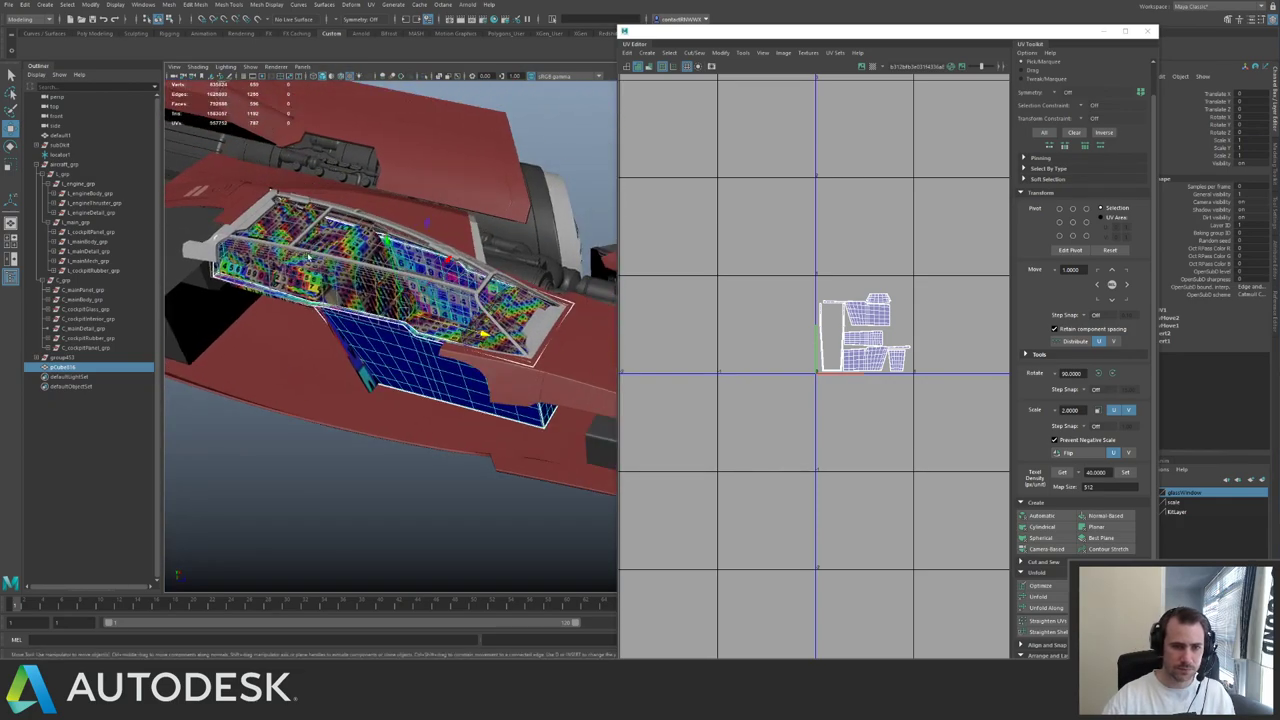
- Move the UV Editor clear of the cockpit in the viewport and save the scene
left_click_drag(989, 35, 1109, 0)
left_click_drag(500, 258, 590, 268, "alt")
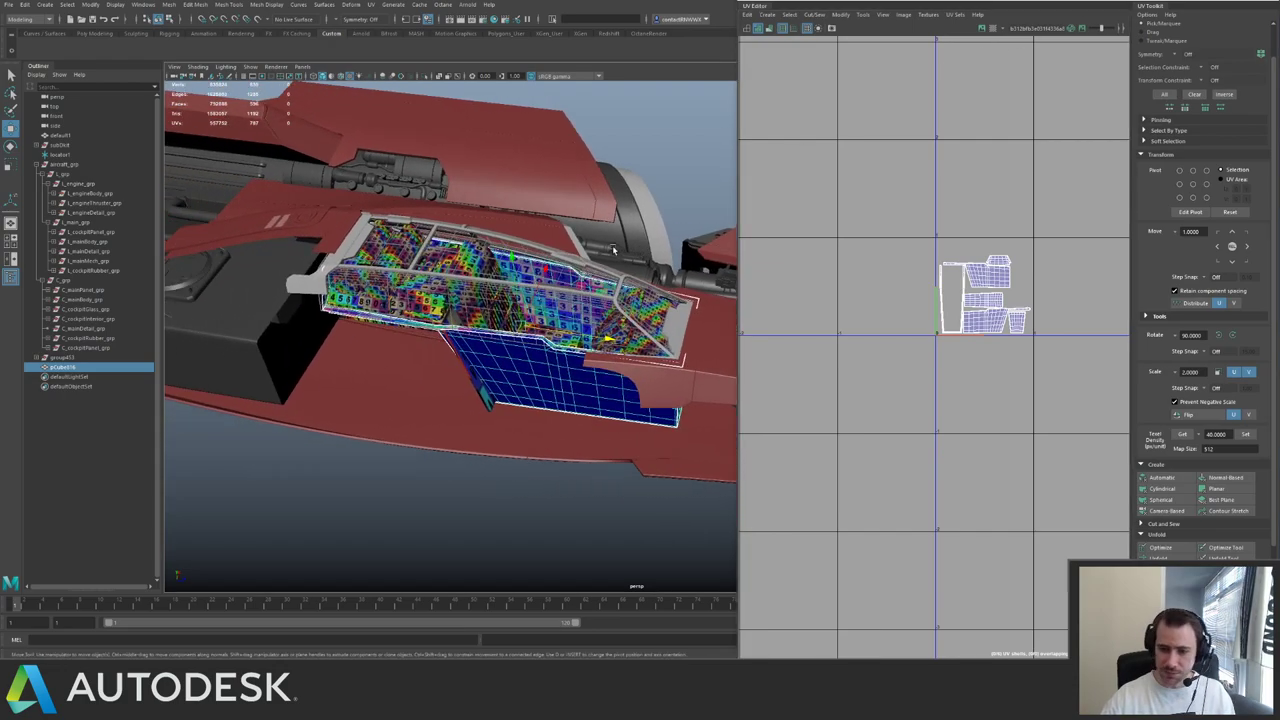
right_click_drag(590, 268, 645, 300, "alt")
left_click(11, 77)
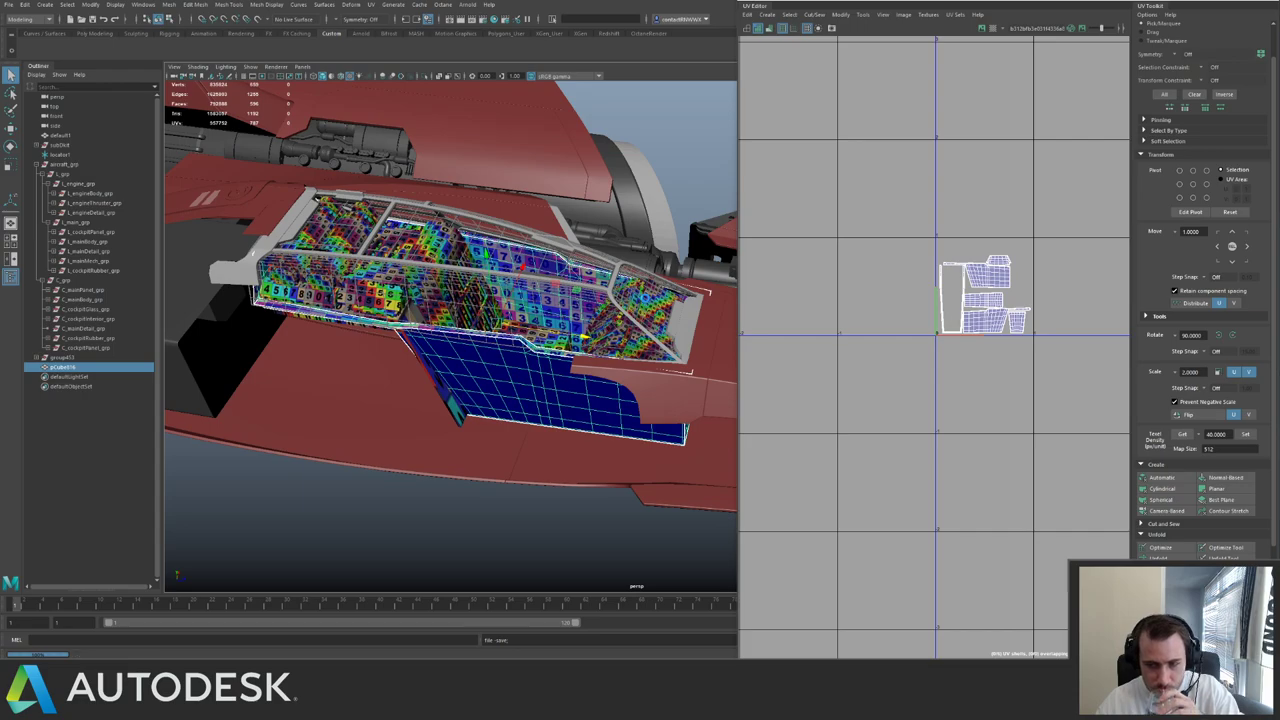
- Parent the finished interior mesh under C_cockpitInterior_grp and isolate that group in the viewport
key("w")
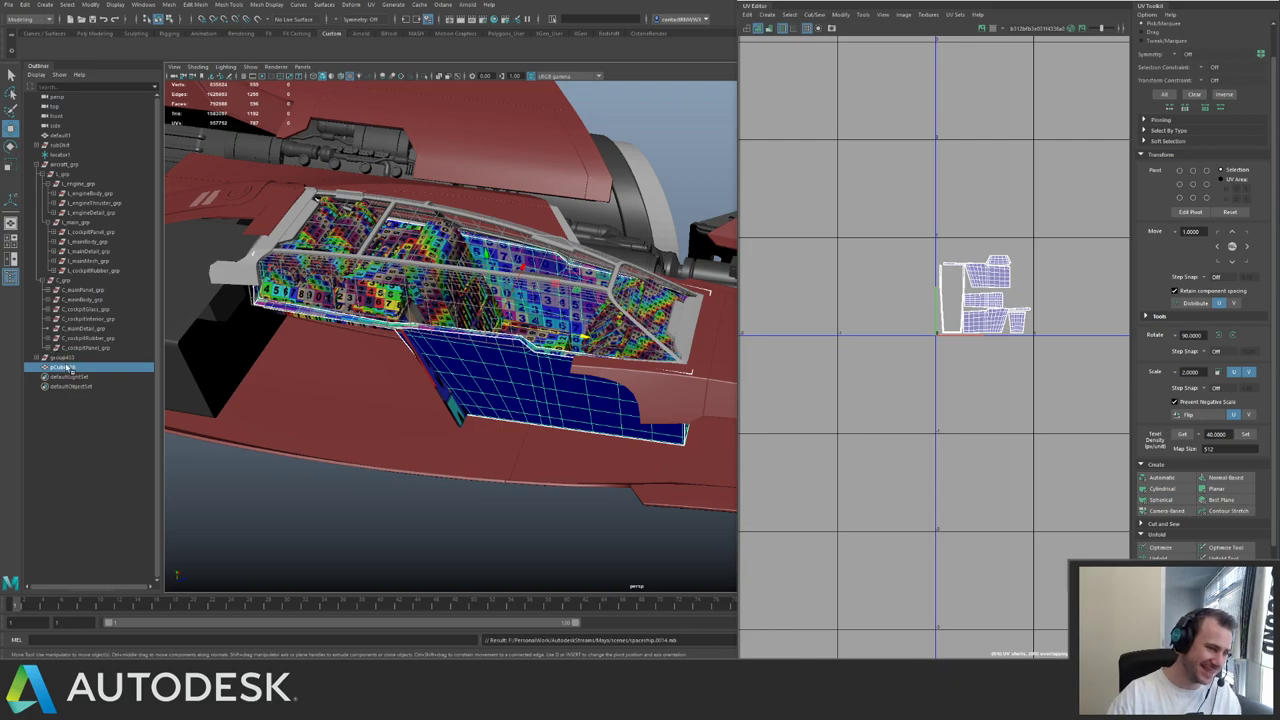
middle_click_drag(108, 323, 108, 321)
left_click(108, 320)
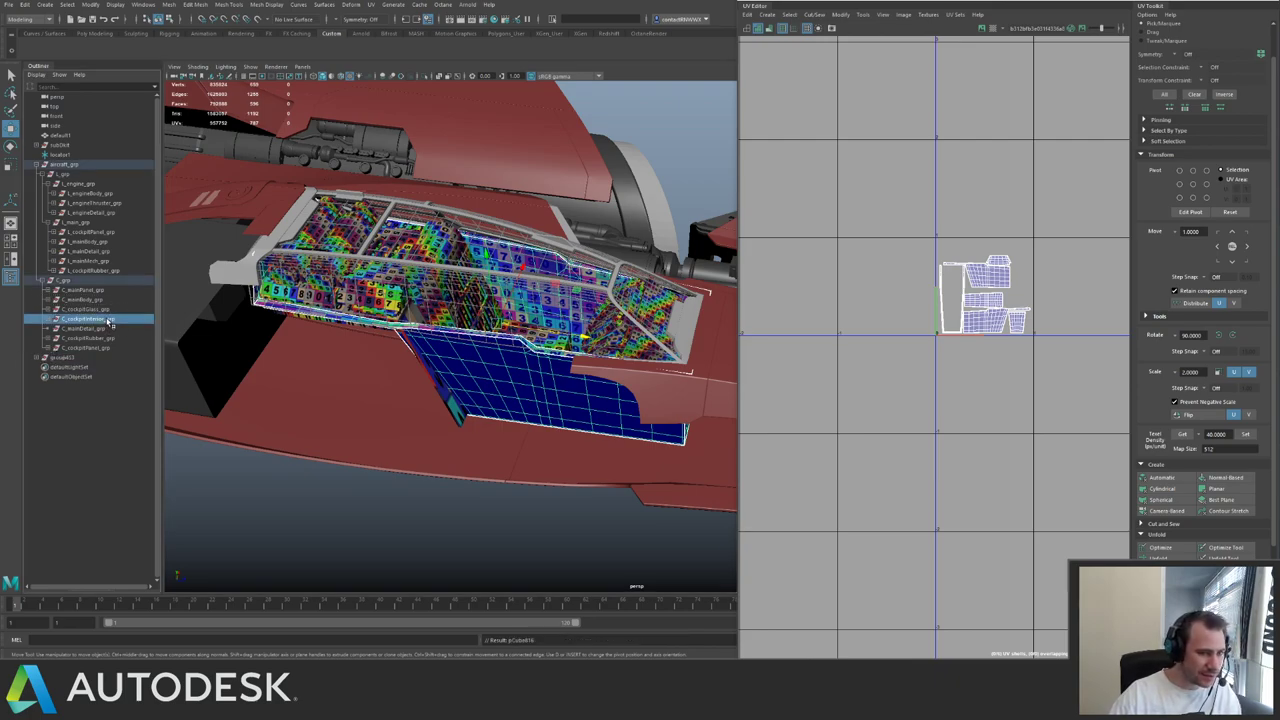
key("ctrl+1")
left_click_drag(466, 286, 336, 314, "alt")
middle_click_drag(336, 314, 214, 323, "alt")
right_click_drag(214, 323, 460, 309, "alt")
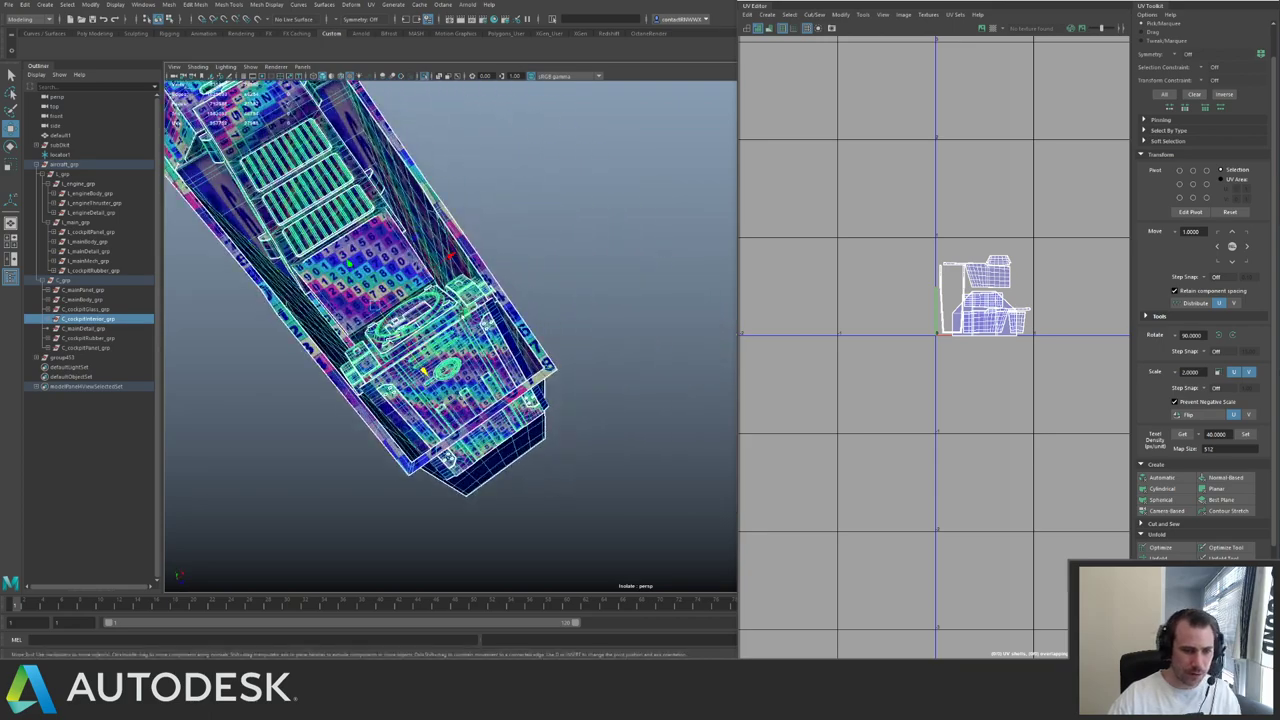
- Select the dashboard assembly spanning the cockpit and all of its UVs
left_click(544, 255)
left_click(439, 294)
left_click(467, 293)
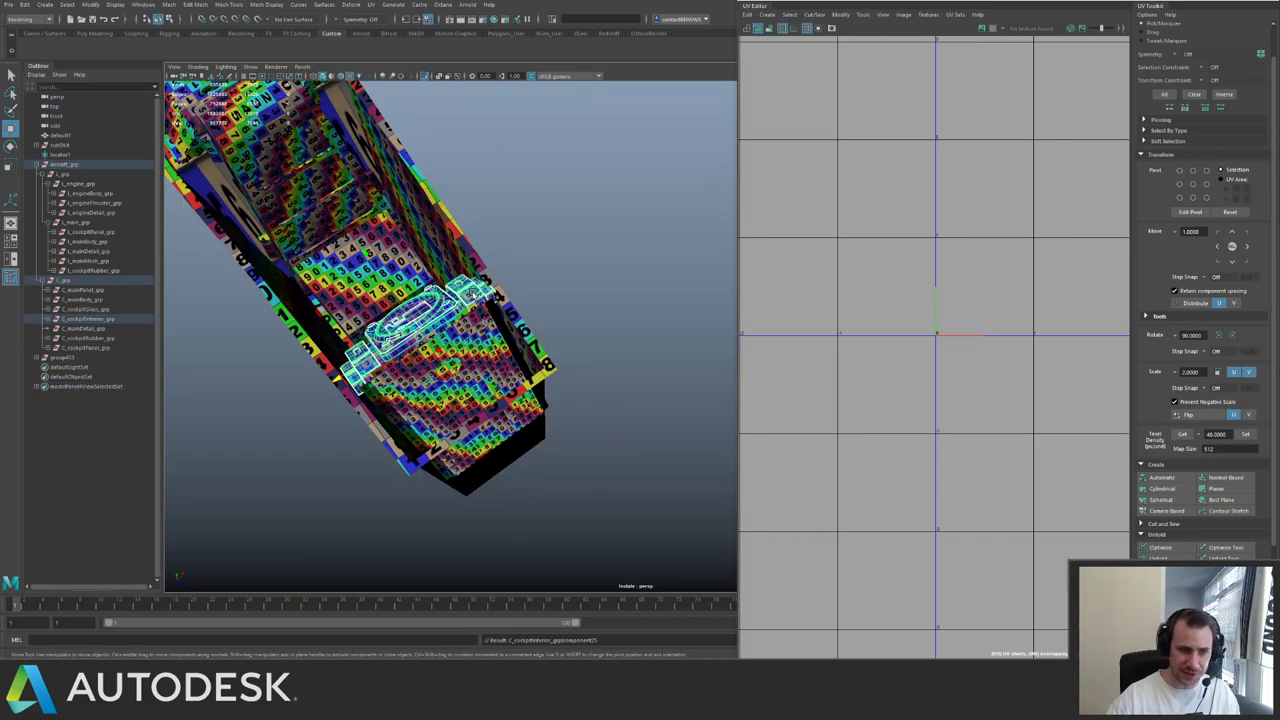
key("f")
right_click_drag(952, 260, 762, 232, "alt")
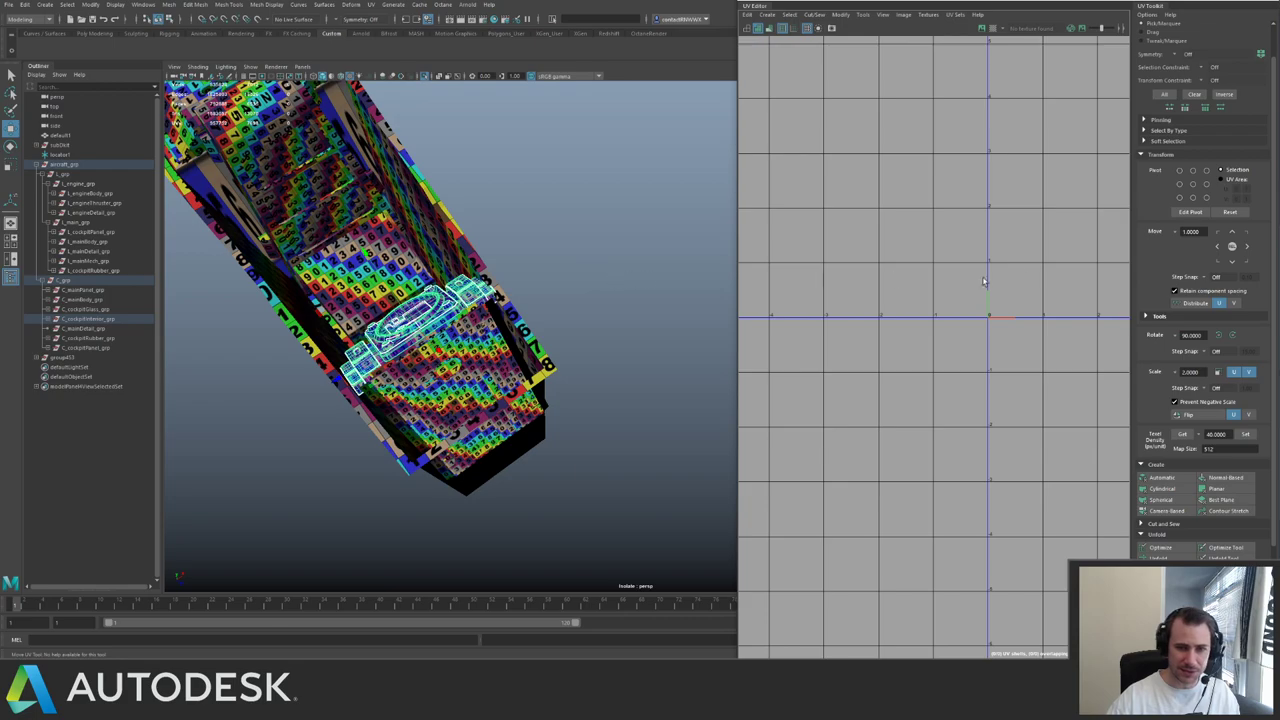
middle_click_drag(984, 281, 750, 433, "alt")
right_click_drag(750, 433, 728, 428, "alt")
right_click_drag(916, 231, 950, 228)
left_click_drag(940, 240, 1035, 335)
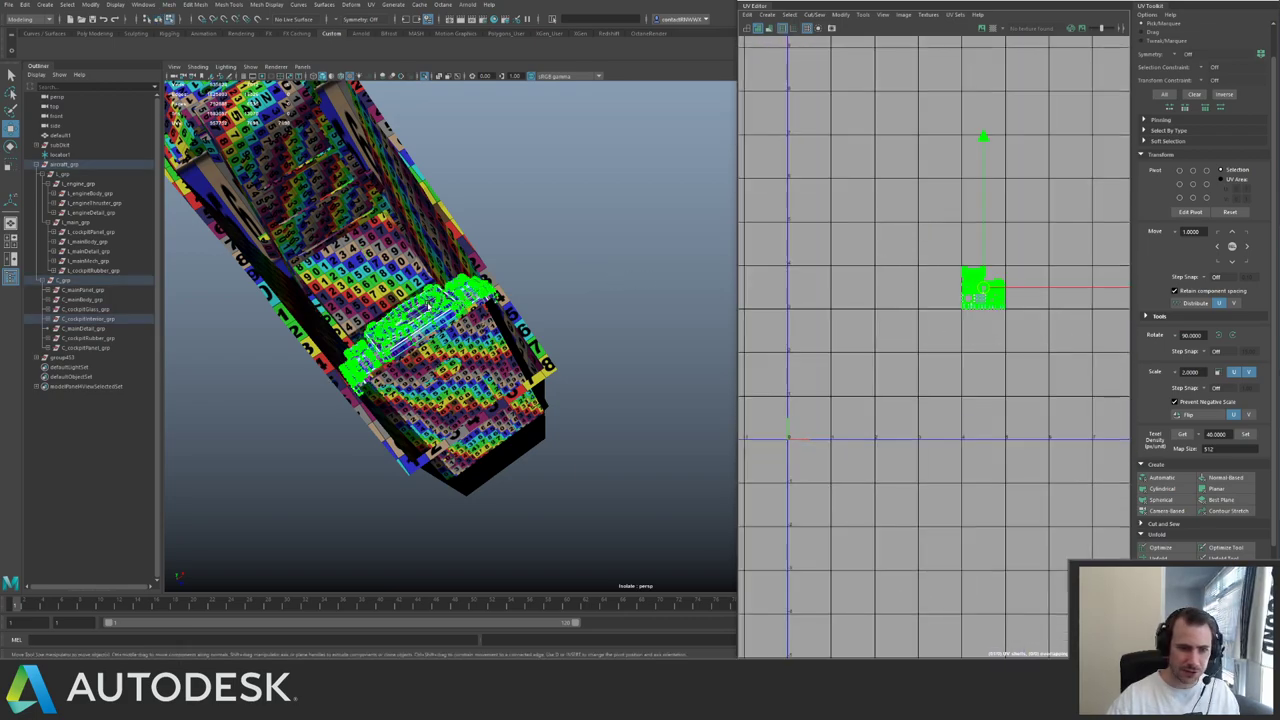
- Set the dashboard UVs to a texel density of 40 at map size 512, lay them out, and move them below the tile
left_click_drag(430, 306, 545, 125, "alt")
right_click_drag(545, 125, 680, 230, "alt")
middle_click_drag(680, 330, 623, 240, "alt")
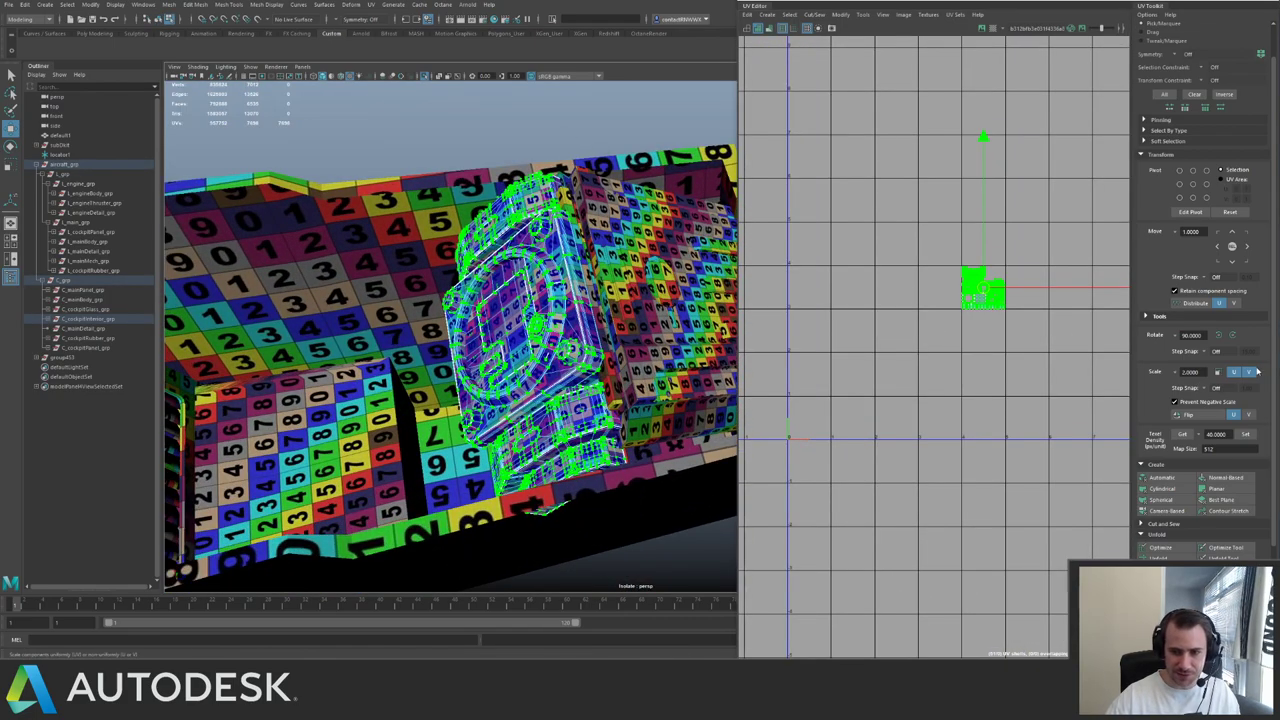
left_click(1246, 435)
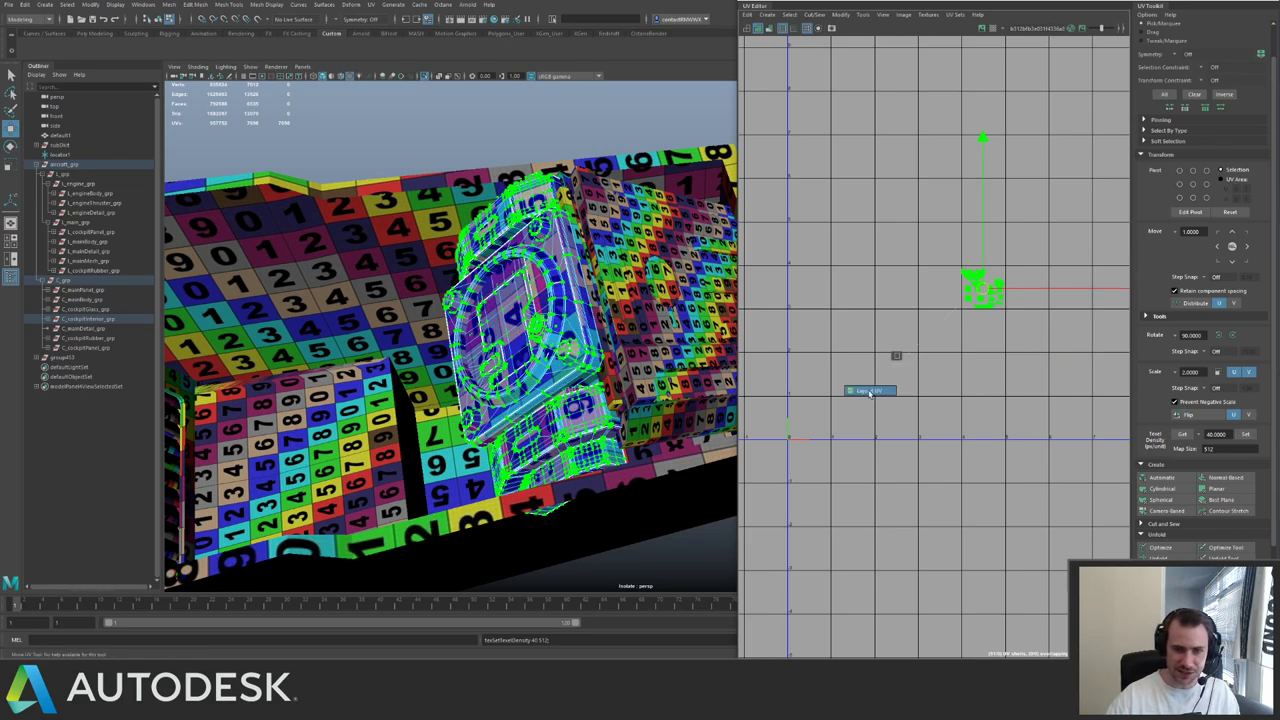
middle_click_drag(850, 466, 910, 412, "alt")
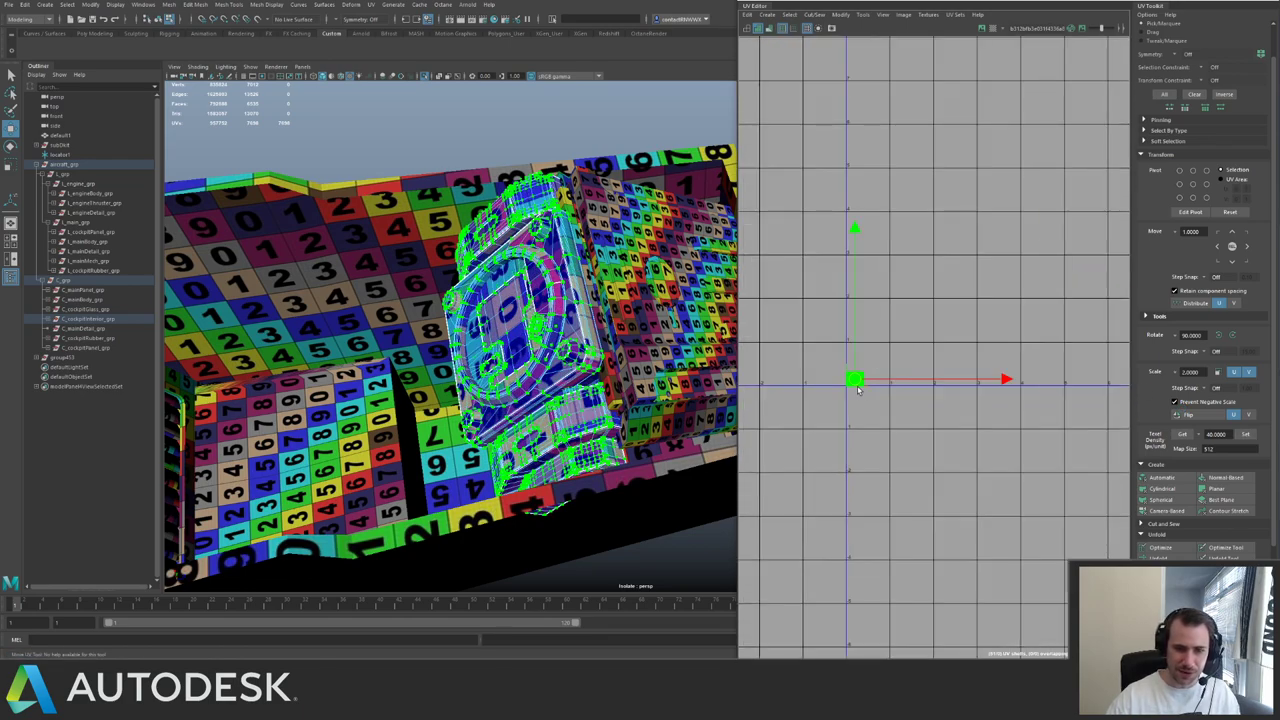
left_click_drag(861, 383, 938, 456)
- Select the whole slatted vent housing assembly and all of its UVs
left_click_drag(452, 352, 386, 307, "alt")
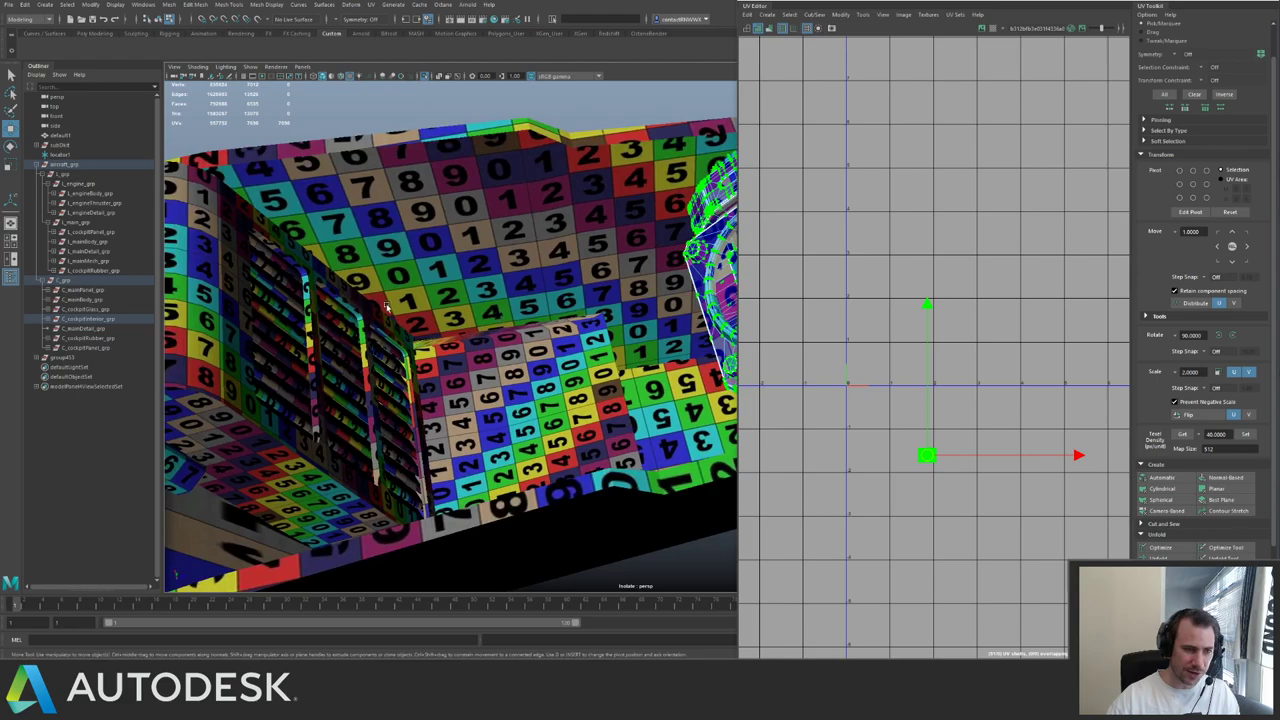
left_click(326, 335)
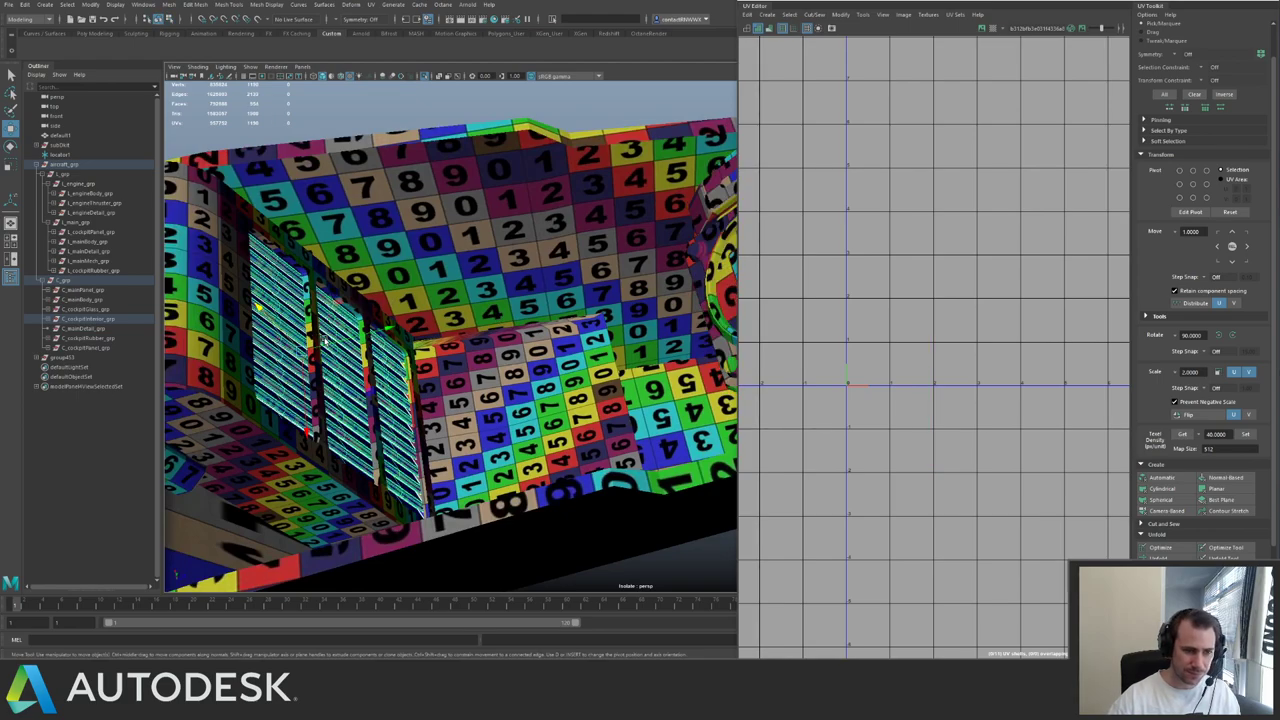
left_click(324, 341, "shift")
key("f")
right_click_drag(1011, 304, 843, 278, "alt")
right_click_drag(1057, 323, 895, 285, "alt")
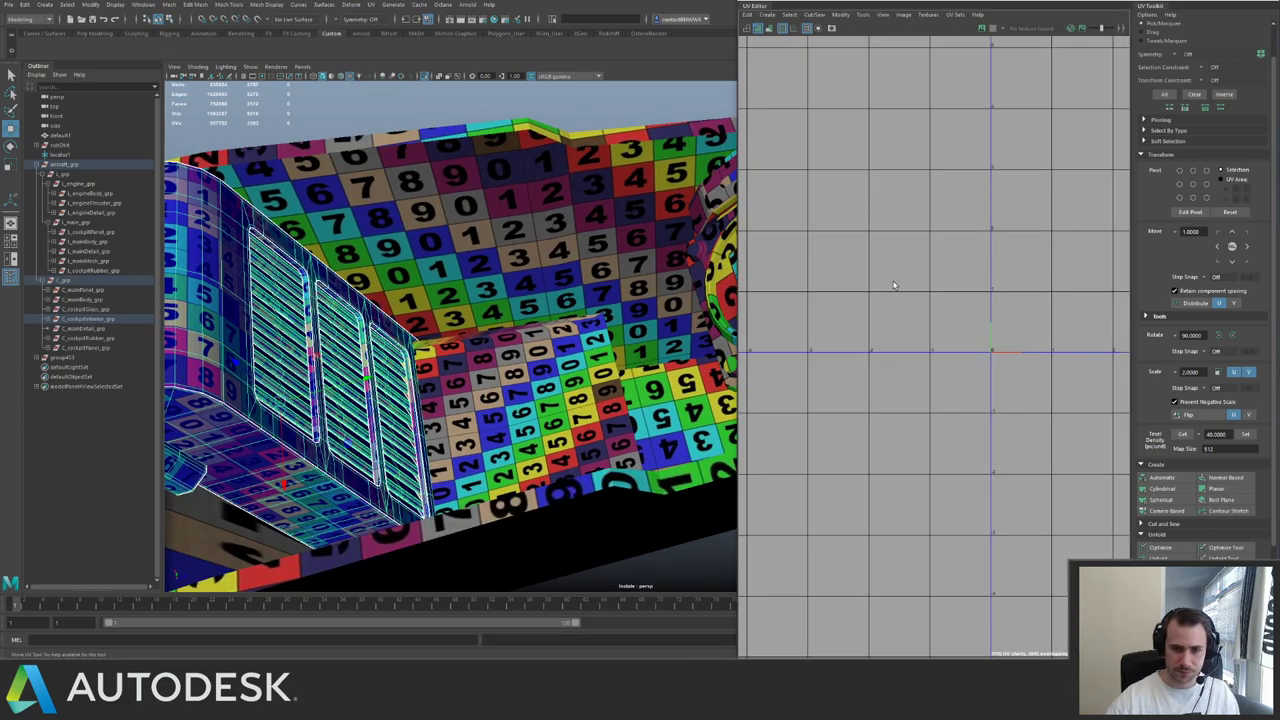
scroll(894, 286, "down", 5)
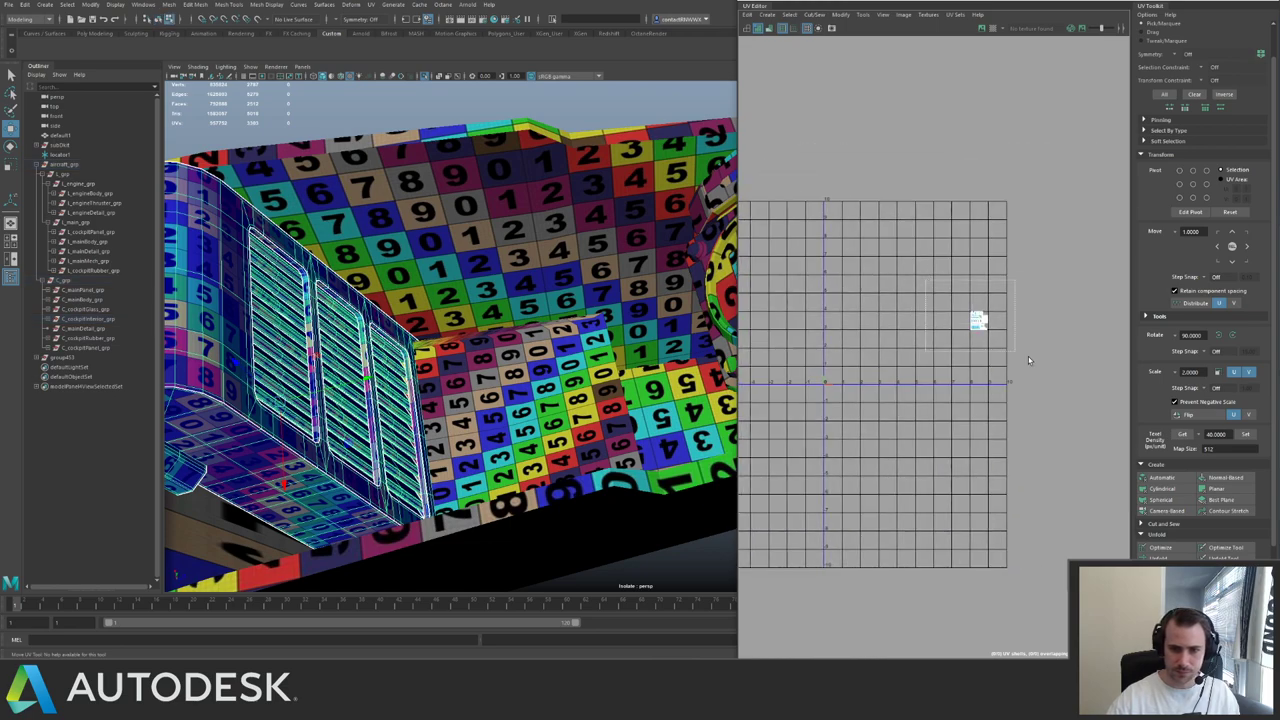
left_click_drag(1028, 360, 1030, 361)
- Set the vent housing UVs to a texel density of 40, lay them out, and move them below the tile
left_click_drag(455, 335, 565, 350, "alt")
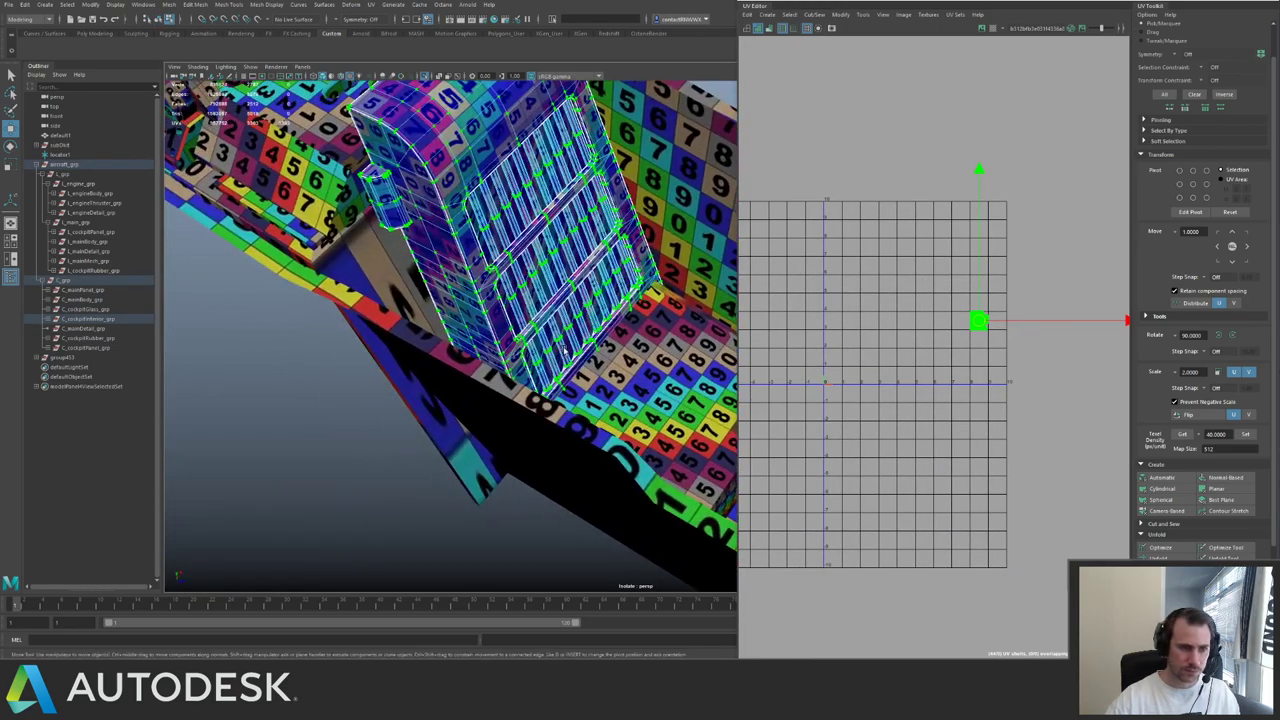
left_click(1246, 434)
key("ctrl+l")
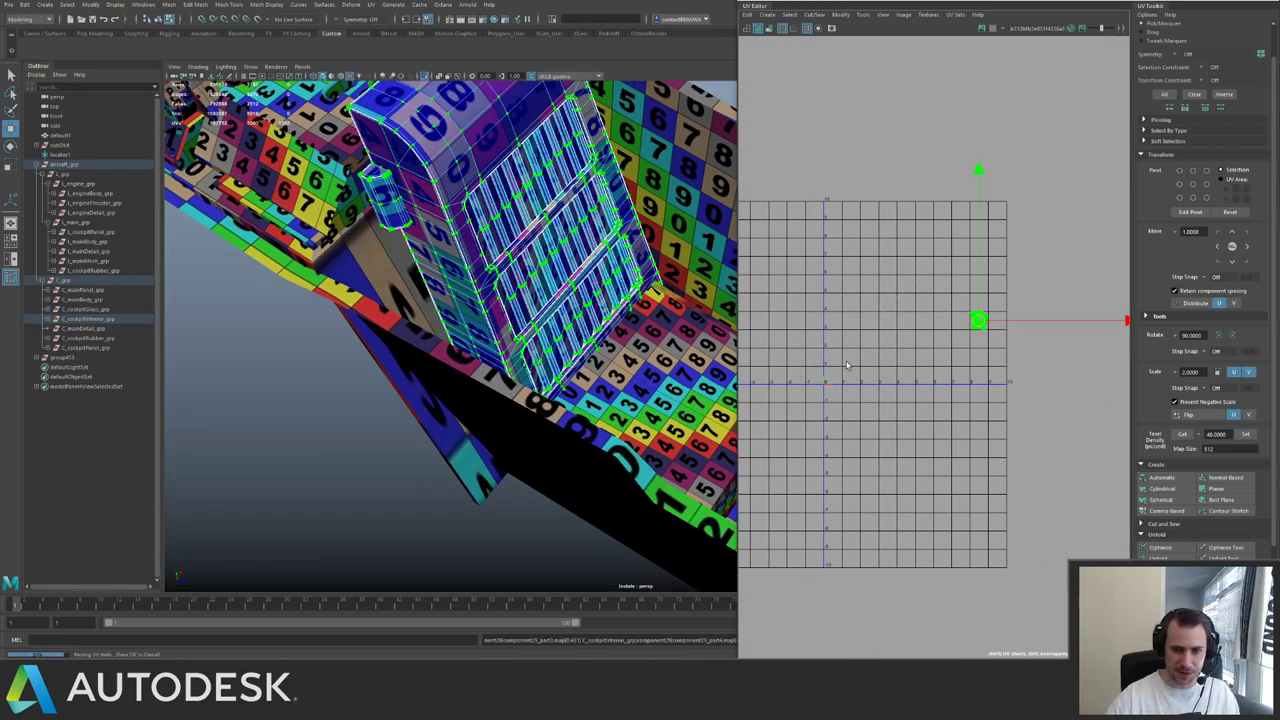
left_click_drag(829, 381, 849, 473)
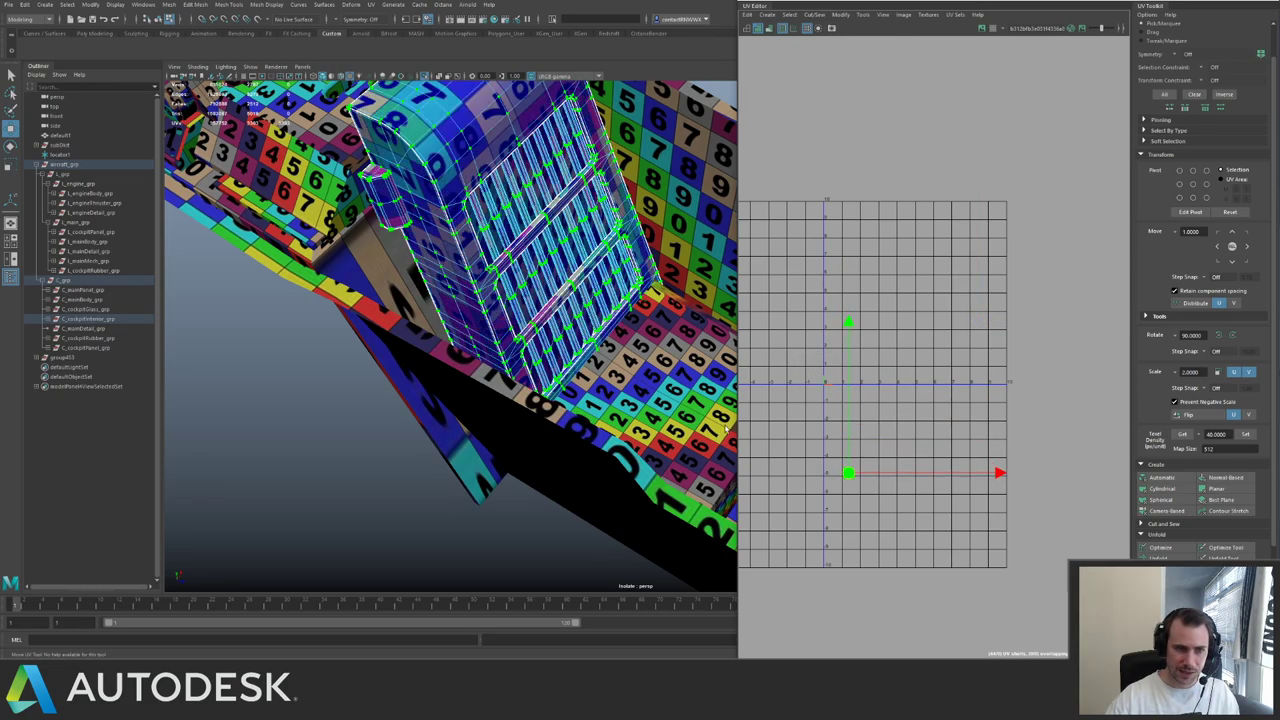
key("f")
left_click_drag(557, 341, 634, 333, "alt")
left_click_drag(853, 476, 904, 432)
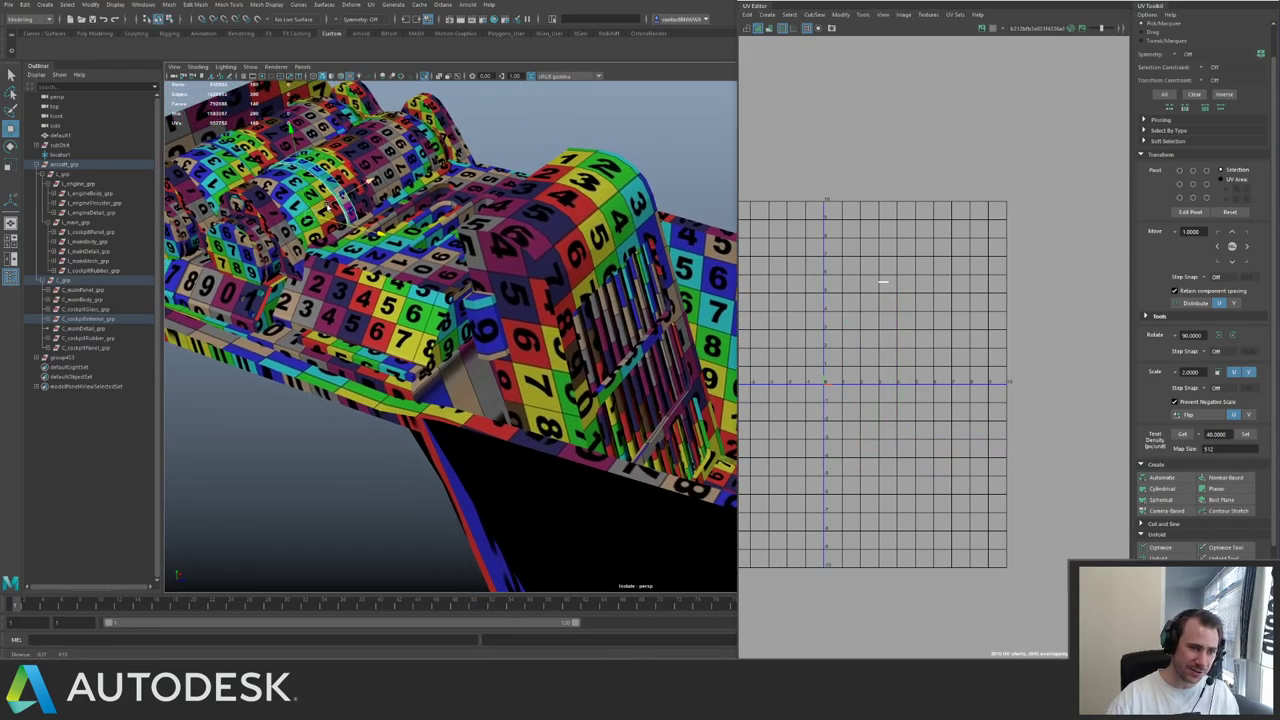
- Select all UVs of the cylindrical unit nearest the raised box, set their texel density to 40, and reposition the shells
right_click_drag(975, 248, 1010, 248)
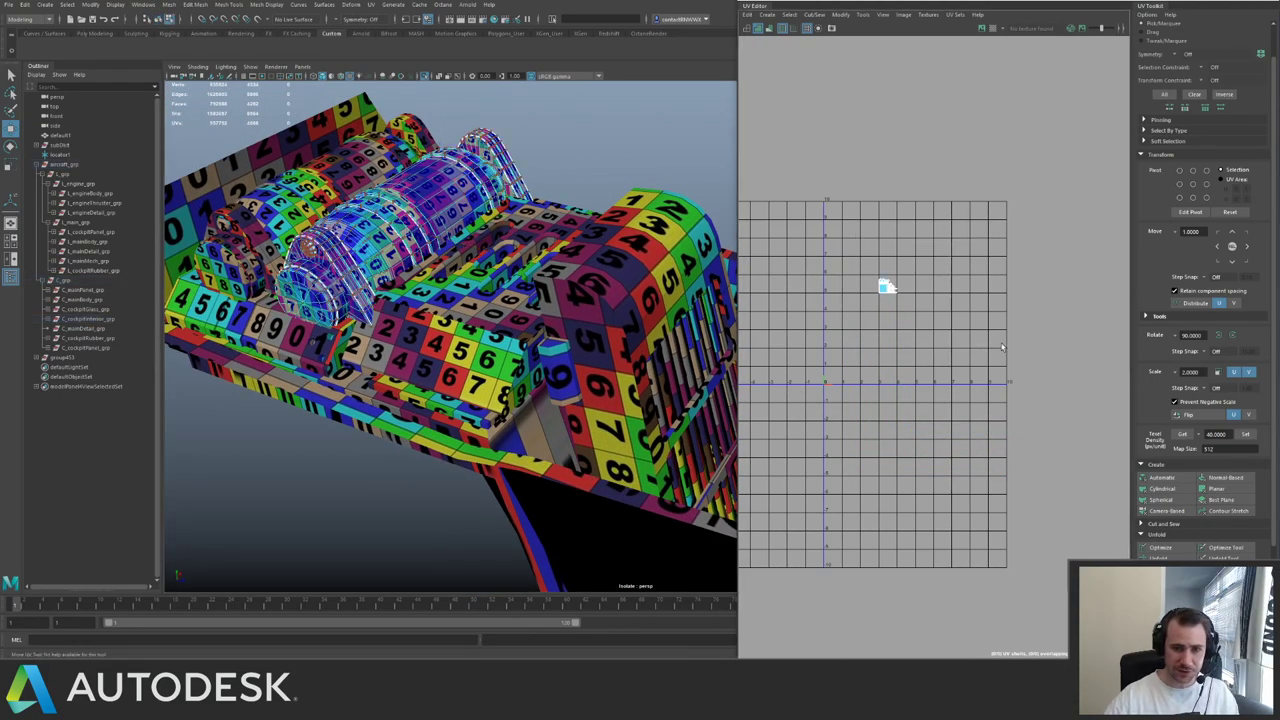
left_click_drag(962, 236, 848, 326)
left_click(1245, 434)
left_click_drag(890, 289, 832, 385)
key("ctrl+z")
key("ctrl+z")
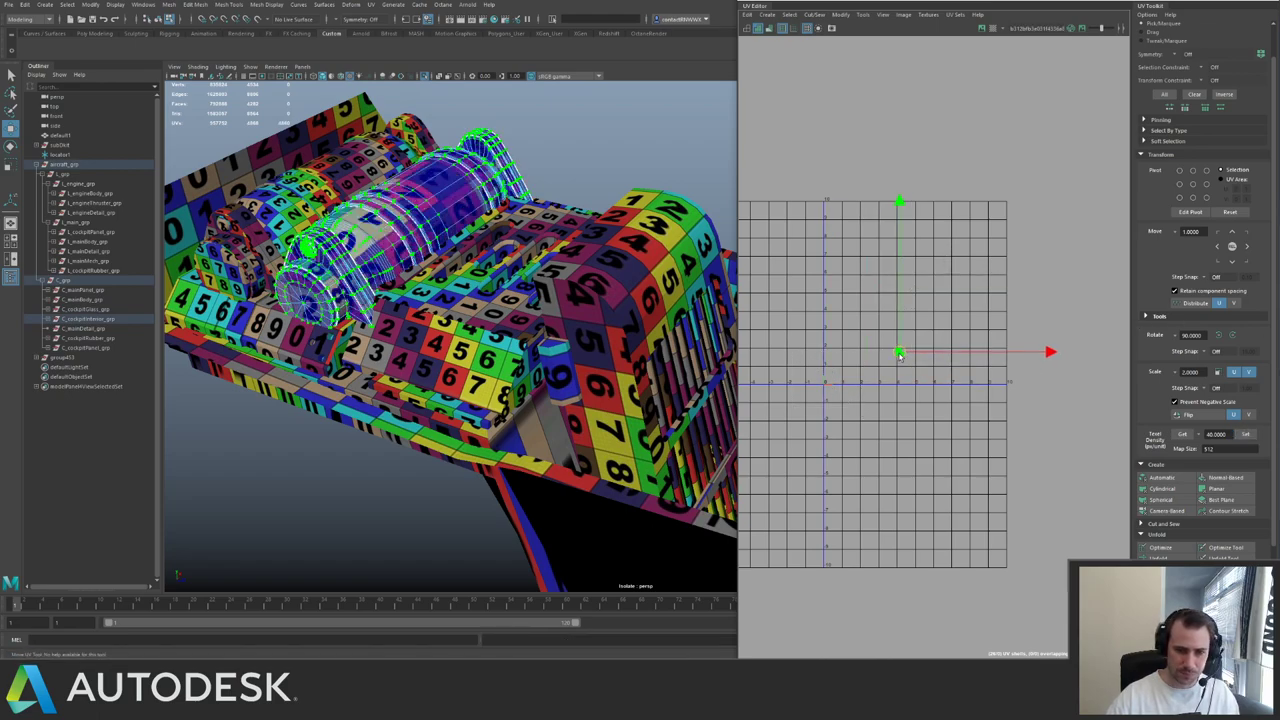
- Select the second cylindrical unit with its end parts and all of its UVs
right_click_drag(263, 248, 316, 193)
left_click(316, 195)
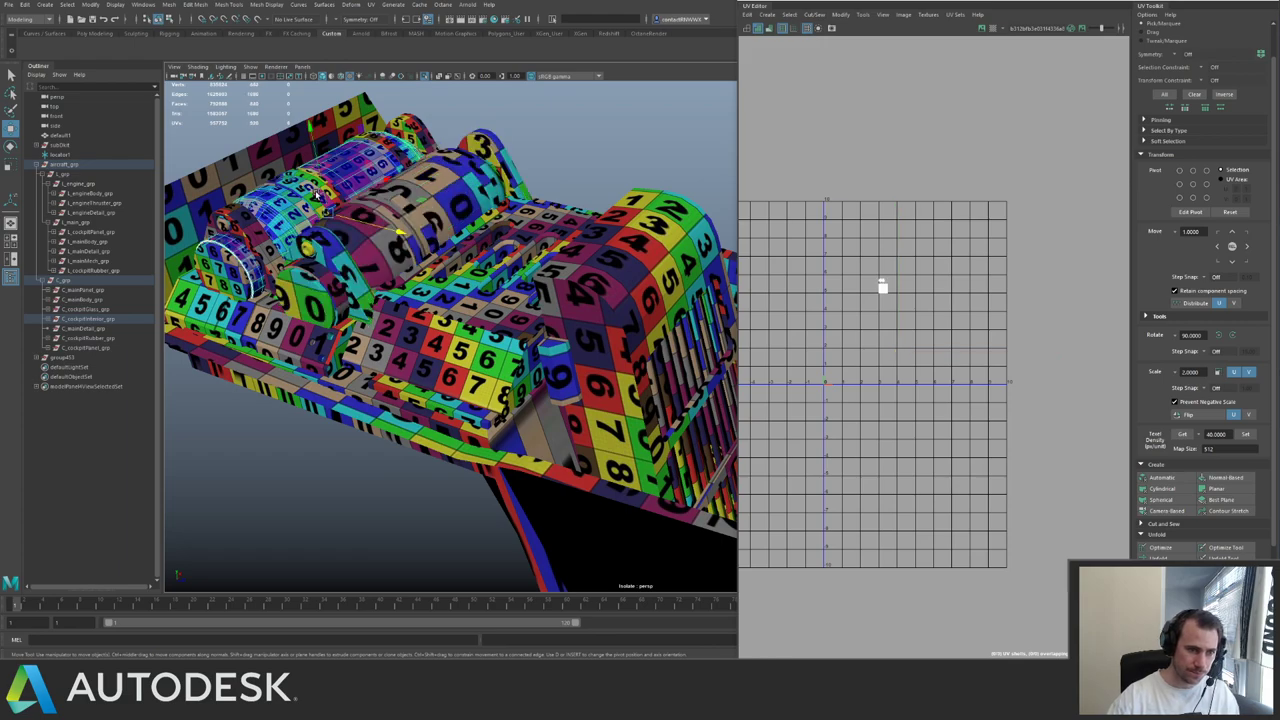
left_click(262, 235, "shift")
right_click_drag(965, 250, 1005, 250)
left_click_drag(958, 236, 850, 325)
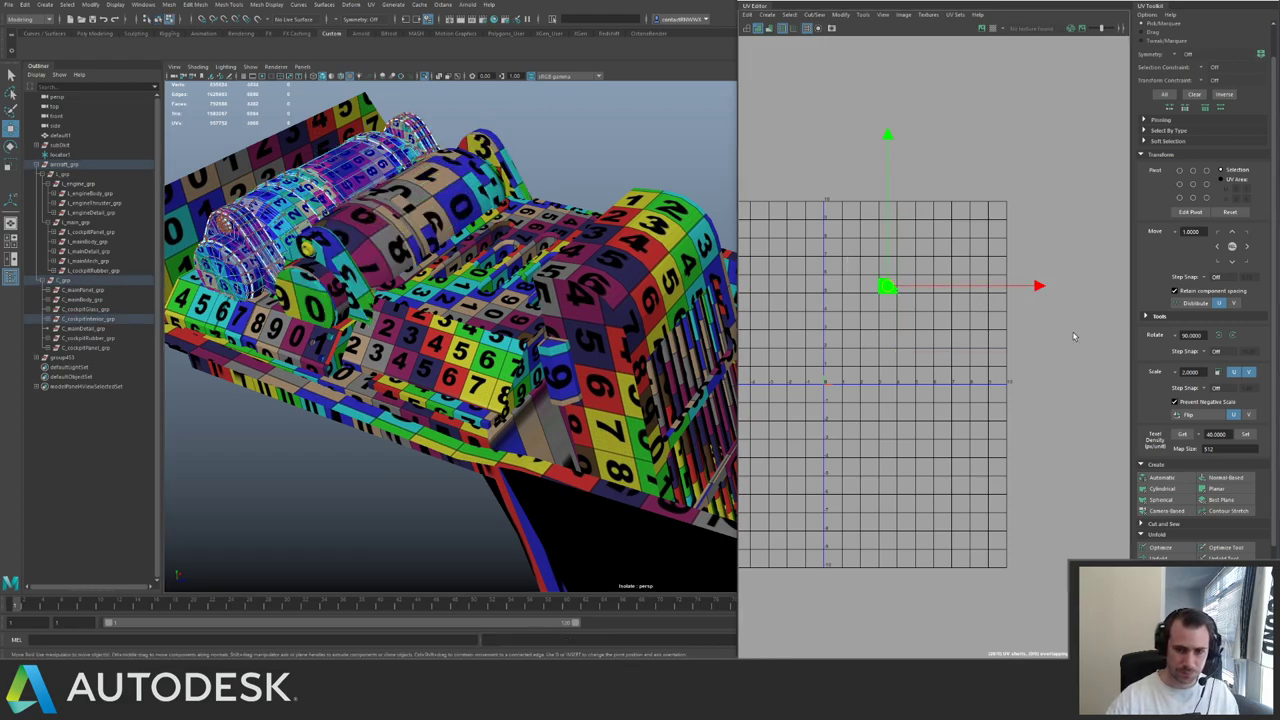
- Set the second cylindrical unit's UVs to a texel density of 40, lay them out, and shift them up two tiles
left_click(1245, 434)
right_click_drag(869, 310, 771, 402, "shift")
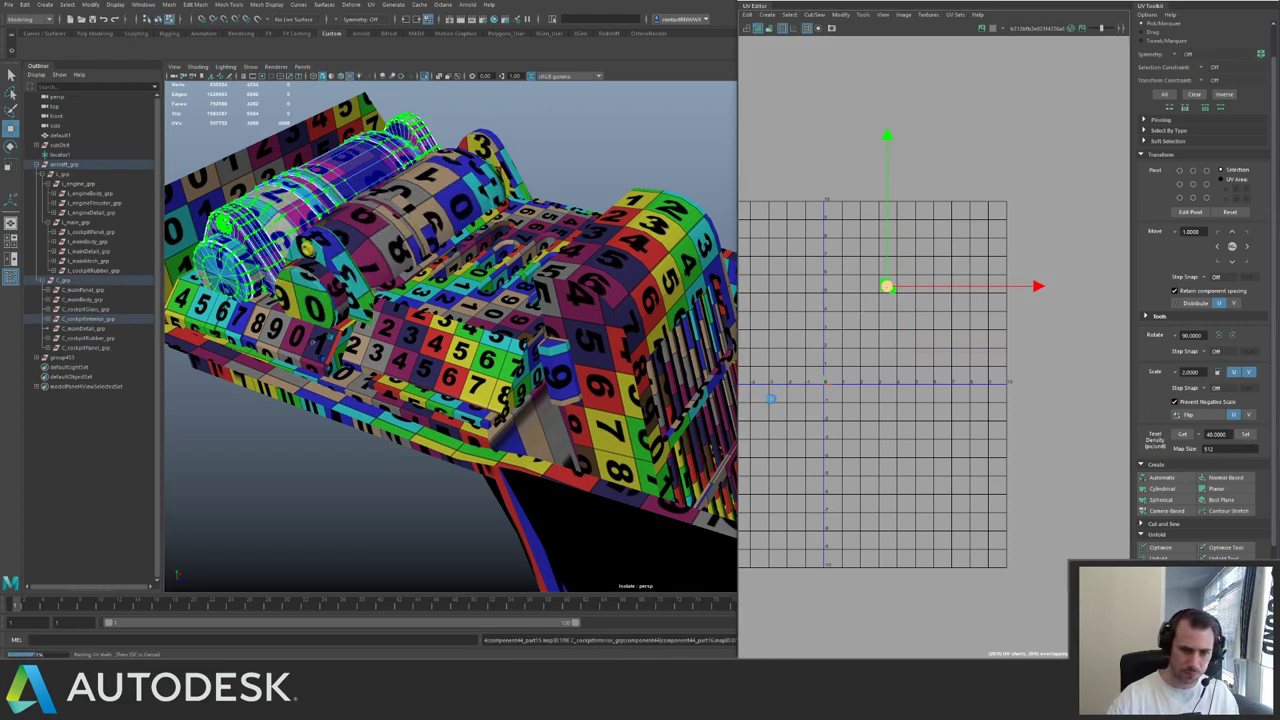
key("Up")
key("Up")
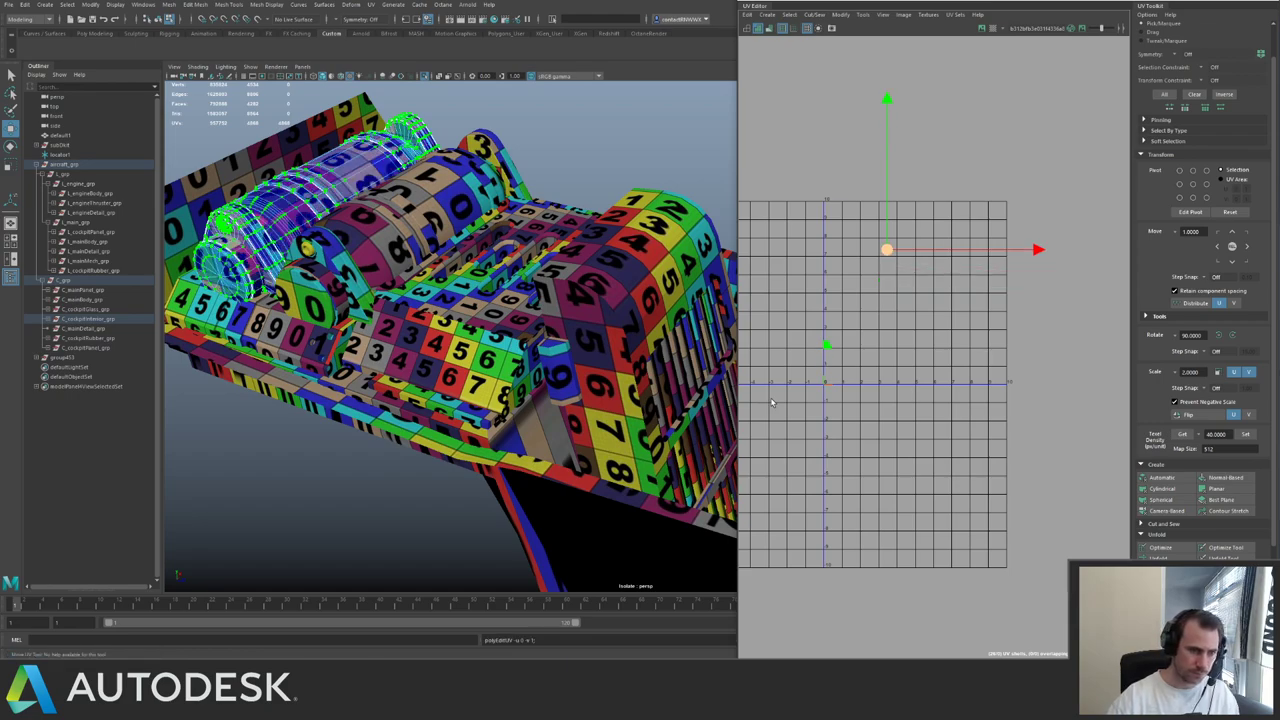
- Select the group containing the raised box with oval slots and all of its UVs
right_click_drag(349, 380, 438, 338)
left_click(466, 337)
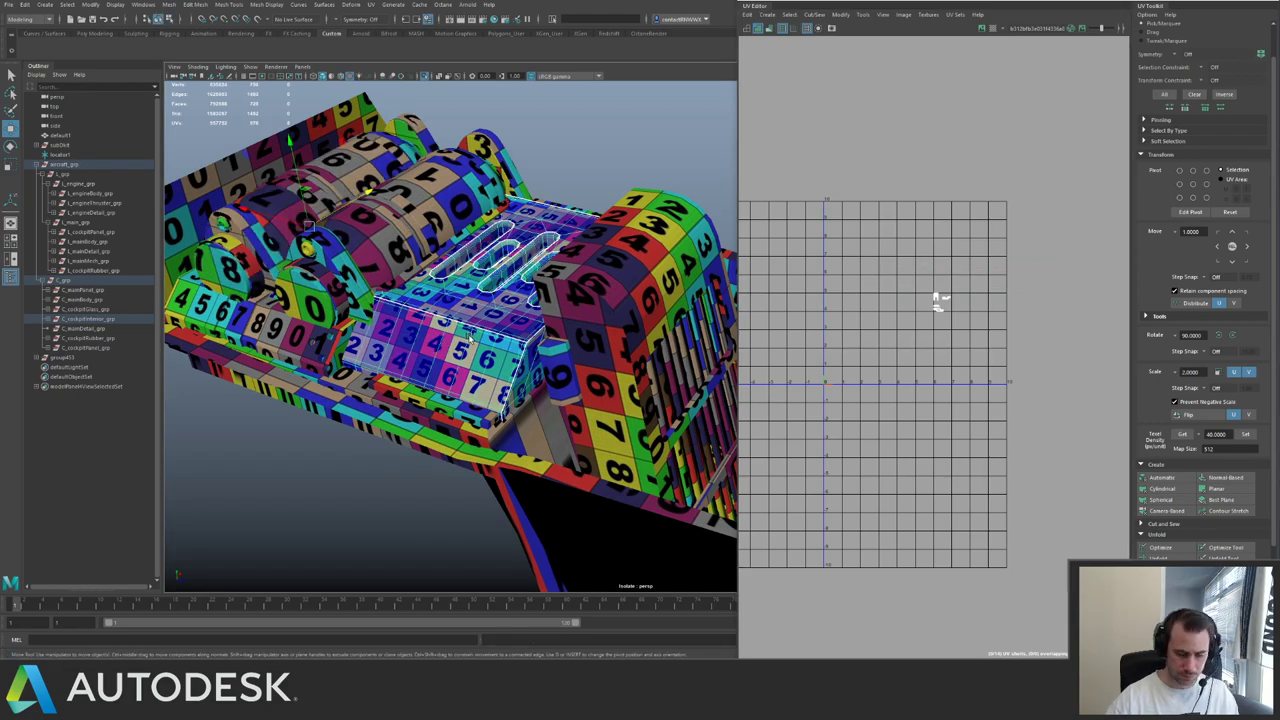
key("Up")
right_click_drag(896, 315, 921, 310)
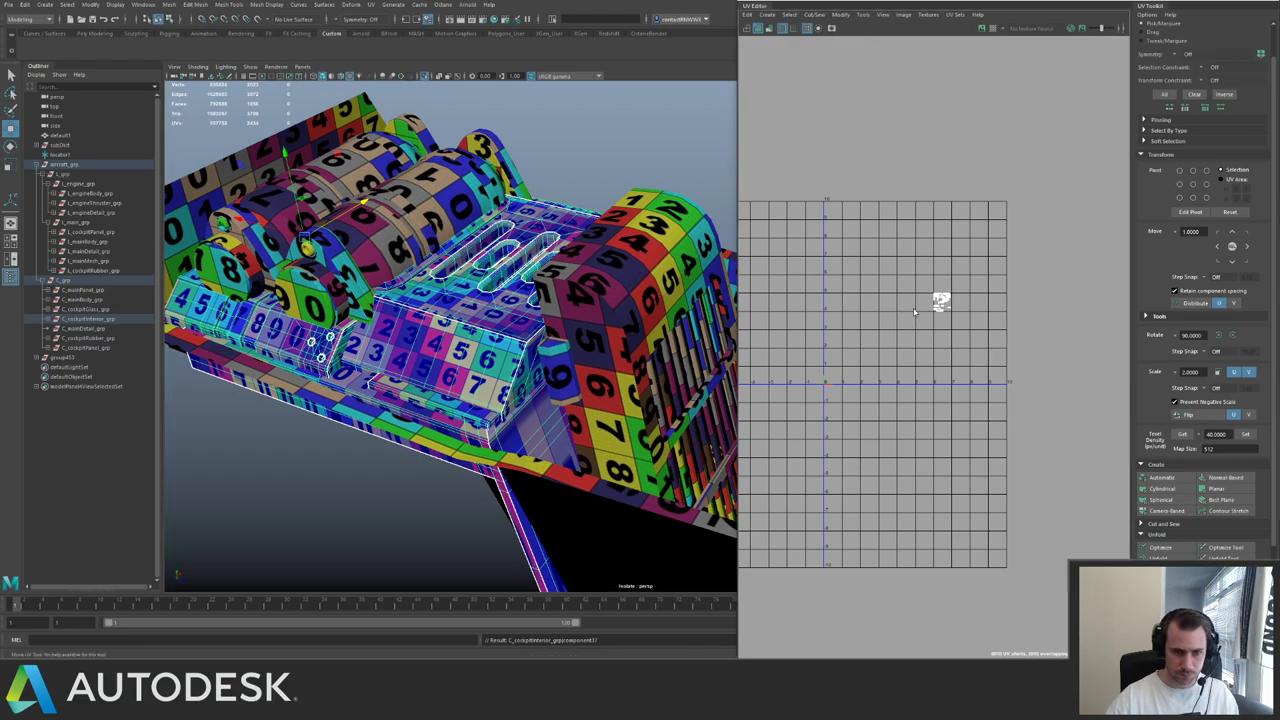
left_click_drag(917, 281, 960, 321)
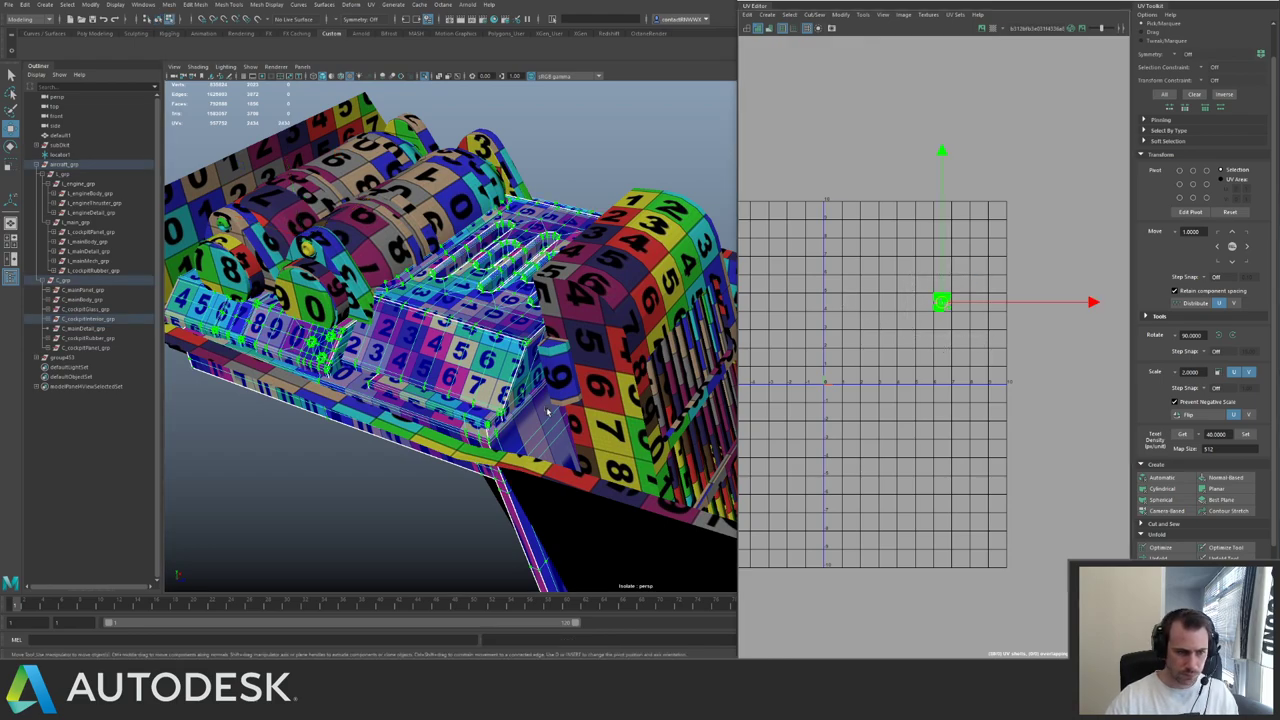
- Select the bent support piece beneath the raised box and all of its UVs
left_click_drag(548, 412, 507, 405, "alt")
right_click_drag(503, 398, 526, 384)
left_click(505, 397)
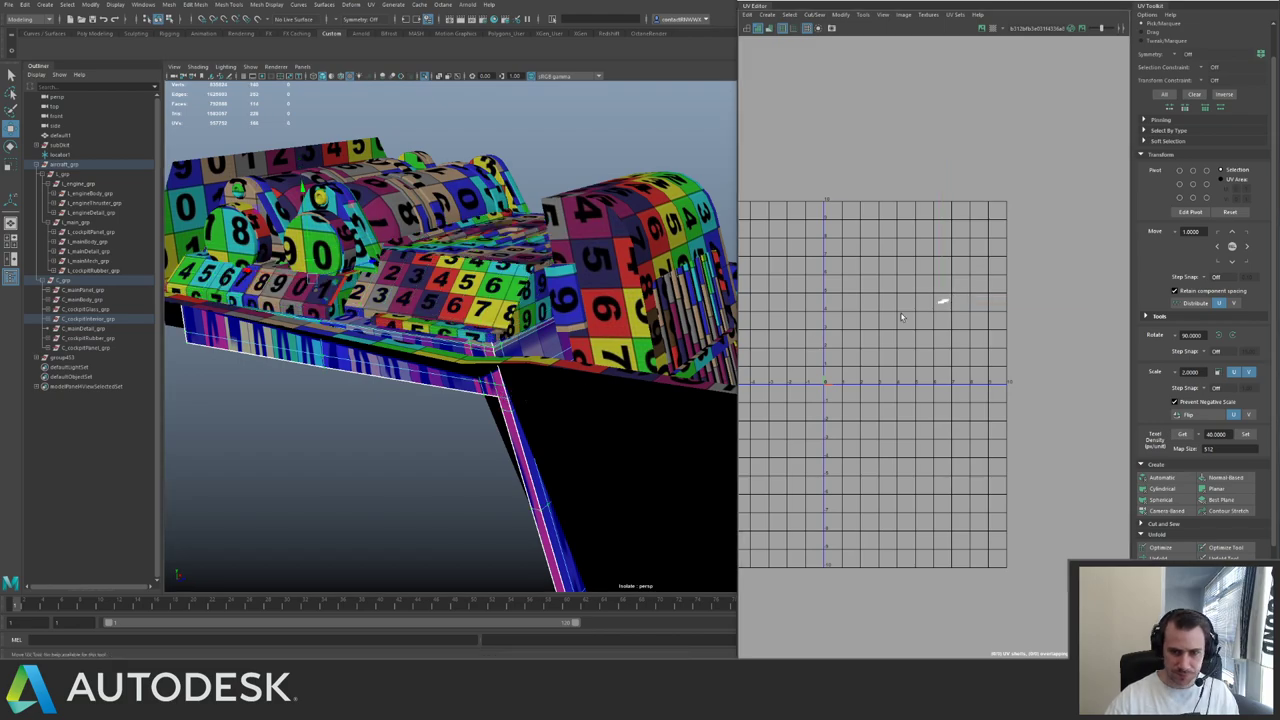
right_click_drag(901, 316, 923, 288)
left_click_drag(925, 285, 932, 354)
key("f")
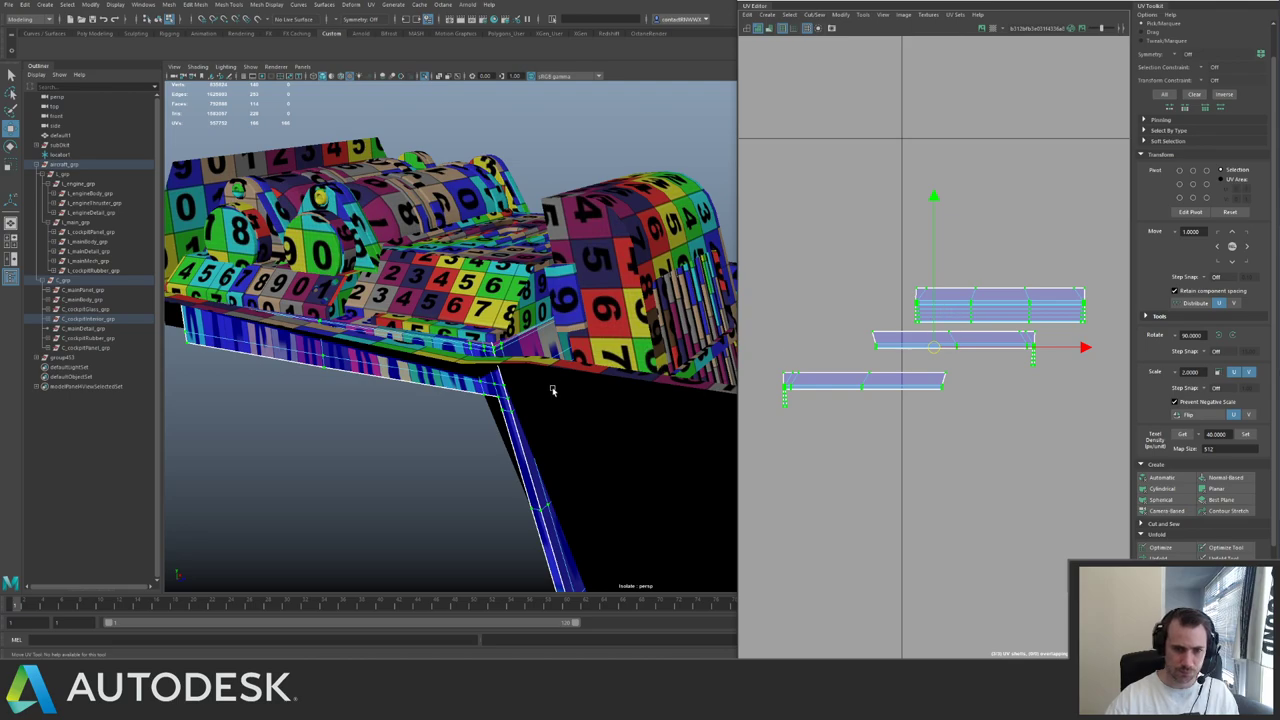
- Try to unfold the support piece's UVs and orient the resulting shells
right_click_drag(472, 395, 493, 384)
right_click_drag(880, 325, 903, 298)
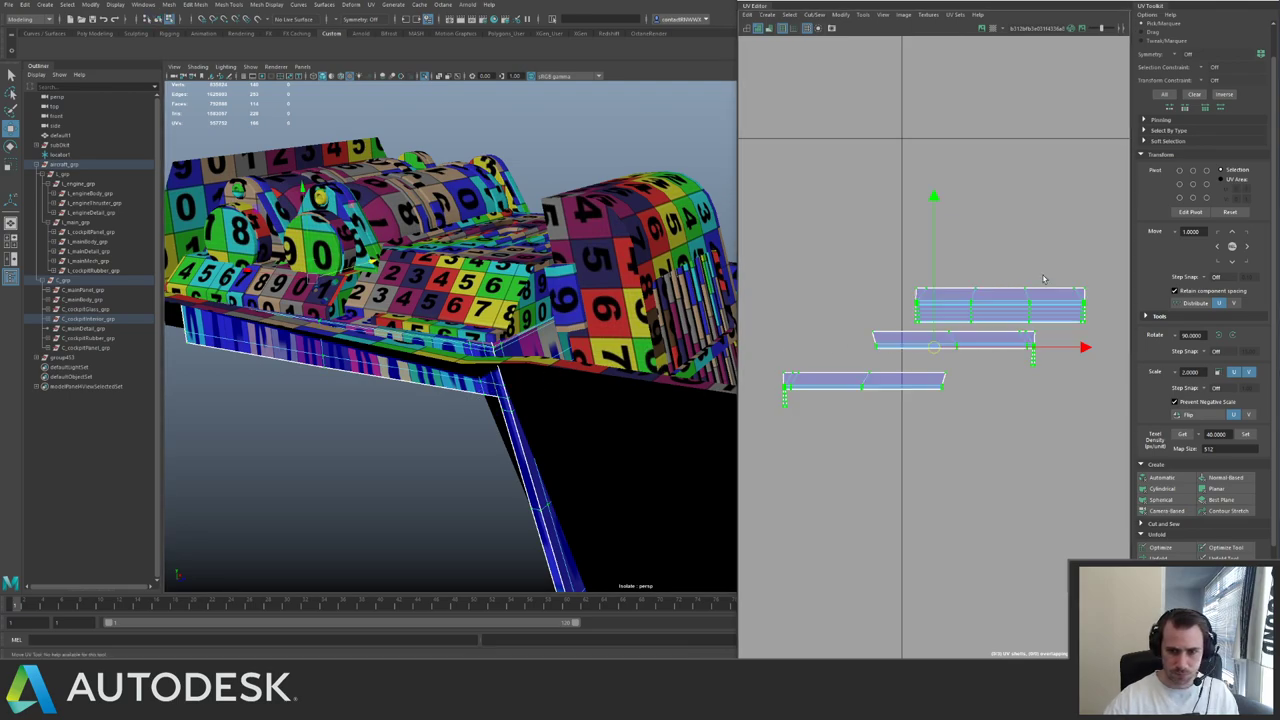
scroll(1032, 271, "down", 5)
middle_click_drag(1127, 300, 1044, 303, "alt")
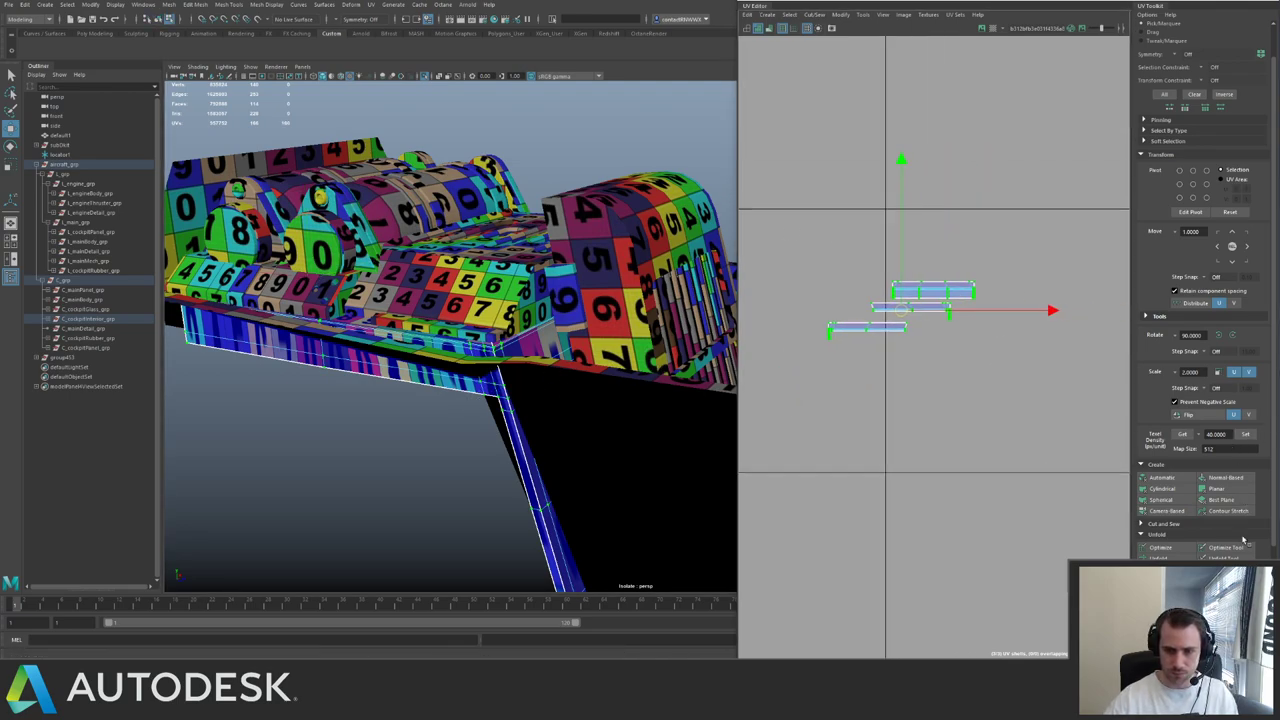
left_click(1166, 570)
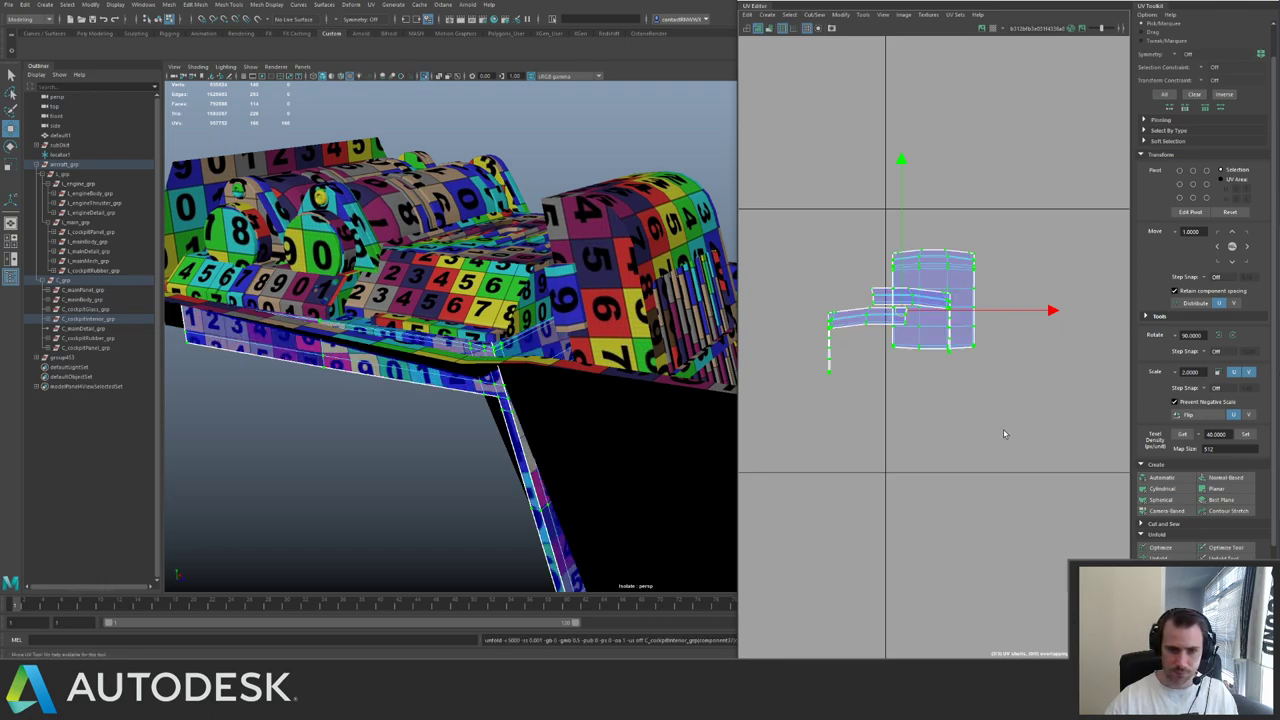
left_click(1164, 559)
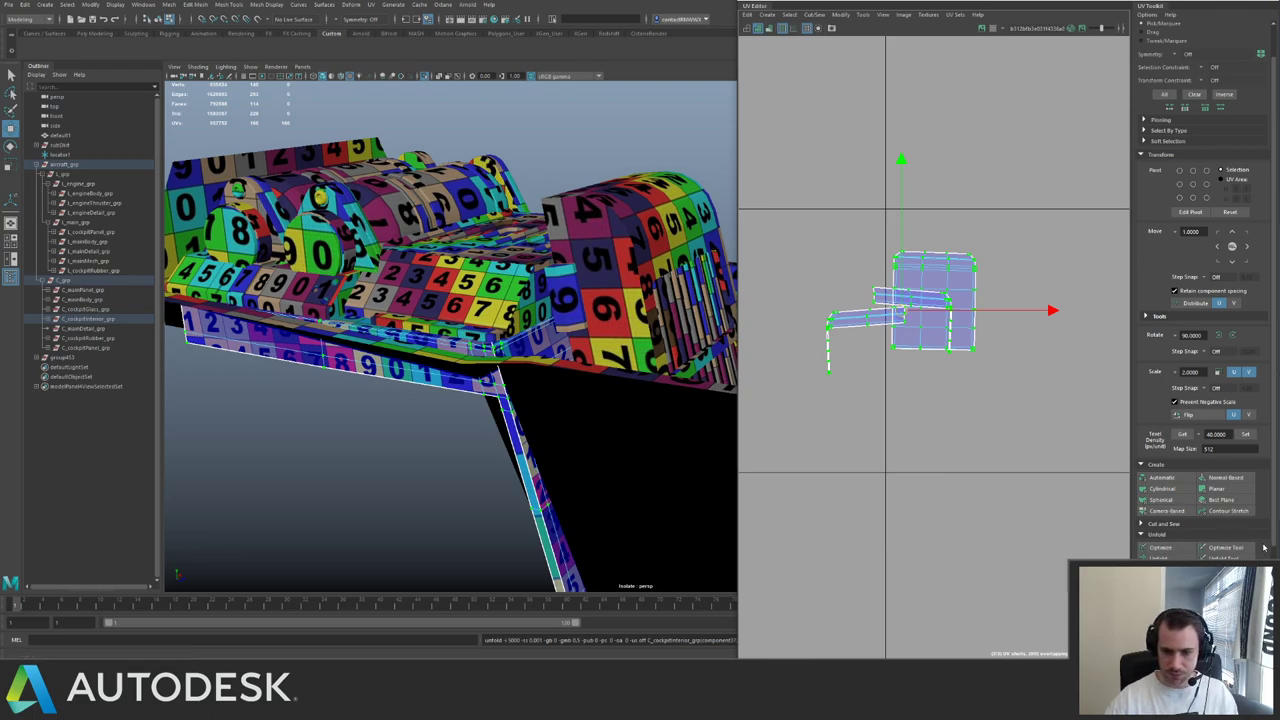
left_click_drag(1274, 541, 1274, 591)
left_click(1168, 578)
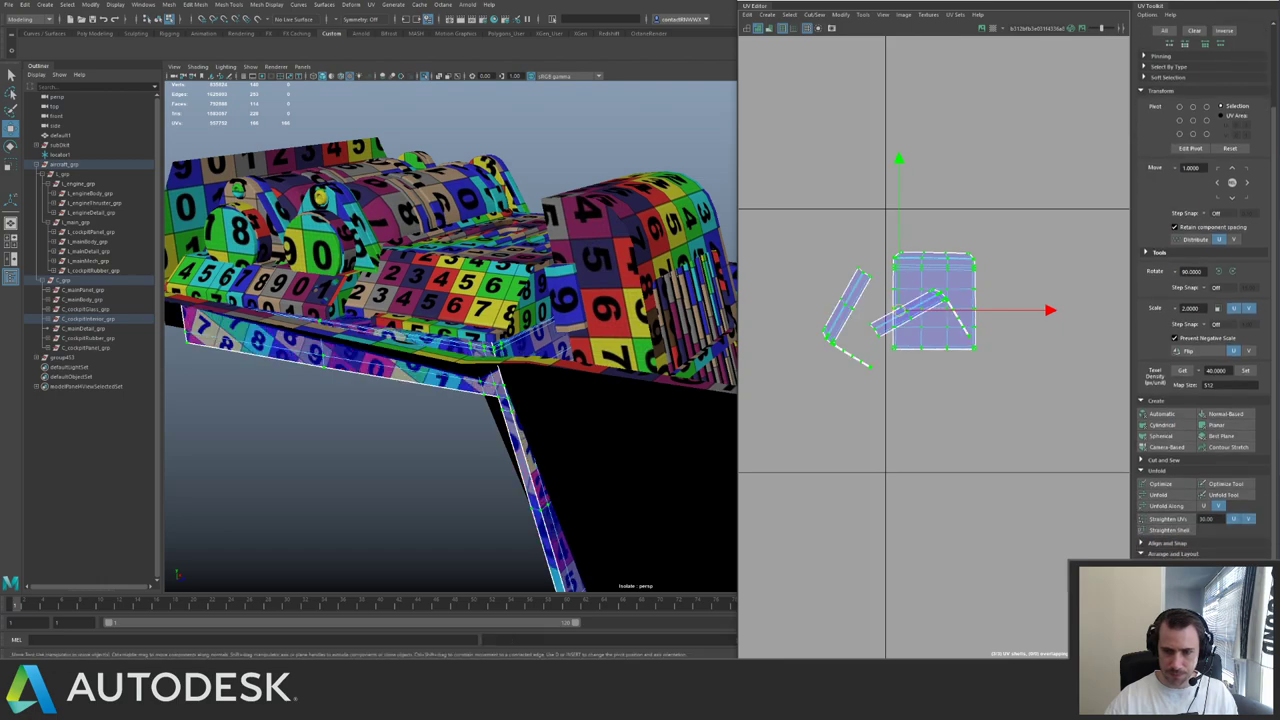
- Undo the shell orientation and the last unfold on the support piece
key("ctrl+z")
key("ctrl+z")
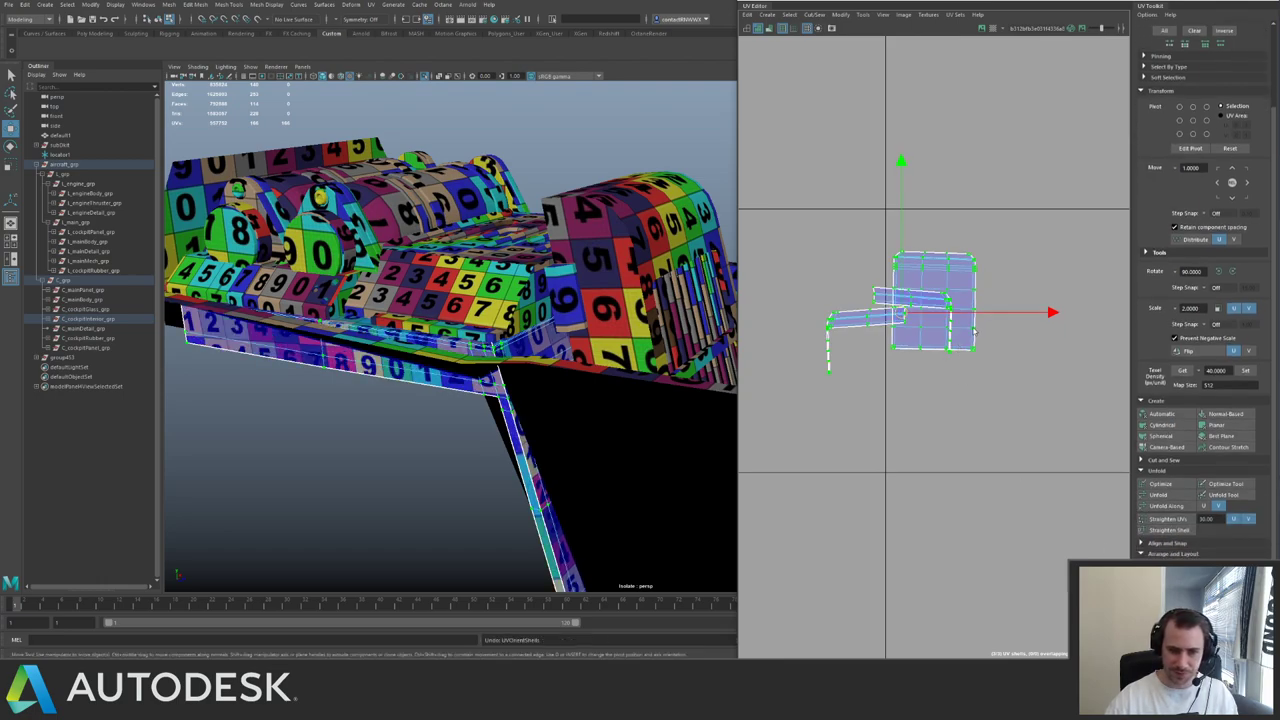
scroll(998, 325, "down", 3)
key("ctrl+z")
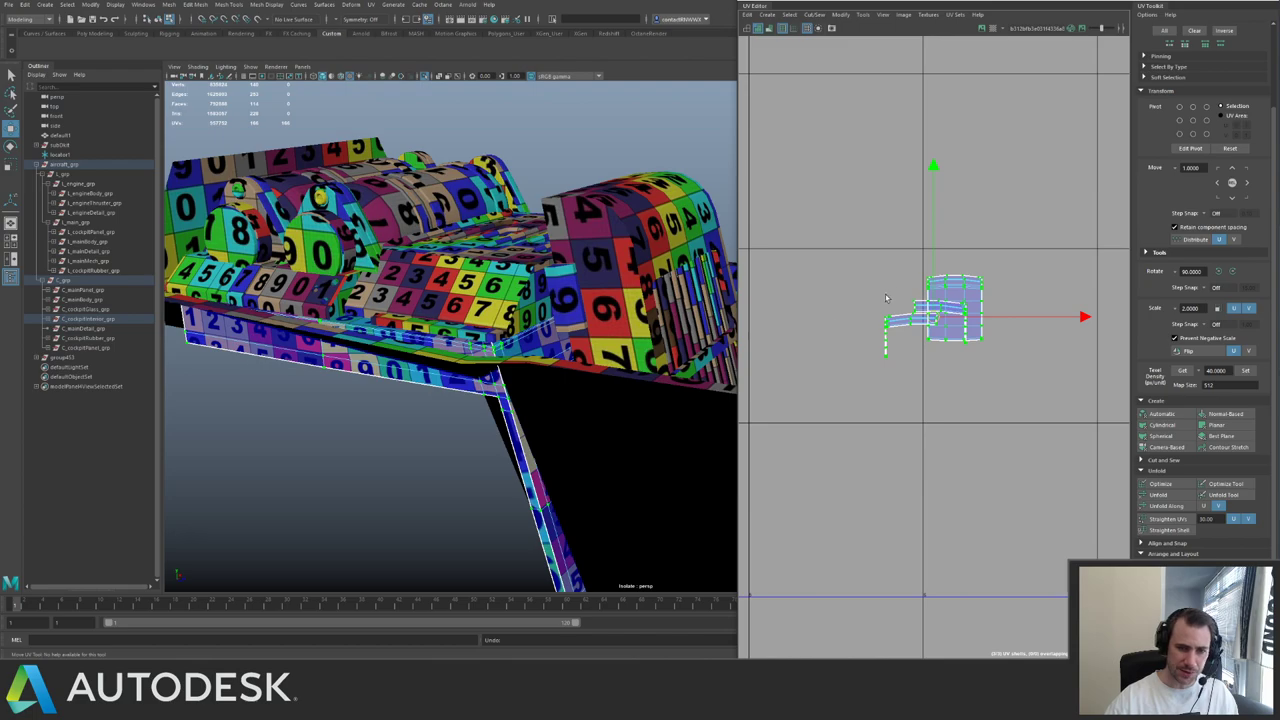
- Create new UVs for all faces of the support piece with an automatic projection
right_click_drag(886, 298, 908, 367)
left_click_drag(851, 264, 1032, 402)
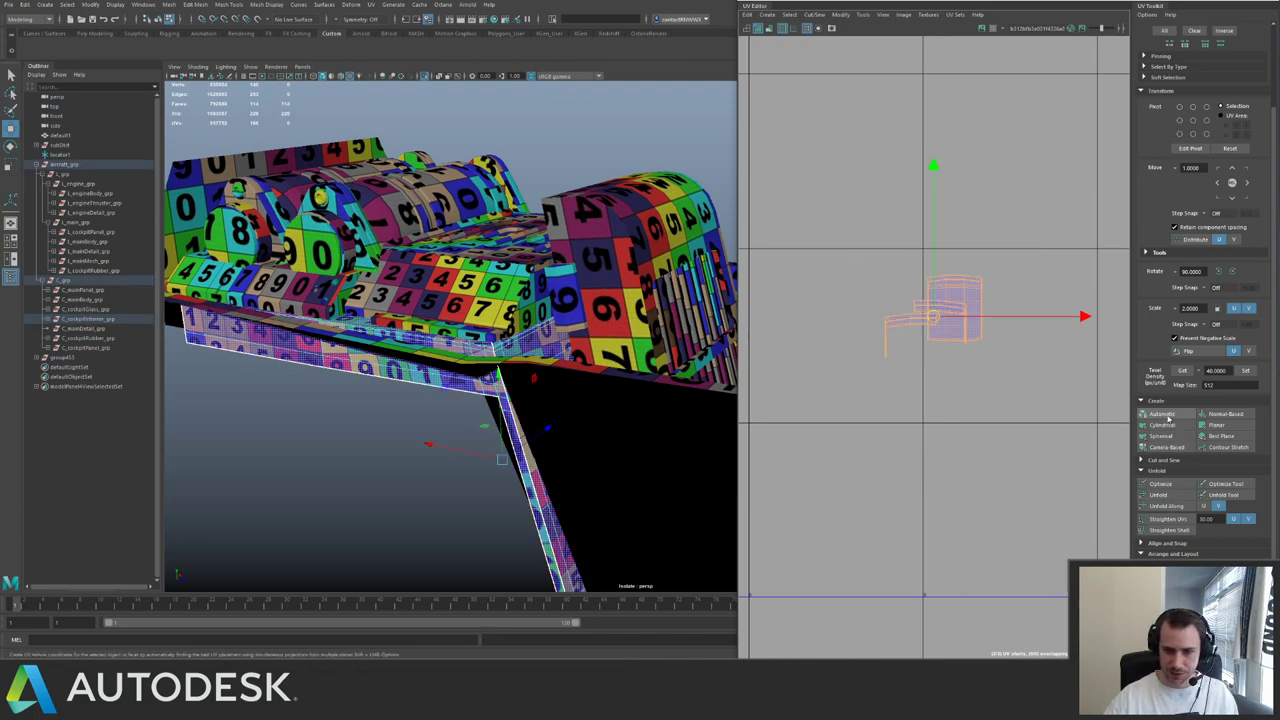
left_click(1162, 414)
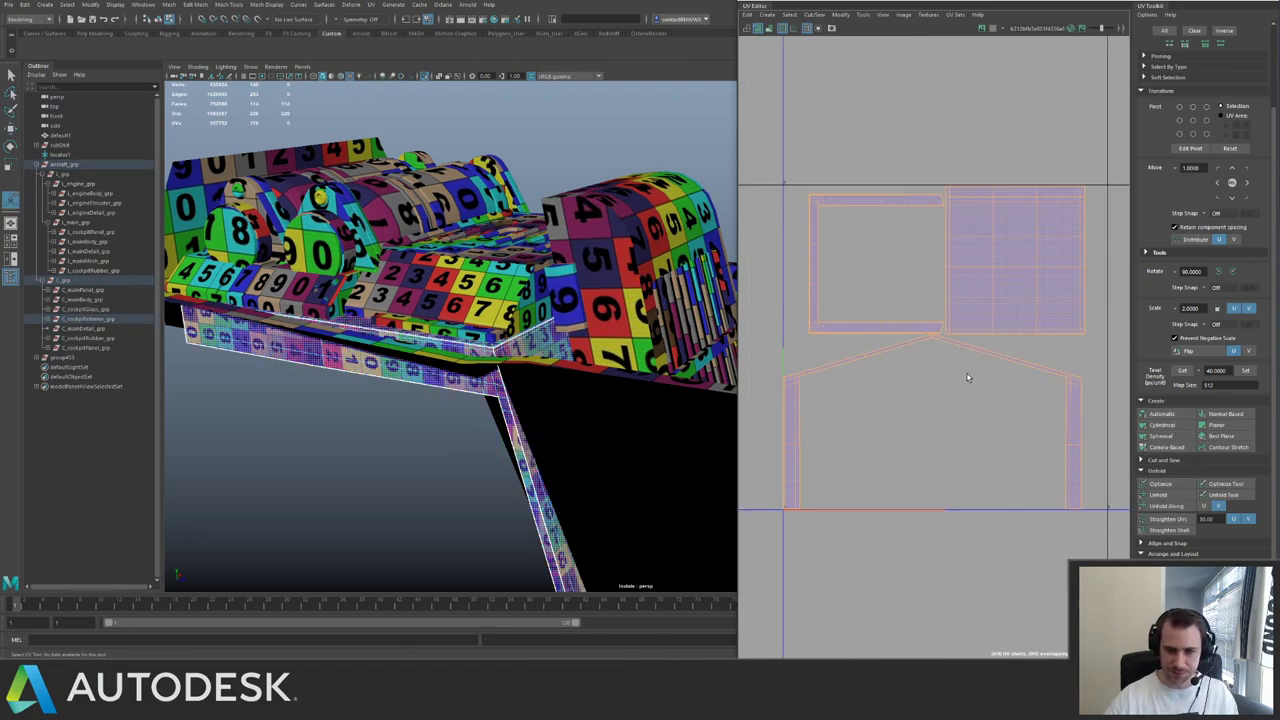
- Select all of the support piece's projected UVs and unfold them along V
right_click_drag(660, 320, 489, 246, "alt")
left_click_drag(489, 246, 970, 324, "alt")
middle_click_drag(922, 283, 914, 283, "alt")
key("F12")
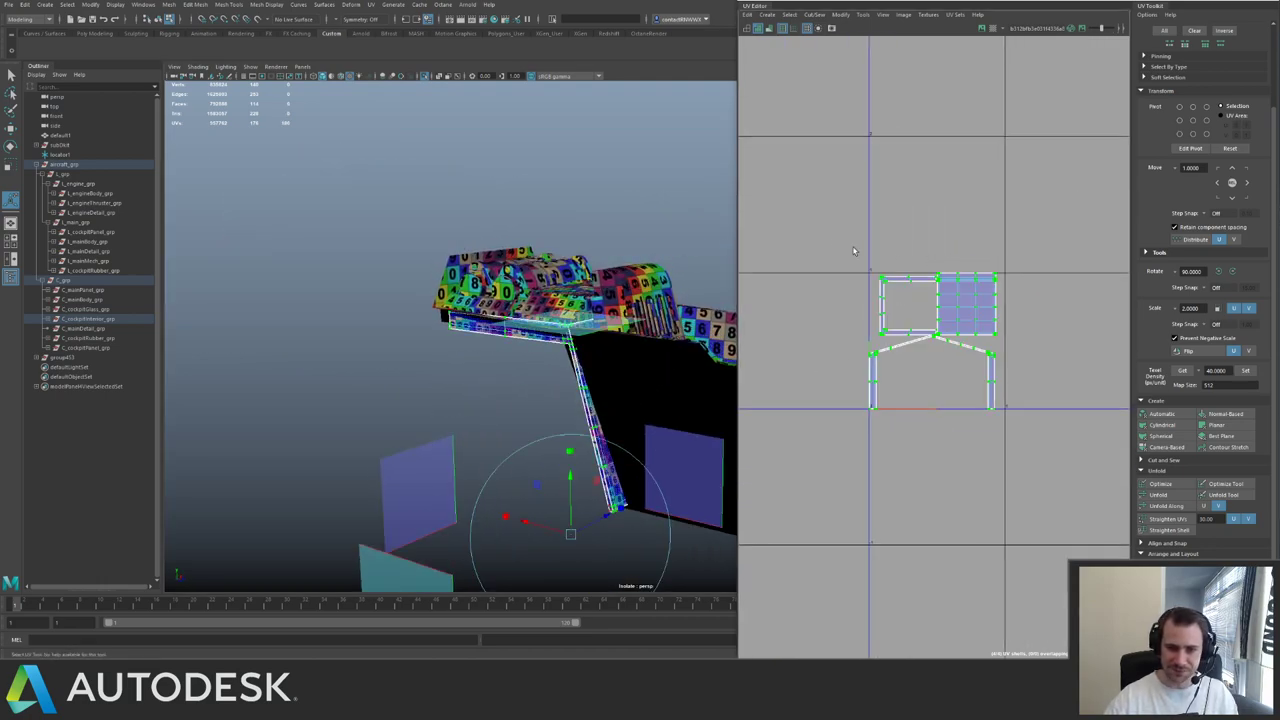
left_click_drag(825, 243, 1105, 432)
left_click(1182, 508)
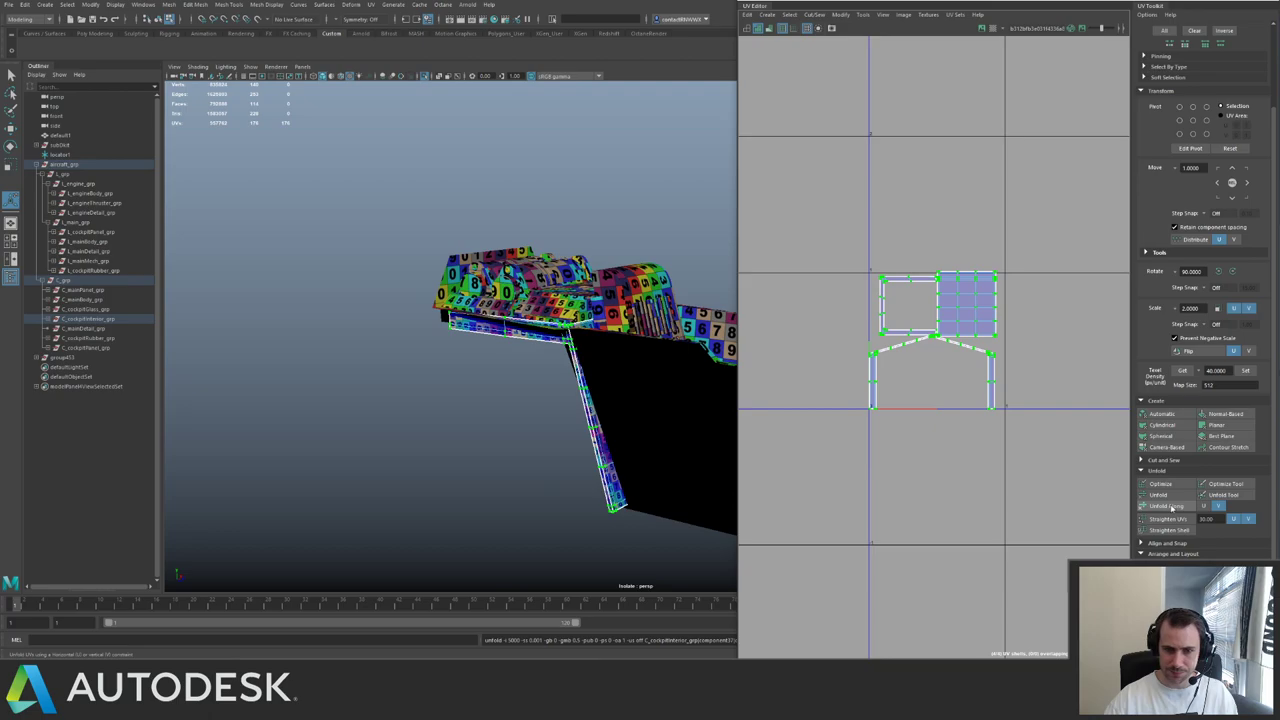
- Set the support piece's UVs to a texel density of 40 and move the shells to about U 6, V 2
mouse_move(563, 319)
left_mouse_down("alt")
mouse_move(544, 277)
mouse_move(552, 333)
left_mouse_up("alt")
scroll(959, 314, "down", 2)
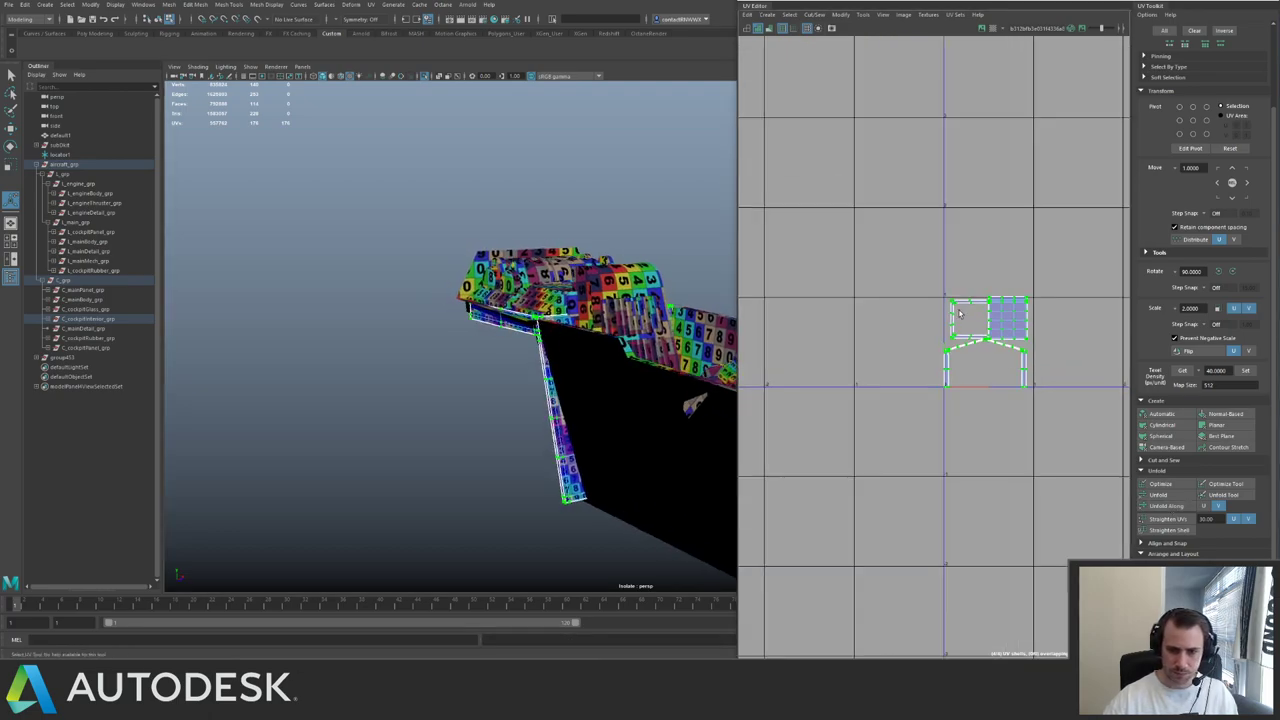
left_click(1245, 371)
scroll(1063, 357, "down", 5)
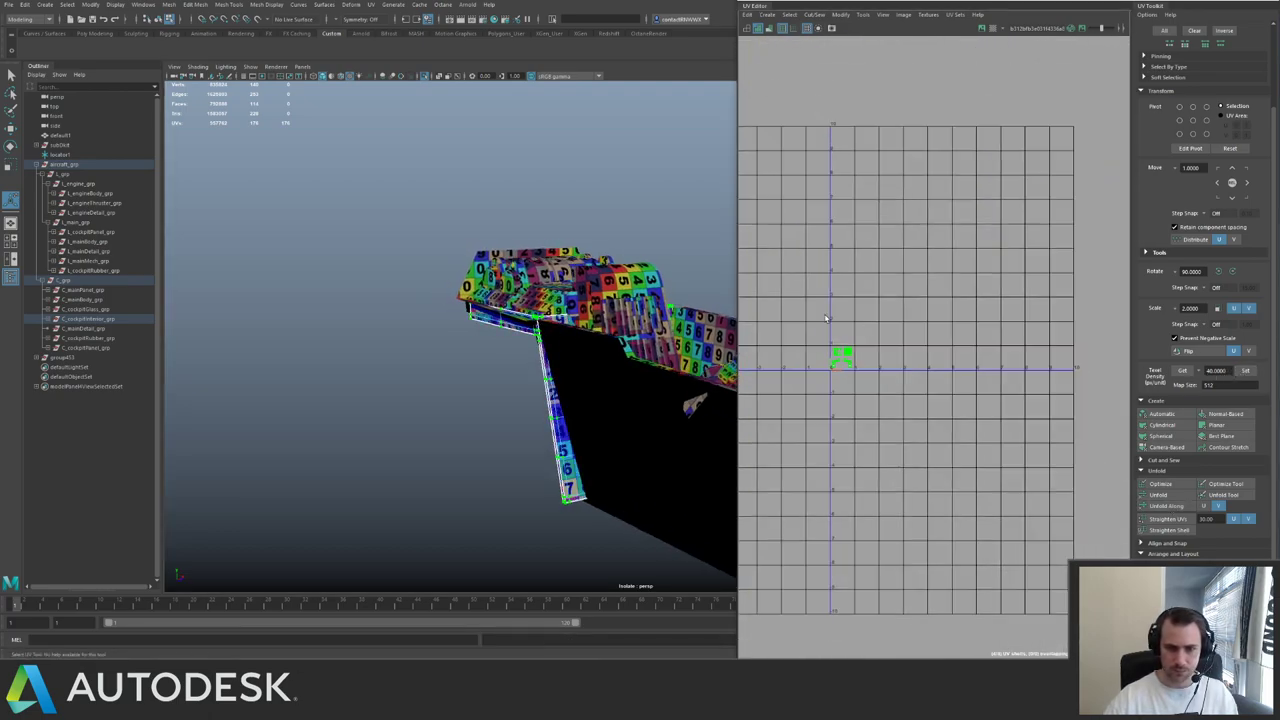
key("w")
left_click_drag(853, 364, 987, 333)
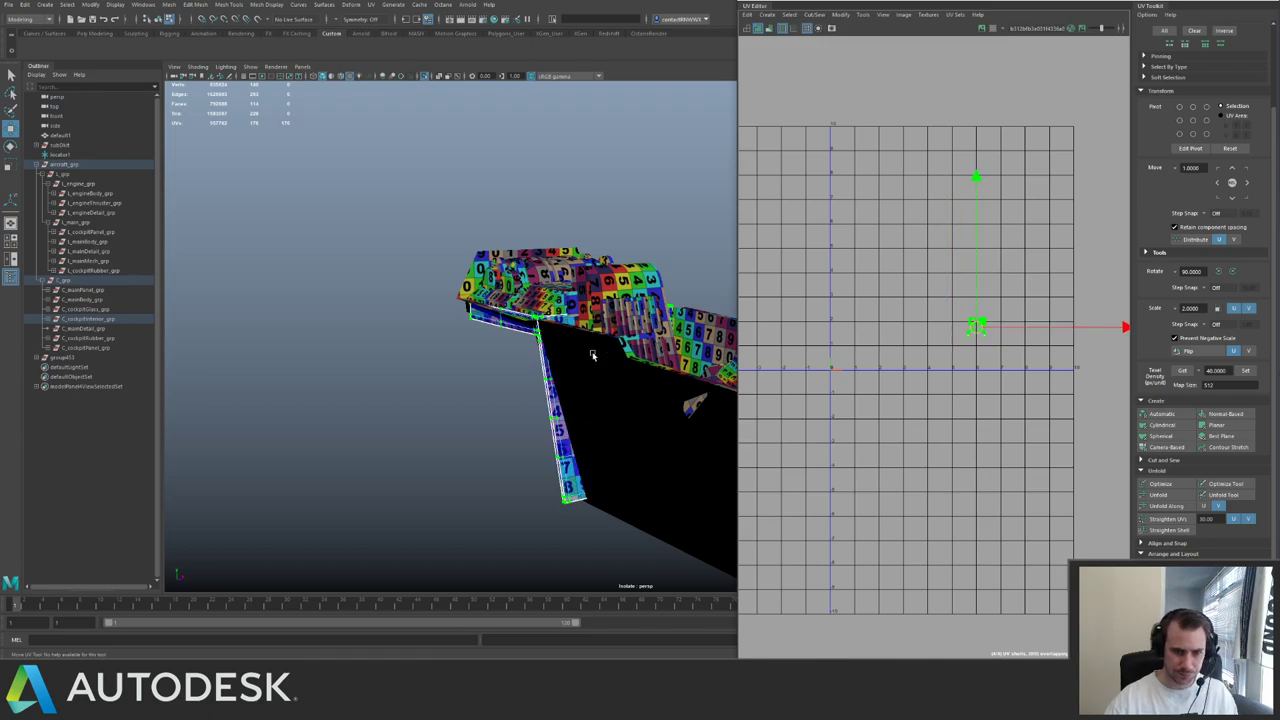
- Select the raised box group together with the support piece, and select all of the box group's UVs
right_click_drag(558, 343, 573, 326)
left_click(590, 300)
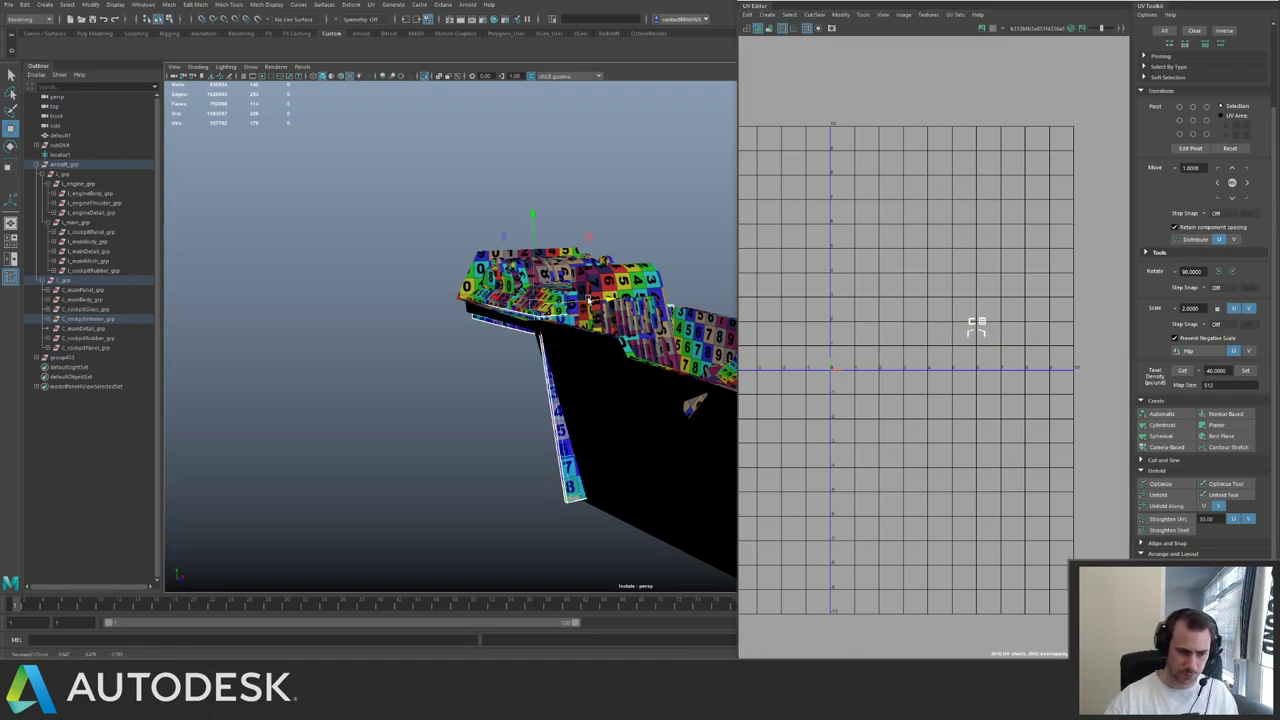
key("ctrl+z")
left_click(558, 298)
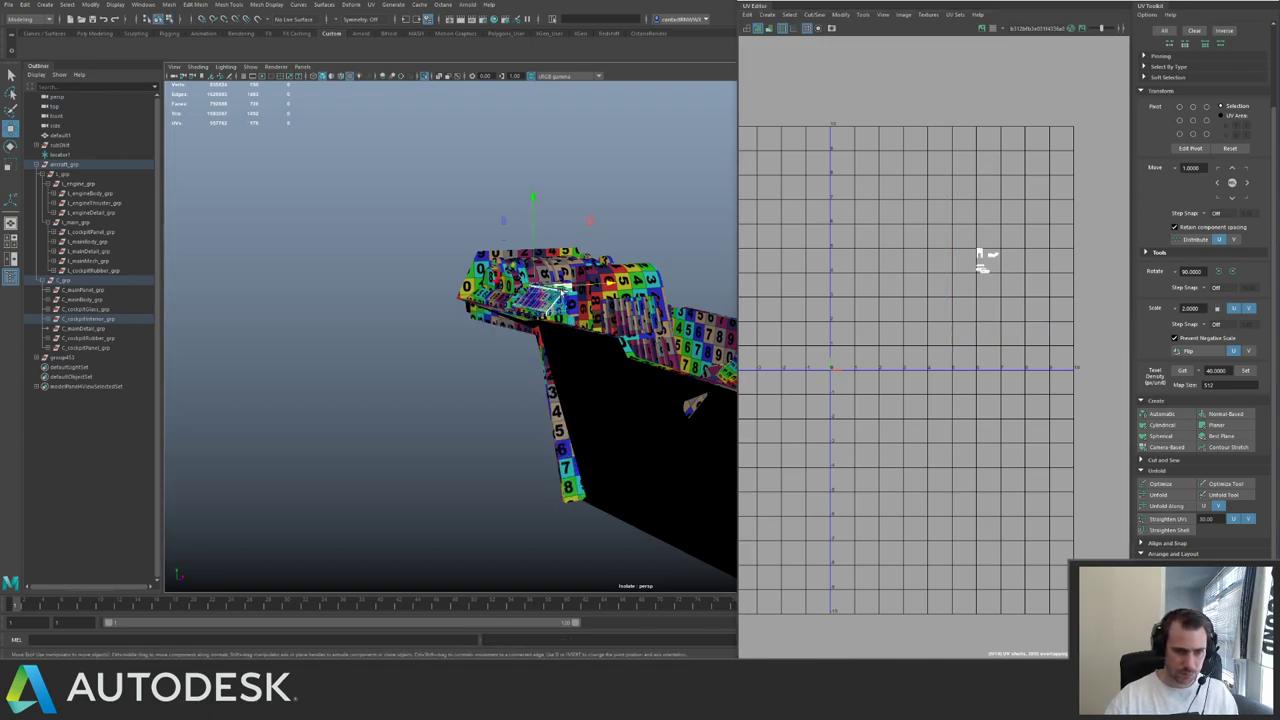
left_click(563, 290, "shift")
scroll(934, 241, "up", 2)
key("F12")
left_click_drag(966, 232, 1040, 300)
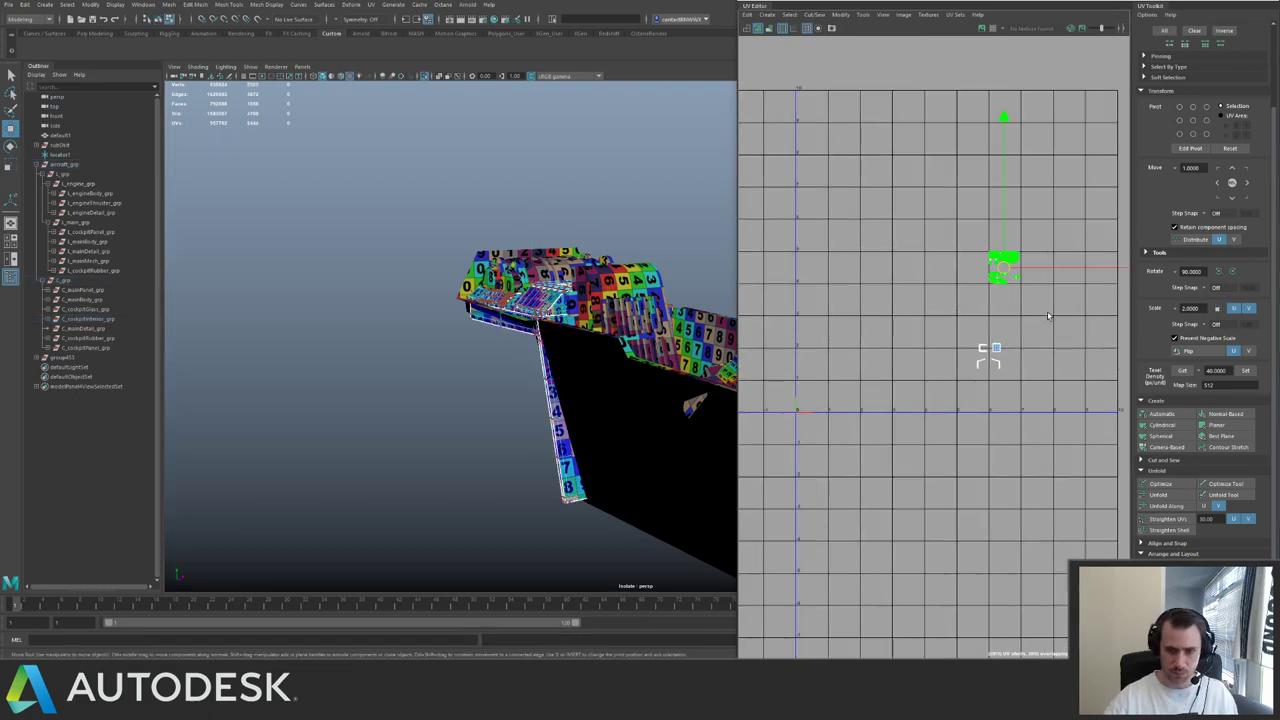
- Lay out the box group's UVs, set both parts' UVs to a texel density of 40, and lay them out together
left_click(1247, 374)
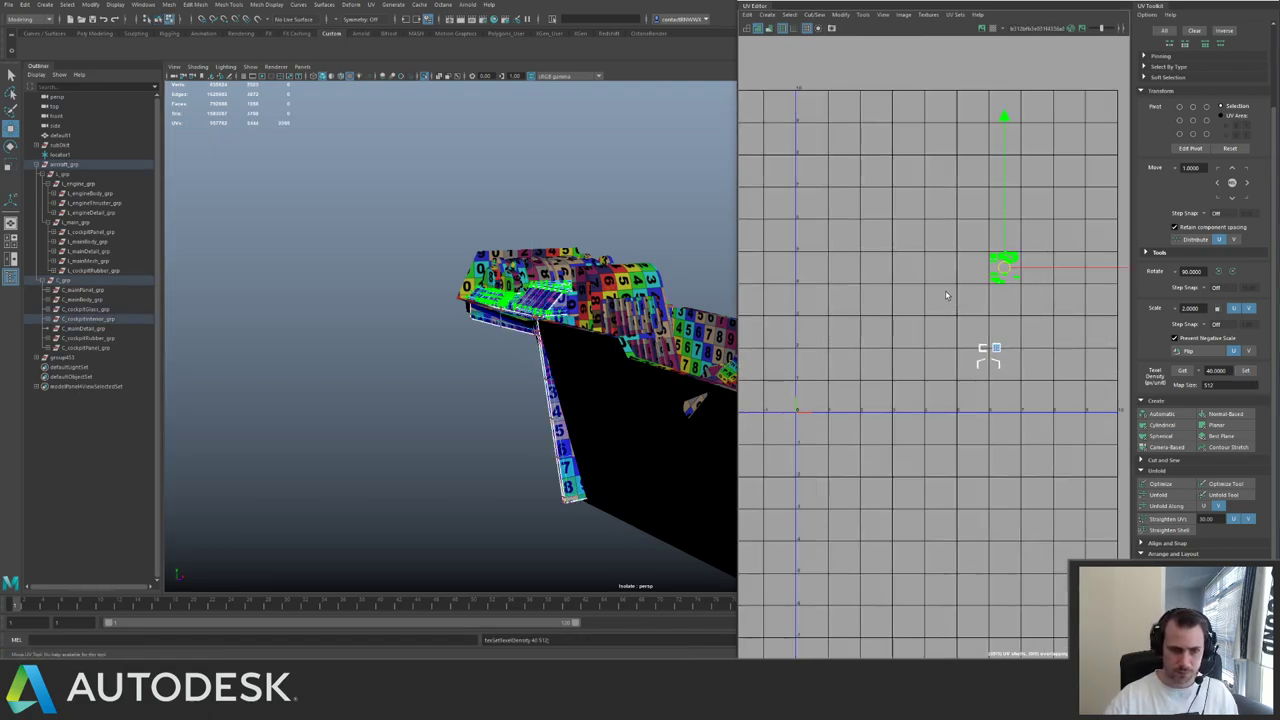
key("ctrl+l")
left_click_drag(776, 328, 1045, 432)
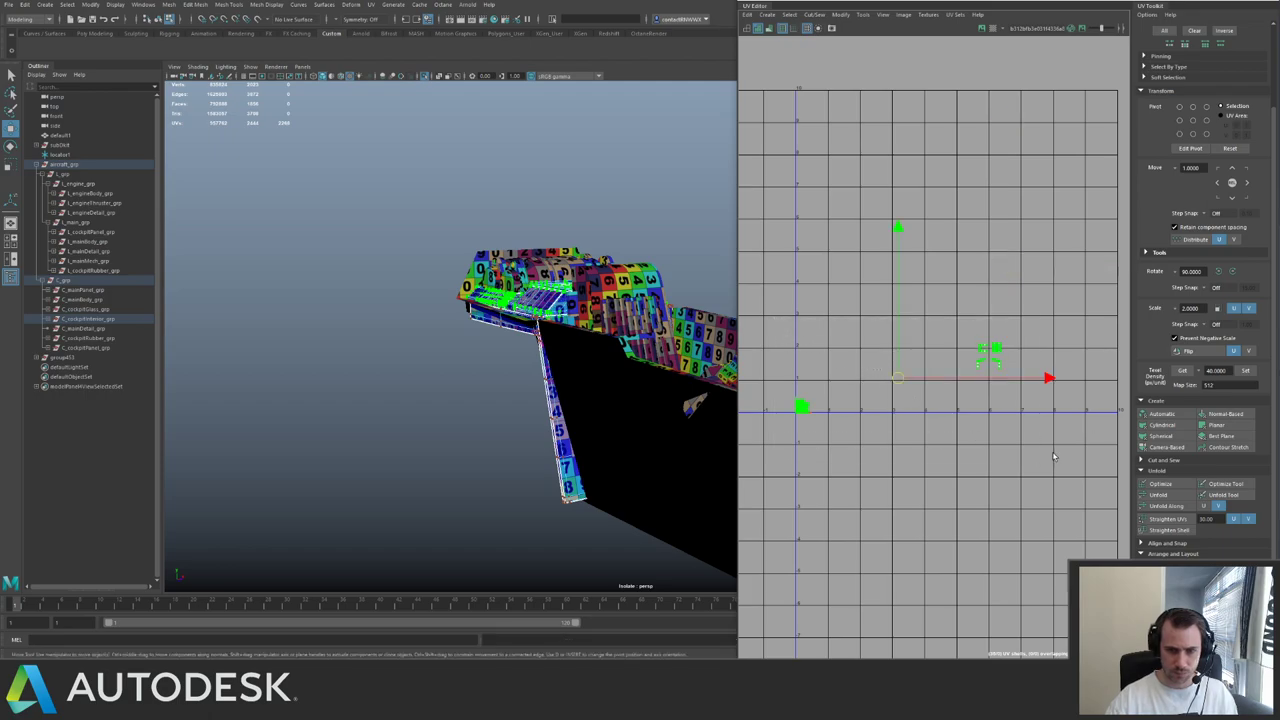
left_click(1246, 372)
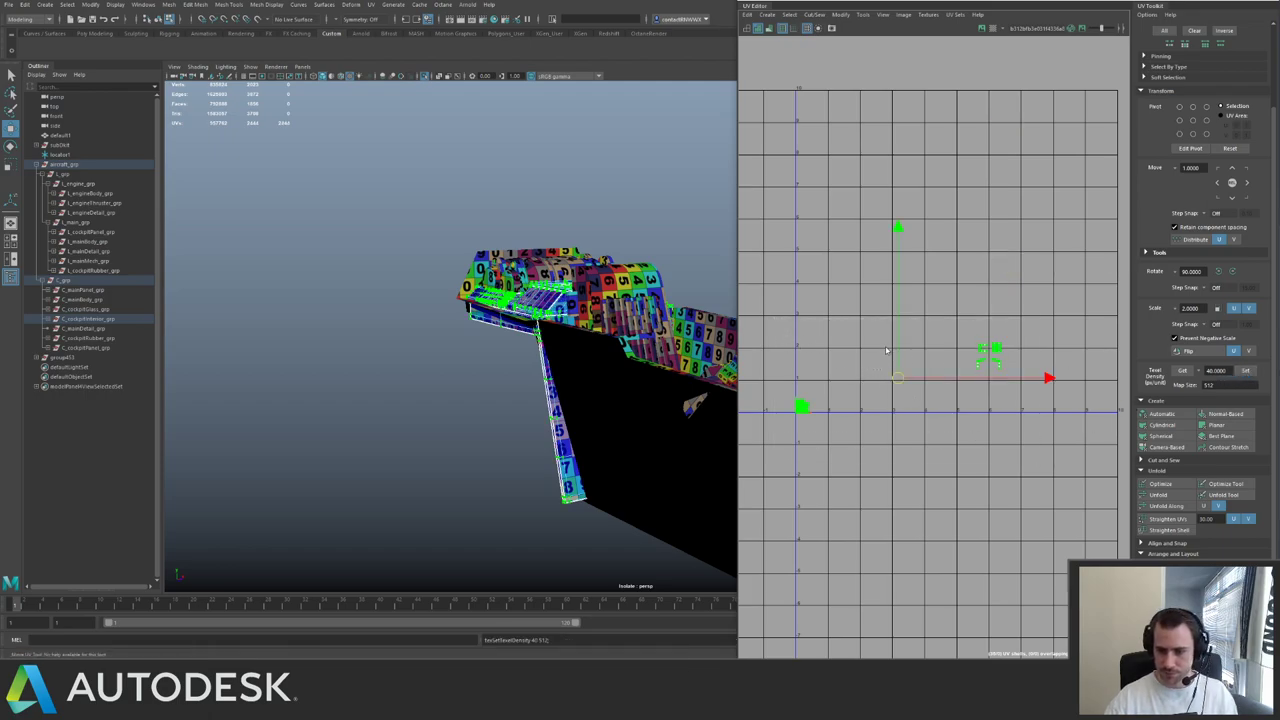
middle_click_drag(886, 350, 937, 338, "alt")
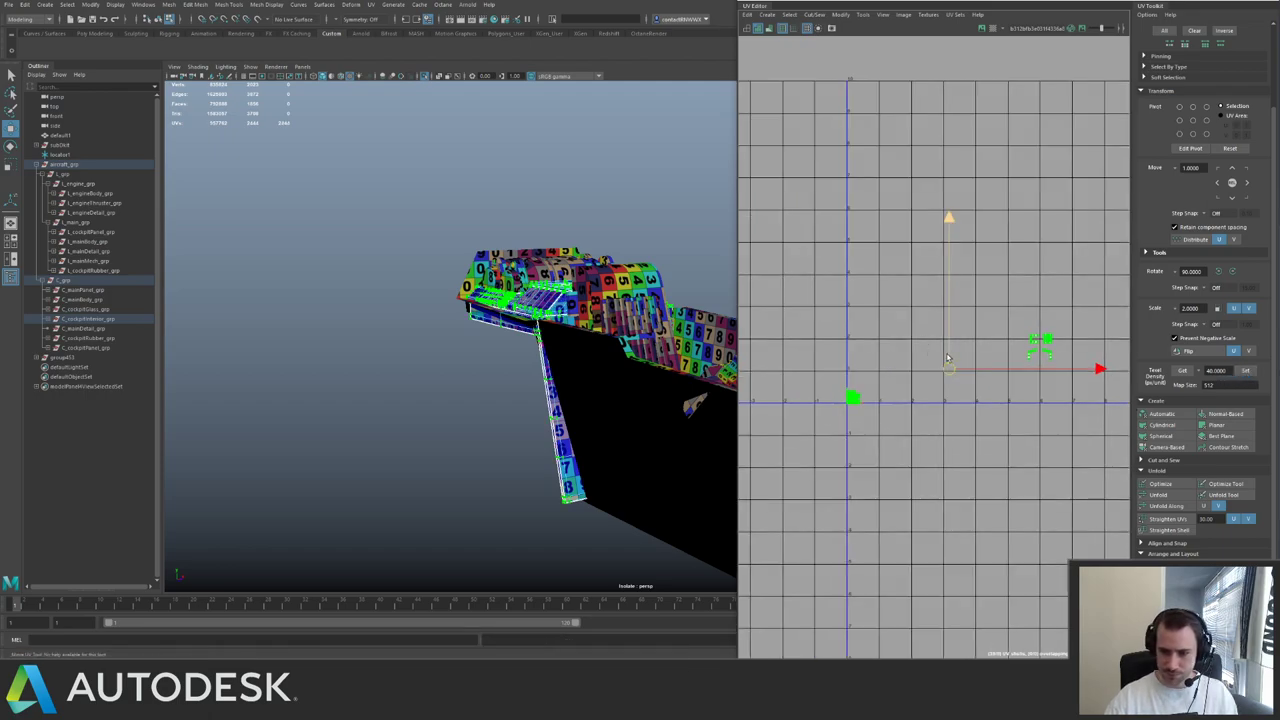
left_click(1246, 372)
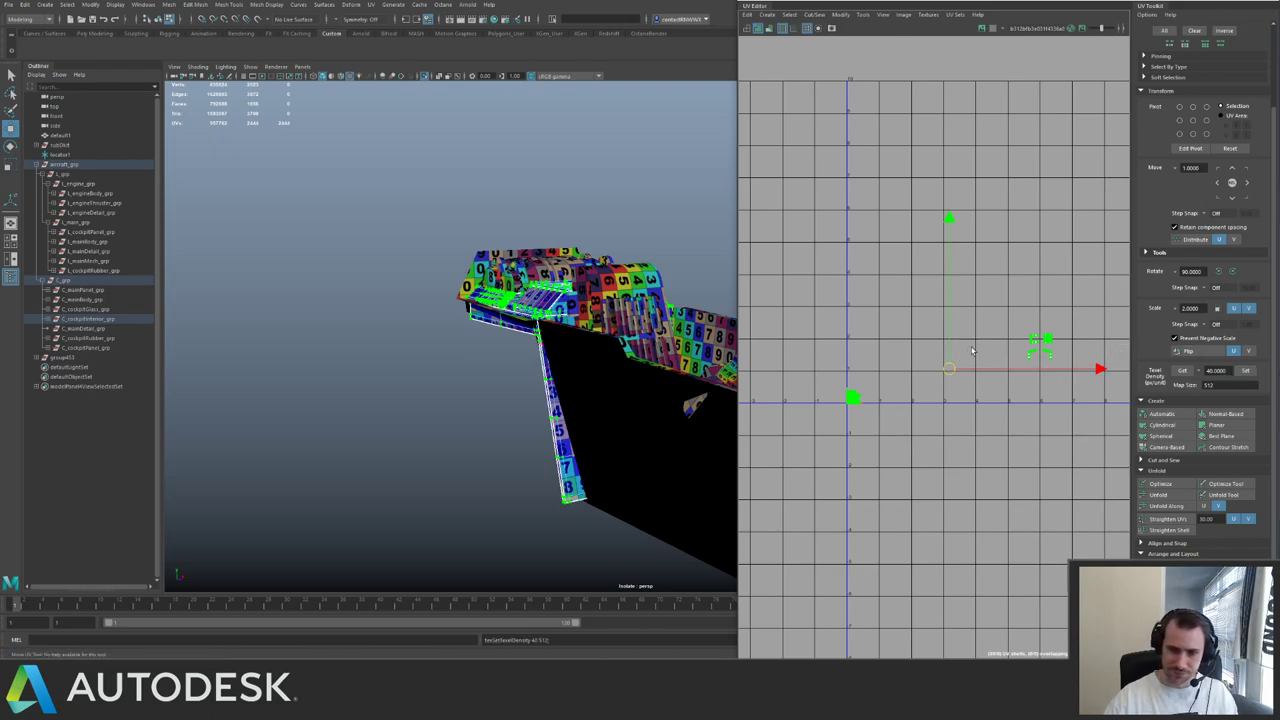
key("ctrl+l")
left_click_drag(813, 358, 824, 384)
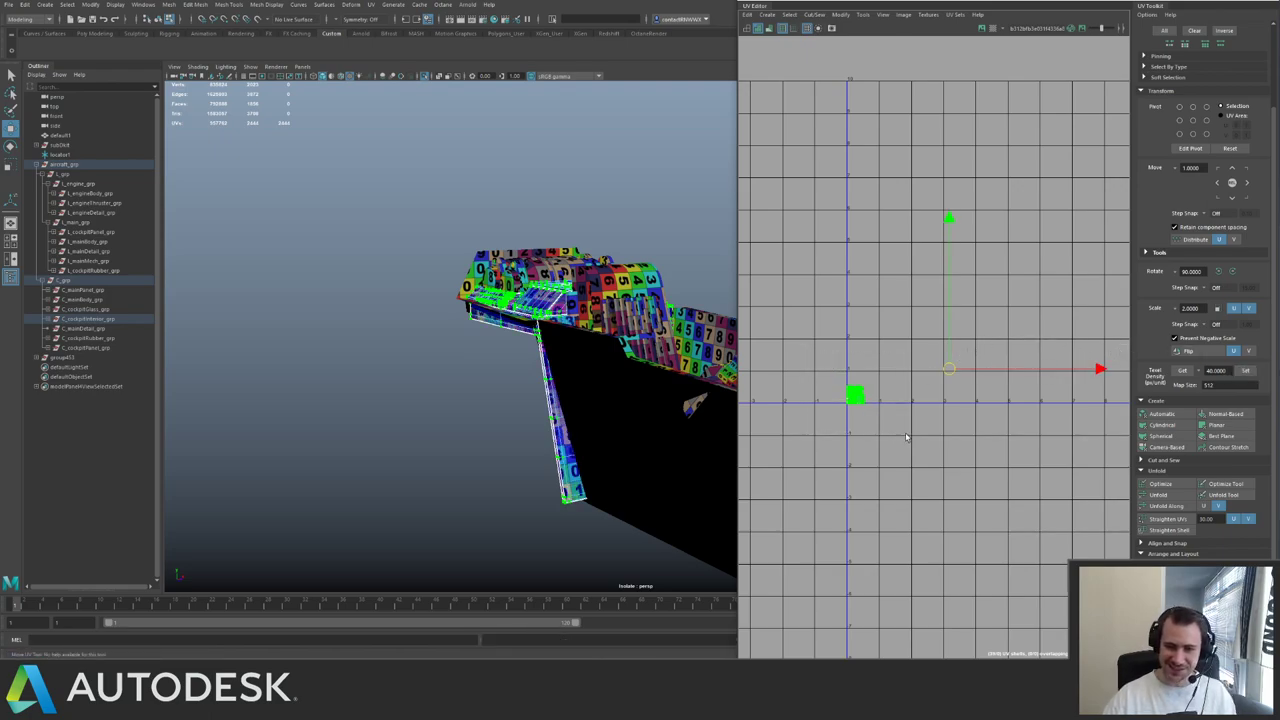
- Move the combined UV shells away from the origin to about U 7.4, V 3.3
right_click_drag(907, 388, 943, 427, "alt")
left_click_drag(837, 400, 1012, 294)
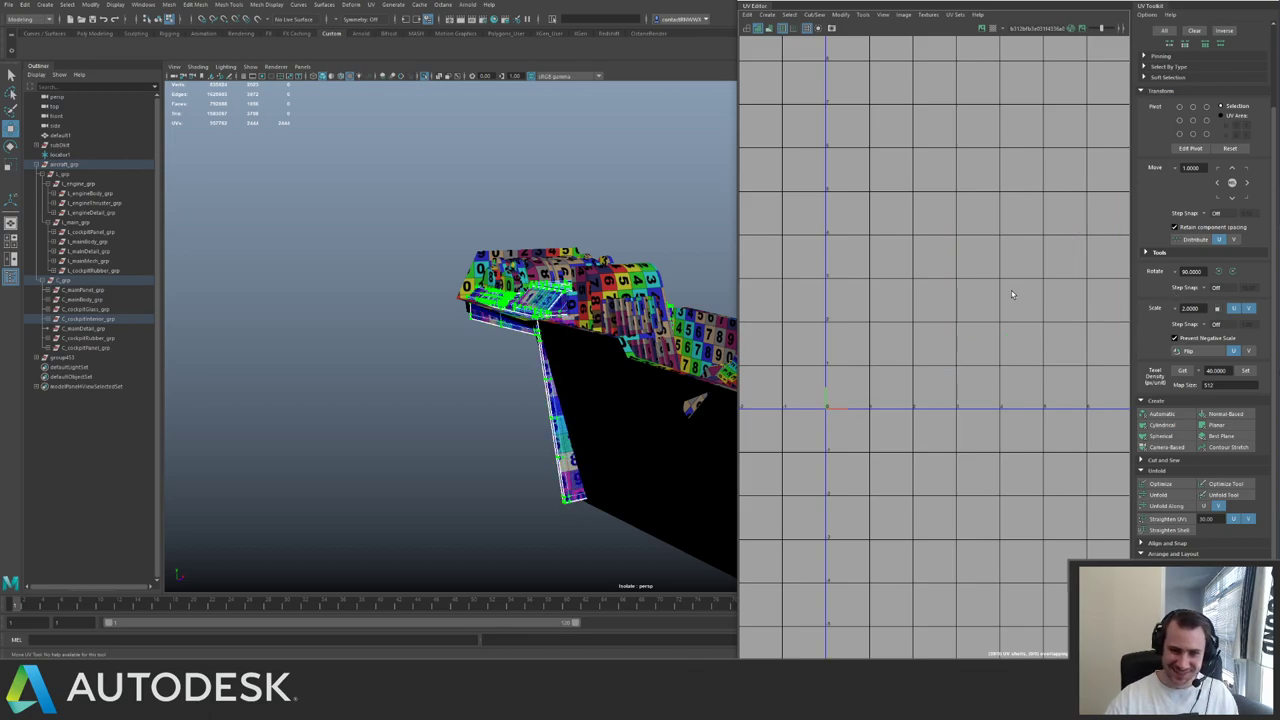
middle_click_drag(1011, 294, 893, 331, "alt")
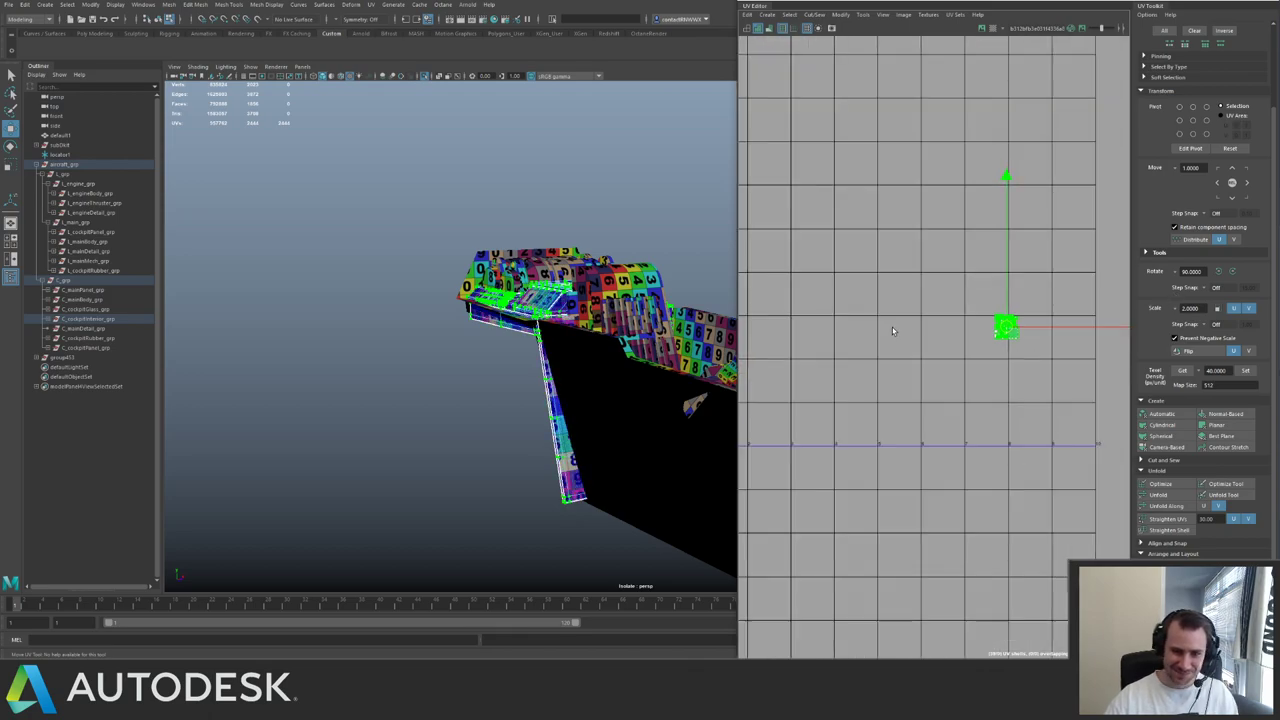
left_click(1004, 324)
key("ctrl+z")
left_click_drag(1006, 326, 983, 299)
- Select the flat block at the foot of the slatted cockpit panel as an object
left_click_drag(530, 240, 529, 276, "alt")
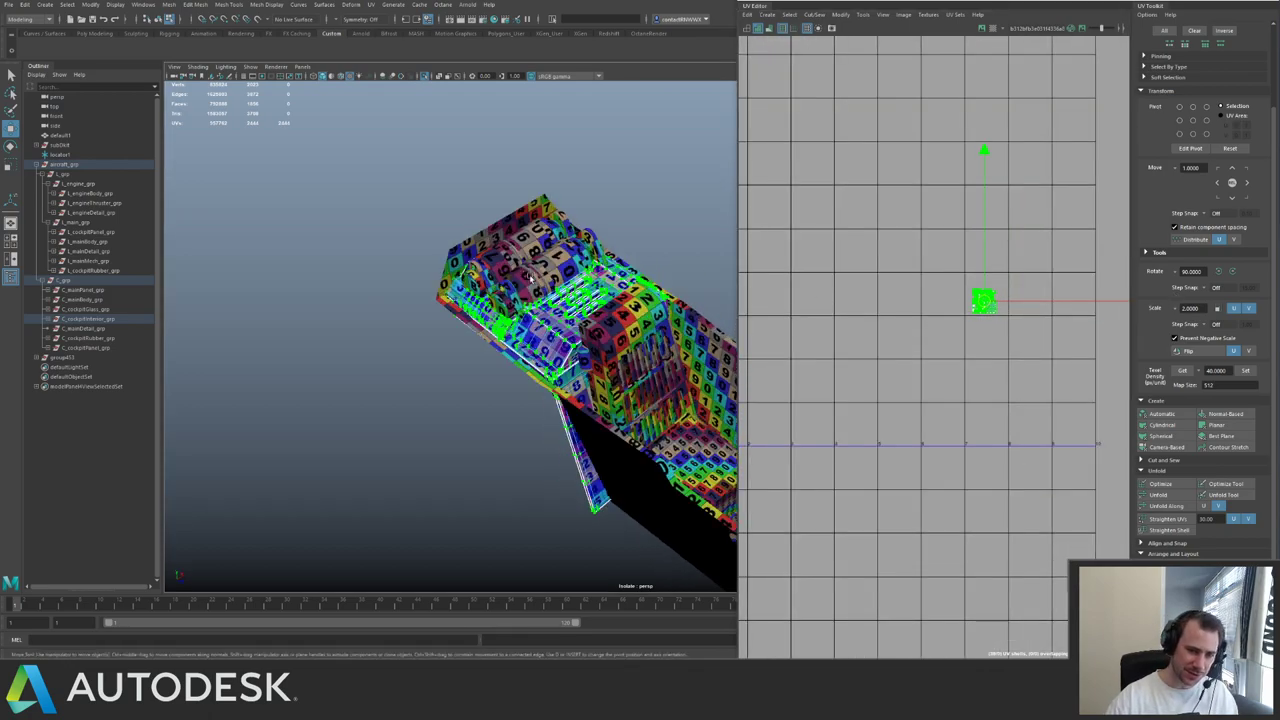
right_click_drag(530, 277, 557, 291, "alt")
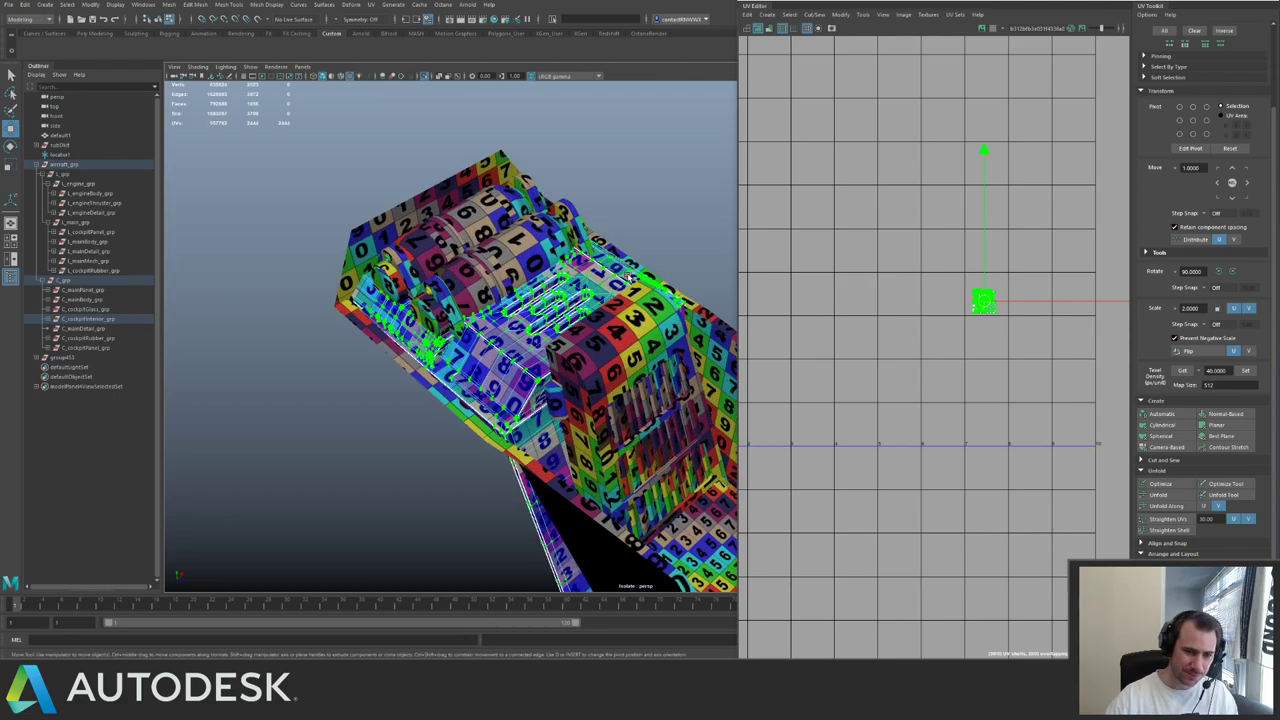
left_click_drag(628, 276, 498, 407, "alt")
right_click_drag(491, 443, 508, 441)
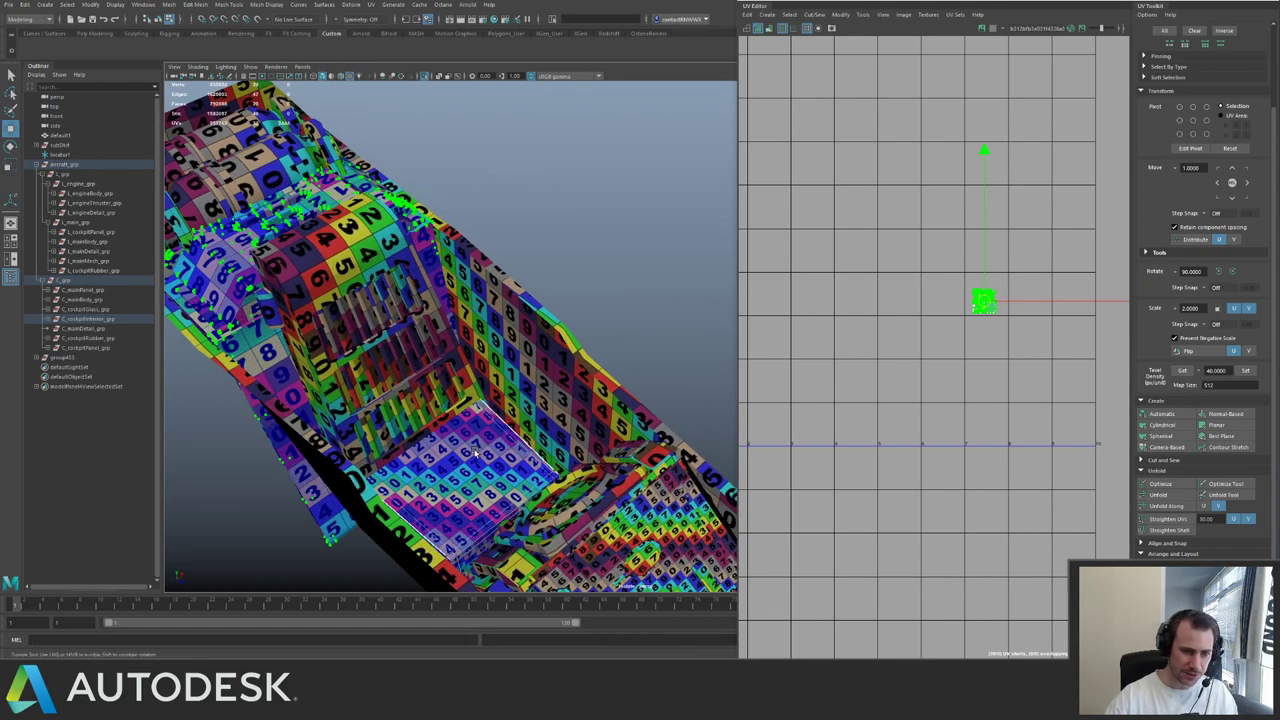
left_click_drag(500, 442, 466, 443, "alt")
right_click_drag(466, 442, 504, 392)
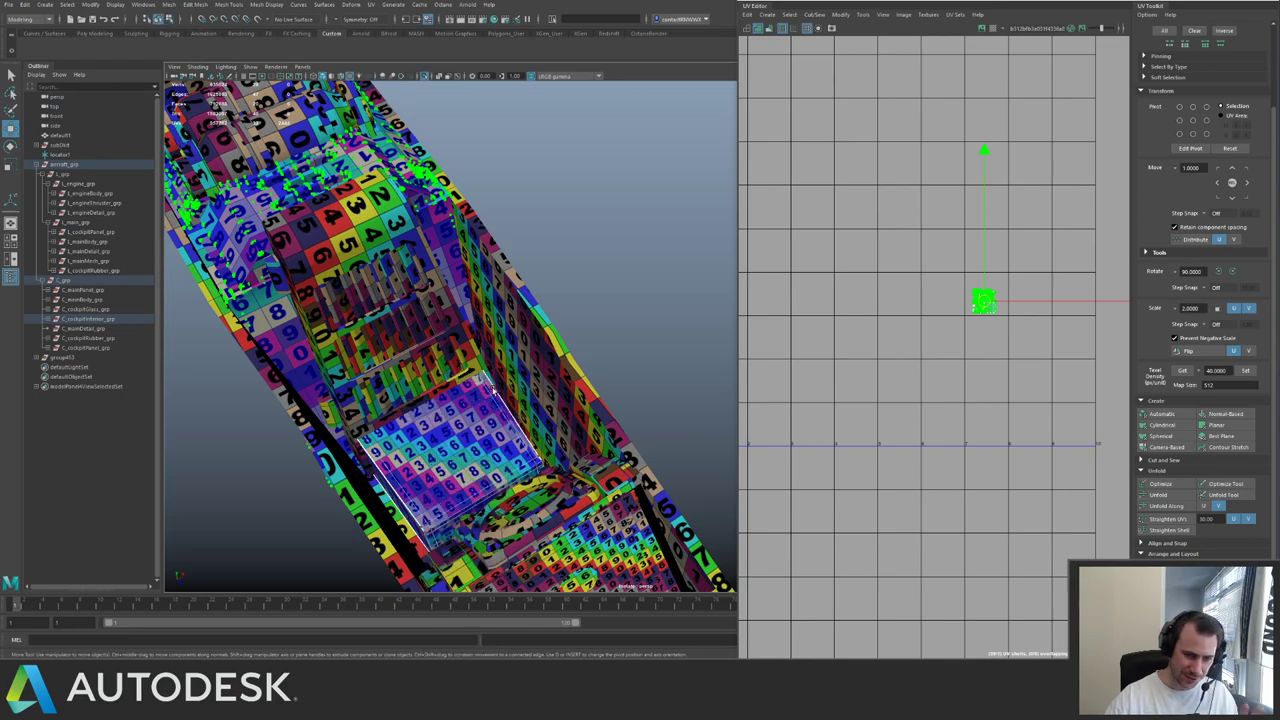
left_click(523, 459)
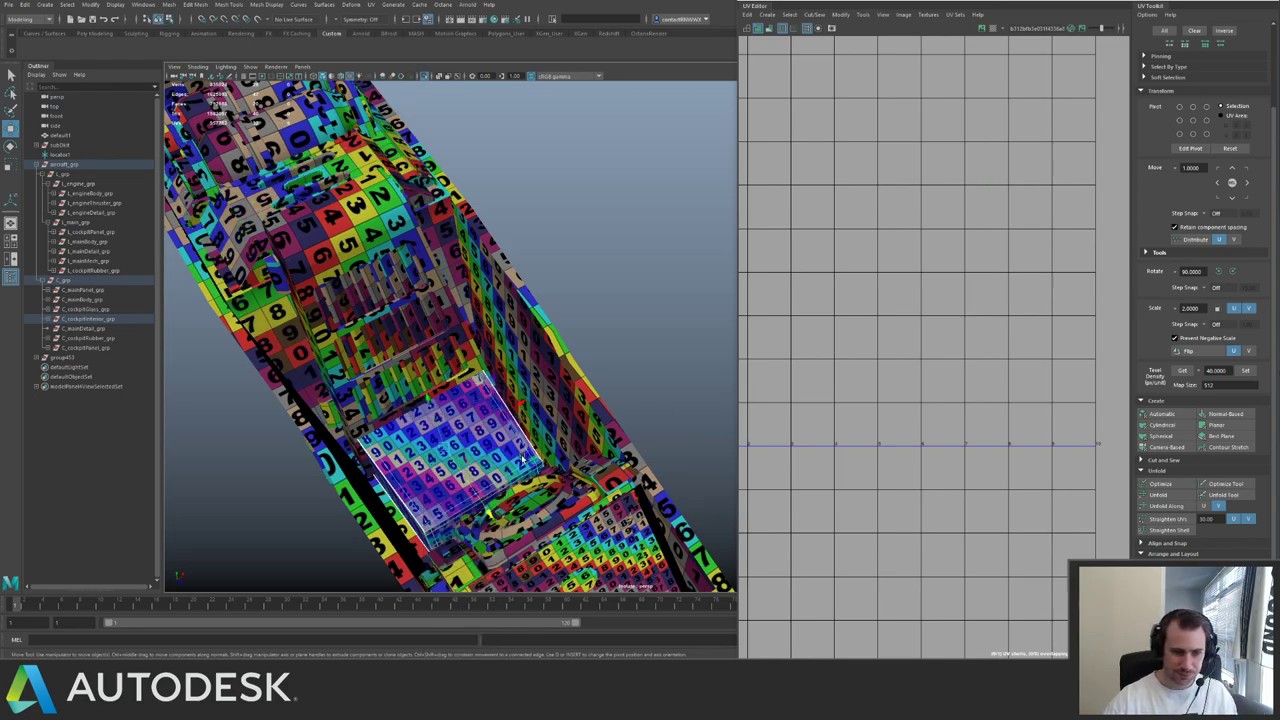
- Create new UVs for the flat block with an automatic projection and select all of them
scroll(912, 392, "down", 2)
middle_click_drag(912, 392, 1092, 393, "alt")
scroll(1092, 393, "up", 2)
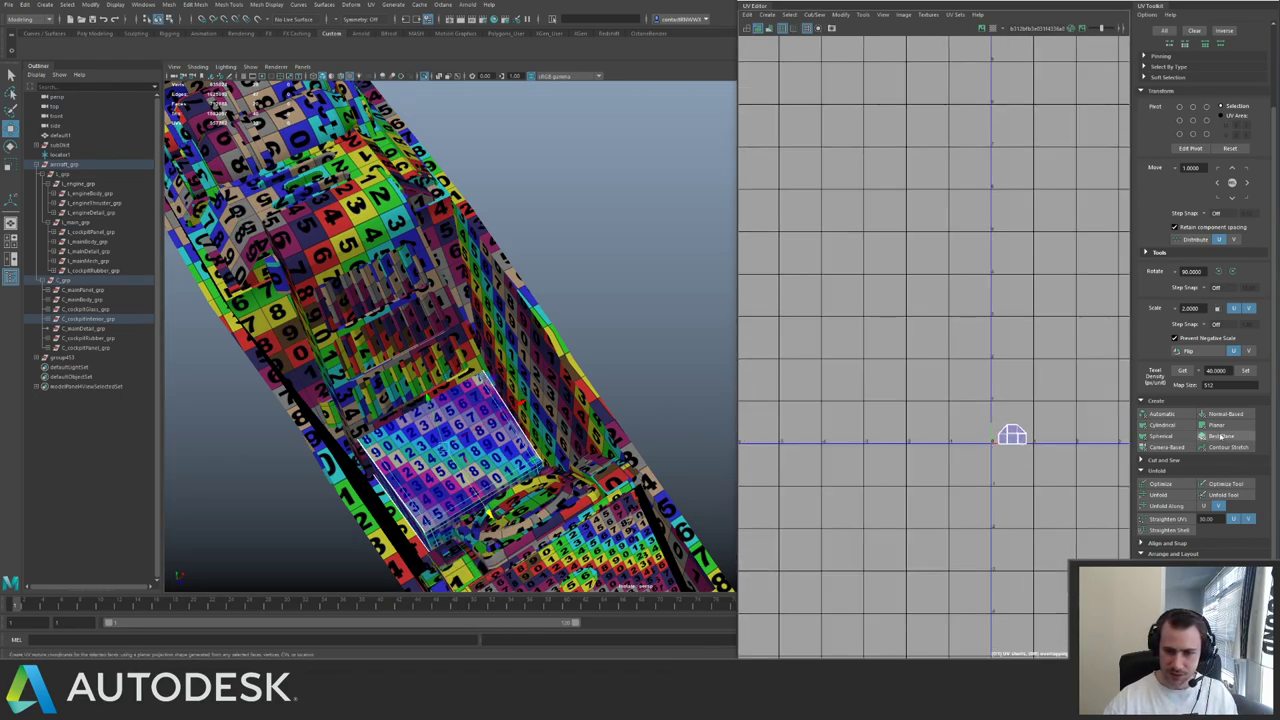
left_click(1163, 414)
right_click_drag(1010, 449, 1036, 455)
left_click_drag(1042, 458, 986, 396)
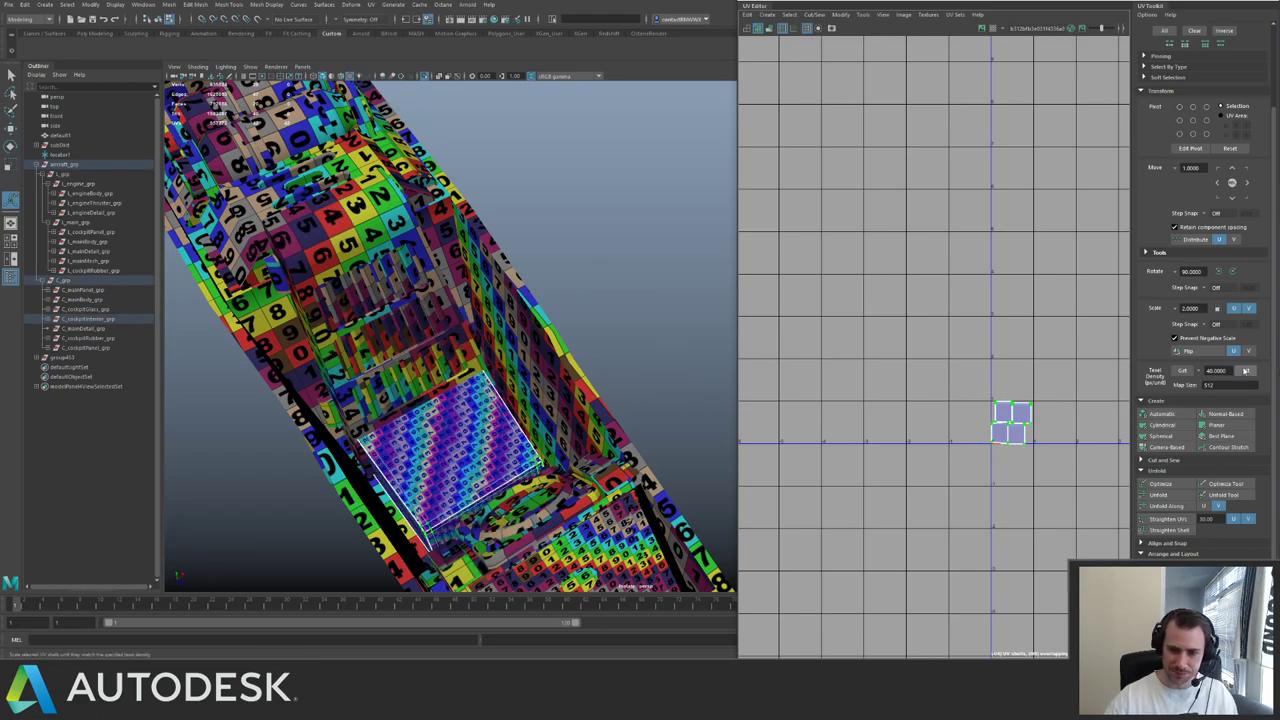
- Set the flat block's UVs to a texel density of 40 and lay out the shells
left_click(1245, 372)
key("ctrl+l")
left_click_drag(592, 428, 492, 352, "alt")
right_click_drag(1070, 348, 1006, 303, "alt")
middle_click_drag(1006, 303, 849, 272, "alt")
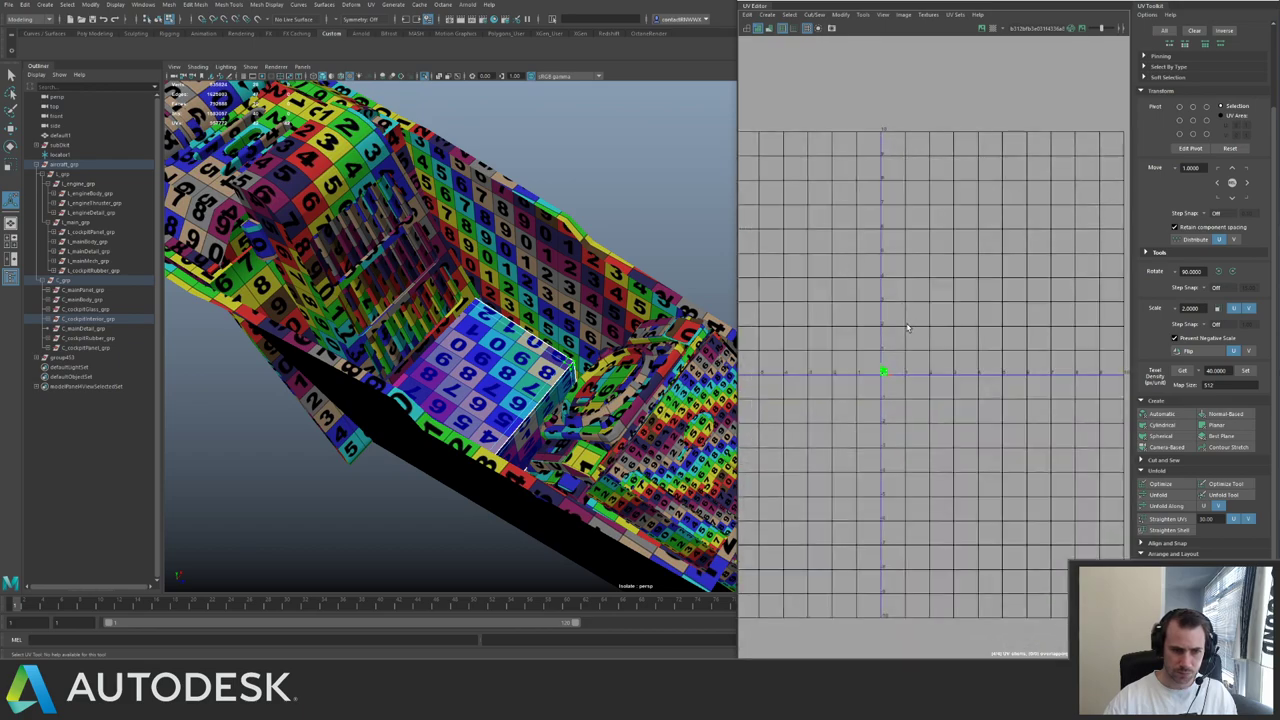
- Unfold the flat block's UVs at a texel density of 40 and move them to about U 6.3, V 1.2
left_click(1162, 494)
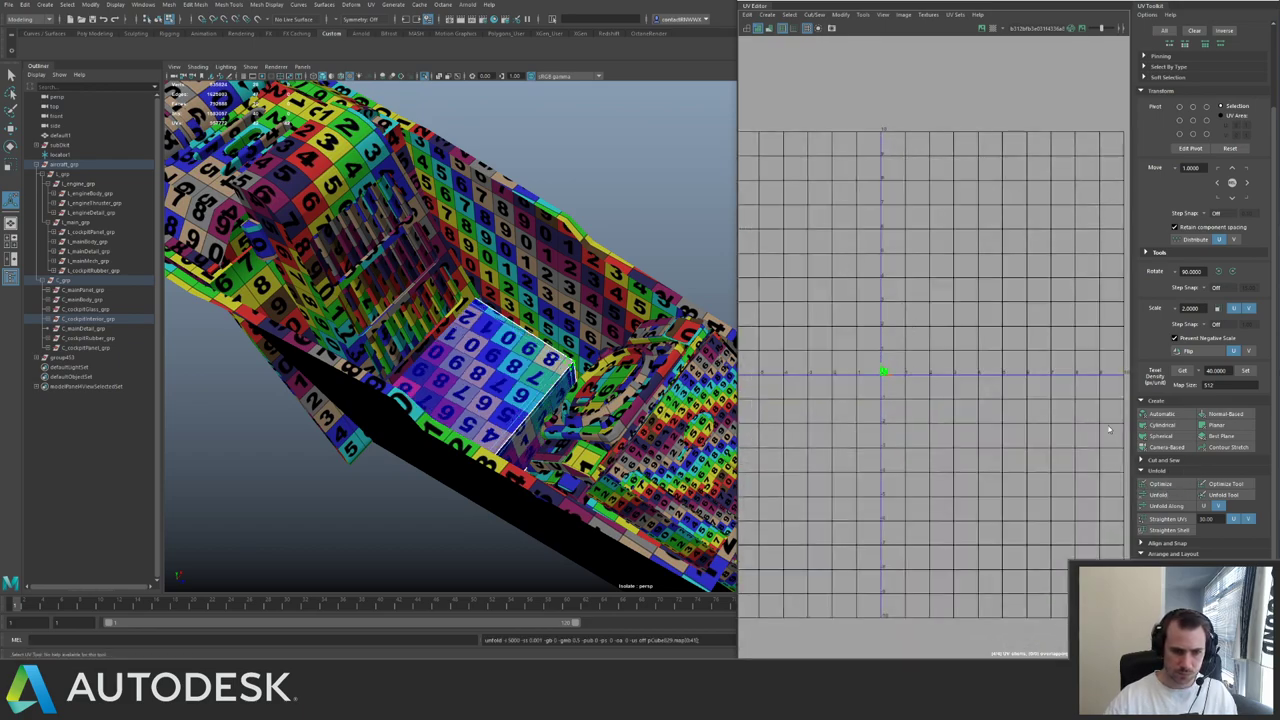
left_click(1247, 372)
key("f")
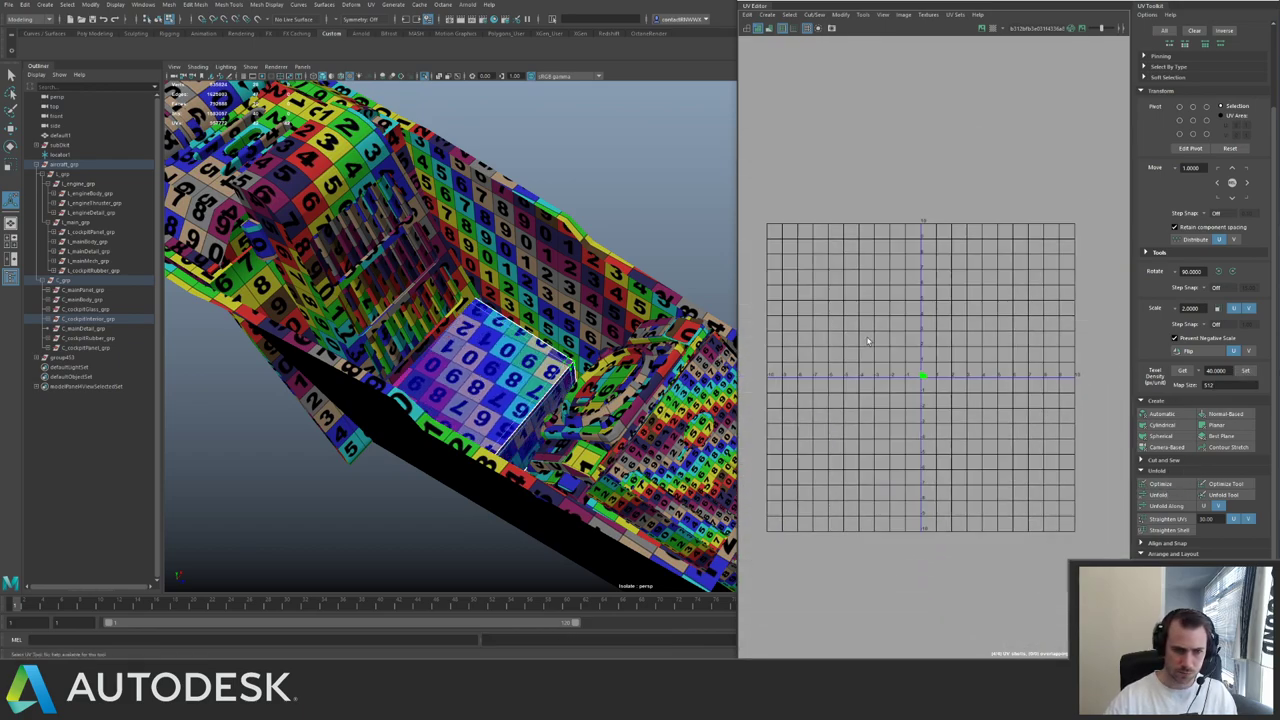
left_click_drag(923, 376, 1020, 357)
key("q")
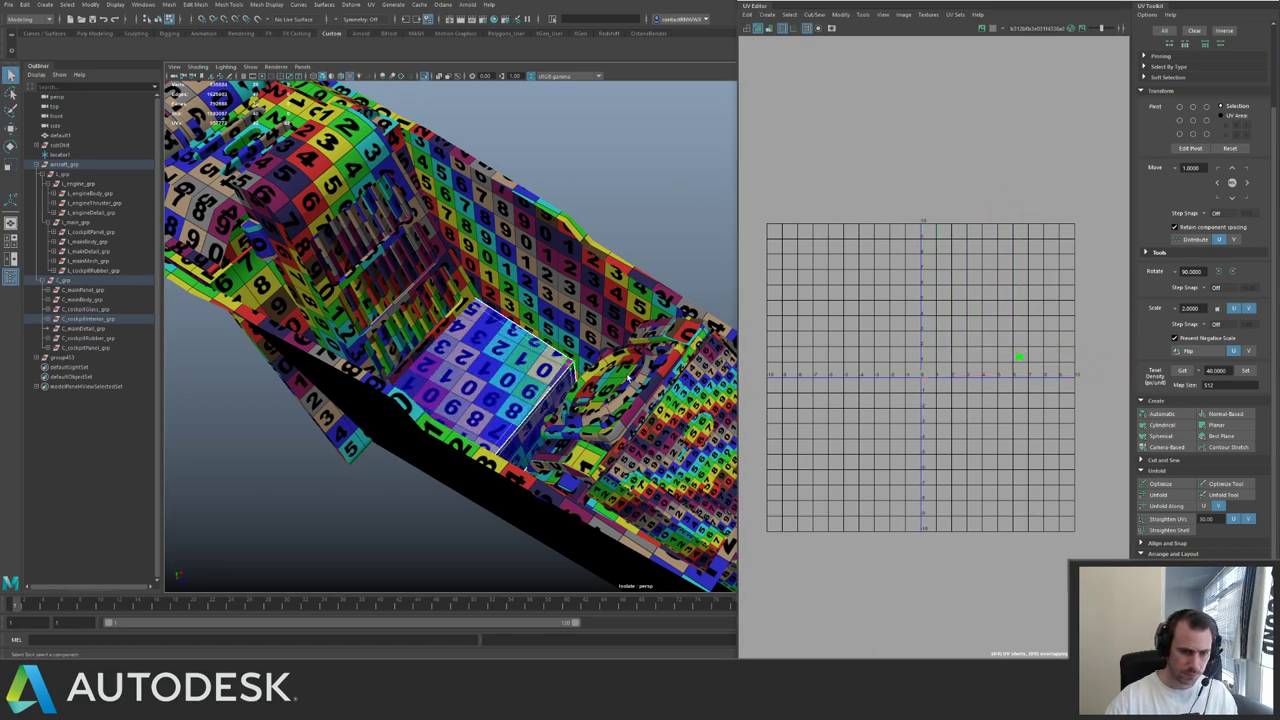
- Select all parts of the end panel carrying the round disc as objects
left_click(688, 380)
scroll(690, 382, "up", 3)
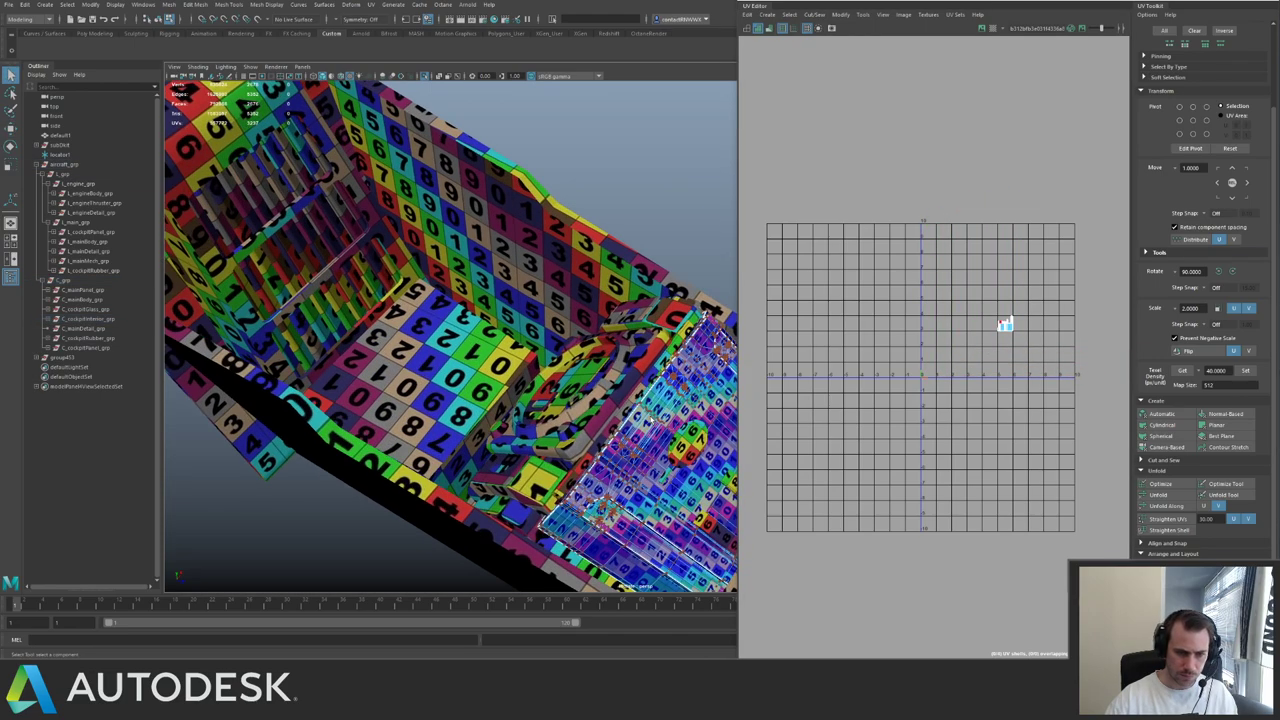
right_click_drag(650, 417, 692, 389)
left_click(717, 347, "shift")
left_click(687, 395, "shift")
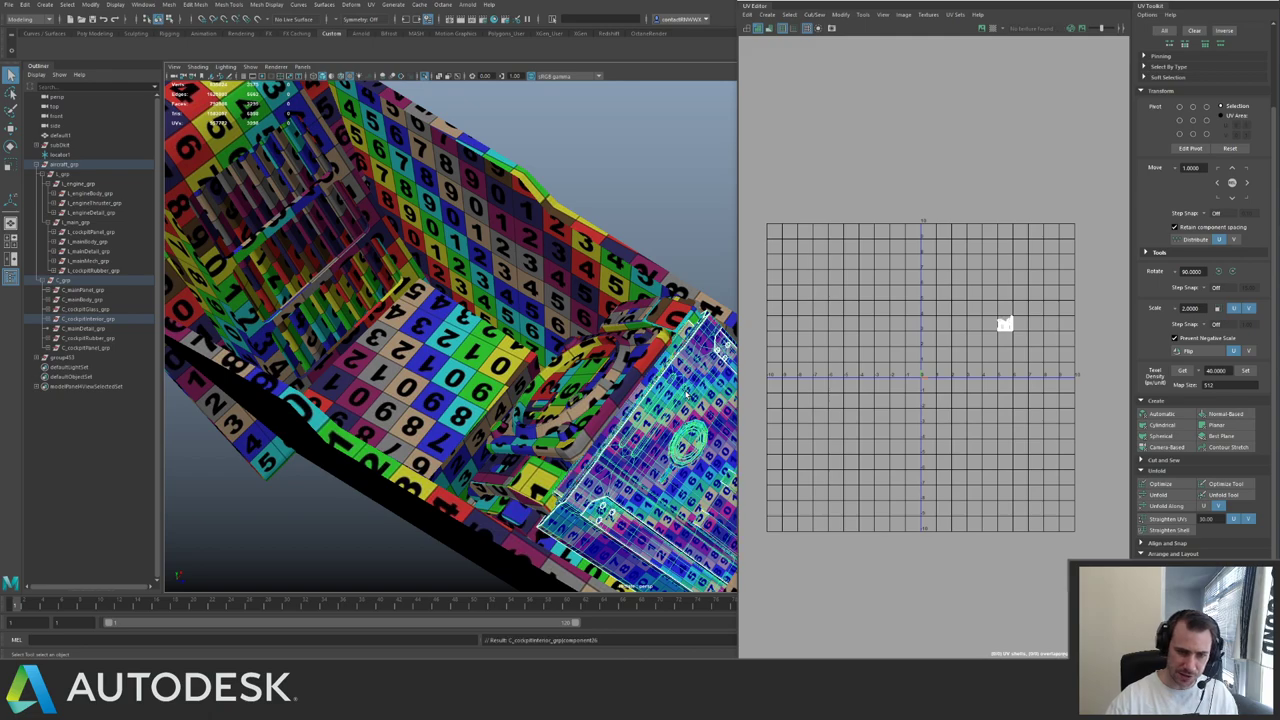
middle_click_drag(686, 393, 560, 322, "alt")
left_click_drag(560, 322, 515, 337, "alt")
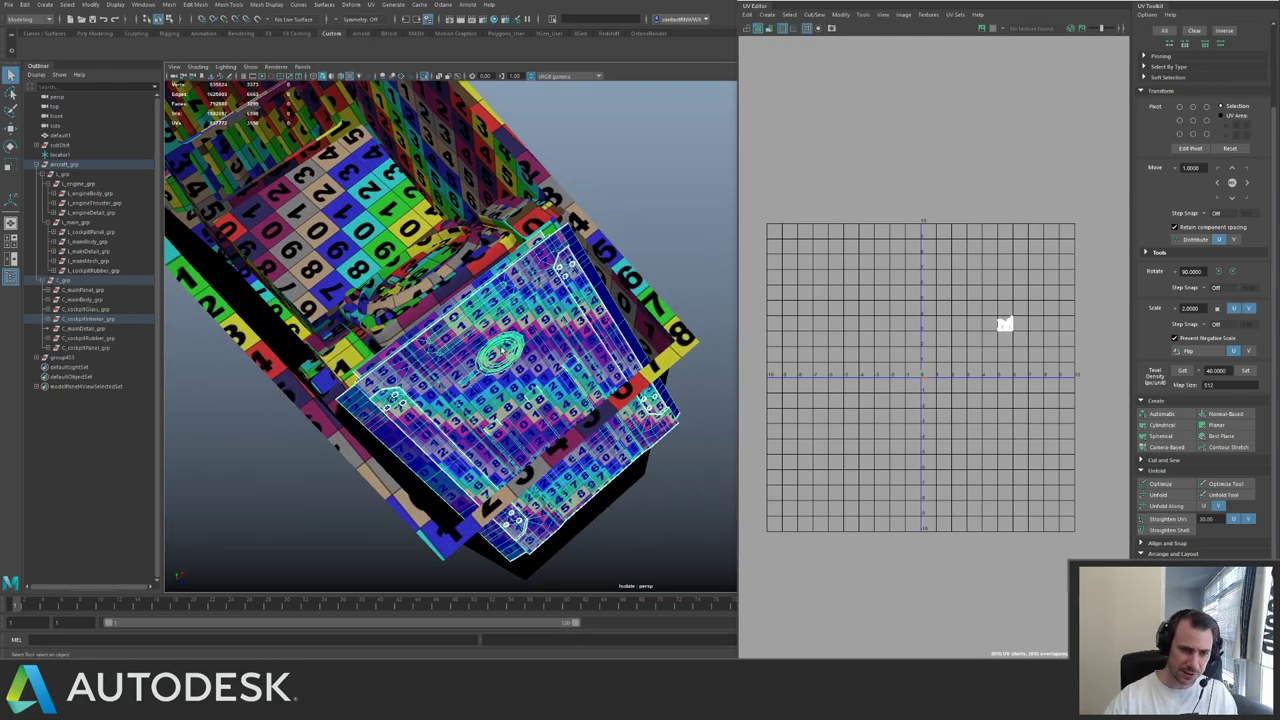
- Scale the round disc slightly along one axis and reselect all the end panel's parts
left_click(504, 351)
key("w")
key("r")
left_click_drag(572, 302, 556, 312)
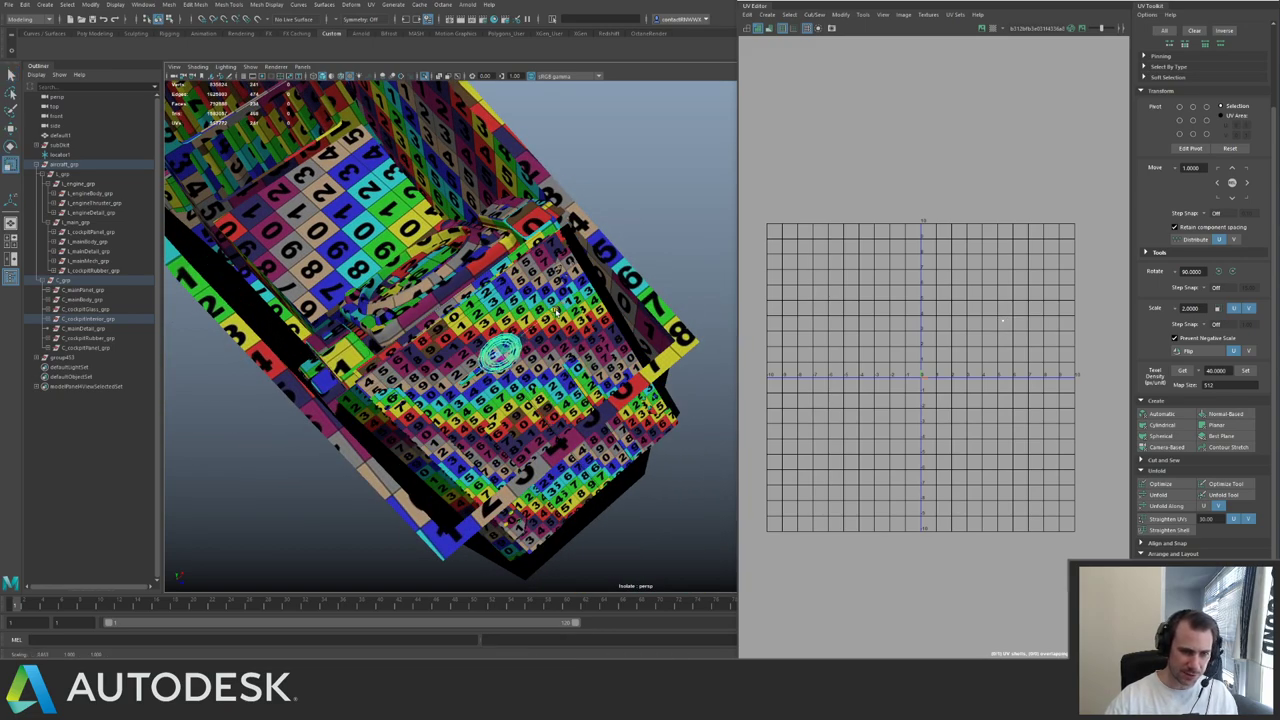
left_click(559, 334)
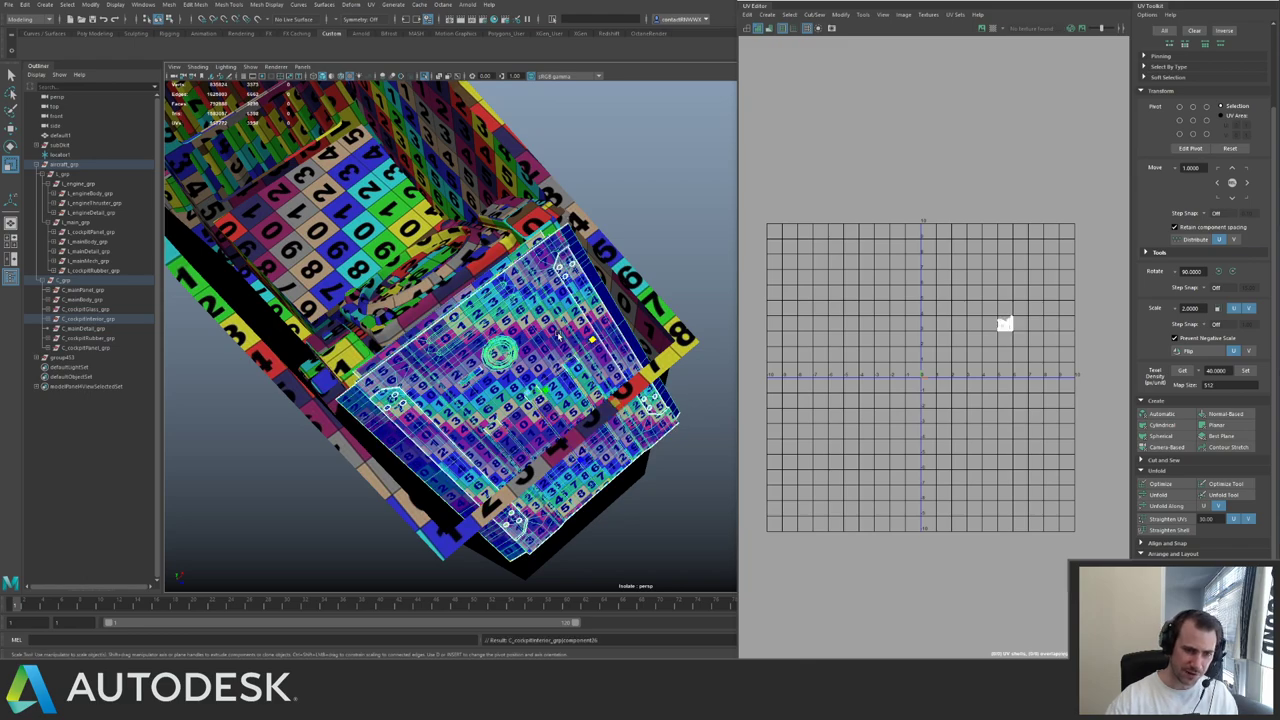
- Select all of the end panel's UVs and unfold them along U
right_click_drag(960, 346, 1002, 340, "alt")
middle_click_drag(1002, 340, 862, 368, "alt")
right_click_drag(862, 368, 950, 366, "alt")
key("ctrl+F12")
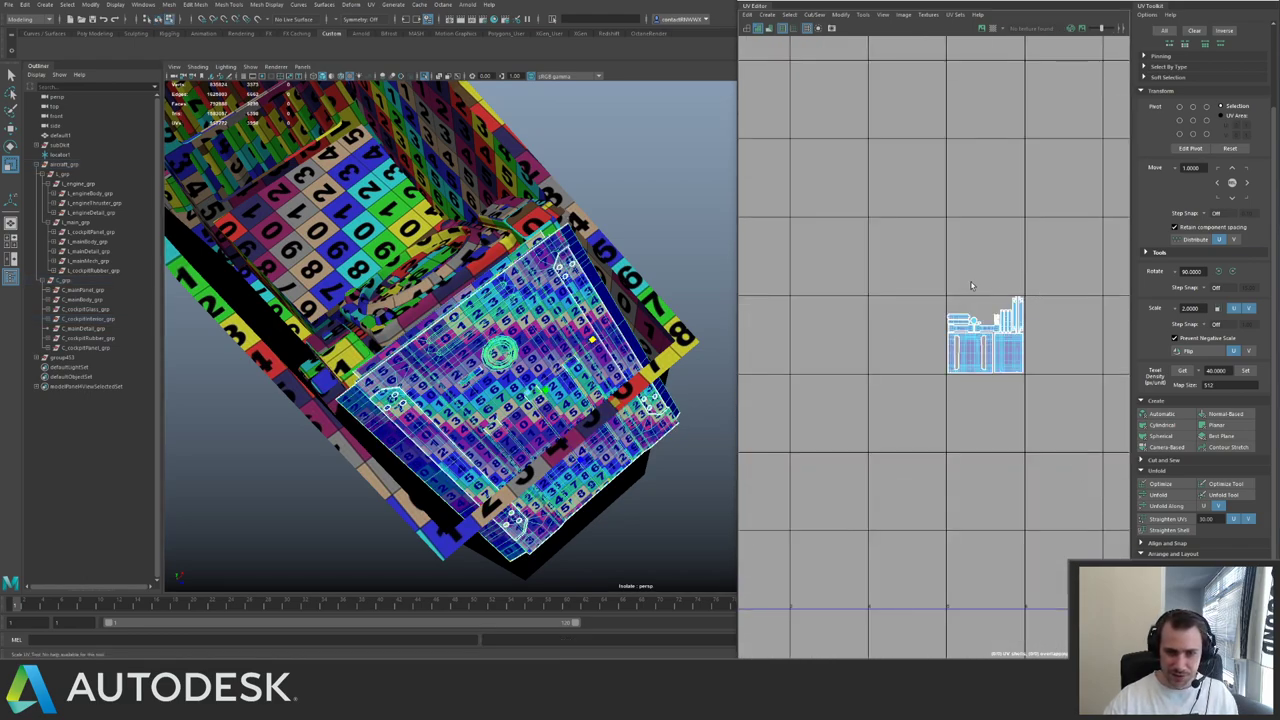
right_click_drag(1004, 326, 1119, 427, "alt")
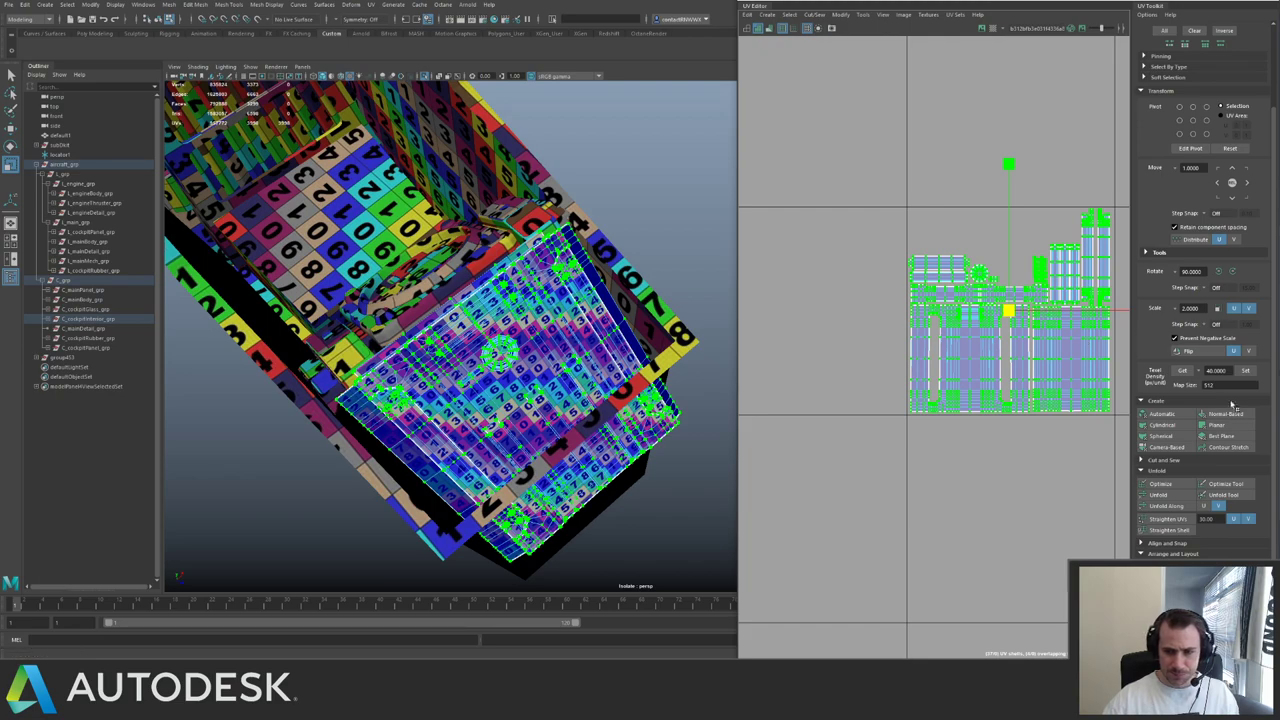
left_click(1152, 494)
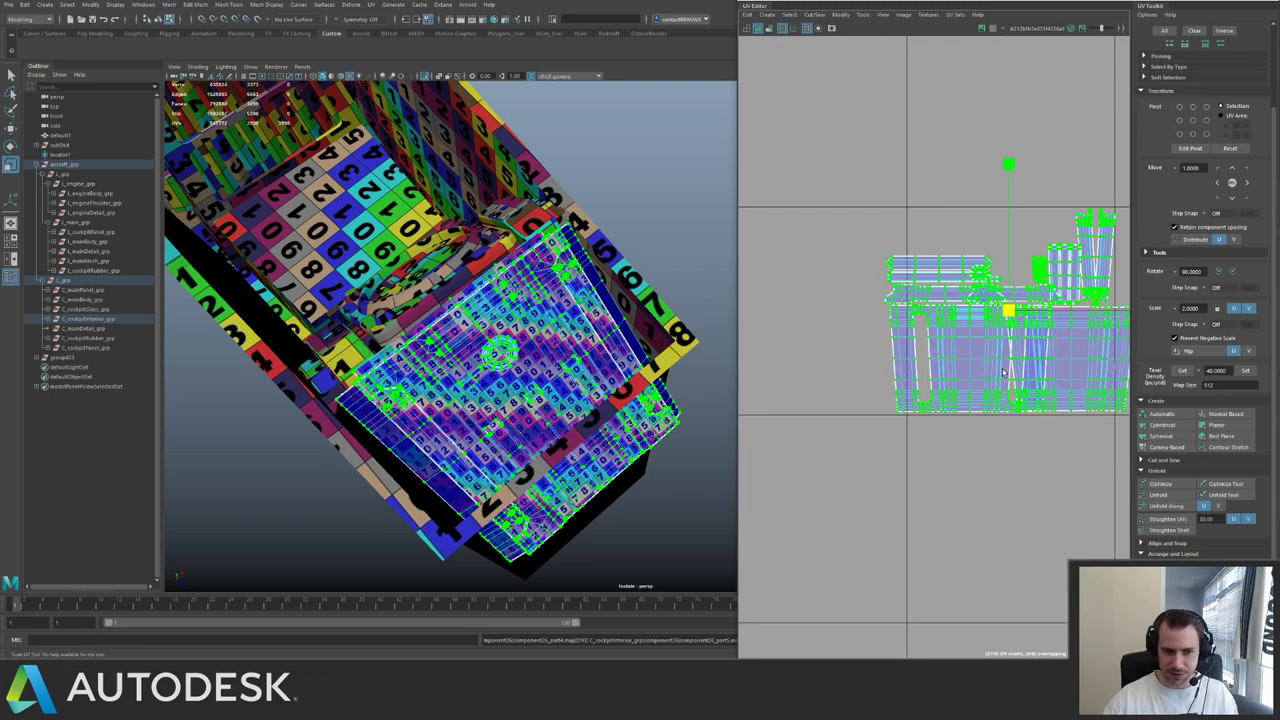
- Set the end panel's UVs to a texel density of 40 and lay out the shells
middle_click_drag(1036, 374, 984, 378, "alt")
right_click_drag(984, 378, 940, 352, "alt")
middle_click_drag(940, 352, 864, 310, "alt")
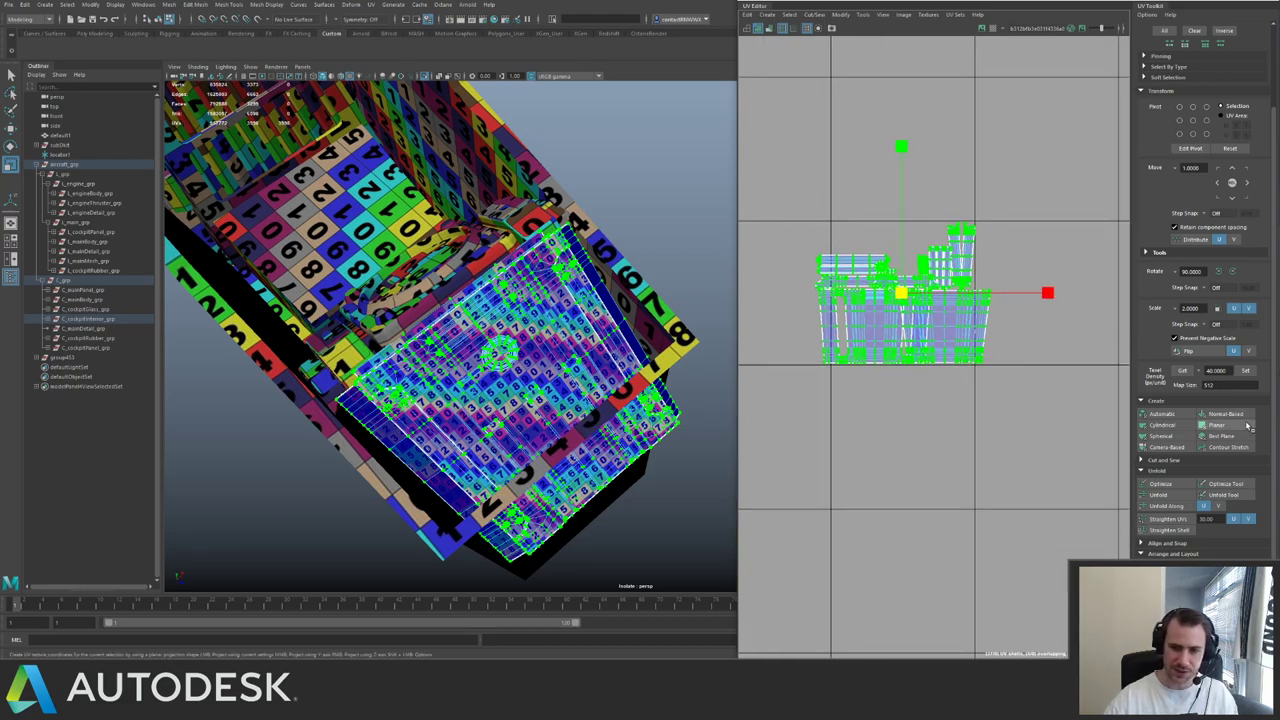
left_click(1245, 371)
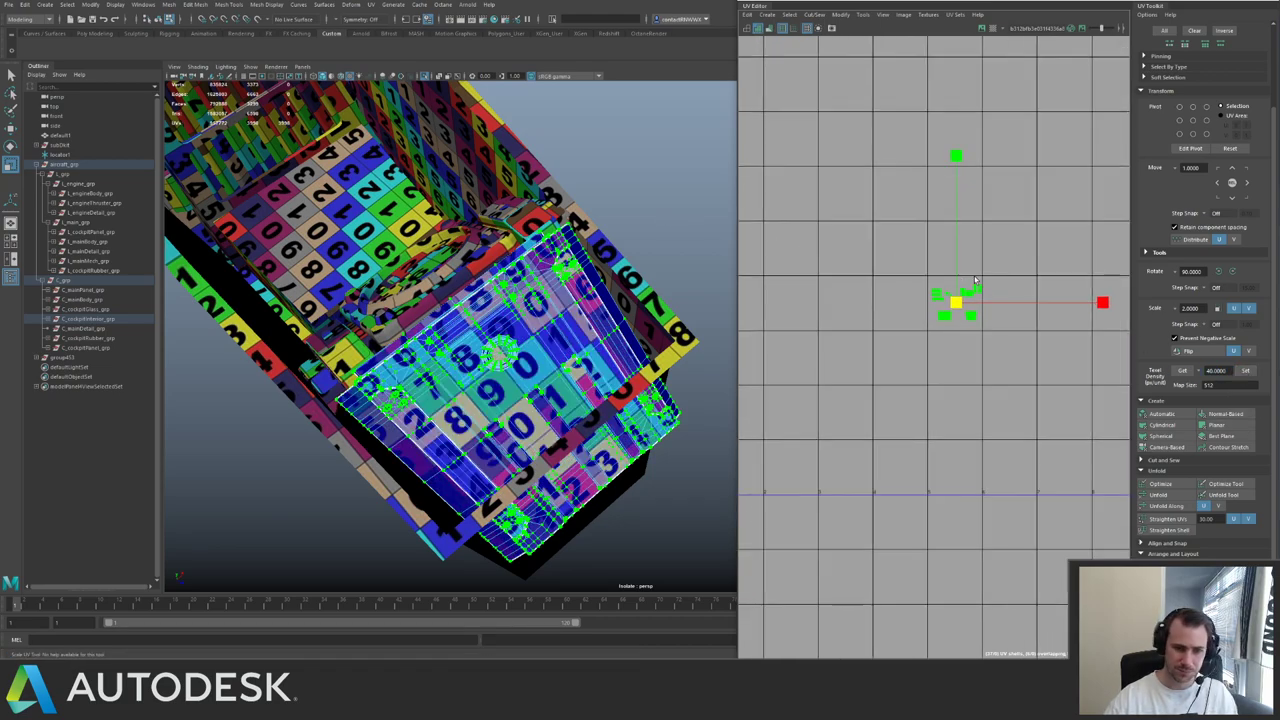
right_click_drag(900, 362, 807, 374, "alt")
middle_click_drag(807, 374, 917, 339, "alt")
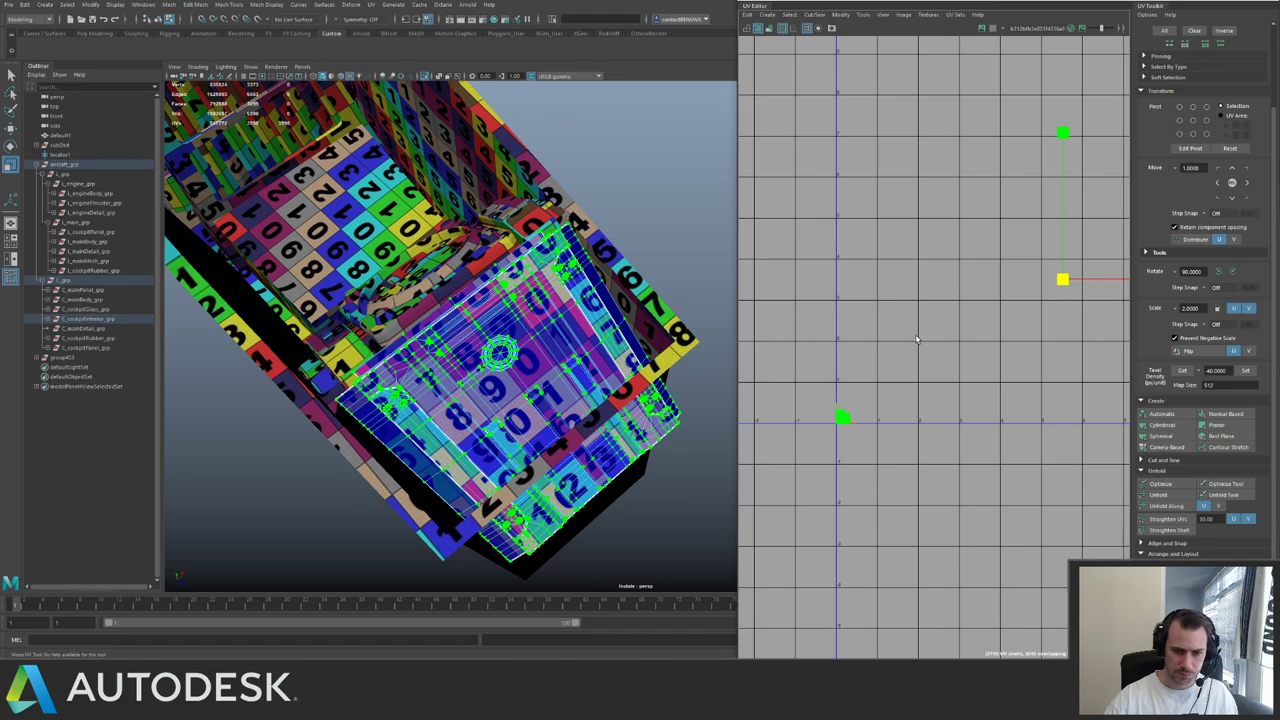
- Move the end panel's UV shells in whole-tile increments to about U -1.9, V 3.1
scroll(944, 349, "down", 2)
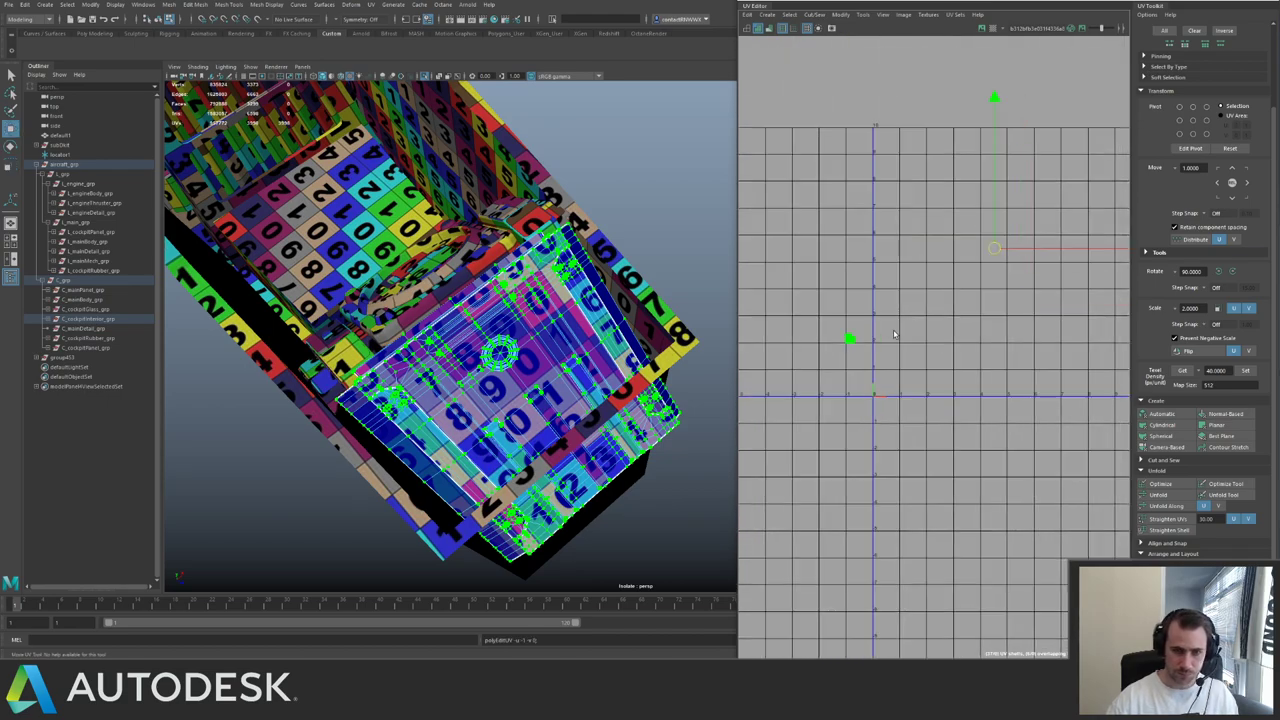
key("Left")
key("Up")
- Select all of the cockpit interior parts as objects so that their UV shells show together
right_click_drag(428, 325, 385, 300)
left_click(440, 322)
left_click_drag(385, 300, 457, 267, "alt")
left_click(457, 275)
right_click_drag(457, 275, 358, 247, "alt")
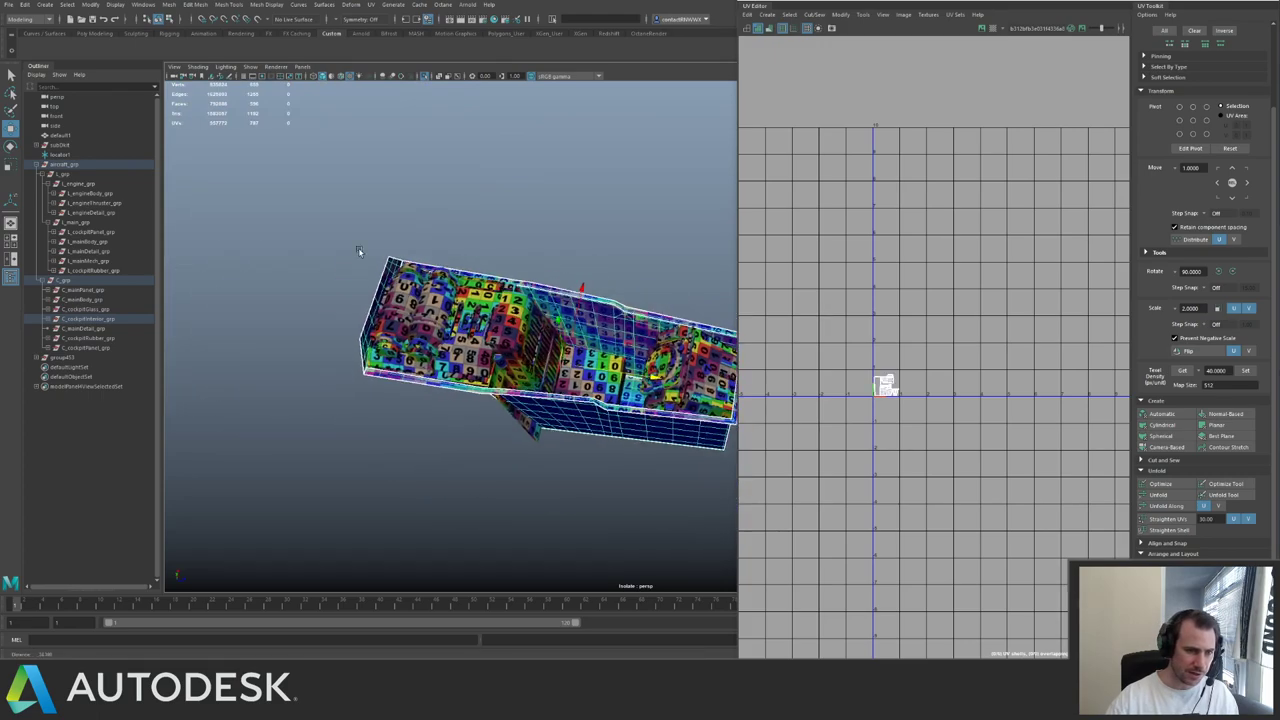
middle_click_drag(471, 206, 400, 206, "alt")
left_click(398, 206)
left_click_drag(277, 231, 694, 488)
middle_click_drag(881, 356, 901, 321, "alt")
right_click_drag(901, 321, 925, 268, "alt")
middle_click_drag(925, 268, 918, 259, "alt")
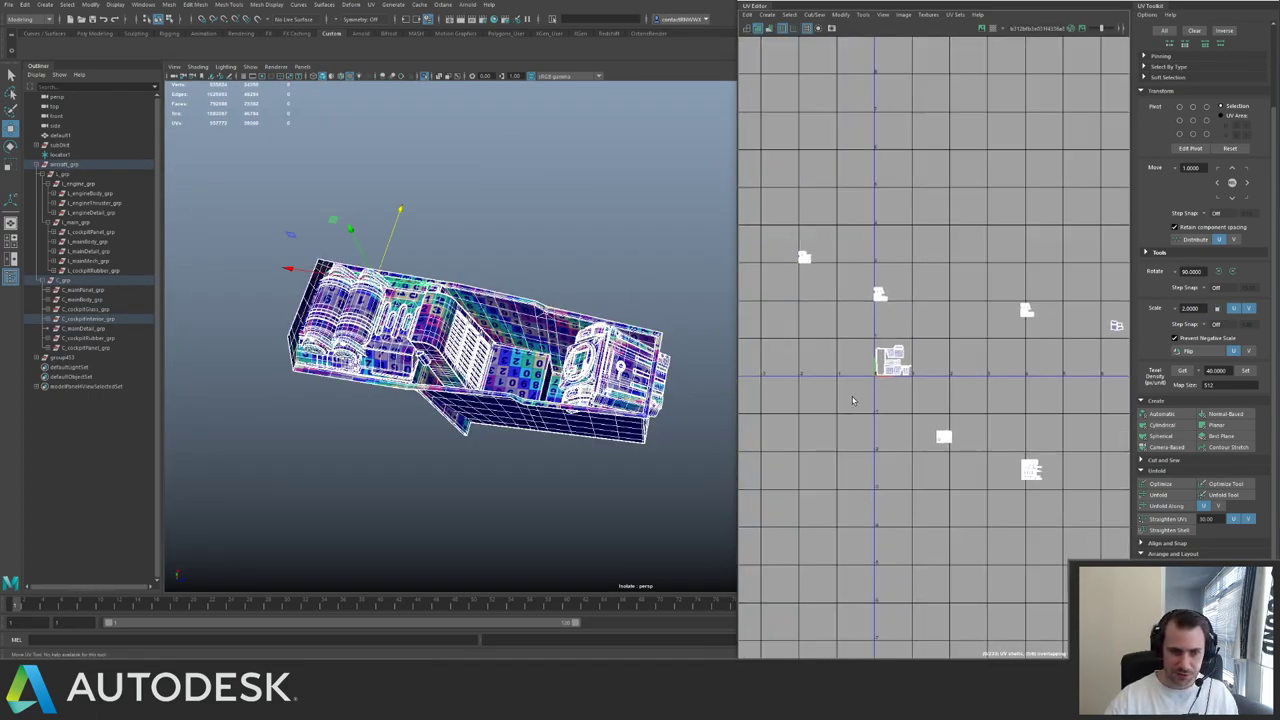
- Gather the UV shells of the end panel and the neighbouring control parts and lay them out together in the tile from U -1 to 0
right_click_drag(917, 351, 955, 352)
left_click_drag(548, 308, 715, 462)
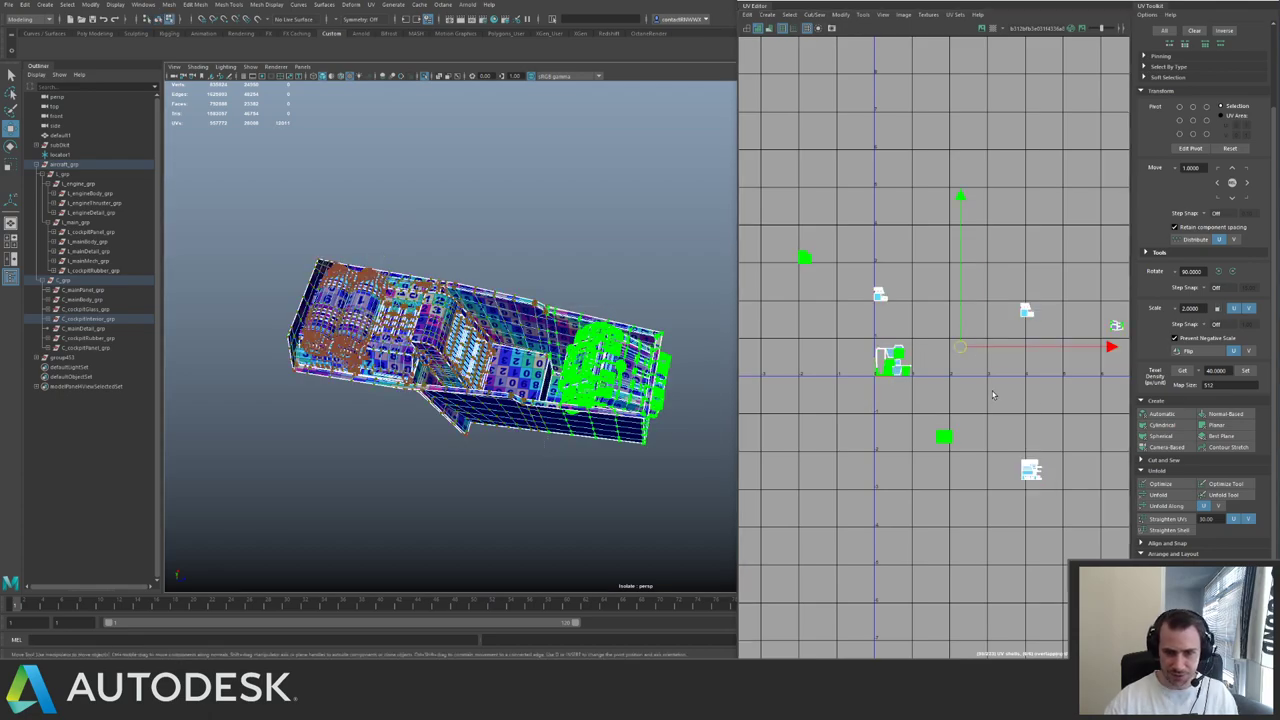
mouse_move(910, 406)
left_mouse_down()
mouse_move(960, 455)
mouse_move(900, 305)
mouse_move(818, 262)
mouse_move(846, 280)
left_mouse_up()
left_click(944, 437)
right_click_drag(902, 260, 799, 348, "shift")
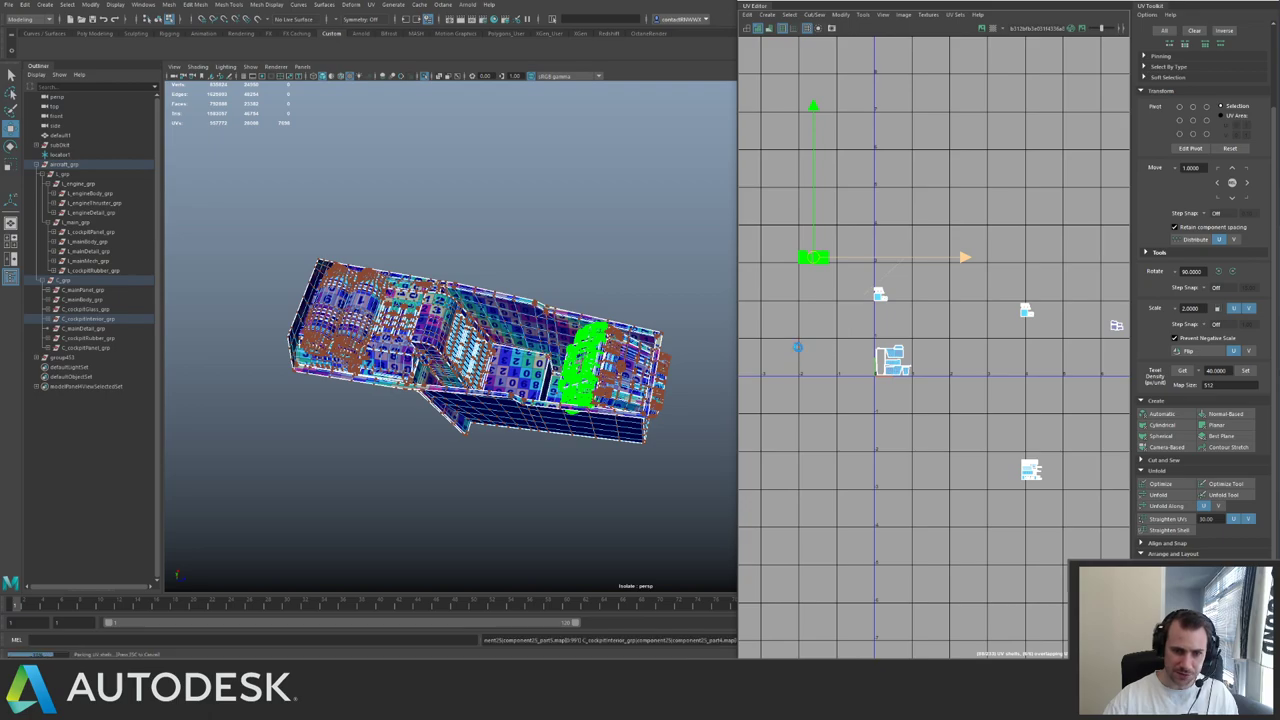
scroll(890, 387, "up", 4)
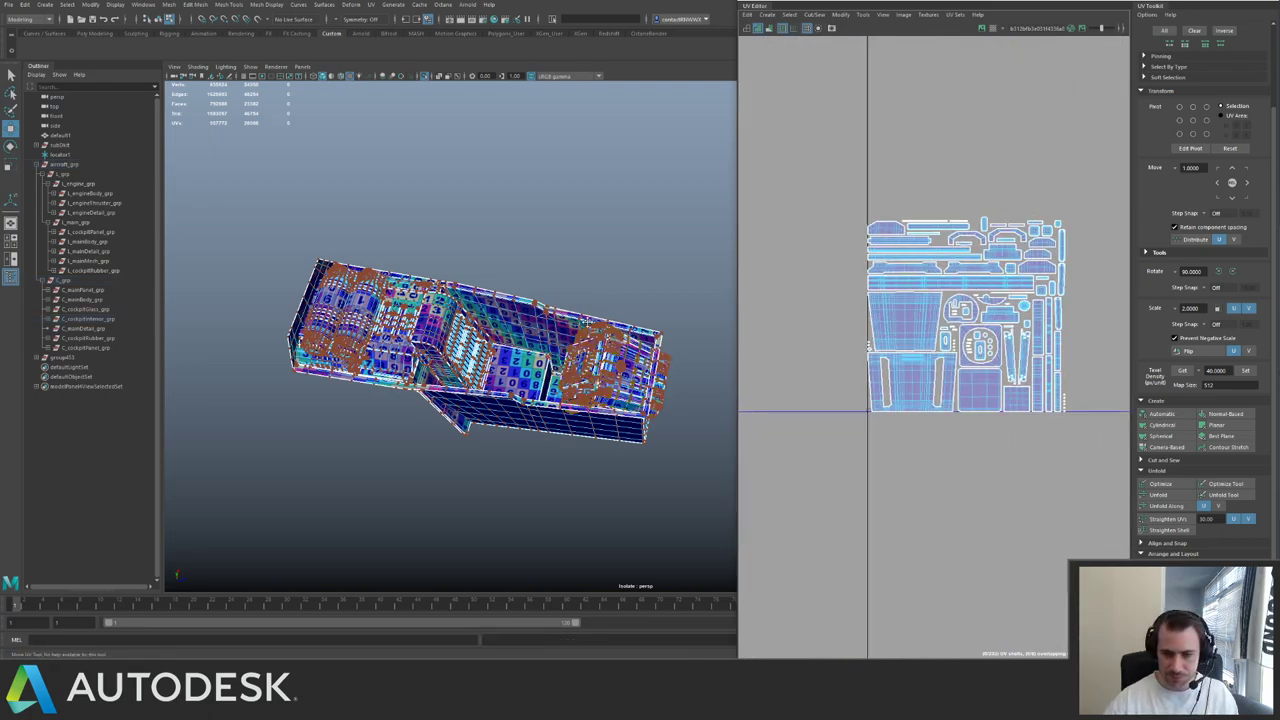
- Move the slatted panel's UV shells to about U 2.3, V -2.4 and those of the parts behind it to about U 4.1, V 0.3
scroll(911, 379, "down", 10)
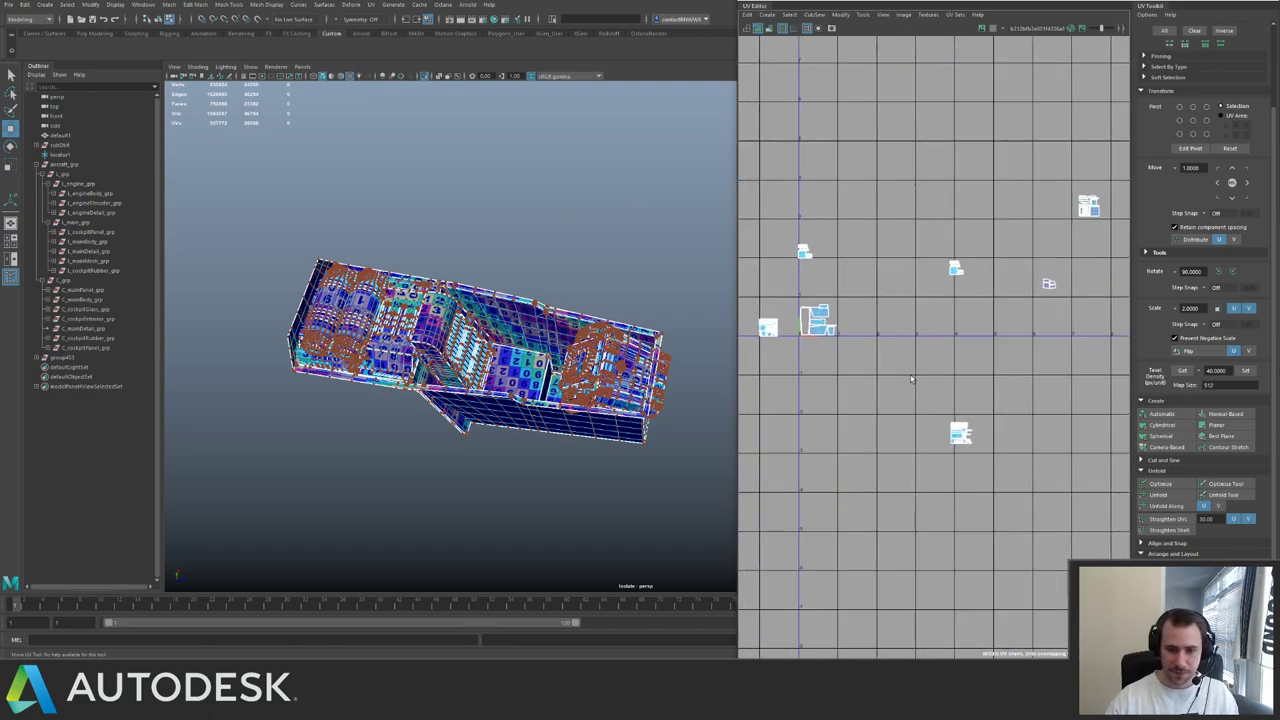
left_click(960, 433)
left_click_drag(968, 440, 896, 435)
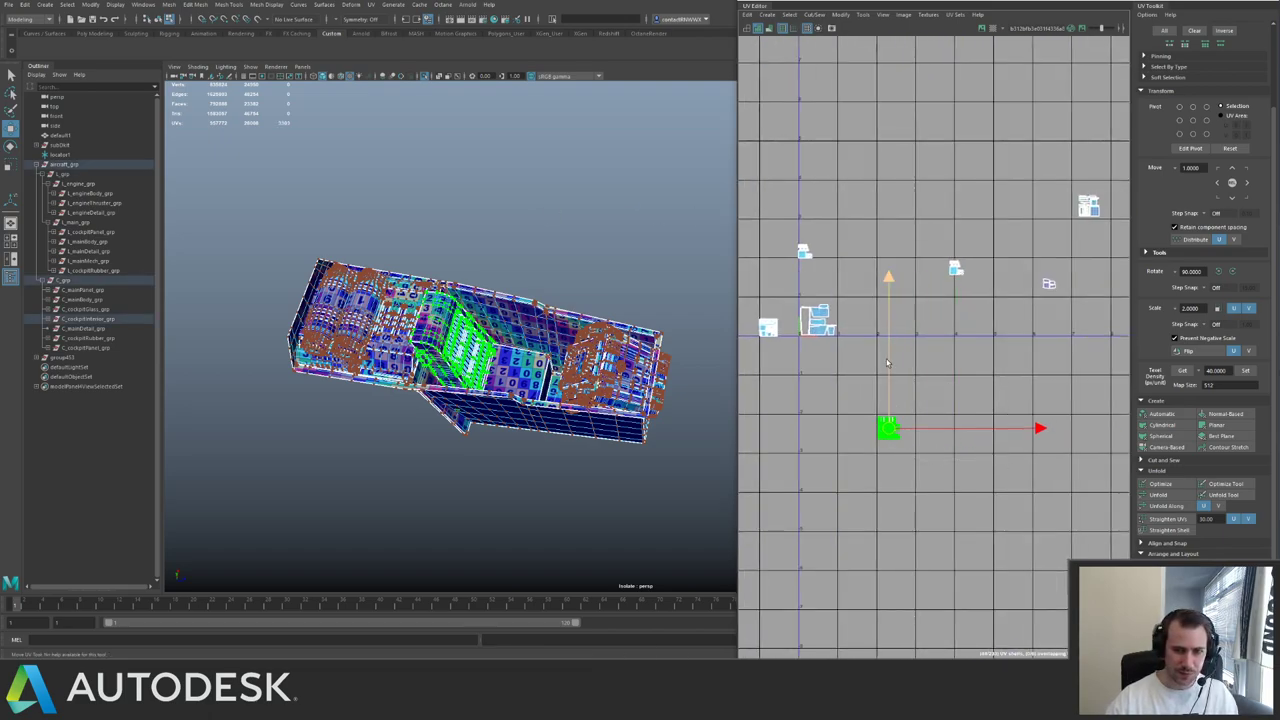
left_click(1088, 206)
middle_click_drag(1090, 206, 1045, 236, "alt")
left_click_drag(1044, 236, 895, 350)
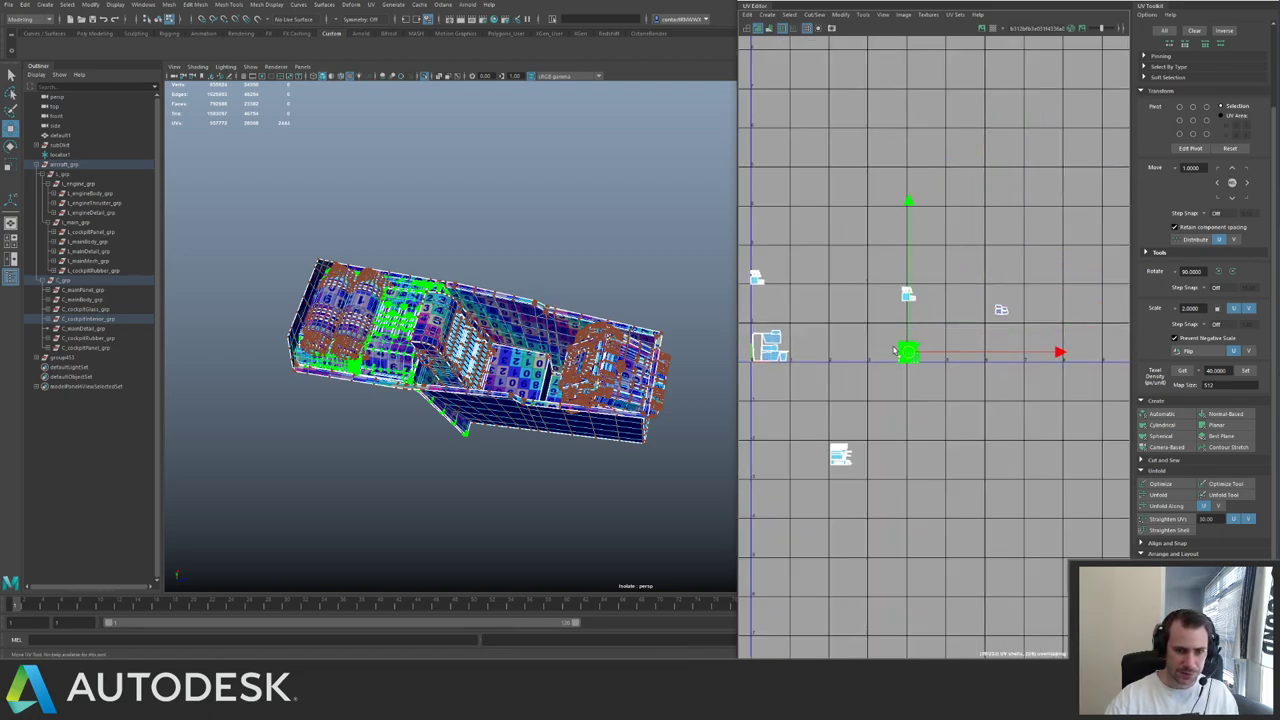
- Lay out the UV shells of both padded cushion groups together and place them at about U 3.7, V 1.2
left_click(908, 295)
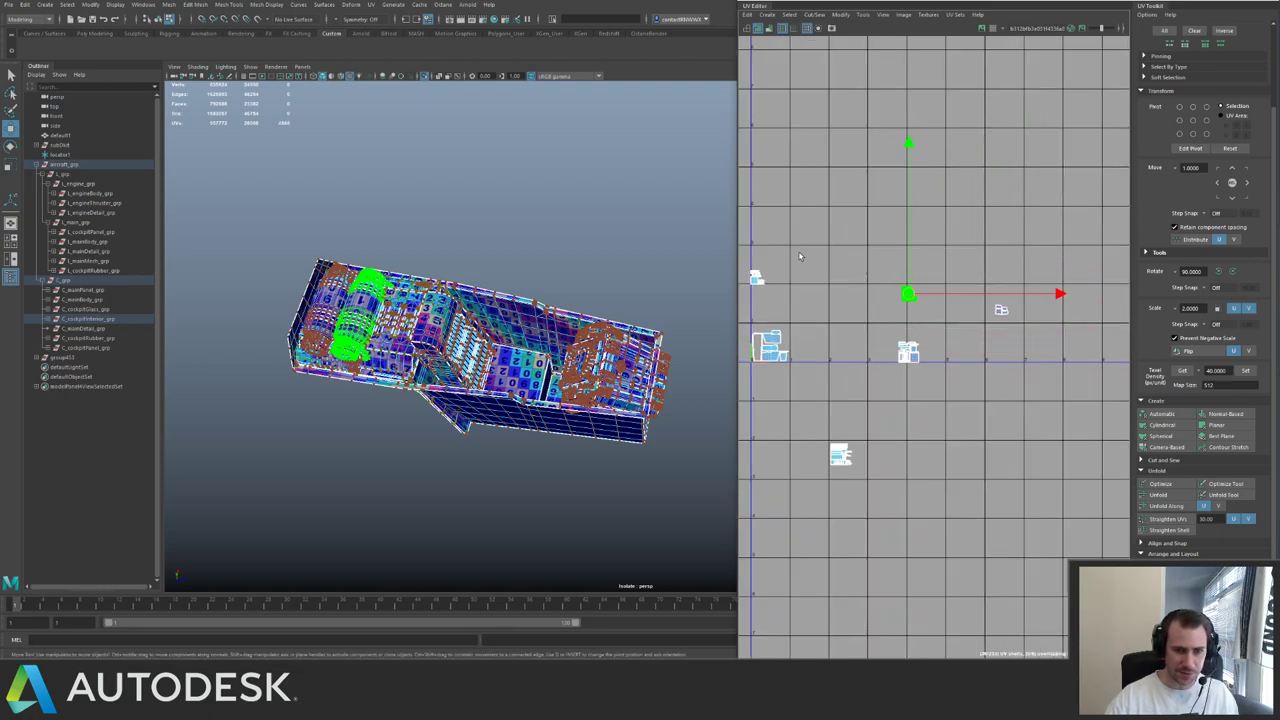
middle_click_drag(800, 256, 861, 263, "alt")
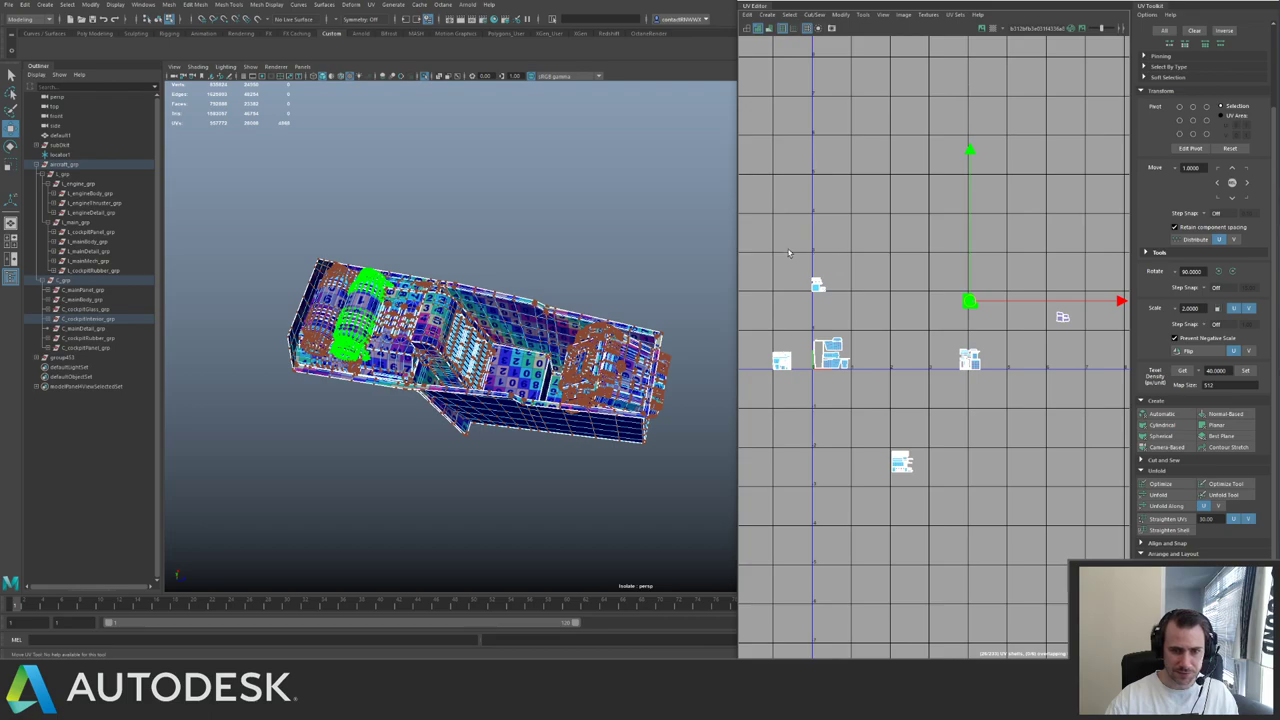
left_click(843, 352)
left_click(968, 348)
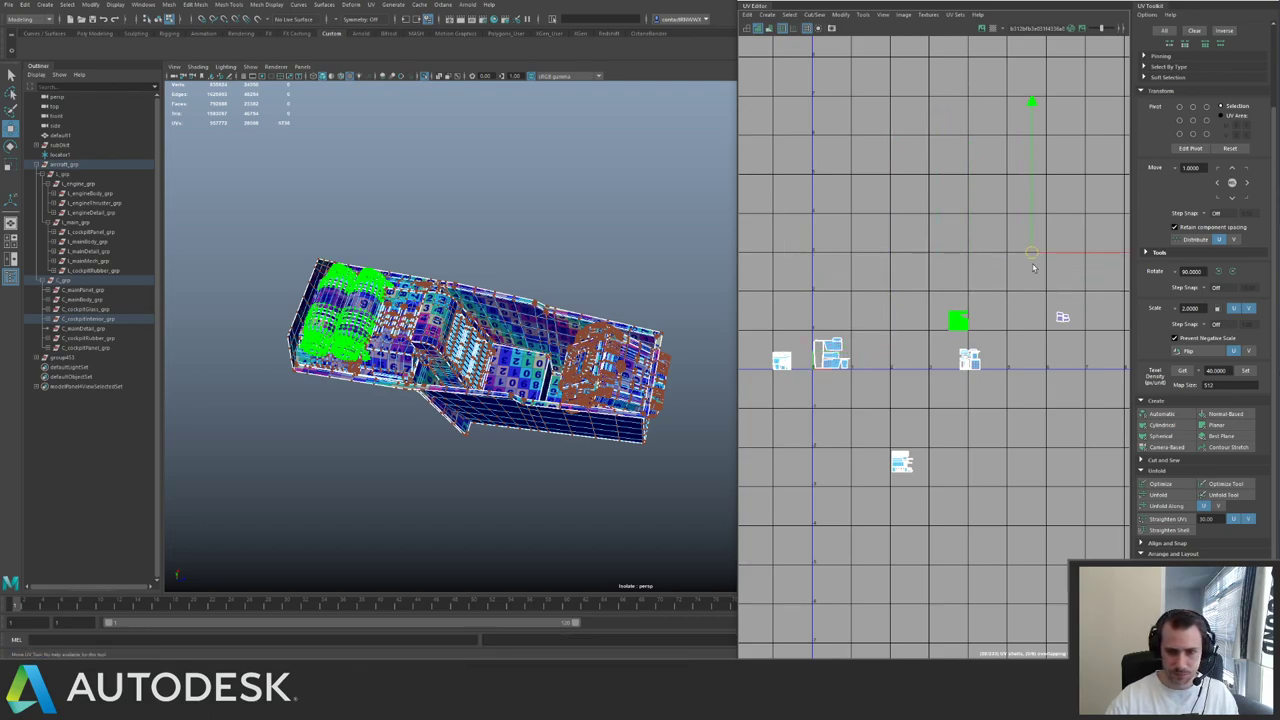
- Position the cushions' UV shells directly above the neighbouring shell group, just below V 1
middle_click_drag(912, 270, 786, 223, "alt")
right_click_drag(786, 223, 976, 302, "alt")
middle_click_drag(1029, 470, 876, 268, "alt")
middle_click_drag(971, 348, 844, 218, "alt")
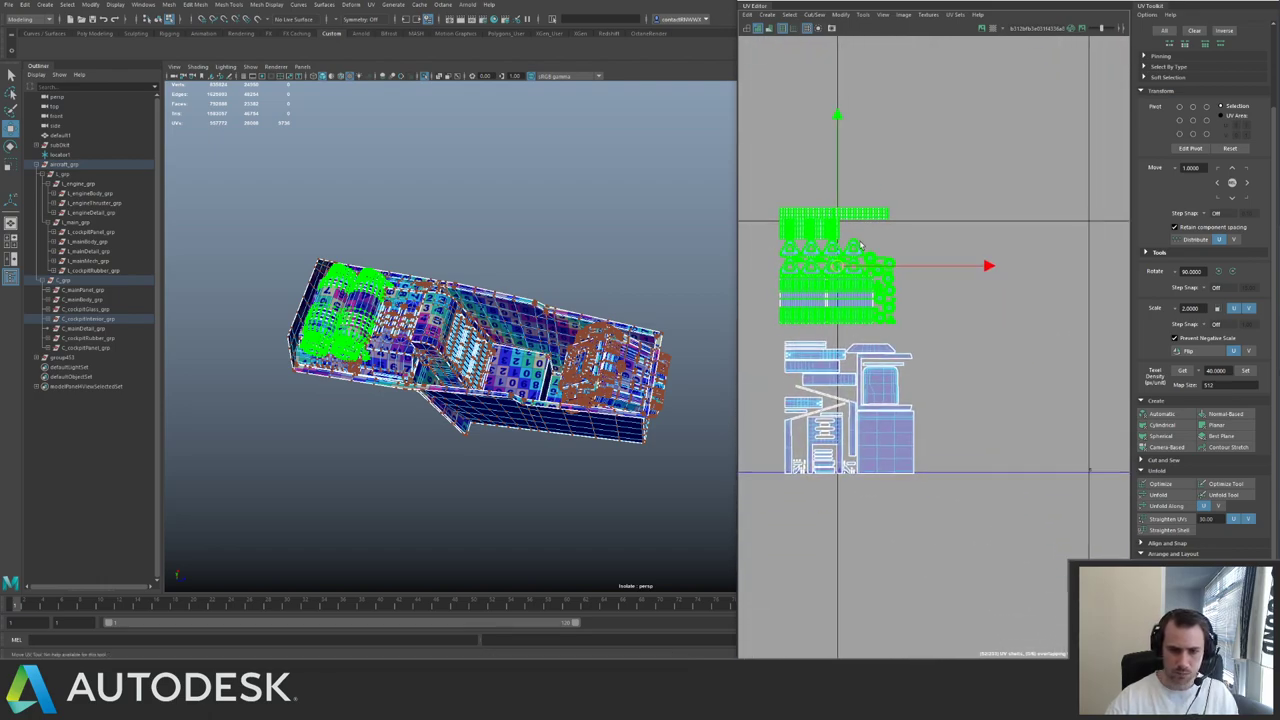
right_click_drag(844, 218, 843, 268, "alt")
left_click_drag(838, 283, 843, 299)
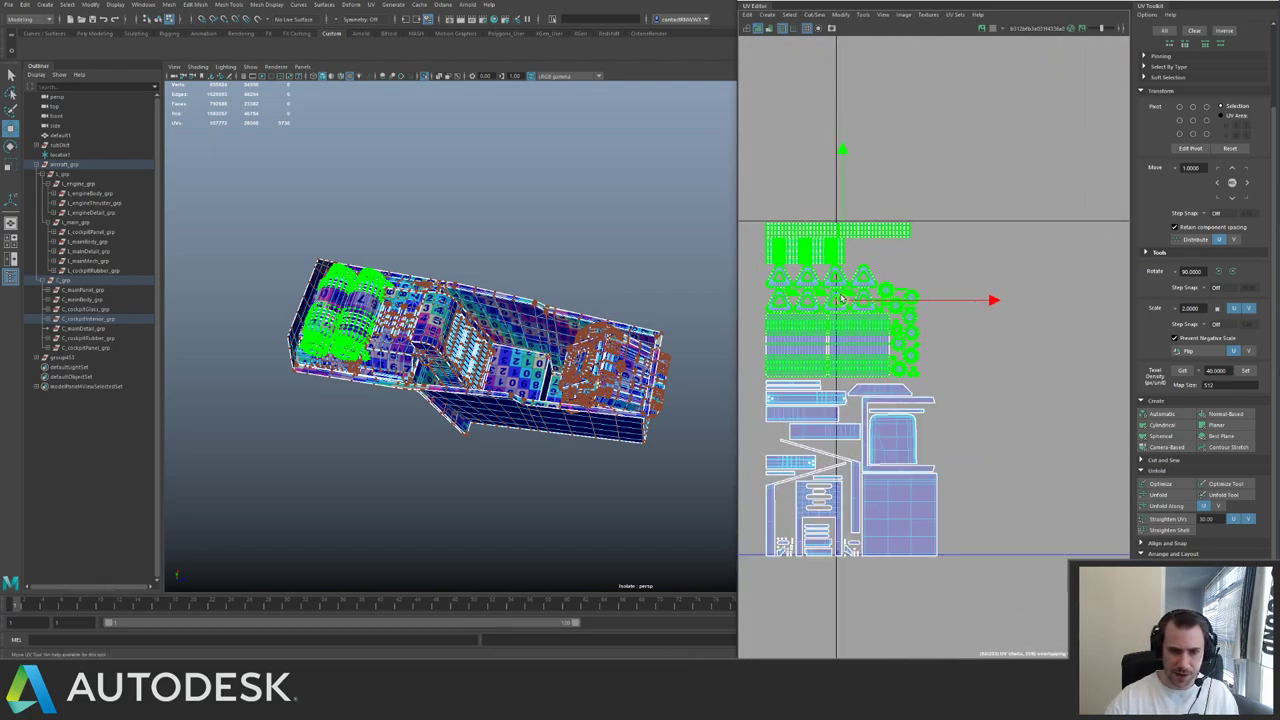
- Move the stacked cushion and neighbouring UV shells together inside the tile from U 4 to 5, V 0 to 1
right_click_drag(915, 329, 840, 262, "alt")
left_click_drag(811, 219, 945, 490)
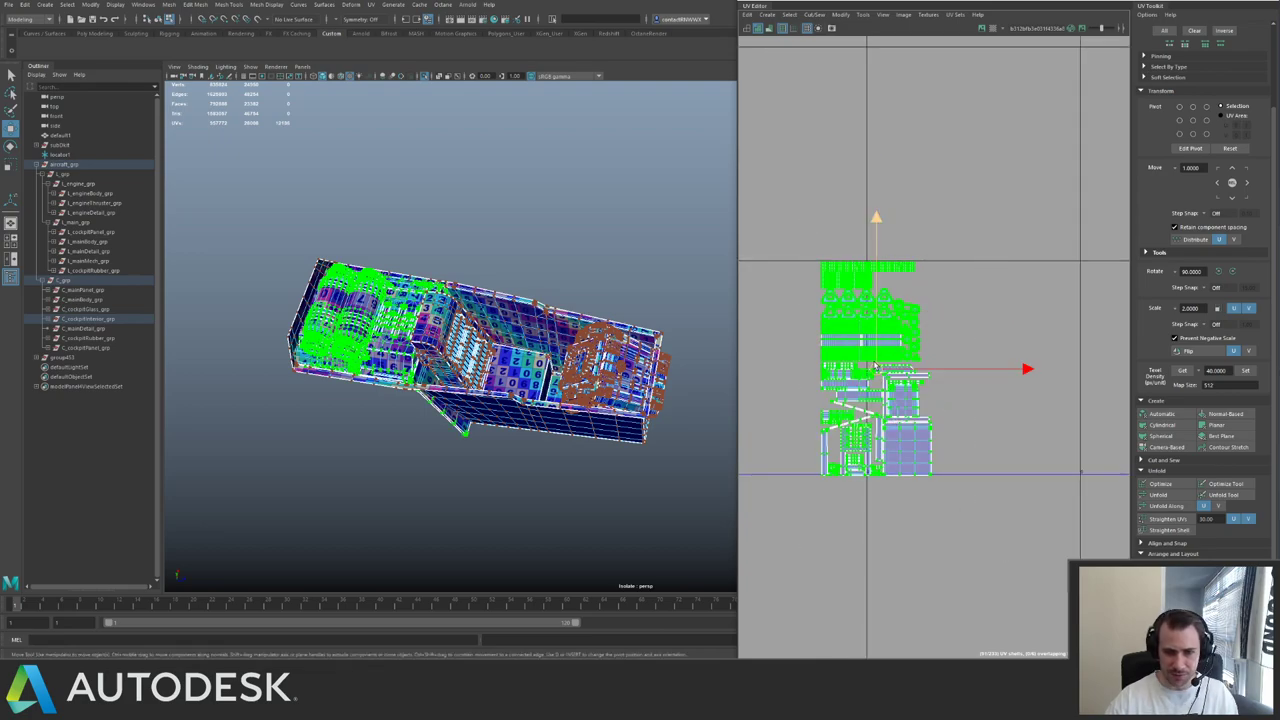
left_click_drag(908, 366, 960, 368)
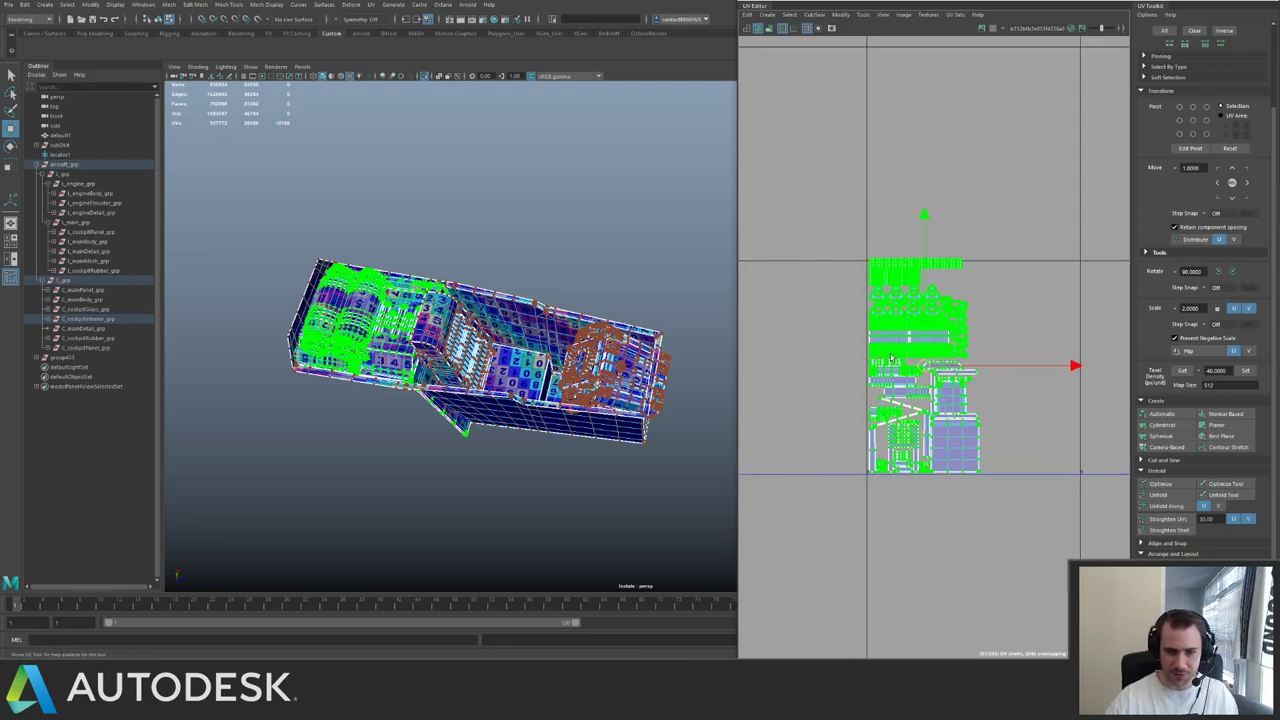
scroll(962, 376, "up", 2)
middle_click_drag(918, 359, 917, 358, "alt")
left_click_drag(904, 358, 899, 364)
key("w")
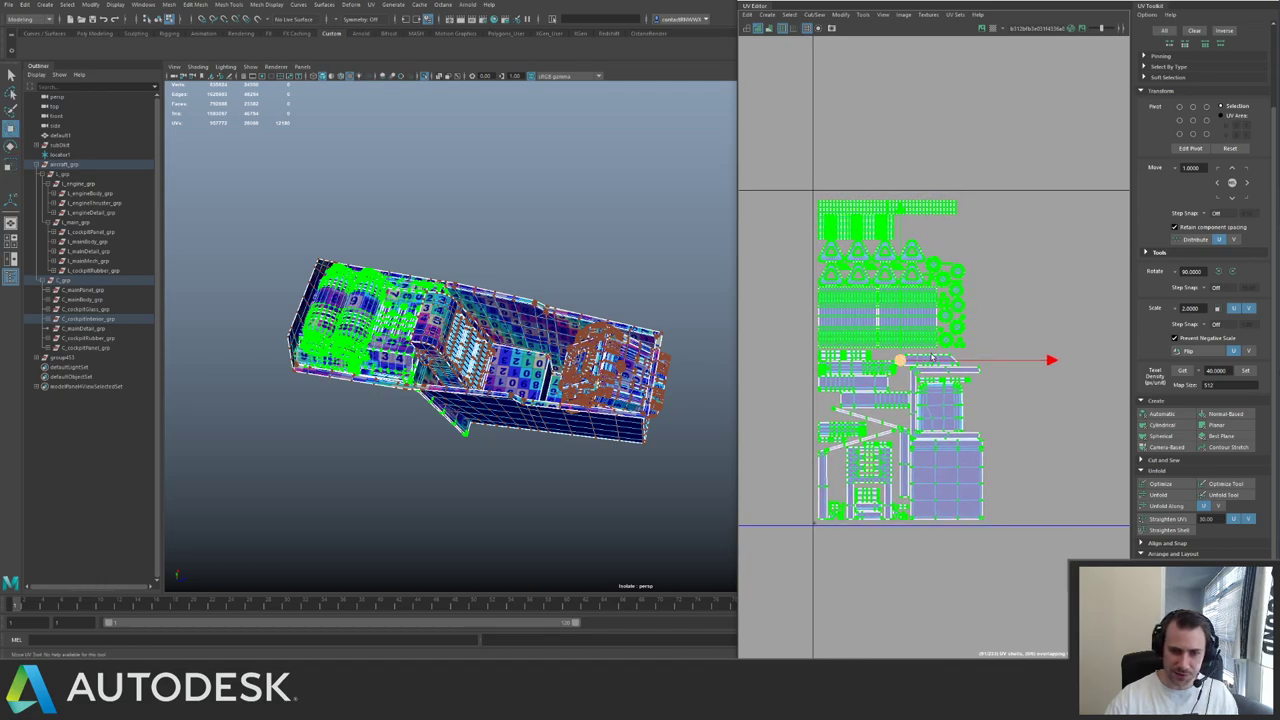
- Move the flat block's UV shells to about U 2.5, V -0.4
scroll(985, 325, "down", 8)
middle_click_drag(1022, 272, 948, 266, "alt")
left_click_drag(957, 261, 1020, 291)
left_click(1015, 284)
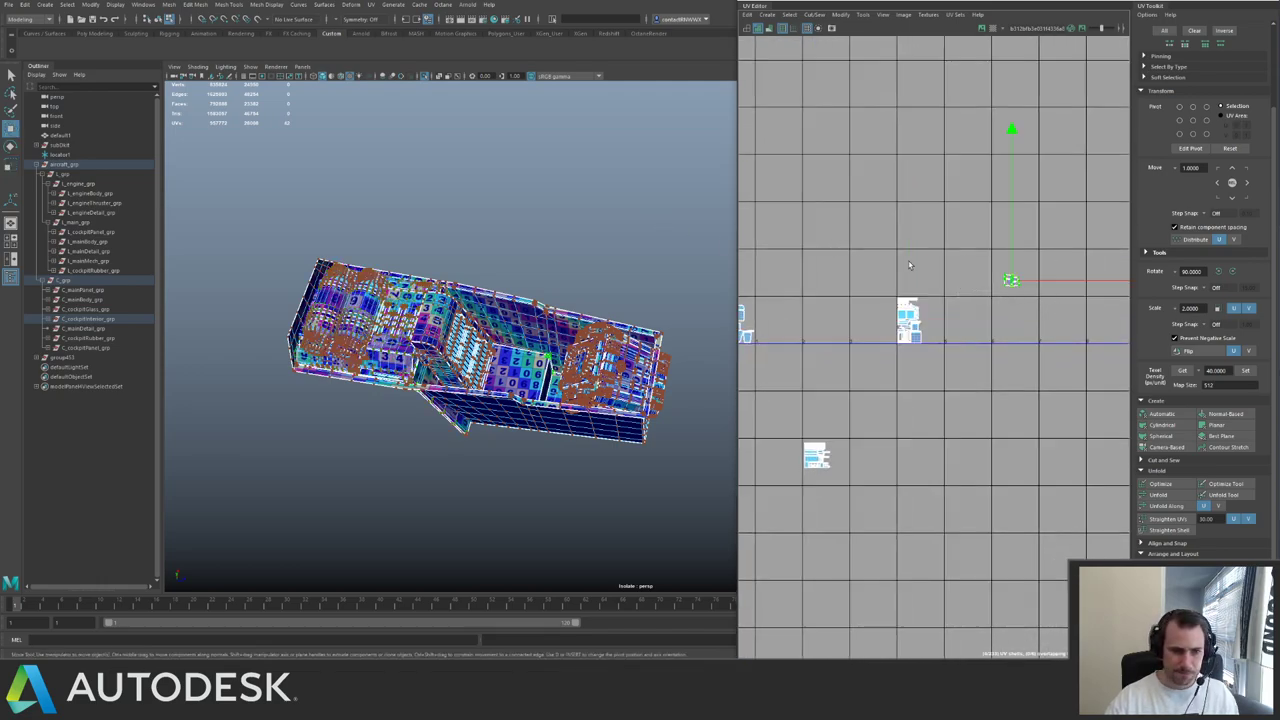
middle_click_drag(875, 267, 917, 276, "alt")
left_click_drag(1053, 290, 869, 375)
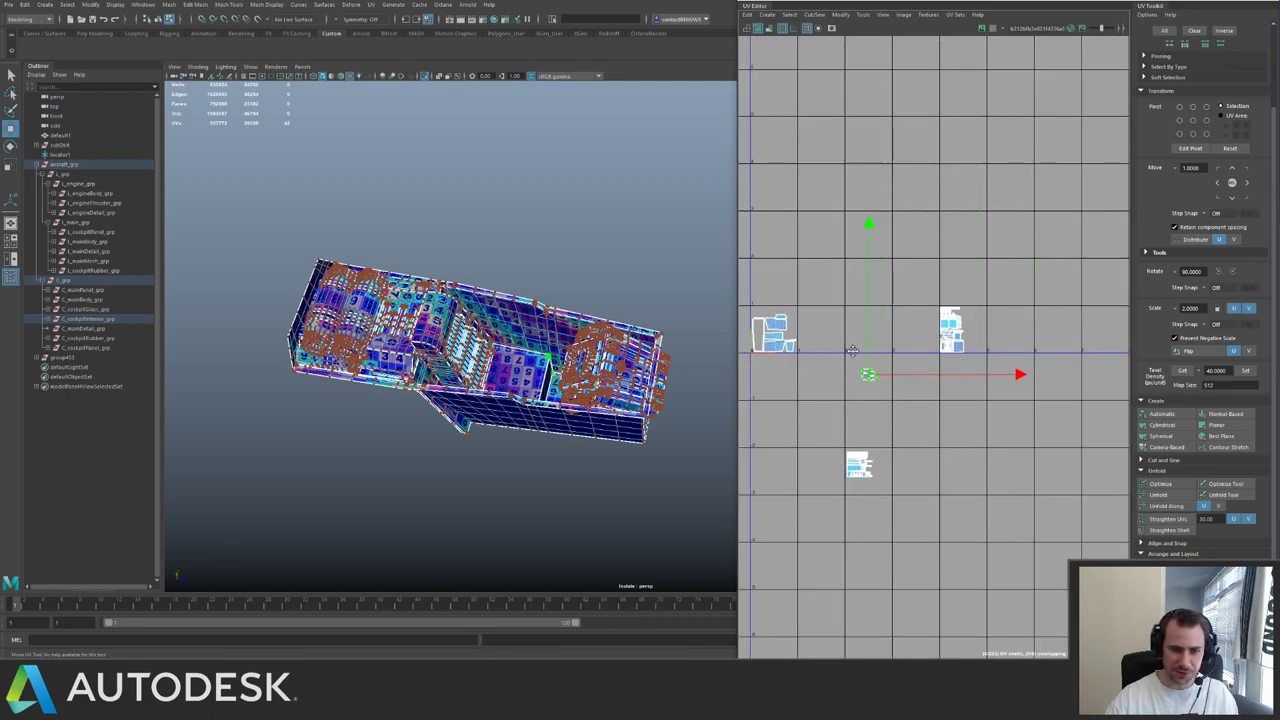
- Orient the flat block's UV shells straight along the U and V axes, below the V 0 line
middle_click_drag(818, 343, 984, 338, "alt")
left_click_drag(894, 366, 896, 364)
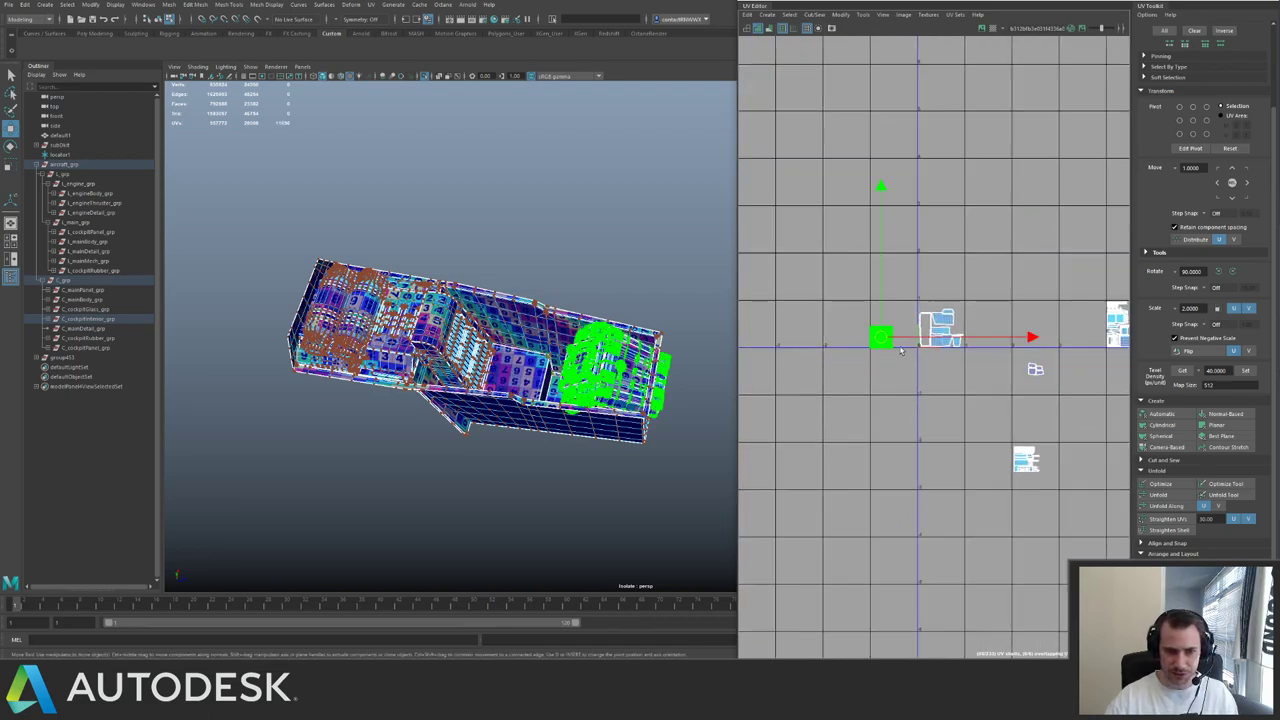
left_click(1030, 461)
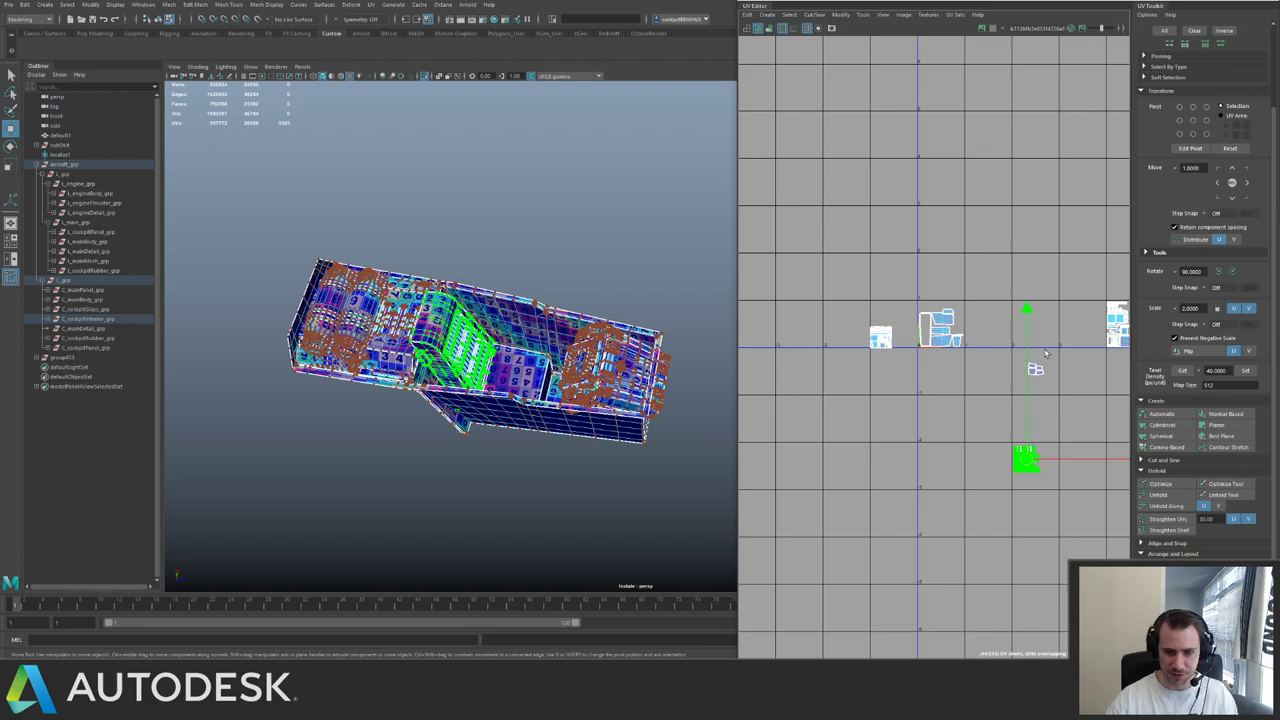
right_click_drag(1046, 353, 1129, 383, "alt")
left_click_drag(893, 207, 1031, 541)
right_click_drag(1009, 396, 869, 292, "alt")
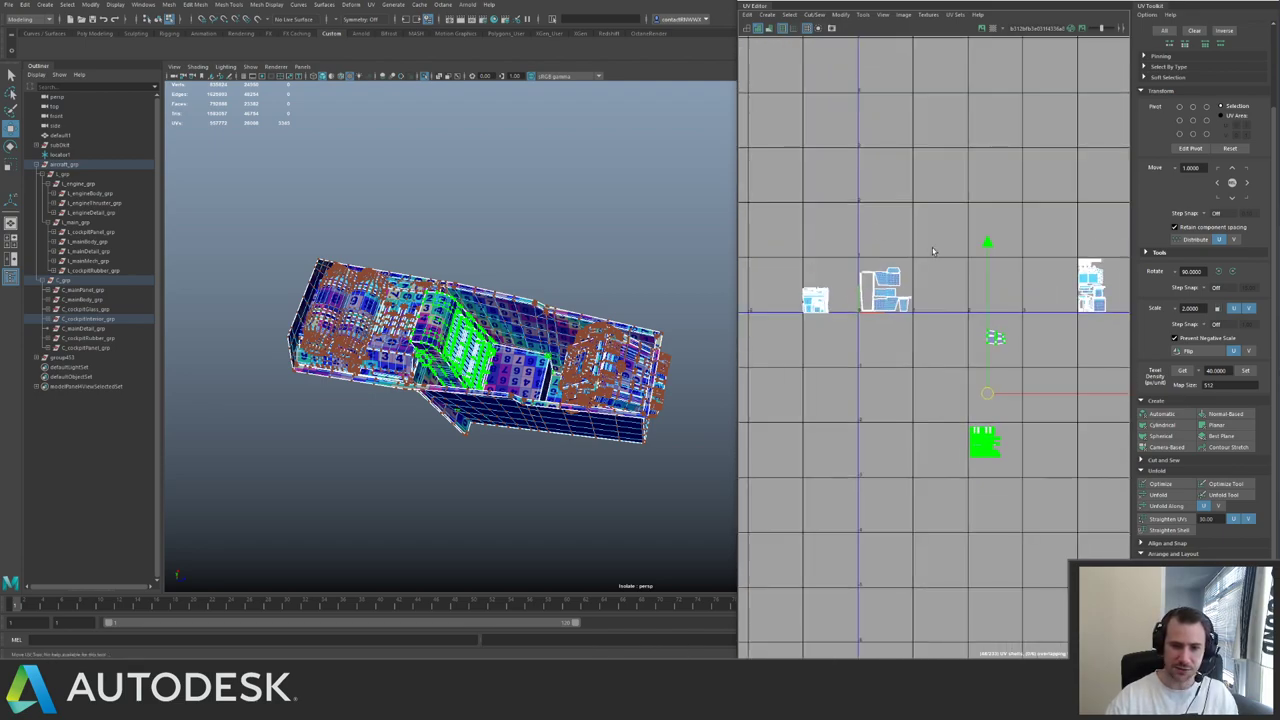
right_click_drag(955, 309, 989, 334, "alt")
middle_click_drag(989, 334, 838, 270, "alt")
left_click_drag(850, 251, 944, 348)
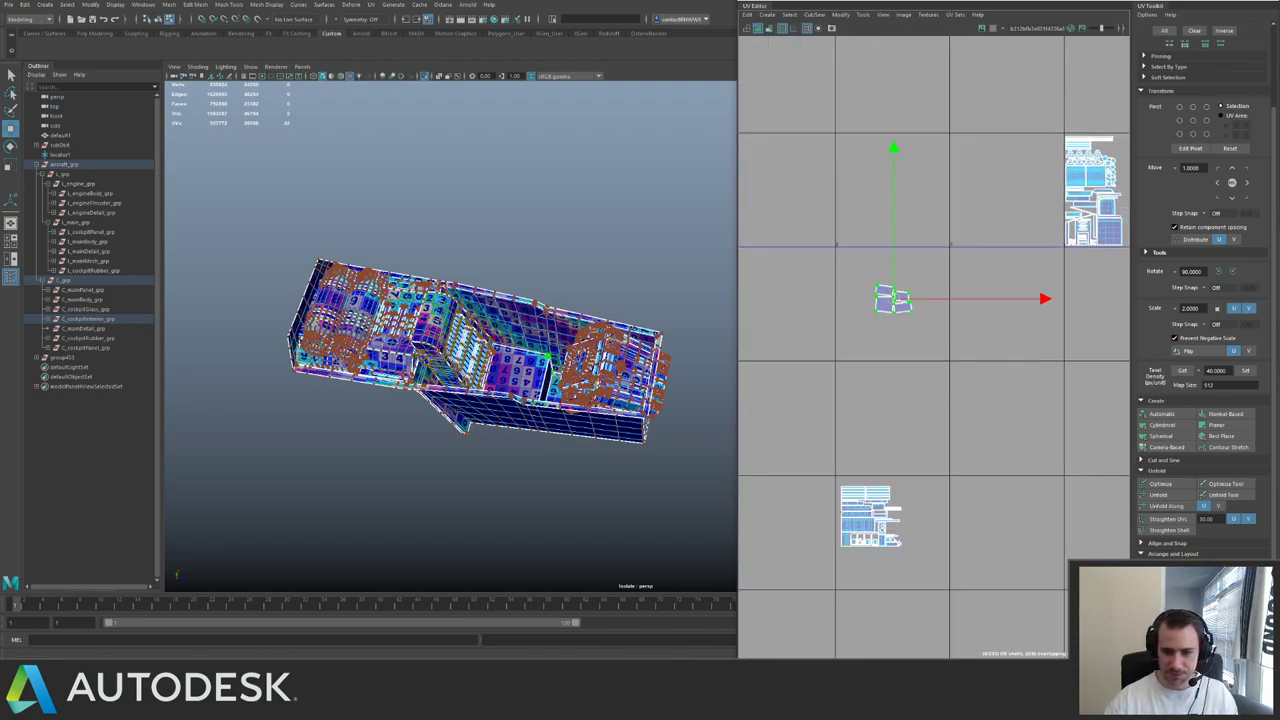
left_click(1168, 577)
left_click_drag(899, 312, 930, 337)
right_click_drag(932, 338, 1051, 377, "ctrl")
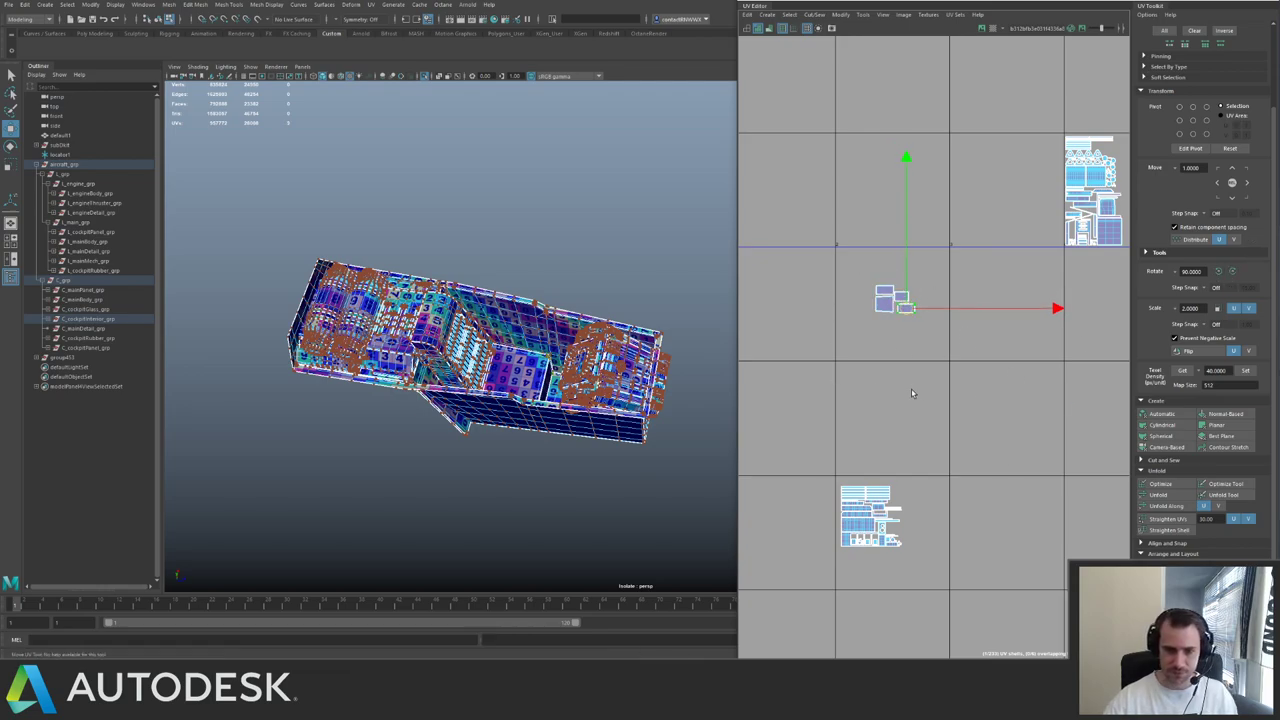
- Lay out the UV shells of the flat block and the slanted grille part together and place them in tile U 2 to 3, V 0 to 1
right_click_drag(898, 359, 820, 318, "alt")
left_click_drag(835, 259, 974, 497)
right_click_drag(965, 361, 881, 457, "shift")
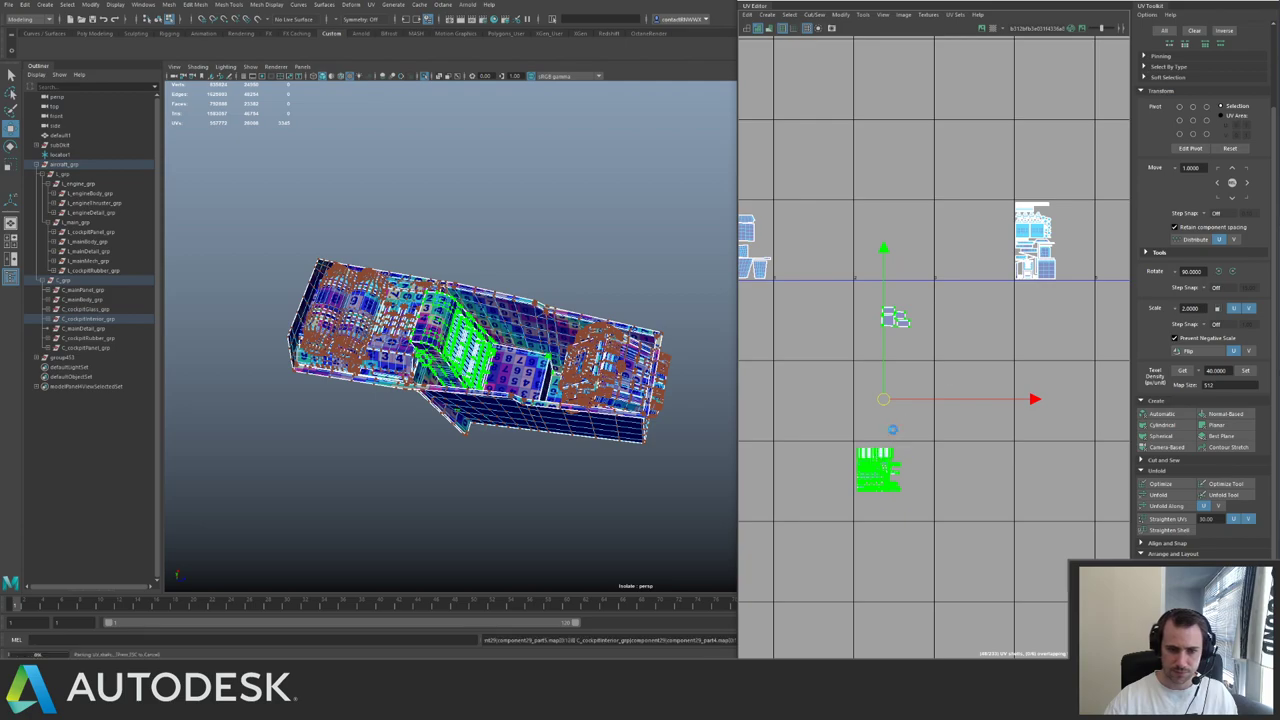
right_click_drag(958, 346, 891, 328, "alt")
key("Right")
key("Right")
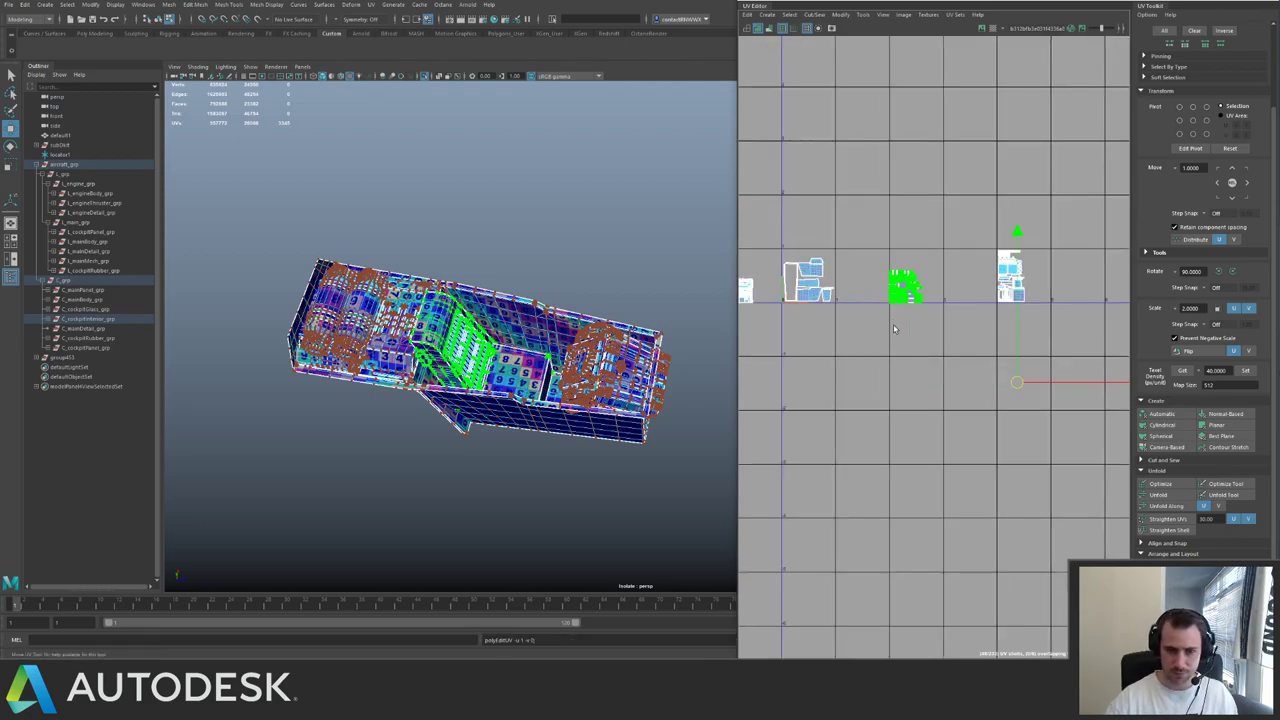
- Move the front instrument block's UV shells from tile U -1 to 0 into the free lower corner of tile U 4 to 5
right_click_drag(940, 297, 880, 302, "alt")
mouse_move(880, 302)
middle_mouse_down("alt")
mouse_move(972, 307)
mouse_move(894, 310)
middle_mouse_up("alt")
scroll(895, 310, "up", 1)
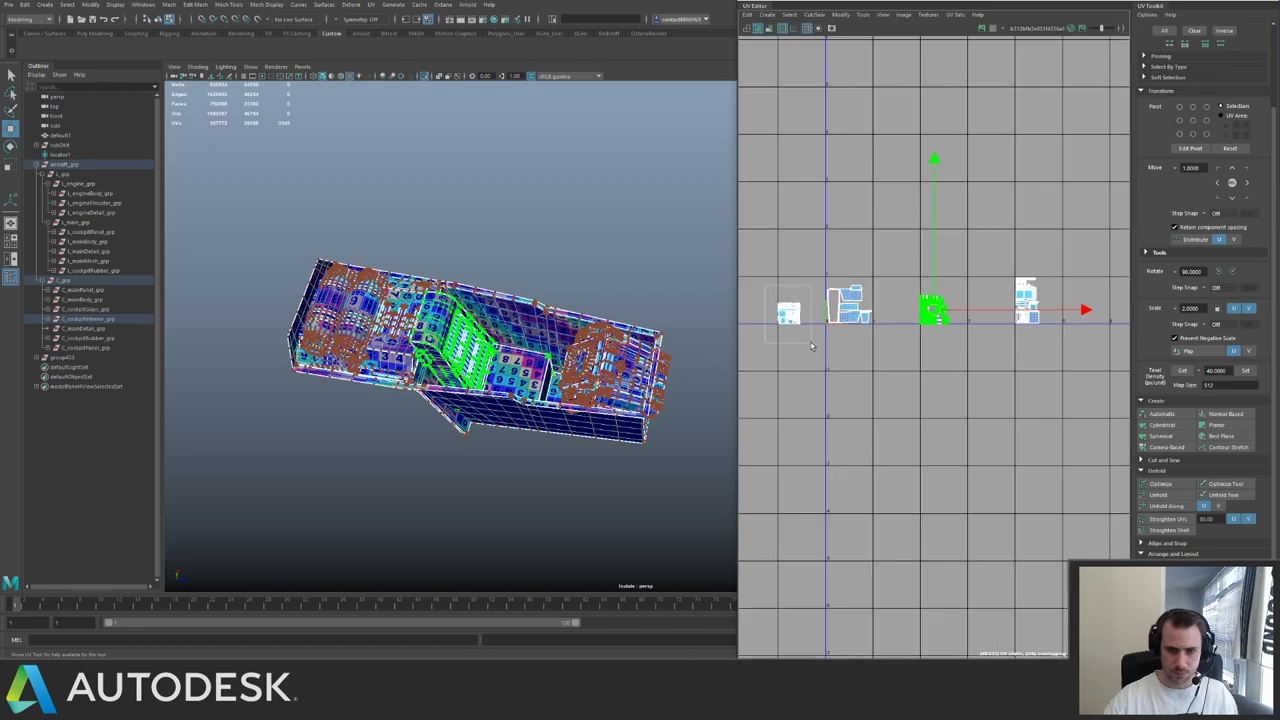
left_click_drag(811, 343, 1051, 310)
middle_click_drag(1022, 279, 878, 283, "alt")
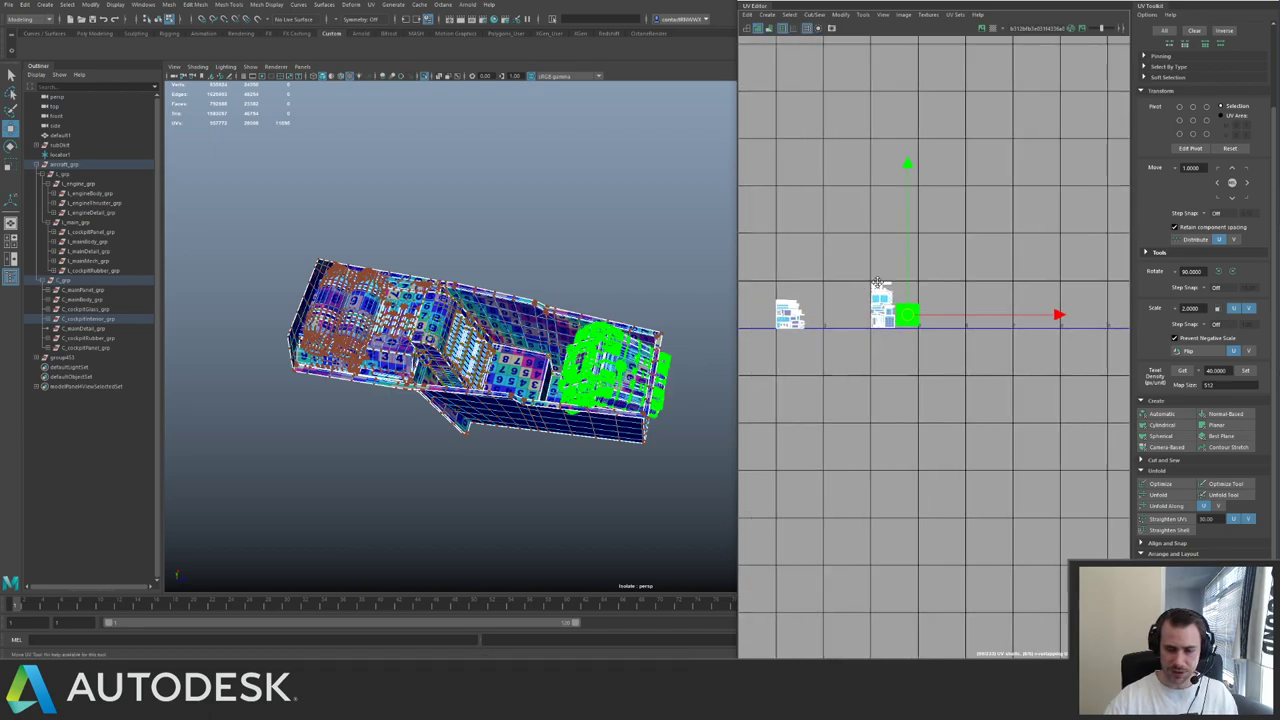
scroll(877, 283, "up", 5)
left_click_drag(1012, 380, 1003, 395)
- Move the combined grille and flat block UV shells into the free upper corner of tile U 4 to 5, scaling them down slightly to fit
scroll(1003, 393, "down", 5)
middle_click_drag(826, 263, 1085, 249, "alt")
left_click_drag(931, 364, 1010, 423)
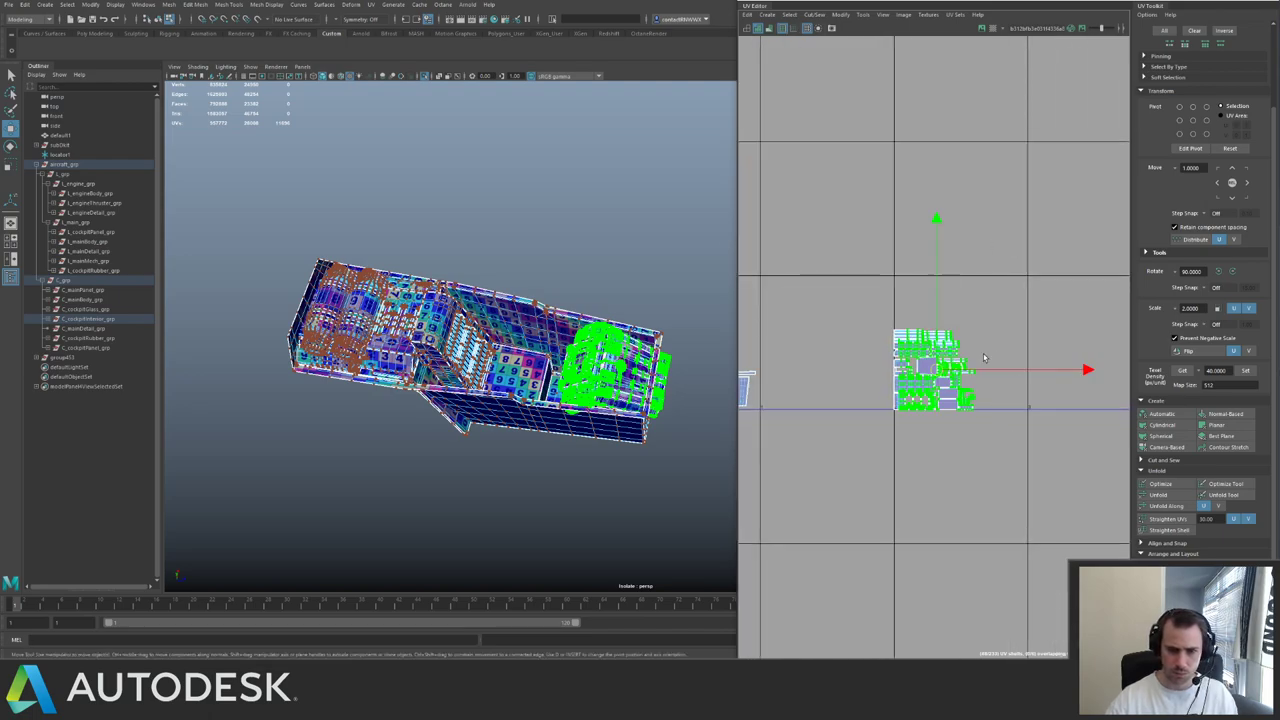
middle_click_drag(989, 358, 914, 316, "alt")
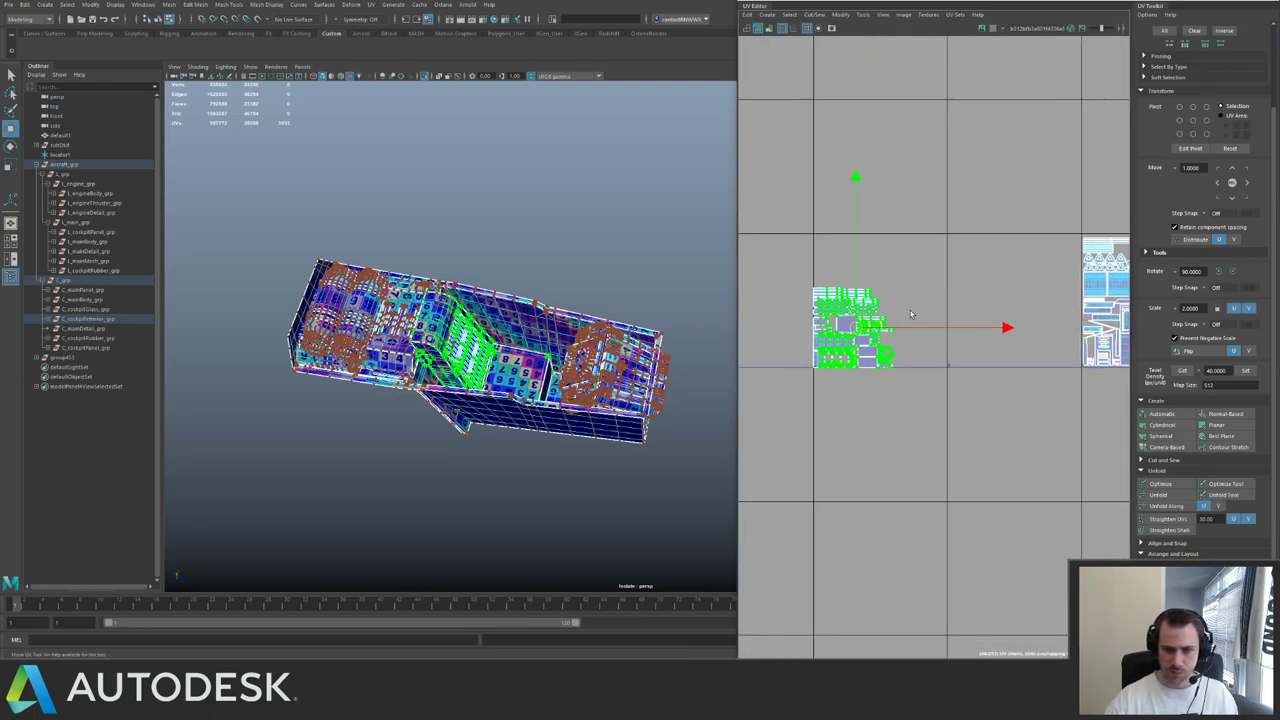
scroll(938, 398, "down", 2)
left_click_drag(815, 340, 1066, 296)
middle_click_drag(1066, 296, 893, 299, "alt")
right_click_drag(893, 299, 948, 284, "alt")
key("r")
mouse_move(940, 278)
left_mouse_down()
mouse_move(919, 289)
mouse_move(940, 276)
left_mouse_up()
key("w")
scroll(916, 291, "up", 3)
scroll(871, 277, "down", 10)
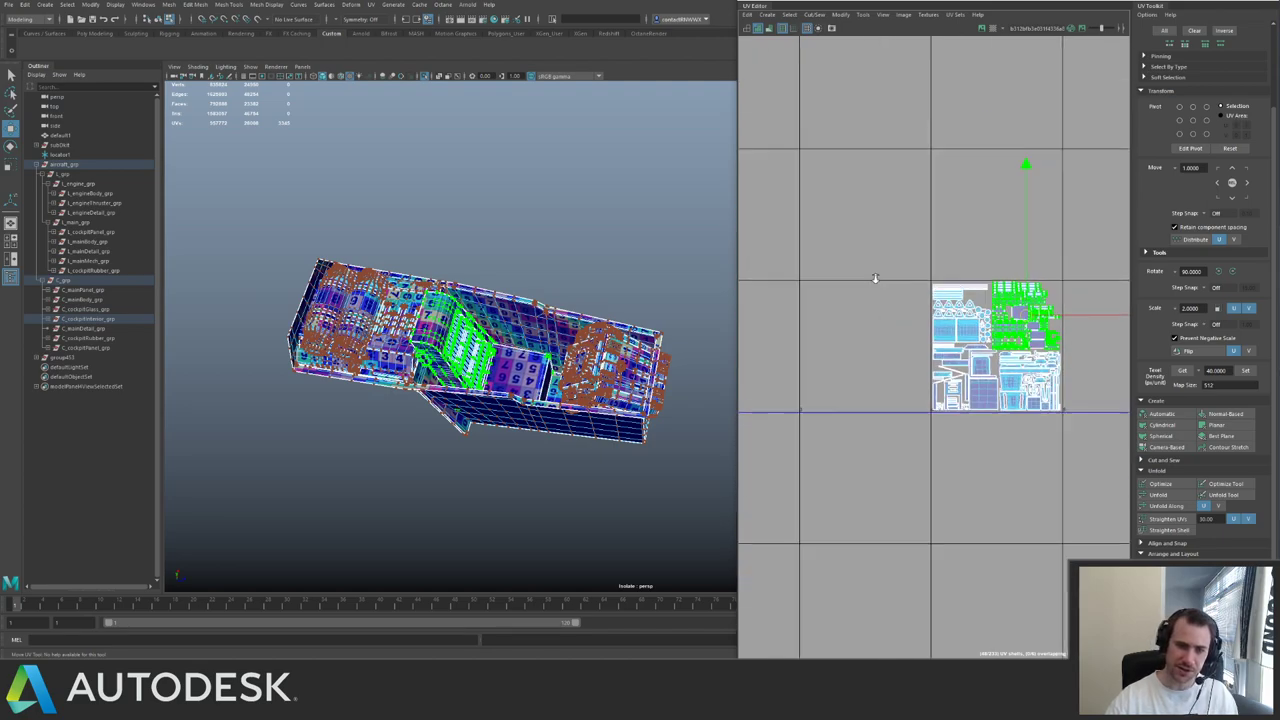
- Move all the packed UV shells from tile U 4 to 5 to tile U 1 to 2, beside the large wall shells
scroll(910, 295, "up", 2)
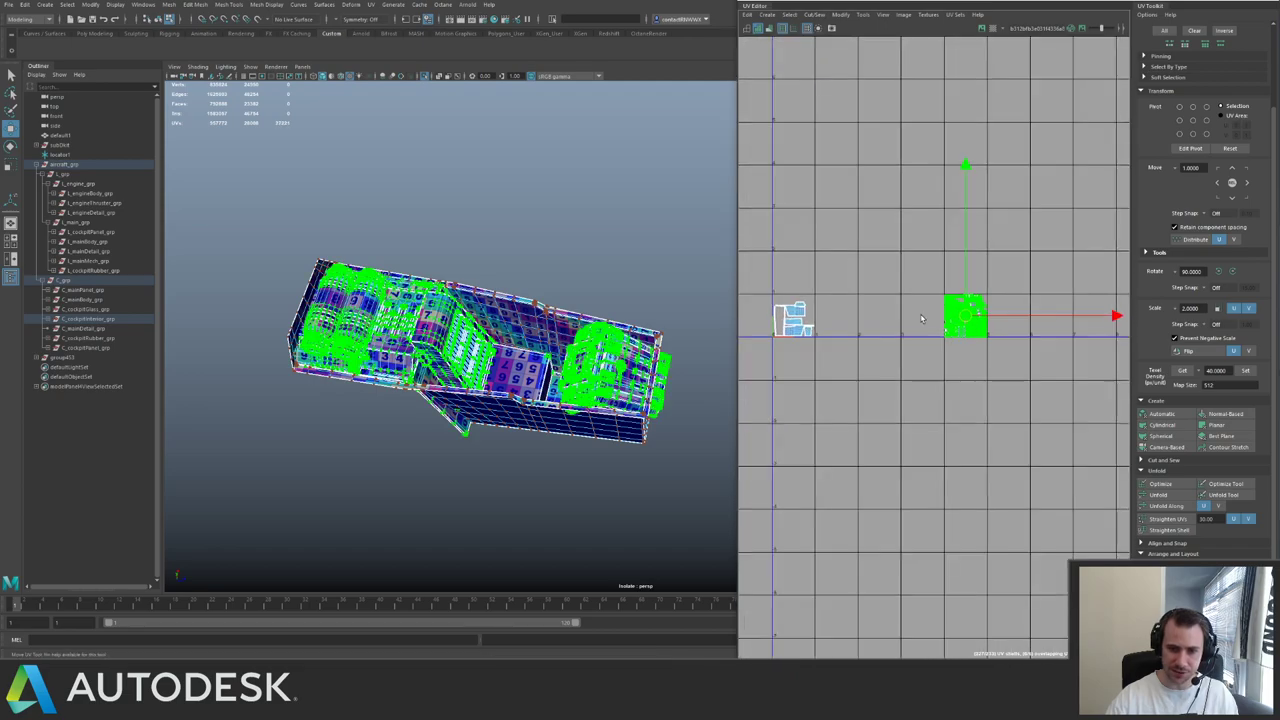
key("Left")
key("Left")
key("Left")
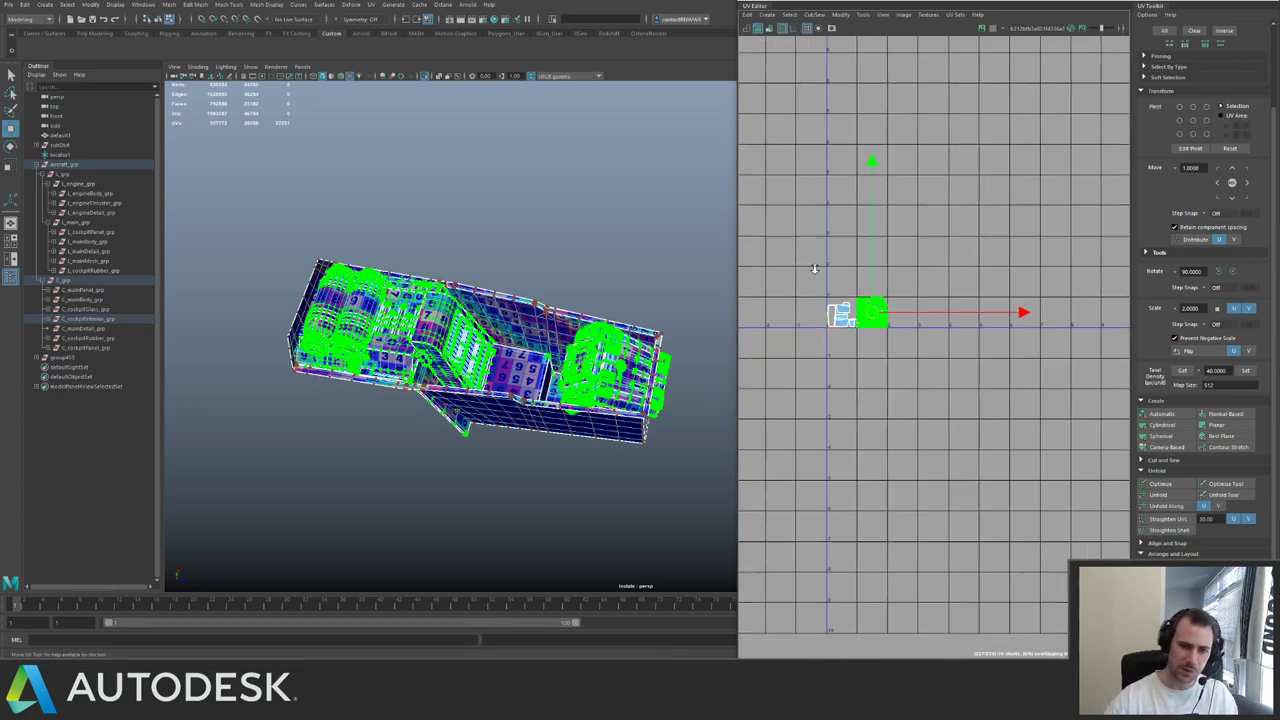
- Move all cockpit interior UV shells together to the tiles U 6 to 8, V 9 to 10, and clear the selection
scroll(900, 300, "down", 2)
scroll(927, 263, "down", 3)
key("Up")
key("Up")
key("Up")
key("Up")
key("Up")
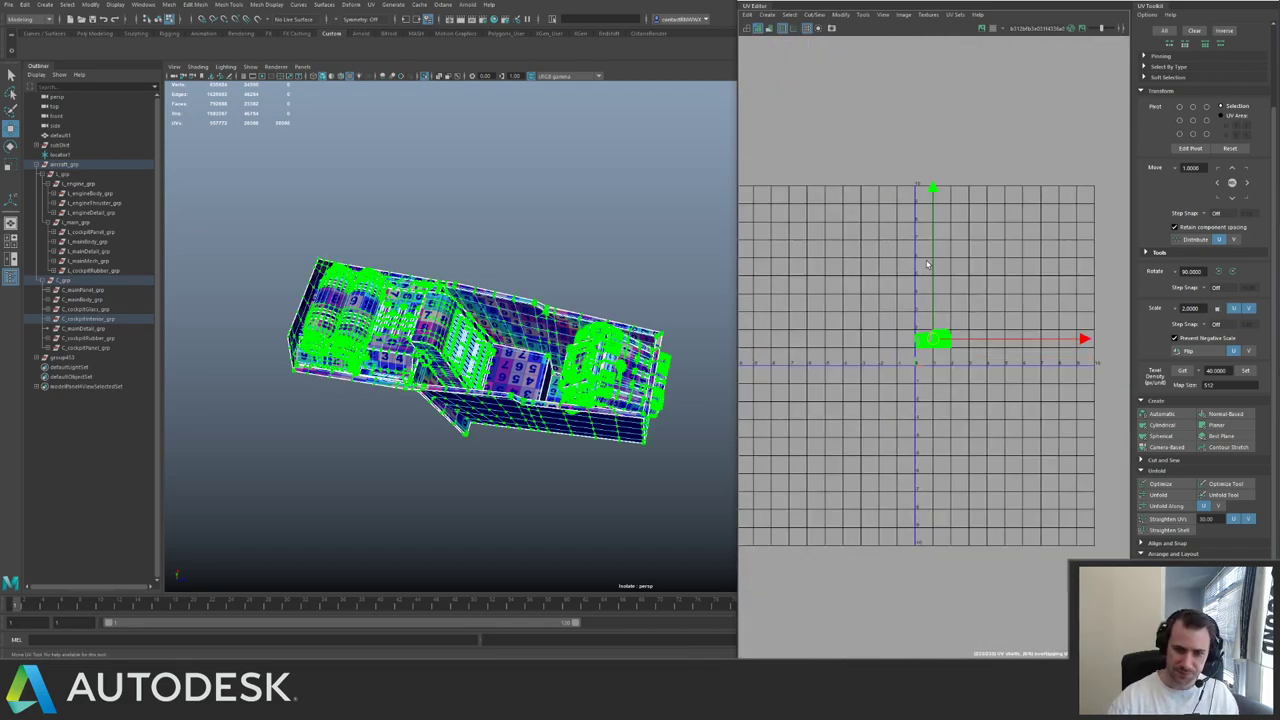
key("Right")
key("Right")
key("Right")
key("Right")
key("Right")
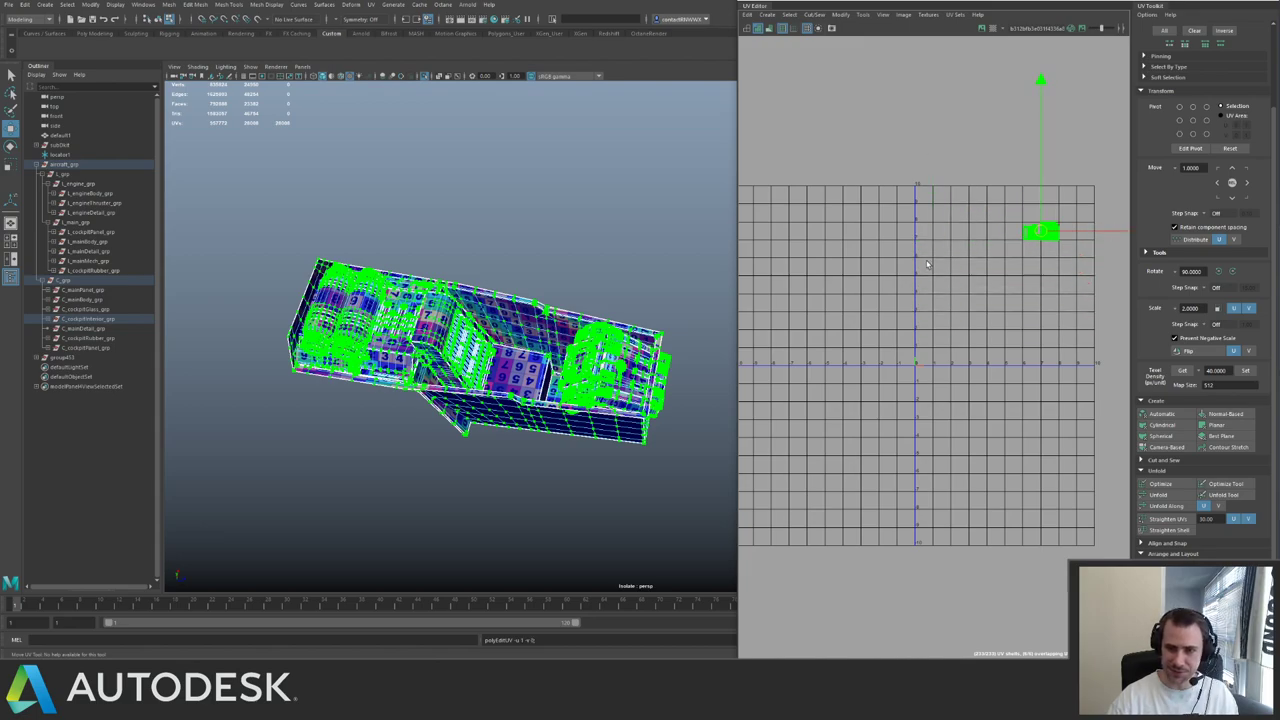
key("Up")
key("Up")
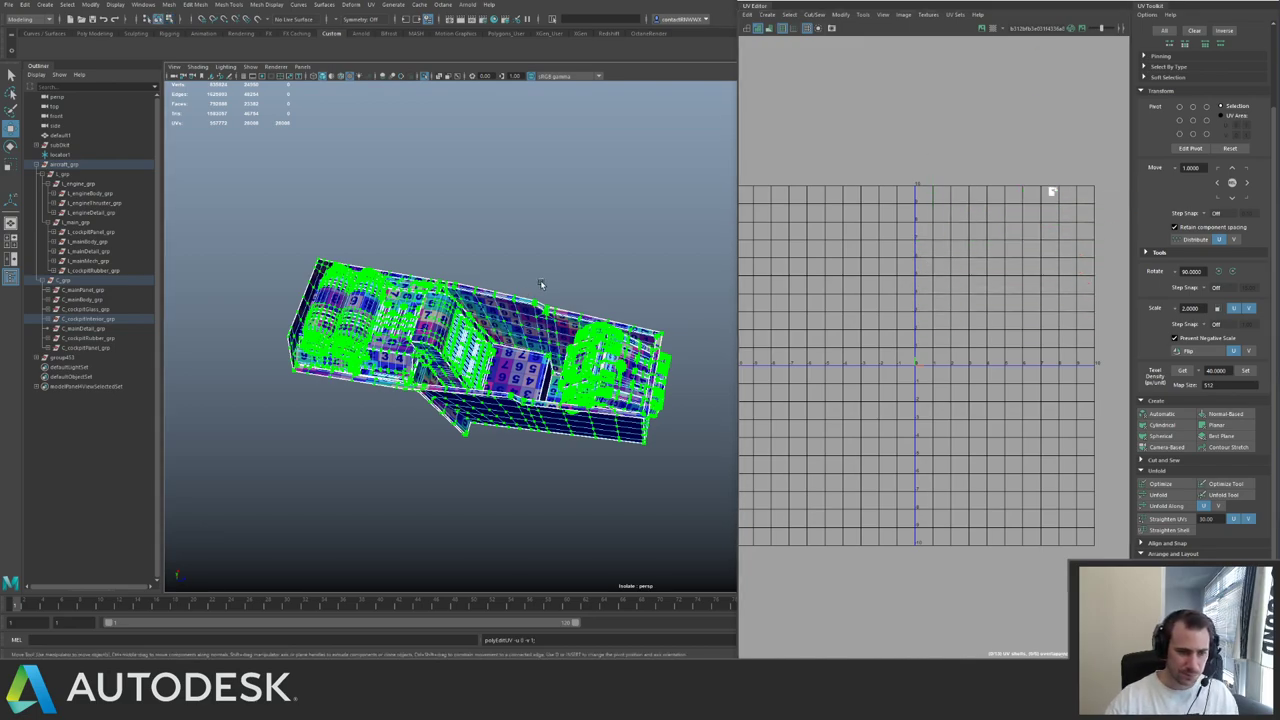
left_click(540, 280)
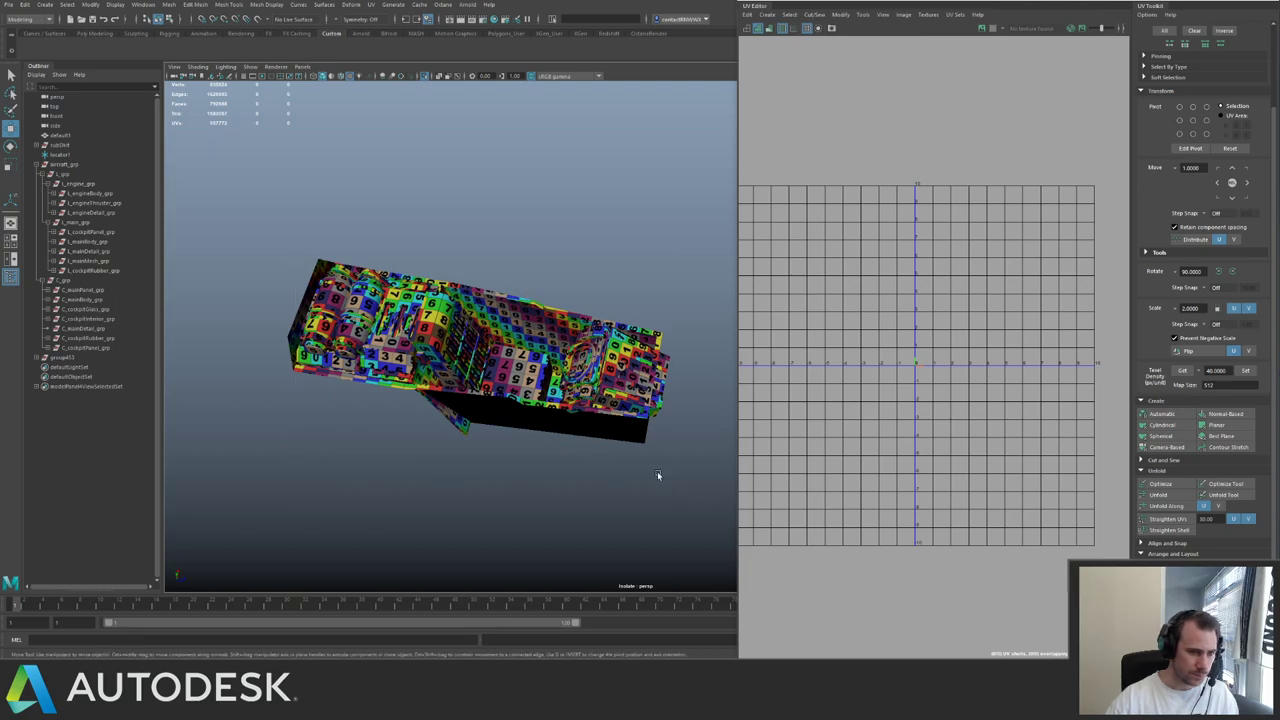
- Replace the checker texture on all isolated cockpit interior parts with the plain dark grey material
left_click(556, 427)
left_click(552, 467)
key("ctrl+1")
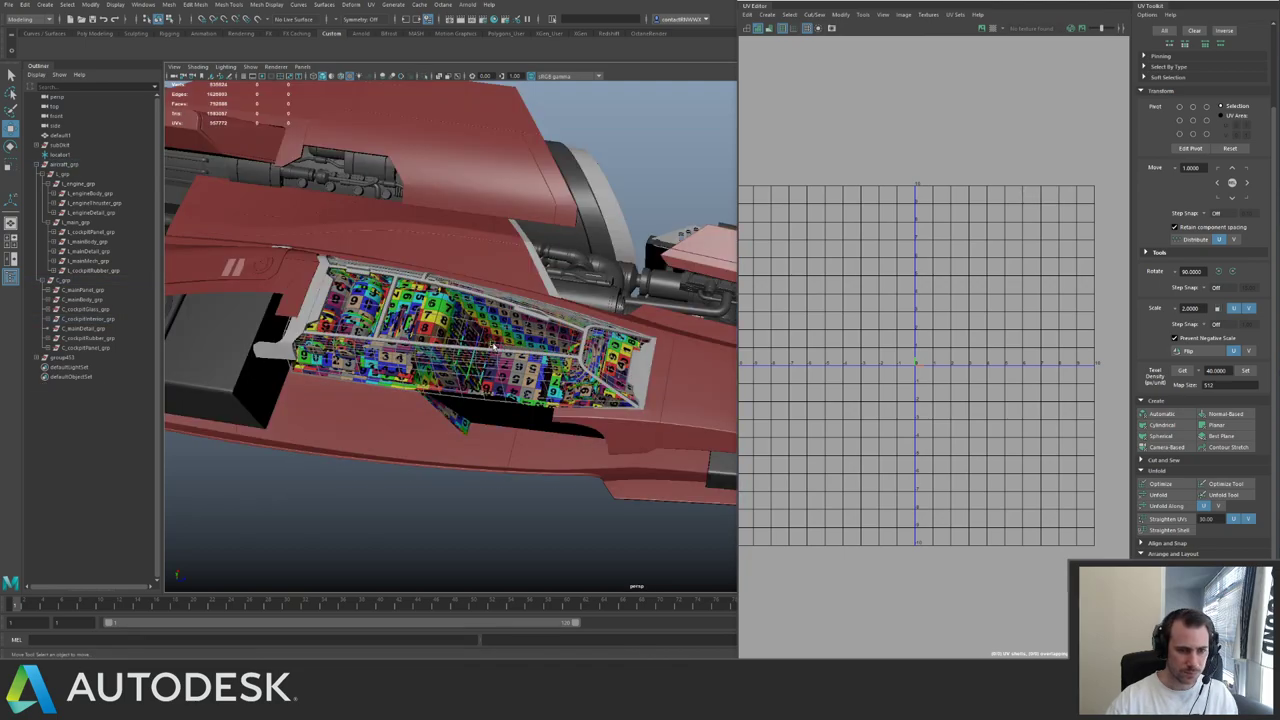
left_click_drag(495, 338, 466, 314, "alt")
right_click_drag(466, 314, 526, 377, "alt")
key("ctrl+1")
left_click_drag(526, 377, 580, 335, "alt")
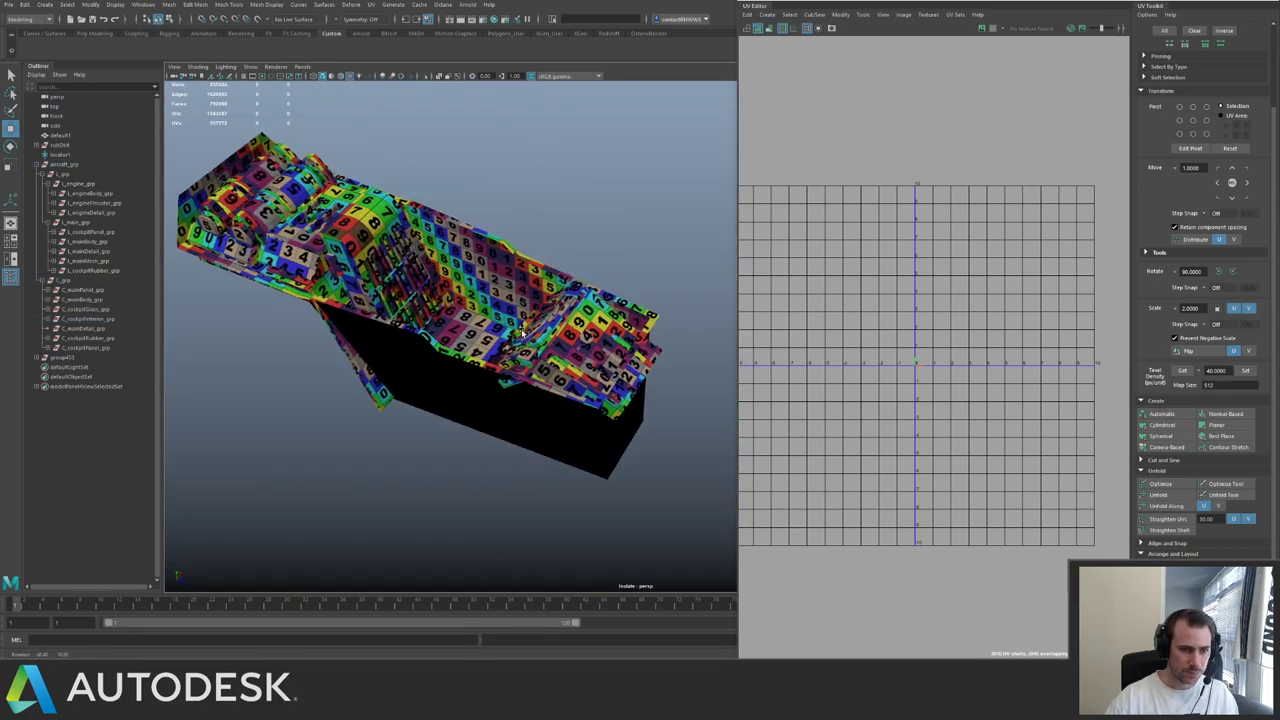
right_click_drag(480, 300, 341, 231, "alt")
left_click_drag(357, 191, 575, 350)
right_click_drag(576, 349, 658, 549)
left_click(670, 485)
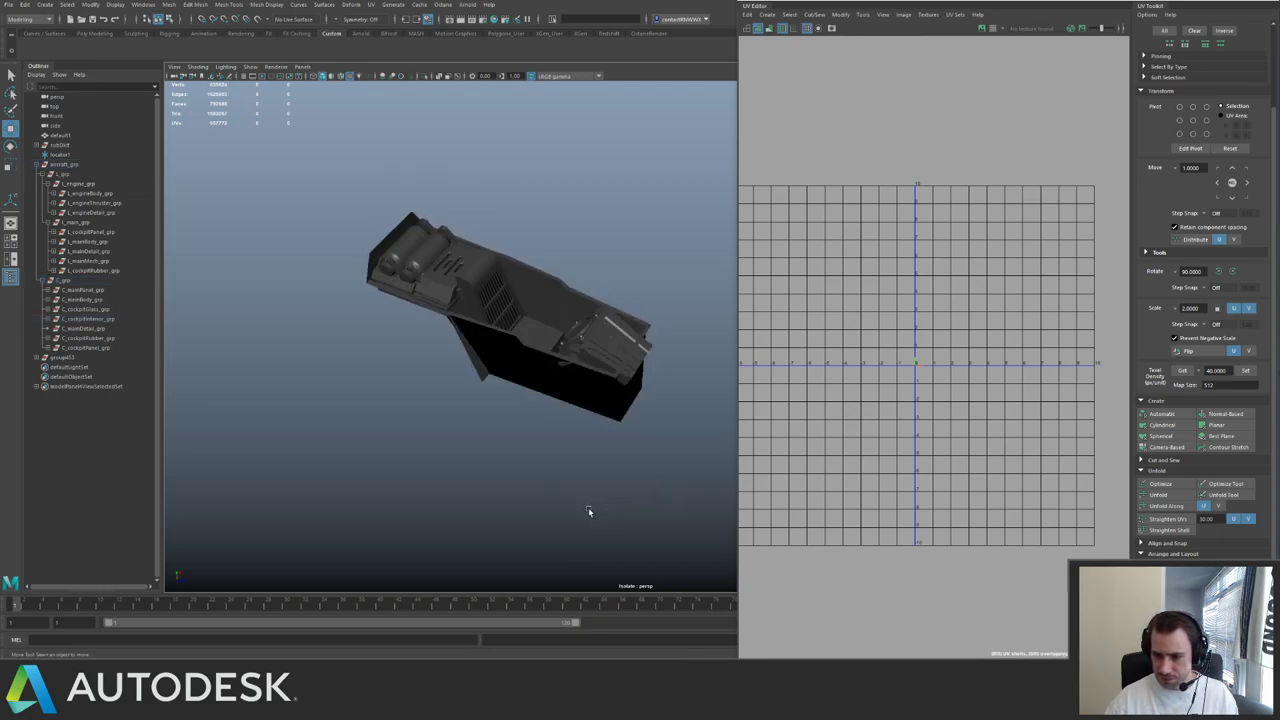
- Show the whole aircraft again around the cockpit and save the scene
left_click_drag(544, 498, 526, 490, "alt")
right_click_drag(526, 490, 546, 453, "alt")
key("ctrl+1")
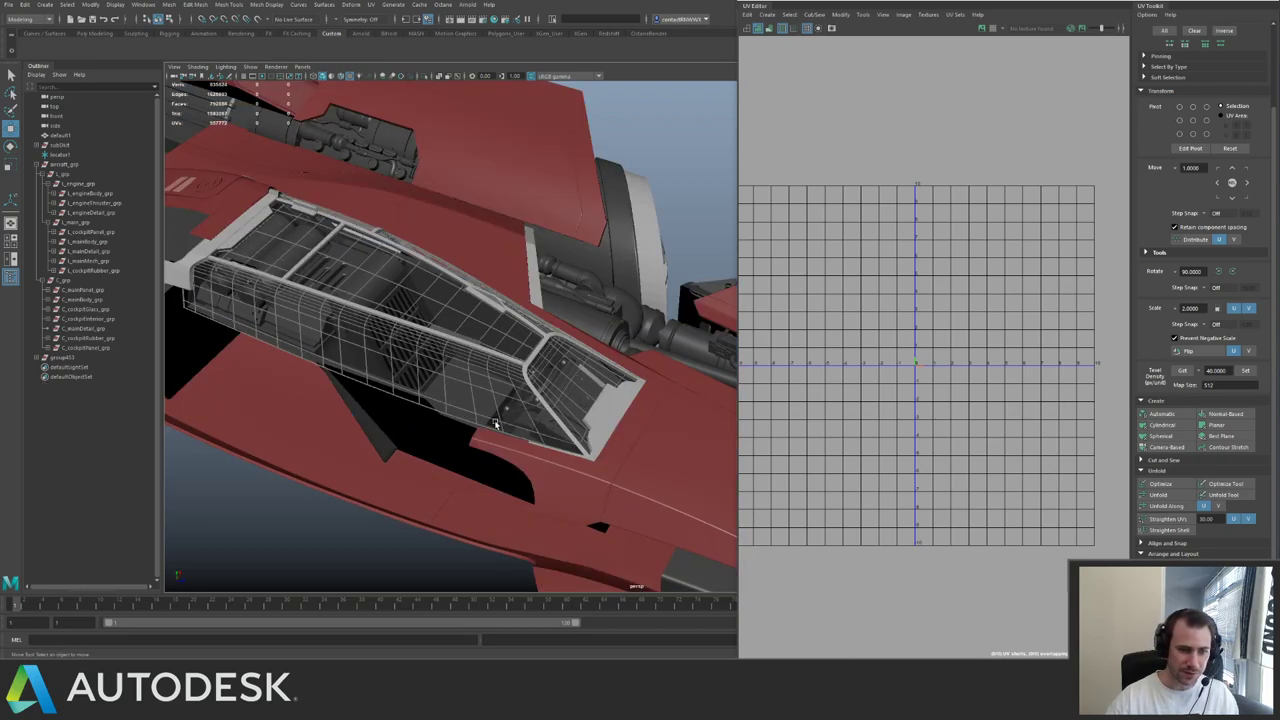
left_click_drag(494, 424, 435, 363, "alt")
key("ctrl+s")
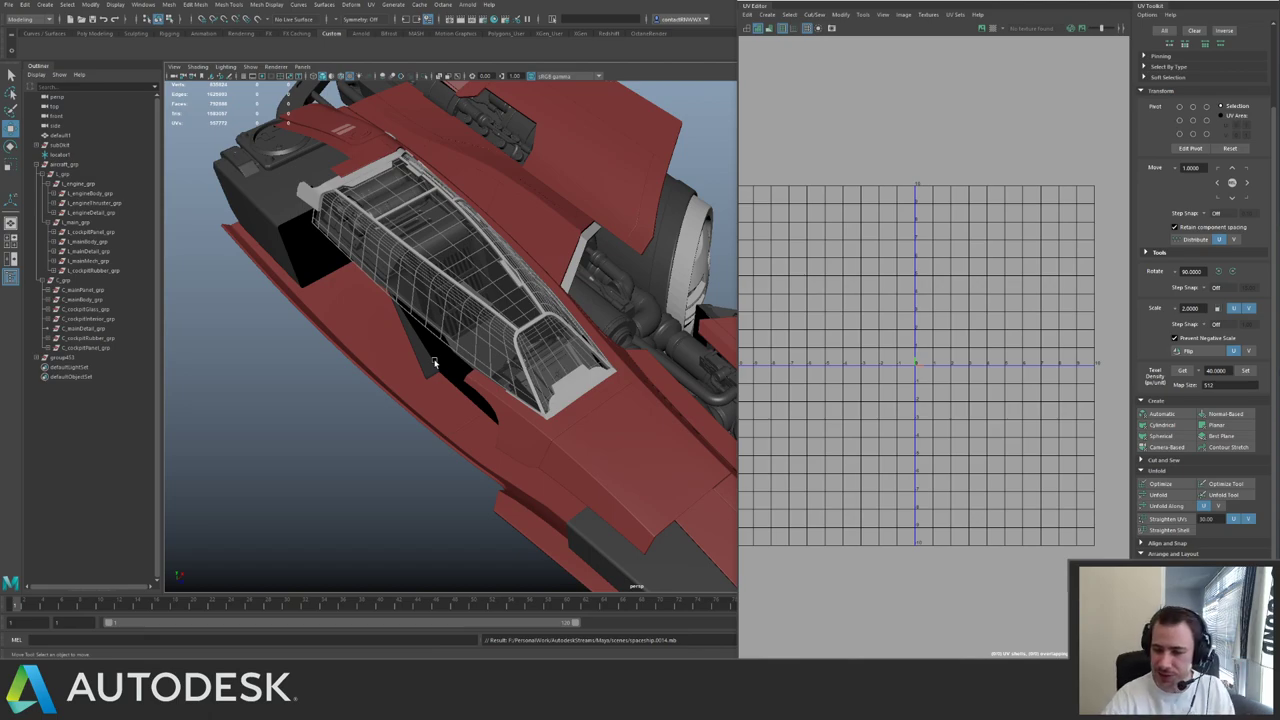
left_click(392, 472)
left_click_drag(648, 274, 634, 297, "alt")
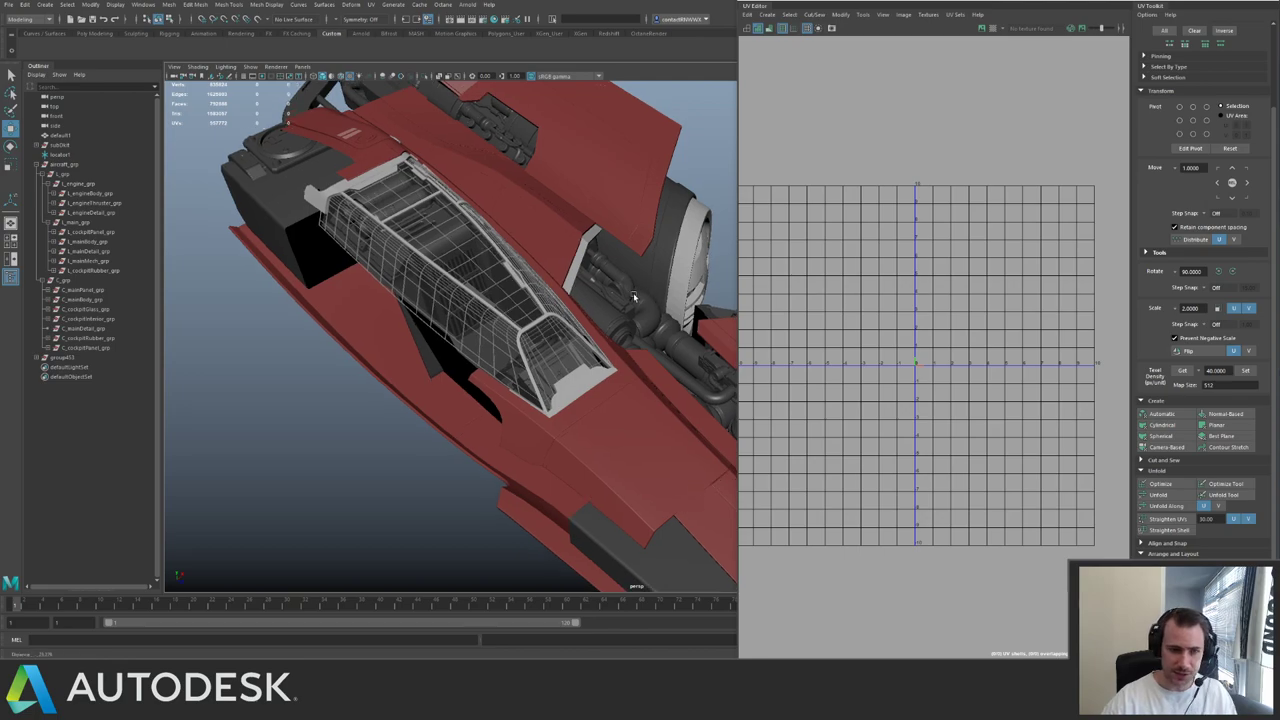
right_click_drag(634, 297, 444, 259, "alt")
scroll(444, 260, "up", 4)
key("q")
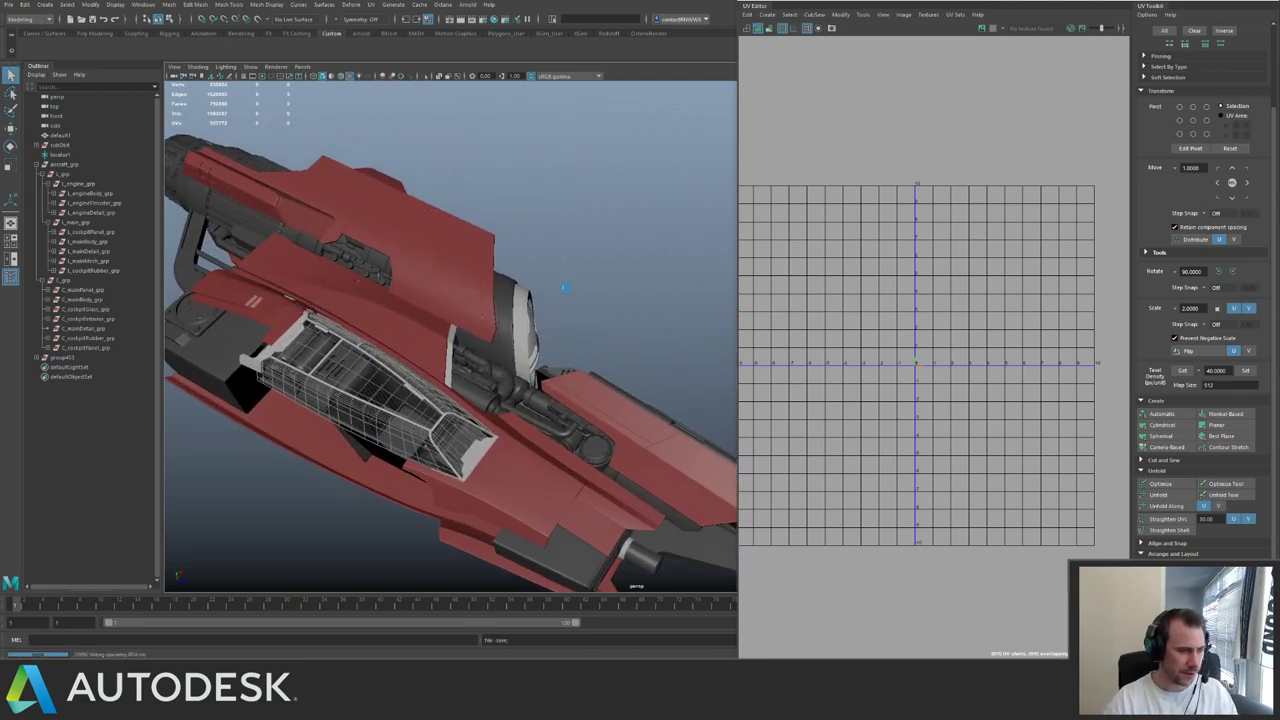
key("ctrl+s")
key("w")
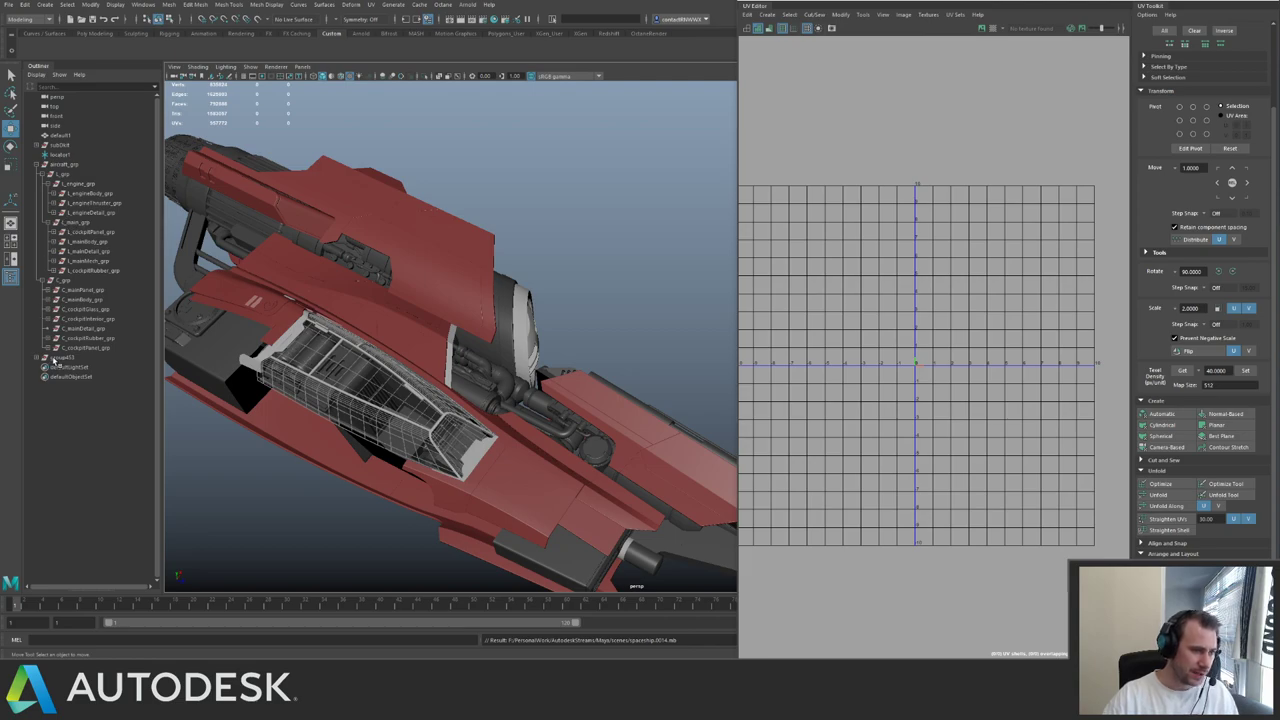
- Move L_mainPanel_grp out of the loose group at the end of the hierarchy into L_main_grp
left_click(56, 359)
left_click_drag(508, 314, 700, 400, "alt")
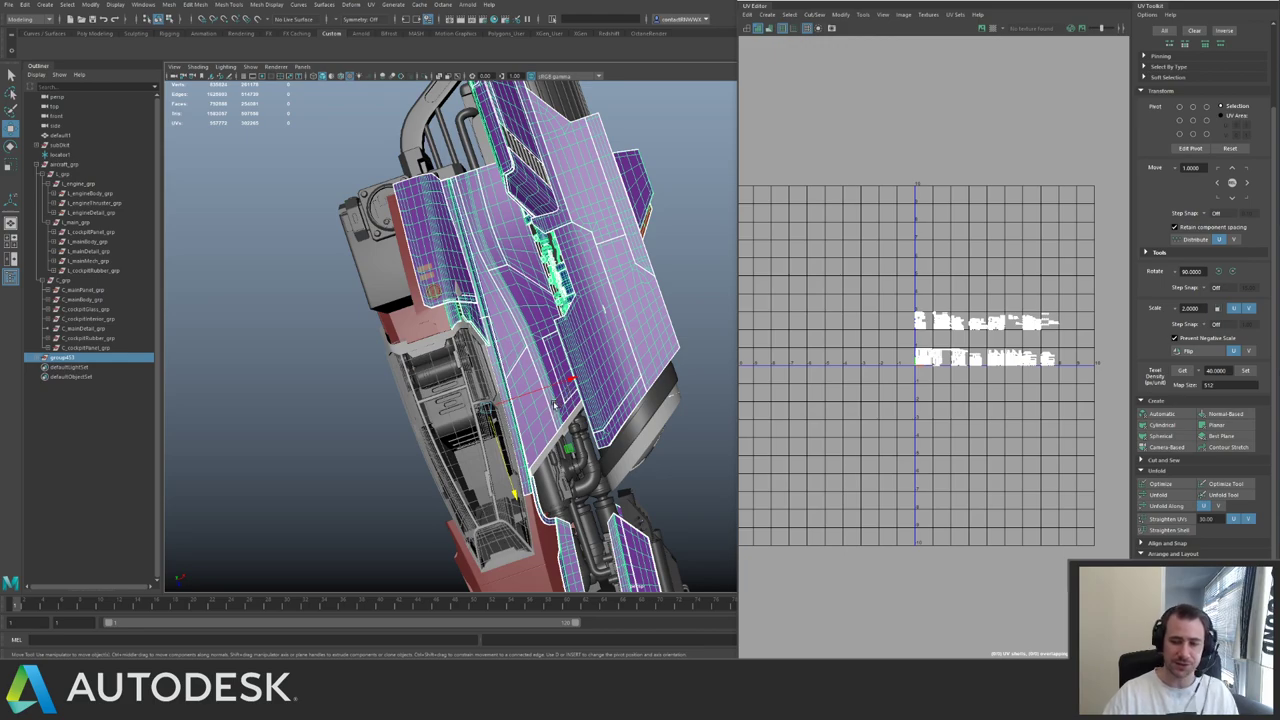
left_click(39, 358)
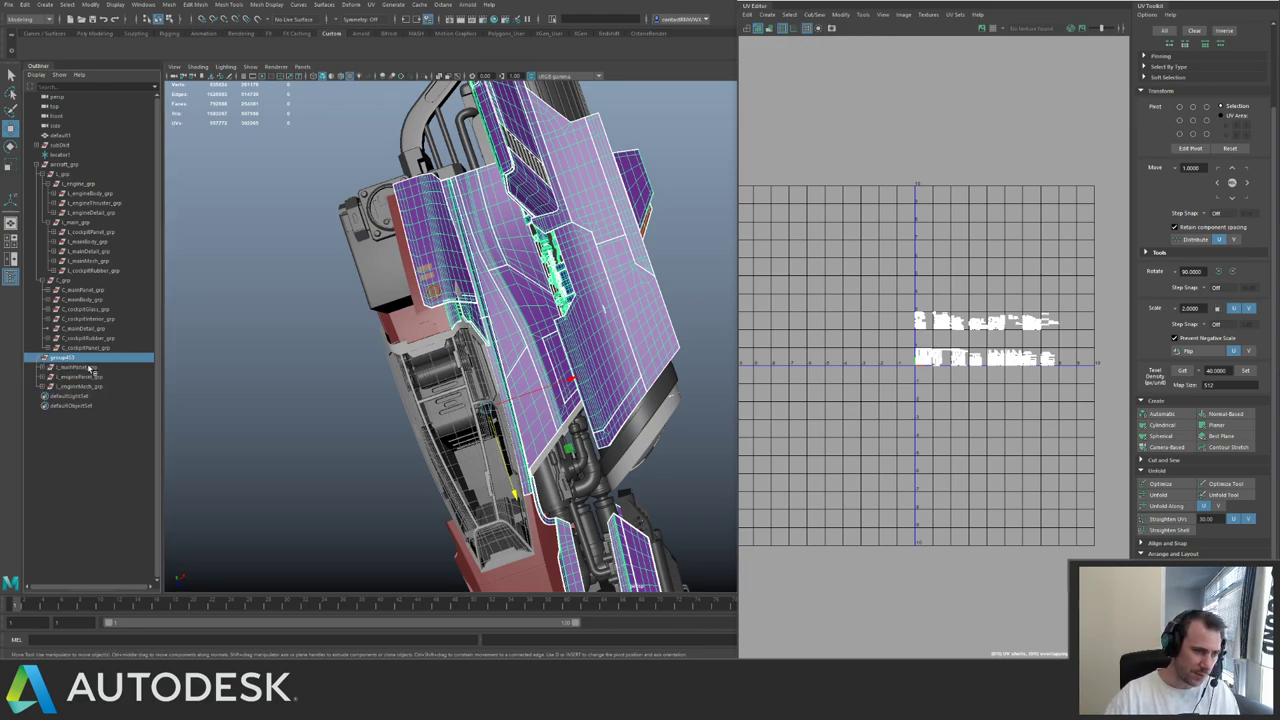
left_click(88, 368)
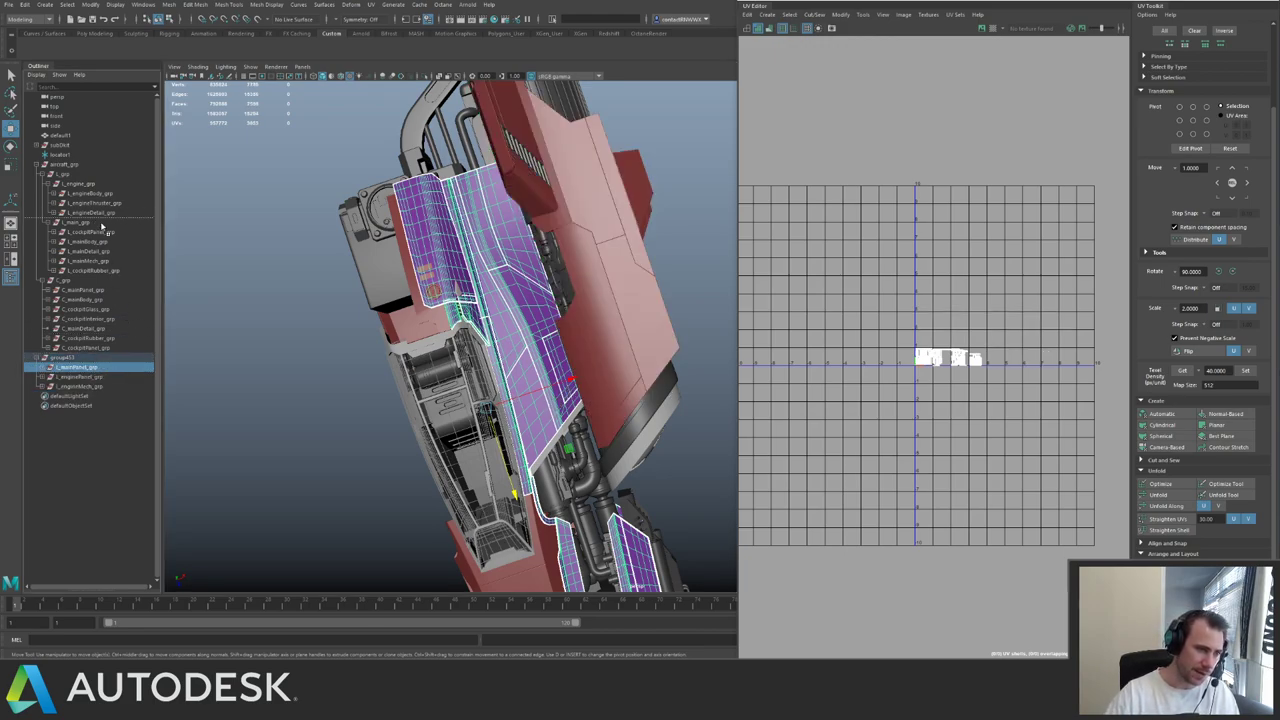
middle_click_drag(101, 227, 96, 229)
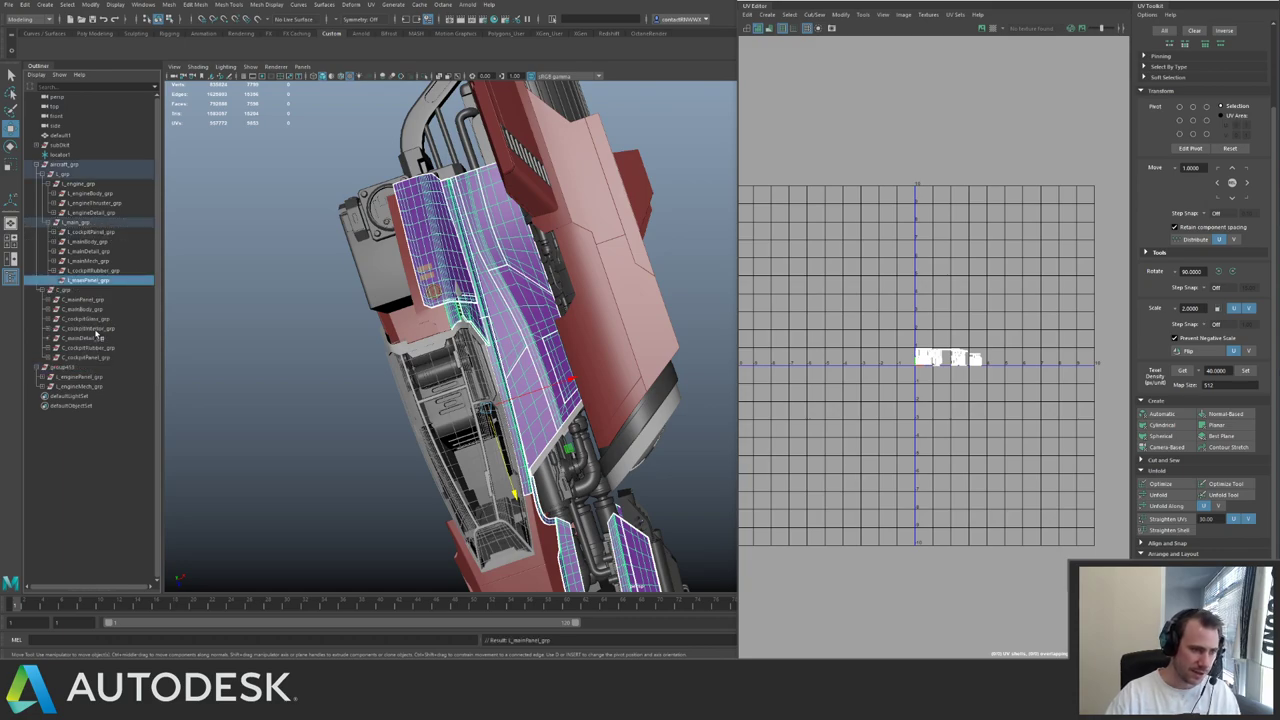
- Move L_enginePanel_grp and L_engineMech_grp from the loose group into L_engine_grp, and select the emptied group
left_click(88, 377)
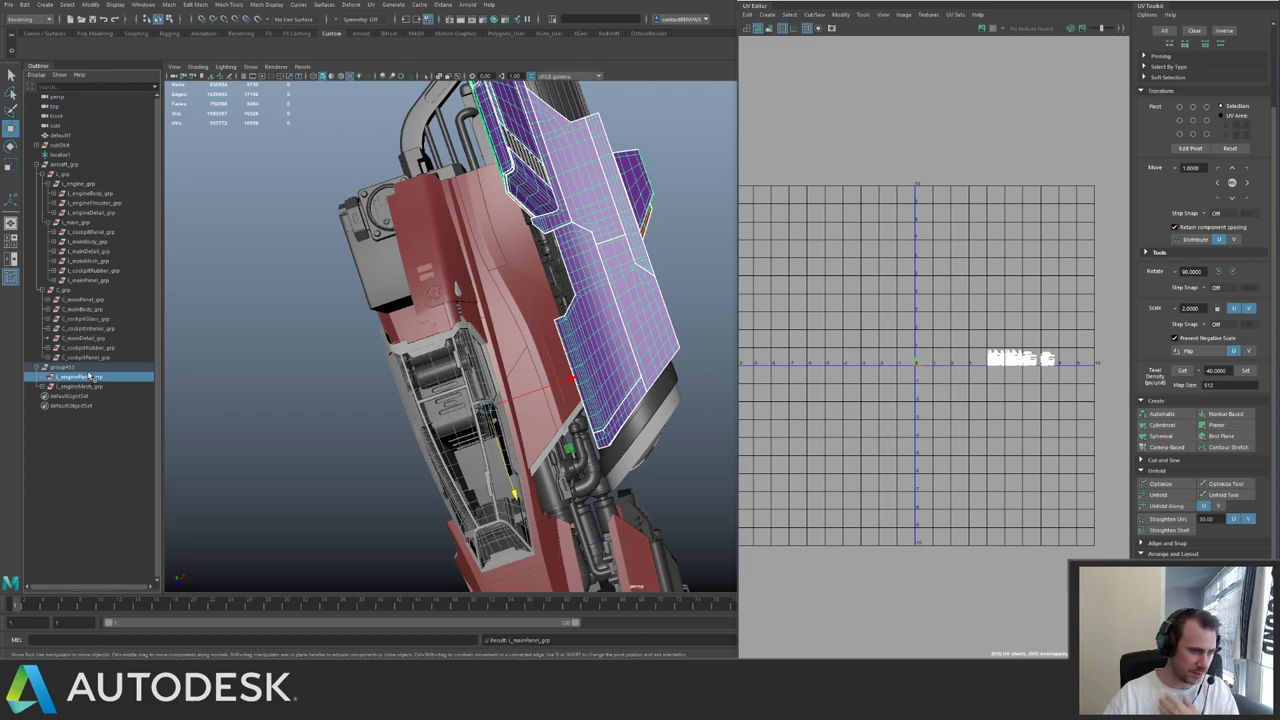
middle_click_drag(88, 377, 84, 188)
left_click(84, 186)
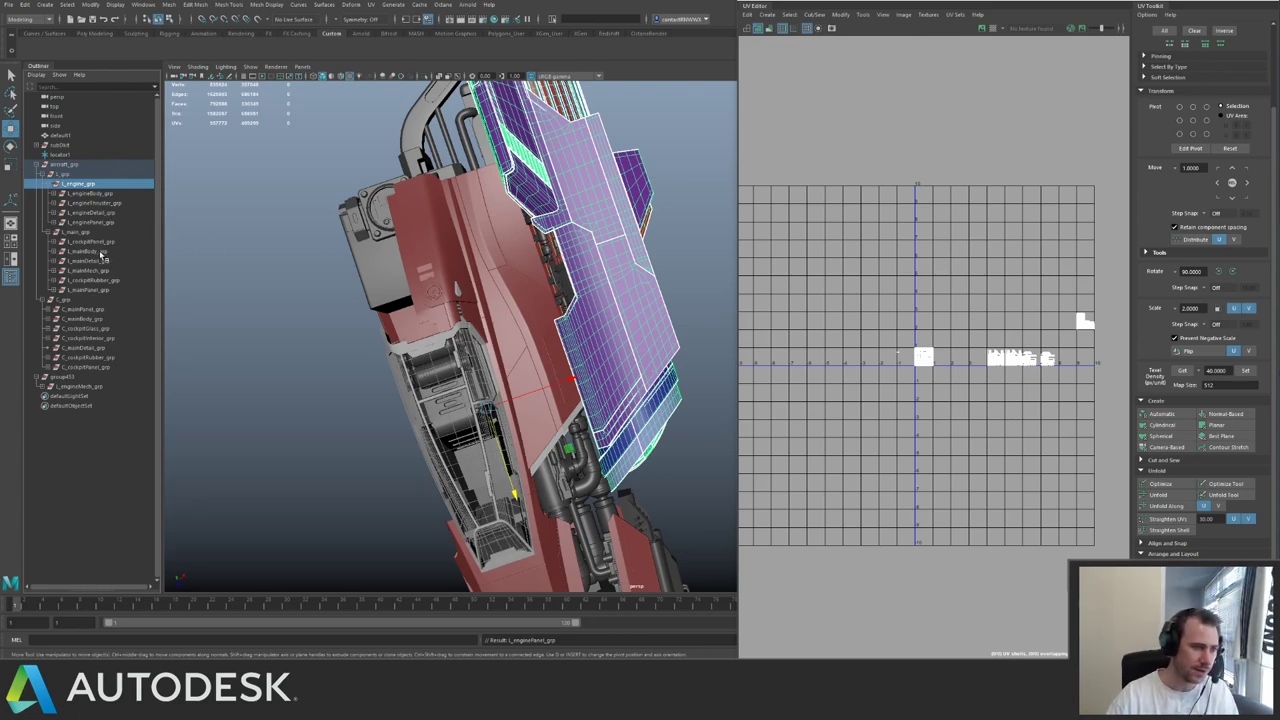
left_click(80, 387)
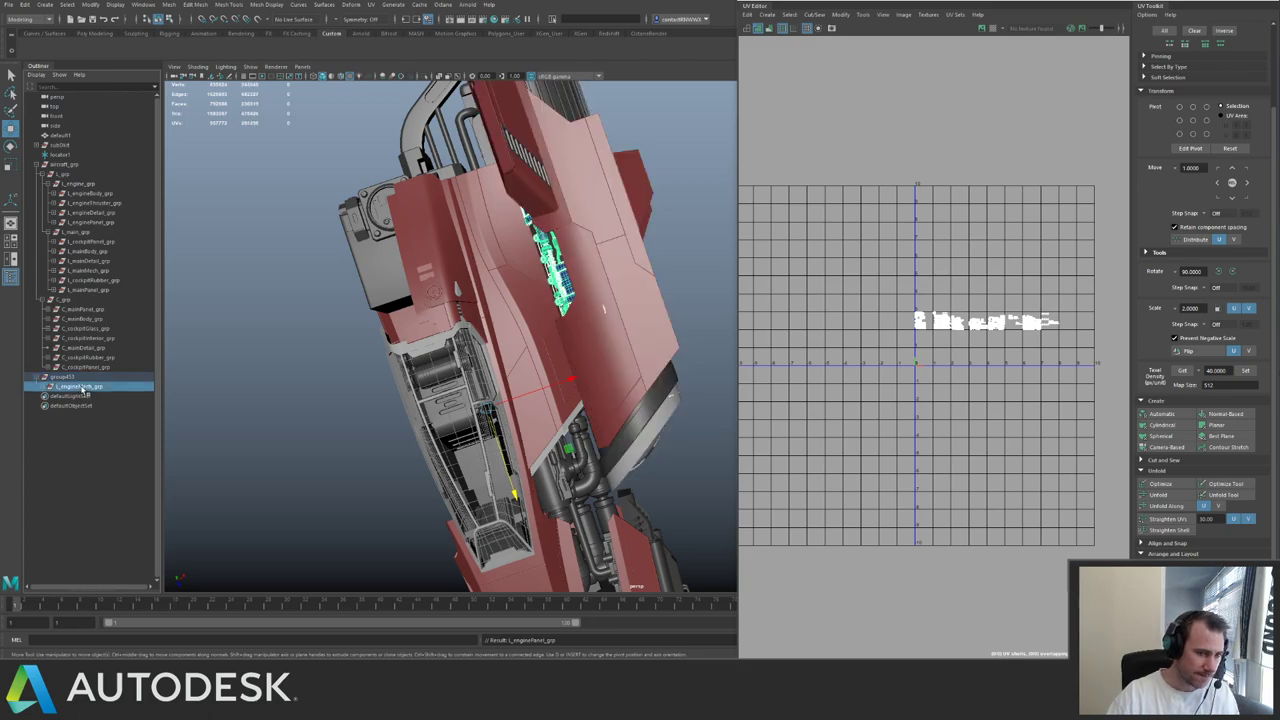
middle_click_drag(85, 388, 95, 188)
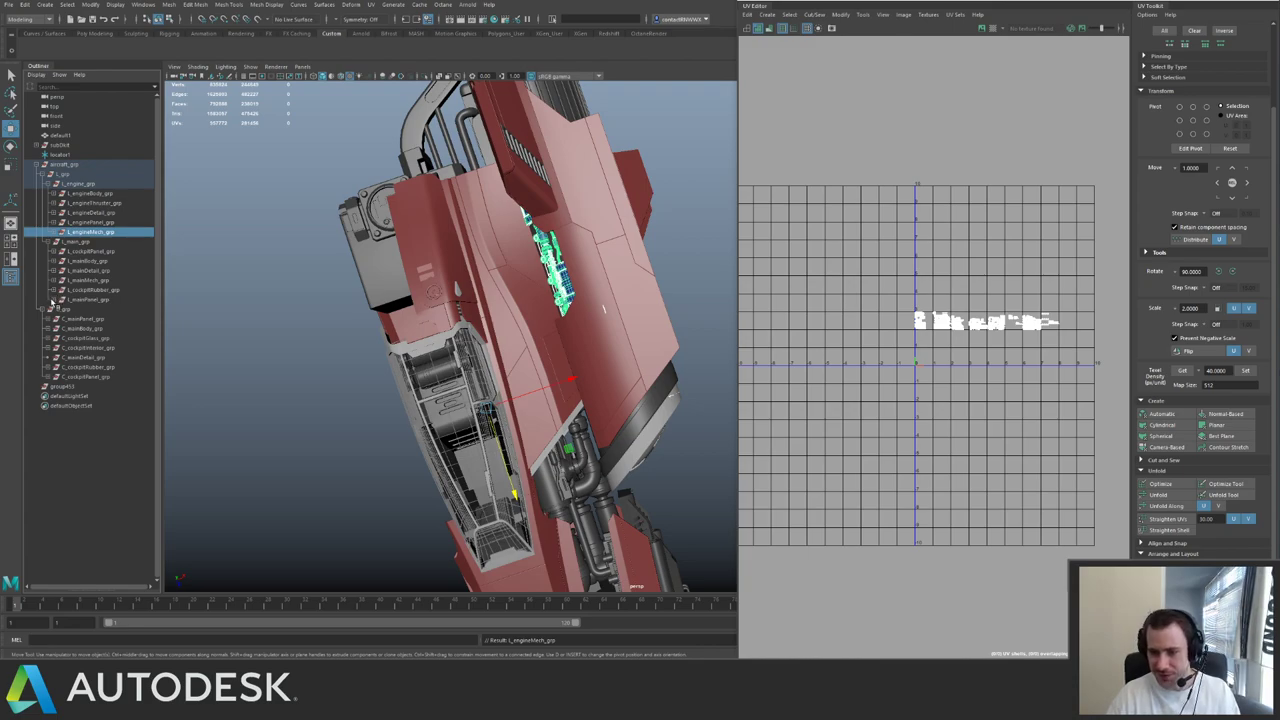
left_click(84, 386)
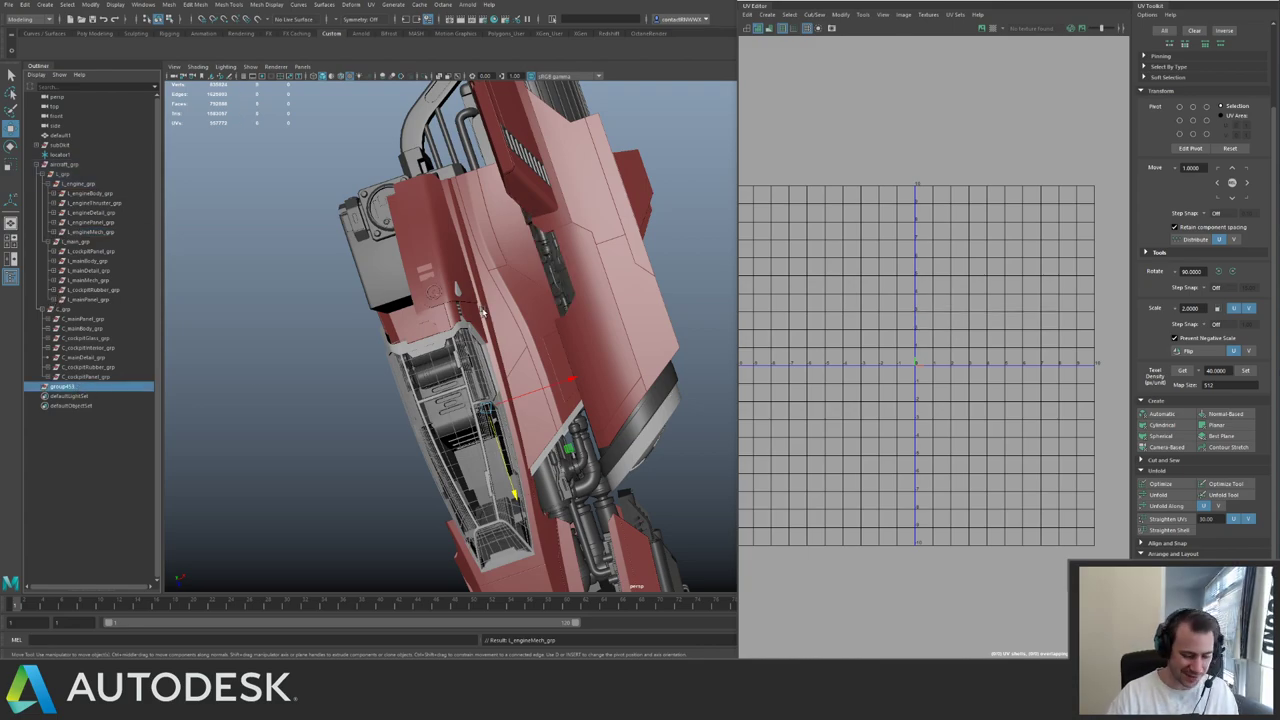
- Delete the emptied leftover group at the end of the hierarchy and save the scene
left_click_drag(481, 313, 500, 189, "alt")
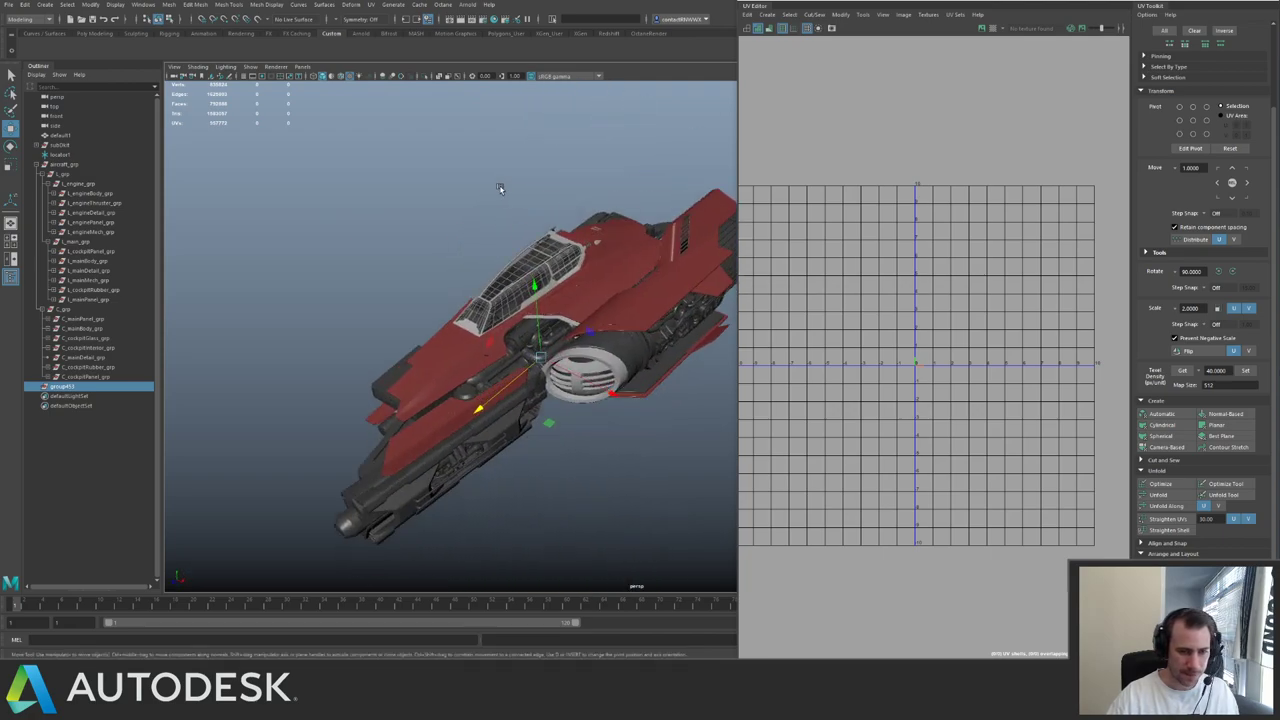
key("Delete")
key("q")
key("ctrl+s")
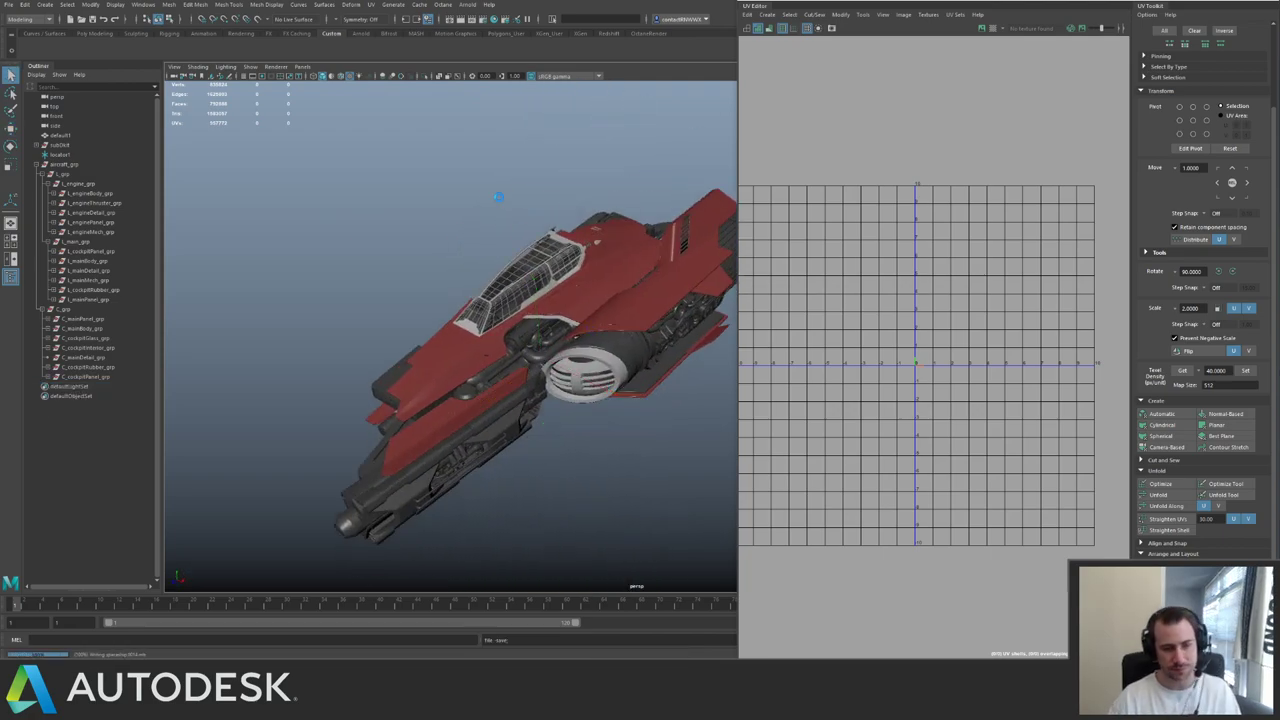
key("w")
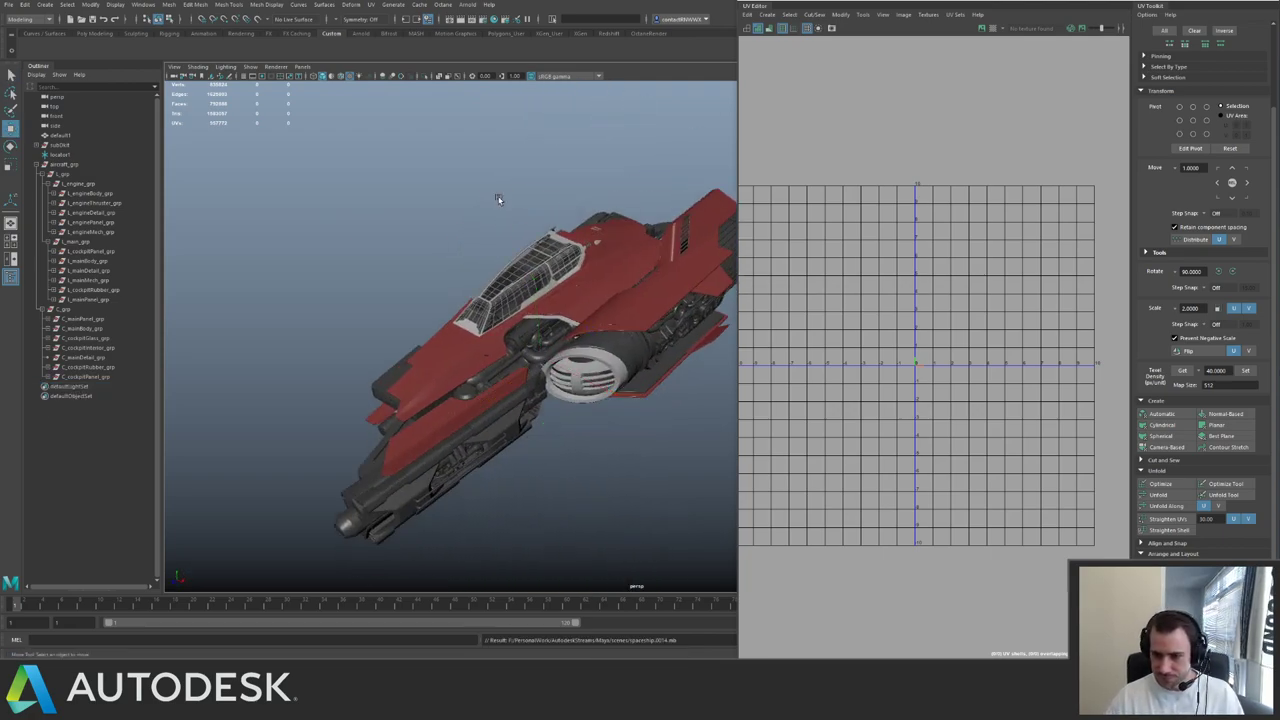
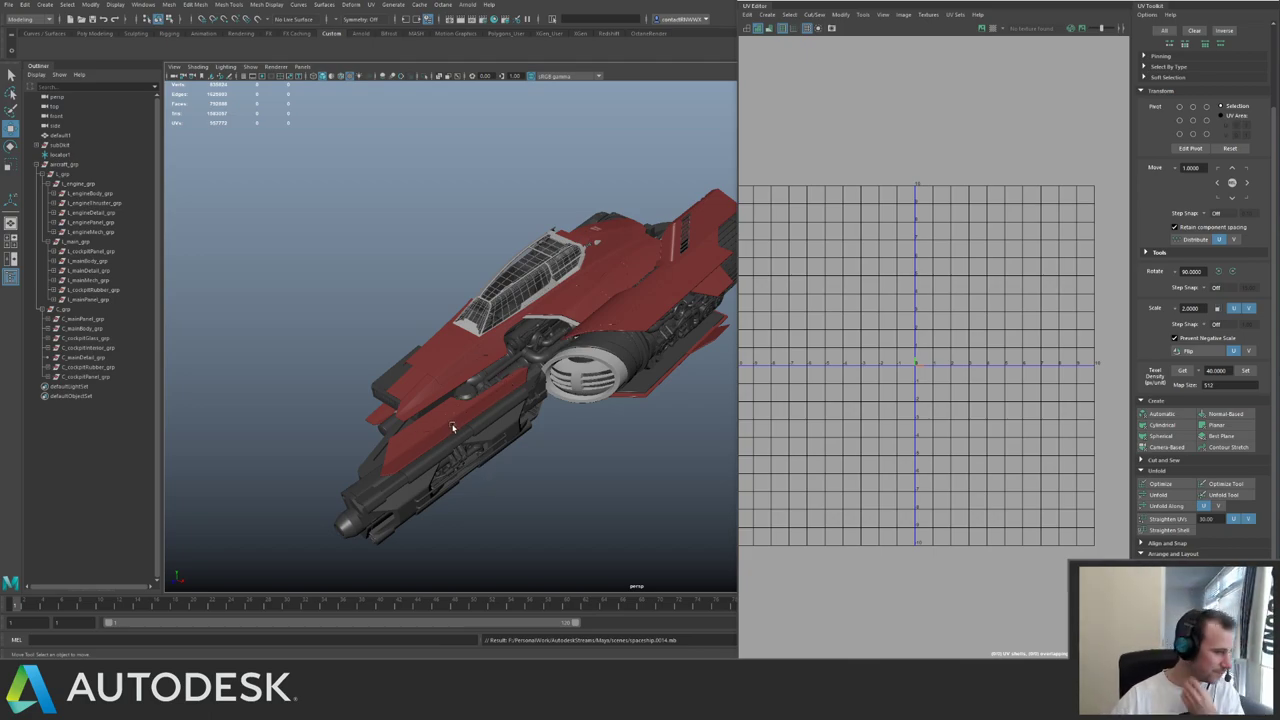
left_click_drag(422, 454, 452, 376, "alt")
key("ctrl+s")
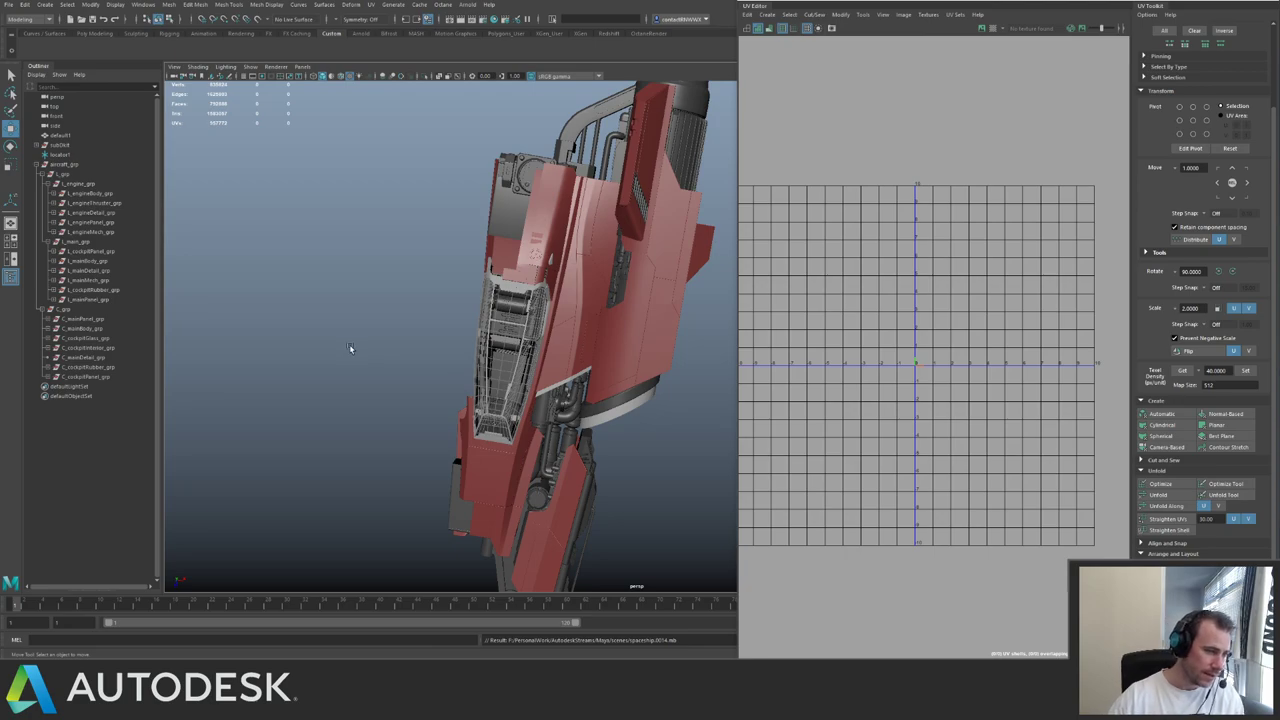
- Select the white slatted grille inside the front ring of the engine and isolate it
left_click_drag(337, 342, 313, 380, "alt")
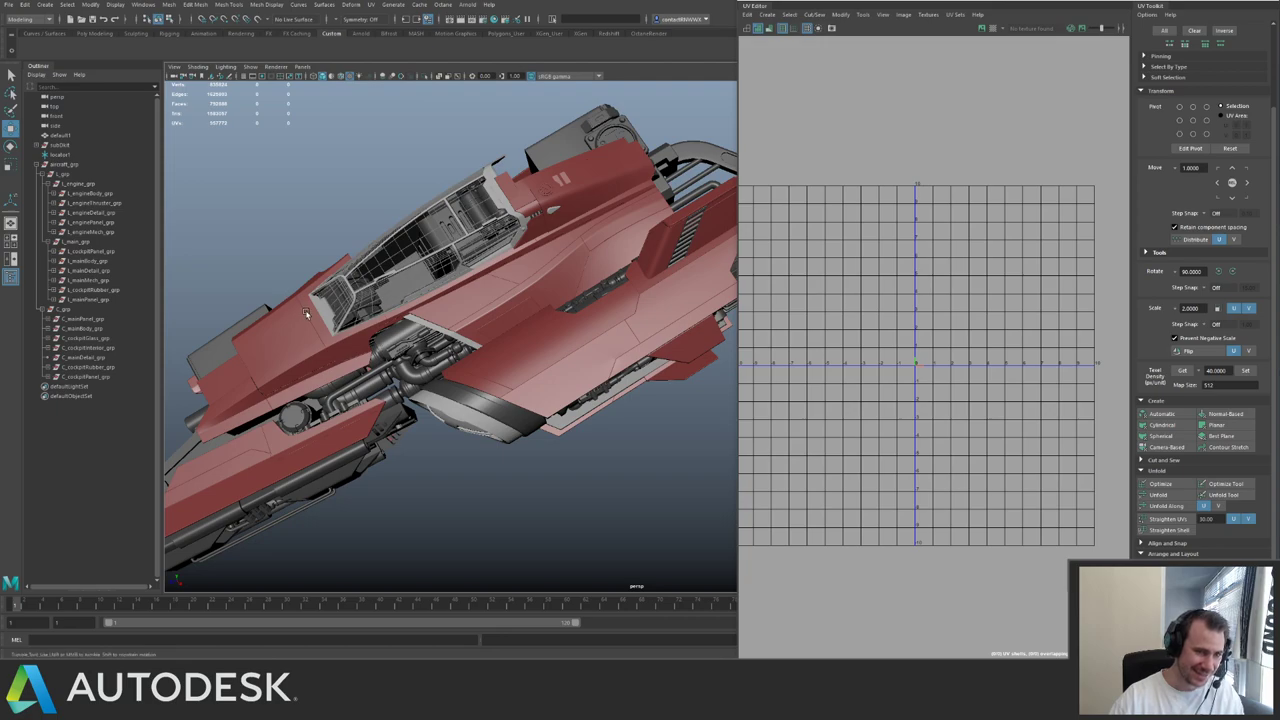
left_click_drag(307, 314, 251, 297, "alt")
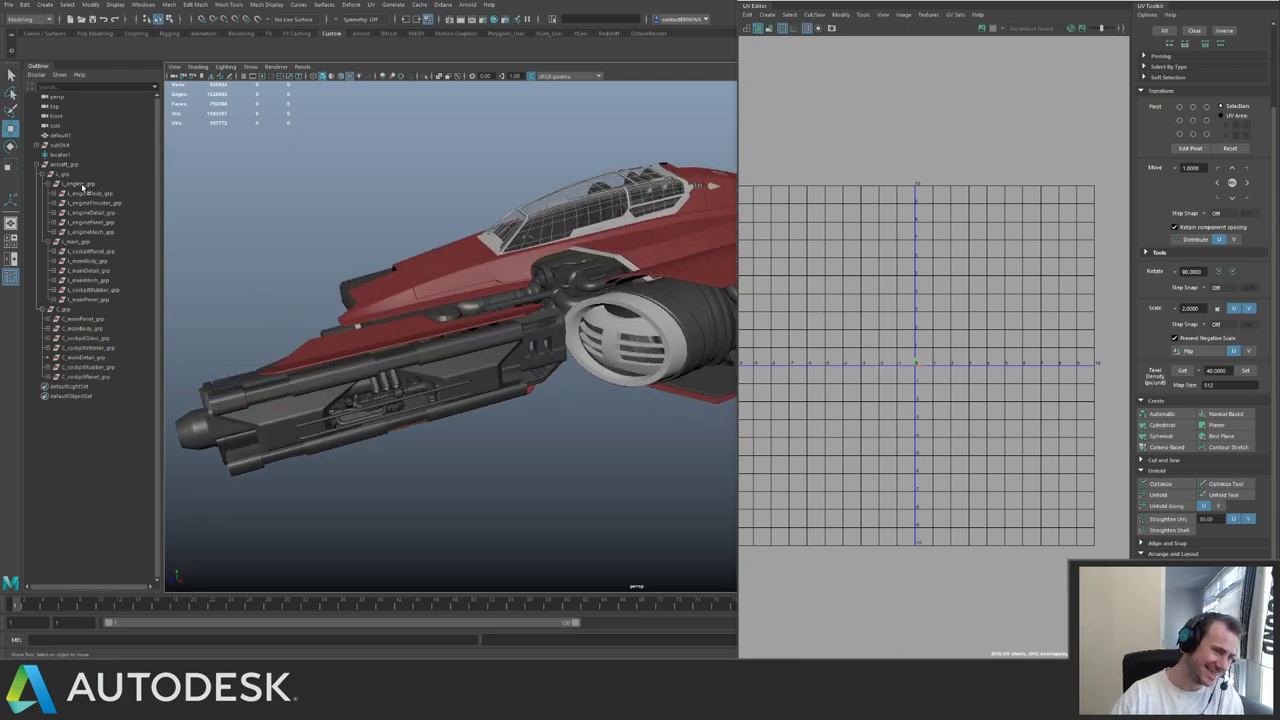
left_click_drag(380, 217, 522, 268, "alt")
left_click(377, 381)
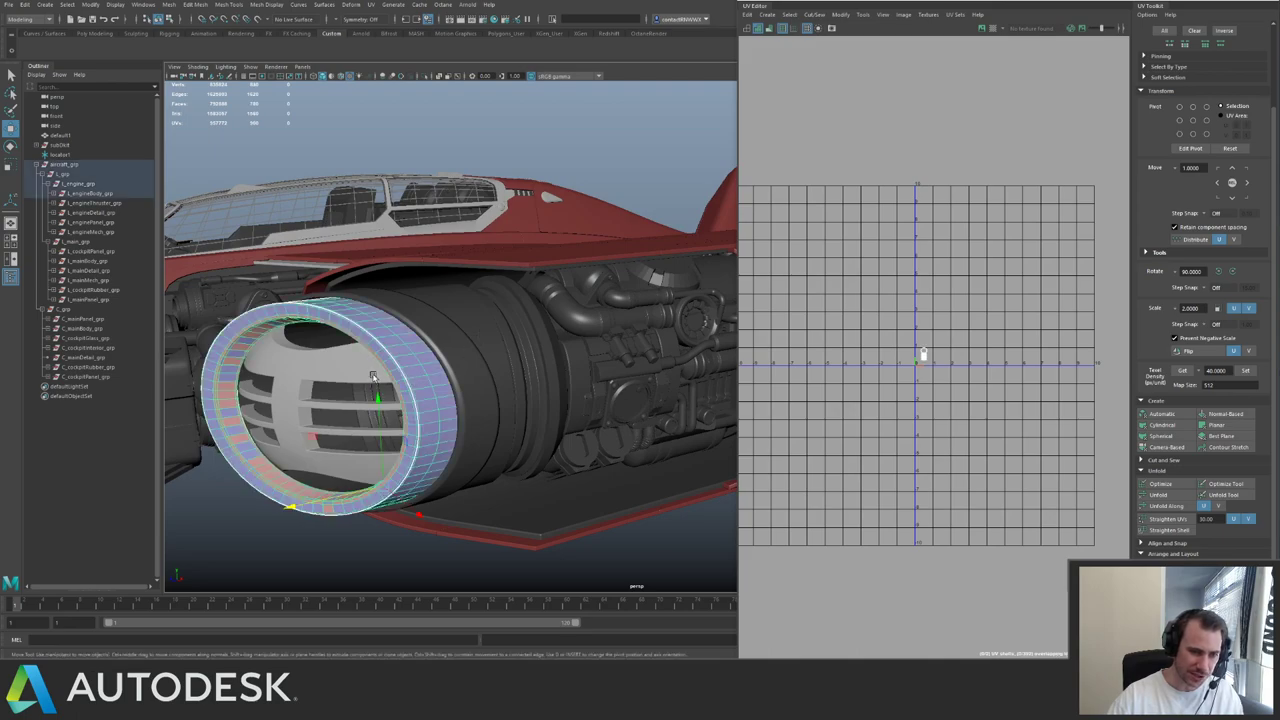
key("f")
key("ctrl+1")
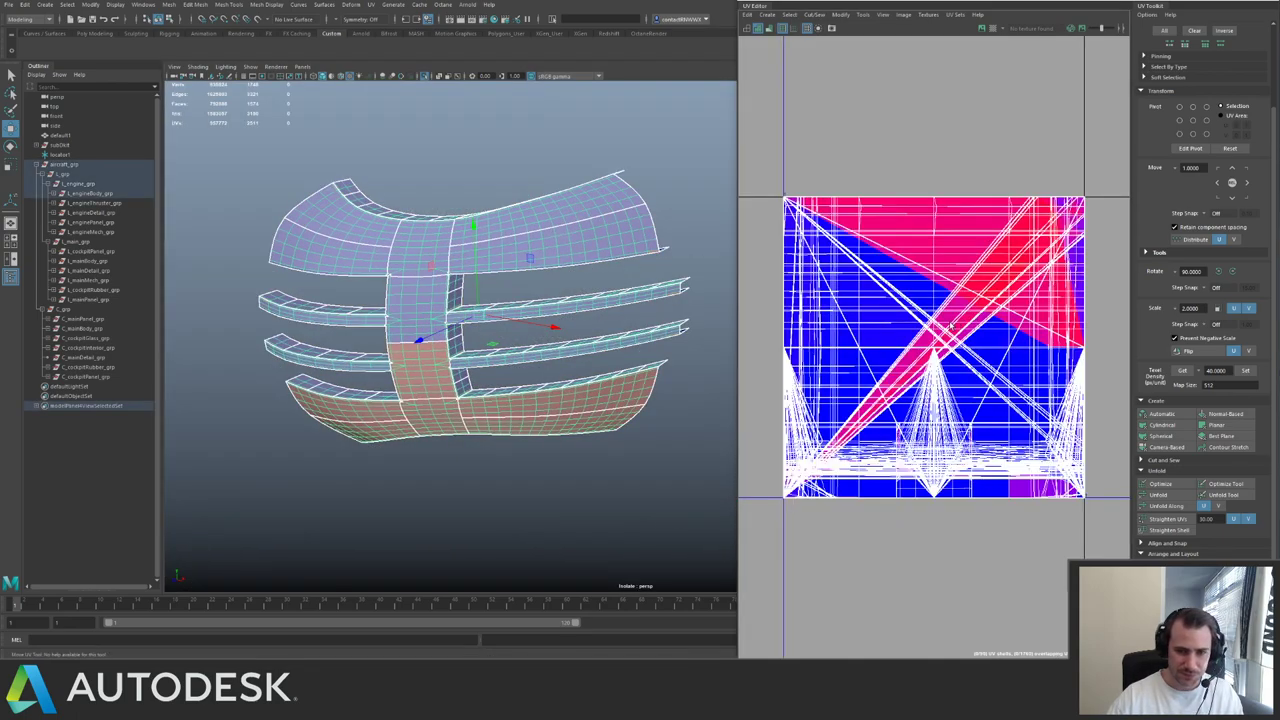
left_click_drag(618, 282, 556, 266, "alt")
key("ctrl+1")
key("ctrl+1")
key("ctrl+1")
key("ctrl+1")
scroll(955, 270, "down", 4)
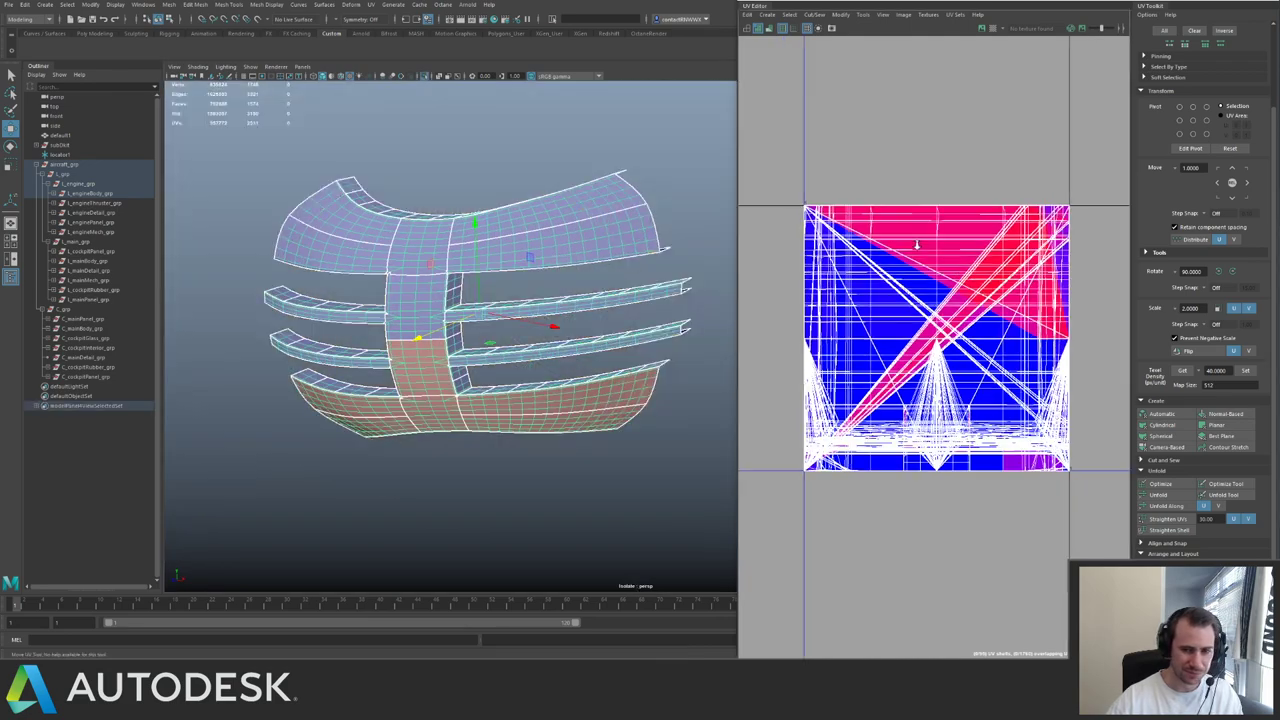
- Try an automatic UV projection on the isolated grille
left_click(1164, 414)
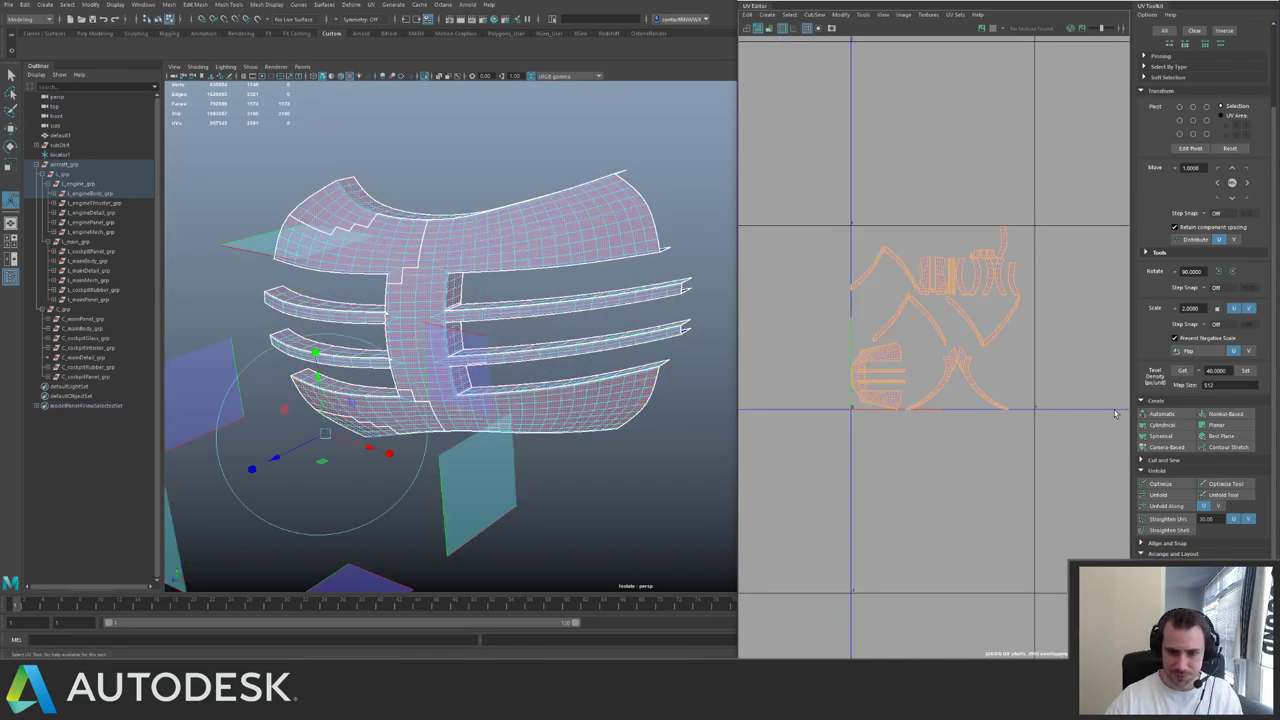
right_click_drag(874, 368, 1020, 405, "alt")
middle_click_drag(986, 366, 920, 386, "alt")
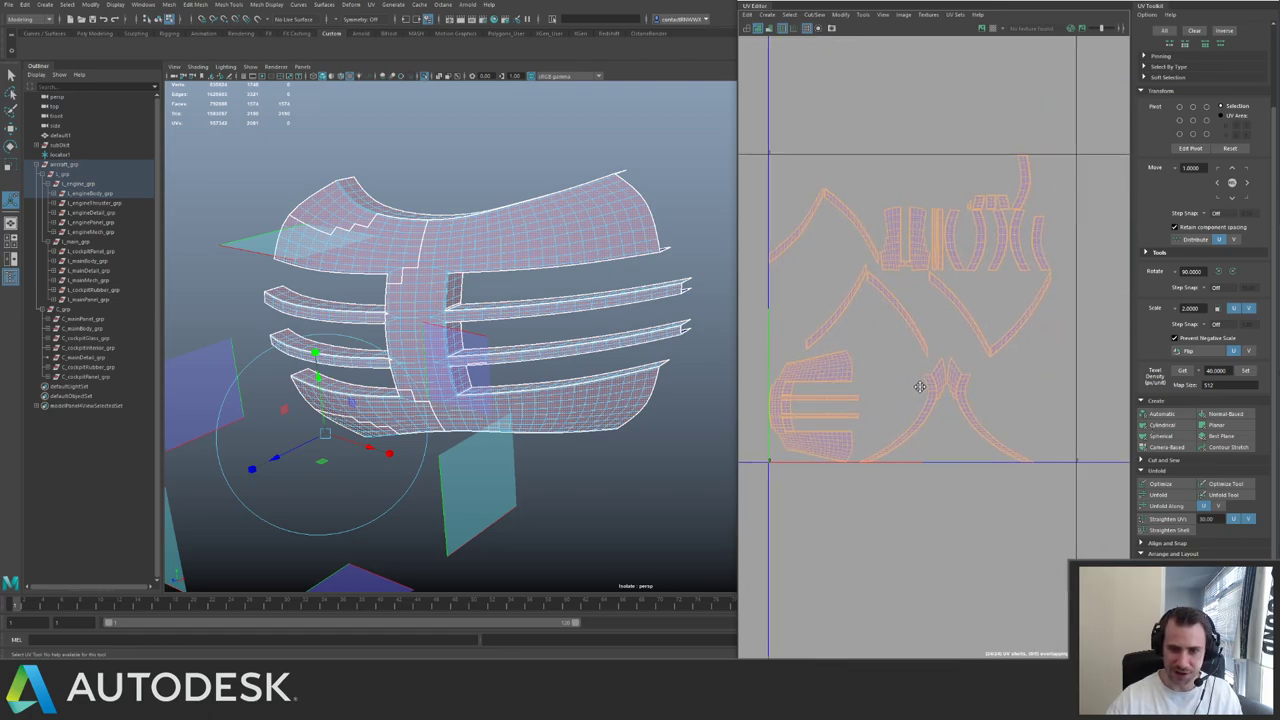
key("q")
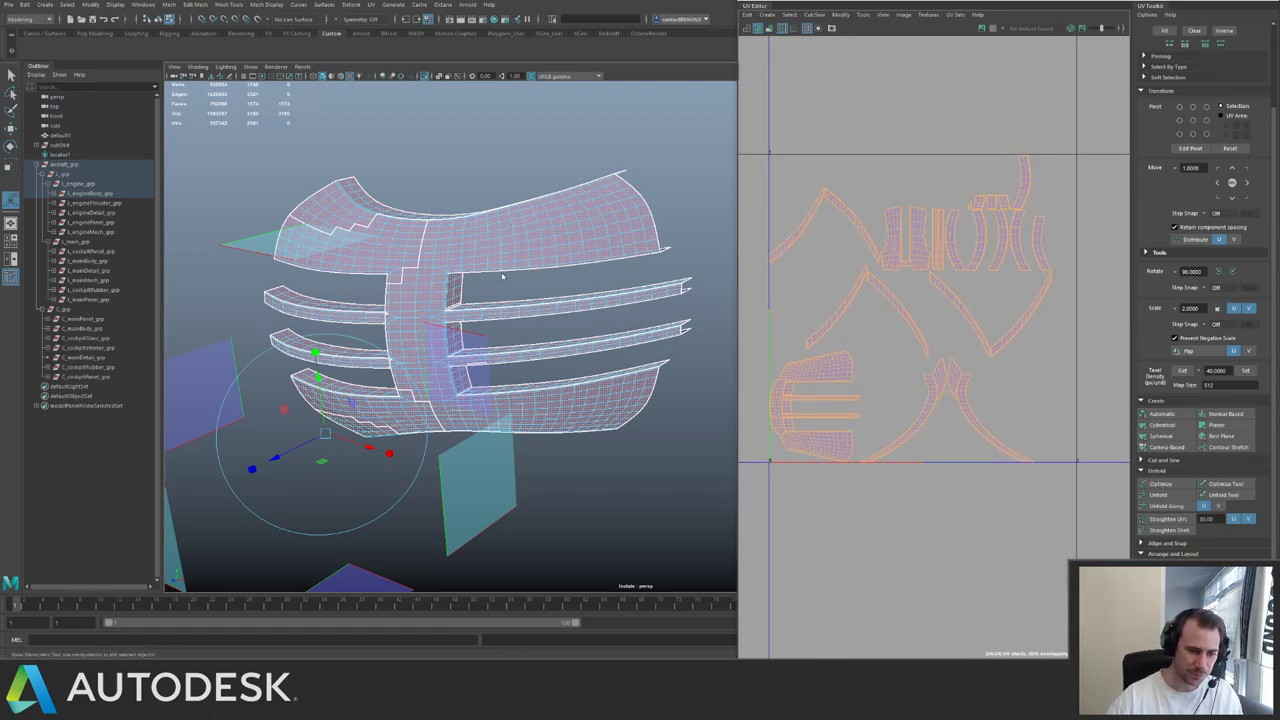
- Face the front of the grille squarely and create a camera-based UV projection of it from that view
right_click_drag(518, 264, 260, 160, "alt")
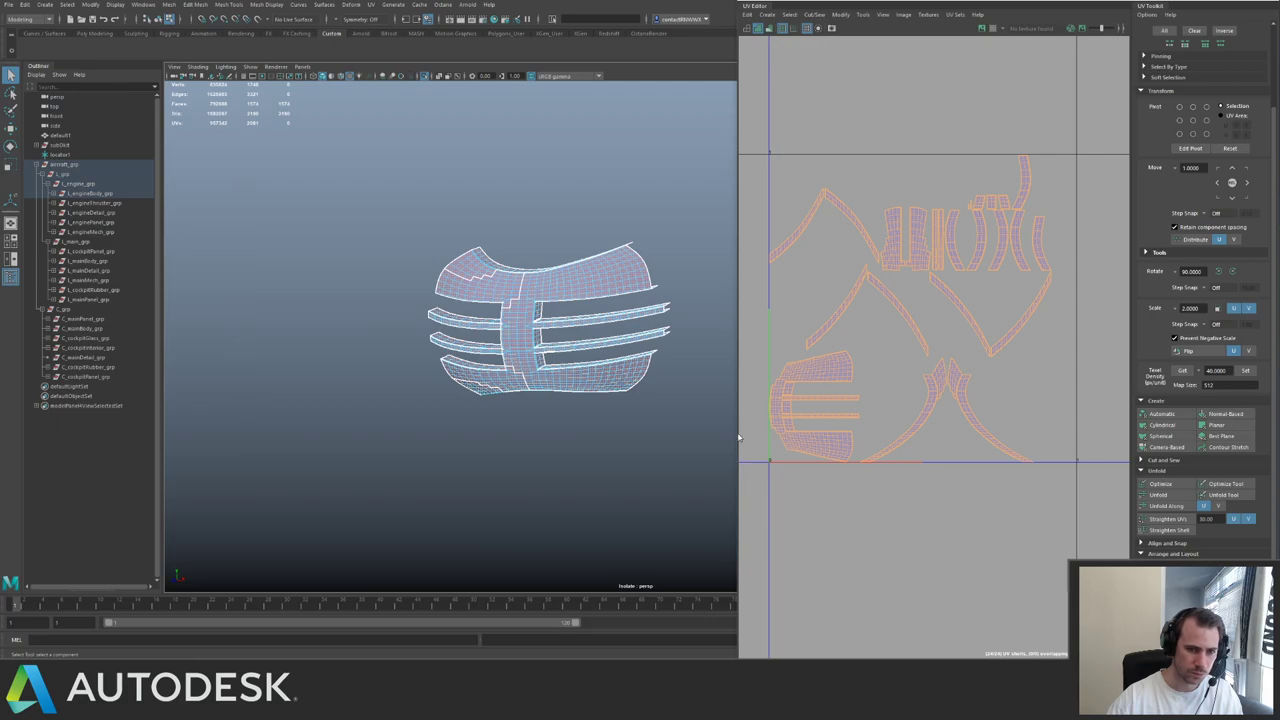
mouse_move(528, 308)
left_mouse_down("alt")
mouse_move(522, 282)
mouse_move(538, 287)
left_mouse_up("alt")
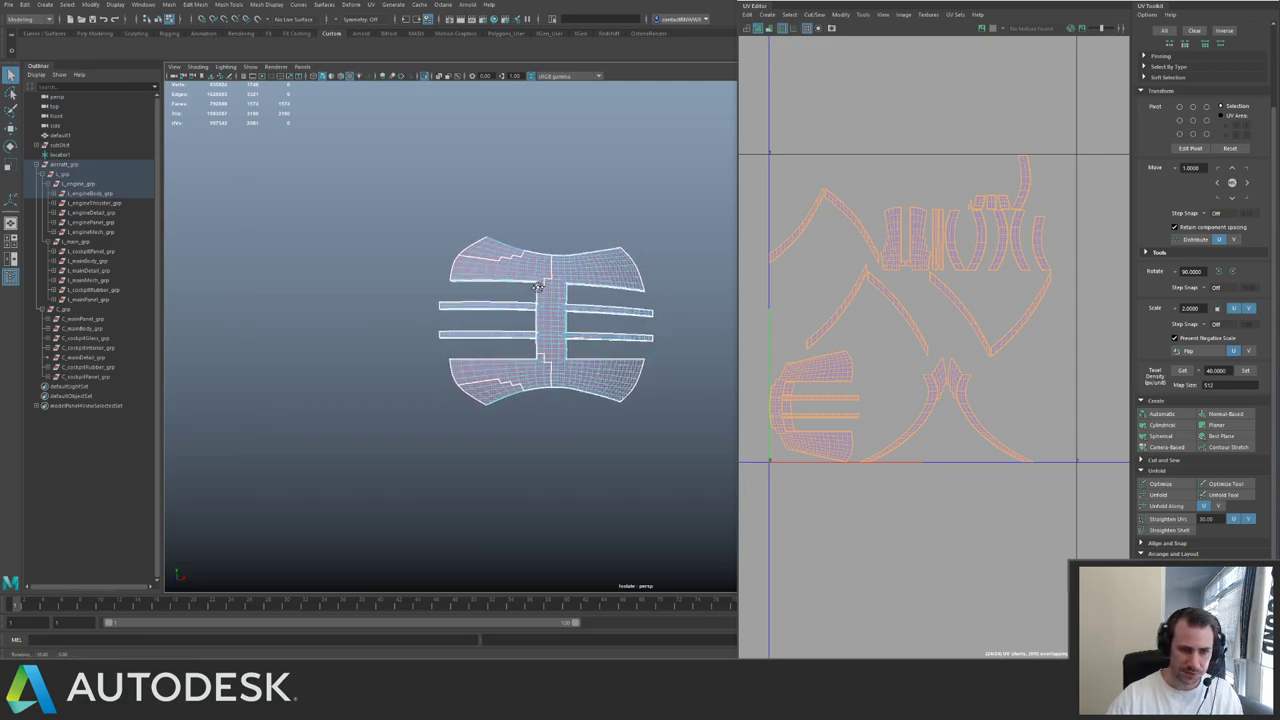
left_click(1144, 425)
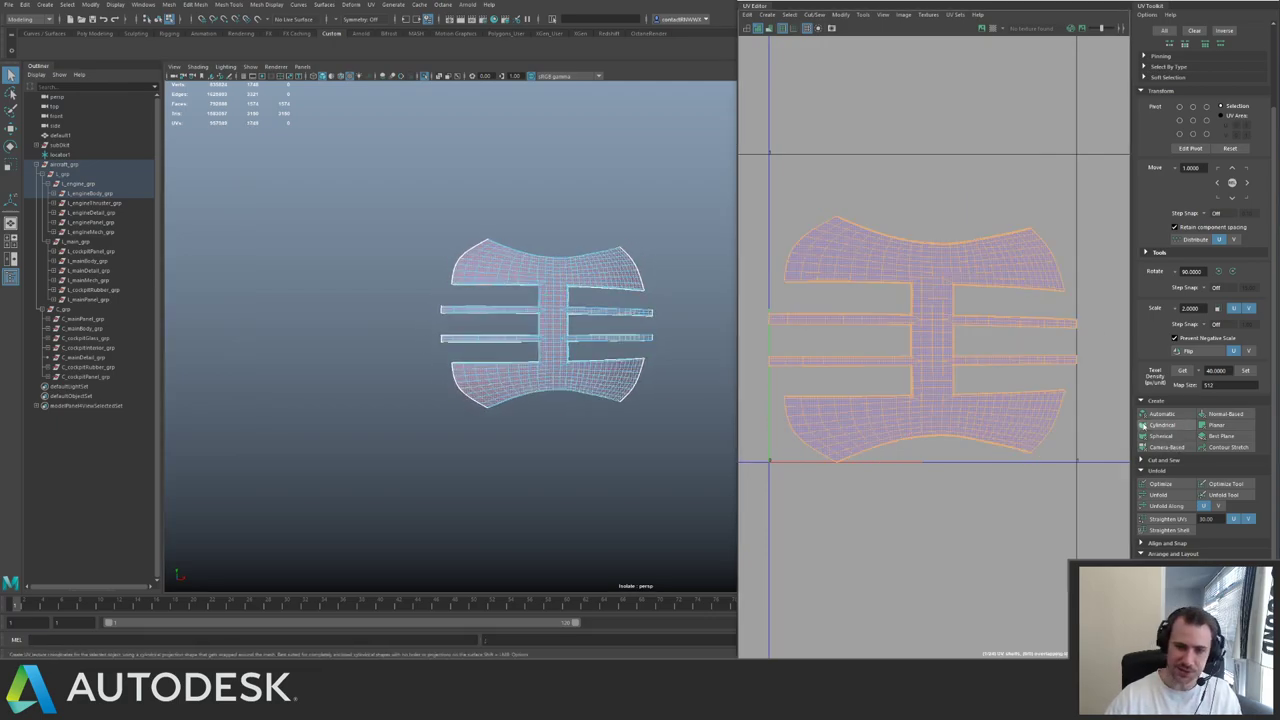
- Cut the grille's UVs along the edge loops that separate its front face from the thin inner rims around the slats
left_click_drag(508, 252, 523, 403, "alt")
key("F10")
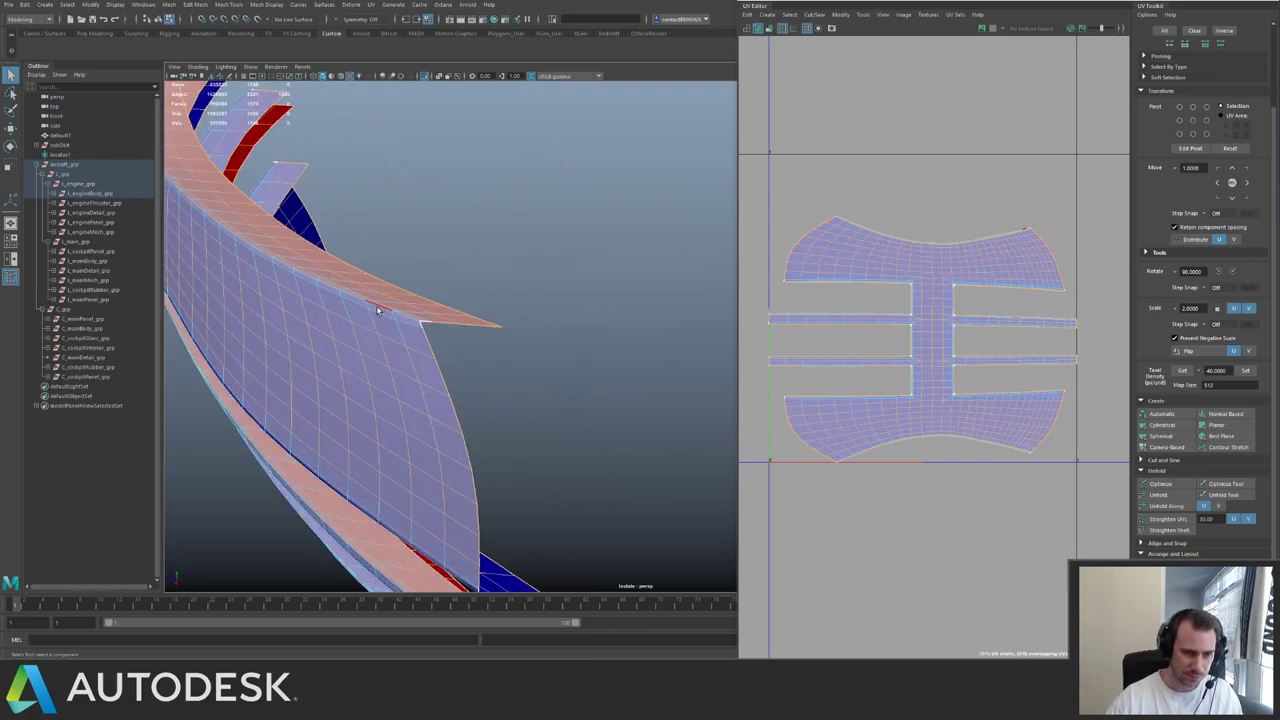
double_click(377, 309)
left_click_drag(377, 309, 465, 365, "alt")
left_click(578, 319)
left_click_drag(506, 335, 543, 314, "alt")
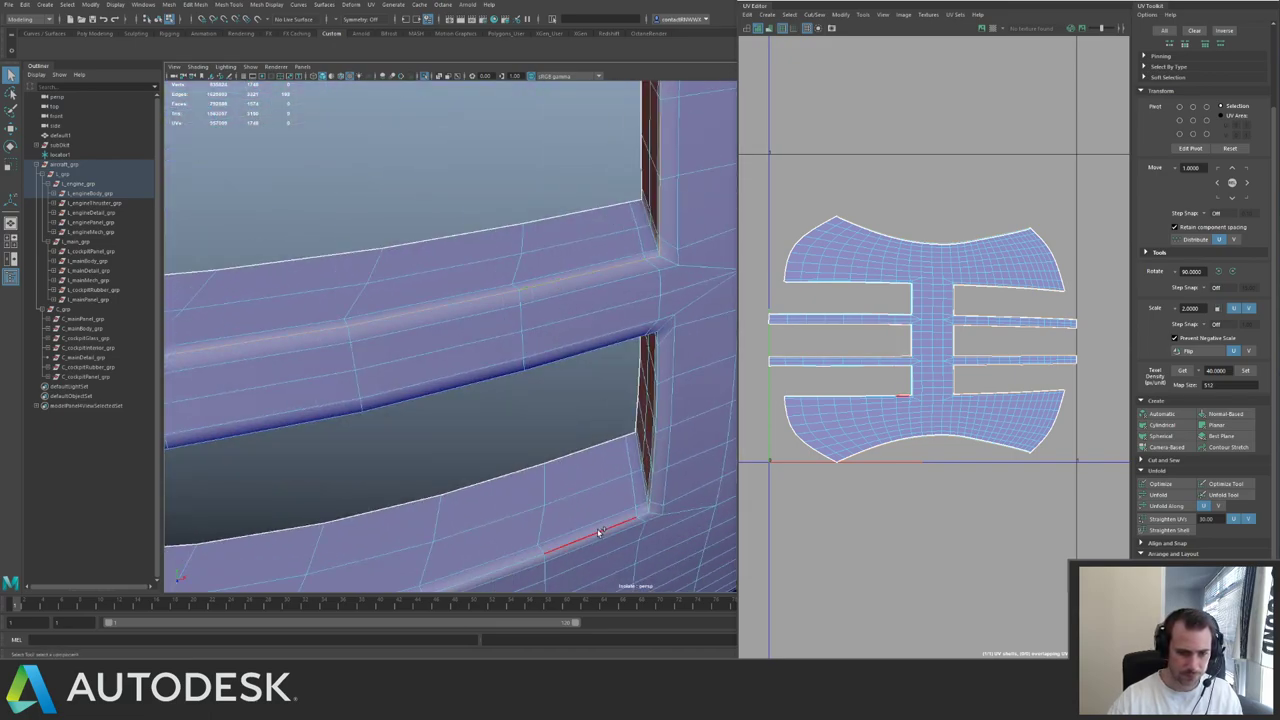
right_click_drag(466, 287, 407, 287, "alt")
middle_click_drag(407, 287, 507, 341, "alt")
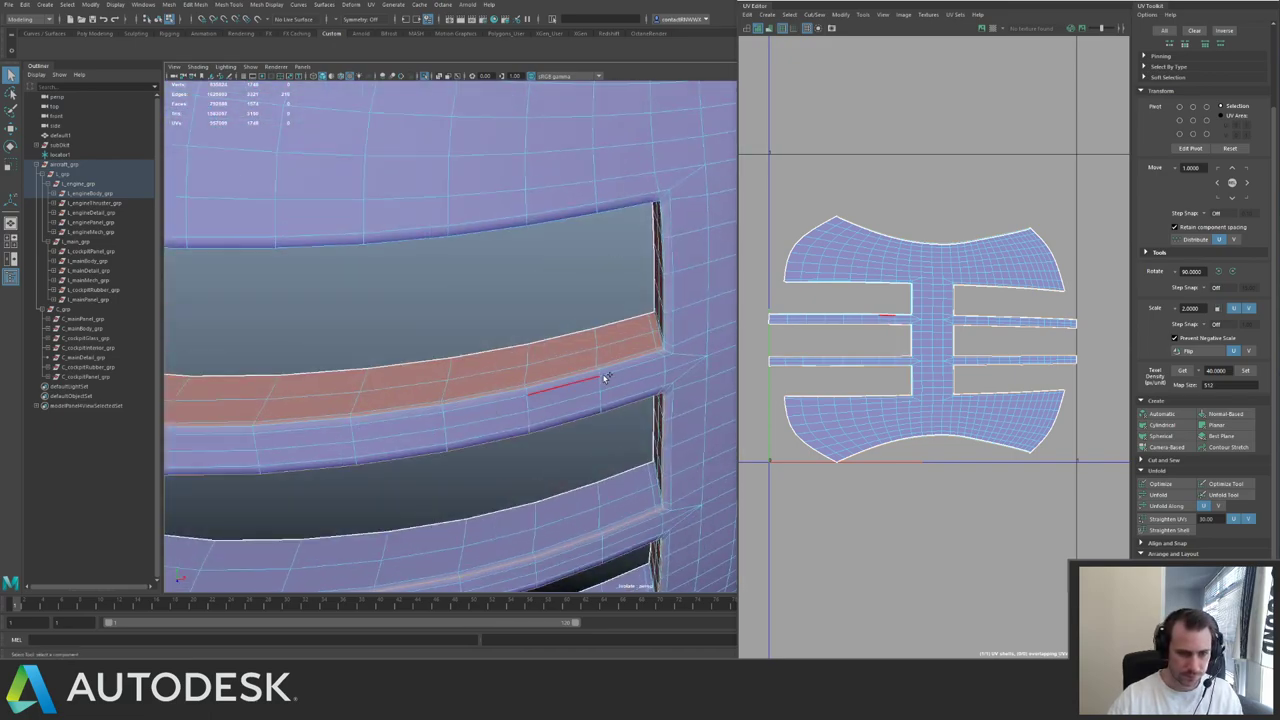
left_click_drag(512, 354, 449, 291, "alt")
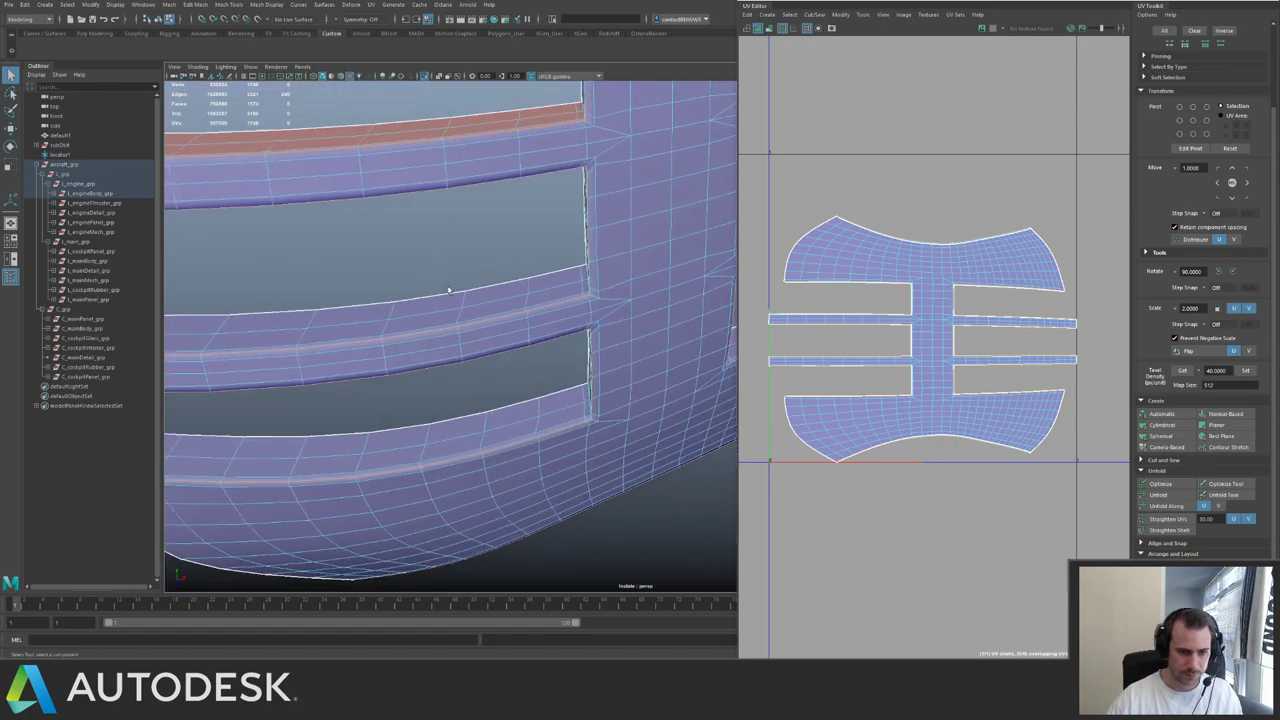
mouse_move(982, 280)
right_mouse_down("shift")
mouse_move(955, 295)
mouse_move(935, 265)
mouse_move(981, 293)
right_mouse_up("shift")
- Move the grille's front-face UV shell out of the 0–1 tile, away from the rim UVs, and unfold it
key("w")
left_click(935, 265)
right_click_drag(981, 293, 787, 283, "alt")
middle_click_drag(787, 283, 846, 289, "alt")
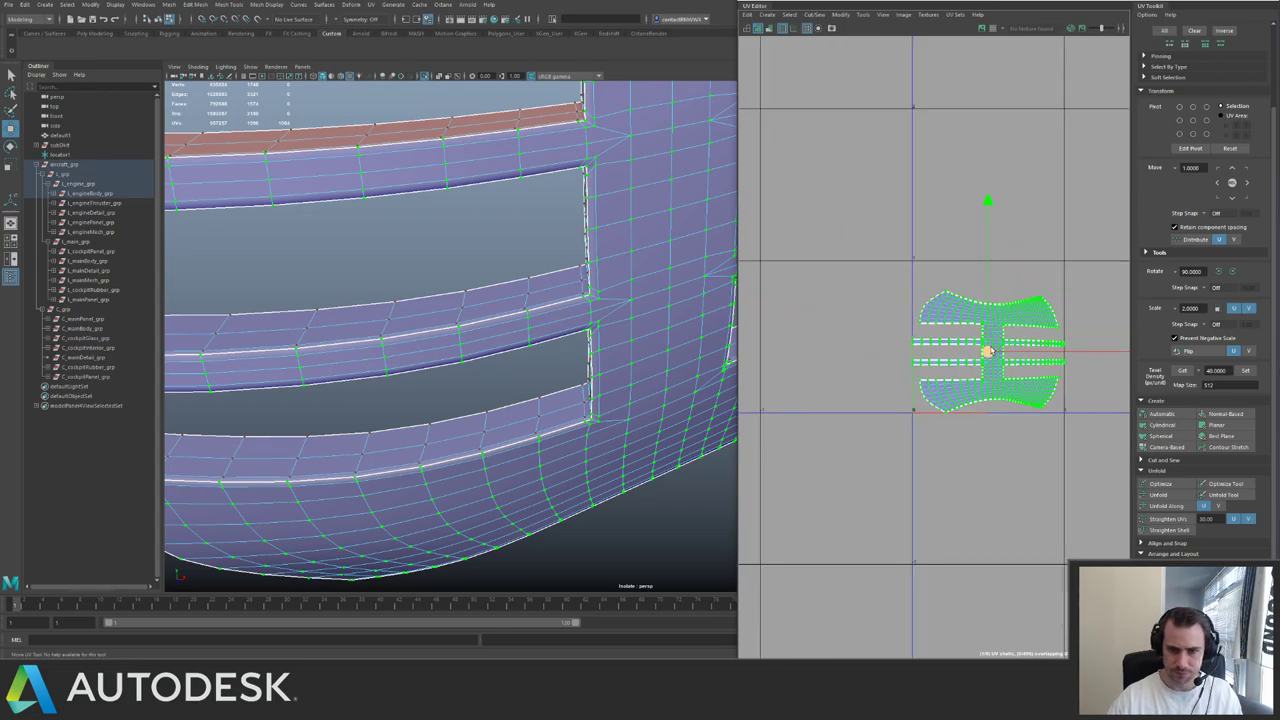
left_click_drag(988, 351, 802, 336)
scroll(843, 346, "down", 2)
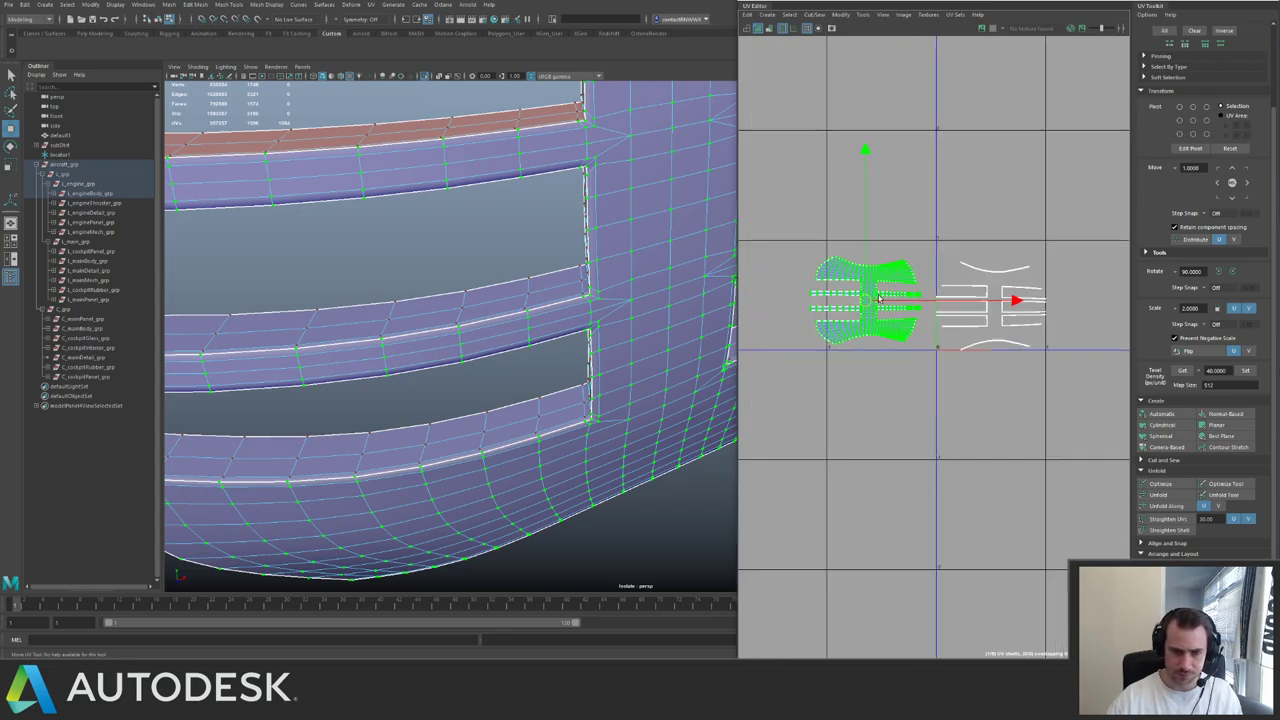
scroll(879, 298, "up", 2)
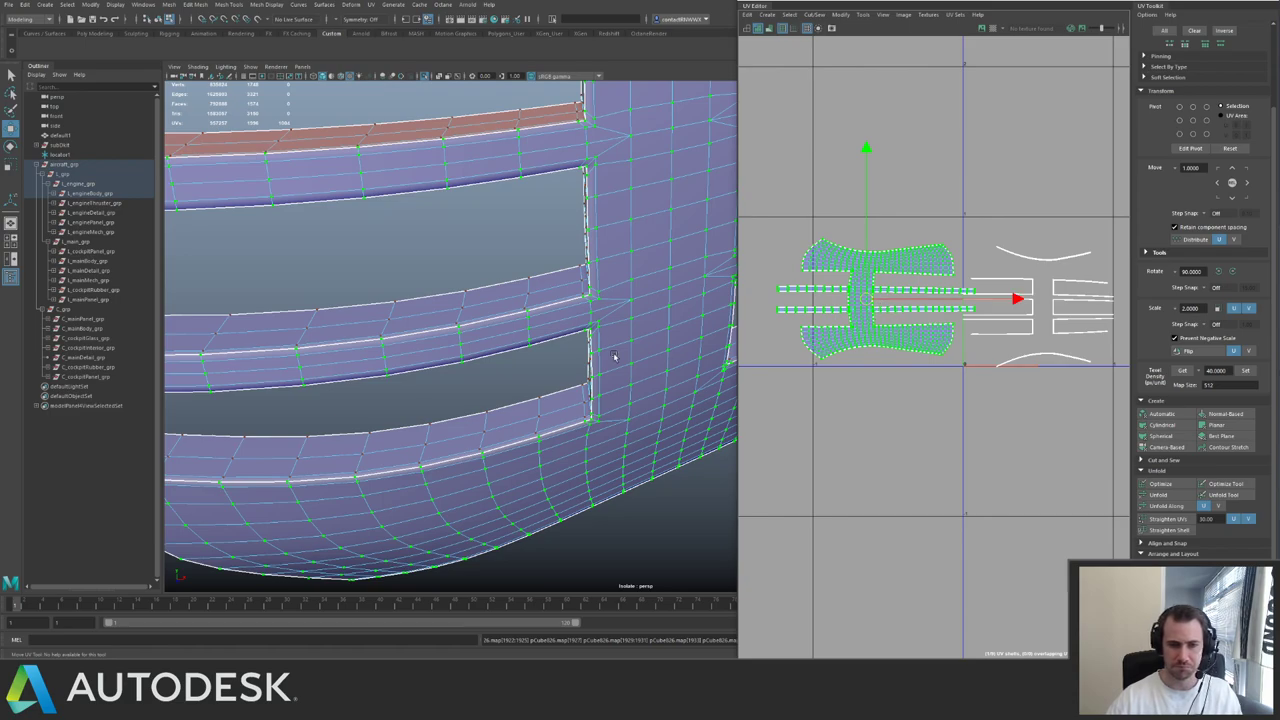
- Assign the existing numbered UV checker material to the grille
left_click_drag(614, 356, 348, 277, "alt")
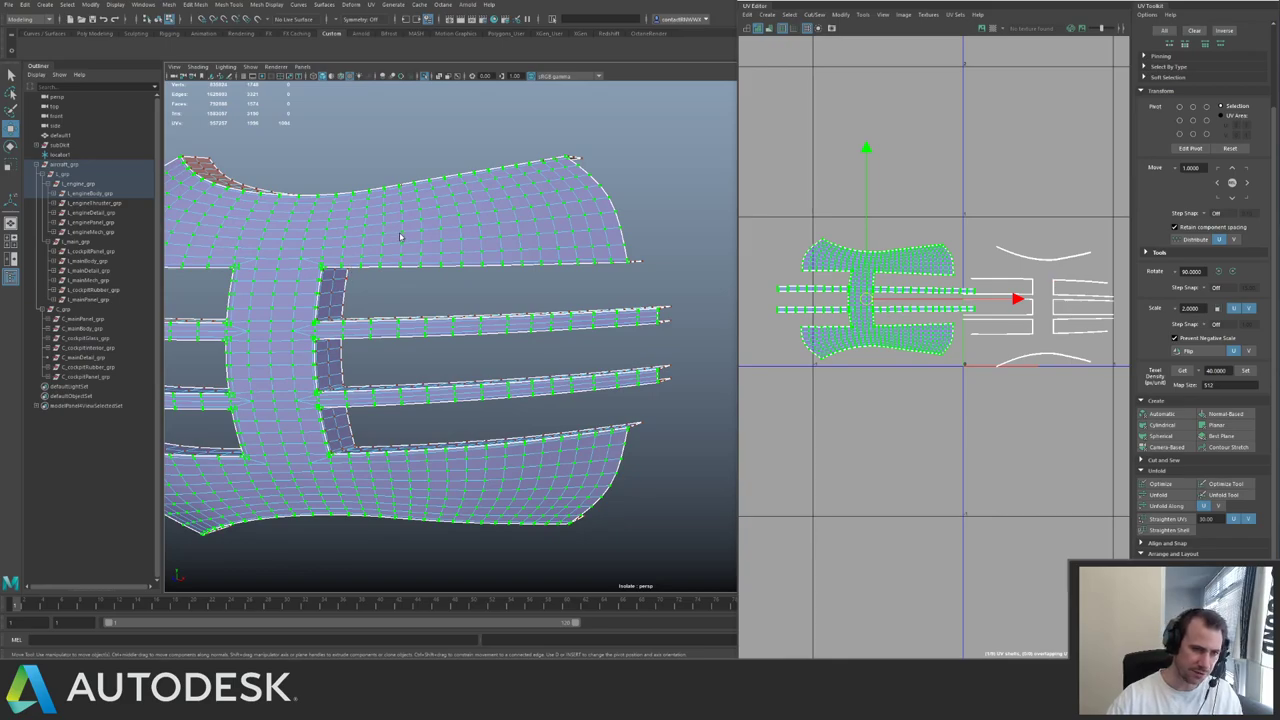
key("f")
right_click(468, 240)
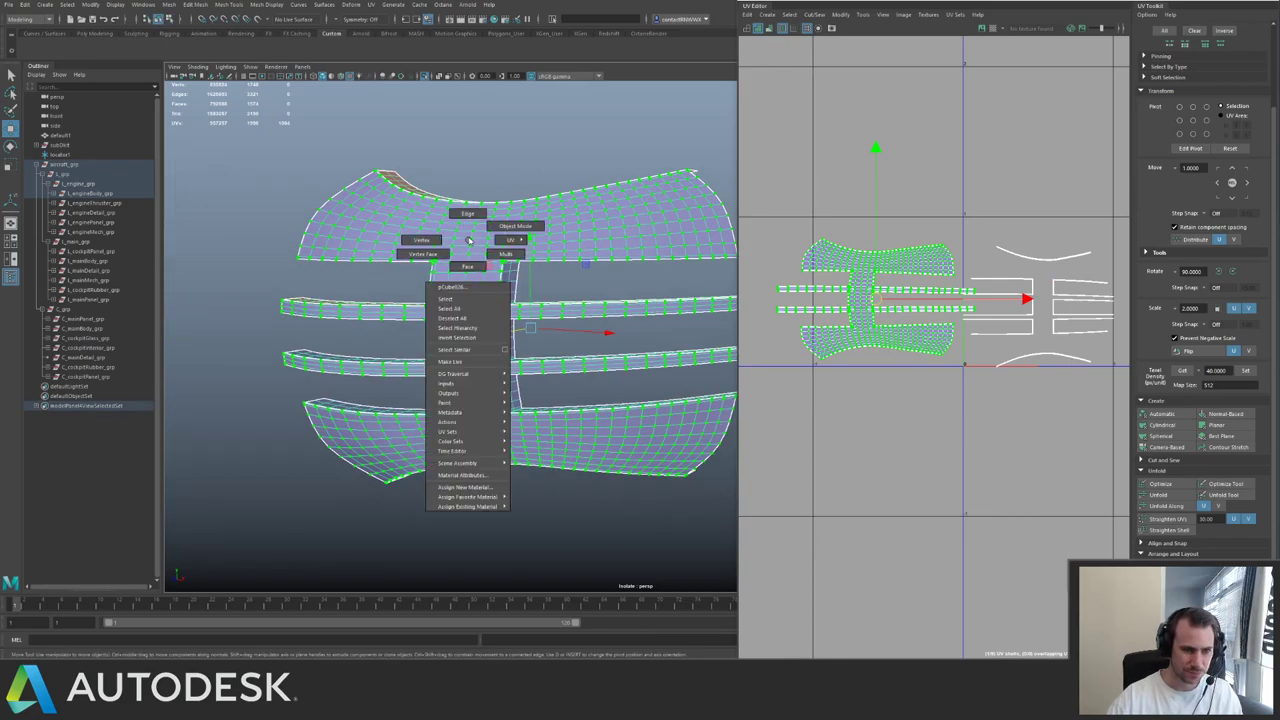
mouse_move(495, 487)
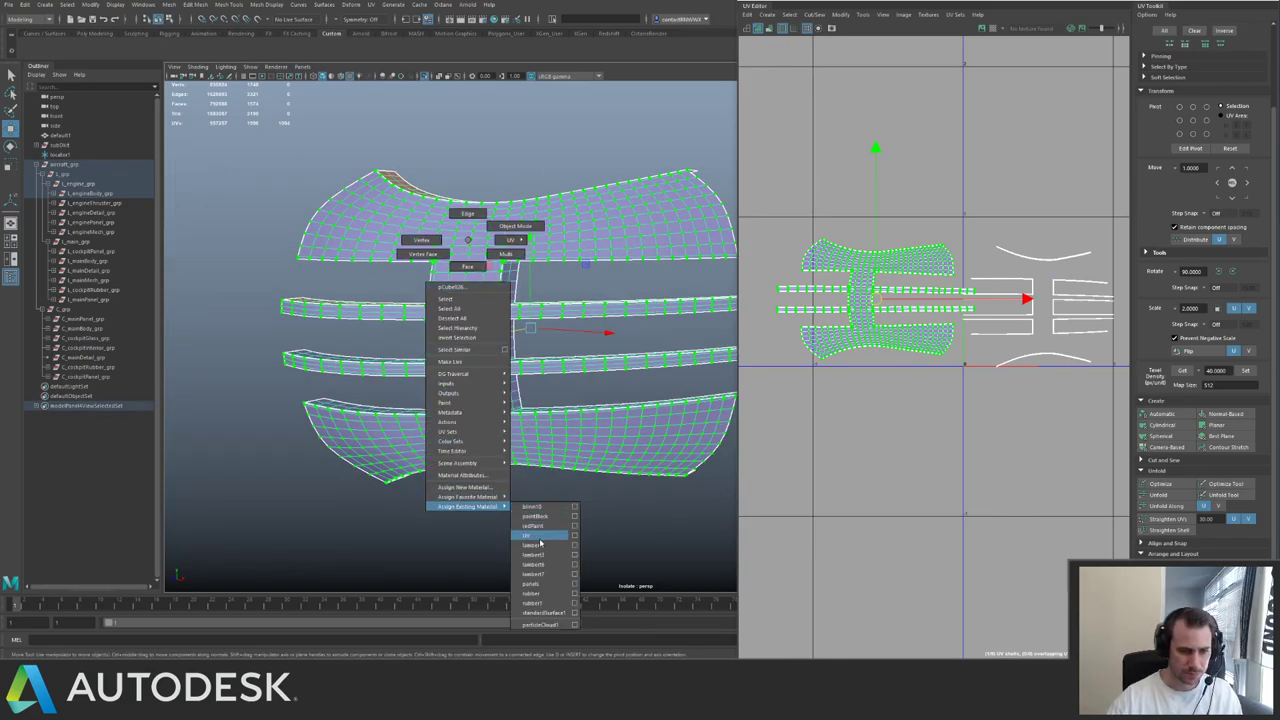
left_click(545, 529)
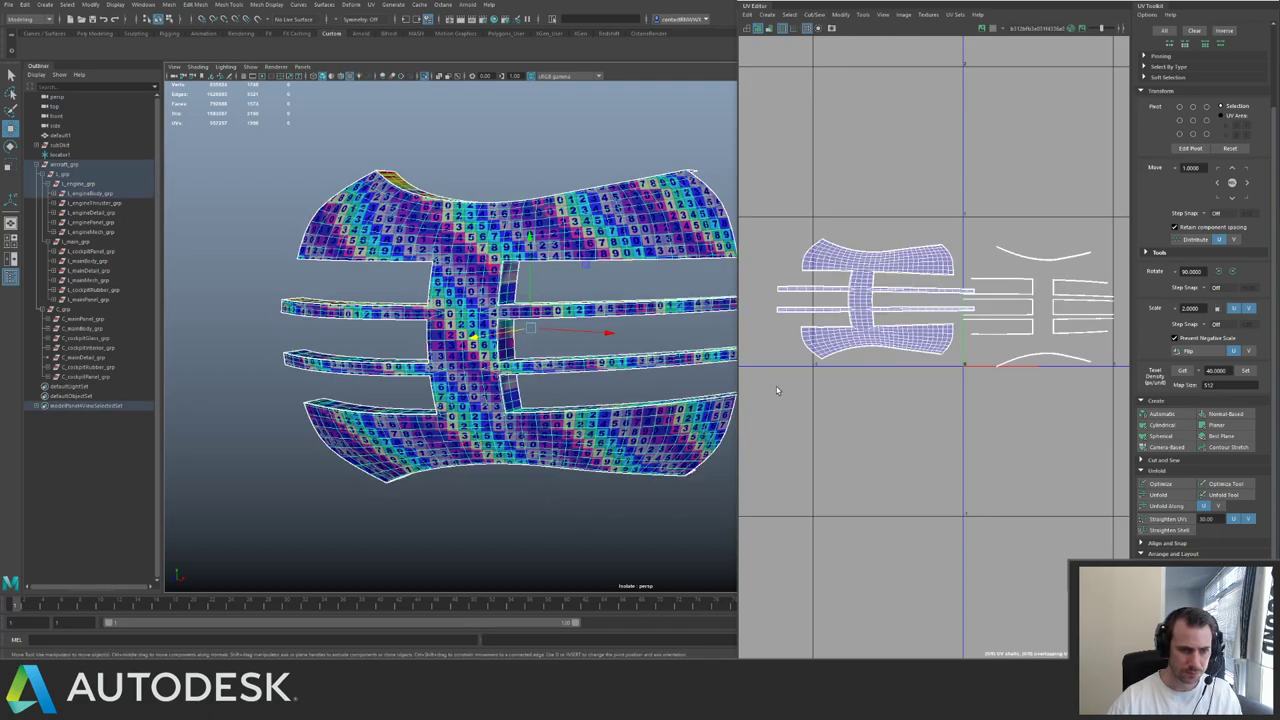
- Set the texel density of the grille's front-face UV shell to 40 at a map size of 512
scroll(914, 296, "down", 2)
key("F12")
left_click_drag(843, 260, 905, 291)
right_click_drag(905, 293, 950, 328, "ctrl")
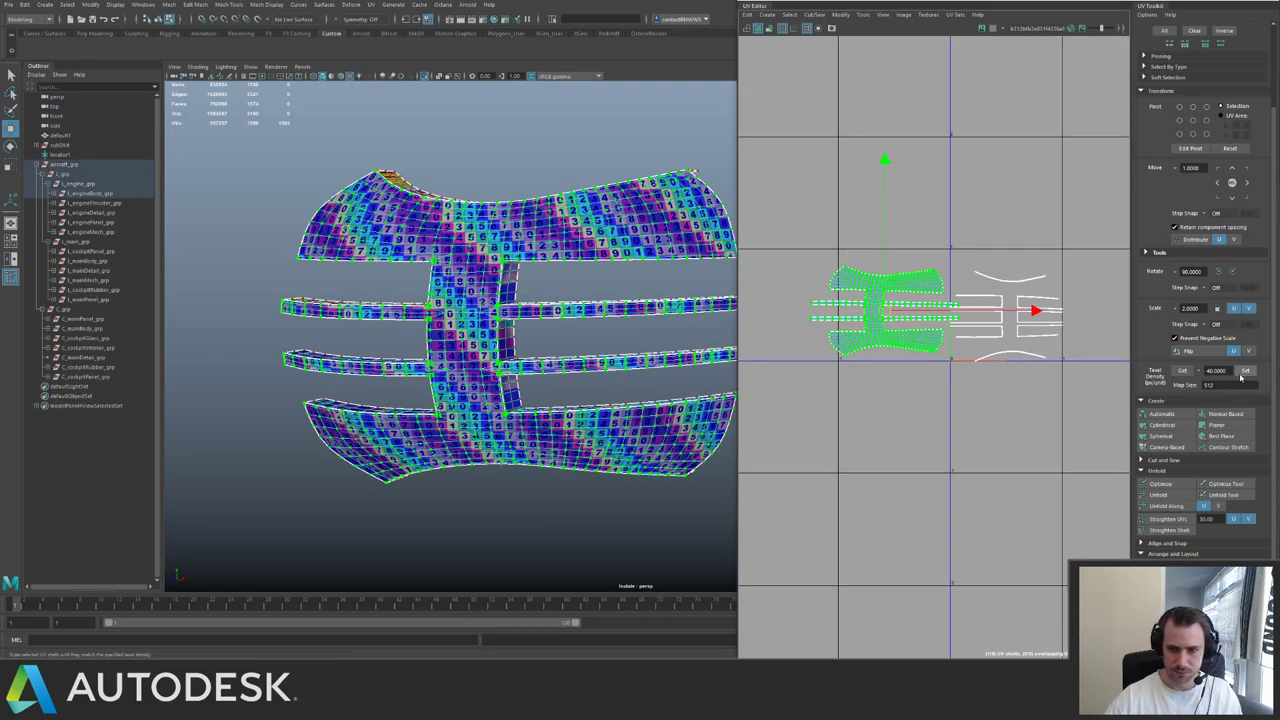
left_click(1244, 371)
scroll(870, 288, "up", 2)
- Unfold the rescaled front-face shell again, return to object mode and check the checker pattern on the deselected grille
left_click(857, 361)
left_click_drag(392, 238, 425, 290, "alt")
left_click(888, 316)
scroll(893, 335, "up", 2)
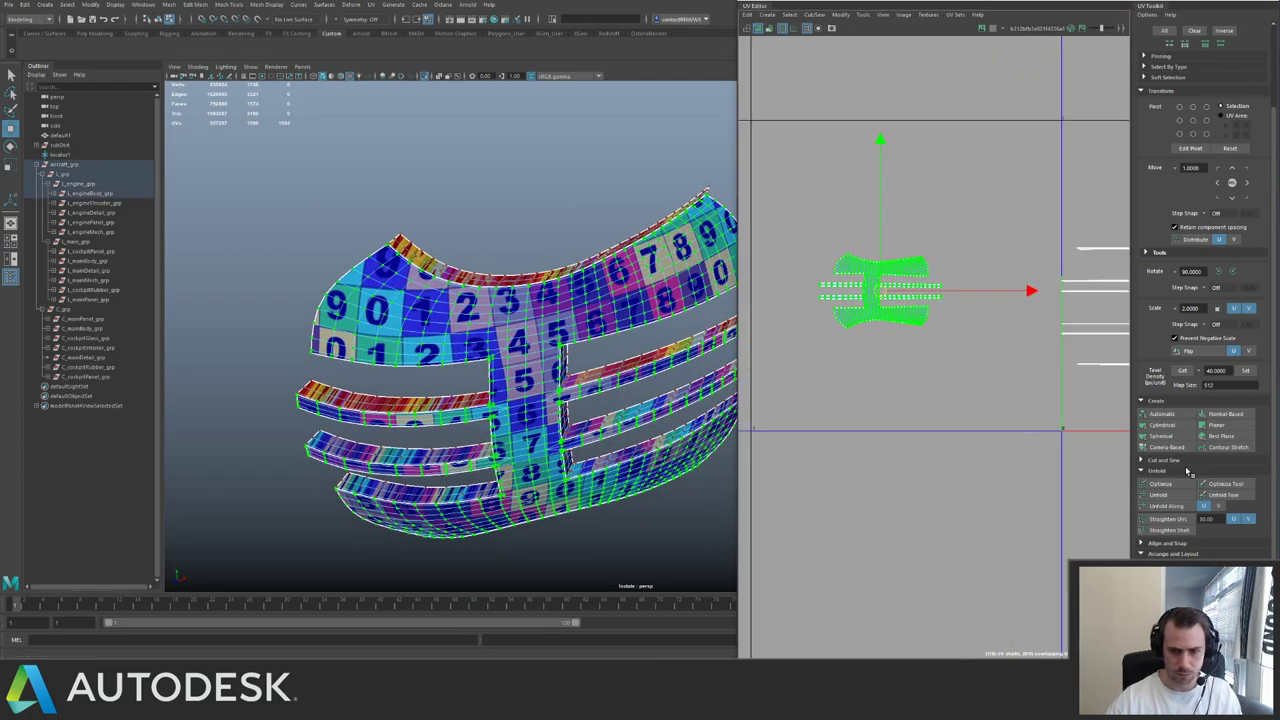
left_click(1160, 495)
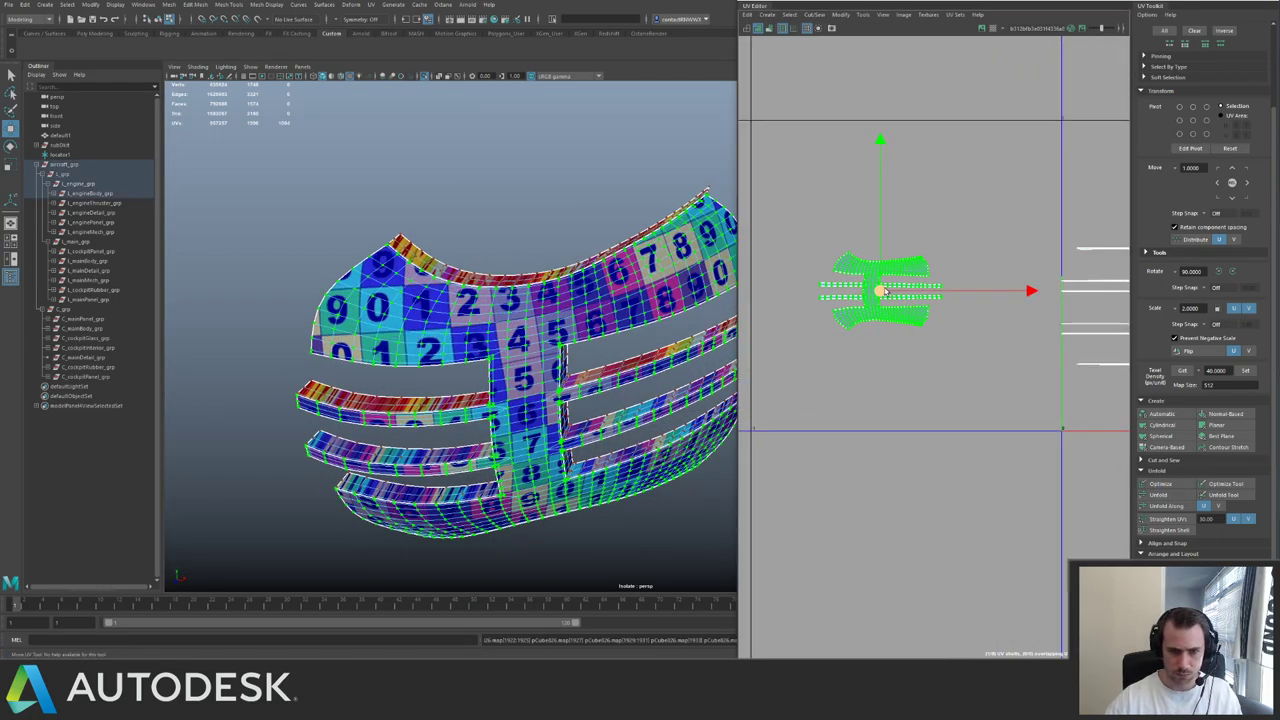
right_click_drag(538, 385, 575, 335)
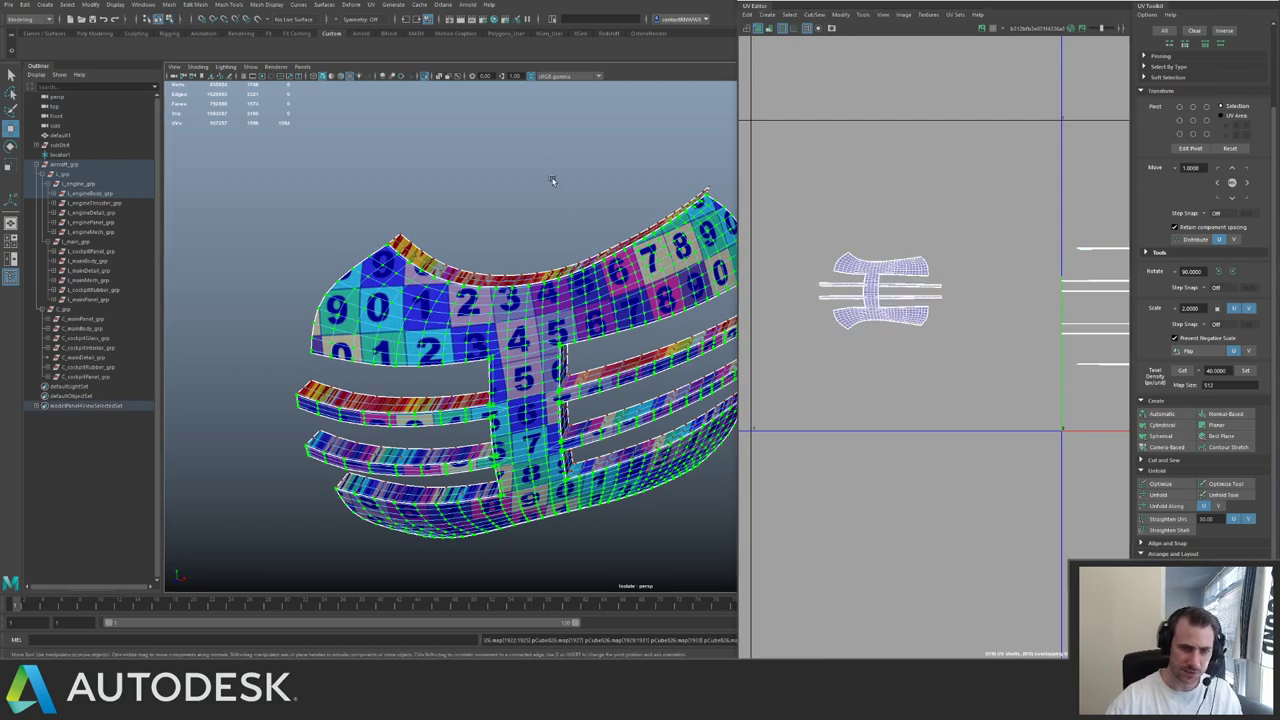
left_click(552, 177)
right_click_drag(548, 185, 406, 269, "alt")
left_click_drag(406, 269, 494, 338, "alt")
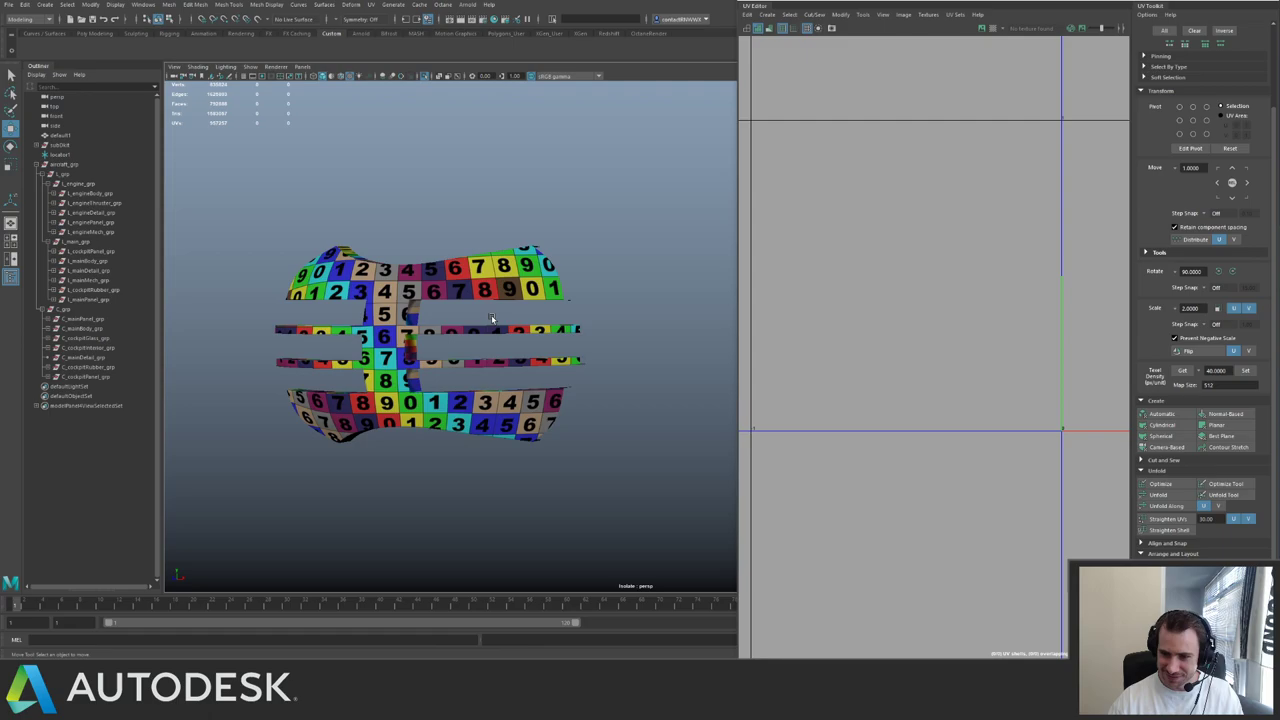
- Planar-map the grille's edge-thickness faces from the Y axis, fitted to the bounding box with the image width/height ratio kept
left_click(510, 288)
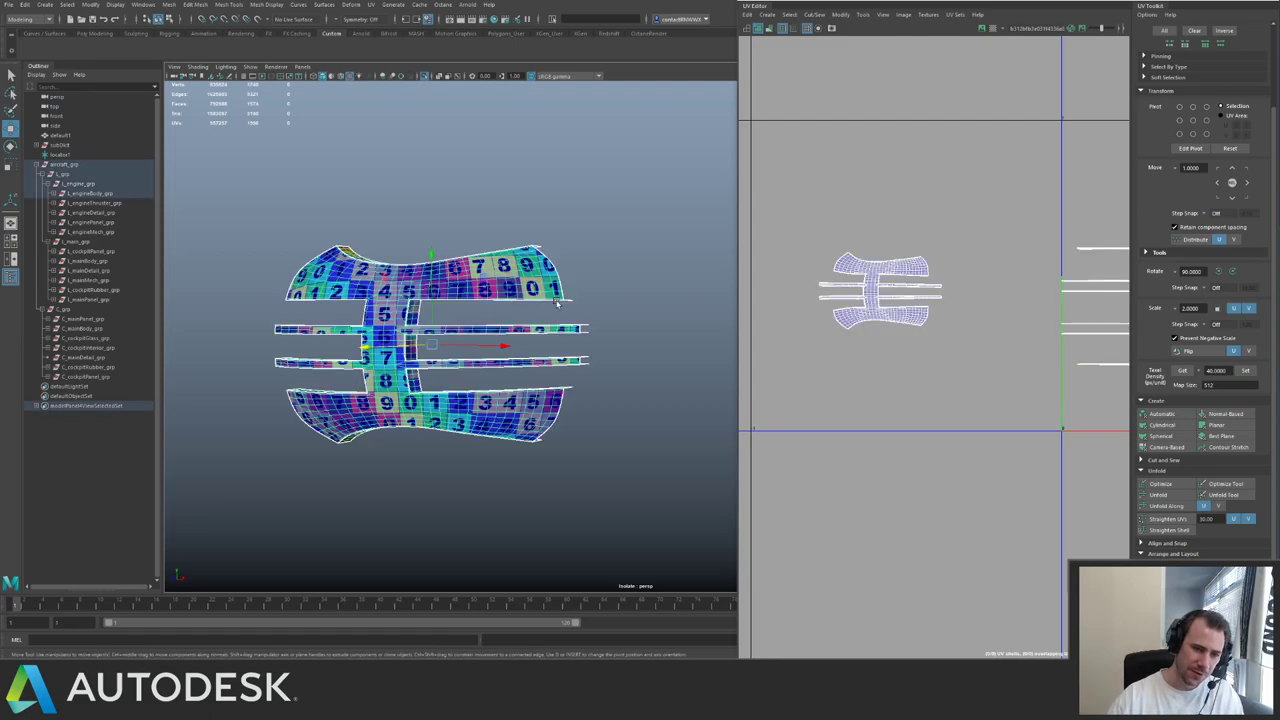
scroll(886, 243, "up", 6)
scroll(765, 307, "down", 3)
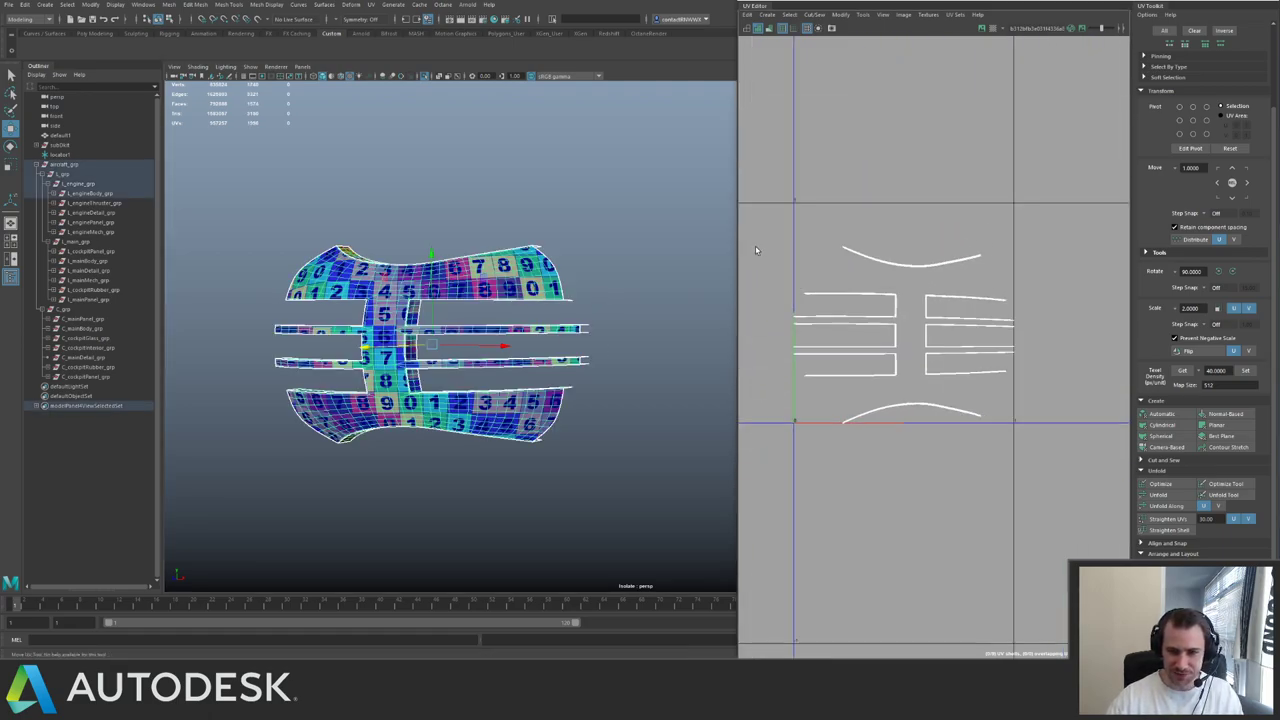
right_click_drag(820, 213, 787, 248)
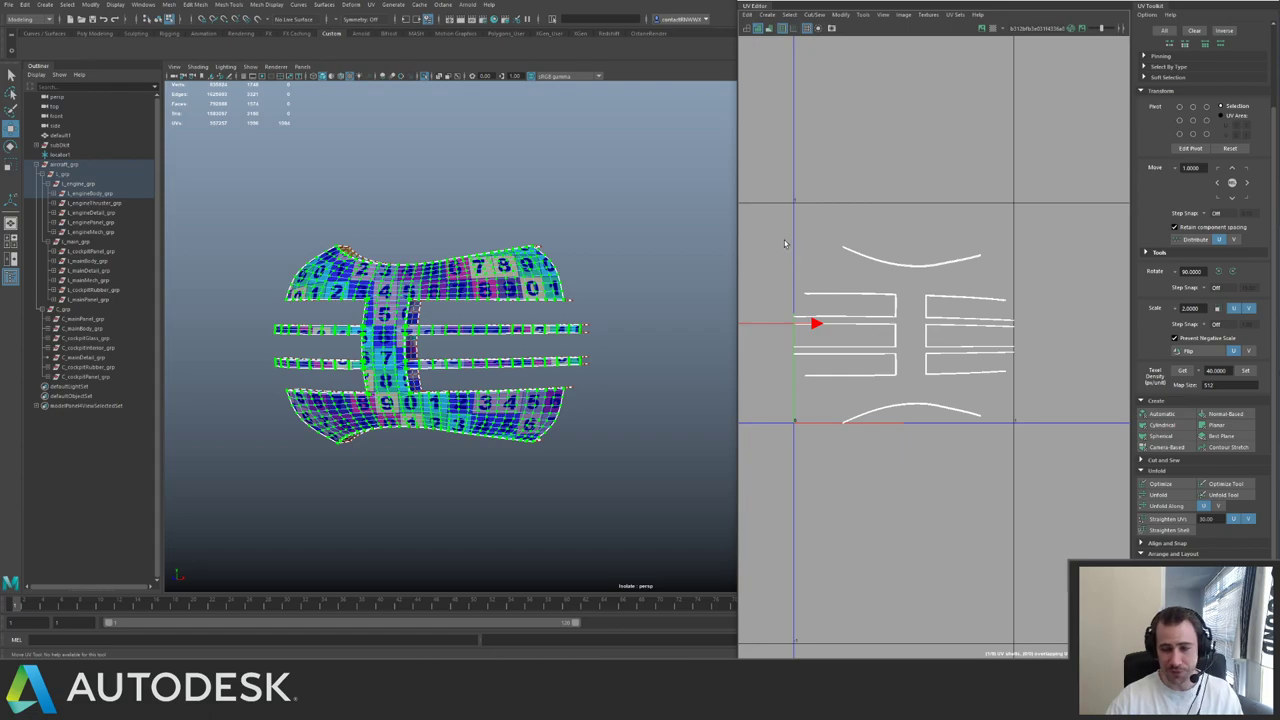
right_click_drag(793, 330, 774, 350)
left_click_drag(768, 234, 1040, 435)
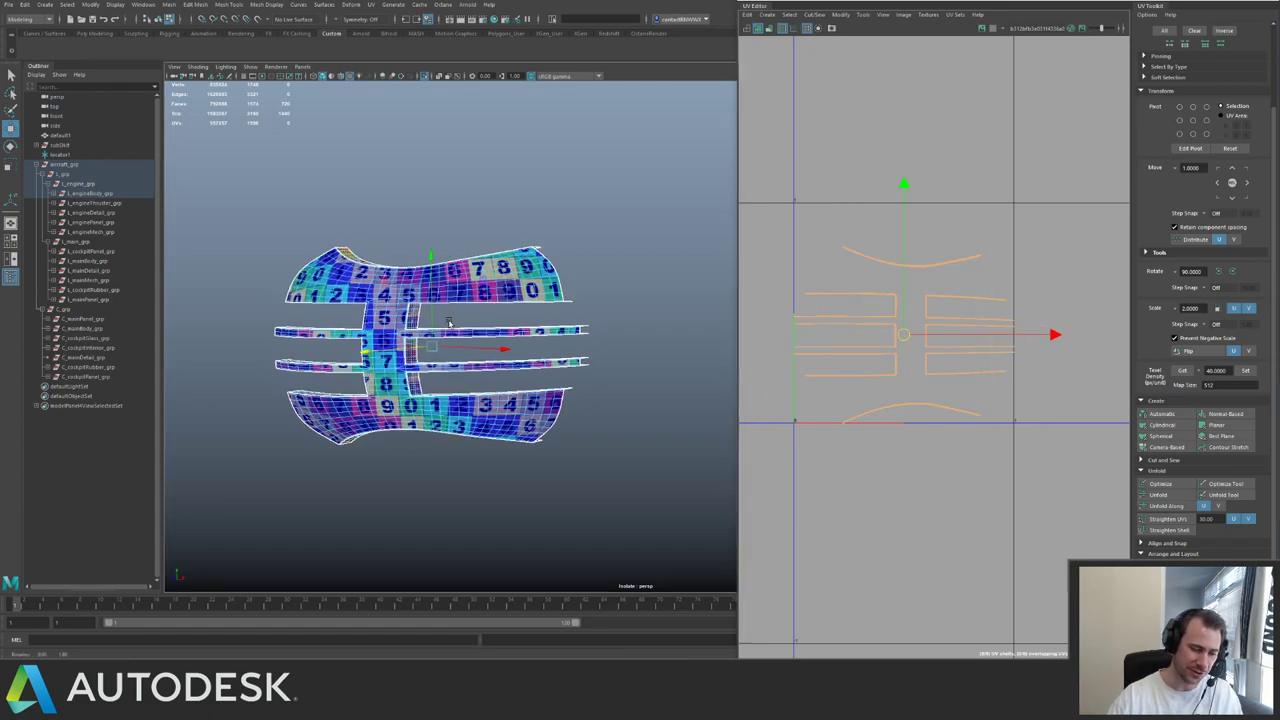
left_click_drag(345, 345, 484, 395, "alt")
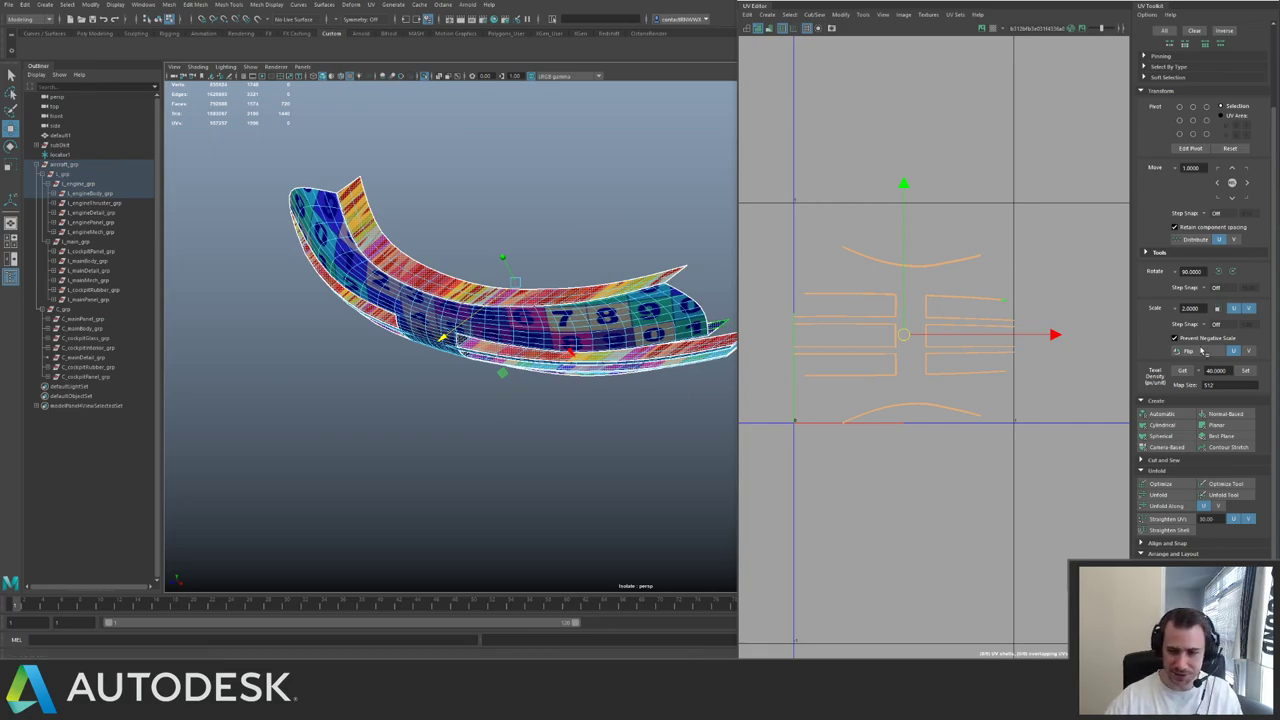
left_click_drag(622, 263, 487, 291, "alt")
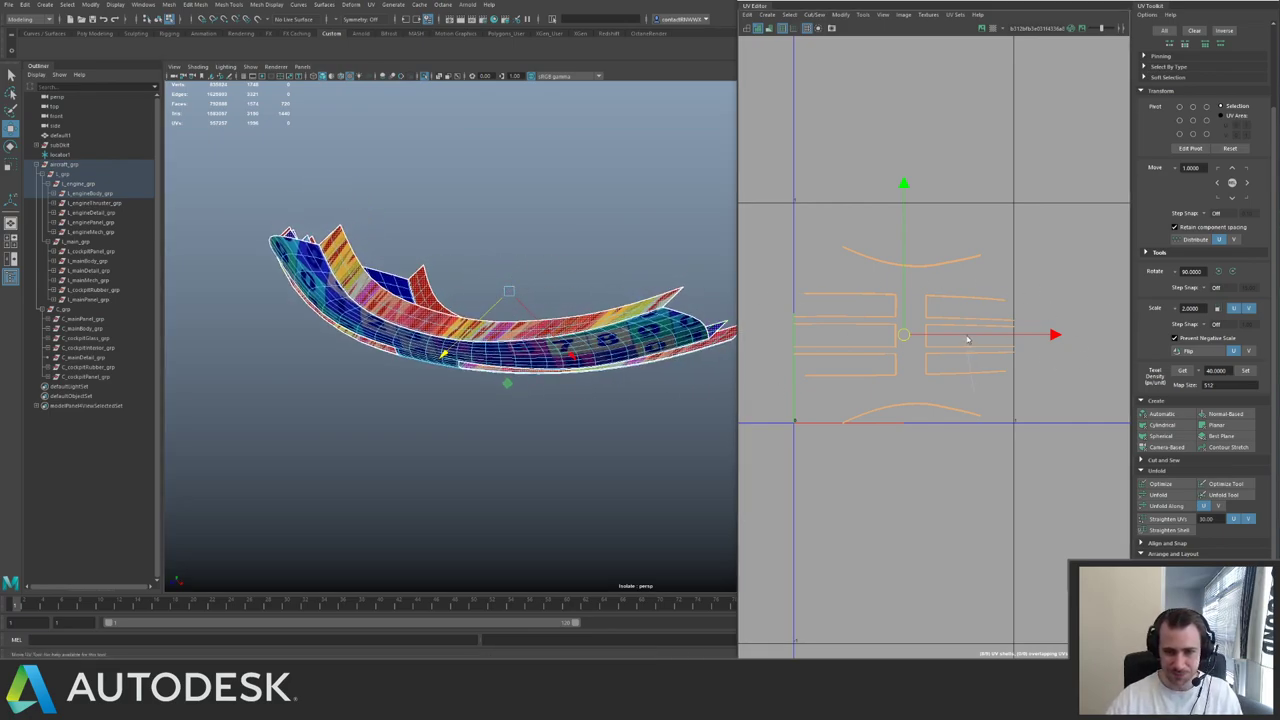
right_click_drag(967, 338, 989, 310, "shift")
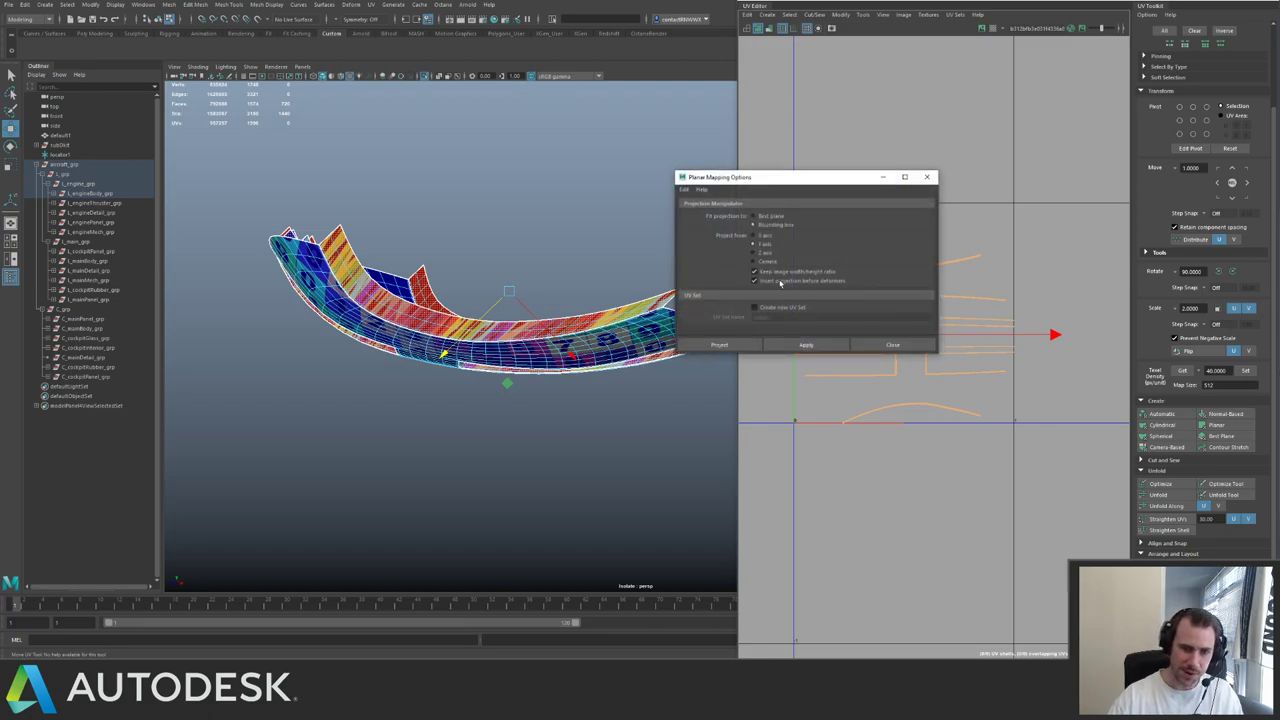
left_click(806, 344)
left_click(892, 344)
middle_click_drag(851, 351, 843, 365, "alt")
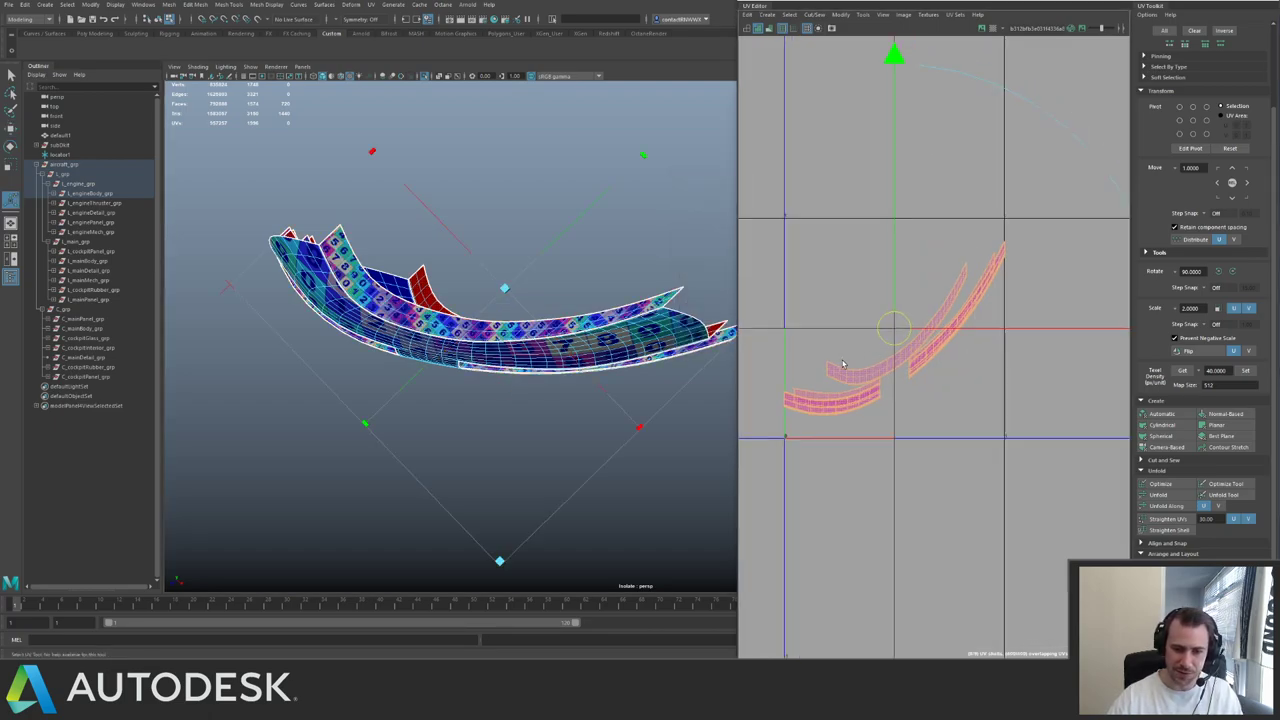
- Rotate the projected rim UVs until the curved strips lie roughly level, and unfold them
key("F12")
left_click_drag(761, 196, 1024, 446)
key("e")
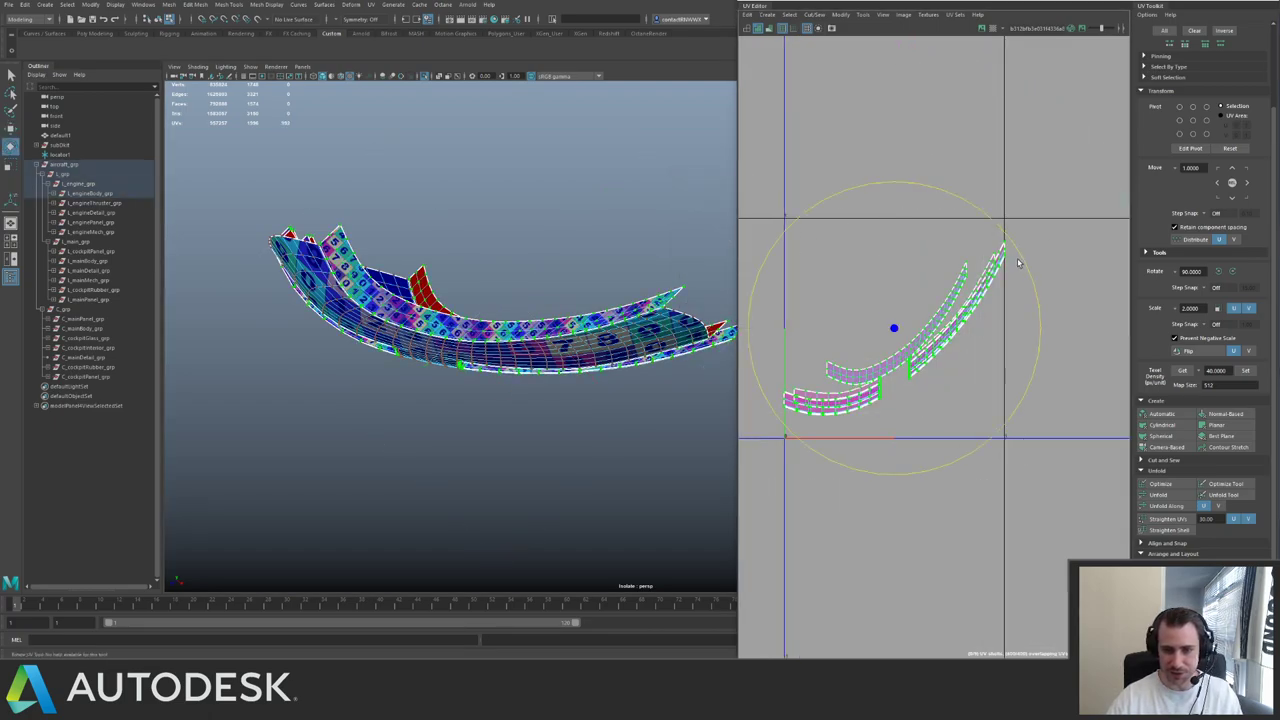
left_click_drag(1018, 262, 1056, 345)
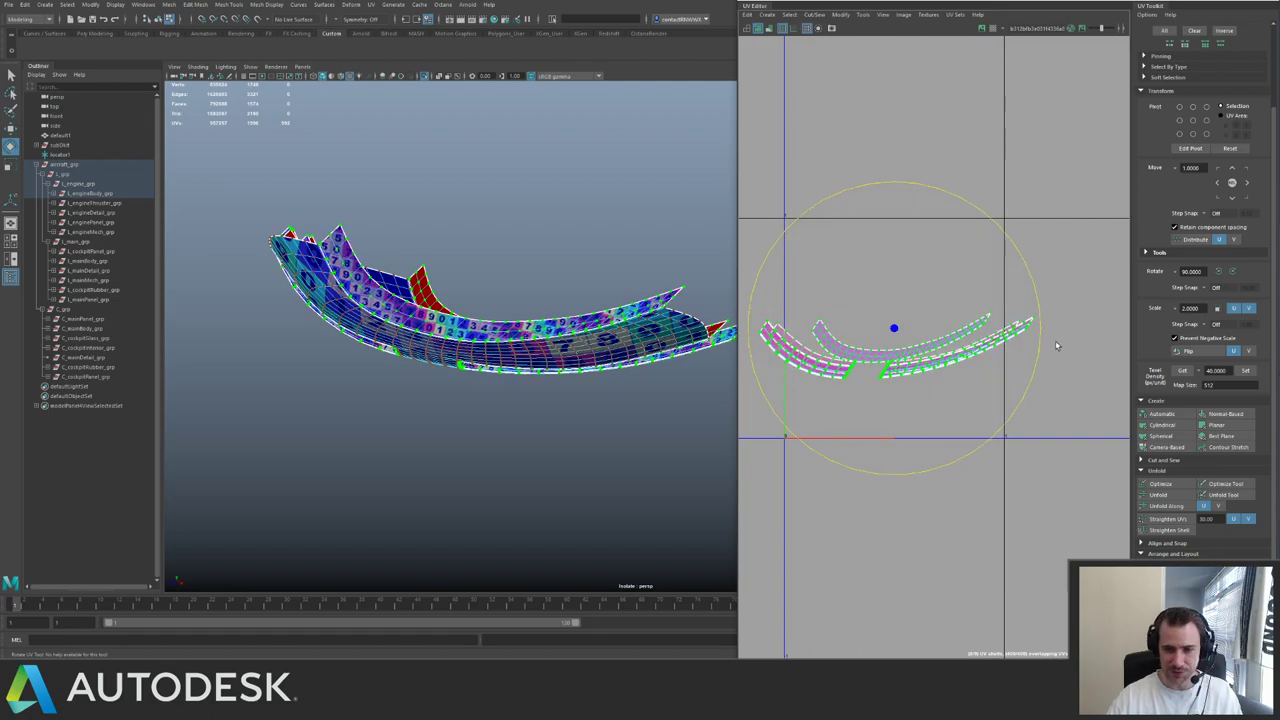
left_click(1158, 495)
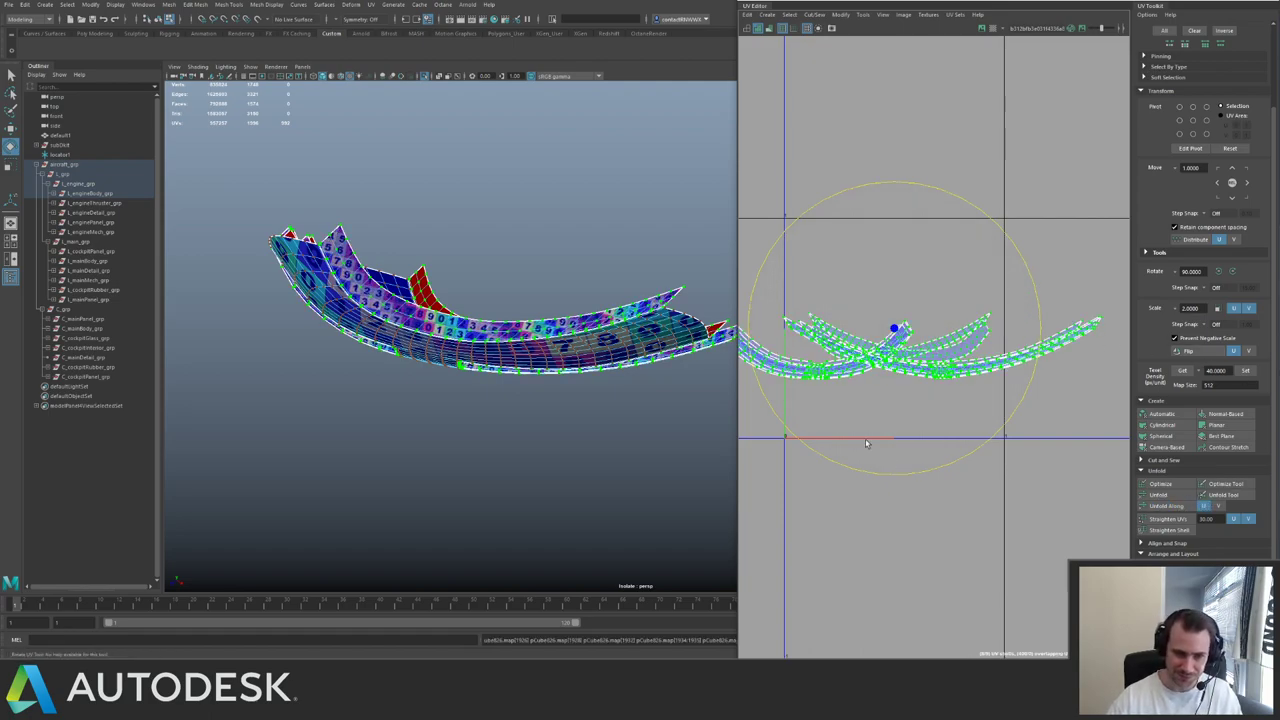
- Move the unfolded rim shells sideways, away from the grille's front-face shell
middle_click_drag(866, 443, 935, 431, "alt")
left_click_drag(507, 374, 477, 308, "alt")
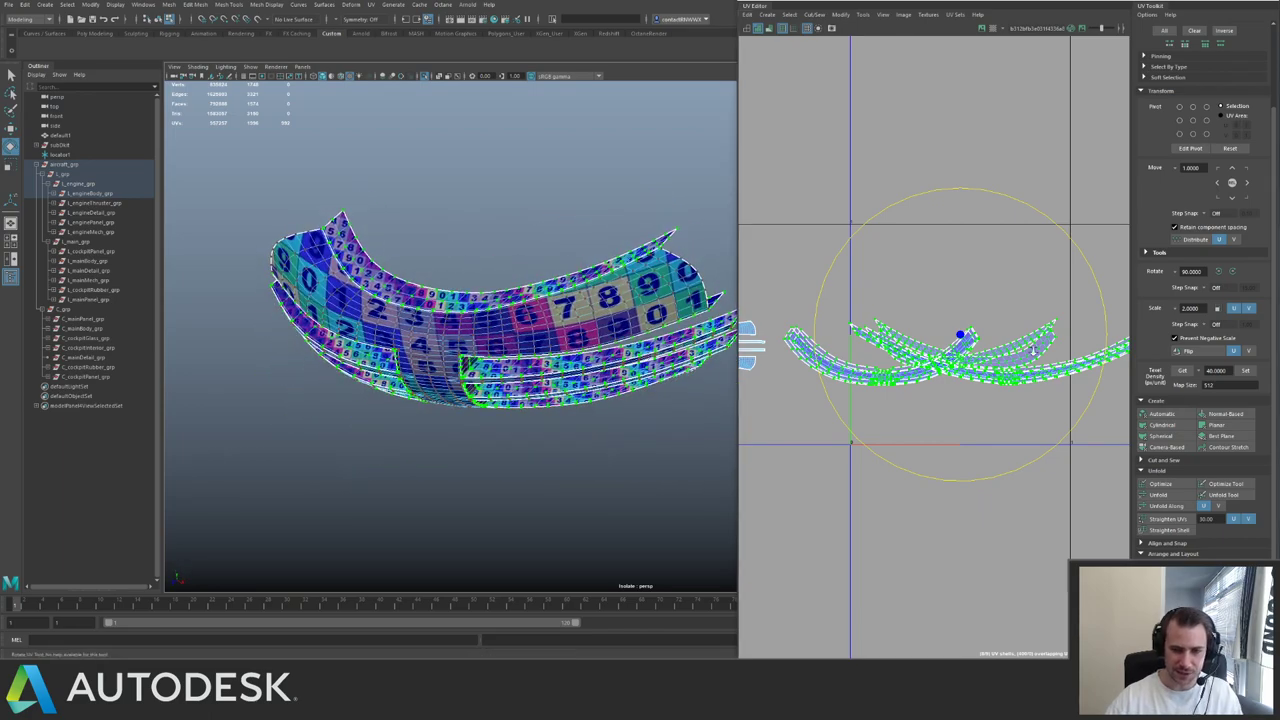
scroll(860, 297, "down", 4)
middle_click_drag(897, 286, 873, 289, "alt")
scroll(860, 340, "up", 2)
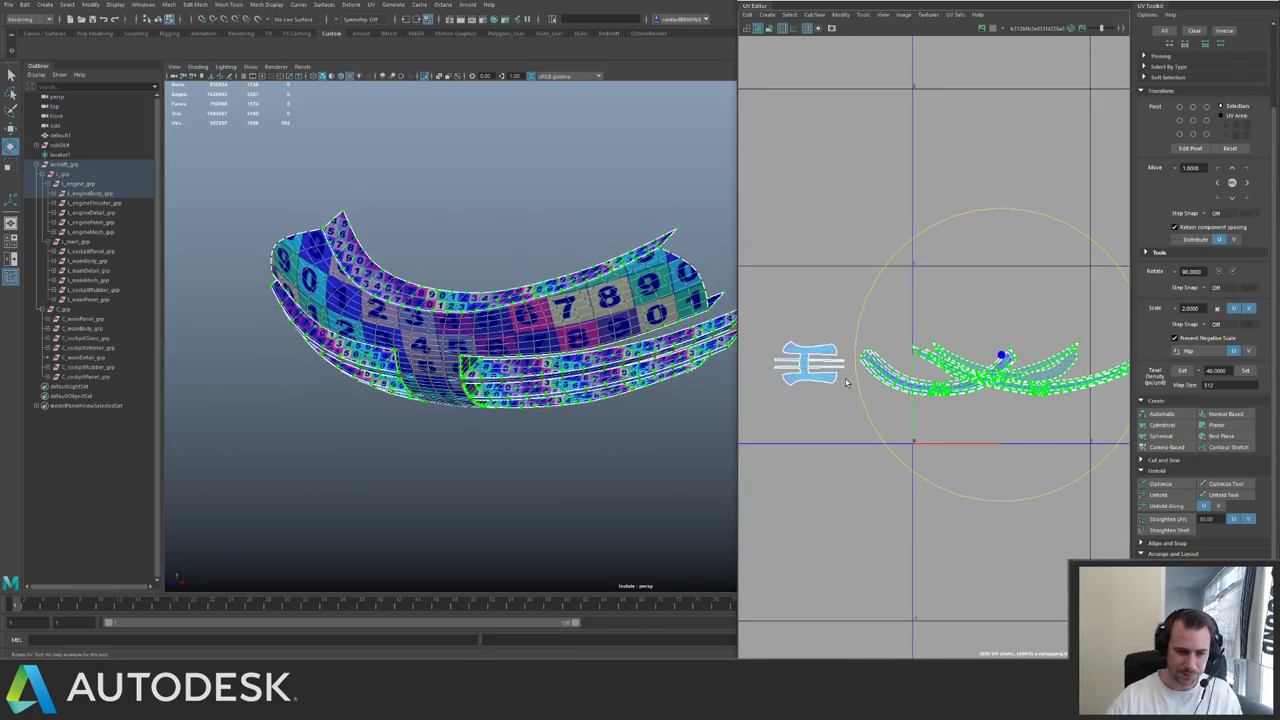
left_click_drag(418, 407, 460, 375, "alt")
scroll(892, 265, "down", 2)
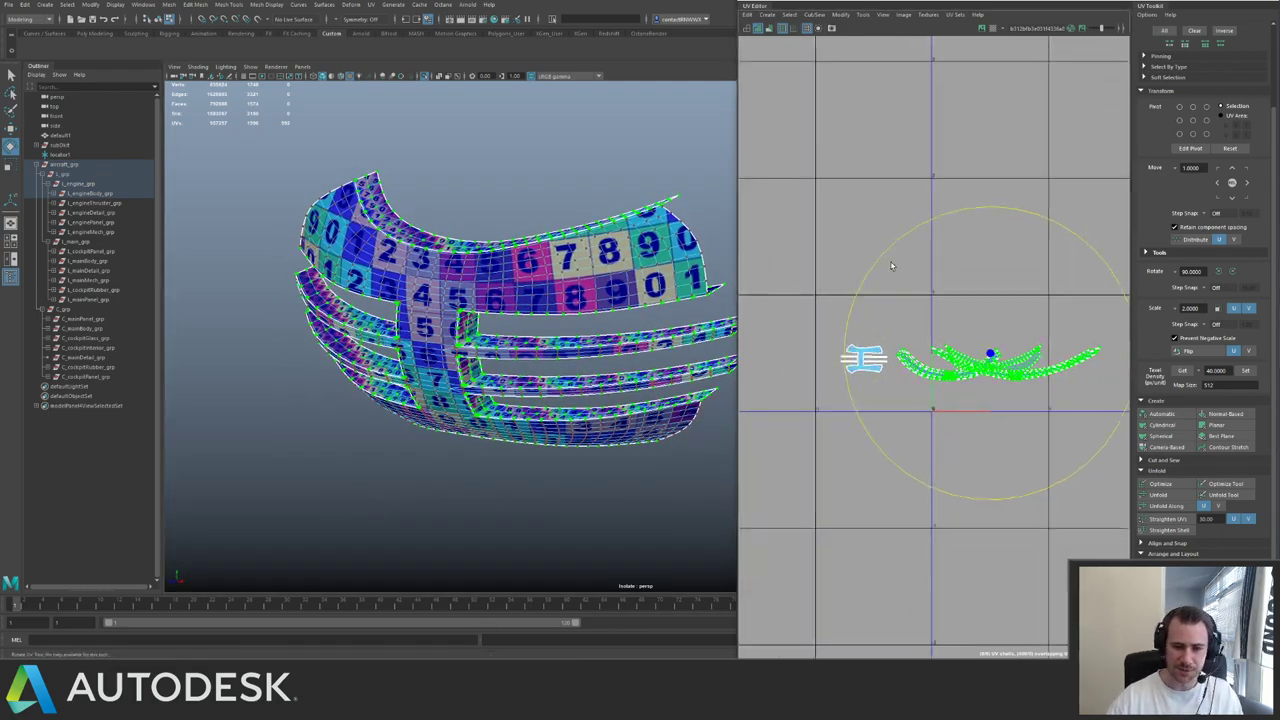
key("w")
left_click_drag(1015, 355, 1060, 355)
middle_click_drag(1025, 340, 906, 306, "alt")
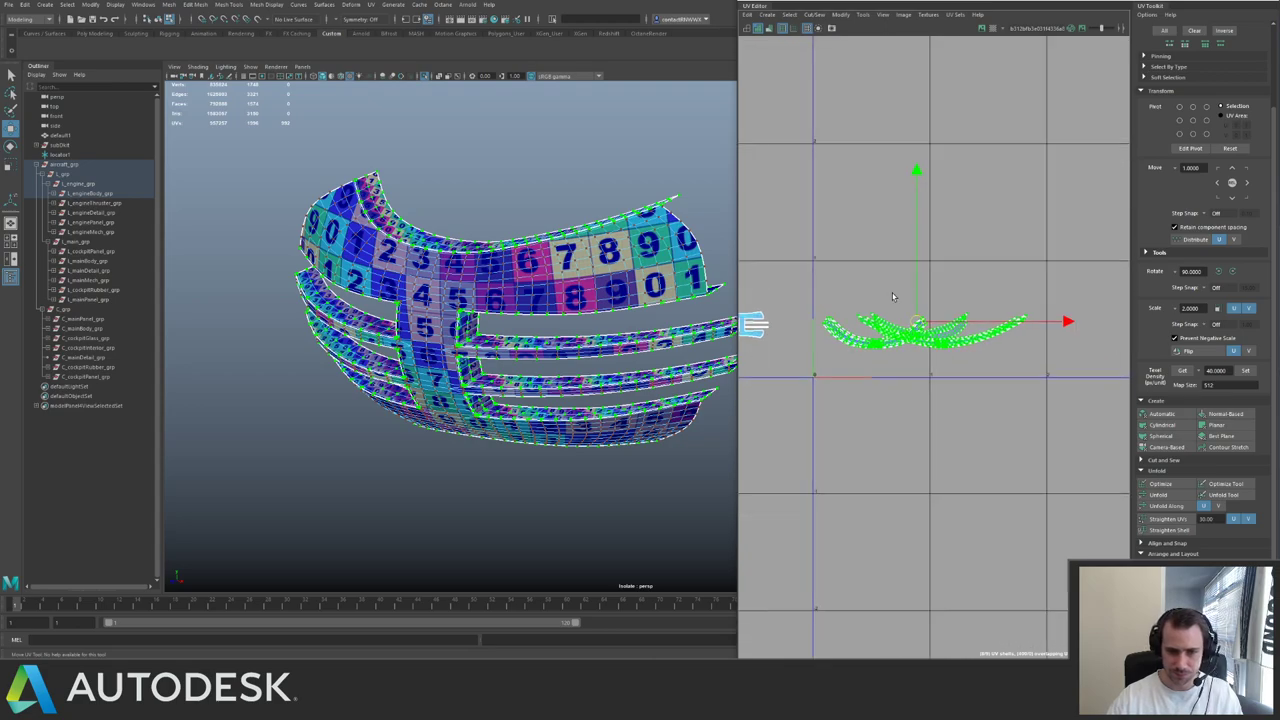
- Unitize the UVs of the grille's rim faces
key("F11")
left_click_drag(809, 273, 940, 370)
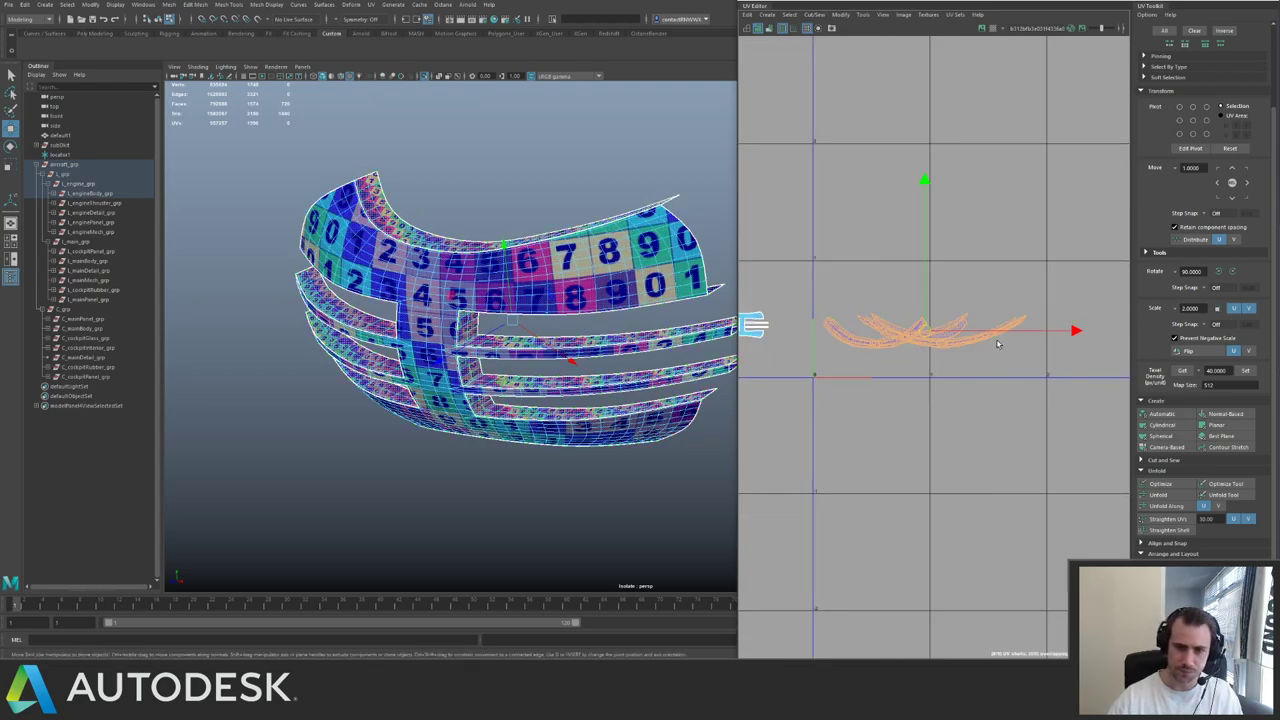
left_click(845, 15)
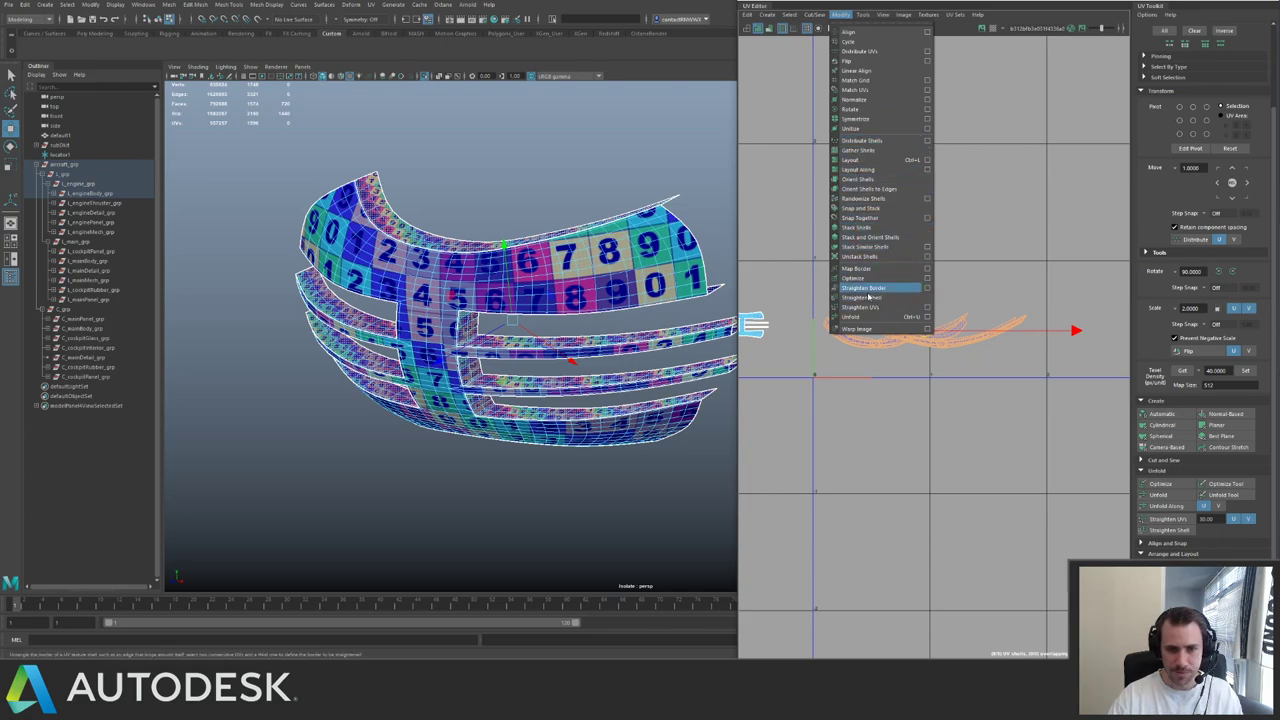
left_click(857, 120)
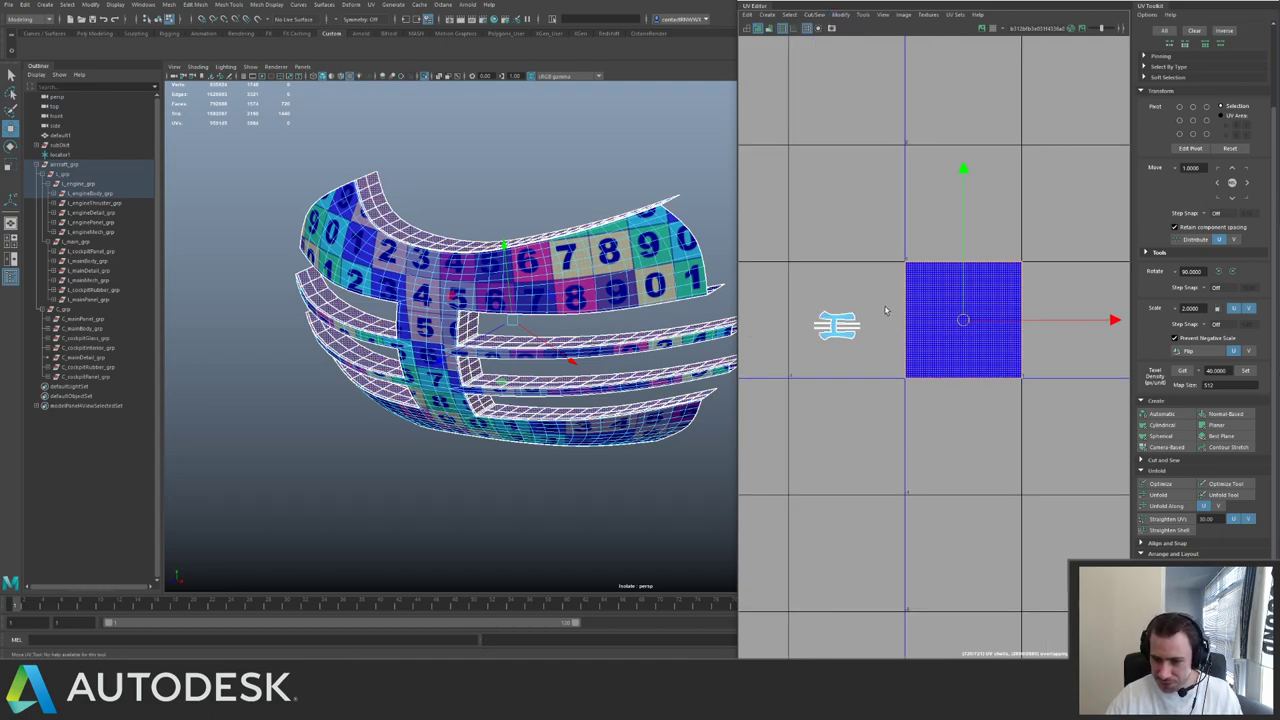
- Move and sew the edges of the unitized rim faces to join them into straight UV strips
right_click_drag(883, 313, 878, 243)
left_click_drag(790, 290, 877, 366)
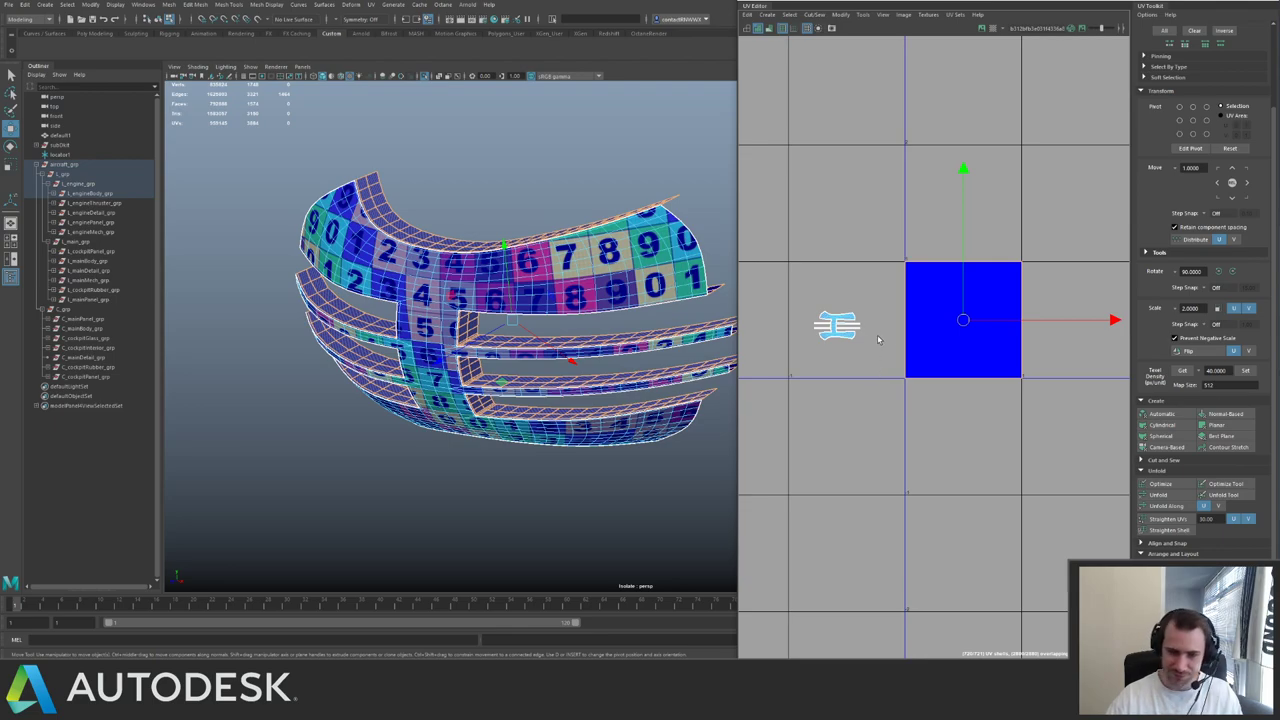
right_click_drag(929, 369, 790, 321, "shift")
middle_click_drag(790, 321, 843, 314, "alt")
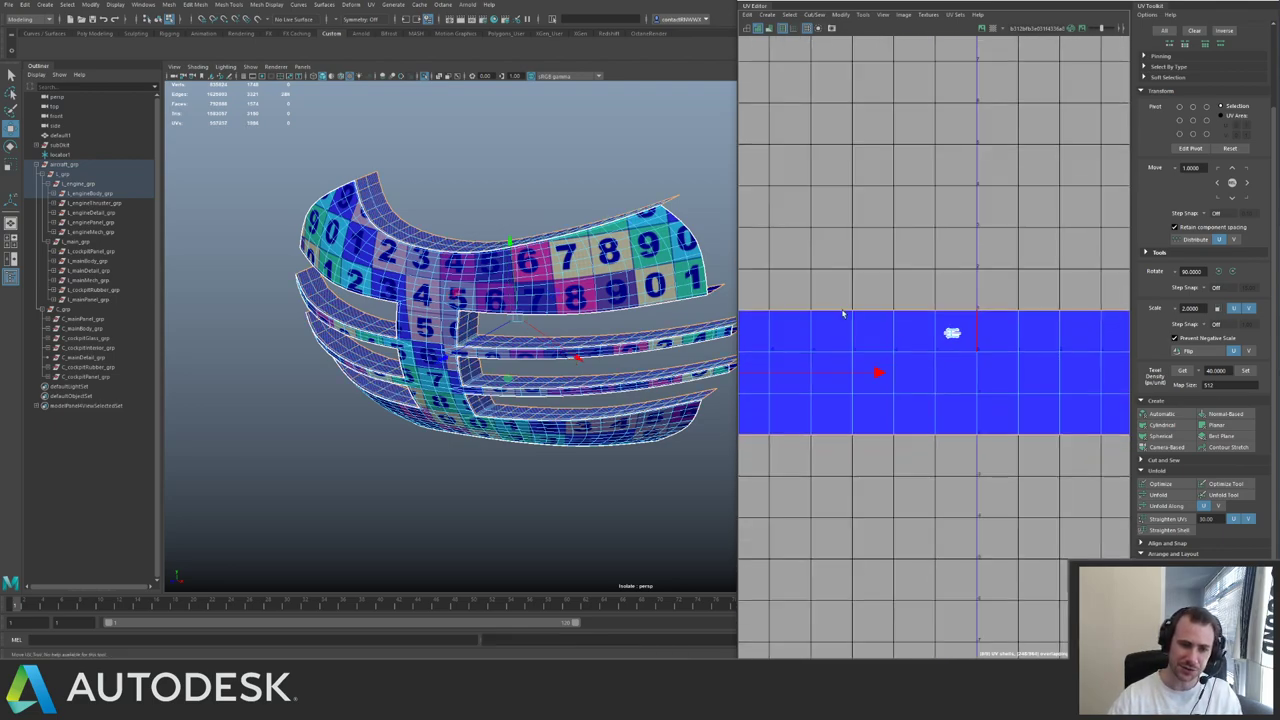
- Select the complete UVs of the sewn rim strips and scale them down uniformly near the UV origin
right_click_drag(842, 314, 877, 300)
left_click_drag(835, 291, 871, 337)
right_click_drag(871, 337, 653, 262, "ctrl")
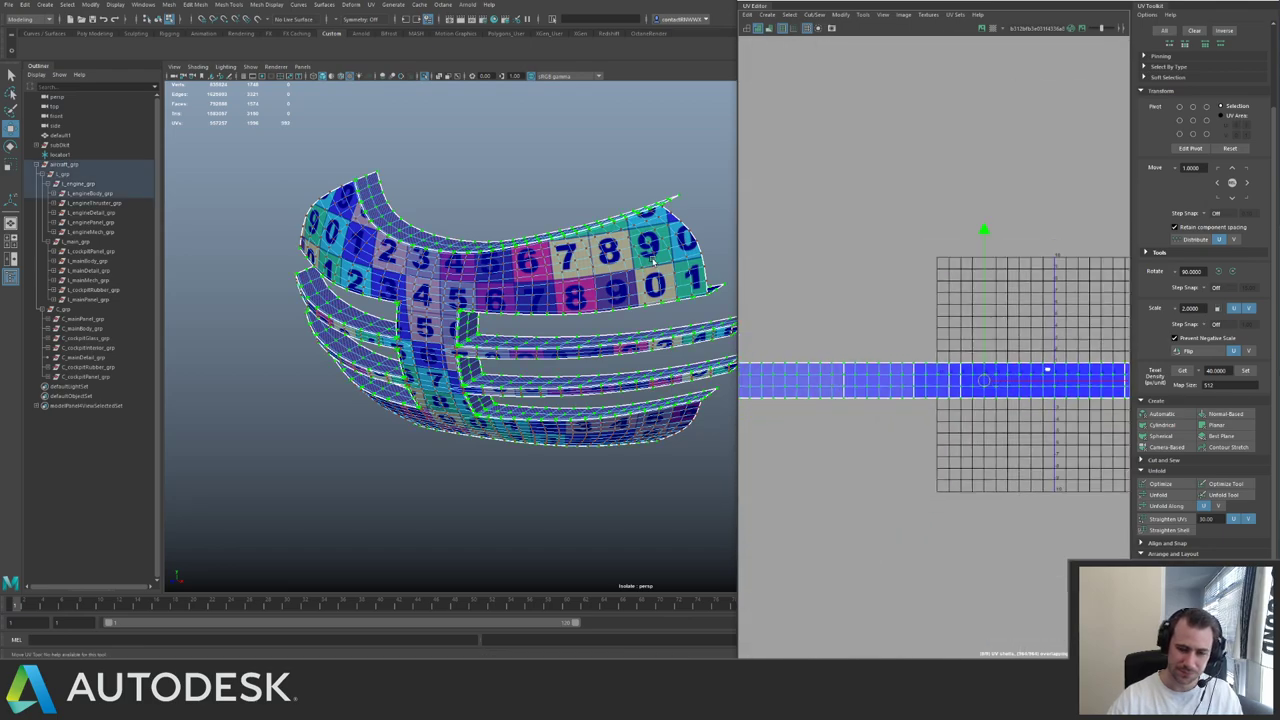
key("r")
left_click_drag(983, 381, 1056, 374)
key("w")
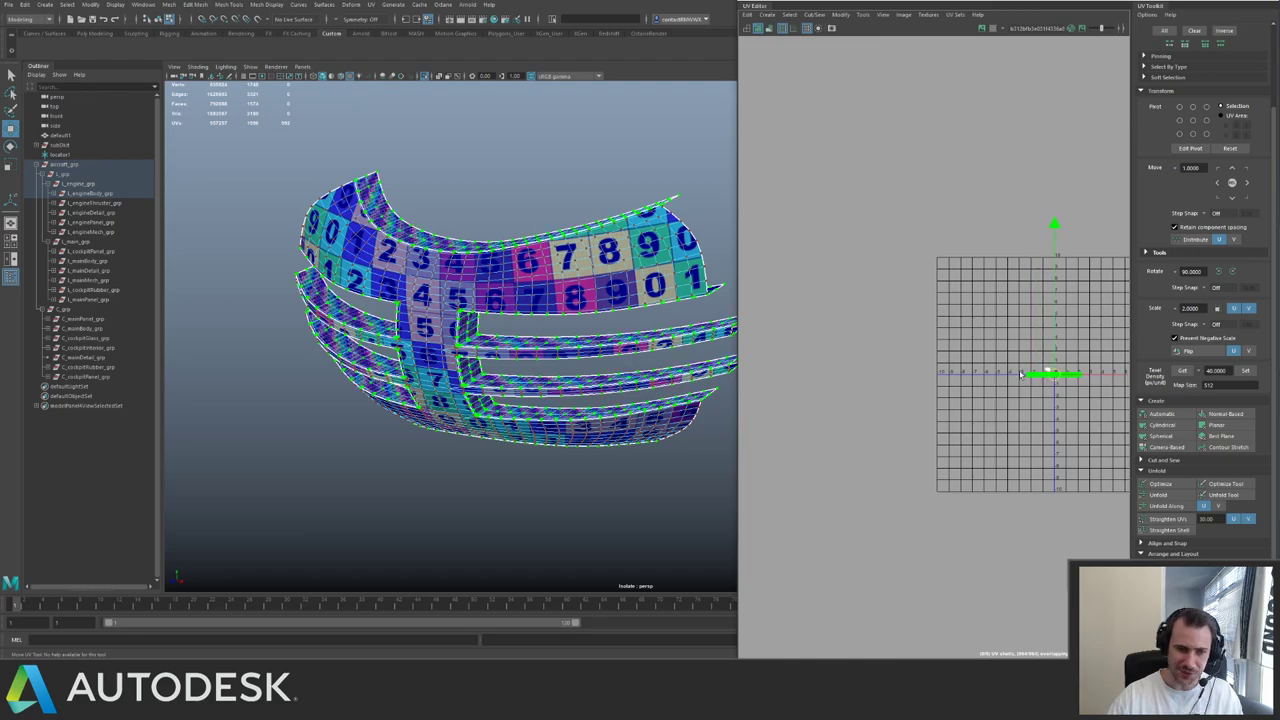
- Unfold the rim strips along U only and set their texel density to 40 at a map size of 512
key("f")
right_click_drag(972, 312, 1115, 398, "alt")
left_click(1183, 507)
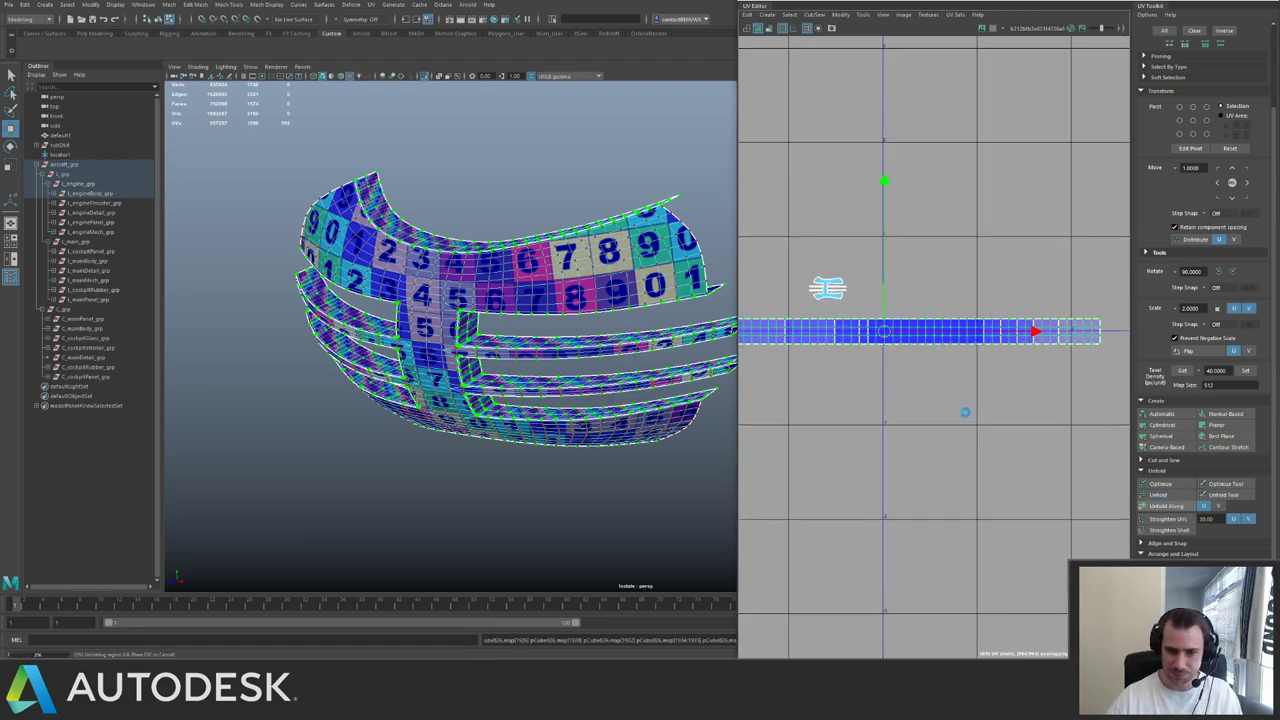
middle_click_drag(834, 346, 951, 347, "alt")
right_click_drag(951, 347, 866, 356, "alt")
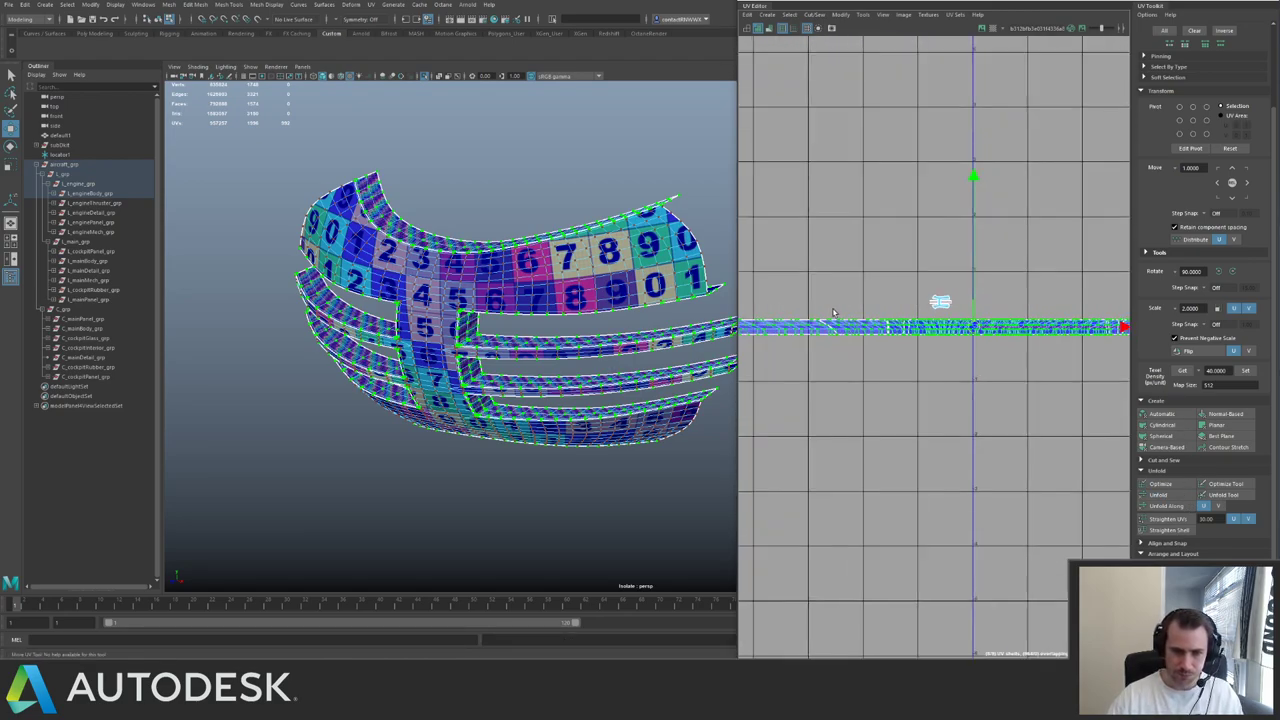
middle_click_drag(866, 356, 933, 364, "alt")
right_click_drag(933, 364, 973, 371, "alt")
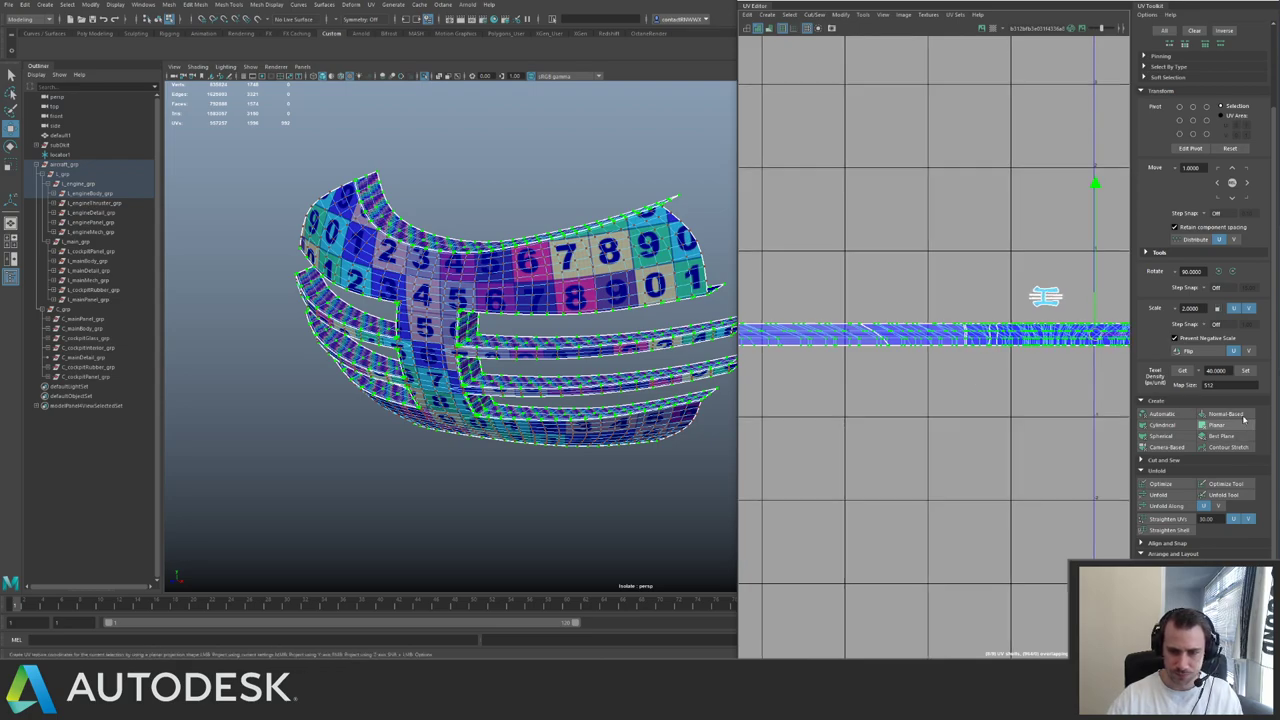
left_click(1245, 370)
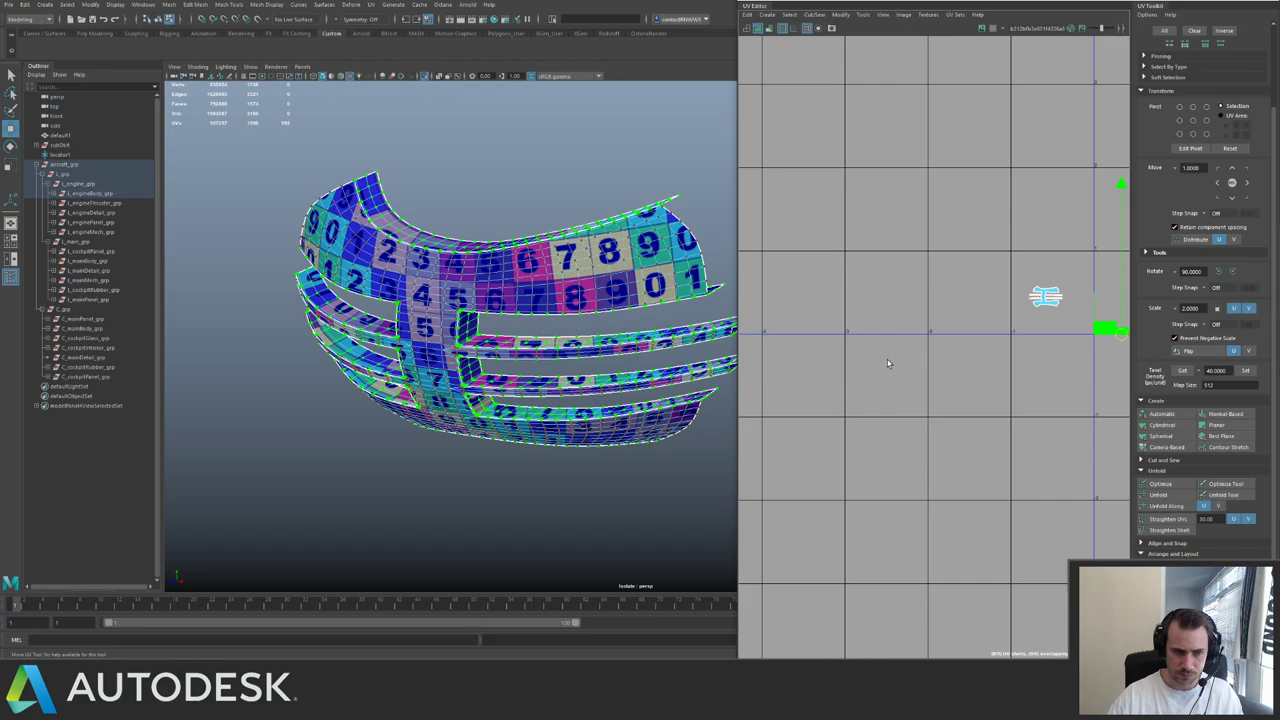
- Examine the checker pattern on the grille's rim and the straightened strips in the UV layout
left_click(887, 361)
middle_click_drag(602, 369, 507, 382, "alt")
left_click(621, 297)
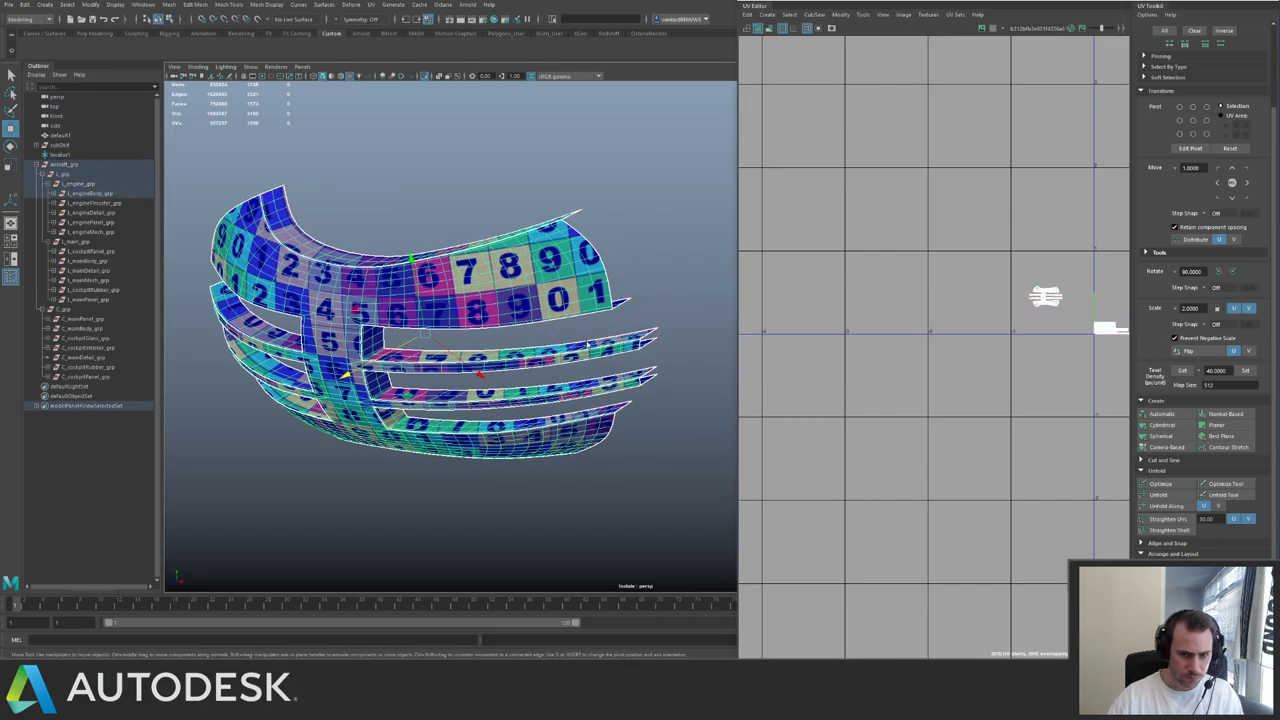
left_click(651, 290)
left_click_drag(608, 335, 614, 428, "alt")
left_click(614, 428)
scroll(910, 330, "up", 5)
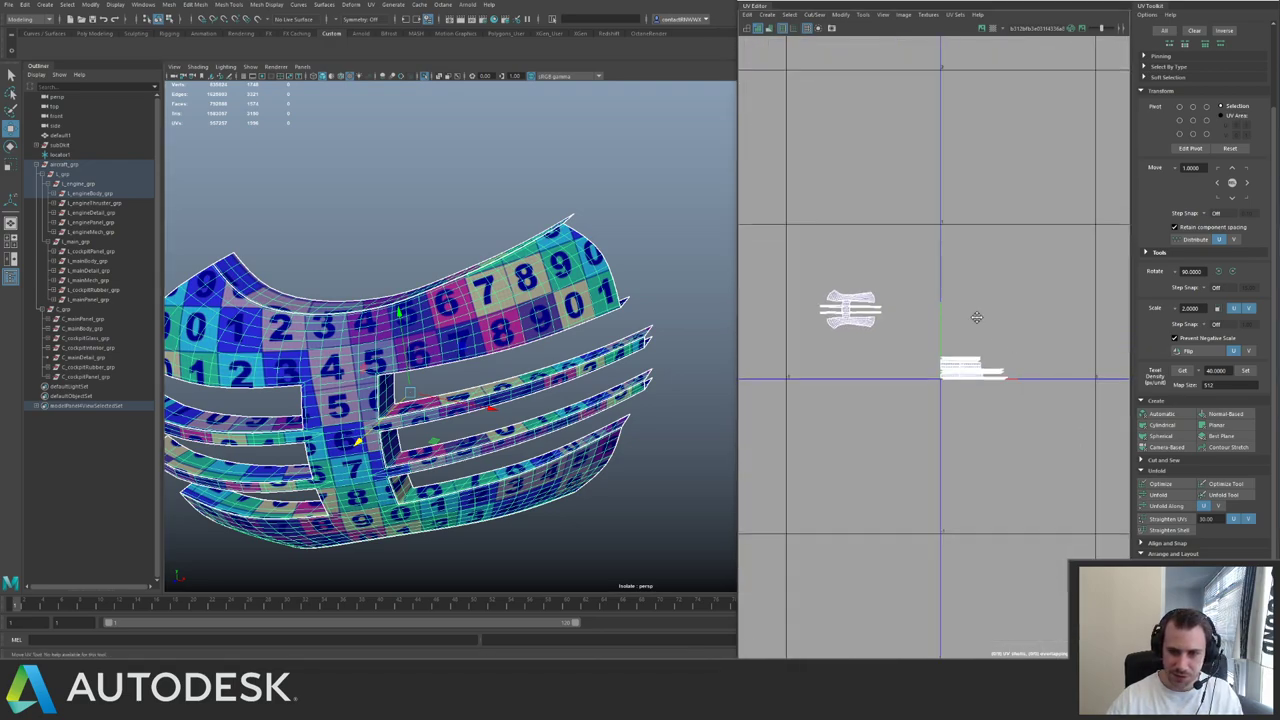
right_click_drag(1104, 403, 1150, 410, "alt")
middle_click_drag(860, 340, 1090, 395, "alt")
right_click_drag(1090, 395, 866, 310, "alt")
middle_click_drag(950, 408, 832, 385, "alt")
right_click_drag(832, 385, 900, 387, "alt")
mouse_move(900, 387)
middle_mouse_down("alt")
mouse_move(1020, 390)
mouse_move(889, 397)
middle_mouse_up("alt")
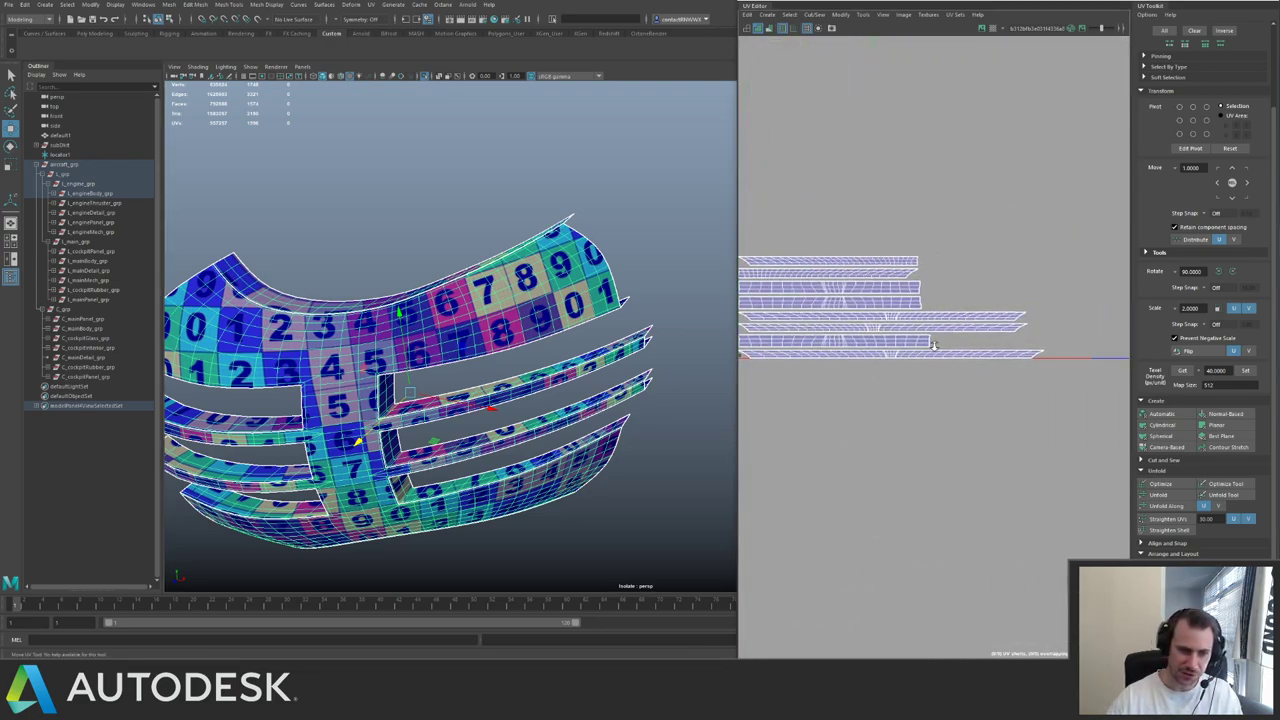
right_click_drag(889, 397, 660, 214, "alt")
middle_click_drag(660, 214, 699, 258, "alt")
right_click_drag(810, 280, 770, 262, "alt")
- Select all of the grille's UVs and lay out the front-face and rim shells together in the 0–1 tile
key("F12")
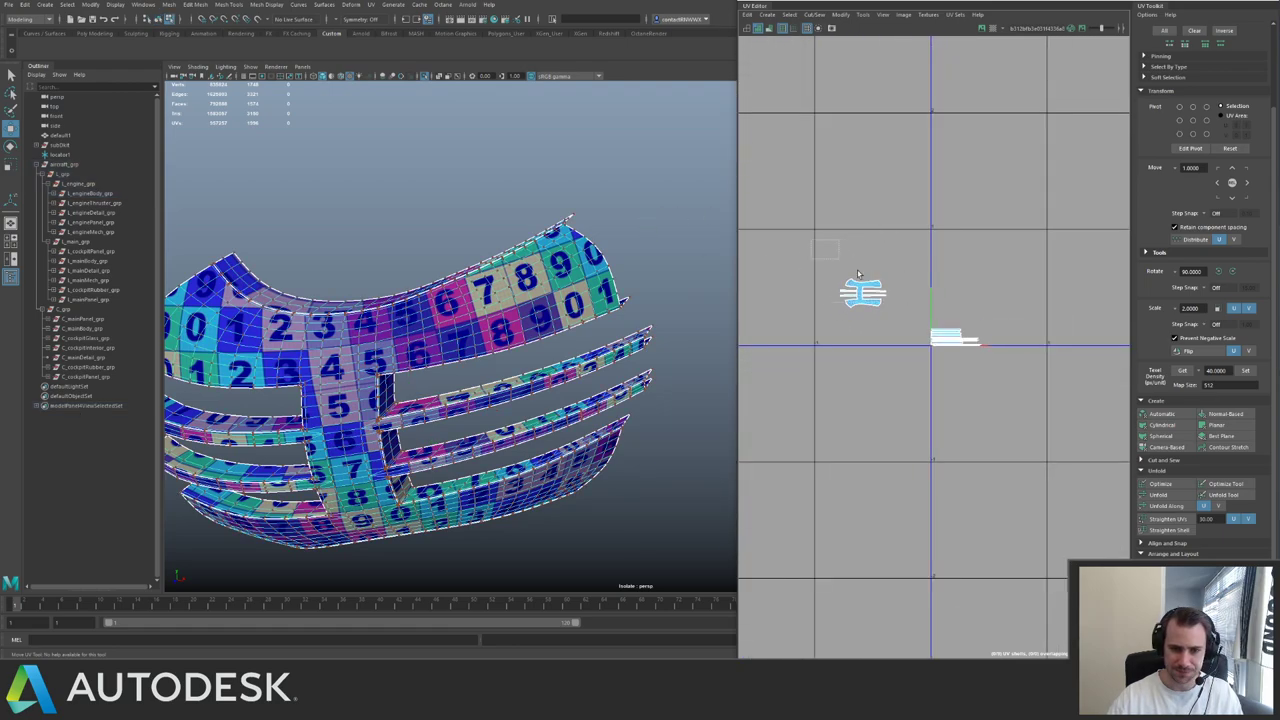
left_click_drag(775, 262, 1022, 375)
right_click_drag(942, 372, 930, 426, "shift")
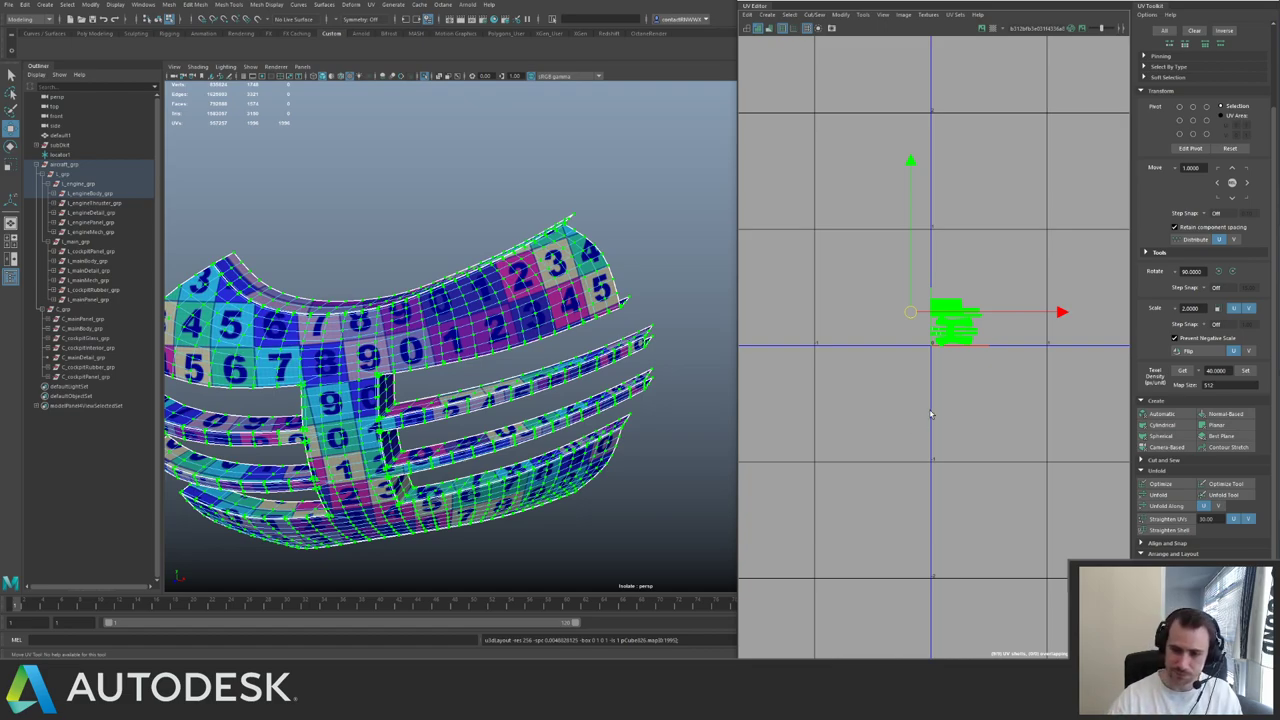
right_click_drag(908, 312, 1080, 348, "alt")
- Return to object mode, deselect the grille, leave isolation and check it inside the engine intake
right_click_drag(560, 322, 520, 300)
left_click(635, 291)
key("ctrl+1")
left_click_drag(520, 300, 458, 312, "alt")
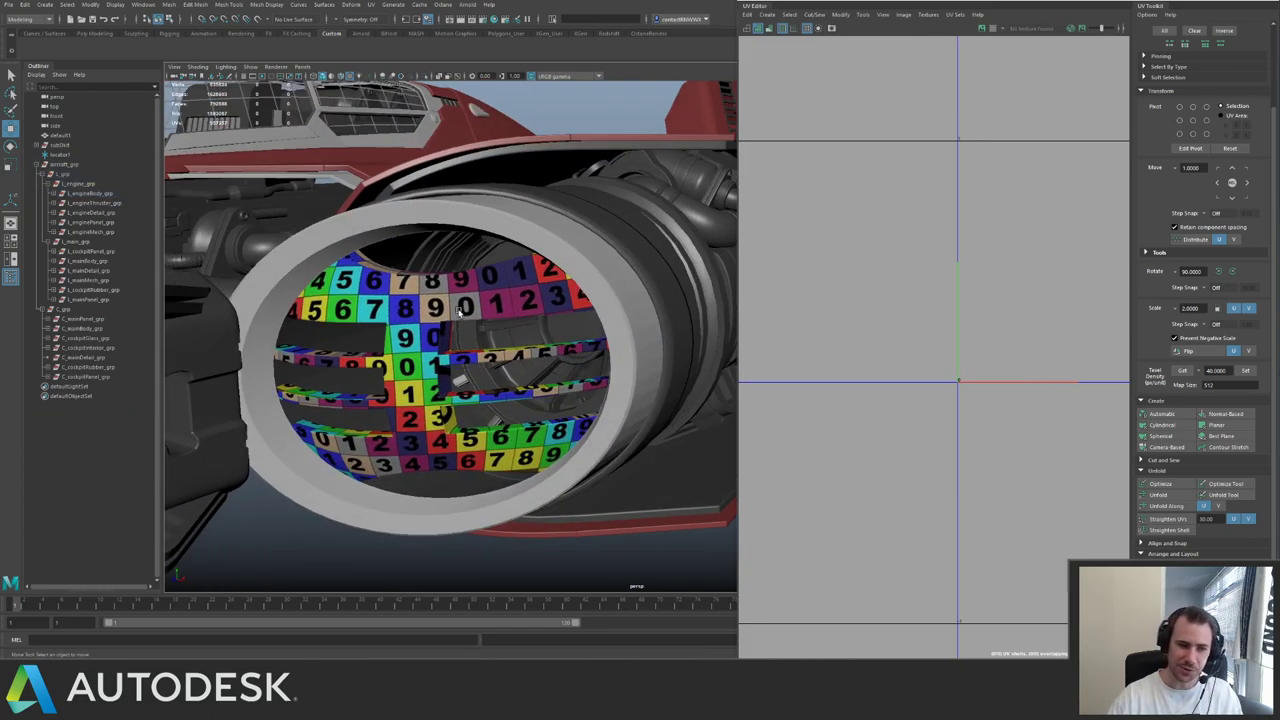
right_click_drag(459, 312, 385, 282, "alt")
middle_click_drag(385, 282, 461, 258, "alt")
left_click_drag(461, 257, 538, 316, "alt")
- Select the engine mesh parts behind the grille and examine their existing UV shells
left_click(540, 318)
left_click(521, 314, "shift")
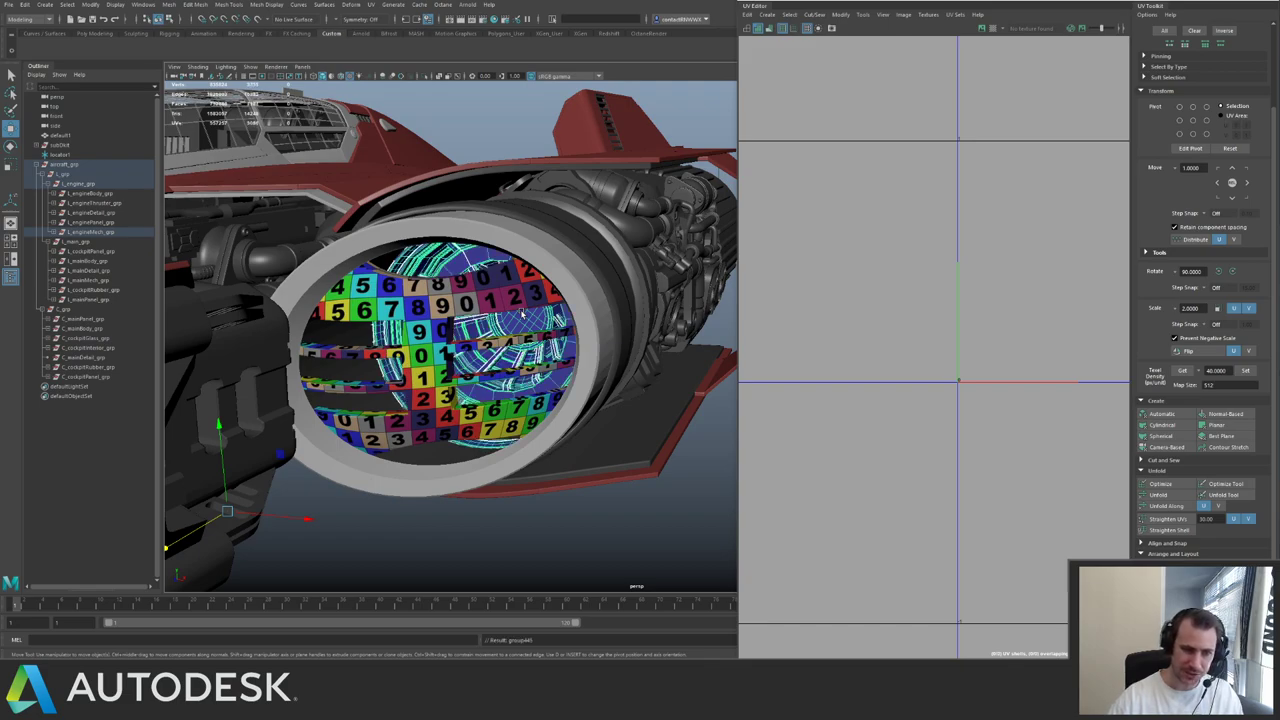
right_click_drag(993, 337, 979, 292, "alt")
key("f")
scroll(978, 292, "down", 2)
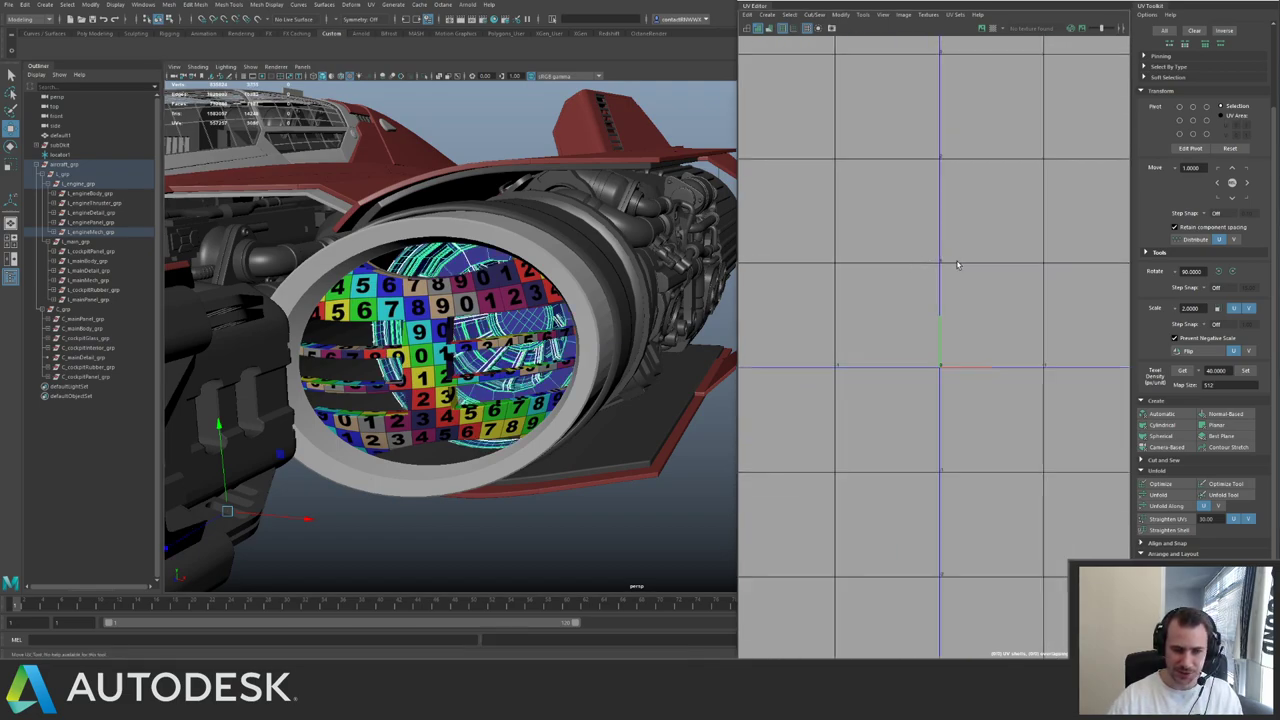
scroll(962, 295, "down", 5)
scroll(972, 320, "up", 5)
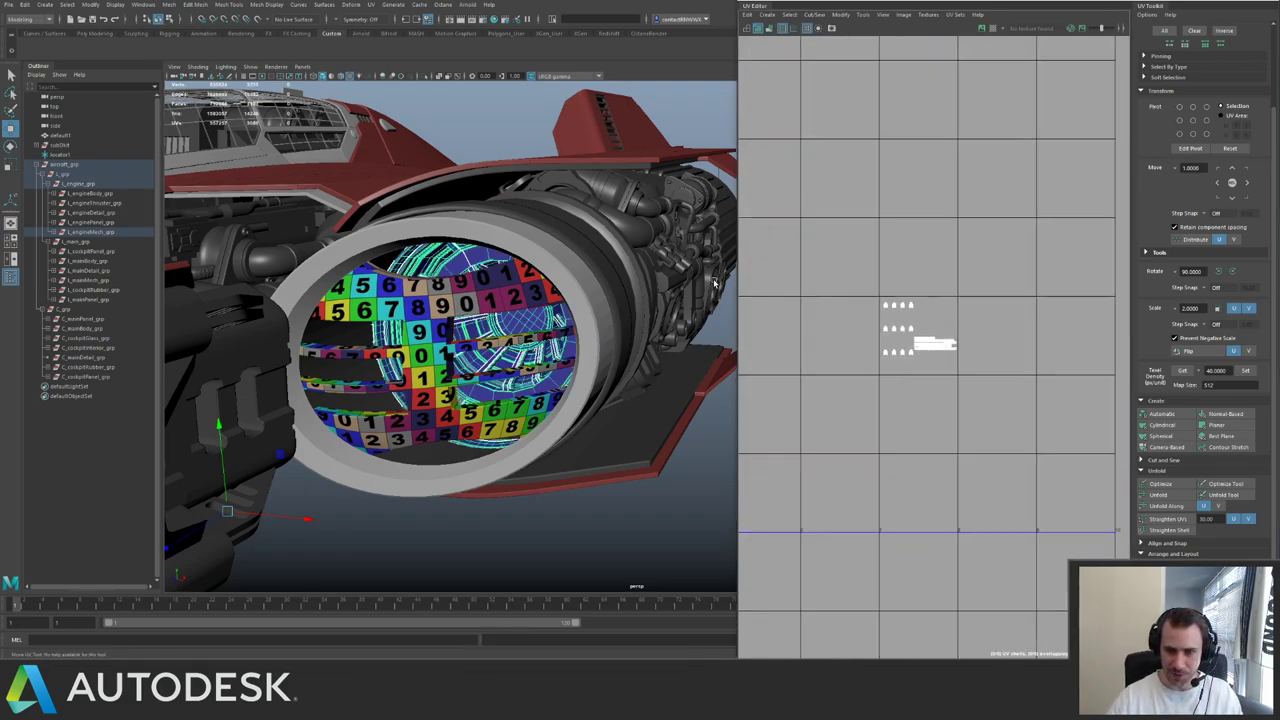
- Select all UV shells of the engine mesh parts, apply a texel density of 40 at map size 512, and lay them out together
middle_click_drag(977, 329, 861, 249, "alt")
scroll(861, 249, "up", 2)
right_click_drag(861, 249, 849, 230)
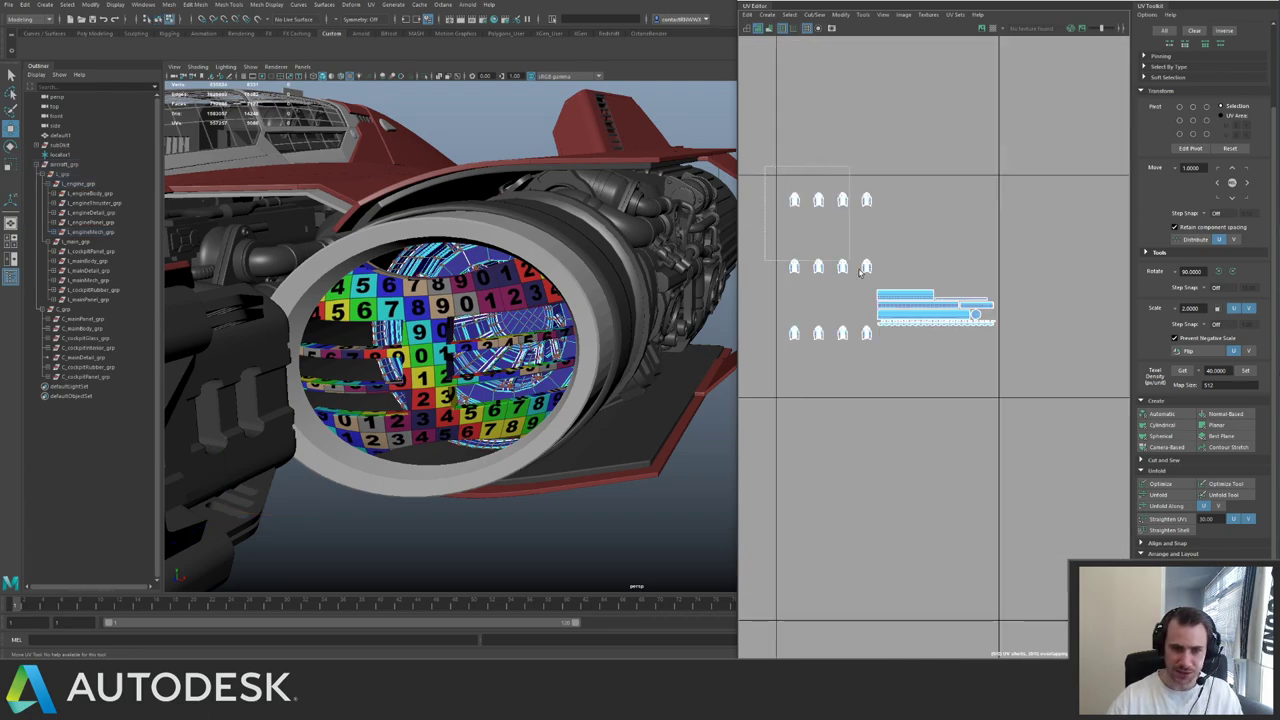
left_click_drag(860, 272, 1198, 347)
left_click(1246, 372)
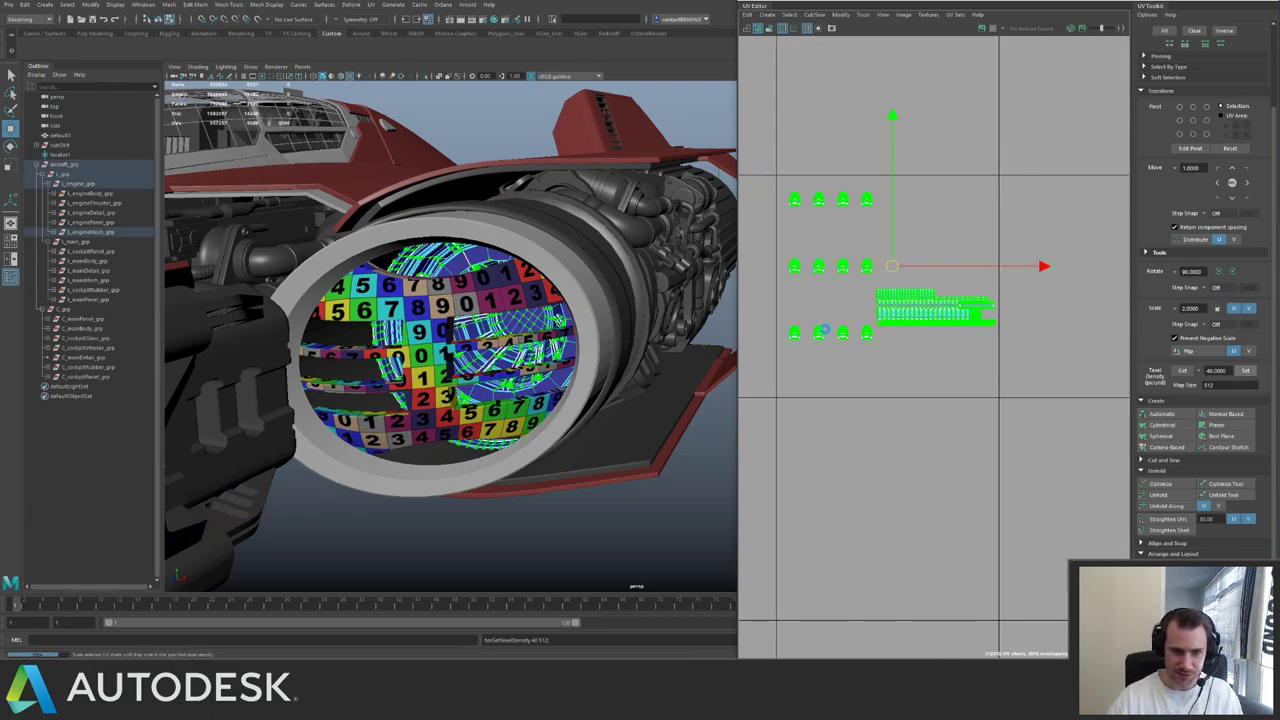
key("ctrl+l")
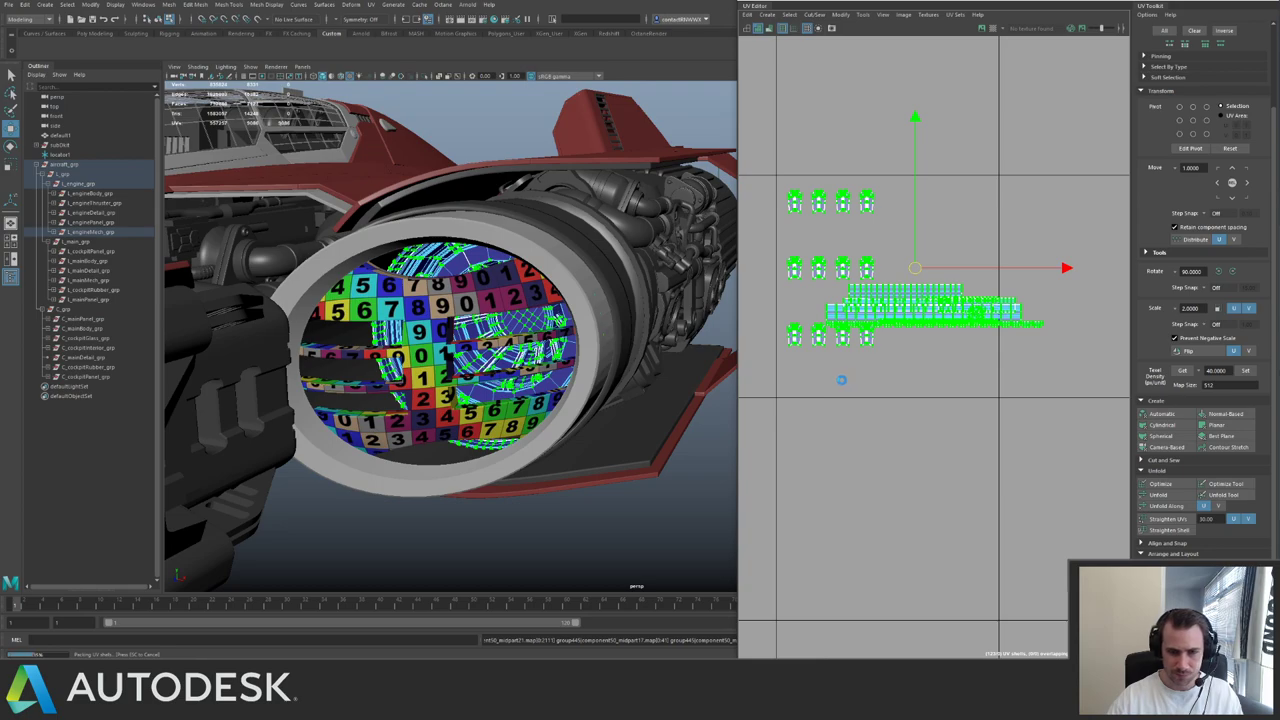
key("f")
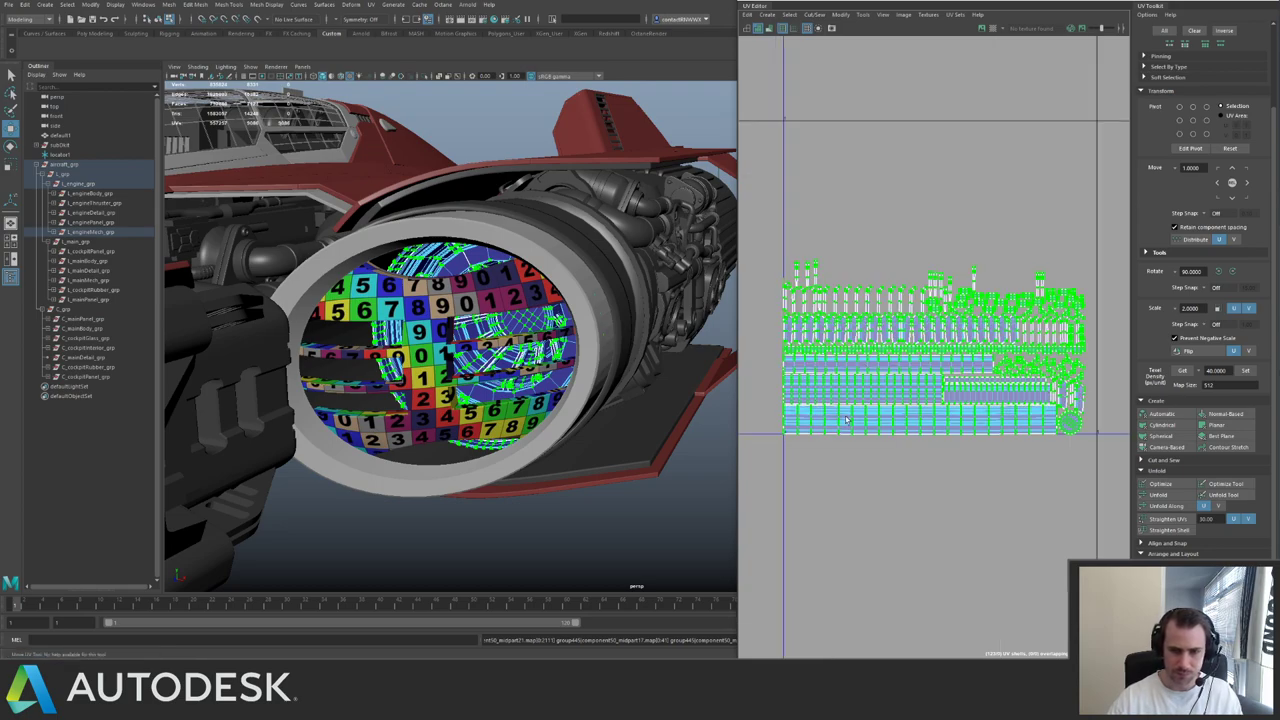
- Select the laid-out engine mesh shells and move them two tiles up in V, clear of the 0–1 tile
left_click(820, 446)
right_click_drag(822, 446, 791, 295, "alt")
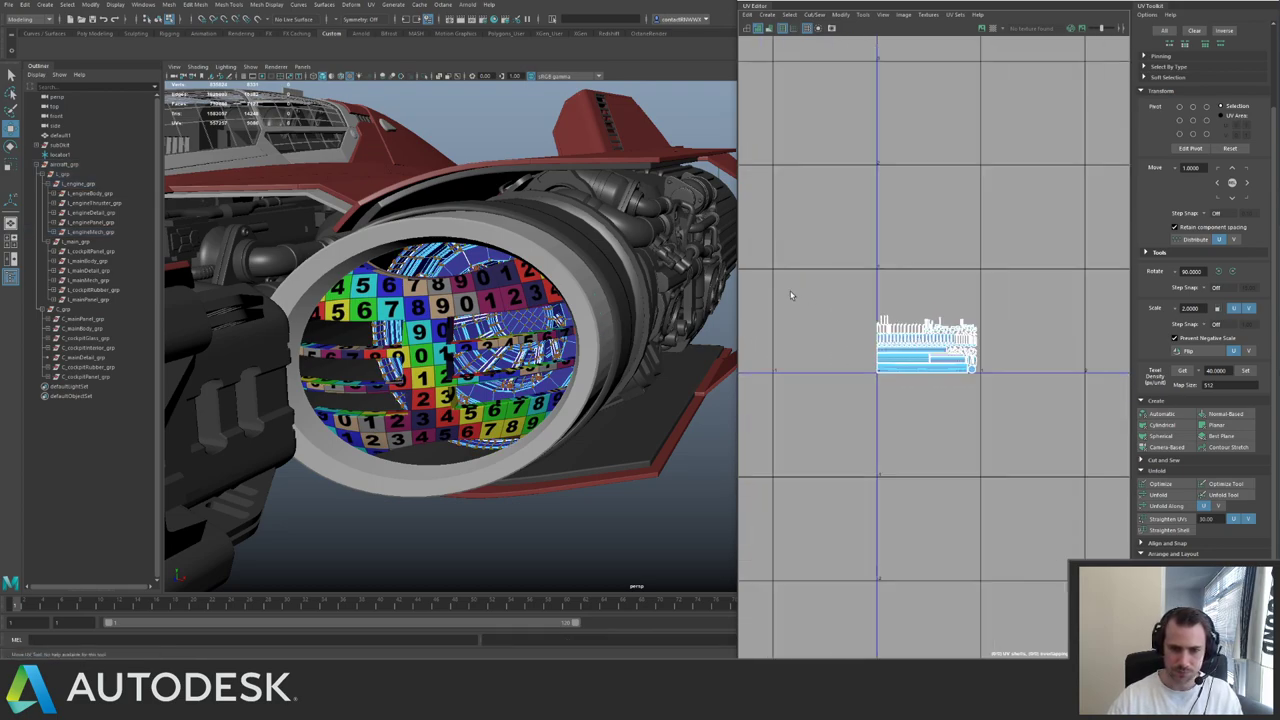
scroll(880, 284, "down", 8)
middle_click_drag(926, 330, 869, 274, "alt")
left_click_drag(822, 258, 952, 314)
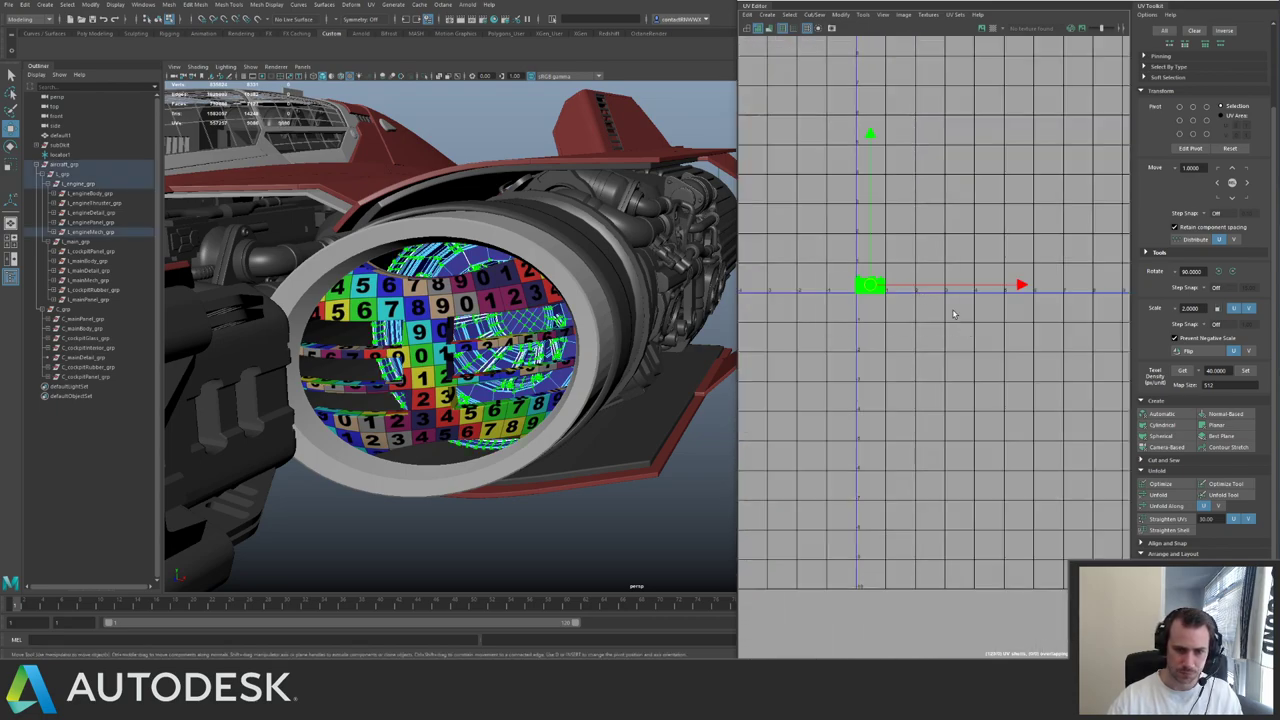
key("Down")
key("Up")
key("Up")
key("Up")
key("q")
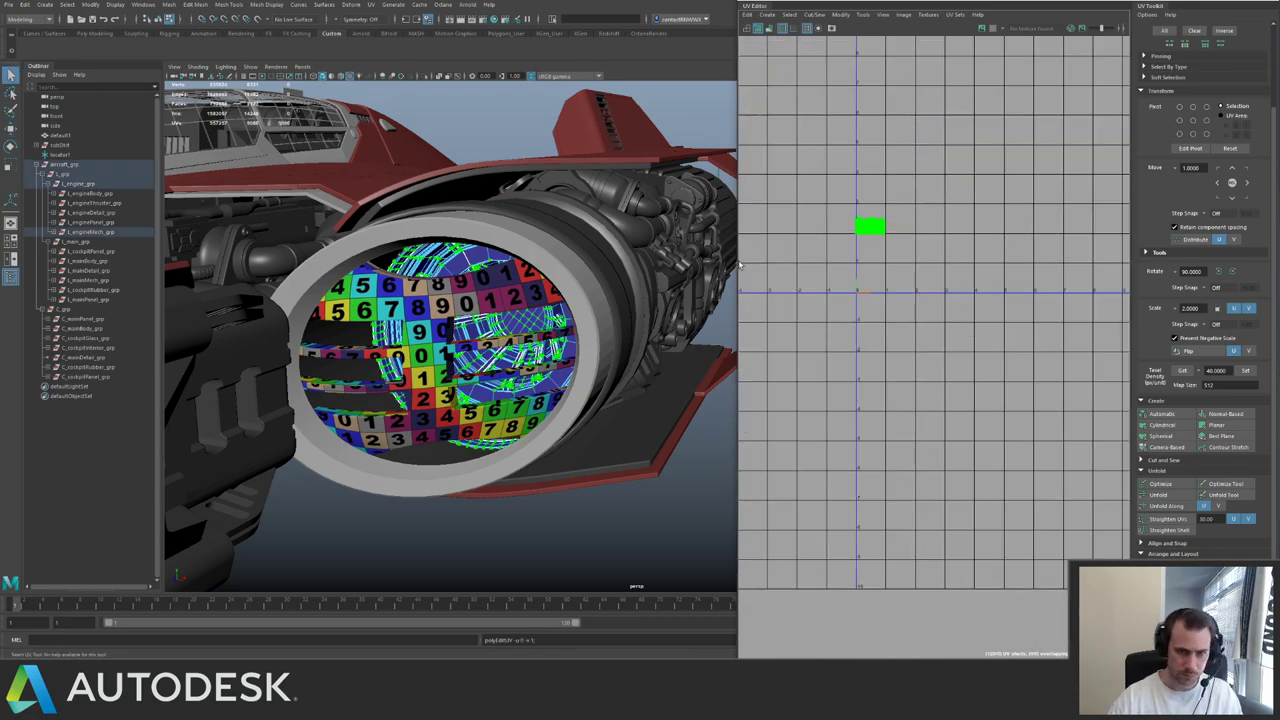
- Return to object mode, select the engine body ring behind the intake rim, and isolate it
right_click(630, 286)
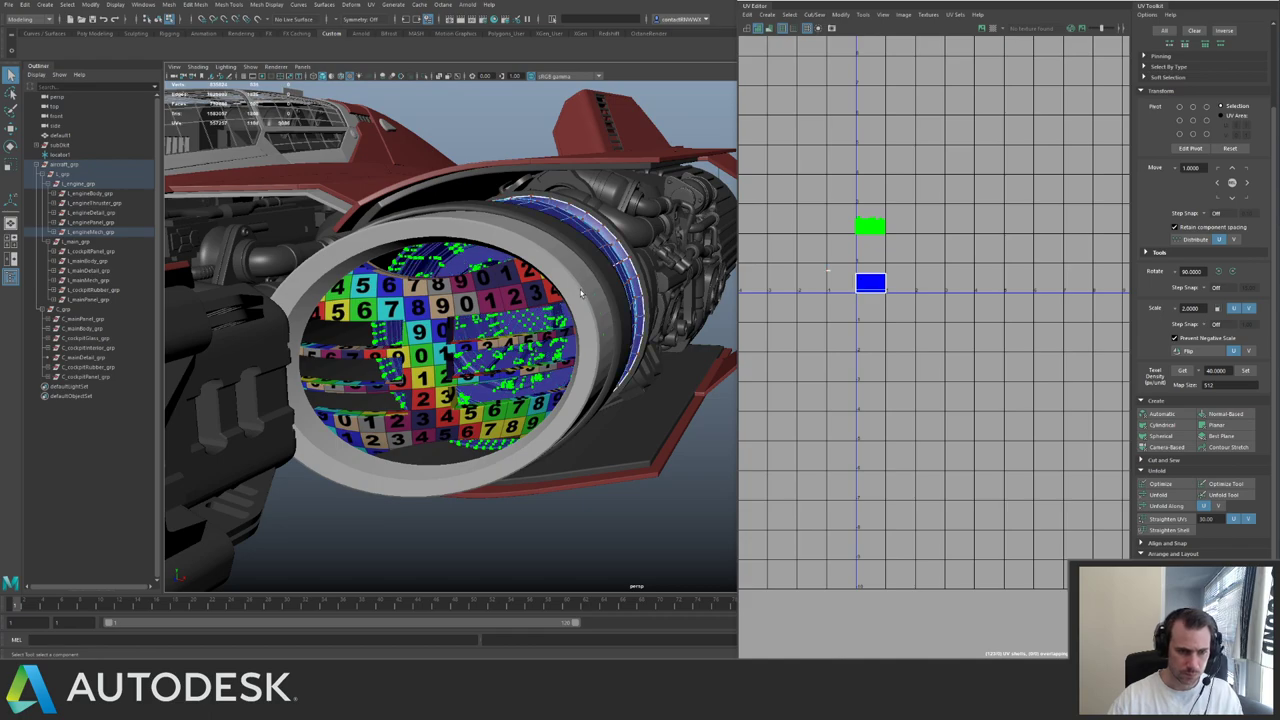
right_click_drag(590, 288, 609, 273)
left_click(609, 273)
left_click_drag(609, 273, 596, 227, "alt")
key("ctrl+1")
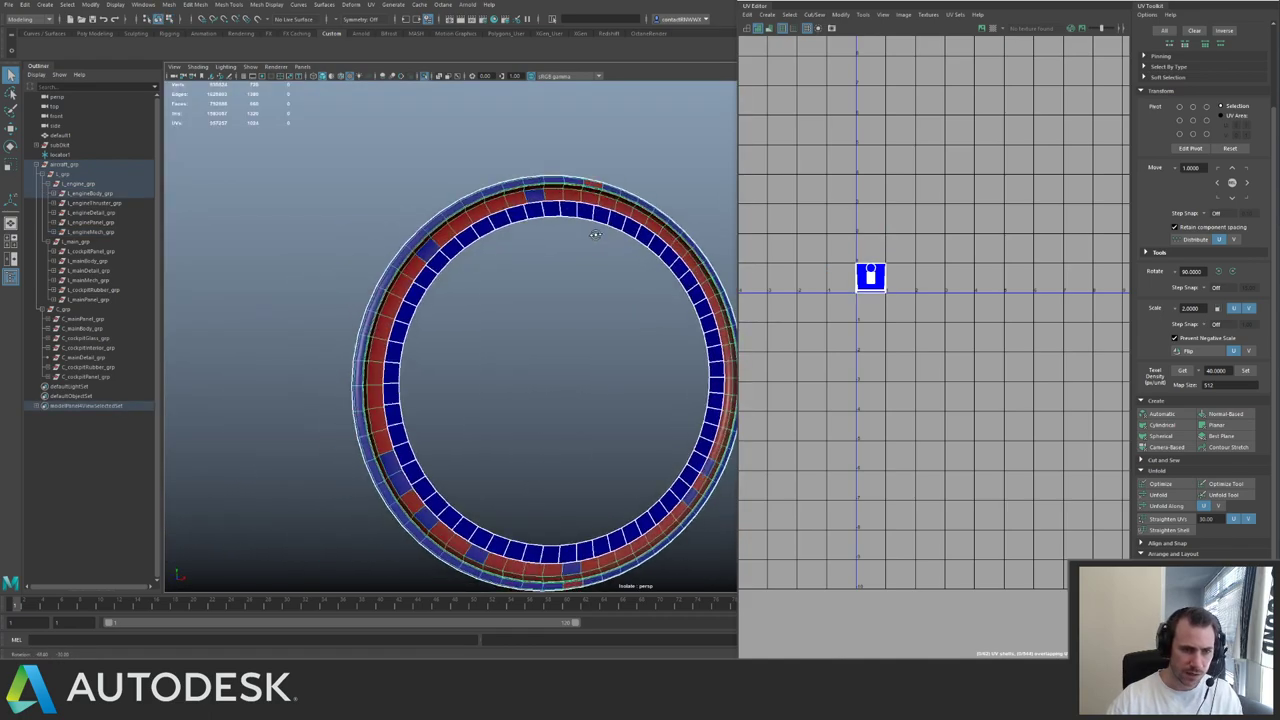
middle_click_drag(596, 227, 440, 291, "alt")
right_click_drag(440, 291, 570, 331, "alt")
left_click_drag(570, 331, 535, 343, "alt")
key("ctrl+1")
key("ctrl+1")
key("ctrl+1")
key("ctrl+1")
- Bevel the edge loops along the ring's groove with fraction 0.1 and one segment, switching Chamfer off
scroll(540, 338, "up", 5)
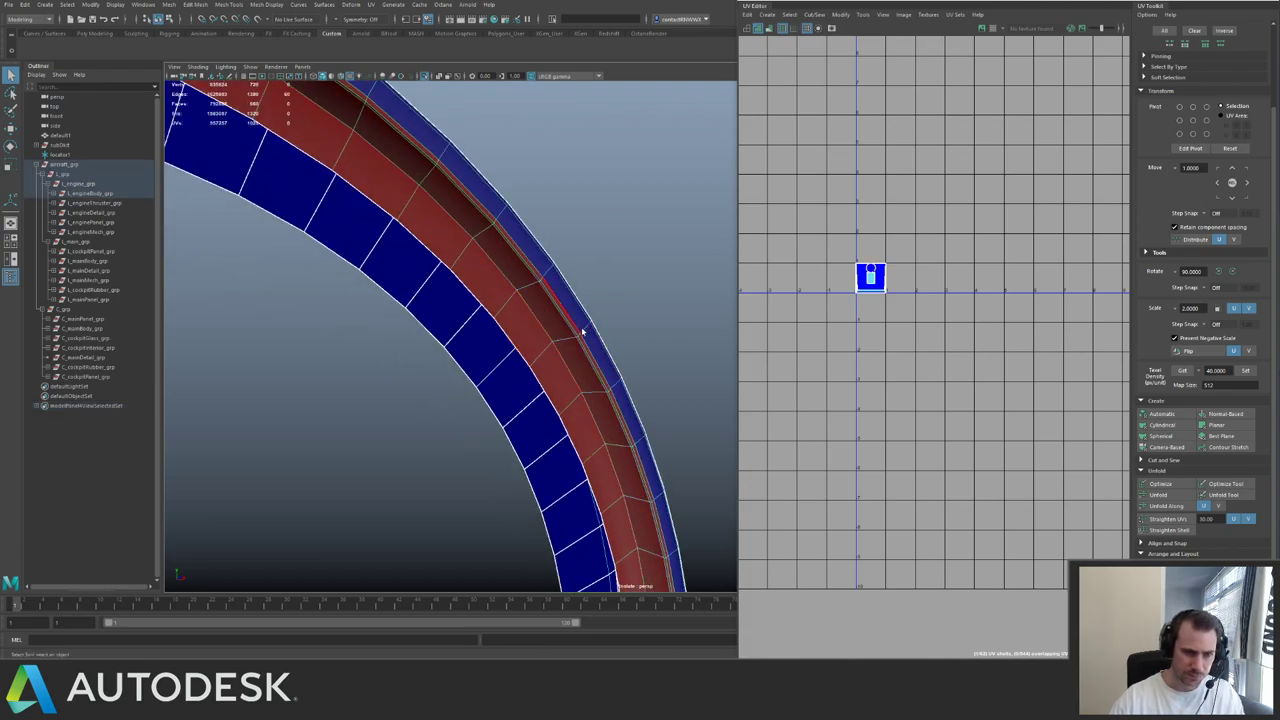
right_click_drag(583, 331, 630, 328, "shift")
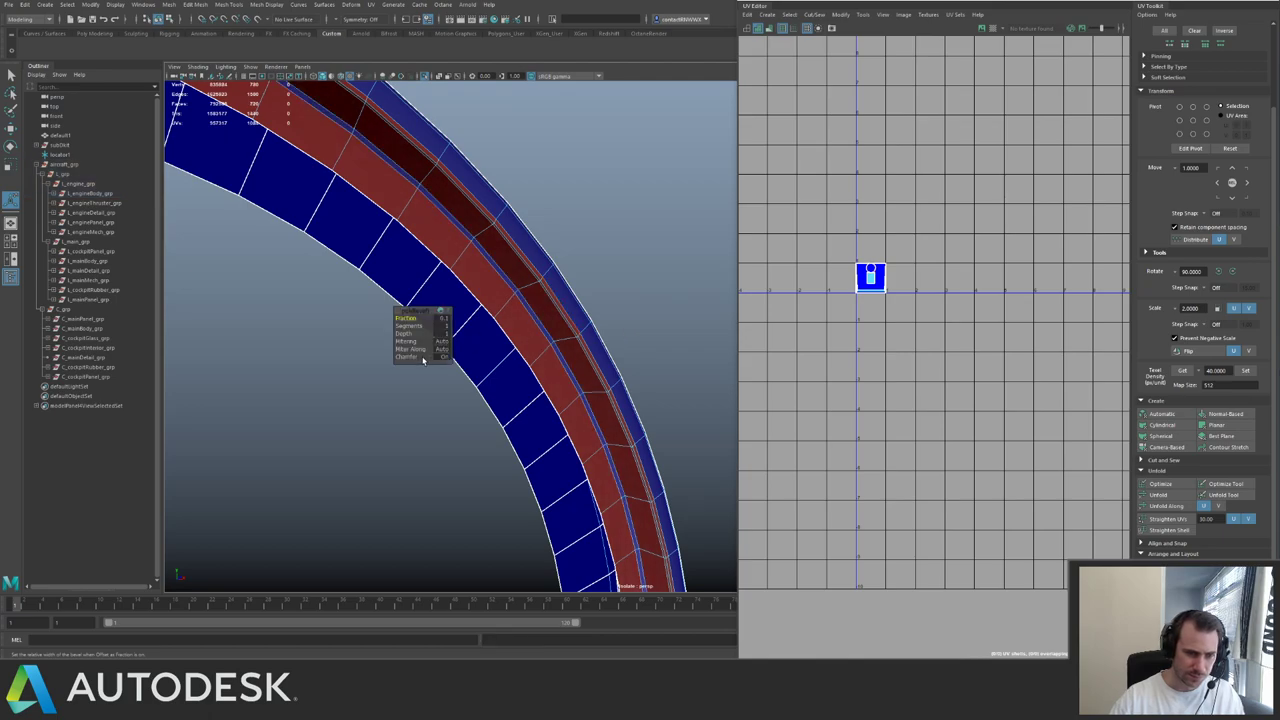
left_click(423, 357)
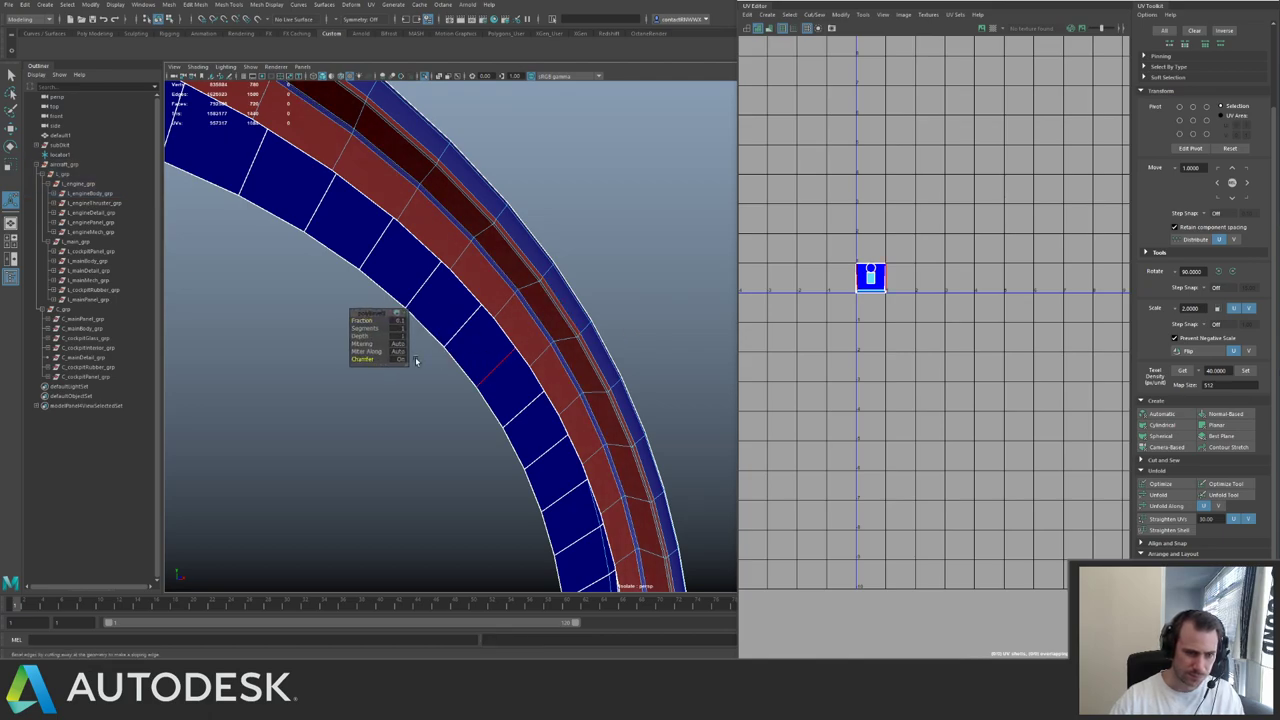
left_click_drag(504, 318, 591, 311, "alt")
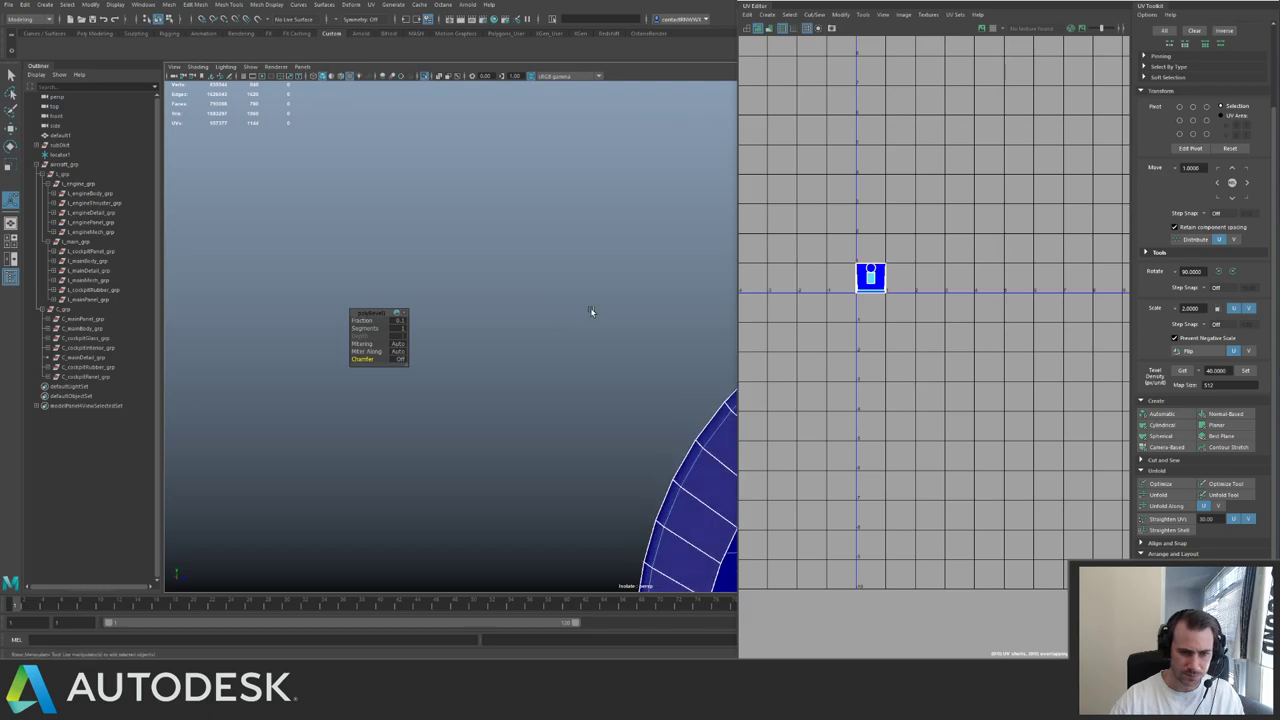
middle_click_drag(591, 311, 440, 235, "alt")
left_click_drag(440, 235, 557, 304, "alt")
key("q")
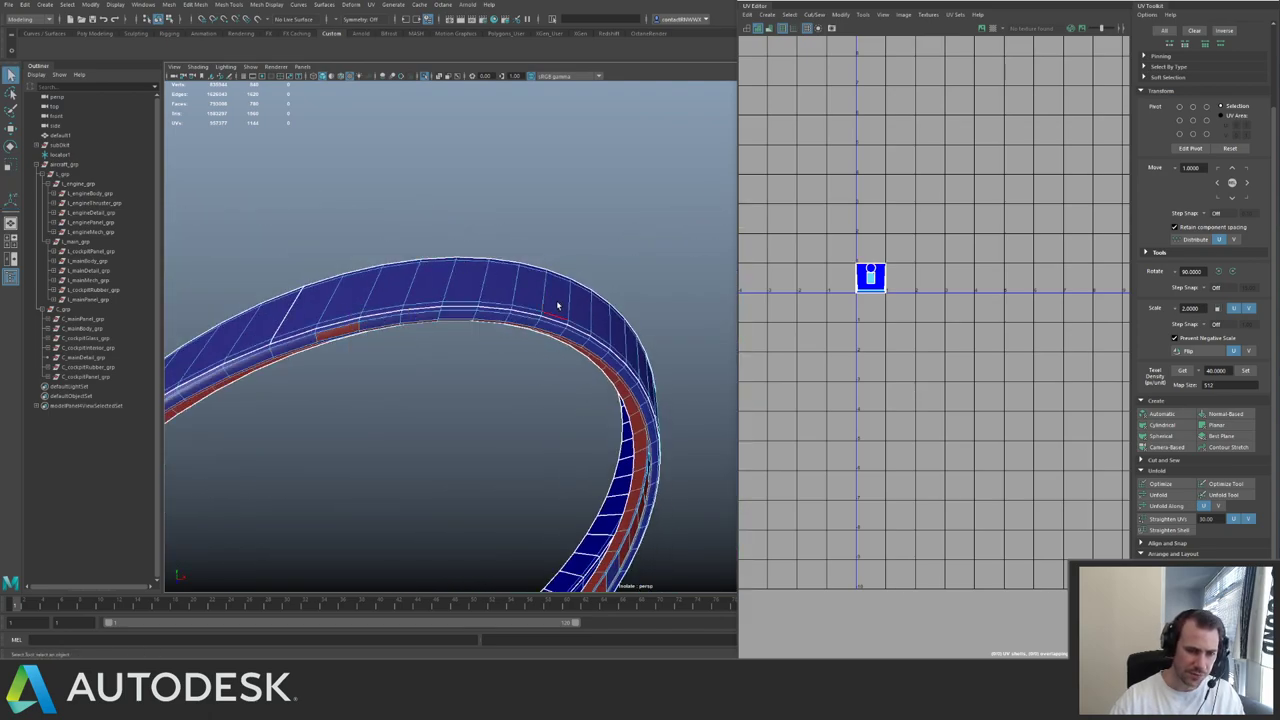
- Select all of the ring's faces and unitize their UVs
right_click_drag(557, 304, 454, 344)
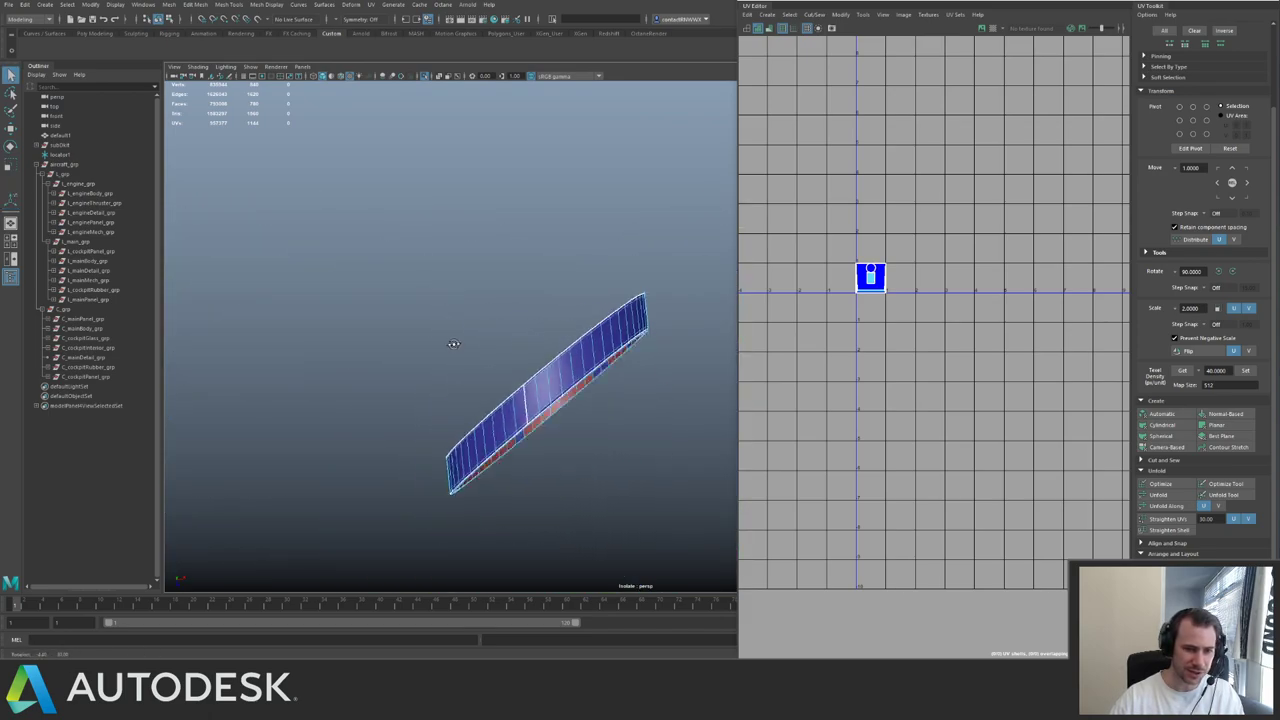
left_click_drag(454, 344, 460, 337, "alt")
left_click_drag(390, 237, 703, 301)
left_click(841, 14)
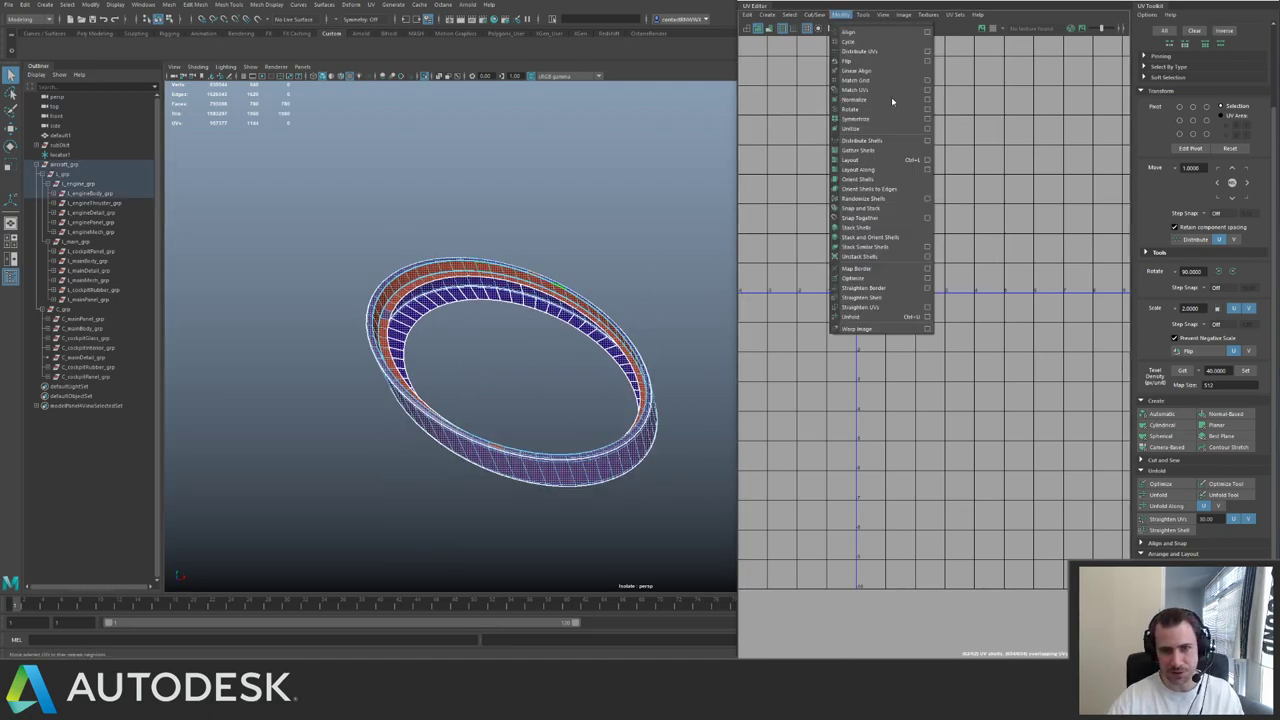
left_click(868, 130)
- Select all of the ring's UV edges except one seam across it, and move and sew them into a single shell
right_click_drag(875, 280, 874, 246)
left_click_drag(826, 237, 932, 342)
left_click_drag(480, 375, 420, 400, "alt")
right_click_drag(420, 400, 462, 414, "alt")
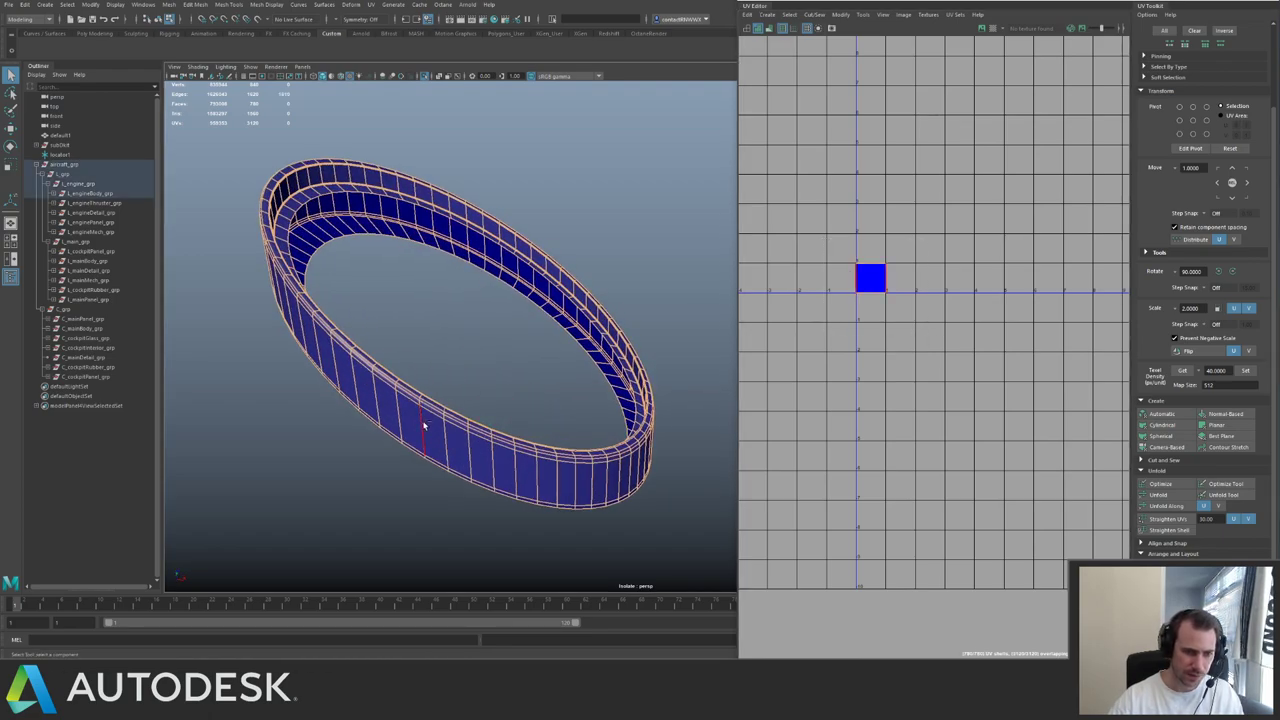
left_click_drag(330, 288, 331, 405, "alt")
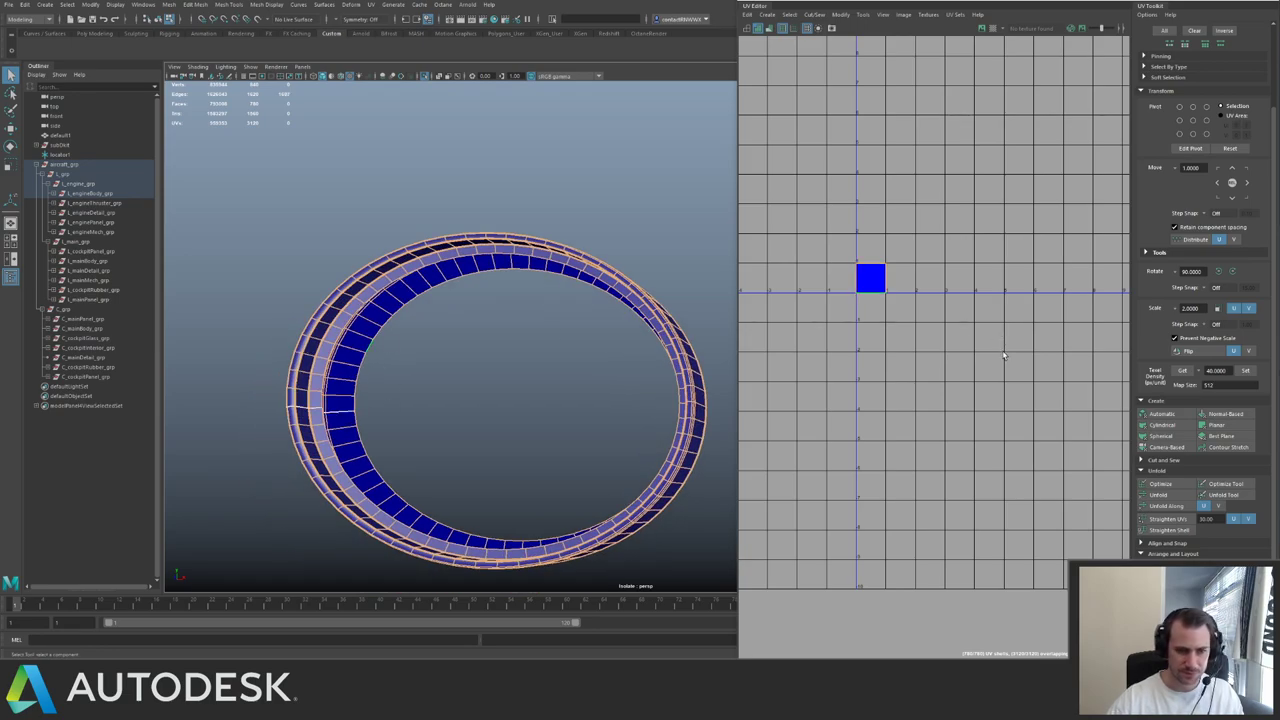
right_click_drag(1004, 355, 1021, 263, "shift")
left_click(1007, 273)
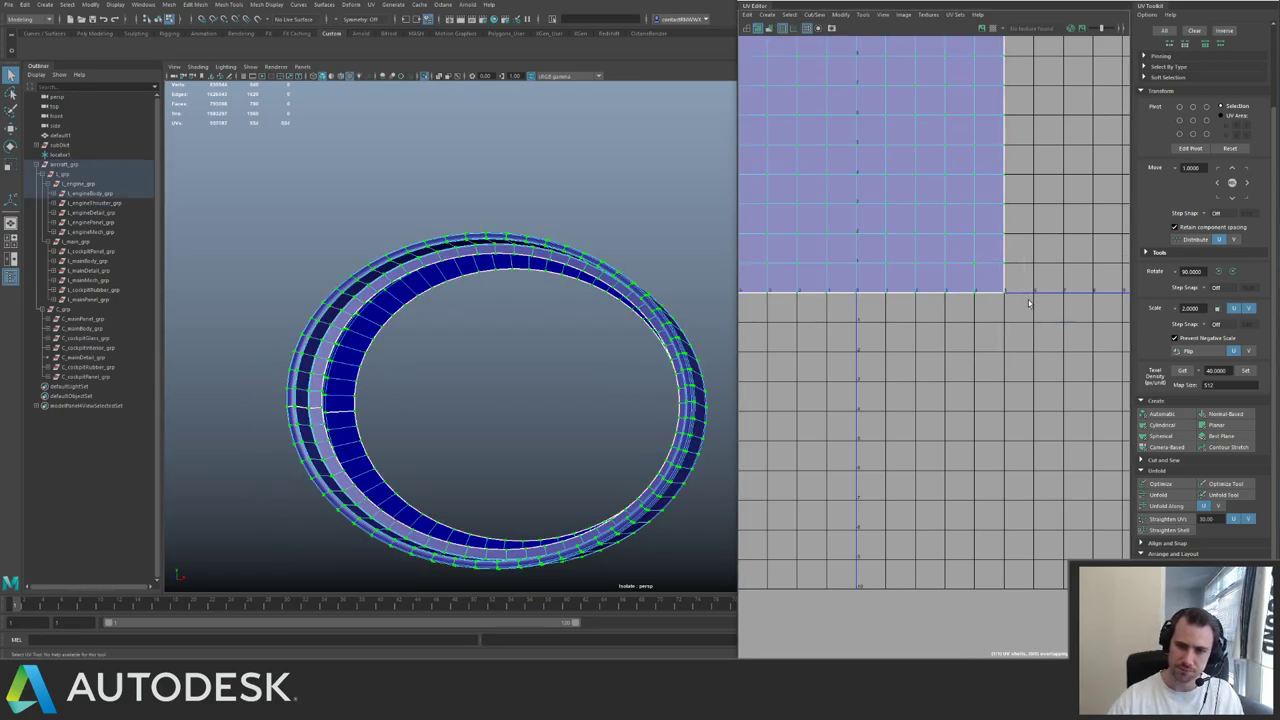
- Scale the sewn ring shell down, move it to the upper part of the UV grid, and rotate it 90° to lie horizontally
scroll(1035, 260, "down", 5)
left_click(900, 271)
key("r")
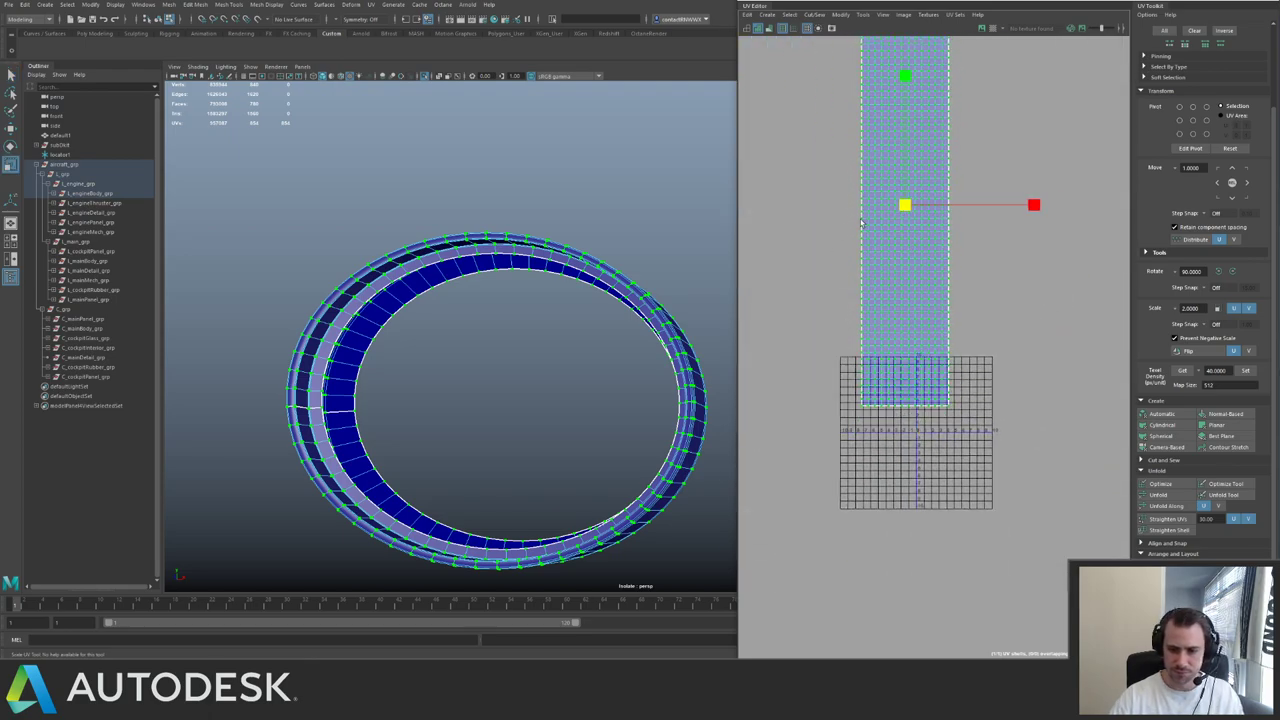
middle_click_drag(862, 222, 780, 231)
key("w")
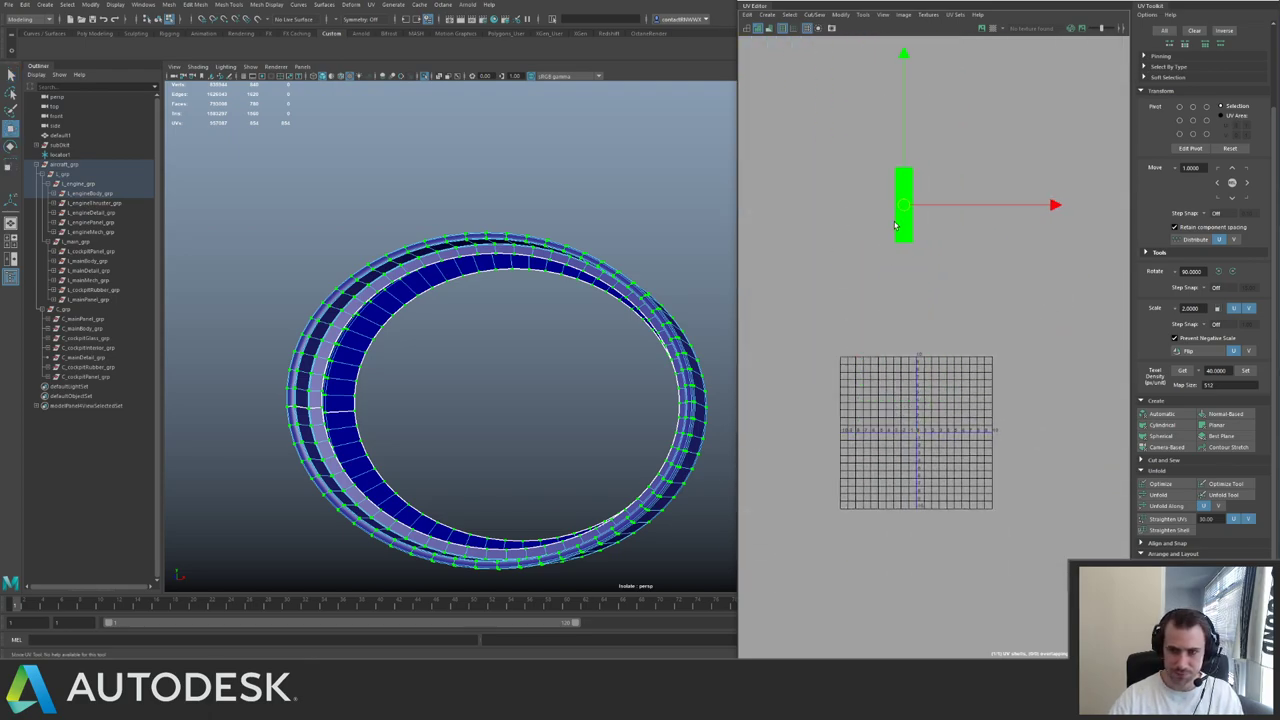
middle_click_drag(895, 225, 917, 389)
scroll(930, 322, "up", 5)
left_click(1218, 272)
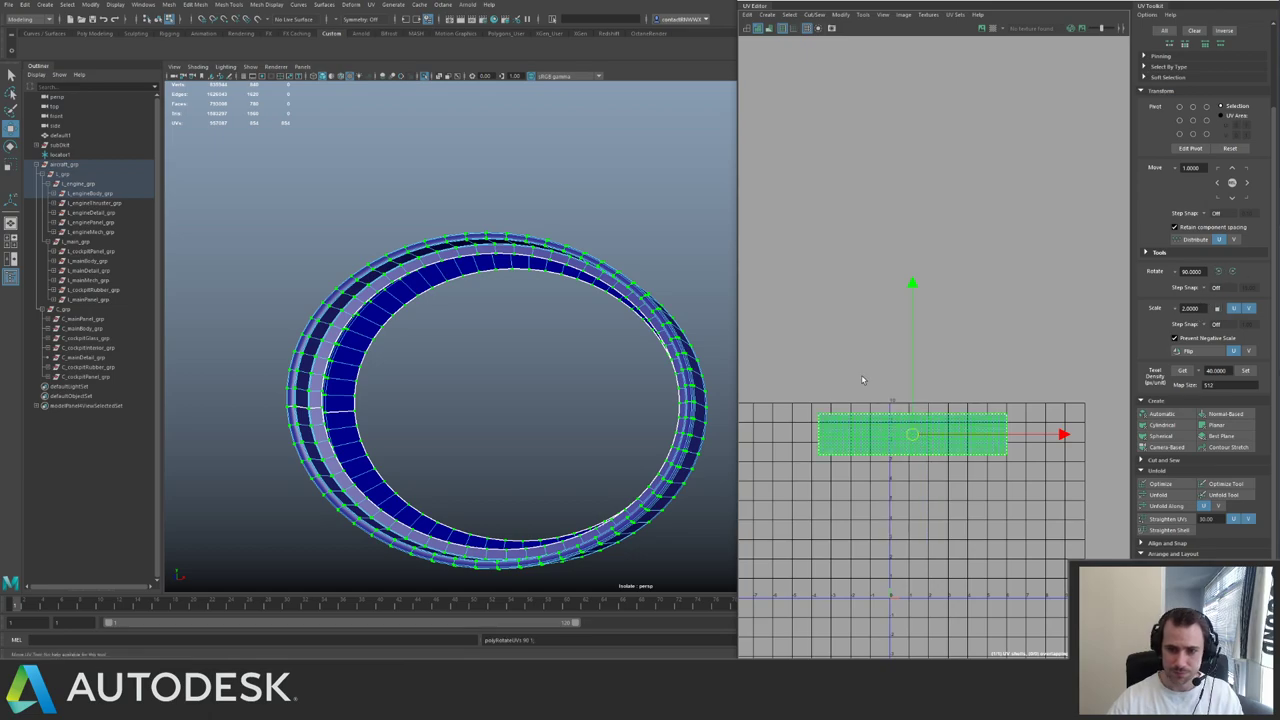
- Try to unfold the ring's horizontal UV strip along U only, and undo it
scroll(985, 305, "up", 3)
middle_click_drag(872, 452, 754, 320, "alt")
left_click(1170, 507)
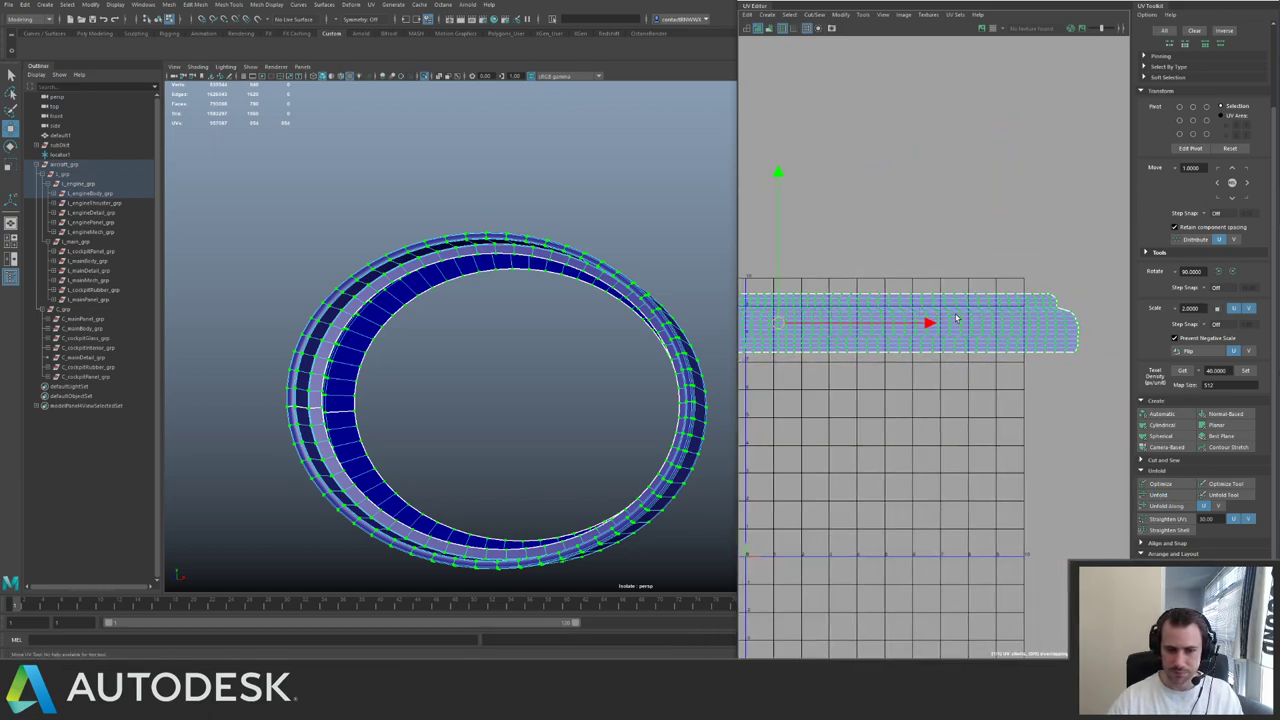
key("ctrl+z")
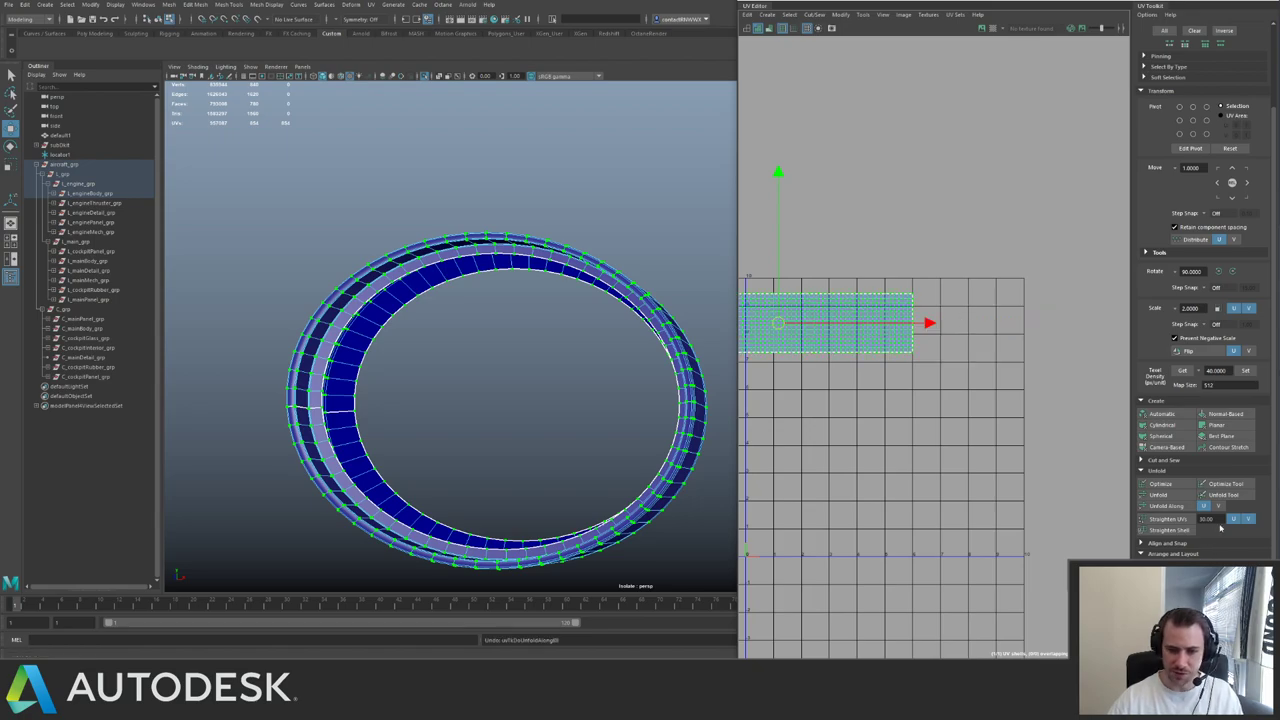
- Unfold the ring's UV strip along V and compare its shape with the ring geometry
left_click(1178, 507)
middle_click_drag(821, 386, 1037, 394, "alt")
scroll(1037, 394, "up", 4)
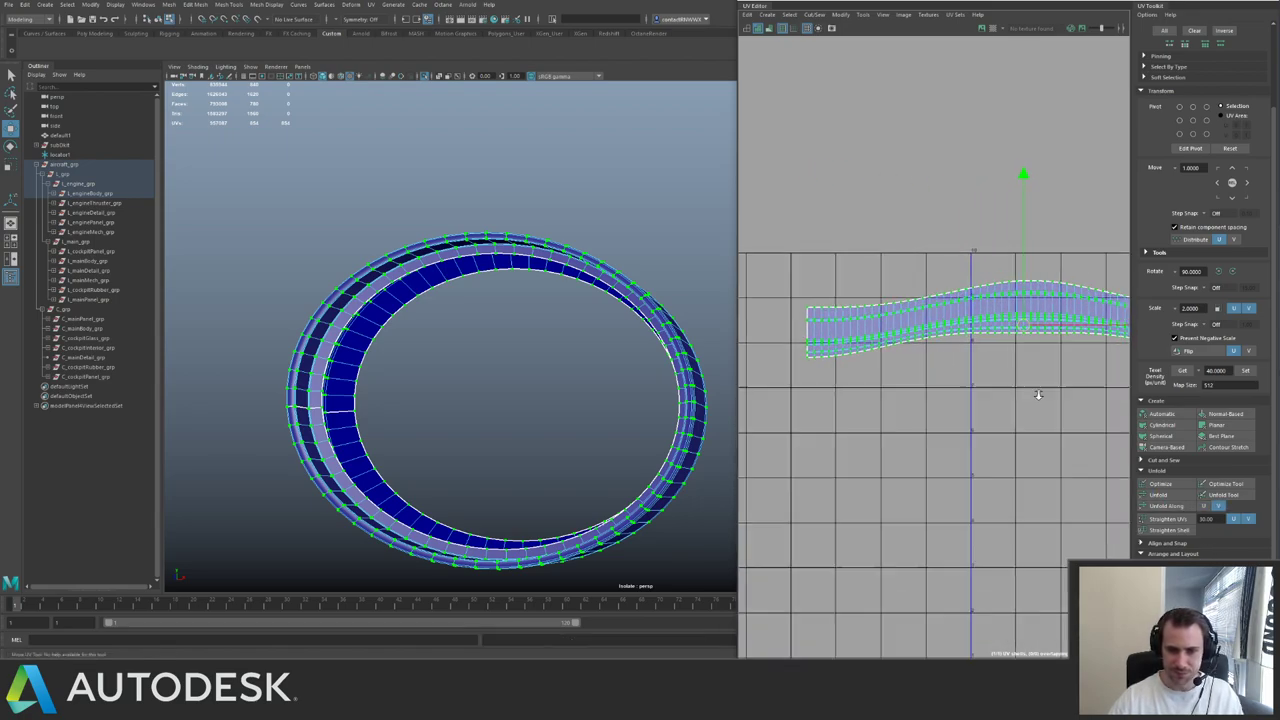
middle_click_drag(975, 332, 892, 357, "alt")
scroll(892, 357, "down", 3)
left_click_drag(541, 279, 350, 394, "alt")
scroll(958, 308, "up", 3)
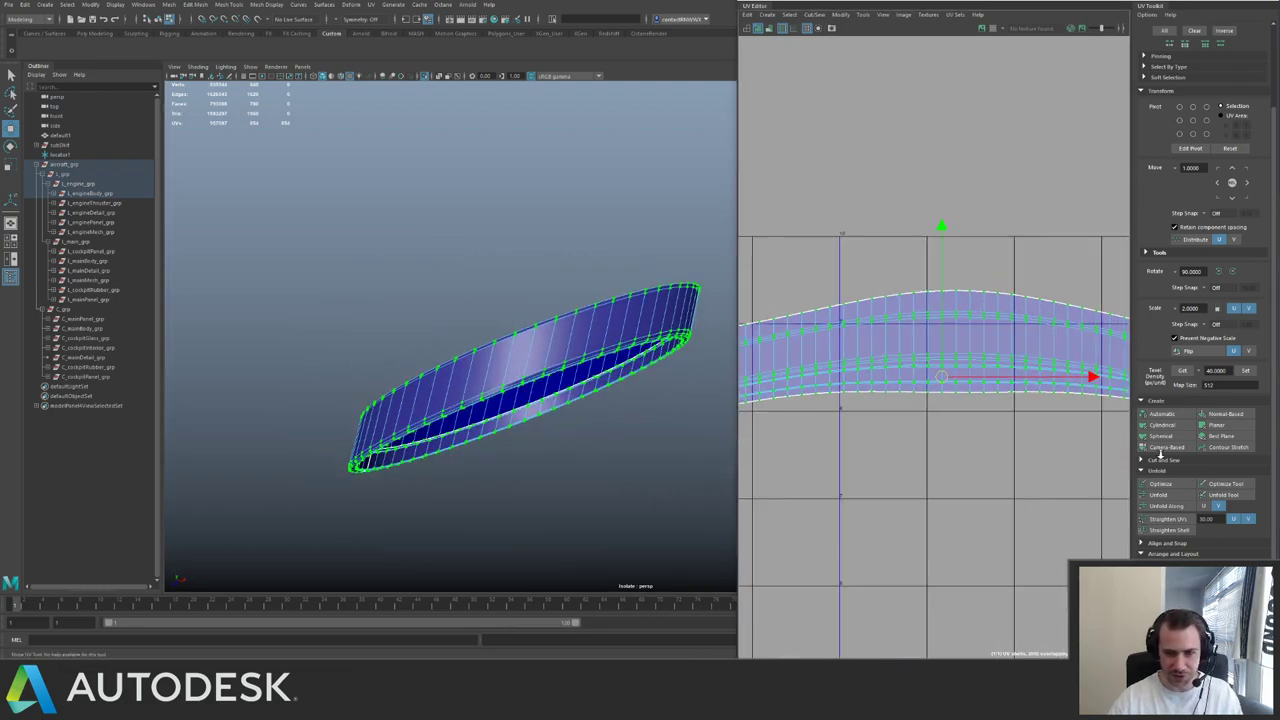
scroll(903, 251, "down", 3)
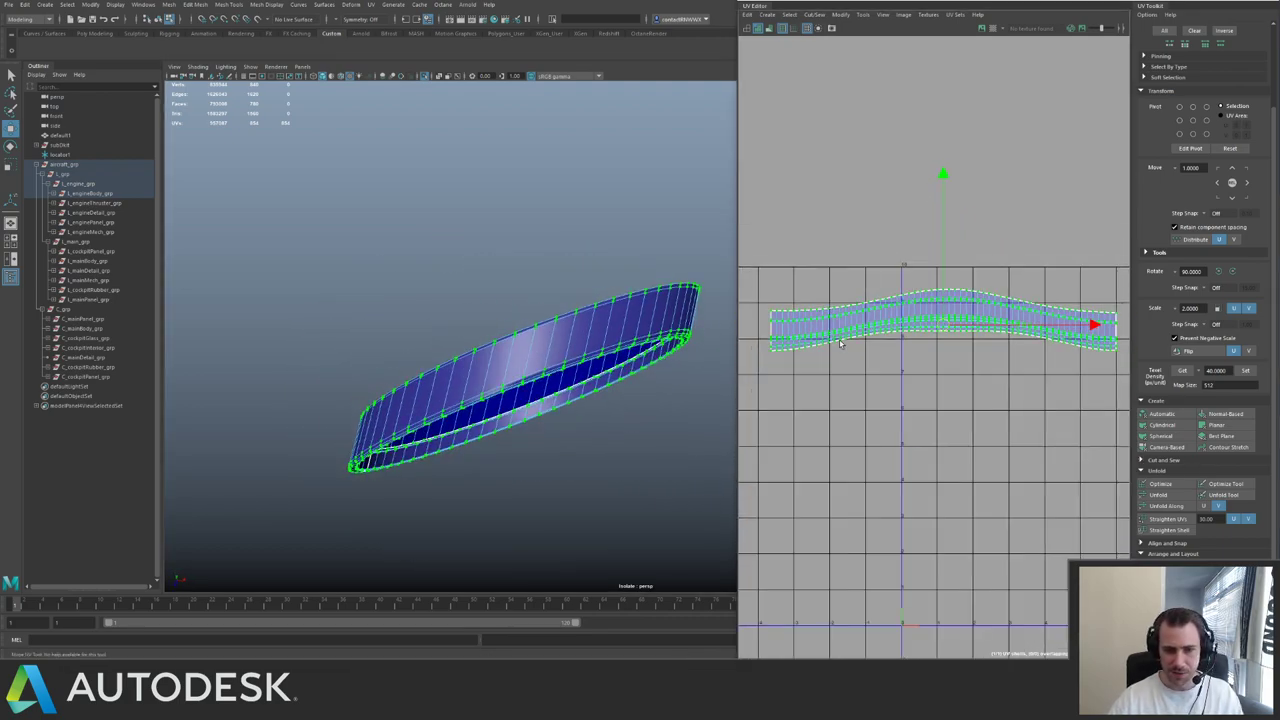
- Assign the numbered checker material to the ring and set its whole UV shell to texel density 40 at map size 512
right_click_drag(545, 338, 650, 584)
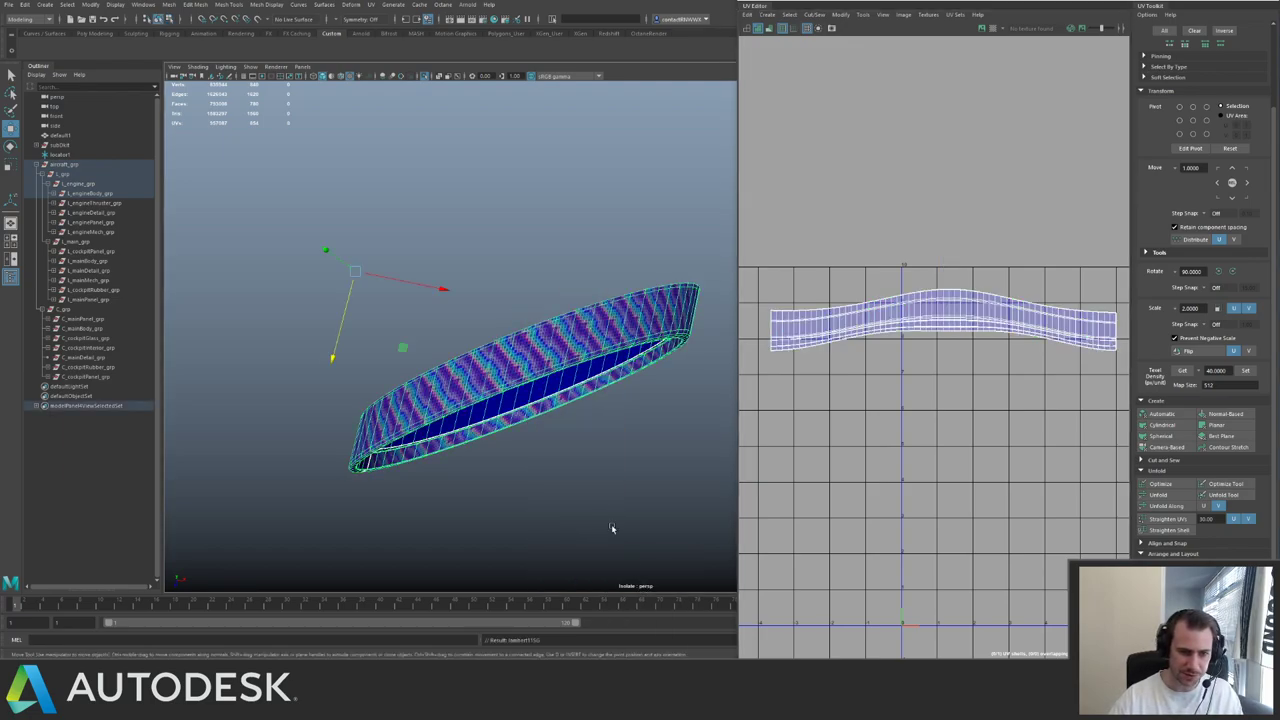
right_click_drag(867, 310, 890, 328)
left_click(888, 322)
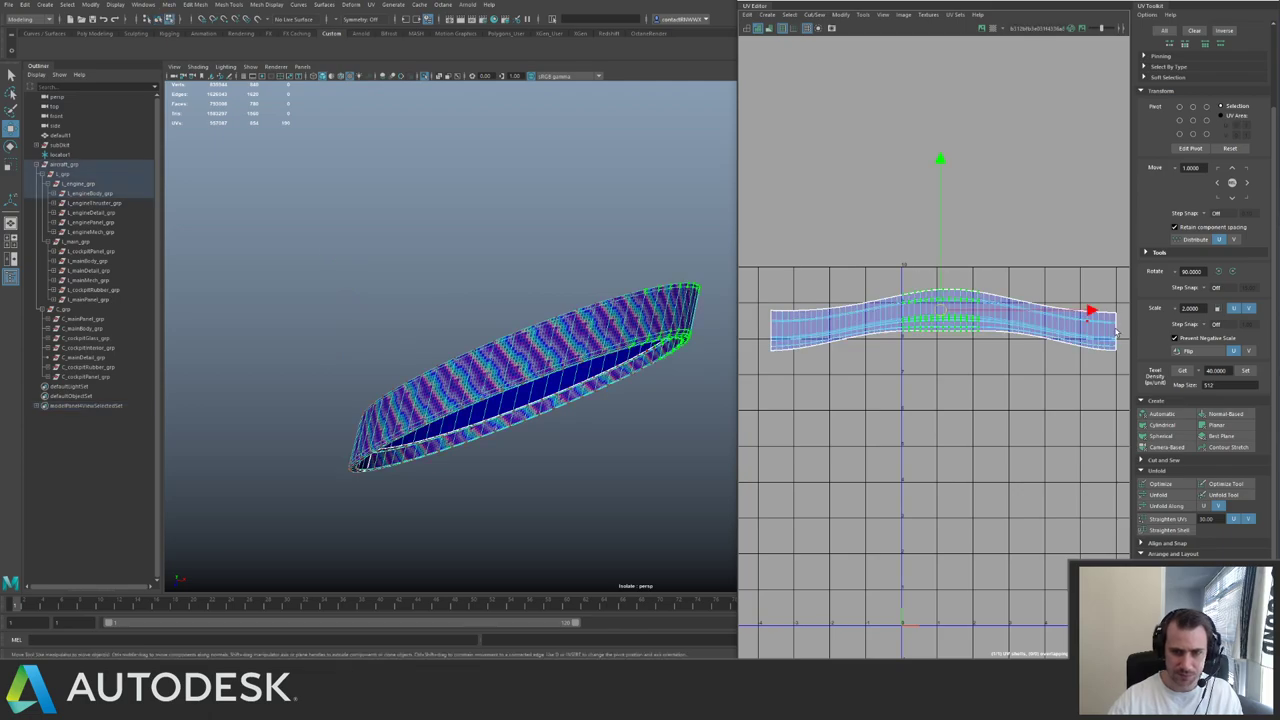
left_click(1244, 371)
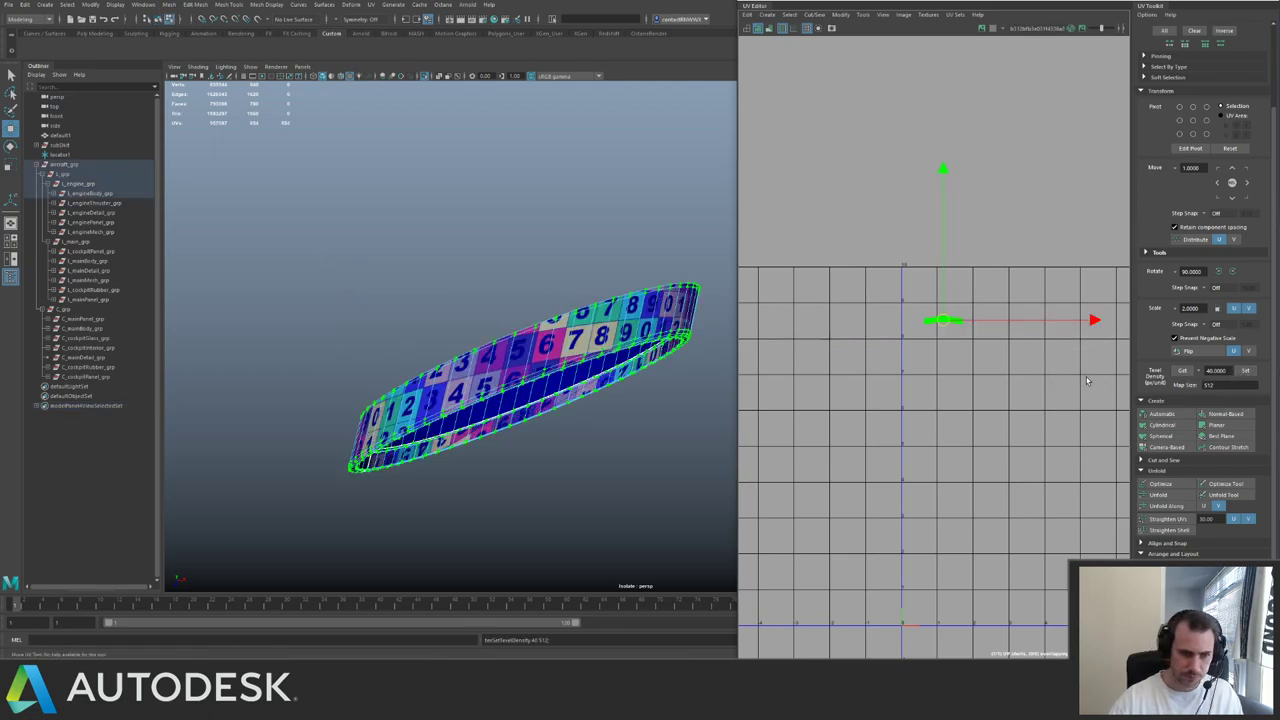
left_click_drag(513, 341, 446, 447, "alt")
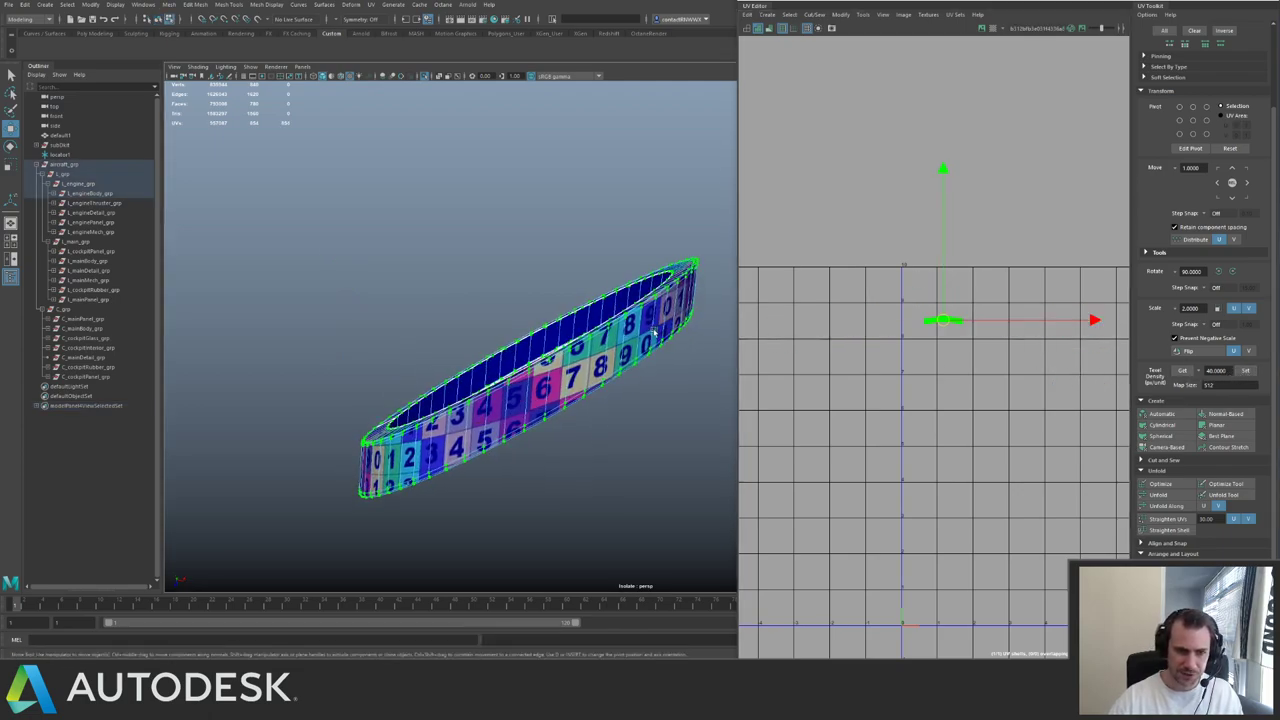
- Straighten the ring strip's UVs along both U and V with an angle tolerance of 30
right_click_drag(1007, 260, 1177, 474, "alt")
middle_click_drag(985, 279, 1034, 286, "alt")
right_click_drag(877, 323, 1198, 491, "alt")
left_click(1168, 519)
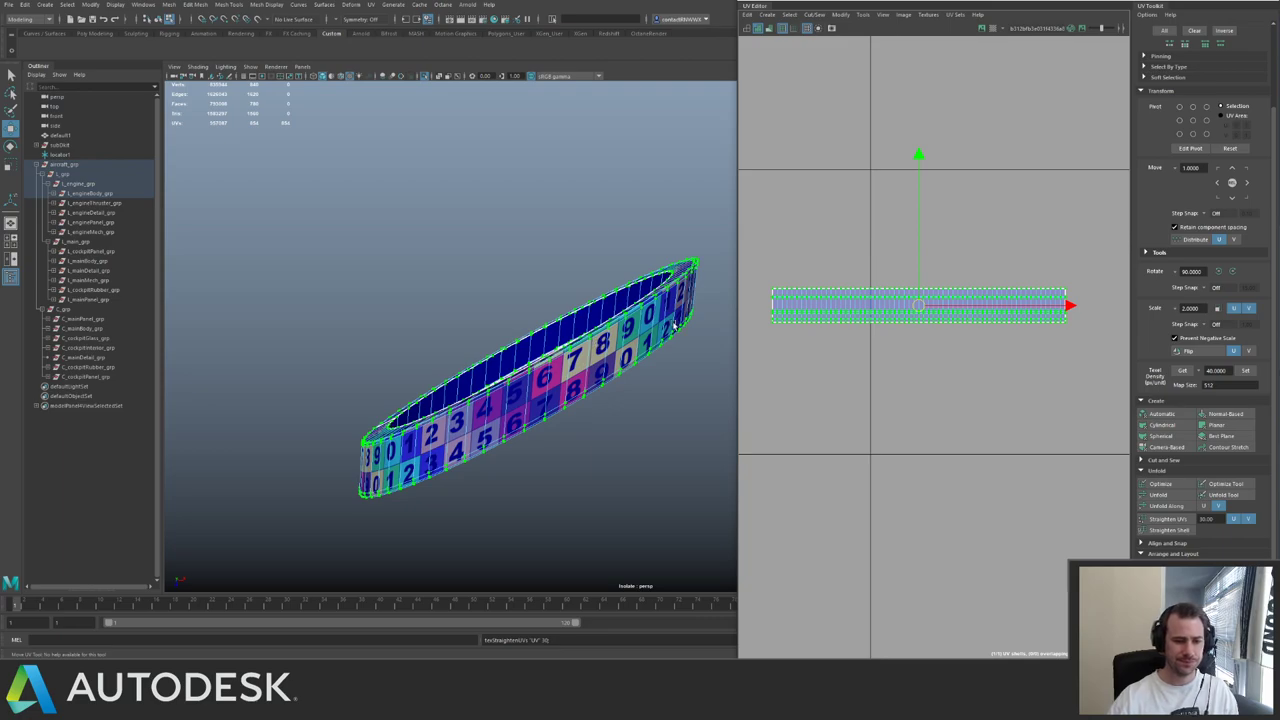
- Return to object mode, deselect the ring, check its checker pattern, and leave isolation to view it on the engine
right_click_drag(579, 383, 610, 345)
left_click(634, 273)
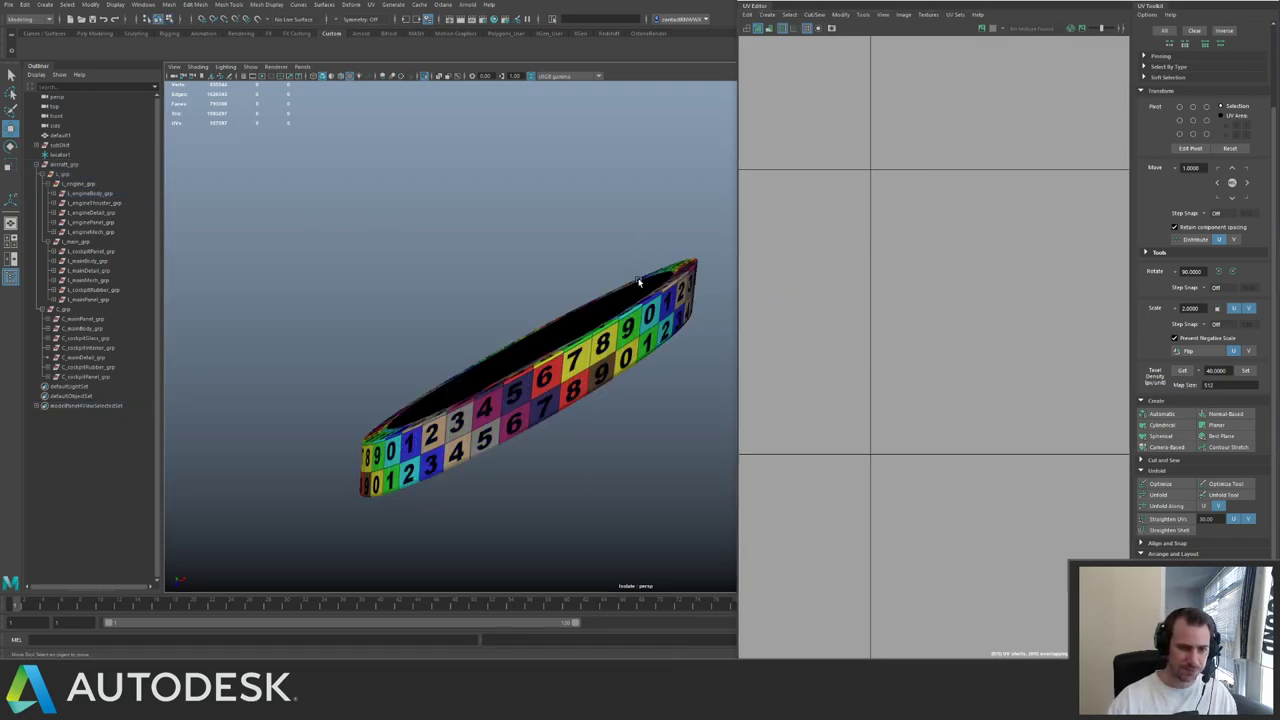
right_click_drag(636, 277, 575, 303, "alt")
left_click_drag(575, 303, 448, 259, "alt")
middle_click_drag(448, 259, 366, 262, "alt")
left_click_drag(366, 262, 466, 392, "alt")
middle_click_drag(466, 392, 652, 313, "alt")
key("ctrl+1")
left_click_drag(651, 314, 543, 262, "alt")
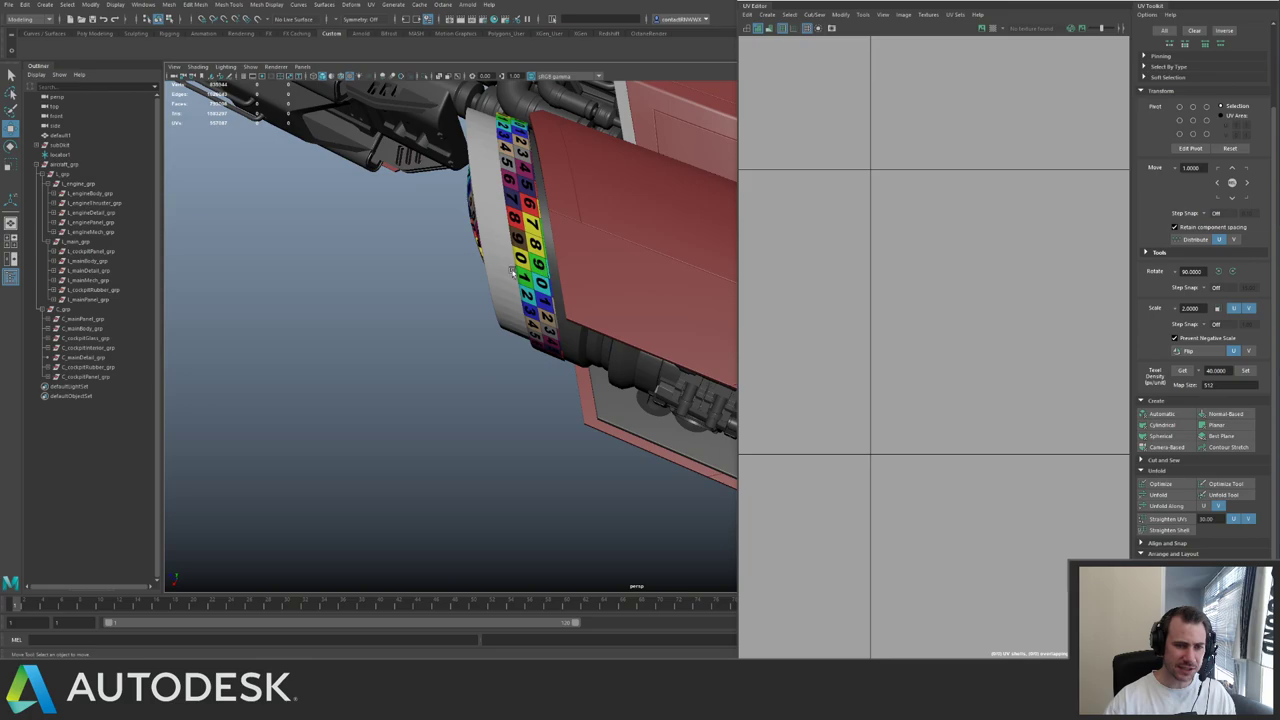
- Select the whole UV strip of the ring behind the intake rim, set its texel density to 40 at map size 512, and reposition it
left_click(526, 270)
right_click_drag(1028, 331, 841, 319, "alt")
right_click_drag(845, 315, 928, 258)
left_click(1000, 318)
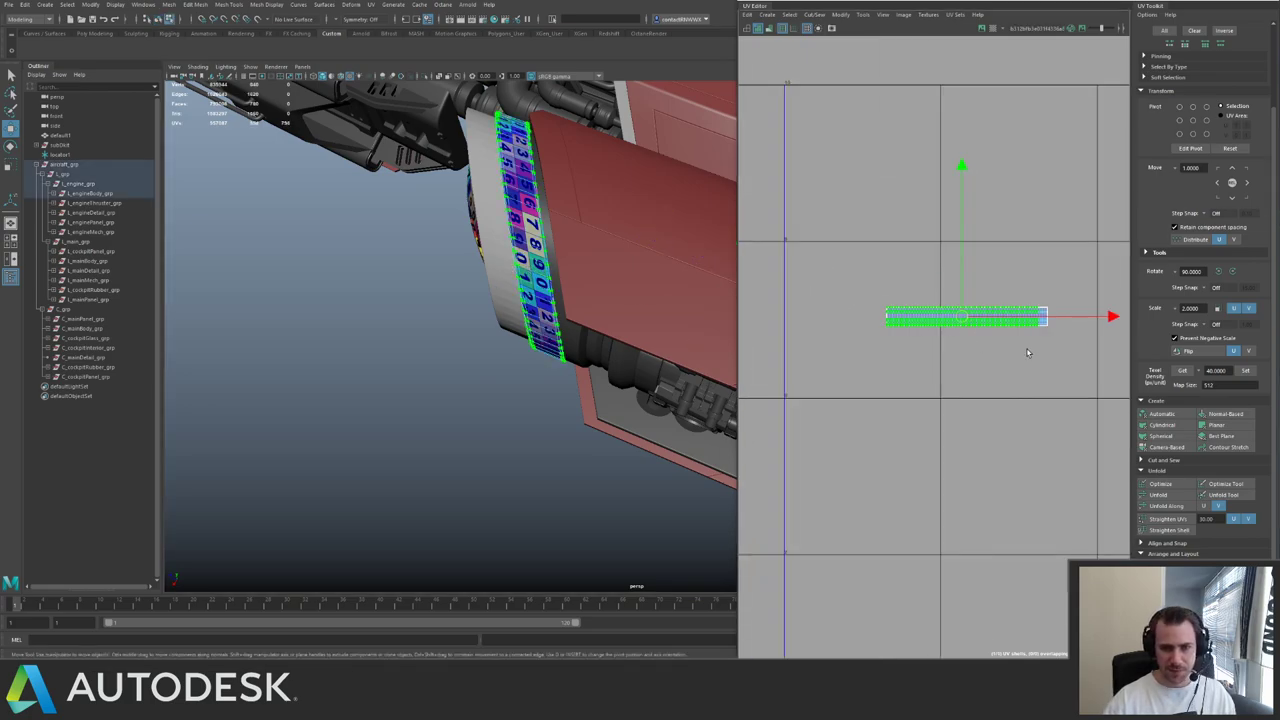
middle_click_drag(1028, 352, 928, 361, "alt")
left_click_drag(791, 284, 1013, 391)
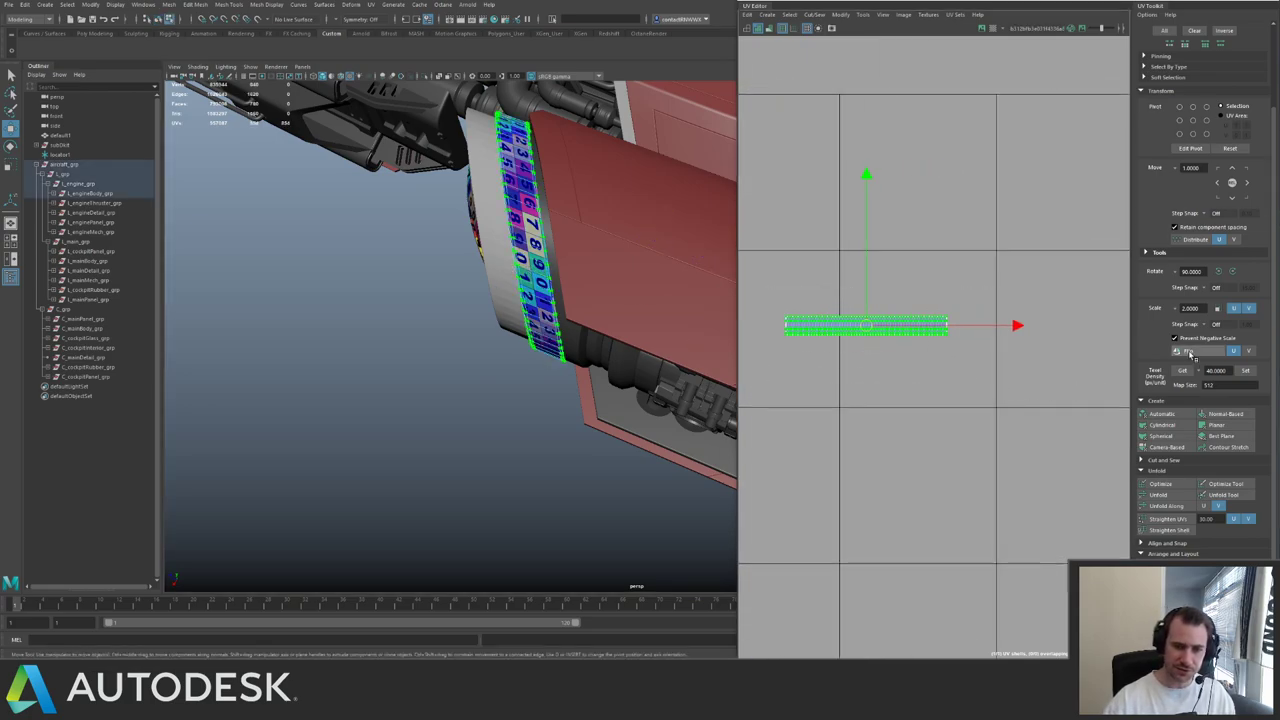
left_click(1245, 371)
middle_click_drag(894, 335, 963, 340, "alt")
left_click_drag(934, 337, 991, 405)
- Return to object mode, select the grooved engine body sleeve behind the checkered ring, and isolate it
right_click_drag(520, 360, 577, 329)
left_click(571, 347)
left_click_drag(571, 347, 605, 334, "alt")
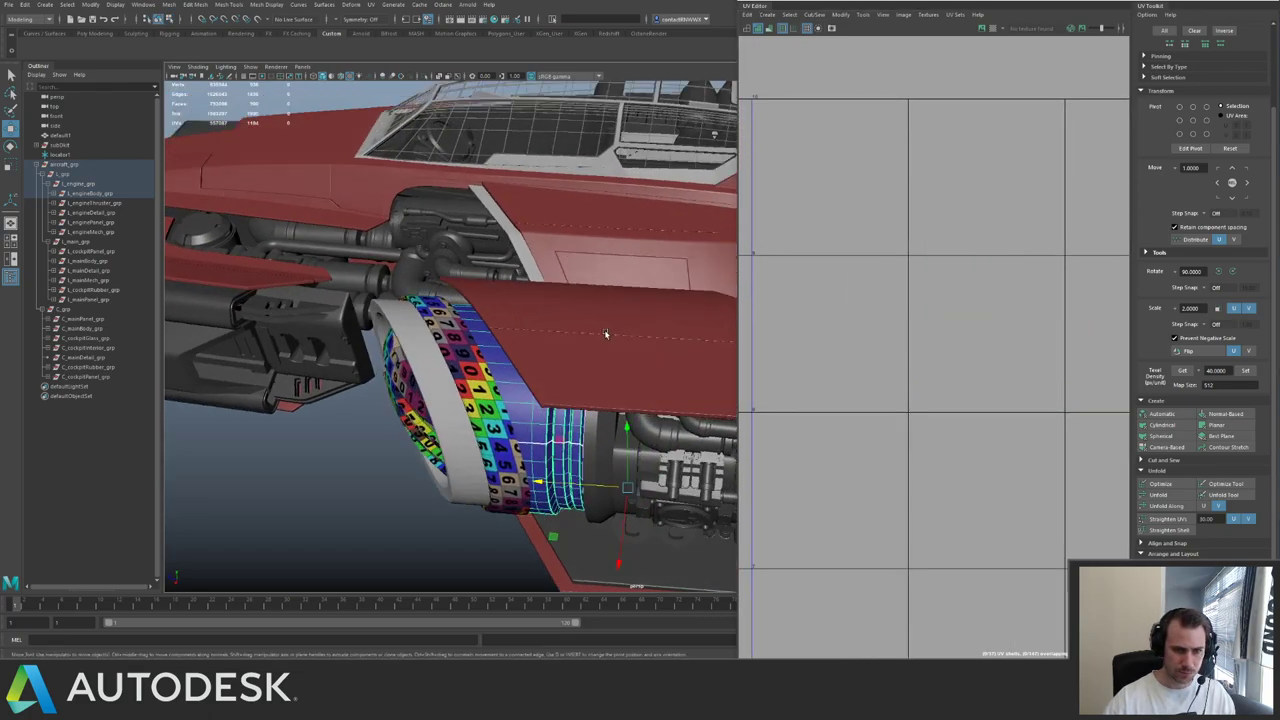
middle_click_drag(500, 398, 588, 340, "alt")
key("ctrl+1")
middle_click_drag(660, 310, 520, 303, "alt")
left_click_drag(520, 303, 585, 385, "alt")
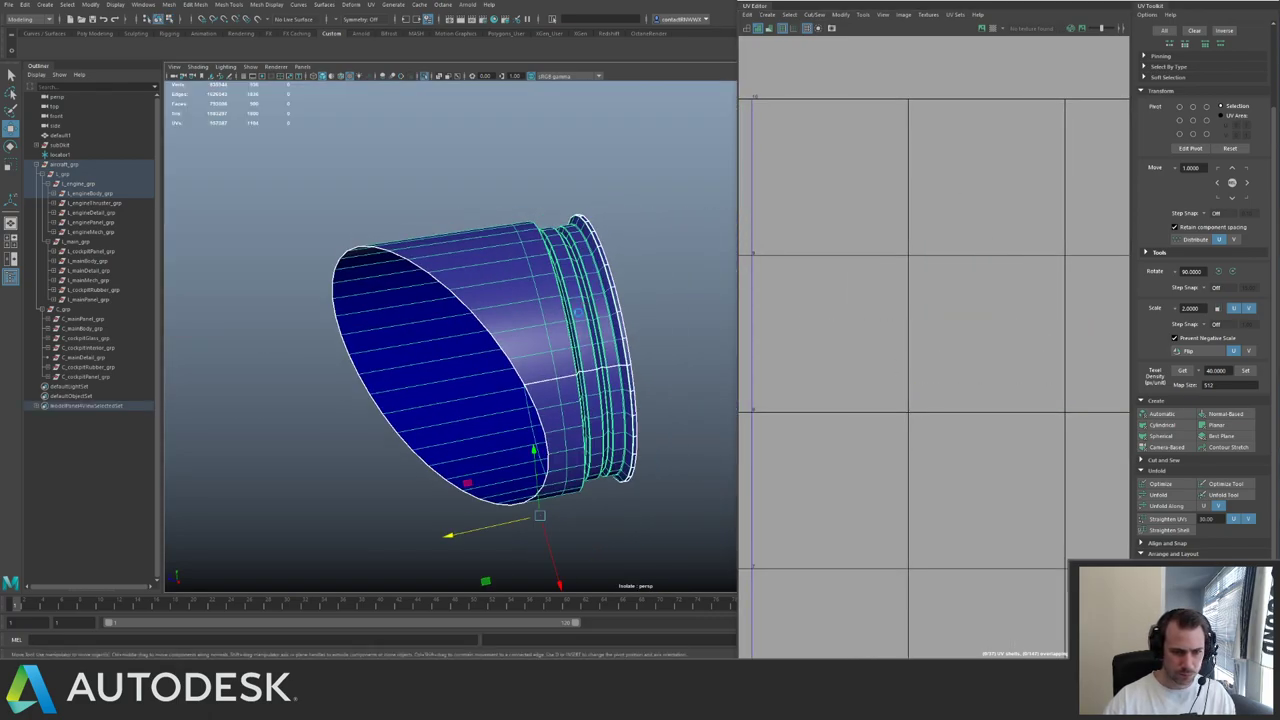
- Compare the isolated sleeve with its position among the surrounding engine parts
key("ctrl+1")
key("ctrl+1")
key("ctrl+1")
key("ctrl+1")
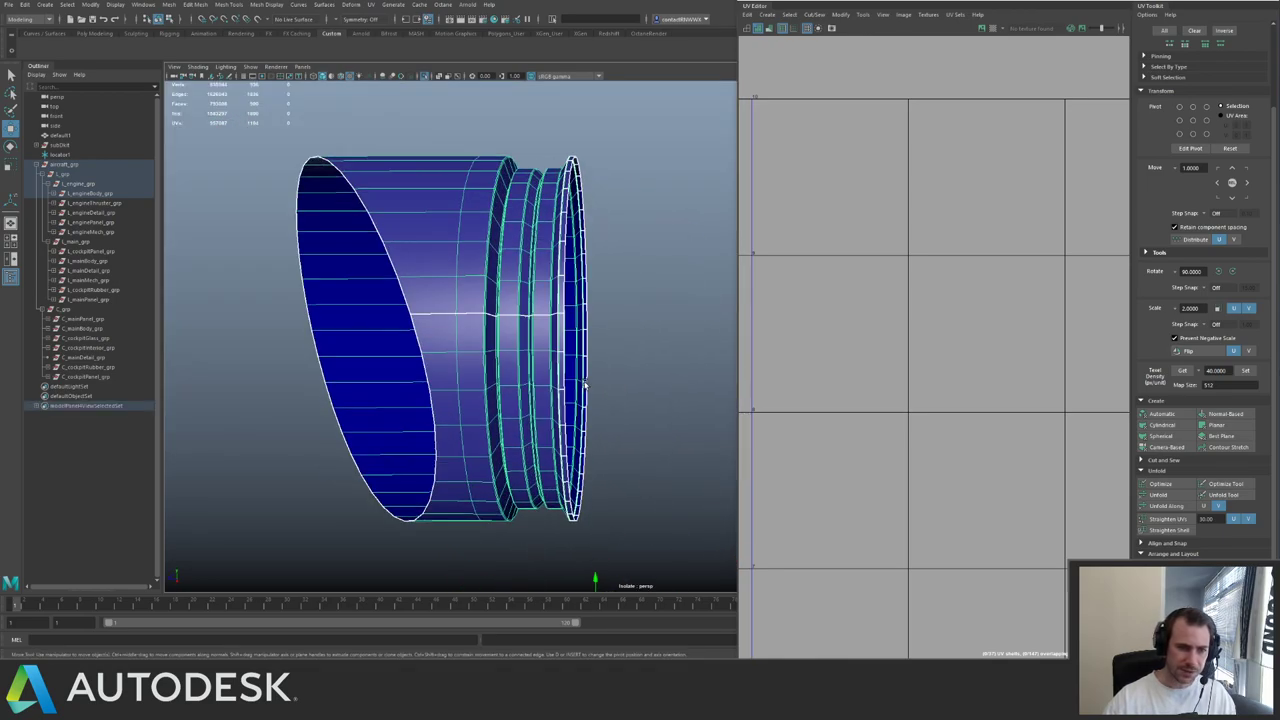
key("ctrl+1")
key("ctrl+1")
- Insert an edge loop around the sleeve's smooth section next to the grooved end, and return to object mode
left_click_drag(565, 315, 528, 292, "alt")
middle_click_drag(528, 292, 480, 290, "alt")
left_click_drag(480, 290, 441, 306, "alt")
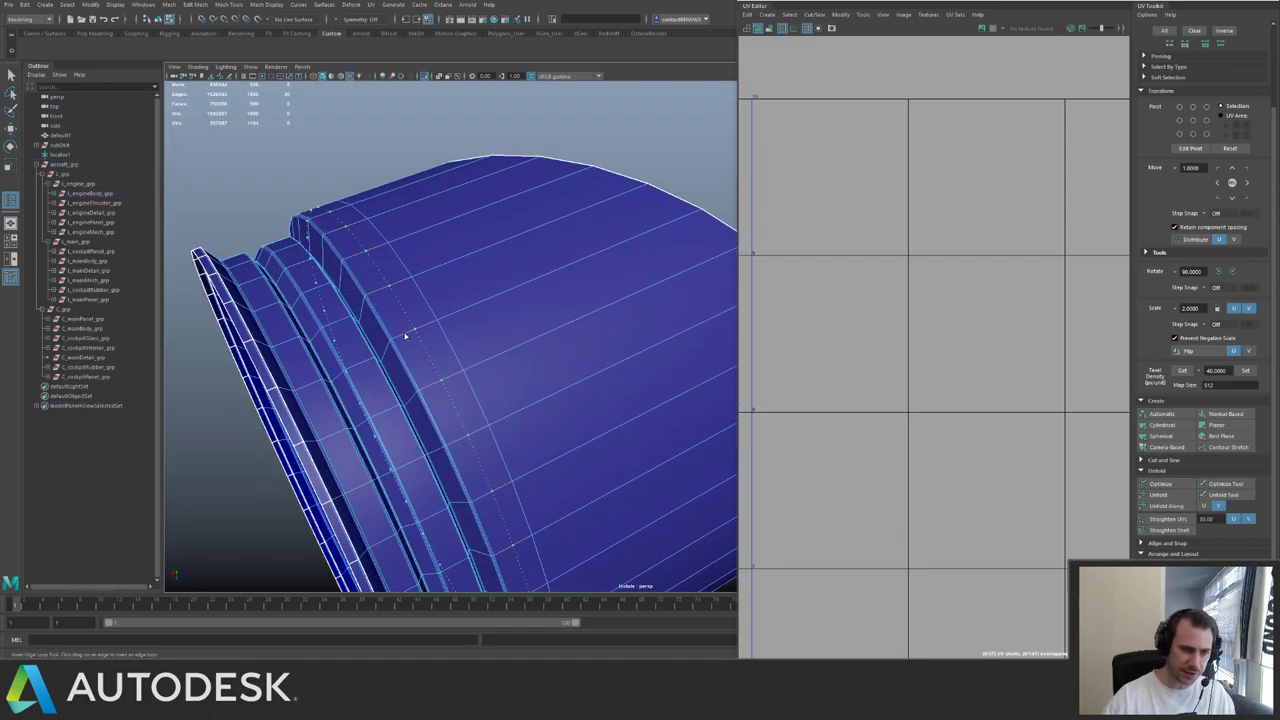
left_click(405, 336)
key("q")
right_click_drag(418, 328, 323, 294)
middle_click_drag(323, 294, 576, 241, "alt")
key("ctrl+1")
left_click_drag(576, 241, 451, 272, "alt")
key("ctrl+1")
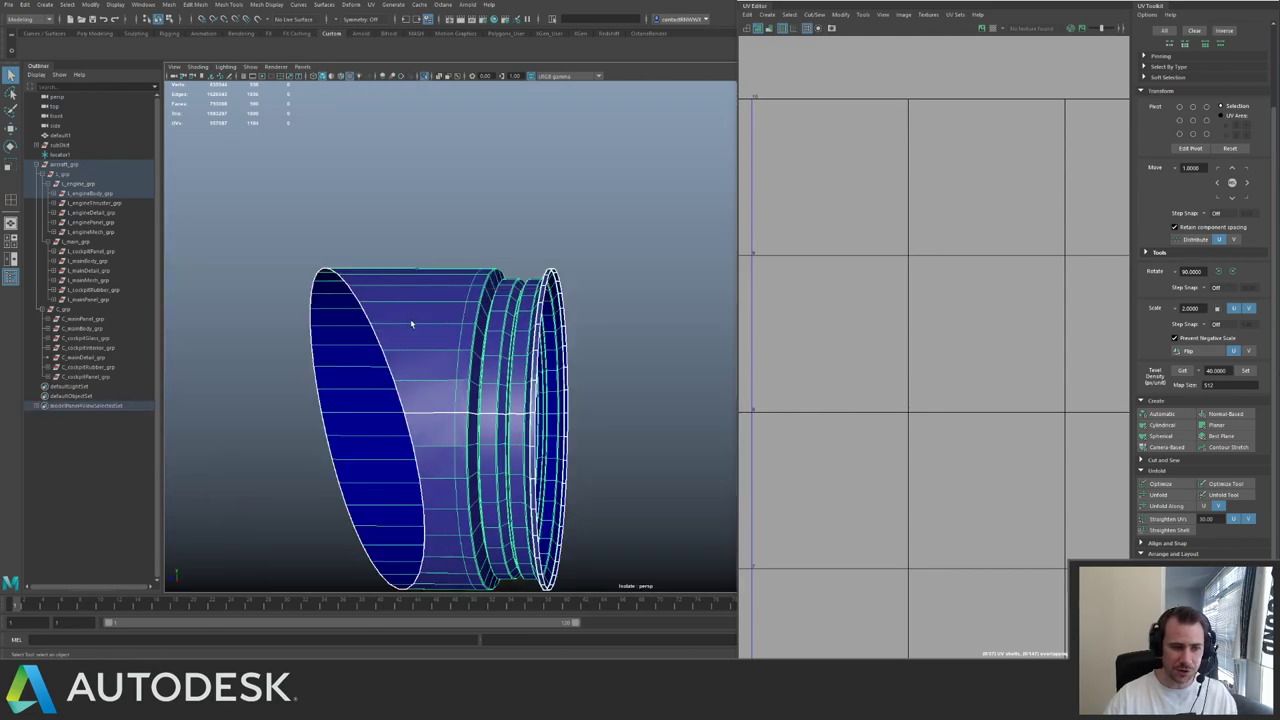
- Set the Insert Edge Loop tool to multiple equally spaced loops and add them across the sleeve's wide slanted section
key("y")
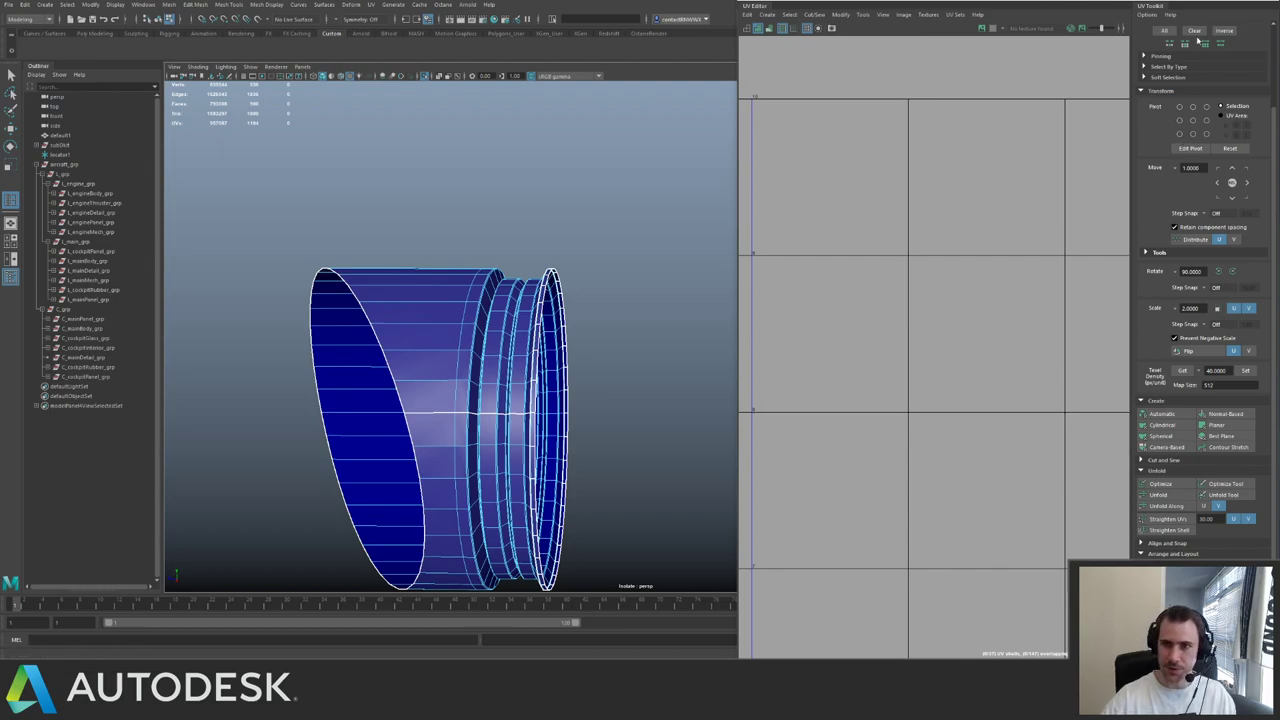
left_click_drag(1165, 1, 984, 17)
left_click(1270, 224)
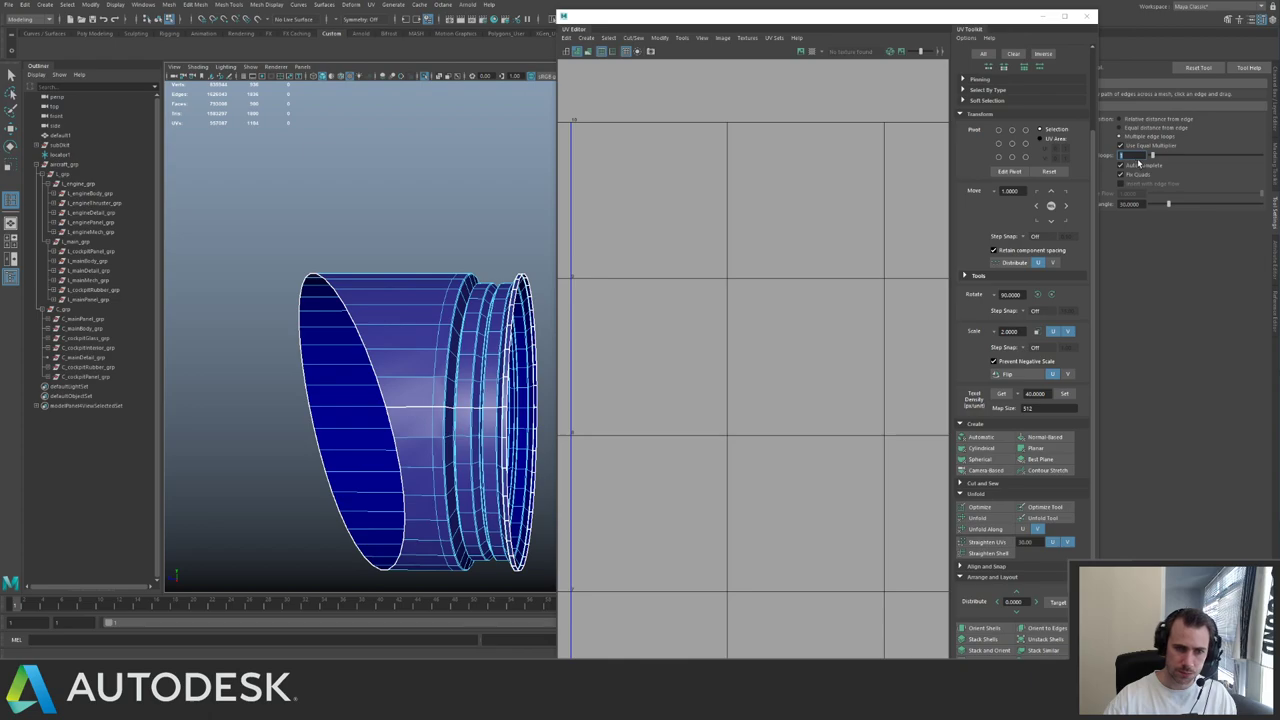
left_click(419, 307)
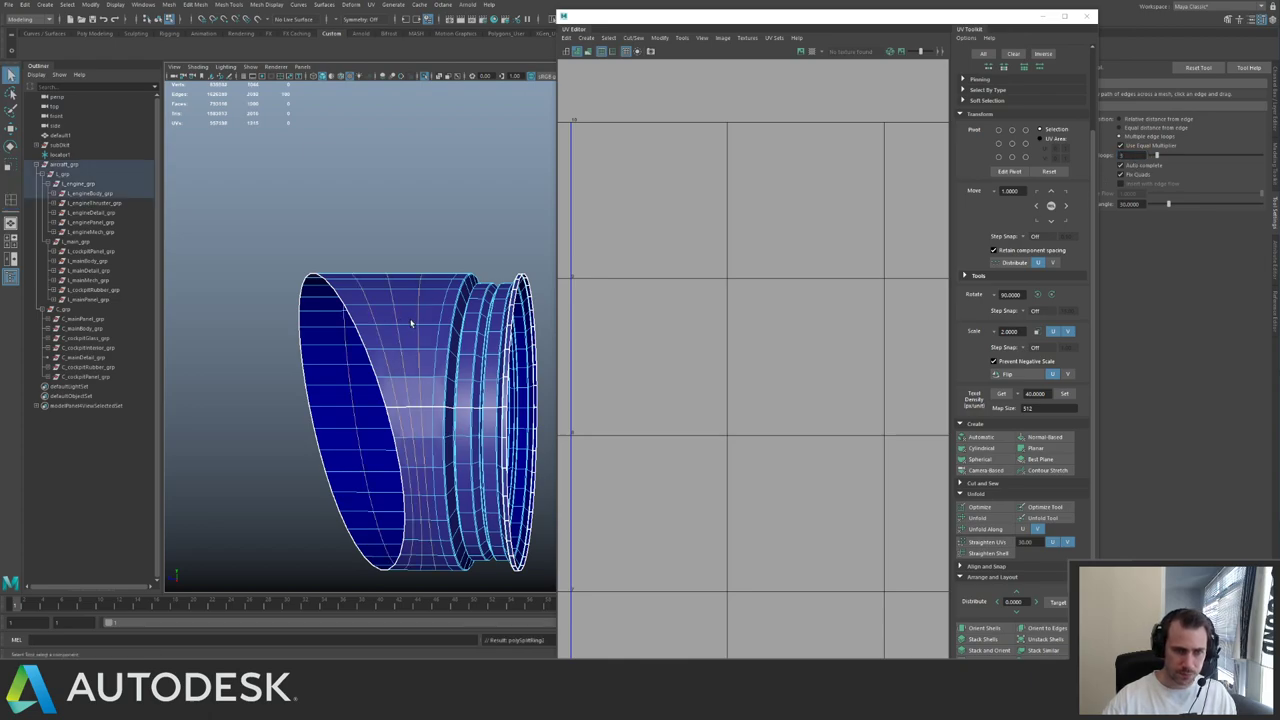
key("ctrl+1")
left_click_drag(893, 17, 1071, 5)
- Select all edges of the sleeve, soften them, and return to object mode
left_click_drag(550, 235, 503, 273, "alt")
middle_click_drag(503, 273, 482, 160, "alt")
right_click_drag(490, 270, 525, 284, "alt")
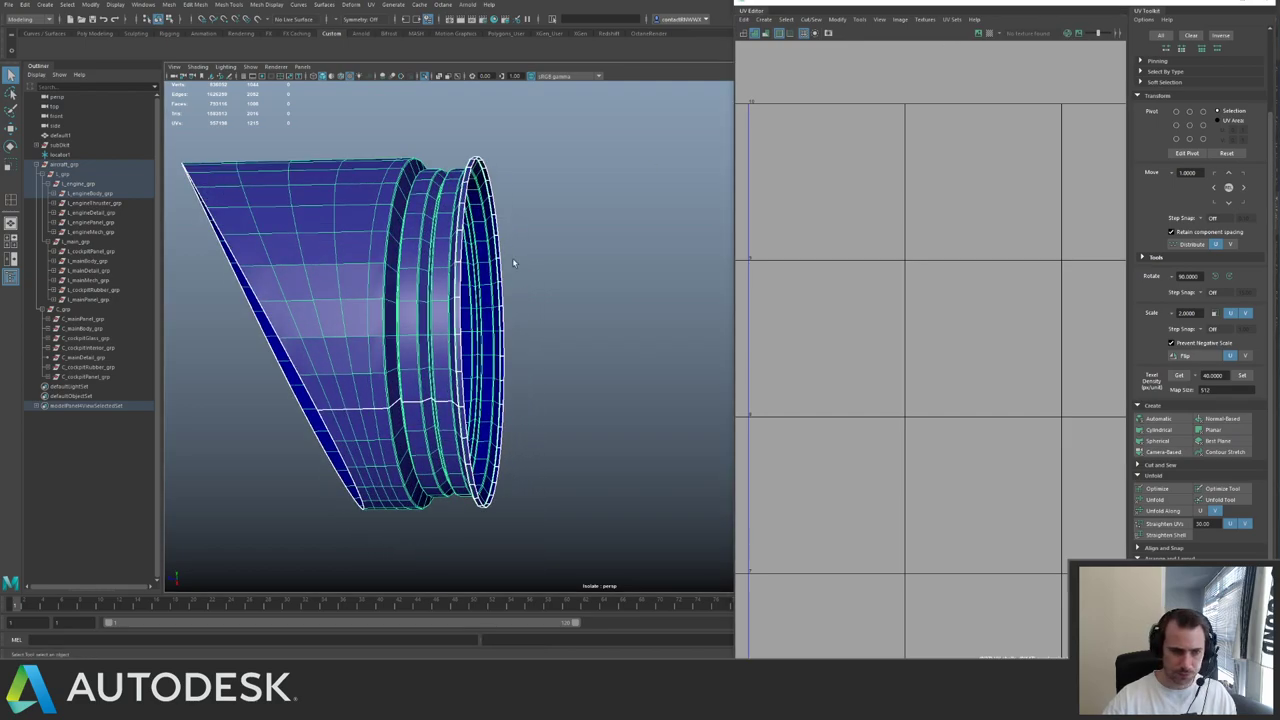
right_click_drag(448, 288, 464, 234)
key("f")
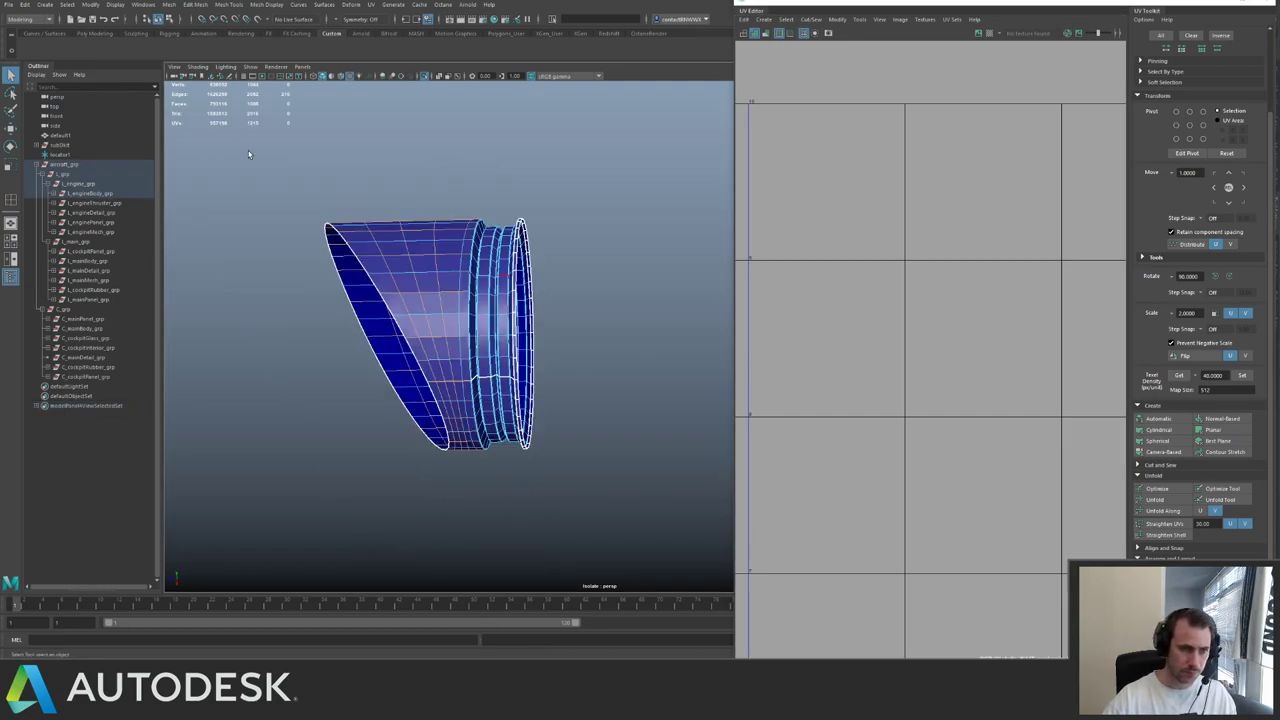
left_click_drag(246, 156, 605, 461)
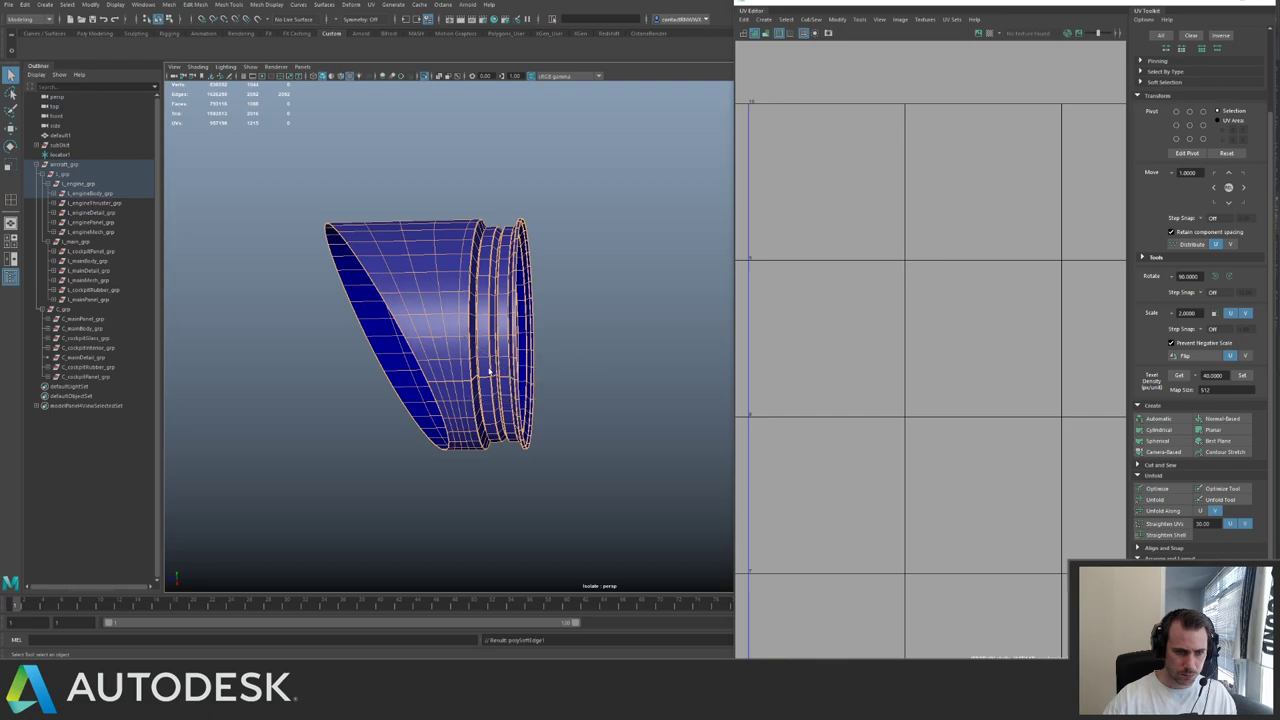
right_click_drag(475, 326, 494, 318)
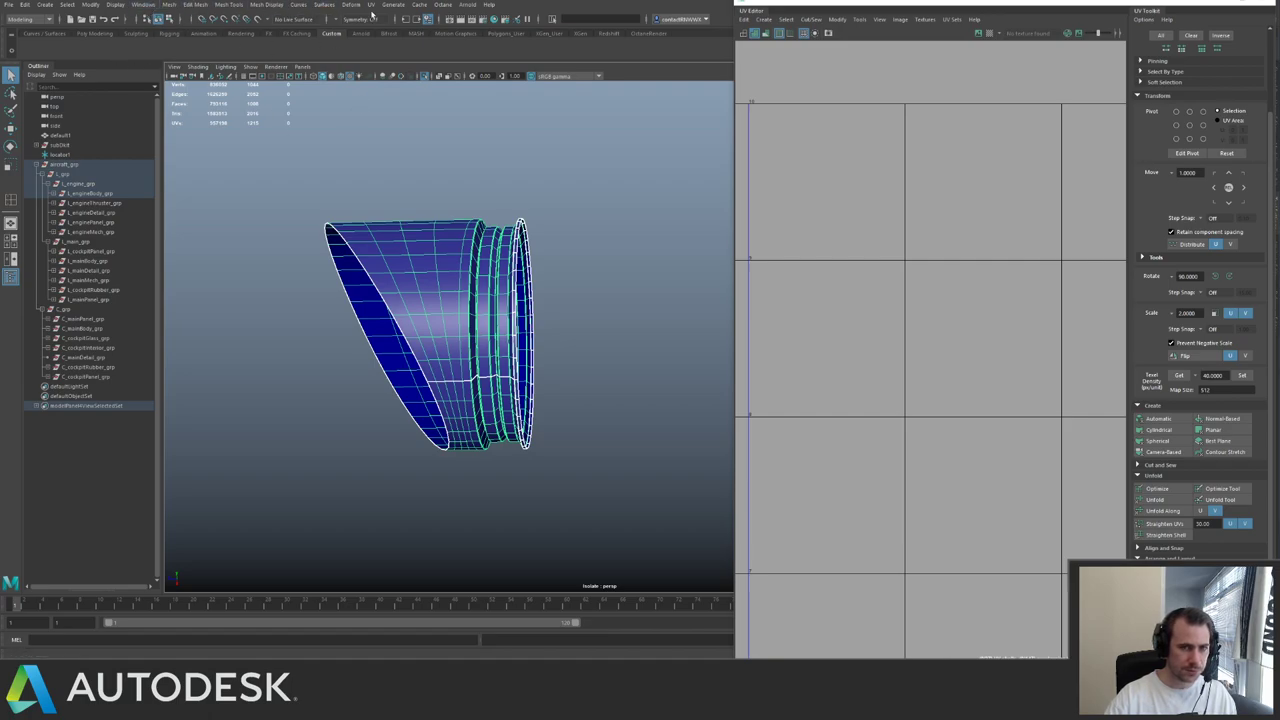
- Unitize the sleeve's UVs so each face fills the 0–1 UV tile
left_click(836, 22)
left_click(856, 136)
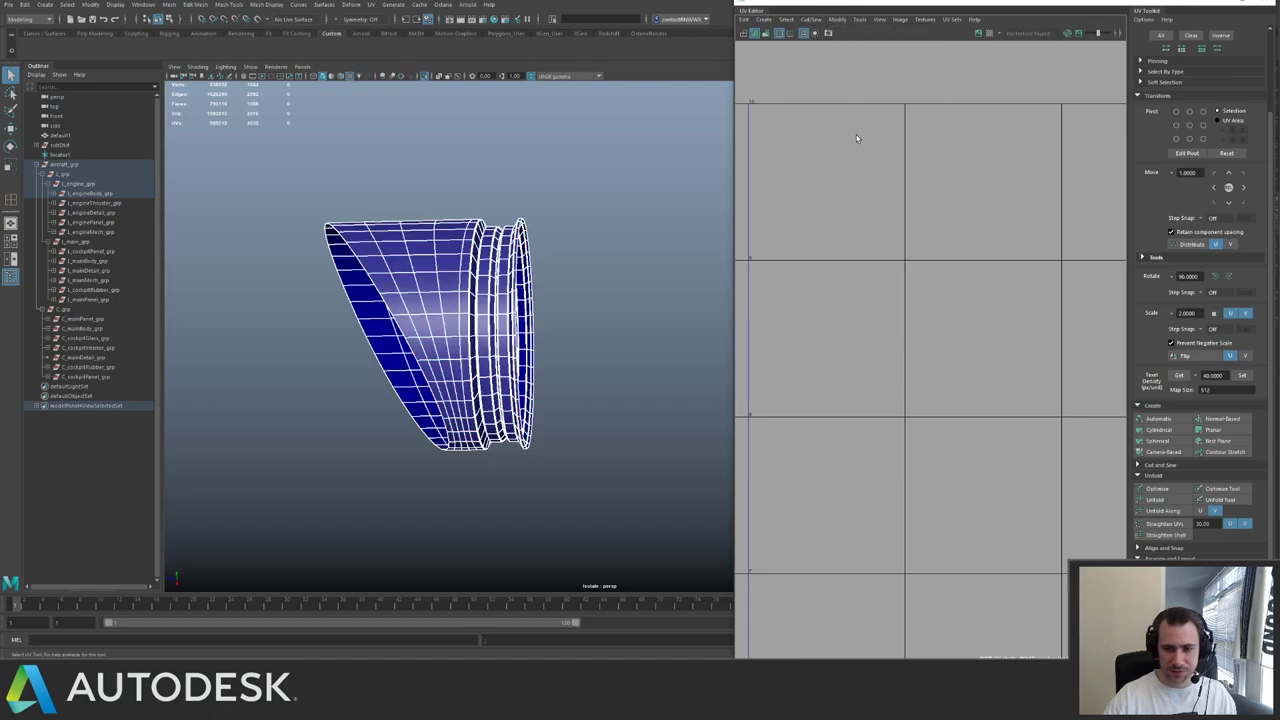
right_click_drag(962, 264, 775, 188, "alt")
right_click_drag(926, 247, 760, 205, "alt")
middle_click_drag(912, 219, 937, 150, "alt")
middle_click_drag(949, 489, 932, 372, "alt")
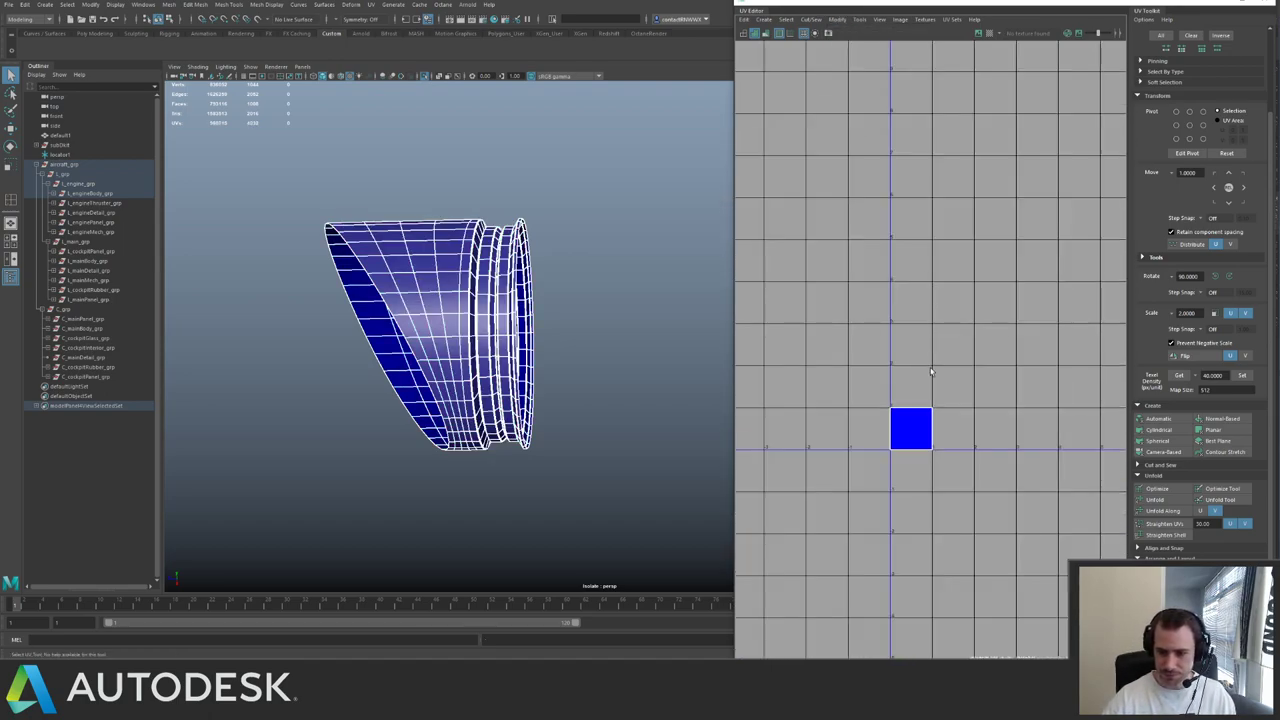
- Select all the sleeve's edges except one lengthwise seam inside it, and move and sew them into a single UV shell
right_click_drag(932, 371, 933, 280)
left_click_drag(889, 432, 966, 484)
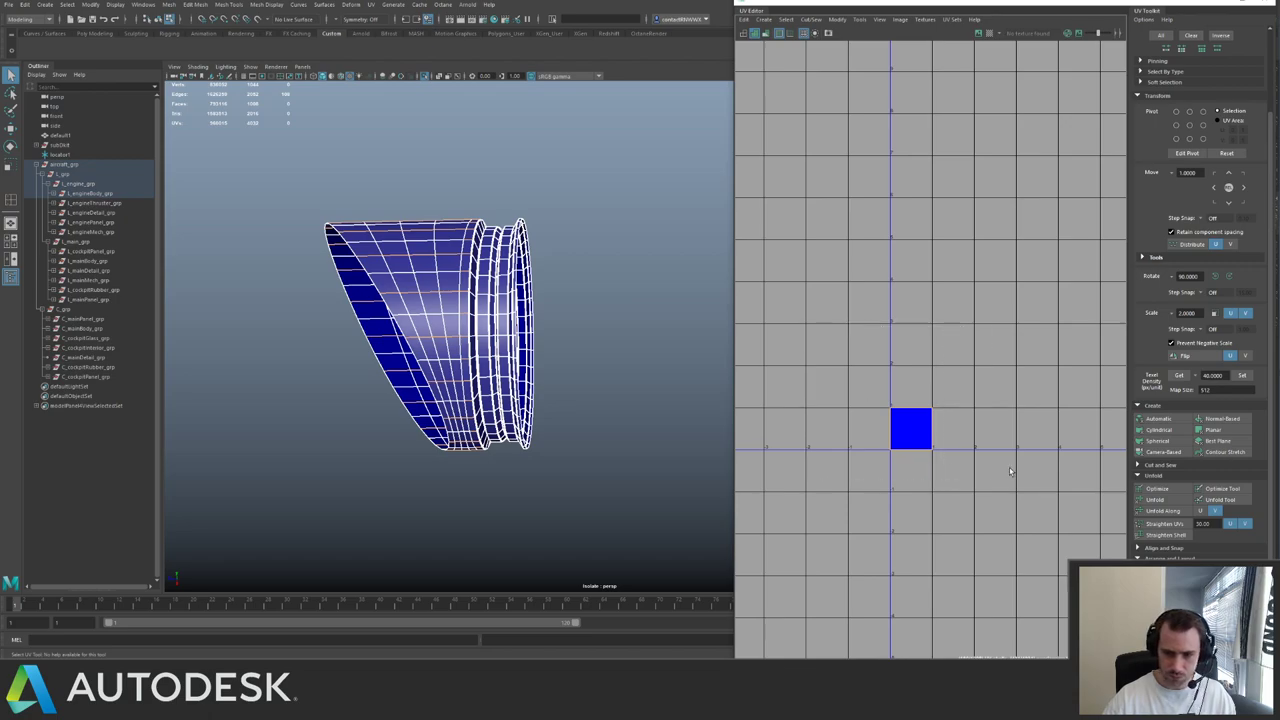
left_click_drag(408, 305, 438, 328, "alt")
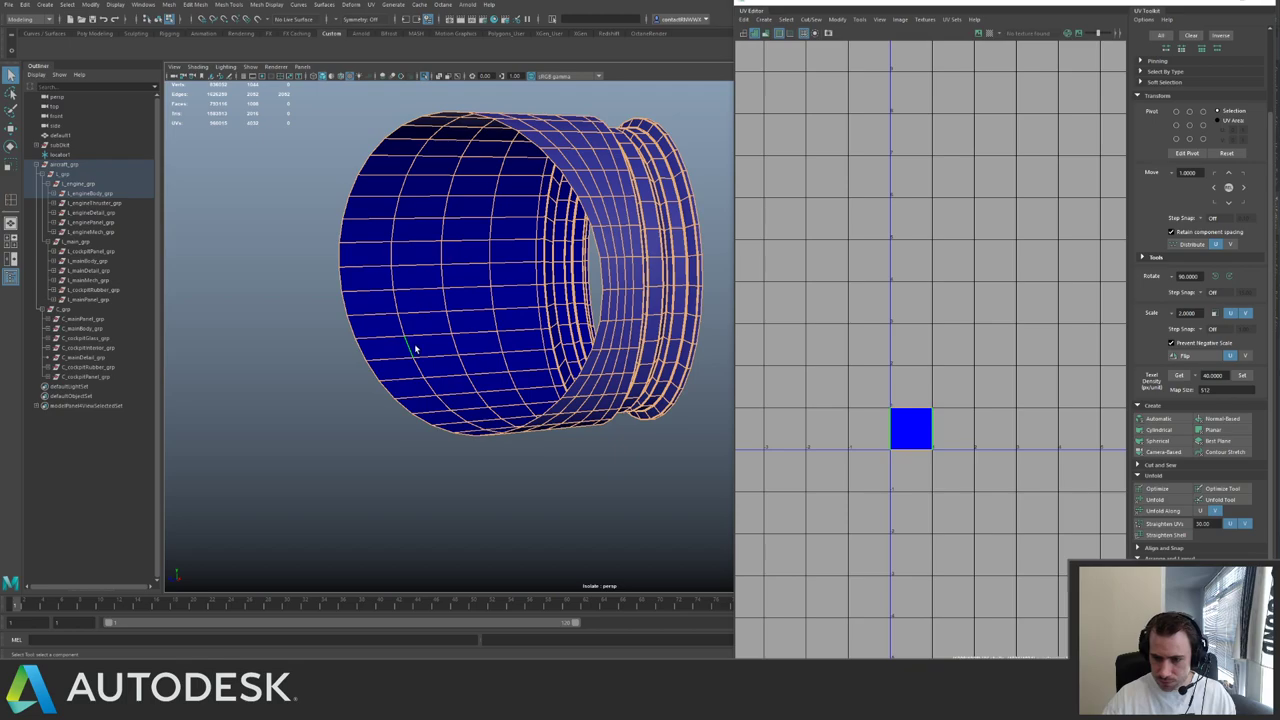
right_click_drag(397, 328, 515, 328, "alt")
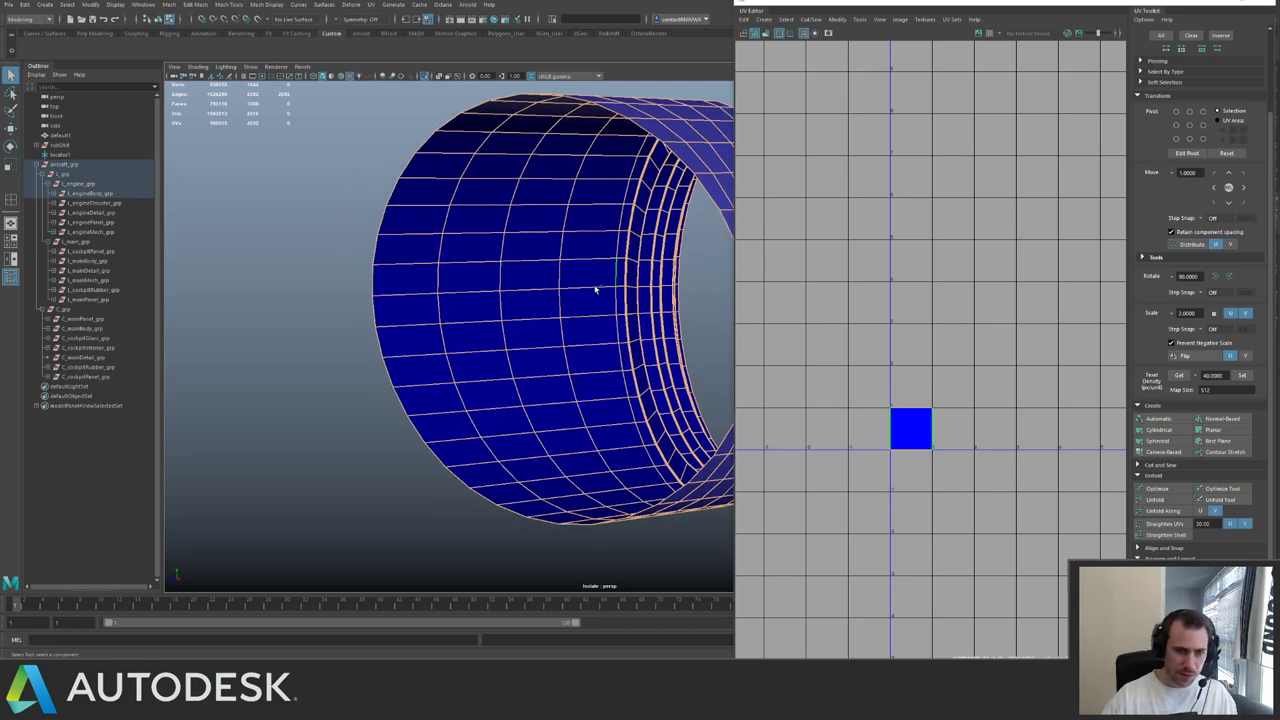
left_click_drag(583, 293, 470, 300, "alt")
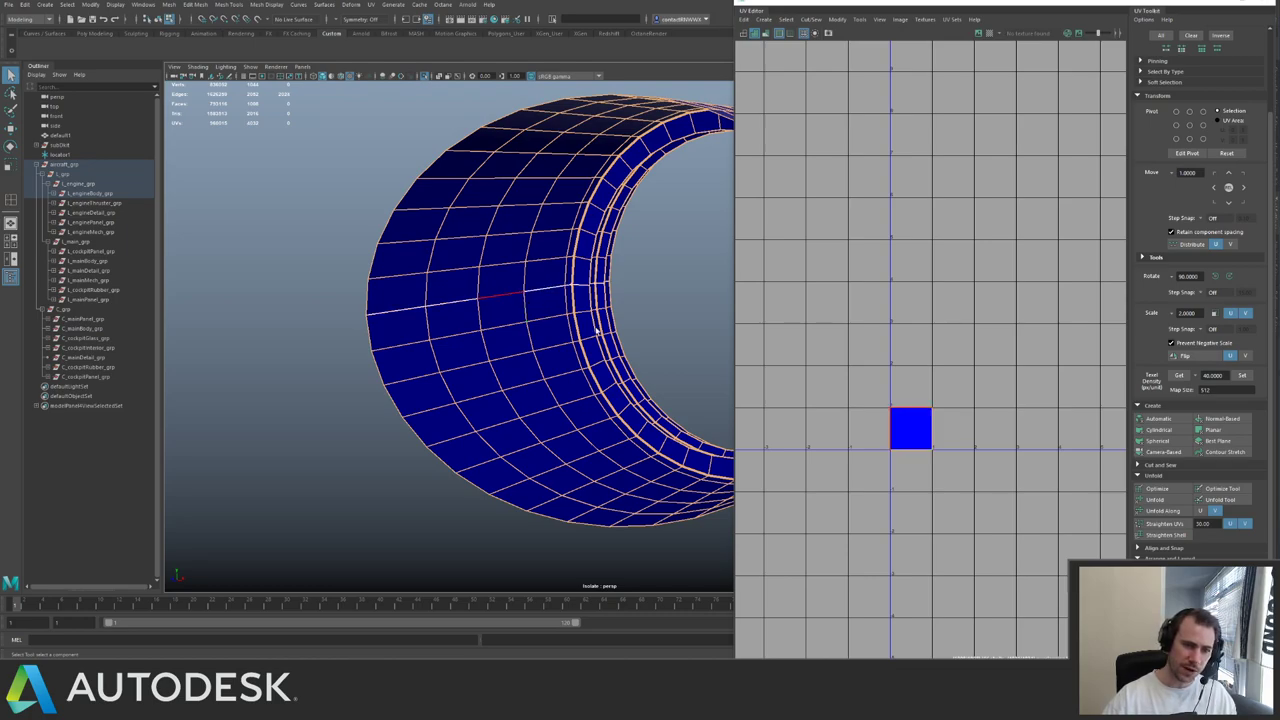
scroll(965, 318, "down", 3)
right_click_drag(929, 353, 929, 275, "shift")
- Select all UVs of the sleeve's sewn shell, scale the shell down, and move it near the grid origin
right_click_drag(880, 312, 938, 295)
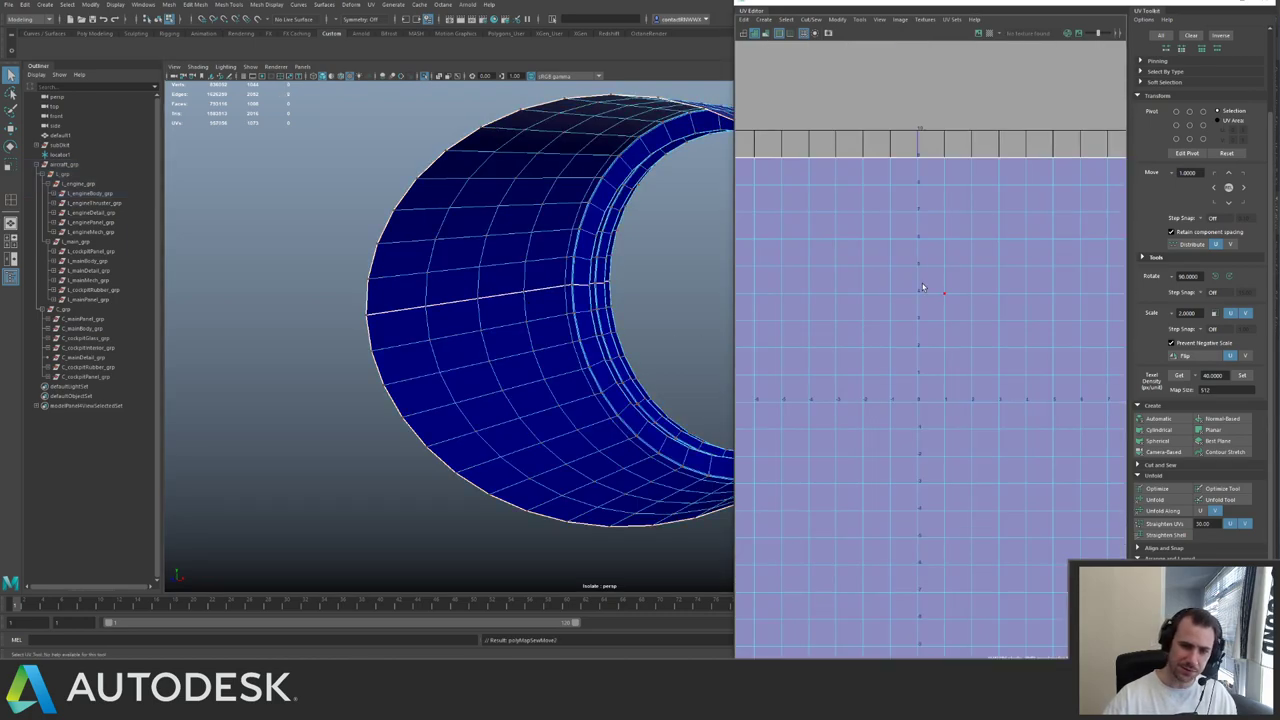
left_click_drag(876, 276, 956, 330)
right_click_drag(968, 312, 757, 254, "alt")
middle_click_drag(944, 372, 914, 315, "alt")
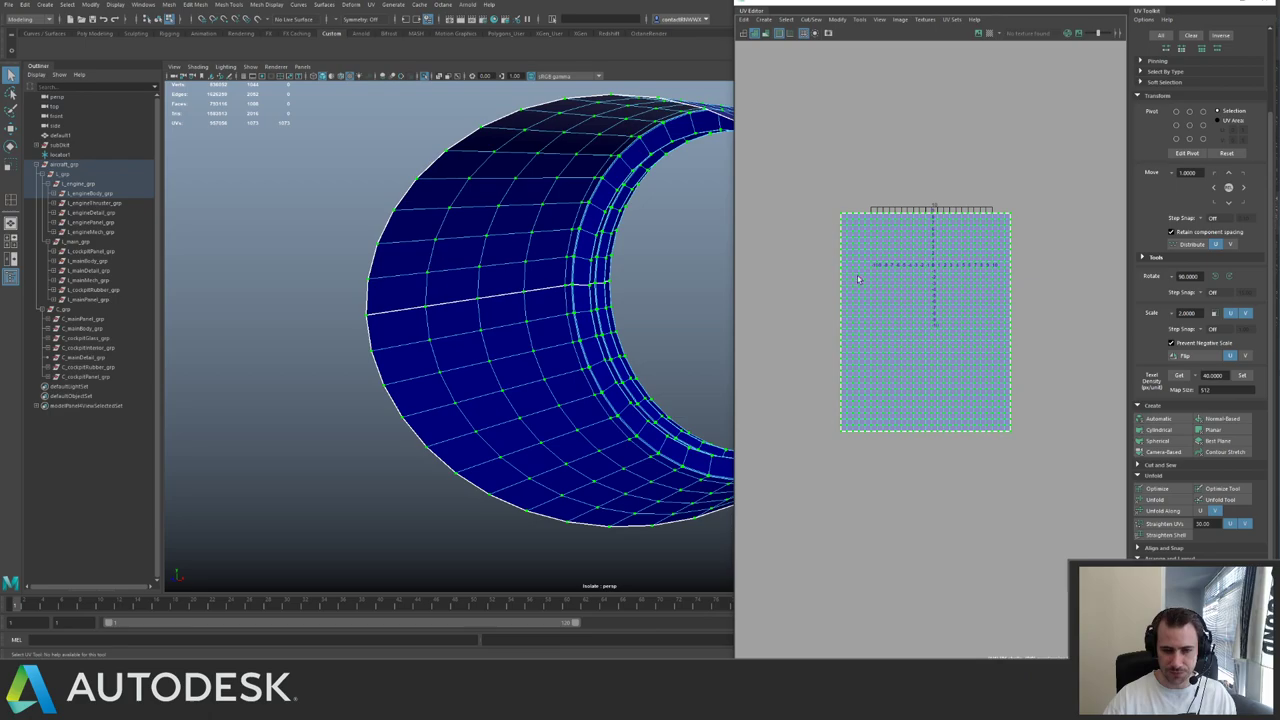
key("r")
left_click_drag(925, 321, 791, 356)
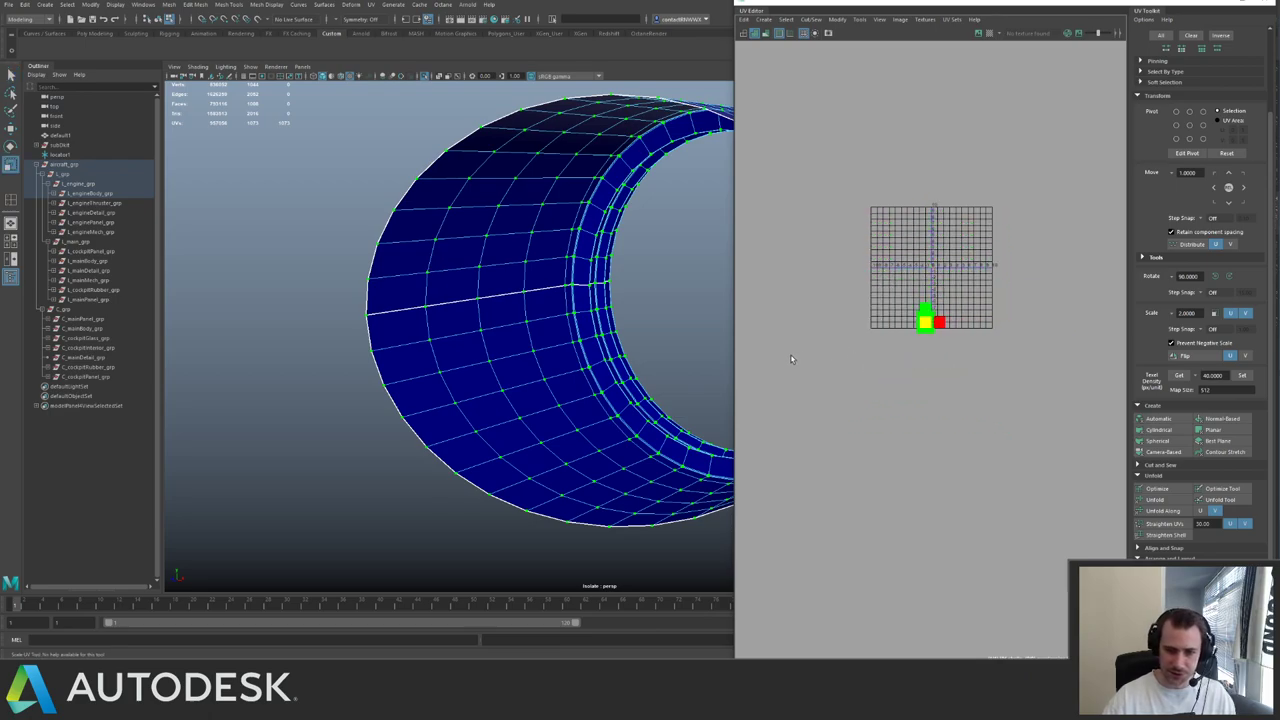
key("w")
left_click_drag(928, 322, 942, 281)
key("f")
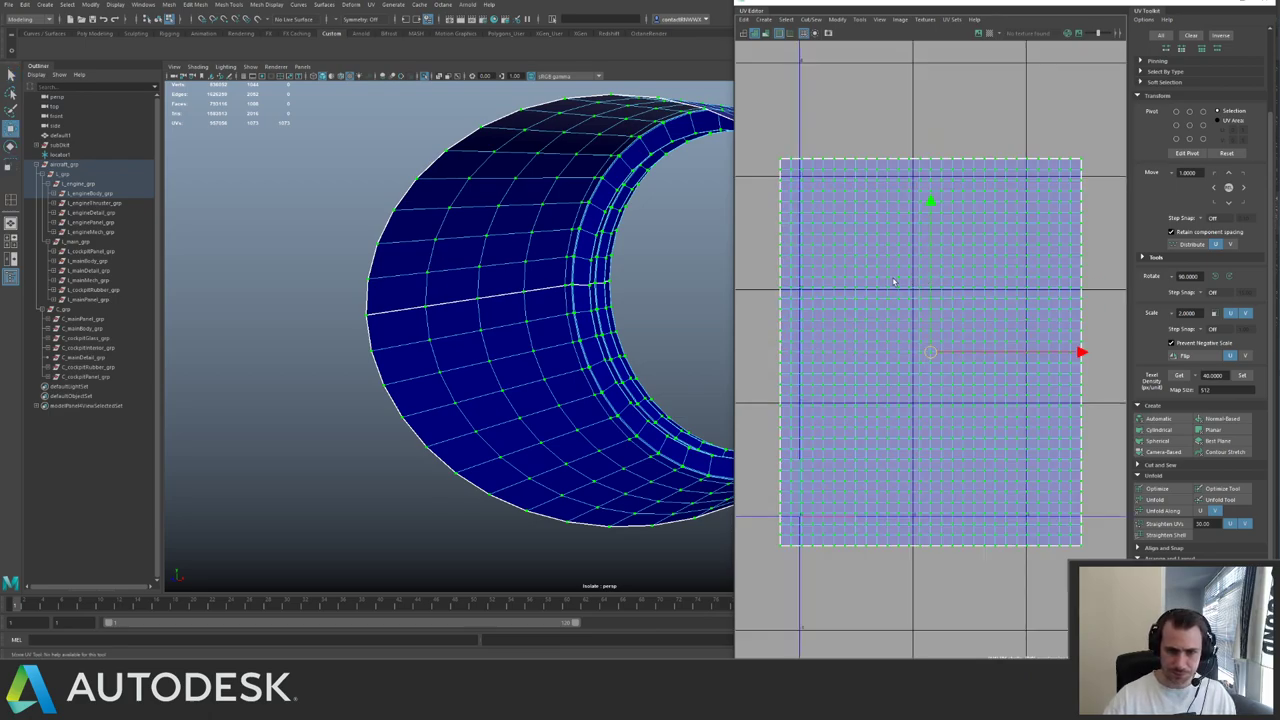
- Try rotating the sleeve's UV shell 90 degrees and unfolding it along U
scroll(893, 282, "down", 2)
left_click(1214, 277)
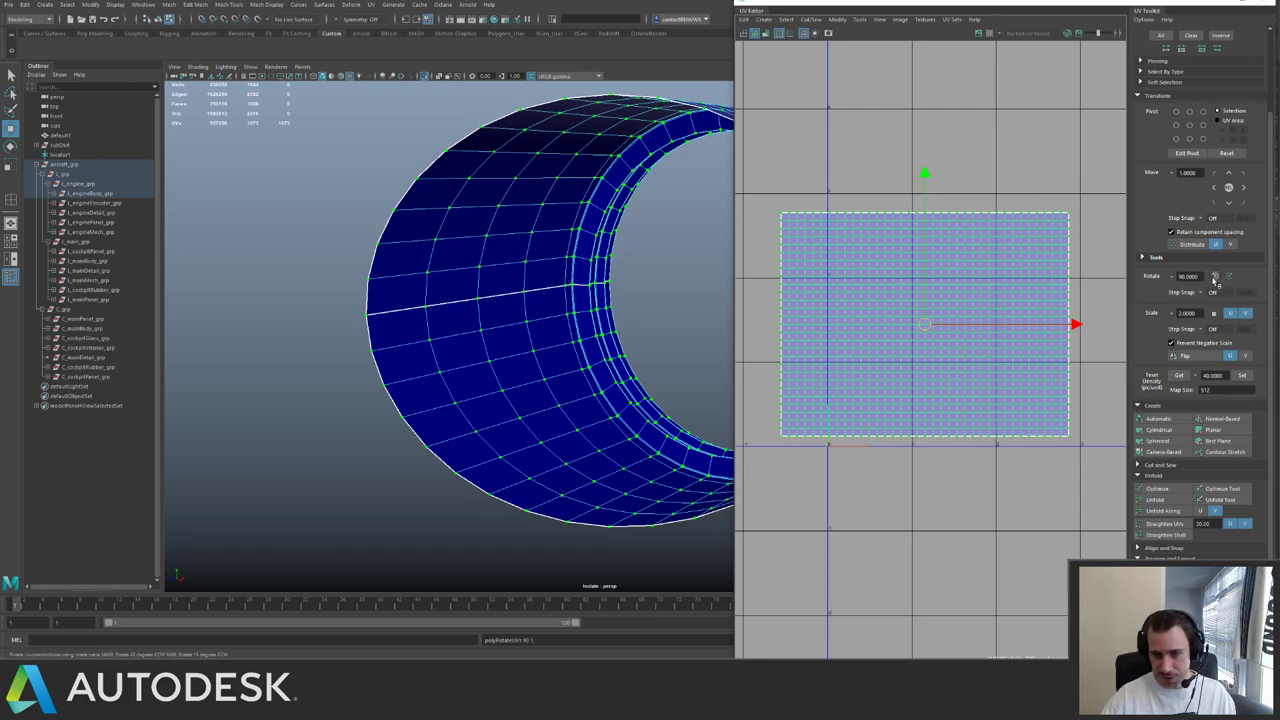
left_click(1163, 511)
scroll(1043, 335, "down", 3)
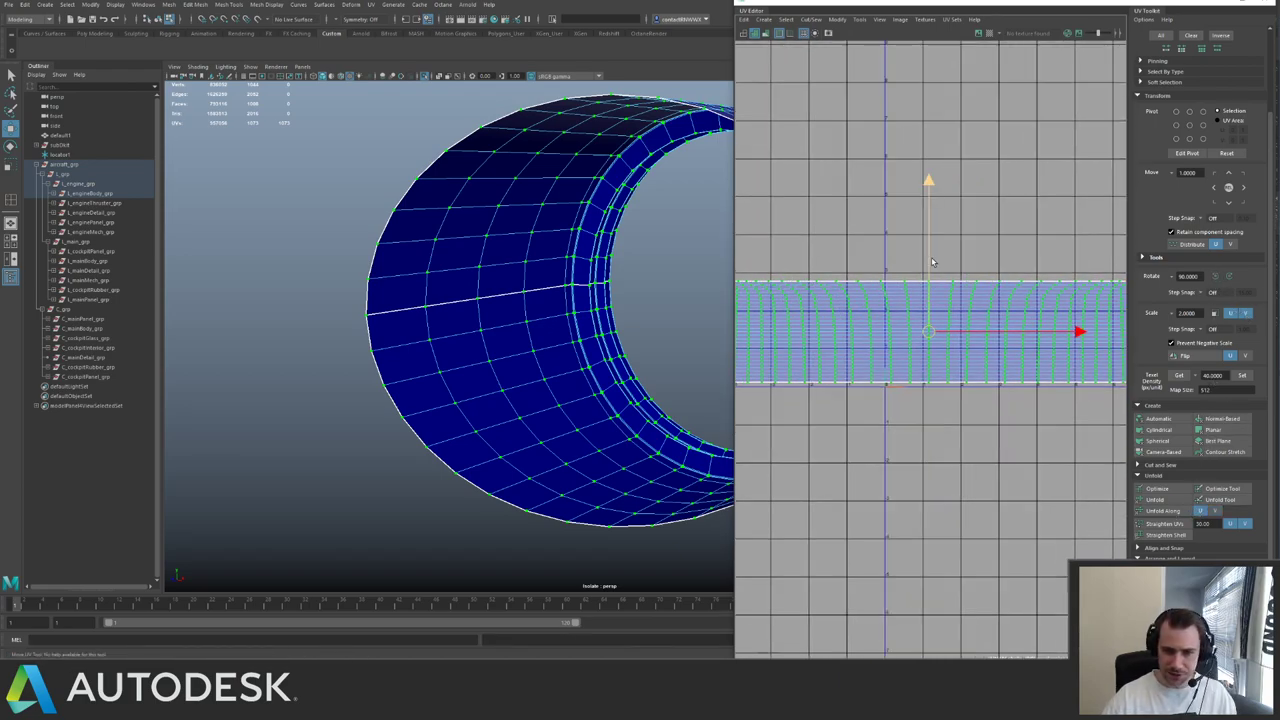
key("ctrl+z")
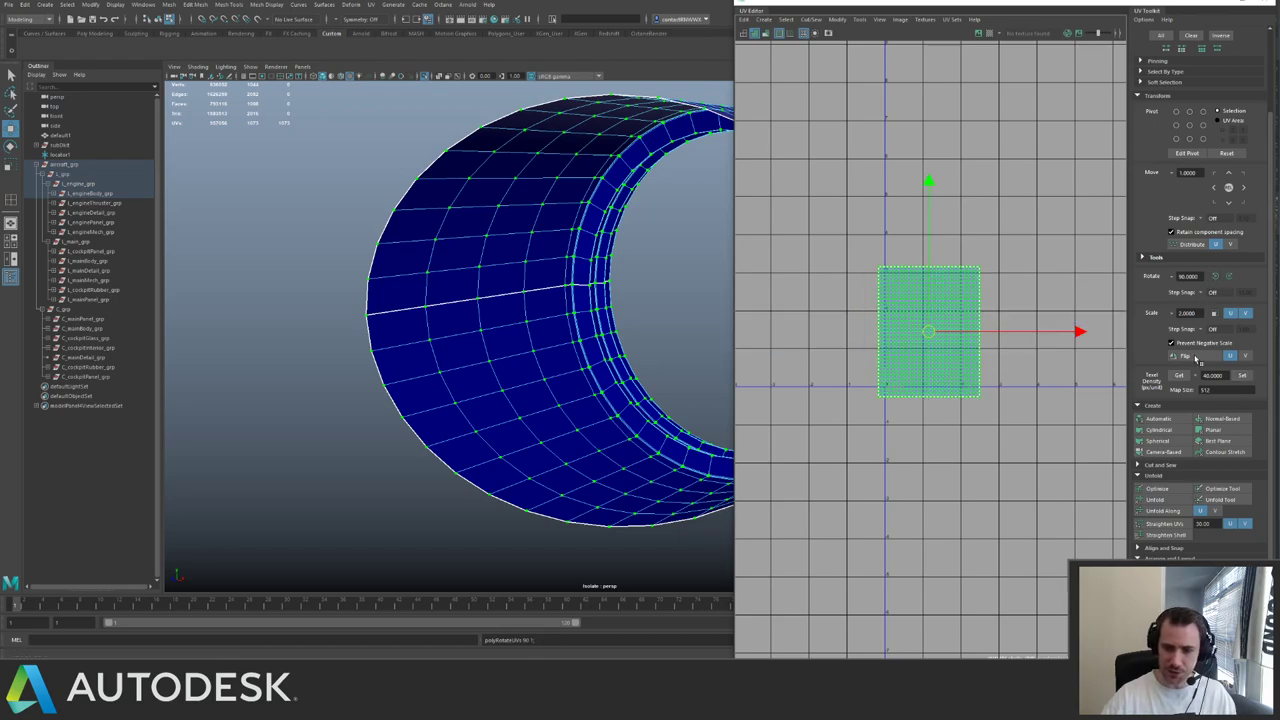
- Unfold the upright sleeve shell along U, set its texel density to 40 at map size 512, and move it aside
left_click(1163, 511)
key("f")
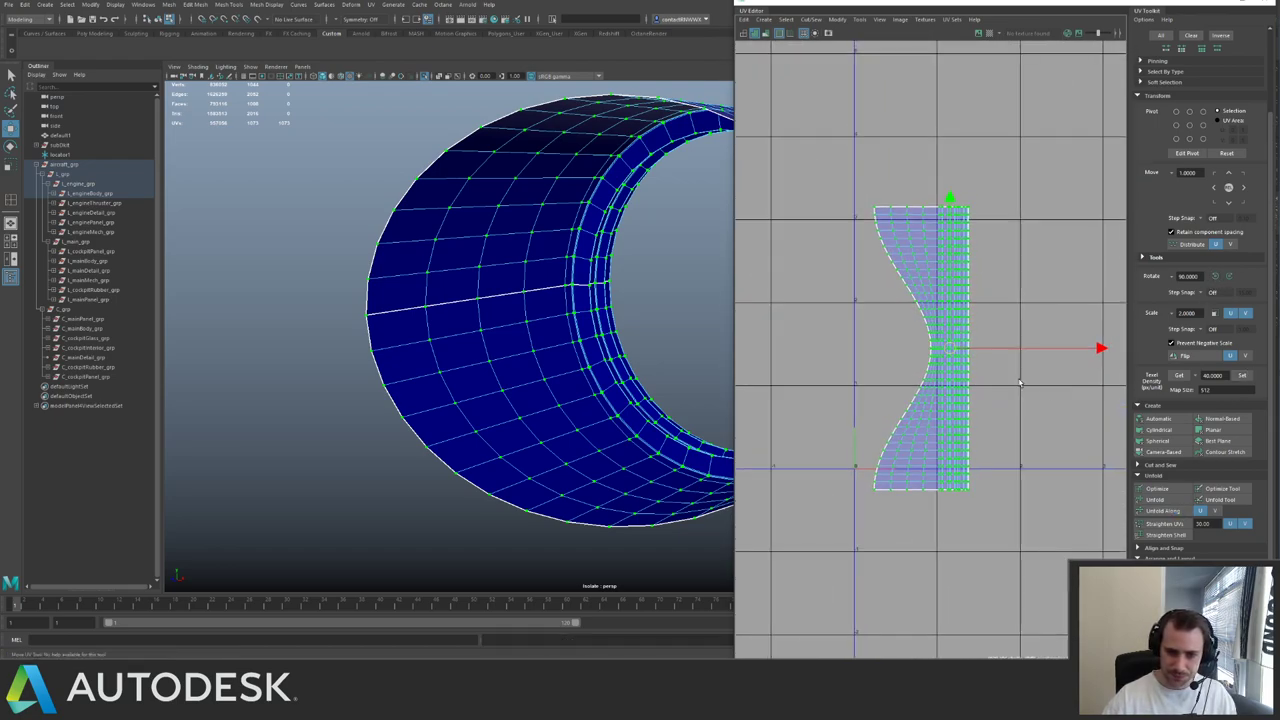
scroll(580, 343, "up", 5)
scroll(431, 345, "down", 5)
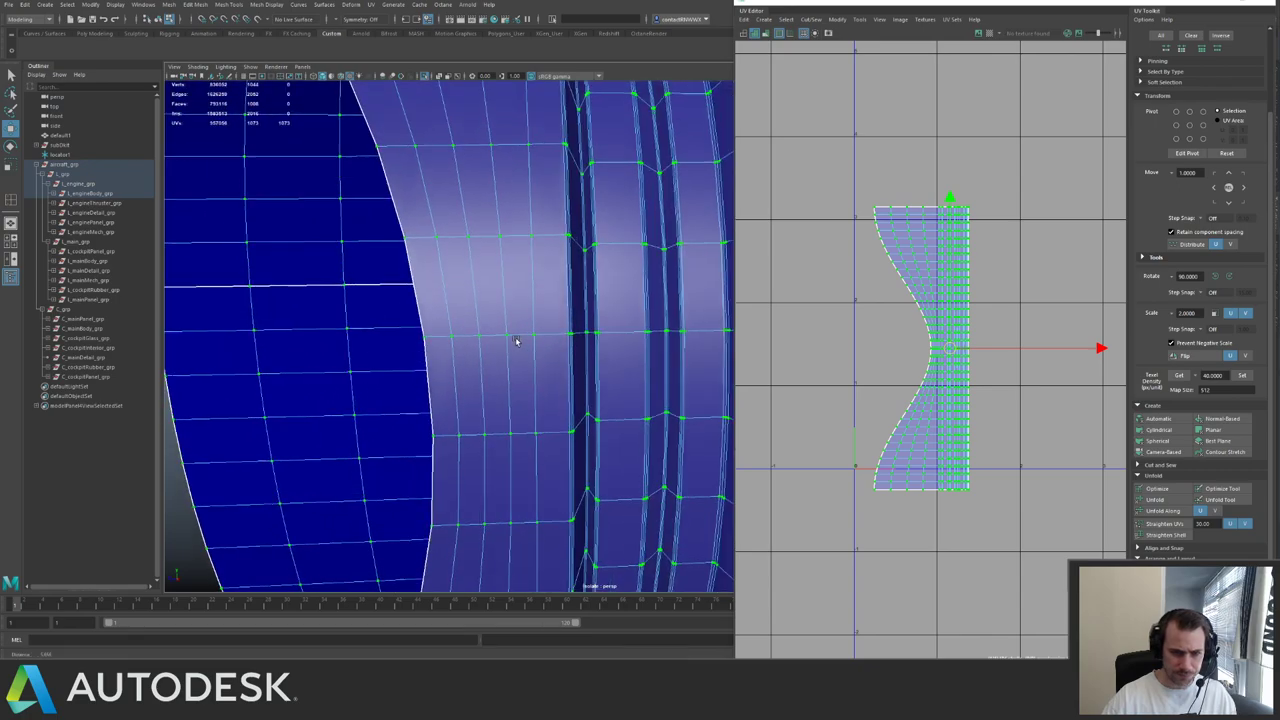
left_click(1242, 375)
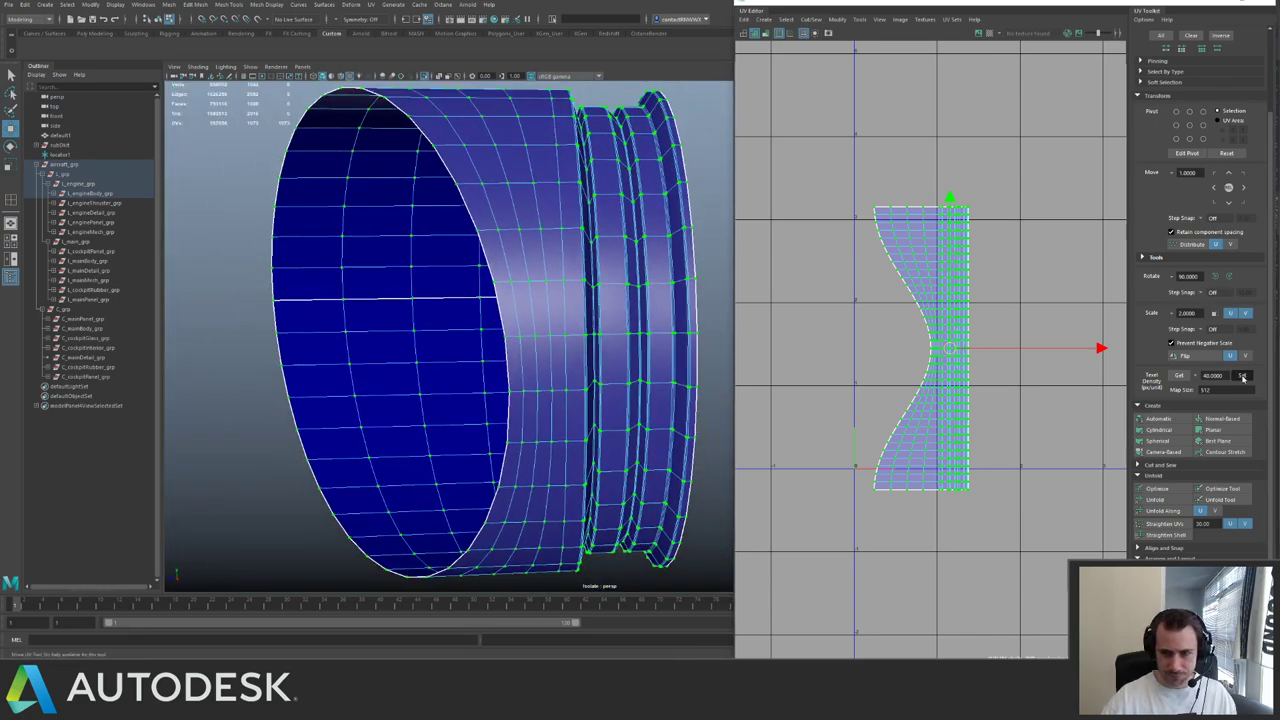
left_click_drag(922, 346, 1000, 339)
- Assign the numbered checker material to the sleeve and leave isolation to view it on the engine
right_click_drag(572, 370, 669, 582)
left_click(692, 553)
key("ctrl+1")
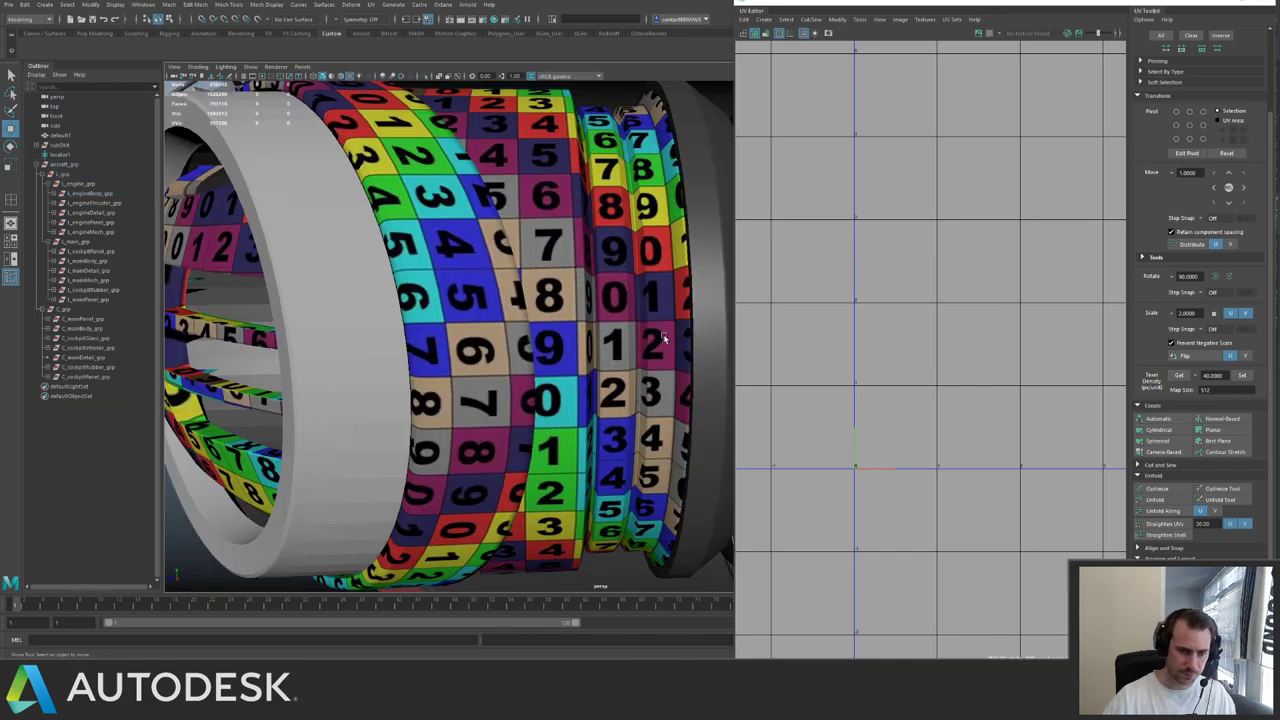
right_click_drag(664, 338, 543, 290, "alt")
left_click_drag(543, 290, 482, 302, "alt")
- Select all of the sleeve's UVs and rotate the shell 90 degrees to match the ring's checker direction
left_click(480, 297)
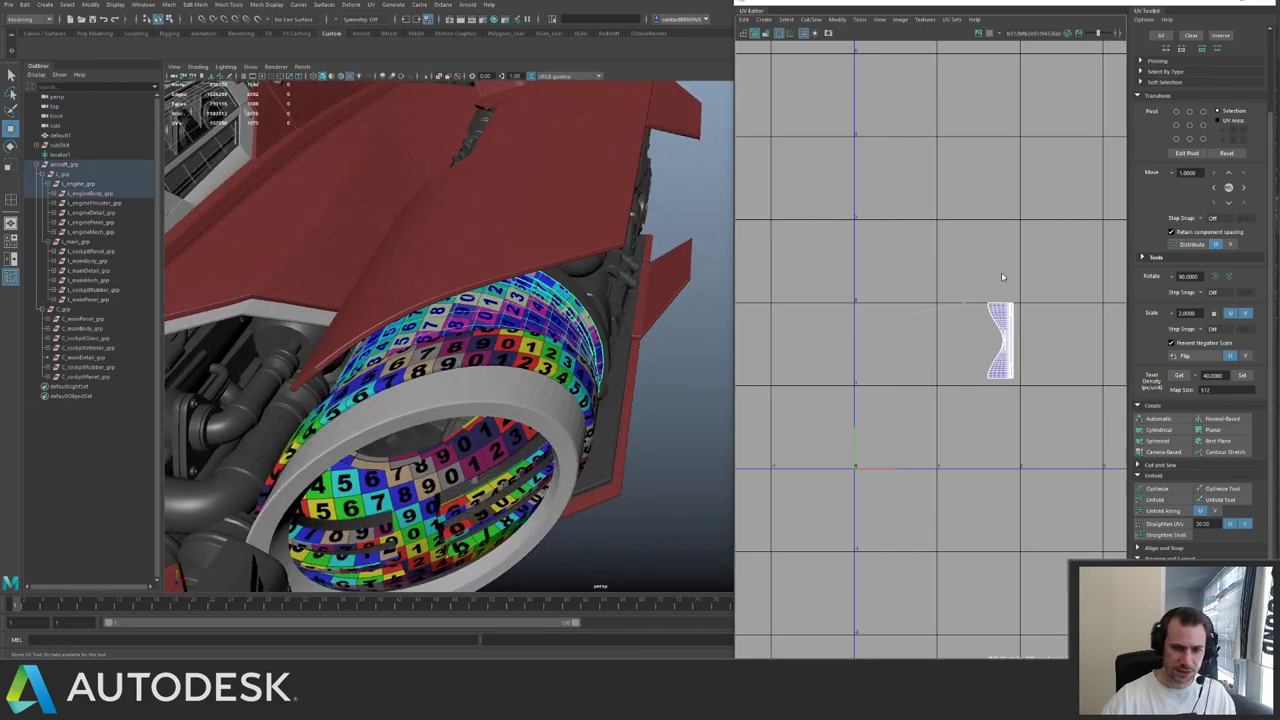
key("ctrl+F12")
left_click_drag(655, 348, 426, 313, "alt")
left_click(1216, 277)
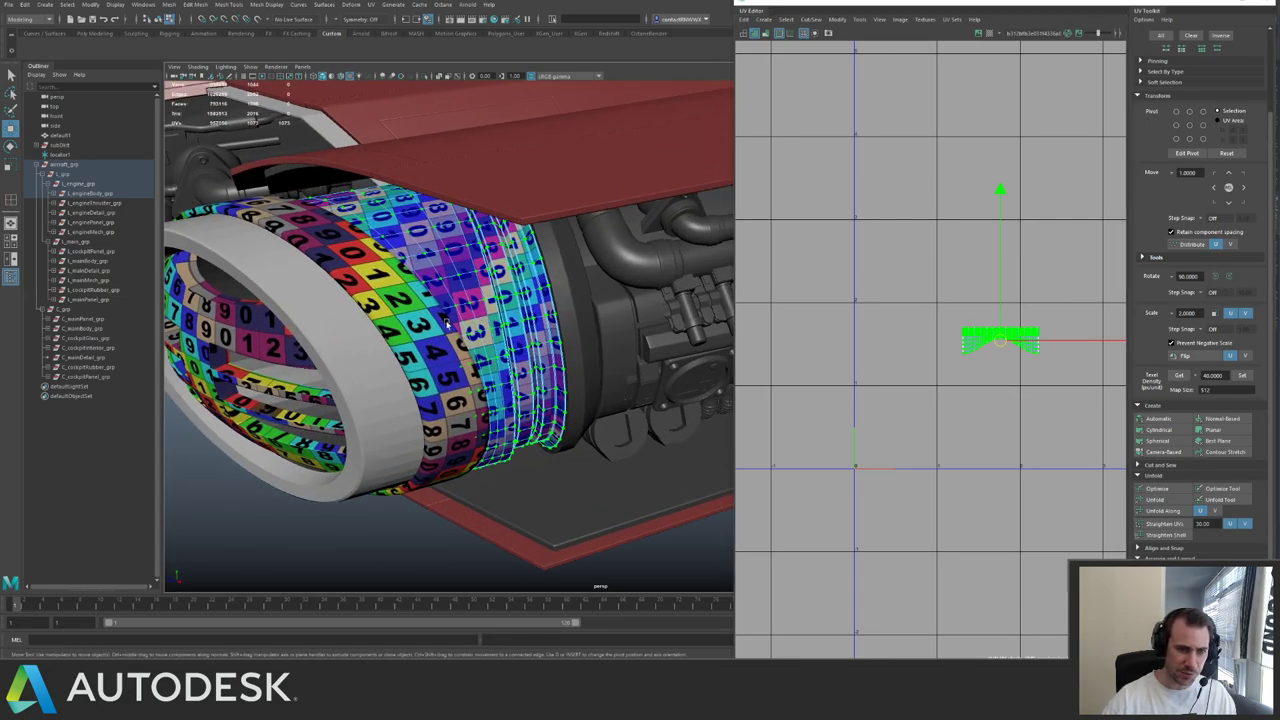
- Return to object mode, select the blue internal engine mesh behind the sleeve, and inspect the checkered engine parts from several angles
key("F8")
left_click(621, 294)
right_click_drag(621, 294, 582, 290, "alt")
left_click_drag(582, 290, 537, 268, "alt")
right_click_drag(537, 268, 710, 366, "alt")
left_click_drag(564, 348, 560, 342, "alt")
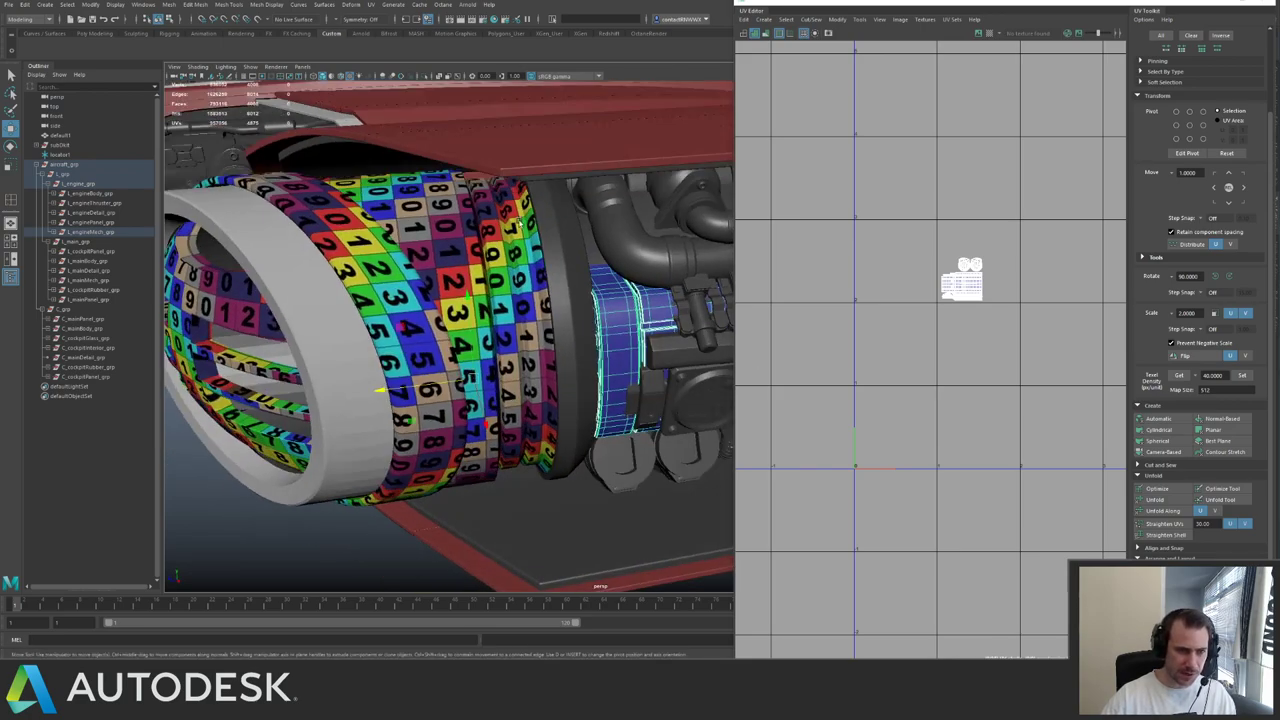
right_click_drag(560, 342, 480, 340, "alt")
left_click_drag(517, 422, 548, 307, "alt")
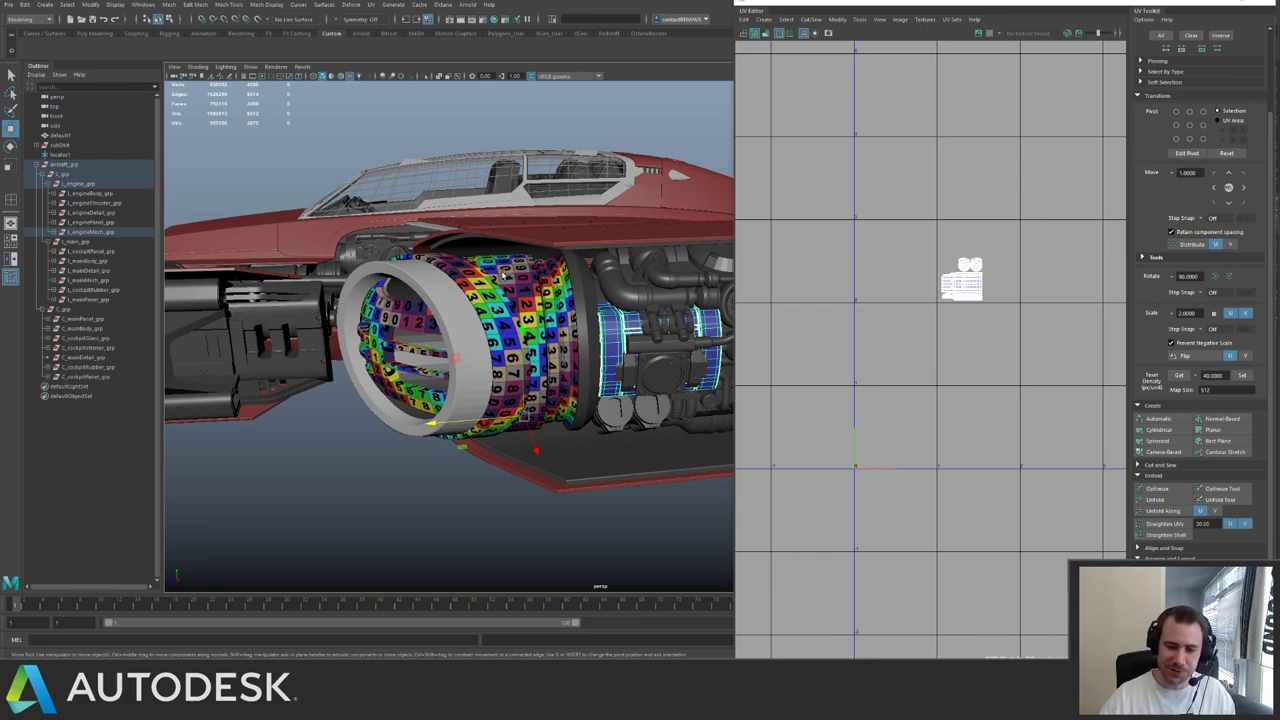
- Select the dark flanged part directly behind the checkered sleeve and compare it isolated and in place on the engine
left_click_drag(377, 297, 566, 370, "alt")
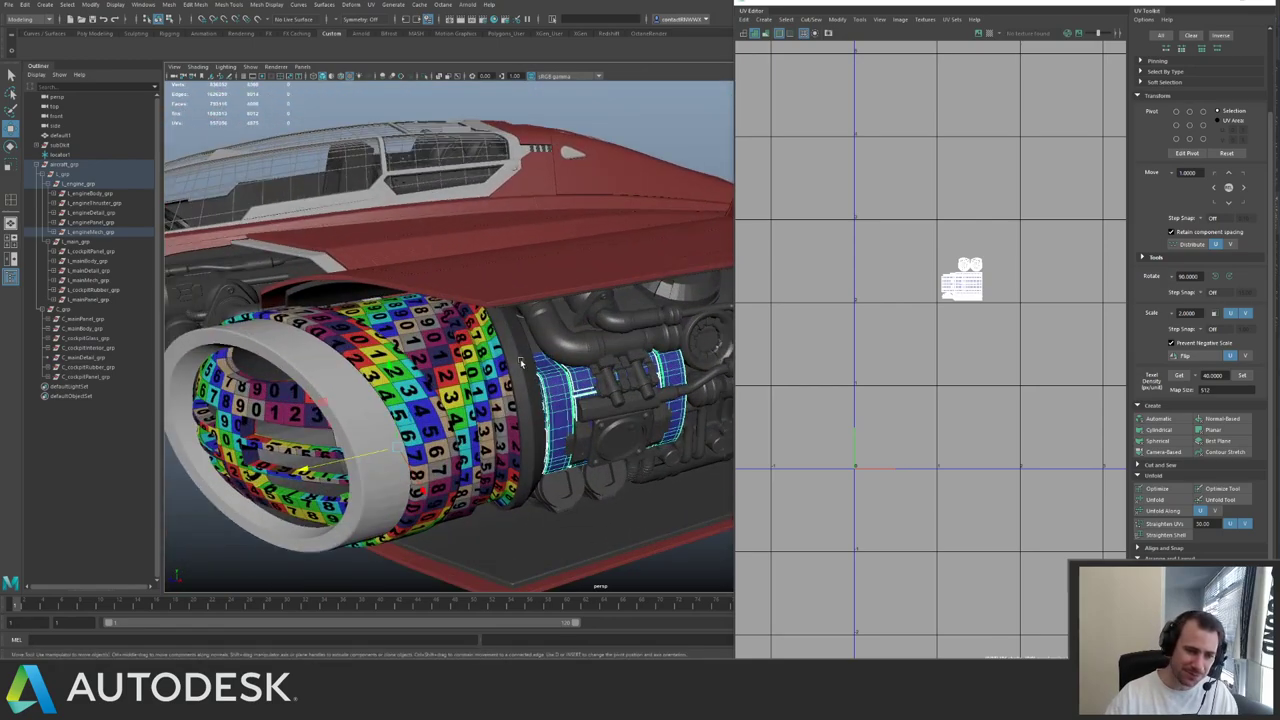
left_click(520, 360)
right_click_drag(520, 360, 536, 366, "alt")
left_click_drag(536, 366, 590, 372, "alt")
right_click_drag(590, 372, 660, 372, "alt")
middle_click_drag(660, 372, 506, 369, "alt")
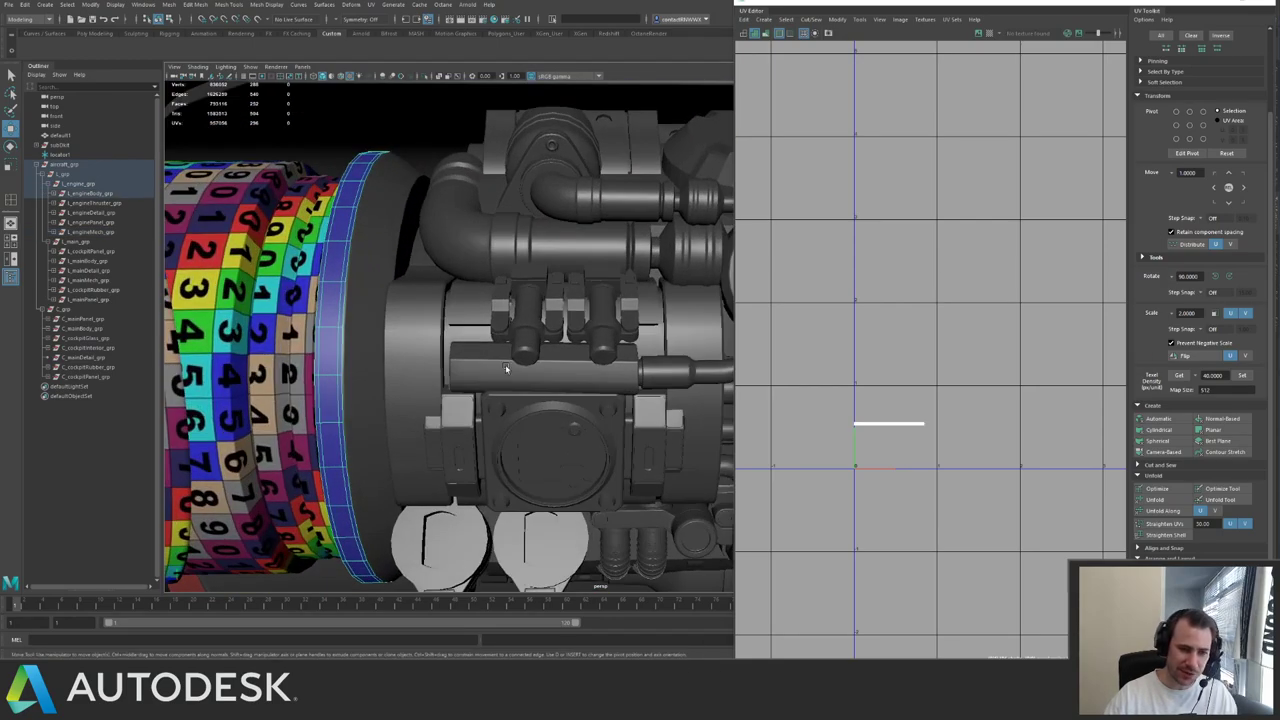
left_click(366, 311)
key("ctrl+1")
key("ctrl+1")
left_click_drag(590, 274, 365, 268, "alt")
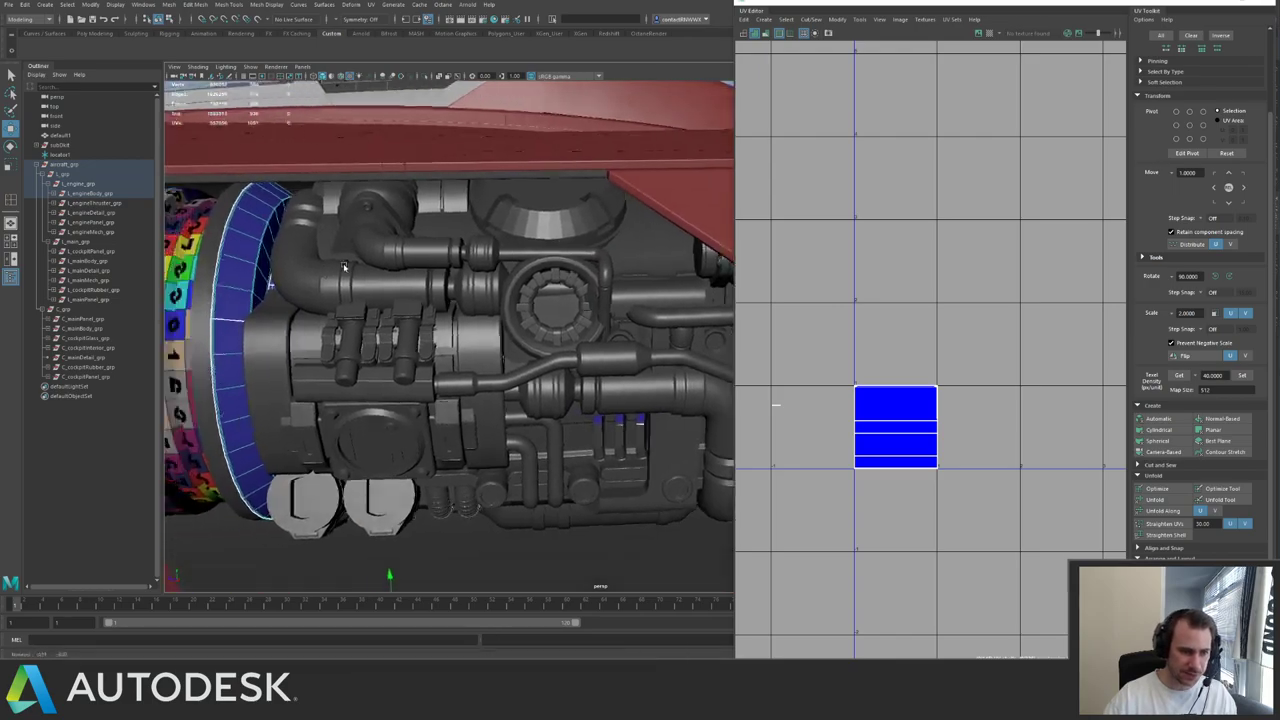
- Isolate the flanged cylinder and delete the rounded lip and inner wall faces at its plain end
key("ctrl+1")
middle_click_drag(584, 272, 357, 291, "alt")
left_click_drag(357, 291, 323, 289, "alt")
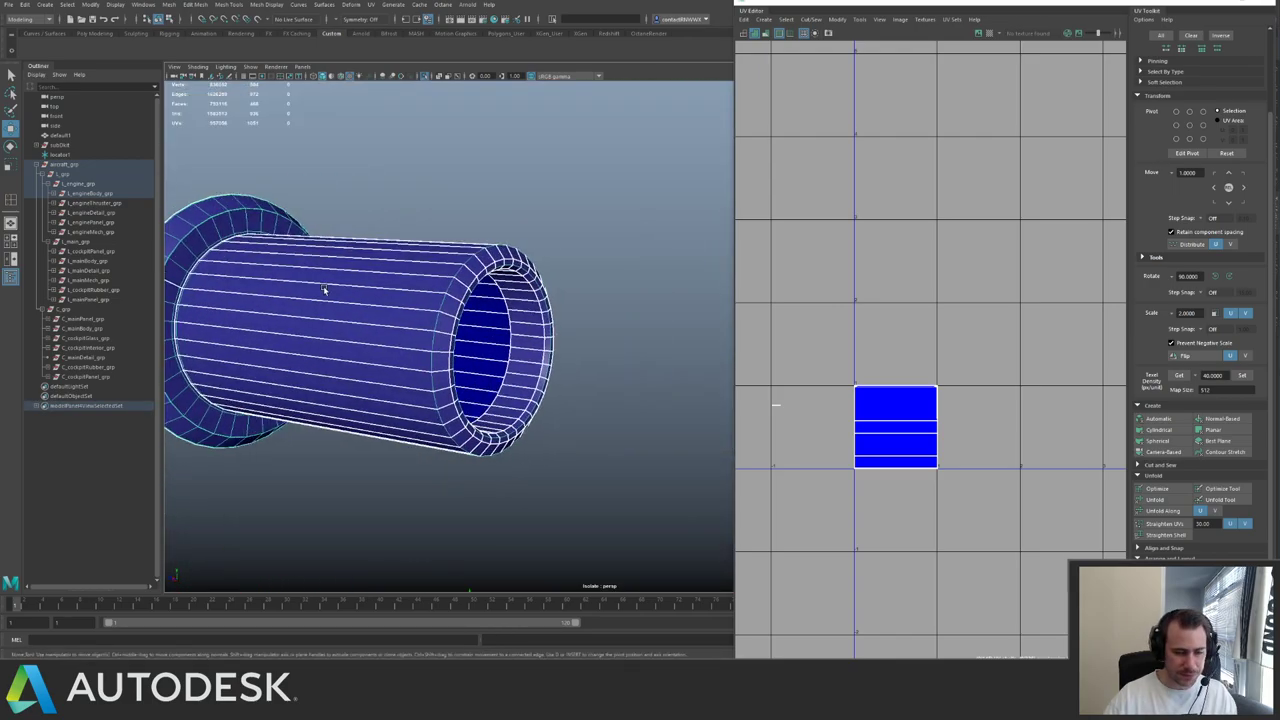
key("ctrl+1")
right_click_drag(323, 289, 280, 289, "alt")
left_click_drag(280, 289, 401, 289, "alt")
key("ctrl+1")
right_click_drag(452, 298, 450, 384)
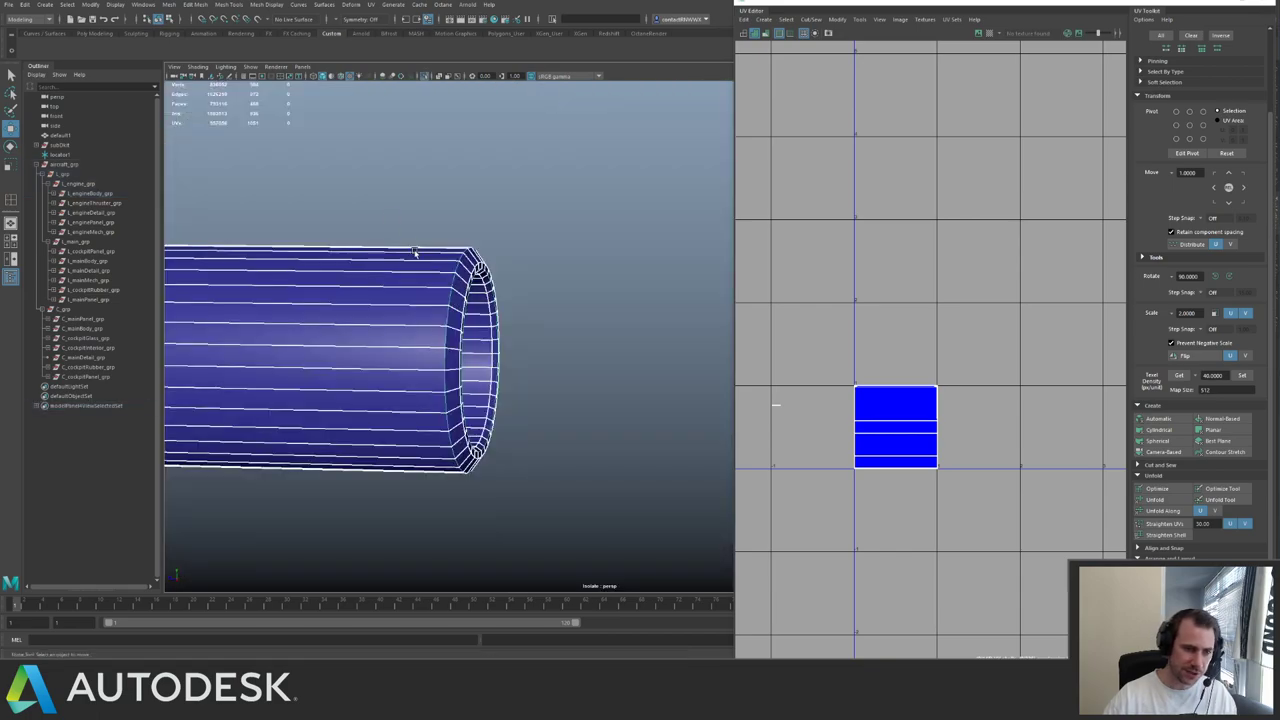
double_click(401, 283)
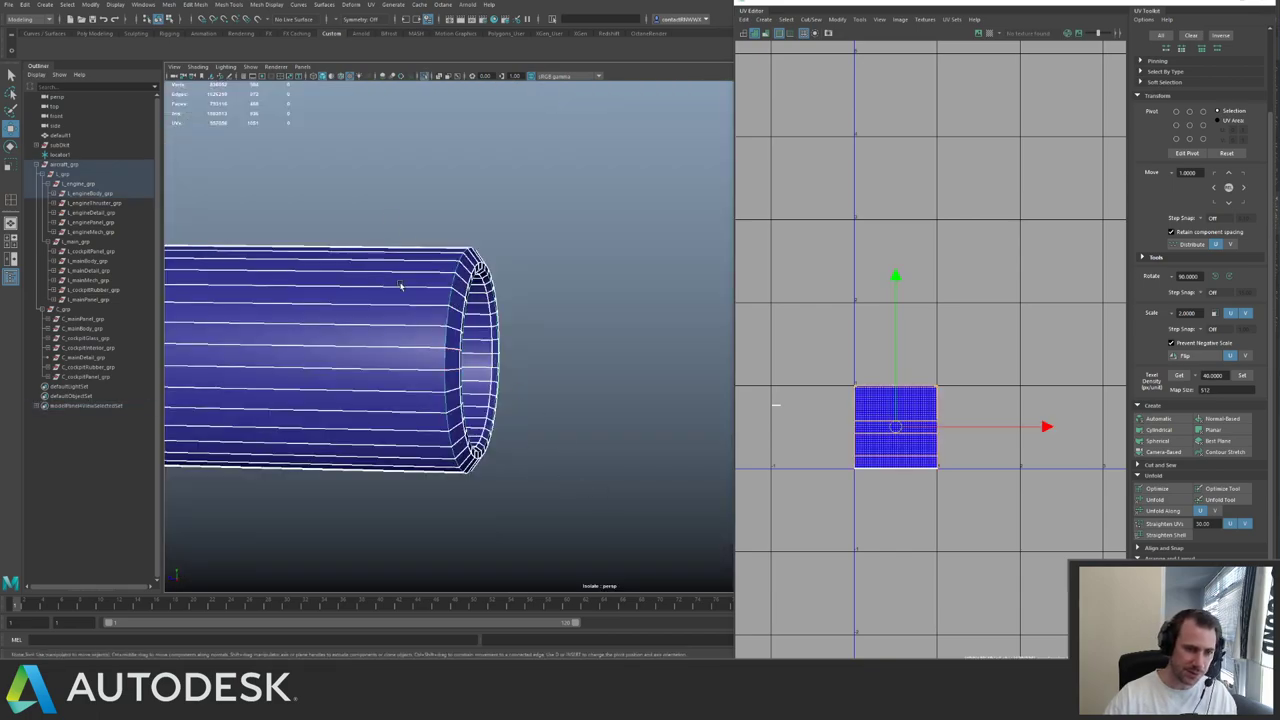
left_click(361, 474)
- Check the trimmed cylinder on the engine, isolate it again, activate Insert Edge Loop and move the UV Editor to uncover the tool settings
left_click_drag(517, 245, 475, 280, "alt")
key("ctrl+1")
middle_click_drag(300, 278, 450, 273, "alt")
key("ctrl+1")
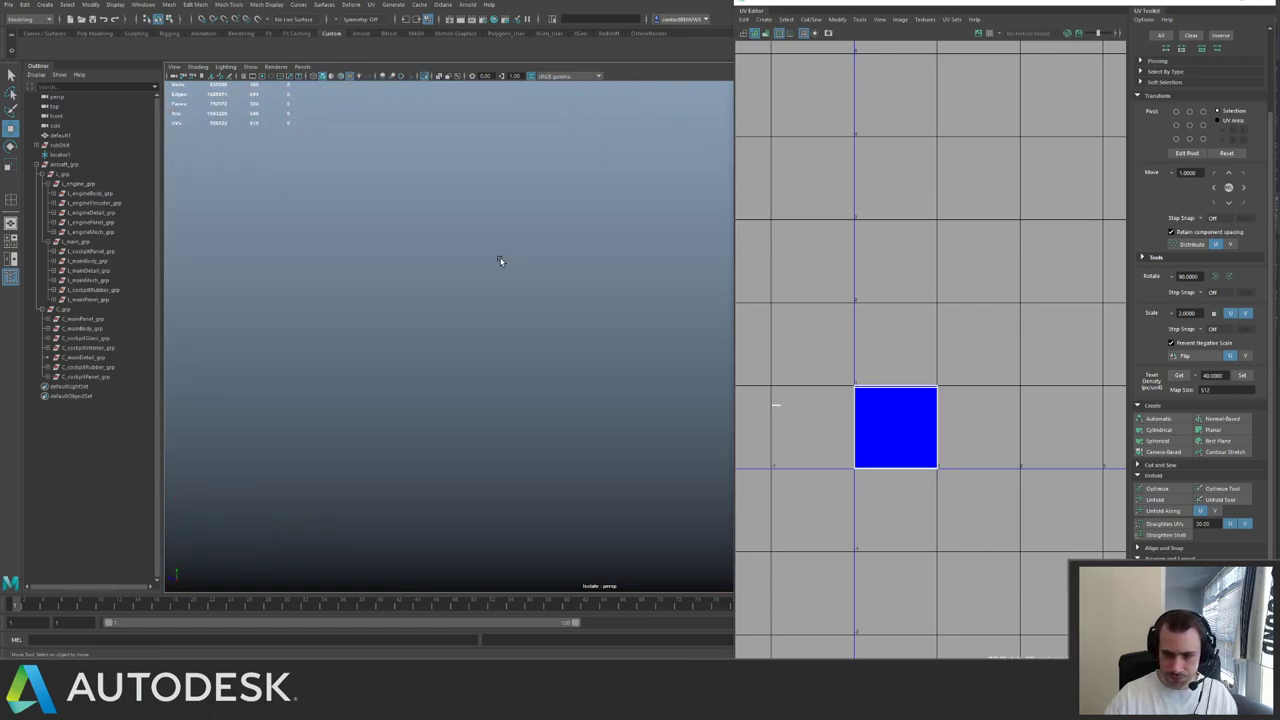
key("ctrl+1")
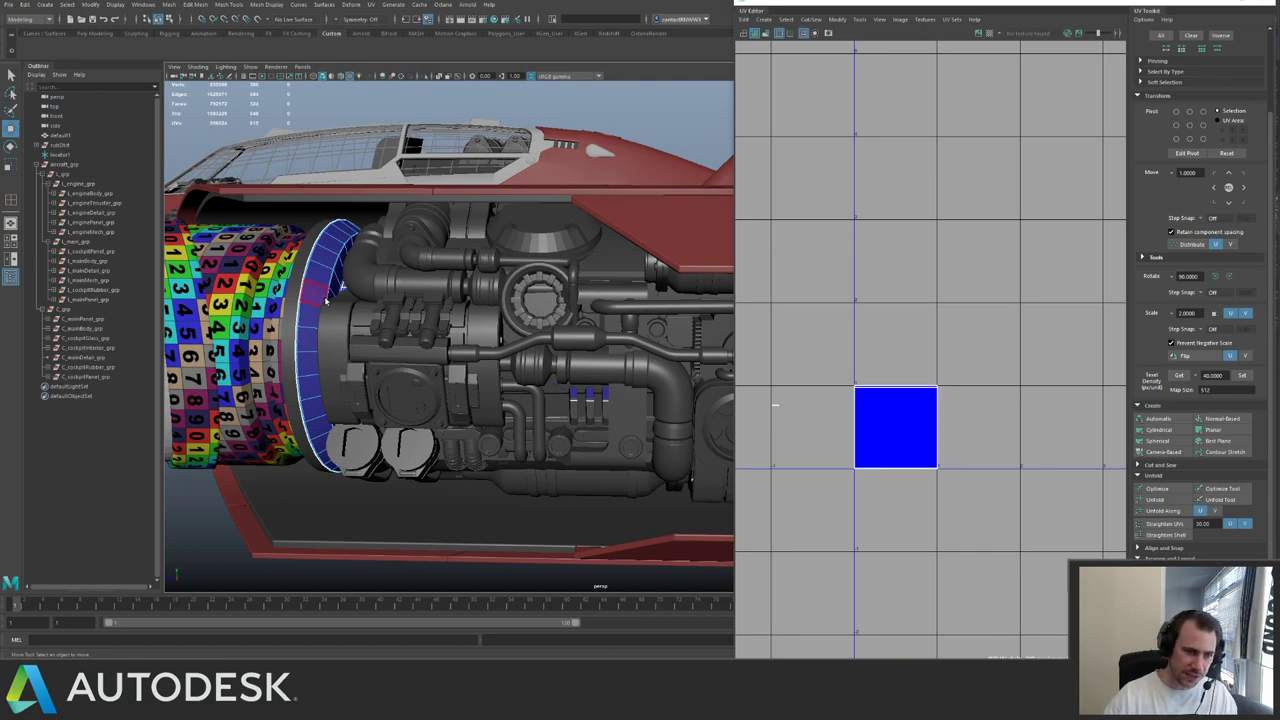
right_click_drag(324, 298, 352, 286)
key("ctrl+1")
left_click_drag(330, 284, 460, 297, "alt")
right_click_drag(460, 297, 364, 364, "alt")
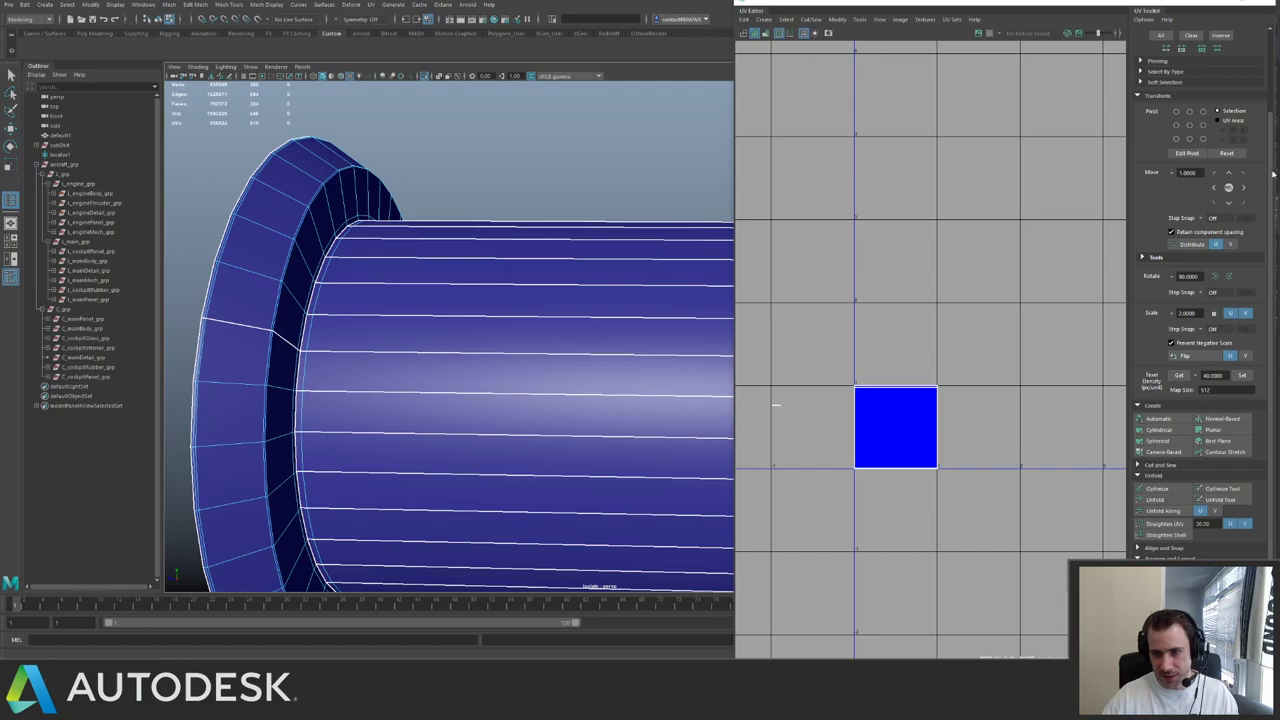
left_click_drag(1098, 3, 972, 2)
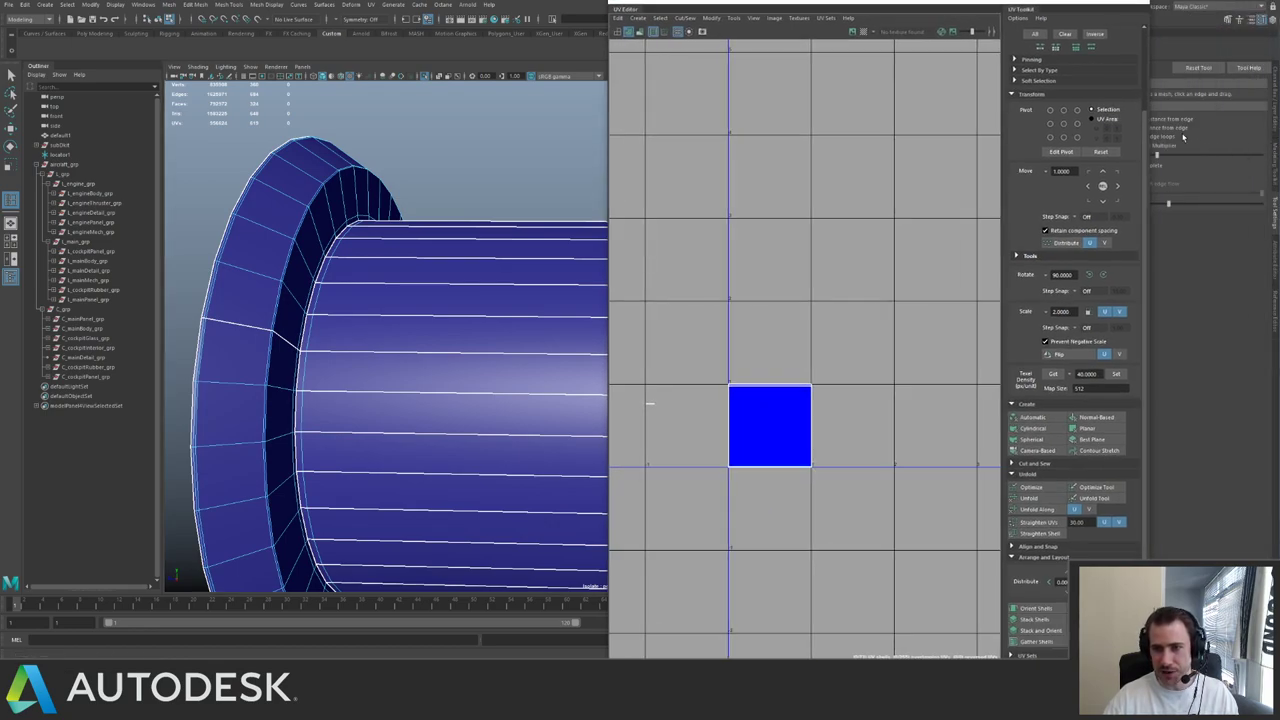
left_click_drag(1068, 17, 998, 21)
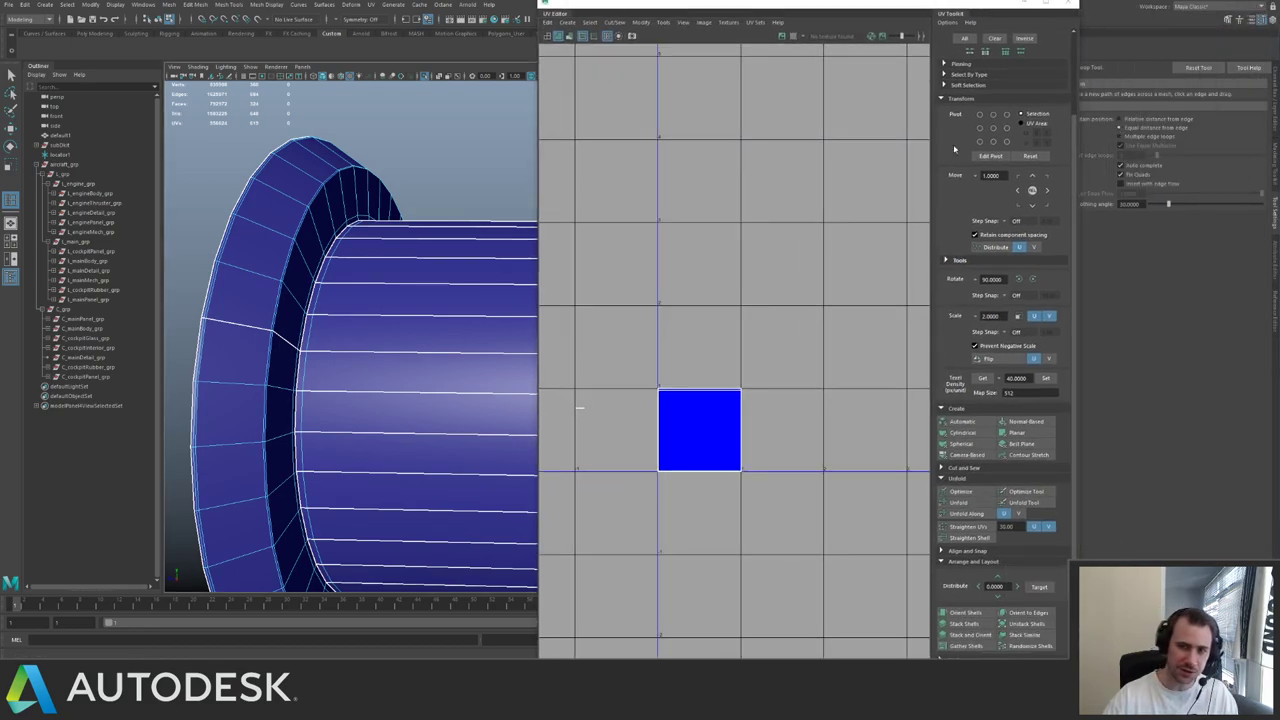
- Insert edge loops with equal distance from edge on the flange's inner and outer bands and on the cylinder wall near the flange
left_click(294, 288)
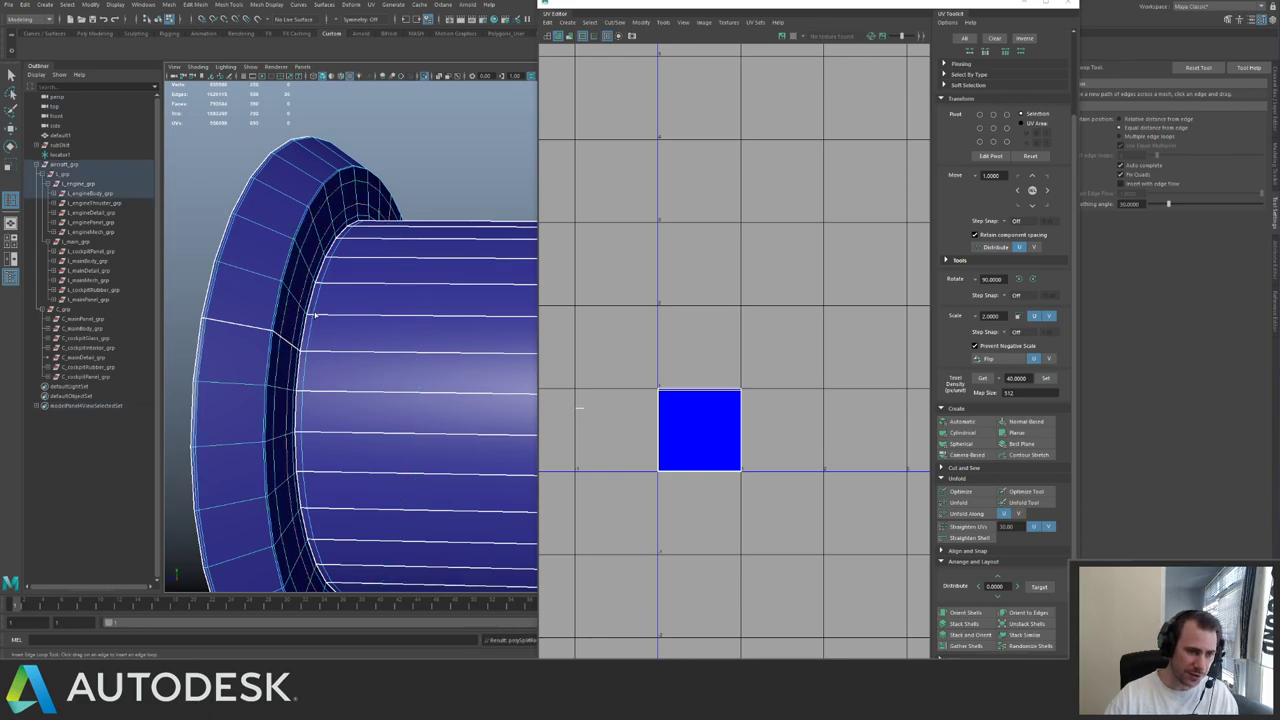
left_click(331, 318)
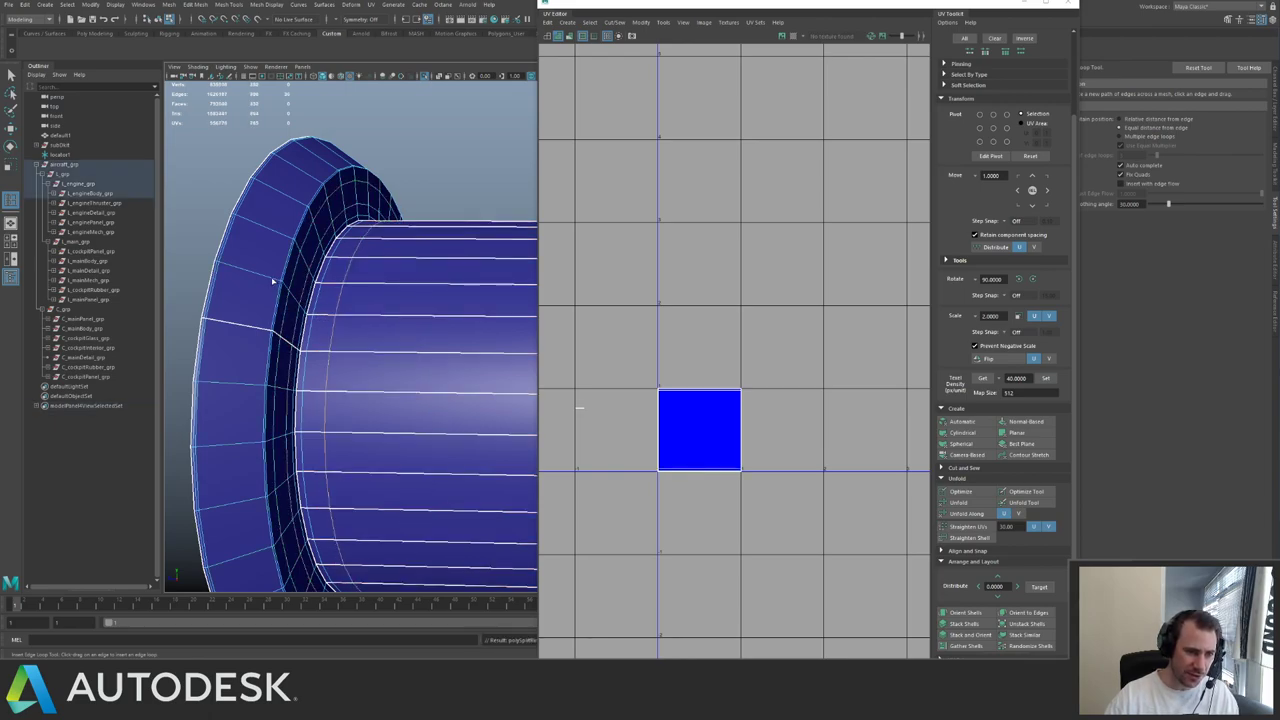
left_click(272, 282)
mouse_move(272, 282)
left_mouse_down("alt")
mouse_move(300, 287)
mouse_move(334, 251)
mouse_move(249, 277)
mouse_move(360, 277)
mouse_move(296, 282)
left_mouse_up("alt")
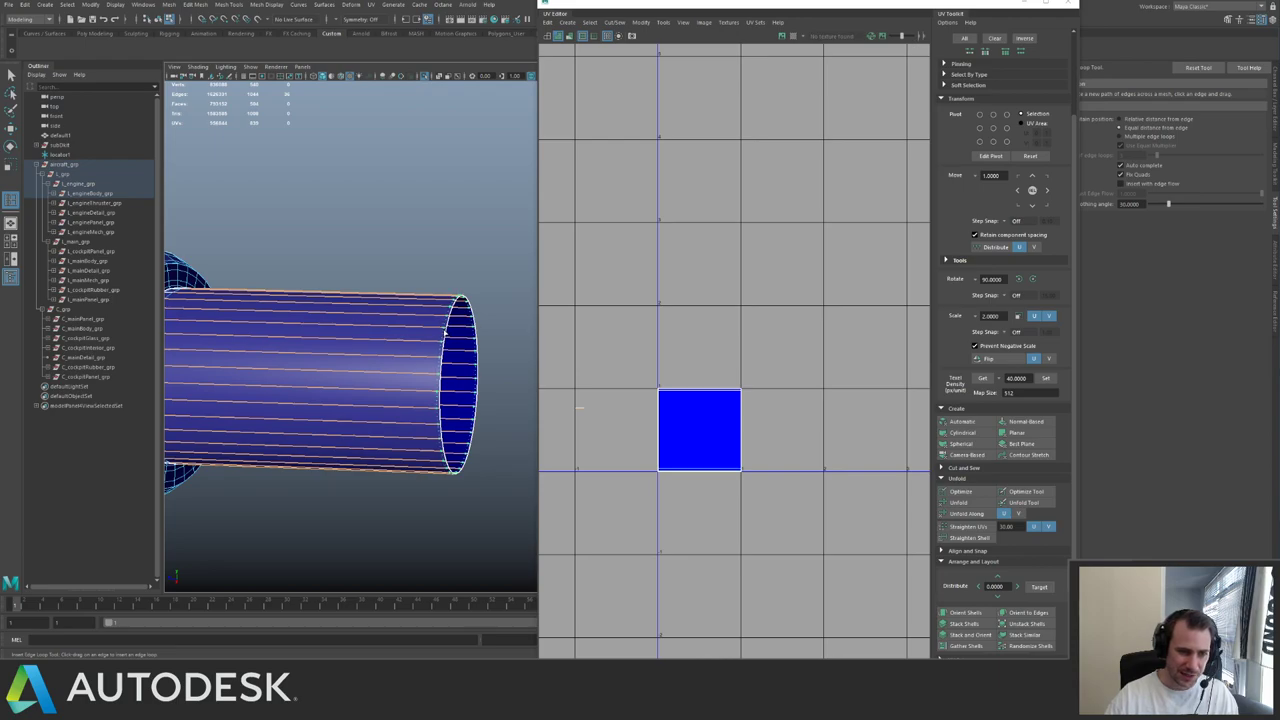
left_click_drag(440, 333, 402, 302, "alt")
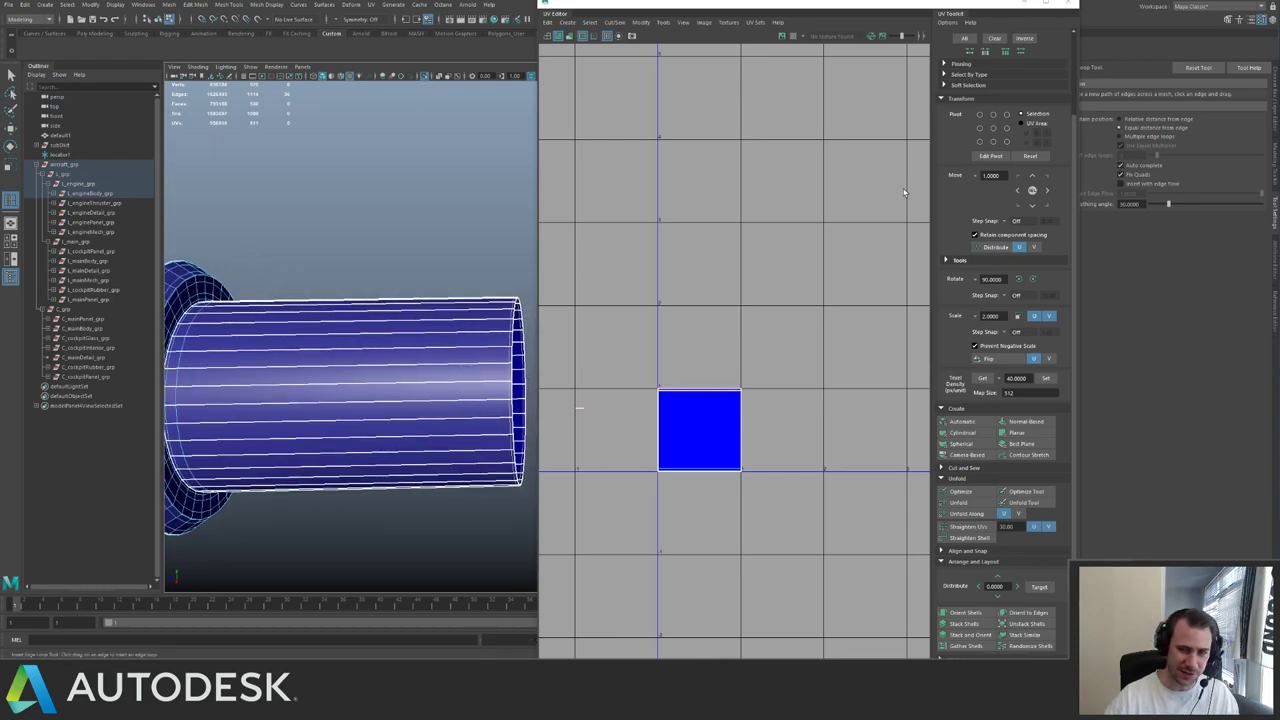
- Switch to multiple edge loops, divide the cylinder's long wall with evenly spaced loops, and leave the tool
left_click(1128, 137)
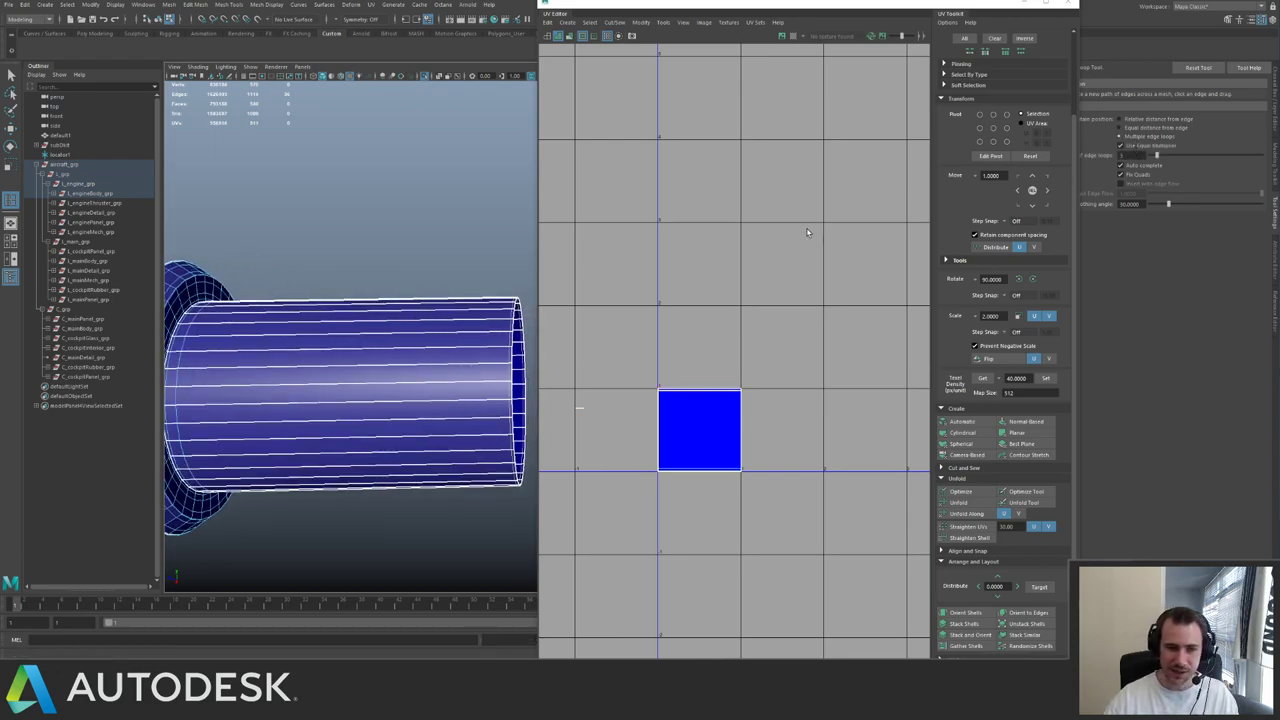
left_click(428, 336)
left_click_drag(428, 336, 472, 306, "alt")
key("q")
middle_click_drag(300, 329, 416, 282, "alt")
left_click_drag(416, 282, 455, 310, "alt")
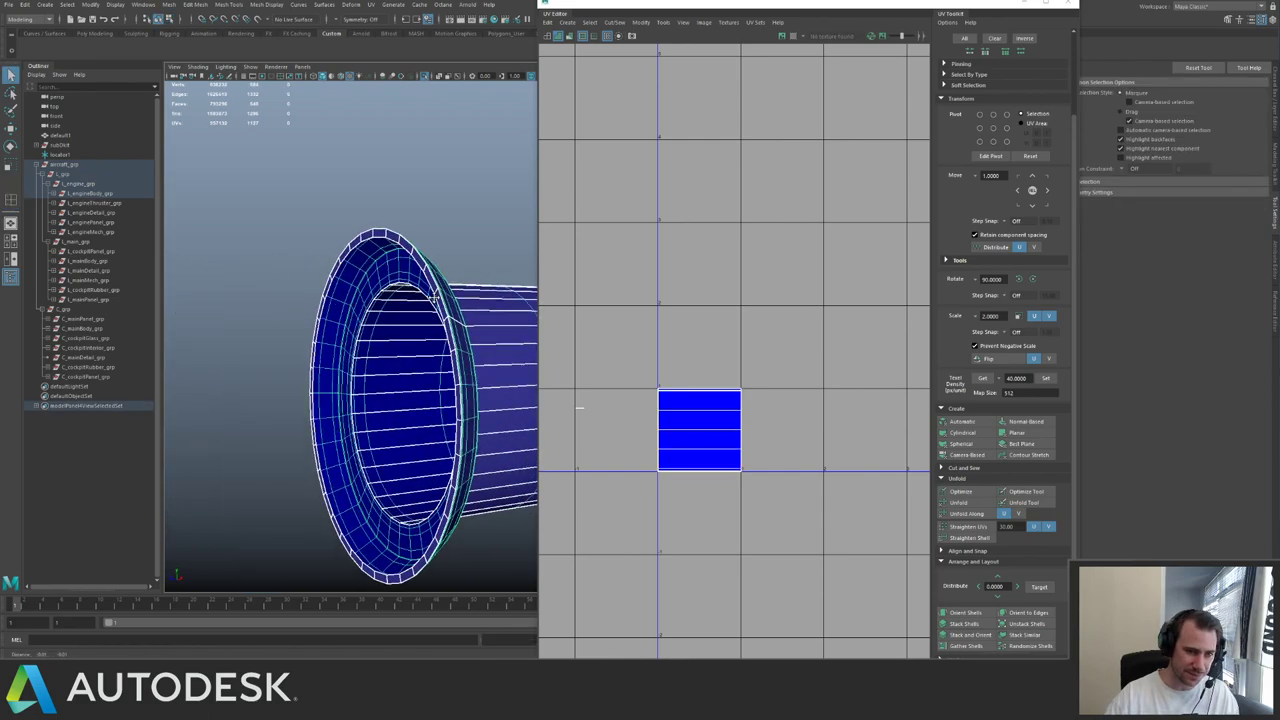
- Unitize the UVs of the whole flanged cylinder
right_click_drag(420, 350, 477, 371, "alt")
key("ctrl+1")
key("ctrl+1")
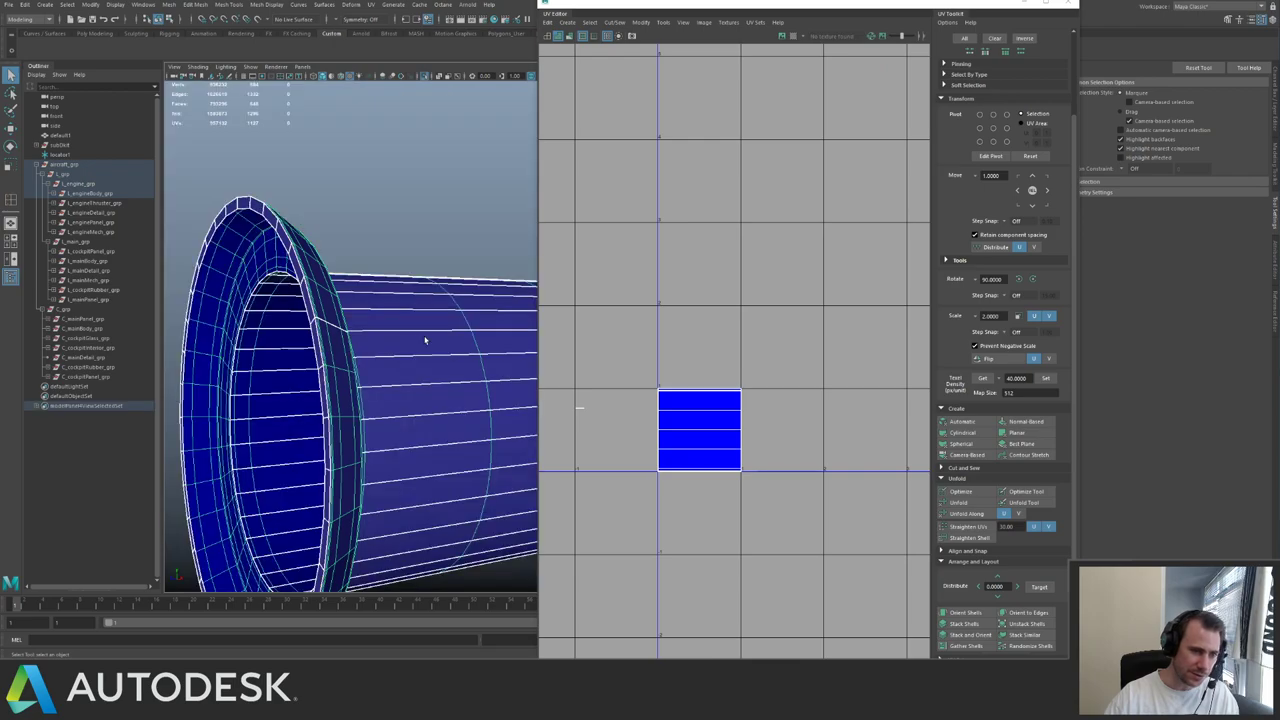
left_click_drag(426, 340, 449, 340, "alt")
right_click_drag(449, 340, 430, 334, "alt")
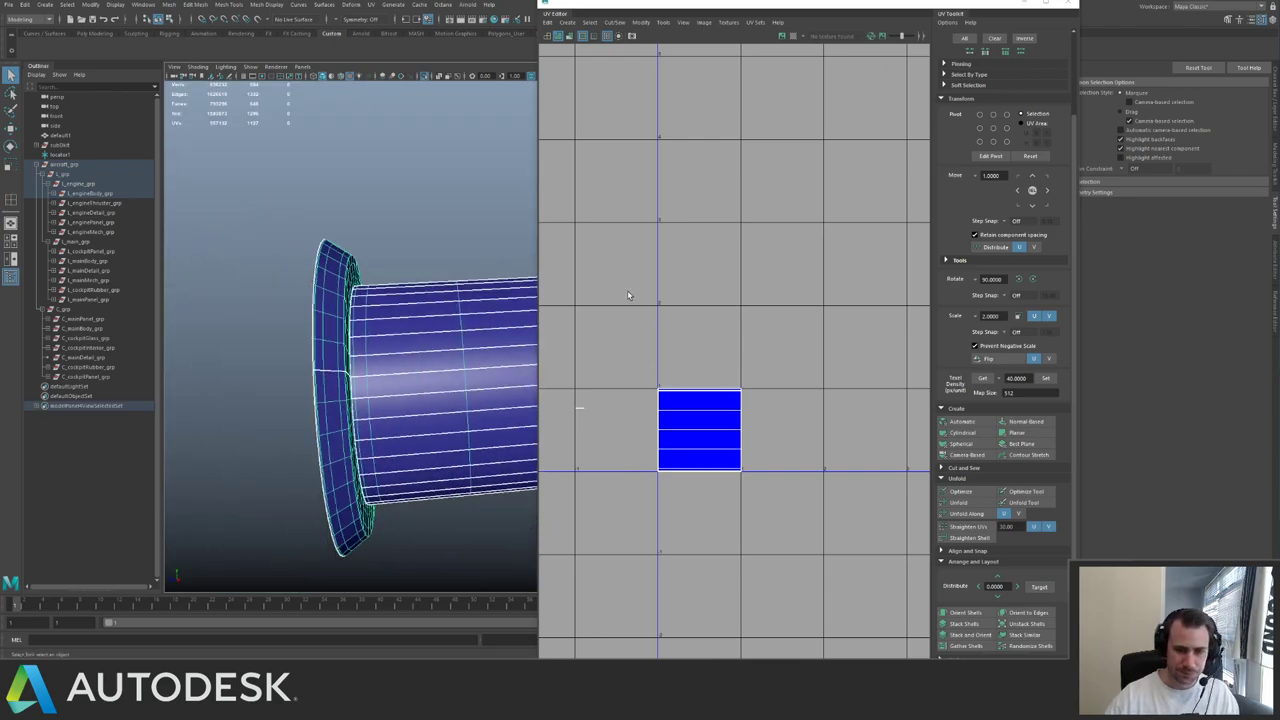
left_click(640, 22)
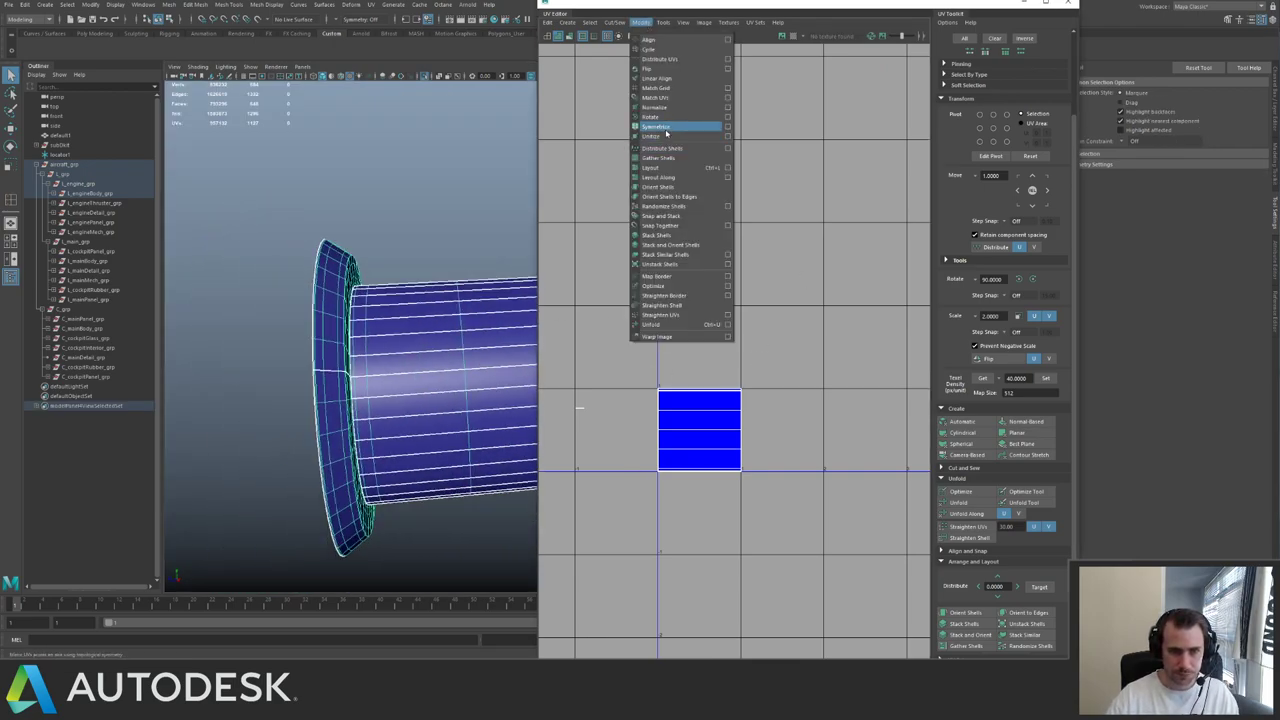
left_click(665, 127)
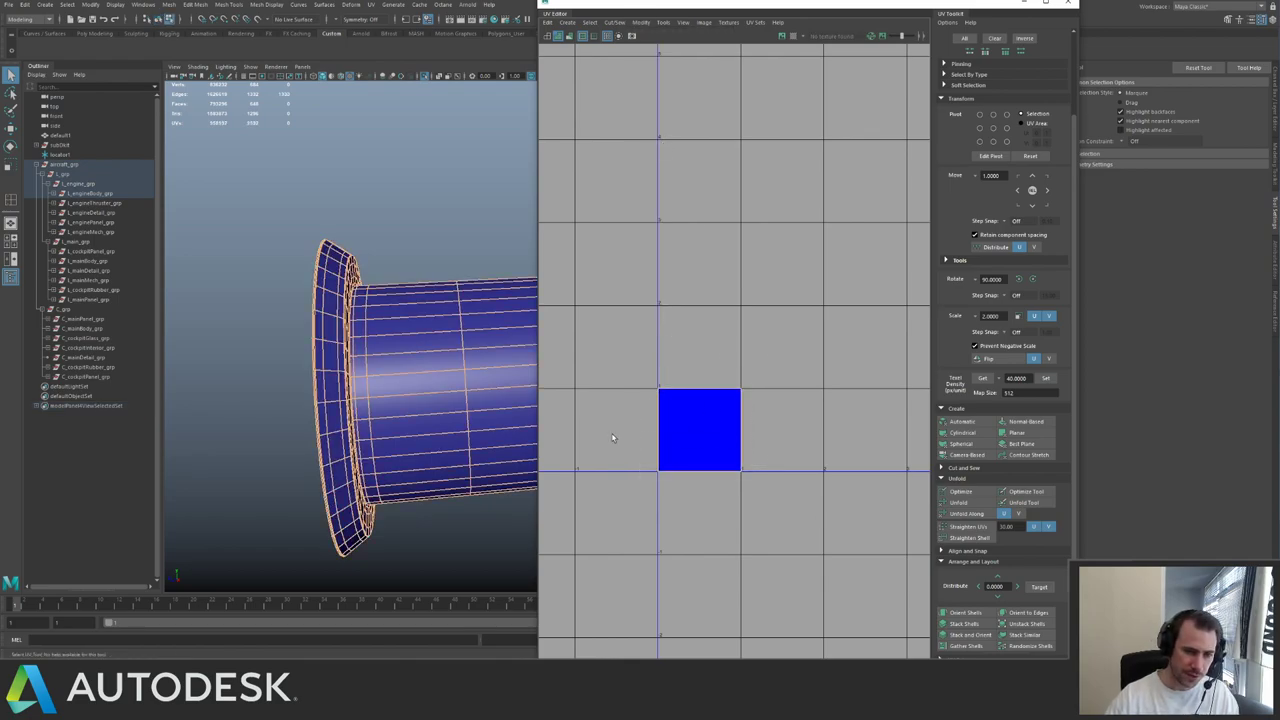
- Keep one lengthwise seam on the cylinder, move and sew the other edges into a single shell, and select its UVs
left_click_drag(450, 343, 480, 329, "alt")
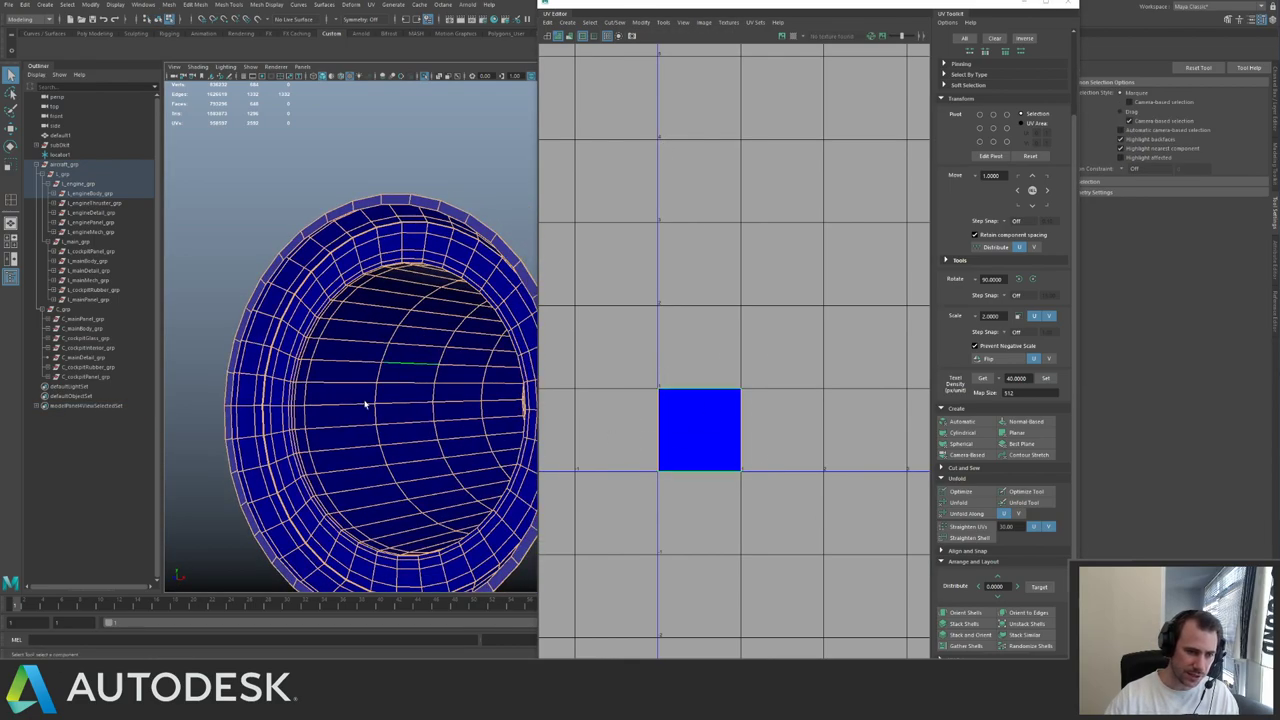
right_click_drag(418, 390, 377, 374, "alt")
right_click_drag(778, 412, 846, 302, "shift")
left_click_drag(769, 264, 846, 318)
right_click_drag(794, 294, 850, 320, "ctrl")
- Scale the sewn grid shell down and move it close to the UV origin
right_click_drag(720, 260, 560, 172, "alt")
middle_click_drag(560, 172, 740, 215, "alt")
right_click_drag(740, 215, 672, 228, "alt")
key("r")
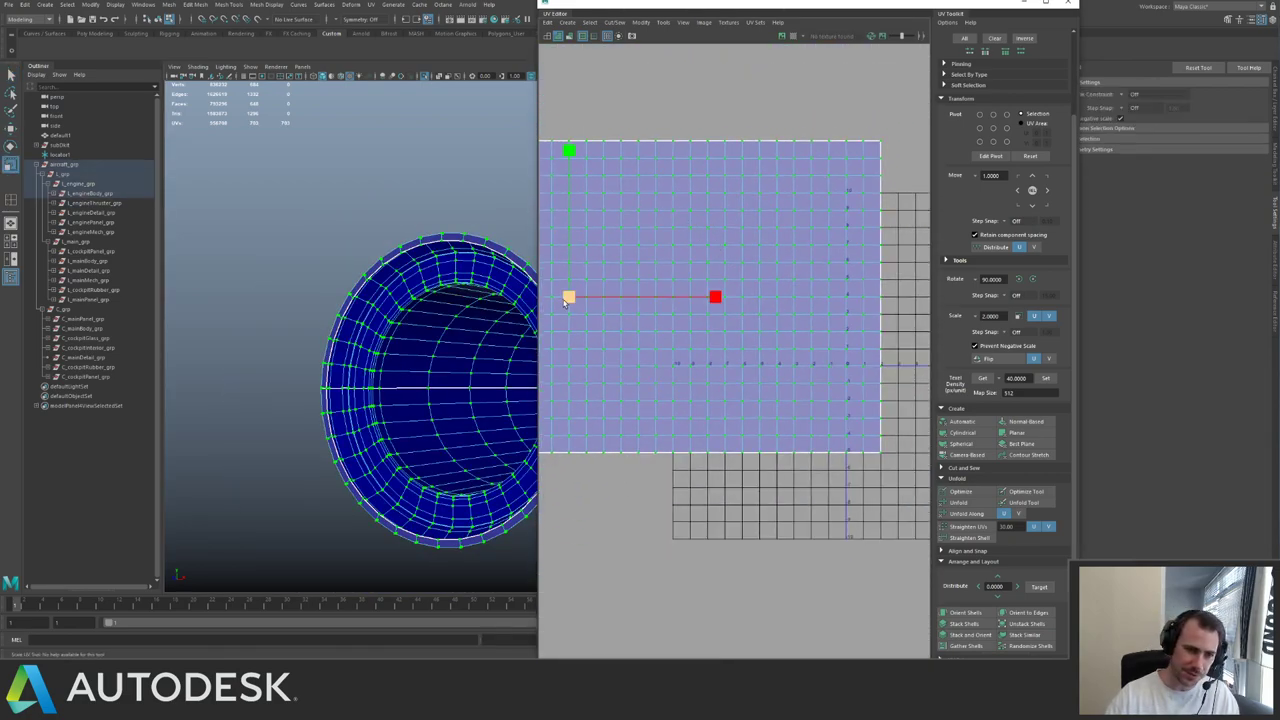
left_click_drag(569, 296, 427, 340)
key("w")
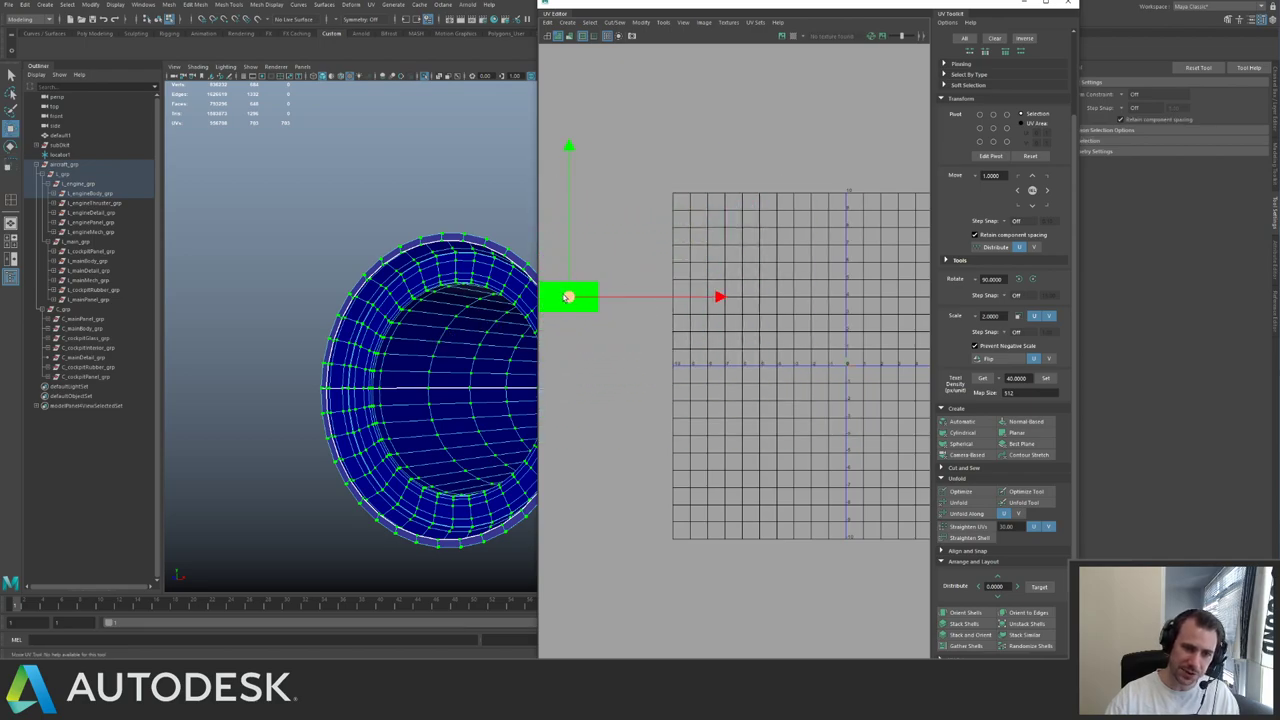
left_click_drag(569, 298, 838, 355)
key("f")
middle_click_drag(834, 311, 750, 304, "alt")
right_click_drag(750, 304, 690, 290, "alt")
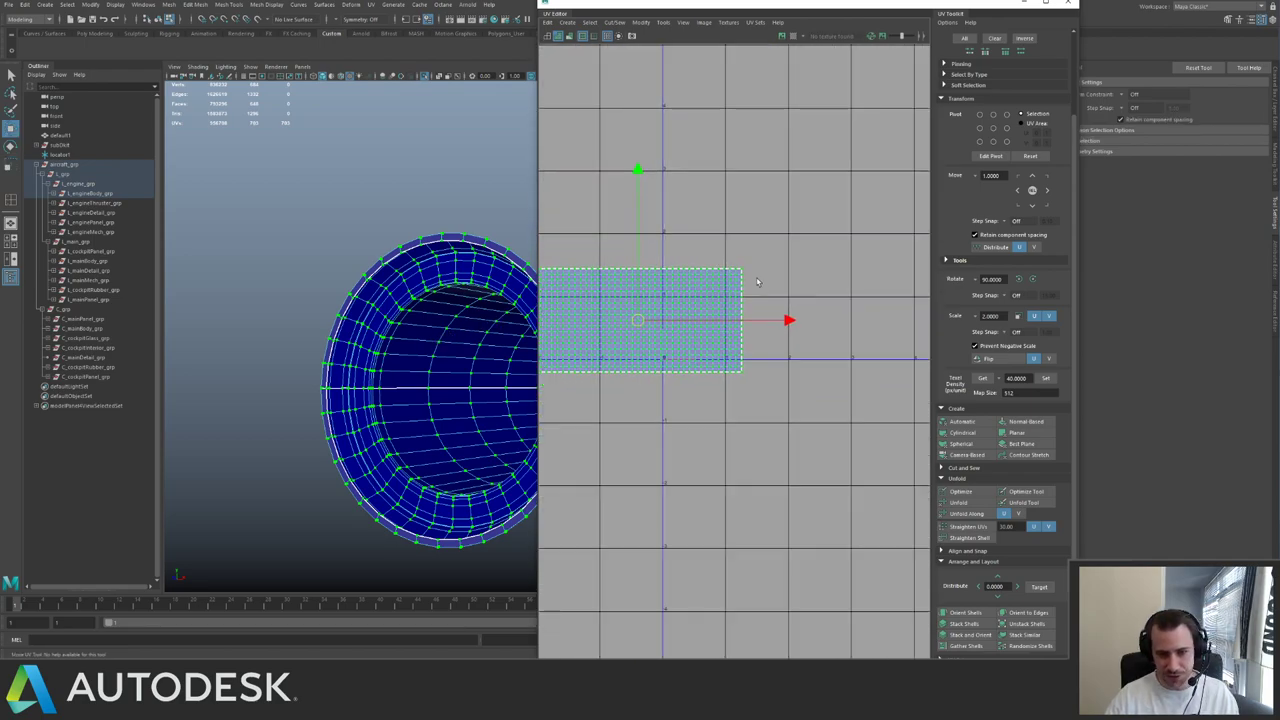
- Try to unfold the cylinder shell along U
left_click(980, 513)
left_click(981, 512)
key("ctrl+z")
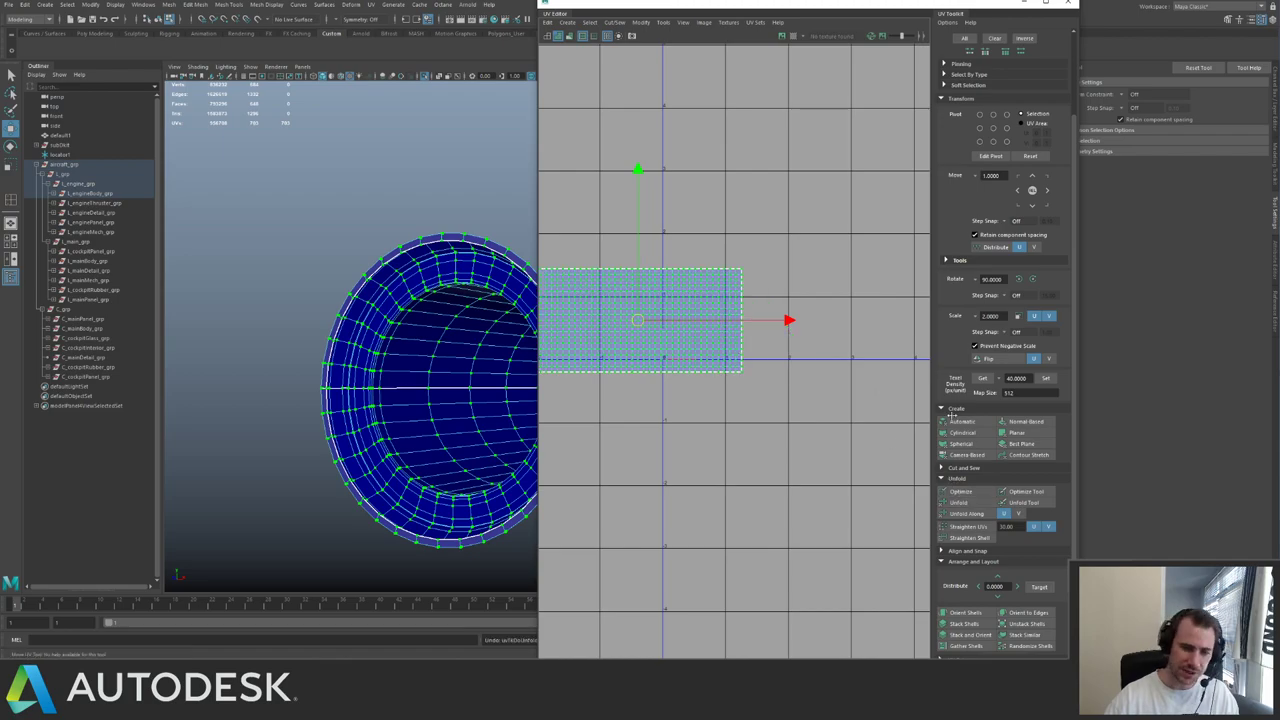
- Unfold the cylinder shell along V and rotate it 90 degrees clockwise
left_click(1019, 514)
left_click(966, 513)
key("f")
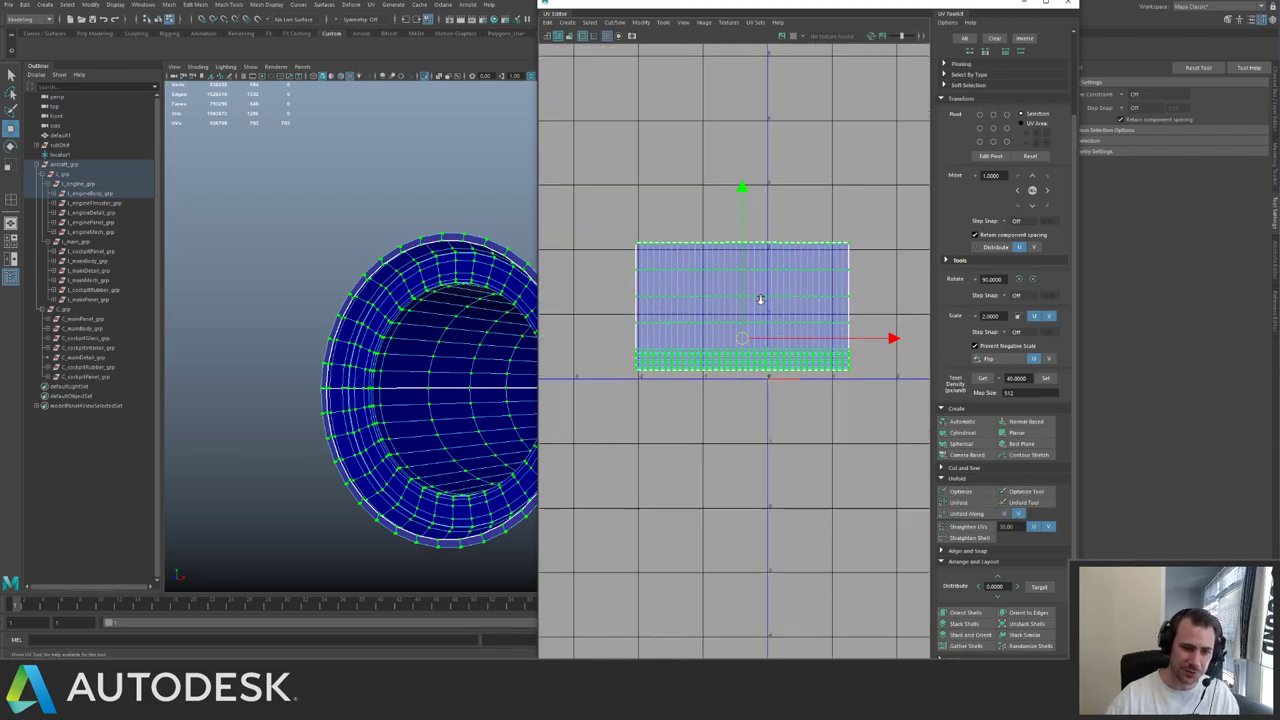
scroll(678, 298, "down", 2)
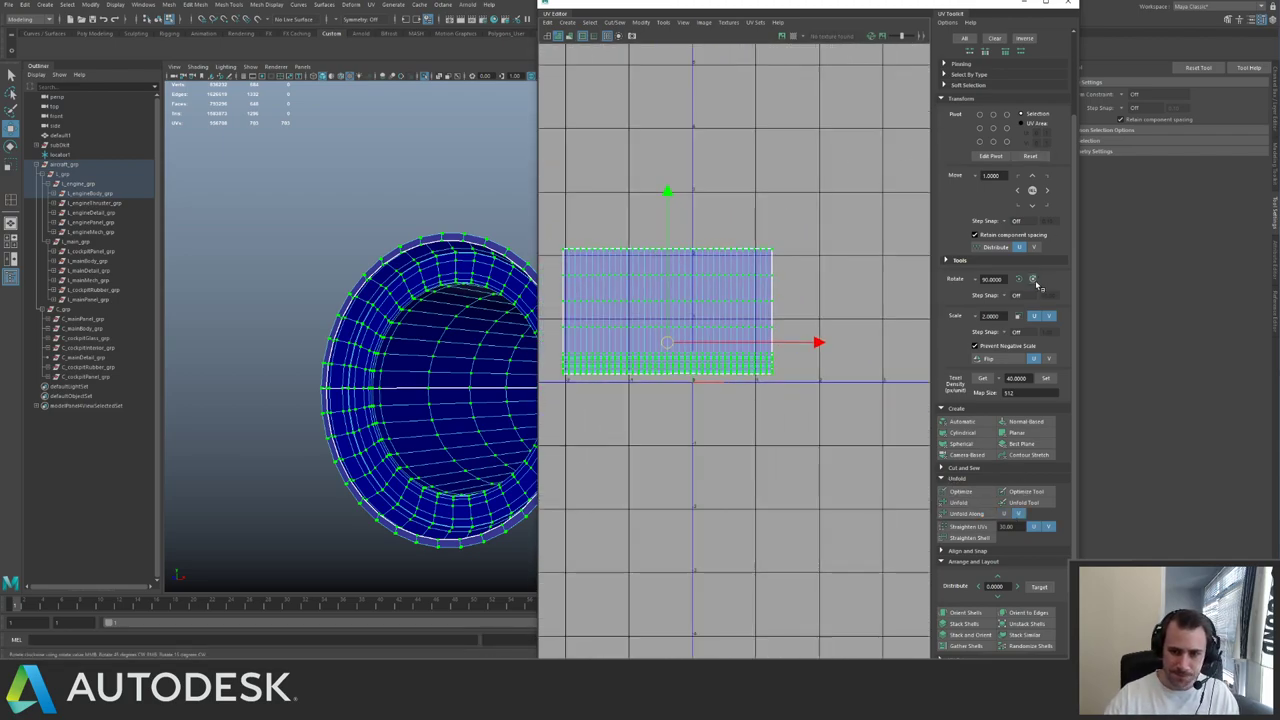
left_click(1033, 280)
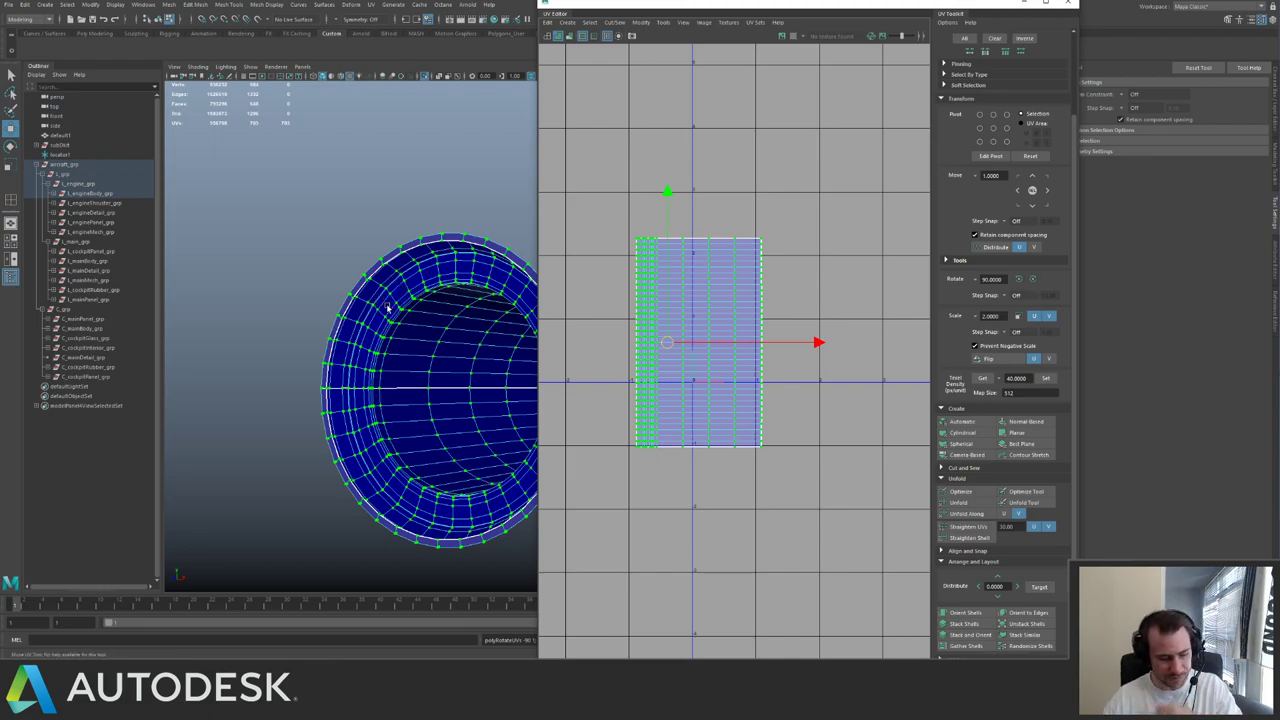
- Set the cylinder shell's texel density to 40 at map size 512 and move it out of the 0–1 tile
left_click_drag(451, 314, 420, 330, "alt")
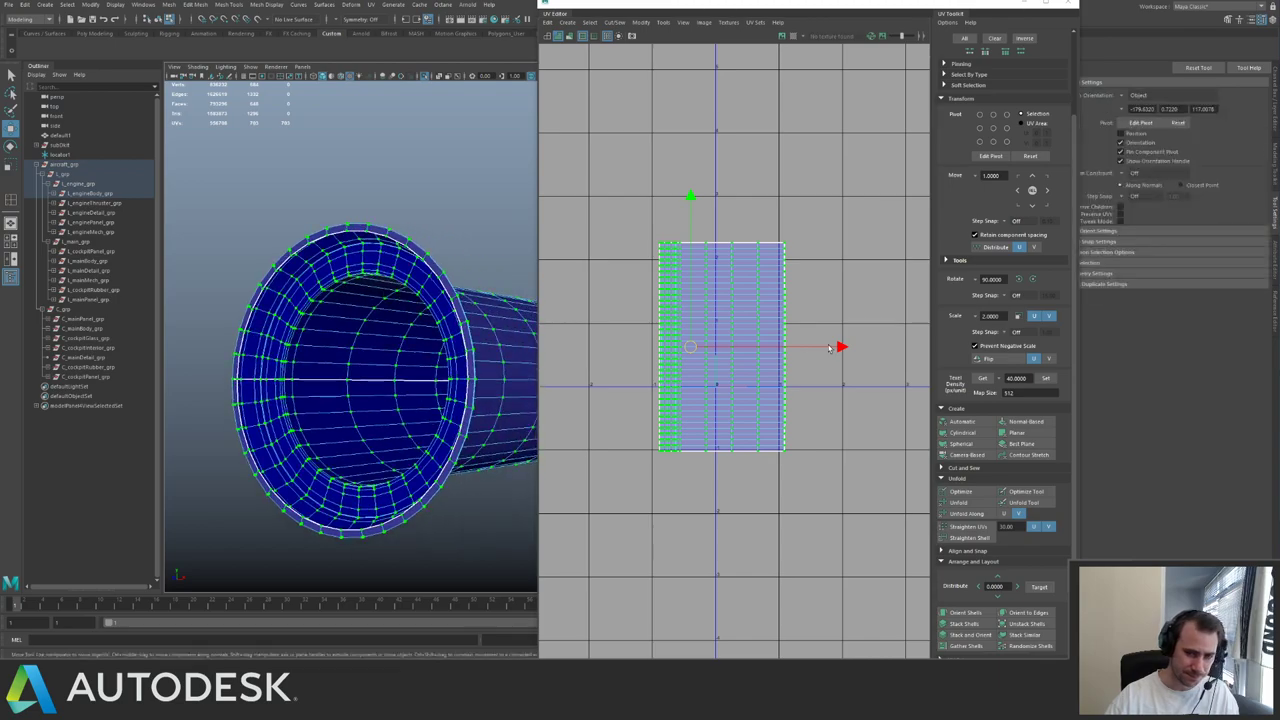
left_click(1046, 378)
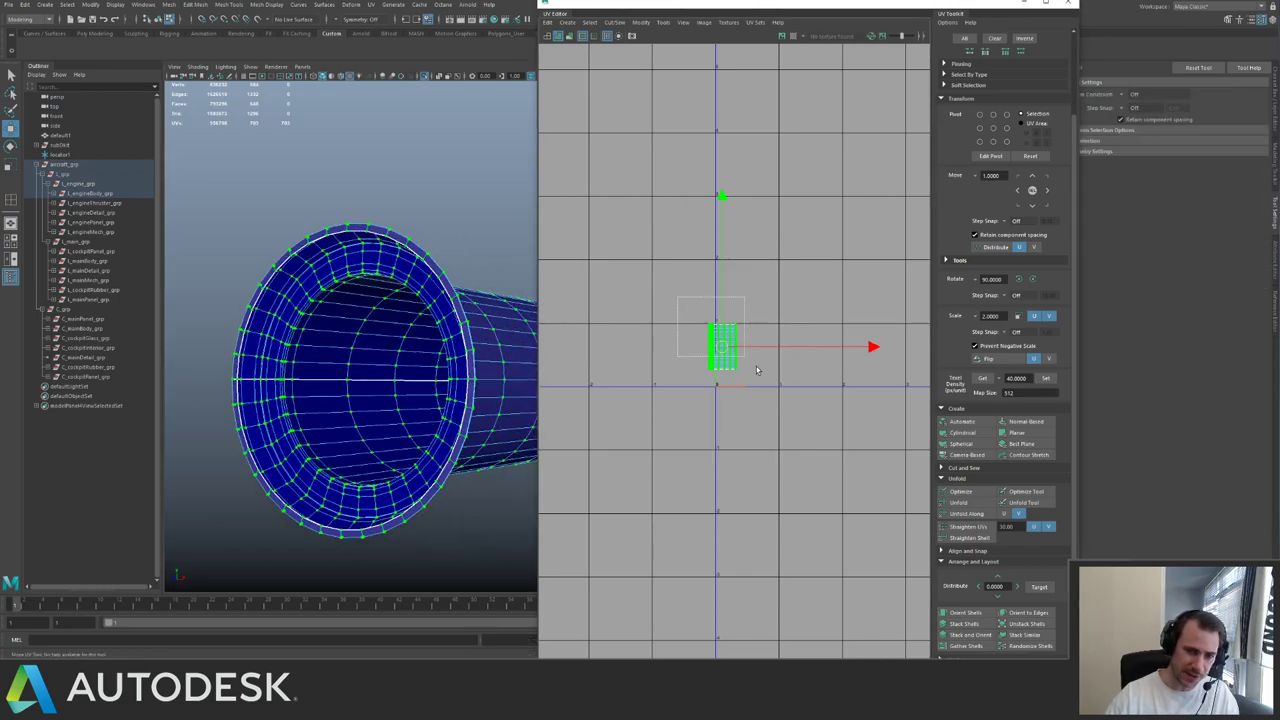
left_click_drag(736, 358, 807, 456)
- Return to object mode and assign the numbered checker material to the flanged cylinder
key("F8")
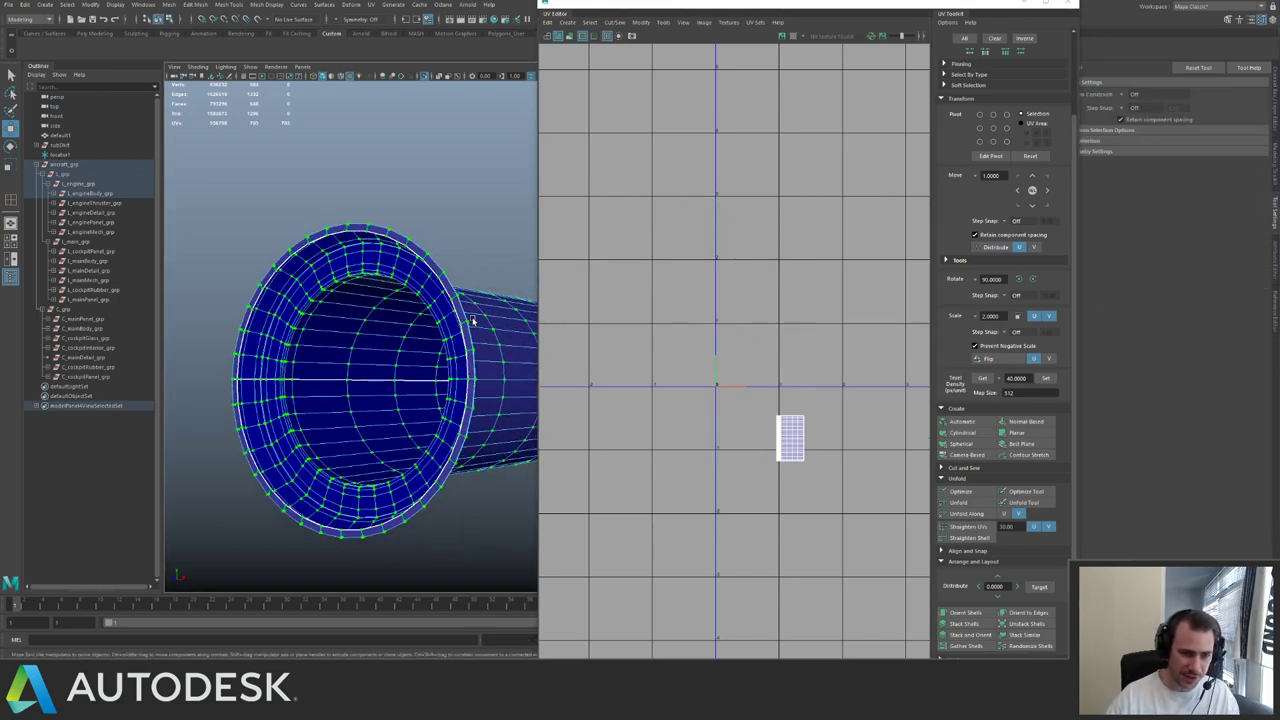
key("ctrl+1")
left_click_drag(472, 336, 300, 350, "alt")
right_click_drag(300, 350, 357, 581, "alt")
key("ctrl+1")
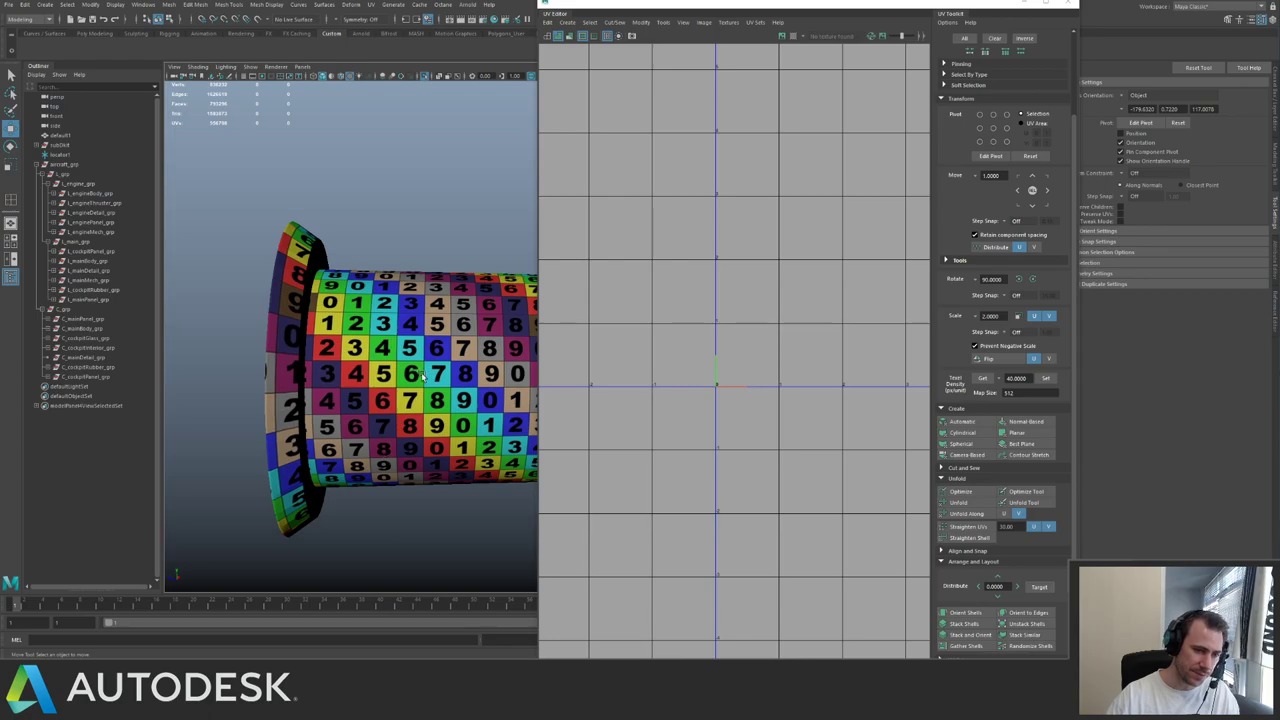
- Select all of the checkered cylinder's UVs and rotate the shell 90 degrees counterclockwise
key("ctrl+F12")
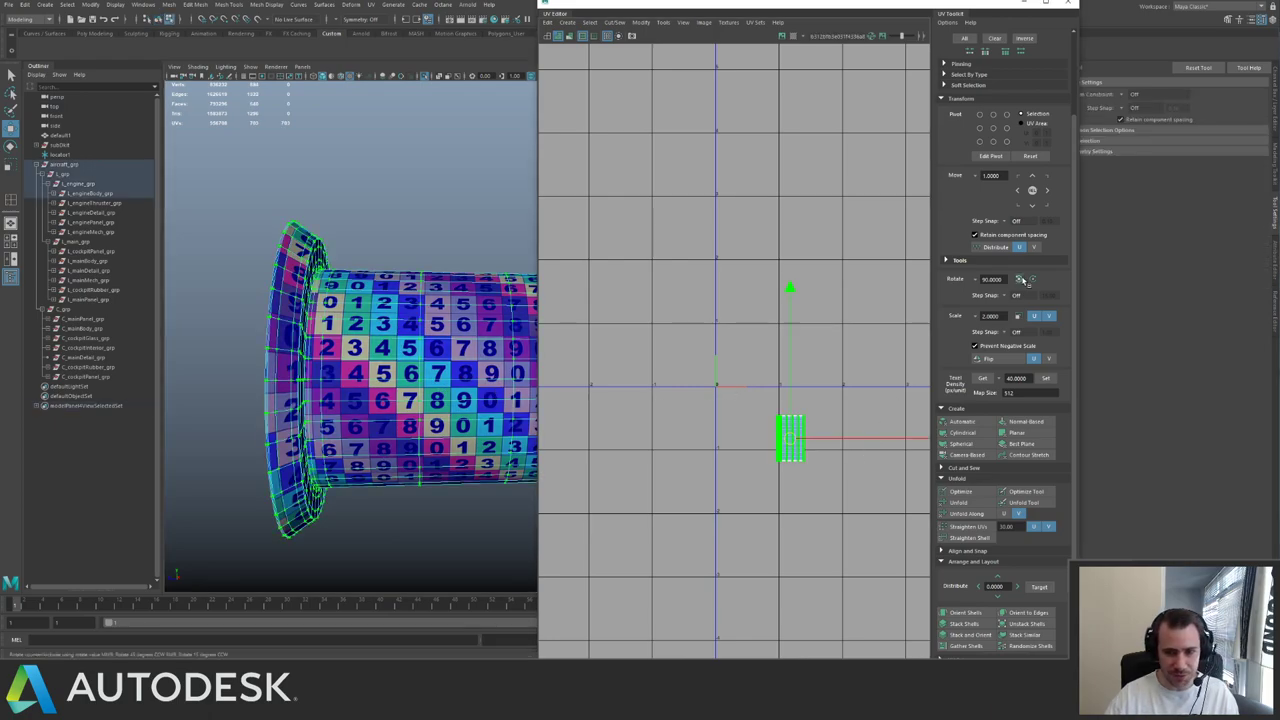
left_click(1019, 280)
left_click_drag(398, 346, 351, 315, "alt")
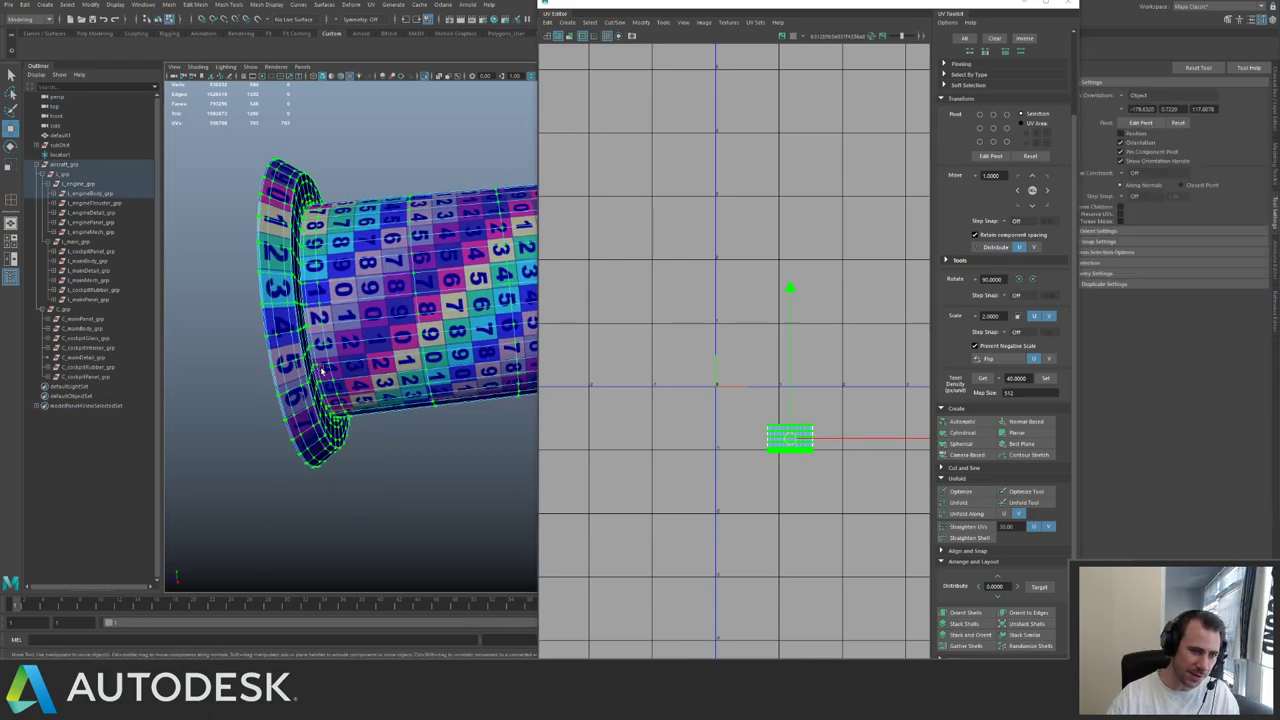
- Return to object mode and isolate the thin ring in front of the checkered flanged cylinder
key("F8")
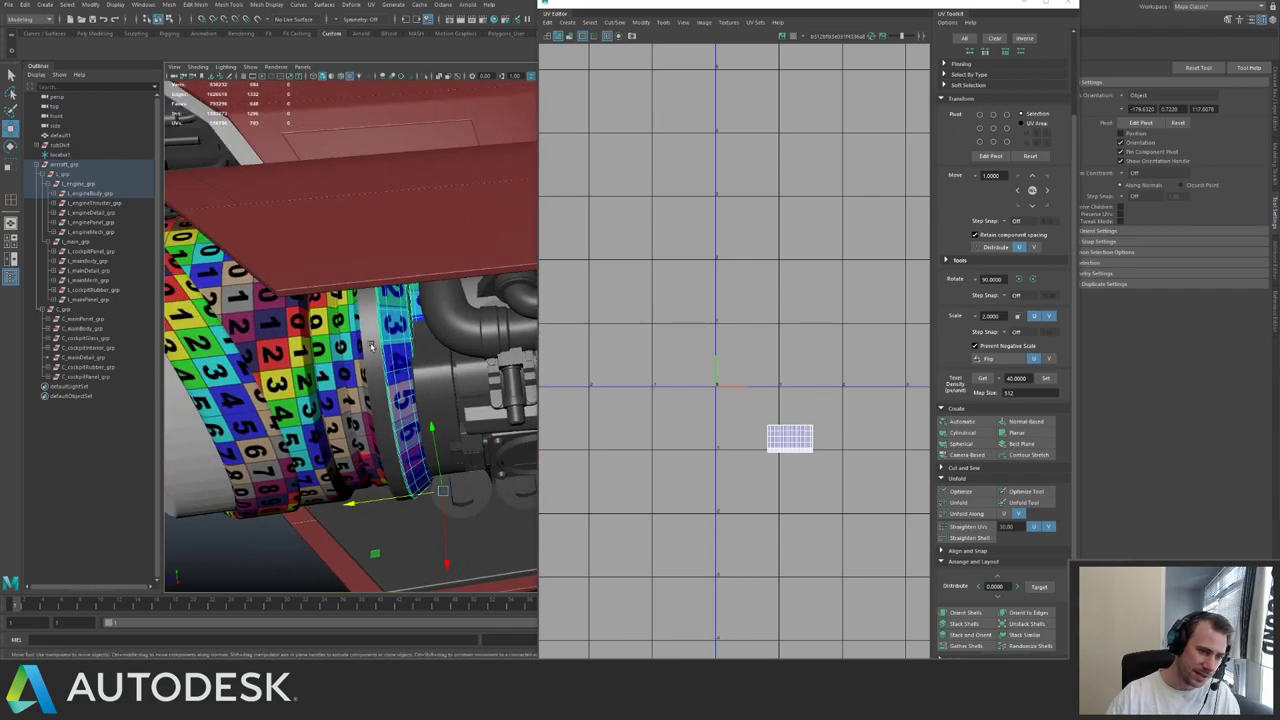
left_click(383, 340)
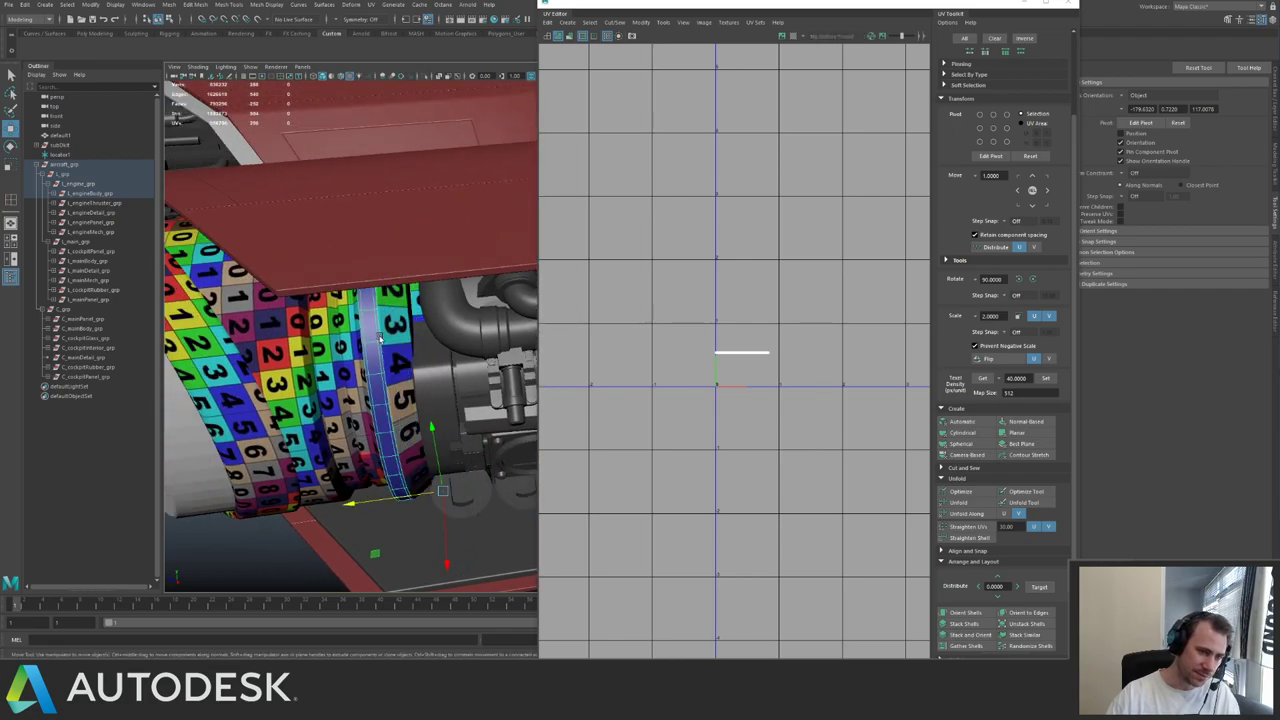
key("f")
key("ctrl+1")
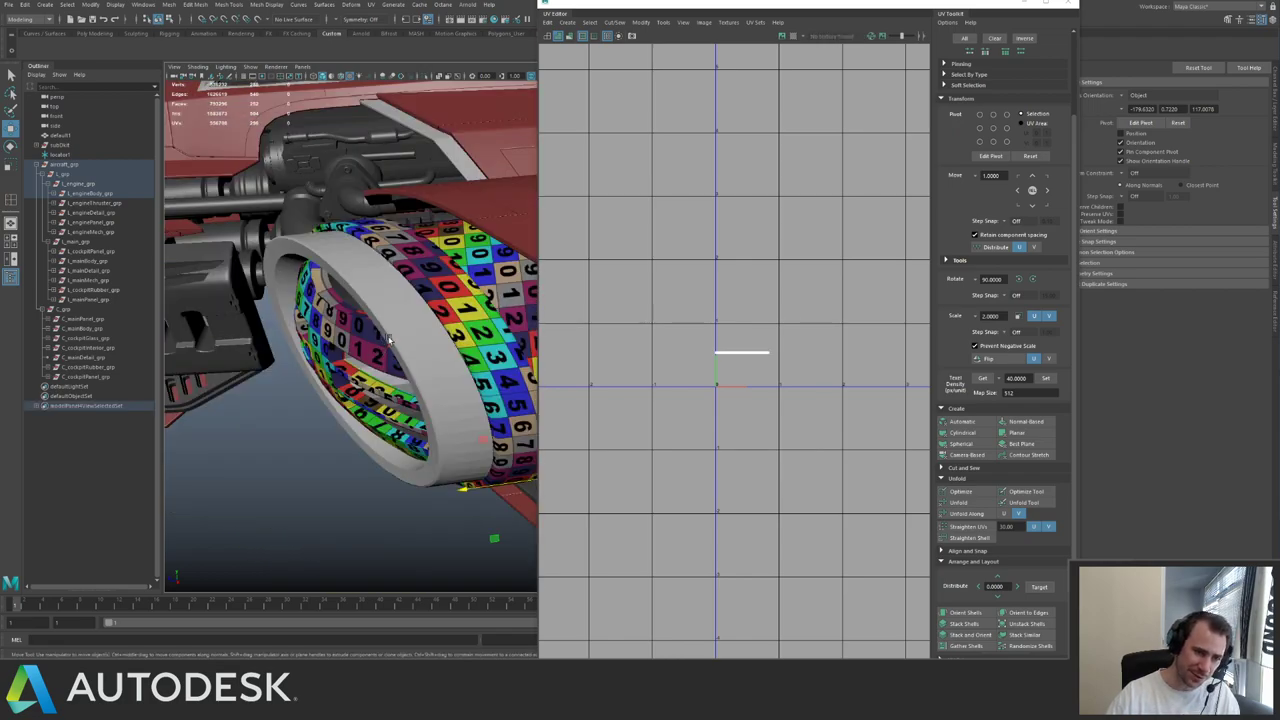
left_click_drag(311, 298, 500, 328, "alt")
key("ctrl+shift+f")
key("f")
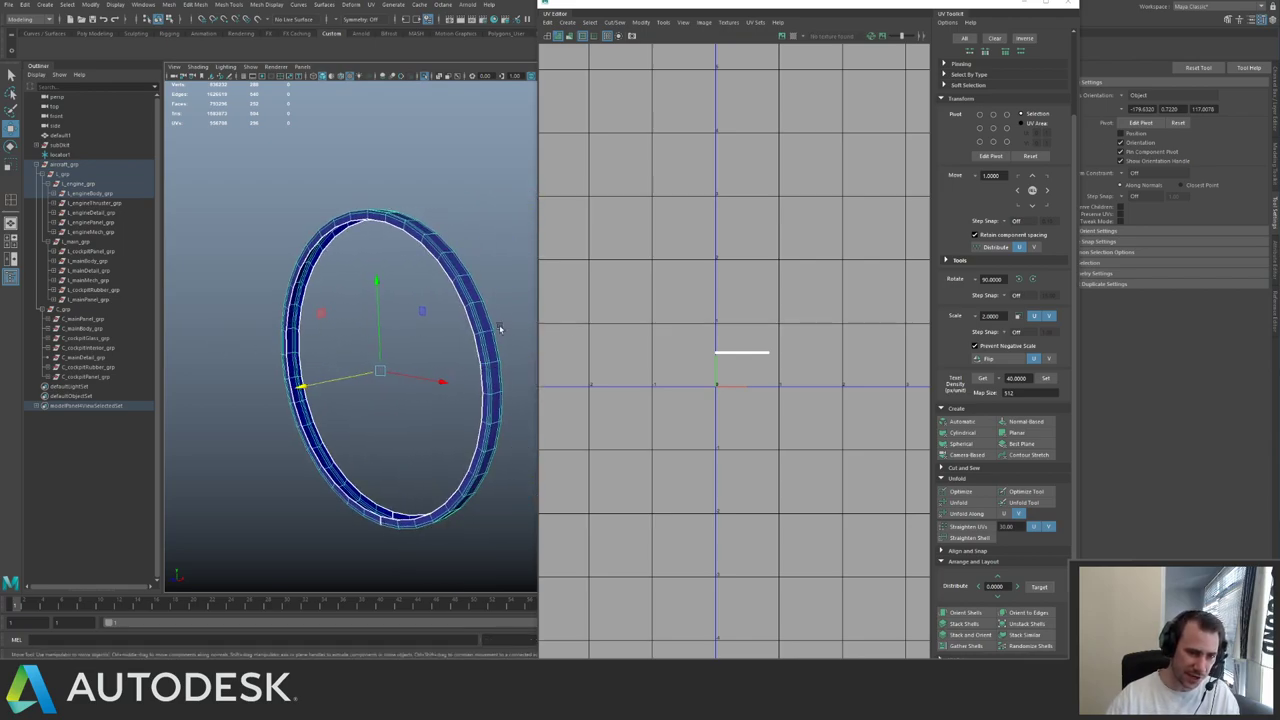
- Check the thin ring's UV shell, assign the numbered checker material to the ring, and end its isolation
right_click_drag(710, 350, 742, 351)
left_click_drag(697, 331, 785, 383)
key("f")
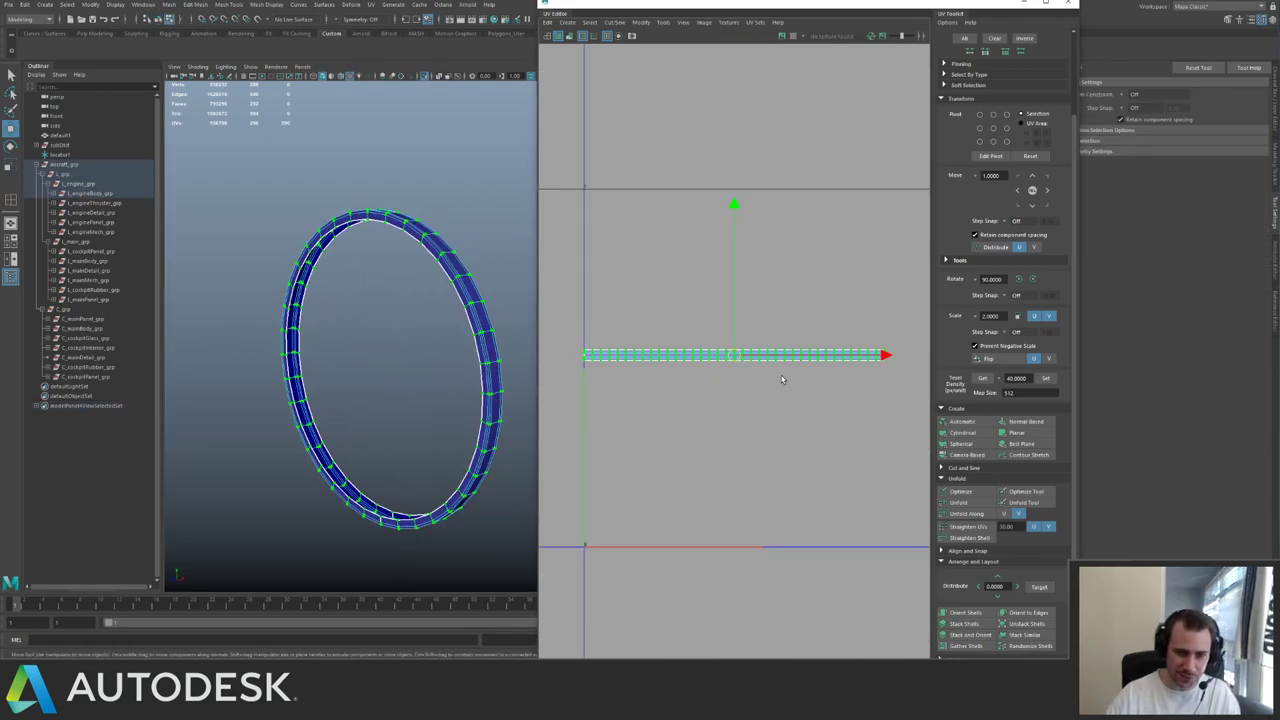
right_click_drag(427, 367, 550, 583)
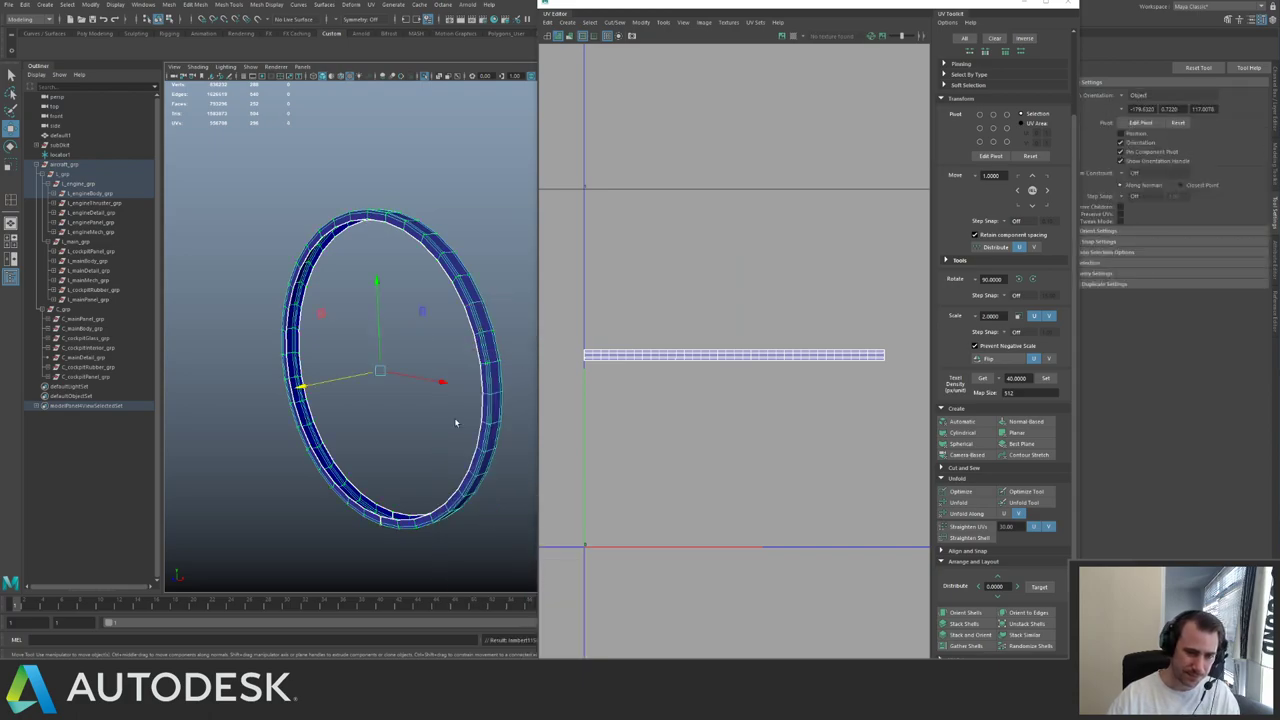
left_click_drag(488, 317, 433, 322, "alt")
key("ctrl+1")
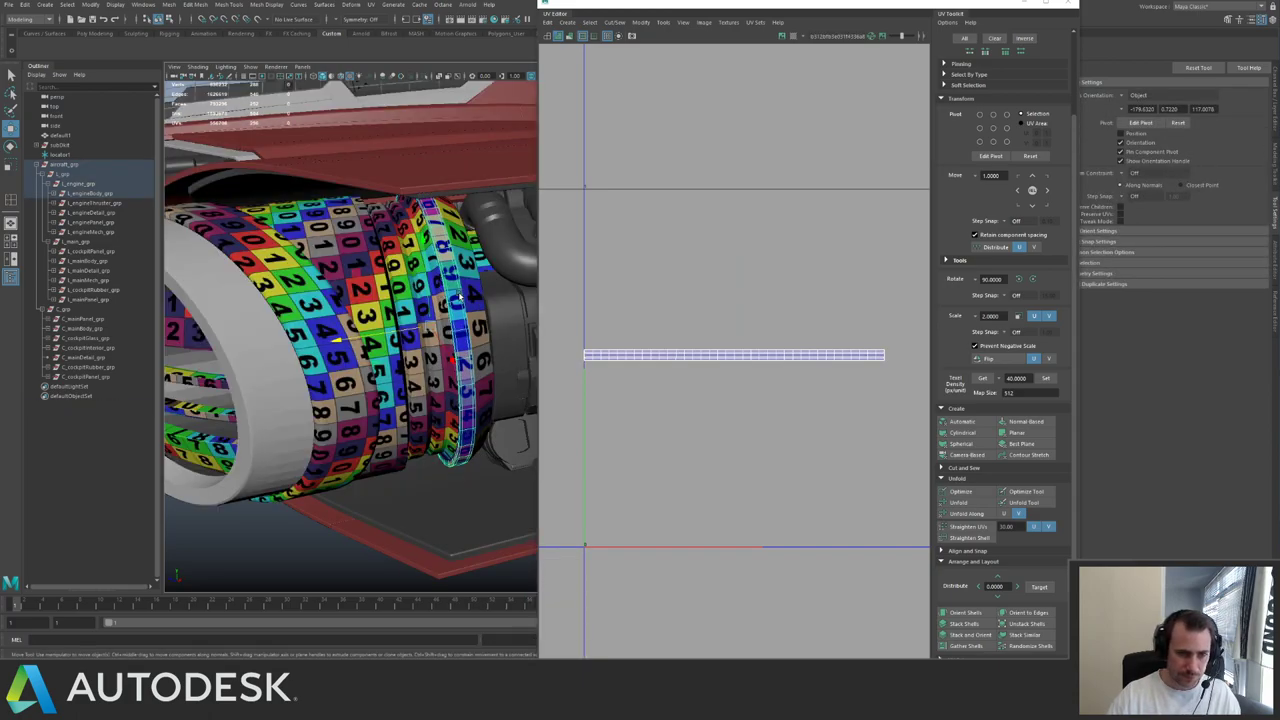
- Select all UVs of the thin ring and flanged cylinder and lay out their shells together in the 0–1 tile
right_click_drag(830, 371, 874, 388, "alt")
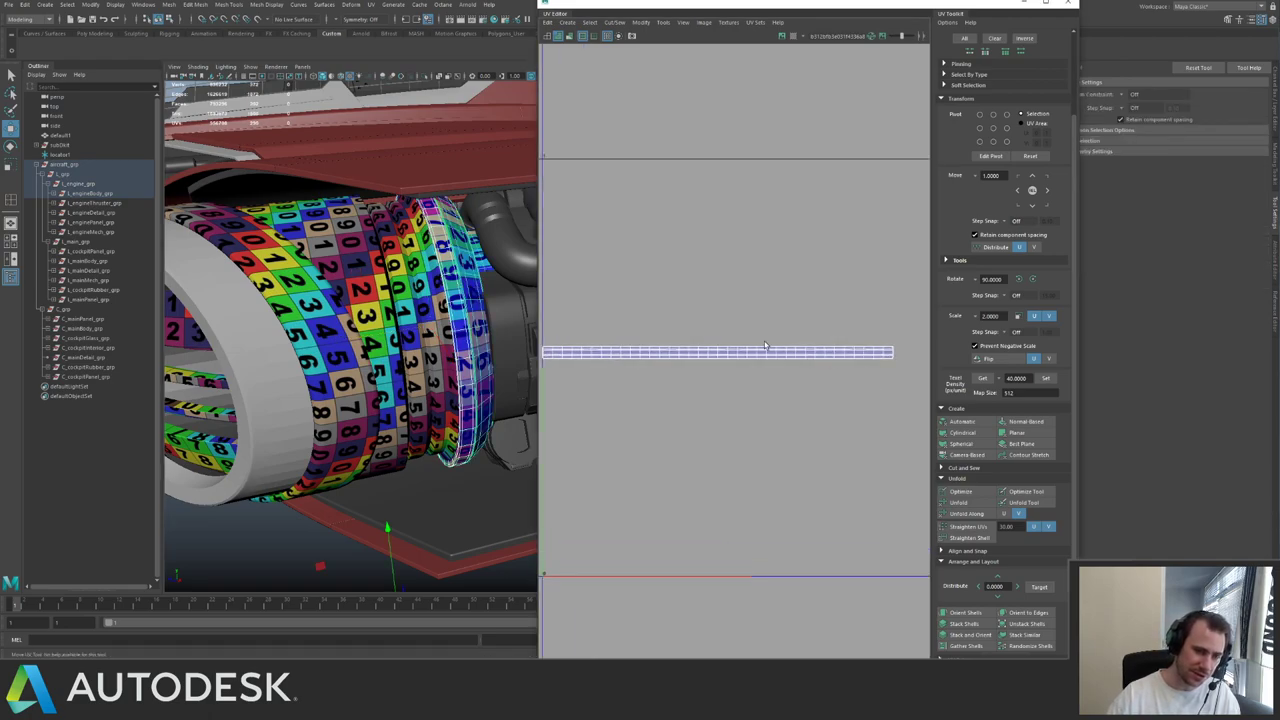
right_click_drag(803, 320, 570, 235, "alt")
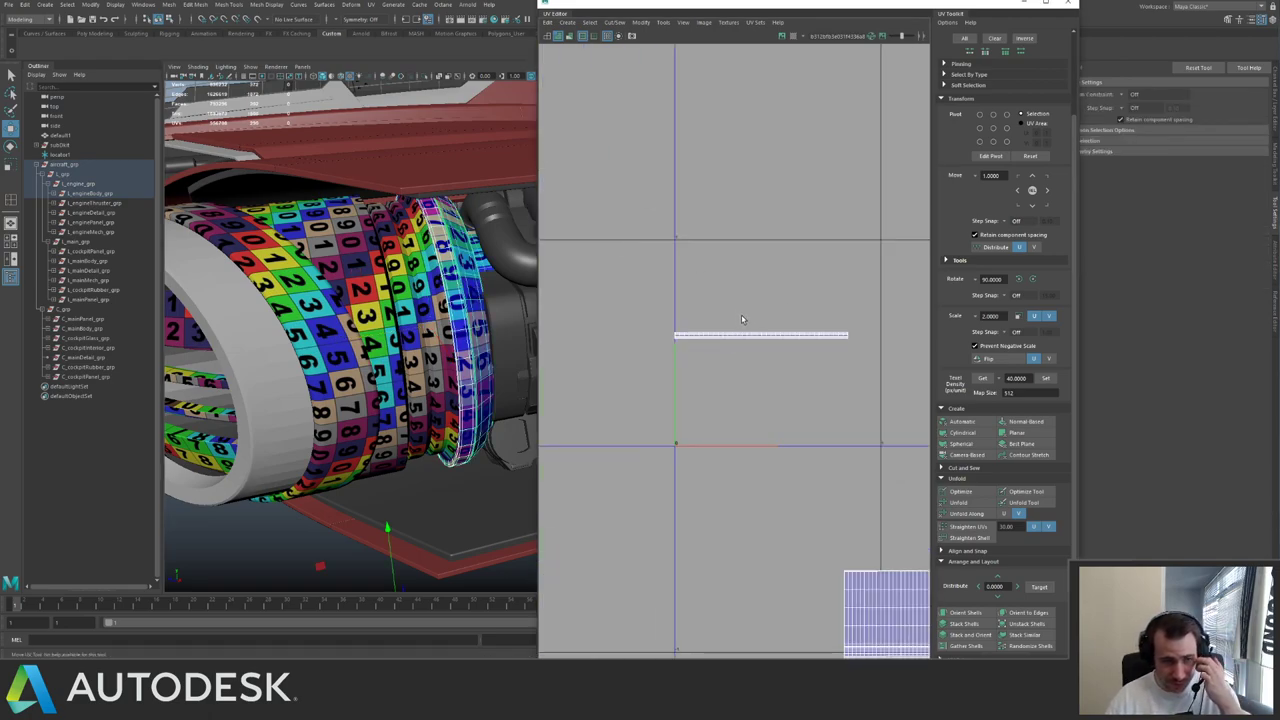
scroll(688, 282, "down", 2)
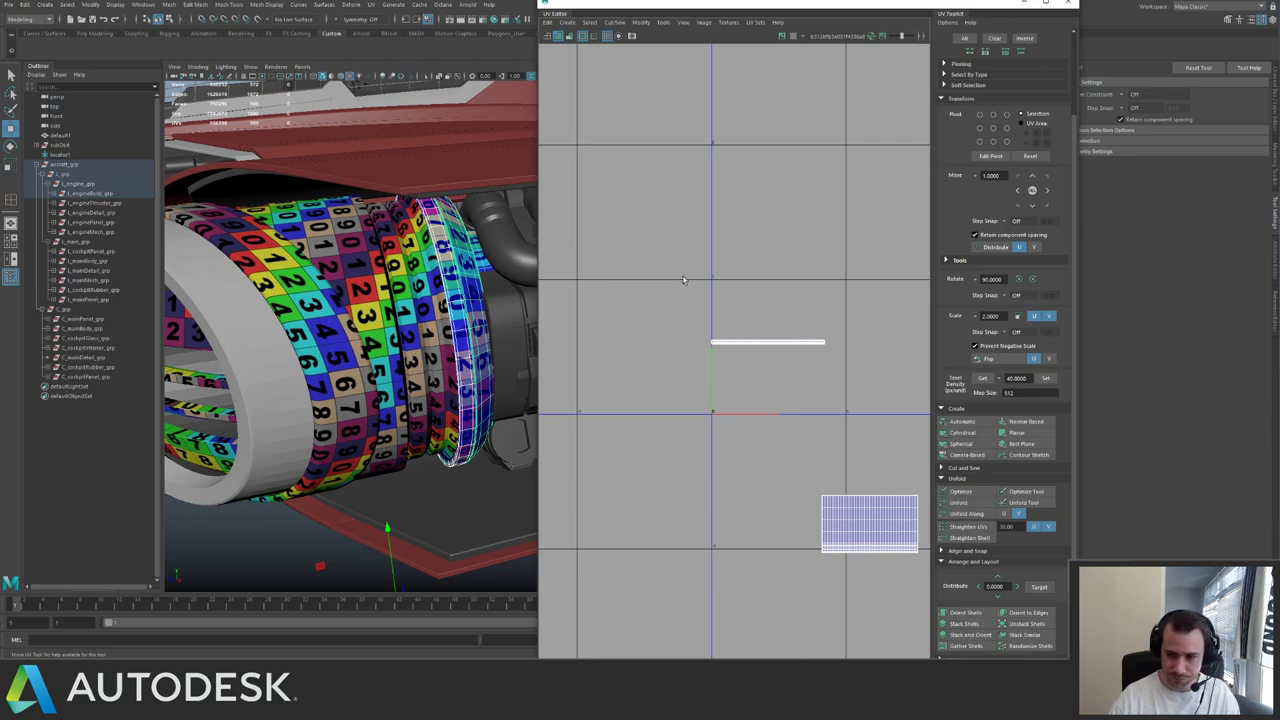
scroll(812, 278, "down", 2)
middle_click_drag(773, 337, 722, 327, "alt")
key("ctrl+F12")
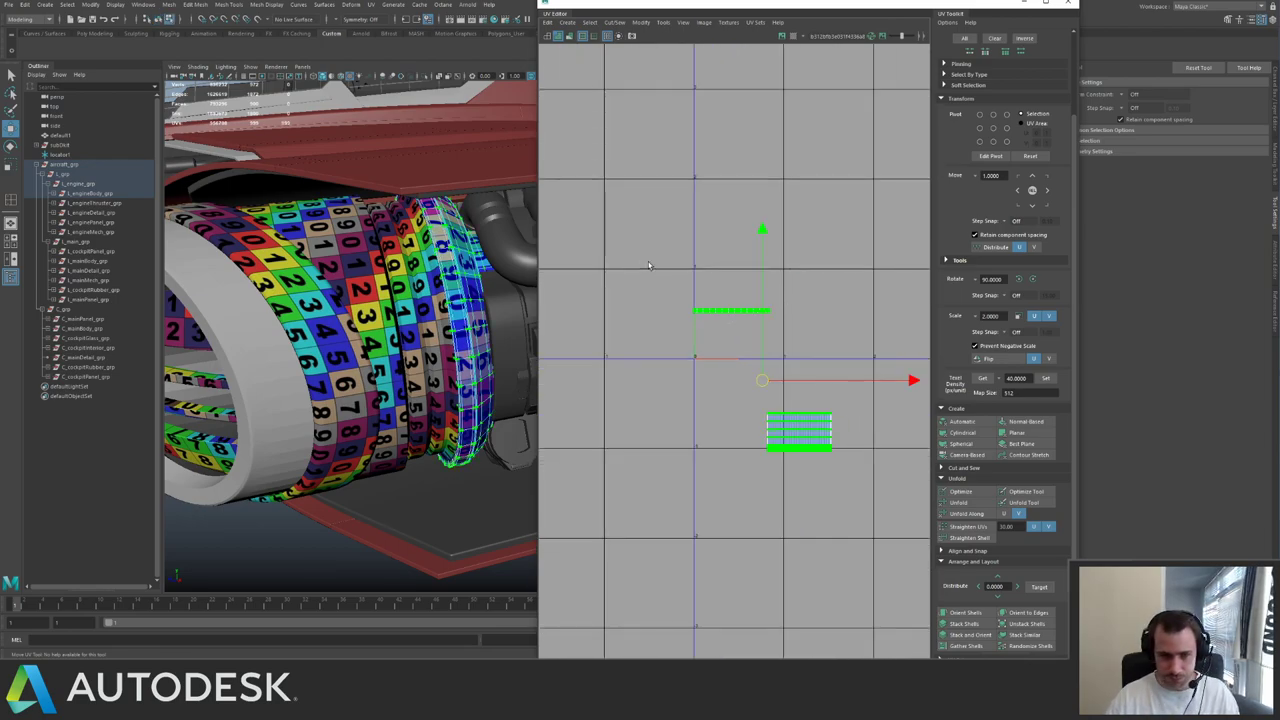
right_click_drag(727, 362, 618, 442, "shift")
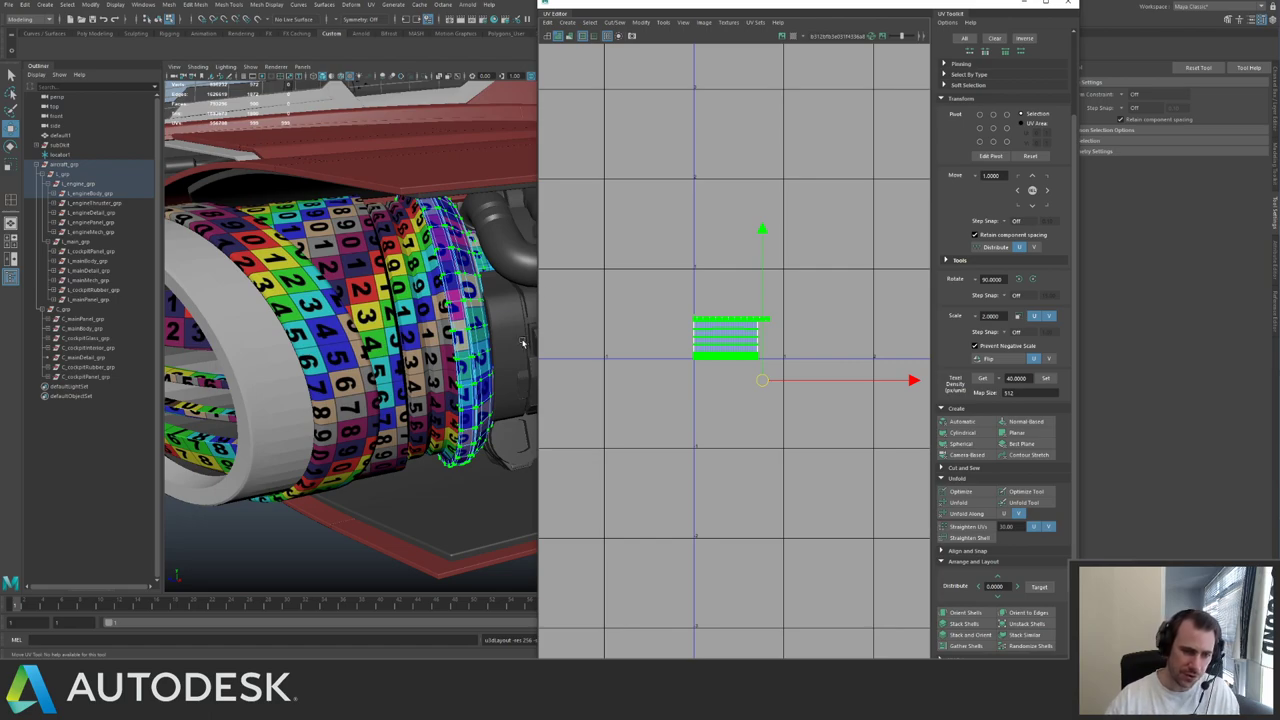
- Return to object mode, reselect the flanged cylinder, and save the scene
left_click(462, 377)
key("F8")
left_click(500, 346)
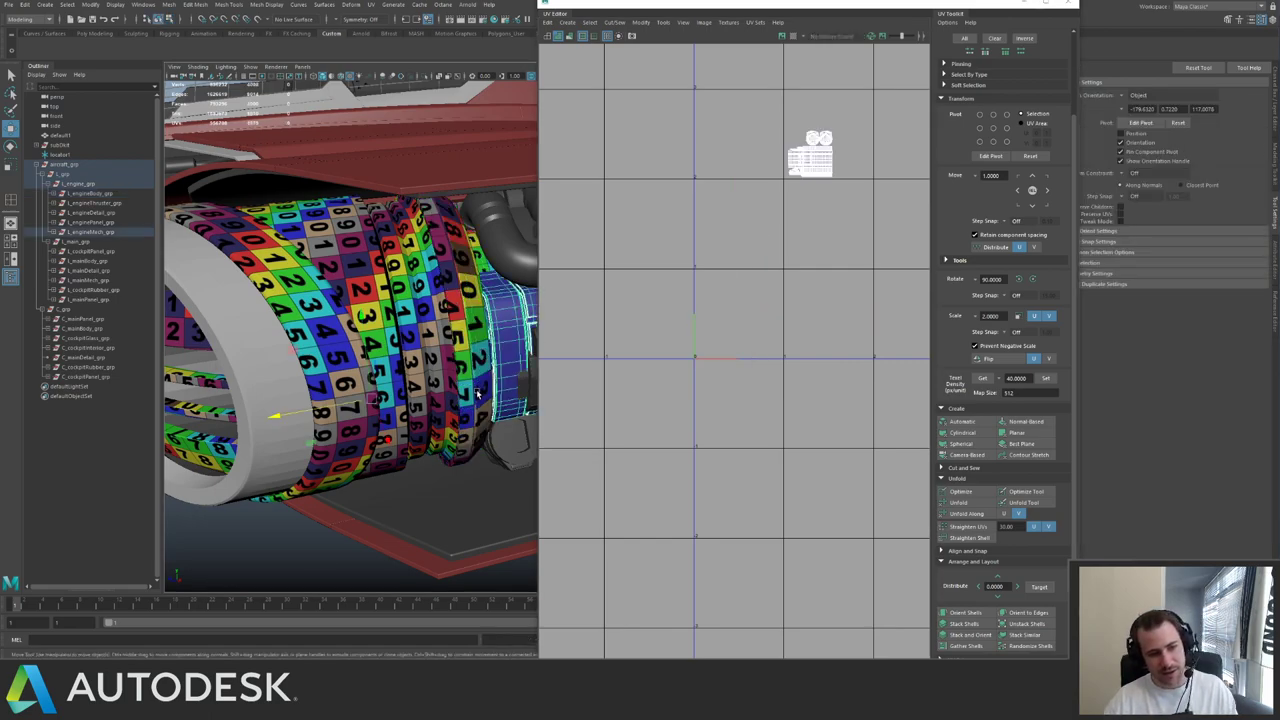
left_click(477, 396)
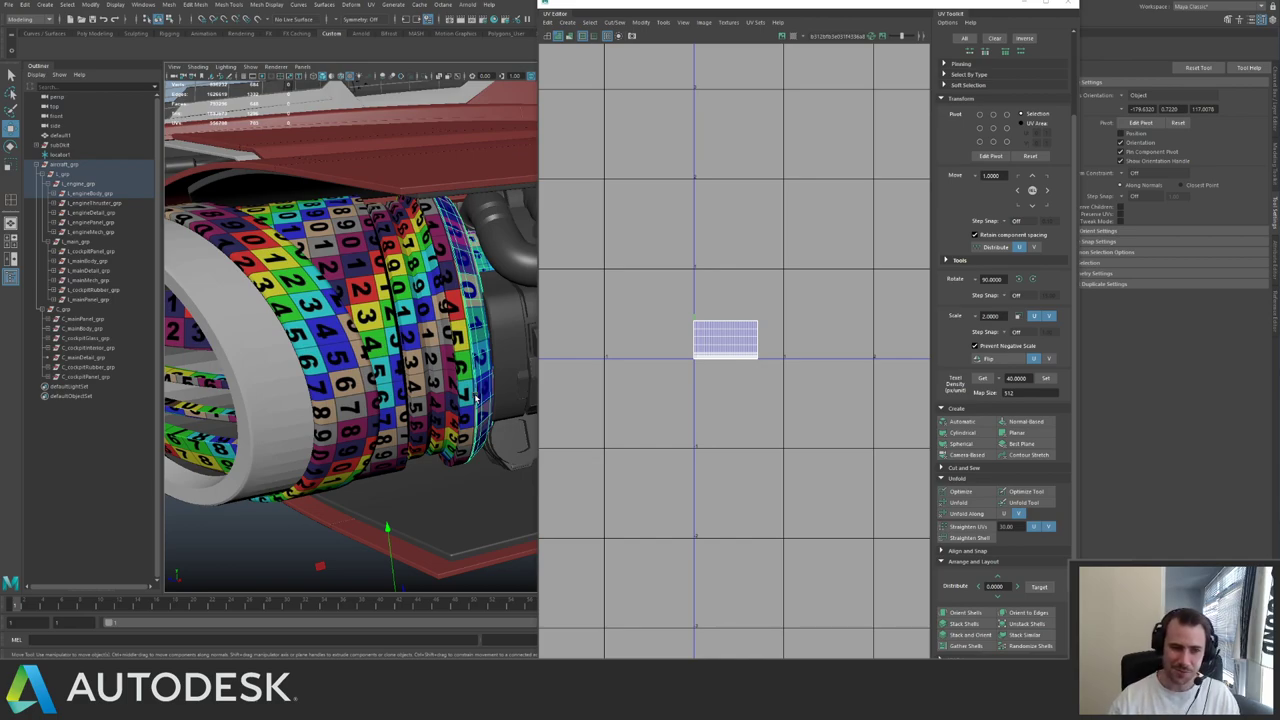
left_click(501, 348)
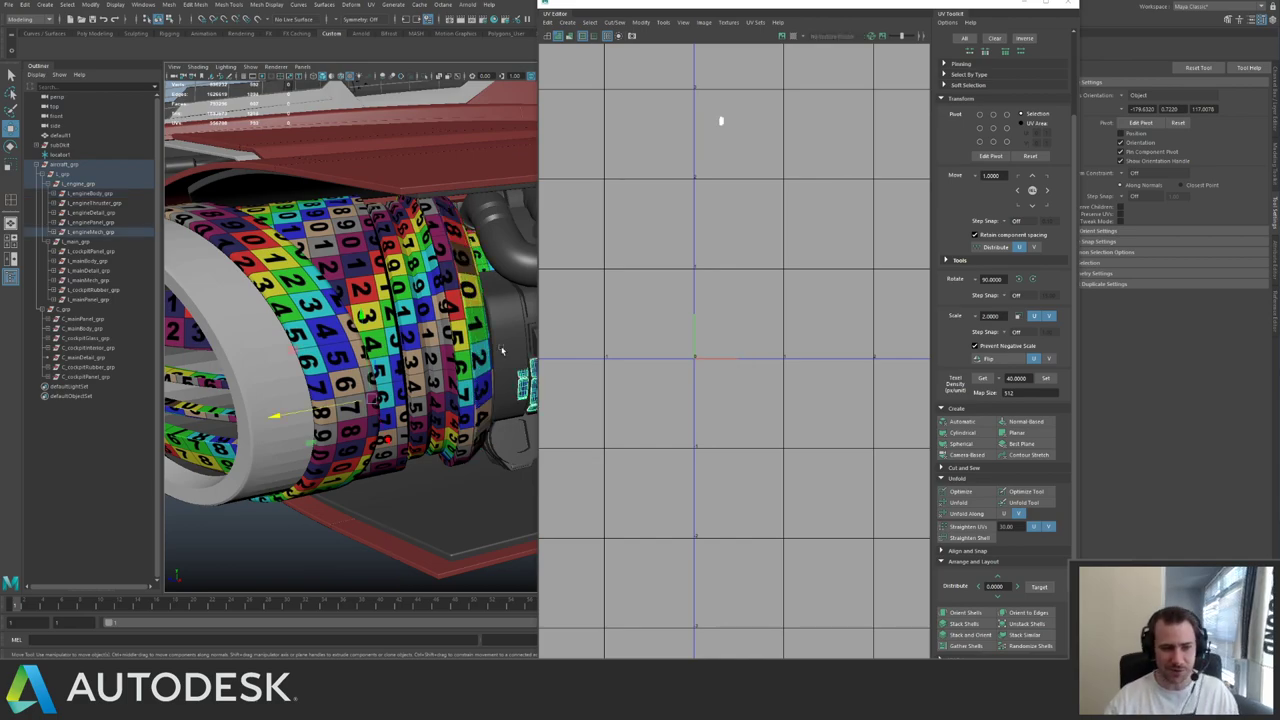
left_click(468, 300)
middle_click_drag(474, 301, 393, 330, "alt")
left_click_drag(393, 330, 370, 315, "alt")
key("ctrl+s")
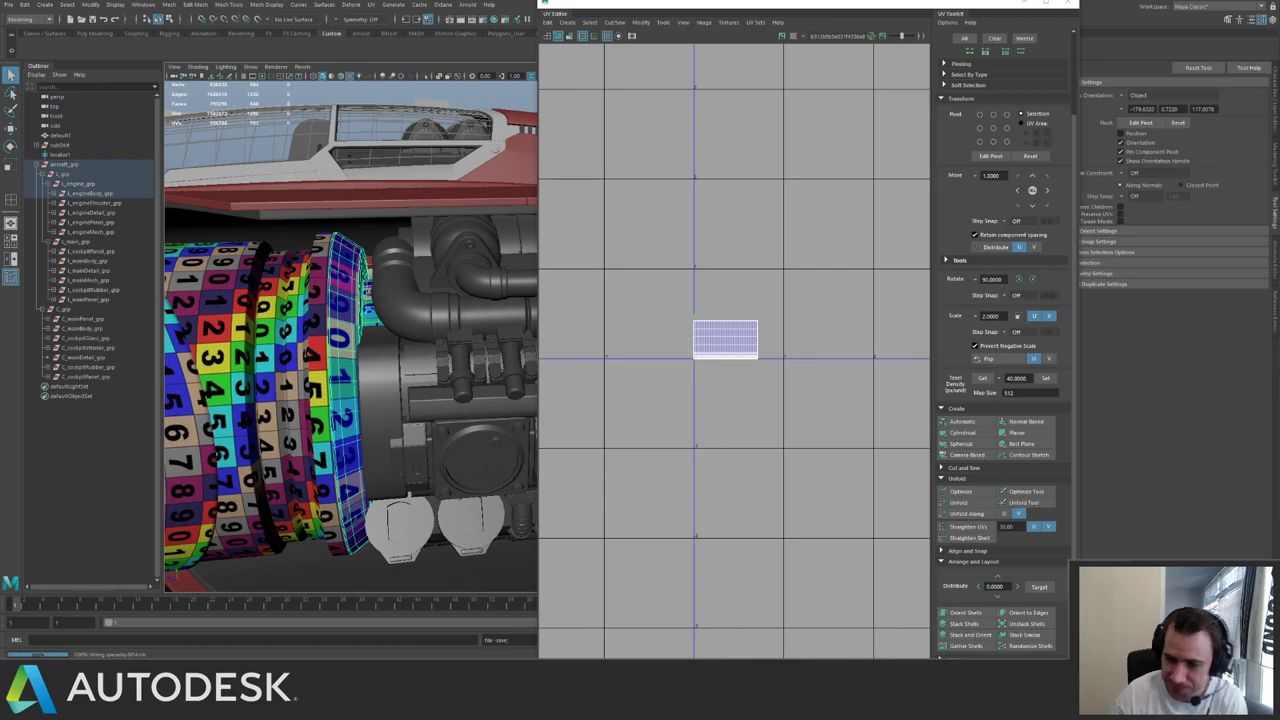
key("w")
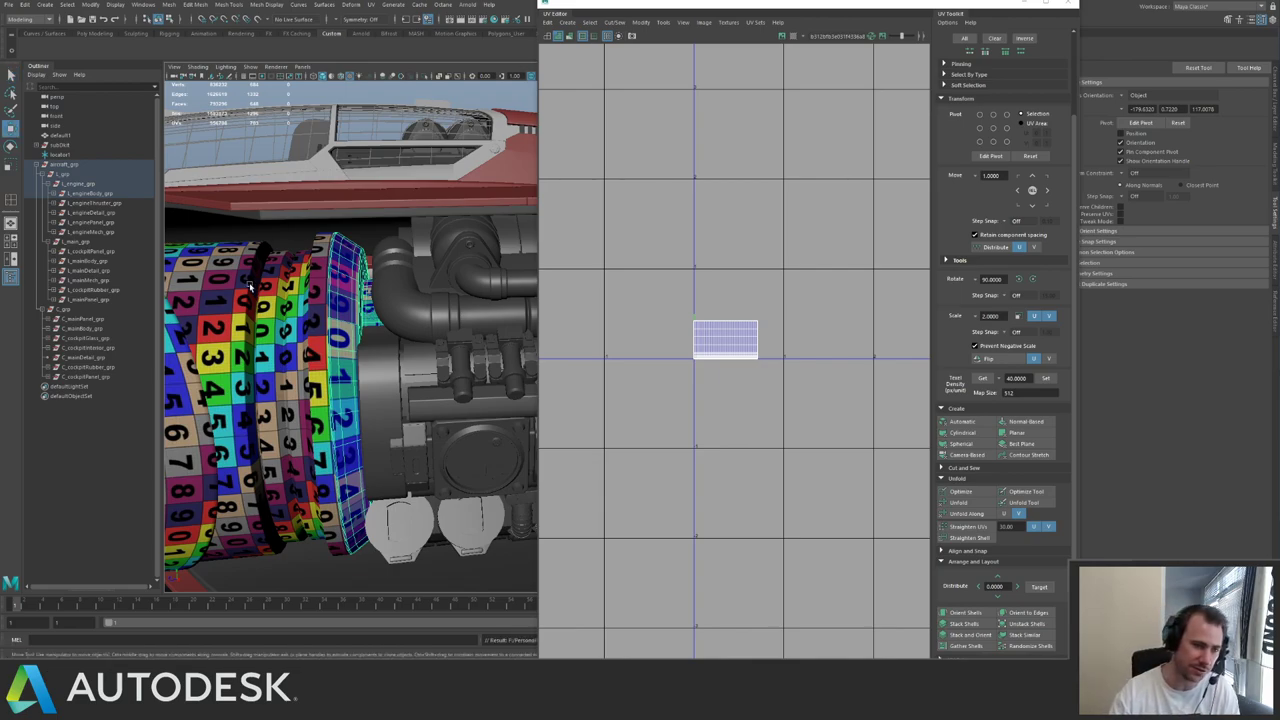
- Isolate the inner engine cylinder to select its front-end vertices, and move them slightly along the engine axis toward the checkered rings
left_click(377, 366)
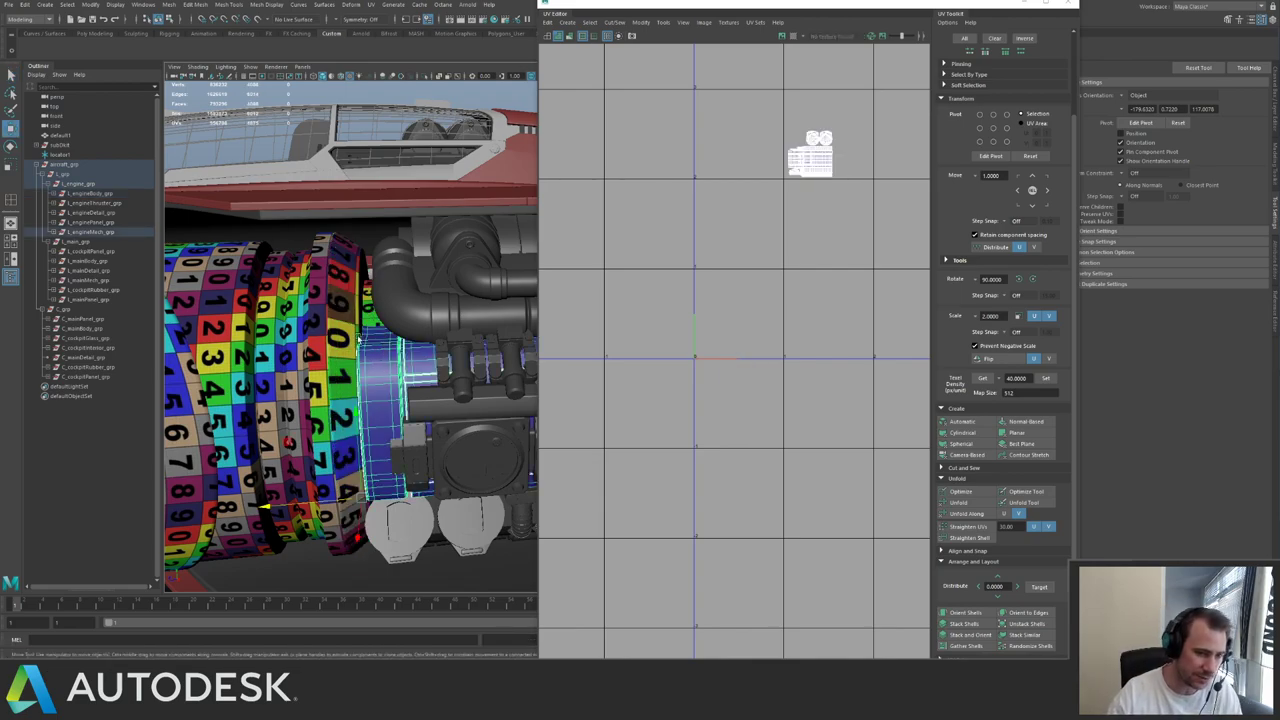
left_click(350, 351)
left_click_drag(350, 351, 413, 302, "alt")
left_click(393, 328)
key("ctrl+1")
right_click_drag(412, 302, 301, 262)
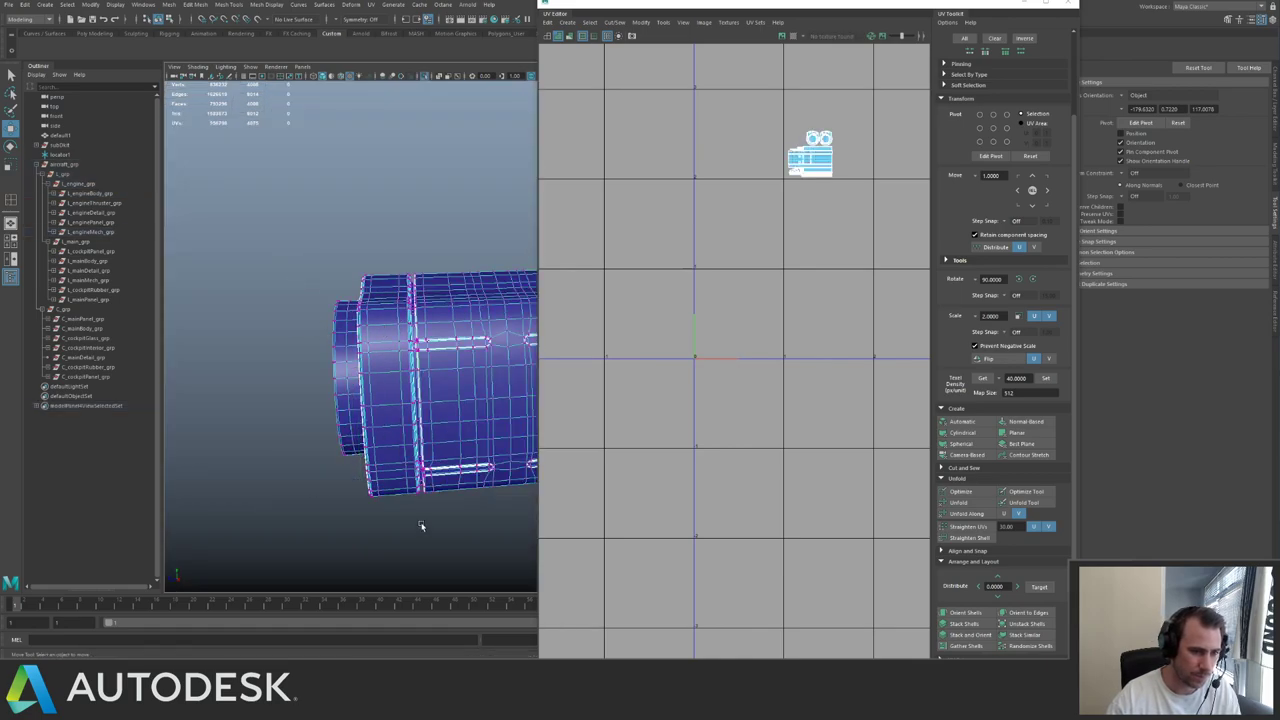
left_click_drag(421, 526, 388, 537)
left_click_drag(408, 460, 431, 397, "alt")
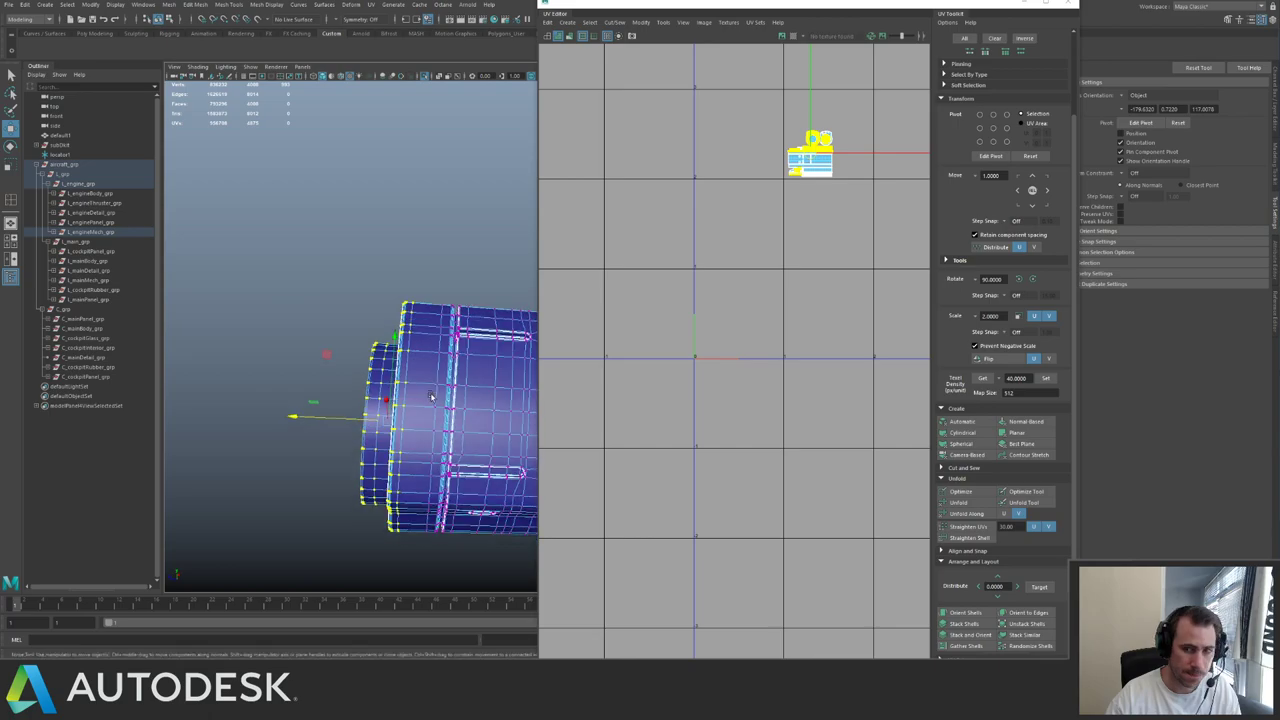
key("ctrl+1")
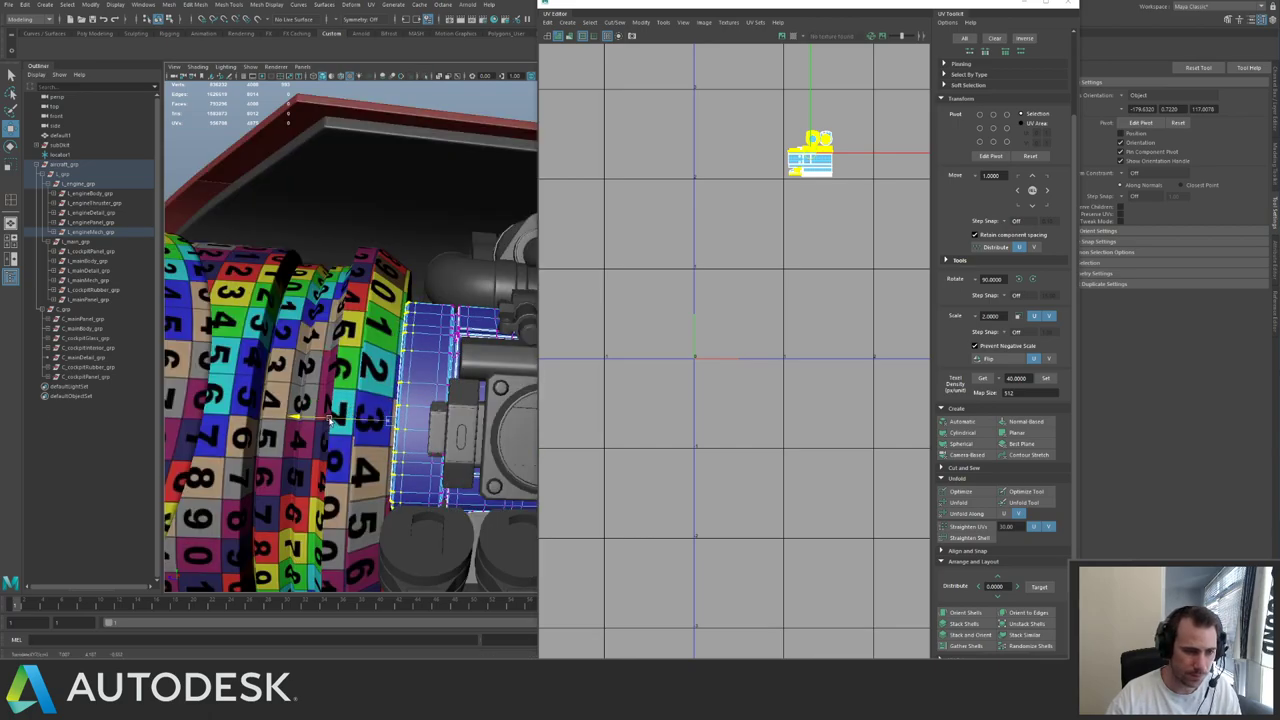
left_click_drag(331, 420, 326, 420)
right_click_drag(422, 390, 326, 263)
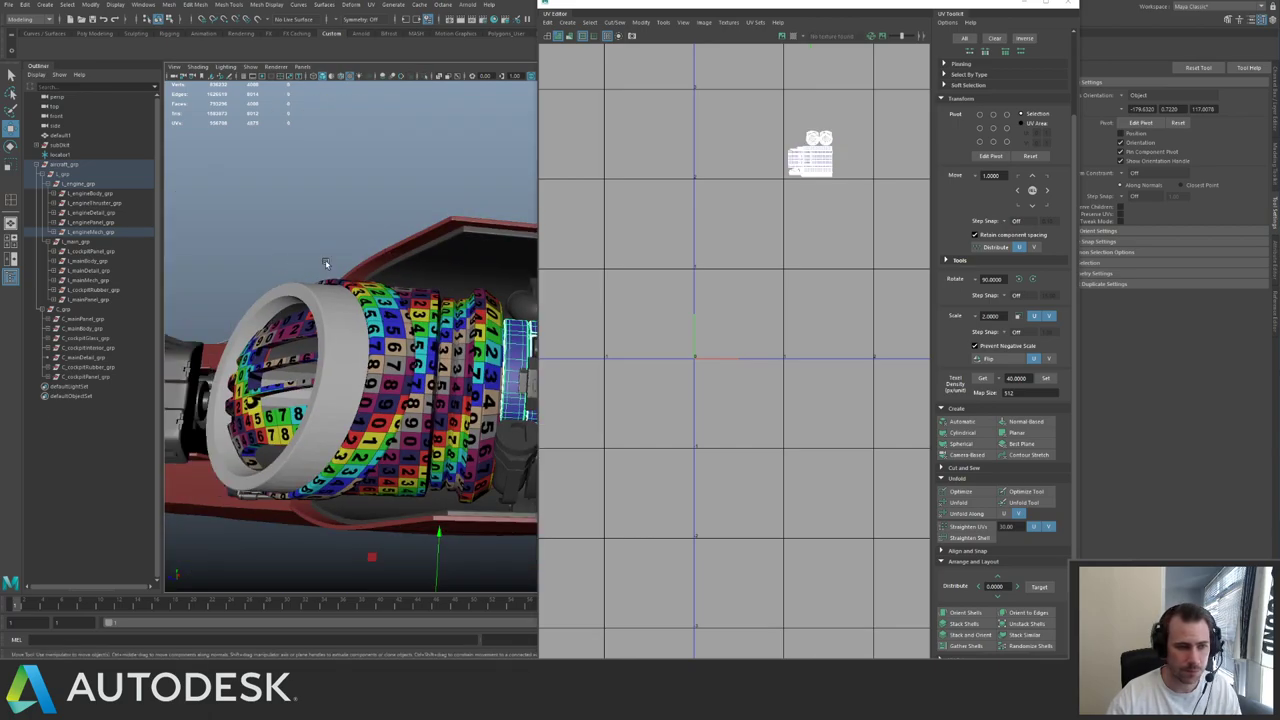
- Clear the selection around the checkered engine ring and save the scene
left_click_drag(326, 263, 310, 232, "alt")
left_click(338, 226)
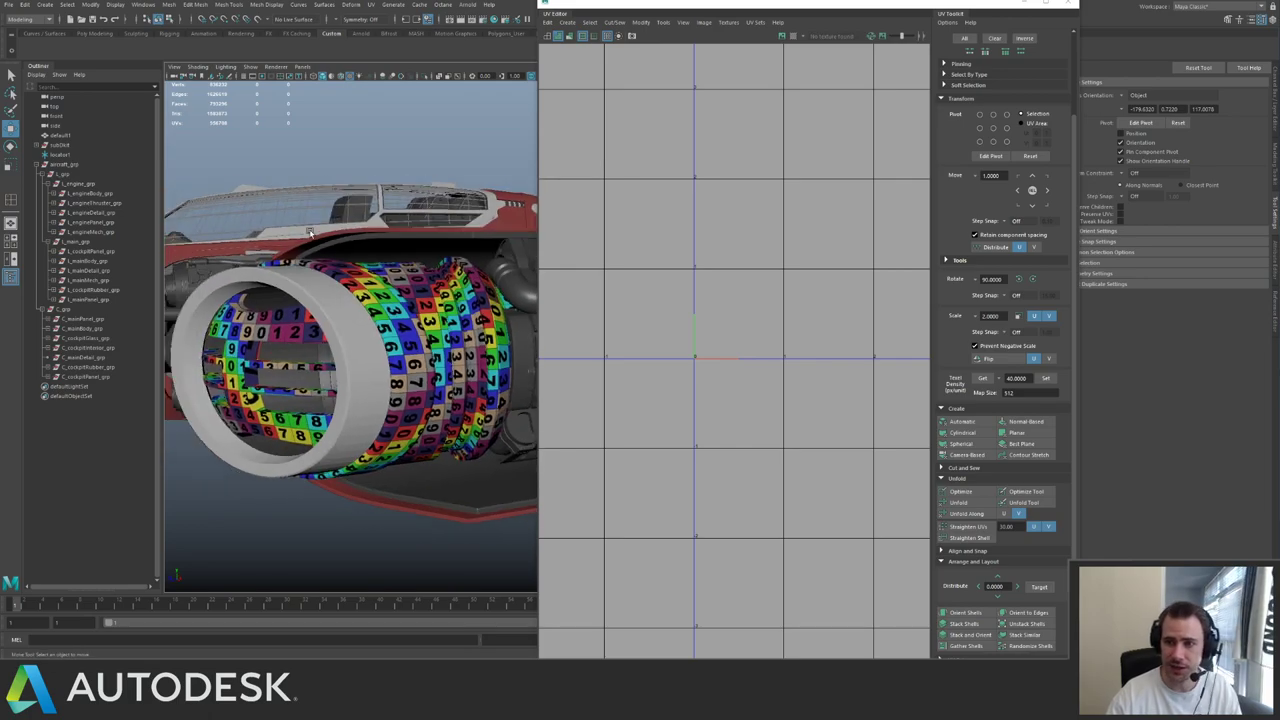
key("ctrl+s")
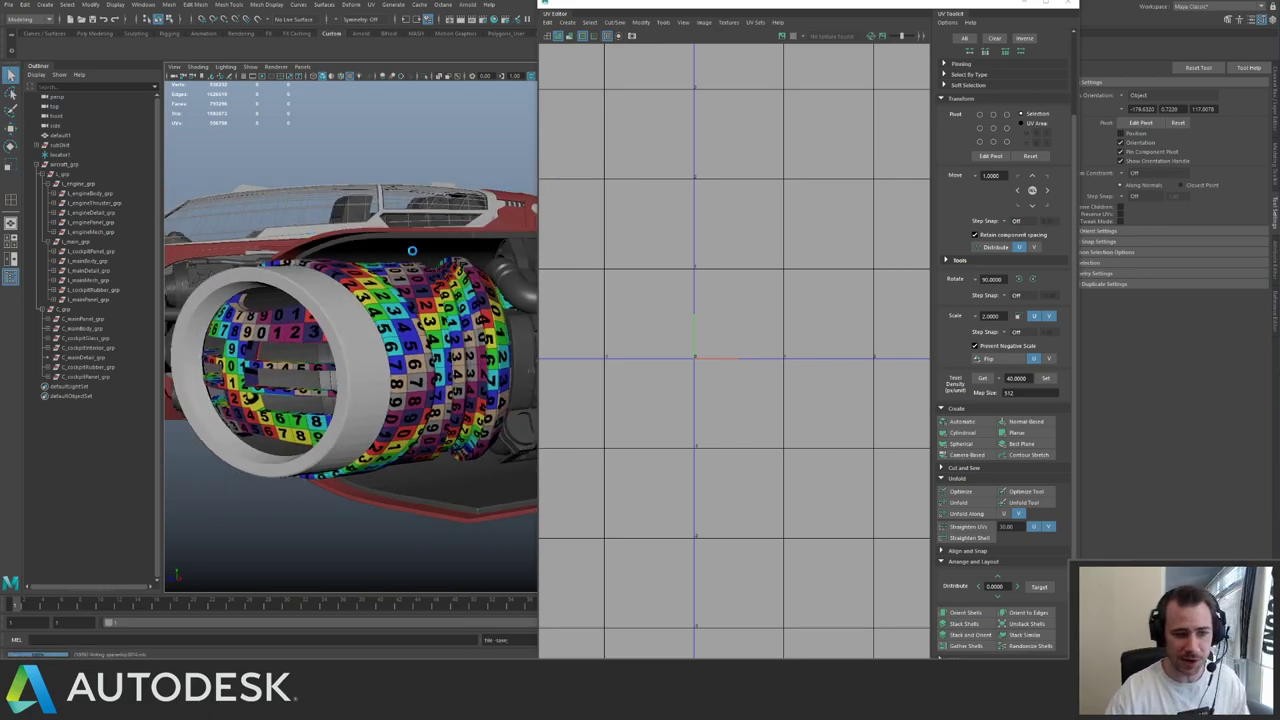
key("w")
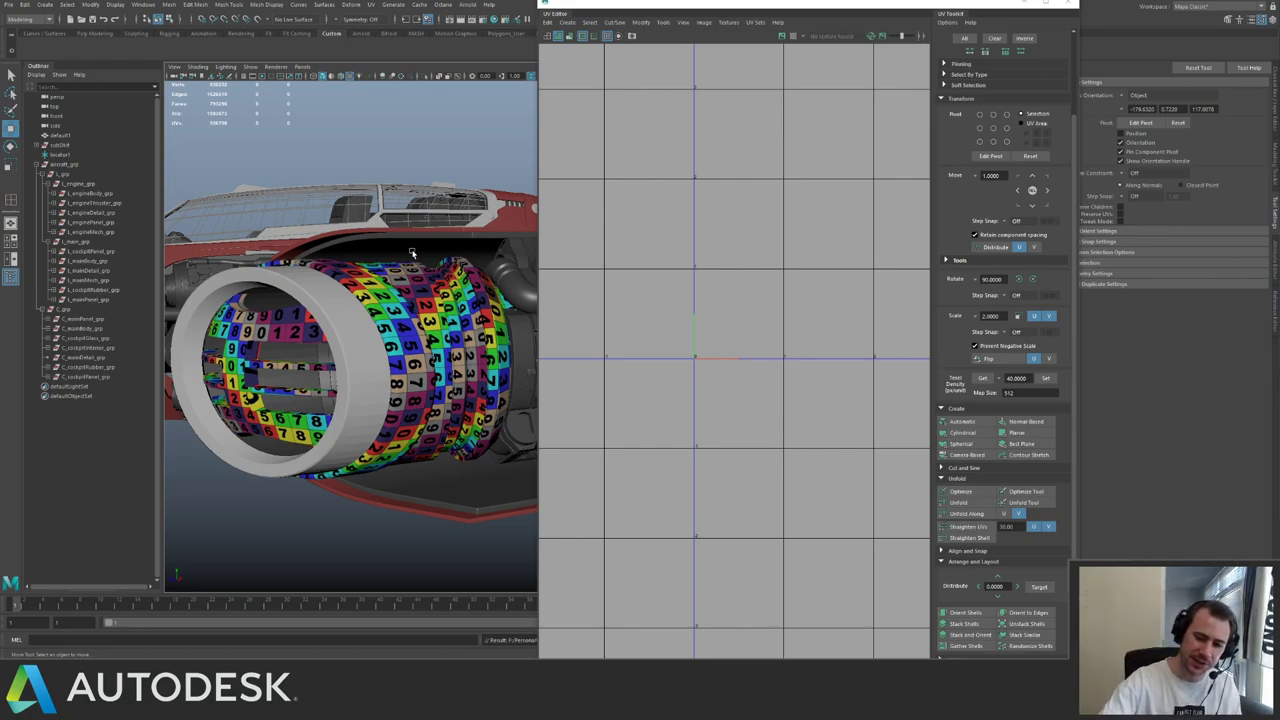
left_click(351, 526)
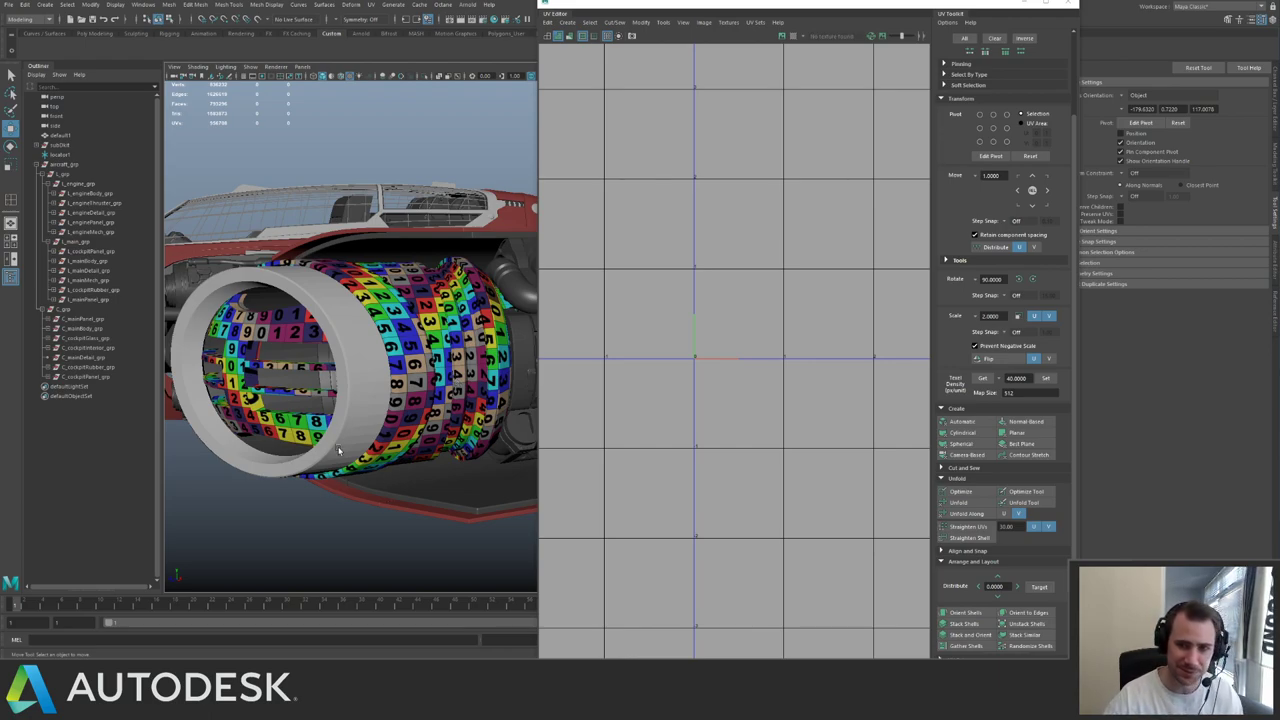
- Move the UV Editor aside to uncover more of the model, and select and frame the ribbed engine cylinder
left_click_drag(970, 8, 1166, 8)
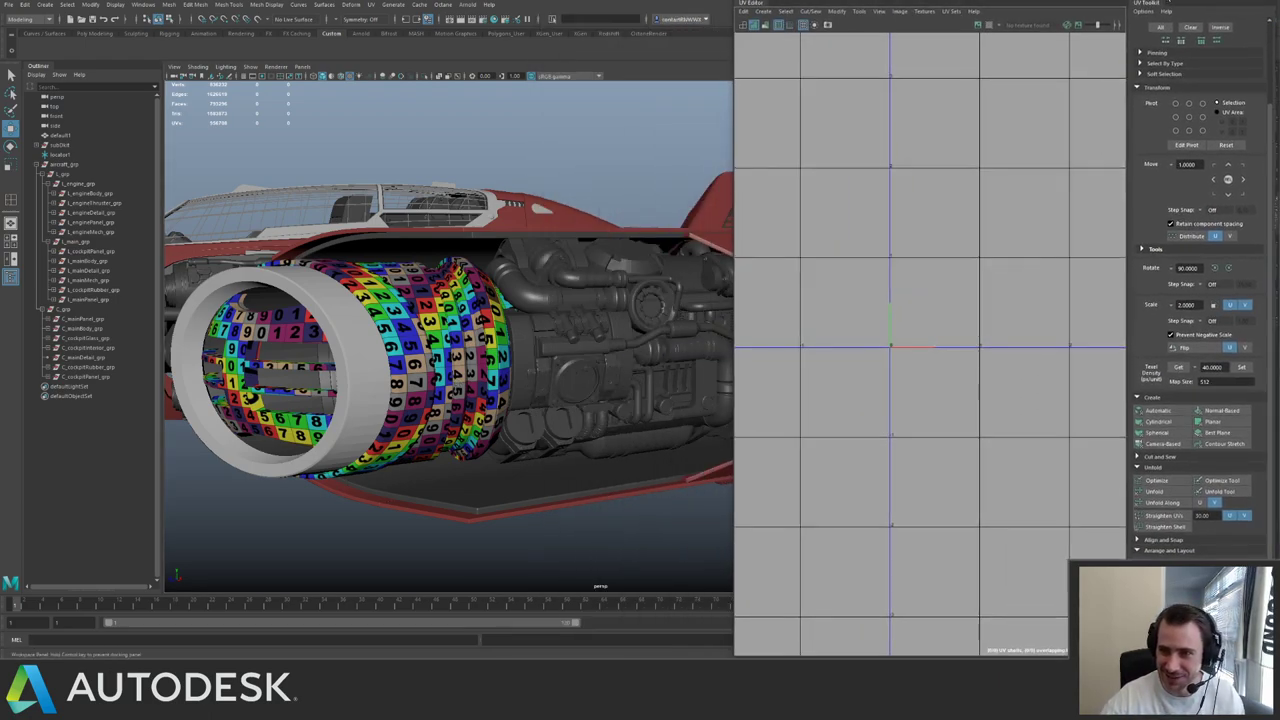
left_click_drag(506, 275, 528, 300, "alt")
middle_click_drag(528, 300, 330, 310, "alt")
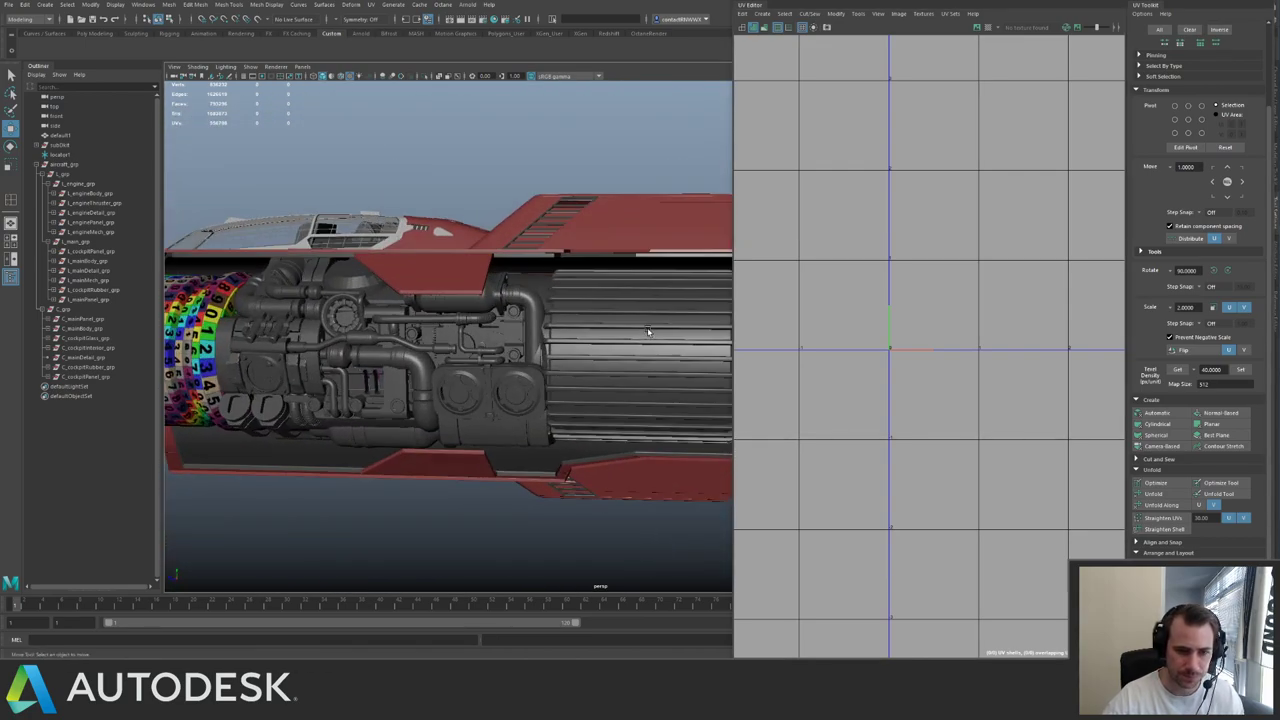
left_click(647, 327)
key("f")
left_click_drag(652, 270, 487, 262, "alt")
key("f")
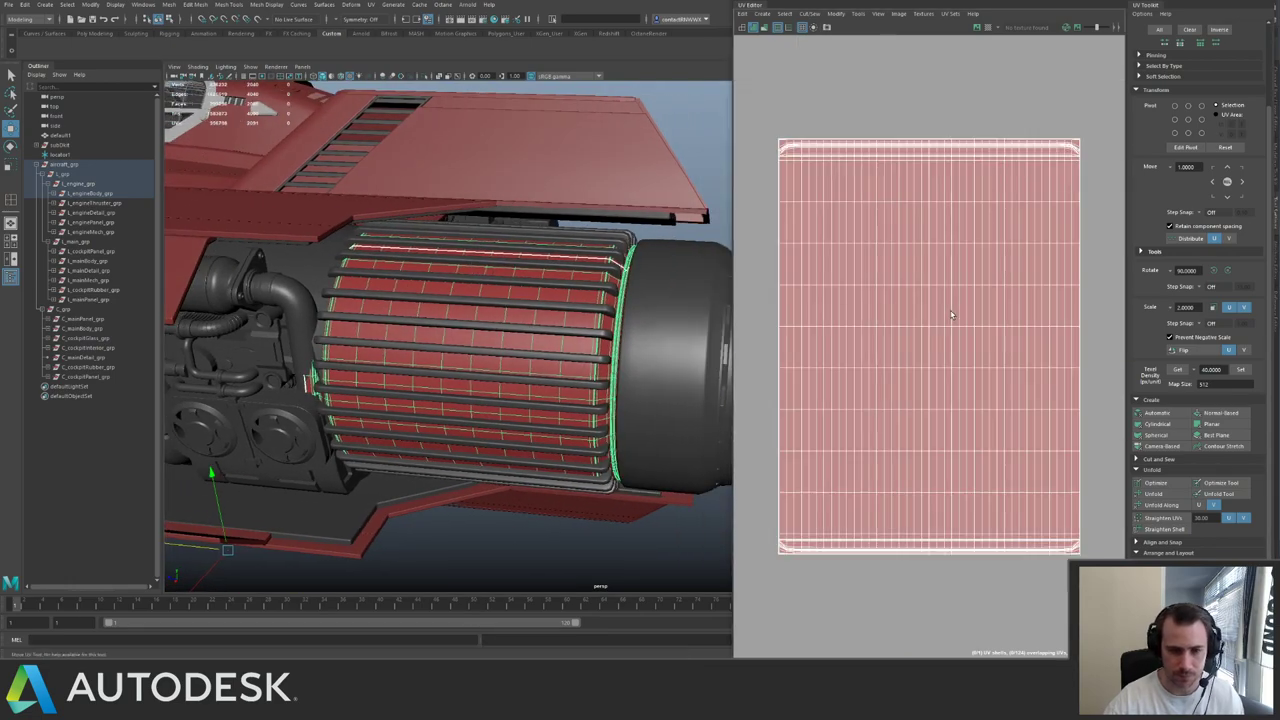
- Switch off smooth preview on the ribbed engine cylinder, select all UVs of its shell and flip them
scroll(895, 280, "down", 3)
key("1")
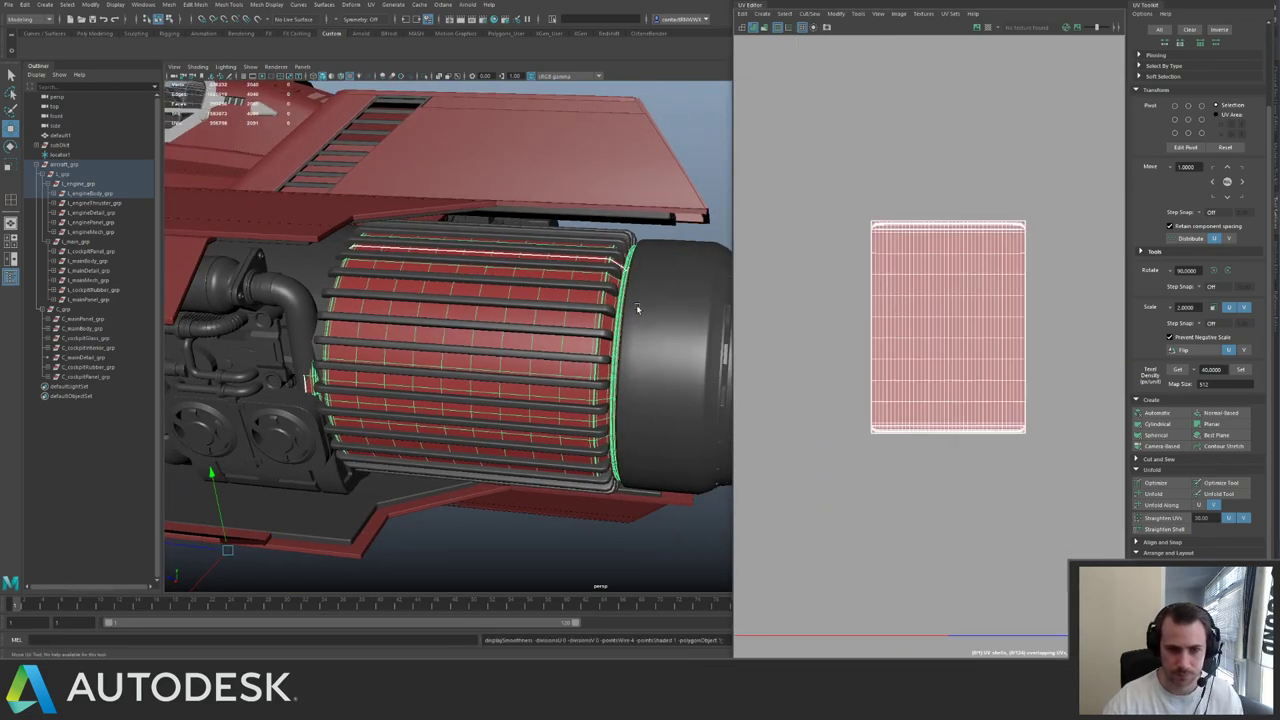
scroll(636, 308, "up", 3)
scroll(877, 337, "up", 2)
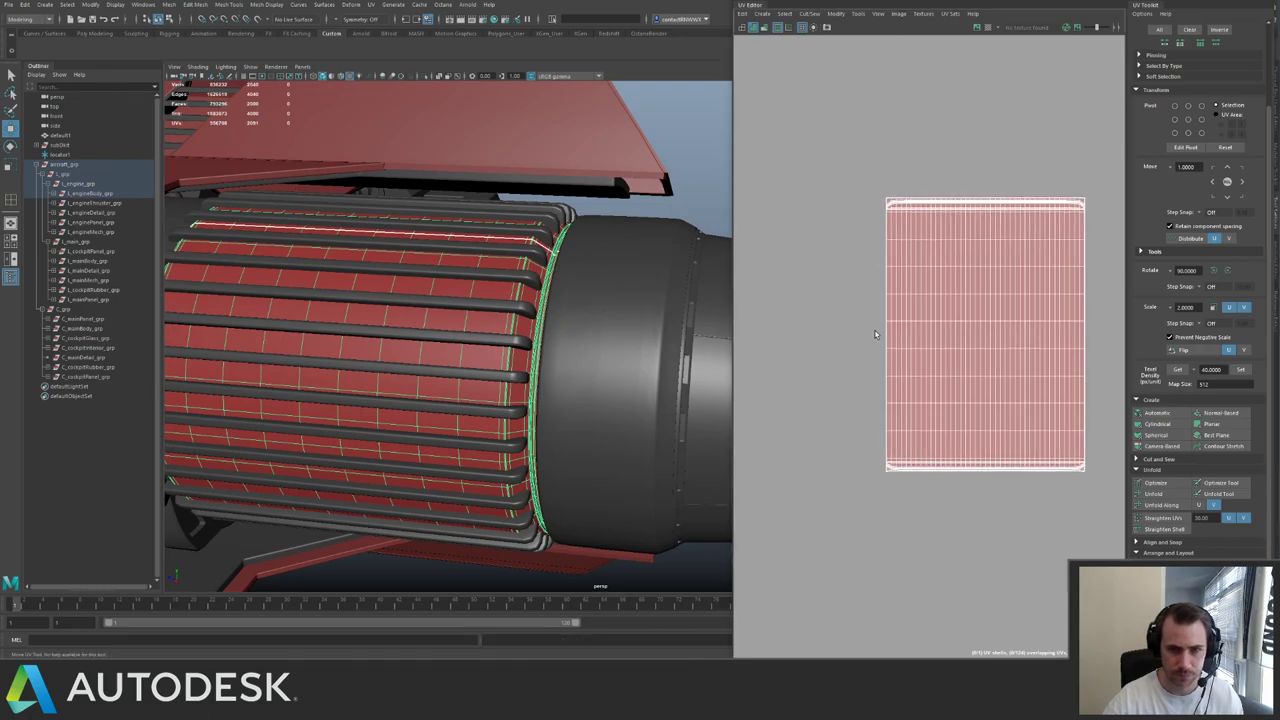
right_click_drag(880, 335, 943, 303)
right_click_drag(1038, 286, 923, 226, "alt")
left_click_drag(910, 203, 1077, 380)
middle_click_drag(1077, 380, 1028, 343, "alt")
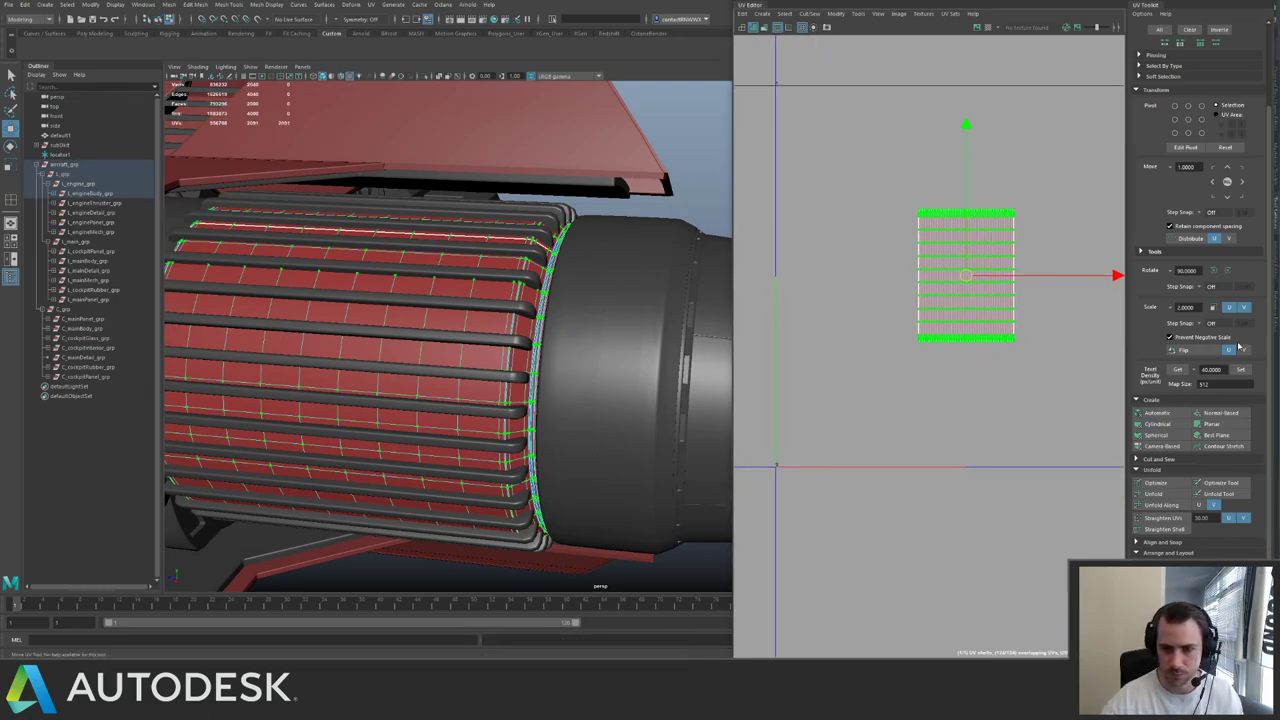
left_click(1240, 348)
left_click_drag(590, 300, 554, 311, "alt")
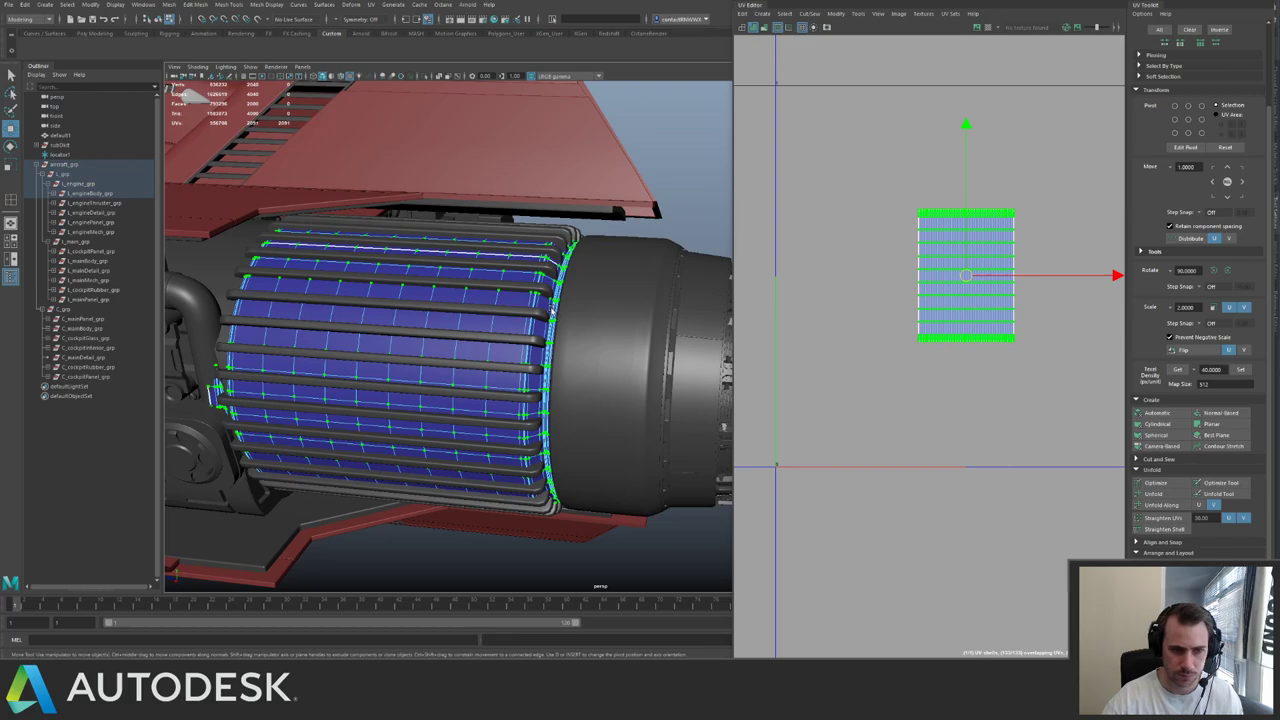
- Select the narrow ring band behind the ribbed cylinder and isolate it in the viewport
left_click(573, 319)
left_click(574, 320)
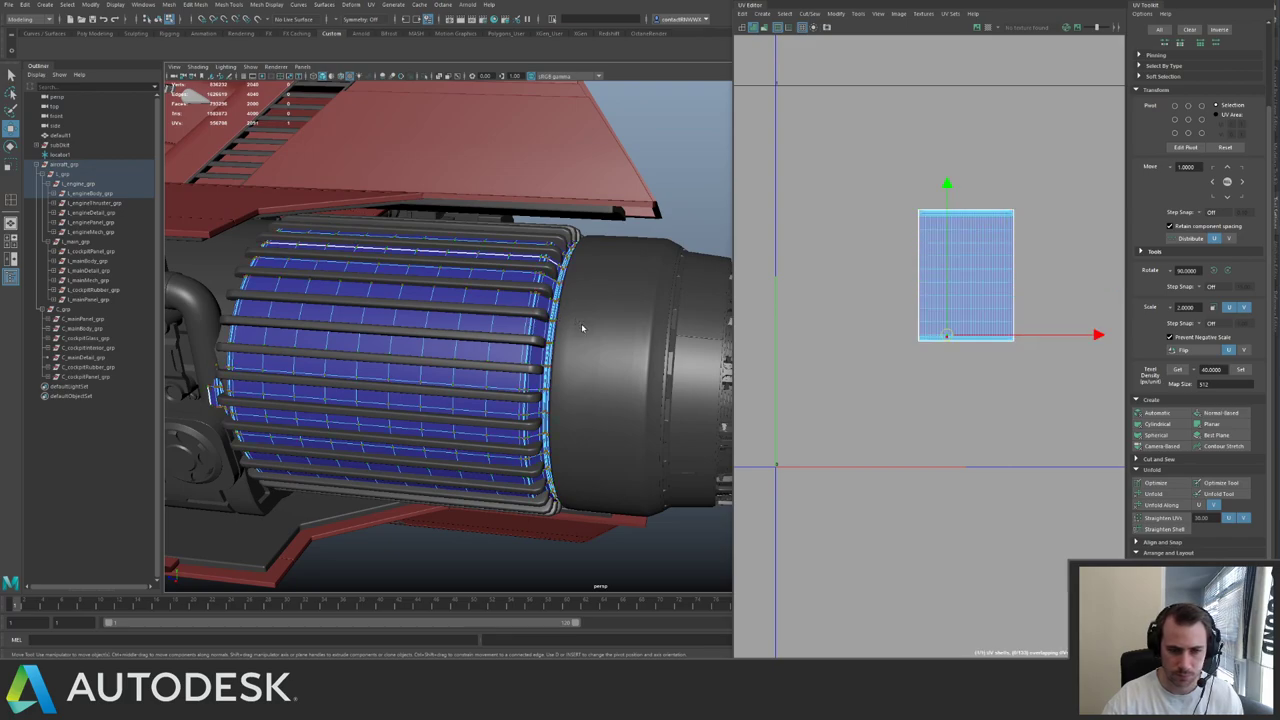
right_click_drag(582, 327, 612, 316)
double_click(612, 316)
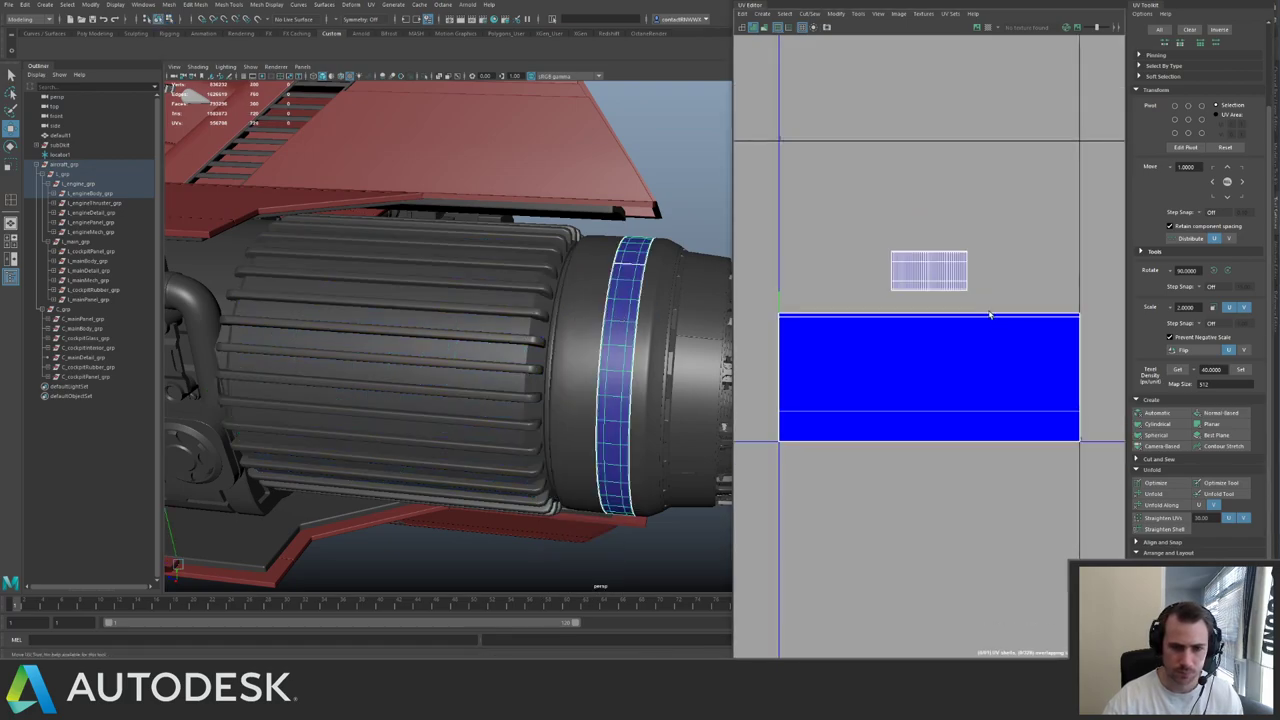
scroll(990, 316, "down", 1)
key("ctrl+1")
left_click_drag(651, 328, 617, 380, "alt")
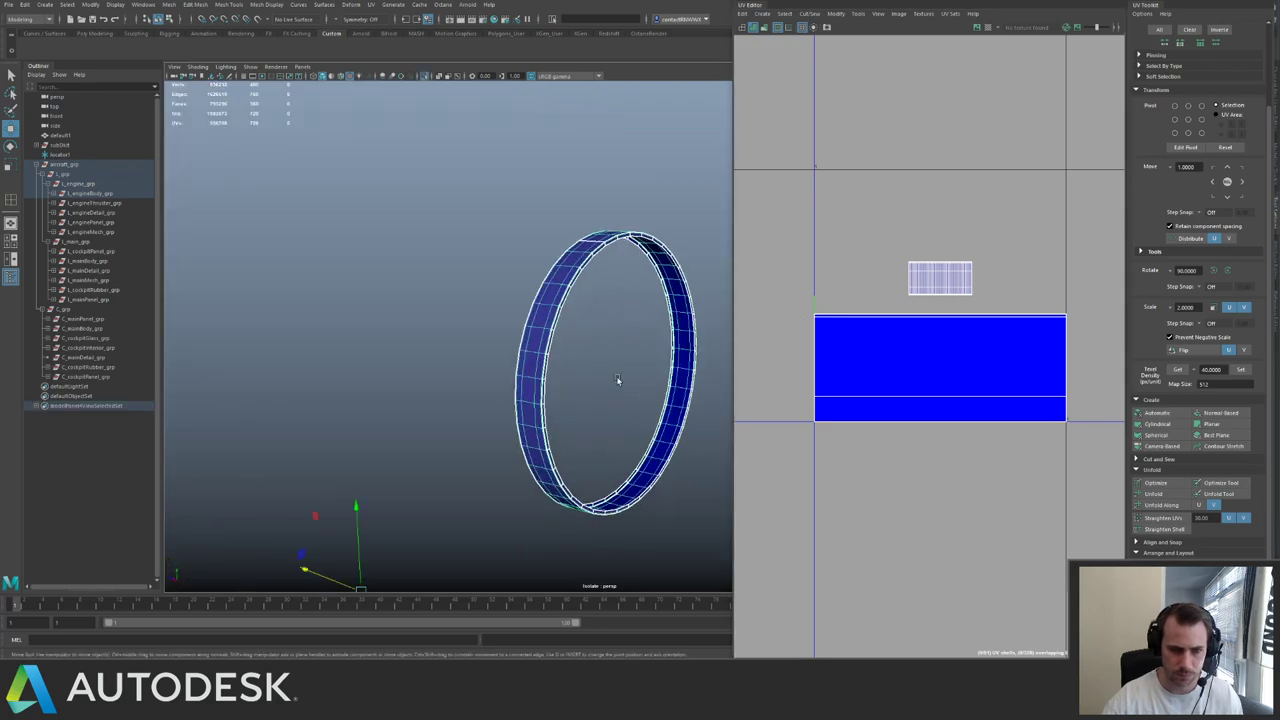
- Select all faces of the isolated ring and unitize their UVs
key("F11")
left_click_drag(483, 170, 771, 486)
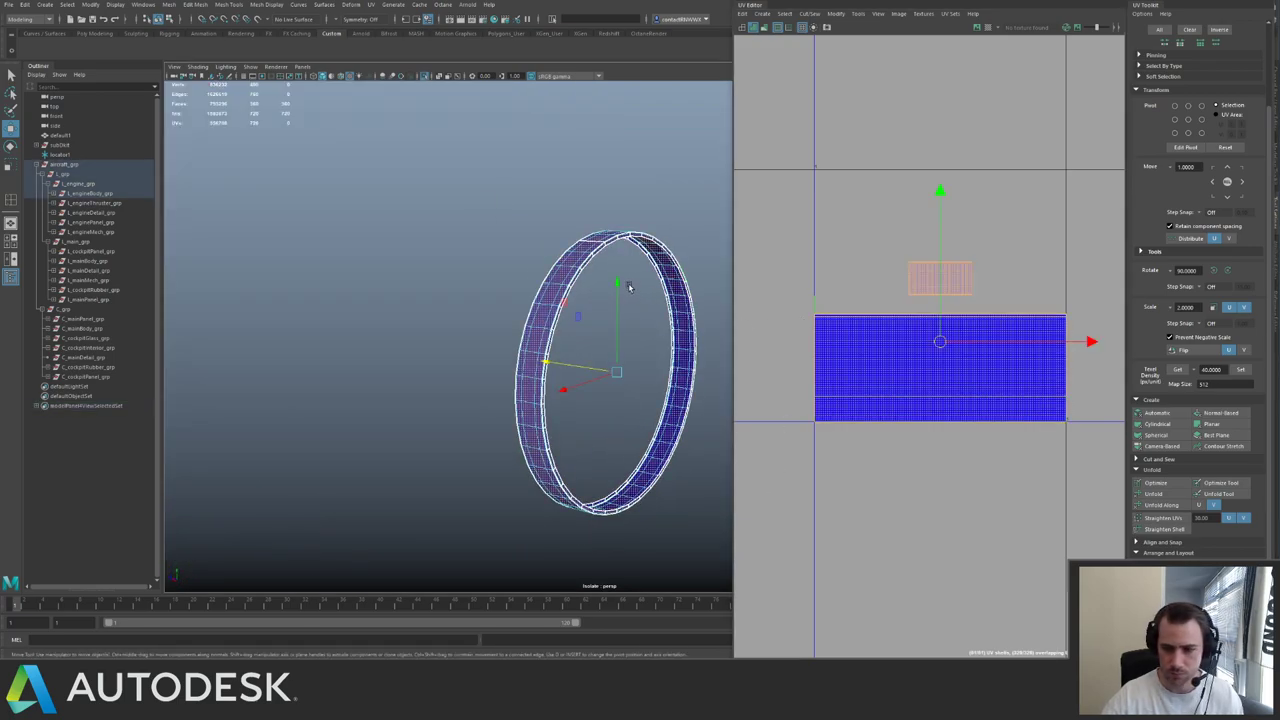
left_click_drag(610, 270, 595, 231, "alt")
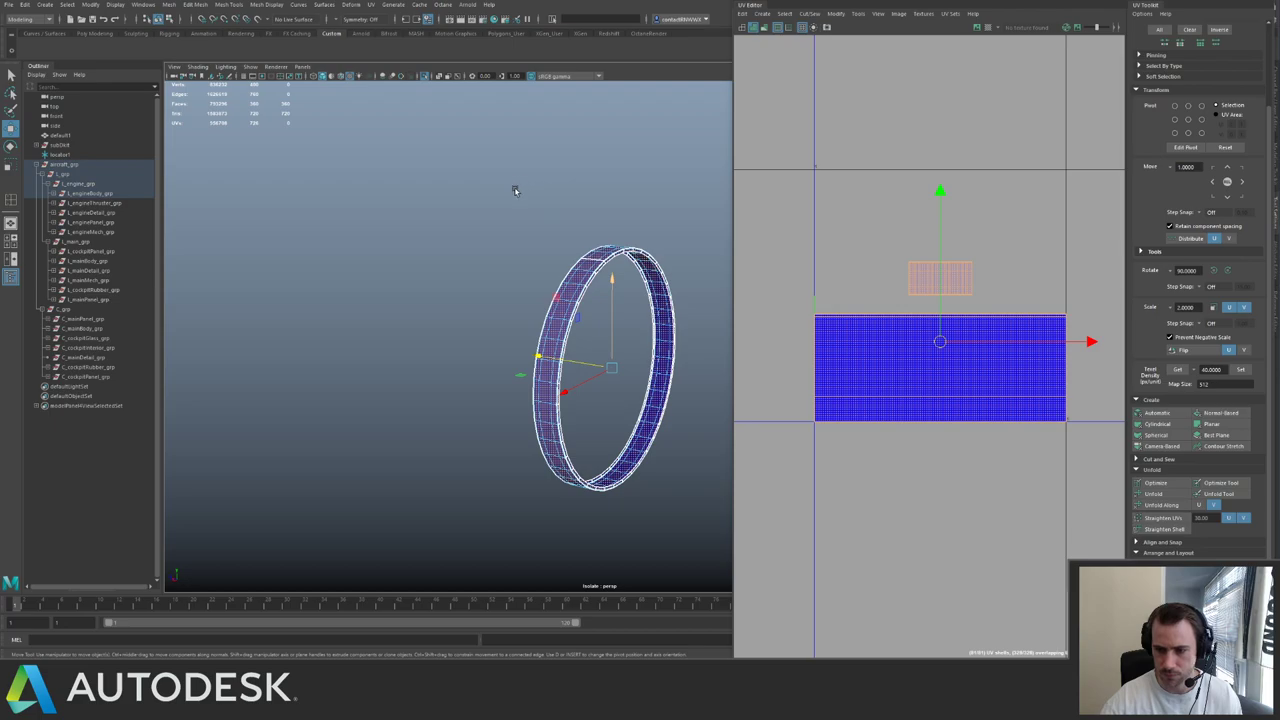
left_click_drag(512, 184, 690, 459)
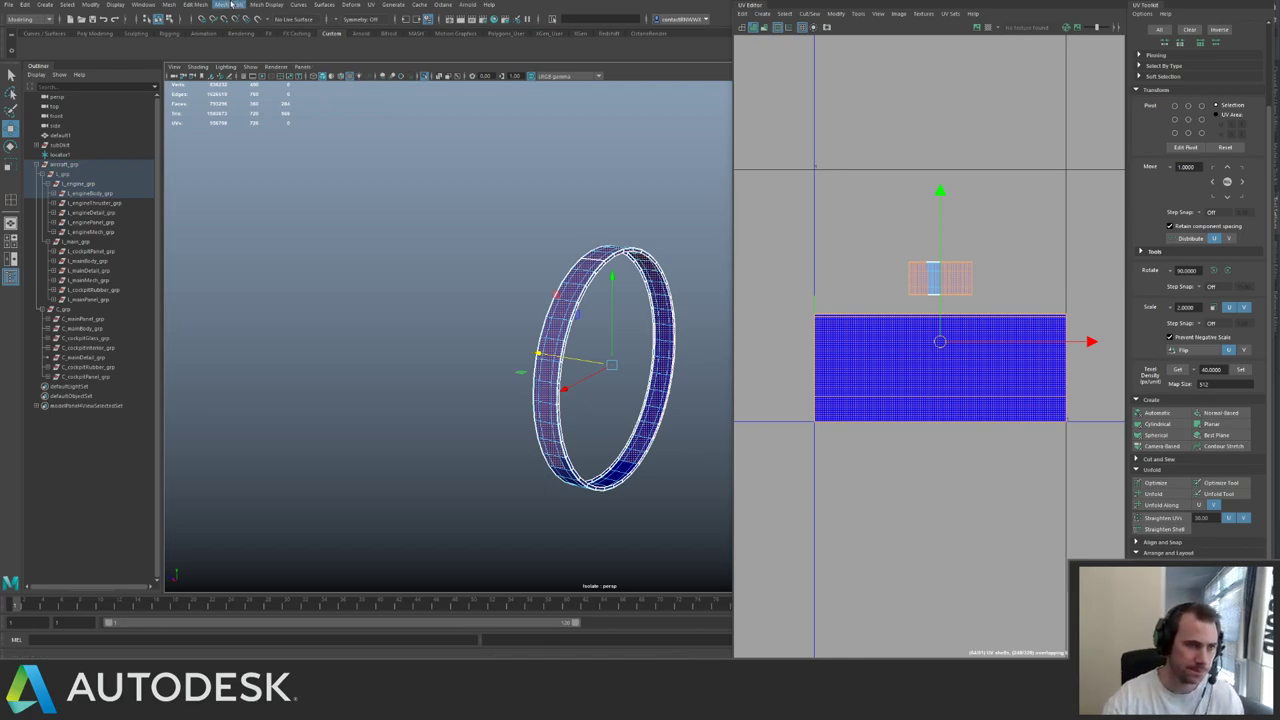
left_click(834, 14)
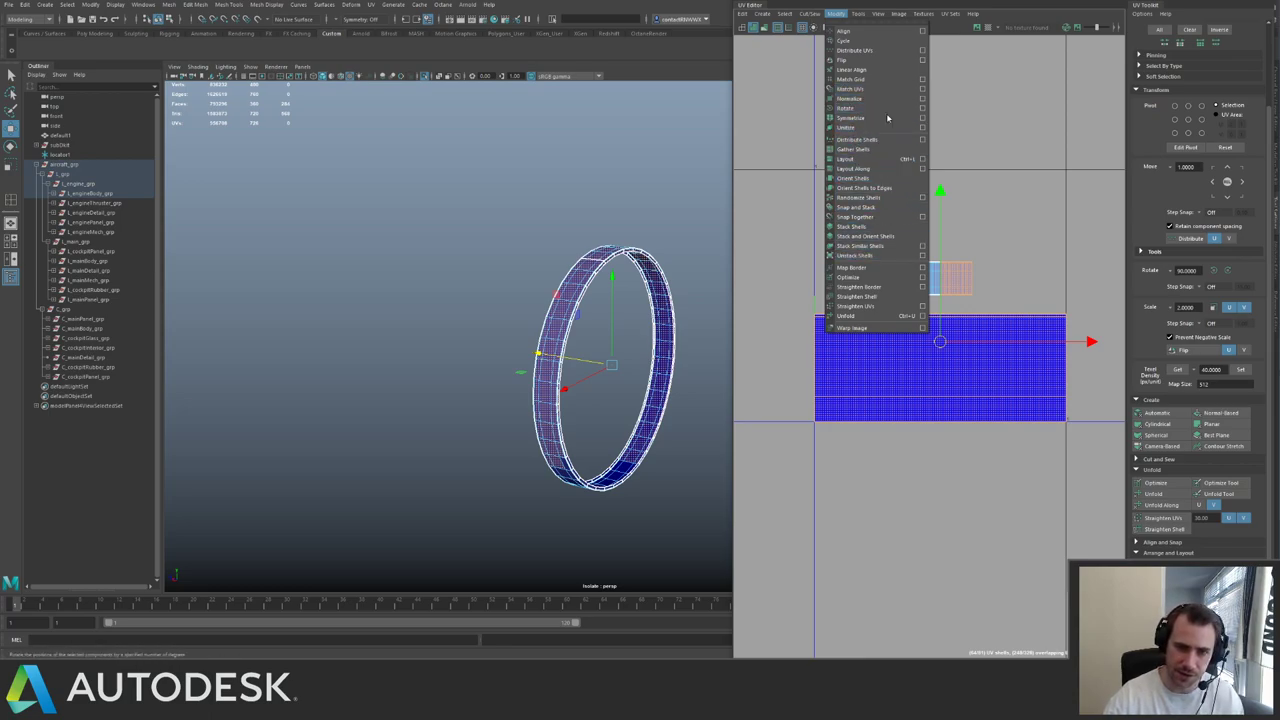
left_click(866, 127)
scroll(962, 304, "down", 2)
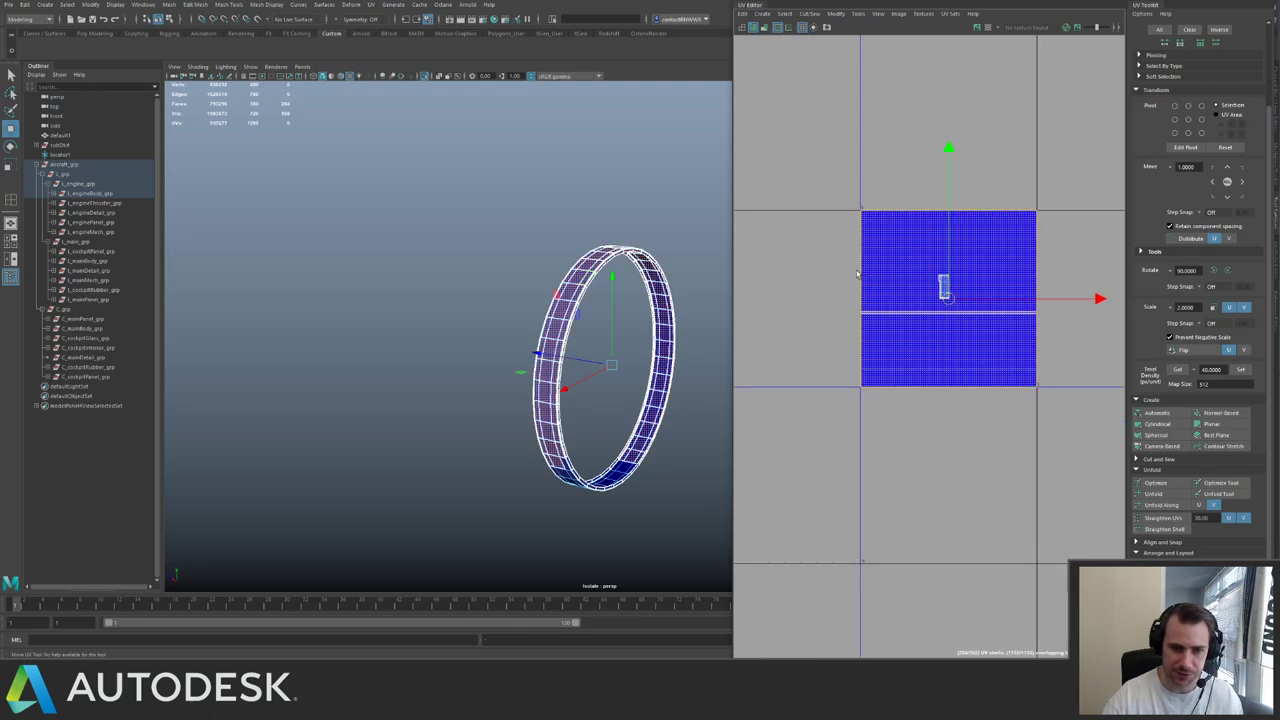
left_click_drag(450, 202, 702, 553)
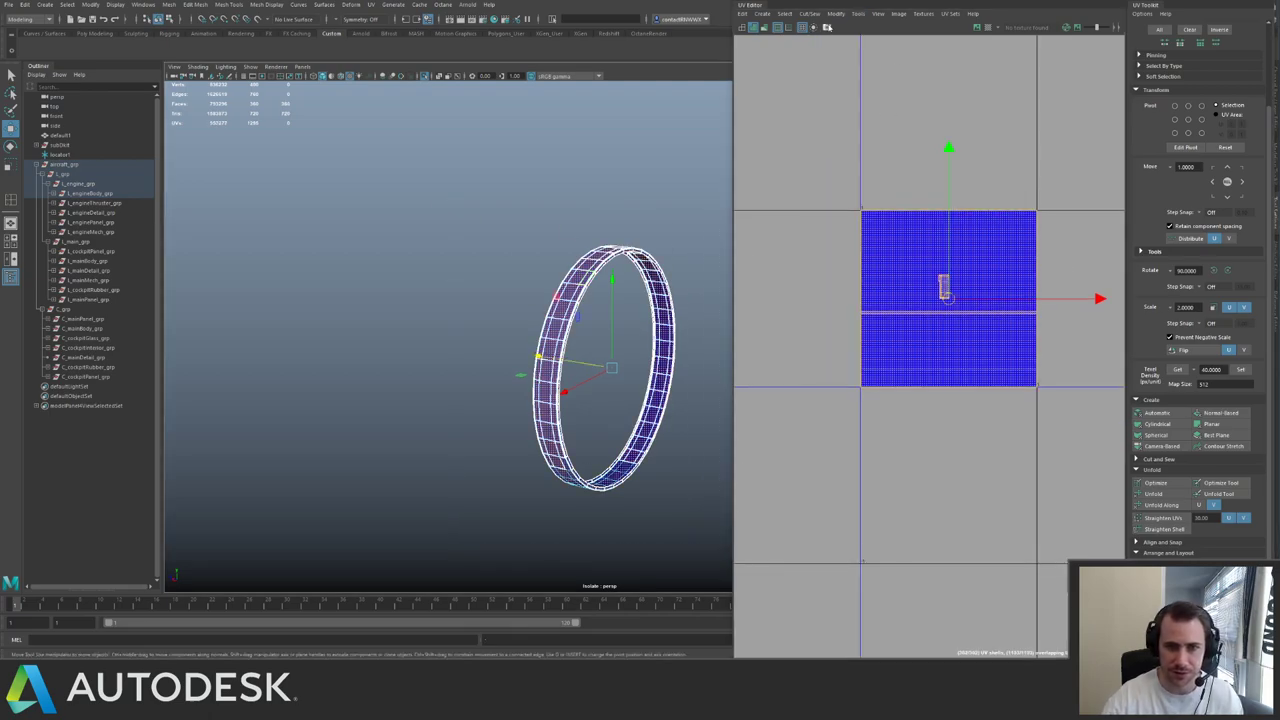
left_click(836, 13)
left_click(846, 127)
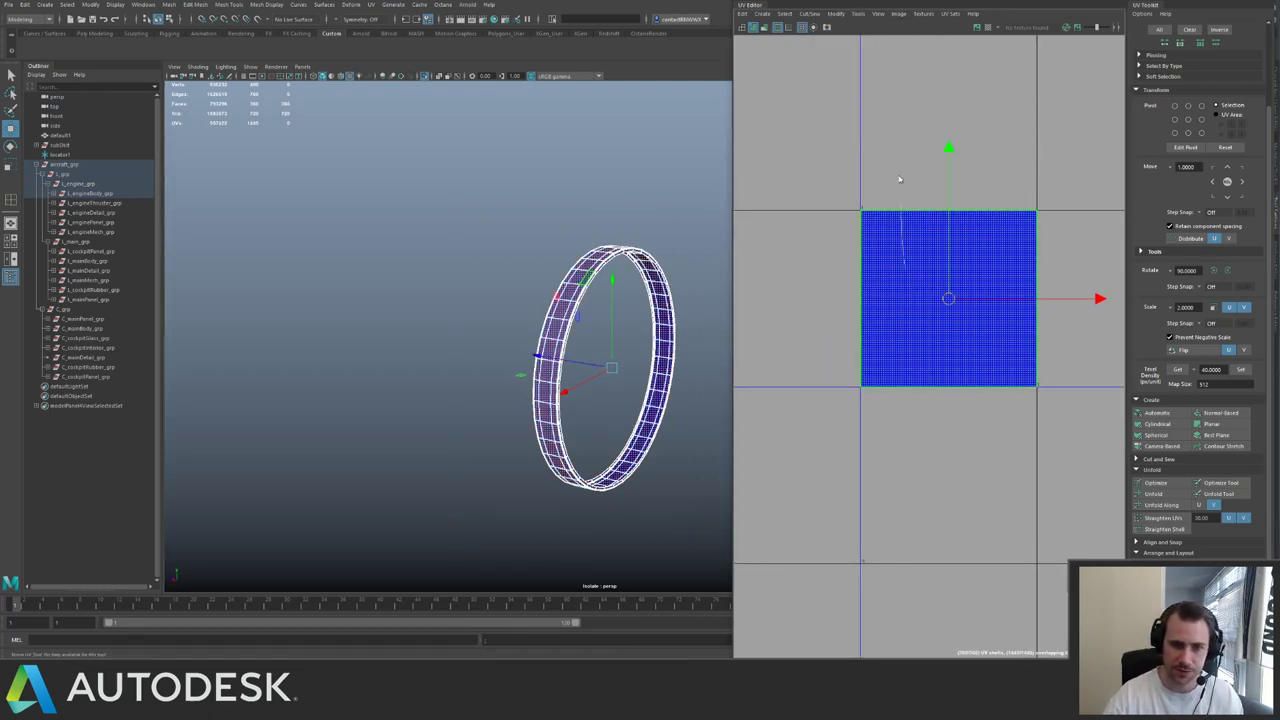
- Move and sew the ring's UV edges into one continuous shell, leaving a single seam across the band
key("F8")
middle_click_drag(545, 350, 430, 328, "alt")
right_click_drag(430, 328, 543, 382, "alt")
middle_click_drag(533, 330, 425, 328, "alt")
right_click_drag(425, 328, 623, 394, "alt")
middle_click_drag(446, 330, 496, 341, "alt")
left_click_drag(495, 342, 486, 323, "alt")
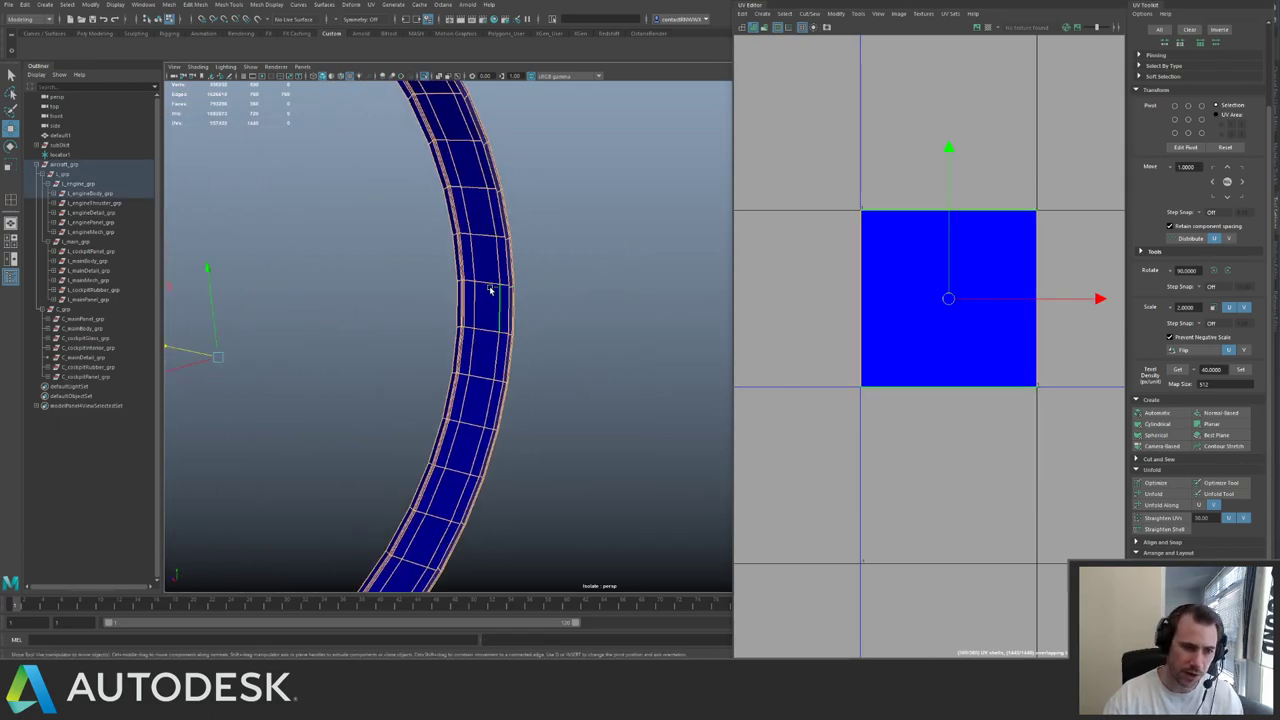
right_click_drag(983, 335, 850, 239, "alt")
key("shift+s")
- Select the ring's oversized sewn UV shell, scale it down and move it near the UV origin
key("F12")
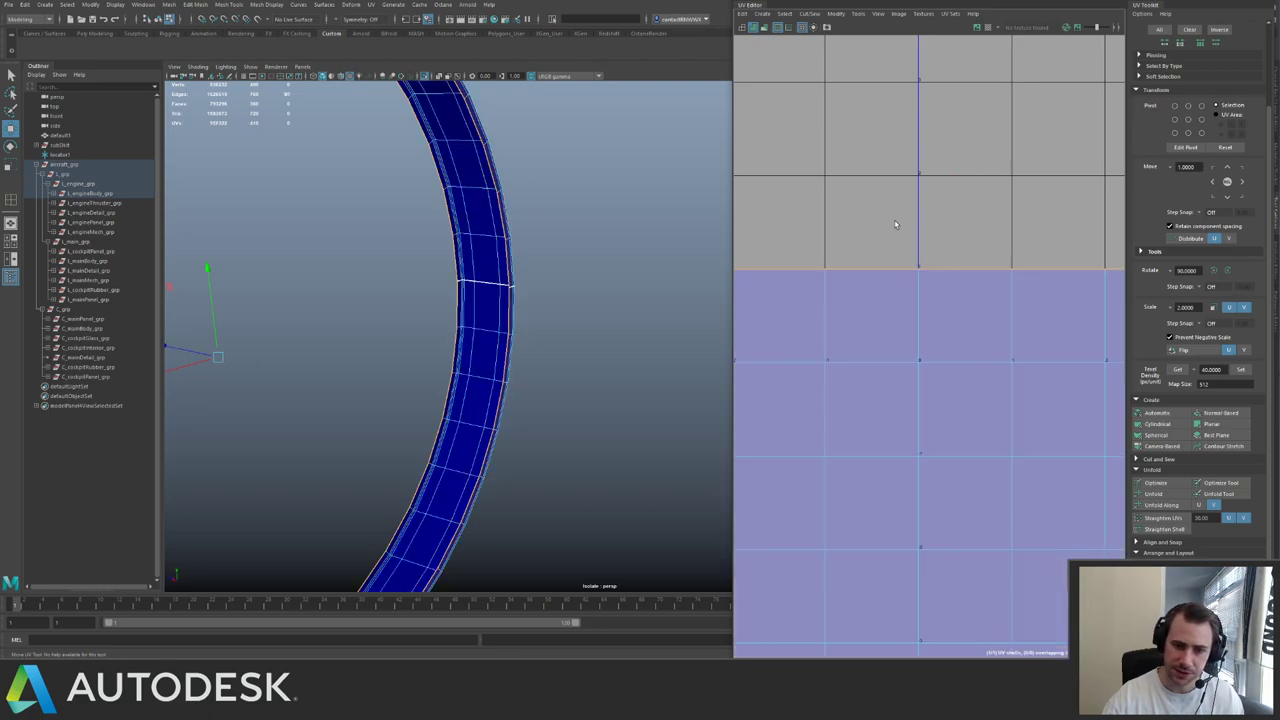
left_click_drag(877, 211, 945, 286)
scroll(940, 285, "down", 6)
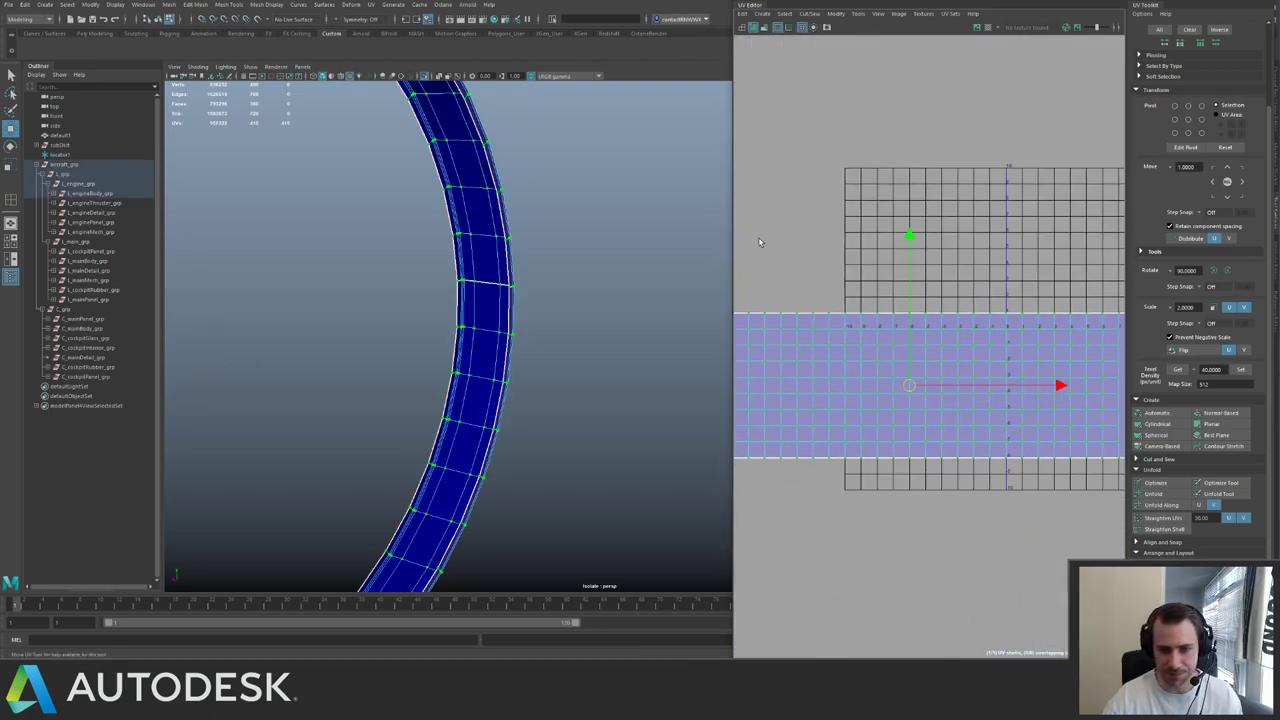
key("r")
left_click_drag(895, 398, 806, 401)
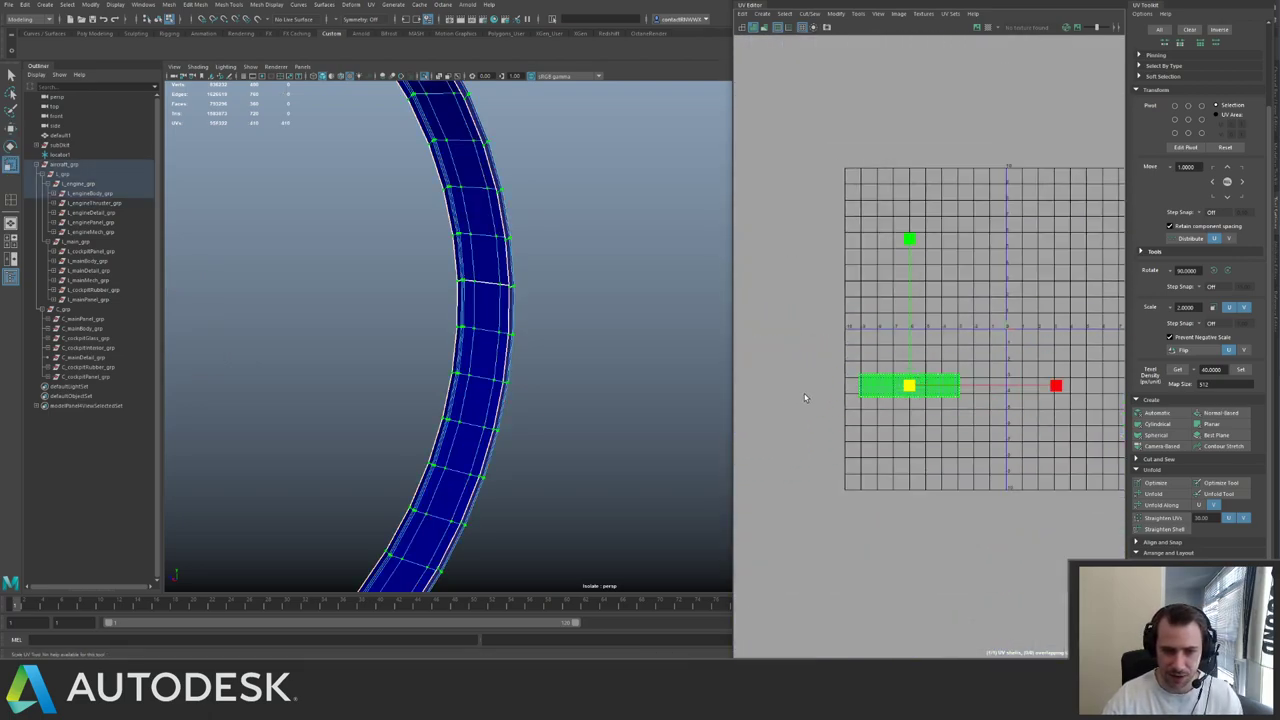
key("w")
left_click_drag(909, 386, 1034, 312)
middle_click_drag(1034, 312, 953, 312, "alt")
right_click_drag(953, 312, 1020, 335, "alt")
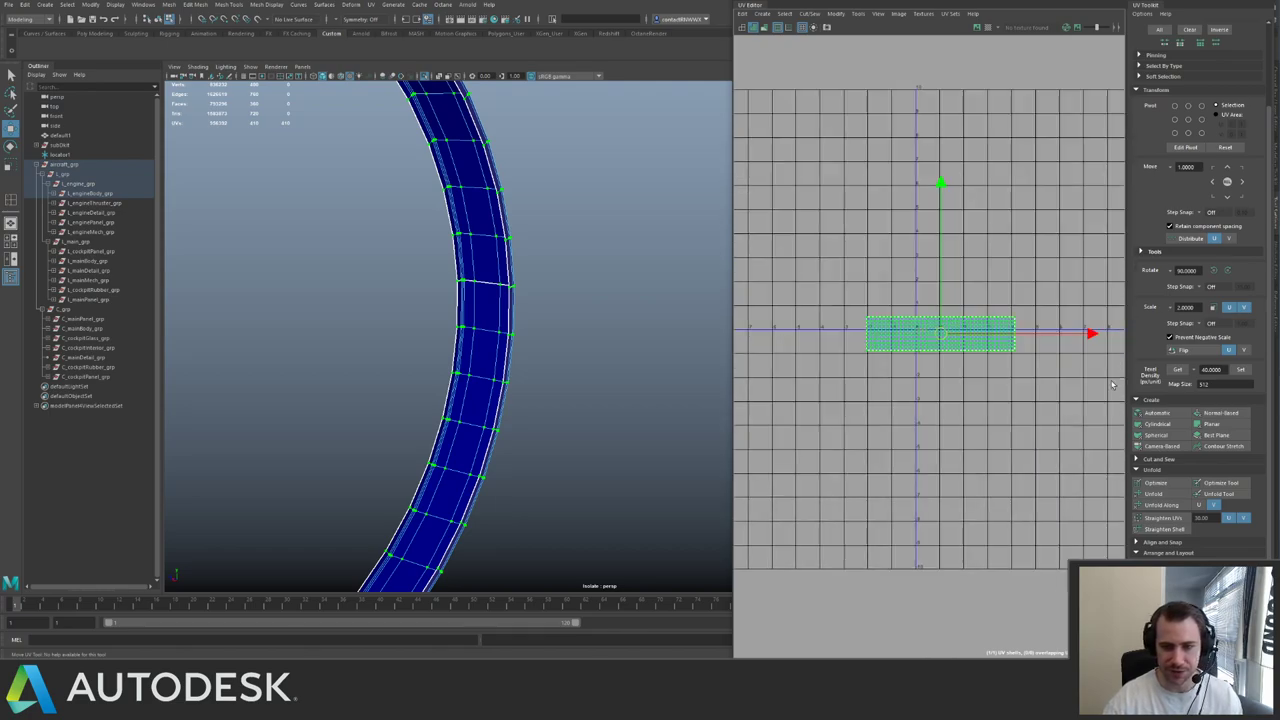
- Apply a texel density of 40 at map size 512 to the ring's shell and lay it out
left_click(1240, 370)
key("ctrl+l")
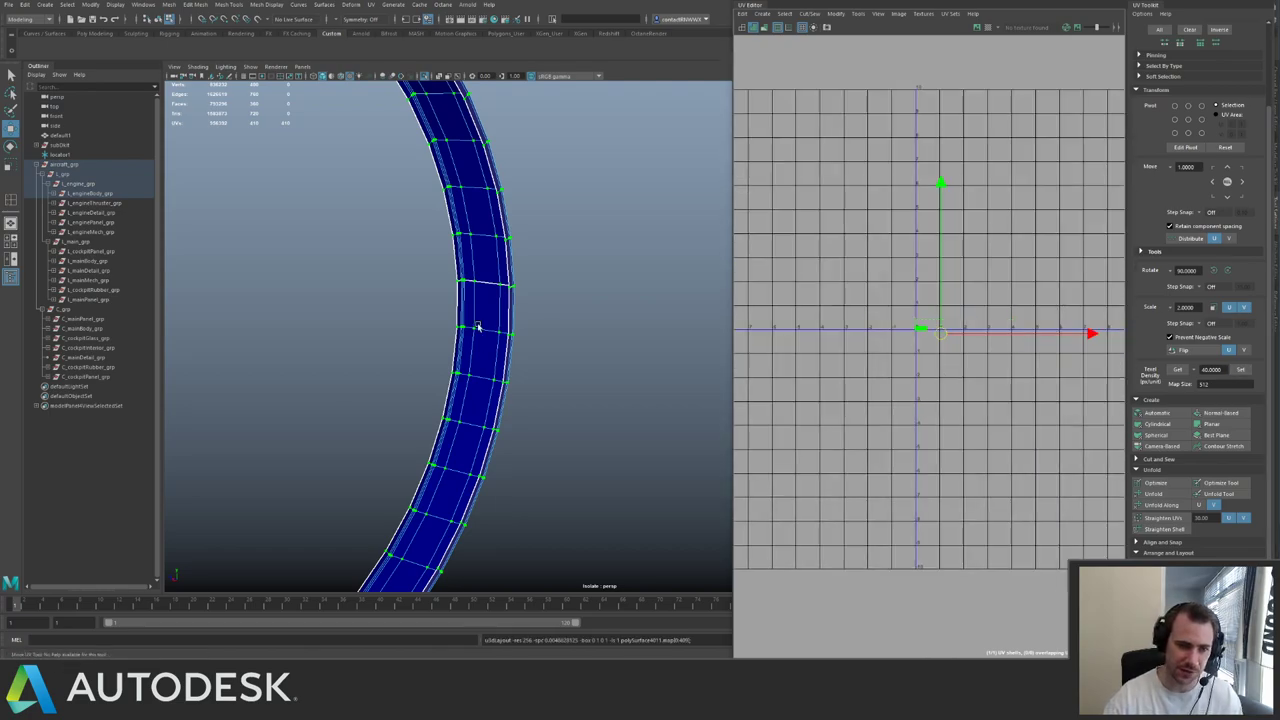
right_click_drag(478, 326, 507, 284)
- Show the rest of the model again and assign the numbered checker material to the ring band
key("ctrl+1")
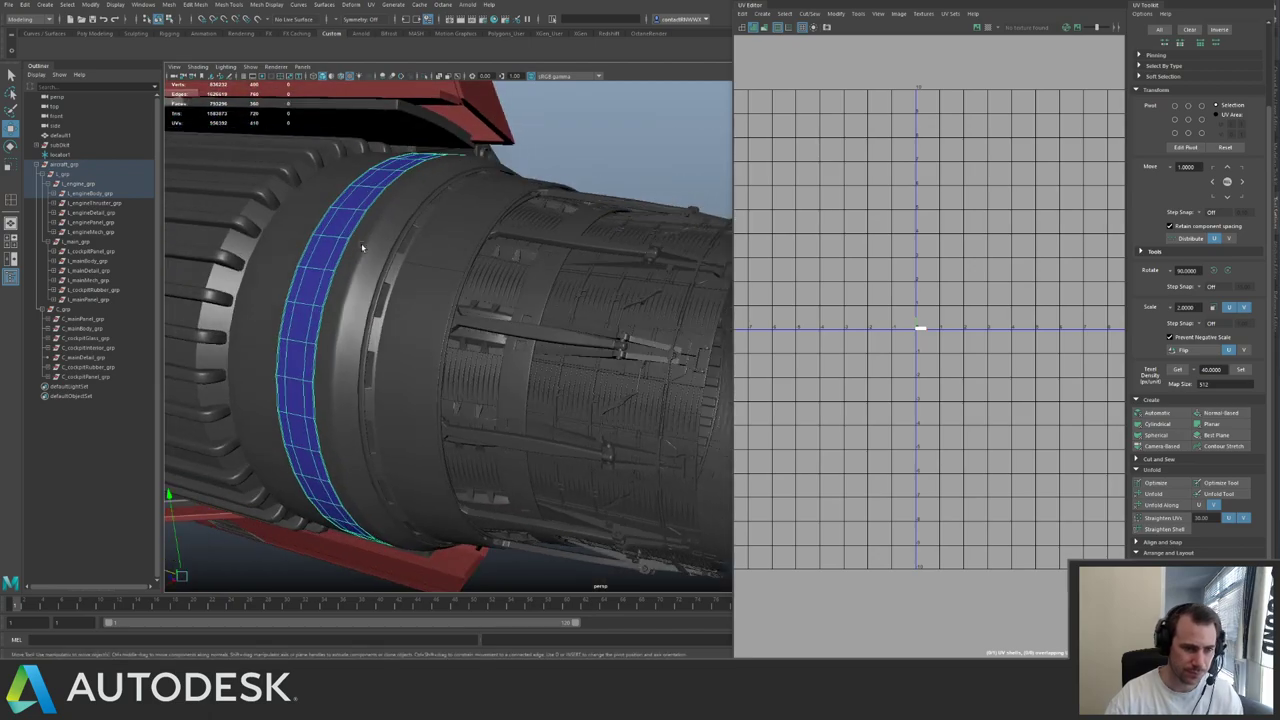
right_click_drag(342, 253, 412, 531)
left_click(643, 172)
left_click_drag(432, 198, 525, 240, "alt")
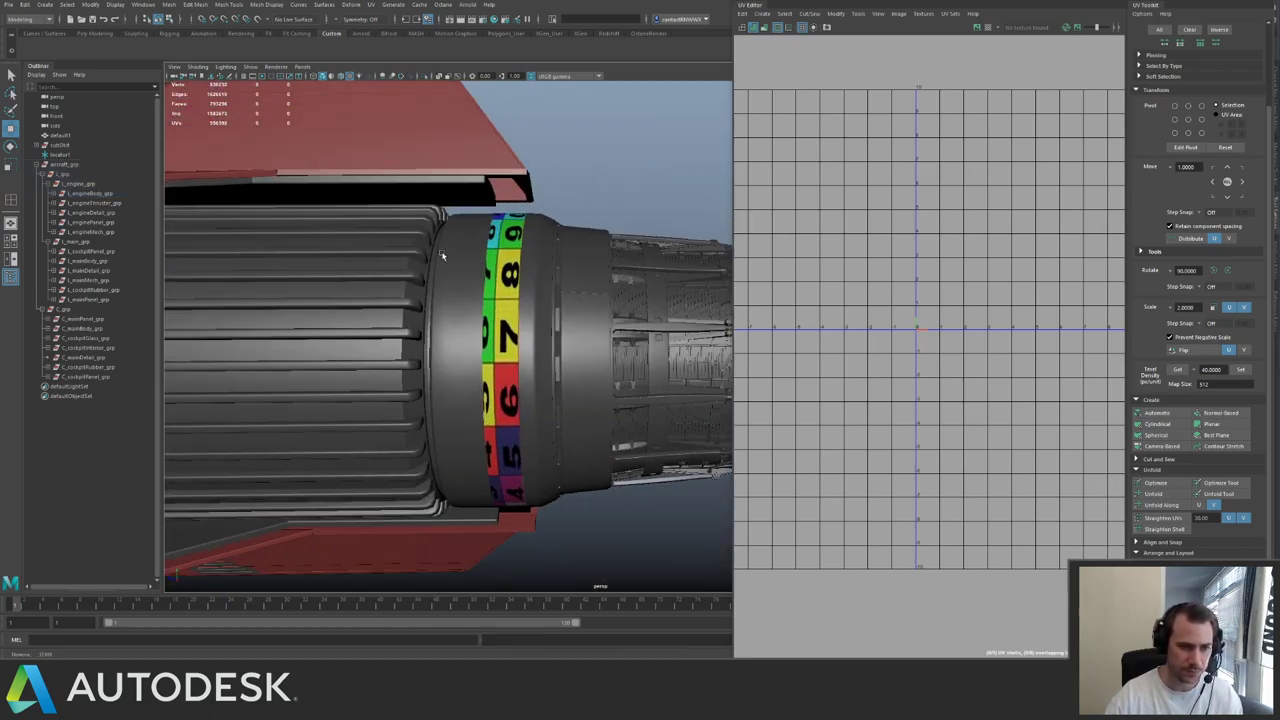
- Select the whole UV shell of the checkered band and unfold it along V
right_click_drag(443, 257, 535, 355, "alt")
left_click(438, 335)
key("f")
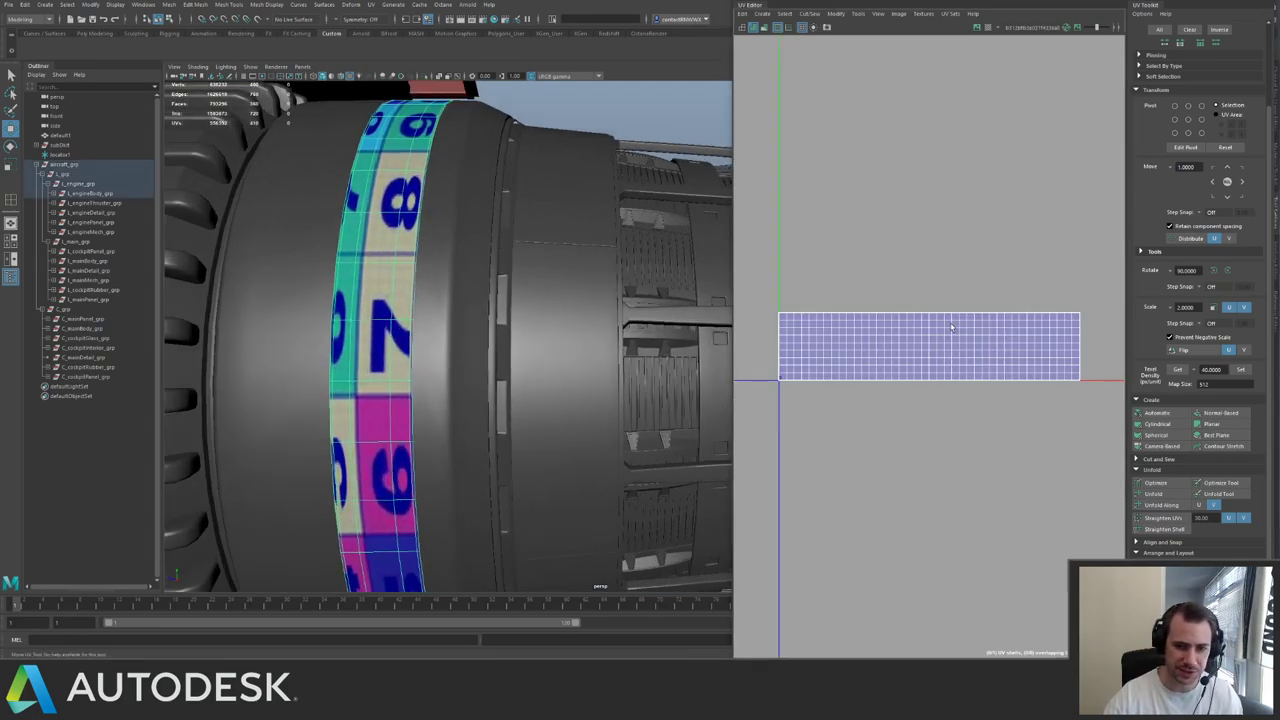
key("F10")
left_click_drag(823, 279, 952, 352)
right_click_drag(868, 292, 894, 292)
left_click_drag(842, 296, 936, 333)
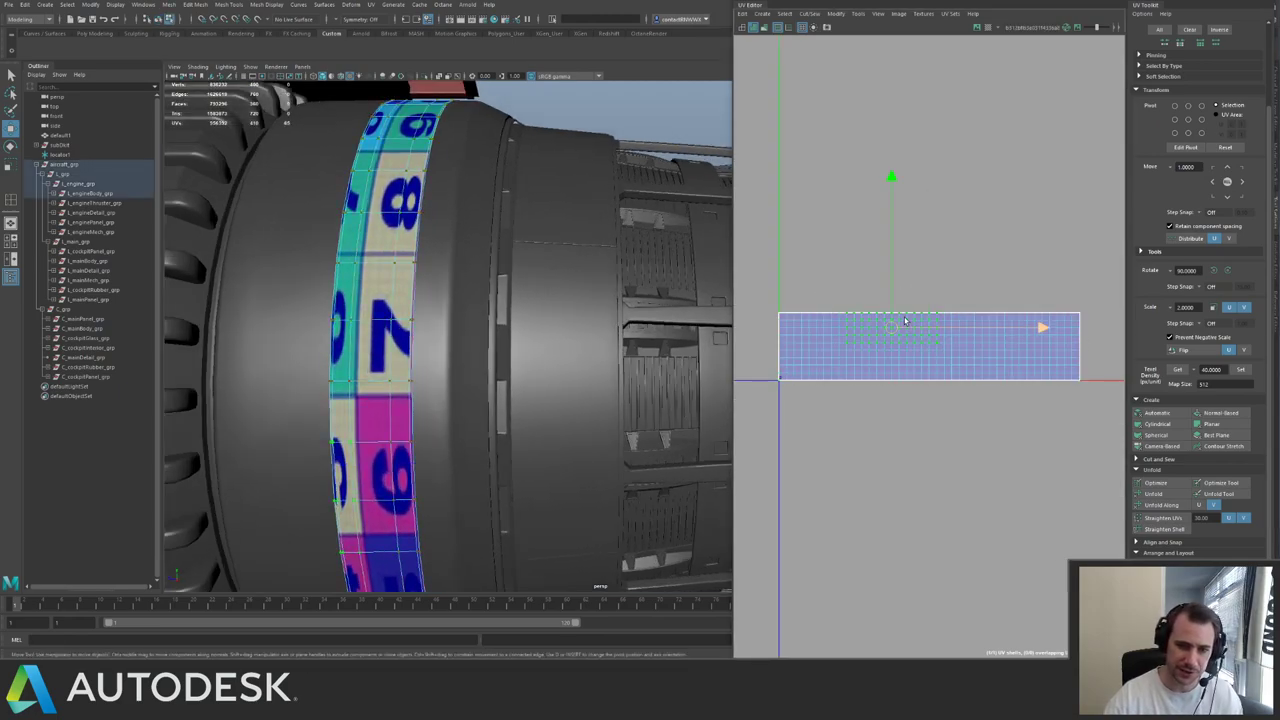
right_click_drag(932, 333, 972, 363, "ctrl")
left_click(1180, 506)
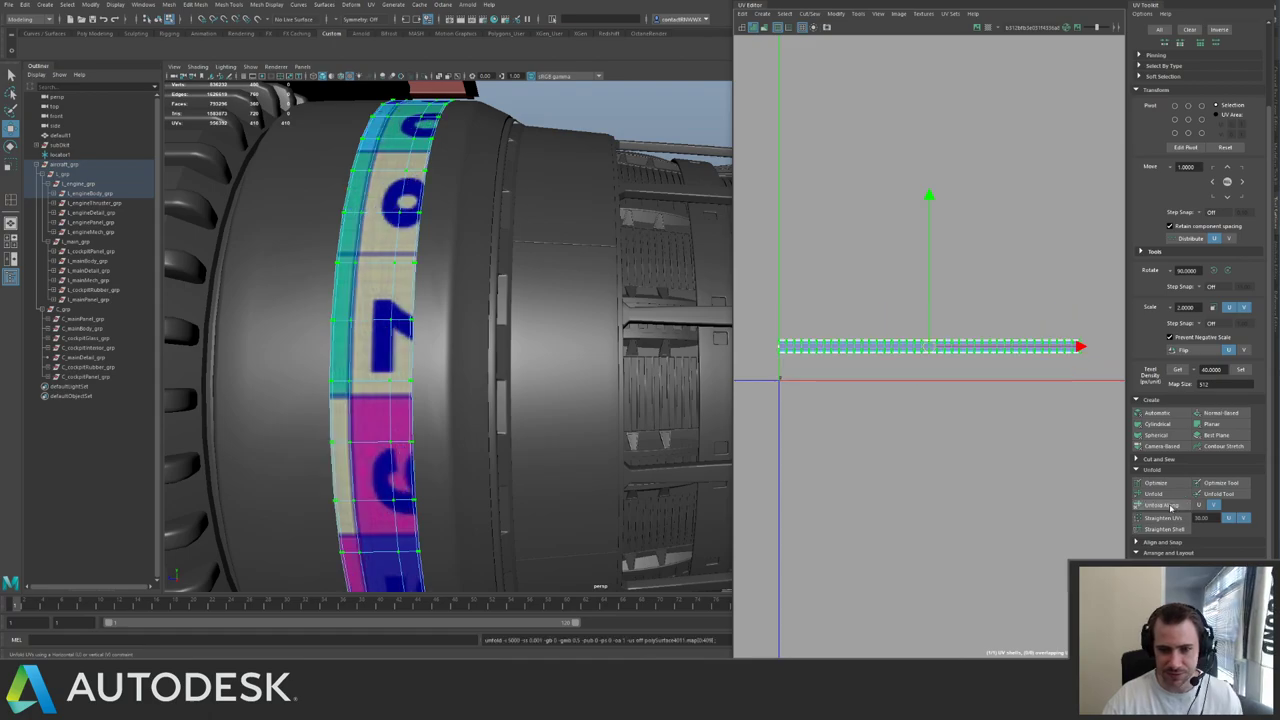
- Rotate the band's UV shell twice by 90 degrees and apply a texel density of 40
left_click(1214, 270)
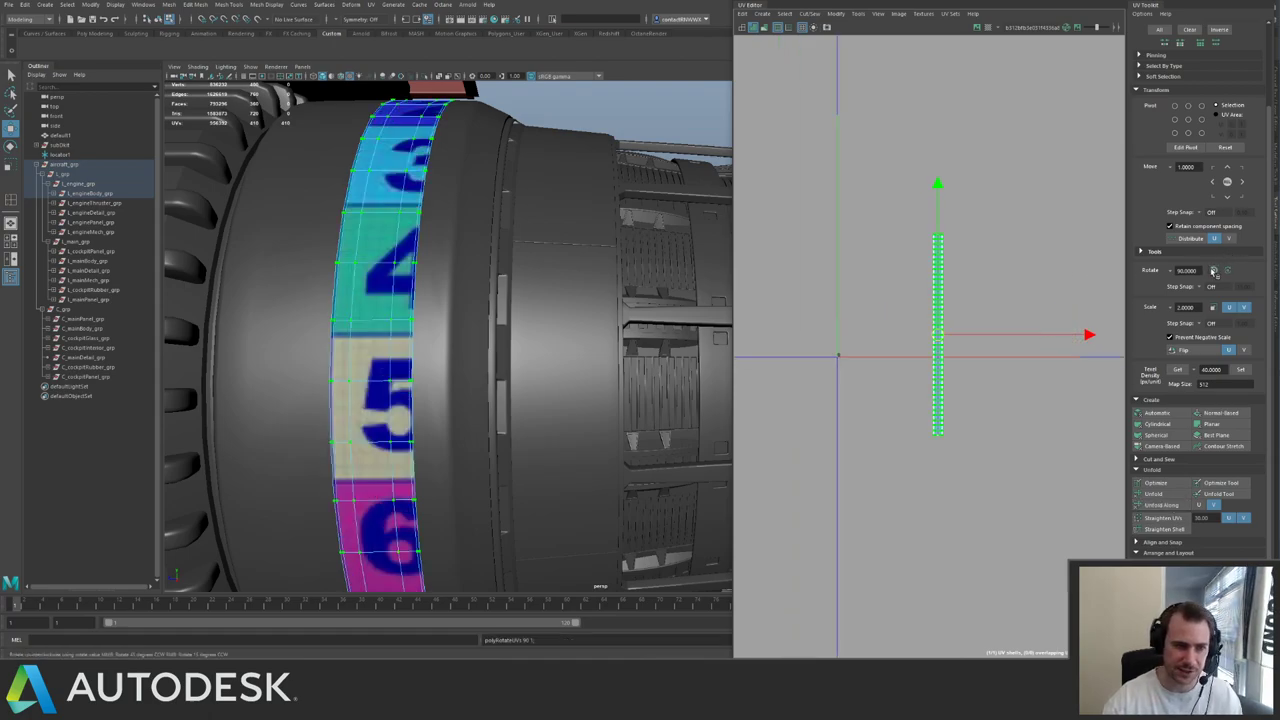
left_click(1214, 270)
right_click_drag(992, 262, 948, 232, "alt")
left_click(1240, 369)
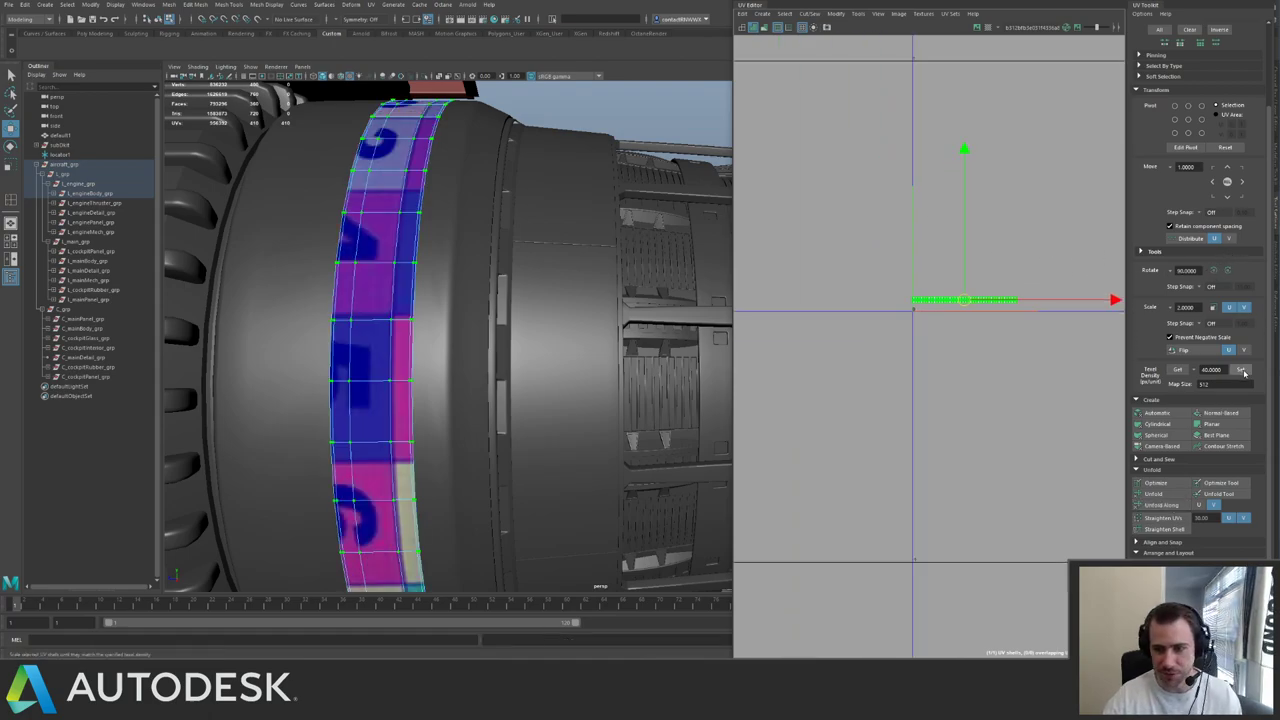
- Move the band's UV shell sideways to fit inside the first UV tile and return to object selection
middle_click_drag(937, 213, 784, 239, "alt")
left_click_drag(794, 324, 839, 328)
key("F8")
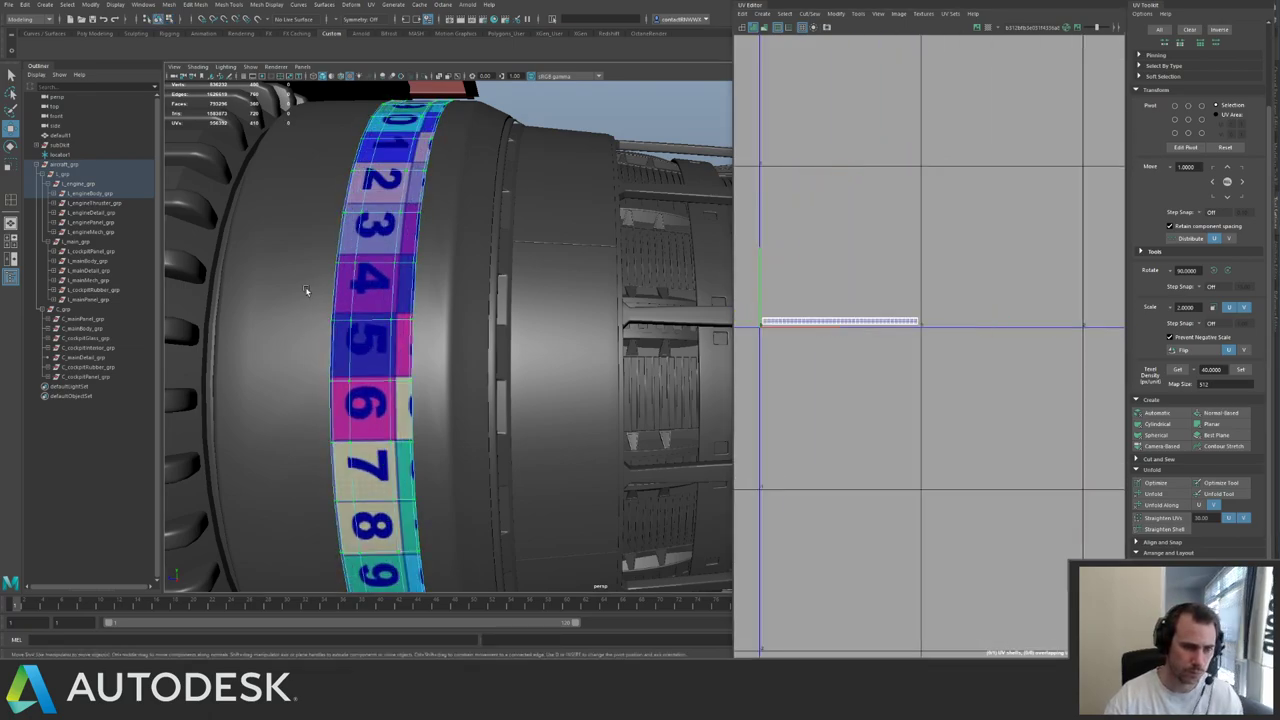
- Add the neighbouring ring to the selection and isolate both rings in the viewport
left_click(307, 290, "shift")
left_click_drag(440, 272, 503, 266, "alt")
right_click_drag(503, 266, 400, 262, "alt")
left_click_drag(400, 262, 481, 255, "alt")
key("ctrl+1")
key("ctrl+1")
key("ctrl+1")
left_click_drag(600, 270, 549, 283, "alt")
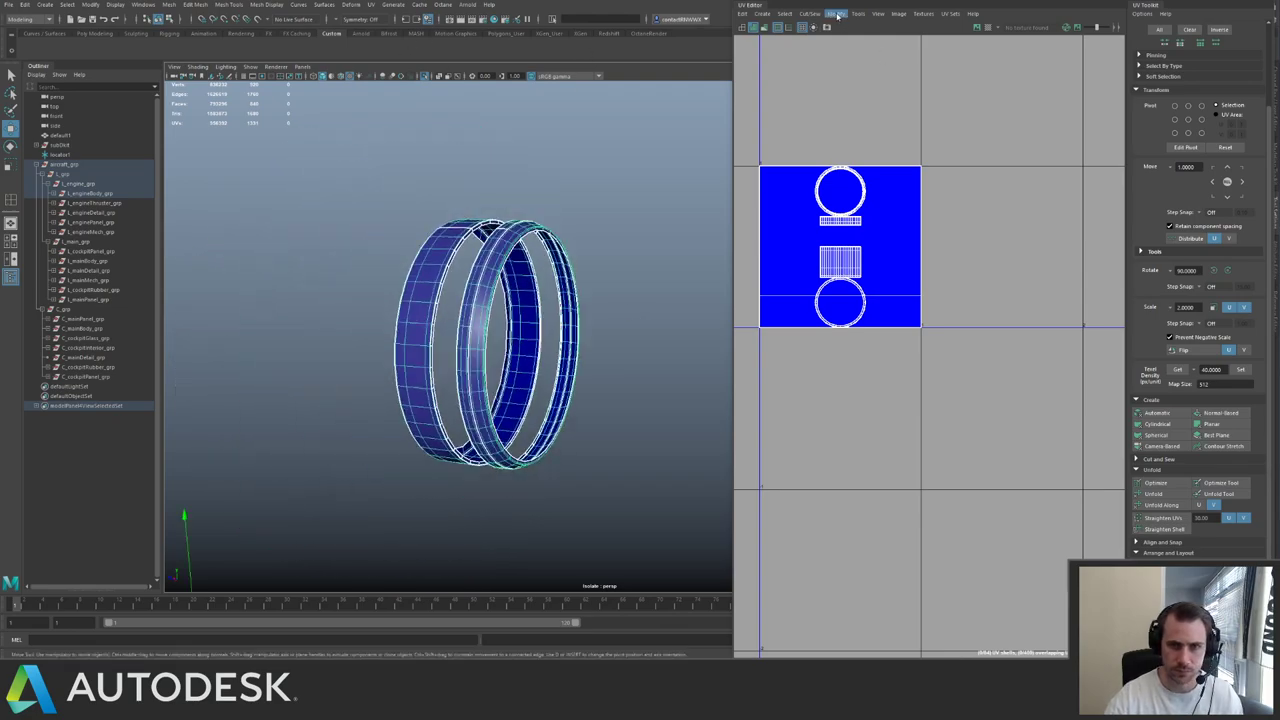
- Select all faces of the isolated rings and unitize their UVs
left_click(838, 16)
right_click_drag(511, 224, 524, 315)
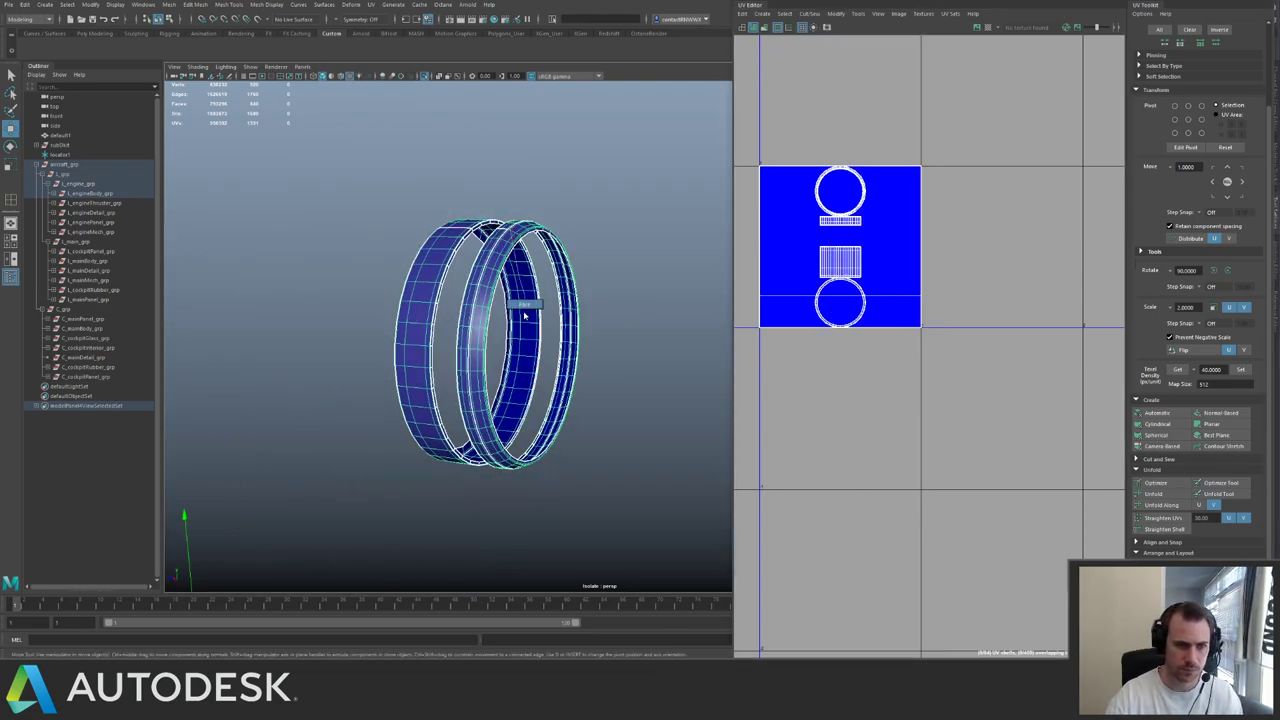
left_click_drag(601, 486, 351, 182)
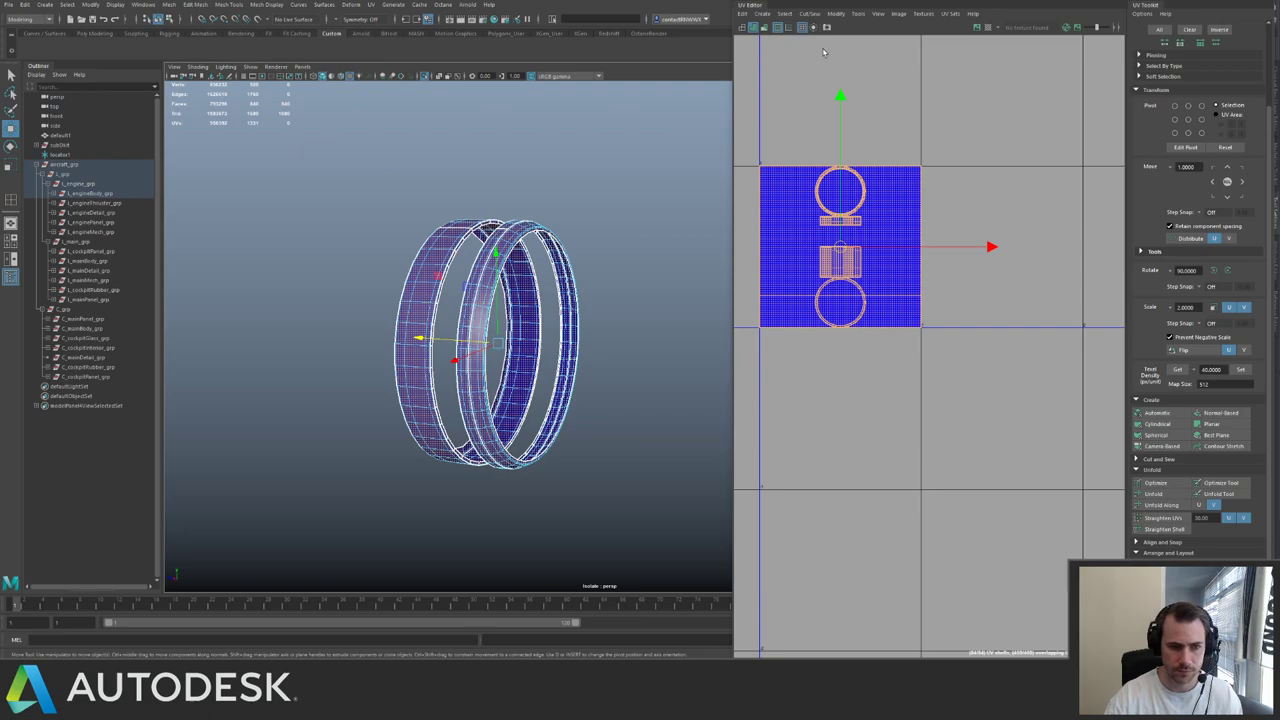
left_click(835, 13)
left_click(855, 124)
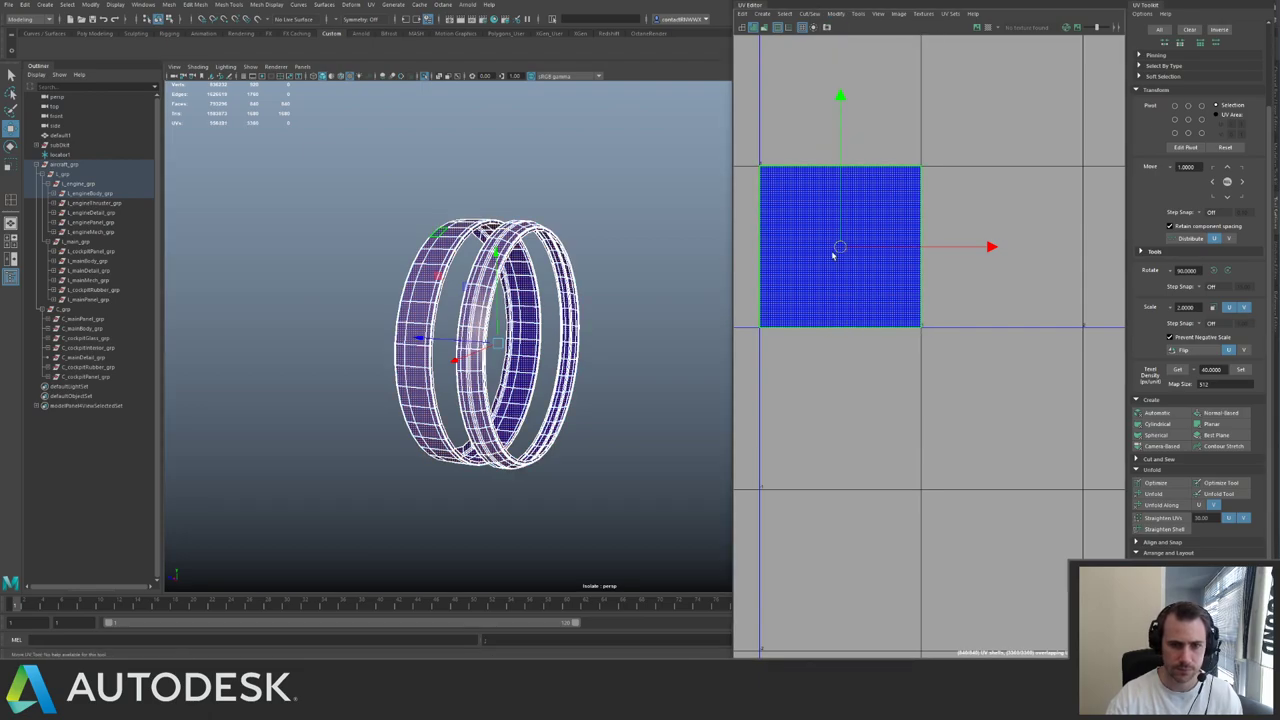
- Select all edges of the two rings except a crosswise seam on each, and sew the unitized faces together along them
left_click(948, 133)
left_click_drag(757, 364, 748, 366)
left_click_drag(668, 346, 607, 325, "alt")
key("f")
key("ctrl+1")
middle_click_drag(619, 311, 470, 322, "alt")
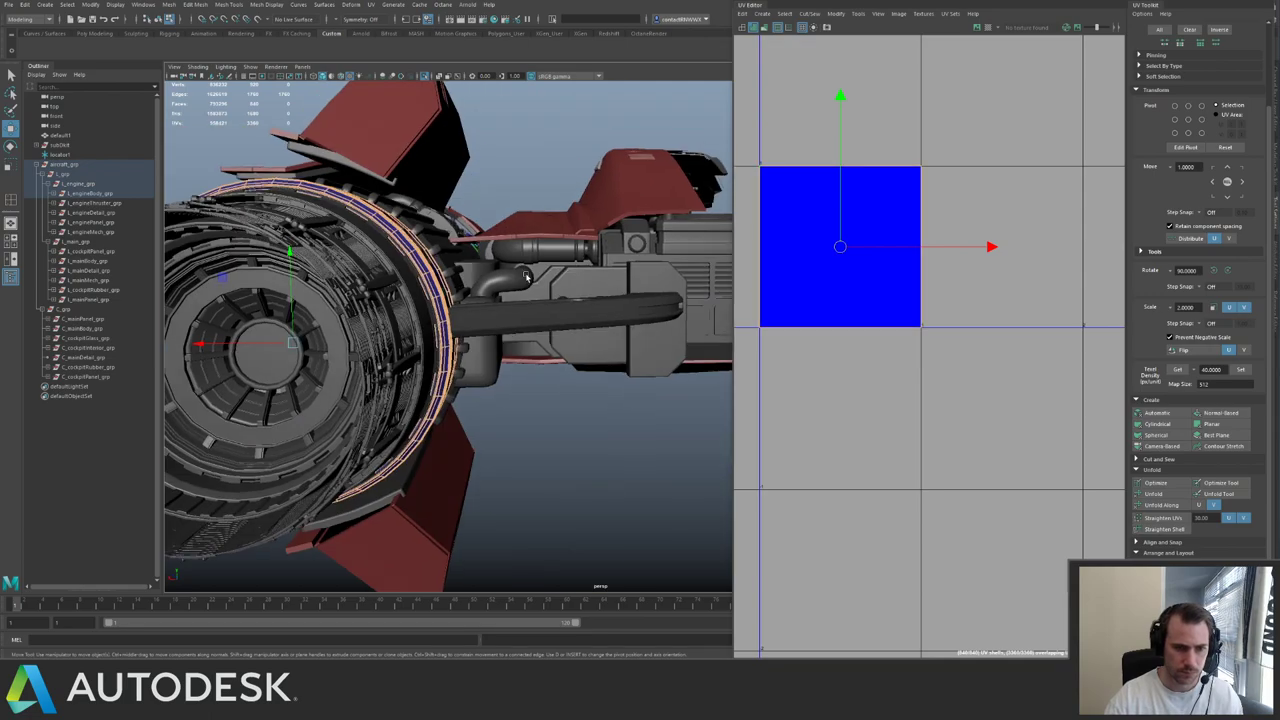
left_click_drag(585, 305, 520, 330, "alt")
key("ctrl+1")
left_click_drag(451, 292, 535, 337, "alt")
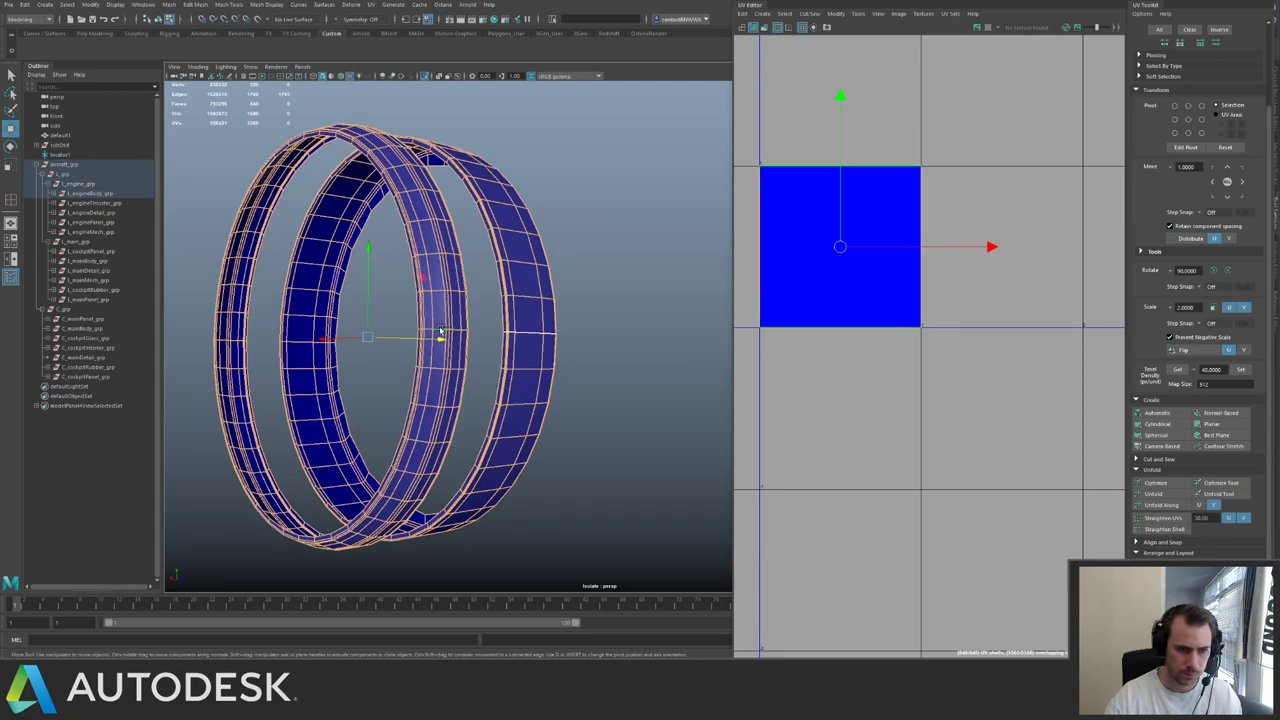
left_click_drag(443, 337, 520, 298, "alt")
scroll(829, 277, "down", 3)
middle_click_drag(829, 274, 903, 271, "alt")
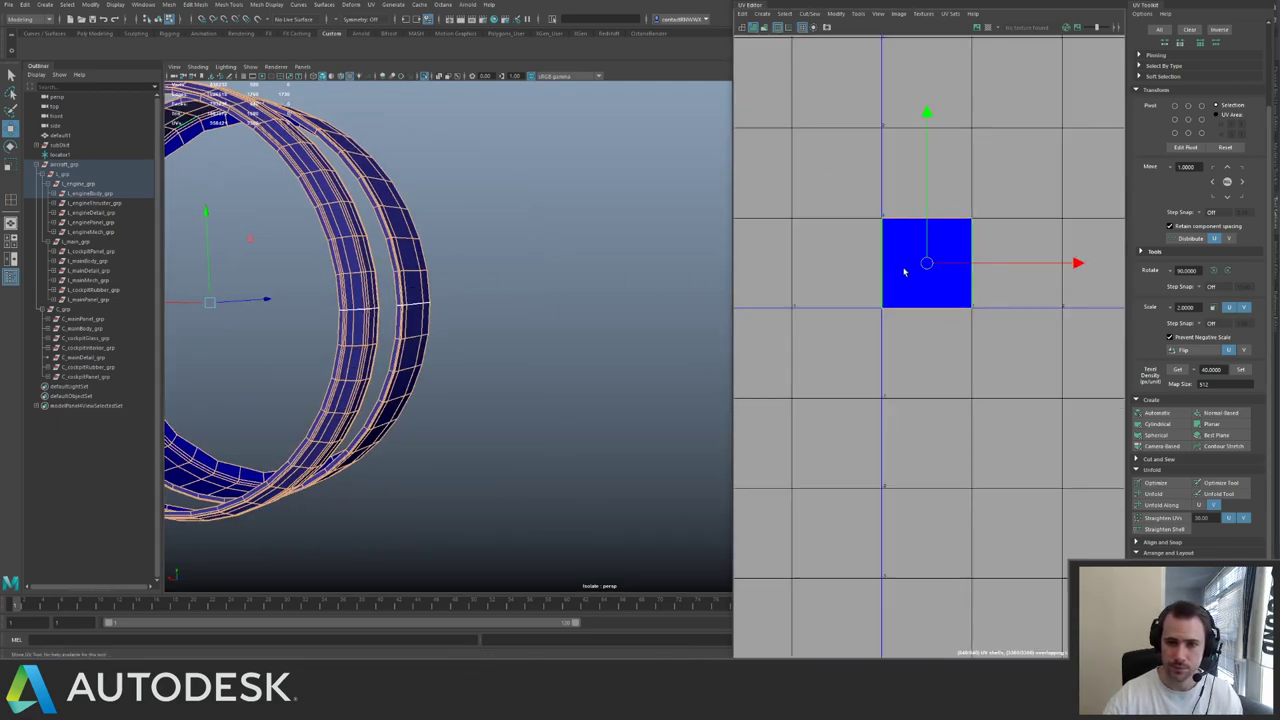
key("shift+s")
- Select the sewn UV shells of both rings and scale them down
key("F12")
left_click_drag(868, 197, 977, 262)
right_click_drag(977, 262, 985, 274, "ctrl")
right_click_drag(983, 268, 800, 178, "alt")
middle_click_drag(913, 275, 903, 262, "alt")
key("r")
left_click_drag(970, 395, 856, 405)
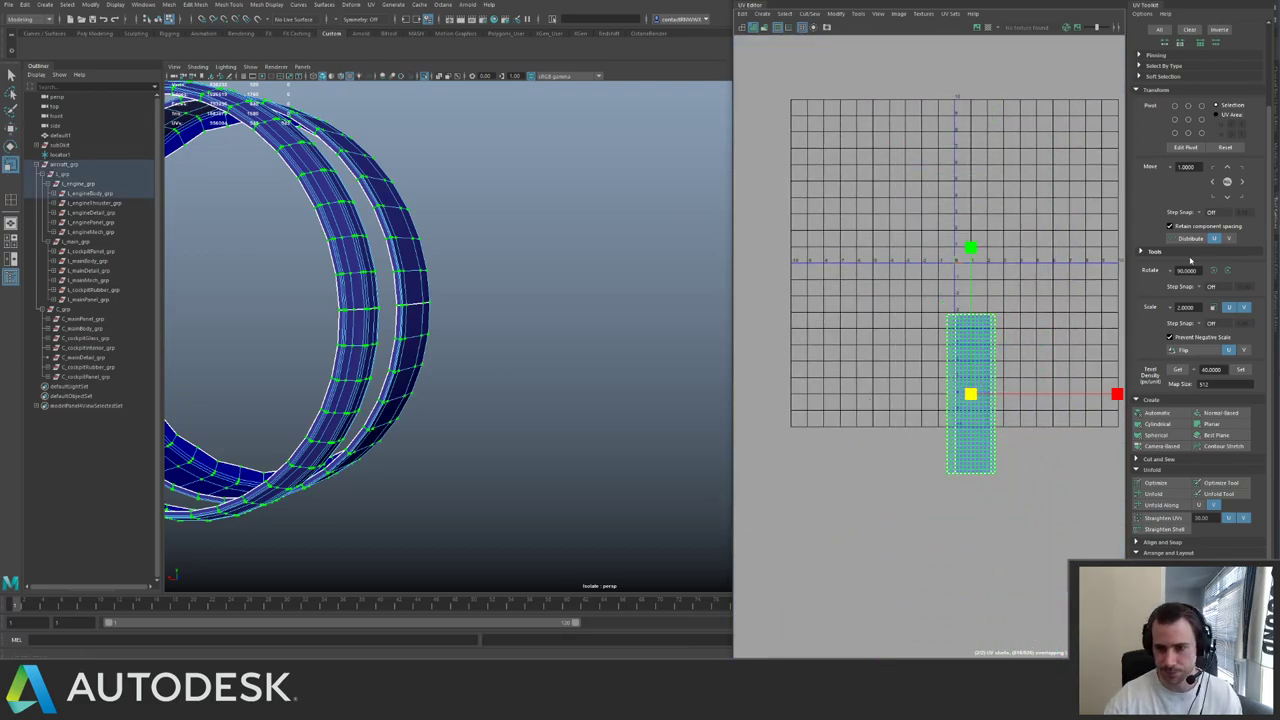
- Rotate the rings' shells by 90 degrees, unfold them along V and apply a texel density of 40
left_click(1215, 271)
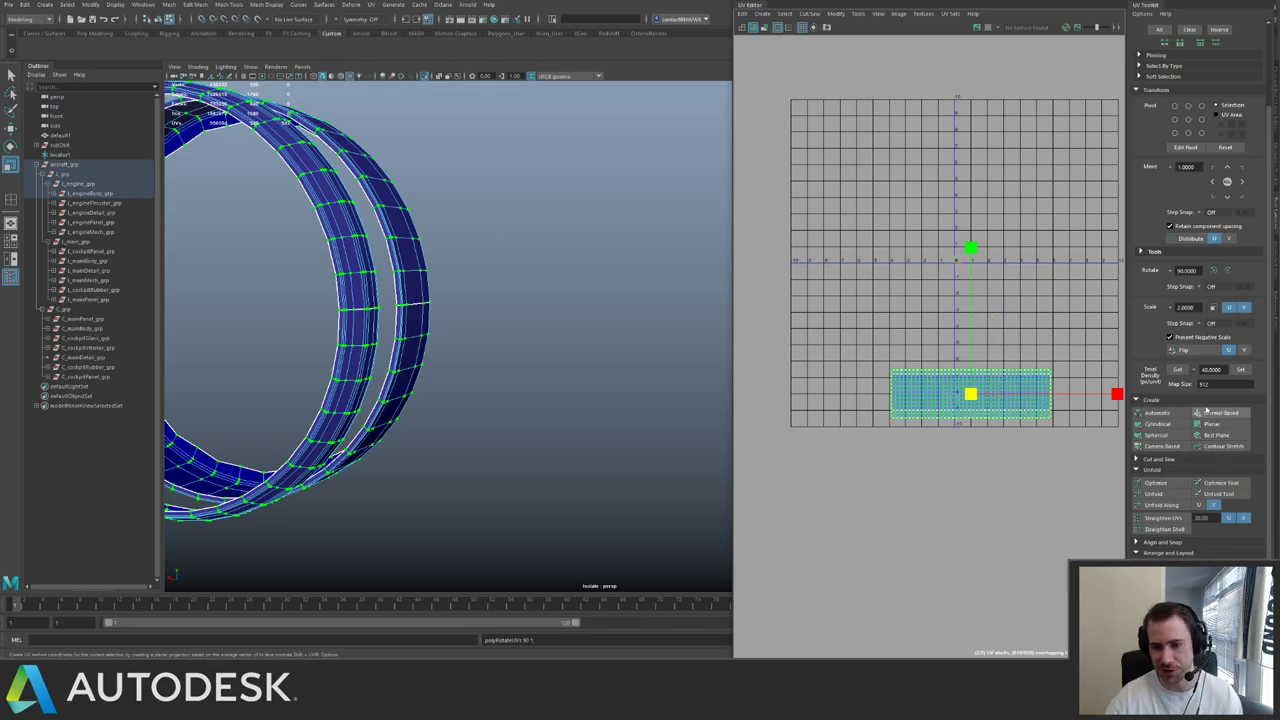
left_click(1176, 508)
scroll(932, 288, "up", 5)
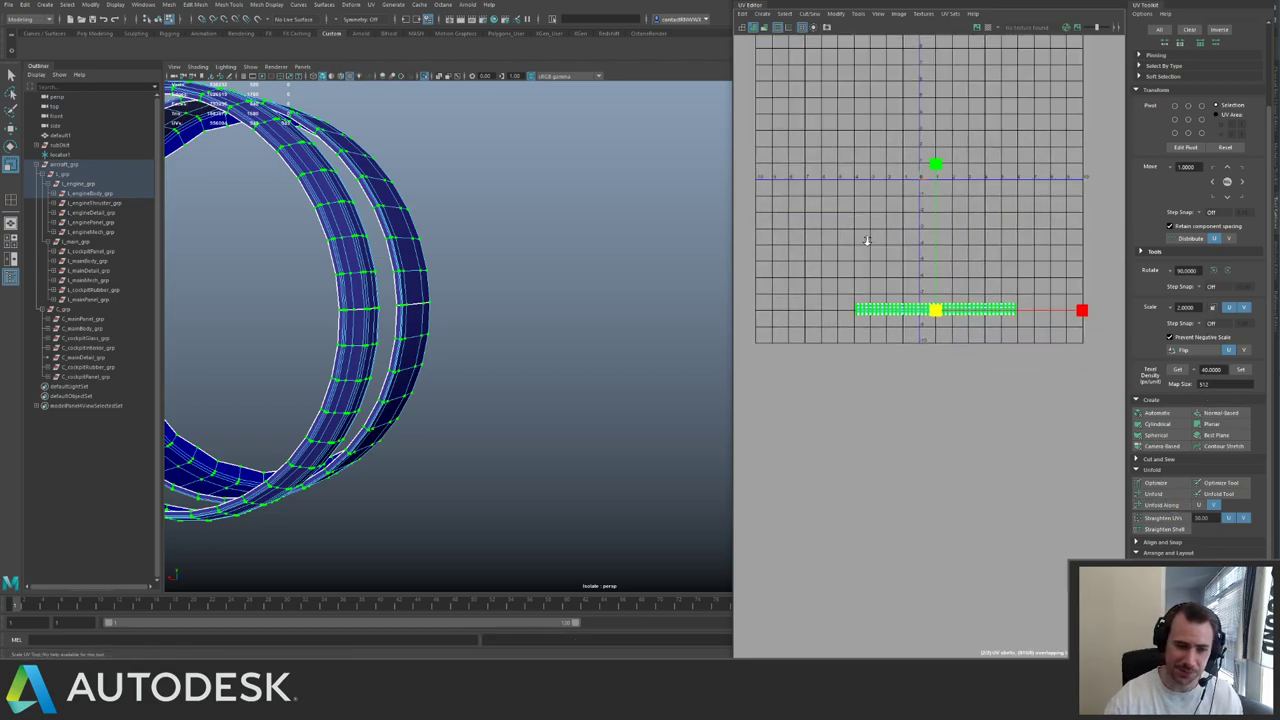
scroll(932, 288, "down", 5)
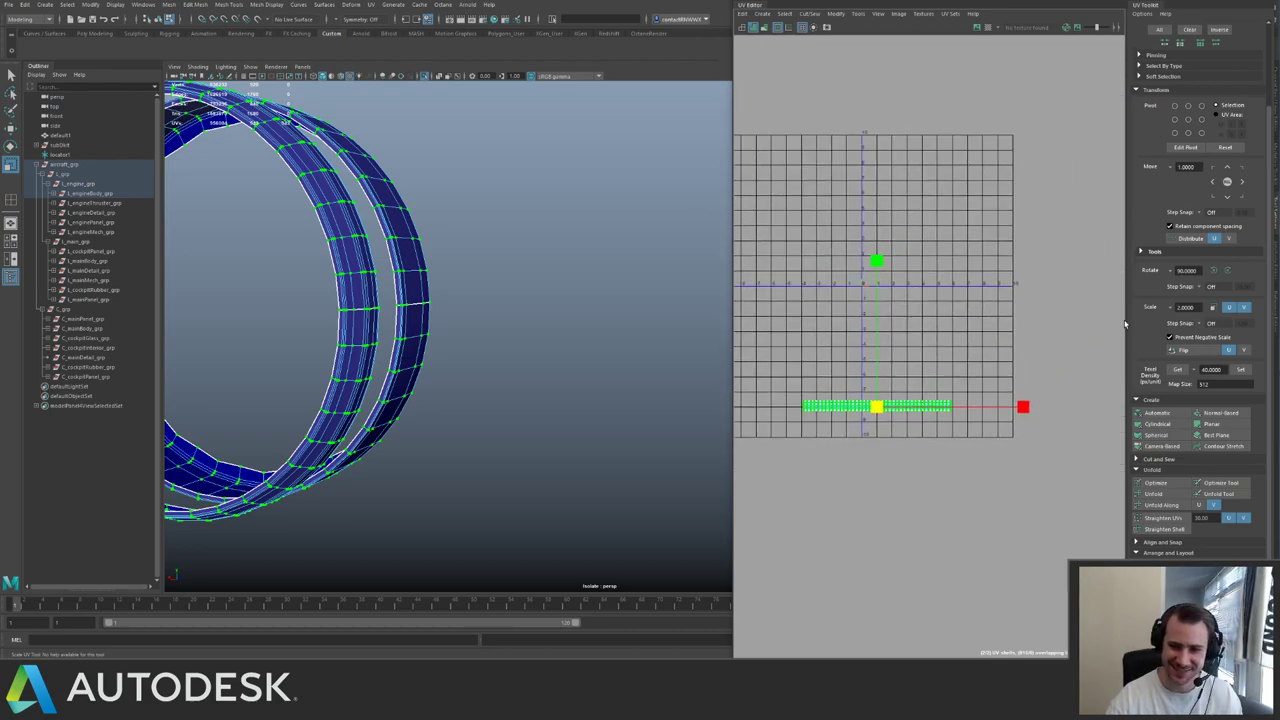
left_click(1238, 369)
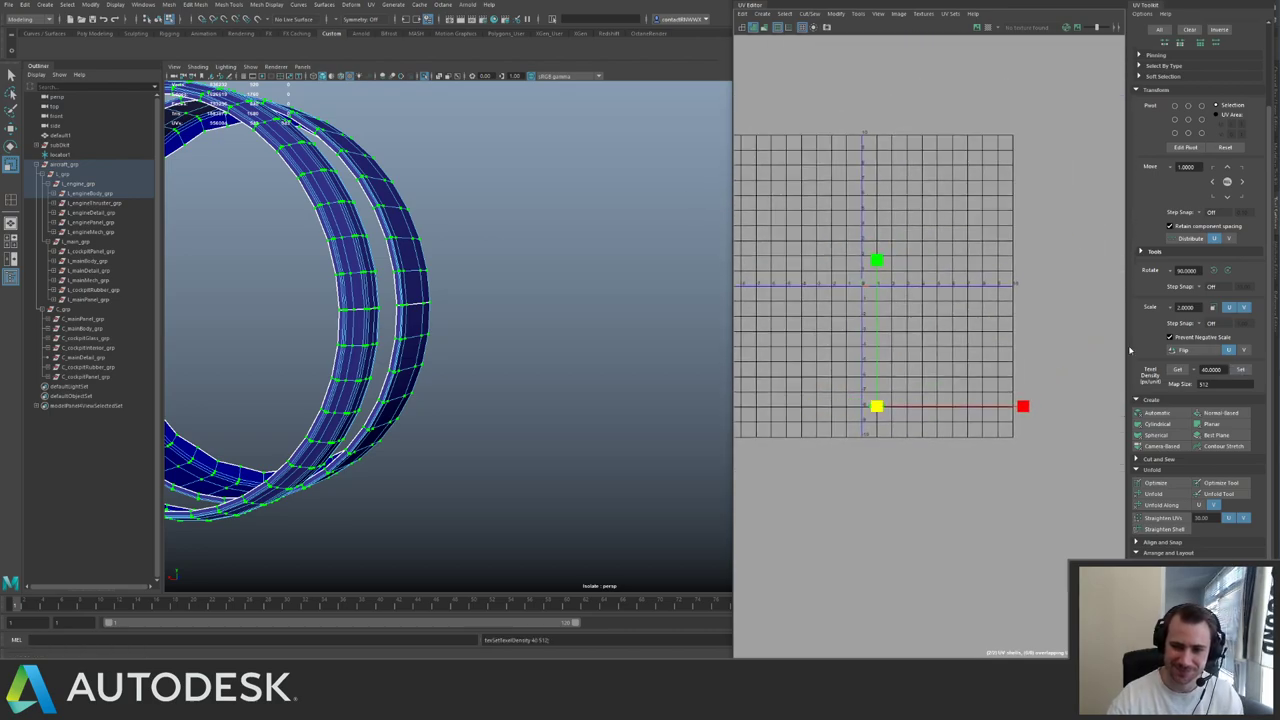
- Lay out the two rings' UV shells one above the other in the first UV tile
left_click(840, 259)
left_click_drag(840, 259, 950, 300)
key("f")
scroll(957, 299, "up", 3)
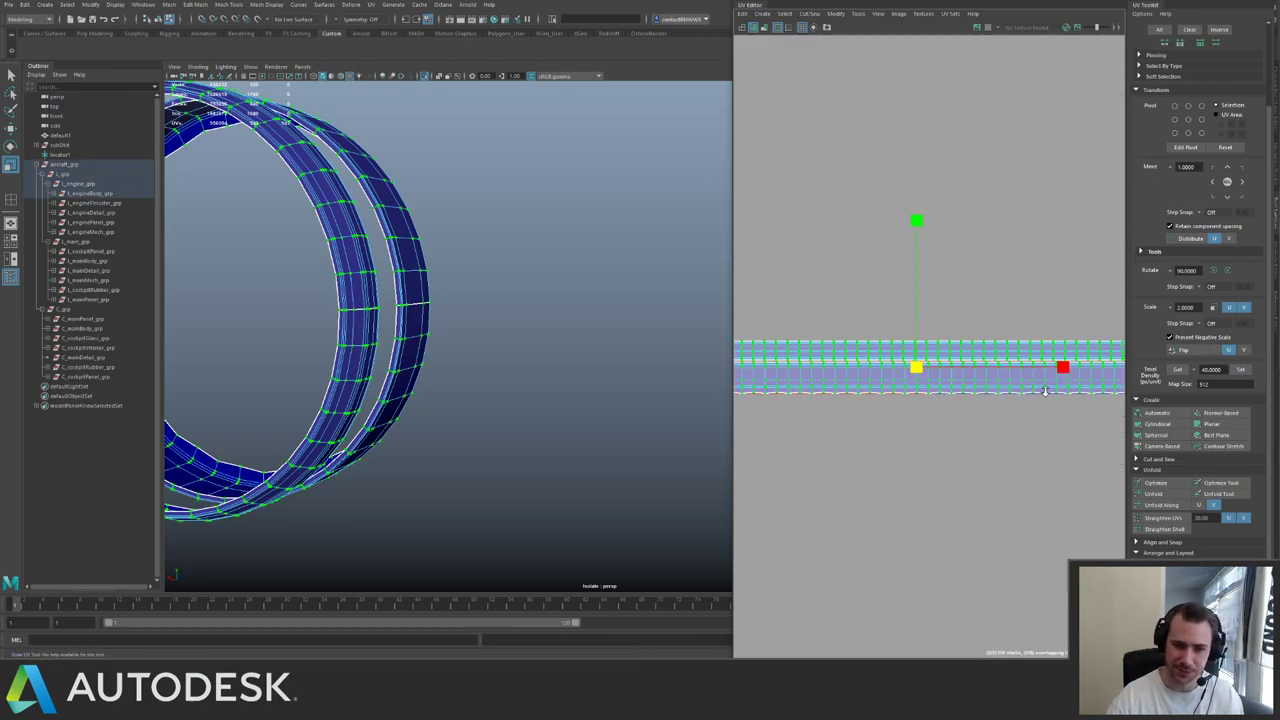
- Select the lower, wider ring shell and straighten its UVs
left_click(939, 401)
left_click_drag(848, 324, 964, 408)
right_click_drag(919, 351, 1019, 399, "ctrl")
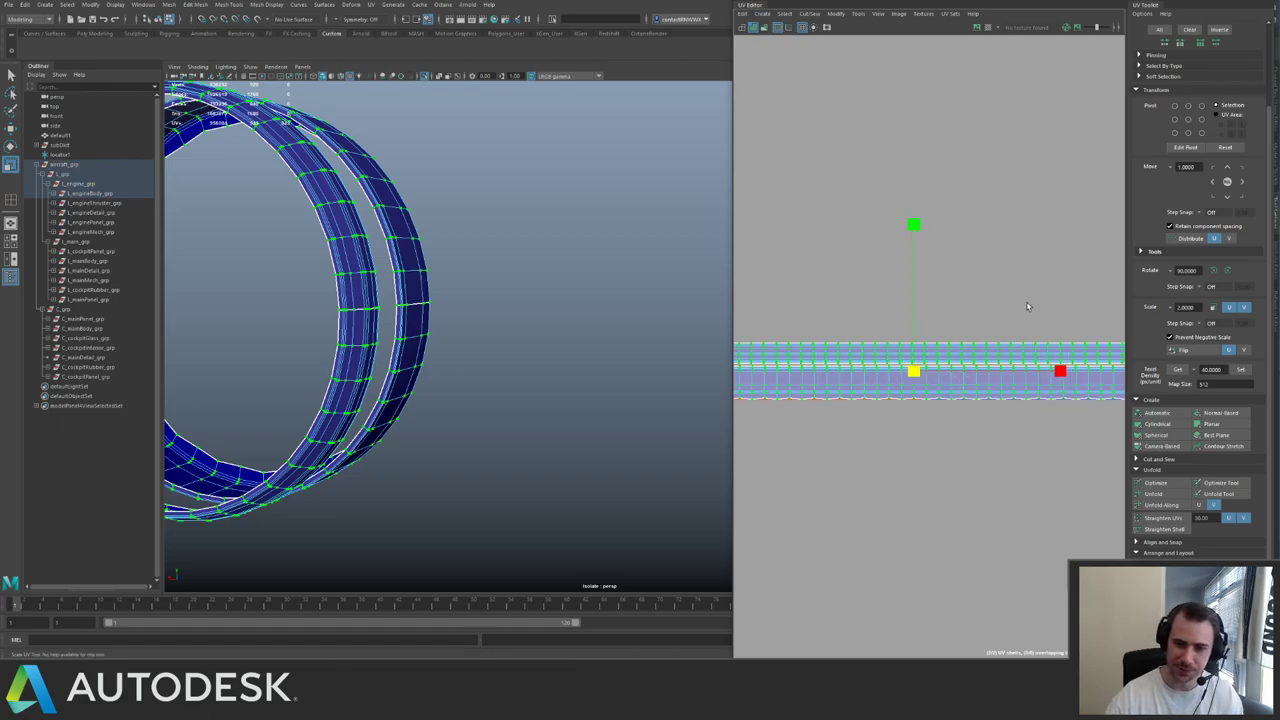
middle_click_drag(1070, 407, 1028, 306, "alt")
left_click_drag(944, 294, 1008, 316)
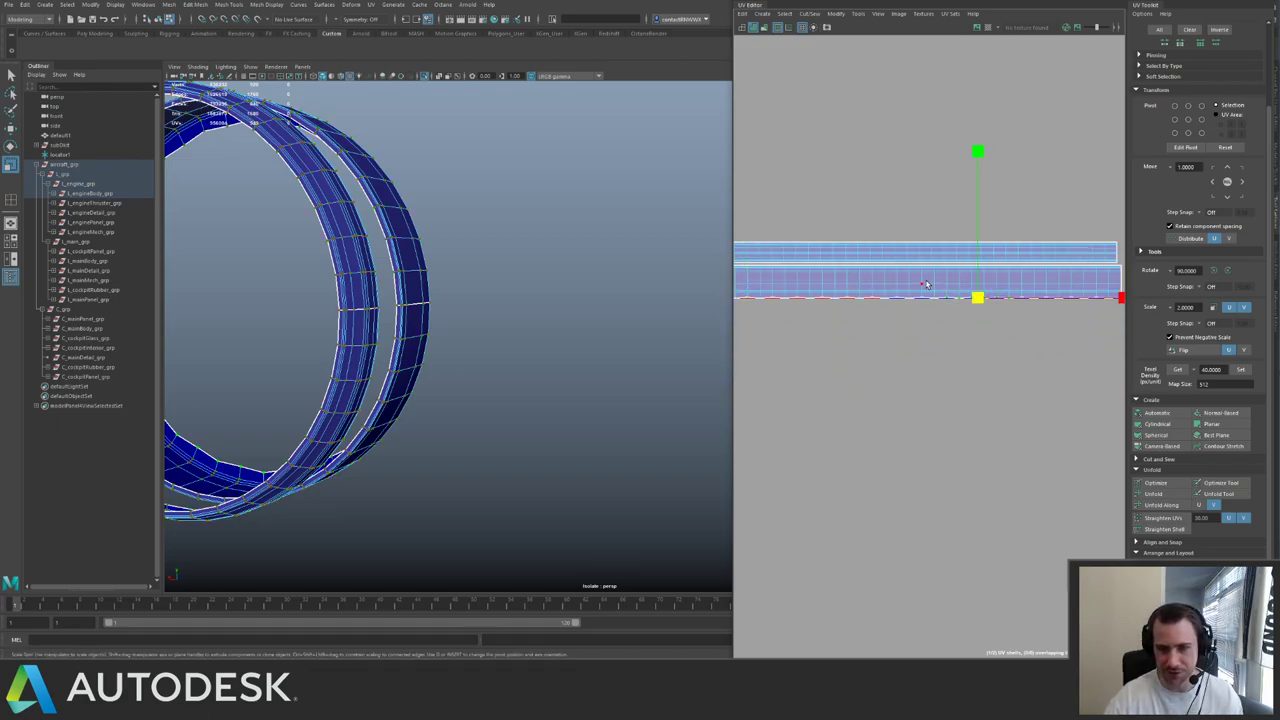
right_click_drag(922, 283, 1025, 368, "ctrl")
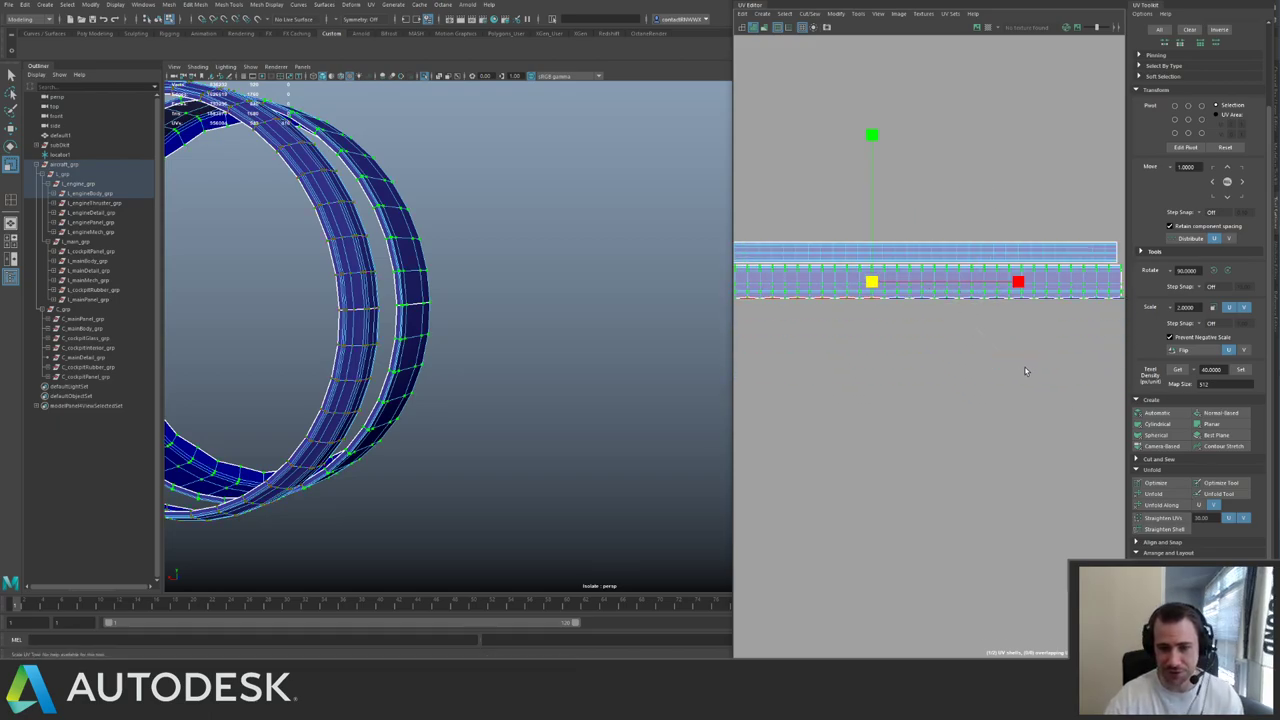
left_click(1160, 518)
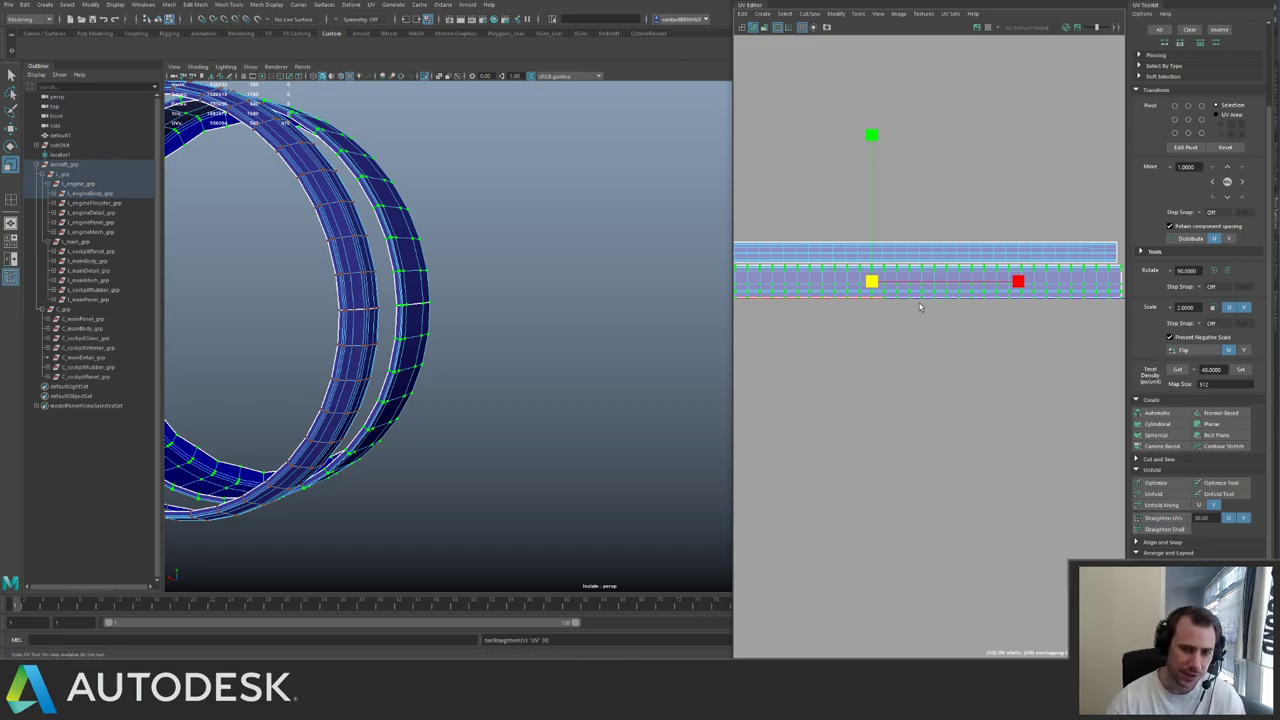
right_click_drag(1024, 299, 808, 203, "alt")
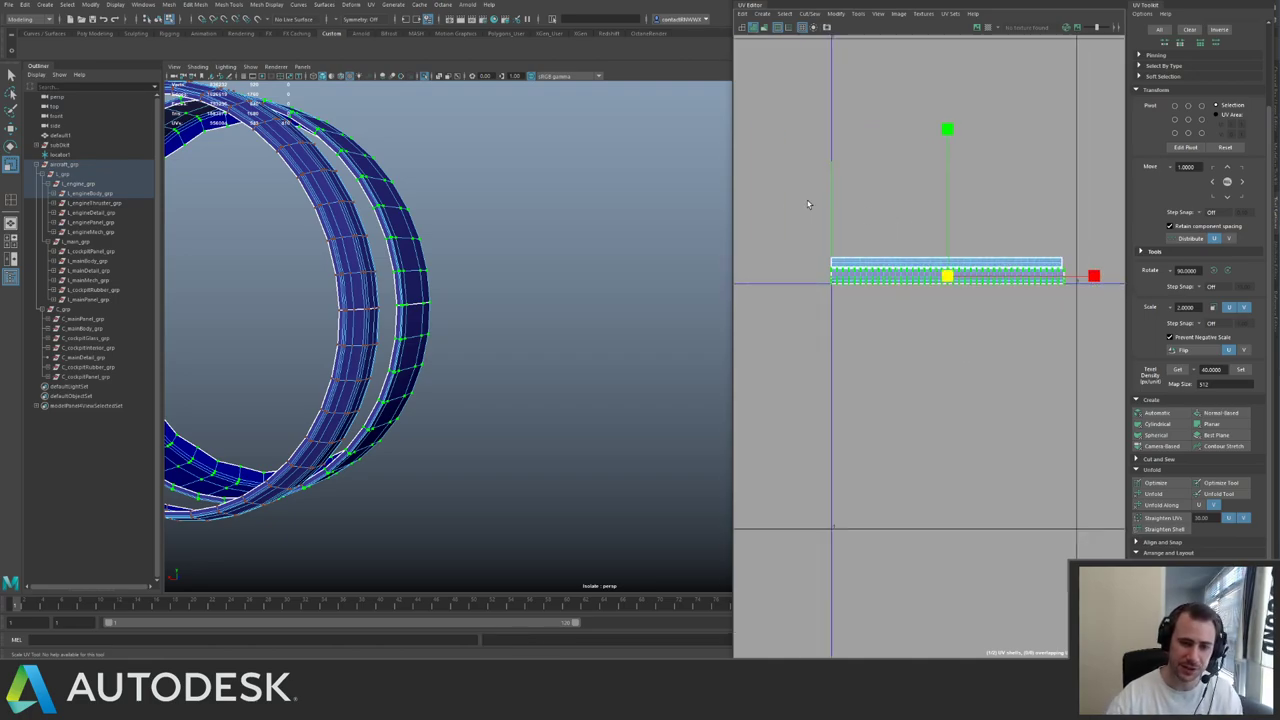
- Return to object selection and assign the numbered checker material to both rings
left_click_drag(1034, 328, 1040, 332)
right_click_drag(399, 350, 489, 584)
left_click(513, 450)
left_click(398, 284)
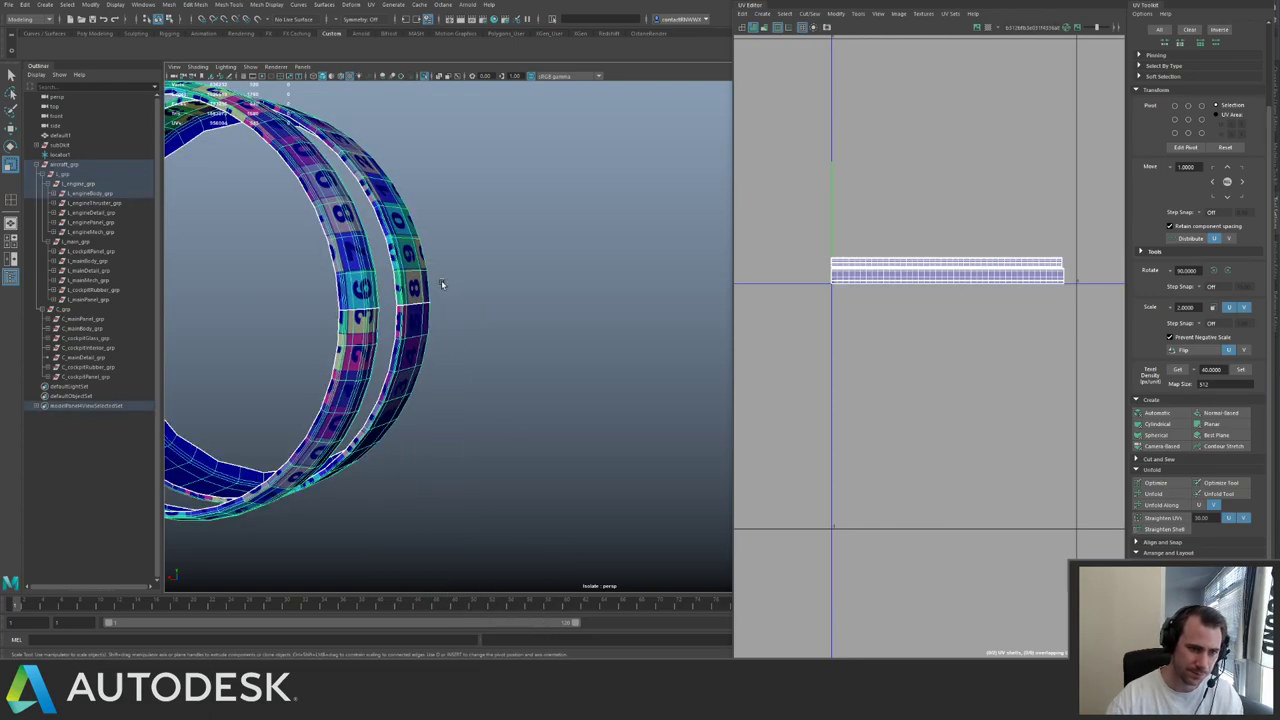
- Show the rest of the model again, then select and isolate the ribbed engine drum together with its long bars
left_click_drag(441, 280, 591, 300, "alt")
key("ctrl+1")
left_click(590, 293)
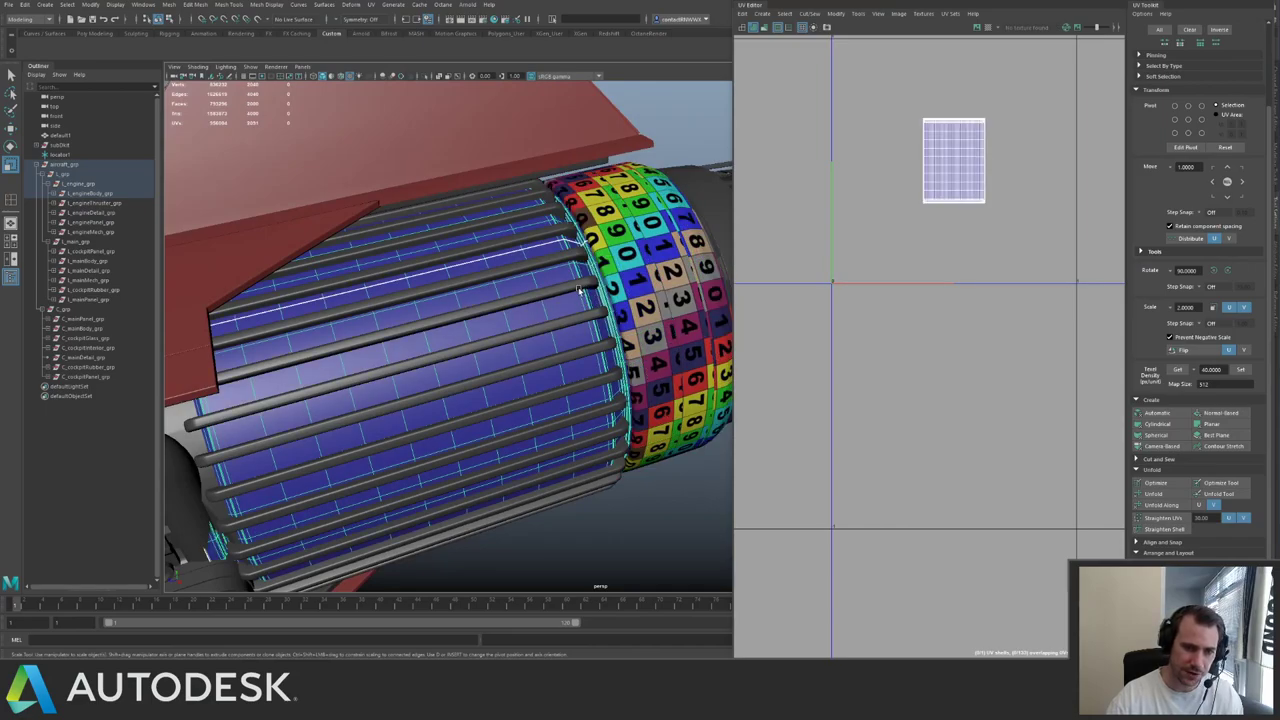
left_click(578, 290)
key("ctrl+1")
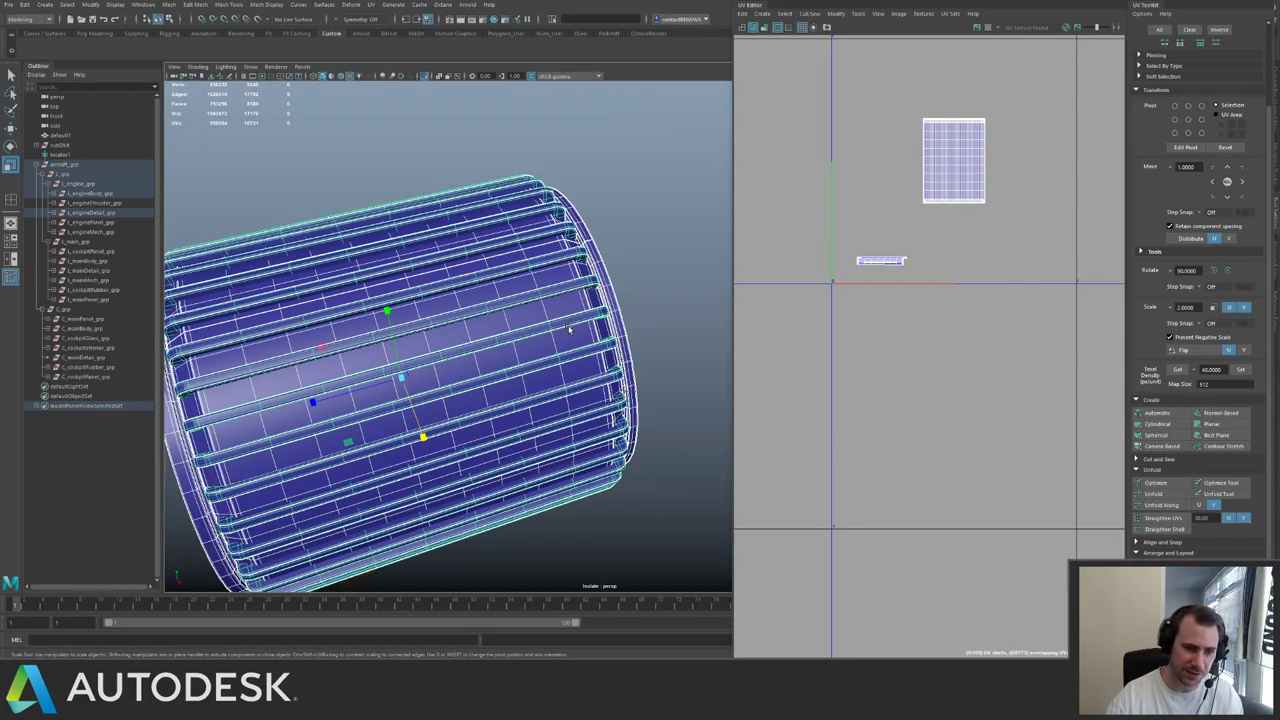
- Assign the numbered checker material to both parts, then rotate the drum's UV shells by 90 degrees and unfold them along V
right_click_drag(570, 330, 632, 586)
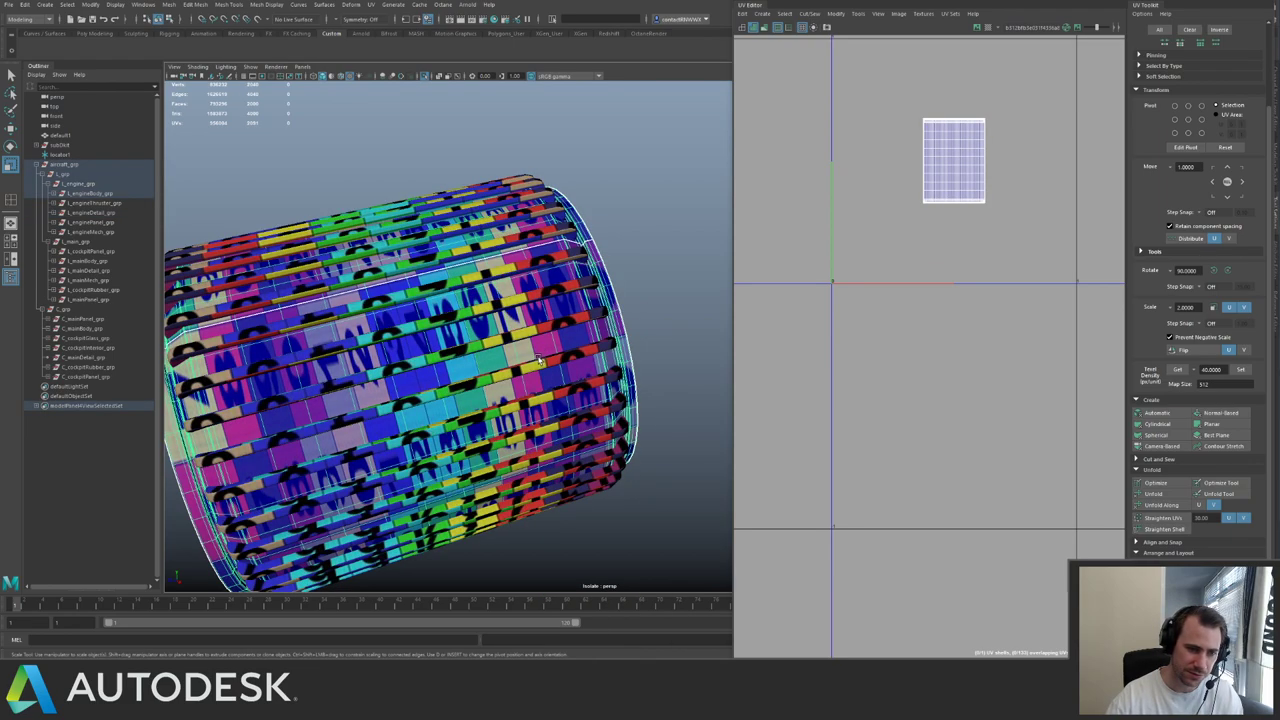
left_click_drag(1009, 137, 945, 180)
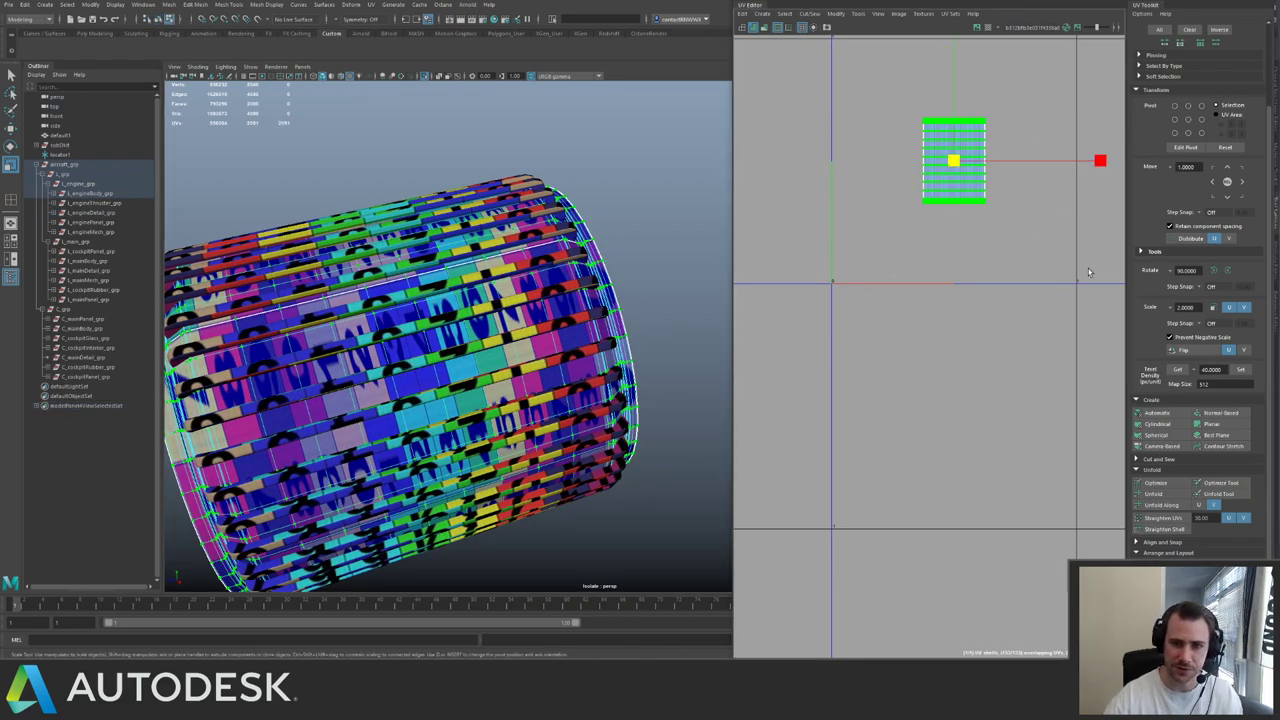
left_click(1228, 272)
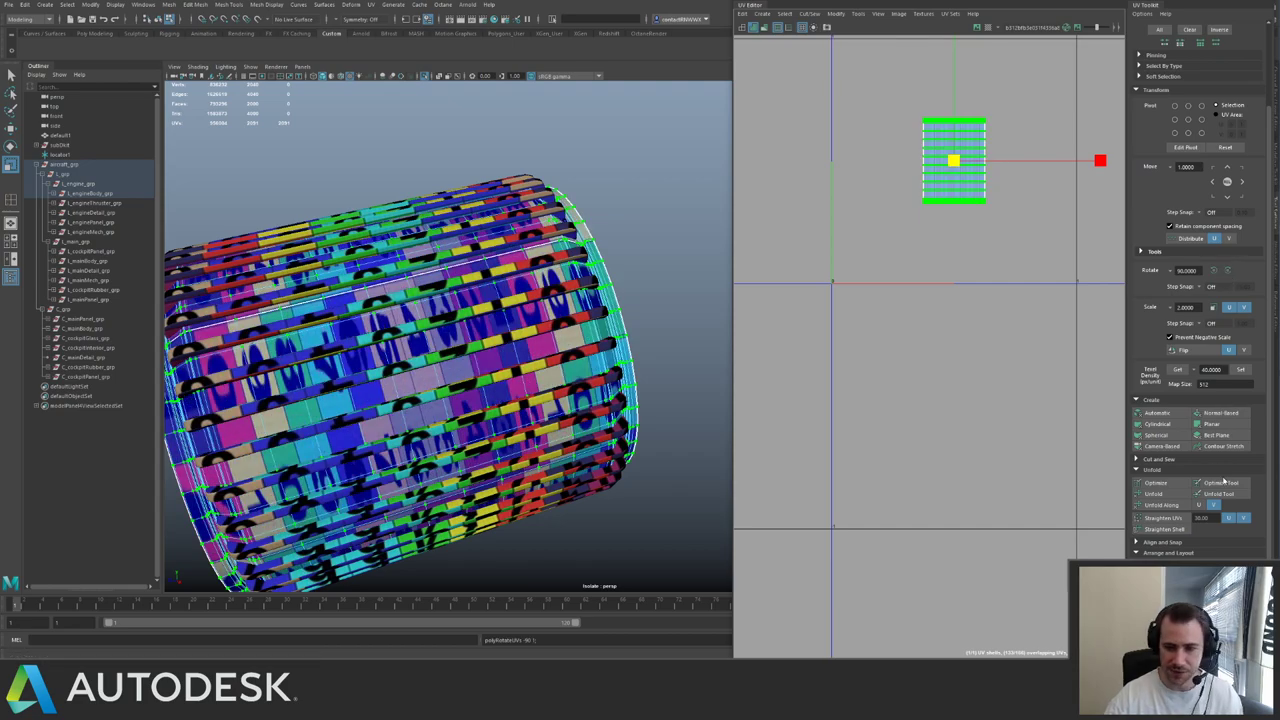
left_click(1160, 505)
middle_click_drag(952, 178, 957, 247, "alt")
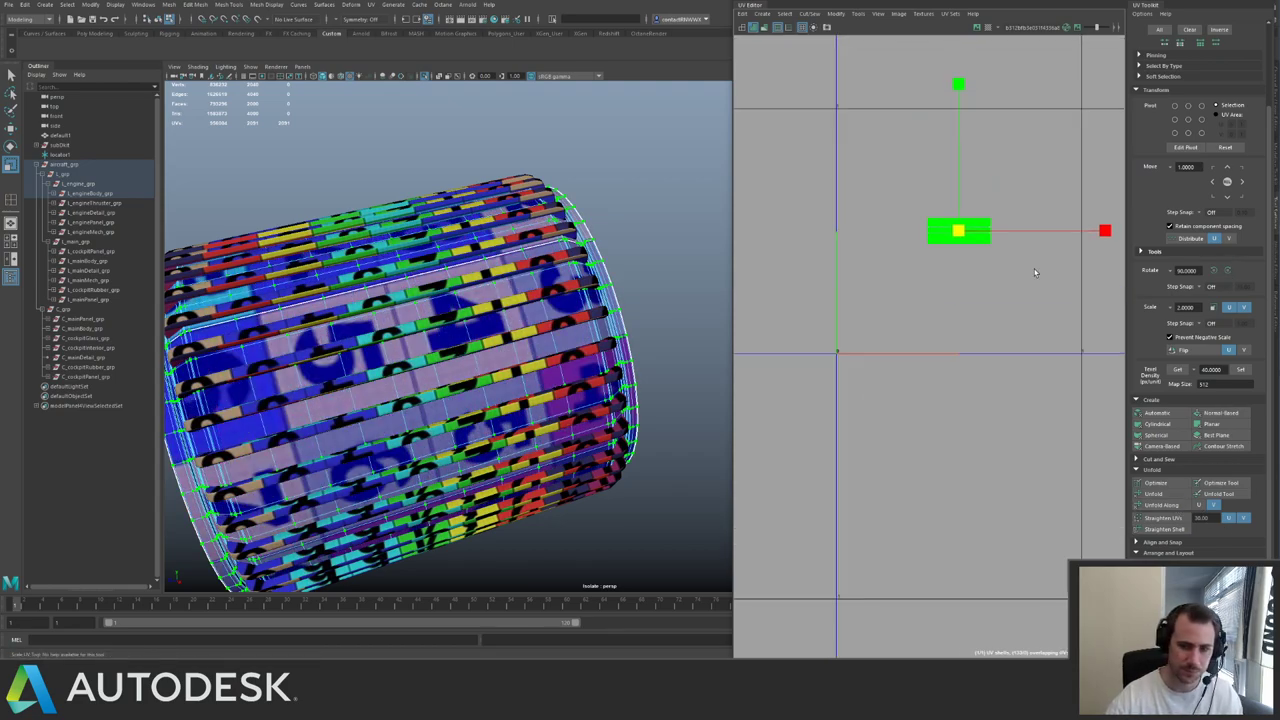
- Apply a texel density of 40 to the drum's UV shell and move it upward in UV space
left_click(1240, 371)
right_click_drag(1017, 262, 931, 226, "alt")
key("w")
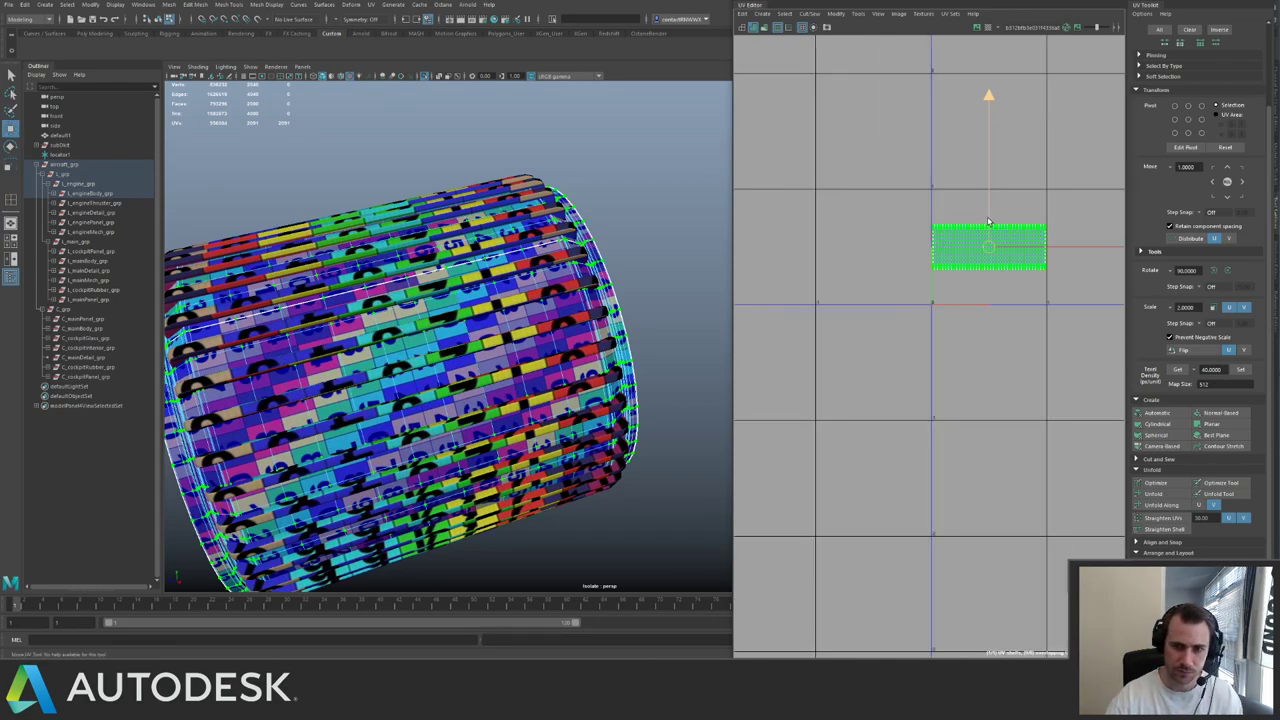
left_click_drag(988, 221, 988, 131)
- Select the long bars around the drum with all their UVs and apply a texel density of 40
key("q")
double_click(546, 297)
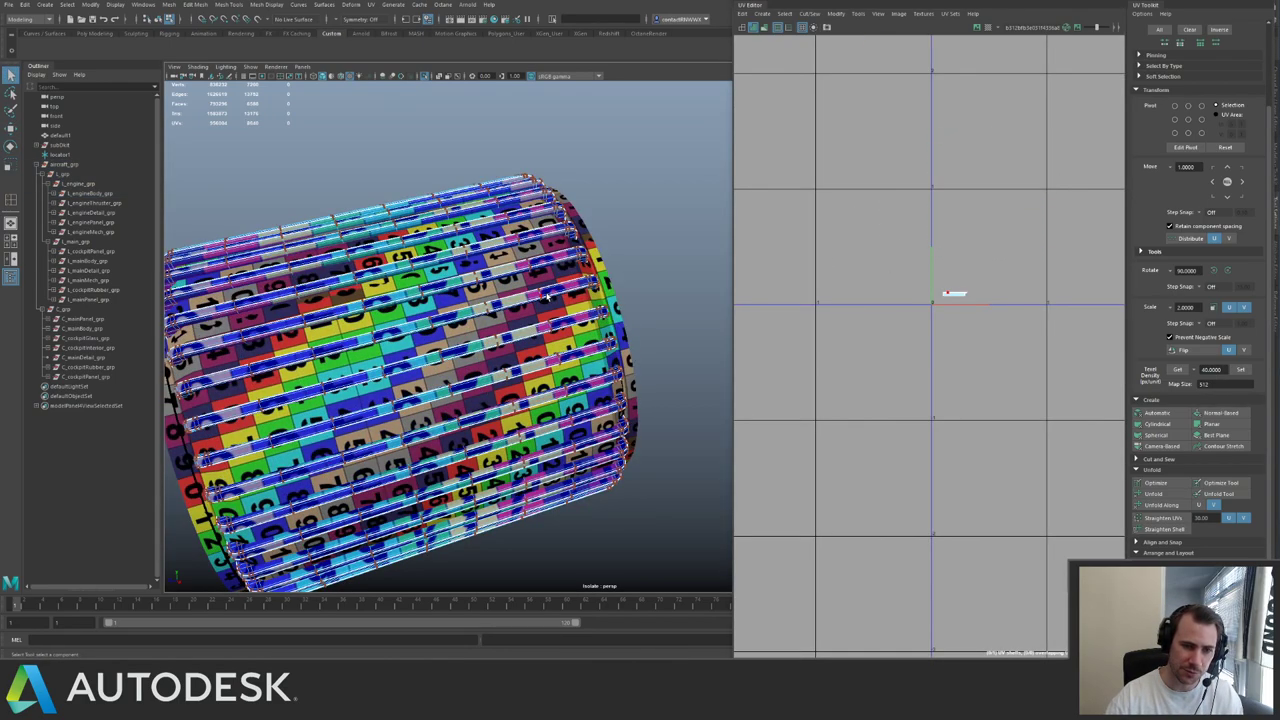
right_click_drag(546, 296, 558, 289)
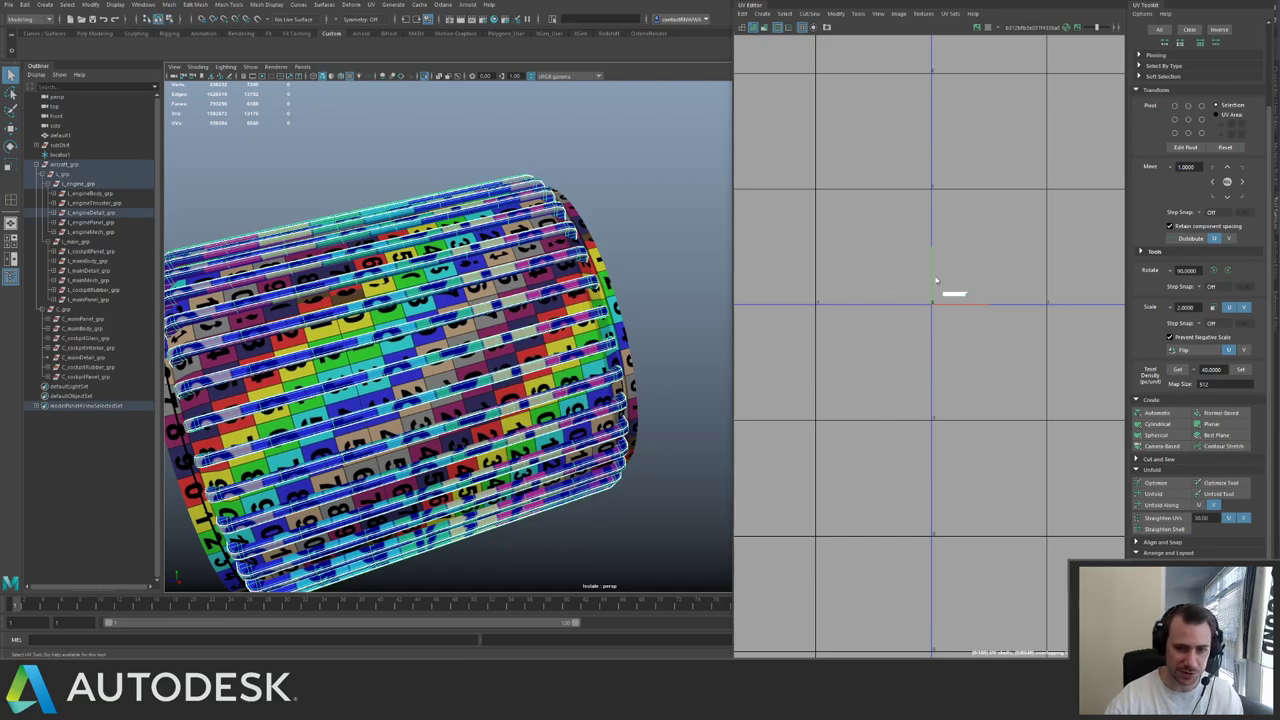
right_click_drag(936, 280, 948, 284)
left_click_drag(896, 266, 1008, 330)
key("f")
right_click_drag(1001, 333, 910, 304, "alt")
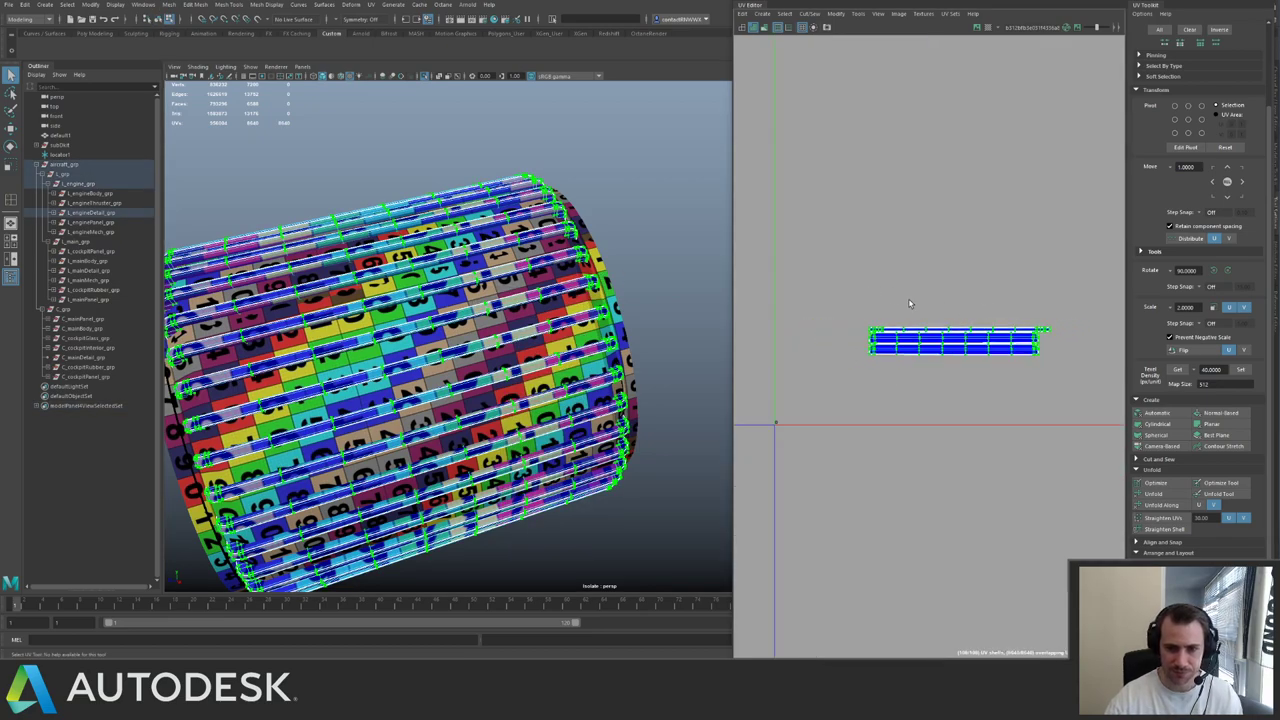
left_click(1240, 369)
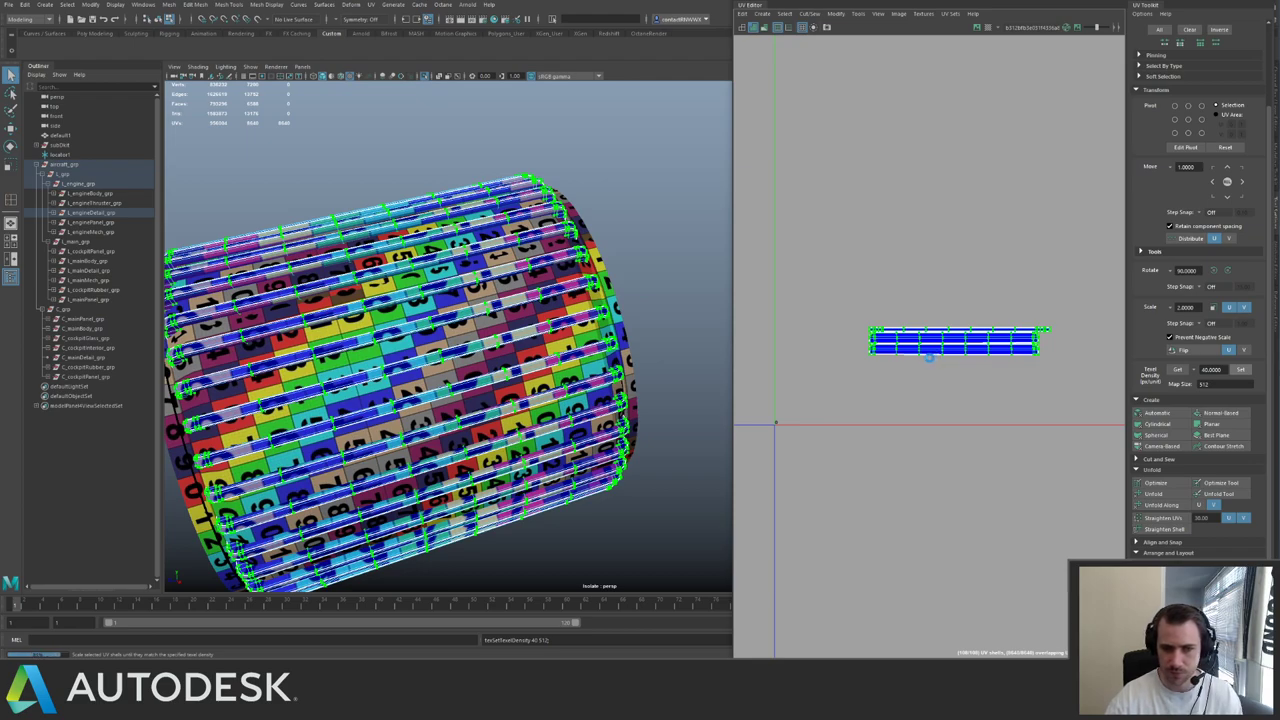
- Lay out the bars' overlapping UV shells as separate strips
left_click_drag(557, 295, 810, 273, "alt")
right_click_drag(980, 284, 817, 248, "alt")
middle_click_drag(1081, 248, 943, 297, "alt")
right_click_drag(858, 354, 812, 387, "shift")
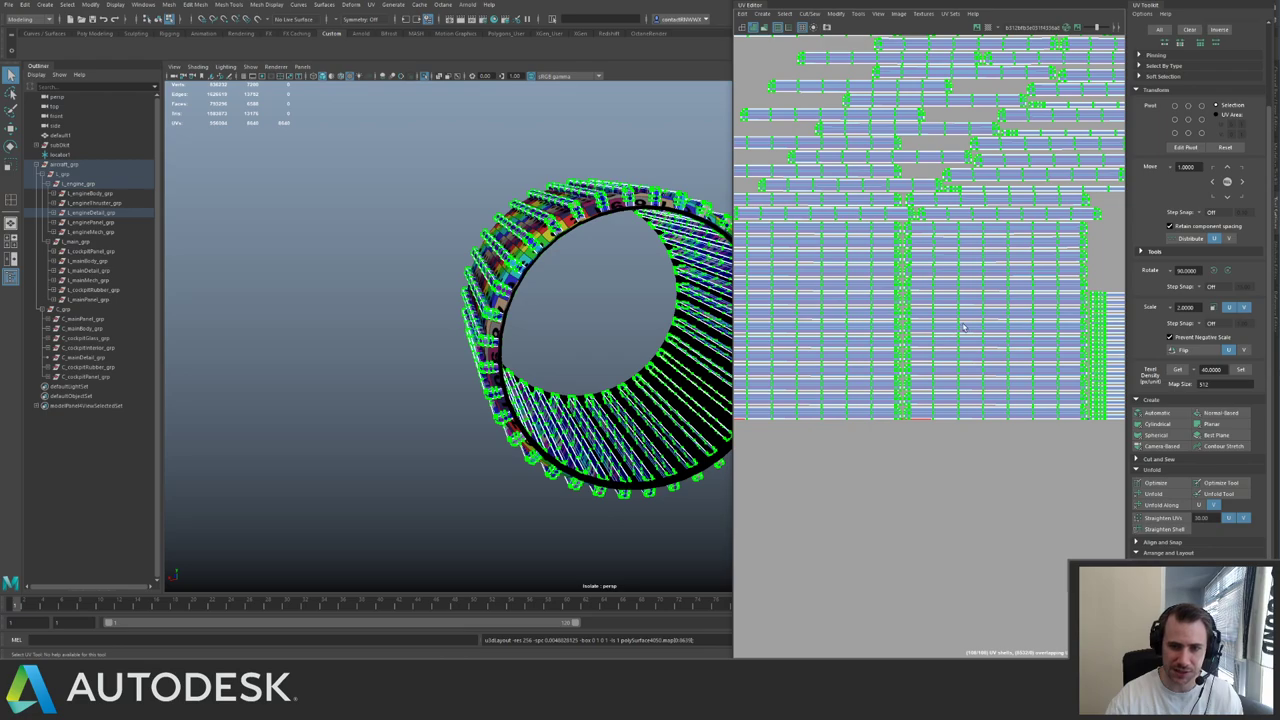
right_click_drag(964, 327, 890, 267, "alt")
middle_click_drag(928, 206, 857, 398, "alt")
right_click_drag(941, 342, 818, 258, "alt")
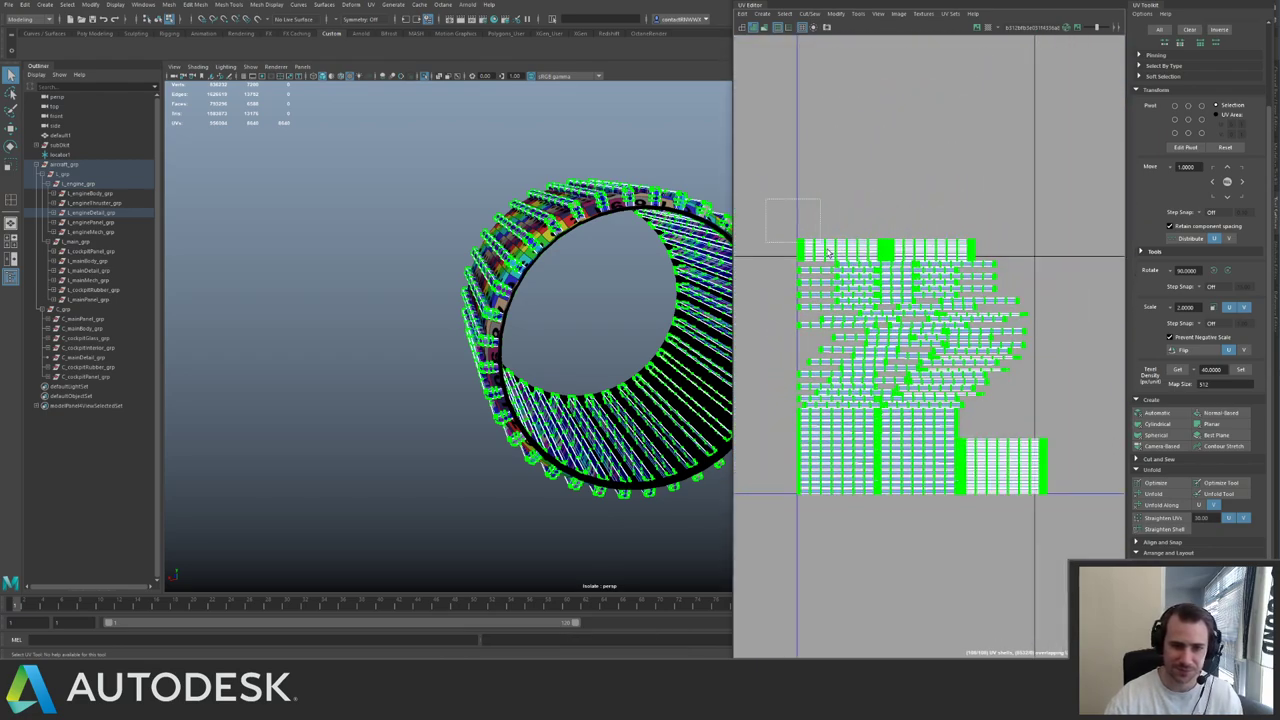
- Reapply the texel density of 40 to the bars' laid-out UV shells and activate the Move tool
left_click(1241, 369)
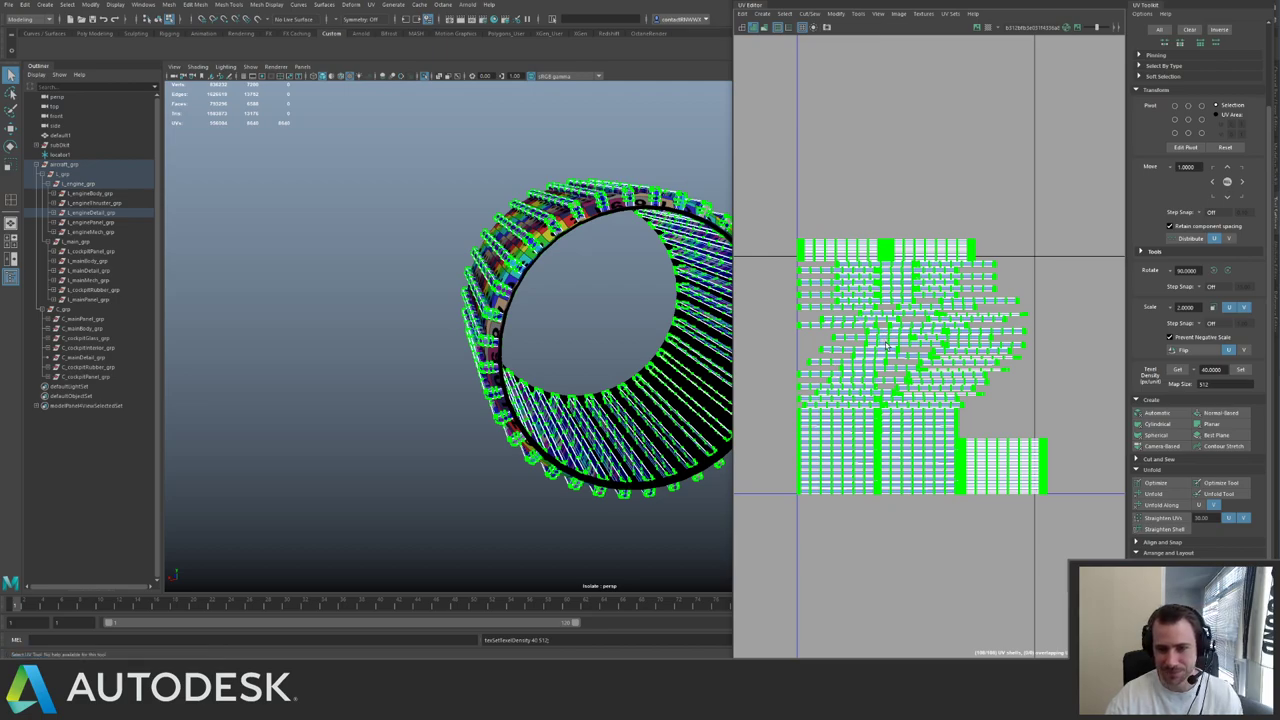
key("ctrl+l")
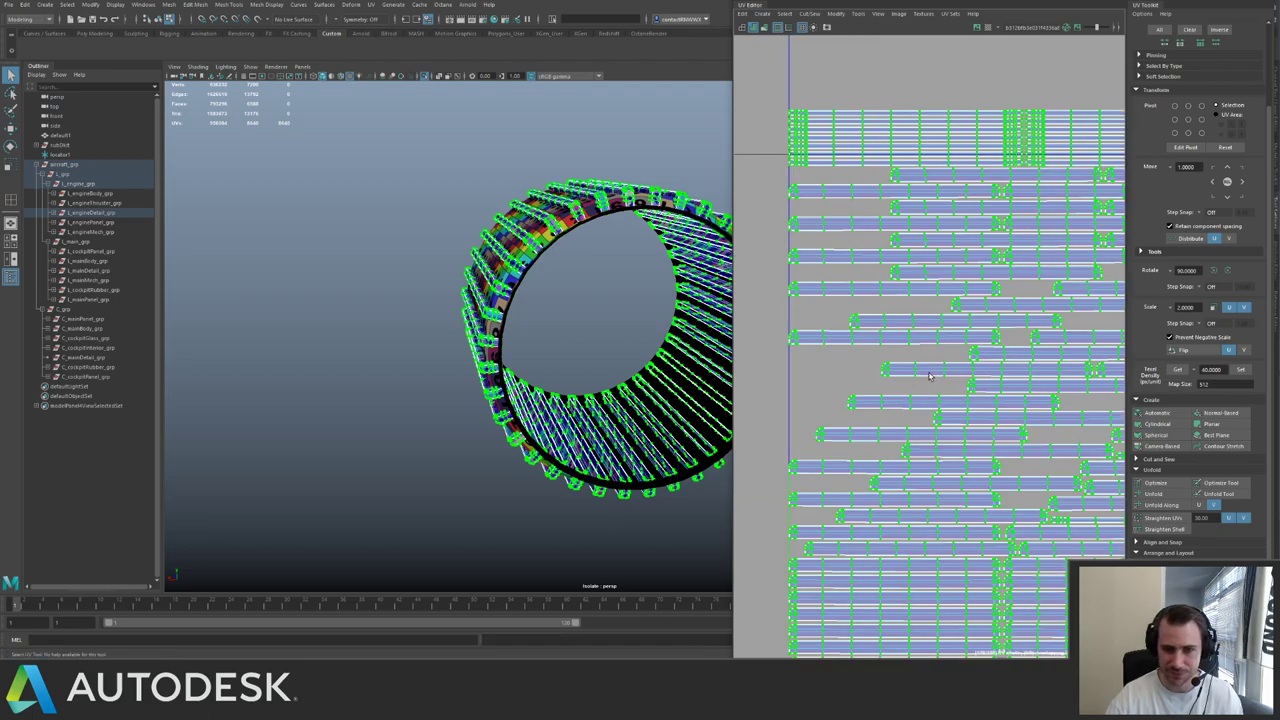
scroll(940, 373, "down", 6)
key("w")
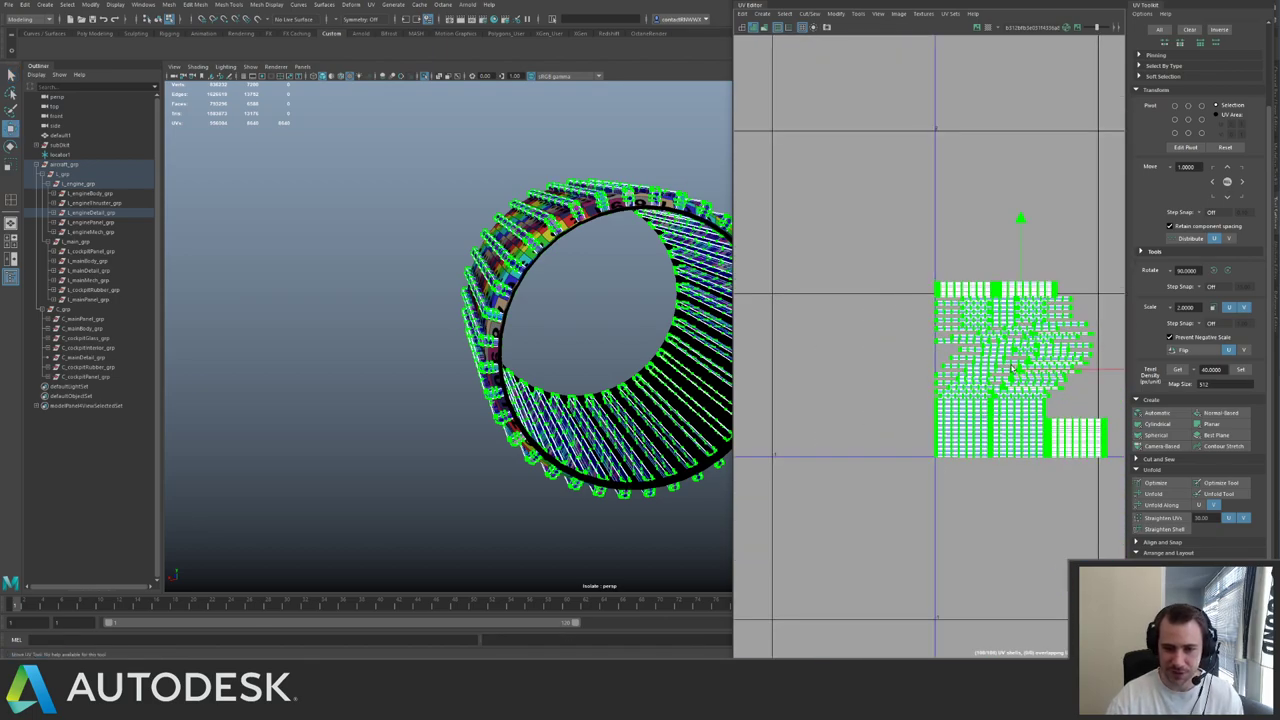
- Scale the bars' laid-out UV shells down slightly so they fit inside the 0–1 UV tile
key("r")
mouse_move(1021, 371)
left_mouse_down()
mouse_move(1001, 379)
mouse_move(1016, 378)
left_mouse_up()
key("w")
key("r")
key("w")
key("r")
key("w")
middle_click_drag(1016, 378, 889, 350, "alt")
right_click_drag(1012, 322, 914, 319, "alt")
scroll(898, 335, "down", 2)
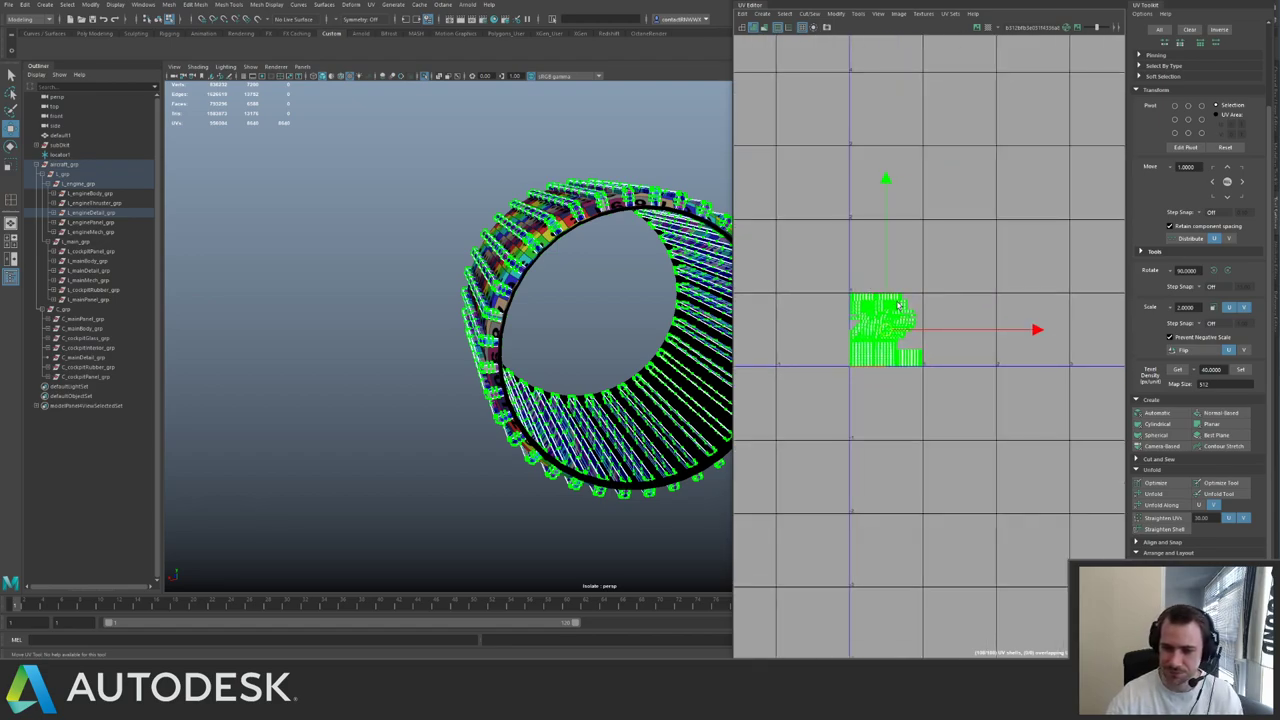
scroll(943, 357, "up", 2)
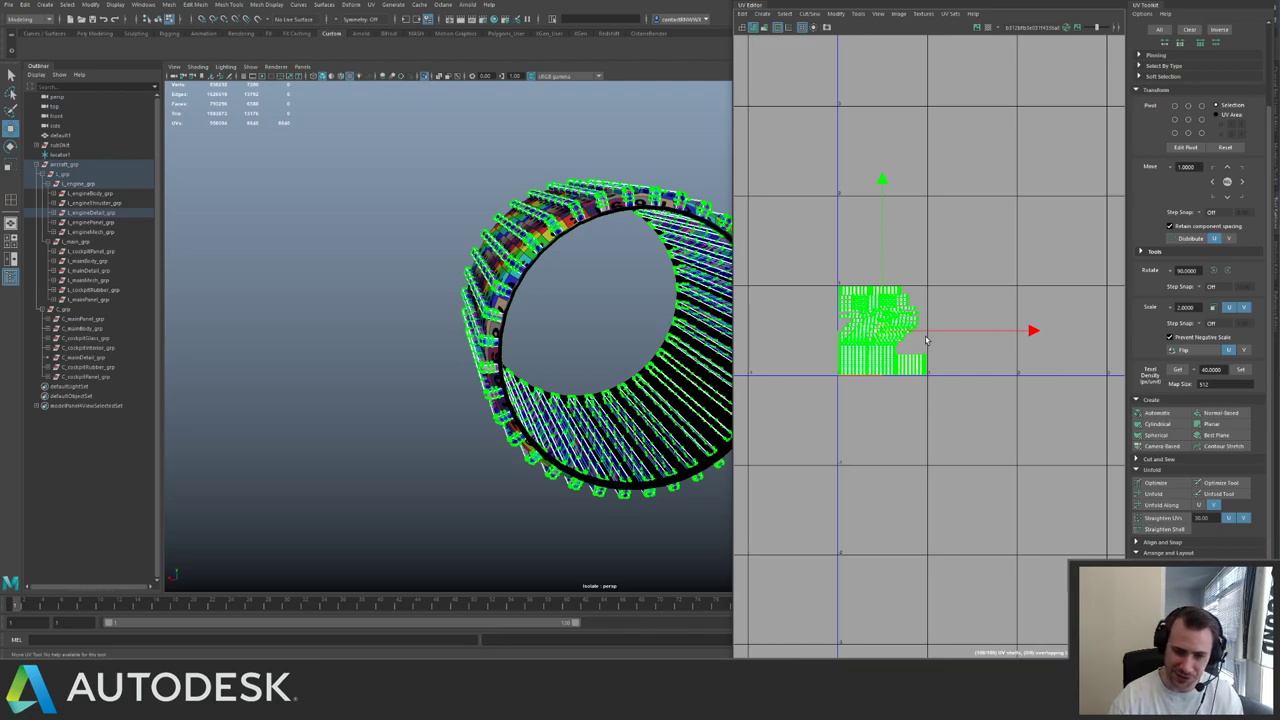
- Return the bars to object mode and bring the rest of the aircraft back into view
right_click_drag(480, 433, 527, 408)
key("ctrl+1")
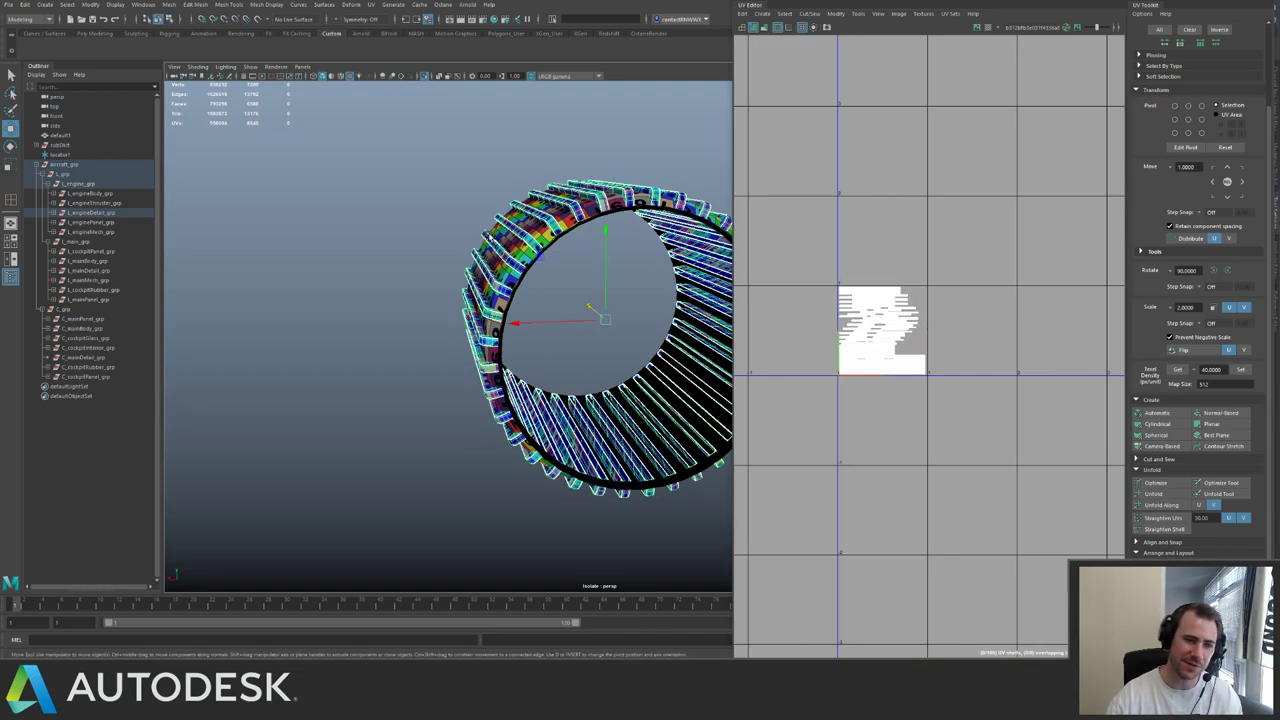
left_click_drag(468, 300, 525, 284, "alt")
key("f")
- Examine the numbered checker's scale and direction on the engine's rings, drum and bars from several angles
left_click(576, 331)
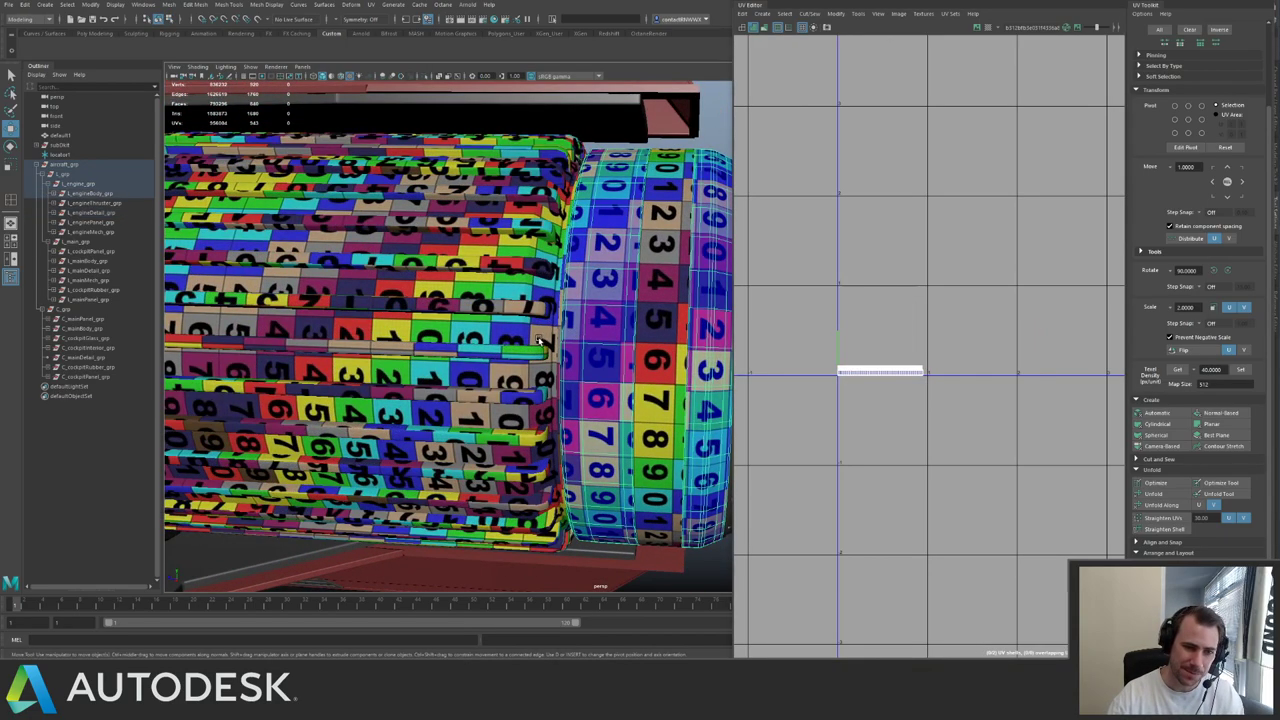
left_click(536, 347)
left_click(542, 342)
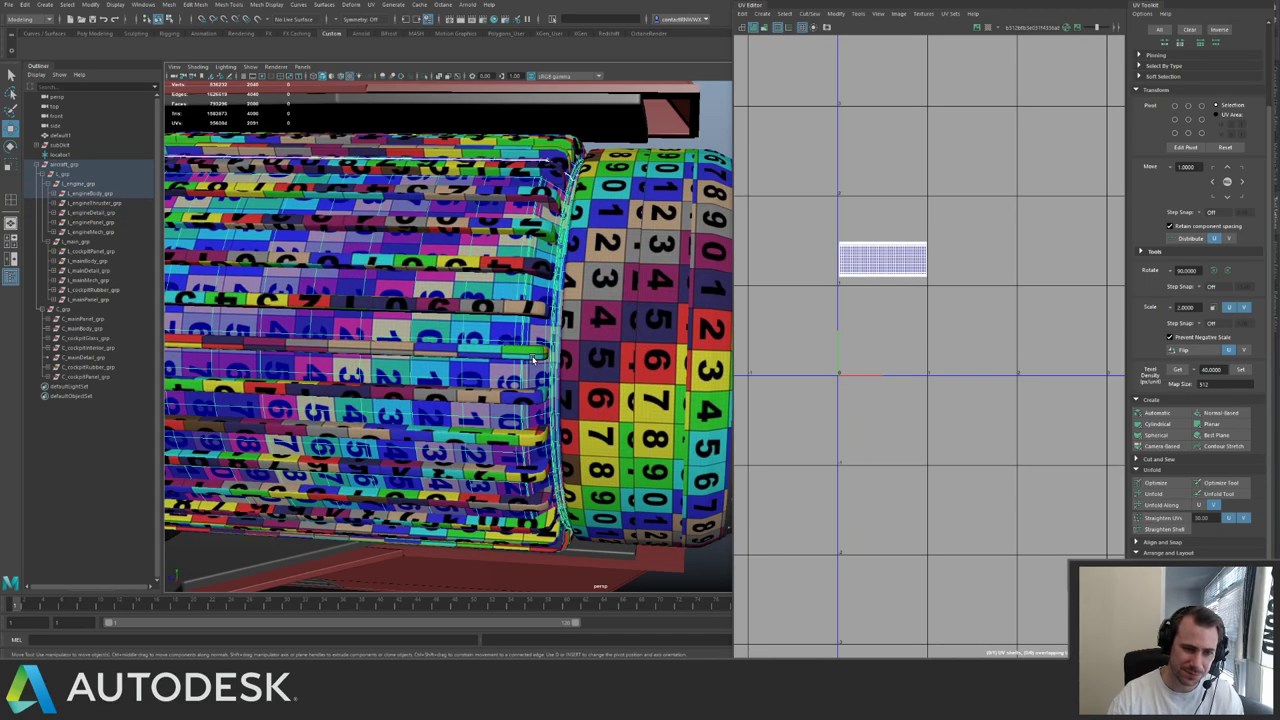
left_click(530, 354)
left_click_drag(530, 354, 526, 331, "alt")
key("f")
left_click(713, 184)
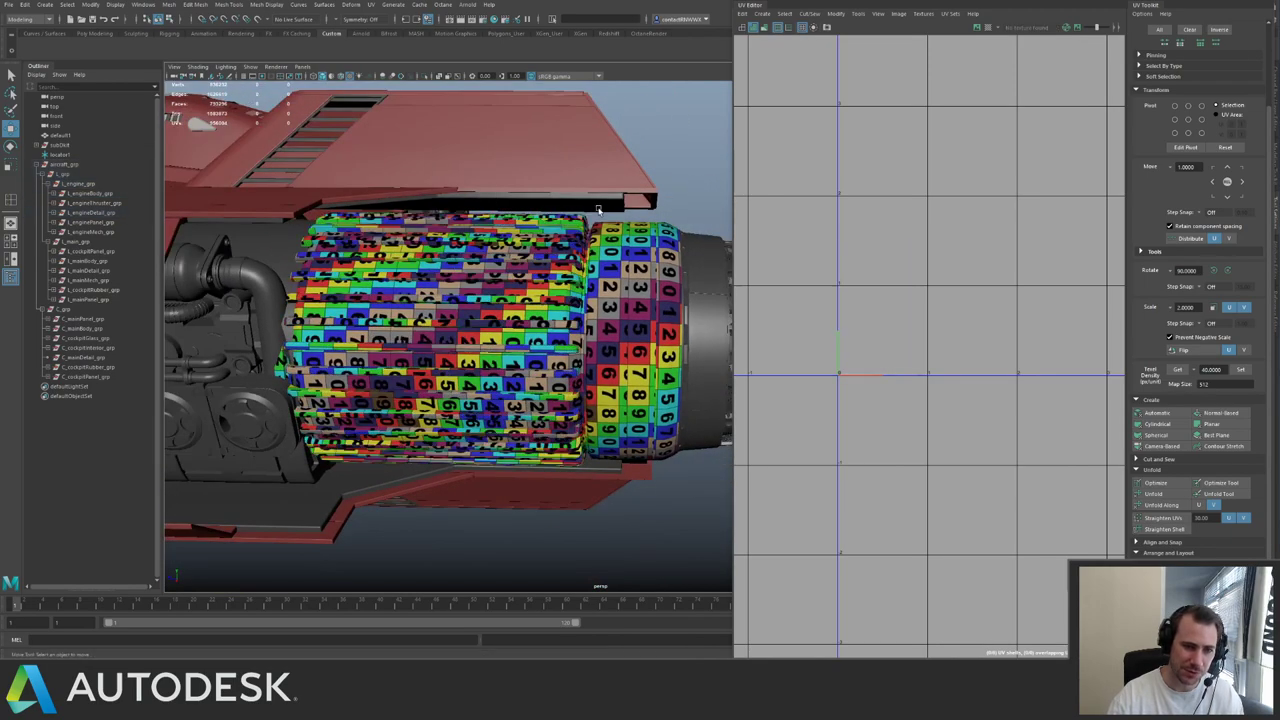
left_click_drag(560, 220, 518, 290, "alt")
middle_click_drag(502, 298, 470, 314, "alt")
left_click_drag(471, 316, 450, 313, "alt")
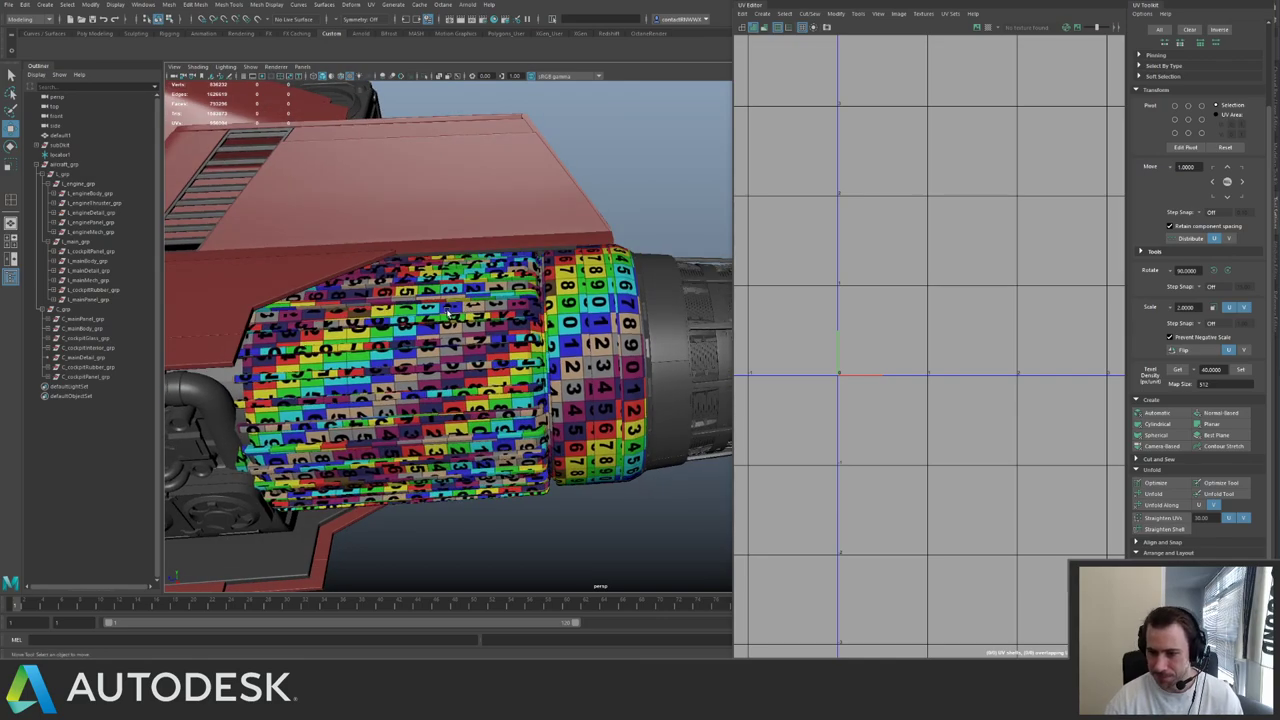
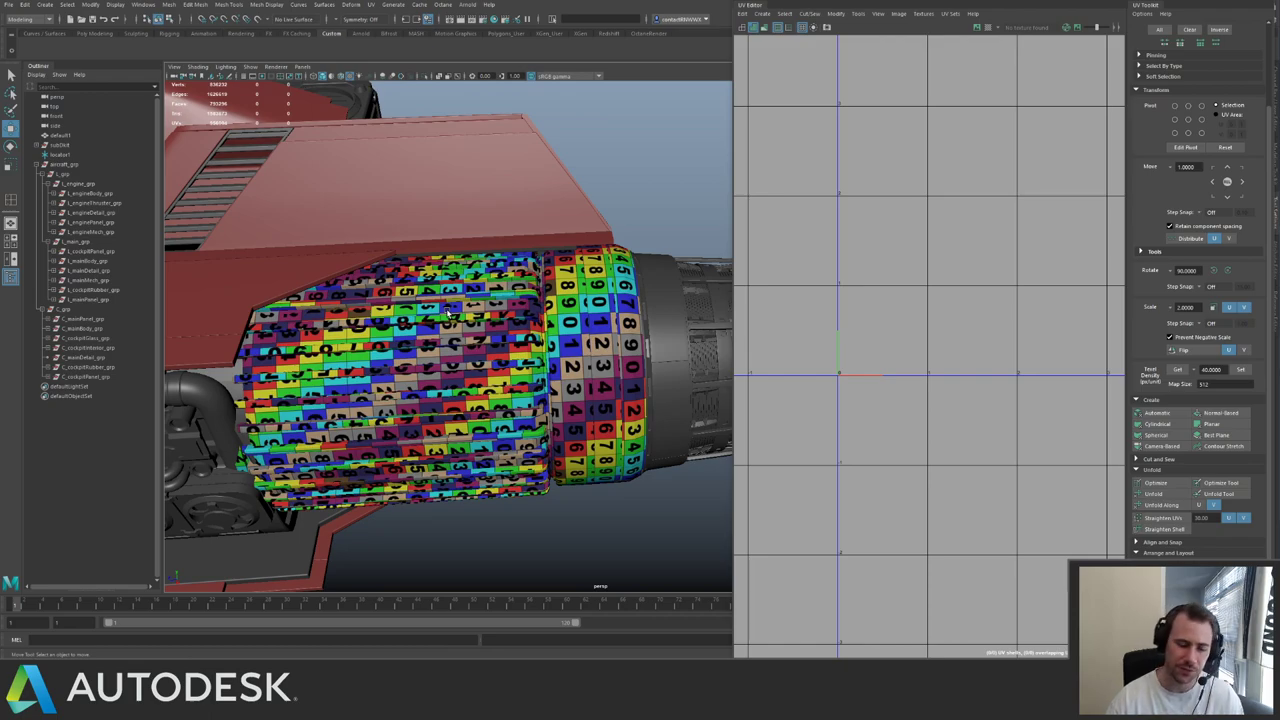
left_click(571, 478)
left_click_drag(571, 478, 621, 400, "alt")
left_click(624, 402)
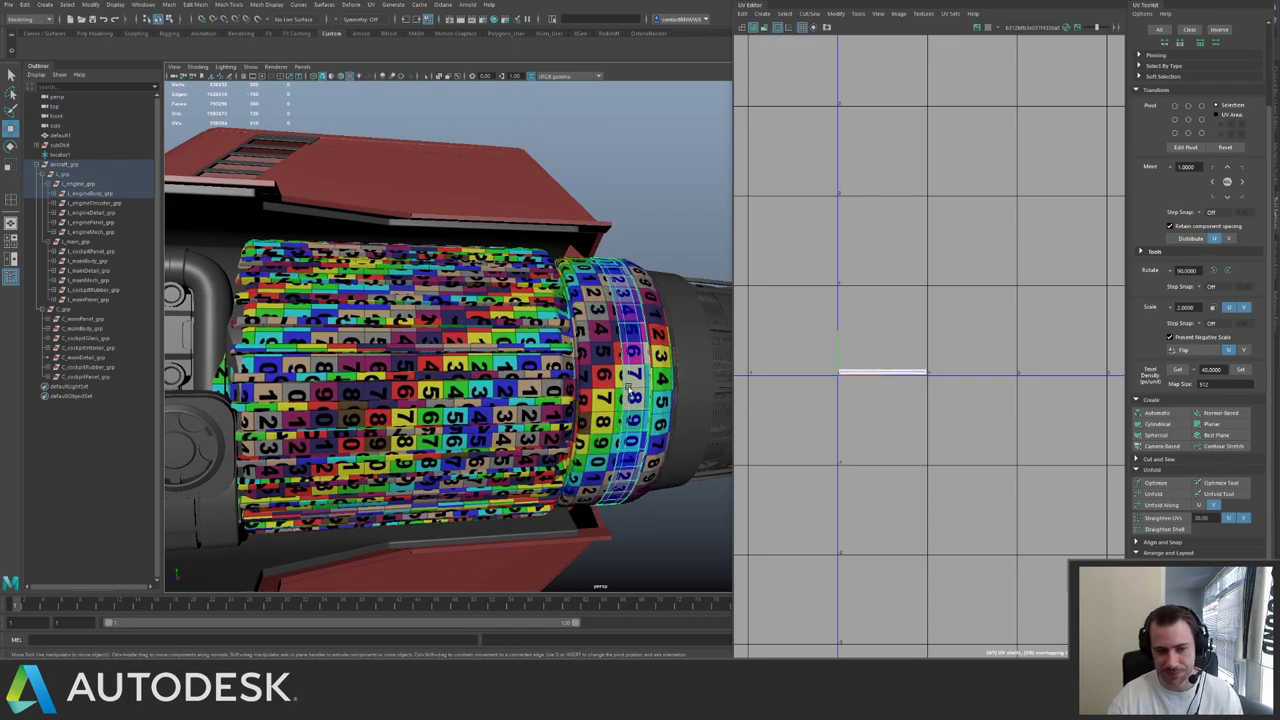
left_click(687, 235)
left_click_drag(608, 304, 553, 401, "alt")
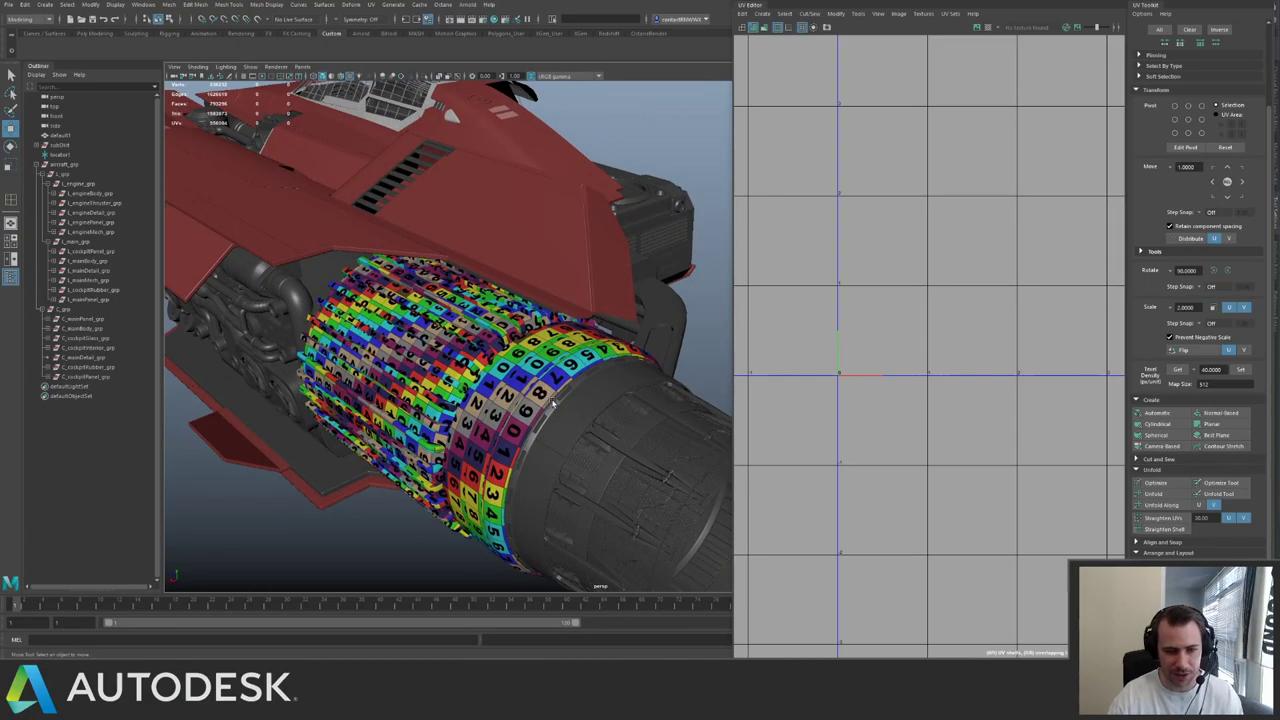
- Isolate the L_engineThruster_grp group and select all of its meshes to display their UVs
left_click(588, 408)
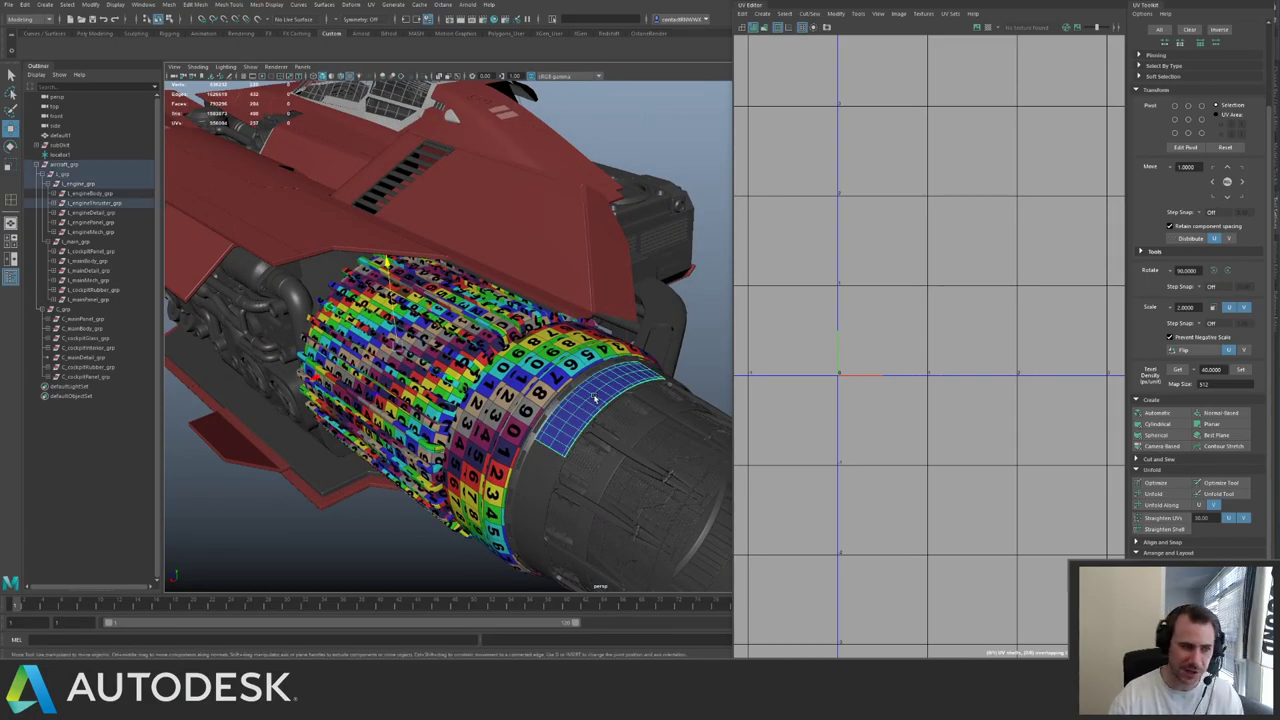
left_click(109, 205)
left_click_drag(525, 375, 651, 323, "alt")
scroll(937, 286, "up", 3)
scroll(933, 302, "down", 5)
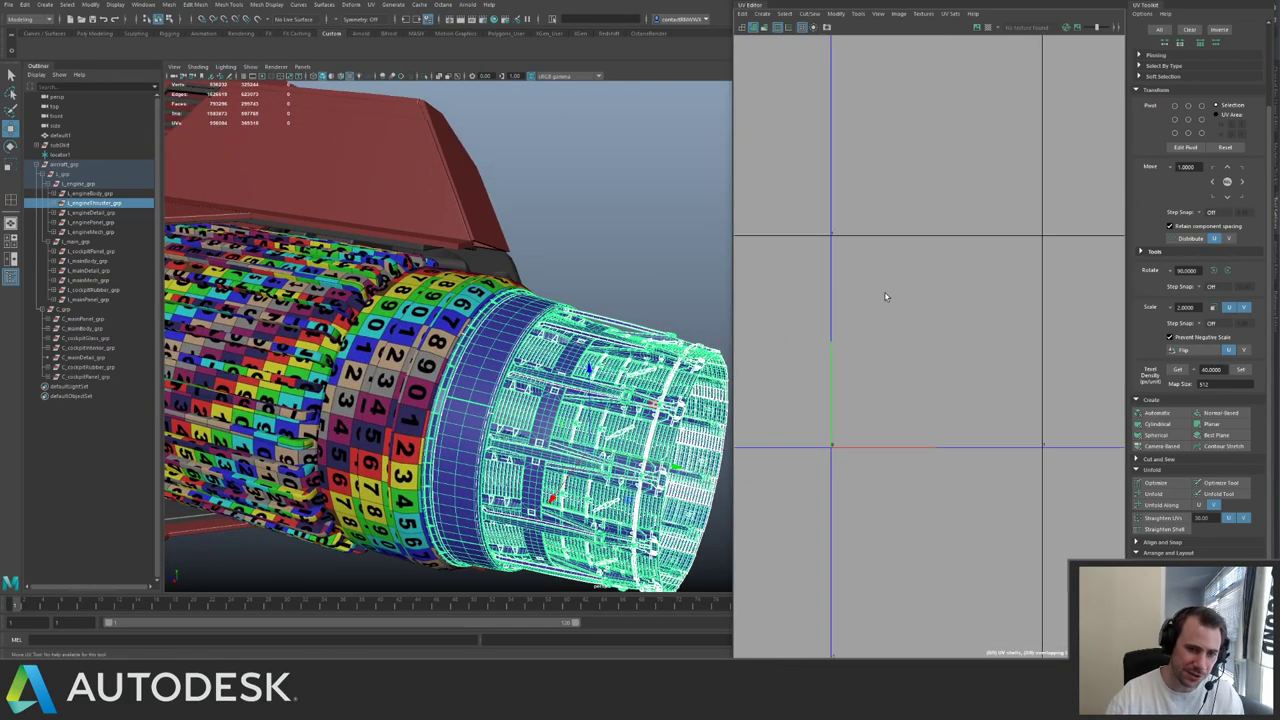
left_click_drag(663, 320, 658, 282, "alt")
scroll(955, 350, "down", 3)
key("ctrl+1")
left_click(557, 248)
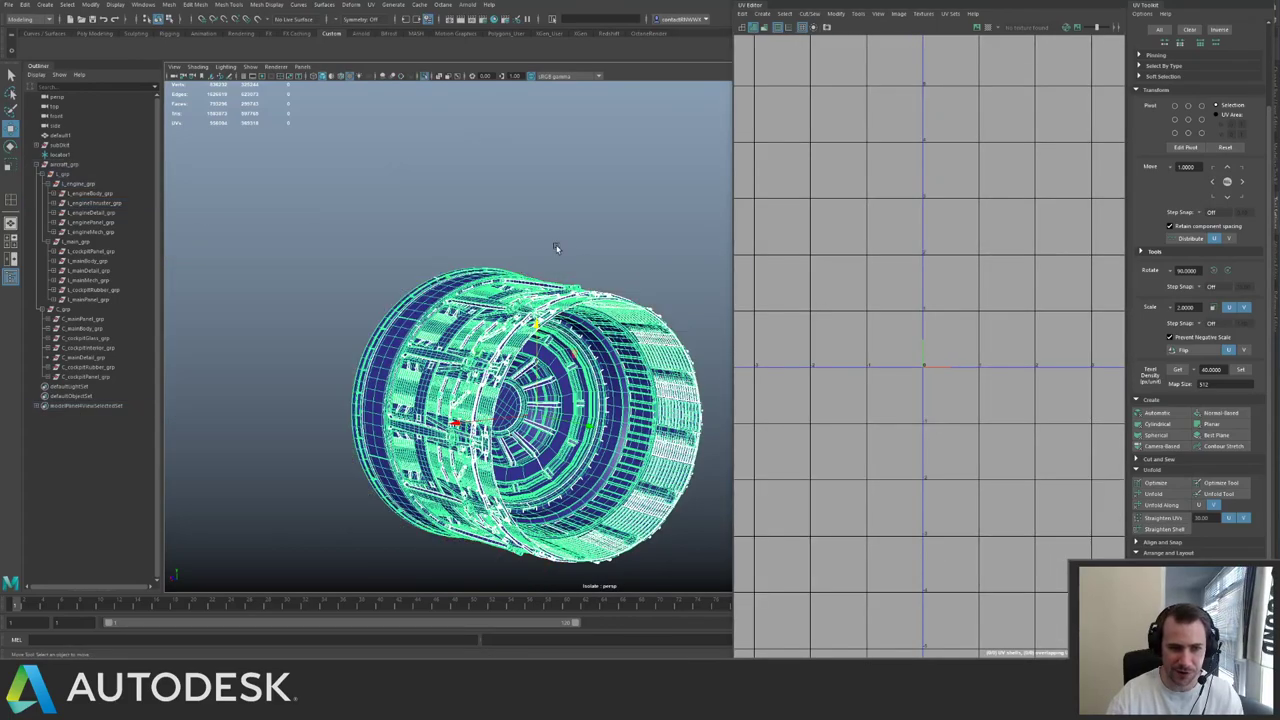
left_click_drag(286, 217, 681, 559)
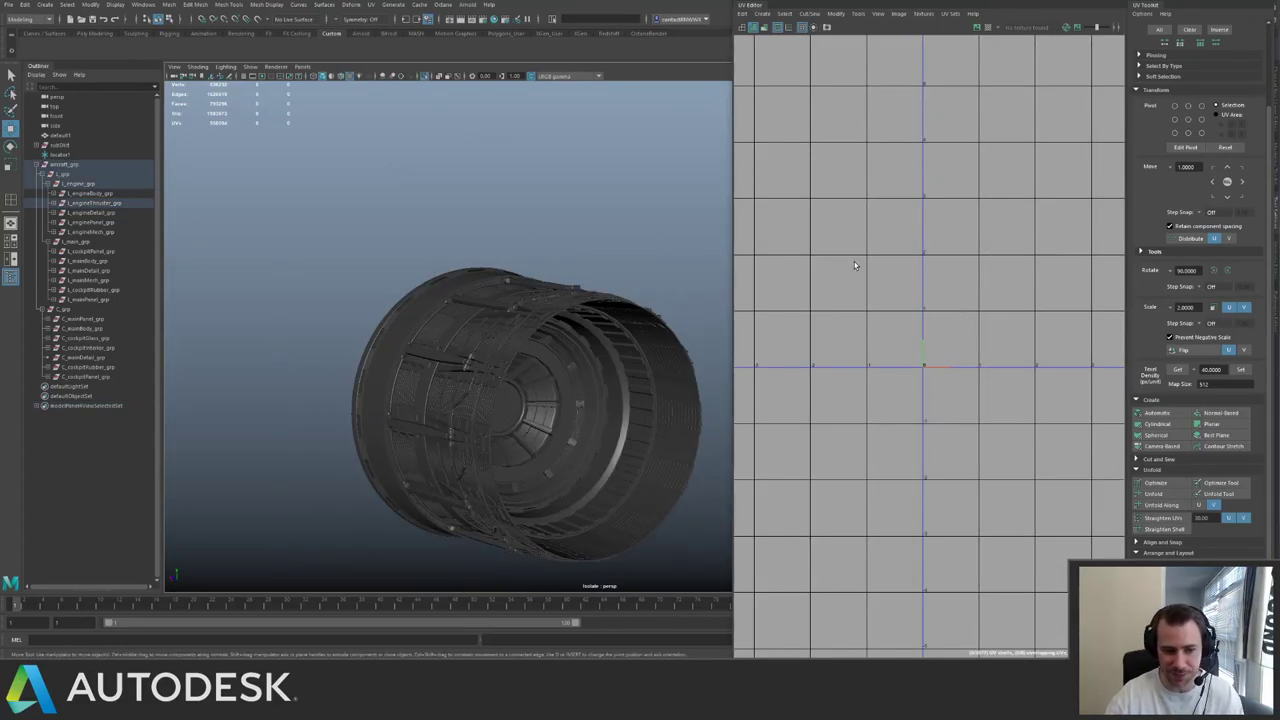
- Examine the thruster's packed UV shells in their distant UV tile
middle_click_drag(900, 246, 812, 273, "alt")
scroll(928, 263, "down", 4)
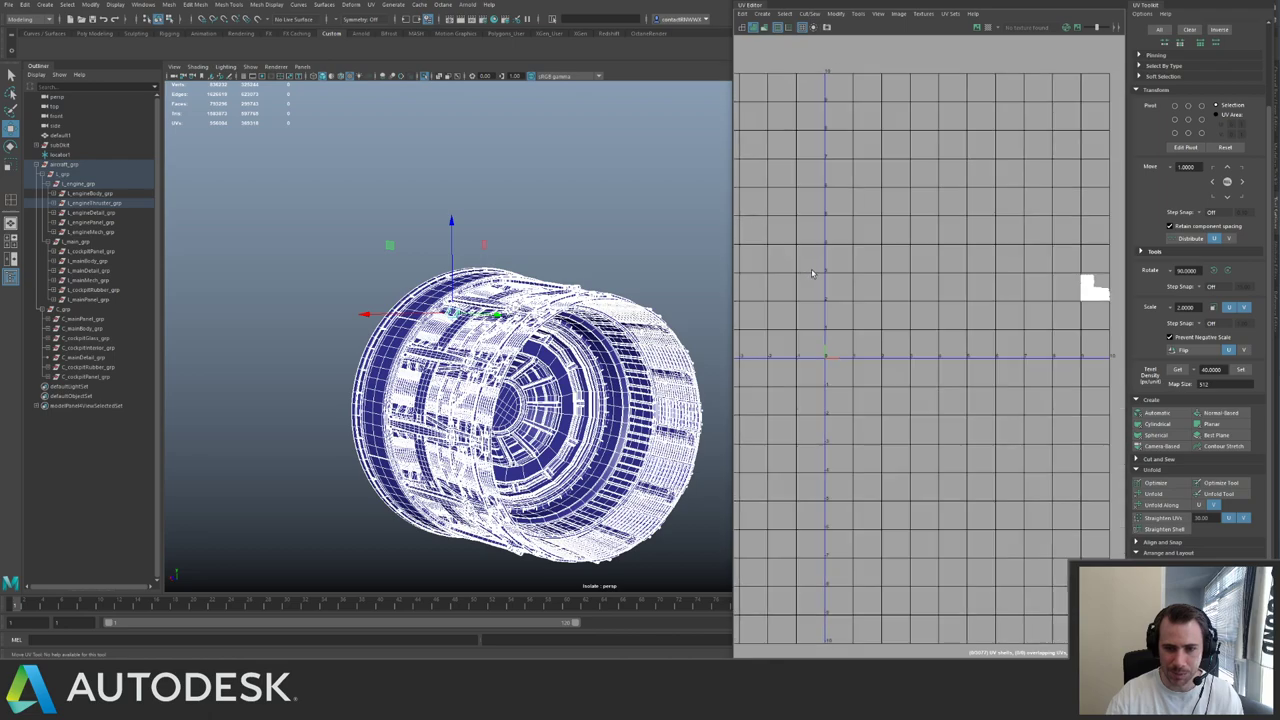
scroll(910, 268, "down", 1)
middle_click_drag(944, 232, 822, 264, "alt")
scroll(901, 292, "up", 5)
middle_click_drag(991, 324, 895, 302, "alt")
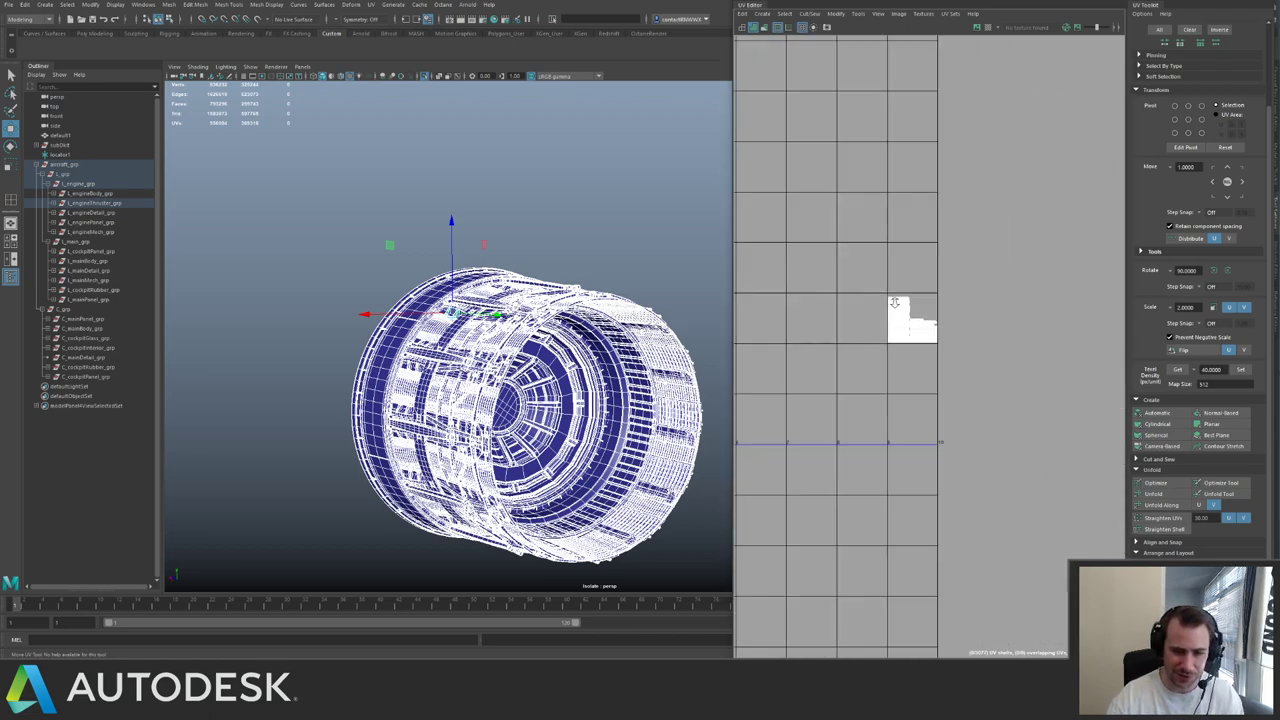
scroll(862, 278, "up", 9)
middle_click_drag(1005, 380, 814, 206, "alt")
scroll(847, 276, "up", 5)
scroll(847, 282, "down", 2)
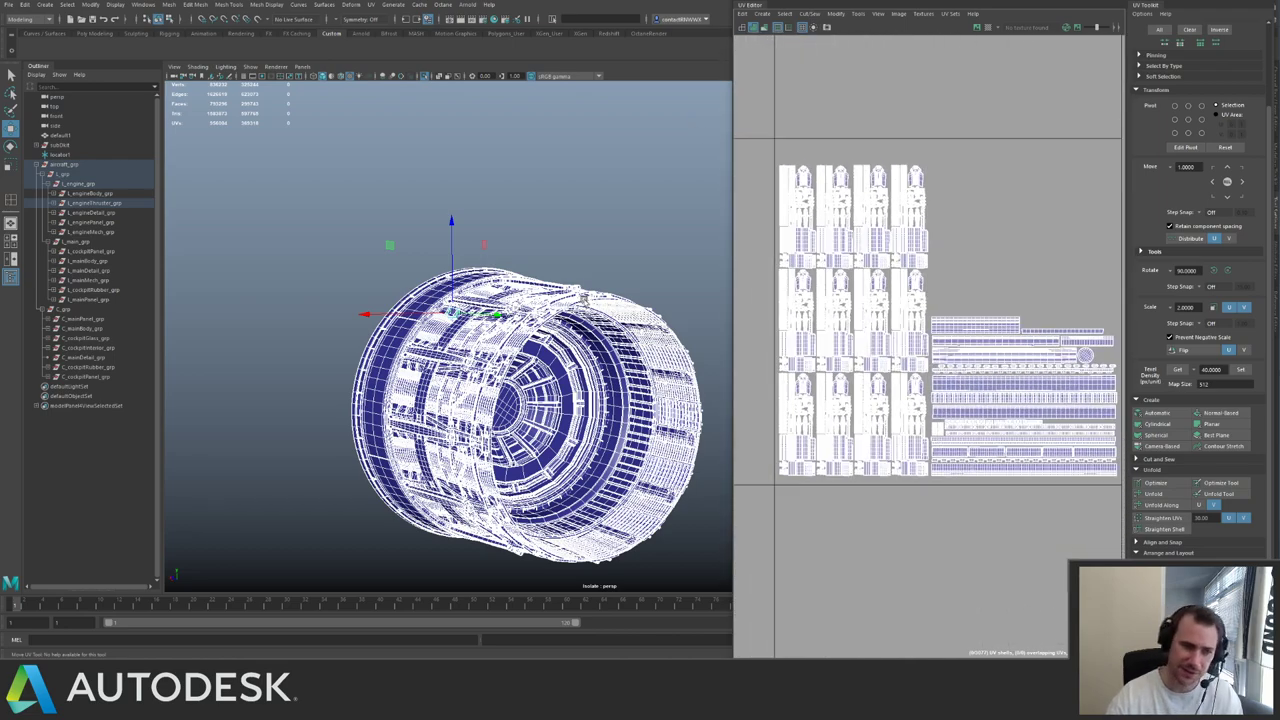
- Show the whole aircraft again and select the small teardrop-shaped detail on the fuselage behind the cockpit
key("ctrl+1")
left_click_drag(518, 262, 530, 190, "alt")
left_click(620, 217)
scroll(497, 384, "up", 3)
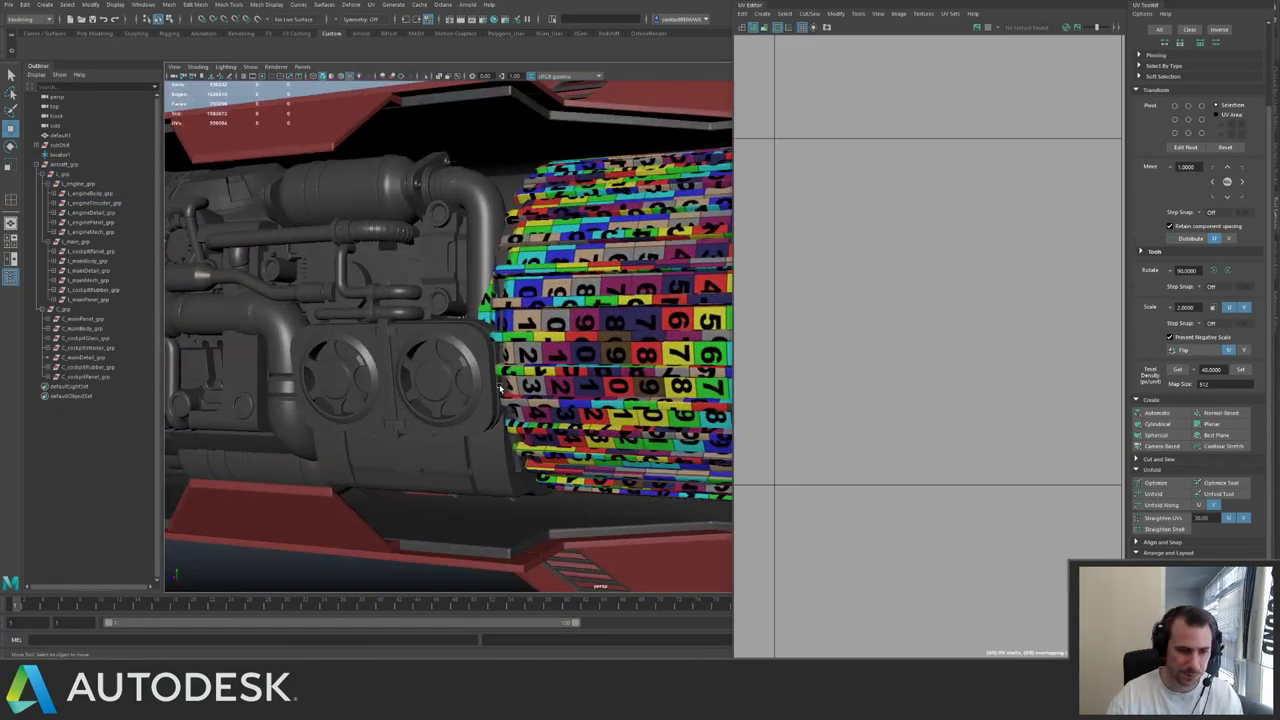
left_click(497, 384)
scroll(497, 384, "down", 5)
middle_click_drag(665, 322, 474, 286, "alt")
left_click_drag(472, 285, 560, 318, "alt")
scroll(464, 332, "up", 2)
left_click(464, 333)
scroll(465, 332, "up", 3)
right_click_drag(560, 318, 640, 346, "alt")
left_click(609, 344)
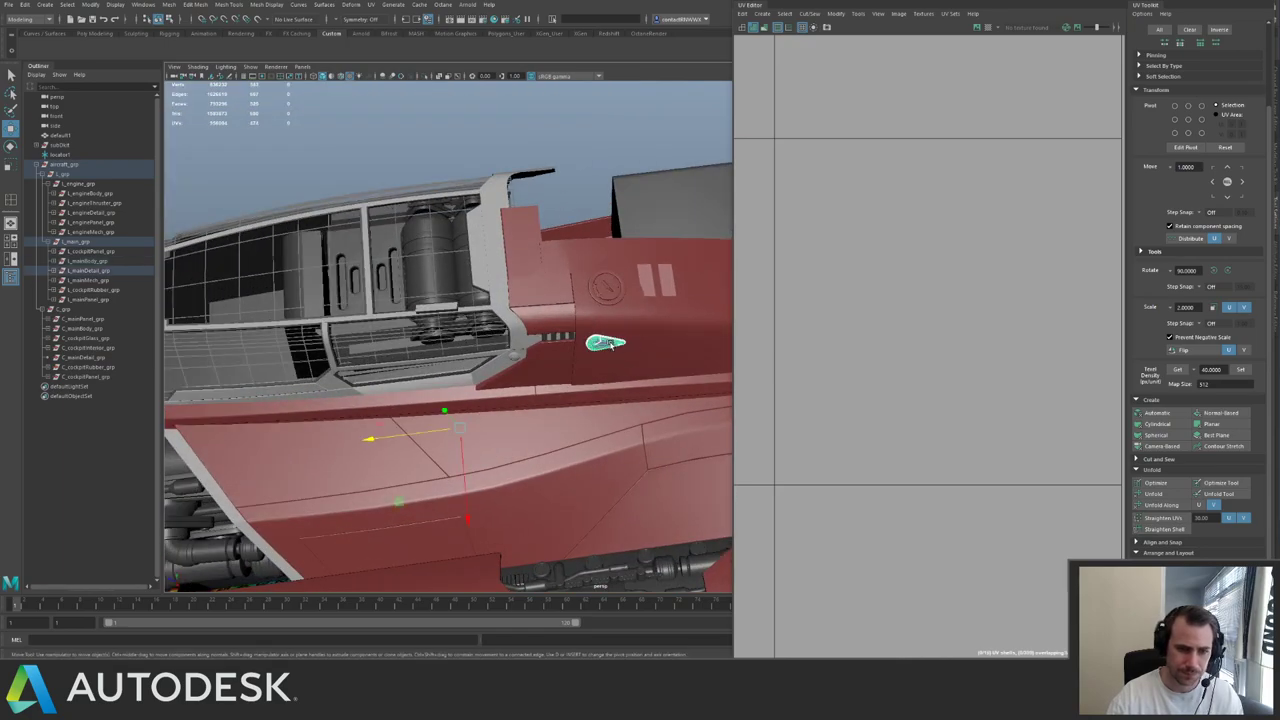
- Apply automatic UV mapping to the teardrop-shaped fuselage detail
key("f")
right_click_drag(1000, 305, 791, 259, "alt")
left_click_drag(622, 324, 612, 300, "alt")
right_click_drag(585, 368, 631, 392, "alt")
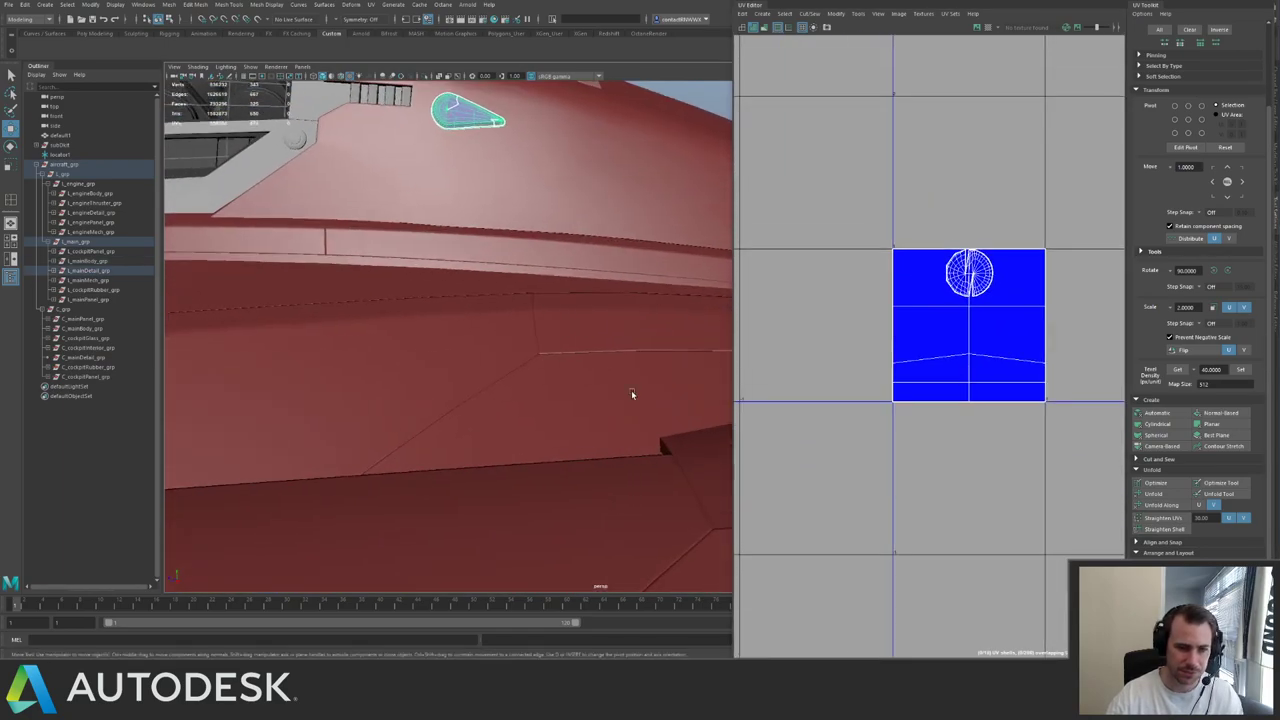
middle_click_drag(610, 325, 589, 391, "alt")
left_click_drag(589, 391, 606, 399, "alt")
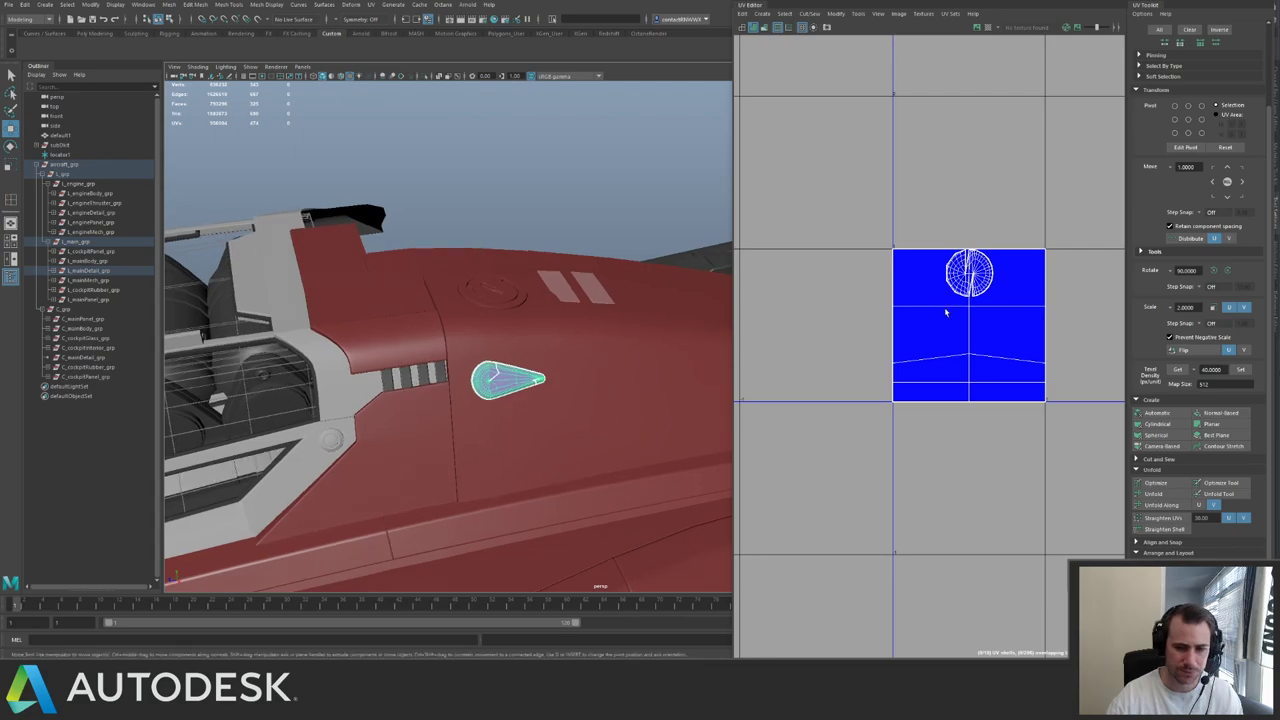
left_click(1161, 414)
scroll(969, 363, "up", 2)
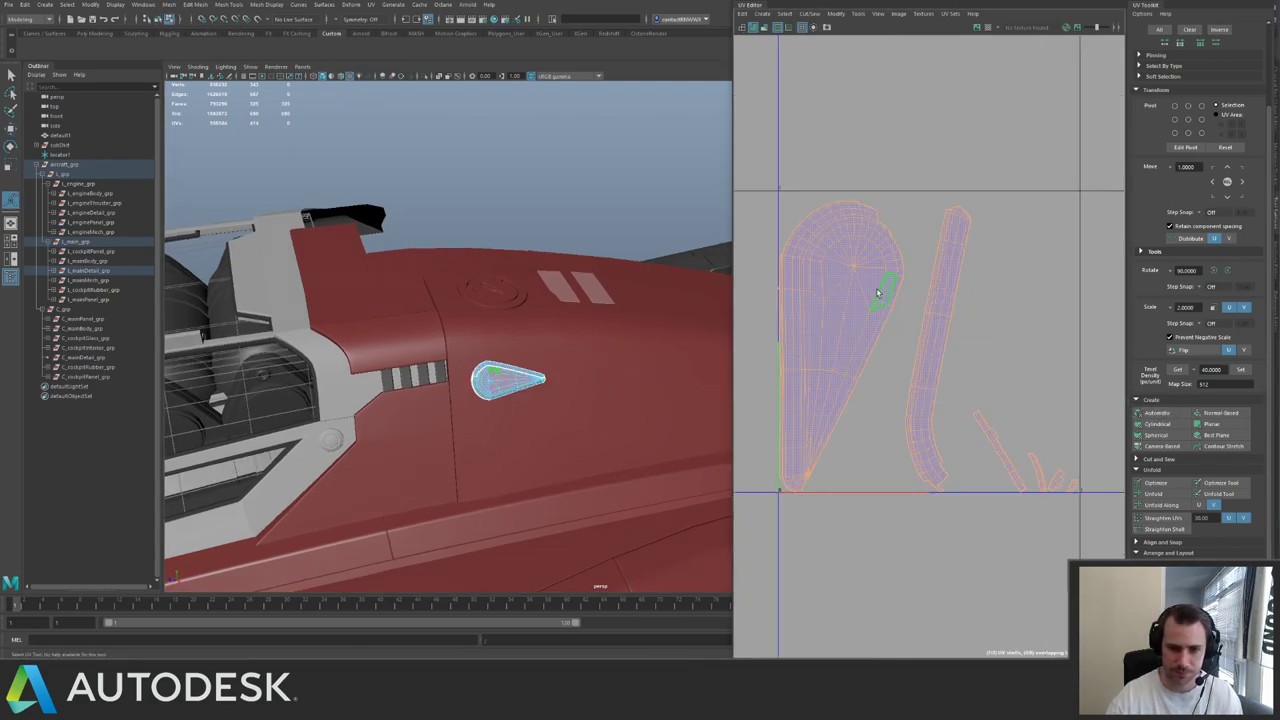
scroll(878, 292, "down", 2)
- Remap the teardrop detail with a planar projection, unfold its UVs and activate the Scale tool
left_click_drag(776, 215, 1042, 478)
key("g")
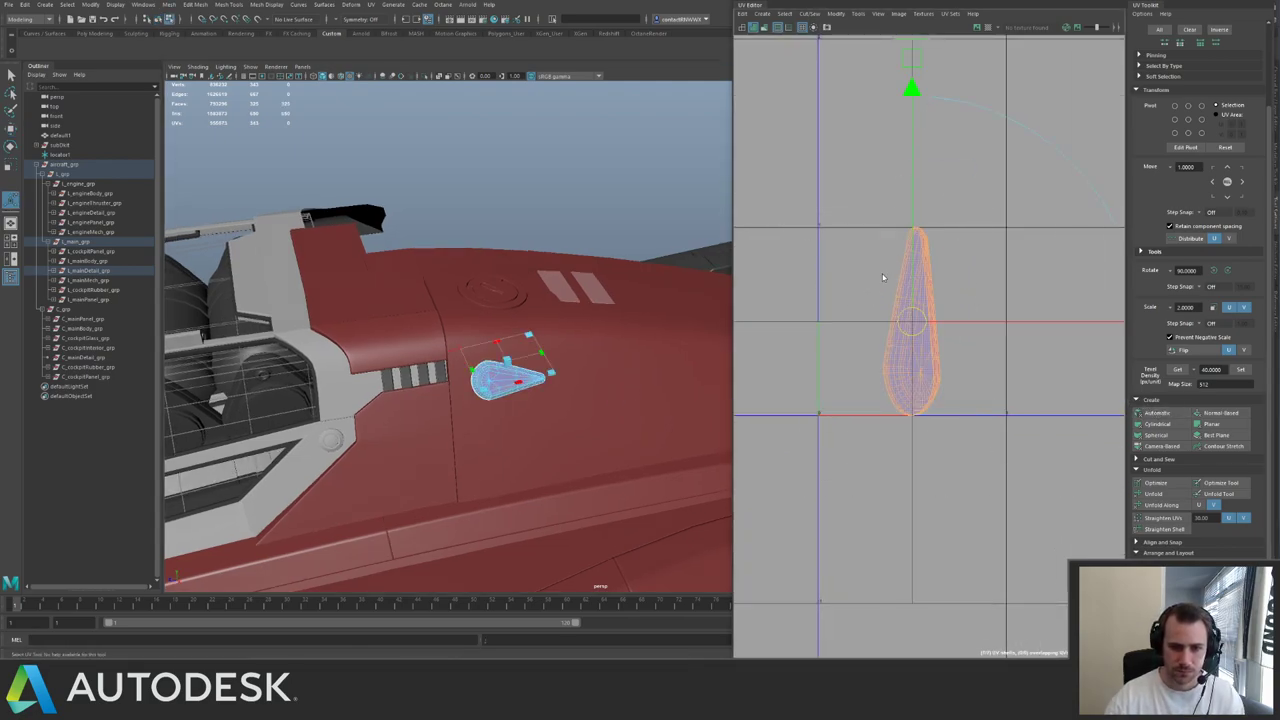
key("F10")
left_click_drag(821, 197, 985, 450)
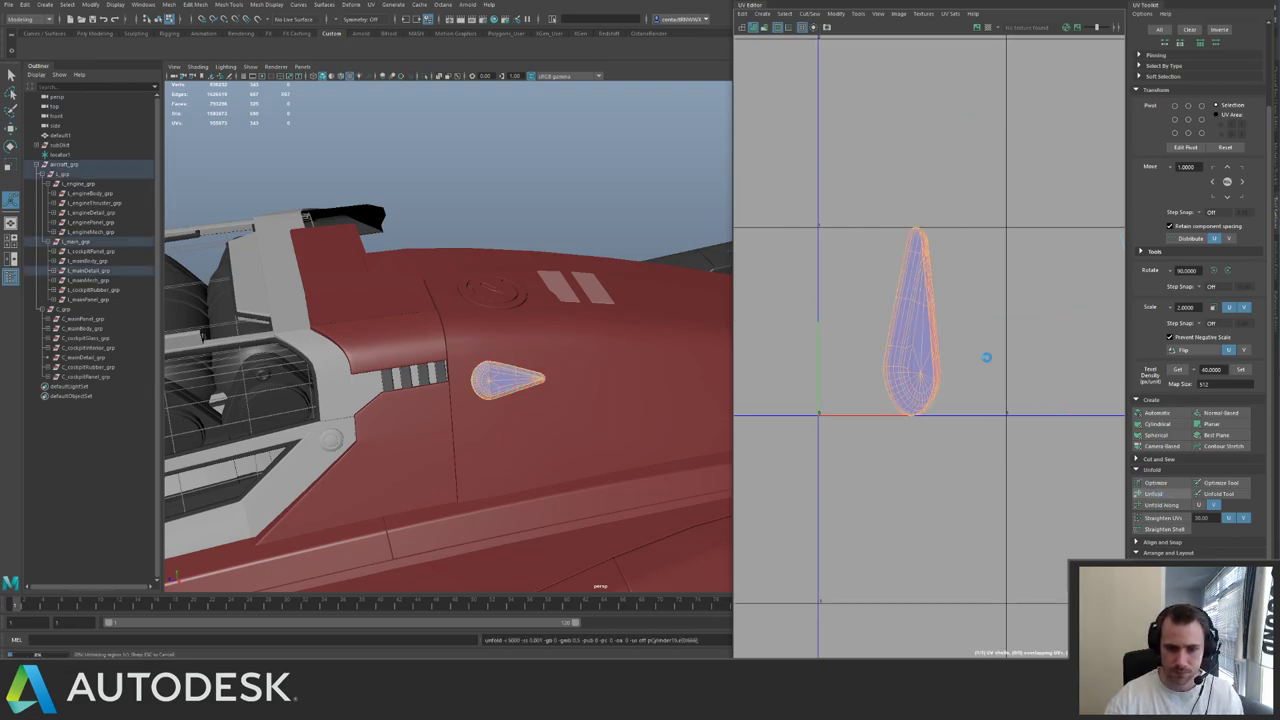
left_click_drag(936, 317, 862, 442)
key("r")
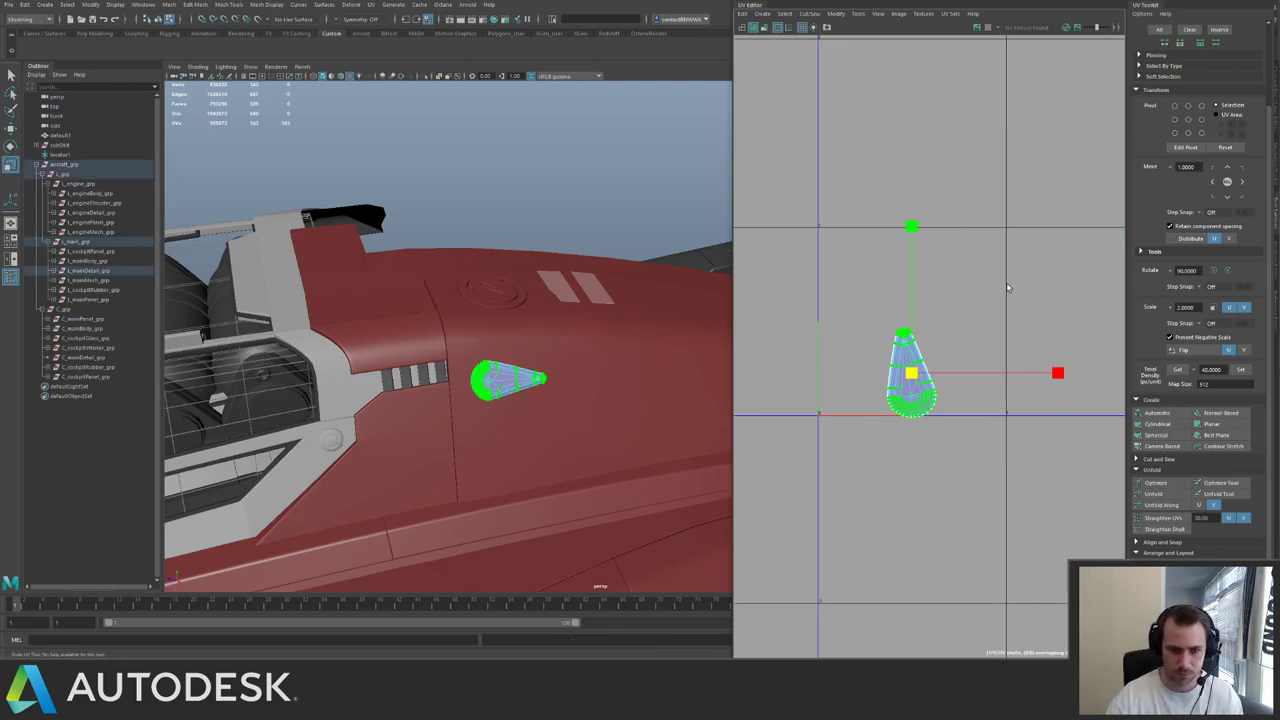
- Return the teardrop detail to object mode, deselect it and save the scene
middle_click_drag(546, 368, 486, 368, "alt")
right_click_drag(486, 368, 568, 436, "alt")
key("q")
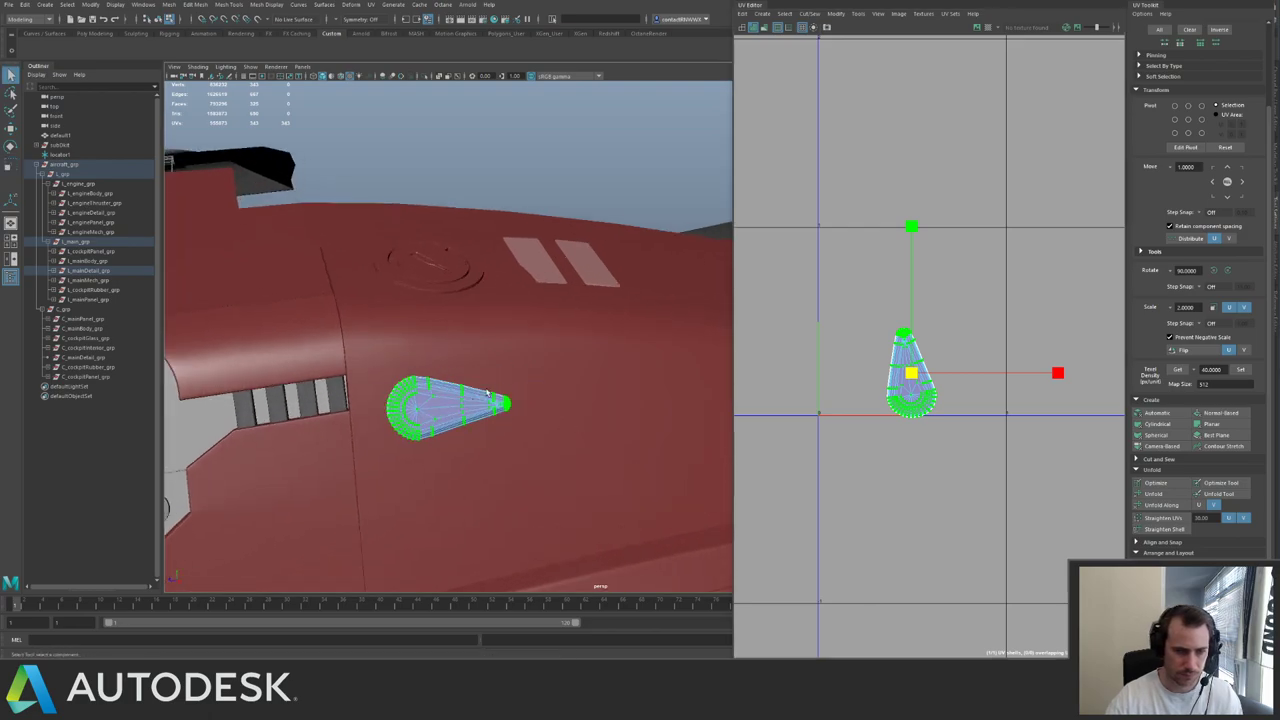
right_click_drag(456, 412, 412, 295)
left_click(559, 221)
middle_click_drag(412, 295, 508, 234, "alt")
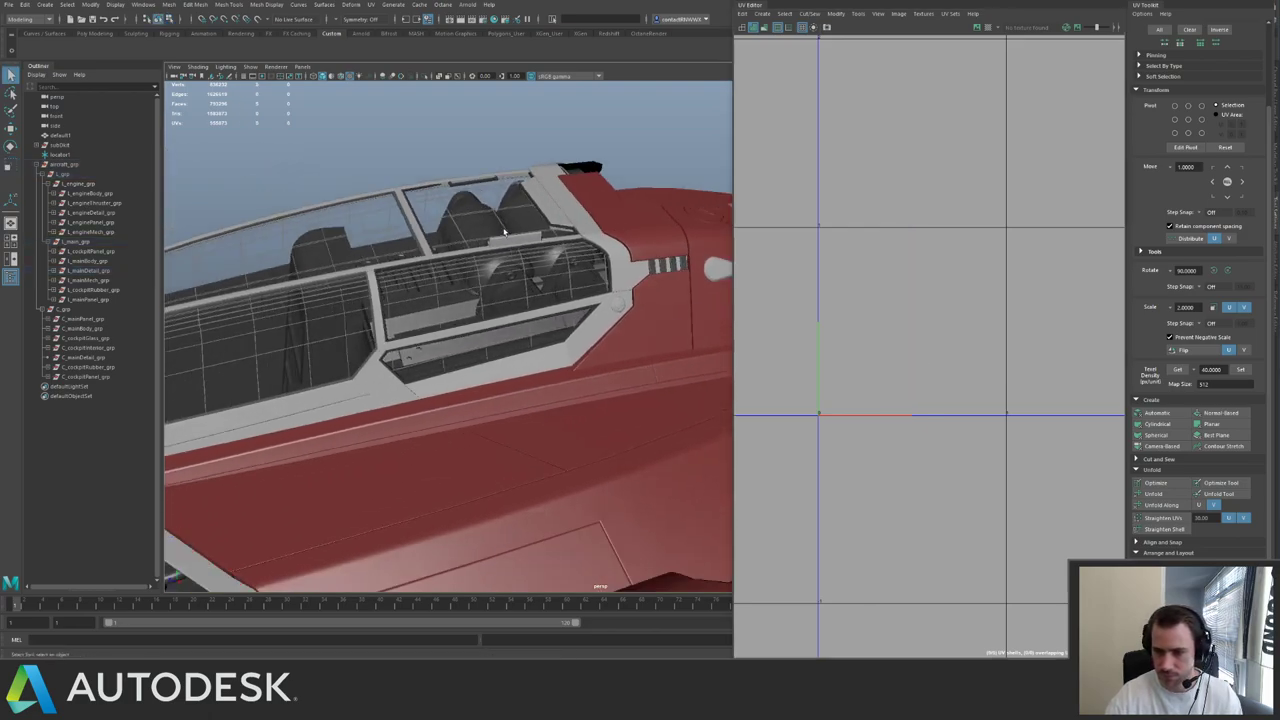
left_click_drag(519, 250, 509, 220, "alt")
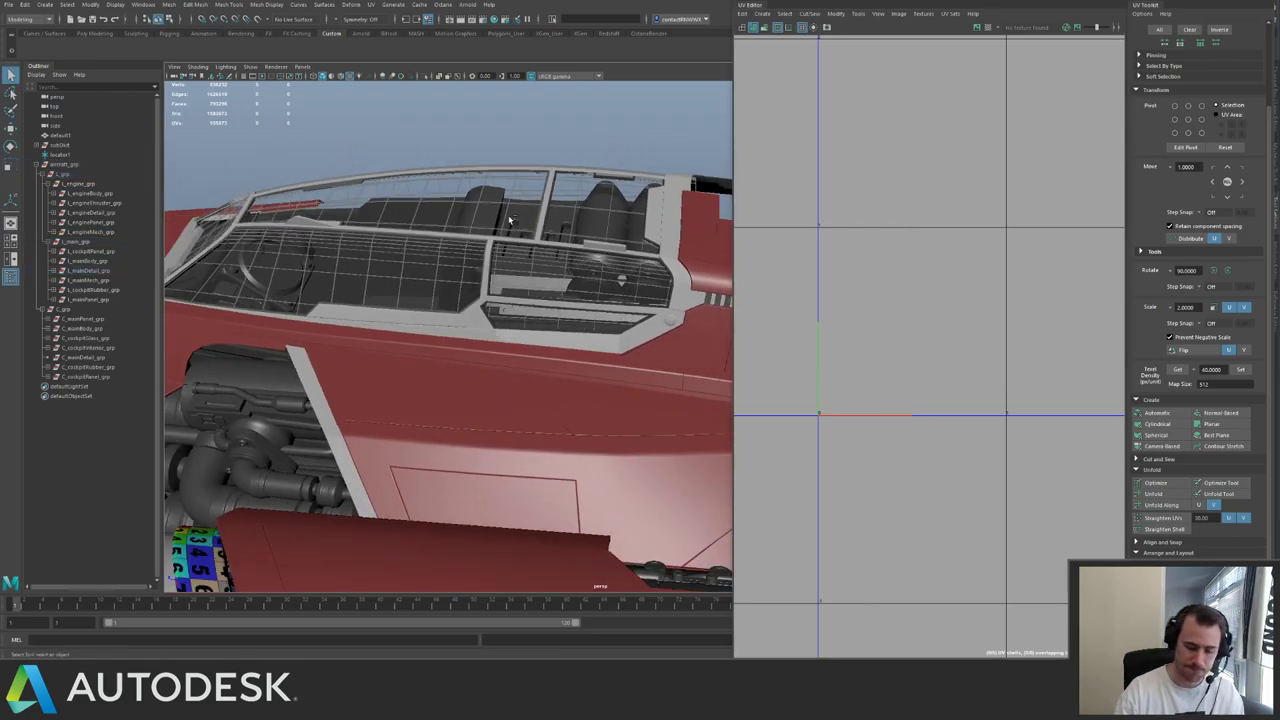
key("ctrl+s")
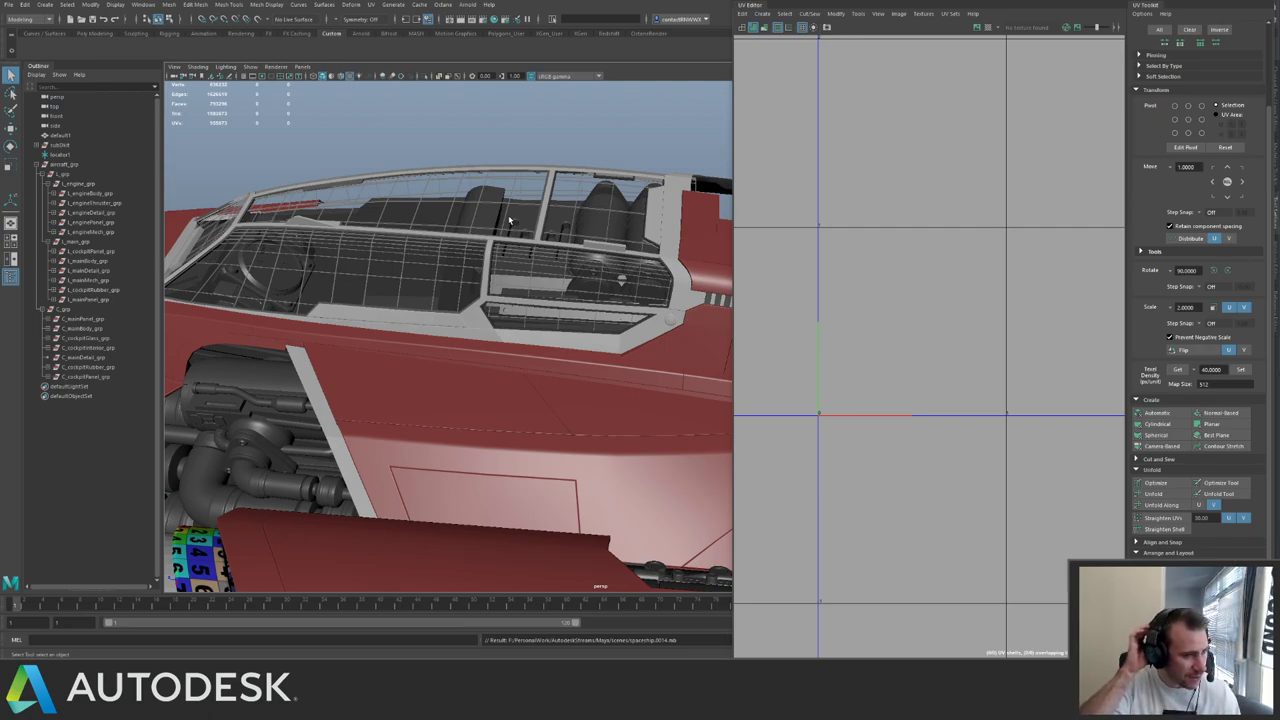
- Check the existing UVs of the canopy frame, leaving it deselected
left_click(428, 172)
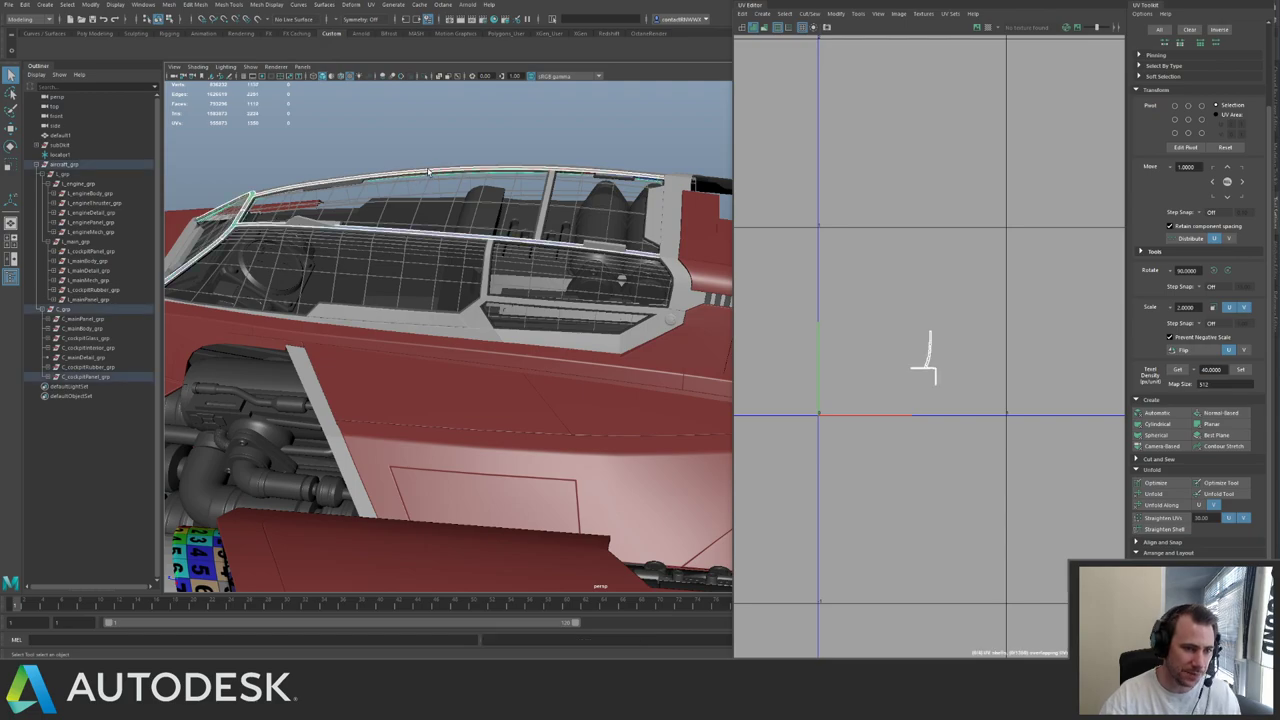
left_click(465, 146)
left_click_drag(465, 146, 345, 200, "alt")
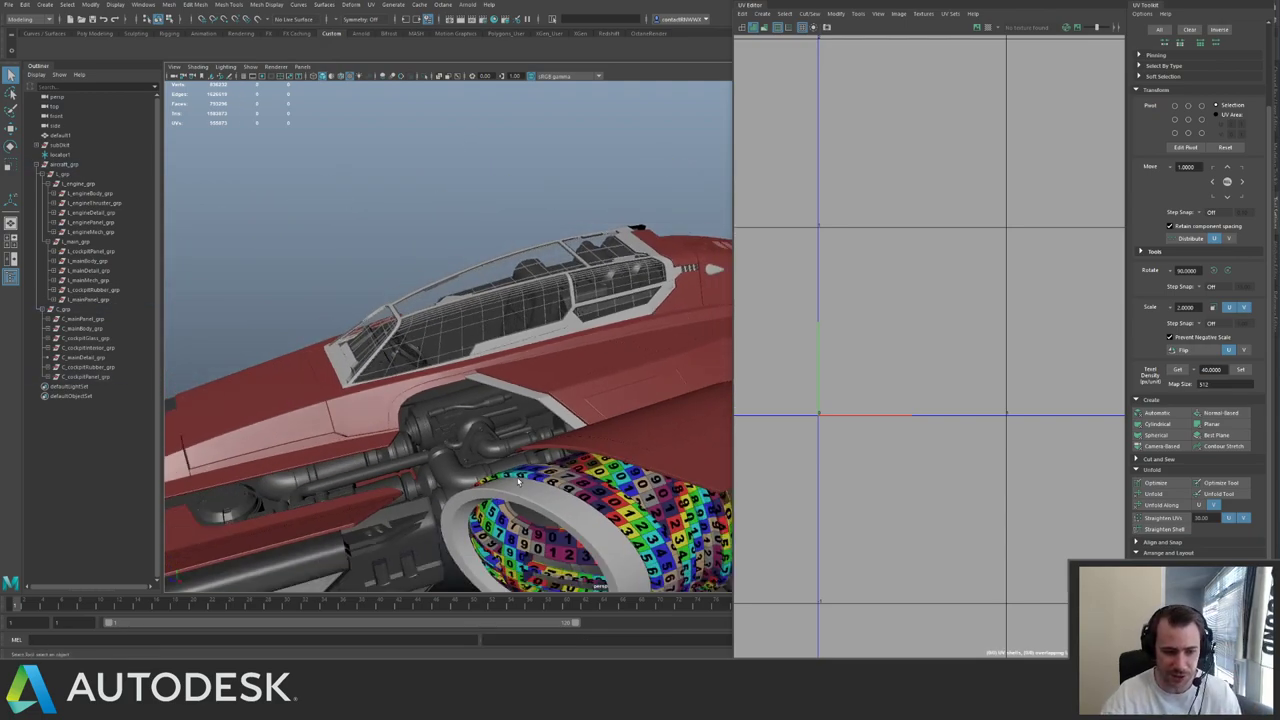
- Select the untextured ring at the front of the engine and isolate it in the viewport
left_click(527, 506)
key("f")
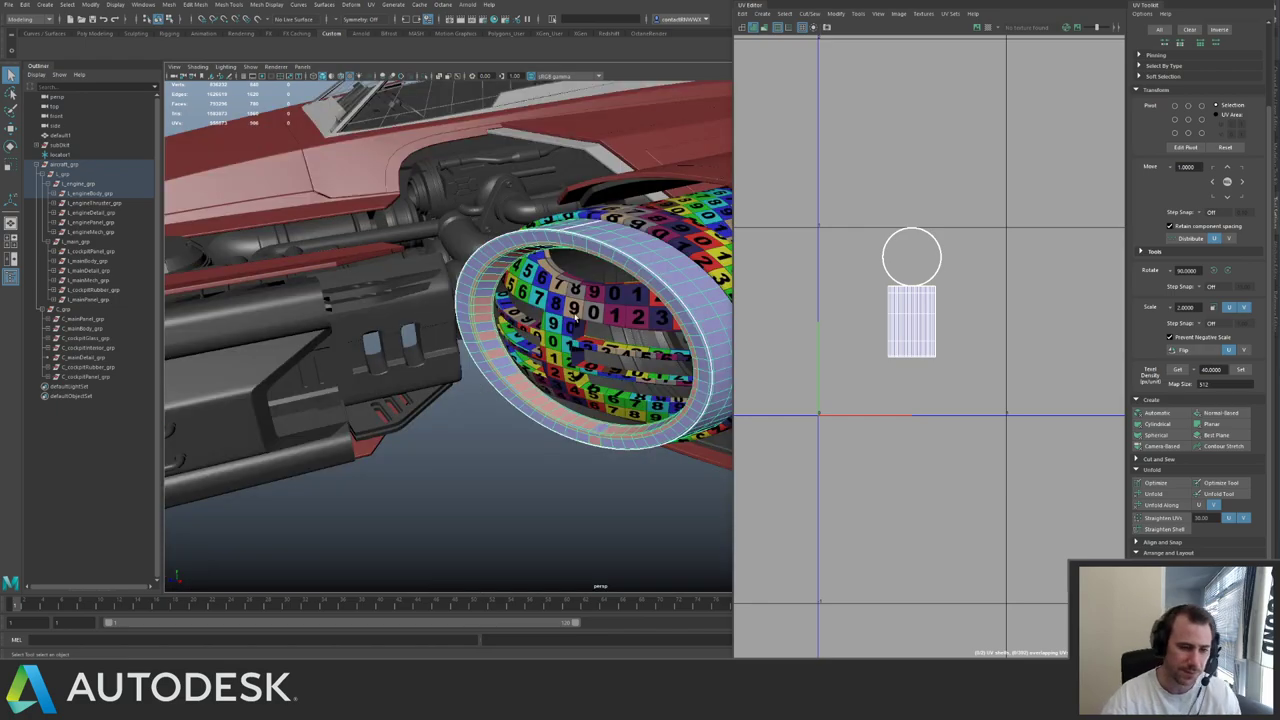
key("ctrl+1")
left_click_drag(531, 363, 564, 384, "alt")
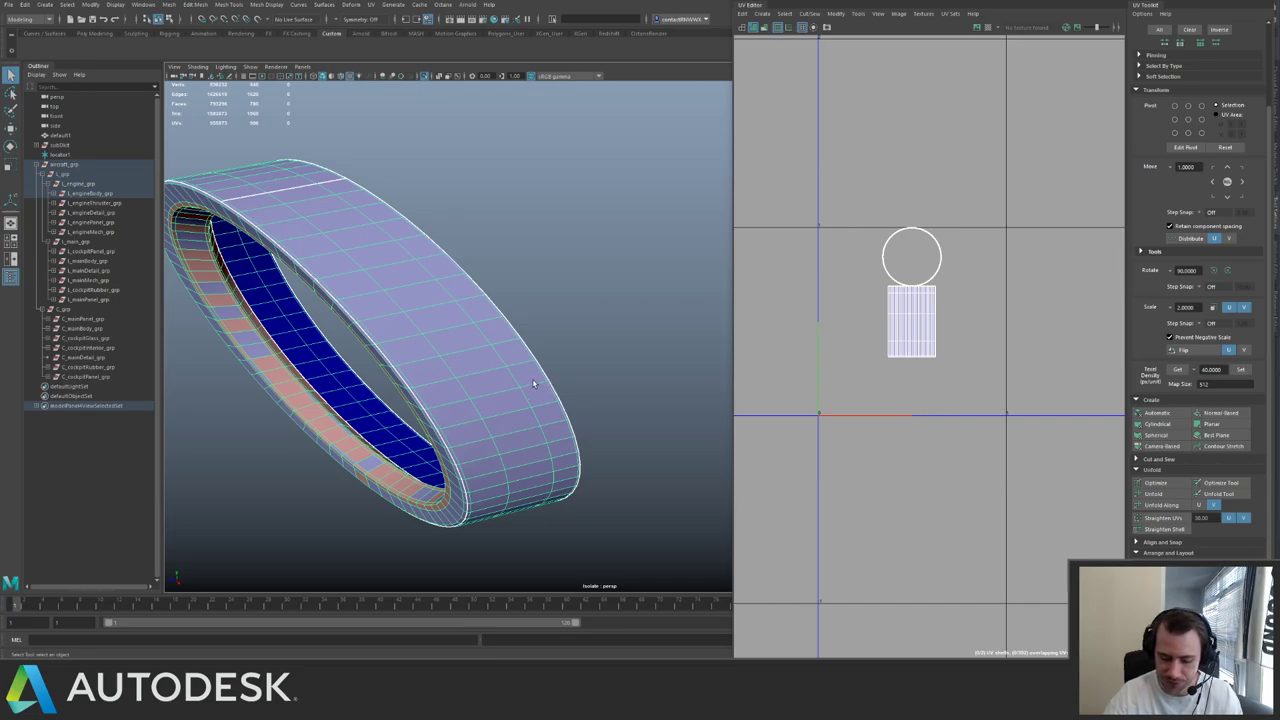
- Examine the front ring's rim and inner faces from several angles and show the full aircraft again
left_click_drag(506, 367, 589, 280, "alt")
right_click_drag(589, 280, 594, 351, "alt")
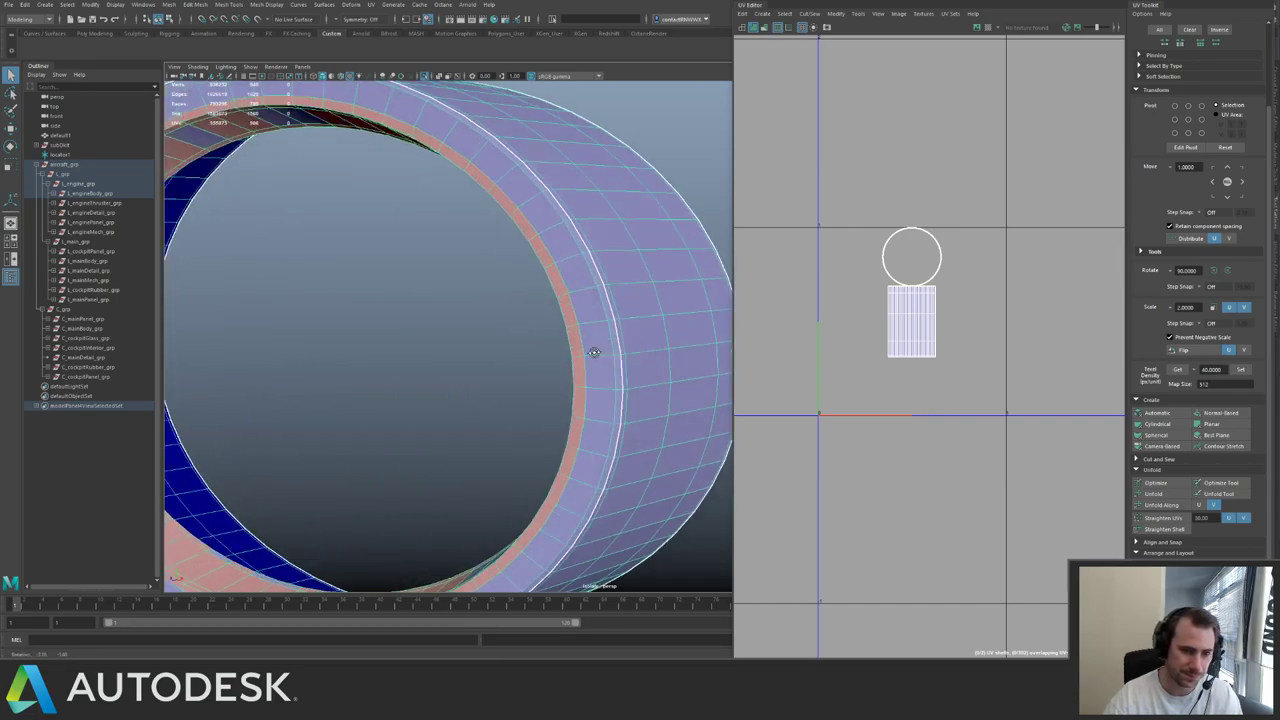
left_click_drag(594, 351, 515, 388, "alt")
right_click_drag(515, 388, 522, 393, "alt")
left_click_drag(521, 393, 574, 334, "alt")
key("ctrl+1")
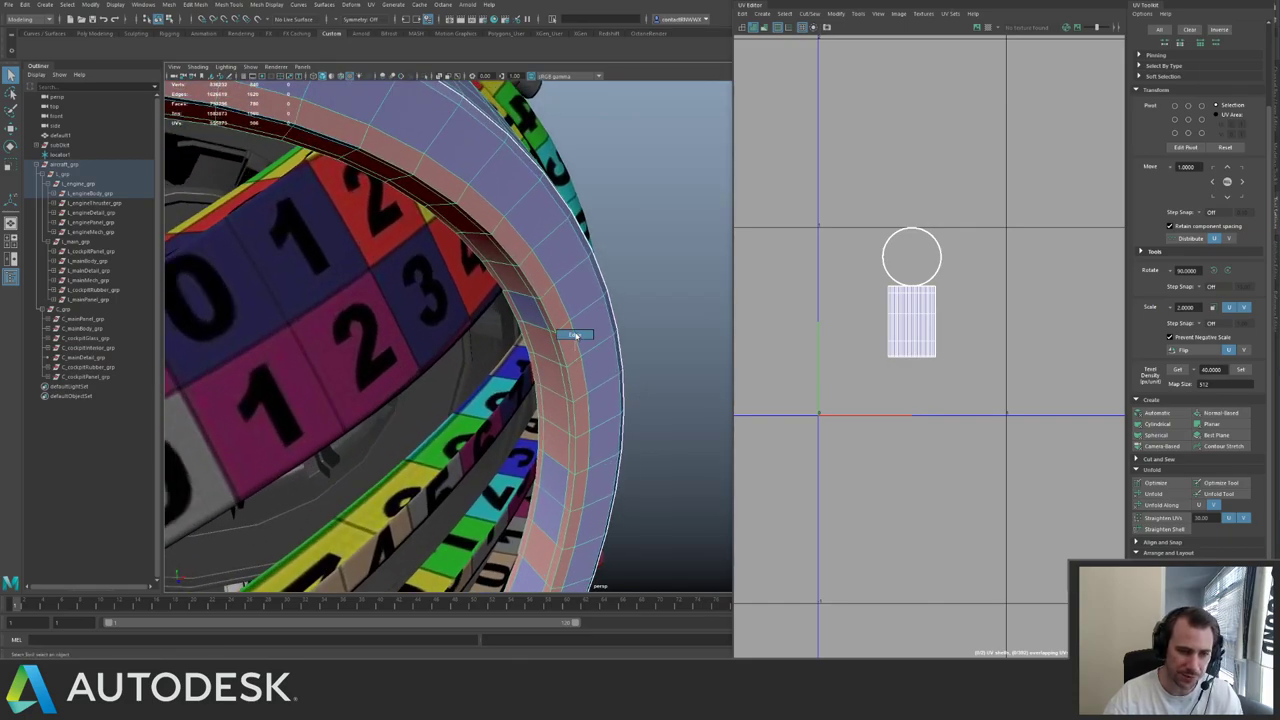
- Inspect the edges along the front ring's rim and view the engine from several angles
left_click(573, 326)
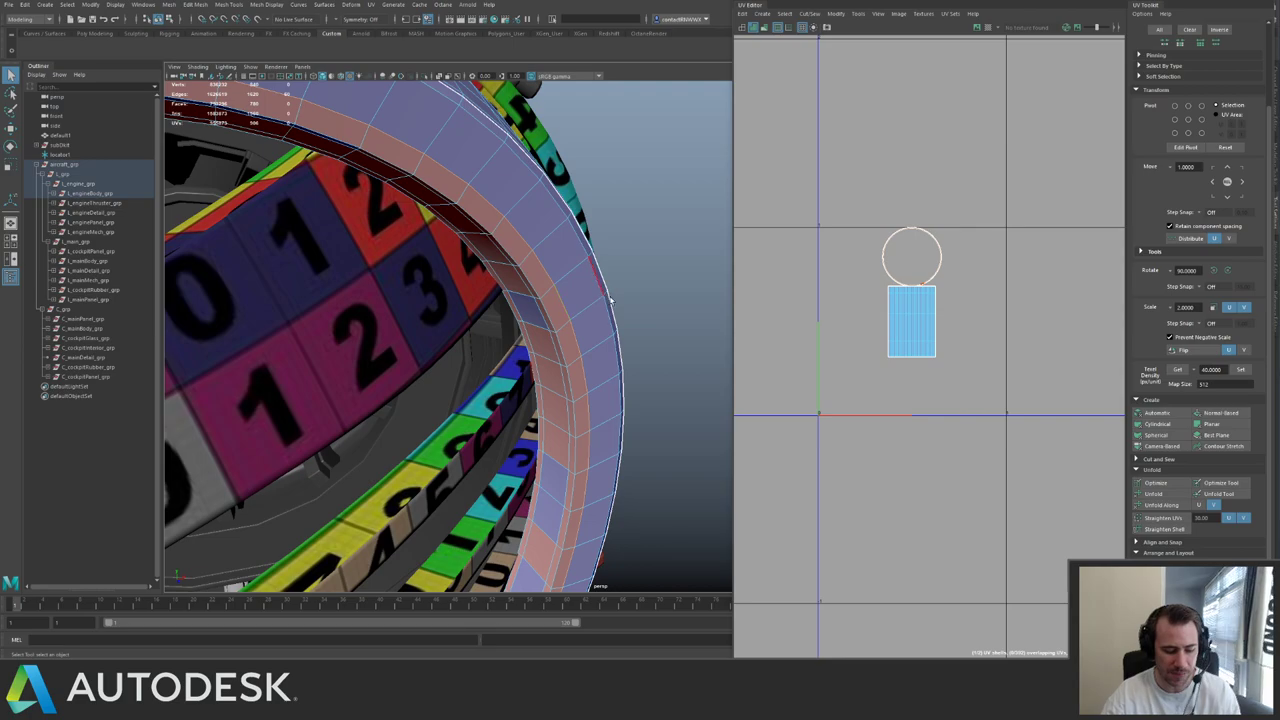
key("y")
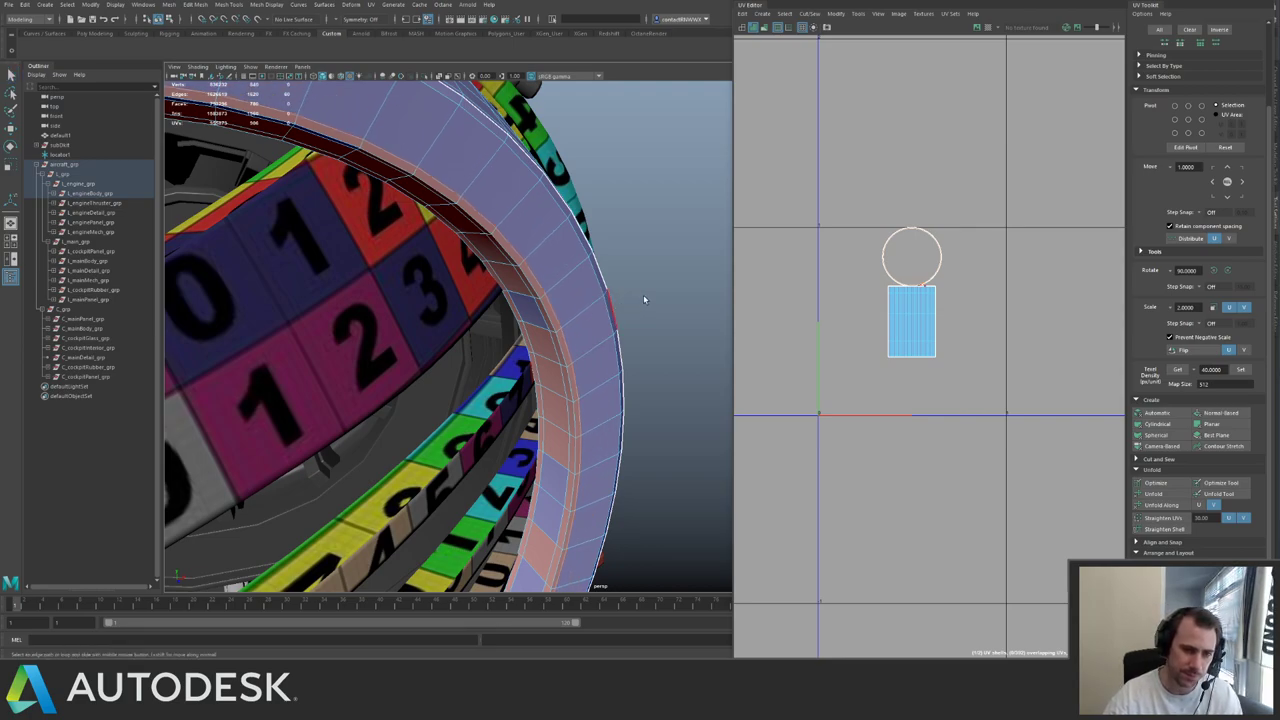
key("q")
left_click_drag(562, 348, 185, 234, "alt")
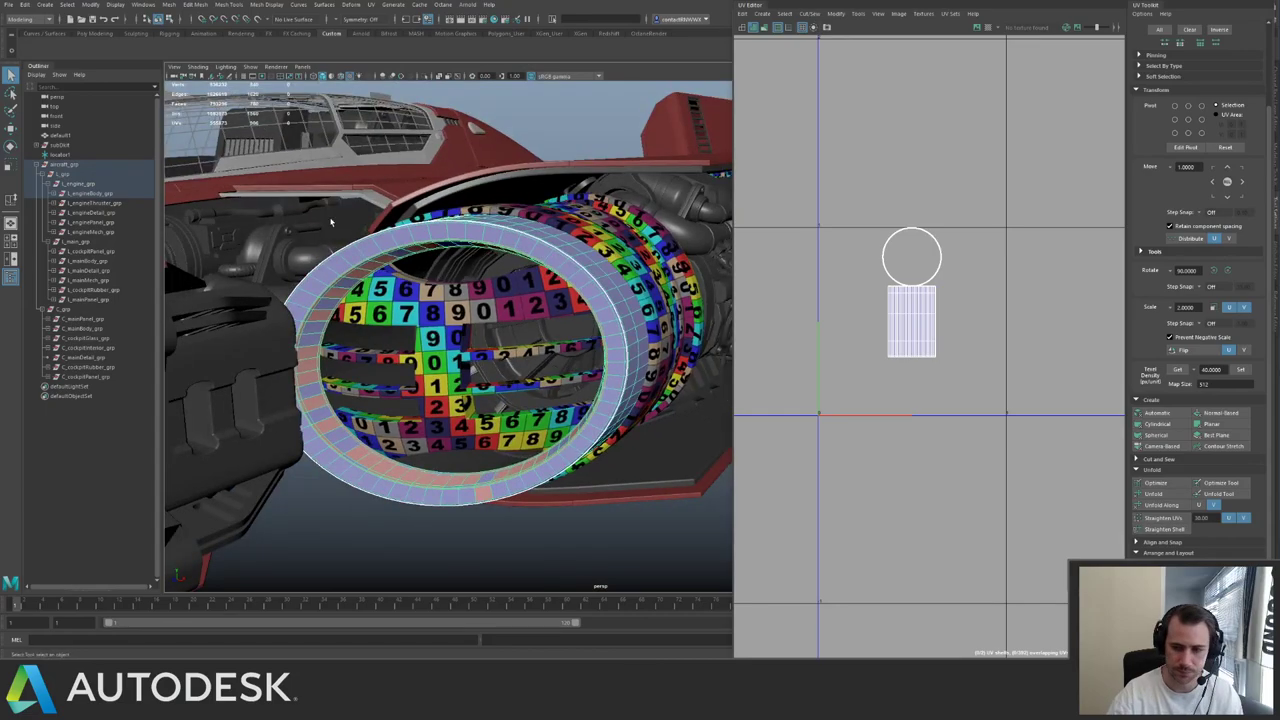
left_click_drag(330, 222, 583, 287, "alt")
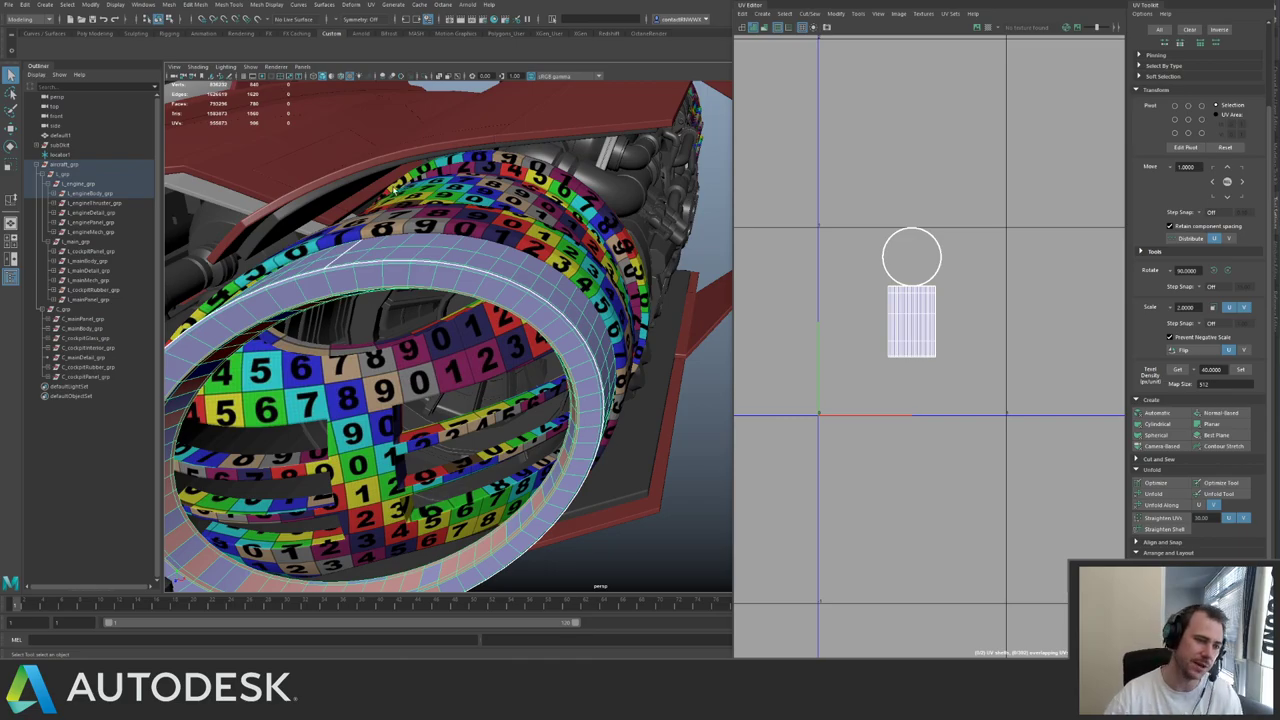
- Isolate the curved panel above the engine, compare its smoothed and unsmoothed display, and show the full aircraft deselected
left_click(320, 206)
left_click_drag(320, 206, 489, 194, "alt")
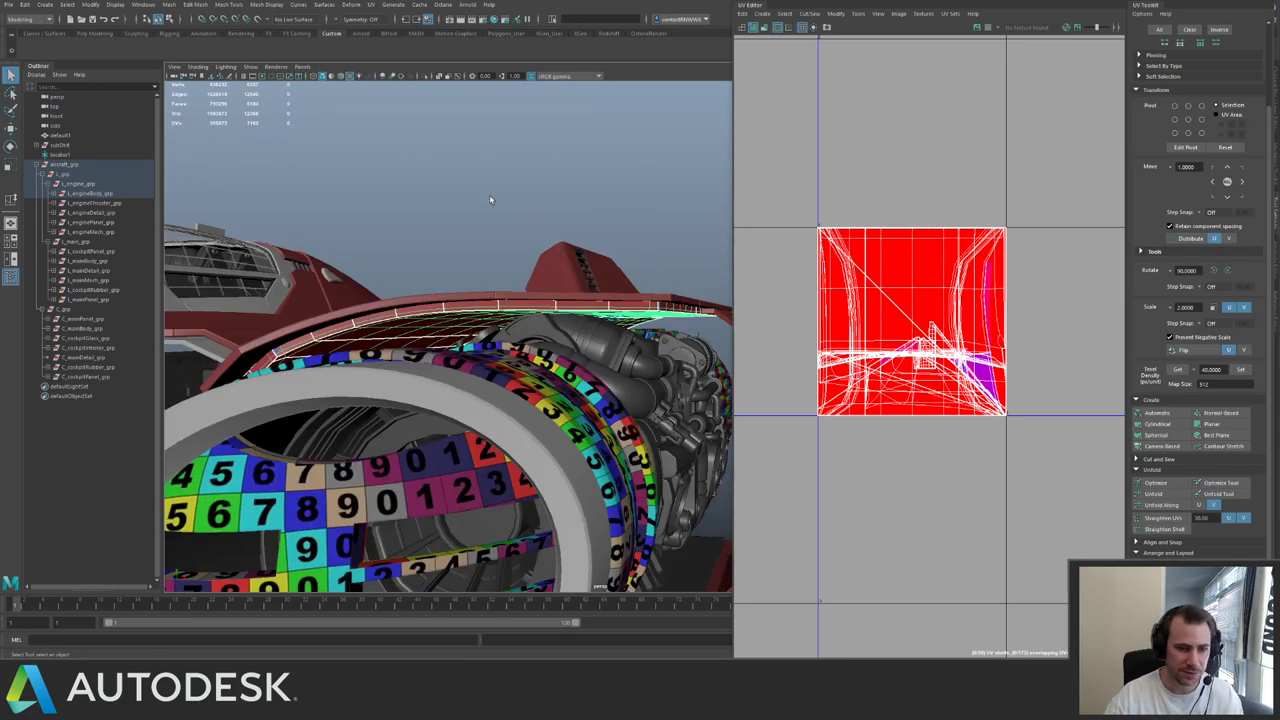
left_click_drag(571, 205, 513, 199, "alt")
middle_click_drag(513, 199, 411, 226, "alt")
left_click_drag(411, 226, 543, 277, "alt")
key("ctrl+1")
key("1")
key("3")
key("1")
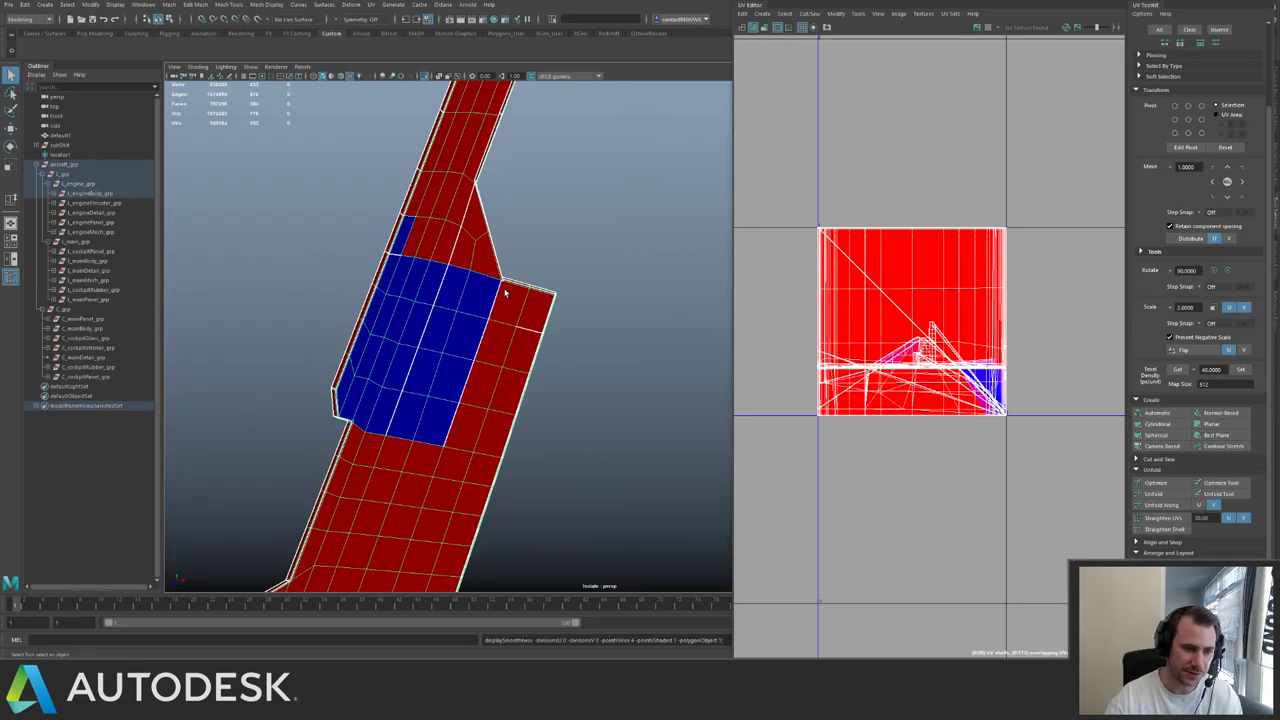
left_click(586, 253)
right_click_drag(584, 253, 354, 251, "alt")
left_click(424, 76)
left_click_drag(489, 270, 529, 172, "alt")
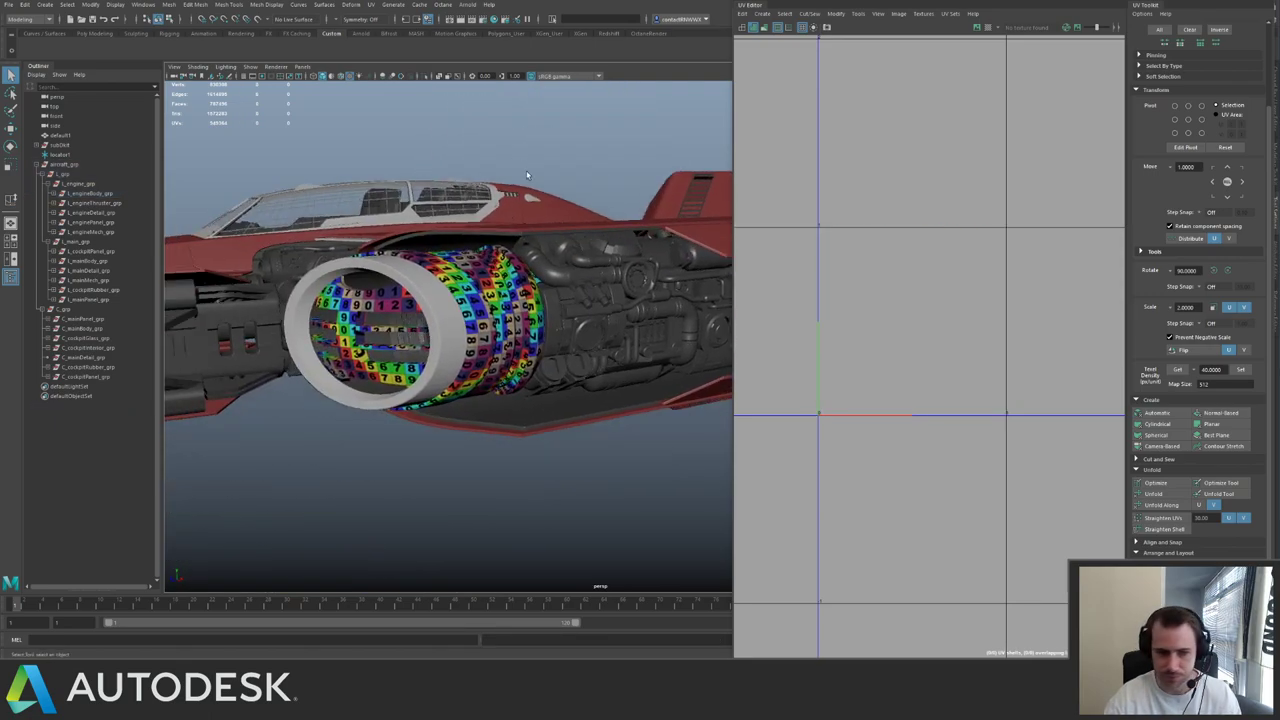
- Select the whole L_mainMesh_grp through one of its mechanical parts and isolate the group in the viewport
left_click_drag(494, 224, 572, 283, "alt")
left_click(533, 364)
left_click(492, 382)
left_click(478, 344)
left_click(573, 280)
key("Up")
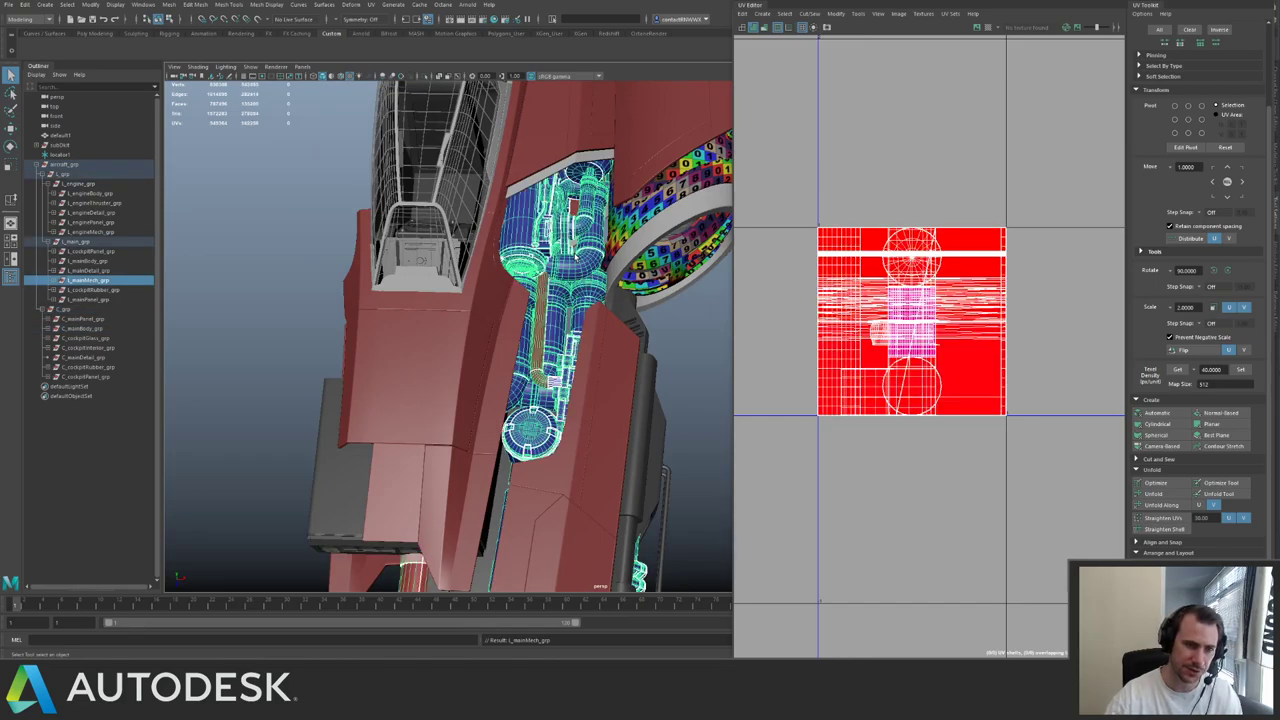
key("f")
left_click_drag(508, 221, 277, 249, "alt")
right_click_drag(277, 249, 628, 305, "alt")
key("ctrl+1")
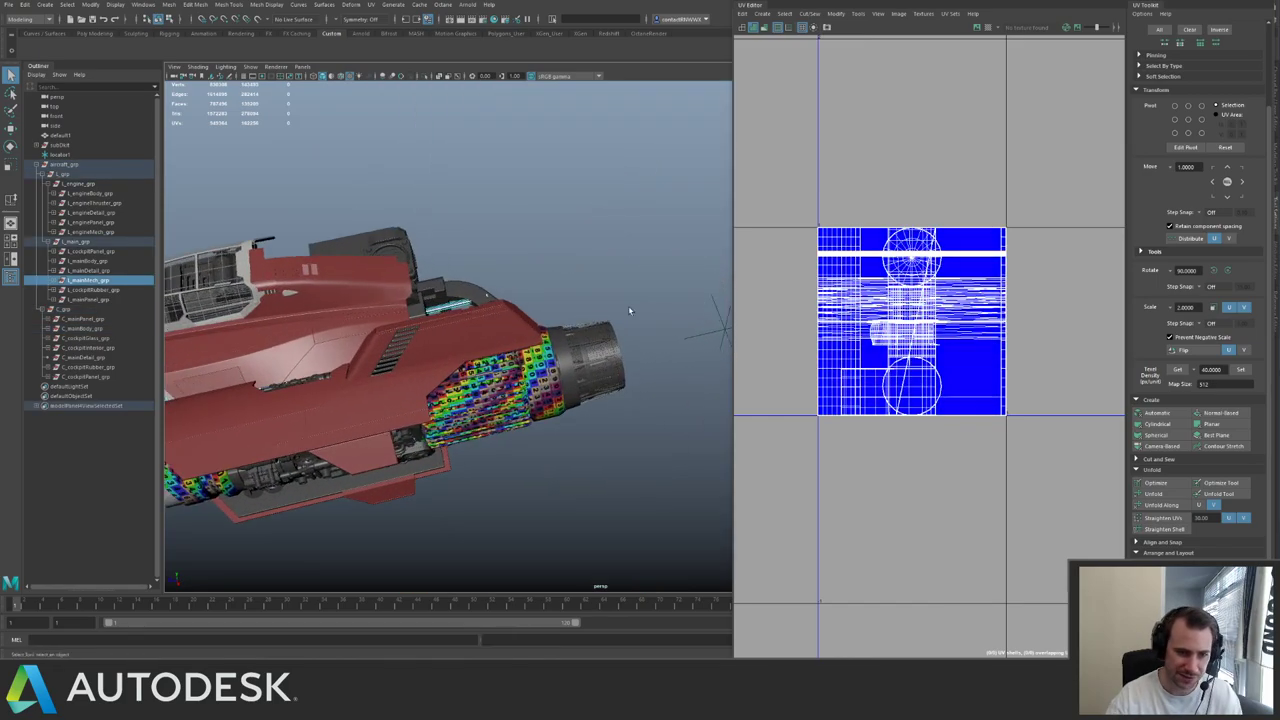
- Select the long box with the rounded end cap, inspect it up close, and show the full aircraft again
left_click(420, 345)
left_click(480, 346)
key("f")
left_click_drag(583, 297, 471, 274, "alt")
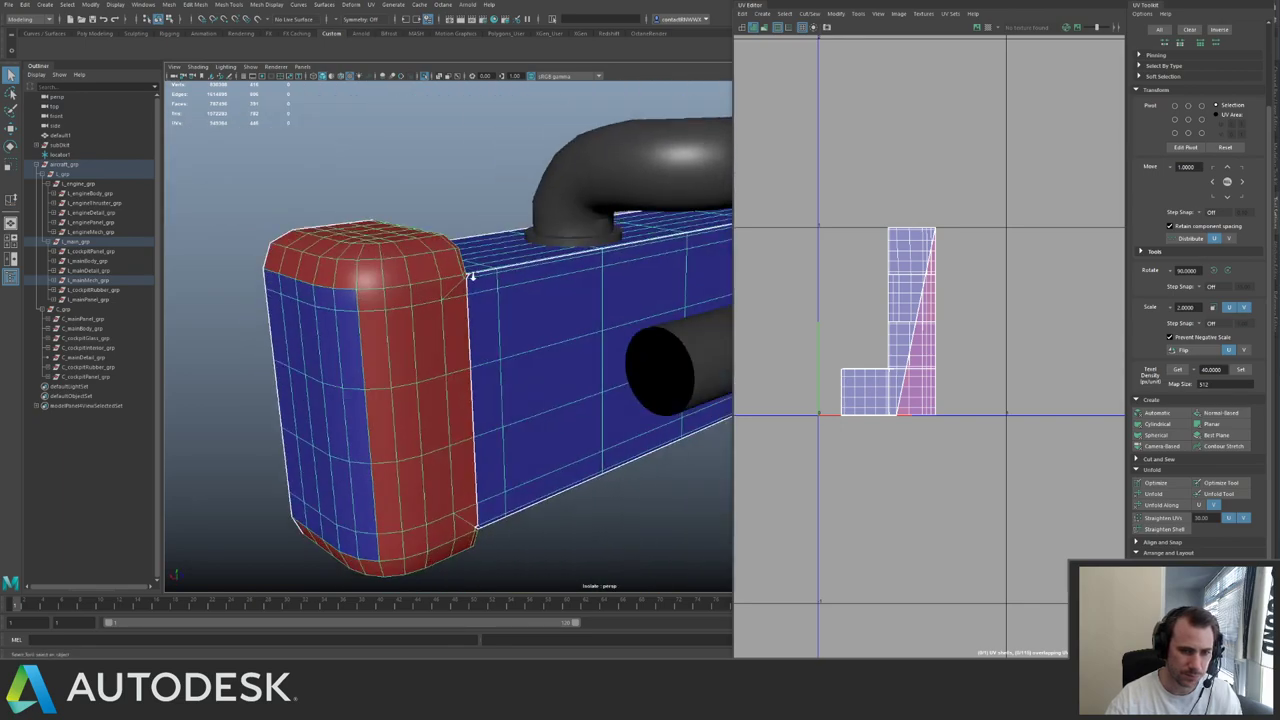
right_click_drag(471, 274, 560, 231, "alt")
key("ctrl+1")
- Unparent the capped box from its group and move it into L_mainDetail_grp
left_click_drag(558, 228, 438, 252, "alt")
key("ctrl+d")
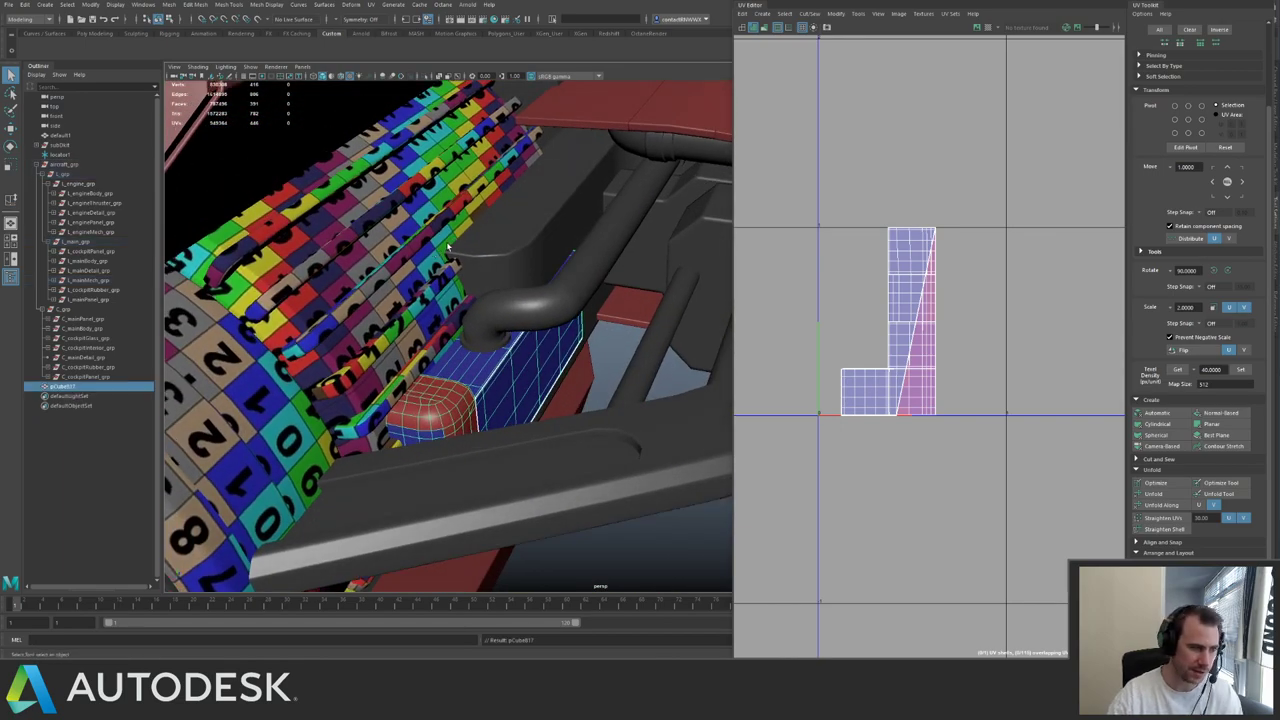
middle_click_drag(77, 388, 102, 271)
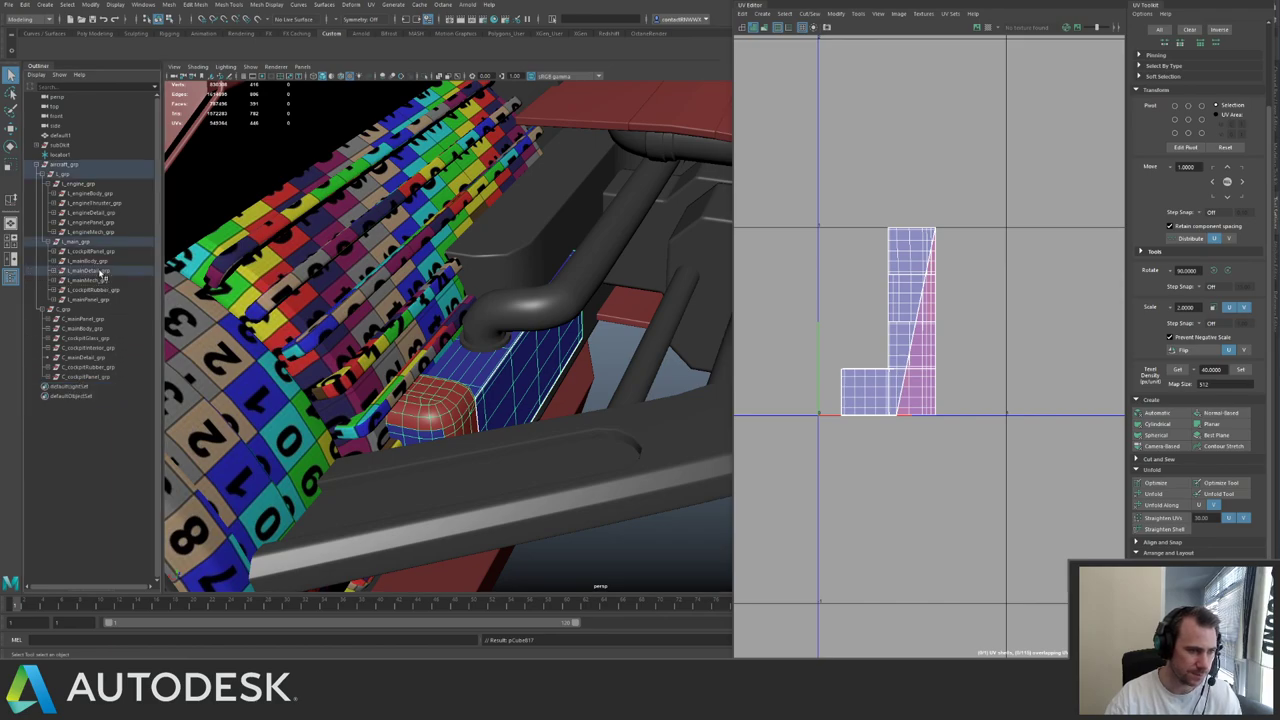
left_click(116, 272)
left_click_drag(310, 271, 411, 269, "alt")
key("ctrl+z")
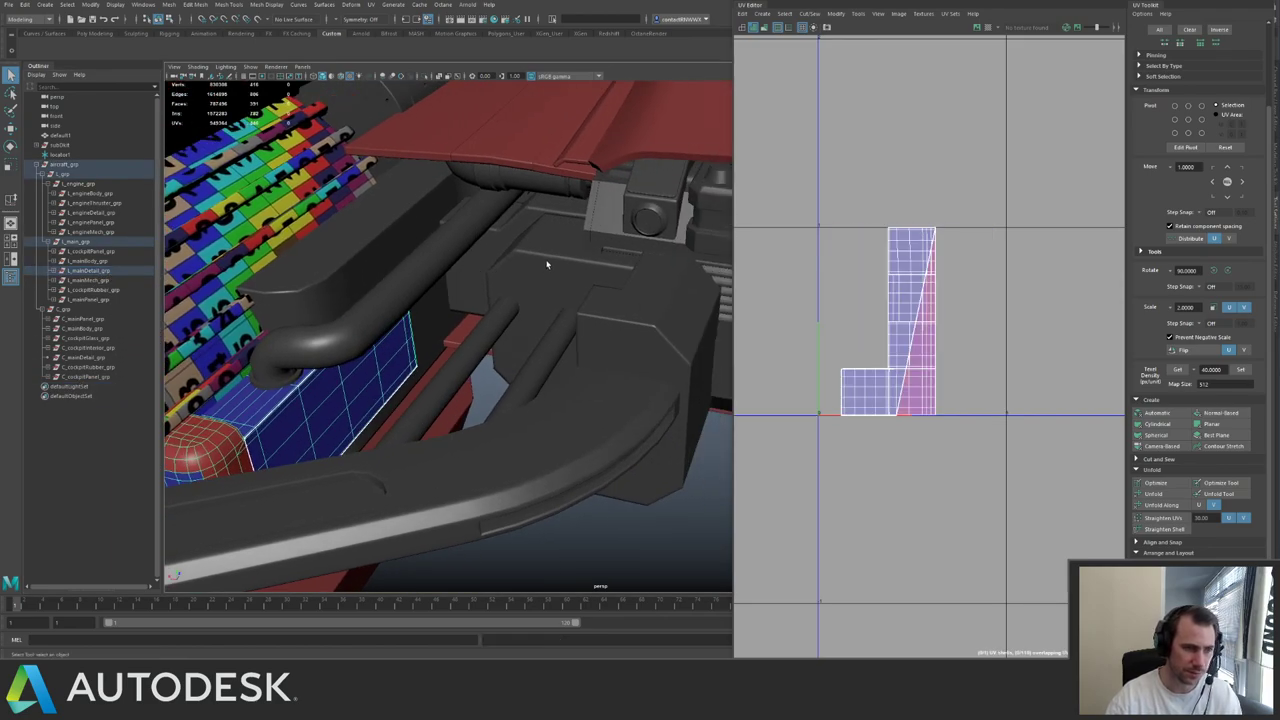
- Check the neighbouring parts' groups, then unparent the capped box and move it into L_mainBody_grp
left_click(548, 266)
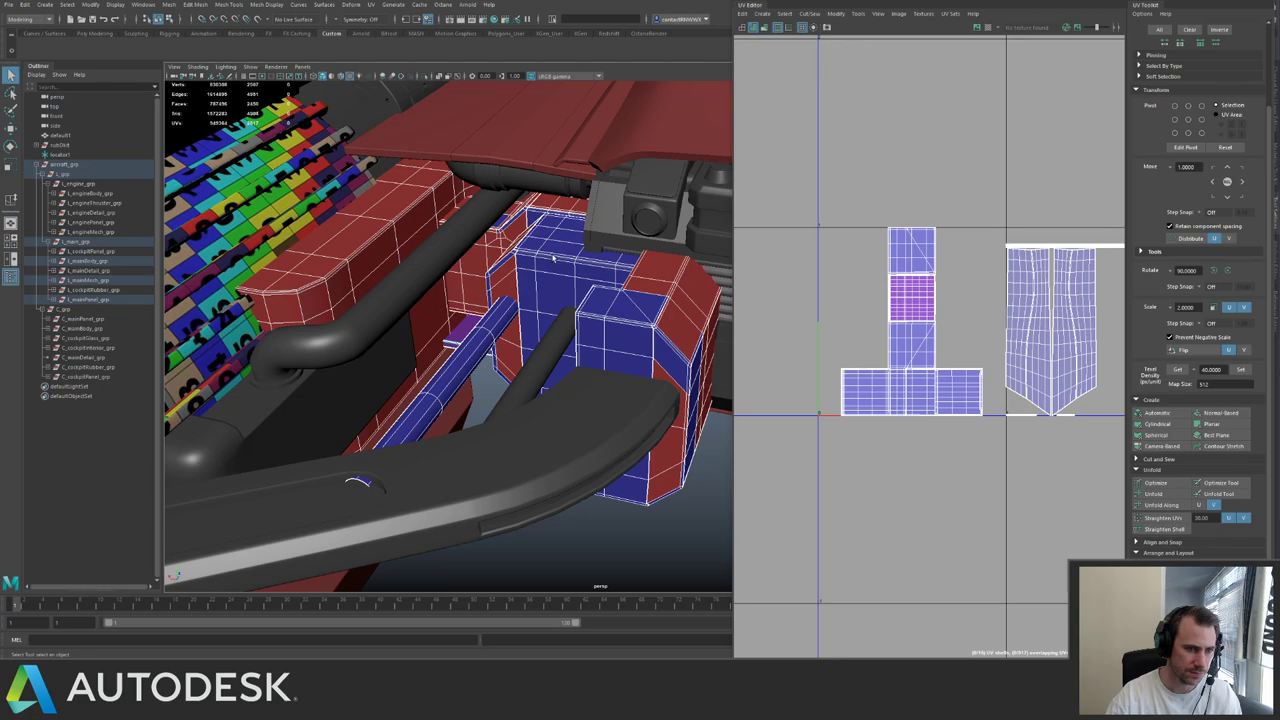
left_click(556, 265)
key("ctrl+z")
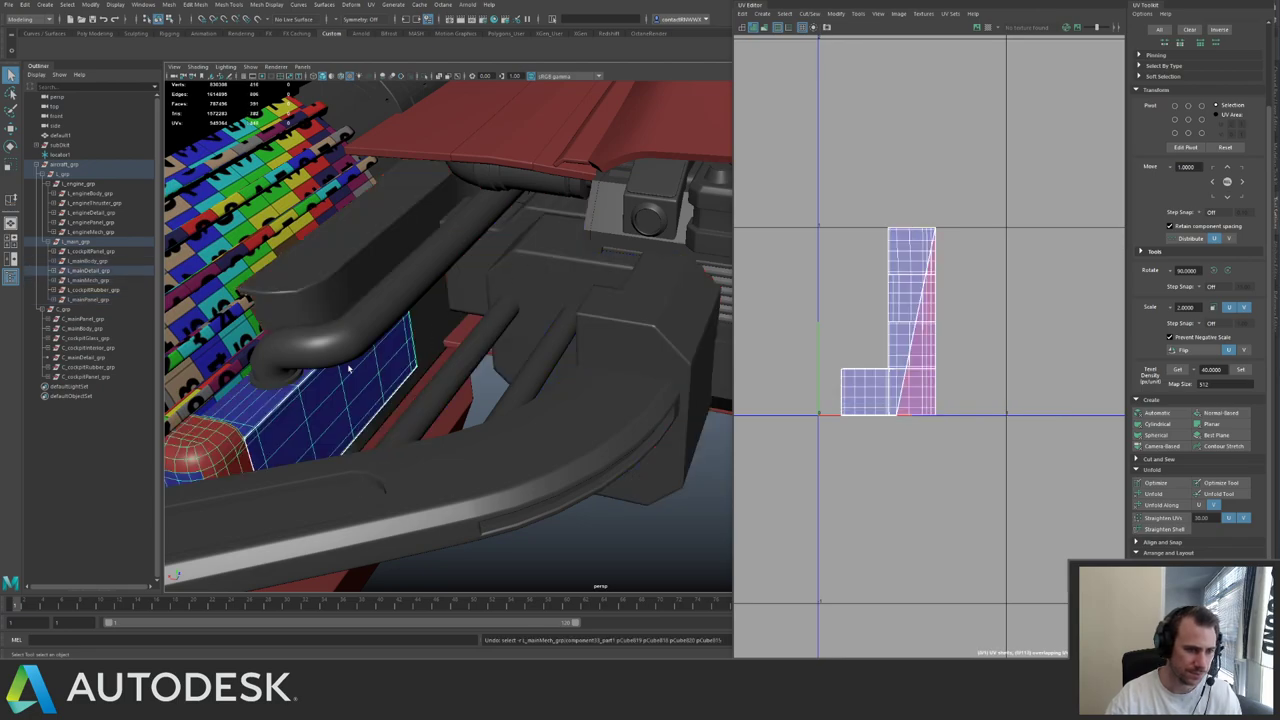
key("shift+p")
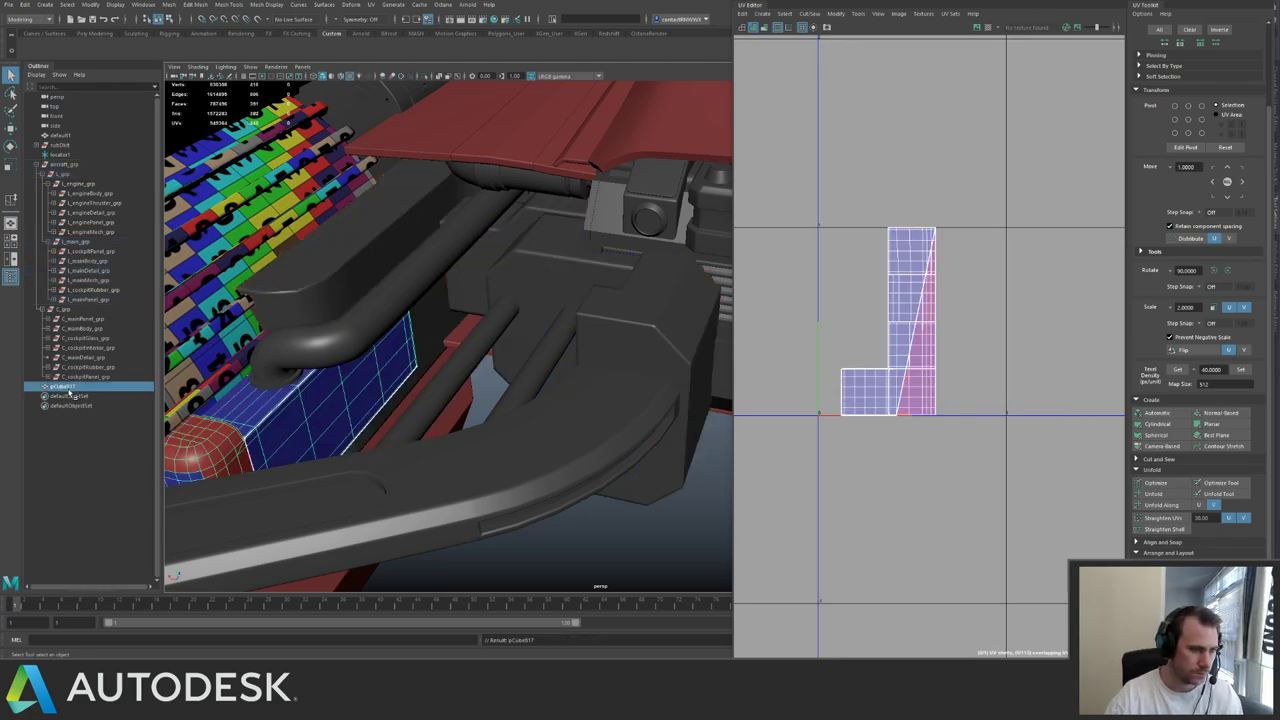
middle_click_drag(69, 388, 103, 262)
left_click(103, 262)
- Isolate the L_mainBody_grp parts, select the curved arm and frame its UV shells
scroll(355, 223, "down", 5)
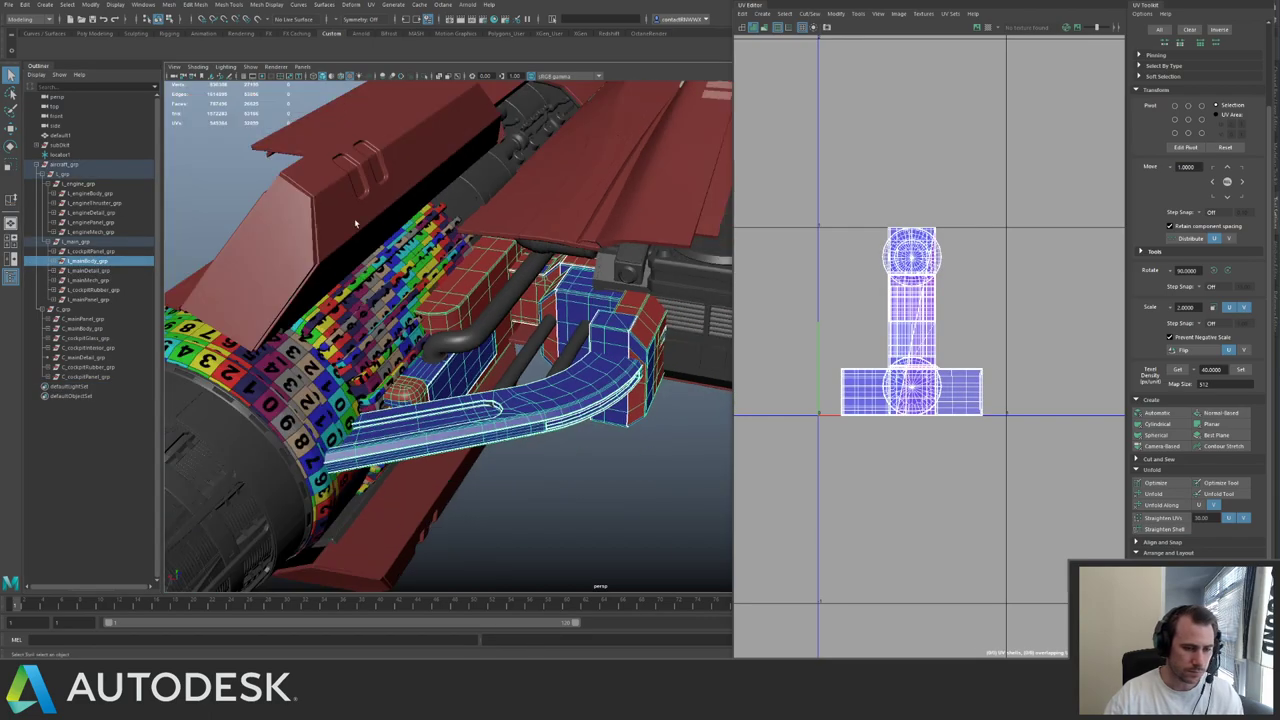
key("ctrl+1")
left_click(355, 223)
left_click(574, 407)
key("f")
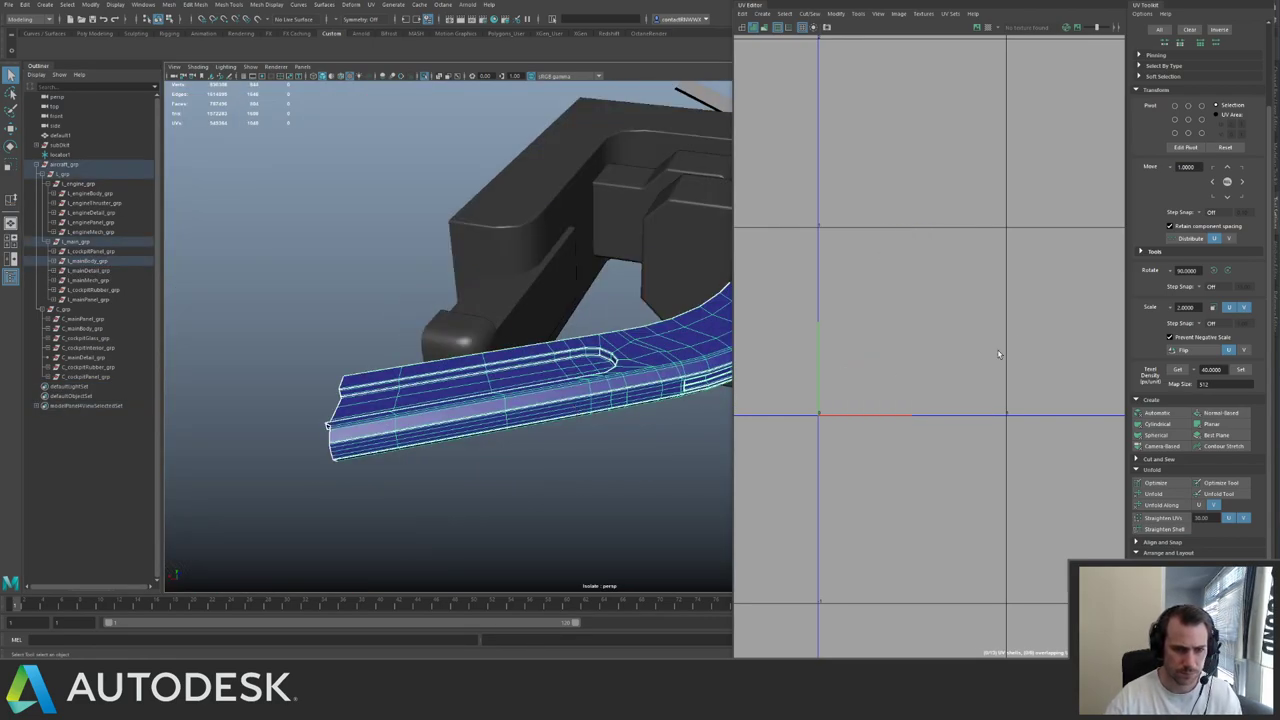
key("f")
middle_click_drag(951, 313, 935, 256, "alt")
right_click_drag(935, 256, 977, 315, "alt")
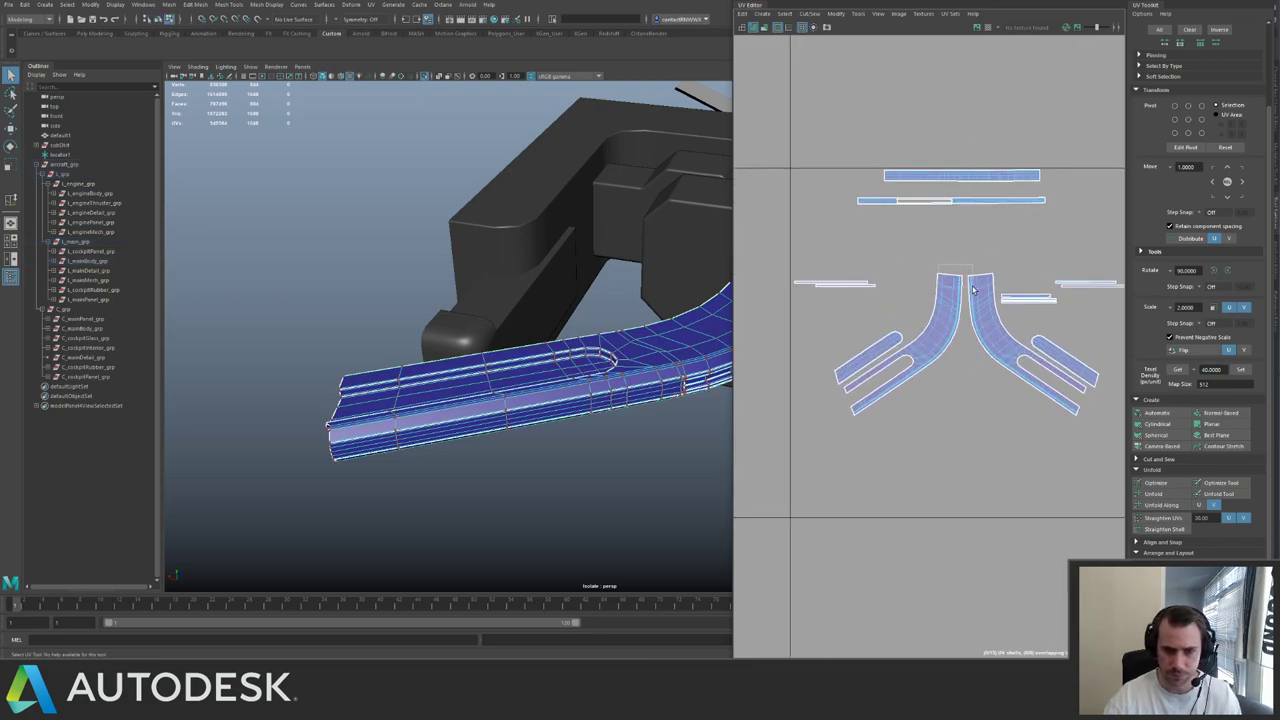
- Unfold the two curved main UV shells of the arm
left_click(1140, 493)
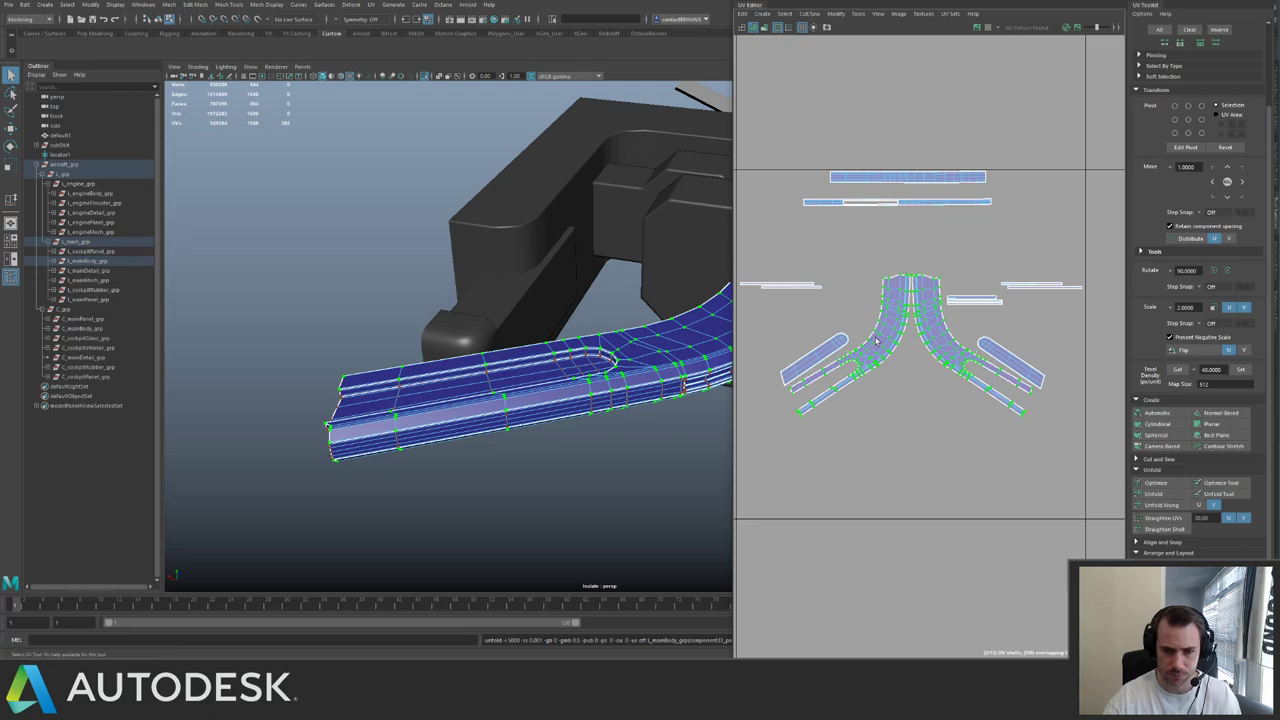
key("ctrl+z")
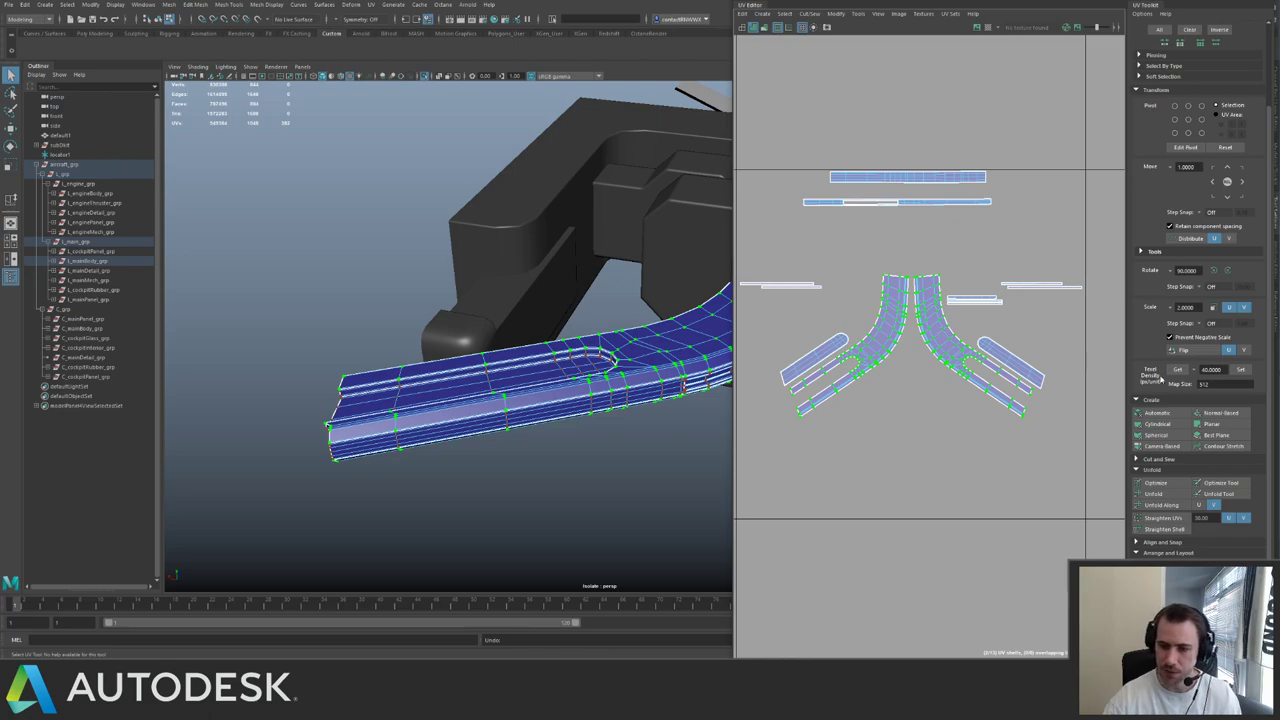
left_click(1163, 493)
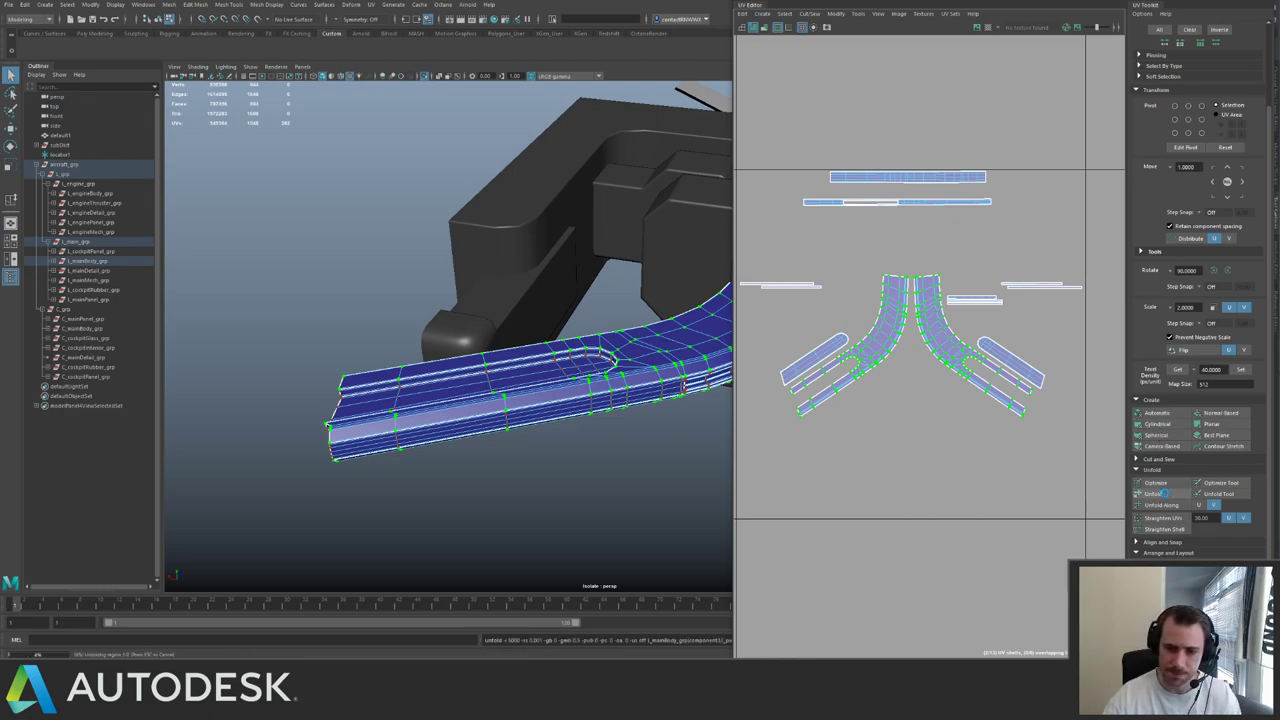
right_click_drag(917, 307, 888, 276, "alt")
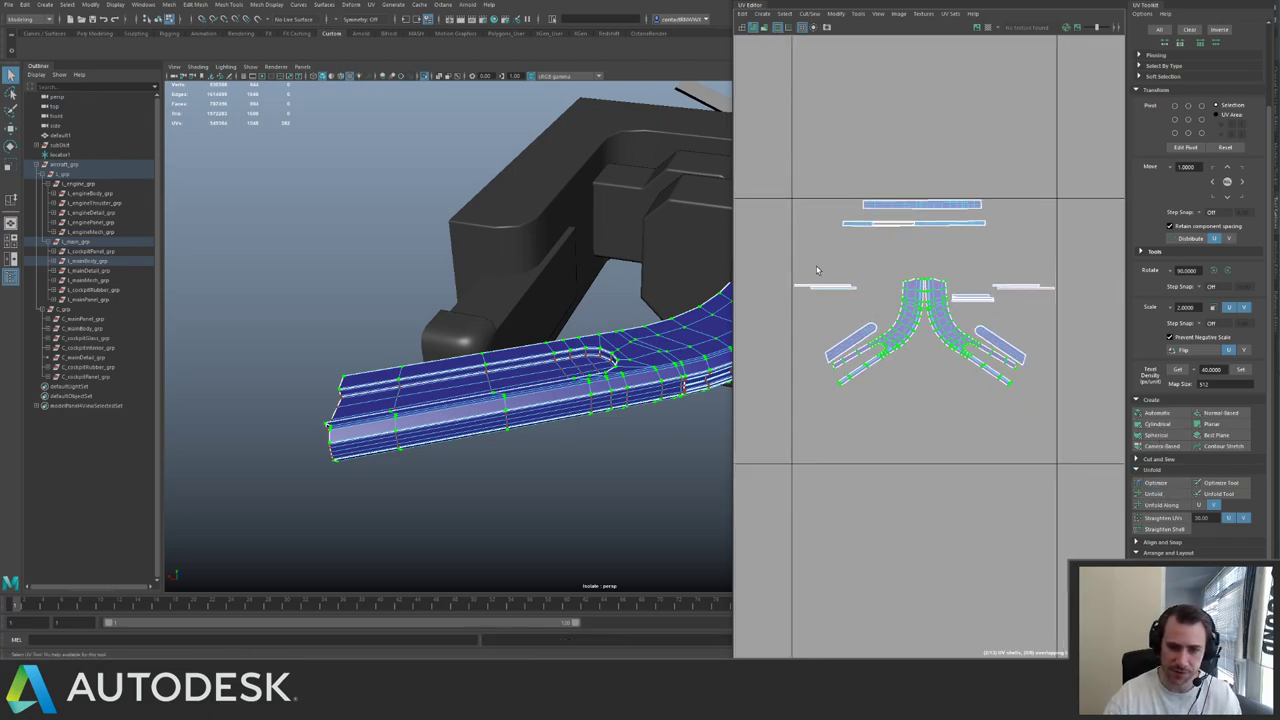
middle_click_drag(860, 271, 891, 274, "alt")
right_click_drag(891, 274, 812, 200, "alt")
- Select all of the arm's UVs, lay out the shells and set their texel density to 40 at map size 512
left_click_drag(808, 195, 1050, 361)
scroll(948, 318, "up", 2)
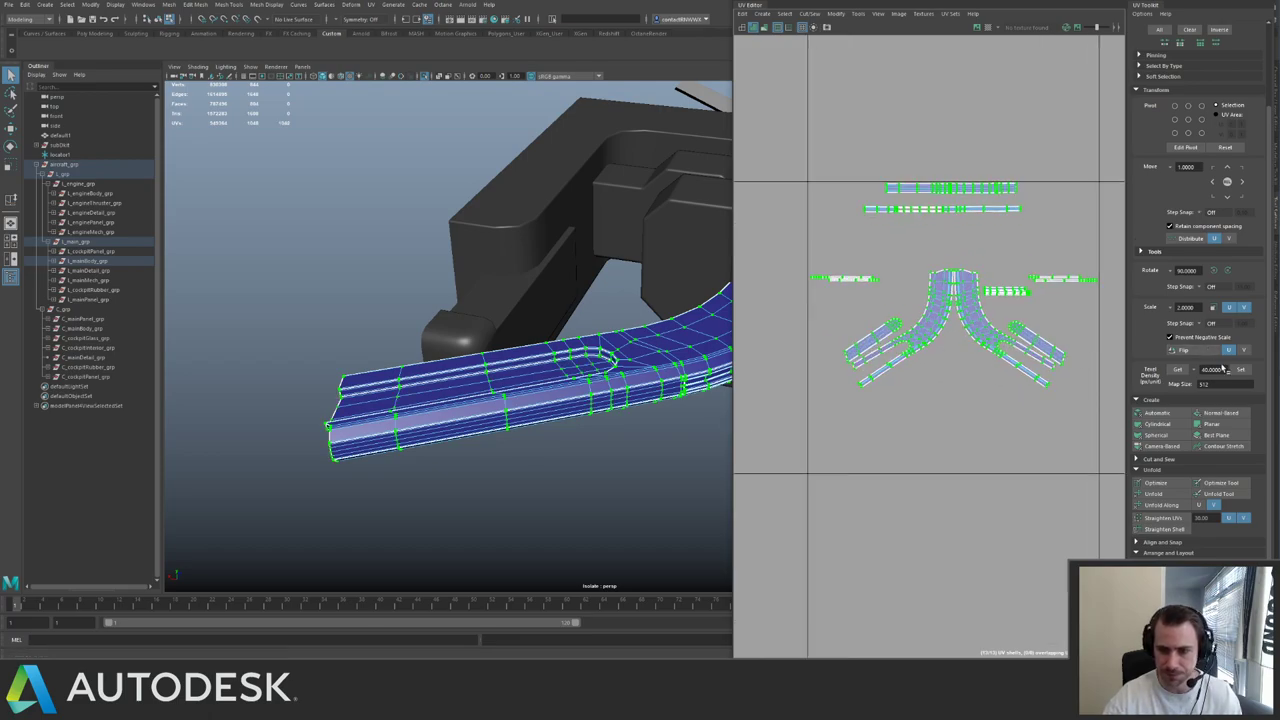
scroll(964, 273, "down", 2)
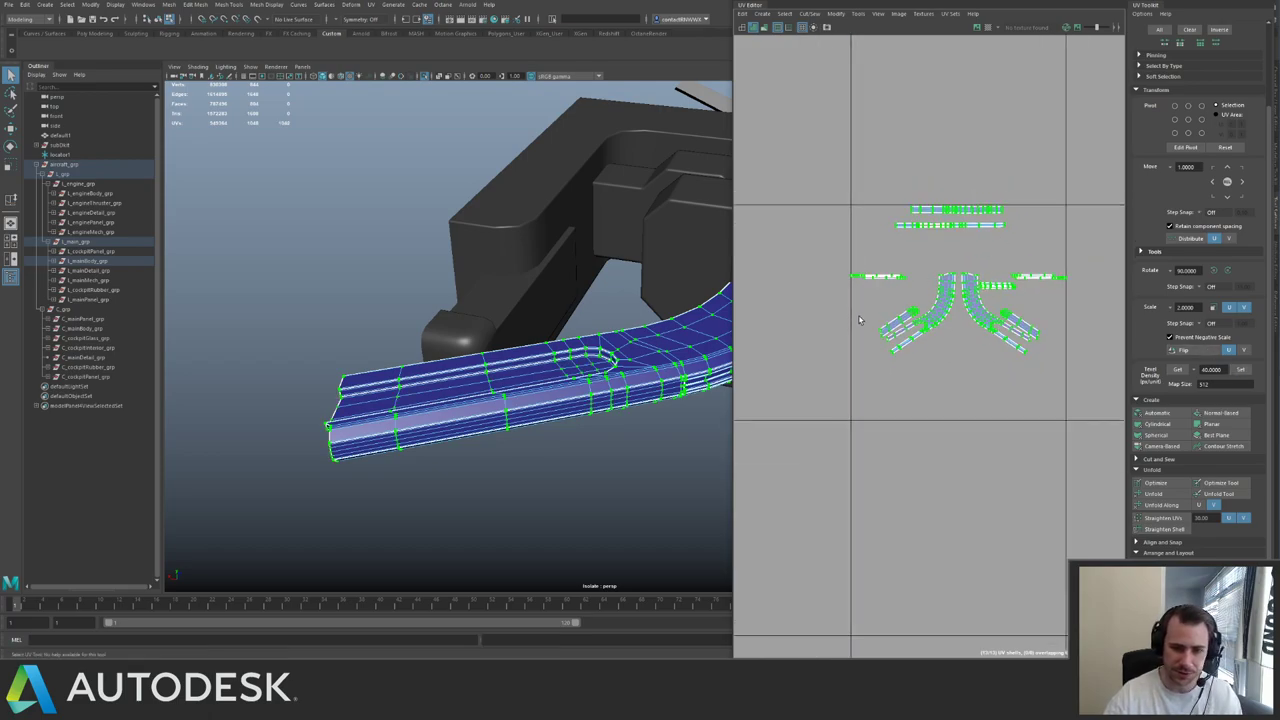
right_click_drag(943, 284, 903, 262, "alt")
middle_click_drag(903, 262, 854, 281, "alt")
key("ctrl+l")
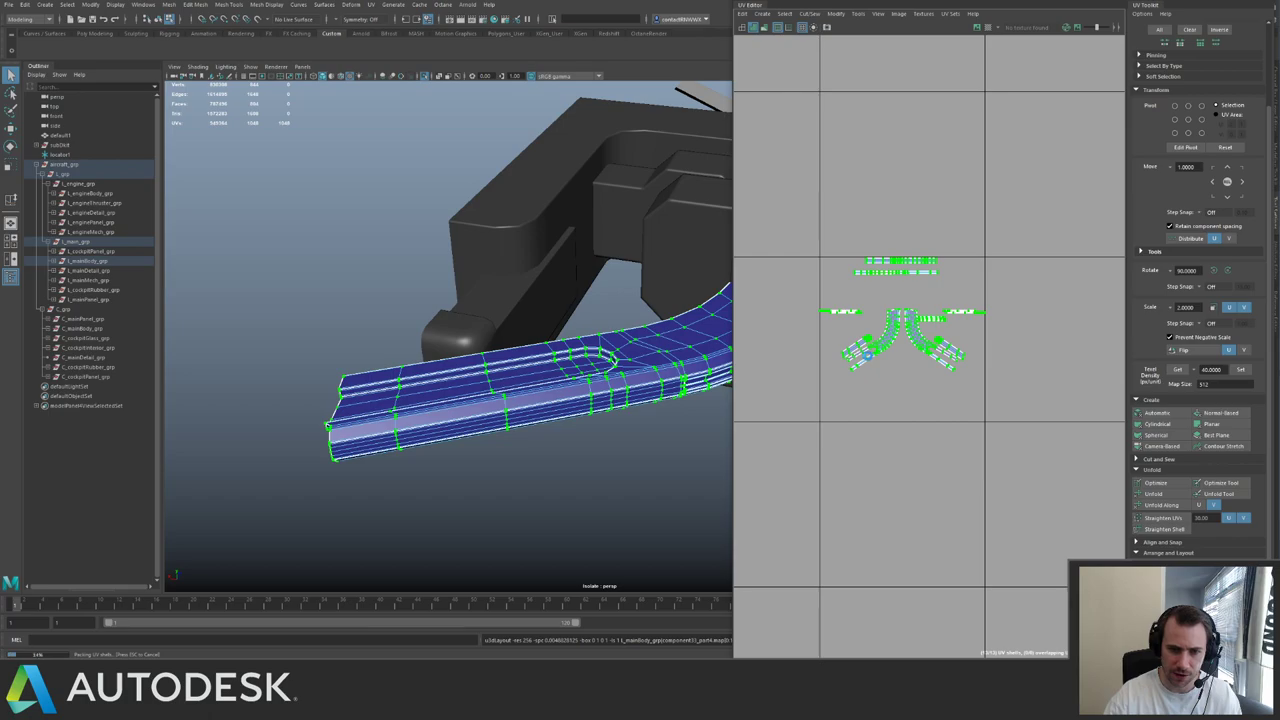
key("f")
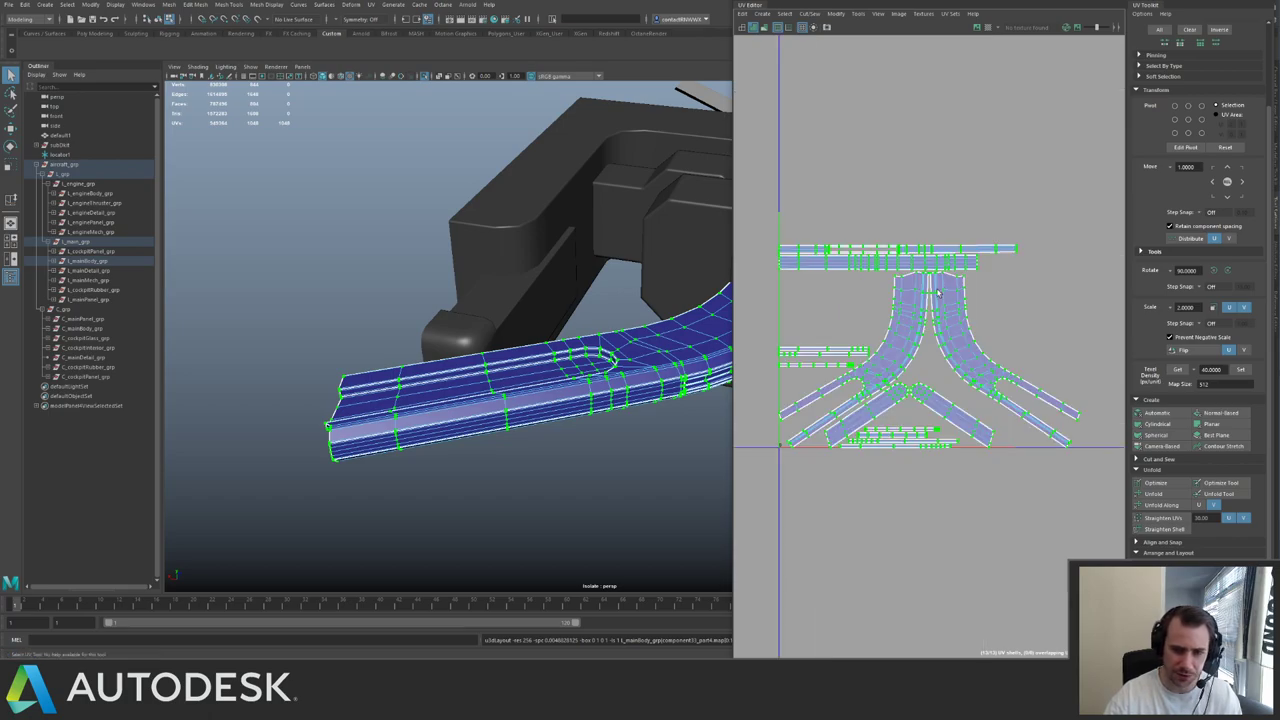
scroll(929, 283, "down", 2)
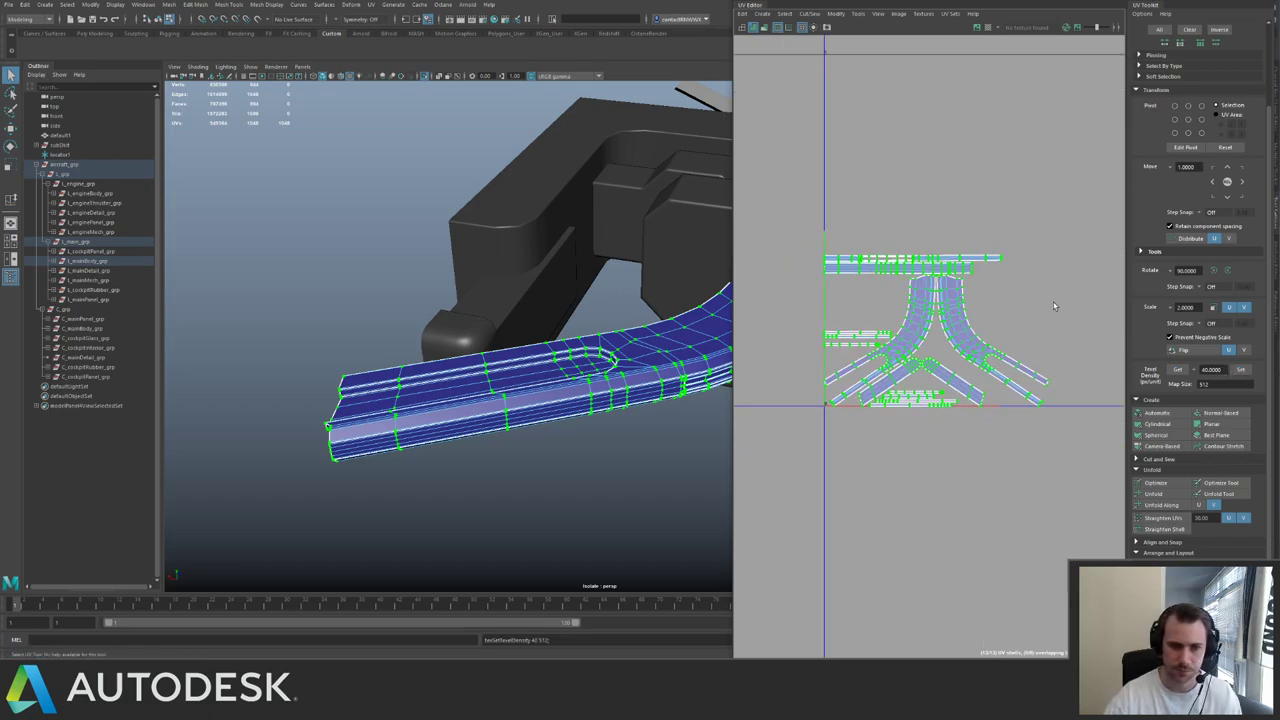
scroll(932, 267, "down", 2)
- Return the arm to object mode, select the large angular bracket beside it and apply automatic UV mapping
right_click_drag(614, 336, 680, 271)
left_click(680, 271)
left_click_drag(680, 271, 546, 310, "alt")
left_click(540, 284)
scroll(1003, 309, "down", 3)
left_click_drag(598, 410, 632, 302, "alt")
left_click(1158, 413)
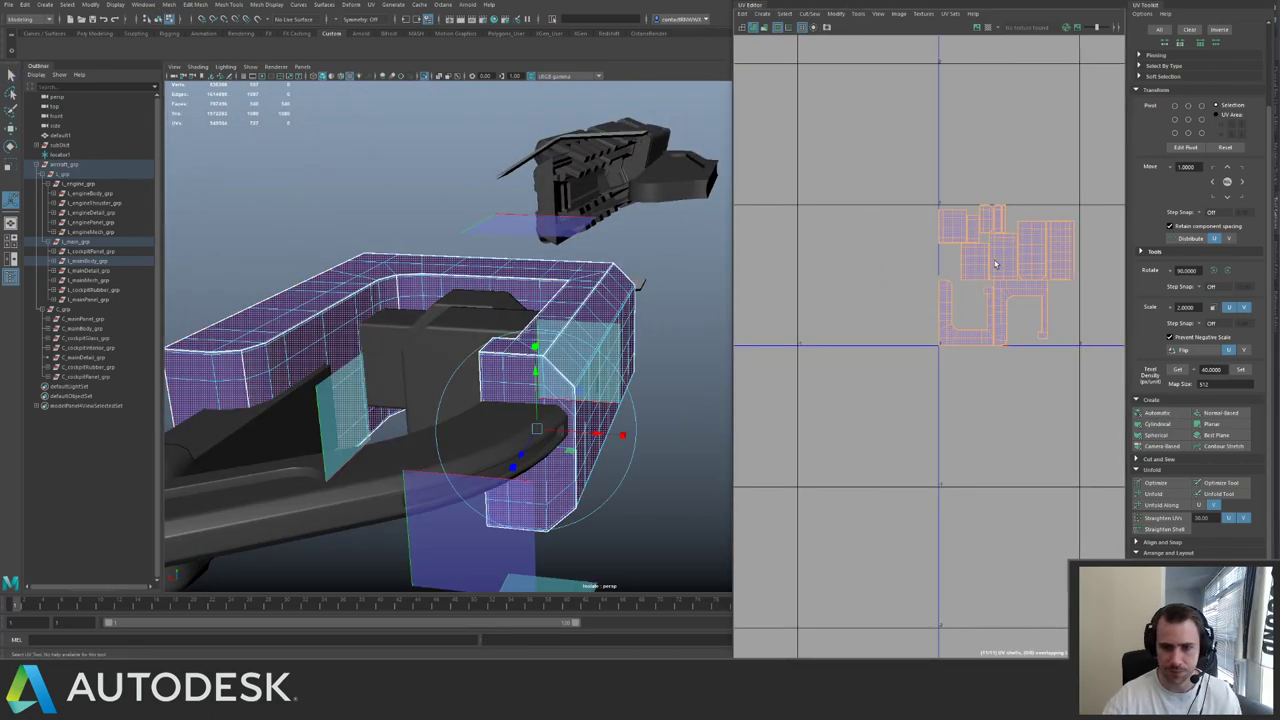
- Sew the short UV edge at the bracket's inner corner
middle_click_drag(1066, 322, 992, 370, "alt")
right_click_drag(992, 370, 1051, 391, "alt")
left_click_drag(507, 273, 558, 270, "alt")
key("q")
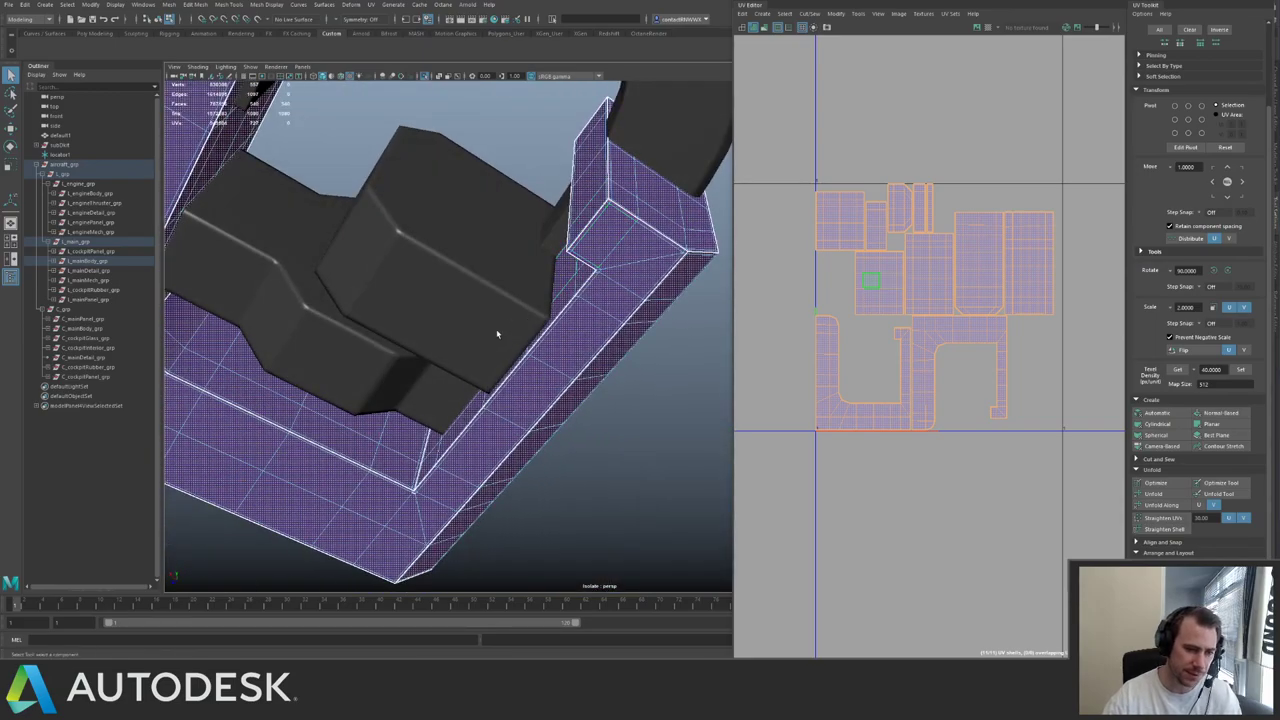
left_click_drag(498, 334, 545, 345, "alt")
right_click_drag(545, 345, 643, 371, "alt")
middle_click_drag(643, 371, 570, 367, "alt")
key("F10")
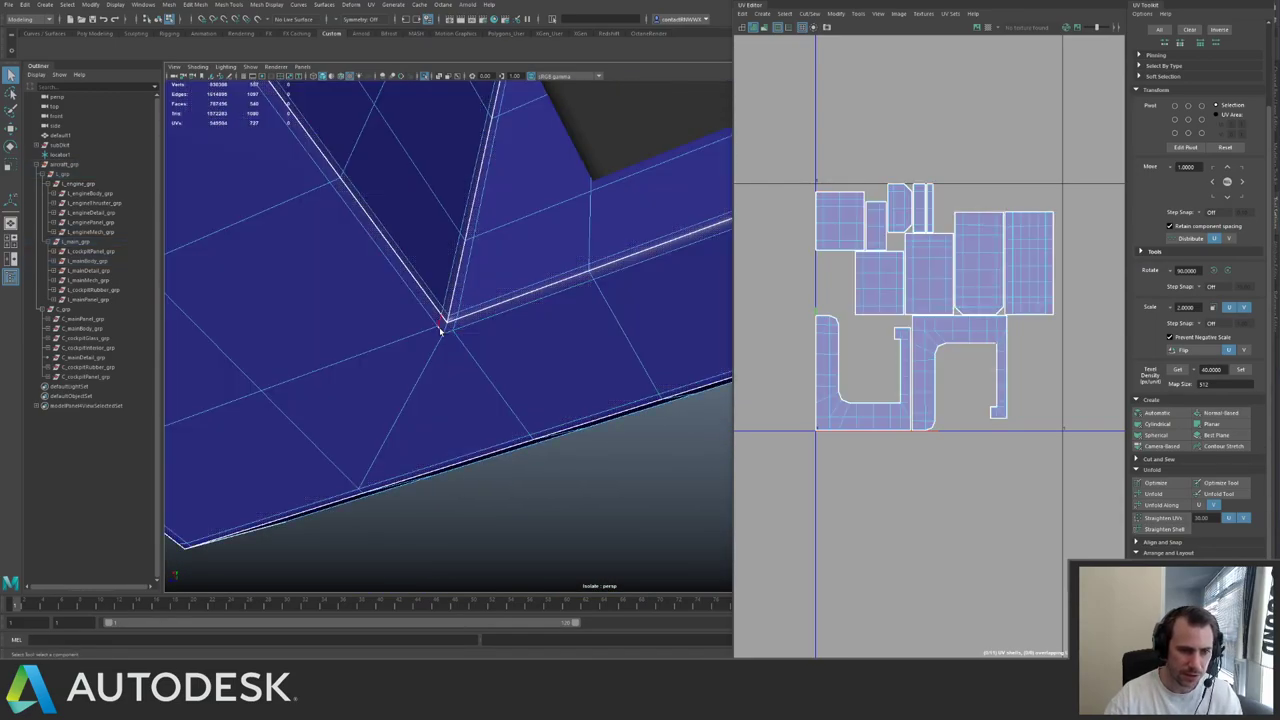
left_click(440, 330)
key("shift+s")
- Sew another short UV edge beside the bracket's inner corner
left_click_drag(534, 287, 571, 286, "alt")
left_click(581, 305)
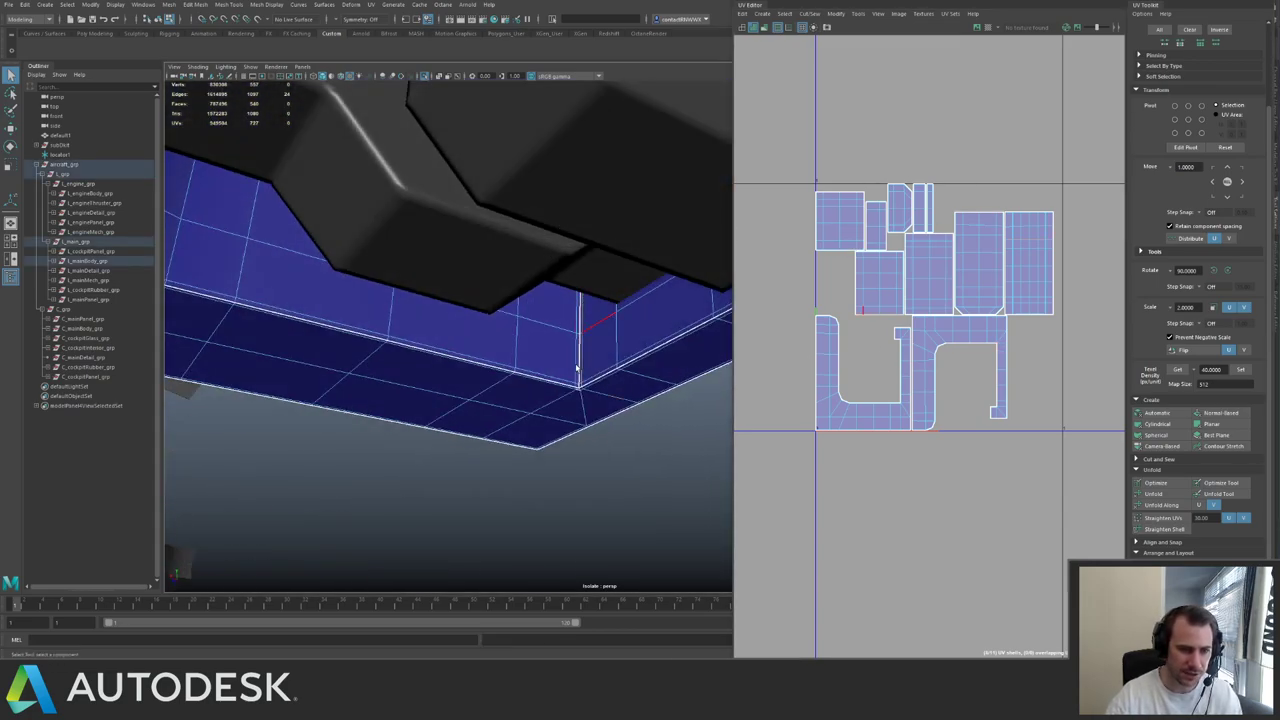
left_click_drag(580, 367, 588, 275, "alt")
right_click_drag(588, 275, 640, 320, "alt")
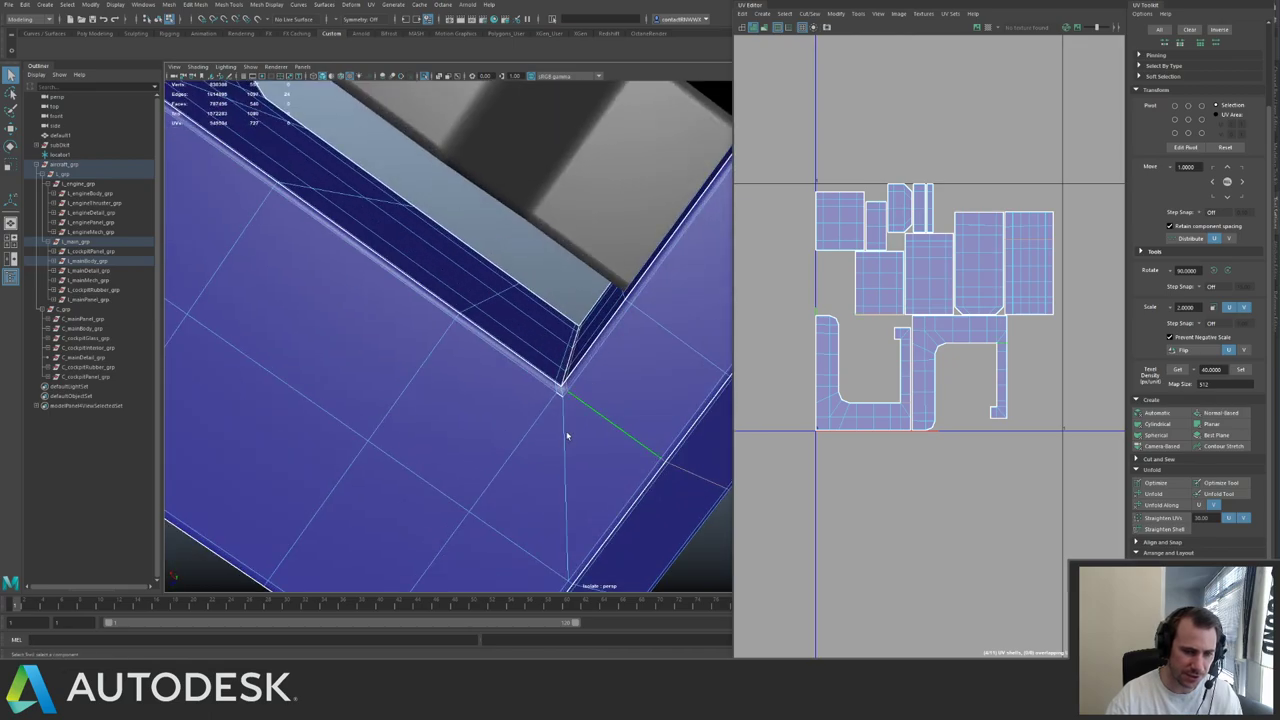
left_click(569, 429)
left_click(952, 389)
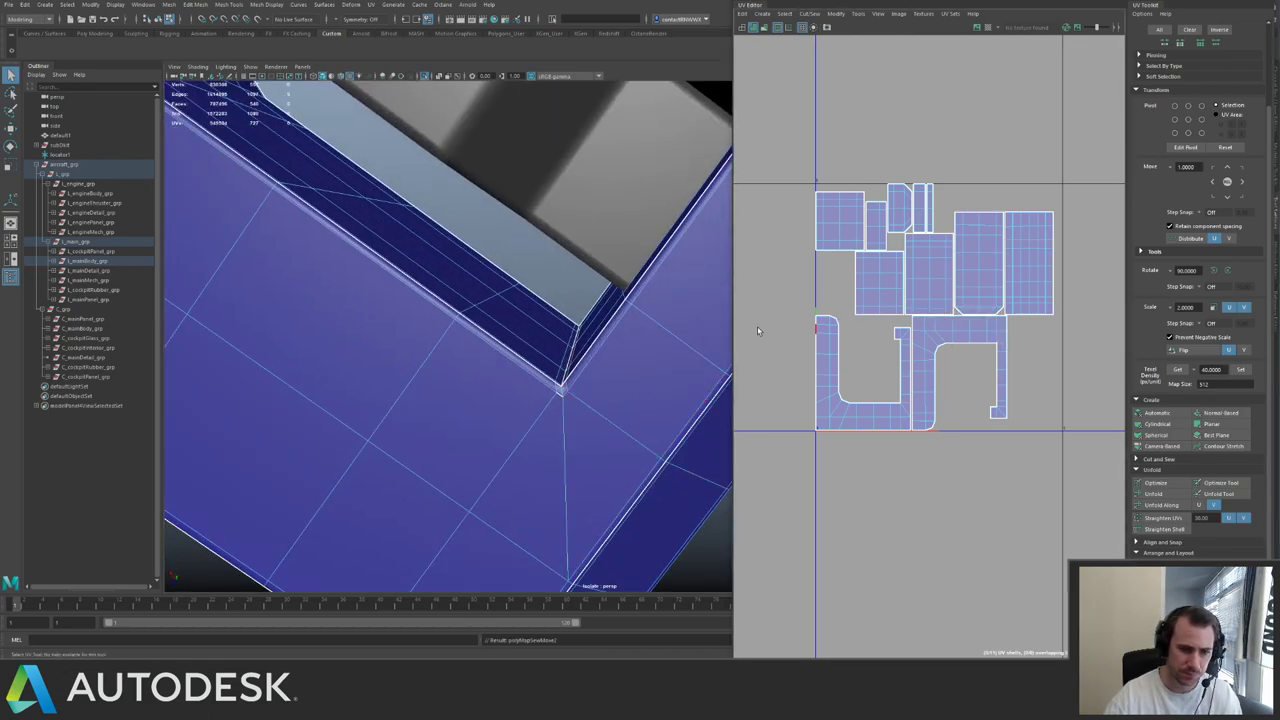
- Merge the closely spaced vertices at the bracket's inner corner with a 0.01 distance threshold and check the smoothed preview
left_click_drag(496, 310, 604, 360, "alt")
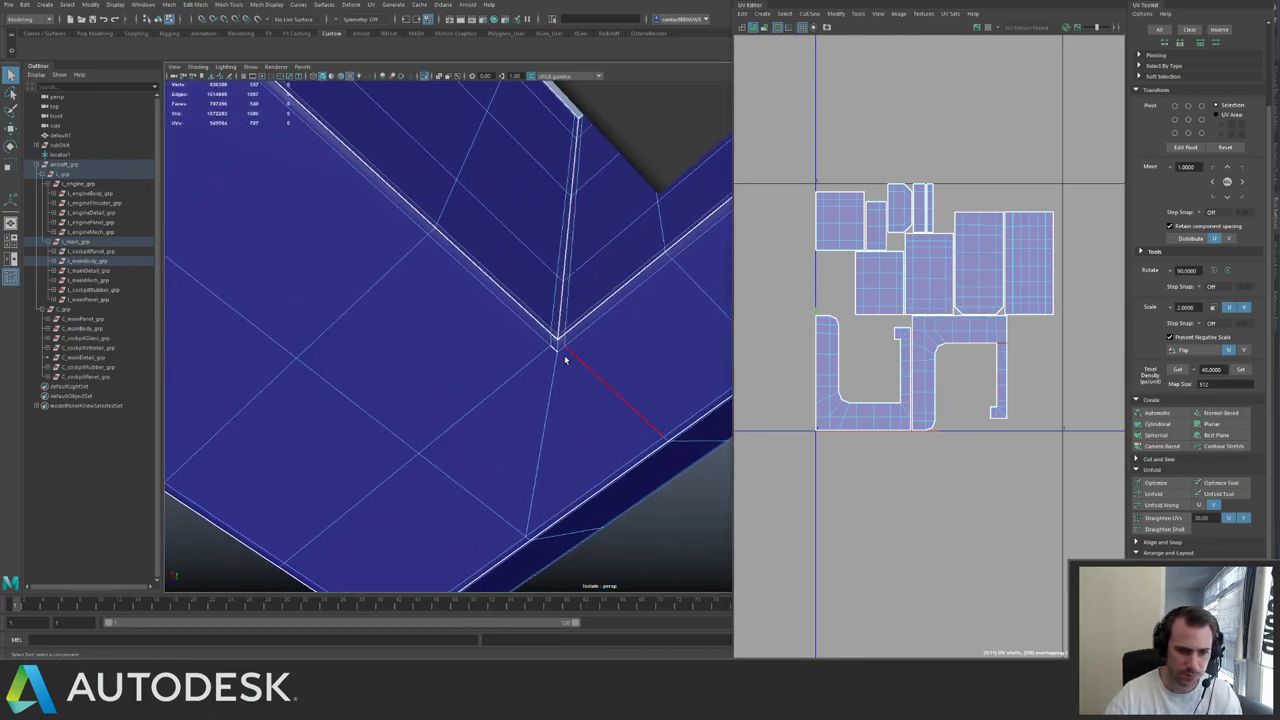
right_click_drag(571, 366, 700, 414, "alt")
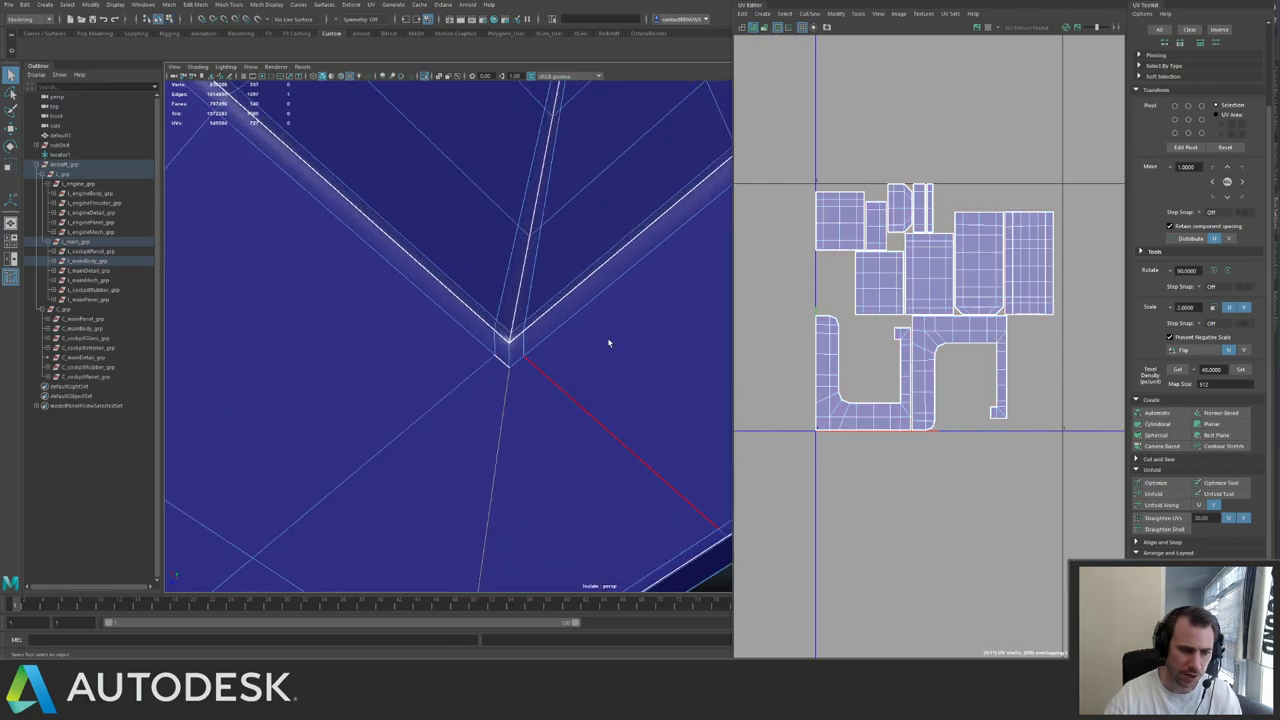
key("3")
key("F9")
key("1")
left_click_drag(496, 357, 656, 445)
key("f")
right_click_drag(655, 445, 637, 316, "alt")
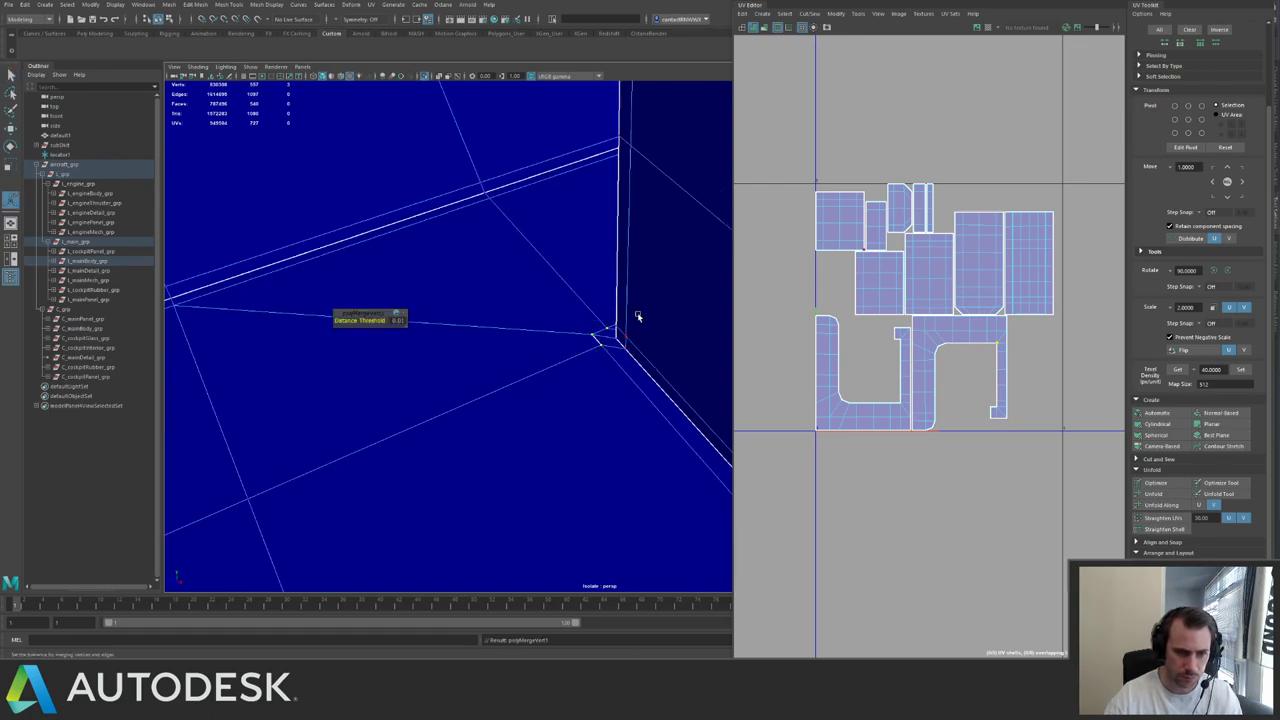
key("q")
right_click_drag(569, 348, 628, 322)
key("3")
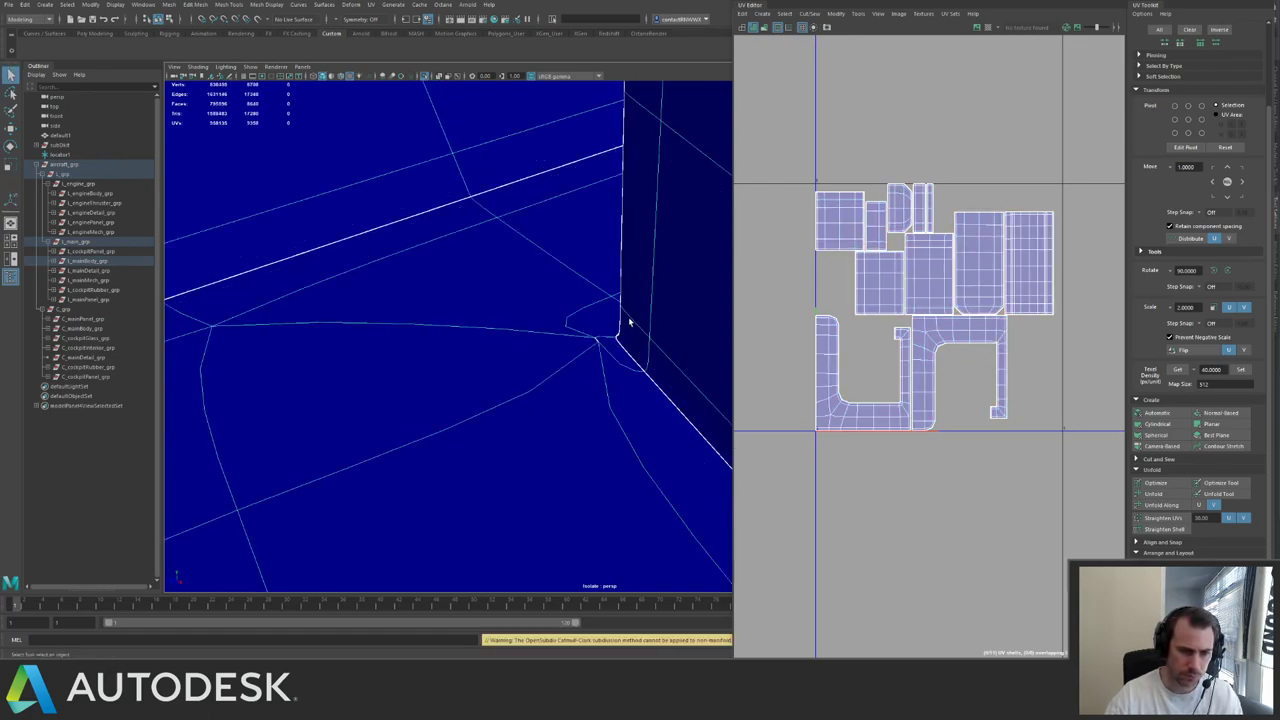
- Return to the unsmoothed display and delete the two faces running into the bracket's inner corner
key("1")
key("F11")
left_click(604, 342)
left_click(584, 346, "shift")
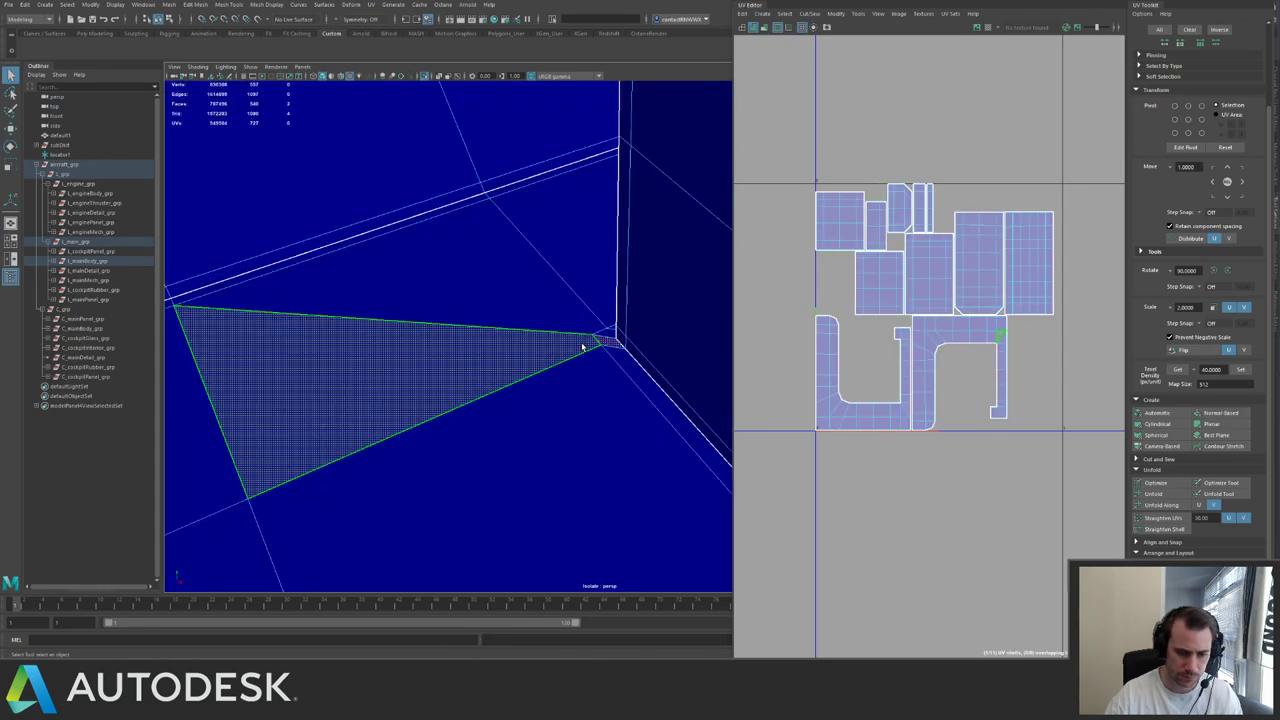
key("Delete")
- Bridge the open border edges of the hole at the bracket's inner corner and check the smoothed preview
key("F10")
left_click(635, 347)
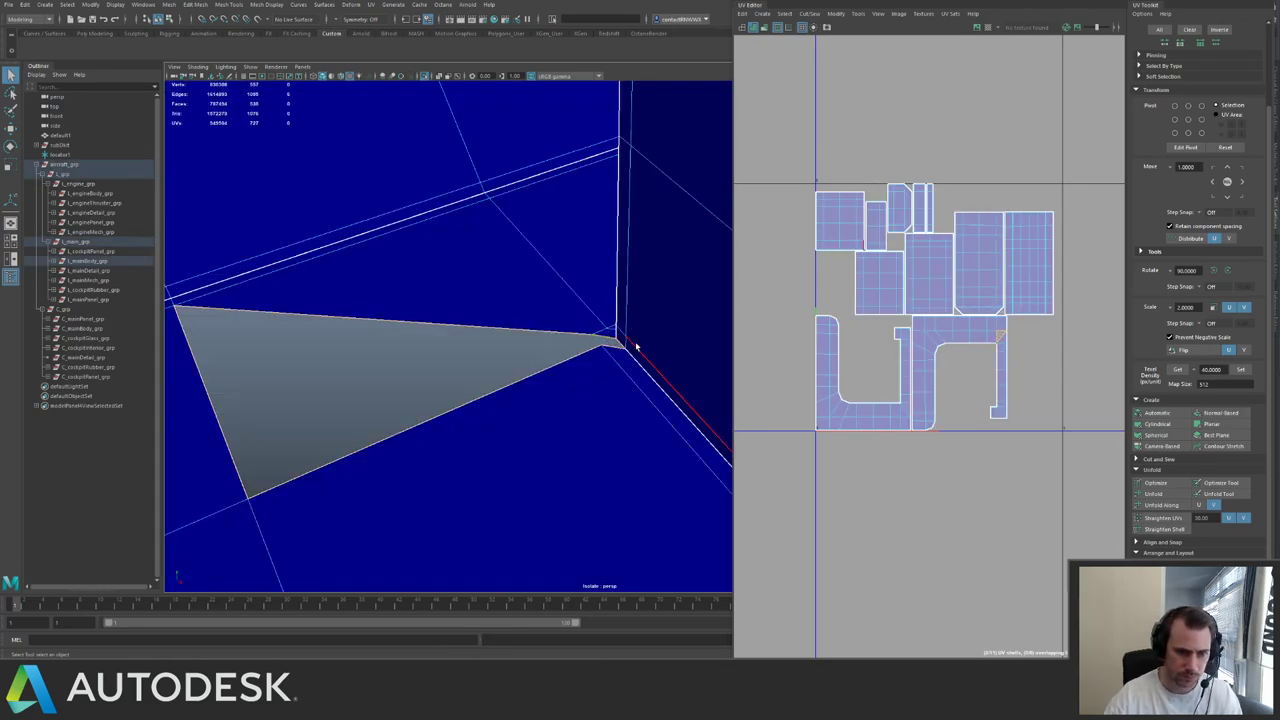
left_click(627, 343, "ctrl")
left_click(214, 421, "ctrl")
right_click_drag(268, 430, 286, 423, "shift")
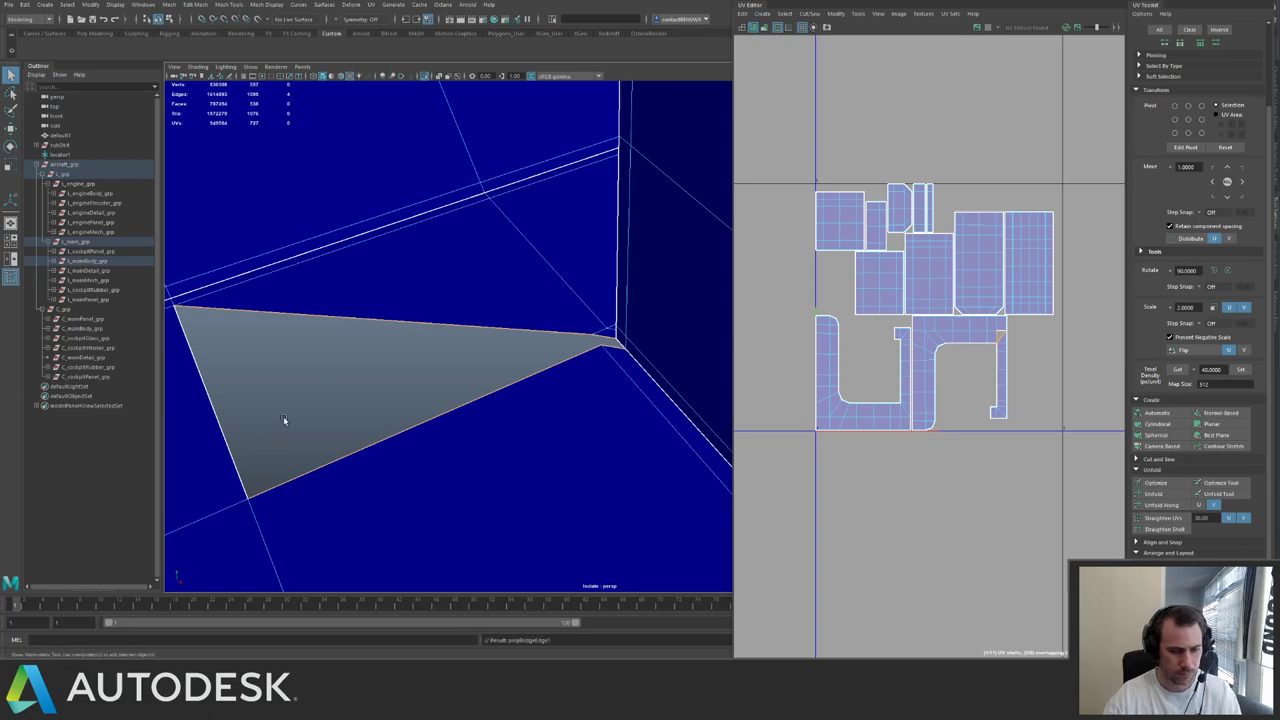
key("3")
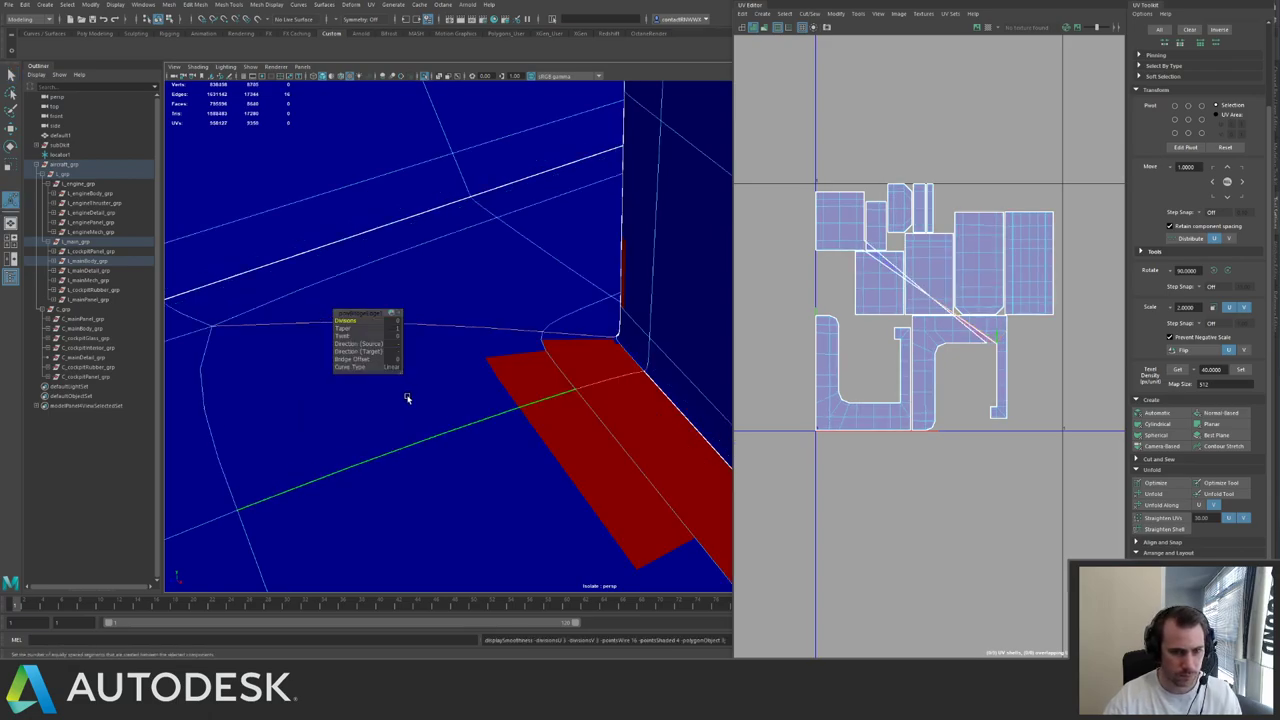
key("1")
- Reapply automatic UV mapping to the repaired bracket
key("q")
key("F11")
right_click_drag(602, 338, 577, 210, "alt")
left_click_drag(576, 210, 549, 237, "alt")
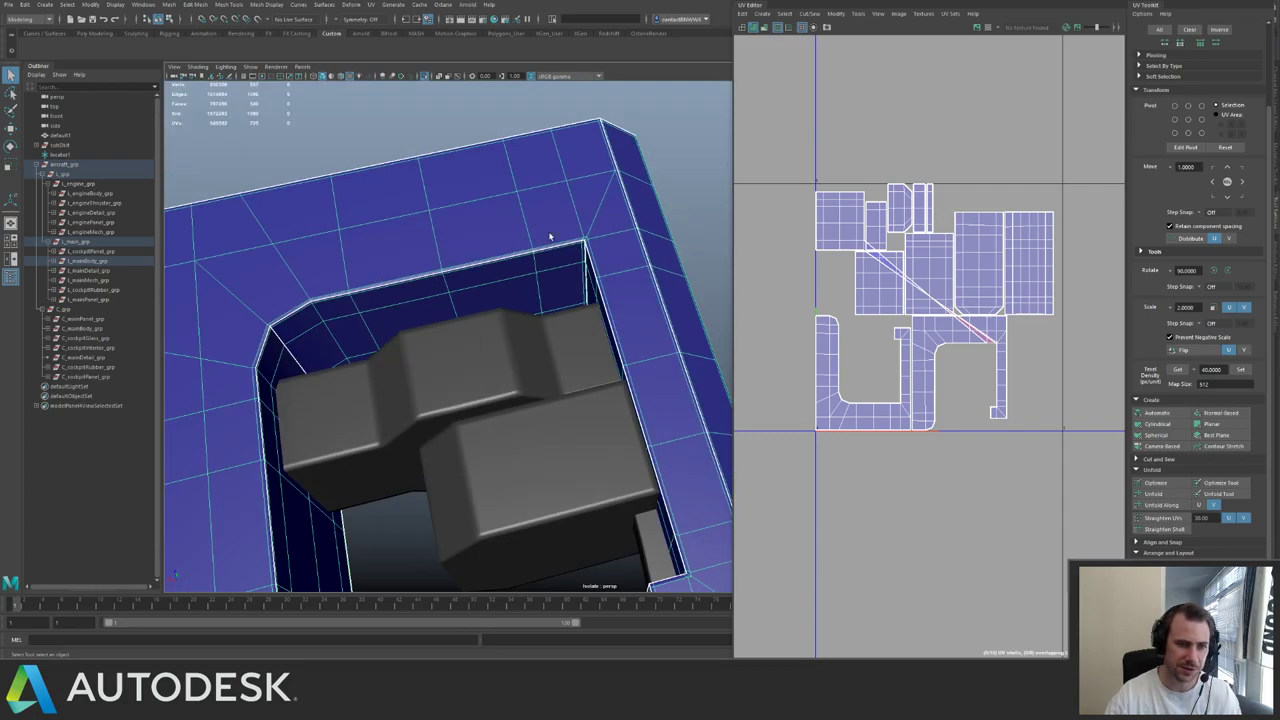
left_click(1160, 415)
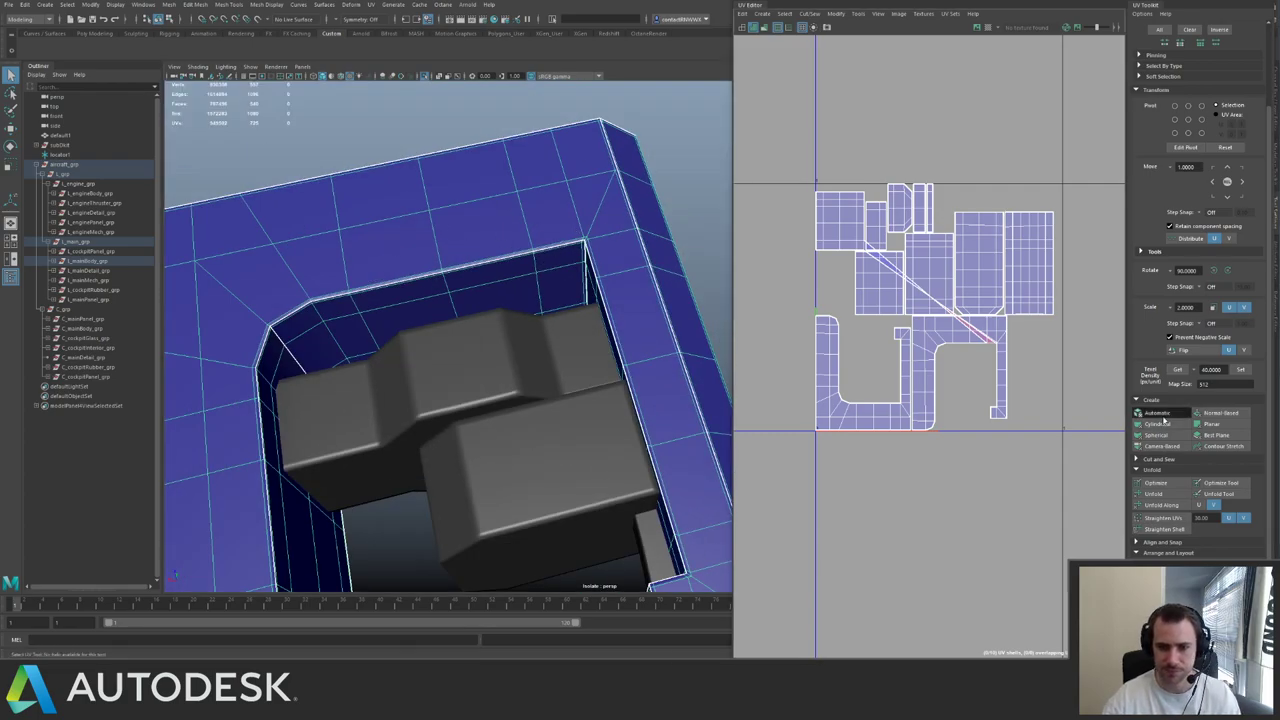
- Join the bracket's two inner wall UV shells by sewing the vertical seam at the inner corner
key("q")
key("F10")
left_click_drag(561, 293, 571, 286, "alt")
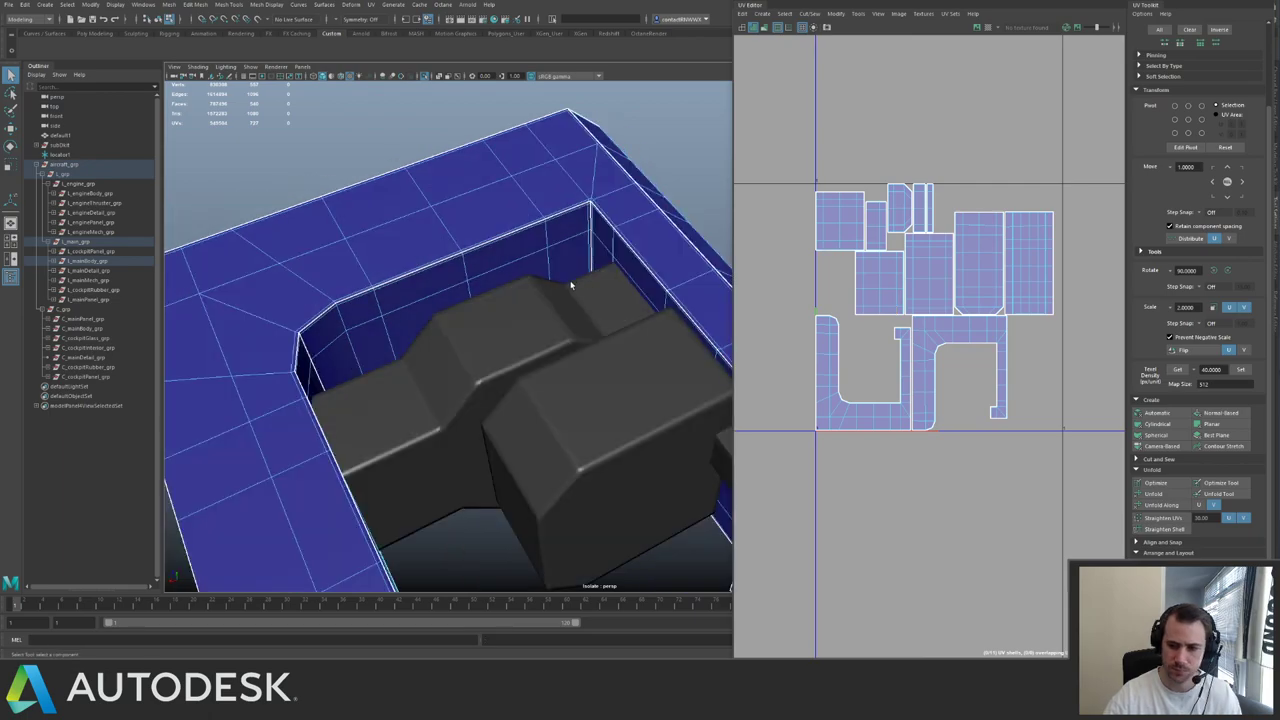
right_click_drag(571, 286, 491, 214, "alt")
left_click_drag(491, 214, 510, 240, "alt")
double_click(577, 200)
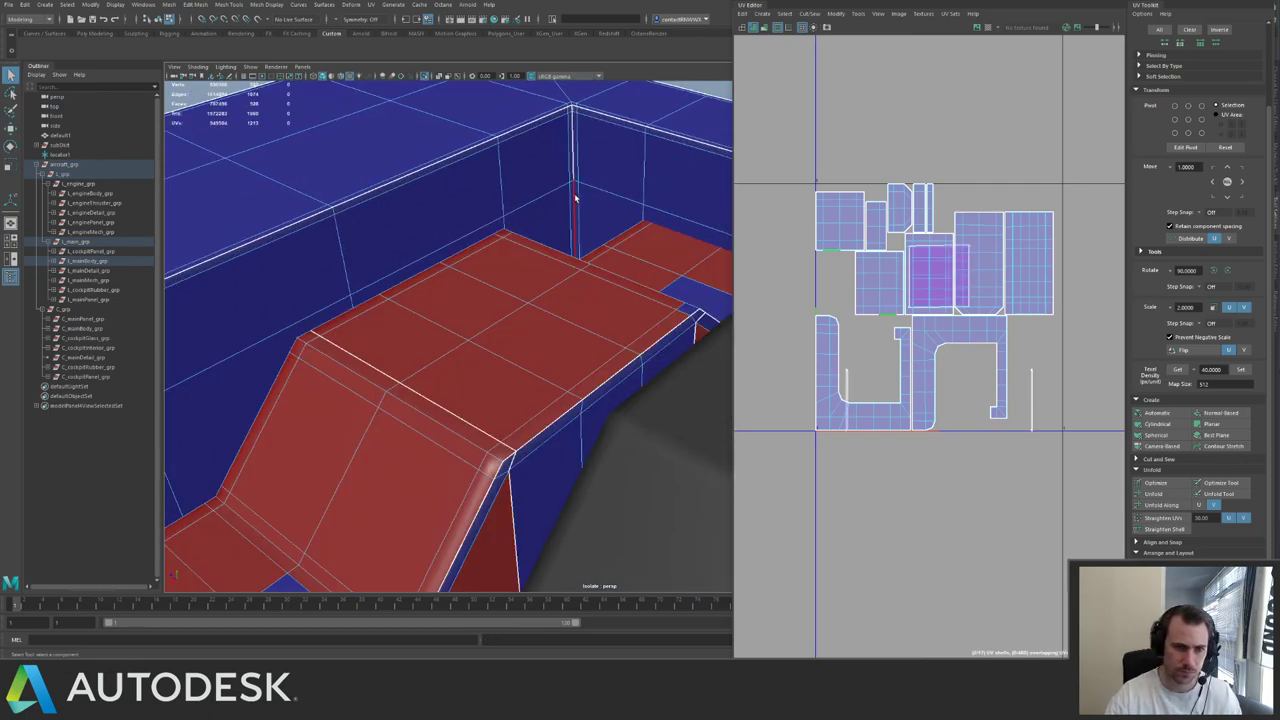
right_click_drag(894, 281, 918, 224, "shift")
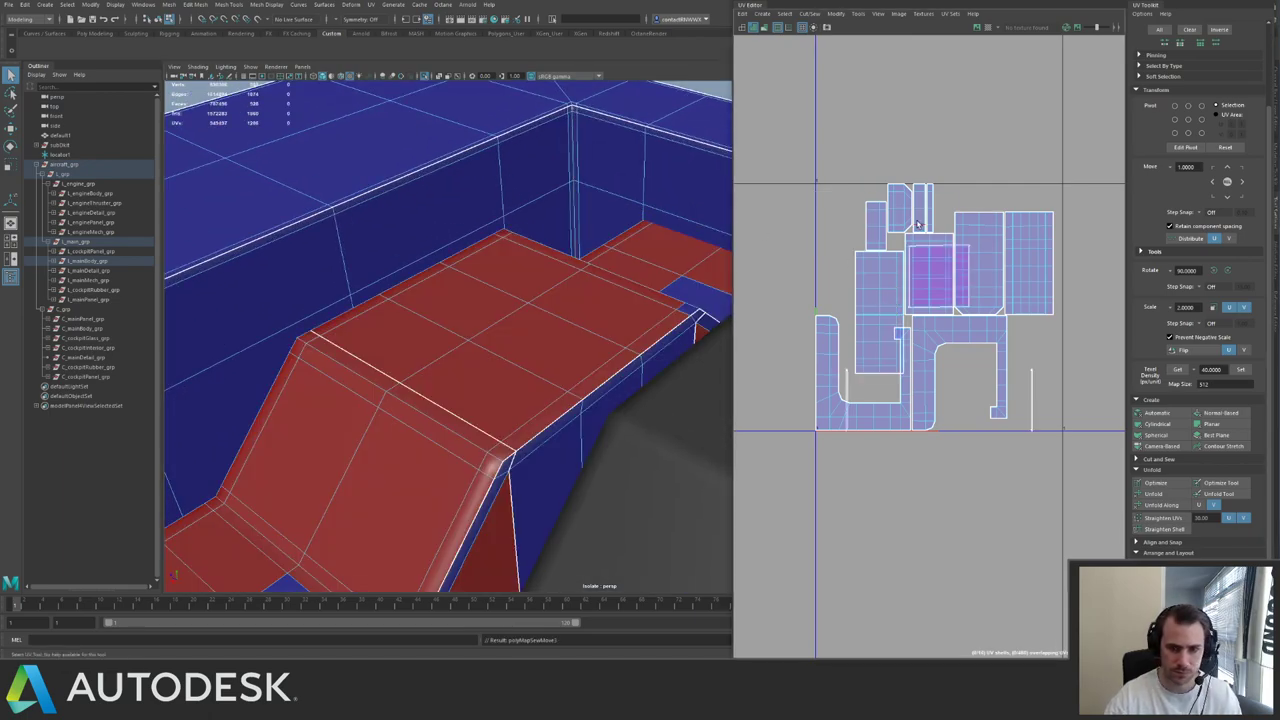
- Sew the vertical UV seam on the chamfered end of the bracket's other arm
right_click_drag(640, 235, 518, 205, "alt")
key("F8")
left_click(580, 192)
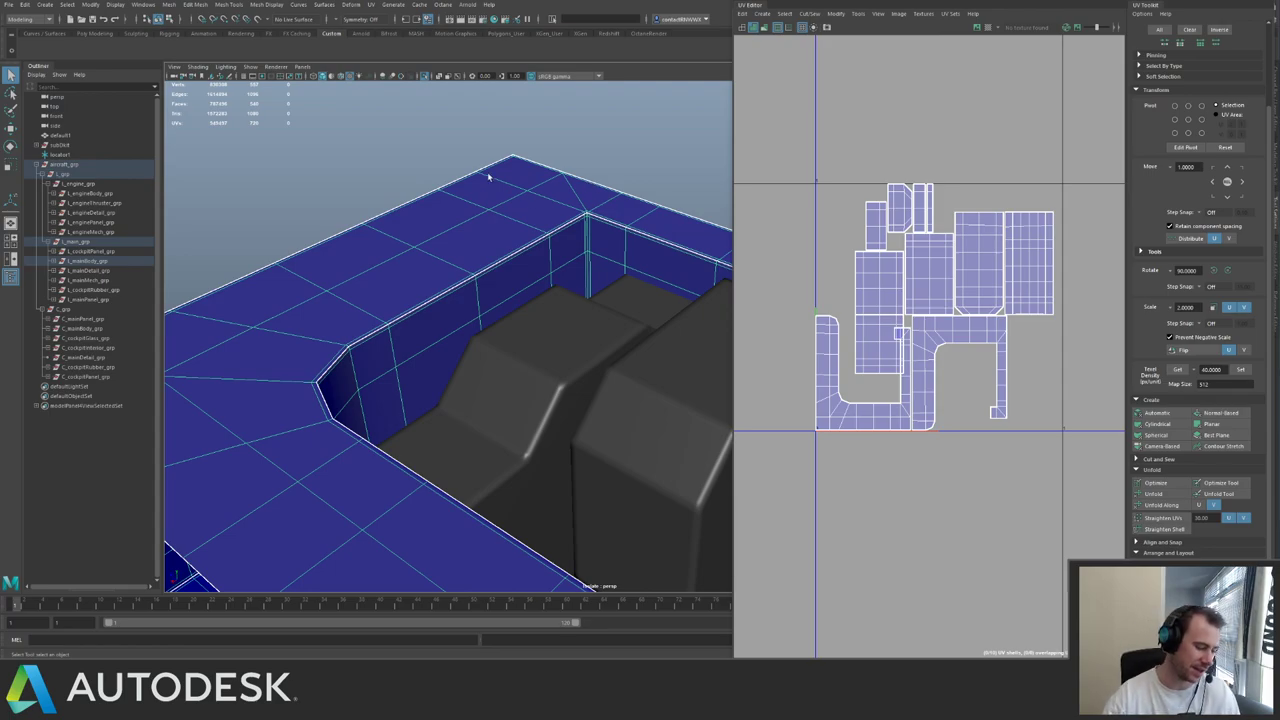
left_click_drag(535, 267, 469, 256, "alt")
left_click(448, 286)
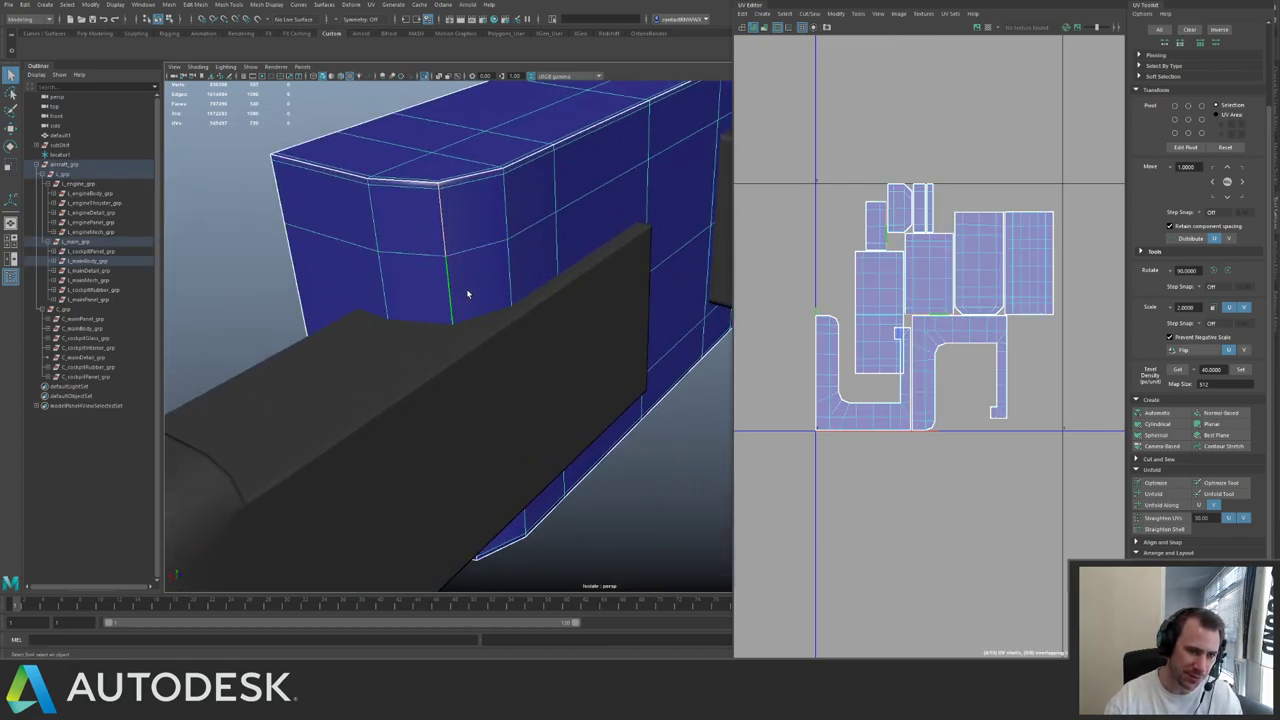
right_click_drag(925, 338, 927, 255, "shift")
- Select the vertical corner edges around the bracket's stepped end and sew their UV shells together
left_click_drag(551, 247, 437, 306, "alt")
left_click_drag(560, 264, 554, 363, "alt")
left_click(602, 412)
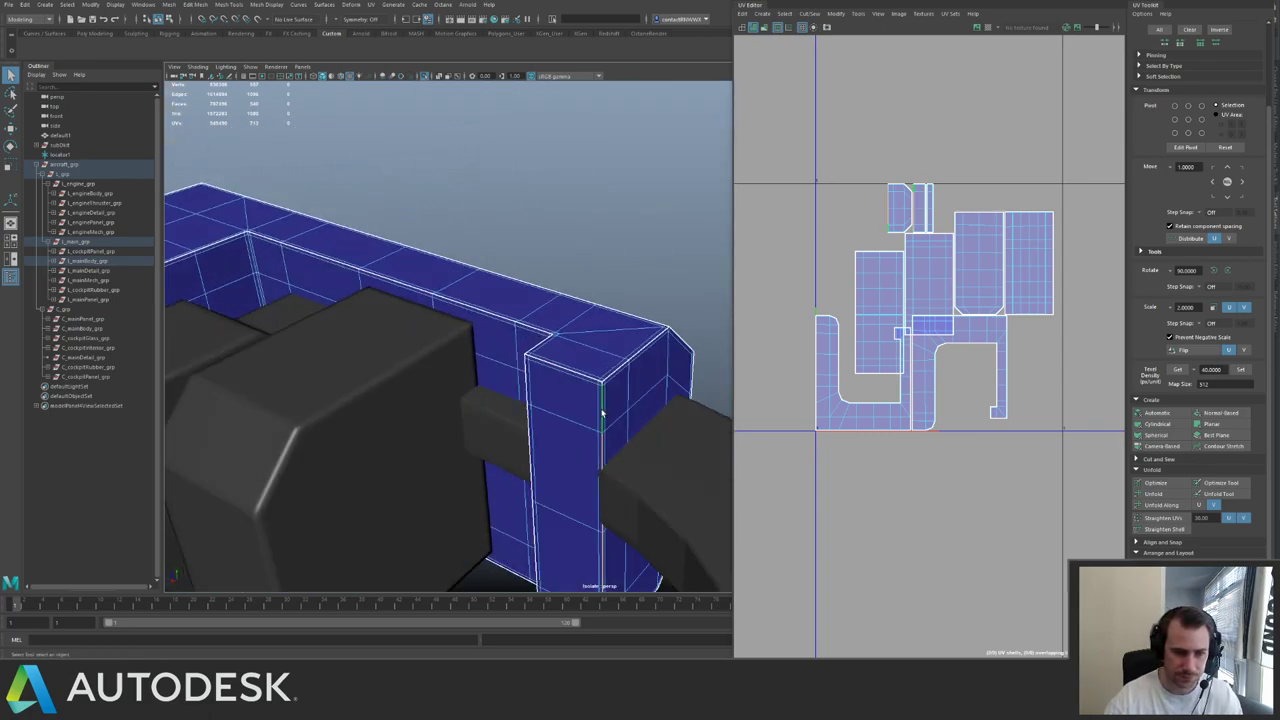
left_click_drag(602, 412, 548, 340, "alt")
double_click(551, 341, "shift")
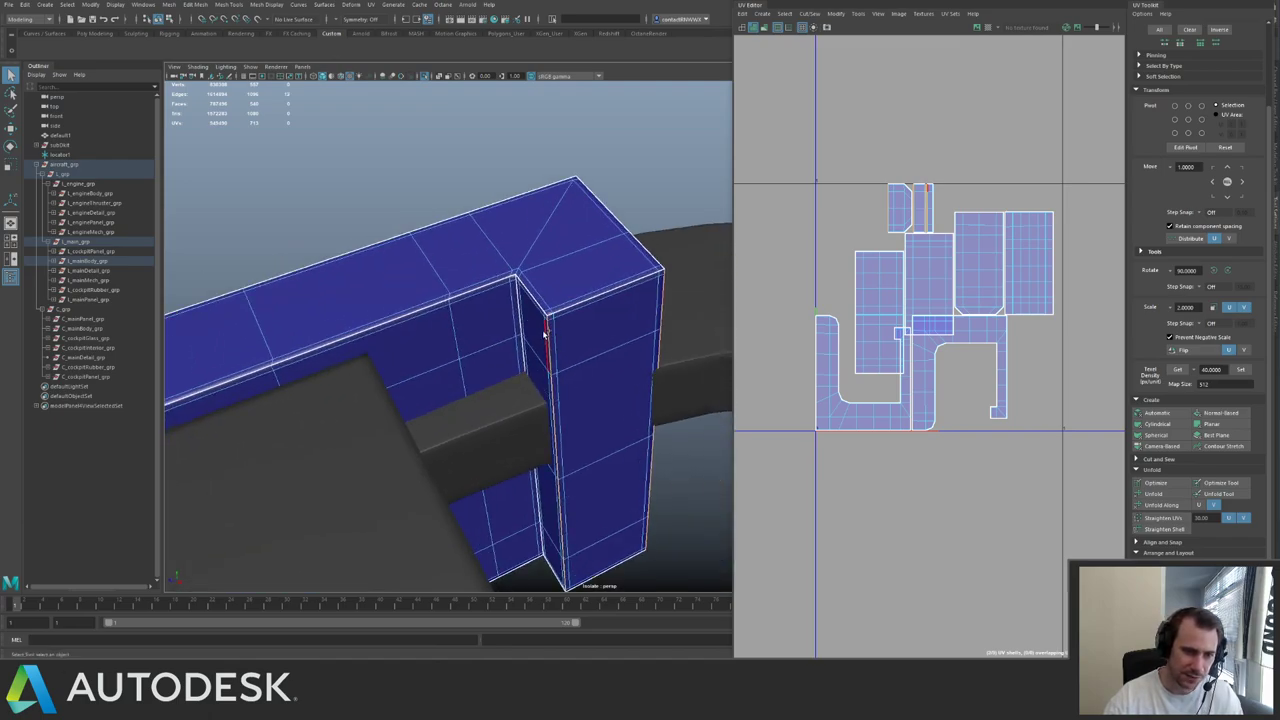
double_click(520, 308, "shift")
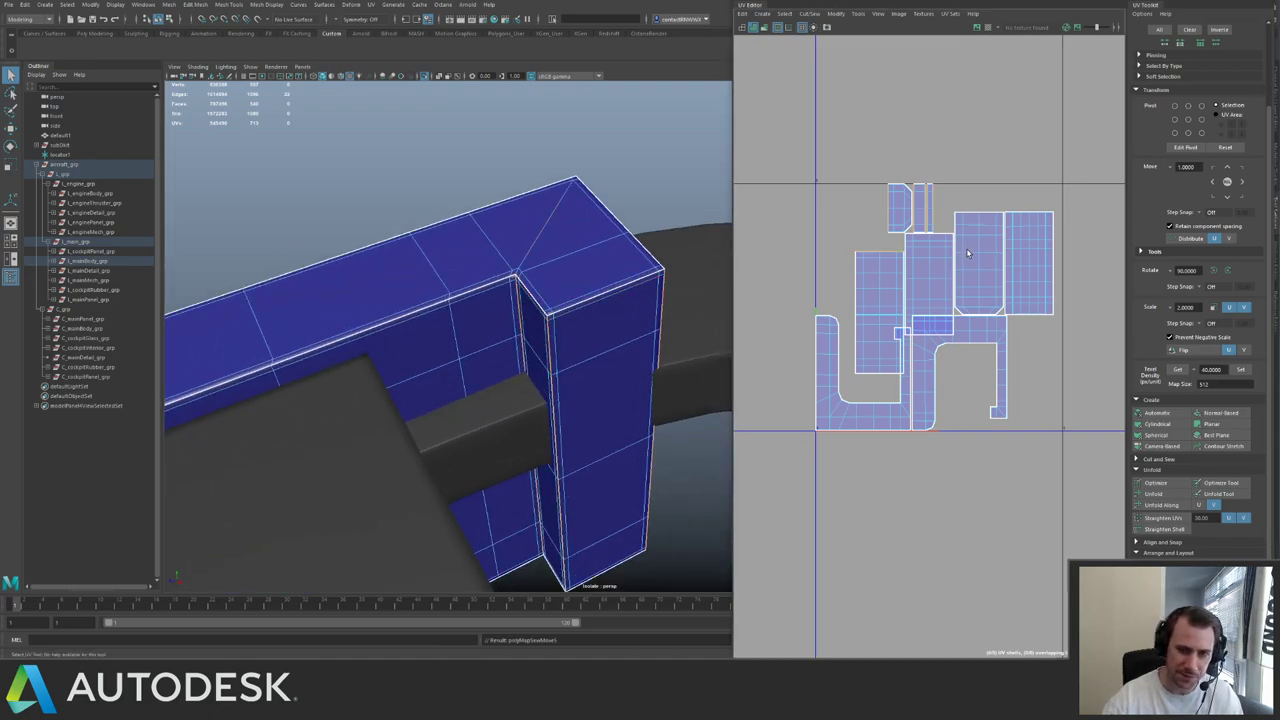
right_click_drag(966, 256, 1045, 263, "shift")
right_click_drag(1045, 263, 943, 215, "alt")
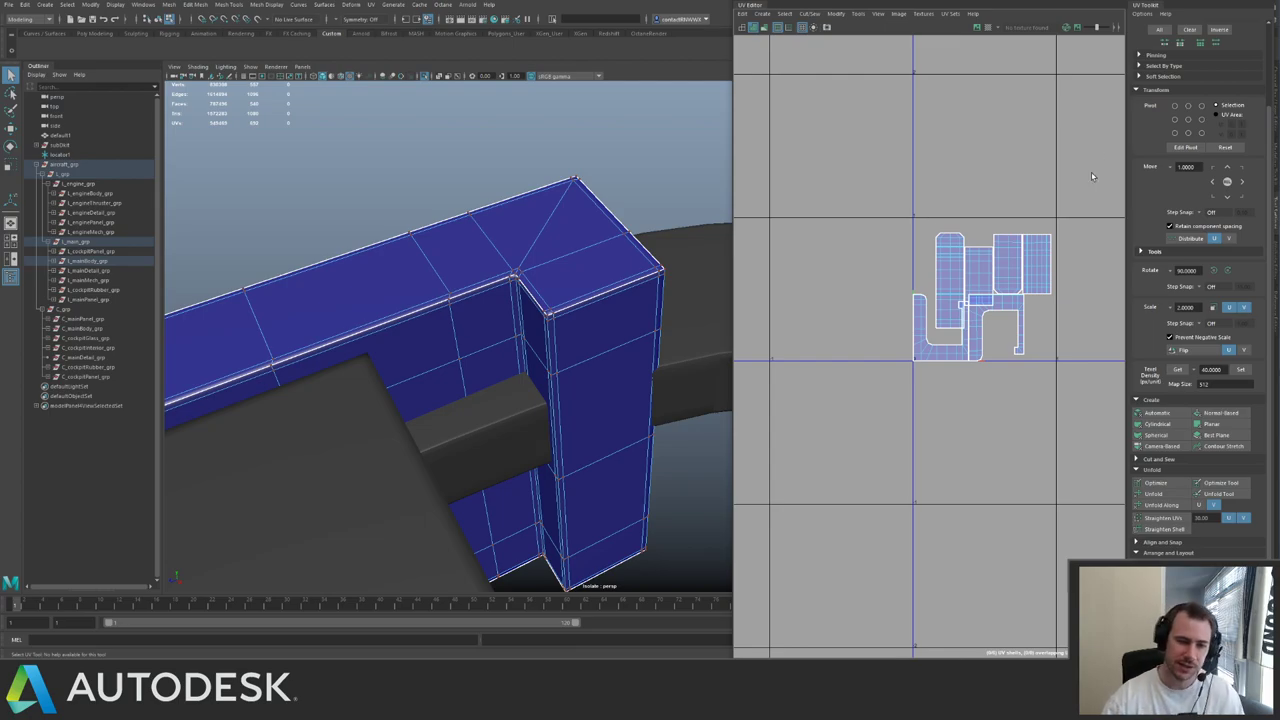
- Select the curved arm's stray faces poking through the bracket's outer wall and delete them
left_click_drag(551, 309, 477, 296, "alt")
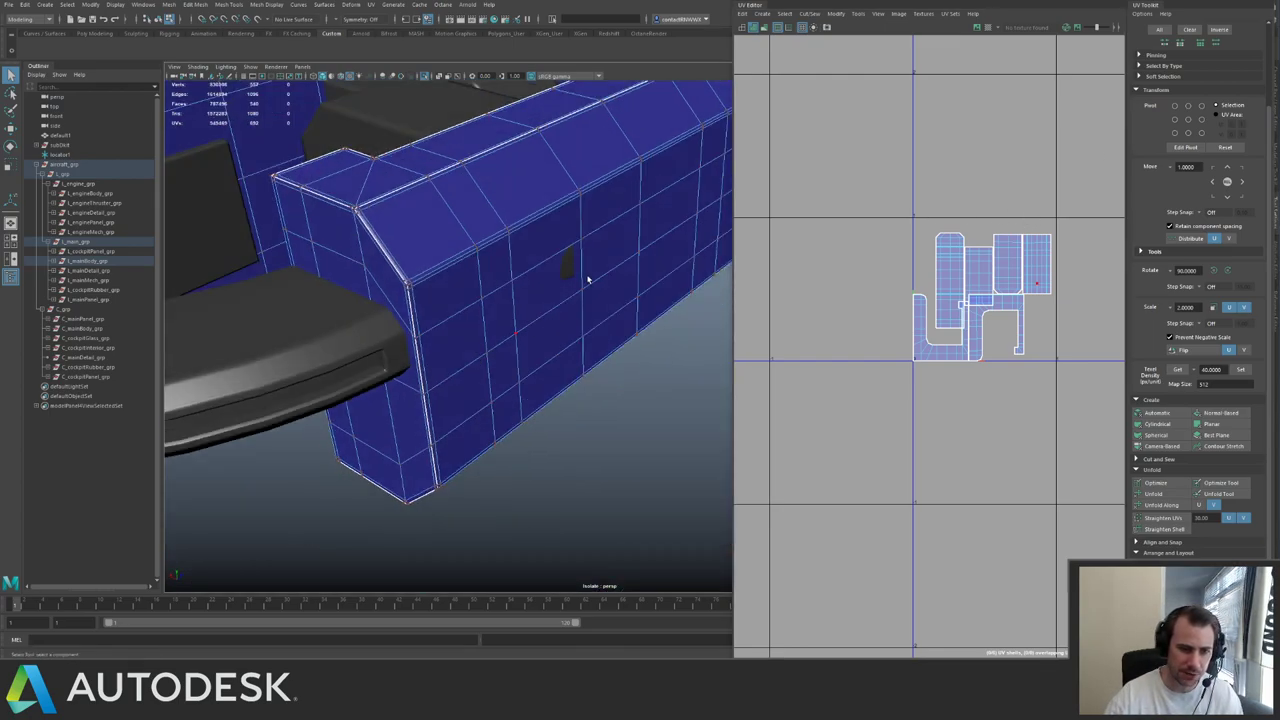
key("F8")
left_click(567, 272)
left_click_drag(567, 272, 410, 311, "alt")
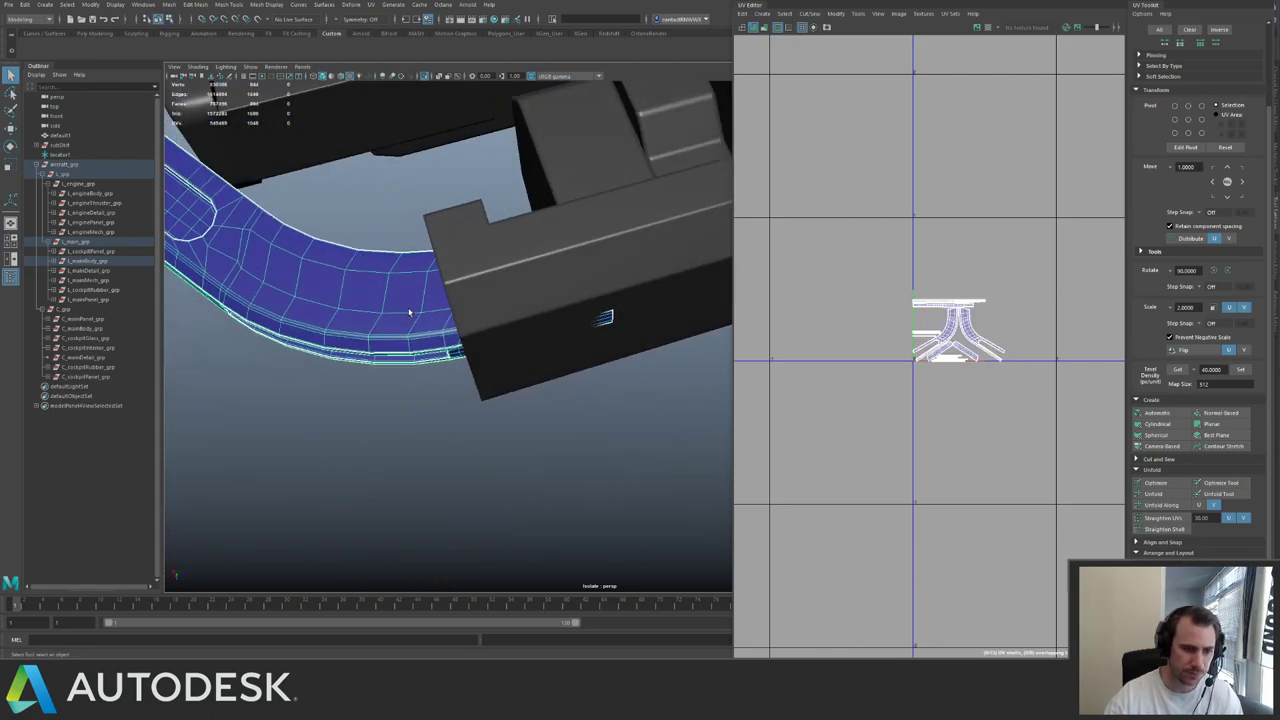
right_click_drag(459, 373, 425, 376)
left_click_drag(522, 197, 656, 393)
right_click_drag(449, 333, 450, 382)
left_click_drag(532, 218, 655, 380)
left_click_drag(451, 207, 522, 352, "ctrl")
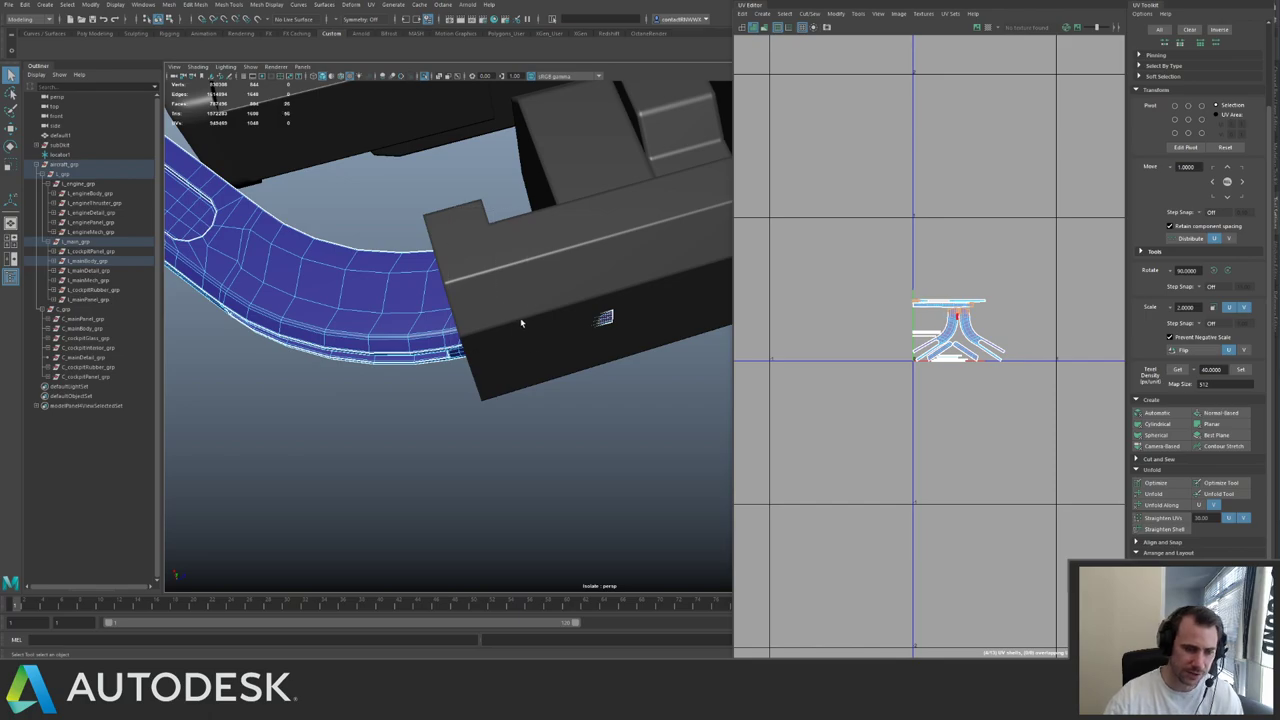
- Reselect the bracket and sew the vertical seam at its chamfered inner corner to form one long UV strip
left_click(495, 323)
left_click_drag(543, 286, 518, 348, "alt")
right_click_drag(378, 366, 375, 337)
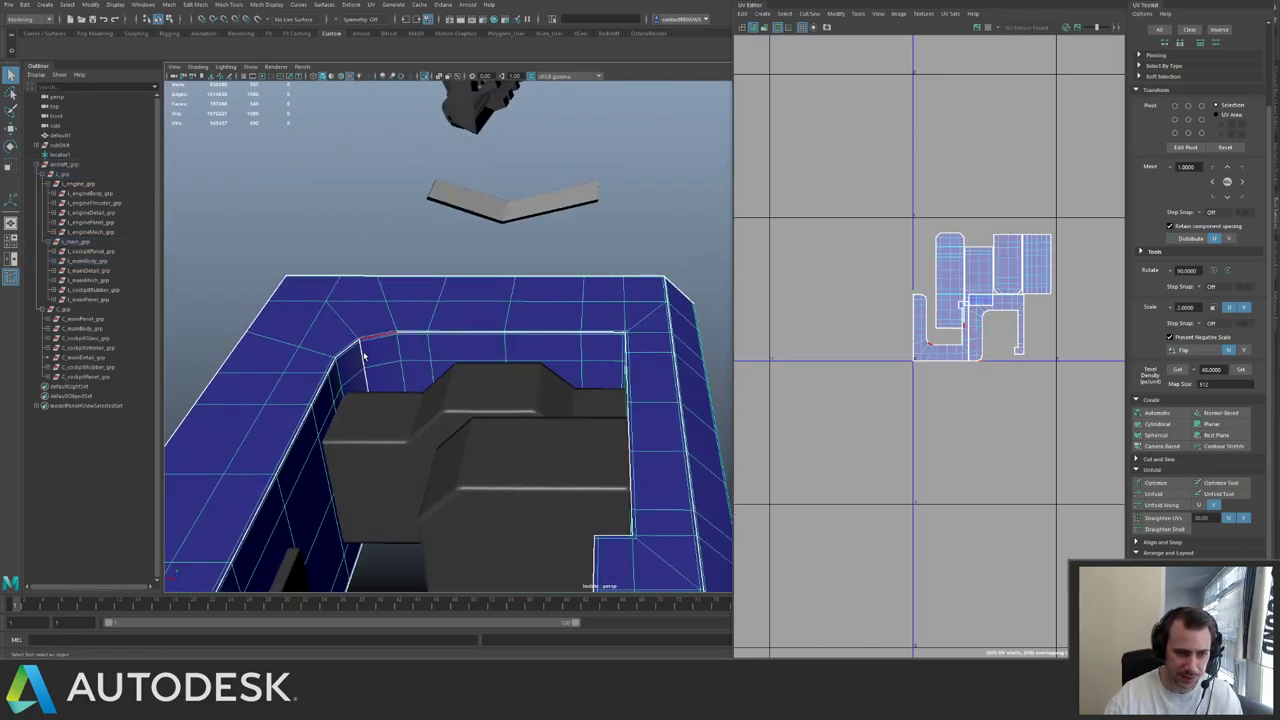
double_click(364, 362)
key("shift+s")
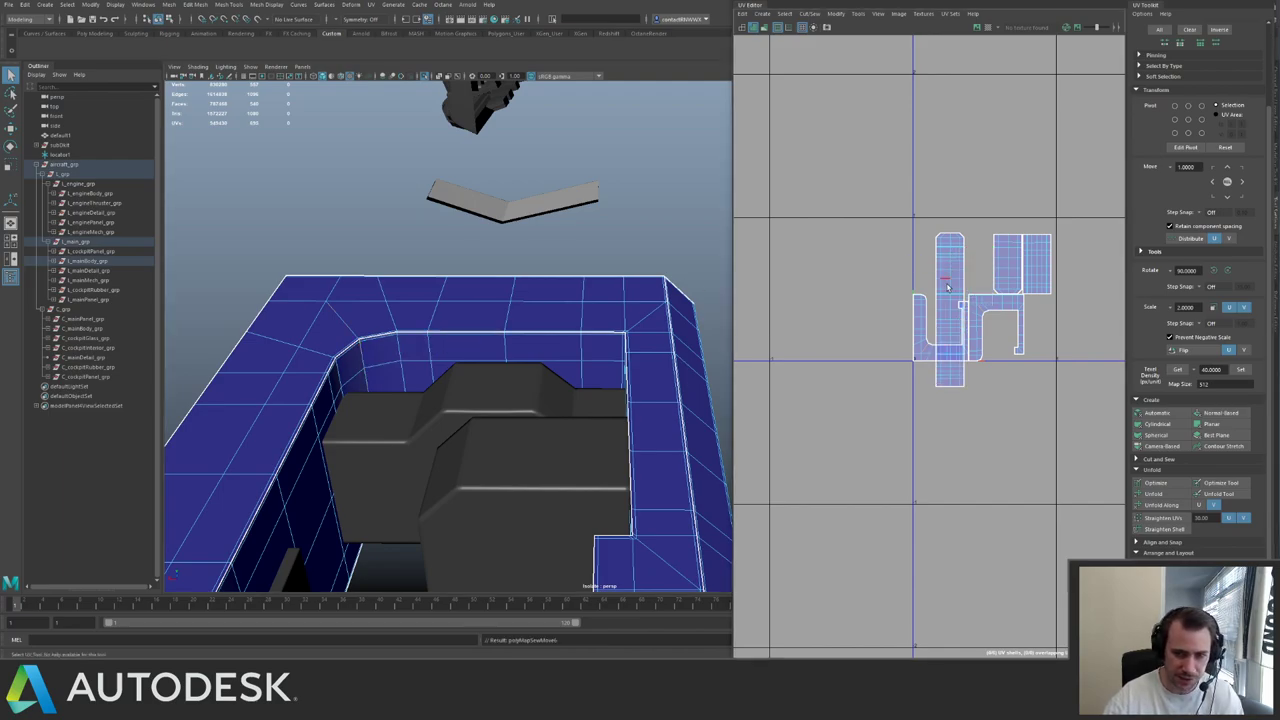
- Select the long UV strip and rotate it in 90-degree increments to lie horizontally
right_click_drag(782, 290, 806, 292)
left_click_drag(934, 241, 978, 253)
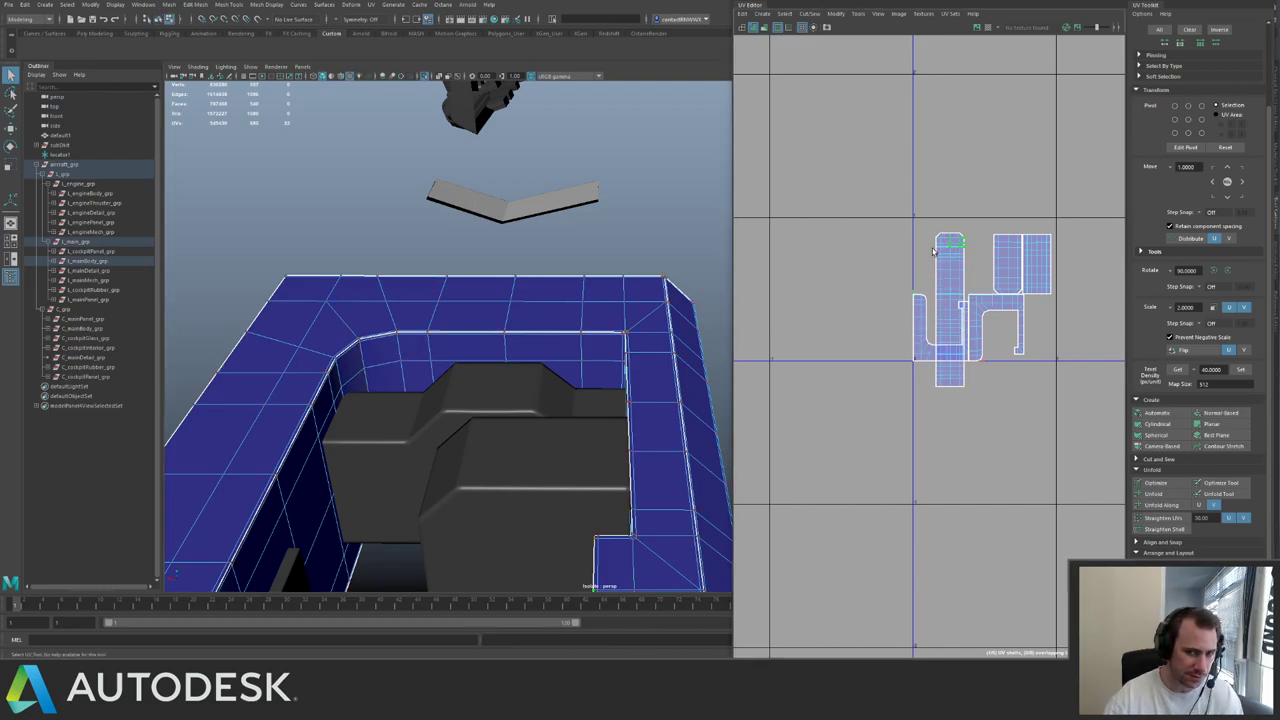
double_click(962, 254)
left_click(1214, 271)
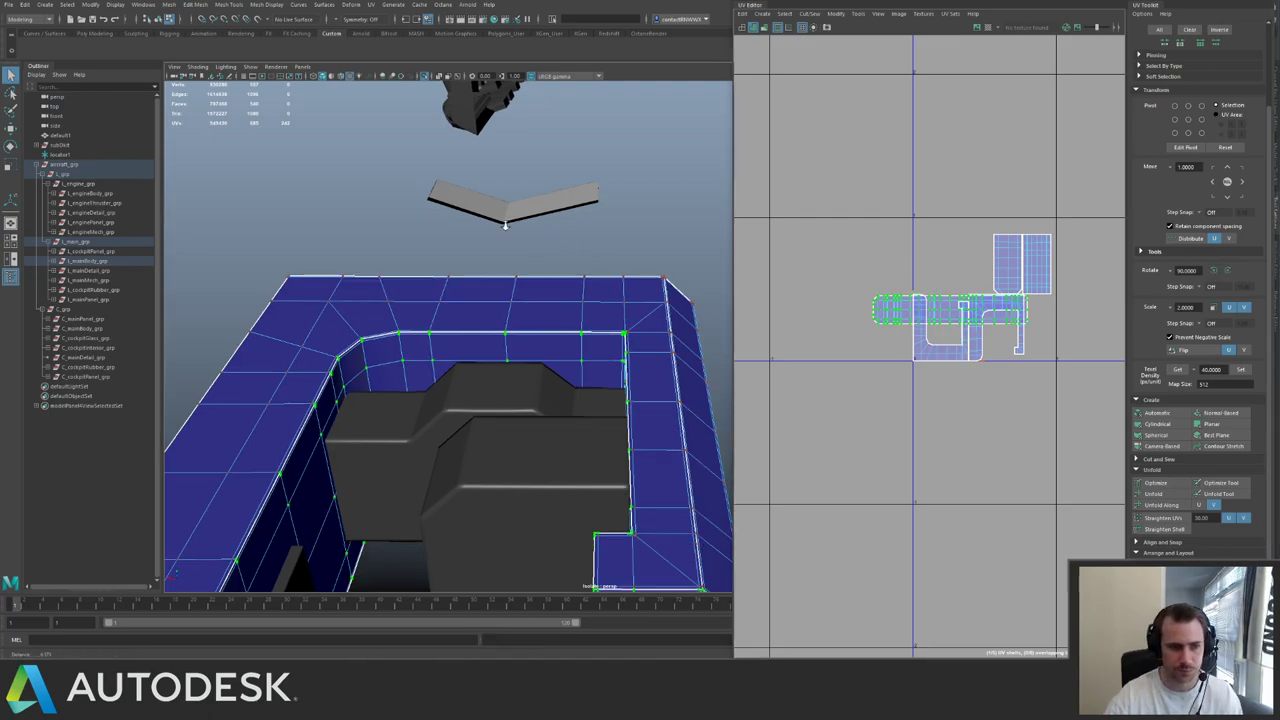
right_click_drag(520, 200, 431, 163, "alt")
left_click_drag(520, 205, 490, 186, "alt")
left_click(1214, 271)
left_click(1214, 271)
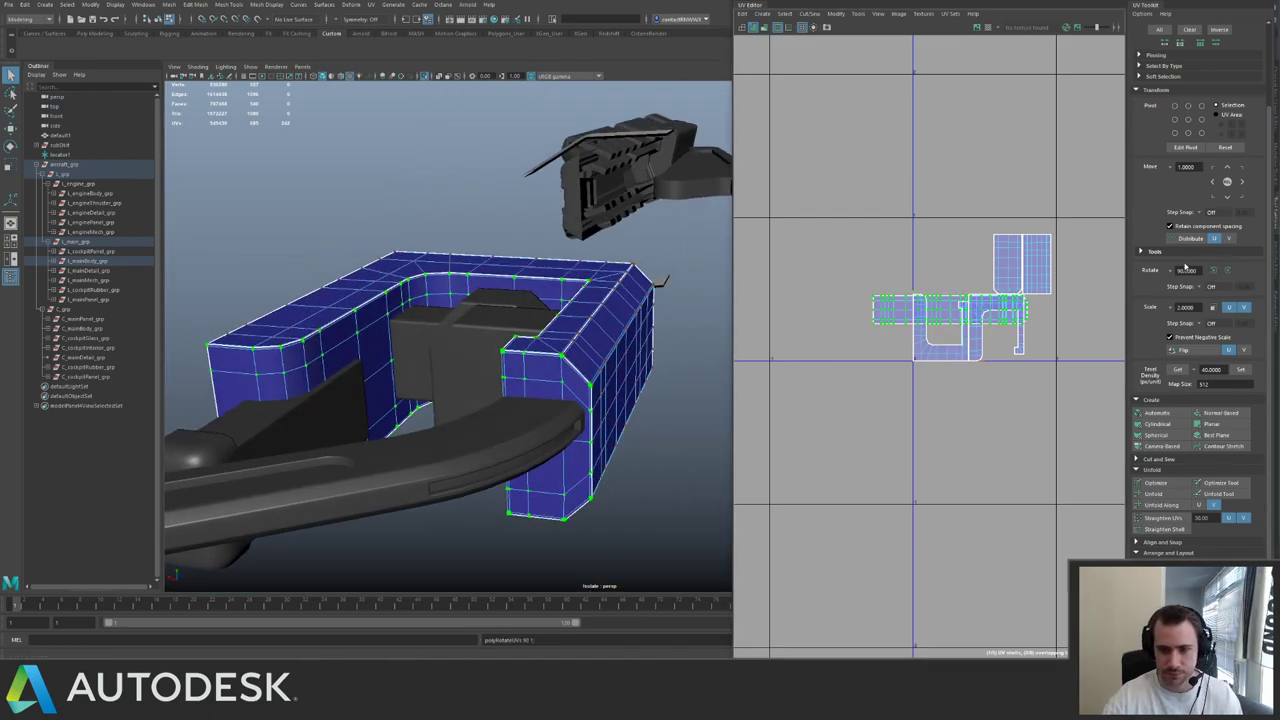
- Select all of the bracket's UVs, set their texel density to 40 at map size 512 and lay out the shells
left_click_drag(850, 231, 1069, 376)
scroll(970, 268, "up", 3)
left_click_drag(603, 288, 405, 298, "alt")
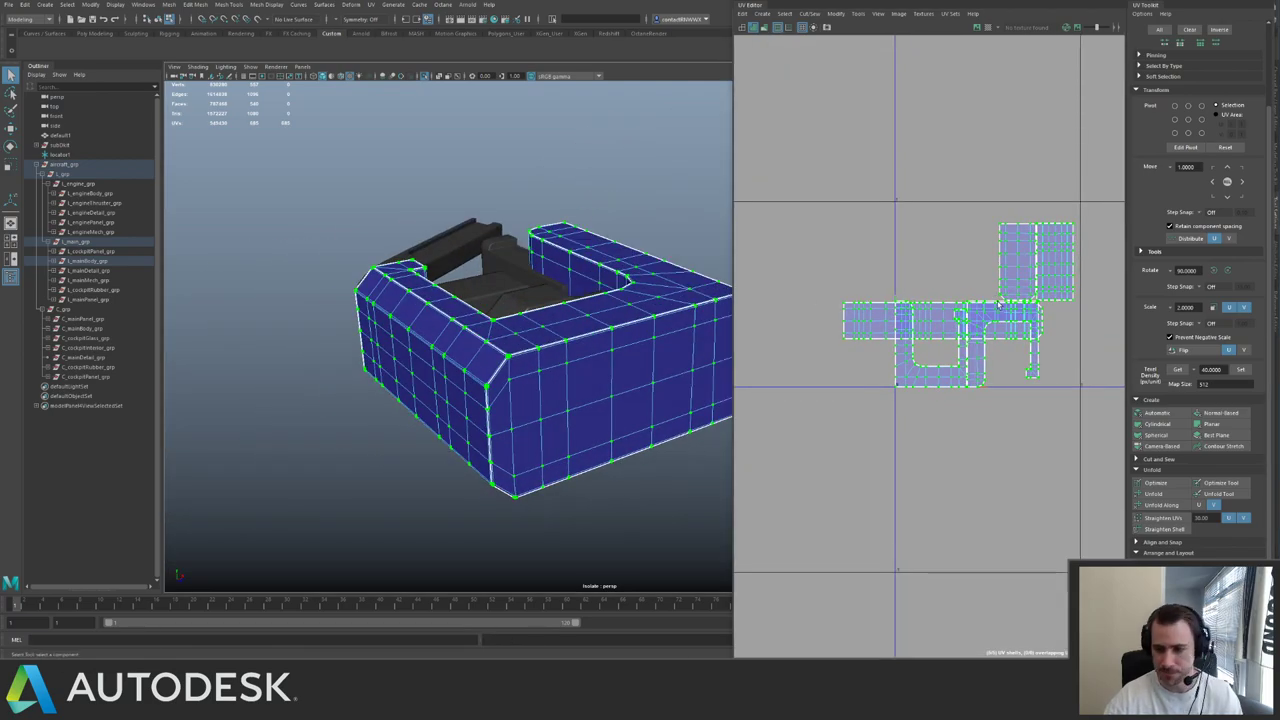
left_click(1241, 370)
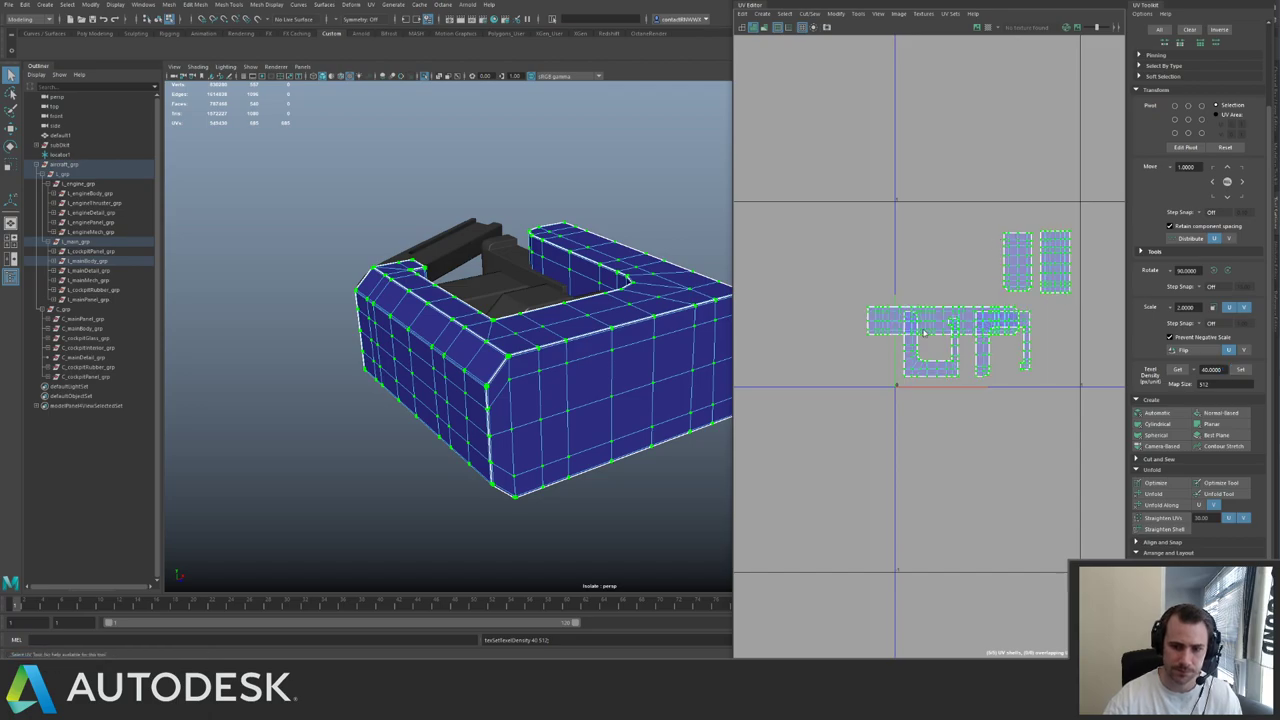
key("ctrl+l")
- Assign the numbered checker material to the bracket
left_click(910, 395)
left_click_drag(478, 305, 503, 340, "alt")
right_click_drag(552, 333, 640, 581)
left_click(586, 425)
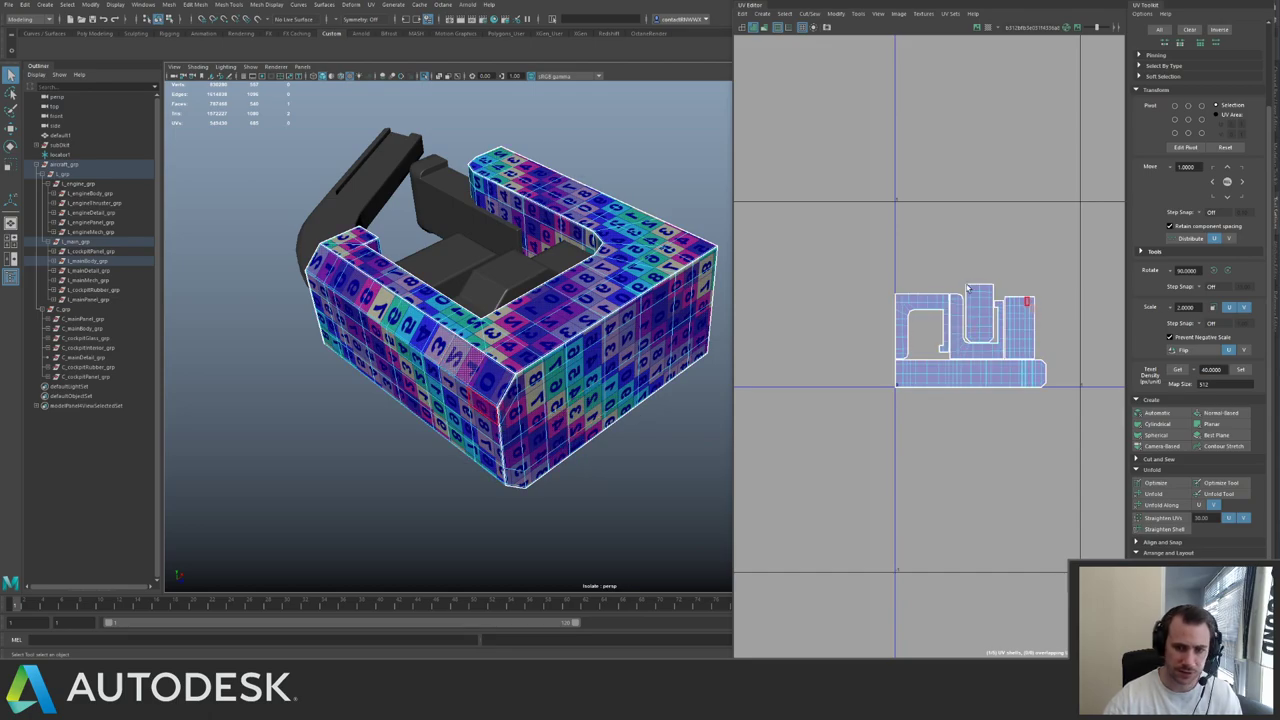
- Unfold the bracket's rightmost rectangular UV shell along U and rotate it 90 degrees
scroll(1000, 340, "up", 4)
scroll(925, 343, "up", 2)
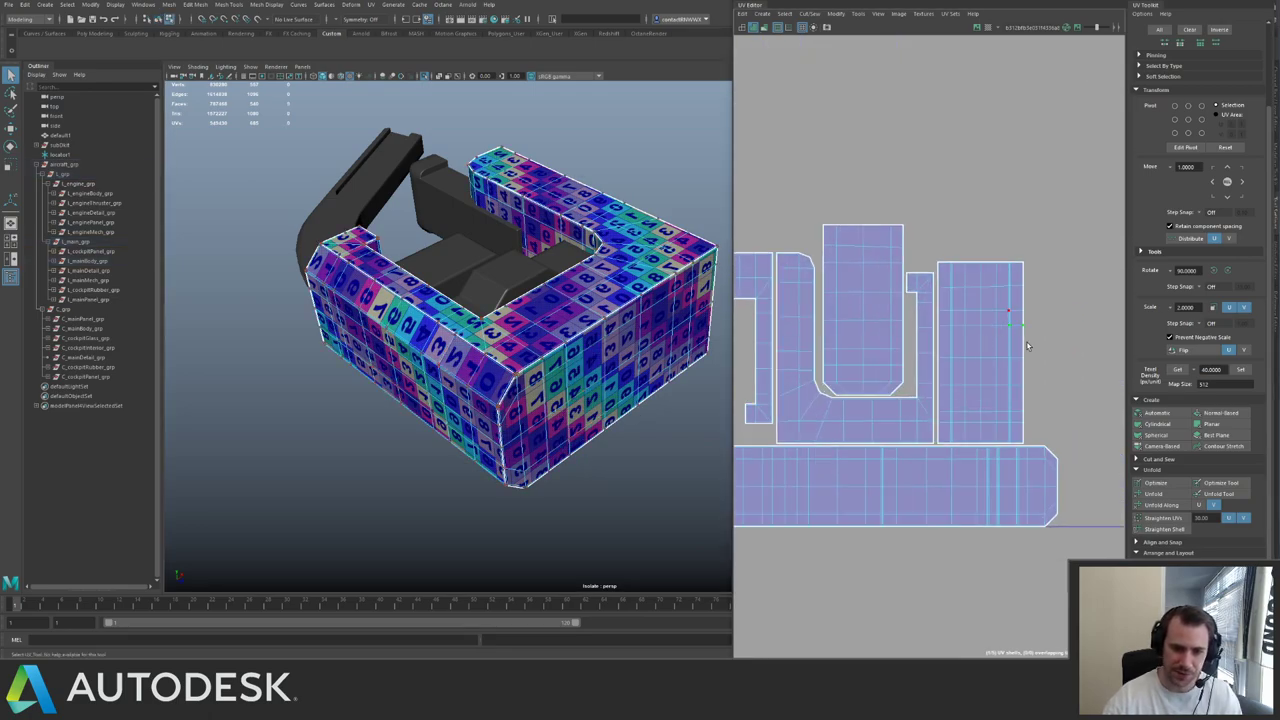
left_click(1199, 506)
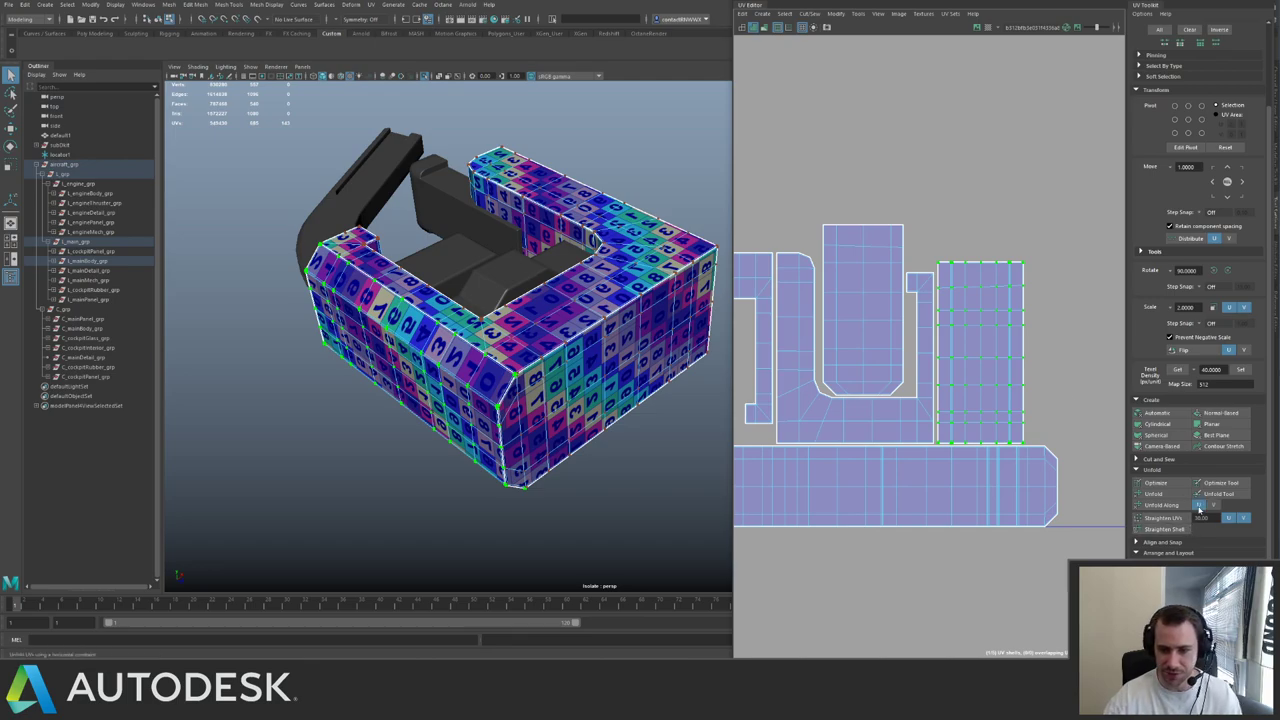
left_click(1161, 505)
left_click_drag(500, 345, 567, 328, "alt")
middle_click_drag(567, 328, 550, 268, "alt")
left_click_drag(549, 269, 552, 263, "alt")
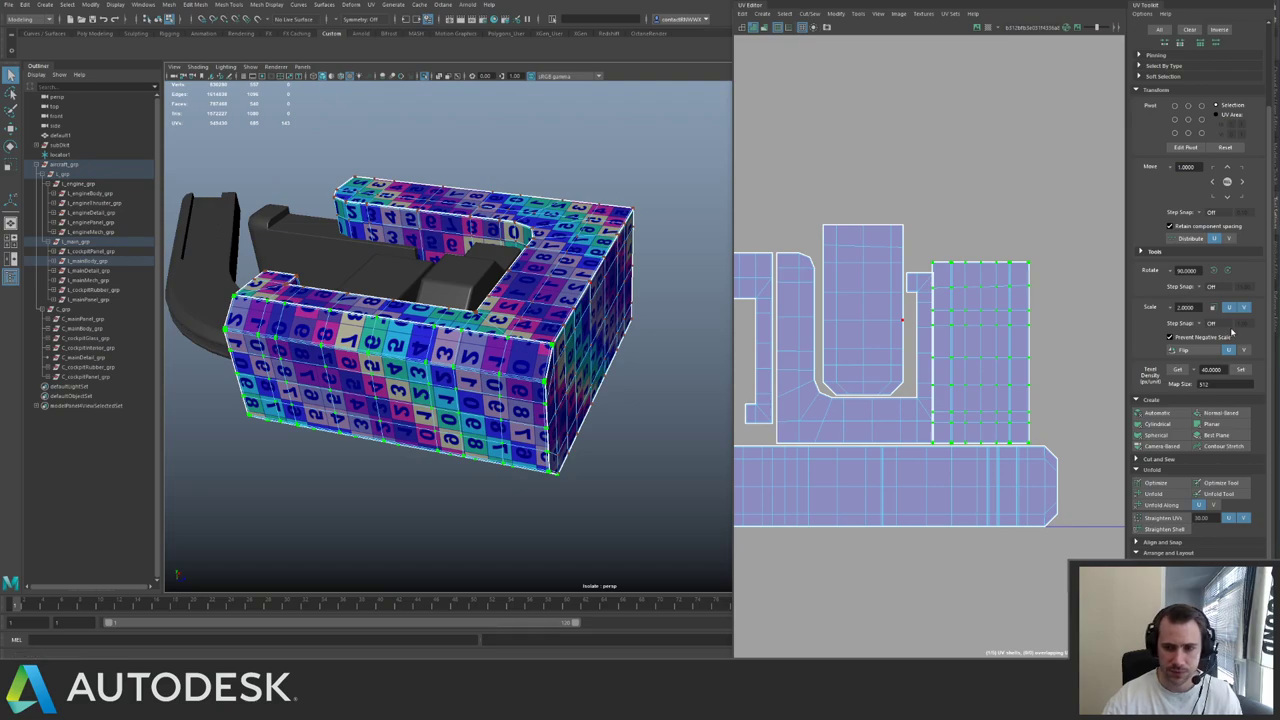
left_click(1214, 271)
left_click_drag(520, 400, 592, 406, "alt")
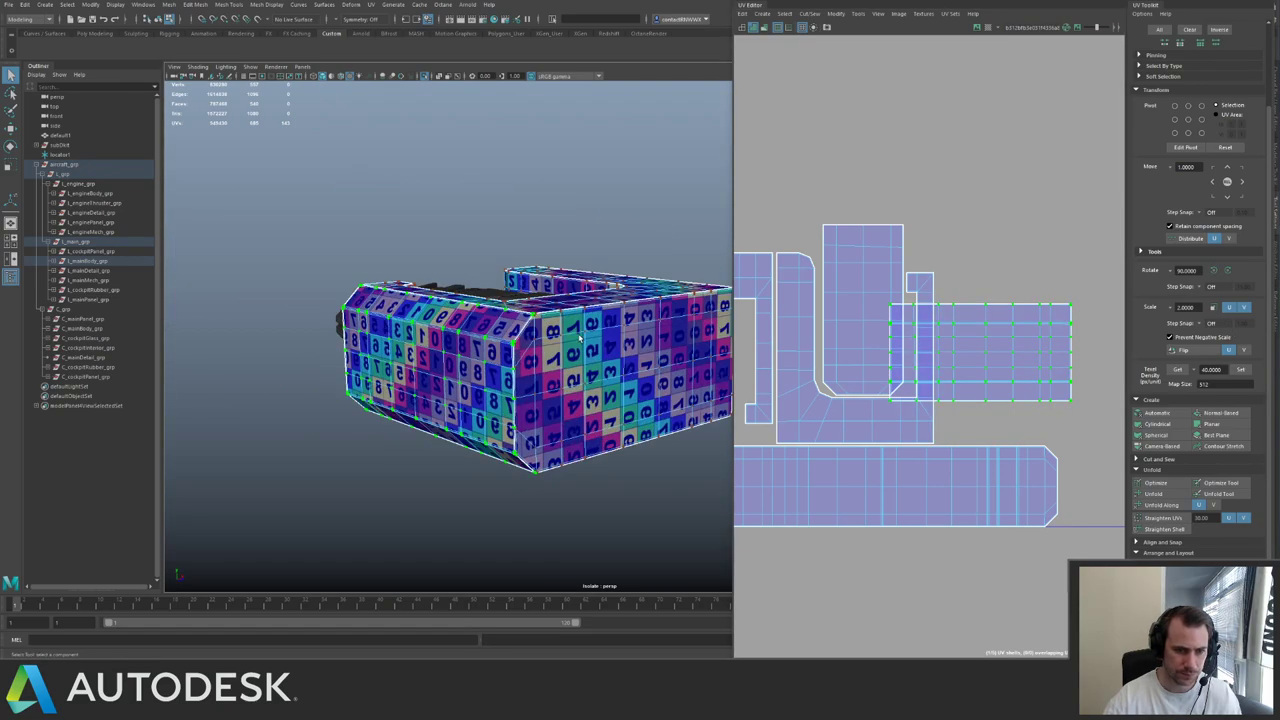
- Select the upright UV shell with the chamfered lower corners and rotate it 90 degrees
left_click(876, 292)
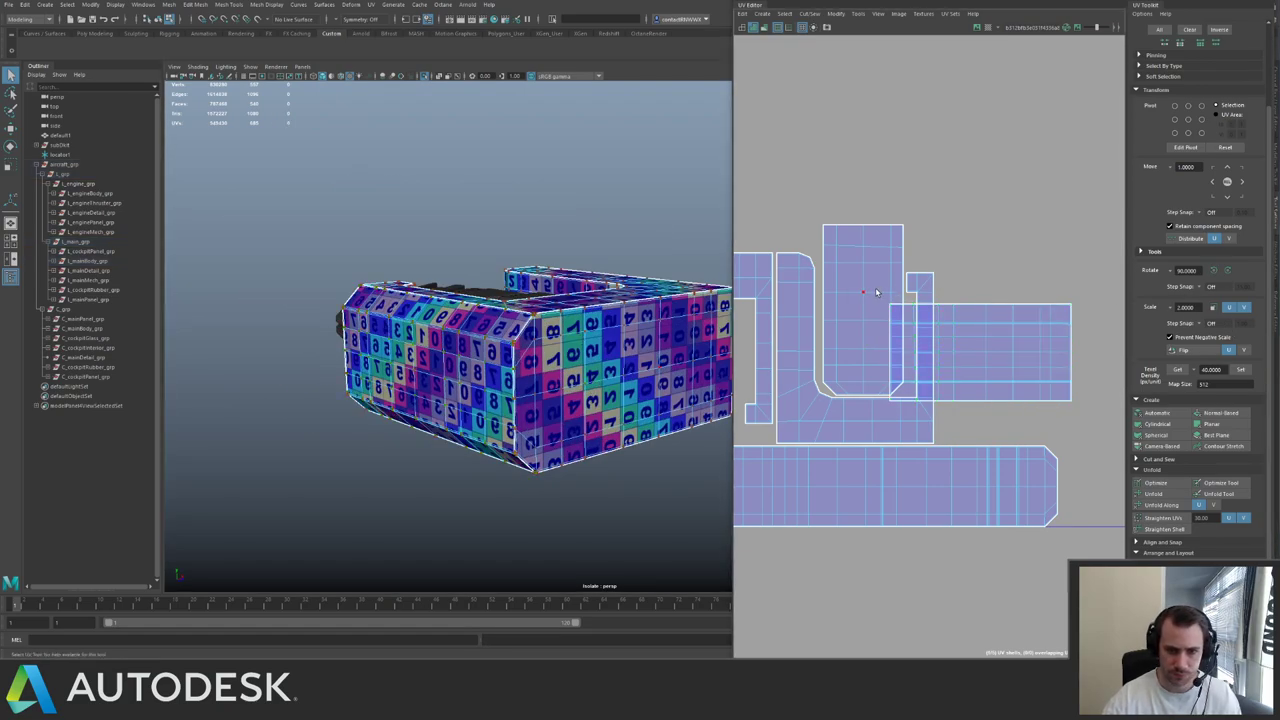
right_click_drag(936, 222, 981, 191, "ctrl")
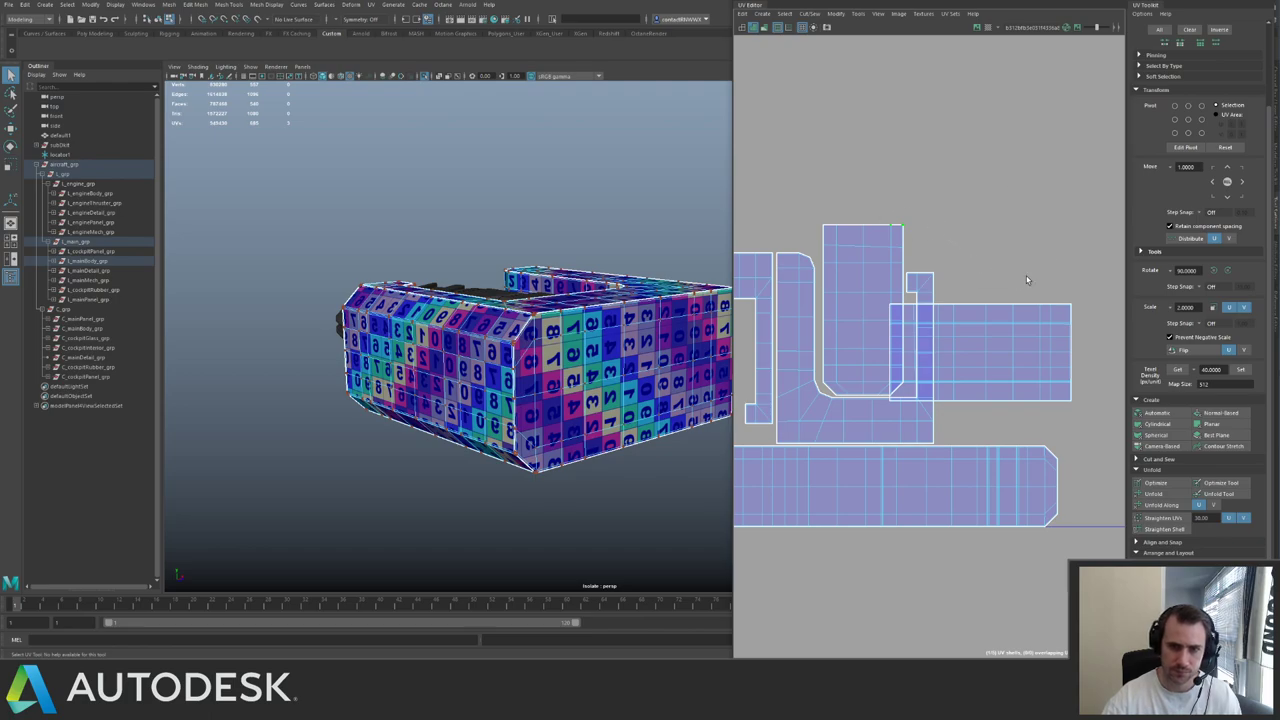
left_click(1214, 273)
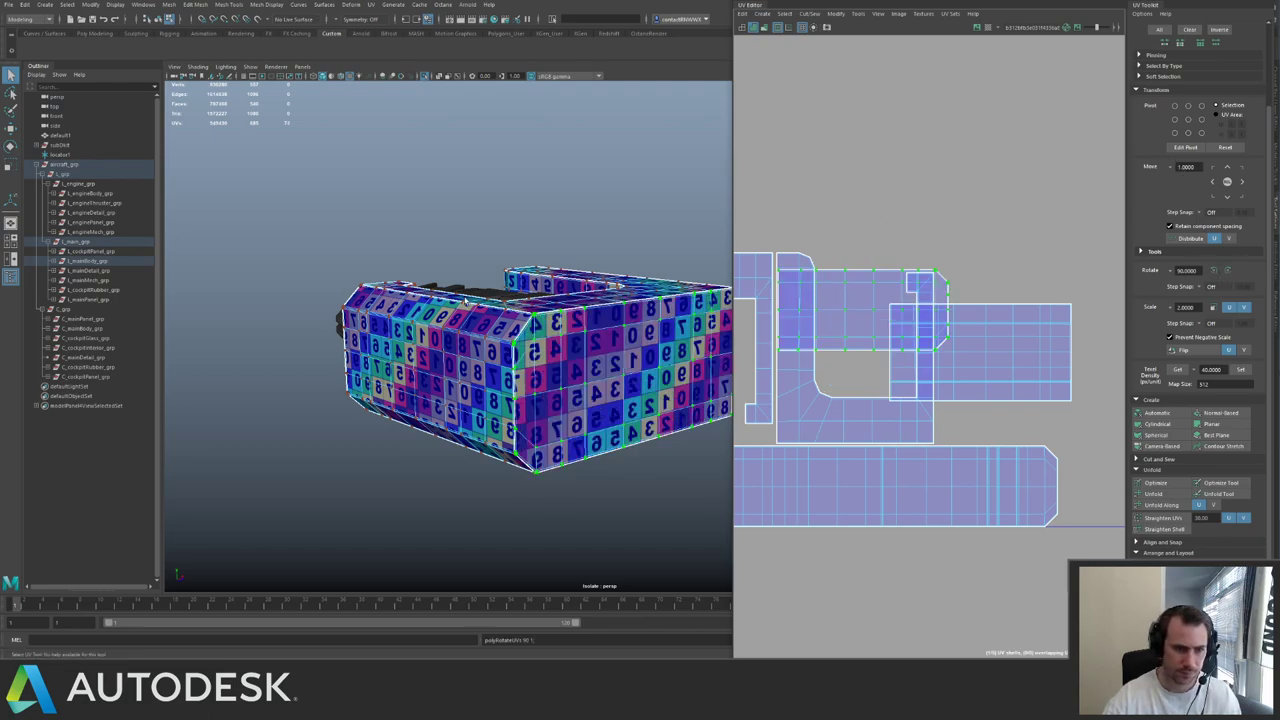
left_click_drag(385, 305, 340, 356, "alt")
right_click_drag(389, 402, 463, 419)
key("F8")
left_click(424, 393)
left_click(930, 338)
middle_click_drag(851, 361, 972, 362, "alt")
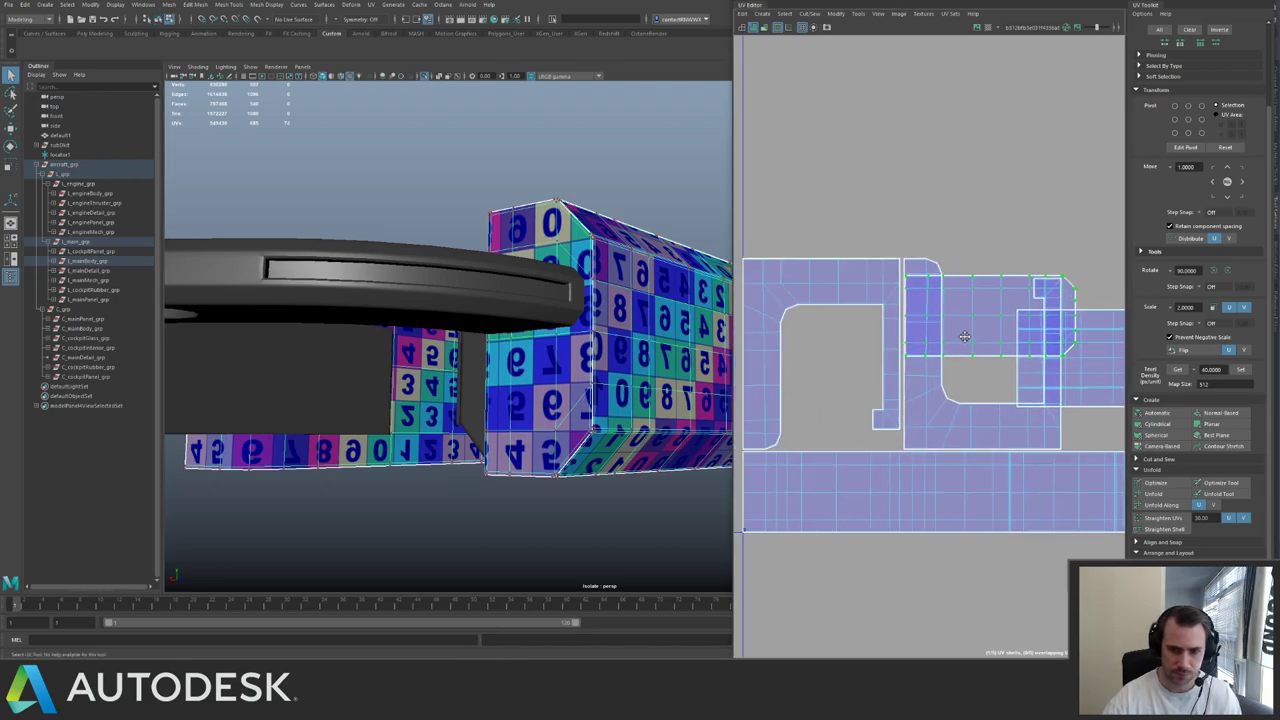
right_click_drag(972, 362, 882, 435, "alt")
- Move the long UV strip below the other shells and rotate it 180 degrees in two 90-degree increments
left_click(970, 440)
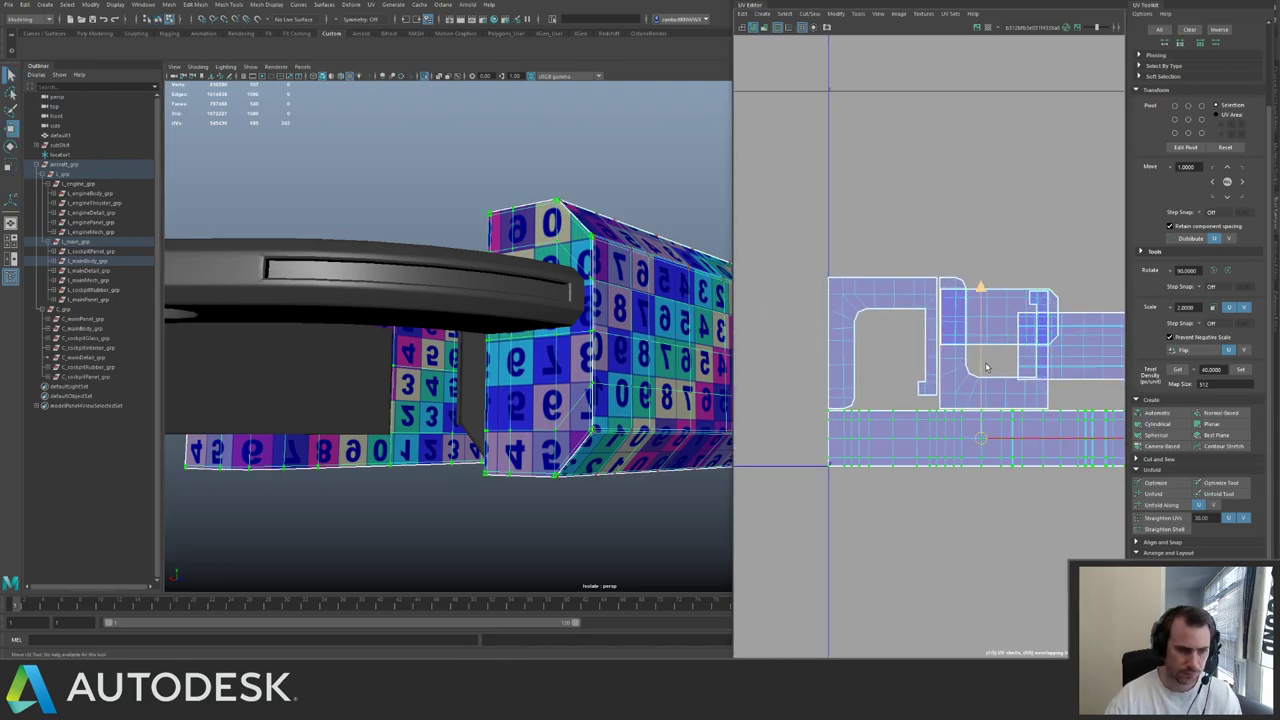
scroll(980, 300, "down", 2)
middle_click_drag(975, 317, 910, 307, "alt")
mouse_move(920, 414)
left_mouse_down()
mouse_move(926, 430)
mouse_move(911, 433)
left_mouse_up()
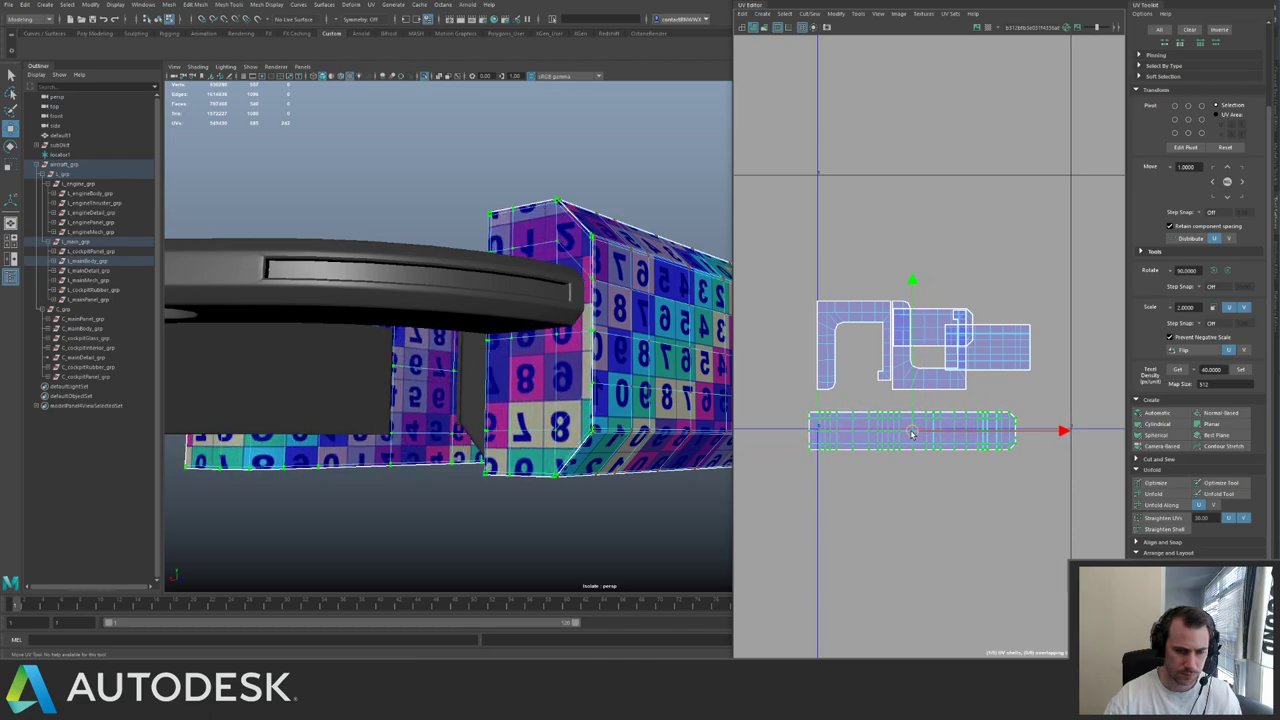
left_click(1216, 270)
left_click(1217, 271)
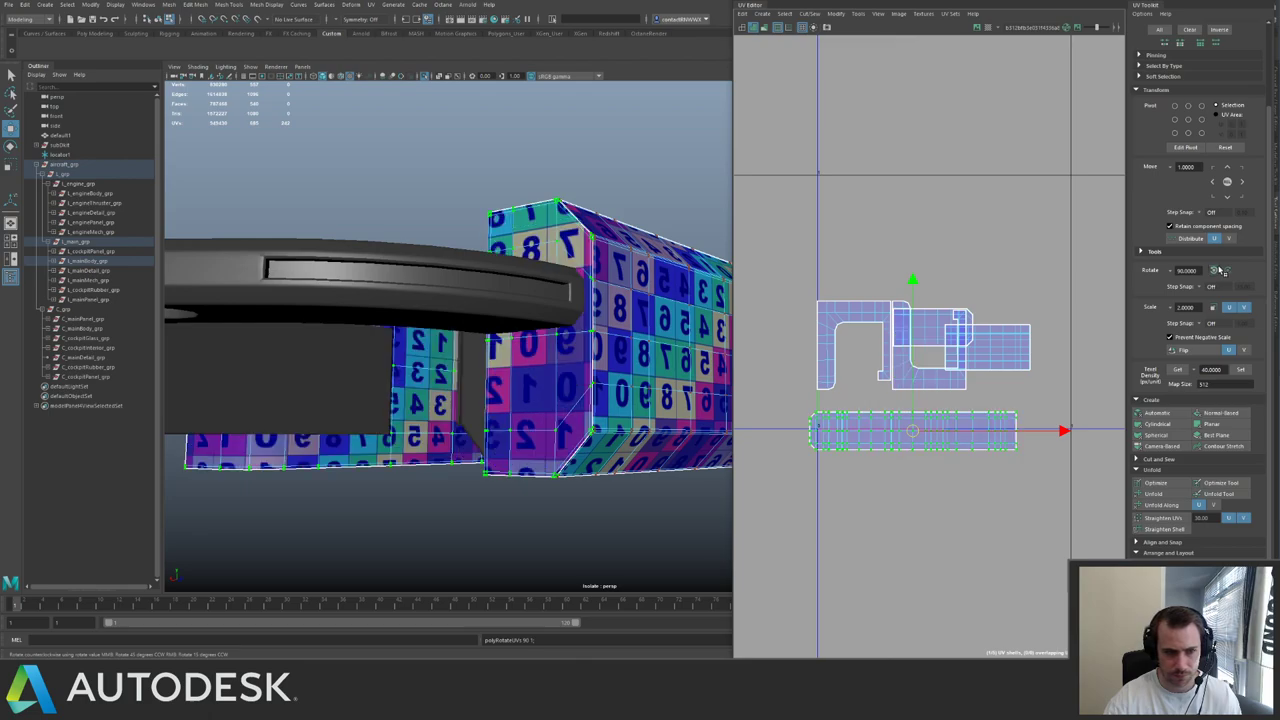
key("q")
key("F8")
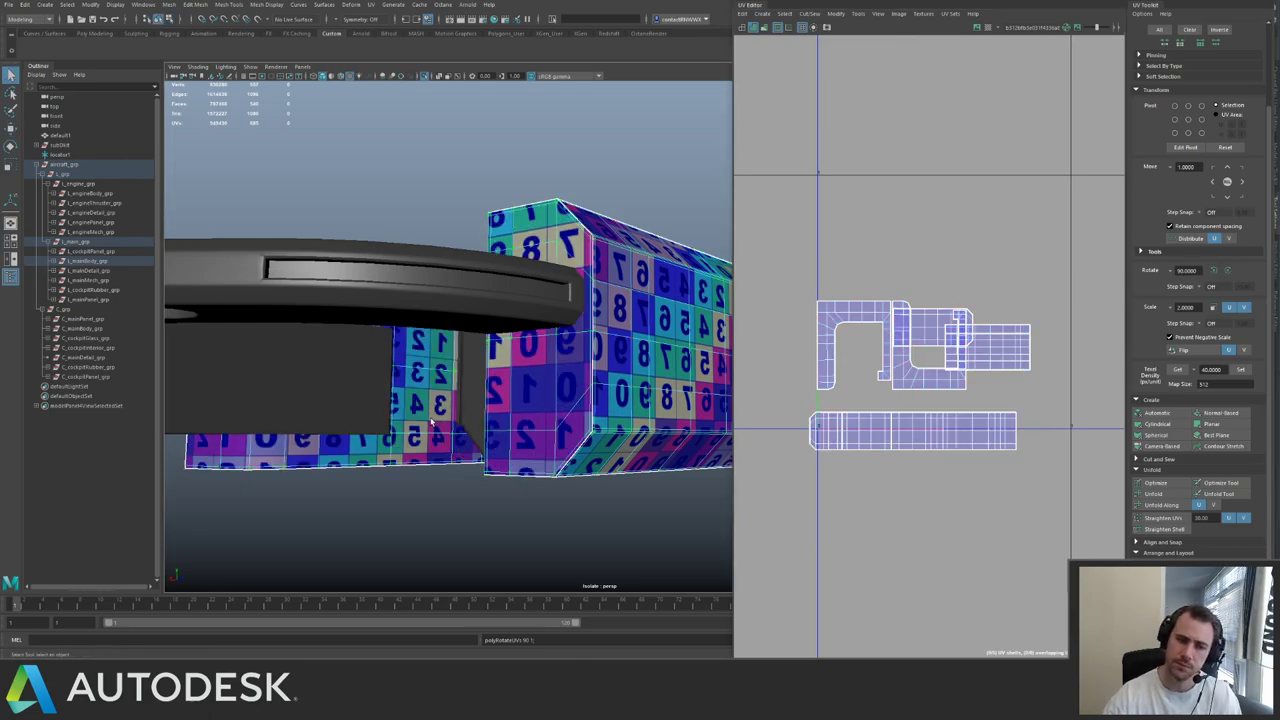
- Unparent the bracket from its group to the top level of the scene
left_click_drag(432, 424, 433, 405, "alt")
key("shift+p")
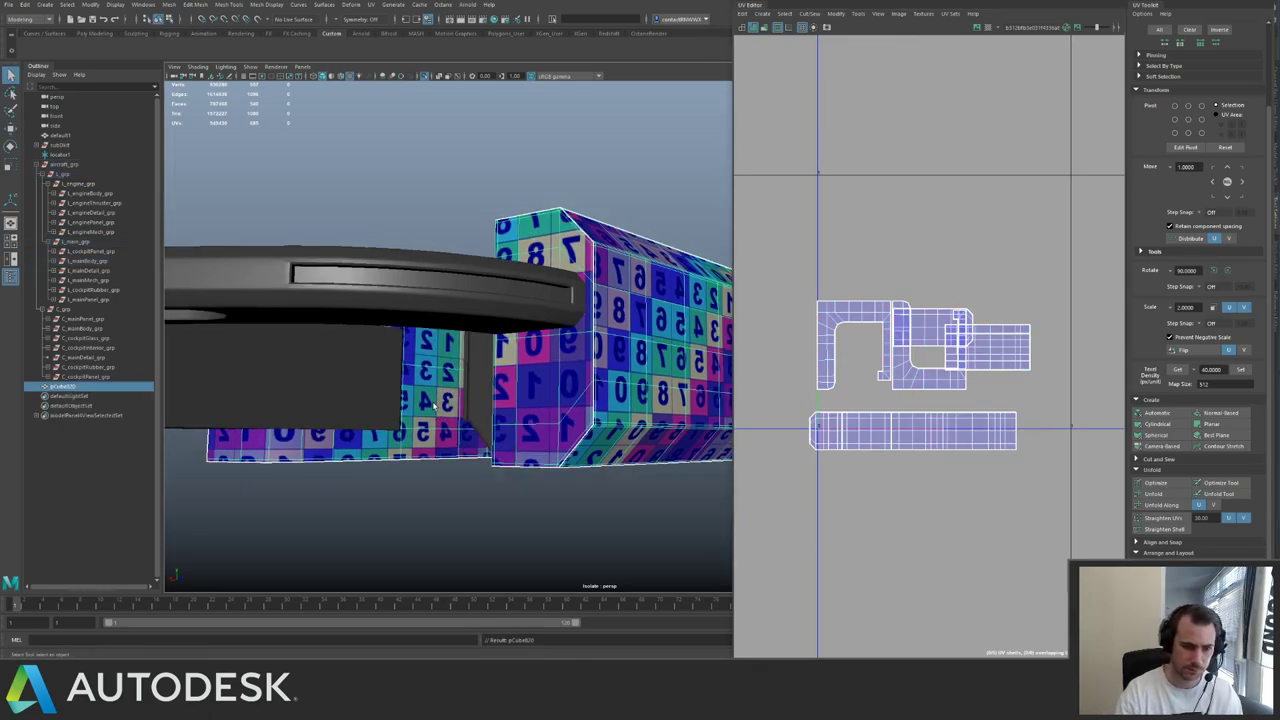
key("ctrl+shift+f")
- Select all of the bracket's UVs and flip them along U so the checker numbers read correctly
left_click_drag(510, 232, 536, 270, "alt")
right_click_drag(791, 339, 866, 305)
left_click_drag(791, 290, 1058, 482)
left_click(1210, 351)
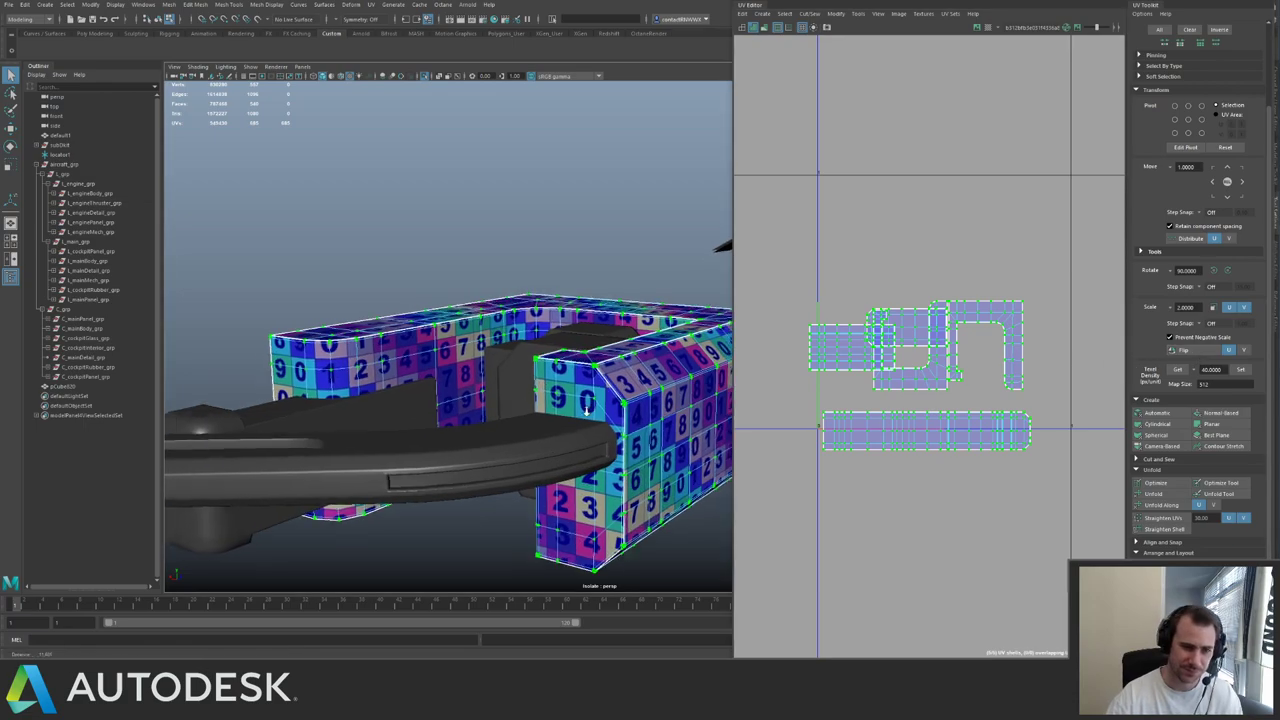
- Set the bracket's texel density to 40 at map size 512 and lay out all its shells
left_click(1245, 369)
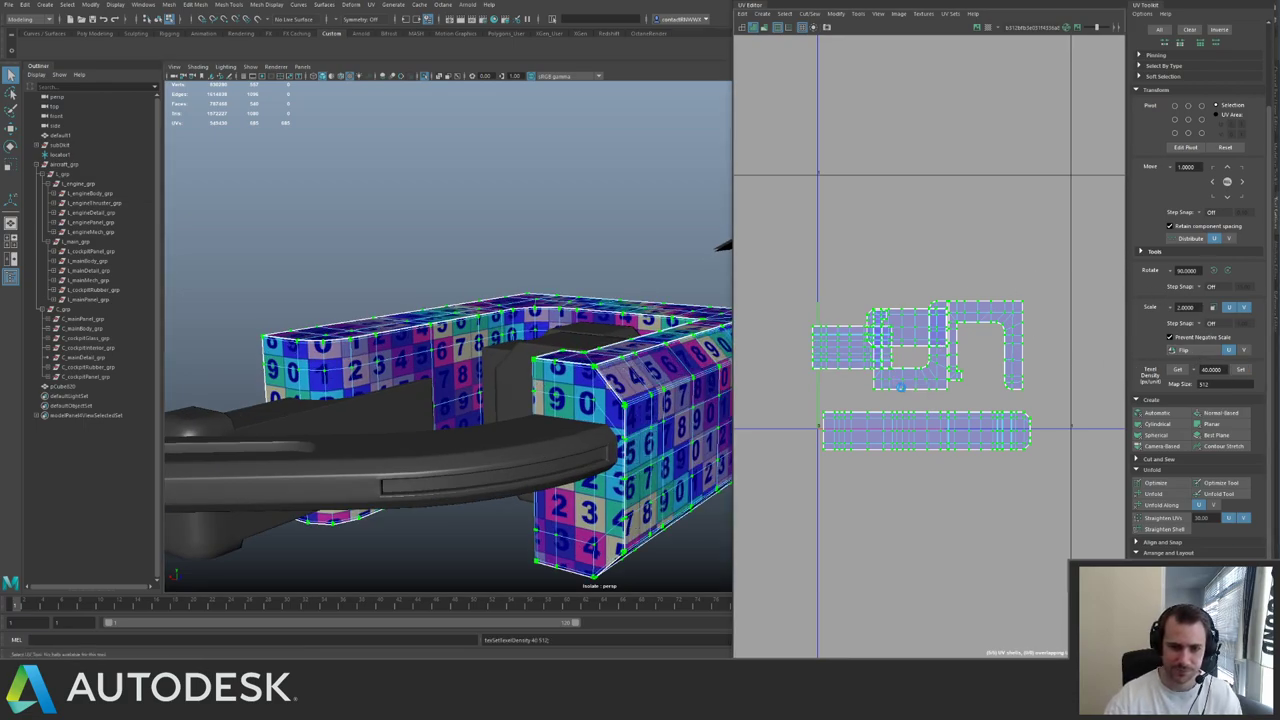
key("ctrl+l")
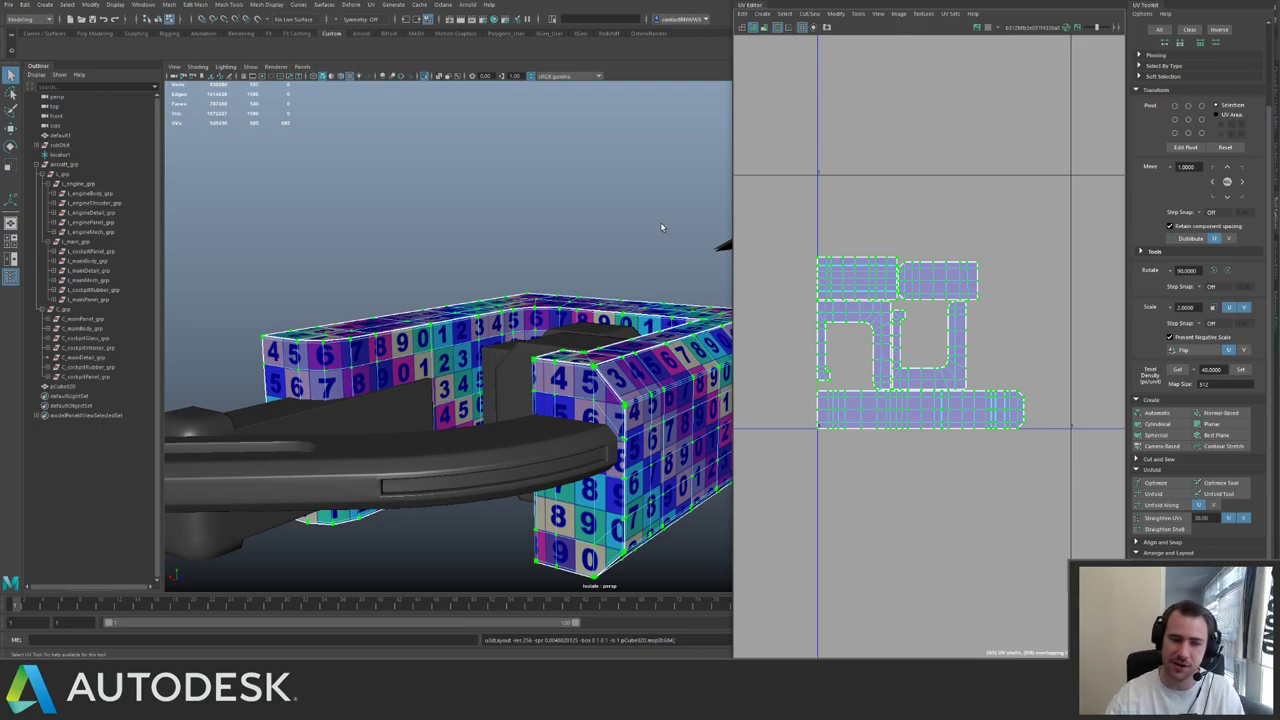
key("F8")
left_click(615, 240)
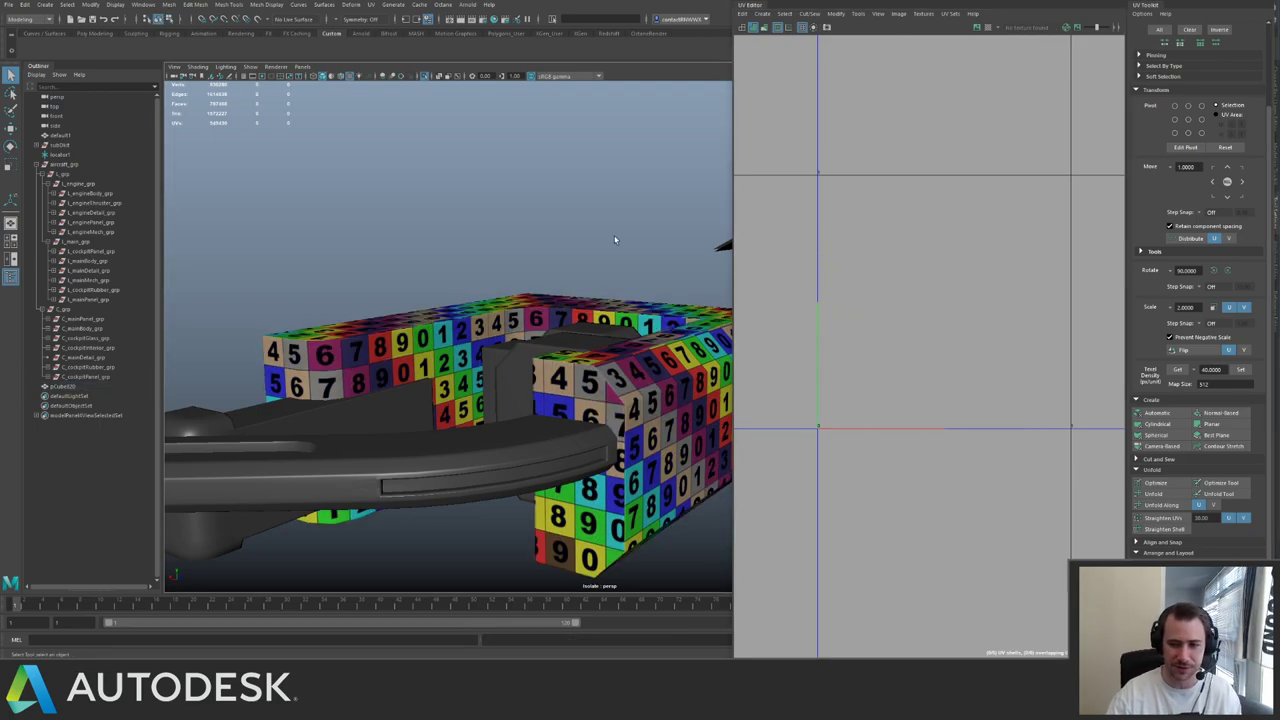
- Examine the bracket's checker pattern from several angles together with its UV layout
left_click(606, 310)
left_click_drag(606, 310, 635, 297, "alt")
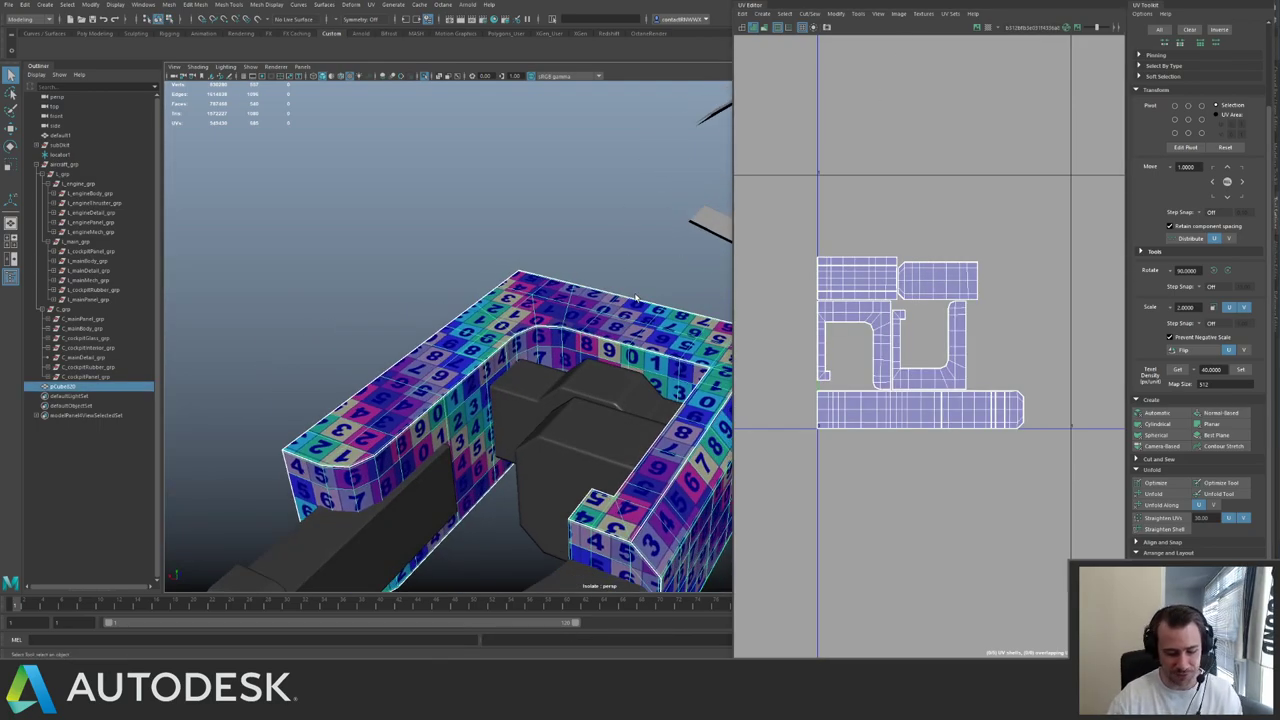
left_click_drag(725, 394, 577, 240, "alt")
right_click_drag(910, 257, 806, 230, "alt")
key("F12")
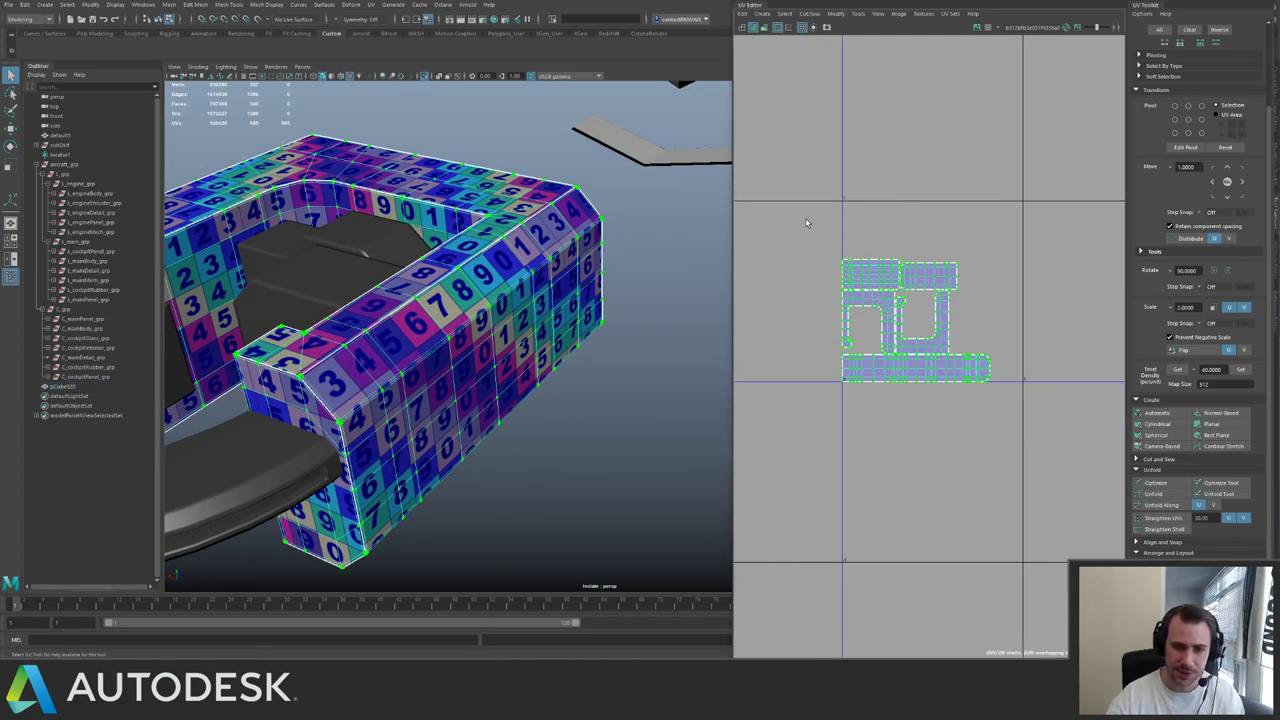
left_click_drag(801, 221, 1010, 395)
middle_click_drag(842, 313, 902, 334, "alt")
scroll(903, 334, "up", 2)
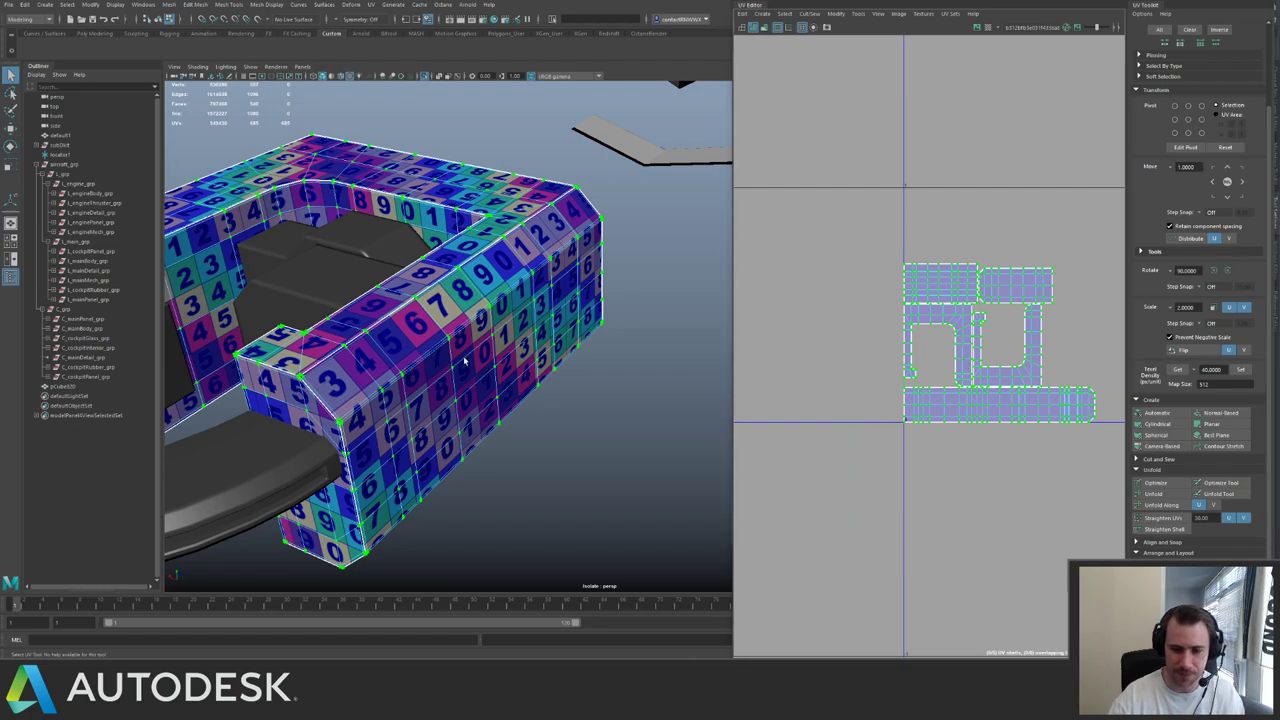
- Select the chamfered block inside the bracket and isolate it together with the bracket
left_click(297, 449)
left_click_drag(297, 449, 538, 290, "alt")
left_click(522, 341)
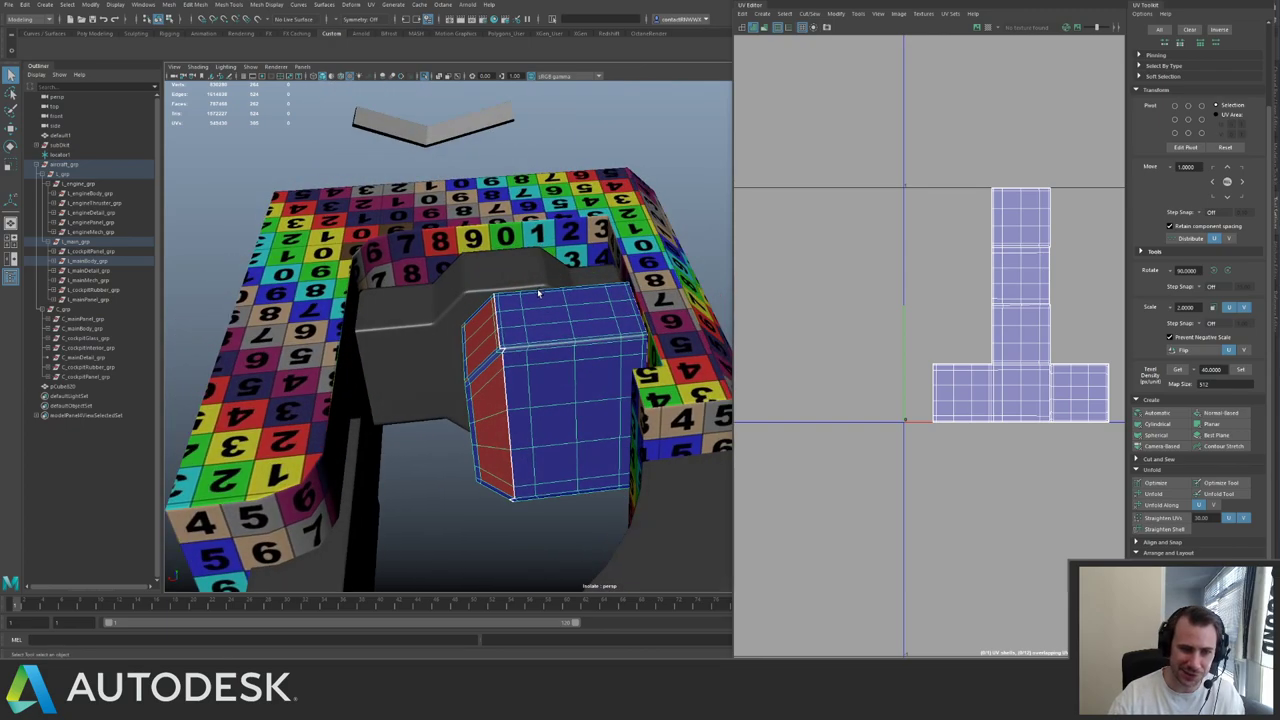
key("ctrl+1")
key("ctrl+1")
right_click_drag(509, 310, 546, 354, "alt")
left_click_drag(546, 354, 614, 340, "alt")
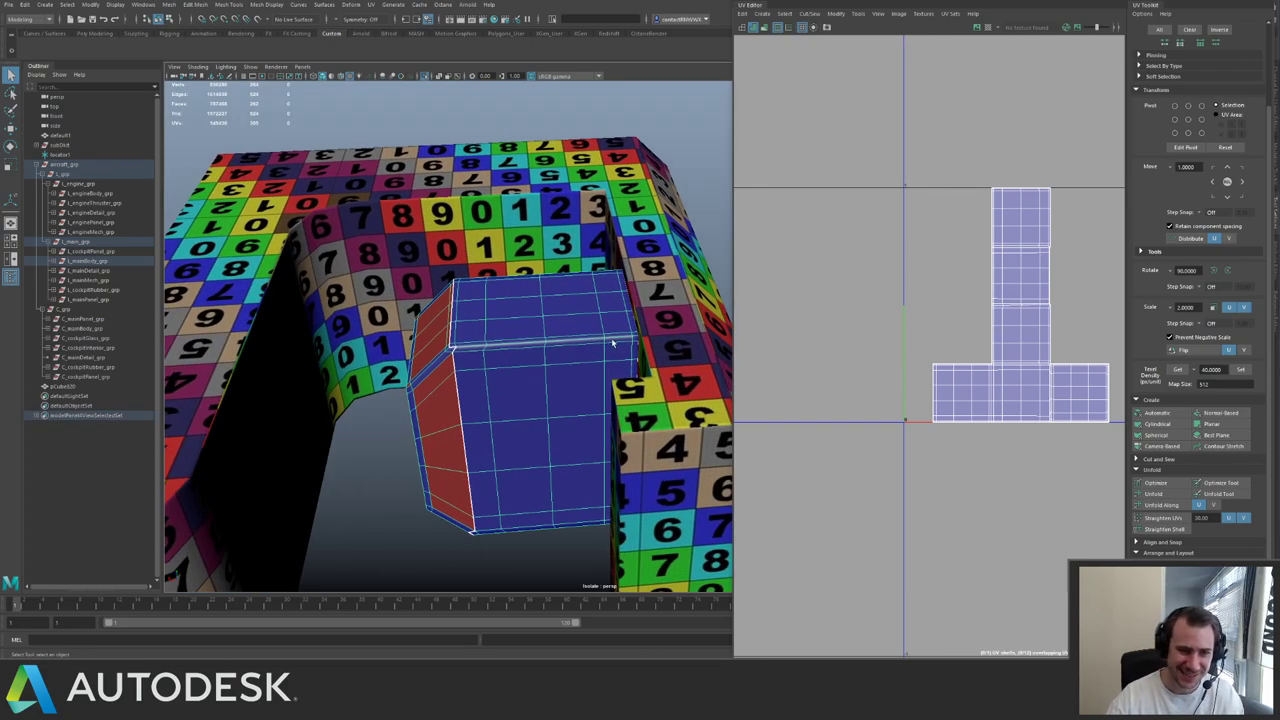
key("ctrl+1")
key("ctrl+1")
- Select the end faces of the block beside the bracket arm and move them slightly outward into the arm
key("F11")
left_click_drag(594, 250, 730, 532)
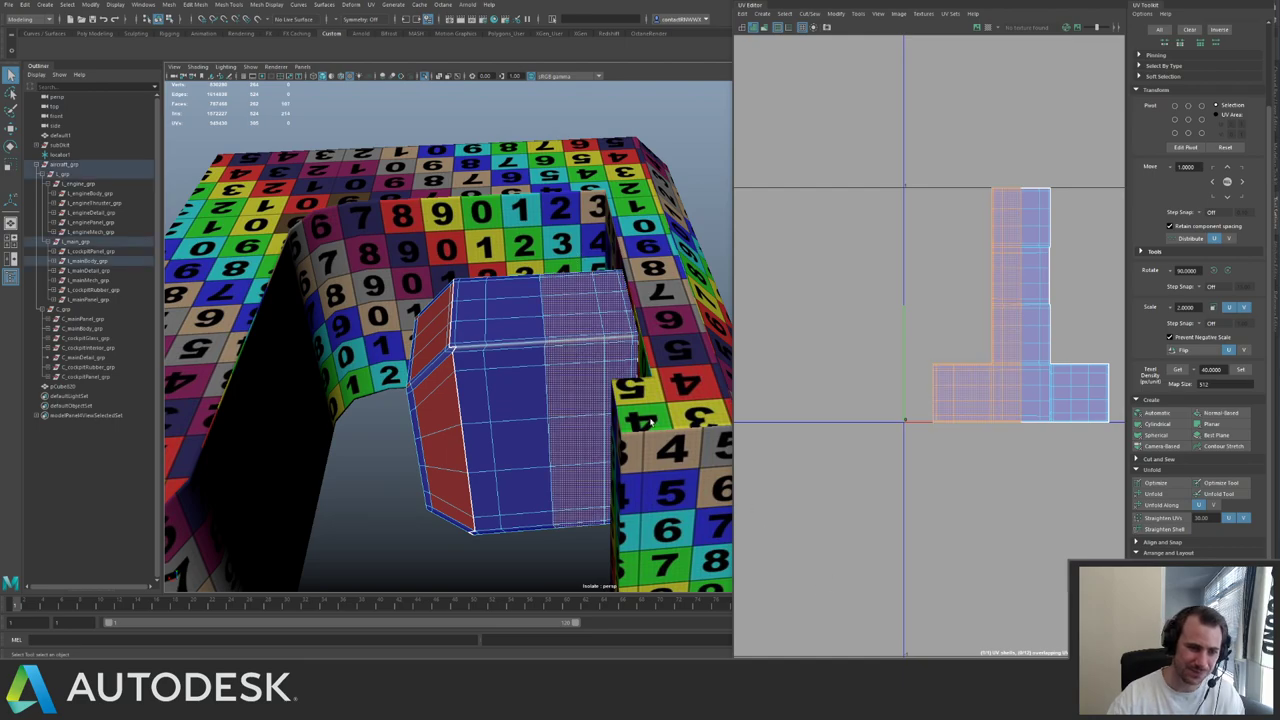
left_click_drag(497, 348, 562, 560, "ctrl")
key("w")
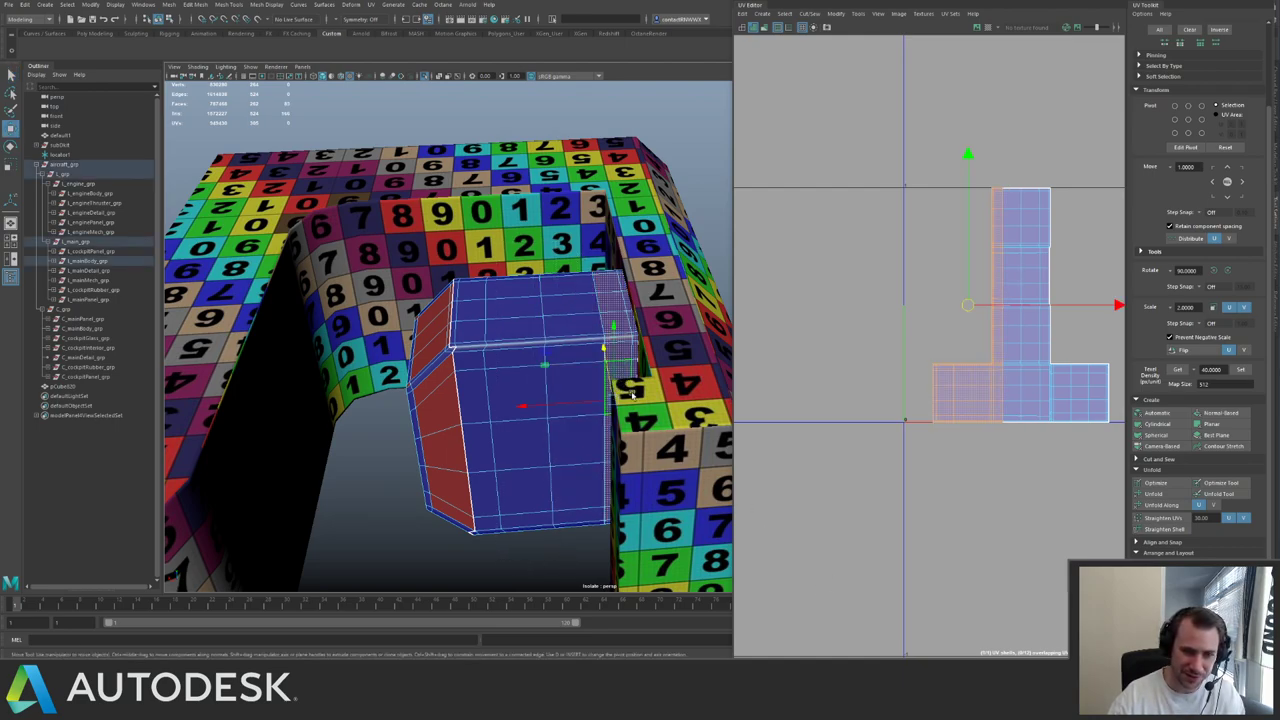
left_click_drag(588, 403, 595, 402)
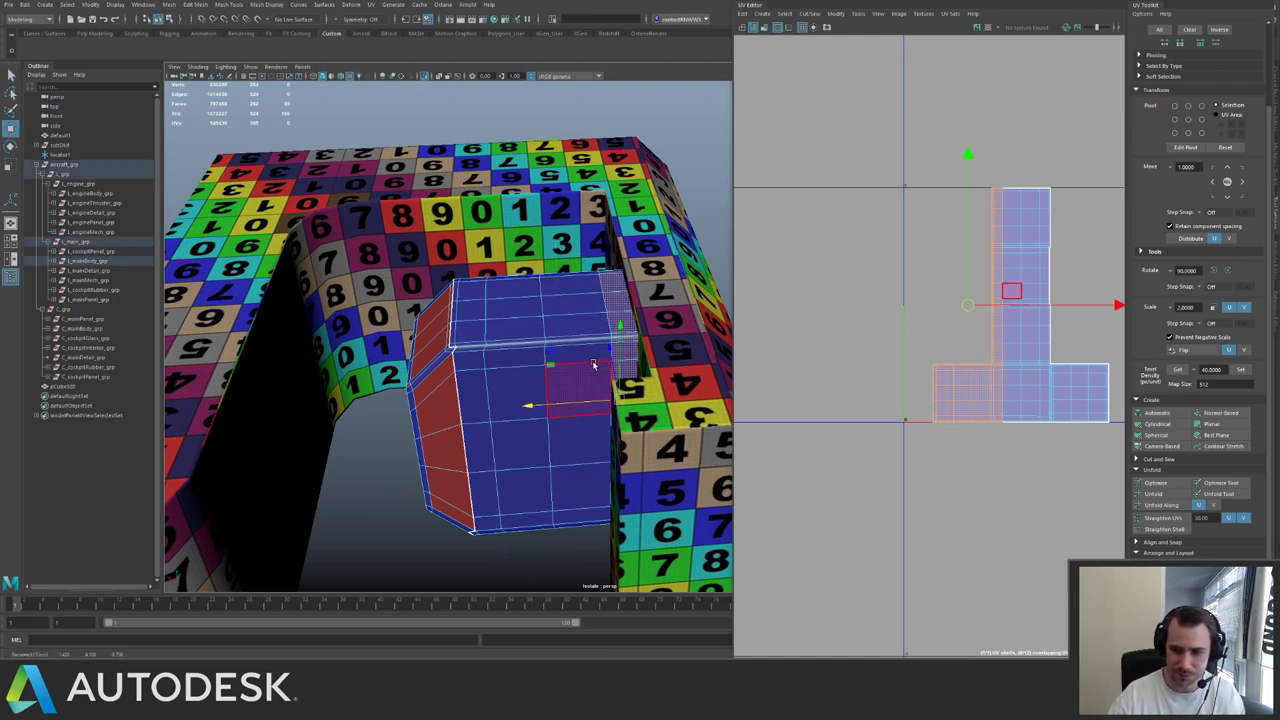
right_click_drag(534, 376, 530, 192)
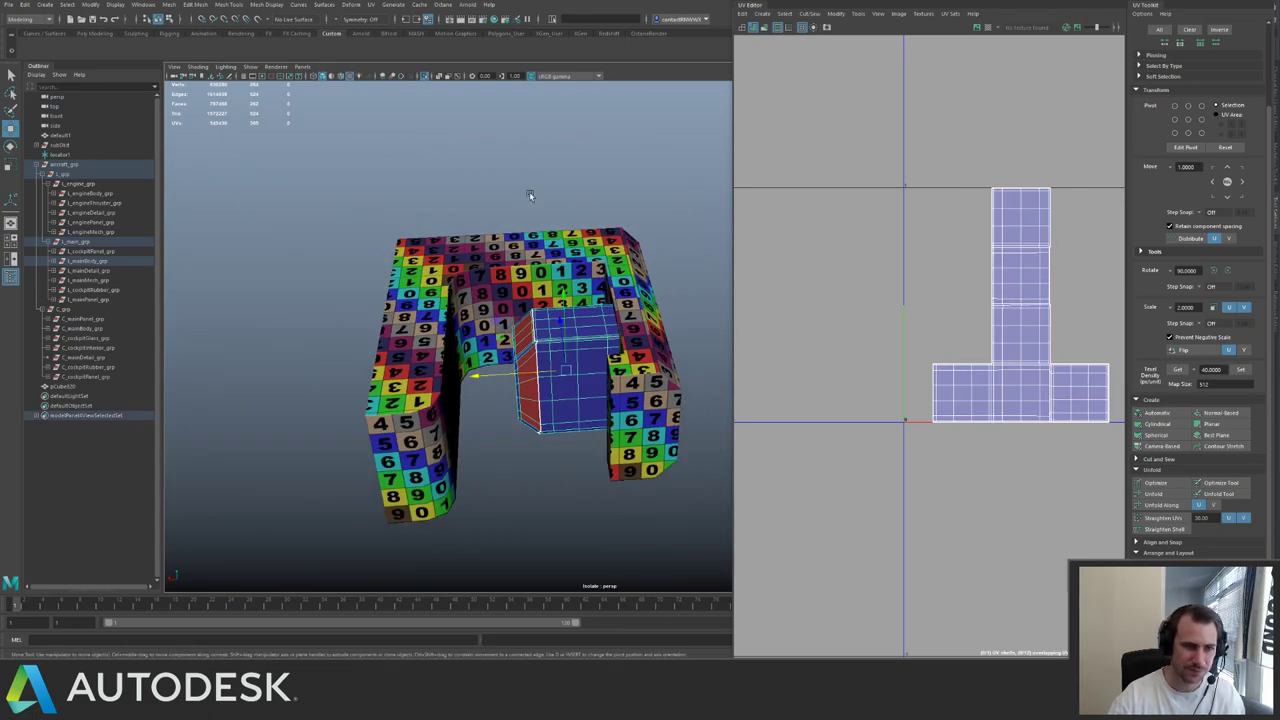
- Select the bracket in the full scene and parent it under L_mainBody_grp
left_click(532, 194)
left_click(550, 233)
key("ctrl+1")
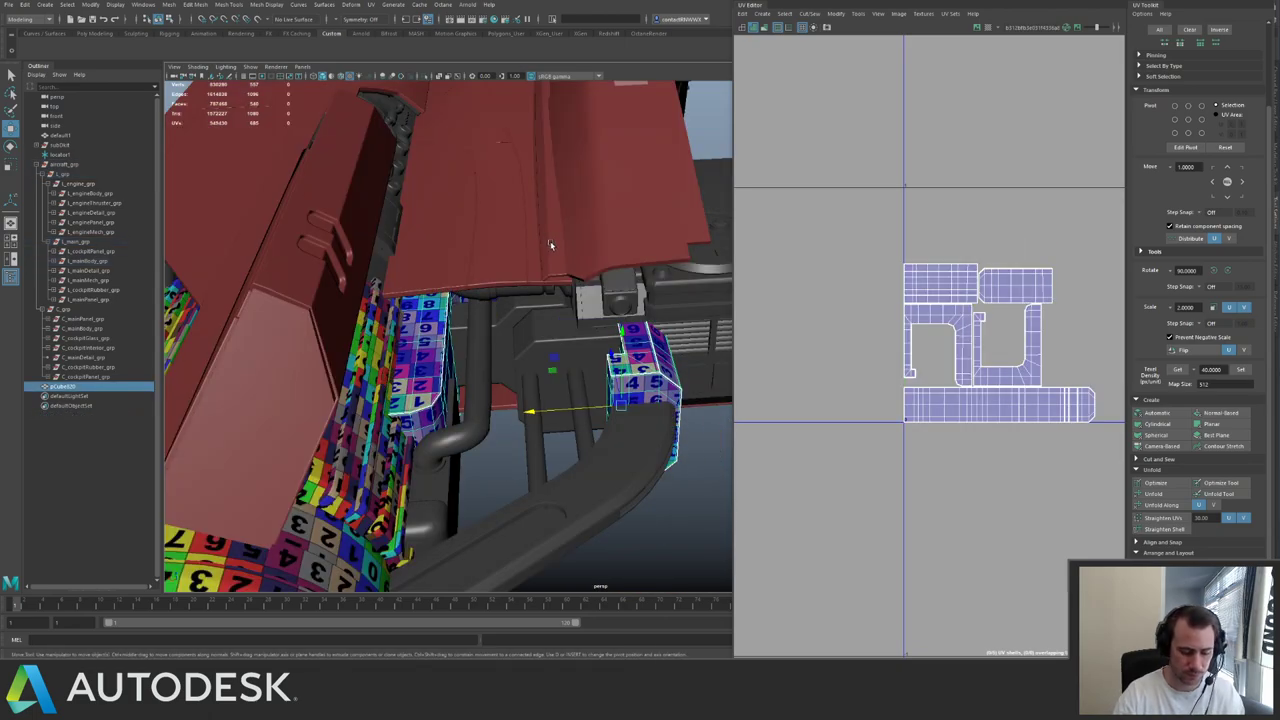
key("shift+p")
left_click(547, 343)
key("ctrl+1")
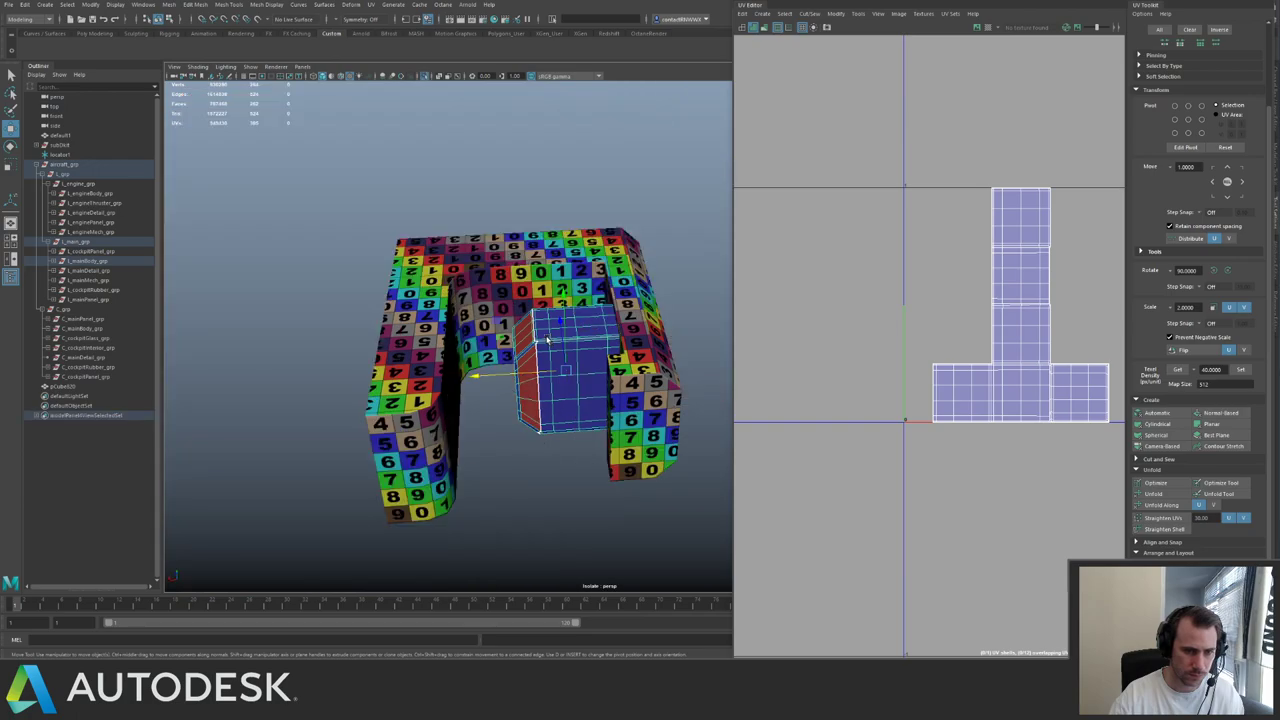
key("ctrl+1")
left_click(603, 342)
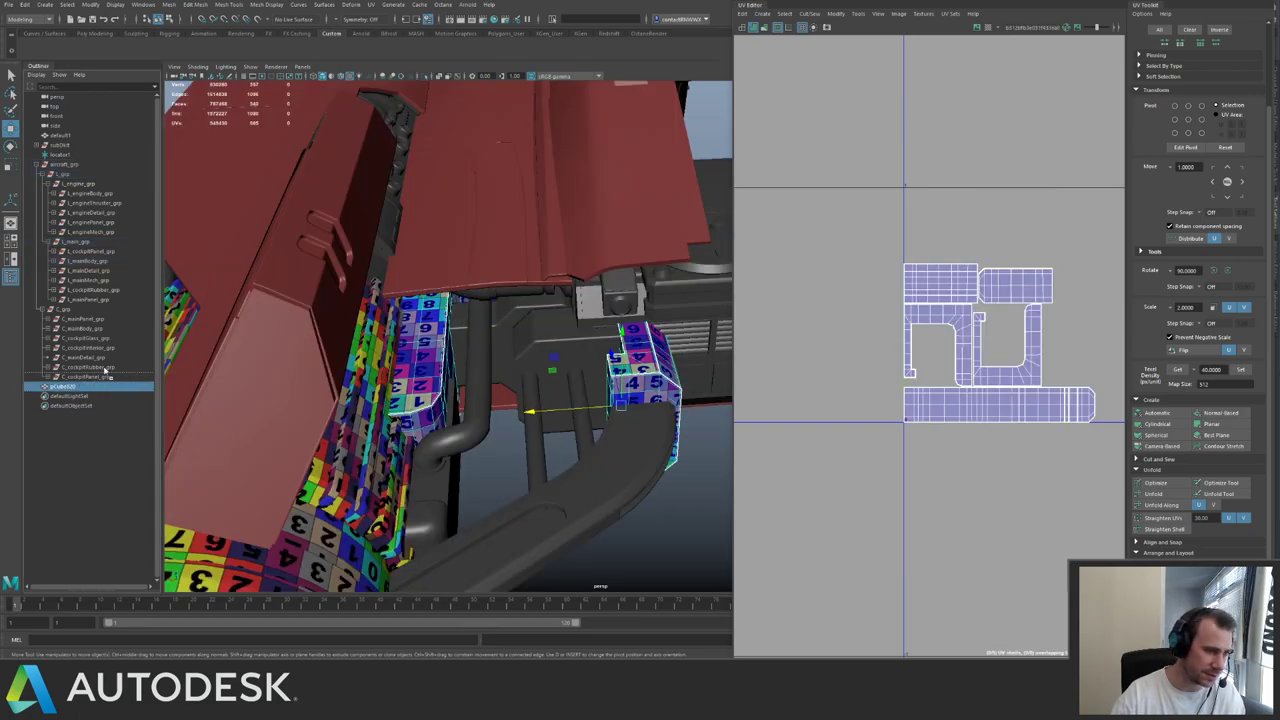
left_click(101, 263)
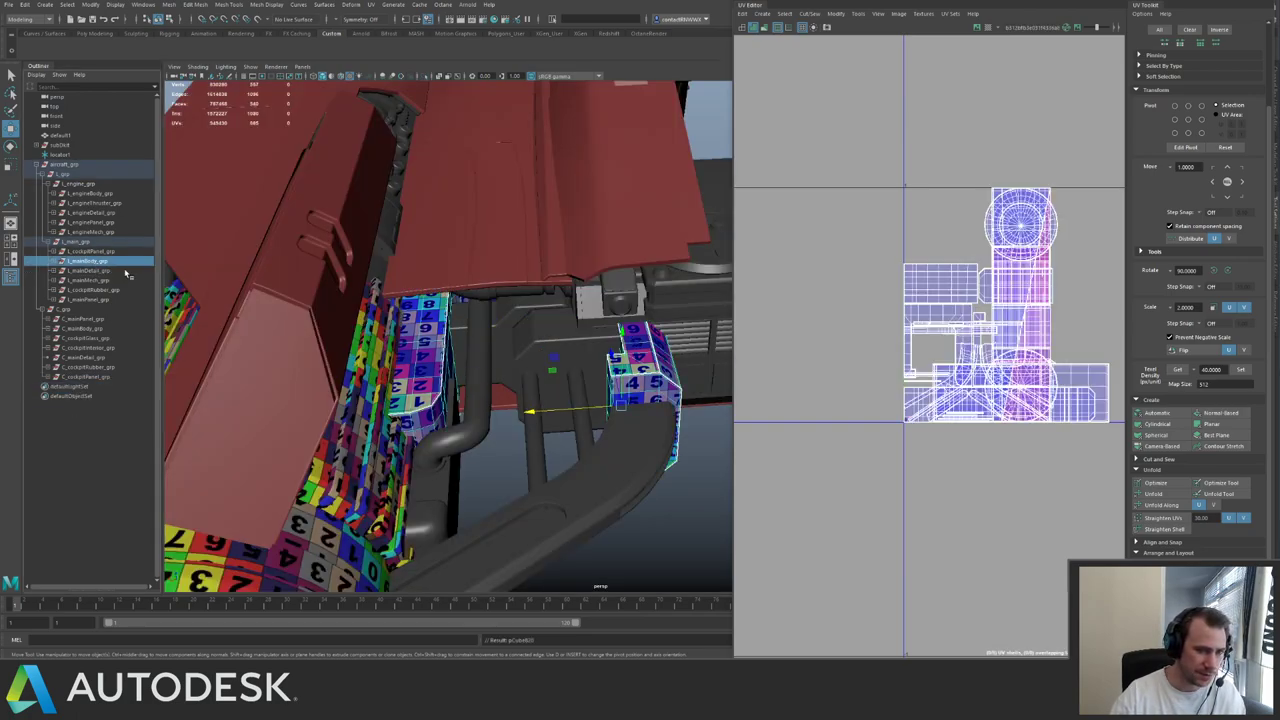
- Isolate the chamfered block on its own and frame it in the viewport
key("ctrl+1")
key("ctrl+1")
key("ctrl+1")
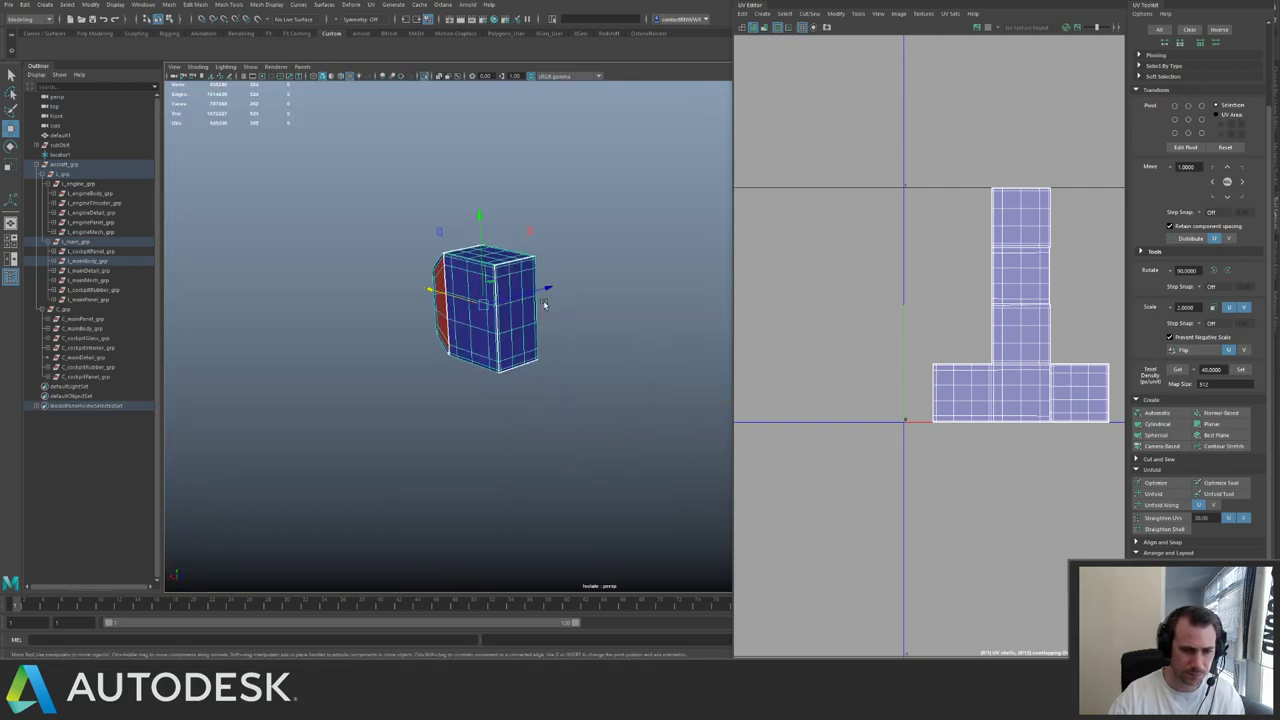
key("f")
- Select the edge loop around the block's flat end face and cut the UVs along it
right_click_drag(428, 373, 428, 385)
left_click_drag(530, 338, 449, 334, "alt")
middle_click_drag(523, 226, 567, 318, "alt")
scroll(612, 331, "up", 2)
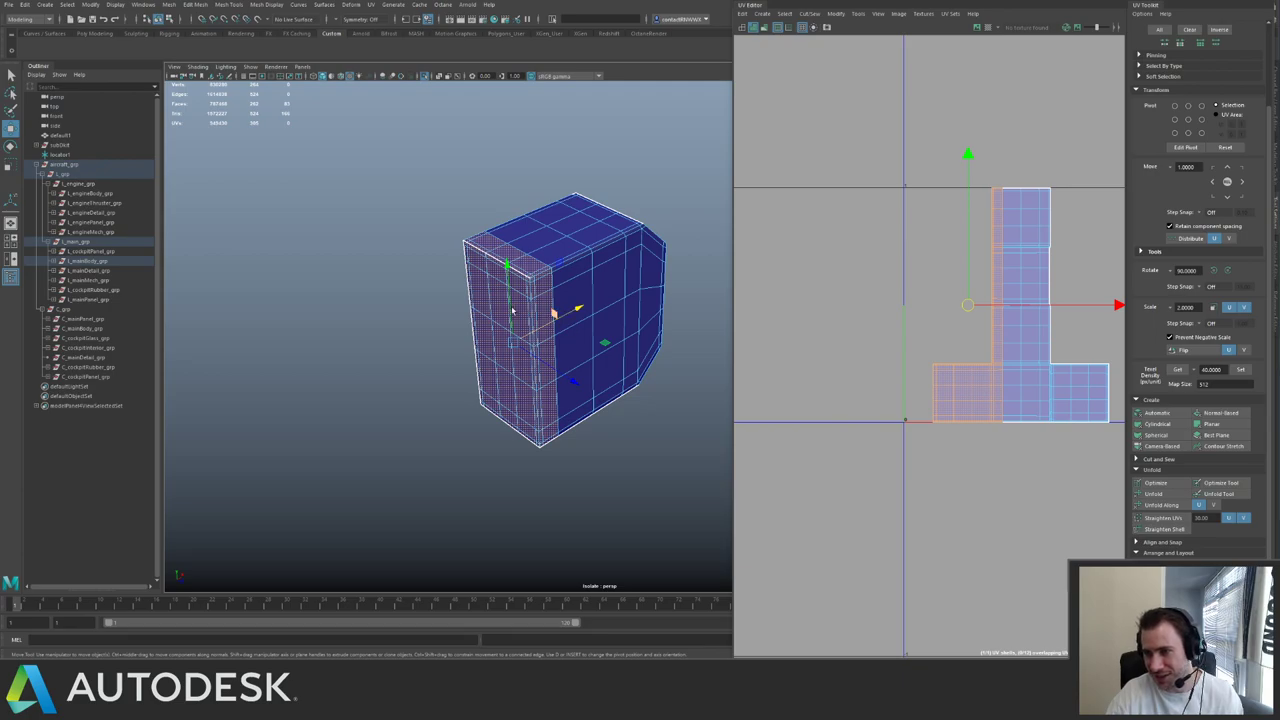
middle_click_drag(512, 310, 535, 321, "alt")
scroll(580, 323, "up", 2)
right_click_drag(580, 322, 577, 294)
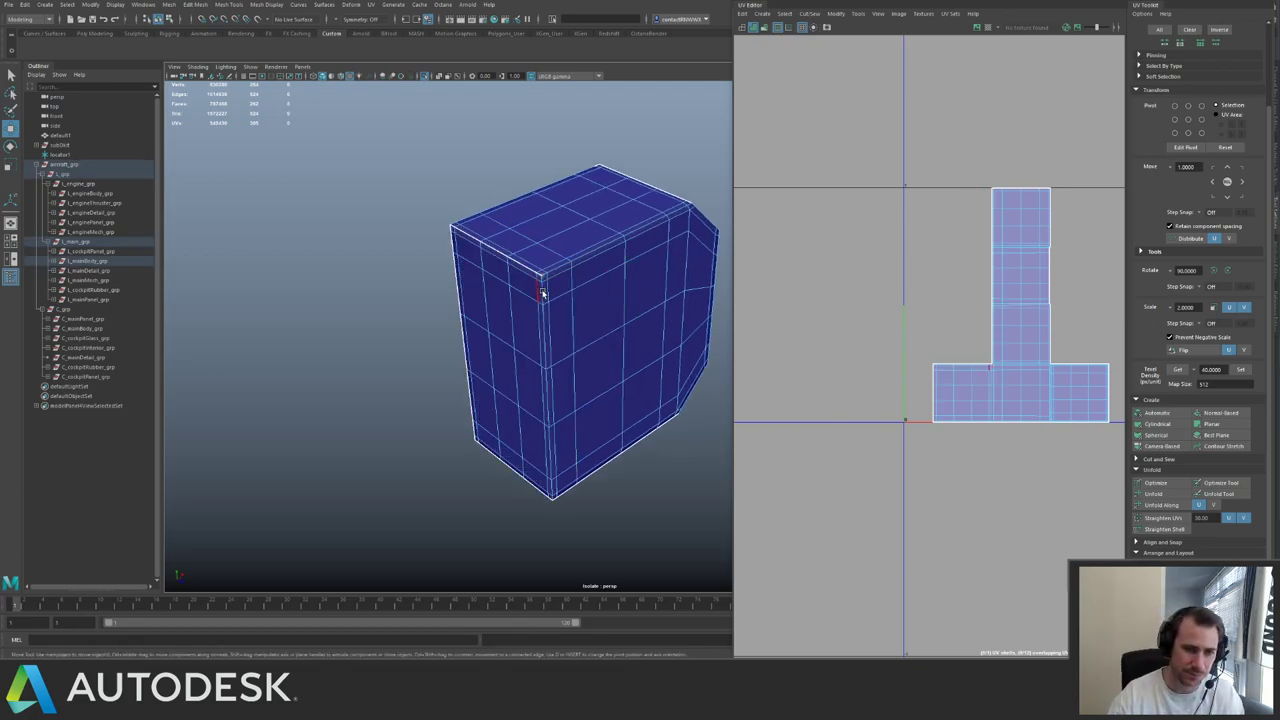
double_click(541, 292)
right_click_drag(913, 263, 880, 281, "shift")
- Delete the faces closing the block's flat end, then create new UVs for the block with an Automatic projection
right_click_drag(482, 309, 490, 361)
left_click(486, 340)
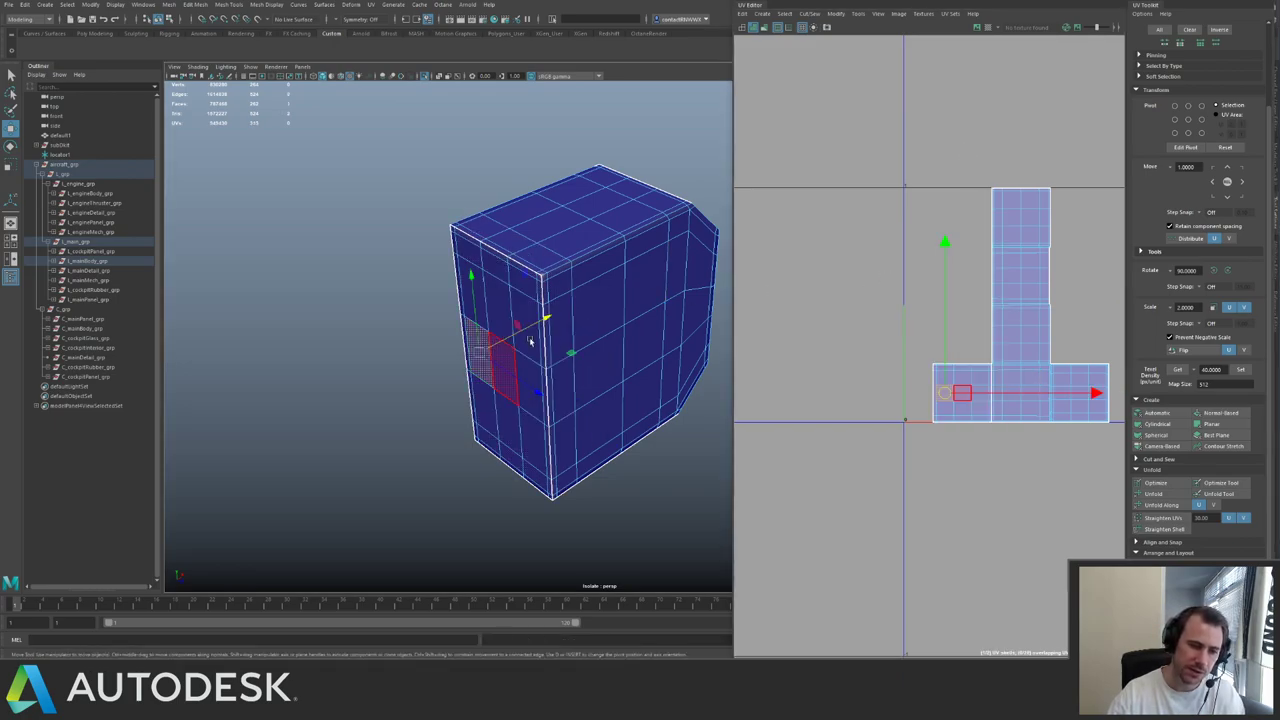
left_click(978, 377)
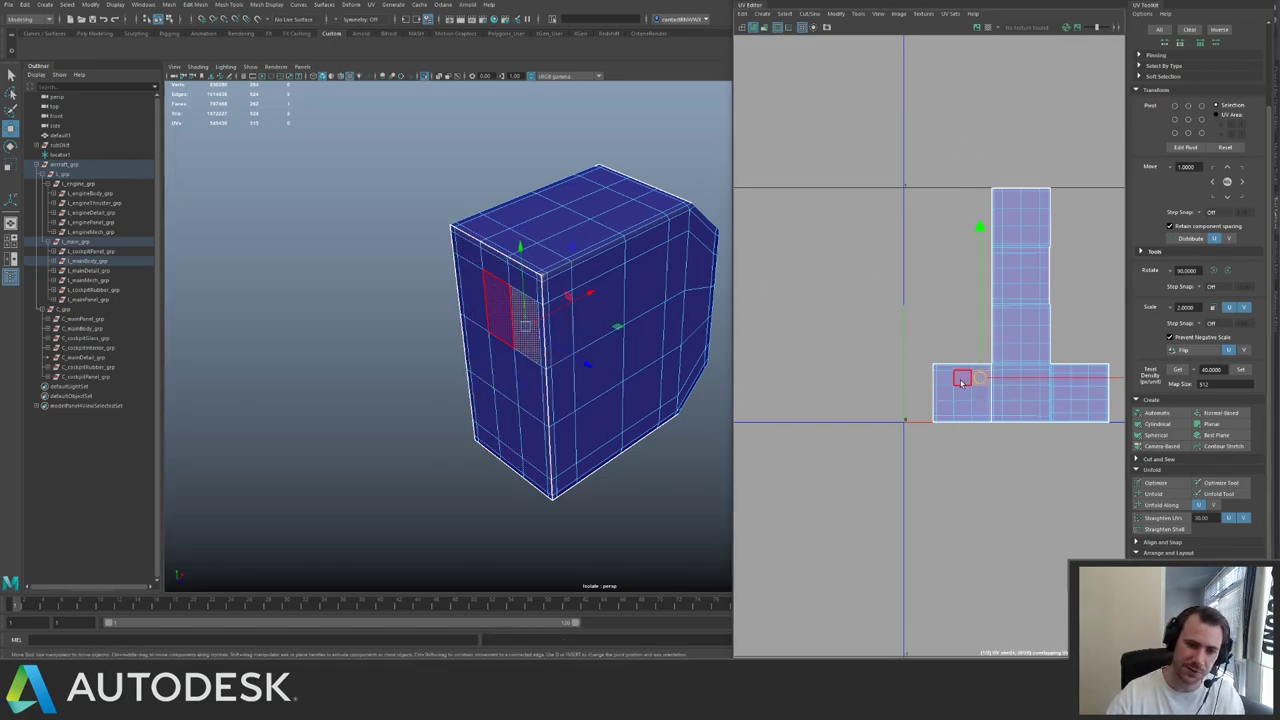
double_click(963, 378)
left_click_drag(484, 340, 506, 336, "alt")
key("Delete")
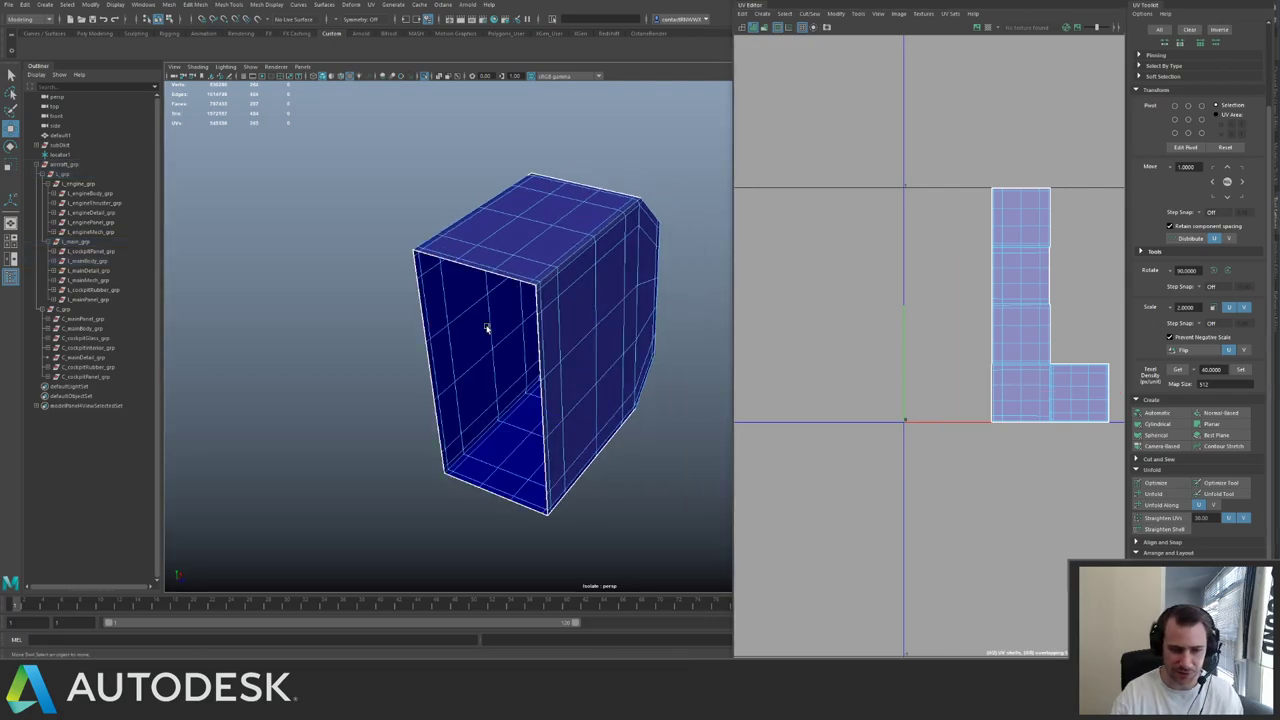
key("F8")
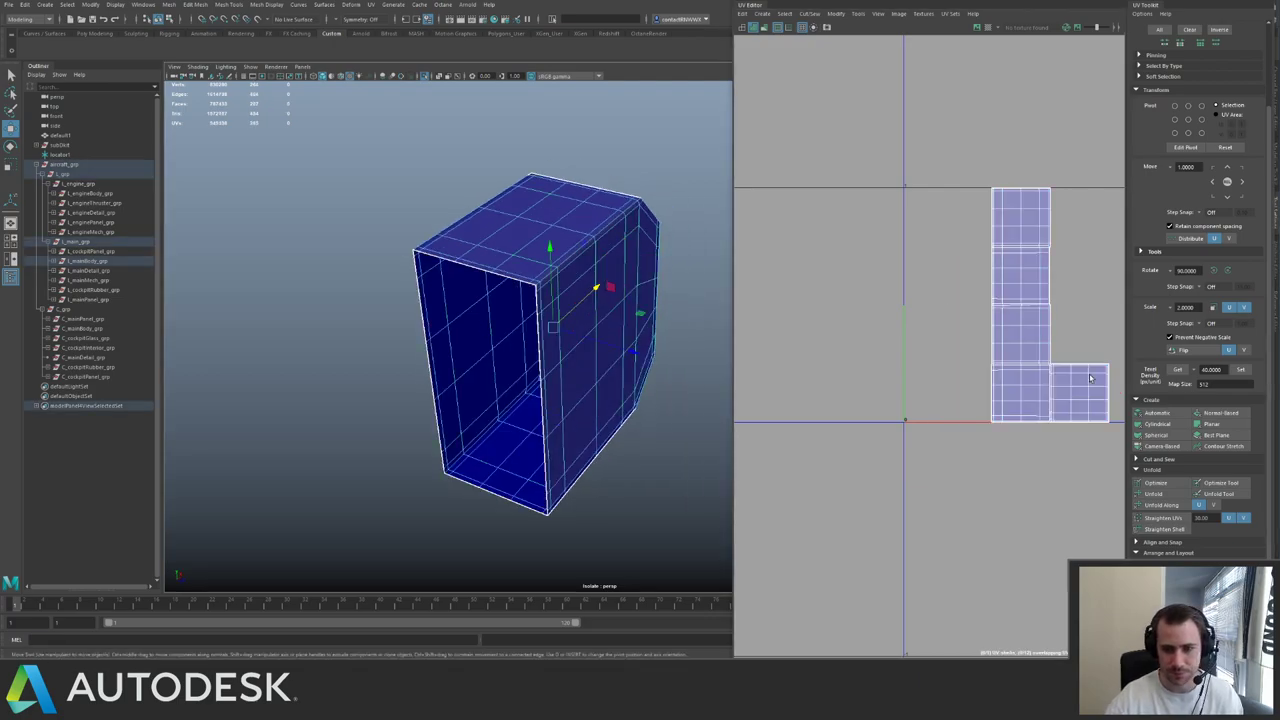
left_click(1156, 412)
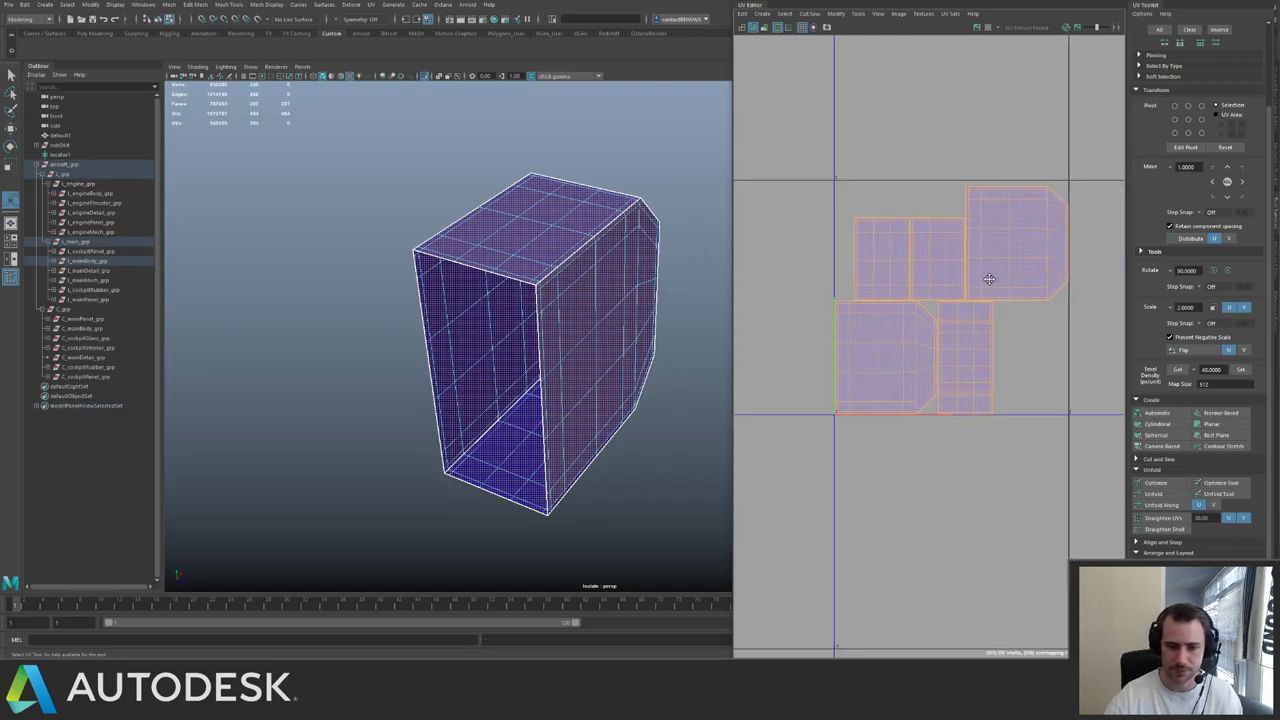
right_click_drag(966, 230, 1064, 213)
left_click_drag(813, 166, 1110, 442)
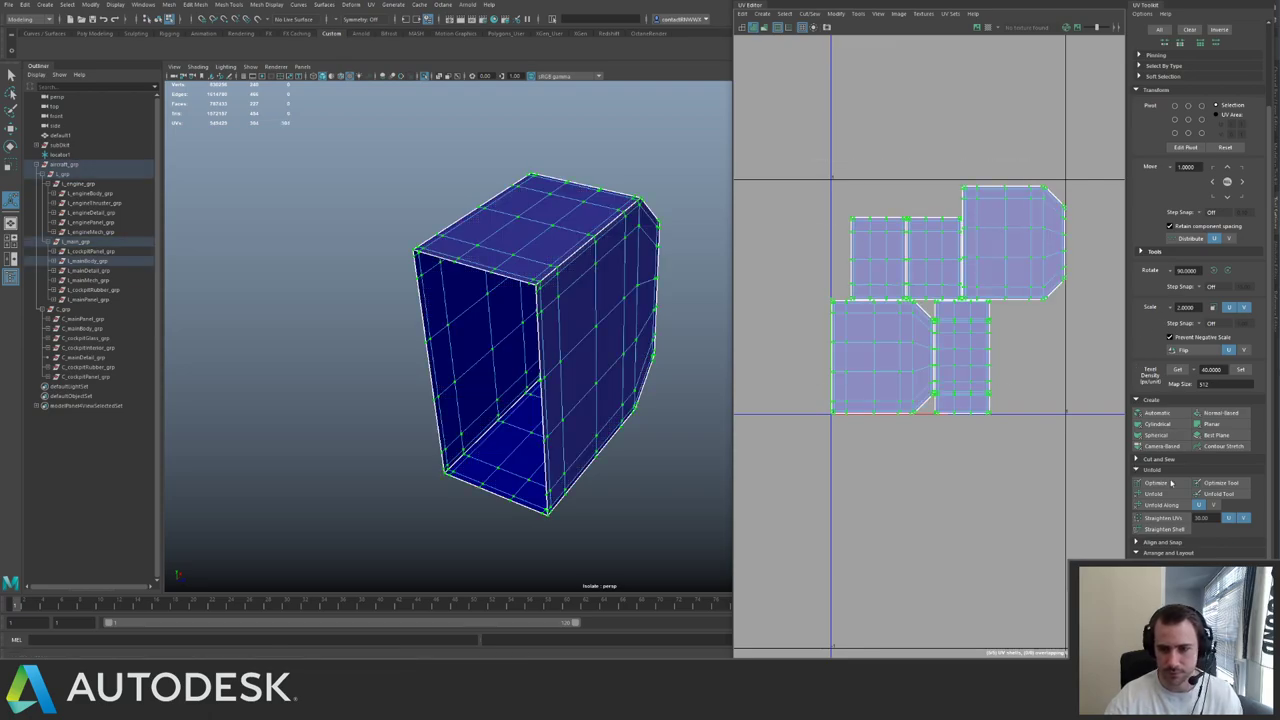
left_click(1172, 483)
key("ctrl+z")
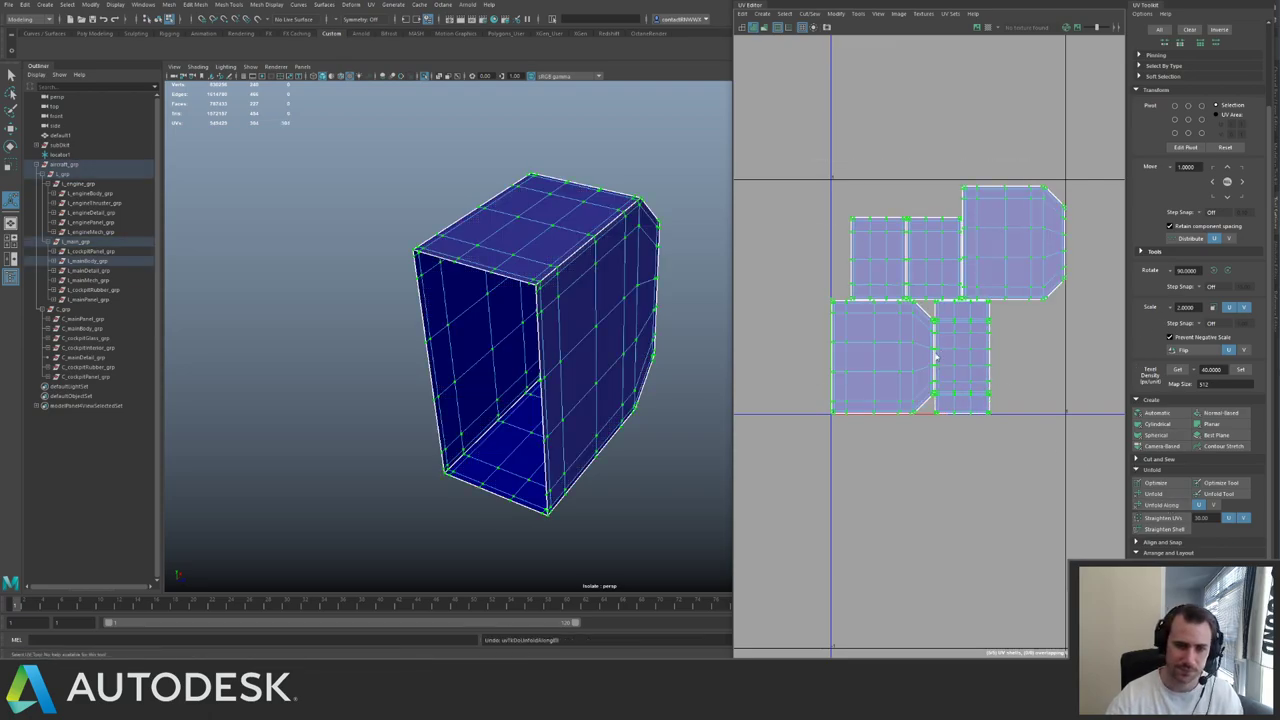
- Bring back the full scene and assign the numbered checker material to the chamfered block
left_click_drag(461, 308, 598, 308, "alt")
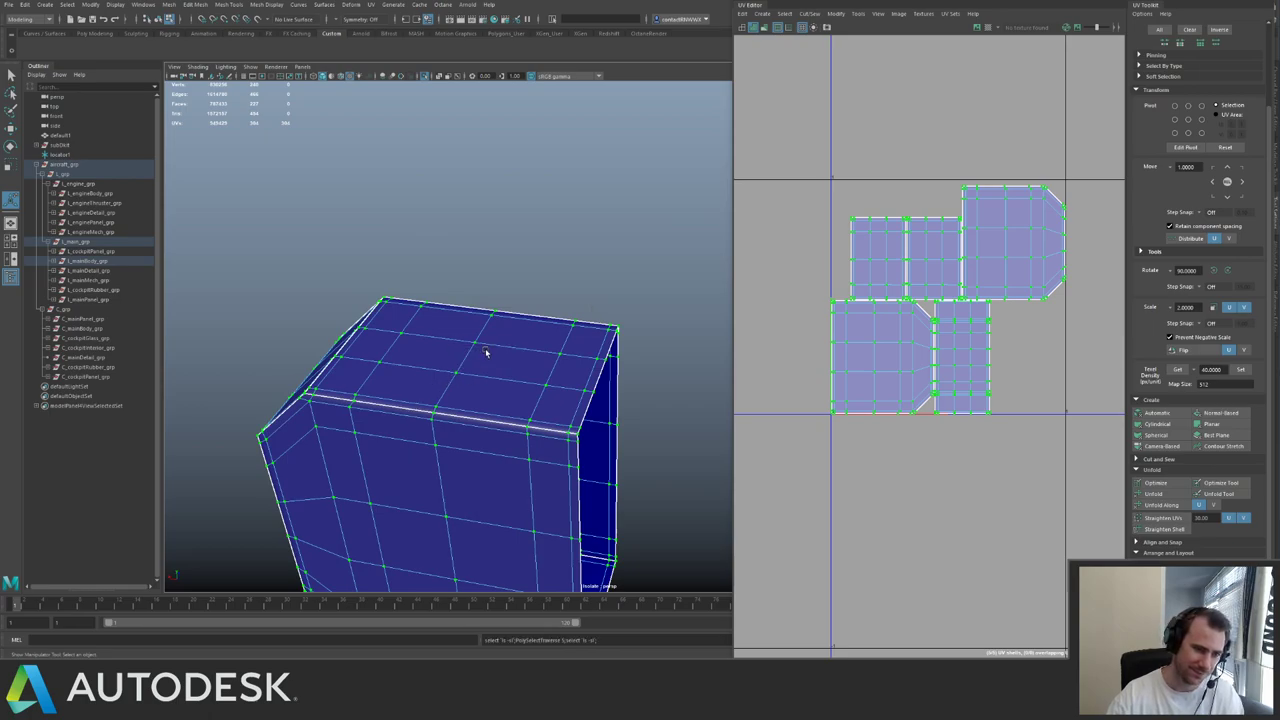
key("q")
left_click_drag(420, 337, 472, 285, "alt")
left_click(451, 357)
left_click(513, 305)
left_click(588, 288)
key("ctrl+1")
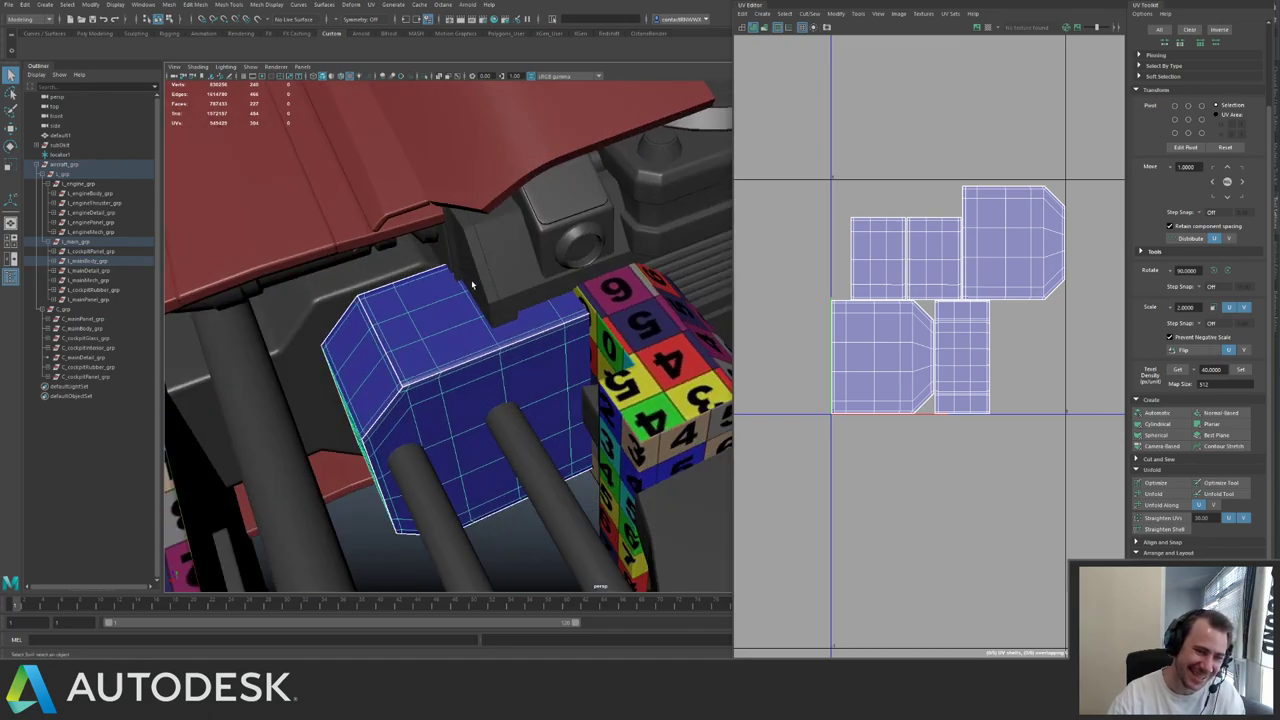
right_click_drag(484, 352, 571, 582)
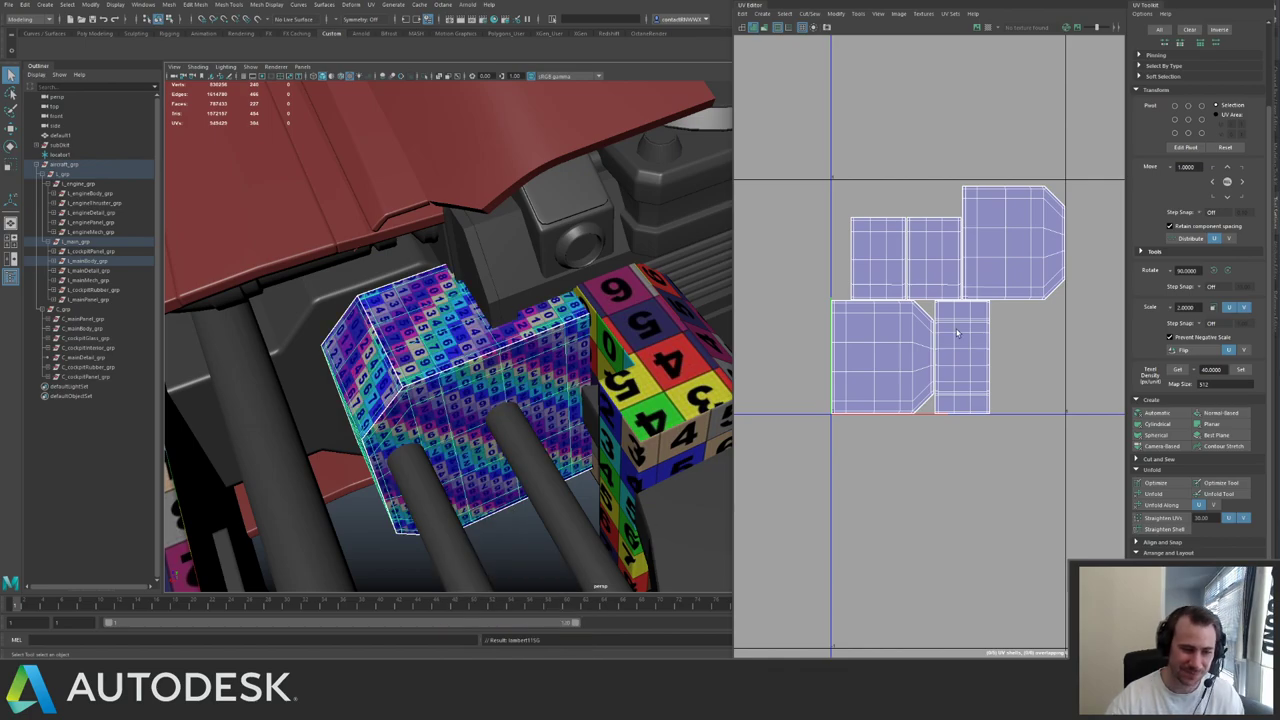
- Rotate the block's two large chamfered UV shells together by 180 degrees
scroll(1014, 286, "down", 2)
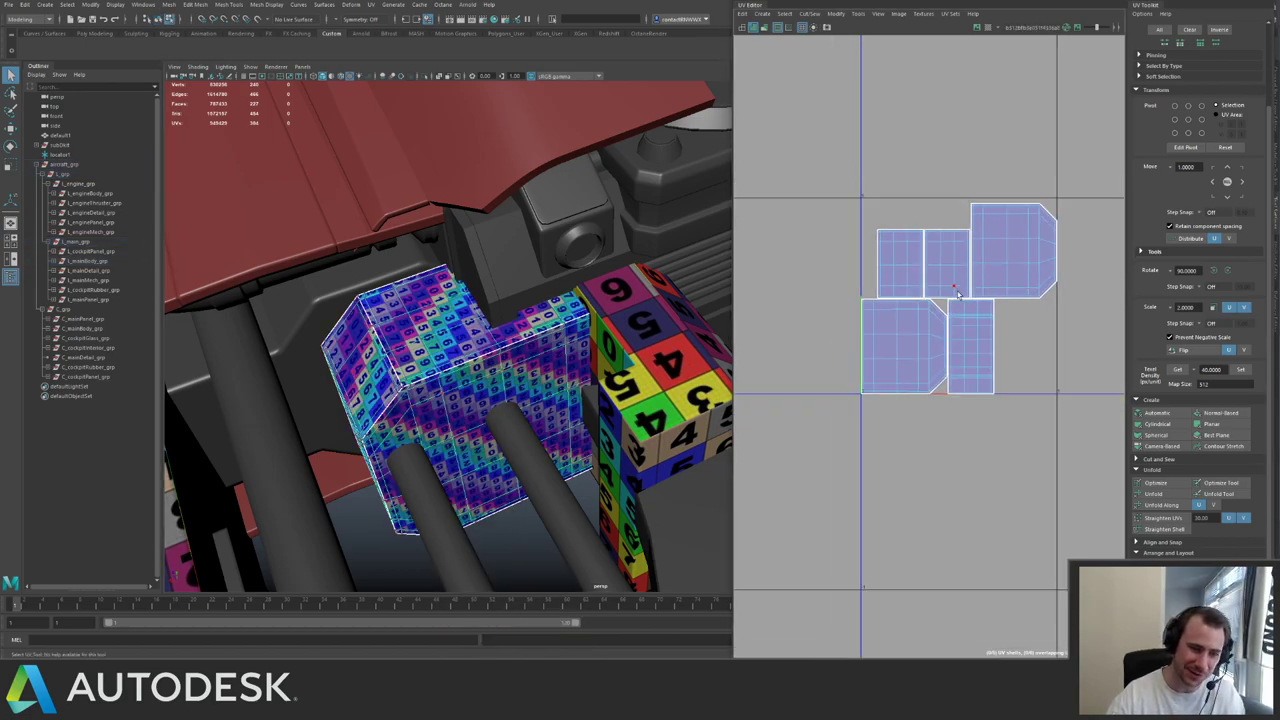
left_click(919, 358)
key("w")
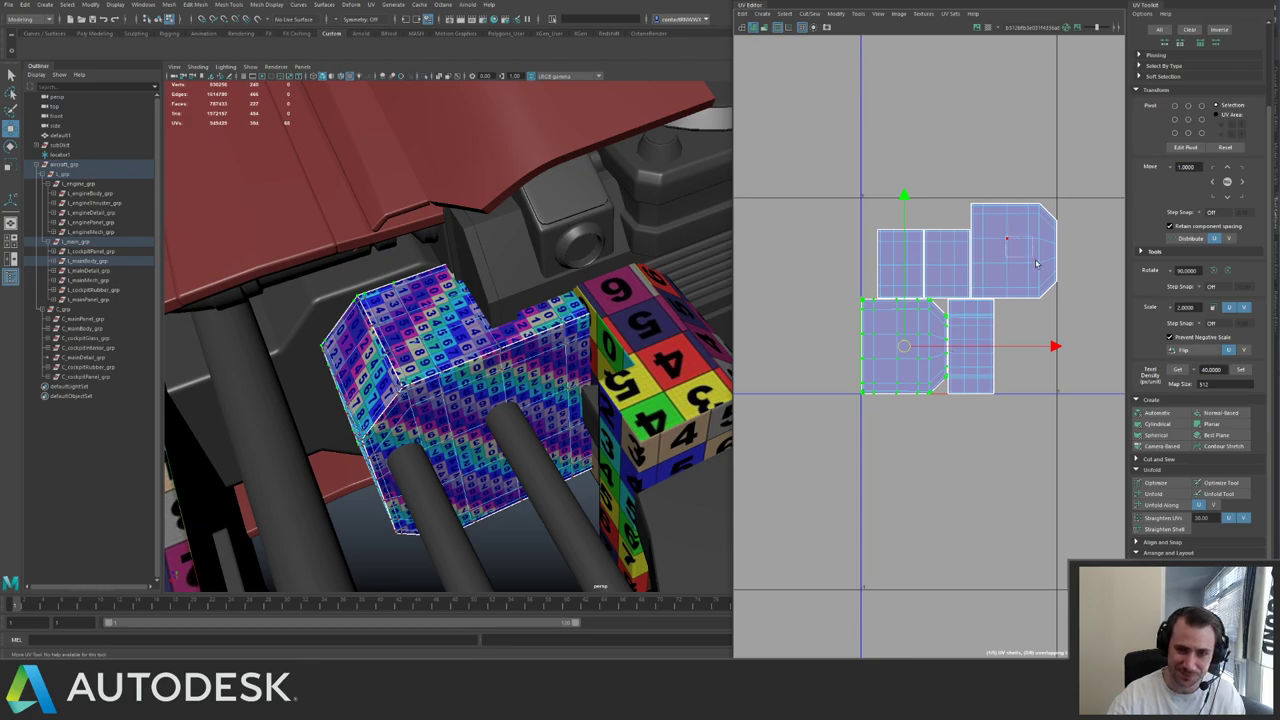
left_click_drag(1036, 262, 1041, 268)
middle_click_drag(967, 284, 926, 312, "alt")
left_click_drag(845, 349, 869, 365, "shift")
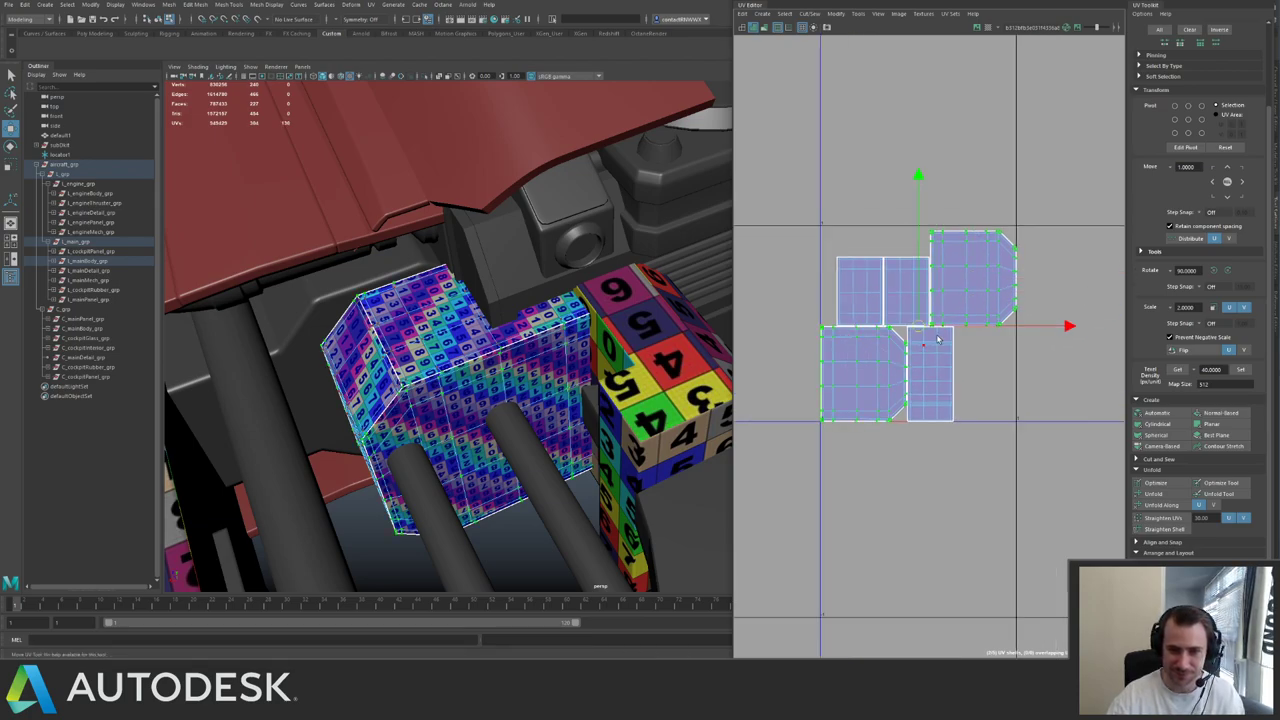
left_click(1214, 271)
left_click(1214, 271)
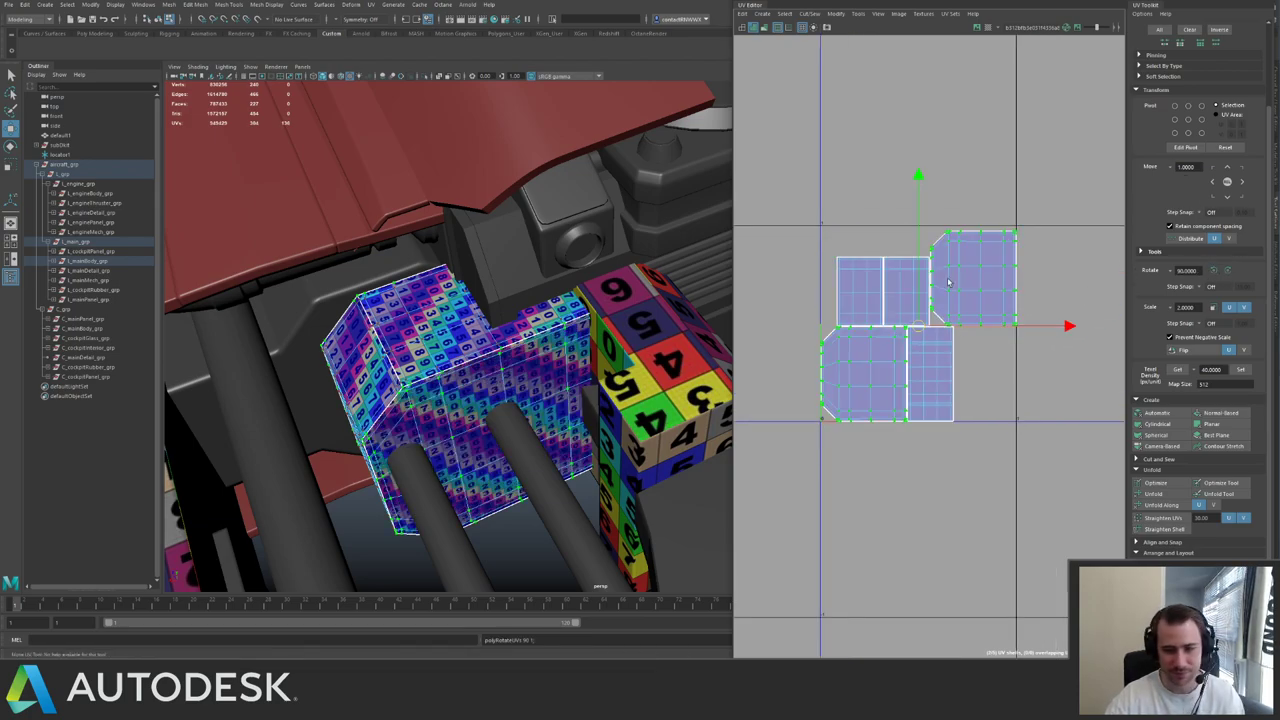
- Set the texel density of all the block's UV shells to 40 and pack them with Layout
scroll(919, 281, "down", 3)
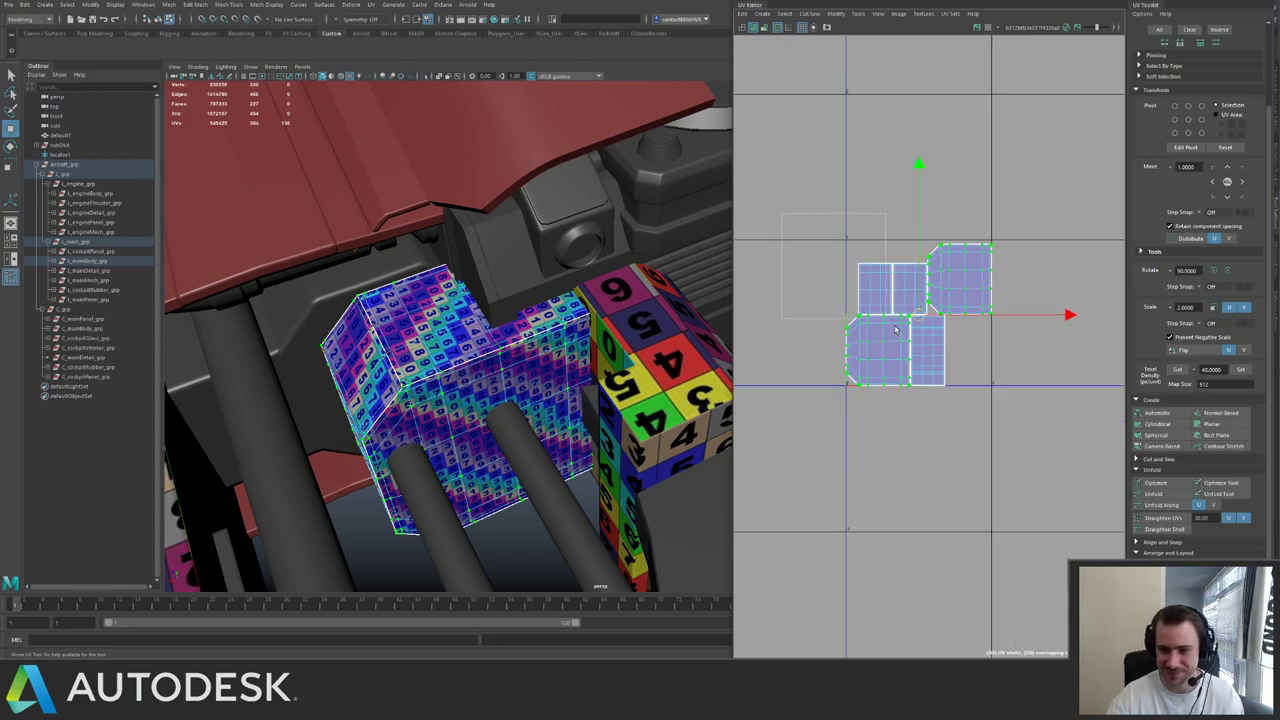
left_click(1244, 370)
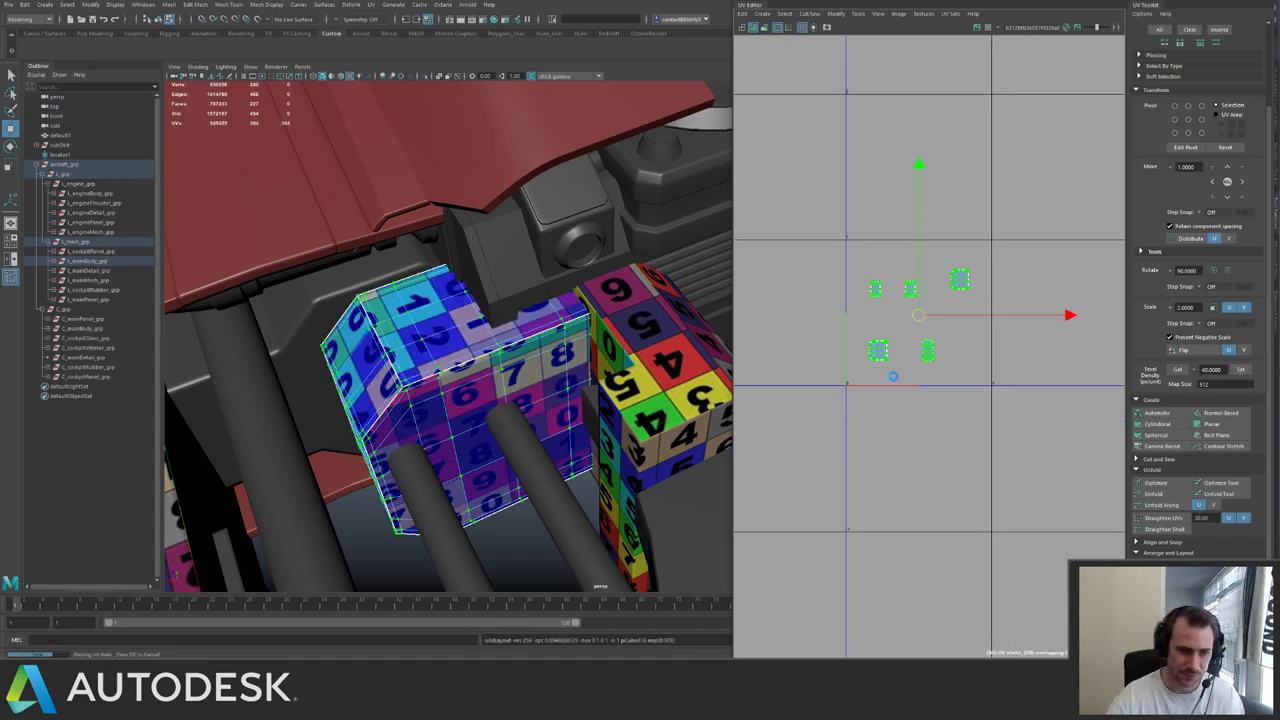
key("ctrl+l")
middle_click_drag(919, 357, 954, 342, "alt")
scroll(954, 342, "up", 2)
key("q")
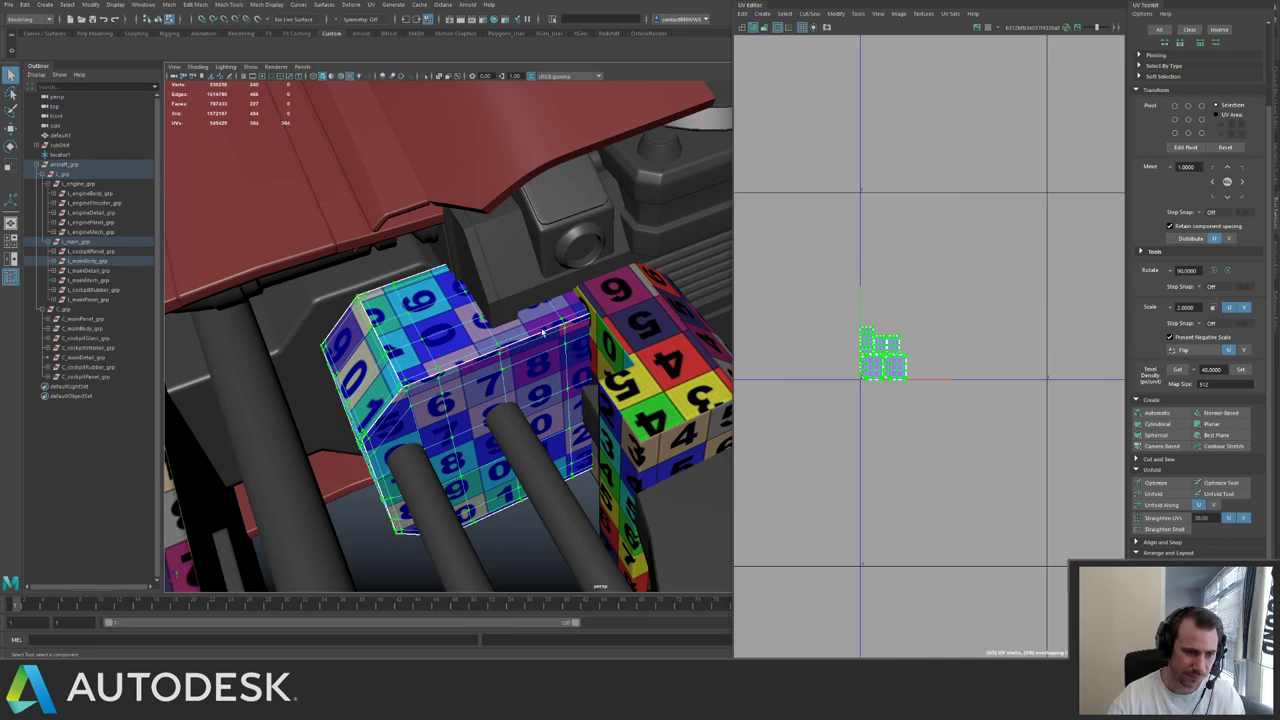
- Select the red stepped housing behind the chamfered block and isolate it in the viewport
left_click_drag(486, 345, 538, 332, "alt")
key("F8")
left_click(377, 272)
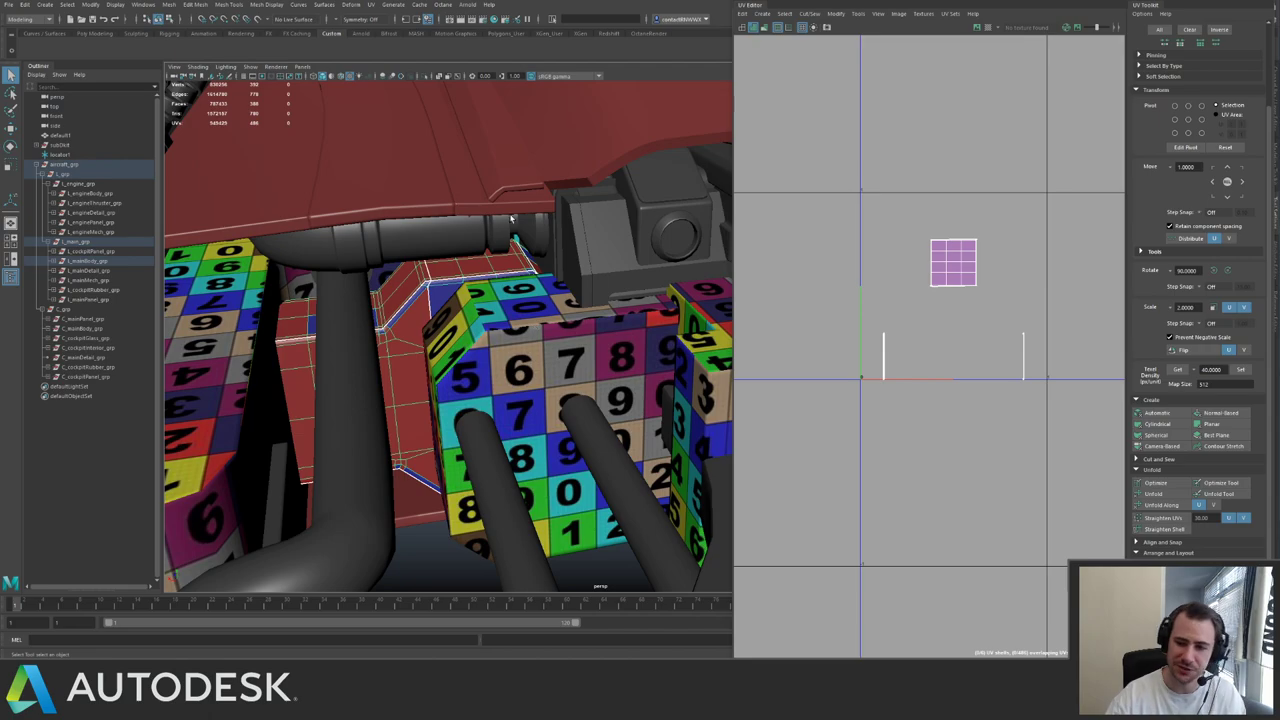
key("ctrl+1")
left_click_drag(501, 280, 545, 271, "alt")
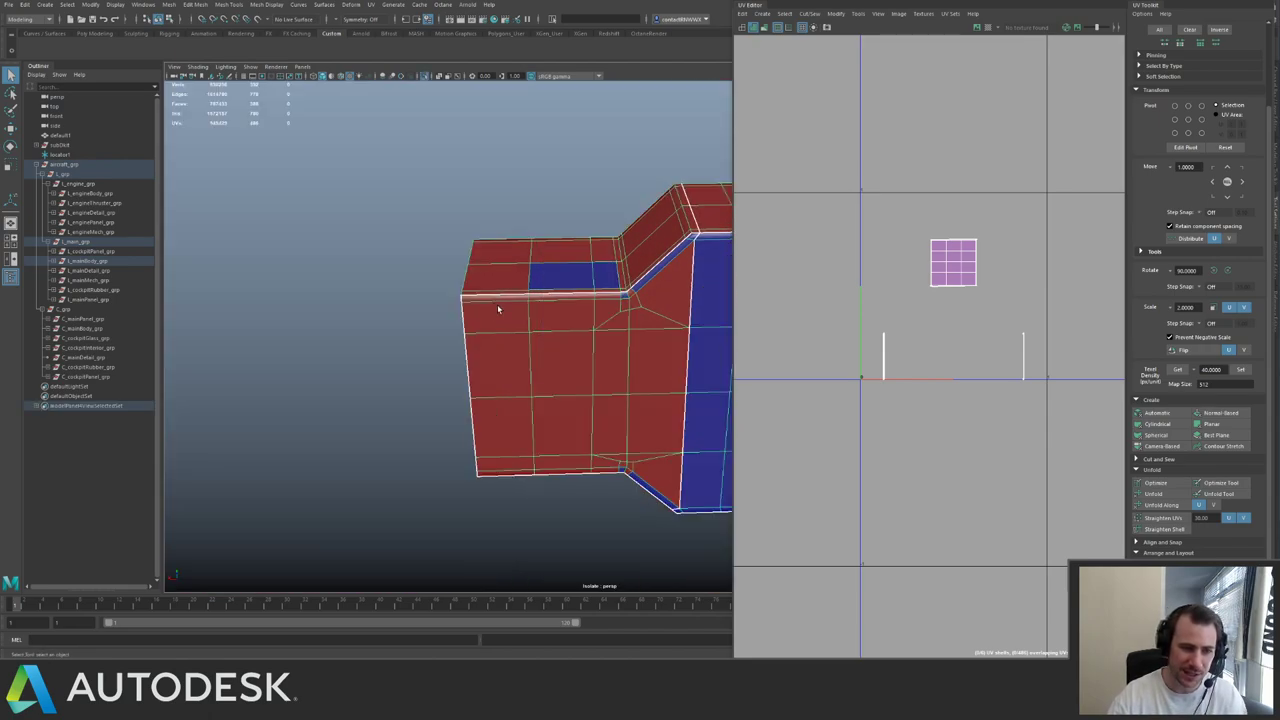
- Delete the faces closing the outer end of the housing's longer arm
key("F11")
left_click_drag(410, 201, 515, 518)
left_click_drag(510, 214, 647, 550, "ctrl")
key("Delete")
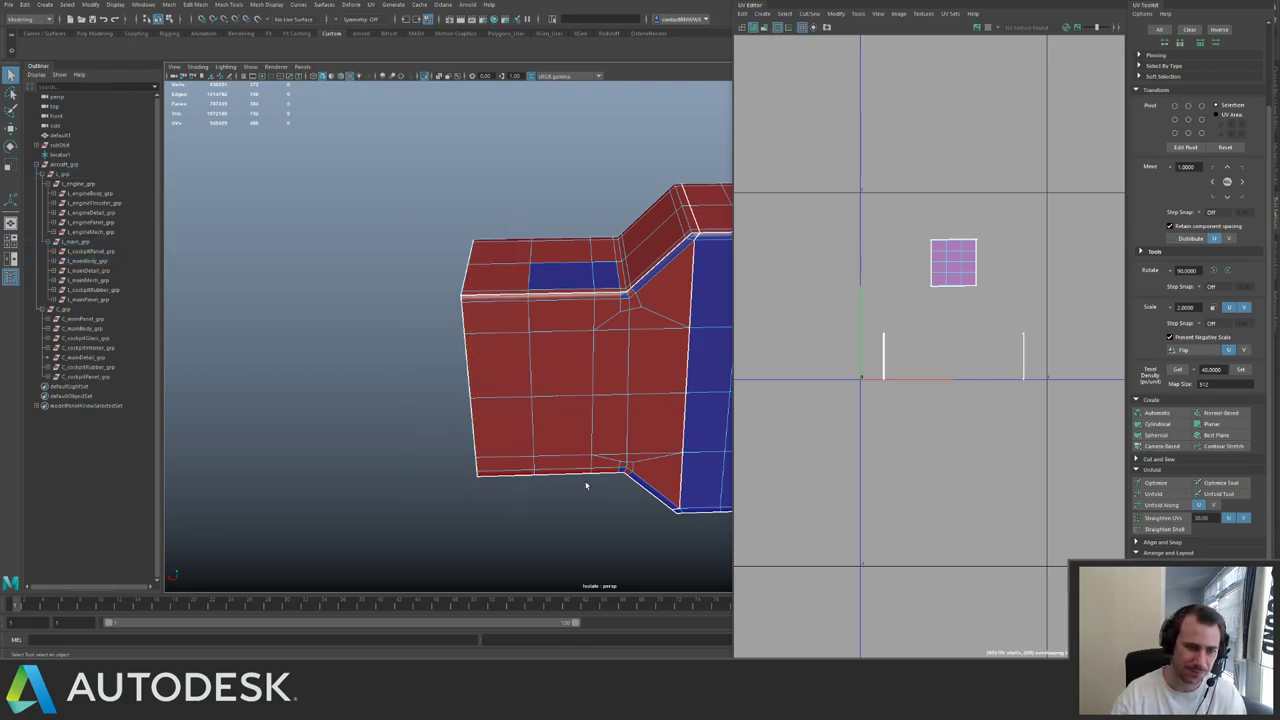
left_click_drag(601, 287, 614, 292, "alt")
right_click_drag(580, 331, 550, 378)
key("q")
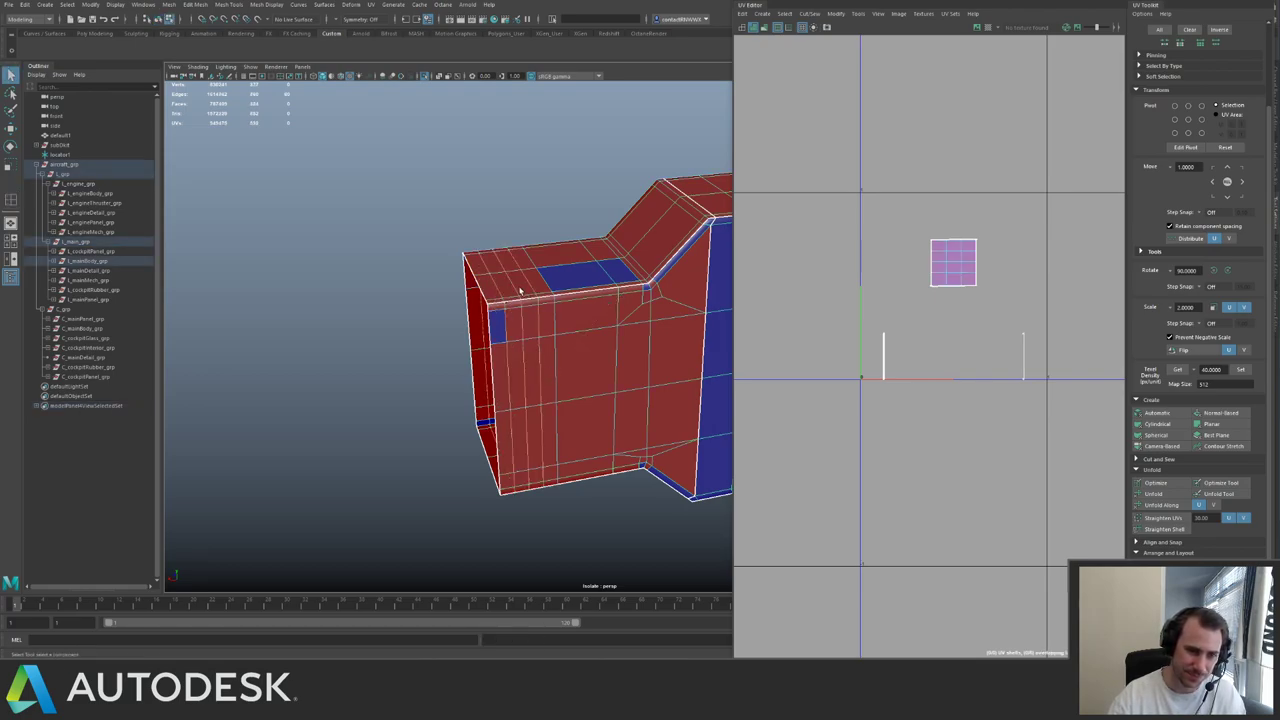
key("w")
key("ctrl+z")
left_click(603, 293)
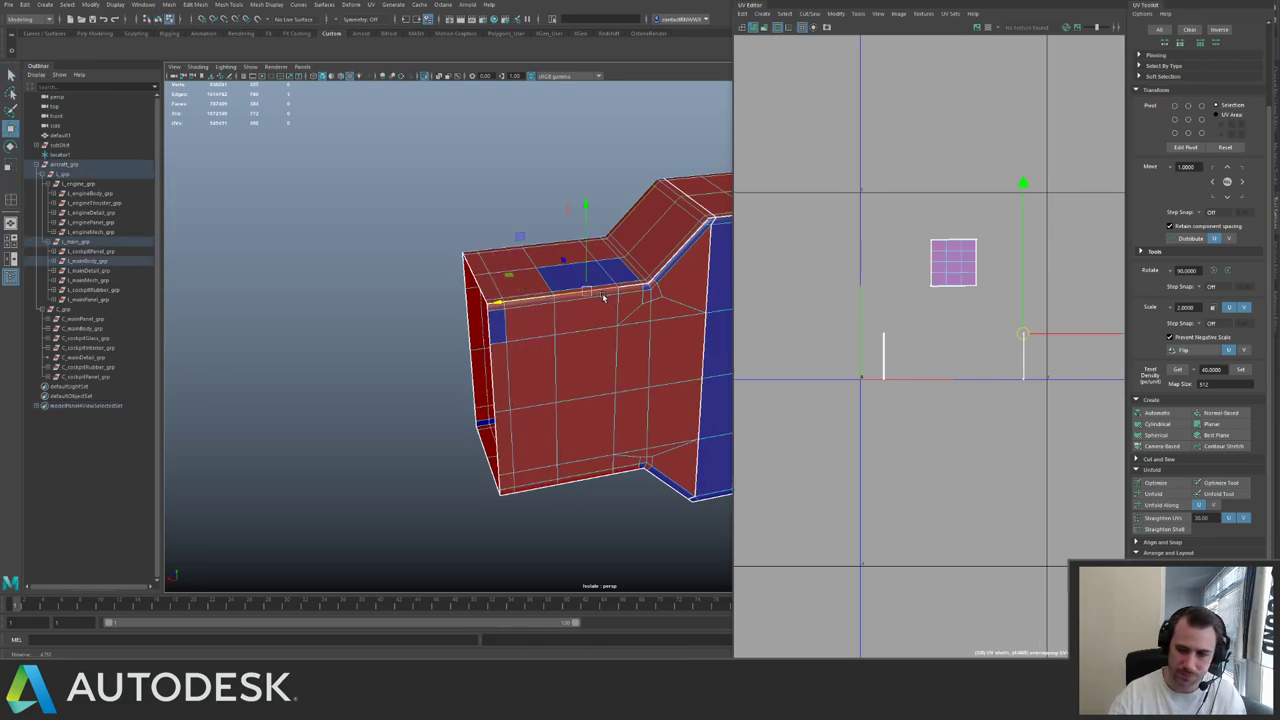
- Check the housing's opposite arm against the full scene, then delete the faces of that arm's outer end section
scroll(603, 294, "down", 3)
left_click_drag(603, 294, 474, 292, "alt")
right_click_drag(474, 292, 610, 357, "alt")
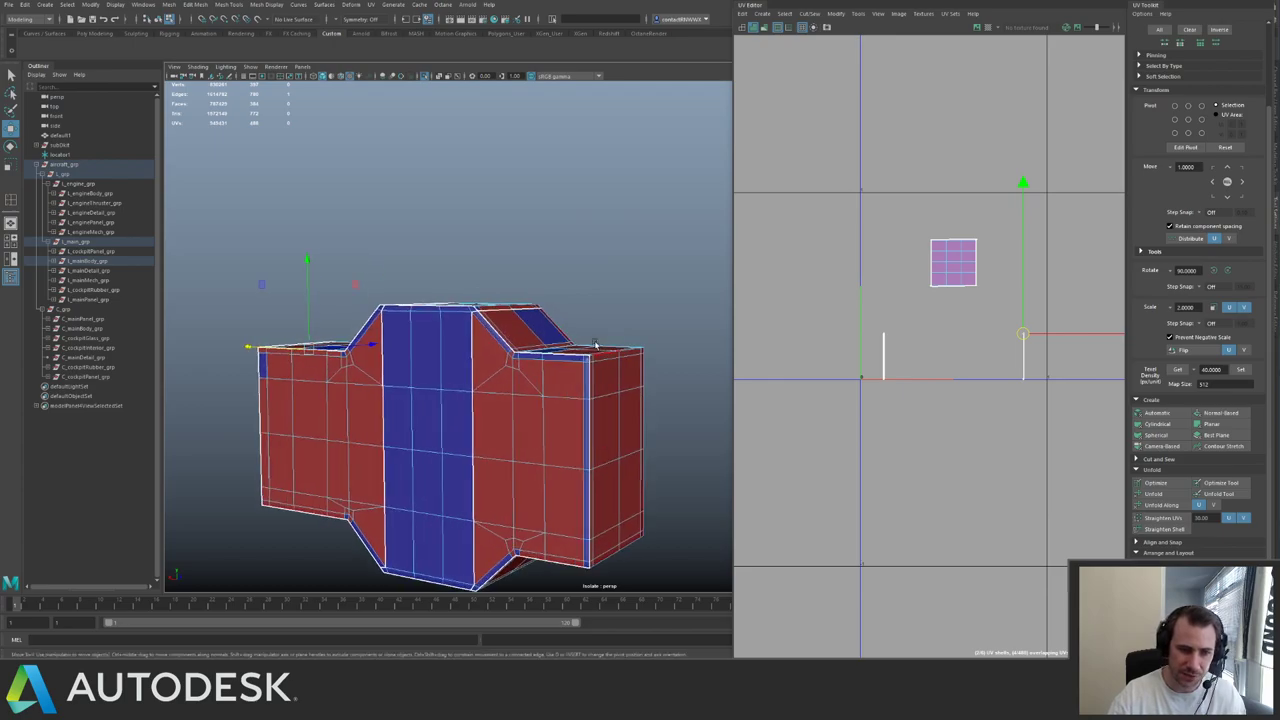
key("ctrl+1")
left_click_drag(596, 345, 491, 341, "alt")
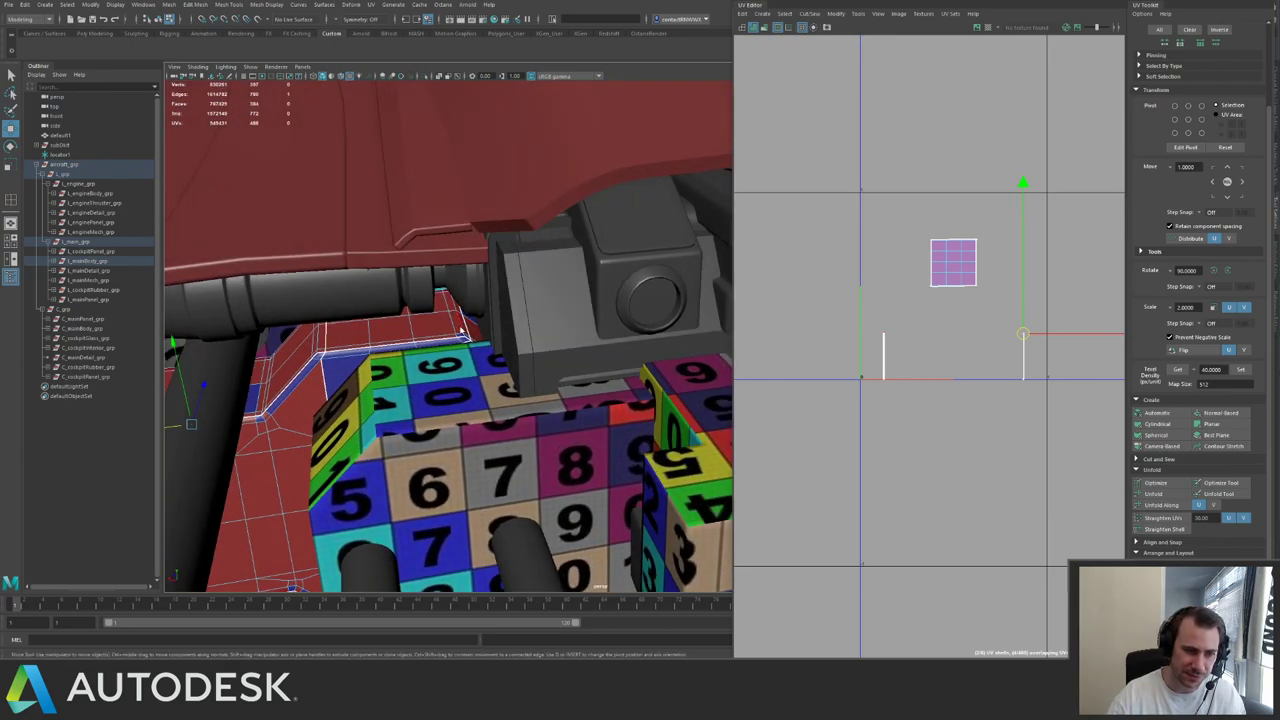
right_click_drag(461, 332, 503, 311)
key("ctrl+1")
left_click_drag(476, 346, 501, 319, "alt")
right_click_drag(520, 373, 525, 398)
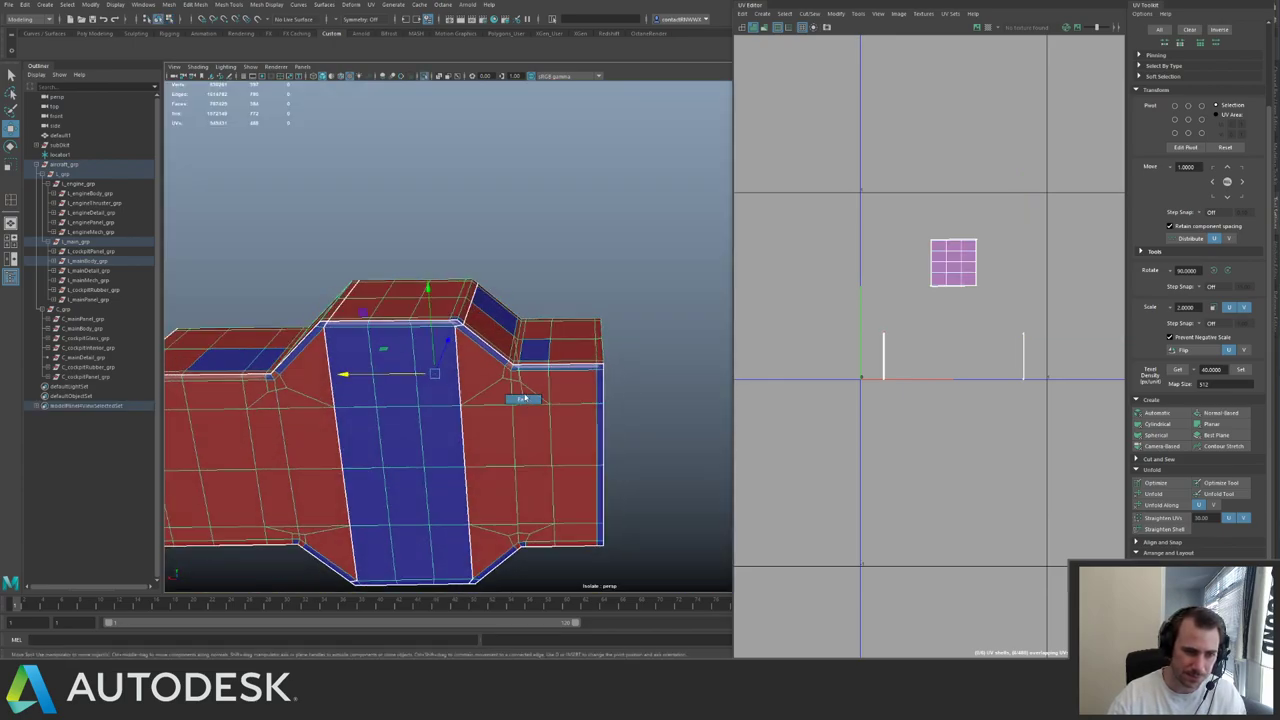
left_click(549, 308)
left_click_drag(621, 482, 648, 514)
key("Delete")
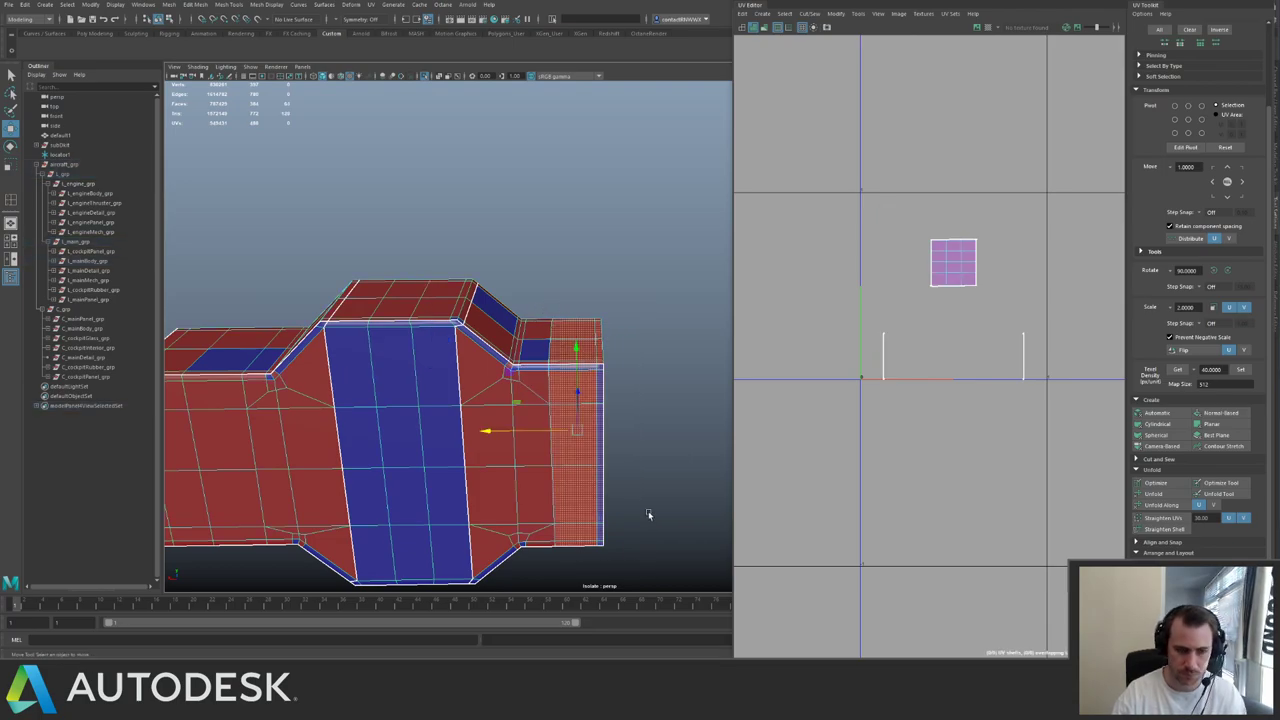
- Create the housing's UVs with an Automatic projection and rotate its two large side shells 90 degrees
right_click_drag(461, 391, 514, 343)
scroll(525, 346, "down", 2)
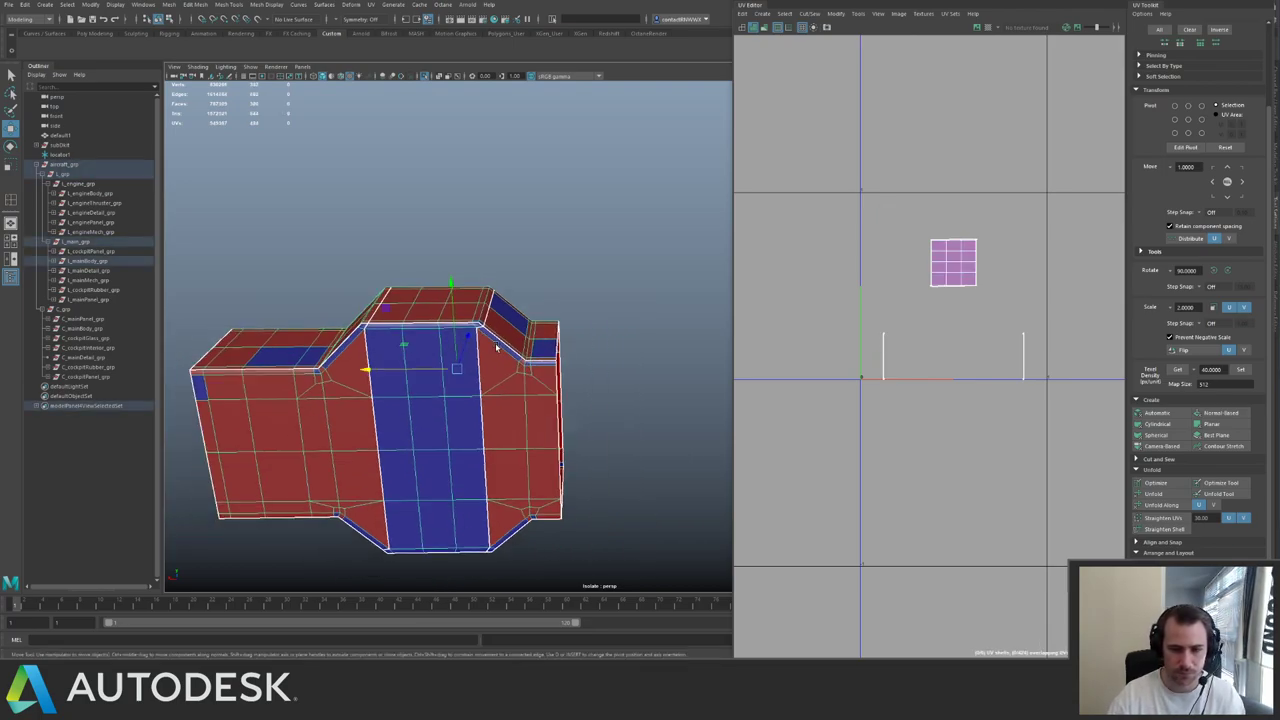
left_click(1158, 412)
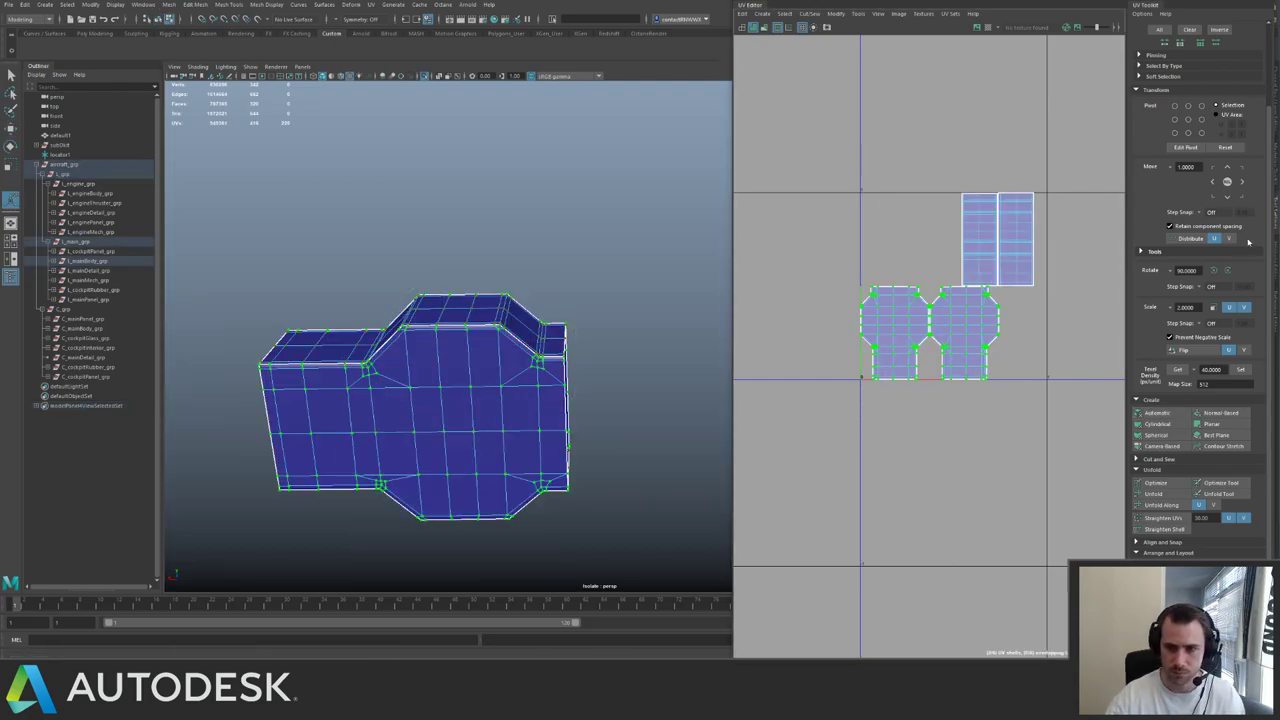
left_click(1228, 272)
key("F8")
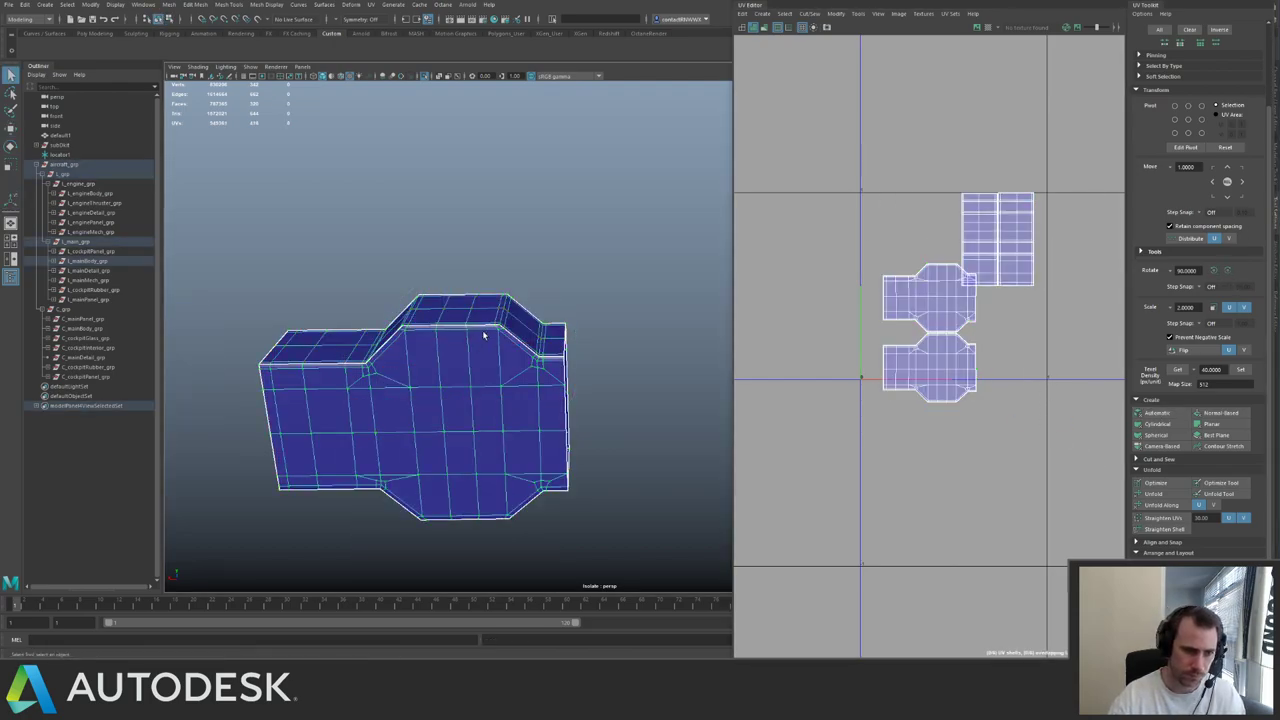
- Assign the numbered checker material to the stepped housing
right_click(484, 335)
left_click(554, 600)
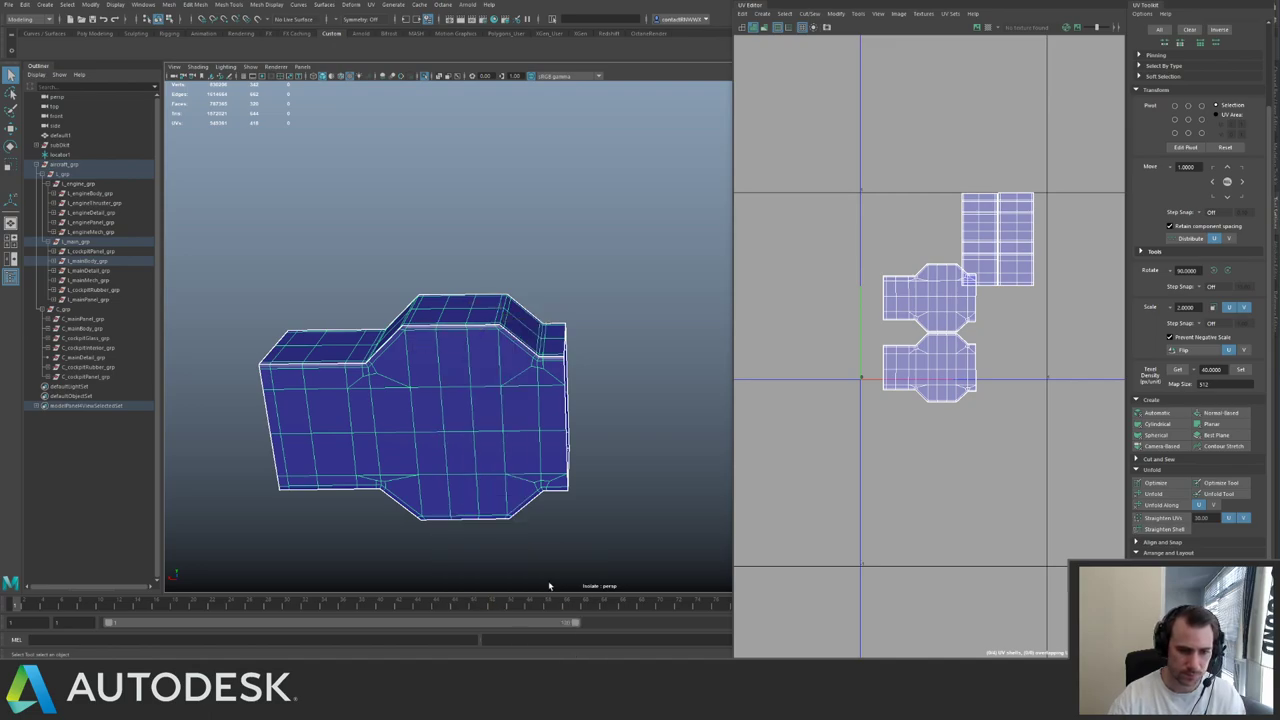
left_click_drag(607, 374, 650, 372, "alt")
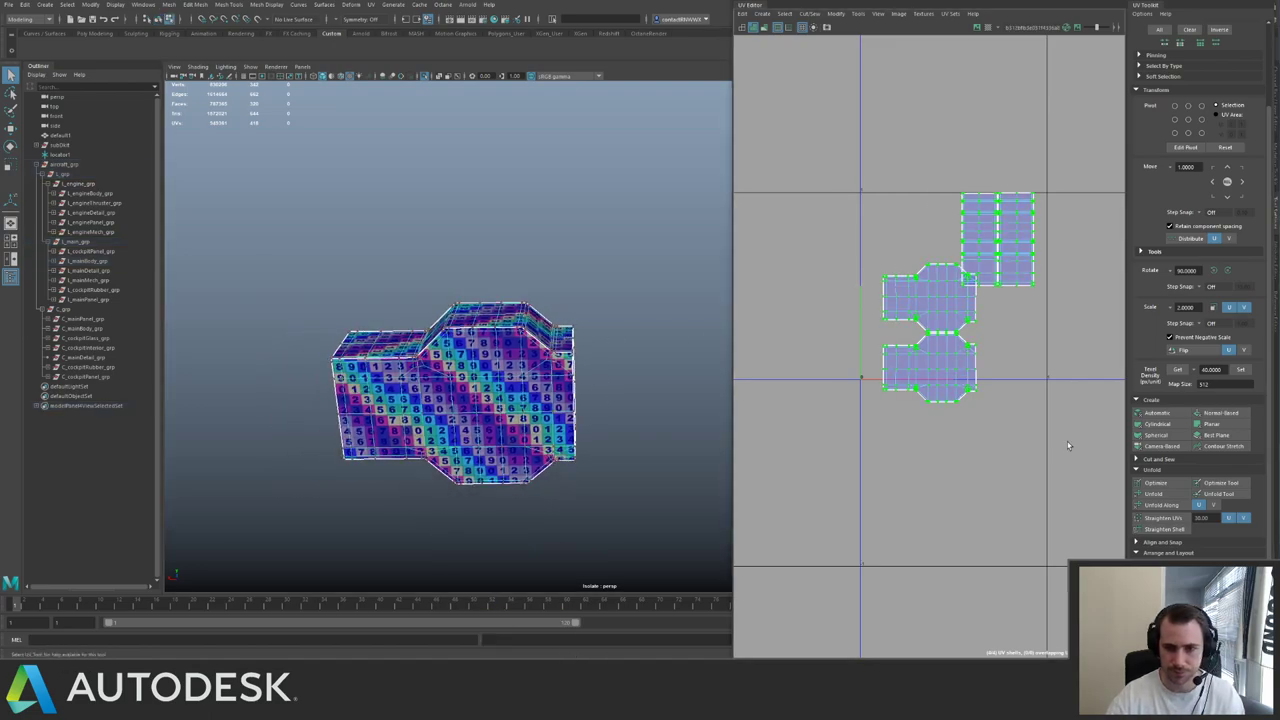
- Set the texel density of all the housing's UV shells to 40 and pack them with Layout
left_click_drag(968, 167, 991, 192)
right_click_drag(1048, 257, 1048, 257, "ctrl")
left_click_drag(562, 259, 575, 285, "alt")
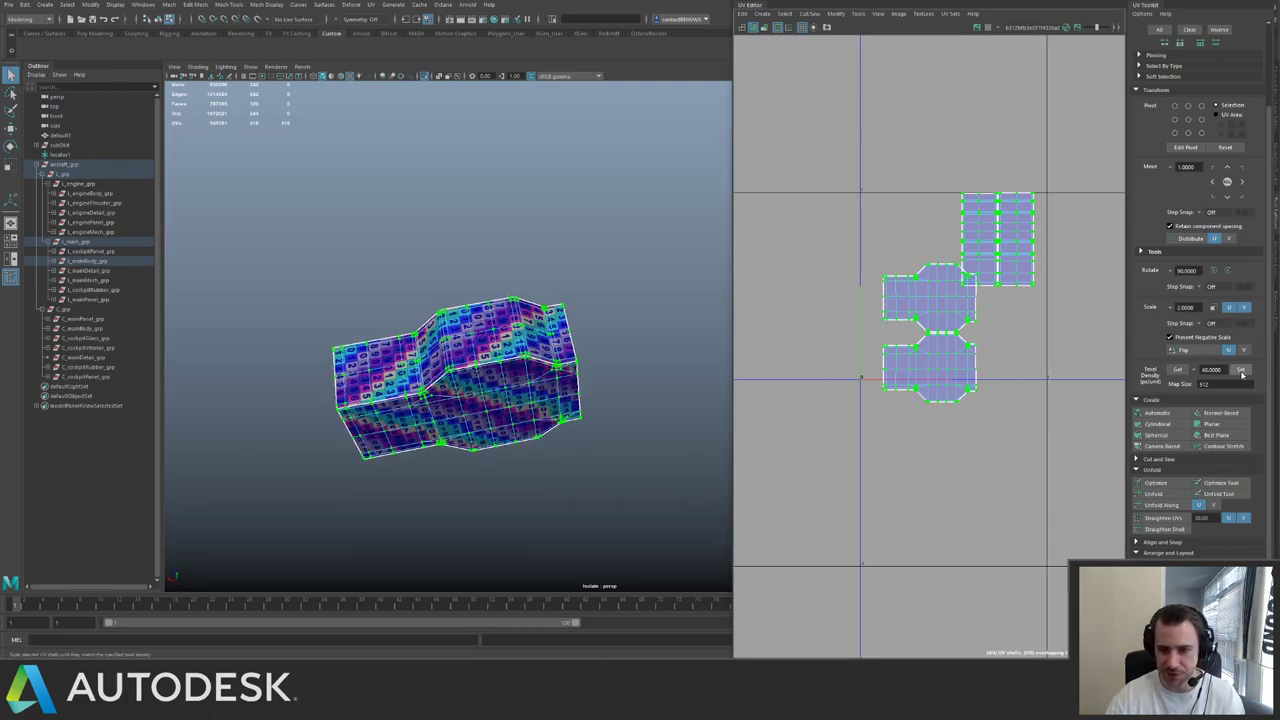
left_click(1240, 369)
key("ctrl+l")
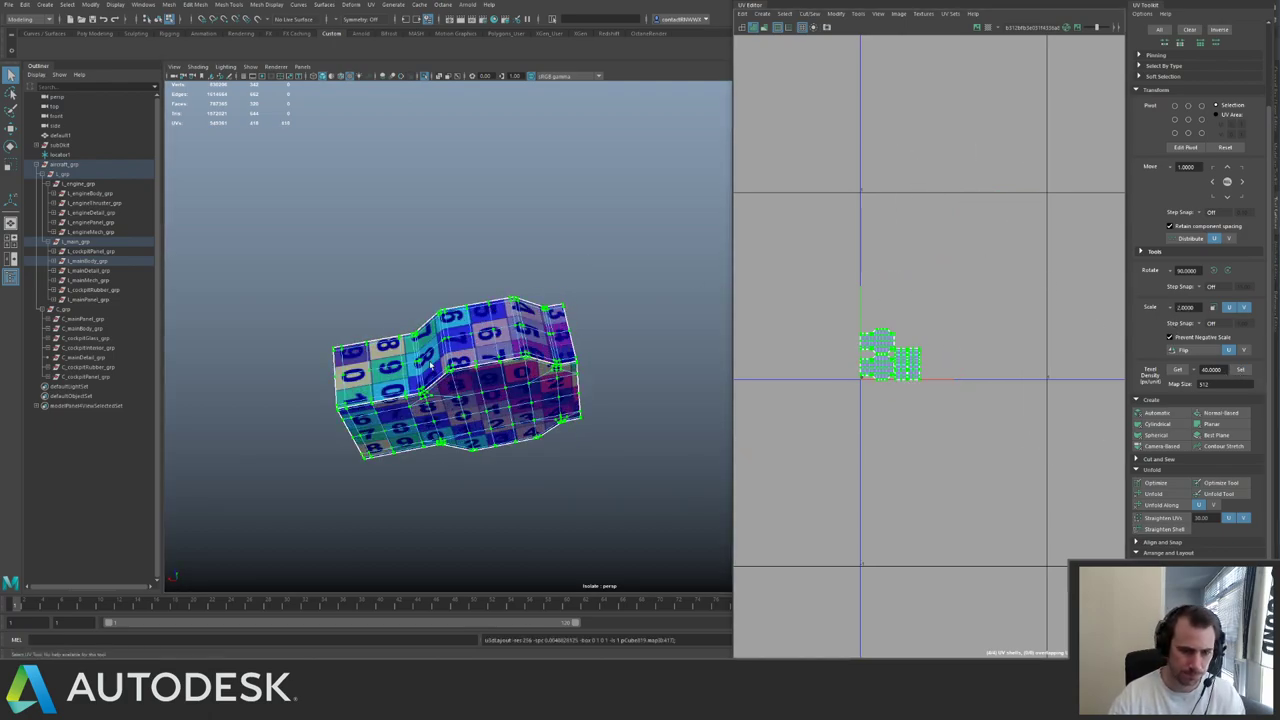
- In the full scene, select the unfinished part with the rounded red cover beneath the curved pipe and compare it with its isolated view
key("ctrl+1")
key("F8")
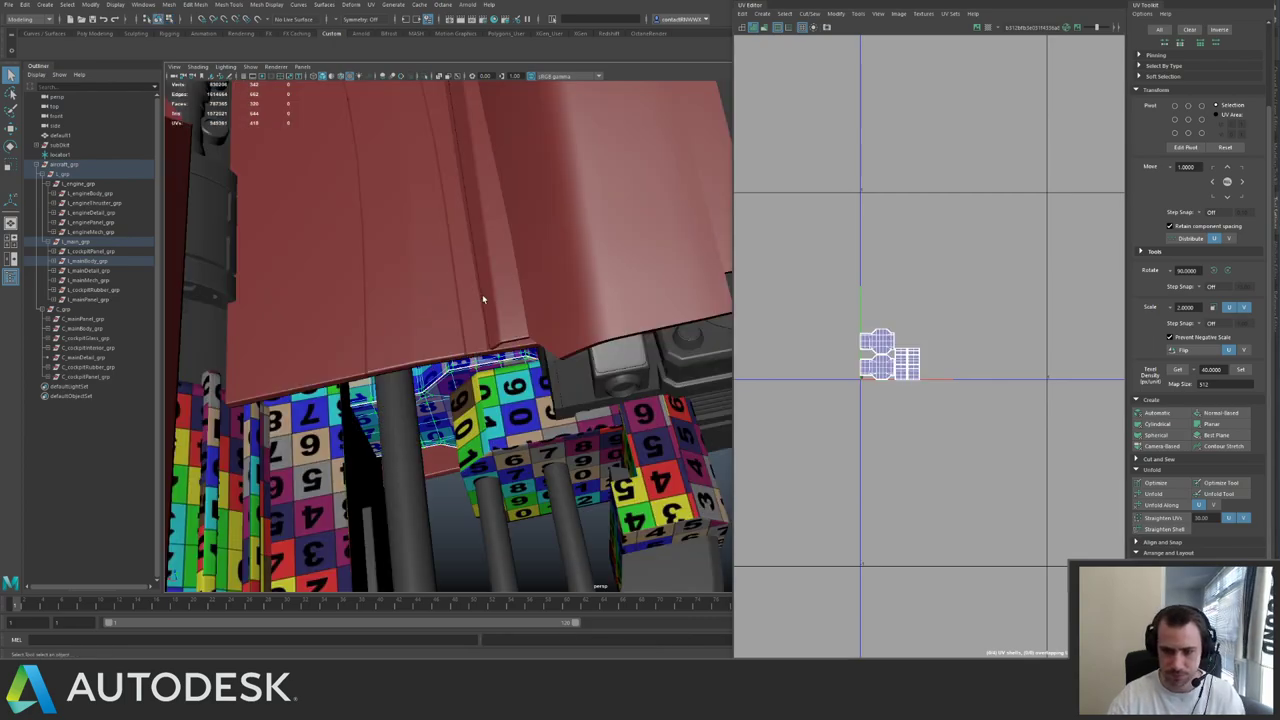
left_click(442, 292)
left_click_drag(442, 292, 422, 246, "alt")
left_click(385, 286)
middle_click_drag(385, 286, 469, 276, "alt")
left_click_drag(469, 276, 503, 345, "alt")
left_click(448, 415)
key("ctrl+1")
key("ctrl+1")
key("ctrl+1")
key("ctrl+1")
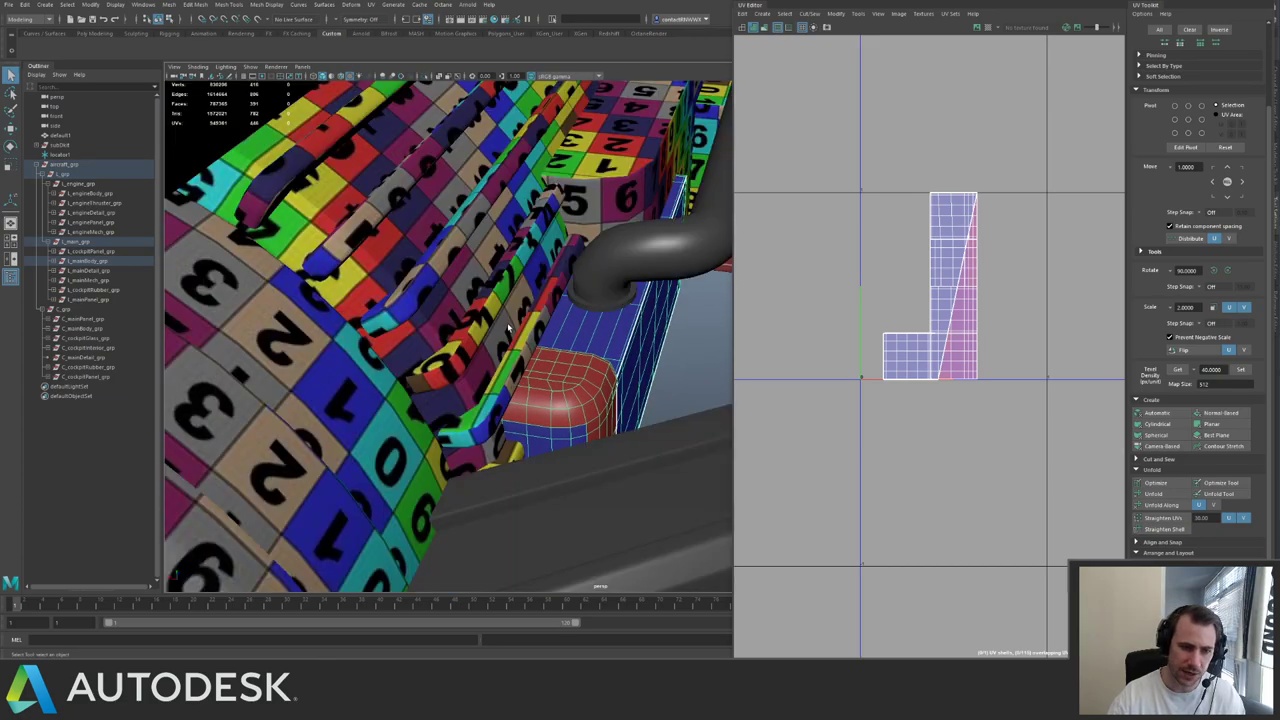
- Isolate the part with the rounded red cover and create its UVs with an Automatic projection
key("ctrl+1")
left_click_drag(525, 237, 472, 273, "alt")
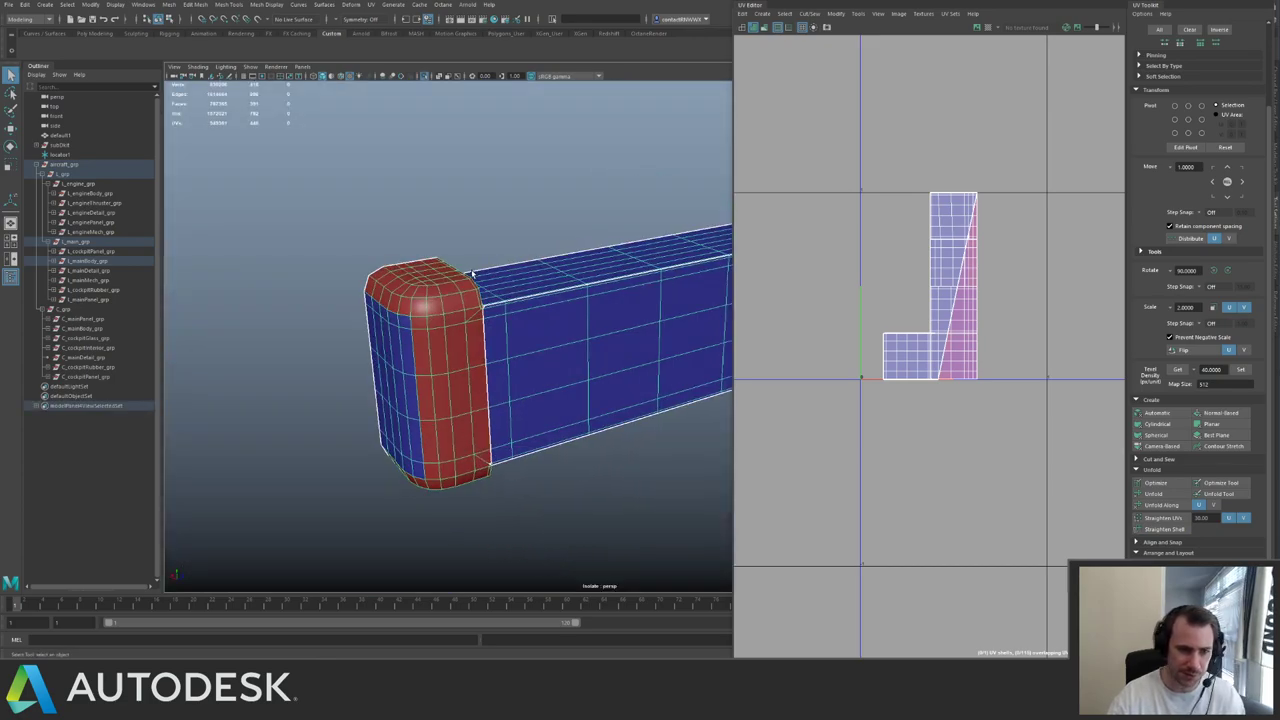
left_click(1160, 414)
middle_click_drag(984, 257, 932, 277, "alt")
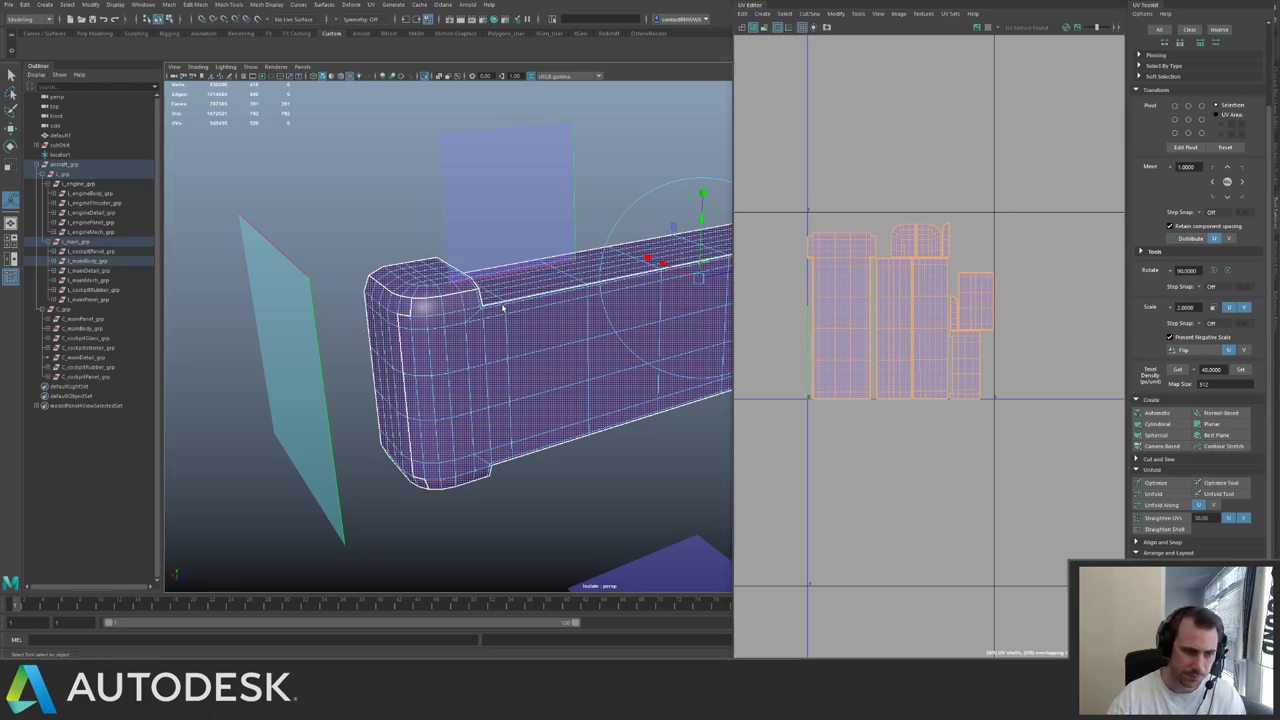
- Select the seam edges around the part's rounded end and sew the separate end shell onto the wide main shell
right_click_drag(503, 306, 530, 280)
key("q")
right_click_drag(450, 340, 531, 394, "alt")
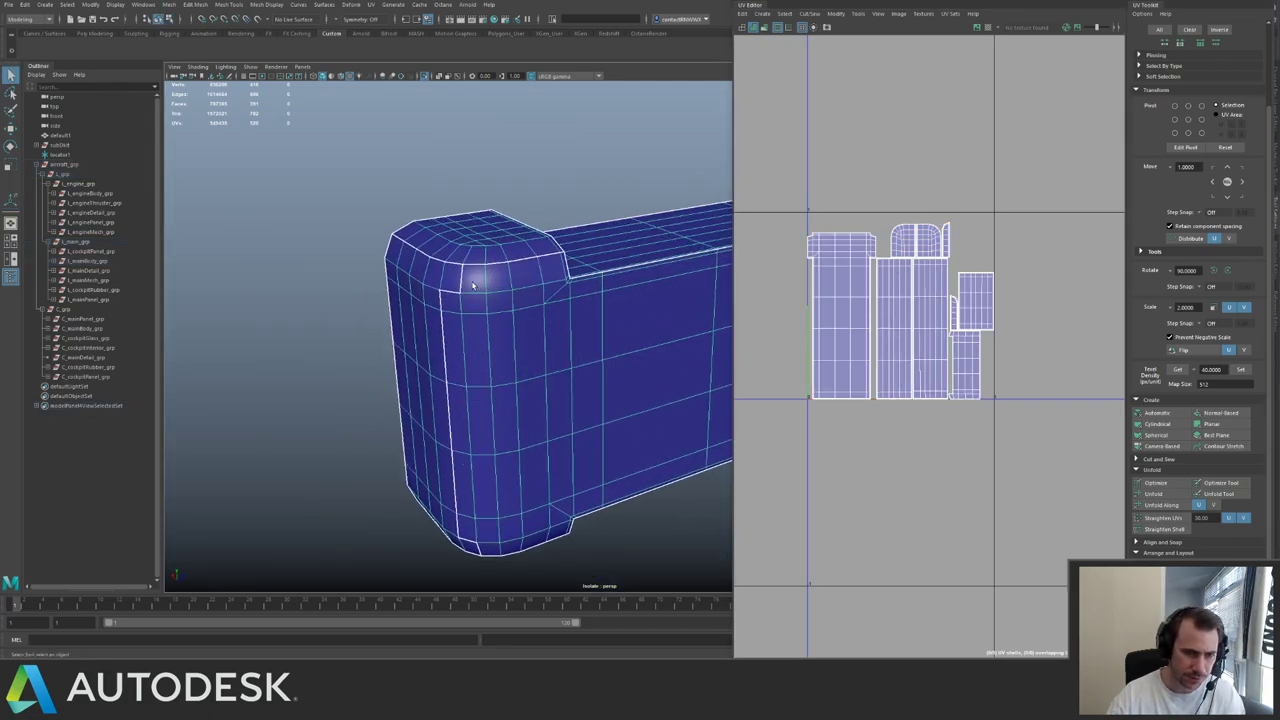
left_click(462, 290)
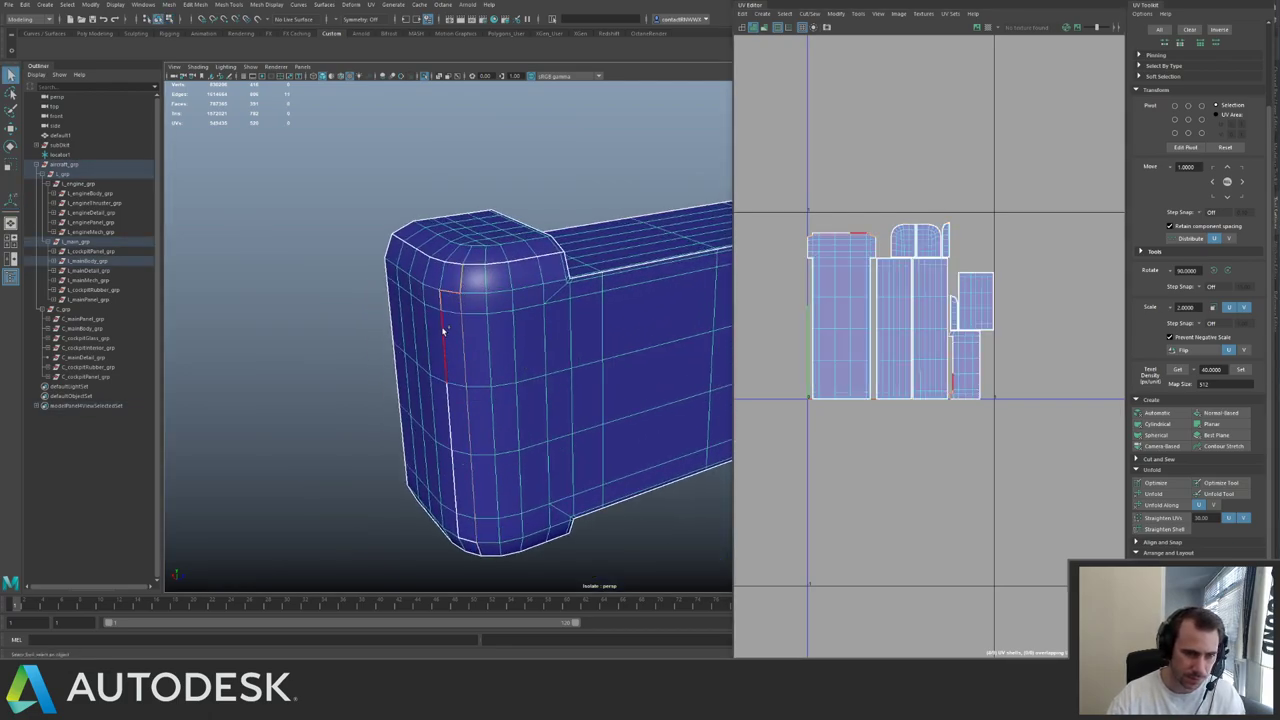
mouse_move(445, 322)
left_mouse_down("alt")
mouse_move(460, 315)
mouse_move(455, 328)
left_mouse_up("alt")
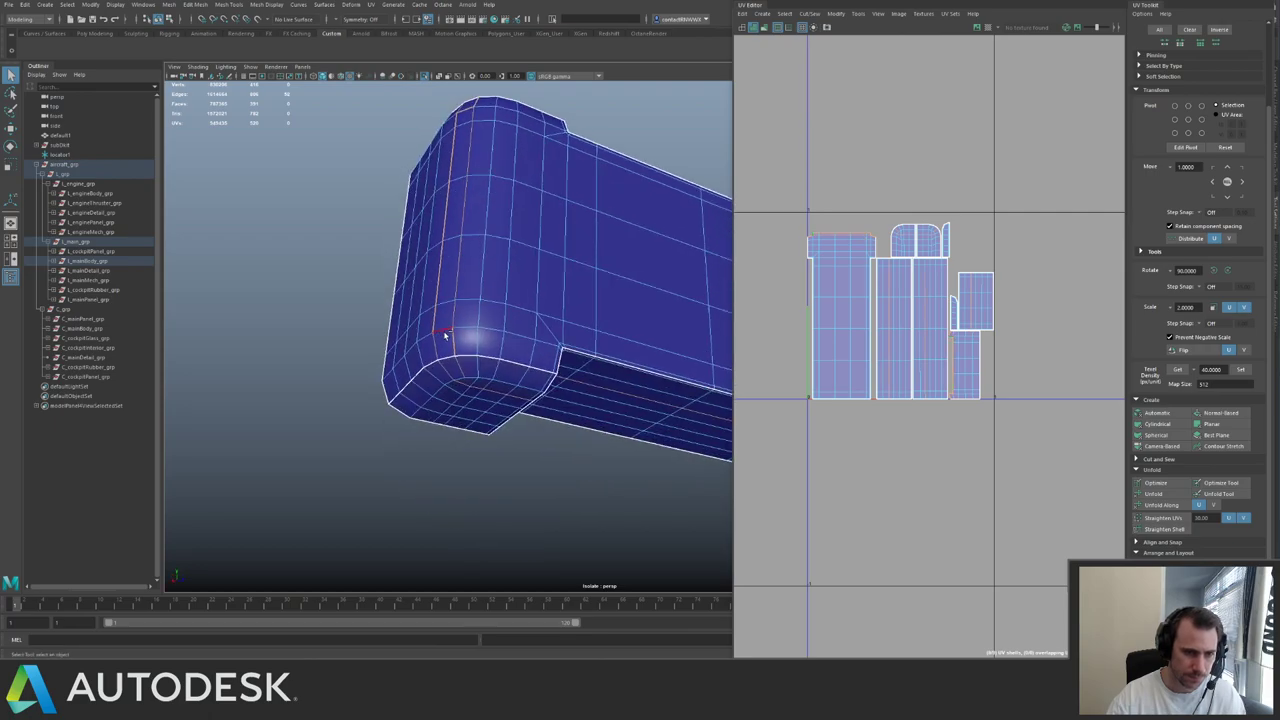
right_click_drag(968, 250, 971, 211, "shift")
left_click_drag(664, 243, 488, 320, "alt")
left_click(834, 270)
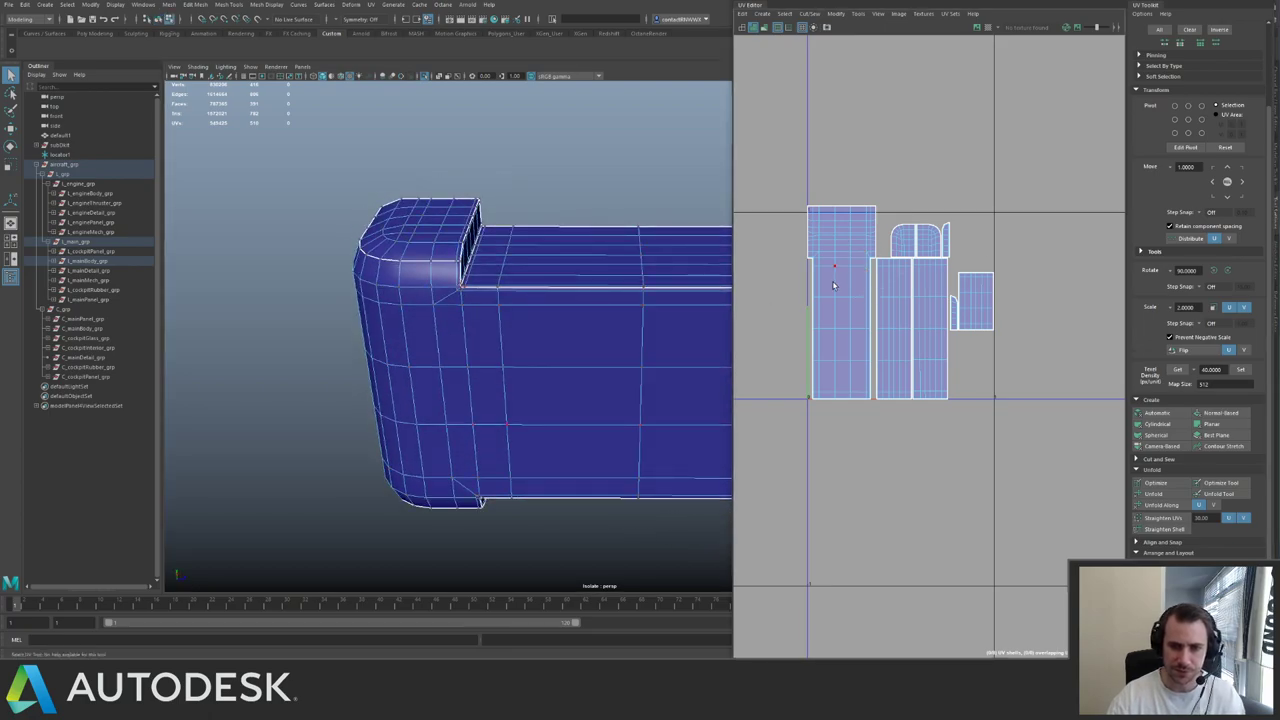
- Assign the existing numbered checker material to the isolated part
right_click(626, 318)
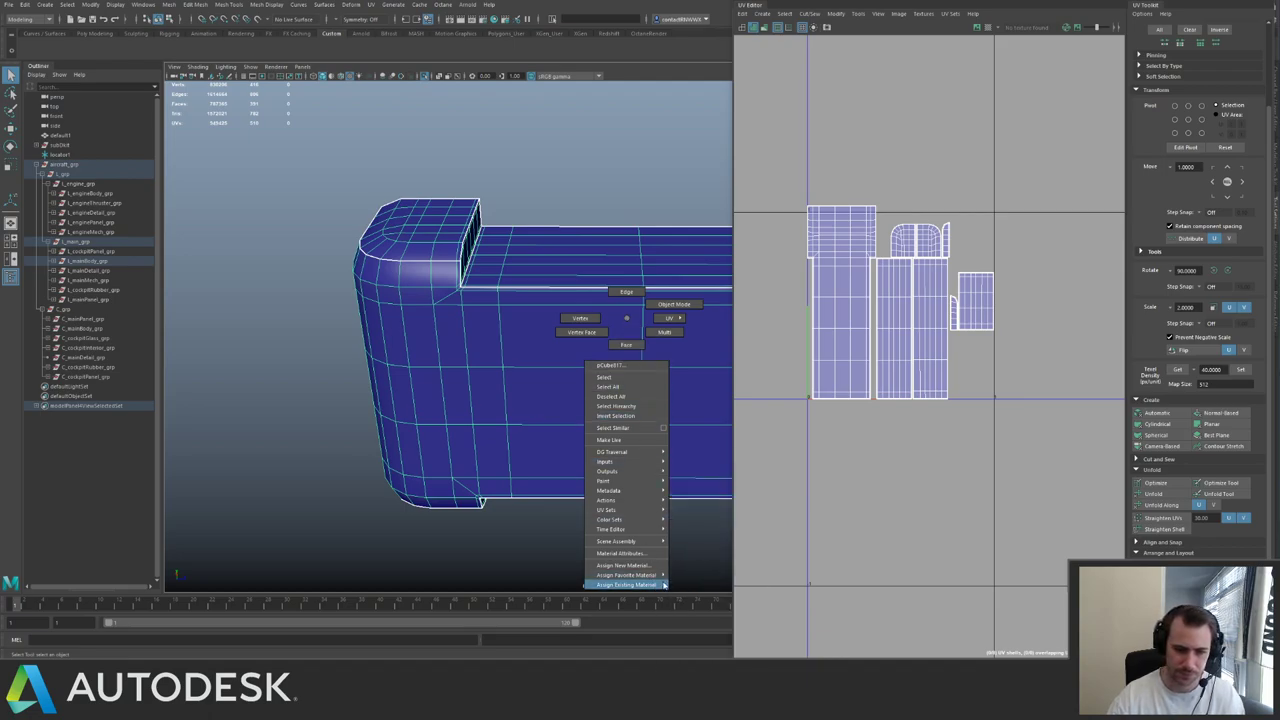
mouse_move(628, 584)
left_click(697, 590)
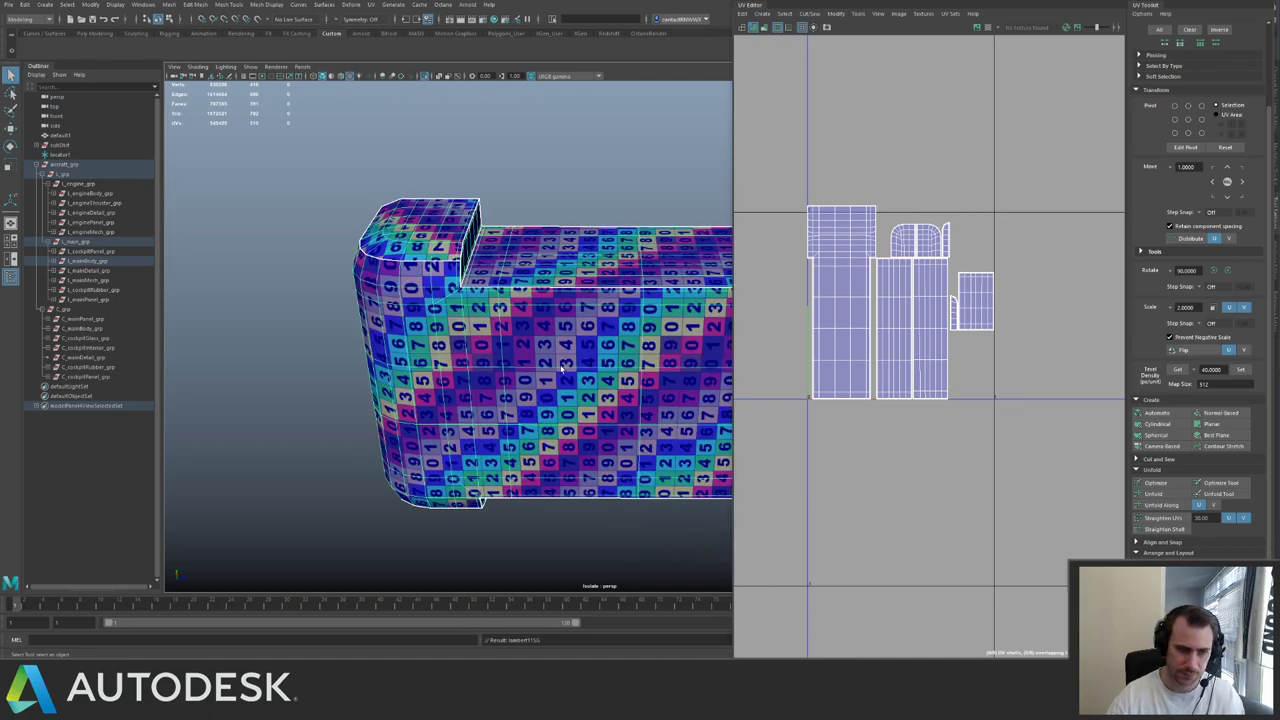
- Rotate all the part's UV shells 90 degrees, set their texel density to 40 and pack them with Layout
scroll(904, 208, "down", 3)
left_click_drag(815, 172, 1098, 378)
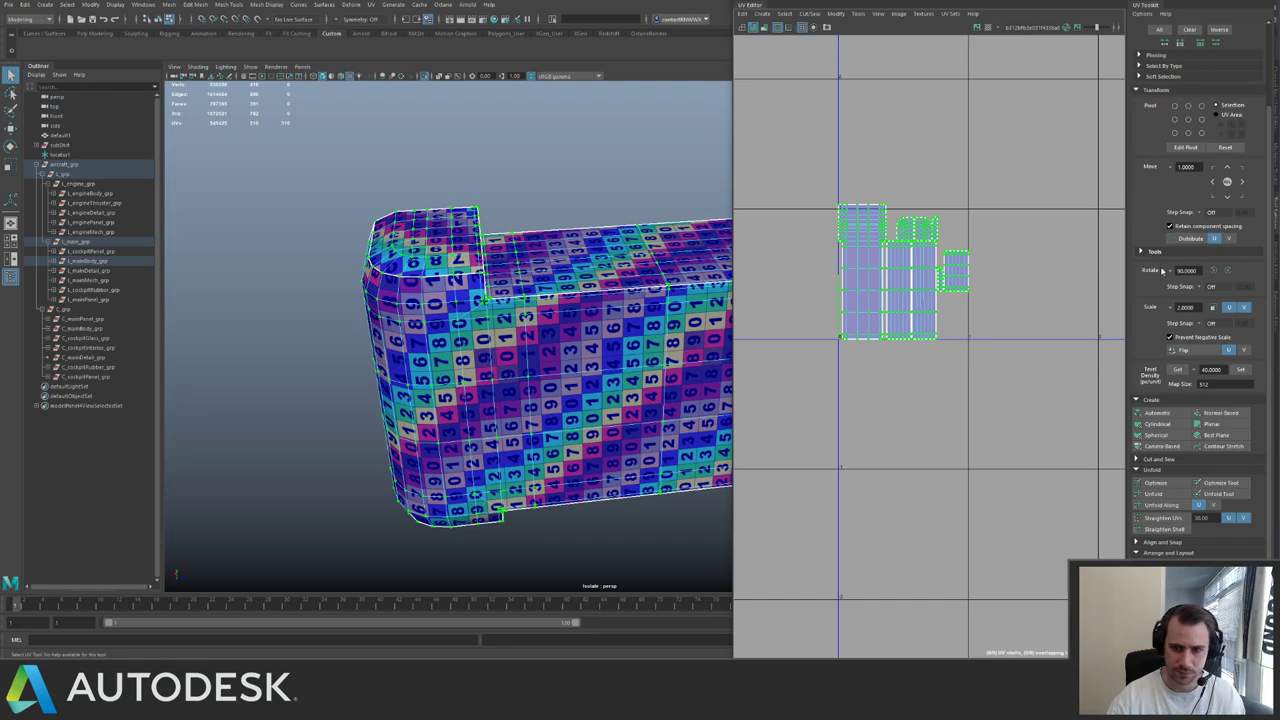
left_click(1214, 270)
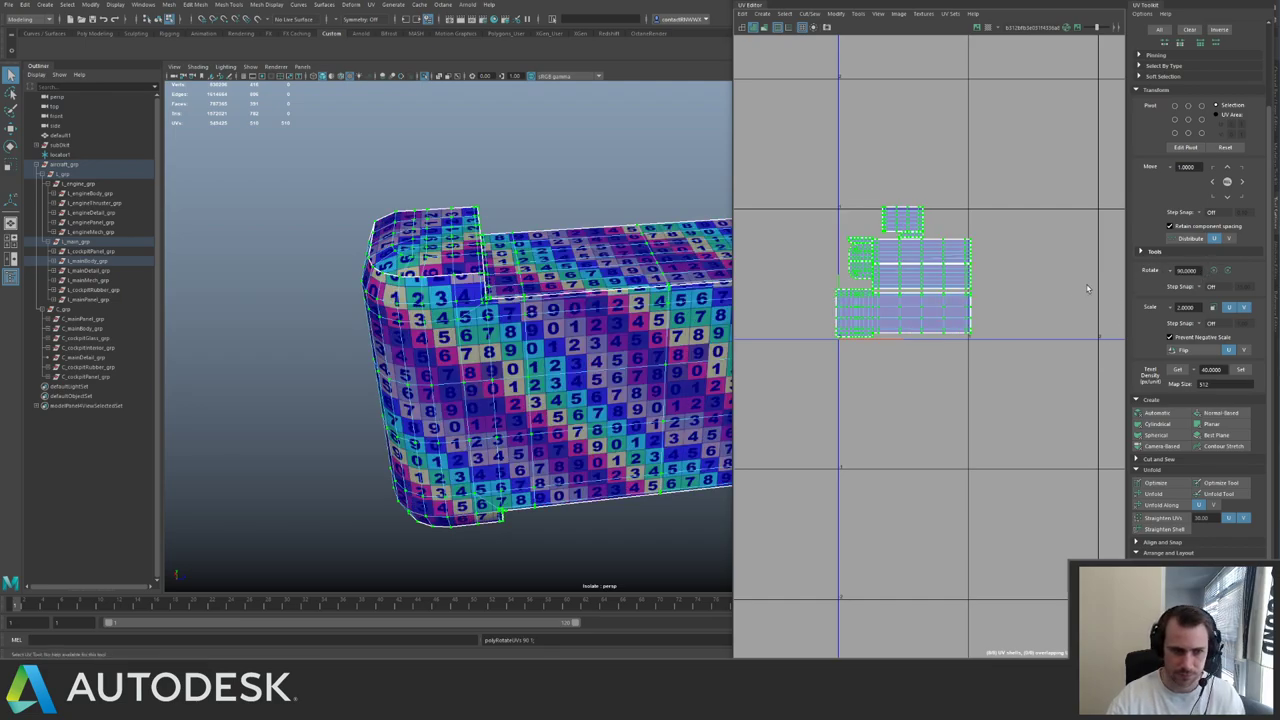
left_click(1240, 369)
key("ctrl+l")
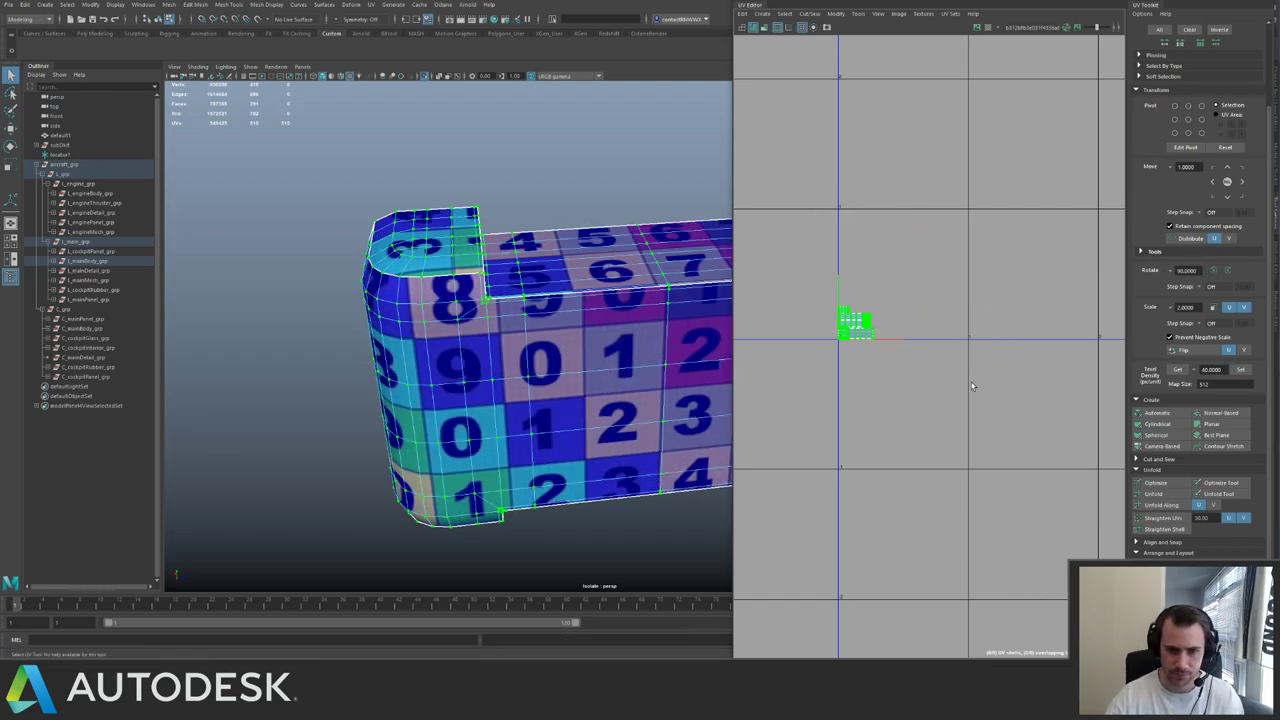
- Bring back the full scene, return the part to object mode, save the scene and clear the selection
key("ctrl+1")
scroll(594, 323, "down", 4)
left_click_drag(594, 323, 516, 308, "alt")
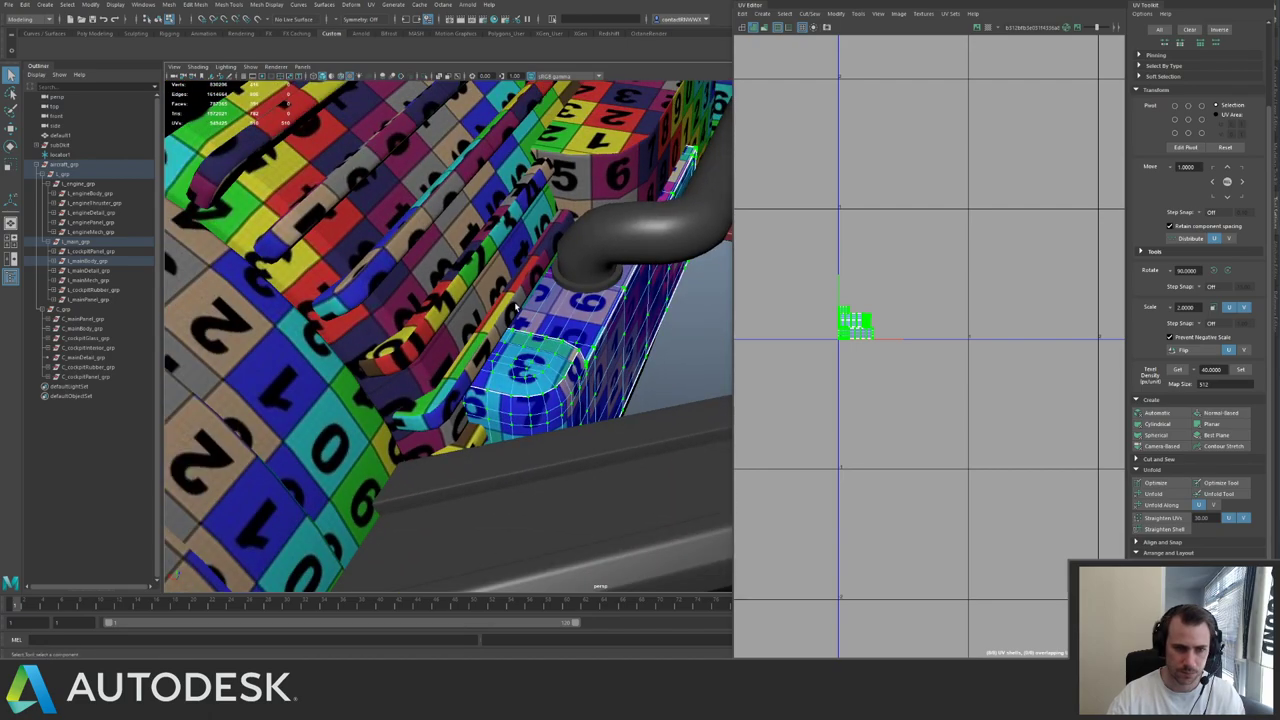
right_click_drag(571, 313, 591, 289)
key("ctrl+s")
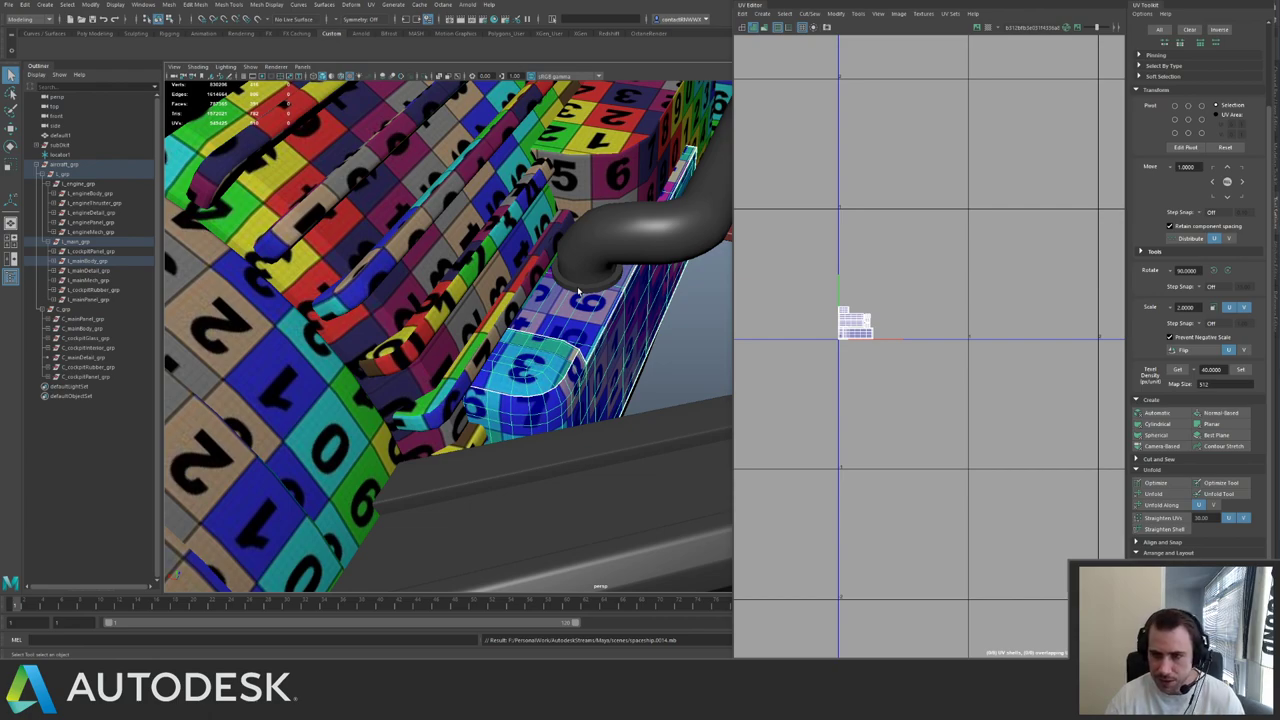
left_click(625, 394)
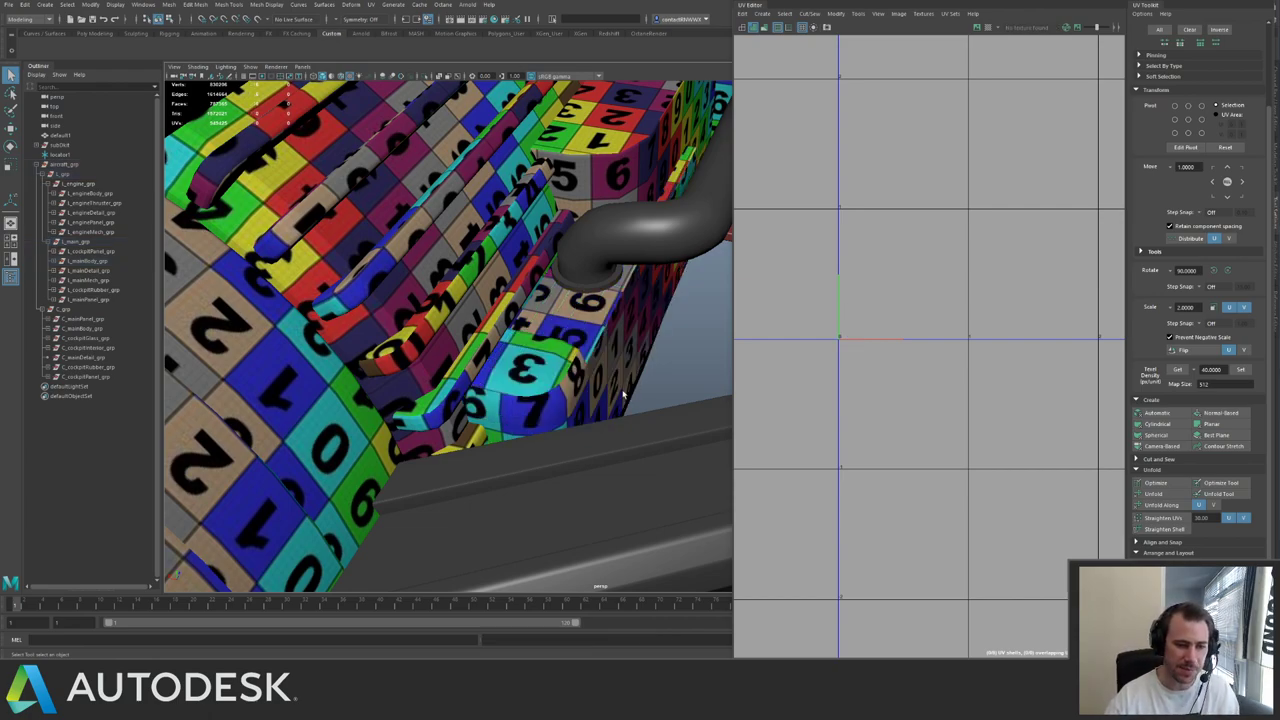
- Select the two straight tubes below the curved pipe and move and scale them lengthwise so their ends sit inside the curved arm
left_click(633, 462)
left_click_drag(633, 462, 428, 413, "alt")
left_click(440, 339)
left_click(527, 331, "shift")
key("1")
key("ctrl+1")
key("ctrl+1")
key("w")
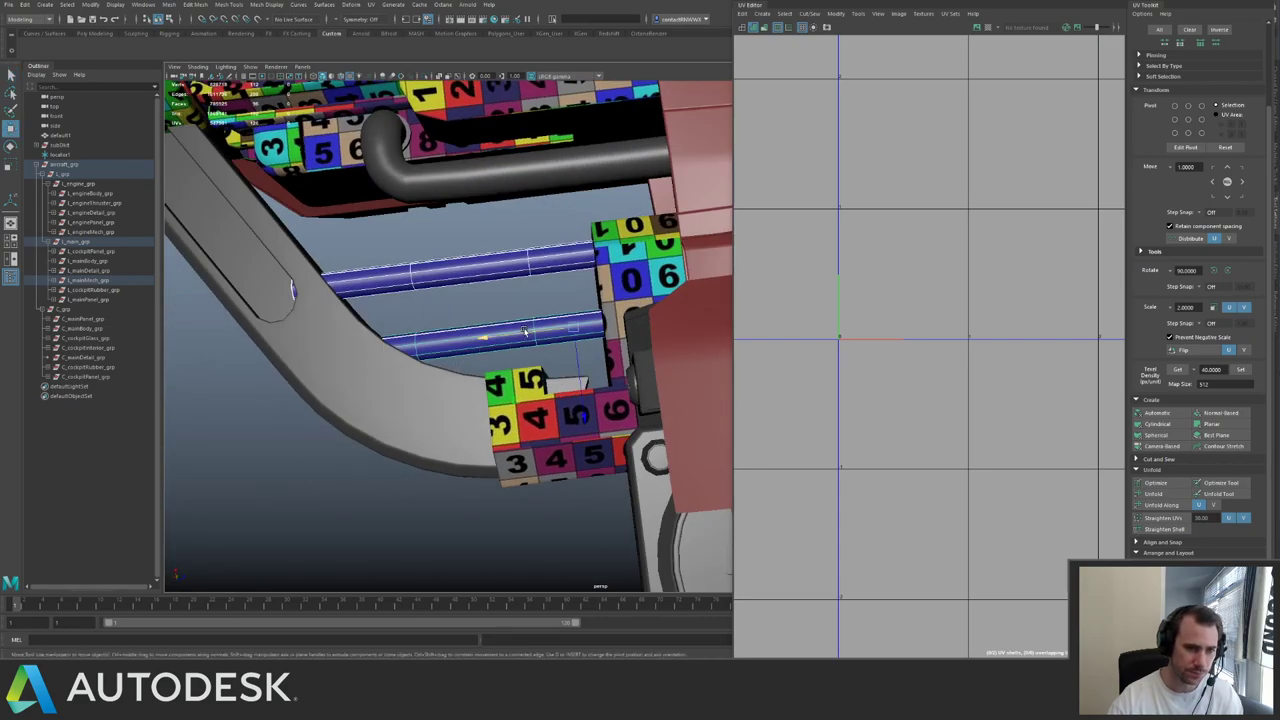
left_click_drag(519, 334, 442, 346)
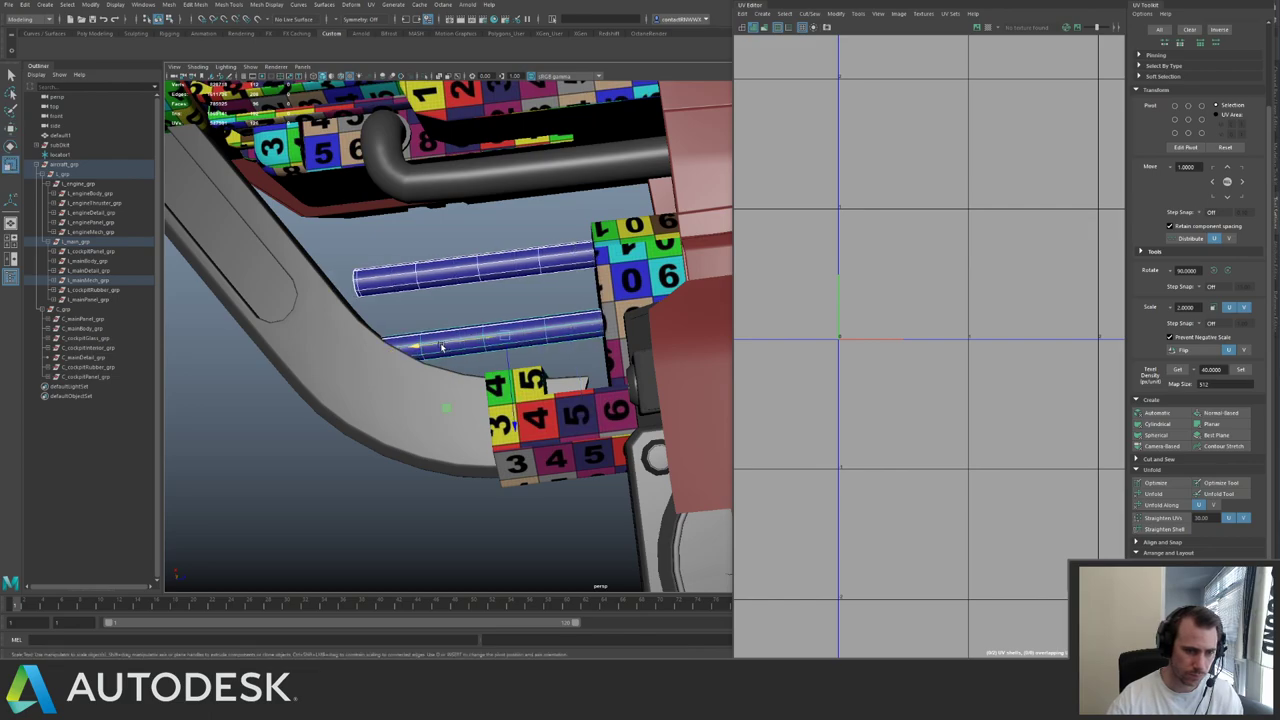
left_click_drag(419, 347, 393, 350)
right_click_drag(588, 319, 434, 310, "alt")
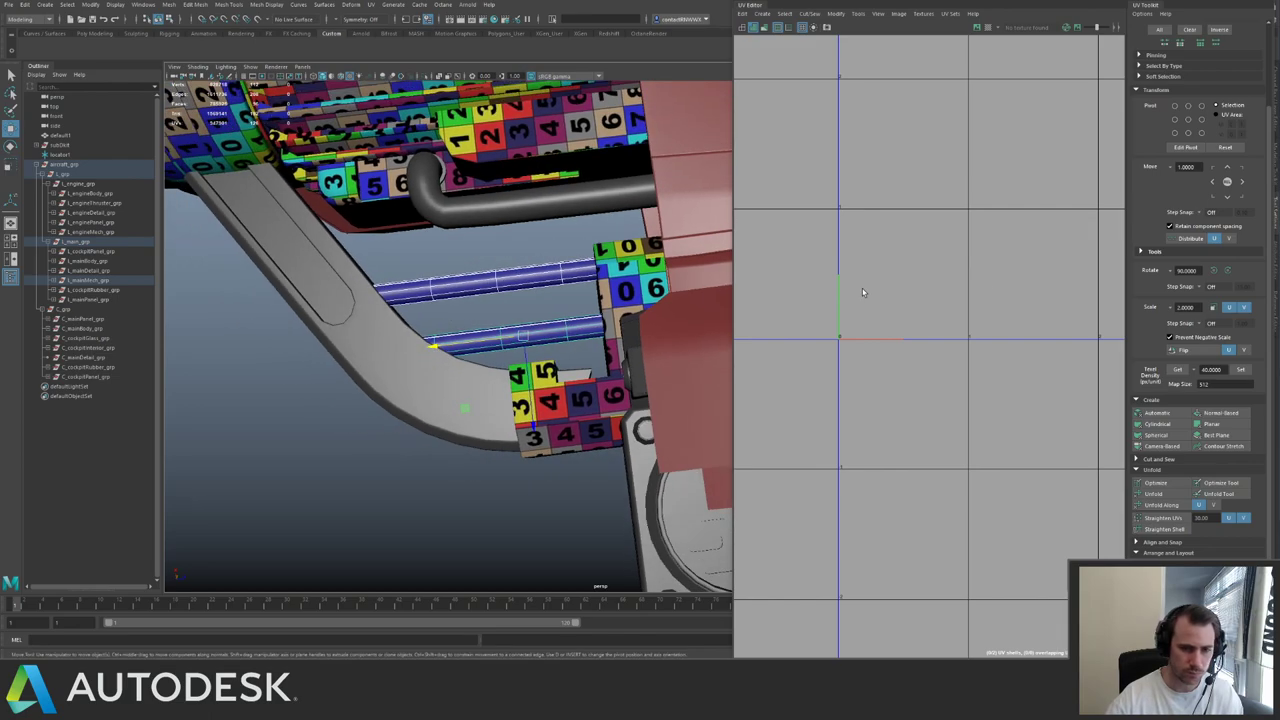
- Select all UVs of the two straight tubes and unfold them along V
key("f")
right_click_drag(1016, 307, 871, 285, "alt")
right_click_drag(1021, 164, 1021, 200)
left_click_drag(852, 135, 1066, 535)
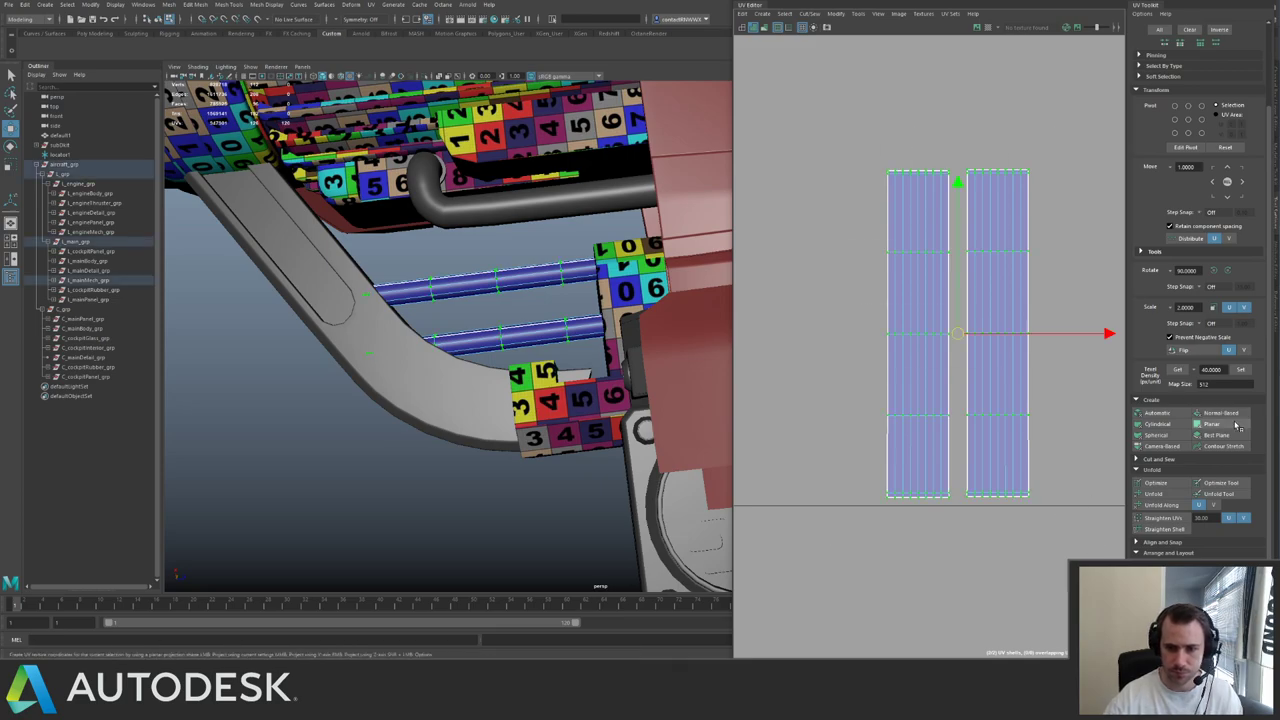
left_click(1212, 505)
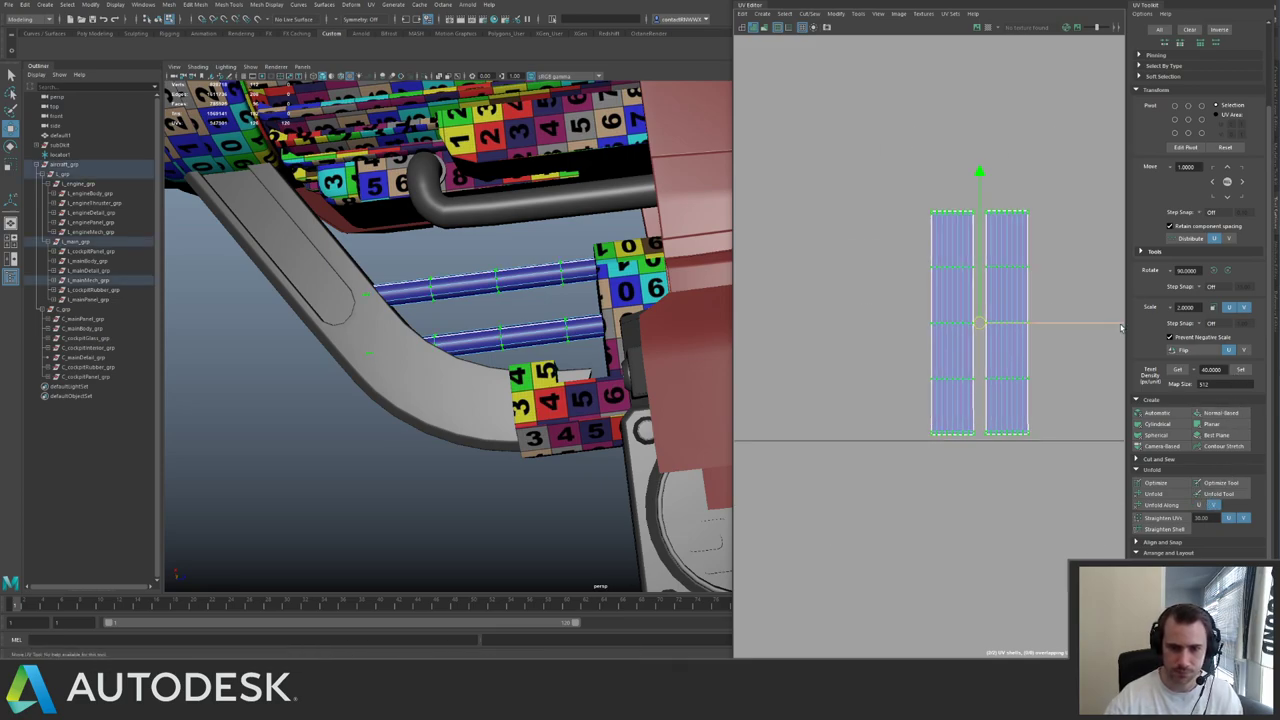
left_click(1197, 506)
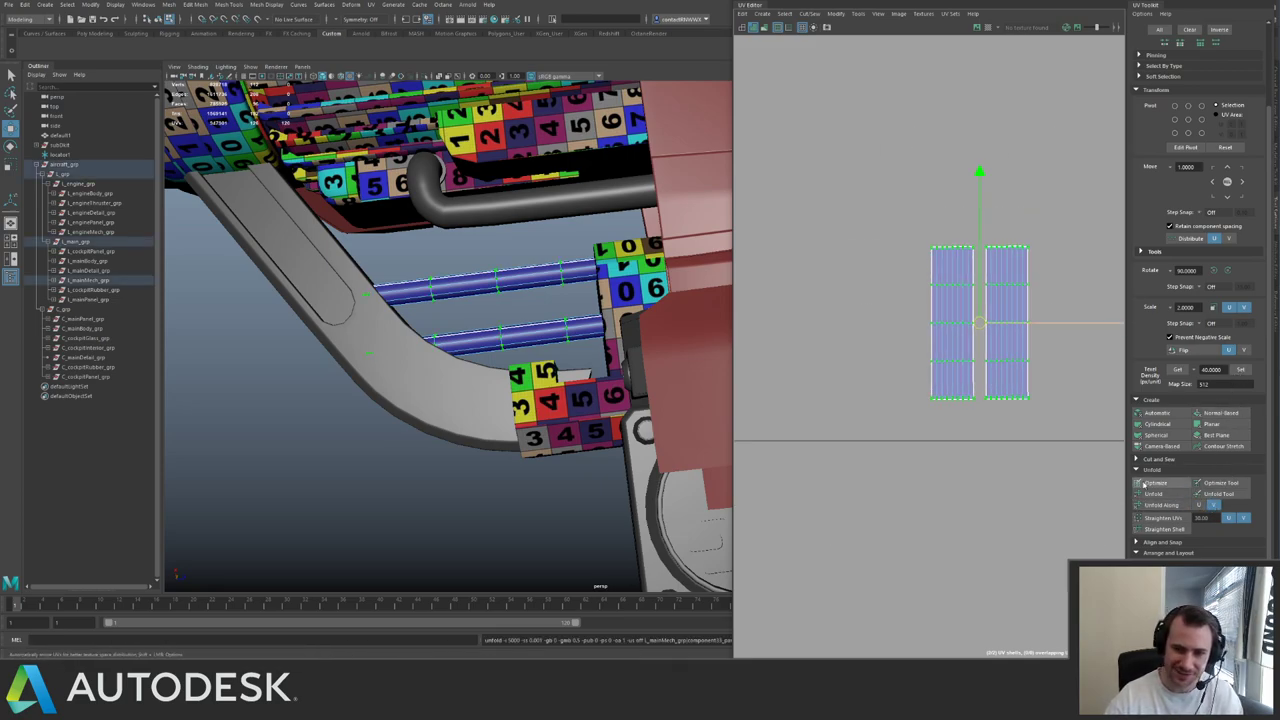
- Set the tubes' texel density to 40, pack their two shells with Layout and return to object mode
left_click(1240, 370)
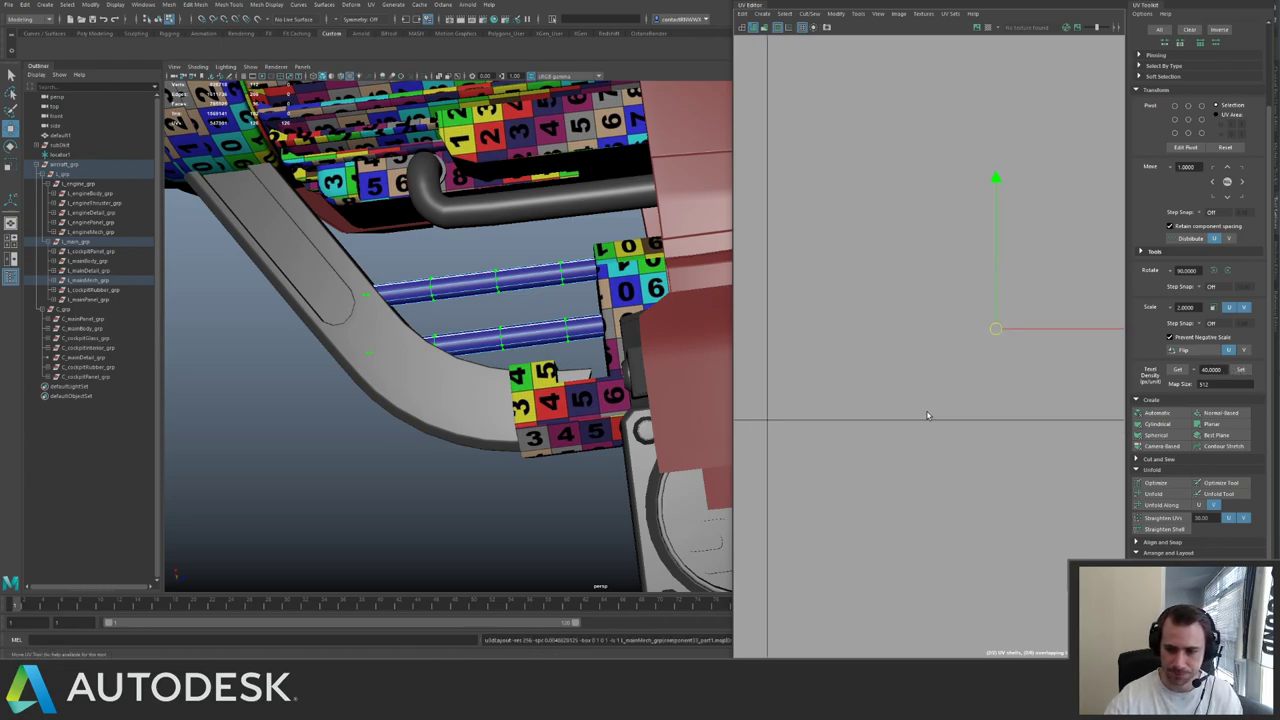
key("f")
right_click_drag(444, 387, 526, 340)
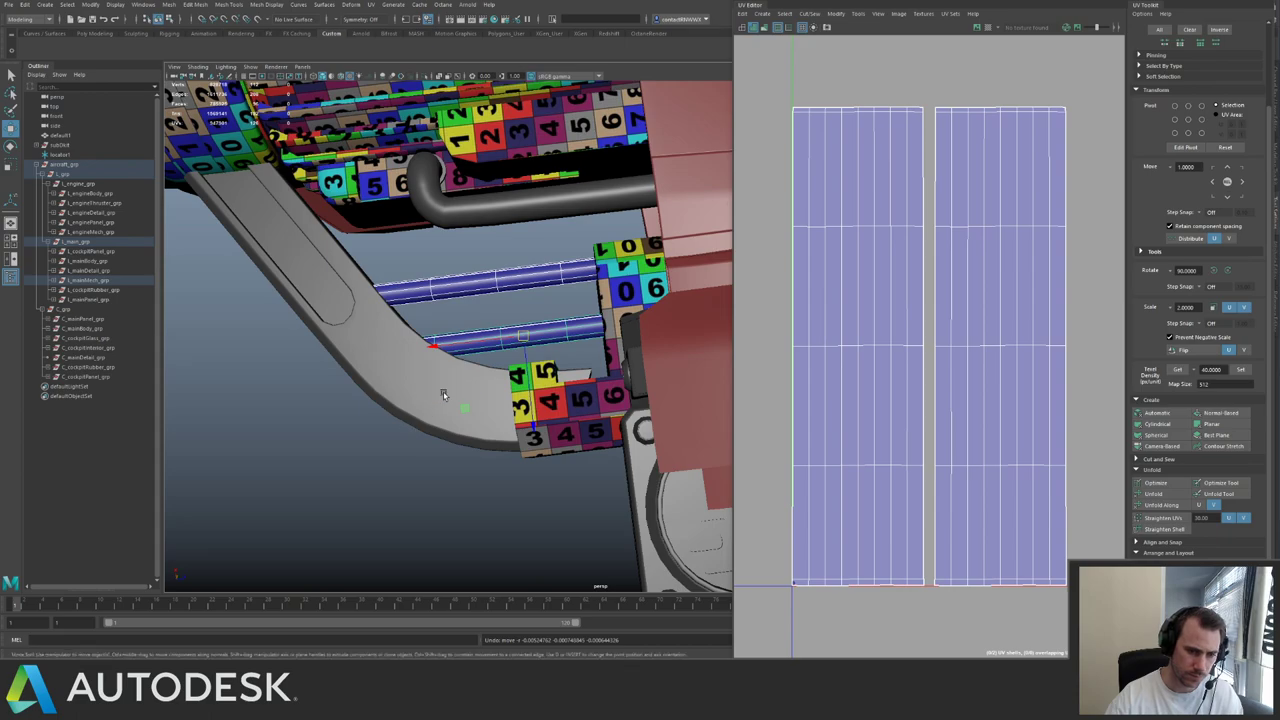
- Clear the selection and save the scene
left_click(444, 394)
left_click(366, 460)
scroll(369, 270, "down", 2)
left_click_drag(369, 270, 497, 234, "alt")
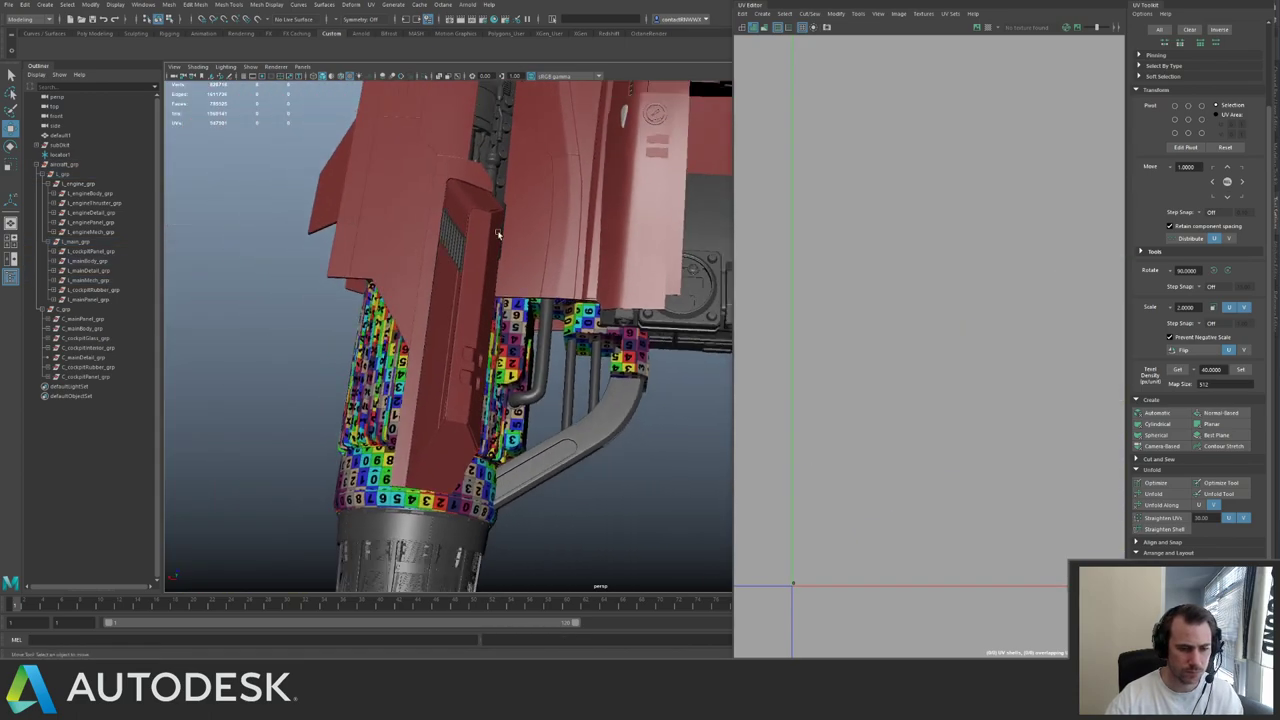
key("q")
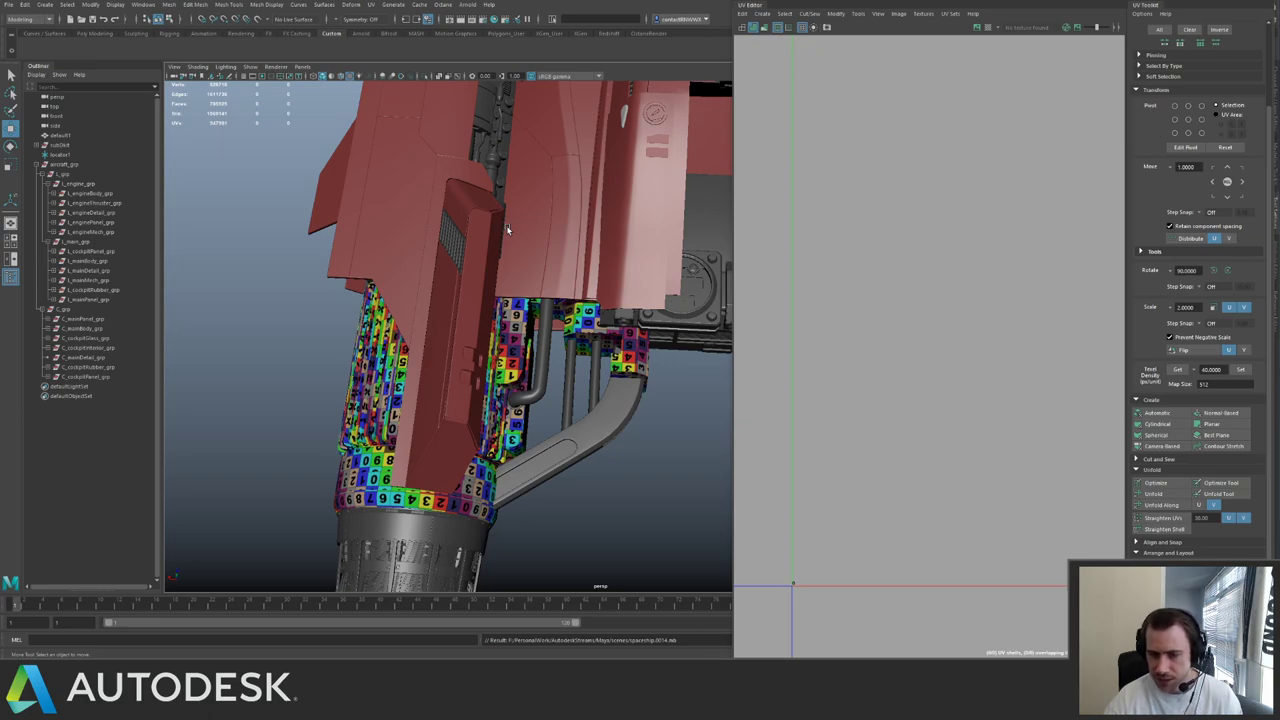
- Select the aircraft's dark rear body as a whole through its parent group, C_mainBody_grp
left_click_drag(505, 427, 425, 395, "alt")
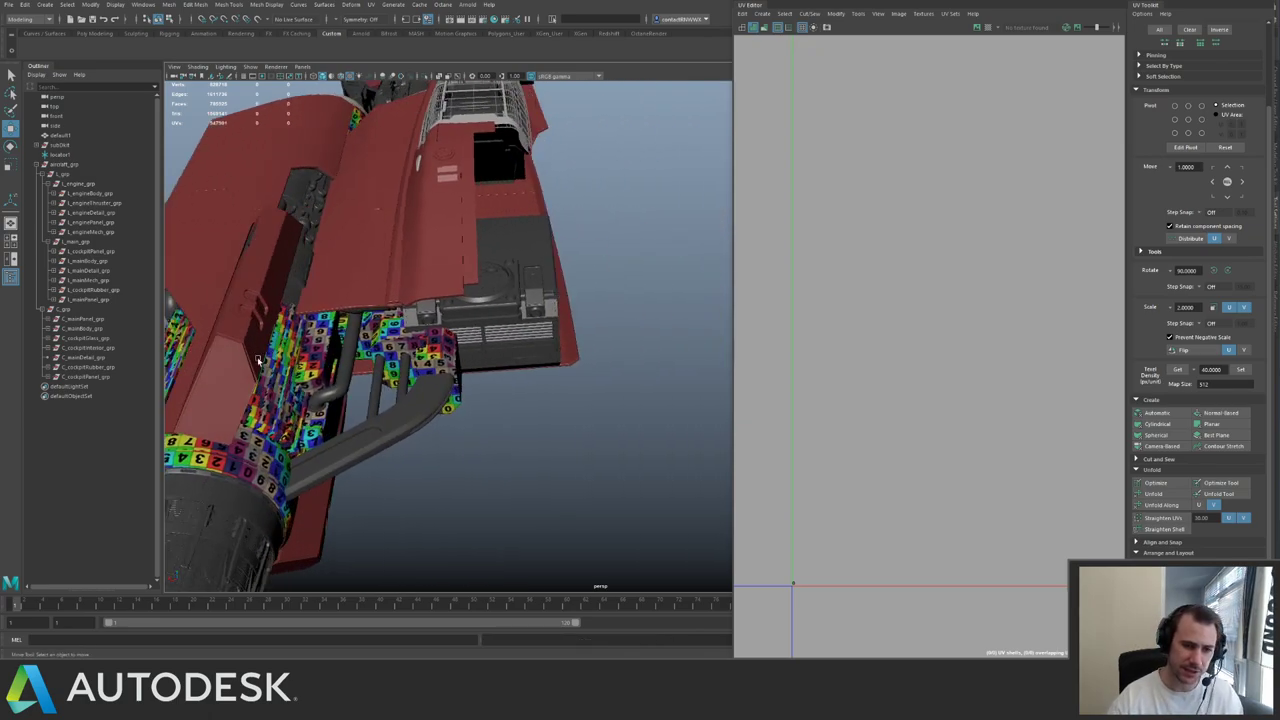
right_click_drag(425, 395, 556, 361, "alt")
left_click(530, 347)
right_click_drag(366, 361, 425, 352, "alt")
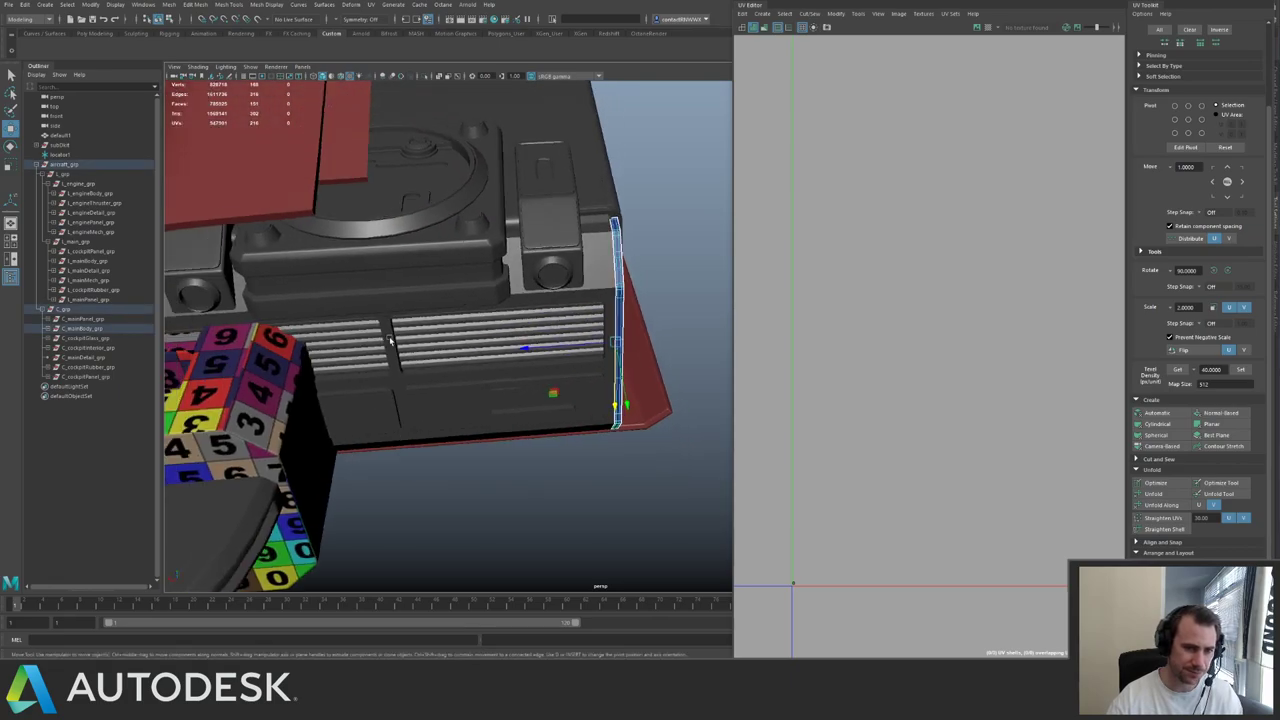
left_click_drag(425, 352, 496, 338, "alt")
left_click(496, 337)
left_click(486, 297)
right_click_drag(486, 297, 377, 303, "alt")
key("Up")
- Set the texel density of the UV shells for the rear body's top details to 40 and pack them with Layout
key("f")
right_click_drag(971, 295, 811, 257, "alt")
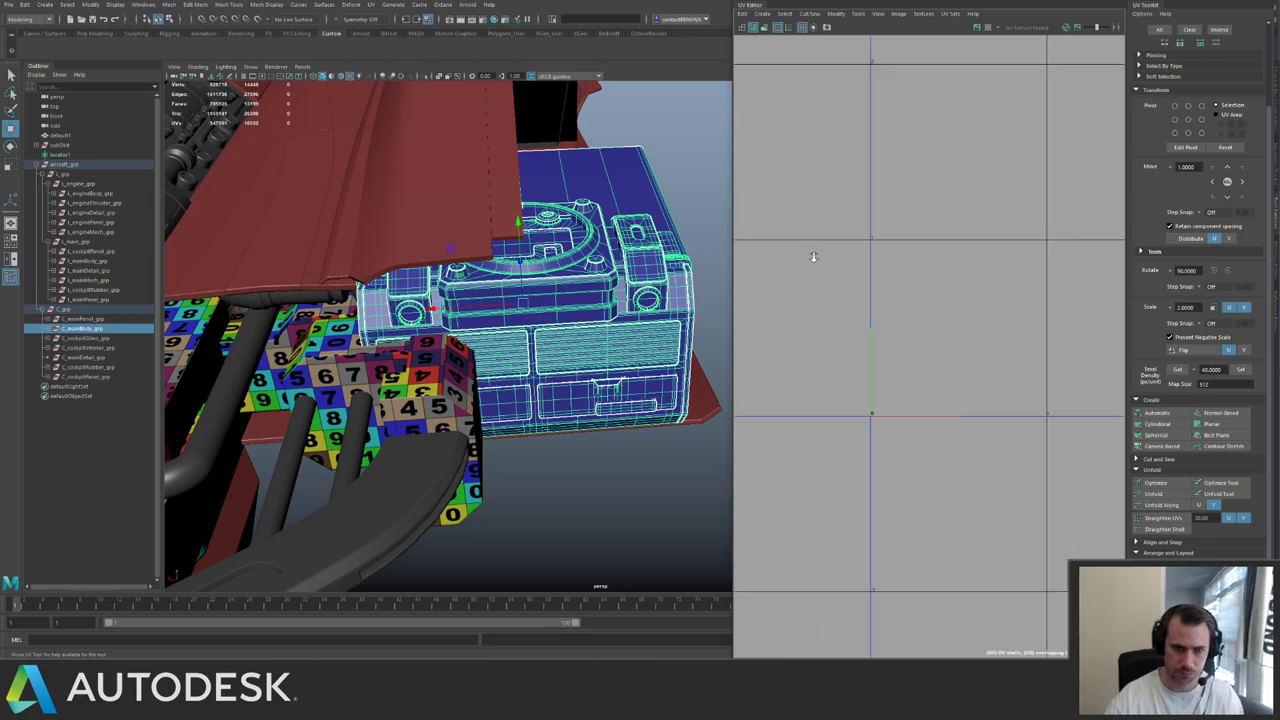
right_click_drag(1050, 297, 808, 257, "alt")
middle_click_drag(980, 258, 862, 285, "alt")
key("F12")
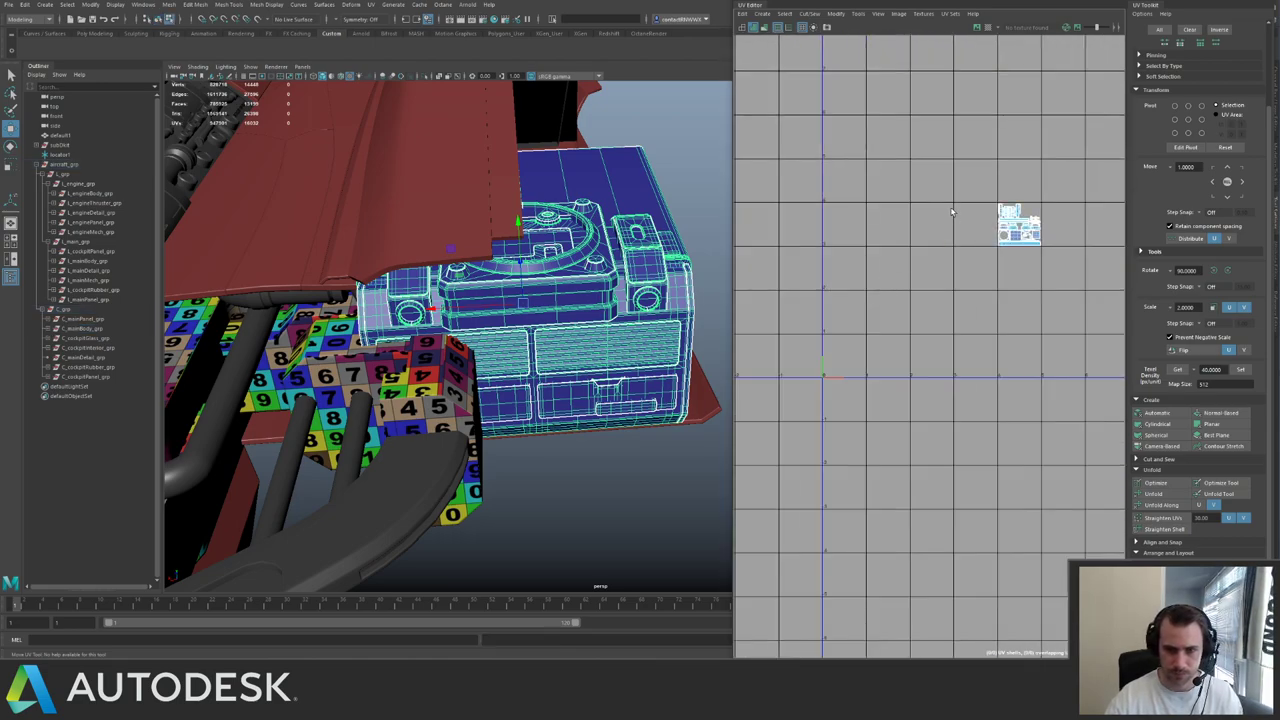
left_click_drag(955, 188, 1068, 264)
scroll(971, 236, "up", 1)
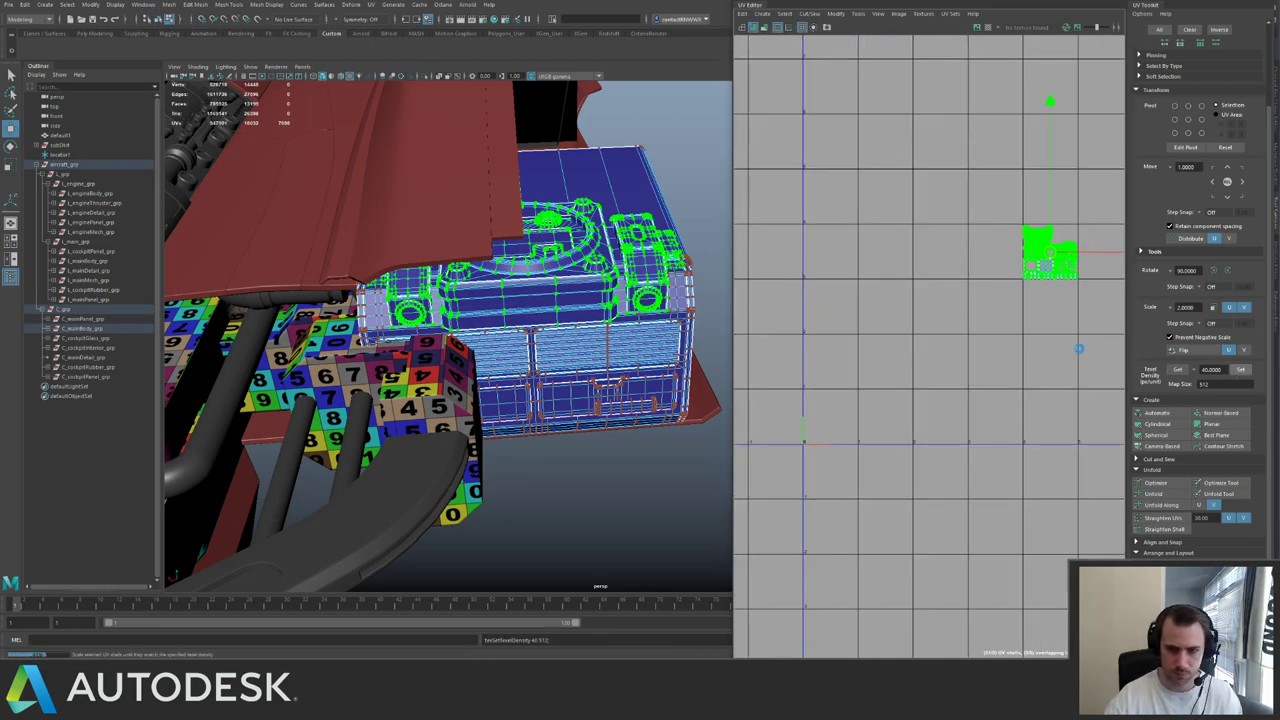
right_click_drag(1014, 315, 912, 394, "shift")
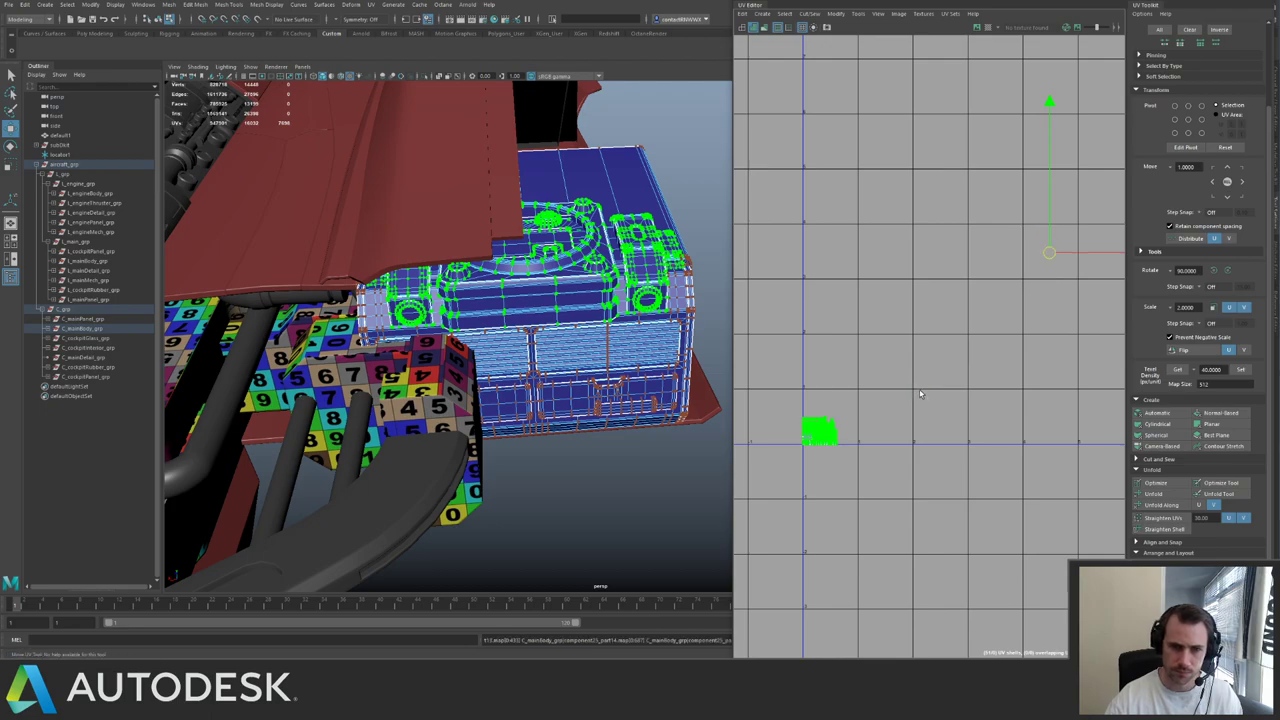
- Select the second block of UV shells for the rear body's end face, set its texel density to 40 and pack it with Layout
scroll(984, 369, "down", 4)
middle_click_drag(1032, 267, 866, 312, "alt")
left_click_drag(916, 307, 994, 382)
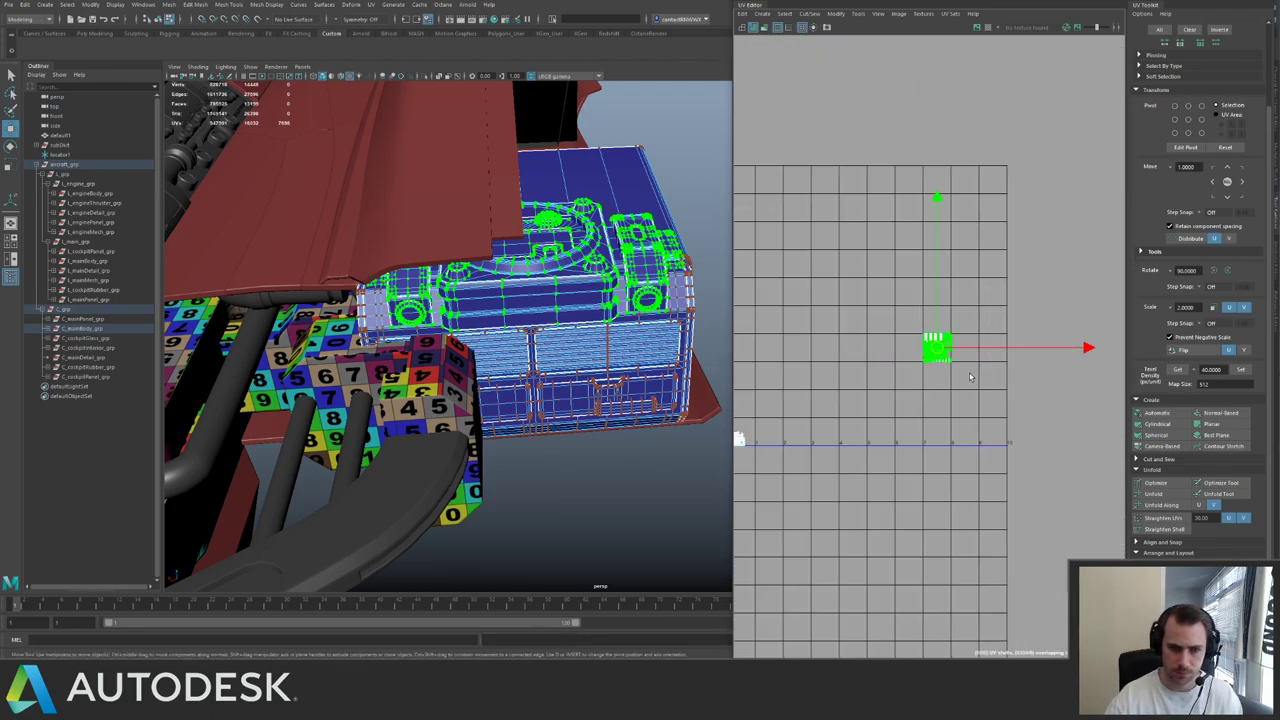
scroll(899, 352, "up", 4)
left_click(1241, 371)
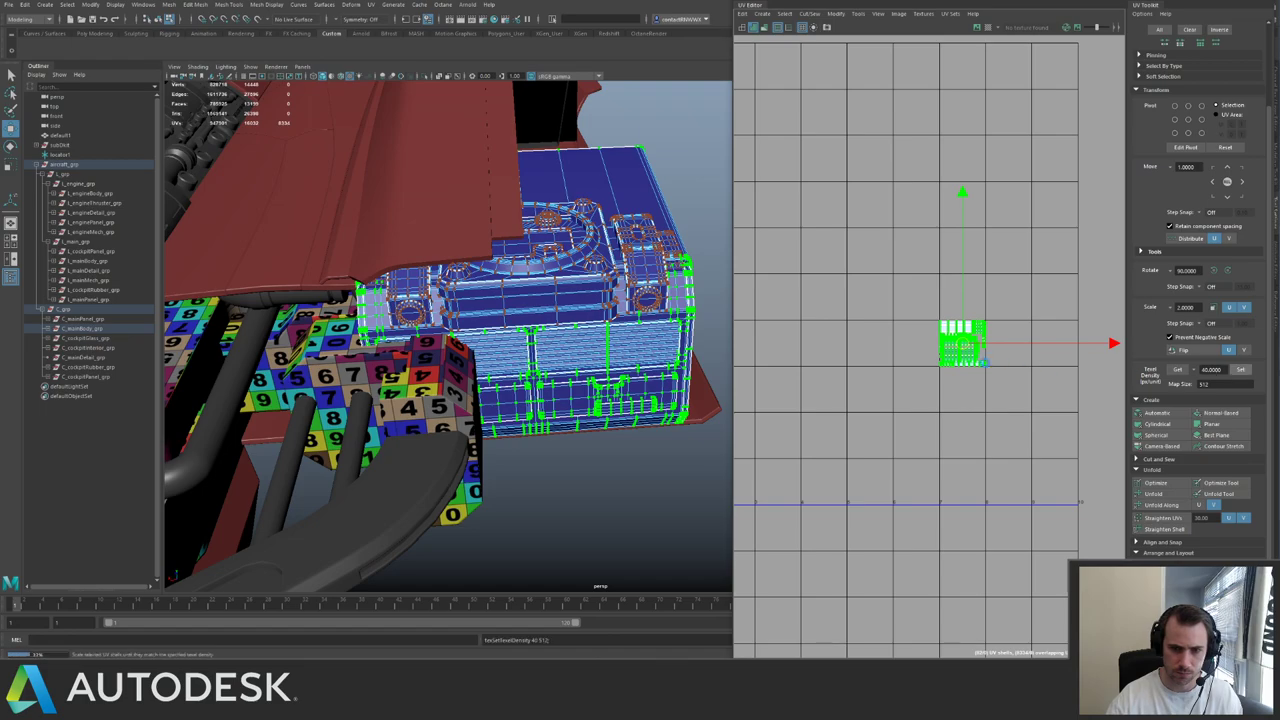
right_click_drag(987, 350, 890, 424, "shift")
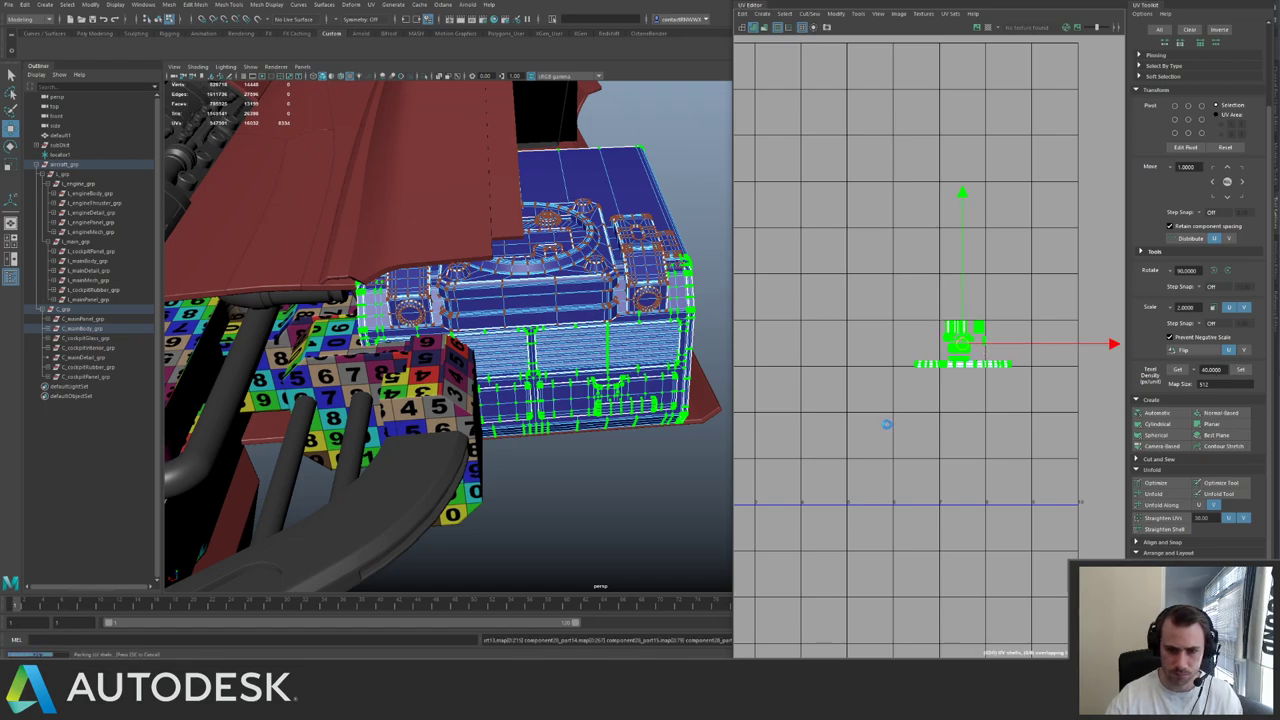
- Move the newly packed end-face shells up one UV tile, clear of the first packed block
middle_click_drag(828, 420, 864, 314, "alt")
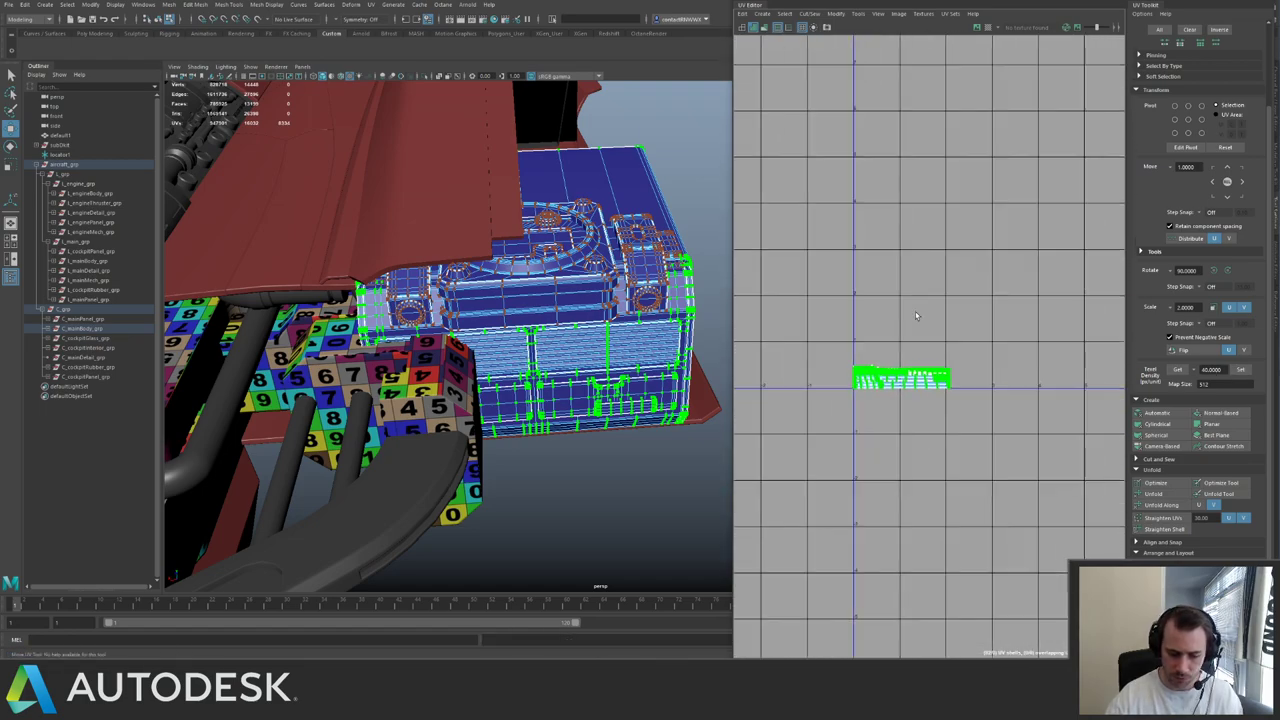
key("Up")
left_click_drag(659, 258, 480, 220, "alt")
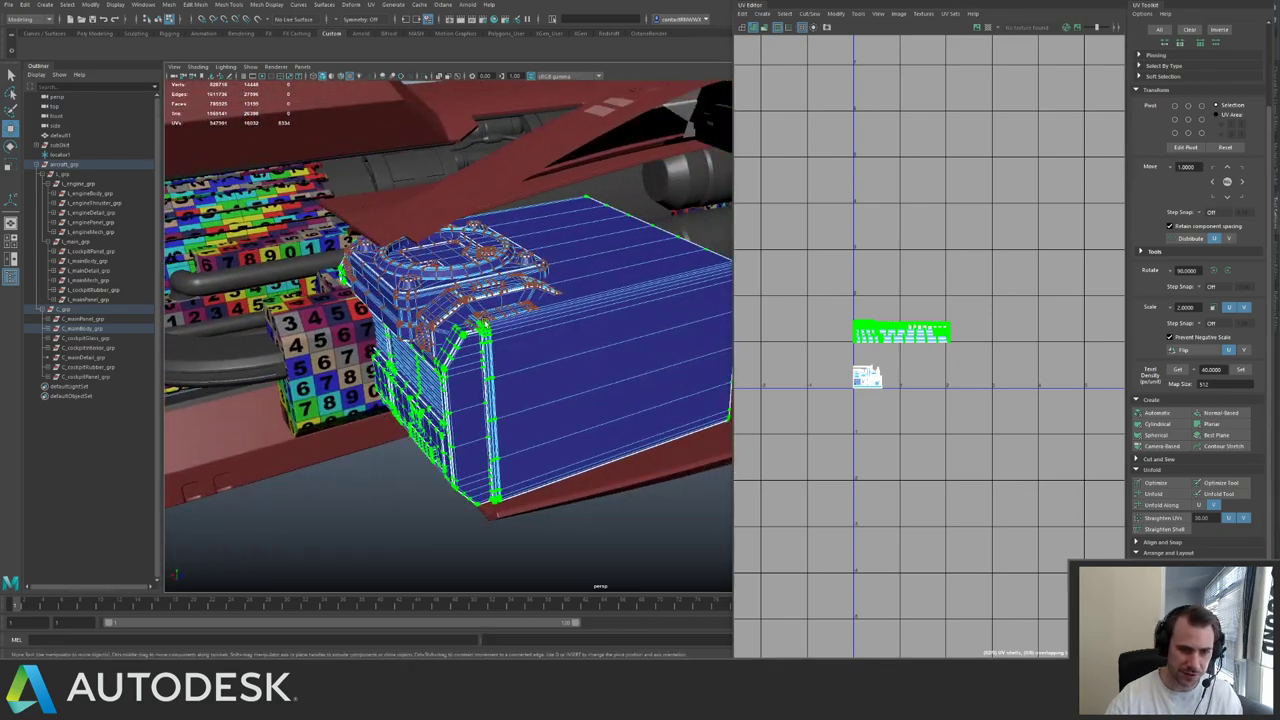
- Switch back to object selection and select the large box of the rear body beside the end-face details
key("q")
key("F8")
left_click(574, 306)
left_click_drag(575, 308, 607, 333, "alt")
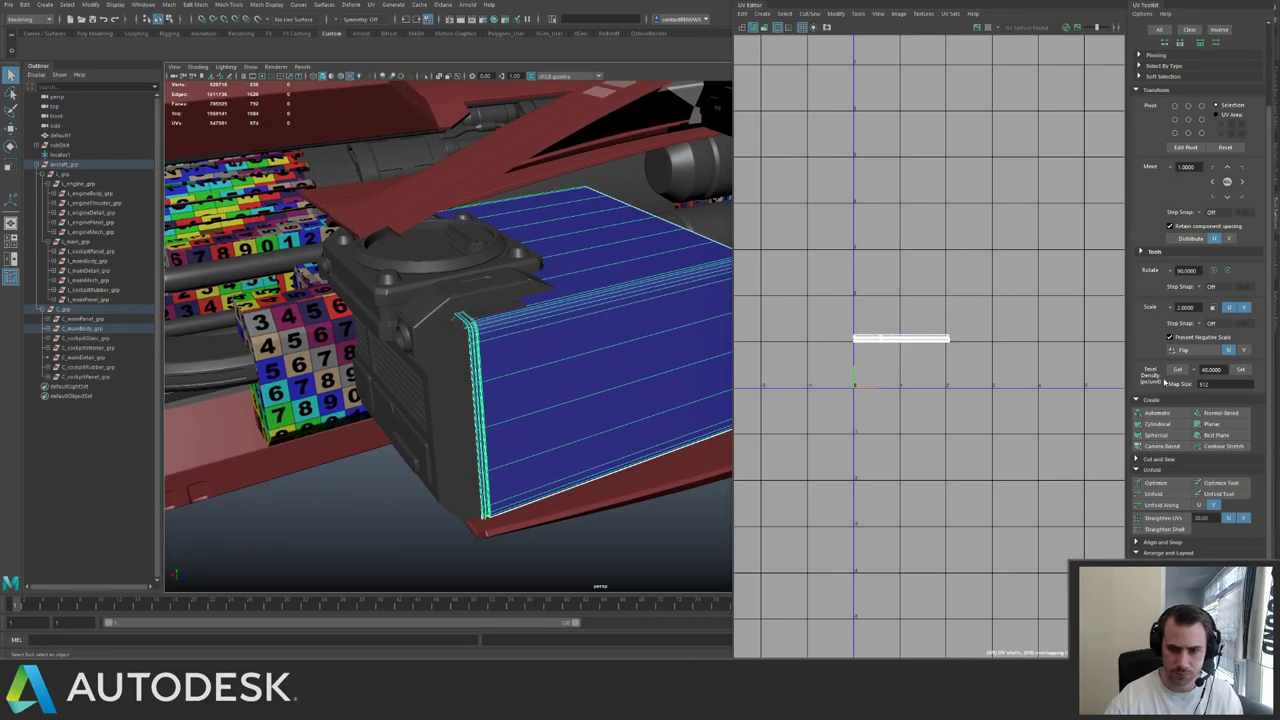
- Try an Automatic UV projection on the whole selected box and undo it
left_click(1158, 412)
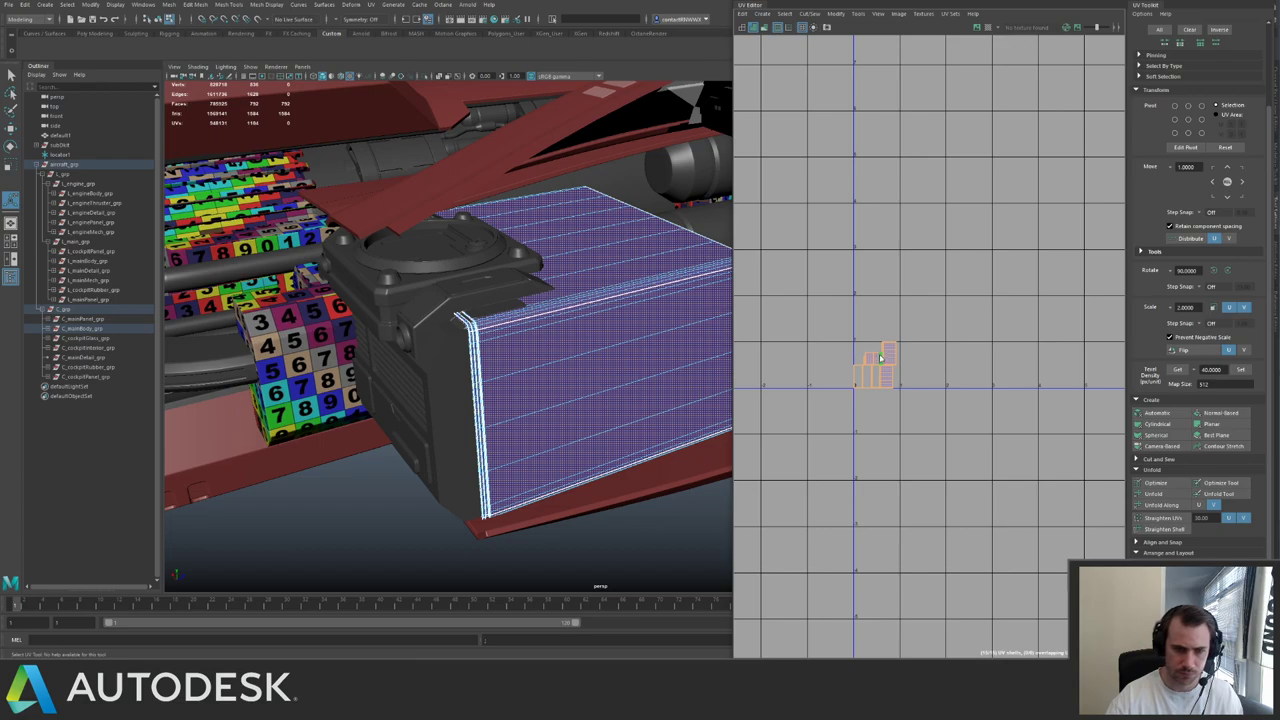
scroll(821, 361, "up", 5)
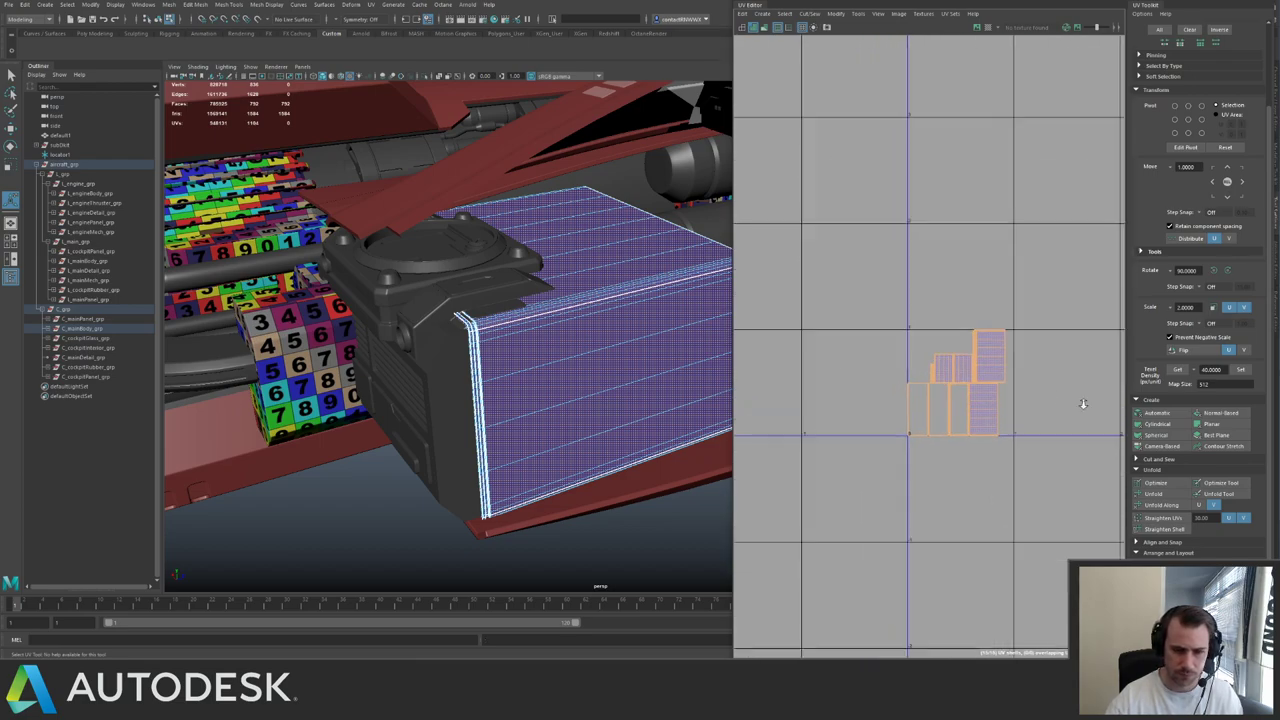
middle_click_drag(959, 331, 860, 351, "alt")
key("ctrl+z")
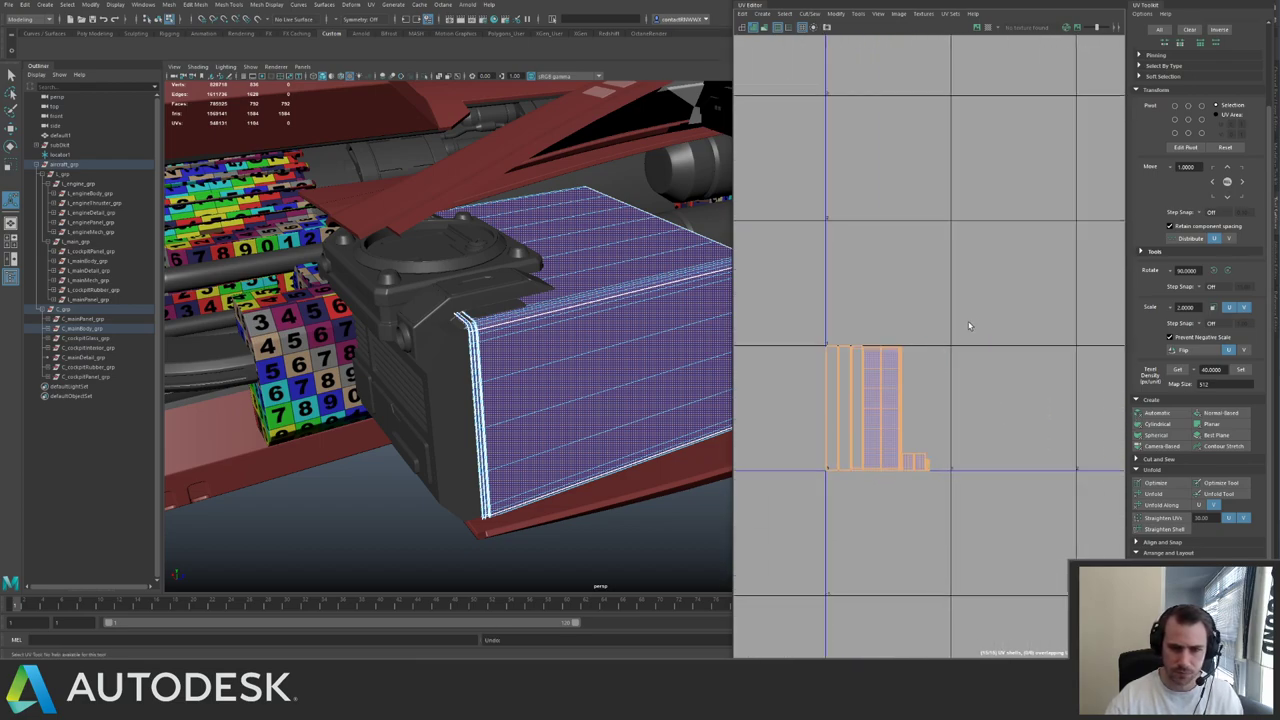
key("ctrl+z")
middle_click_drag(1037, 285, 923, 354, "alt")
key("ctrl+z")
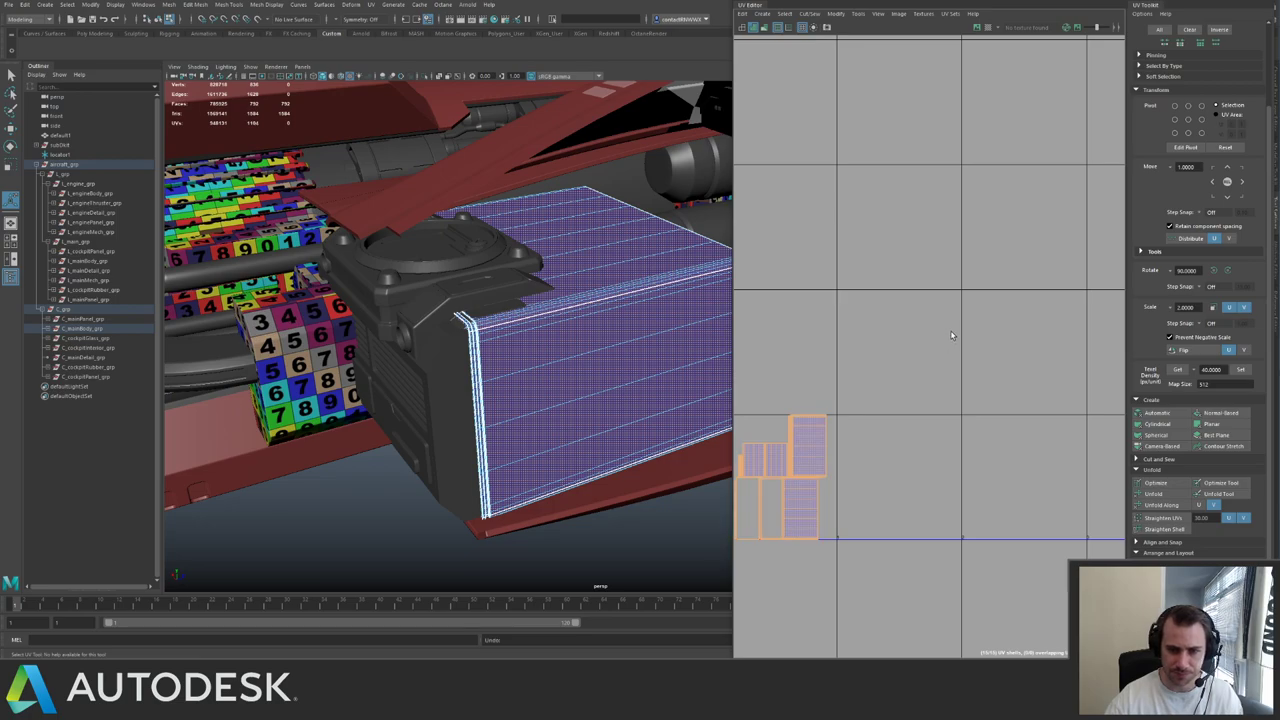
scroll(917, 331, "down", 2)
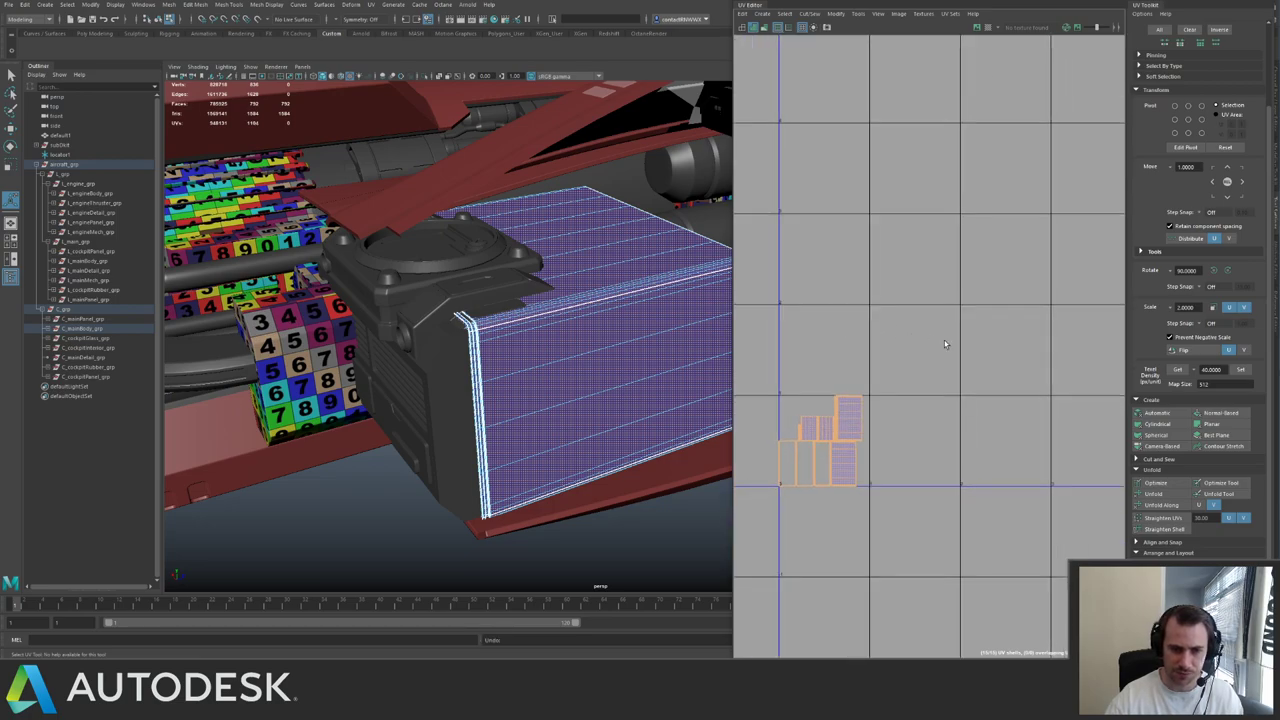
scroll(944, 342, "down", 1)
left_click_drag(585, 400, 627, 434, "alt")
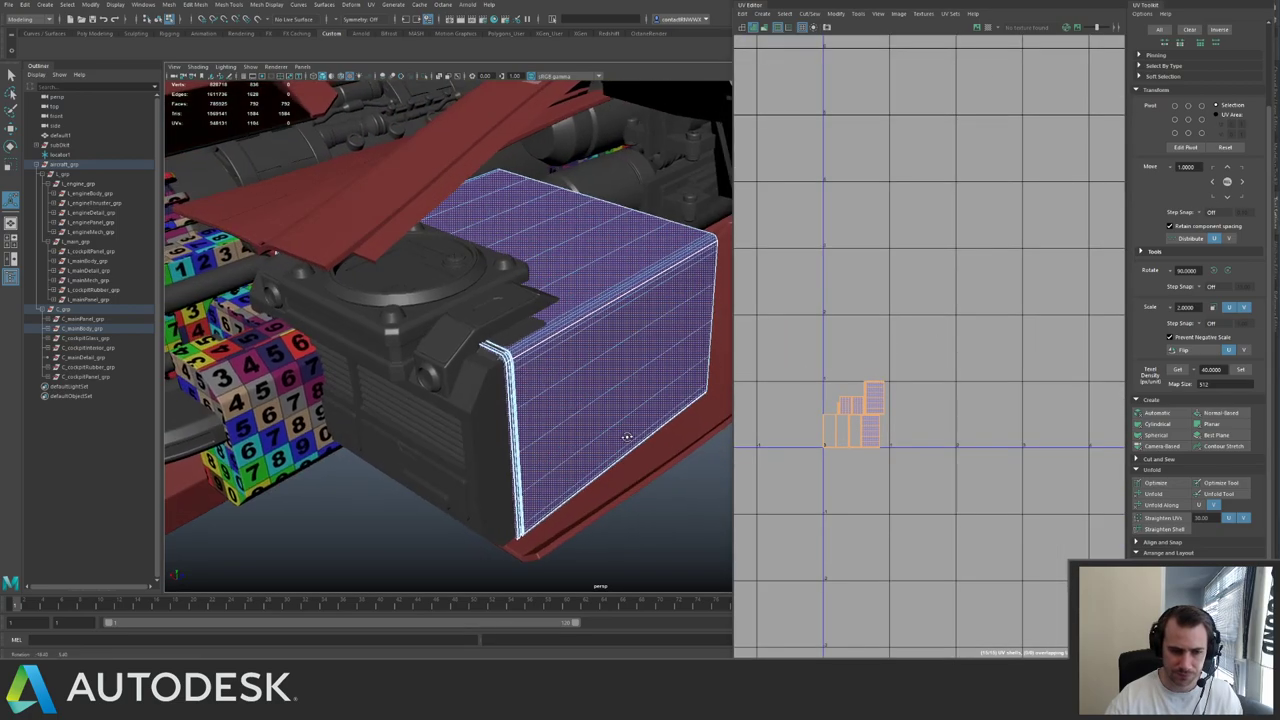
key("ctrl+z")
key("ctrl+z")
- Select all UVs of the box's two thin strip-shaped shells and unfold them
right_click_drag(799, 388, 925, 438, "alt")
right_click_drag(930, 430, 985, 430)
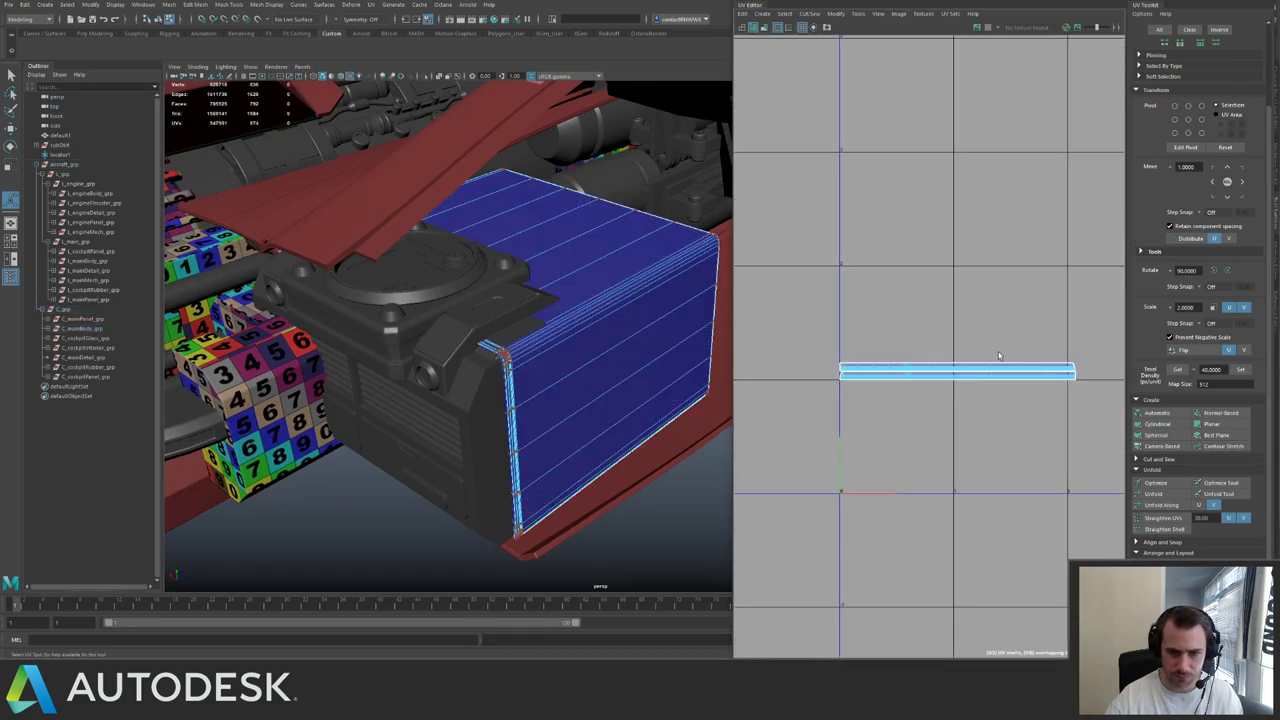
left_click_drag(1040, 388, 988, 351)
right_click_drag(972, 356, 1042, 408, "ctrl")
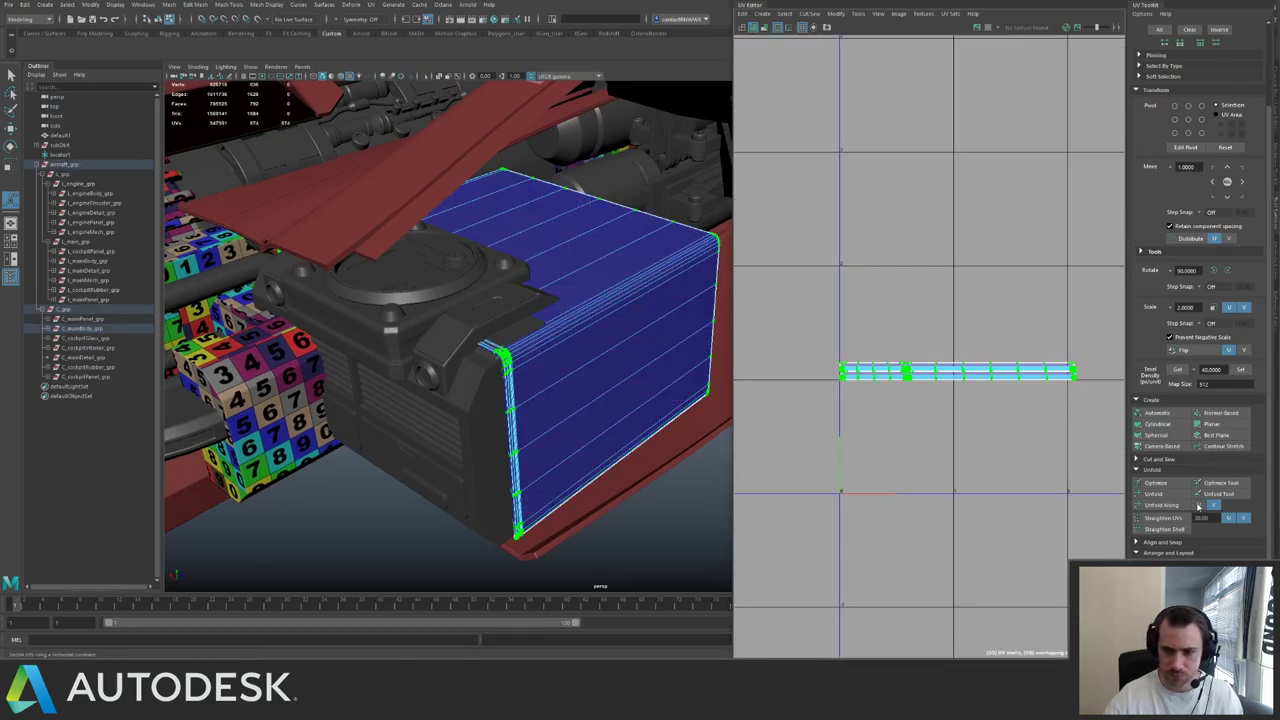
left_click(1154, 494)
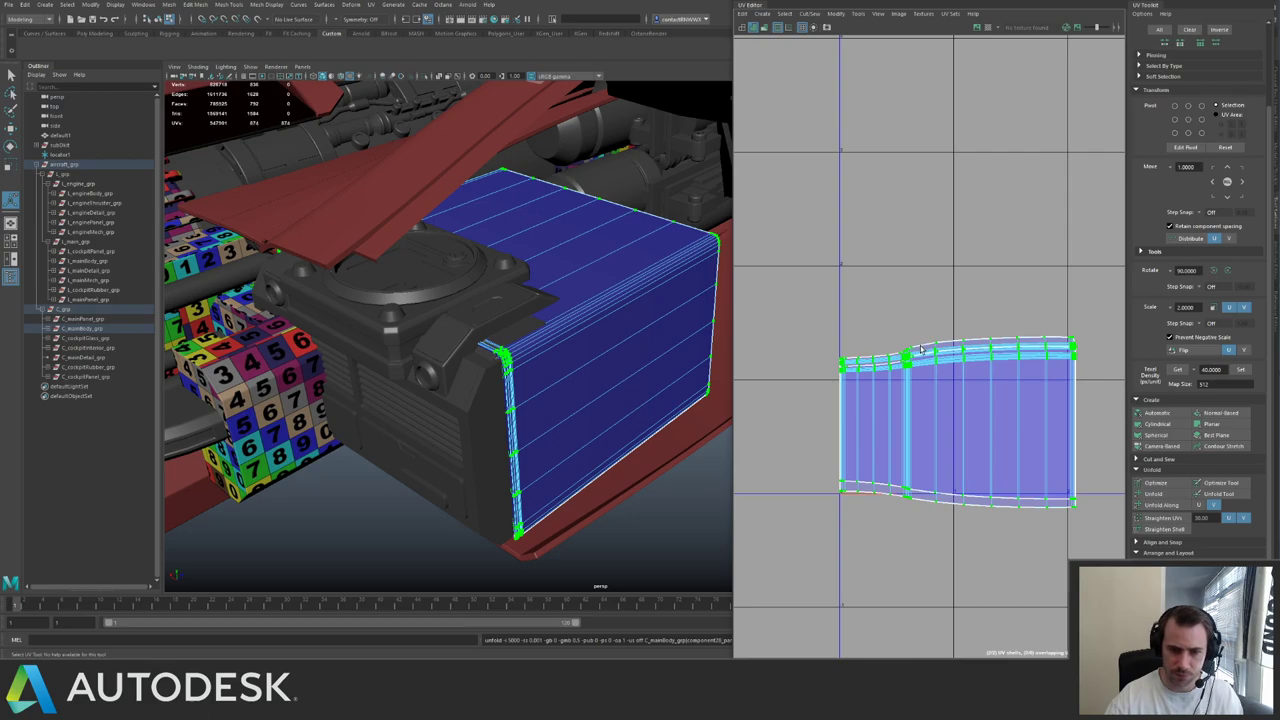
- Set the texel density of the unfolded box shells to 40 and straighten their UVs
scroll(922, 348, "up", 2)
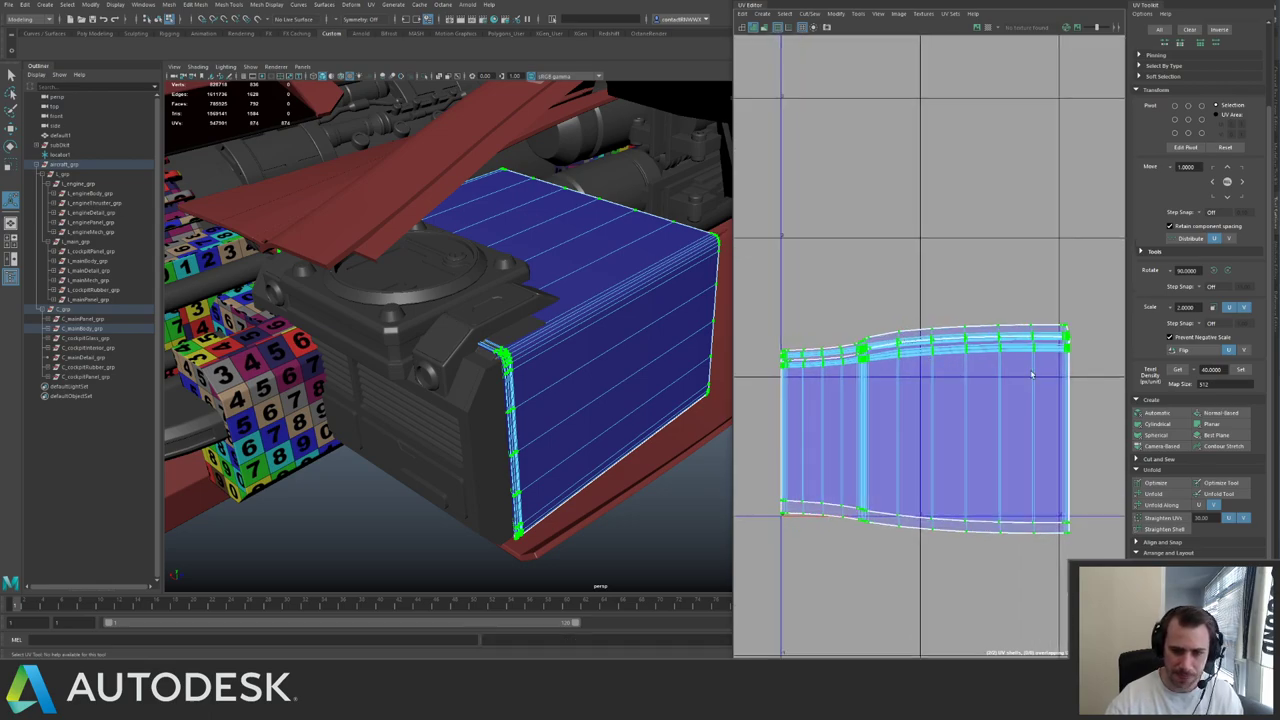
left_click(1241, 370)
scroll(916, 388, "up", 3)
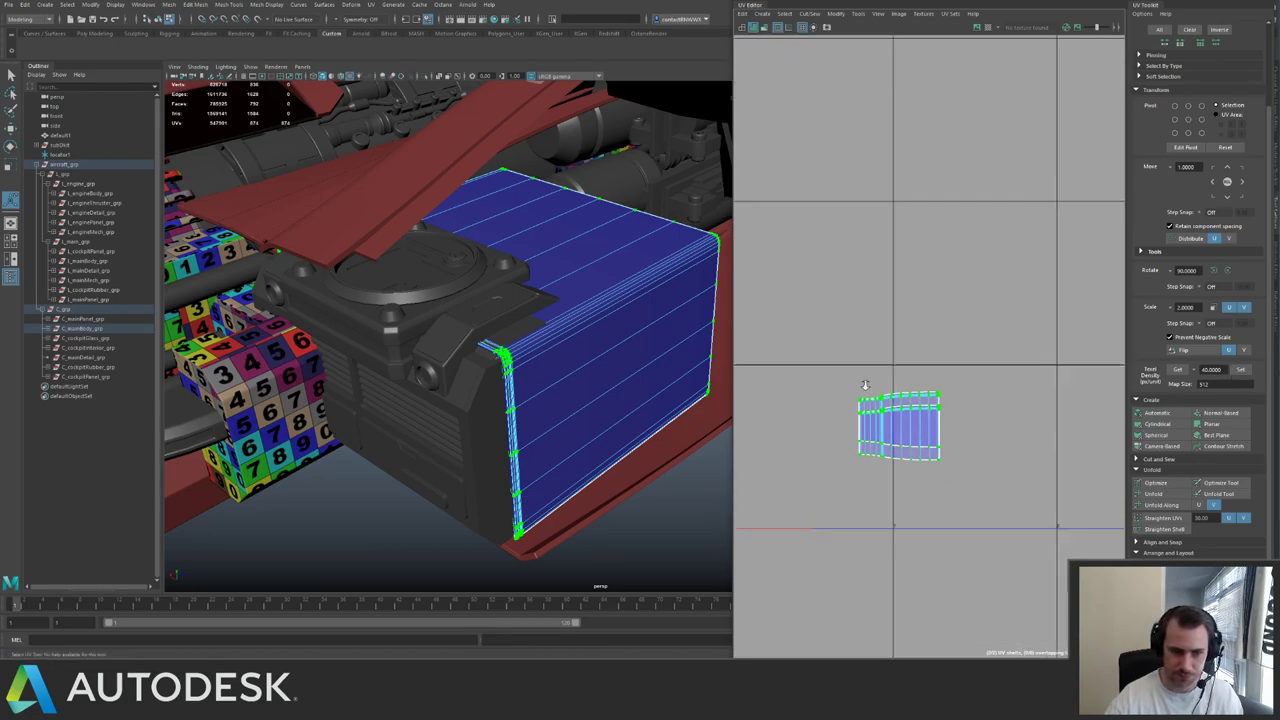
left_click(1172, 518)
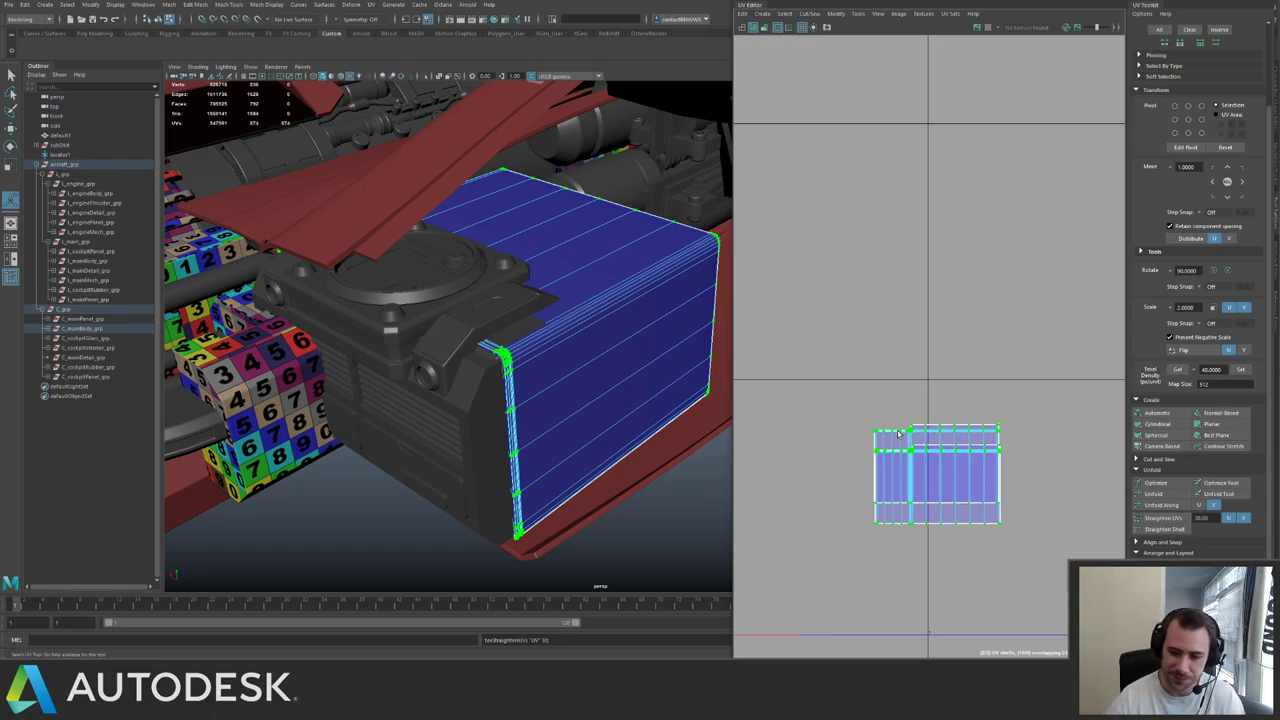
- Select one of the two overlapping box shells and move it up, clear of the other
left_click(853, 431)
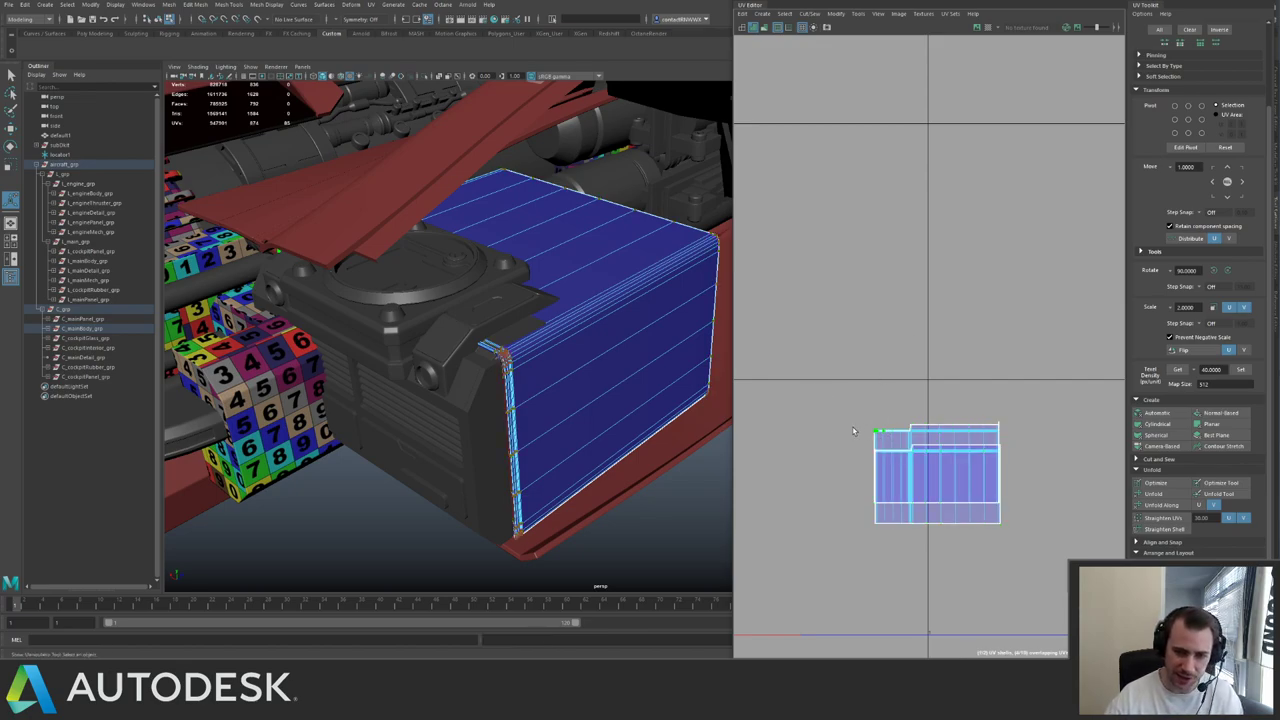
key("w")
left_click_drag(937, 463, 946, 338)
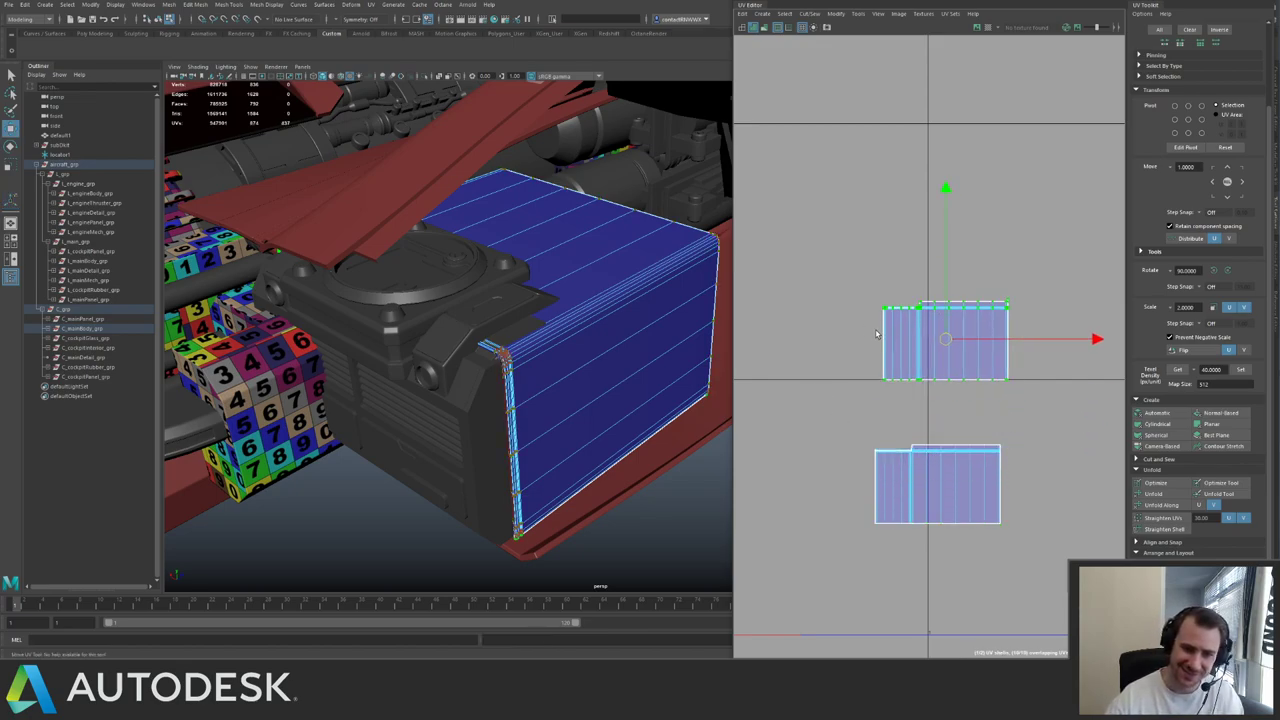
- Select the top rows of UVs on the raised shell and unfold them along V
scroll(900, 340, "up", 3)
left_click_drag(836, 248, 1118, 288)
middle_click_drag(1085, 270, 999, 299, "alt")
scroll(968, 308, "up", 1)
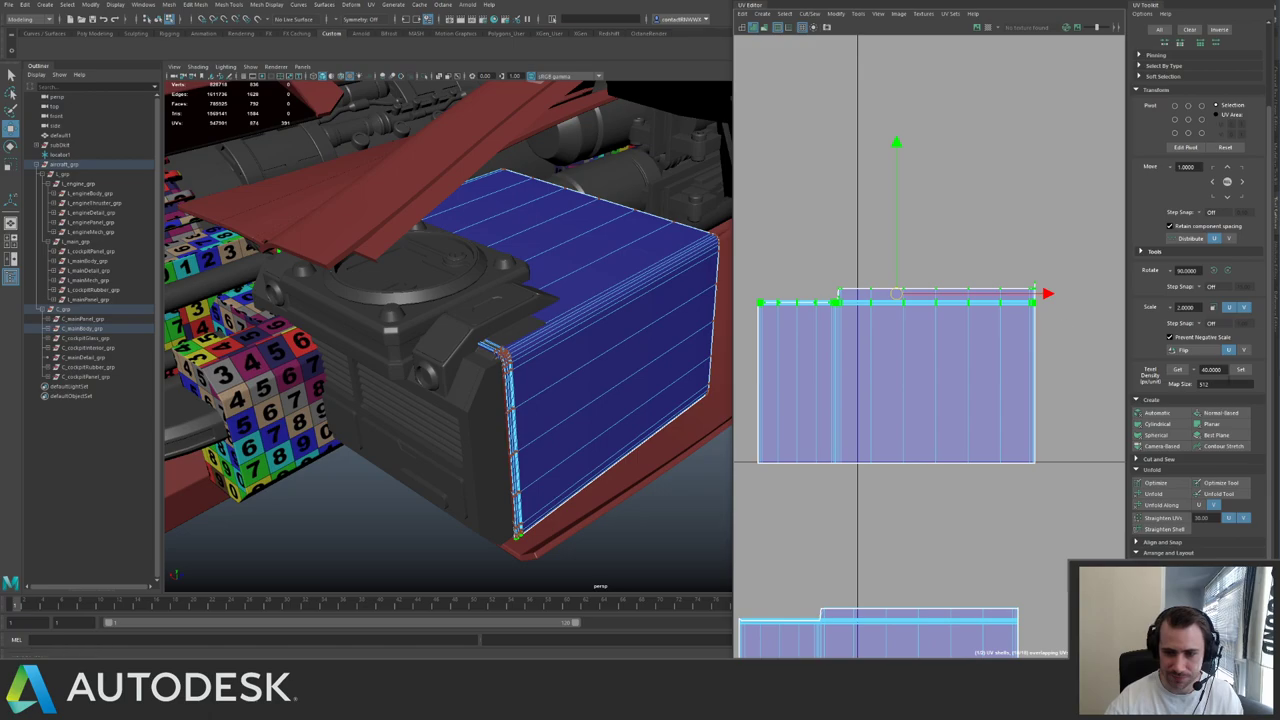
left_click(1180, 508)
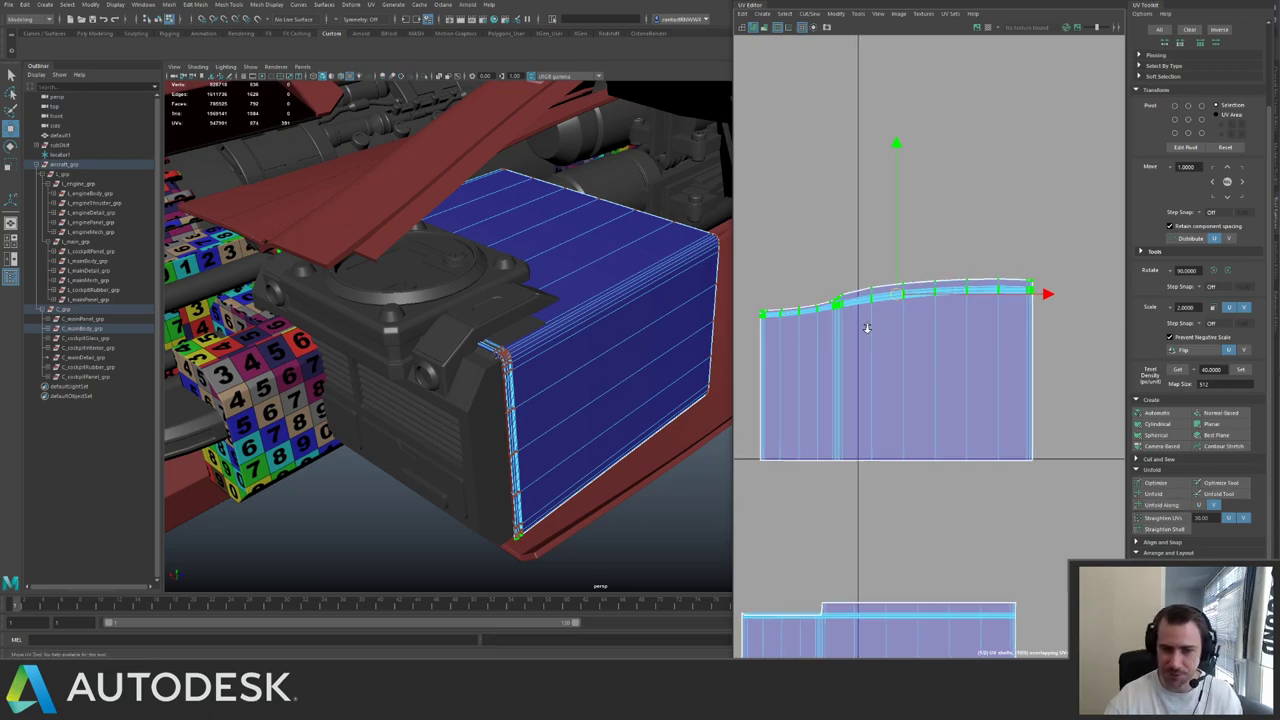
- Select the top rows of UVs on the lower box shell and unfold them along V
scroll(863, 323, "down", 1)
left_click_drag(1031, 324, 1036, 325)
middle_click_drag(898, 389, 948, 279, "alt")
left_click_drag(803, 387, 1074, 461)
left_click(1178, 508)
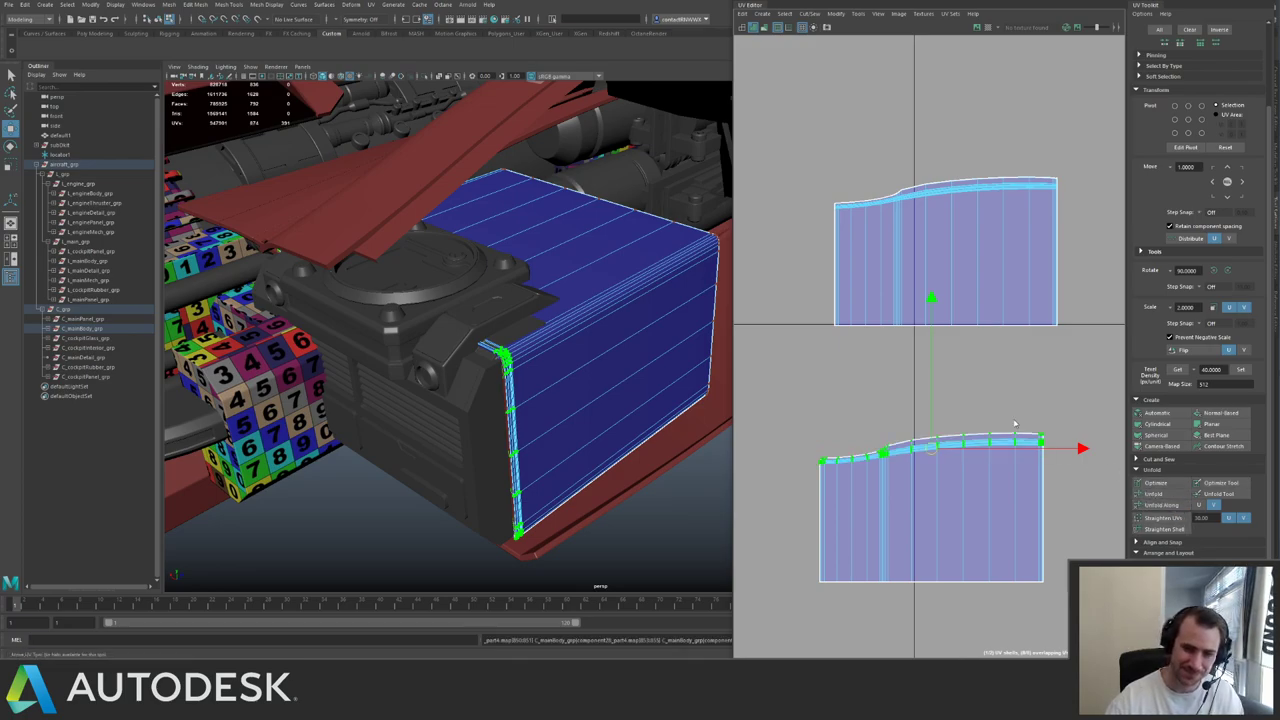
- Try a further Unfold on the lower shell's top rows of UVs and undo it
scroll(886, 283, "up", 3)
scroll(935, 363, "down", 3)
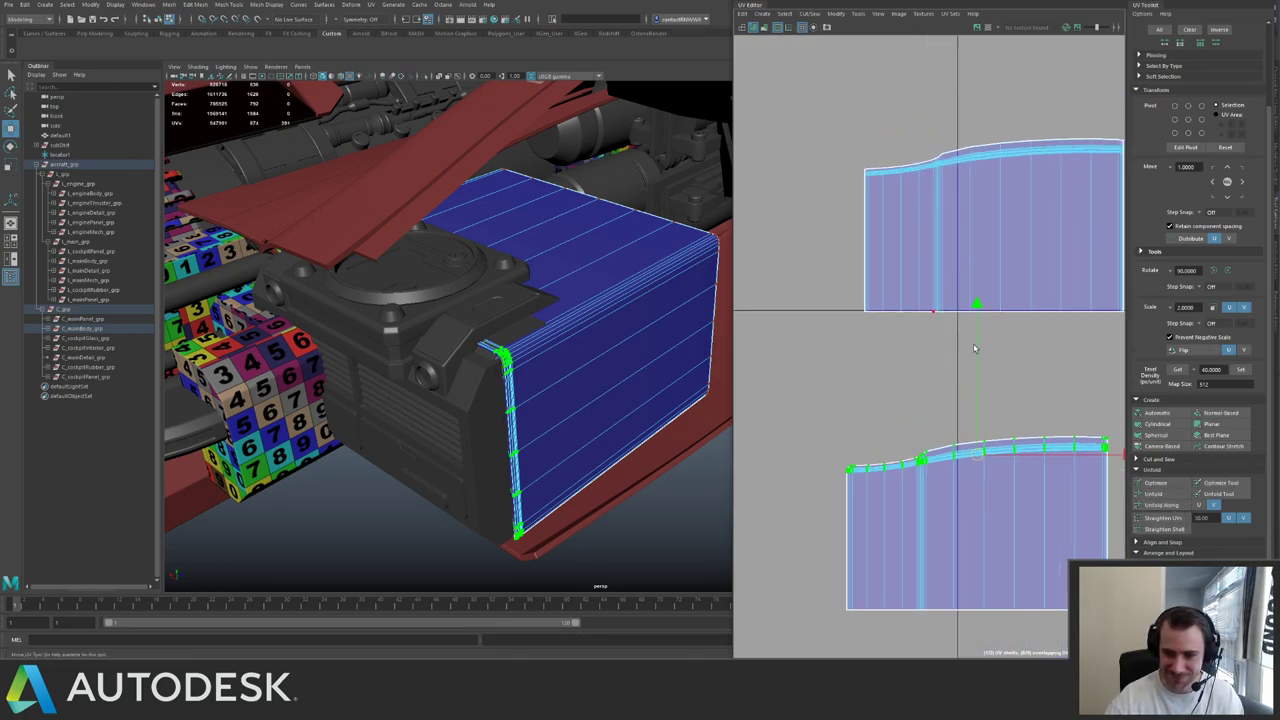
left_click(1168, 508)
left_click(1157, 494)
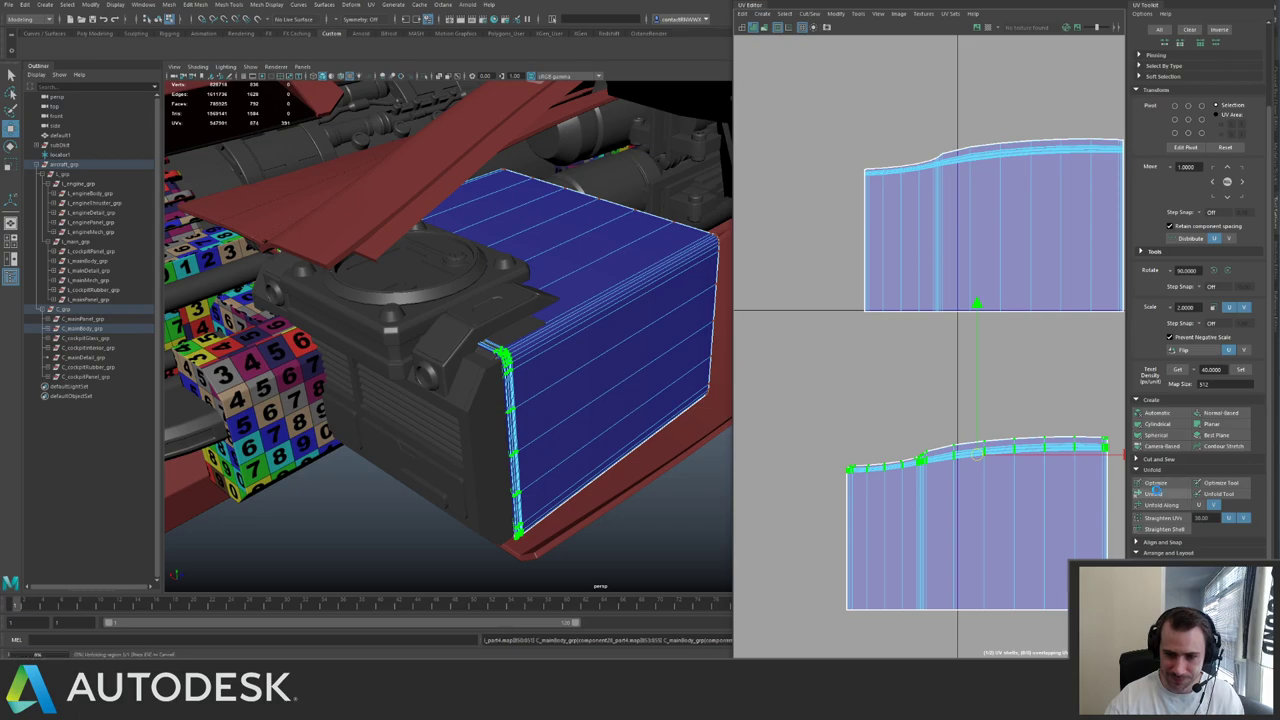
key("ctrl+z")
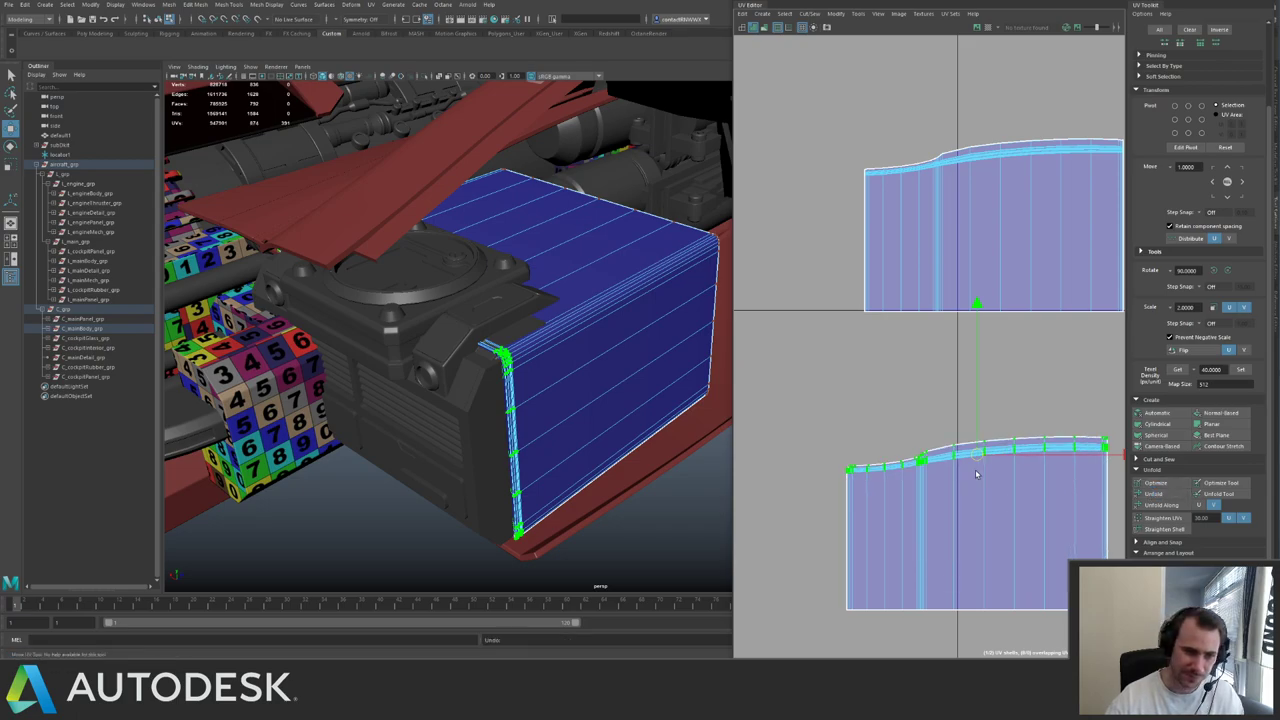
- Undo the box's unfolding, straightening and shell-move edits back to the original thin UV strips
scroll(880, 380, "down", 2)
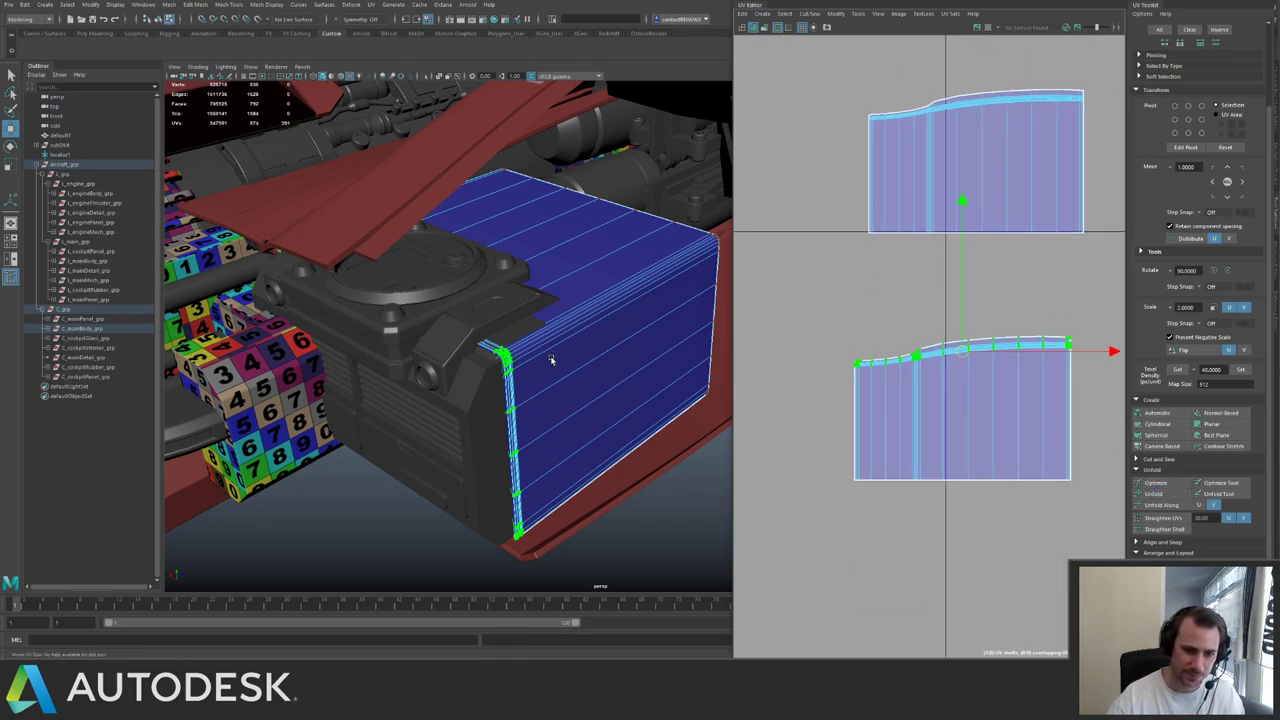
scroll(550, 358, "up", 3)
key("q")
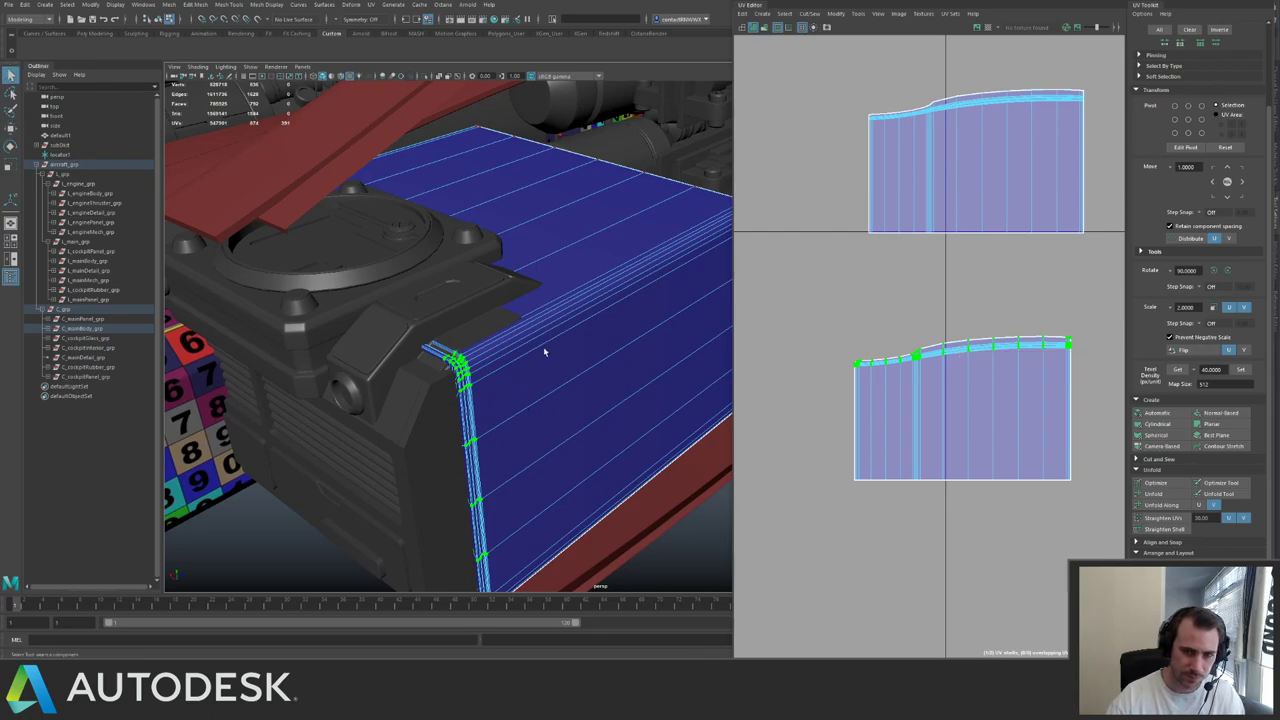
scroll(1000, 340, "down", 2)
key("ctrl+z")
key("ctrl+z")
key("ctrl+z")
key("ctrl+z")
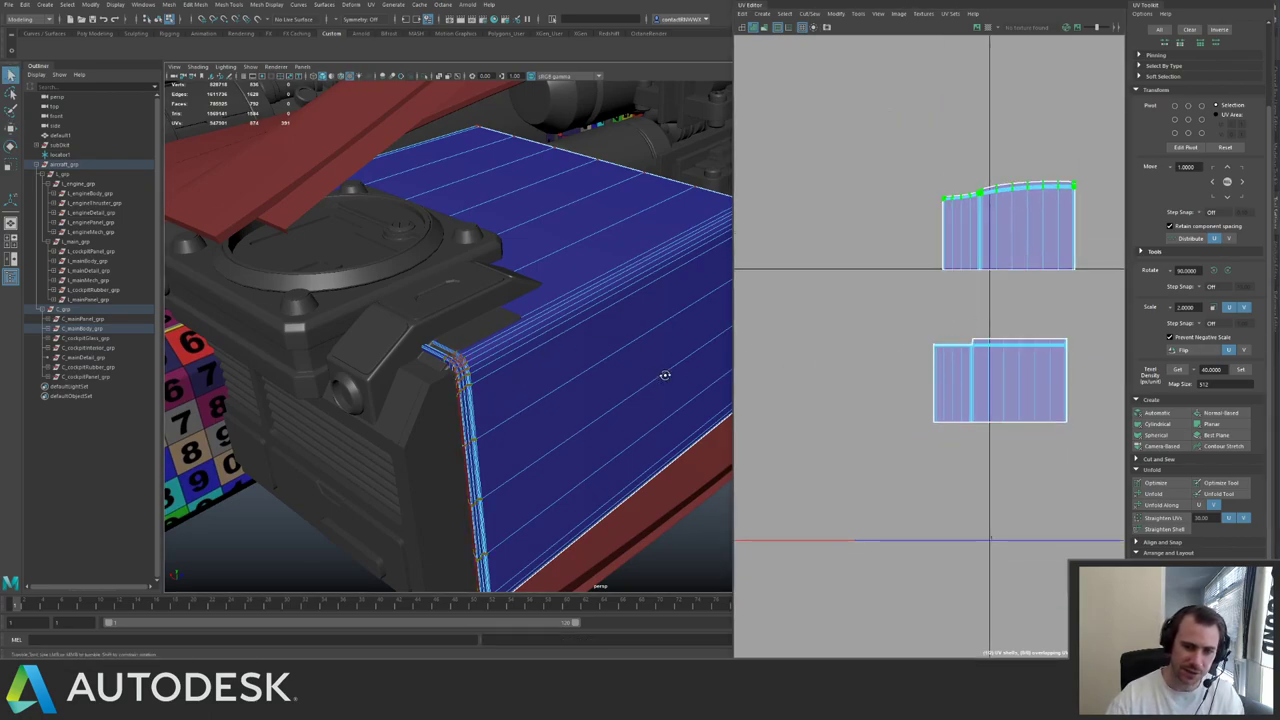
key("ctrl+z")
key("ctrl+z")
key("ctrl+z")
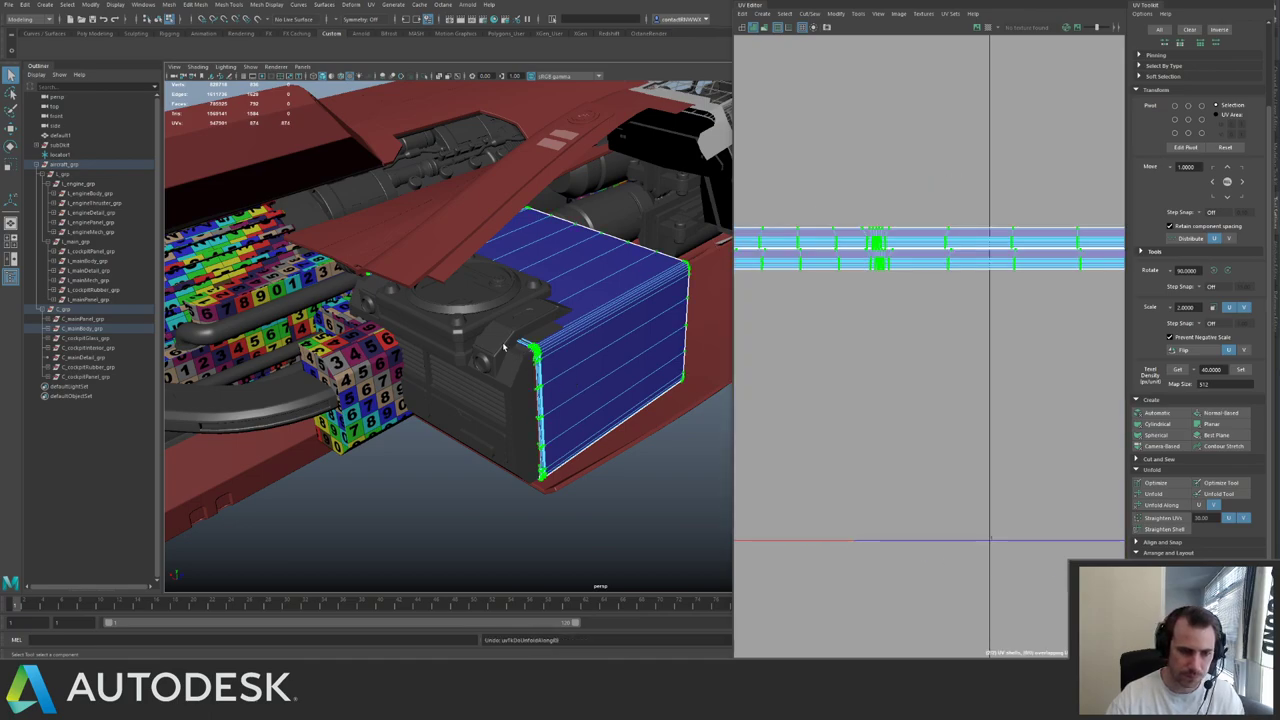
- Select the edge loop where the box's large panels meet the beveled end trim and cut the UVs along it
scroll(505, 347, "up", 3)
left_click(427, 321)
right_click_drag(427, 319, 529, 417, "alt")
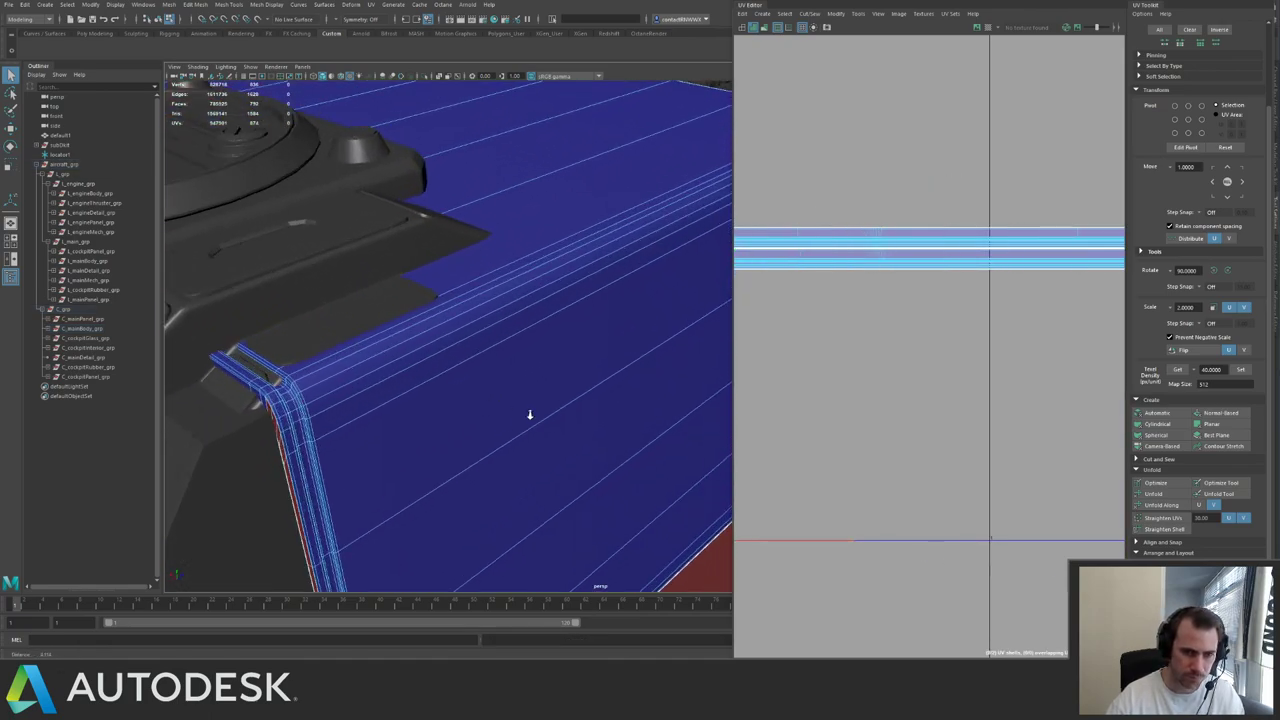
middle_click_drag(284, 332, 549, 319, "alt")
right_click_drag(549, 319, 553, 386, "alt")
double_click(573, 383)
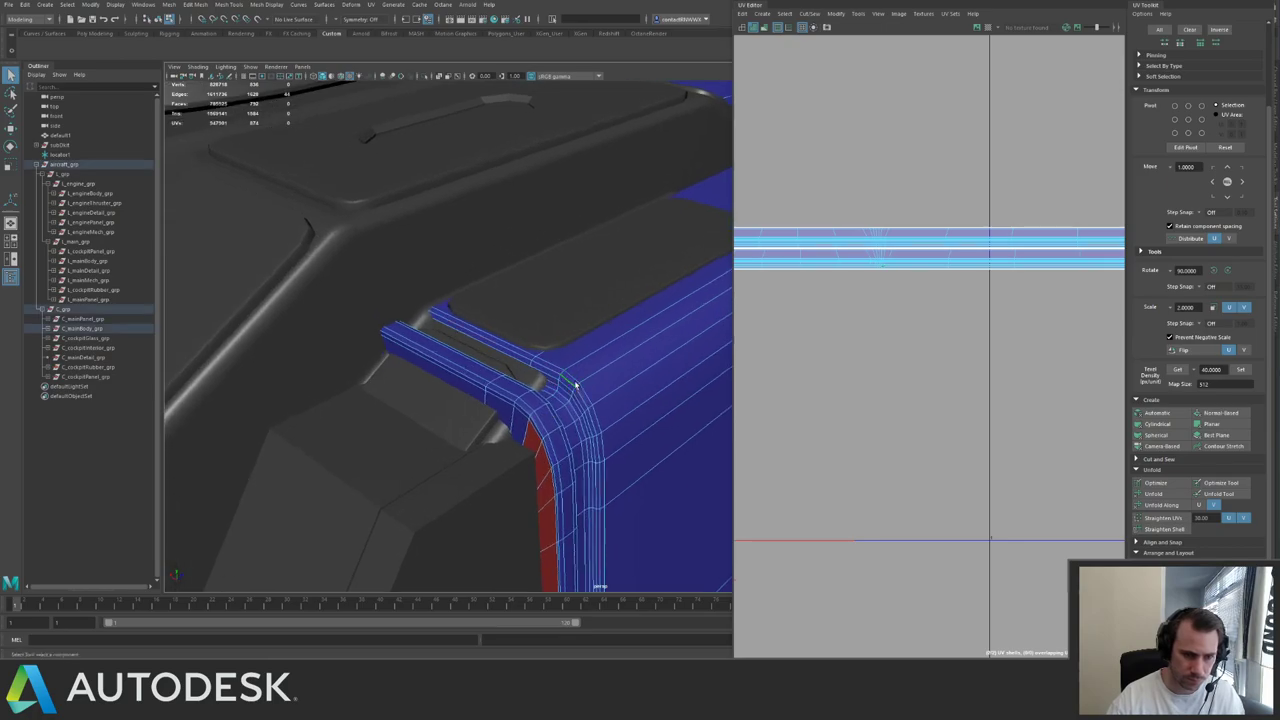
scroll(903, 311, "down", 3)
right_click_drag(960, 307, 919, 322, "shift")
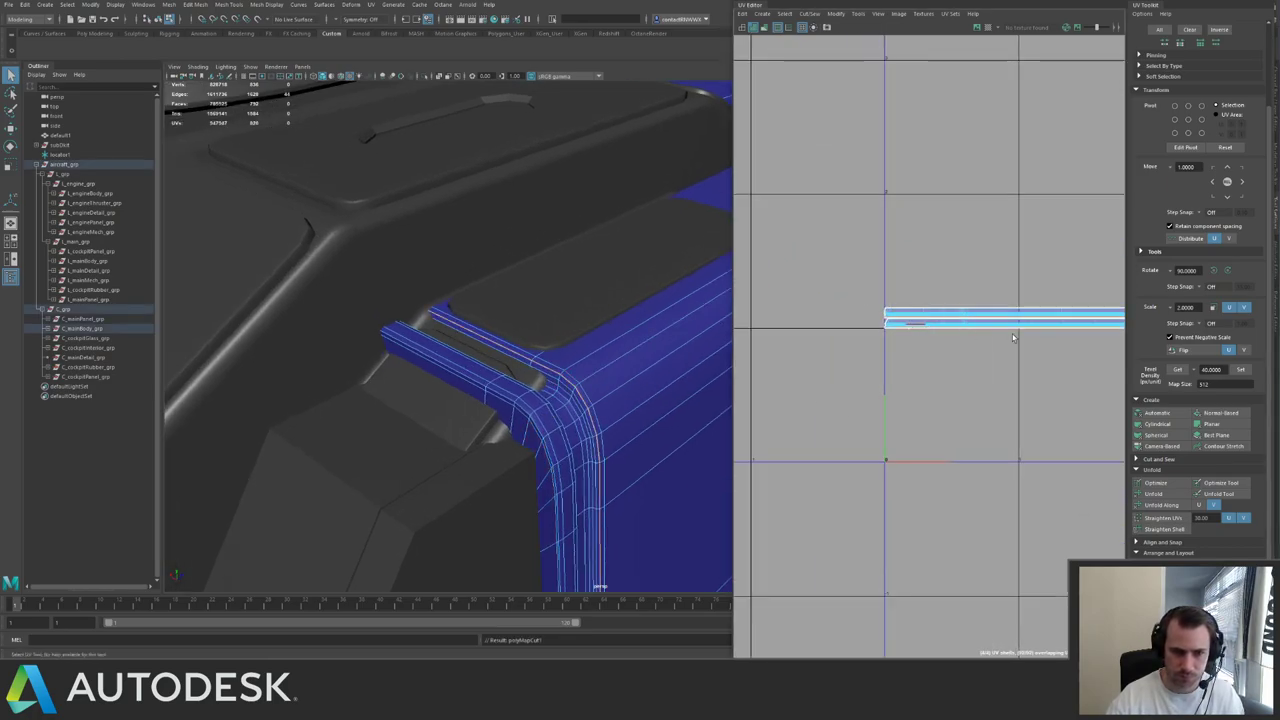
- Try moving the cut edge loop's UVs downward and undo the move
scroll(1013, 330, "down", 3)
key("w")
middle_click_drag(1014, 277, 933, 242, "alt")
left_click_drag(938, 297, 945, 360)
key("ctrl+z")
- Select the separated shell of the box's large outer panels and apply an Automatic UV projection to it
middle_click(661, 407)
left_click(660, 409)
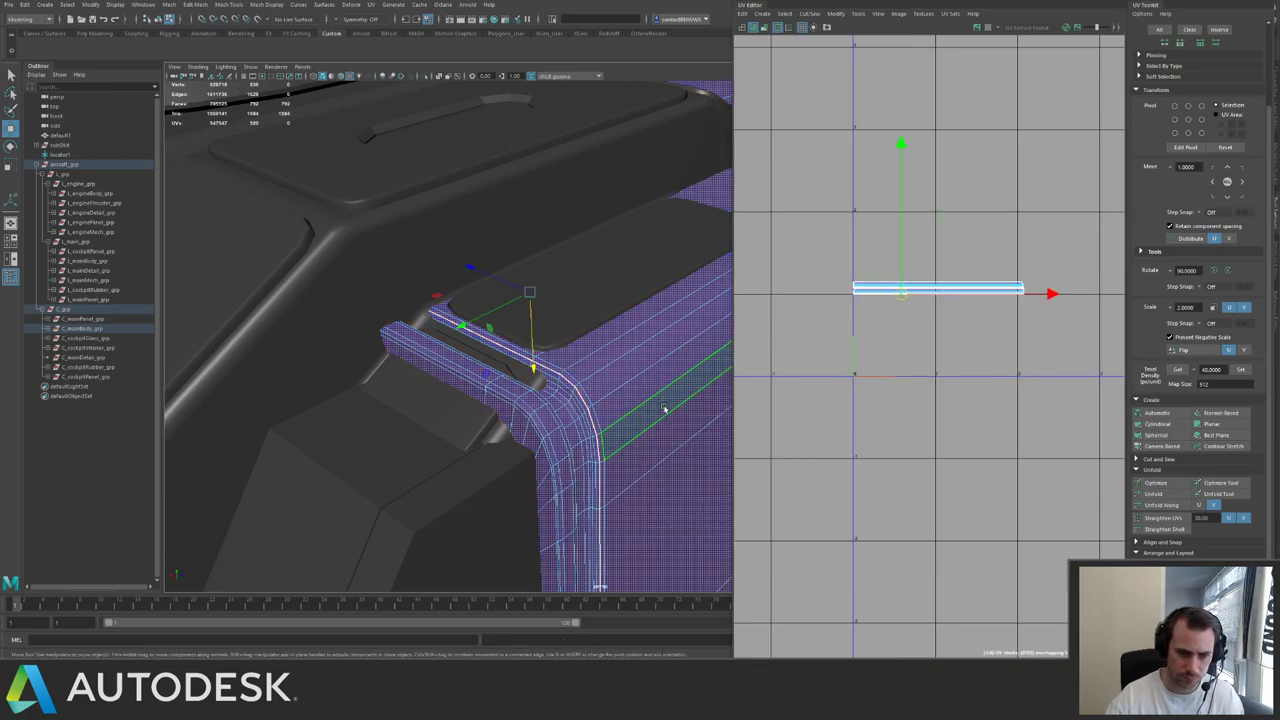
left_click_drag(938, 299, 935, 436)
scroll(866, 349, "down", 3)
middle_click_drag(930, 338, 901, 285, "alt")
left_click(1156, 413)
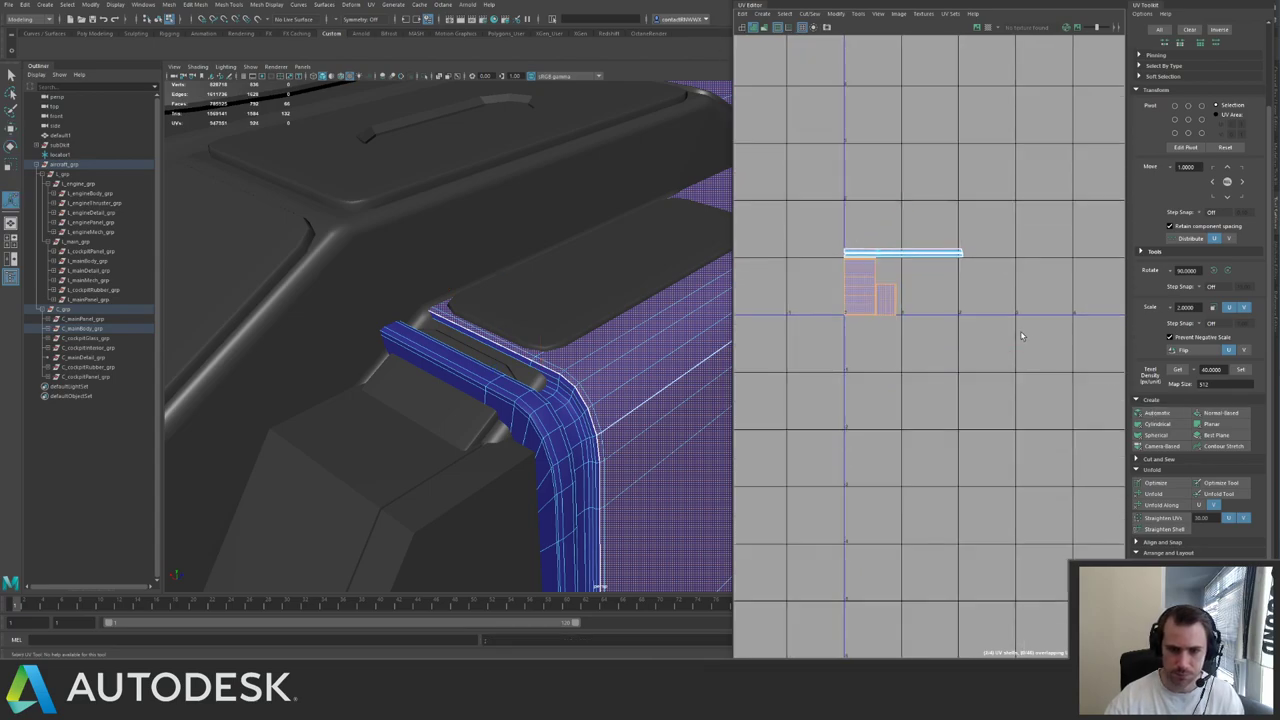
- Select the UVs of the remaining long strip of the beveled end trim and set their texel density to 40
right_click_drag(859, 307, 884, 281)
scroll(960, 320, "up", 3)
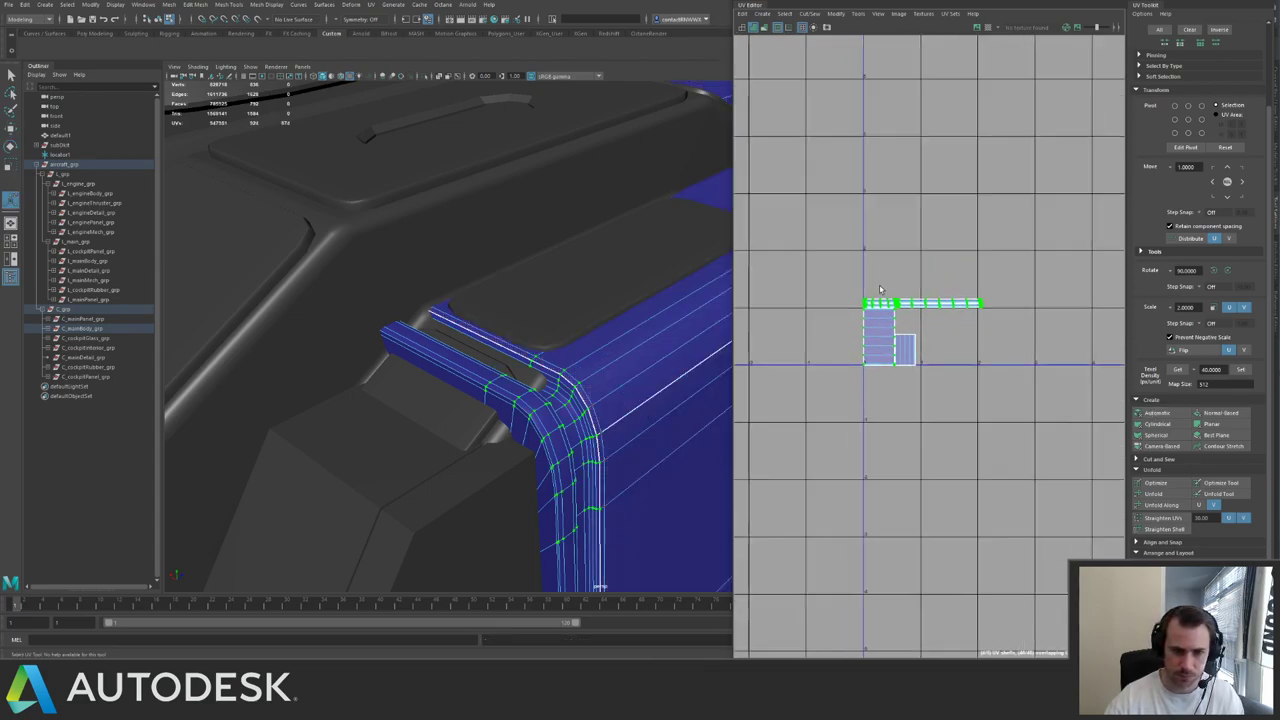
left_click_drag(1030, 342, 1031, 343)
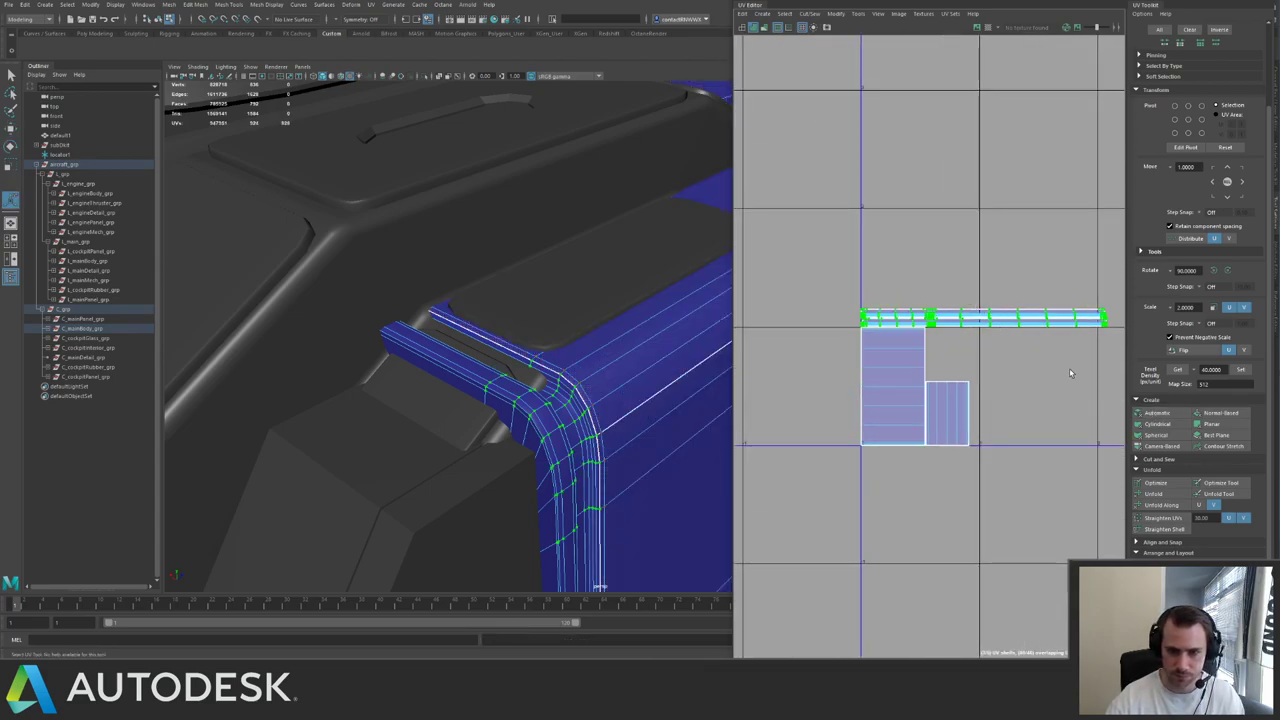
left_click(1240, 370)
- Isolate the large box and examine how its UV strips correspond to the beveled end trim and long corner edges
middle_click_drag(896, 281, 935, 190, "alt")
right_click_drag(935, 190, 621, 236, "alt")
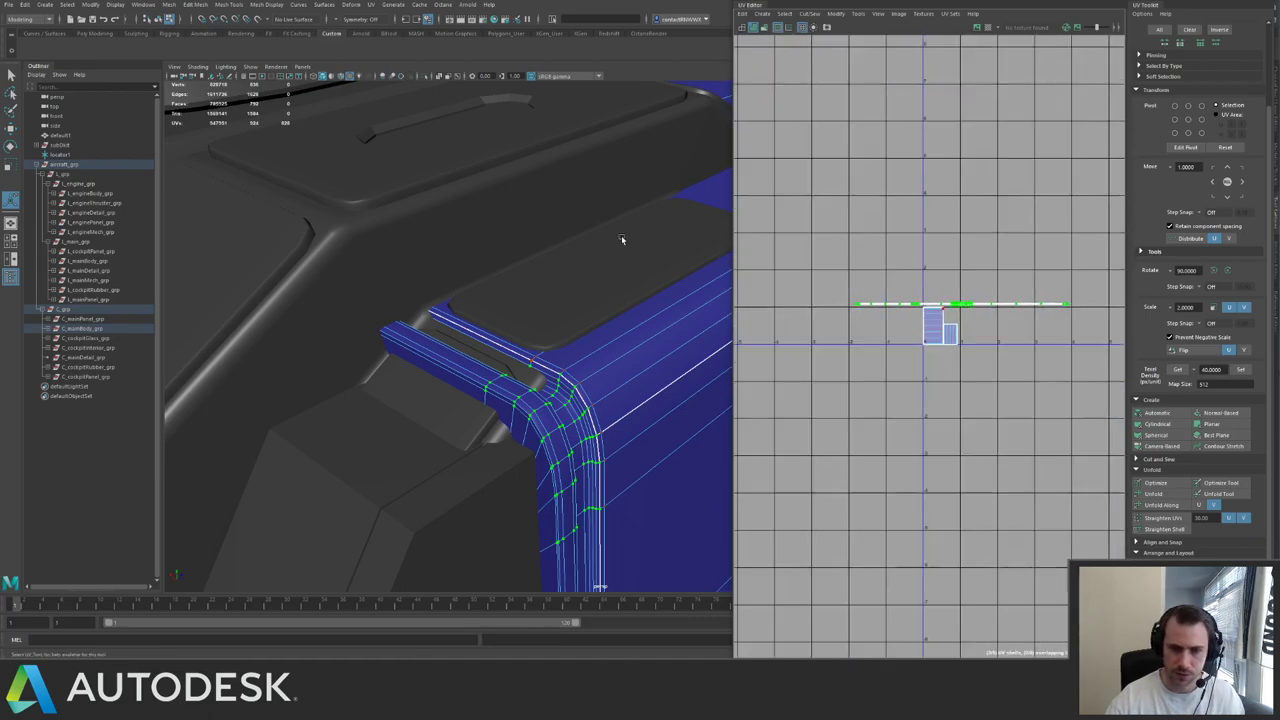
middle_click_drag(918, 217, 835, 253, "alt")
right_click_drag(835, 253, 1044, 359, "alt")
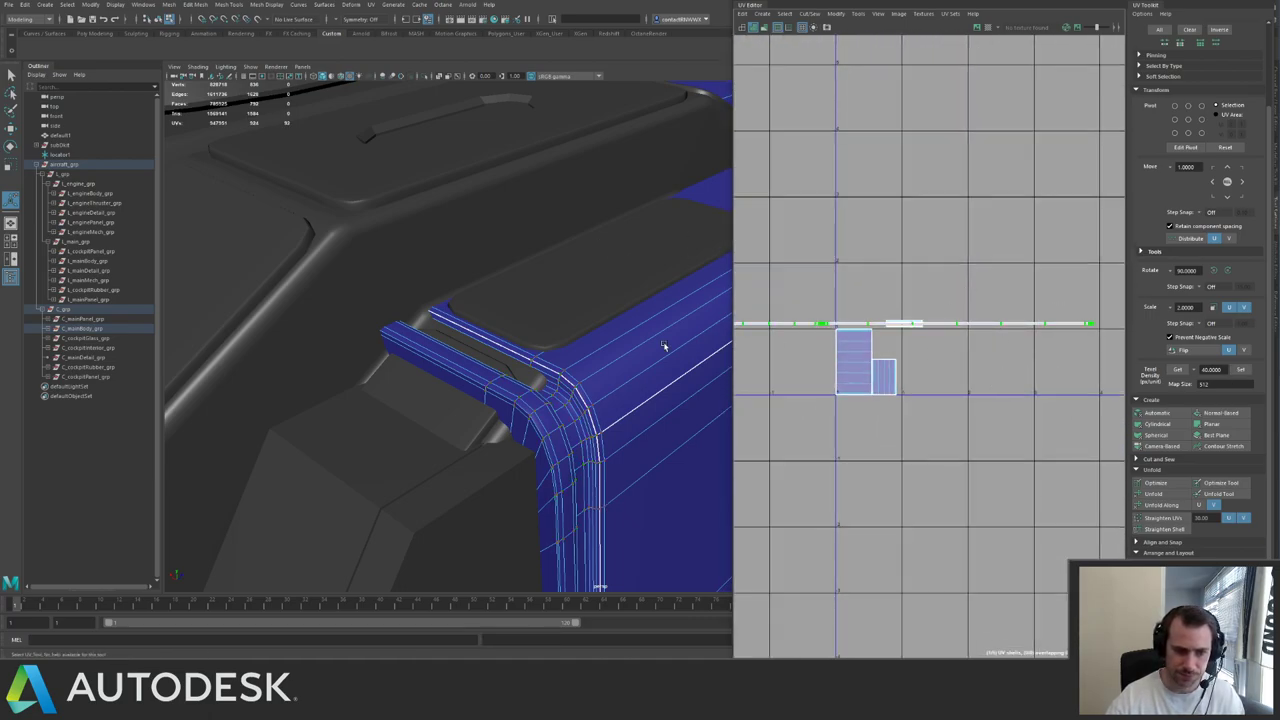
right_click_drag(664, 346, 600, 345, "alt")
mouse_move(600, 345)
left_mouse_down("alt")
mouse_move(470, 337)
mouse_move(594, 334)
left_mouse_up("alt")
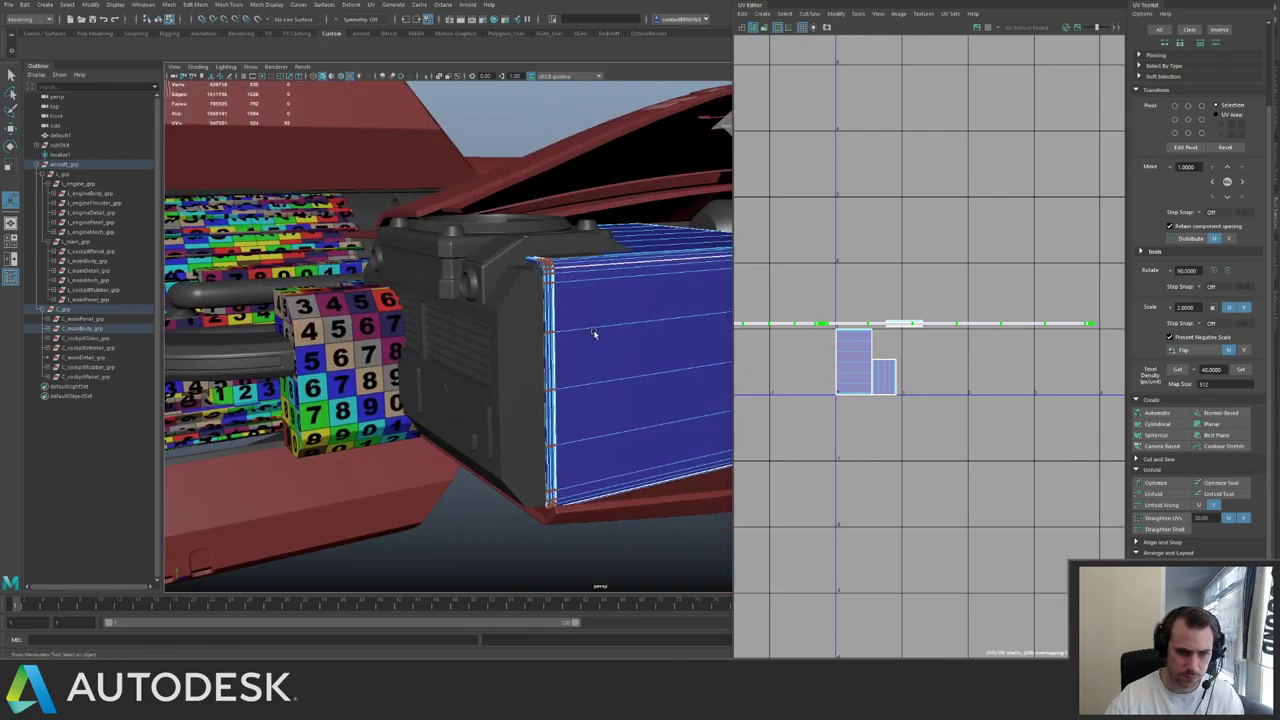
right_click_drag(594, 334, 631, 297)
key("ctrl+1")
left_click_drag(632, 290, 568, 268, "alt")
right_click_drag(568, 268, 713, 430, "alt")
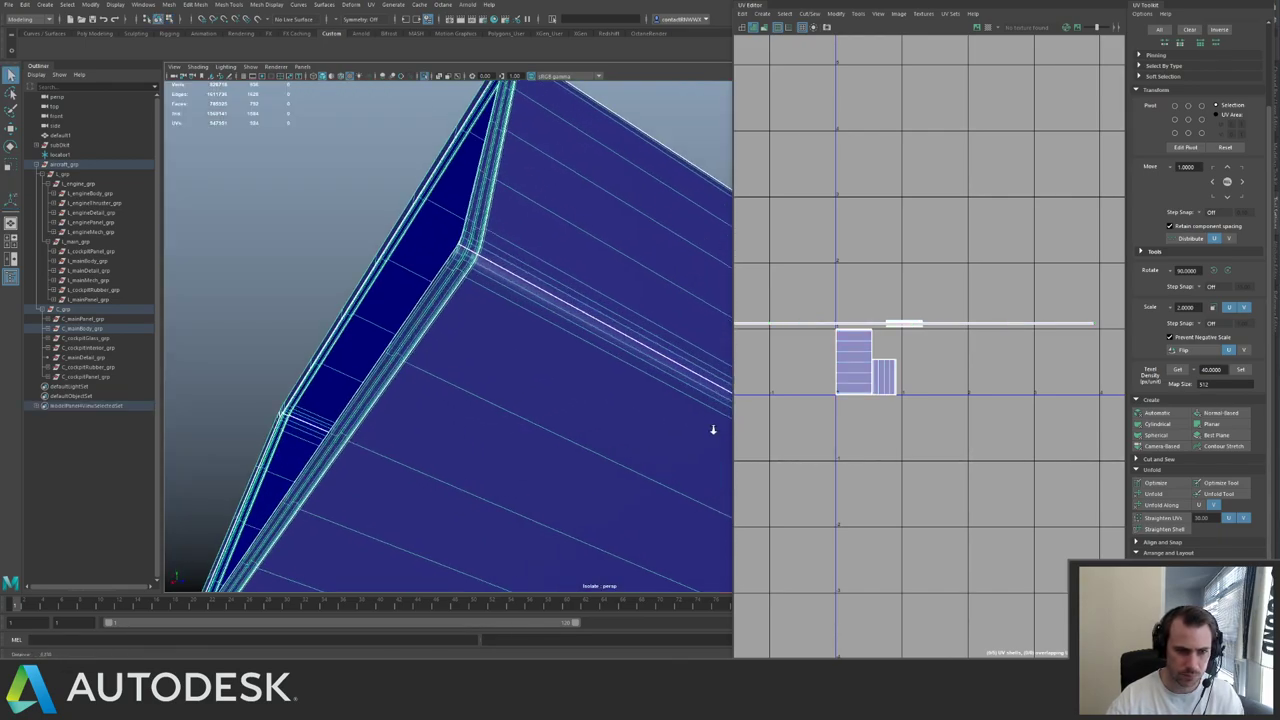
left_click_drag(713, 430, 537, 406, "alt")
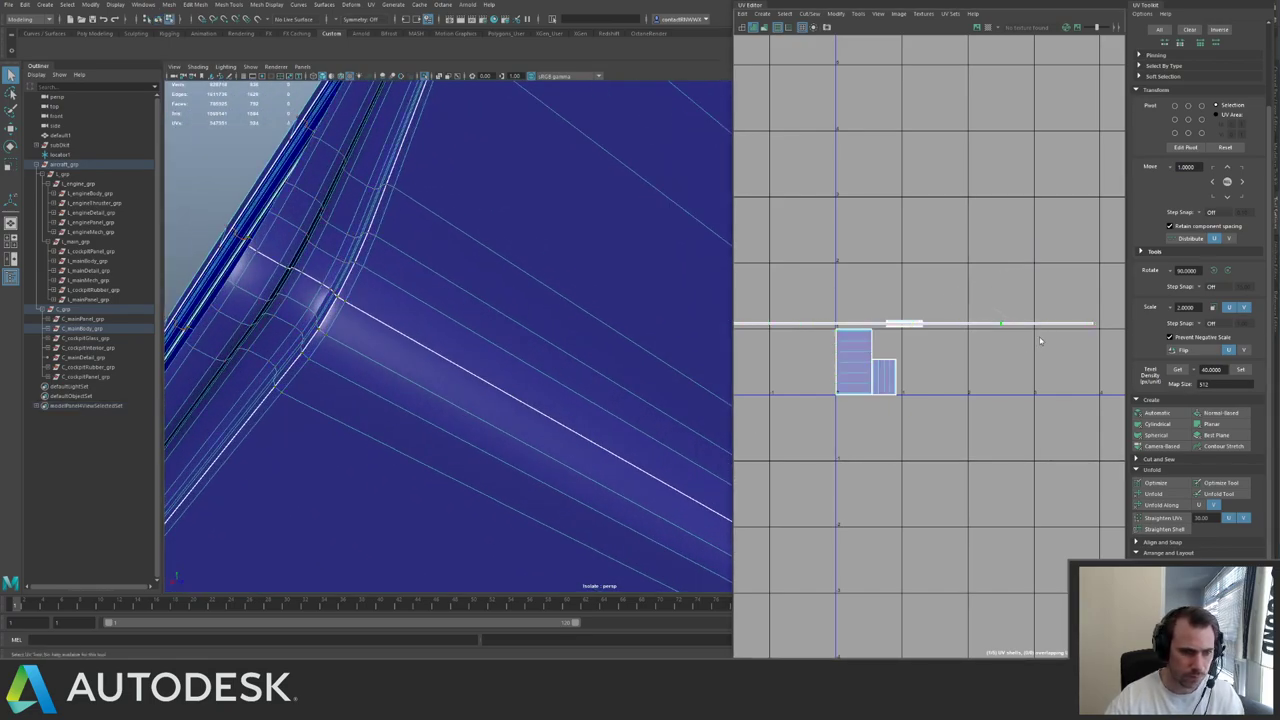
- Move the long strip's UVs down so they overlap the box's panel shells
key("w")
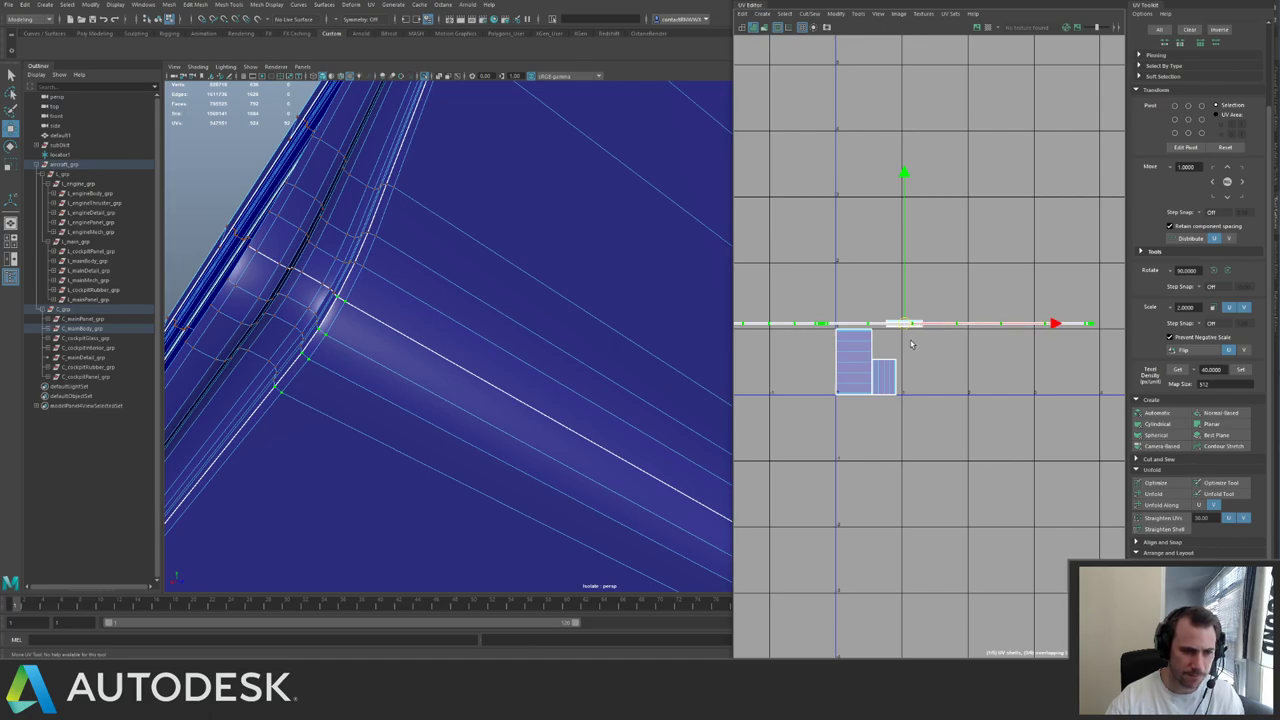
left_click_drag(352, 346, 666, 334, "alt")
left_click_drag(898, 329, 886, 396)
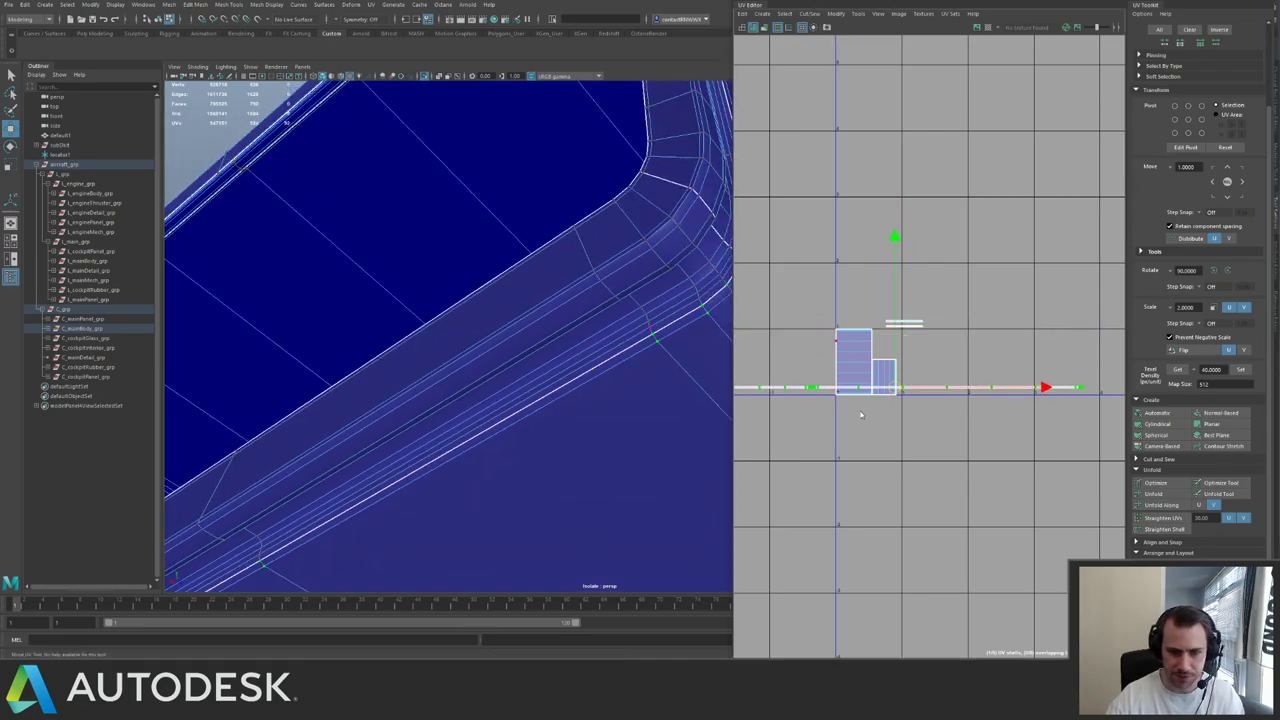
left_click(861, 412)
right_click_drag(933, 355, 822, 348, "alt")
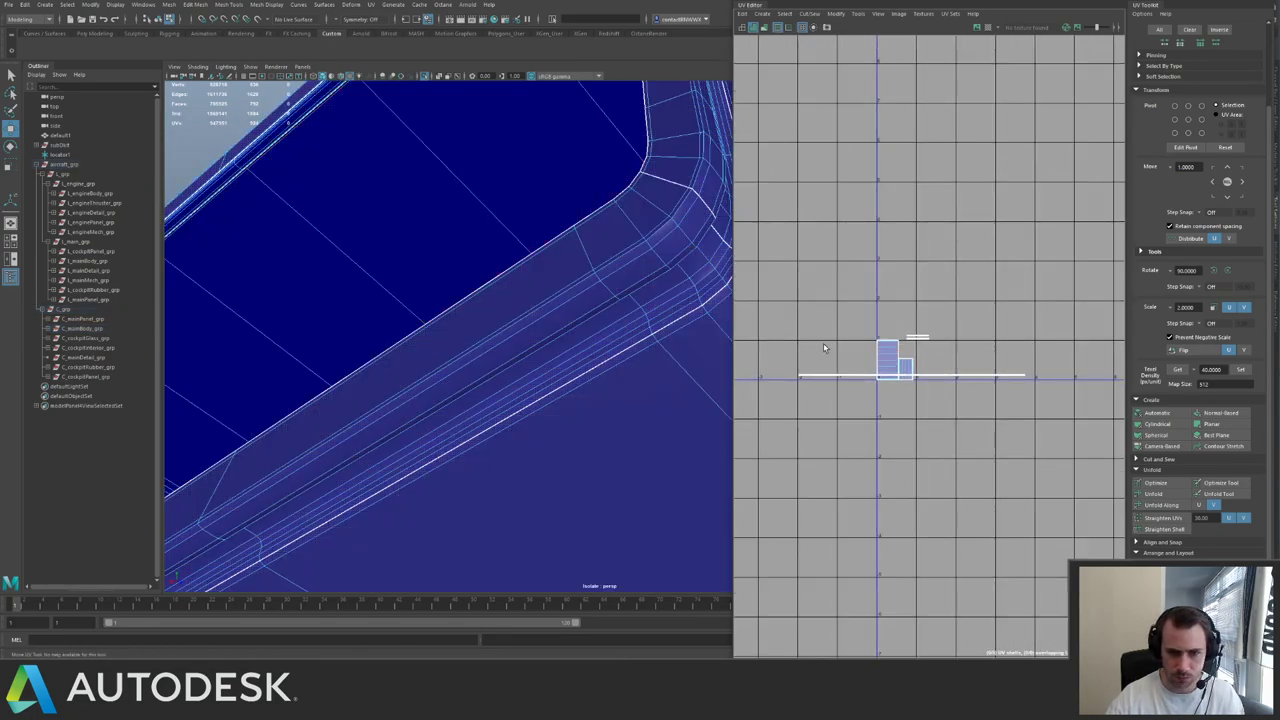
- Move the two short trim strips clear of the other UVs and apply an Automatic projection to the panel and long strip faces
left_click(890, 350)
left_click_drag(904, 328, 955, 281)
left_click_drag(884, 366, 922, 388)
left_click(1178, 414)
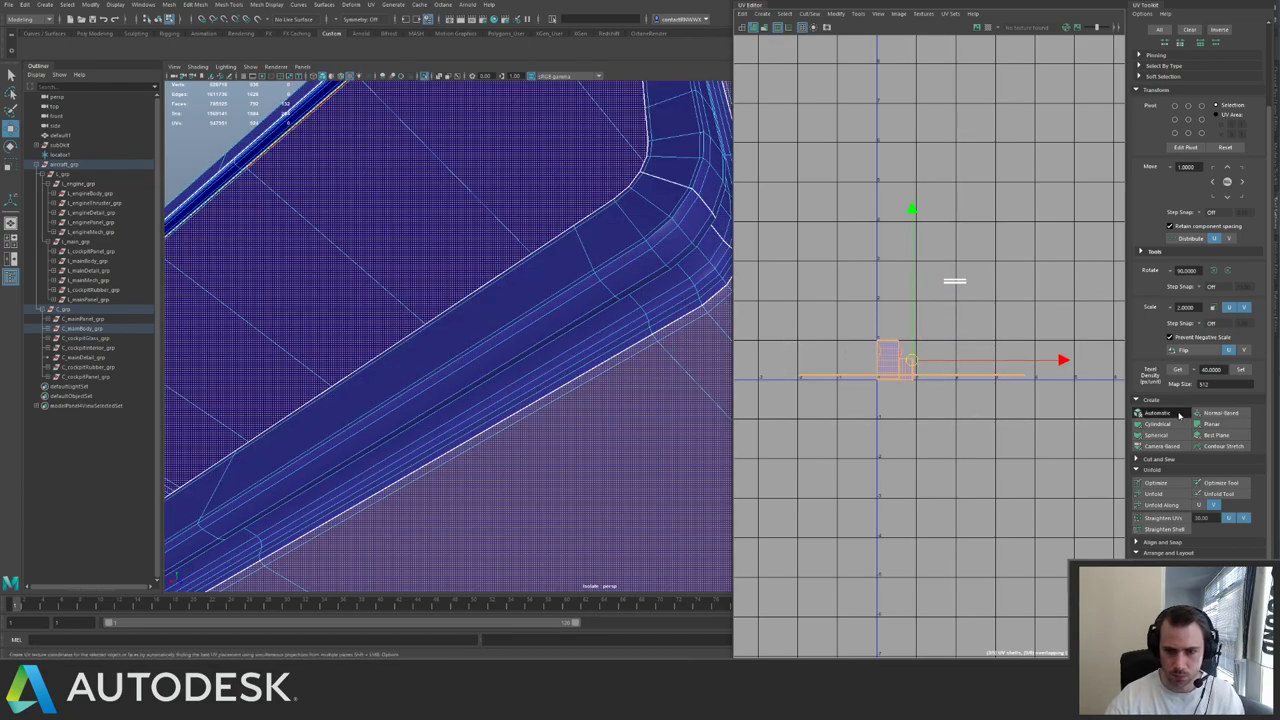
right_click_drag(908, 360, 1005, 360, "alt")
middle_click_drag(1005, 360, 984, 405, "alt")
right_click_drag(941, 384, 860, 372, "alt")
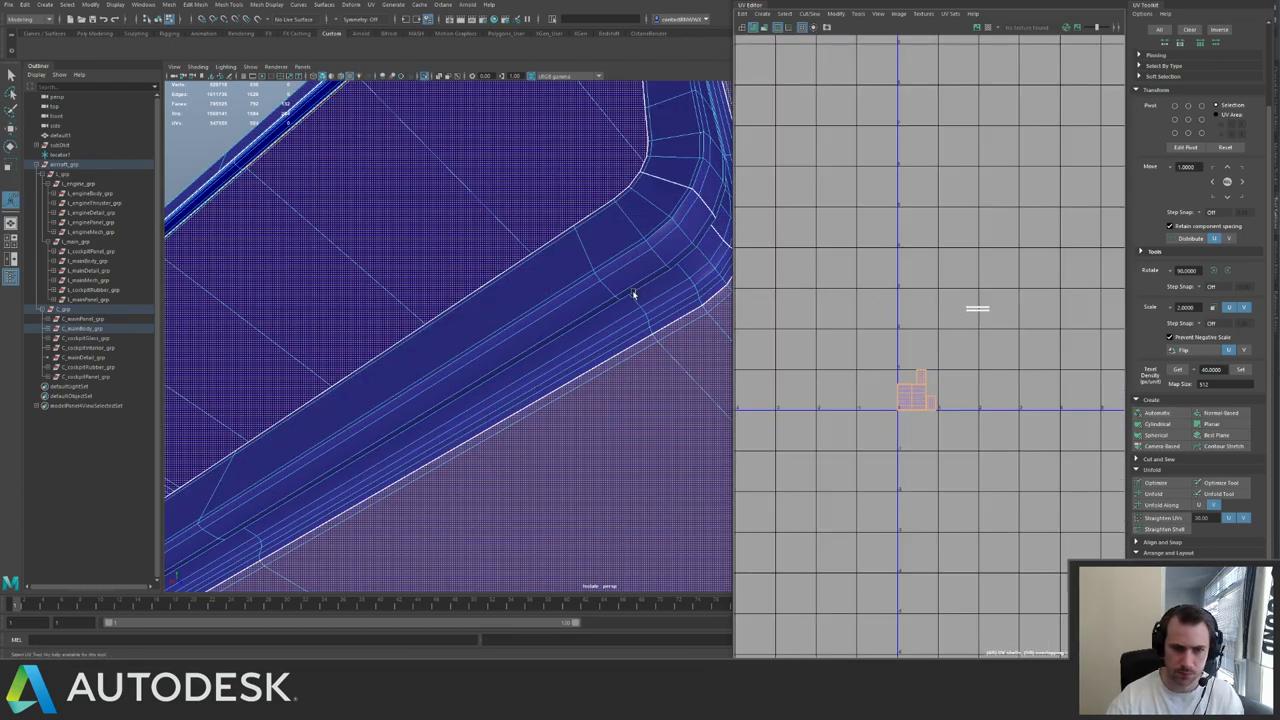
- Select all of the box's UVs, set their texel density to 40 and lay out the shells
left_click_drag(634, 294, 510, 282, "alt")
right_click_drag(510, 282, 393, 269, "alt")
left_click_drag(393, 268, 497, 294, "alt")
key("F12")
left_click_drag(850, 287, 1100, 455)
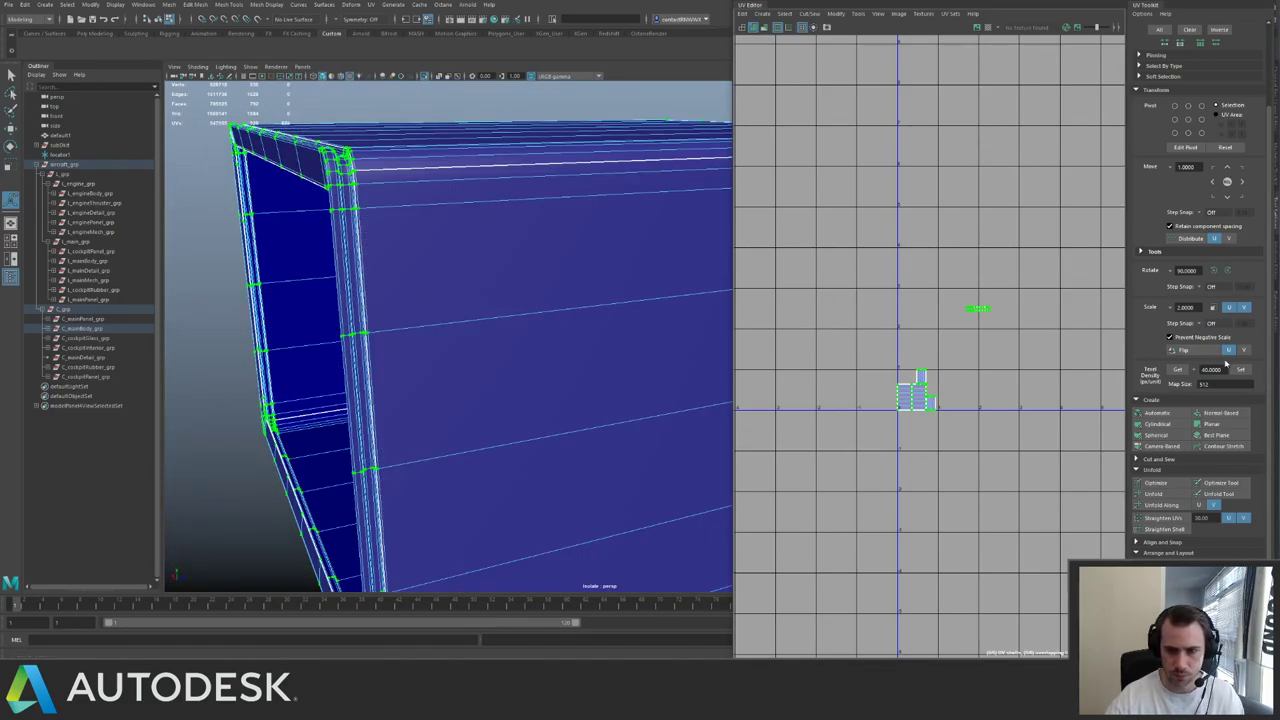
left_click(1228, 369)
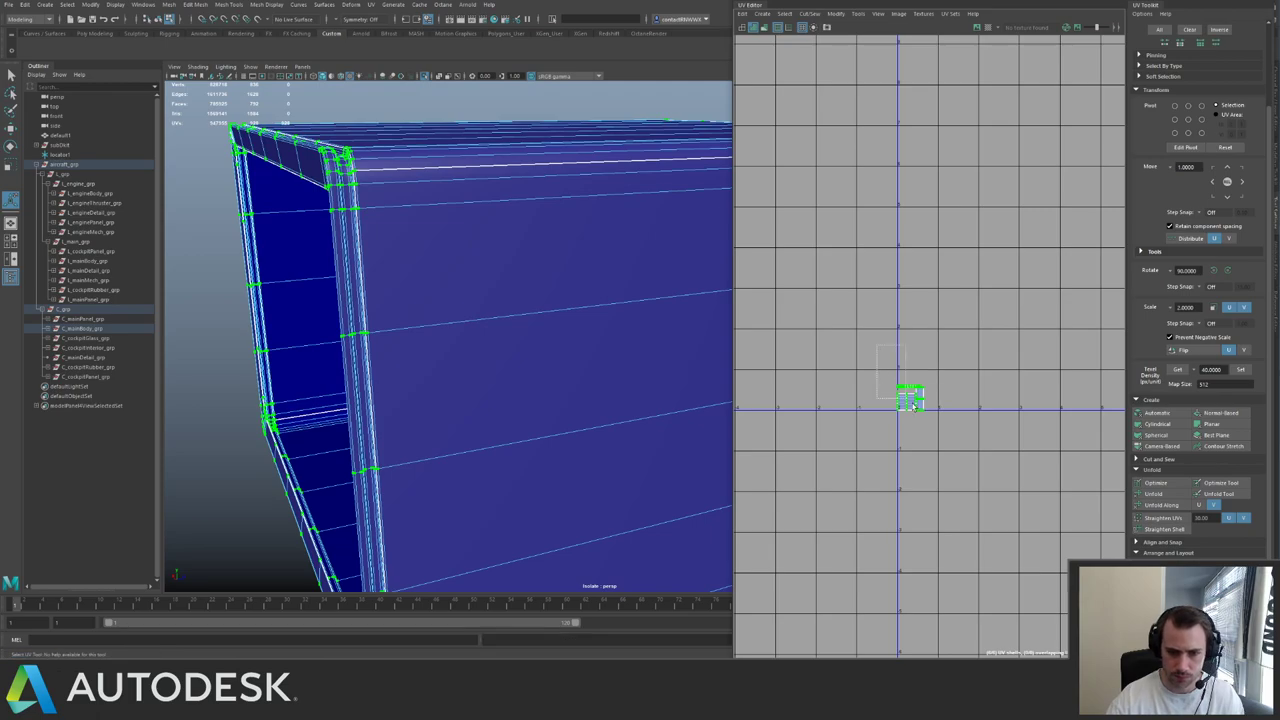
key("f")
middle_click_drag(980, 306, 908, 302, "alt")
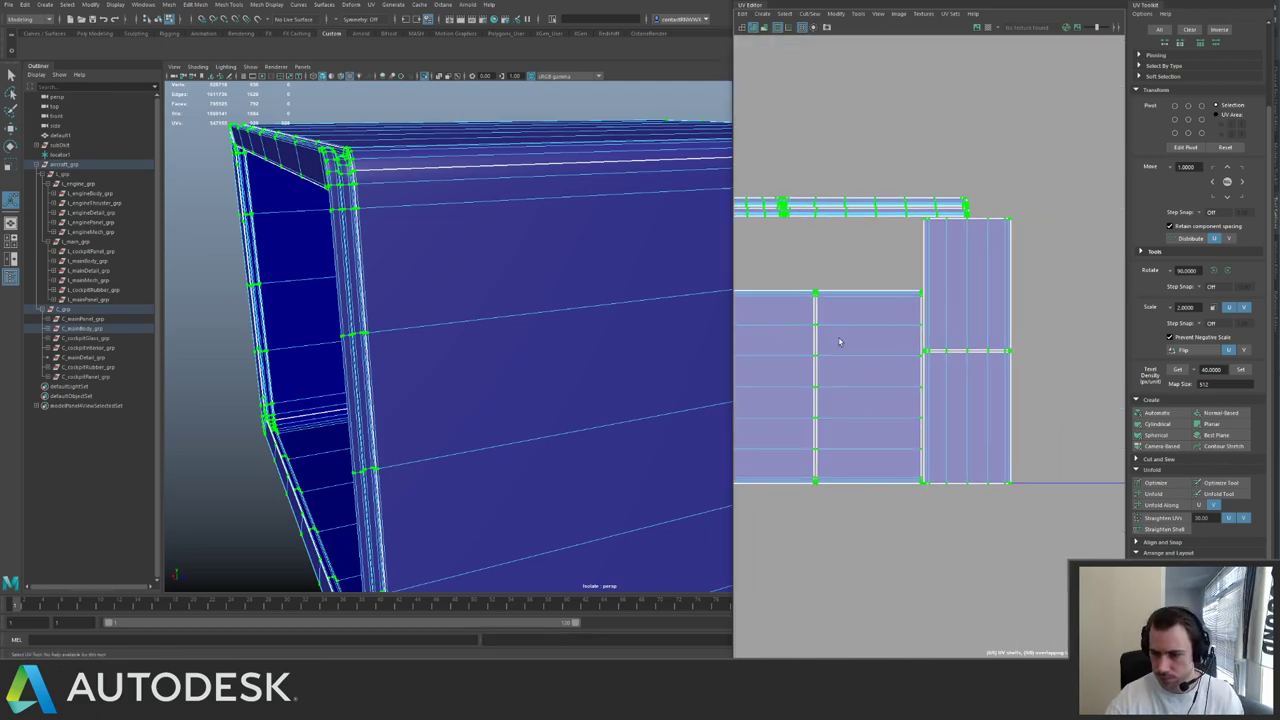
- Isolate the large box together with the neighbouring checker-textured part
right_click_drag(477, 344, 275, 238)
key("ctrl+1")
left_click_drag(355, 242, 486, 303, "alt")
left_click(452, 280)
key("ctrl+1")
left_click(486, 303)
left_click_drag(410, 240, 466, 289, "alt")
- Insert multiple evenly spaced edge loops around the length of the box with the Insert Edge Loop tool
key("y")
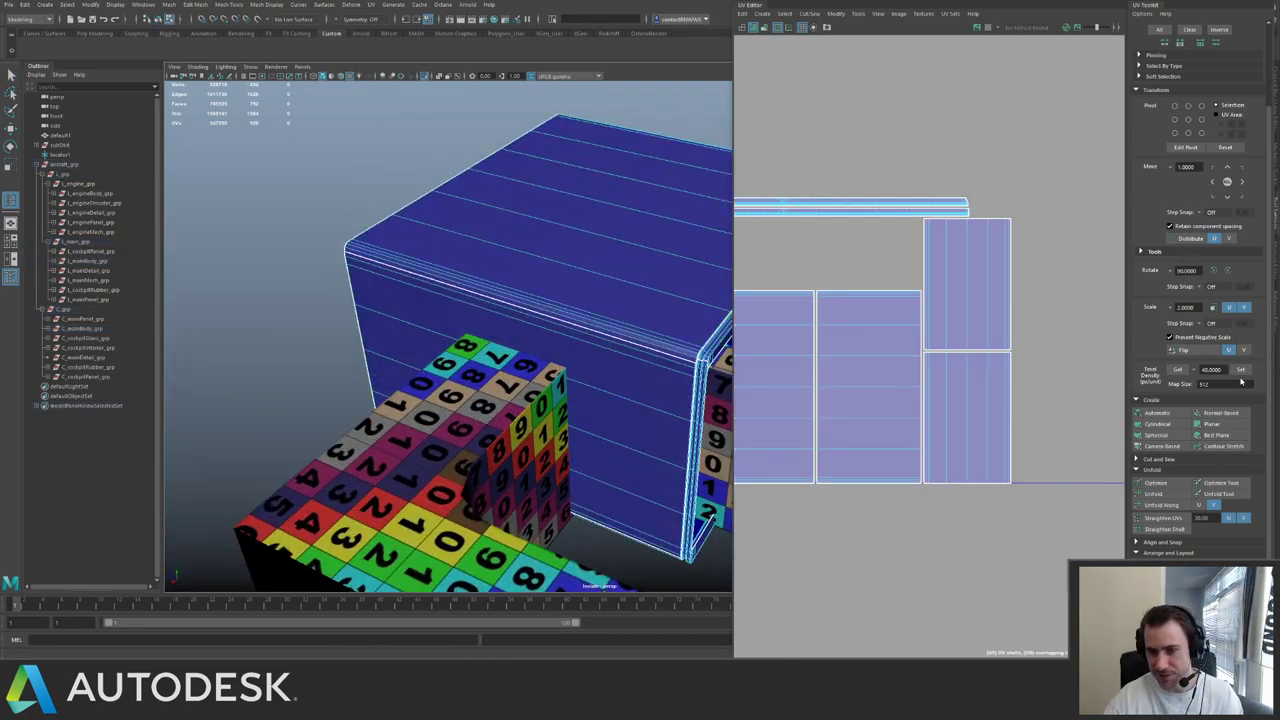
left_click_drag(1127, 7, 1014, 17)
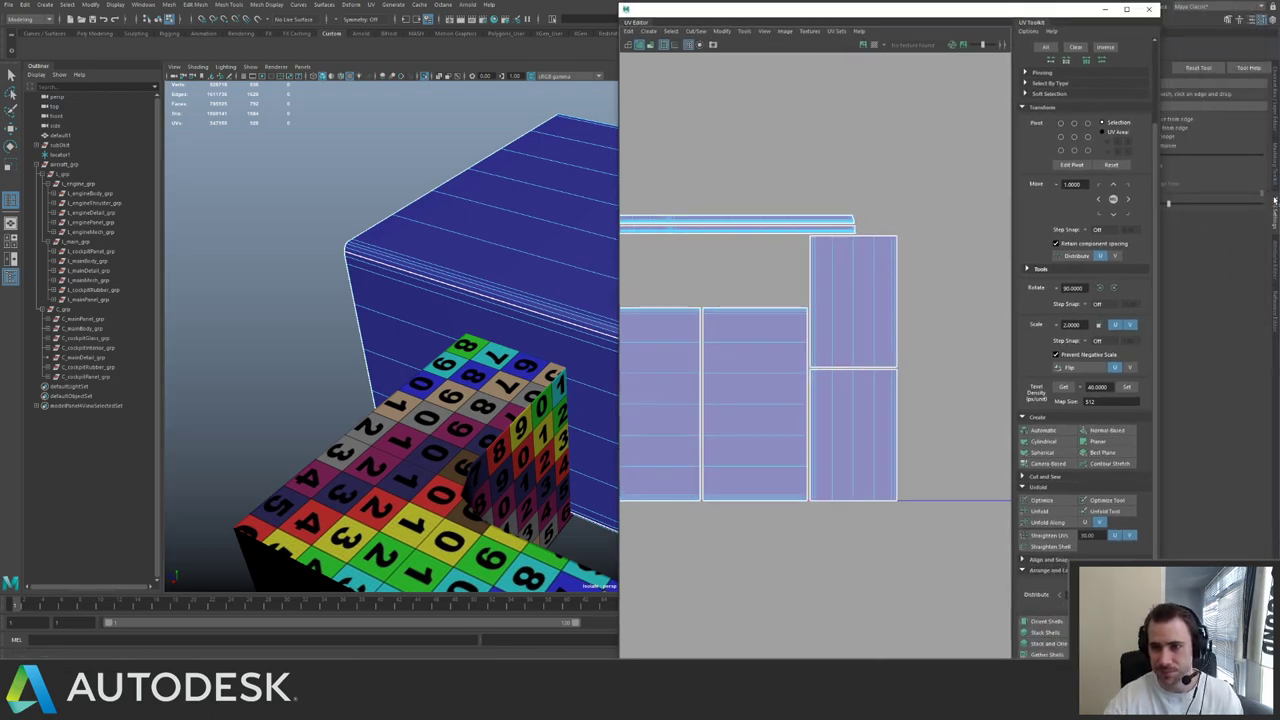
left_click(494, 300)
left_click_drag(427, 272, 448, 293, "alt")
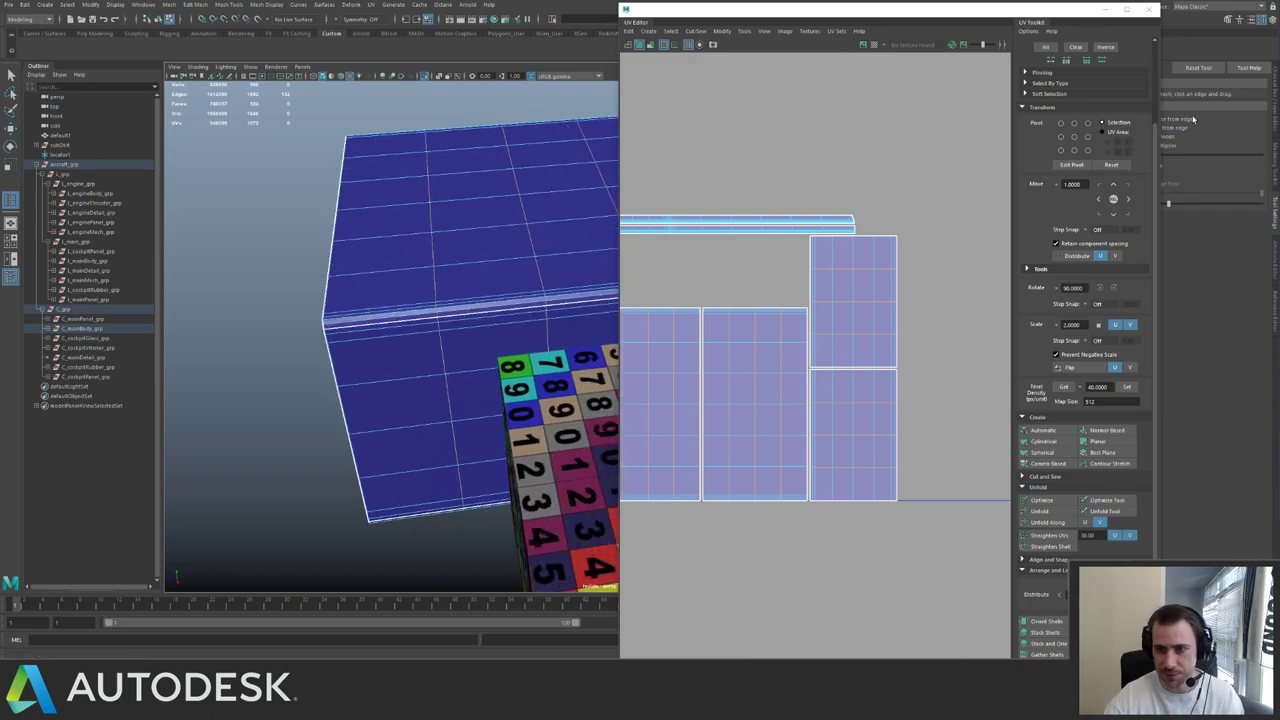
- Set the edge loop placement to equal distance from edge and insert a single loop around the box near the textured part
left_click_drag(1067, 23, 977, 35)
left_click(1118, 128)
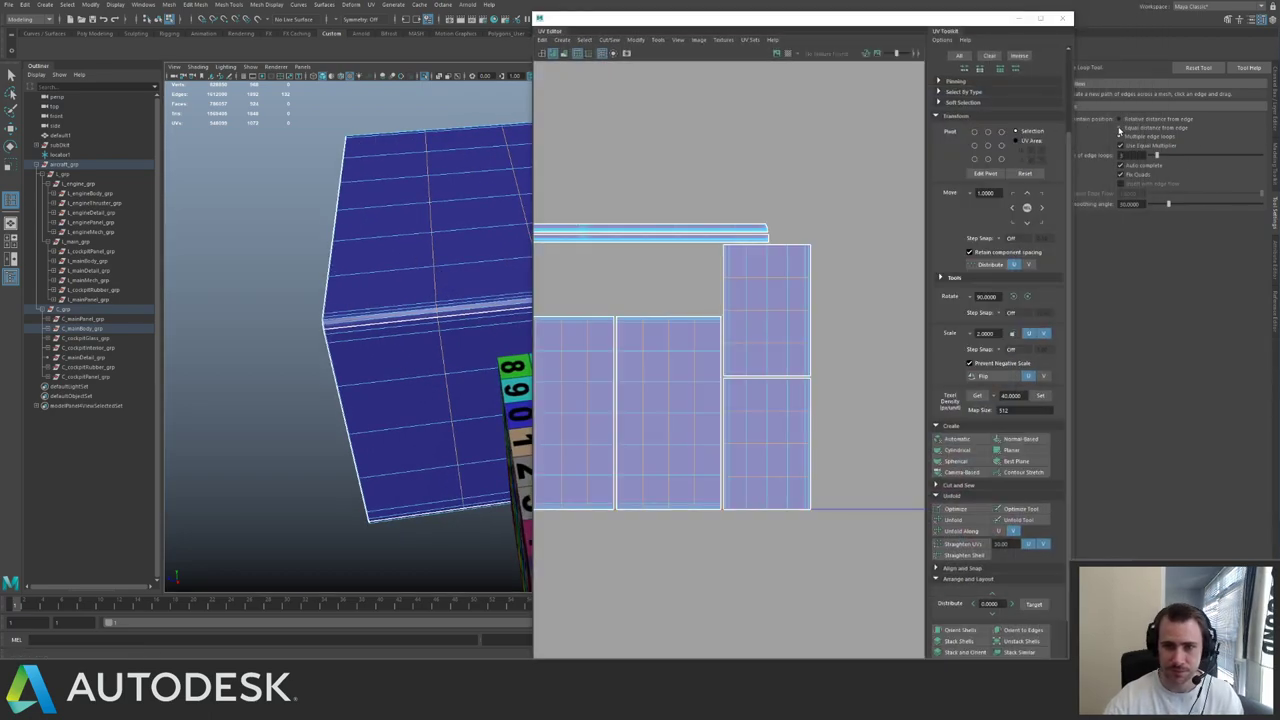
left_click_drag(434, 254, 345, 264, "alt")
left_click(359, 323)
key("q")
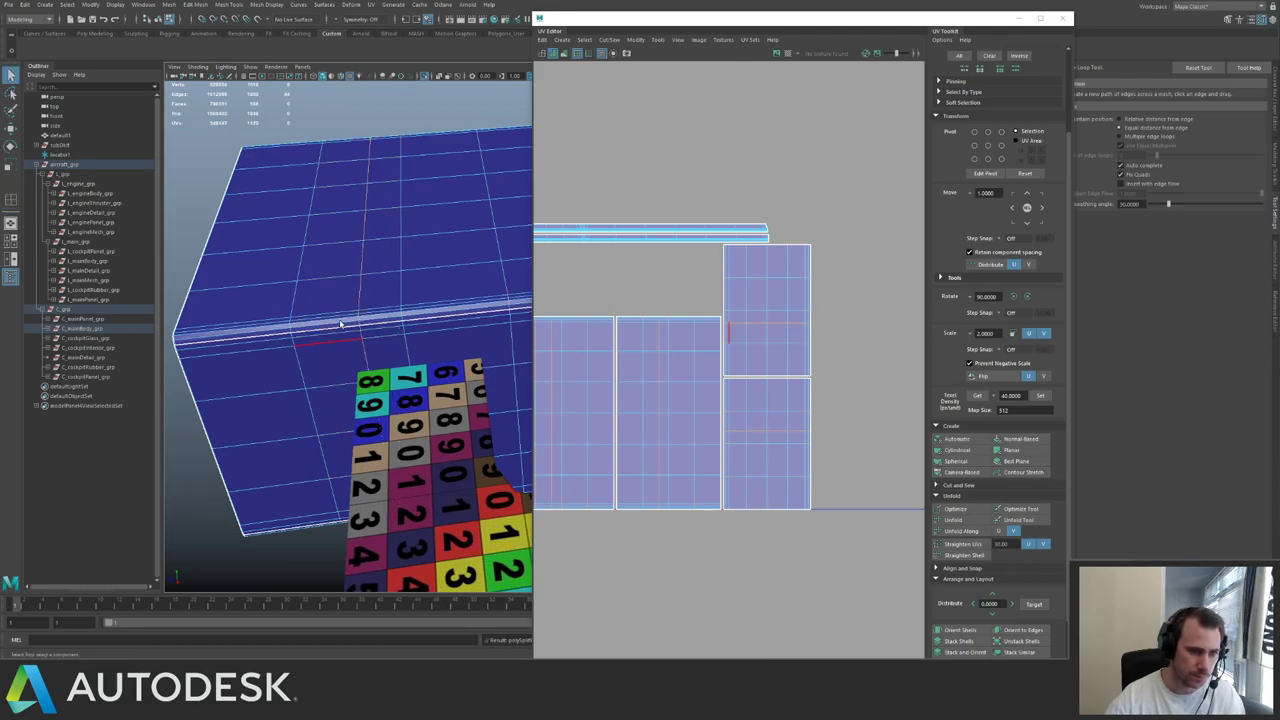
- Delete the ring of faces beside the new edge loop and the separated end section of the box
right_click_drag(345, 328, 344, 364)
left_click(337, 368)
left_click(335, 400, "shift")
double_click(335, 396, "shift")
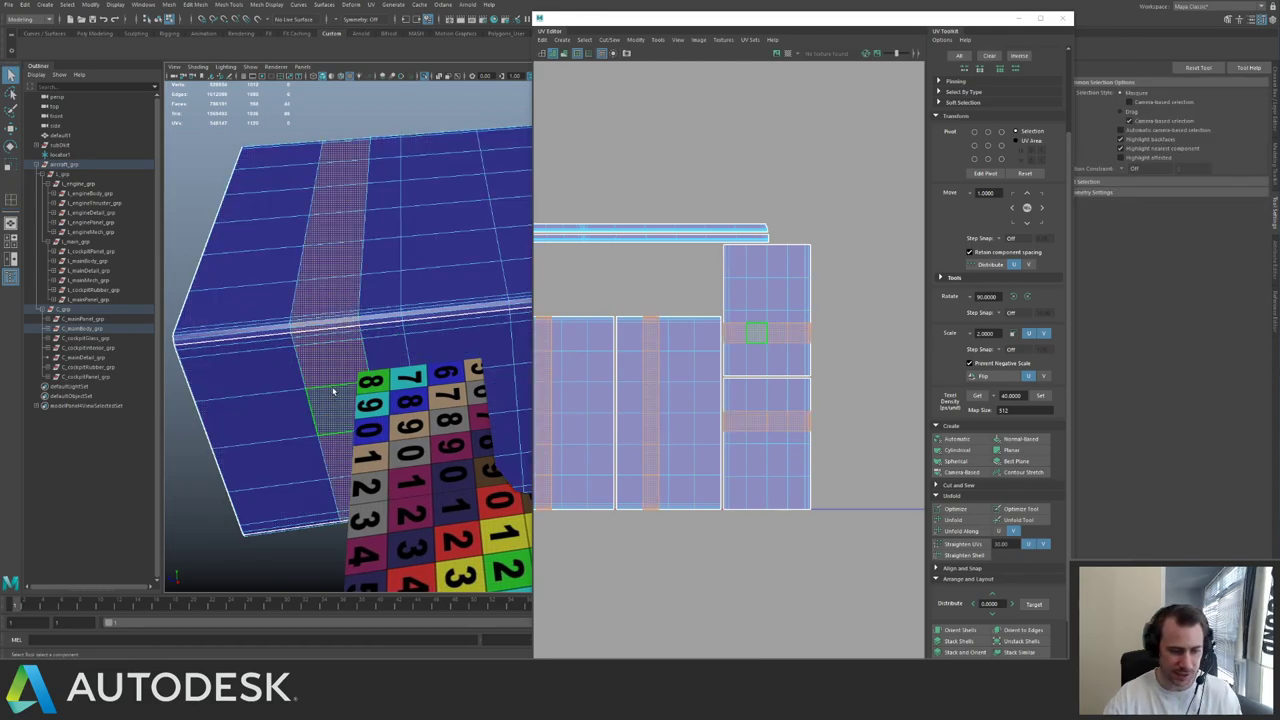
key("Delete")
double_click(263, 384)
key("Delete")
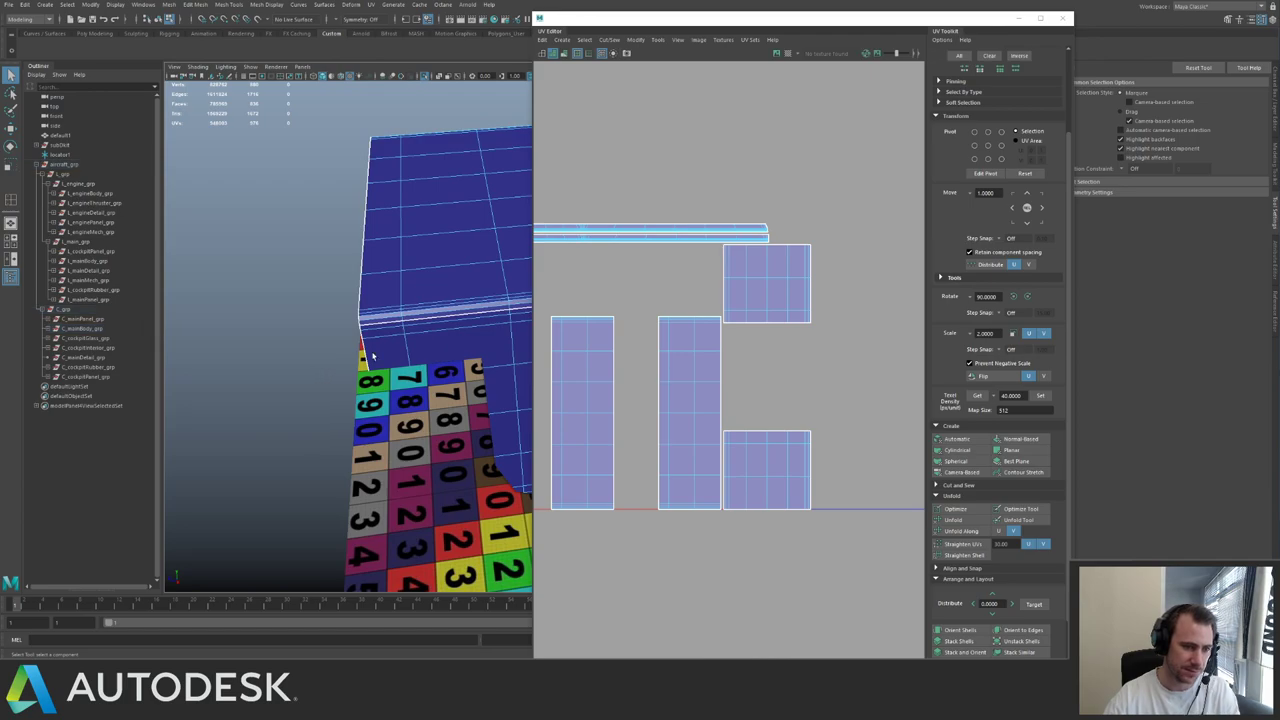
- Insert an edge loop close to the box's newly opened end and show the full aircraft again
right_click_drag(369, 333, 383, 299)
left_click_drag(383, 299, 420, 342, "alt")
key("y")
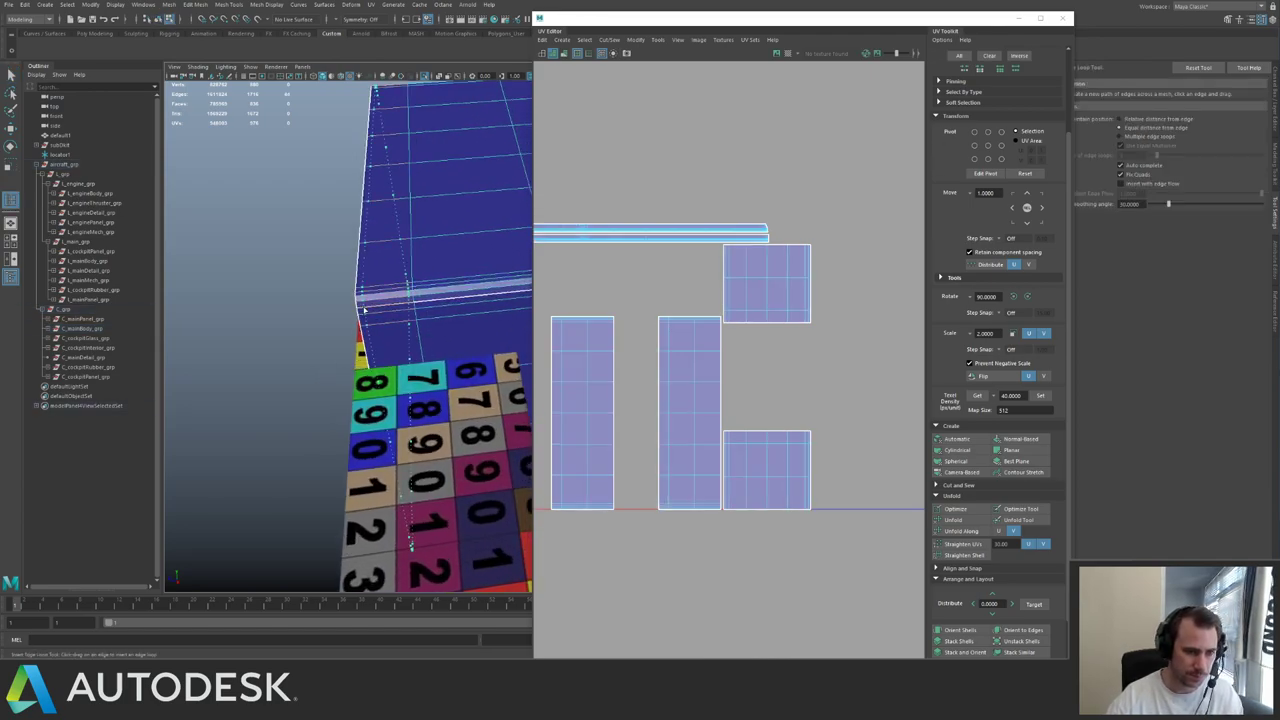
left_click(364, 310)
key("q")
right_click_drag(408, 328, 479, 210, "alt")
key("F8")
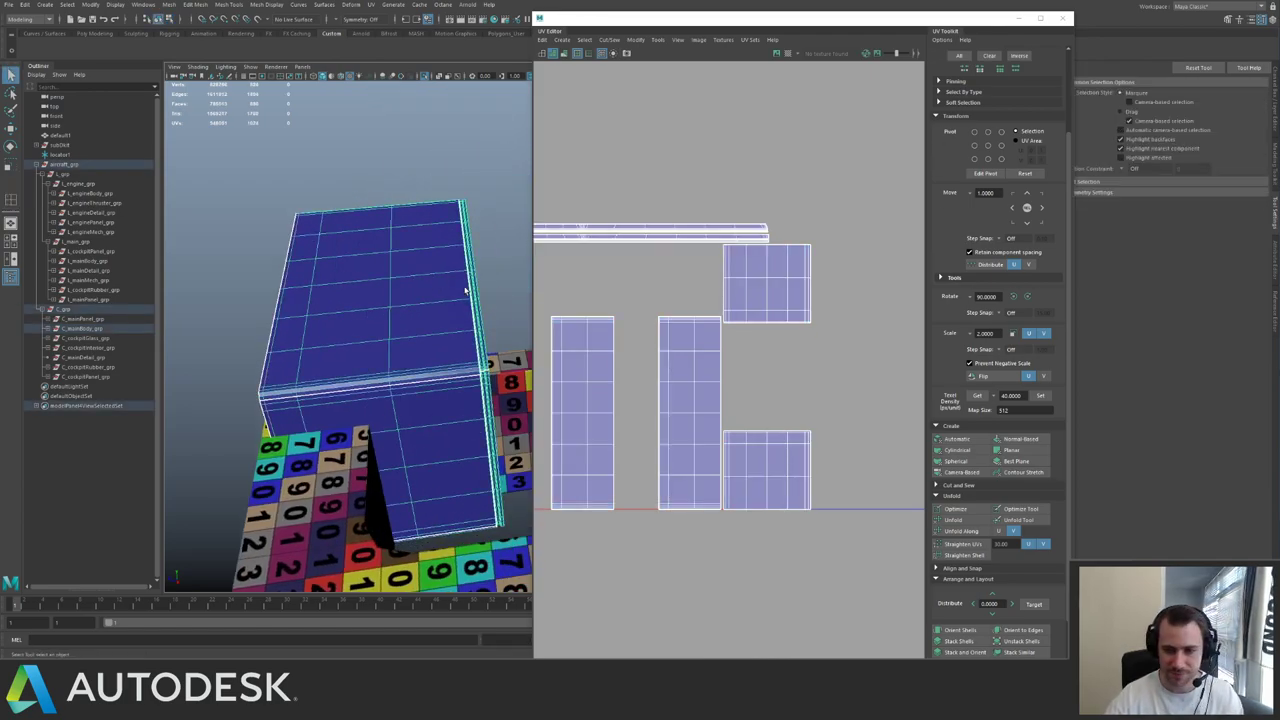
left_click_drag(468, 290, 410, 286, "alt")
key("ctrl+1")
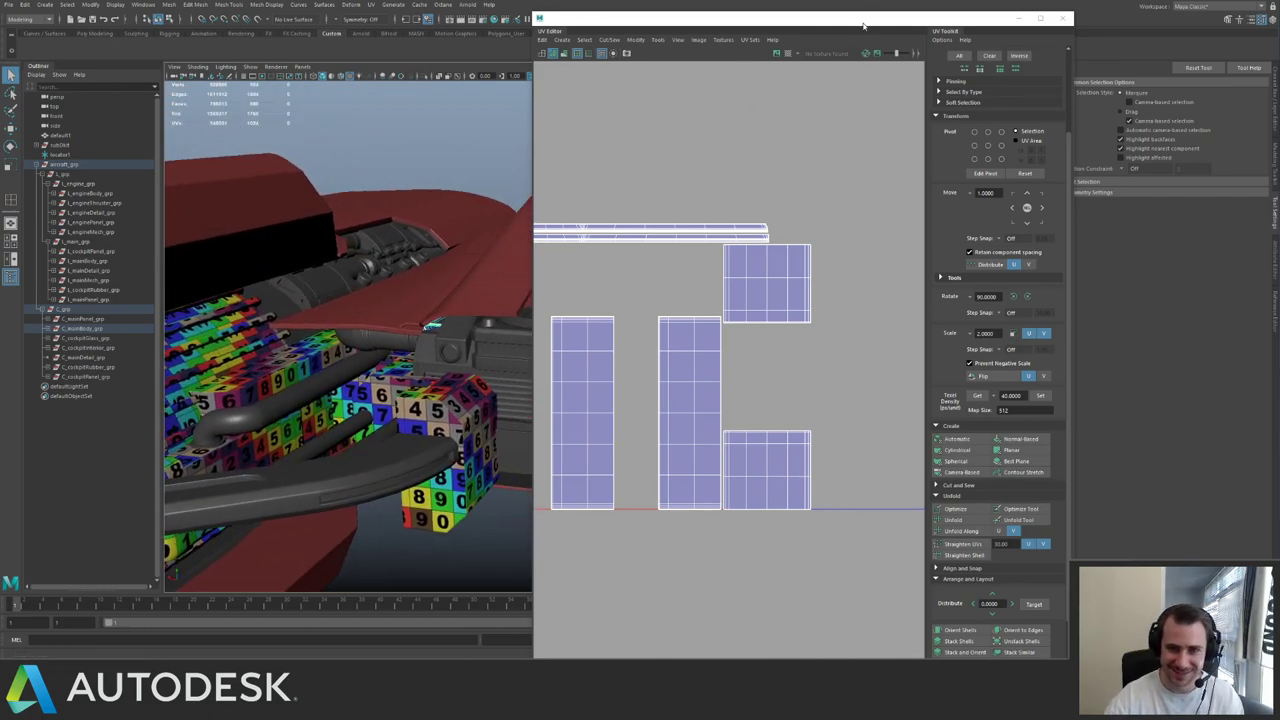
- Set the texel density of all the shortened box's UVs to 40 and lay out its shells
left_click_drag(864, 23, 1047, 11)
right_click_drag(785, 260, 1000, 235)
right_click_drag(1050, 227, 808, 189, "alt")
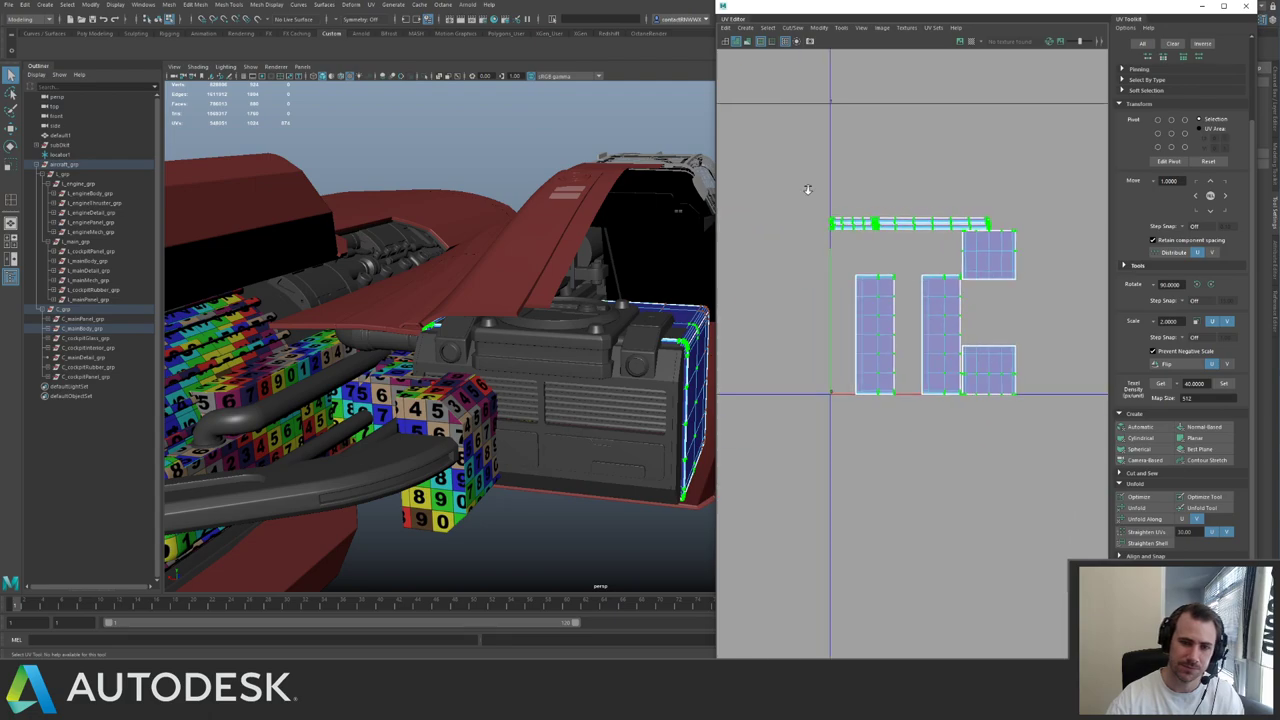
scroll(1051, 231, "down", 2)
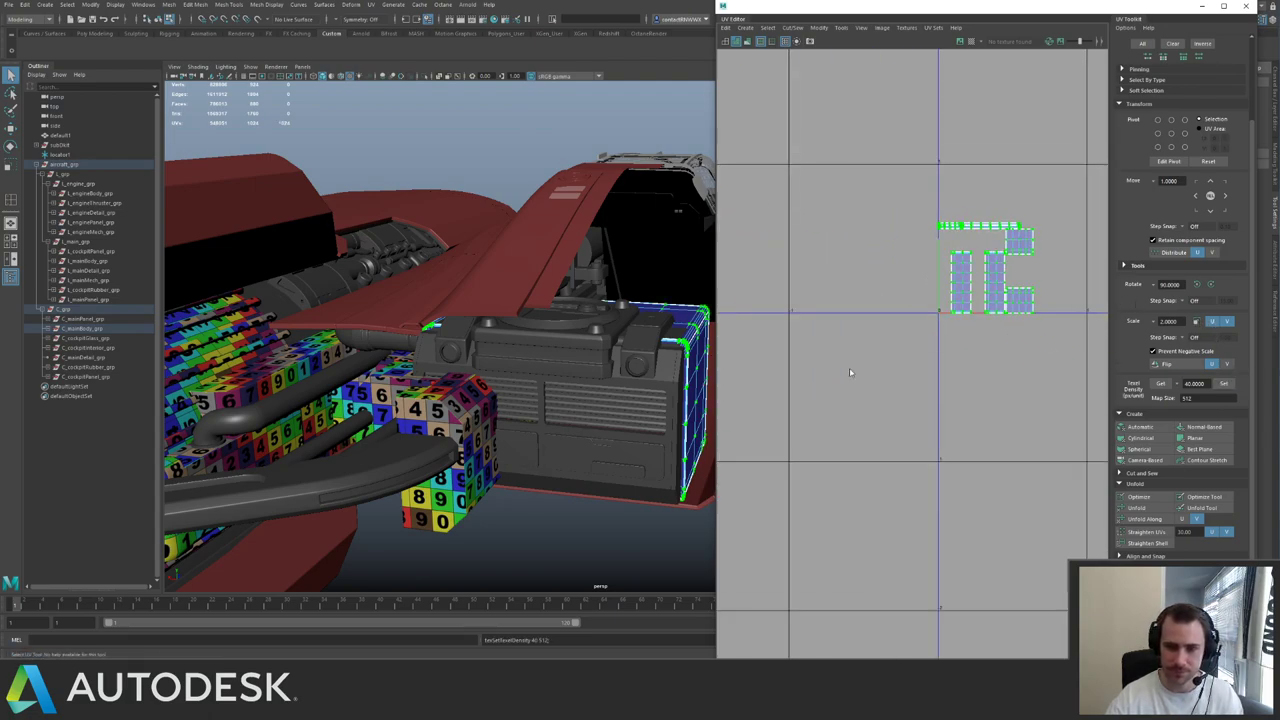
key("ctrl+l")
middle_click_drag(900, 271, 826, 280, "alt")
- Isolate C_mainBody_grp and select all parts of the rear box assembly
right_click_drag(507, 370, 560, 332)
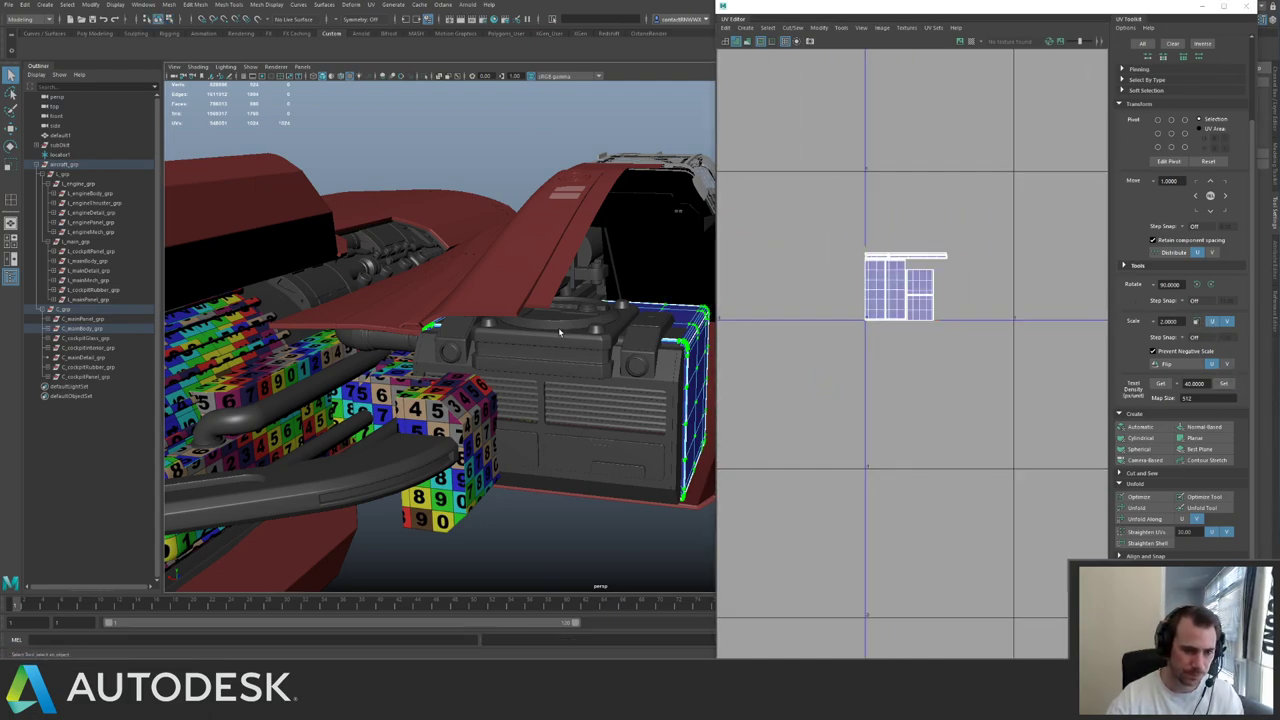
left_click(559, 331)
left_click(81, 329)
key("ctrl+1")
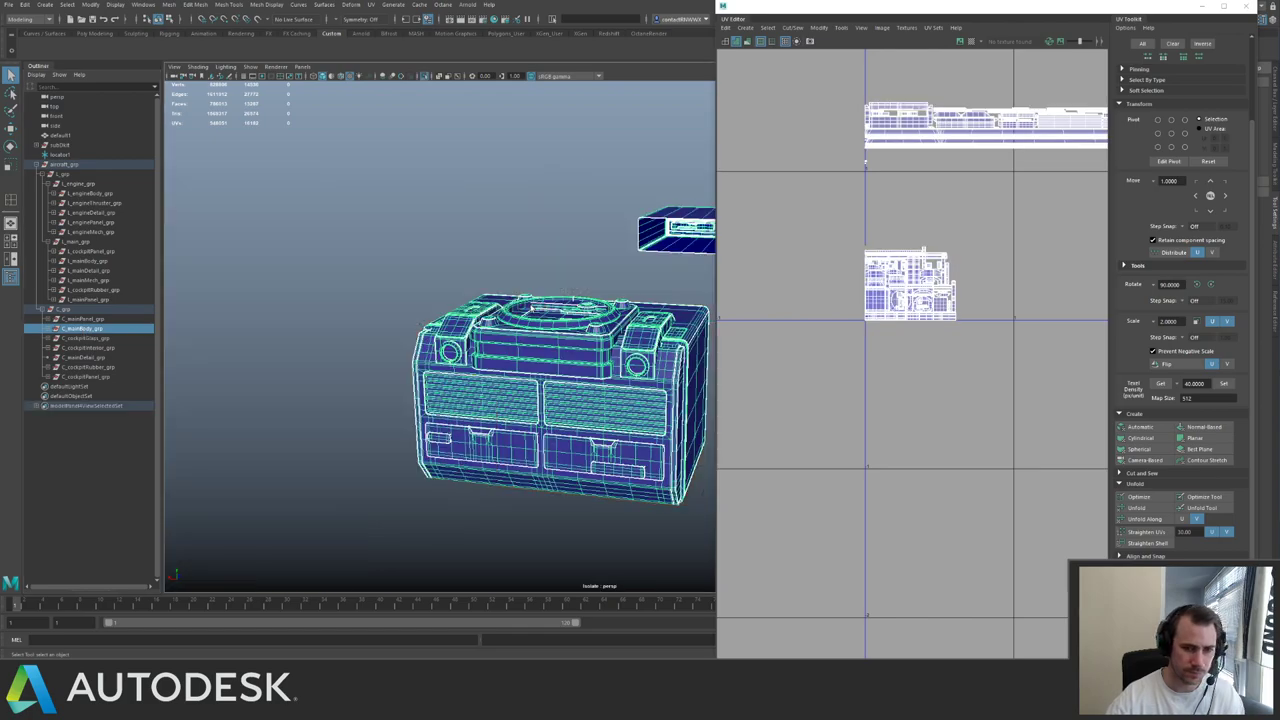
left_click_drag(573, 296, 490, 350, "alt")
left_click(392, 219)
left_click_drag(392, 219, 707, 472)
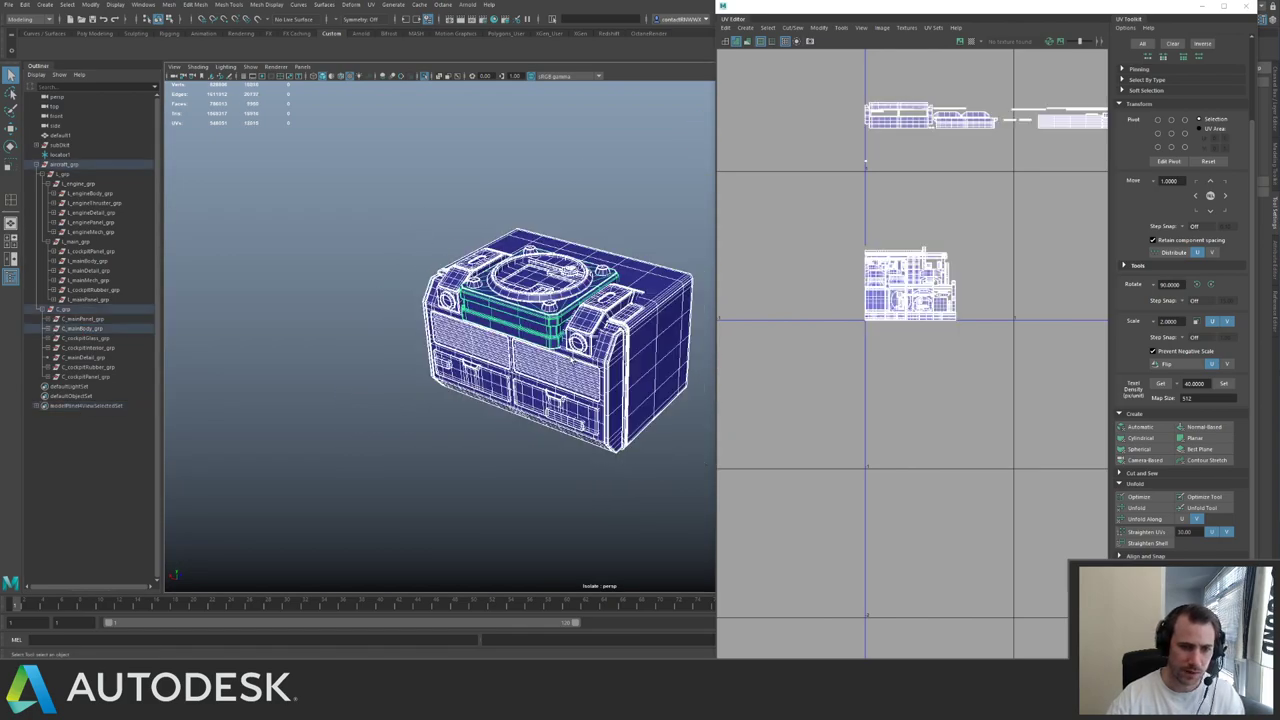
- Examine the rear box assembly's grilles, panels and underside from several angles
left_click_drag(574, 339, 580, 265, "alt")
left_click(531, 294)
right_click_drag(580, 265, 717, 418, "alt")
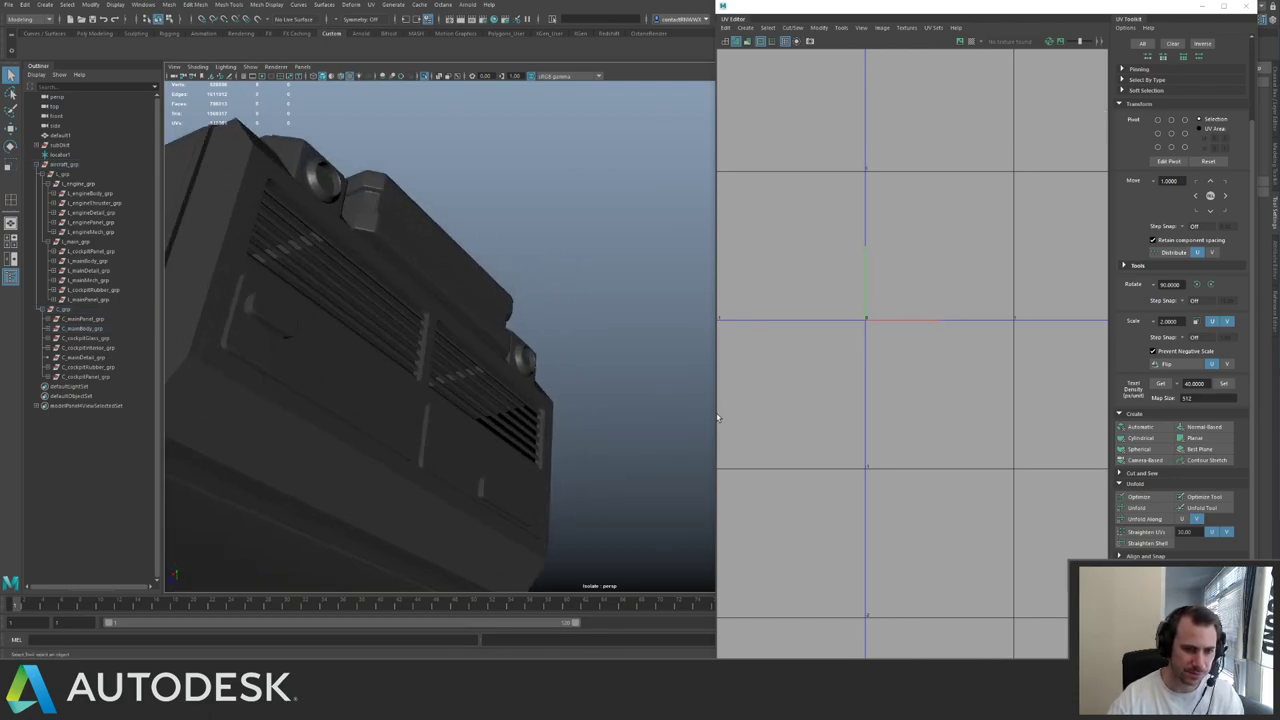
left_click(424, 280)
right_click_drag(573, 313, 400, 260, "alt")
left_click_drag(400, 260, 333, 246, "alt")
left_click_drag(331, 243, 570, 385)
left_click(637, 323)
left_click_drag(637, 323, 400, 270, "alt")
left_click_drag(310, 238, 635, 491)
right_click_drag(686, 347, 431, 291, "alt")
- Select the rear box assembly's parts and set the texel density of its scattered upper UV shells to 40
left_click_drag(408, 284, 594, 409)
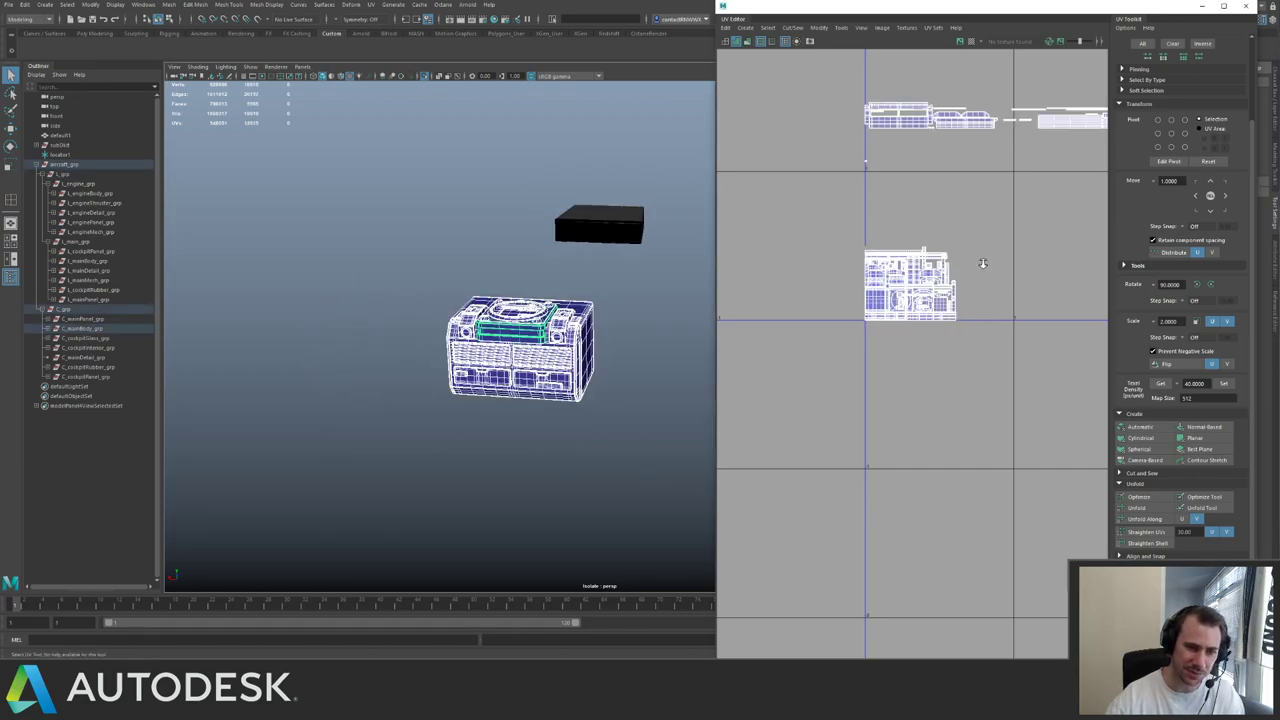
right_click_drag(982, 261, 875, 175, "alt")
middle_click_drag(875, 175, 770, 243, "alt")
right_click_drag(770, 243, 890, 283, "alt")
right_click_drag(999, 227, 1025, 220)
scroll(1025, 219, "down", 2)
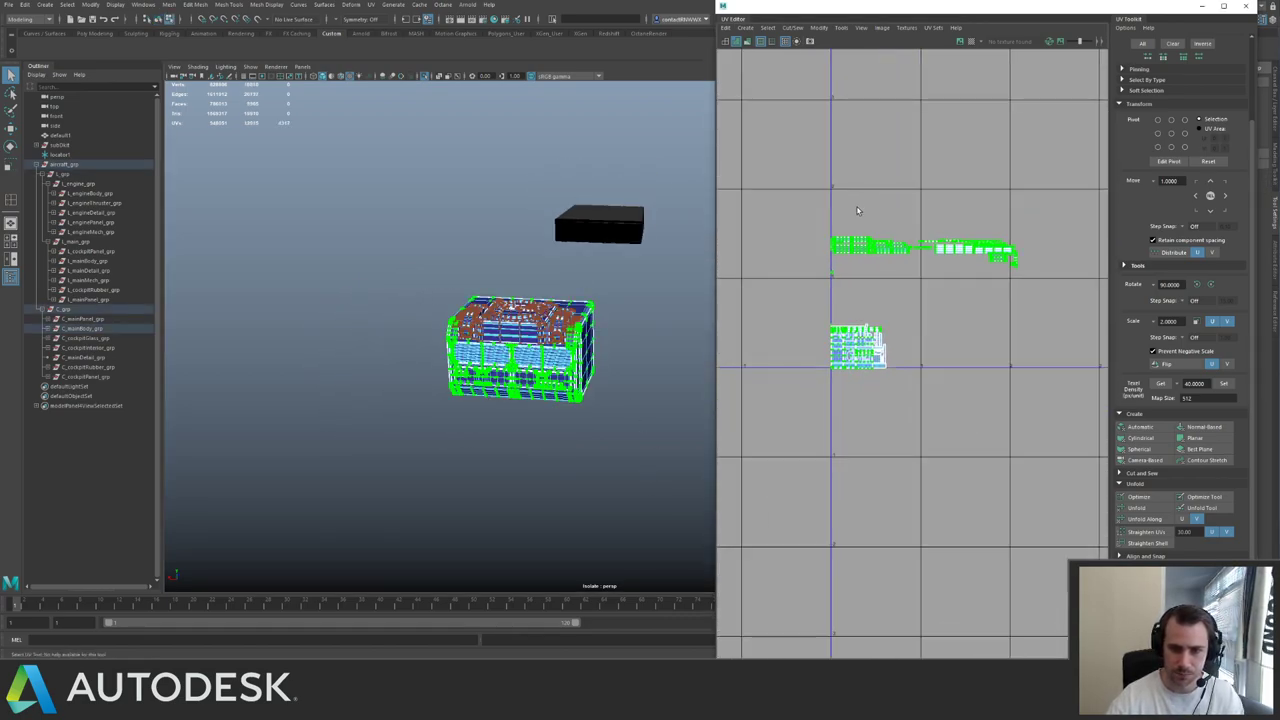
left_click_drag(852, 204, 1058, 290)
left_click(1222, 383)
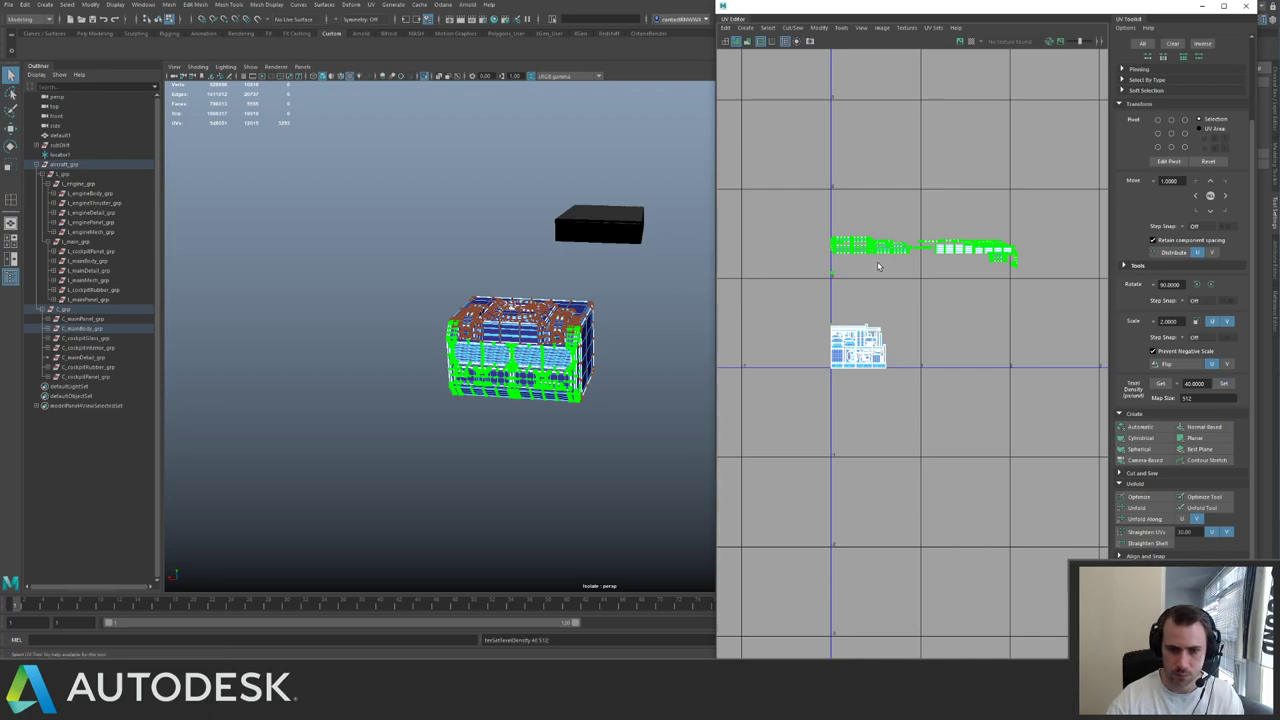
- Lay out the selected shells and move them up by one UV tile
middle_click_drag(896, 243, 876, 269, "alt")
key("ctrl+l")
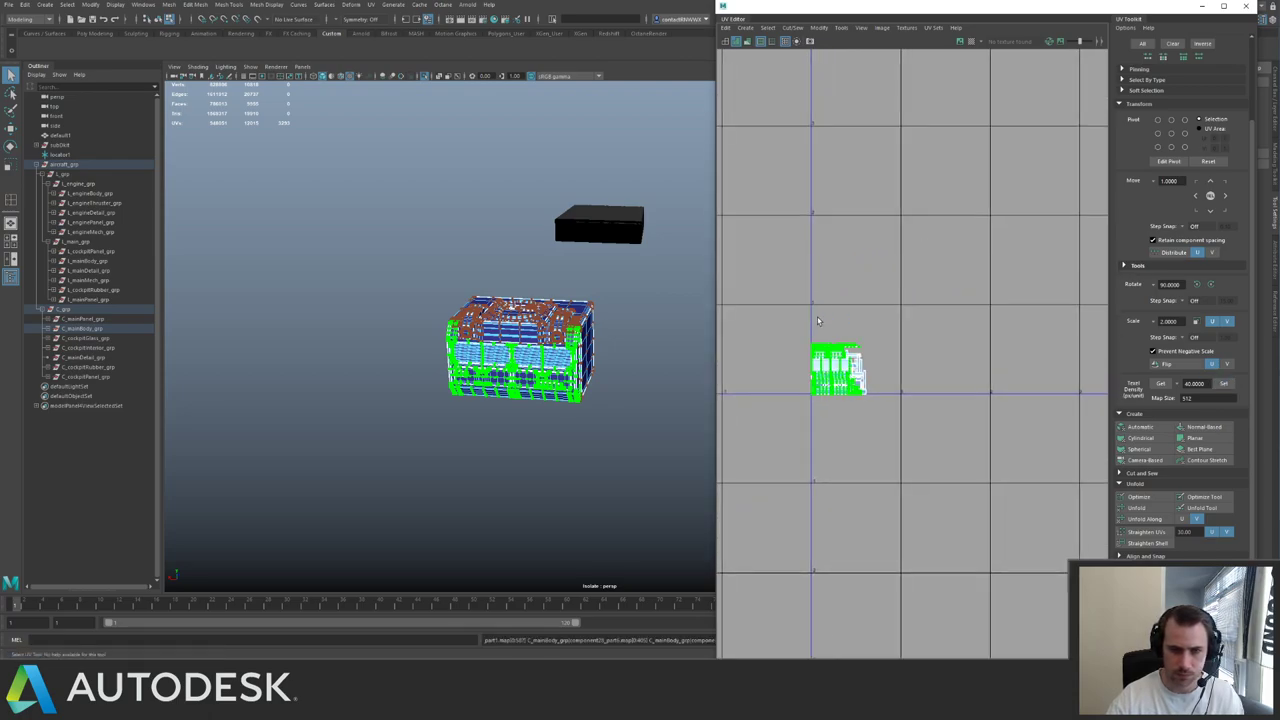
key("Up")
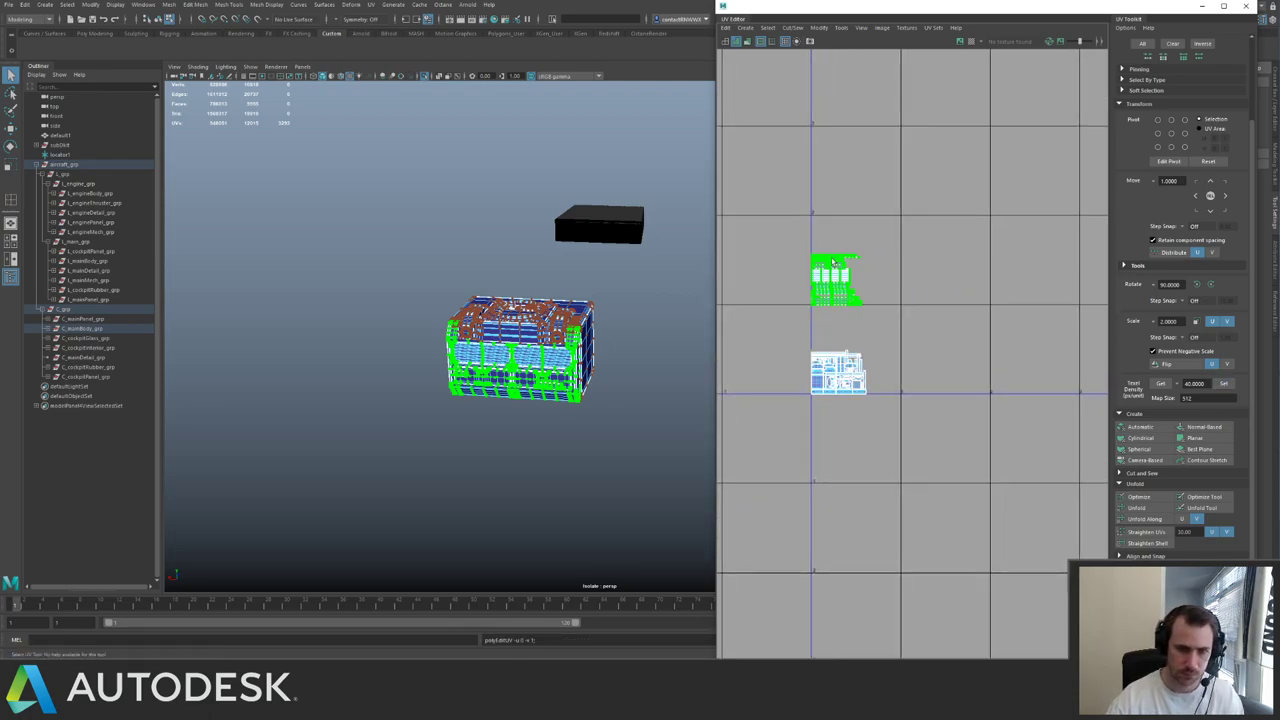
- Select both groups of the rear box assembly's UV shells and lay them out together
left_click_drag(780, 230, 892, 403)
key("ctrl+l")
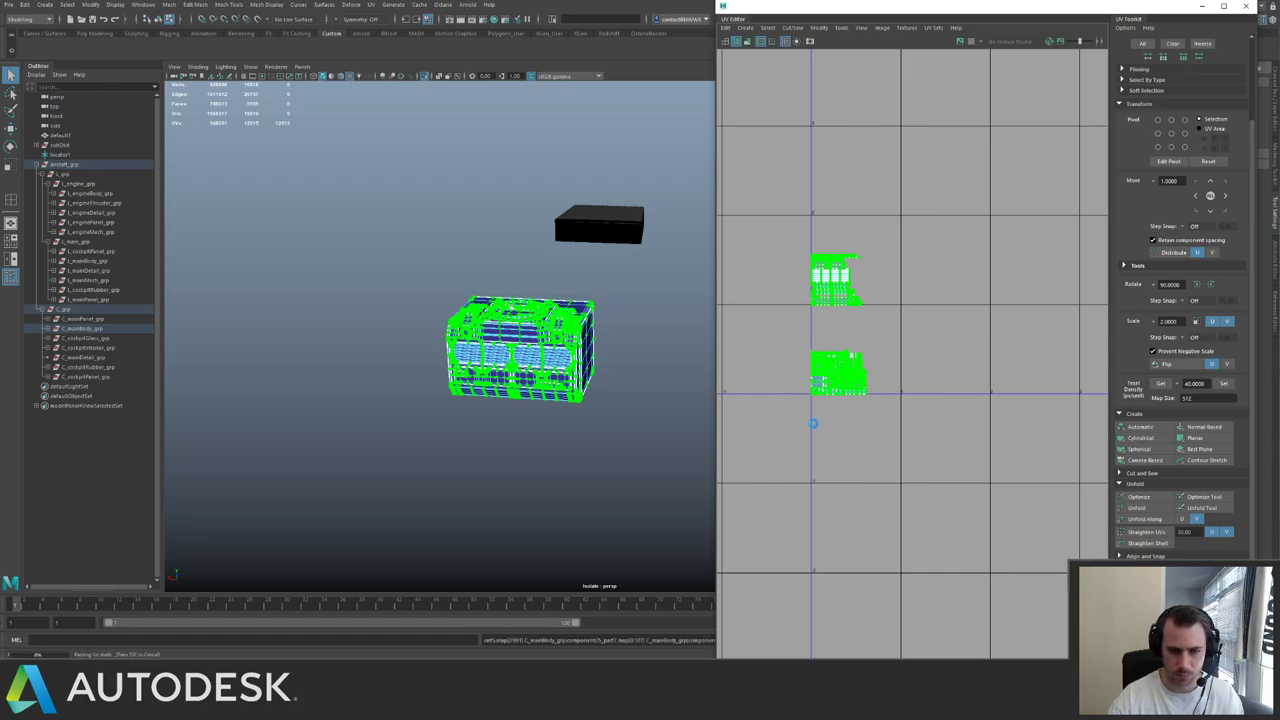
- Rotate the two tall rectangular UV shells of the rear box assembly by 90 degrees
left_click(902, 261)
key("f")
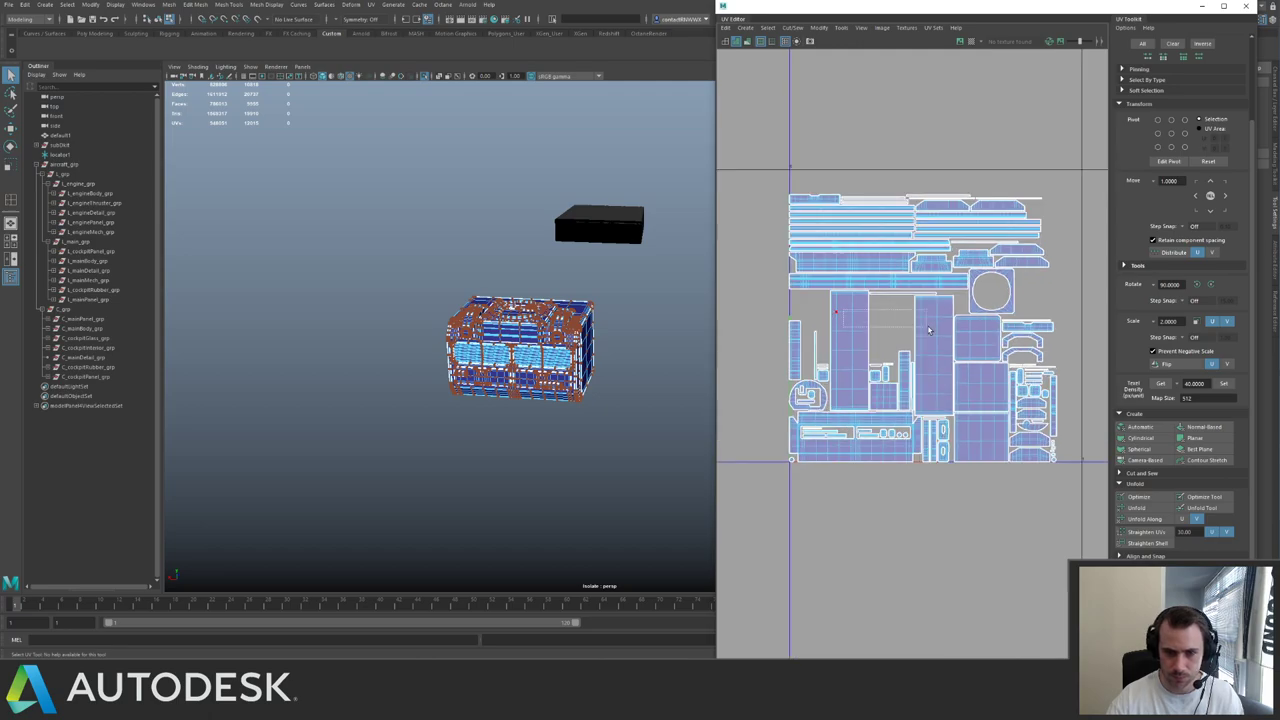
left_click_drag(928, 330, 929, 330)
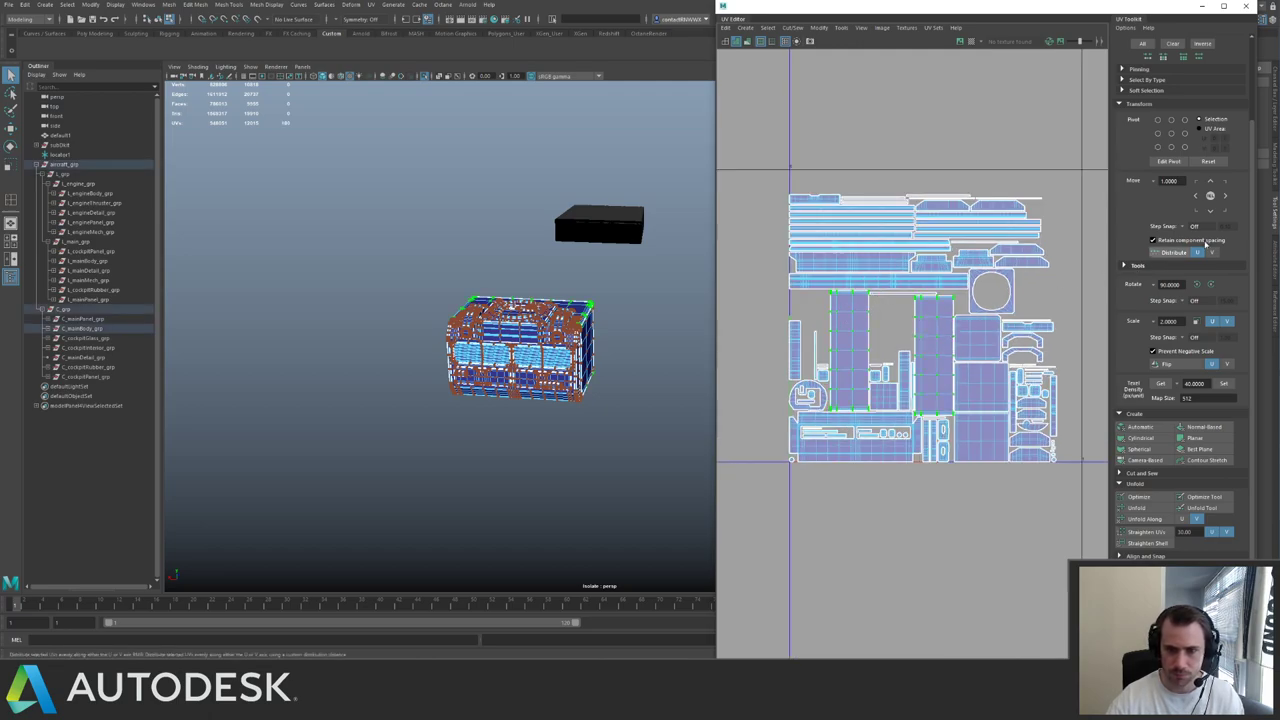
left_click(1197, 285)
- Select all the rear box assembly's UV shells, lay them out again and shift them slightly inside the tile borders
scroll(975, 272, "down", 3)
left_click_drag(806, 168, 1090, 404)
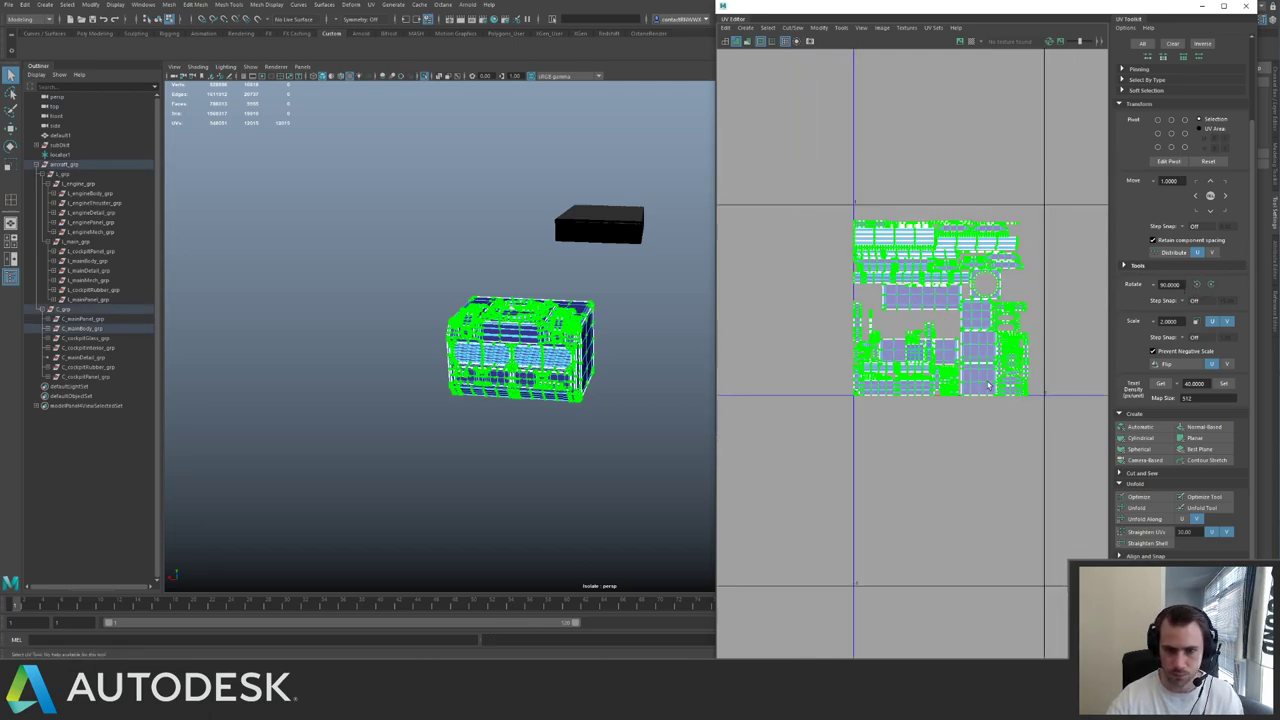
key("ctrl+l")
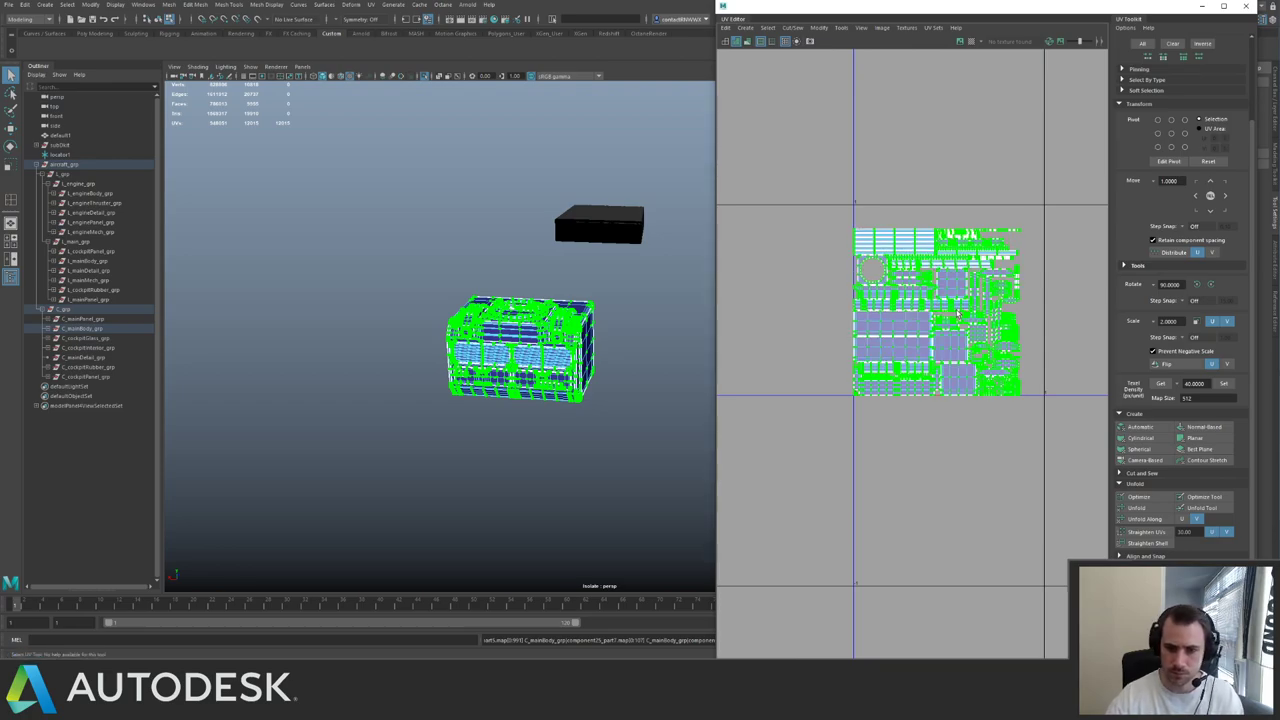
key("w")
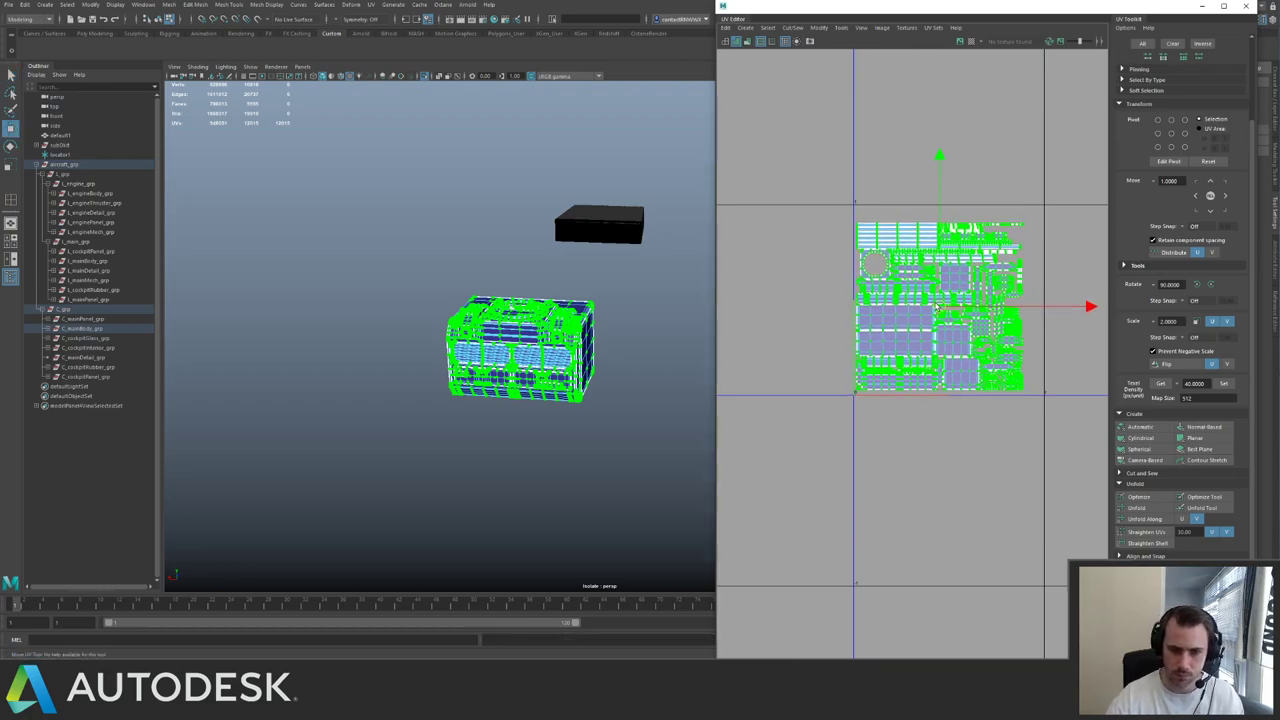
scroll(932, 285, "down", 1)
scroll(932, 285, "down", 2)
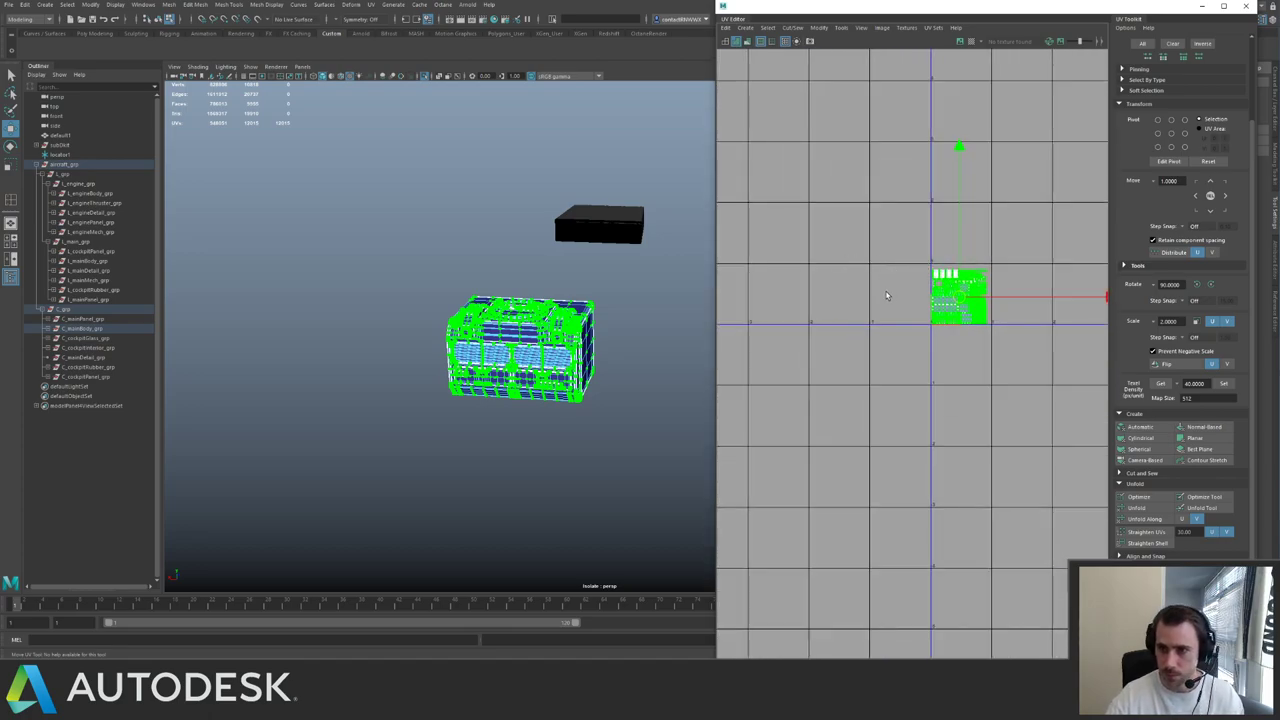
- Close the UV Editor, return to object selection, turn off isolation to show the whole aircraft and save the scene
left_click(1247, 7)
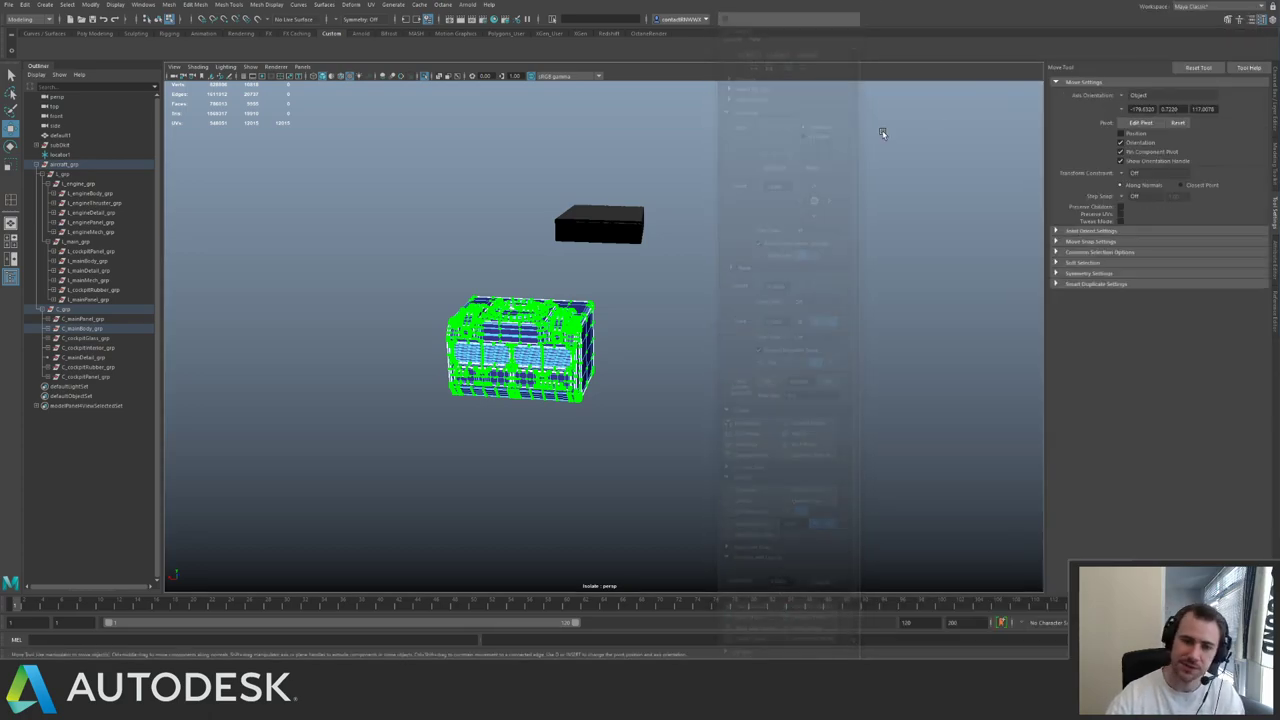
left_click(545, 289)
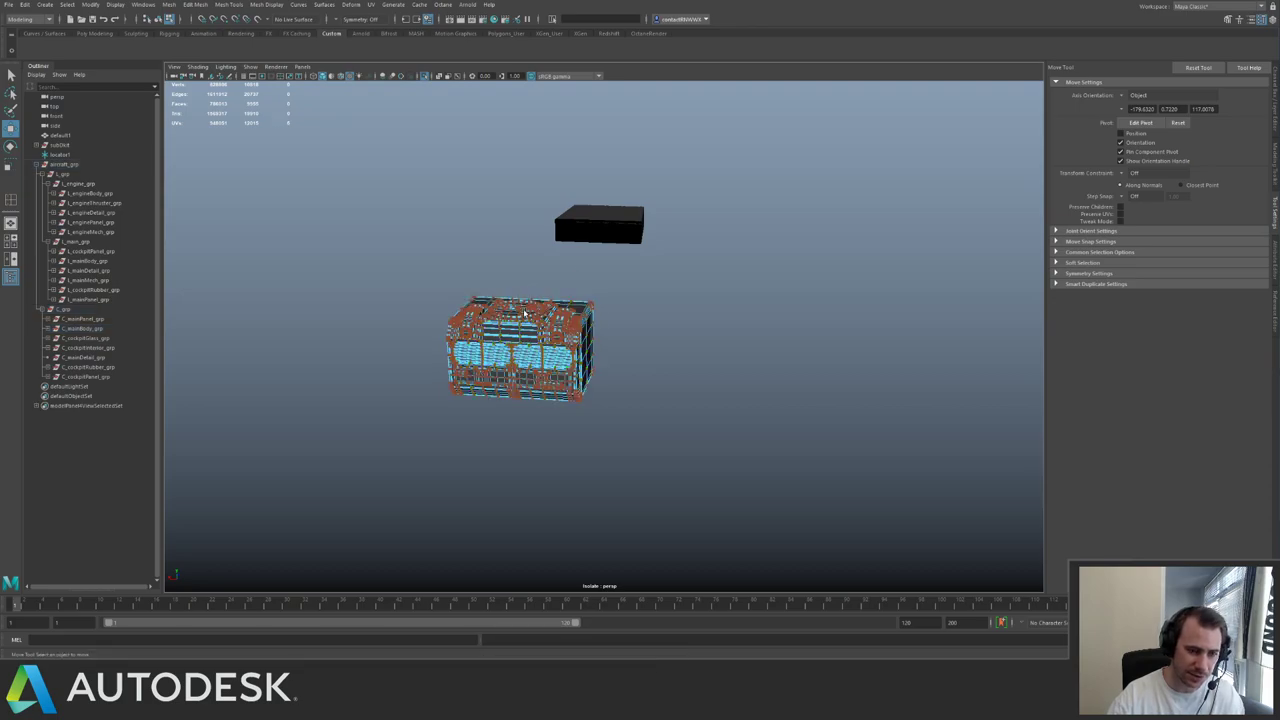
right_click_drag(531, 316, 568, 297)
left_click(755, 303)
key("ctrl+1")
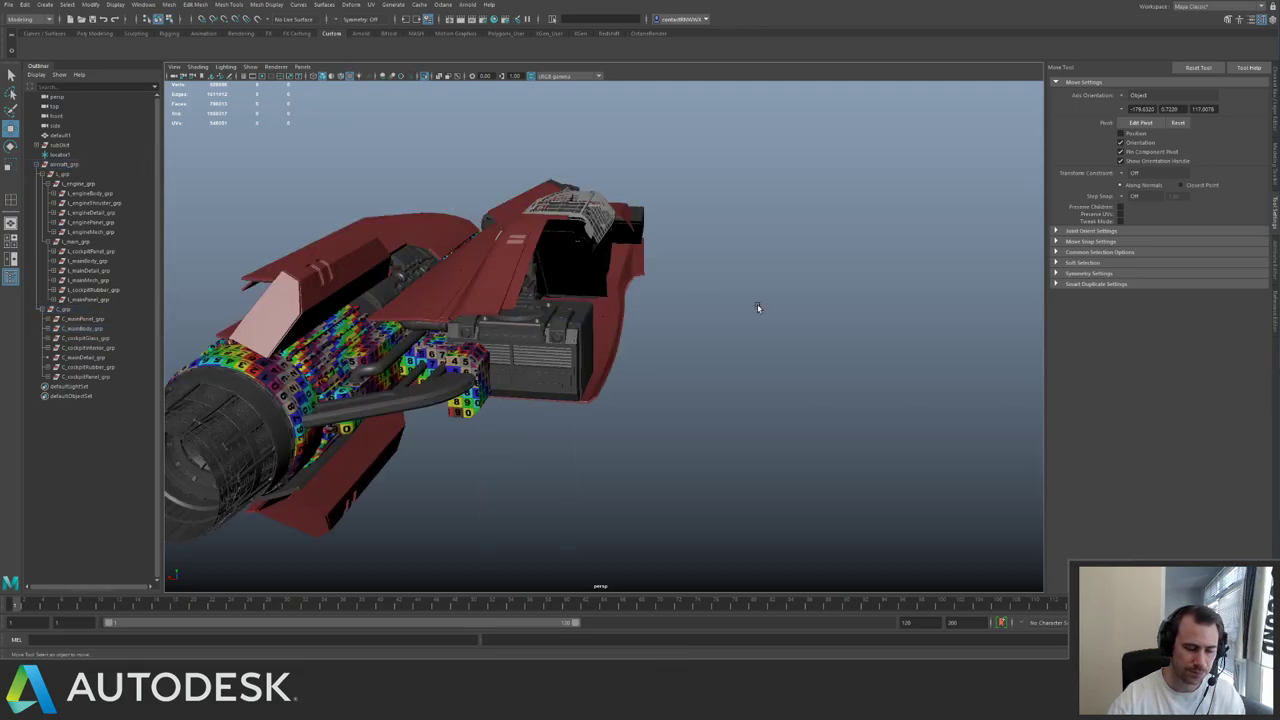
left_click_drag(757, 304, 458, 224, "alt")
key("ctrl+s")
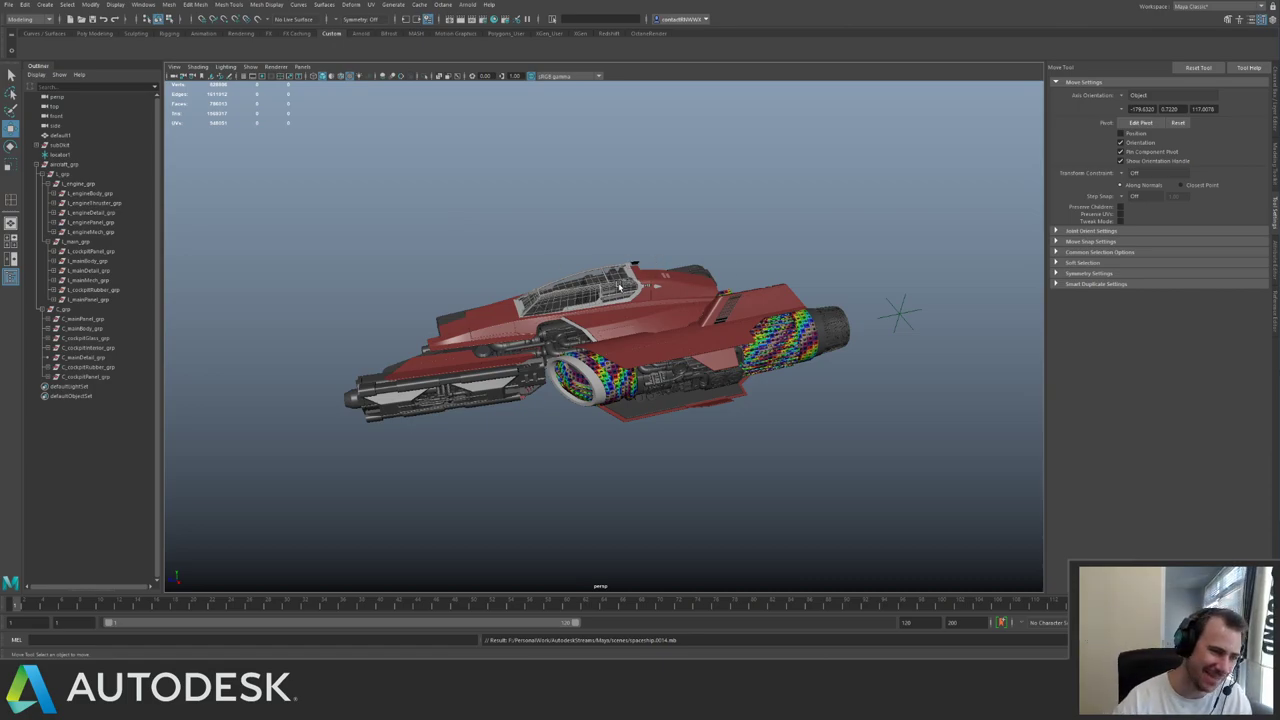
- Select all the aircraft's parts and assign the numbered, coloured UV checker material to them
left_click_drag(620, 287, 495, 294, "alt")
left_click_drag(577, 273, 530, 276, "alt")
left_click_drag(328, 261, 787, 455)
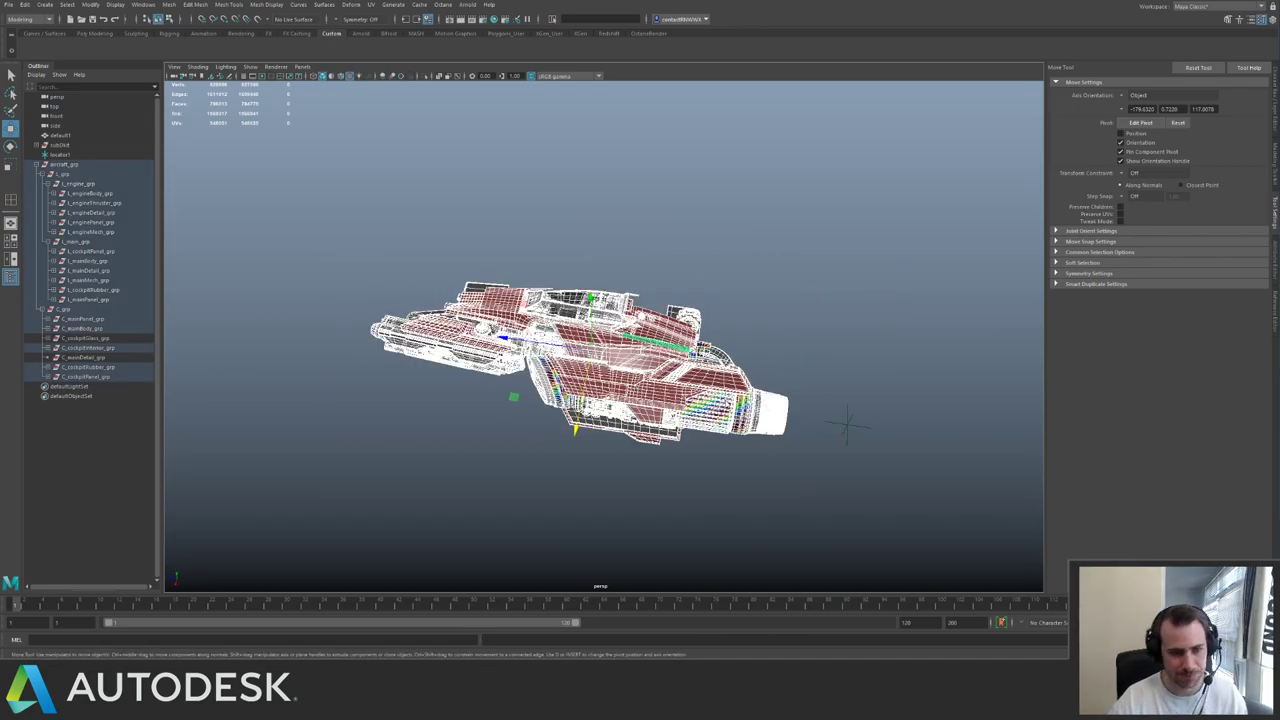
right_click_drag(724, 401, 797, 583)
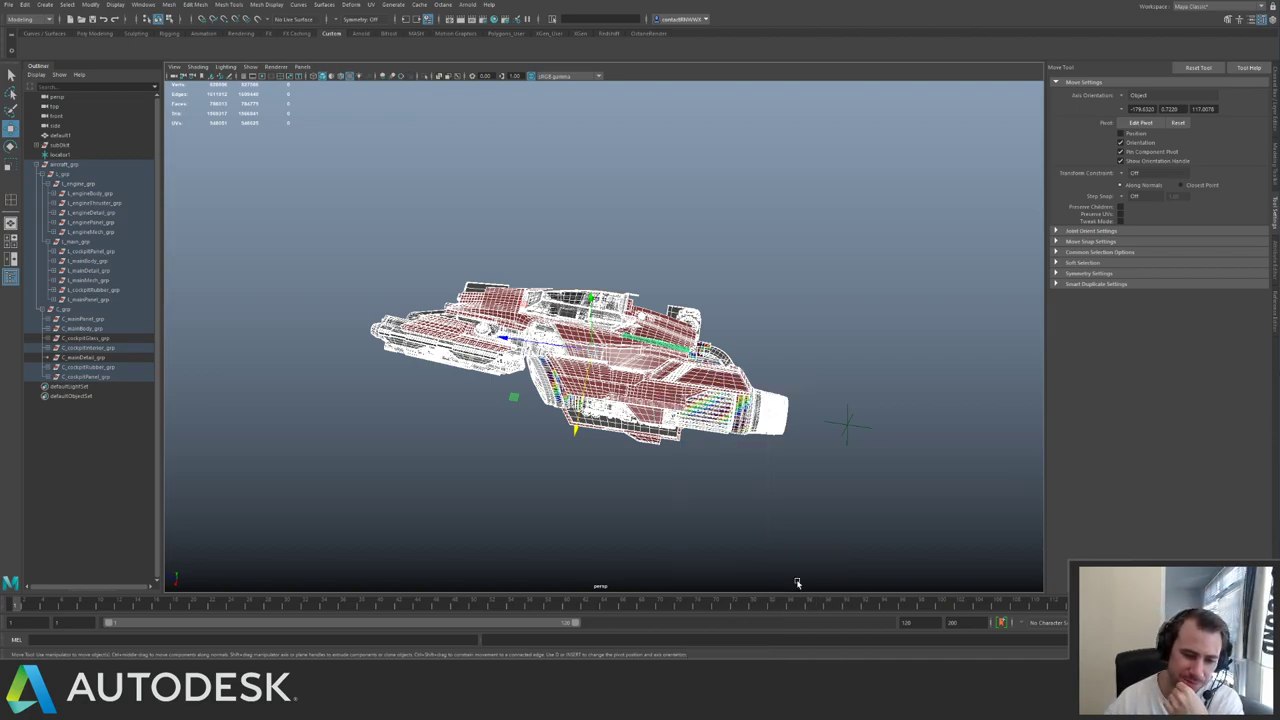
left_click(795, 511)
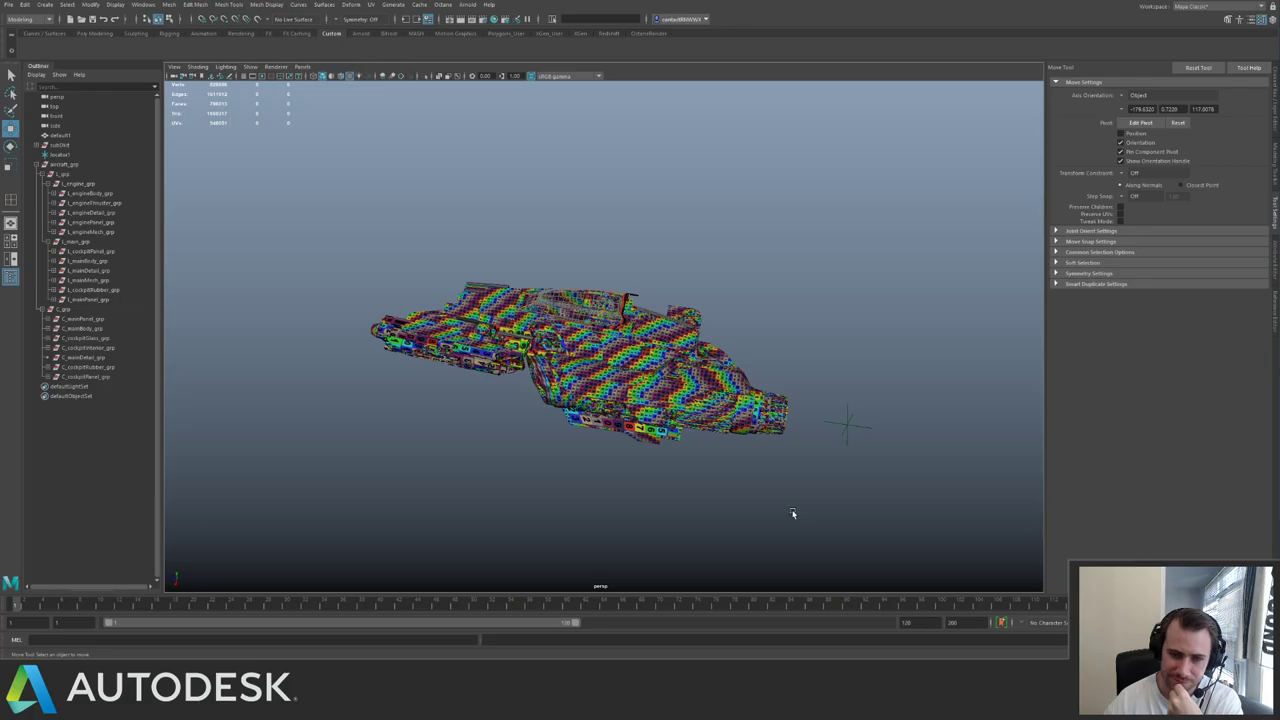
- Duplicate the L_grp group and mirror the copy to the aircraft's opposite side by setting its Scale X to -1
left_click_drag(519, 341, 650, 405, "alt")
right_click_drag(650, 405, 814, 480, "alt")
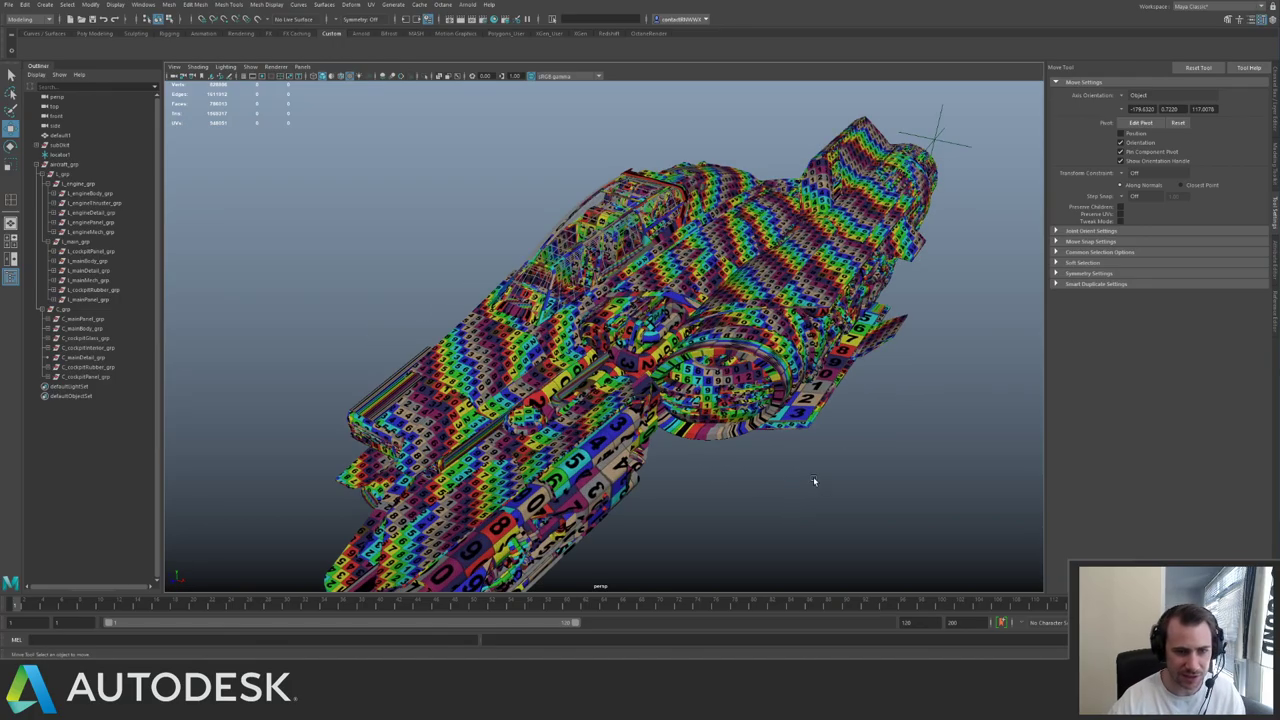
left_click_drag(786, 468, 700, 436, "alt")
left_click(676, 423)
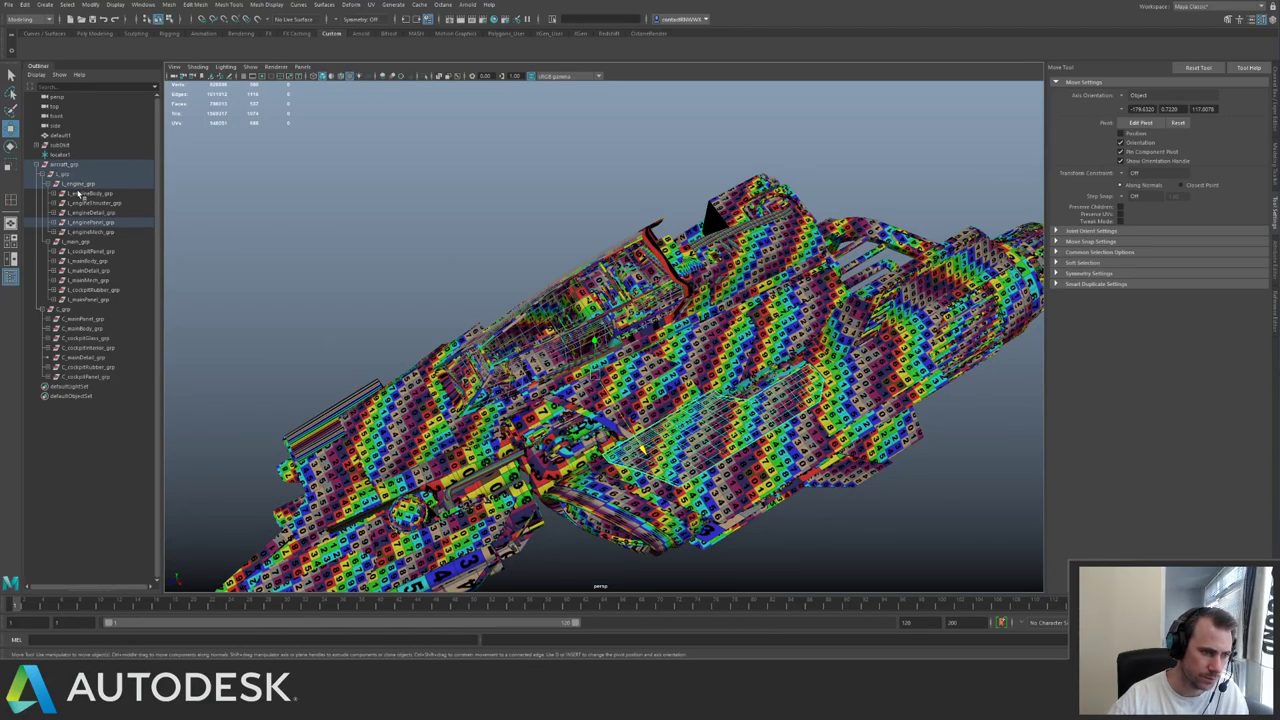
left_click(63, 175)
right_click_drag(733, 303, 575, 290, "alt")
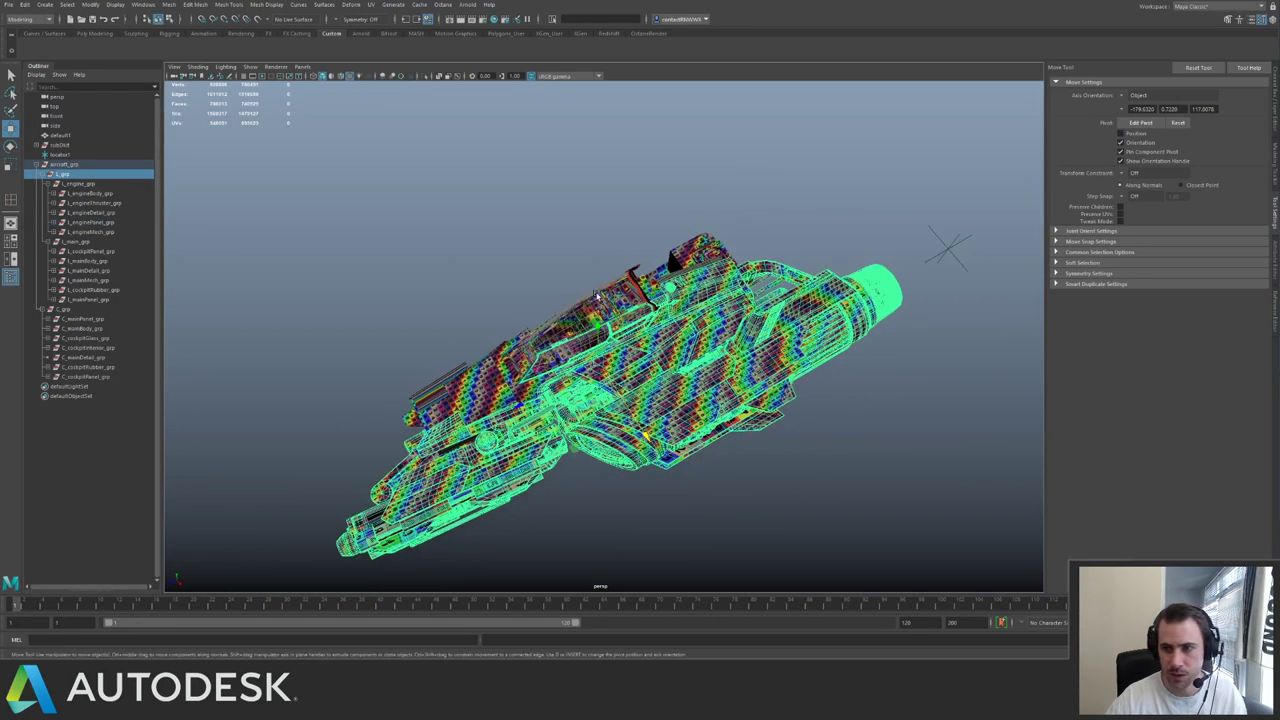
left_click_drag(575, 290, 645, 294, "alt")
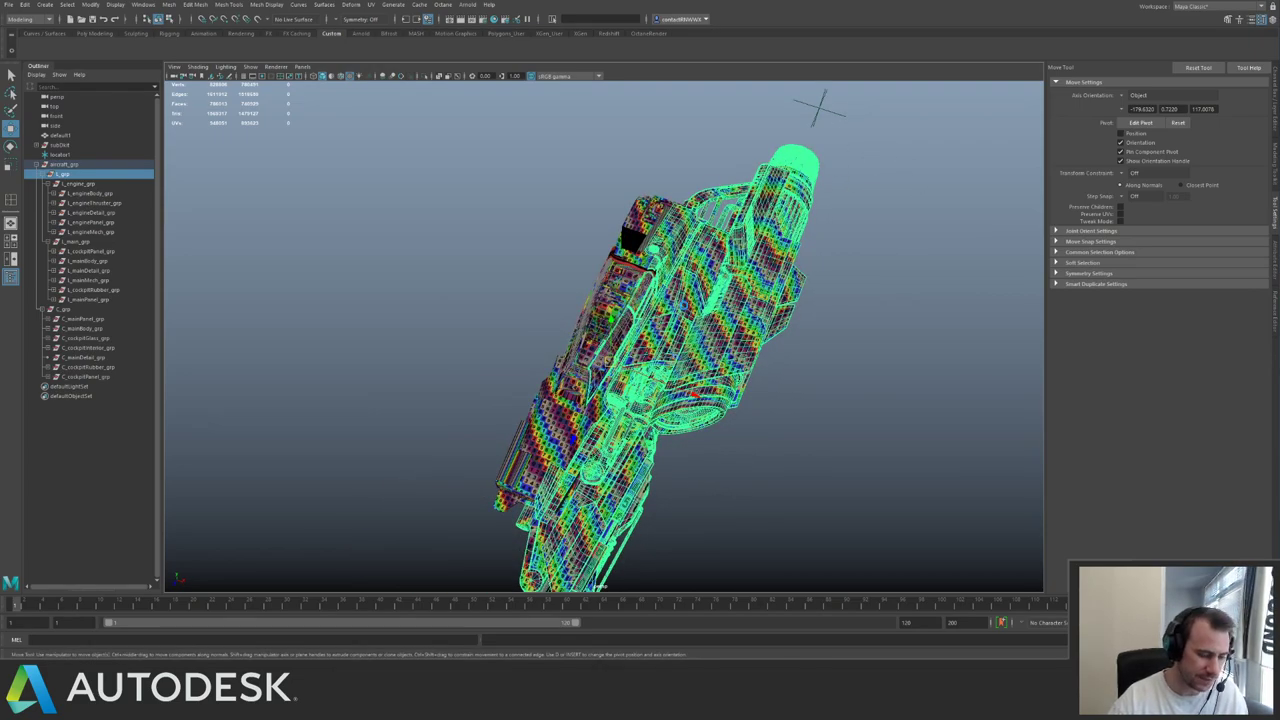
key("ctrl+d")
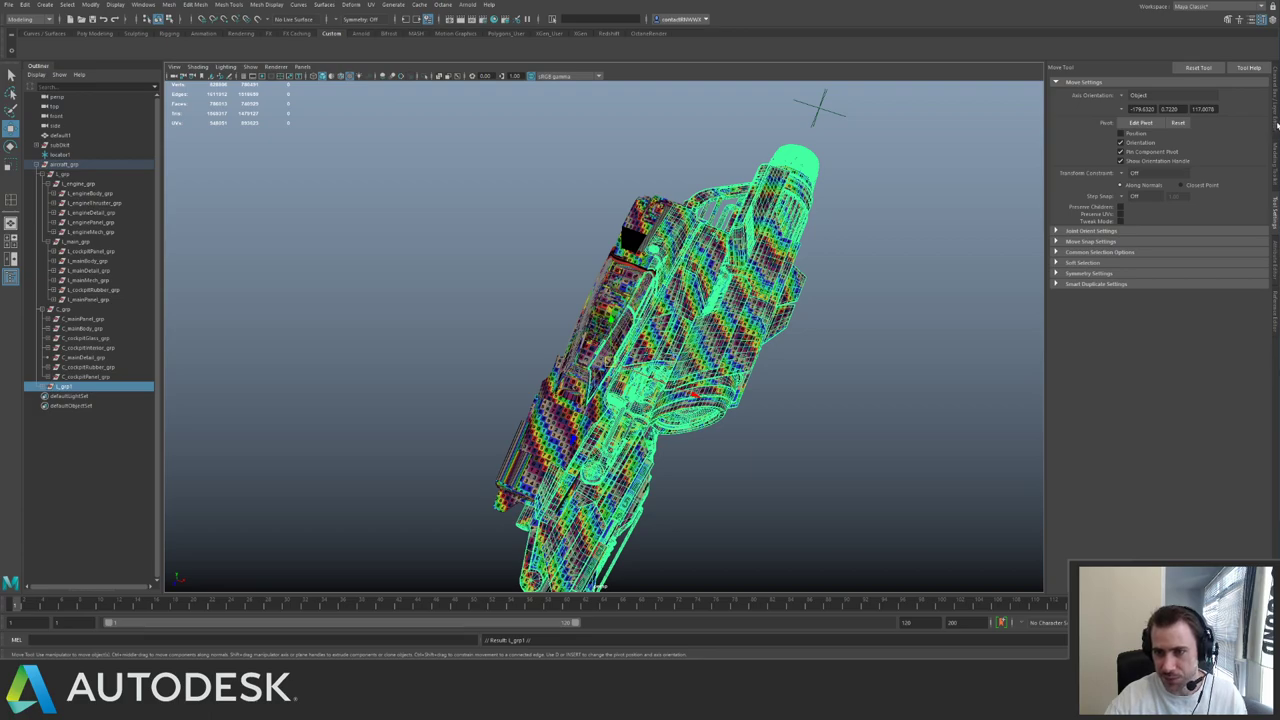
left_click(1276, 125)
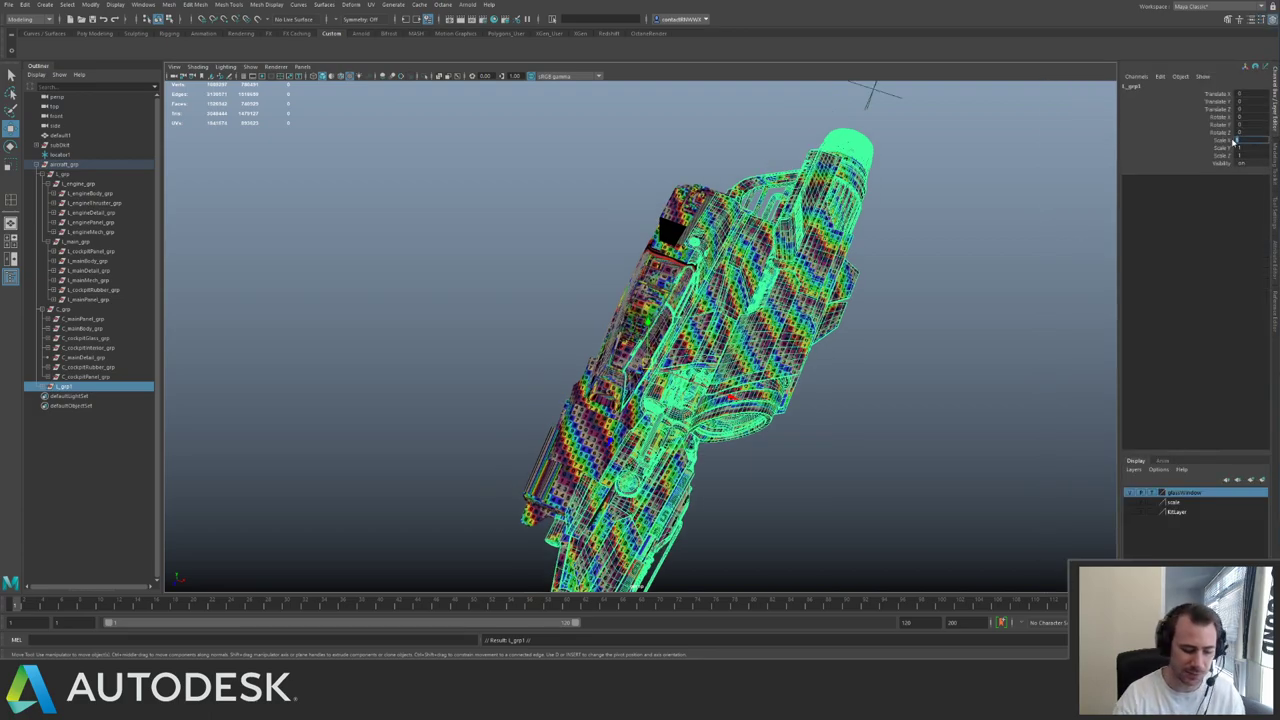
type("-1")
key("Return")
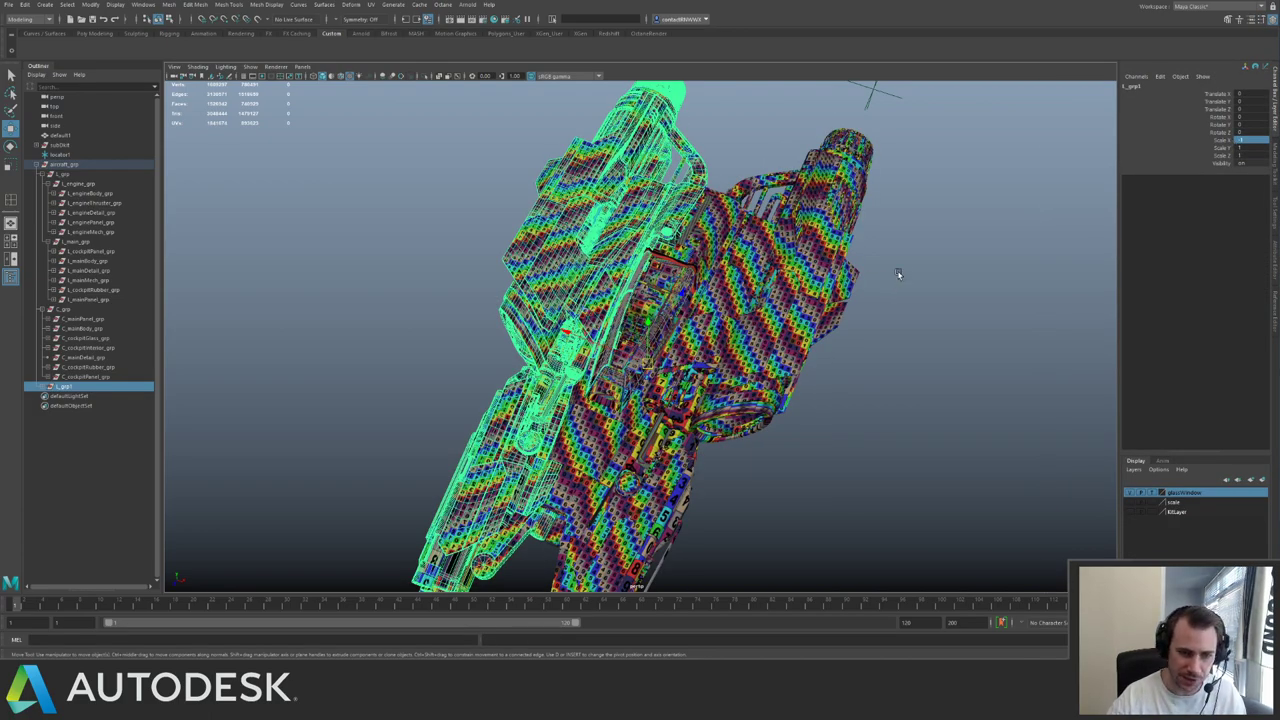
- Examine the checker pattern's scale and distortion across the complete aircraft from several angles
left_click(939, 234)
left_click_drag(939, 234, 590, 300, "alt")
right_click_drag(590, 300, 710, 345, "alt")
left_click_drag(710, 345, 910, 345, "alt")
right_click_drag(910, 345, 960, 365, "alt")
left_click_drag(960, 365, 660, 300, "alt")
right_click_drag(660, 300, 590, 285, "alt")
left_click_drag(590, 285, 520, 350, "alt")
right_click_drag(520, 350, 640, 375, "alt")
left_click_drag(640, 375, 680, 335, "alt")
middle_click_drag(680, 335, 617, 402, "alt")
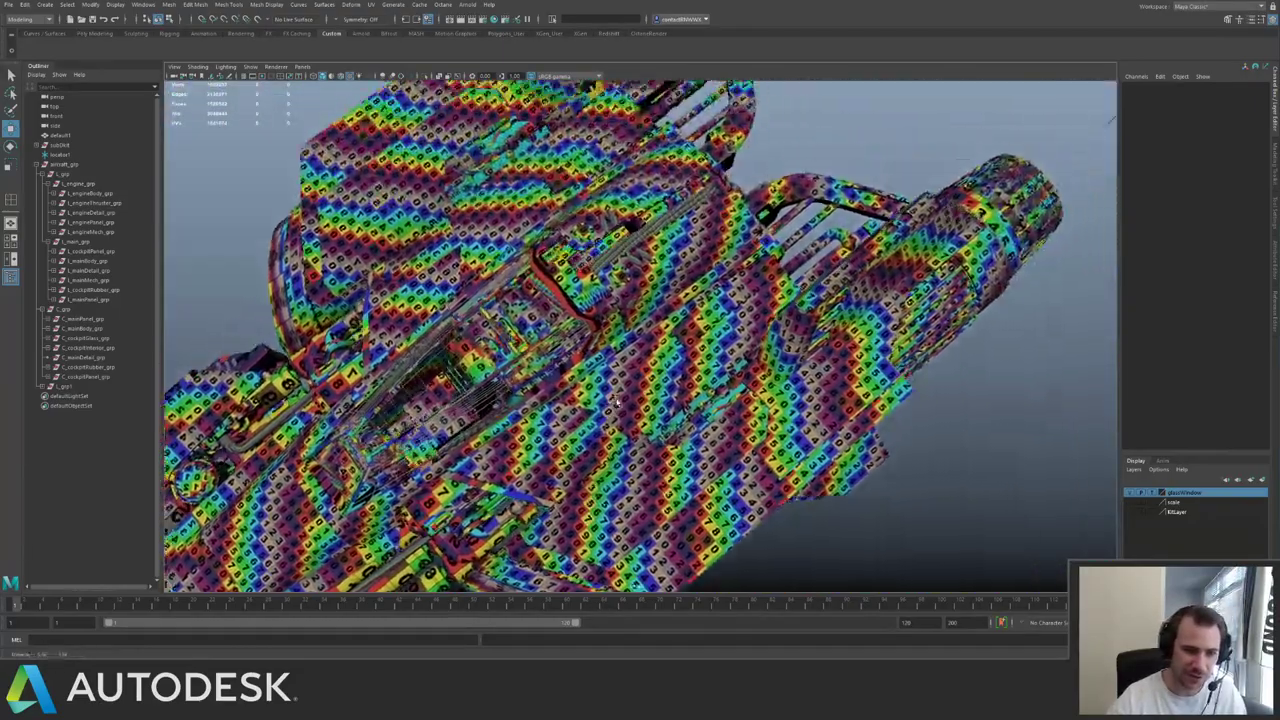
left_click_drag(618, 403, 701, 355, "alt")
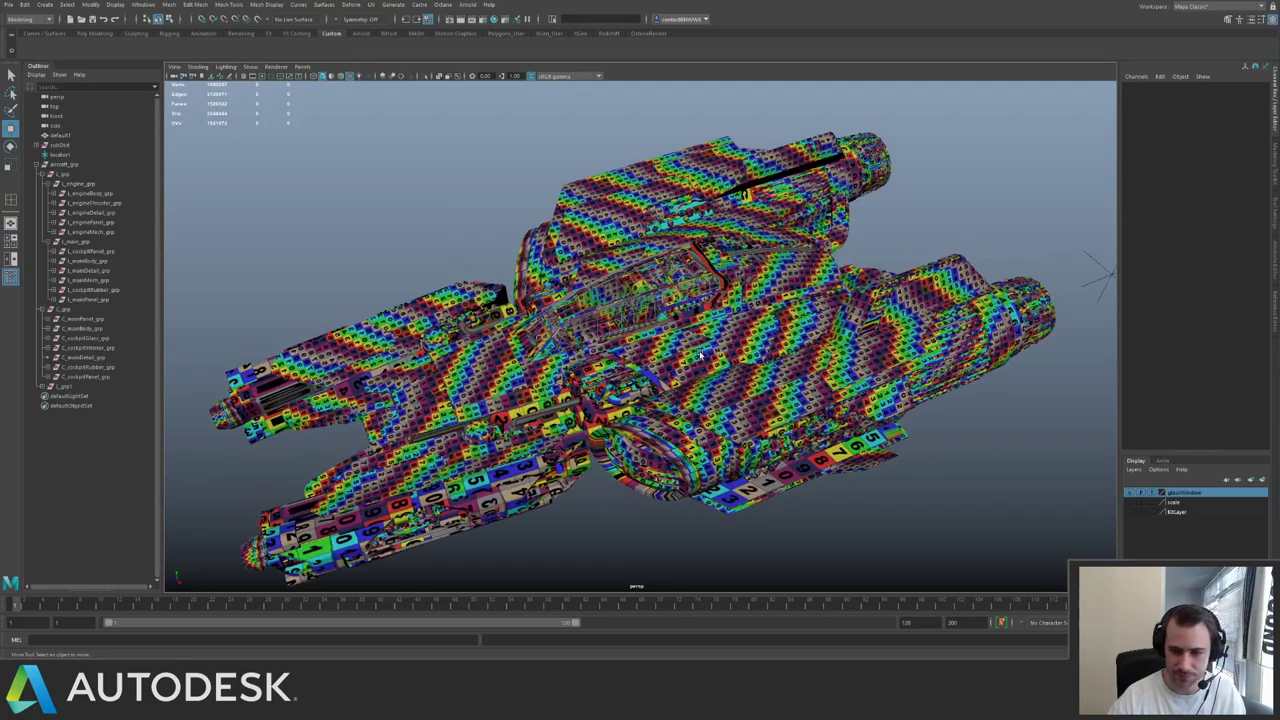
- Switch to the Select tool and save the scene with the mirrored aircraft
key("q")
key("ctrl+s")
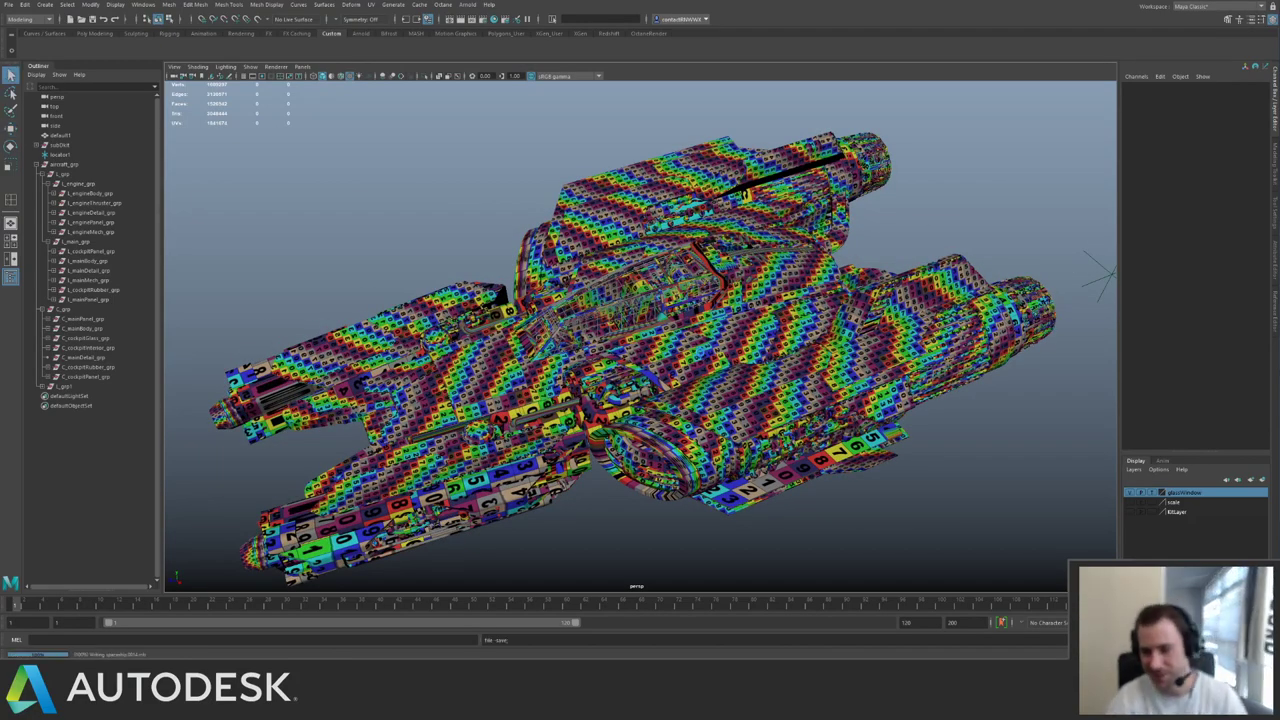